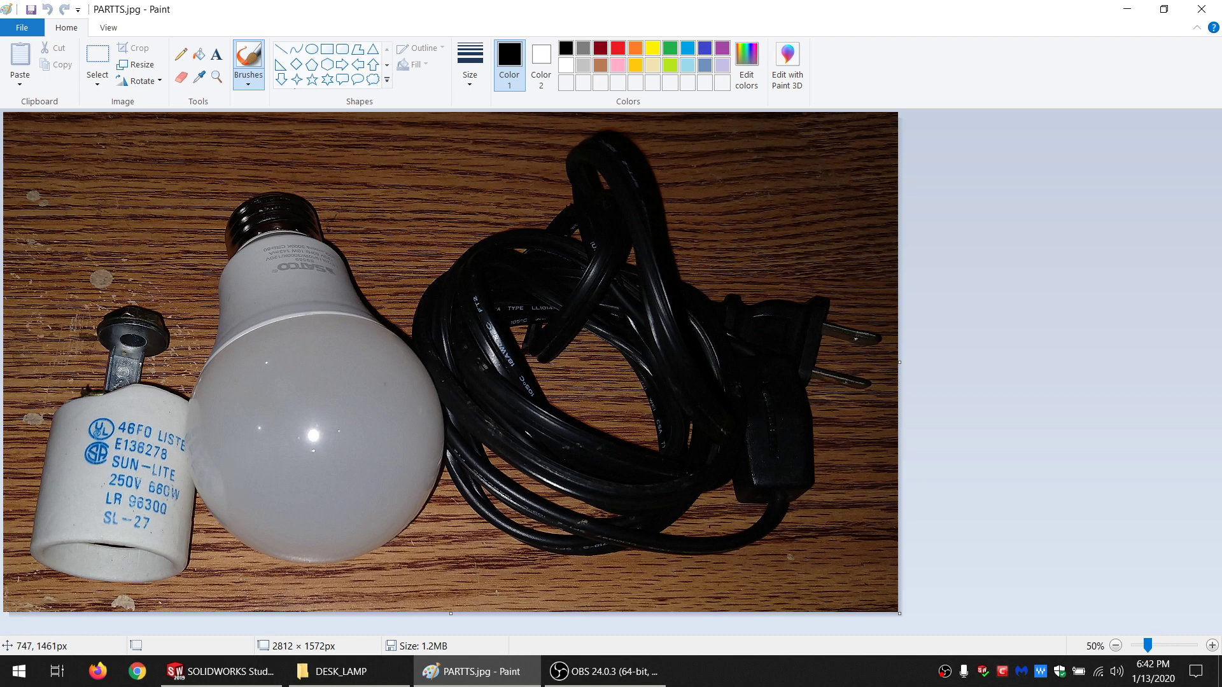
Switch to SOLIDWORKS, create a new part document and save it as SOCKET in the DESK_LAMP folder
mouse_move(247, 674)
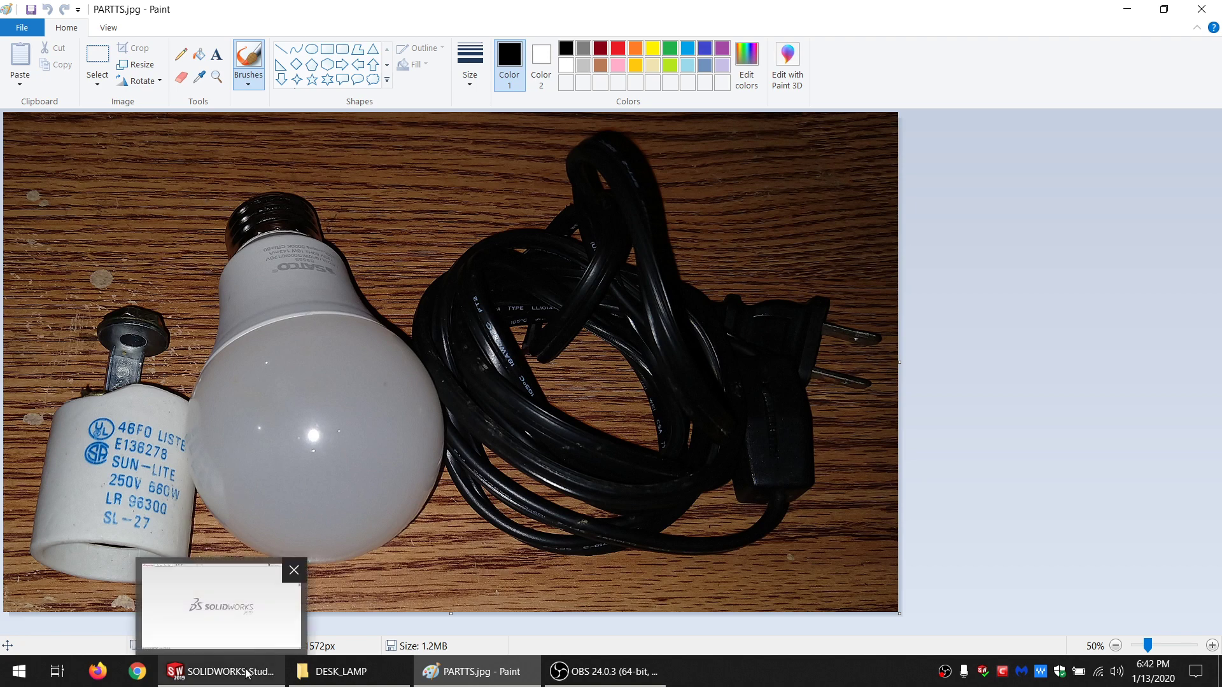
left_click(247, 673)
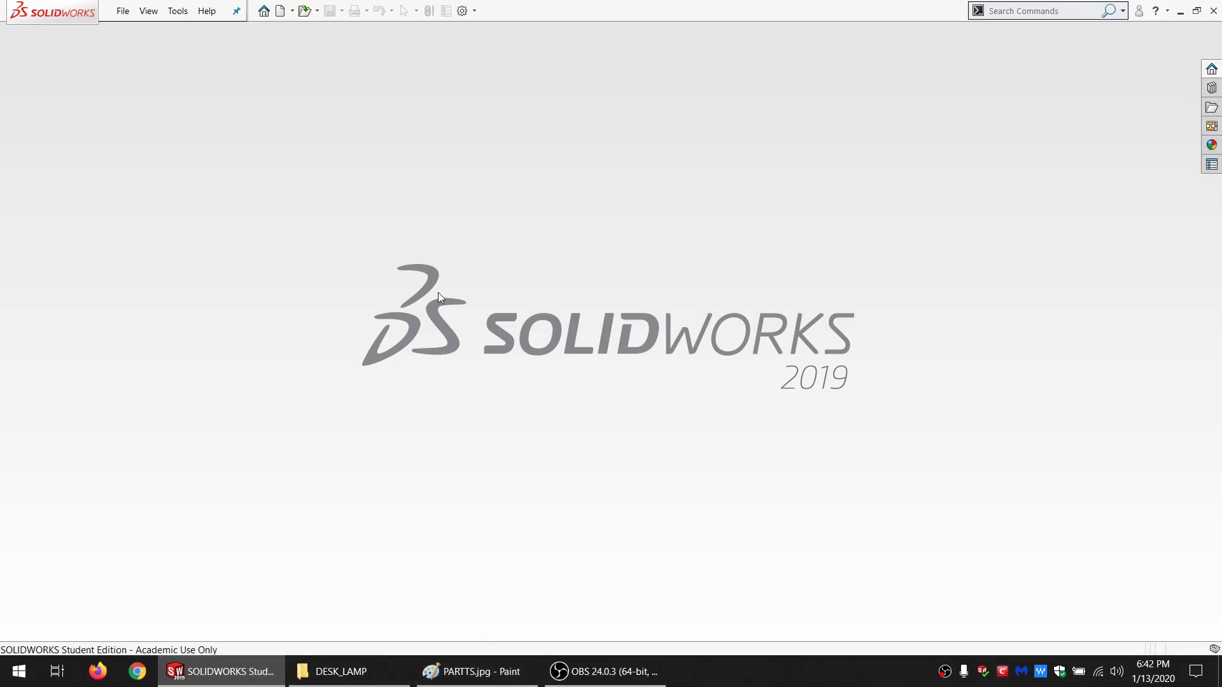
left_click(280, 11)
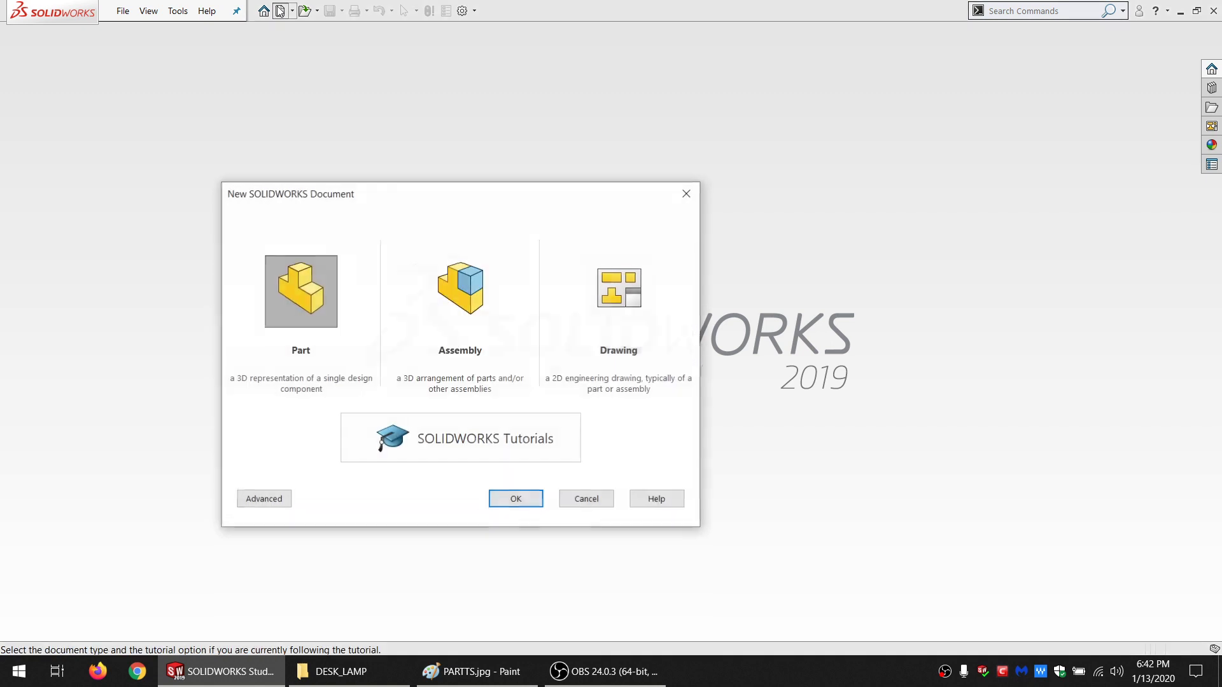
double_click(305, 293)
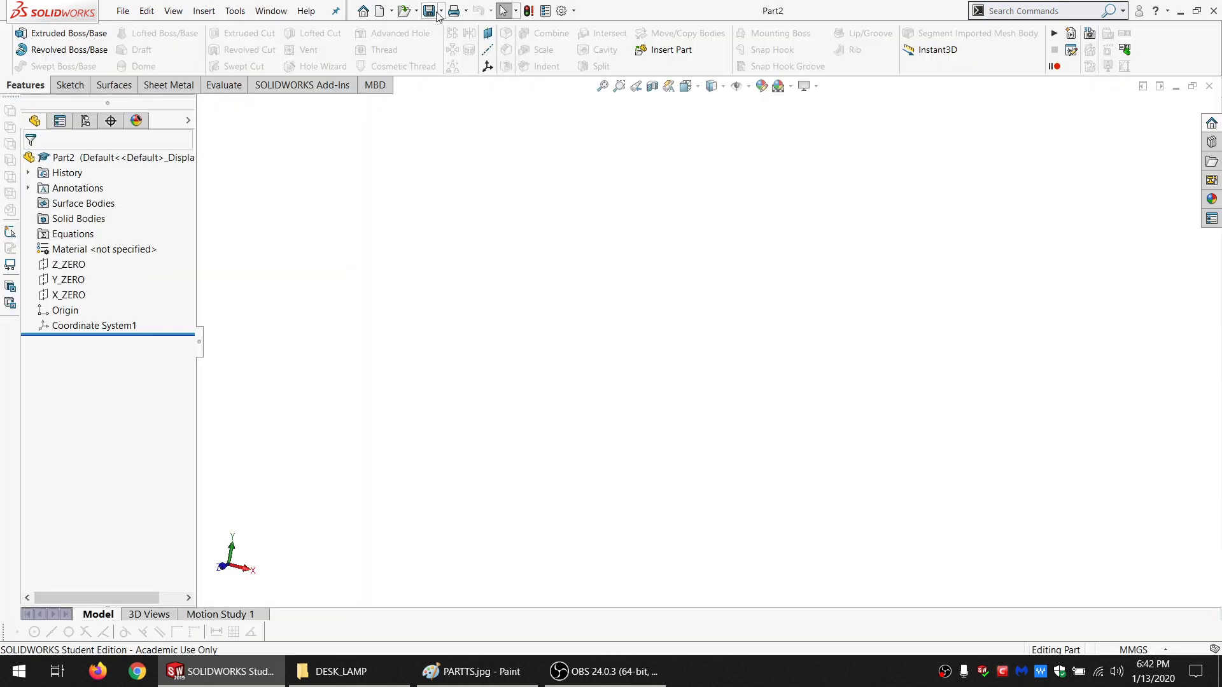
left_click(428, 12)
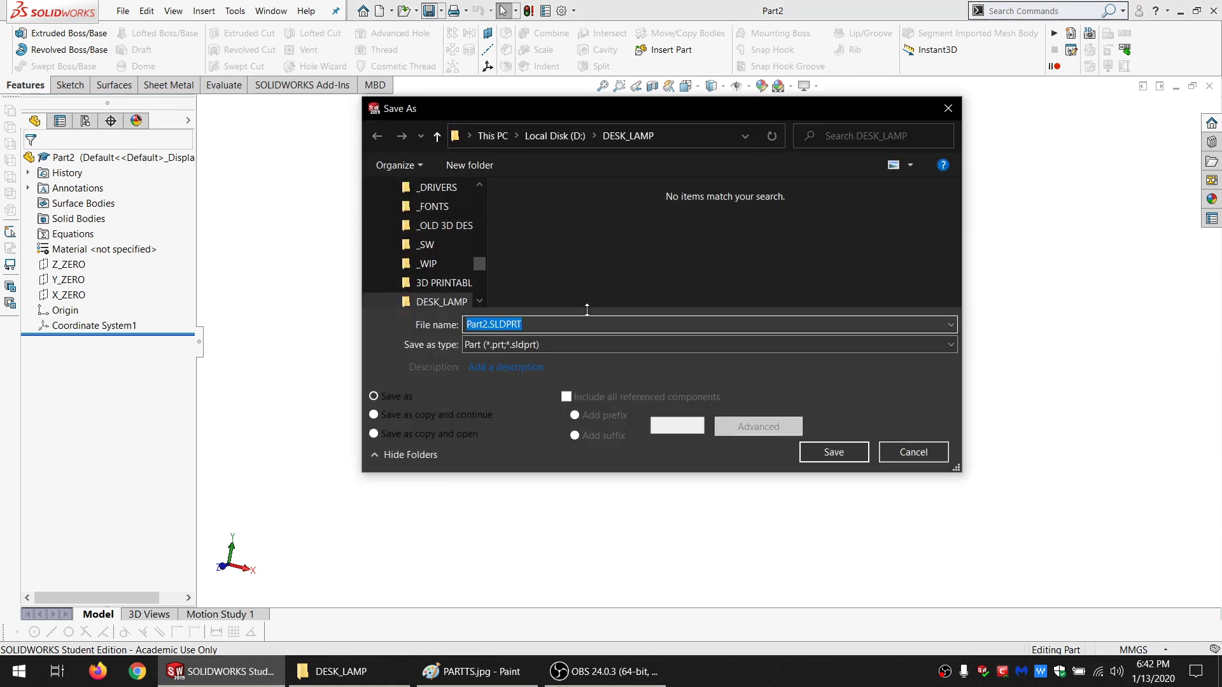
type("SOCKET")
key("Return")
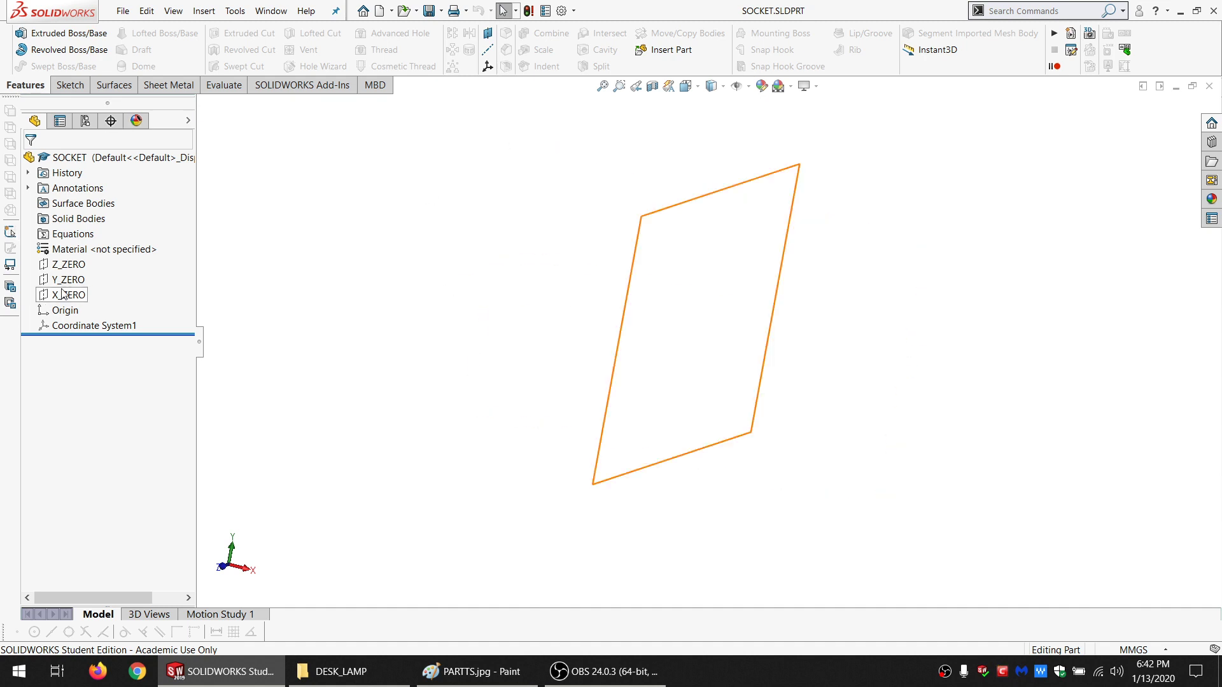
Start a sketch on the Z_ZERO plane and draw a circle about 123 mm in diameter centred on the origin
left_click(74, 264)
left_click(70, 84)
left_click(13, 35)
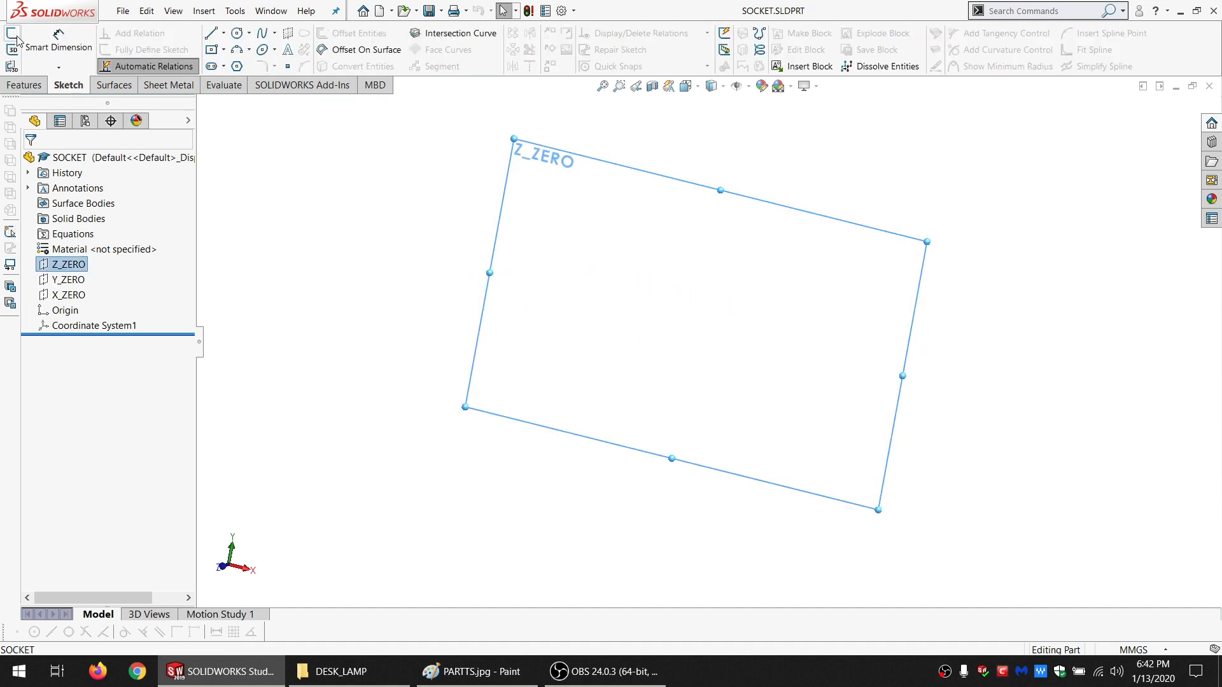
left_click(237, 32)
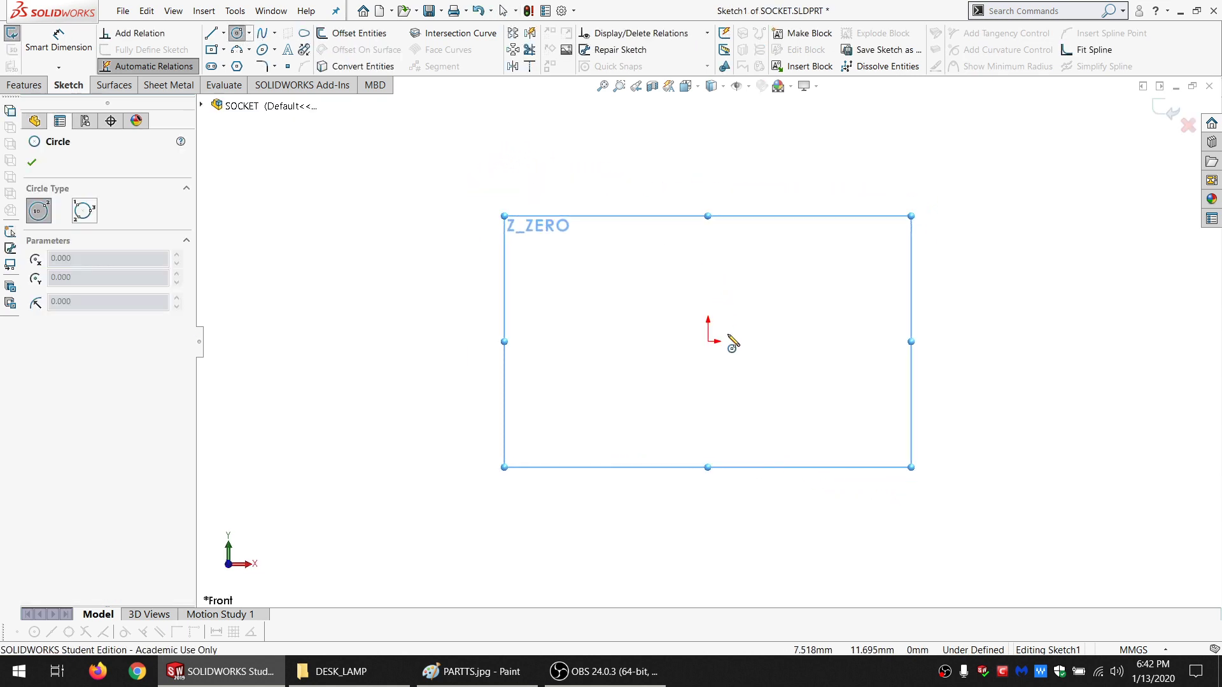
left_click(708, 342)
left_click(598, 431)
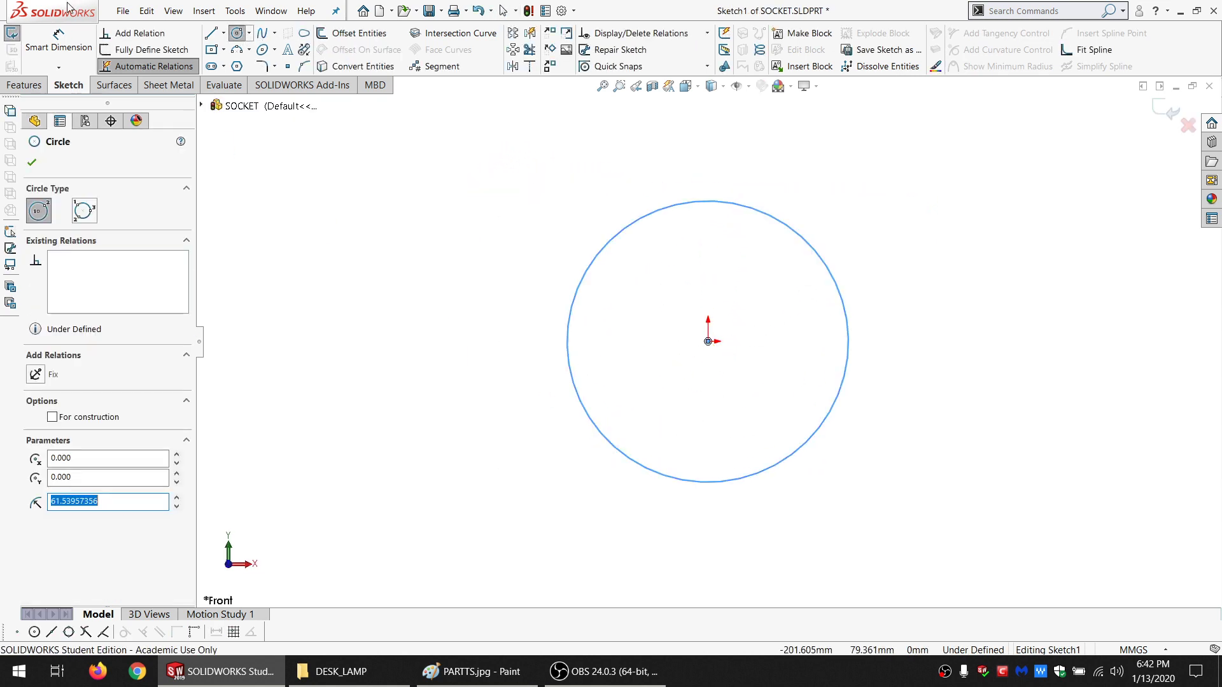
Dimension the circle's diameter as 35 mm
left_click(46, 41)
left_click(696, 200)
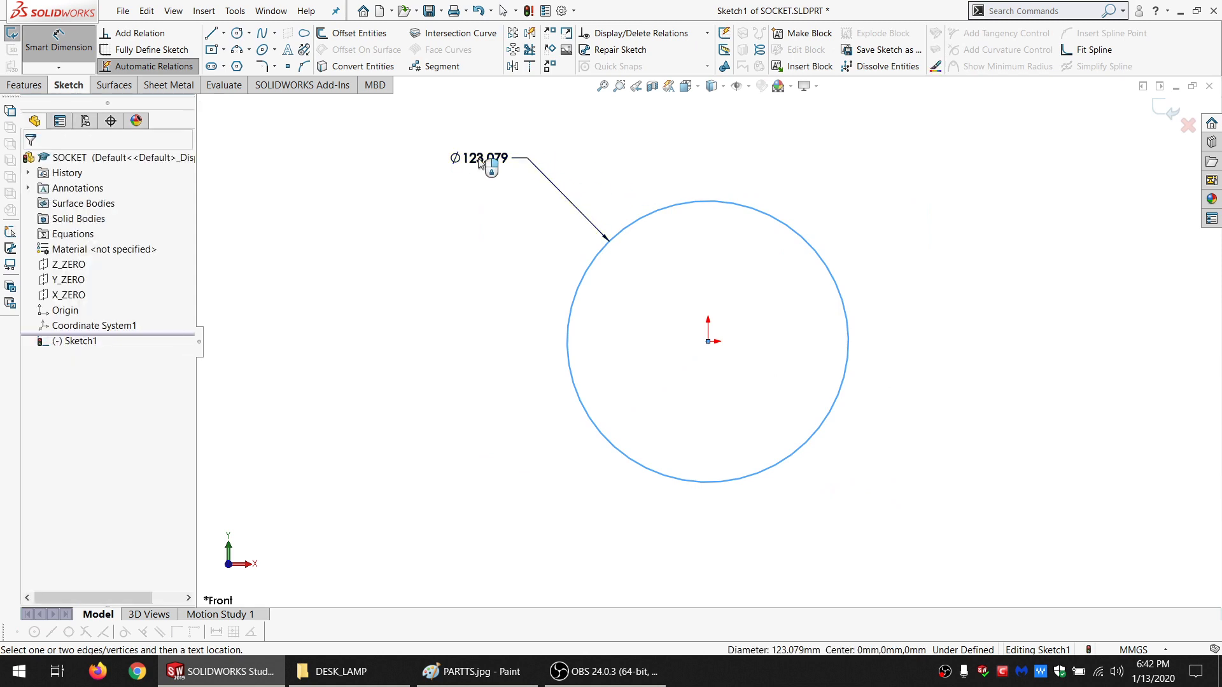
left_click(484, 162)
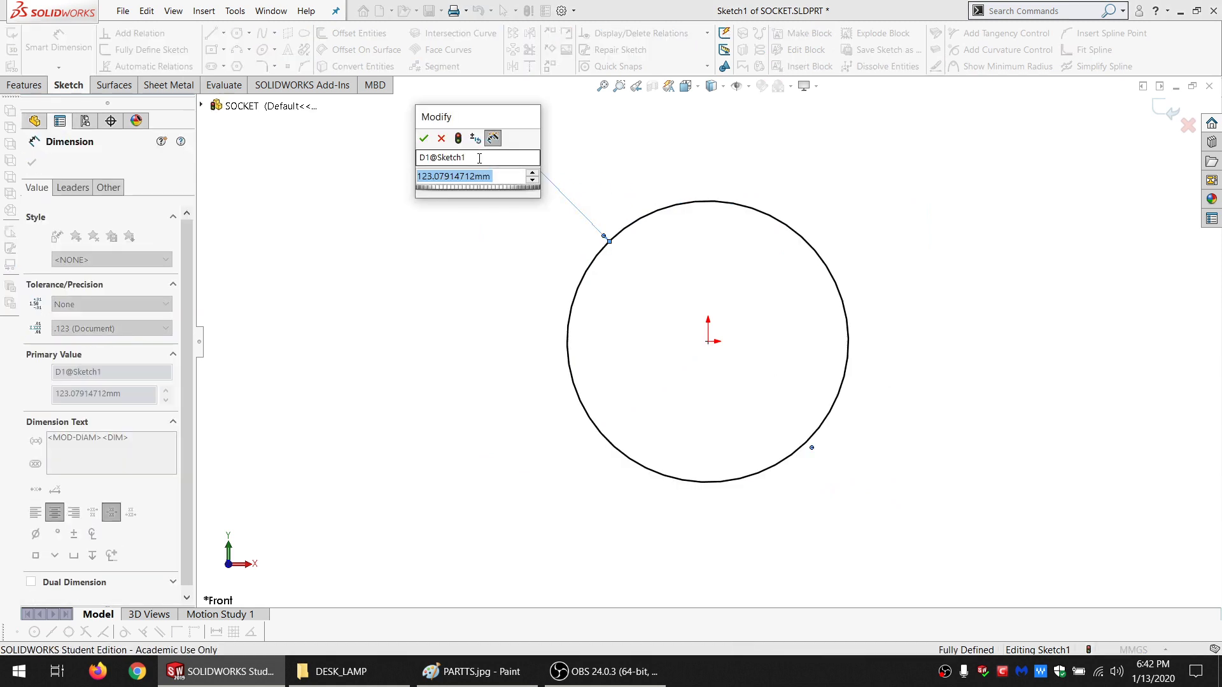
type("35")
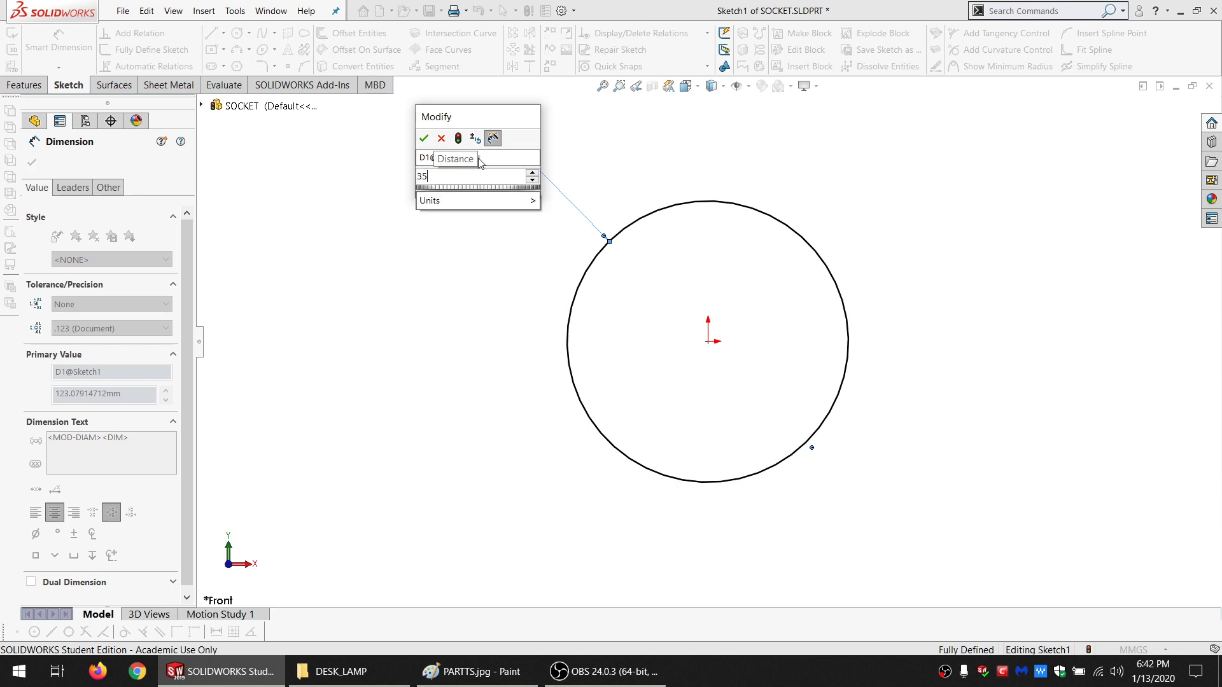
key("Return")
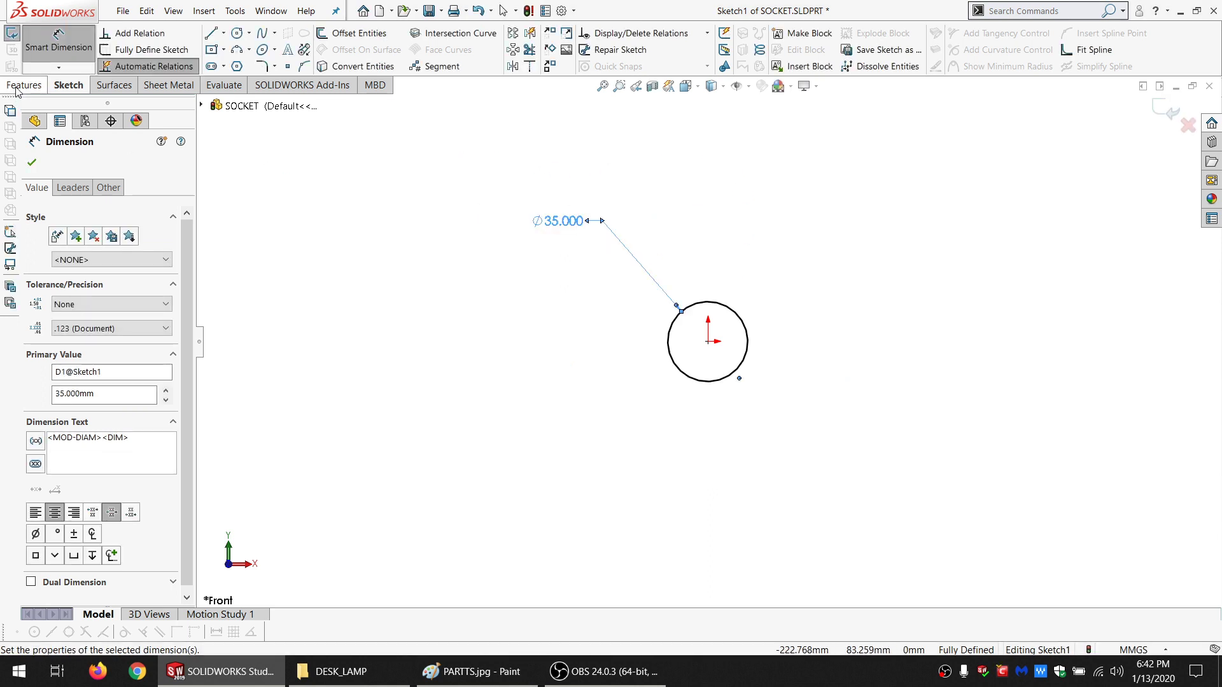
Draw a smaller concentric circle at the origin and dimension its diameter as 28.75 mm
left_click(237, 33)
left_click(708, 341)
left_click(722, 354)
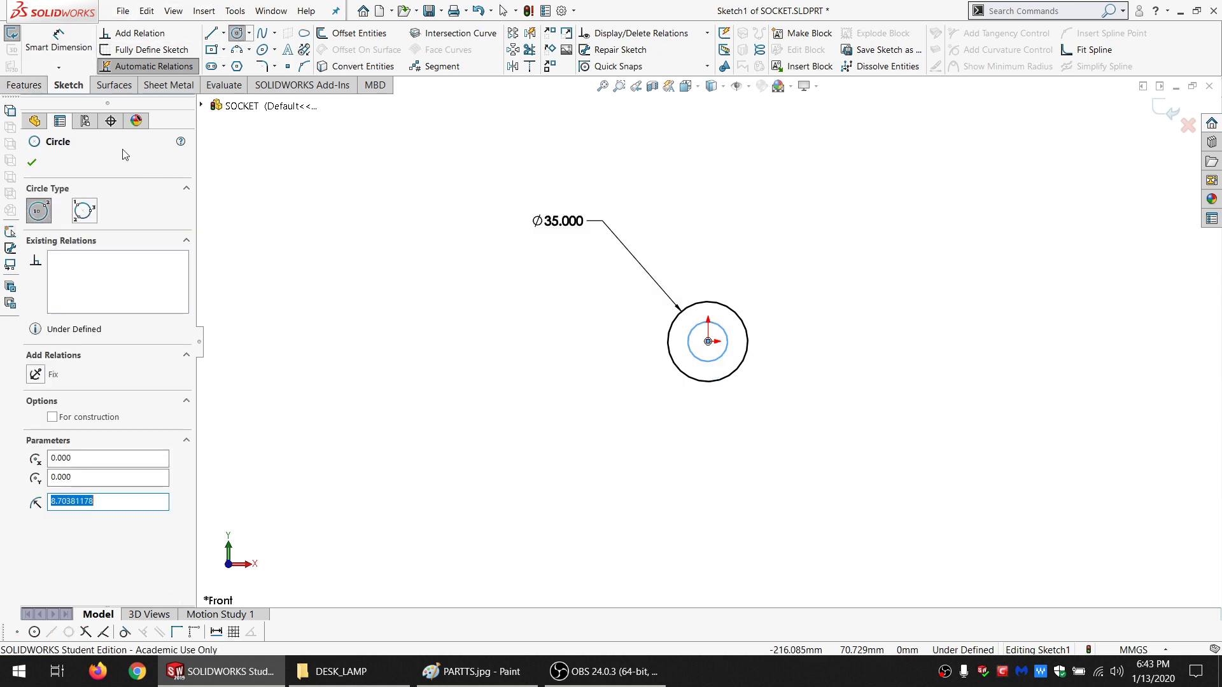
left_click(58, 45)
left_click(722, 356)
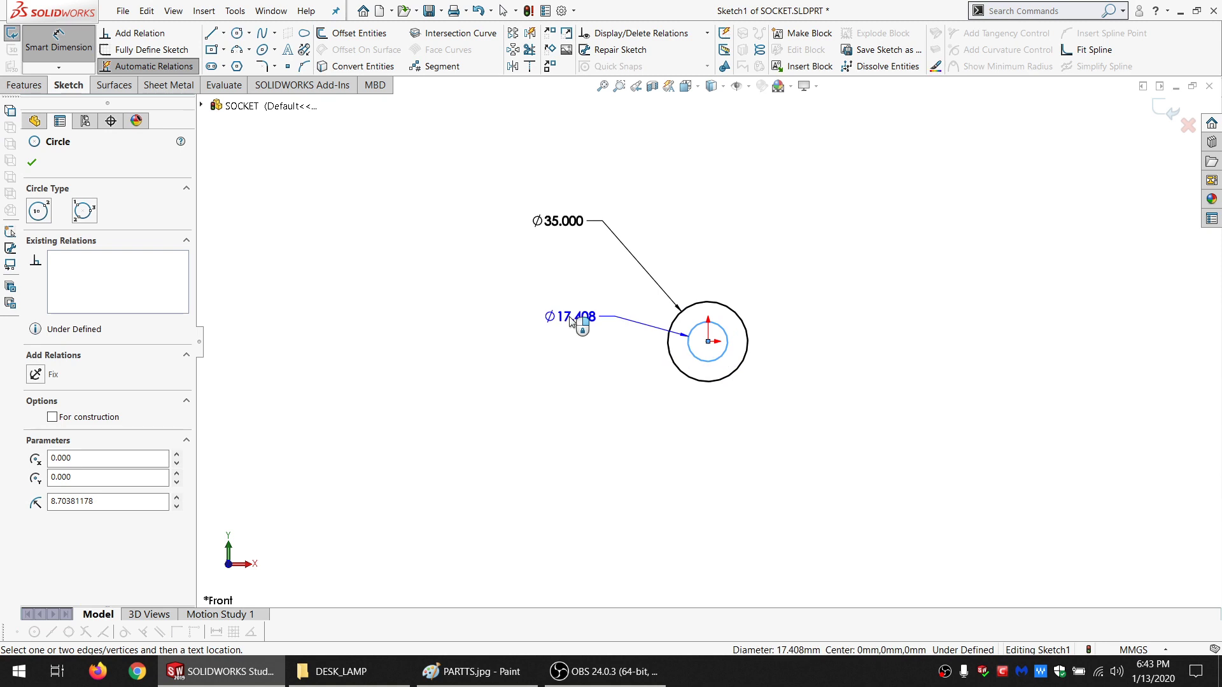
left_click(571, 321)
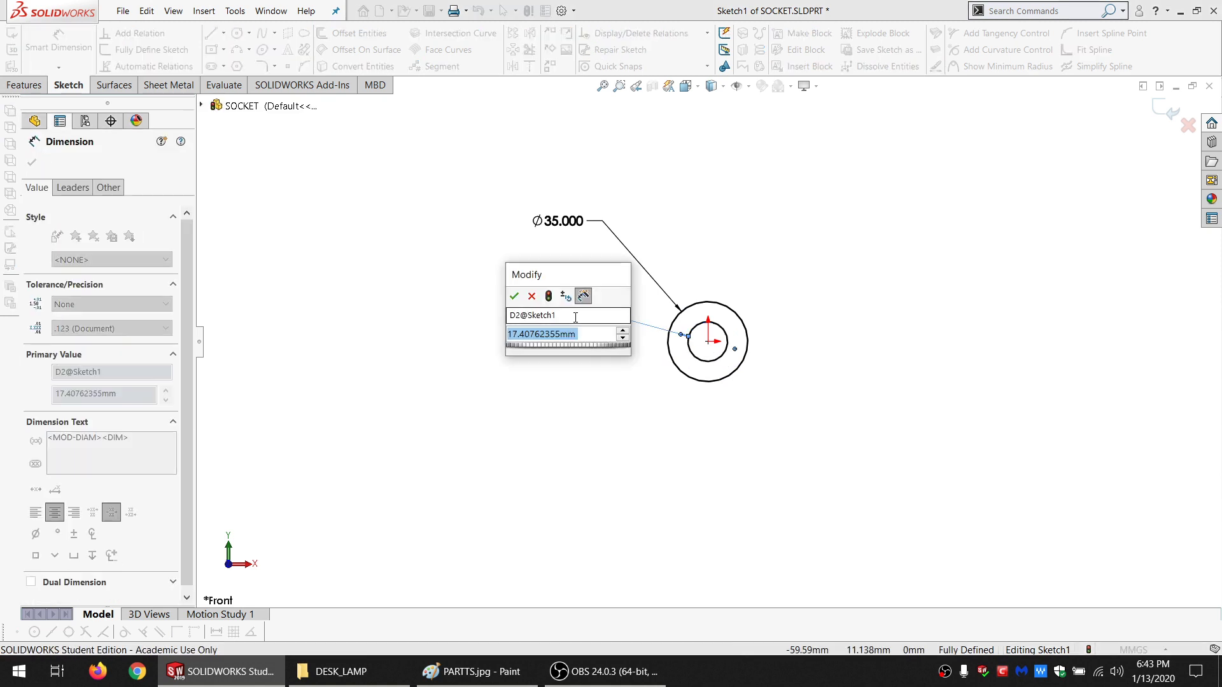
type("26.75")
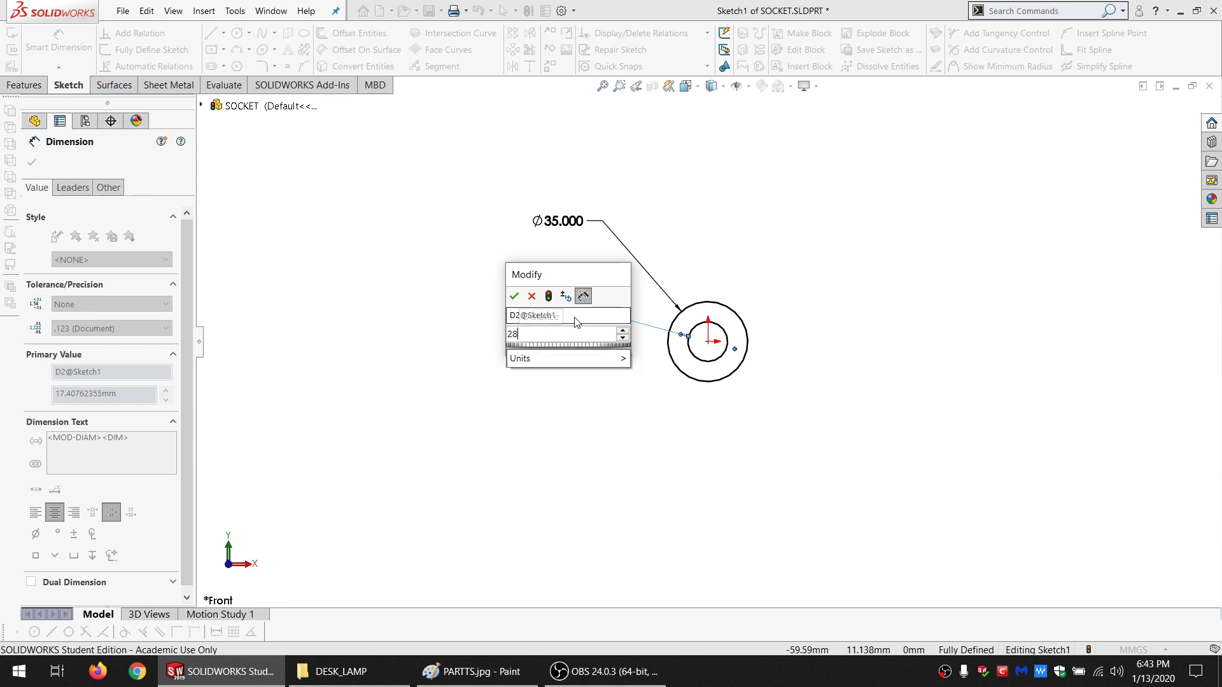
key("Return")
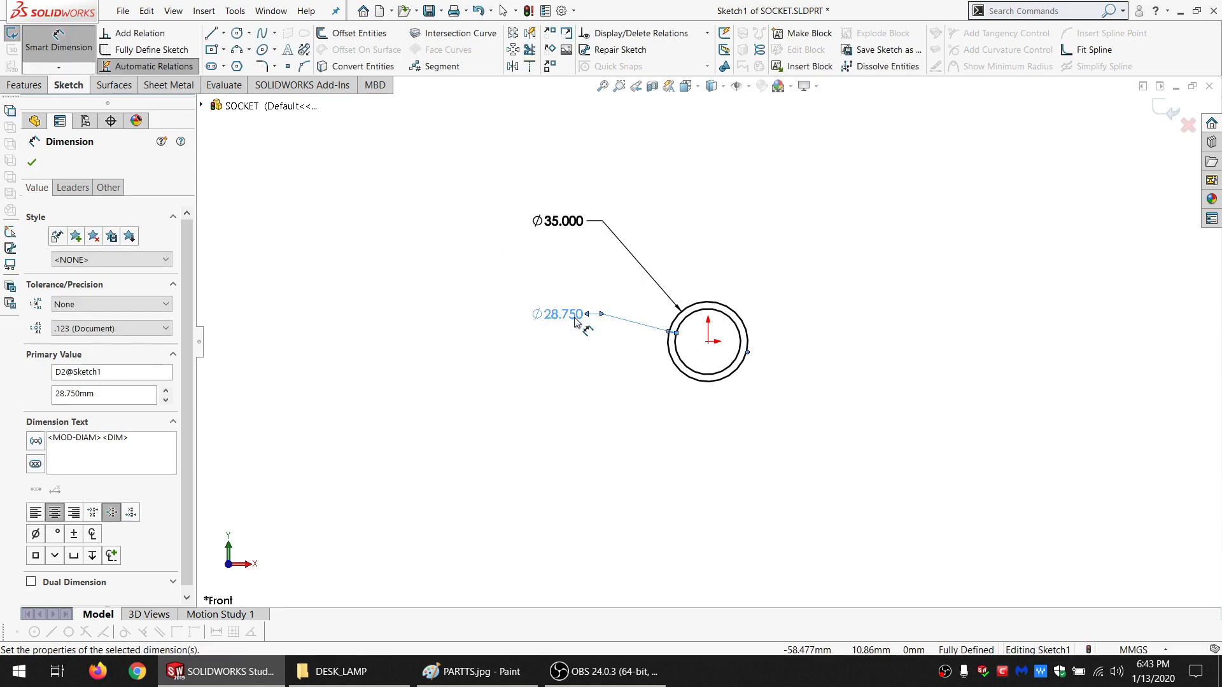
Extrude the ring profile as a blind boss 38.6 mm deep in the reversed direction
left_click(25, 86)
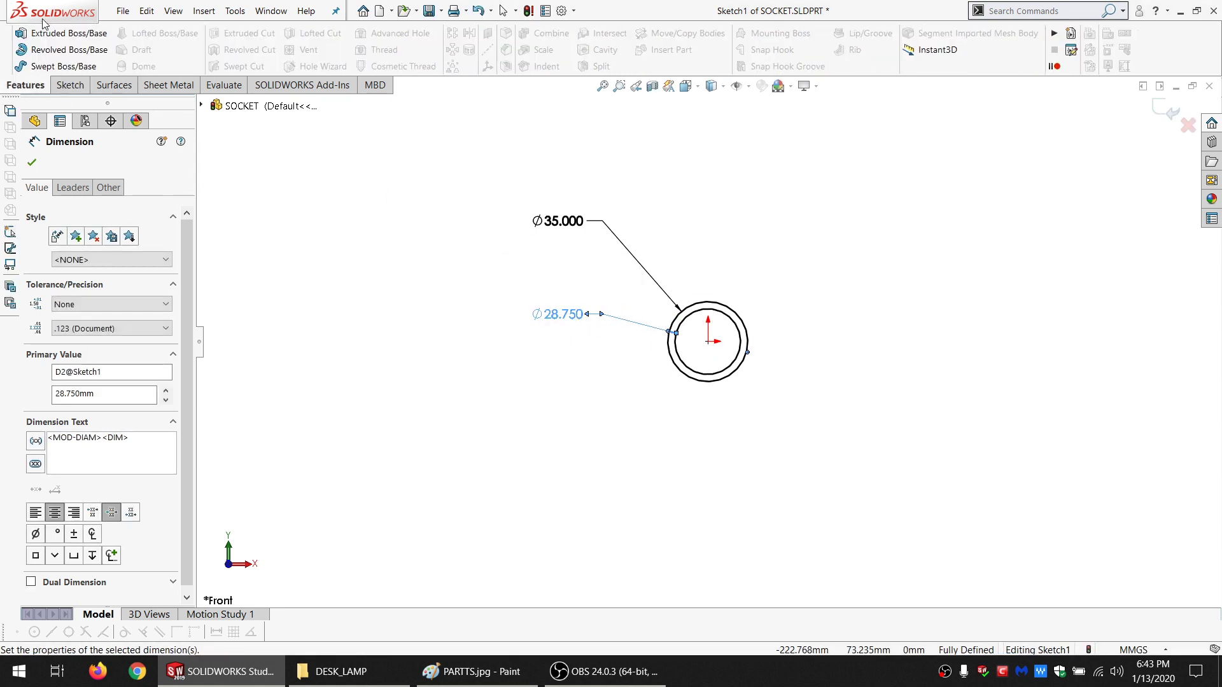
left_click(38, 31)
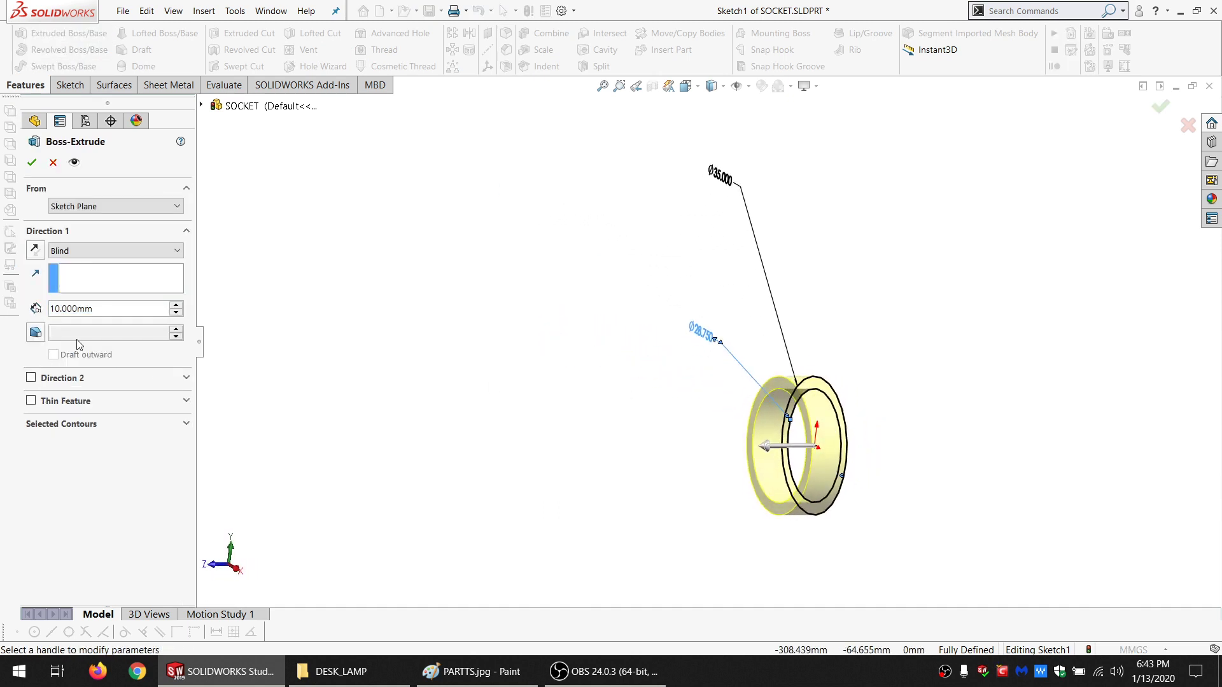
left_click(35, 250)
double_click(99, 309)
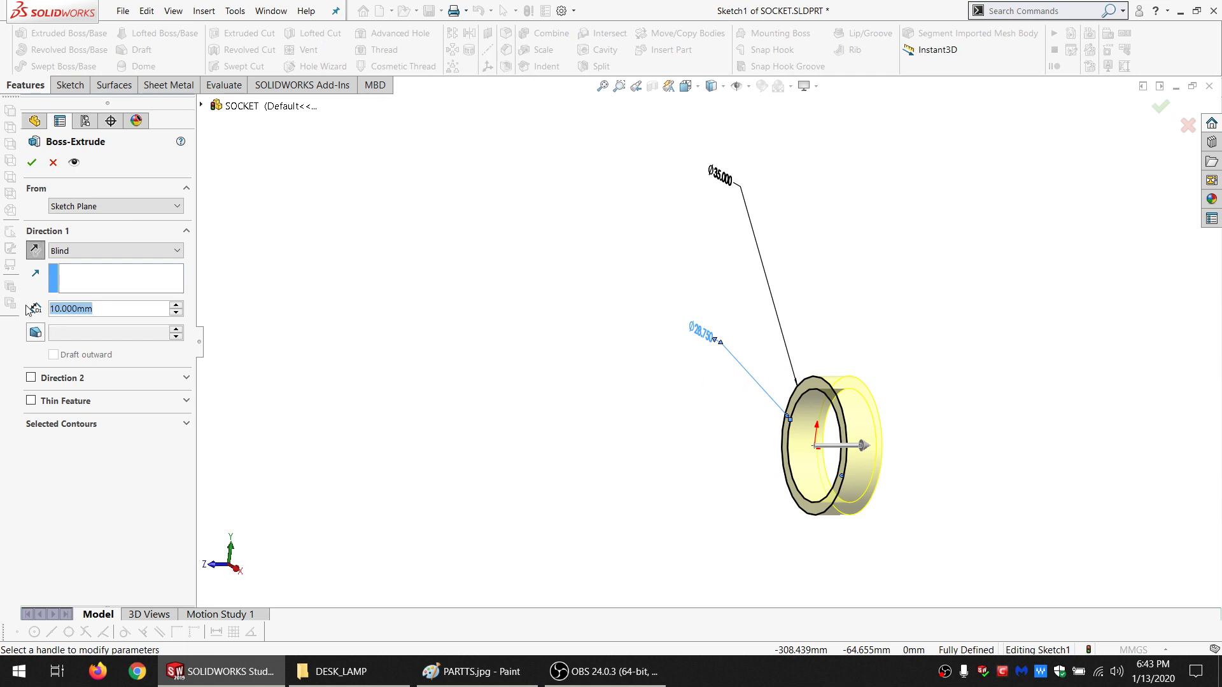
type("38")
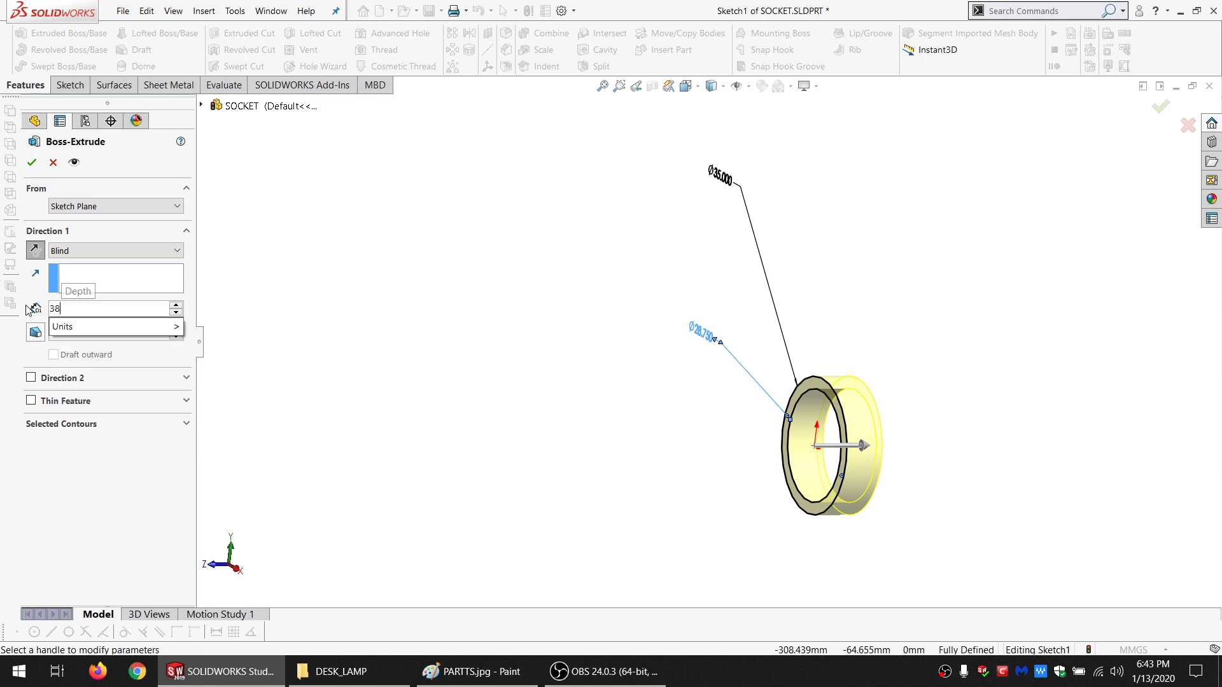
type(".6")
key("Return")
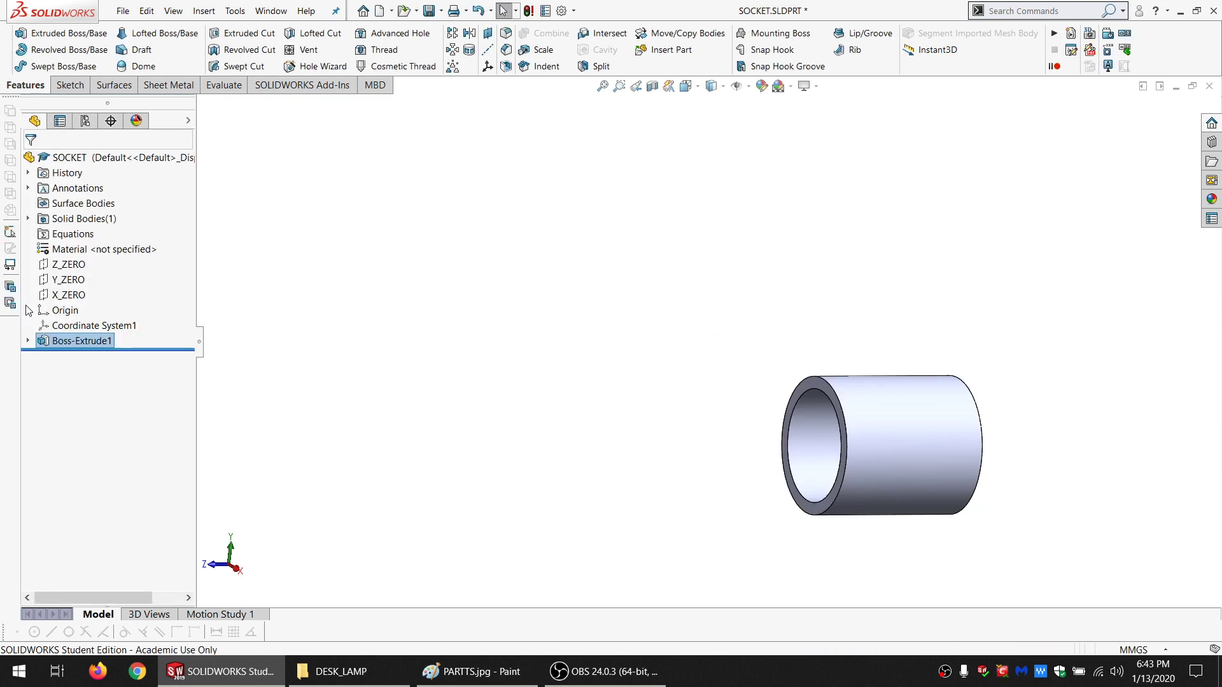
Start a sketch on the tube's far end face, opposite the Z_ZERO plane, using its outer circular edge
middle_click_drag(903, 401, 830, 420)
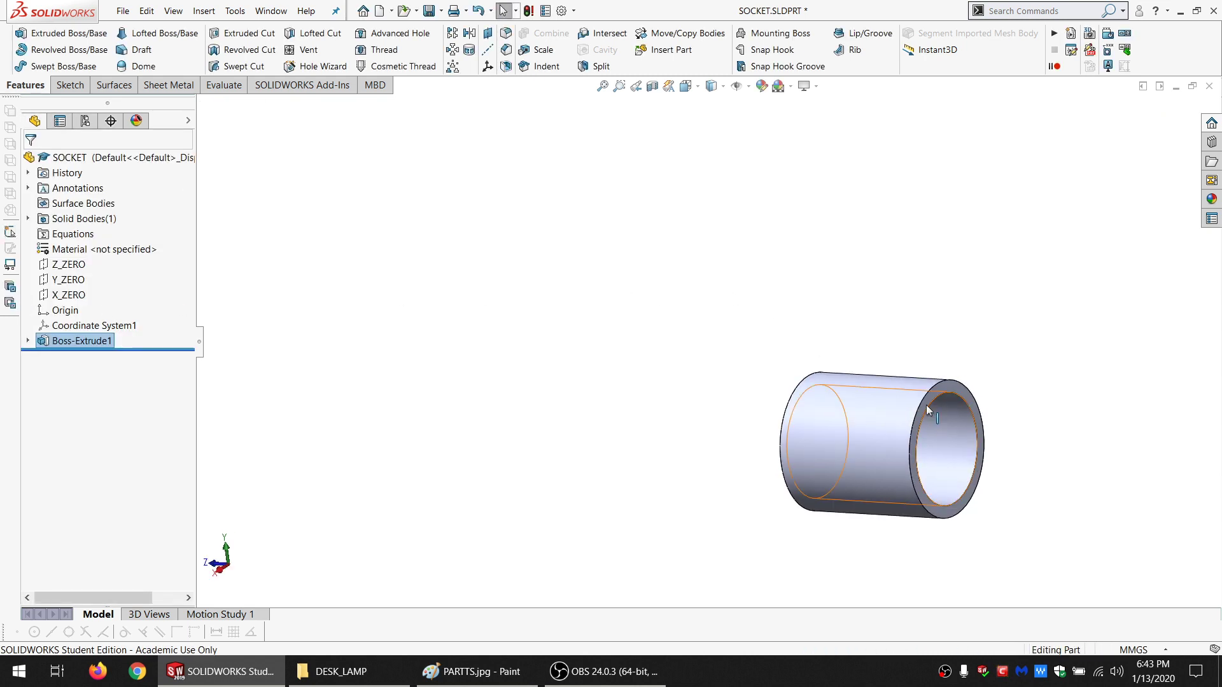
left_click(959, 389)
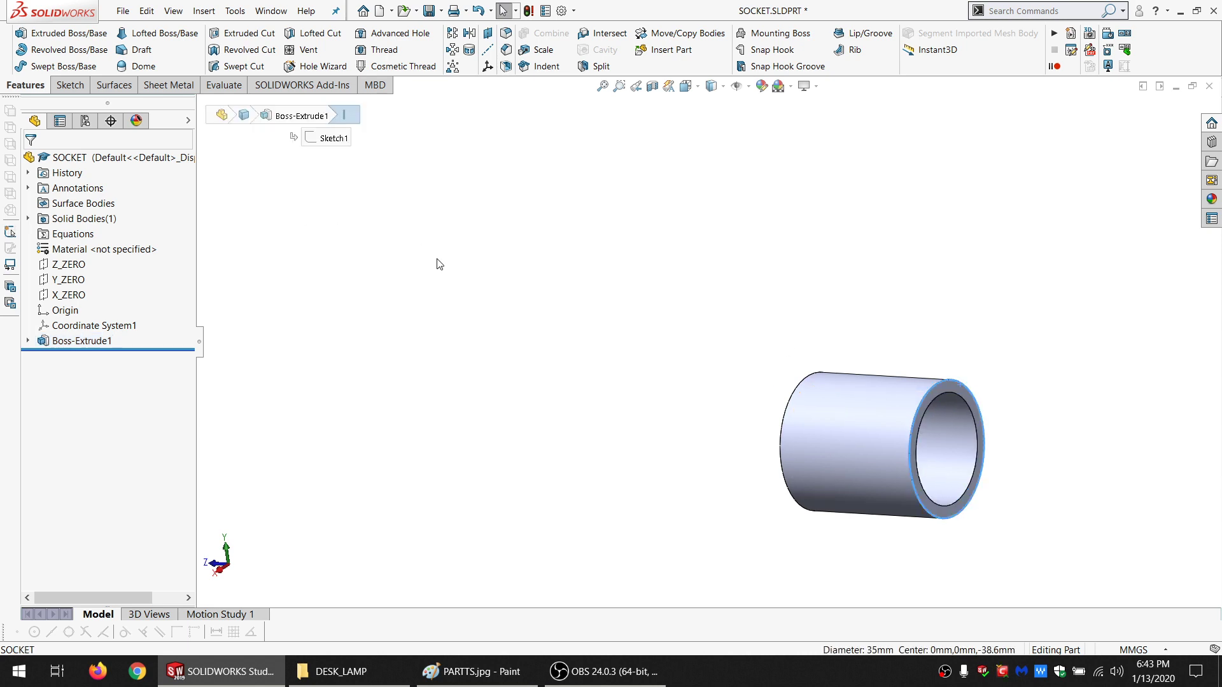
scroll(967, 404, "down", 3)
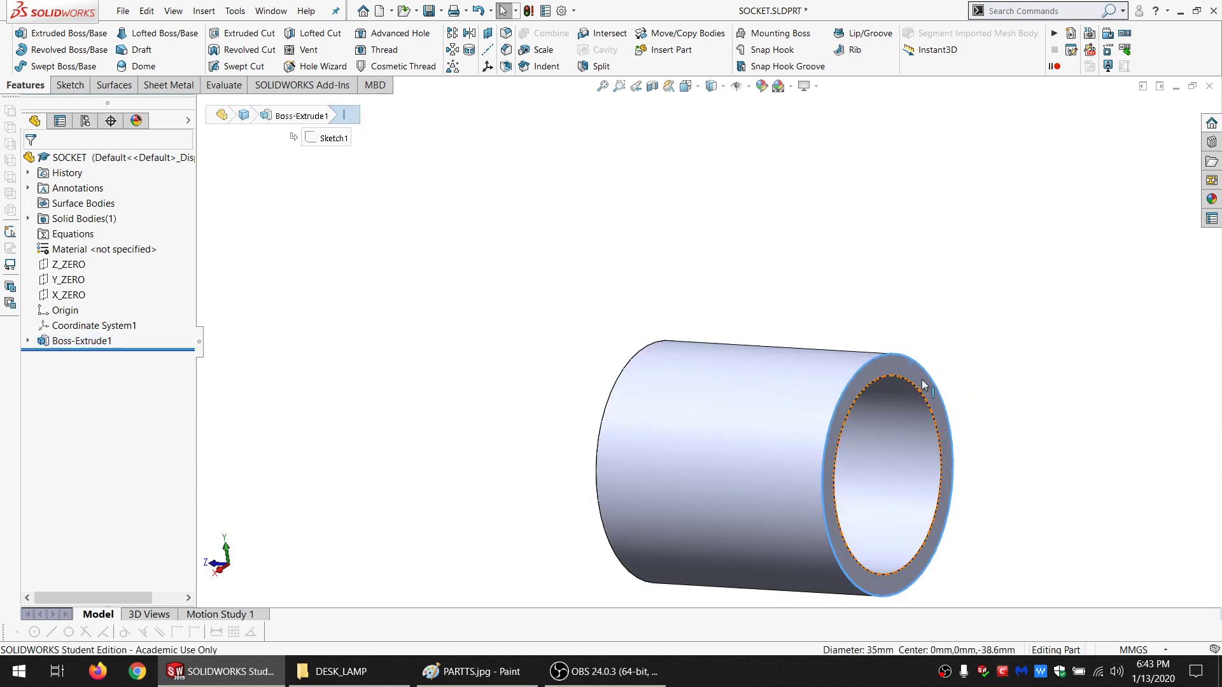
left_click(919, 380)
left_click(68, 86)
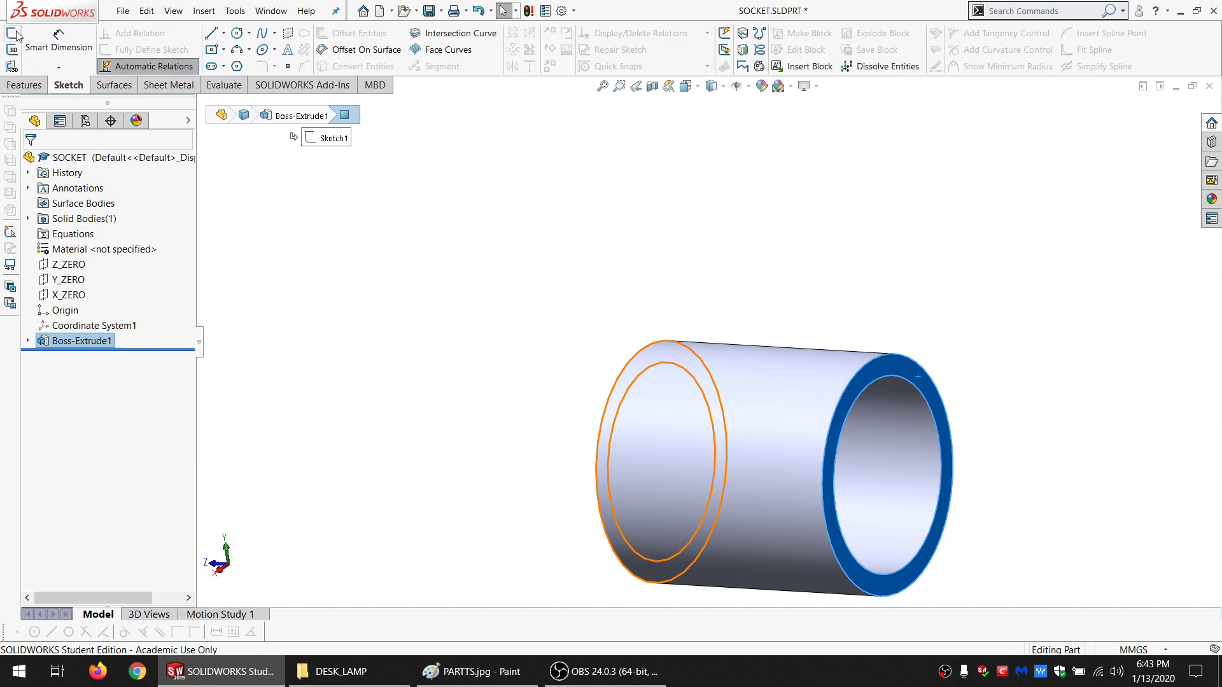
left_click(12, 35)
Extrude the end-face sketch as a boss with the Offset From Surface condition, referencing the tube's opposite ring face
left_click(19, 85)
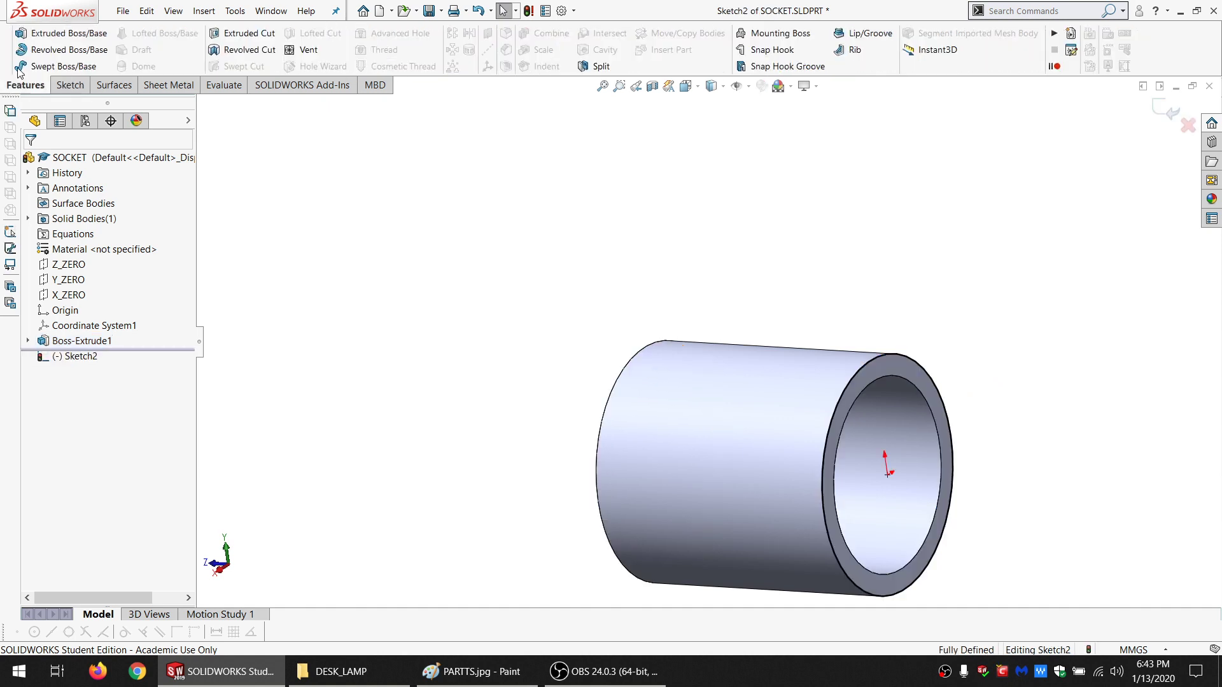
left_click(64, 33)
left_click(96, 248)
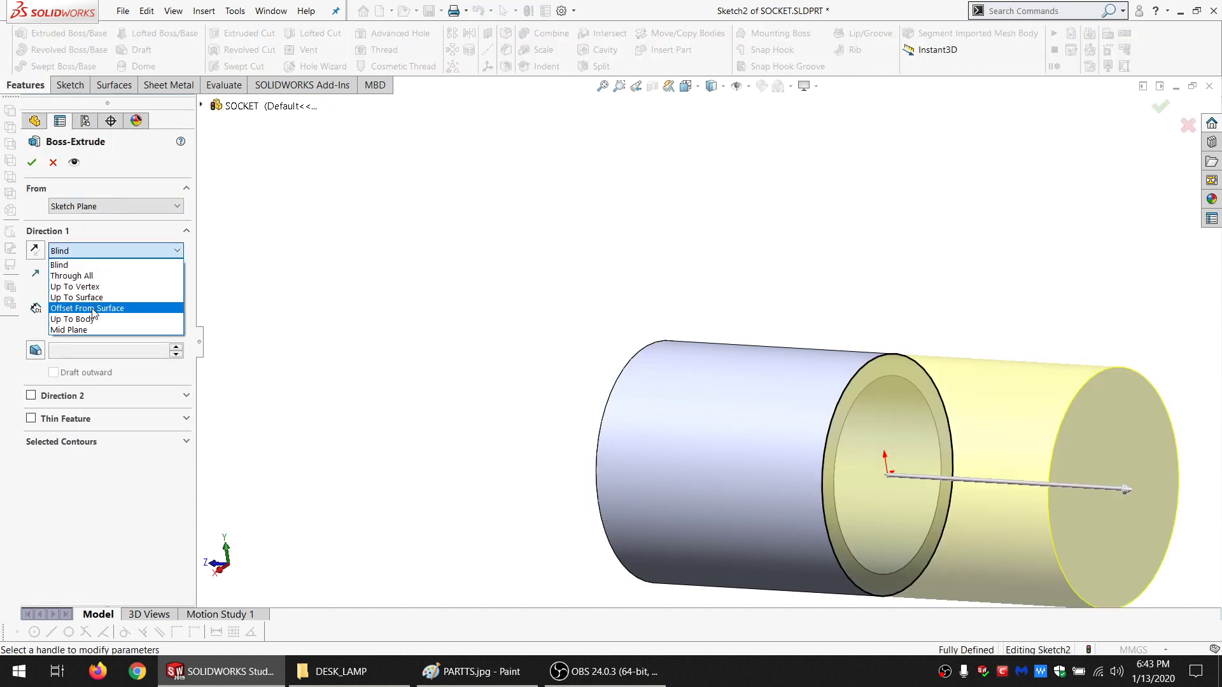
left_click(101, 311)
middle_click_drag(729, 408, 826, 390)
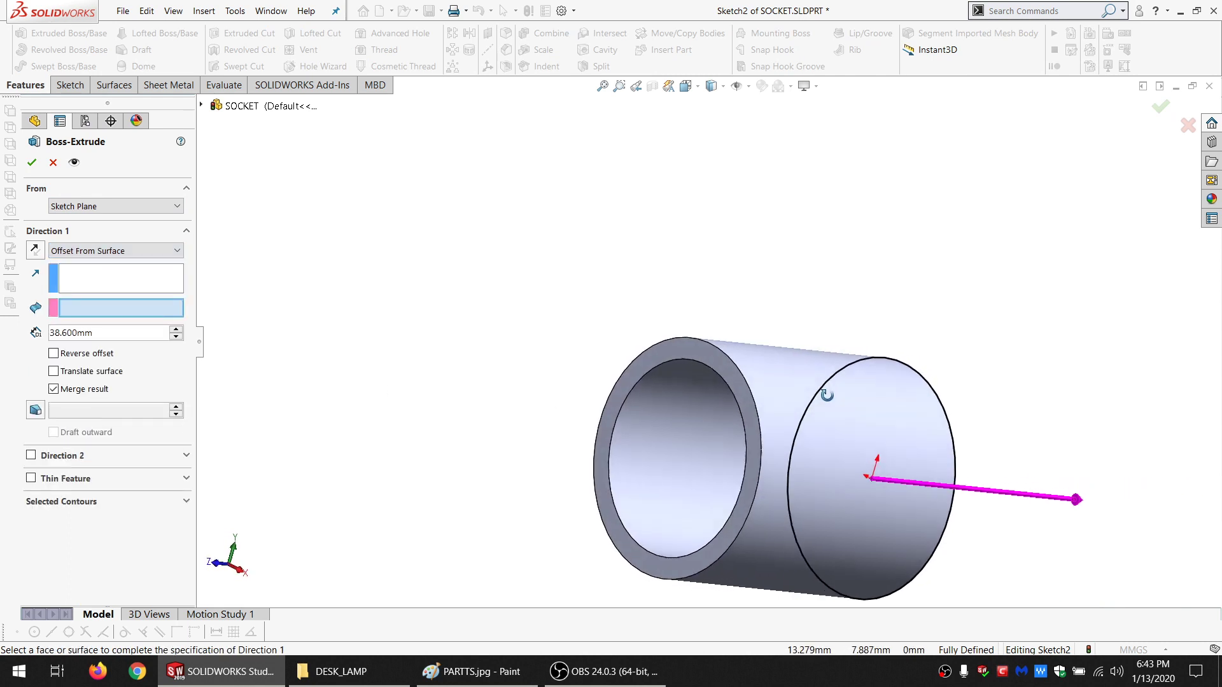
left_click(691, 353)
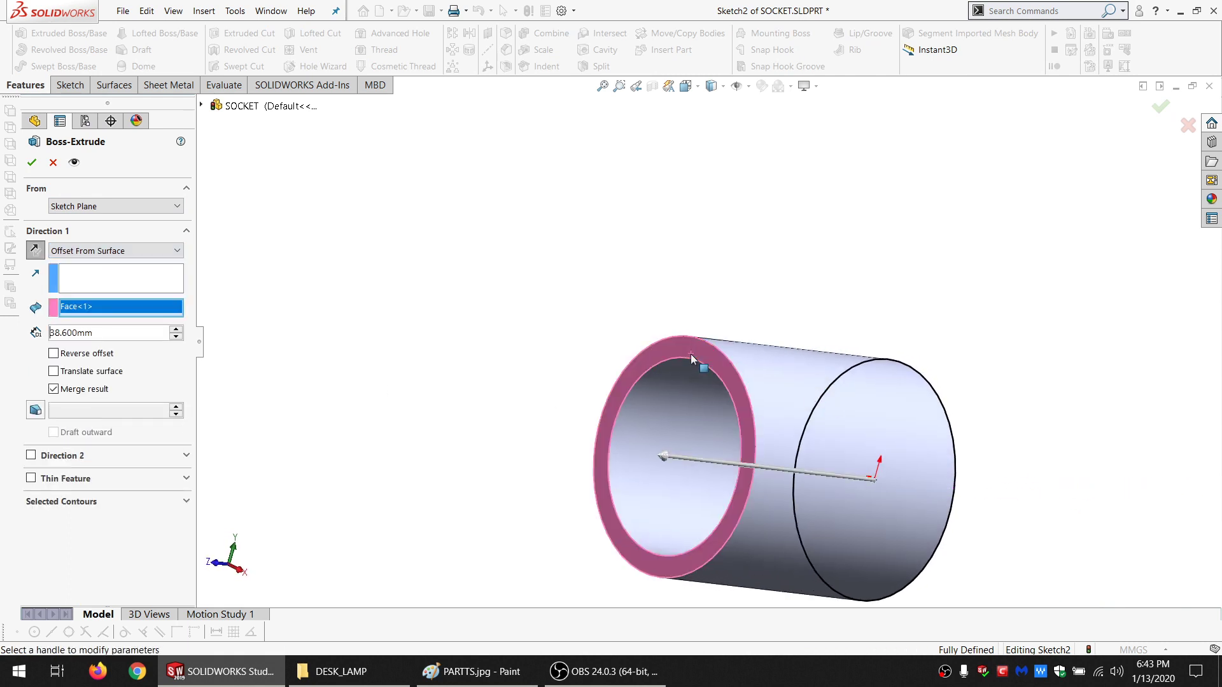
Set the extrusion's offset distance to 5 mm
double_click(70, 333)
type("5")
key("Return")
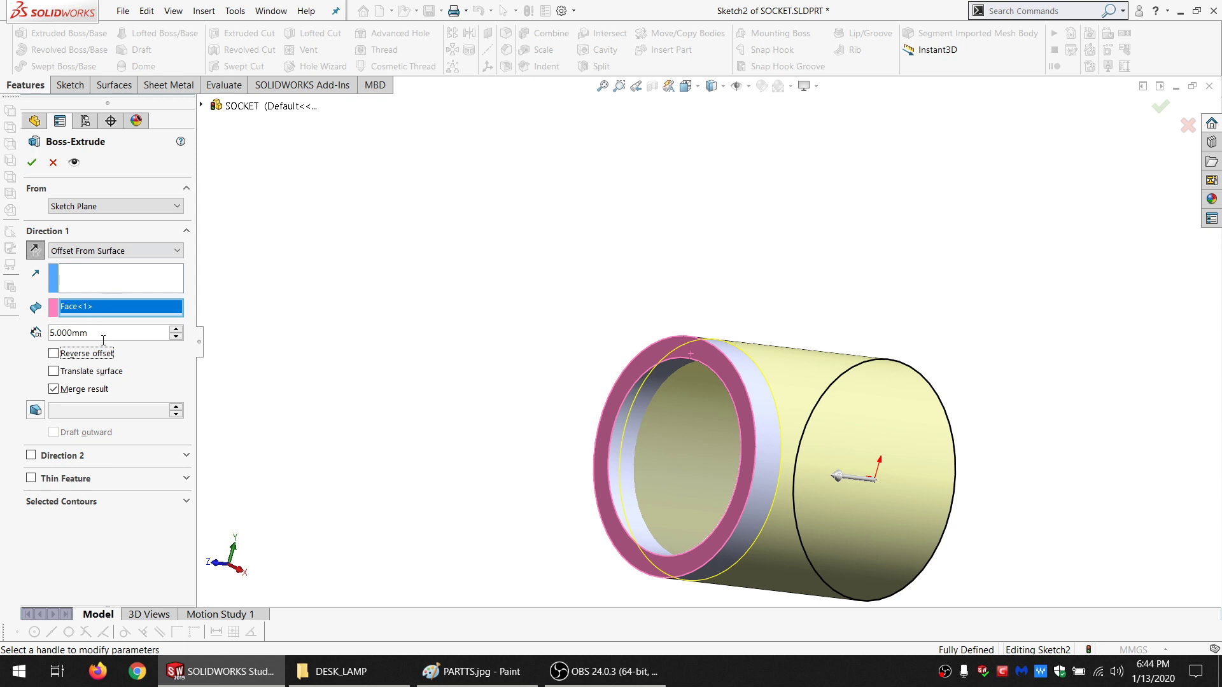
Set the offset from the ring face to 26.4 mm and finish the extrusion that closes the tube's far end
left_click_drag(103, 337, 8, 337)
type("20")
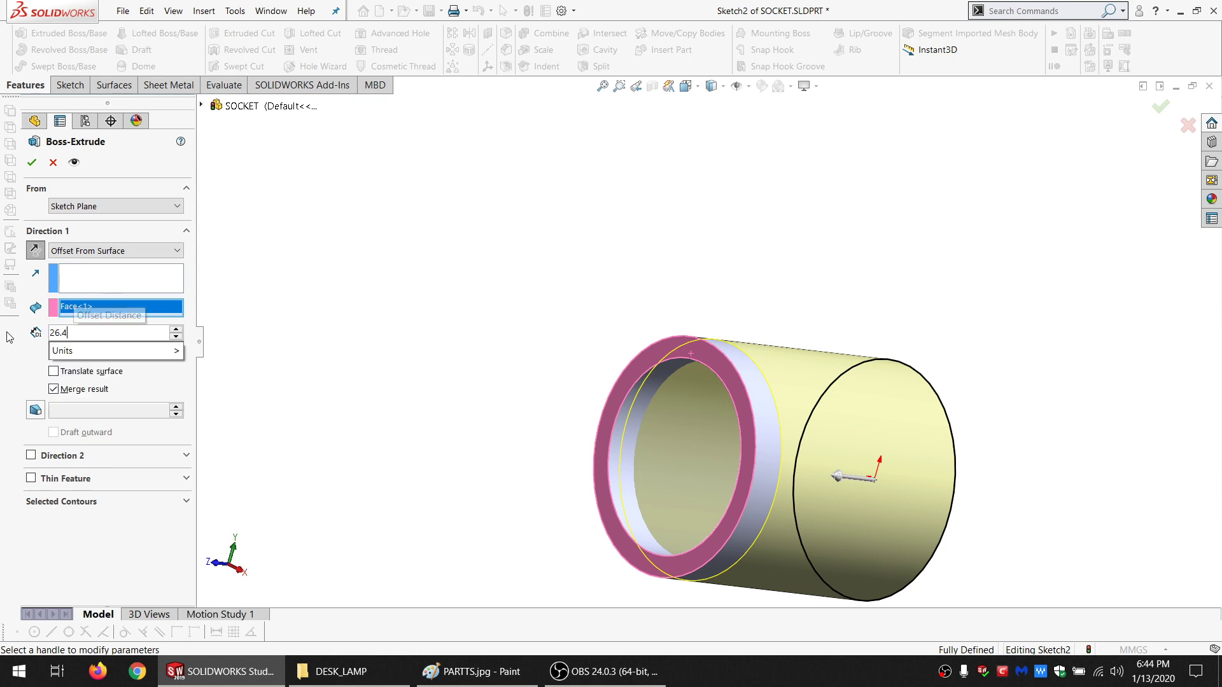
key("Return")
key("Return")
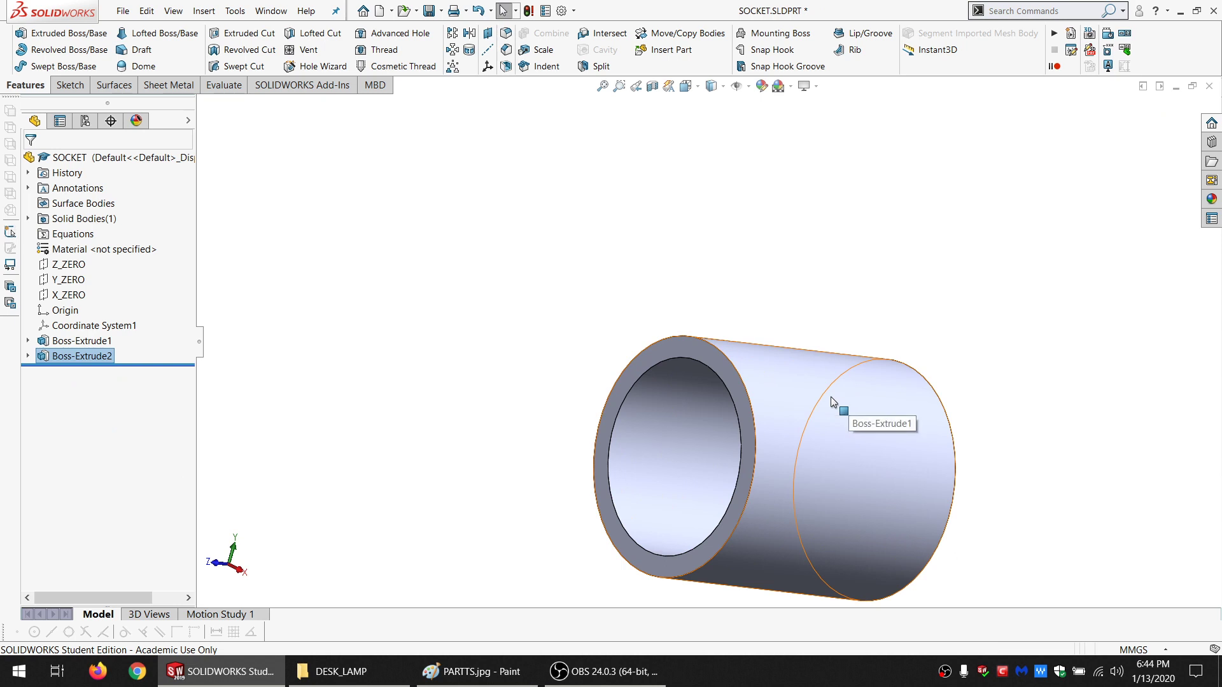
middle_click_drag(857, 490, 895, 461)
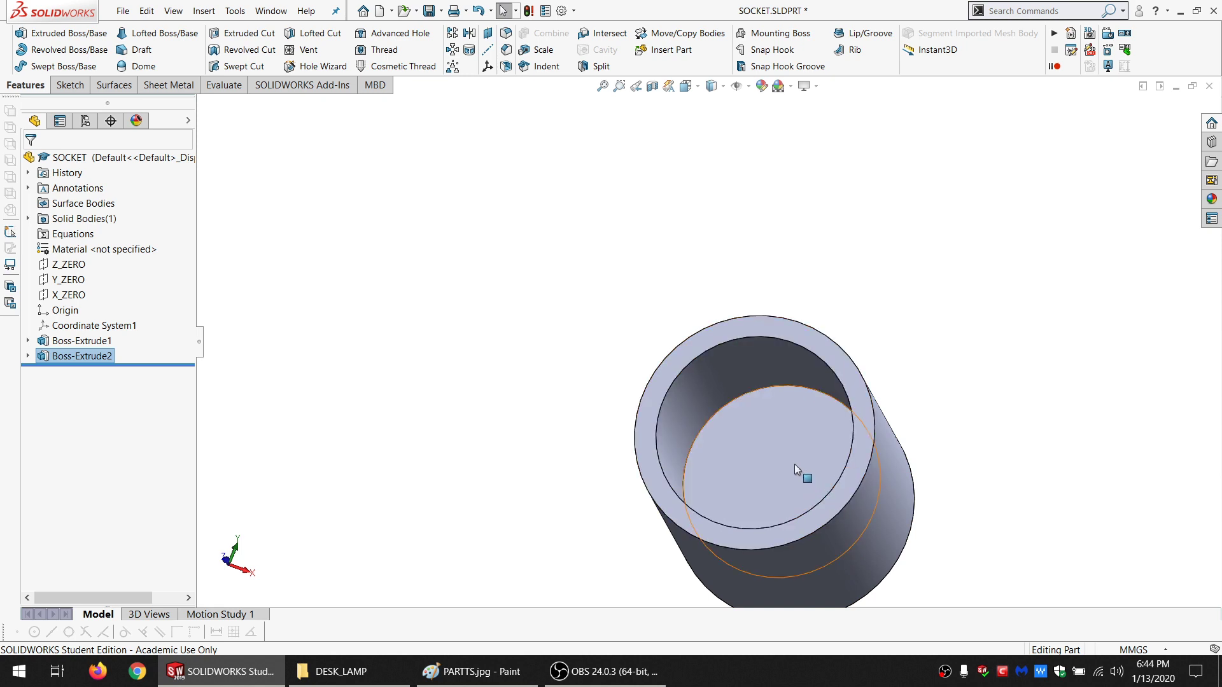
Start a sketch on the tube's closed end face and check the socket in the PARTTS.jpg reference photo in Paint
middle_click_drag(795, 464, 579, 259)
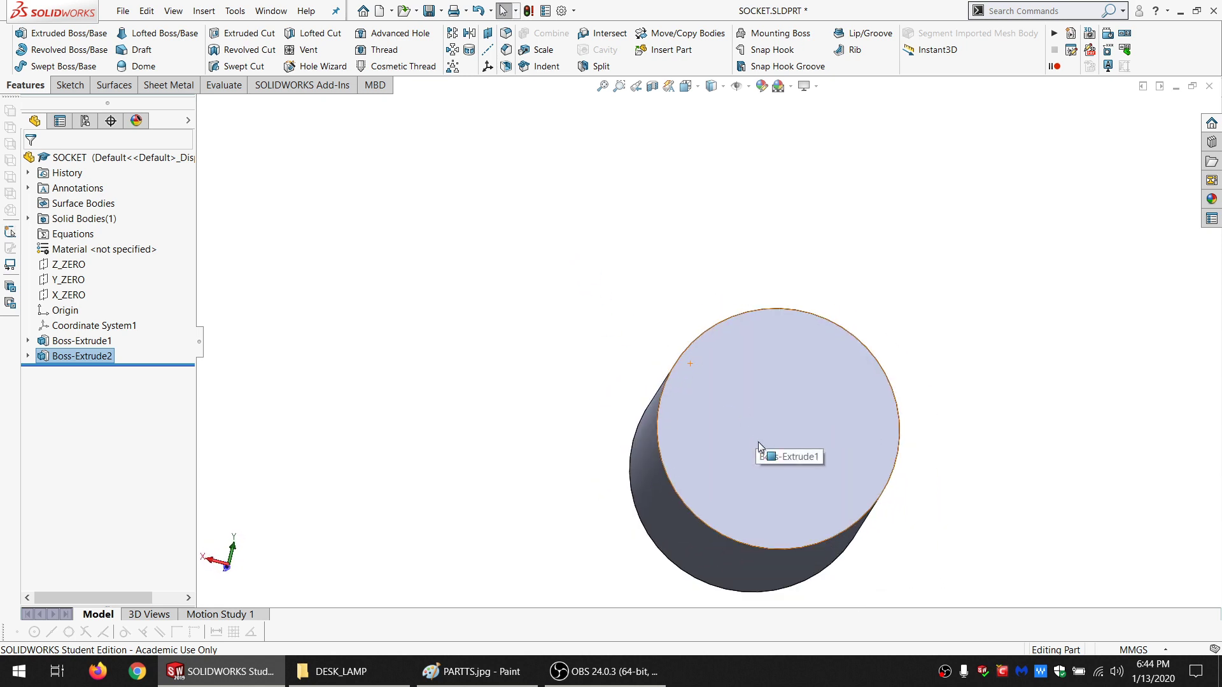
left_click(758, 442)
left_click(77, 87)
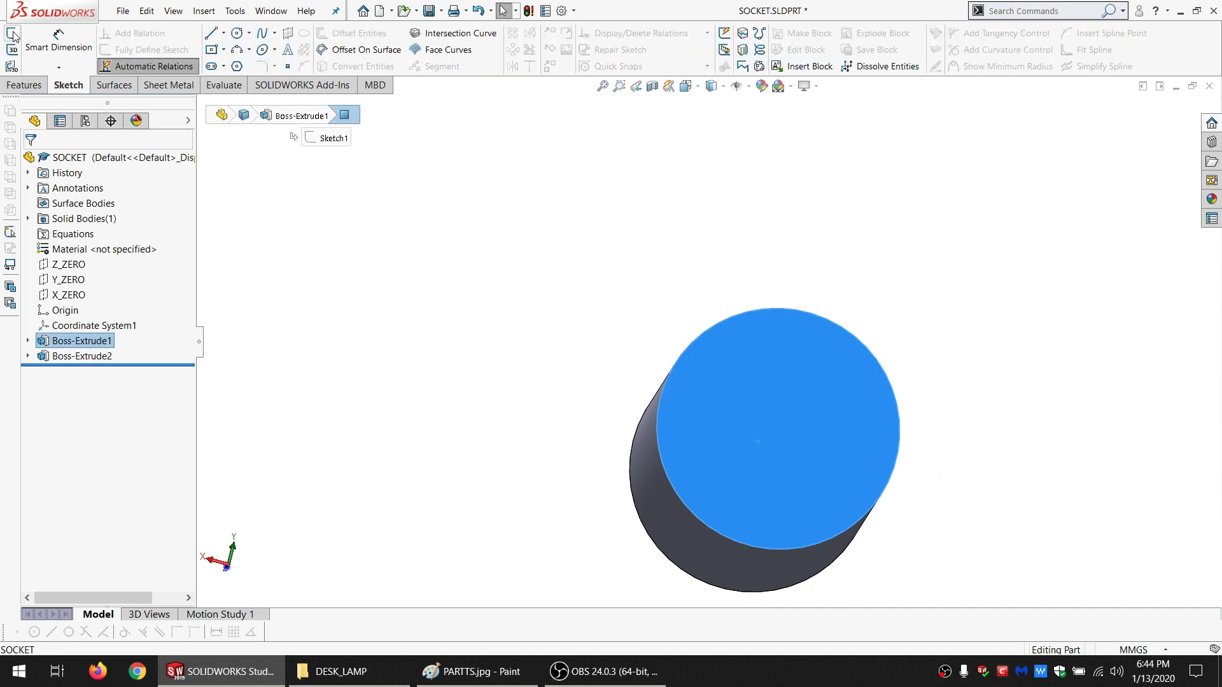
left_click(12, 34)
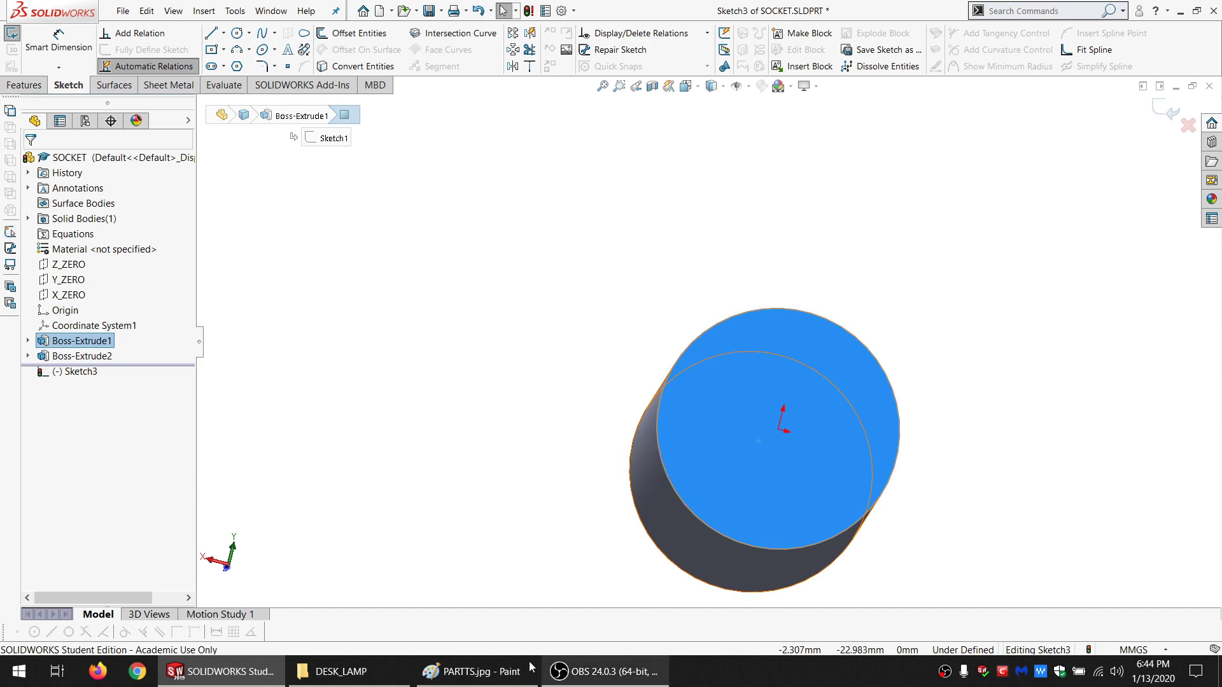
left_click(503, 672)
left_click(502, 672)
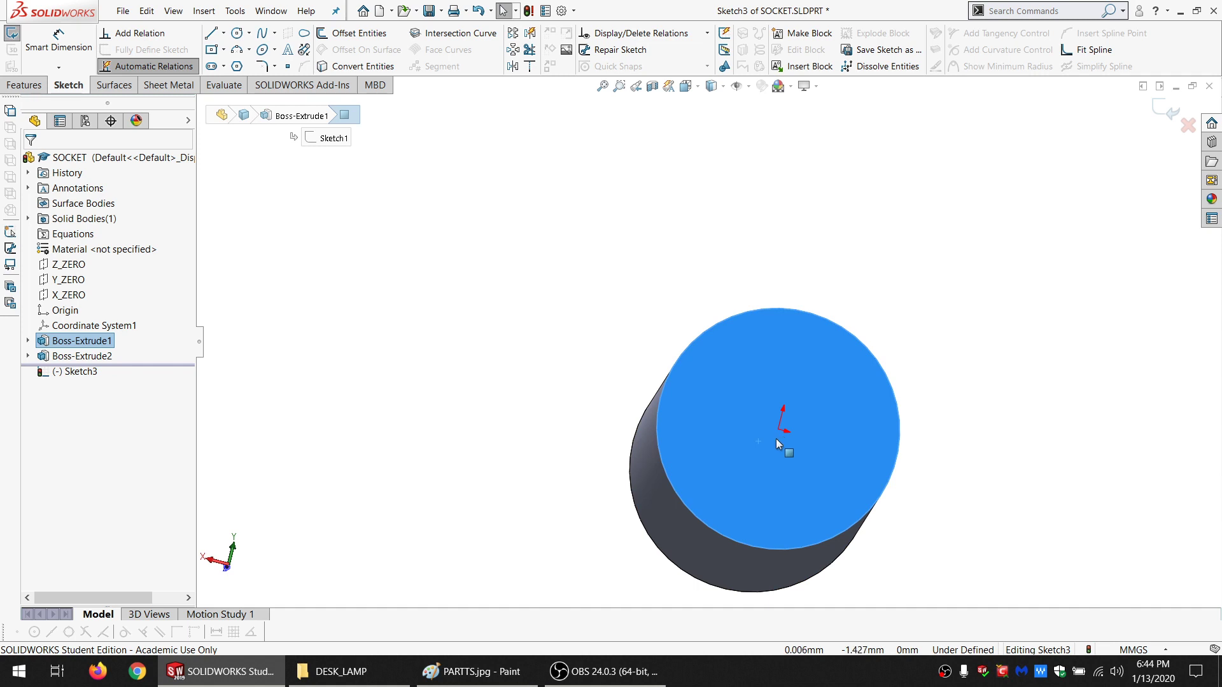
left_click(505, 676)
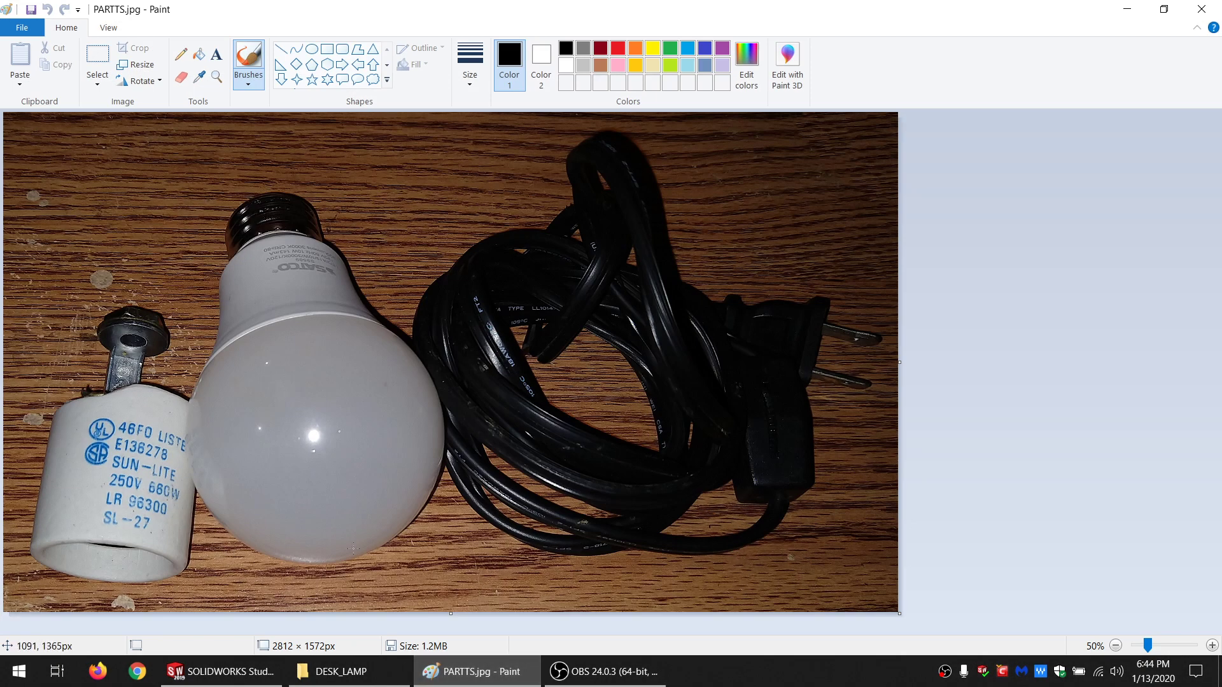
left_click(477, 671)
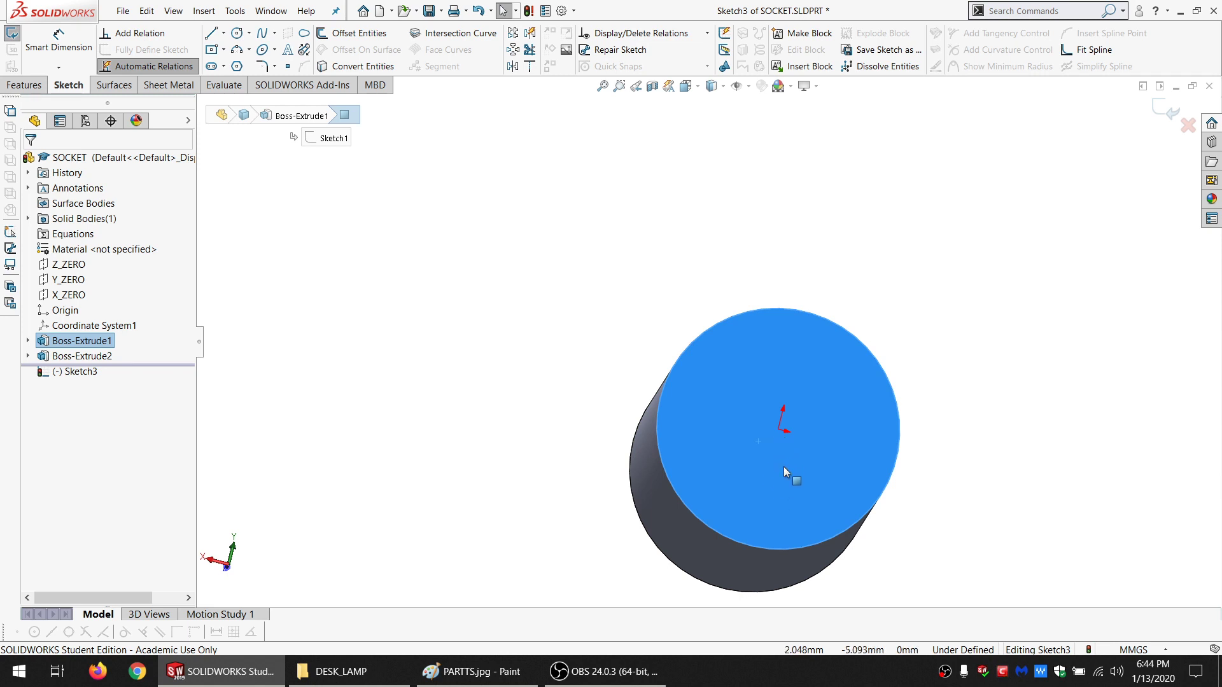
Sketch two separate circles near the rim of the closed end face, the first about 8.4 mm in diameter
middle_click_drag(784, 467, 803, 500)
scroll(786, 433, "down", 2)
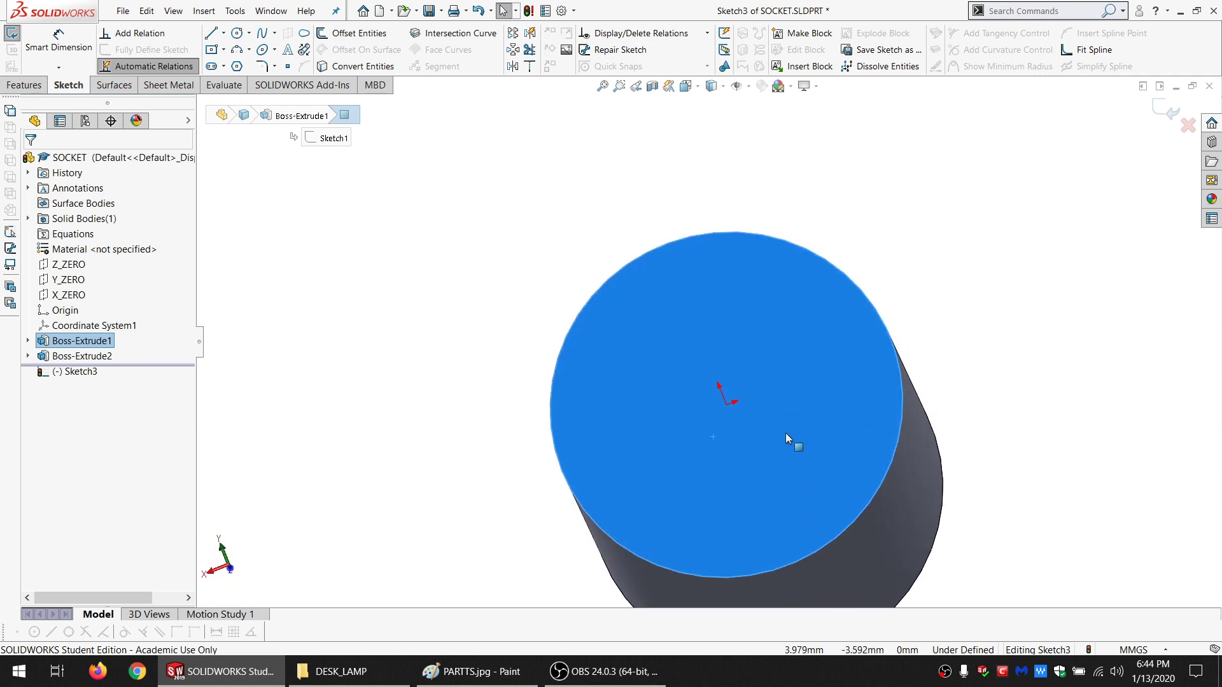
mouse_move(785, 433)
middle_mouse_down()
mouse_move(805, 491)
mouse_move(802, 467)
mouse_move(791, 477)
middle_mouse_up()
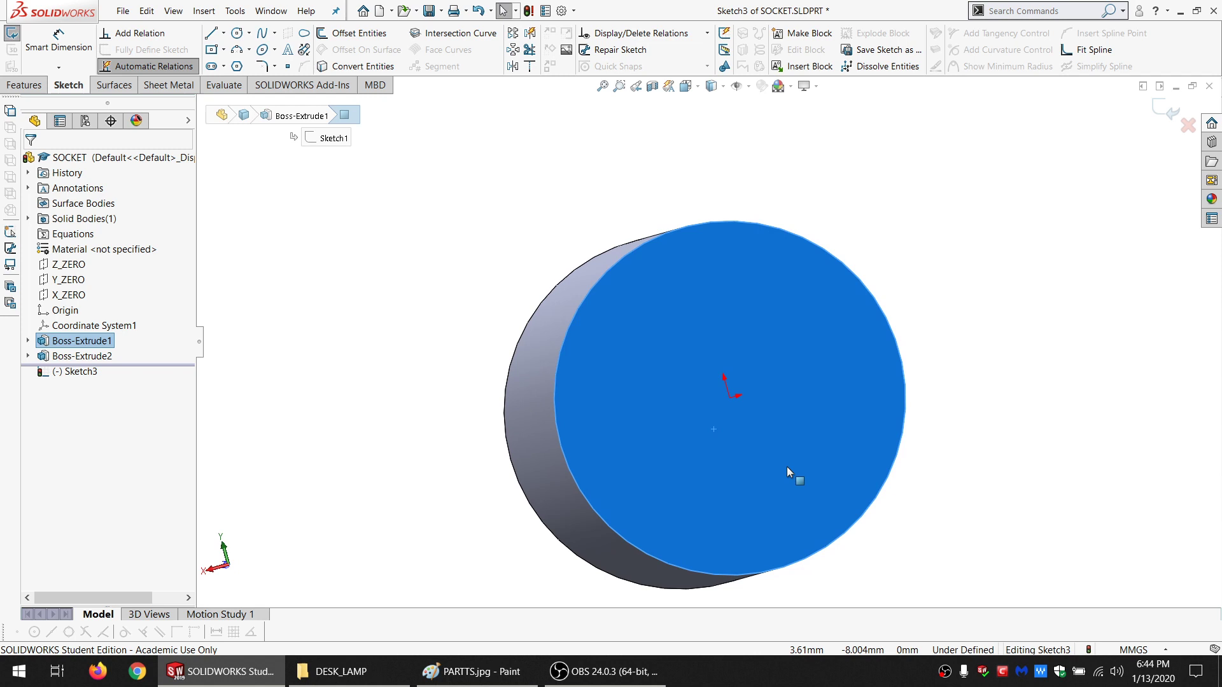
left_click(237, 32)
left_click_drag(604, 365, 644, 375)
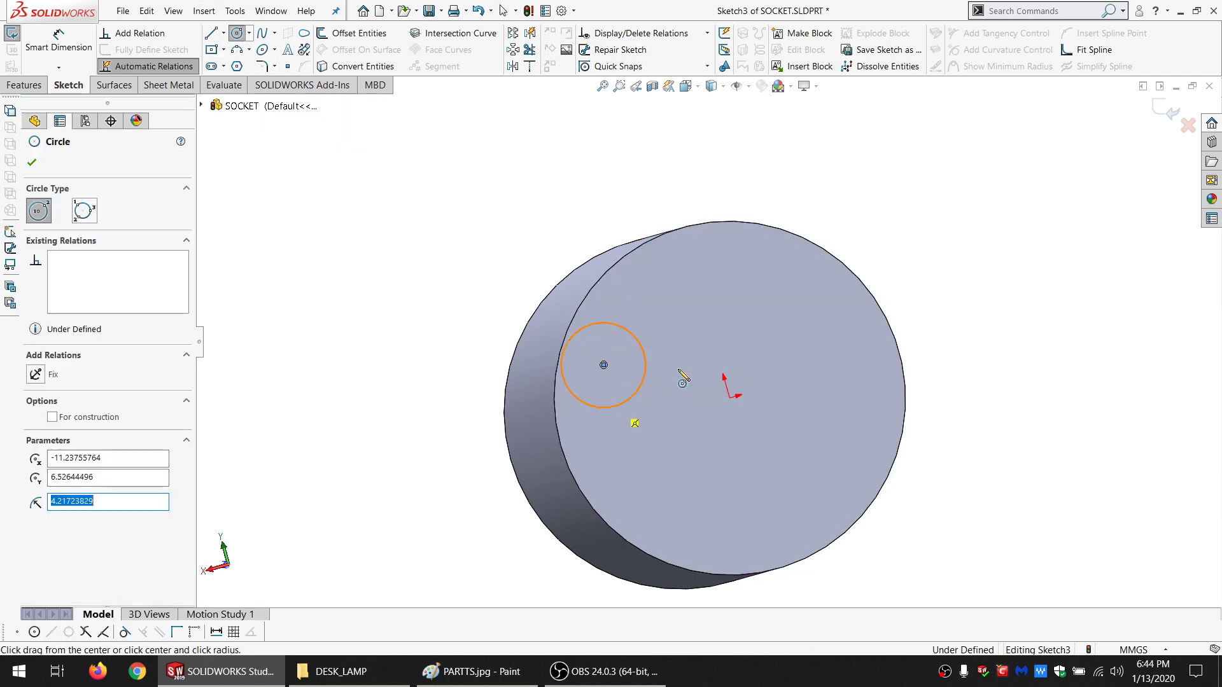
left_click_drag(797, 290, 847, 293)
Dimension the first circle's diameter on the end face as 7.5 mm
left_click(58, 41)
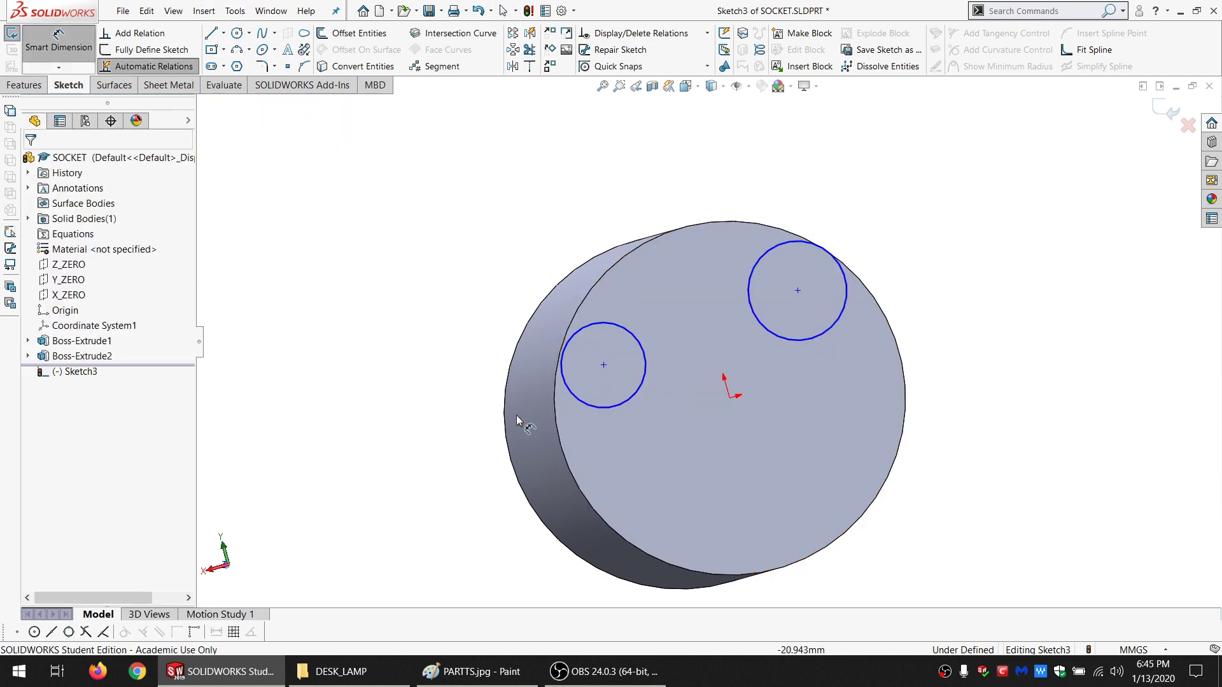
left_click(595, 411)
left_click(321, 312)
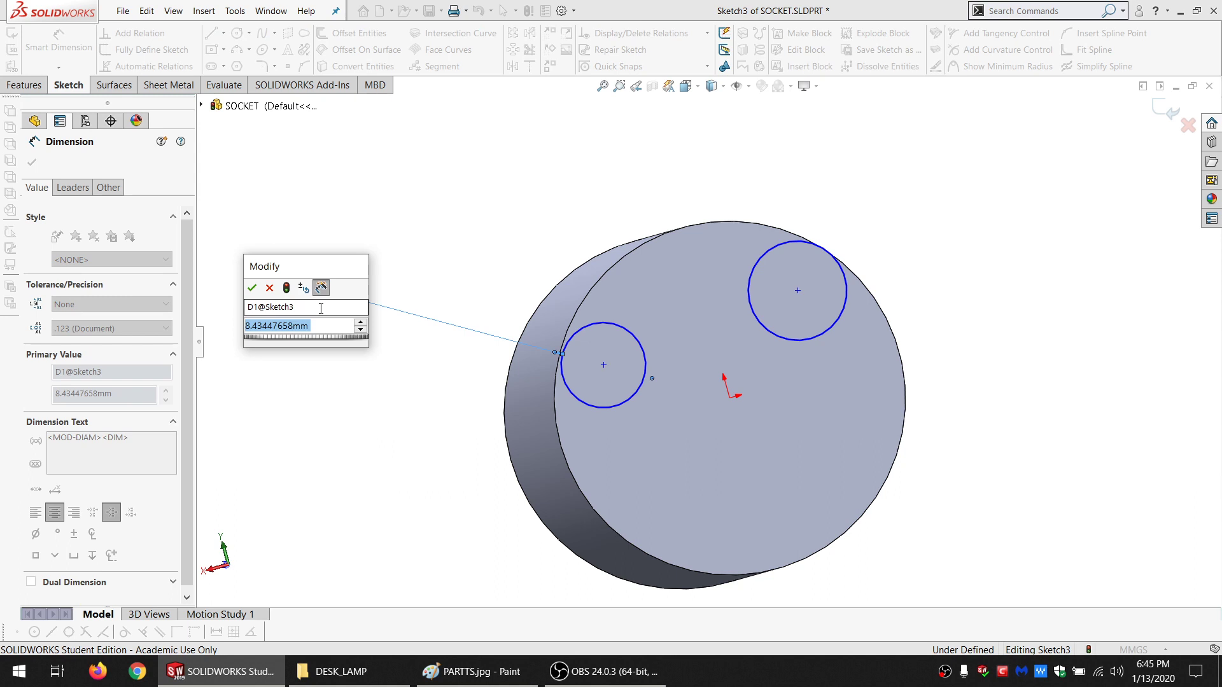
type("7.5")
key("Return")
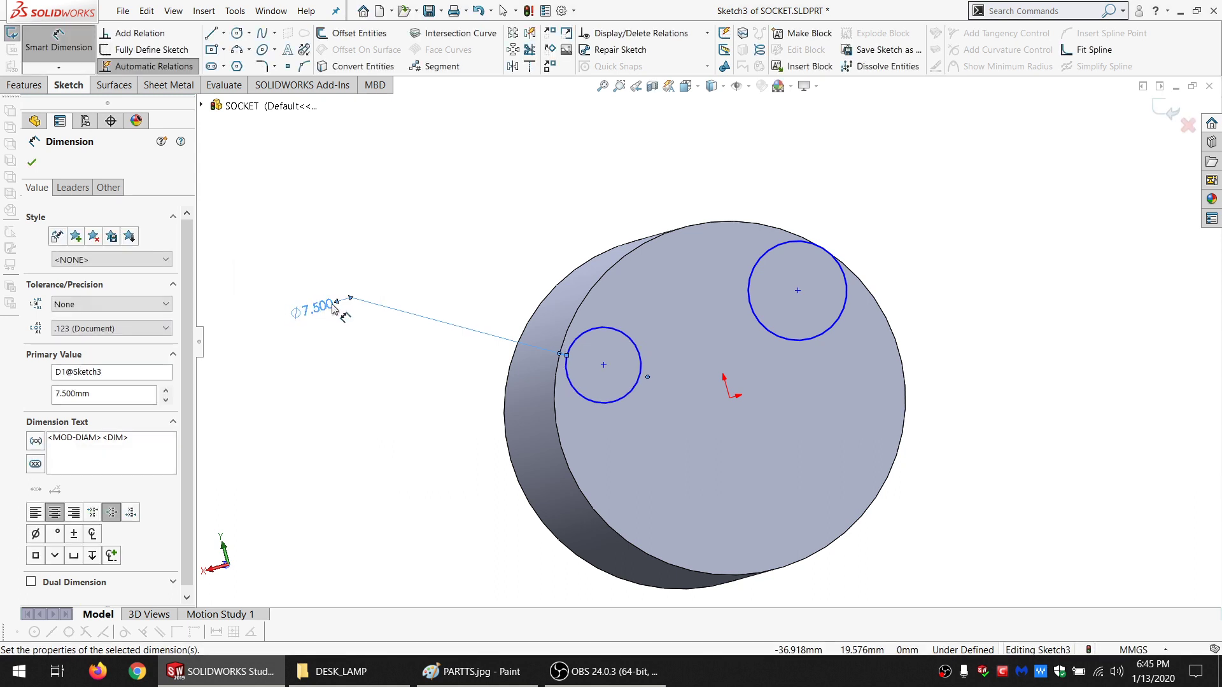
key("Escape")
Make the two end-face circles equal in size, and discard the sketch
left_click(818, 333)
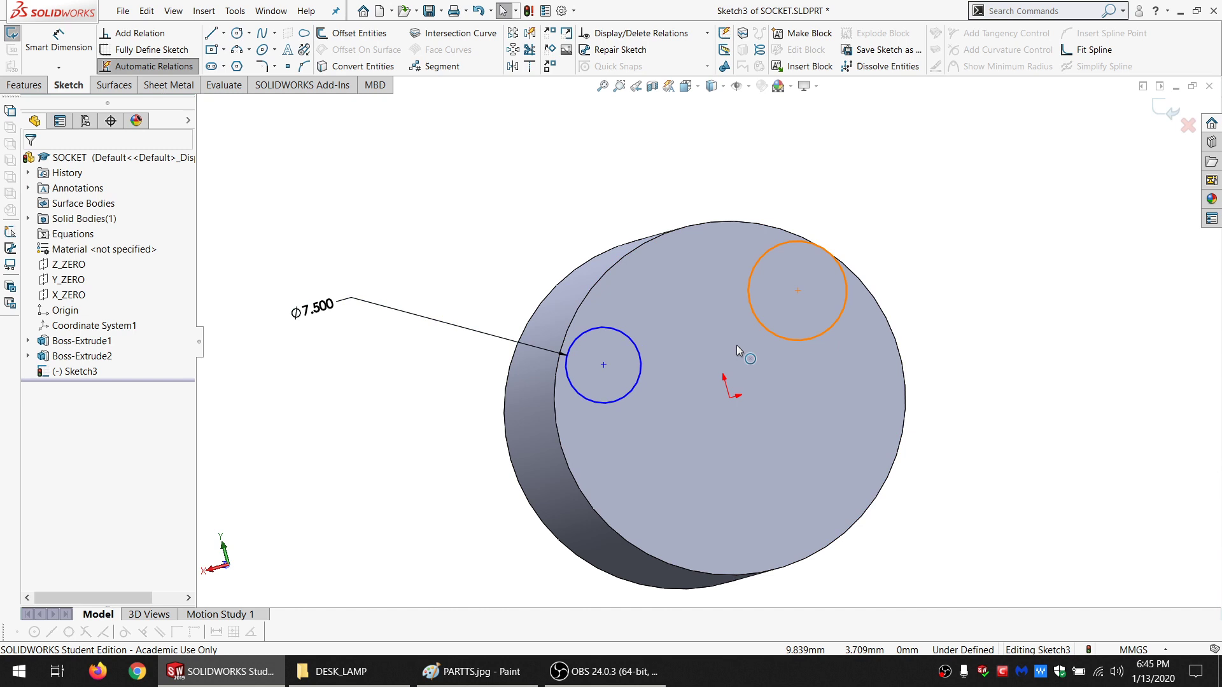
left_click(644, 378, "ctrl")
left_click(61, 445)
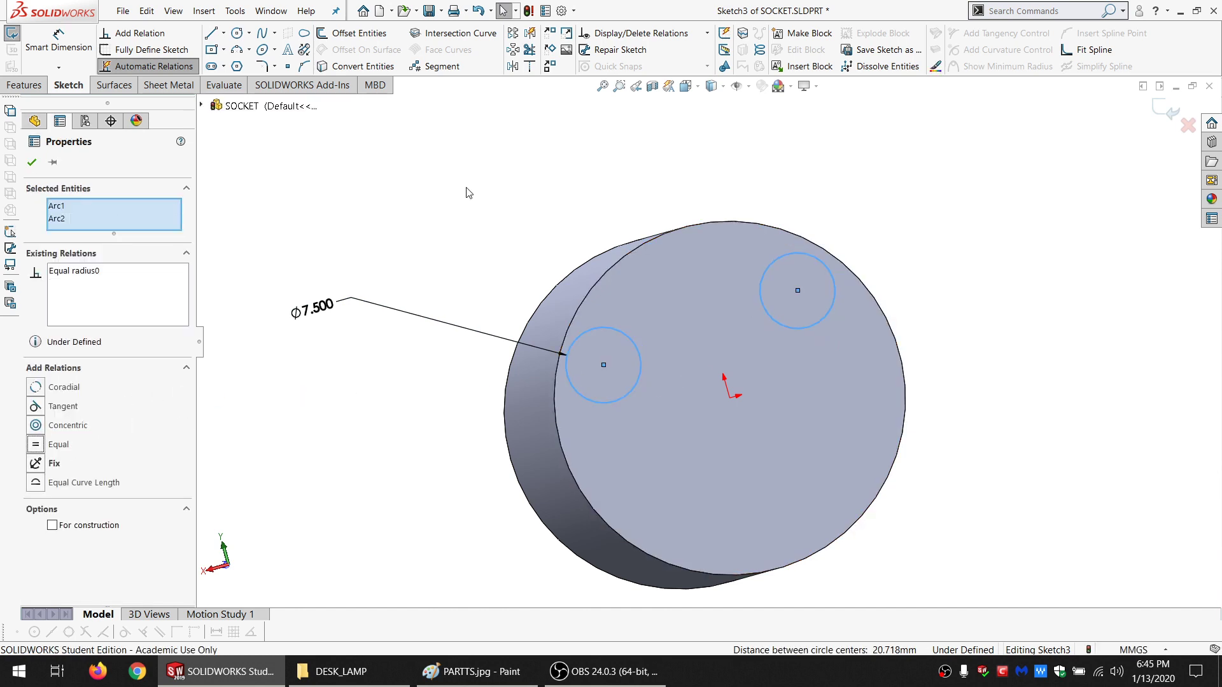
key("Escape")
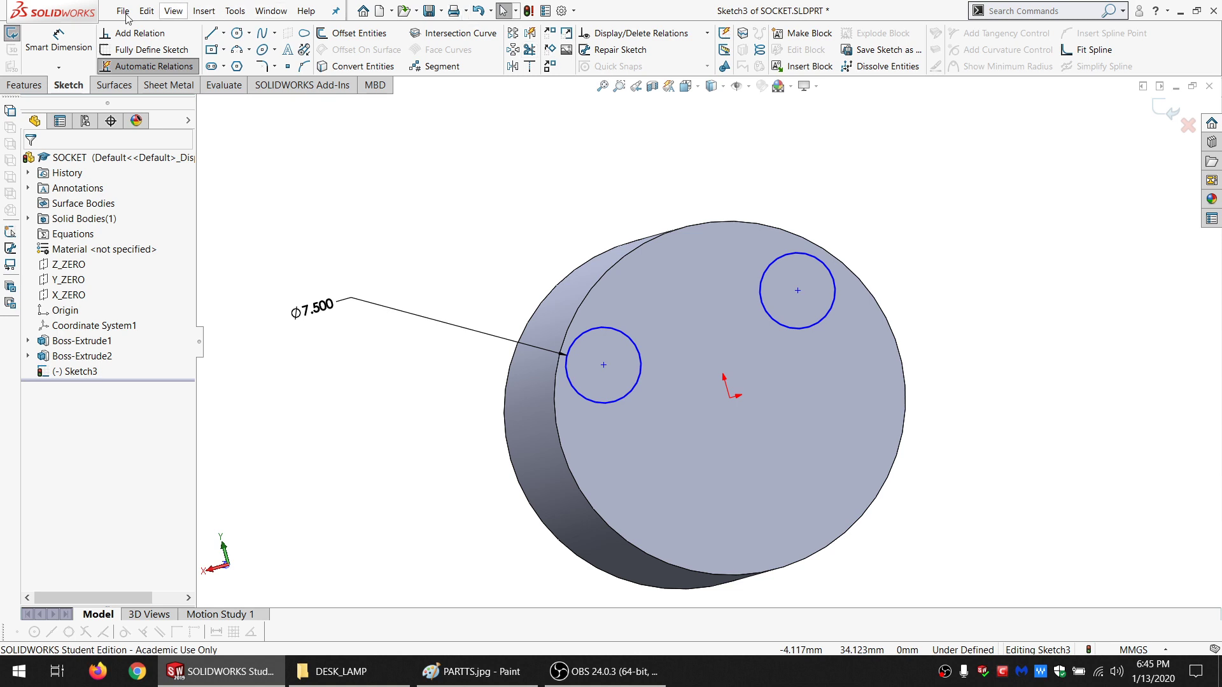
left_click(1188, 125)
left_click(659, 347)
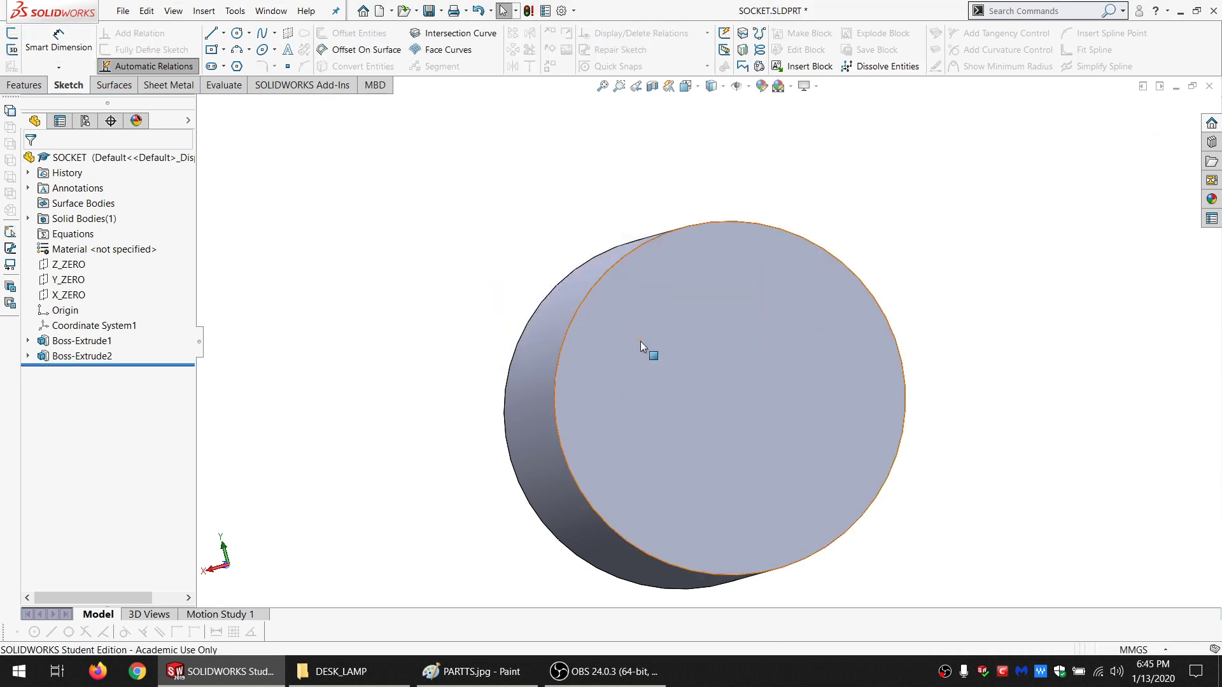
Start a sketch on the Y_ZERO plane, with the tube's closed end in view
middle_click_drag(940, 537, 851, 339)
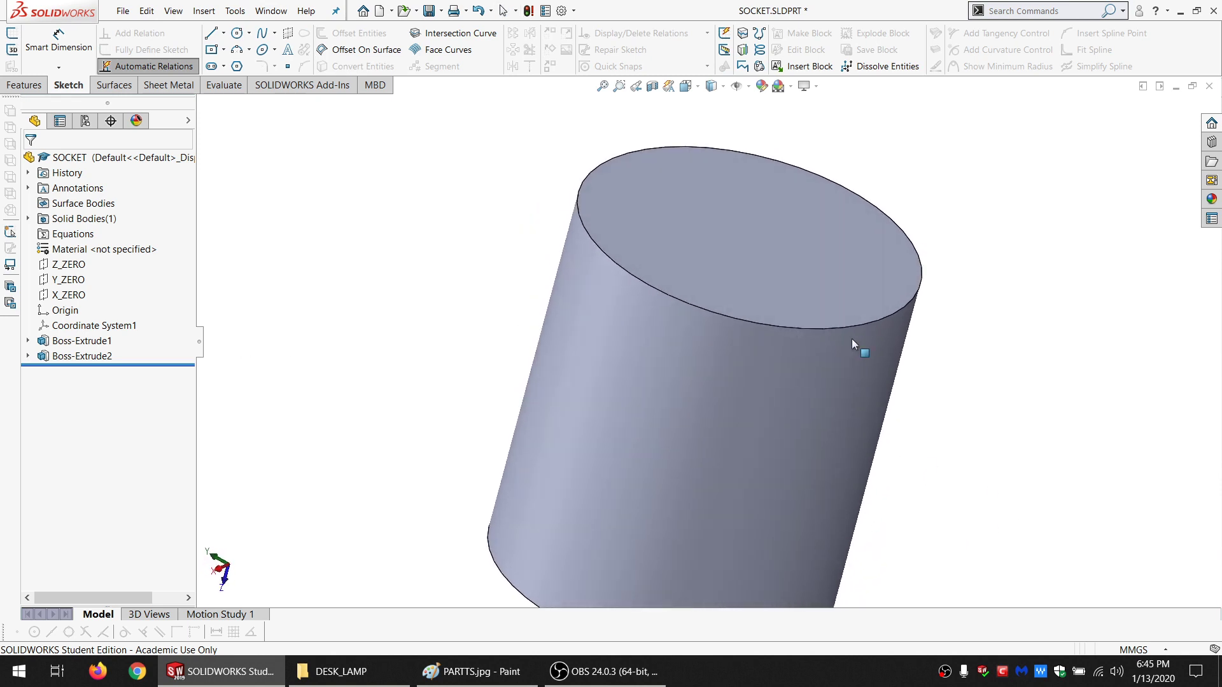
left_click(68, 282)
left_click(77, 266)
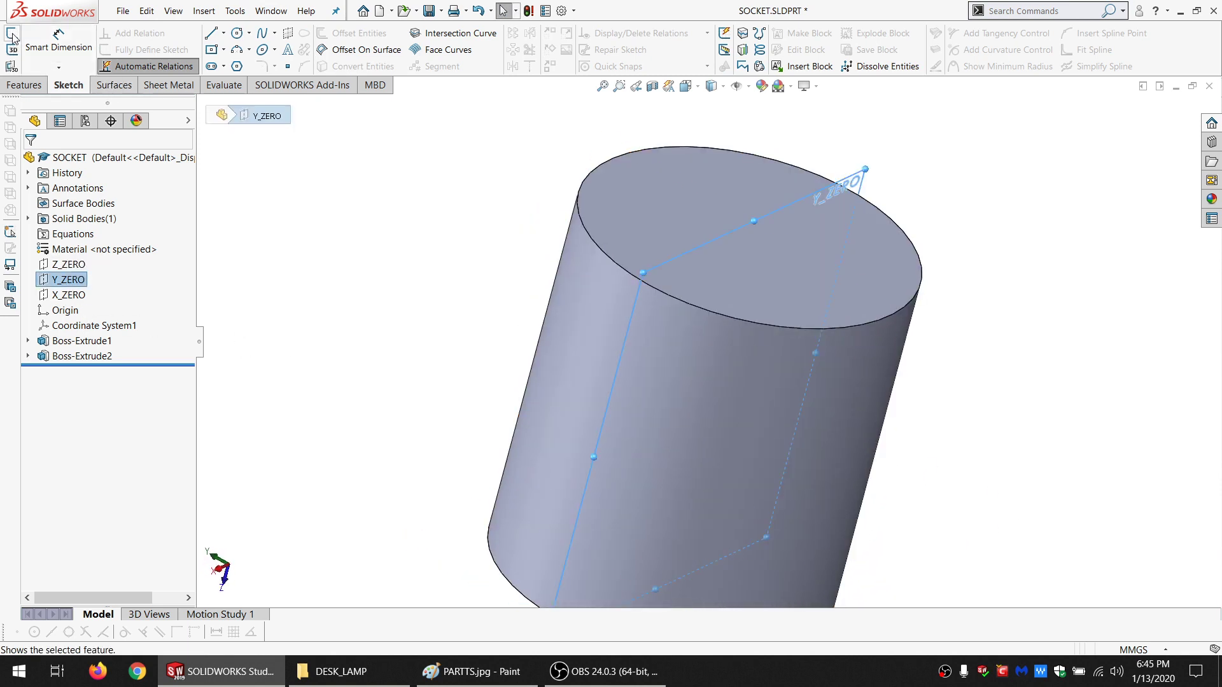
middle_click_drag(654, 235, 627, 194)
scroll(628, 197, "up", 2)
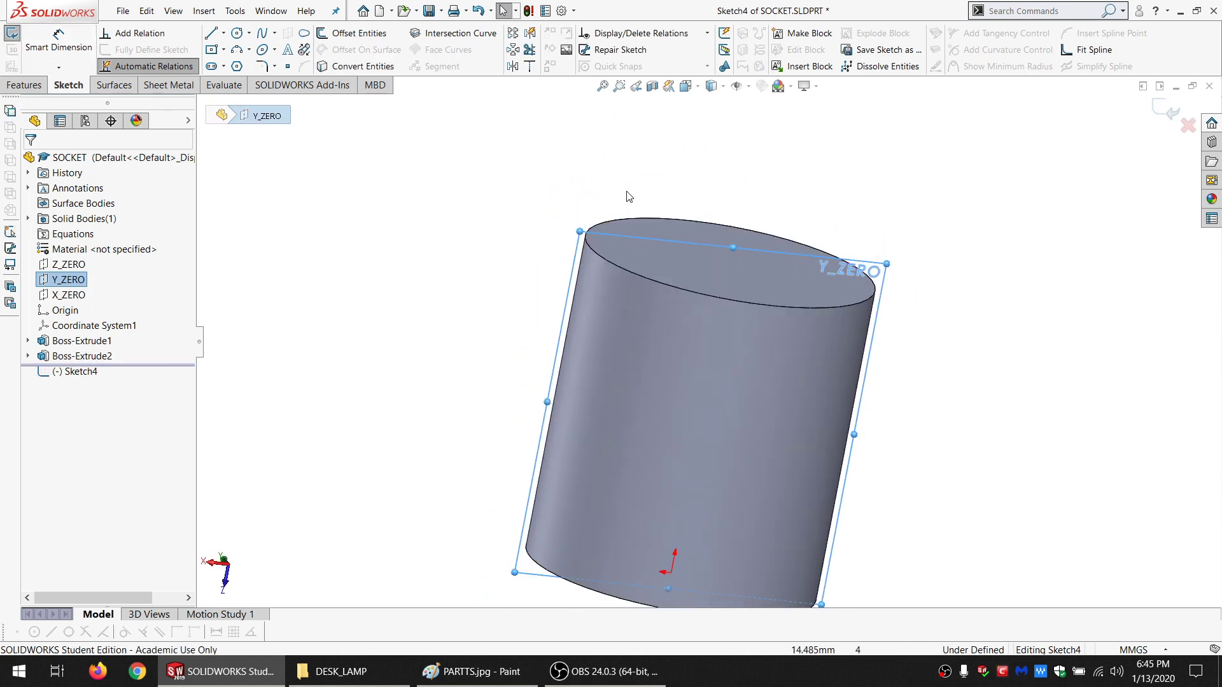
scroll(671, 221, "down", 1)
middle_click_drag(662, 273, 629, 235)
Draw a closed six-line bracket profile above the closed end: base about 4.3 mm, slanted outer side about 17.8 mm, upper arm's inner edge about 10.6 mm
left_click(209, 35)
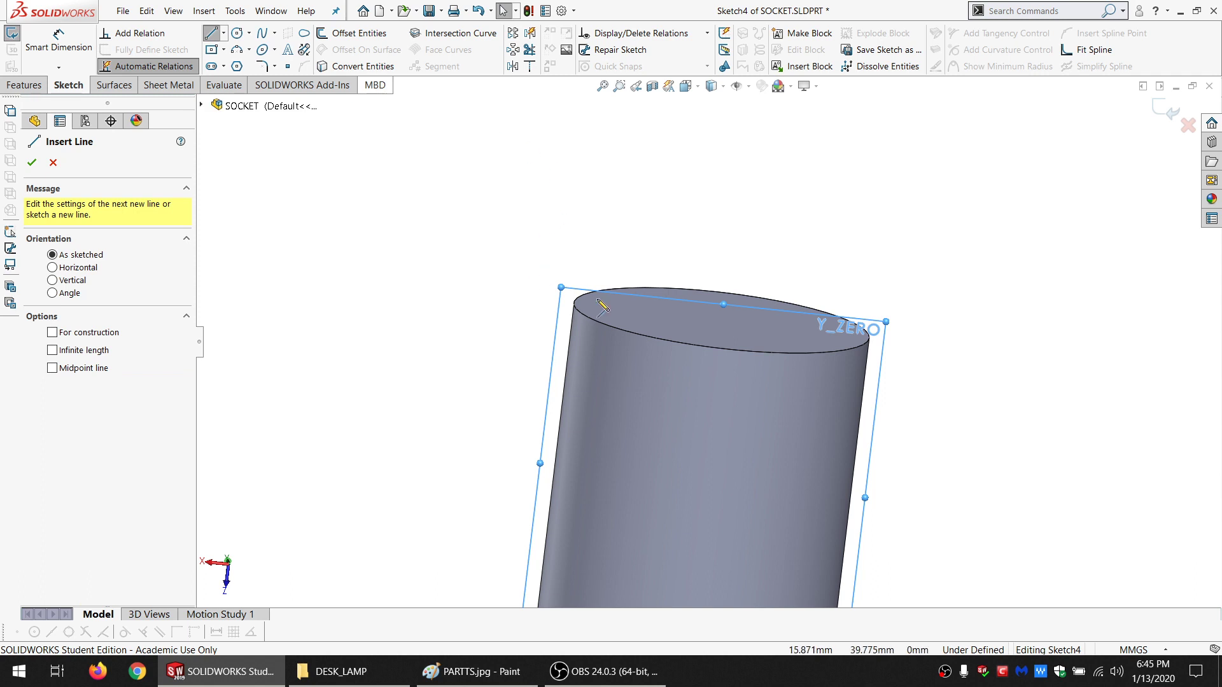
left_click(670, 326)
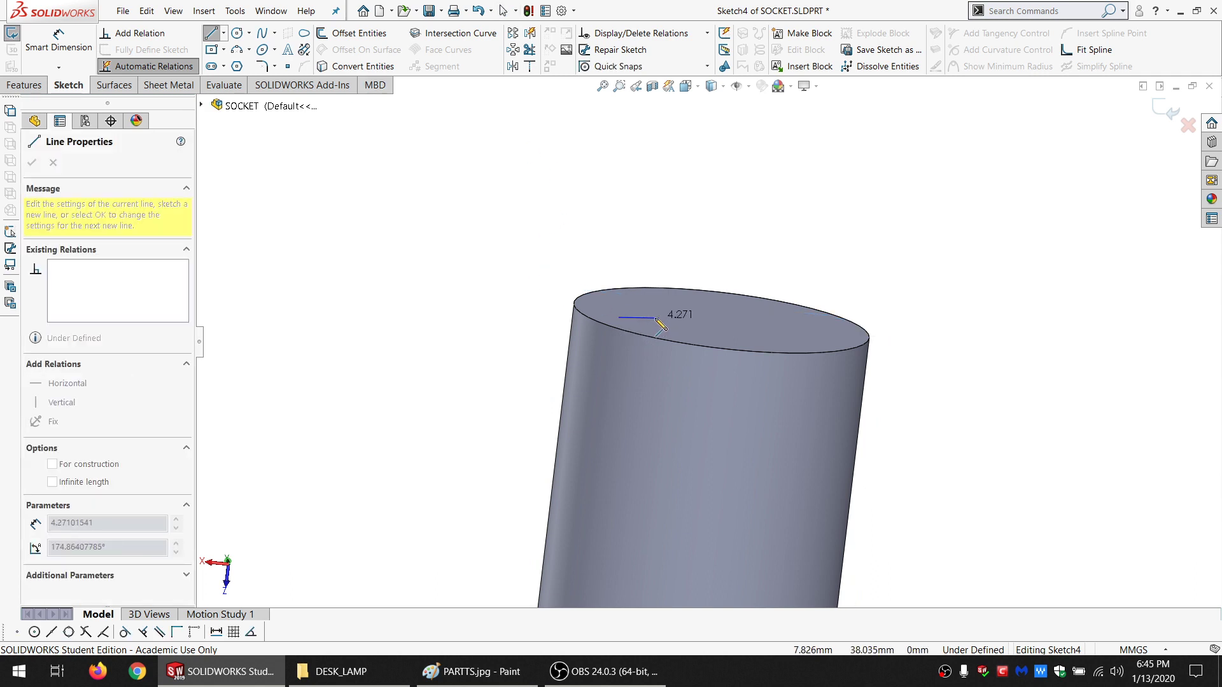
left_click(655, 318)
left_click(703, 204)
left_click(793, 204)
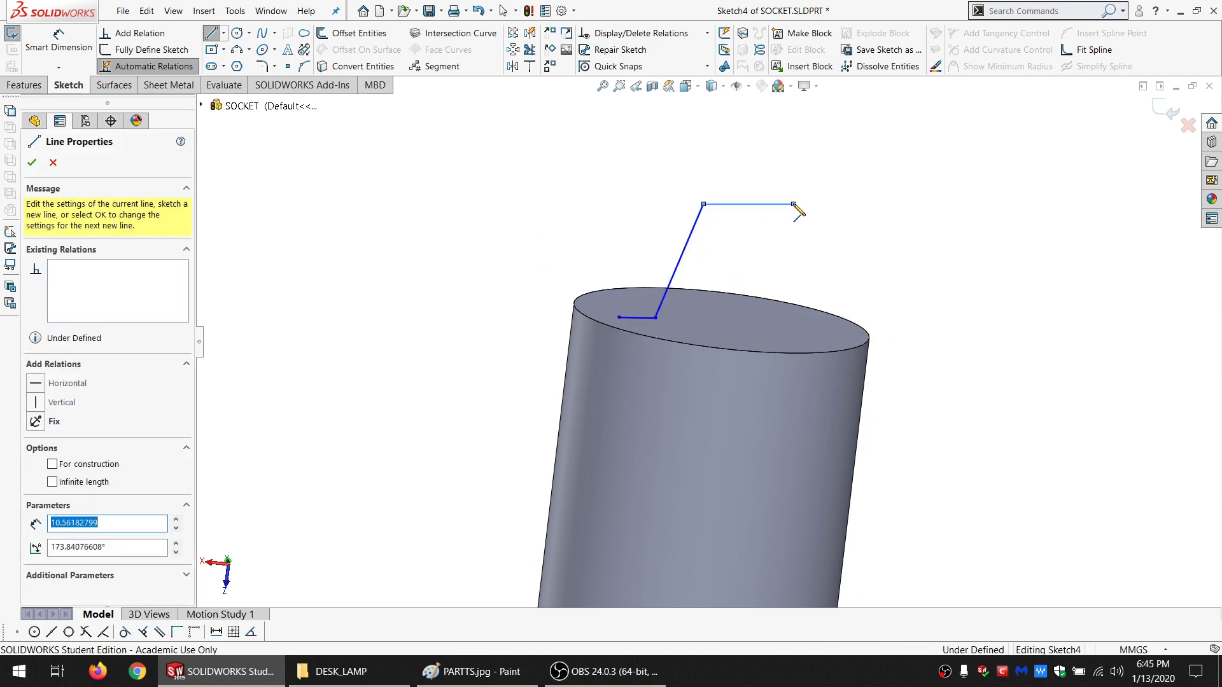
left_click(794, 184)
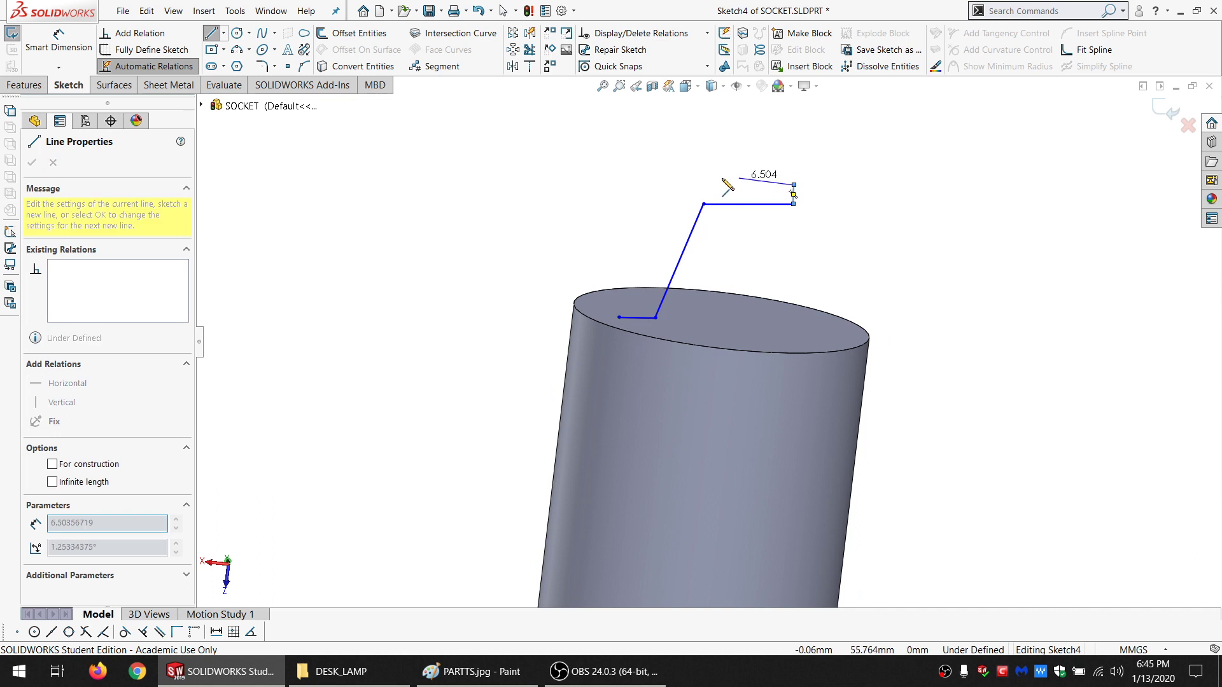
left_click(673, 179)
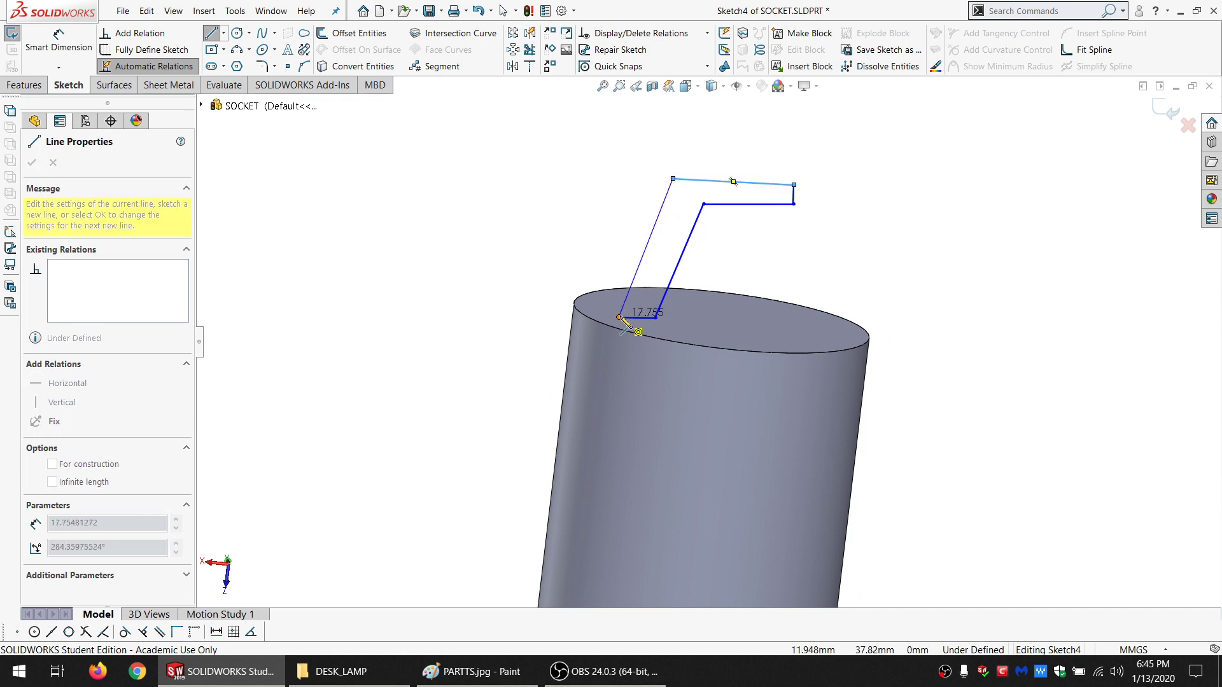
left_click(619, 317)
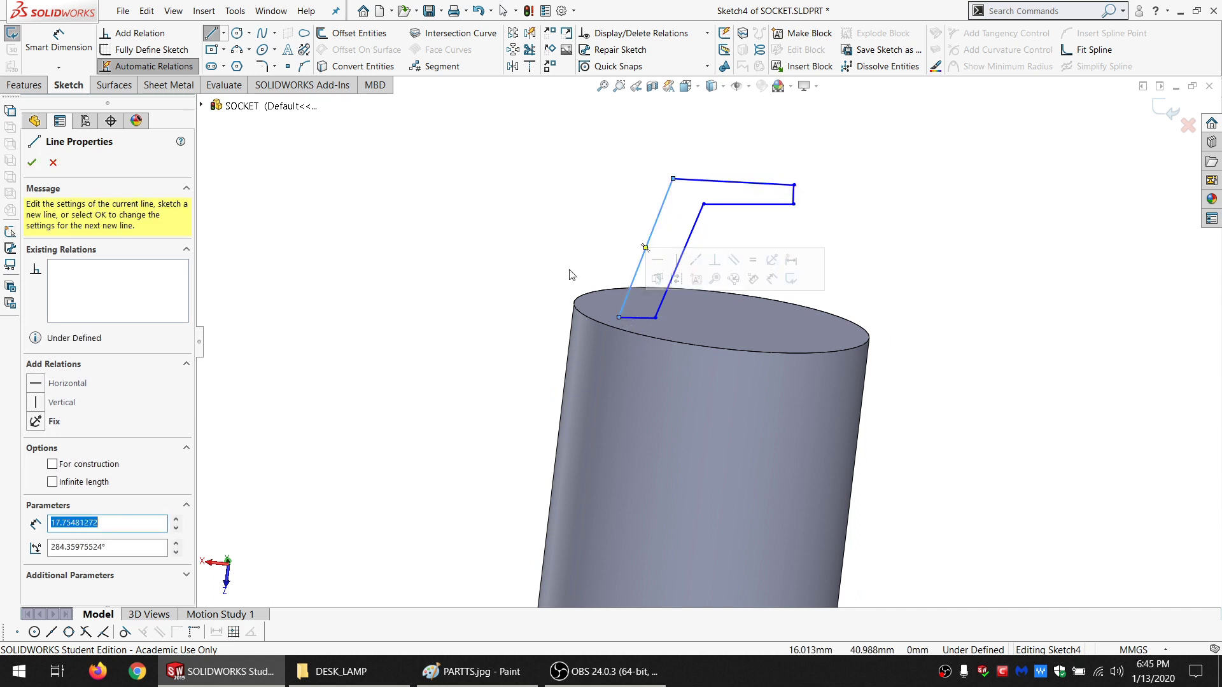
left_click(205, 37)
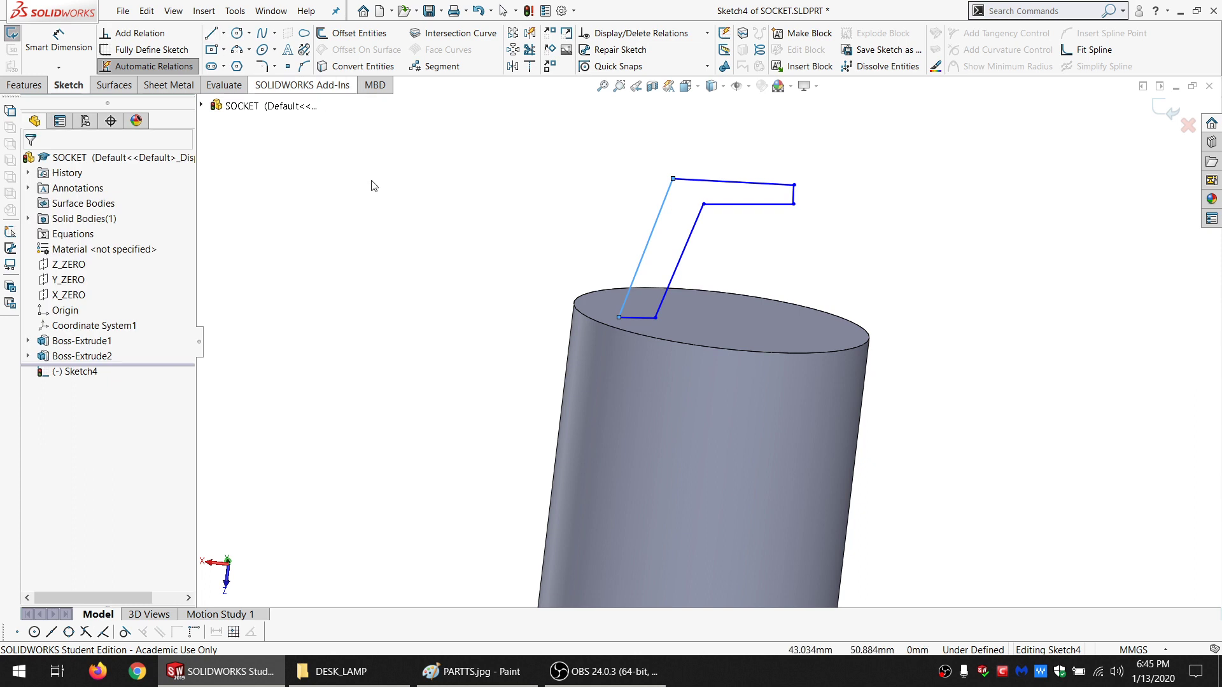
Make the bracket profile's short base line collinear with the edge of the tube's closed end face
left_click(641, 329)
left_click(641, 333, "ctrl")
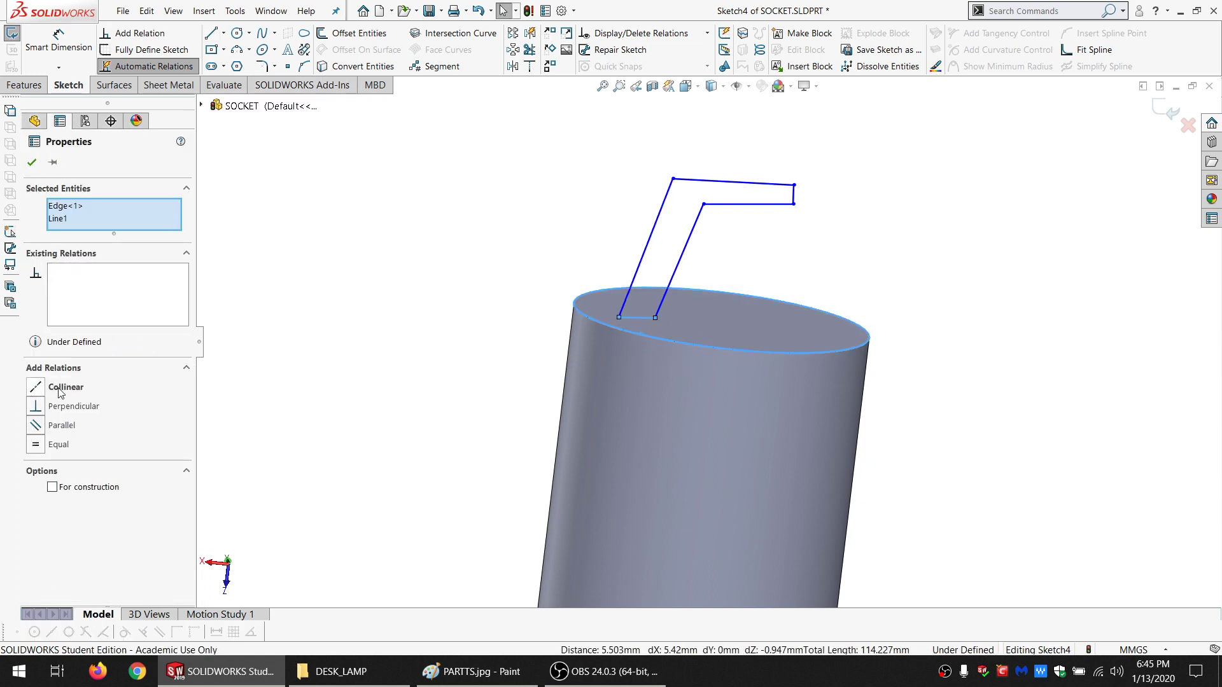
left_click(61, 388)
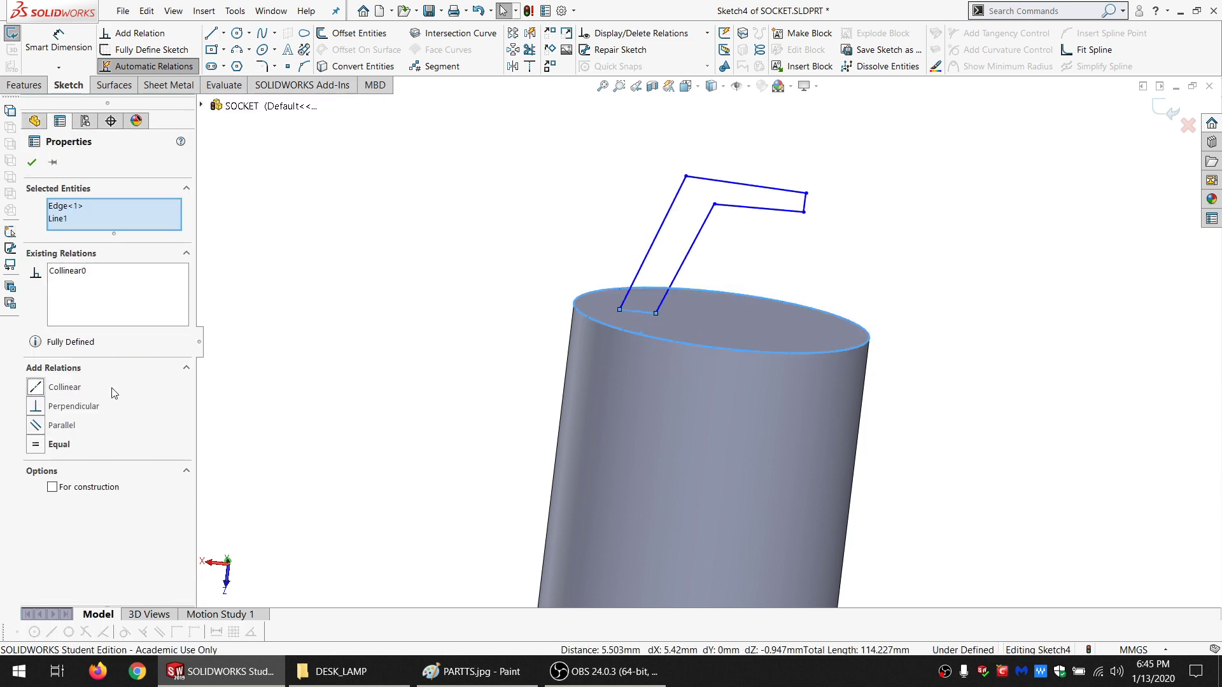
left_click(572, 231)
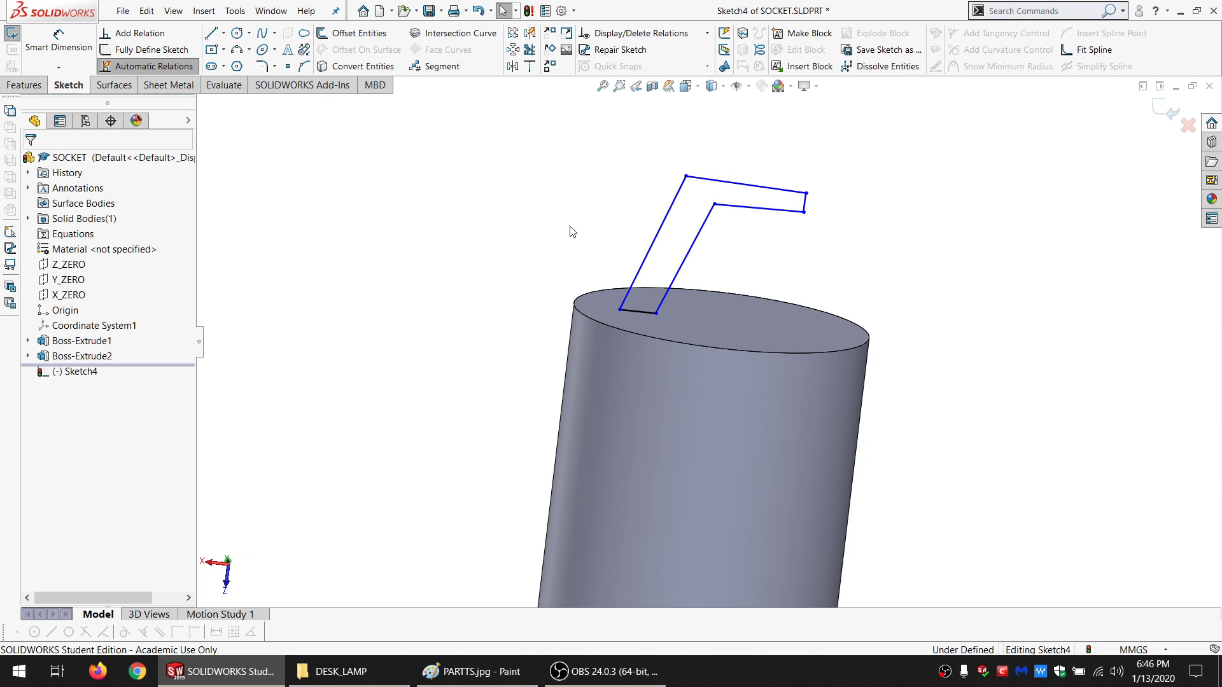
Make the two slanted lines of the bracket profile parallel
mouse_move(729, 243)
left_mouse_down()
mouse_move(666, 208)
mouse_move(617, 235)
left_mouse_up()
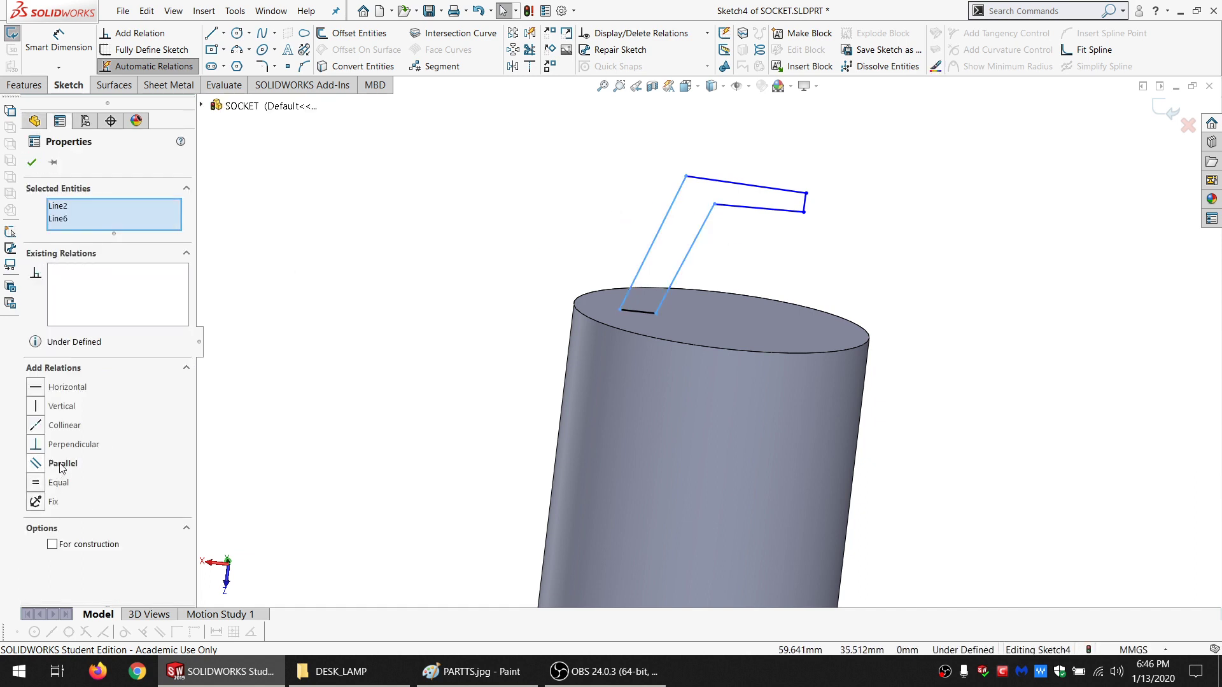
left_click(62, 463)
key("Escape")
Dimension the distance between the bracket profile's two slanted lines as 3.32 mm
left_click(59, 40)
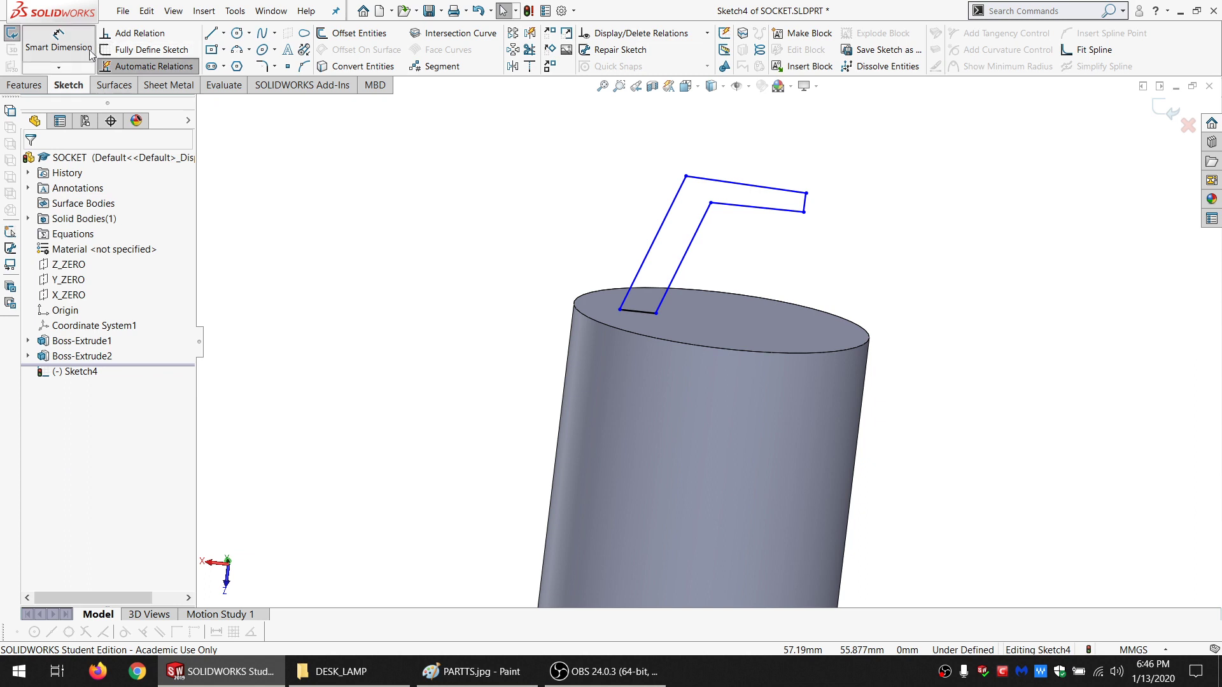
left_click(711, 204)
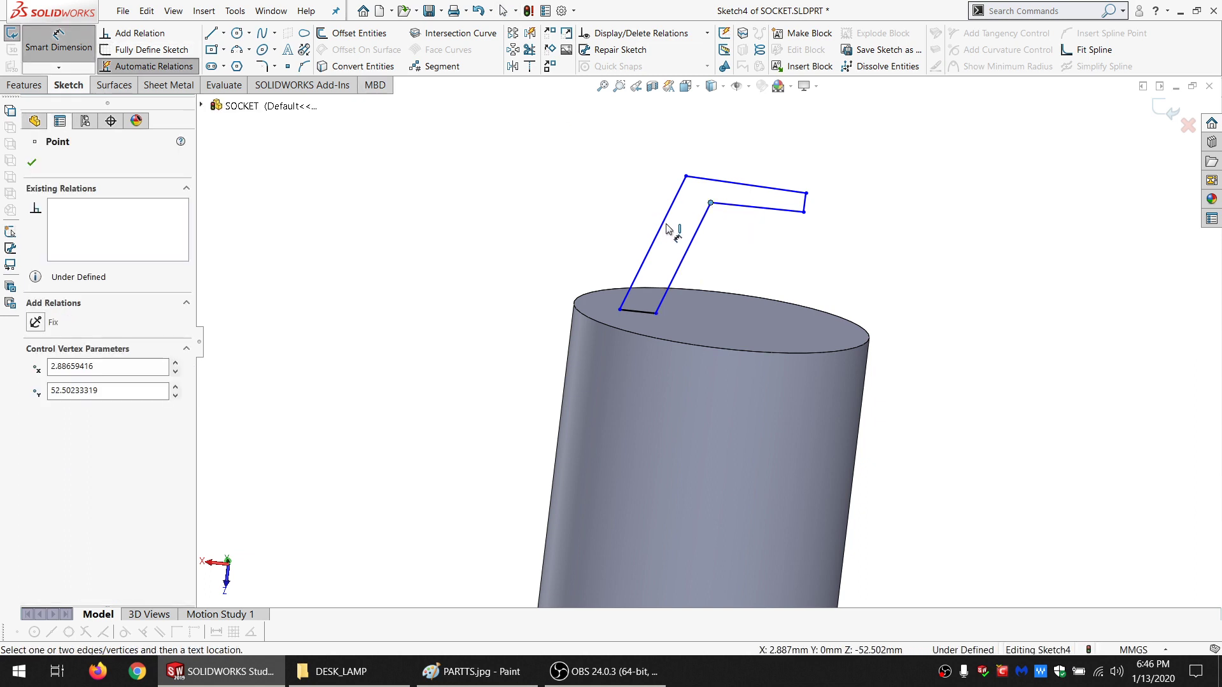
left_click(665, 227)
left_click(726, 147)
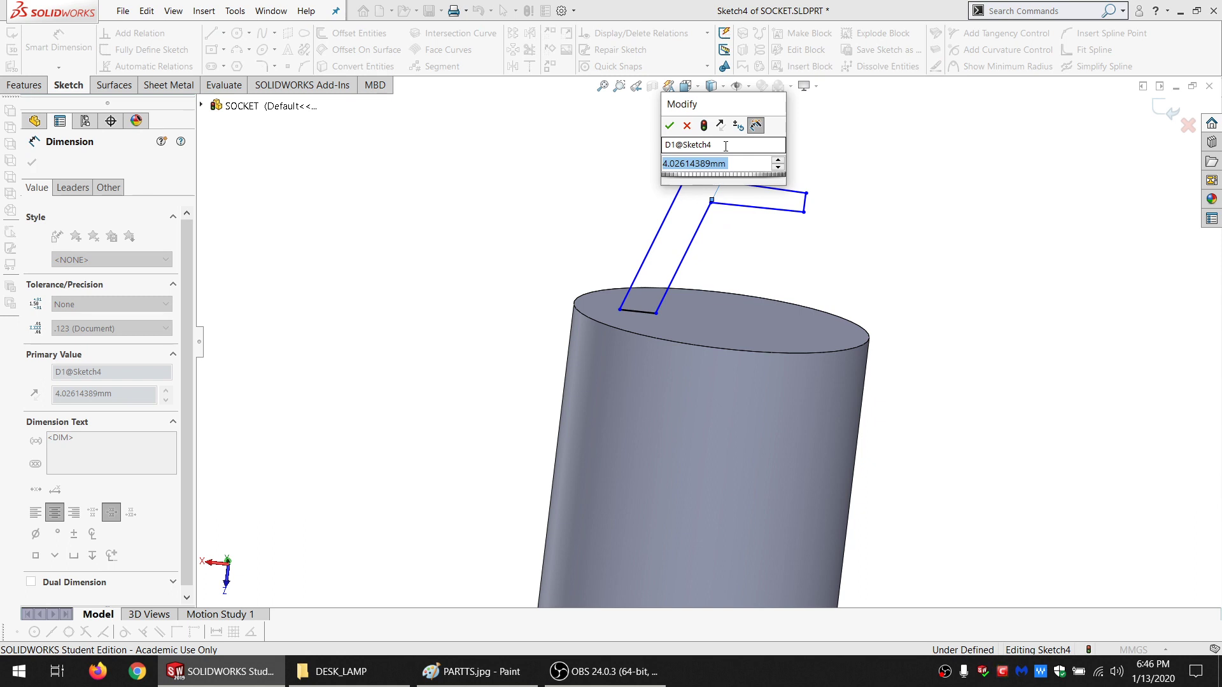
type("3.32")
key("Return")
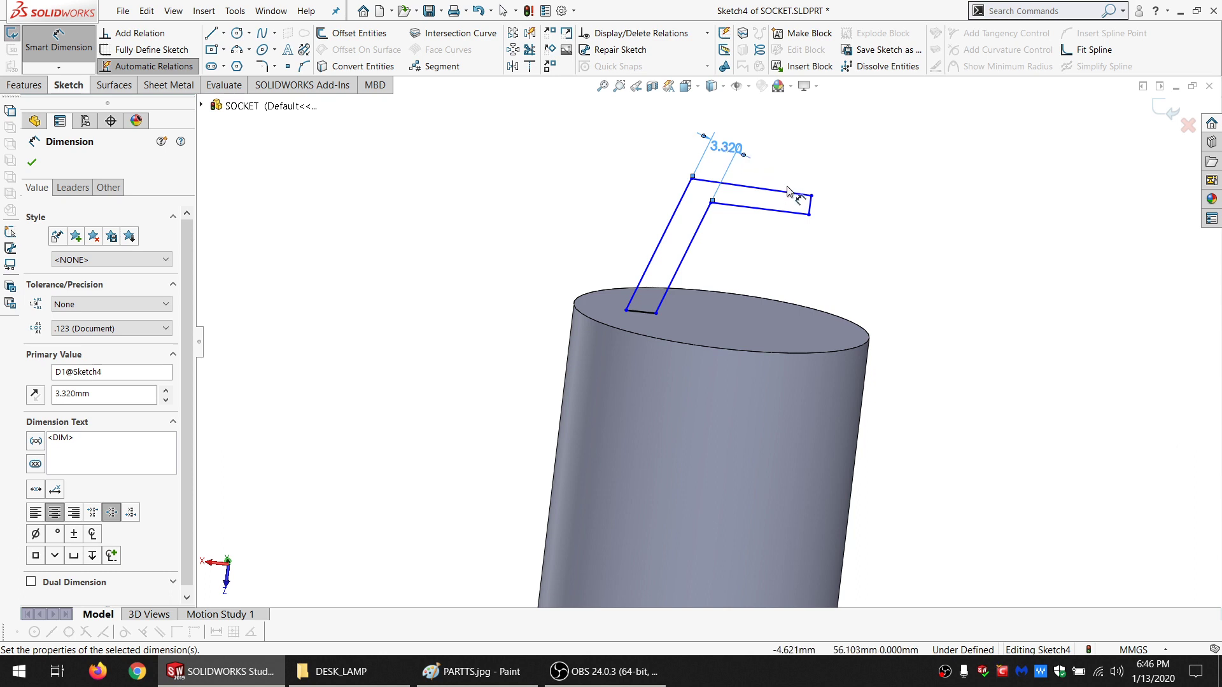
Dimension the thickness of the bracket profile's upper arm as 1.57 mm
left_click(807, 213)
left_click(793, 220)
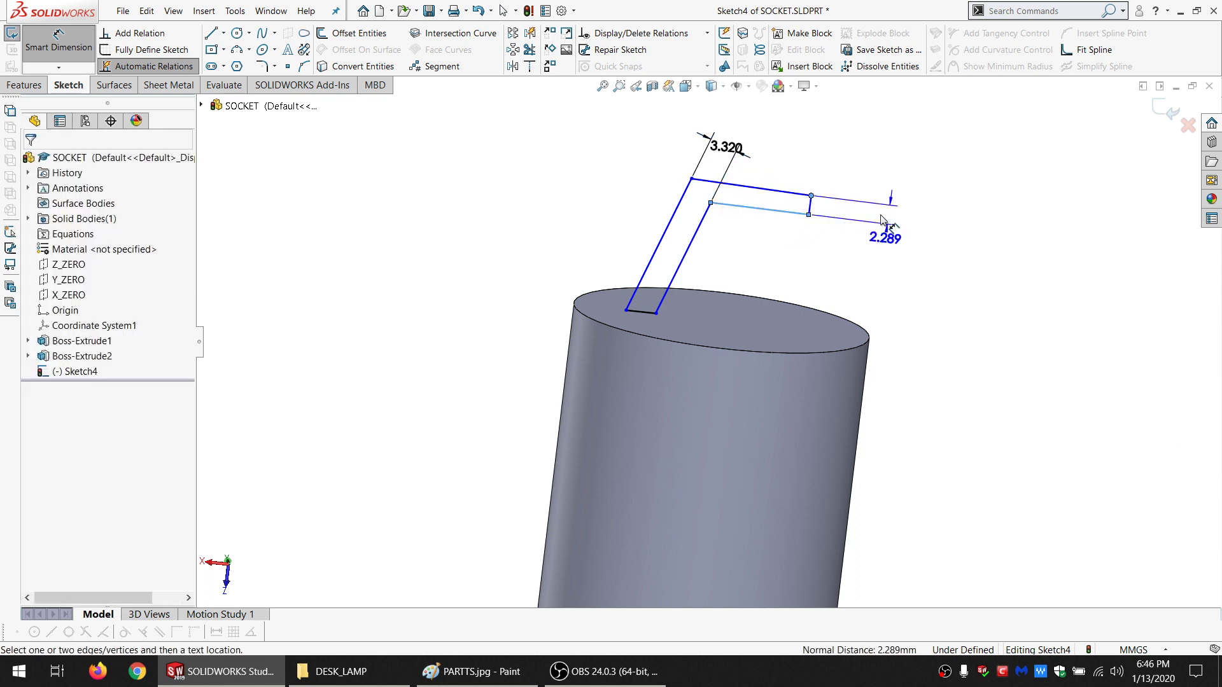
left_click(881, 218)
type("1.57")
key("Return")
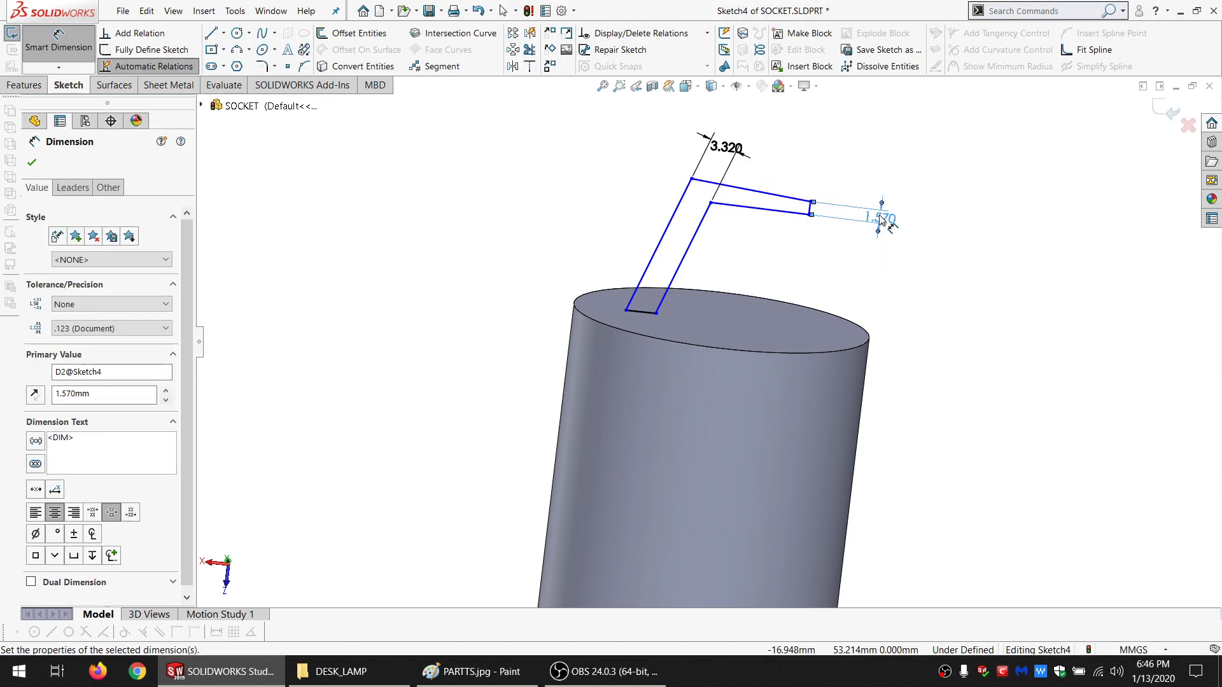
key("Escape")
Make the upper arm's two long lines parallel, and the inner one parallel to the edge of the tube's closed end face
mouse_move(793, 238)
left_mouse_down()
mouse_move(773, 176)
mouse_move(753, 182)
left_mouse_up()
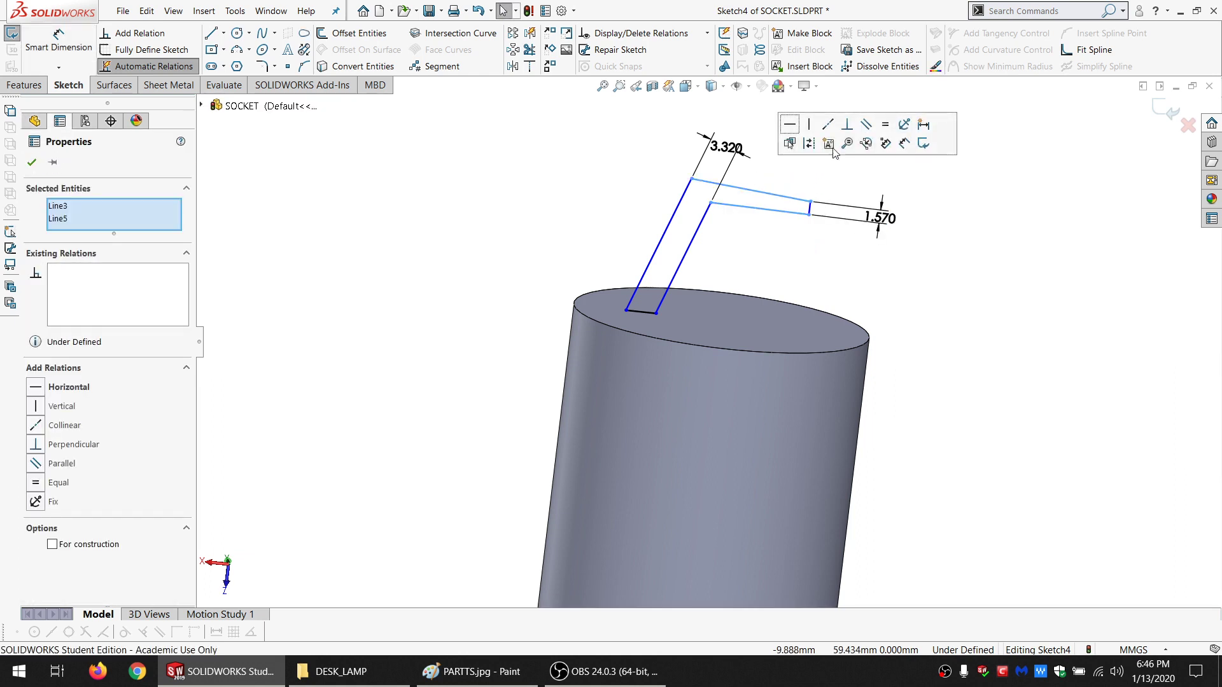
left_click(866, 125)
left_click(772, 256)
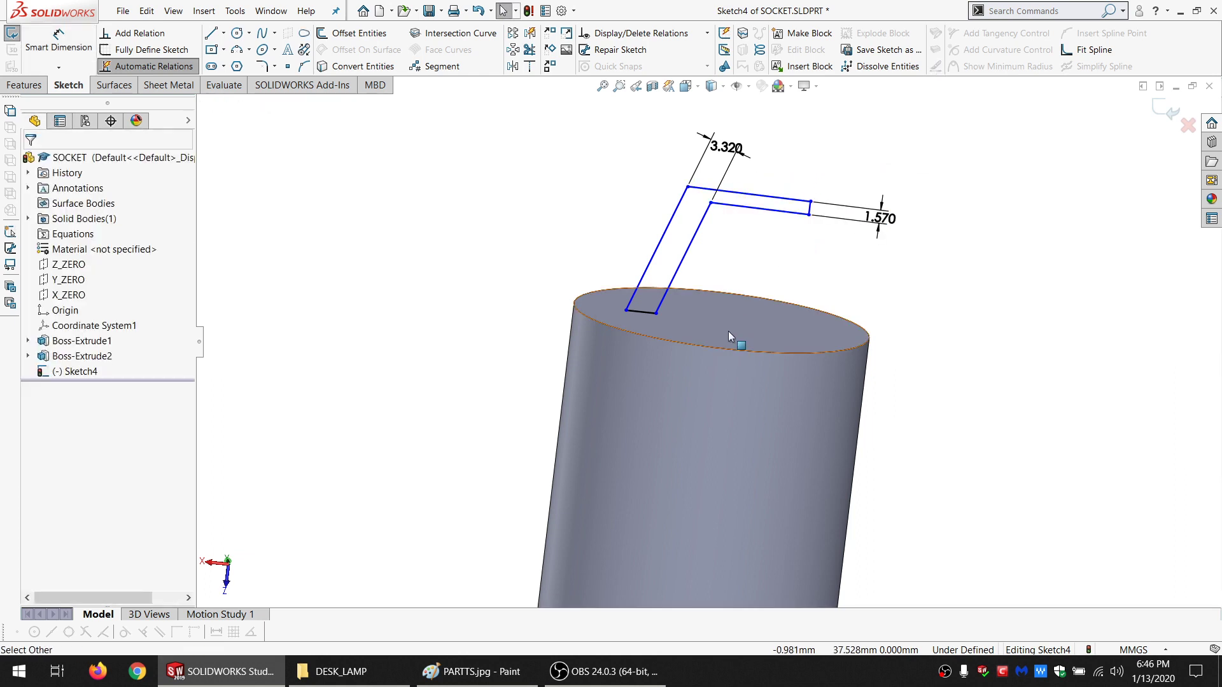
left_click(732, 353)
left_click(747, 214, "ctrl")
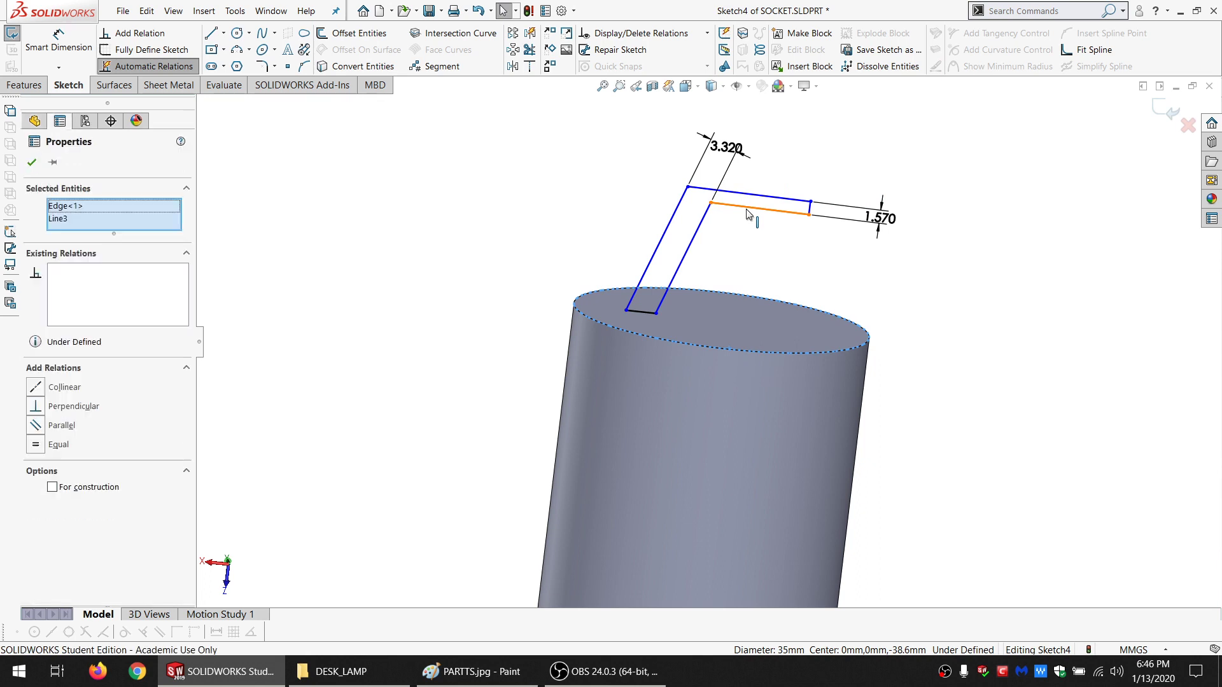
left_click(64, 426)
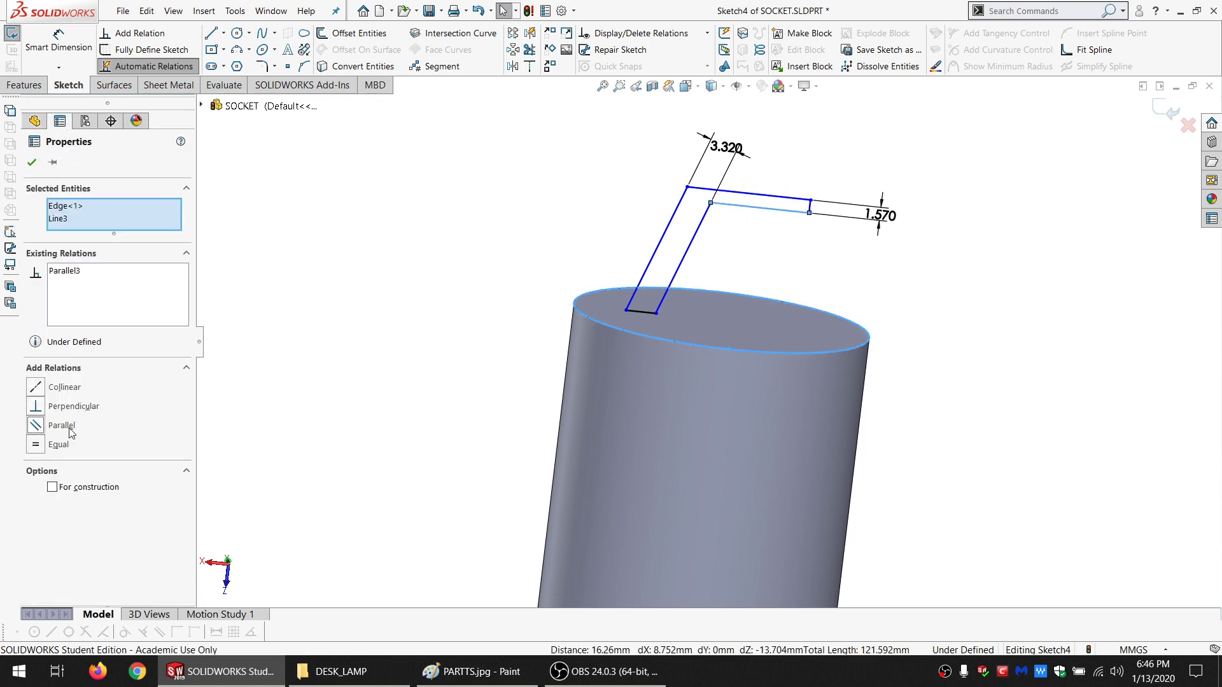
left_click(650, 206)
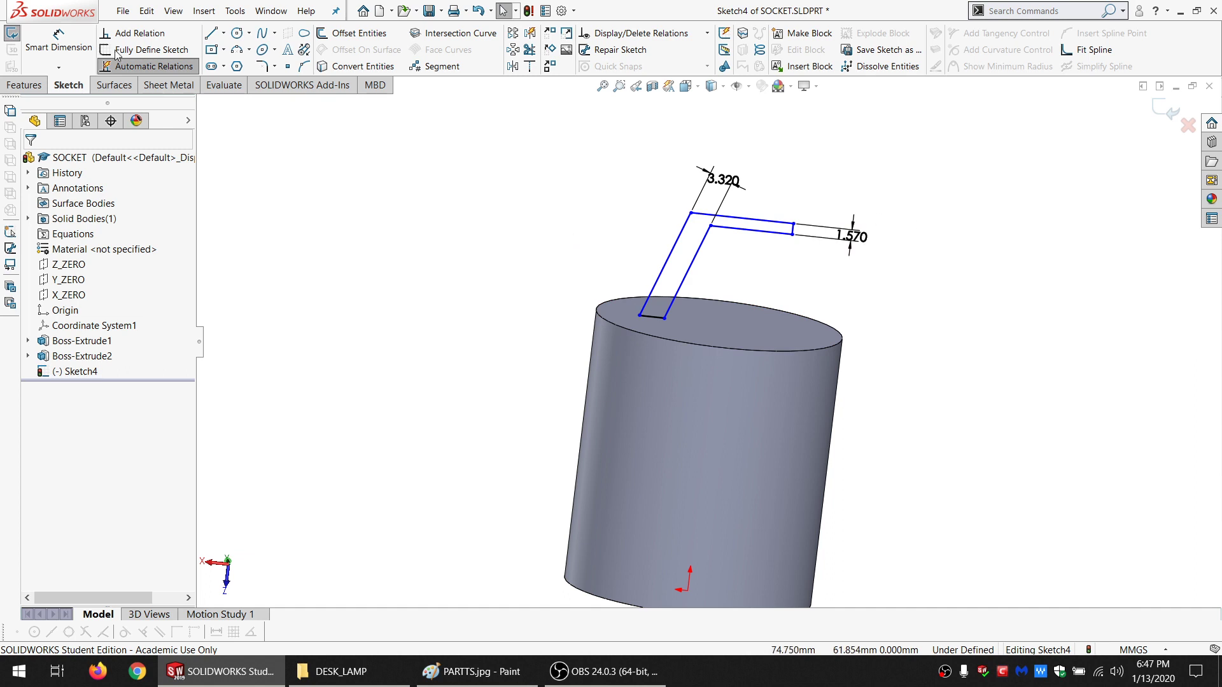
Convert the closed end face's edge into a sketch line and draw a line about 18.9 mm long upward from its outer end
left_click(48, 42)
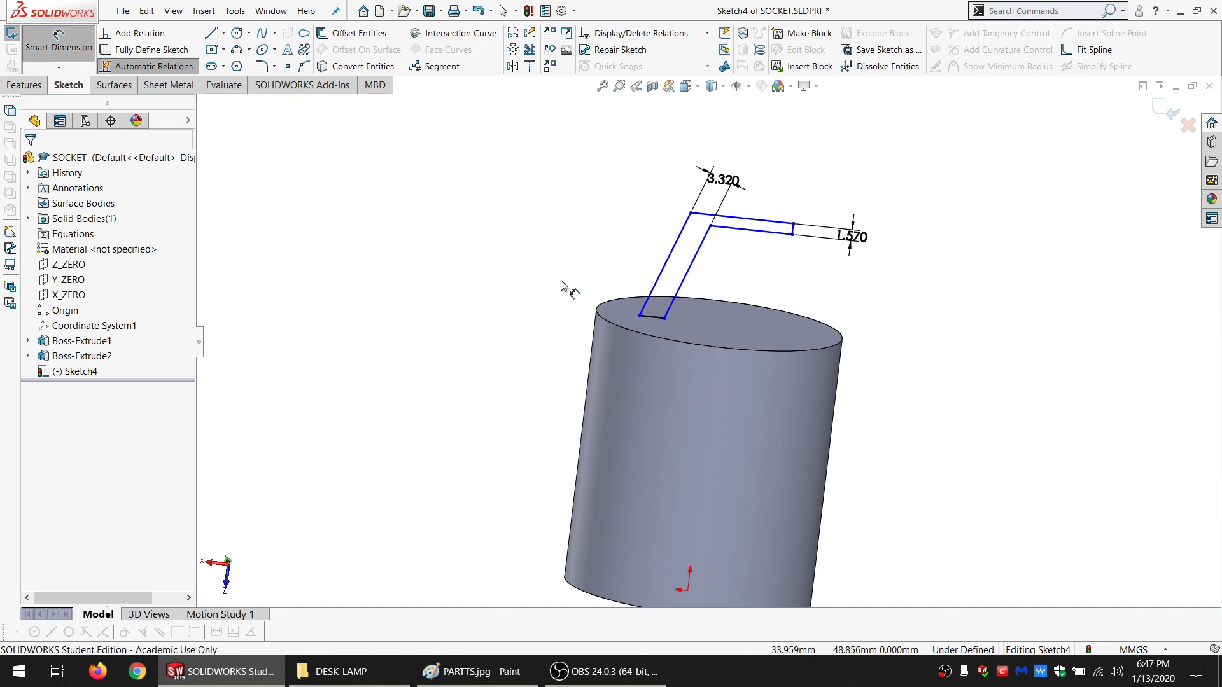
key("Escape")
left_click(603, 321)
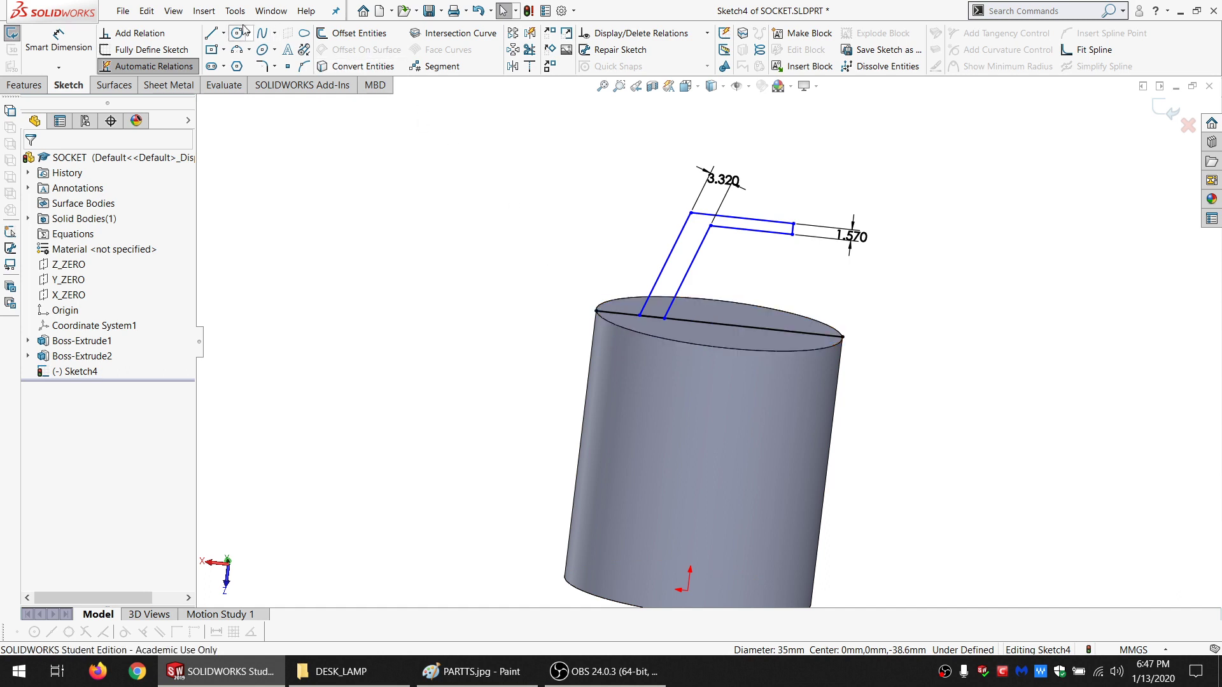
key("l")
left_click_drag(597, 311, 595, 178)
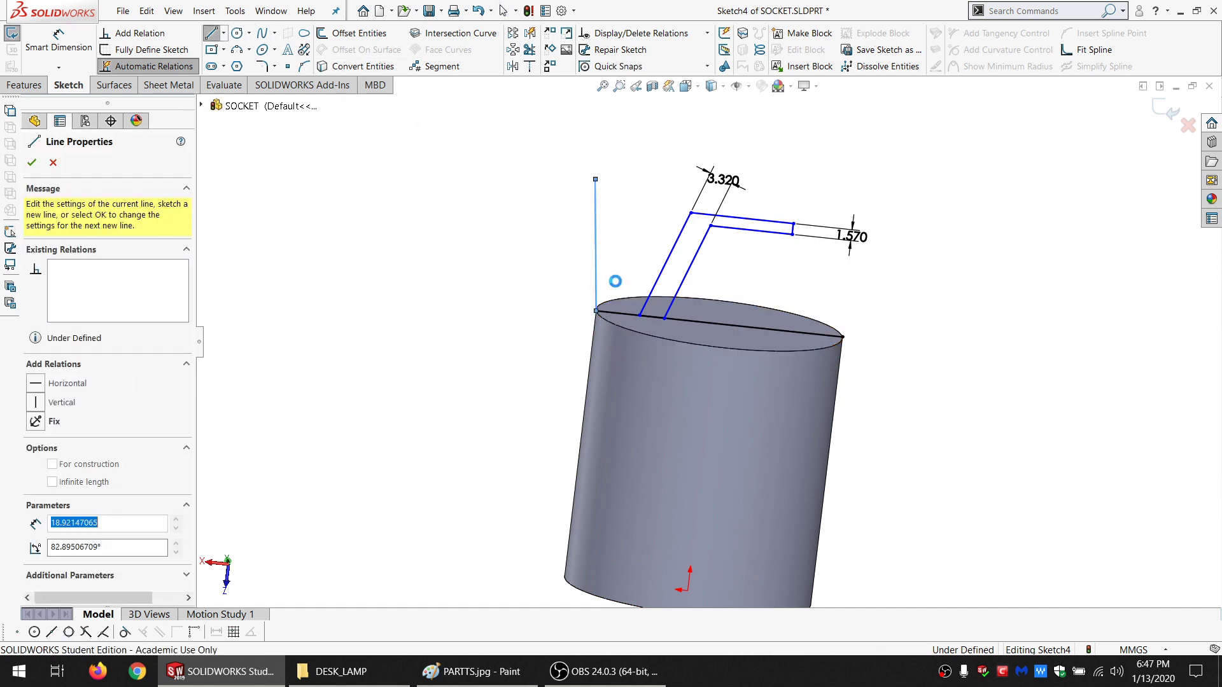
key("Escape")
Turn the converted edge line and the upright line into construction geometry, perpendicular to each other and equal in length
left_click(616, 313)
left_click(595, 291, "ctrl")
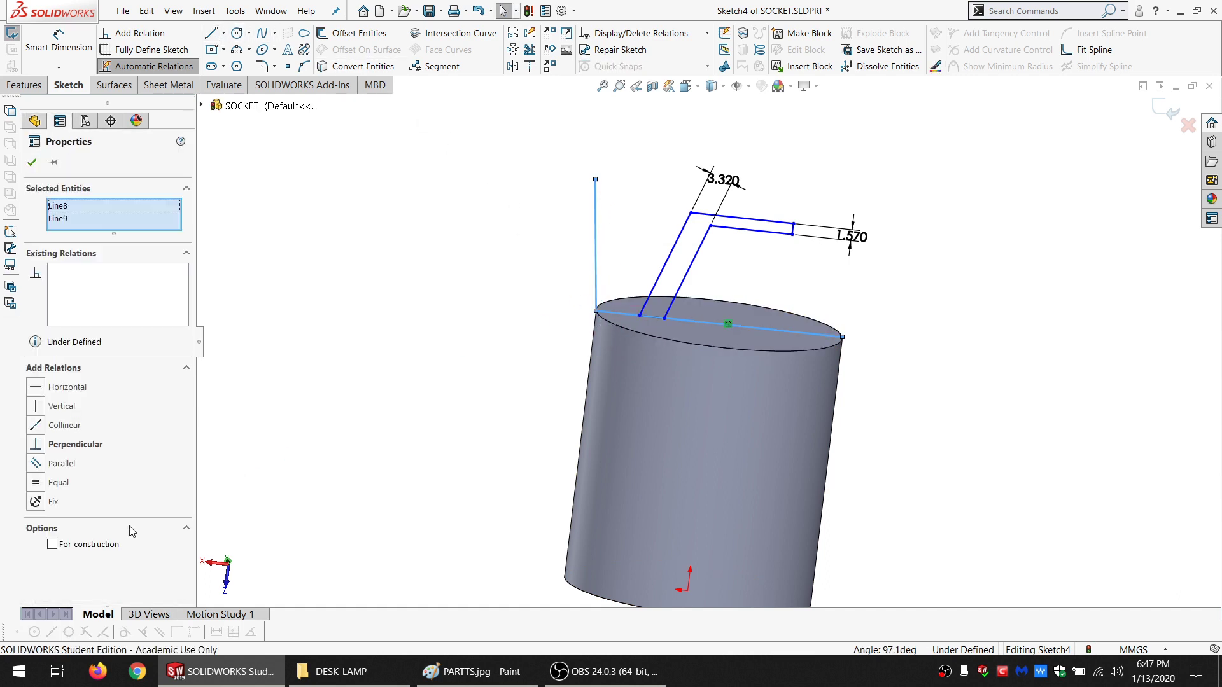
left_click(81, 546)
left_click(73, 445)
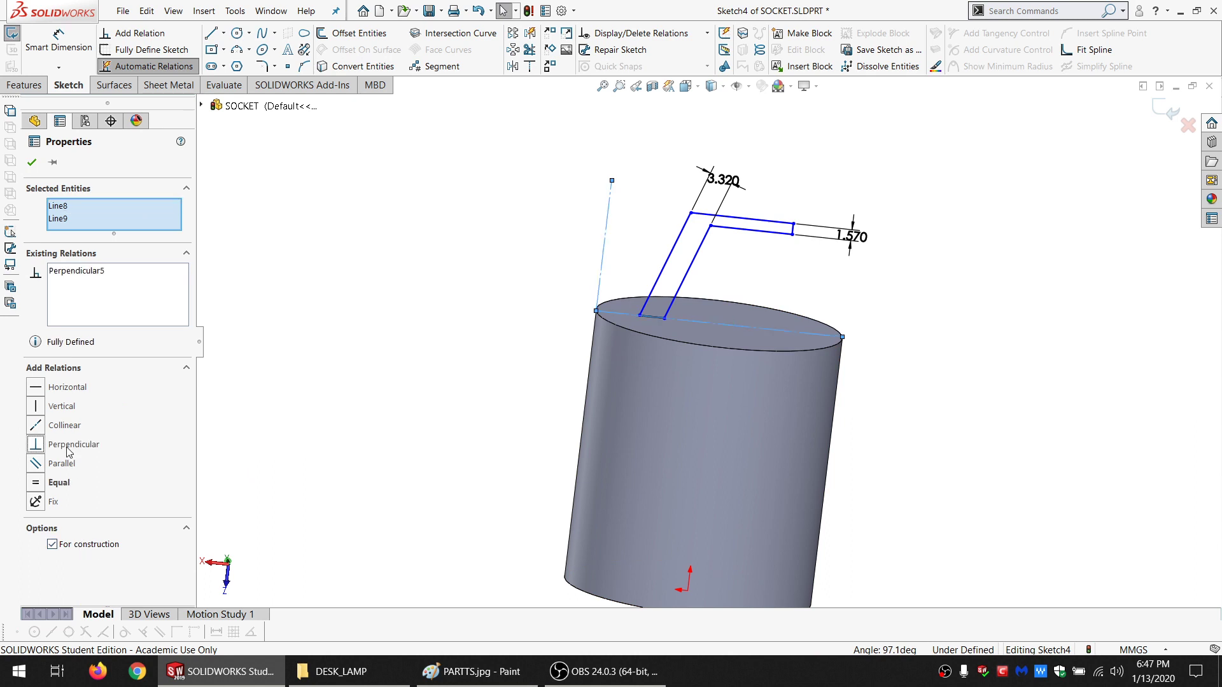
left_click(407, 308)
scroll(693, 278, "up", 2)
scroll(681, 312, "down", 1)
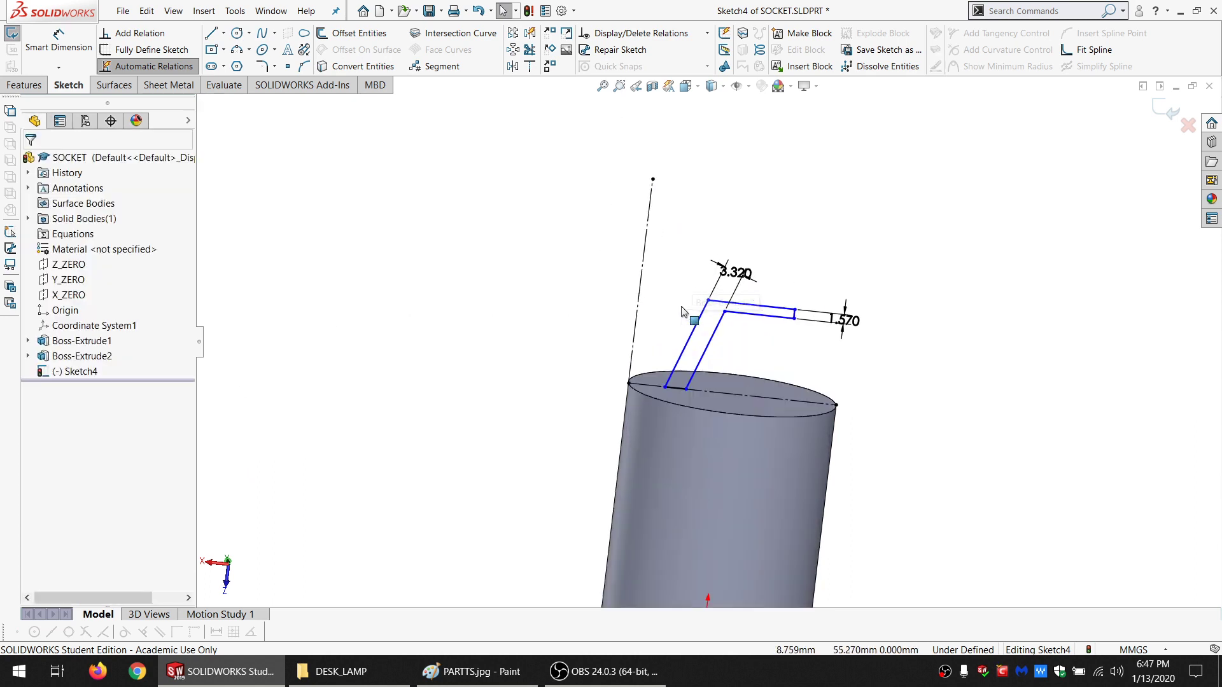
Dimension the distance from the bracket base's outer corner to the upright construction line as 3.38 mm
left_click(58, 41)
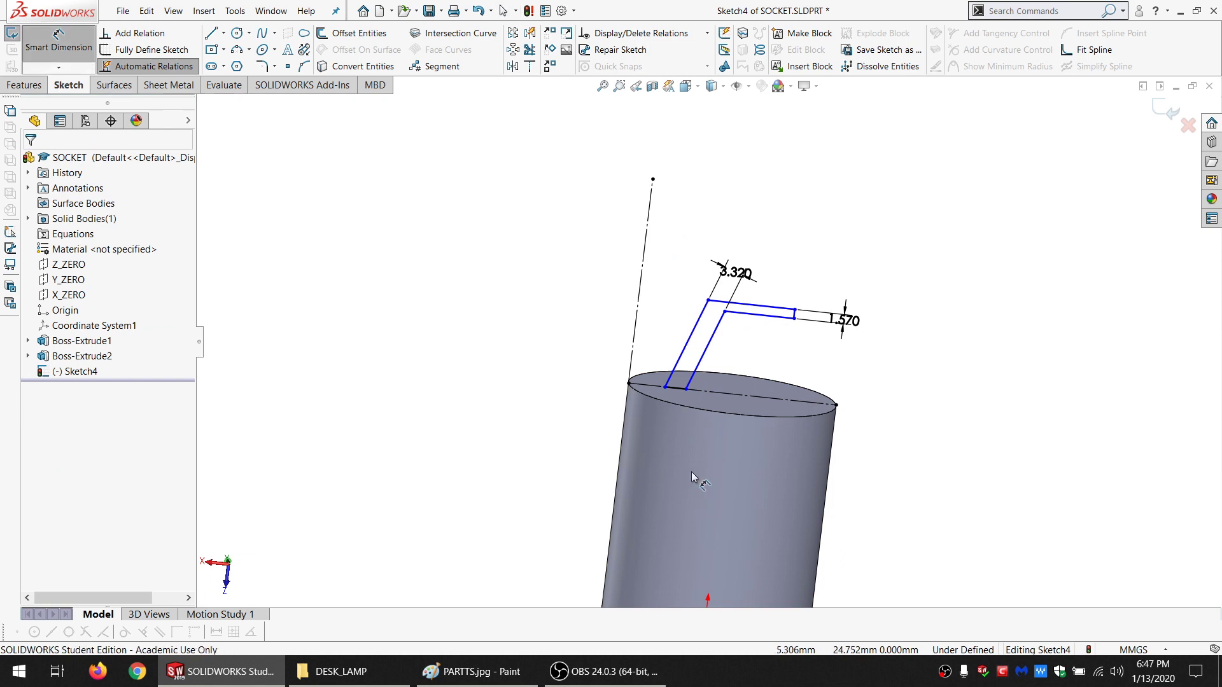
left_click(665, 387)
left_click(636, 334)
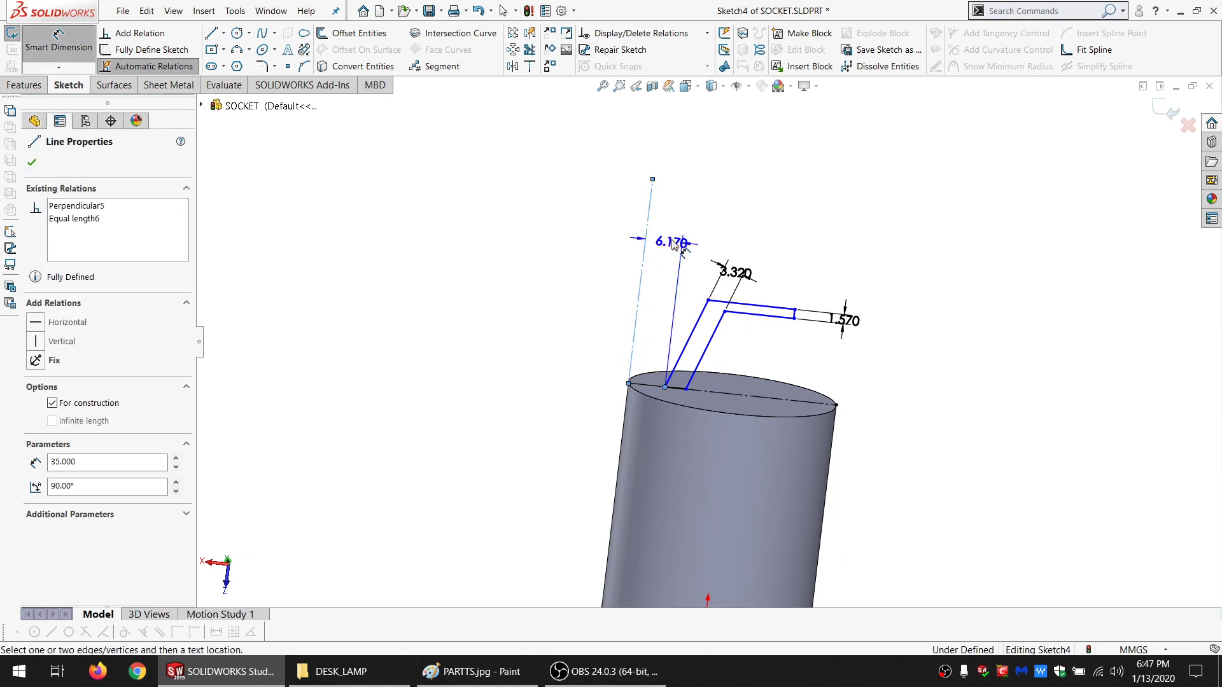
left_click(681, 207)
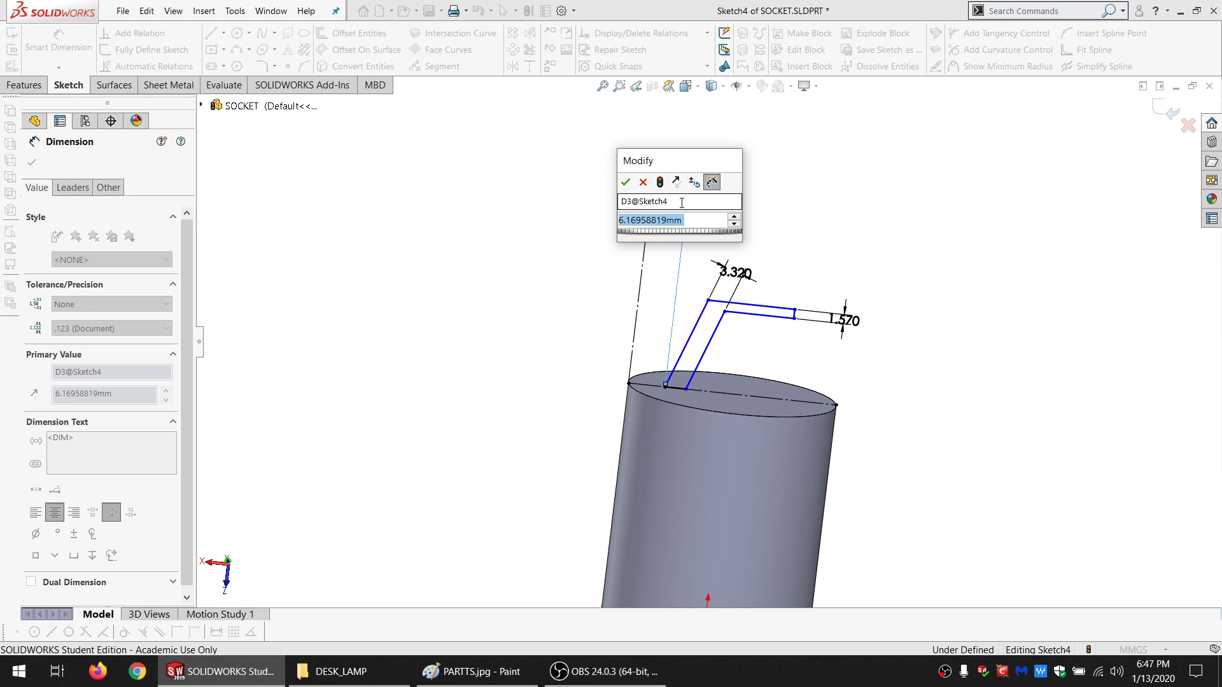
type("3.38")
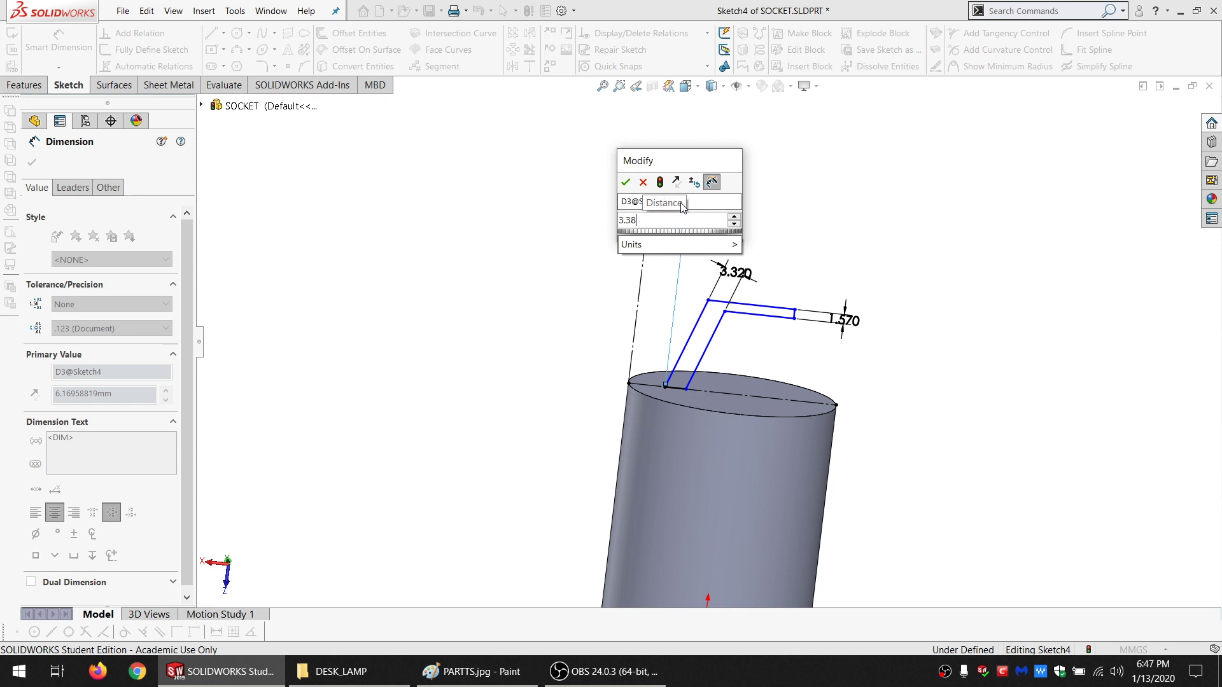
key("Return")
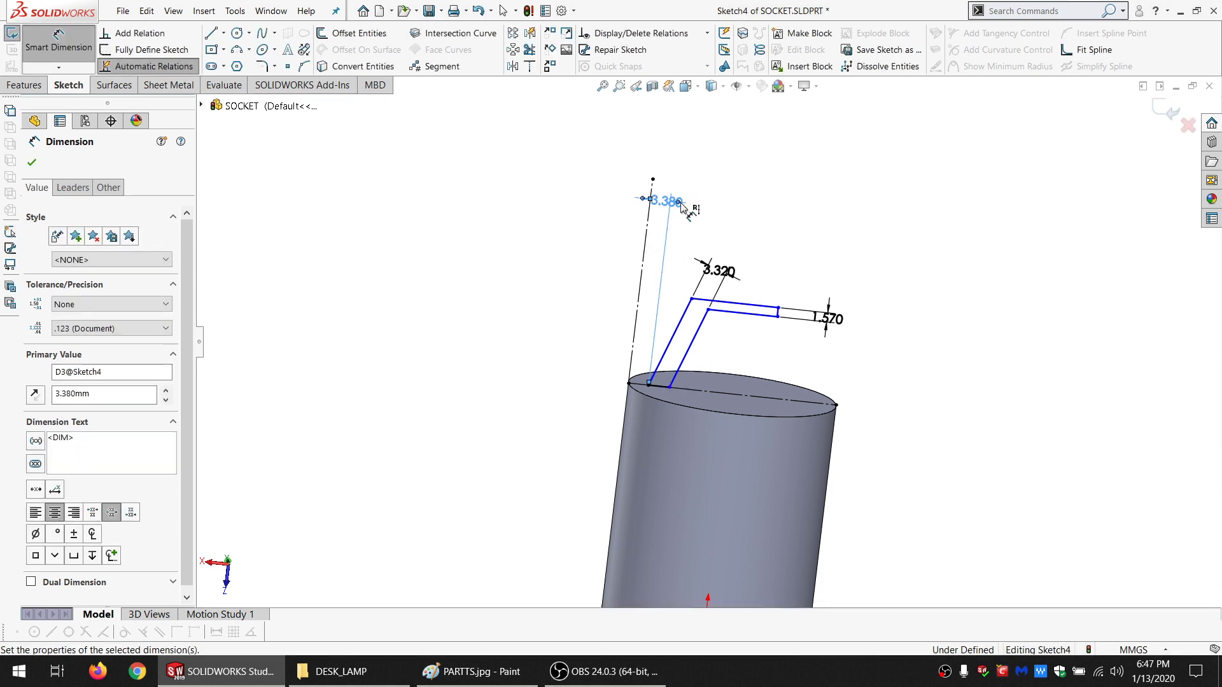
scroll(814, 336, "up", 1)
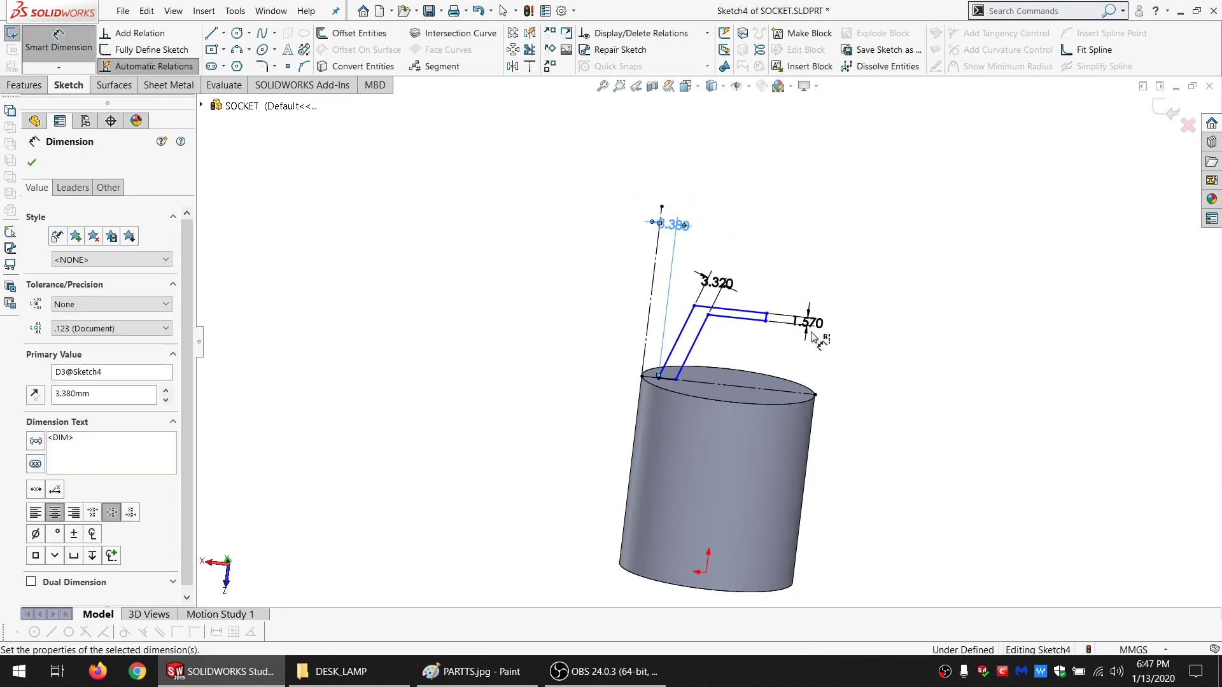
scroll(813, 336, "down", 1)
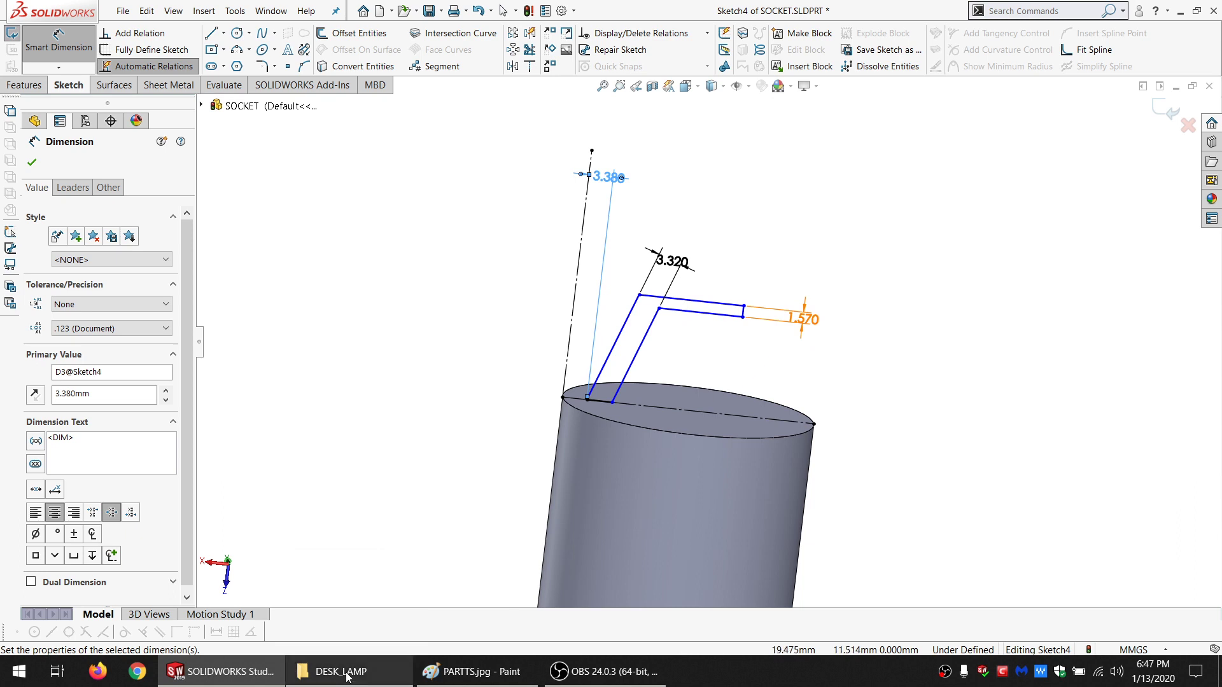
Open Notepad and note down the value 16.83
key("super+r")
type("notepad")
key("Return")
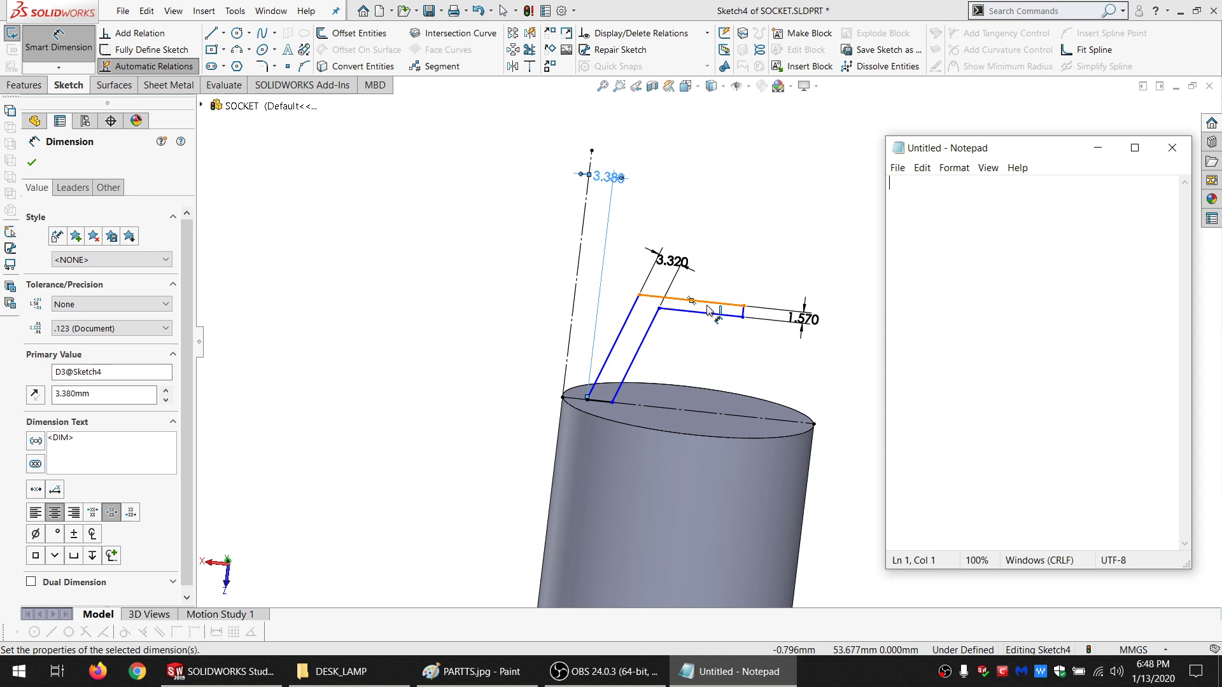
type("16.83")
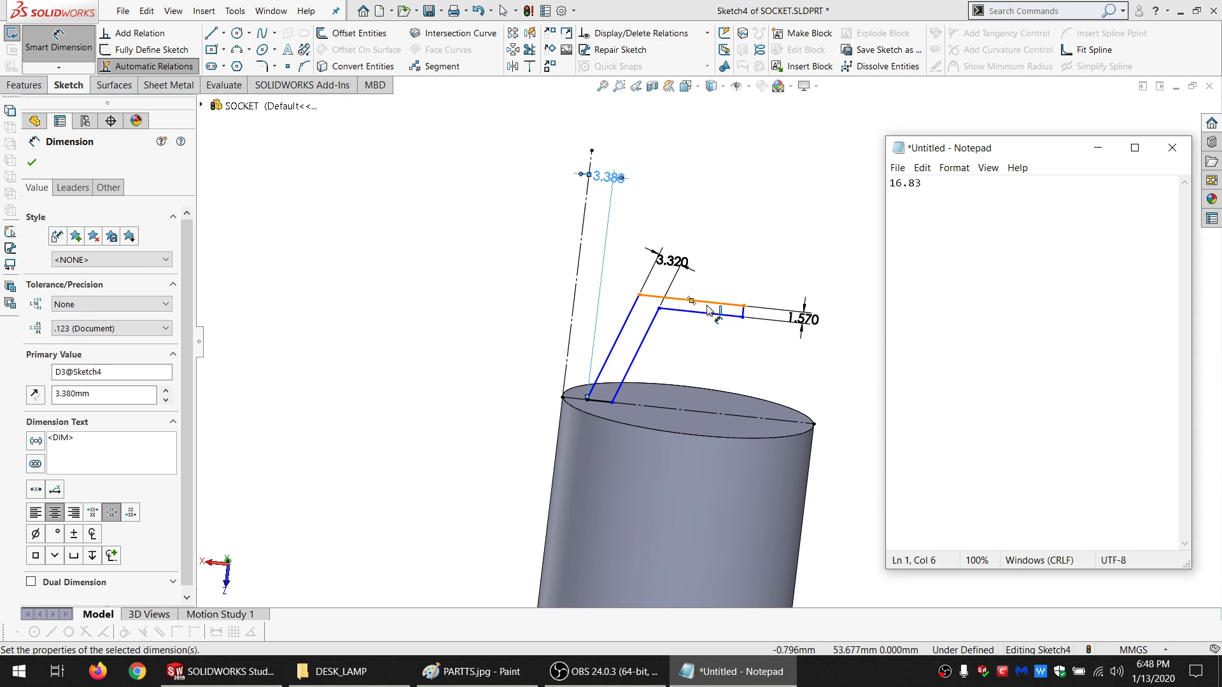
key("Return")
Switch back to SOLIDWORKS and dimension the upper arm from the bracket's outer upper corner to its end line as 18.1 mm
left_click(499, 231)
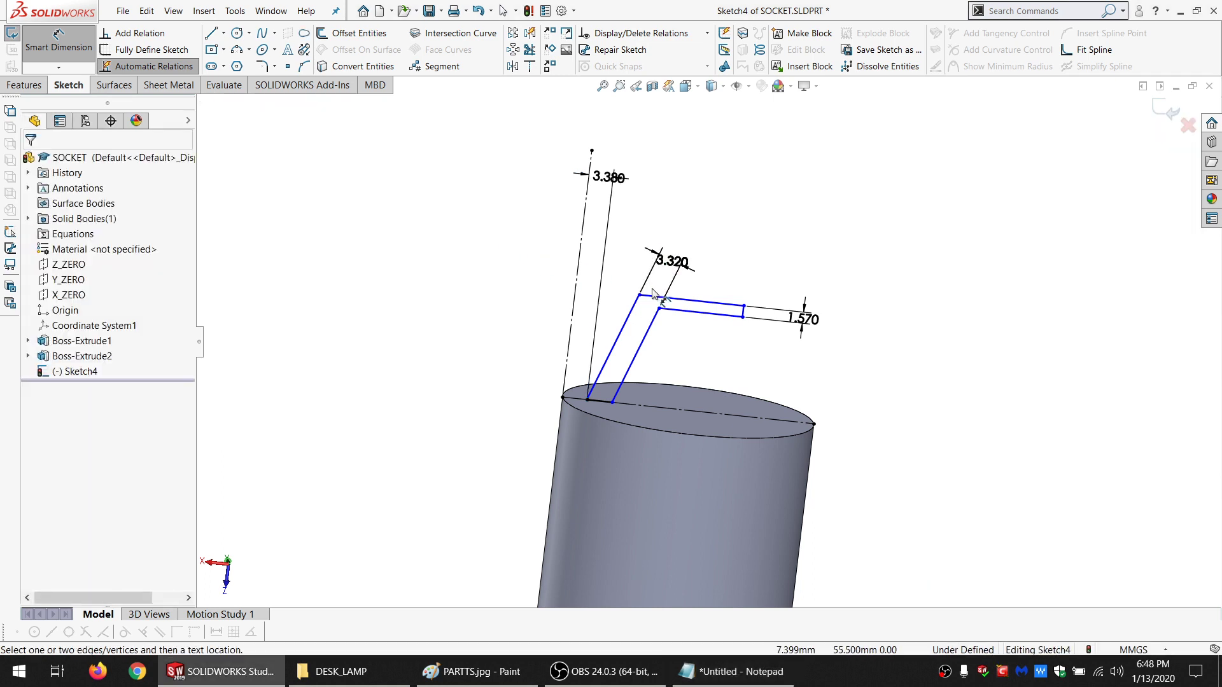
left_click(639, 296)
left_click(739, 315)
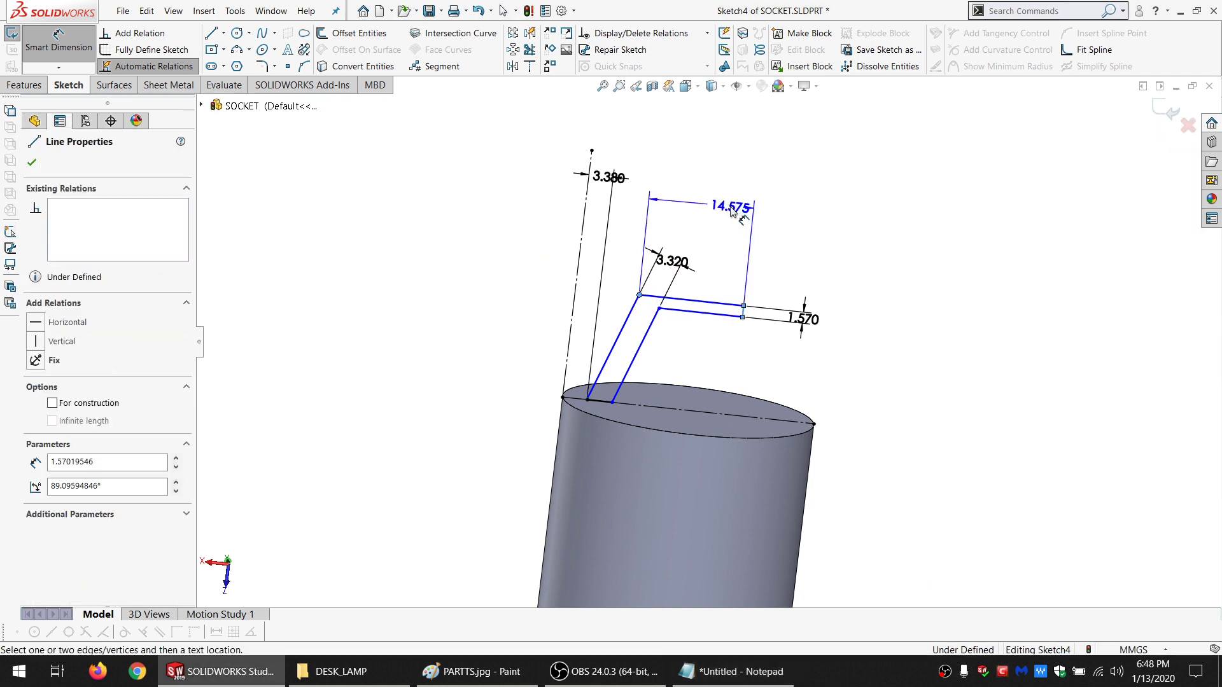
left_click(732, 210)
type("18.1")
key("Return")
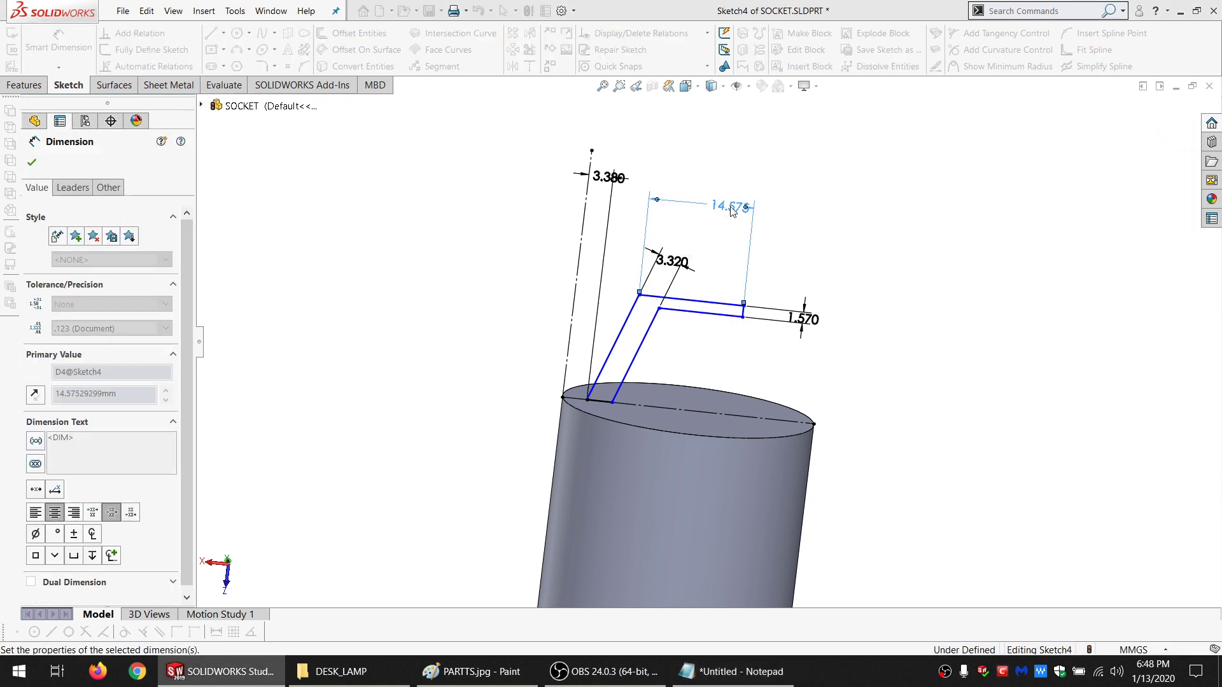
Make the upper arm's short end line parallel to the upright construction line
left_click(746, 317)
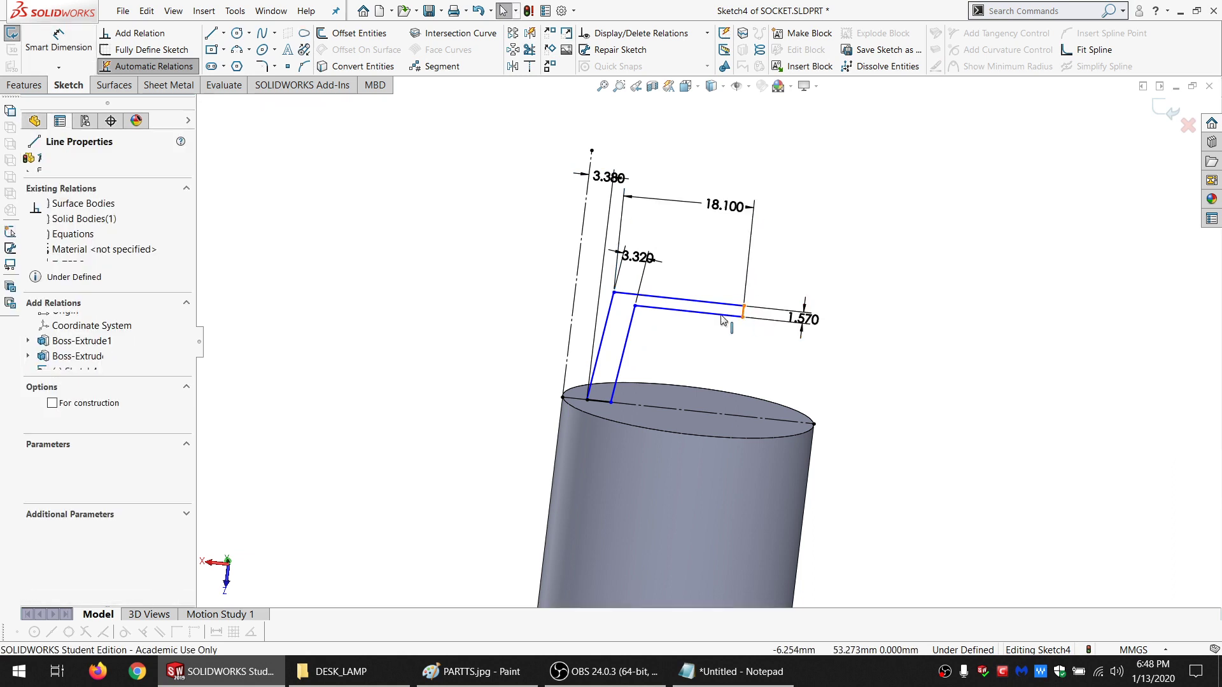
left_click(583, 223, "ctrl")
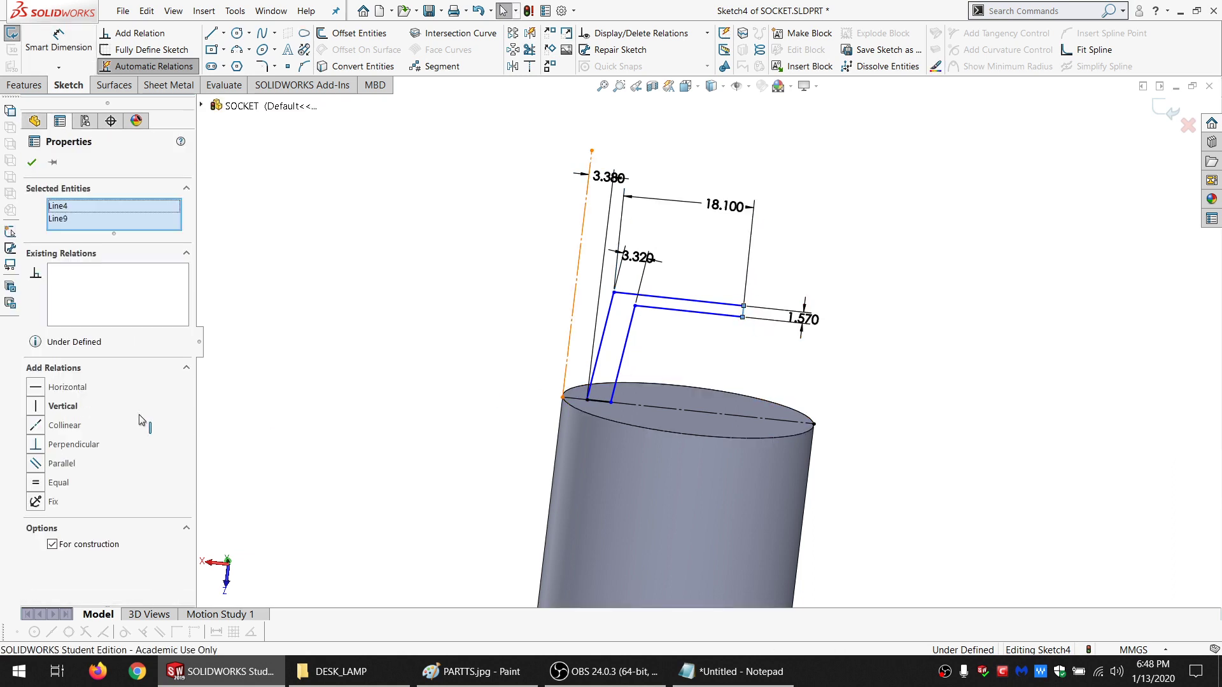
left_click(60, 464)
left_click(423, 295)
scroll(655, 337, "down", 3)
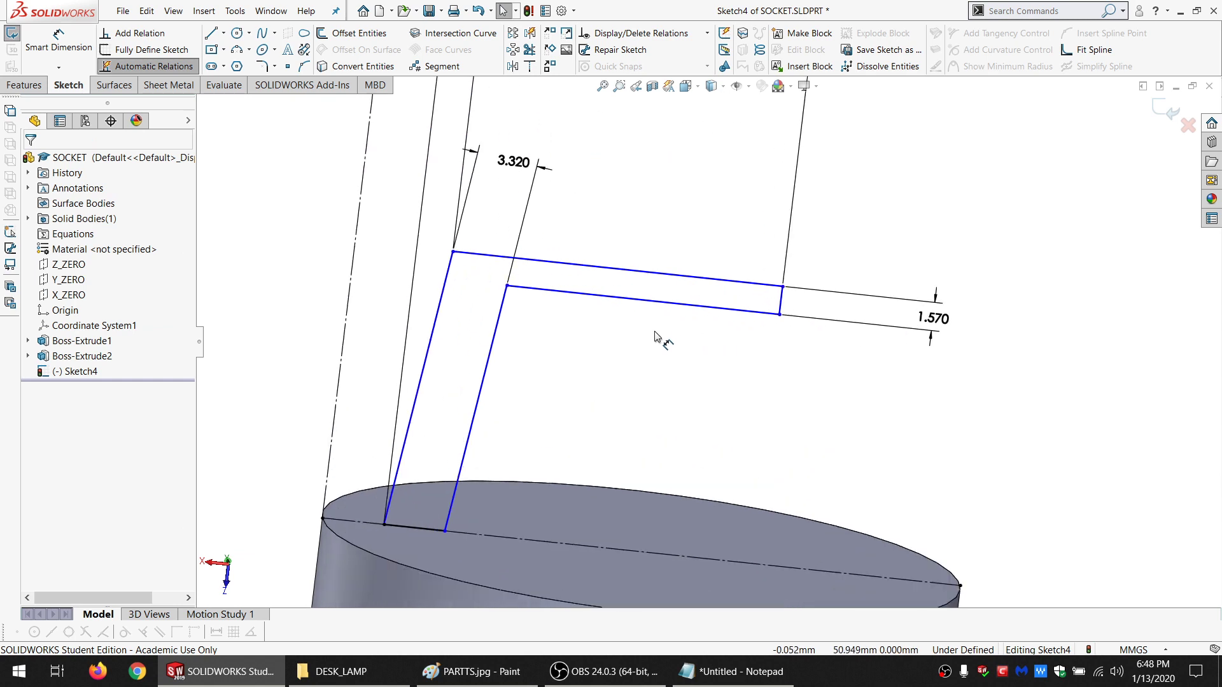
scroll(643, 334, "up", 2)
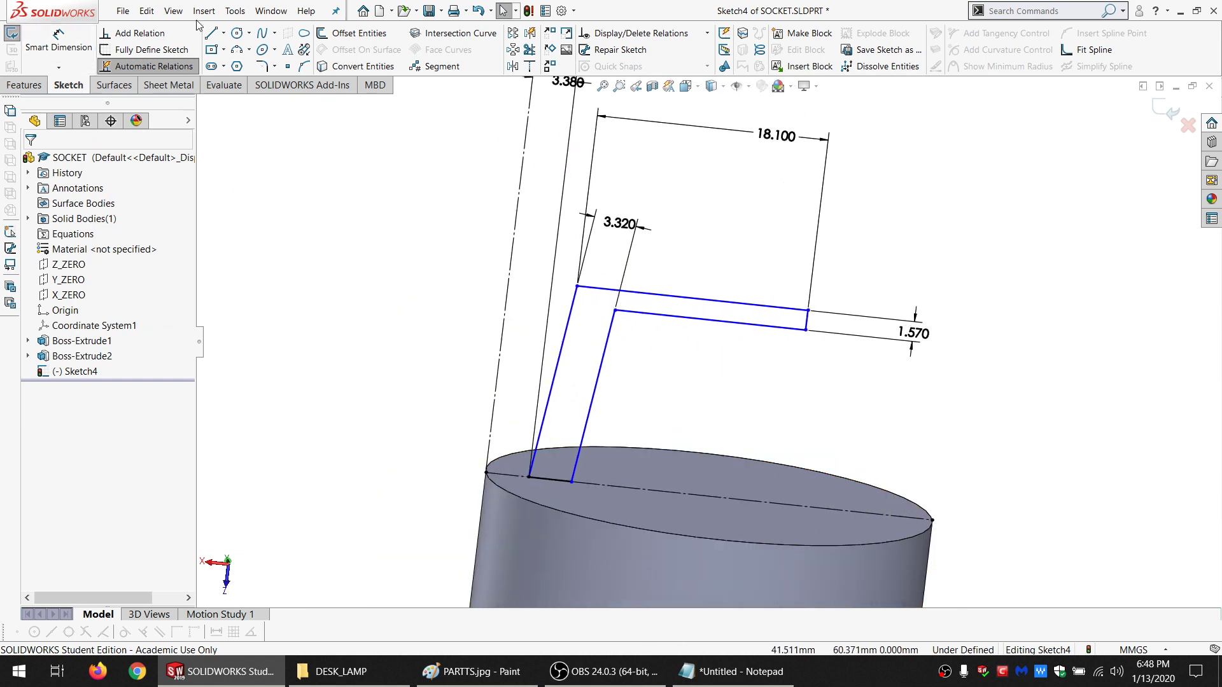
Draw a construction rectangle under the upper arm, starting at the lower corner of its end and running along its inner edge
left_click(223, 50)
left_click(275, 65)
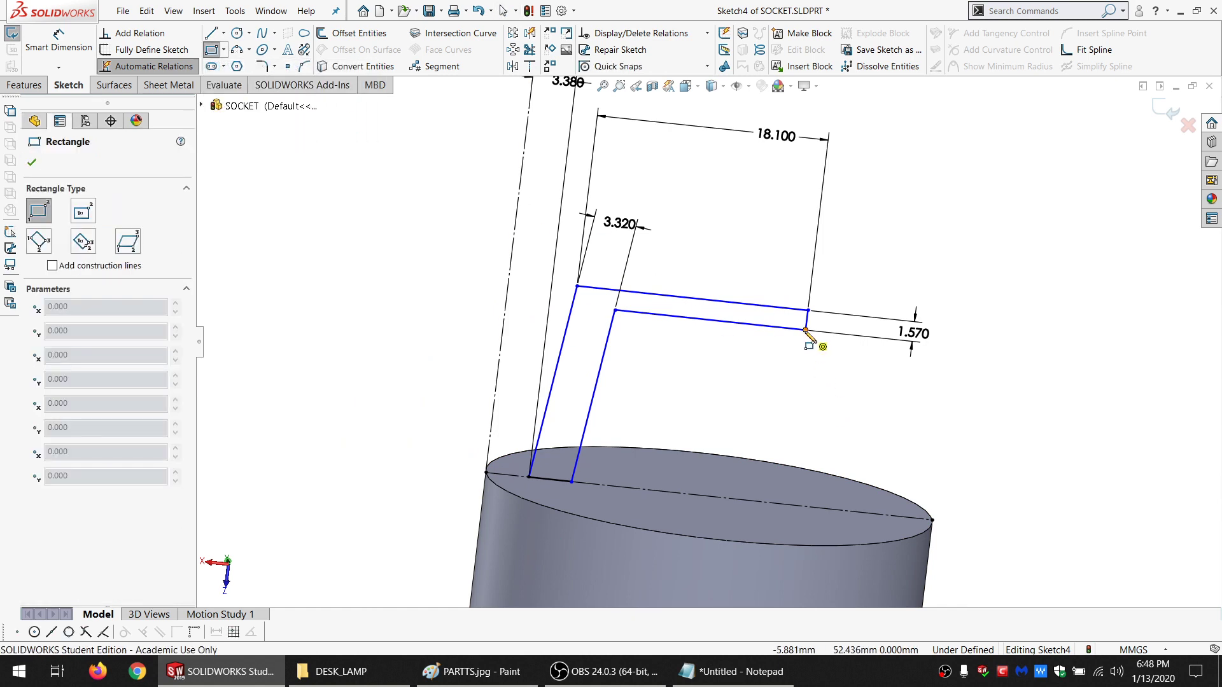
left_click(806, 330)
left_click(648, 379)
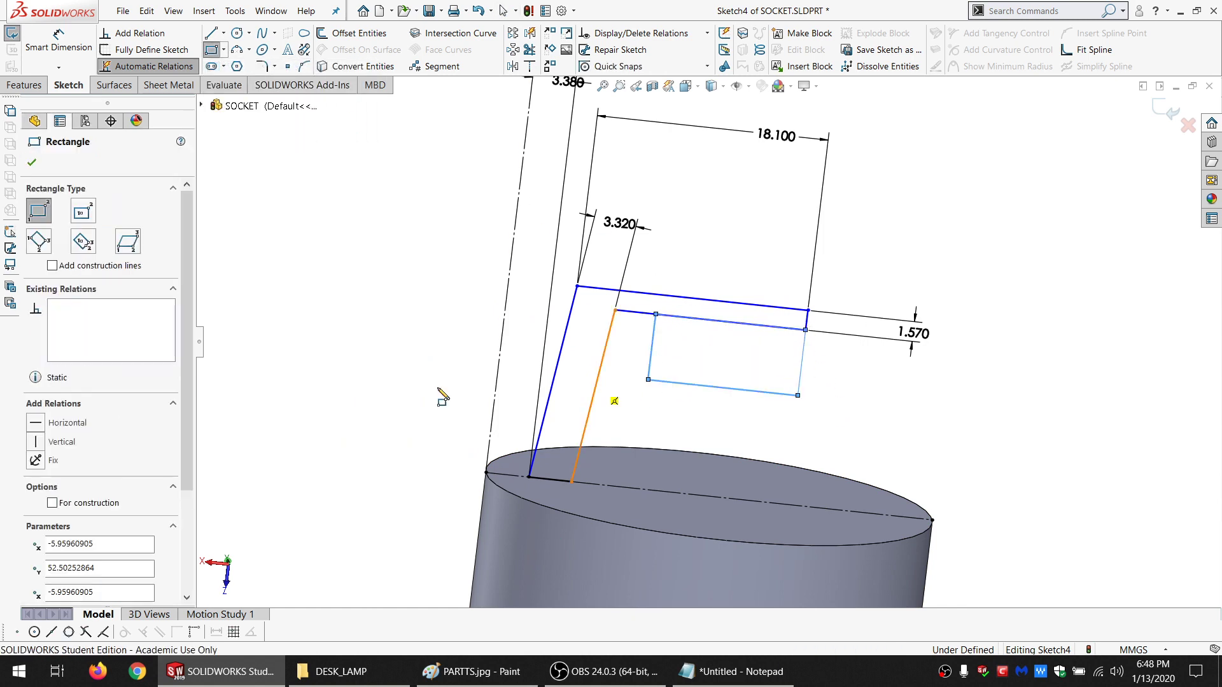
key("Escape")
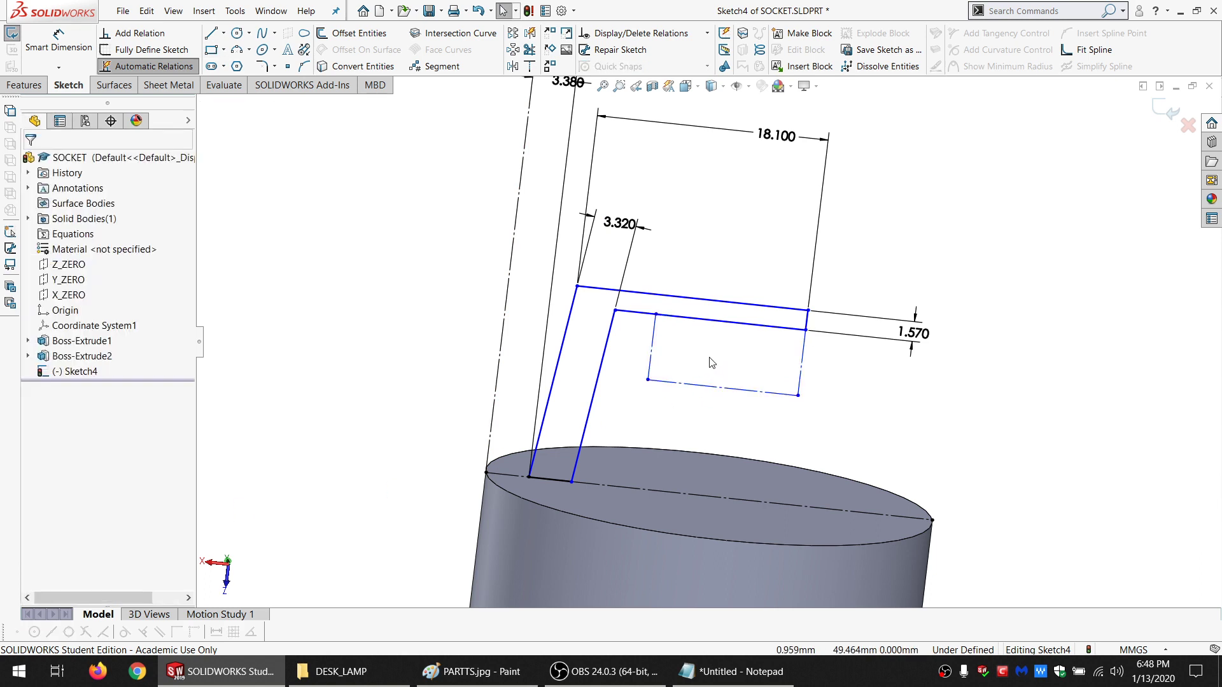
Make the construction rectangle's outer side equal in length to the upper arm's short end line
left_click(802, 379)
left_click(808, 318, "ctrl")
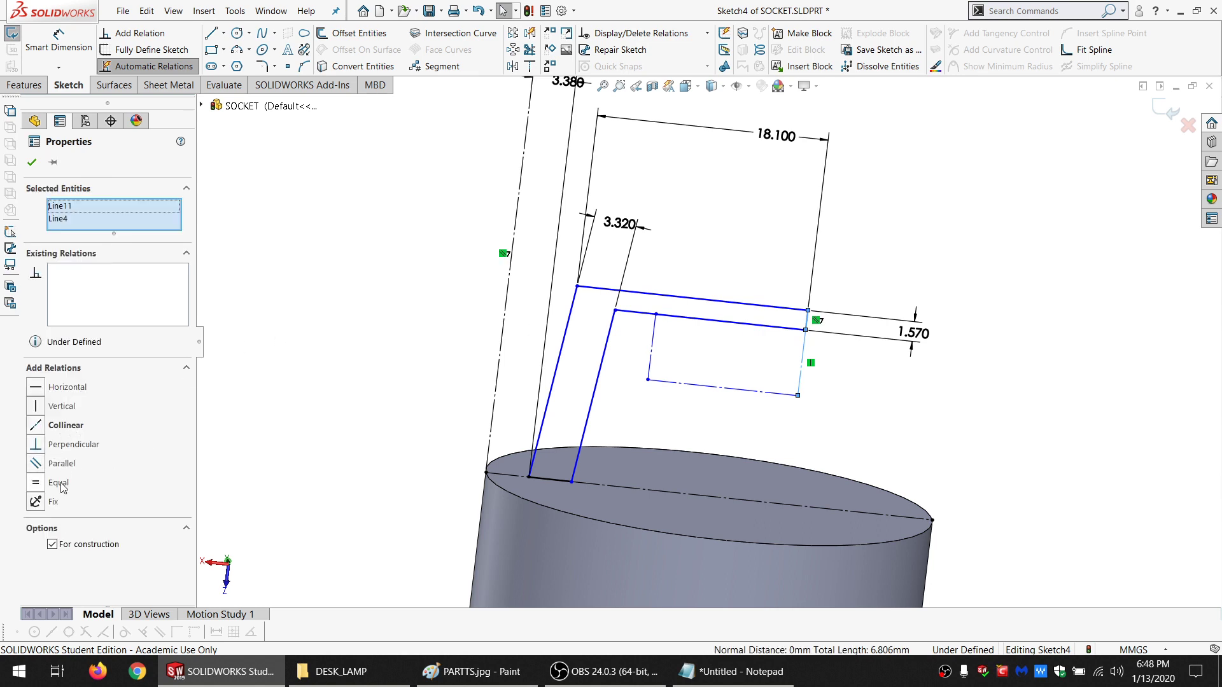
left_click(59, 483)
left_click(763, 383)
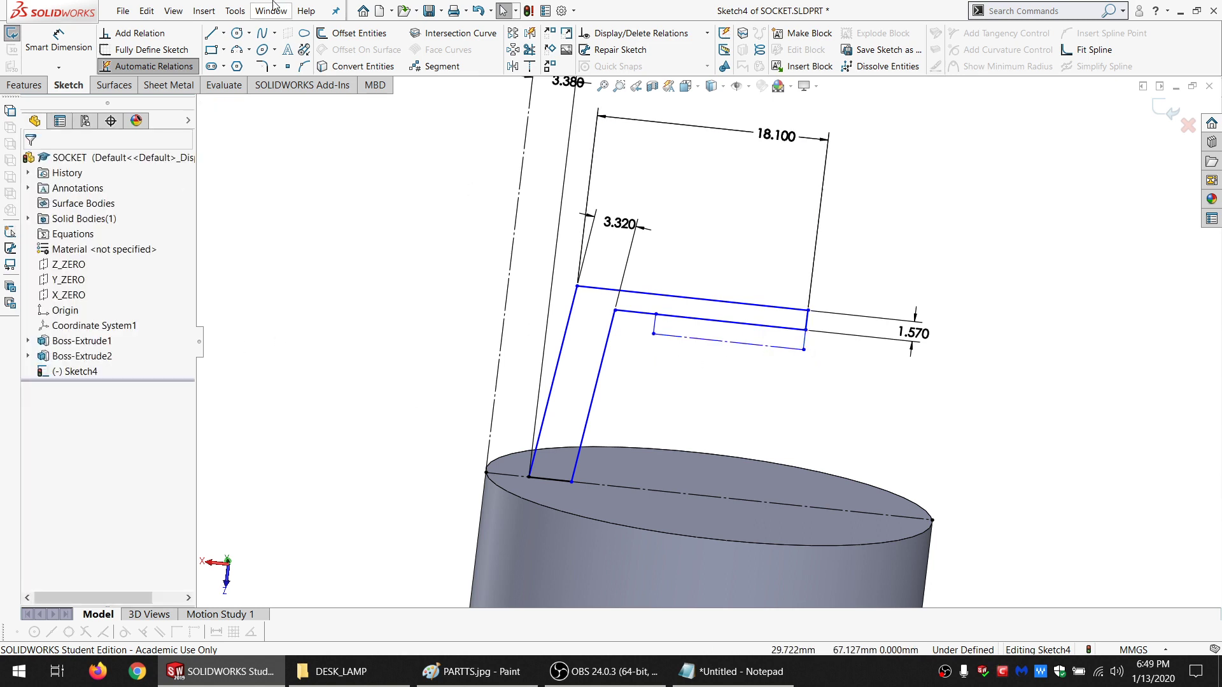
Draw a construction line from the midpoint of the cylinder's diameter line to the midpoint of the construction rectangle's outer side
left_click(212, 33)
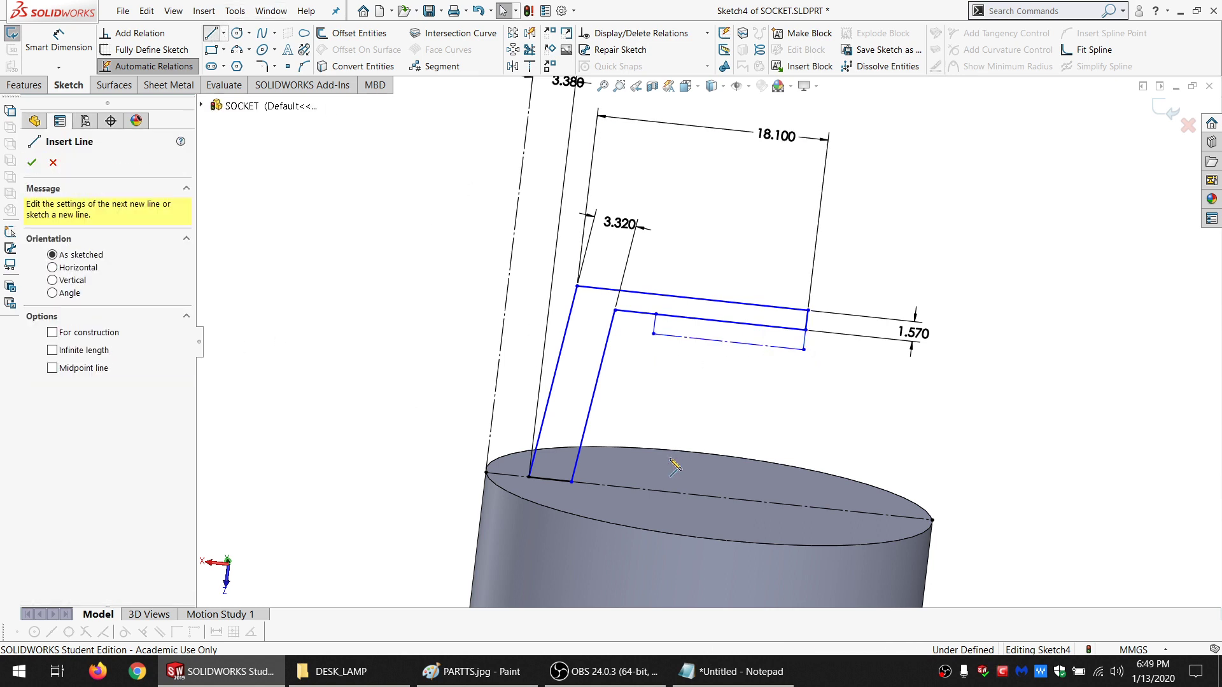
left_click(709, 496)
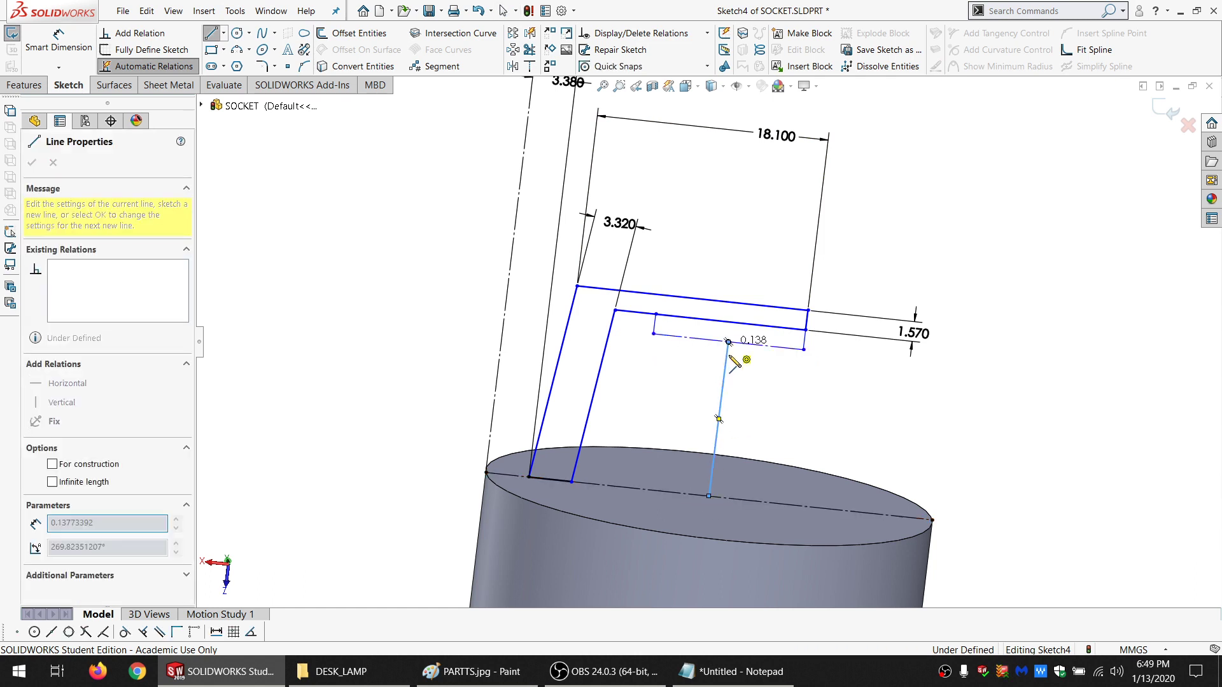
key("Escape")
left_click(724, 389)
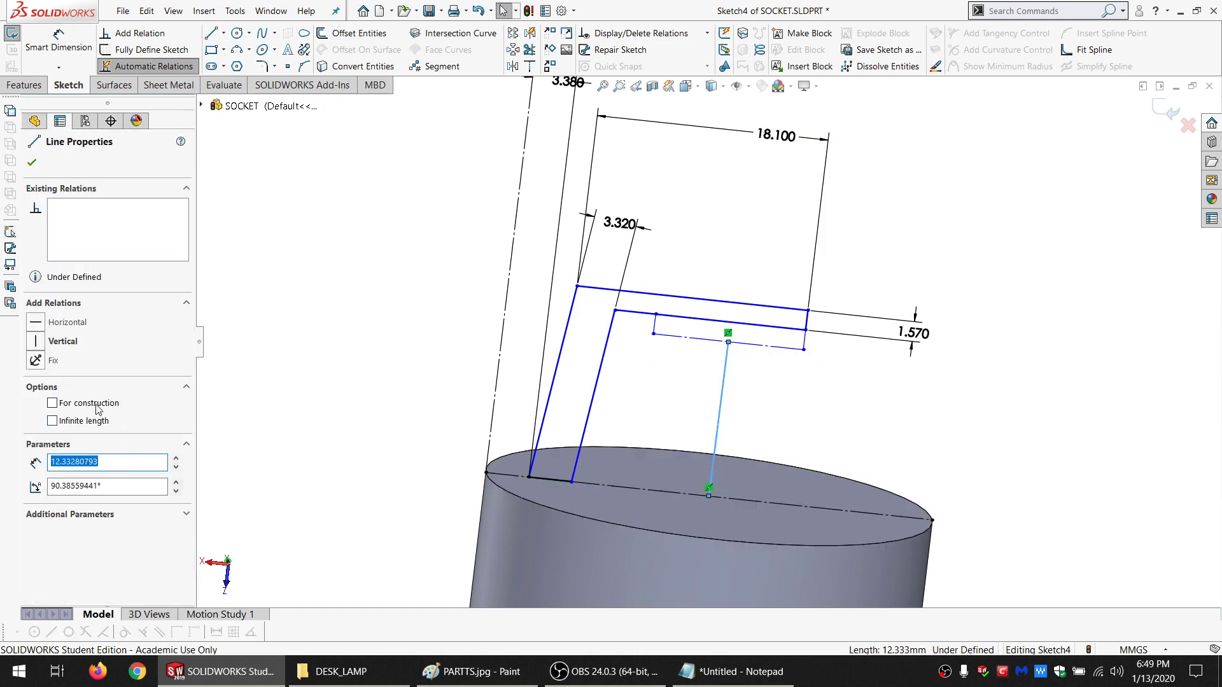
left_click(96, 404)
Make the new construction line perpendicular to the cylinder's diameter line
left_click(740, 501, "ctrl")
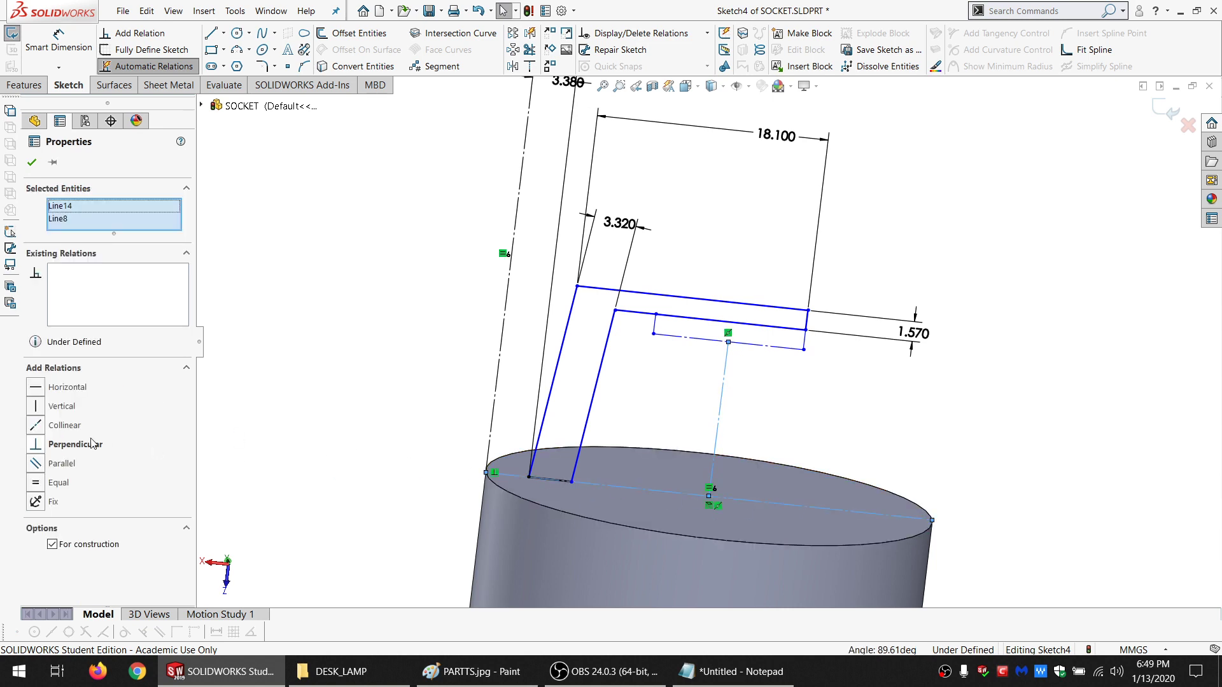
left_click(88, 445)
left_click(300, 290)
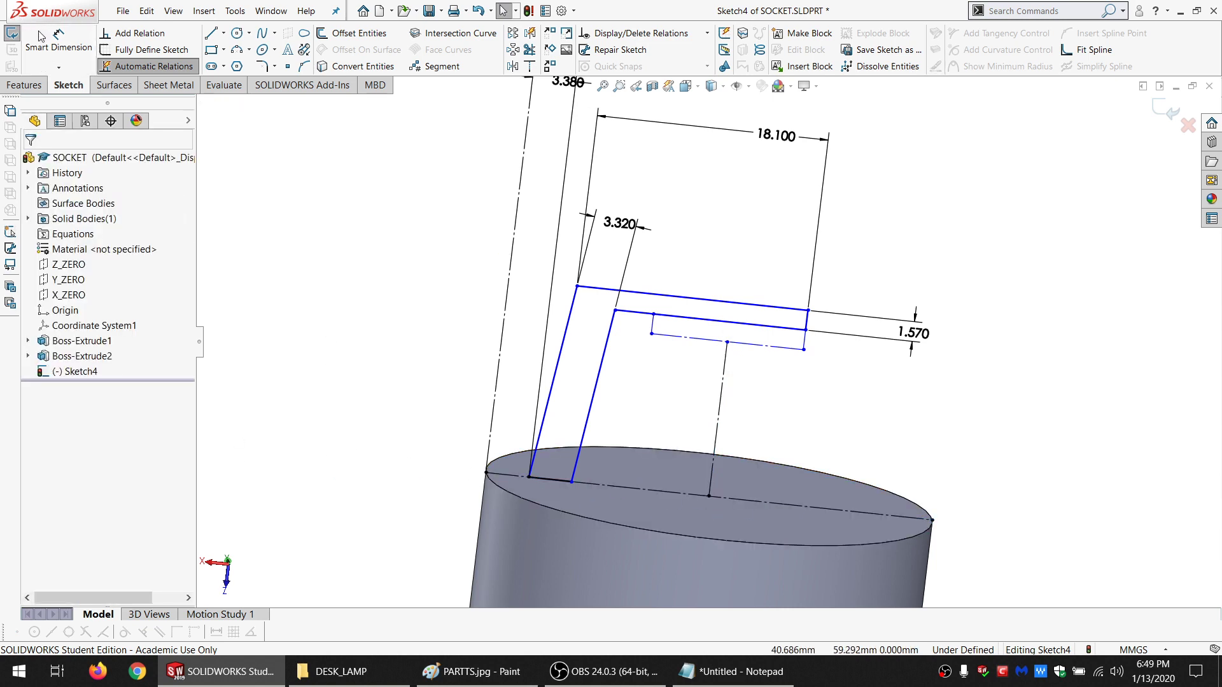
Dimension the construction rectangle's long outer side as 16.83 mm, using the value noted in Notepad
left_click(74, 34)
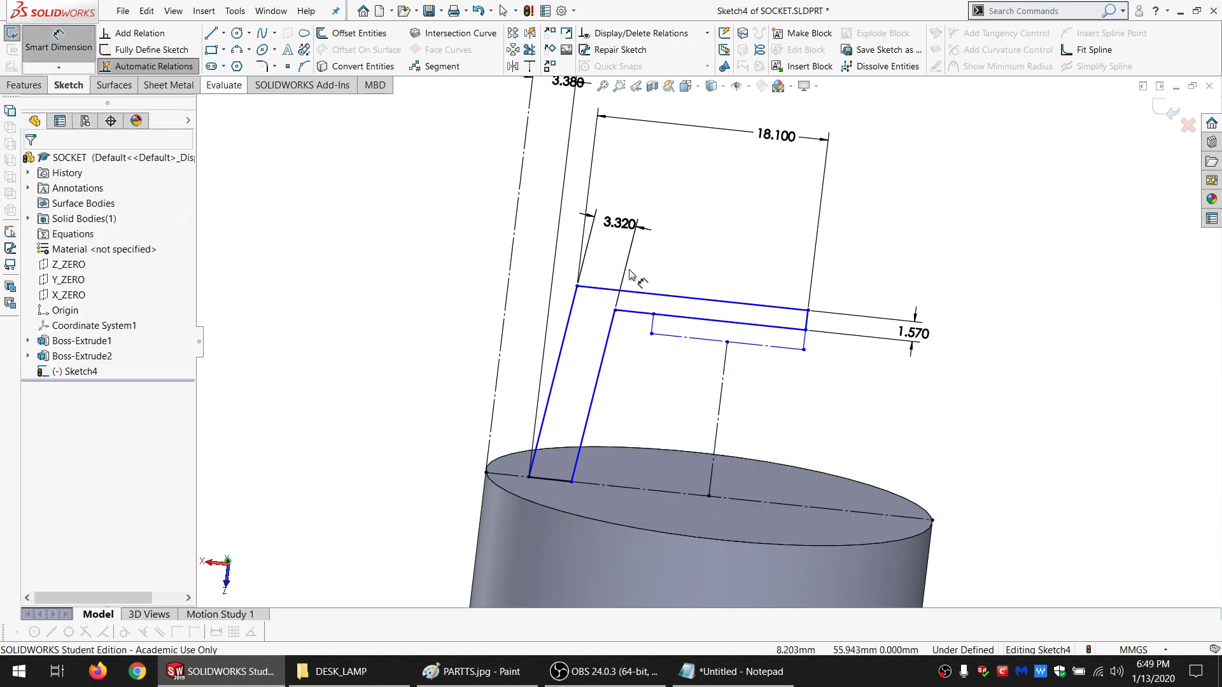
left_click(805, 340)
left_click(780, 388)
left_click(701, 675)
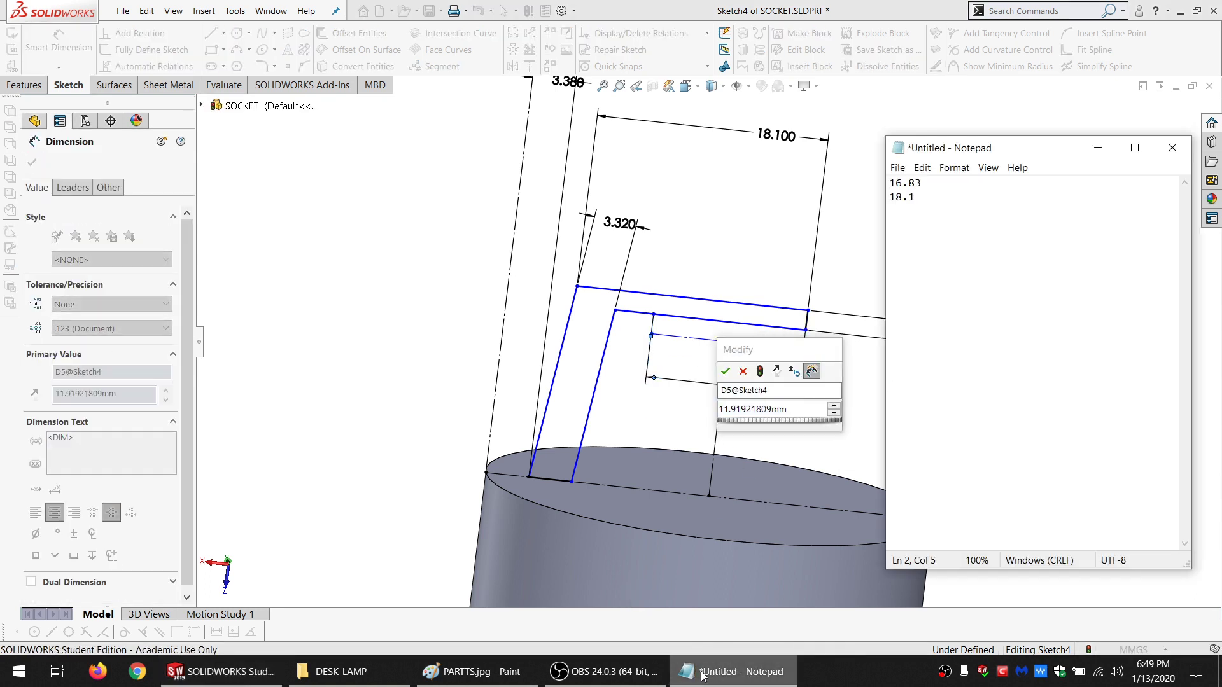
left_click(701, 675)
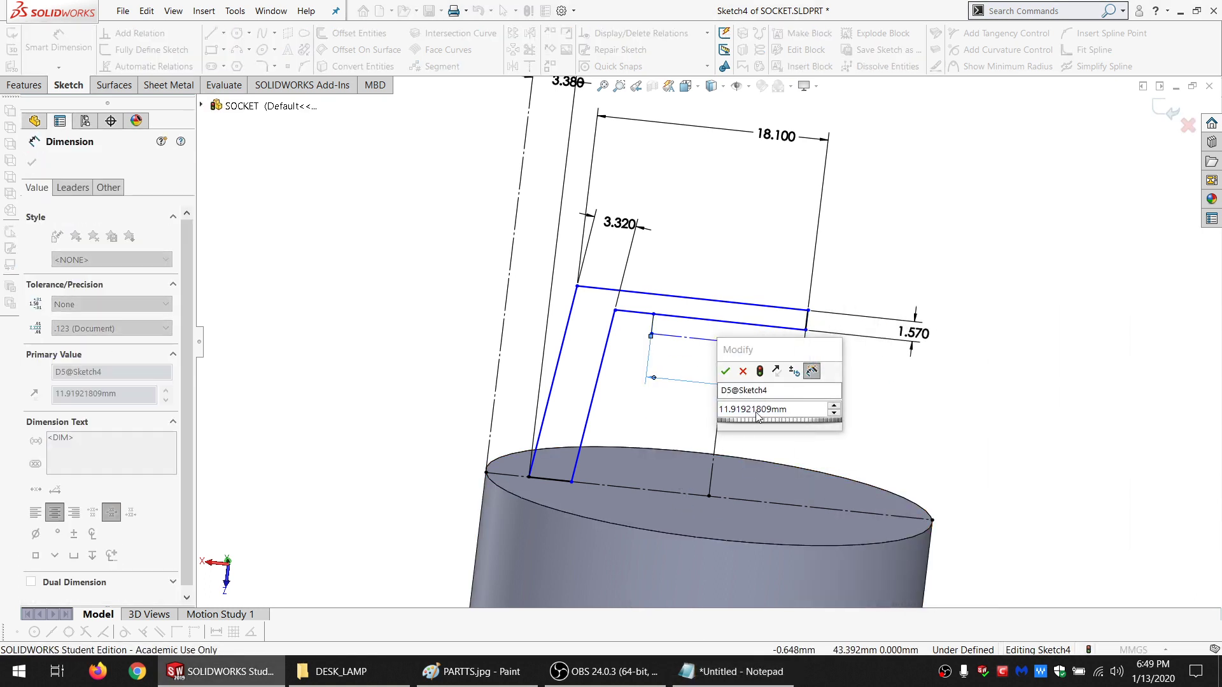
type("16.83")
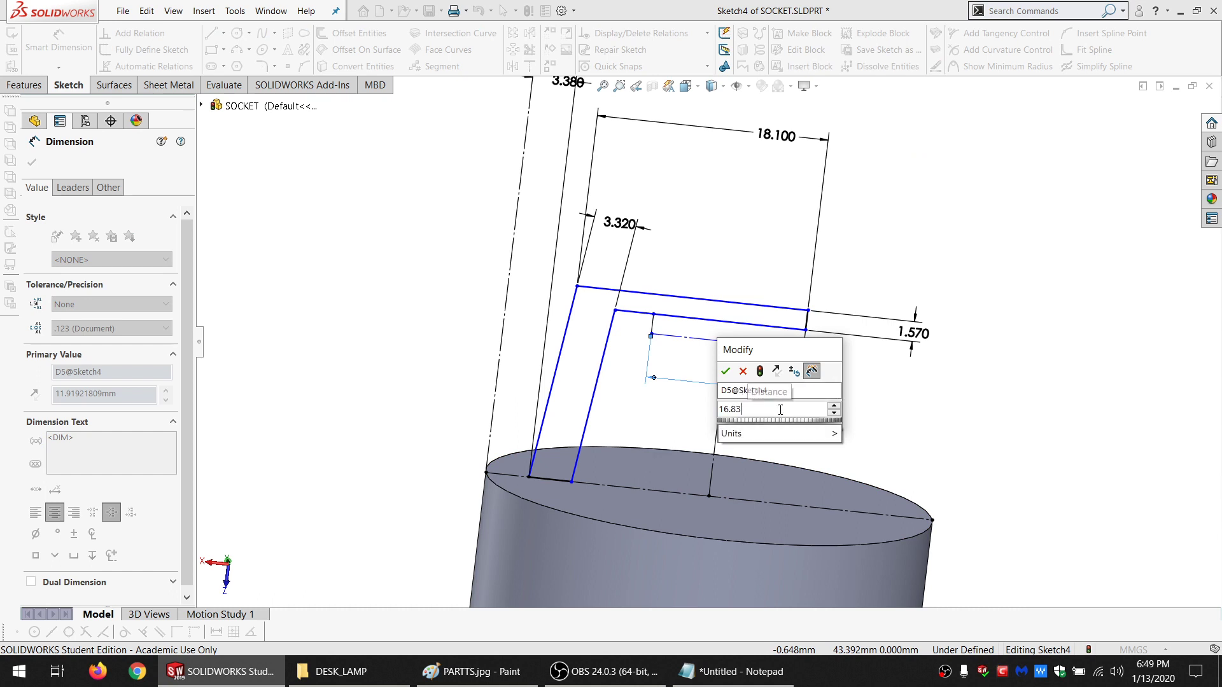
key("Return")
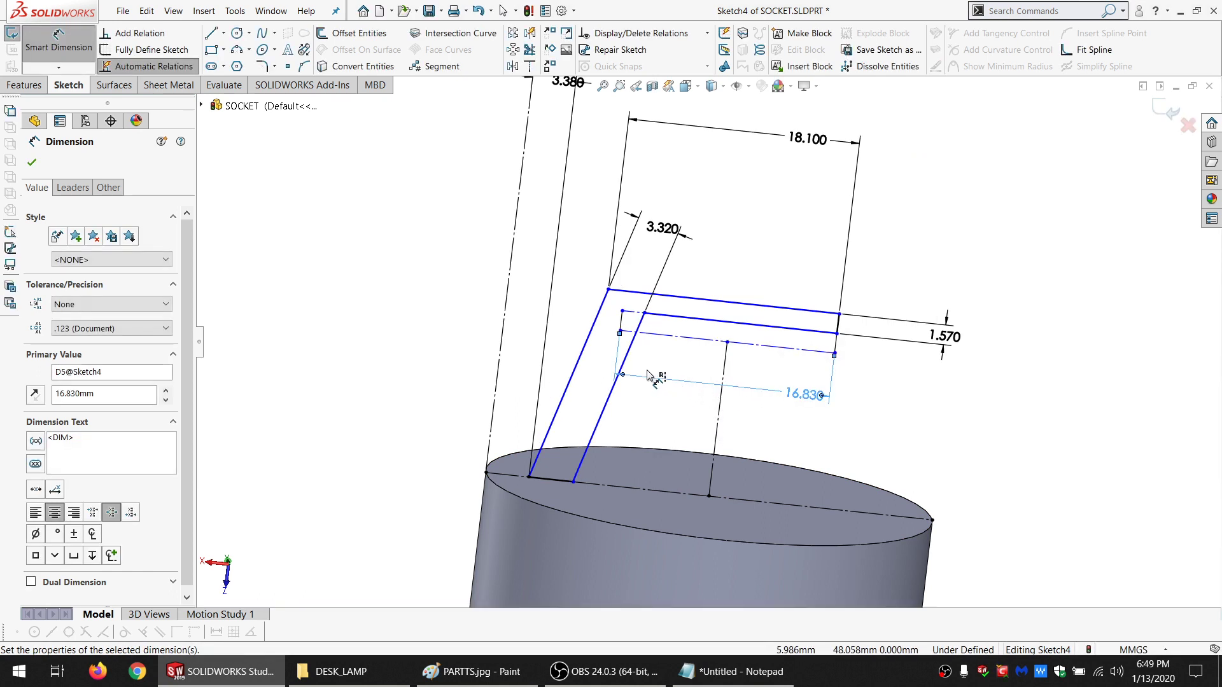
Dimension the height from the cylinder's diameter line to the upper corner of the arm's free end as 21.23 mm
scroll(667, 351, "down", 1)
scroll(668, 351, "up", 2)
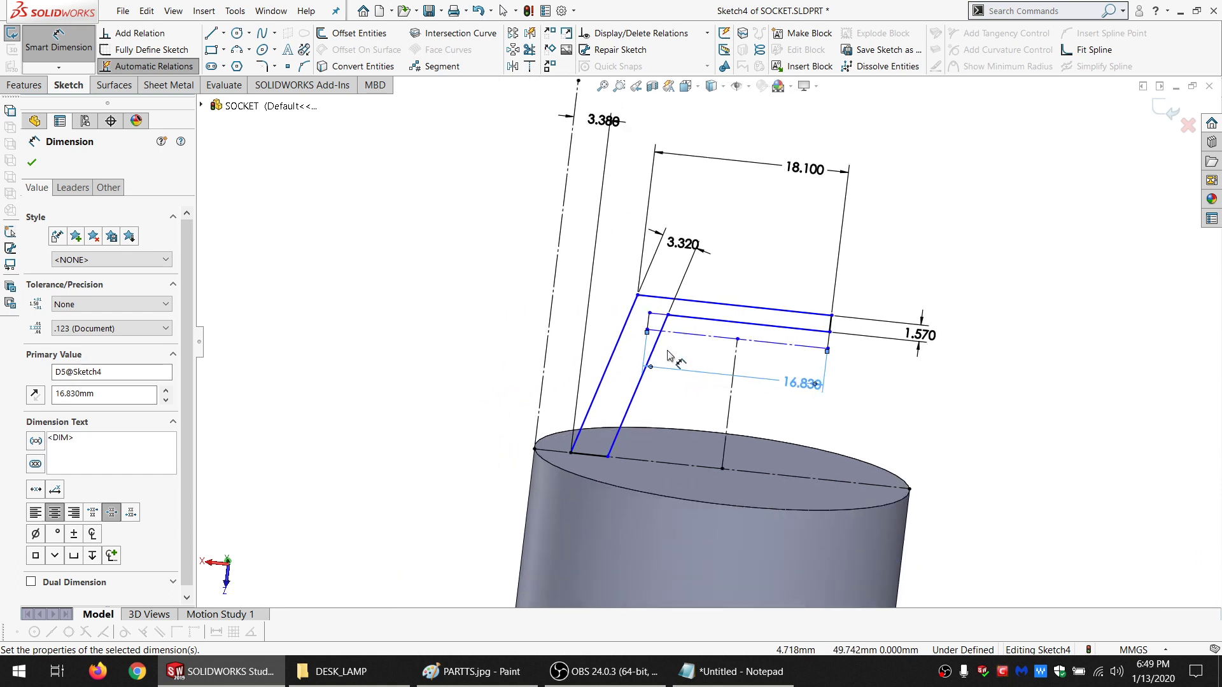
scroll(668, 351, "down", 1)
left_click(480, 321)
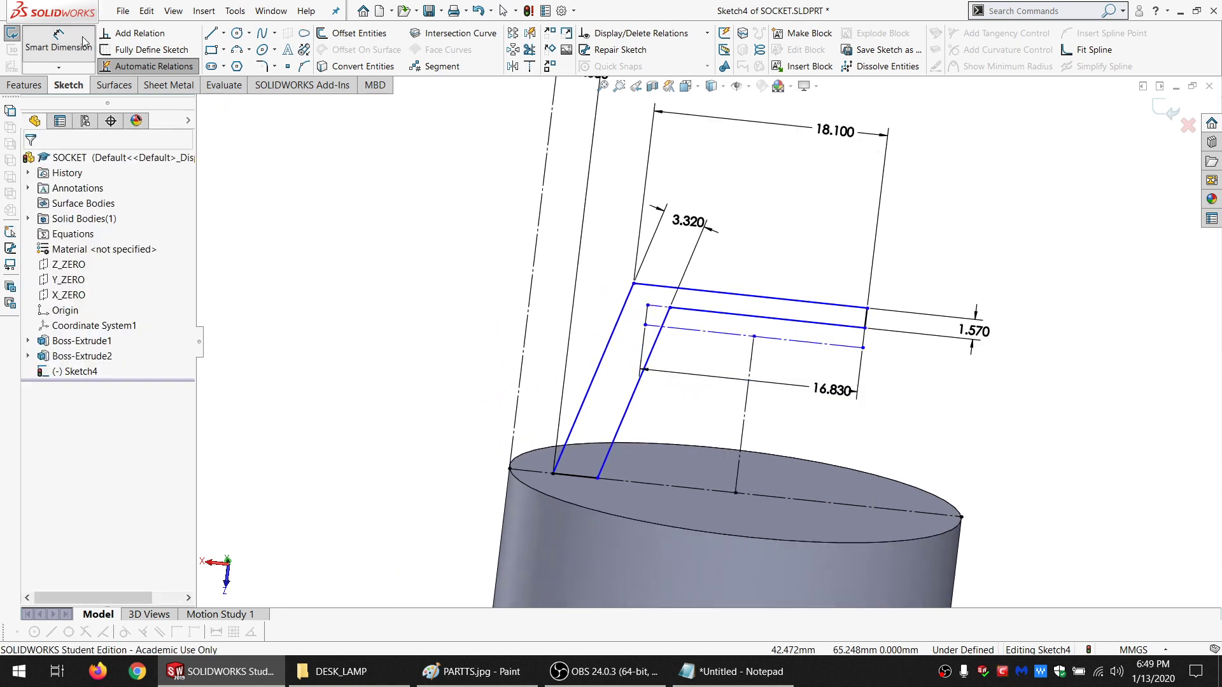
left_click(868, 309)
left_click(875, 509)
left_click(1027, 449)
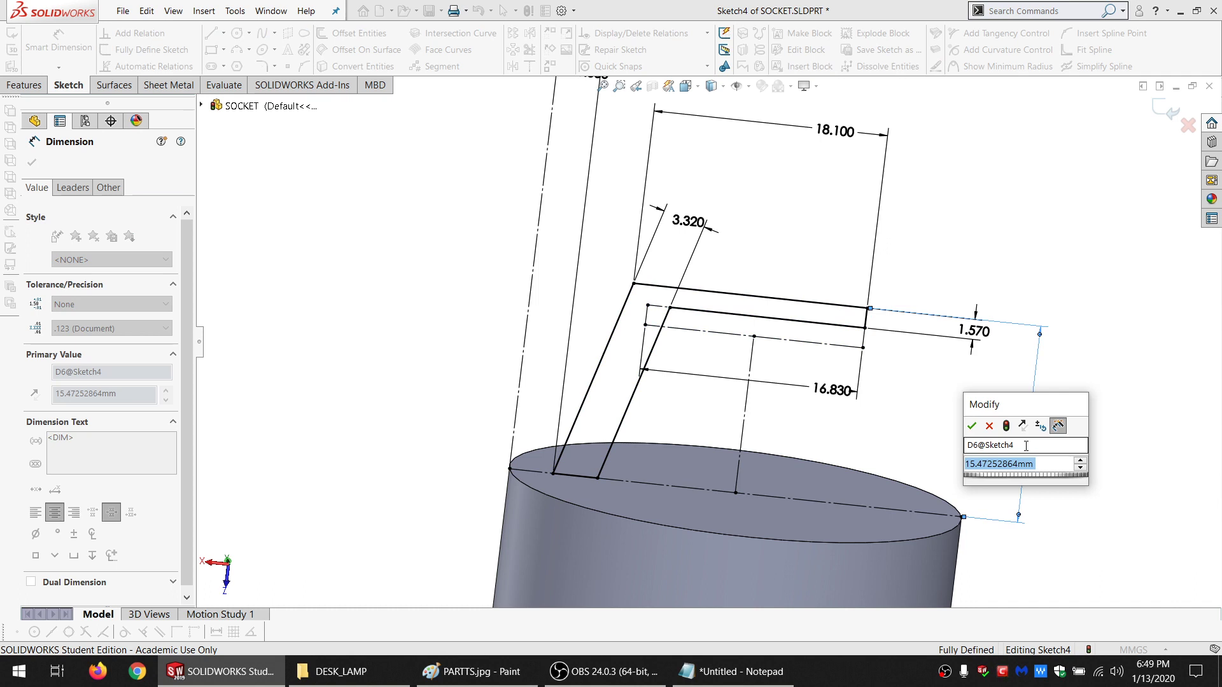
type("21.23")
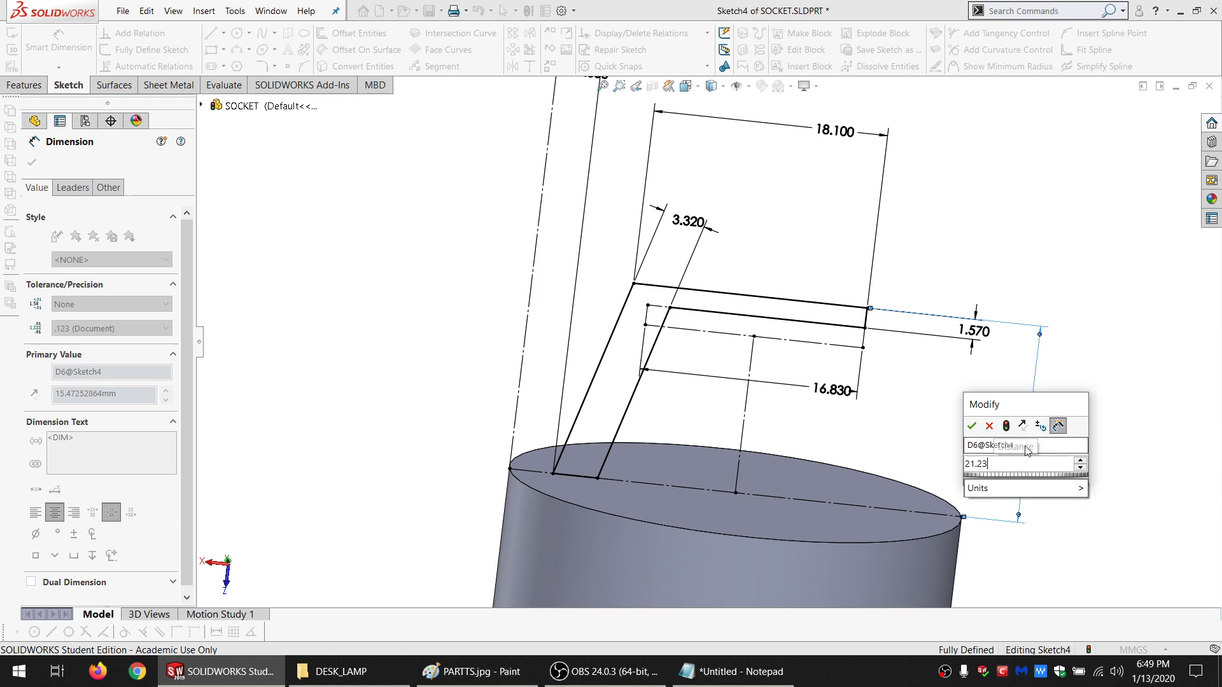
key("Return")
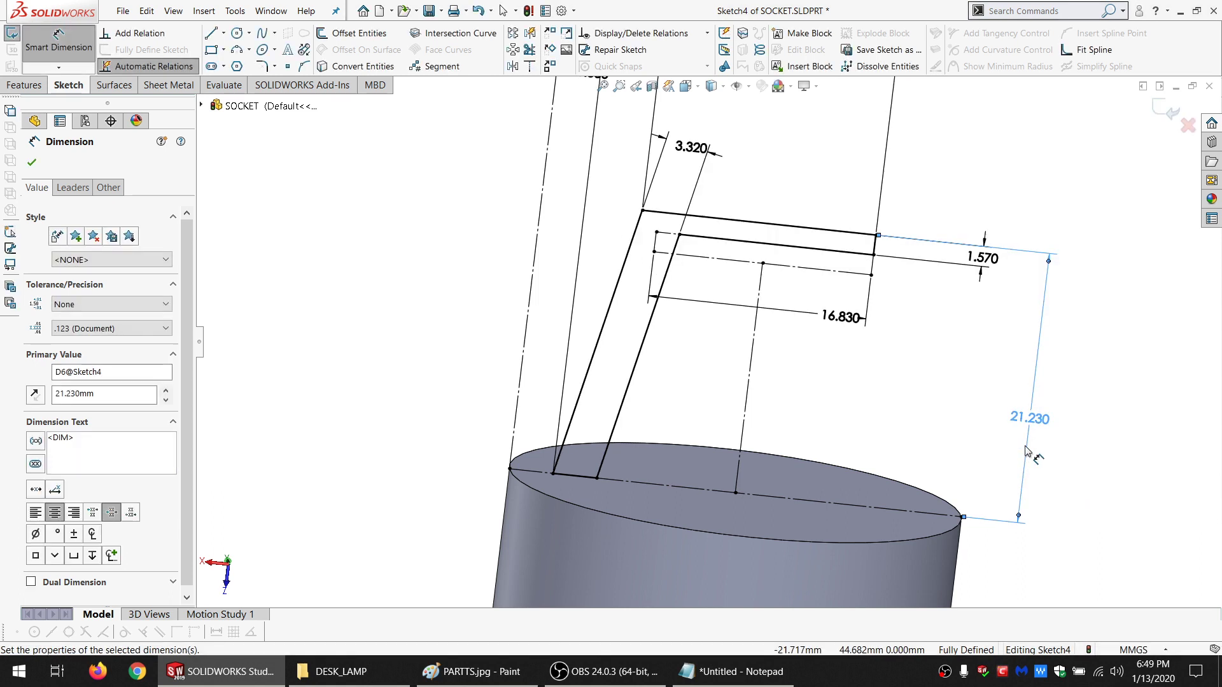
Extrude the bent bracket profile 8.6 mm with the Mid Plane end condition, merged with the socket body
scroll(845, 264, "up", 2)
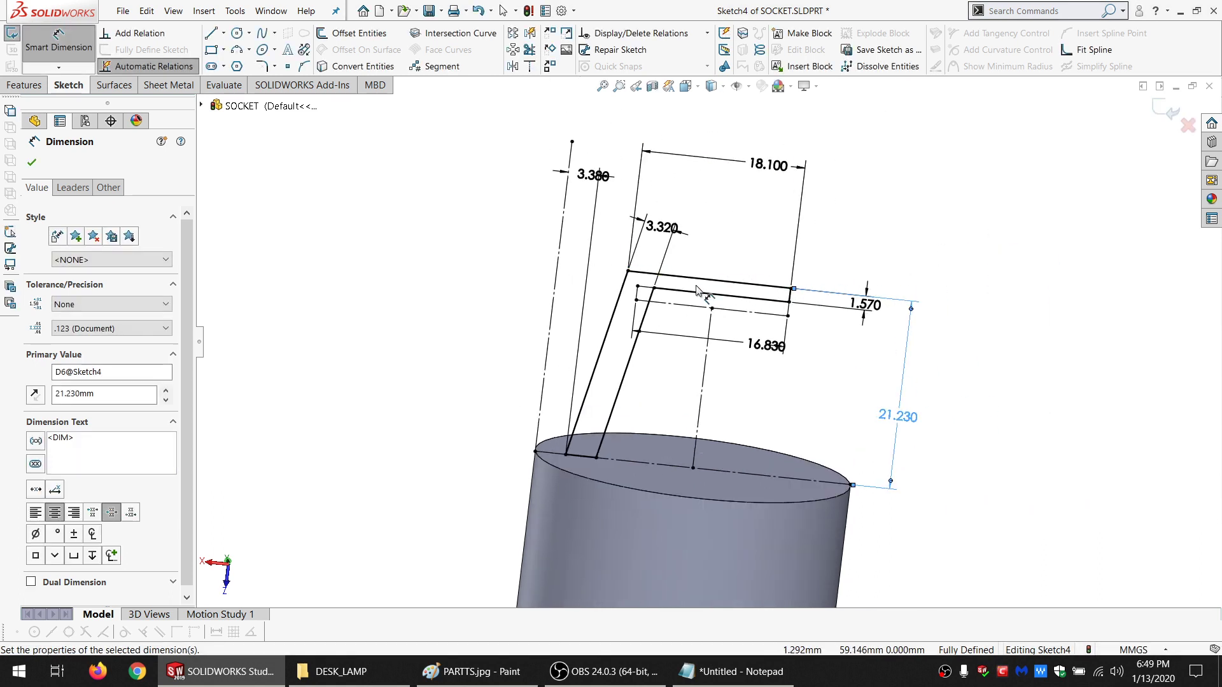
middle_click_drag(694, 306, 700, 428)
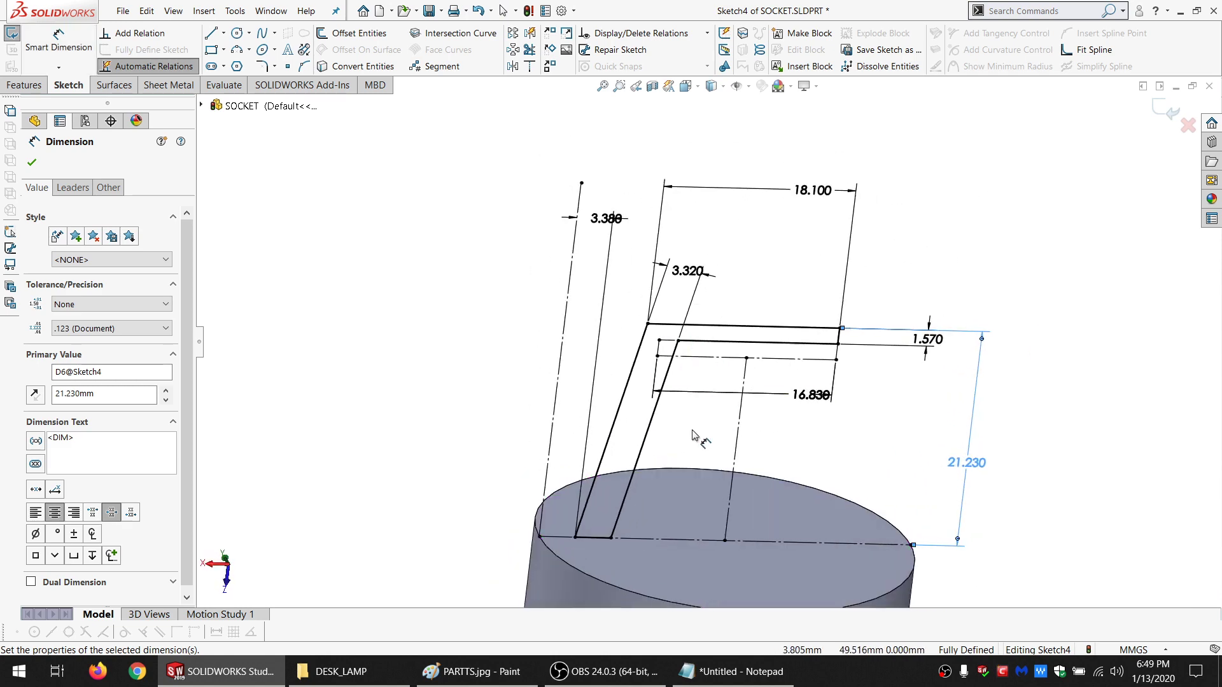
left_click(36, 85)
left_click(37, 38)
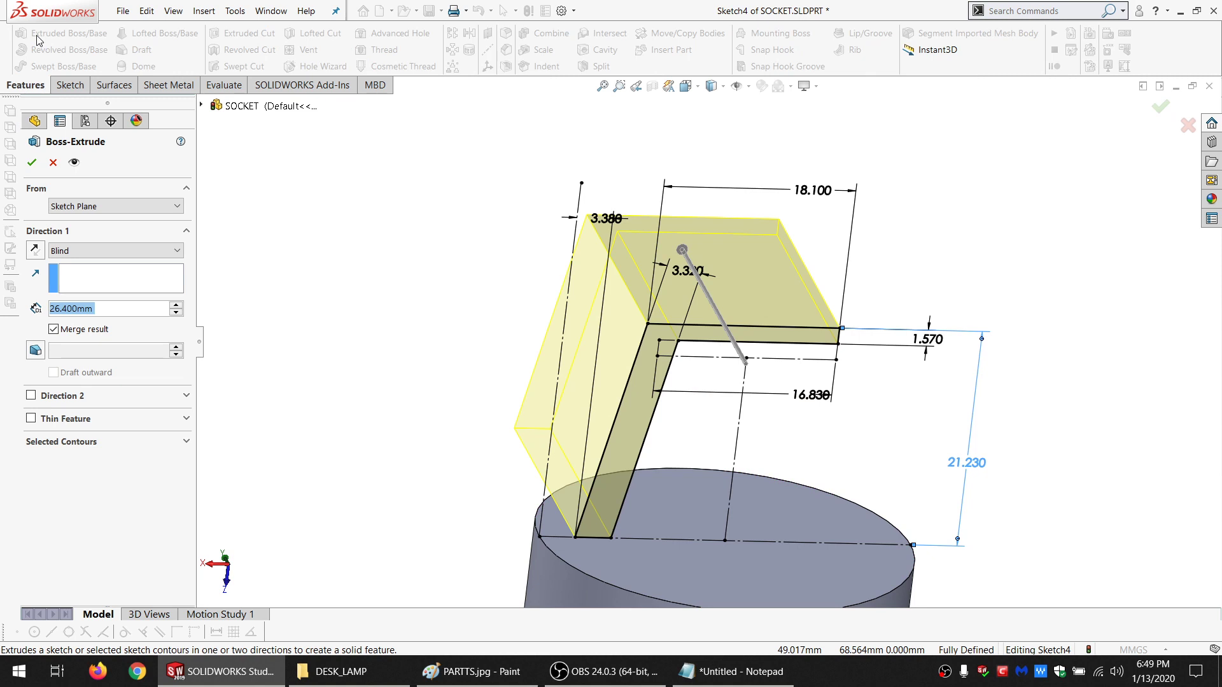
type("8.6")
key("Return")
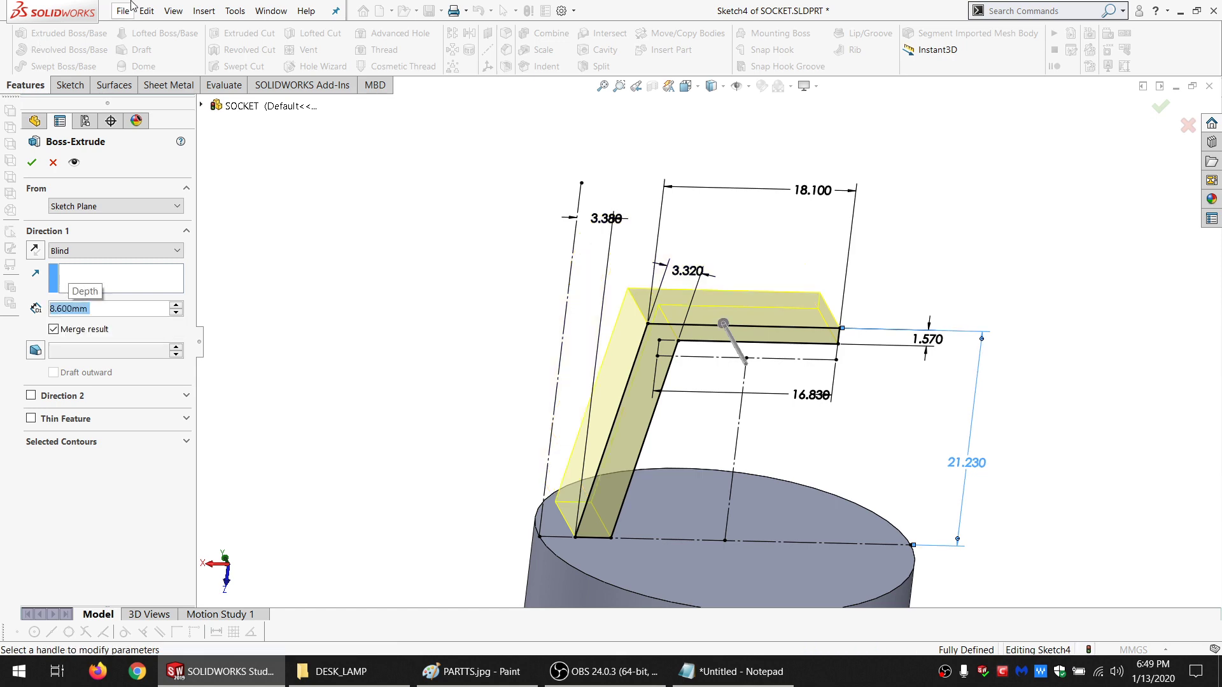
left_click(99, 250)
left_click(95, 330)
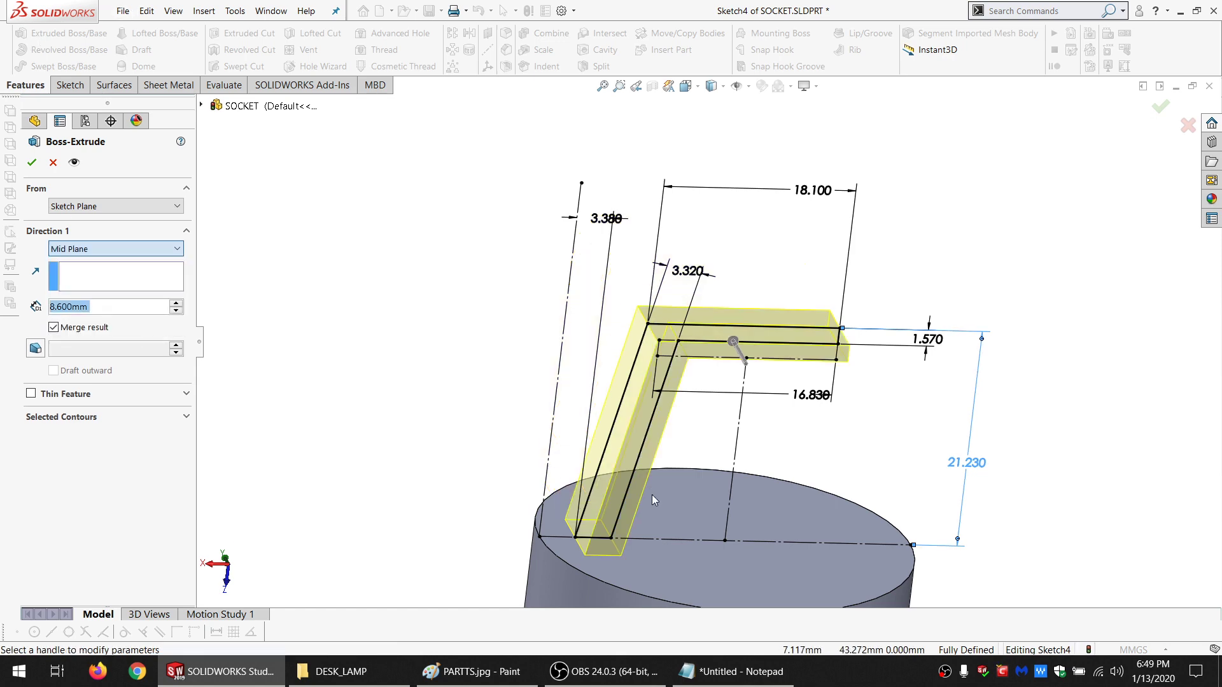
middle_click_drag(655, 500, 620, 514)
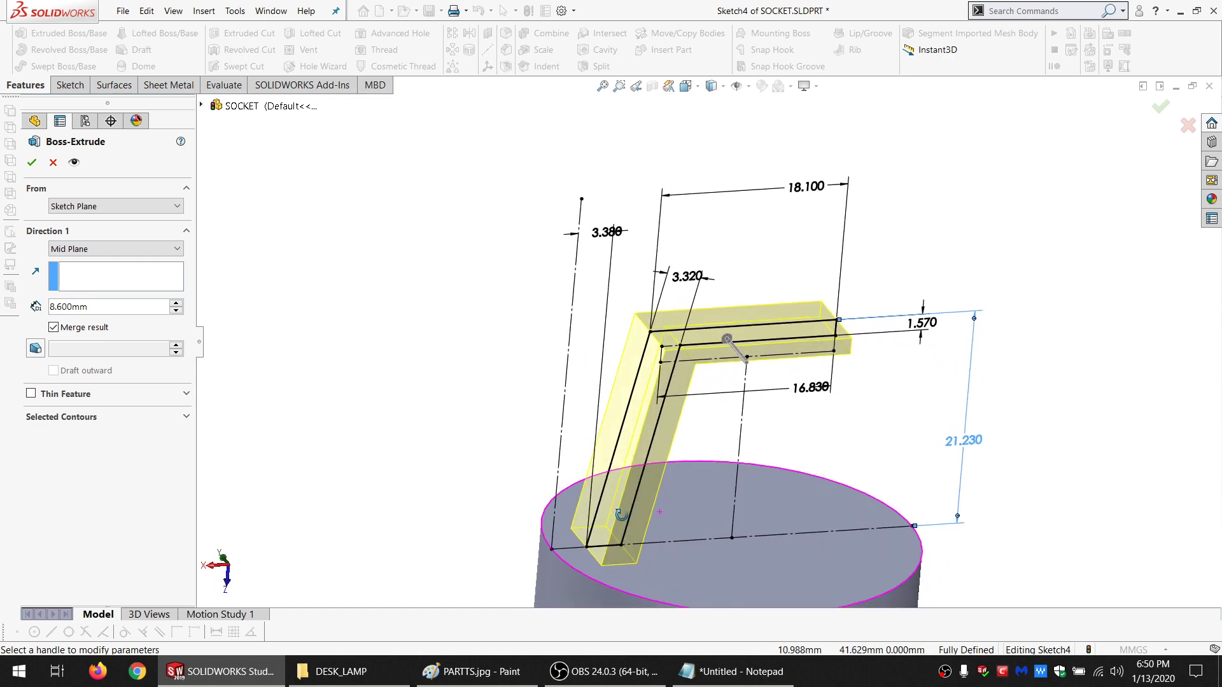
left_click(32, 163)
Start a sketch on the bracket arm's outer flat face and draw a circle in its plane, beside the arm
middle_click_drag(724, 357, 685, 319)
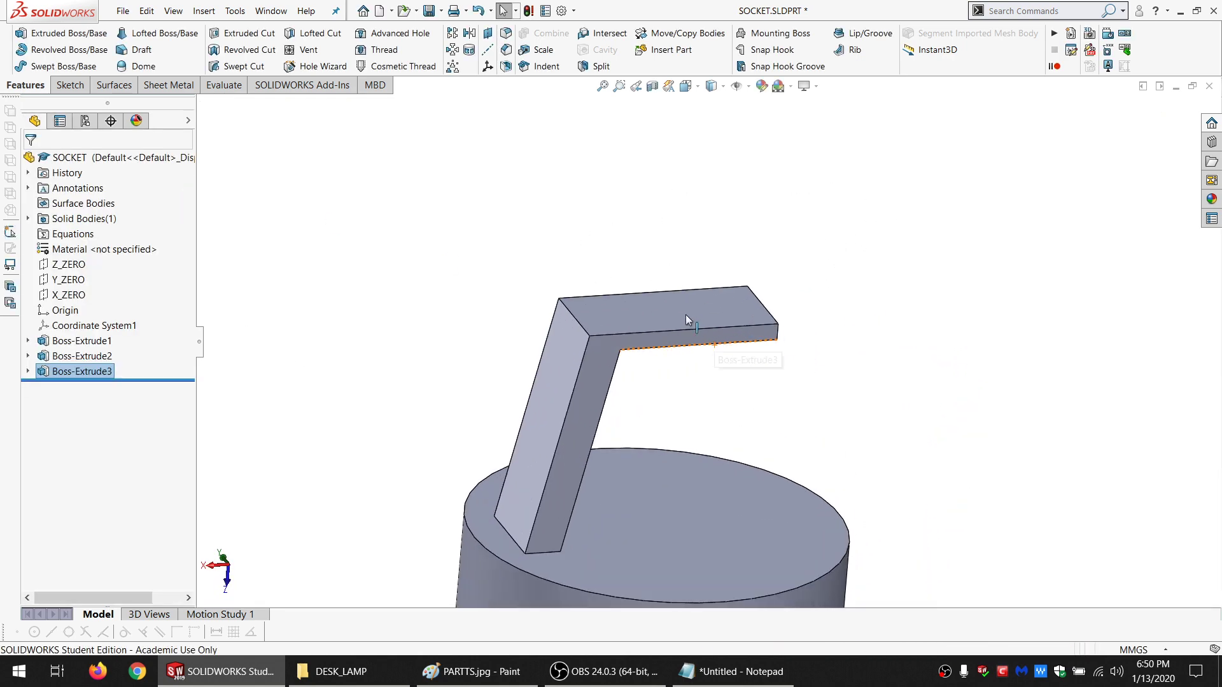
left_click(682, 312)
left_click(69, 84)
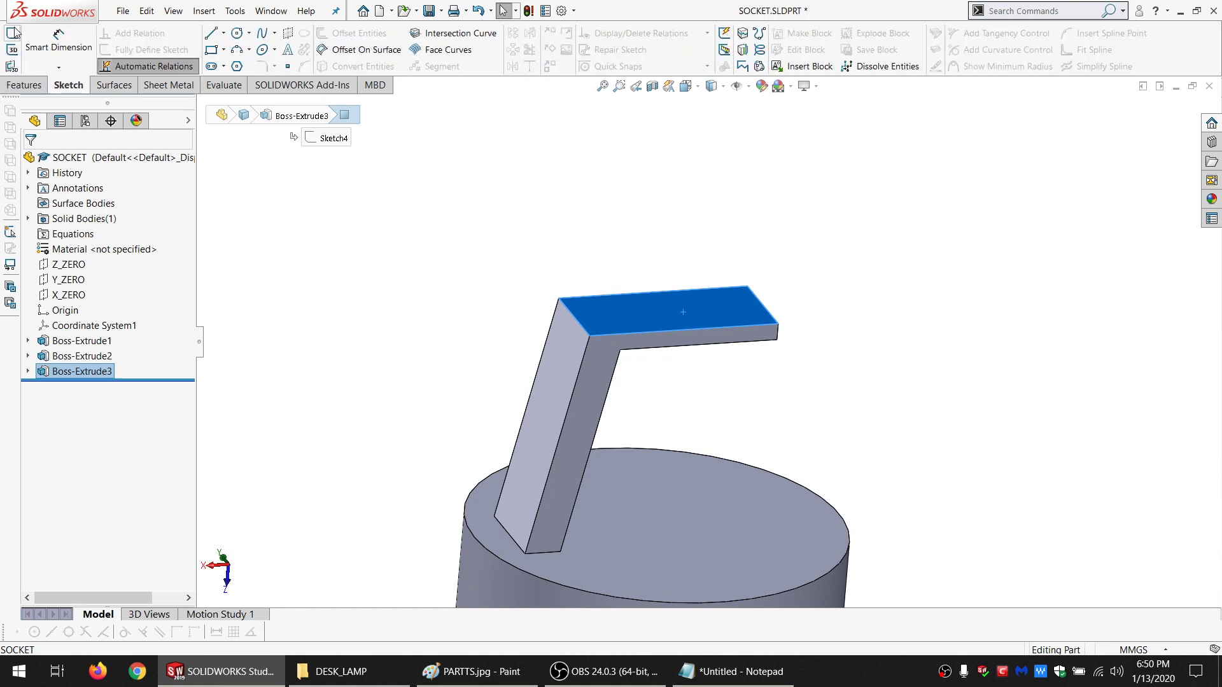
left_click(12, 33)
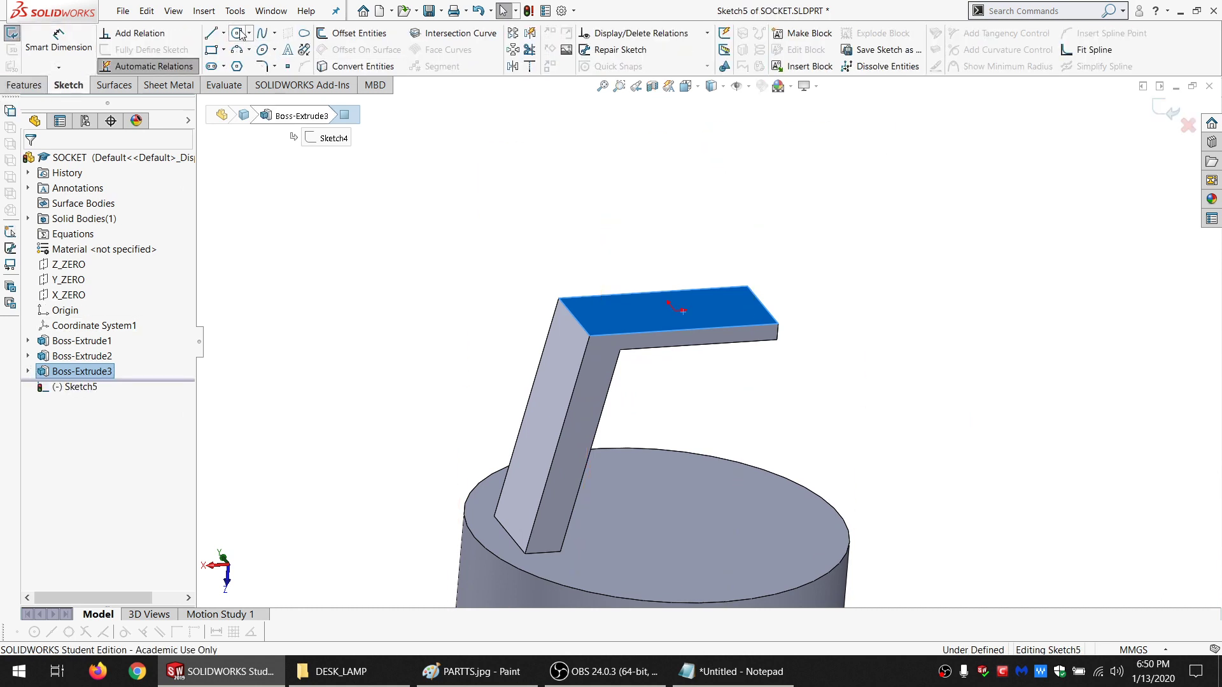
left_click(238, 33)
left_click(677, 239)
left_click(595, 242)
key("Escape")
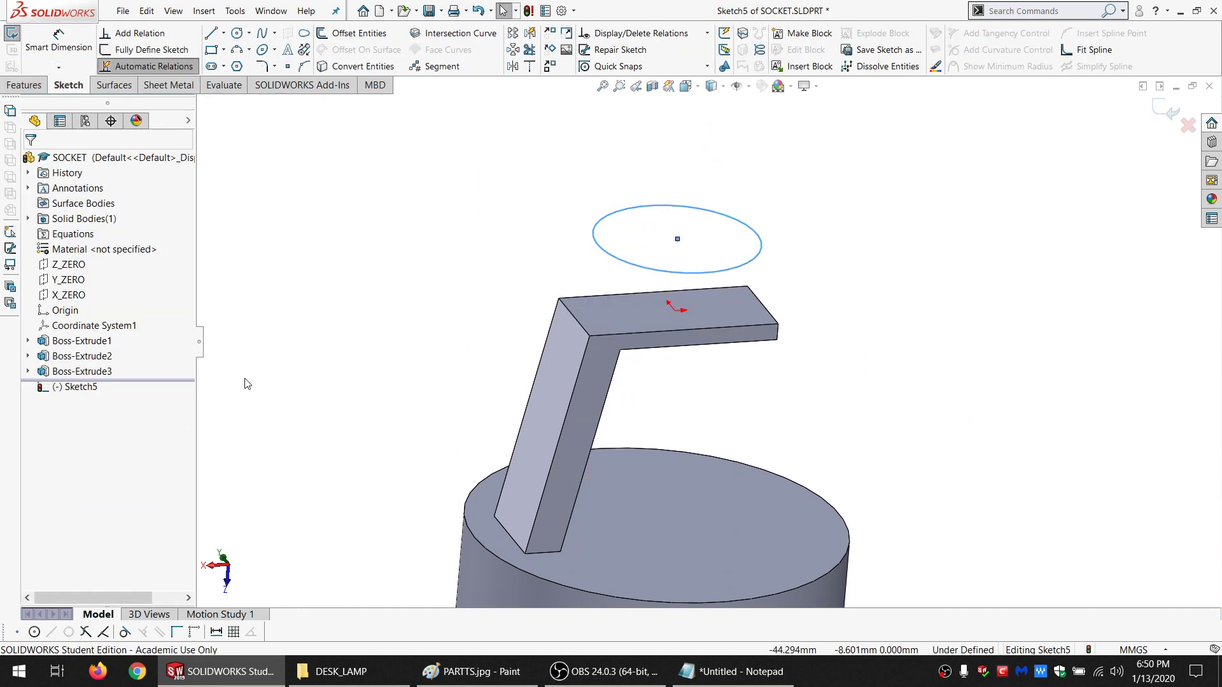
Show Sketch4 and convert the construction rectangle's long outer side into the circle's sketch
left_click(27, 371)
left_click(94, 387)
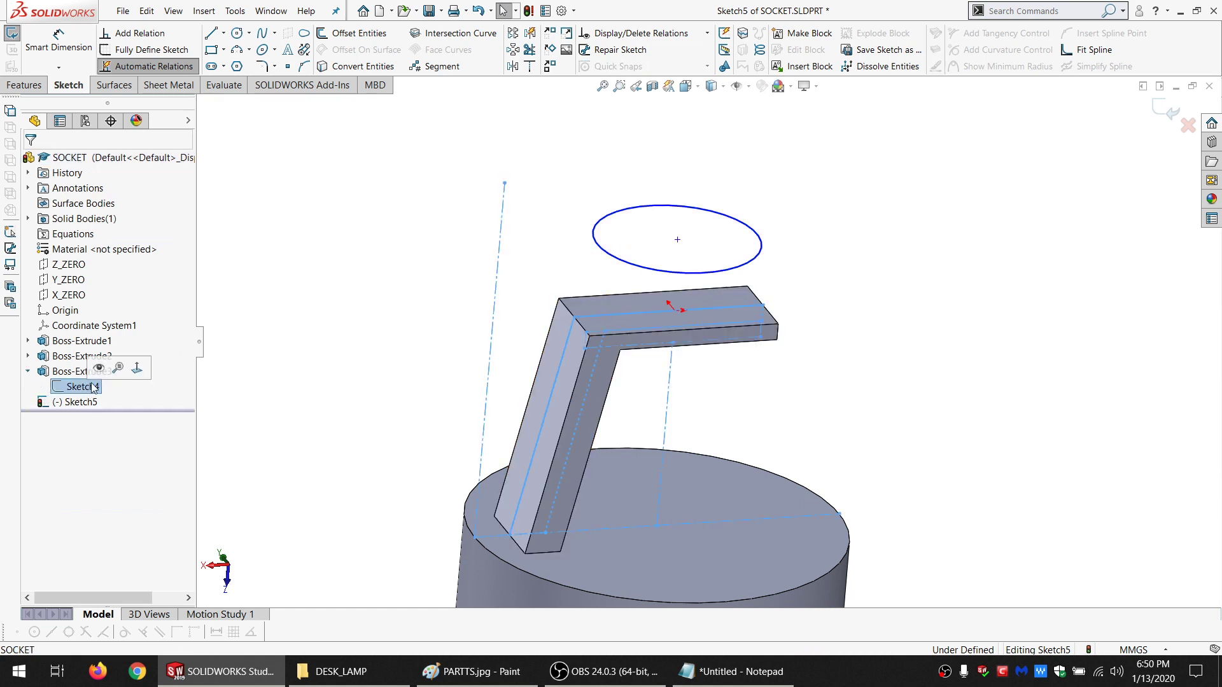
left_click(98, 368)
scroll(612, 370, "down", 2)
mouse_move(612, 370)
middle_mouse_down()
mouse_move(632, 356)
mouse_move(789, 374)
middle_mouse_up()
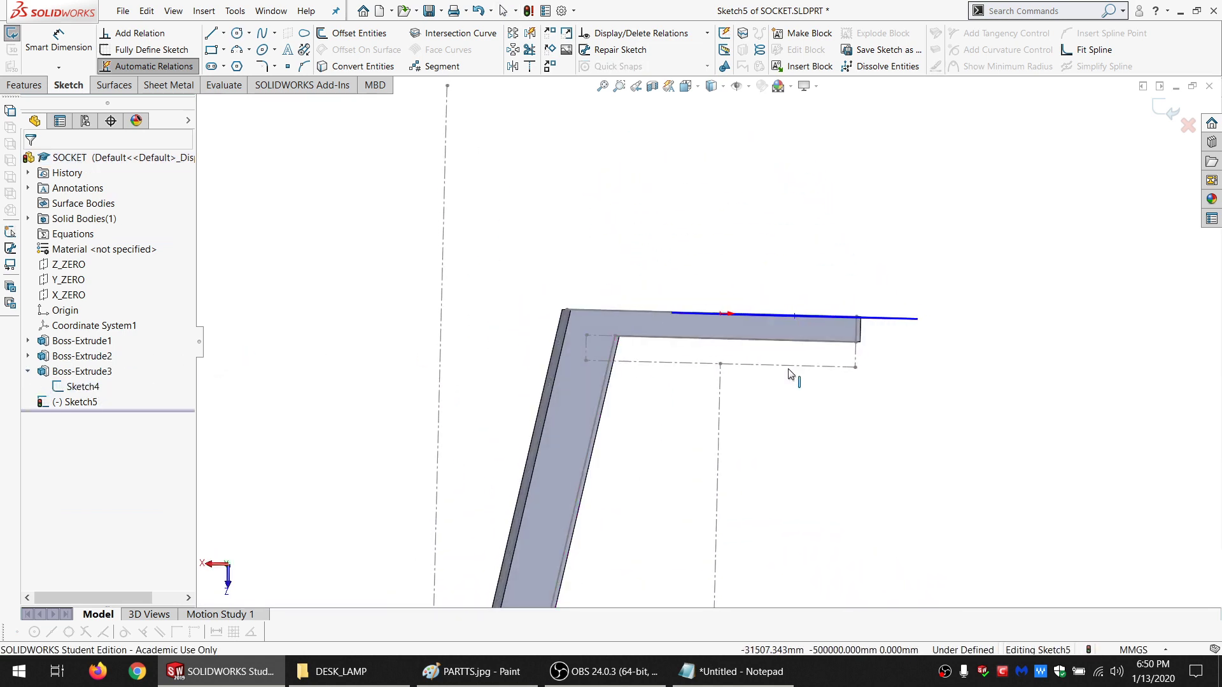
left_click(855, 368)
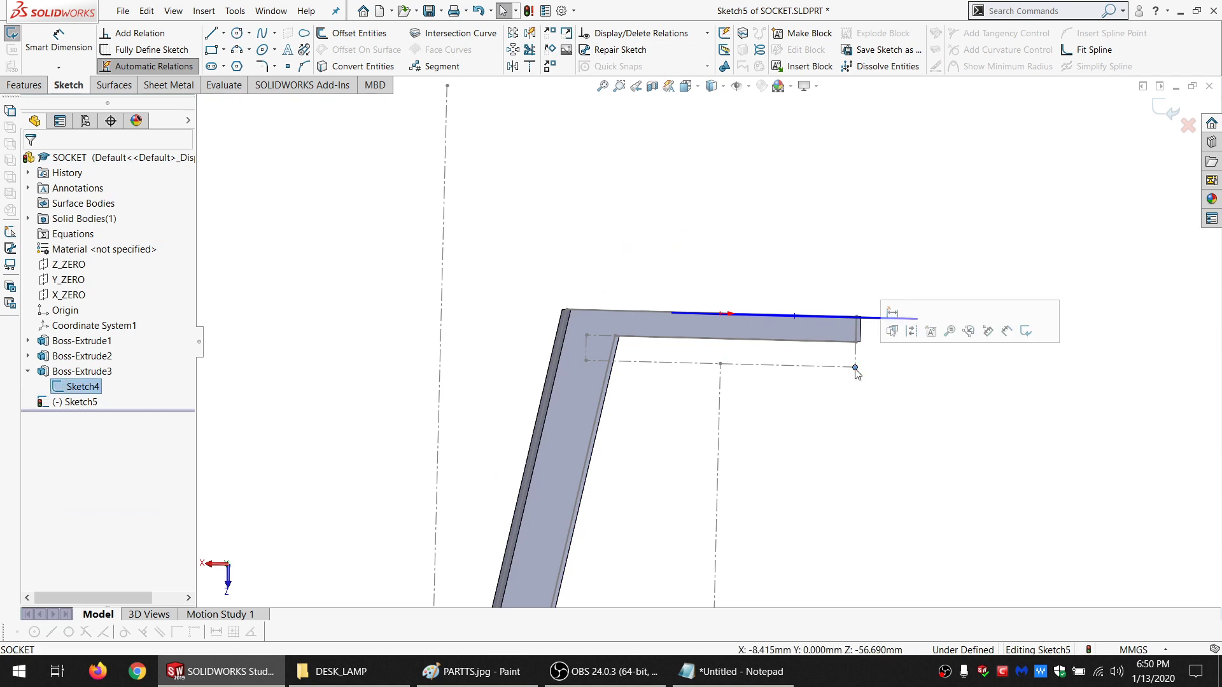
left_click(362, 68)
Make the circle coincident with both endpoints of the converted construction line
middle_click_drag(755, 334, 756, 486)
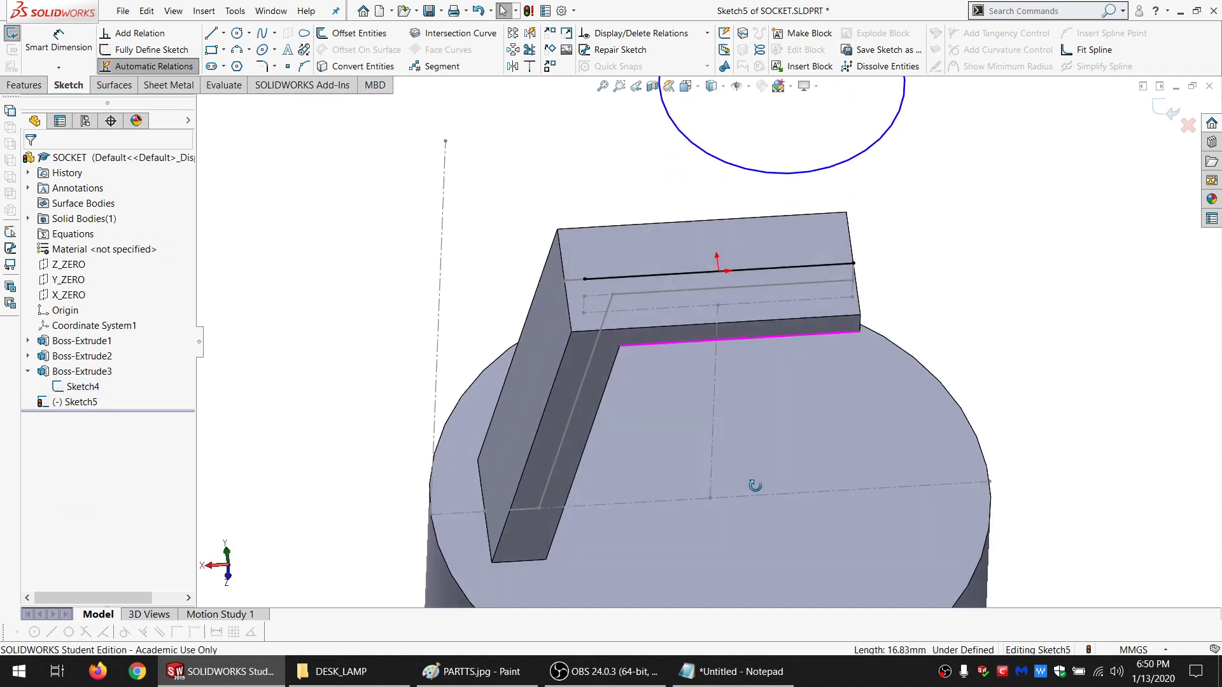
left_click(646, 276)
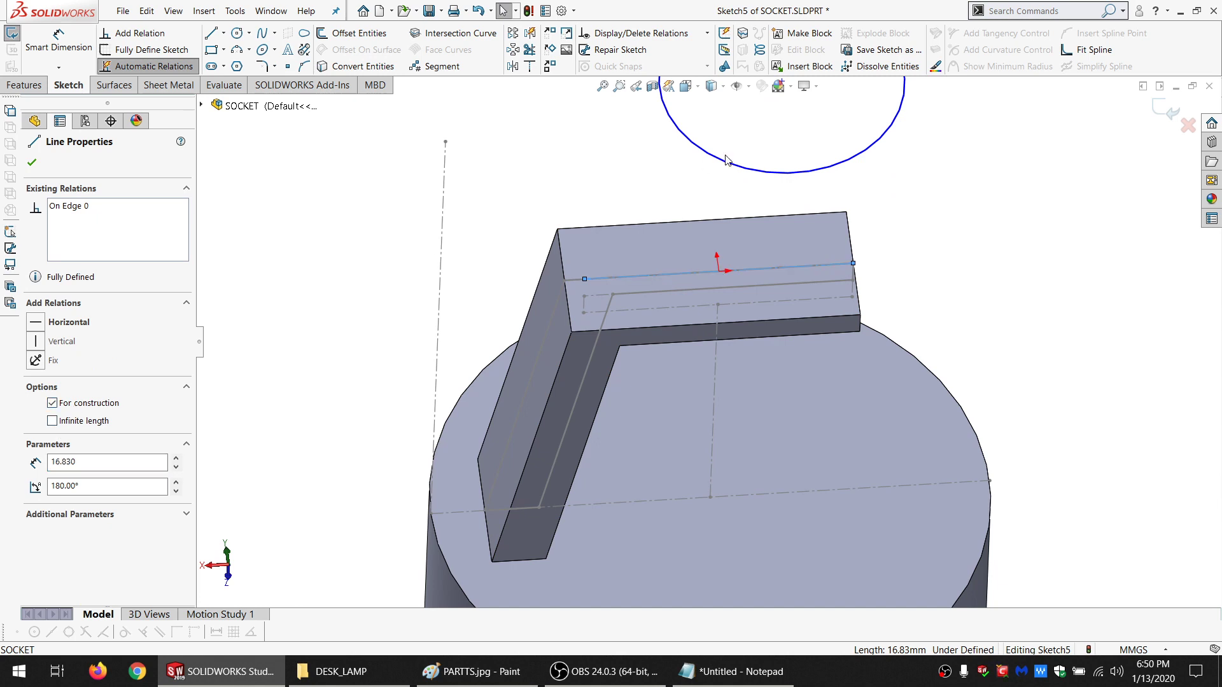
left_click(728, 162)
left_click(584, 279, "ctrl")
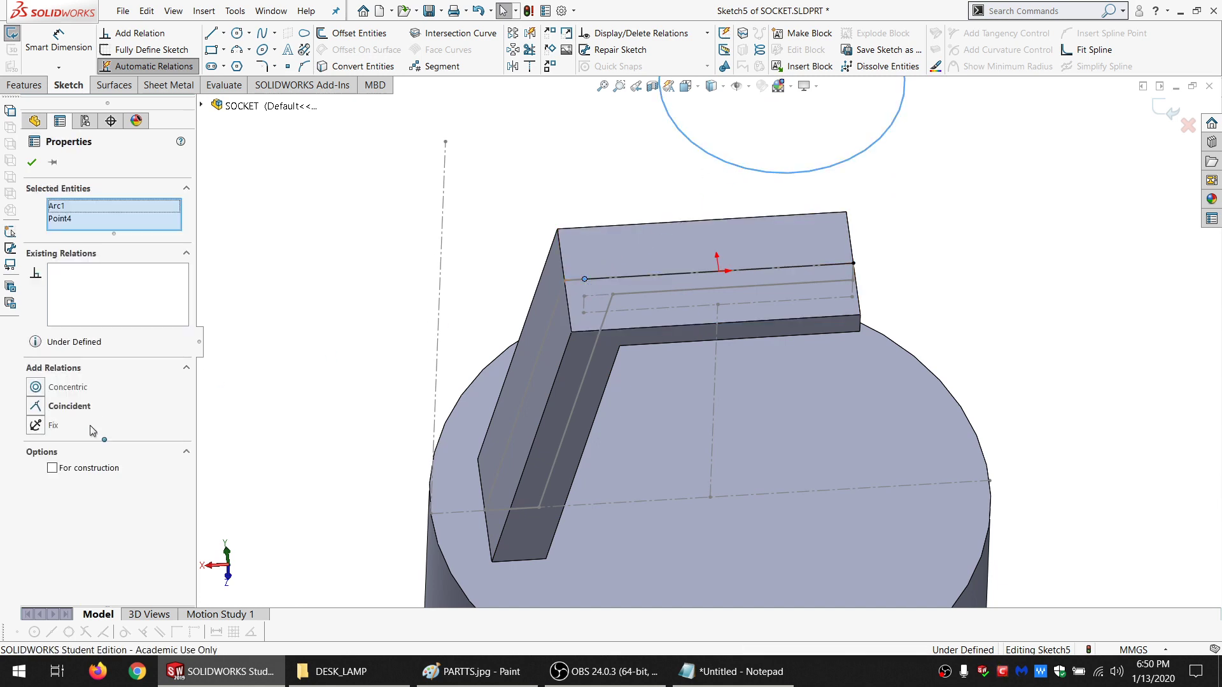
left_click(68, 406)
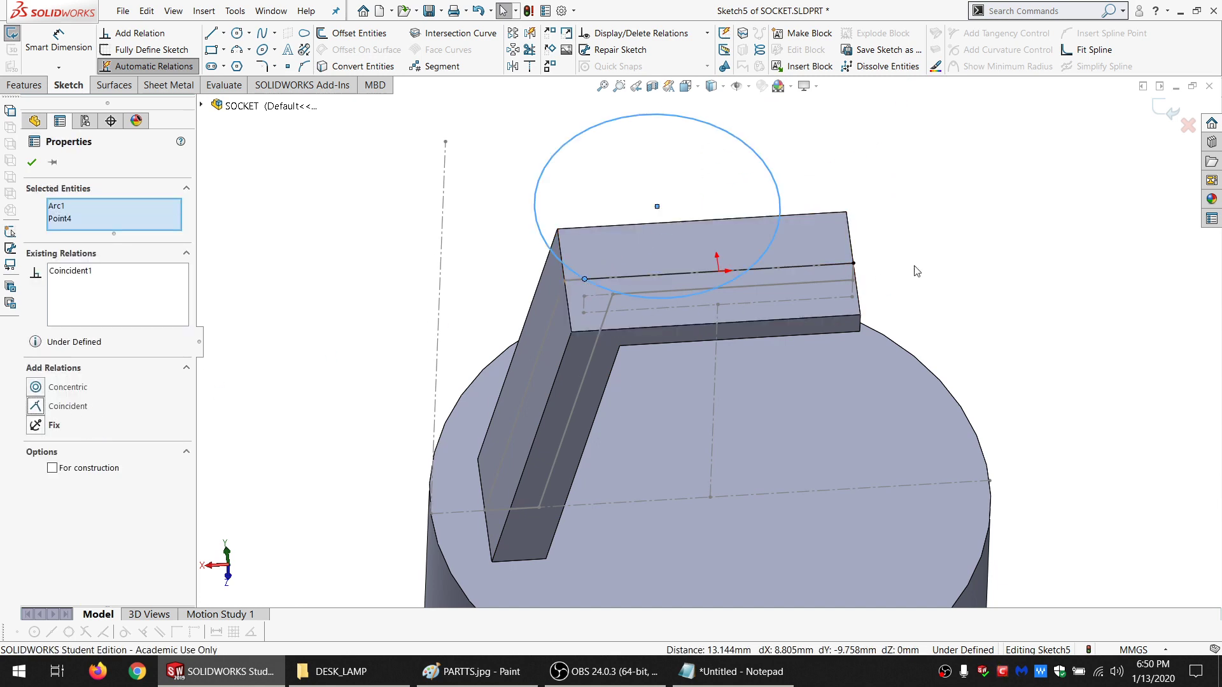
left_click(852, 263)
left_click(780, 219, "ctrl")
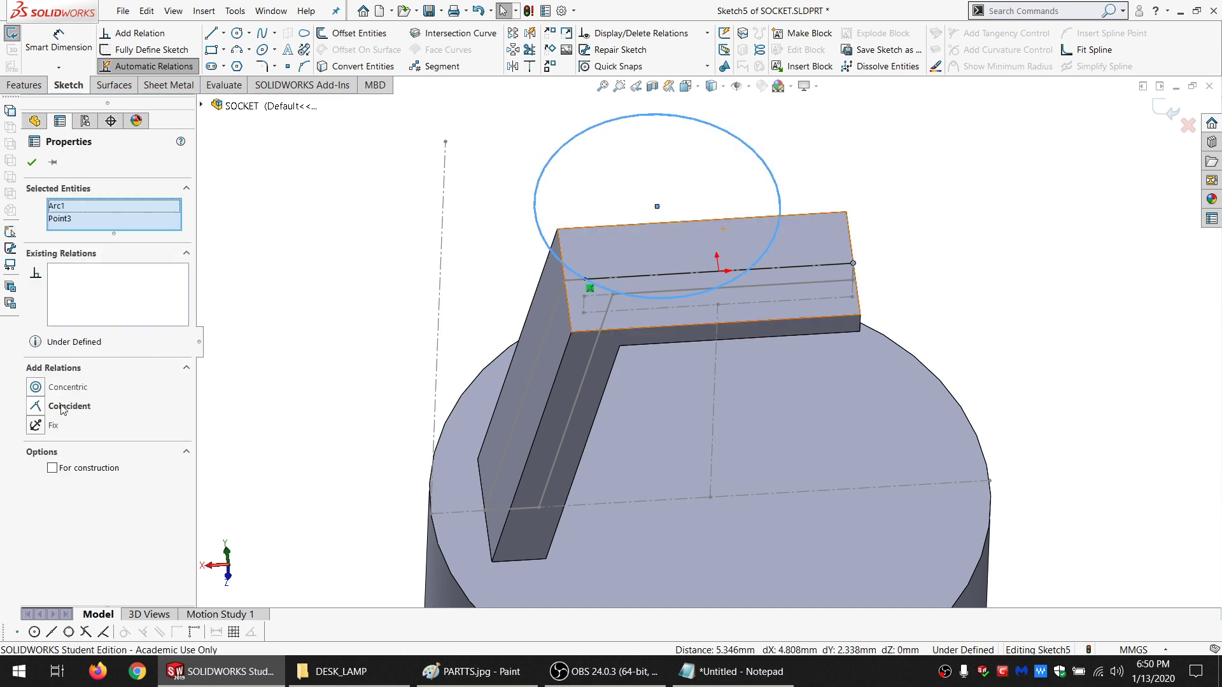
left_click(62, 407)
Make the circle's centre coincident with the converted construction line
left_click(719, 274)
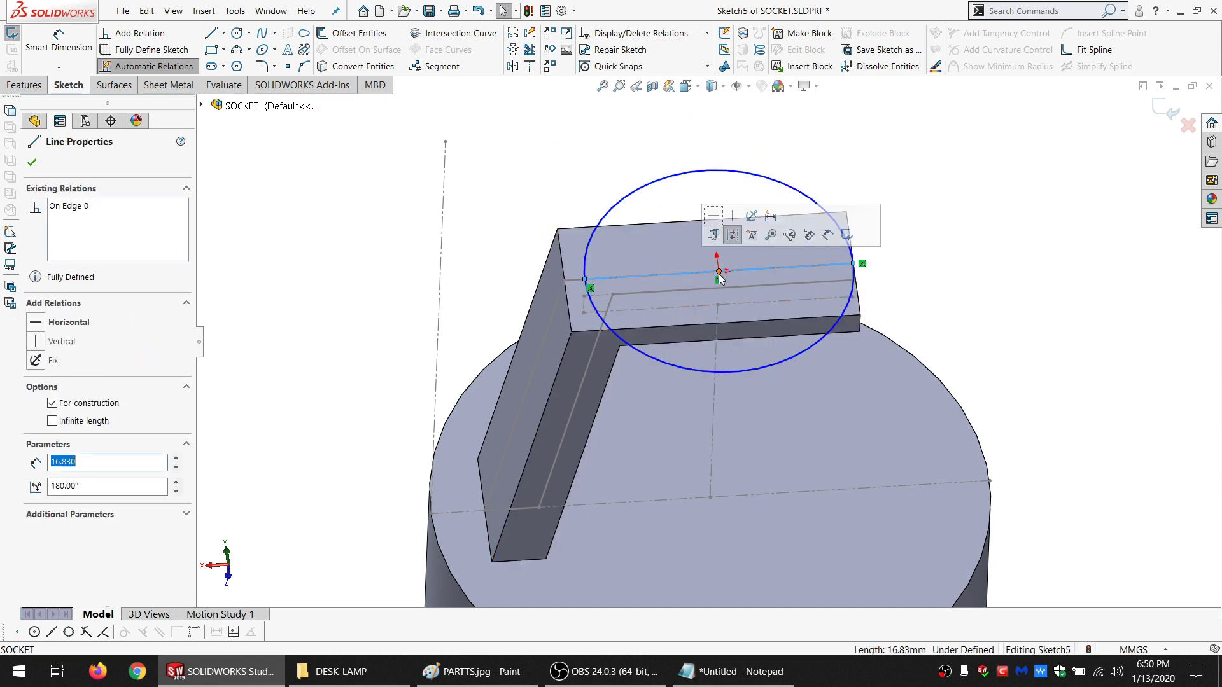
left_click(719, 272, "ctrl")
left_click(37, 406)
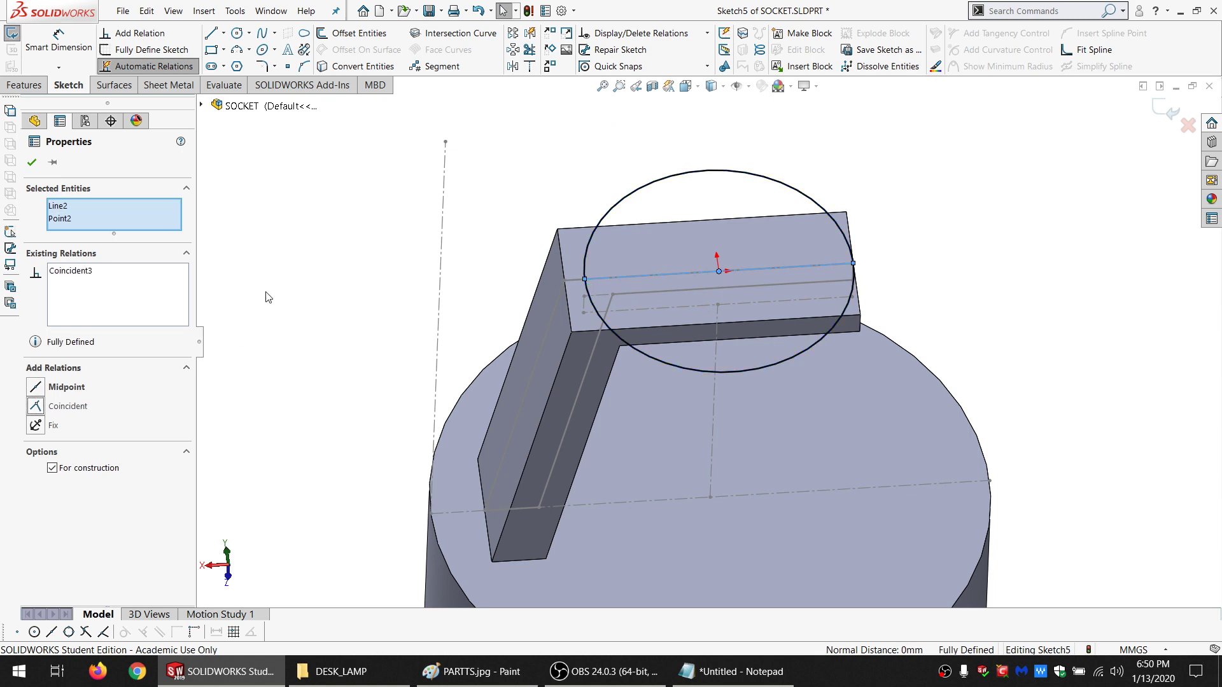
Extrude the circle from its sketch plane with Up To Surface, ending at the underside of the bracket arm, with merged result
left_click(513, 317)
scroll(732, 288, "up", 3)
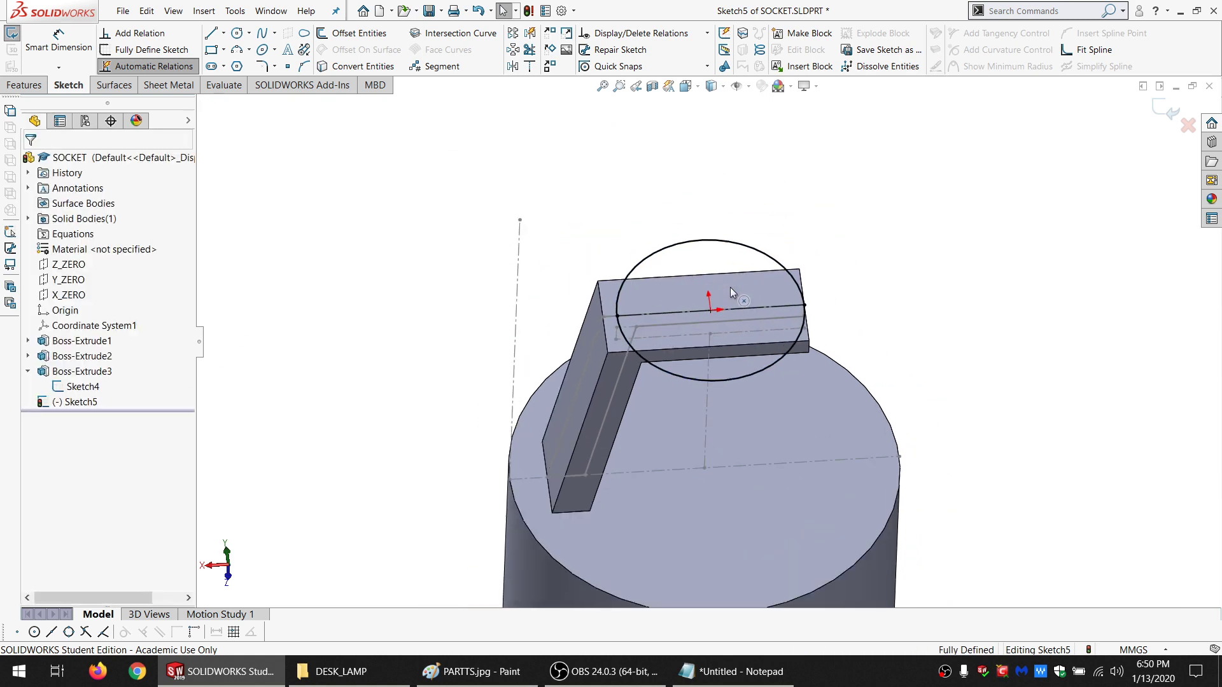
scroll(721, 321, "down", 1)
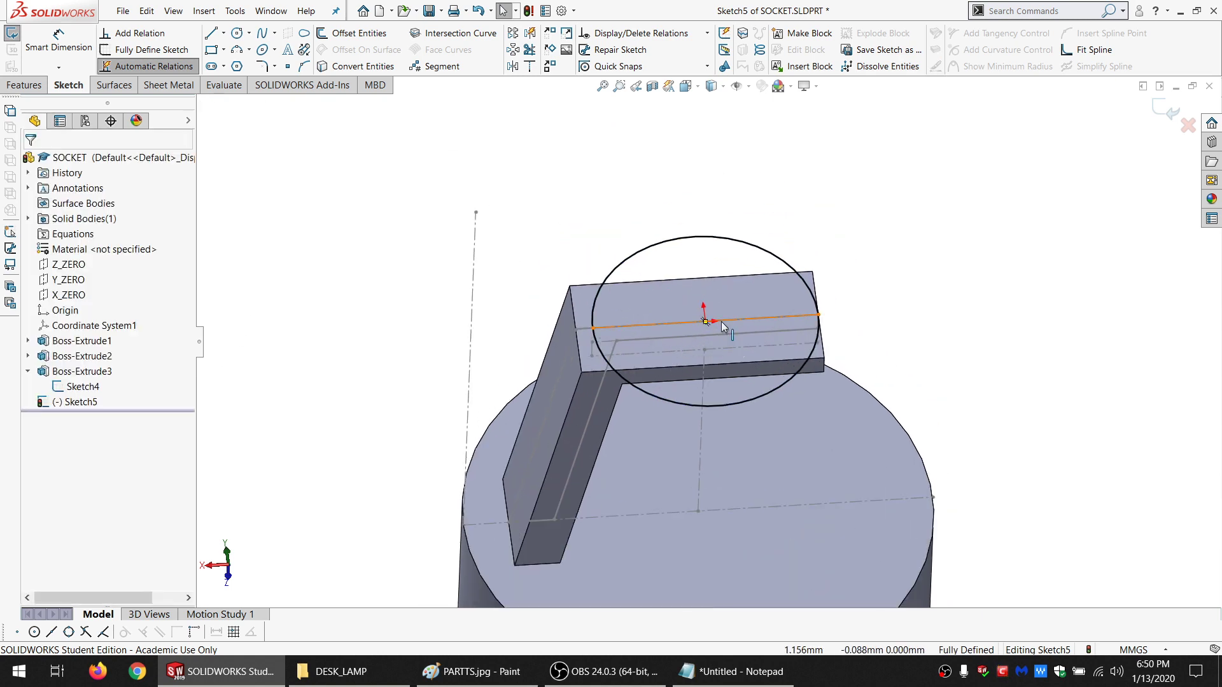
mouse_move(725, 330)
middle_mouse_down()
mouse_move(688, 201)
mouse_move(605, 184)
middle_mouse_up()
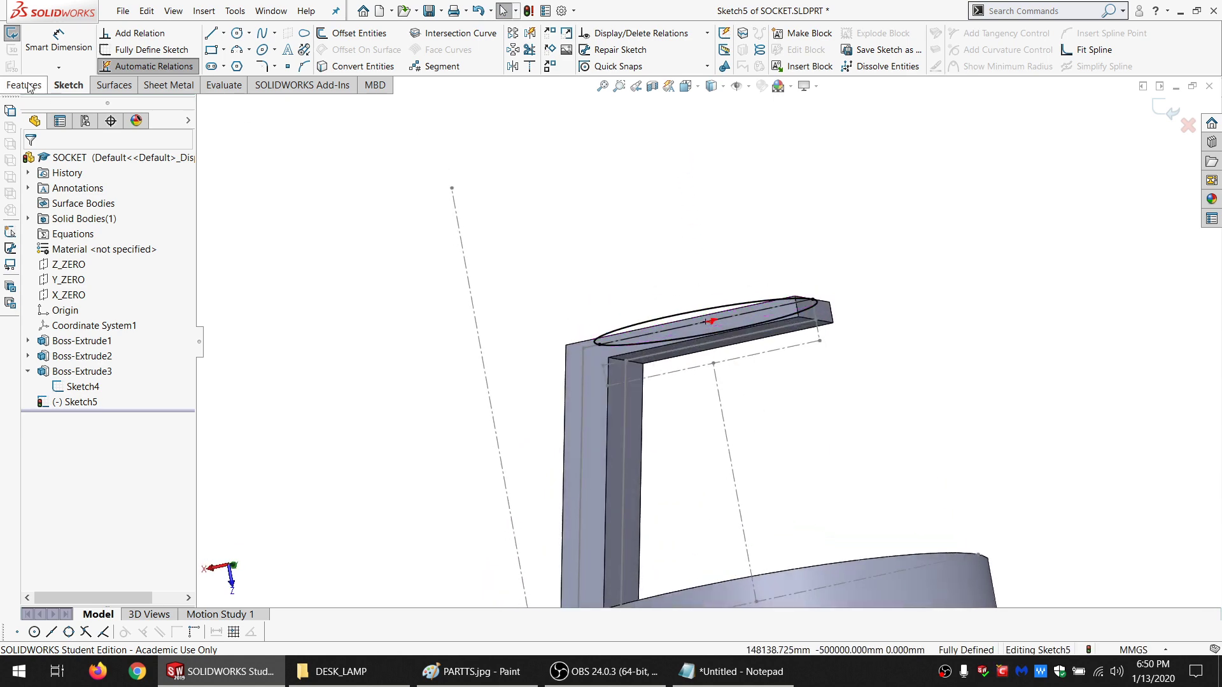
left_click(26, 85)
left_click(62, 33)
left_click(114, 250)
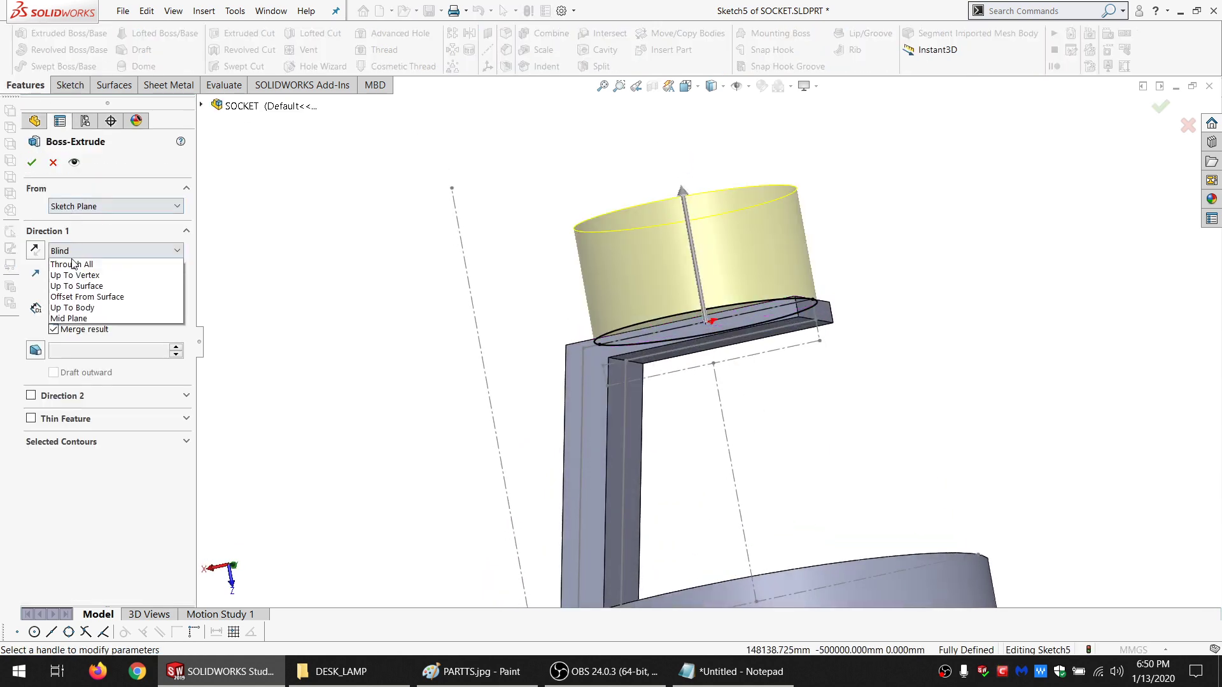
left_click(77, 291)
scroll(729, 312, "down", 3)
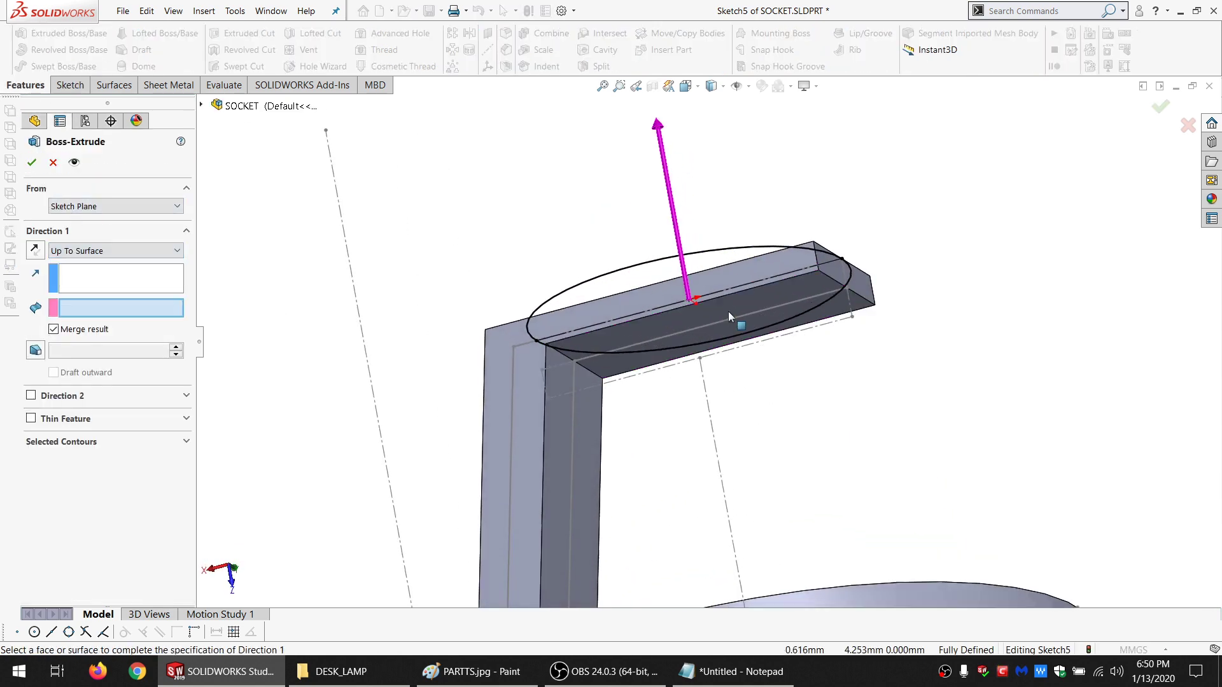
left_click(729, 308)
left_click(33, 162)
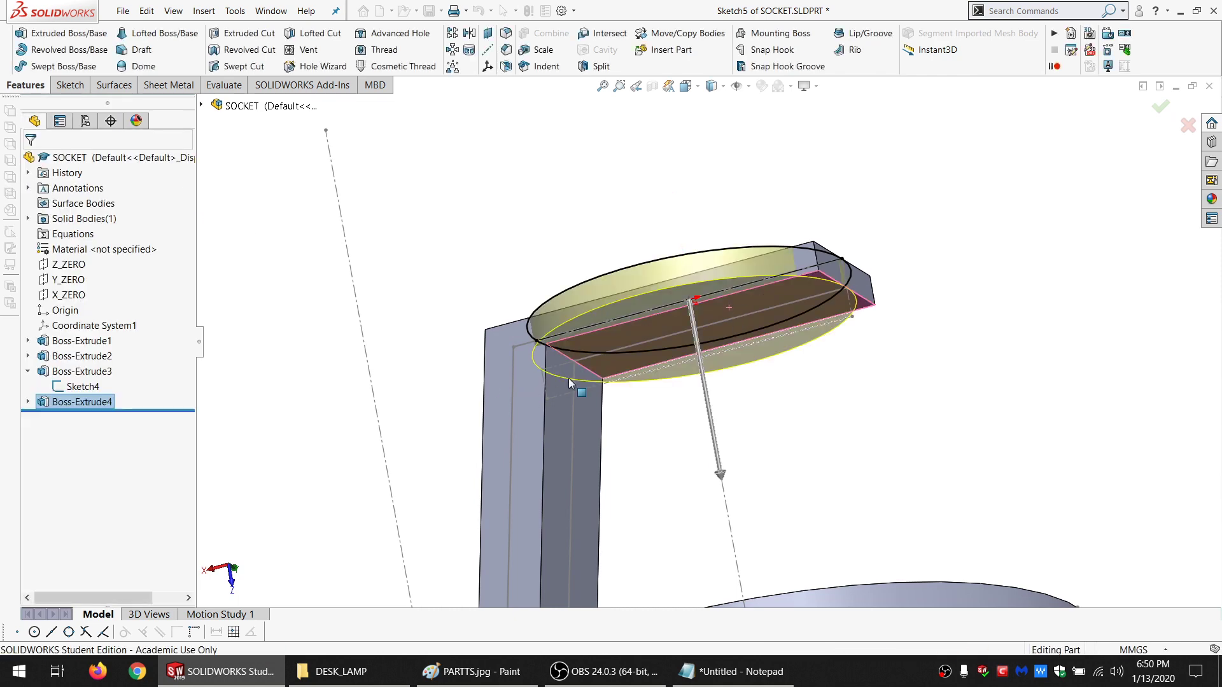
Start a sketch on the combined outer face of the arm and disc and convert the face's outline into sketch entities
middle_click_drag(660, 372, 713, 547)
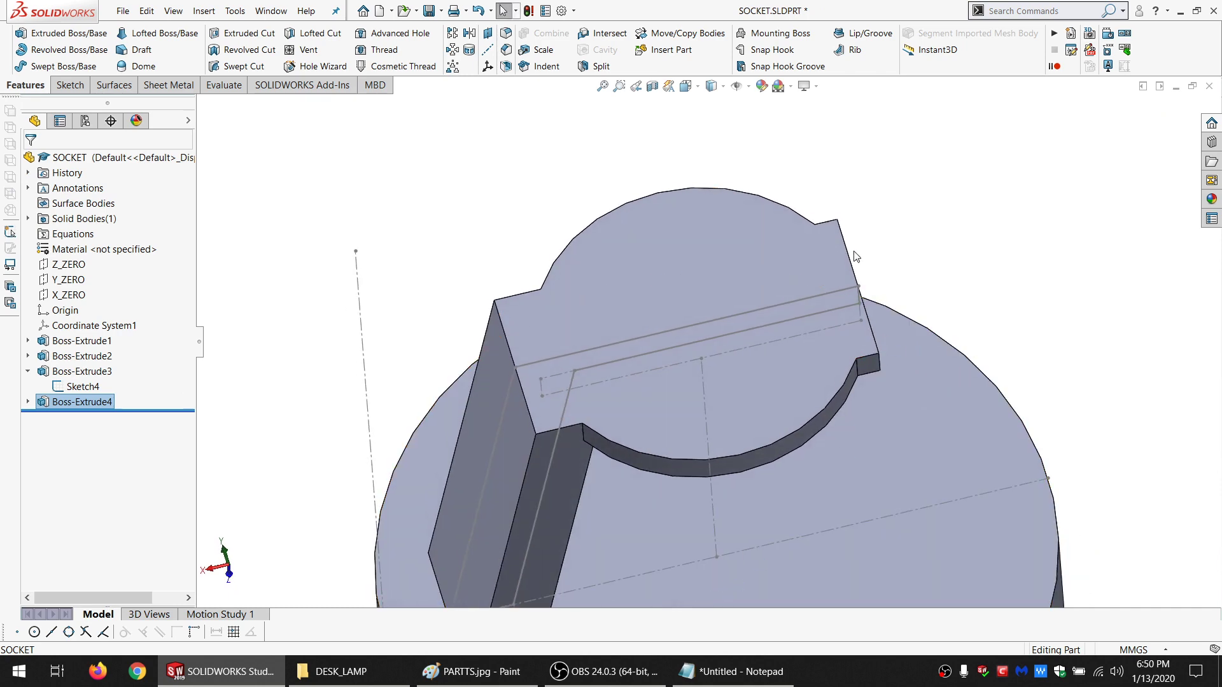
left_click(818, 377)
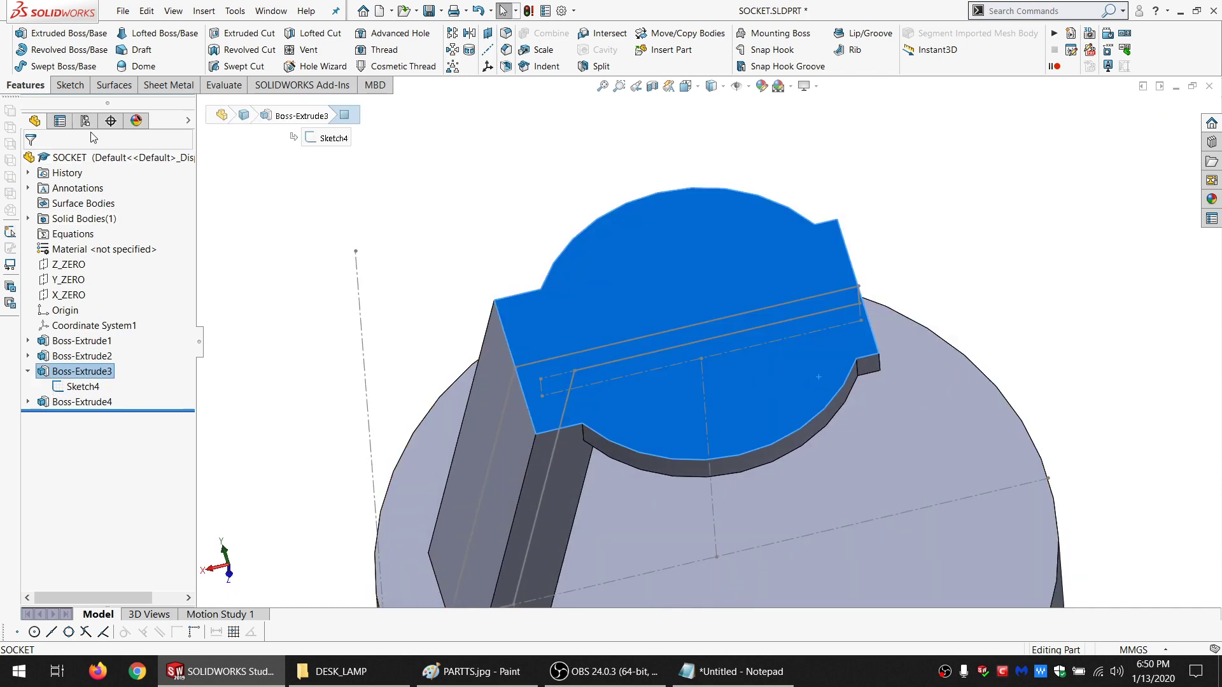
left_click(70, 85)
left_click(12, 35)
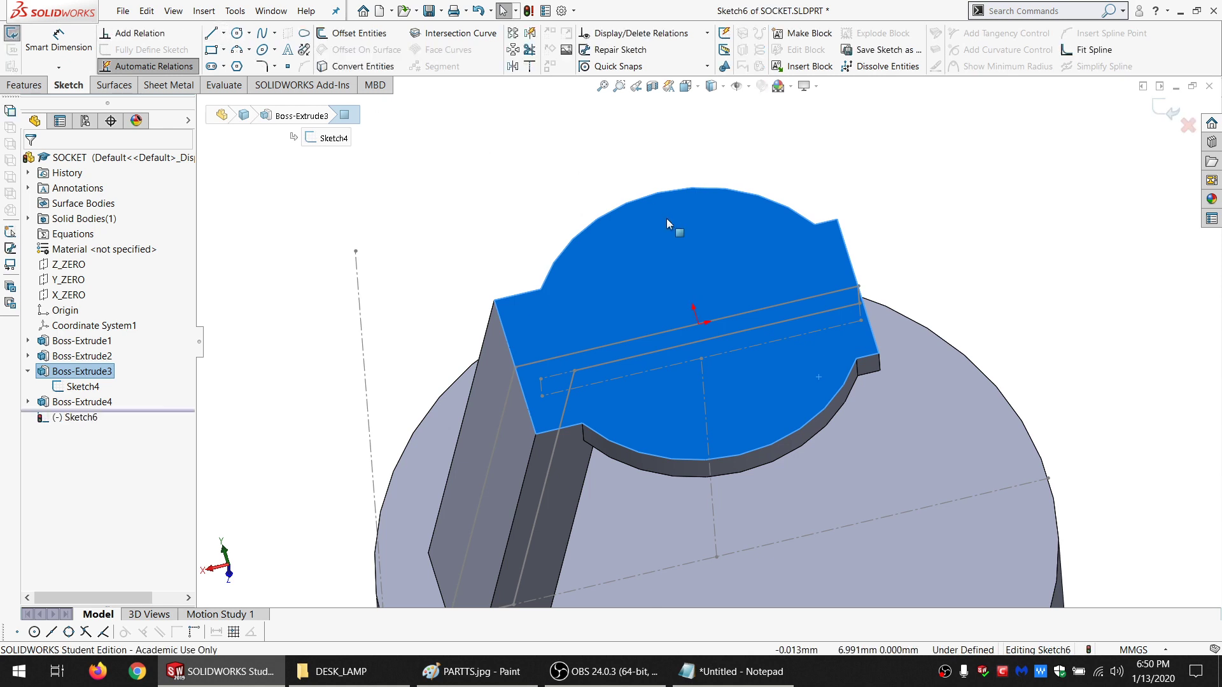
left_click(234, 35)
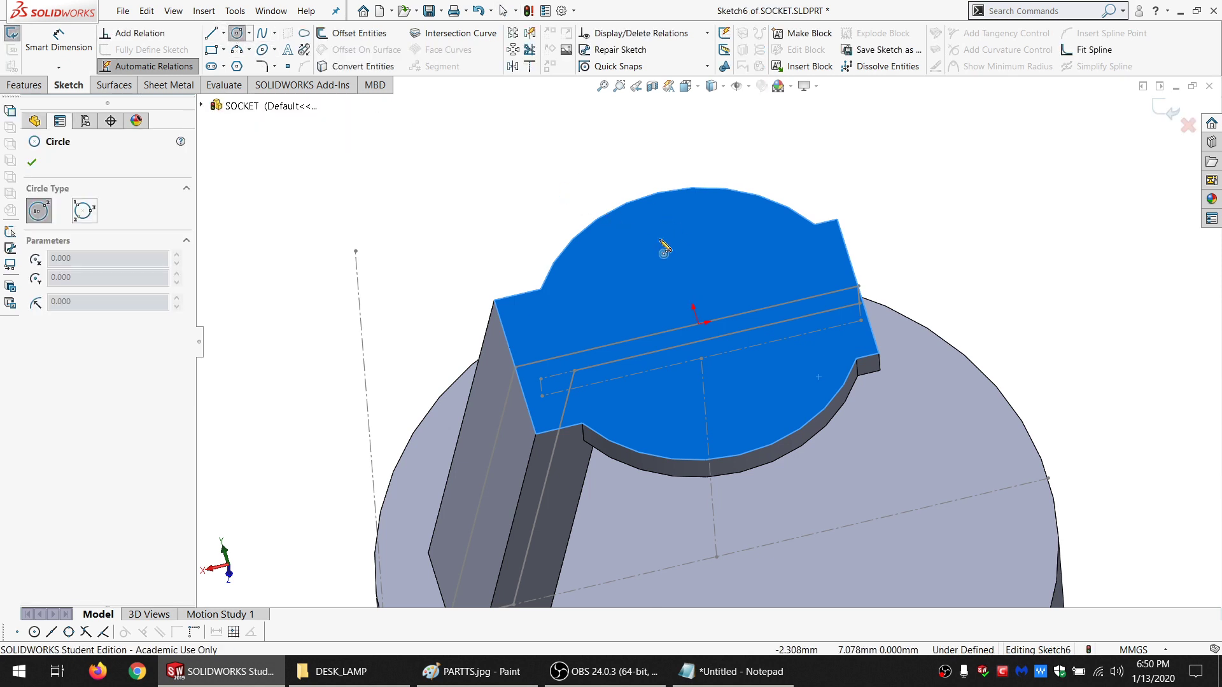
key("Escape")
left_click(674, 220)
left_click(369, 68)
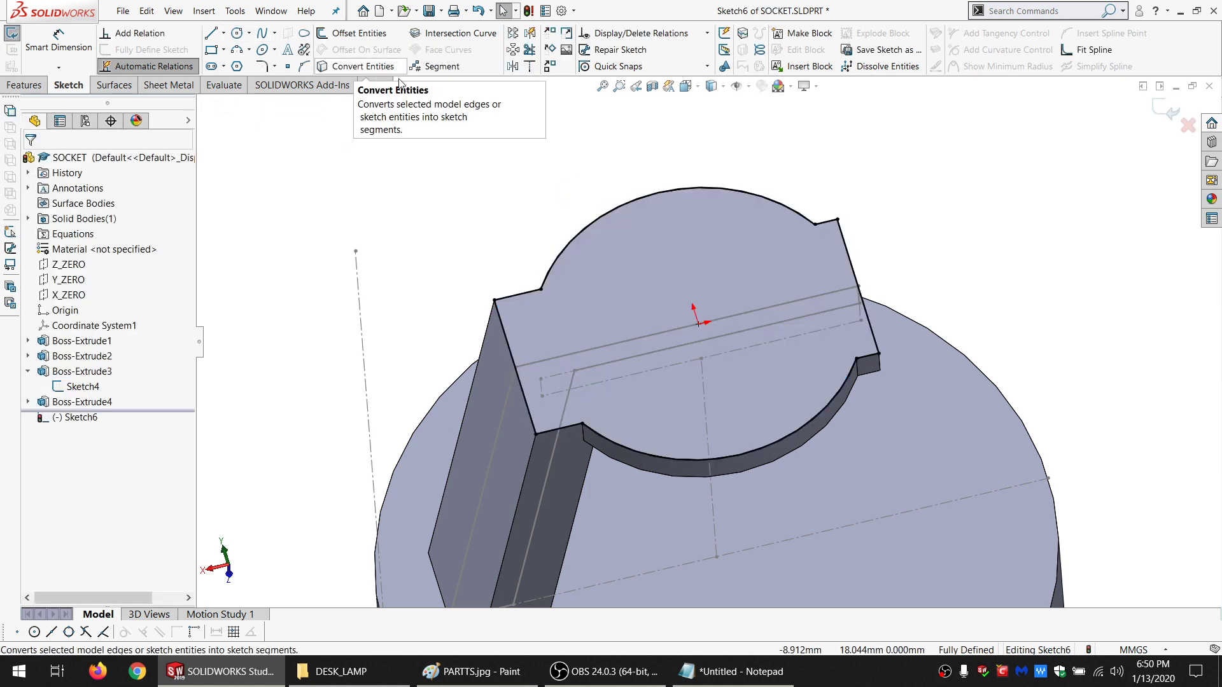
Draw a circle with a radius of about 3.2 mm on the face and make it coradial with the converted disc arc
left_click(237, 34)
left_click(664, 245)
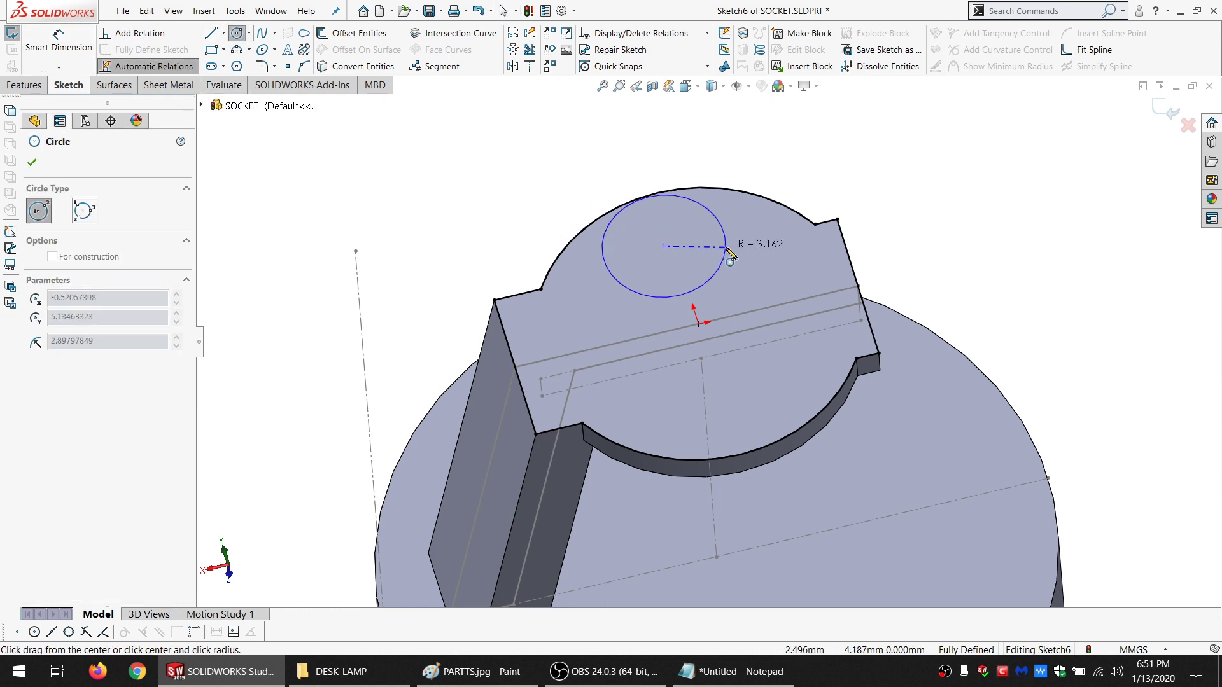
left_click(725, 245)
left_click(707, 189, "ctrl")
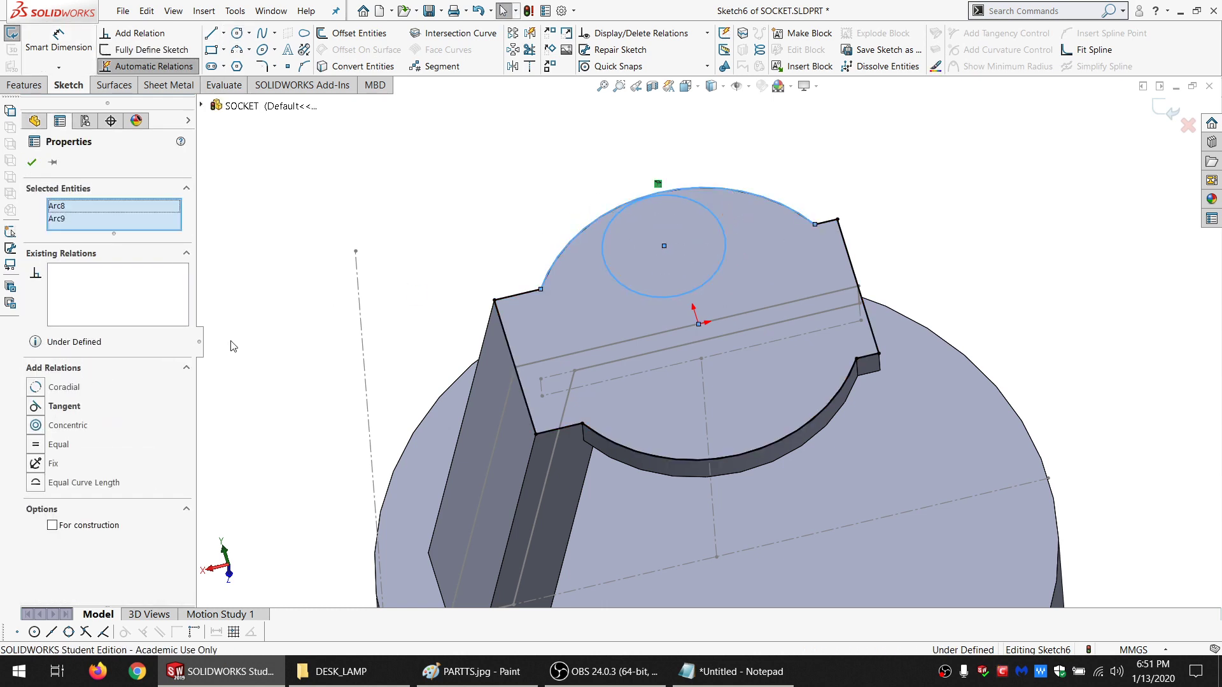
left_click(58, 388)
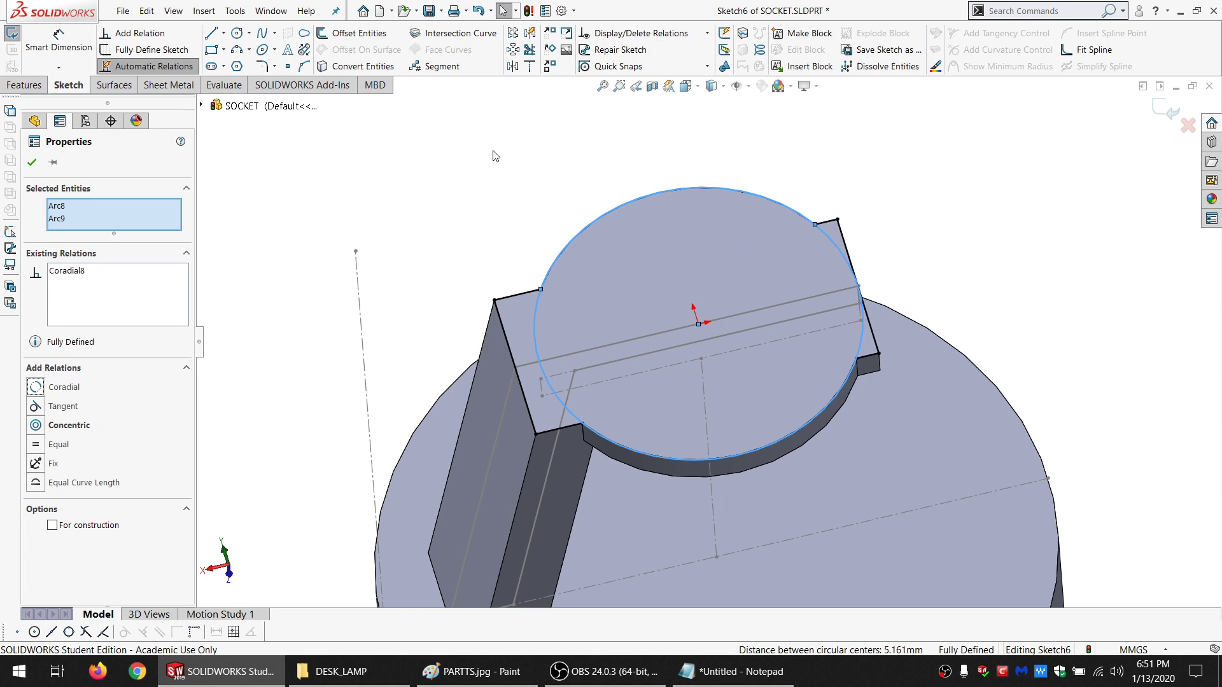
left_click(581, 159)
Trim the circle's two arcs along the disc's outline and delete the remaining arc and lines at the arm's bend end
scroll(887, 292, "up", 2)
scroll(891, 290, "down", 2)
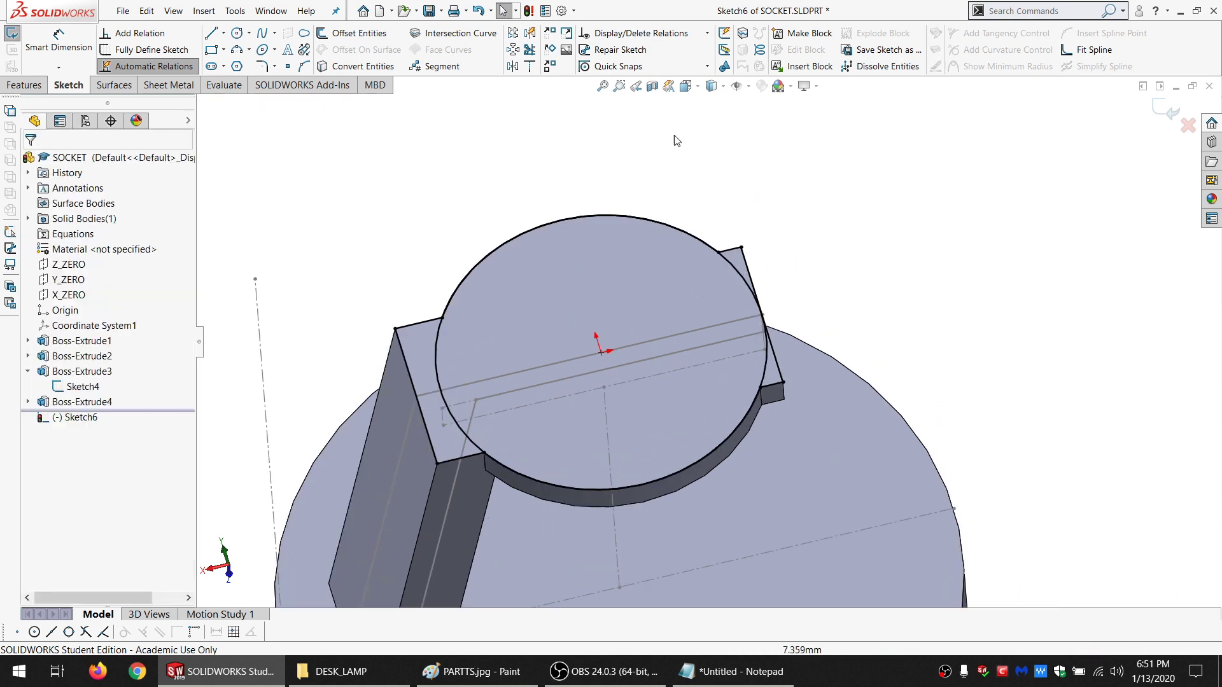
left_click(531, 51)
left_click(667, 224)
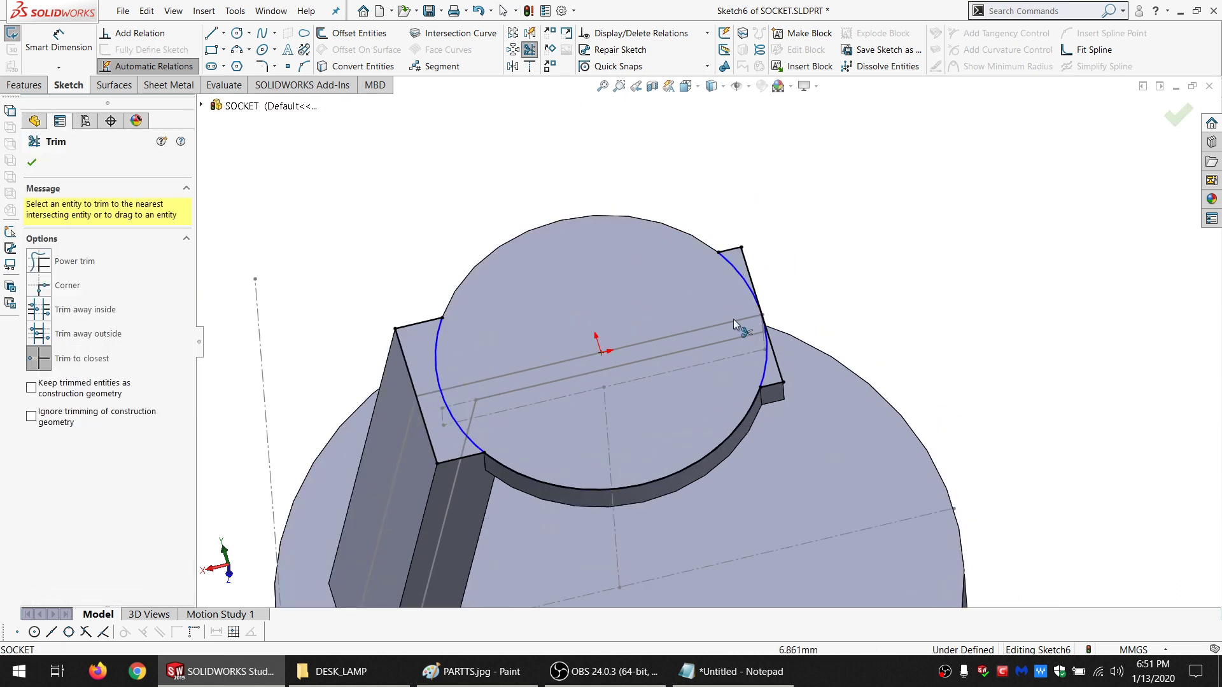
left_click(735, 435)
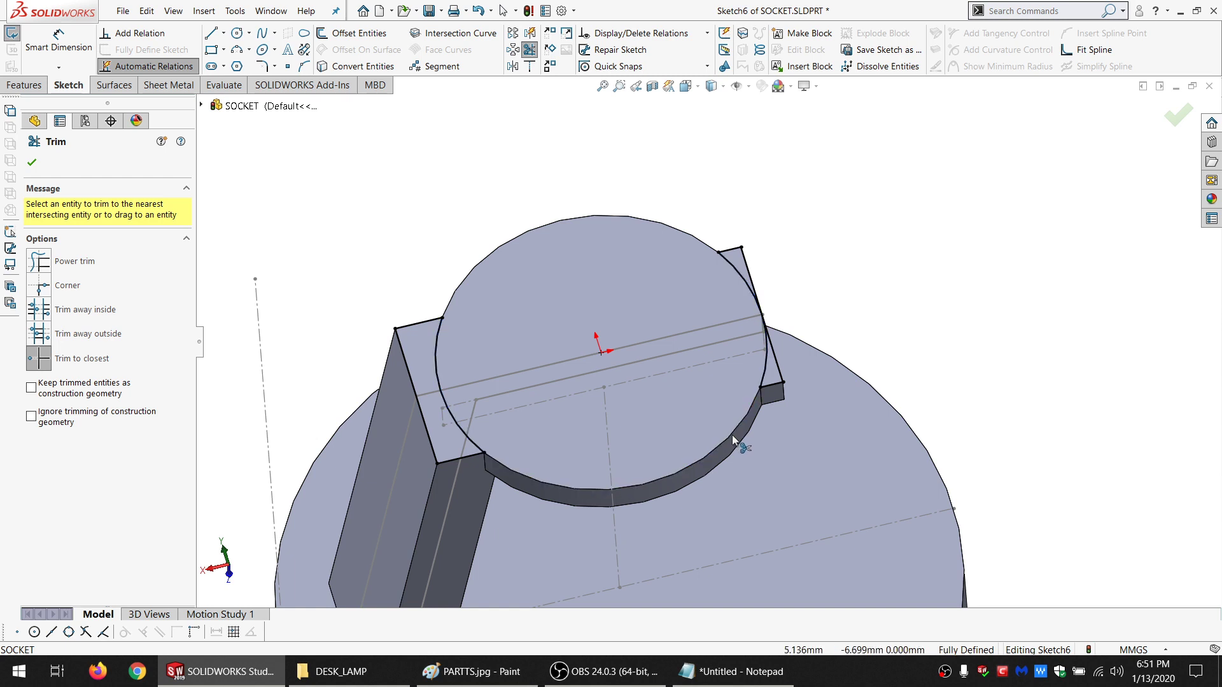
key("Escape")
mouse_move(543, 155)
left_mouse_down()
mouse_move(449, 565)
mouse_move(559, 568)
left_mouse_up()
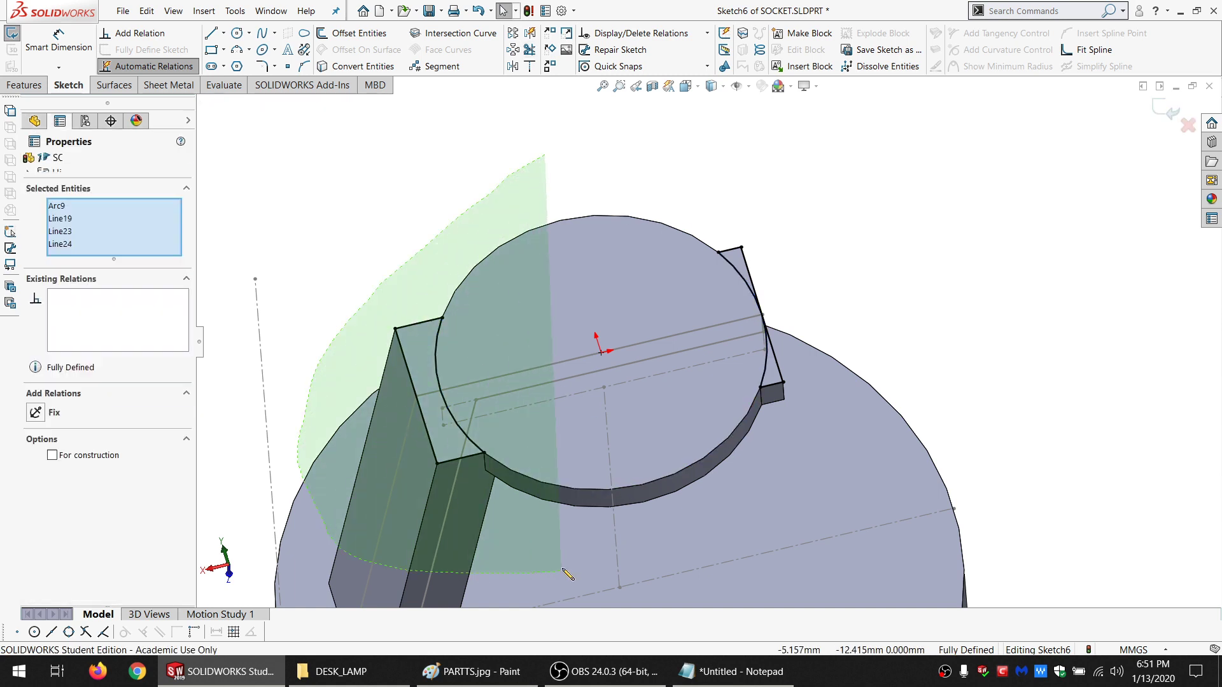
key("Delete")
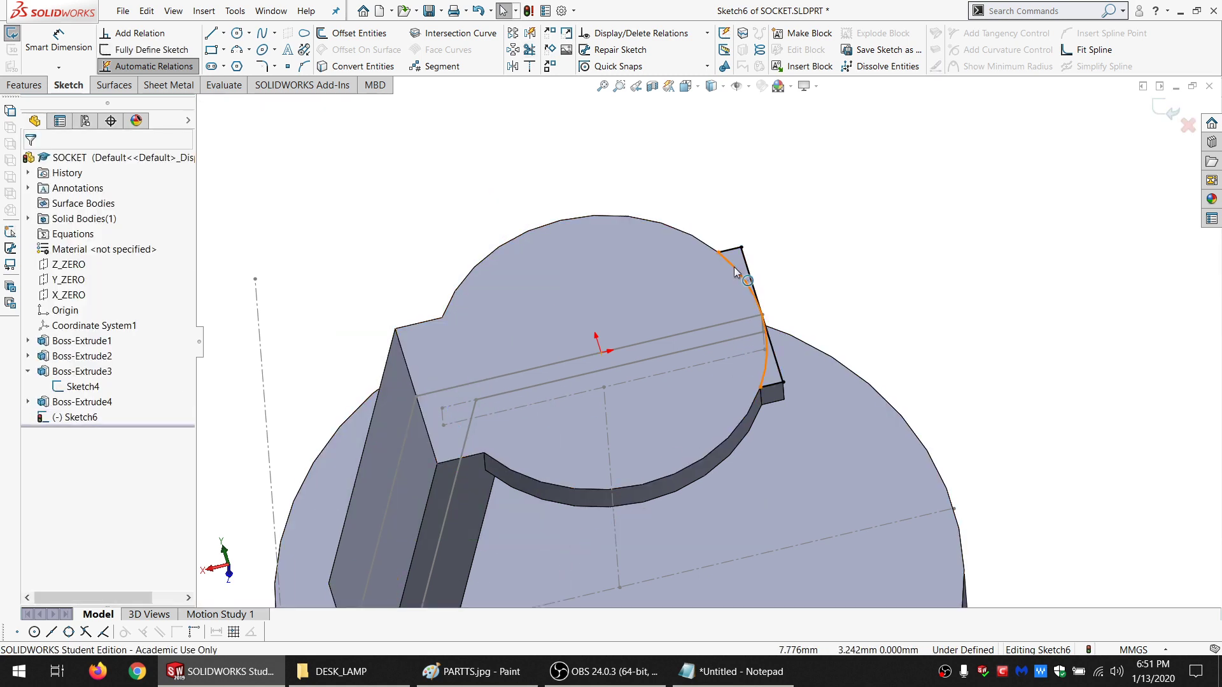
Make the remaining arc at the arm's free end coradial with the disc's circular edge
left_click(703, 250)
left_click(697, 243, "ctrl")
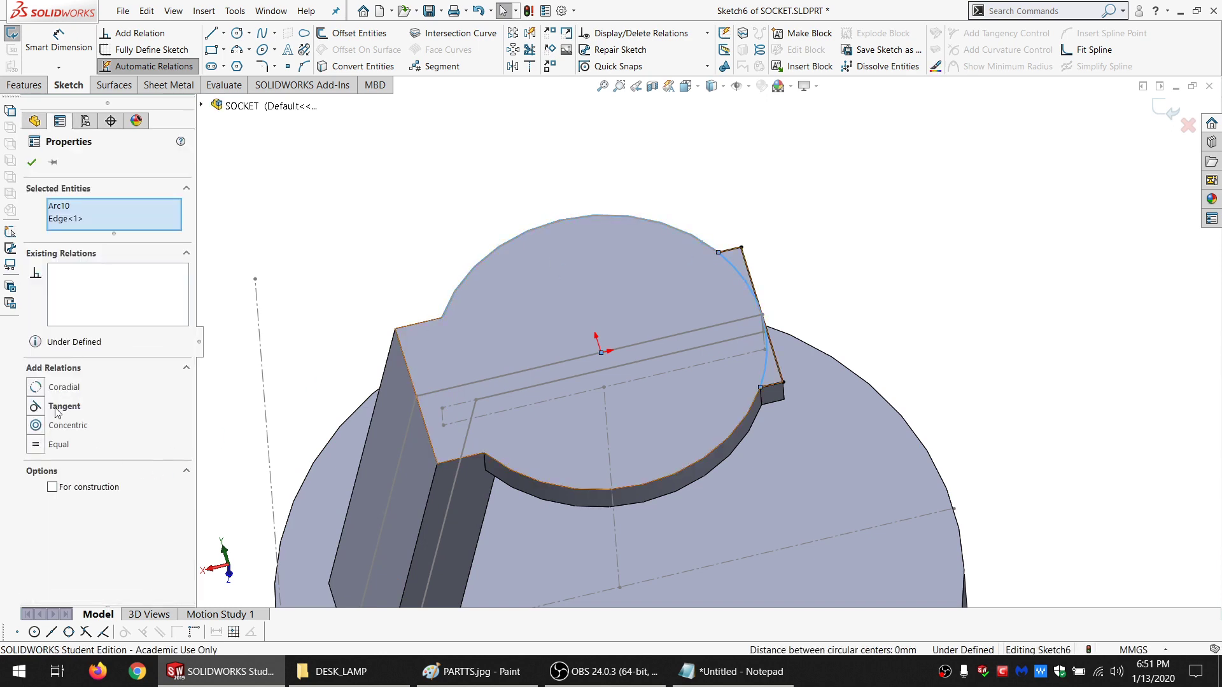
left_click(56, 388)
key("Escape")
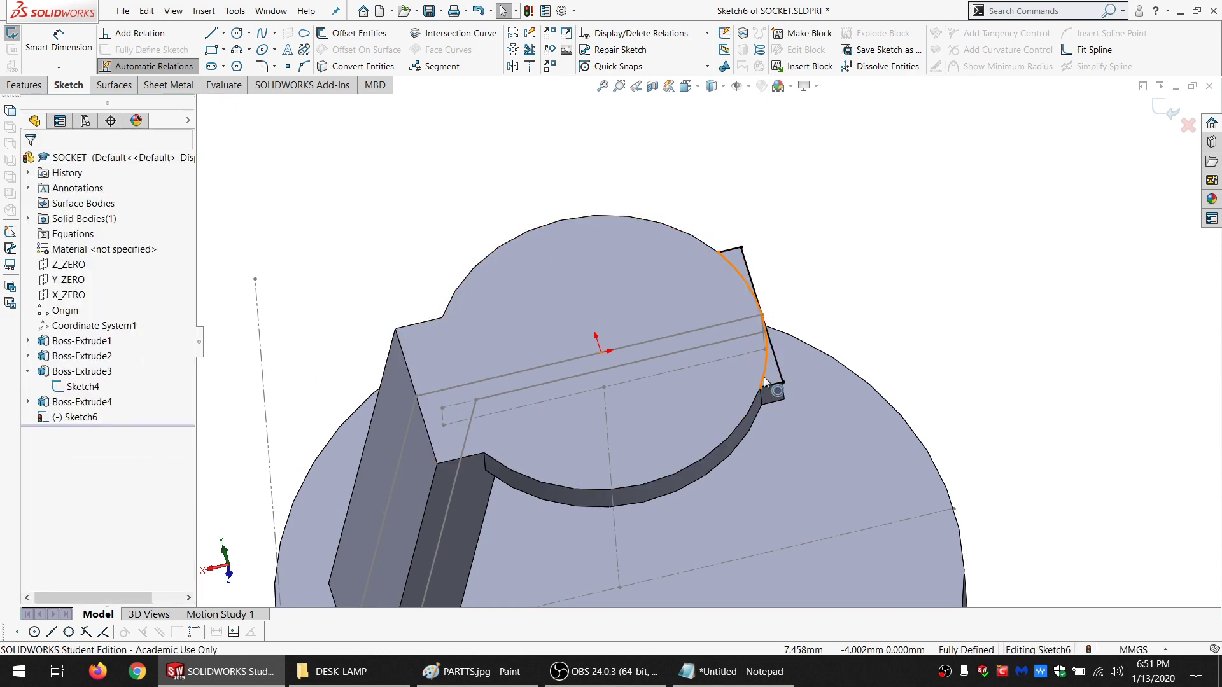
Draw three connected lines beyond the arm's free end, joining its two outer corners, with the first line about 2.7 mm long
scroll(760, 346, "down", 3)
scroll(762, 349, "up", 2)
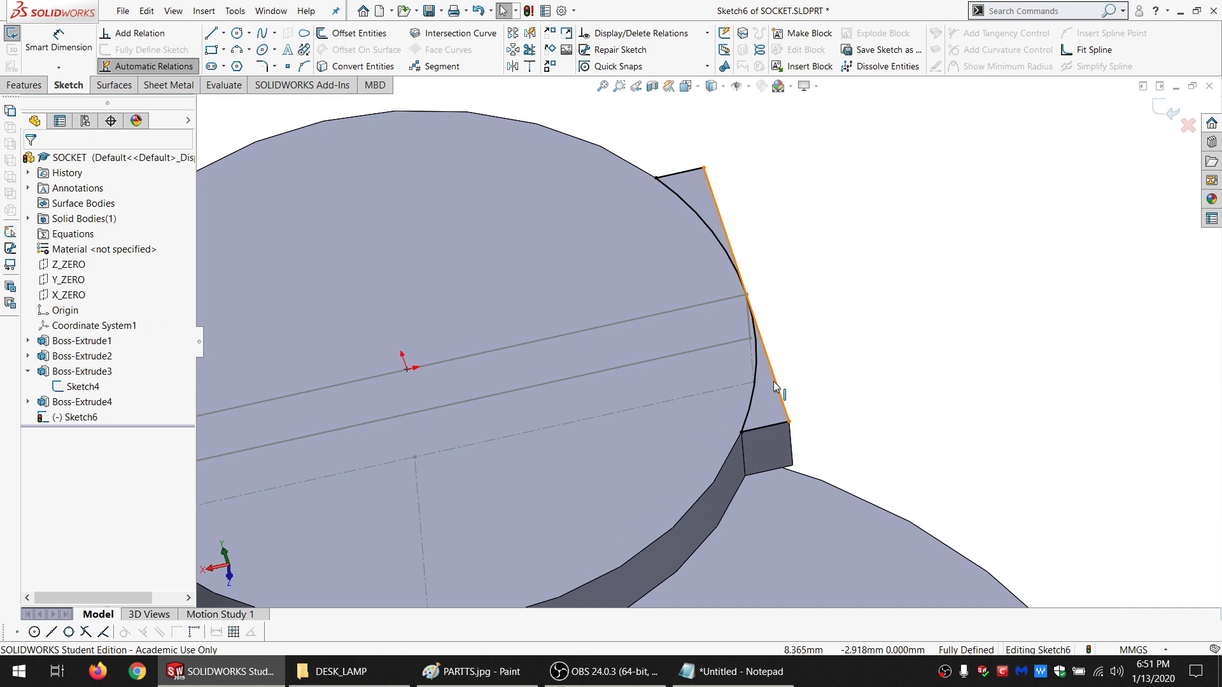
middle_click_drag(758, 401, 751, 356)
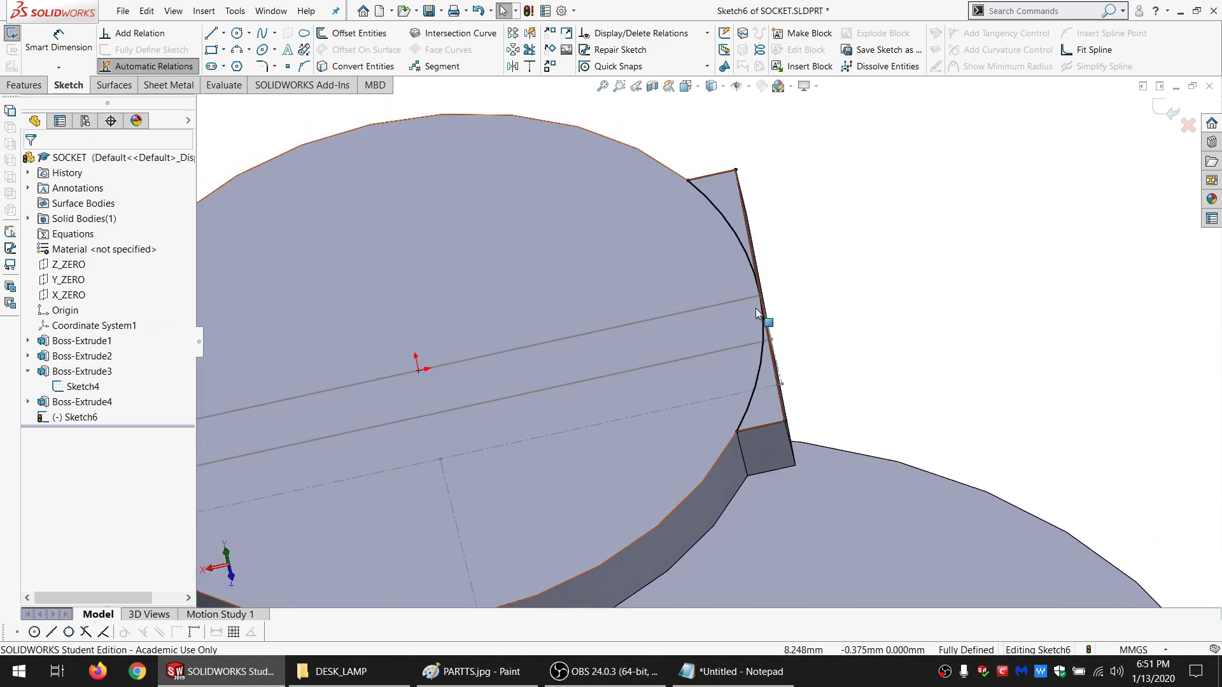
left_click(781, 400)
middle_click_drag(853, 382, 783, 327)
key("Escape")
left_click(211, 39)
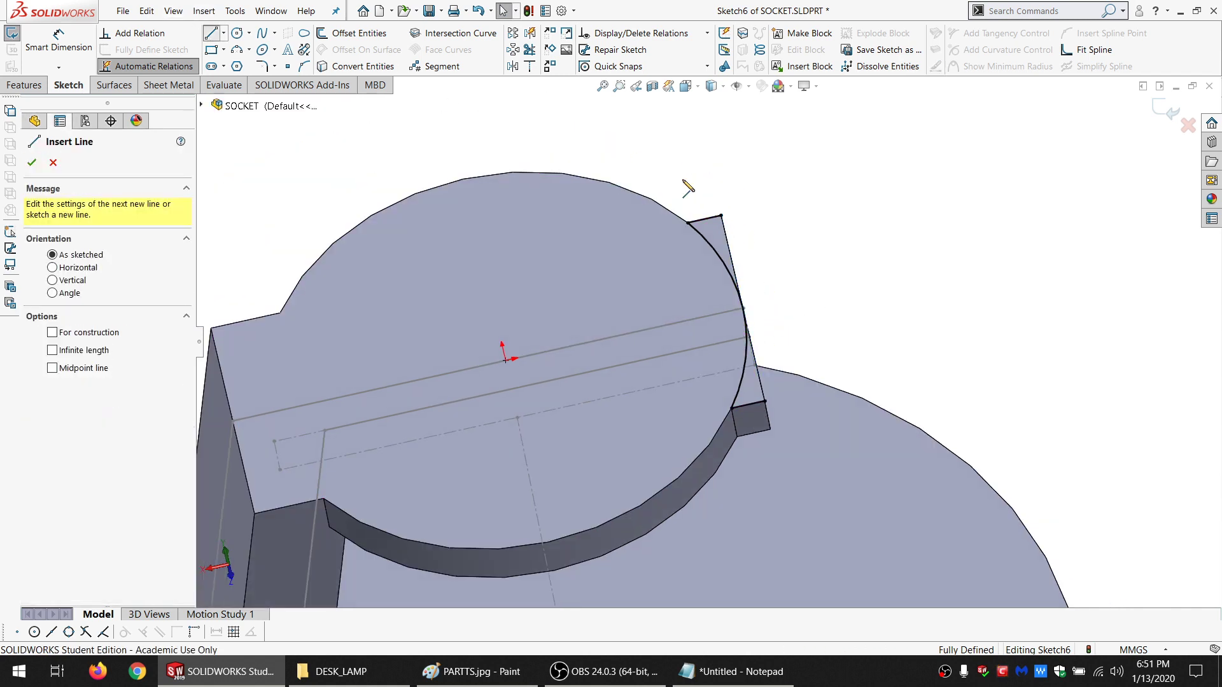
left_click(721, 215)
left_click(797, 205)
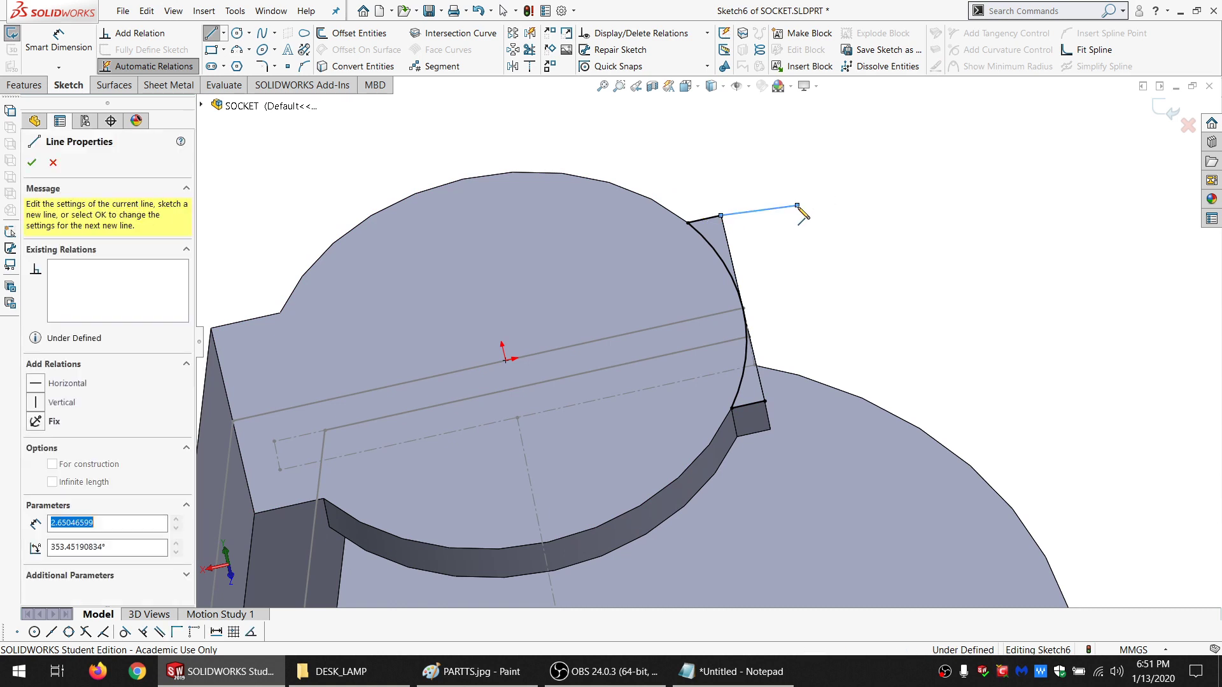
left_click(845, 403)
left_click(765, 401)
key("Escape")
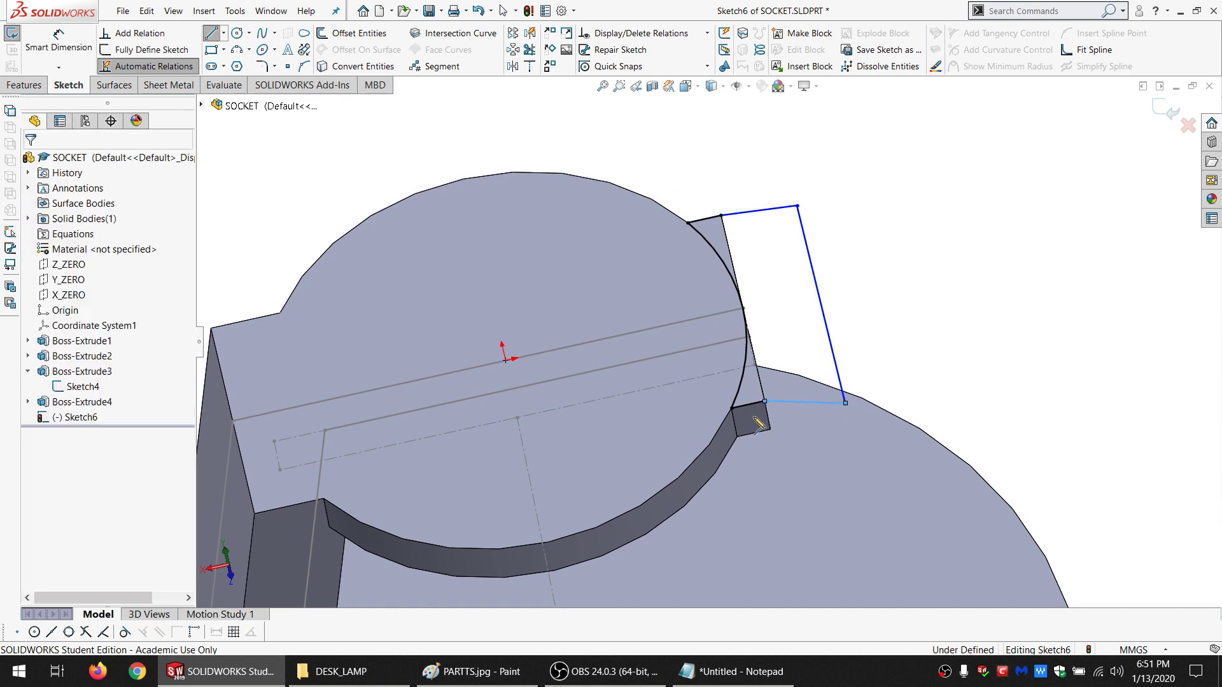
Make the two short lines leaving the arm's corners equal and parallel to the converted short edge line
left_click(778, 405)
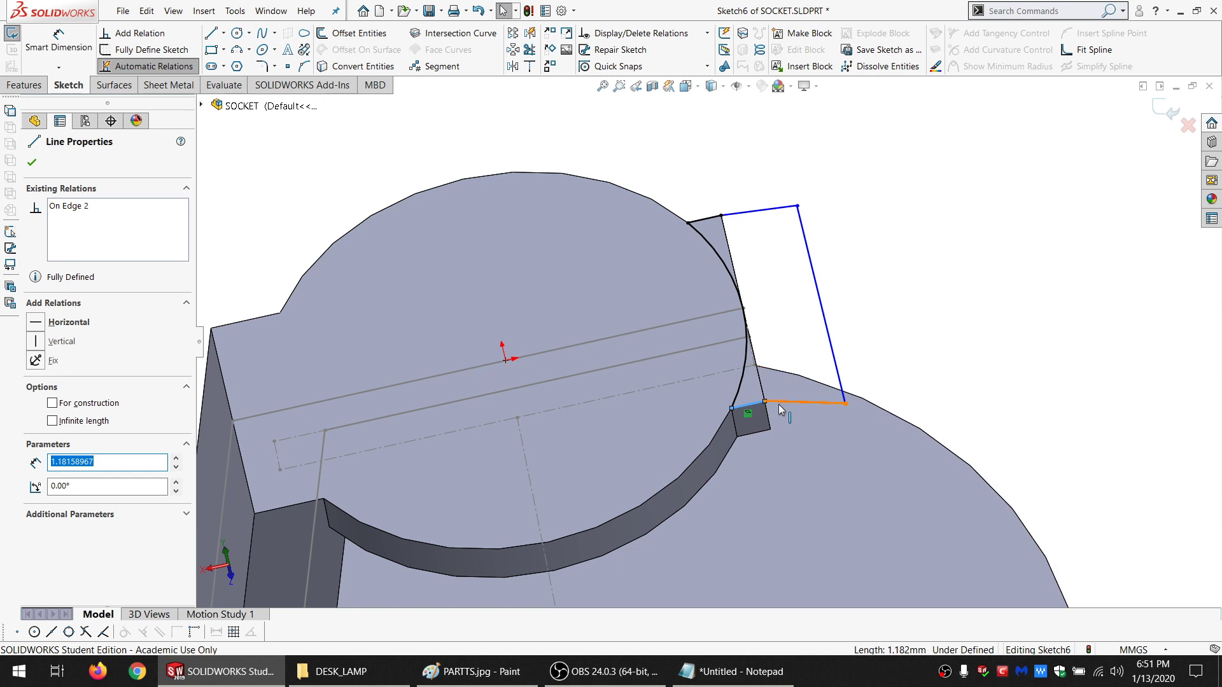
left_click(748, 405, "ctrl")
left_click(736, 218, "ctrl")
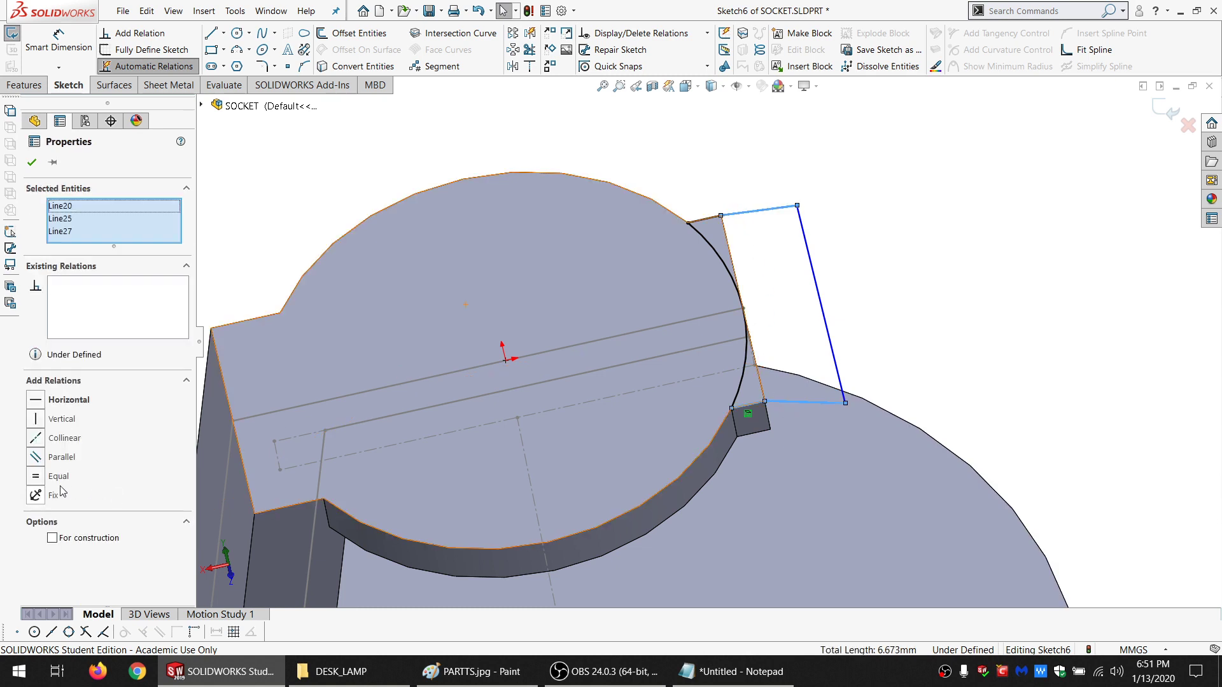
left_click(54, 479)
left_click(55, 460)
left_click(829, 284)
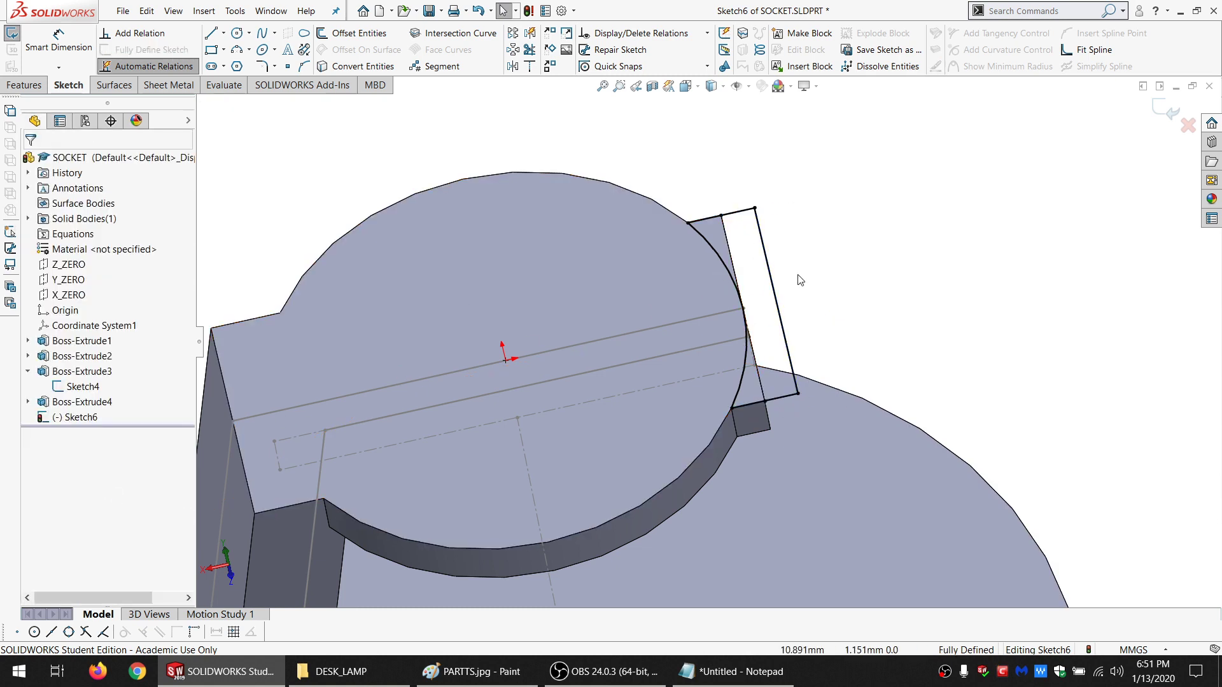
Cut-extrude the corner profile with Up To Surface, ending at the underside of the disc
left_click(24, 85)
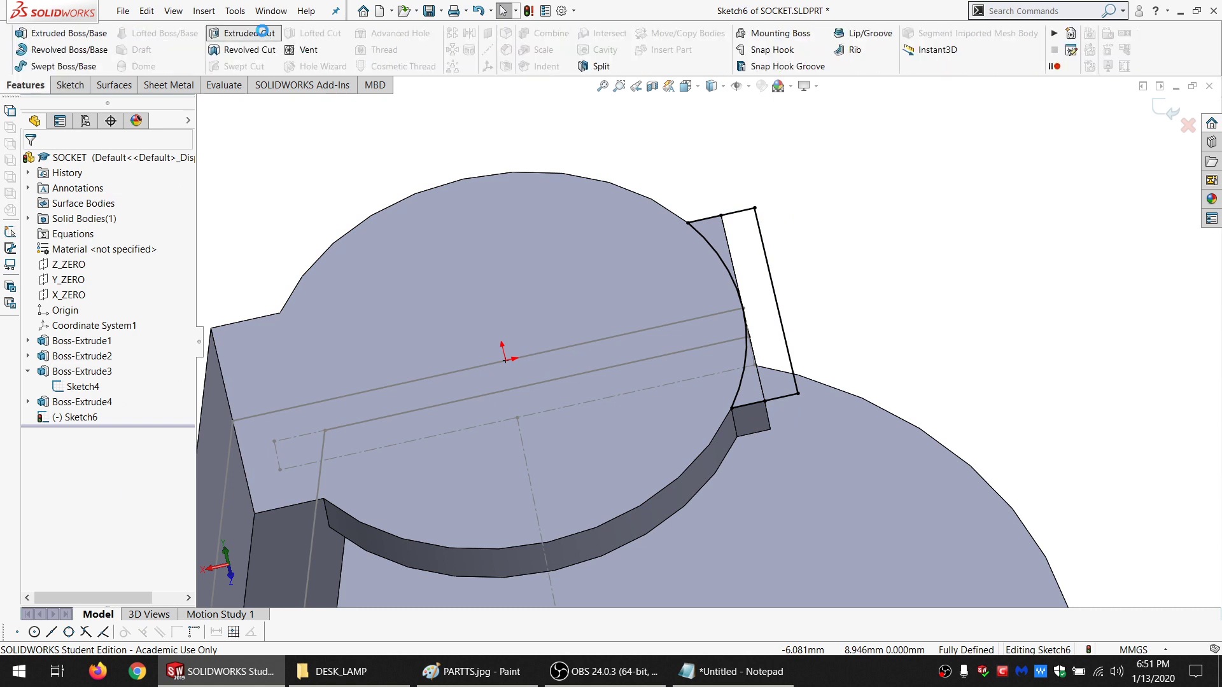
left_click(245, 34)
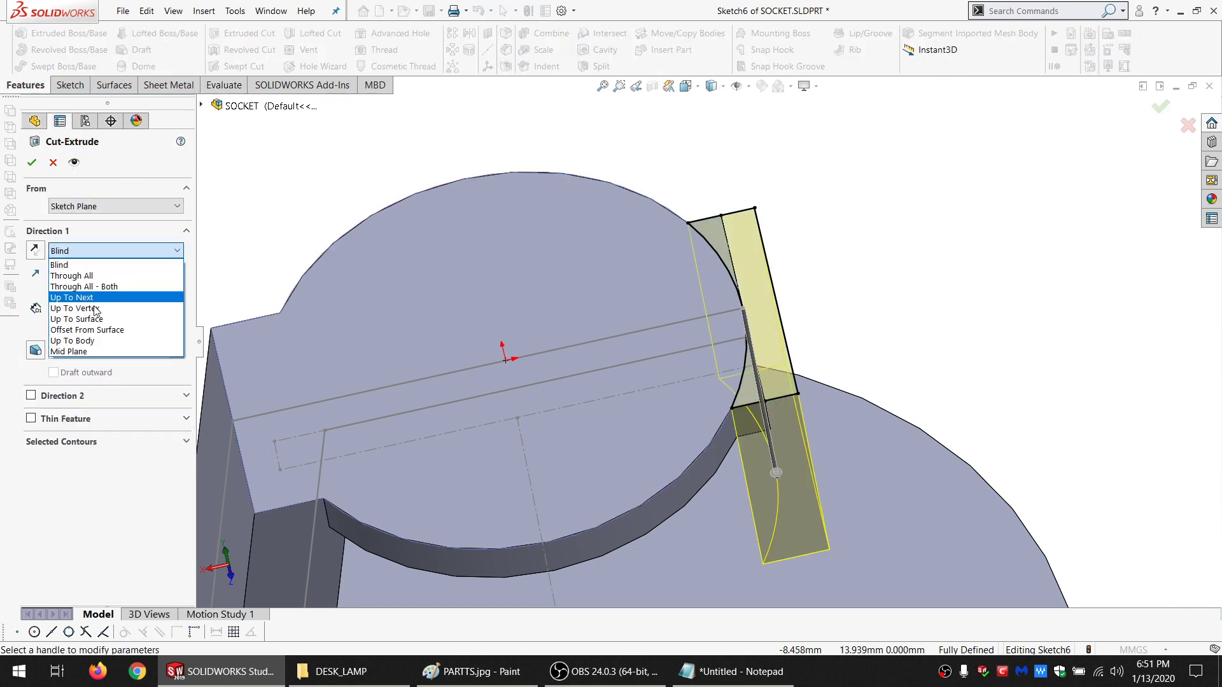
left_click(96, 307)
left_click(95, 249)
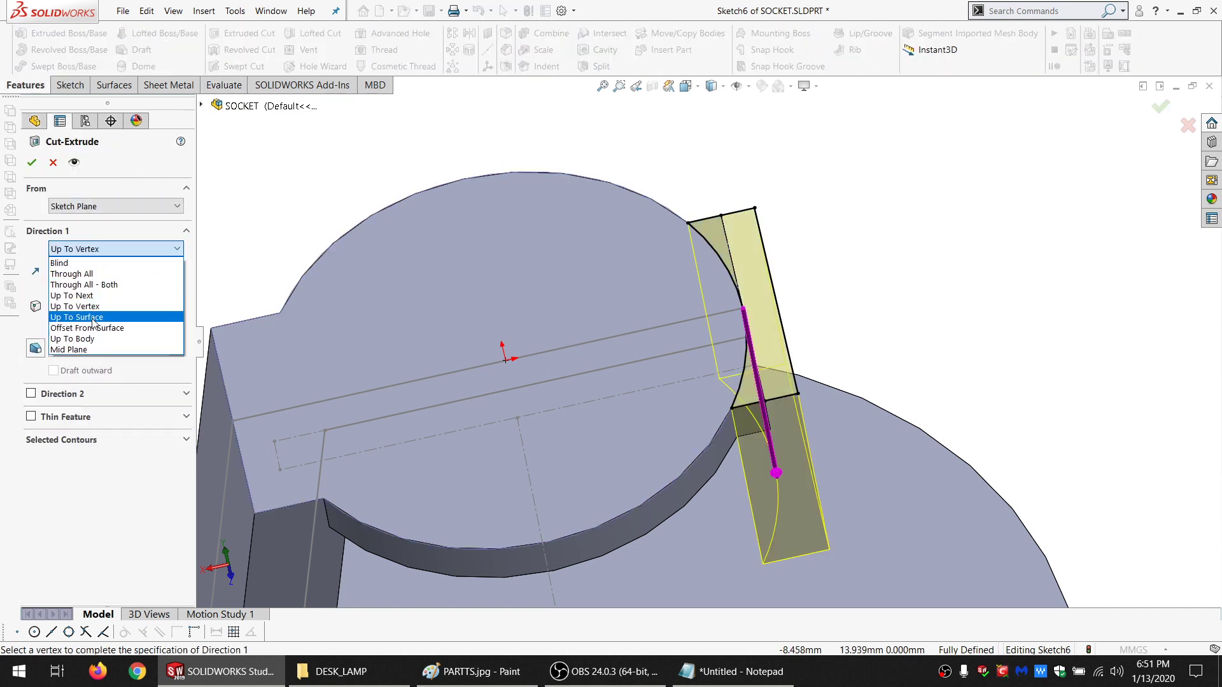
left_click(77, 317)
middle_click_drag(658, 376, 676, 406)
left_click(593, 376)
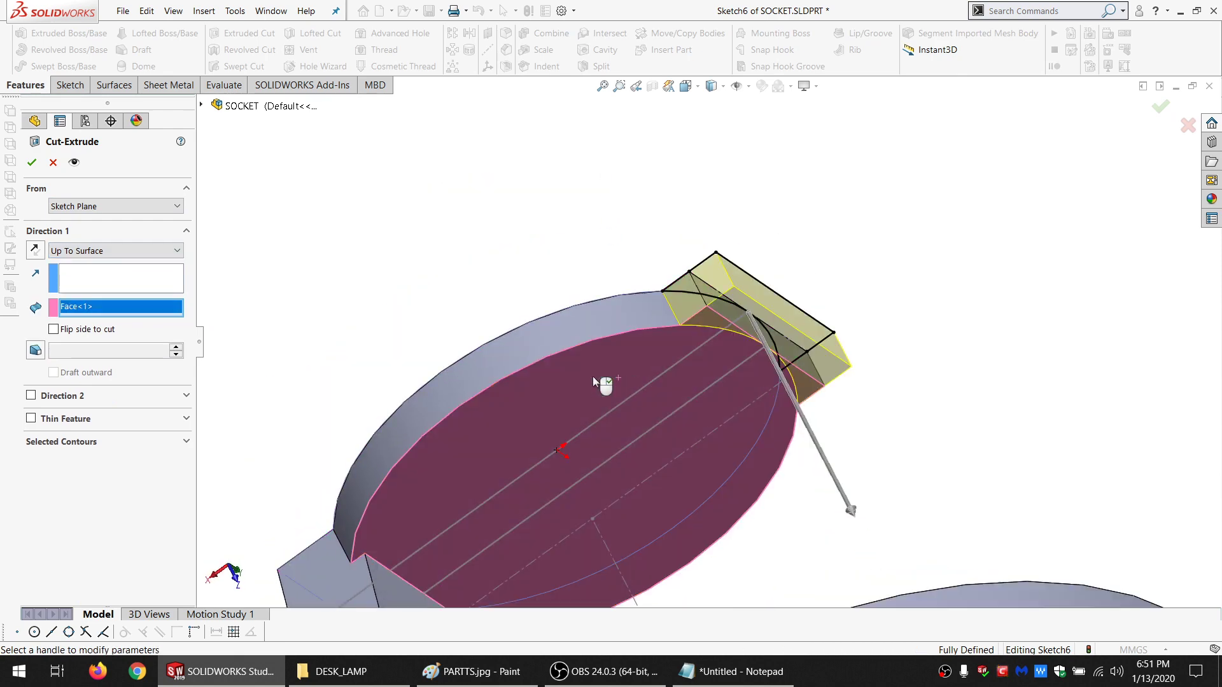
left_click(31, 162)
Start a sketch on the disc's top face and draw a circle about 4.6 mm in diameter on it
middle_click_drag(602, 337, 597, 403)
scroll(593, 282, "up", 2)
scroll(598, 245, "down", 4)
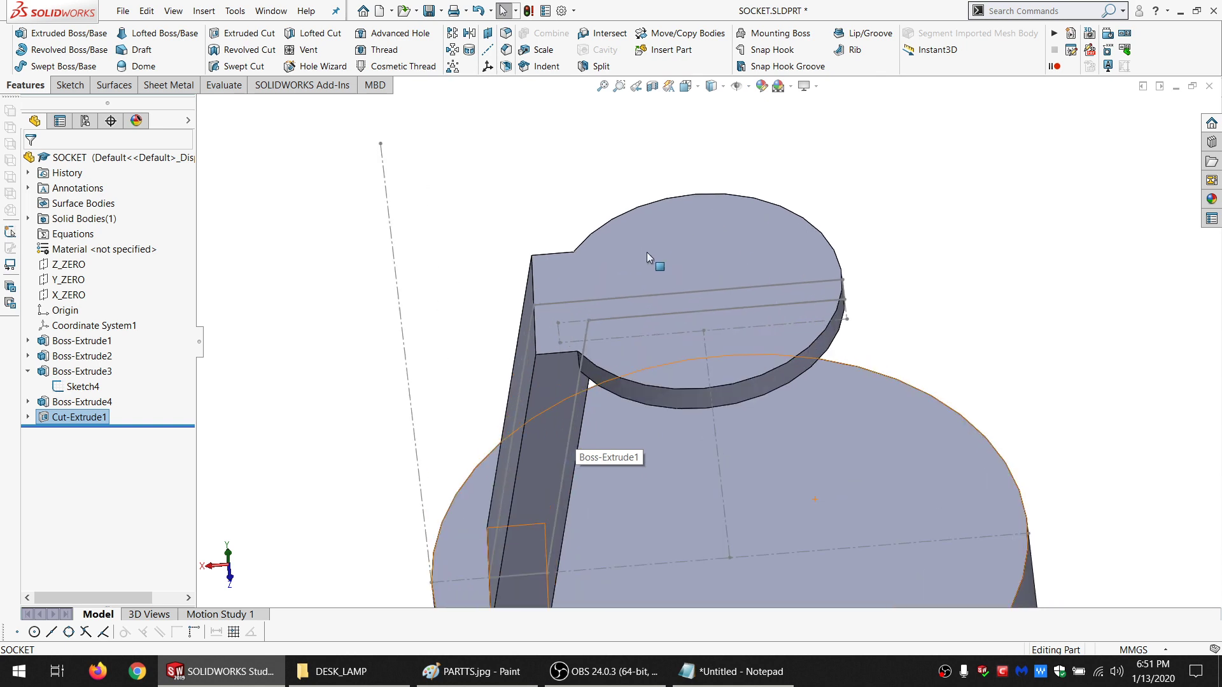
left_click(659, 261)
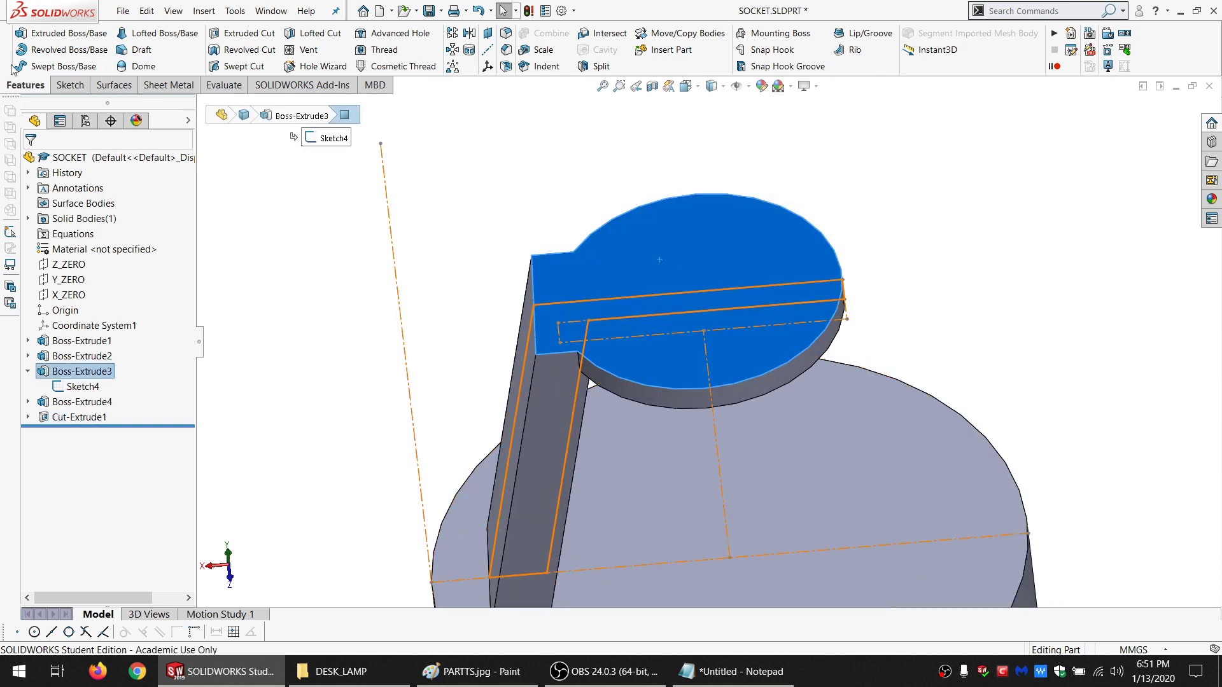
left_click(70, 86)
left_click(12, 35)
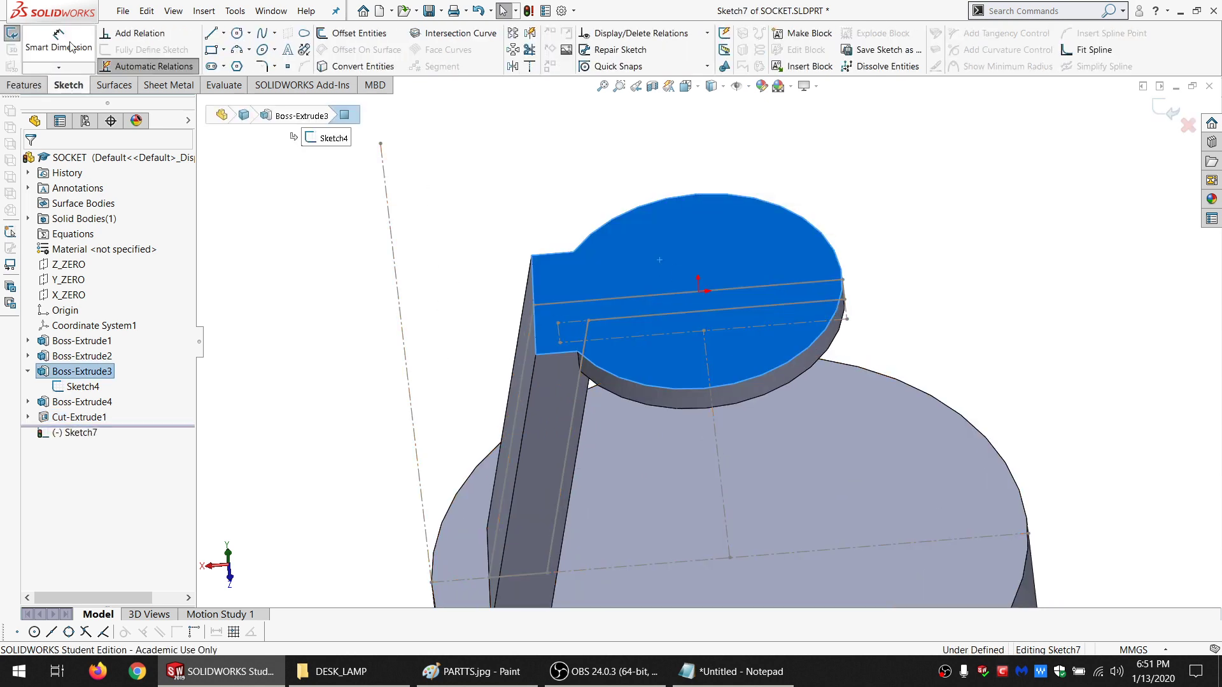
left_click(237, 34)
left_click(720, 250)
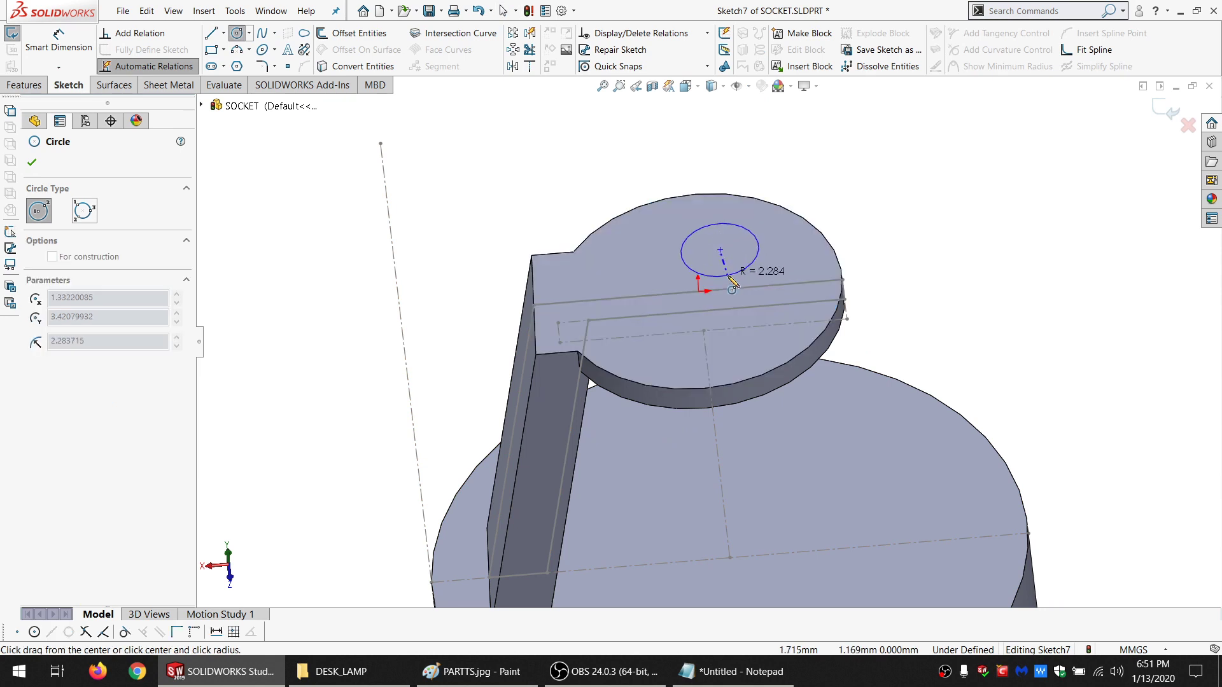
left_click(745, 268)
key("Escape")
Make the circle concentric with the disc's circular edge and set its diameter to 9.71 mm
left_click(752, 203, "ctrl")
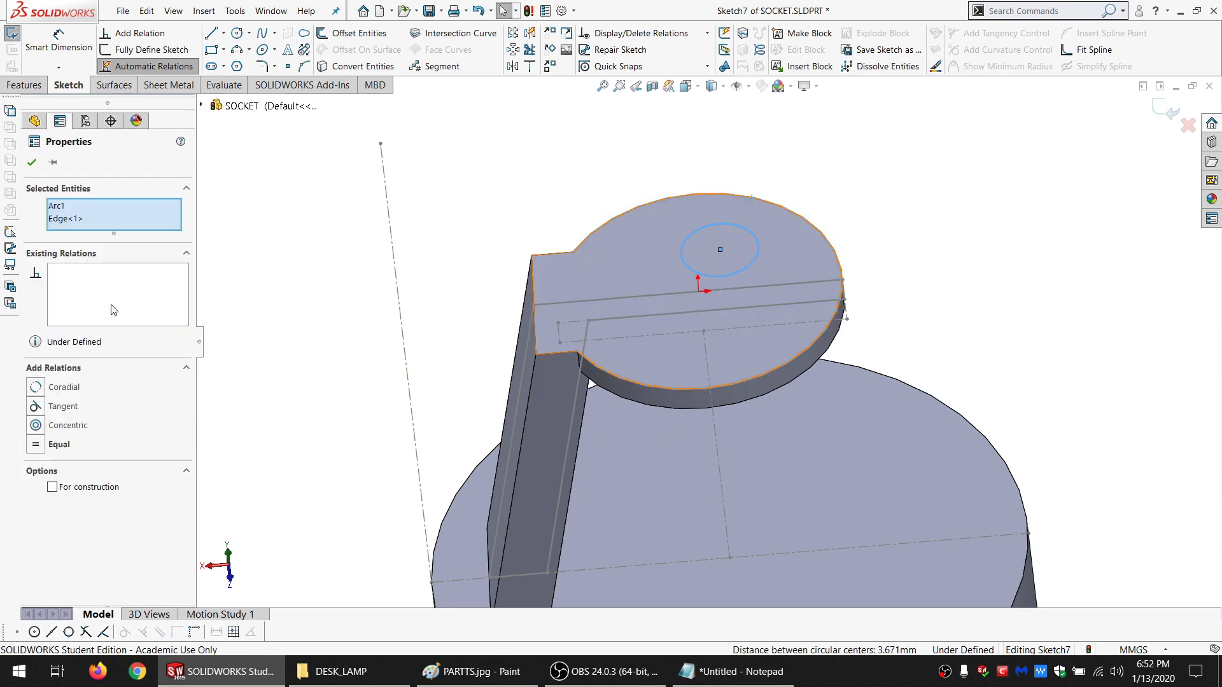
left_click(68, 425)
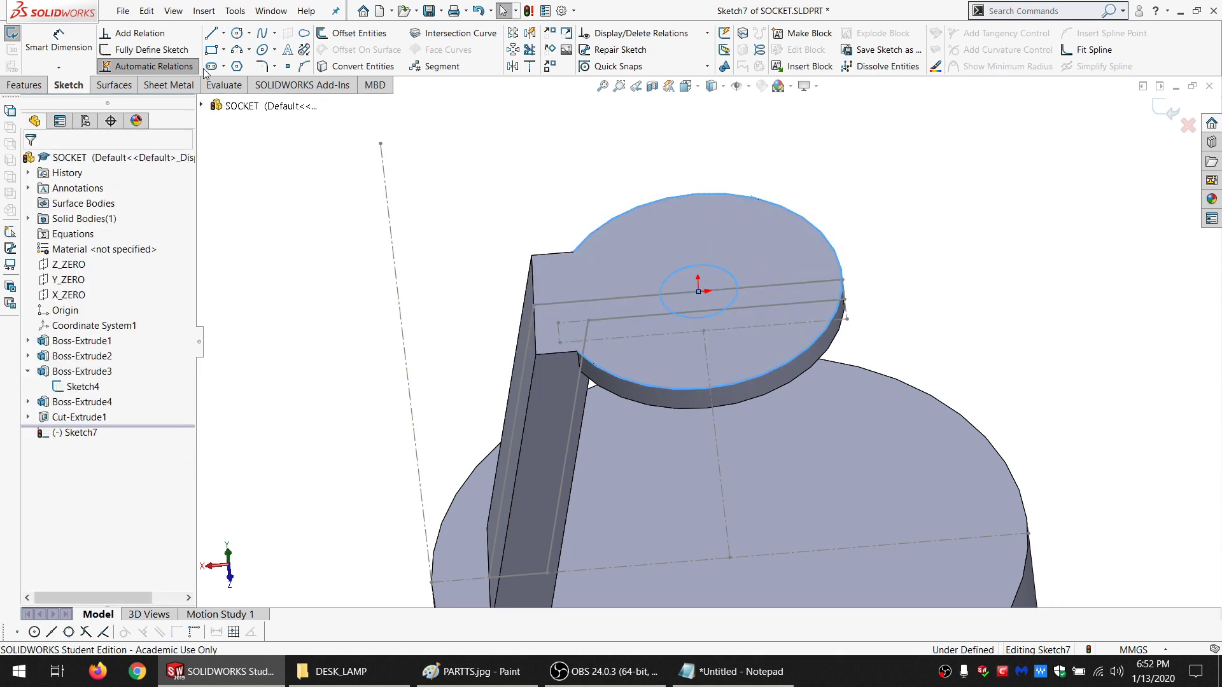
left_click(58, 41)
left_click(735, 276)
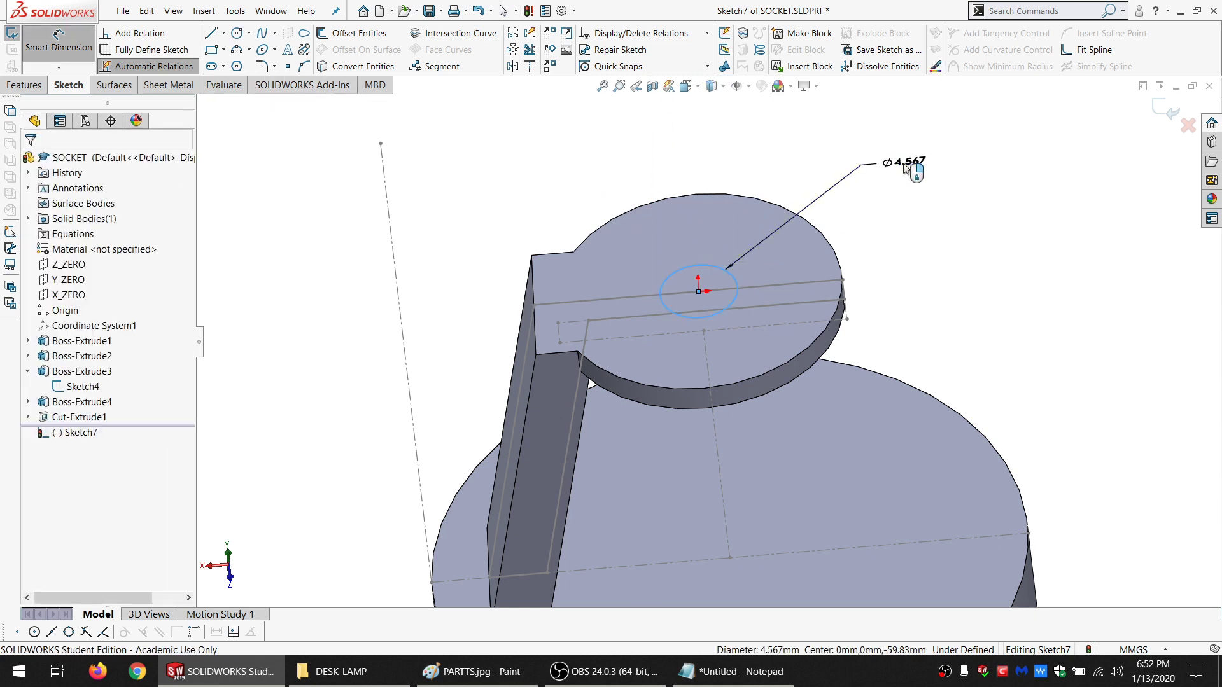
left_click(902, 164)
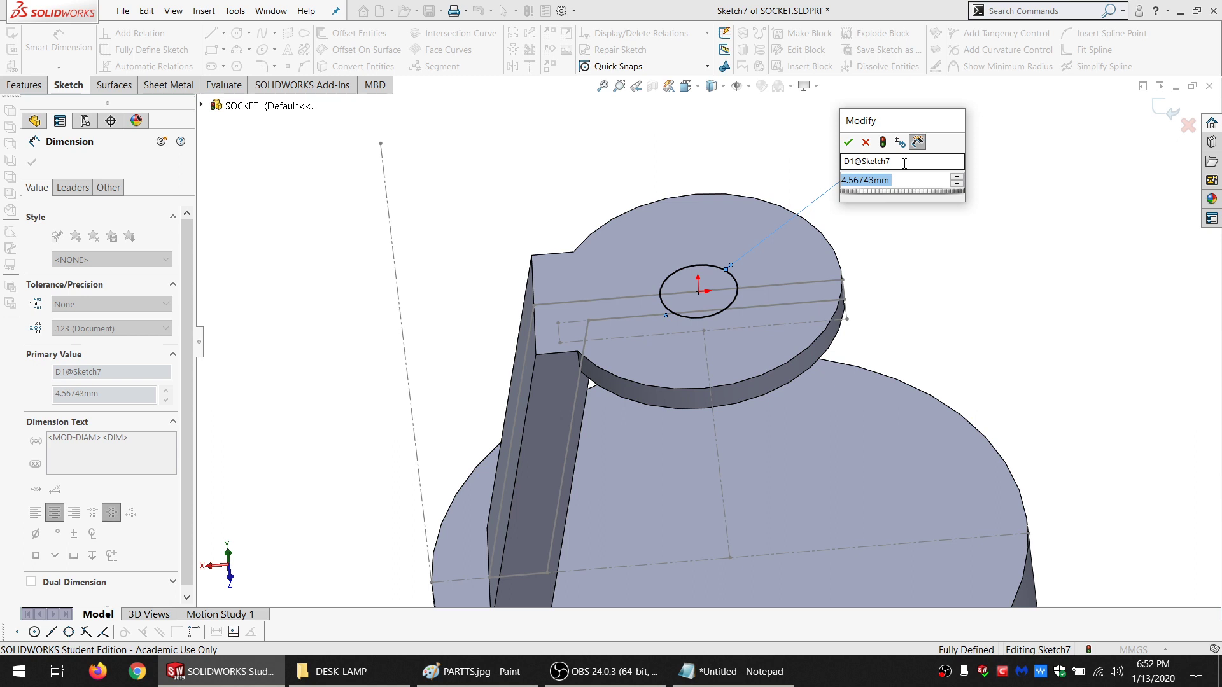
type("9.71")
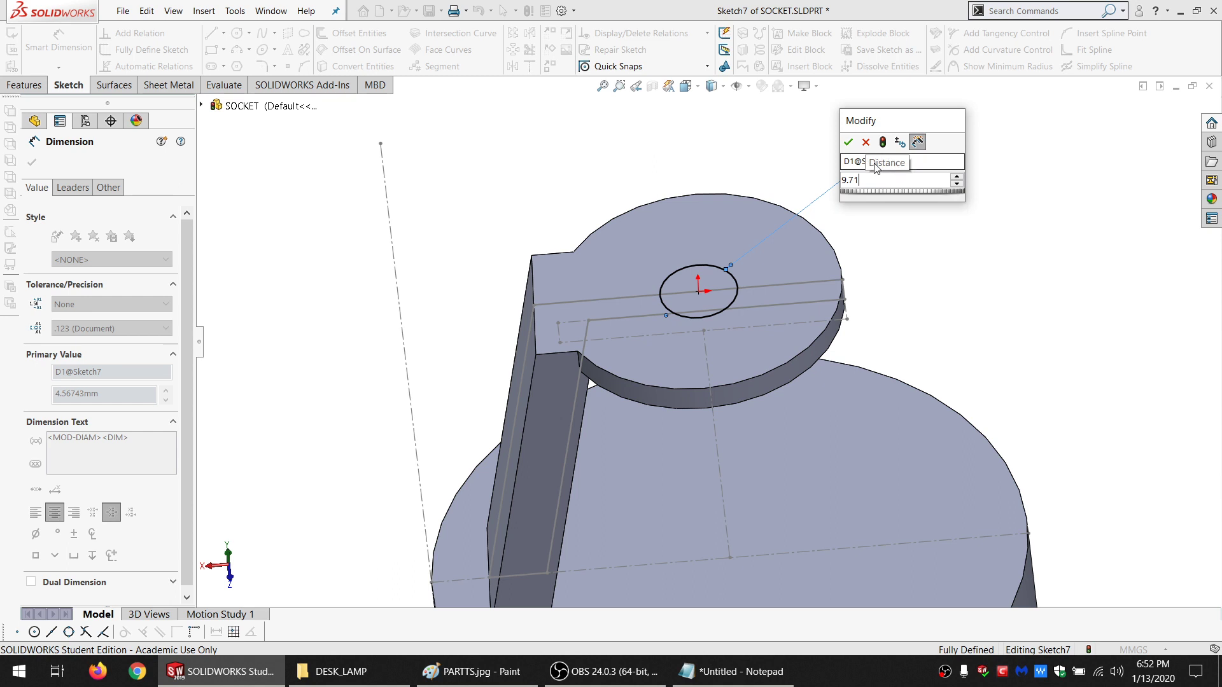
key("Return")
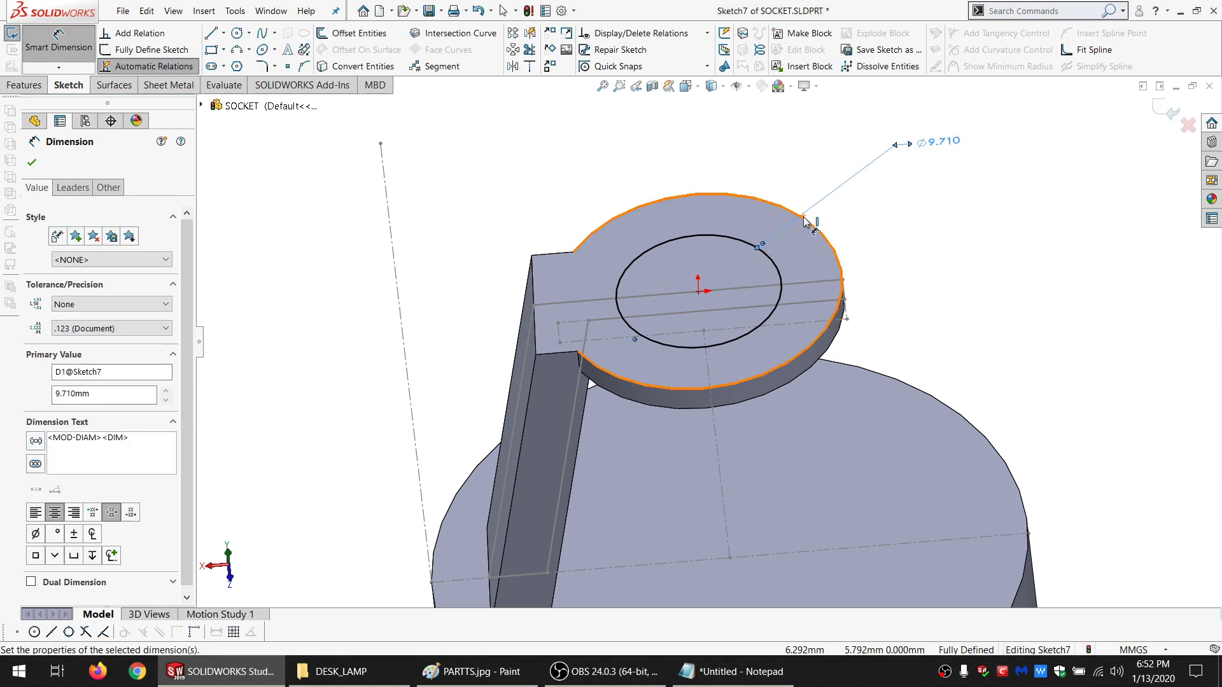
Draw a construction rectangle about 7.5 mm wide inside the circle, with two diagonally opposite corners on the circle
scroll(800, 236, "up", 1)
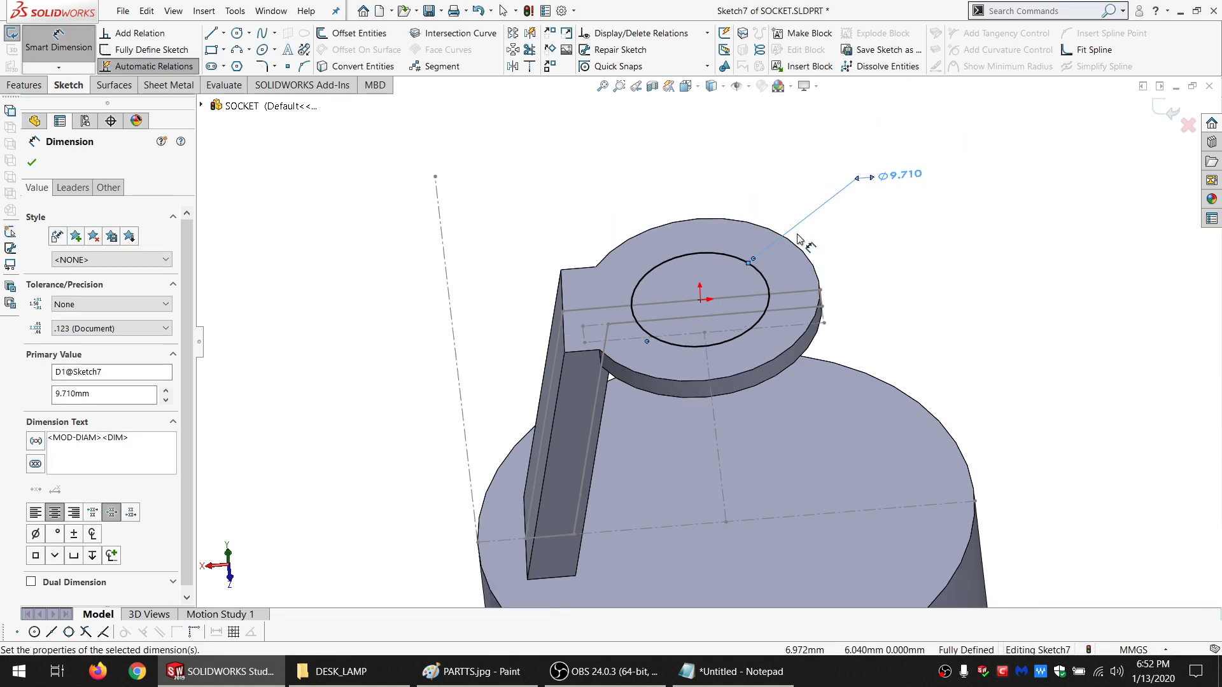
scroll(766, 254, "up", 1)
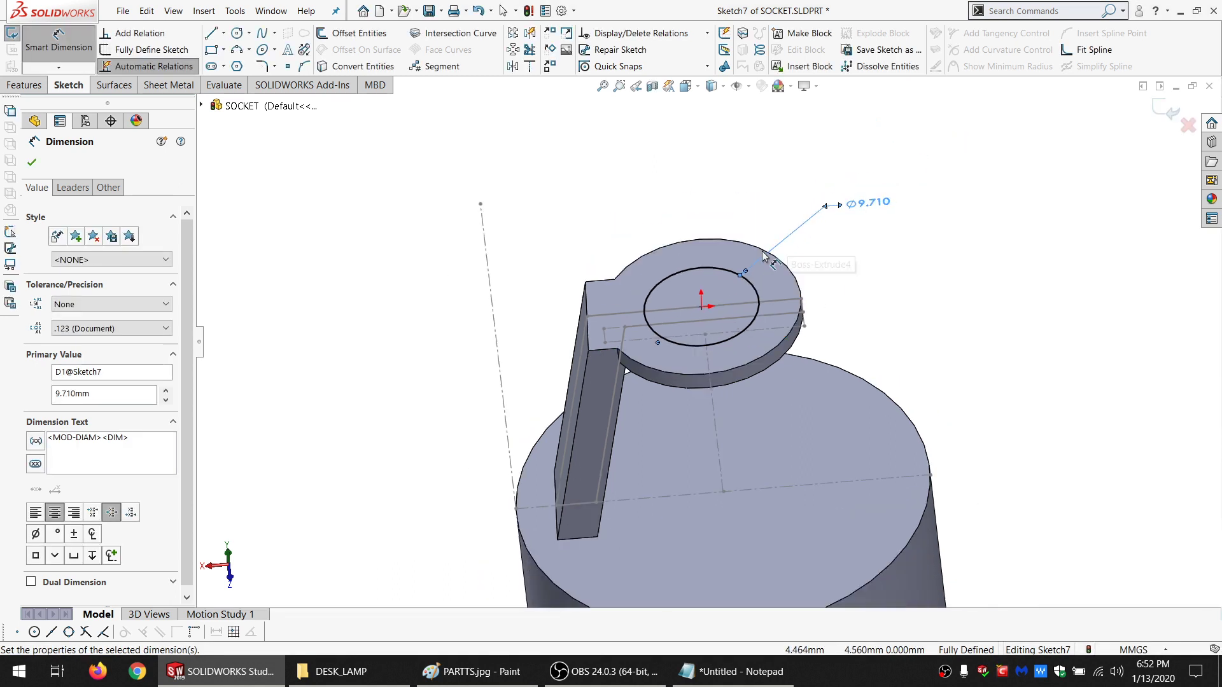
scroll(763, 257, "down", 2)
middle_click_drag(743, 277, 711, 326)
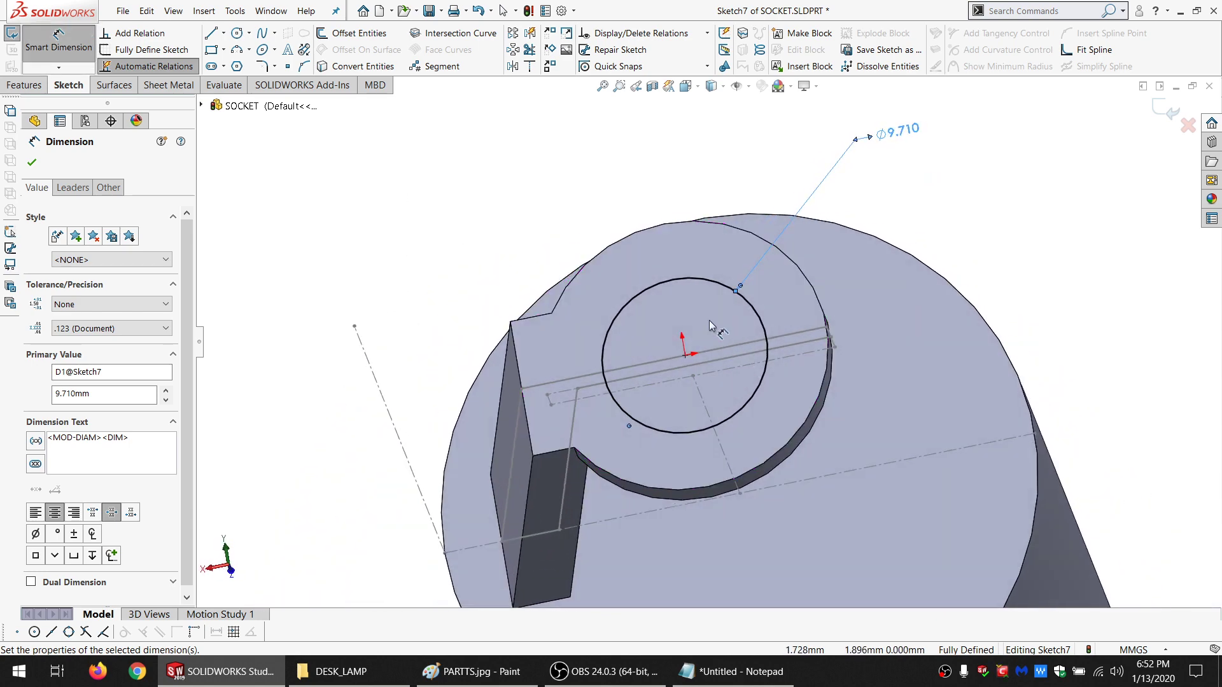
left_click(215, 51)
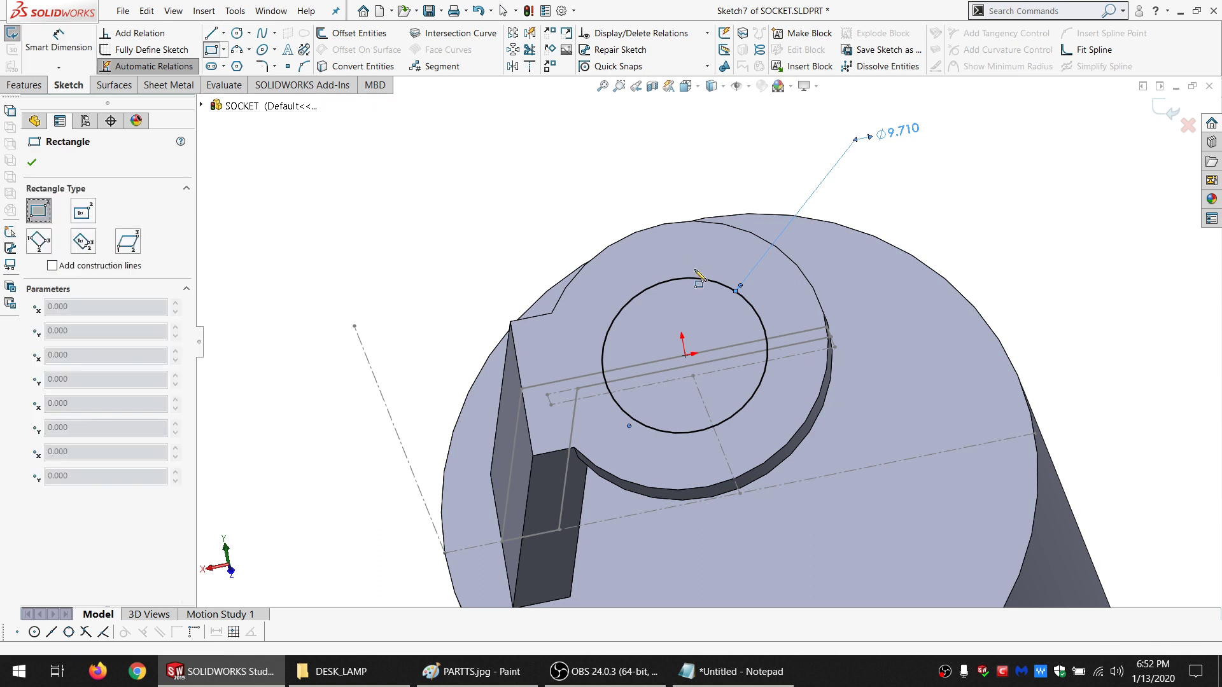
left_click(614, 318)
left_click(758, 387)
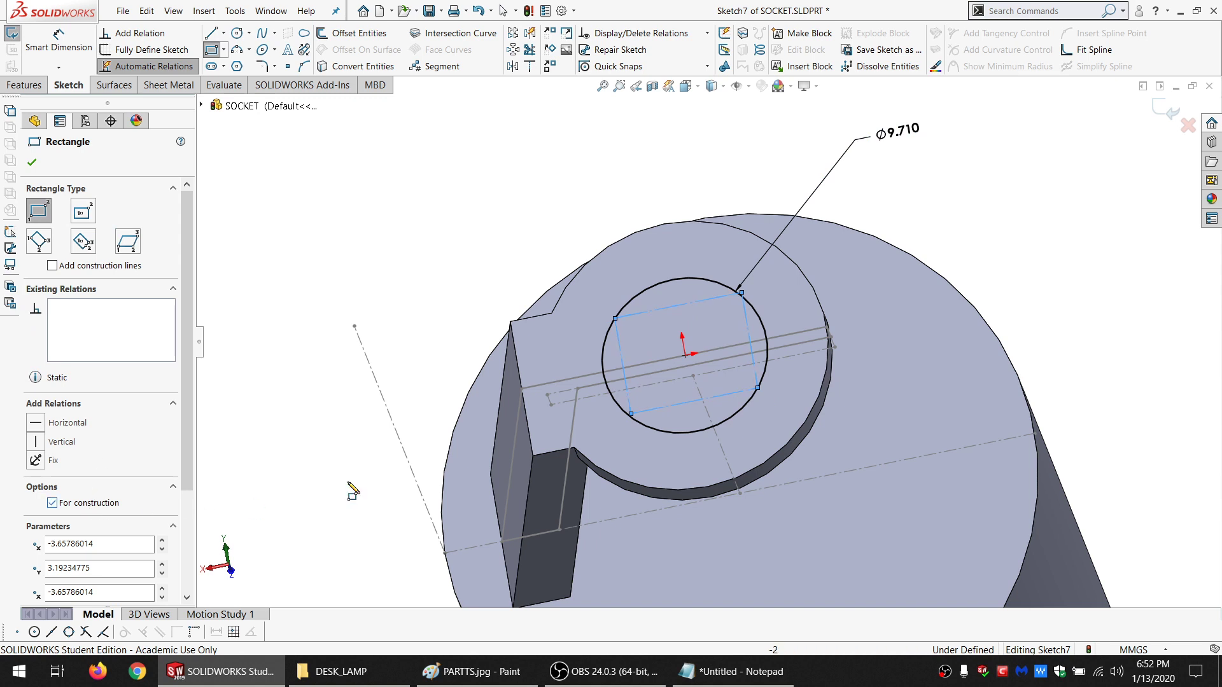
key("Escape")
Make one of the rectangle's remaining free corners coincident with the circle
left_click(741, 292)
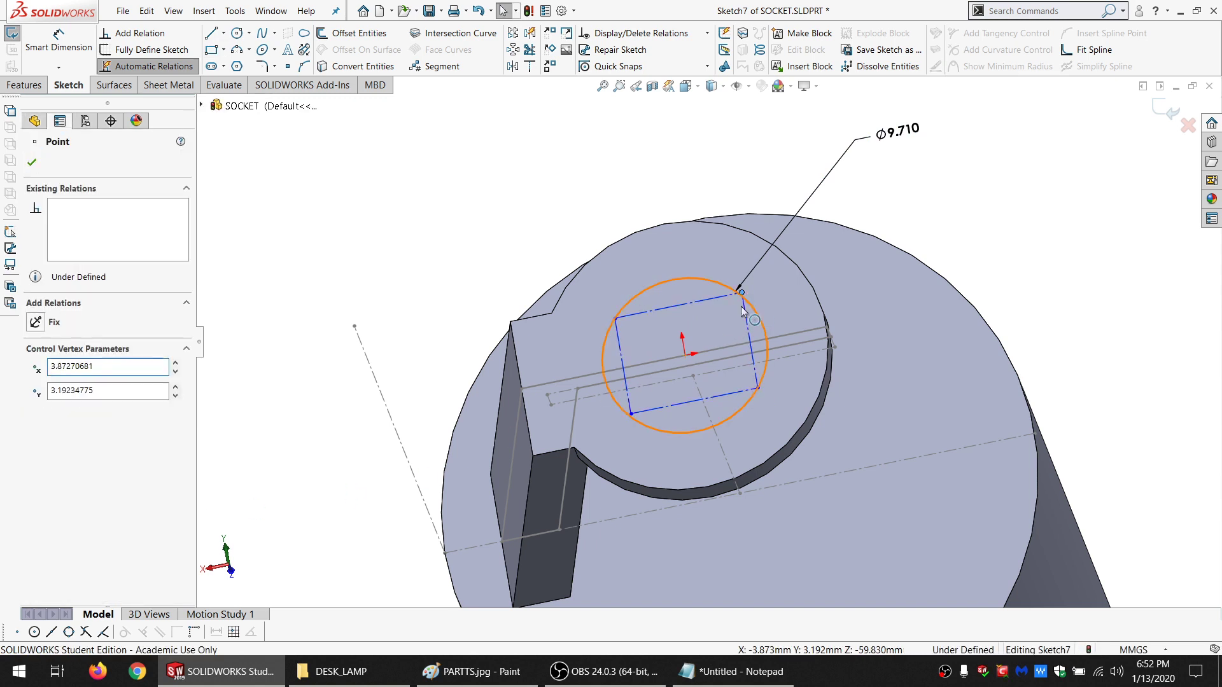
left_click(761, 319, "ctrl")
left_click(63, 407)
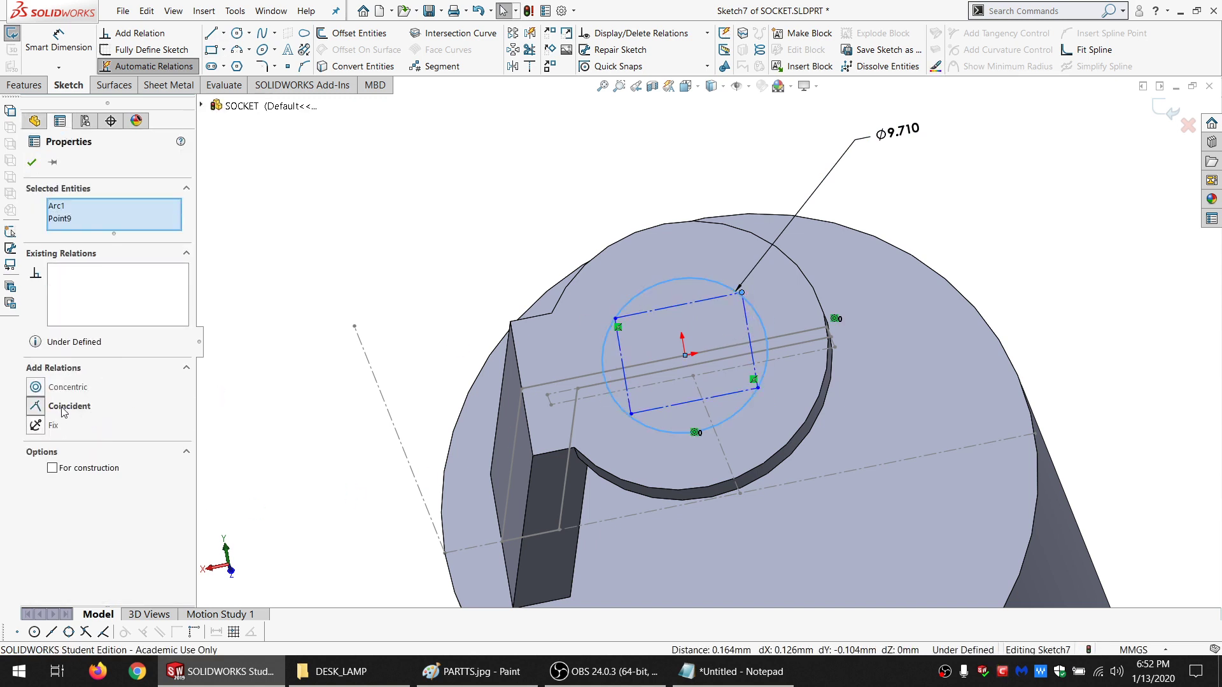
left_click(302, 235)
Set the distance between the construction rectangle's two horizontal sides to 8.44 mm
left_click(69, 47)
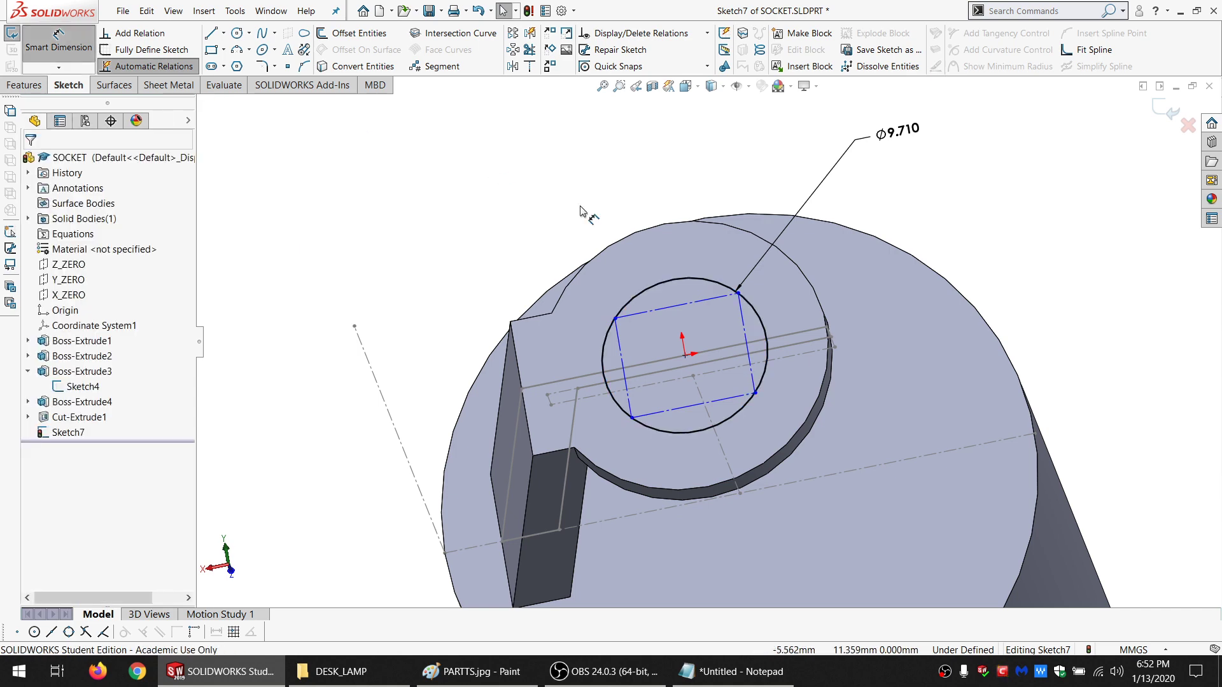
left_click(755, 394)
left_click(718, 303)
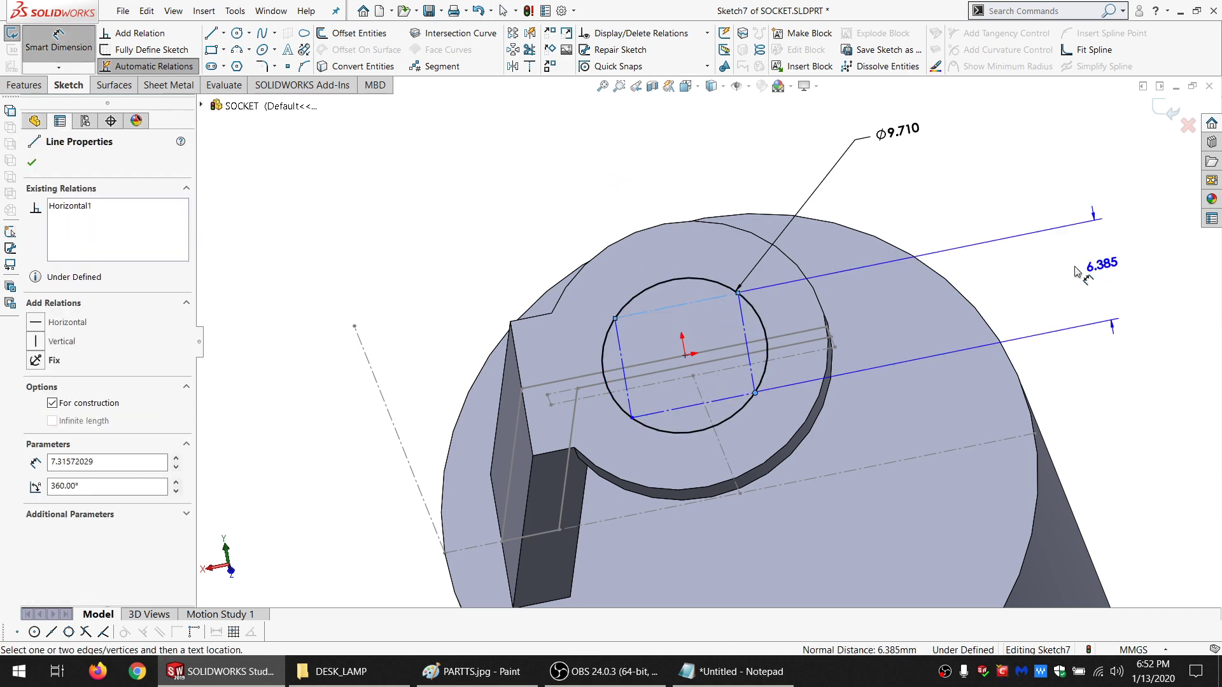
left_click(1026, 270)
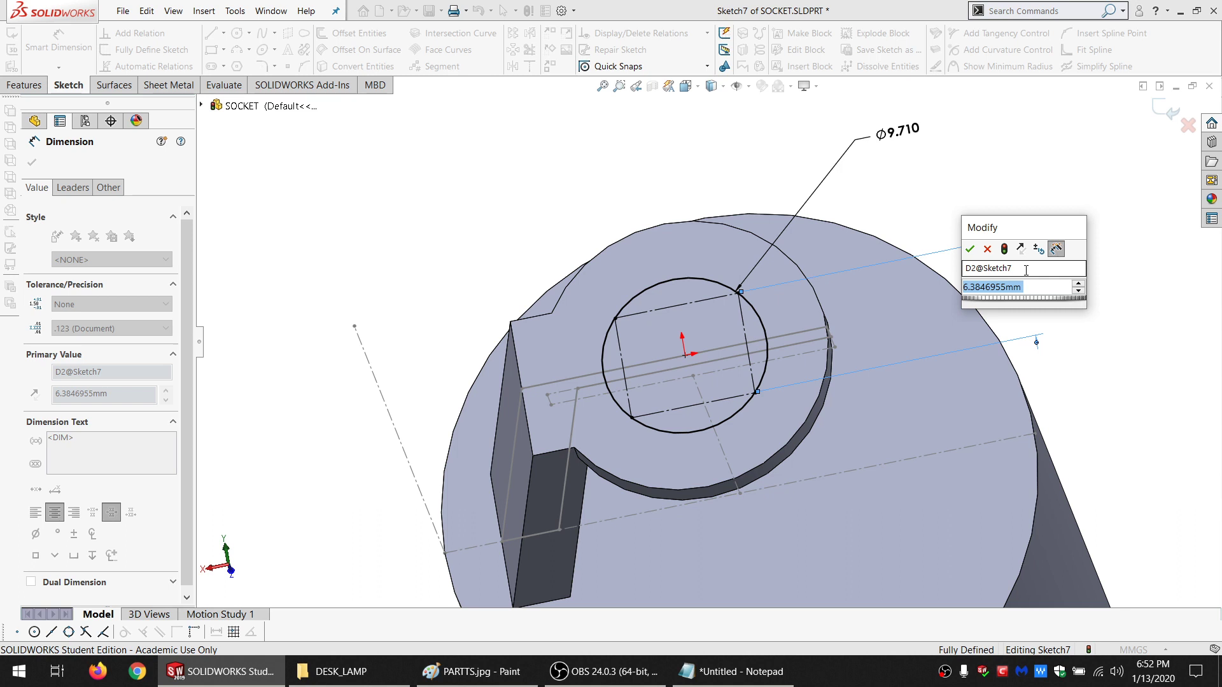
type("8.44")
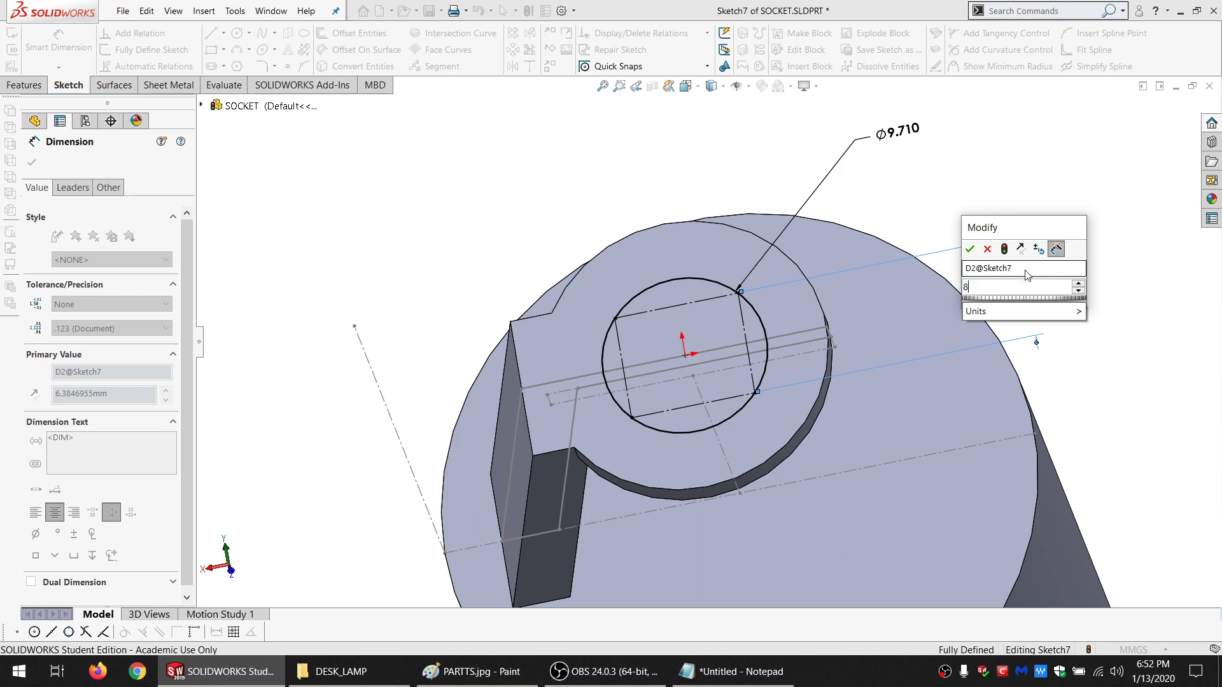
key("Return")
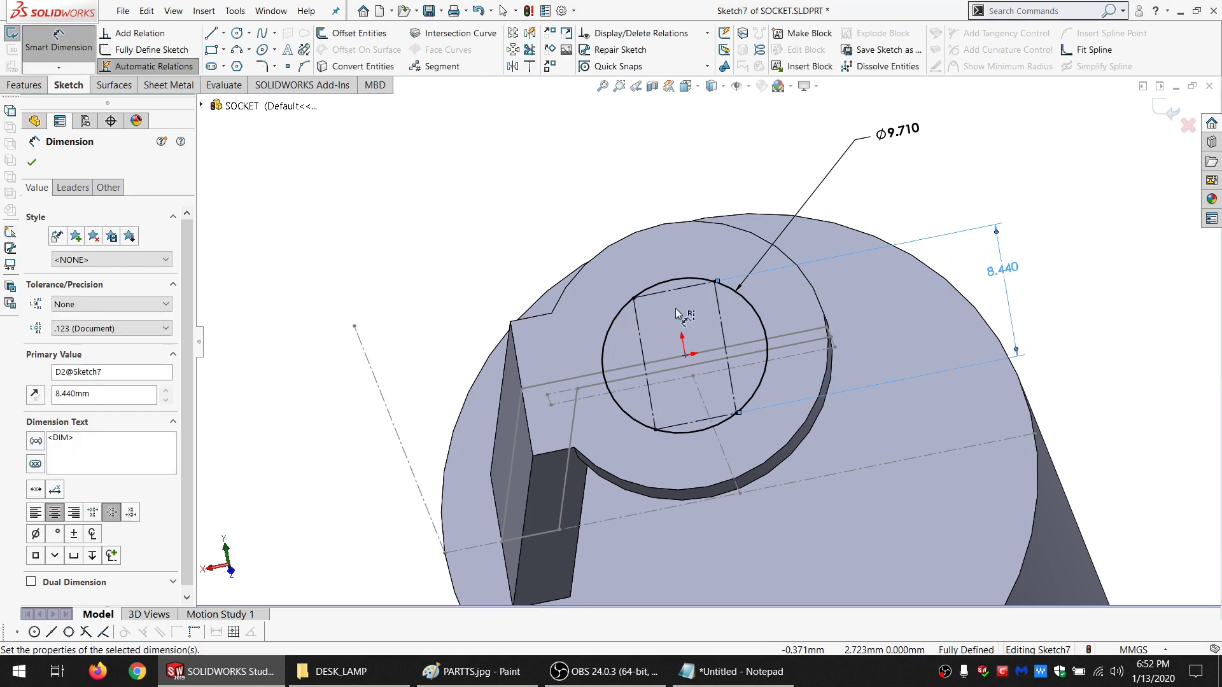
Trim away the circle's two arcs that lie beyond the construction rectangle's horizontal sides
scroll(677, 303, "down", 2)
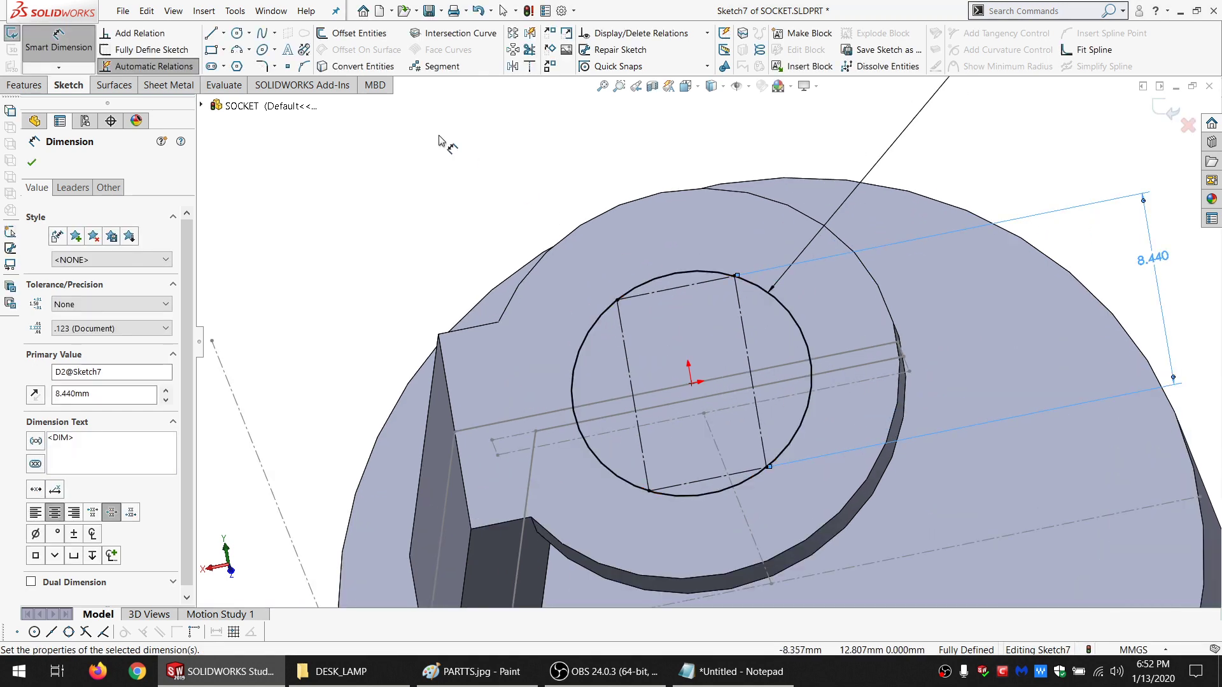
left_click(401, 170)
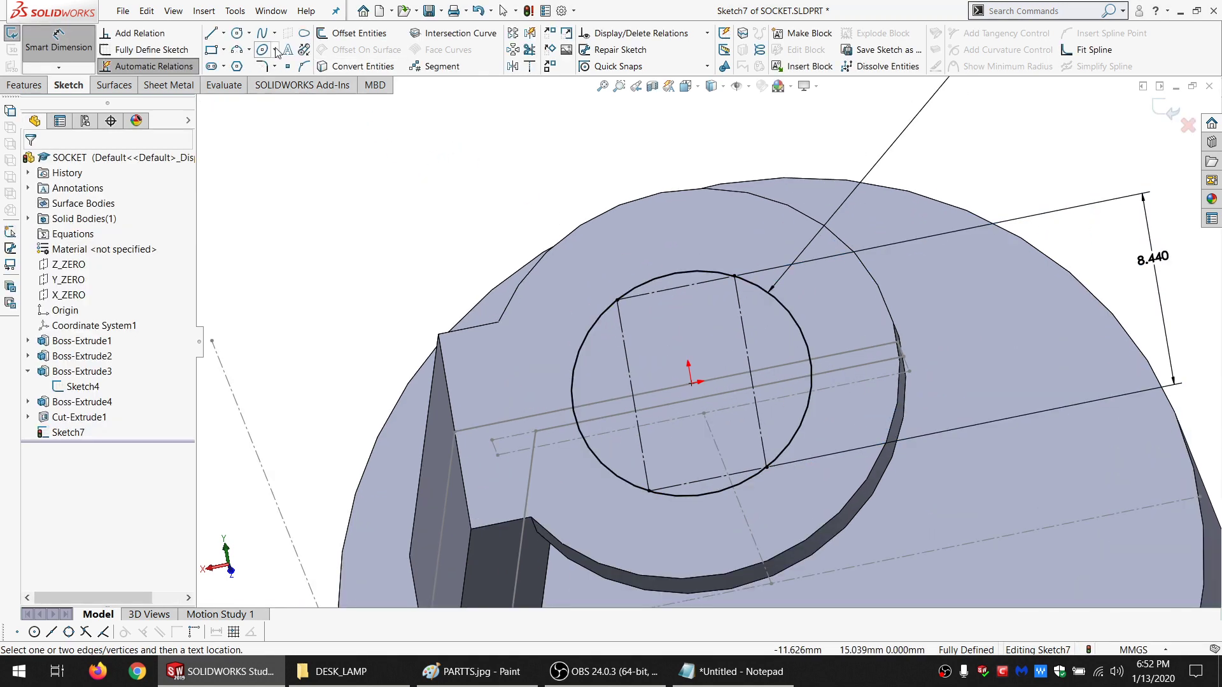
left_click(523, 51)
left_click(658, 281)
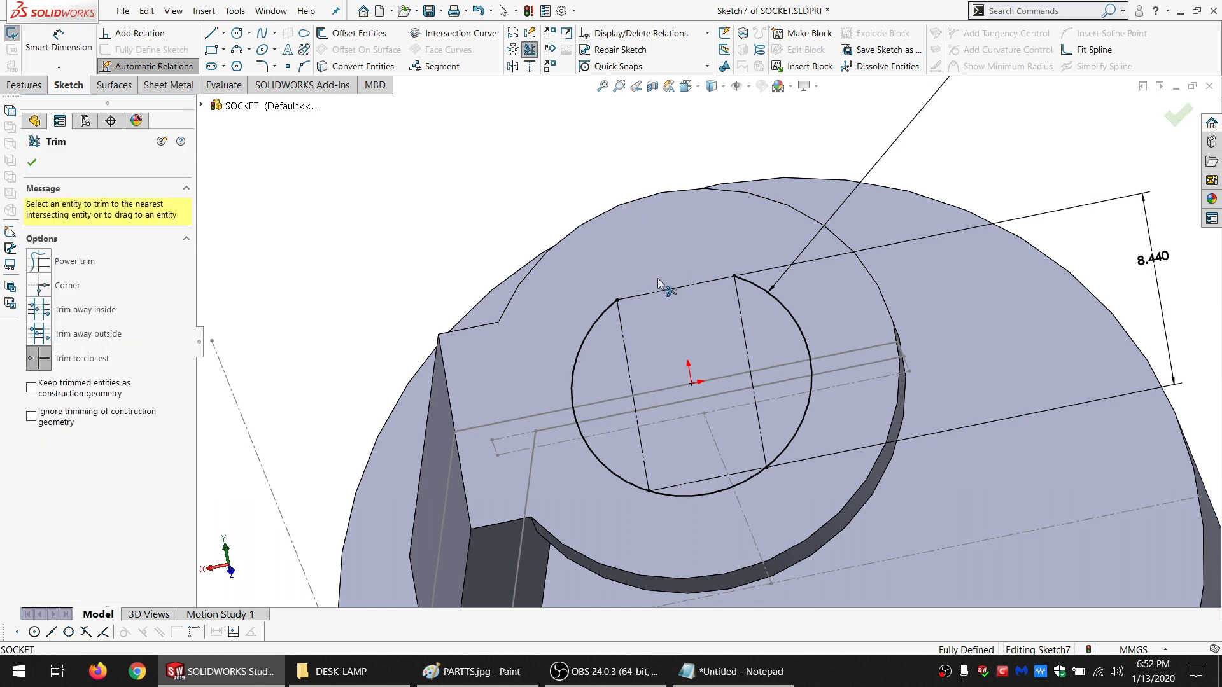
left_click(688, 497)
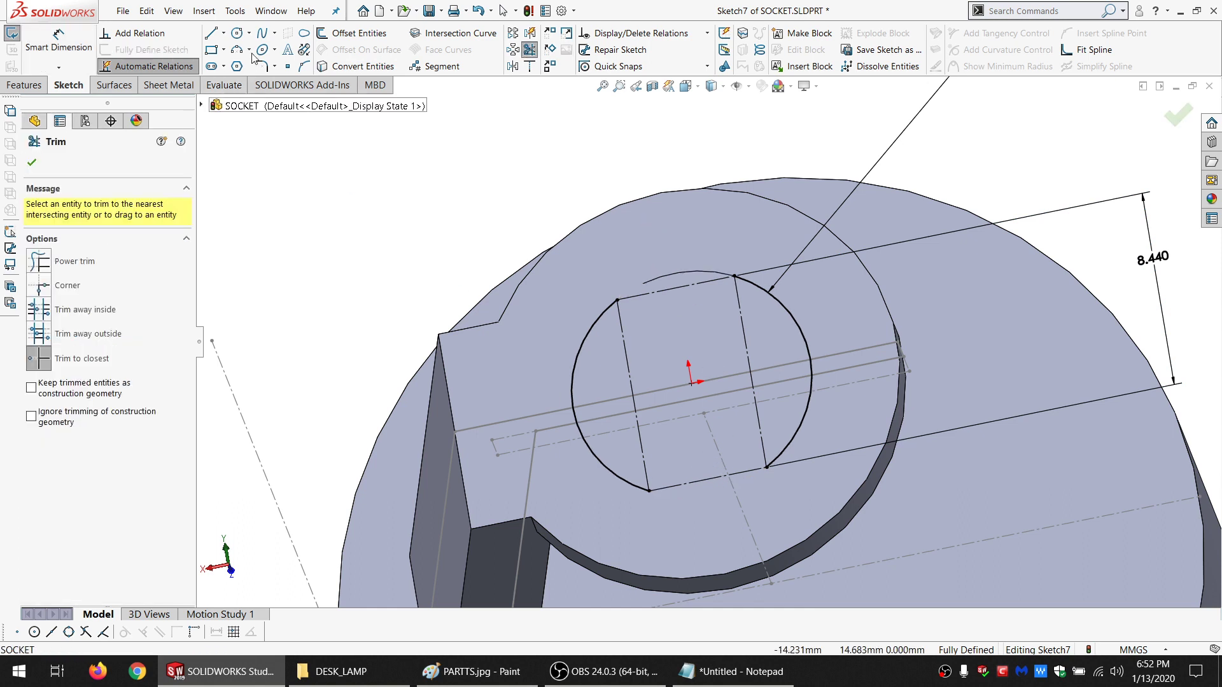
Draw solid lines along the construction rectangle's two horizontal sides, joining the endpoints of the remaining arcs
left_click(211, 33)
left_click(649, 492)
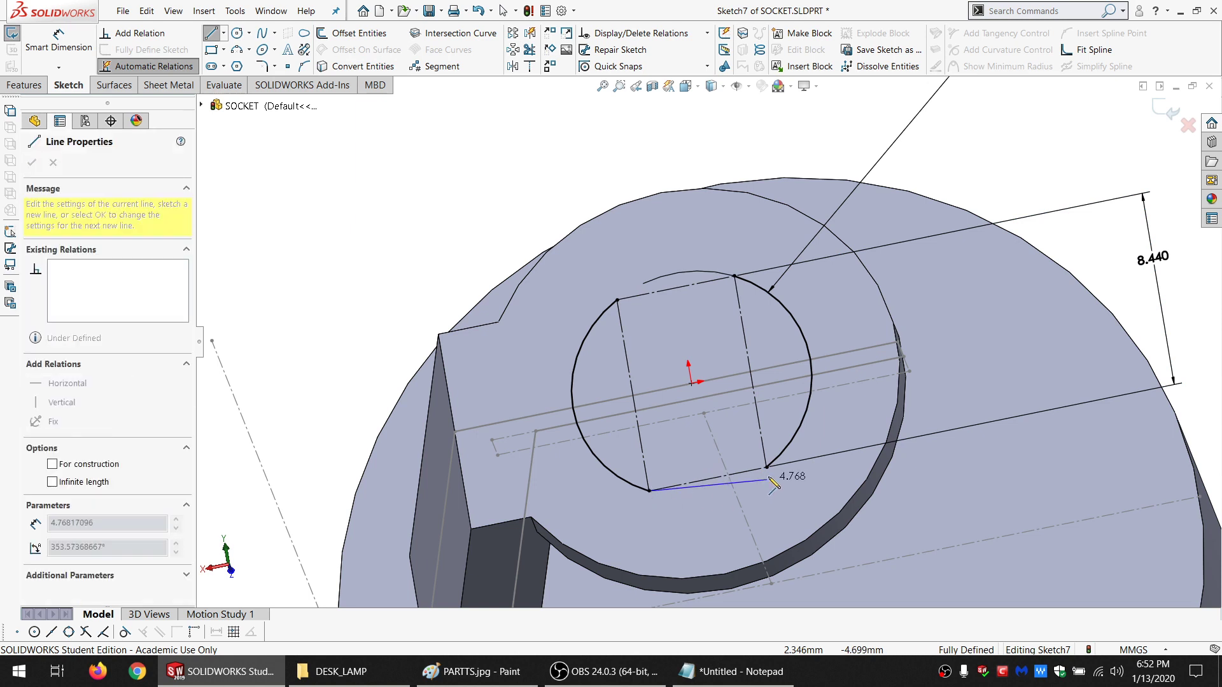
left_click(766, 467)
left_click(734, 276)
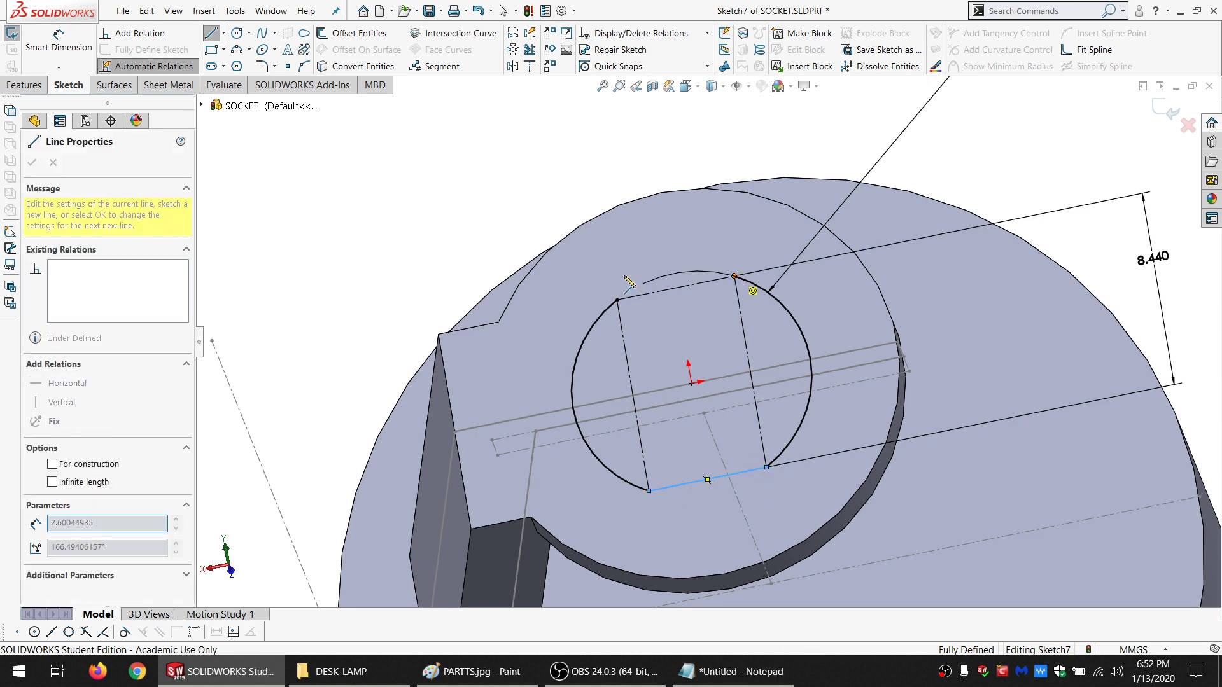
double_click(618, 300)
key("Escape")
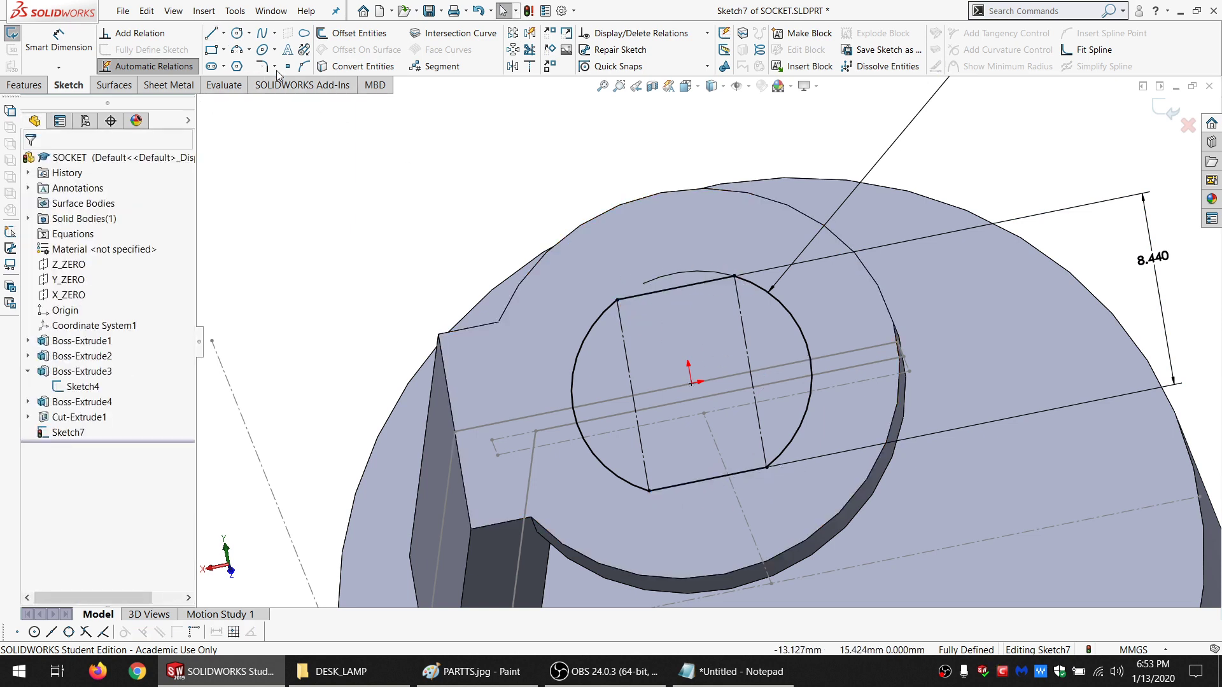
Draw a circle centred on the sketch origin inside the flat-sided profile and set its diameter to 6.4 mm
left_click(238, 33)
left_click(691, 382)
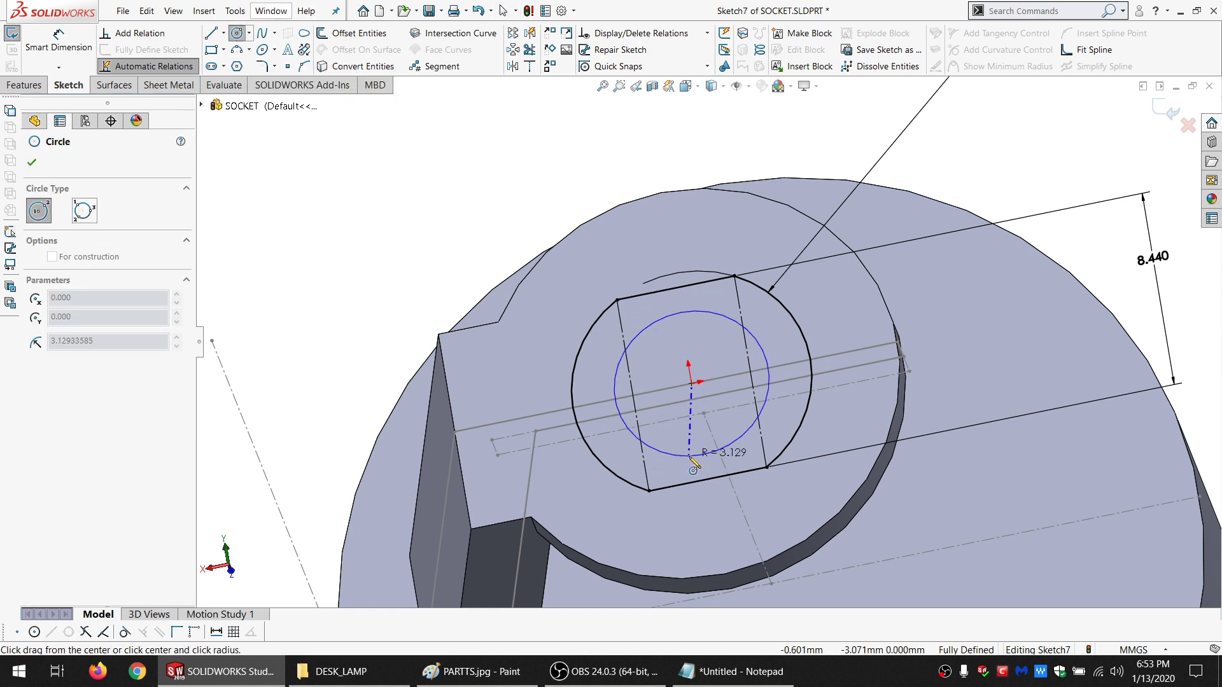
left_click(689, 457)
left_click(58, 42)
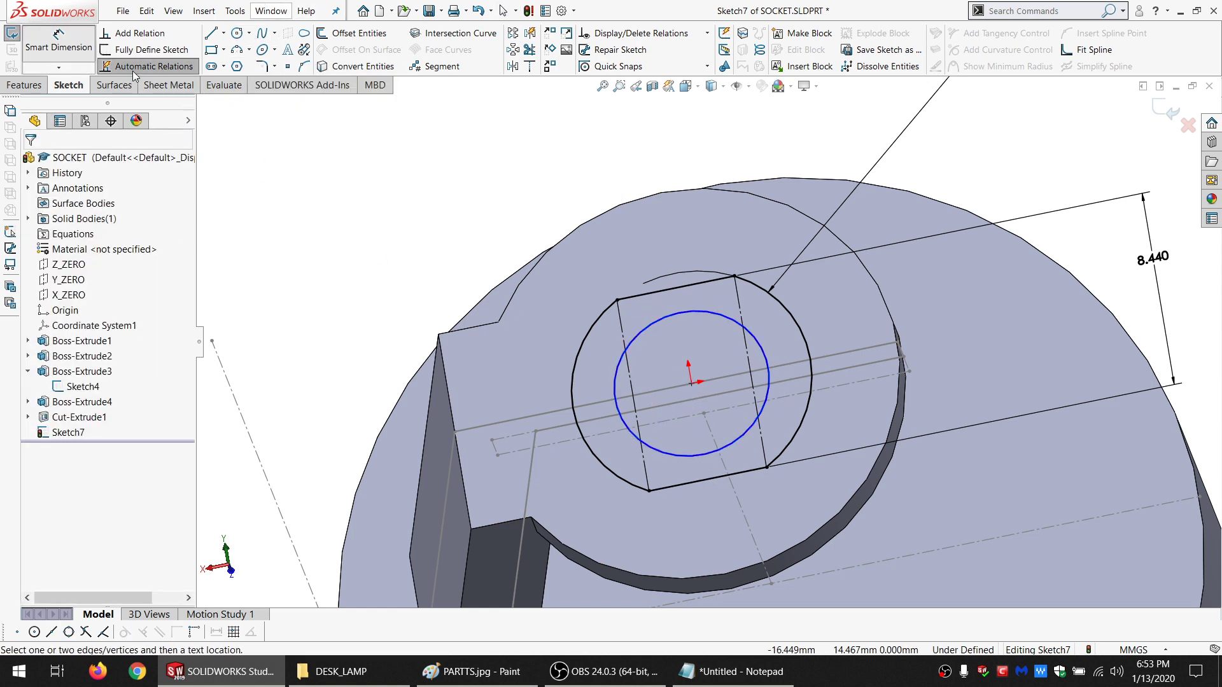
left_click(662, 307)
left_click(432, 167)
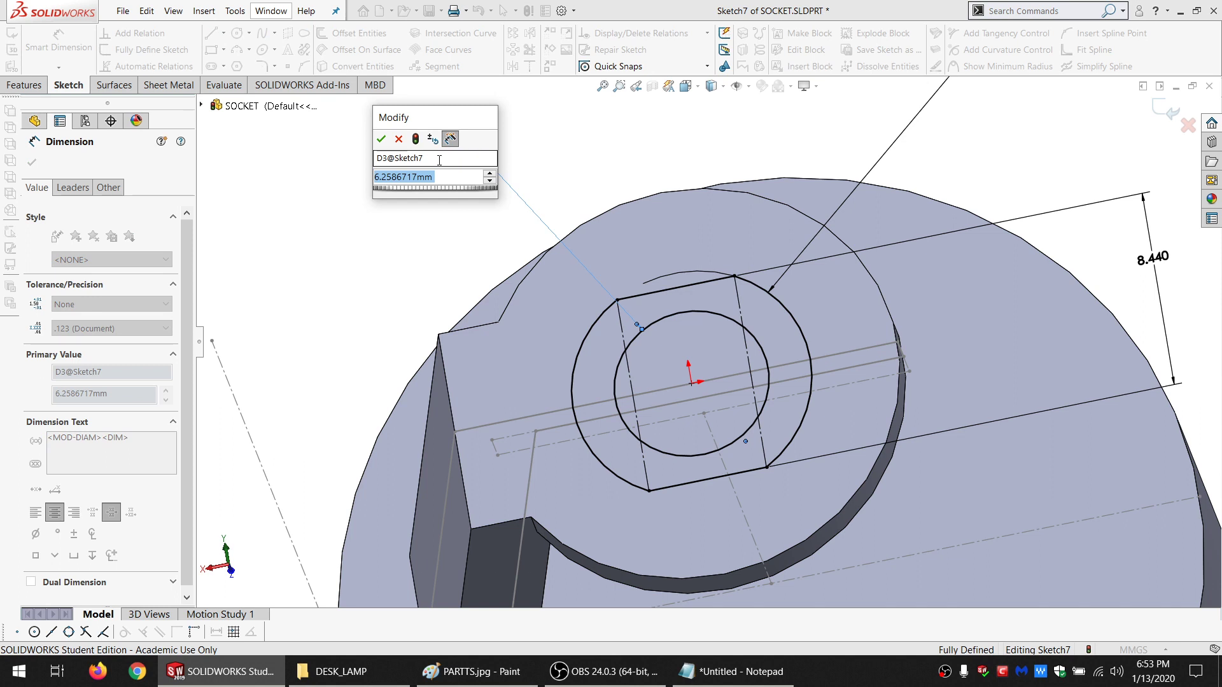
type("6.4")
key("Return")
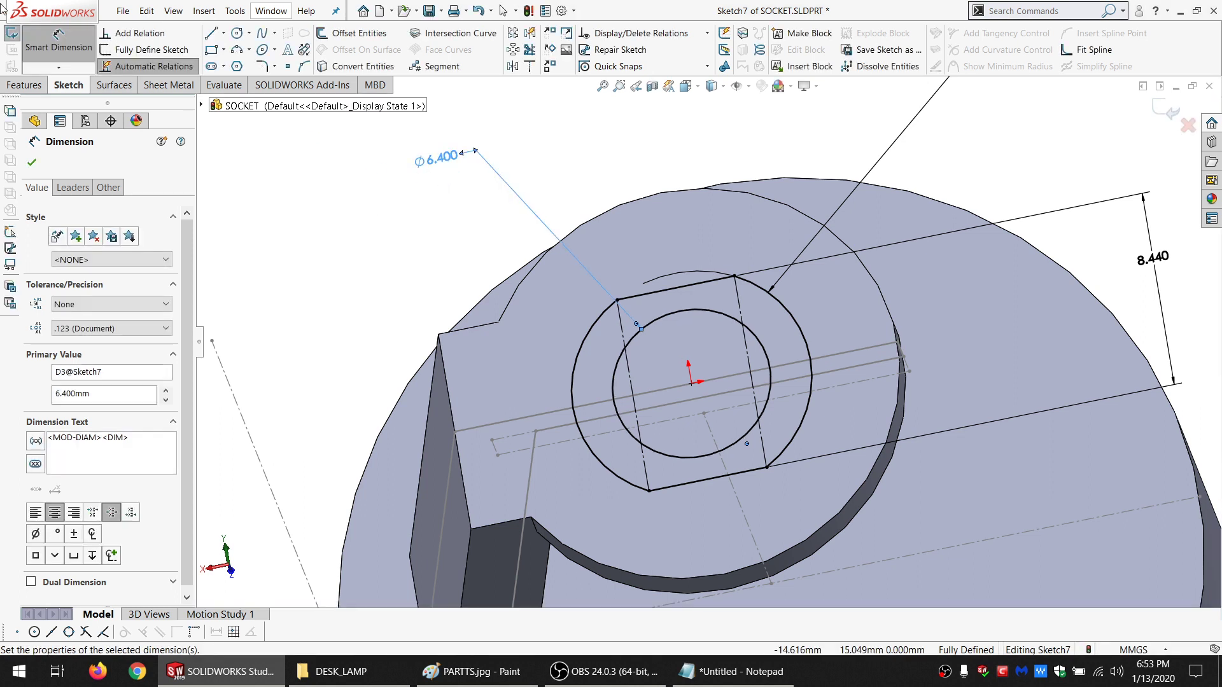
Extrude the flat-sided profile with its inner circle as a 4.66 mm blind boss merged with the bracket's disc
left_click(23, 84)
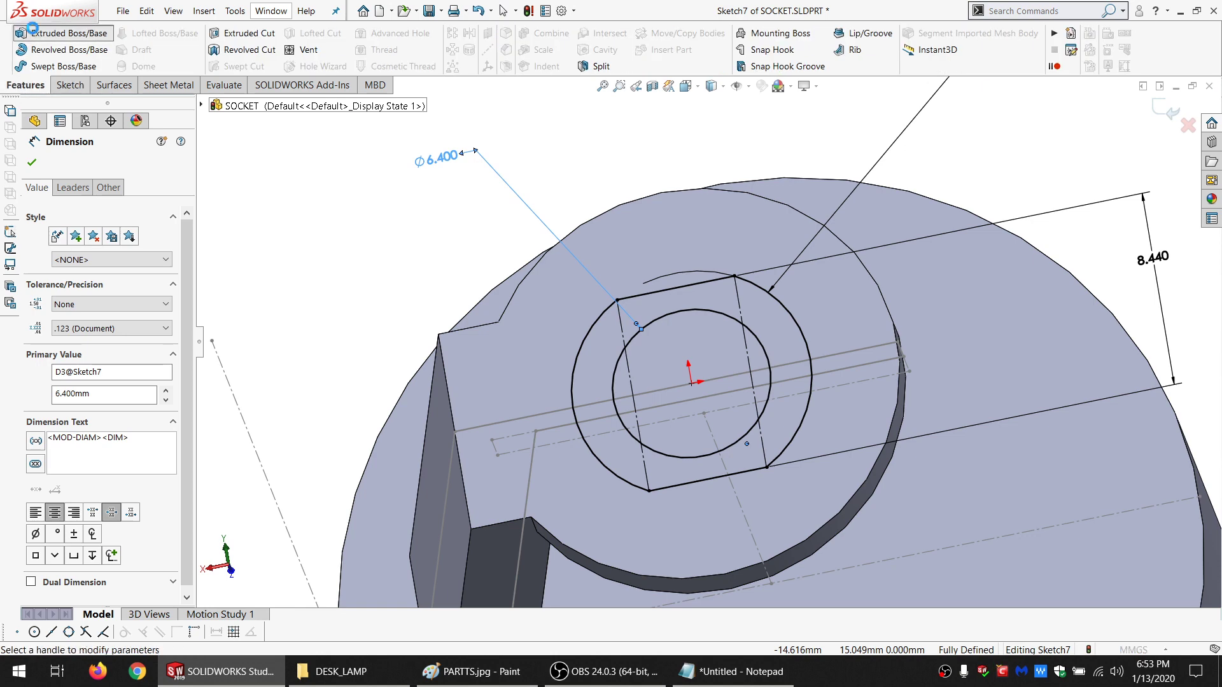
left_click(35, 34)
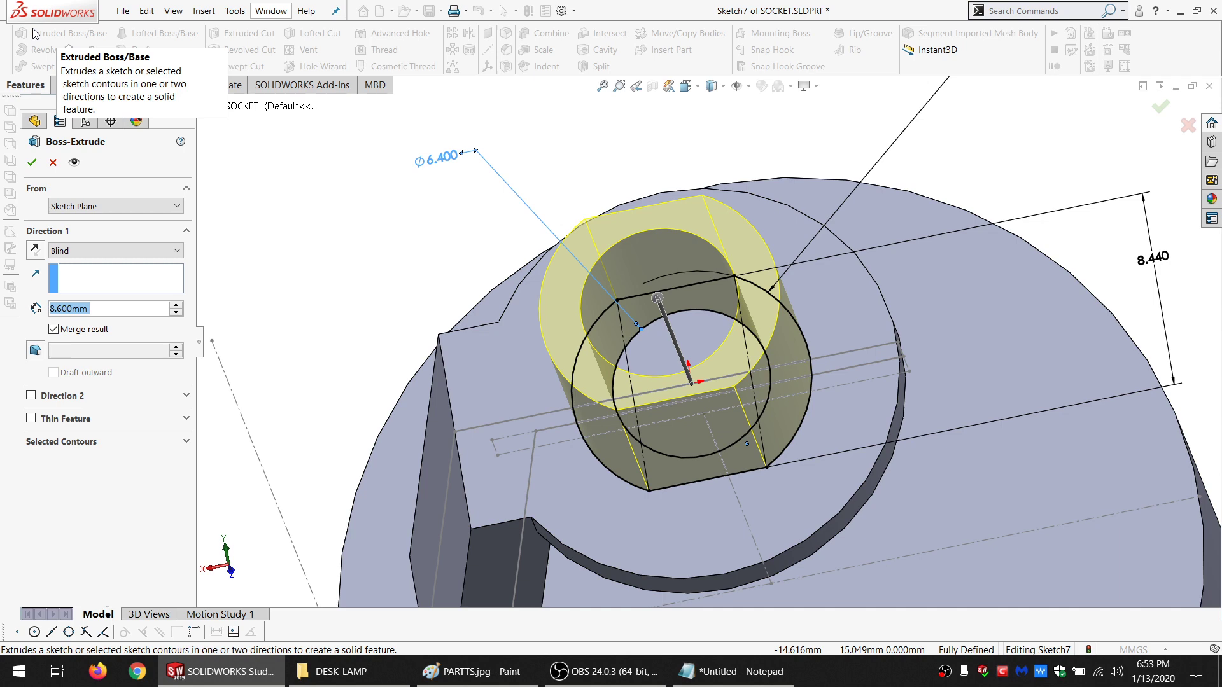
type("4.66")
key("Return")
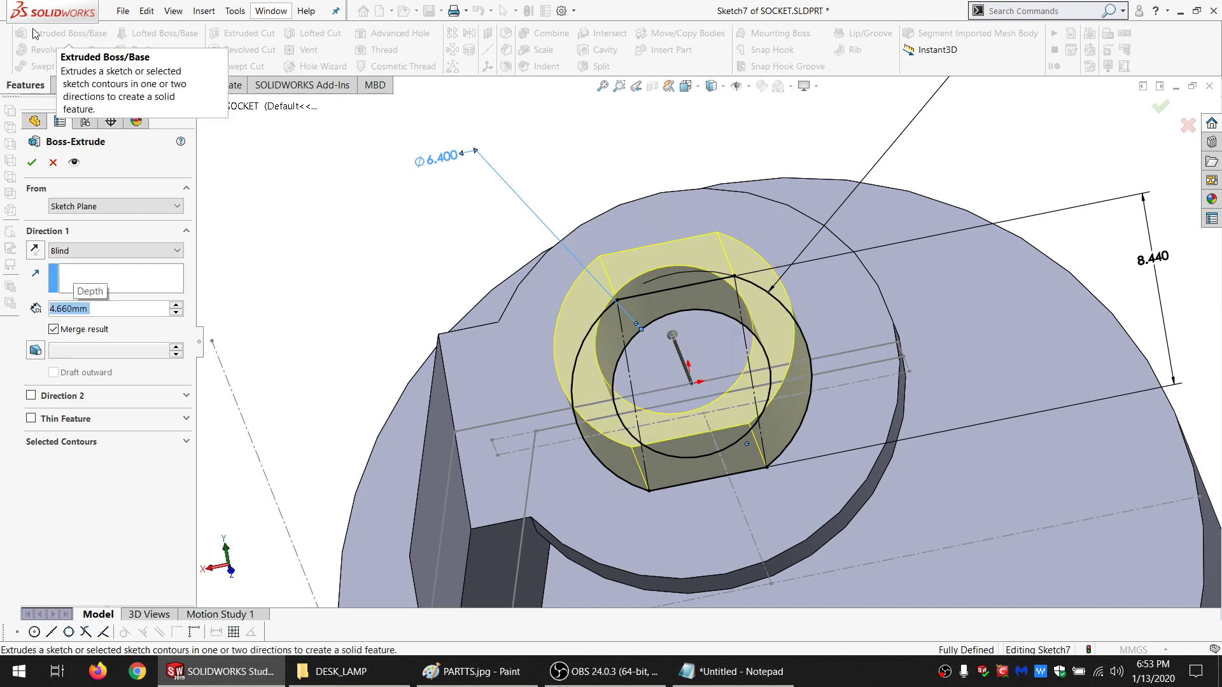
key("Return")
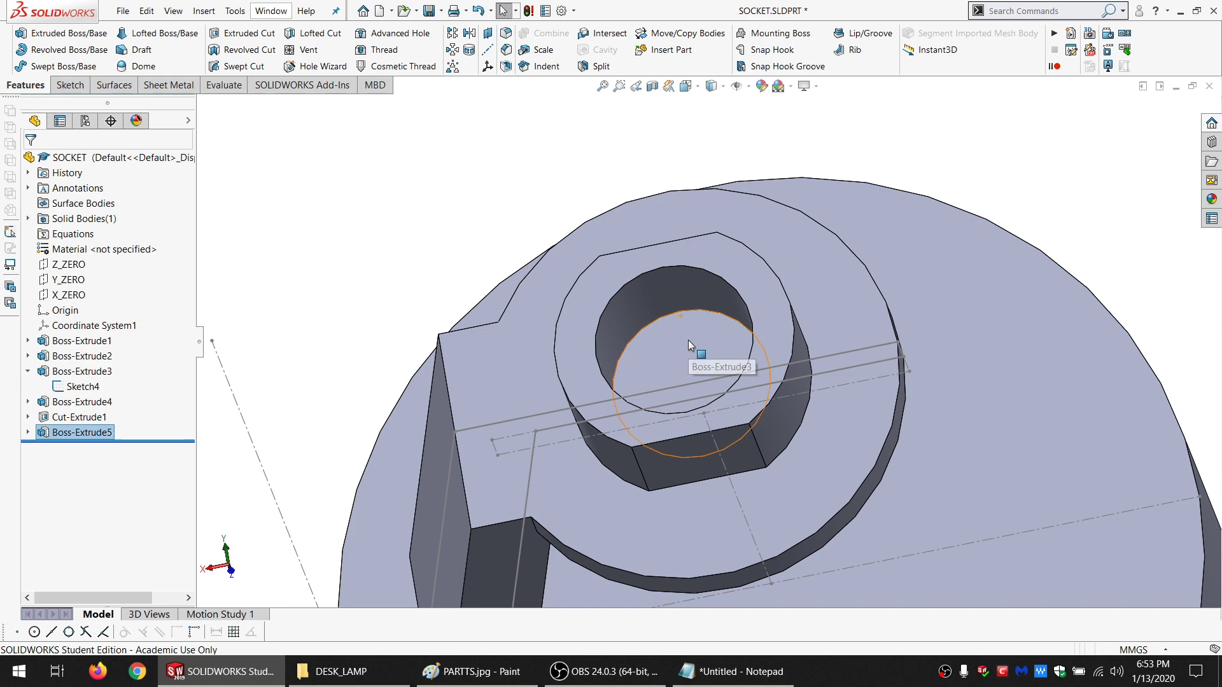
Start a sketch on the disc face inside the hollow boss and convert the face's circular edge into sketch geometry
scroll(689, 340, "up", 1)
mouse_move(753, 359)
middle_mouse_down()
mouse_move(741, 412)
mouse_move(742, 354)
mouse_move(754, 347)
middle_mouse_up()
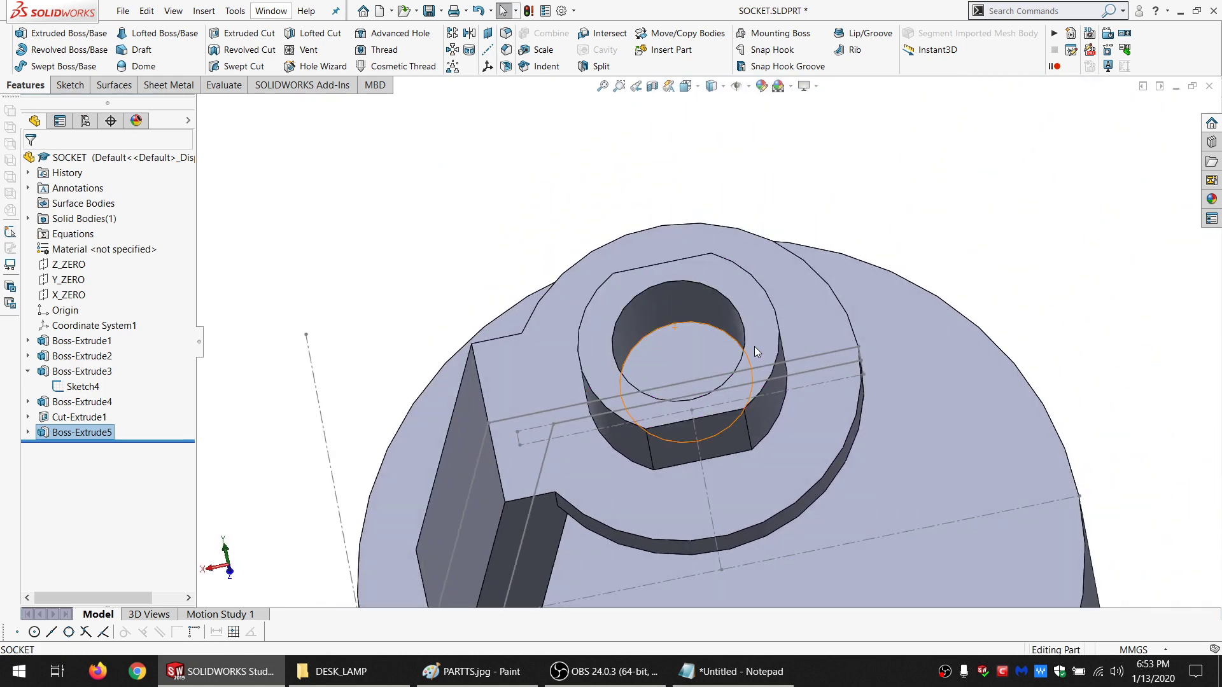
left_click(693, 327)
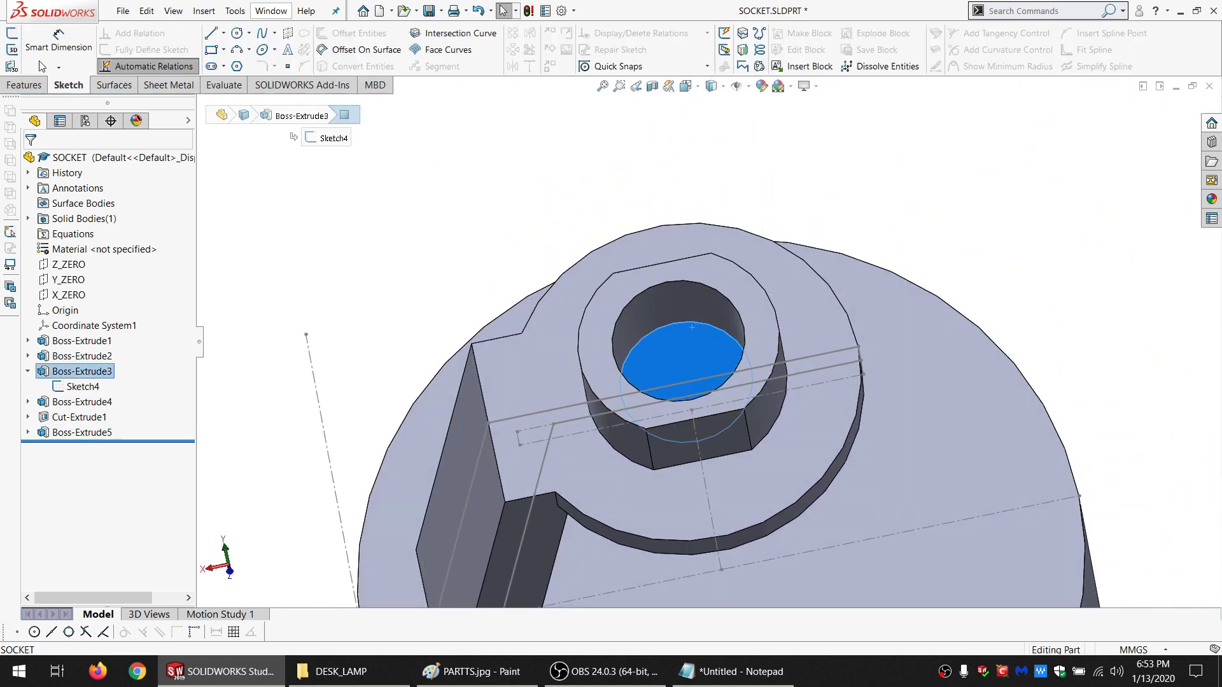
left_click(13, 33)
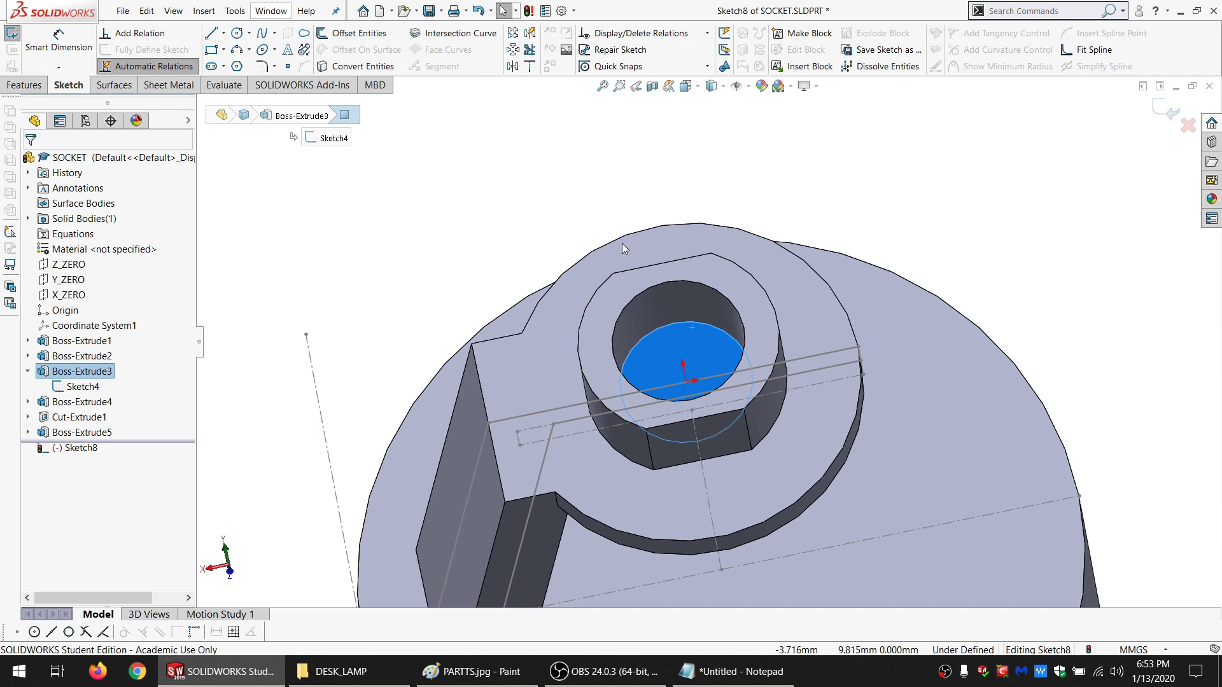
left_click(372, 71)
Cut the converted circle through the disc with Extruded Cut, using Up To Surface to the disc's opposite face
left_click(24, 85)
left_click(249, 33)
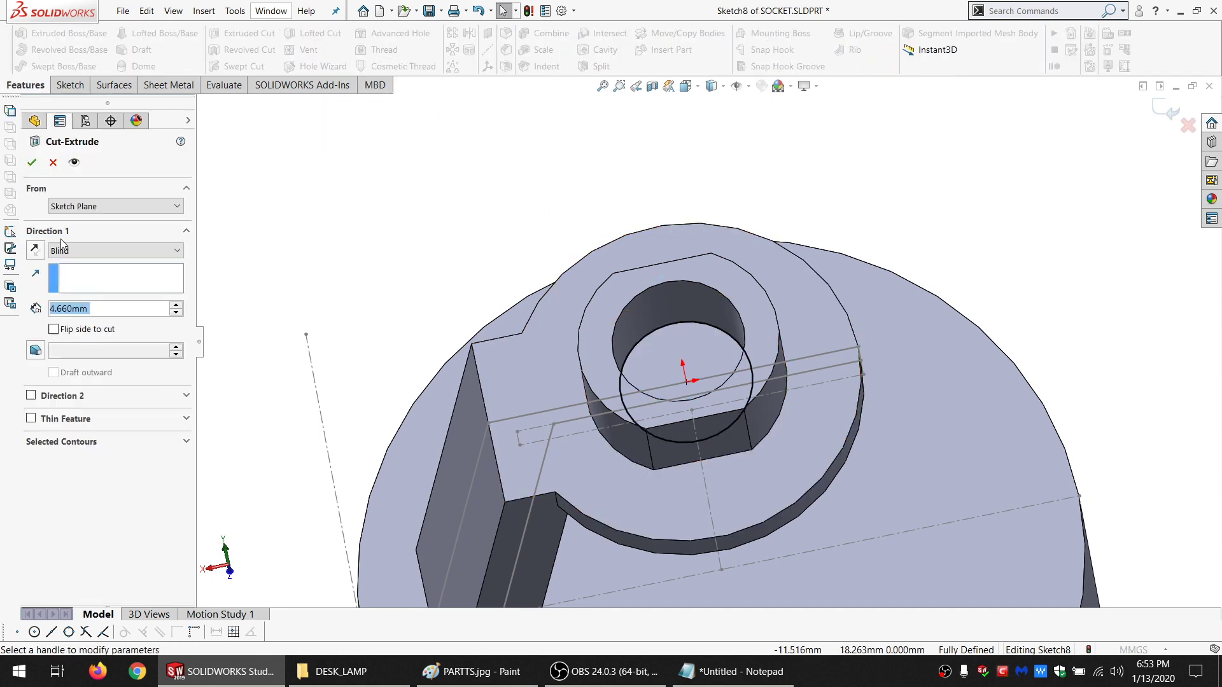
left_click(95, 250)
left_click(76, 323)
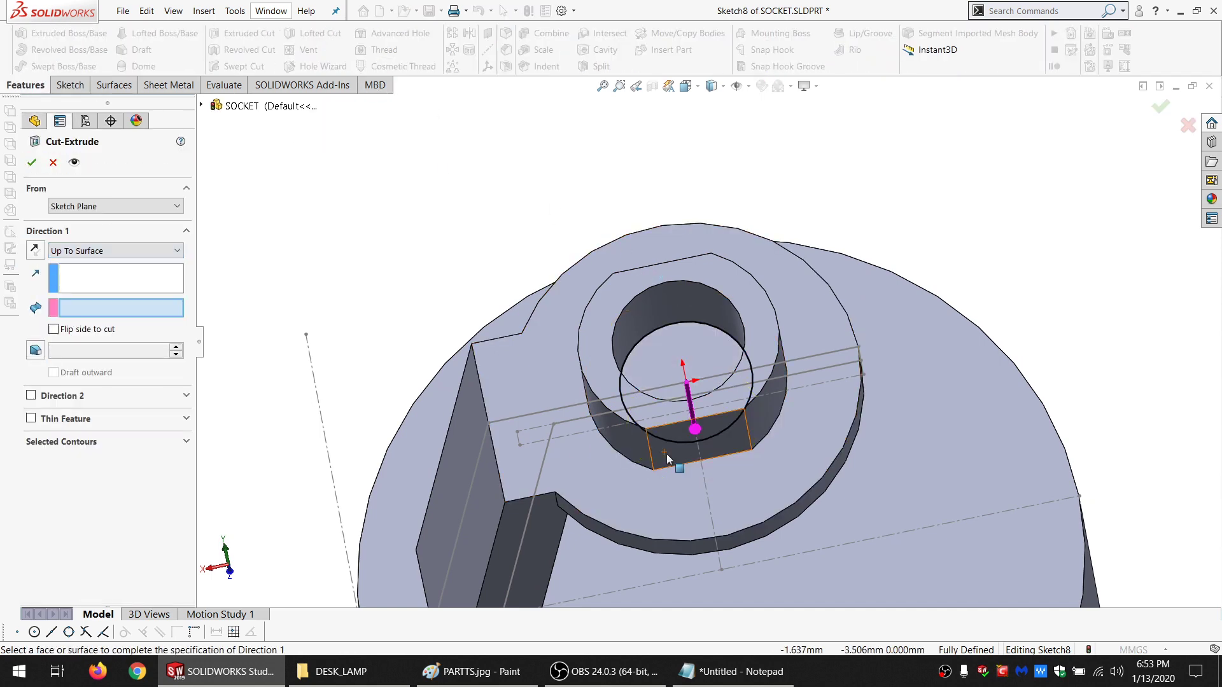
middle_click_drag(666, 459, 653, 315)
left_click(787, 318)
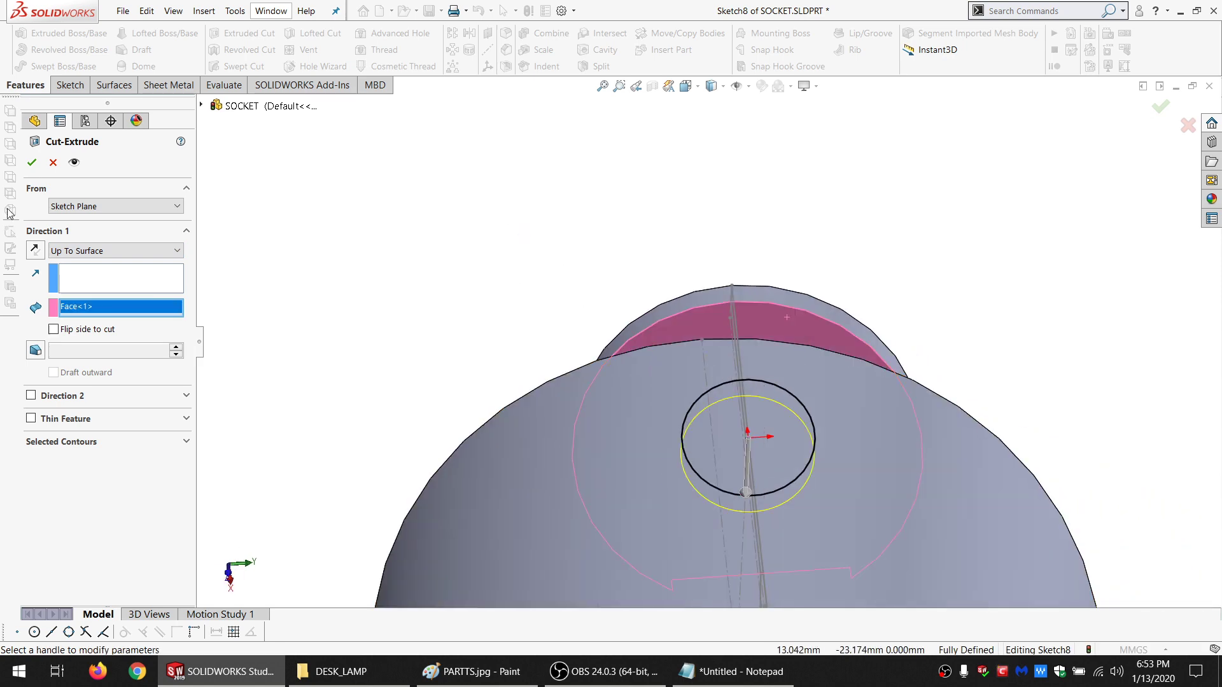
left_click(32, 162)
Hide Sketch4, the visible sketch belonging to Boss-Extrude3
mouse_move(682, 336)
middle_mouse_down()
mouse_move(873, 564)
mouse_move(712, 509)
middle_mouse_up()
left_click(82, 387)
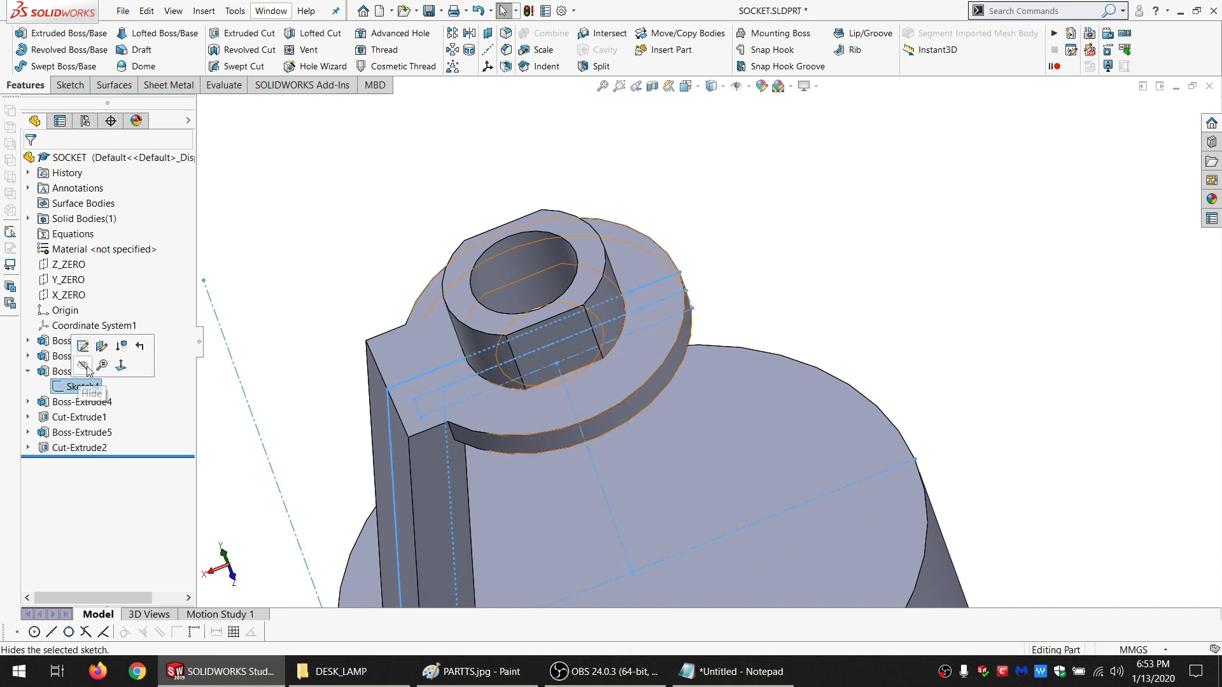
left_click(87, 368)
Inspect the socket's open end and bracket, and save the part
scroll(470, 471, "up", 6)
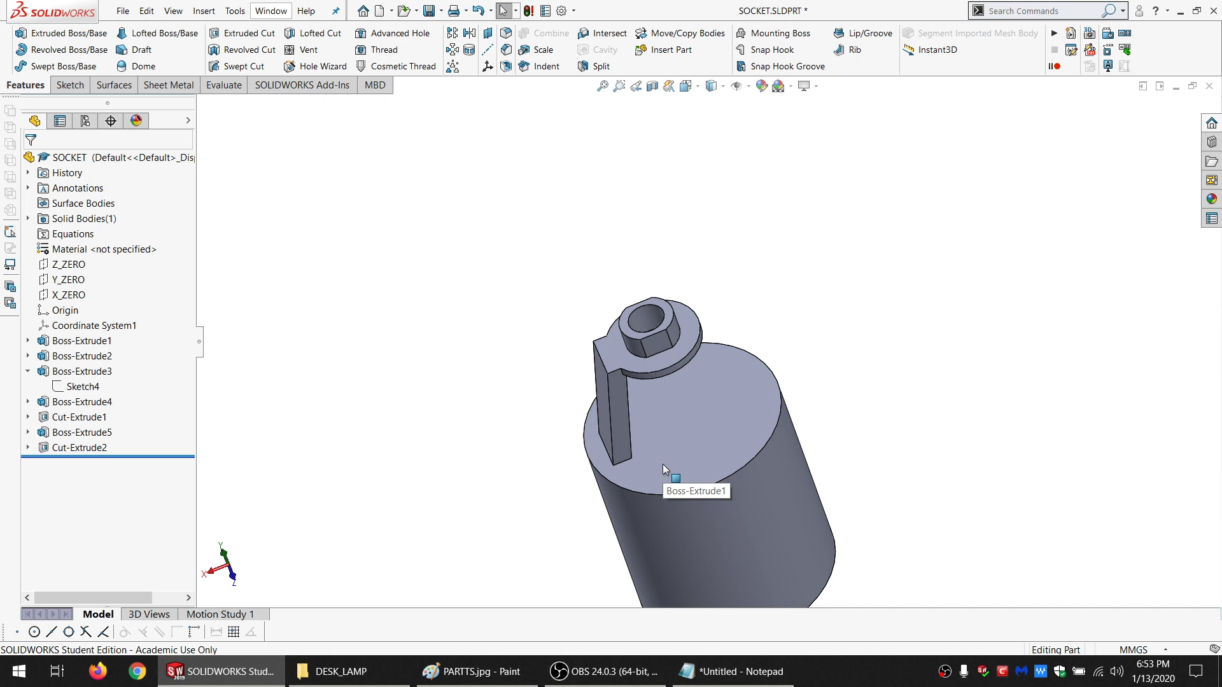
middle_click_drag(714, 559, 507, 515)
scroll(842, 440, "up", 5)
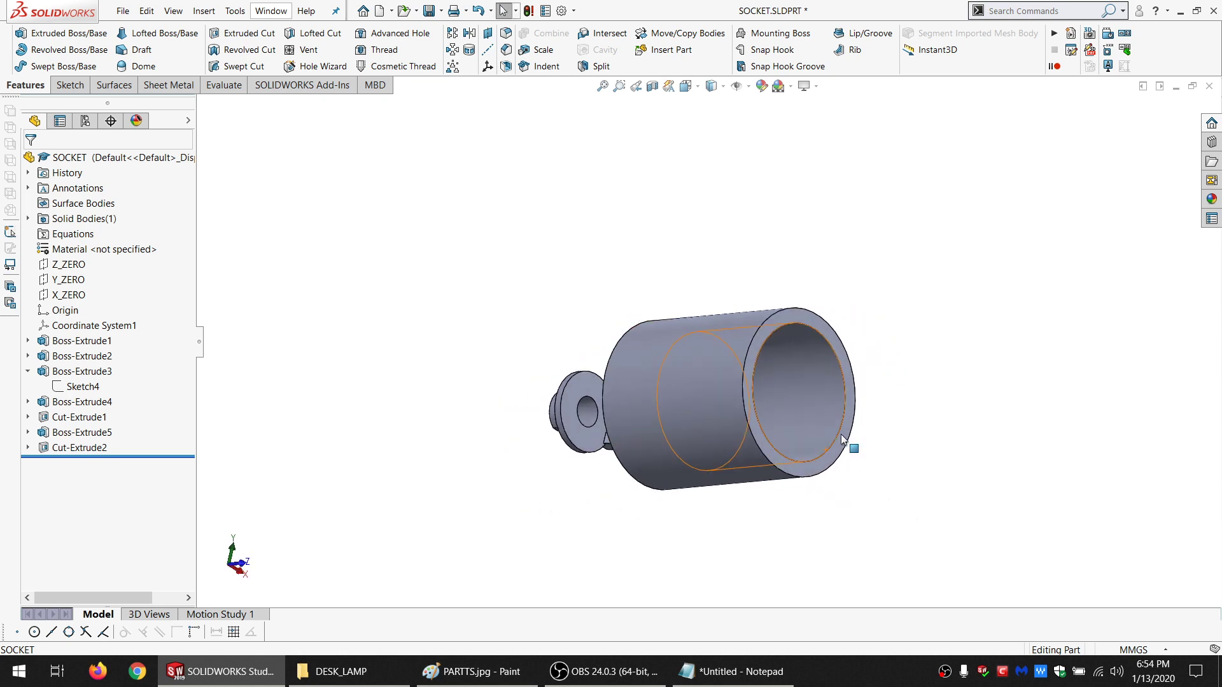
scroll(787, 378, "down", 5)
mouse_move(755, 401)
middle_mouse_down()
mouse_move(662, 406)
mouse_move(771, 414)
middle_mouse_up()
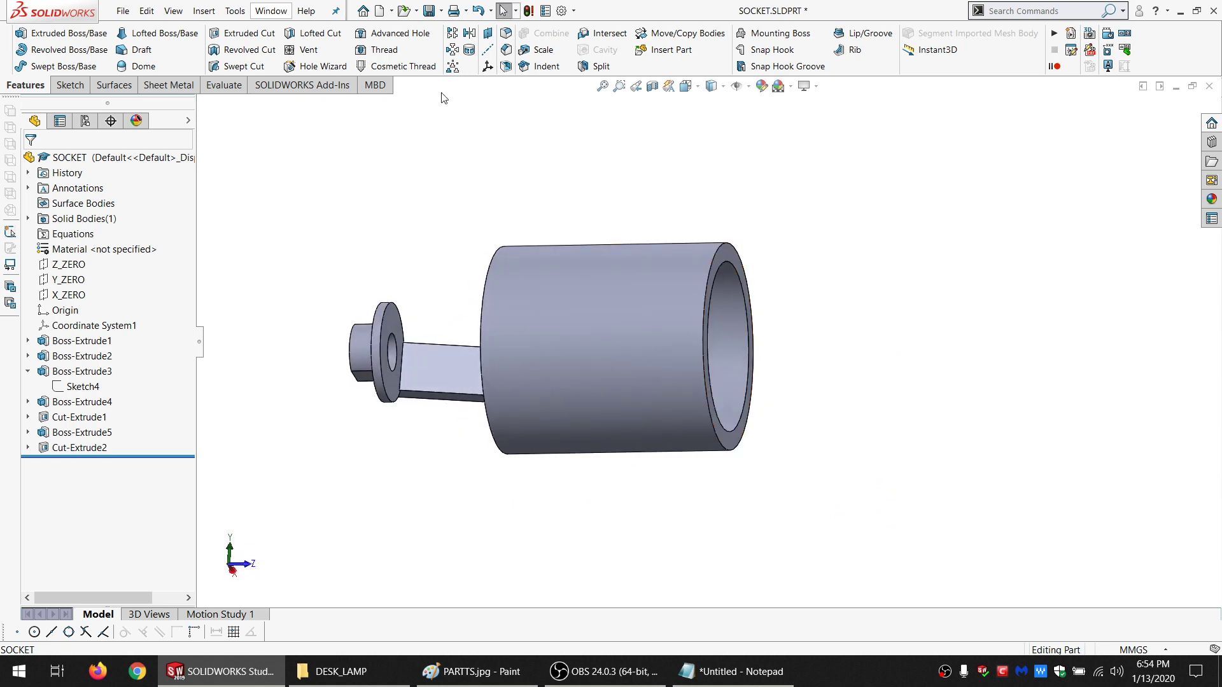
left_click(429, 10)
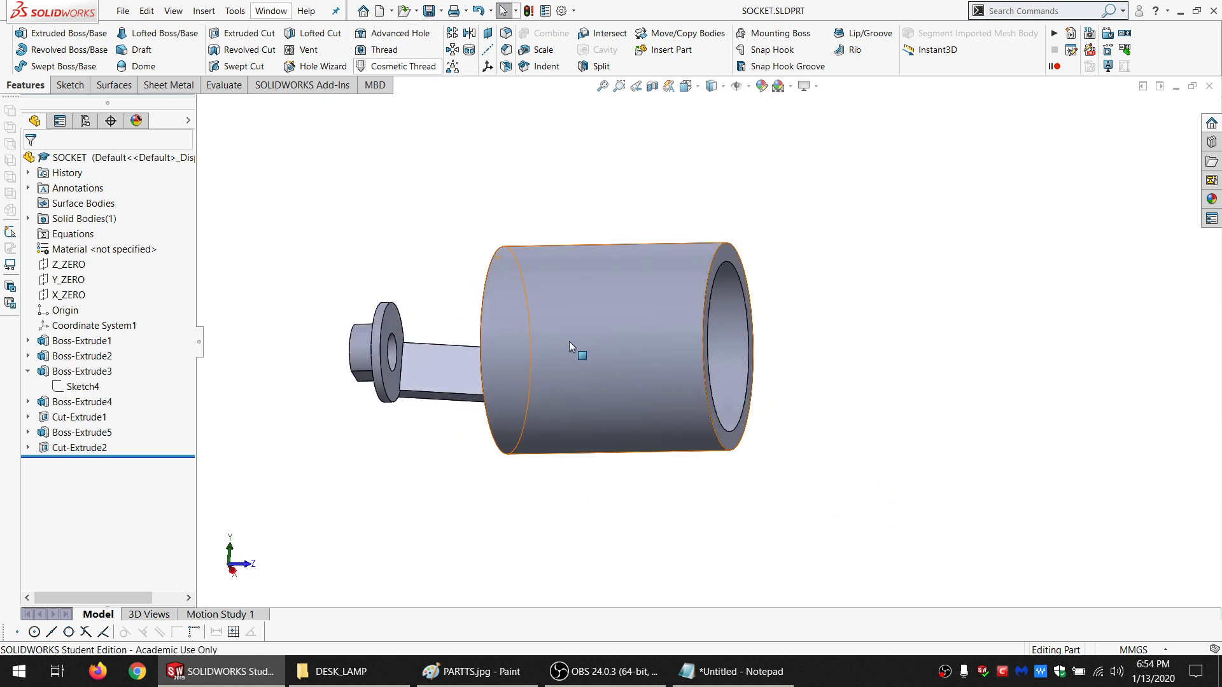
Start a new sketch on the Y_ZERO plane
middle_click_drag(695, 335, 658, 361)
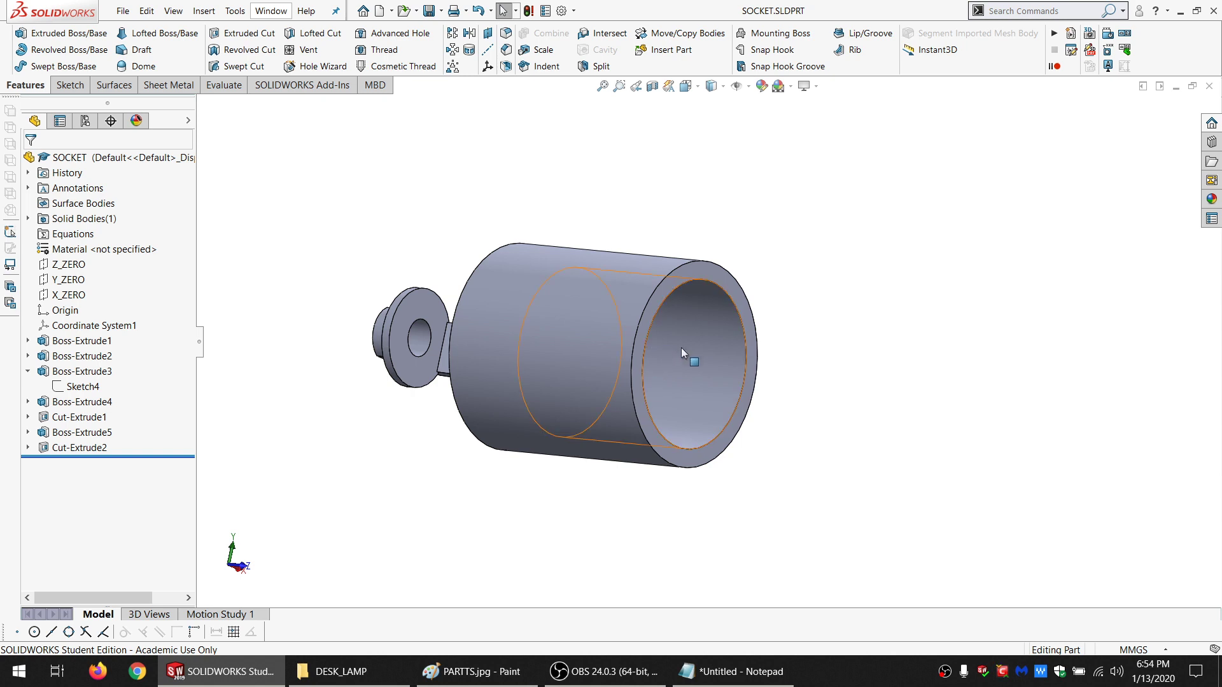
middle_click_drag(651, 371, 663, 306)
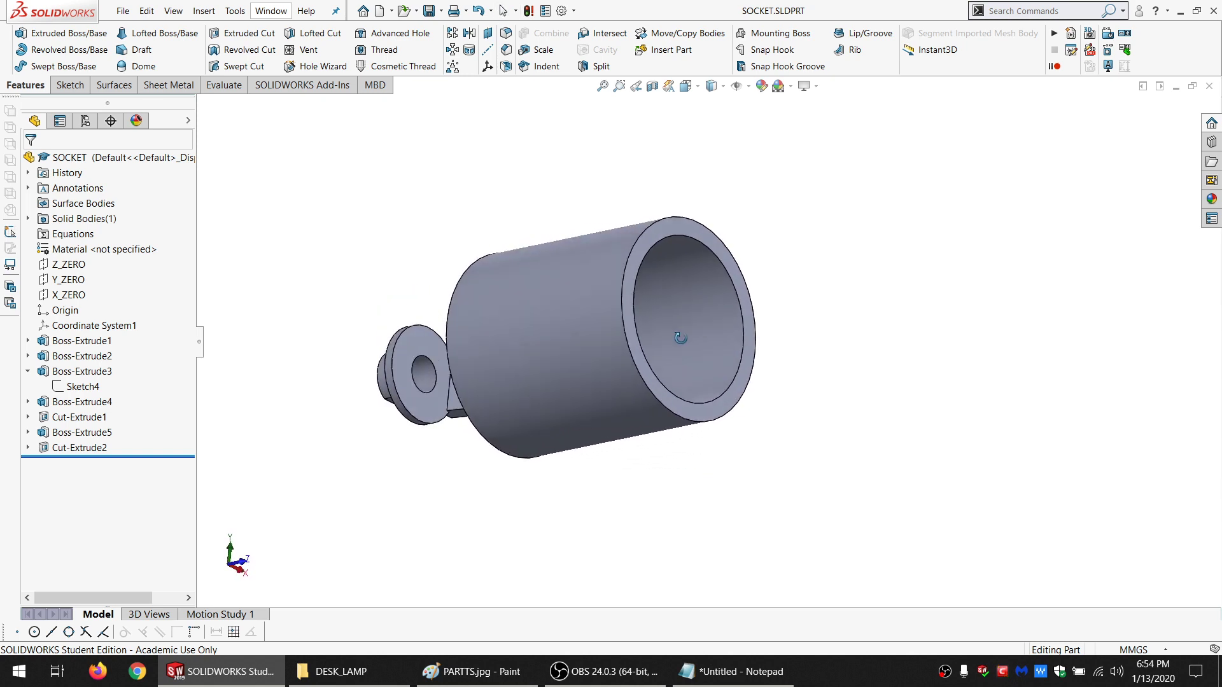
middle_click_drag(708, 384, 732, 325)
left_click(68, 280)
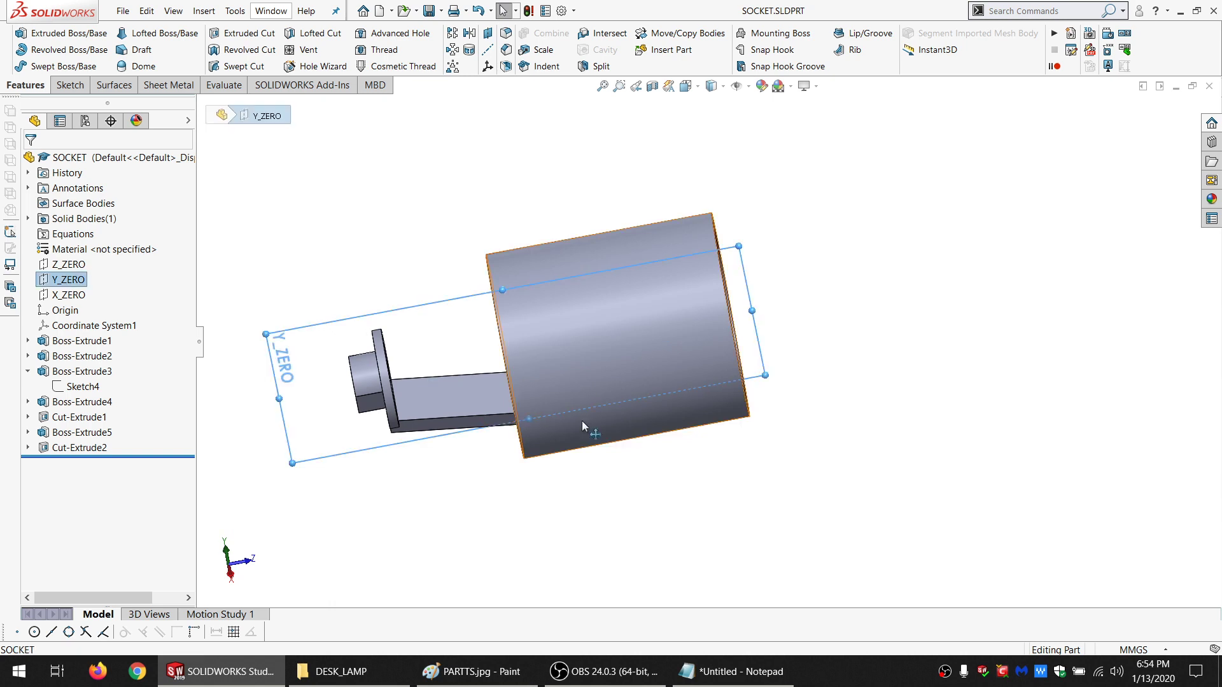
middle_click_drag(582, 421, 688, 299)
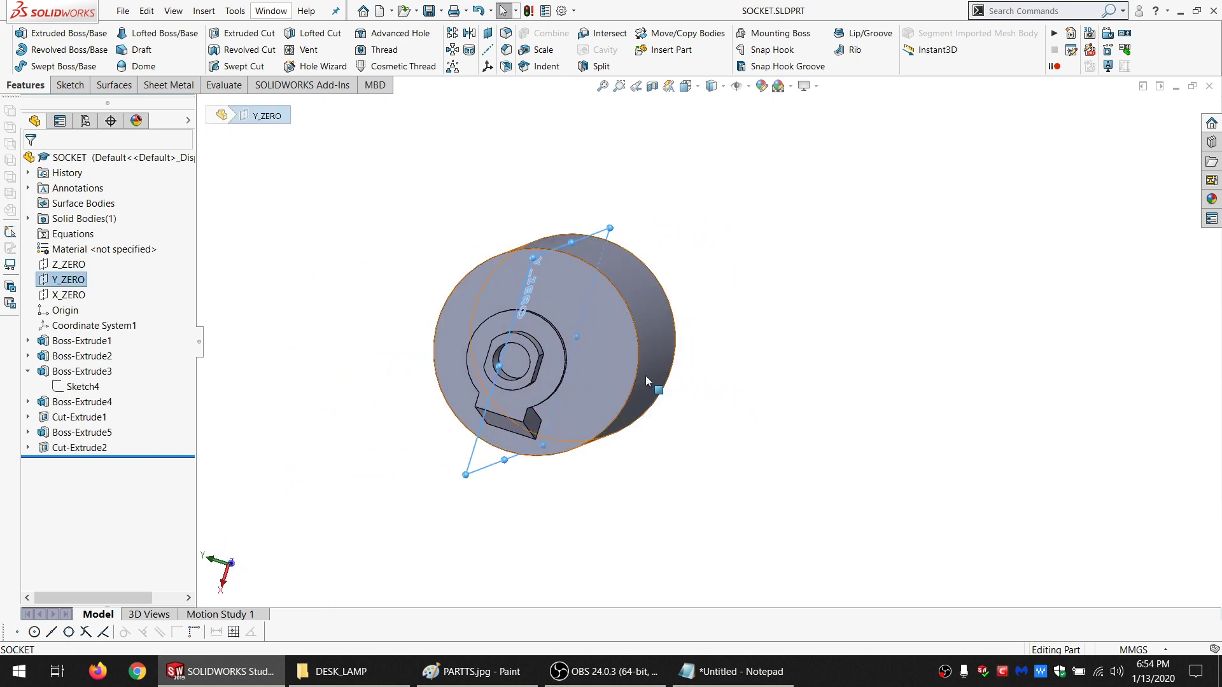
key("ctrl+8")
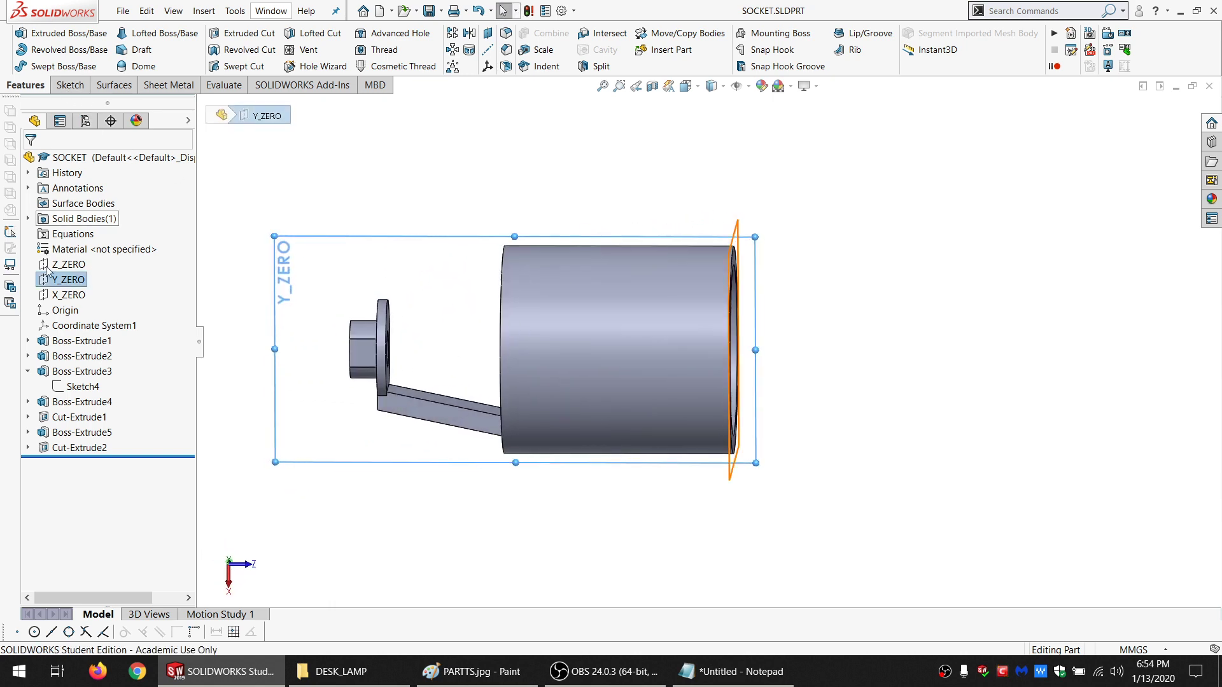
left_click(70, 85)
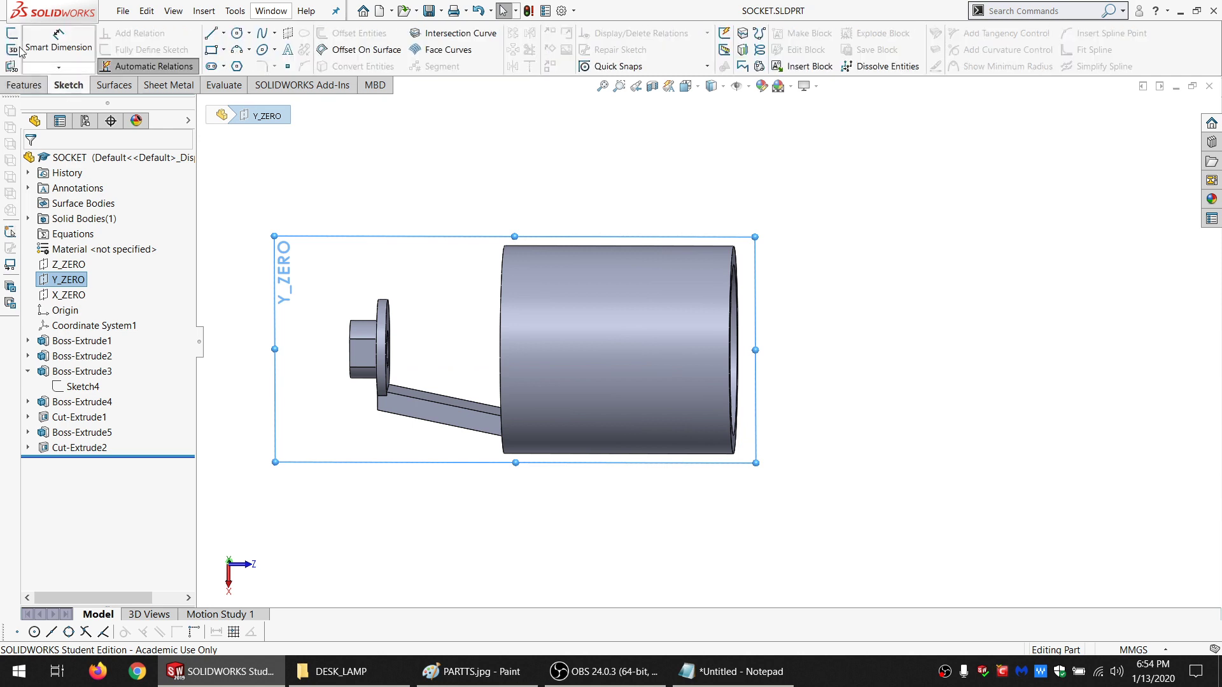
left_click(12, 37)
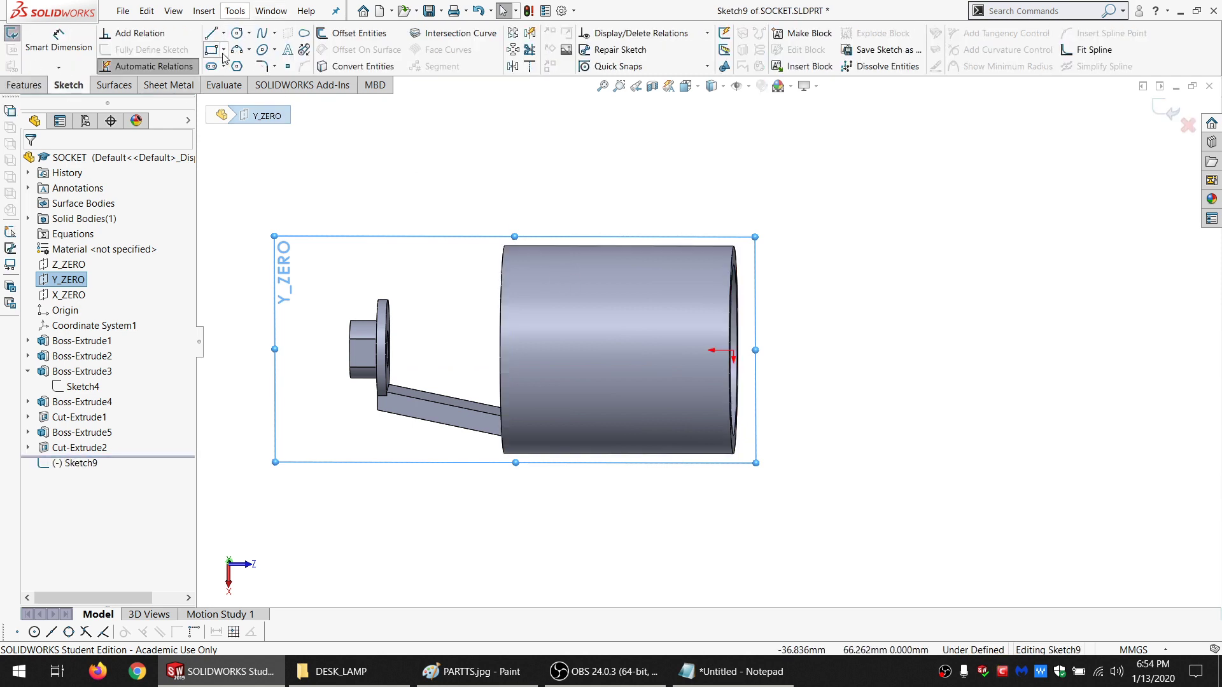
Draw a connected line chain beyond the socket's open end: a near-axial line about 100 mm long, a perpendicular, a 15 mm return and a short slant
left_click(211, 37)
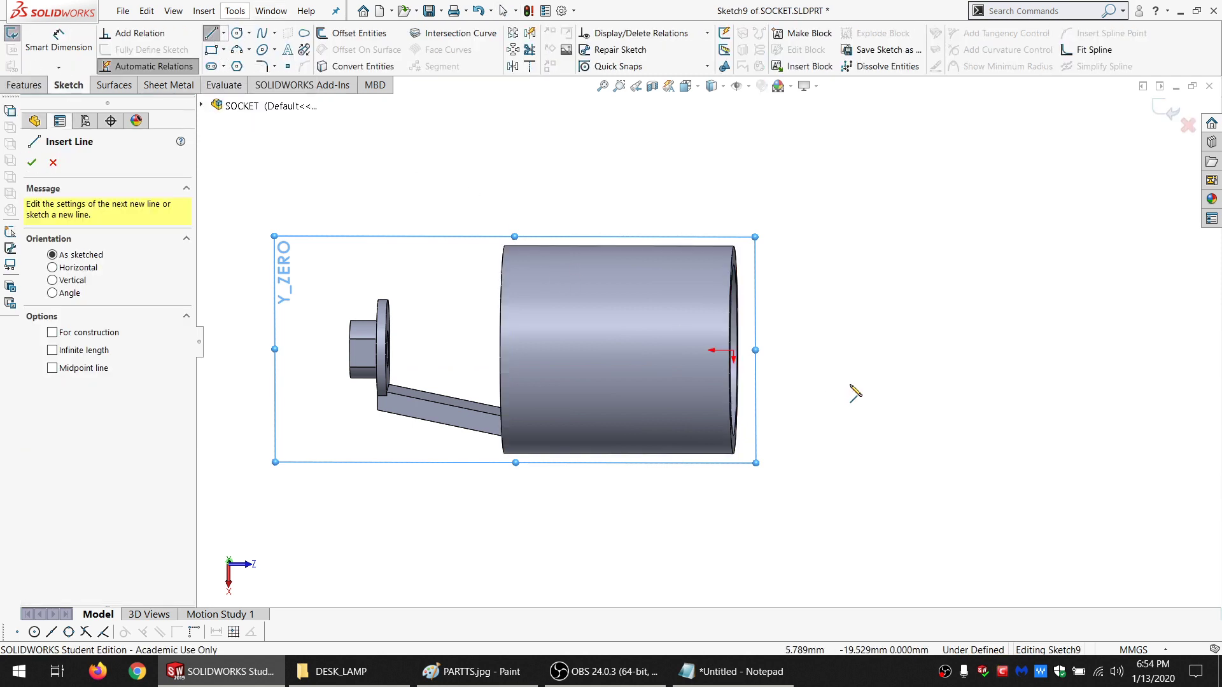
scroll(855, 390, "up", 3)
scroll(855, 390, "down", 2)
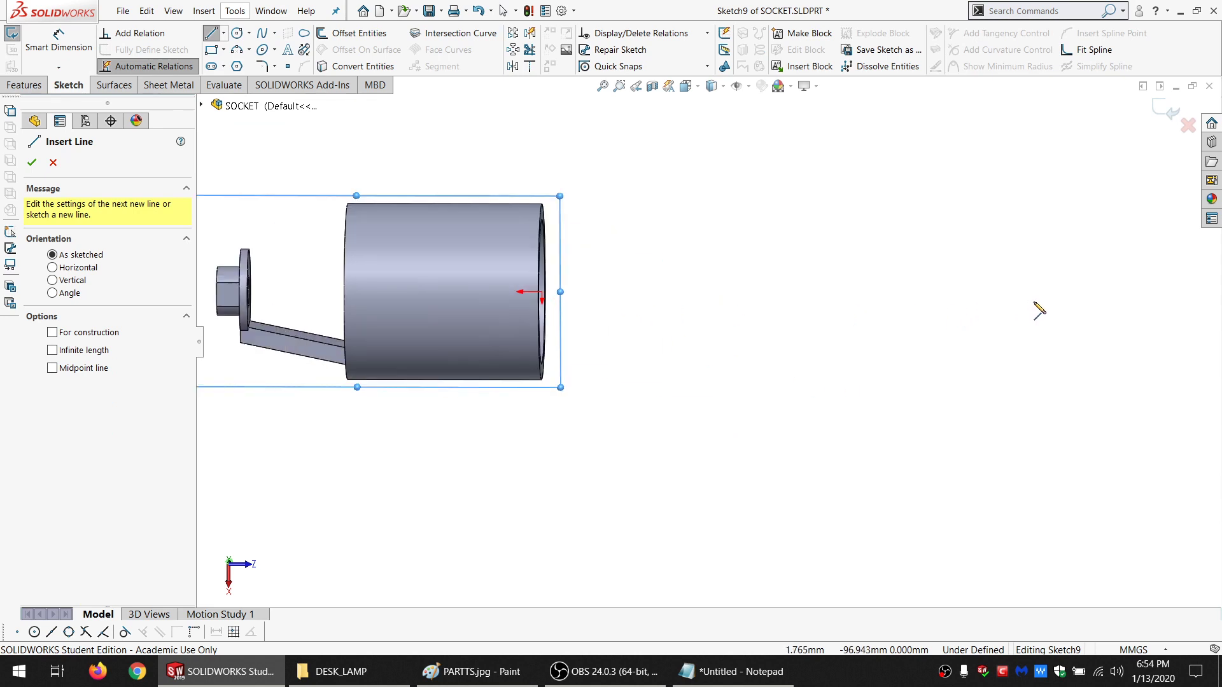
left_click(1070, 299)
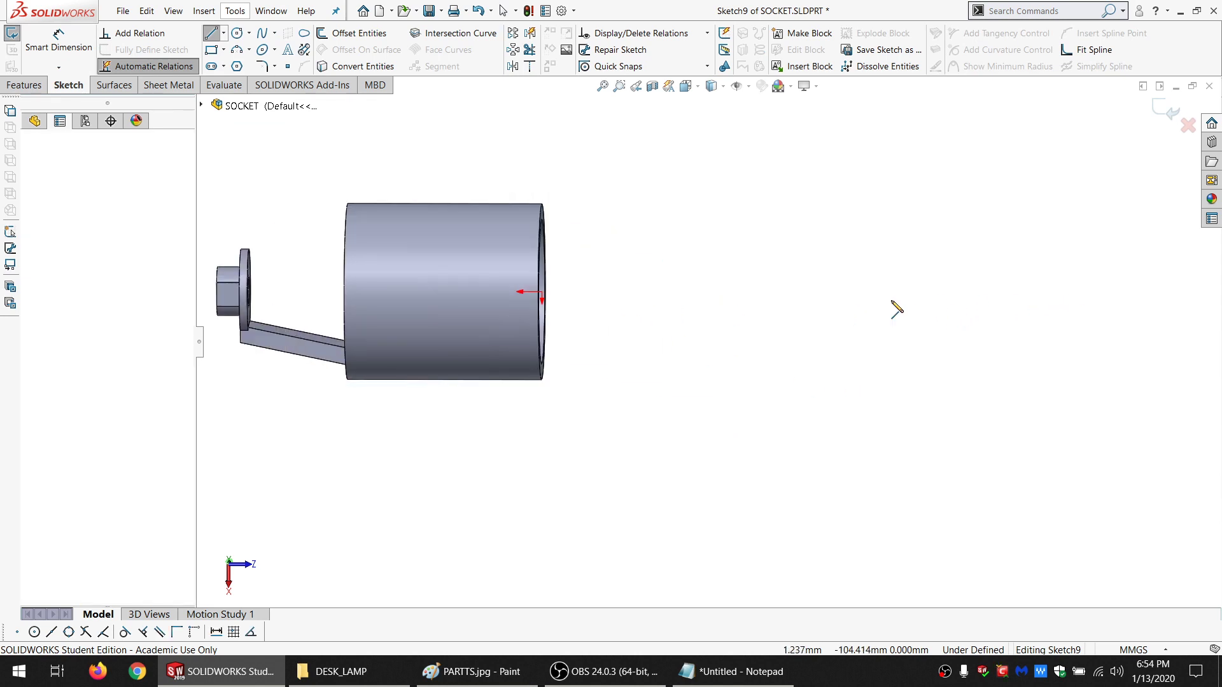
left_click(568, 296)
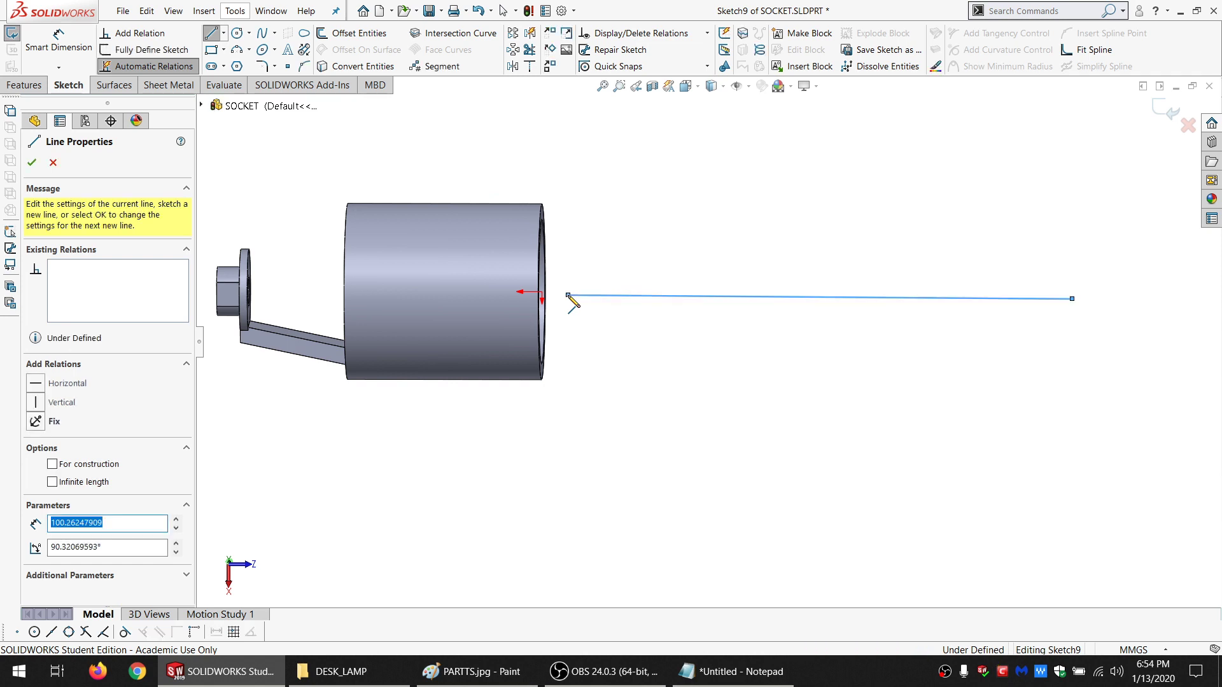
left_click(568, 348)
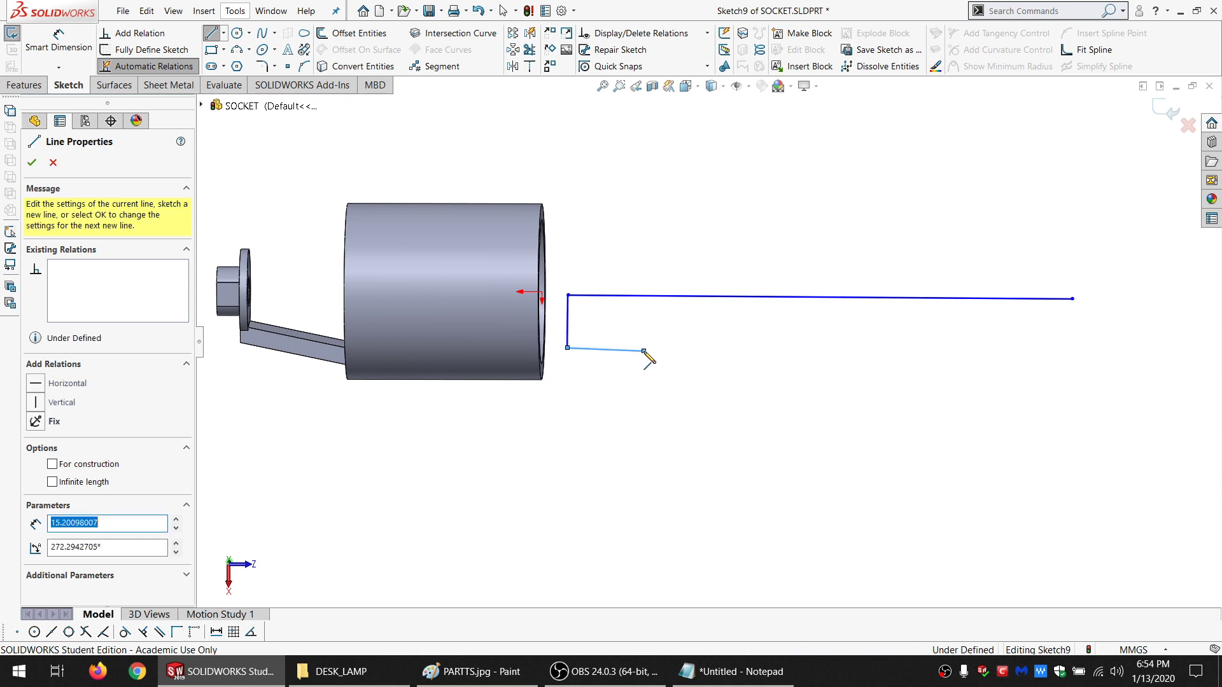
left_click(660, 376)
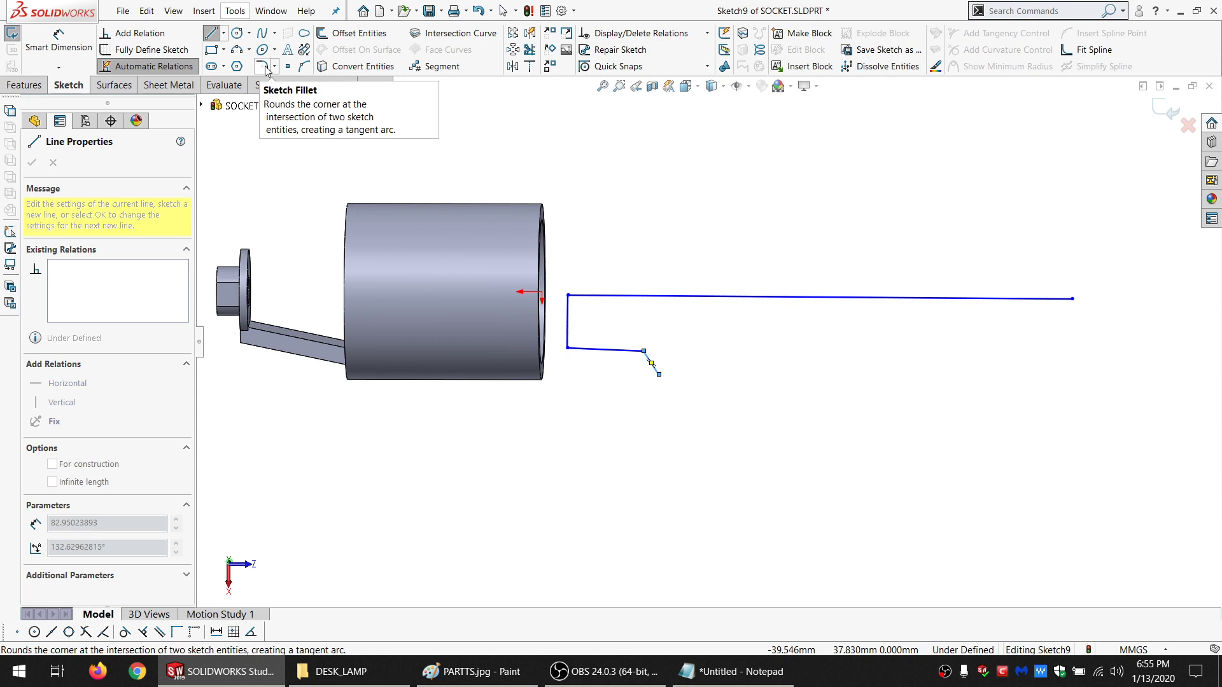
left_click(210, 33)
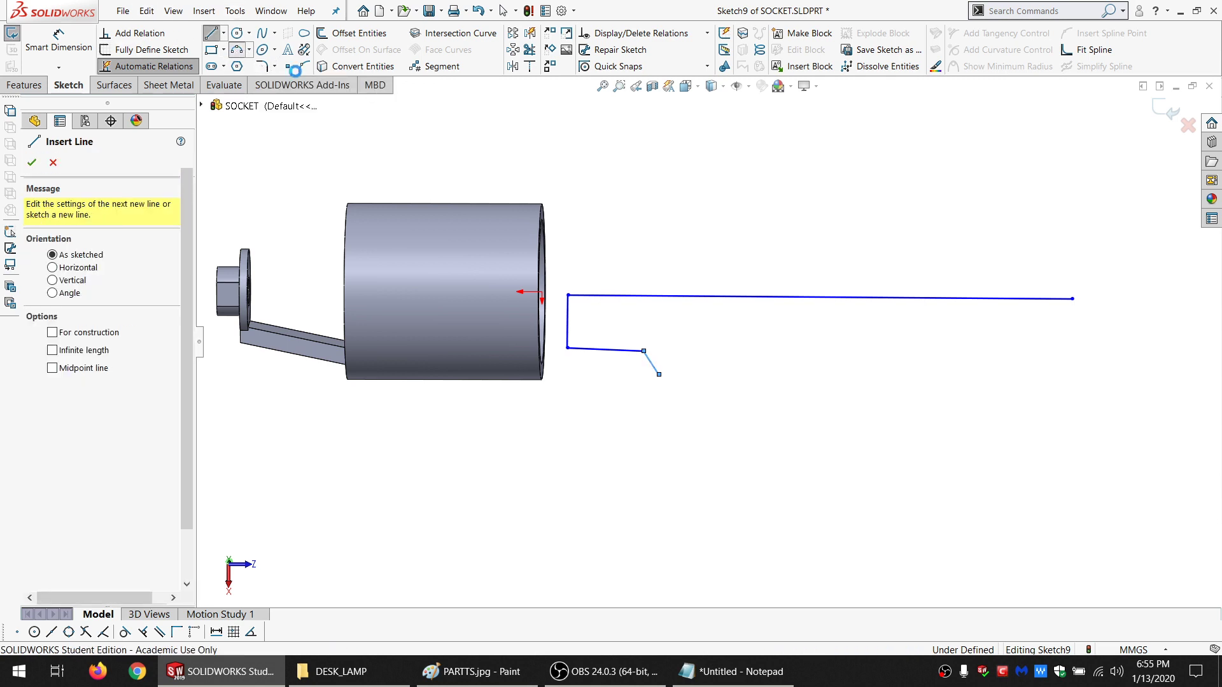
Add a shallow inward three-point arc of about 46 mm radius from the slanted line and a larger outward arc closing to the long line's far end
left_click(237, 50)
left_click(659, 374)
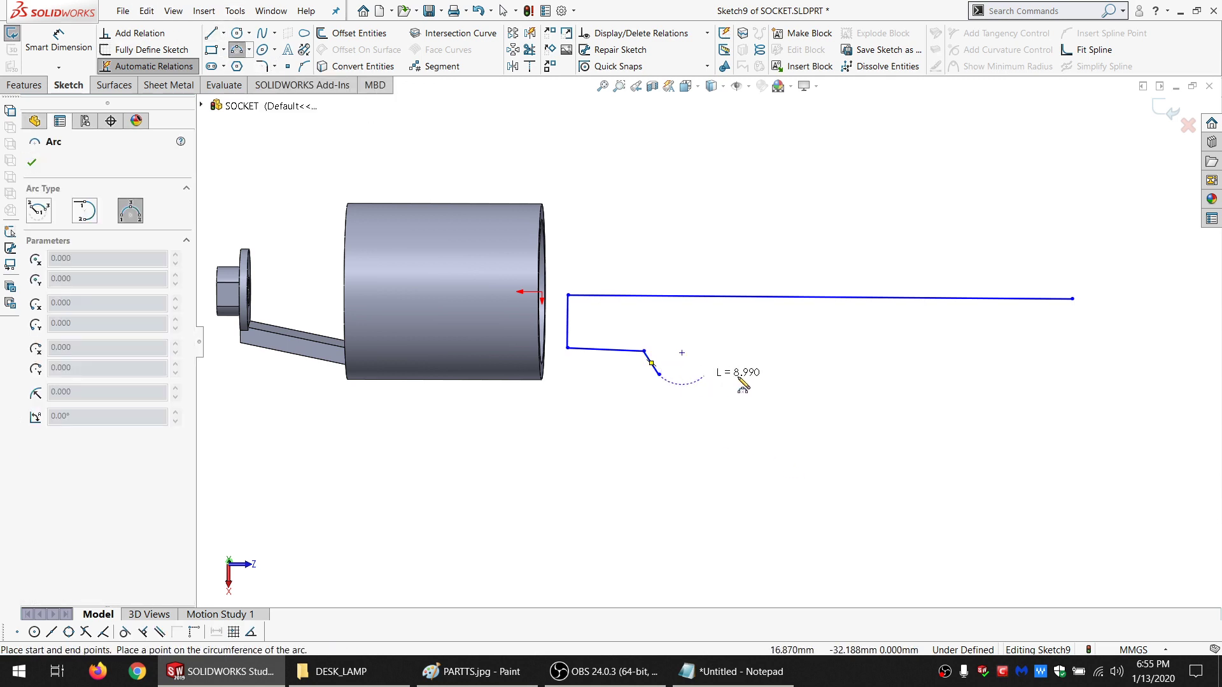
left_click(806, 374)
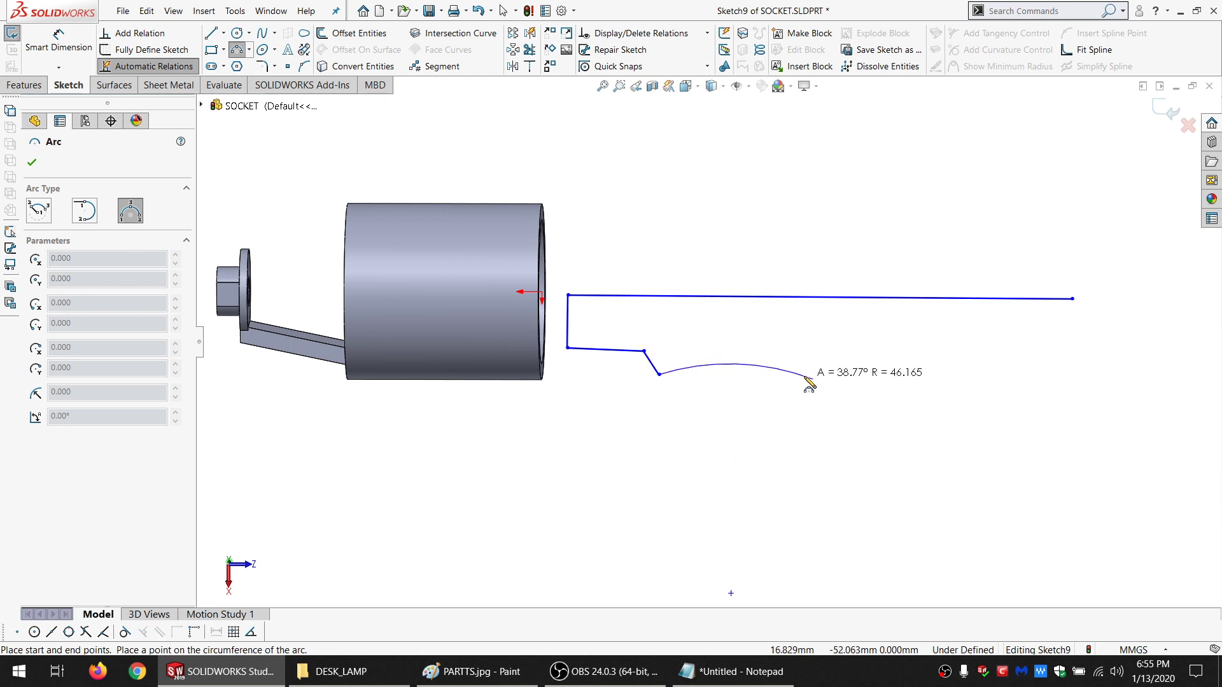
left_click(806, 378)
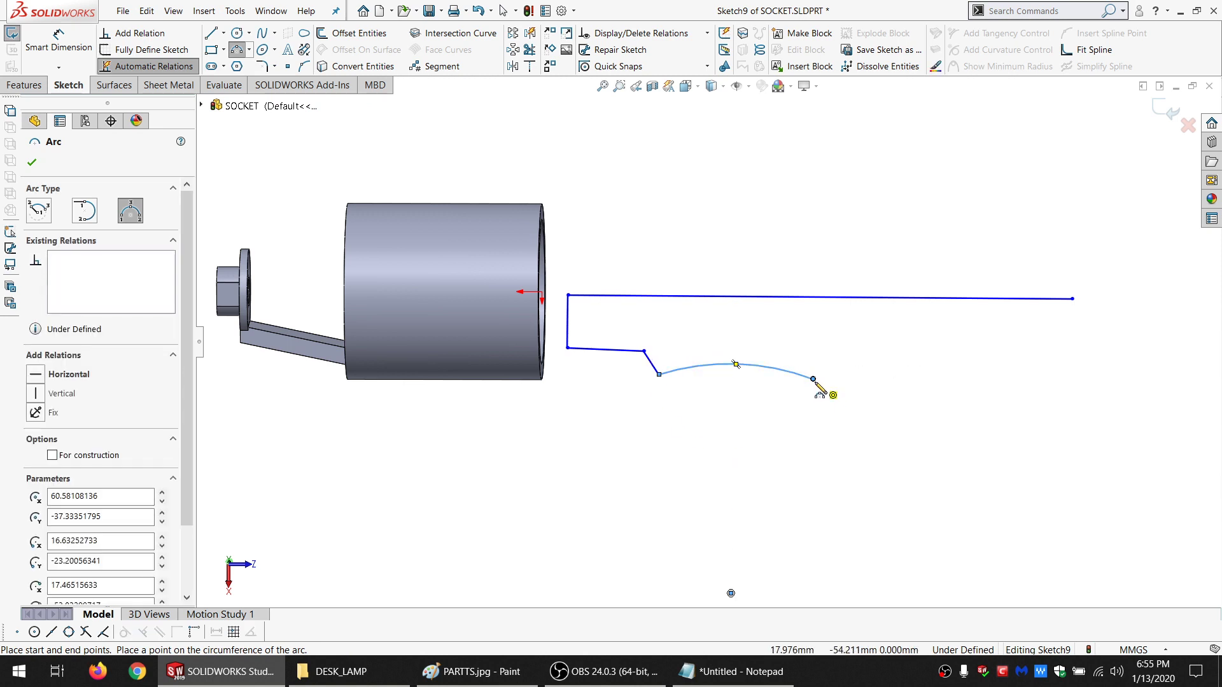
left_click(813, 379)
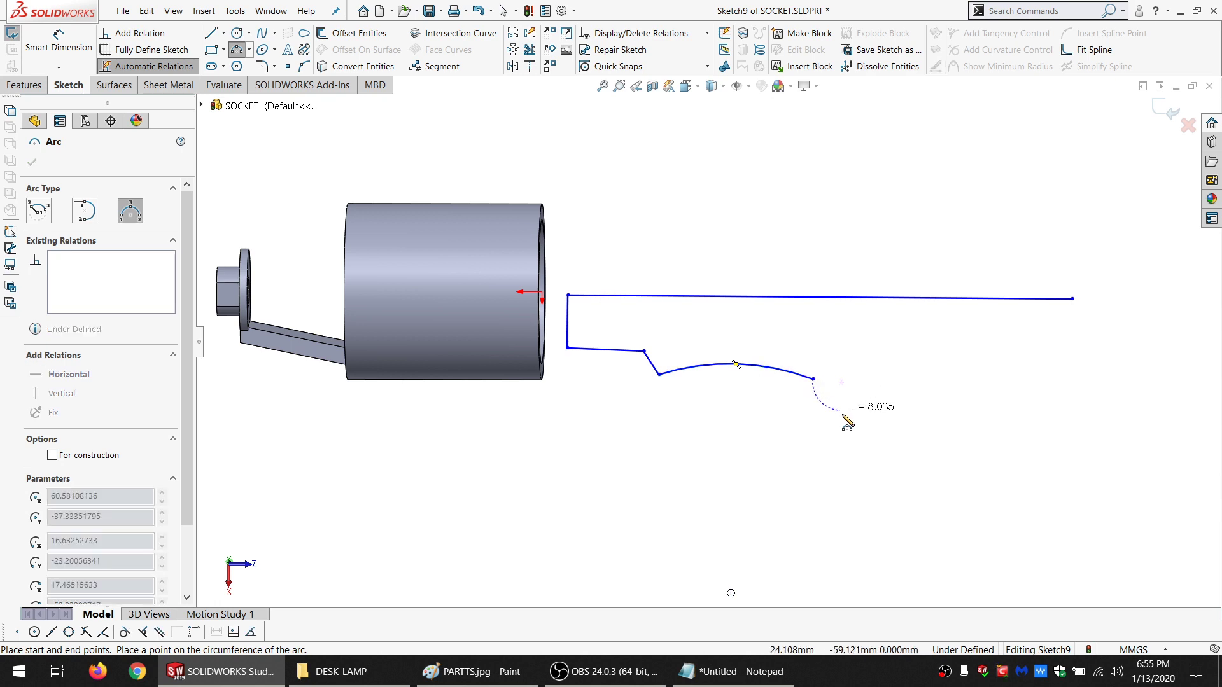
left_click(1071, 298)
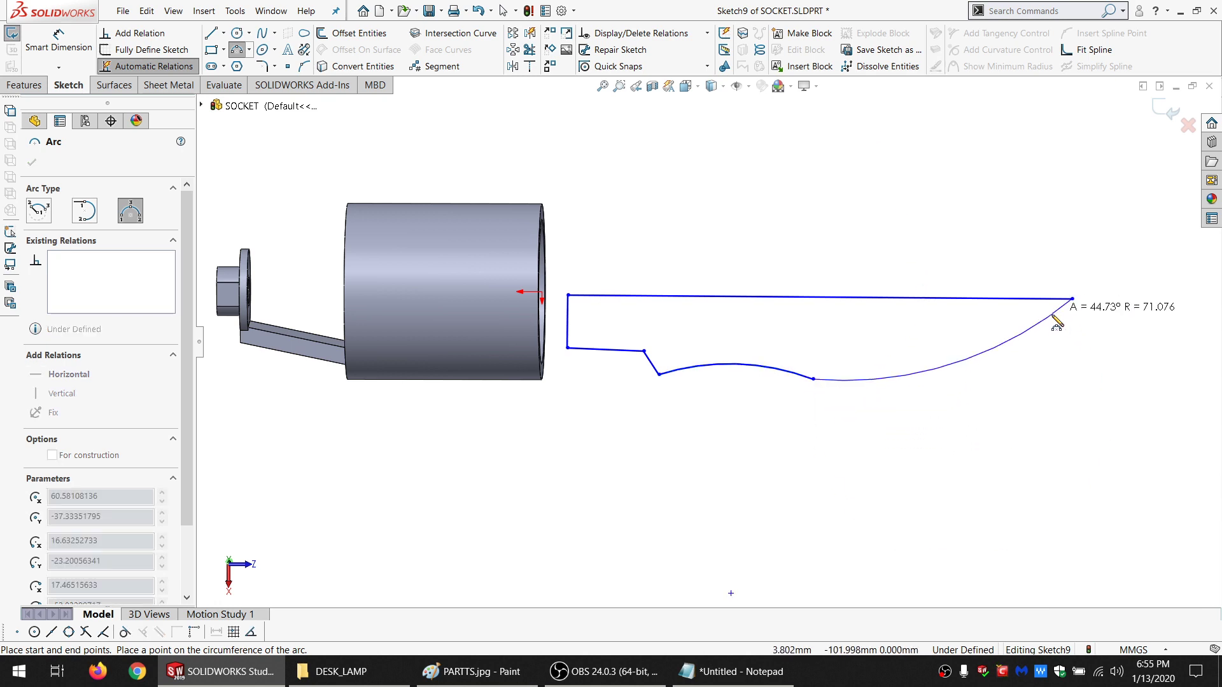
left_click(1044, 353)
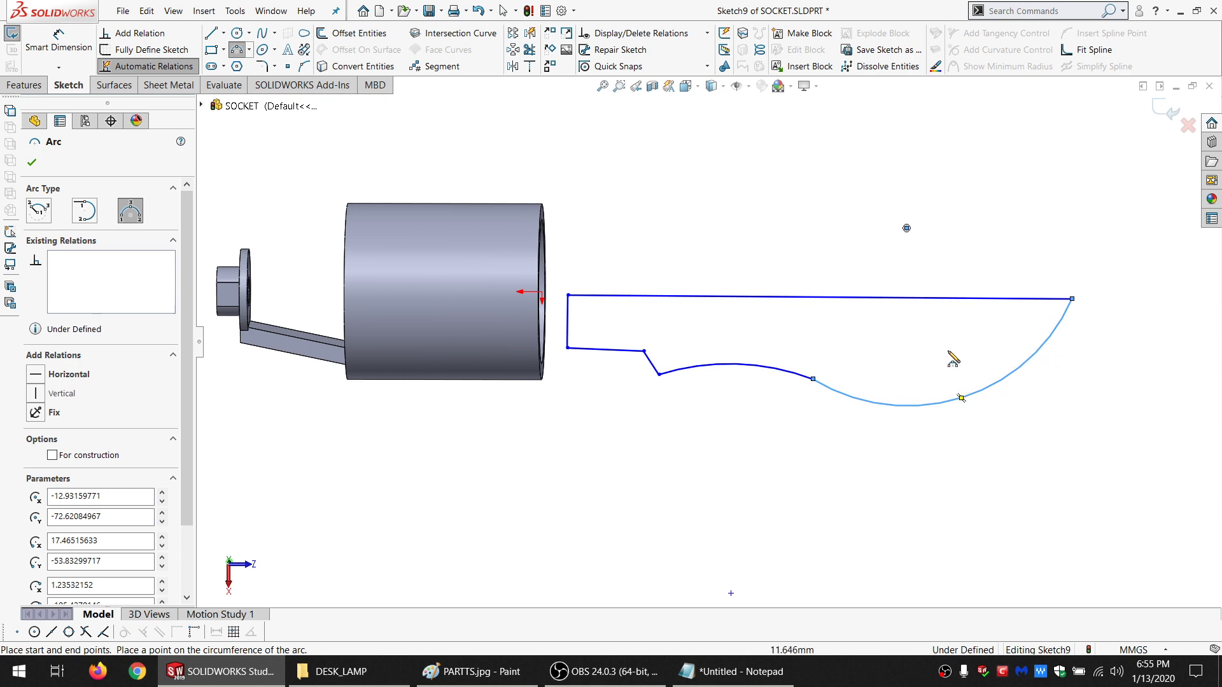
Draw two helper lines: about 50 mm from the slant-arc junction toward the socket, and about 28 mm from the long line's far end away from the profile
left_click(211, 33)
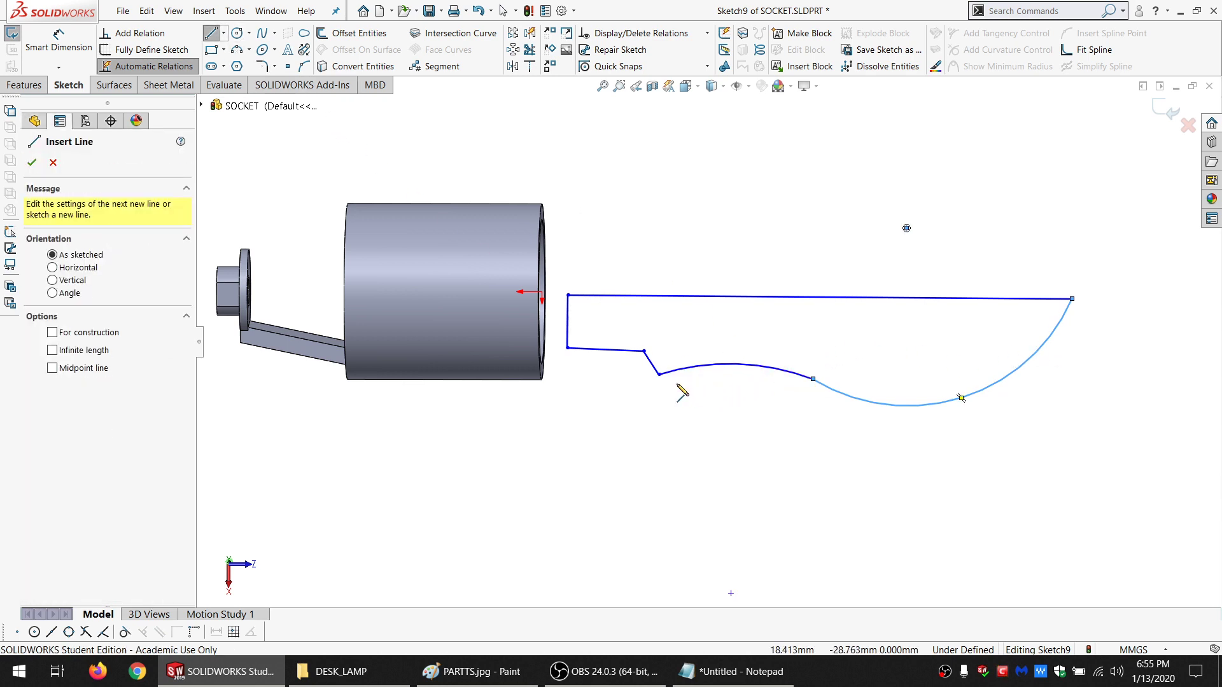
left_click_drag(659, 374, 407, 396)
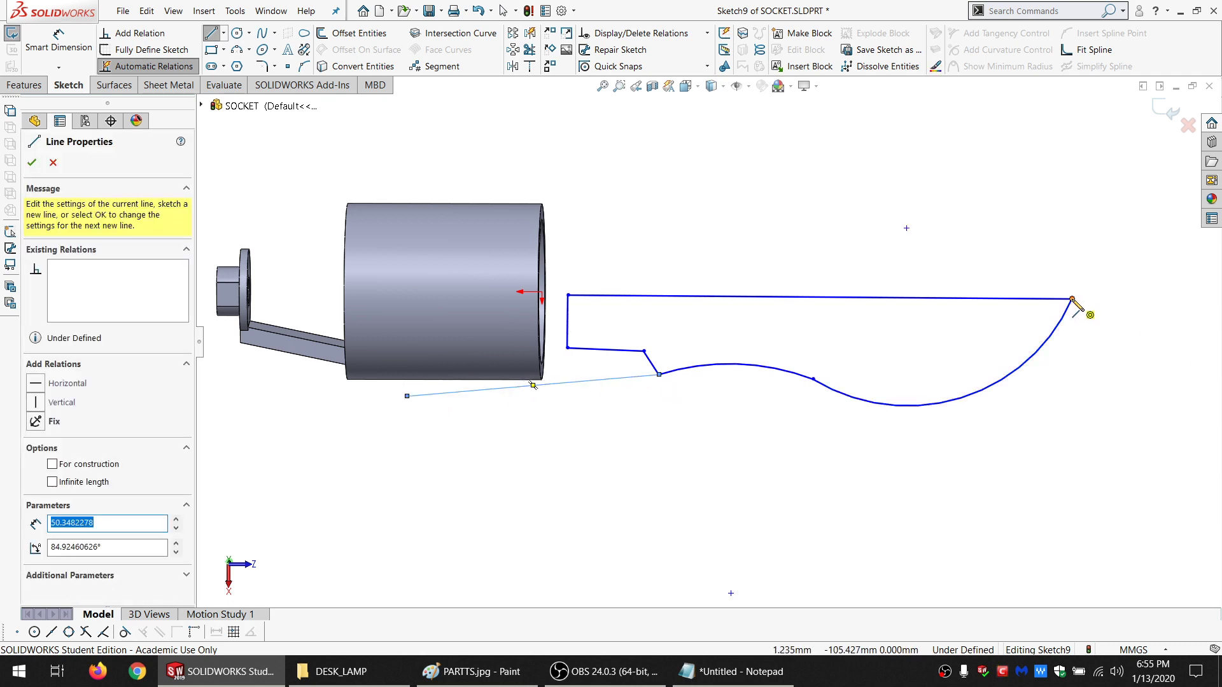
left_click_drag(1071, 298, 1062, 159)
key("Escape")
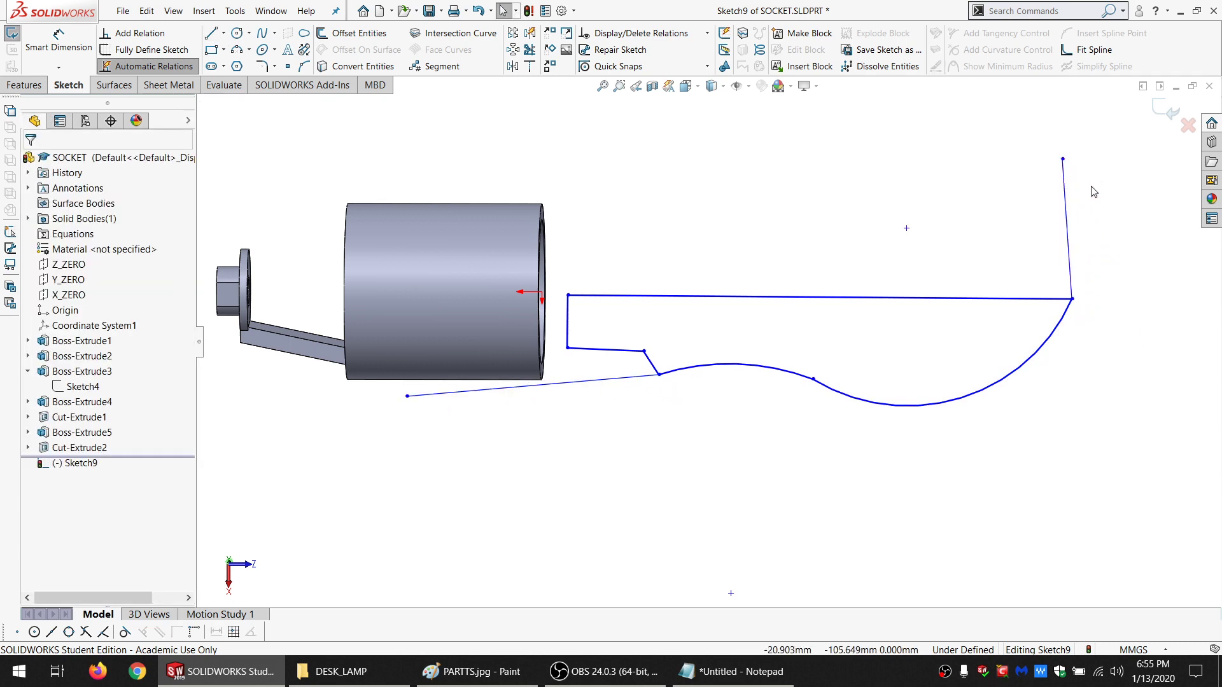
Make the far-end helper line a horizontal construction line, and constrain the profile's edge nearest the socket horizontal
left_click(1065, 191)
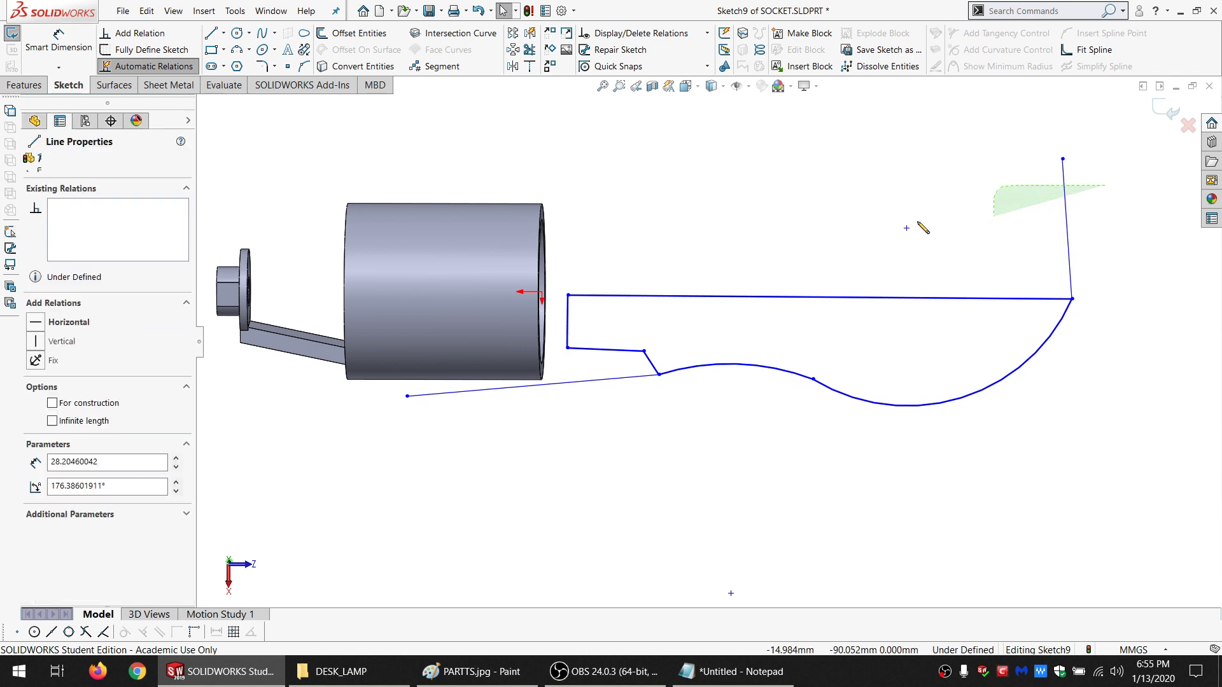
left_click(91, 405)
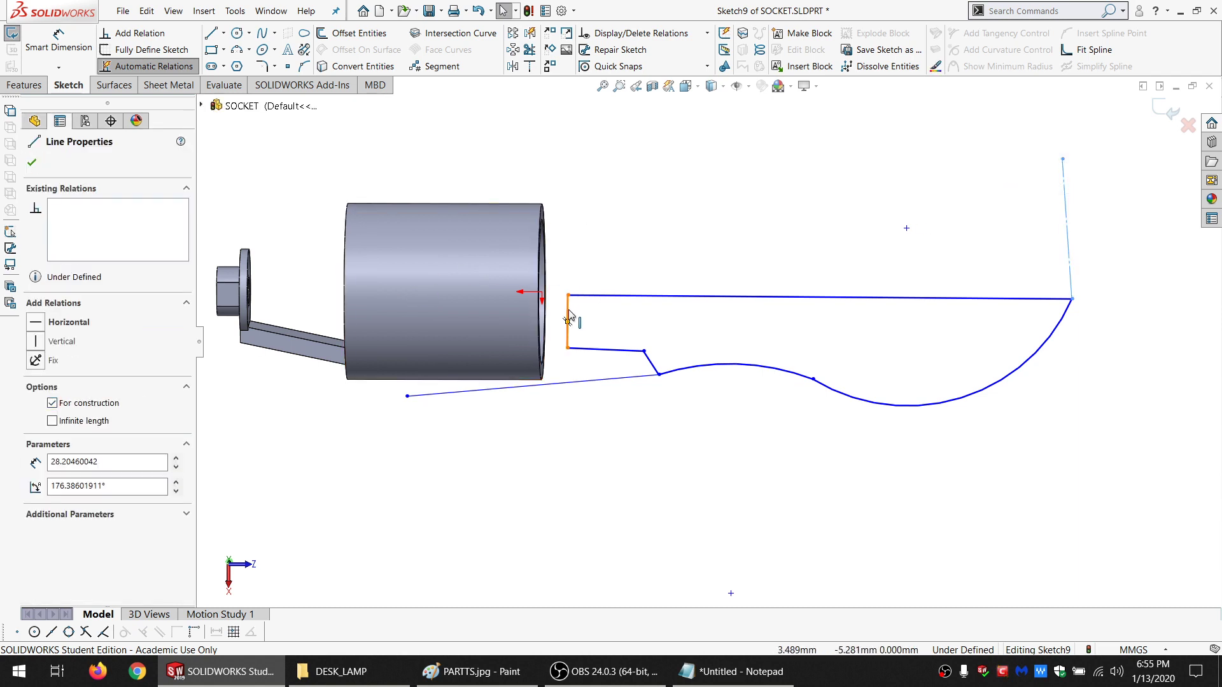
left_click(58, 326)
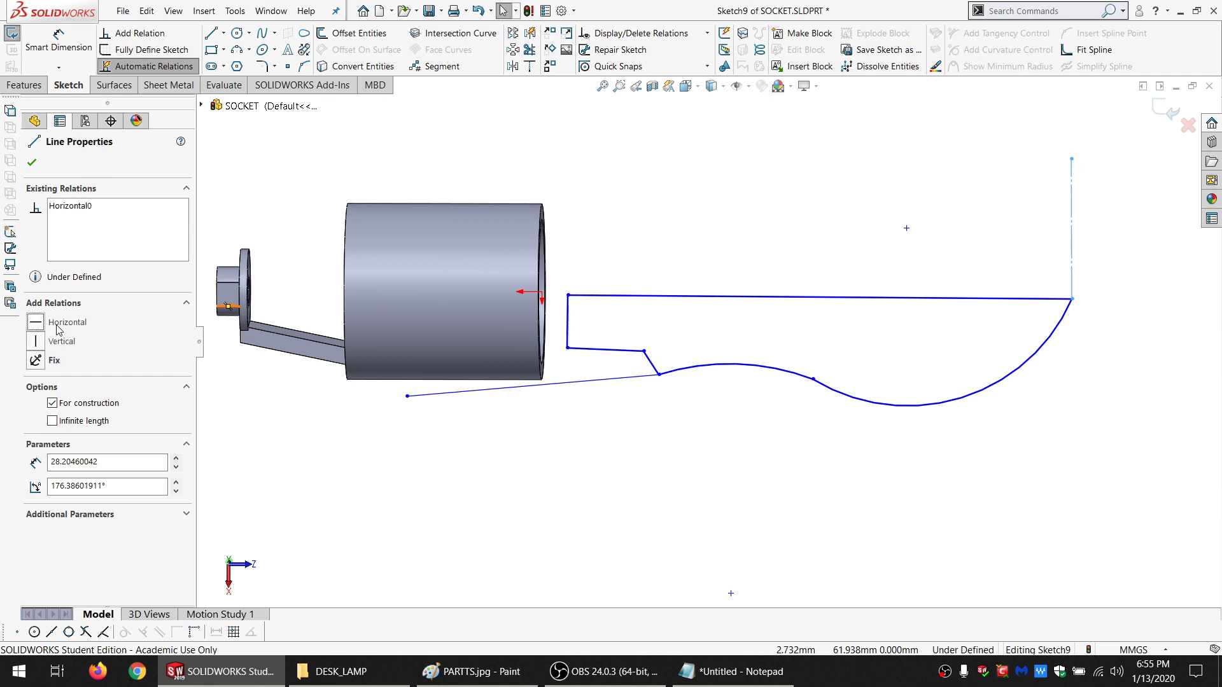
left_click(568, 321)
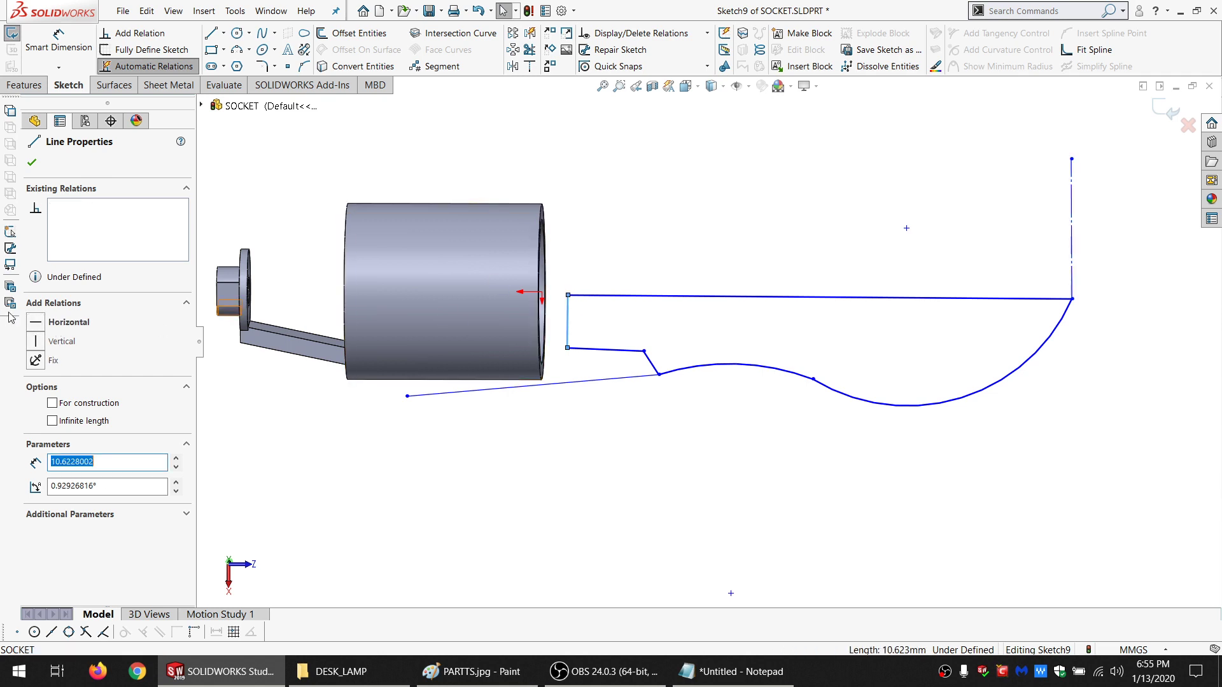
left_click(62, 341)
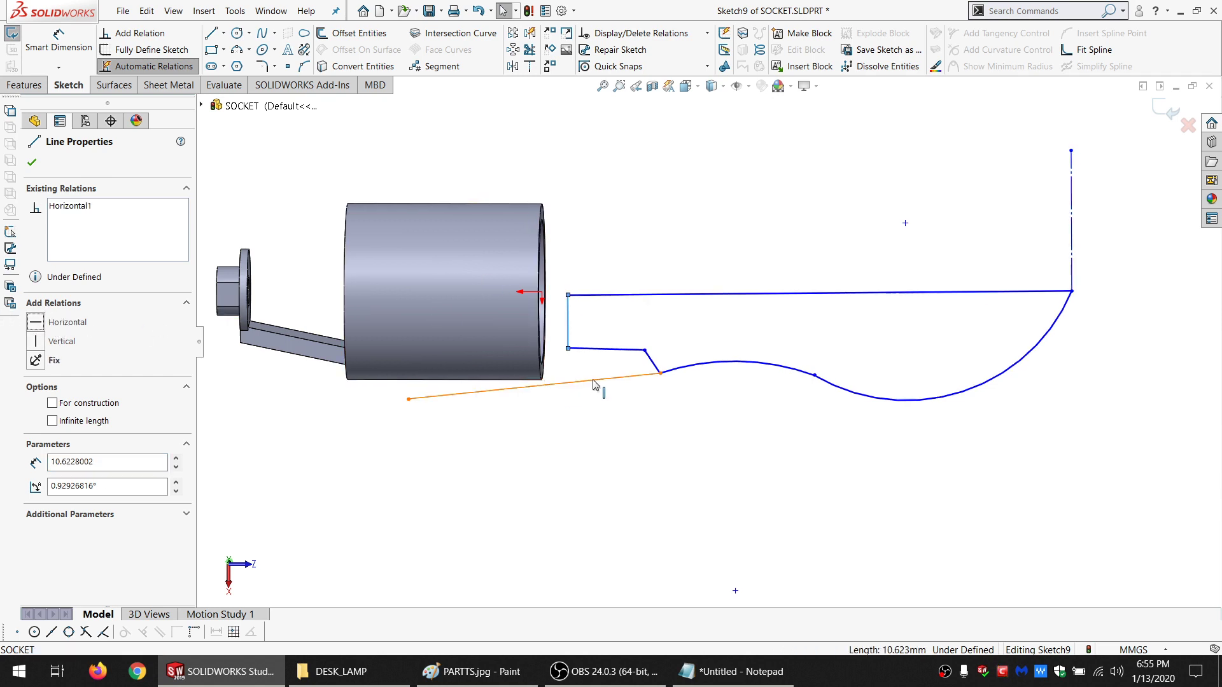
Convert the helper line at the slant-arc junction to construction geometry and constrain it vertical
left_click(592, 381)
left_click(83, 402)
left_click(62, 341)
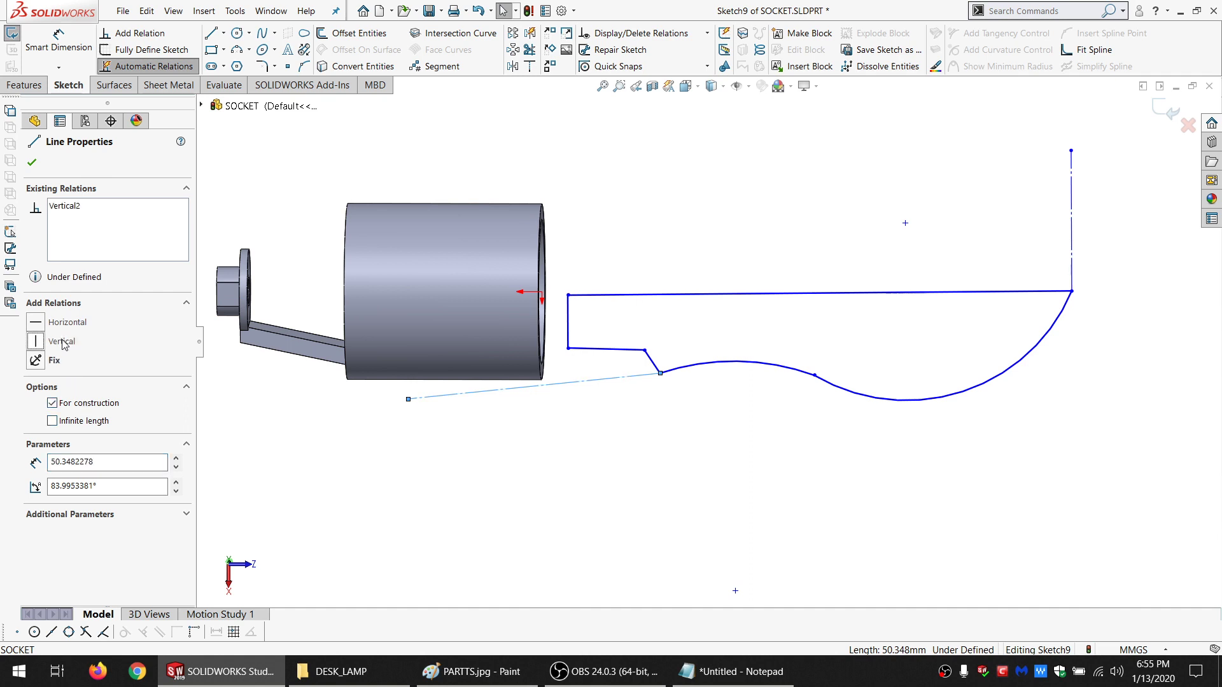
Make the two construction lines equal in length, and set the one near the socket equal to the bracket's slanted edge
left_click(1073, 206, "ctrl")
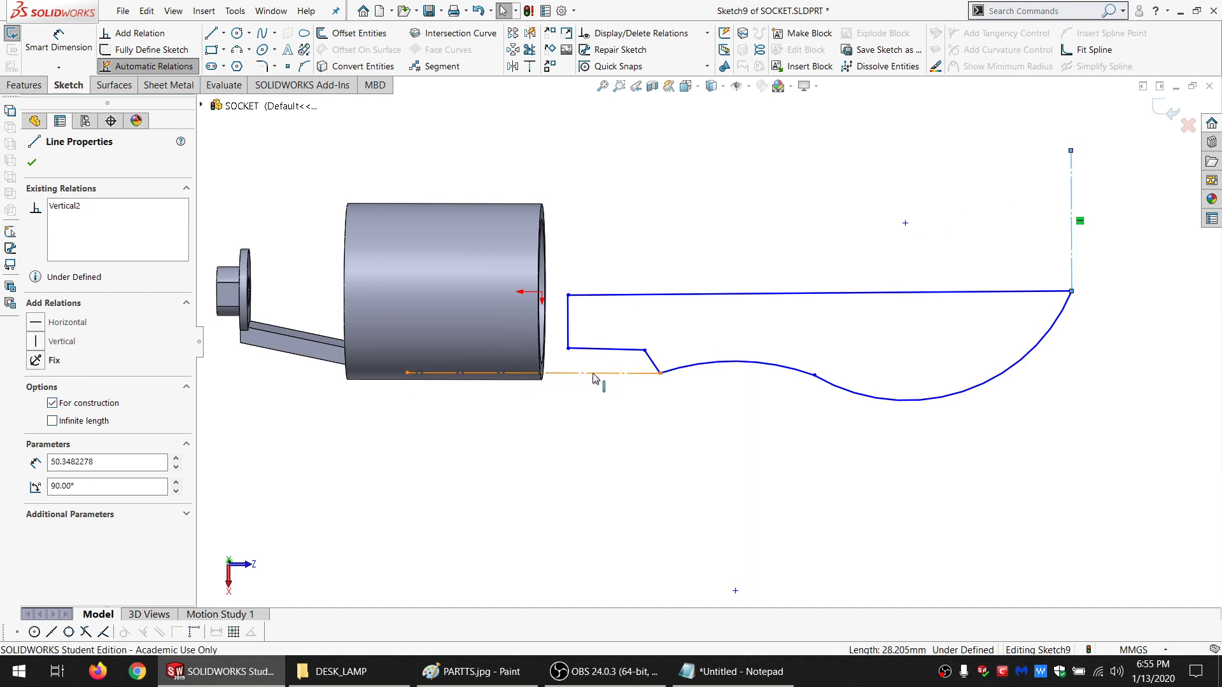
left_click(56, 485)
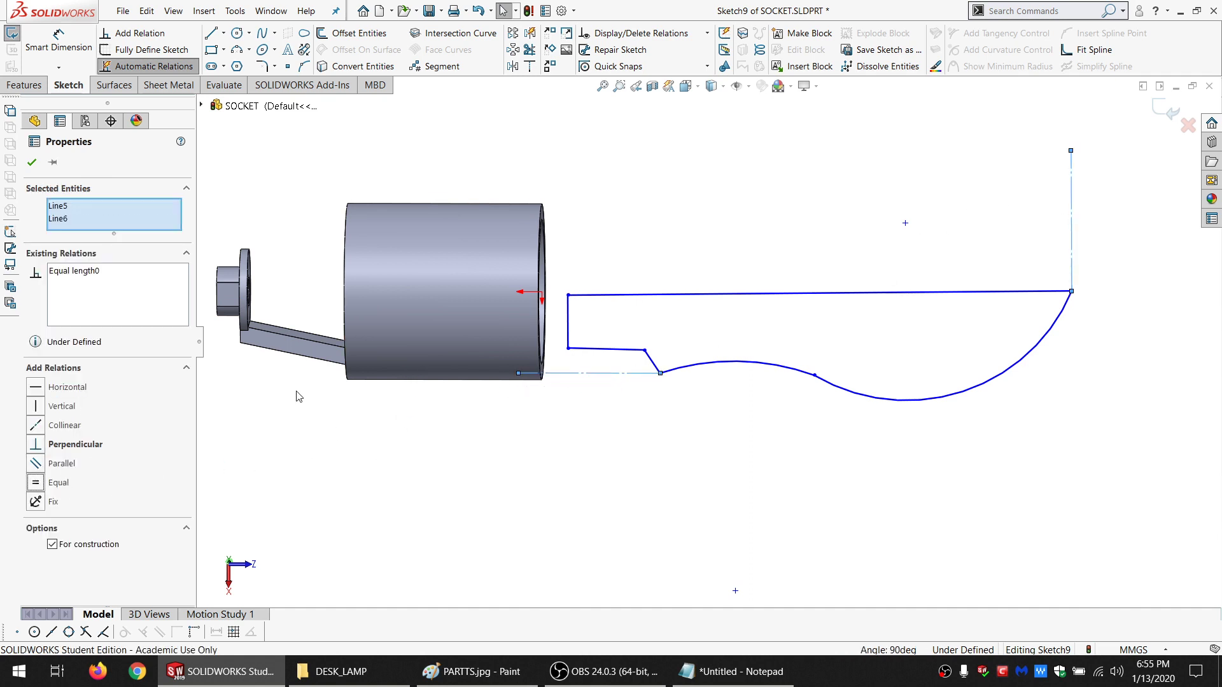
left_click(300, 338)
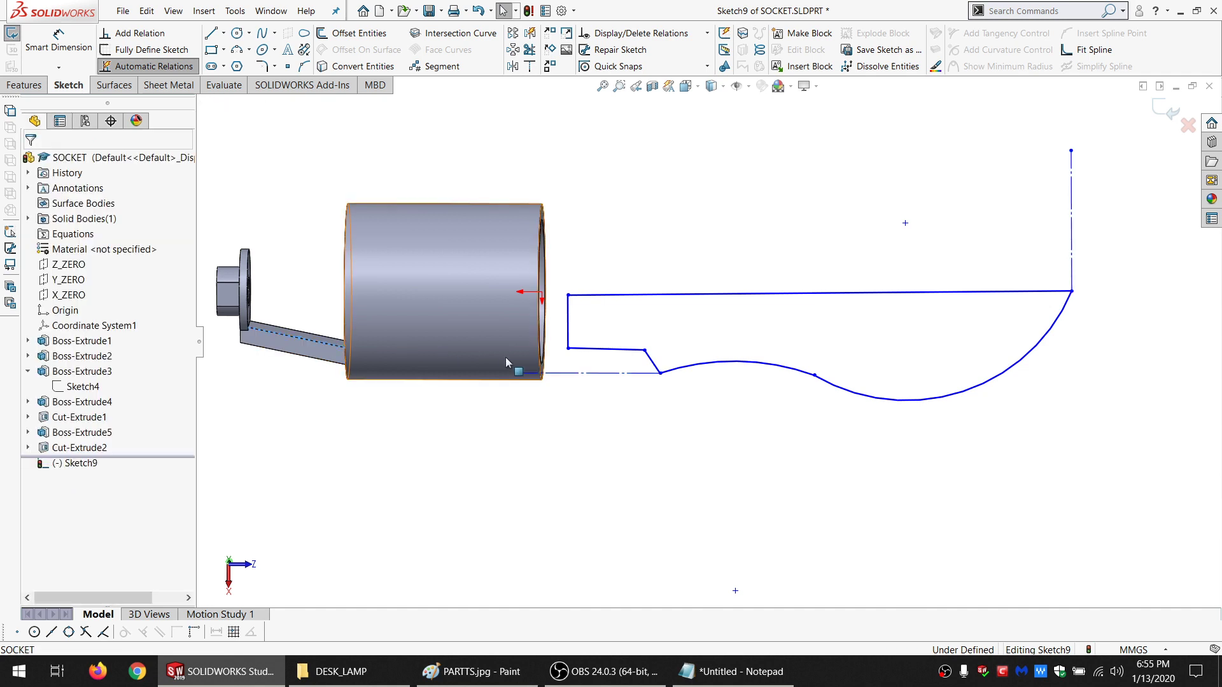
left_click(564, 381, "ctrl")
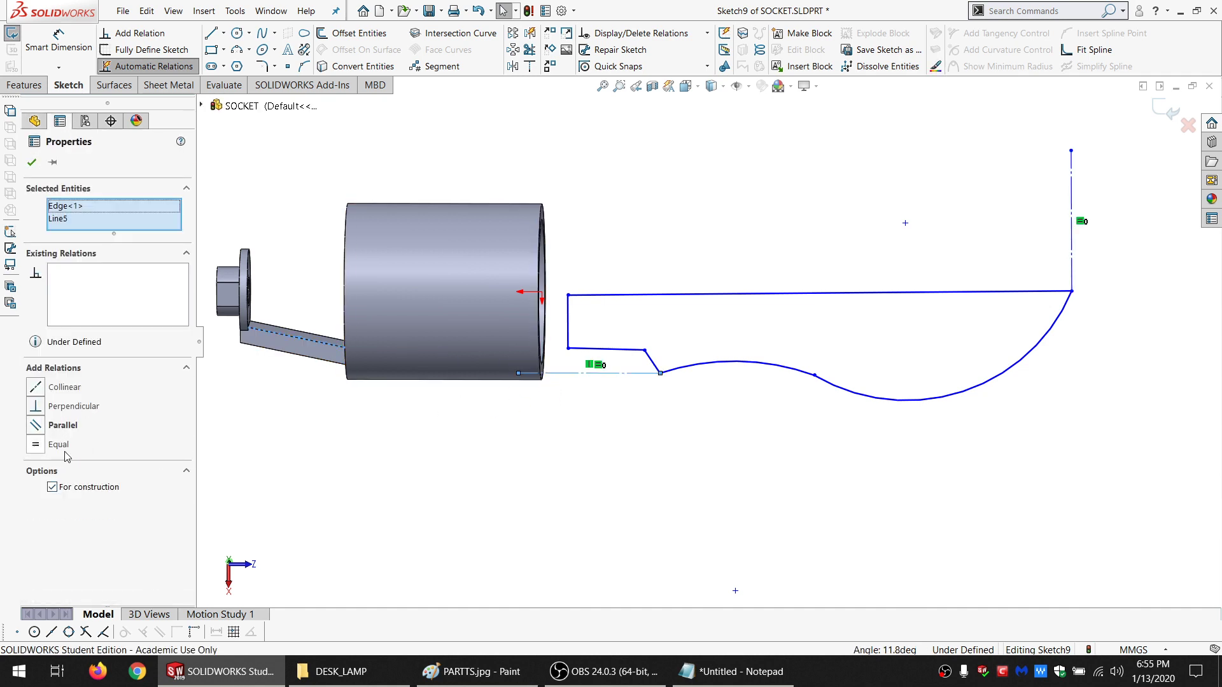
left_click(36, 445)
left_click(419, 424)
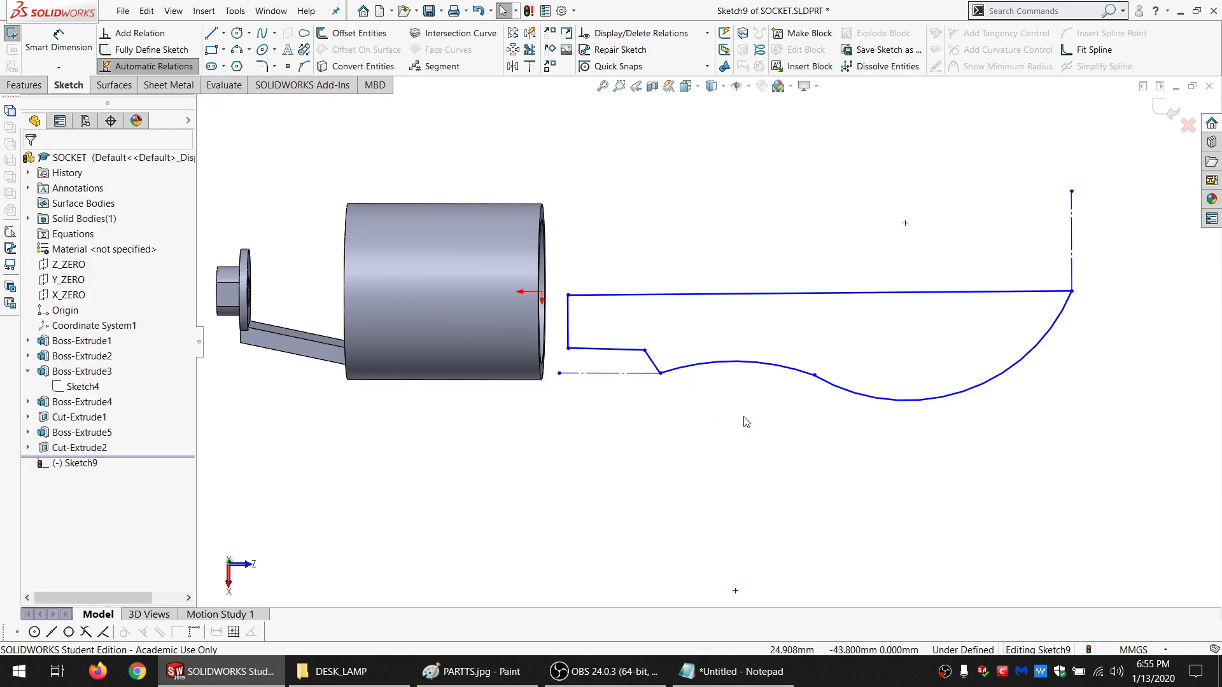
Make the smaller arc tangent to the construction line near the socket and the larger arc tangent to the far-end construction line
left_click(662, 375)
left_click(607, 375, "ctrl")
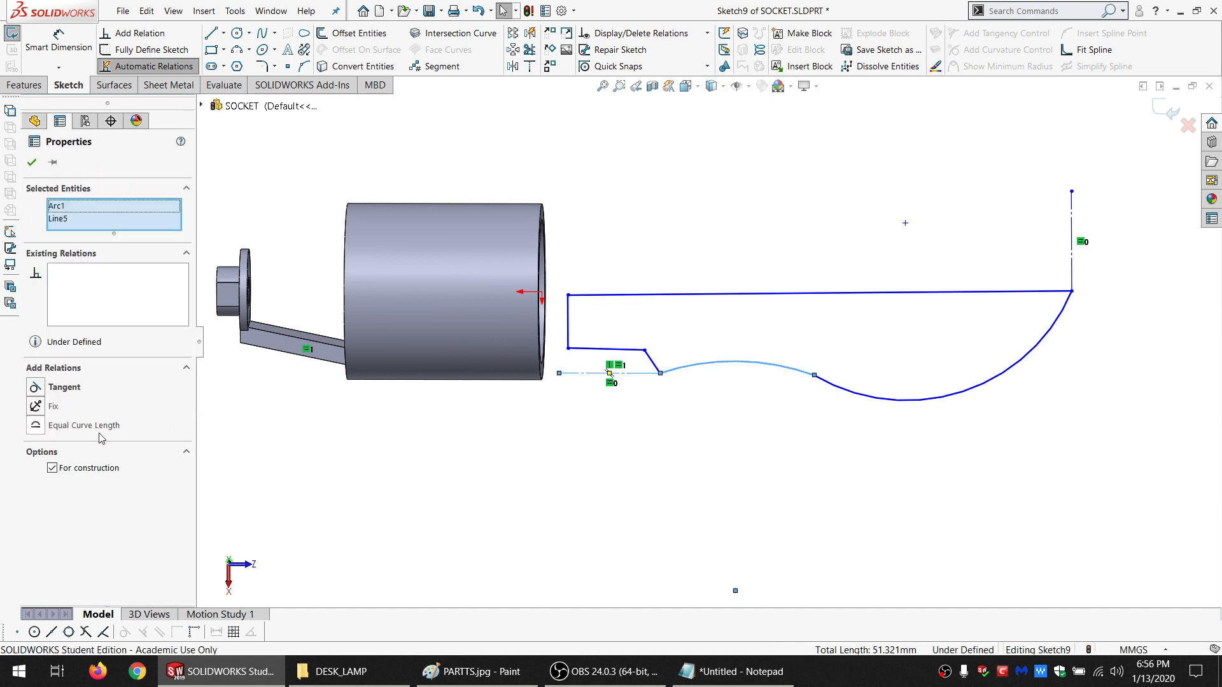
left_click(58, 388)
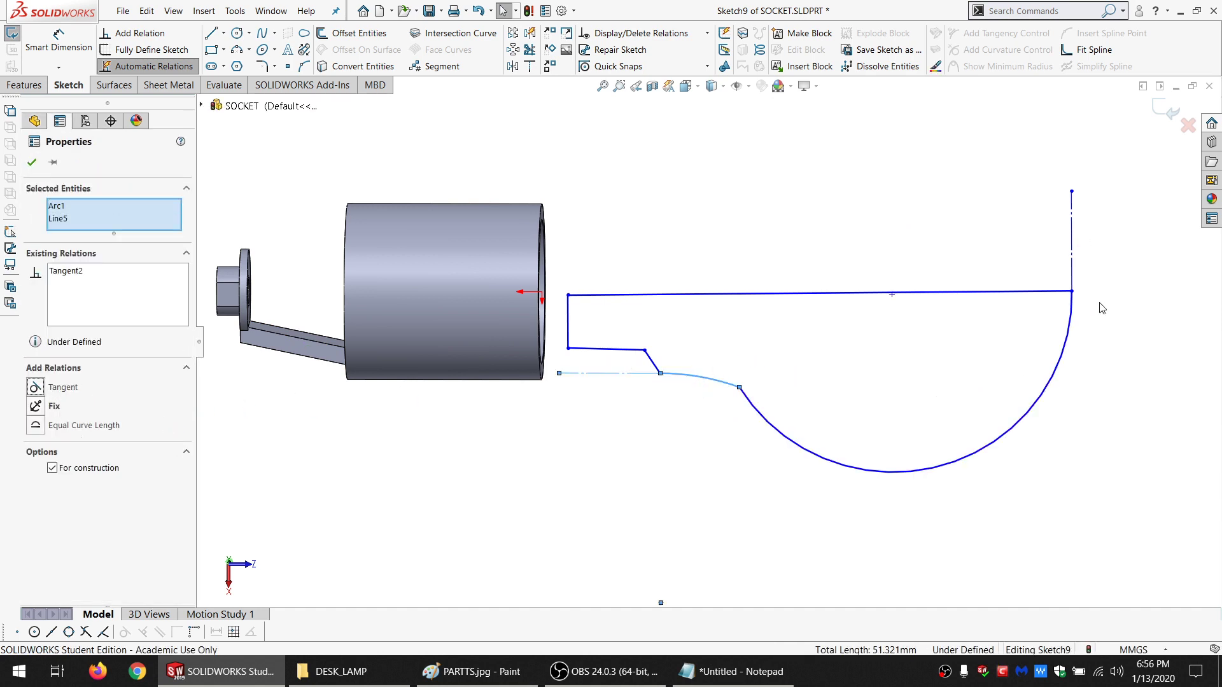
left_click(1070, 318)
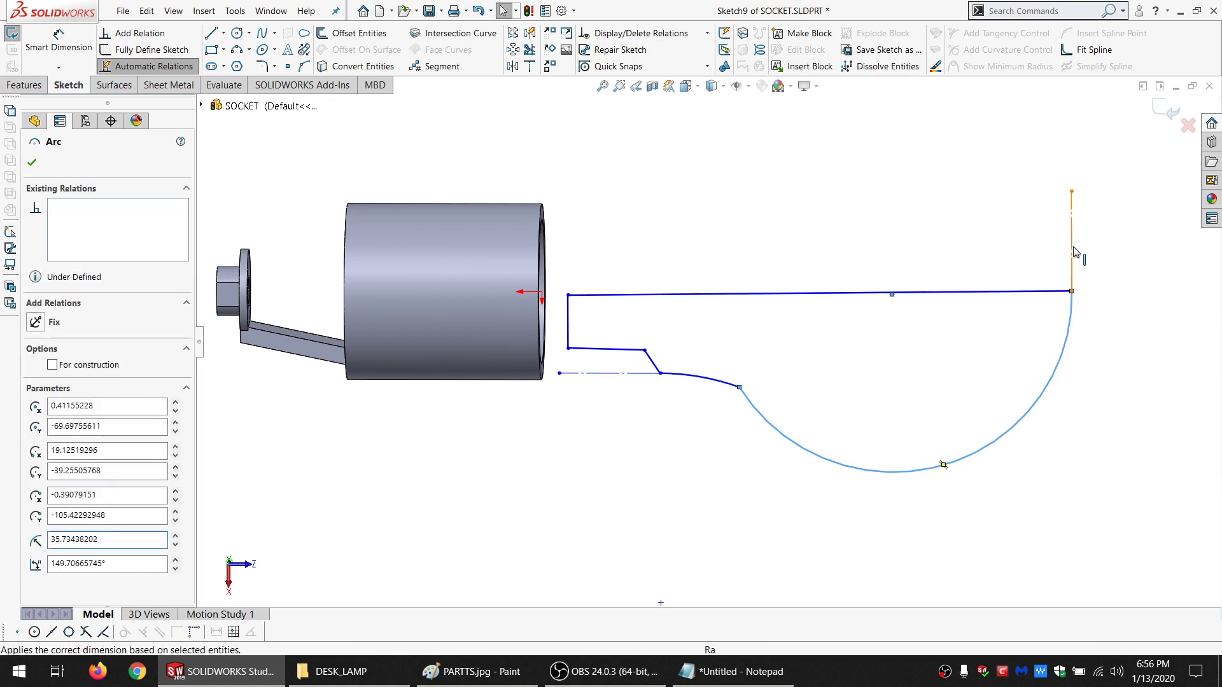
left_click(1072, 255, "ctrl")
left_click(61, 388)
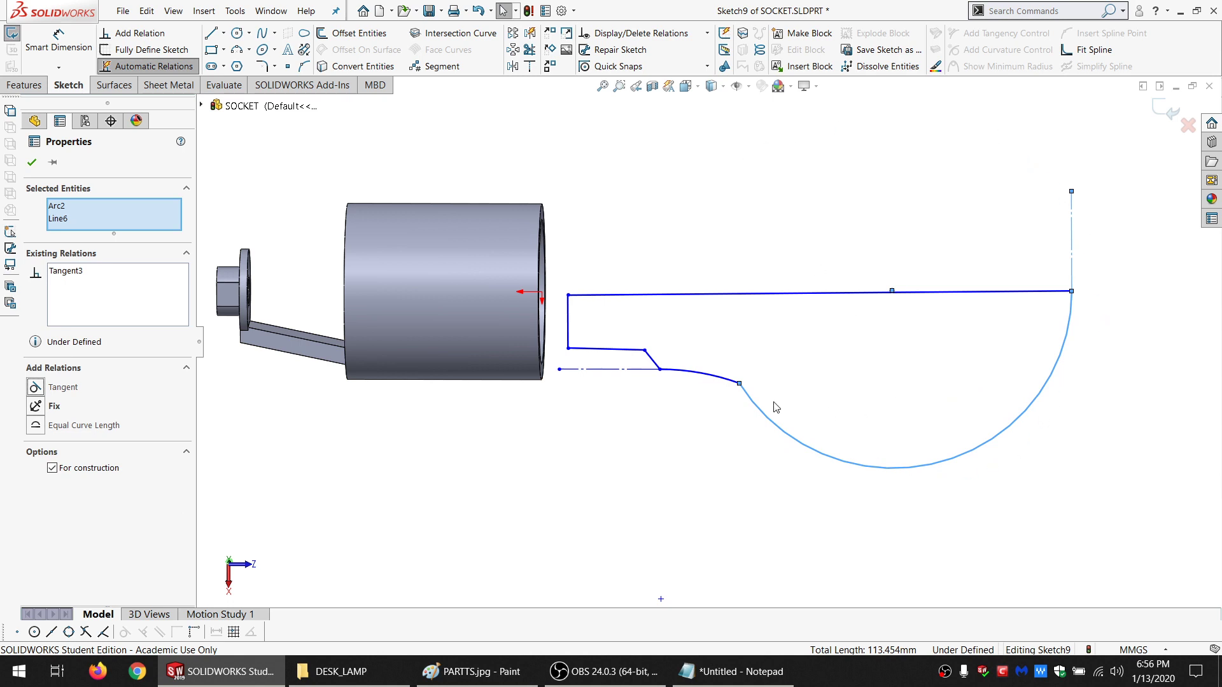
Add a tangent relation between the smaller arc and the larger arc at their junction
left_click(791, 382)
left_click(732, 381)
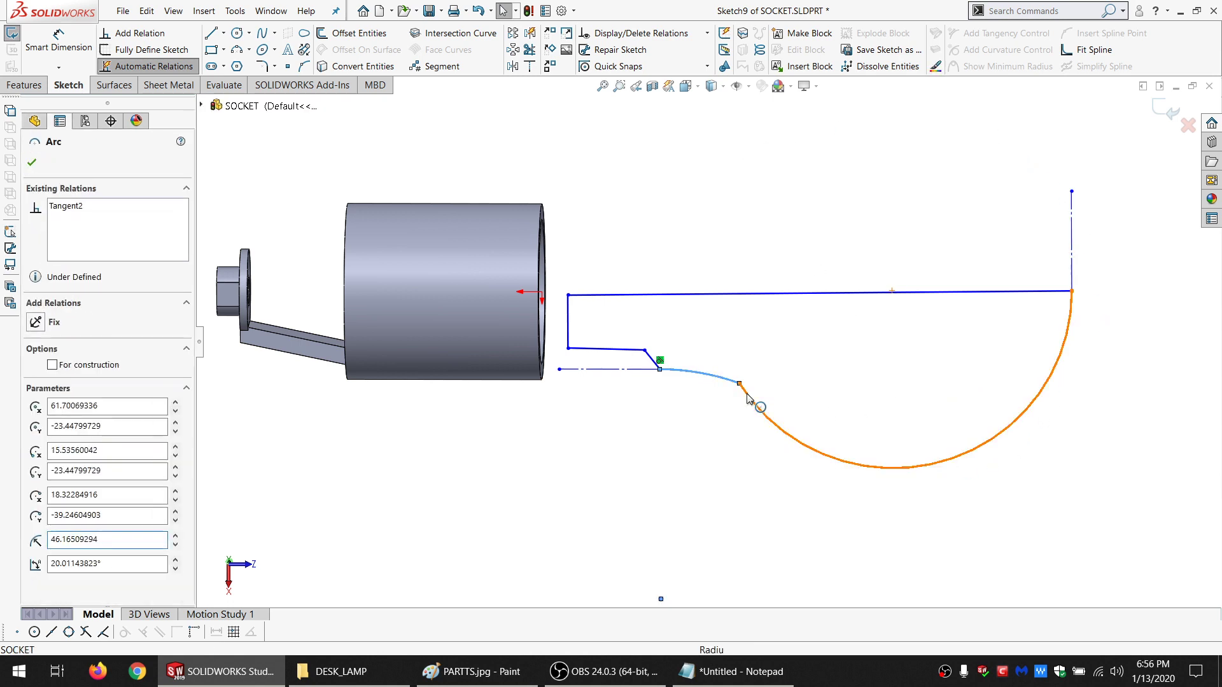
left_click(748, 396, "ctrl")
left_click(61, 406)
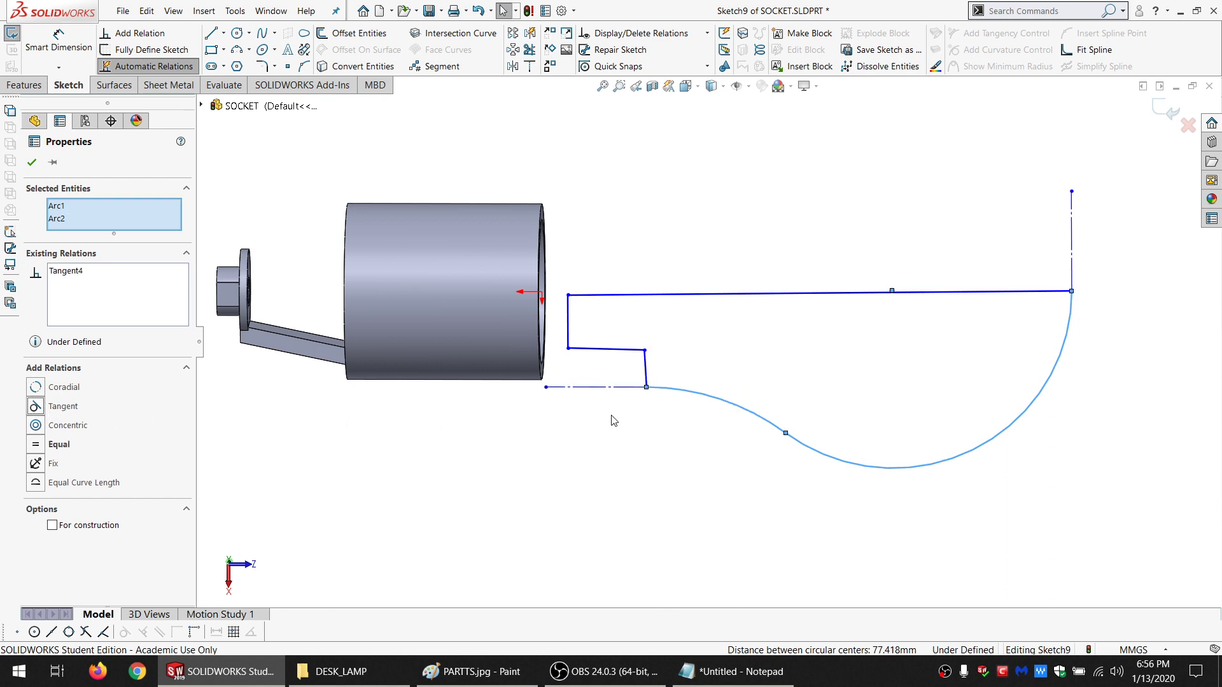
left_click(703, 453)
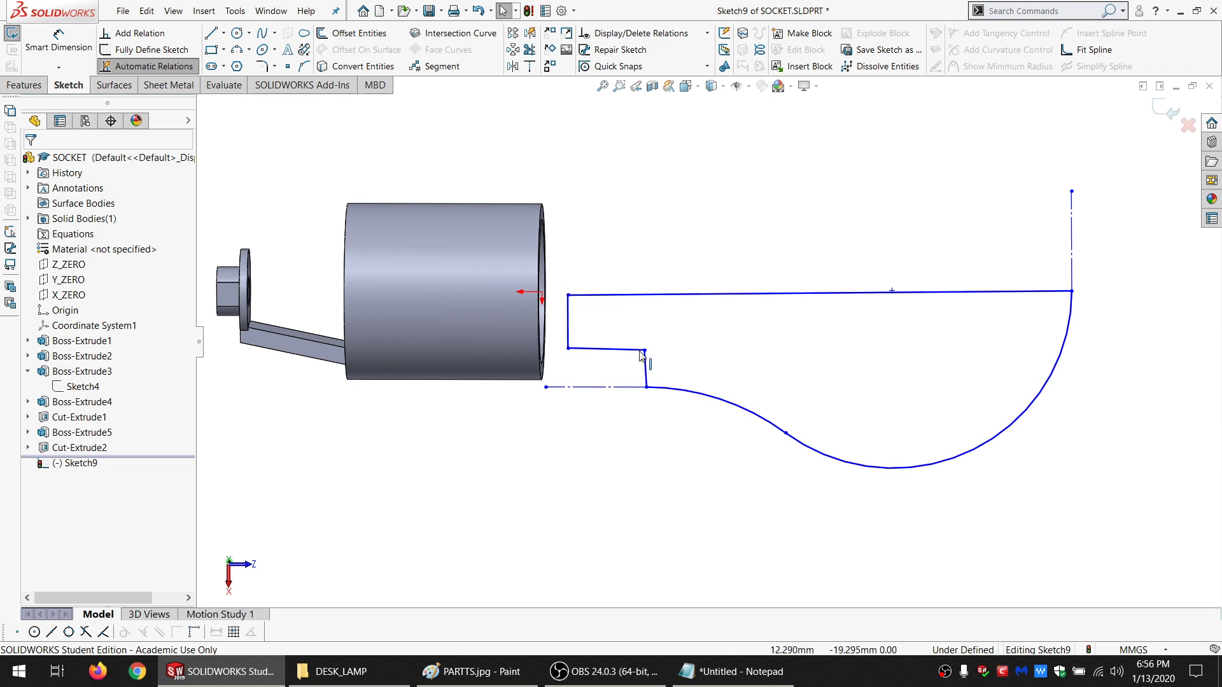
Make the profile's short 15 mm return line parallel to its long line
mouse_move(624, 357)
left_mouse_down()
mouse_move(605, 266)
mouse_move(574, 284)
left_mouse_up()
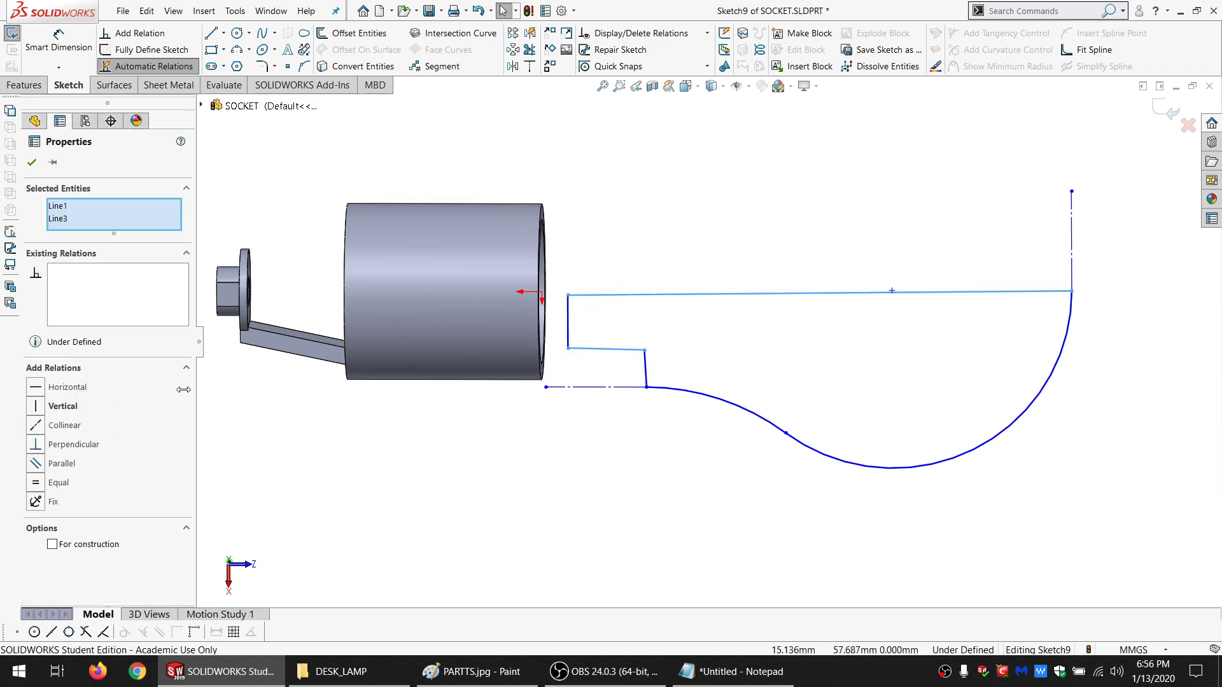
left_click(56, 466)
key("Escape")
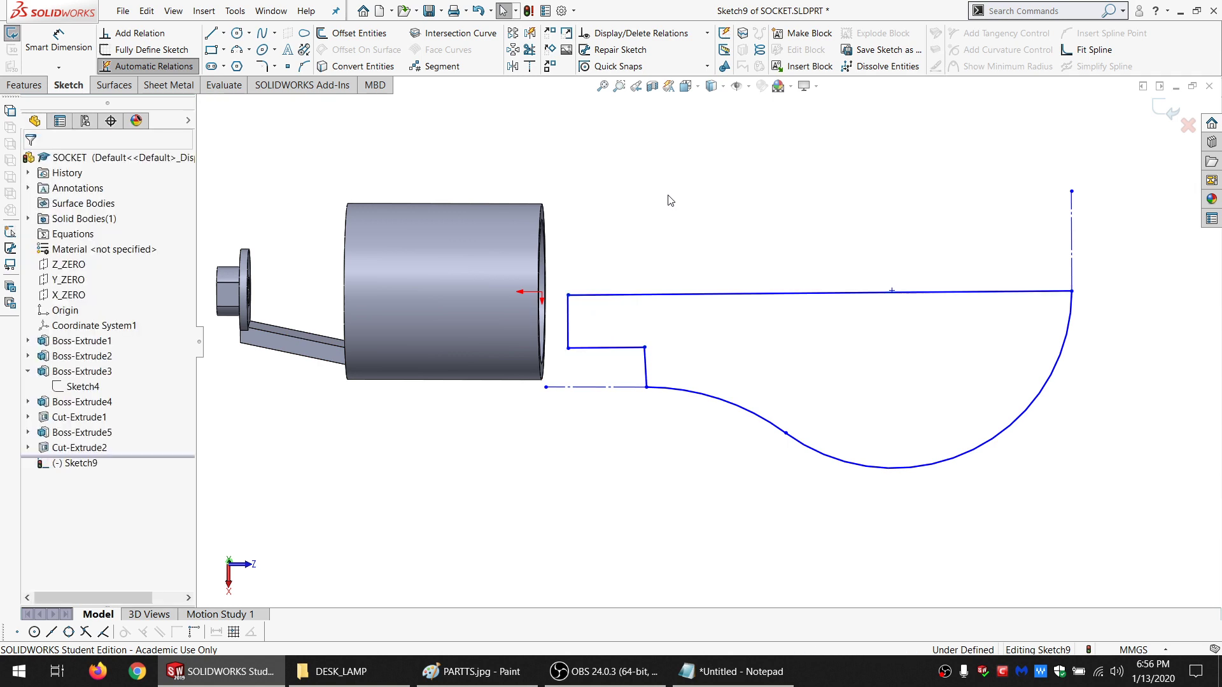
Create intersection curves of the socket's inner bore face with the sketch plane and convert both resulting lines to construction geometry
middle_click_drag(533, 303, 518, 338)
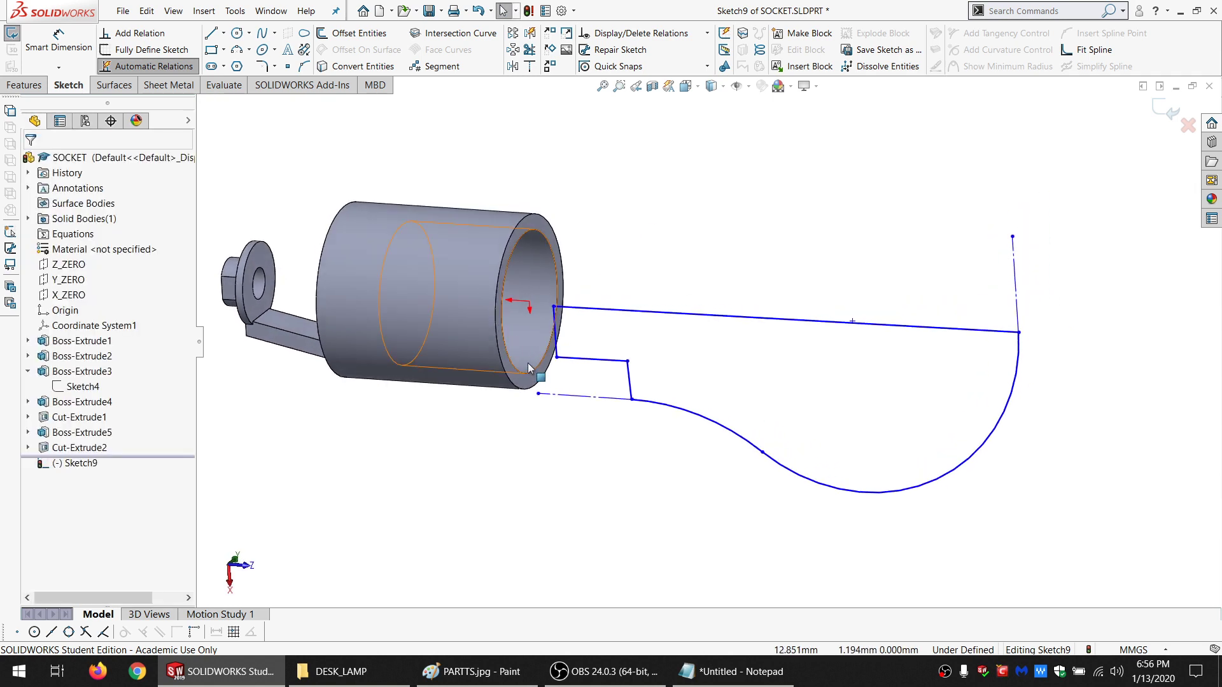
left_click(529, 364)
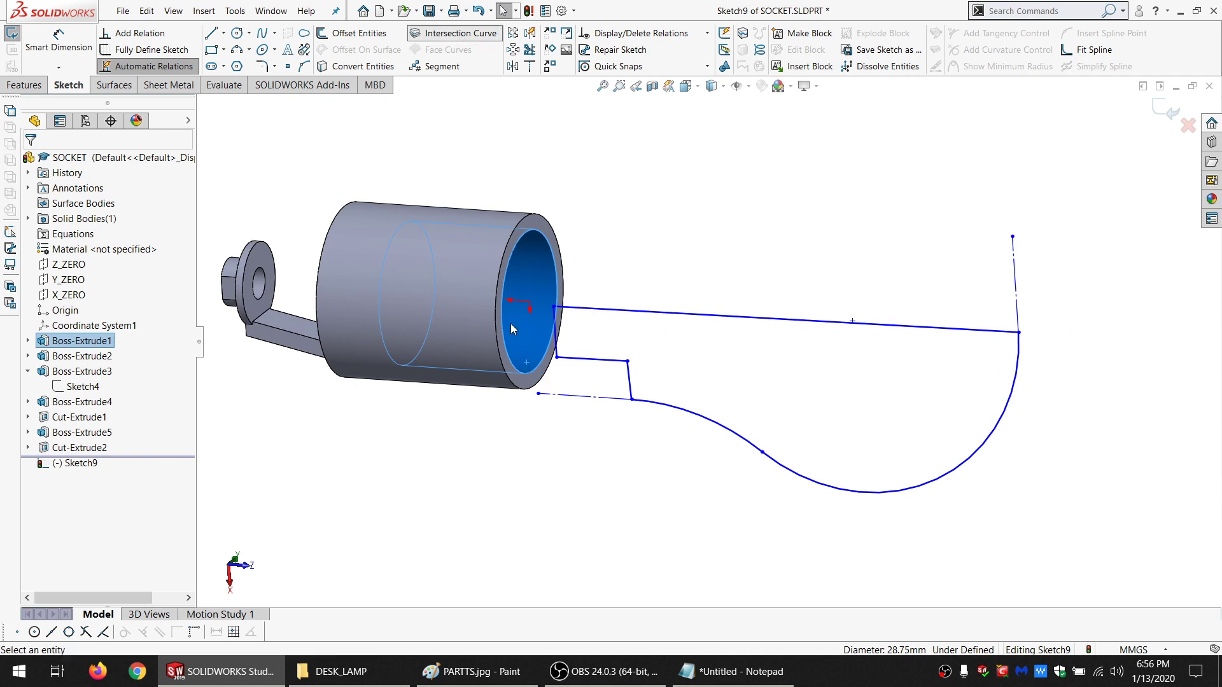
middle_click_drag(511, 319, 527, 401)
mouse_move(538, 402)
left_mouse_down()
mouse_move(498, 228)
mouse_move(348, 234)
left_mouse_up()
left_click(70, 547)
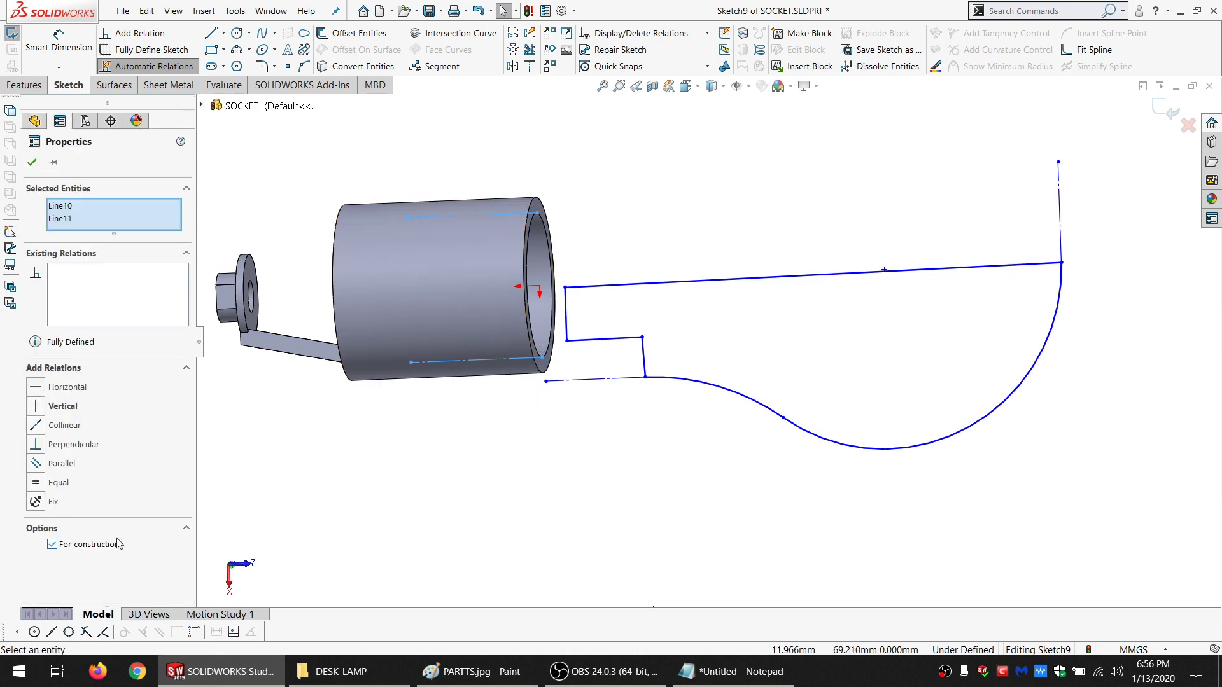
key("Escape")
Make the profile corner between the short end edge and the return line coincident with the bore construction line on the bracket side
left_click(588, 347)
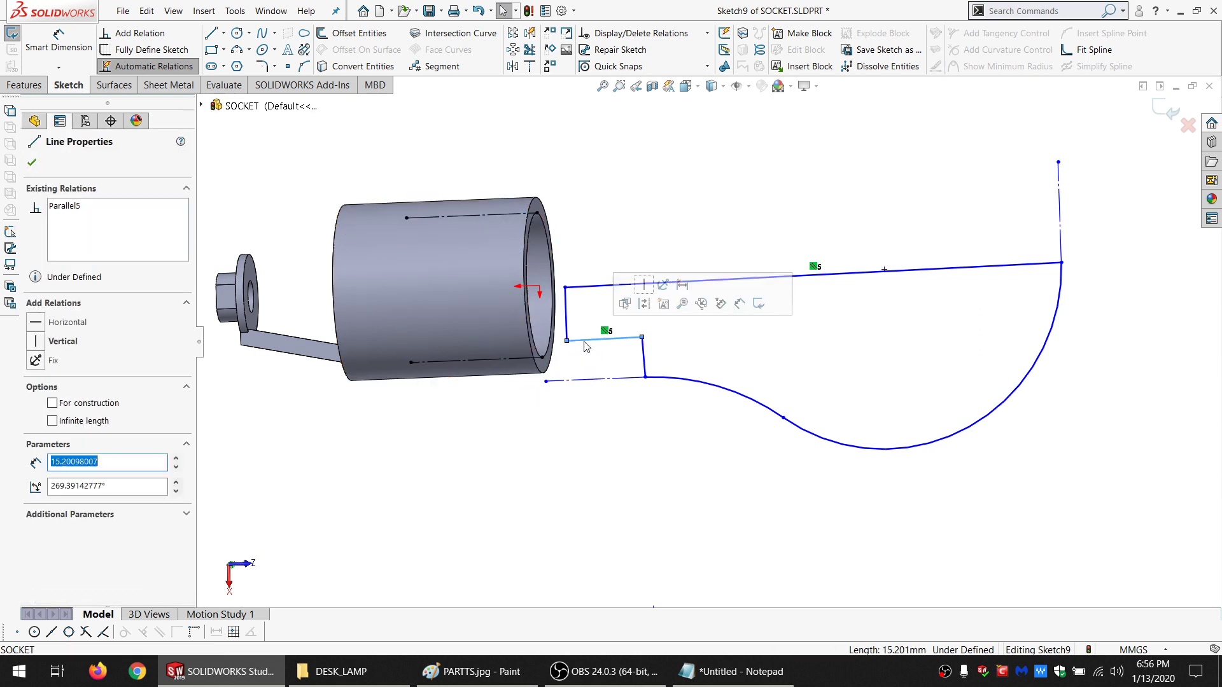
left_click(567, 341)
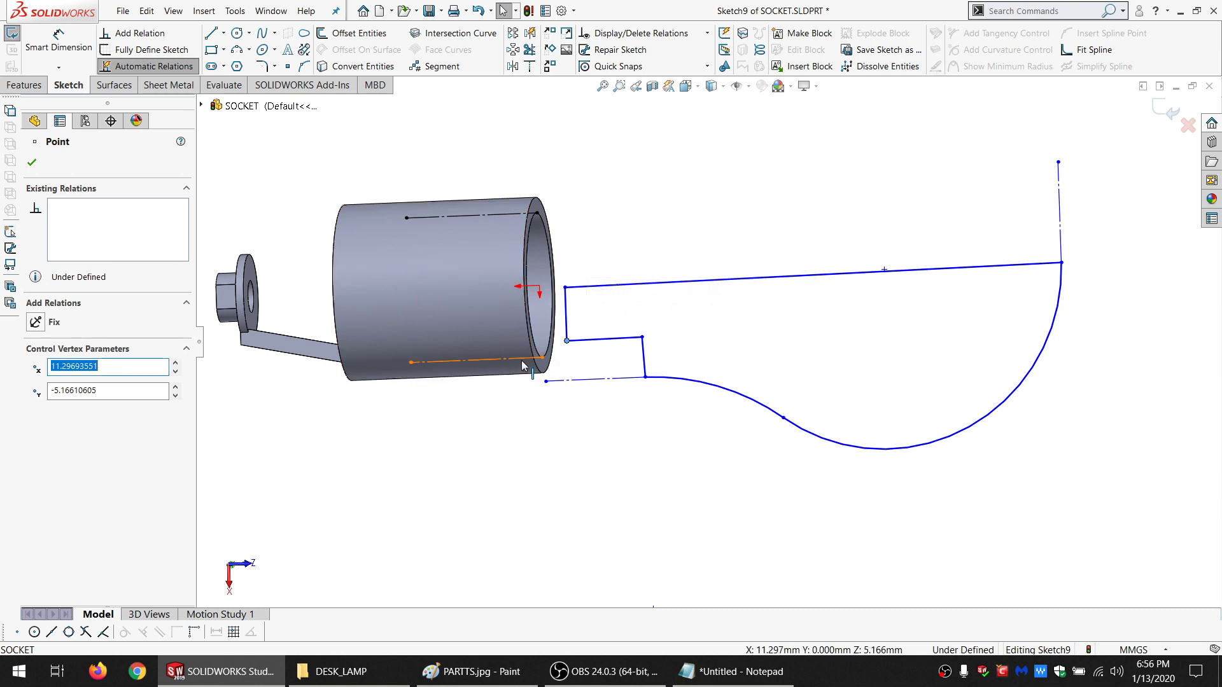
left_click(476, 361, "ctrl")
left_click(69, 406)
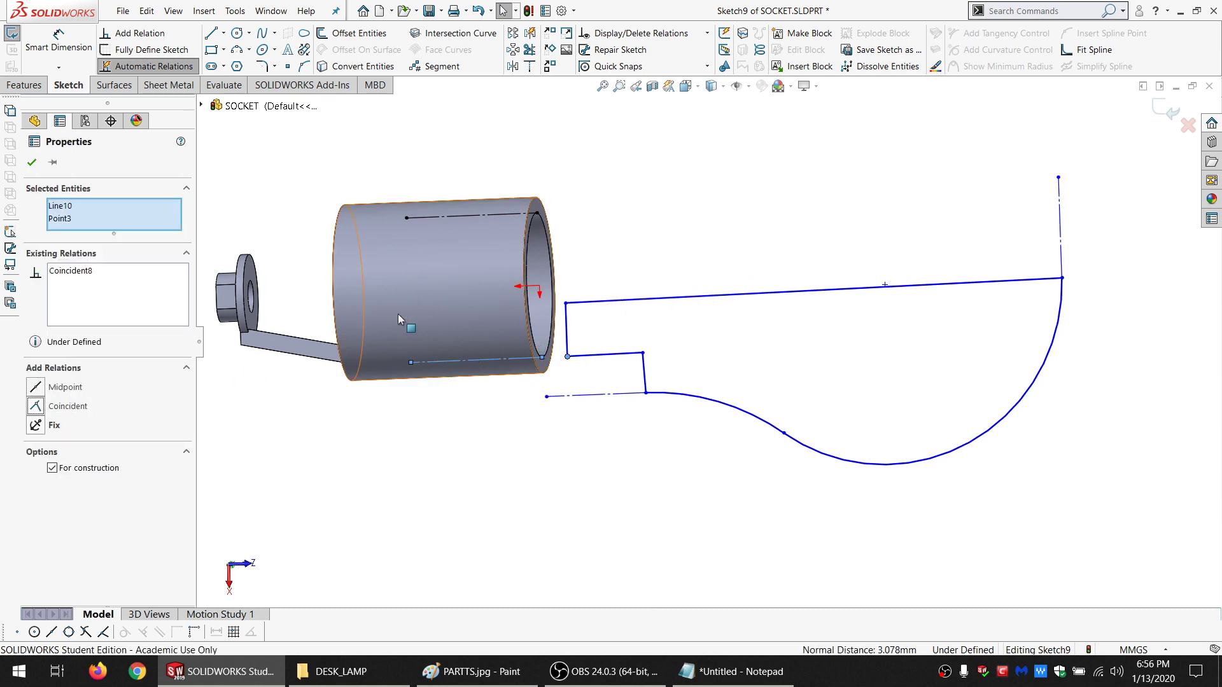
left_click(621, 261)
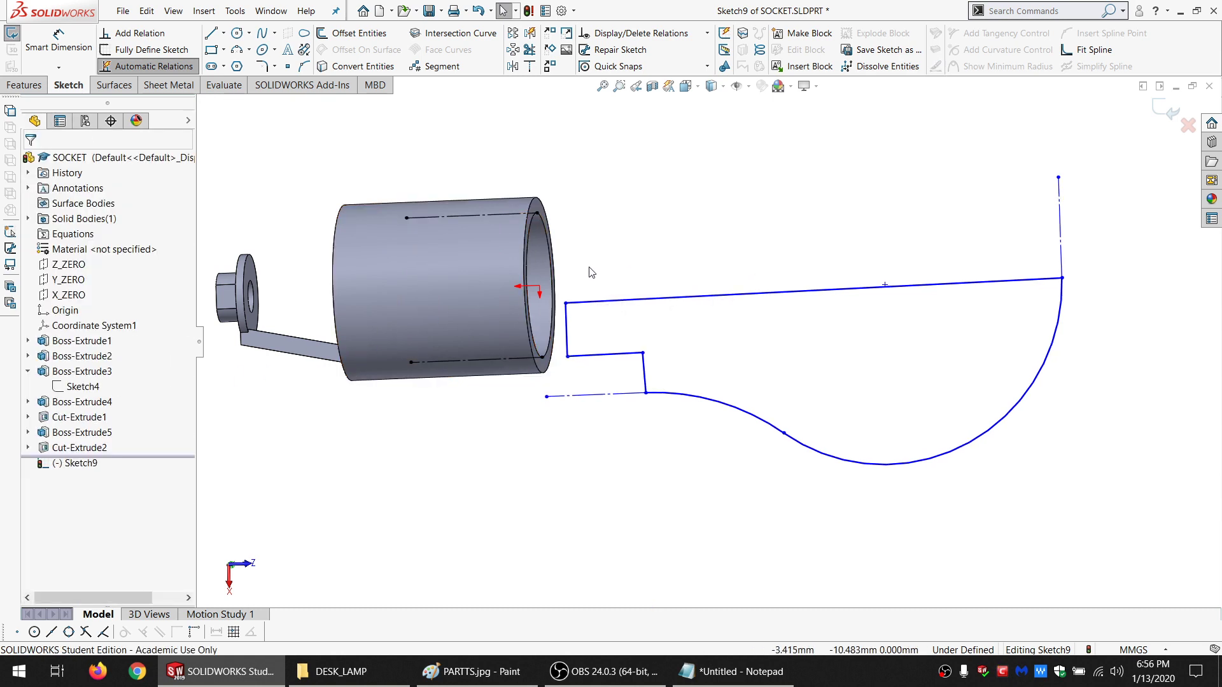
Make the profile's long line coincident with the part origin
left_click(65, 310)
left_click(619, 300, "ctrl")
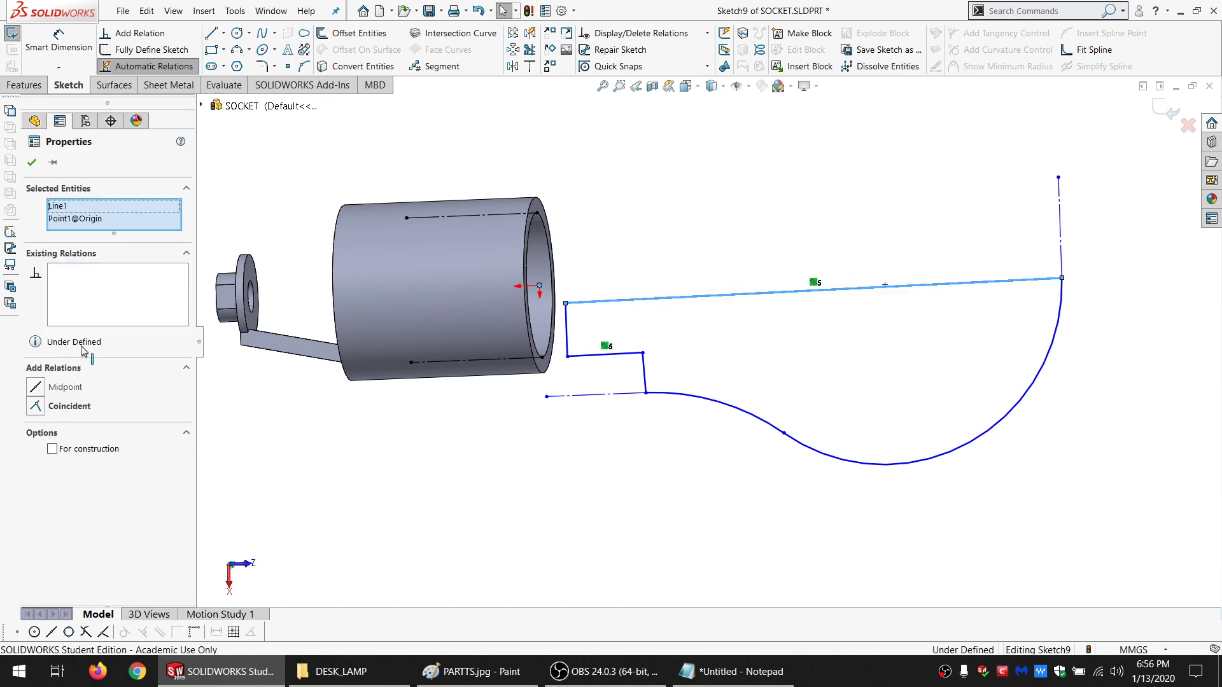
left_click(69, 406)
left_click(611, 232)
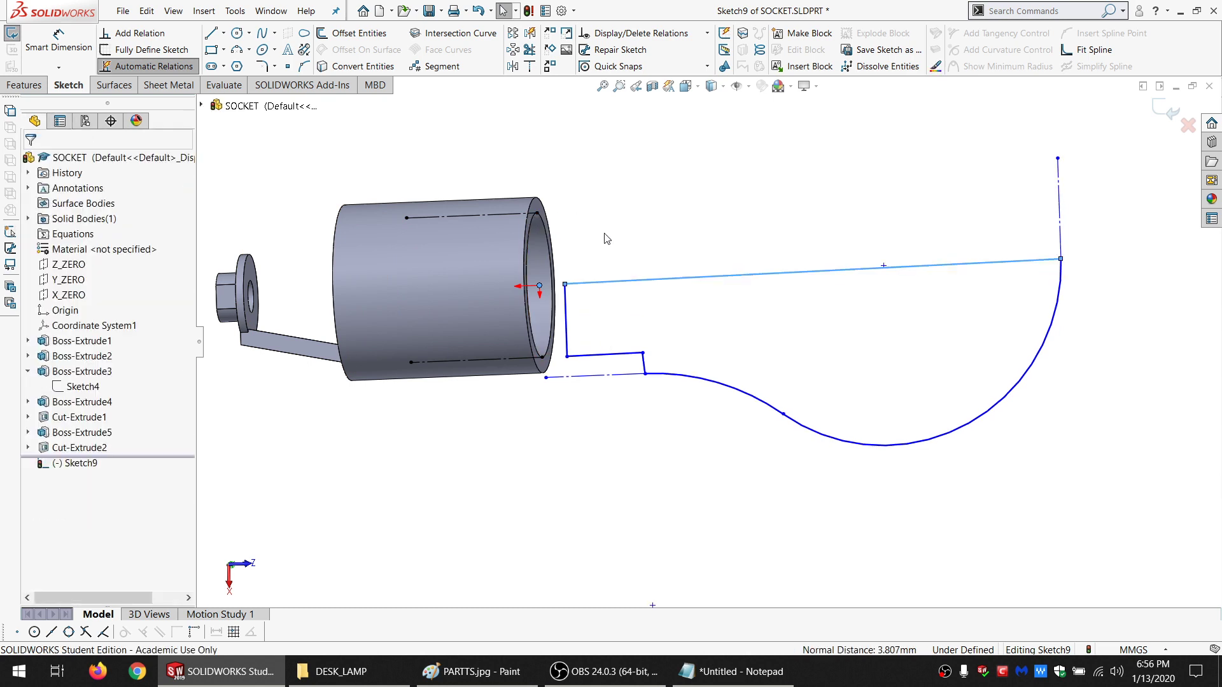
Make the profile's short end edge coincident with the inner endpoint of the bracket-side bore construction line
left_click(410, 364)
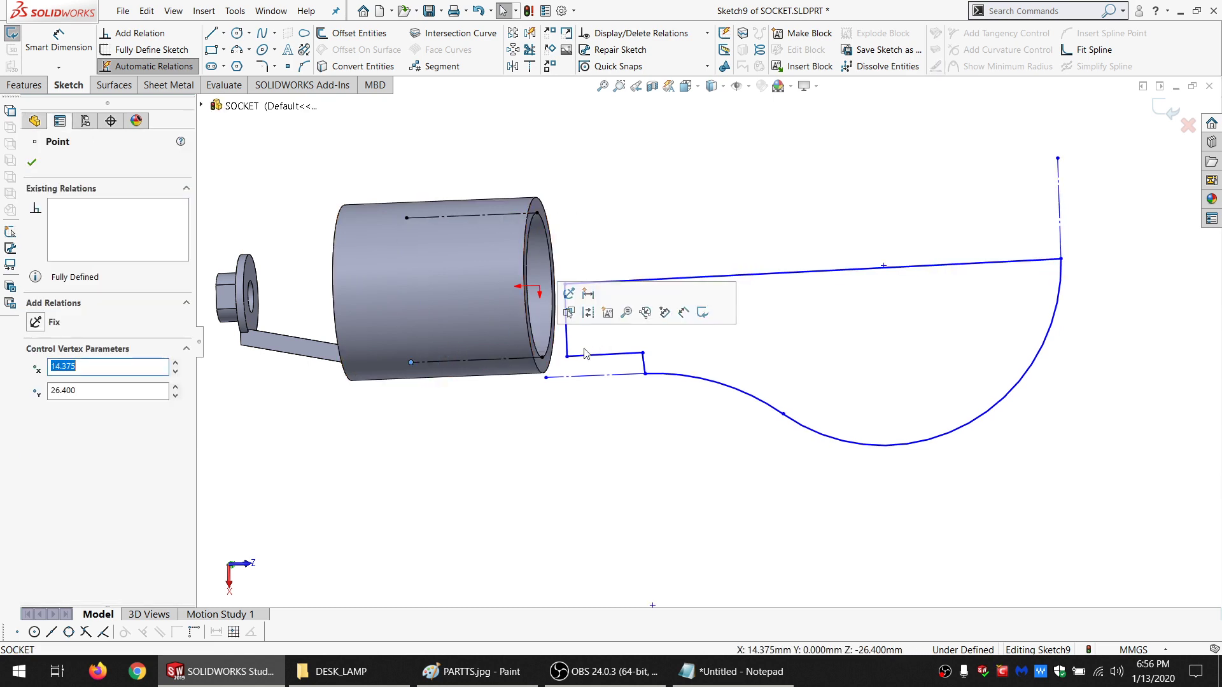
left_click(566, 318, "ctrl")
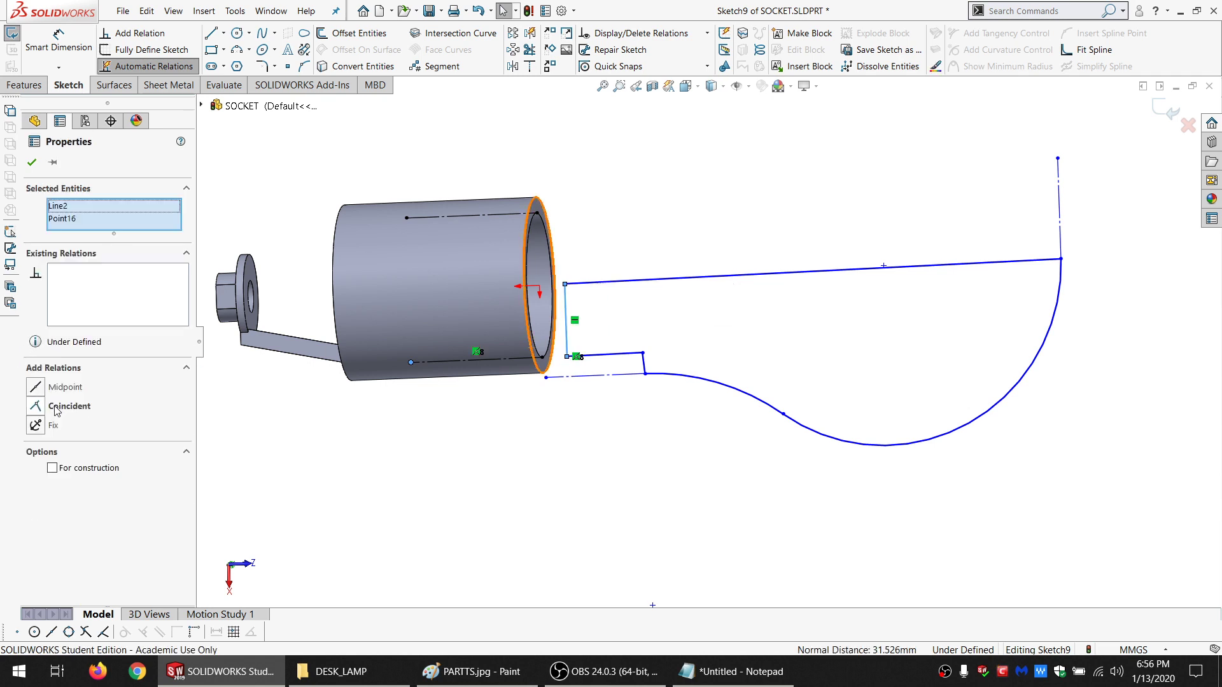
left_click(56, 408)
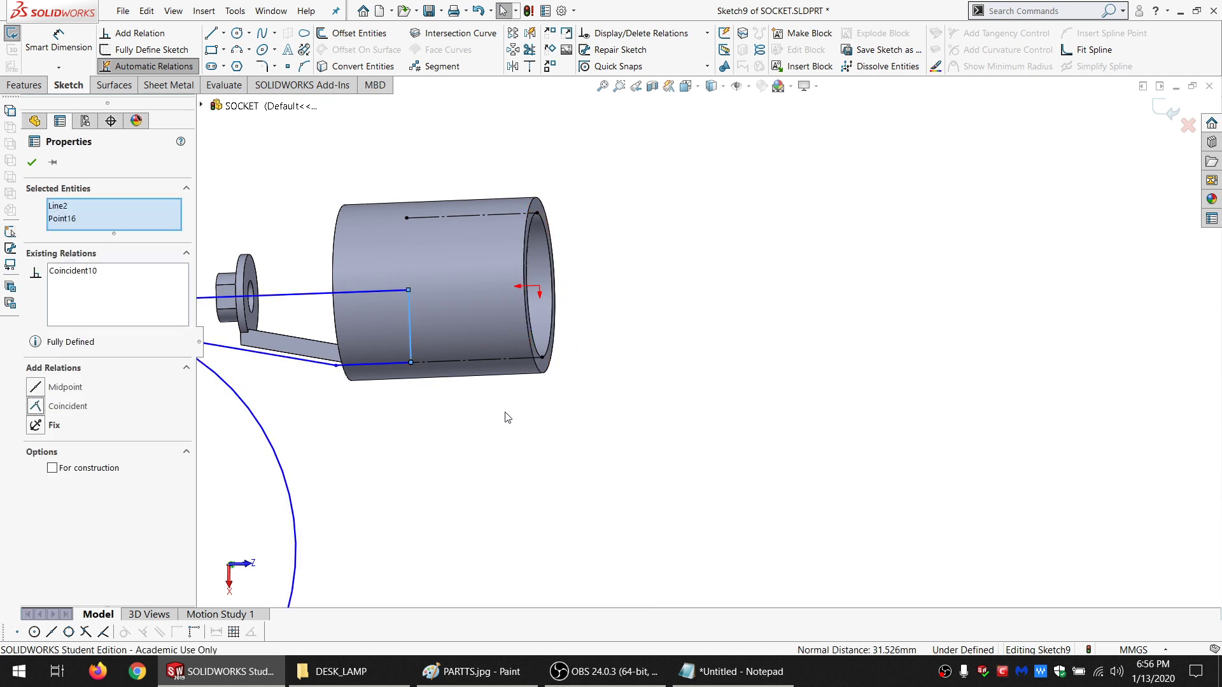
Undo the last coincident relation, move the profile's short end edge inside the socket and make it coincident with the bracket-side bore line's inner endpoint
key("ctrl+z")
key("Escape")
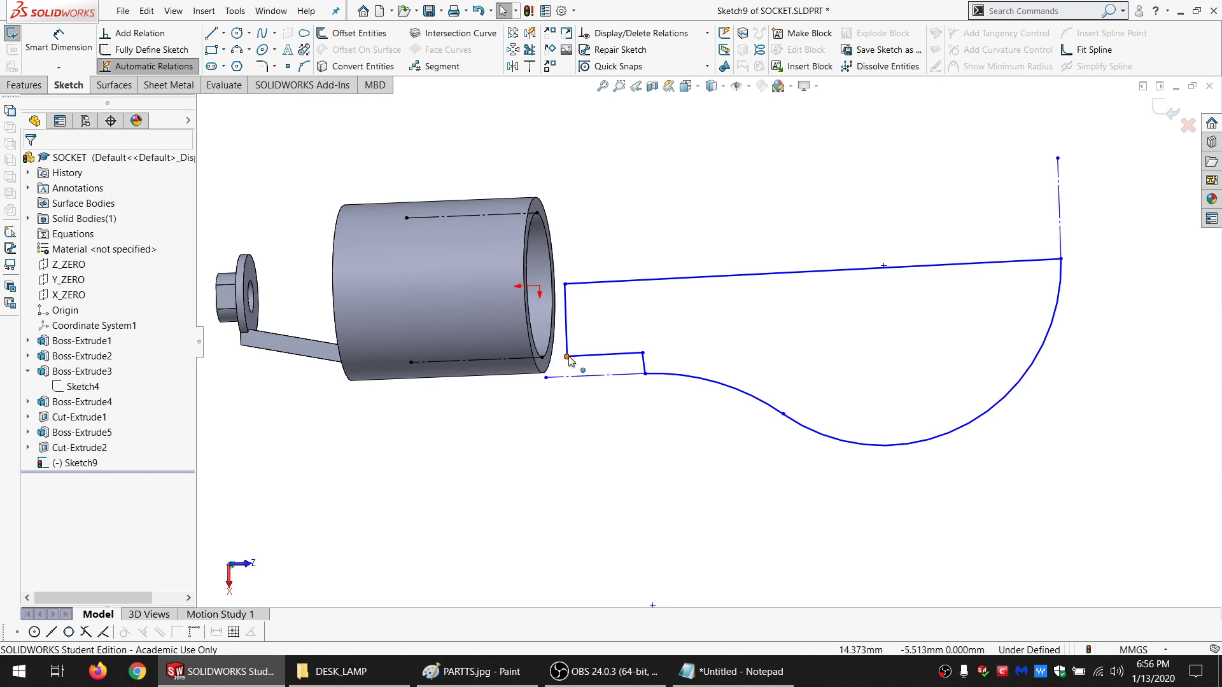
left_click(569, 336)
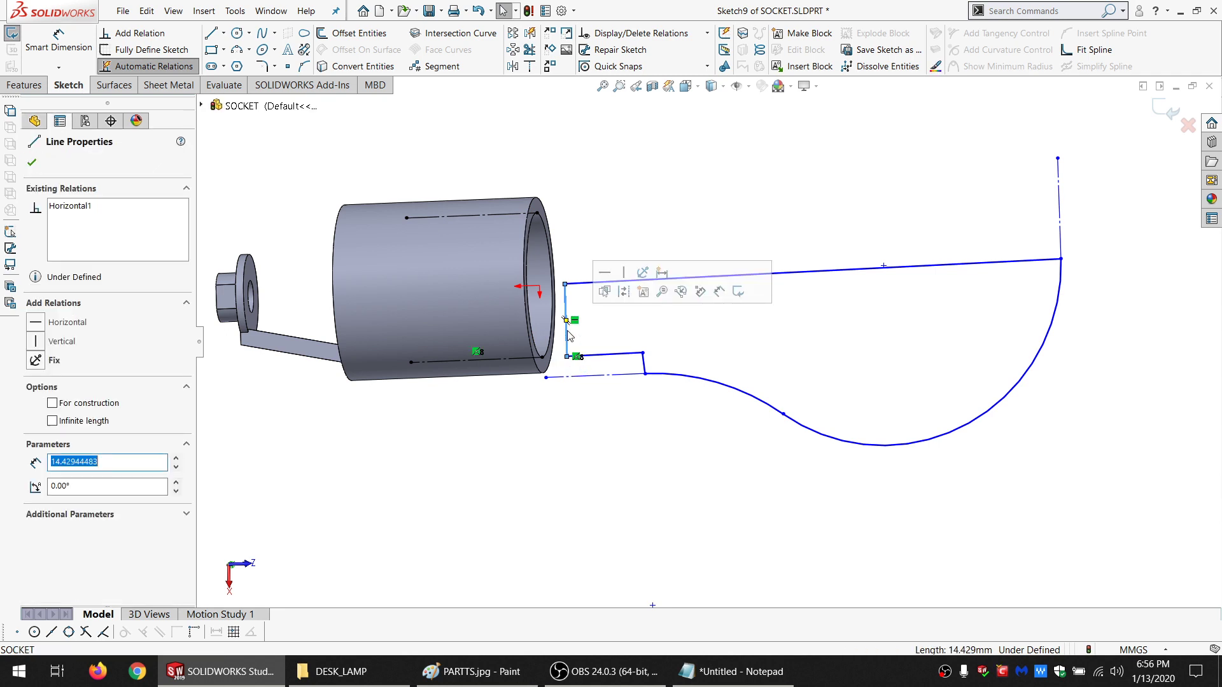
mouse_move(568, 335)
left_mouse_down()
mouse_move(468, 336)
mouse_move(378, 357)
left_mouse_up()
left_click(410, 364, "ctrl")
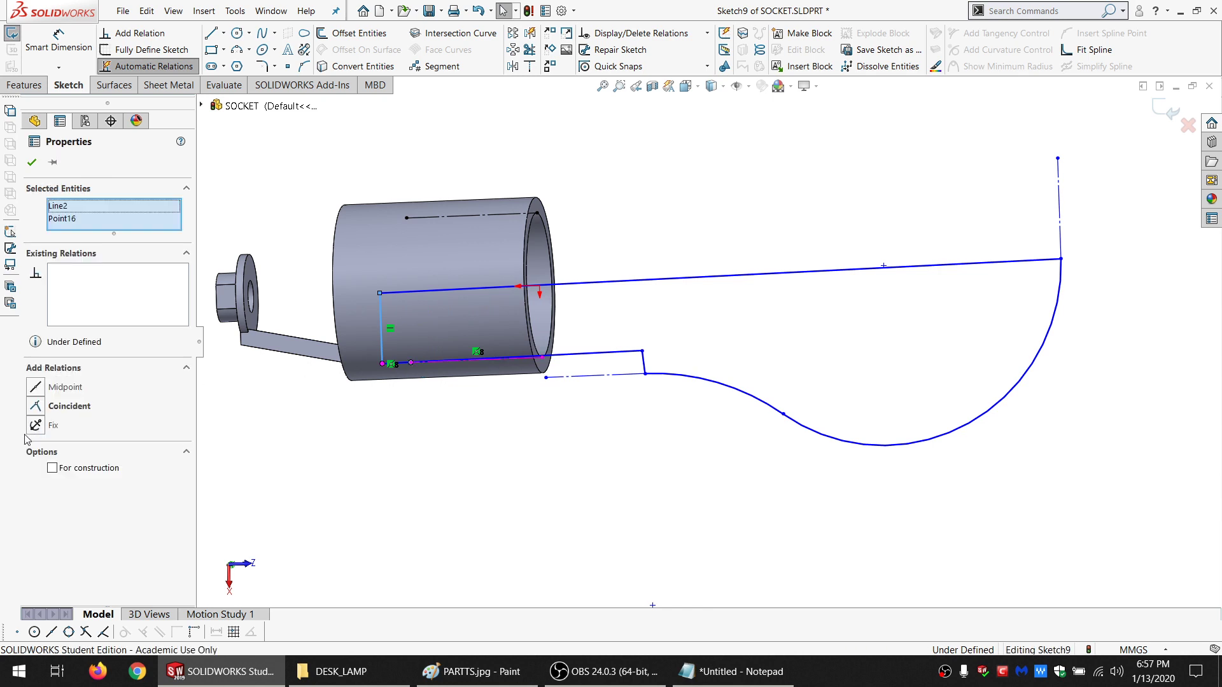
left_click(60, 406)
left_click(672, 433)
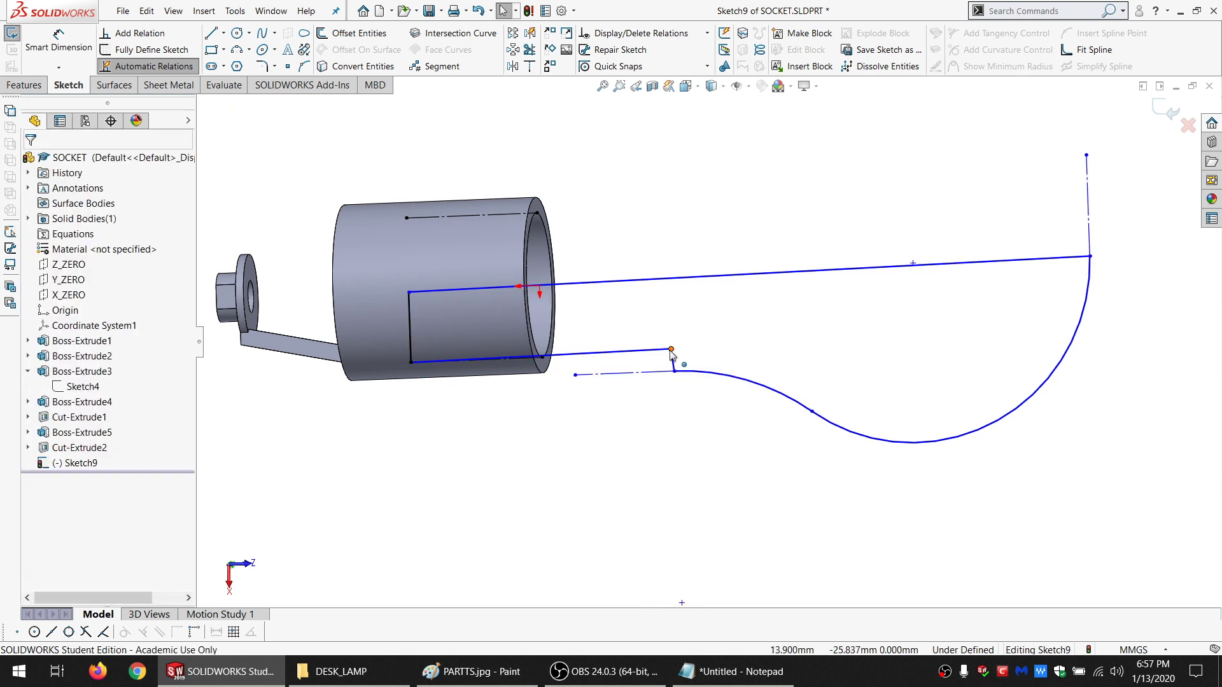
Slant the short step line by moving its inner corner toward the socket, and dimension its angle to the return line as 30 degrees
left_click_drag(671, 350, 637, 355)
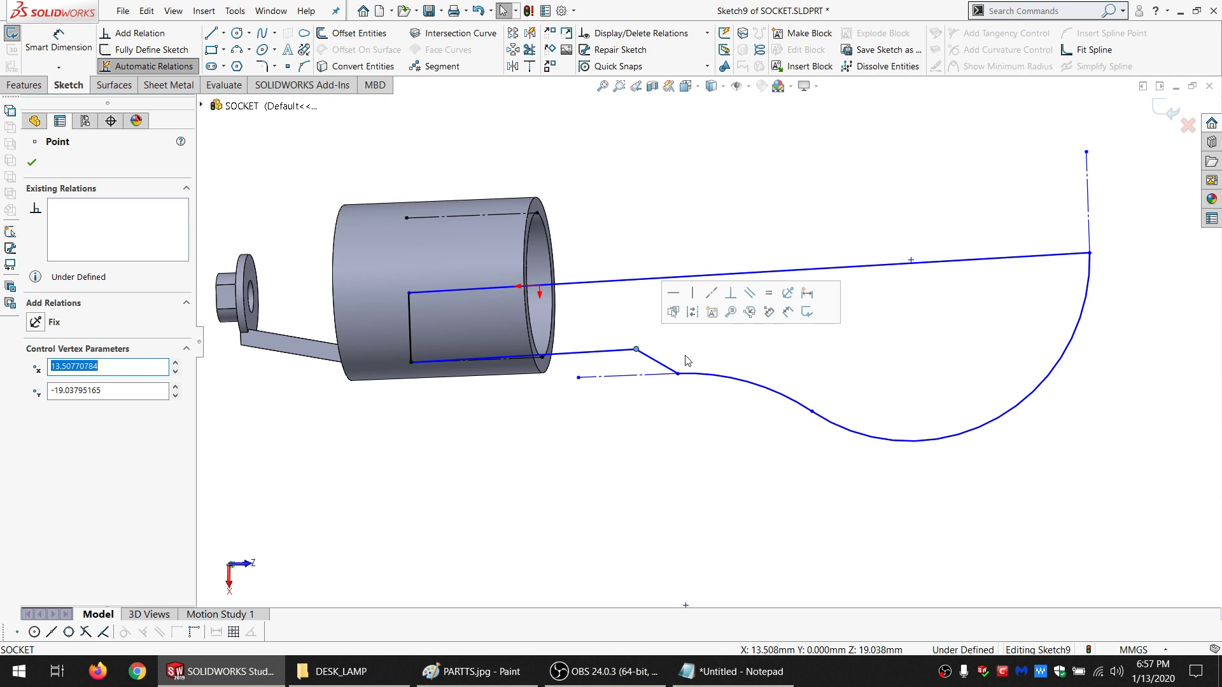
left_click(625, 447)
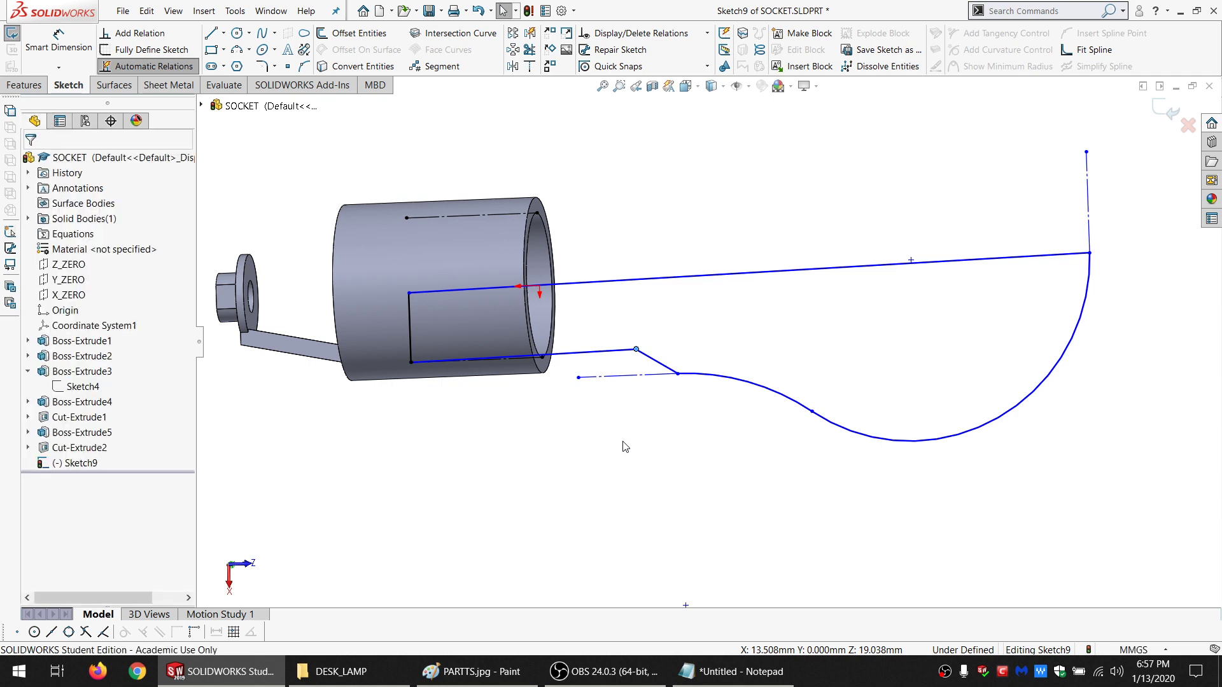
left_click(63, 45)
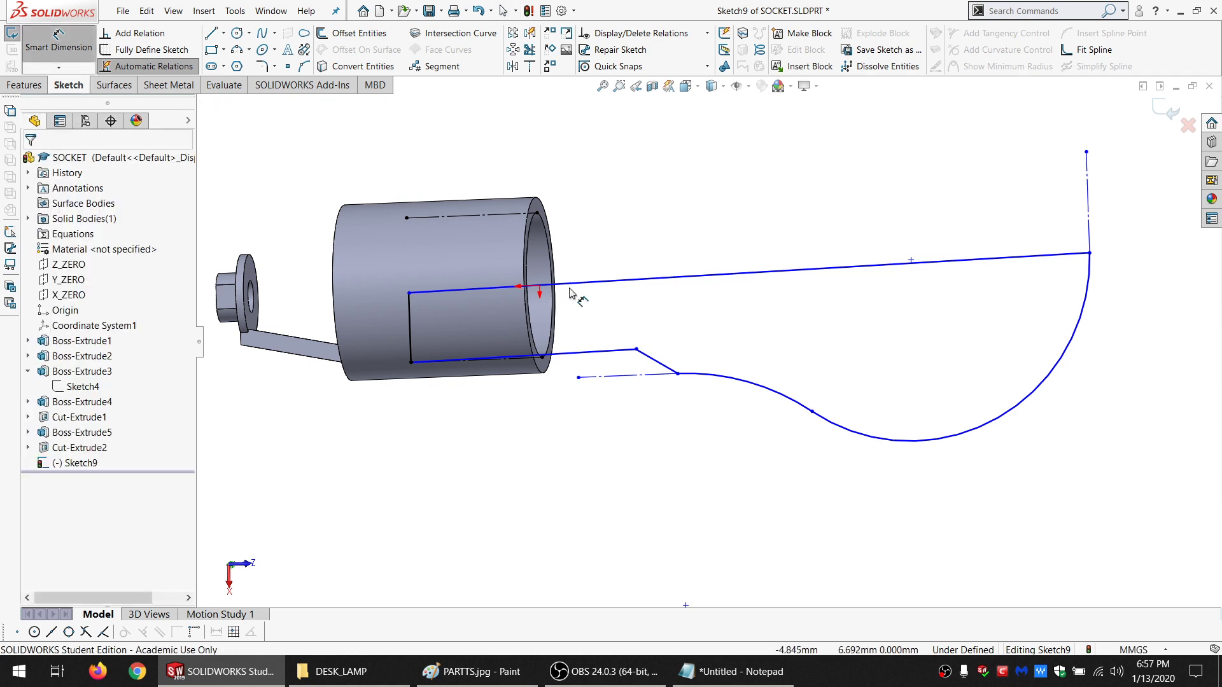
left_click(667, 368)
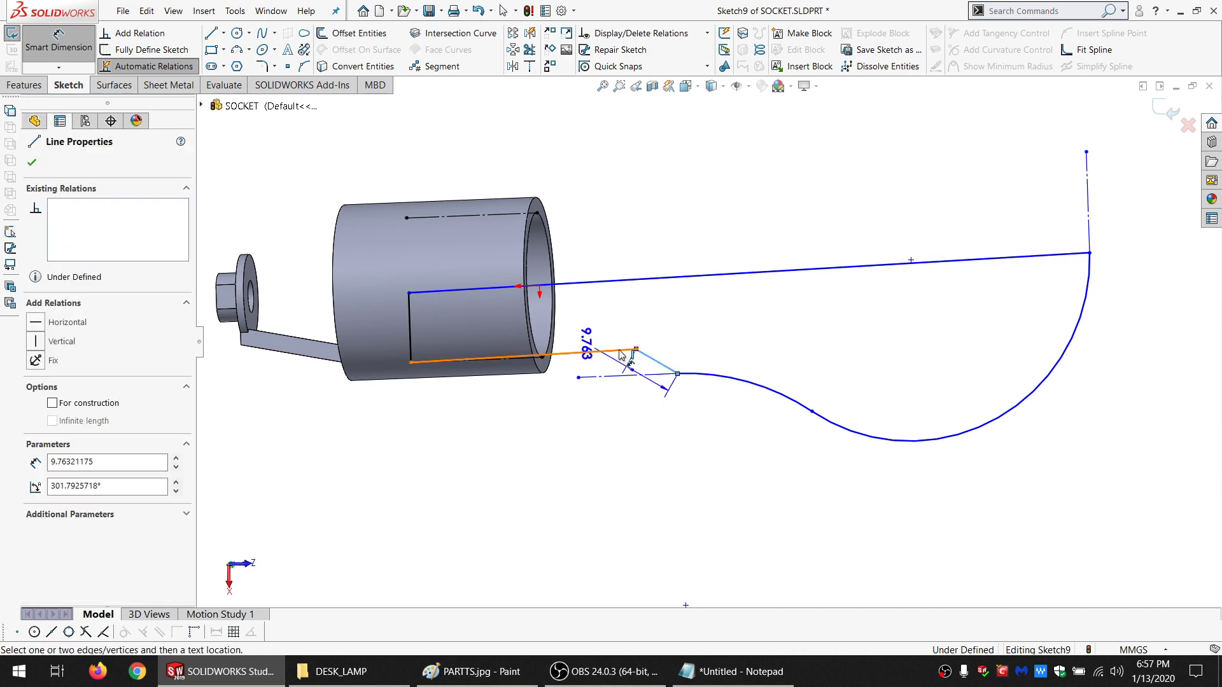
left_click(620, 350)
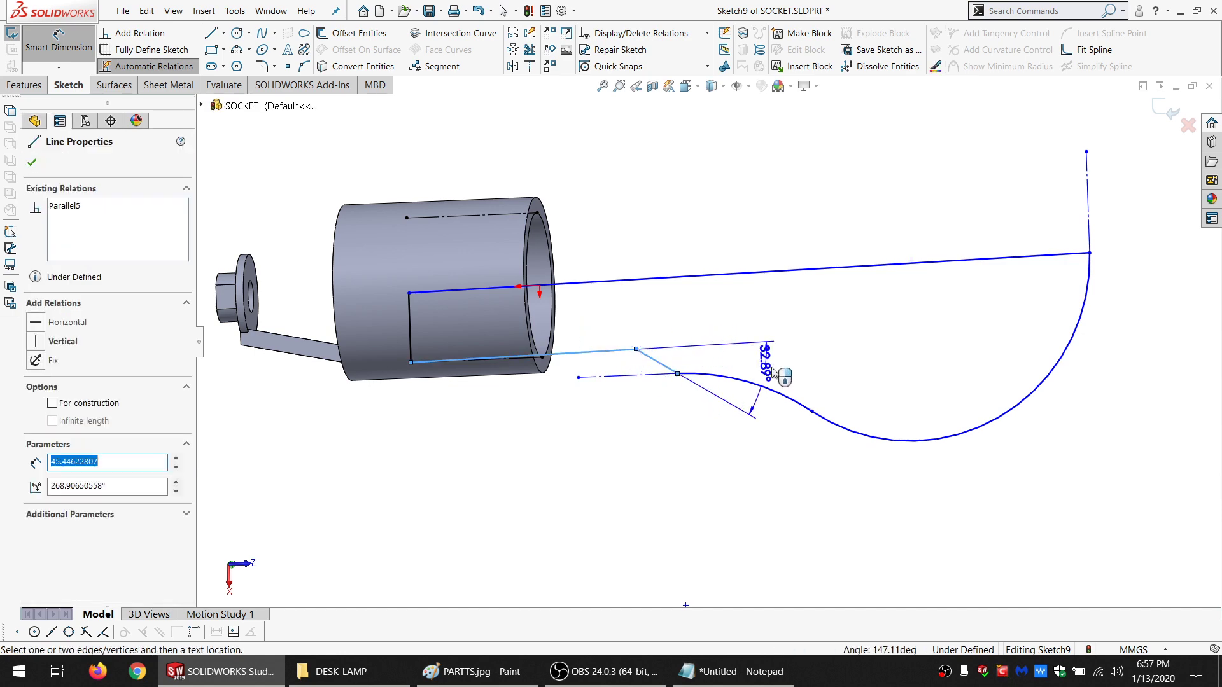
left_click(784, 375)
type("30")
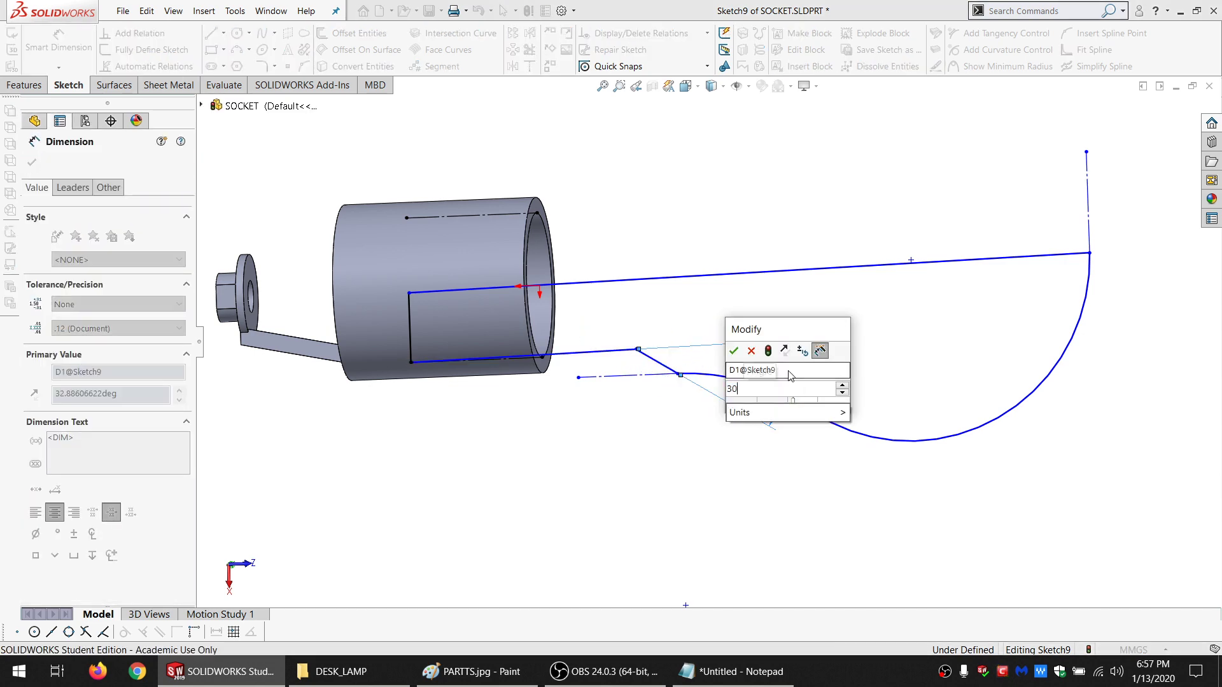
key("Return")
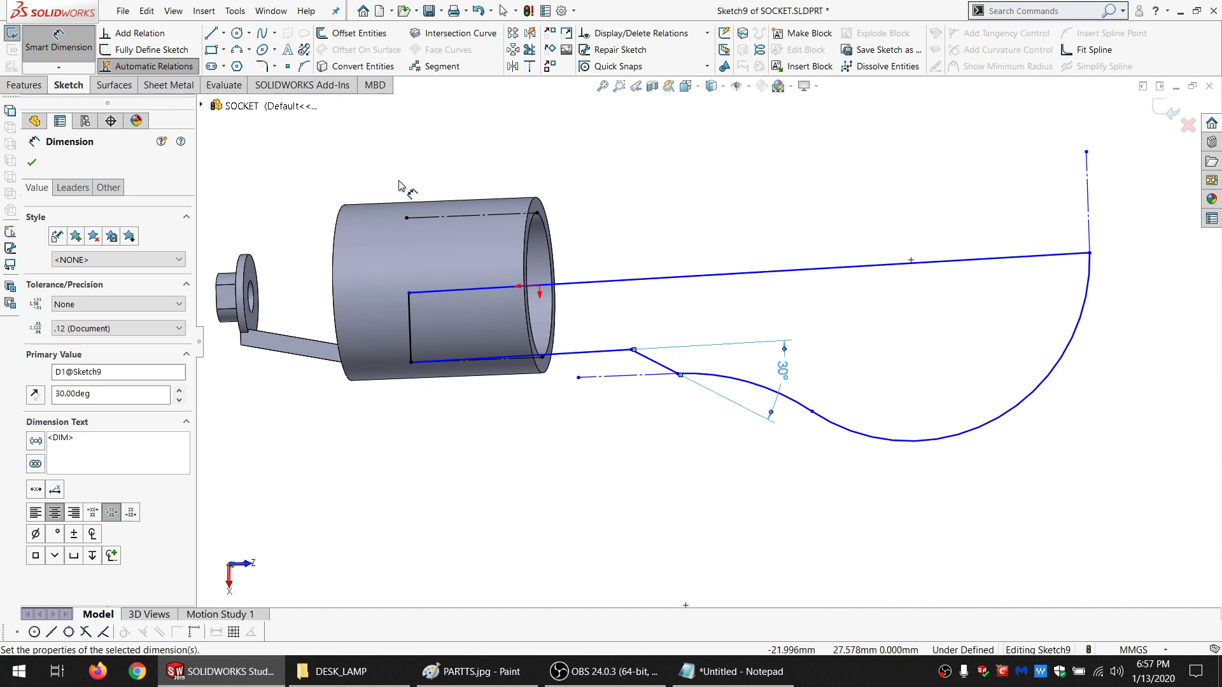
Draw a construction line about 35.4 mm long from the profile's long line near the large arc's center to the arc, and make it horizontal
left_click(211, 33)
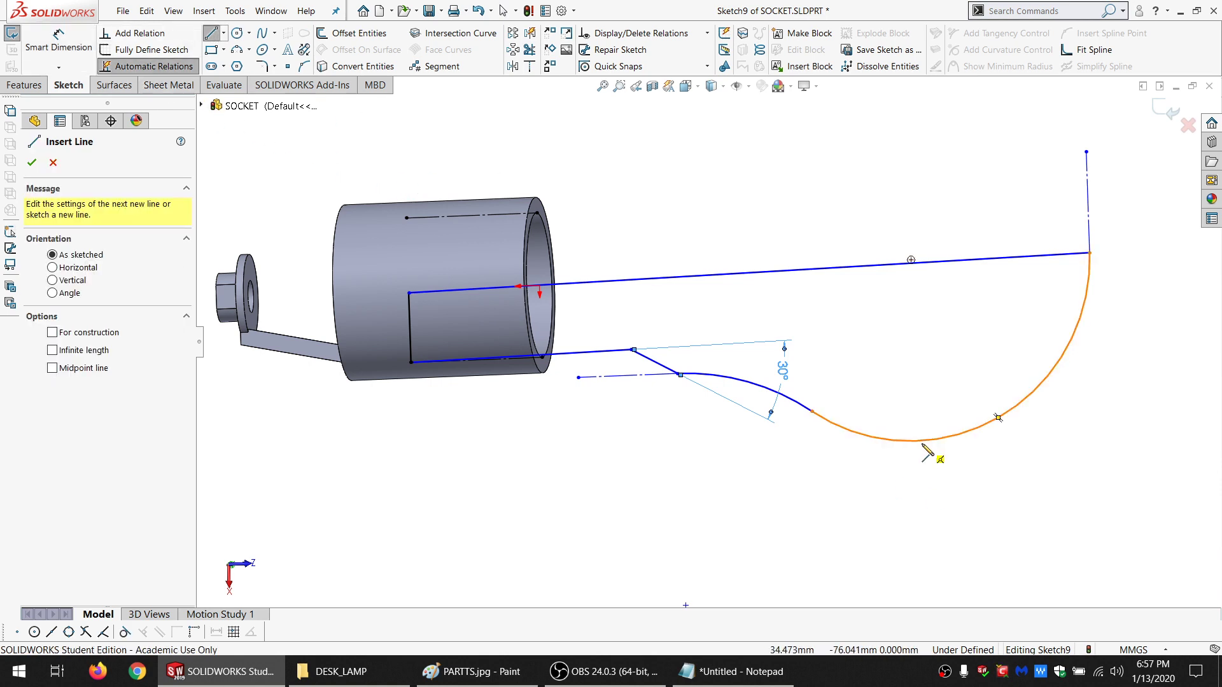
left_click_drag(910, 262, 925, 441)
key("Escape")
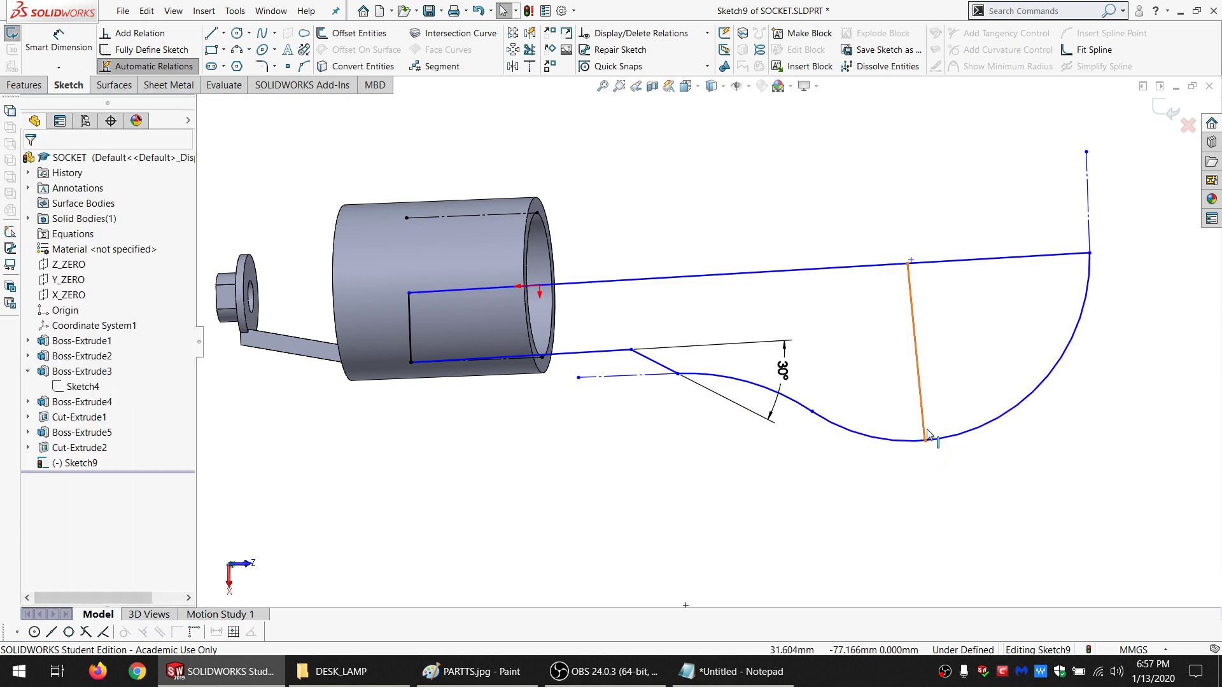
left_click(922, 427)
left_click(94, 405)
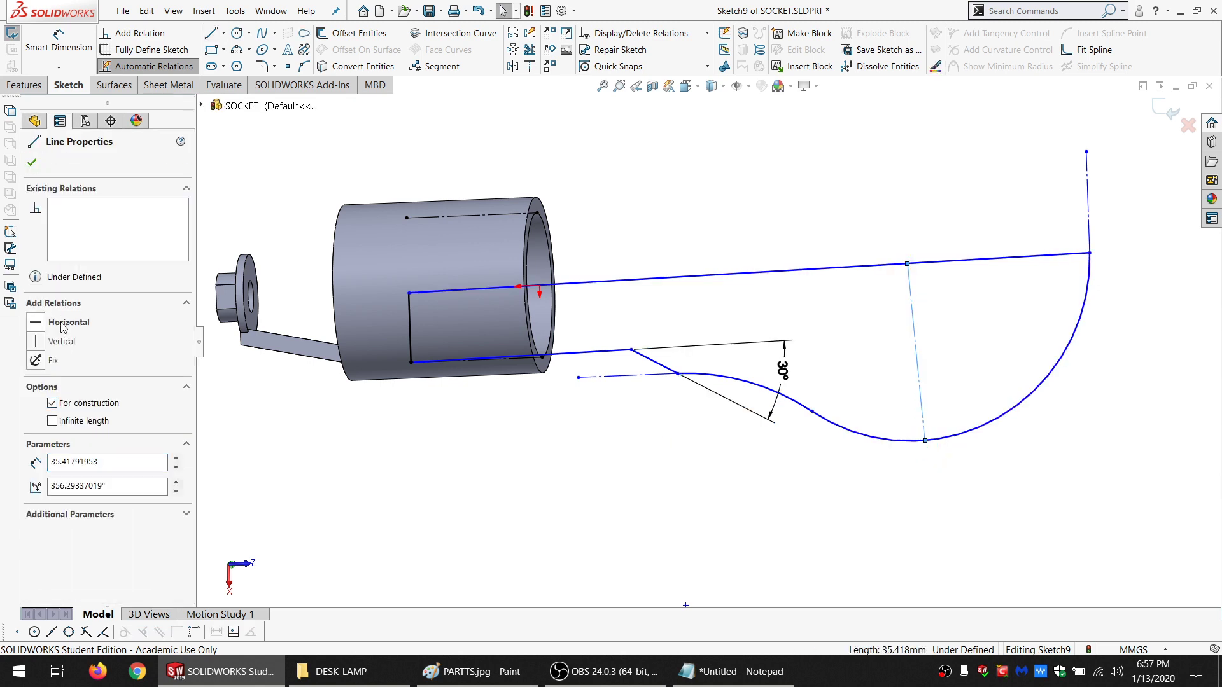
left_click(64, 322)
key("Escape")
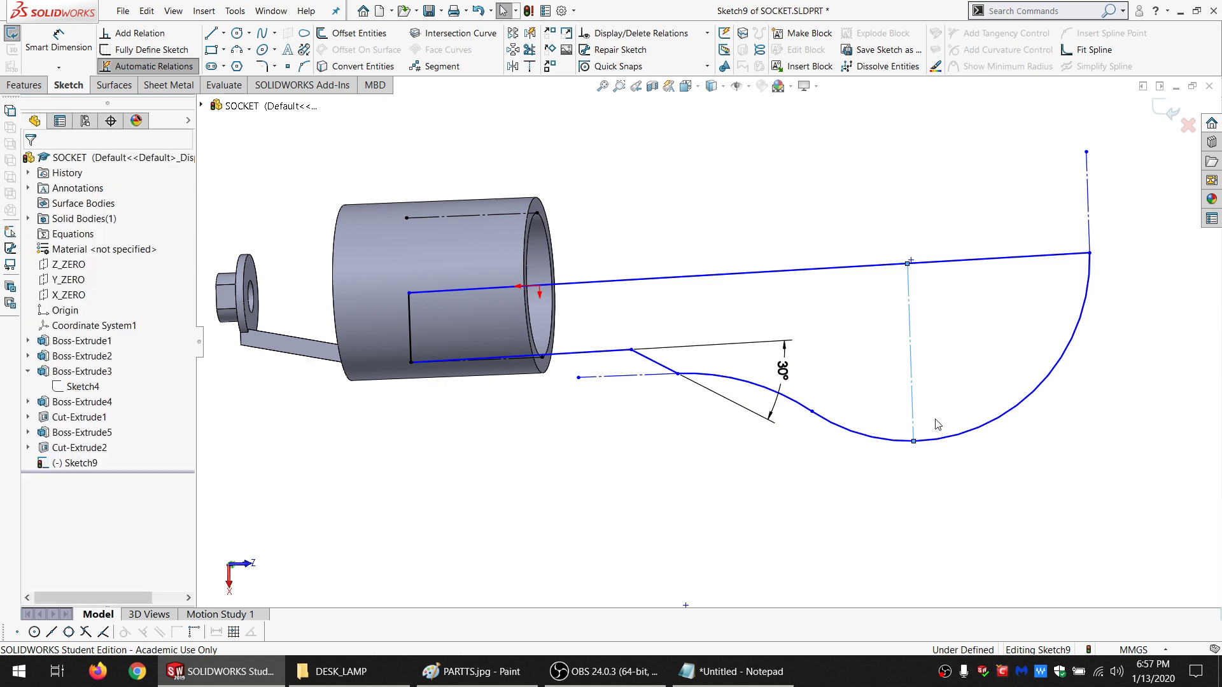
Draw a second construction line about 34 mm long from the first one's arc end, and make the two lines perpendicular and equal
left_click(210, 35)
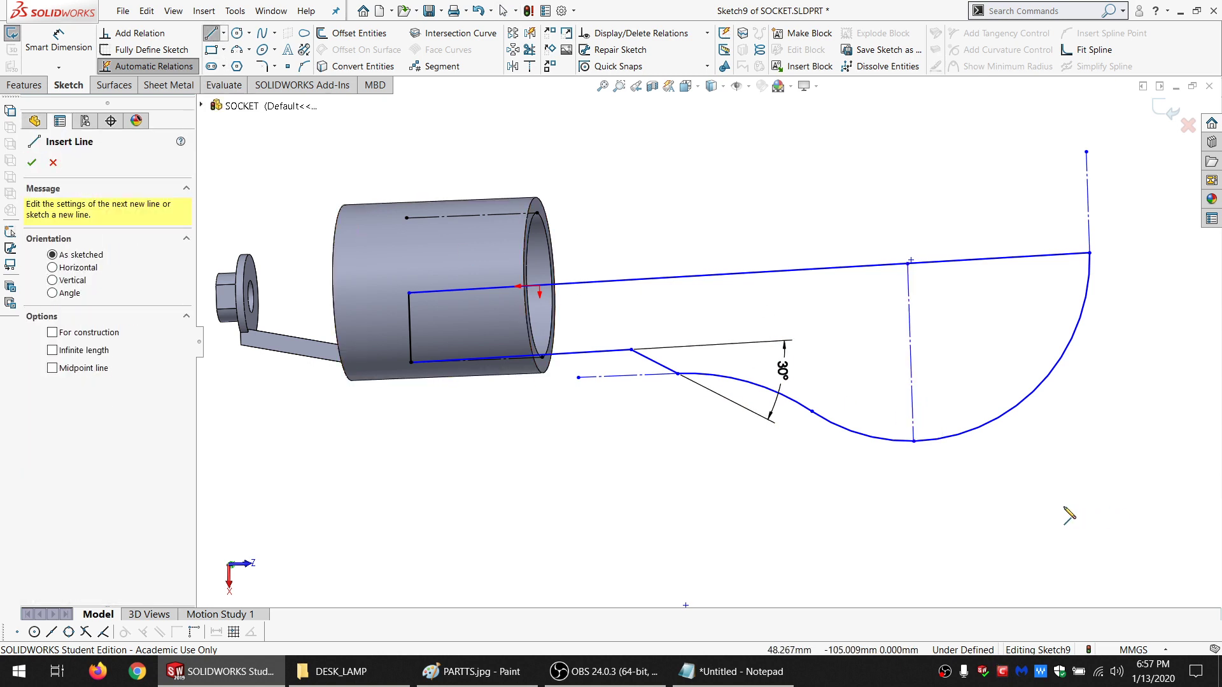
left_click(914, 441)
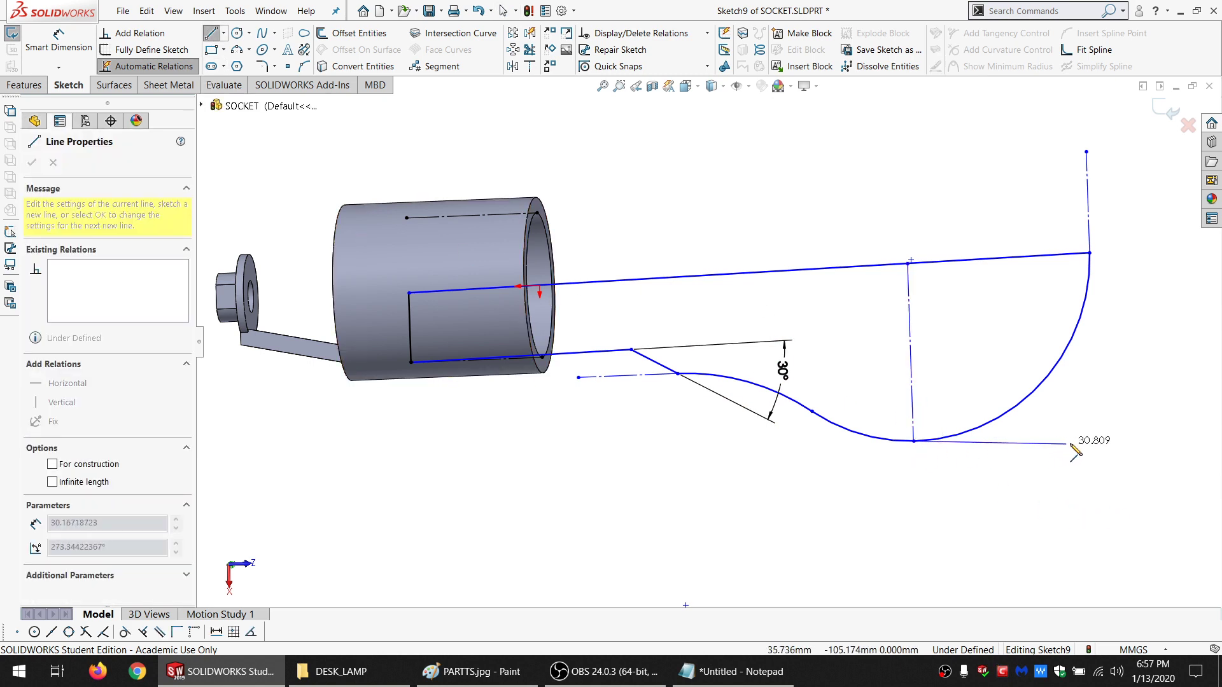
left_click(1083, 441)
key("Escape")
left_click(1034, 442)
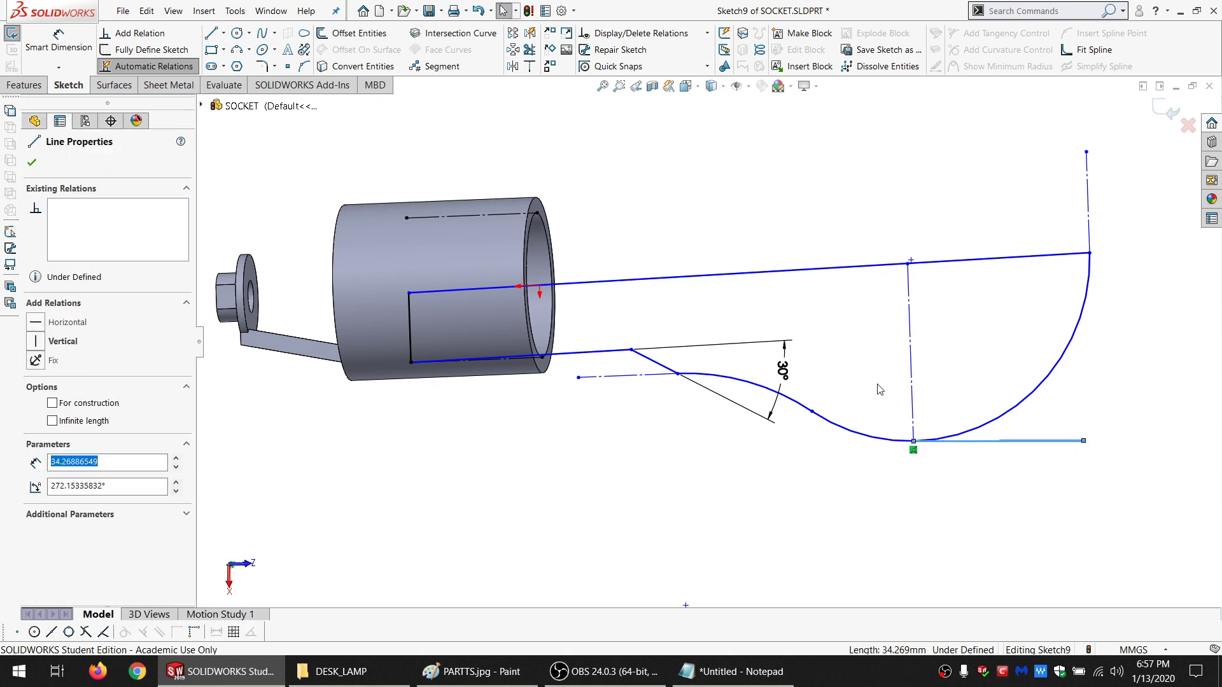
left_click(911, 407, "ctrl")
left_click(53, 545)
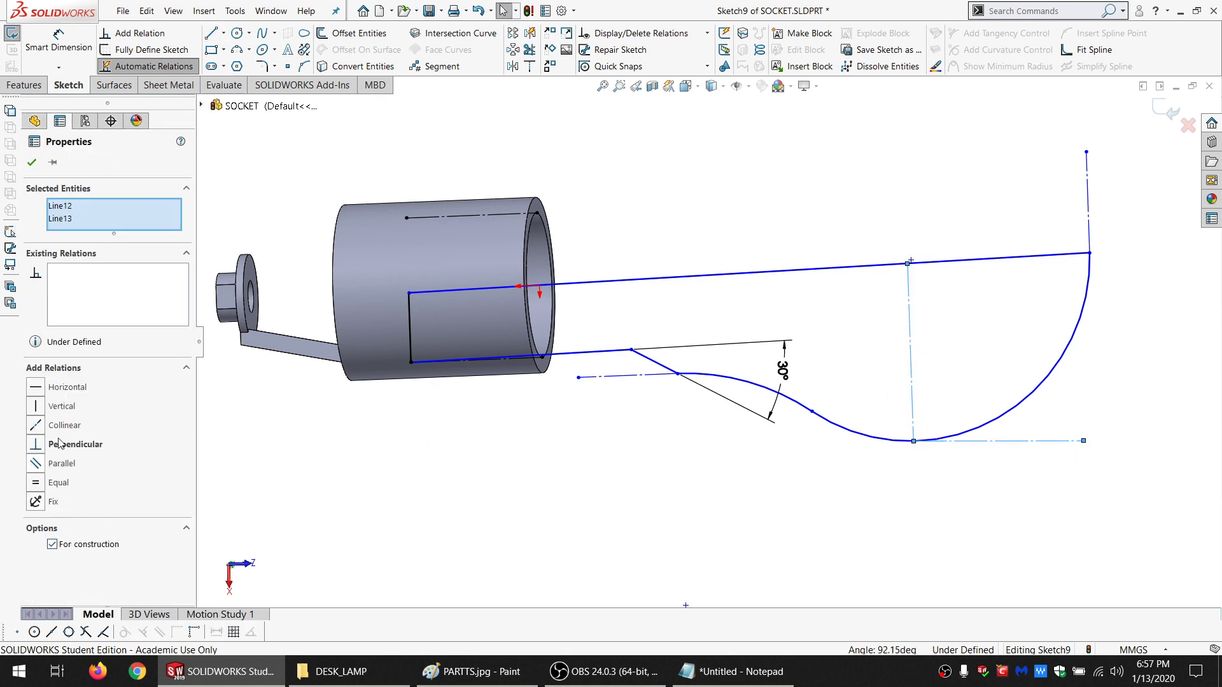
left_click(69, 446)
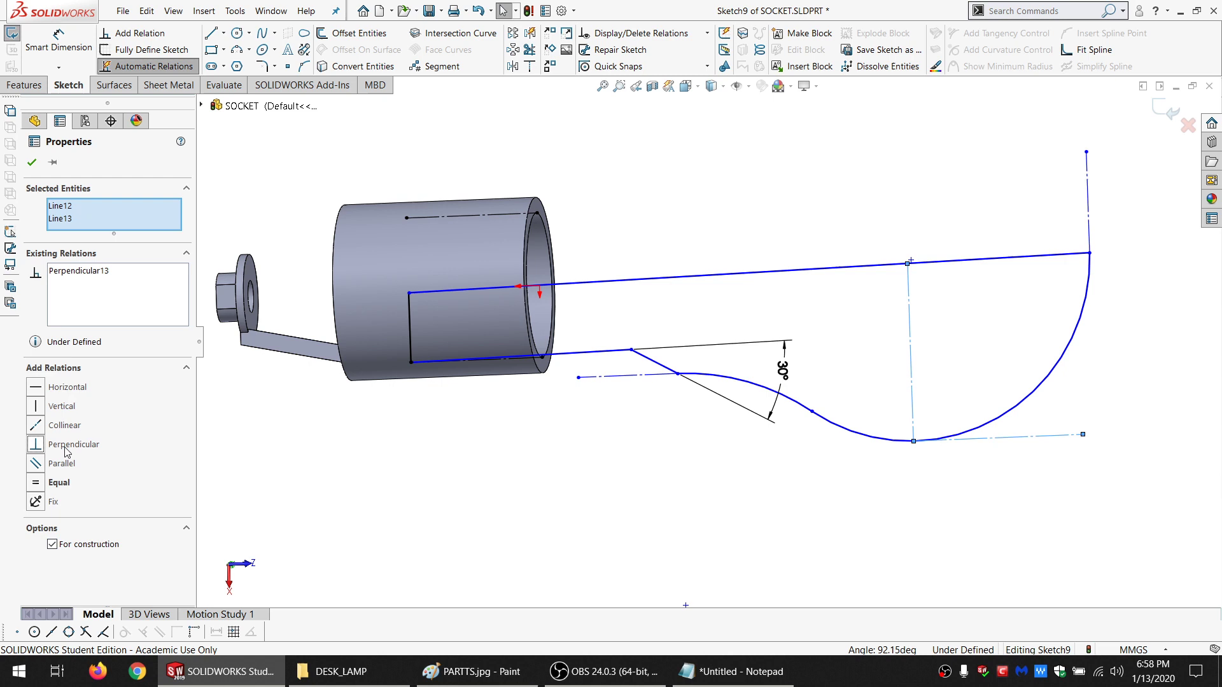
left_click(57, 484)
left_click(974, 472)
Make the second construction line tangent to the large bulb arc
left_click(977, 428)
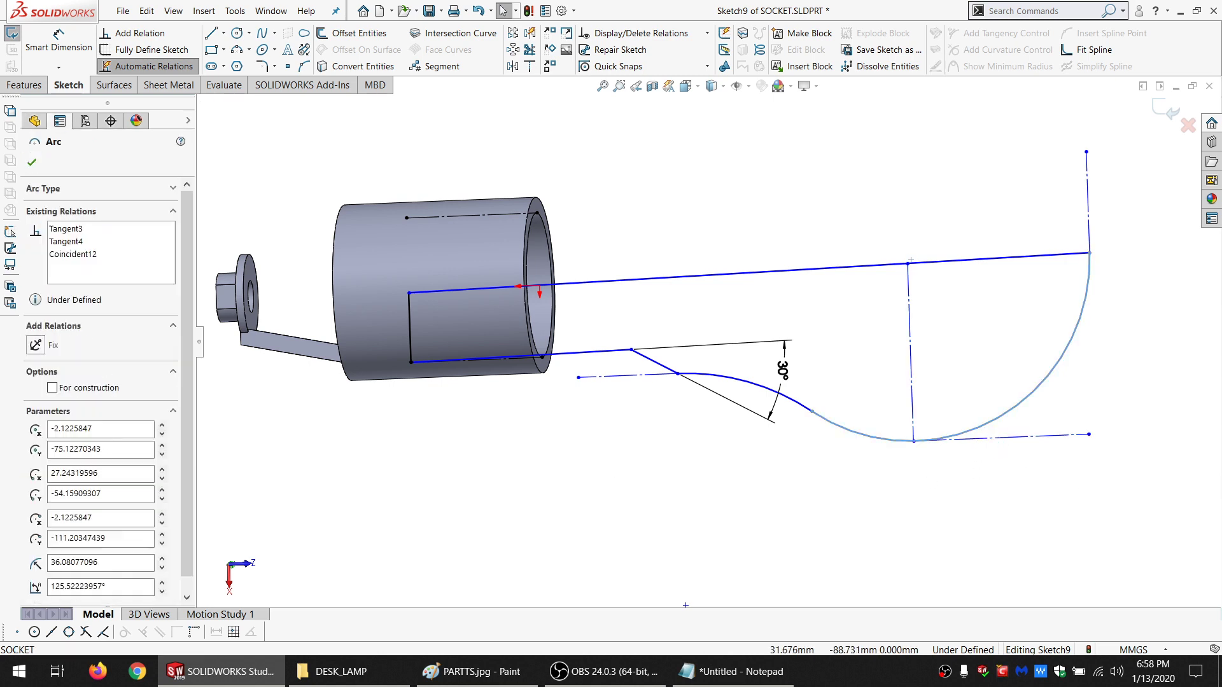
left_click(1005, 437, "ctrl")
left_click(52, 390)
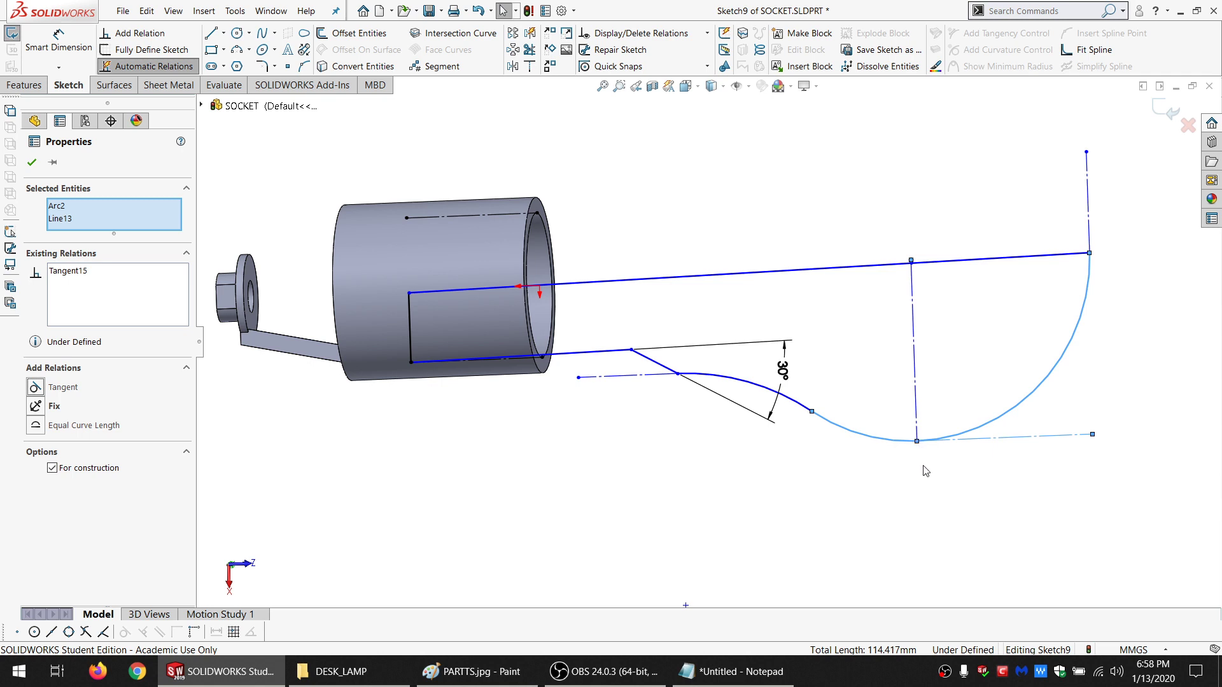
left_click(908, 495)
Dimension the horizontal construction line between the long line and the large arc as 30 mm
key("d")
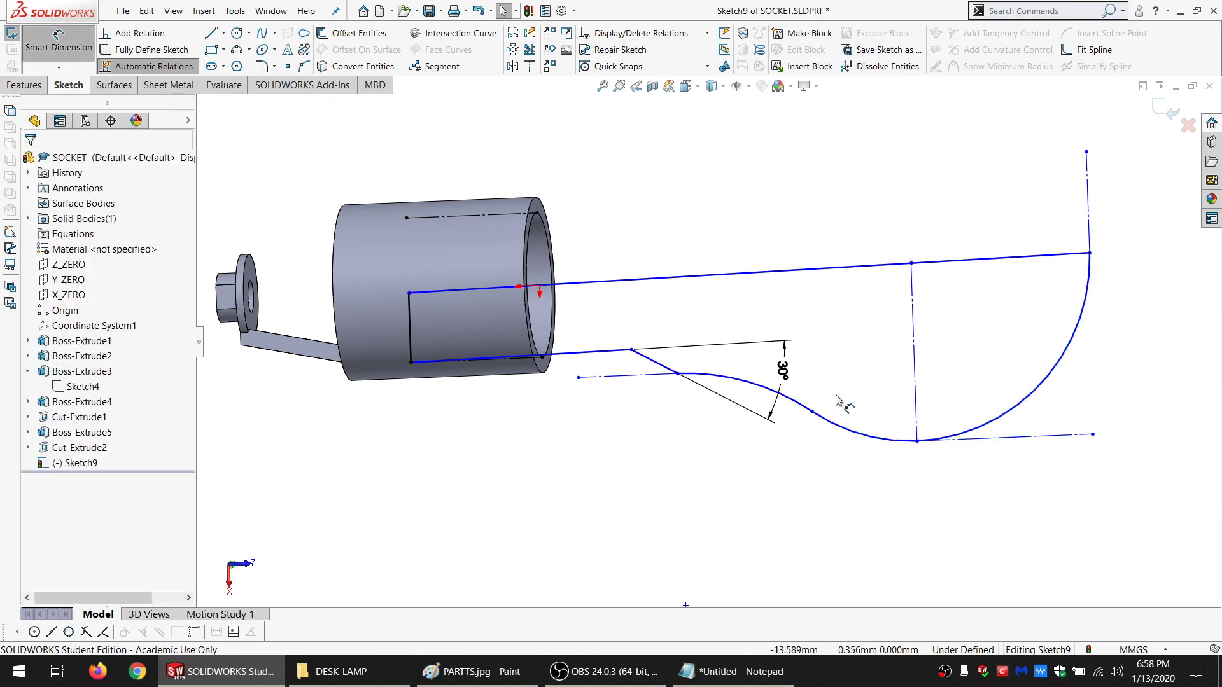
left_click(915, 417)
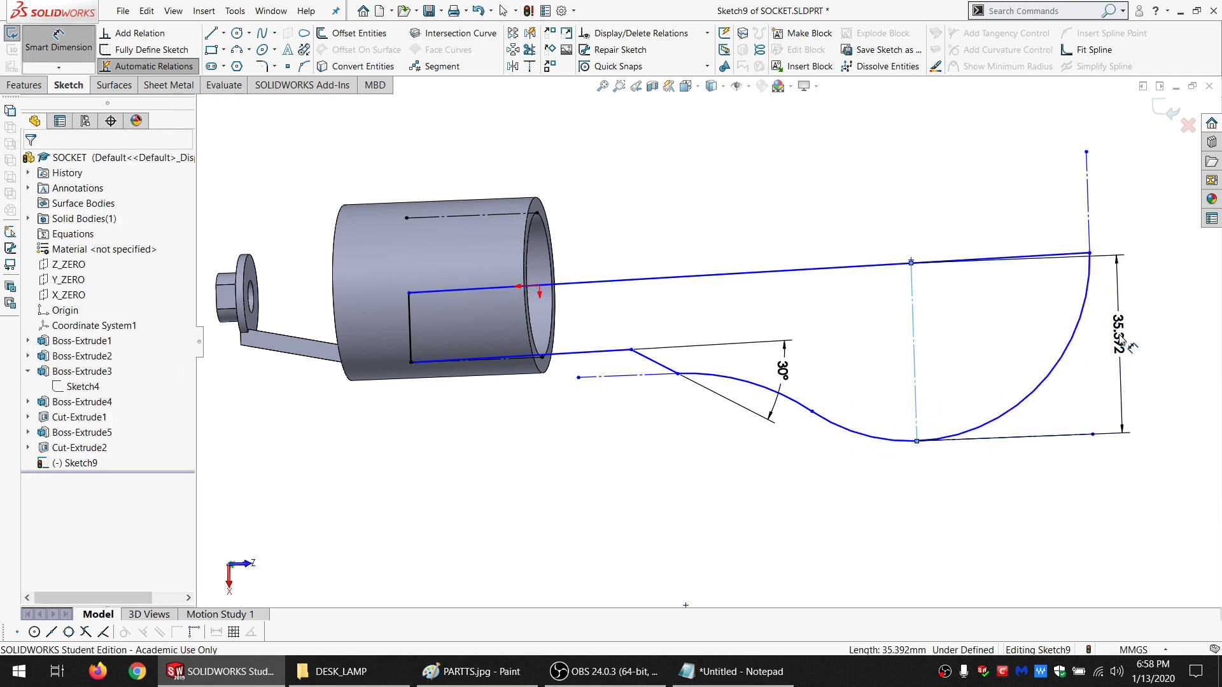
left_click(1120, 335)
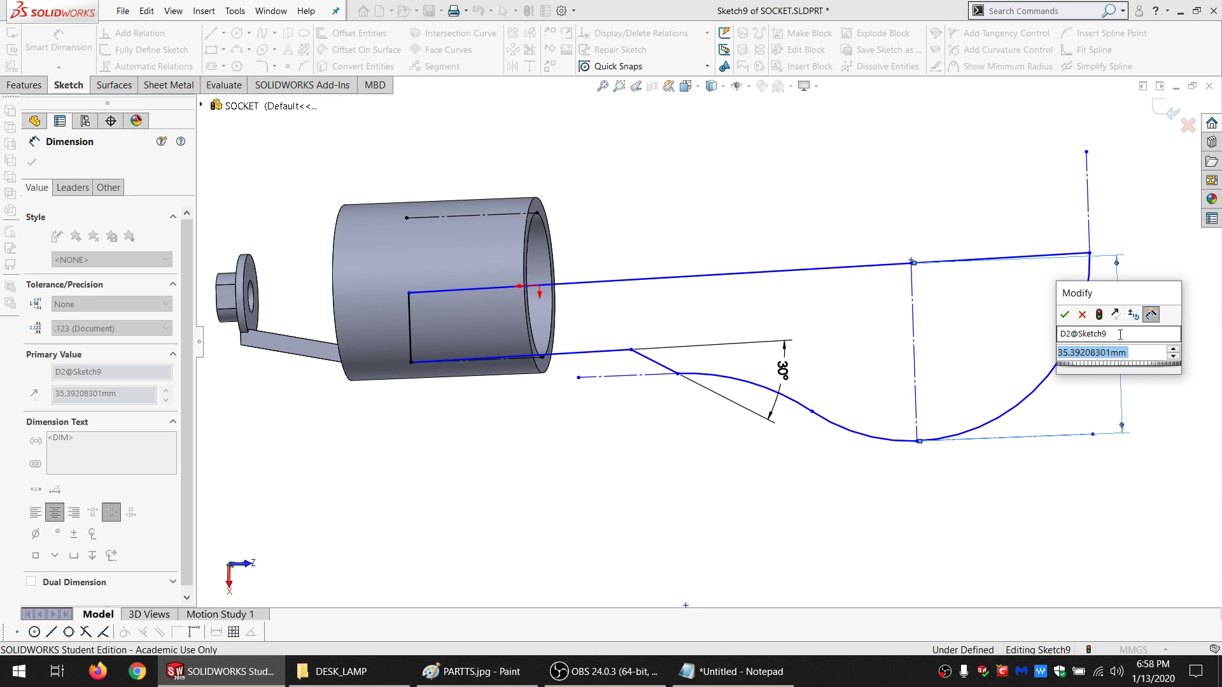
type("0")
key("Return")
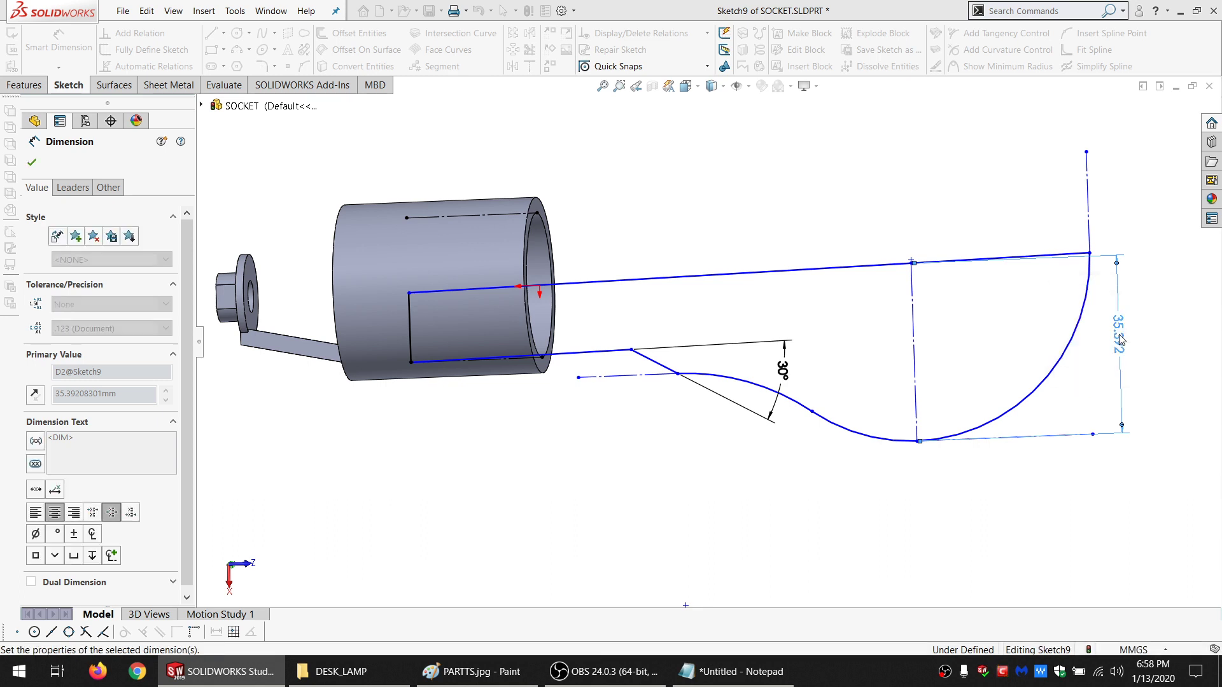
key("Escape")
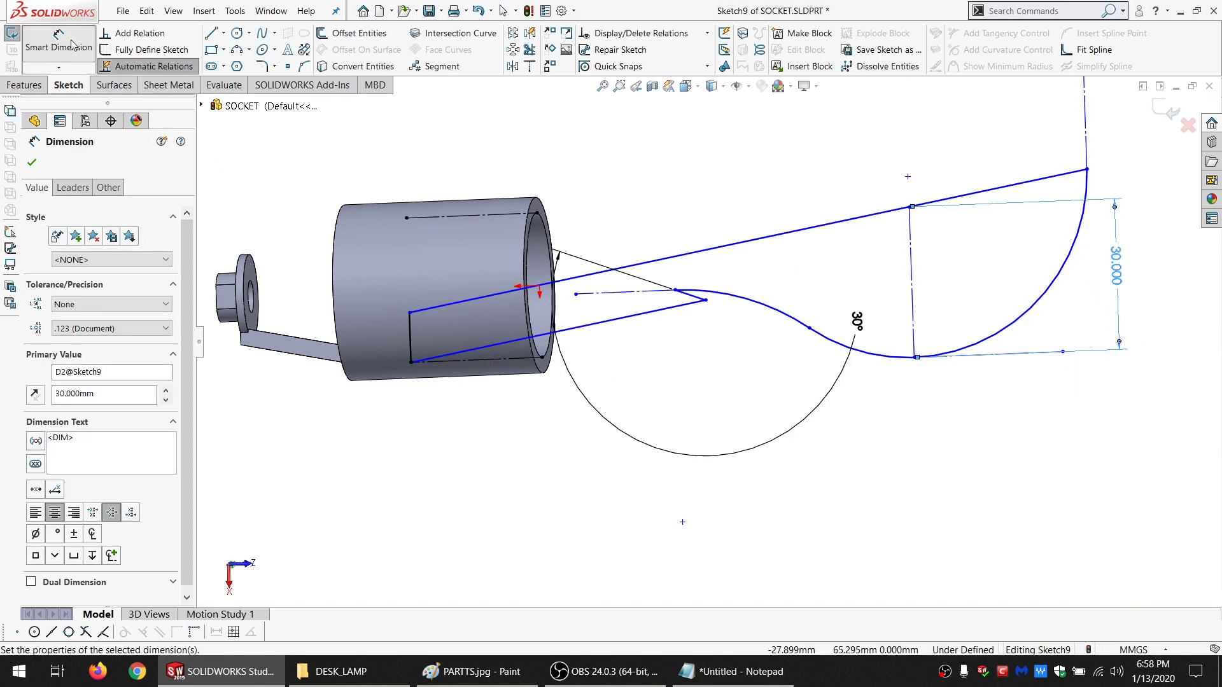
Add a vertical relation to the profile's long line through the origin
left_click(656, 261)
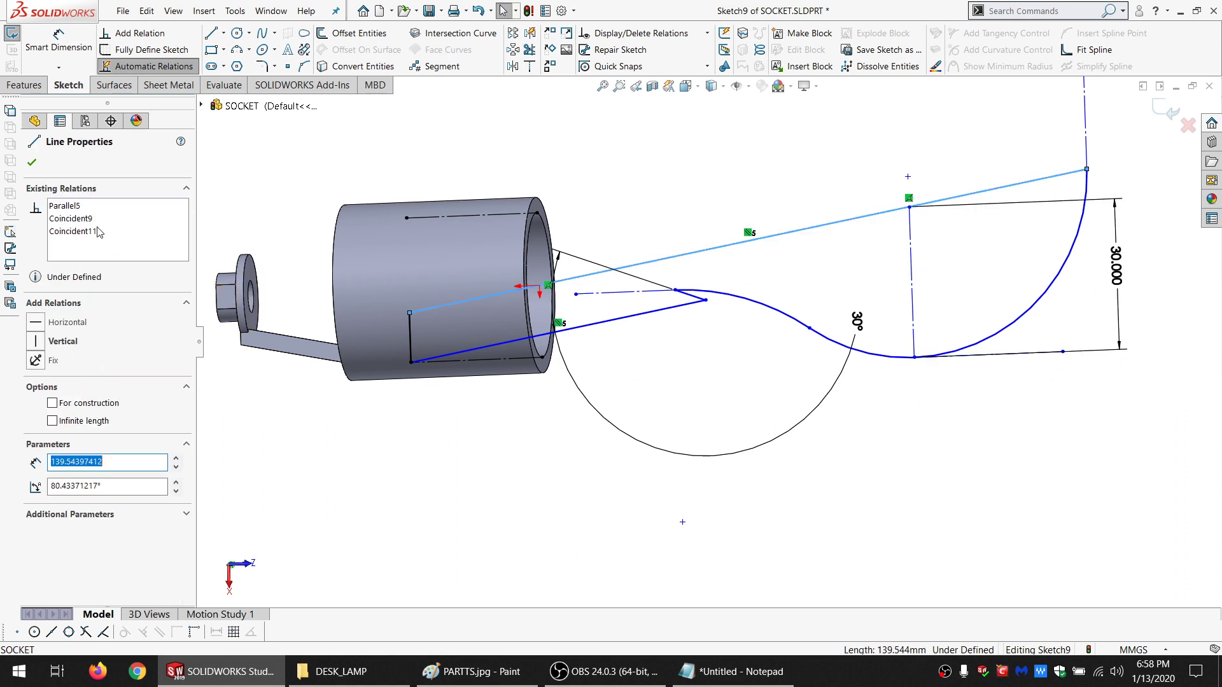
left_click(38, 344)
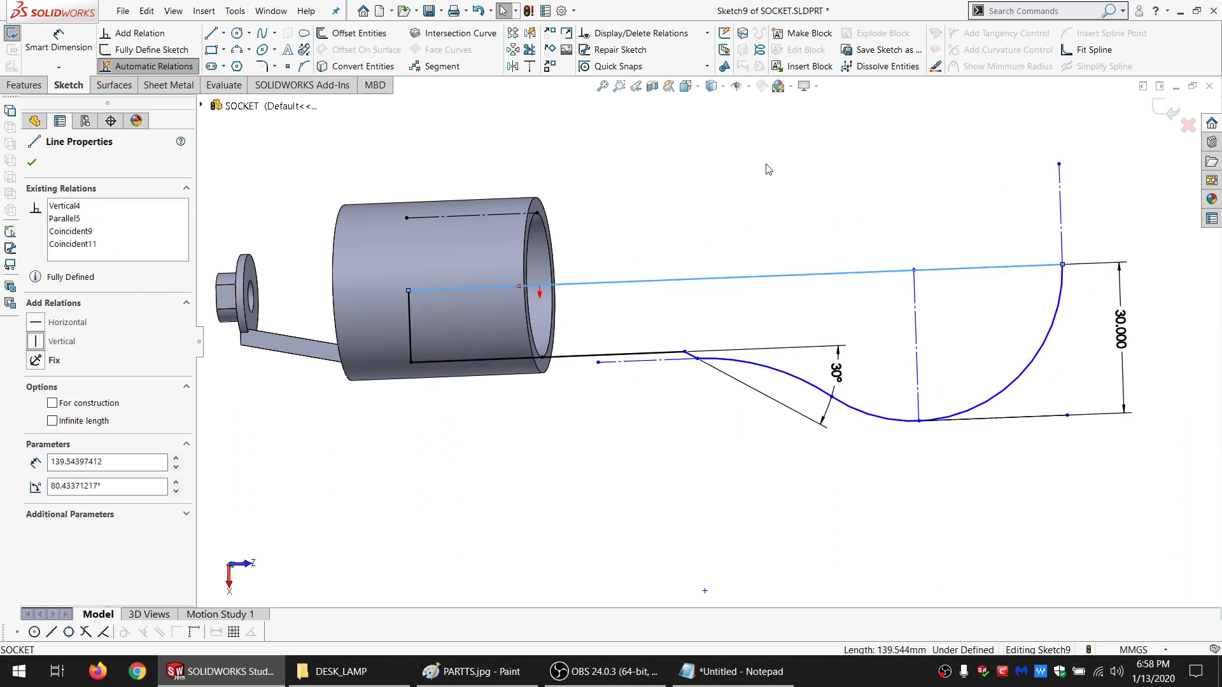
left_click(896, 385)
Make the corner between the return line and the slanted step line coincident with the inner circular edge at the socket's open end
scroll(865, 408, "down", 3)
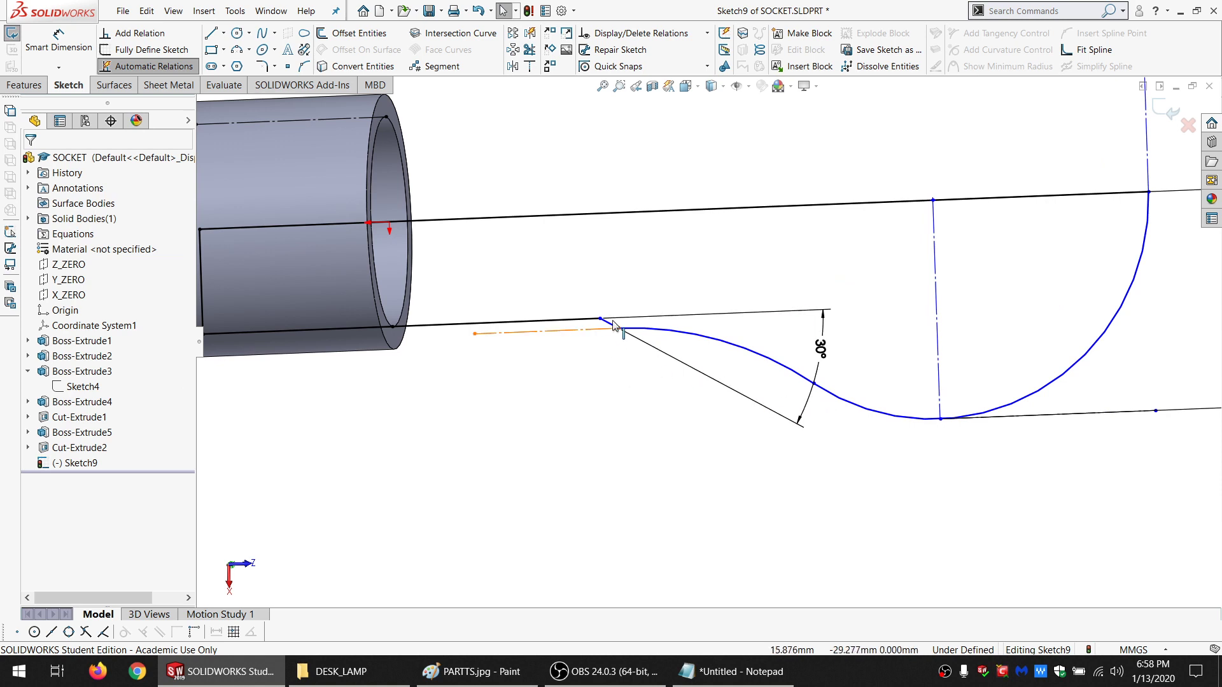
scroll(488, 314, "up", 2)
scroll(709, 342, "up", 1)
scroll(708, 342, "up", 2)
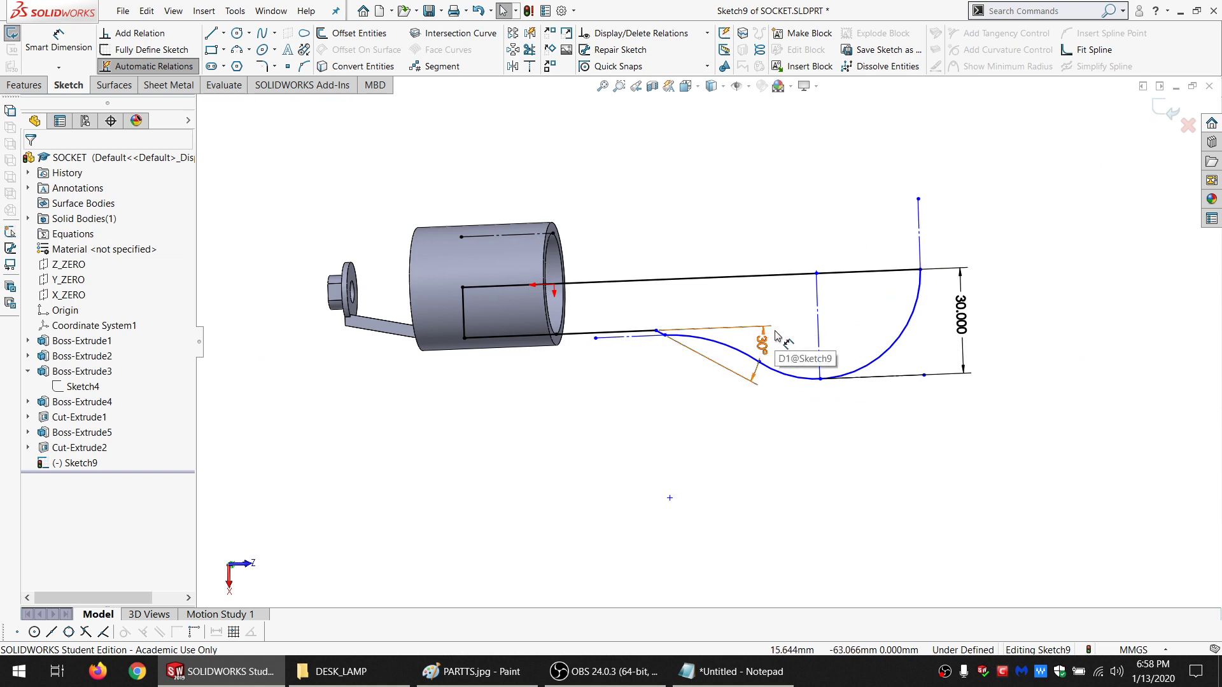
left_click(656, 331)
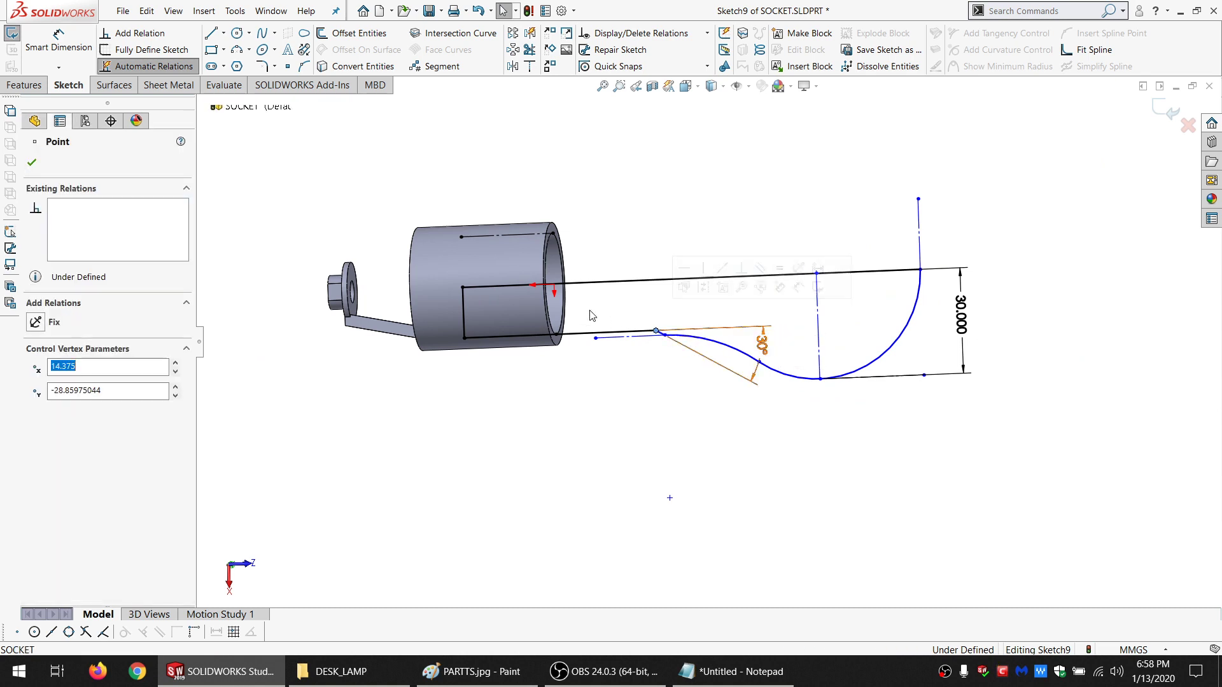
left_click(560, 315, "ctrl")
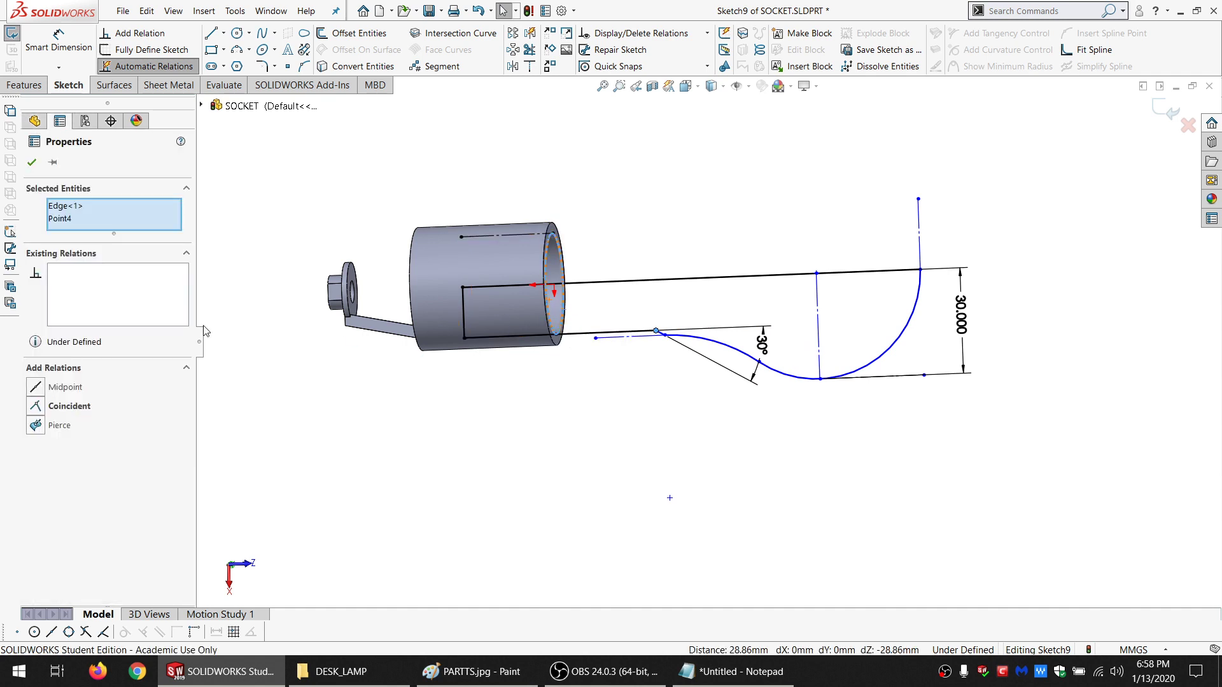
left_click(69, 406)
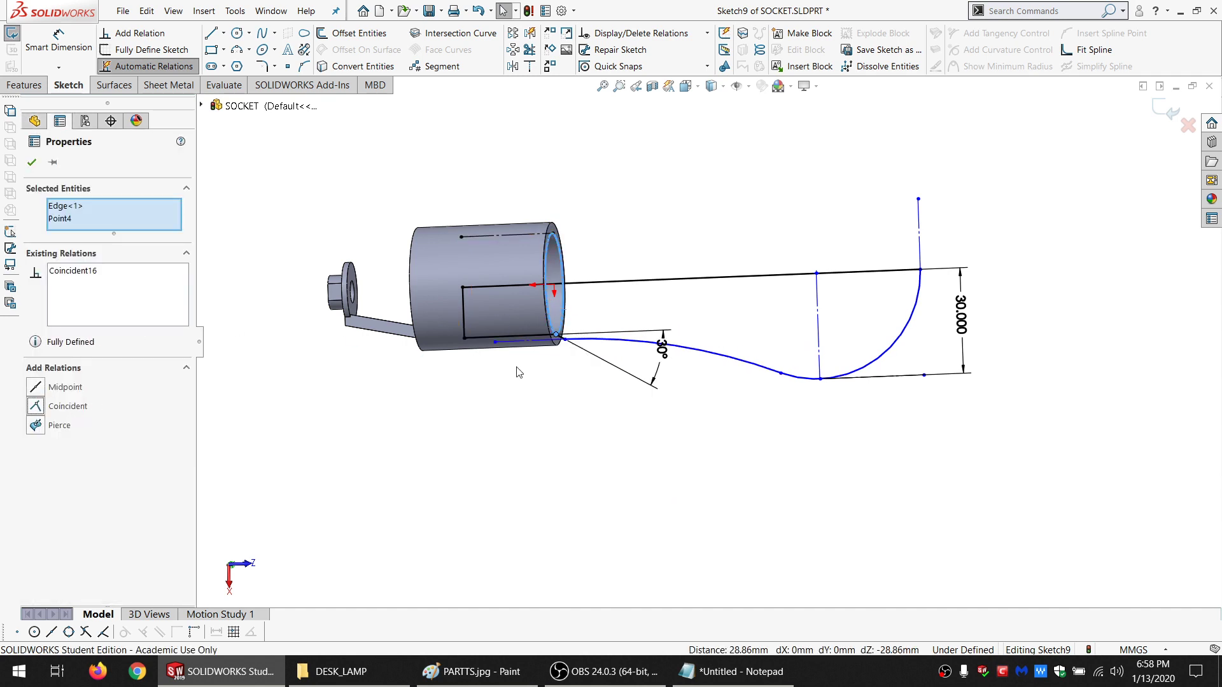
scroll(637, 349, "down", 4)
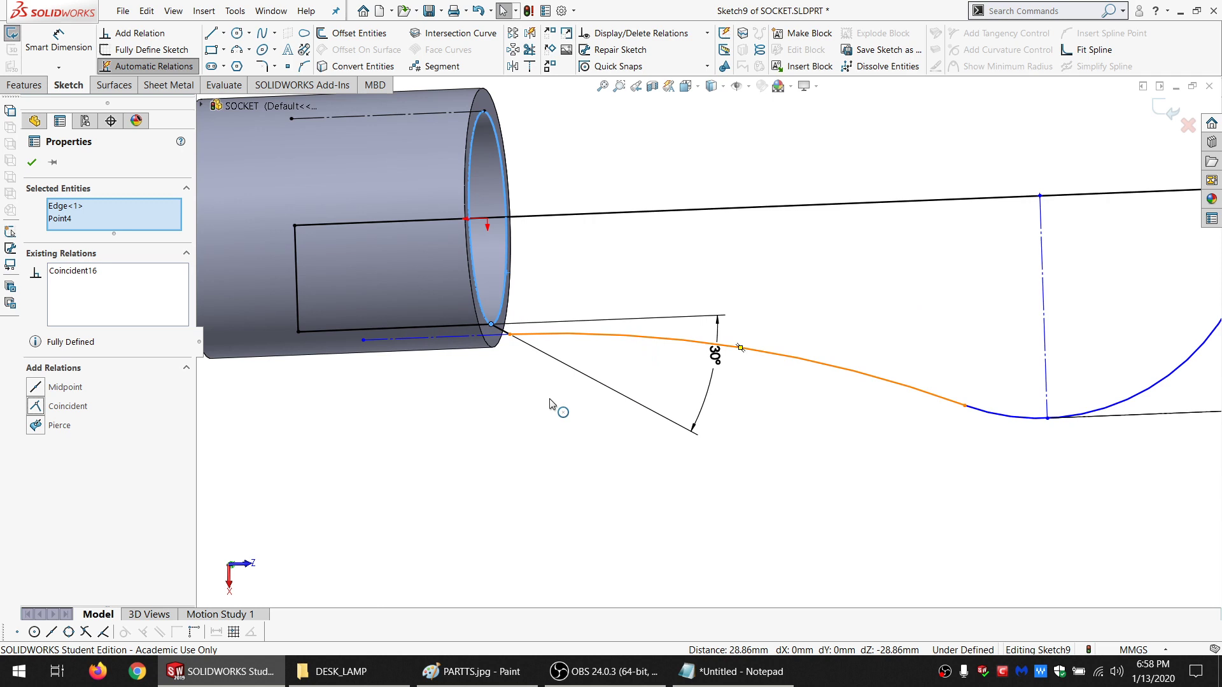
Dimension the distance from the slanted line's outer end to the inner circular edge at the socket's open end as 7.4 mm
left_click(457, 359)
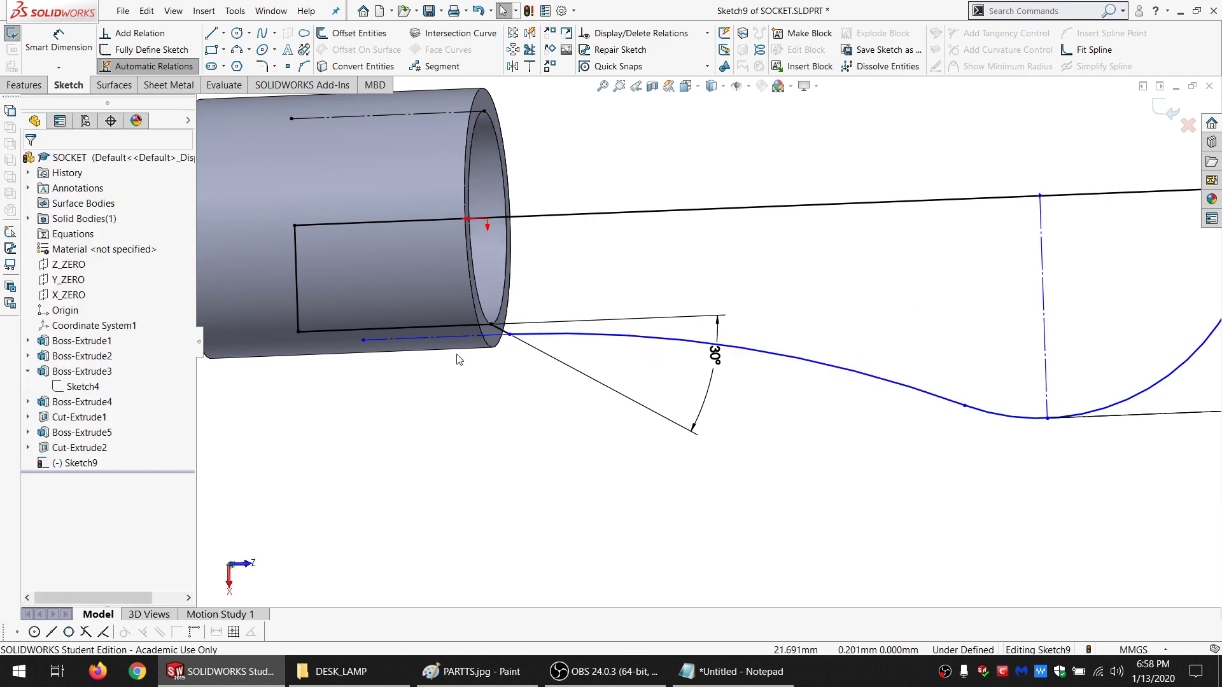
left_click(77, 48)
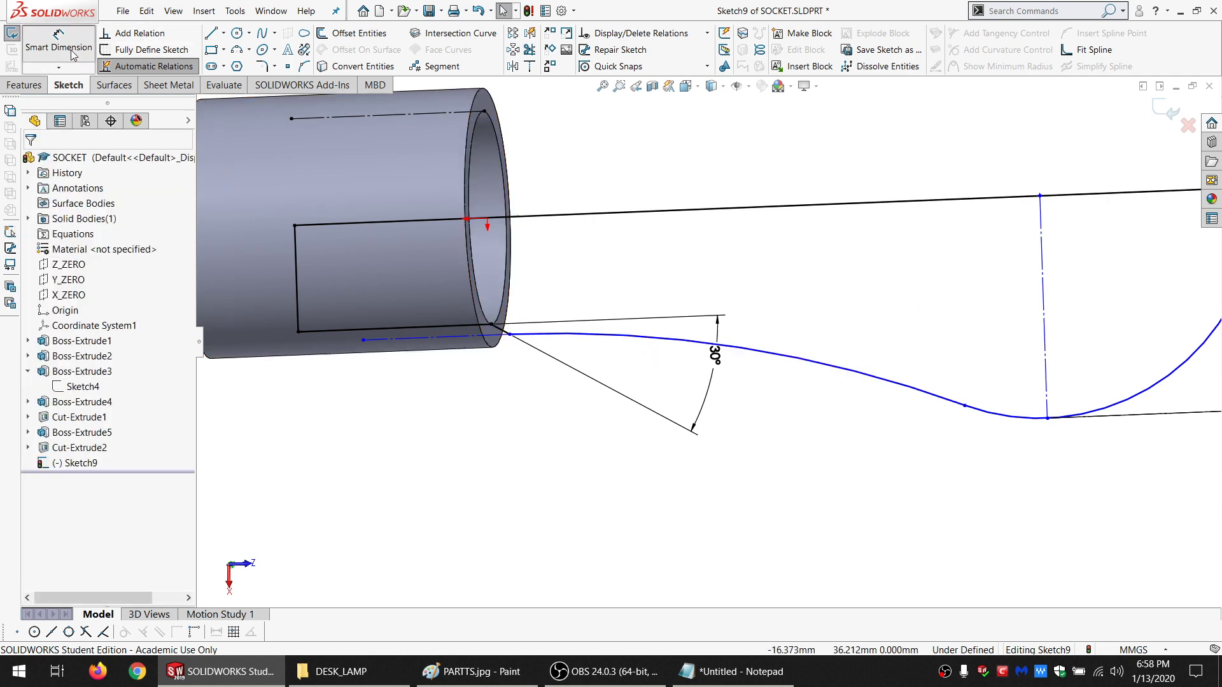
left_click(510, 335)
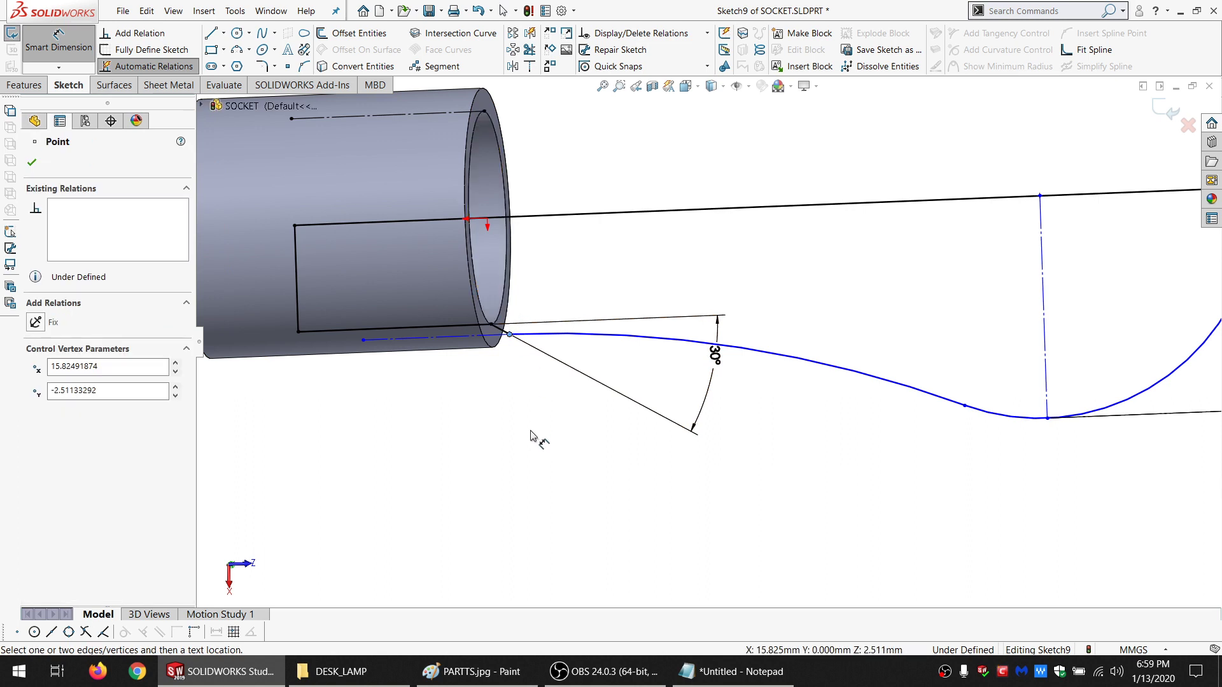
left_click(503, 315)
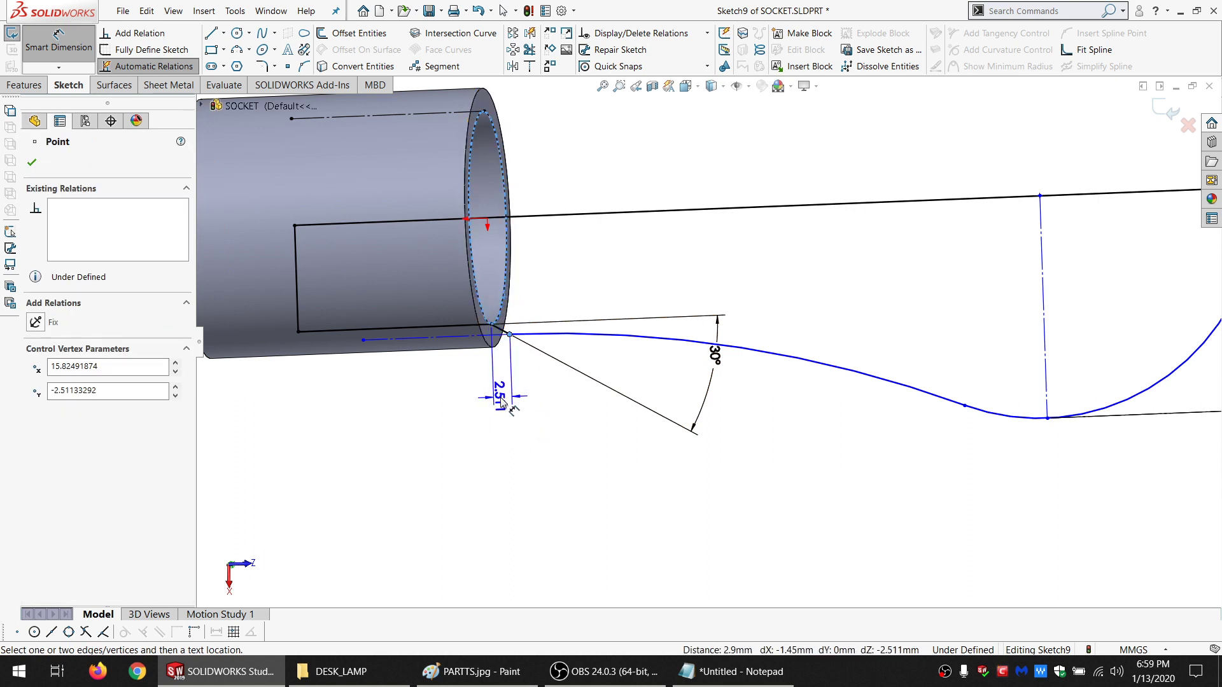
left_click(498, 396)
type("7.4")
key("Return")
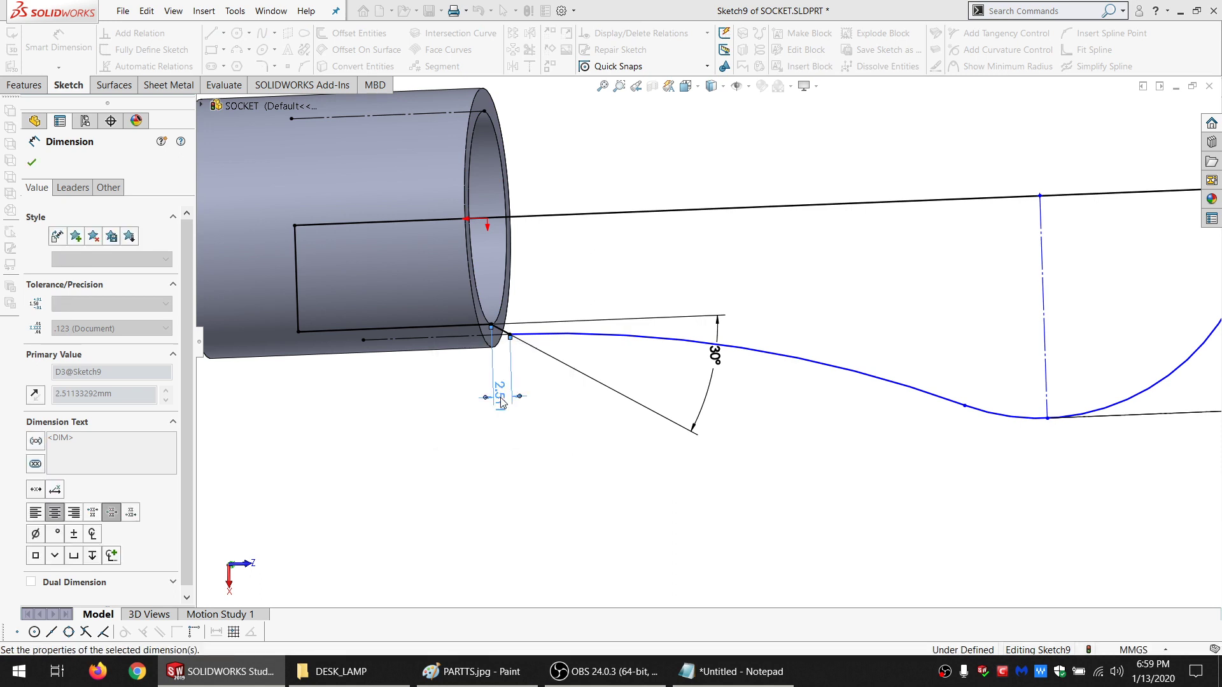
scroll(772, 410, "up", 2)
scroll(772, 410, "up", 3)
scroll(793, 373, "down", 3)
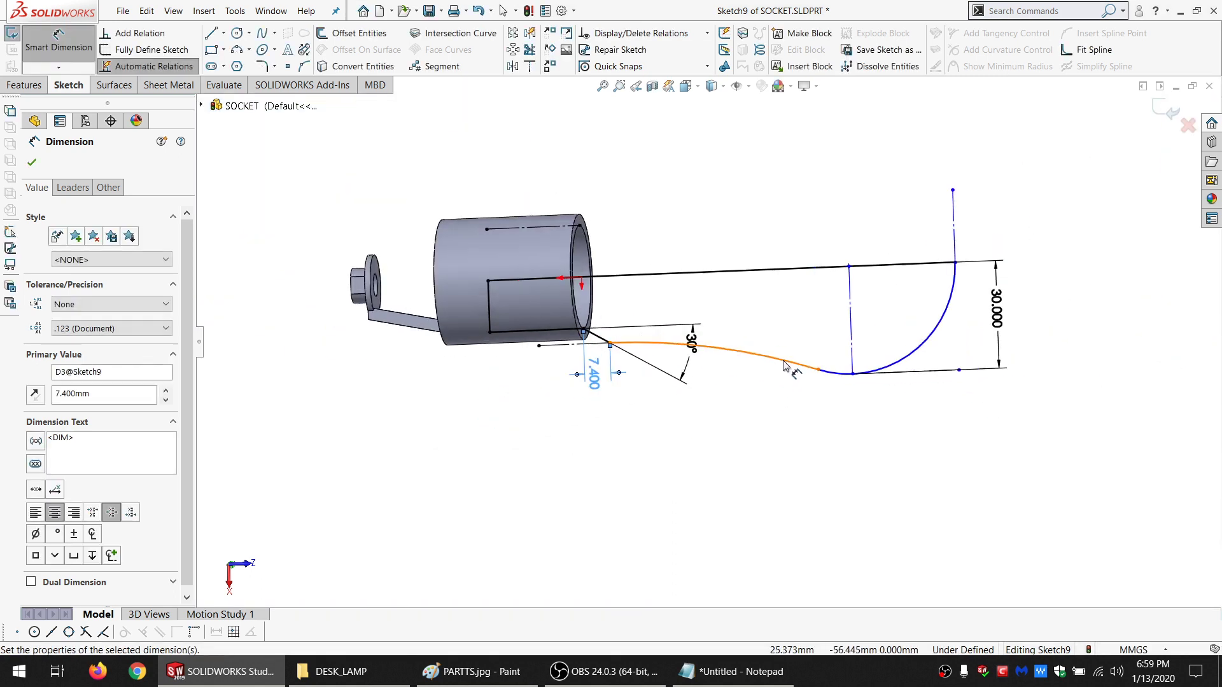
Dimension the distance from the socket's inner circular edge to the construction line at the bulb's far tip as 86.25 mm
left_click(59, 42)
left_click(719, 186)
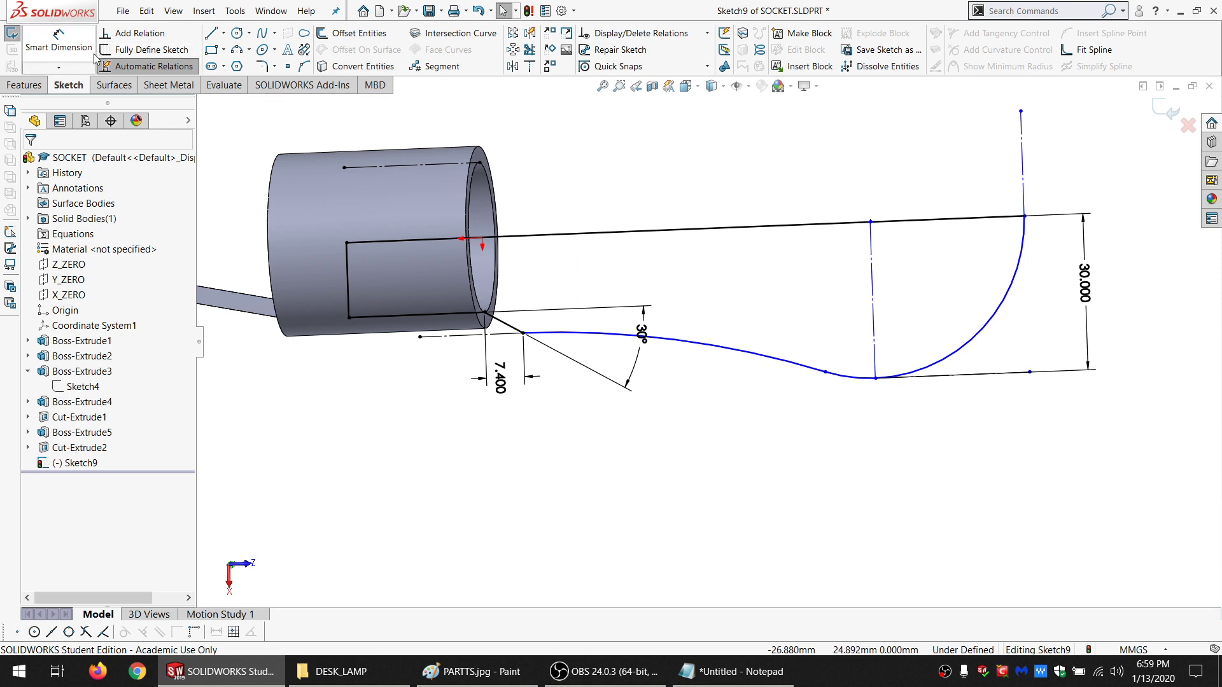
left_click(58, 40)
left_click(1022, 160)
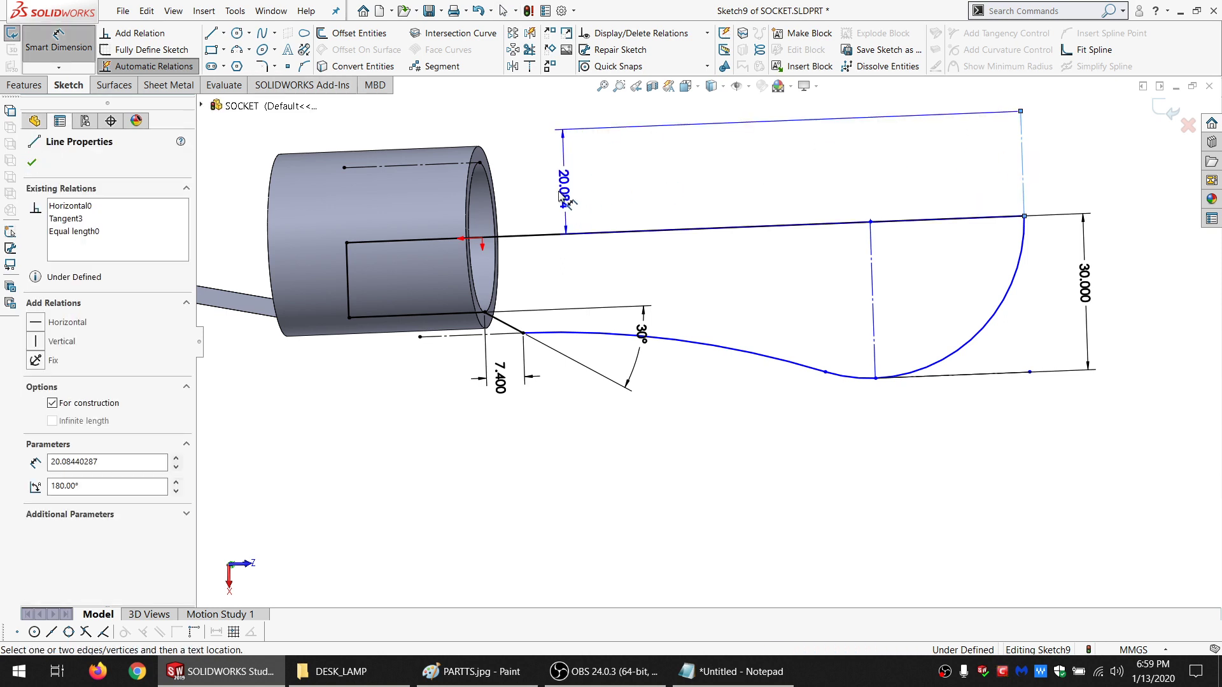
left_click(494, 201)
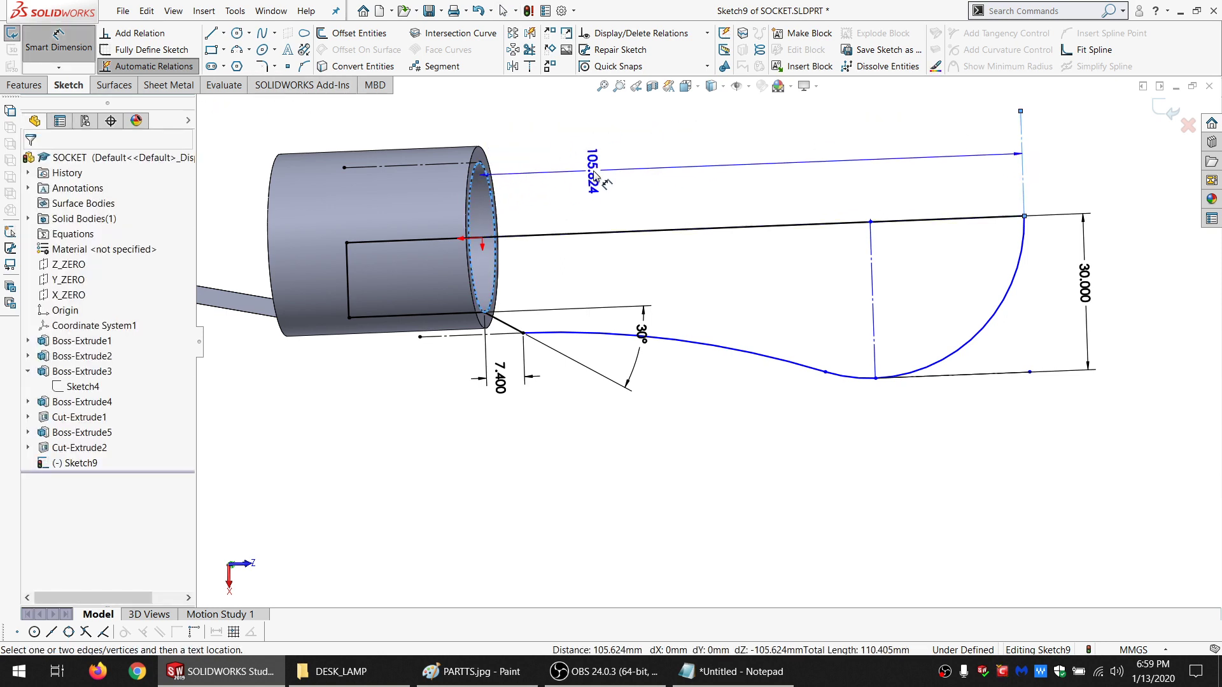
left_click(589, 171)
type("86.25")
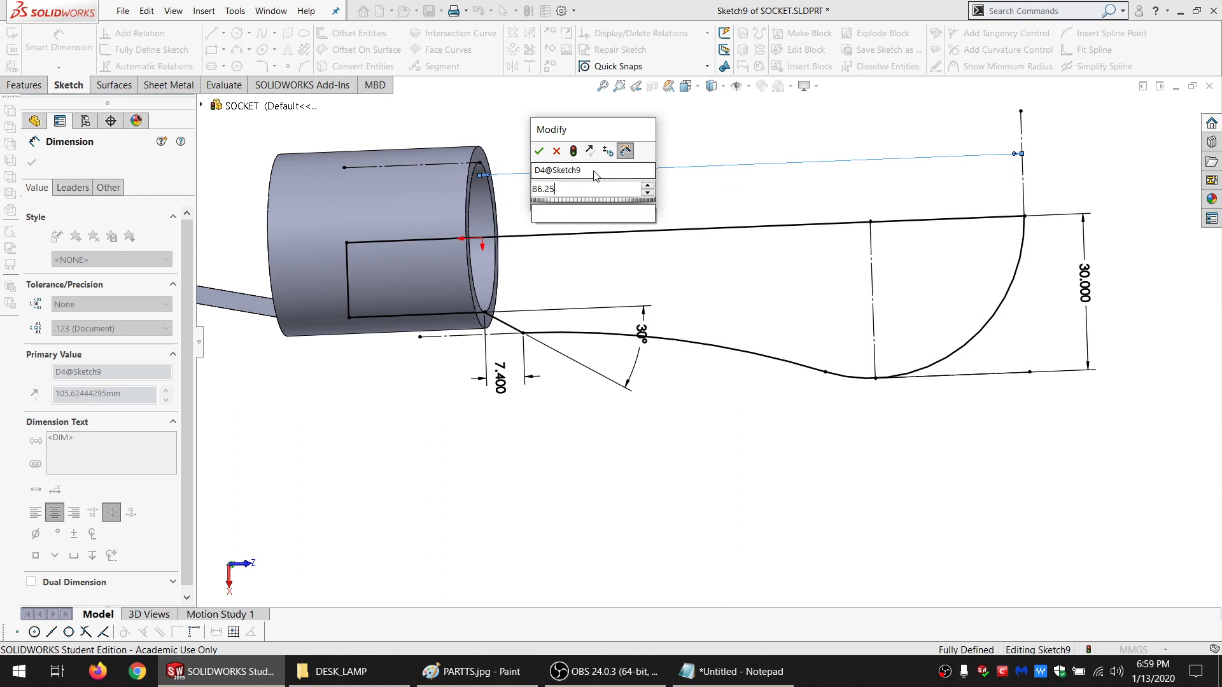
key("Return")
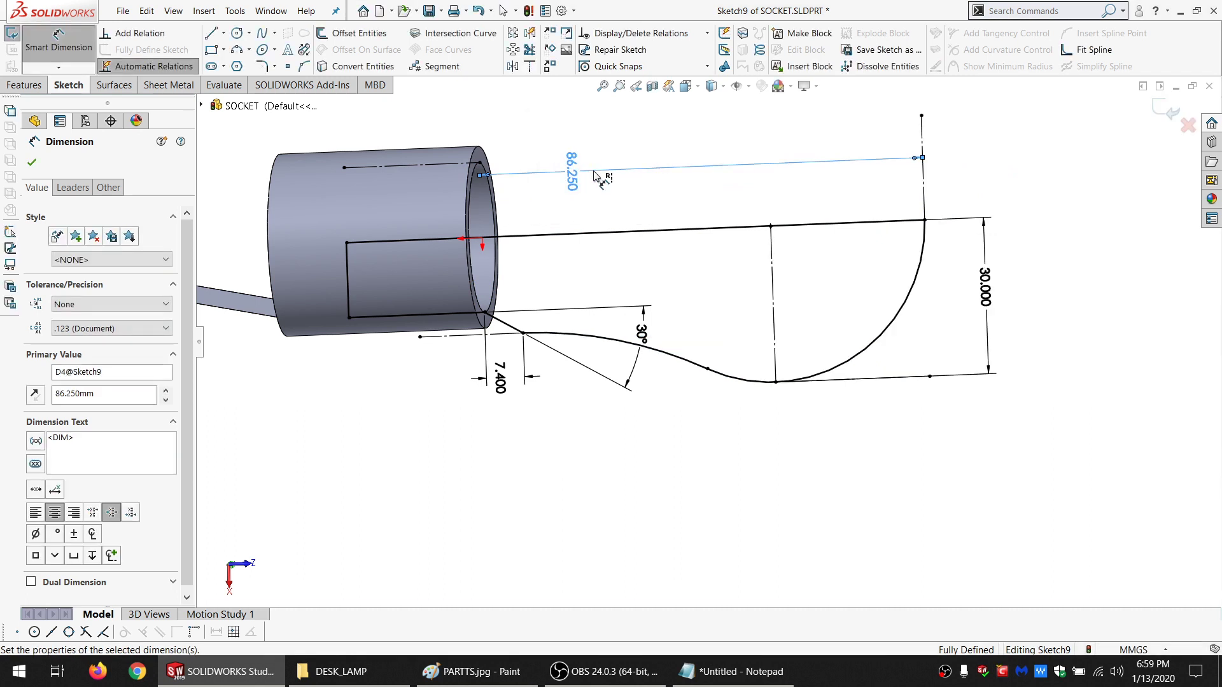
key("Escape")
key("Escape")
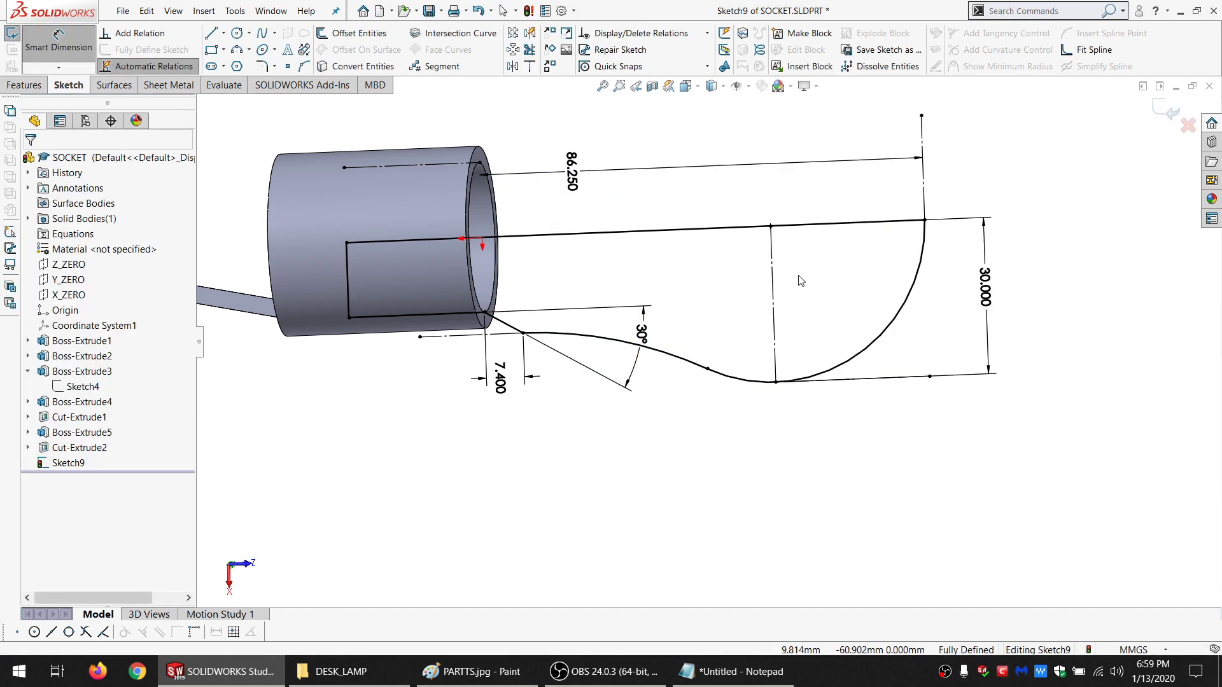
Revolve the bulb profile 360° about its long axis line as a separate body, with Merge result turned off
left_click(816, 231)
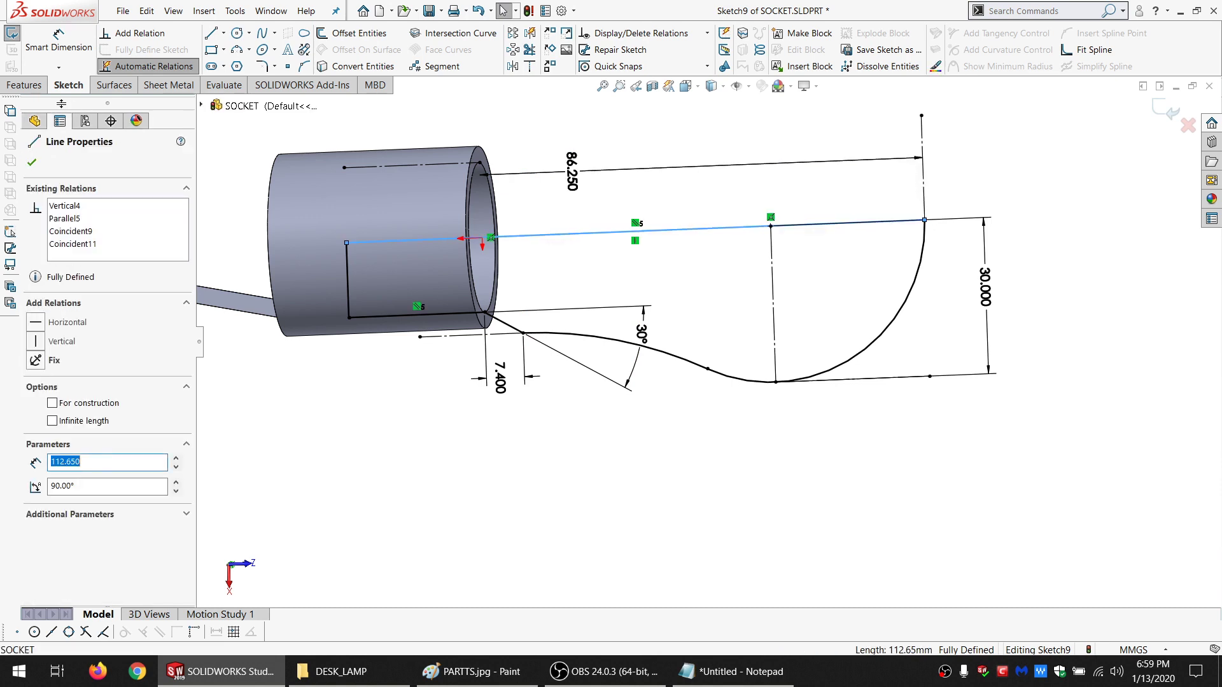
left_click(25, 86)
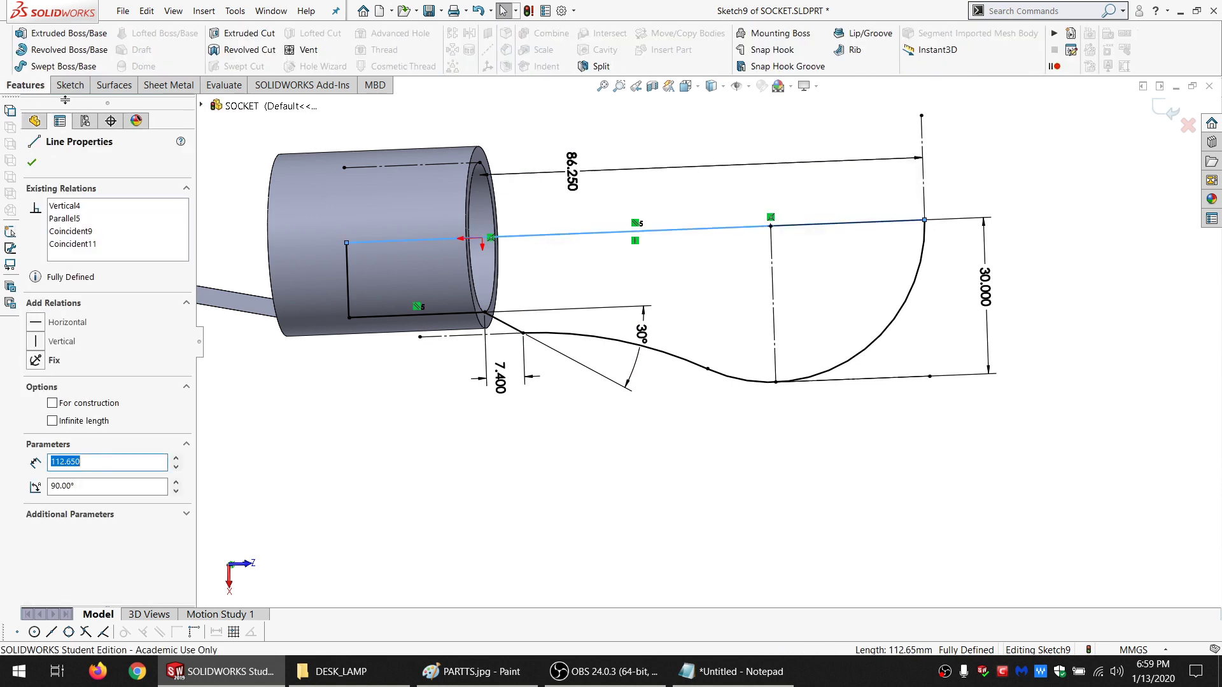
left_click(65, 51)
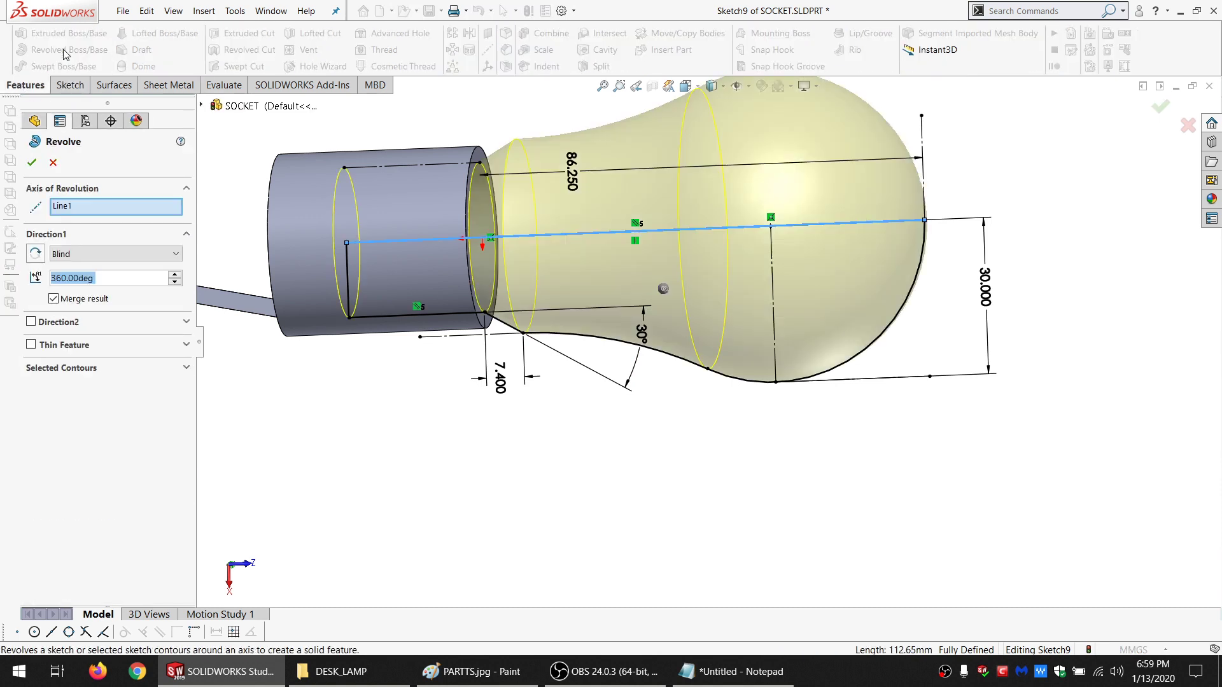
left_click(64, 299)
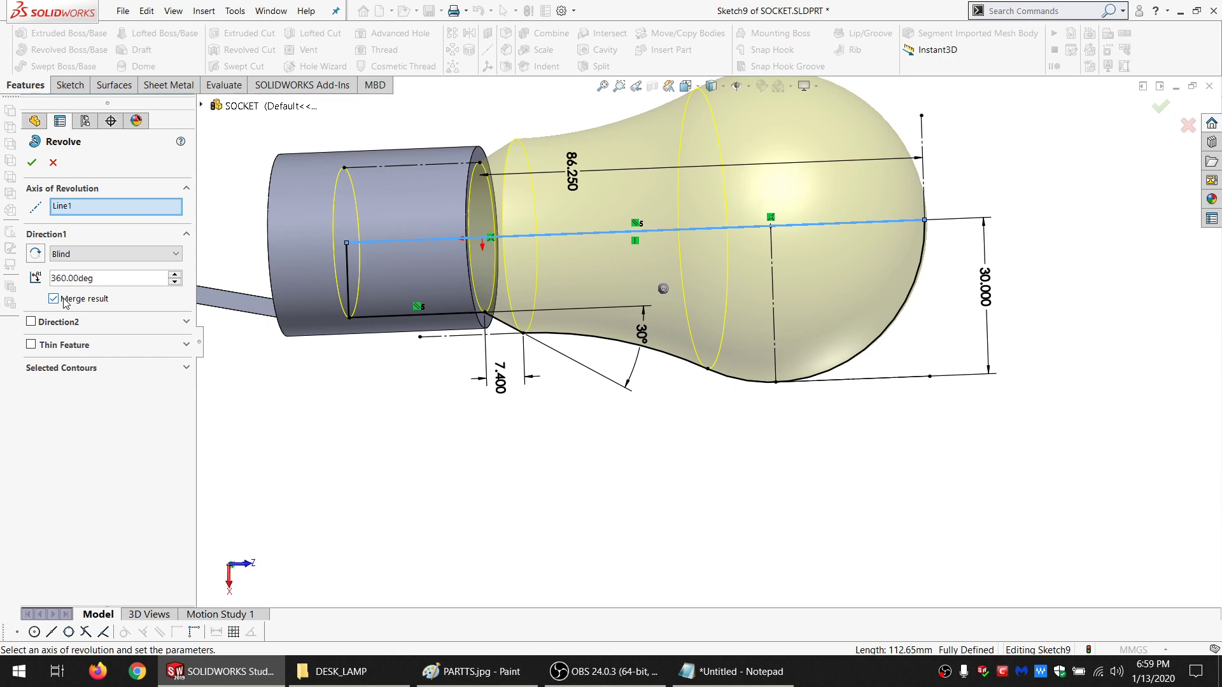
left_click(31, 162)
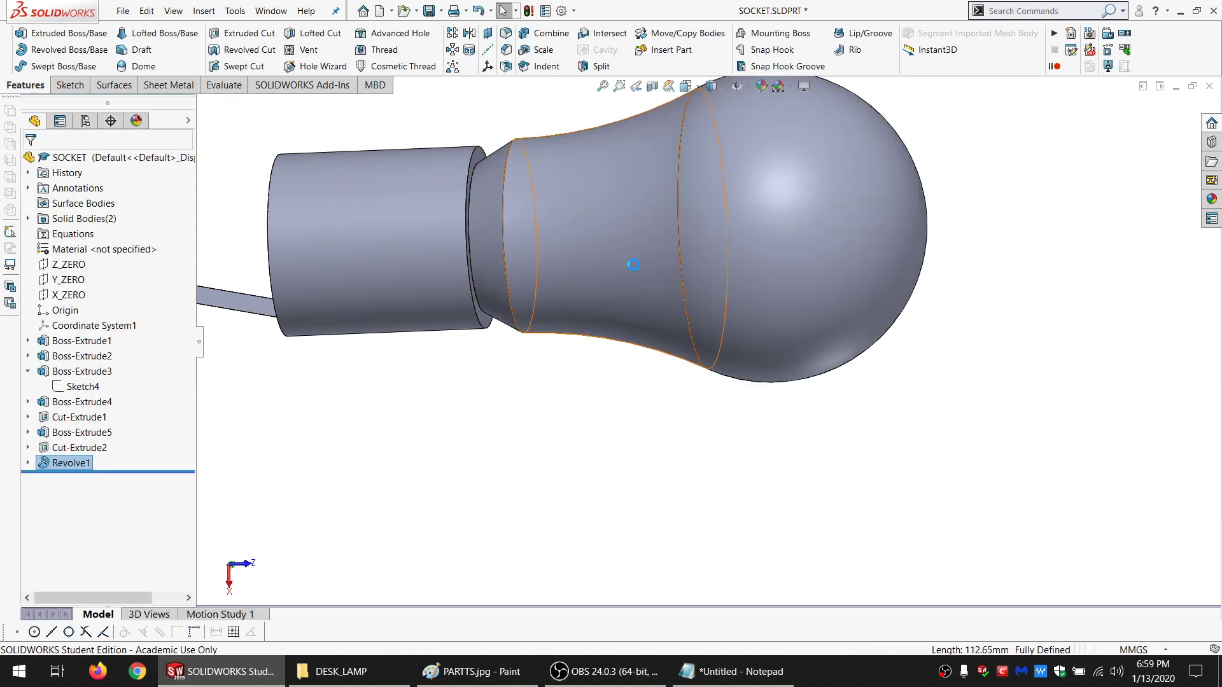
Save the SOCKET part with the revolved bulb
scroll(647, 265, "up", 4)
scroll(648, 266, "down", 3)
middle_click_drag(640, 301, 755, 350)
middle_click_drag(696, 308, 659, 221)
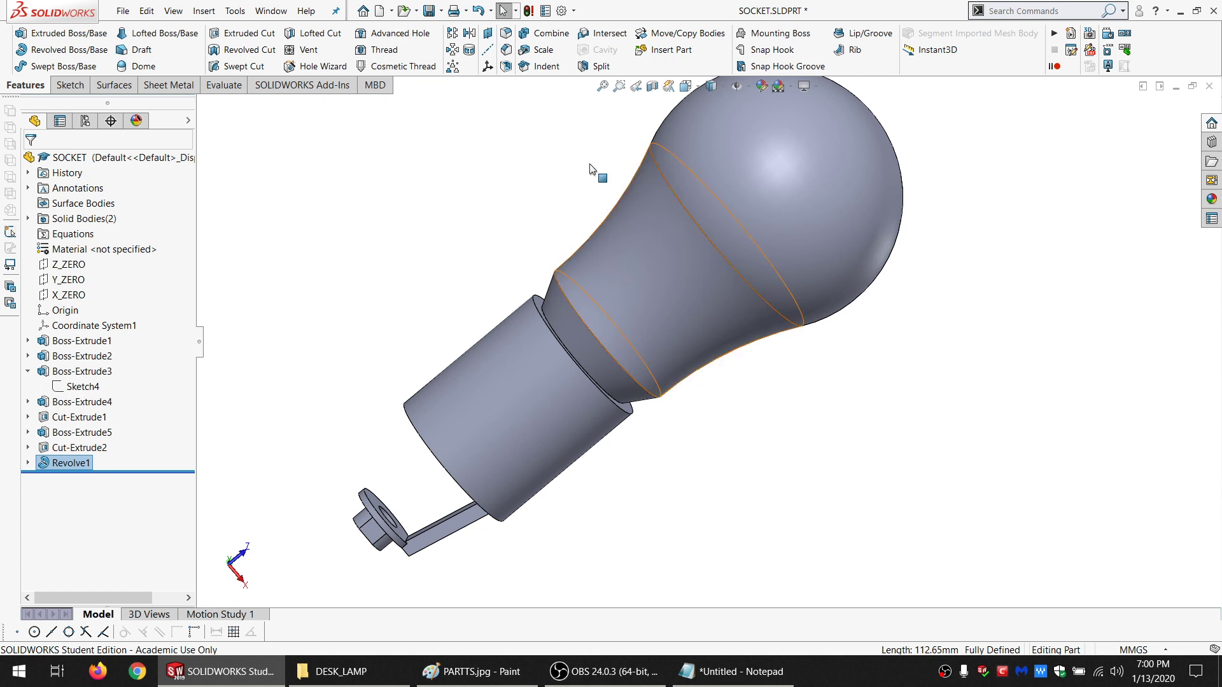
left_click(428, 9)
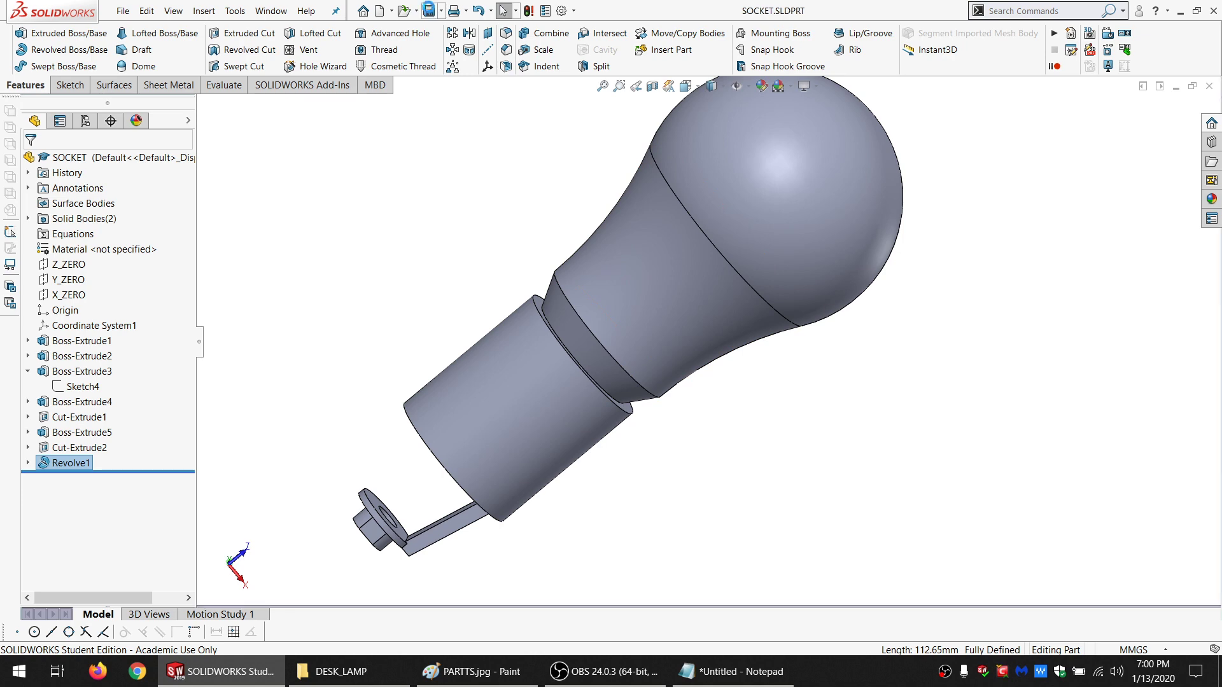
Start a sketch on the arm's flat face surrounding the hollow boss with flat sides
scroll(498, 396, "down", 3)
middle_click_drag(498, 395, 604, 217)
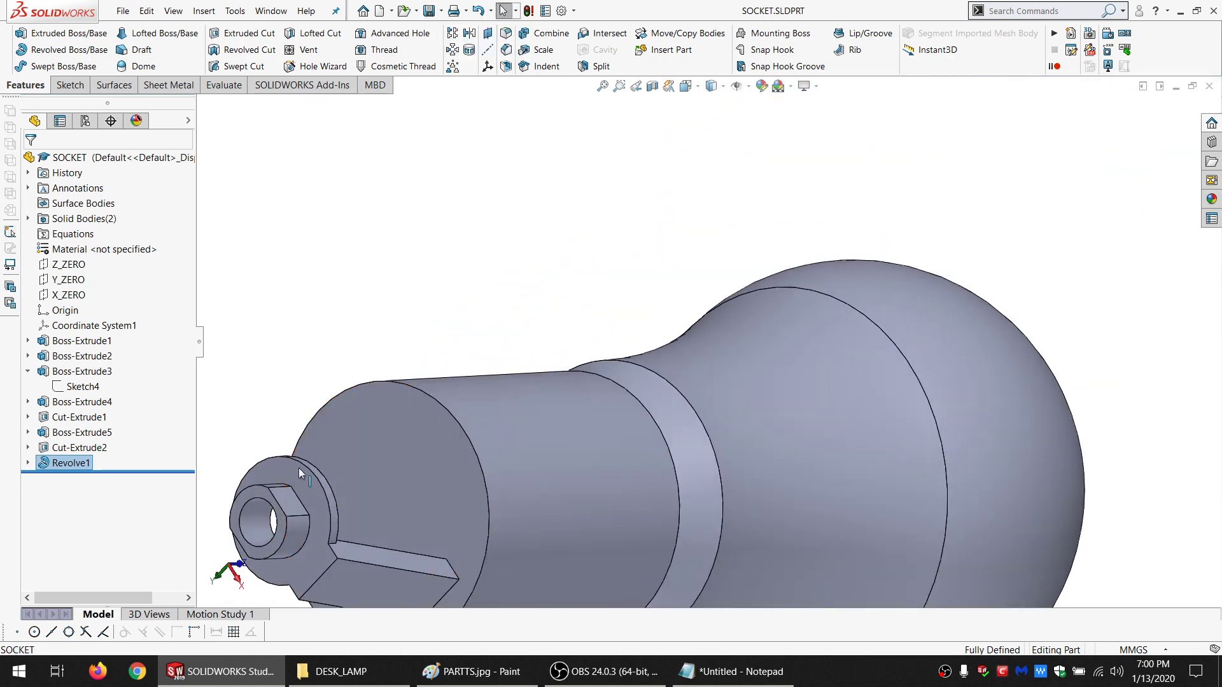
scroll(343, 501, "up", 2)
scroll(356, 502, "down", 3)
middle_click_drag(528, 436, 552, 238)
scroll(517, 472, "up", 3)
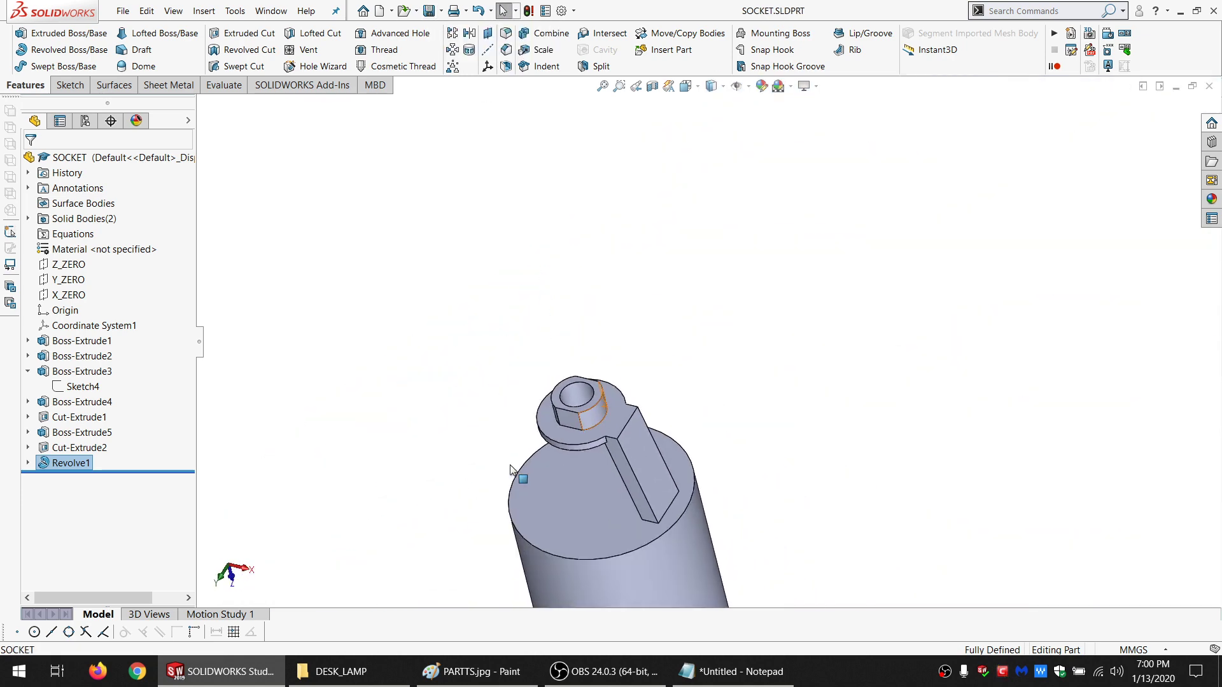
scroll(644, 378, "down", 6)
mouse_move(624, 380)
middle_mouse_down()
mouse_move(639, 357)
mouse_move(636, 399)
middle_mouse_up()
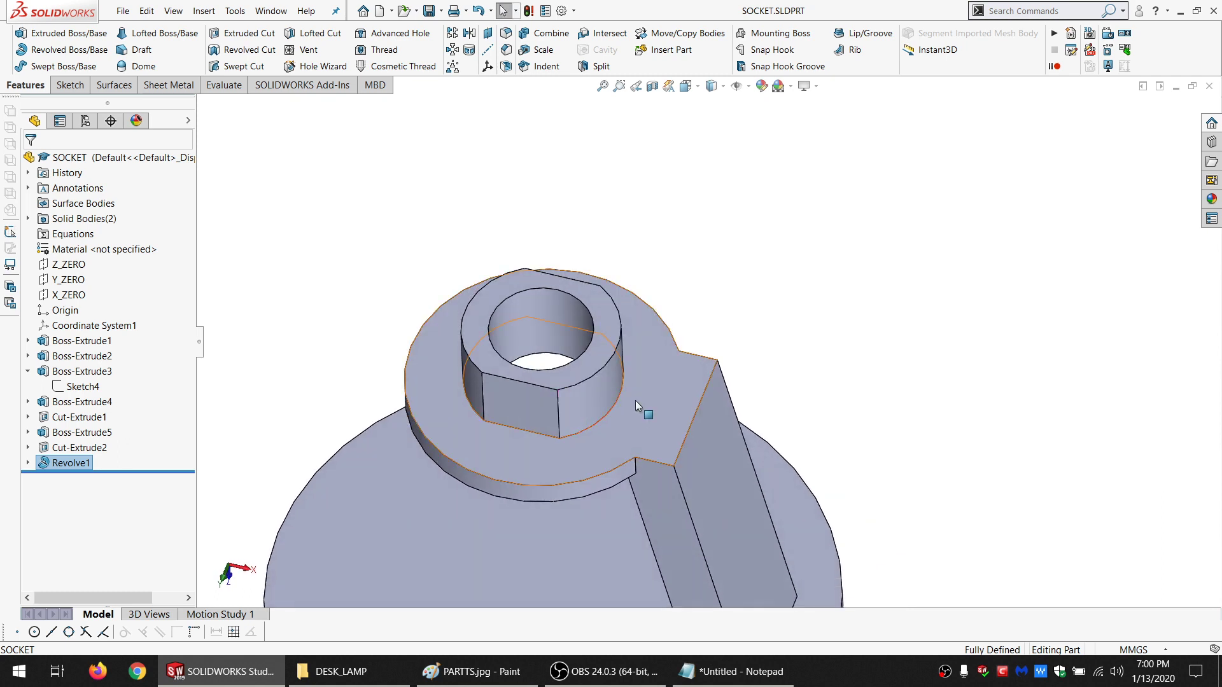
left_click(635, 400)
left_click(69, 85)
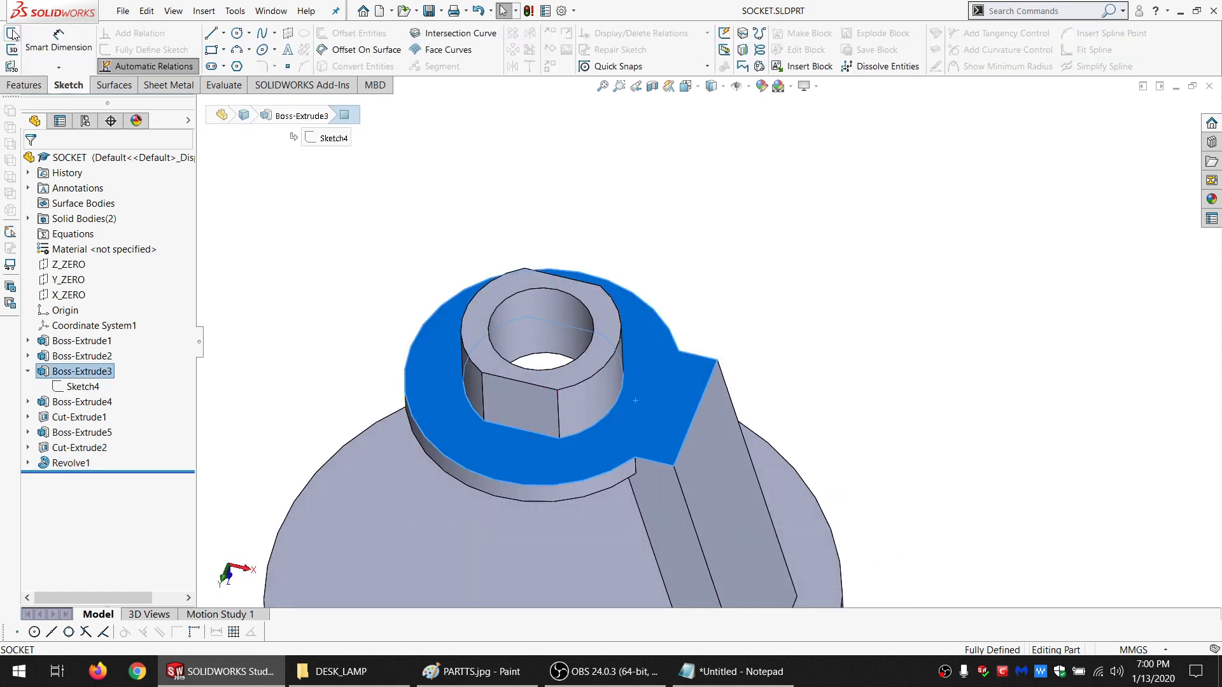
left_click(12, 33)
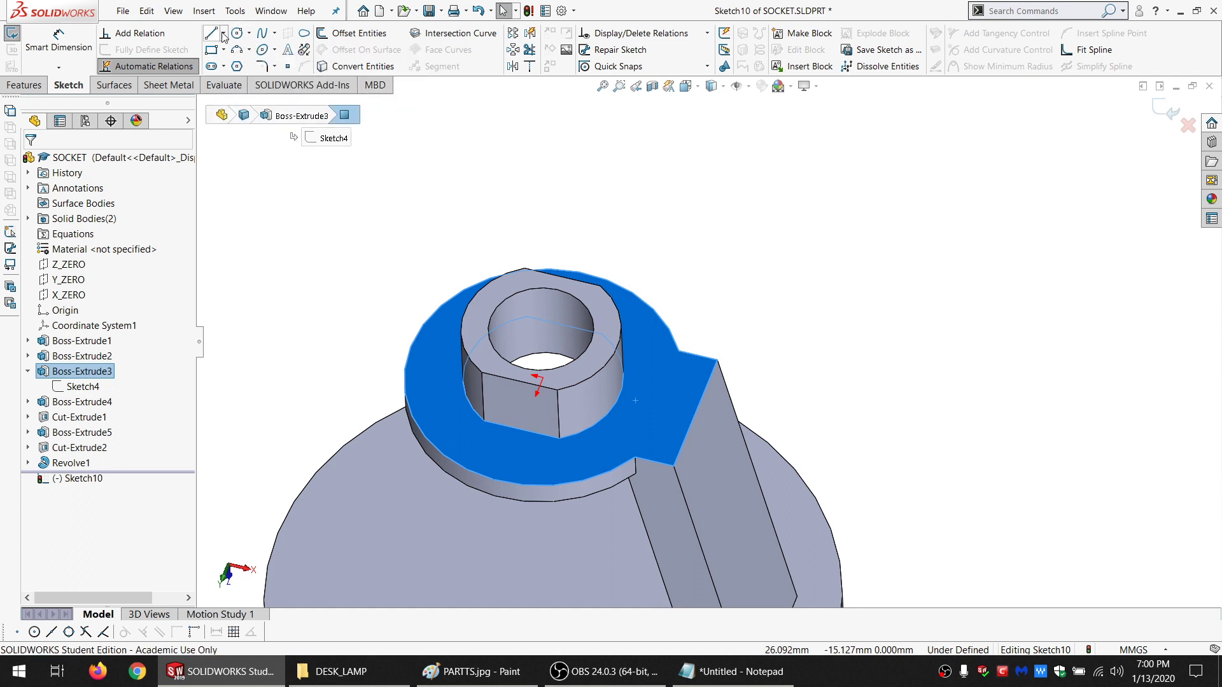
Sketch a six-sided polygon around the boss, with an inscribed circle about 13.9 mm in diameter
left_click(236, 66)
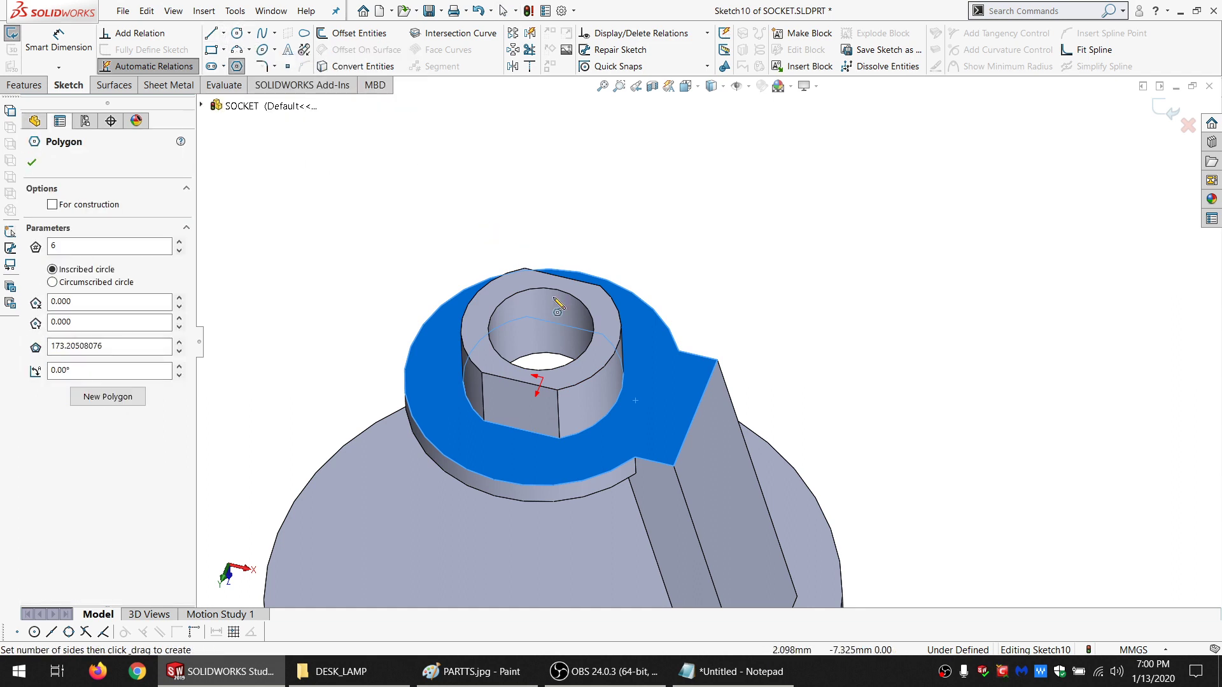
left_click_drag(542, 346, 441, 414)
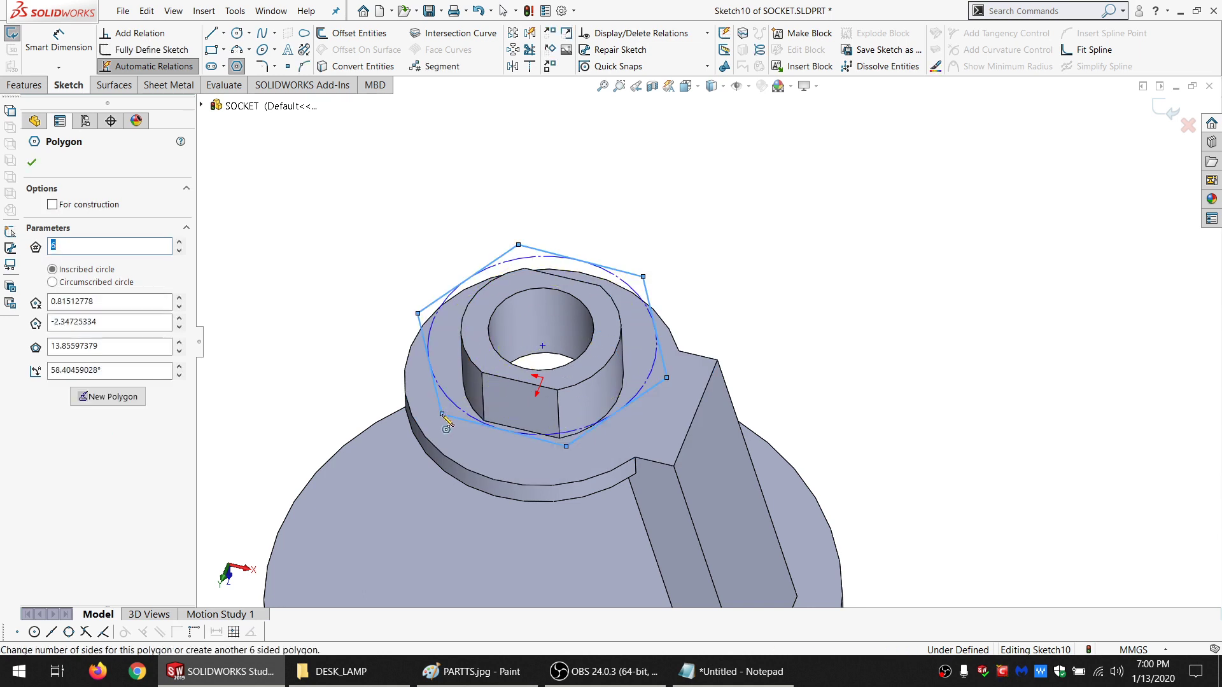
key("Escape")
Dimension the diameter of the hexagon's inscribed construction circle as 13.81 mm
left_click(59, 38)
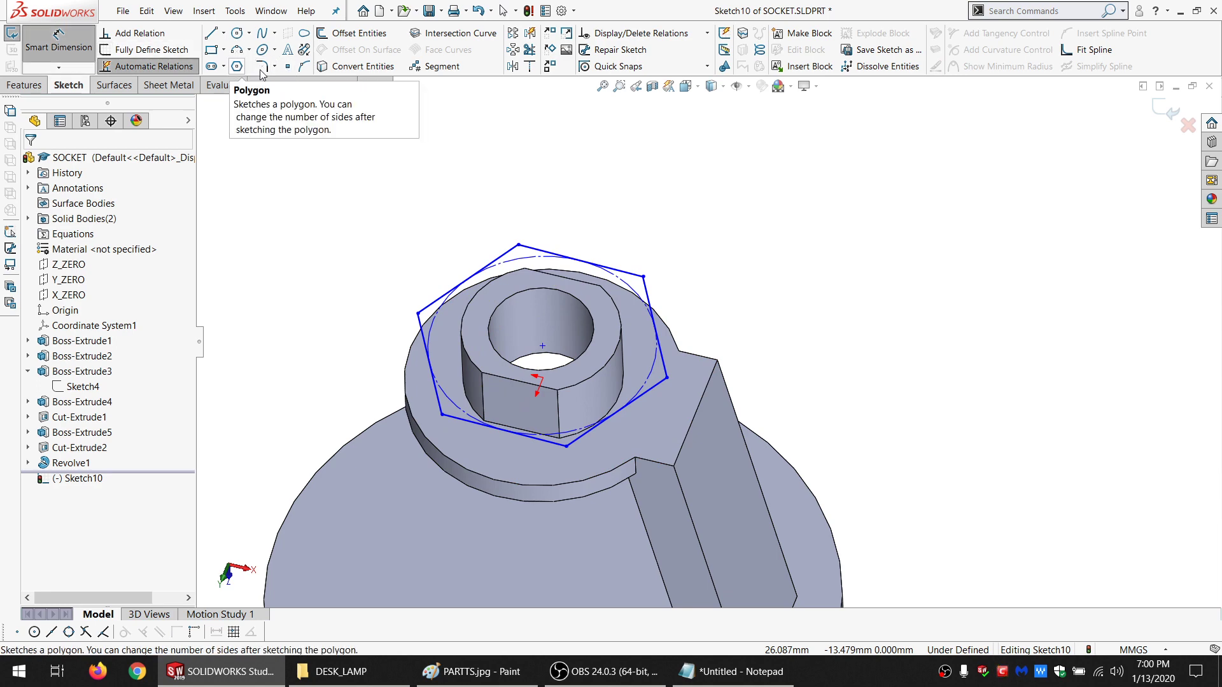
left_click(532, 258)
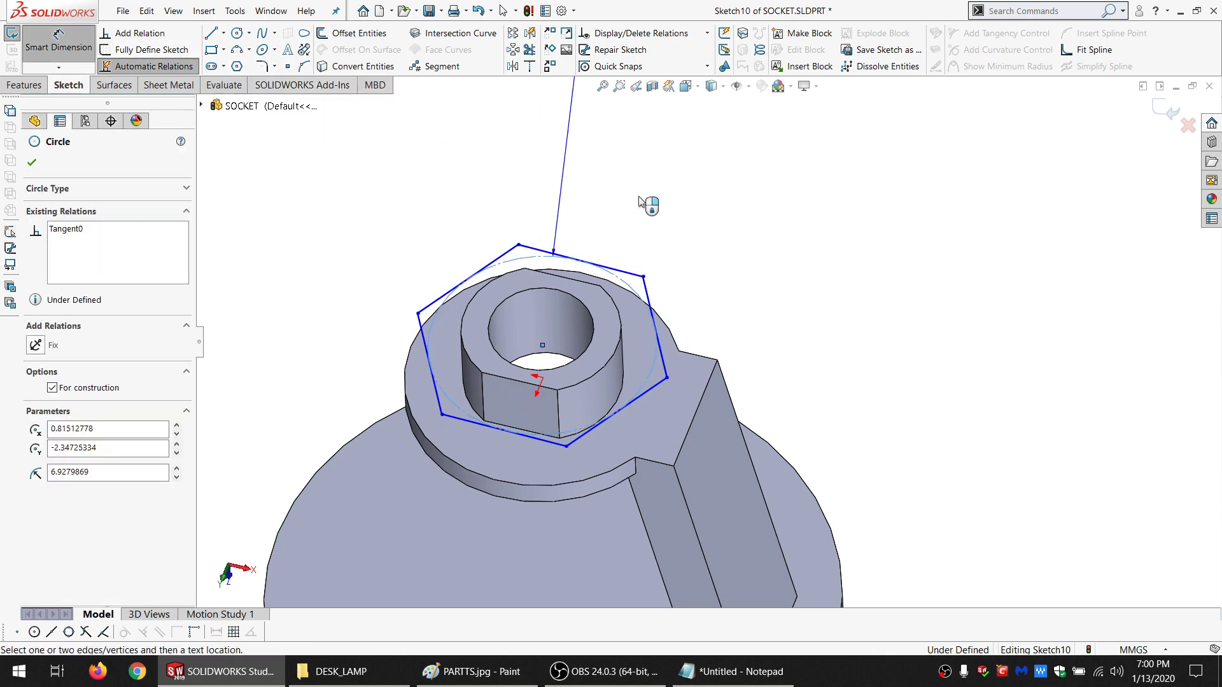
left_click(662, 192)
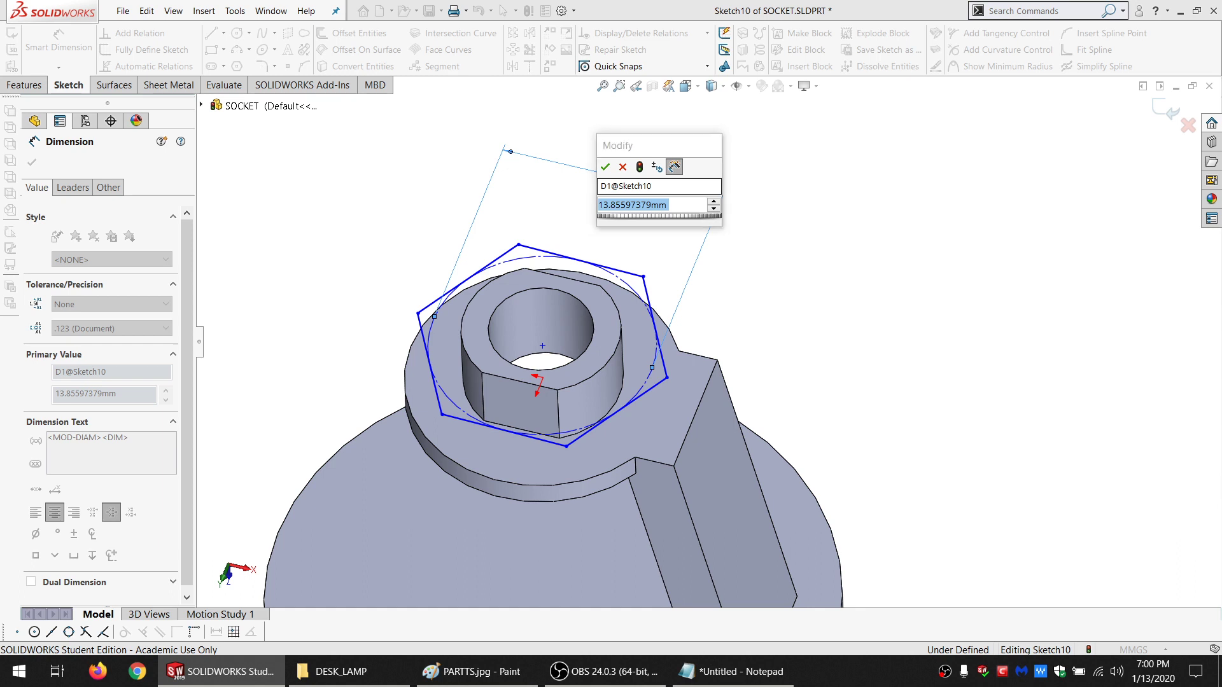
type("13.81")
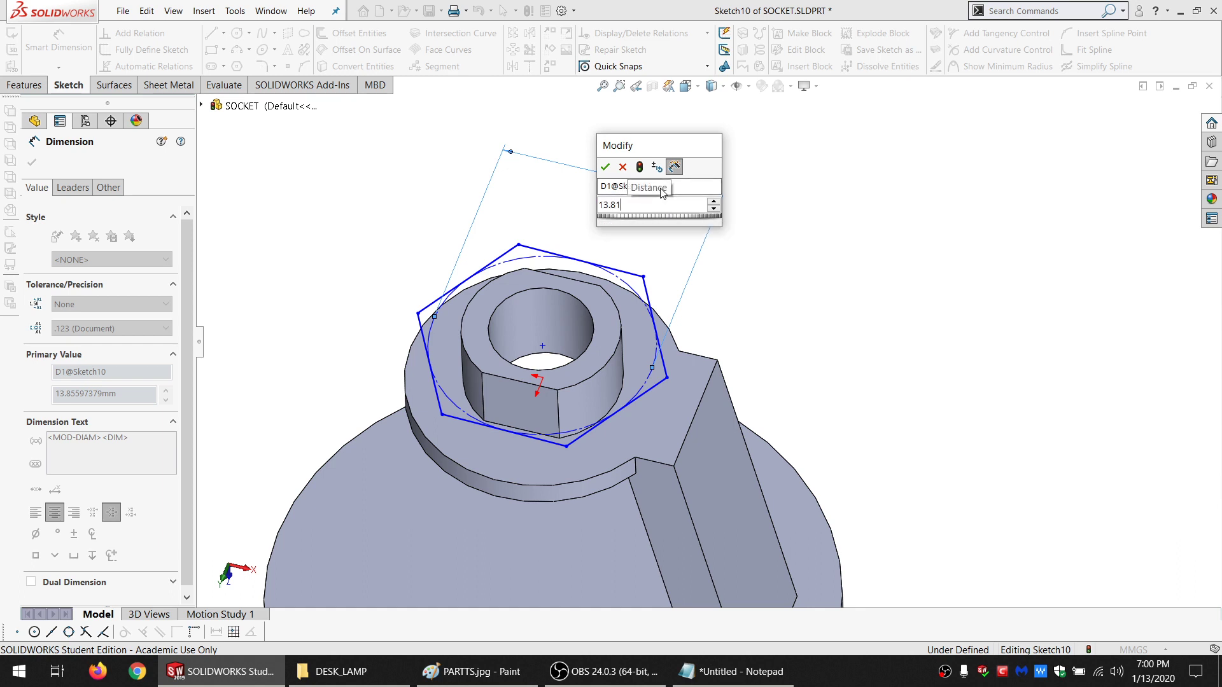
key("Return")
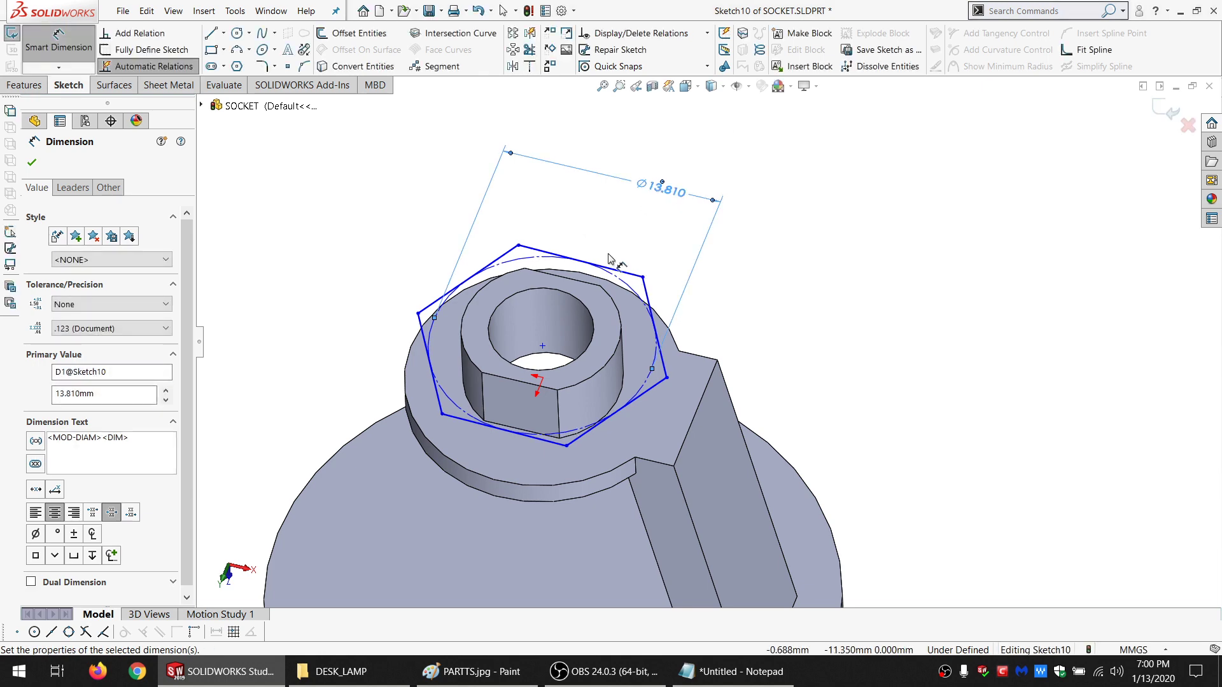
key("Escape")
Make the hexagon's centre concentric with the boss's circular hole edge and add a horizontal relation to one of its sides
left_click(543, 345)
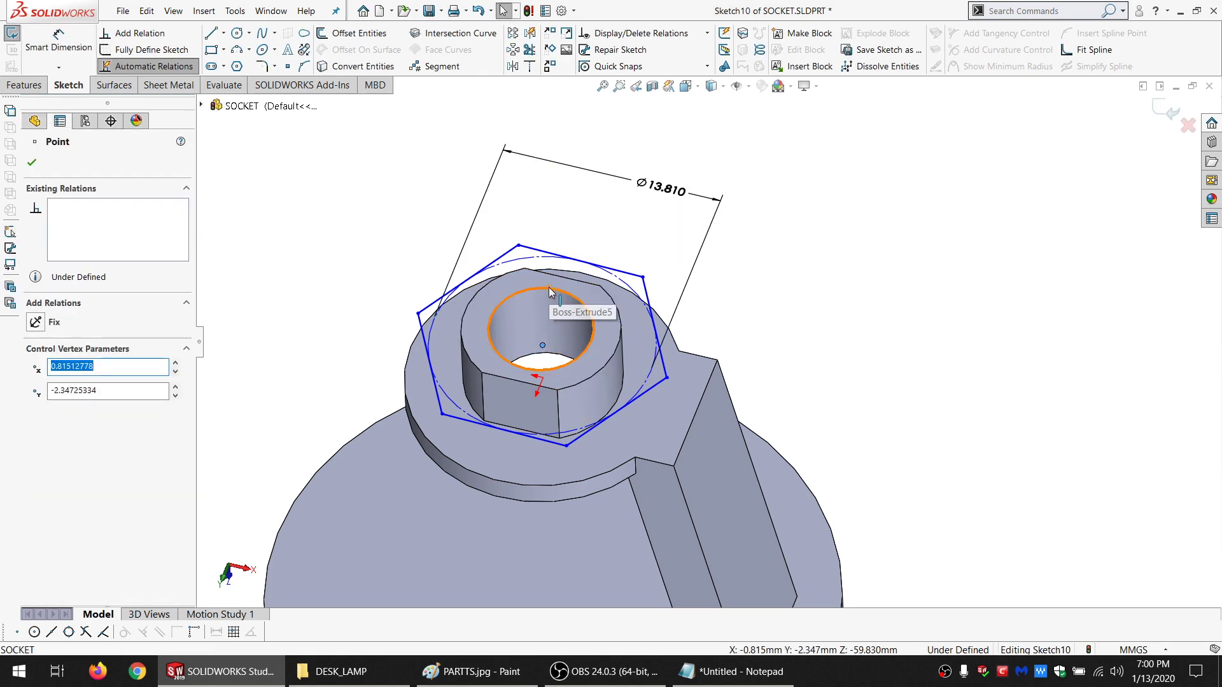
left_click(546, 290, "ctrl")
left_click(87, 387)
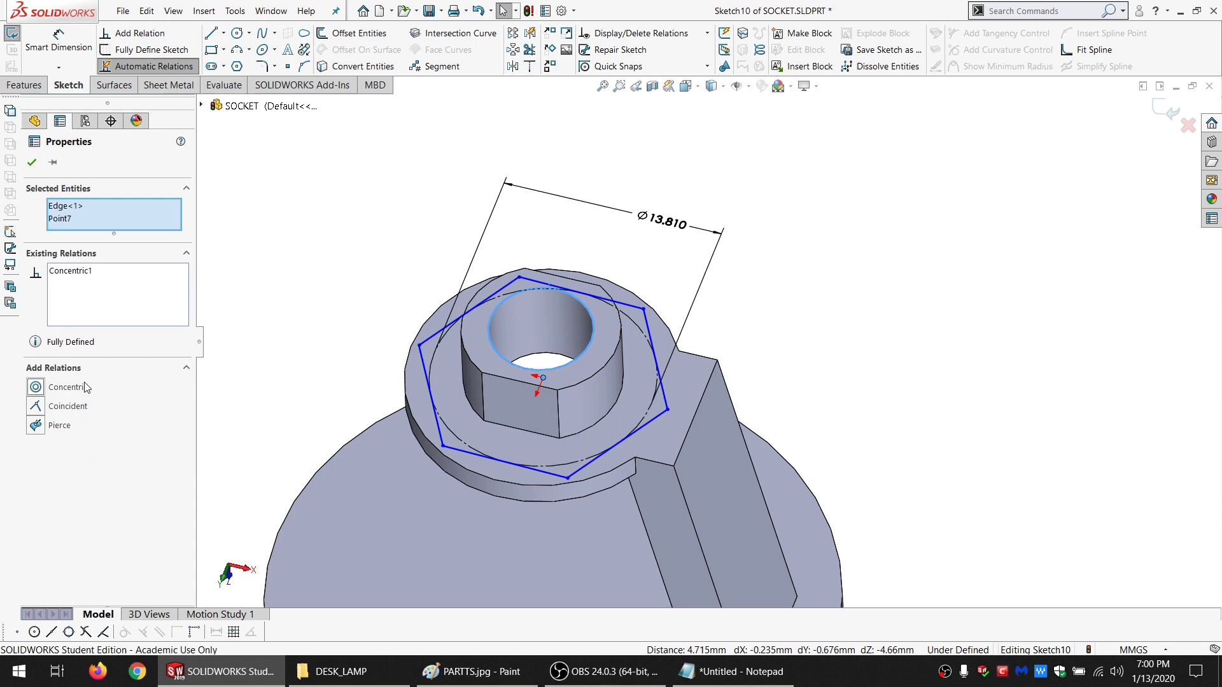
left_click(267, 289)
left_click(504, 462)
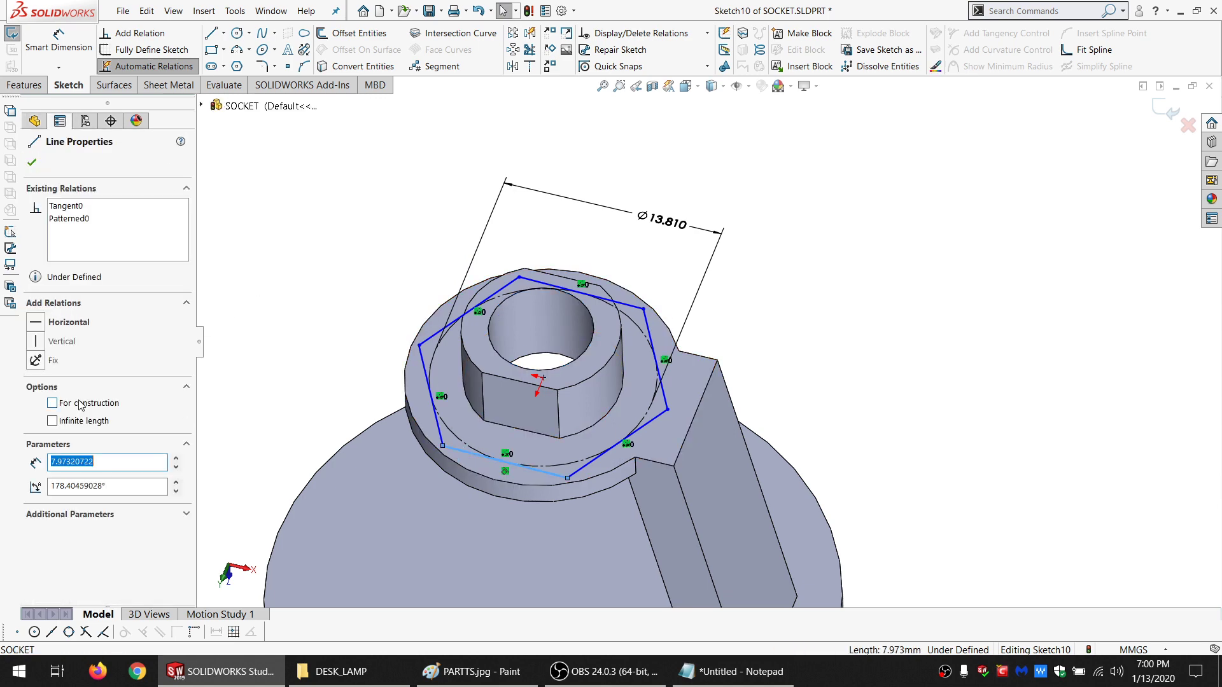
left_click(70, 323)
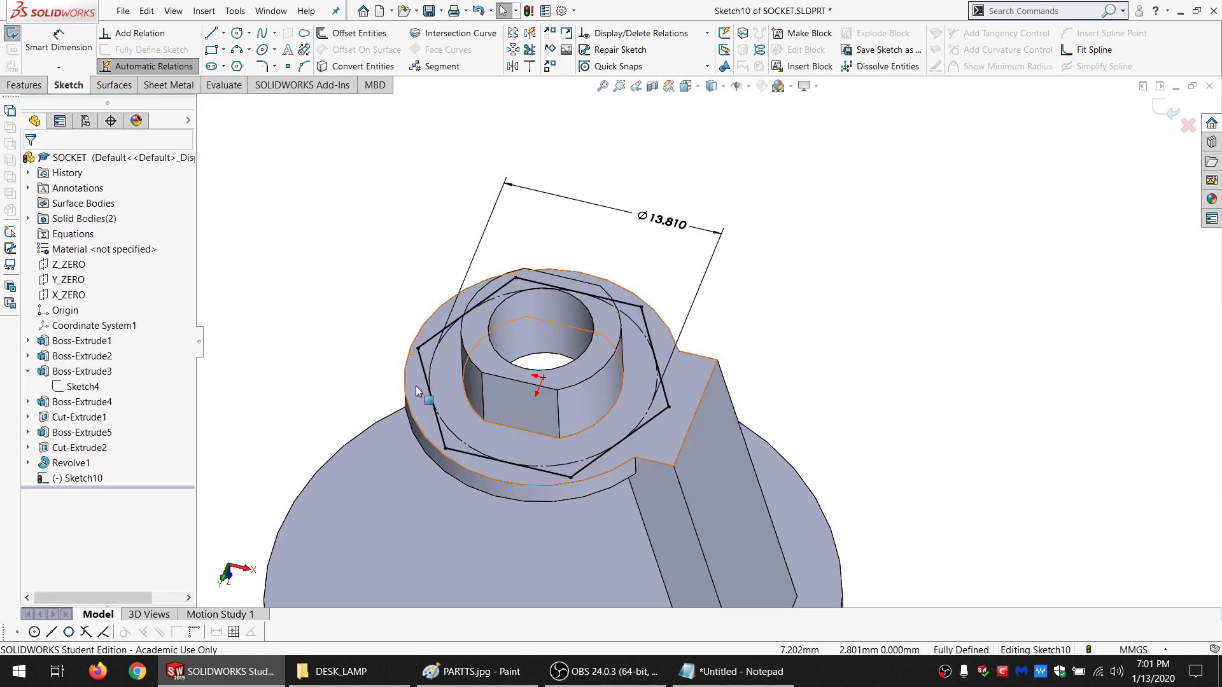
Start a boss extrusion of the hexagon sketch from the hollow boss's end face, reversed back toward the arm's flat face
middle_click_drag(575, 395, 576, 379)
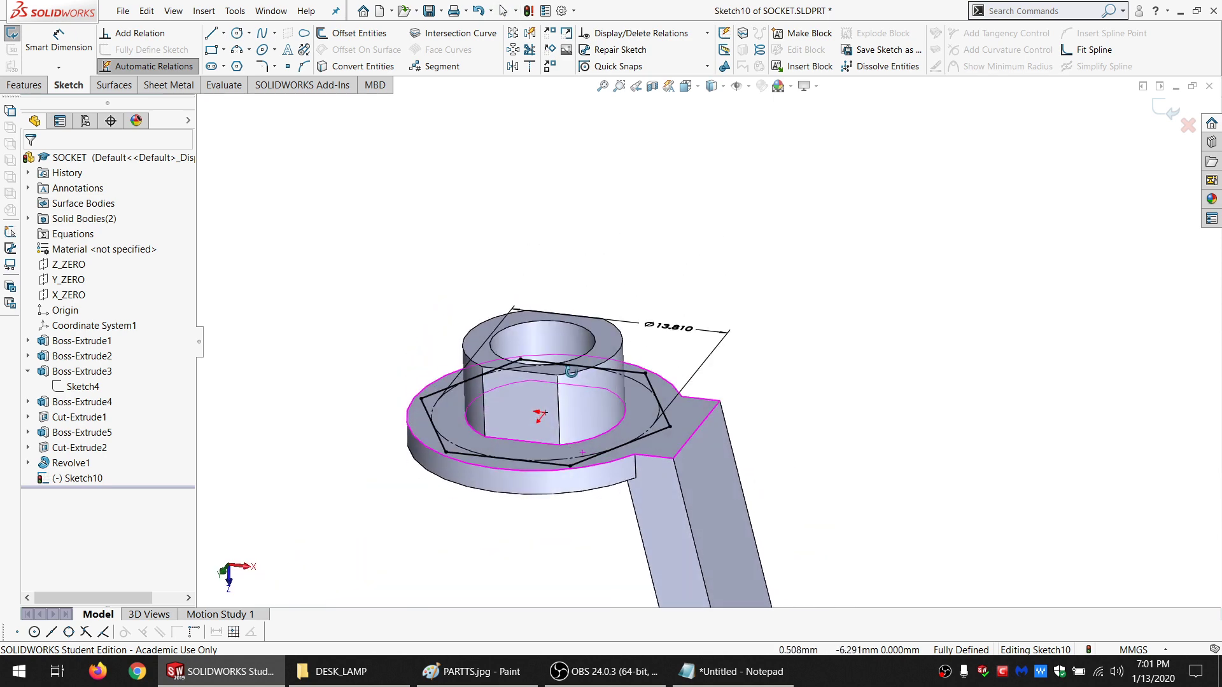
left_click(24, 84)
left_click(26, 35)
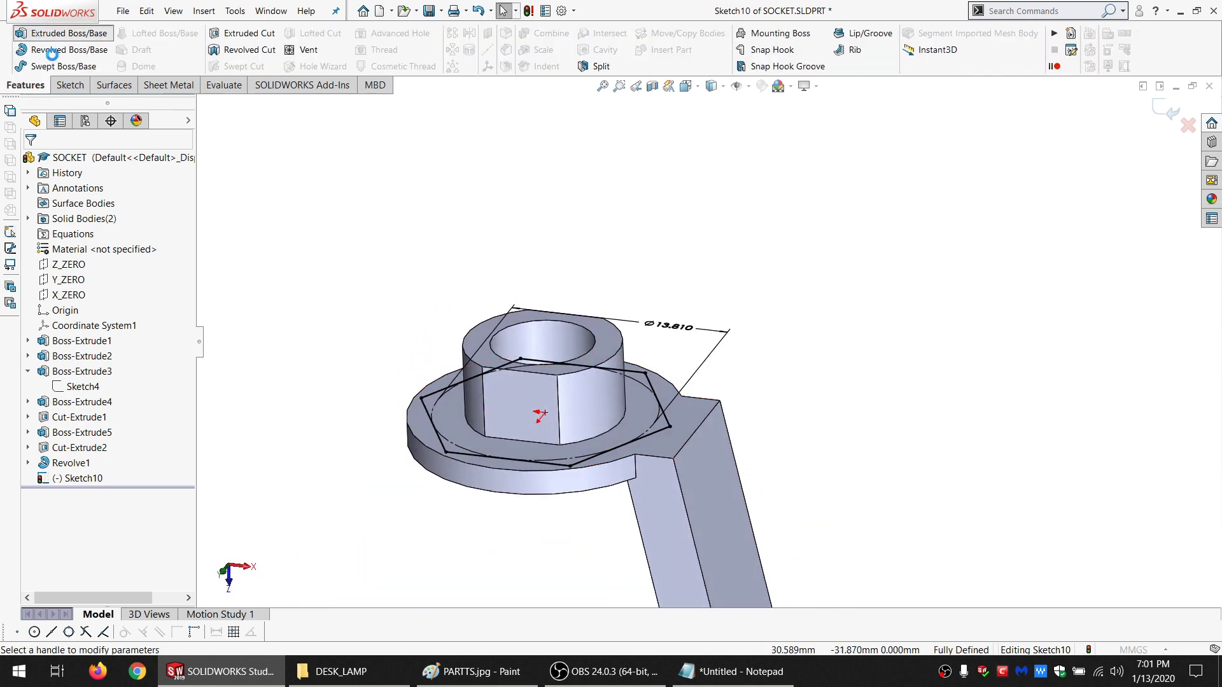
left_click(93, 205)
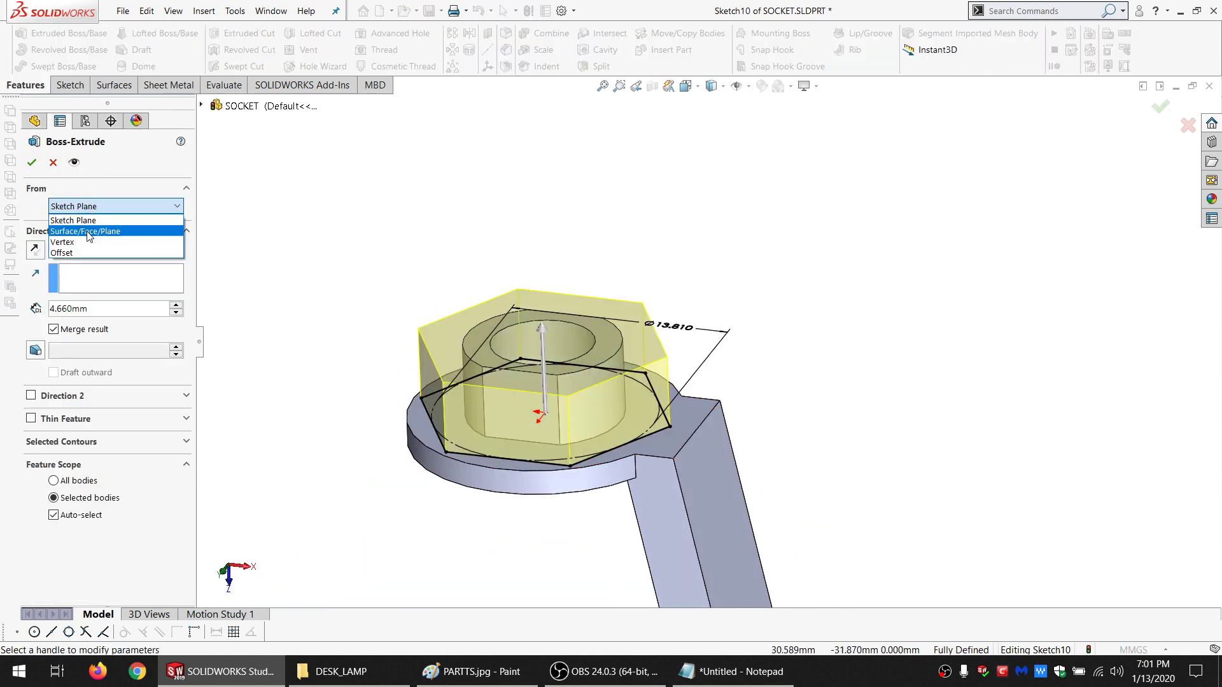
left_click(87, 231)
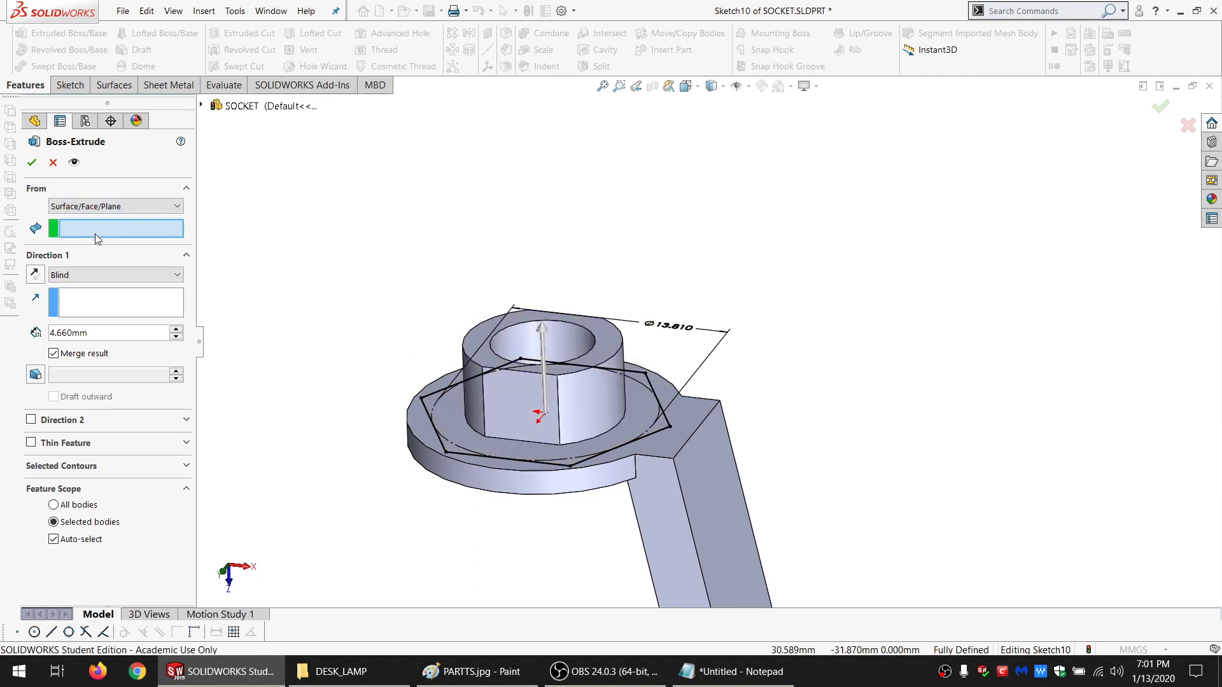
left_click(478, 339)
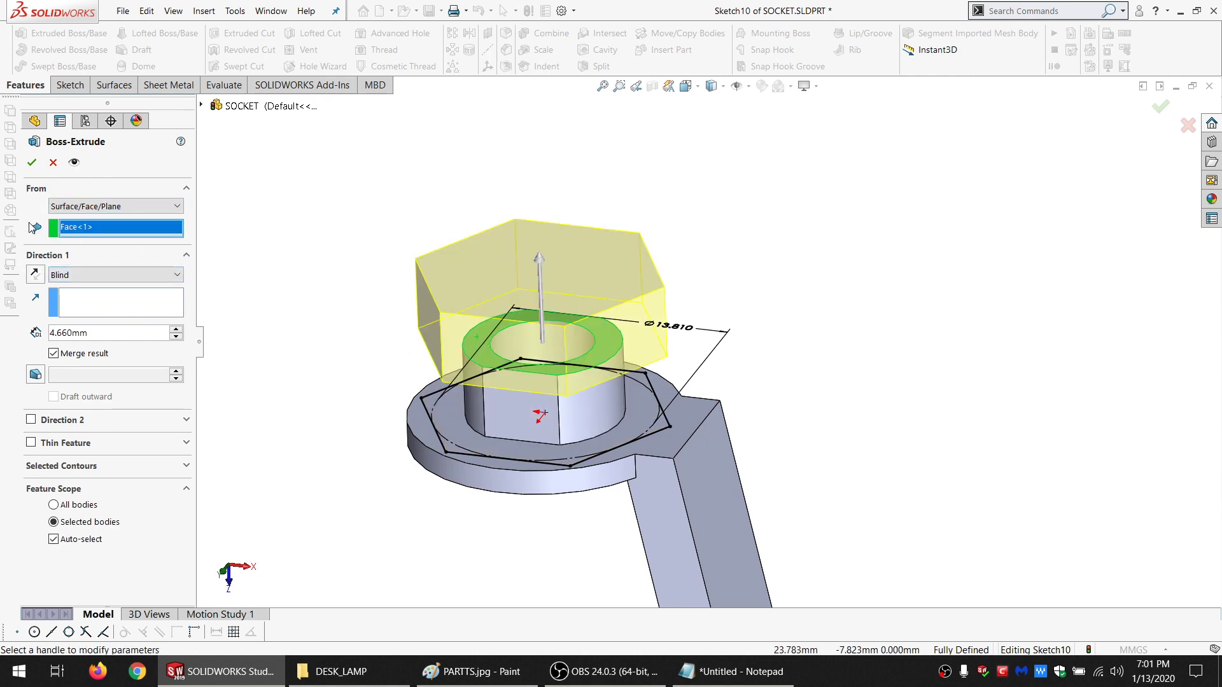
left_click(35, 272)
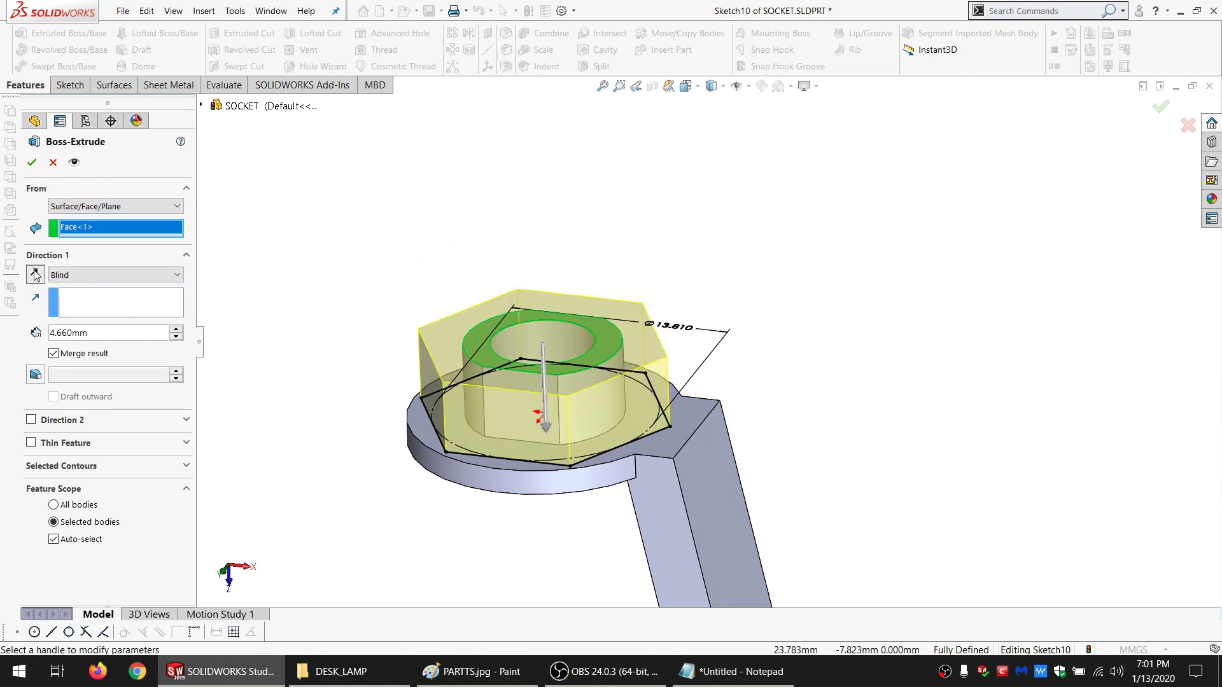
Extrude the hexagon 3 mm deep as a separate body, without merging the result
double_click(107, 331)
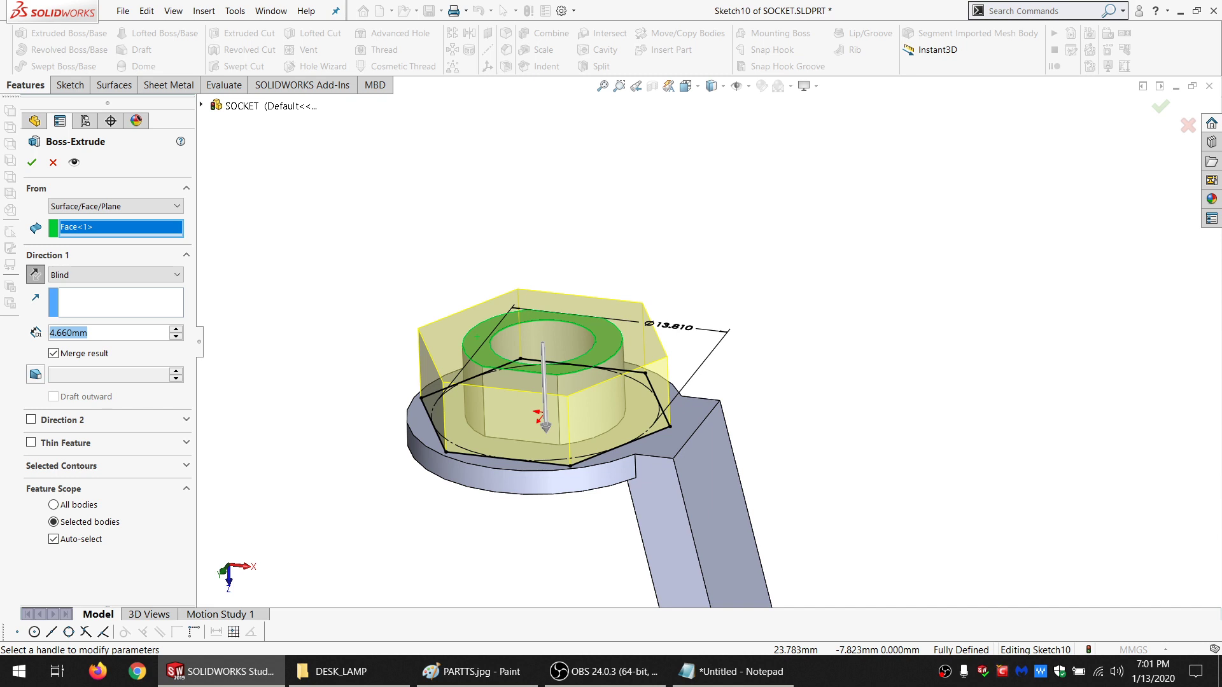
type("3")
key("Return")
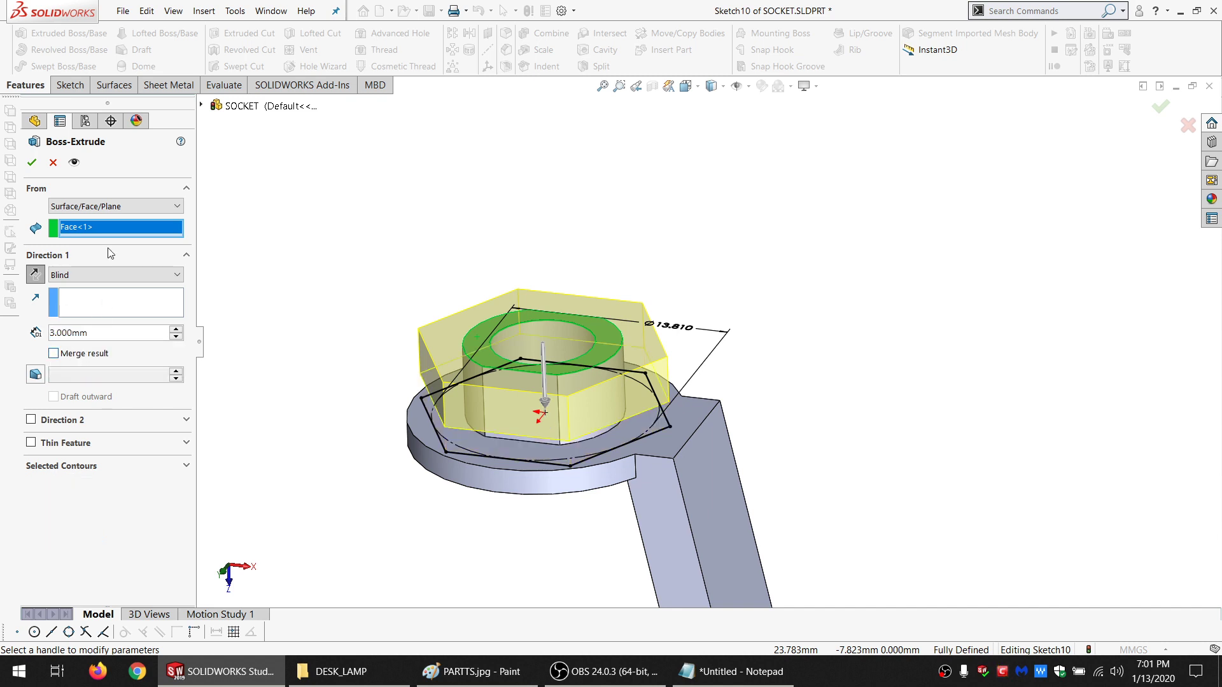
left_click(31, 163)
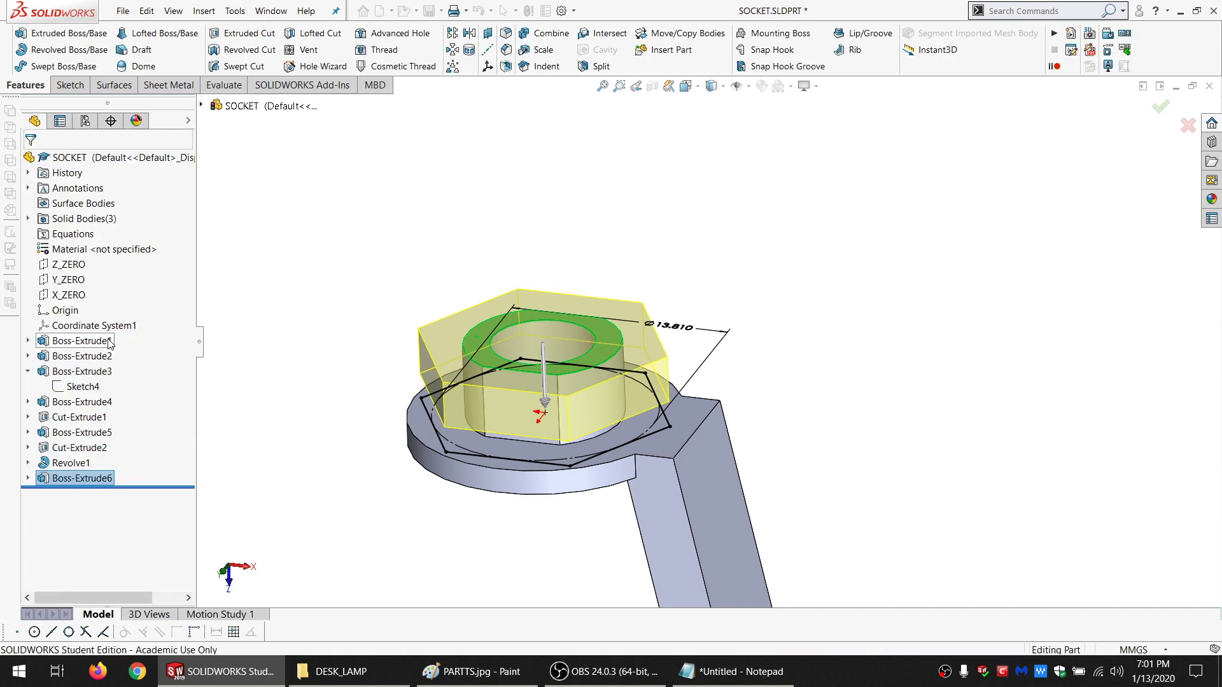
Reopen the sketch of the hexagonal nut extrusion and draw a circle in the empty area outside the hexagon
right_click(75, 479)
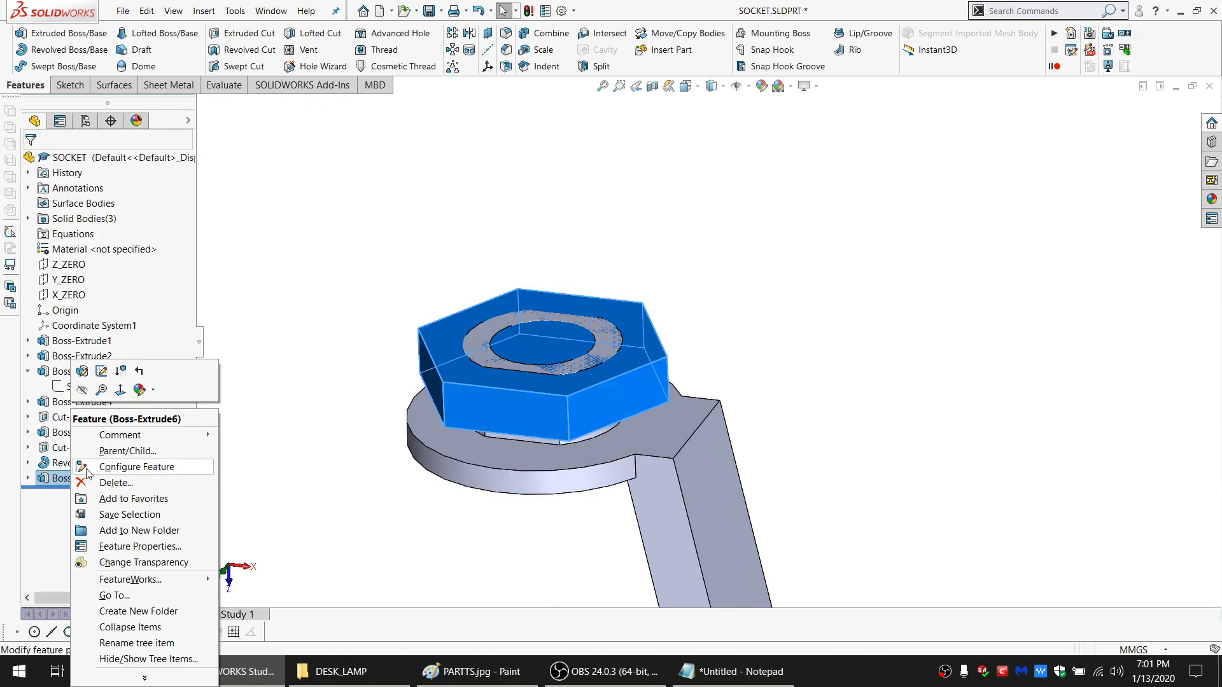
left_click(102, 373)
scroll(495, 361, "down", 4)
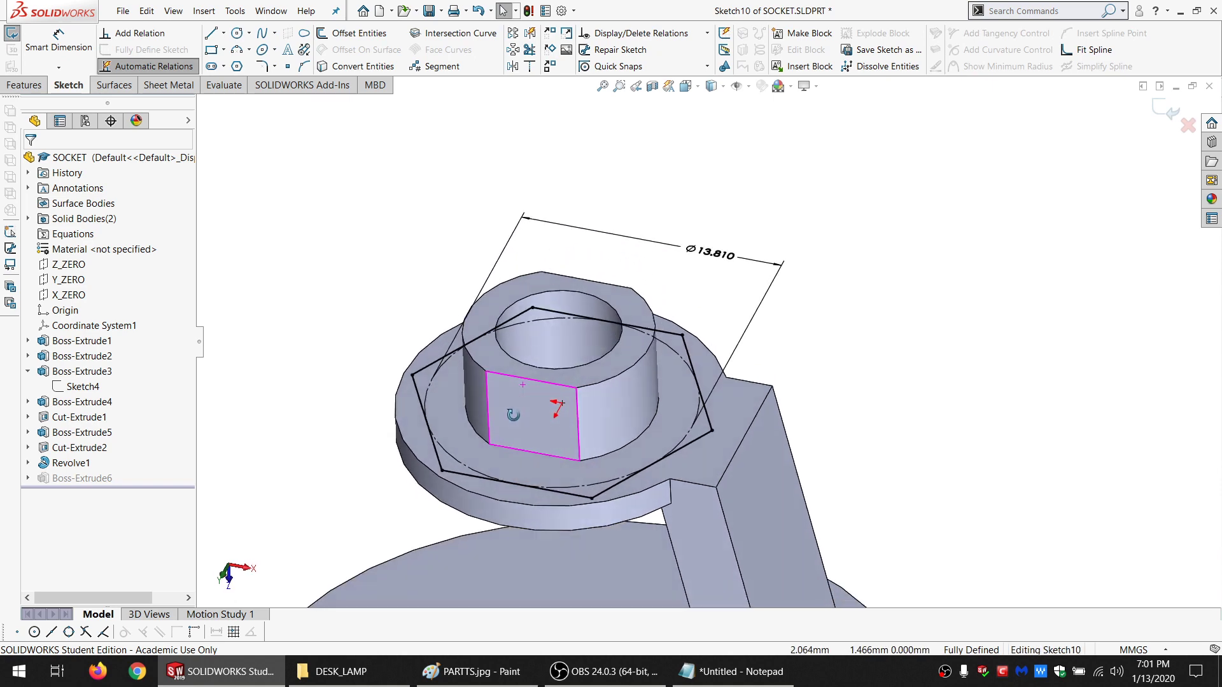
left_click(237, 33)
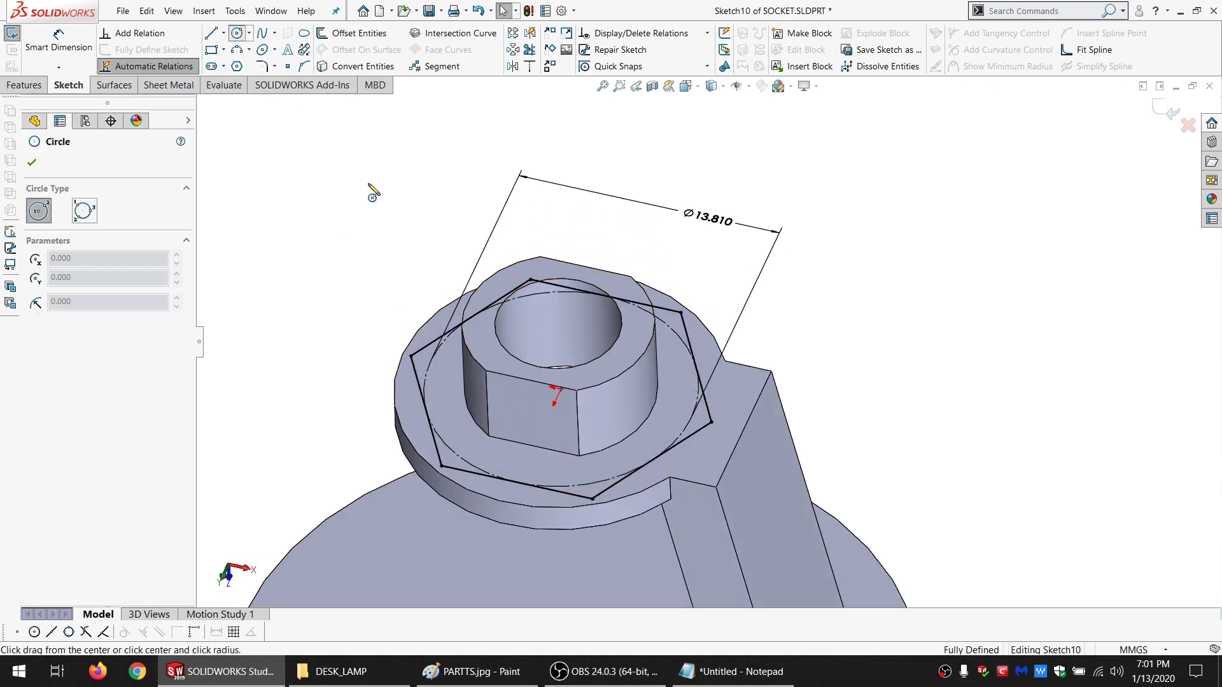
left_click(349, 219)
left_click(349, 255)
key("Escape")
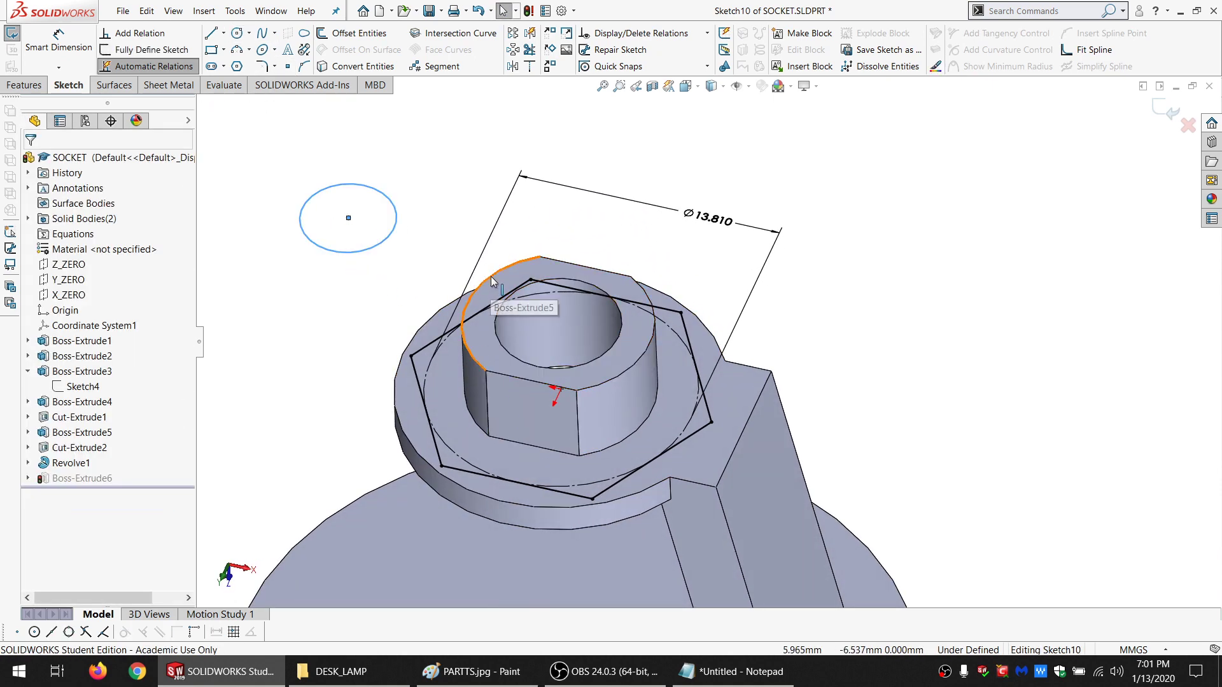
Make the new circle coradial with the boss's rounded outer edge and rebuild the nut with this hole
left_click(423, 304, "ctrl")
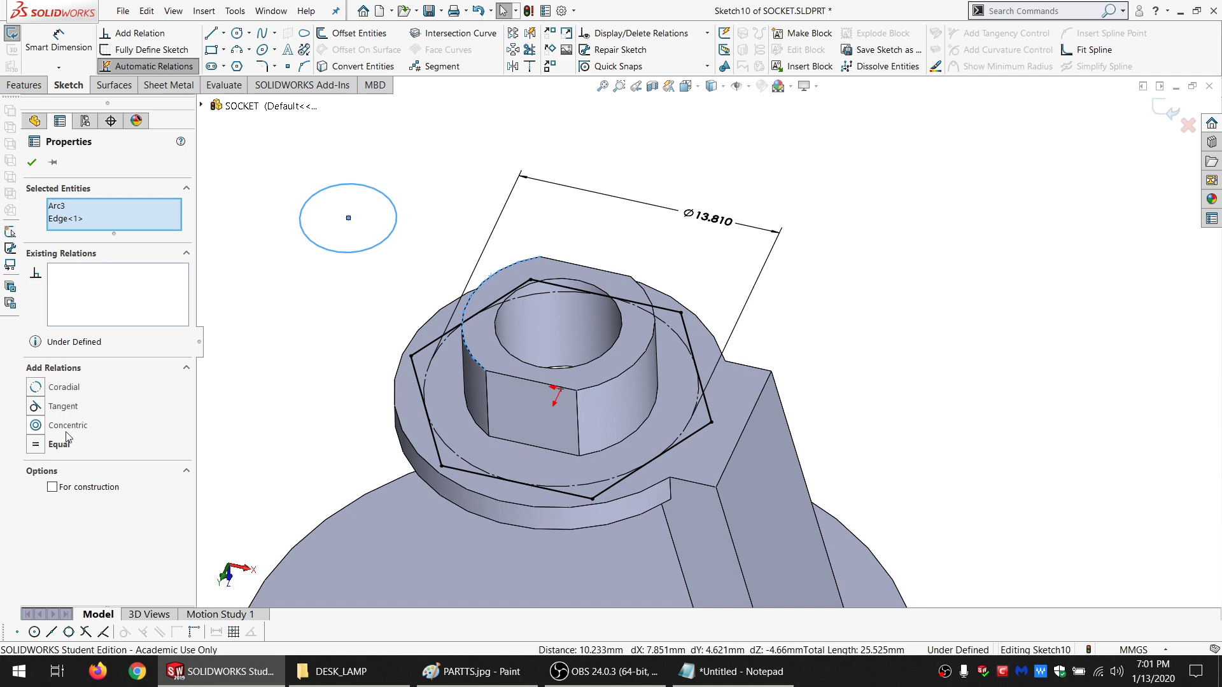
left_click(64, 387)
left_click(310, 238)
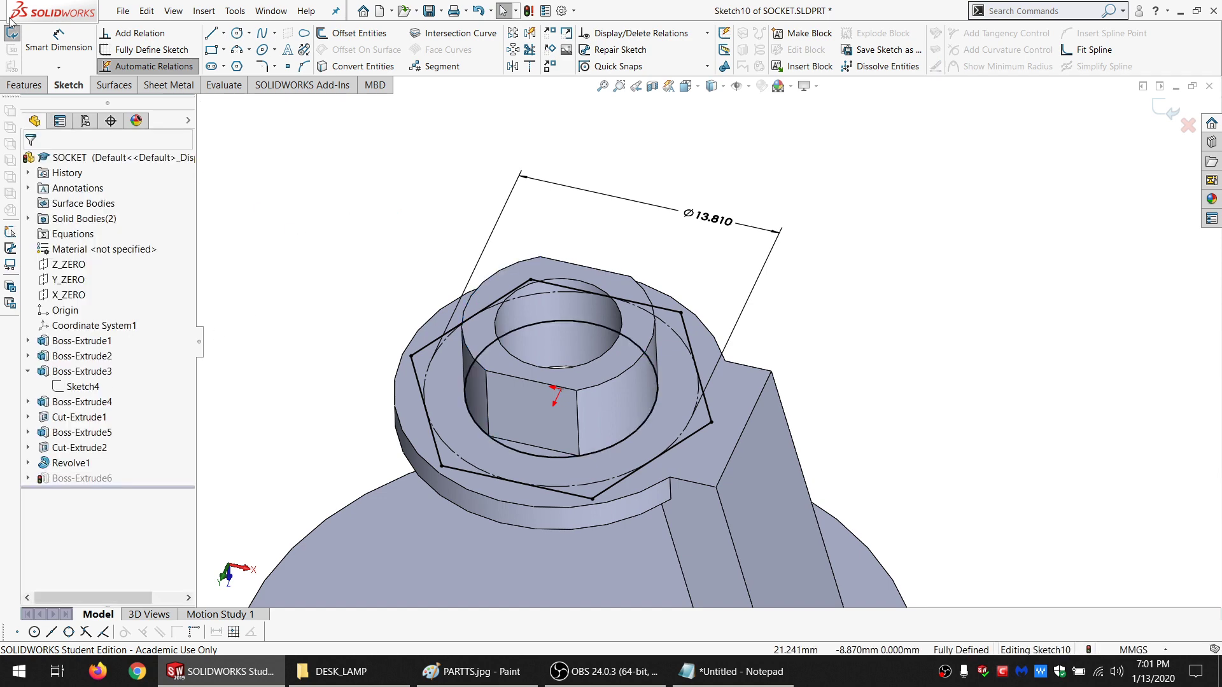
key("ctrl+b")
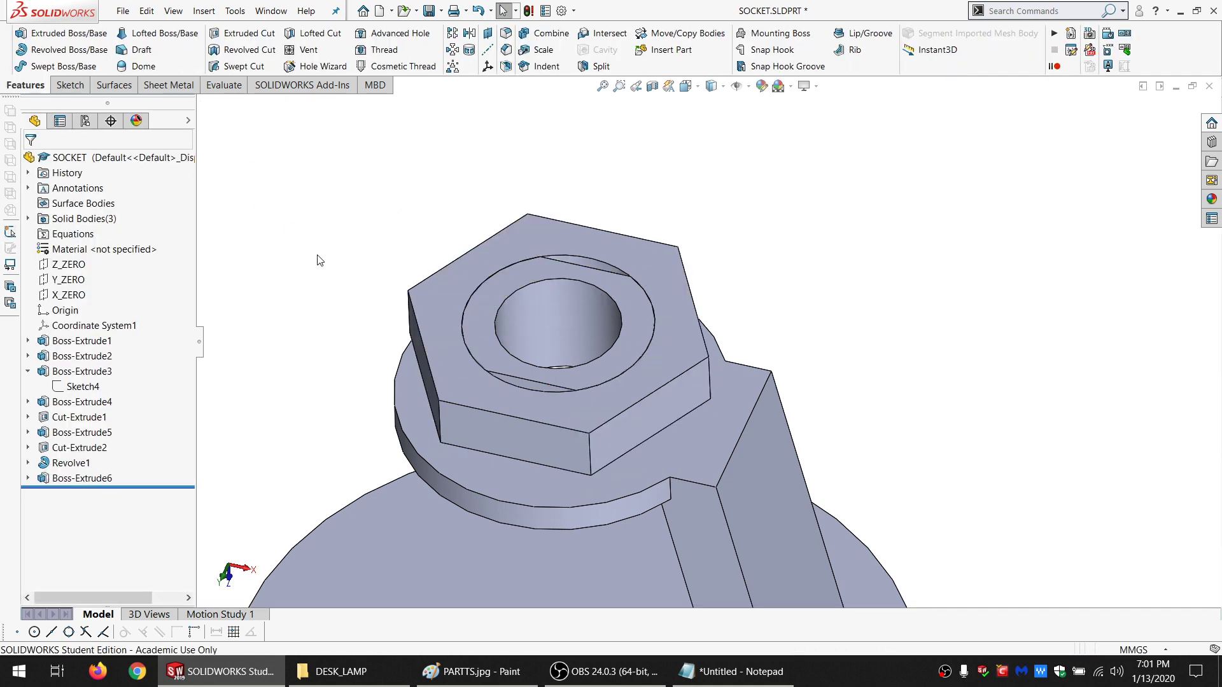
Save the part under the new name SOCKET & BULB in the DESK_LAMP folder
middle_click_drag(565, 387, 546, 252)
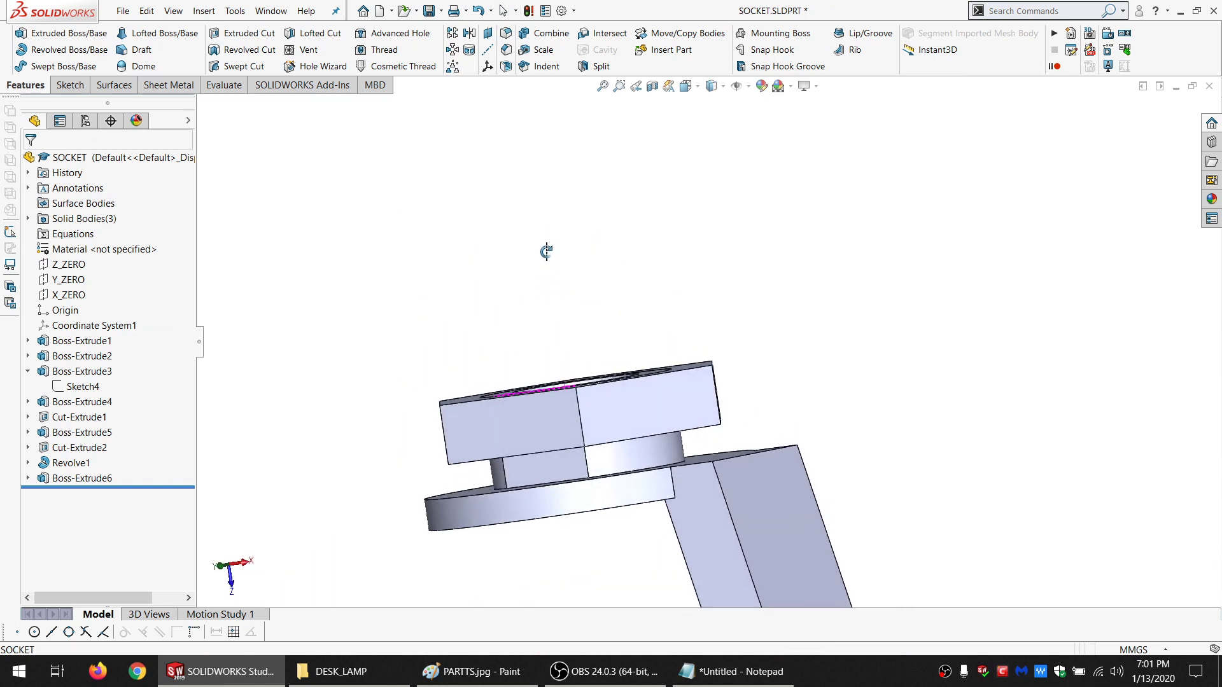
key("Escape")
middle_click_drag(627, 240, 930, 407)
left_click(126, 9)
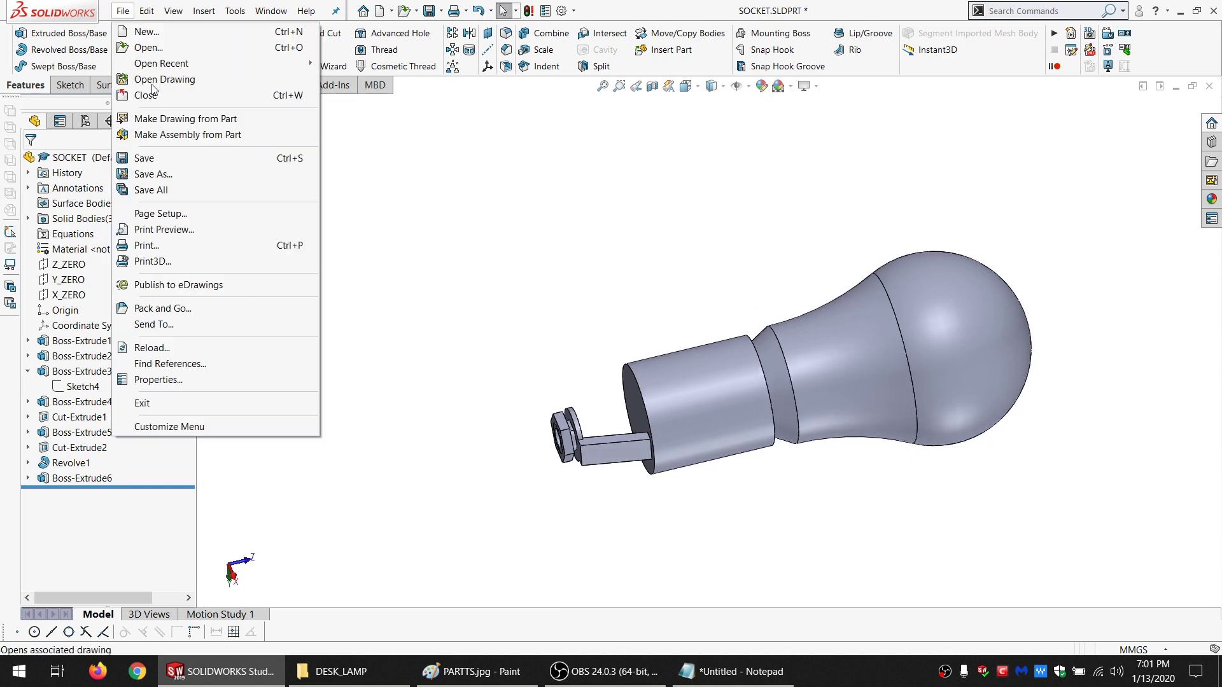
left_click(167, 170)
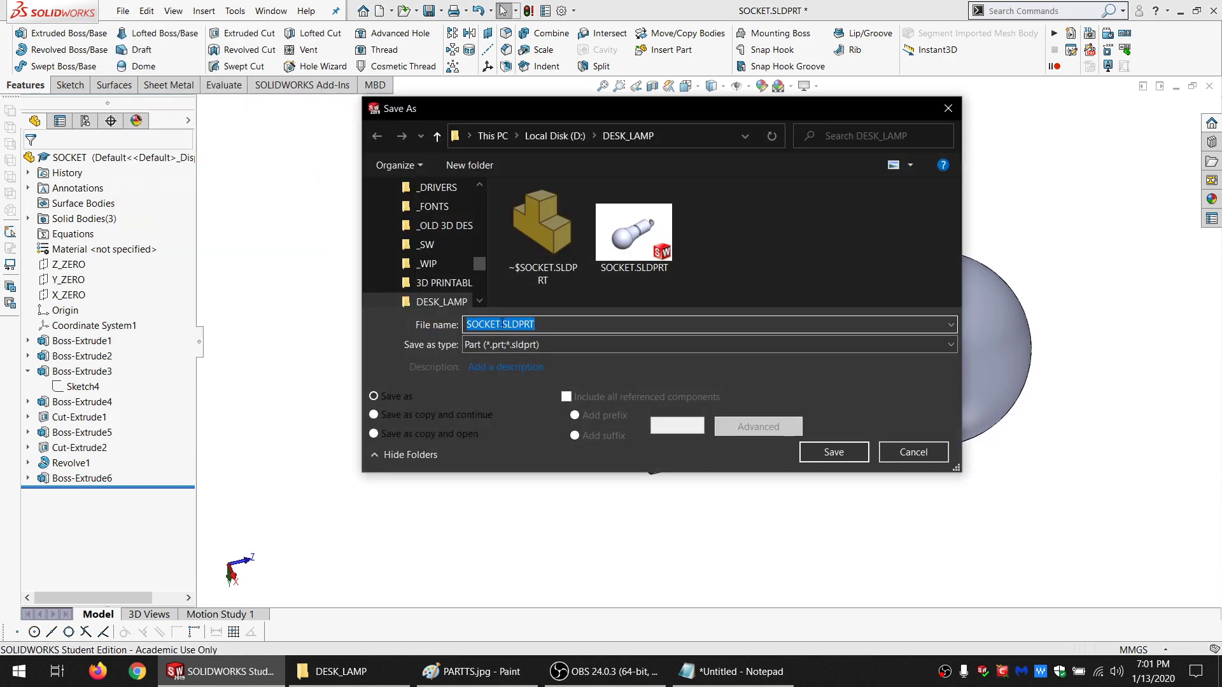
left_click(500, 324)
key("BackSpace")
type("& ")
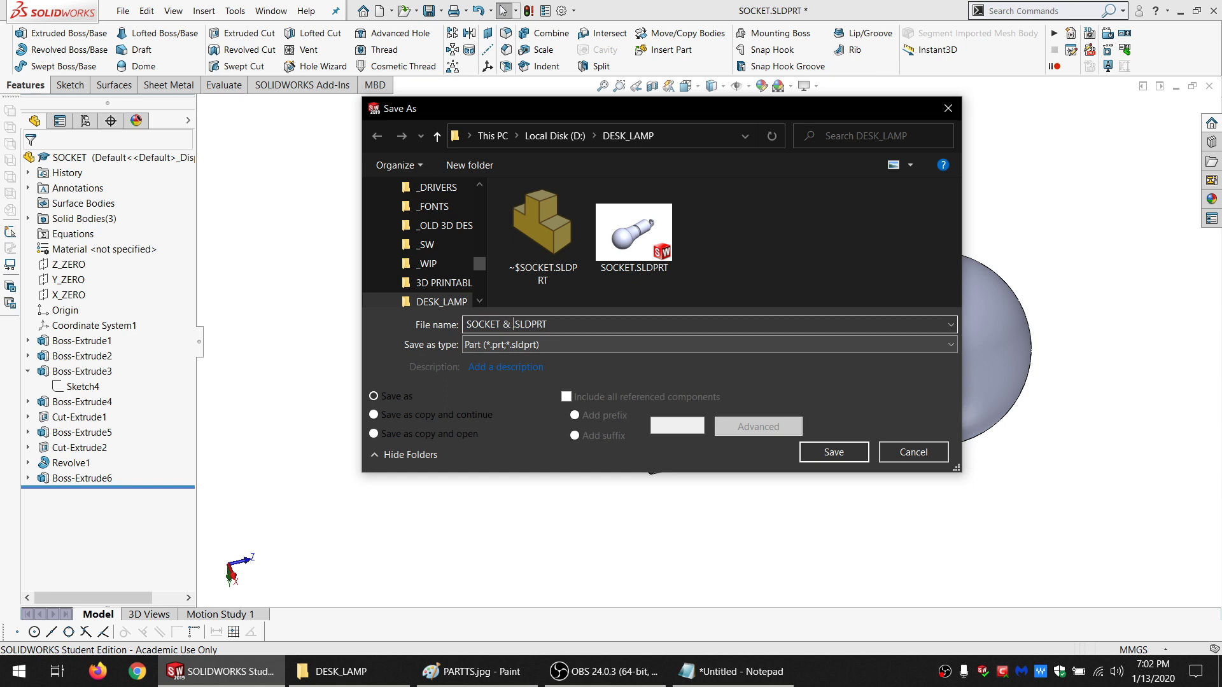
type("BULB")
key("Return")
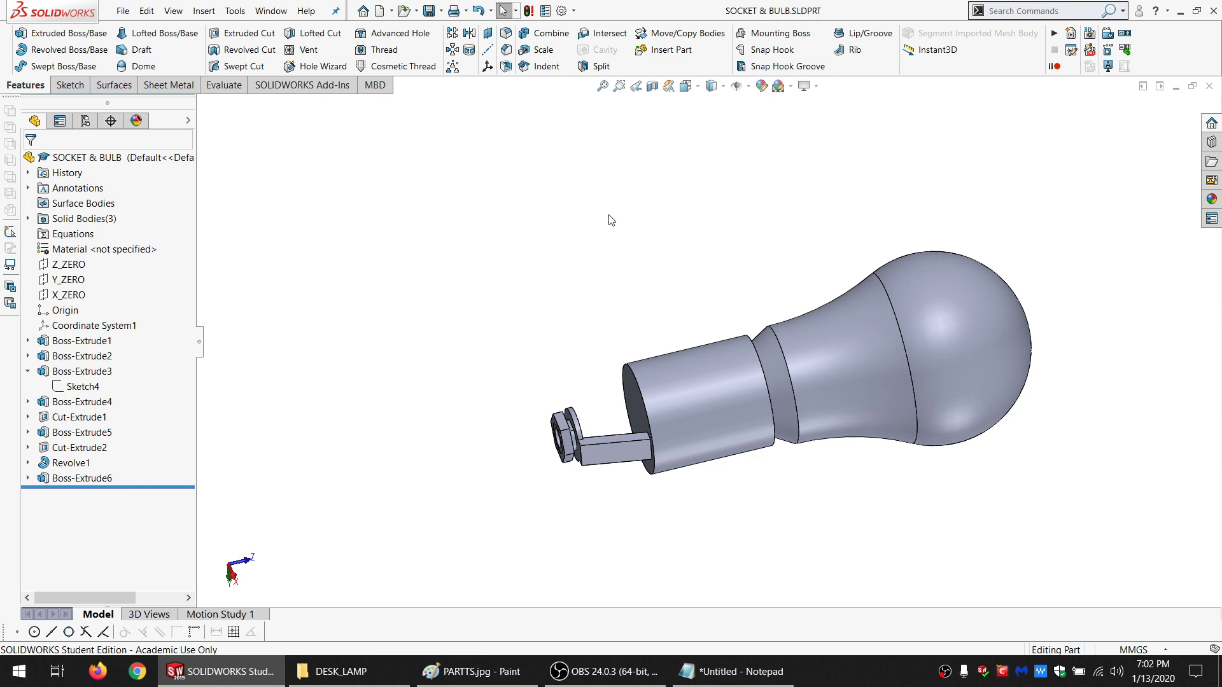
Create a new, empty part document for the next lamp component
scroll(754, 371, "up", 2)
middle_click_drag(804, 311, 767, 376)
scroll(776, 440, "down", 2)
left_click(380, 10)
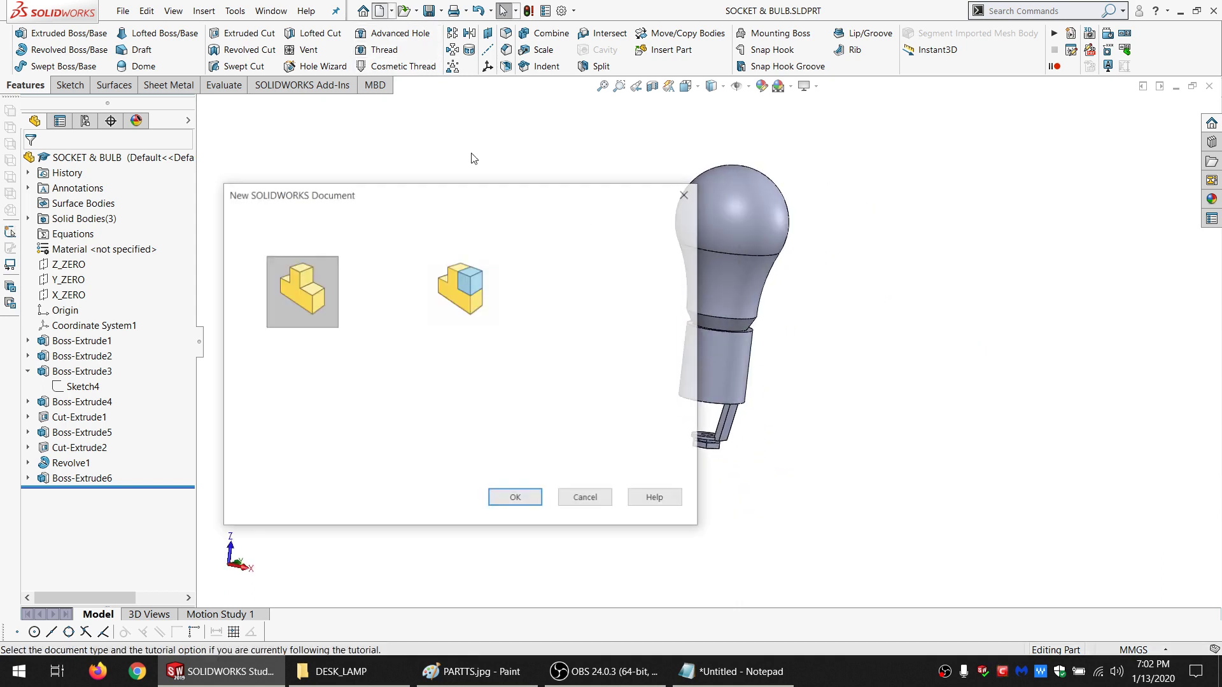
double_click(313, 277)
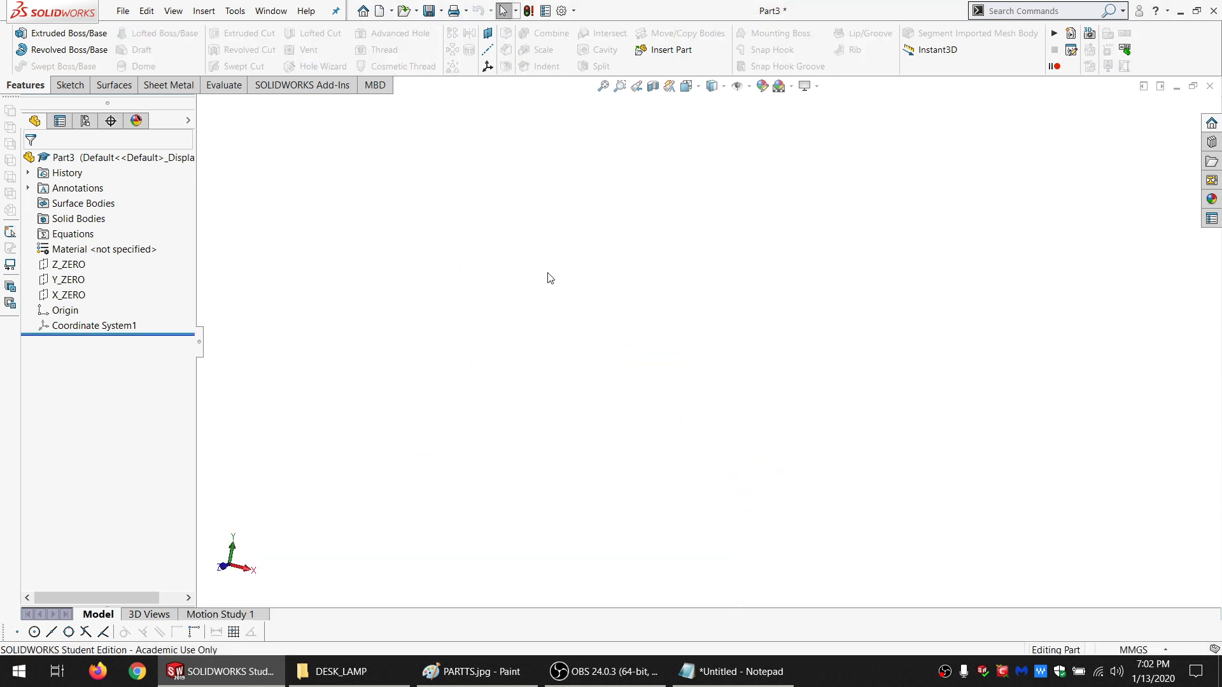
Save the part in the DESK_LAMP folder under the file name DESK_LAMP_V0.001
key("ctrl+s")
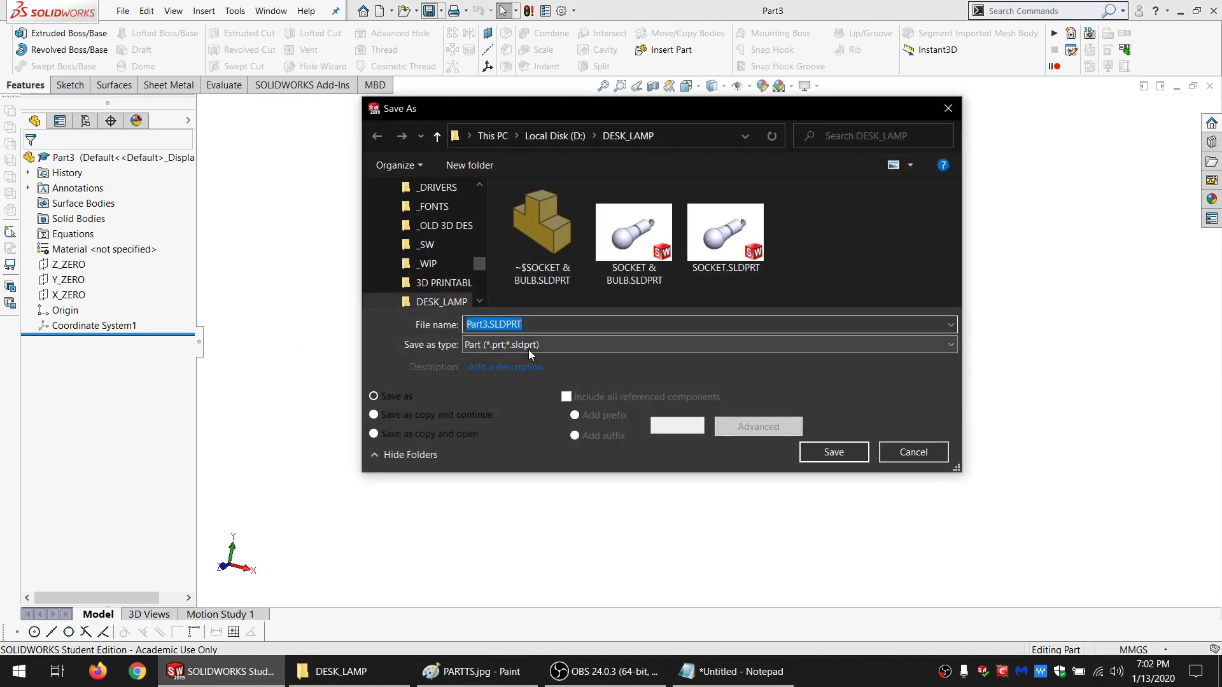
type("DESK_LAMP_V0.001")
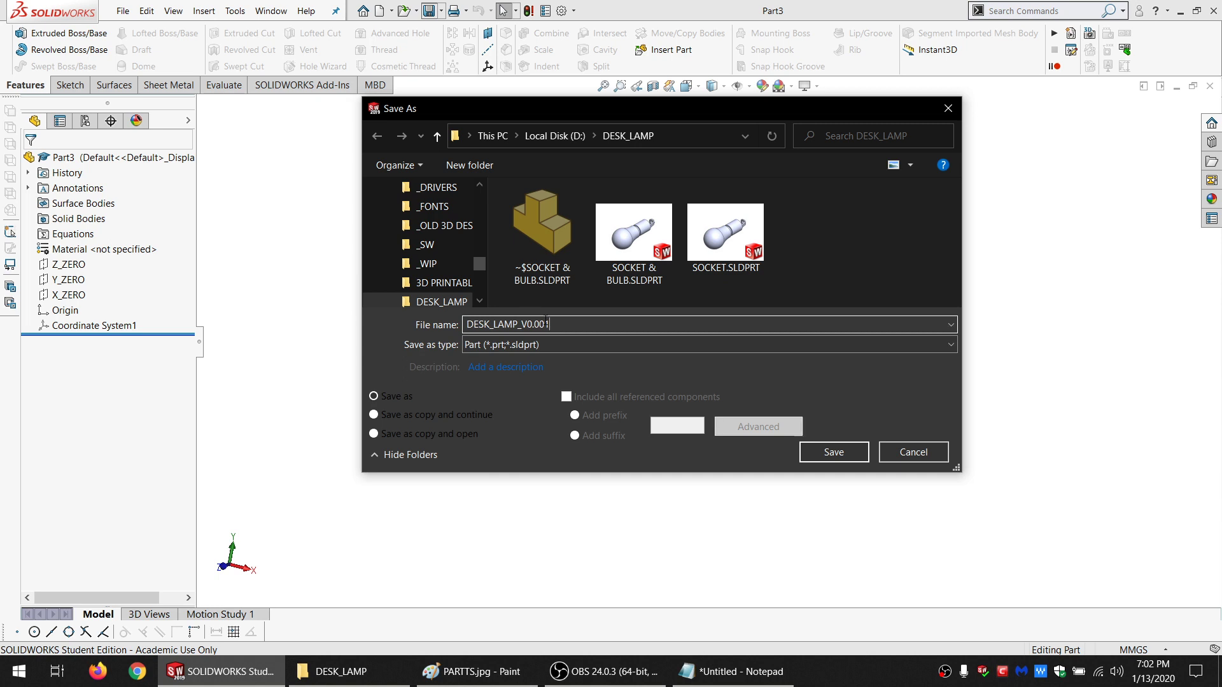
key("Return")
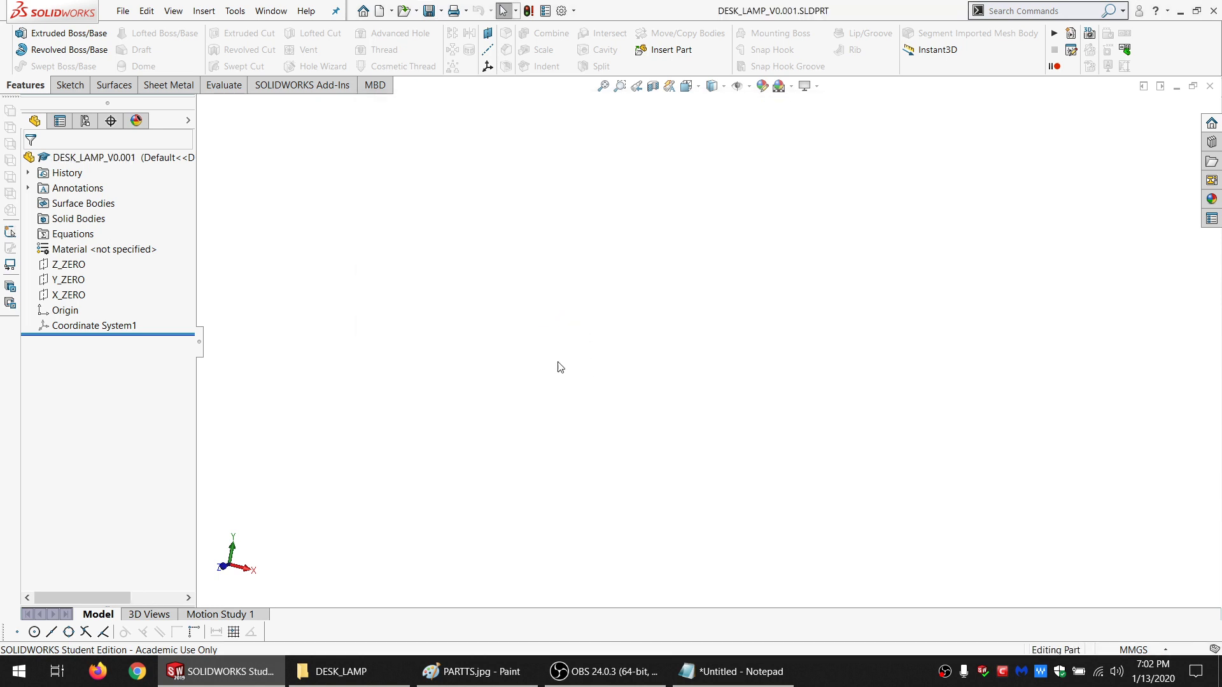
Insert the SOCKET & BULB part at the origin, transferring its solid and surface bodies
left_click(665, 50)
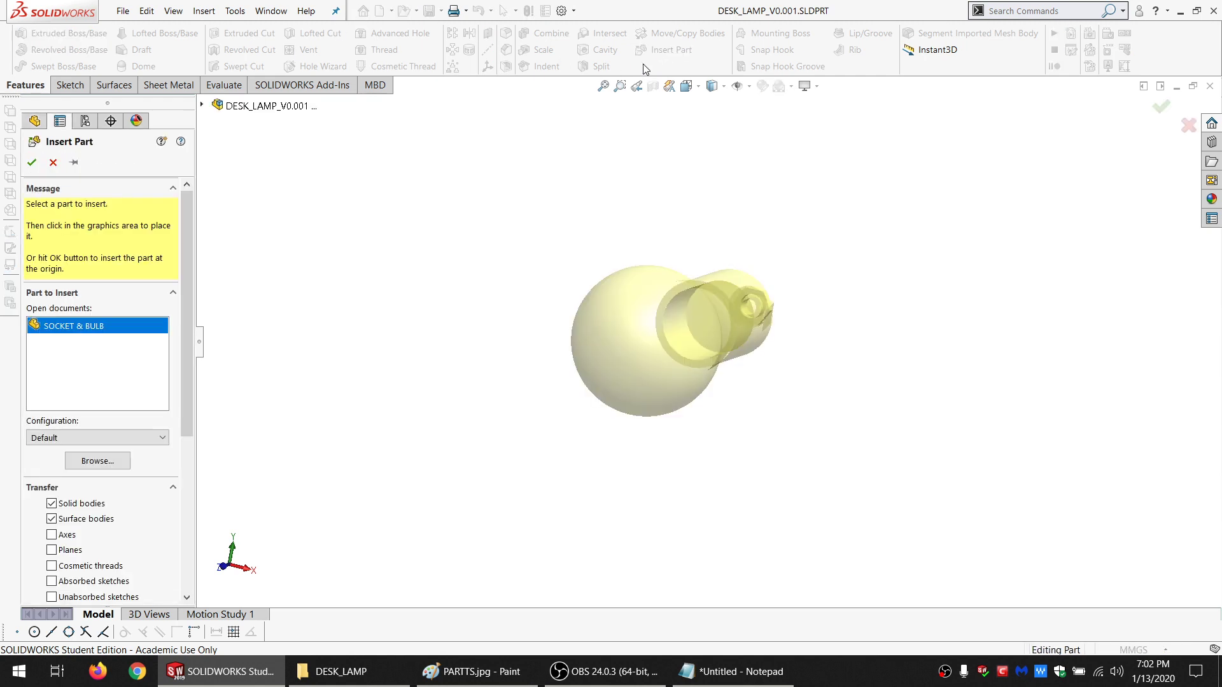
left_click(31, 163)
middle_click_drag(648, 426, 693, 364)
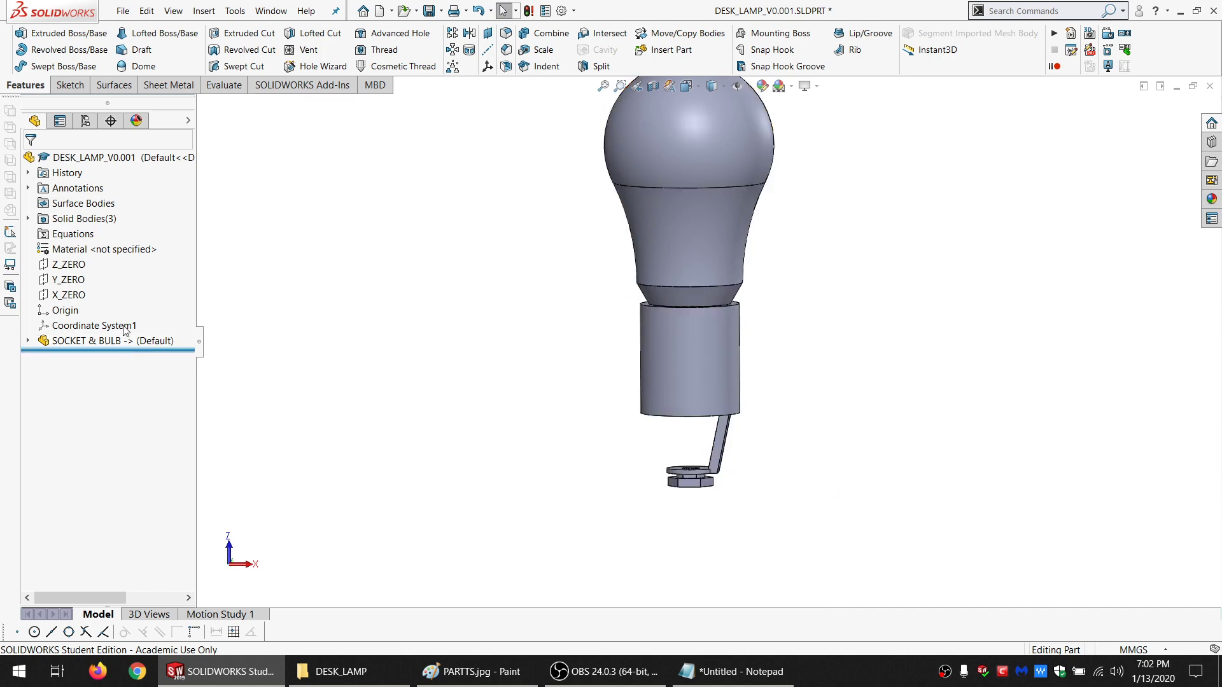
Inspect the part's external references to SOCKET & BULB without locking or breaking them, and close the list
right_click(71, 161)
left_click(100, 276)
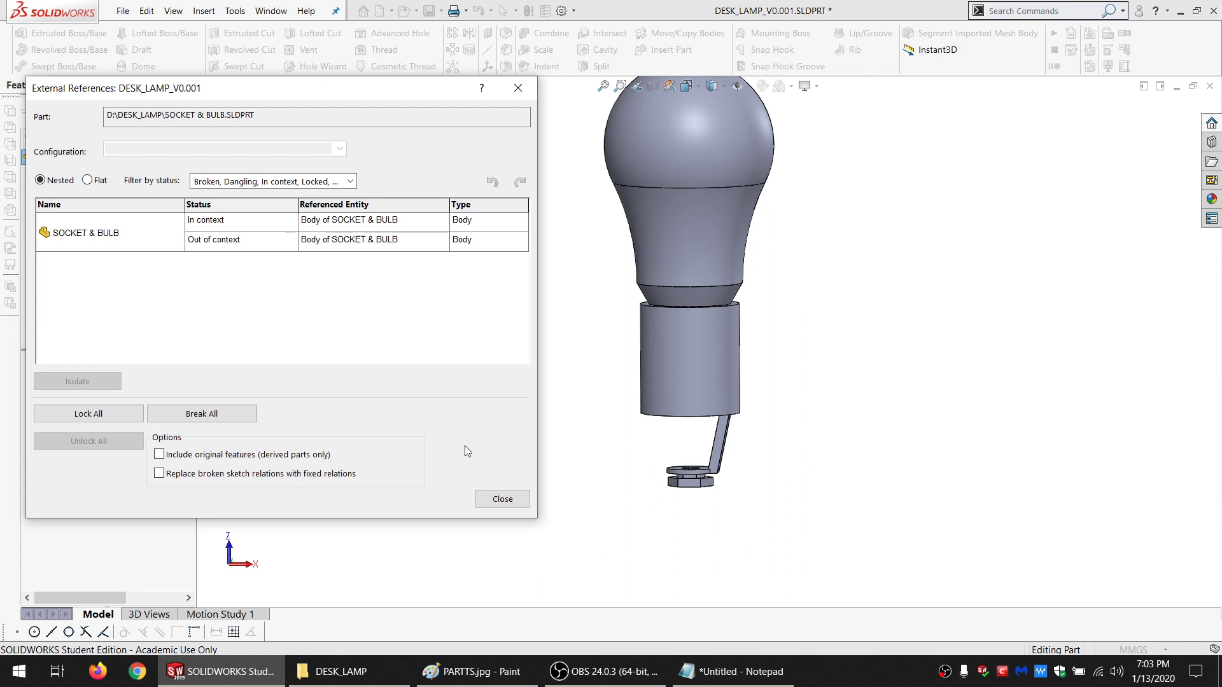
right_click(106, 220)
right_click(90, 228)
left_click(64, 233)
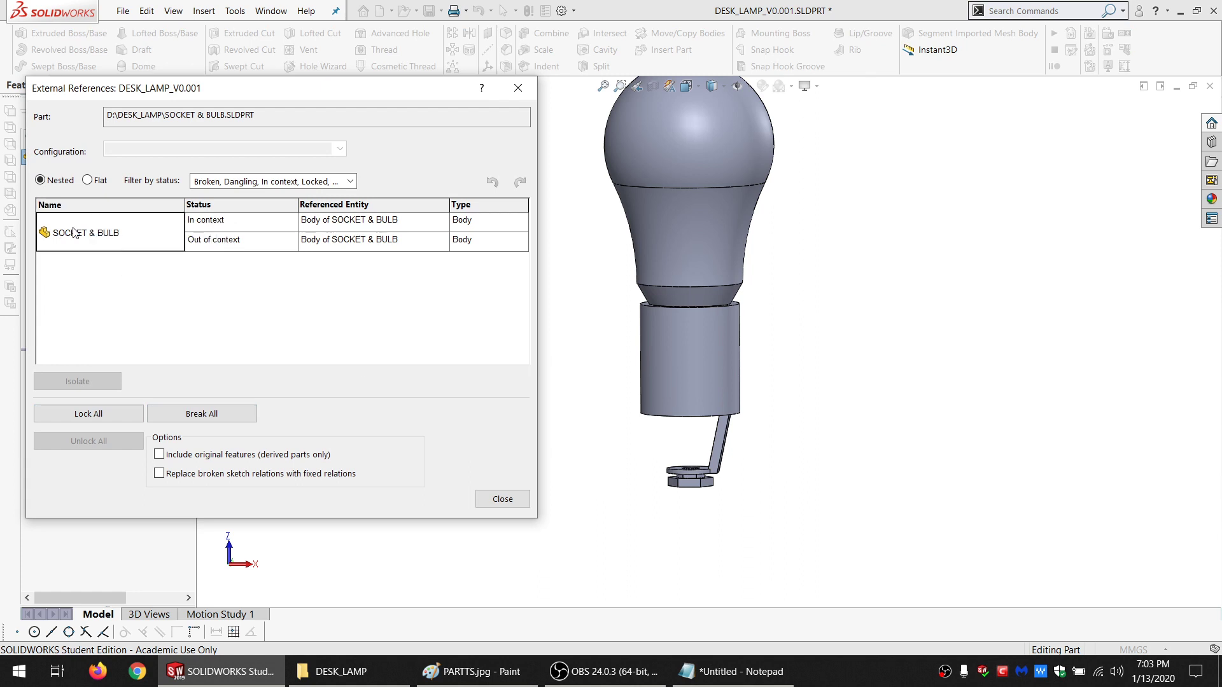
left_click(212, 235)
right_click(213, 235)
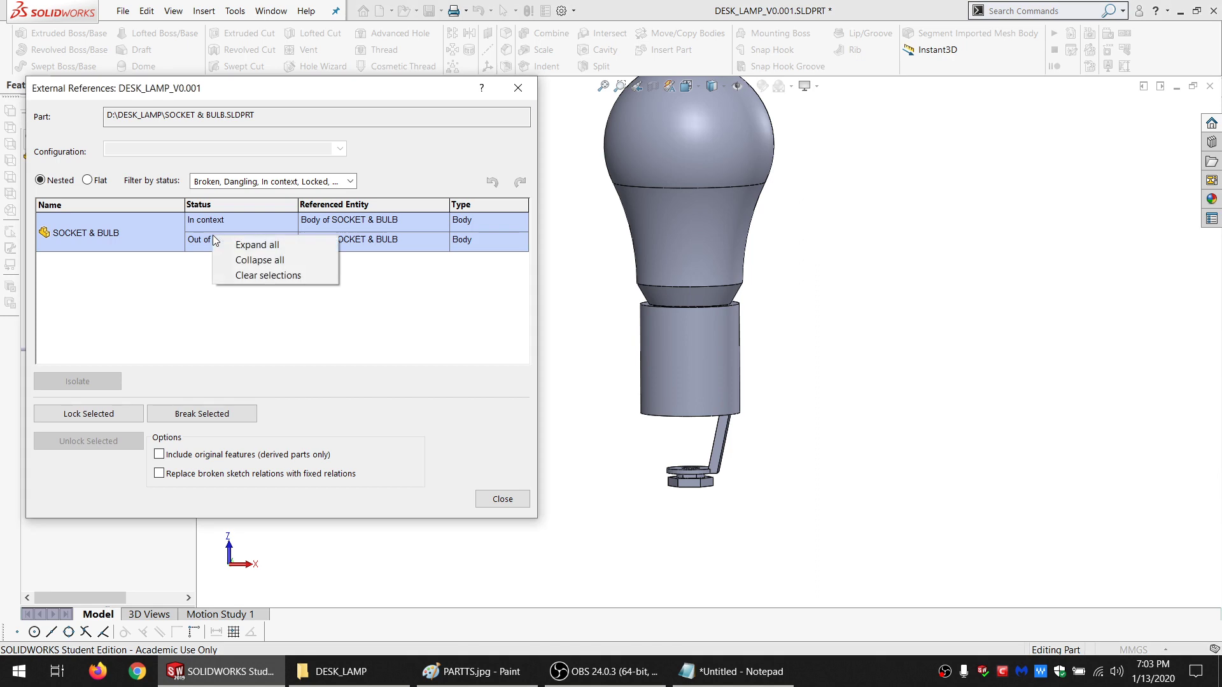
left_click(374, 335)
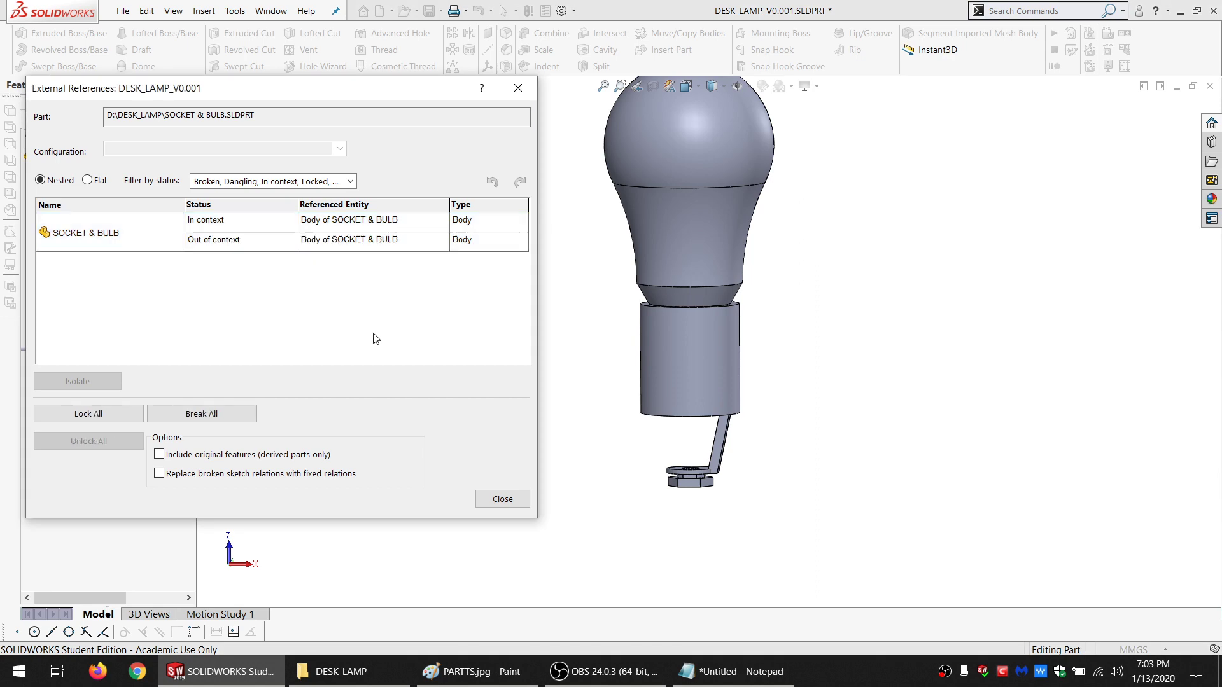
left_click(503, 499)
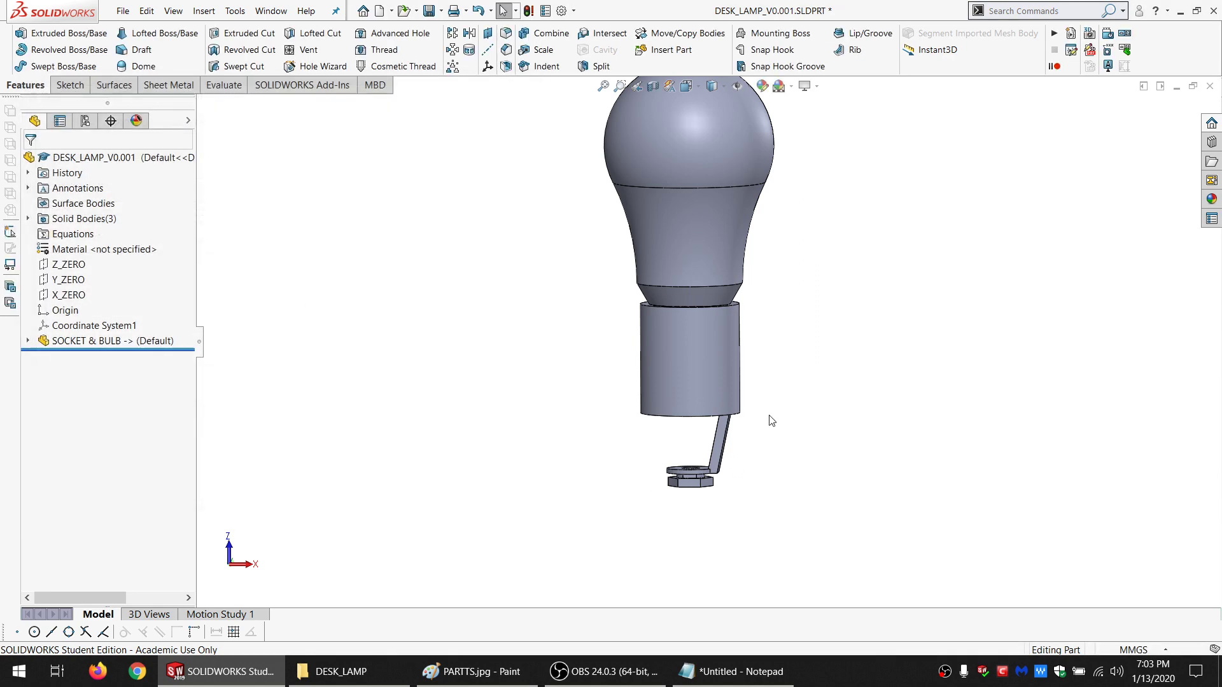
Examine the inserted bulb, socket, bracket and nut from several angles and distances
middle_click_drag(689, 275, 731, 406)
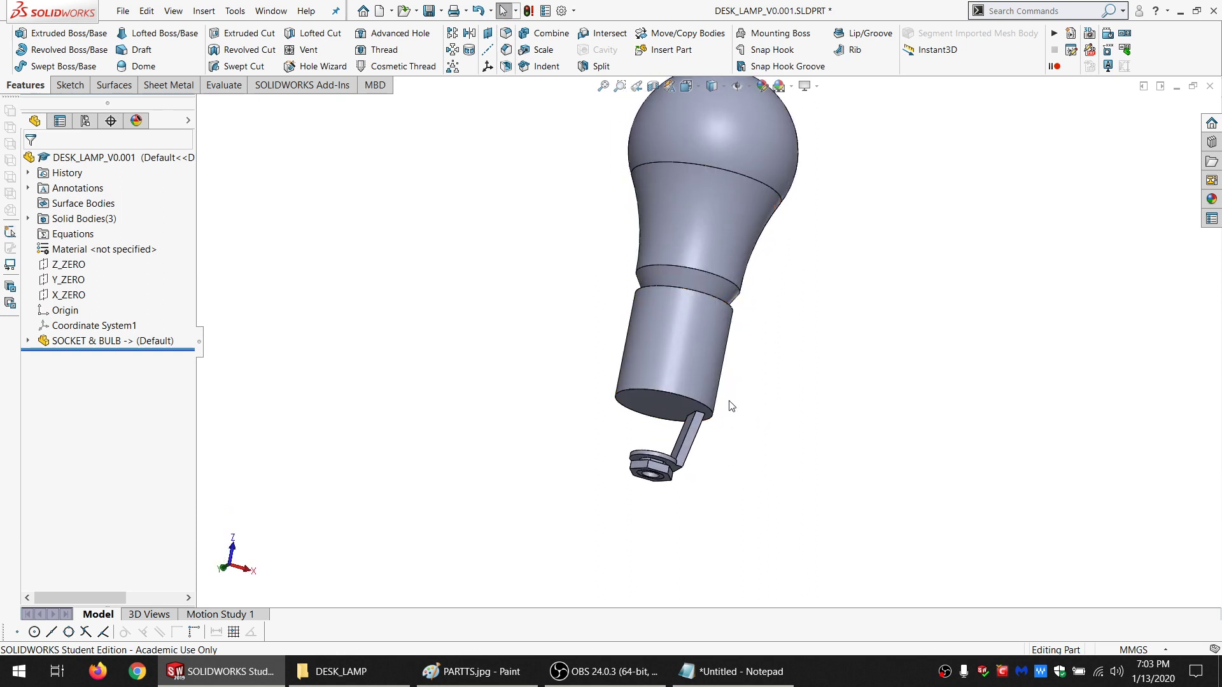
scroll(697, 395, "down", 3)
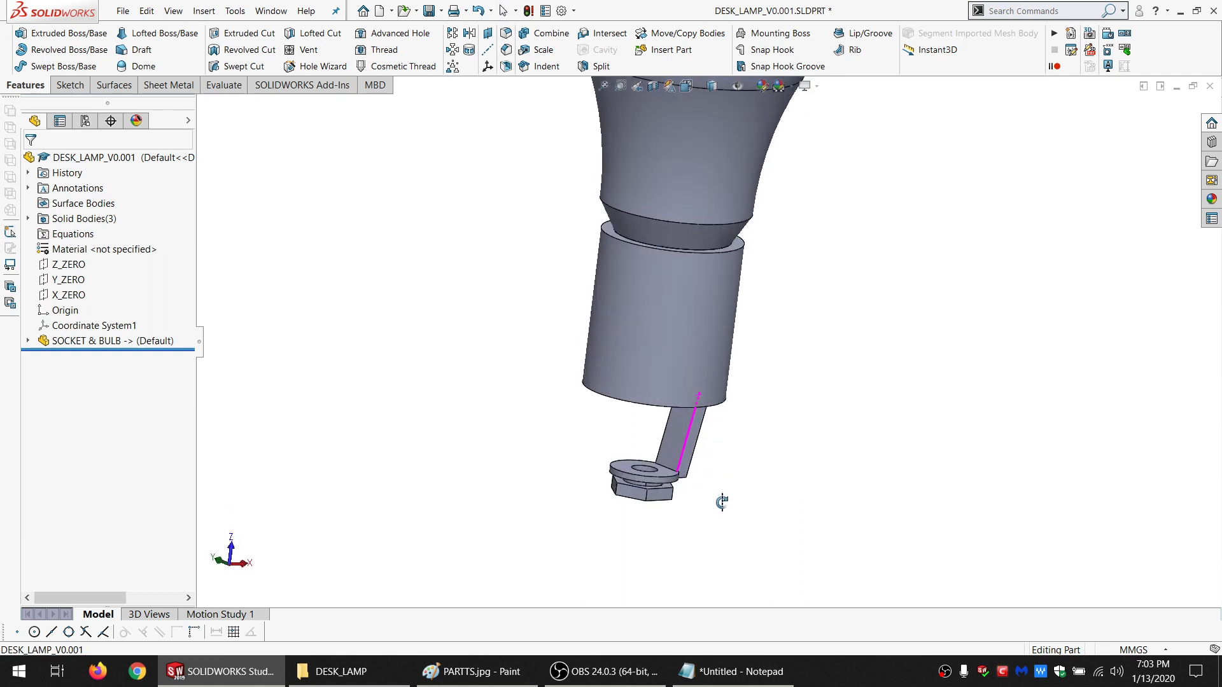
scroll(722, 502, "up", 5)
scroll(703, 292, "up", 4)
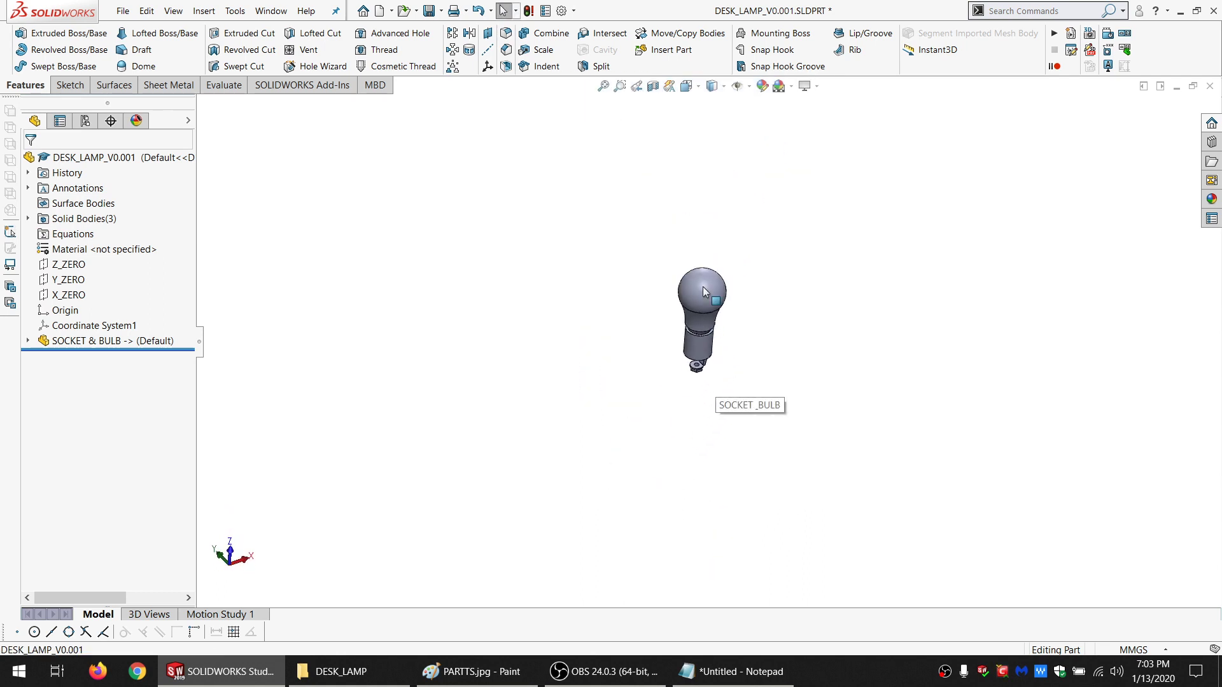
scroll(705, 286, "down", 5)
scroll(705, 455, "up", 3)
scroll(704, 454, "down", 4)
middle_click_drag(686, 418, 672, 347)
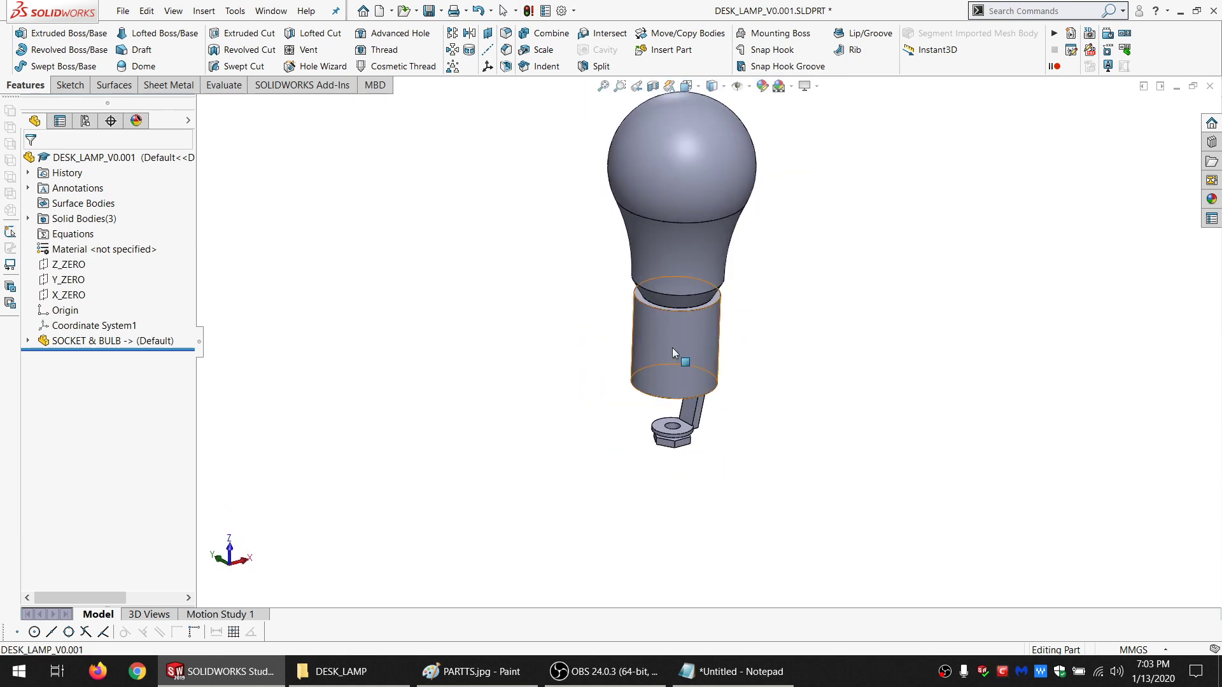
Add the configuration-specific properties WOOD_THK with value 4.5 and WOOD_KERF with value .12 to the Default configuration
left_click(546, 11)
left_click(331, 144)
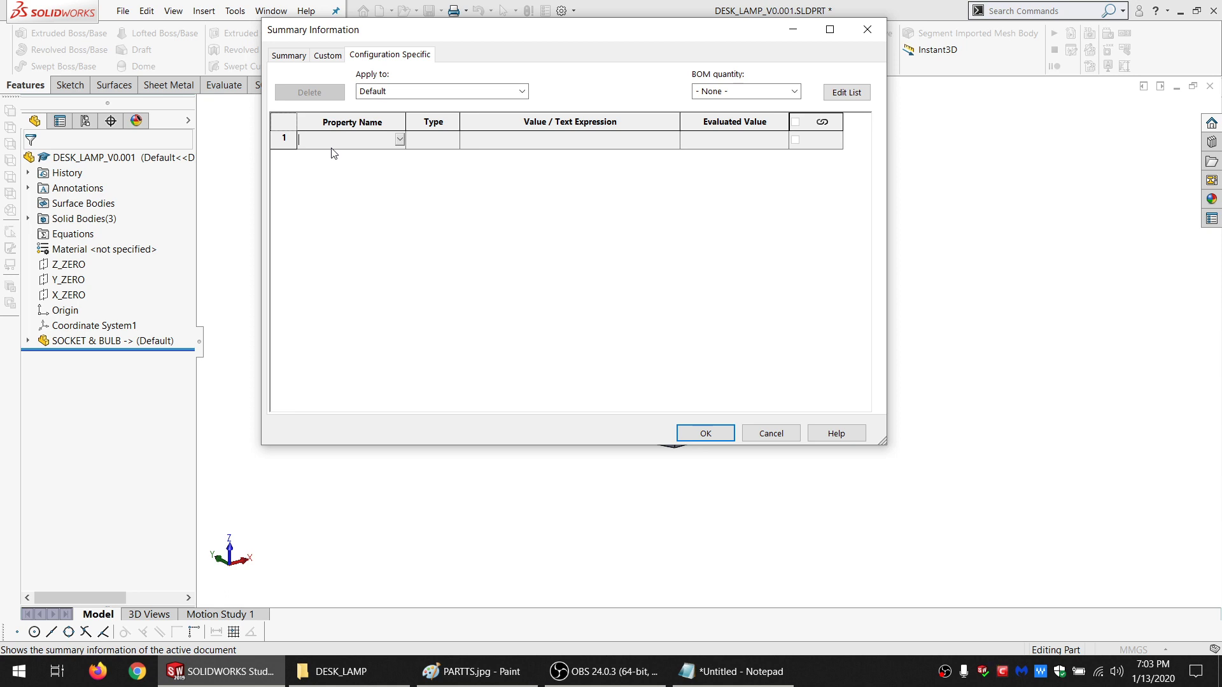
type("woo")
left_click(517, 140)
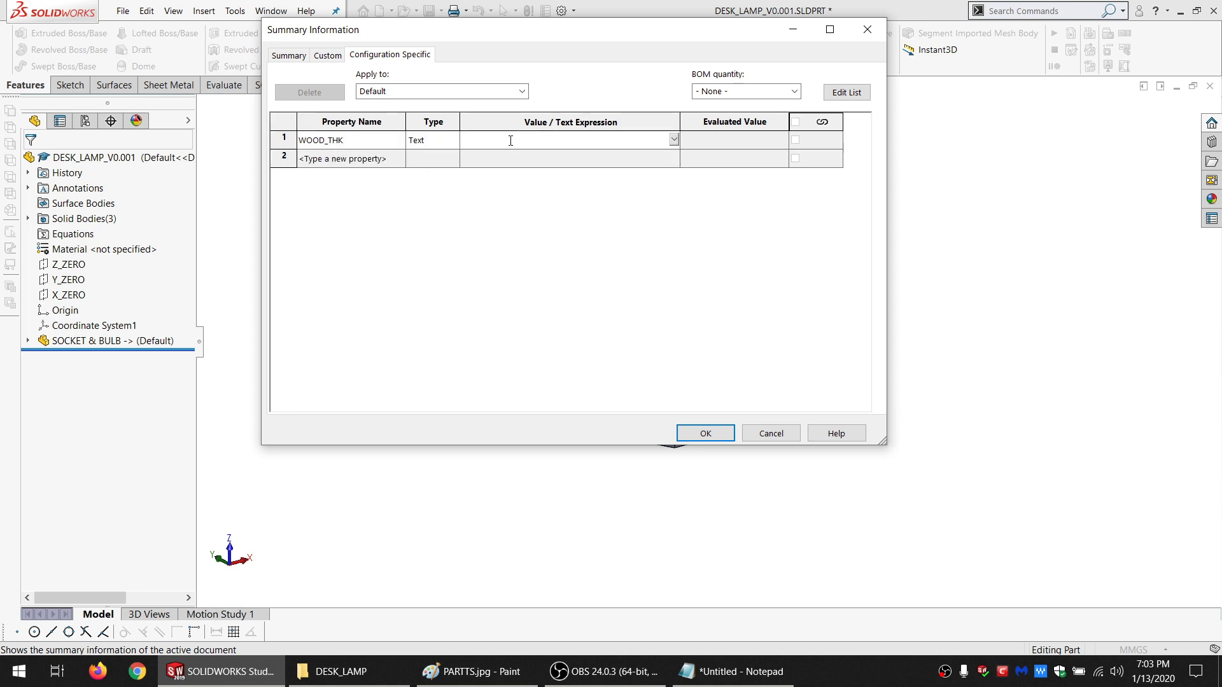
type("4.5")
left_click(338, 159)
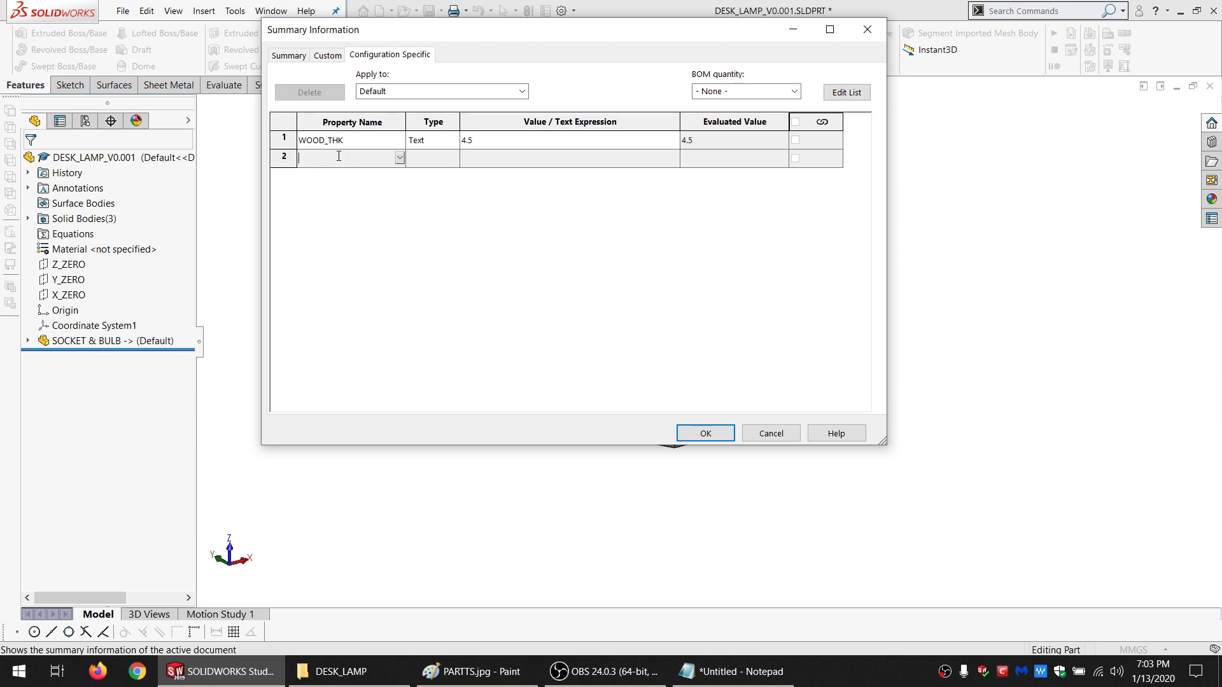
type("WOOD_KERF")
left_click(484, 160)
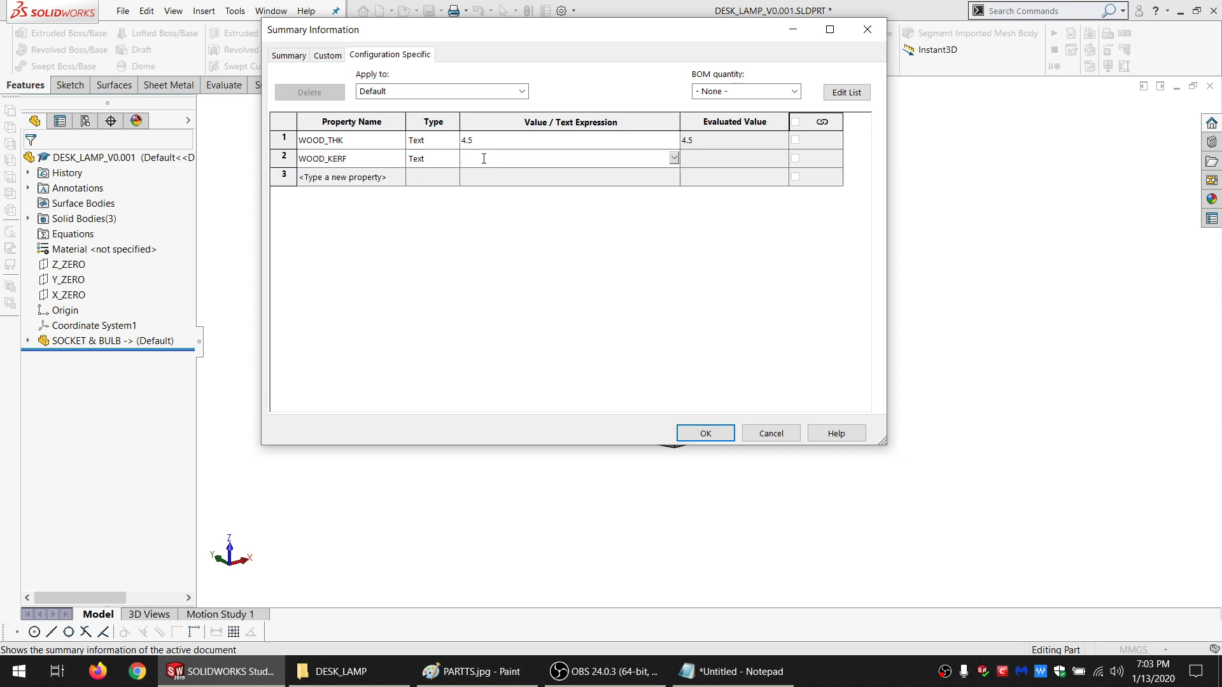
type(".12")
Add the configuration-specific properties ACRYLIC_THK with value 2.8 and ACRYLIC_KERF with value .10, and accept the property list
left_click(360, 183)
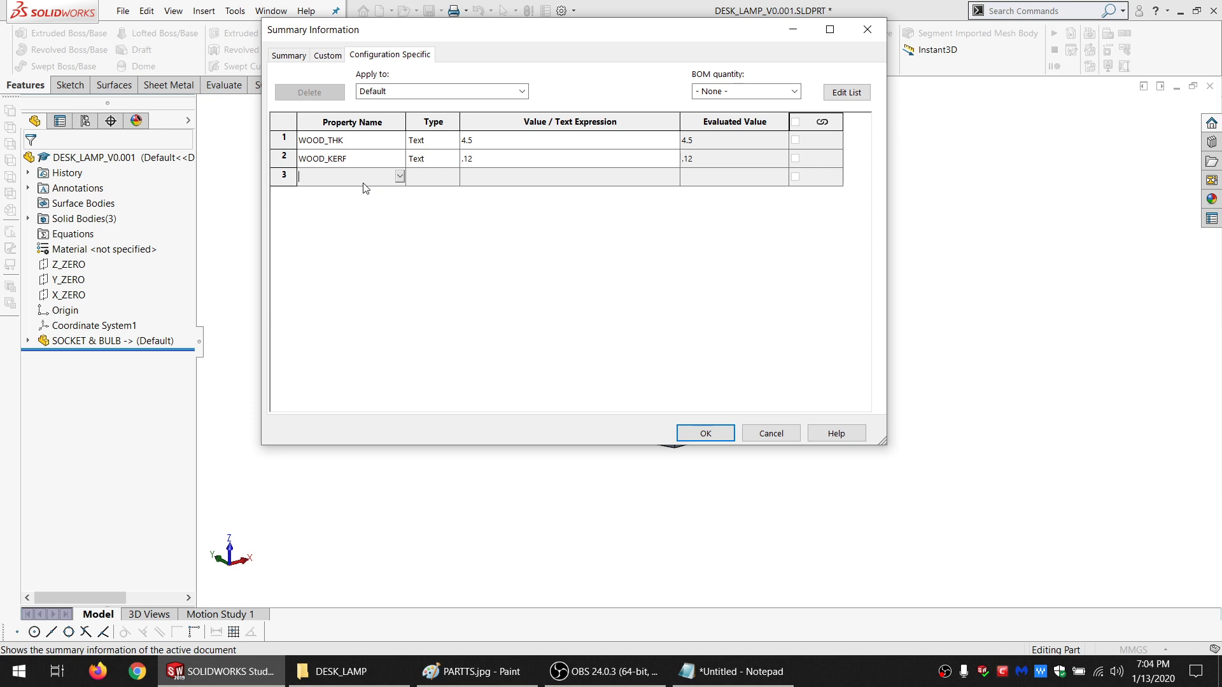
type("ACRYLIC_THK")
left_click(497, 176)
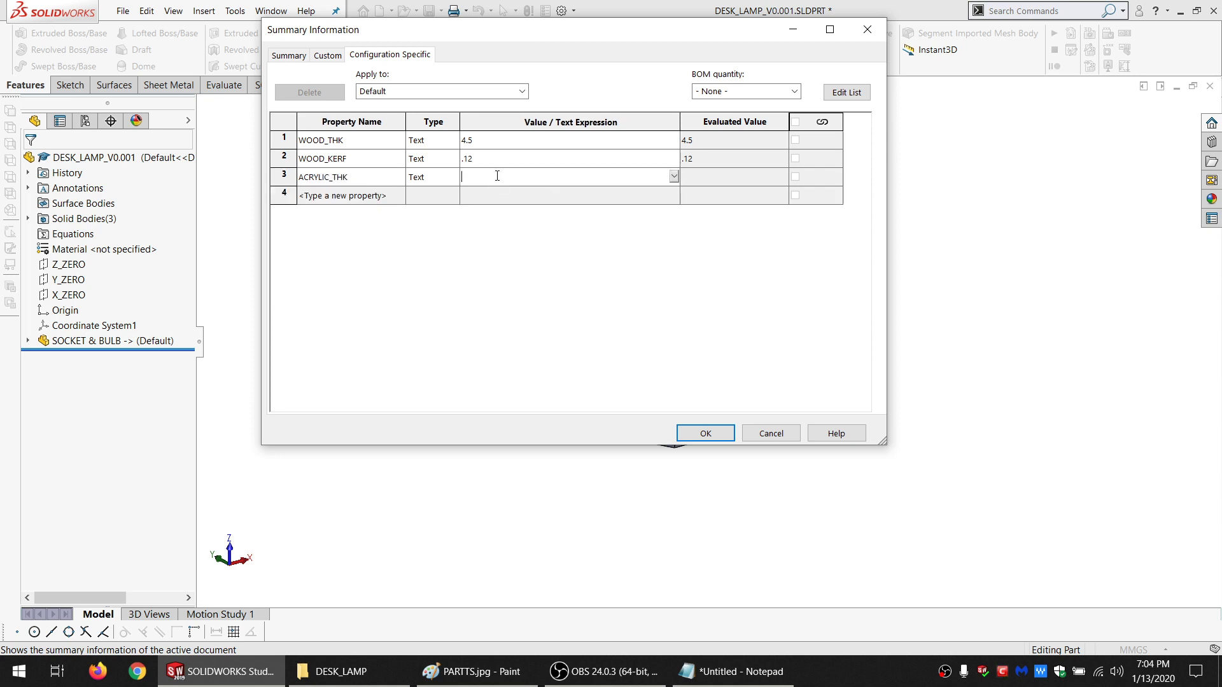
type("2.8")
left_click(358, 195)
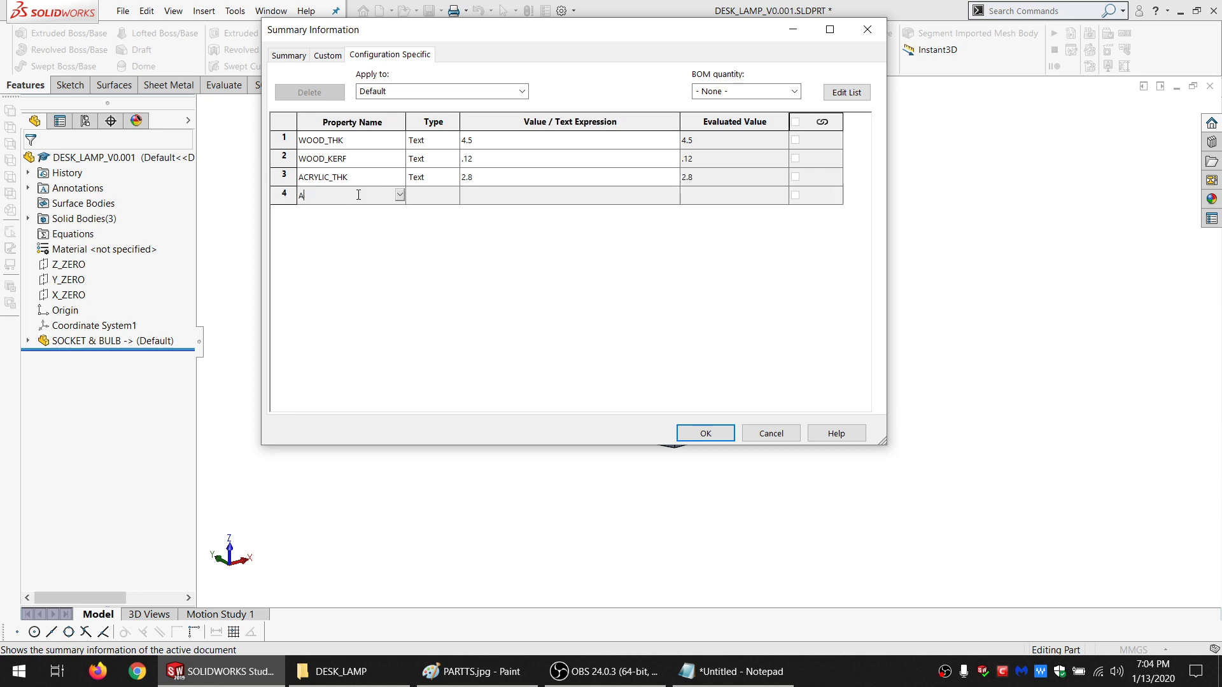
type("ACRYLIC_KERF")
left_click(475, 197)
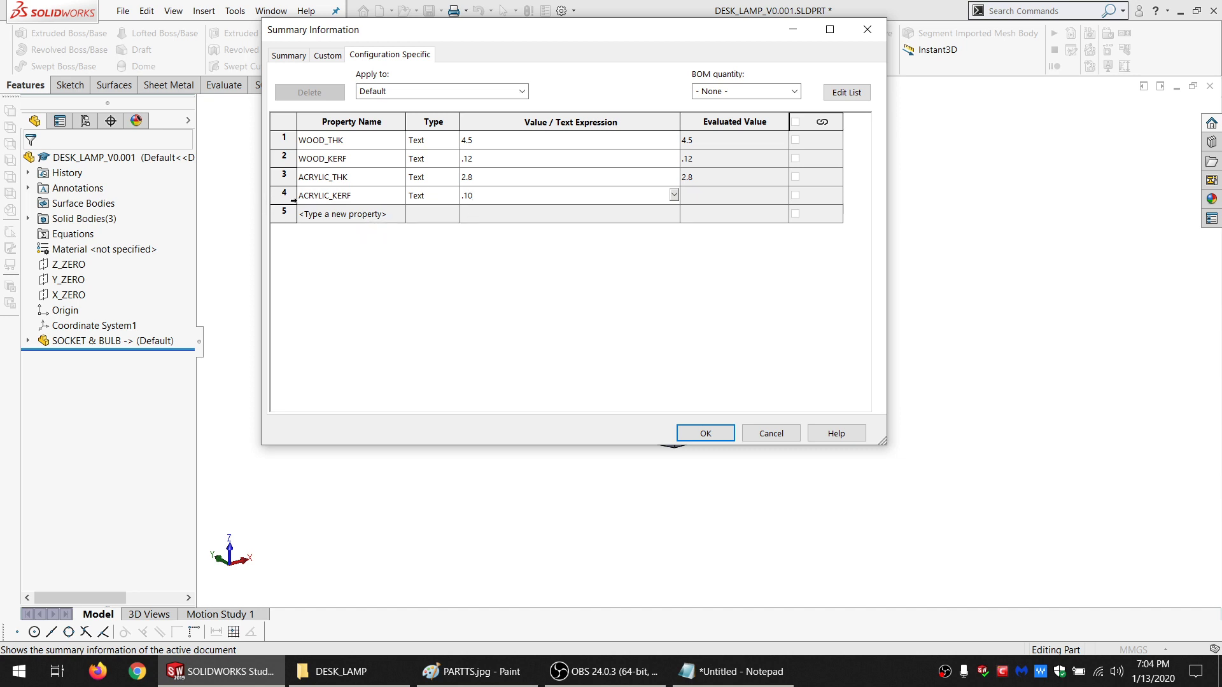
left_click(480, 176)
left_click(362, 195)
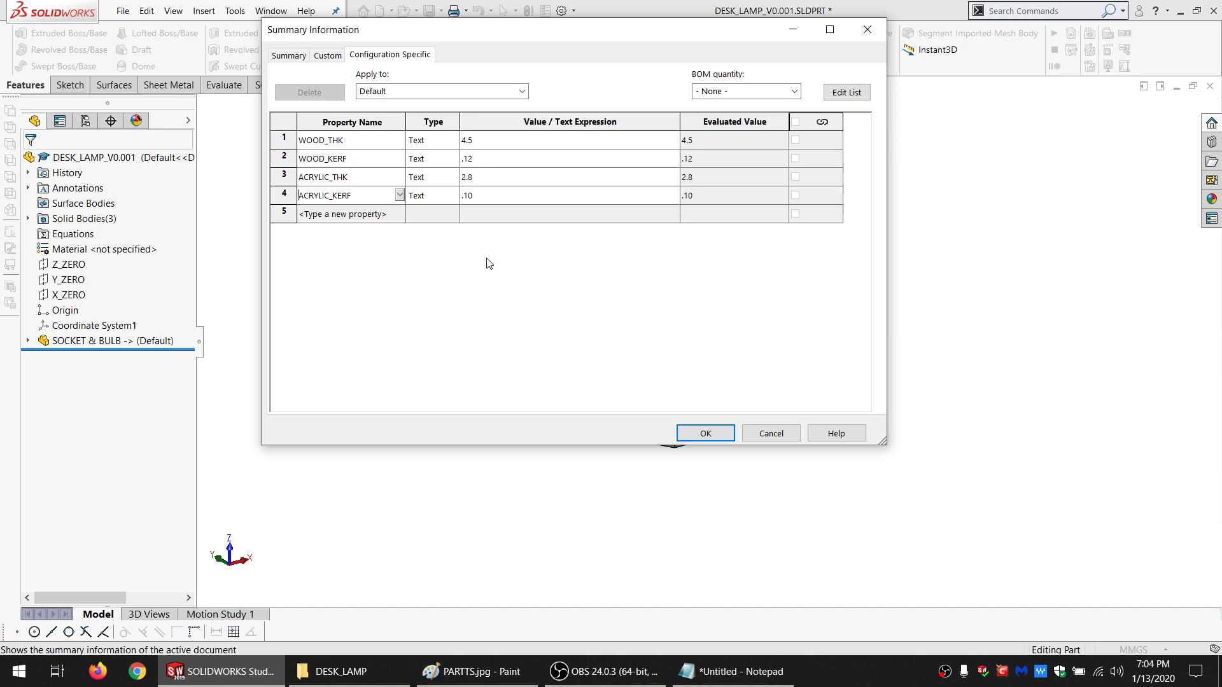
left_click(705, 434)
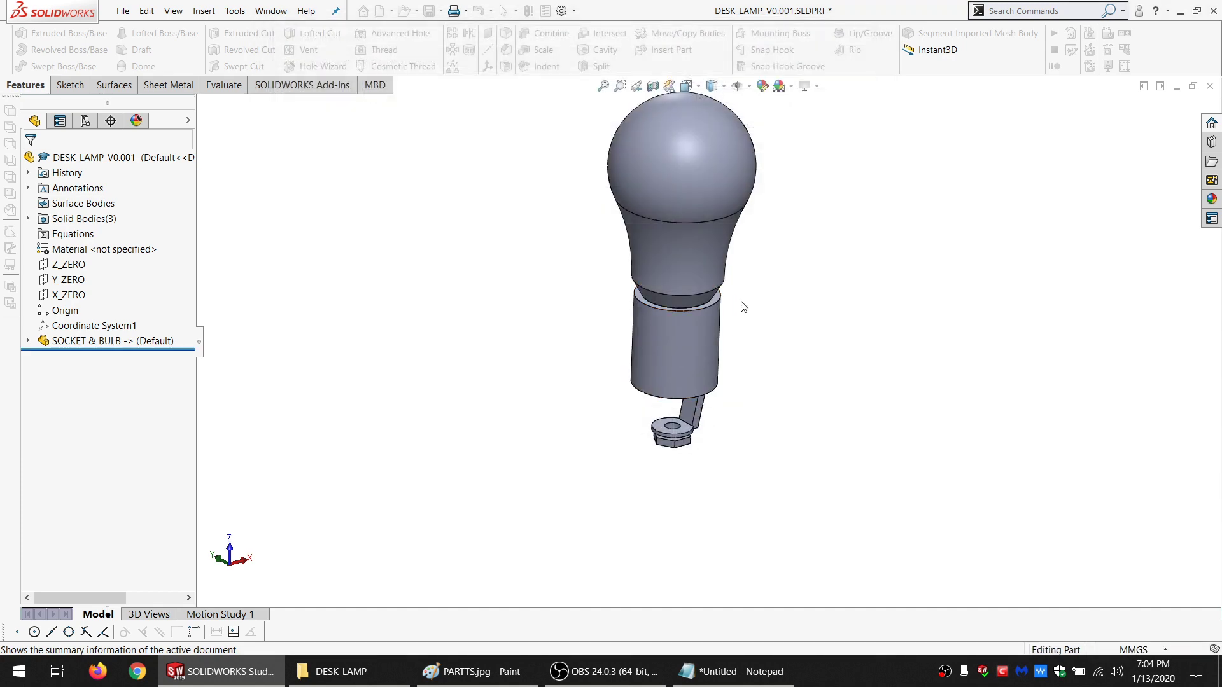
Check the gap between the nut's upper face and the bracket ring's underside, and the diameter of the hole through the nut
scroll(743, 307, "down", 2)
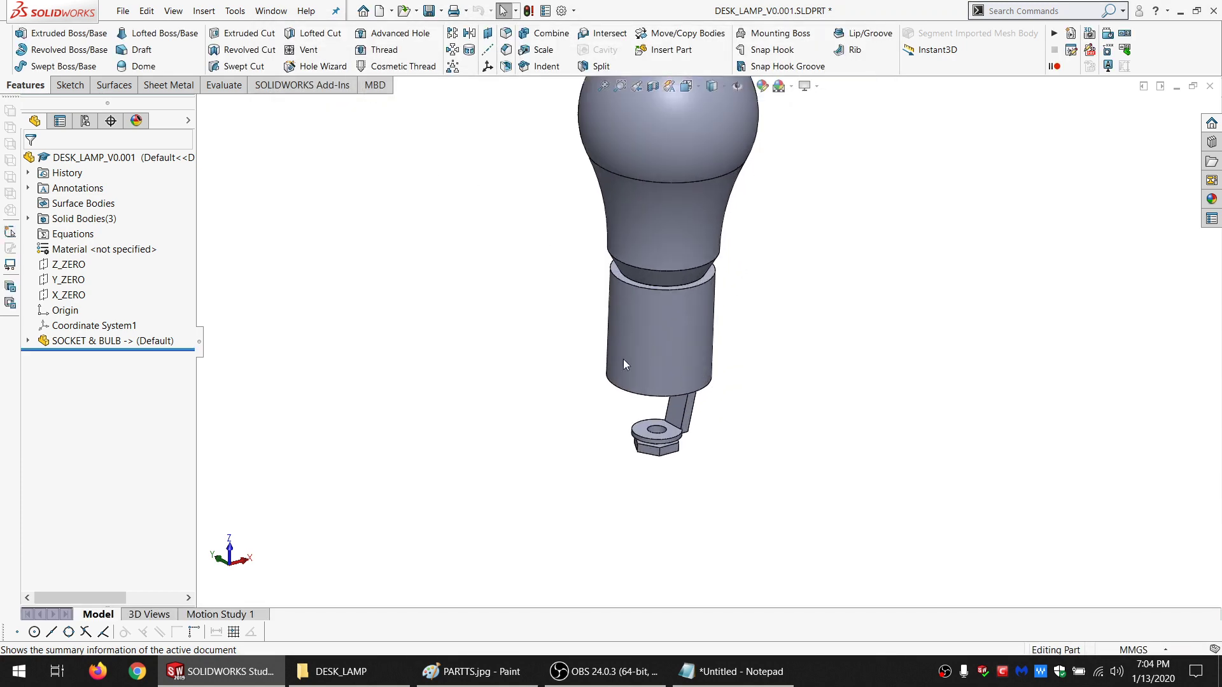
scroll(636, 366, "down", 5)
left_click(691, 439)
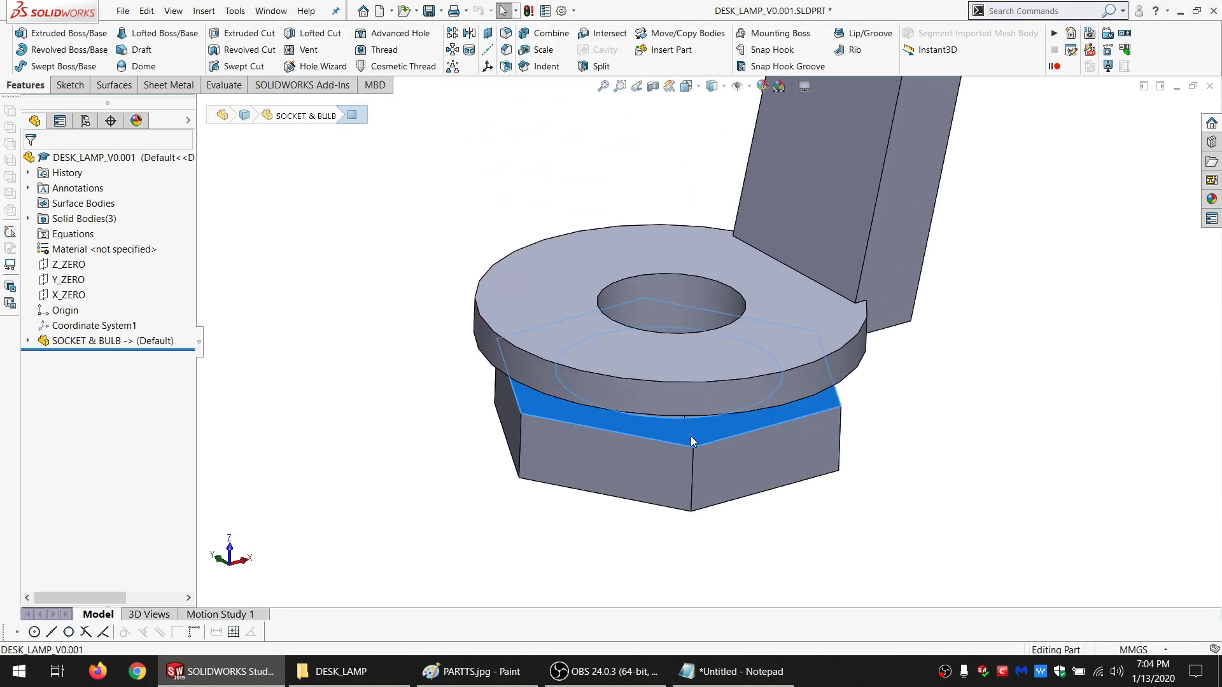
middle_click_drag(689, 436, 604, 406)
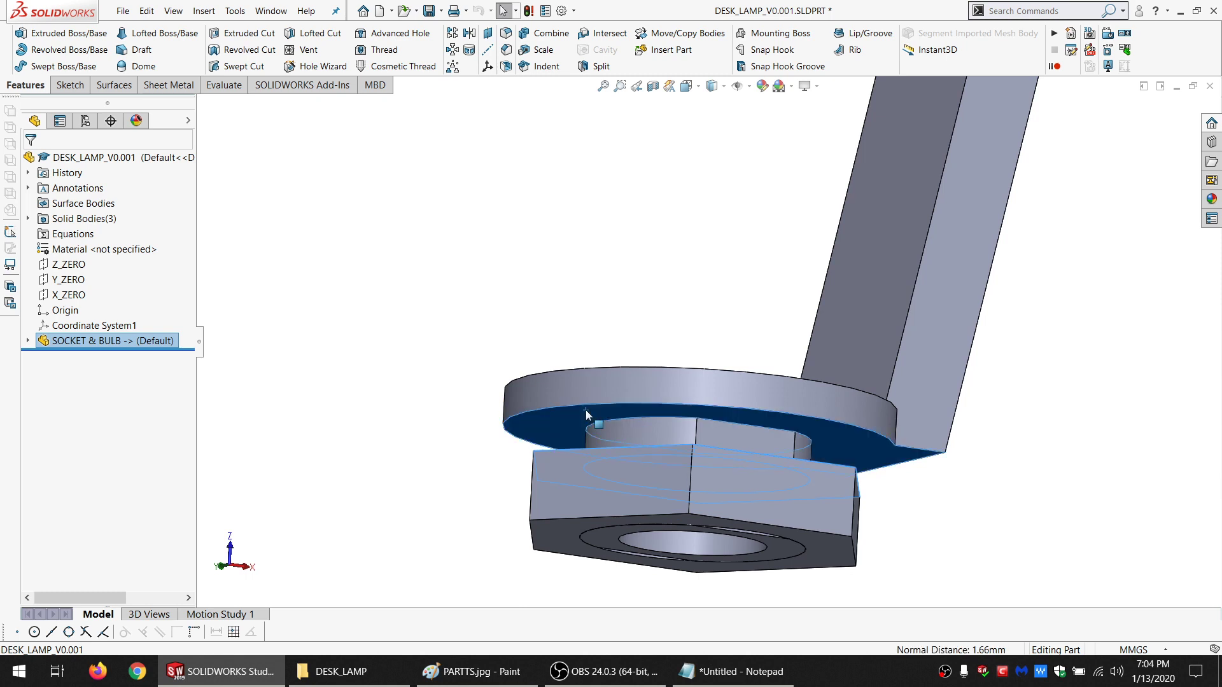
left_click(585, 411)
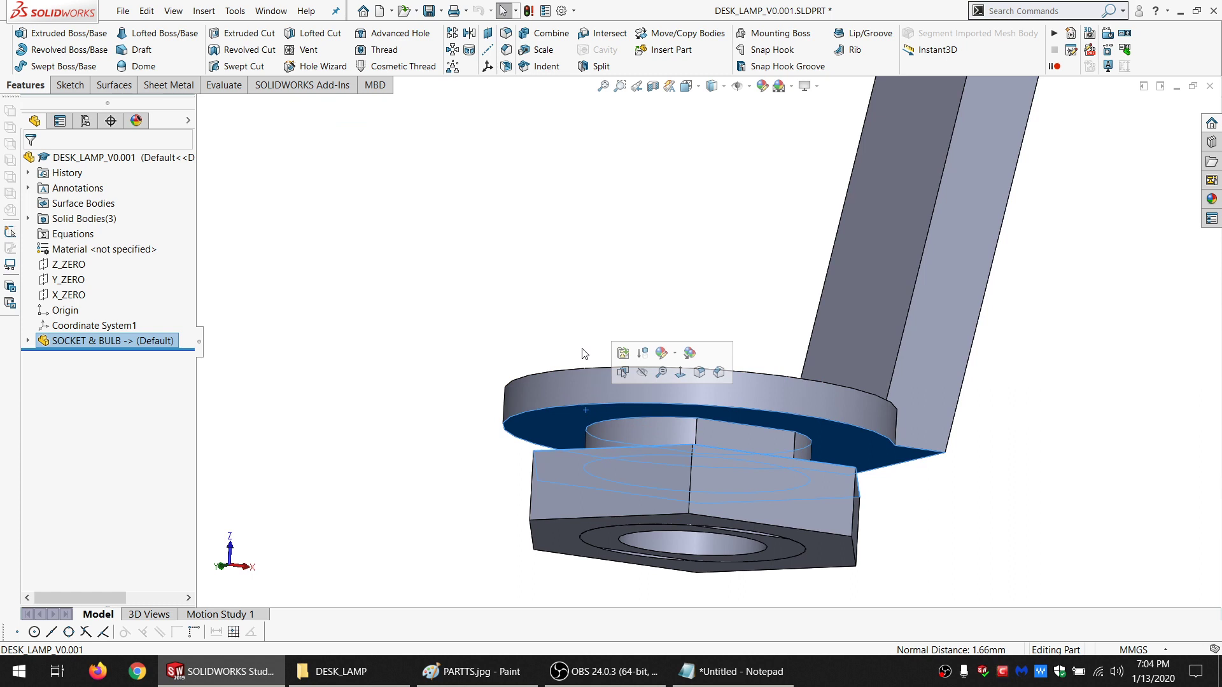
left_click(693, 548)
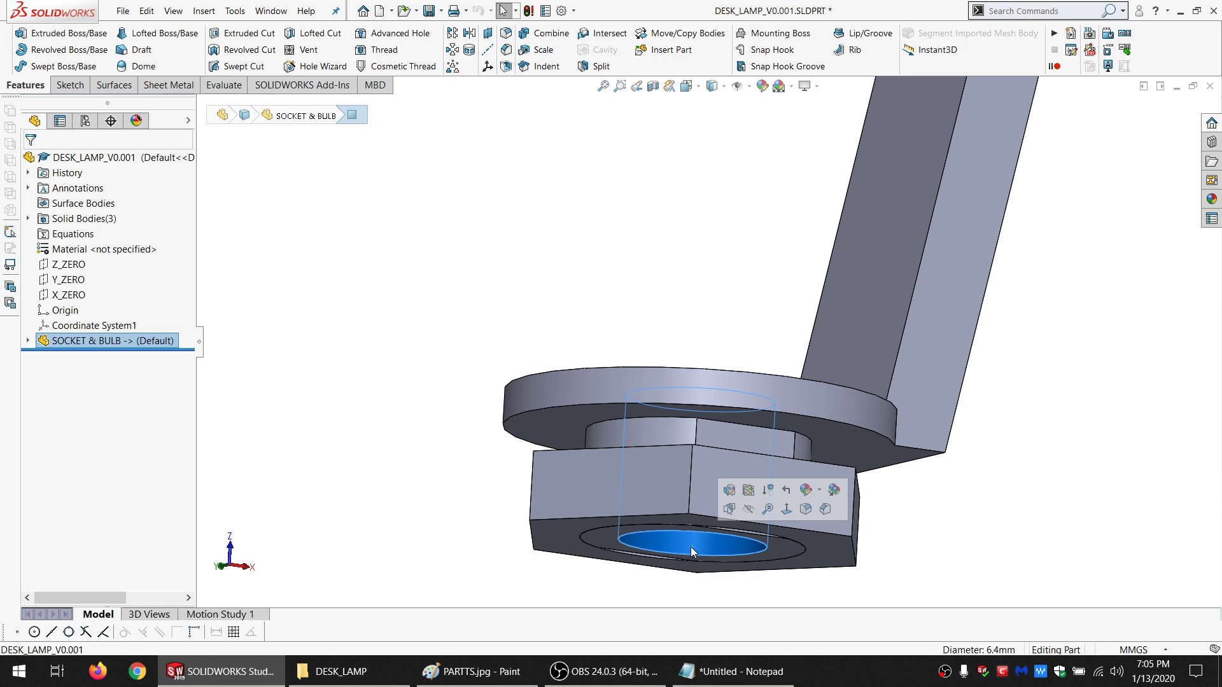
Open the Windows Calculator and convert 0.24 inch to millimetres by multiplying by 25.4
key("super+r")
type("C")
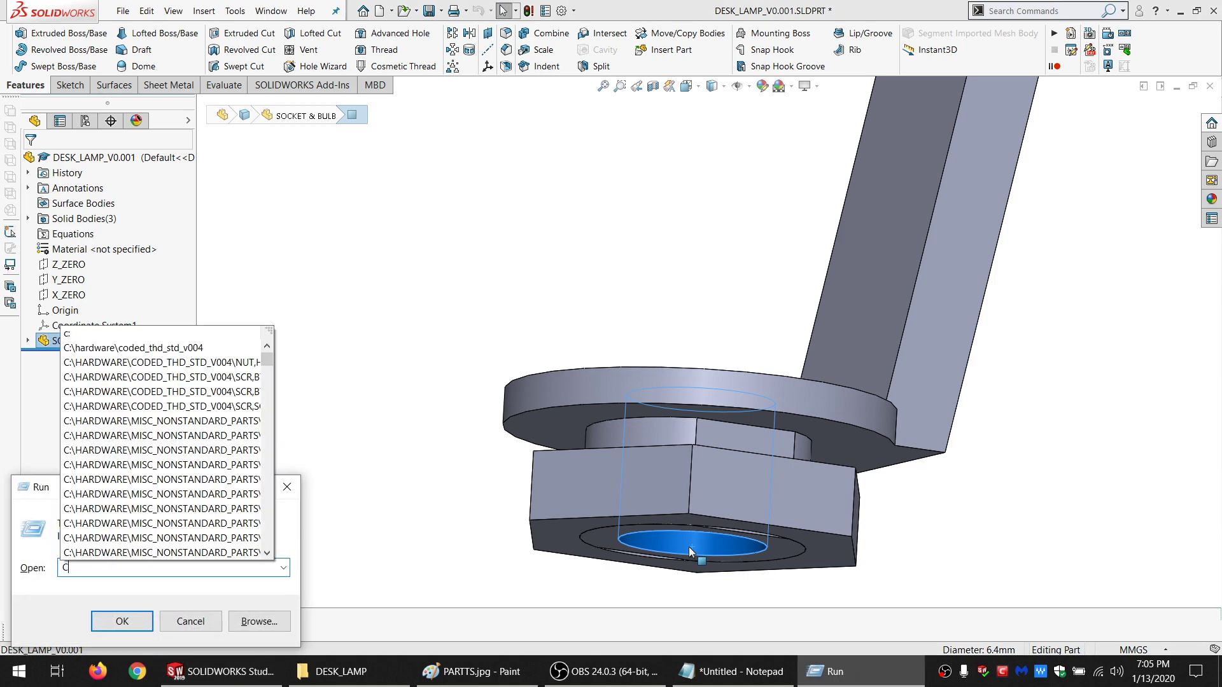
type("ALC")
key("Return")
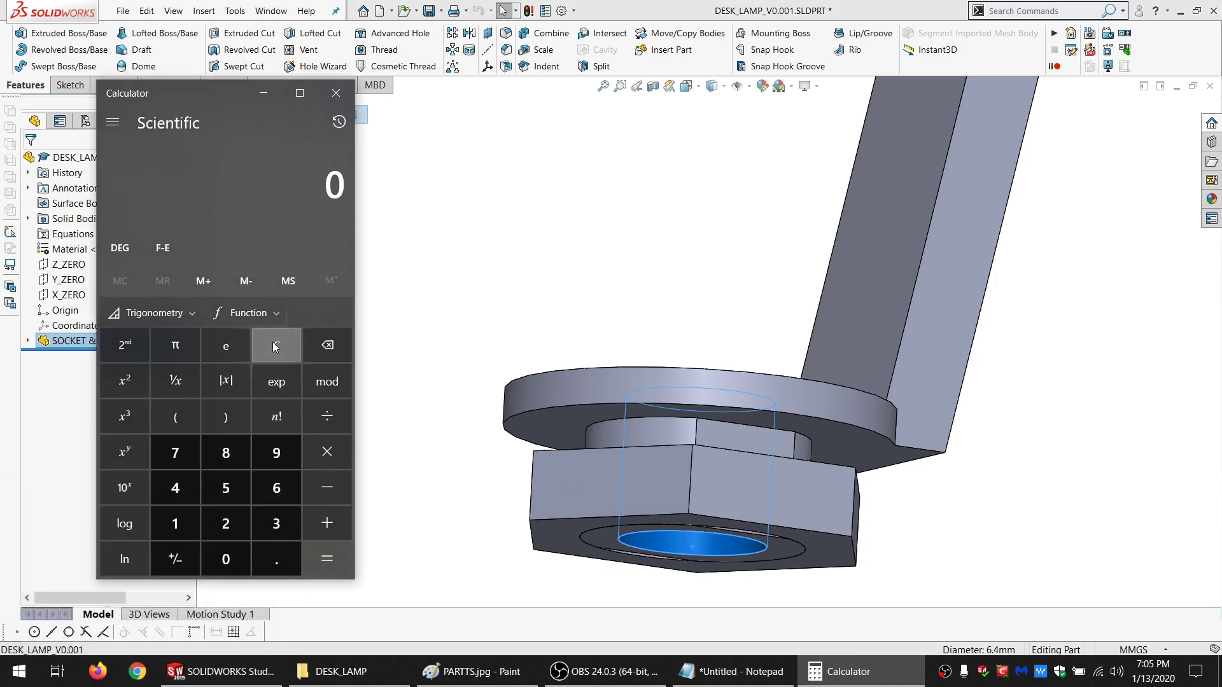
type("0.24*25.4")
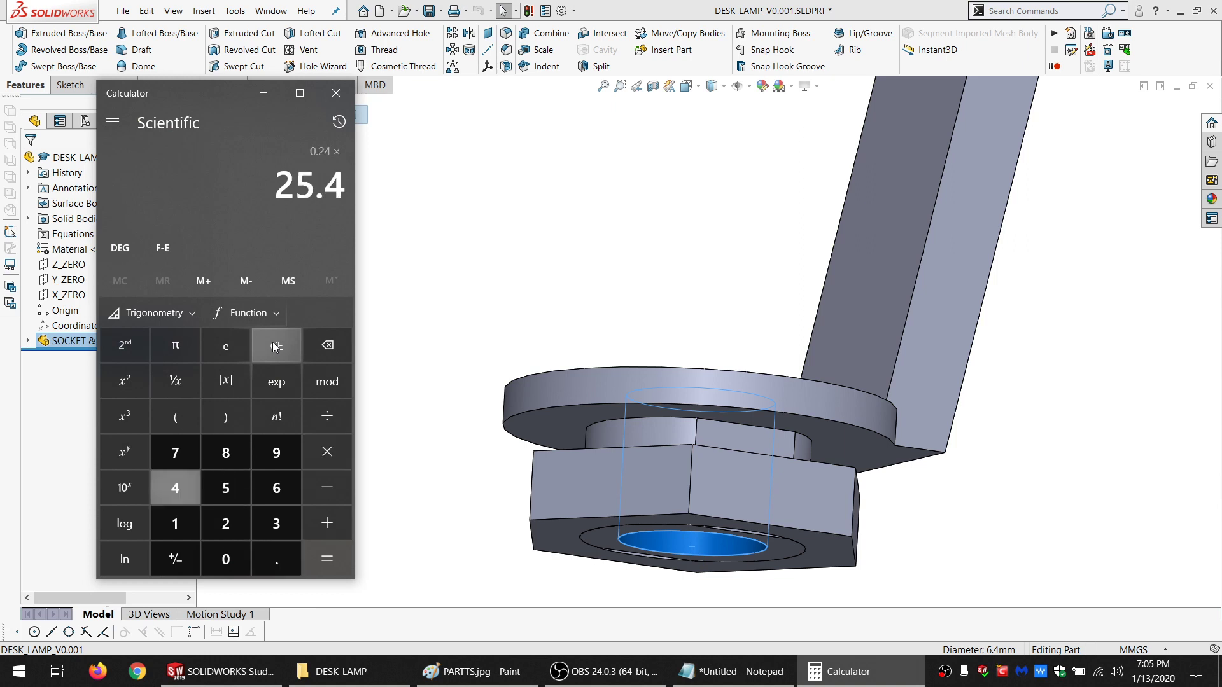
key("Return")
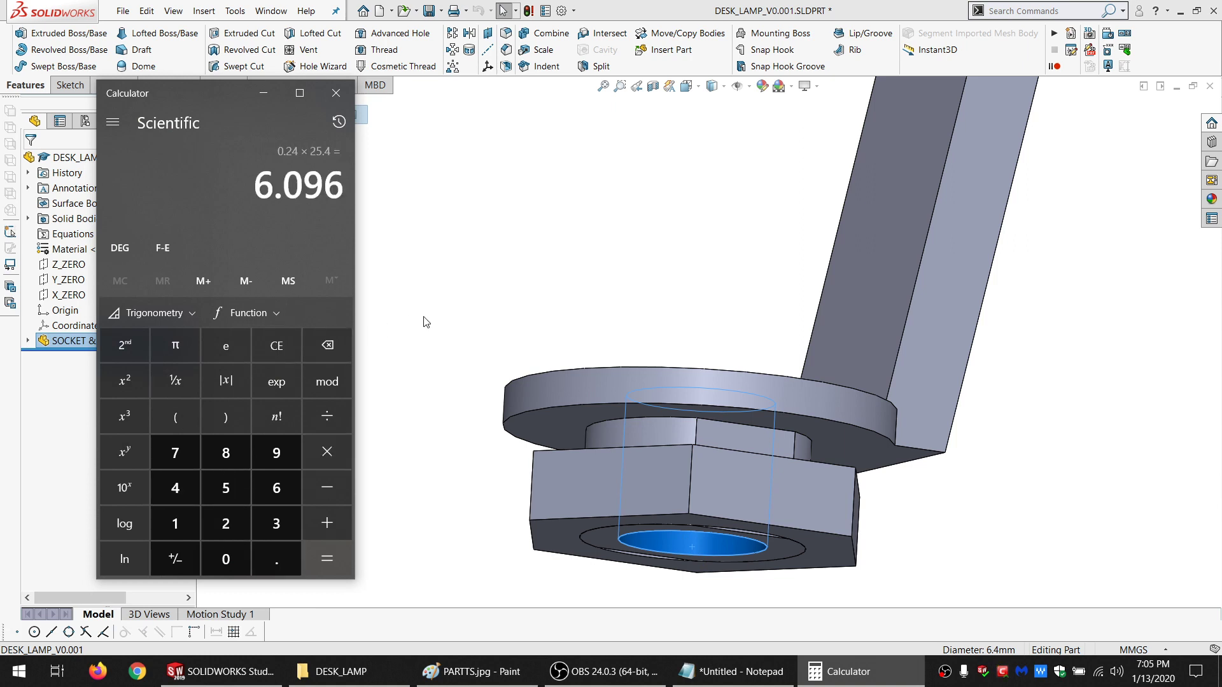
Clear the calculator and convert 0.25 inch to millimetres by multiplying by 25.4
left_click(277, 359)
type("0.2")
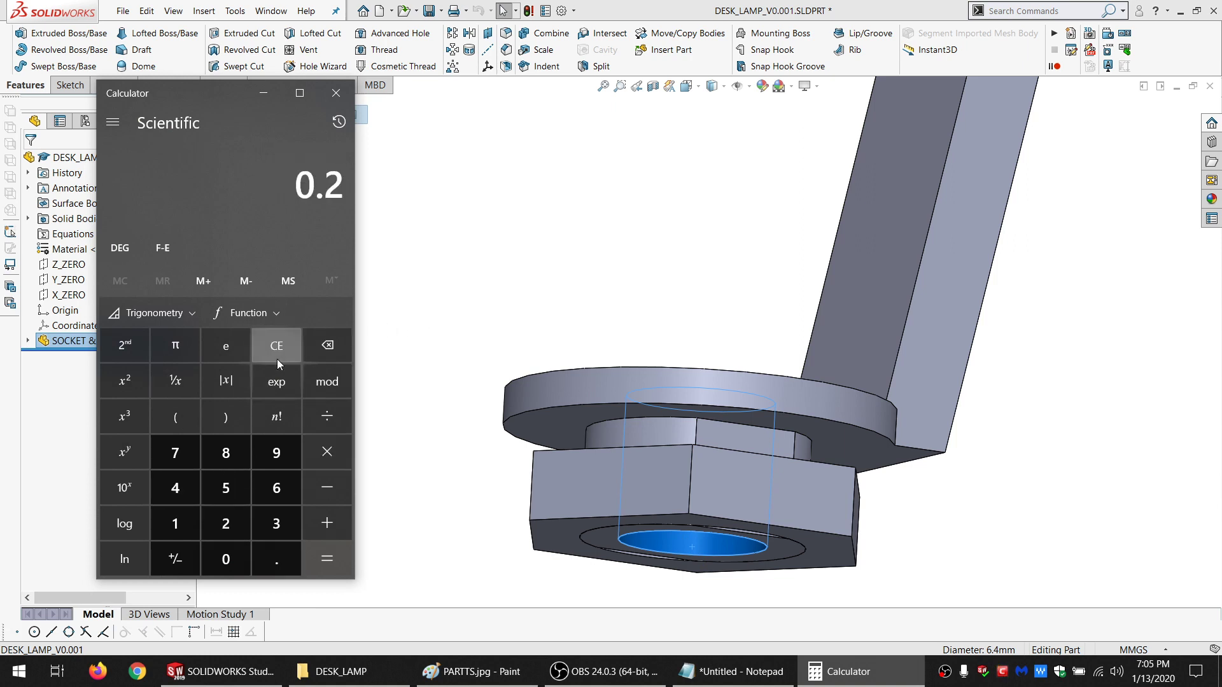
type("5*25.4")
key("Return")
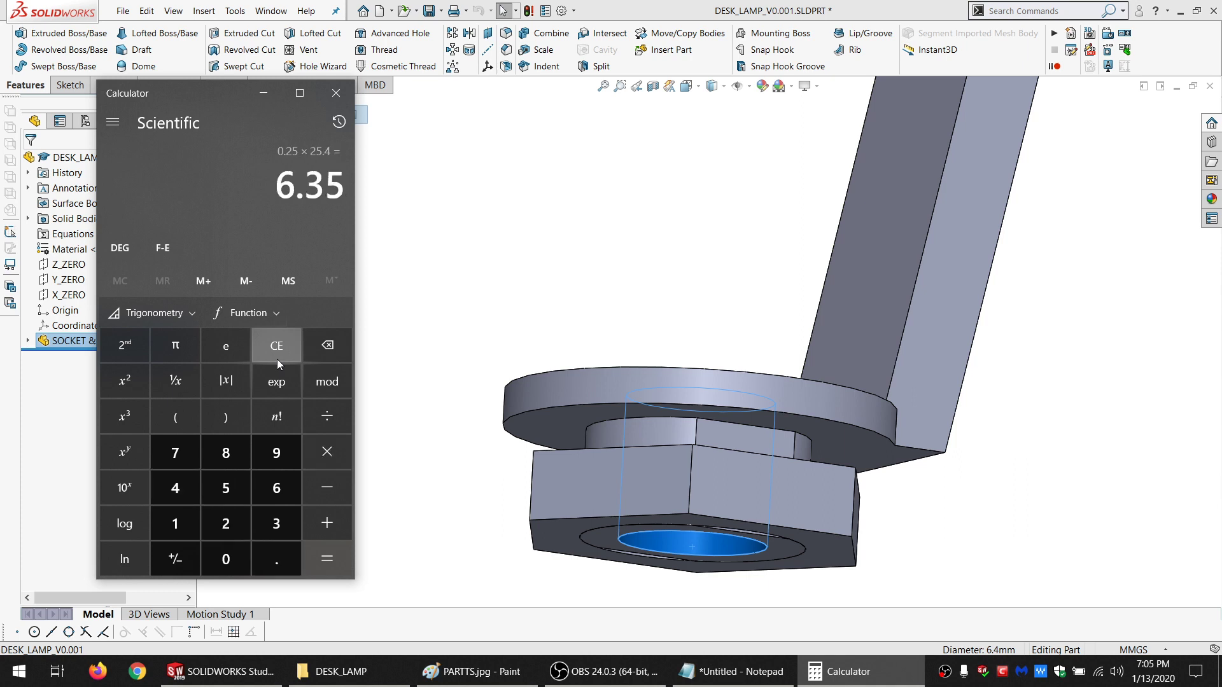
Return to the lamp model and examine the nut, its through hole and the bracket ring from above and below
left_click(430, 343)
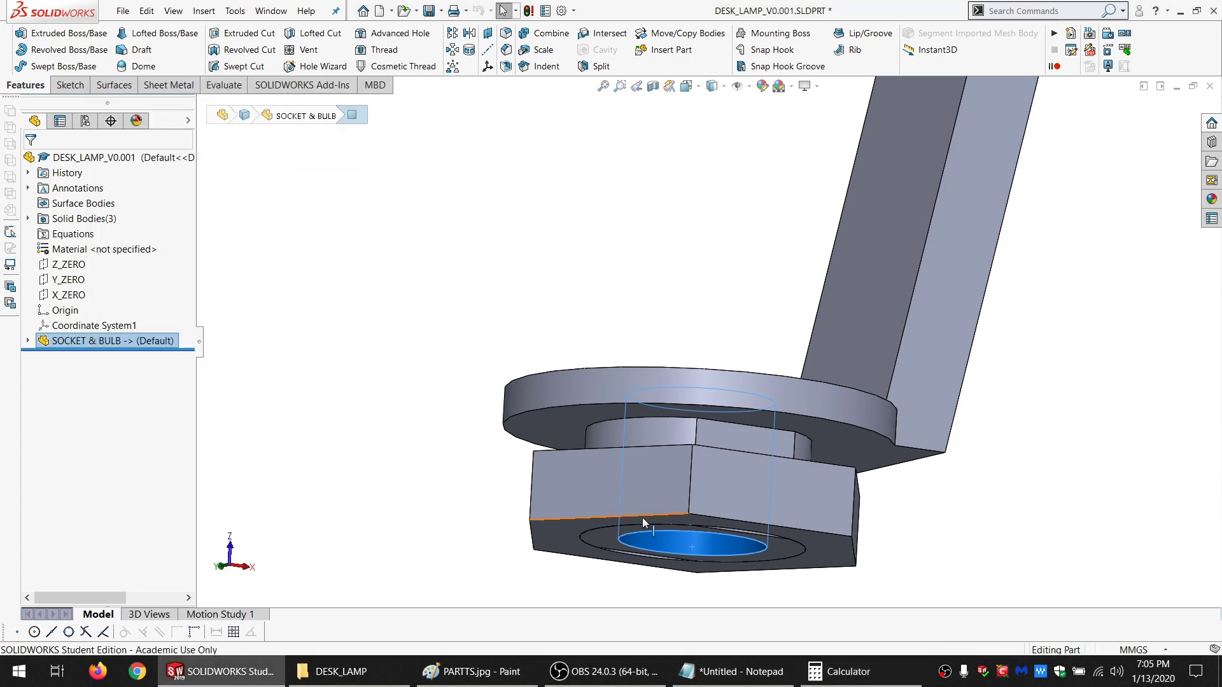
left_click(680, 548)
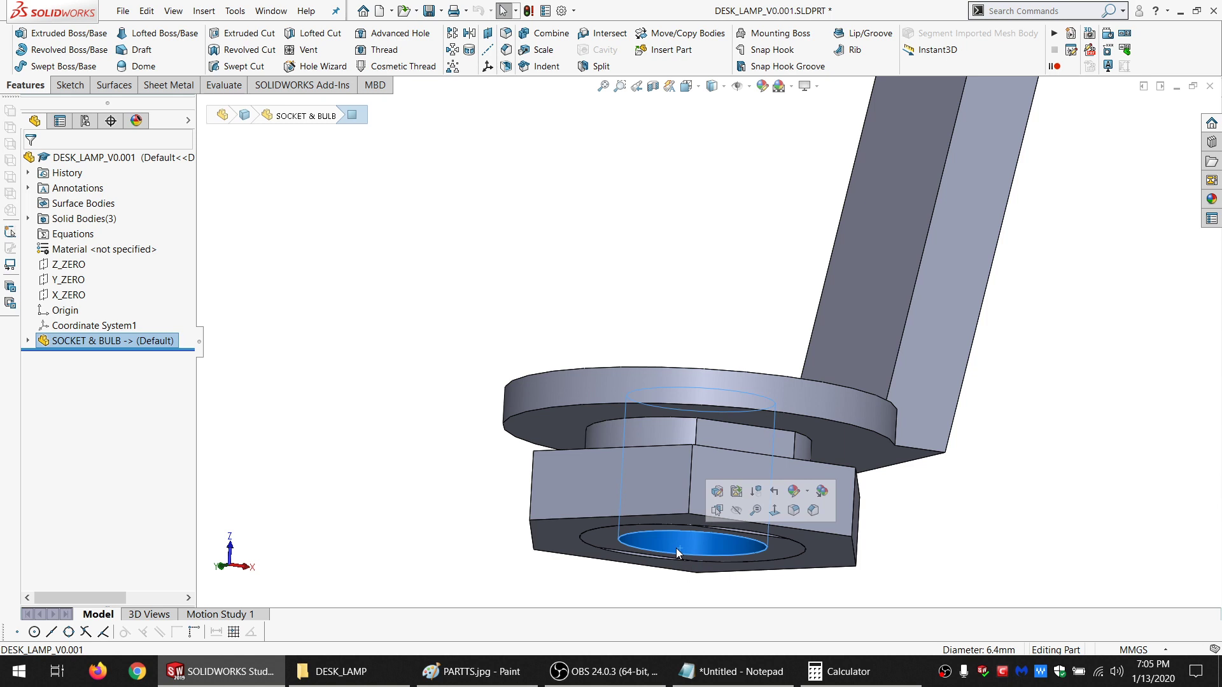
left_click(650, 490)
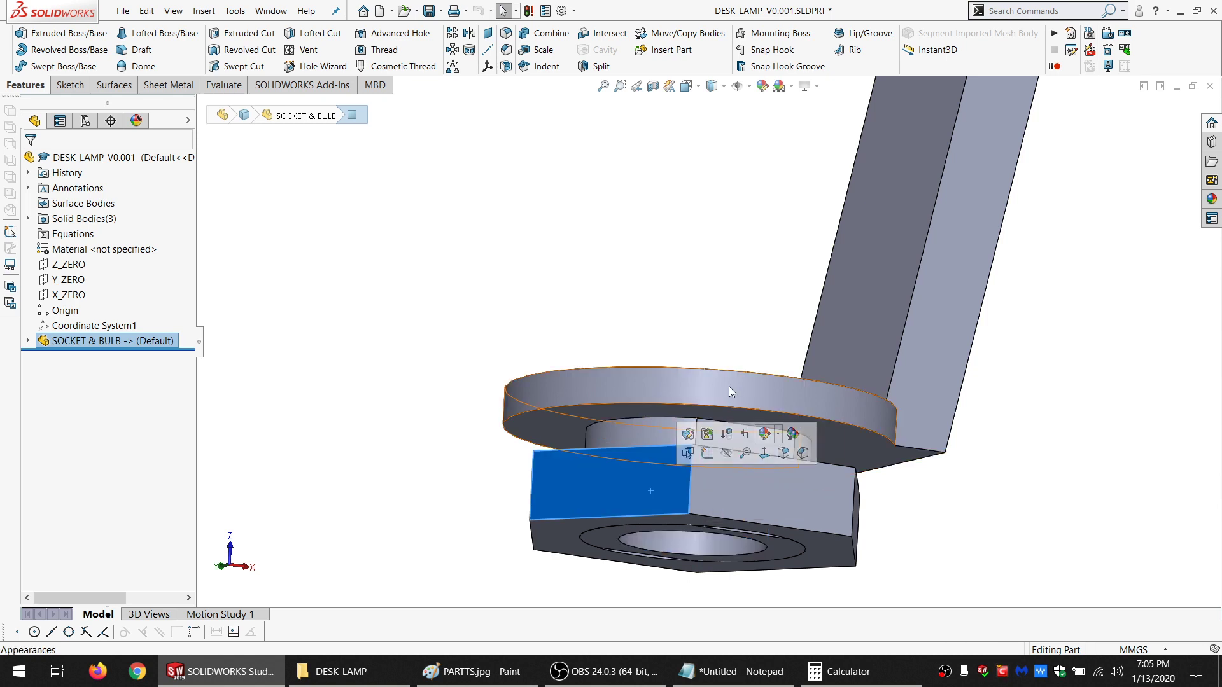
middle_click_drag(659, 438, 687, 299)
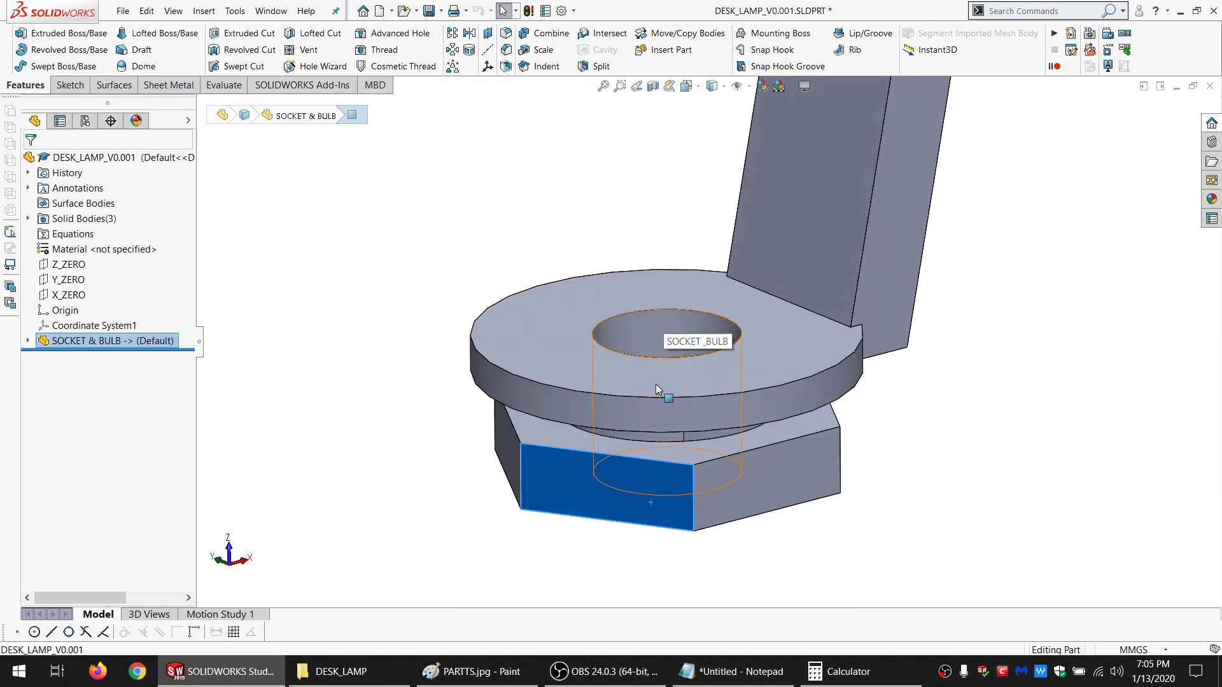
middle_click_drag(659, 387, 676, 482)
scroll(676, 486, "down", 1)
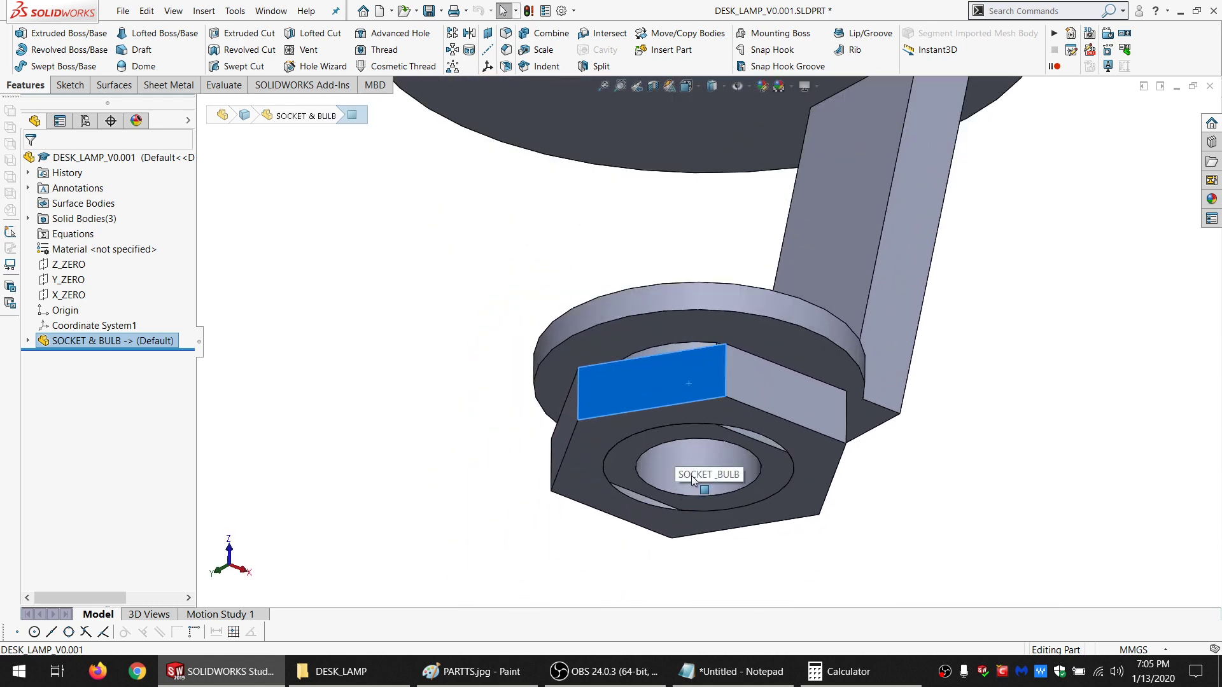
middle_click_drag(694, 418, 698, 543)
scroll(713, 333, "up", 3)
scroll(724, 326, "up", 3)
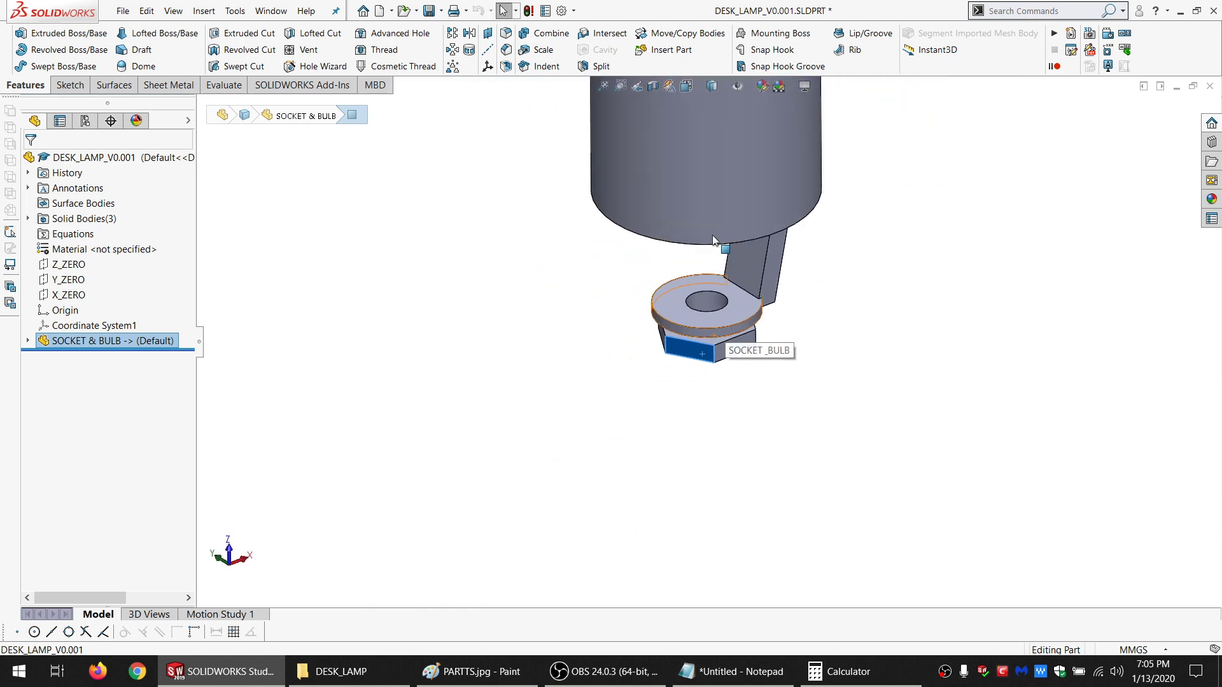
scroll(716, 261, "down", 3)
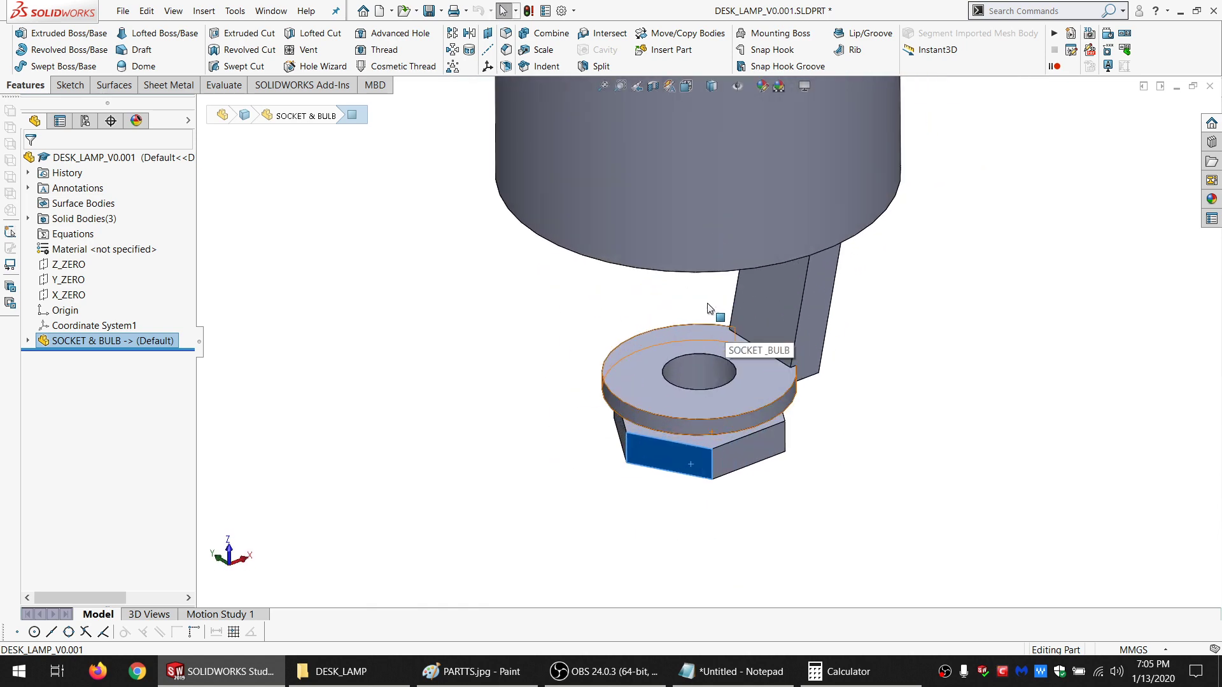
left_click(411, 434)
middle_click_drag(729, 437, 732, 401)
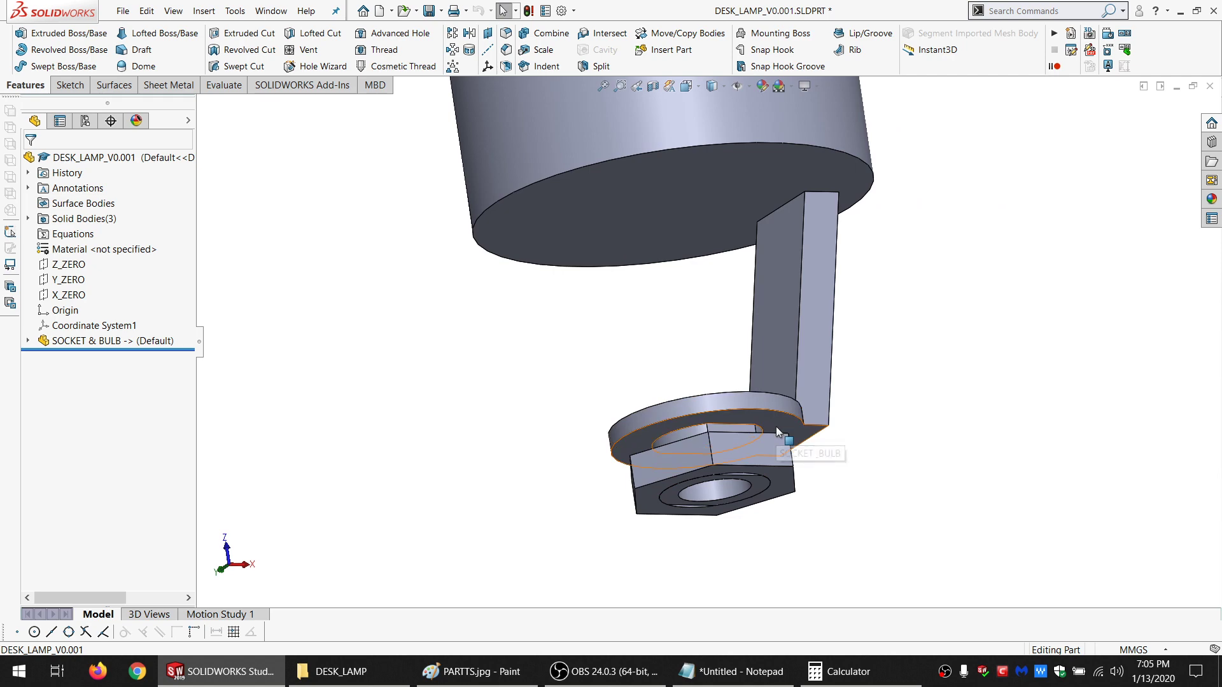
Start a sketch on the underside face of the bracket ring, next to the nut
left_click(732, 461)
mouse_move(732, 463)
middle_mouse_down()
mouse_move(750, 332)
mouse_move(679, 297)
mouse_move(713, 280)
mouse_move(459, 266)
middle_mouse_up()
left_click(68, 85)
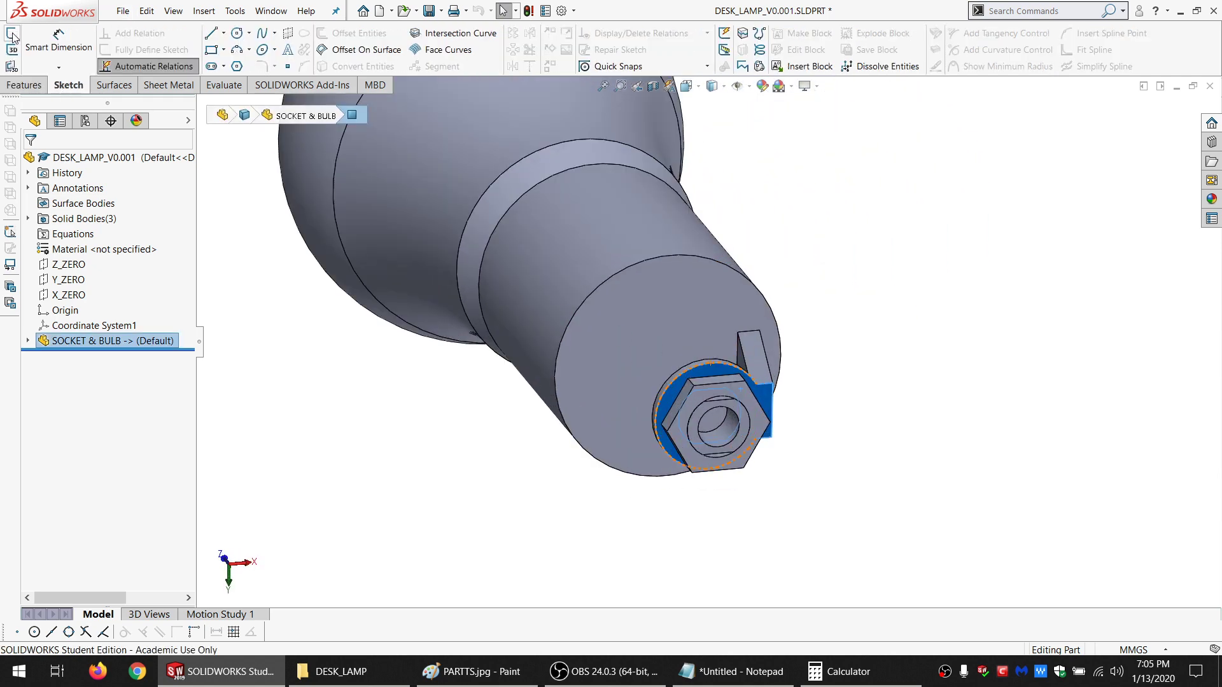
left_click(12, 33)
middle_click_drag(495, 170, 680, 216)
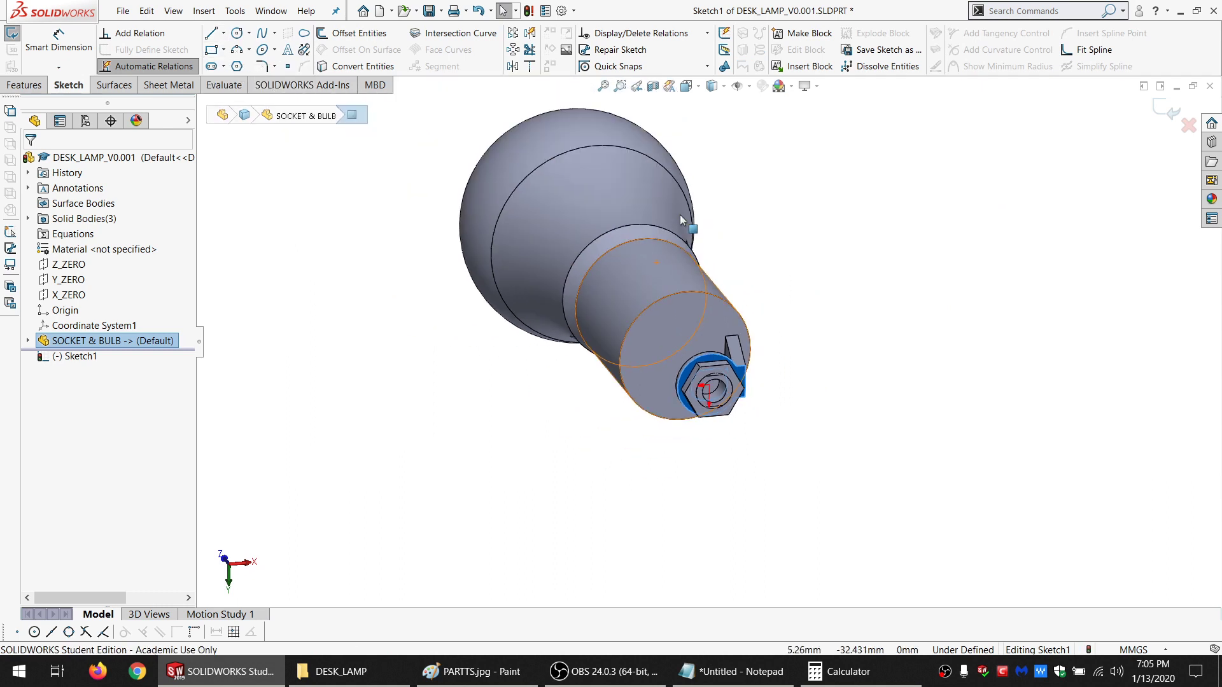
scroll(680, 215, "down", 2)
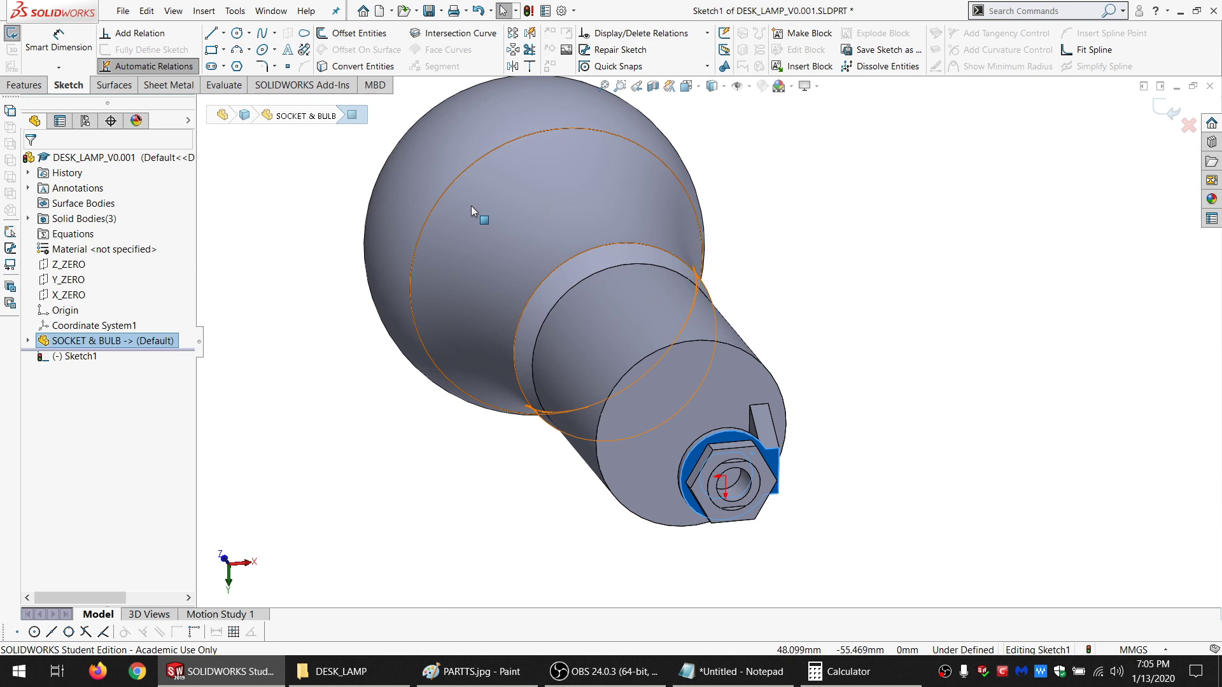
Sketch a seven-sided polygon centred on the origin, with an inscribed circle about 109 mm in diameter
left_click(238, 66)
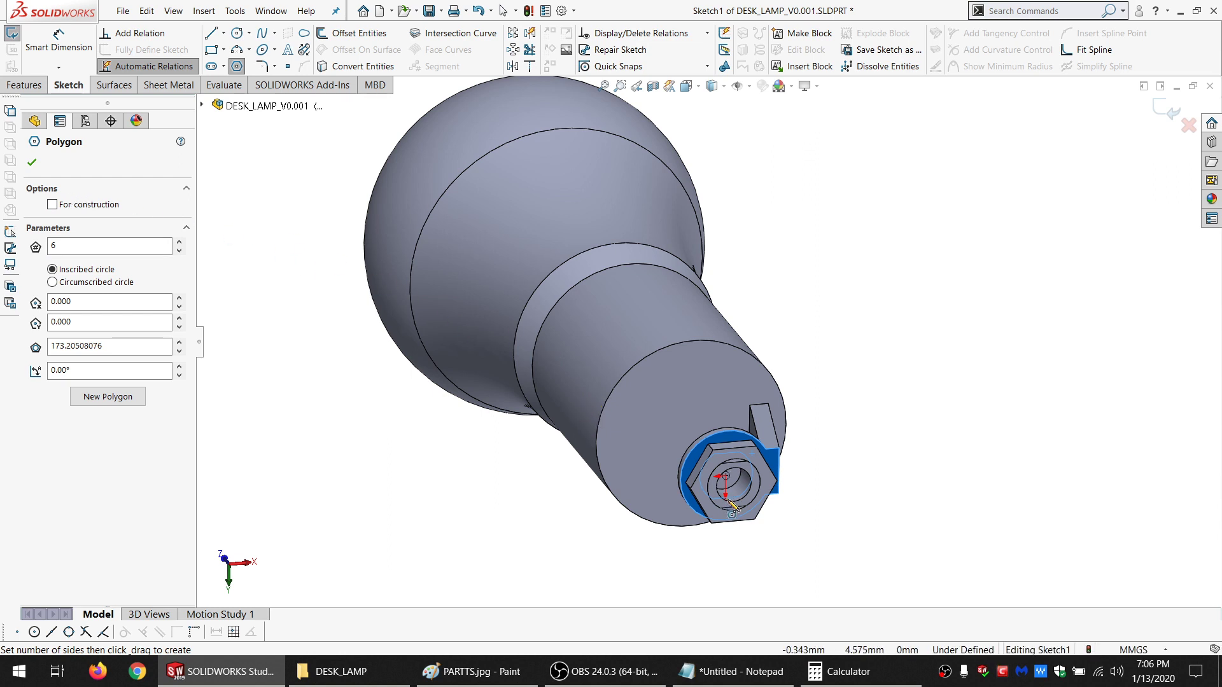
mouse_move(748, 495)
middle_mouse_down()
mouse_move(751, 468)
mouse_move(755, 477)
middle_mouse_up()
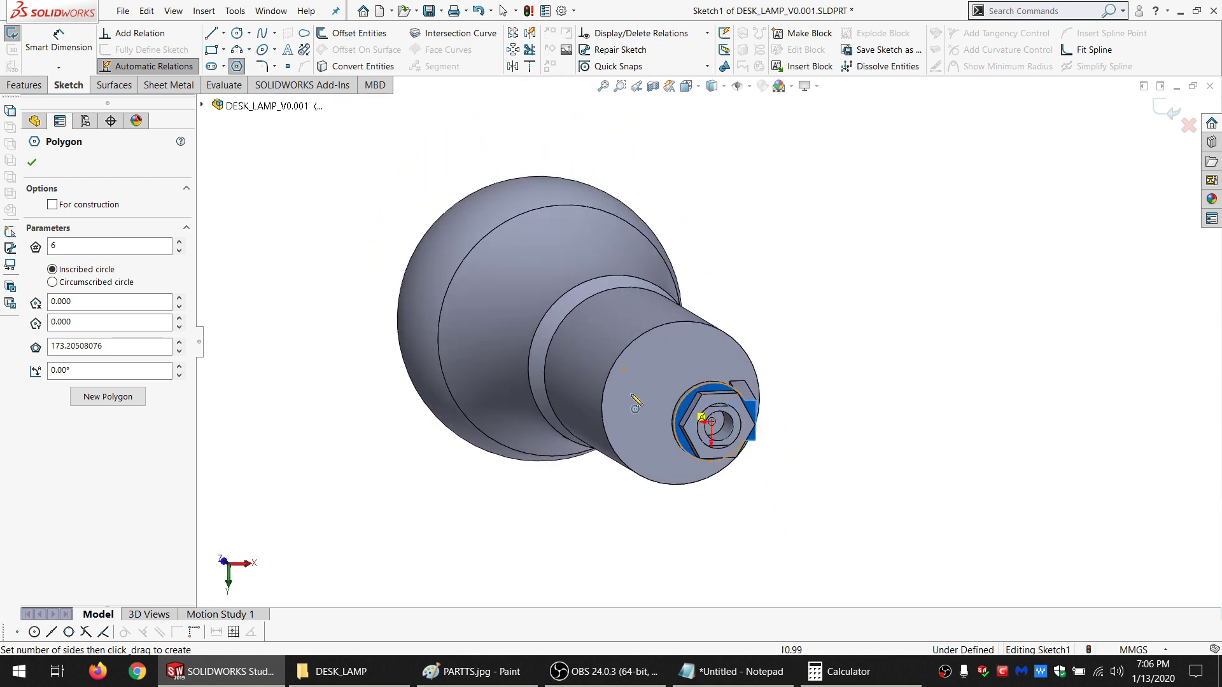
double_click(60, 246)
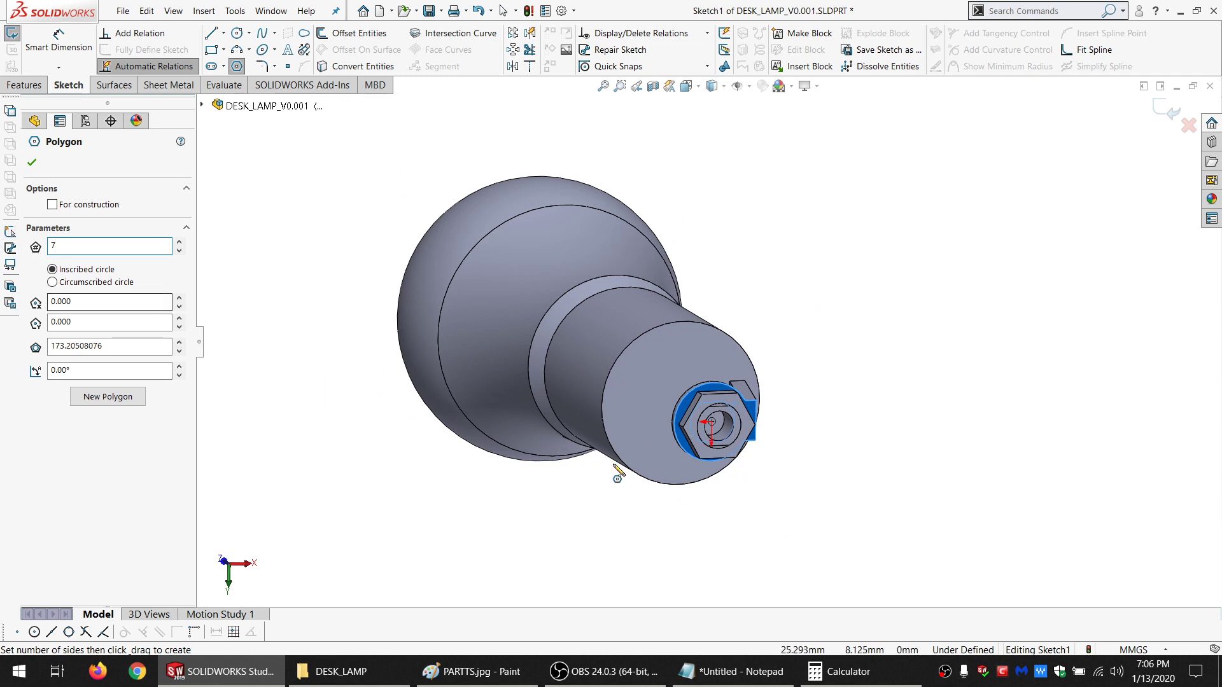
left_click(712, 422)
left_click_drag(712, 422, 460, 544)
left_click(456, 538)
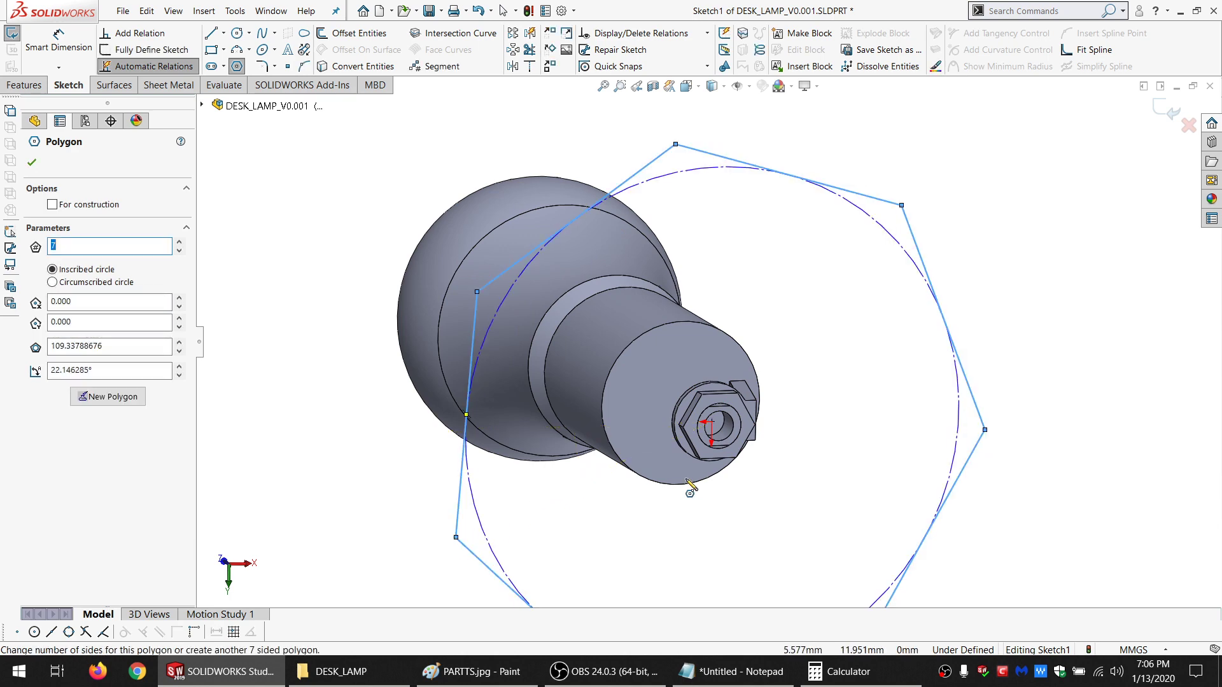
key("Escape")
Make the seven-sided polygon's lower side horizontal, and undo both the relation and the polygon
scroll(695, 475, "up", 2)
scroll(695, 481, "up", 3)
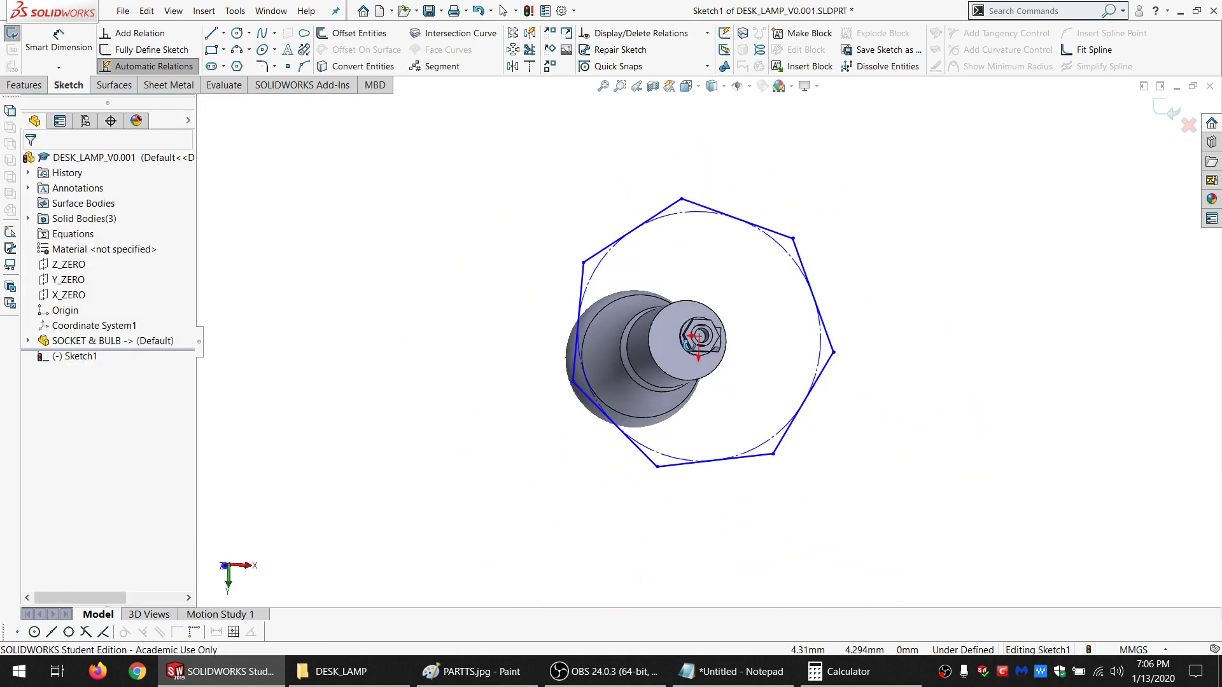
left_click(756, 500)
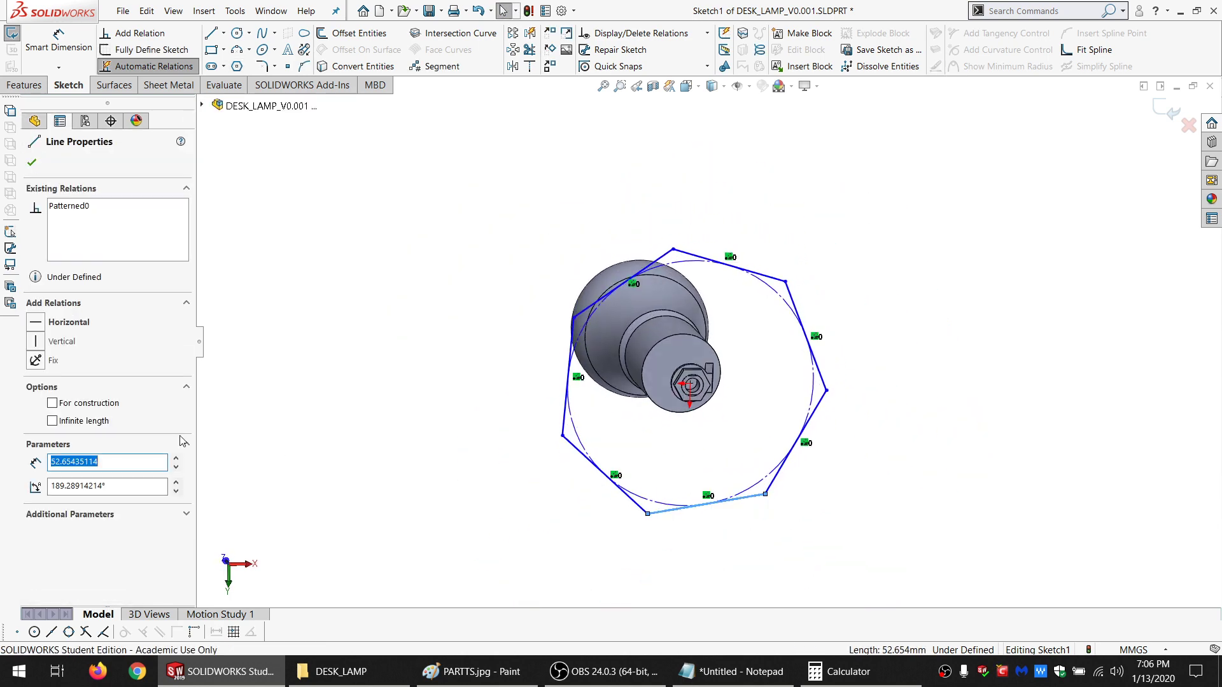
left_click(69, 323)
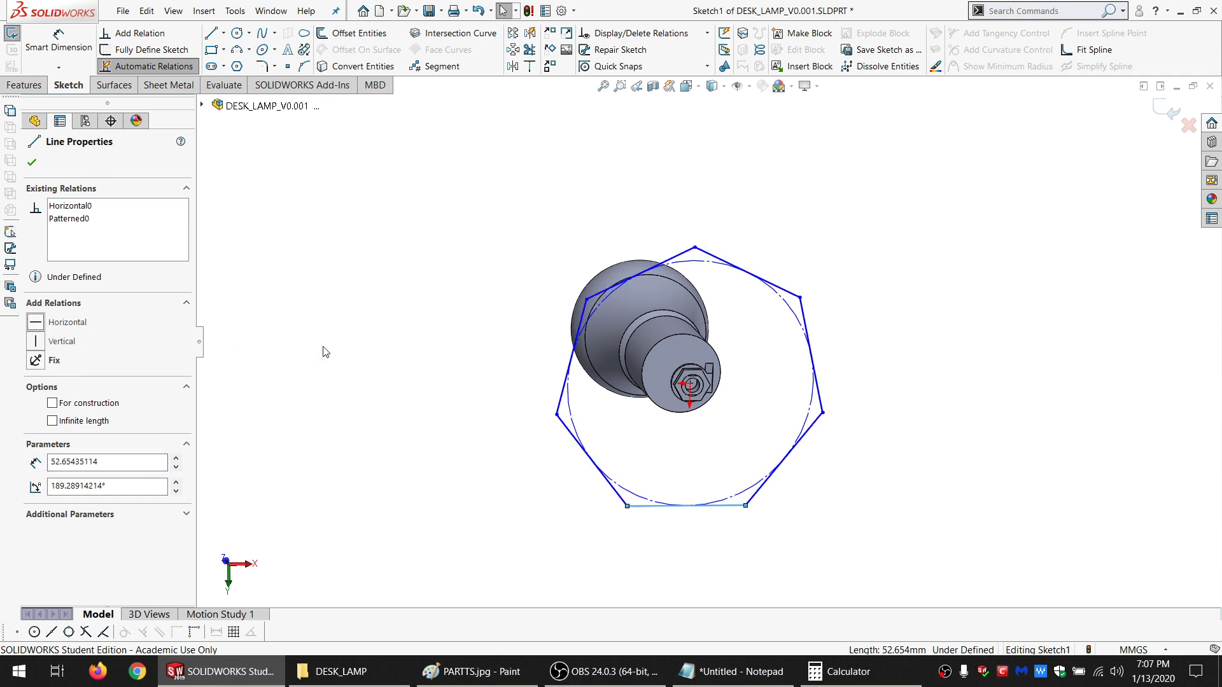
left_click(340, 354)
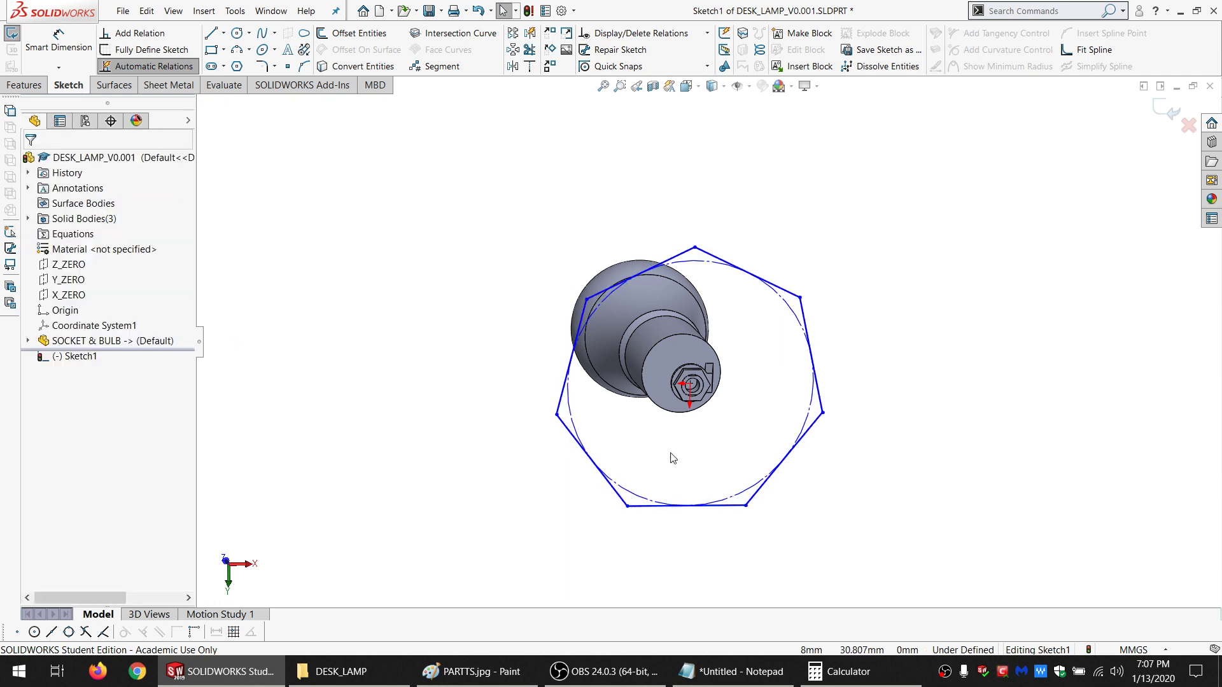
key("ctrl+z")
key("ctrl+z")
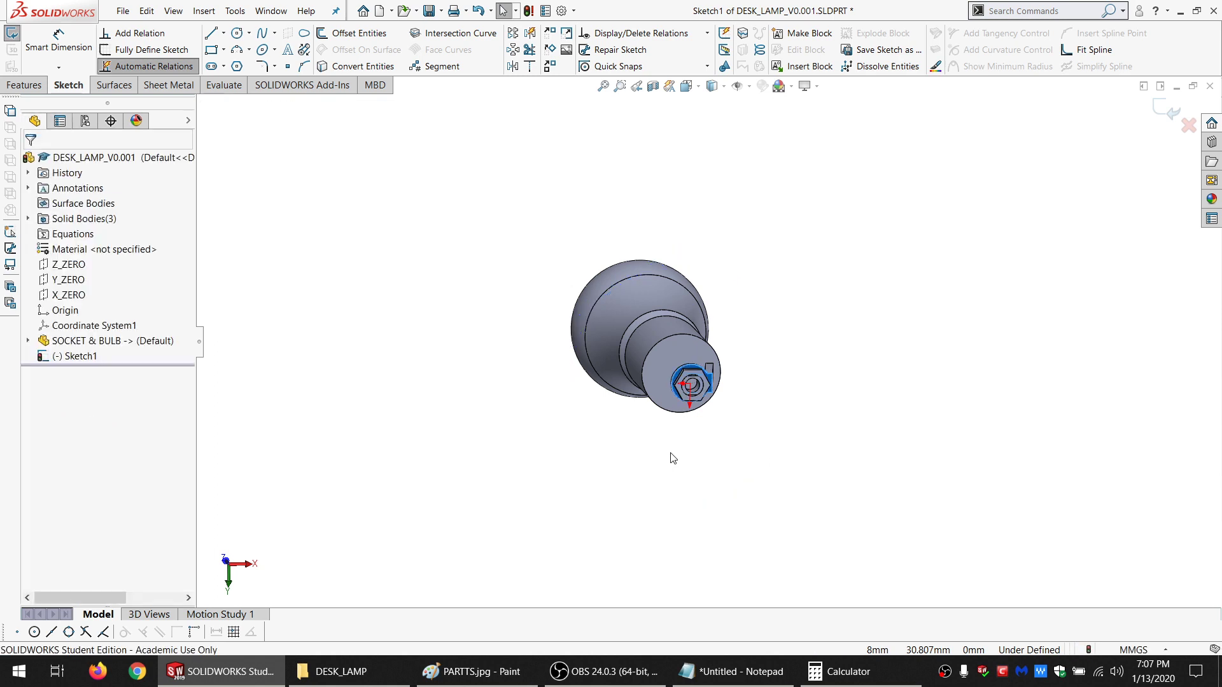
left_click(236, 66)
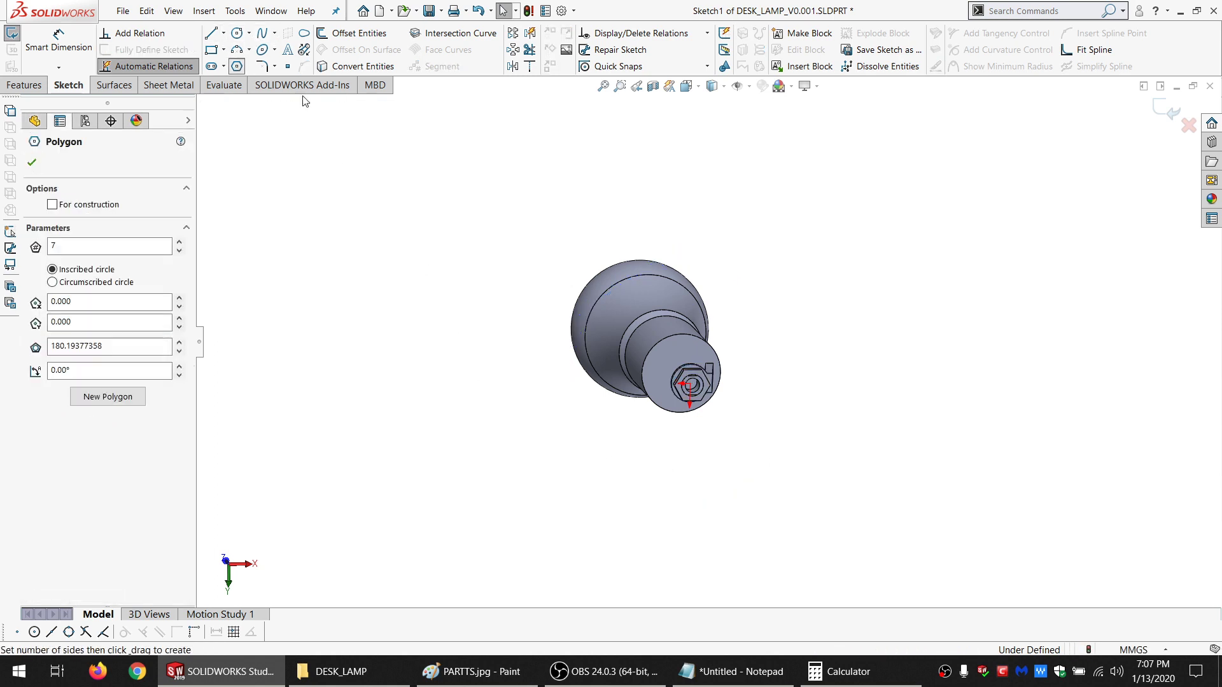
left_click(691, 384)
key("Escape")
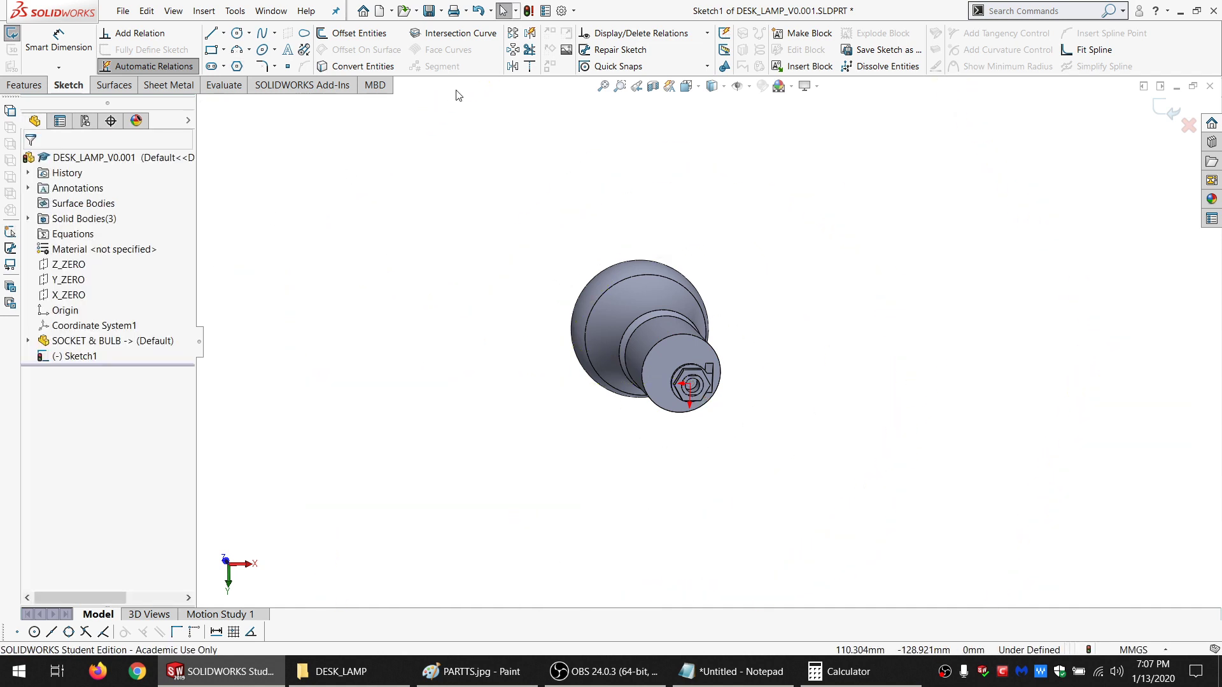
Sketch a nine-sided polygon centred on the origin, with an inscribed circle about 151 mm in diameter, and make its lower side horizontal
left_click(236, 67)
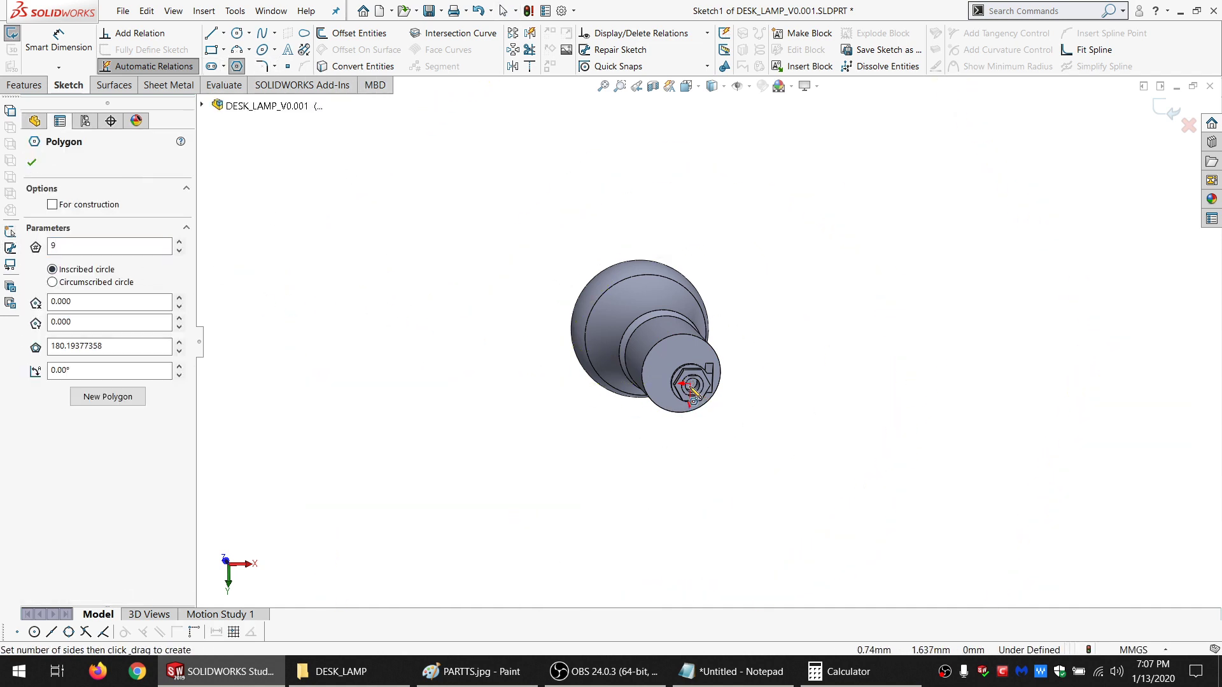
left_click_drag(692, 384, 572, 524)
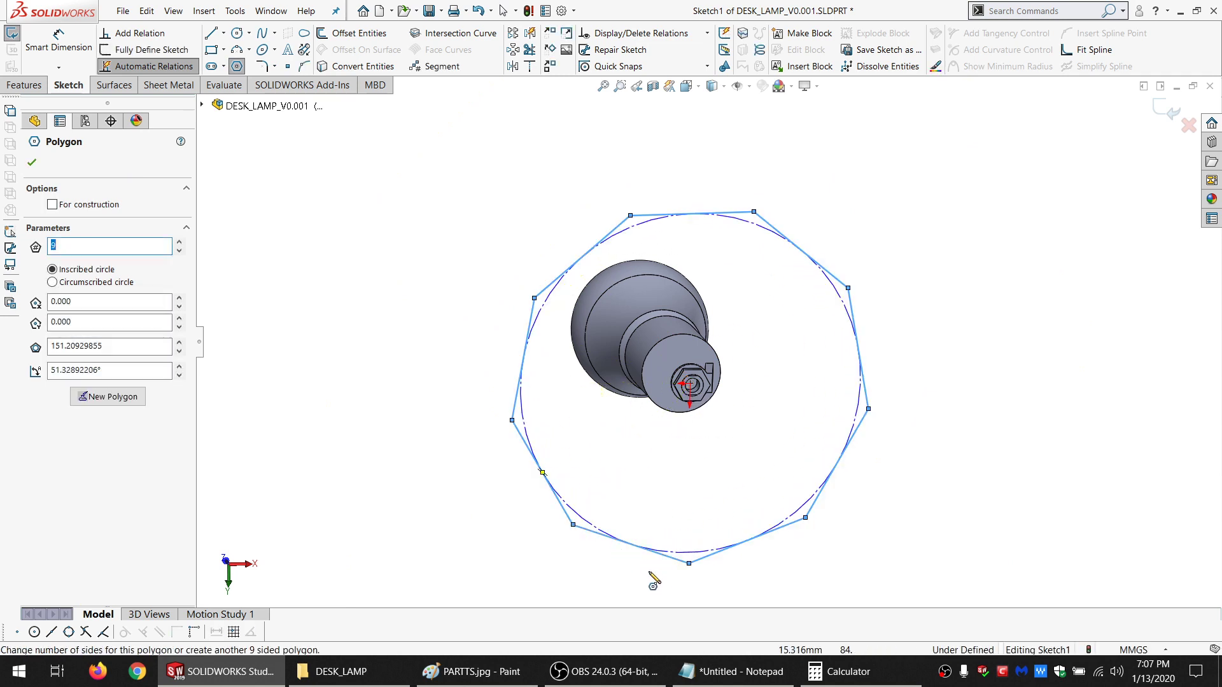
key("Escape")
left_click(674, 561)
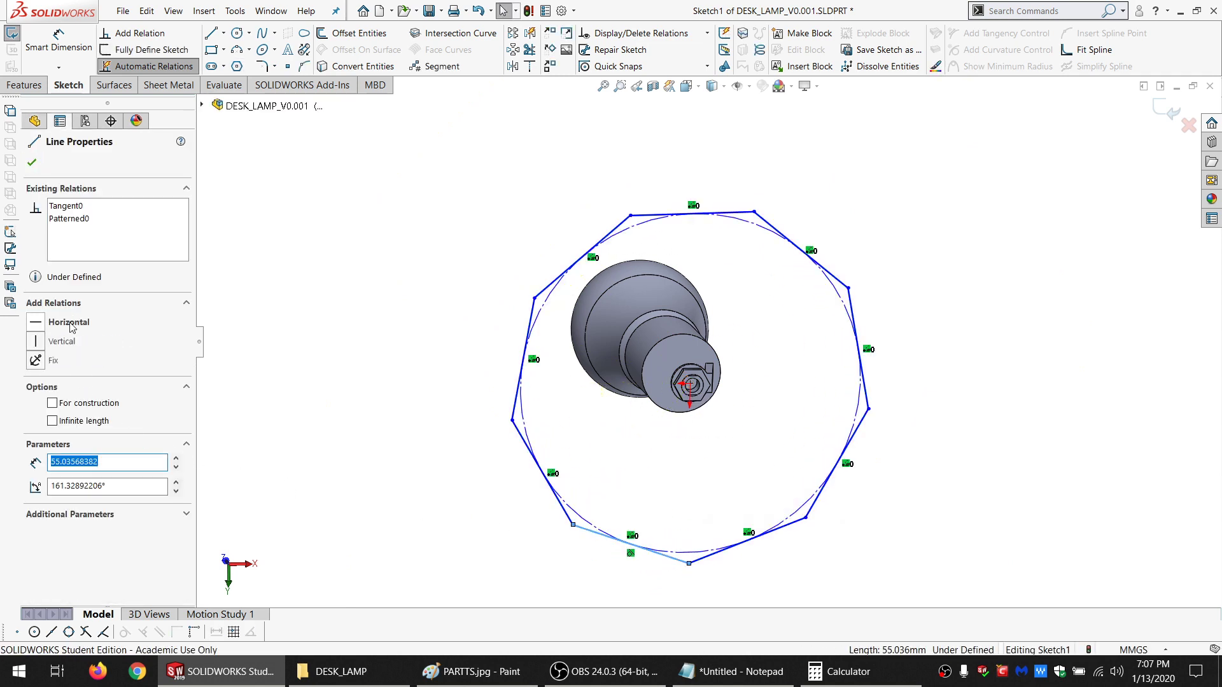
left_click(68, 323)
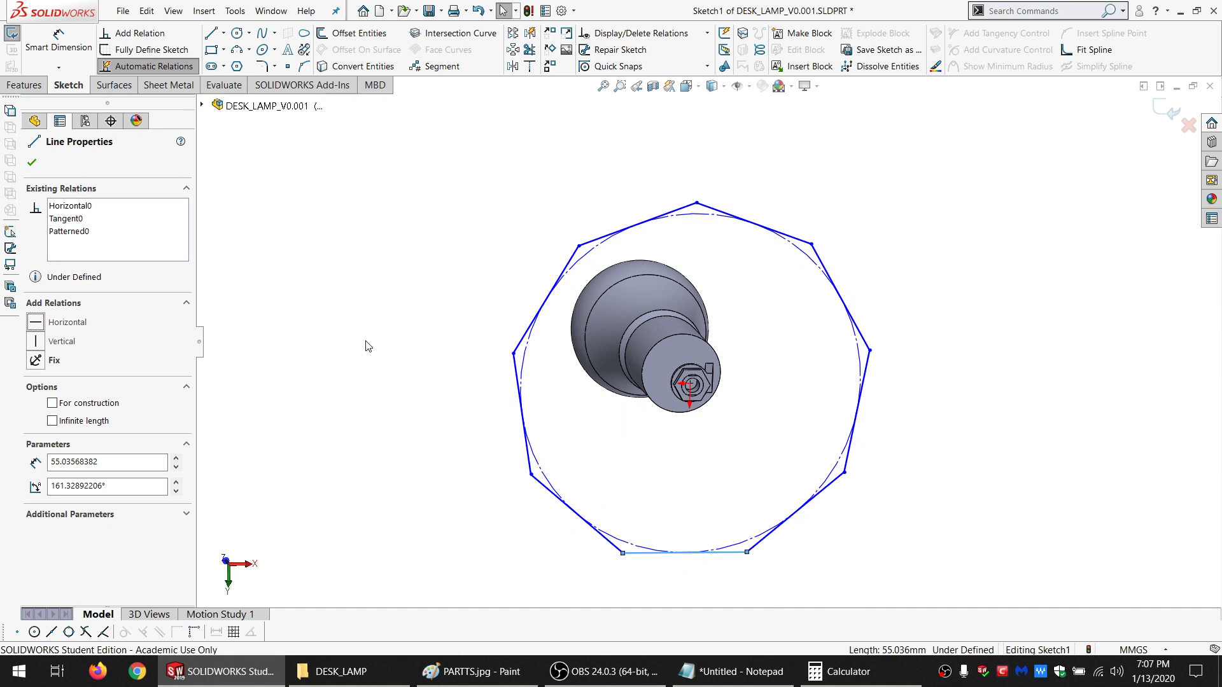
Convert the bulb's largest circular edge, 60 mm in diameter, into the sketch
scroll(579, 387, "down", 4)
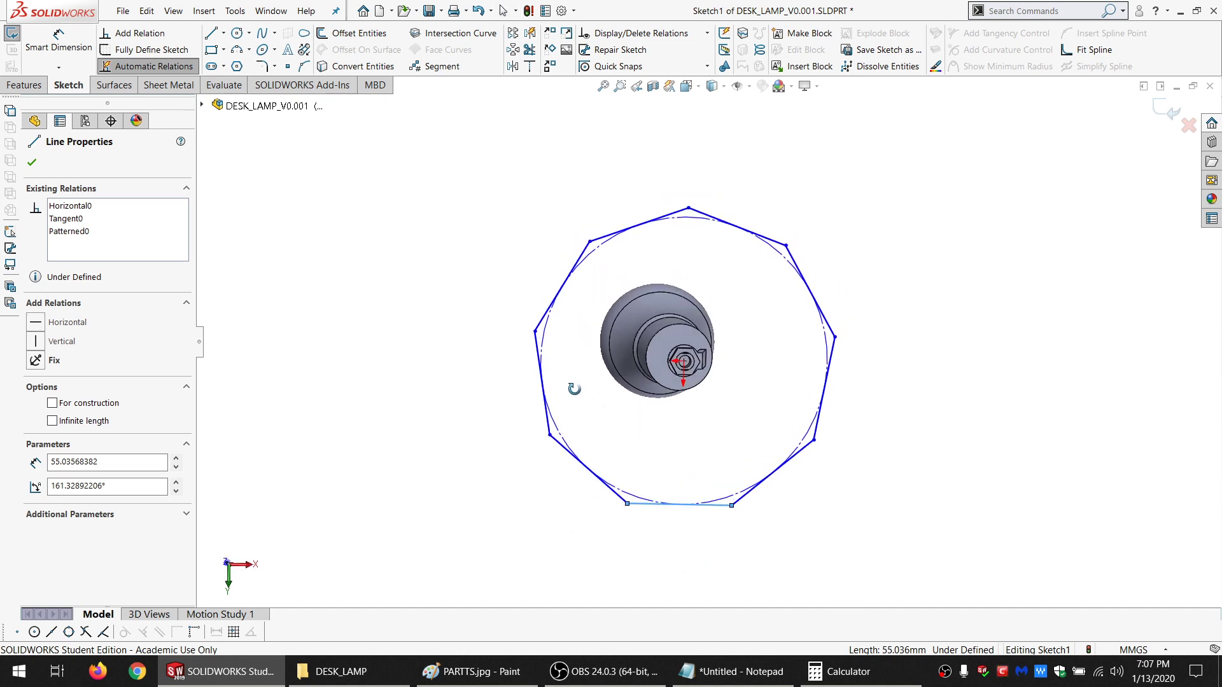
mouse_move(622, 342)
middle_mouse_down()
mouse_move(626, 324)
mouse_move(597, 346)
middle_mouse_up()
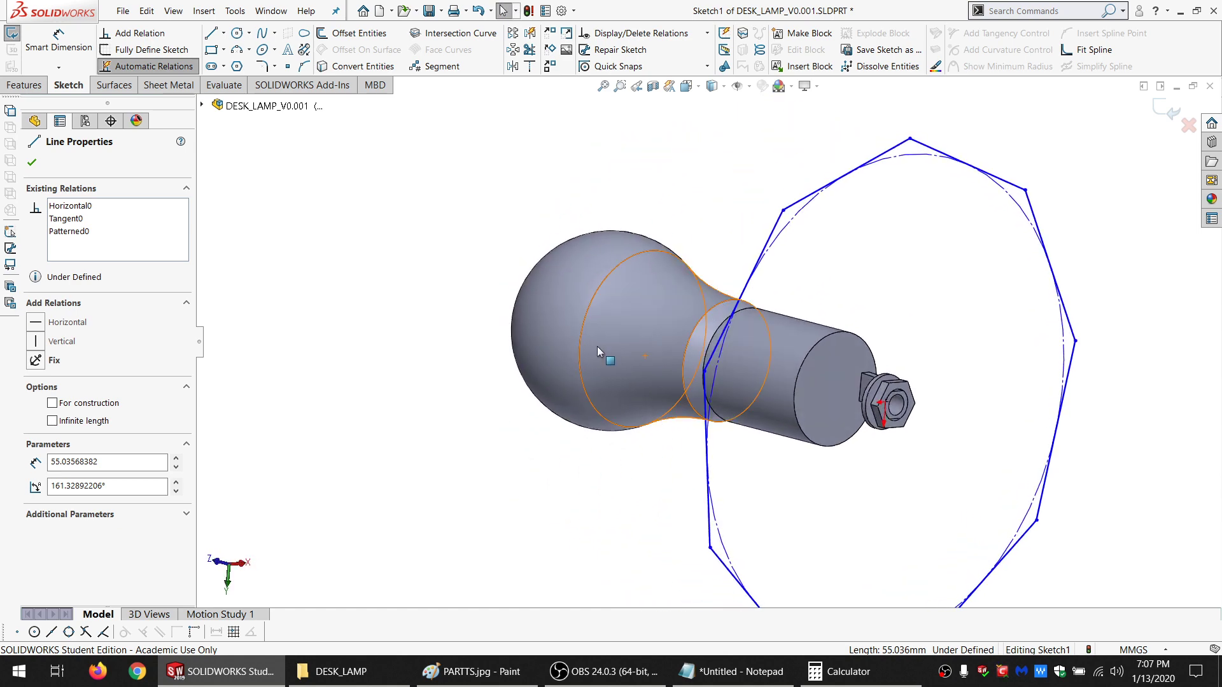
left_click(543, 316)
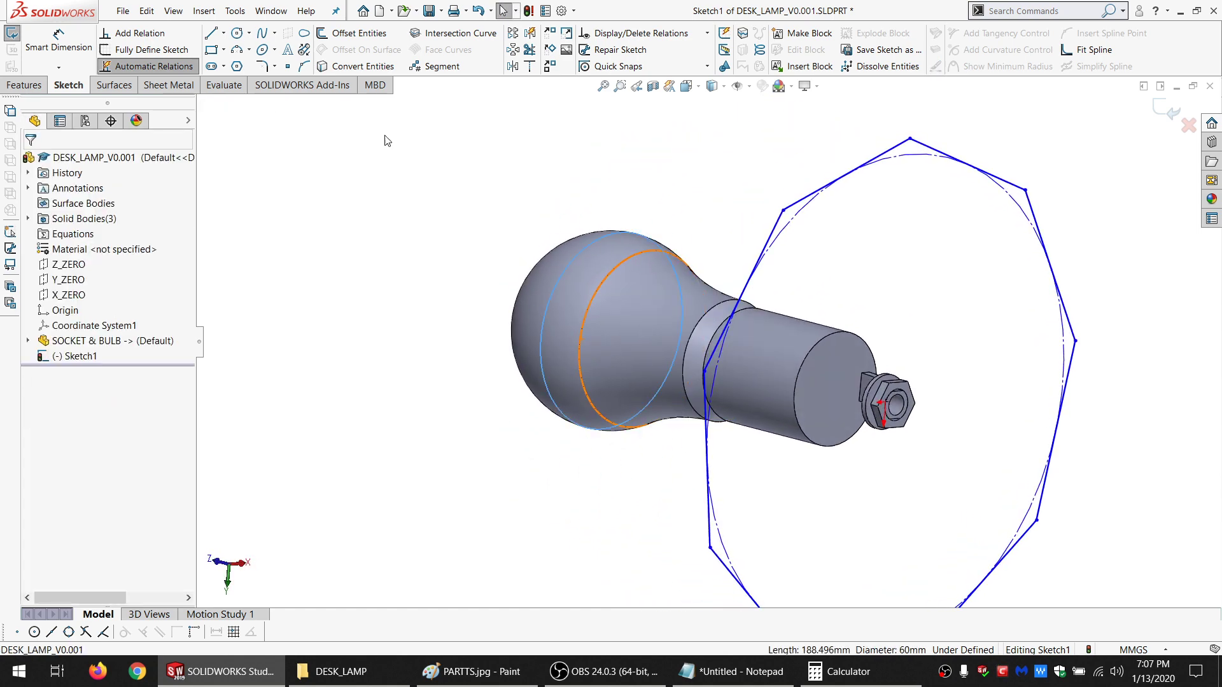
left_click(355, 66)
scroll(960, 433, "up", 3)
key("ctrl+8")
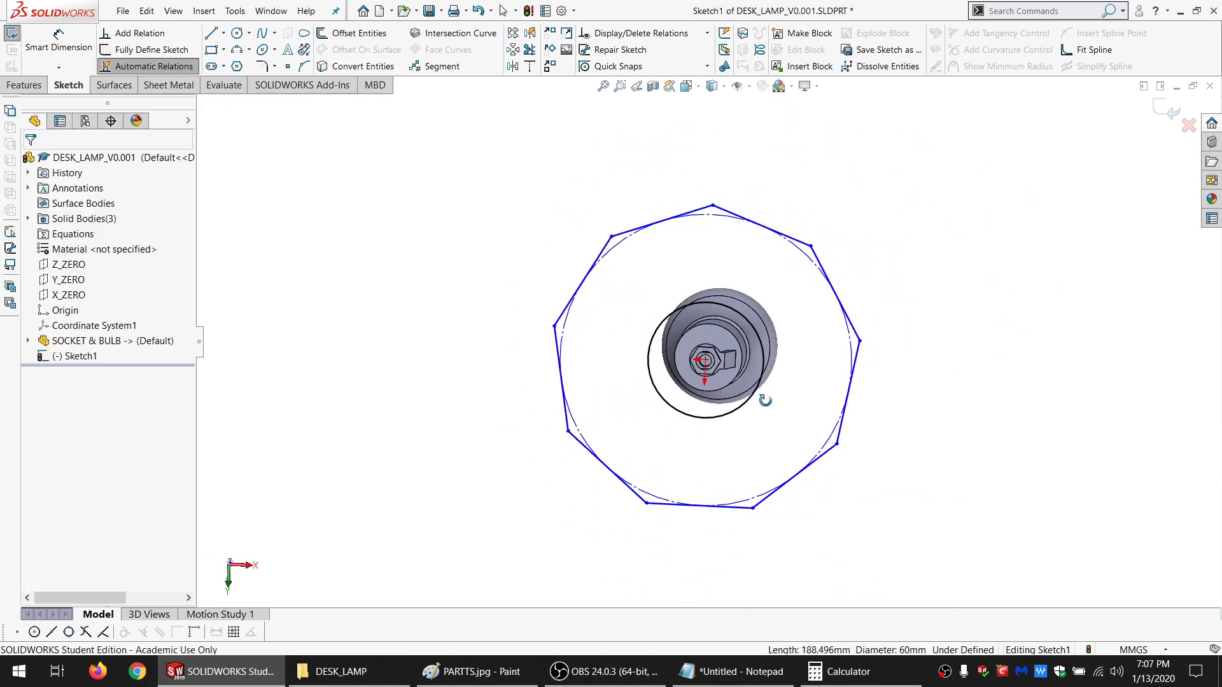
Resize the polygon by moving its upper-left vertex inward, to an inscribed circle about 132 mm in diameter
left_click(768, 366)
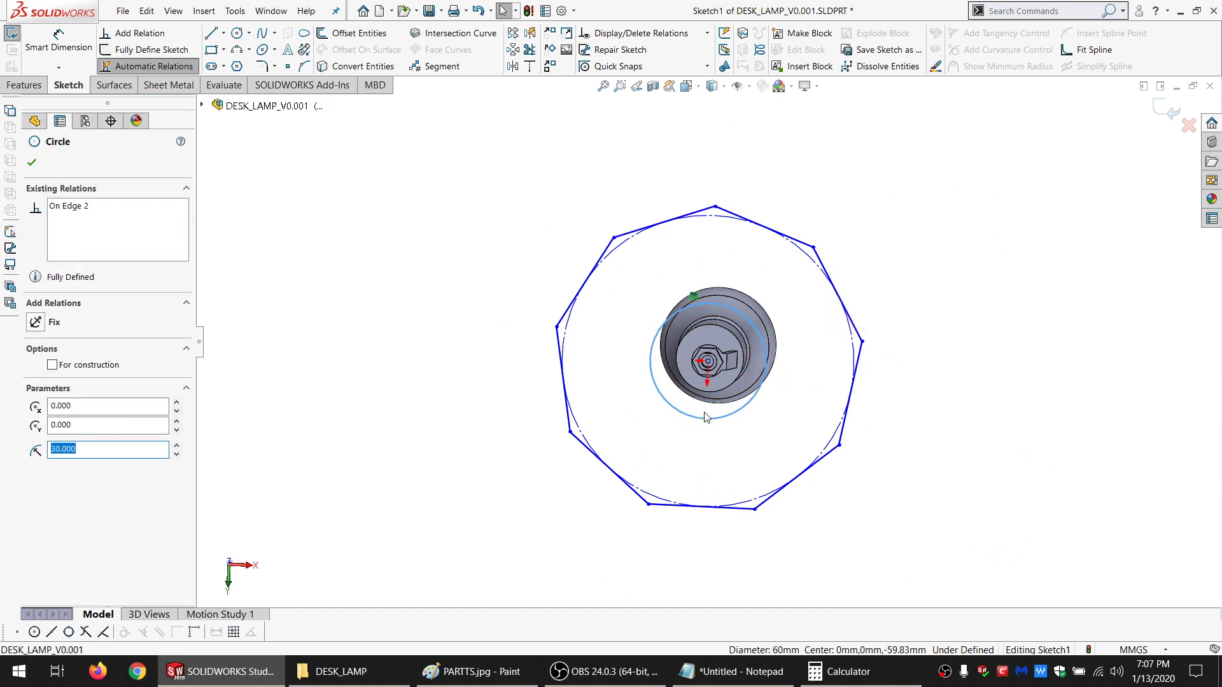
mouse_move(705, 416)
middle_mouse_down()
mouse_move(712, 331)
mouse_move(706, 364)
middle_mouse_up()
left_click_drag(598, 143, 593, 186)
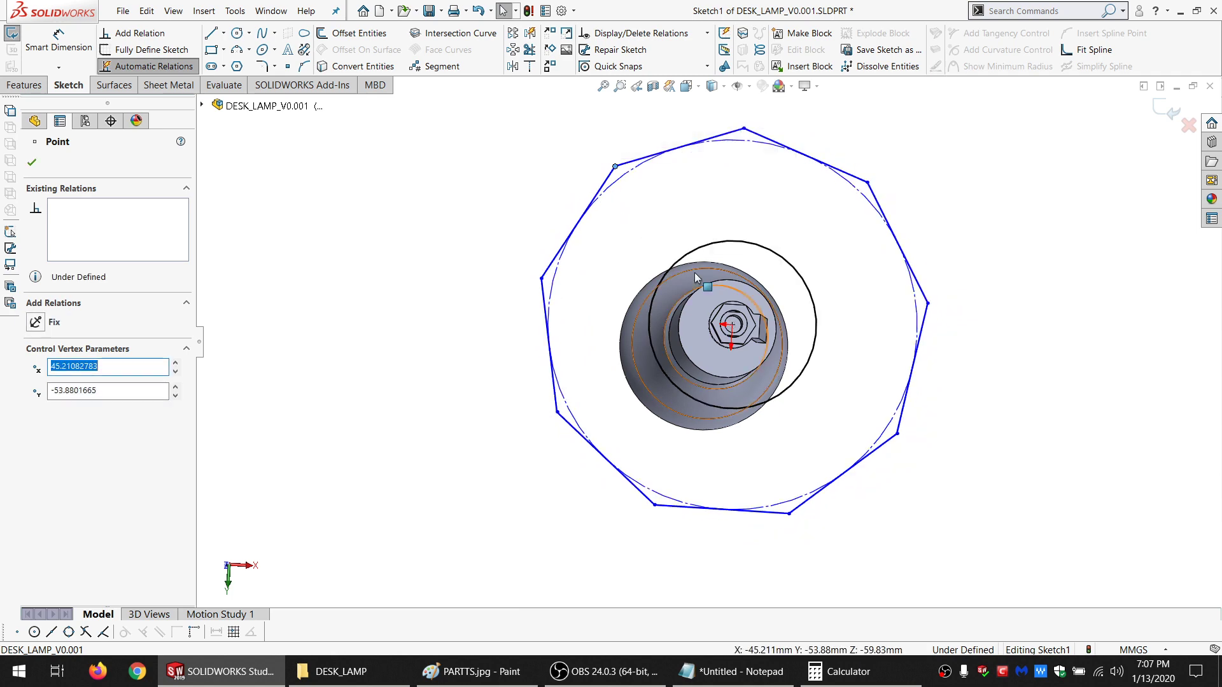
mouse_move(705, 280)
middle_mouse_down()
mouse_move(720, 307)
mouse_move(705, 348)
mouse_move(711, 322)
middle_mouse_up()
Dimension the gap between the converted bulb circle and the polygon's inscribed circle at 50 mm
left_click(54, 44)
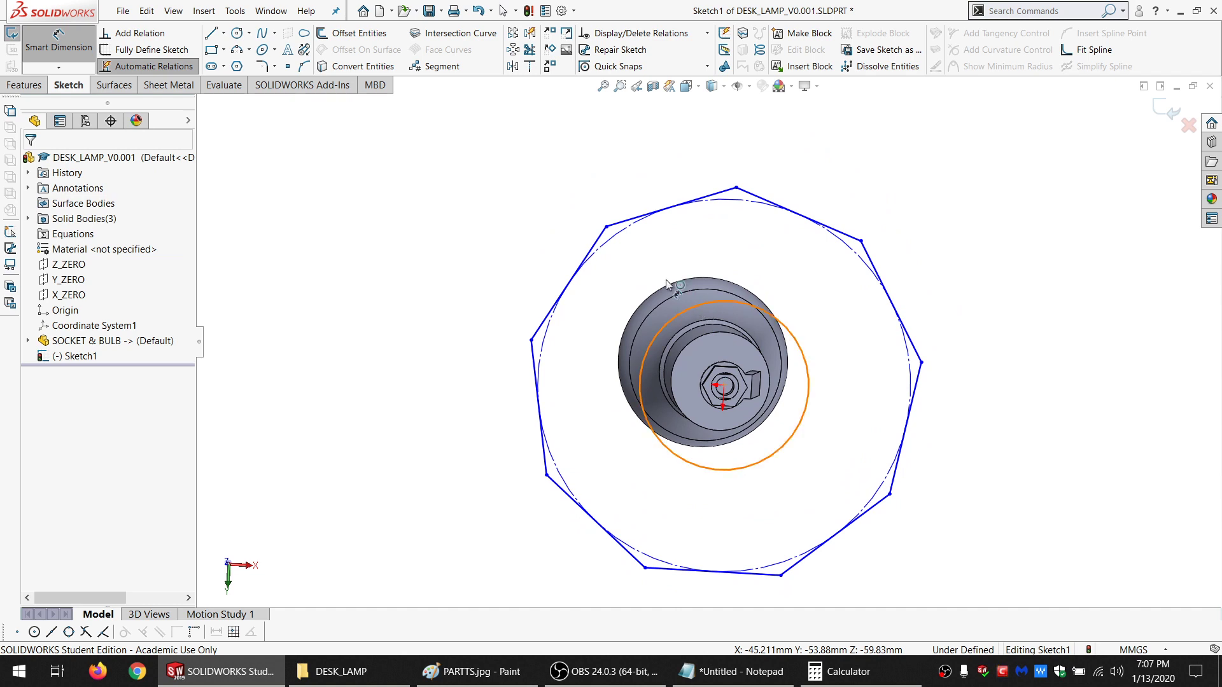
left_click(699, 312)
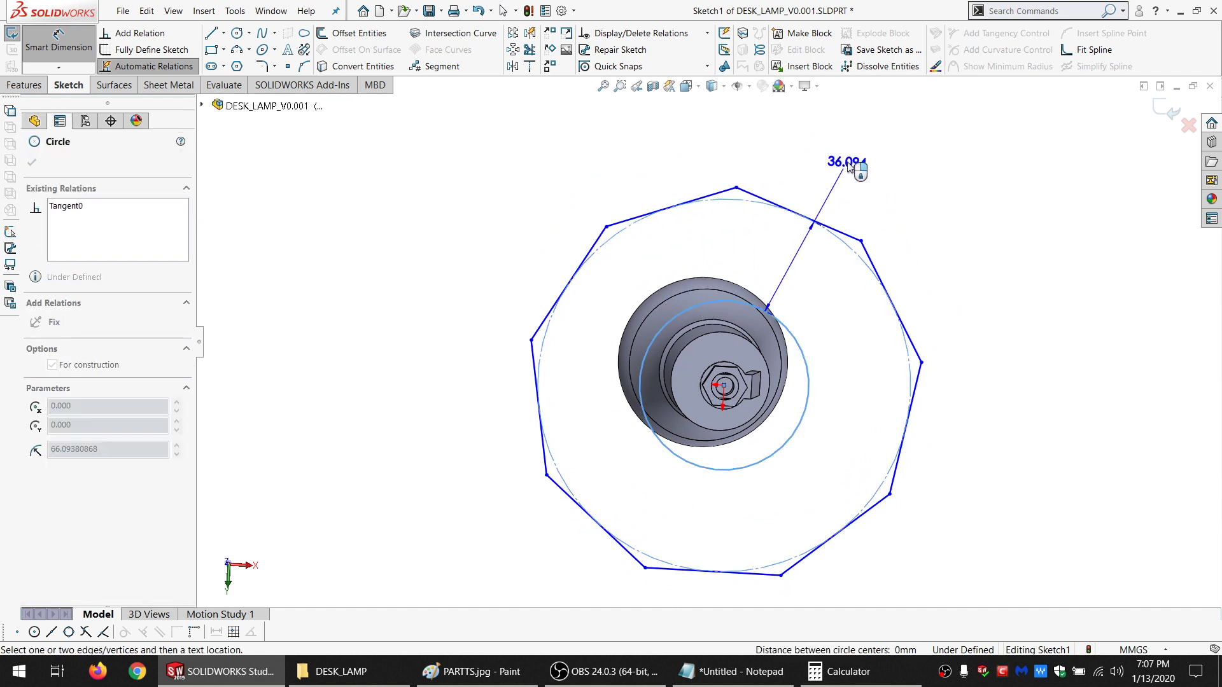
left_click(838, 174)
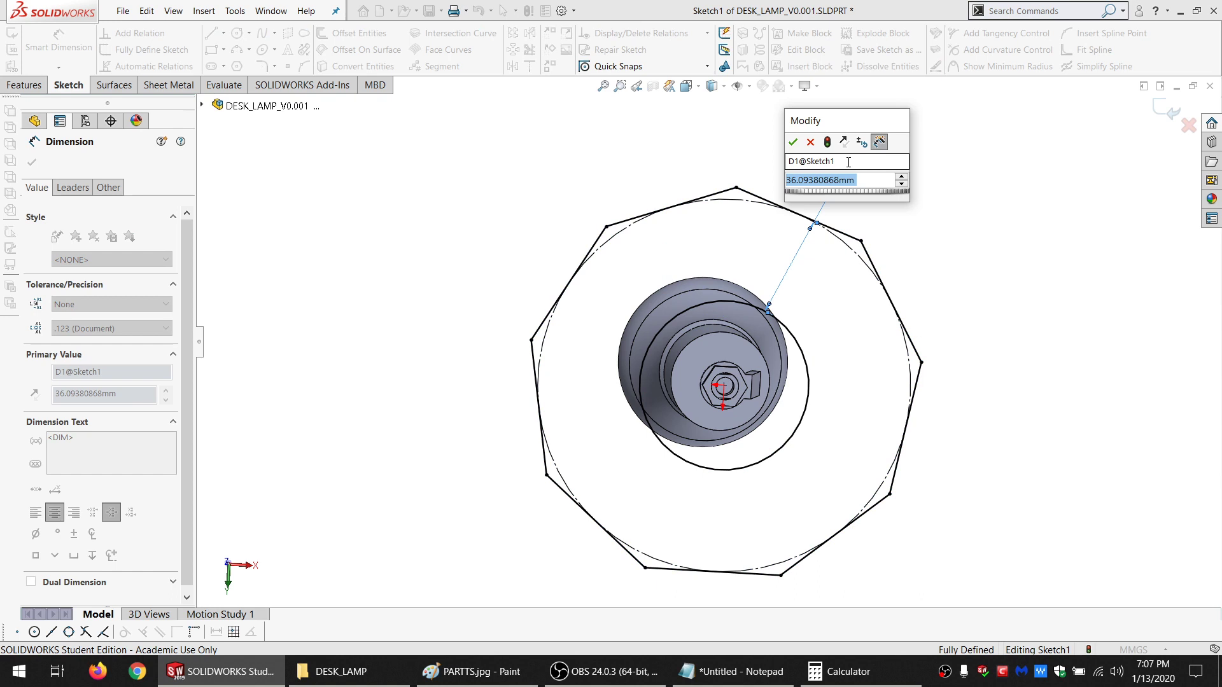
type("50")
key("Return")
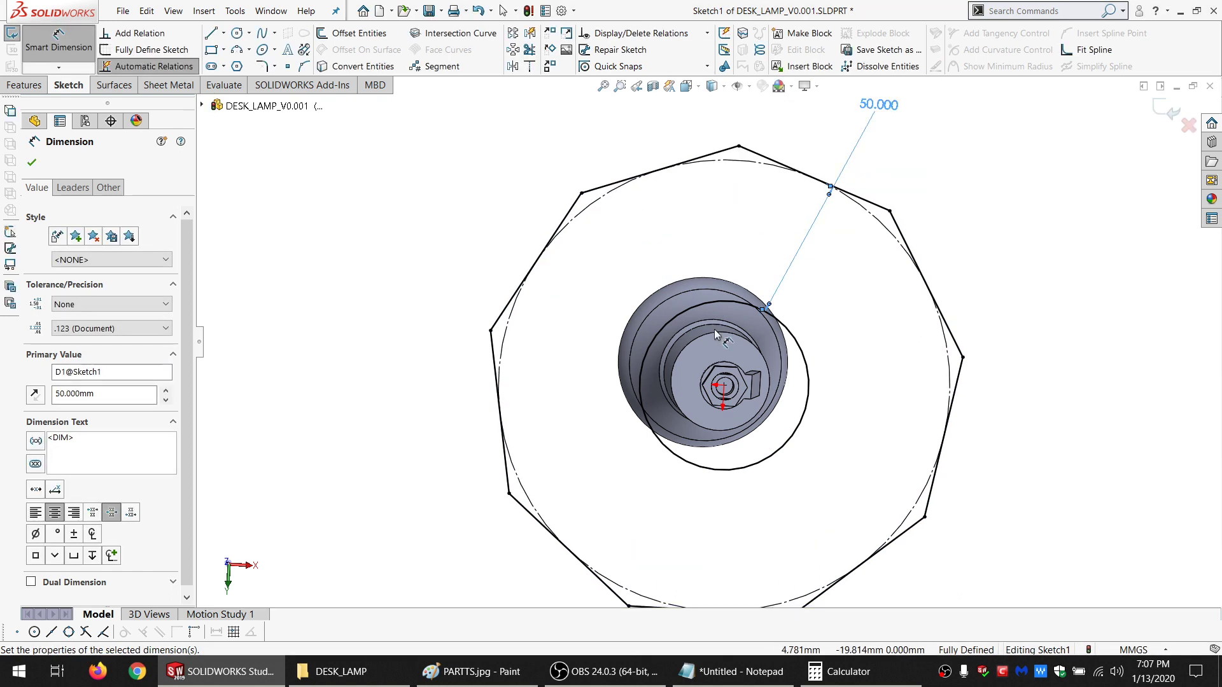
key("Escape")
Turn the converted 60 mm bulb circle into construction geometry
left_click(802, 350)
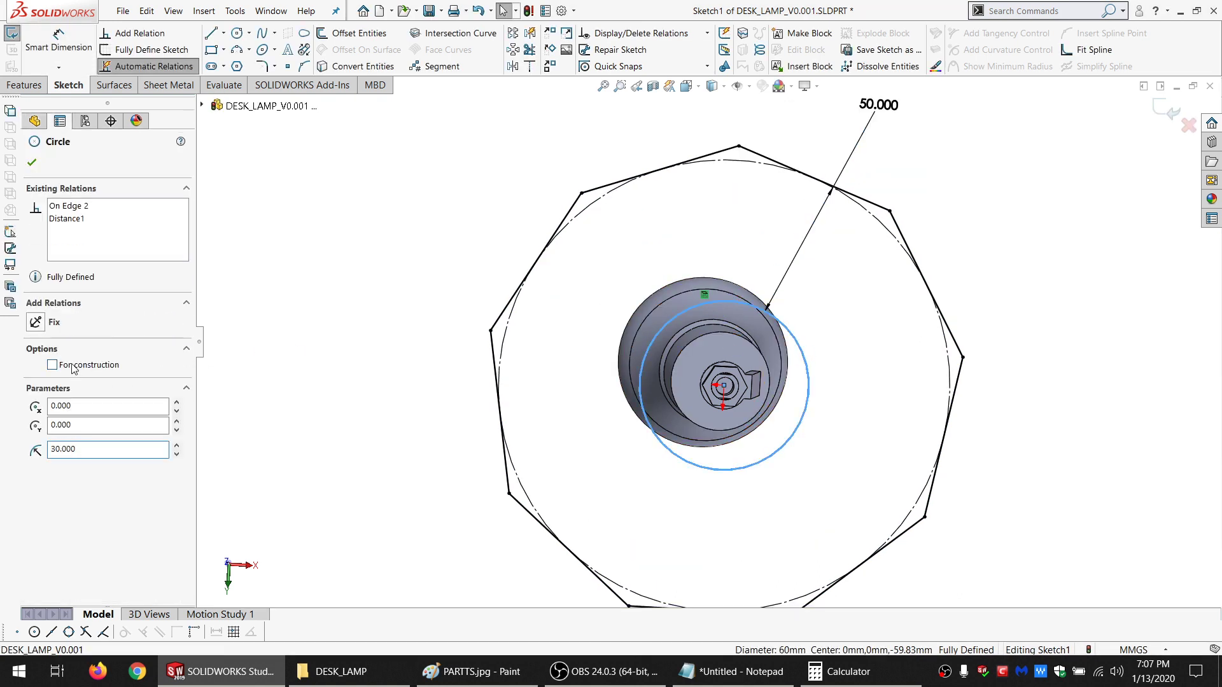
left_click(507, 267)
scroll(796, 272, "up", 2)
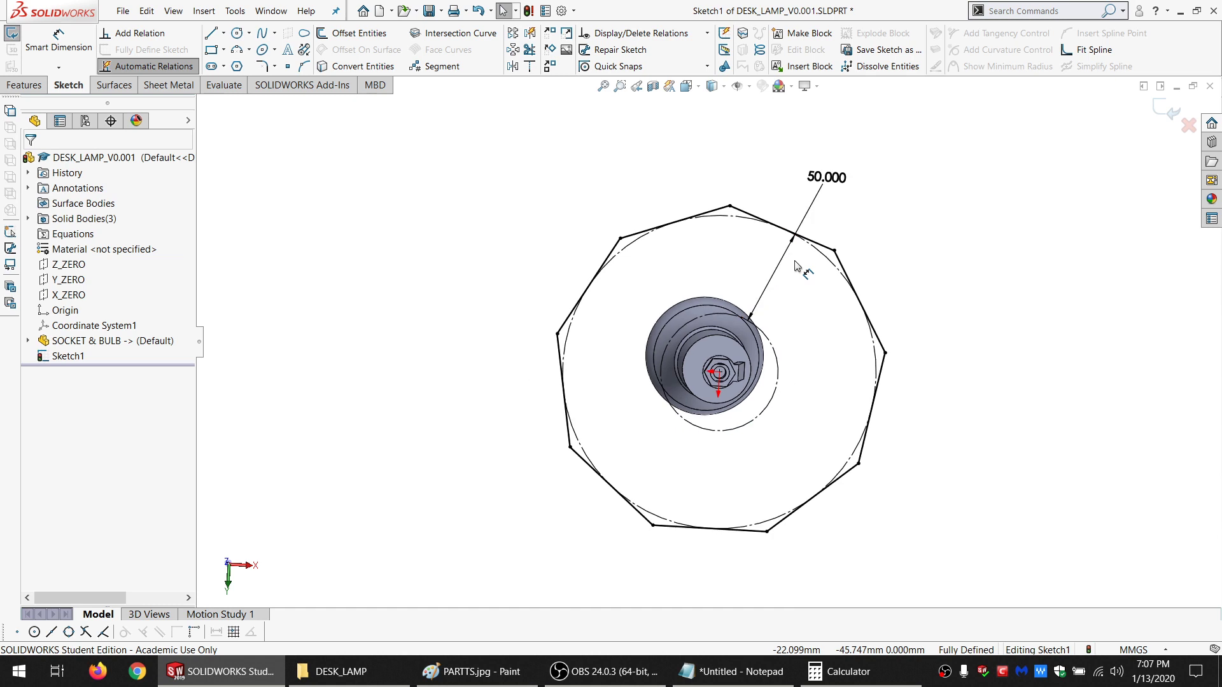
Check the diameter of the polygon's inscribed circle and convert it to inches in Calculator with 160/25.4
left_click(719, 219)
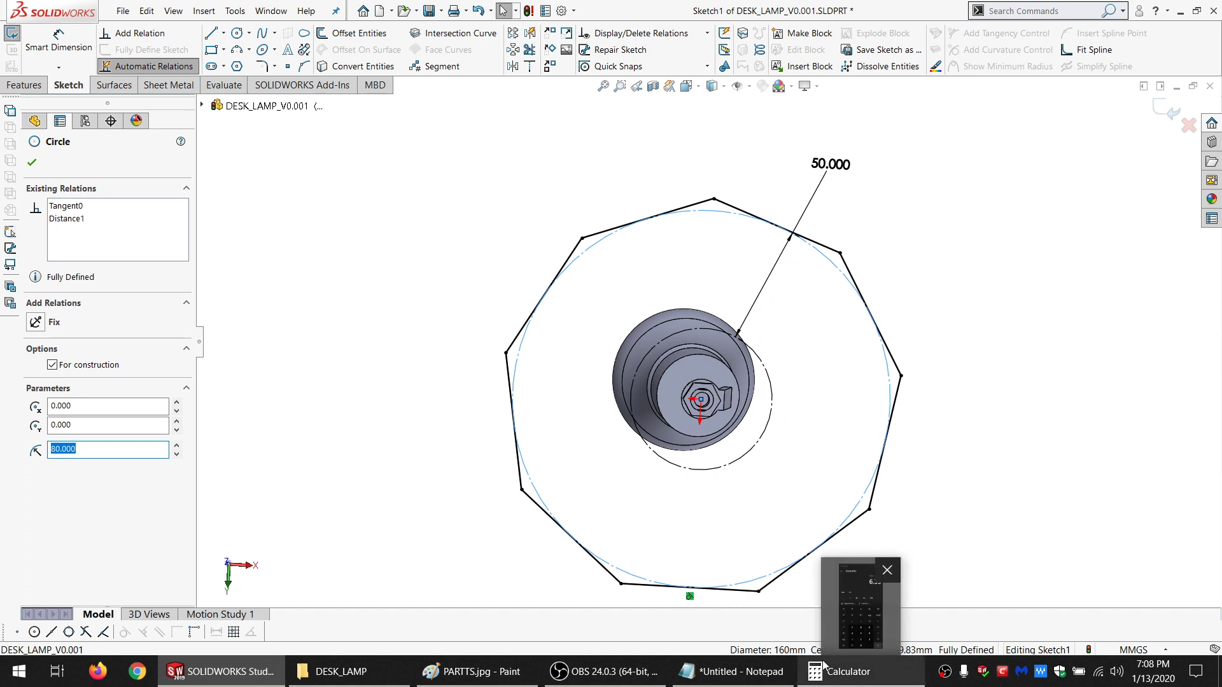
left_click(847, 673)
left_click(278, 357)
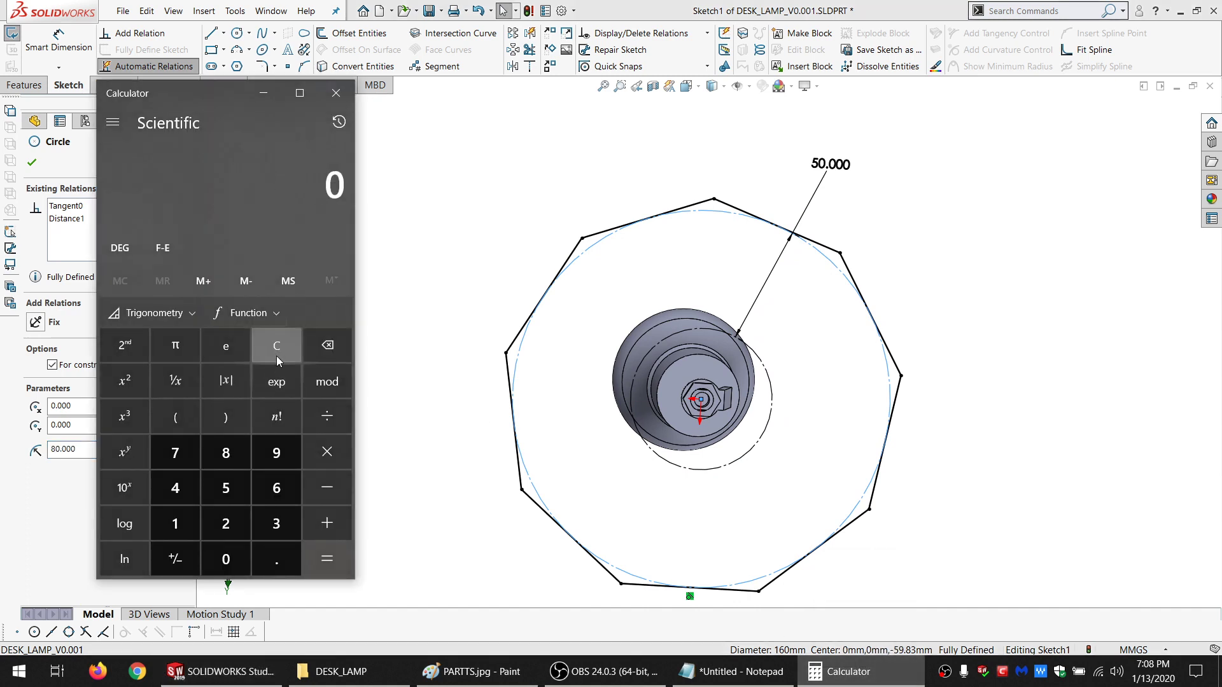
type("160/25.4")
key("Return")
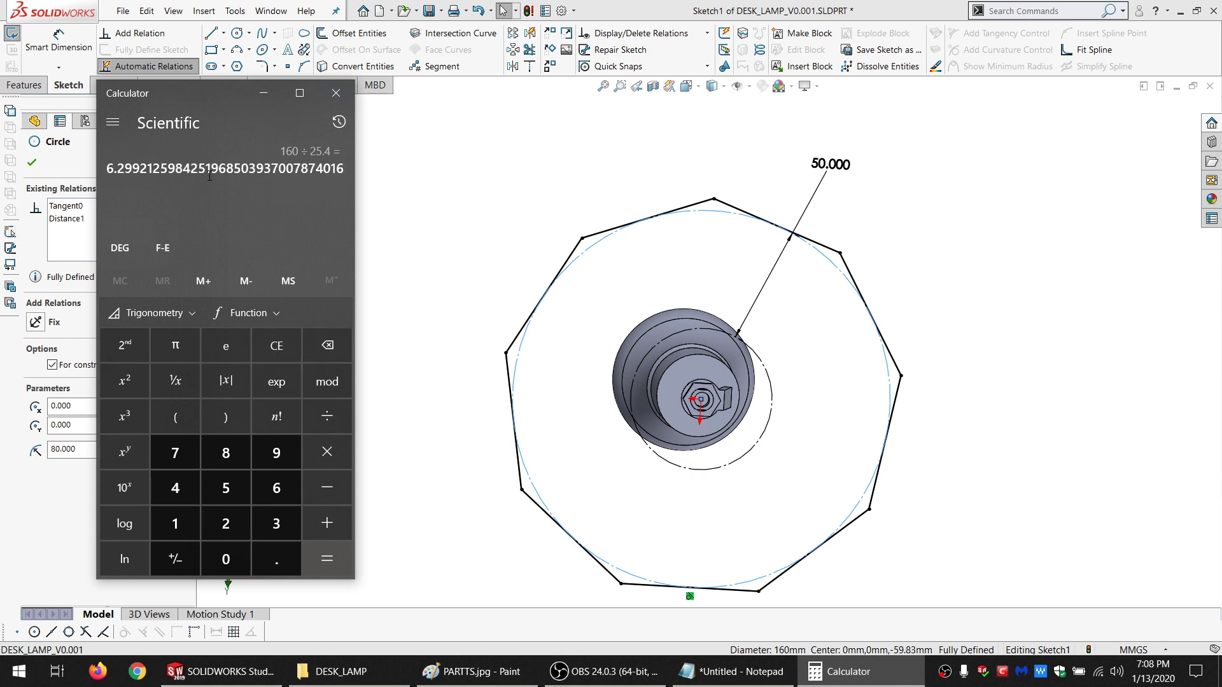
left_click(429, 198)
Set the gap between the bulb circle and the polygon's inscribed circle to 100 mm
mouse_move(643, 331)
middle_mouse_down()
mouse_move(870, 476)
mouse_move(913, 471)
mouse_move(911, 352)
mouse_move(857, 428)
mouse_move(861, 490)
mouse_move(763, 371)
mouse_move(692, 395)
mouse_move(691, 317)
middle_mouse_up()
mouse_move(675, 374)
middle_mouse_down()
mouse_move(665, 407)
mouse_move(699, 306)
mouse_move(601, 322)
mouse_move(700, 311)
middle_mouse_up()
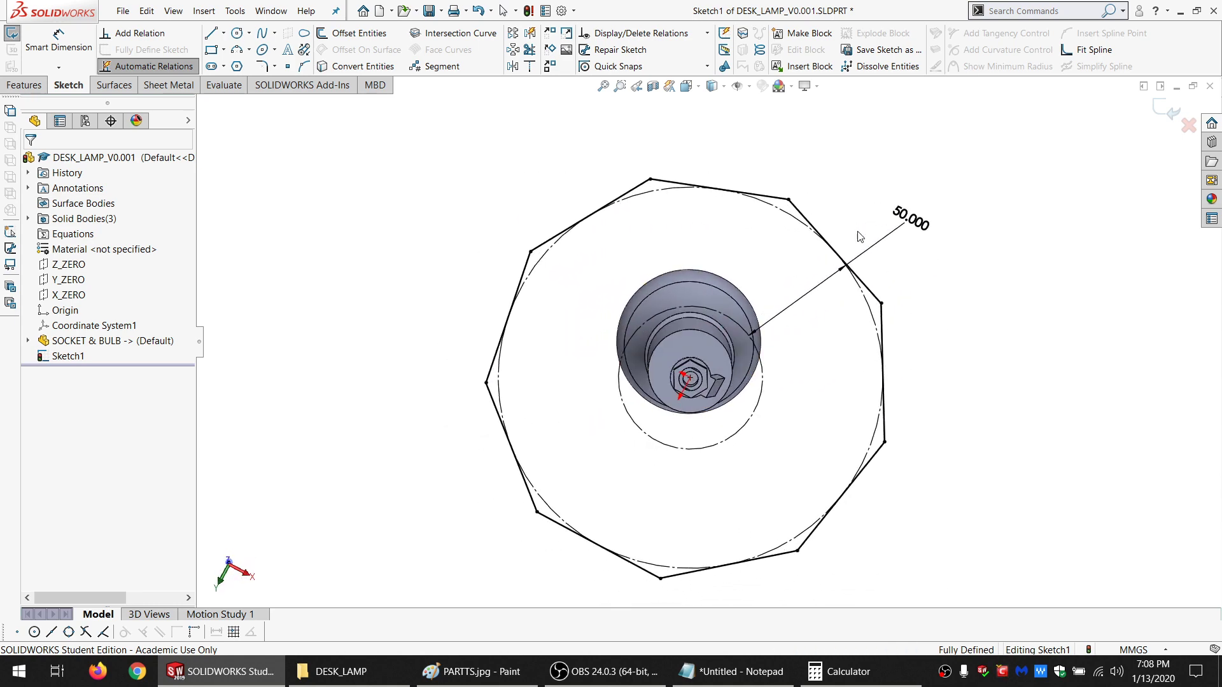
double_click(912, 219)
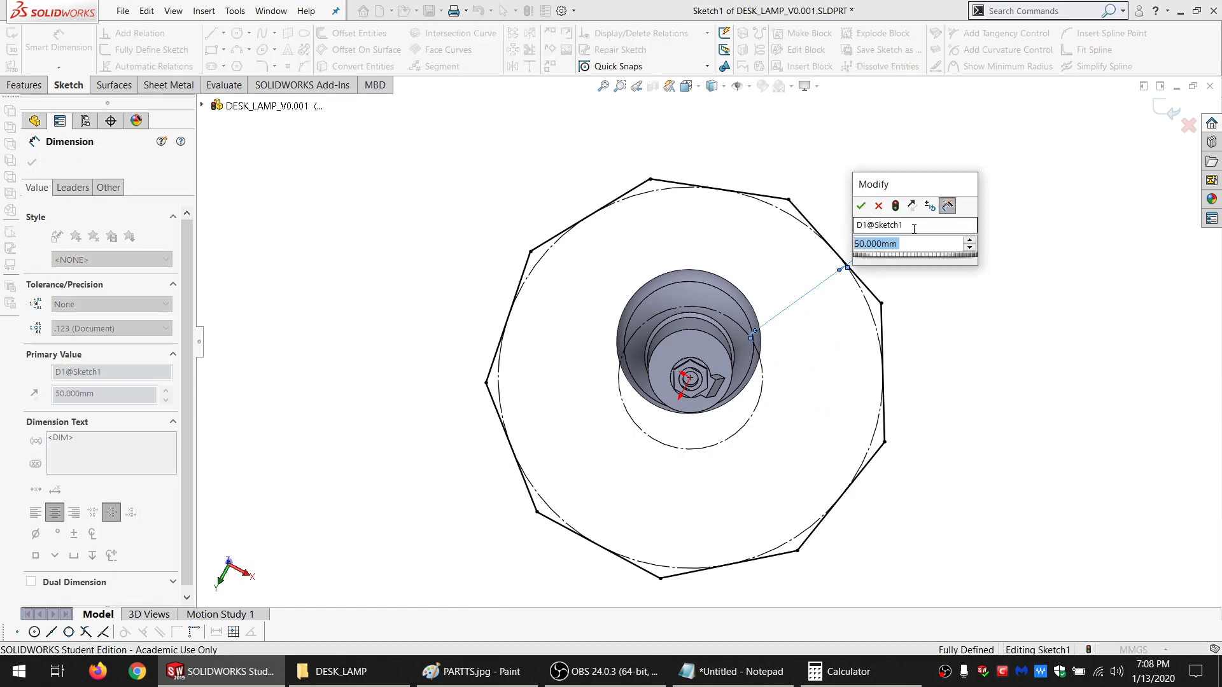
type("100")
key("Return")
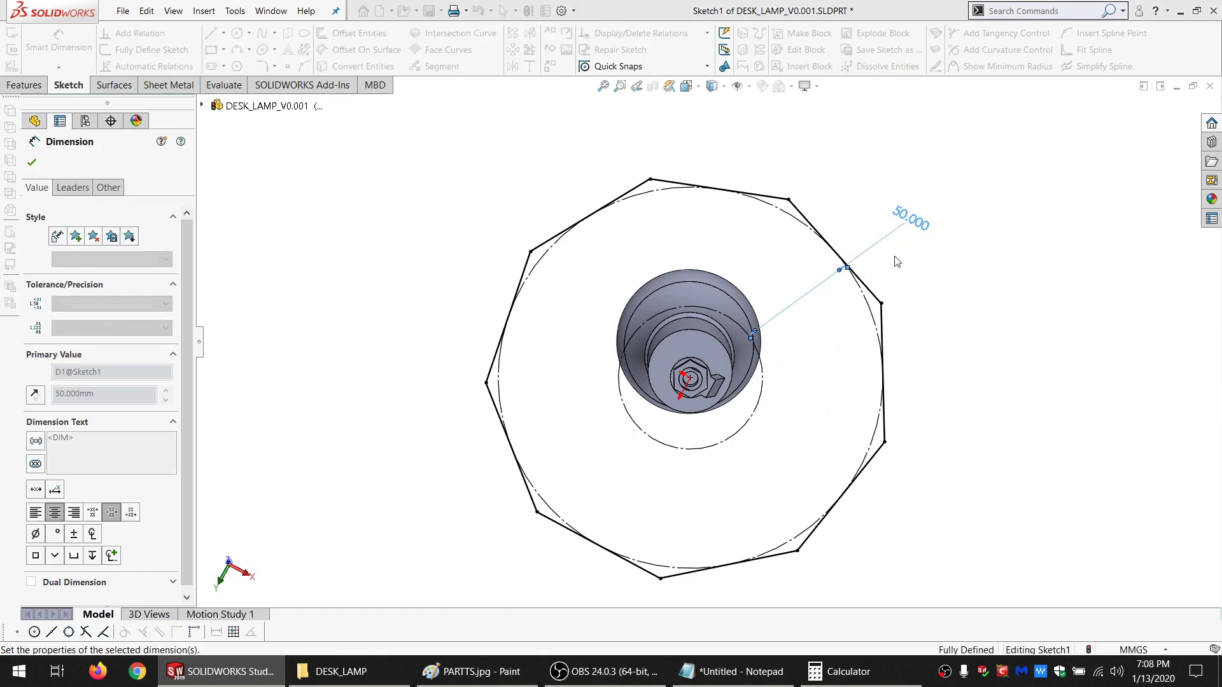
key("f")
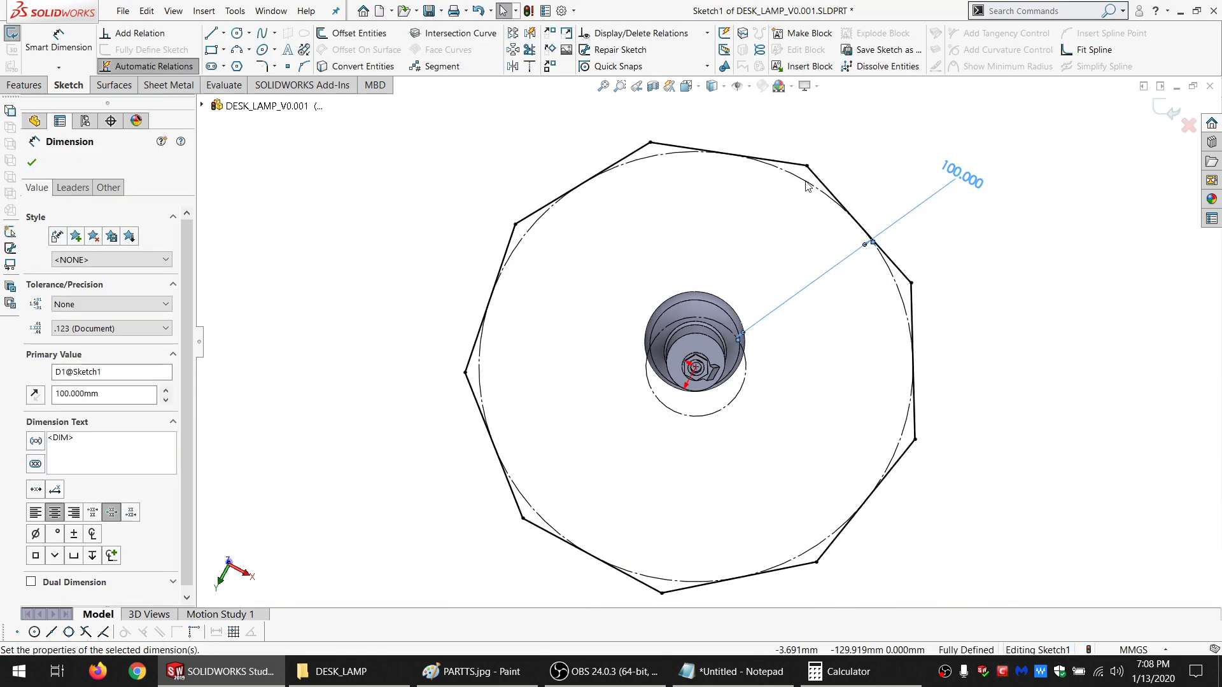
Check the inscribed circle's new diameter and convert it to inches in Calculator with 260/25.4
left_click(810, 545)
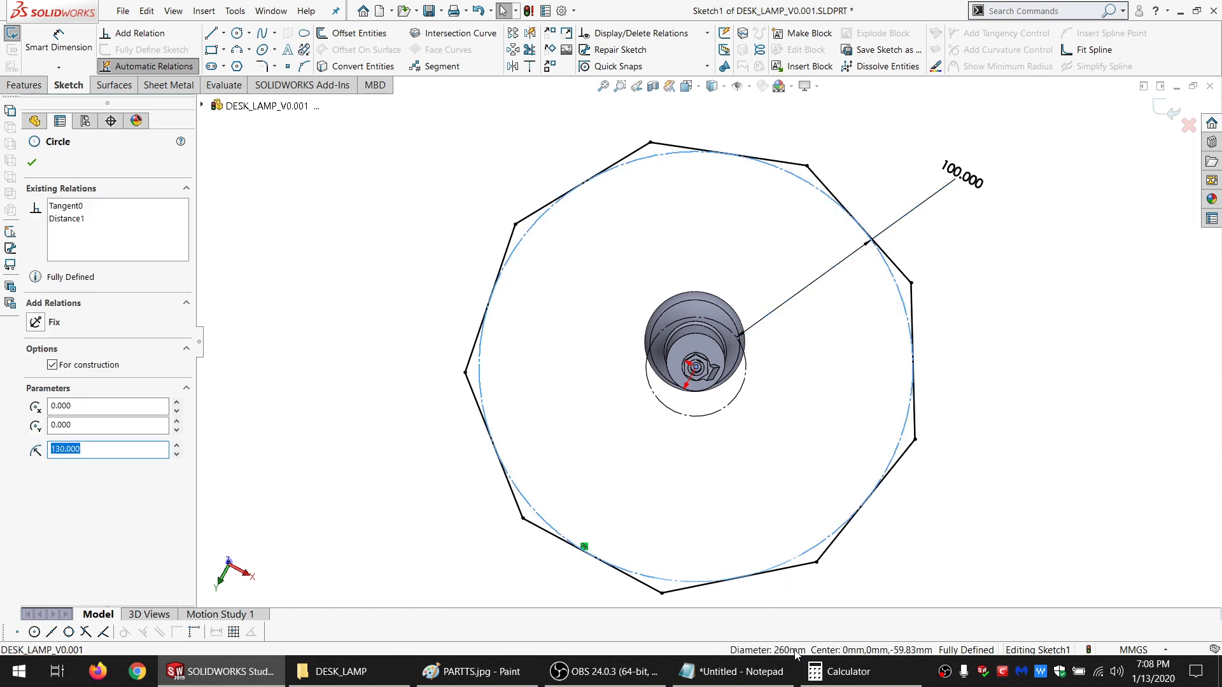
left_click(833, 671)
left_click(276, 347)
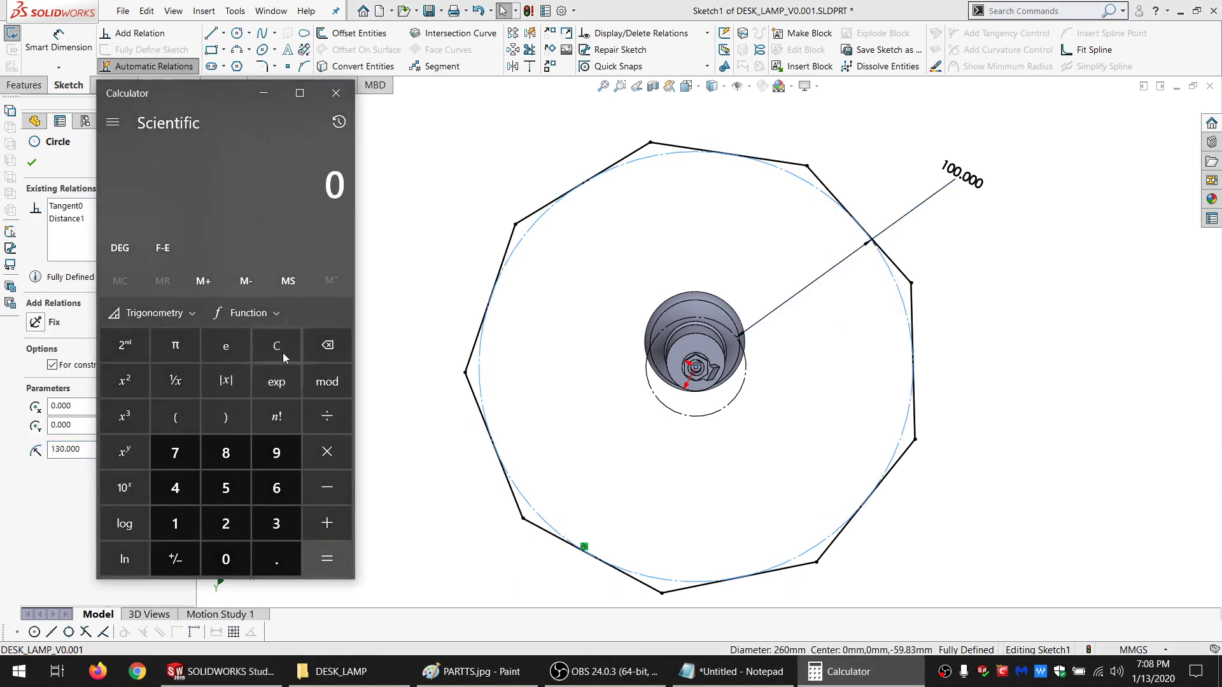
type("260/25.")
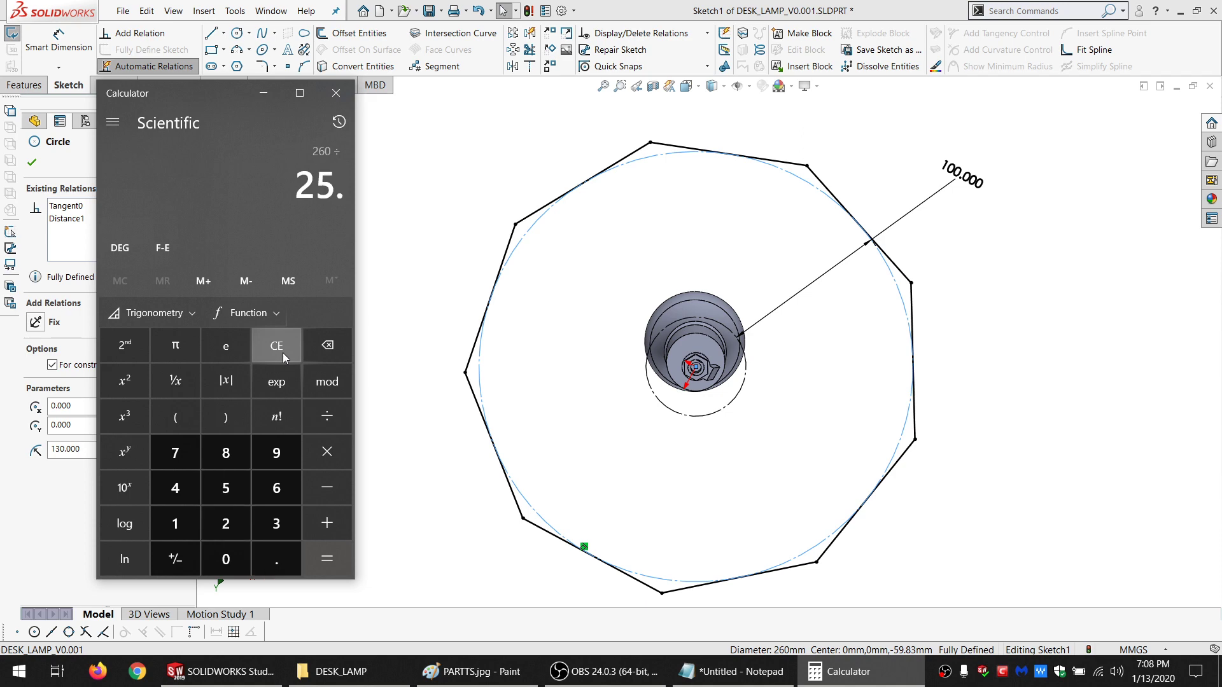
type("4")
key("Return")
left_click(482, 229)
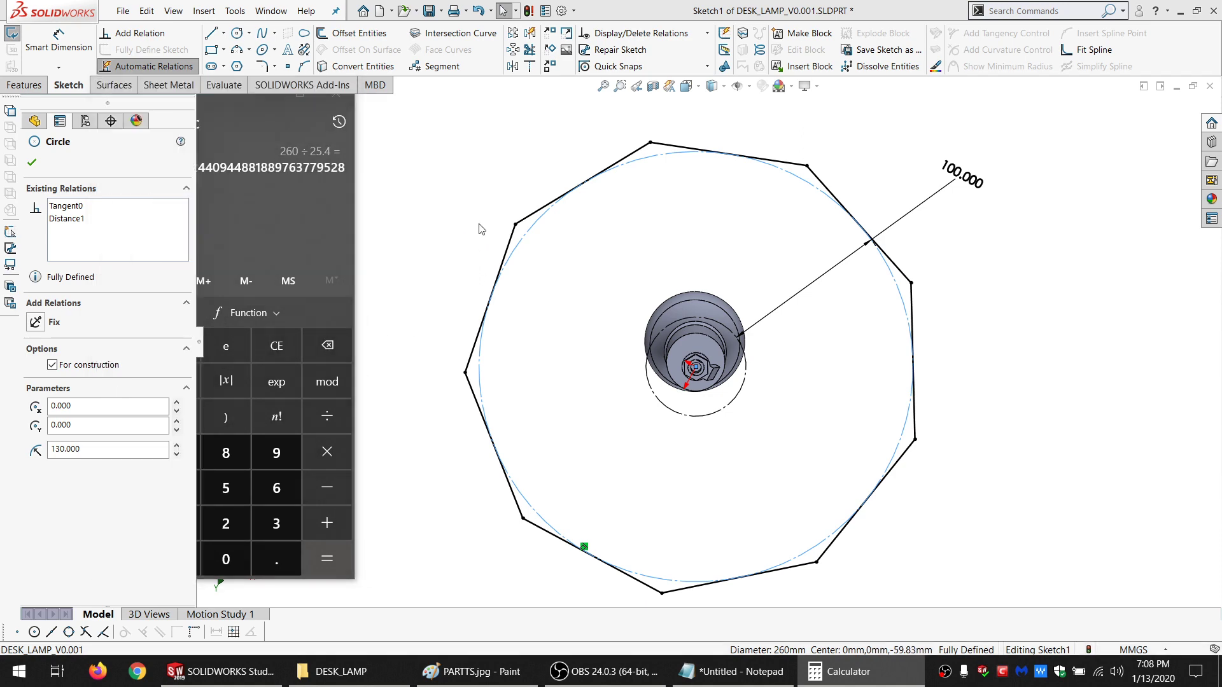
Add intersection curves to the sketch from the side faces of the threaded stub between the bracket ring and the hex nut
scroll(624, 284, "up", 1)
middle_click_drag(719, 330, 924, 483)
middle_click_drag(651, 315, 632, 229)
scroll(689, 387, "down", 5)
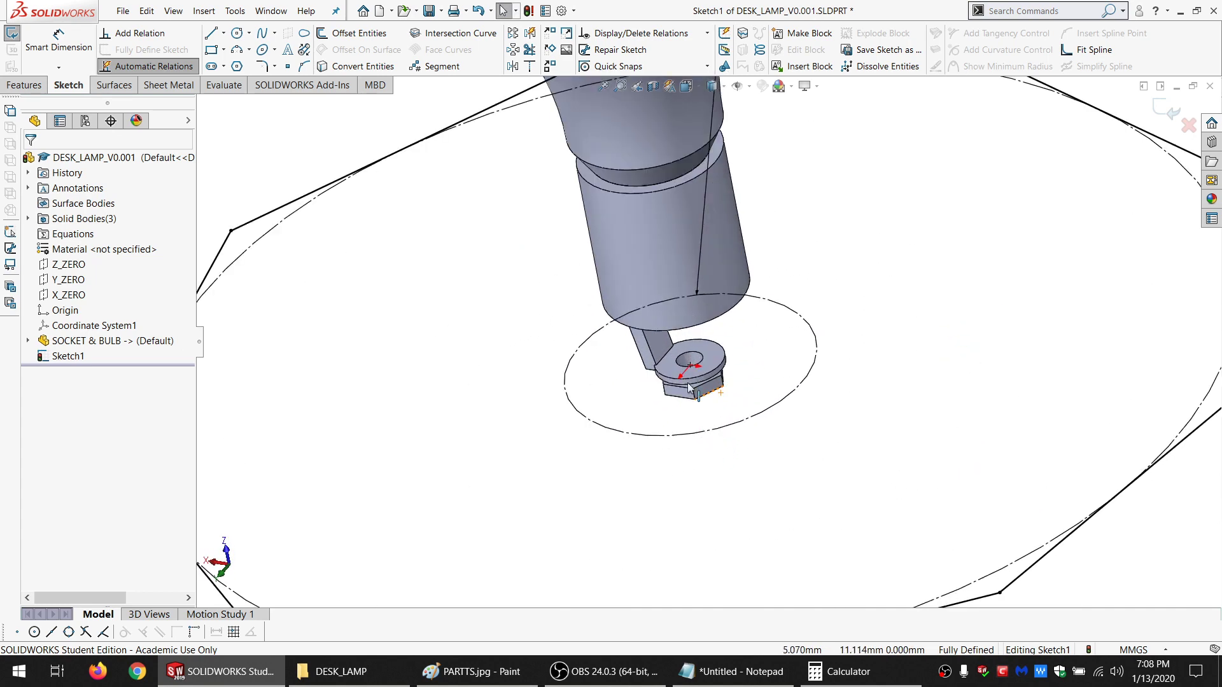
scroll(697, 372, "down", 6)
mouse_move(695, 411)
middle_mouse_down()
mouse_move(678, 378)
mouse_move(676, 396)
middle_mouse_up()
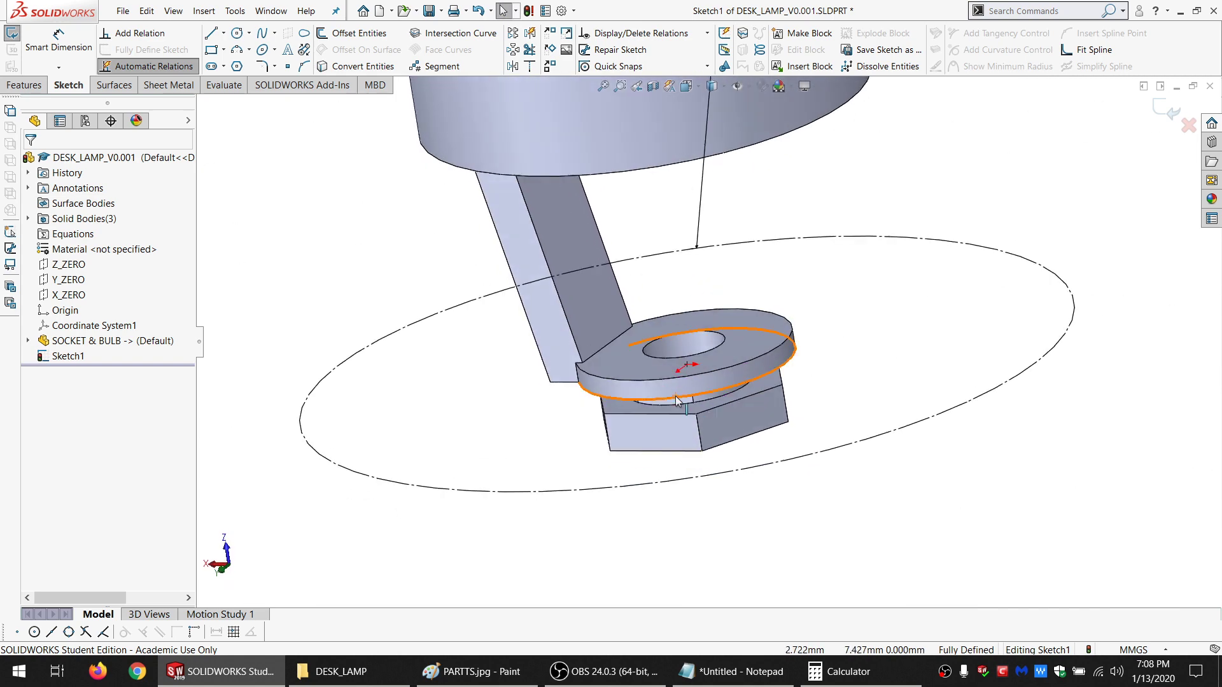
left_click(677, 403)
scroll(701, 387, "down", 3)
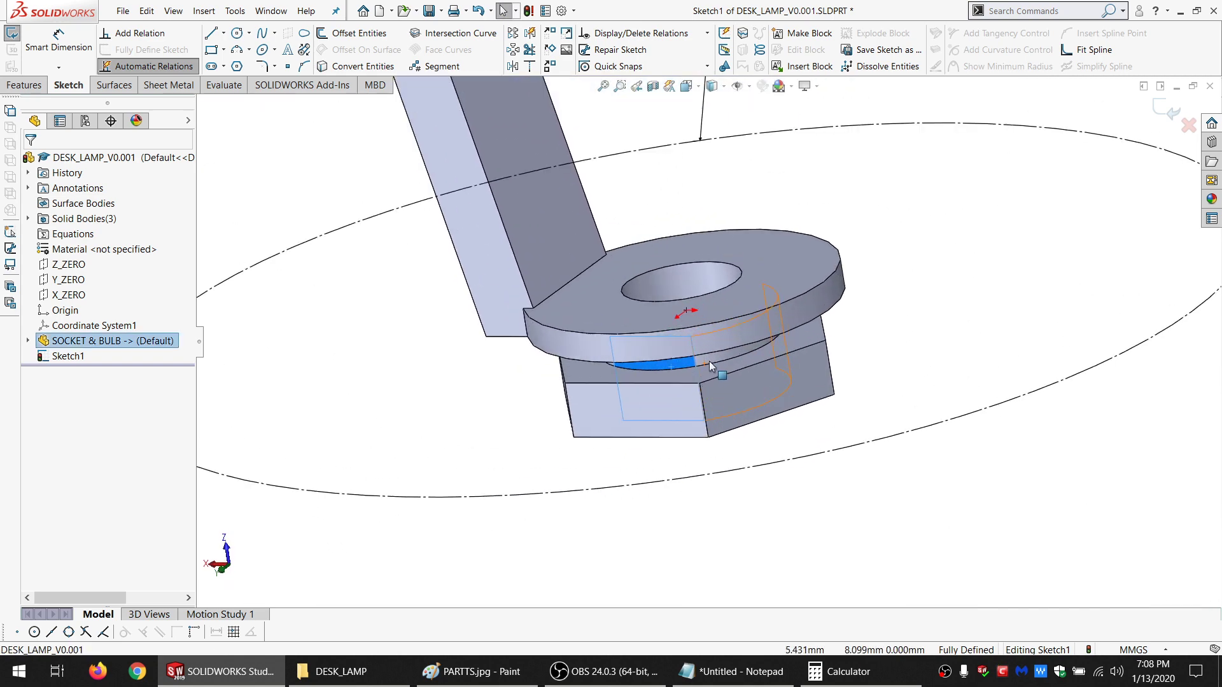
middle_click_drag(709, 360, 862, 376)
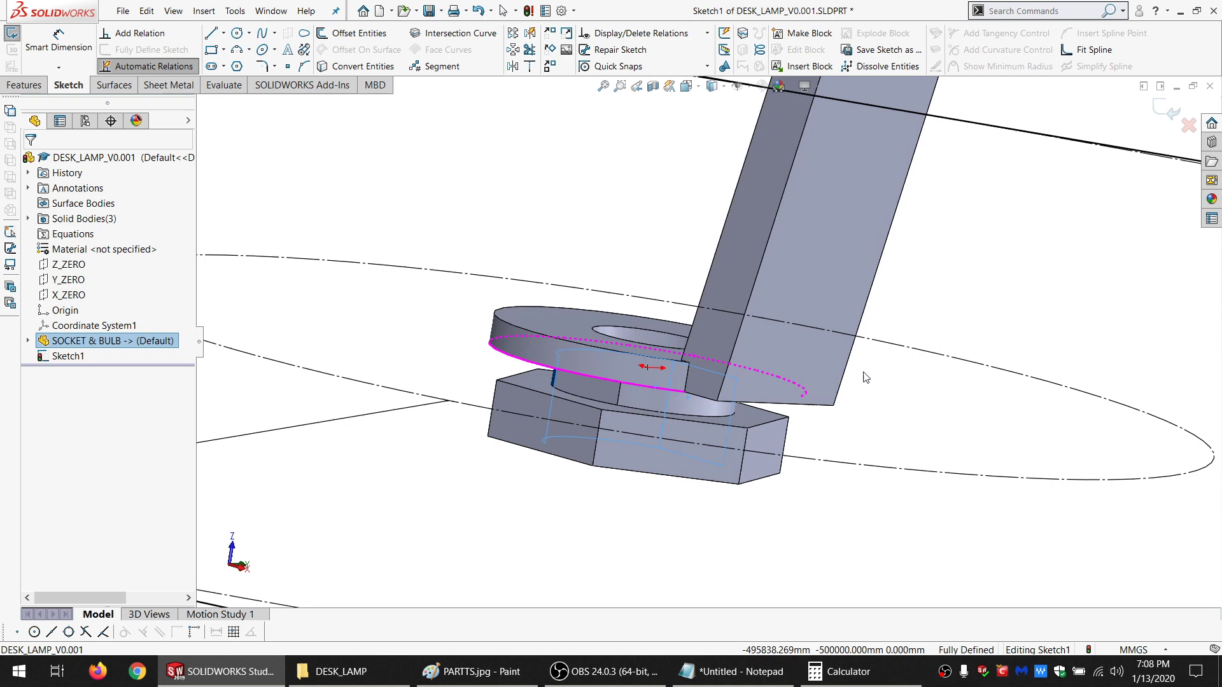
left_click(638, 393)
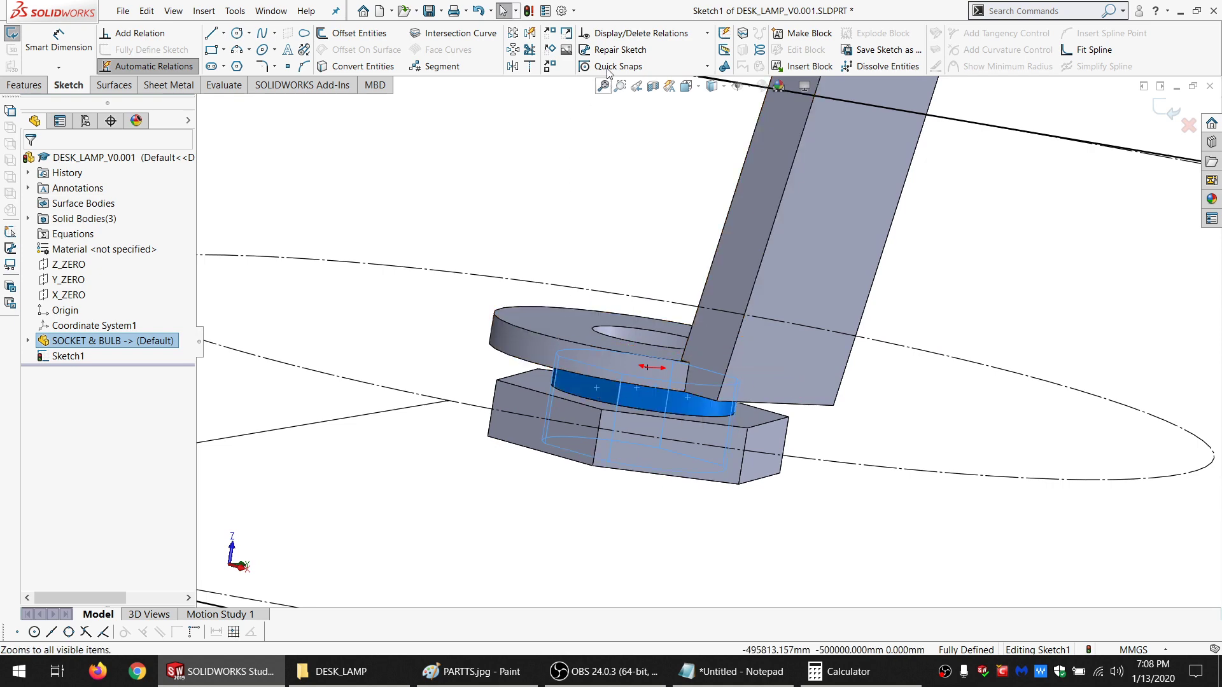
left_click(436, 33)
middle_click_drag(667, 368, 596, 410)
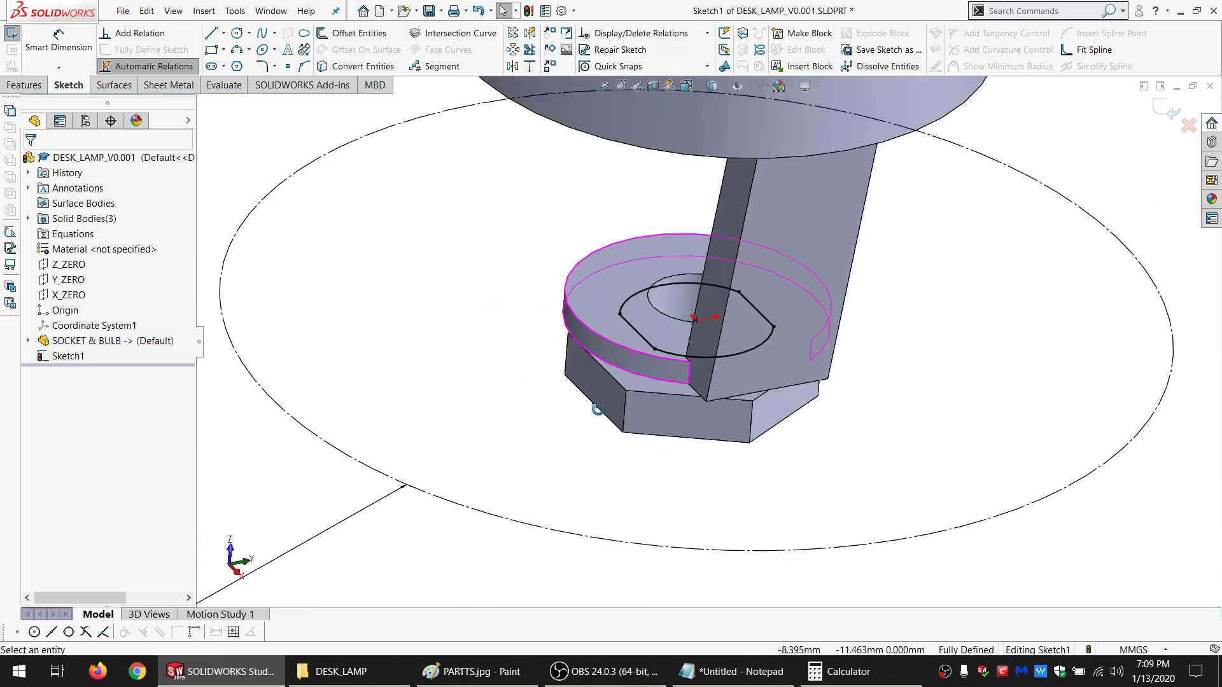
Try to extrude the nine-sided base downward as a separate, unmerged body, with its blind depth linked to the WOOD_THK file property
scroll(700, 334, "up", 8)
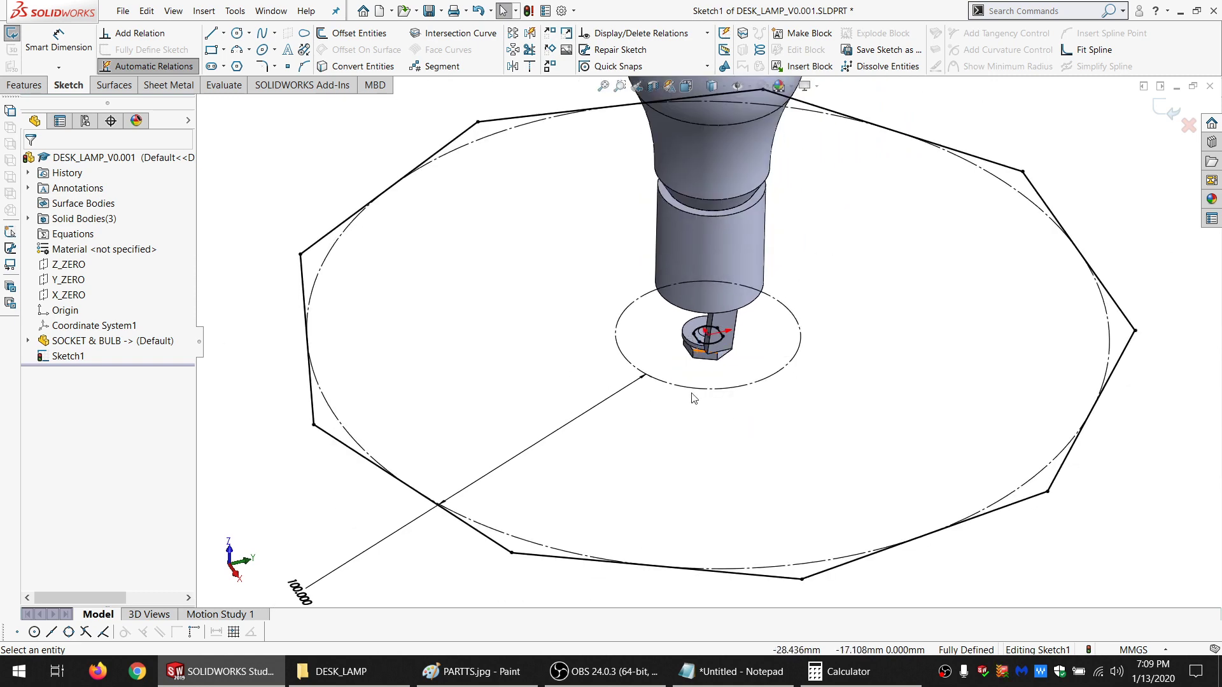
scroll(732, 356, "up", 3)
scroll(717, 379, "down", 3)
mouse_move(717, 379)
middle_mouse_down()
mouse_move(711, 328)
mouse_move(693, 319)
mouse_move(728, 305)
mouse_move(734, 380)
middle_mouse_up()
scroll(683, 370, "down", 3)
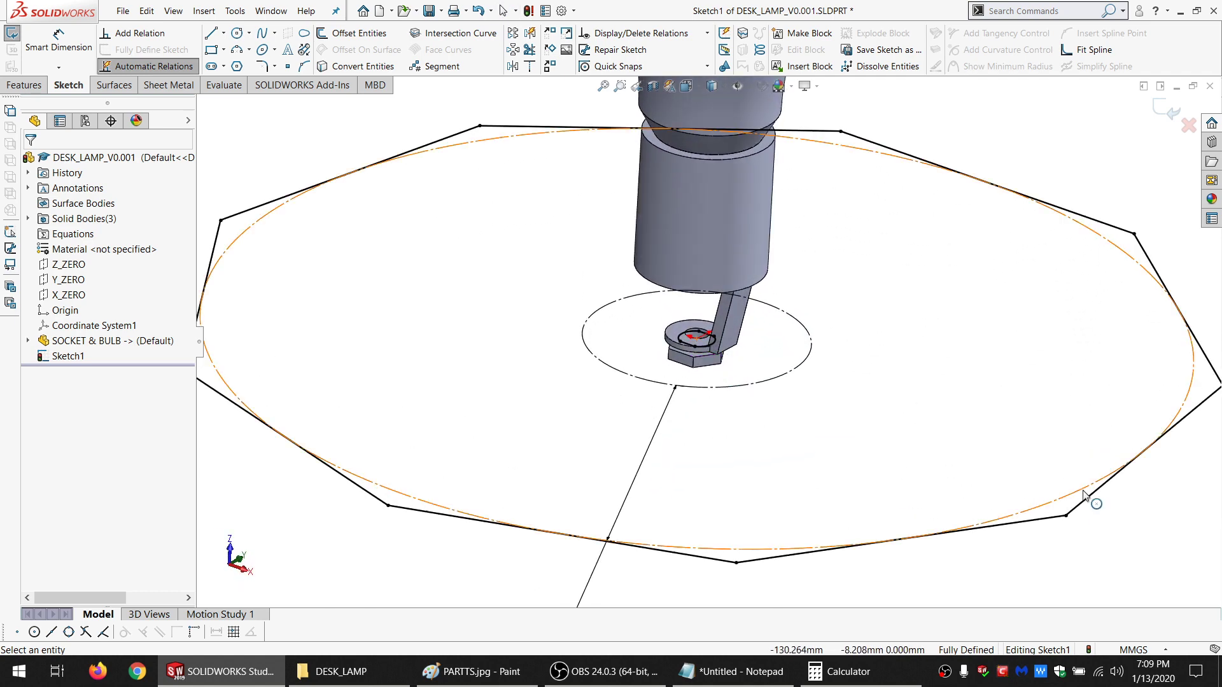
middle_click_drag(802, 403, 735, 372)
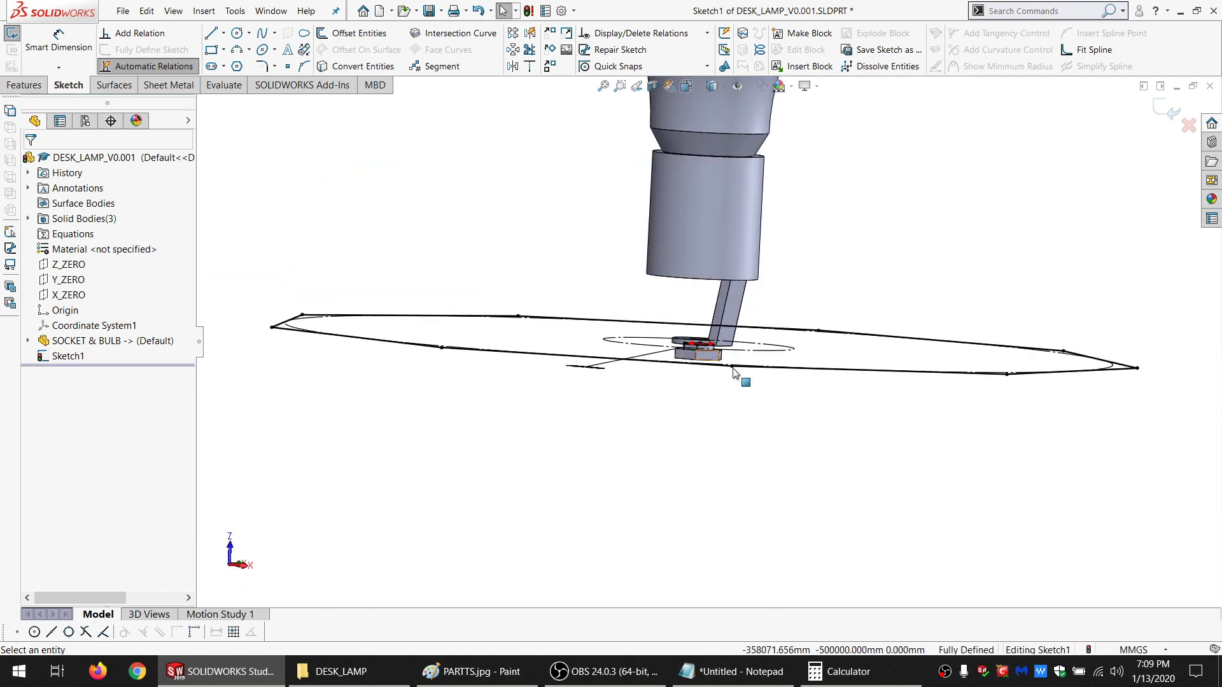
left_click(24, 85)
left_click(61, 33)
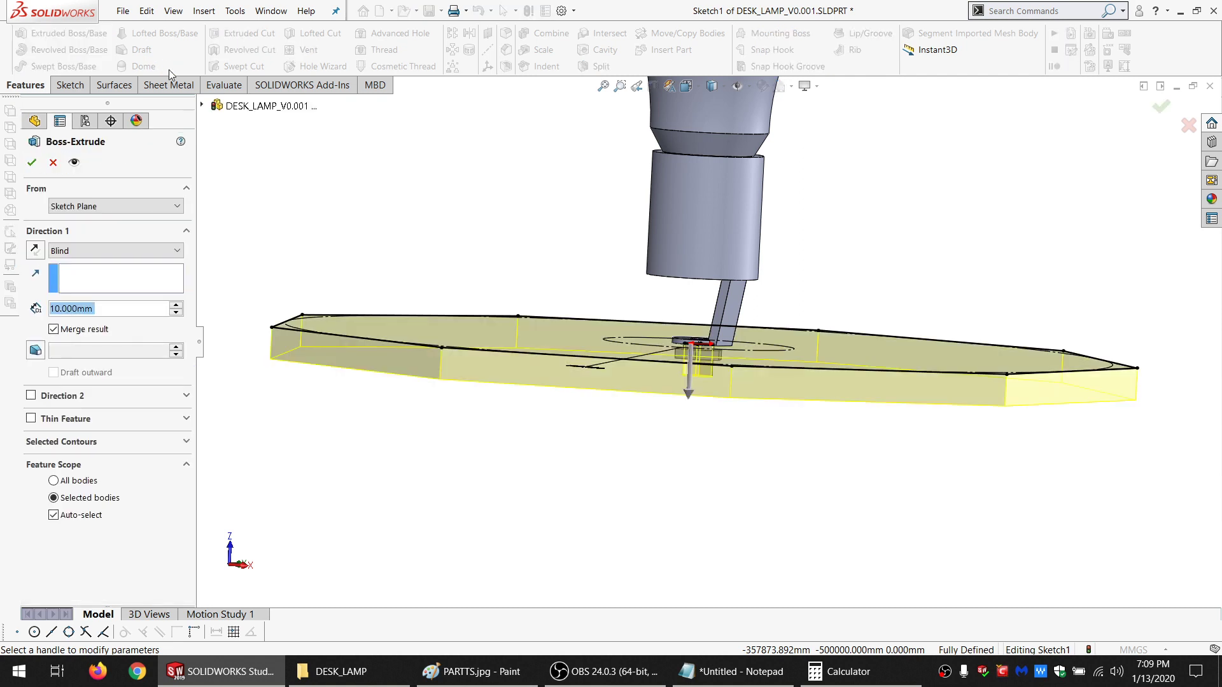
type("=")
mouse_move(101, 311)
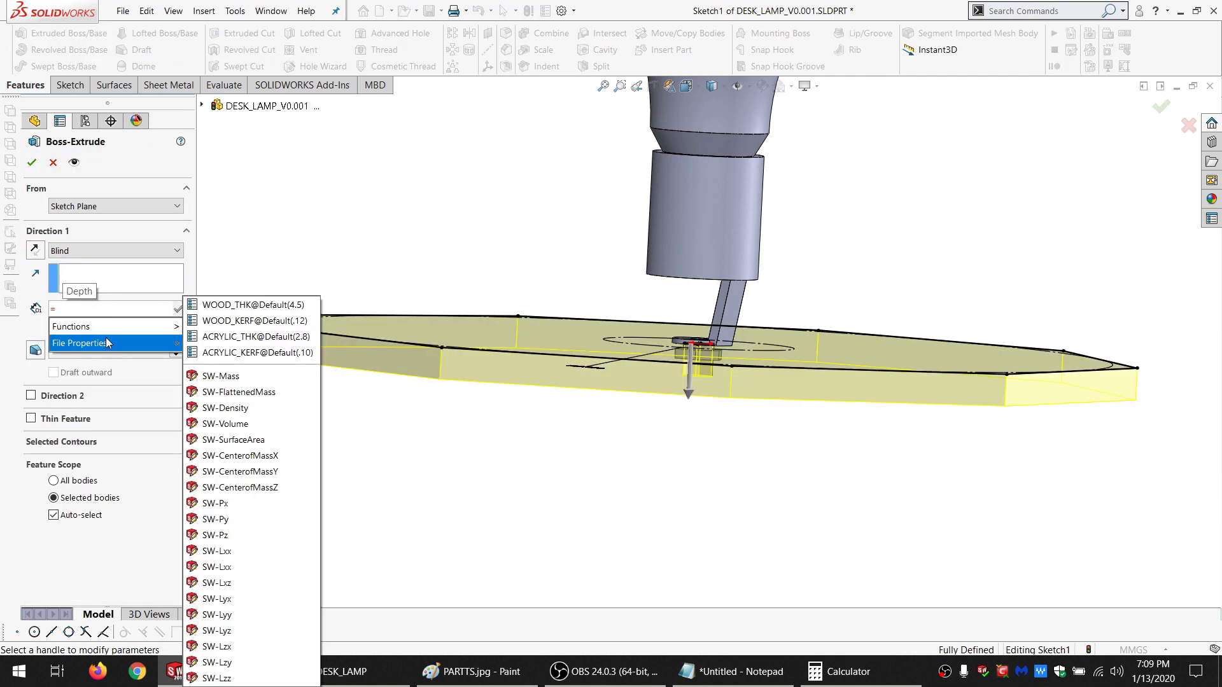
left_click(248, 311)
left_click(71, 331)
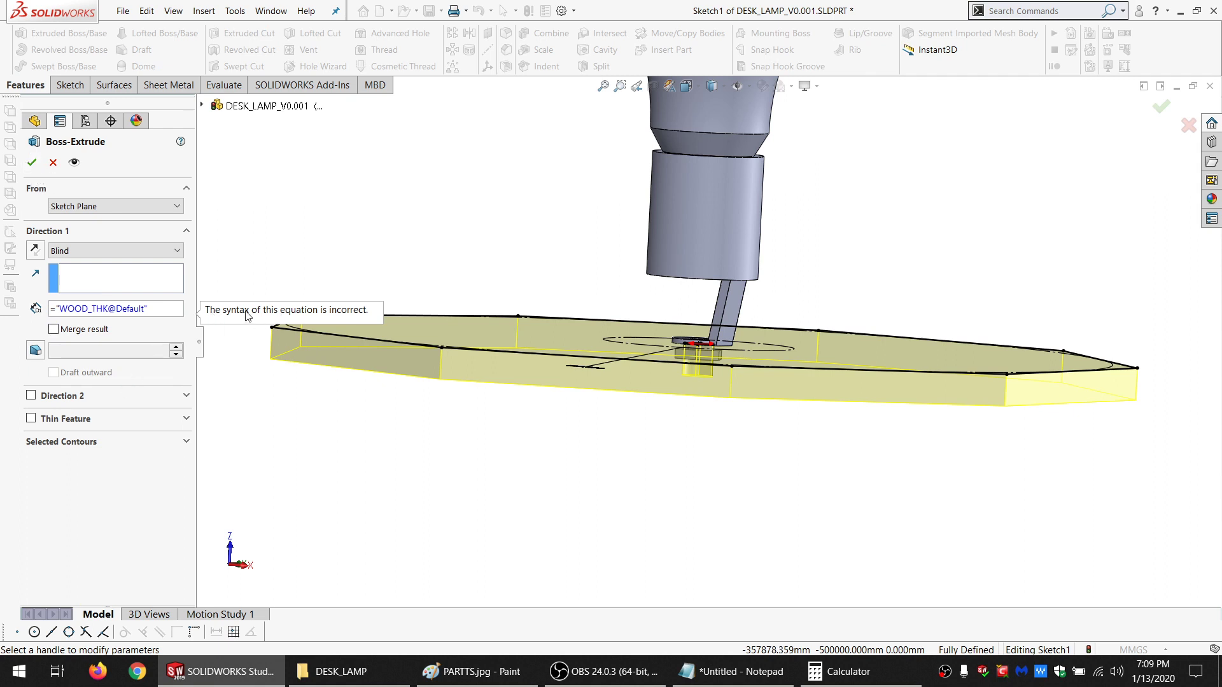
left_click(146, 308)
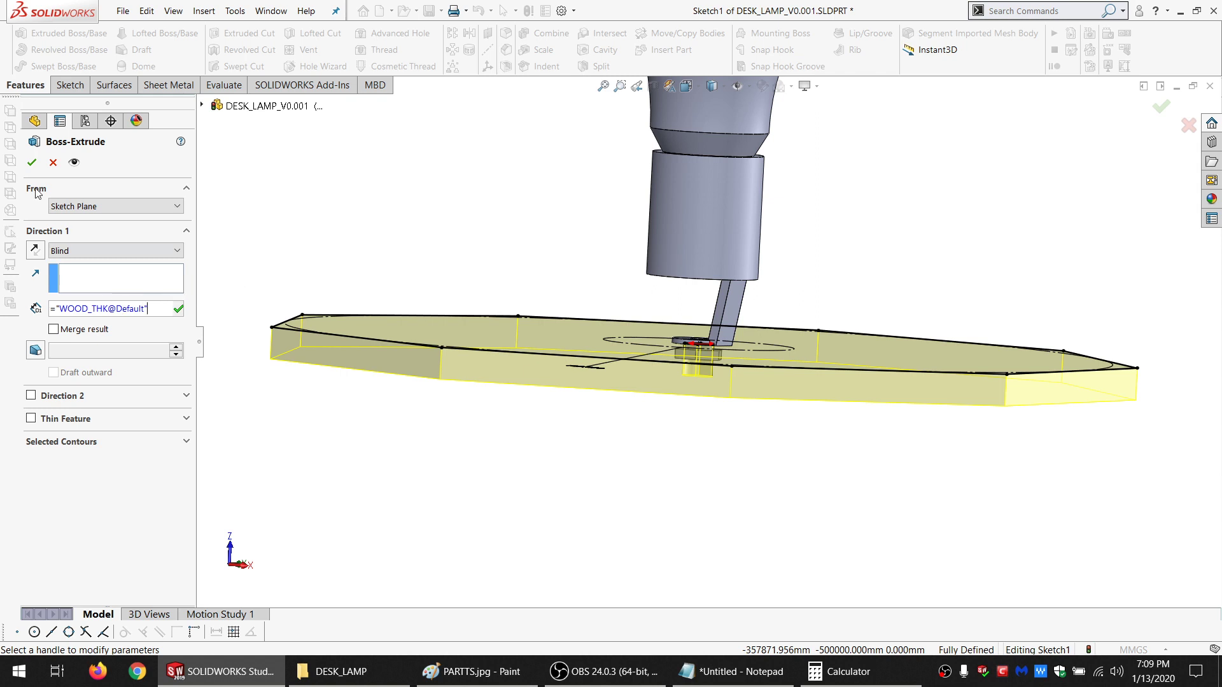
left_click(33, 162)
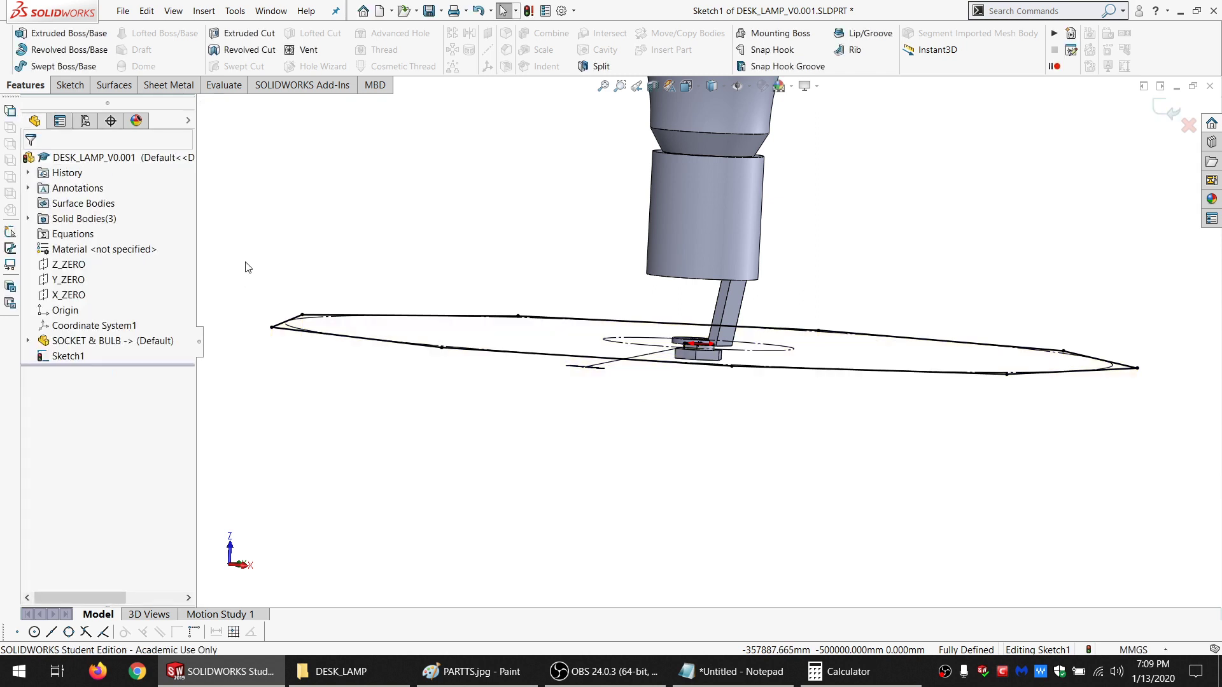
Exit the base sketch and close SOLIDWORKS with the part saved
middle_click_drag(589, 286, 577, 360)
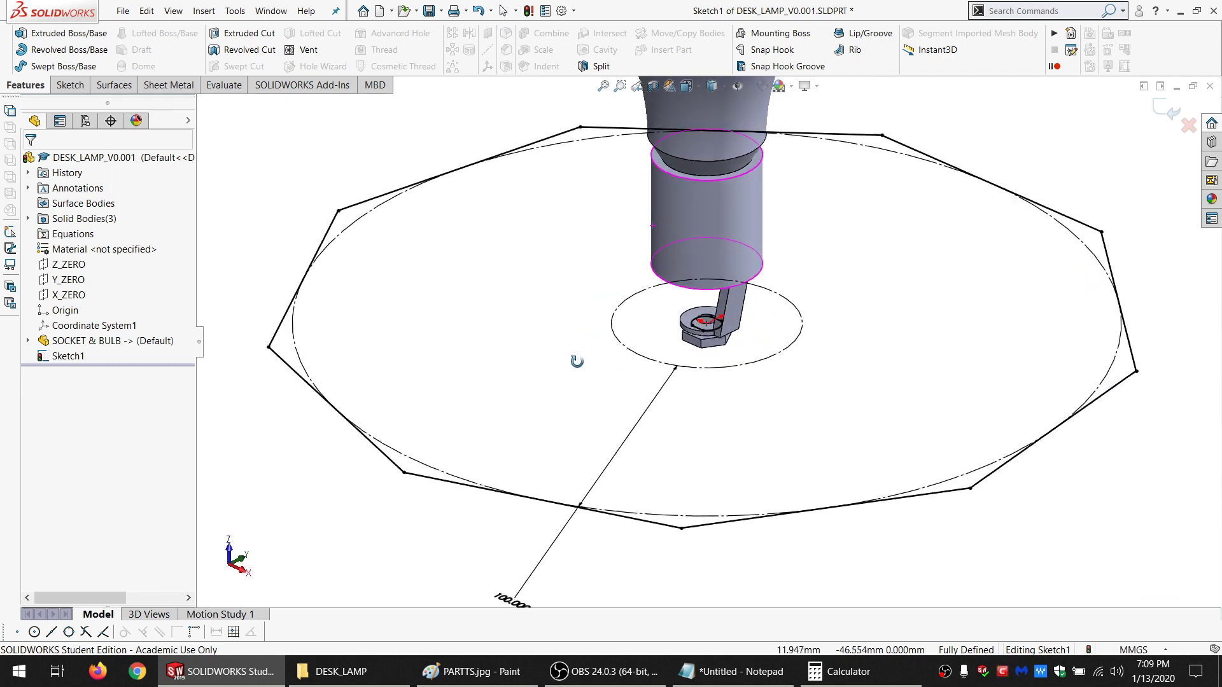
left_click(69, 86)
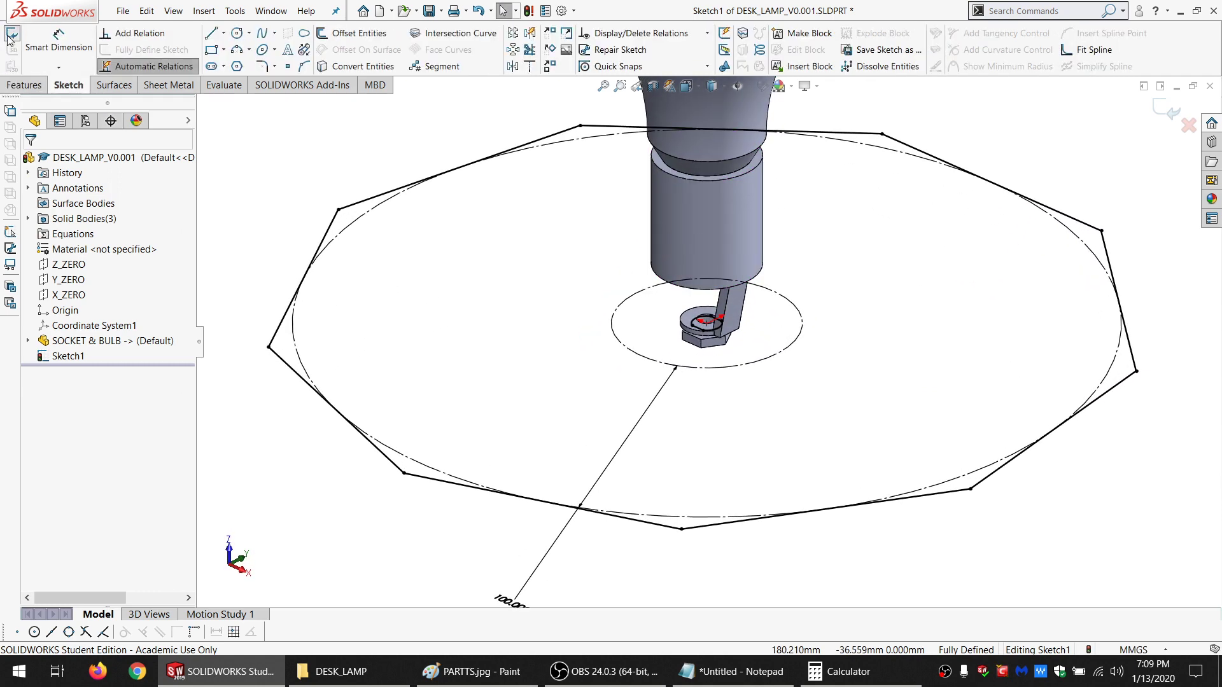
left_click(9, 33)
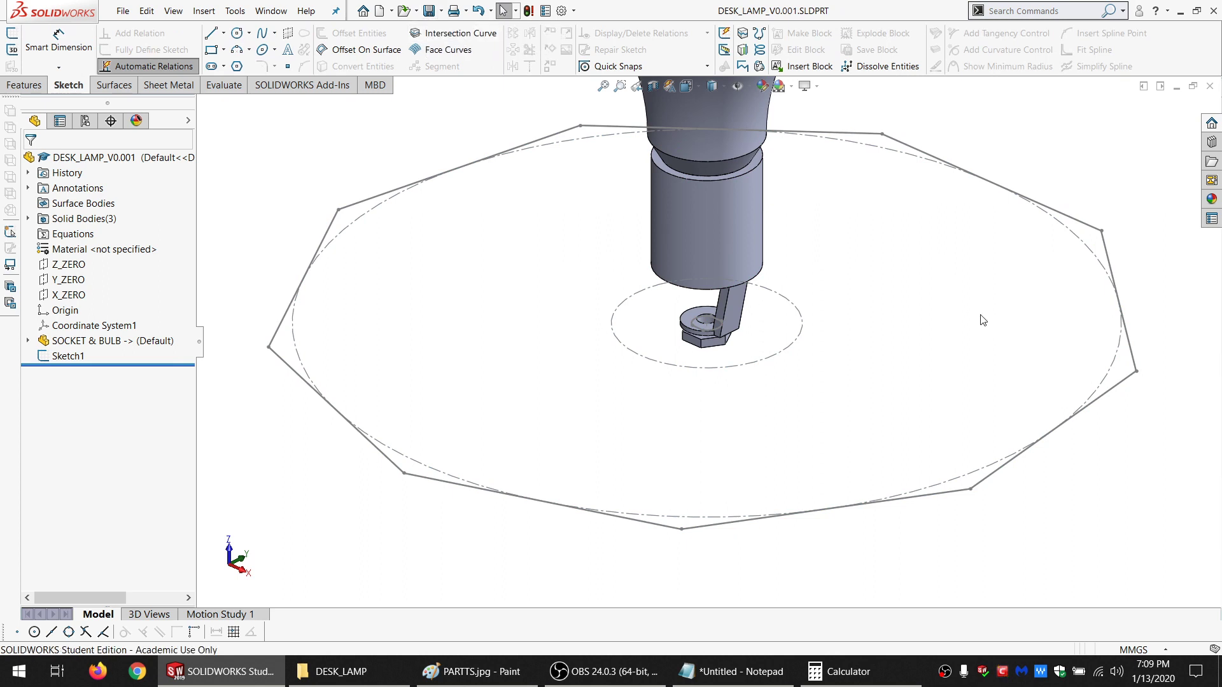
left_click(1213, 11)
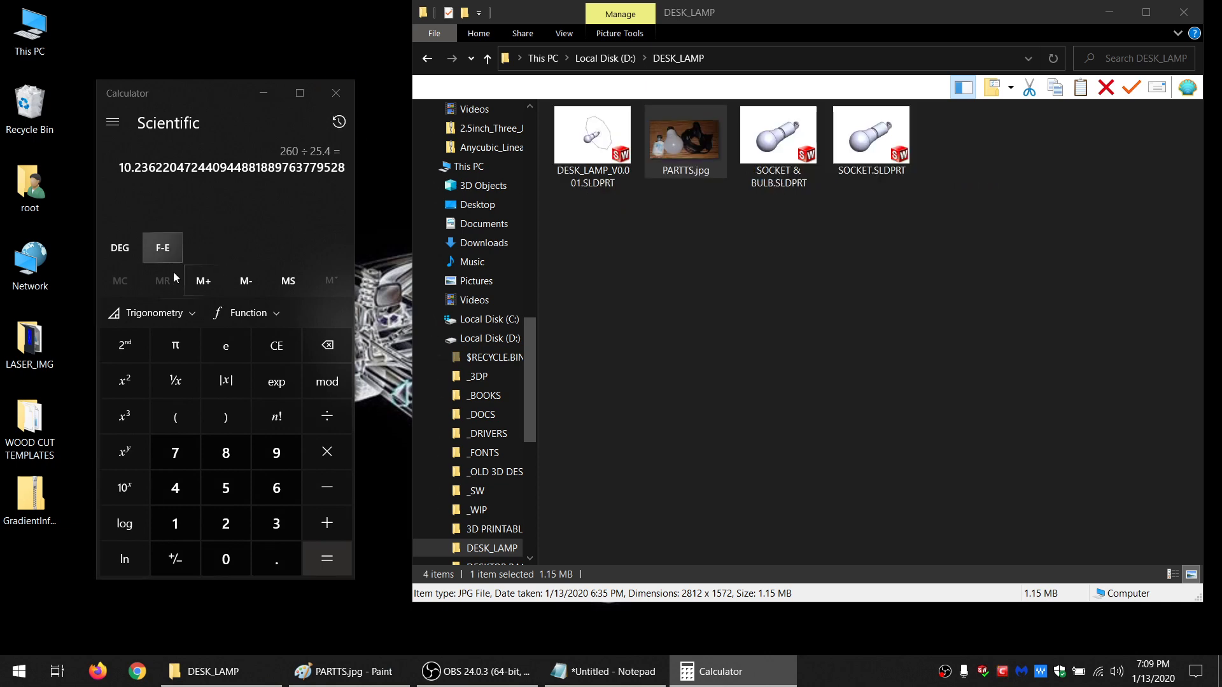
Relaunch SOLIDWORKS and open DESK_LAMP_V0.001.SLDPRT from the DESK_LAMP folder
key("super")
left_click(83, 399)
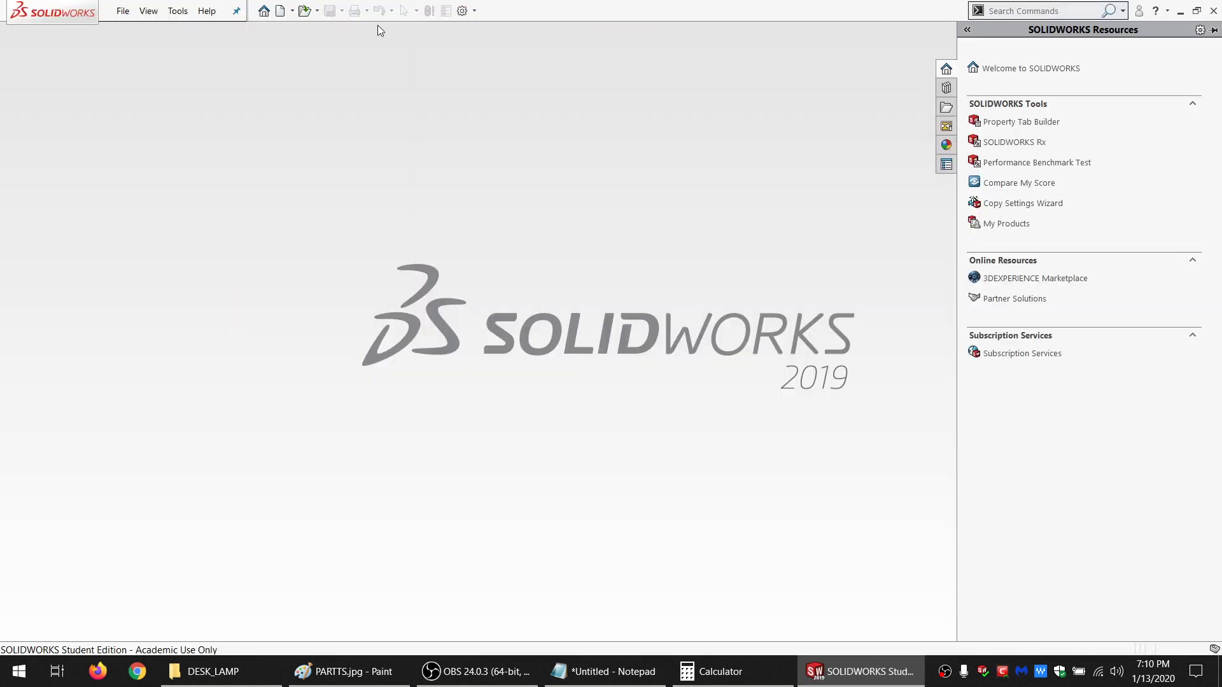
left_click(304, 12)
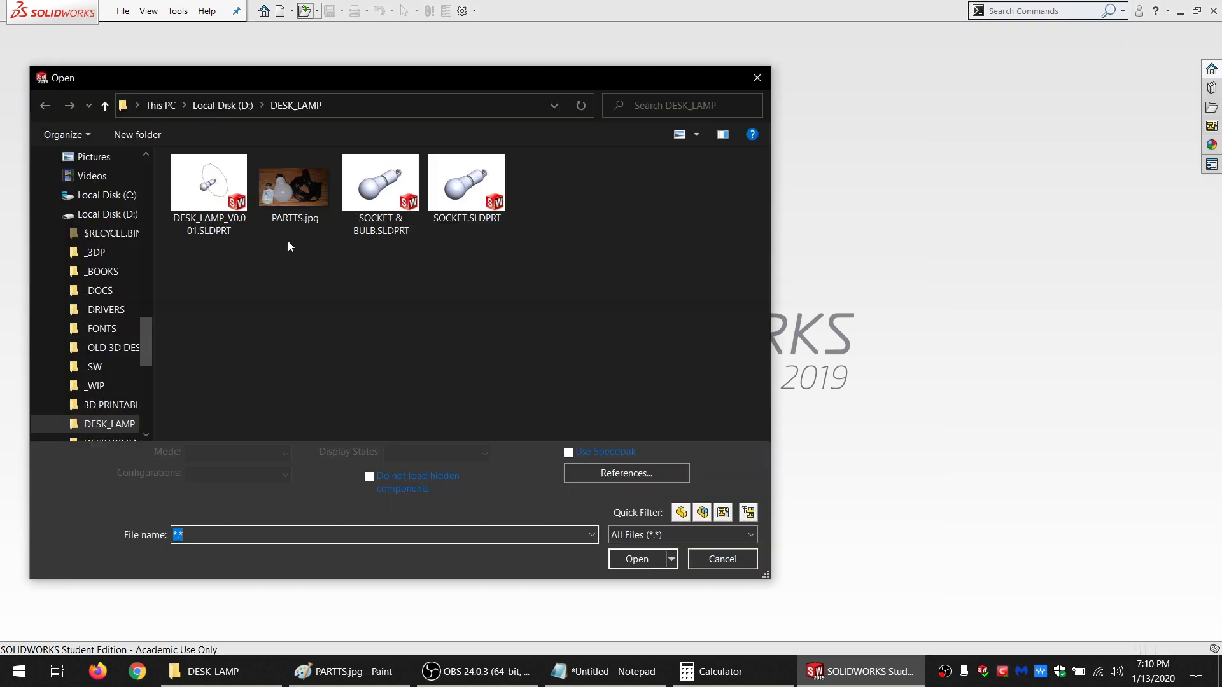
double_click(216, 202)
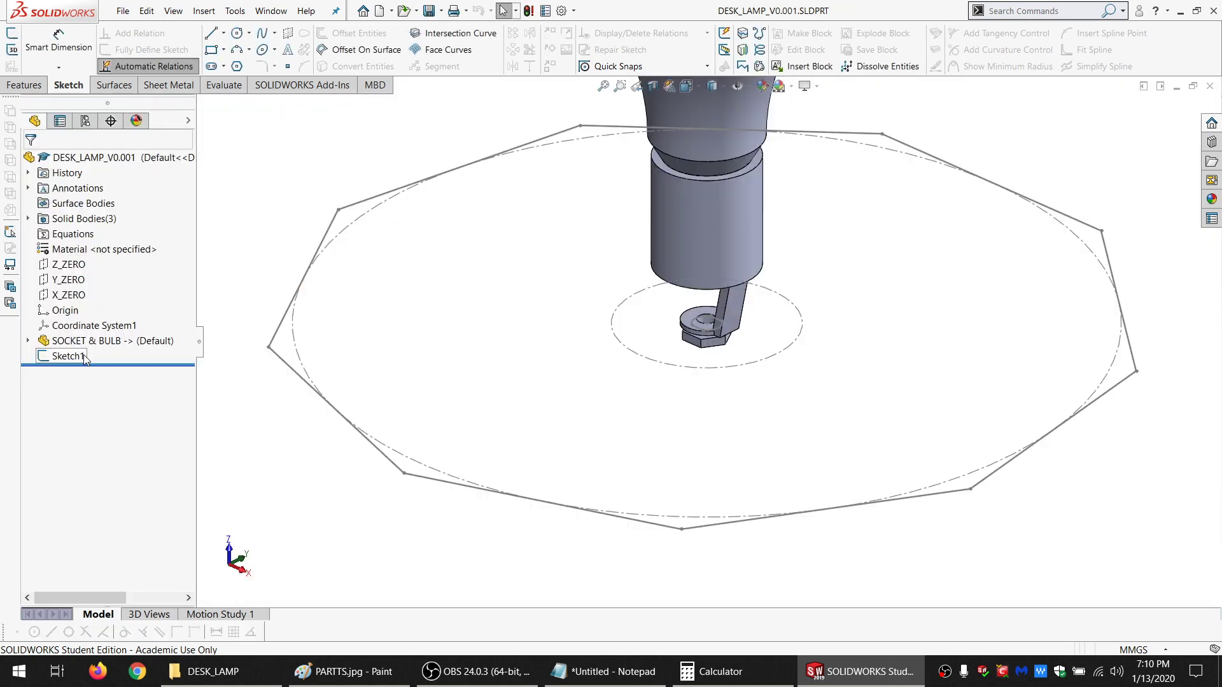
left_click(75, 359)
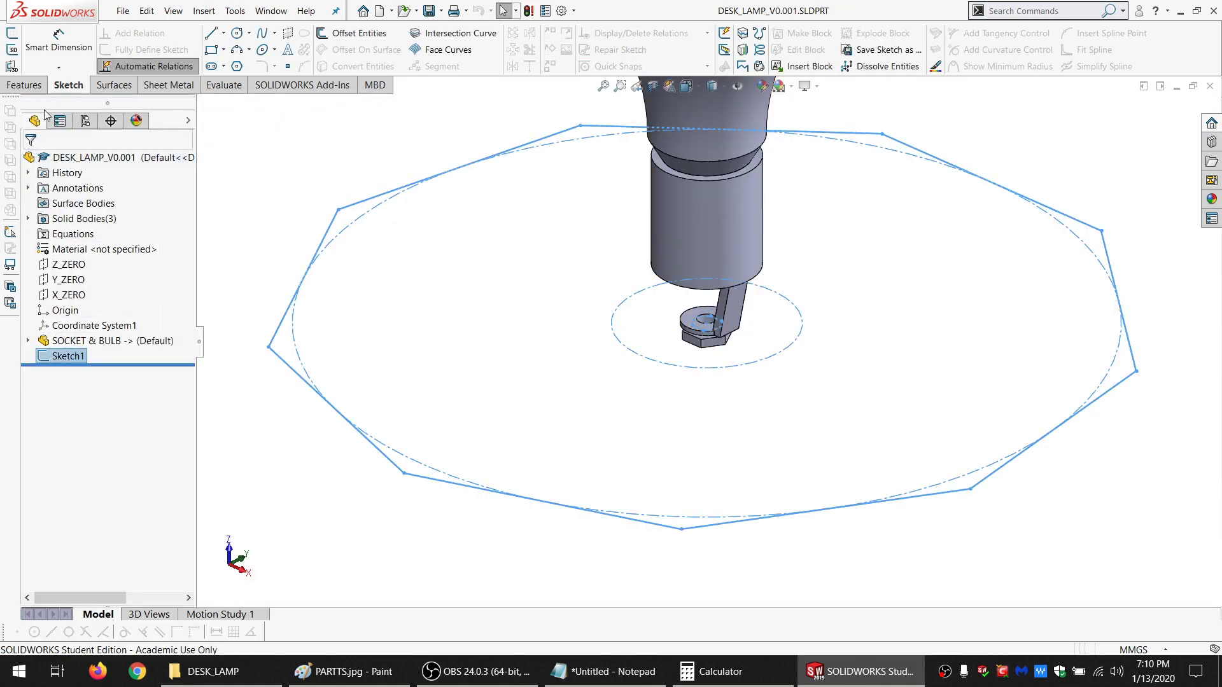
left_click(26, 85)
left_click(32, 33)
type("=")
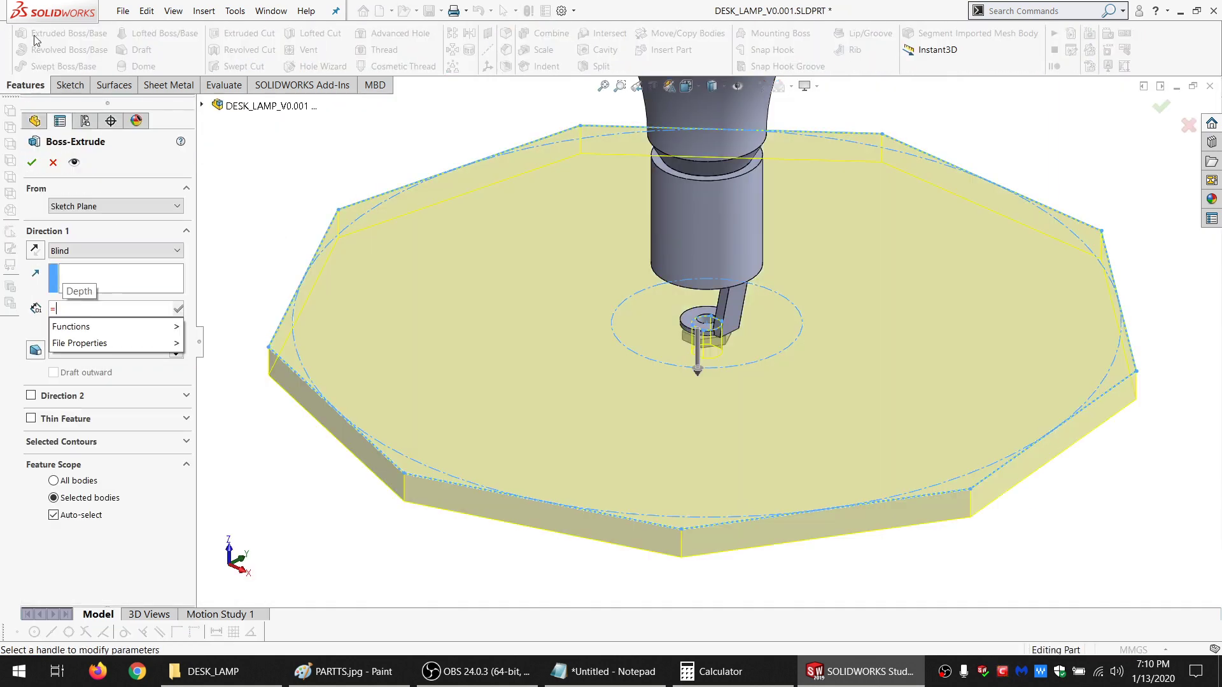
mouse_move(115, 343)
left_click(226, 303)
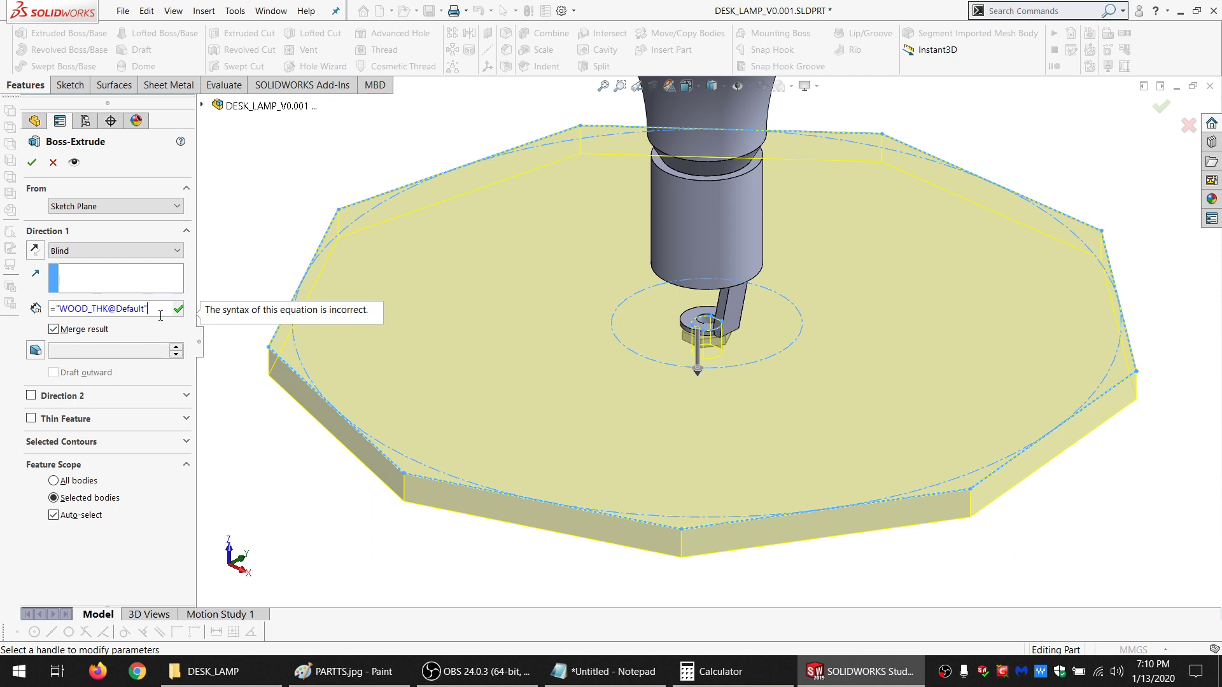
key("Left")
key("BackSpace")
key("BackSpace")
key("BackSpace")
key("BackSpace")
key("BackSpace")
key("BackSpace")
key("BackSpace")
key("BackSpace")
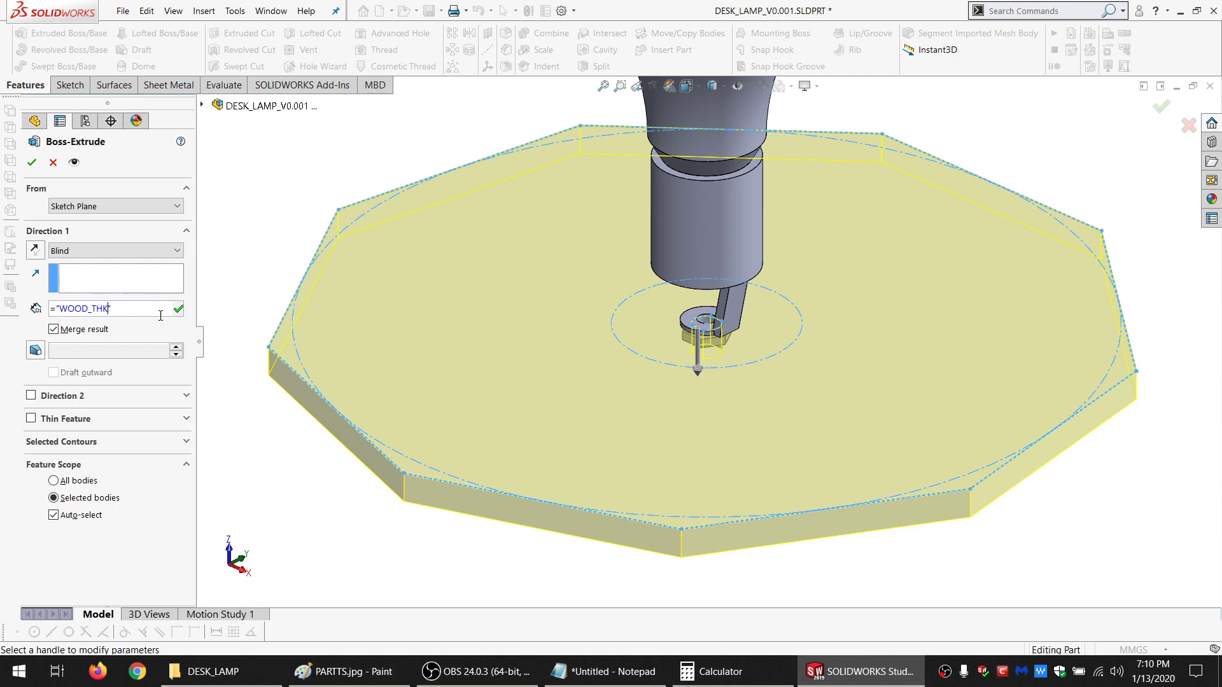
left_click(62, 330)
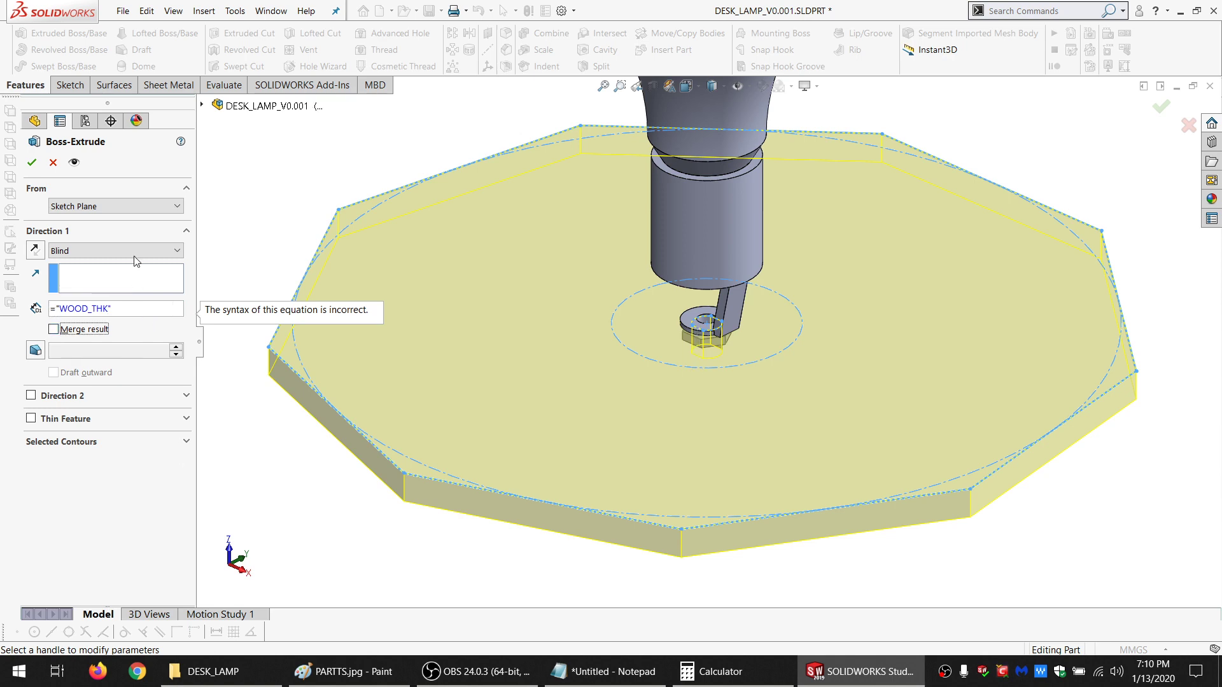
left_click(53, 163)
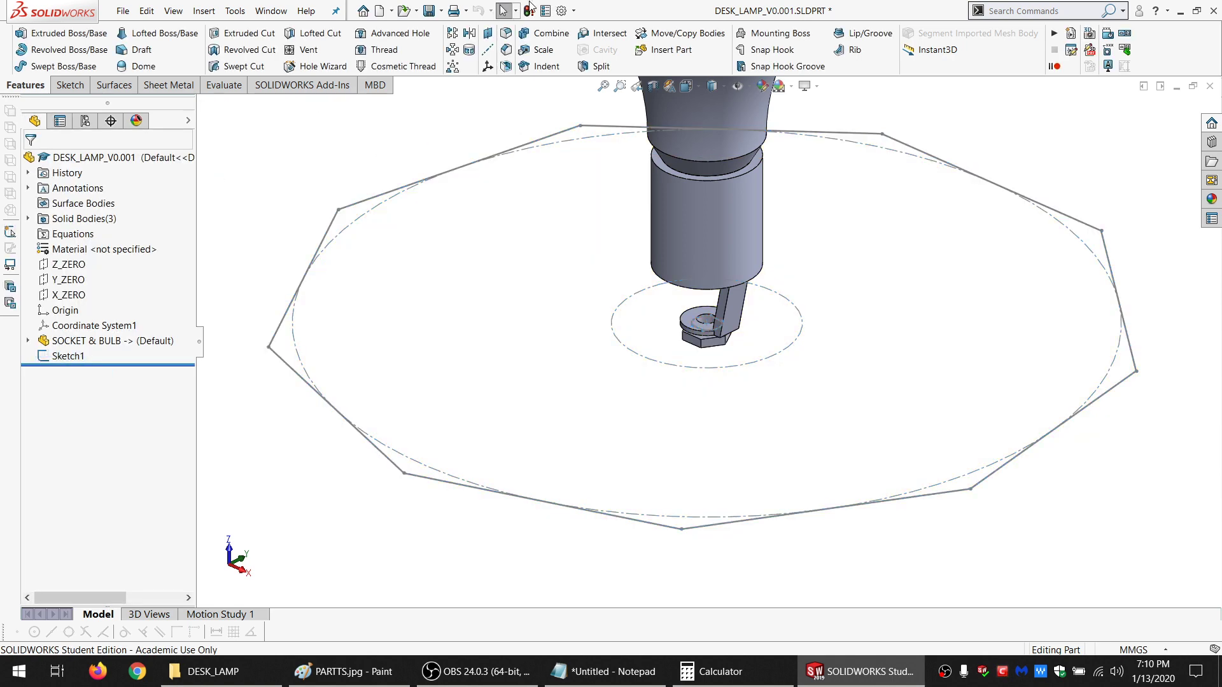
Check the part's configuration-specific file properties for the wood and acrylic thickness and kerf
left_click(545, 11)
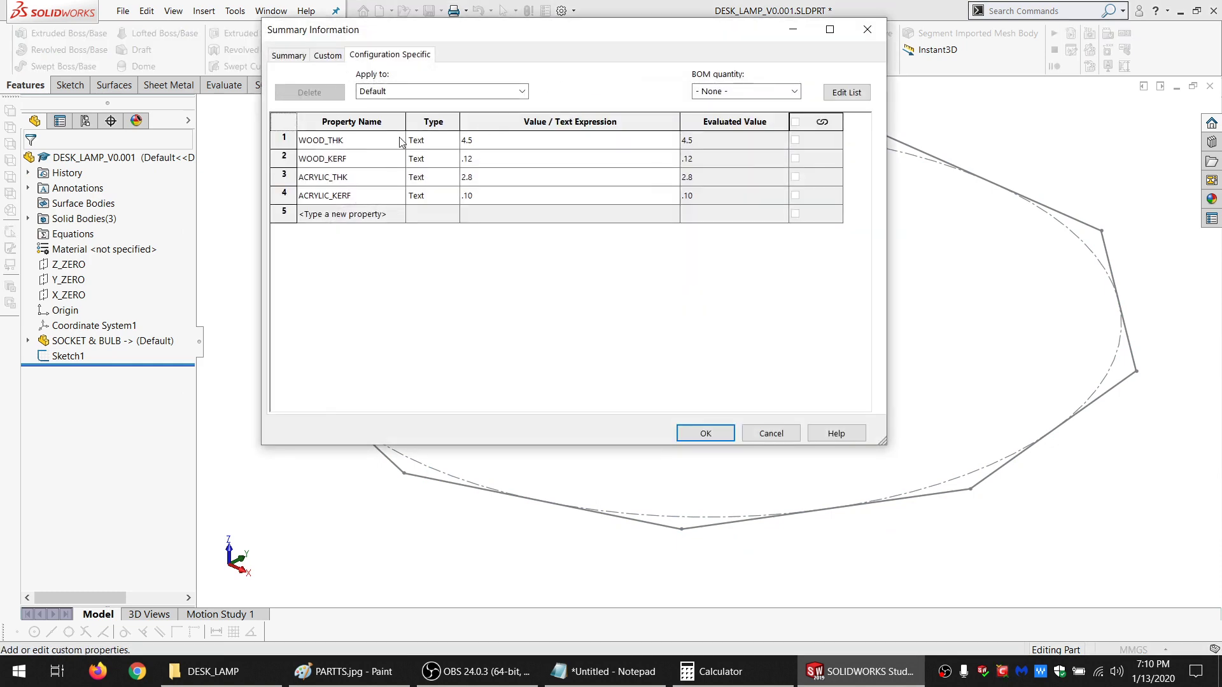
left_click(712, 437)
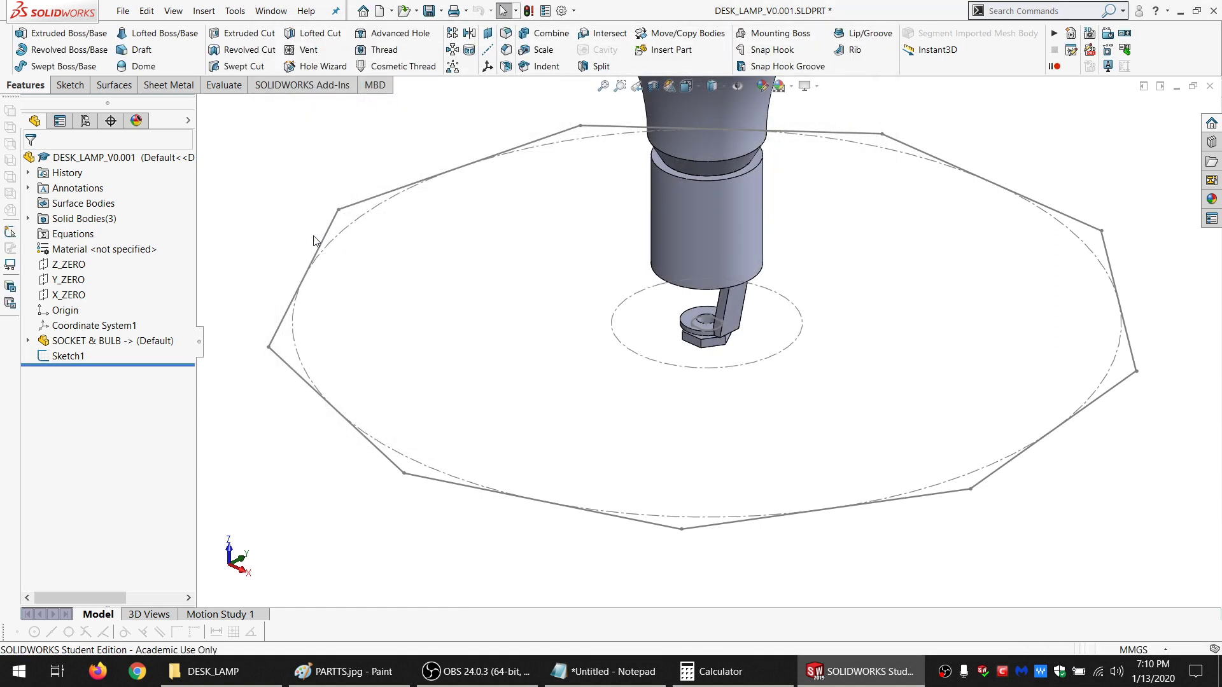
Permanently break all of the part's external references to SOCKET & BULB and save the part
right_click(115, 157)
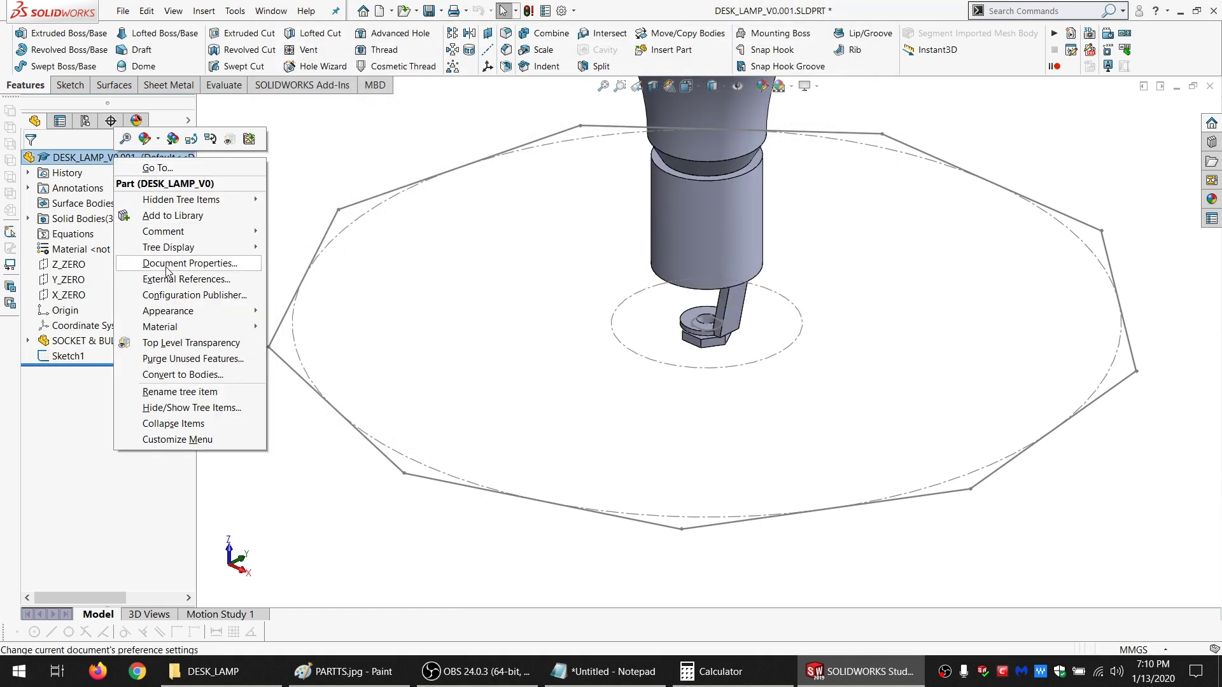
left_click(168, 283)
left_click(235, 412)
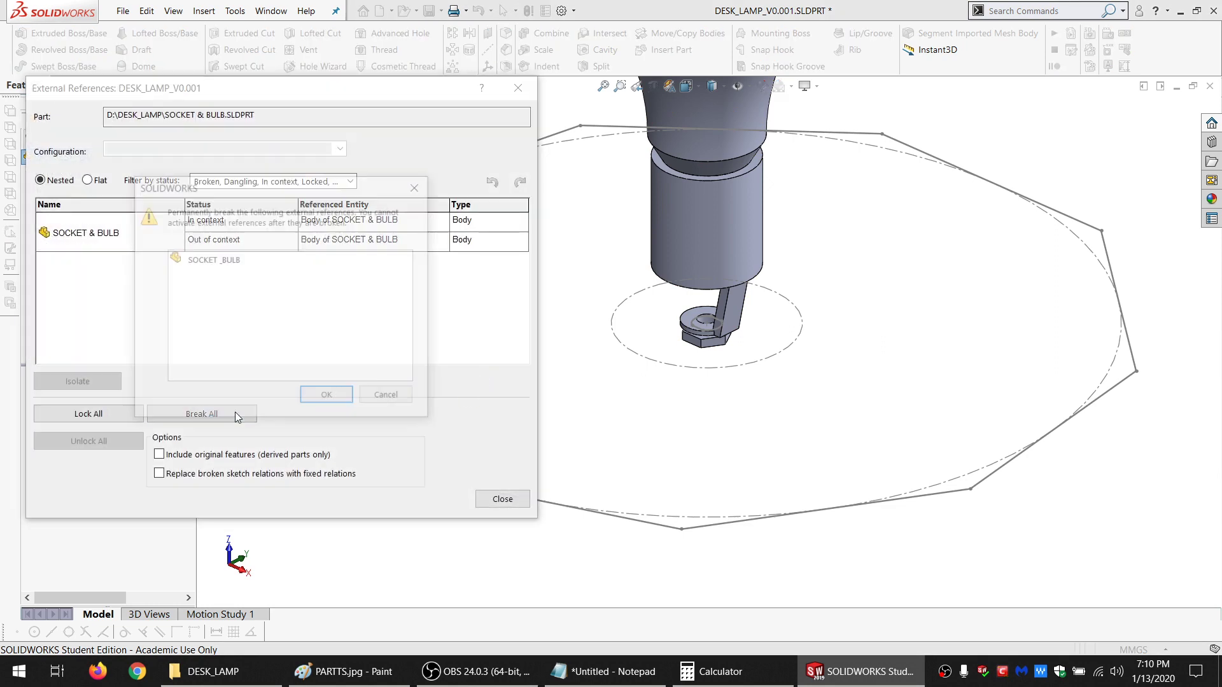
left_click(340, 395)
left_click(501, 499)
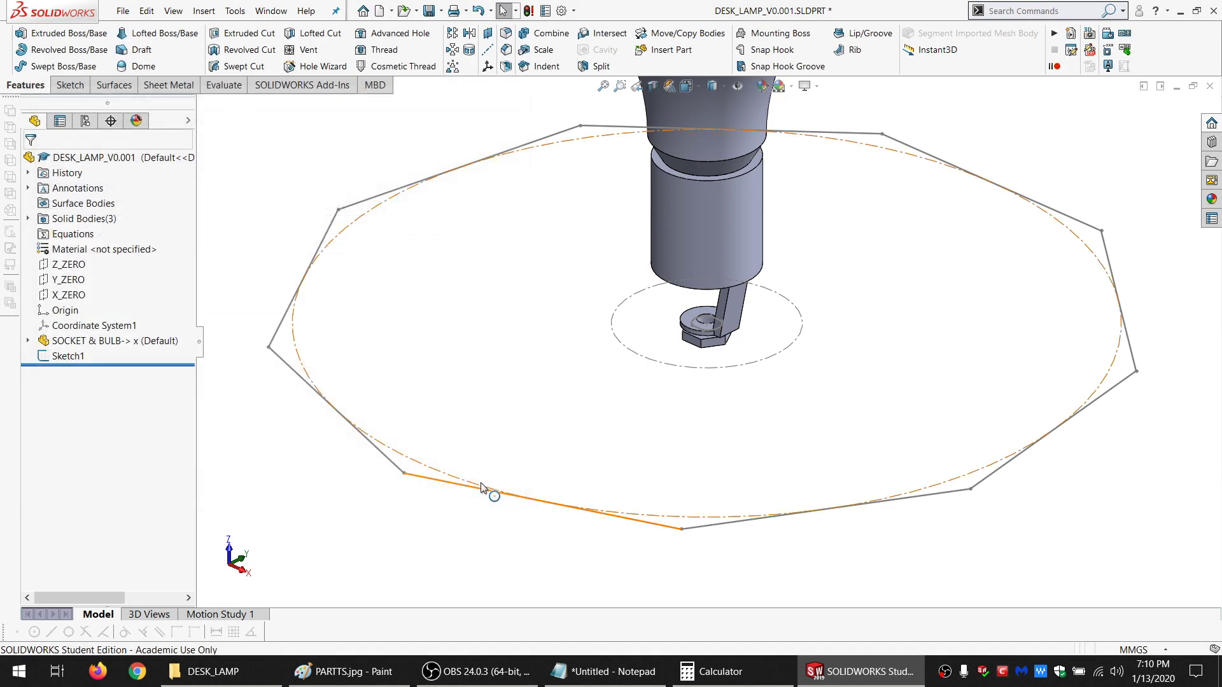
key("ctrl+s")
Extrude the nine-sided base sketch downward as a separate, unmerged body, with its blind depth linked to the WOOD_THK file property
left_click(68, 356)
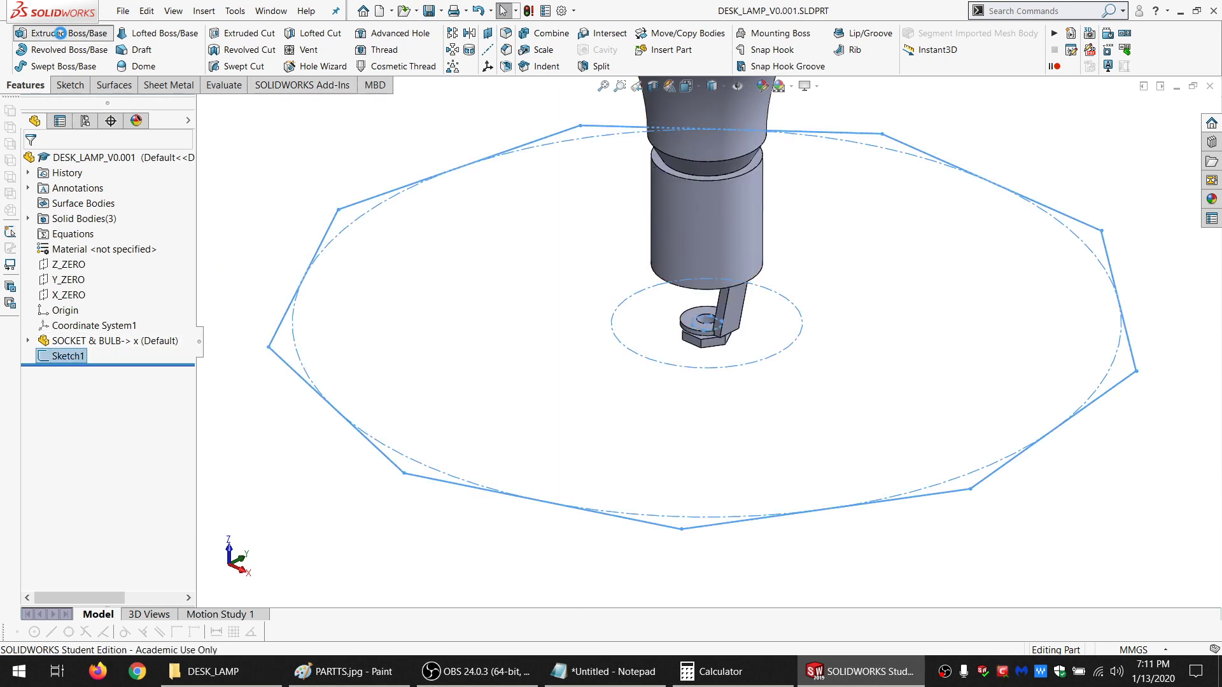
left_click(64, 33)
type("=")
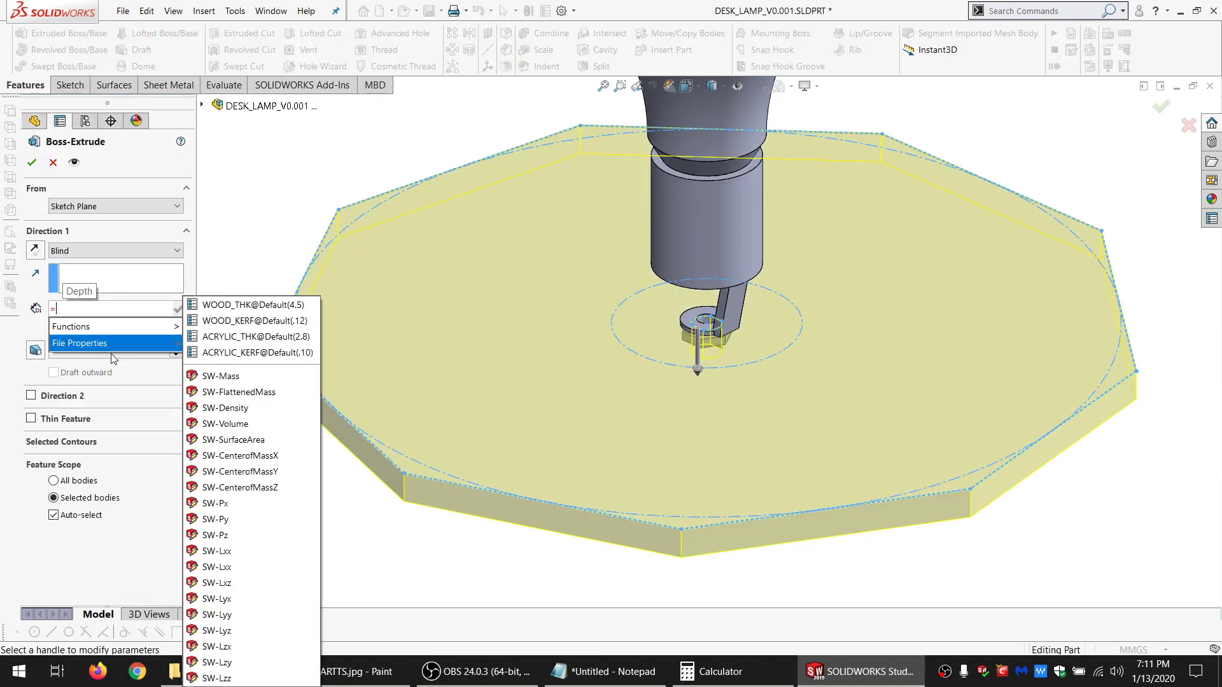
left_click(235, 309)
key("Return")
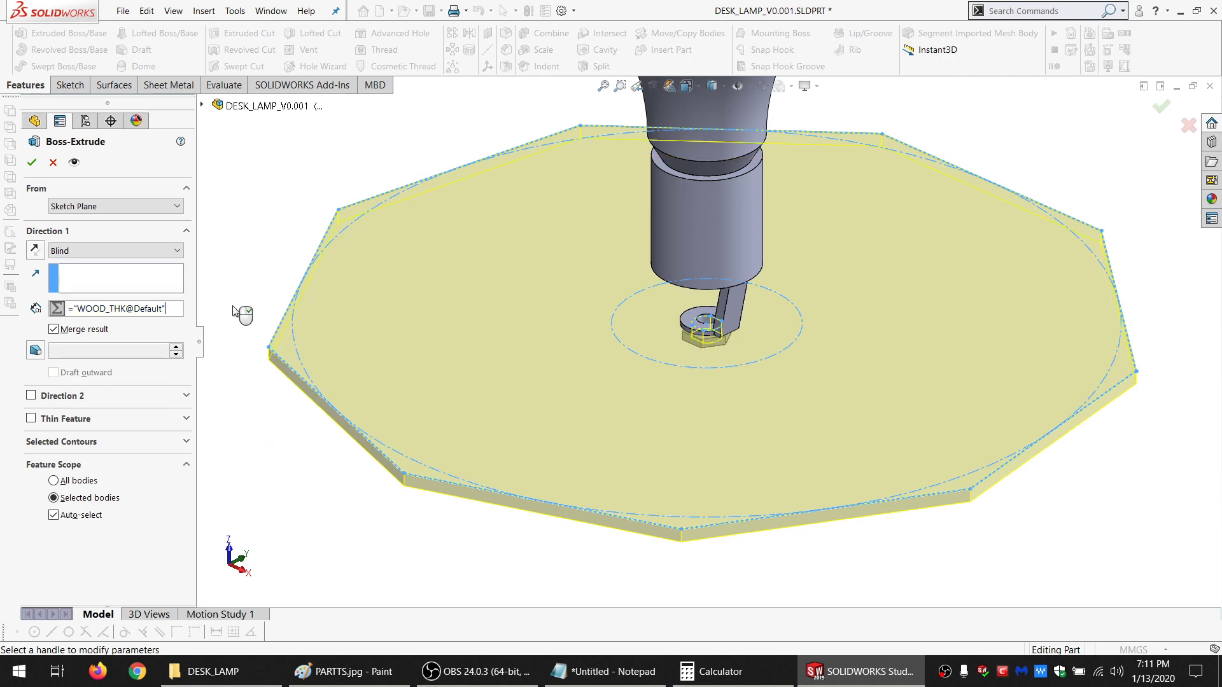
left_click(54, 329)
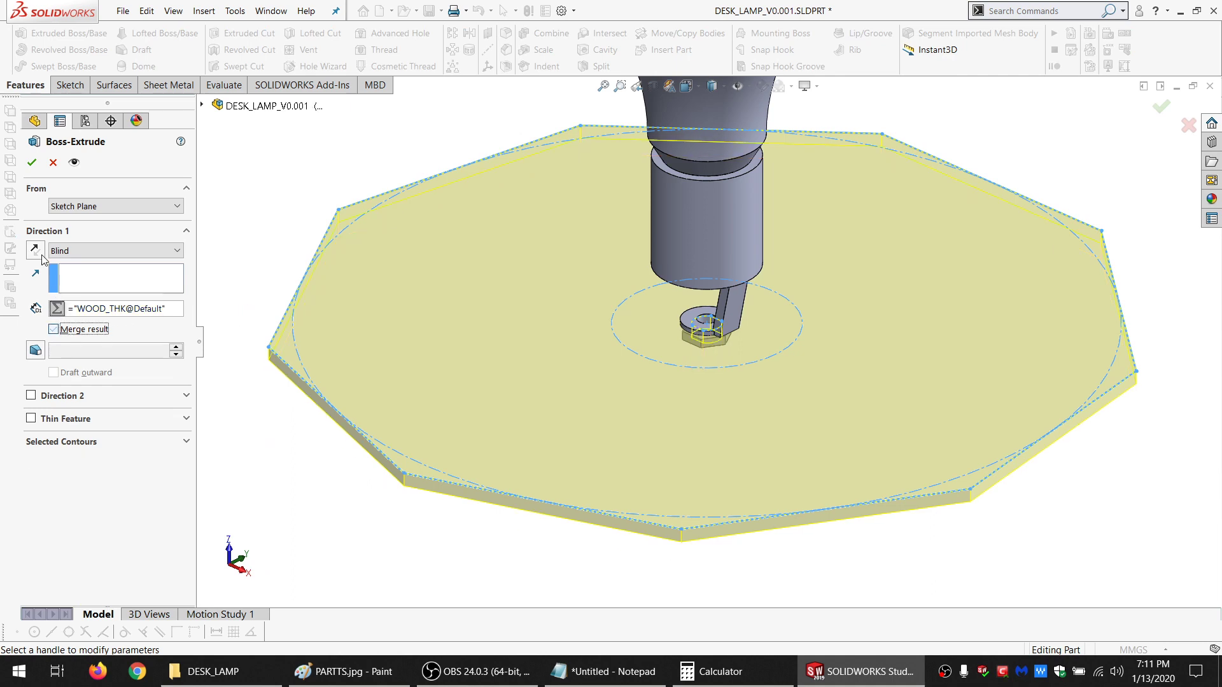
left_click(41, 250)
left_click(36, 249)
scroll(751, 305, "down", 5)
middle_click_drag(734, 320, 670, 280)
scroll(744, 269, "up", 5)
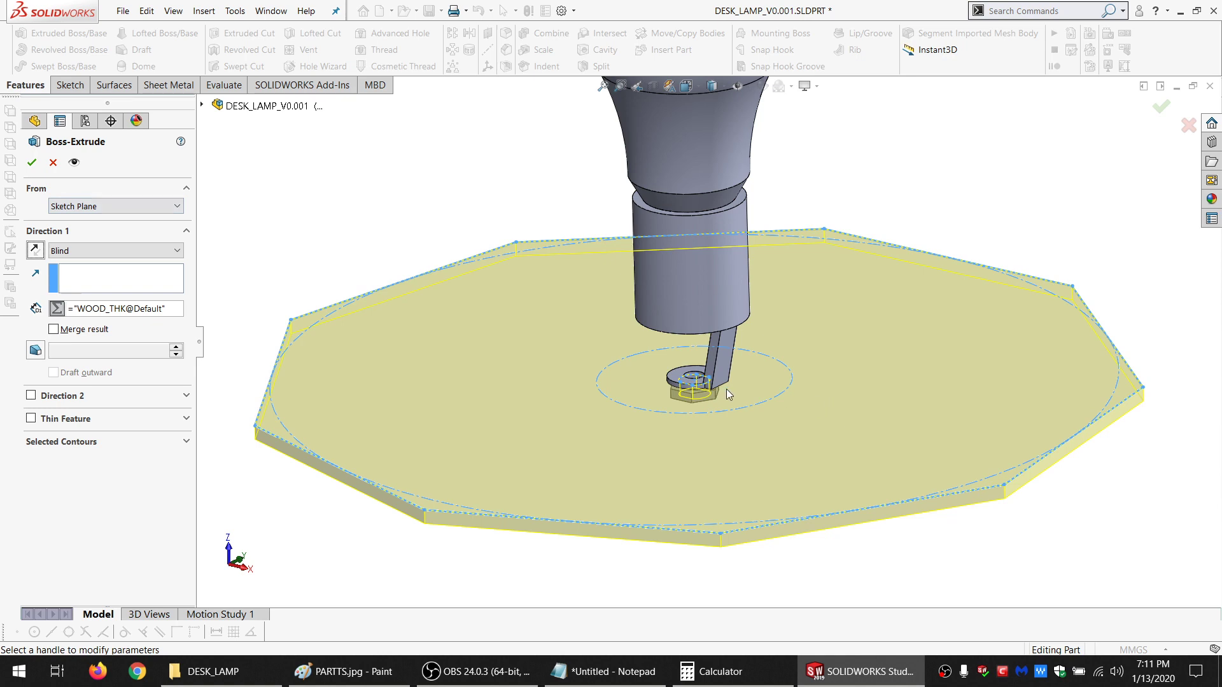
left_click(31, 162)
Examine how the hex nut sits in the underside of the base and how the bracket ring meets its top face
middle_click_drag(712, 305, 712, 422)
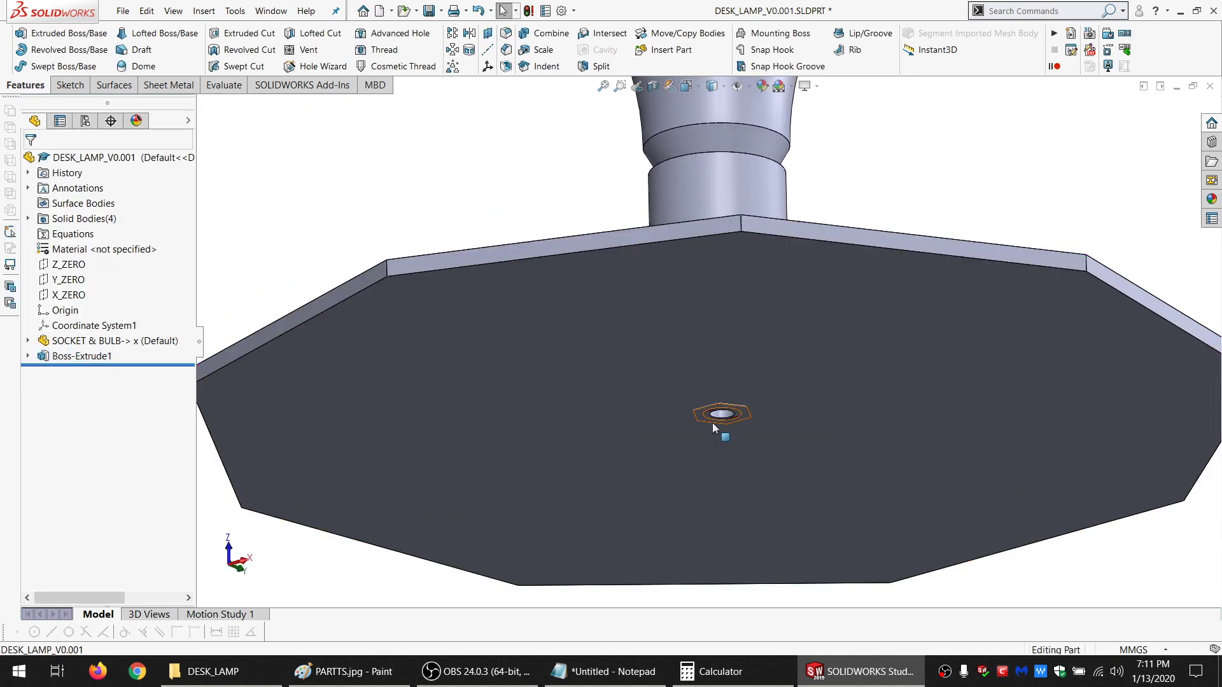
scroll(747, 396, "down", 5)
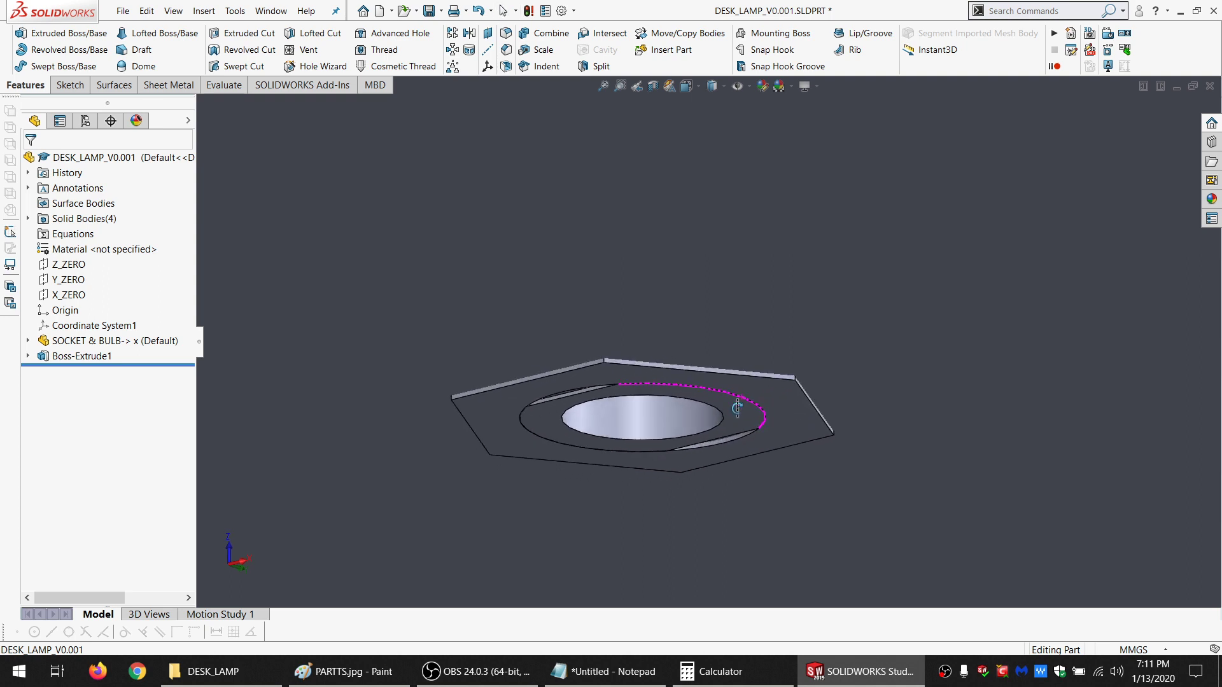
left_click(742, 437)
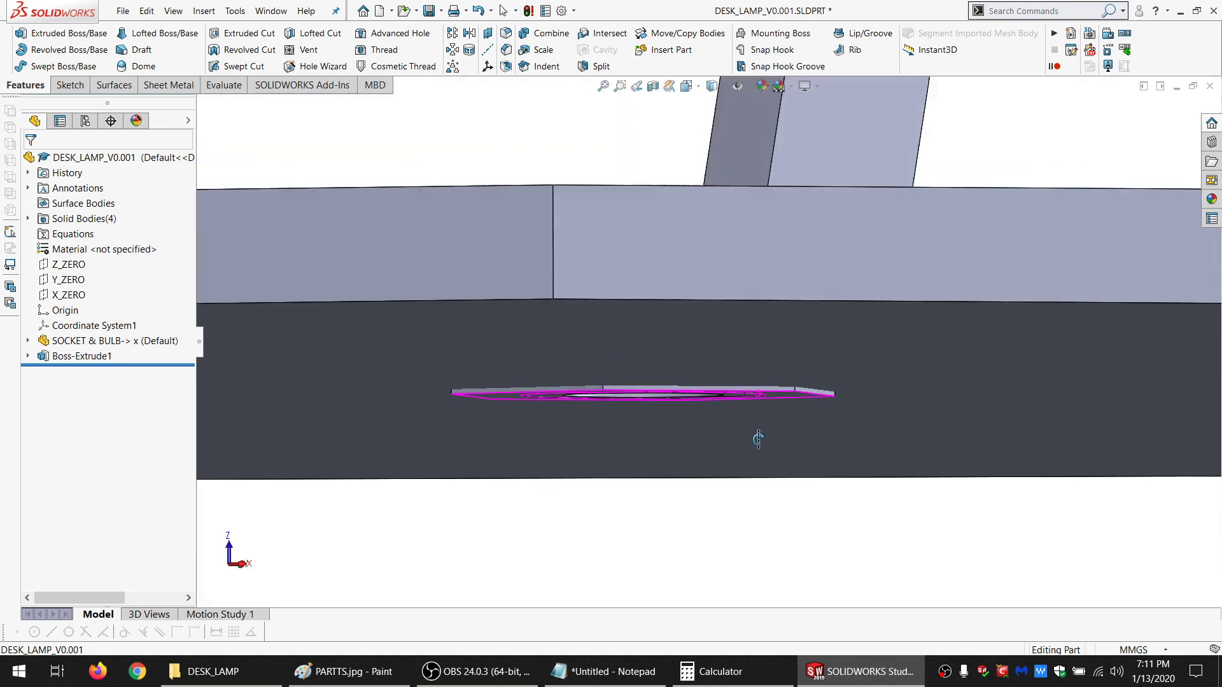
scroll(775, 399, "up", 3)
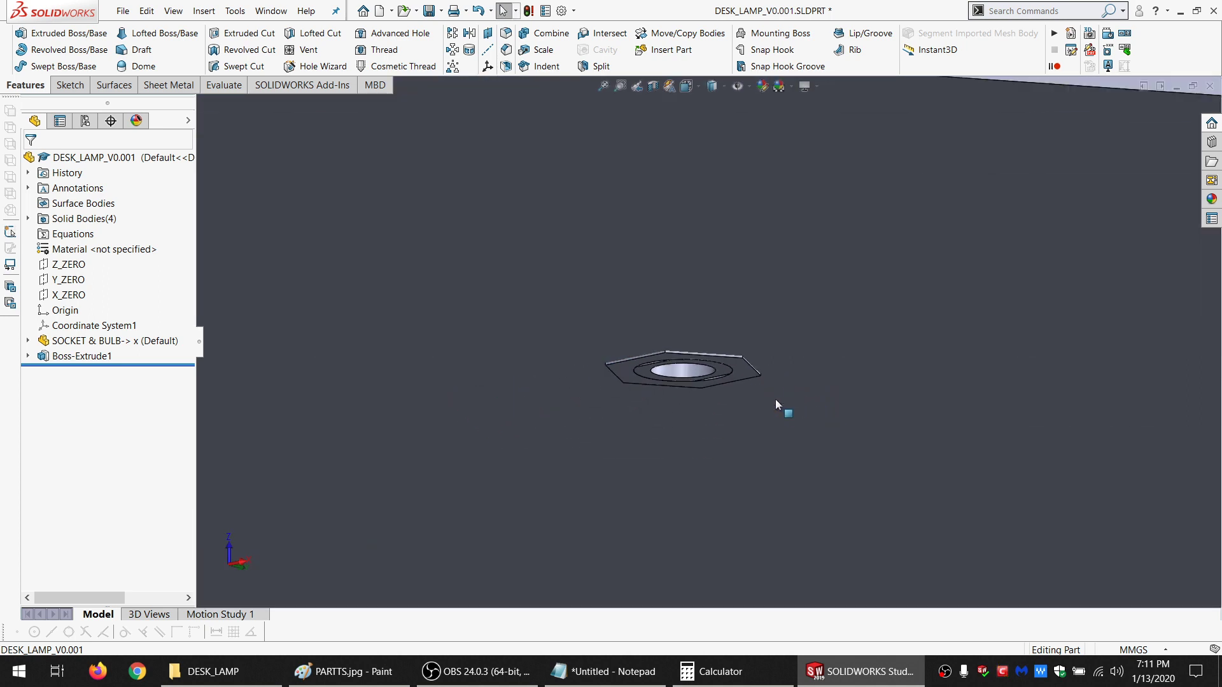
scroll(764, 395, "down", 2)
scroll(728, 353, "up", 5)
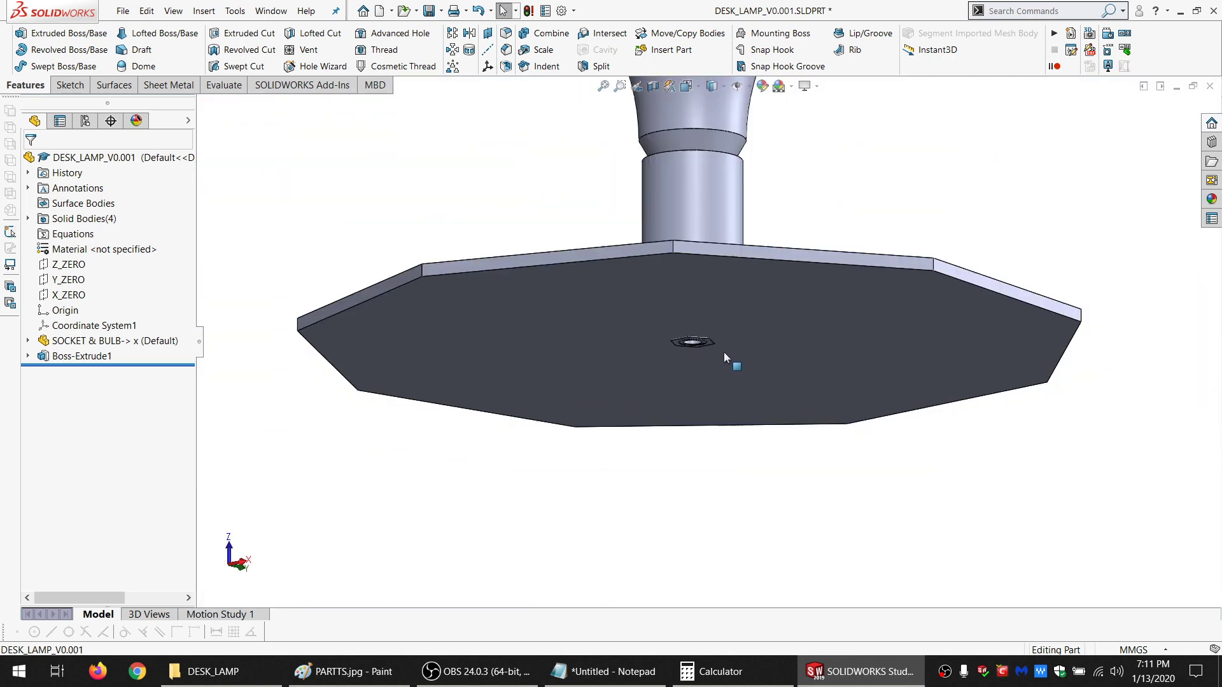
middle_click_drag(682, 254, 693, 345)
scroll(698, 343, "down", 6)
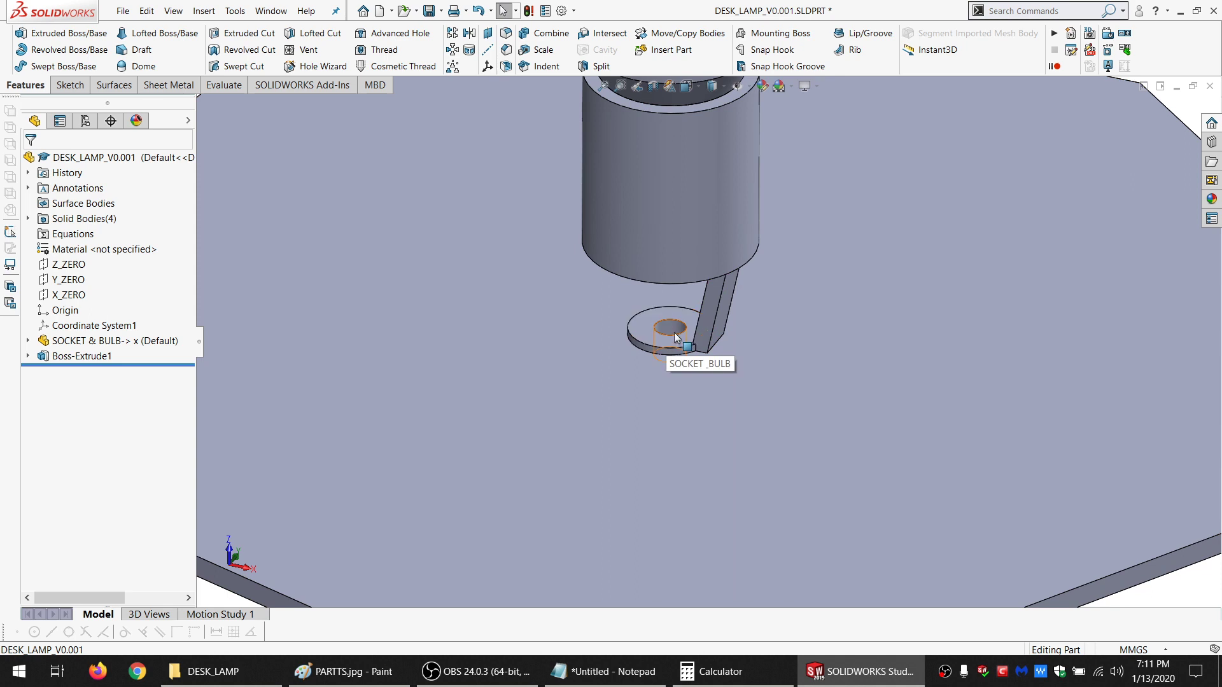
Examine the whole bulb, socket and base from above and from the side to judge the lamp's proportions
scroll(708, 312, "up", 5)
scroll(705, 242, "up", 3)
scroll(705, 254, "down", 3)
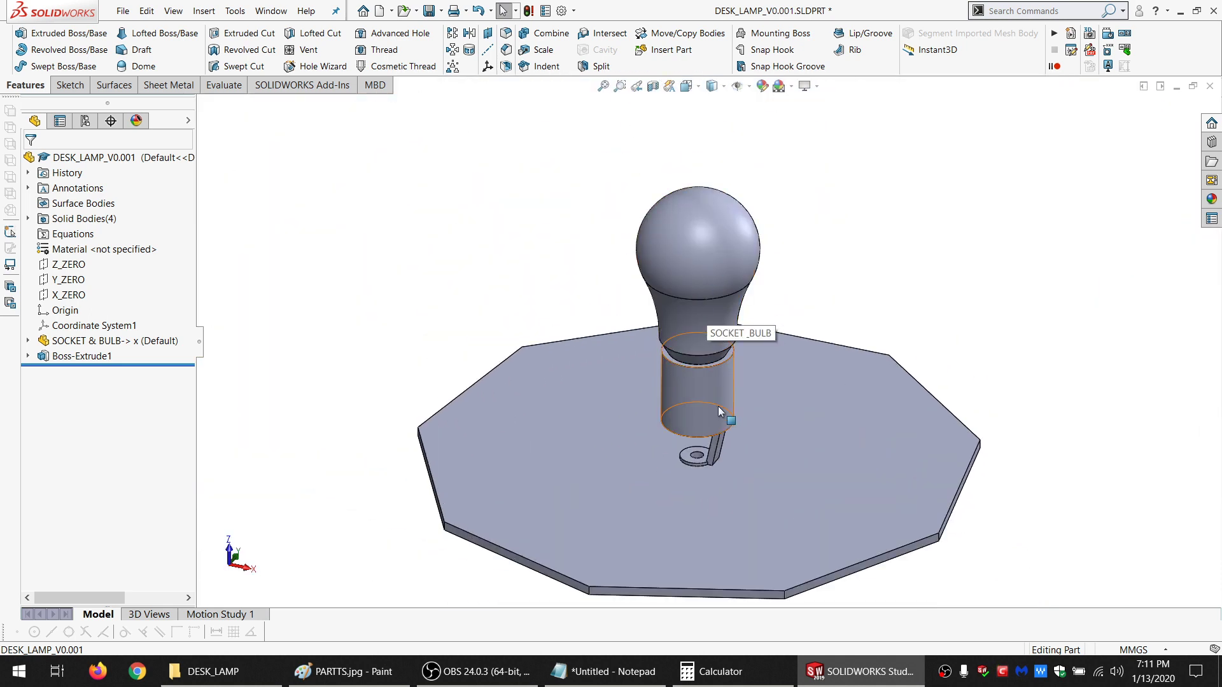
scroll(859, 341, "up", 3)
scroll(734, 353, "down", 2)
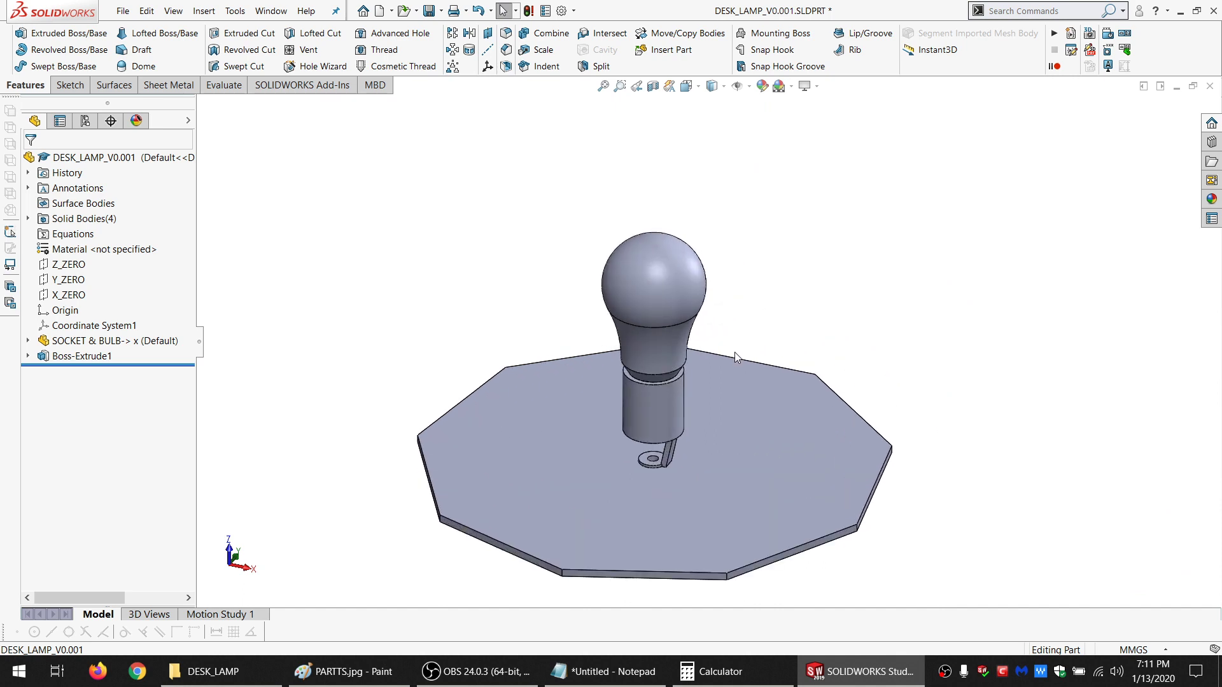
middle_click_drag(735, 352, 698, 371)
middle_click_drag(716, 298, 726, 422)
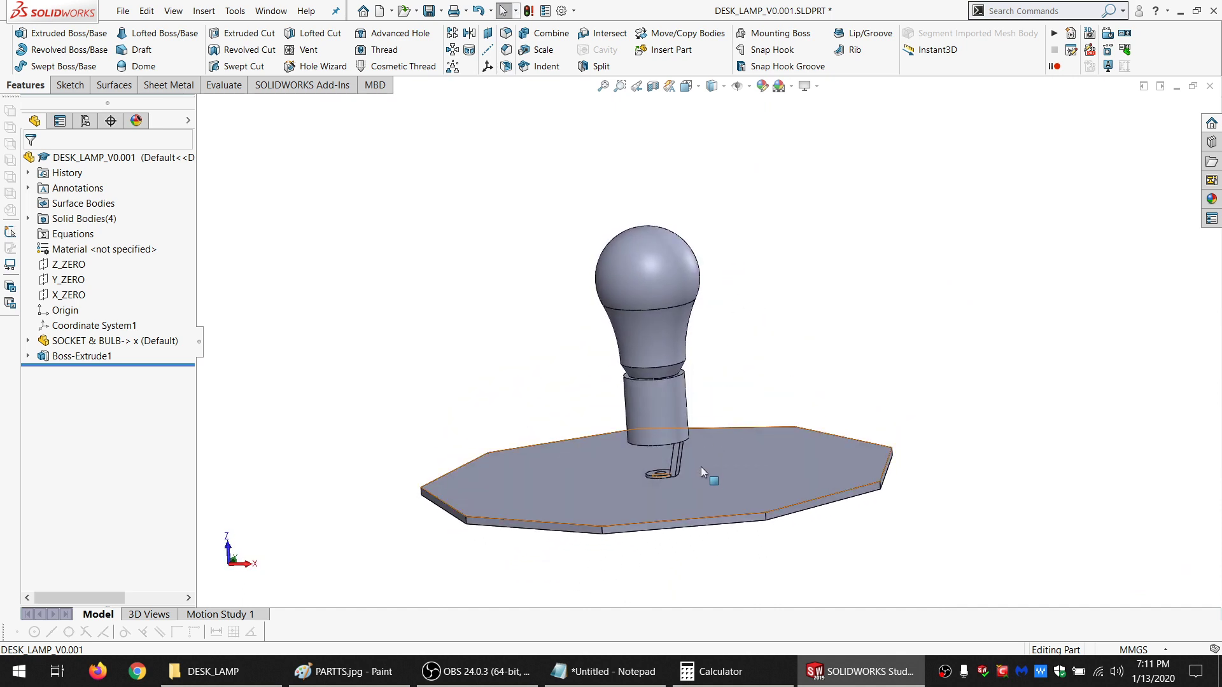
mouse_move(704, 469)
middle_mouse_down()
mouse_move(699, 415)
mouse_move(704, 474)
mouse_move(704, 458)
middle_mouse_up()
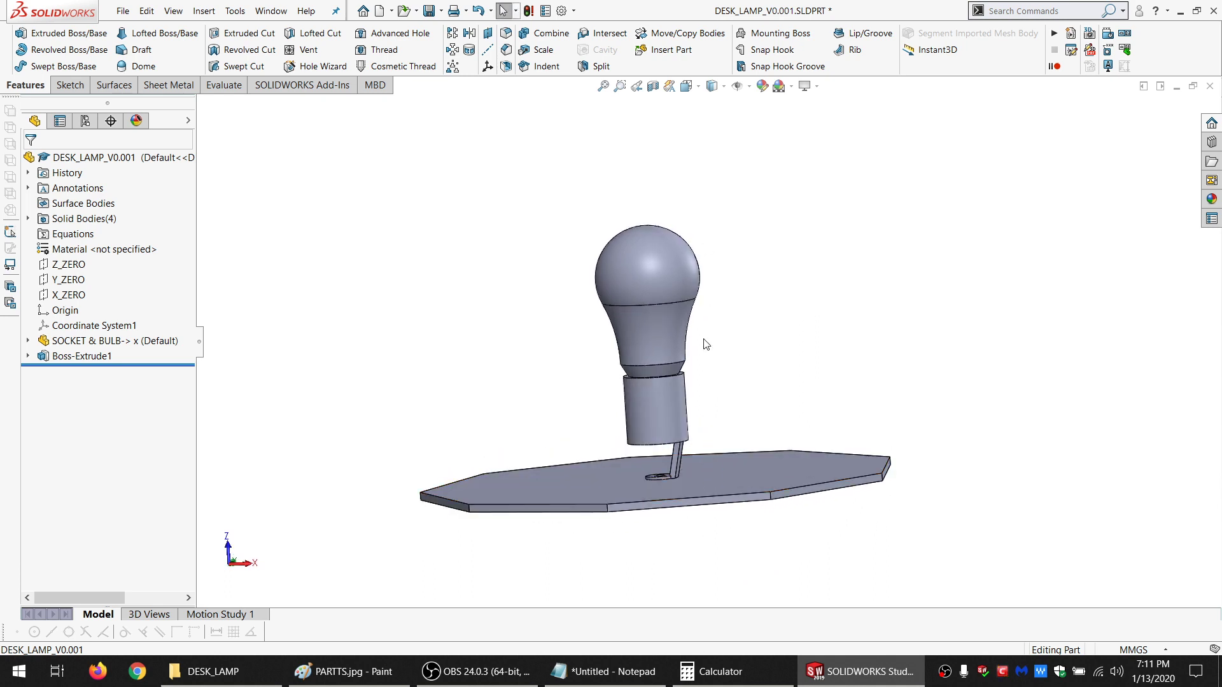
middle_click_drag(703, 155, 707, 315, "ctrl")
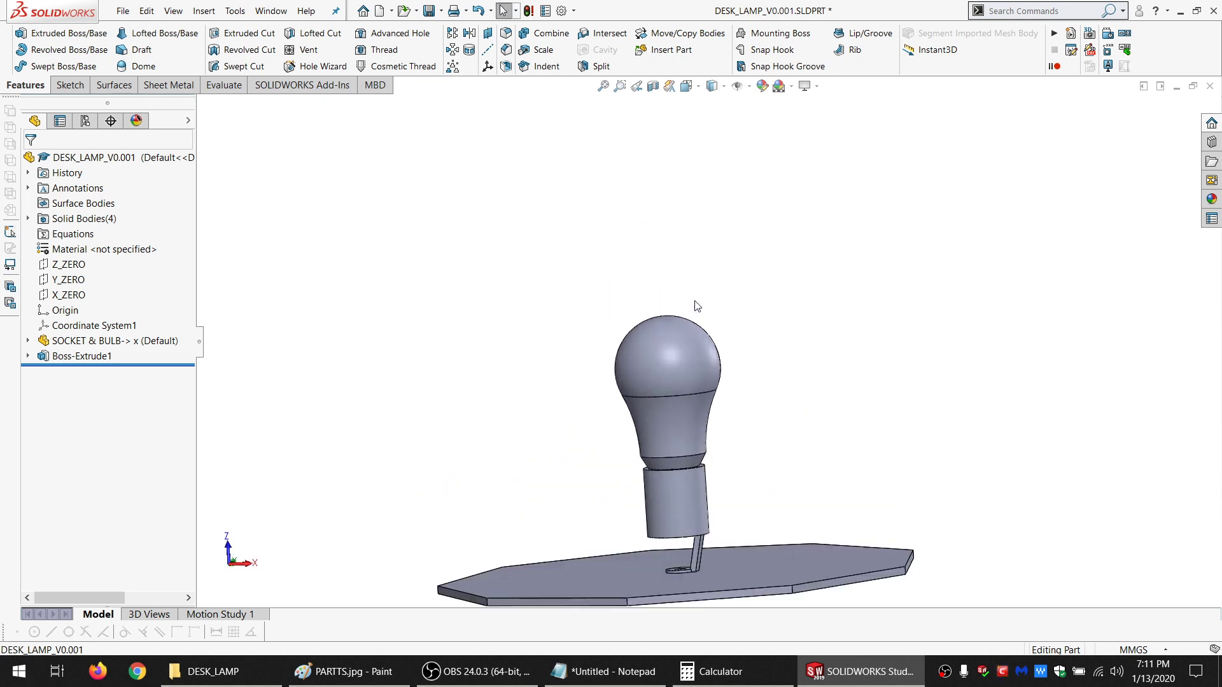
scroll(705, 388, "up", 2)
middle_click_drag(683, 389, 742, 445)
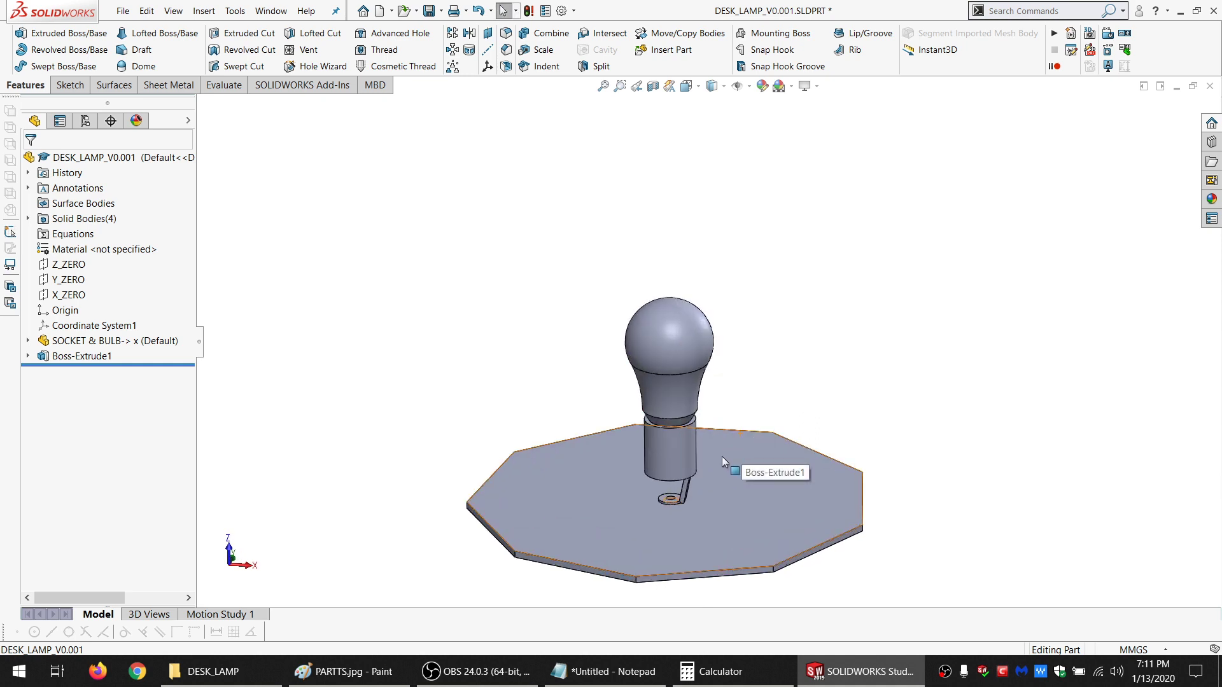
scroll(720, 509, "down", 1)
middle_click_drag(720, 510, 699, 417)
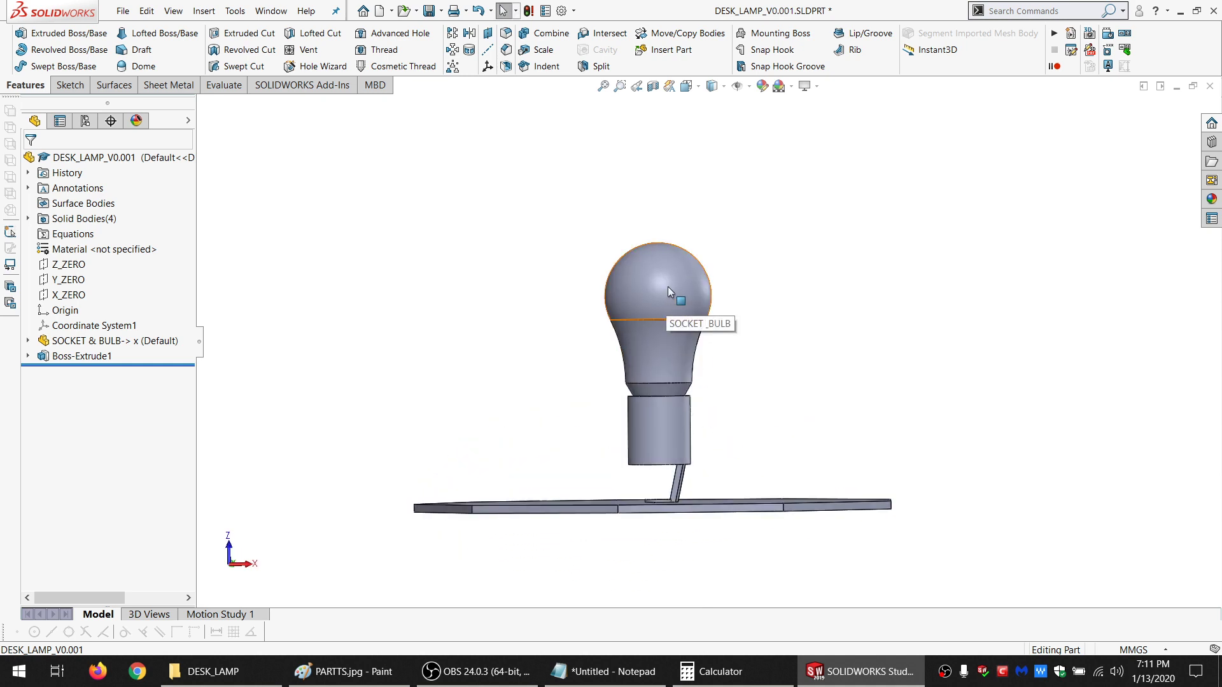
middle_click_drag(667, 287, 748, 481)
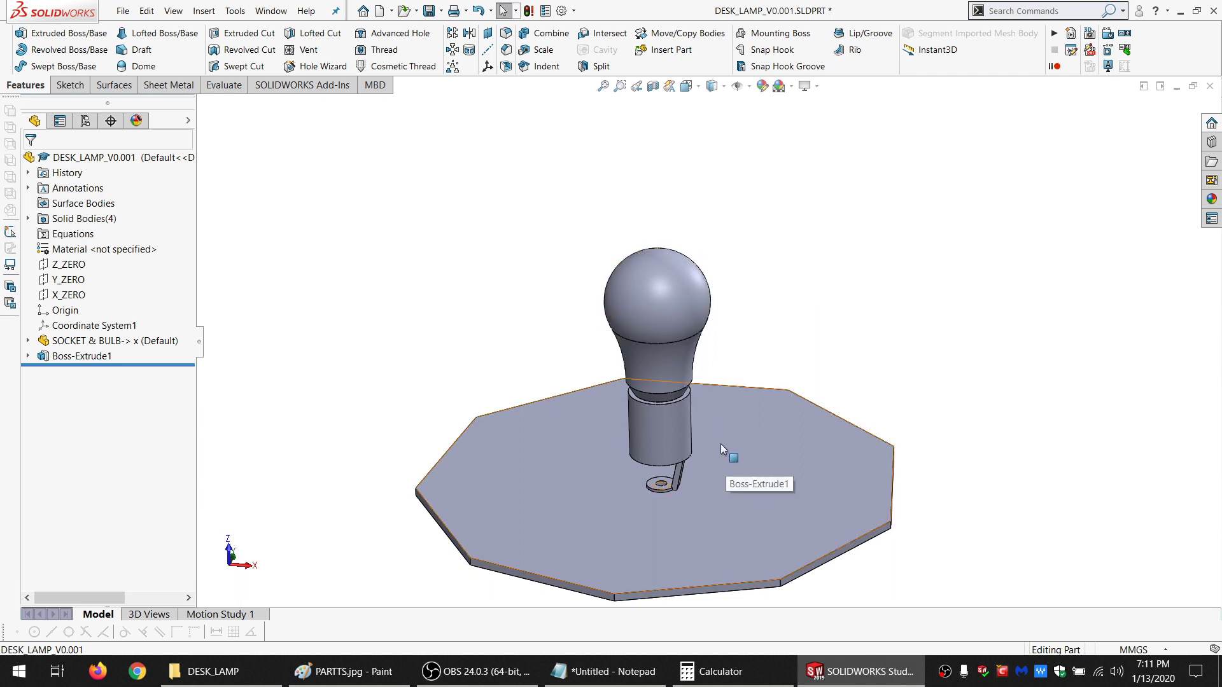
middle_click_drag(671, 360, 705, 300)
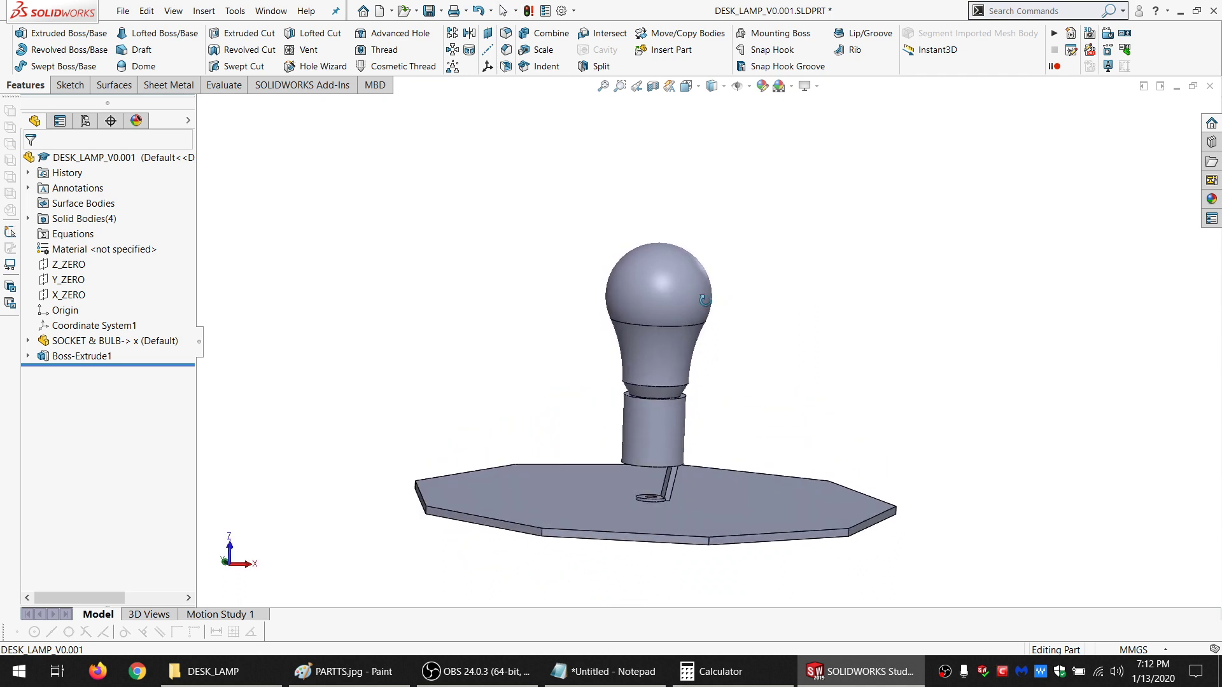
Create a reference plane parallel to the base's top face and tangent to the top of the bulb's globe
left_click(490, 36)
left_click(524, 502)
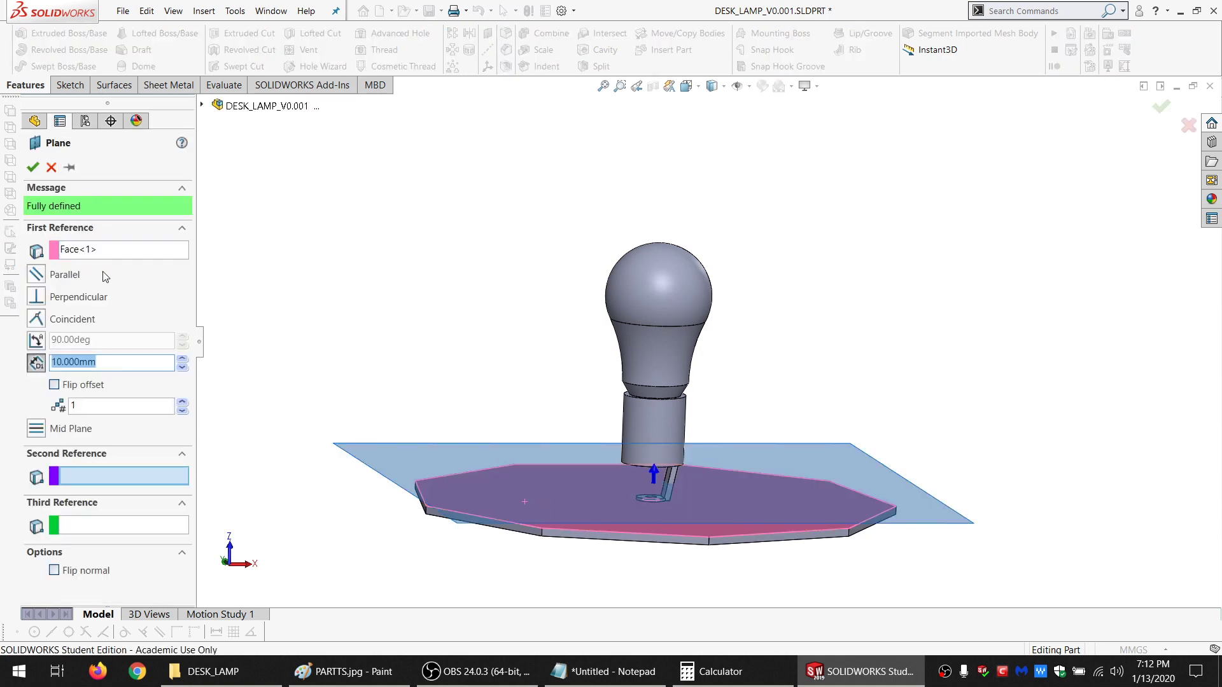
left_click(37, 274)
left_click(661, 274)
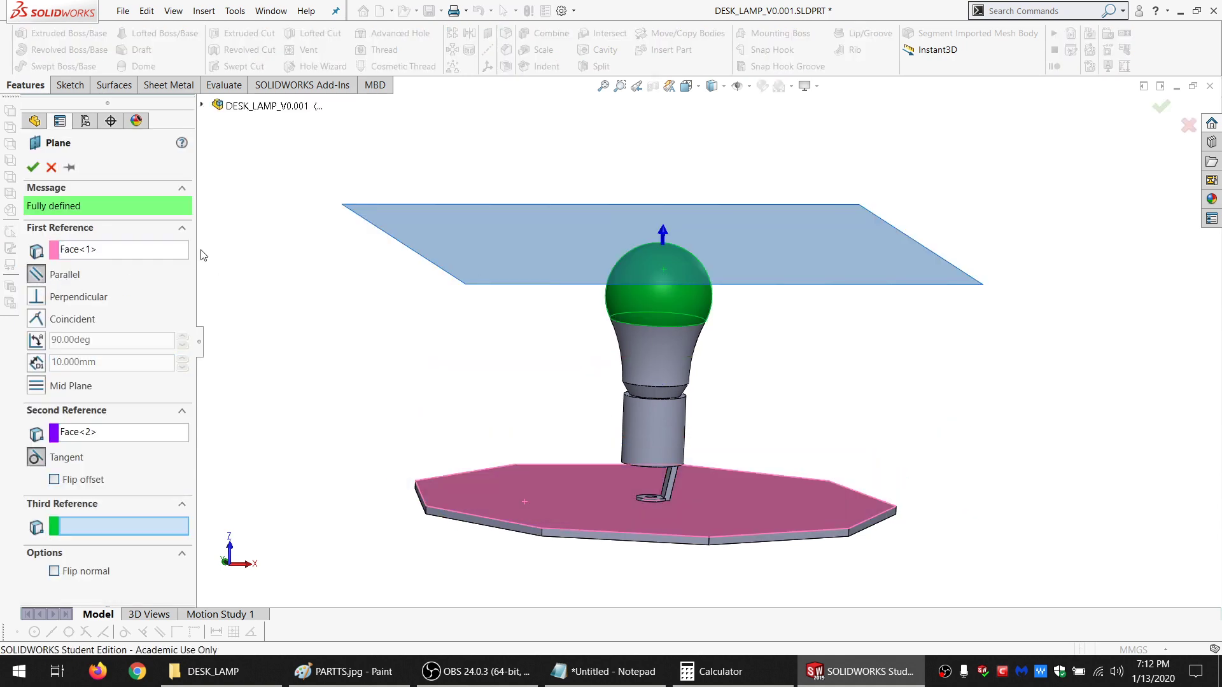
left_click(32, 167)
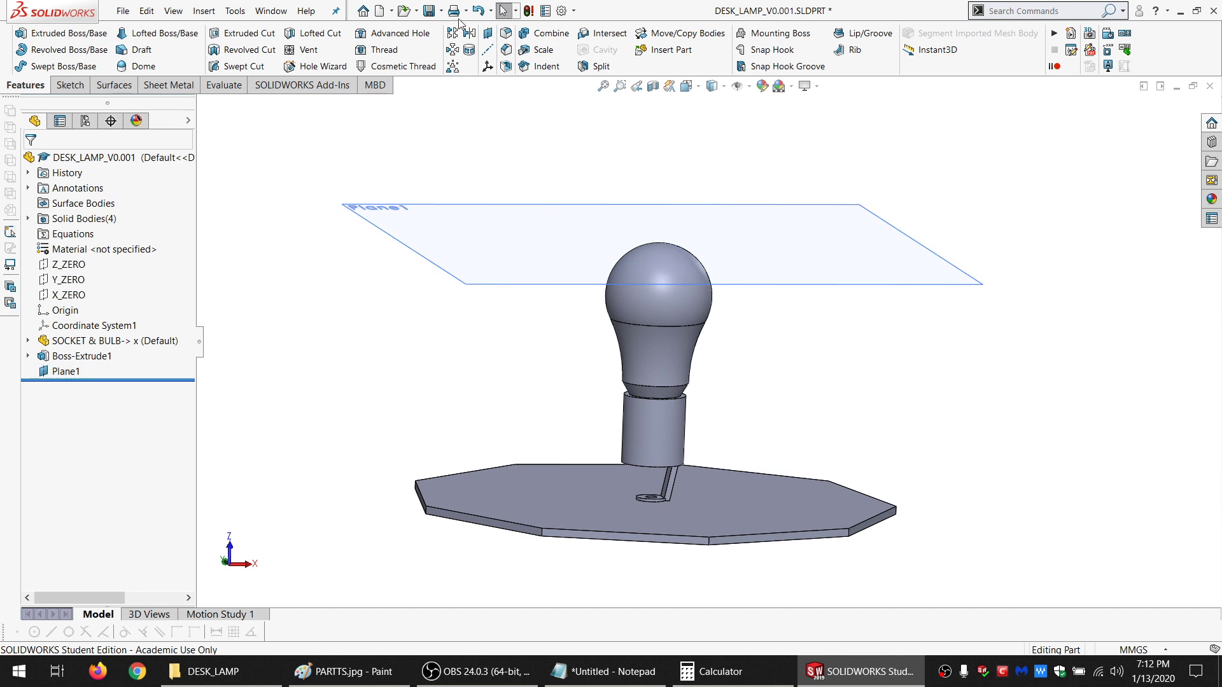
Create a second plane parallel to the base's top face and tangent to the underside of the bulb's globe
left_click(565, 476)
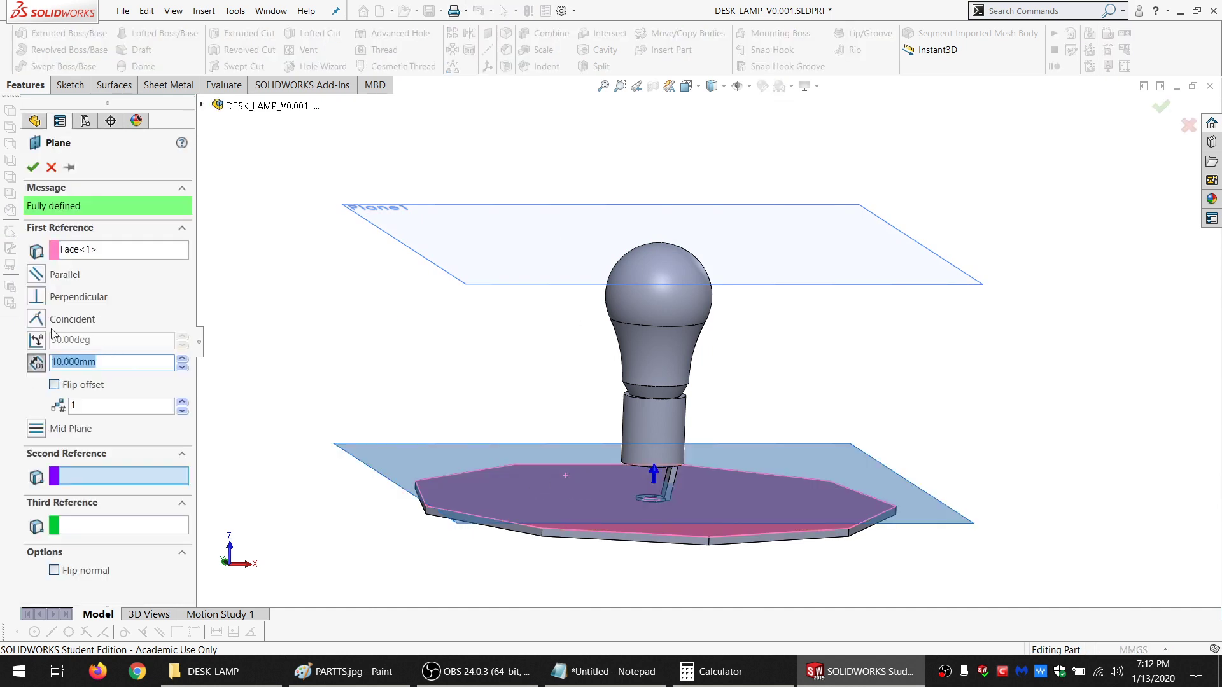
left_click(37, 275)
left_click(644, 308)
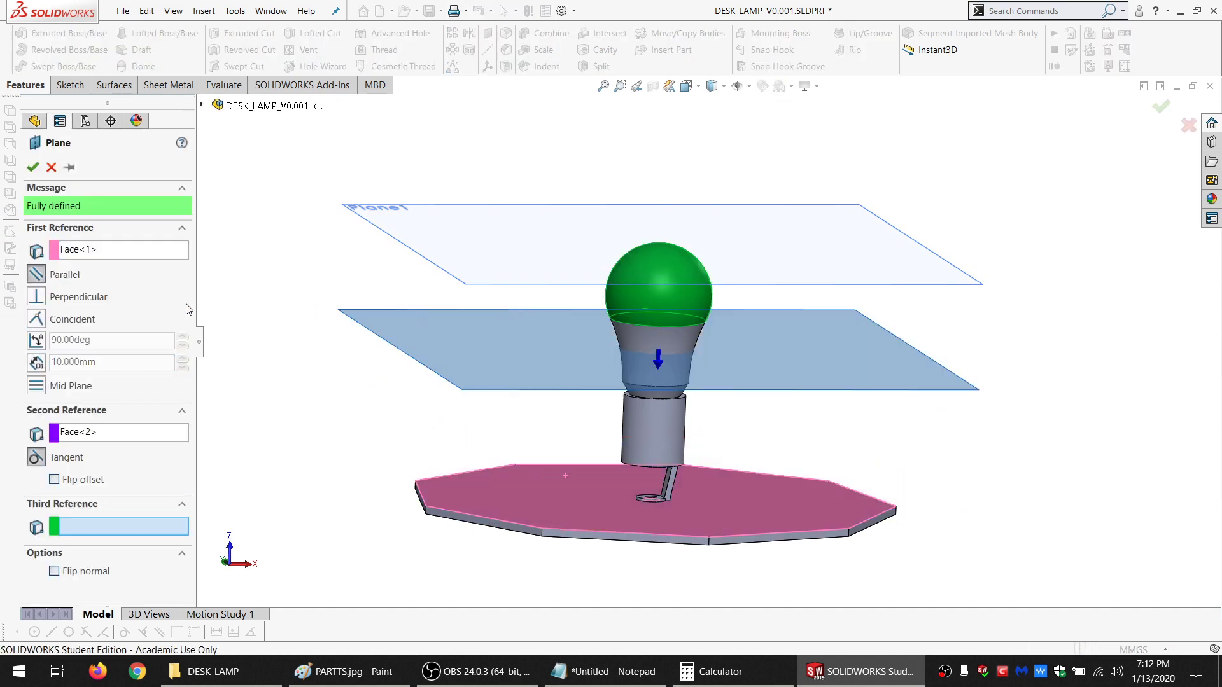
left_click(32, 167)
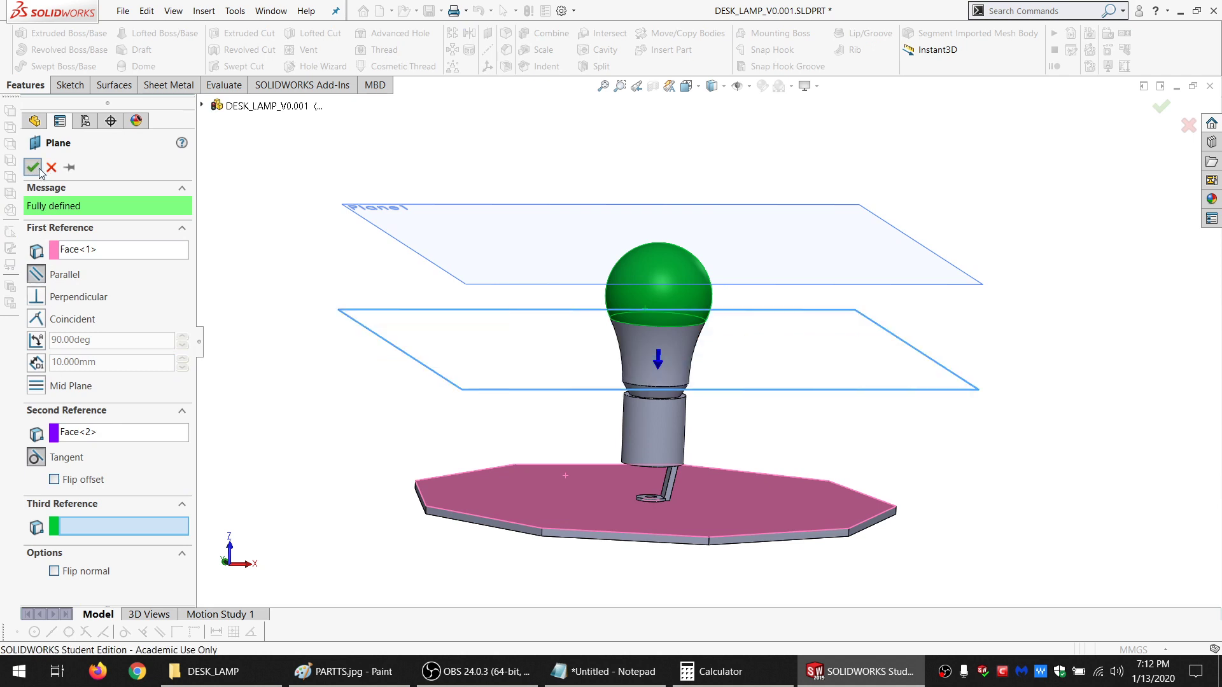
Create a mid plane halfway between the two planes tangent to the bulb's globe
left_click(73, 372, "ctrl")
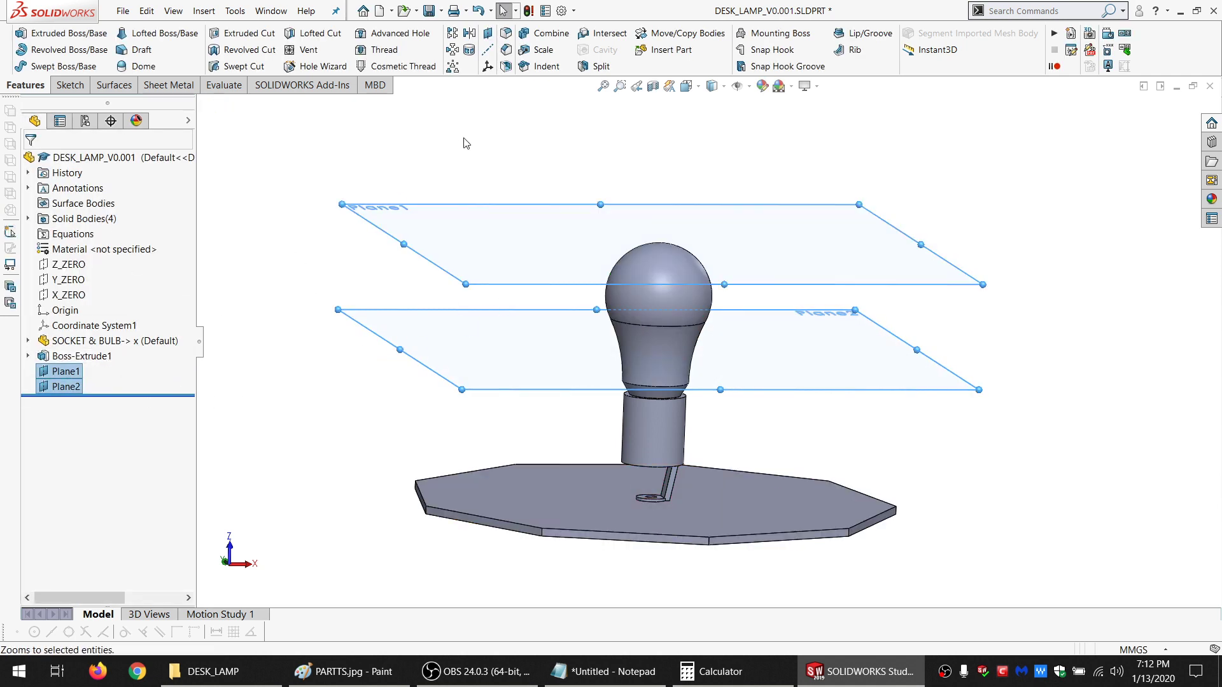
left_click(488, 35)
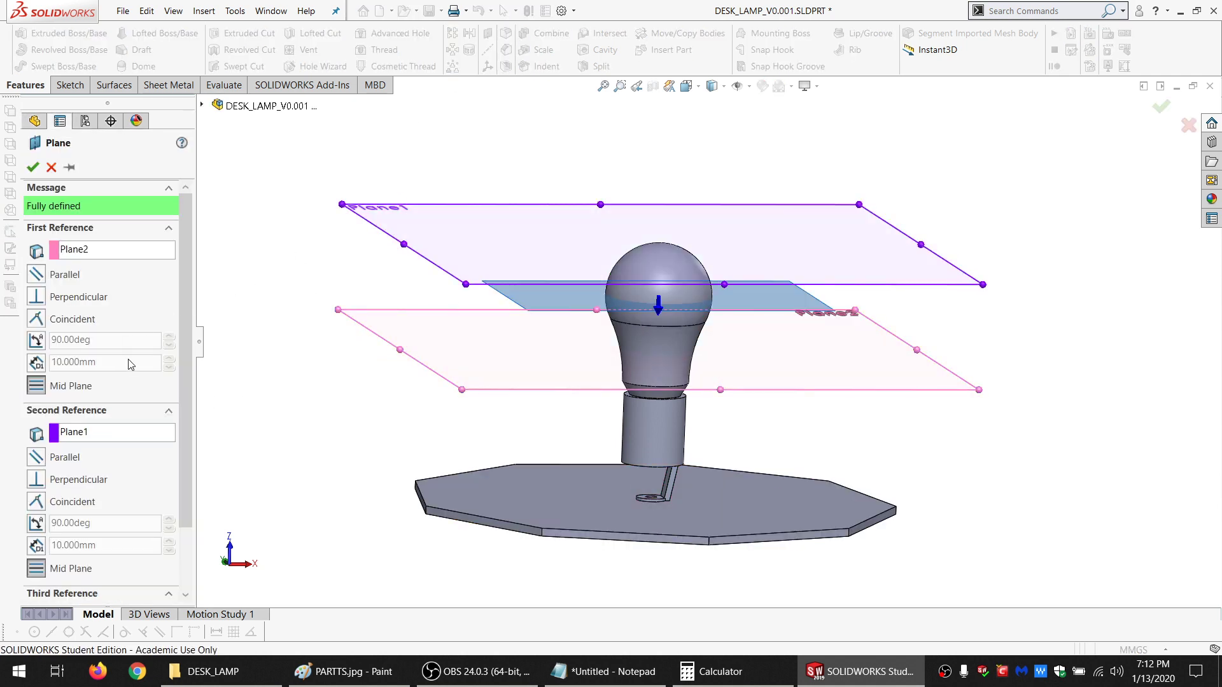
left_click(33, 167)
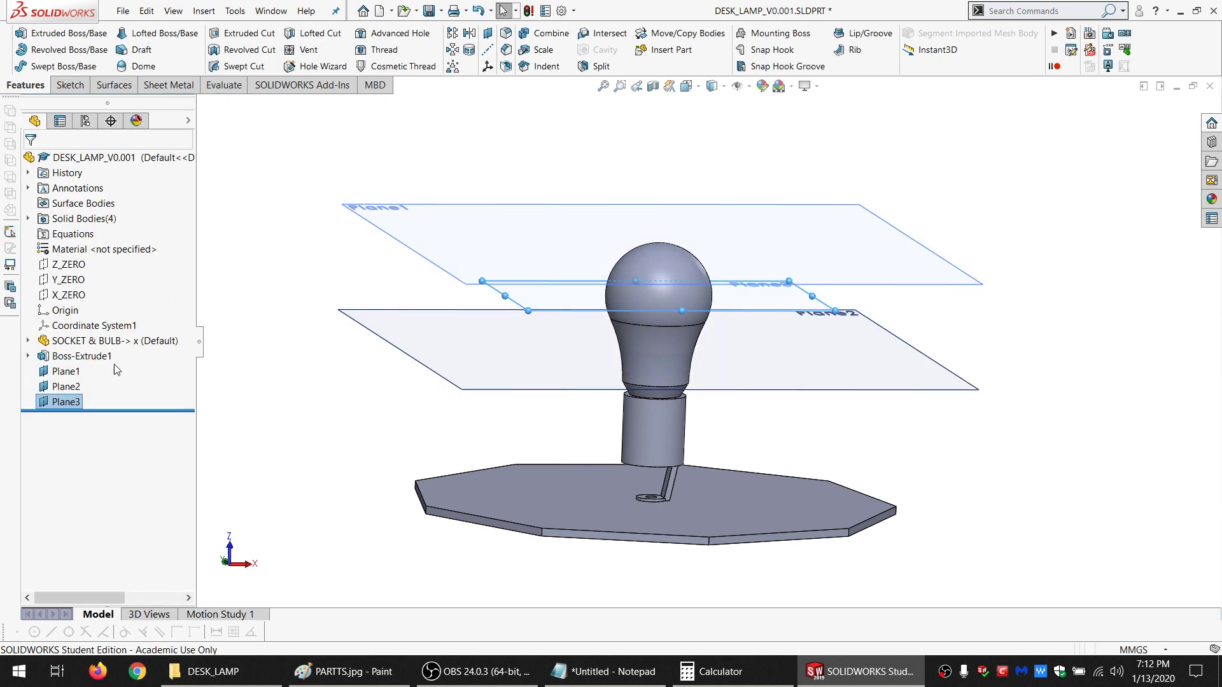
Hide the two tangent planes, Plane1 and Plane2, keeping only the mid plane displayed
left_click(70, 372)
left_click(74, 382, "ctrl")
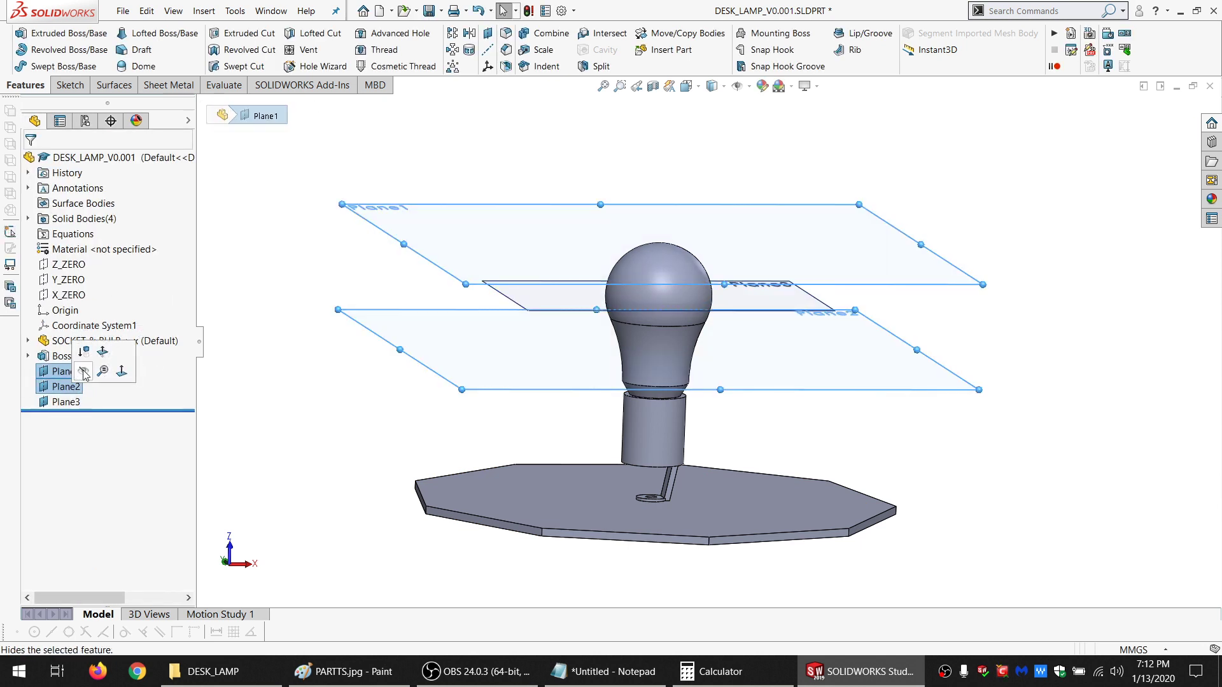
left_click(85, 374)
scroll(608, 393, "up", 3)
middle_click_drag(609, 393, 644, 474)
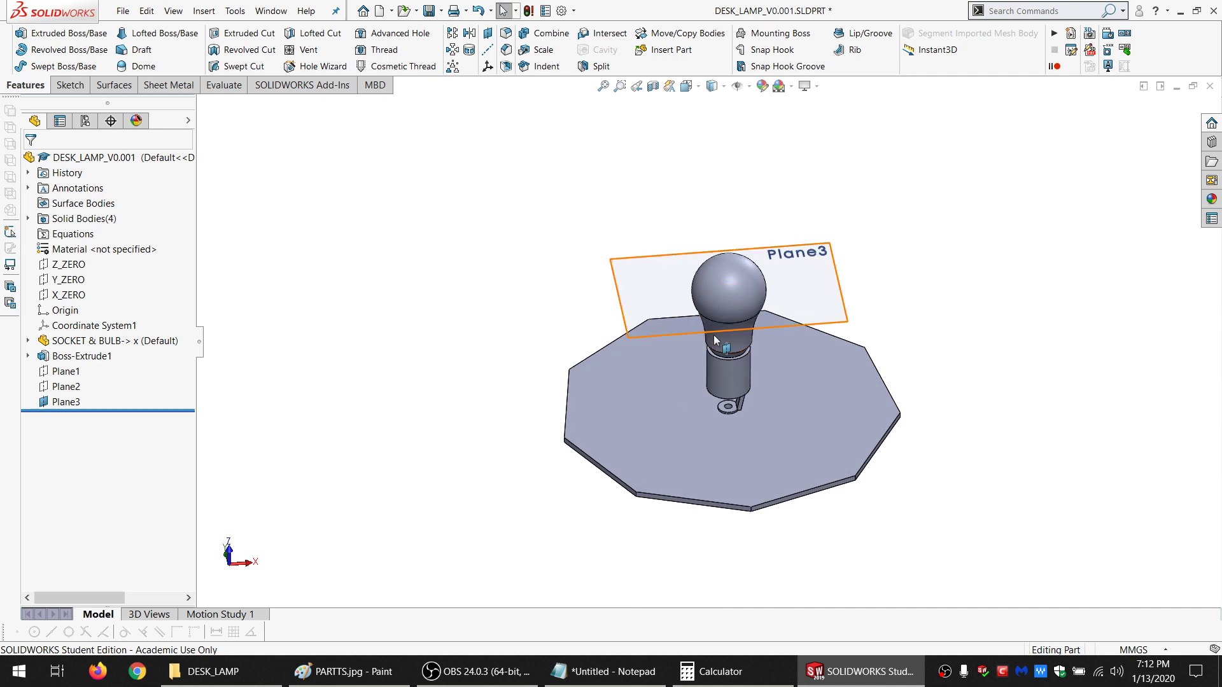
scroll(717, 331, "up", 2)
scroll(722, 355, "down", 4)
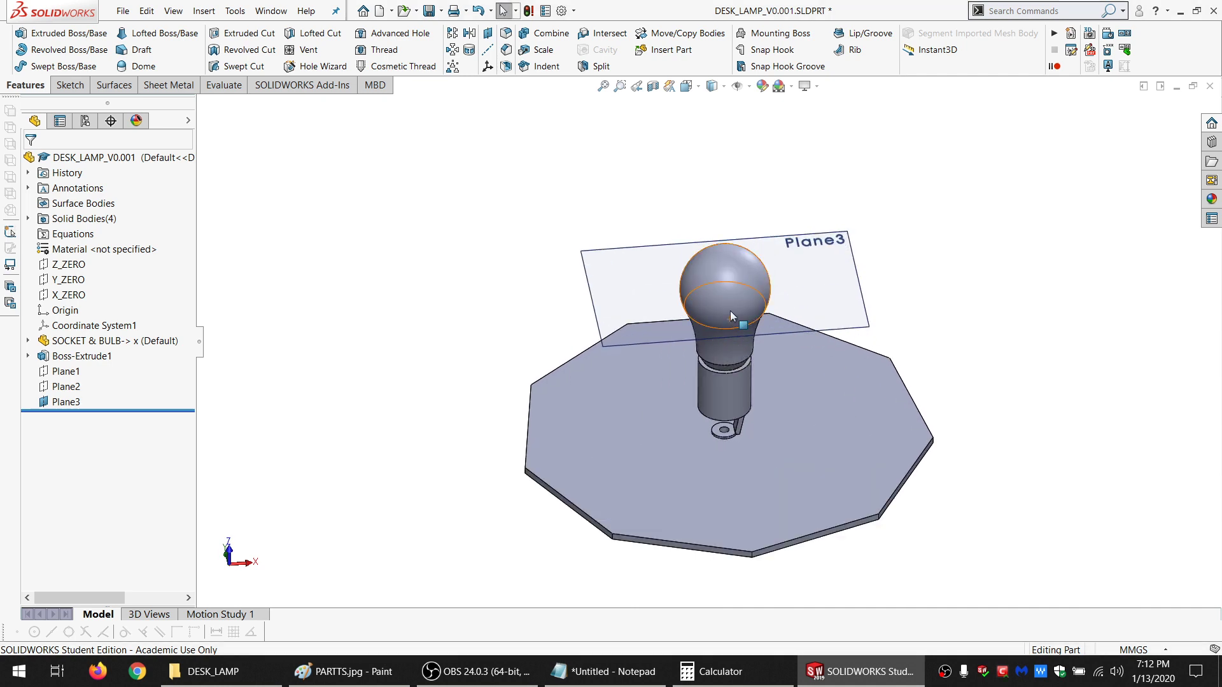
middle_click_drag(730, 310, 710, 383)
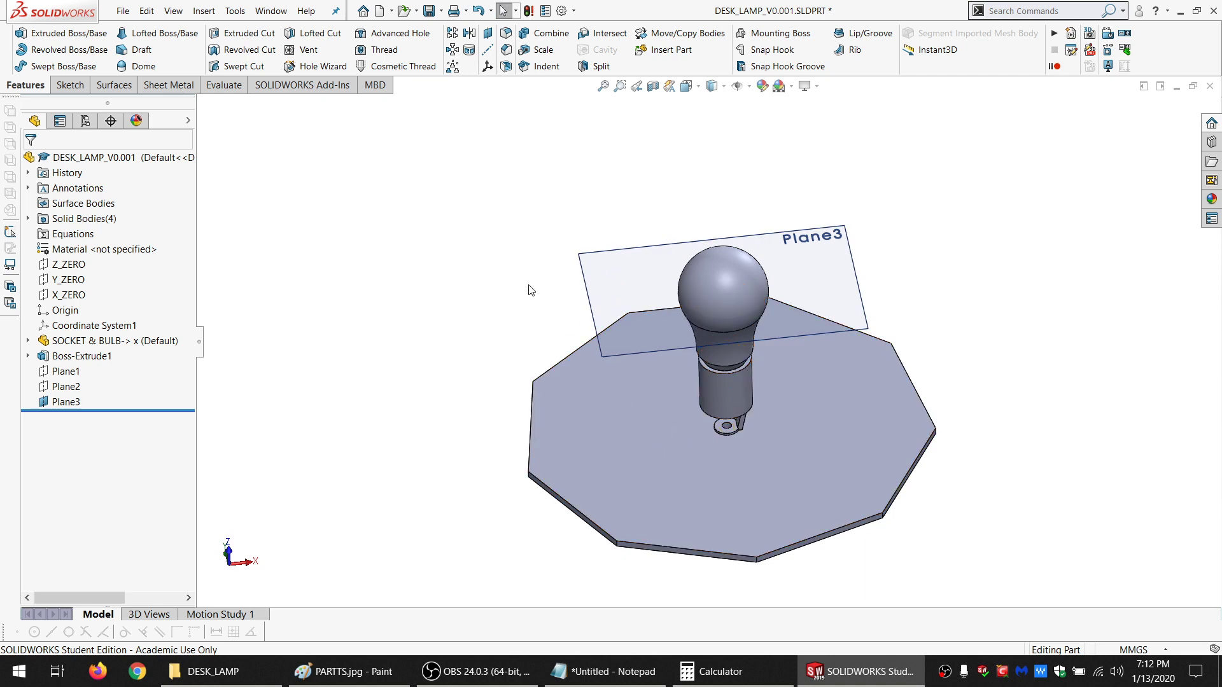
Mirror the nine-sided base body about the mid plane as a separate, unmerged upper plate
left_click(597, 312)
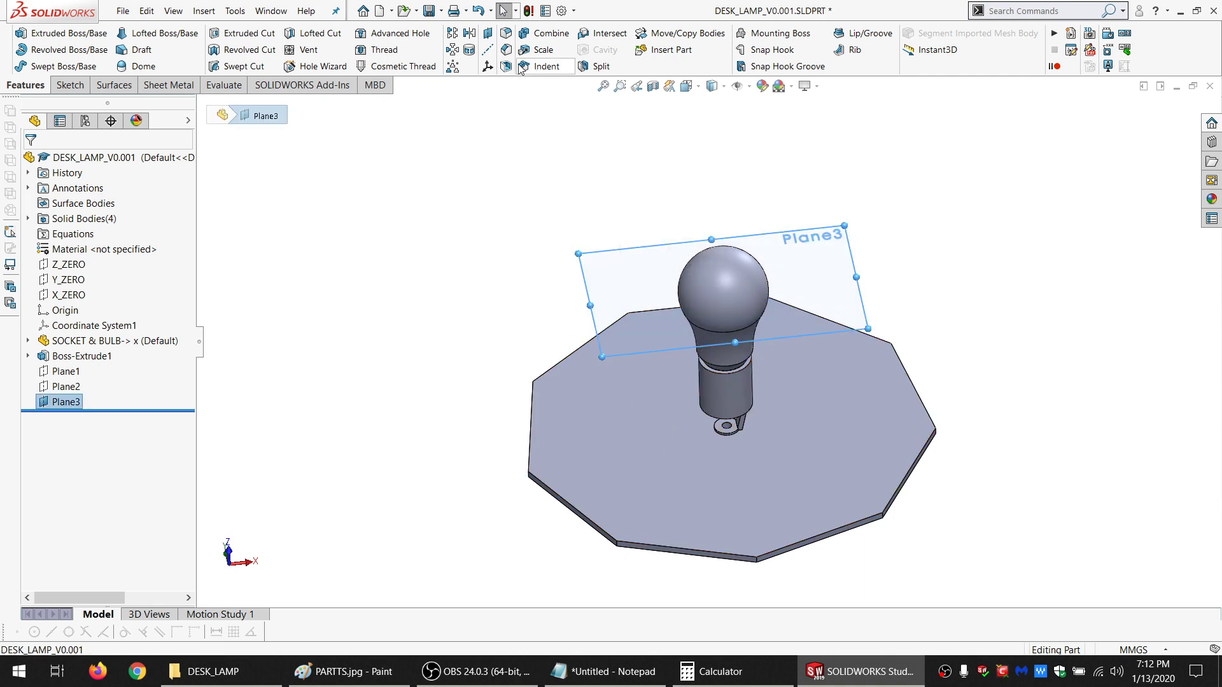
left_click(468, 35)
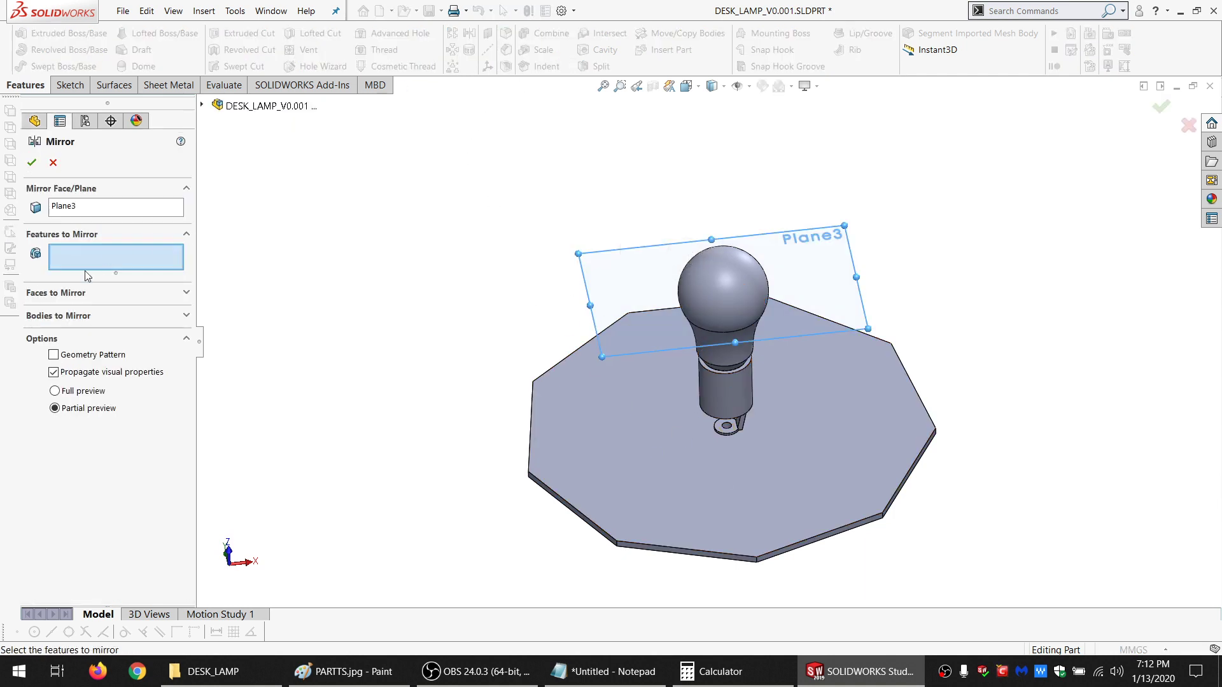
left_click(74, 316)
left_click(666, 453)
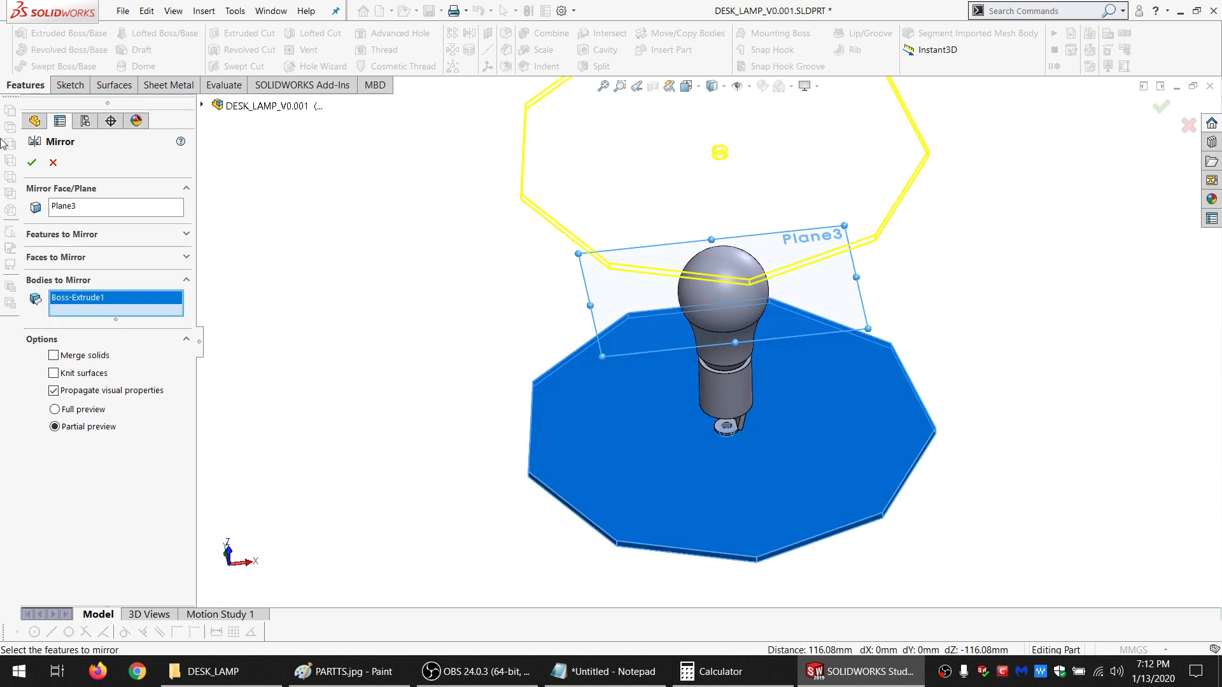
left_click(31, 164)
scroll(757, 169, "down", 5)
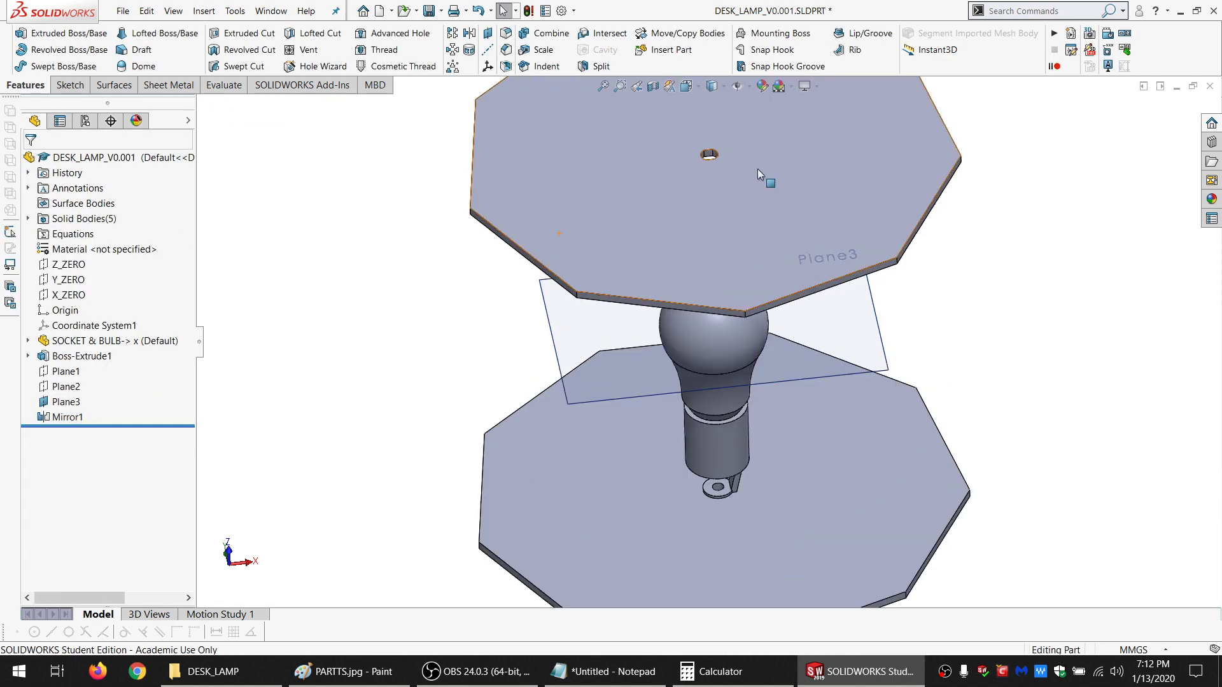
Sketch on the mirrored plate's top face and convert the edges of its central hole into the sketch
left_click(756, 171)
scroll(737, 387, "up", 5)
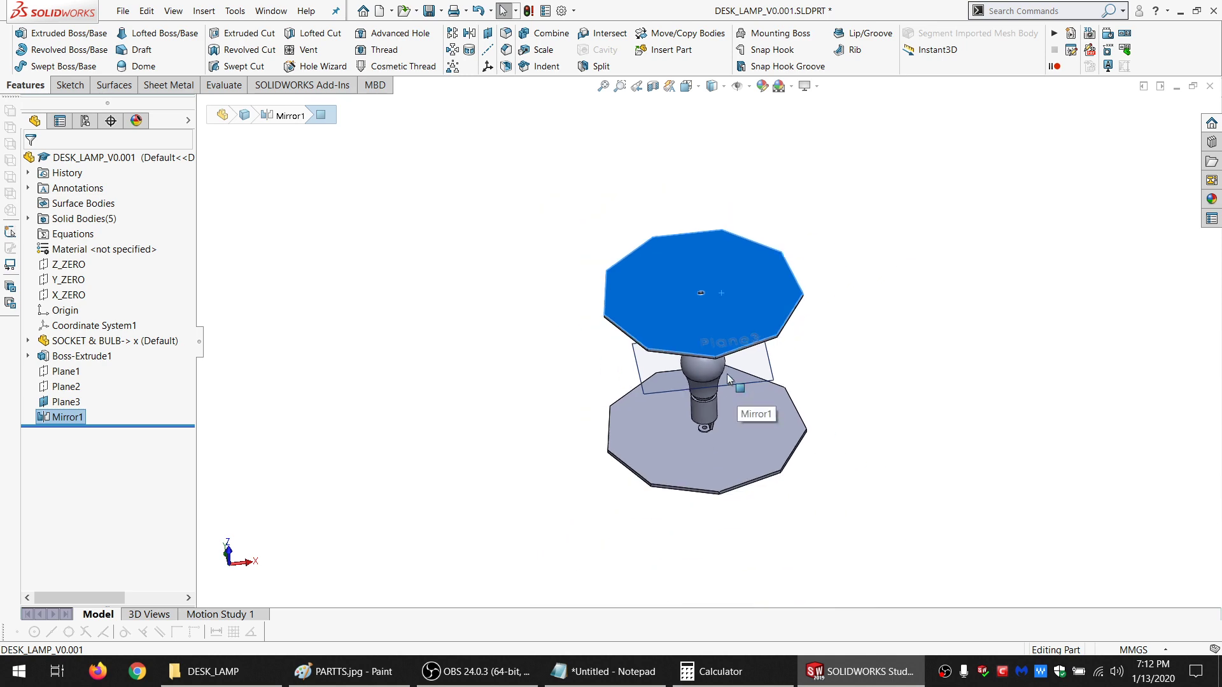
scroll(675, 233, "down", 5)
left_click(70, 85)
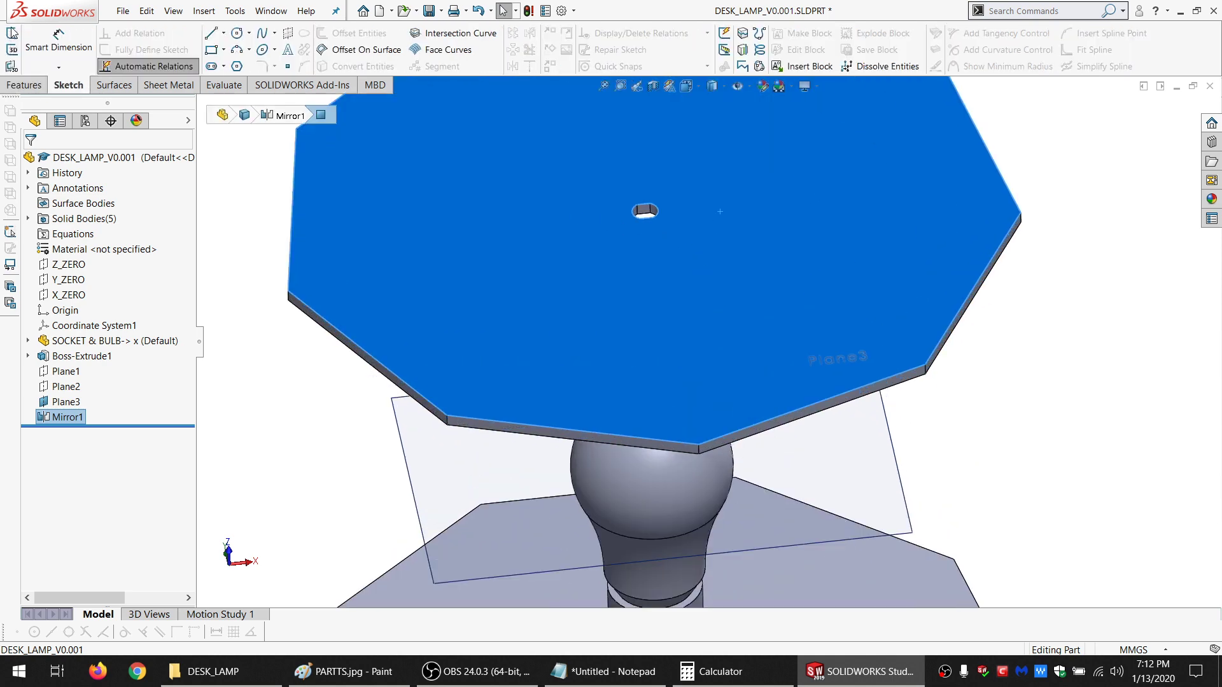
left_click(14, 33)
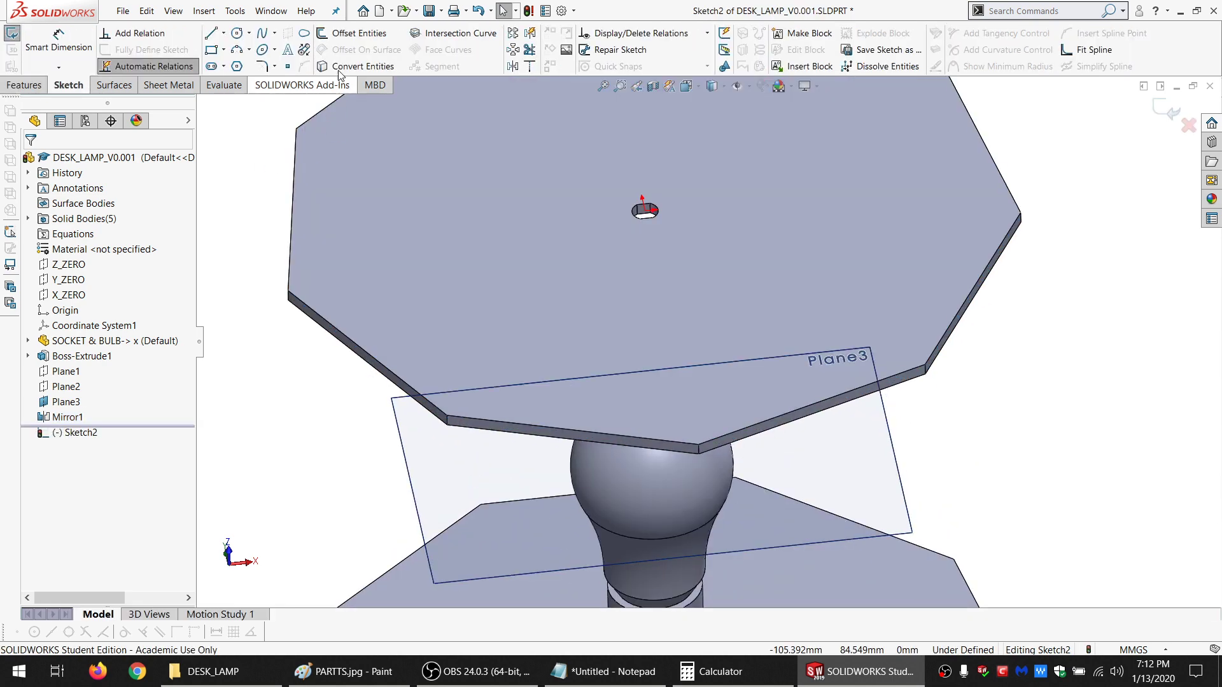
left_click(347, 67)
left_click(484, 241)
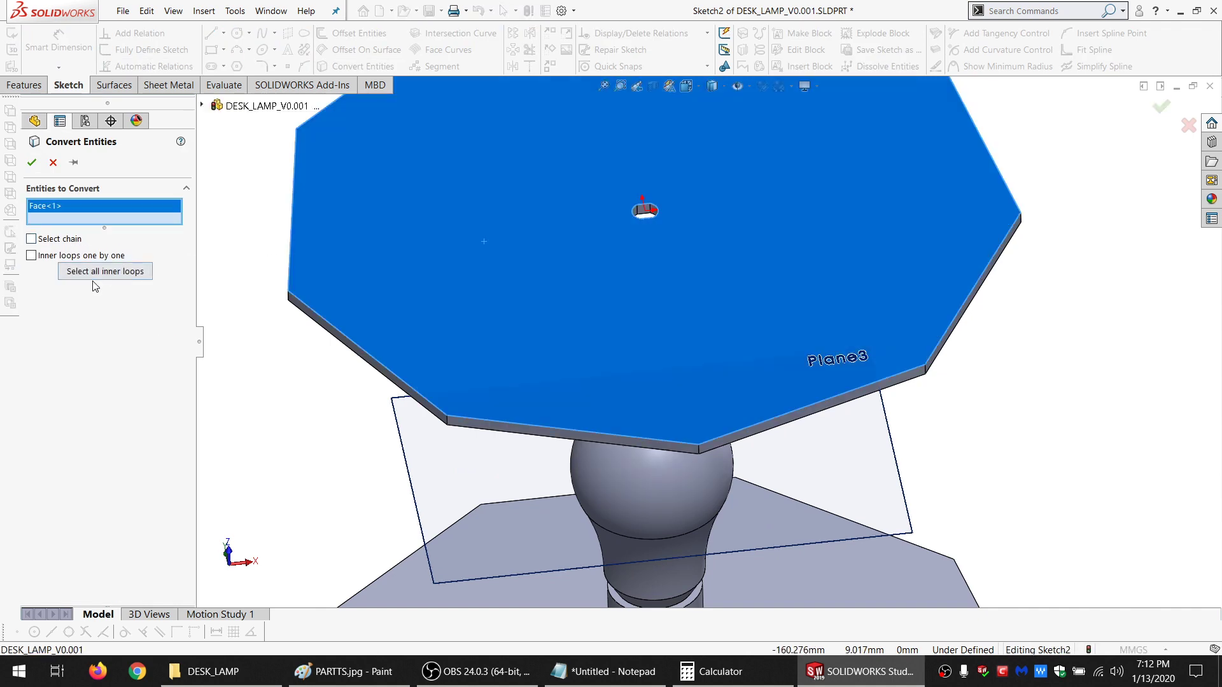
left_click(95, 284)
left_click(32, 163)
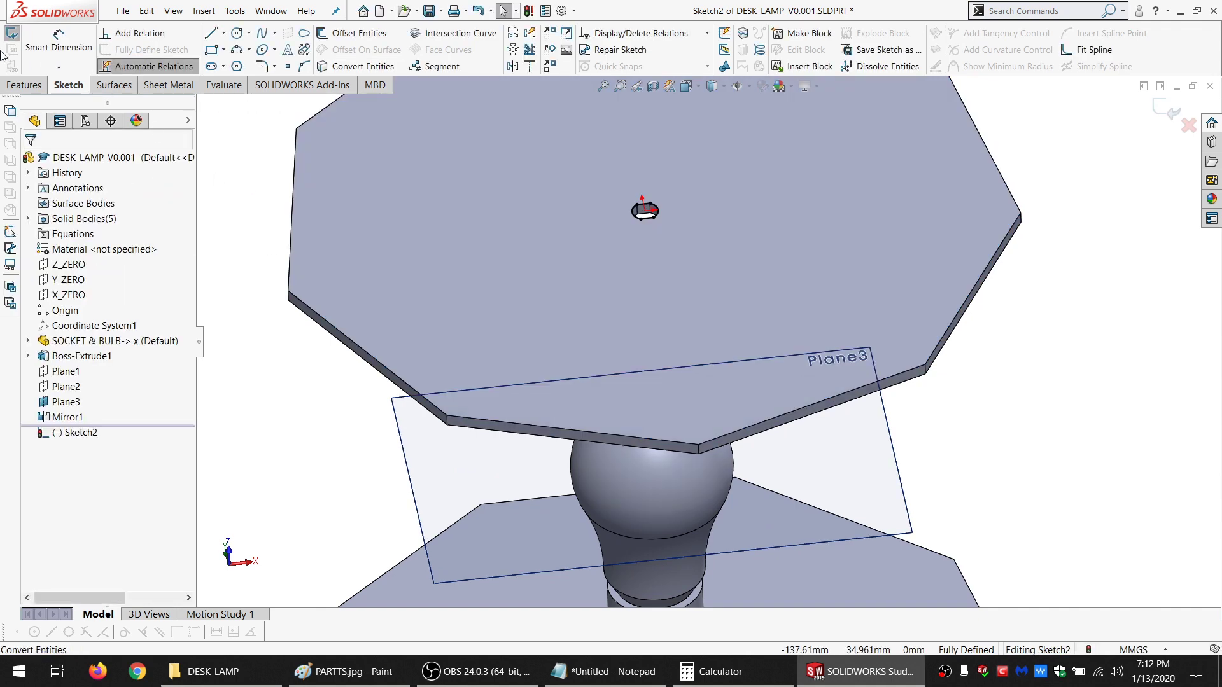
Fill the hole by extruding its outline up to the plate's underside, merging only with the mirrored plate body
left_click(24, 83)
left_click(26, 33)
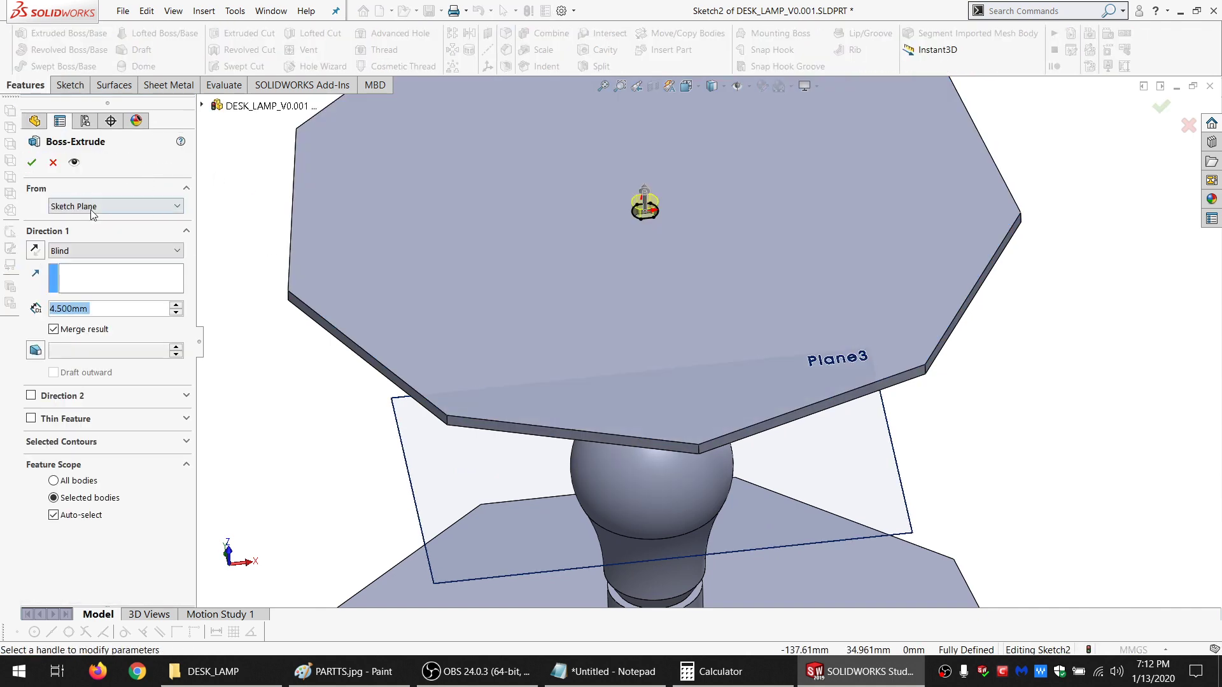
left_click(89, 251)
left_click(89, 298)
middle_click_drag(429, 290, 425, 127)
left_click(431, 299)
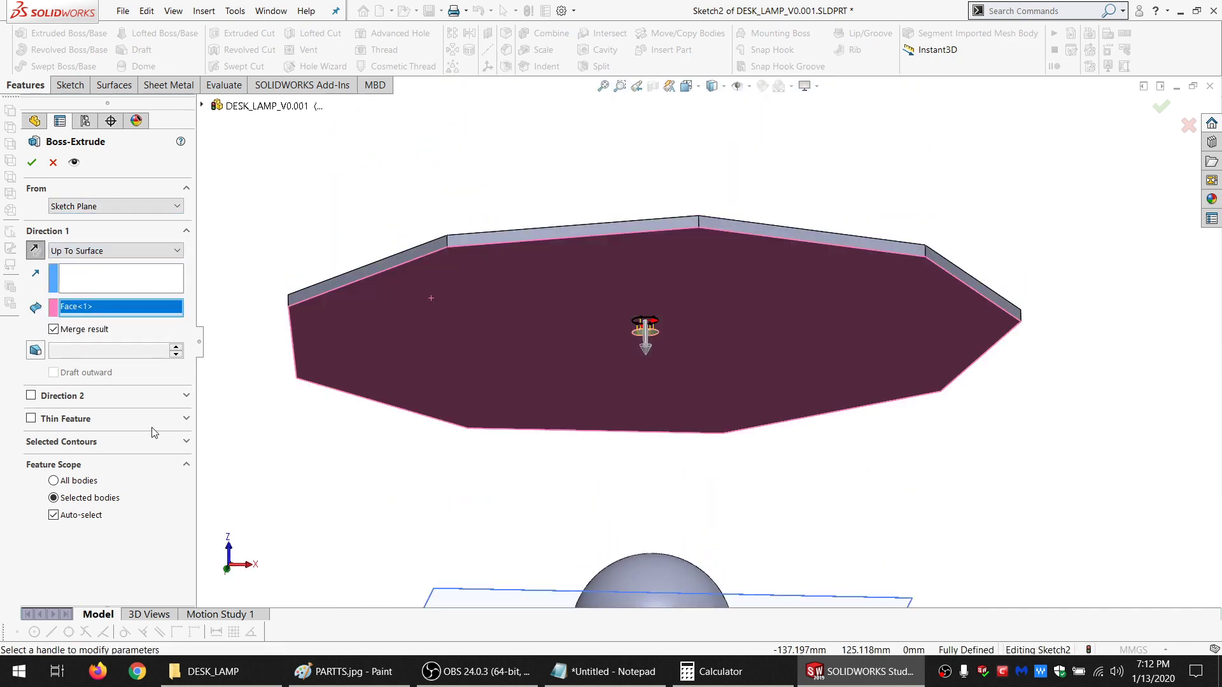
left_click(85, 519)
left_click(32, 163)
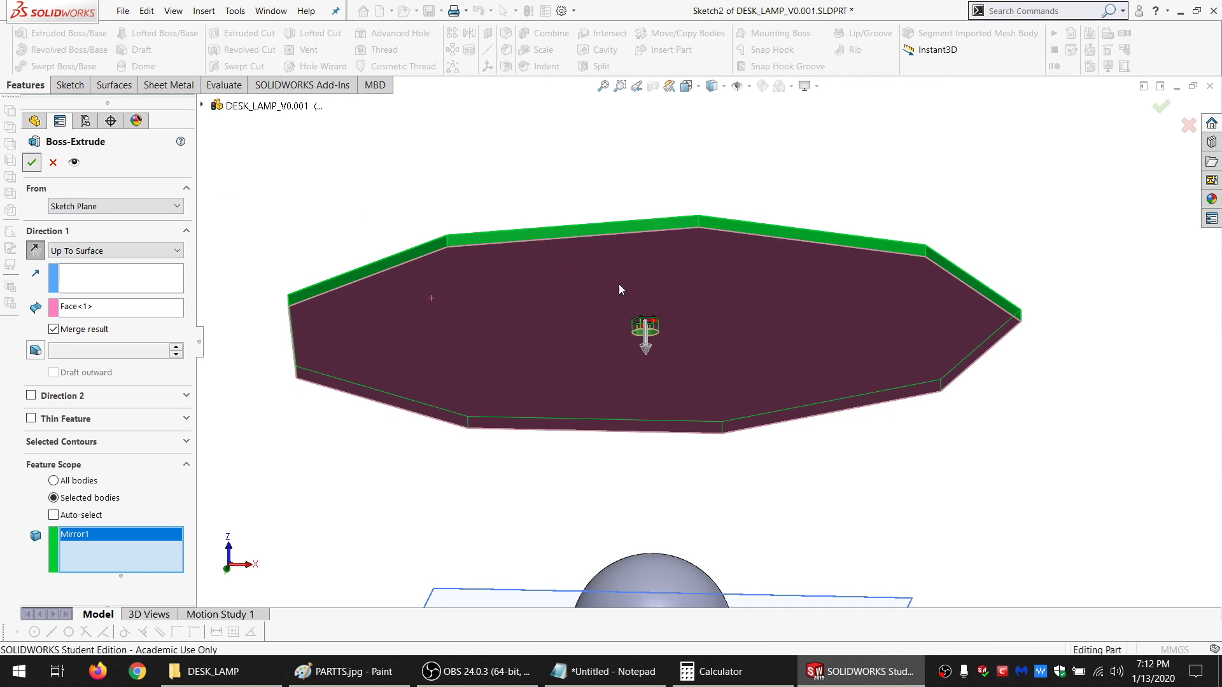
middle_click_drag(620, 290, 627, 418)
scroll(637, 412, "up", 5)
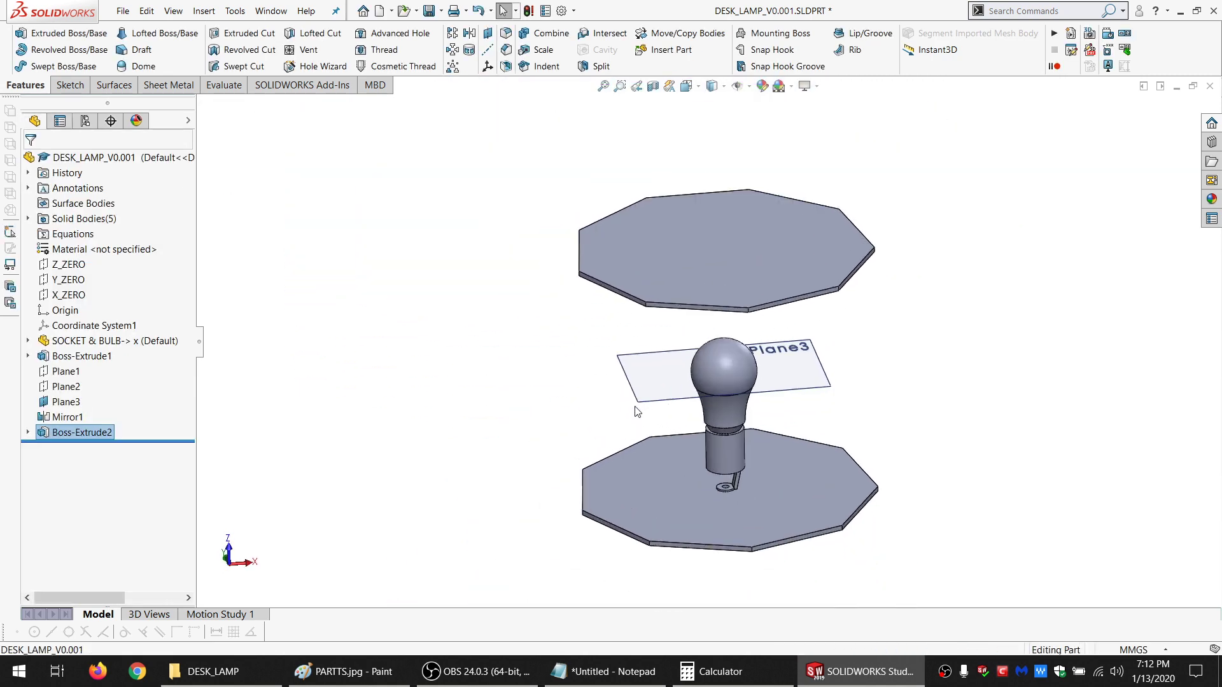
Rename the mid plane between the two tangent planes as MID-HEIGHT-PLANE
left_click(57, 402)
left_click(58, 403)
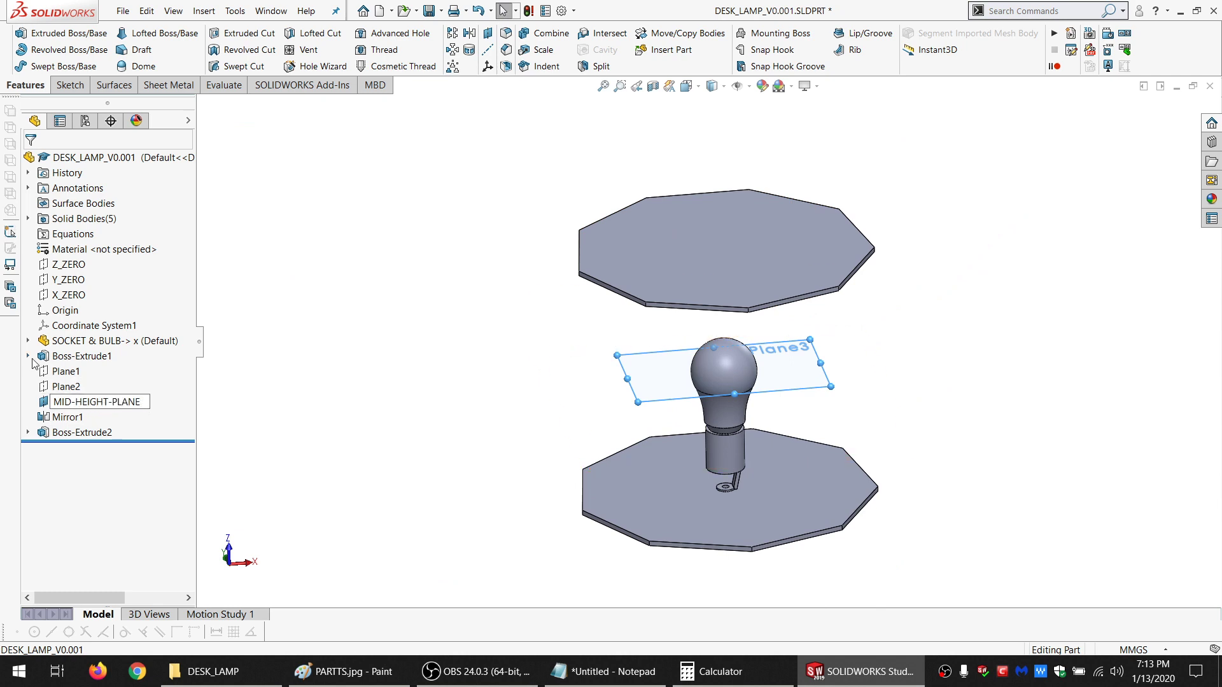
left_click(63, 388)
Hide MID-HEIGHT-PLANE and save the part
left_click(72, 402)
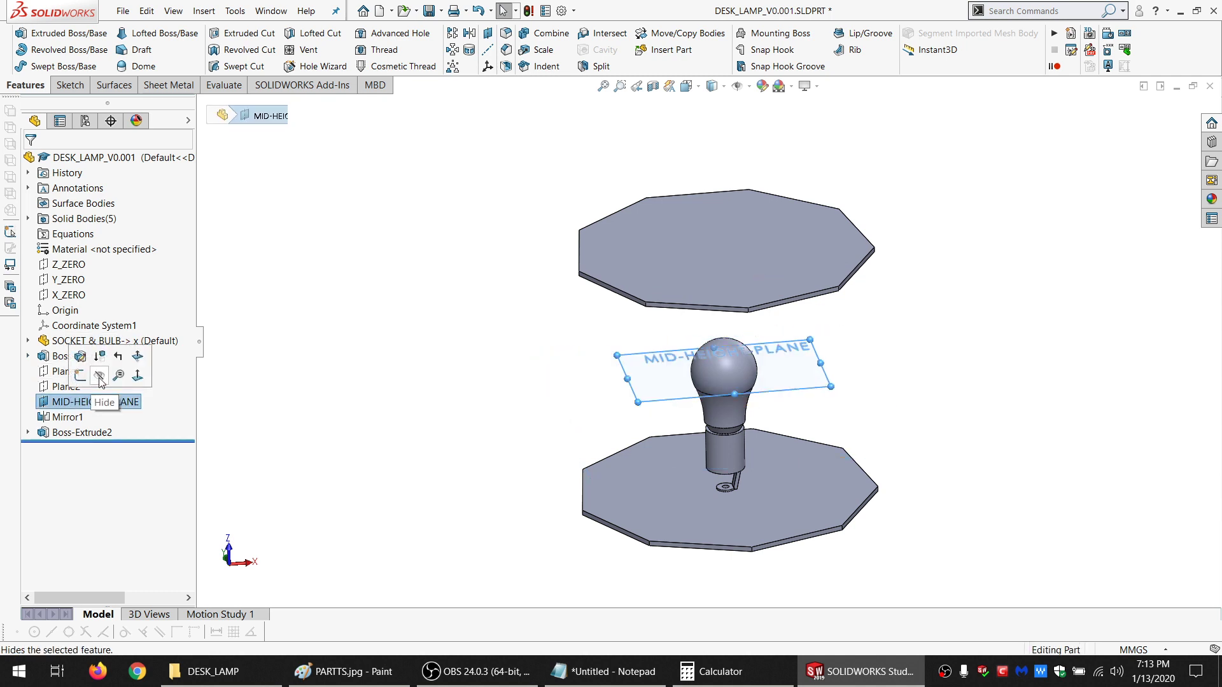
left_click(100, 381)
scroll(726, 396, "up", 3)
scroll(728, 397, "down", 2)
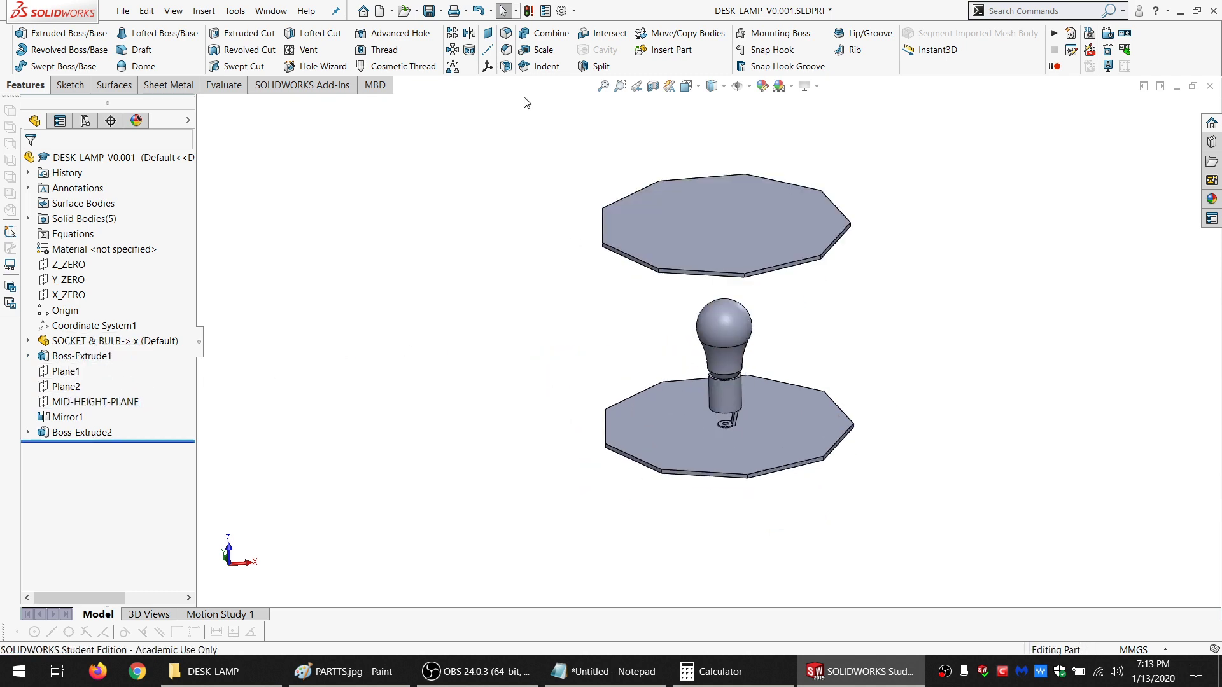
left_click(430, 10)
Examine the bulb between the upper and lower plates from several angles to judge the lamp's layout
scroll(806, 384, "down", 2)
scroll(792, 417, "up", 2)
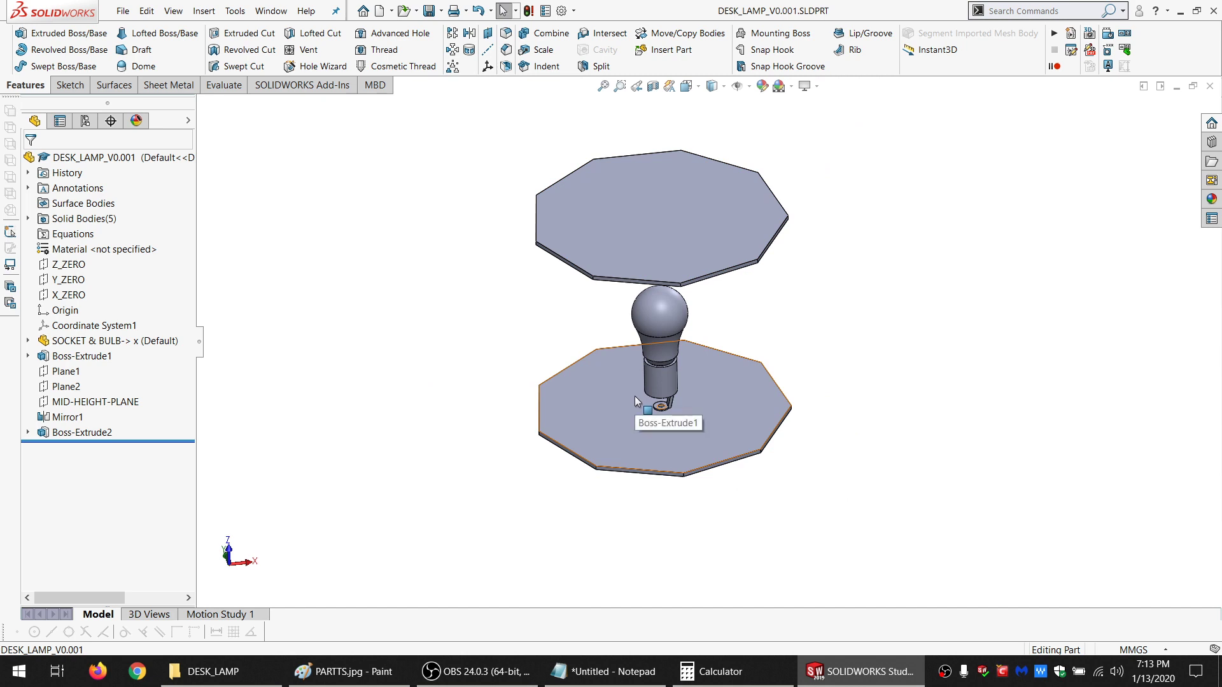
scroll(673, 360, "down", 3)
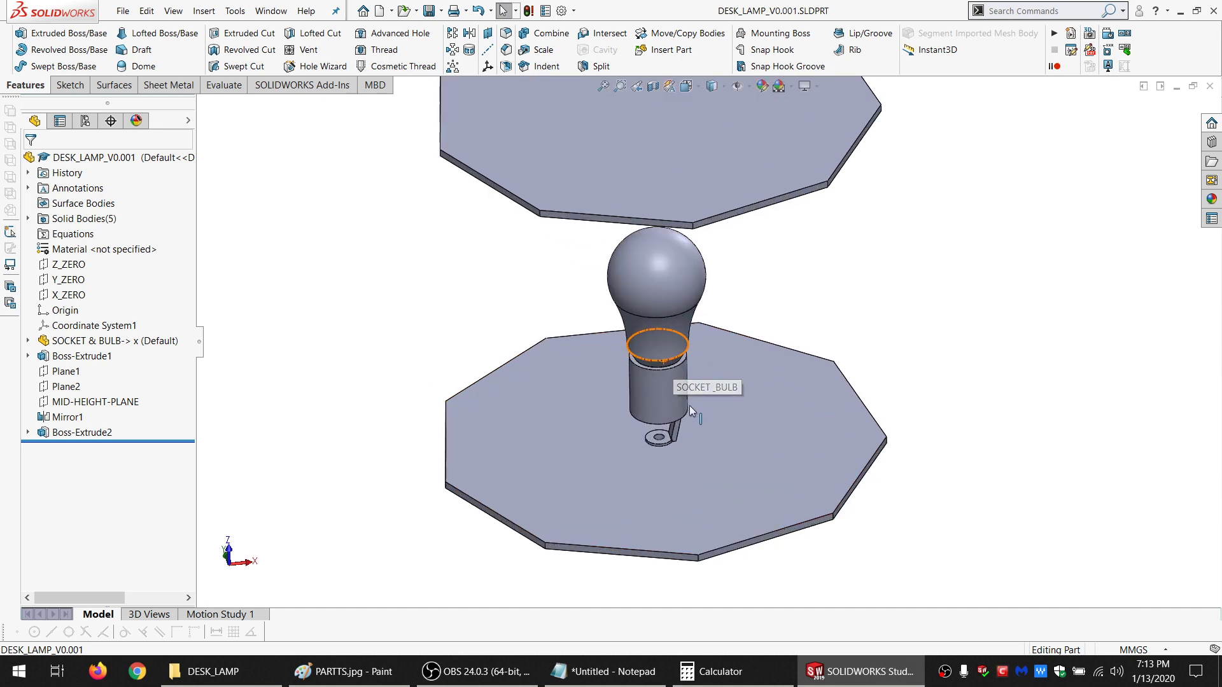
middle_click_drag(689, 422, 692, 454)
scroll(720, 466, "up", 5)
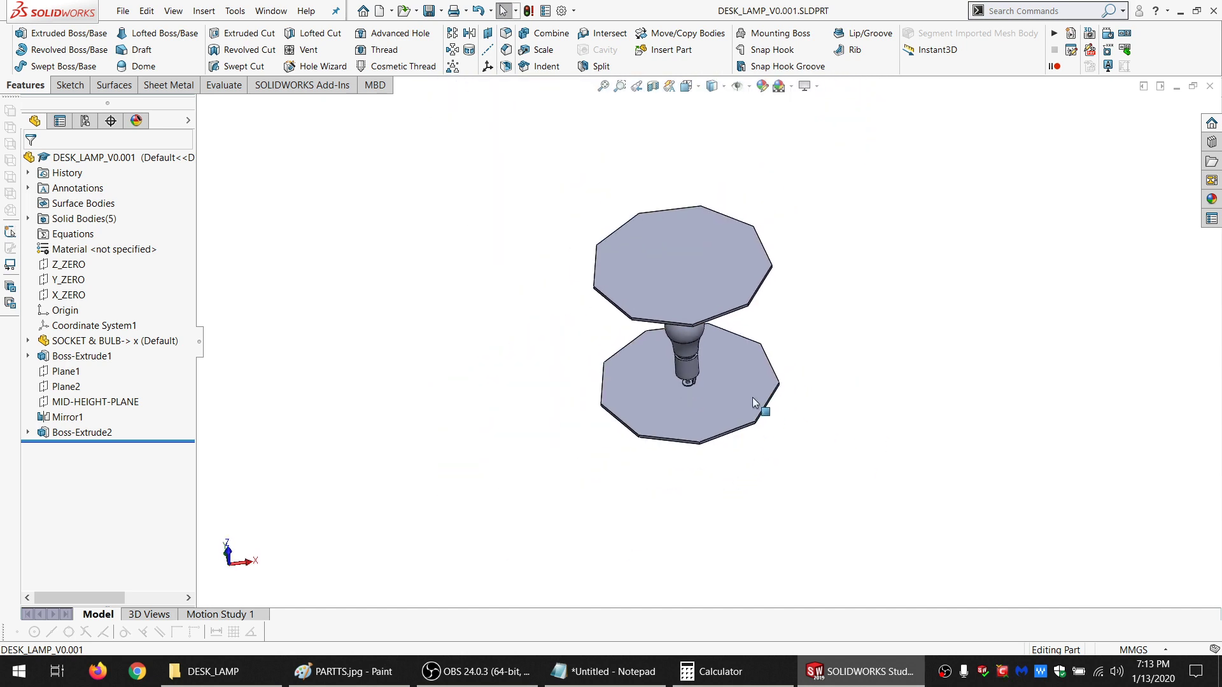
scroll(754, 395, "down", 3)
middle_click_drag(759, 354, 673, 430)
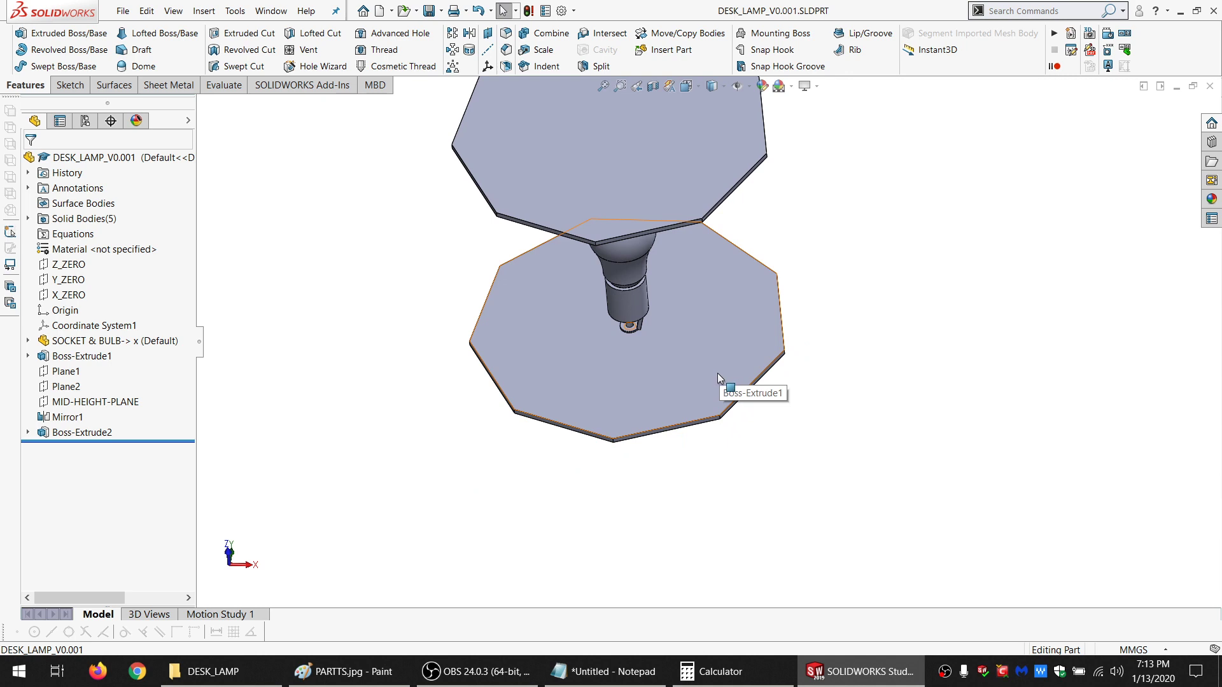
middle_click(686, 425)
mouse_move(686, 426)
middle_mouse_down()
mouse_move(696, 380)
mouse_move(686, 427)
middle_mouse_up()
Start a sketch on the upper face of the lower nine-sided plate
scroll(663, 414, "down", 3)
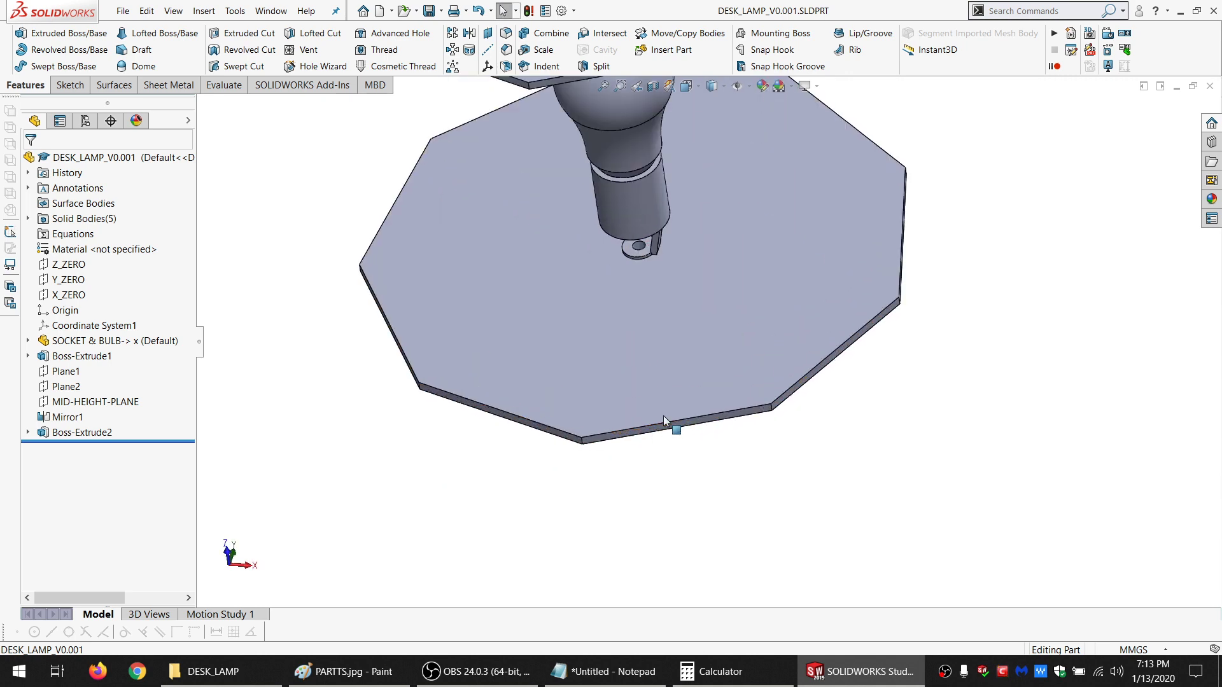
scroll(663, 415, "down", 2)
left_click(683, 400)
left_click(67, 84)
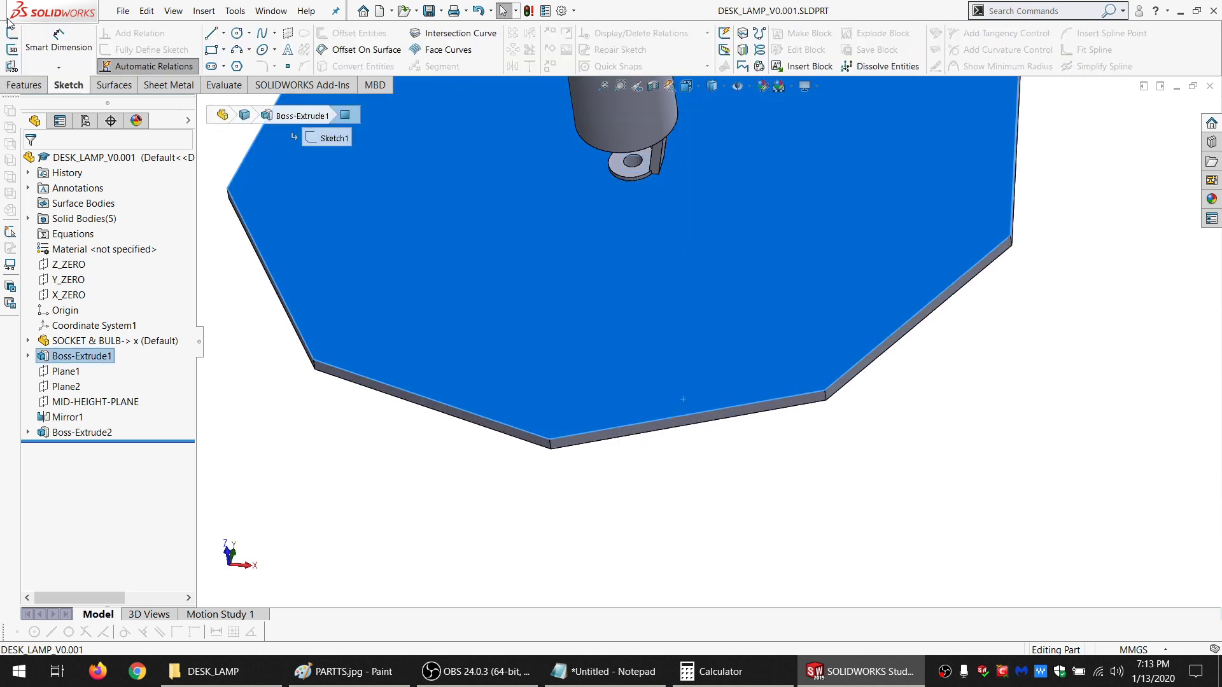
left_click(12, 33)
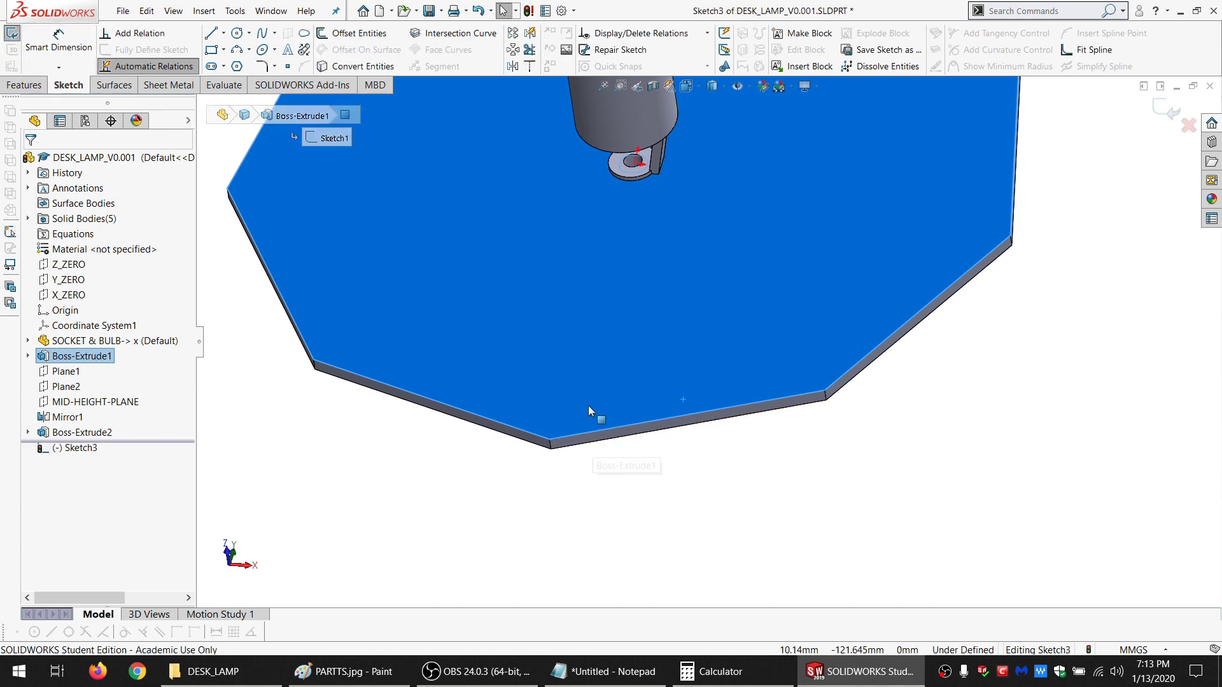
scroll(601, 420, "down", 2)
mouse_move(658, 416)
middle_mouse_down()
mouse_move(626, 403)
mouse_move(643, 461)
mouse_move(423, 327)
middle_mouse_up()
left_click(215, 50)
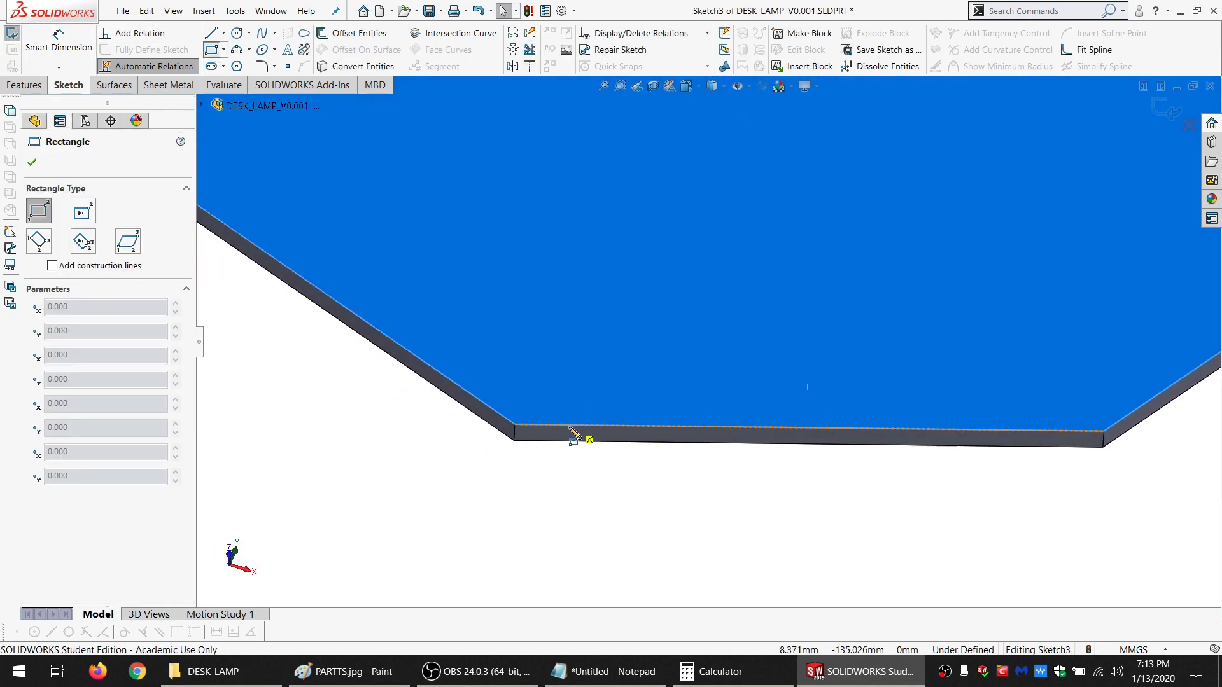
left_click(575, 429)
key("Escape")
key("Escape")
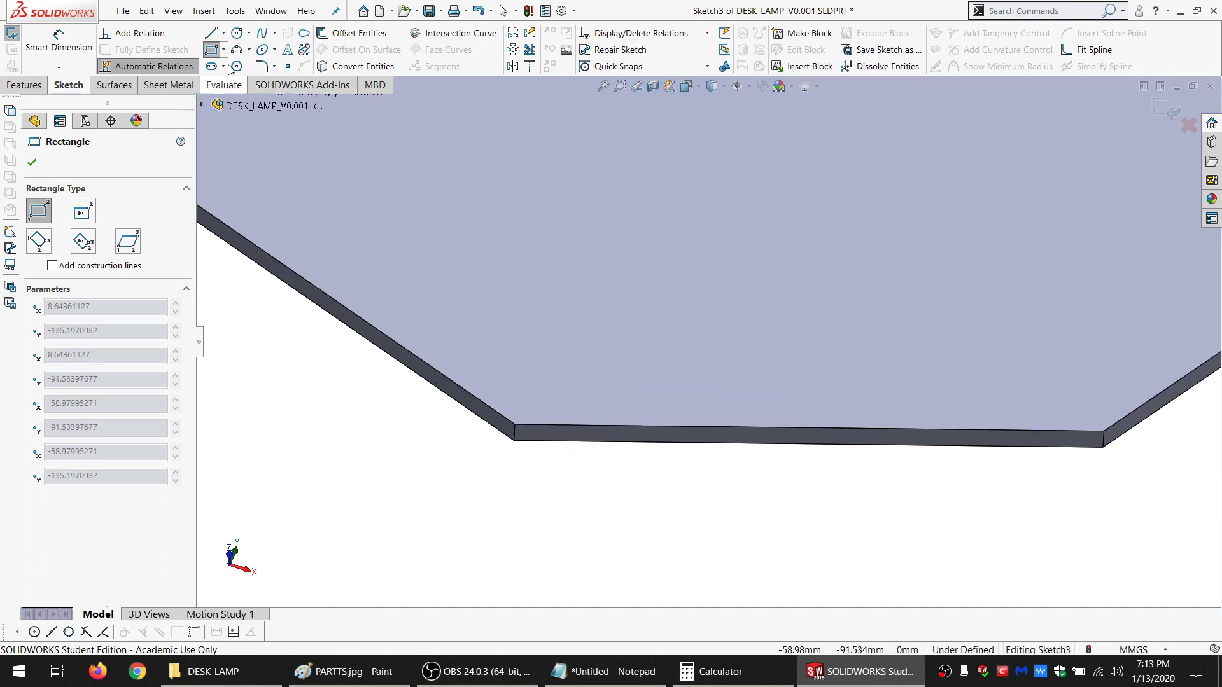
middle_click_drag(617, 318, 522, 306)
left_click(212, 51)
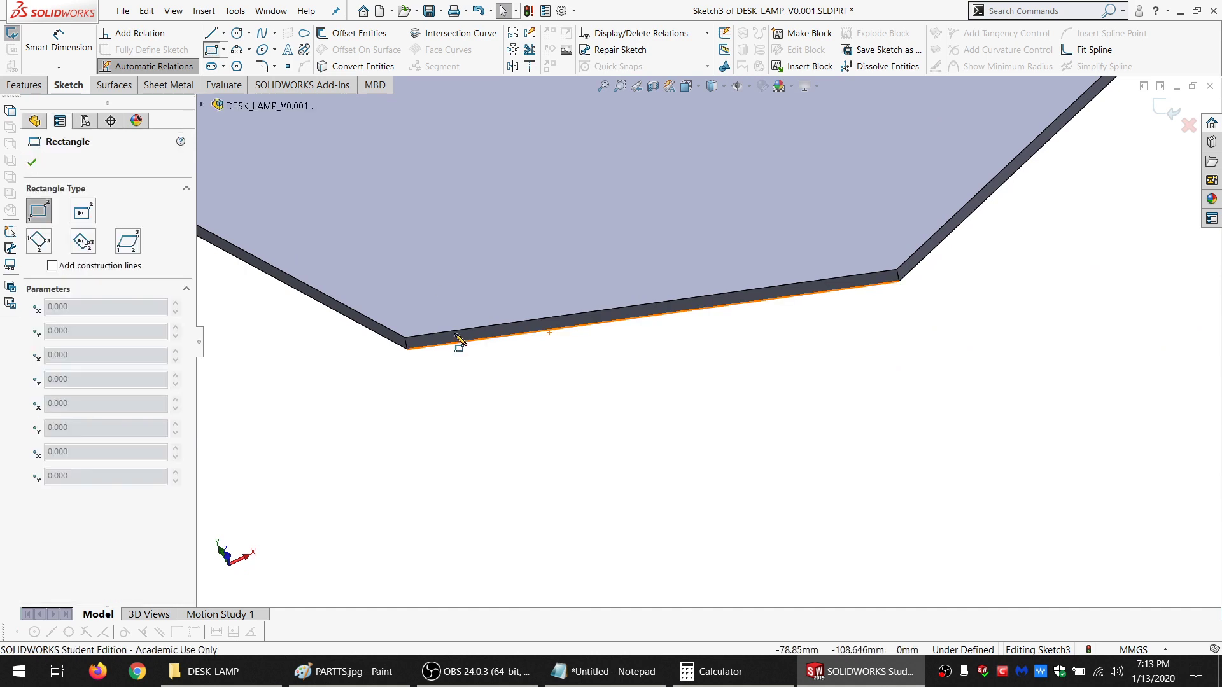
left_click(439, 333)
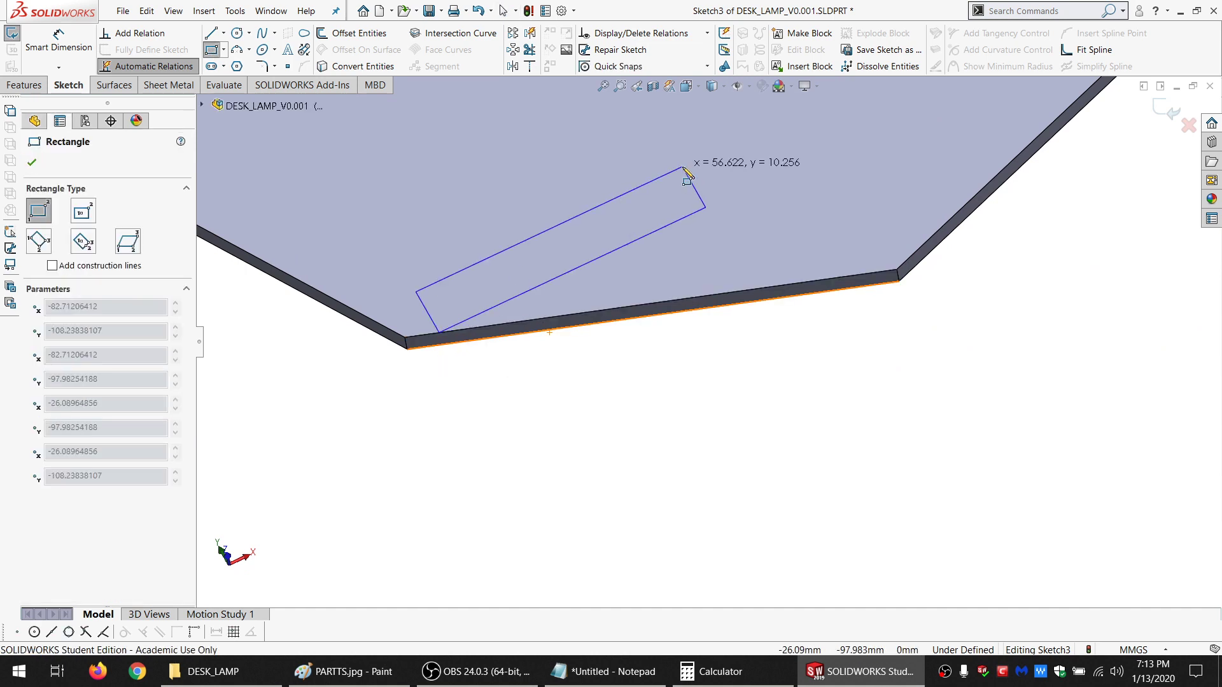
scroll(521, 201, "up", 10)
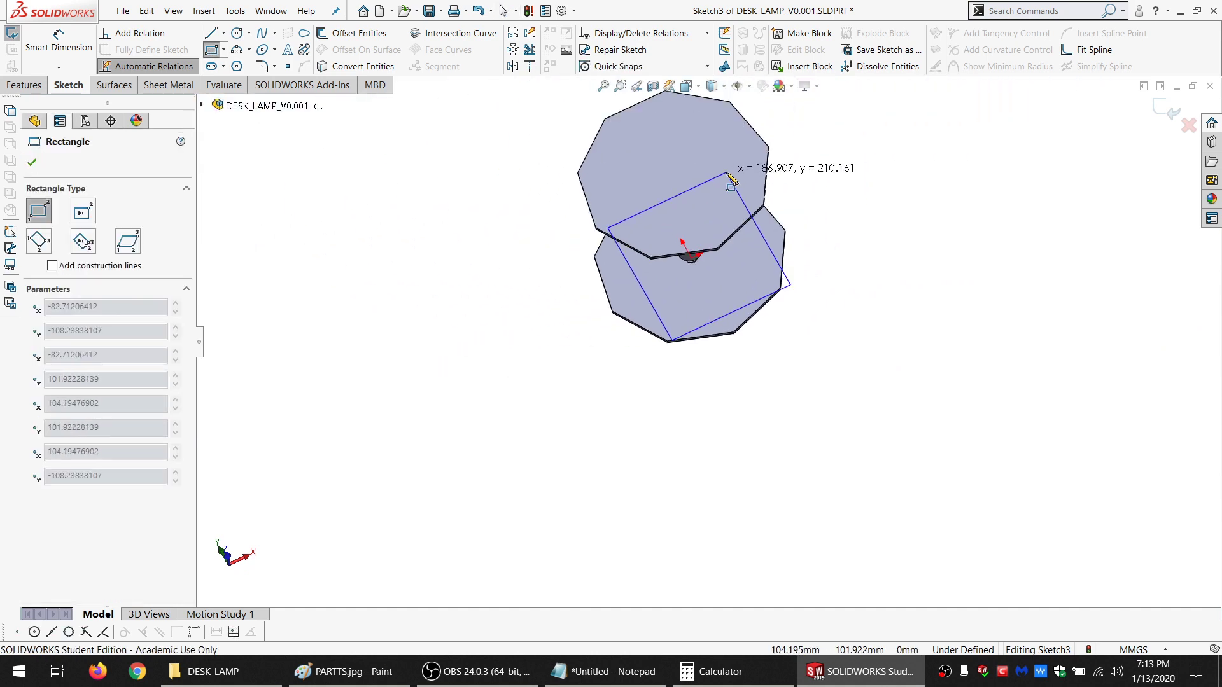
scroll(735, 186, "down", 1)
scroll(639, 206, "down", 2)
middle_click_drag(654, 212, 586, 224)
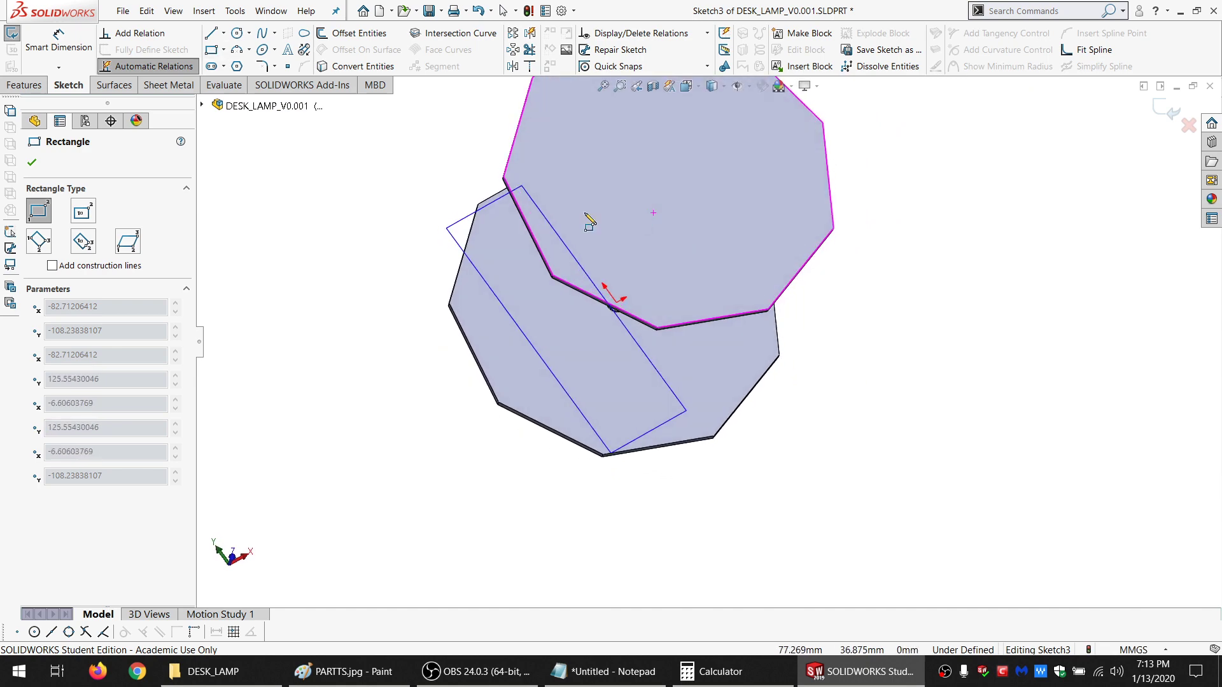
key("Escape")
middle_click_drag(499, 197, 655, 404)
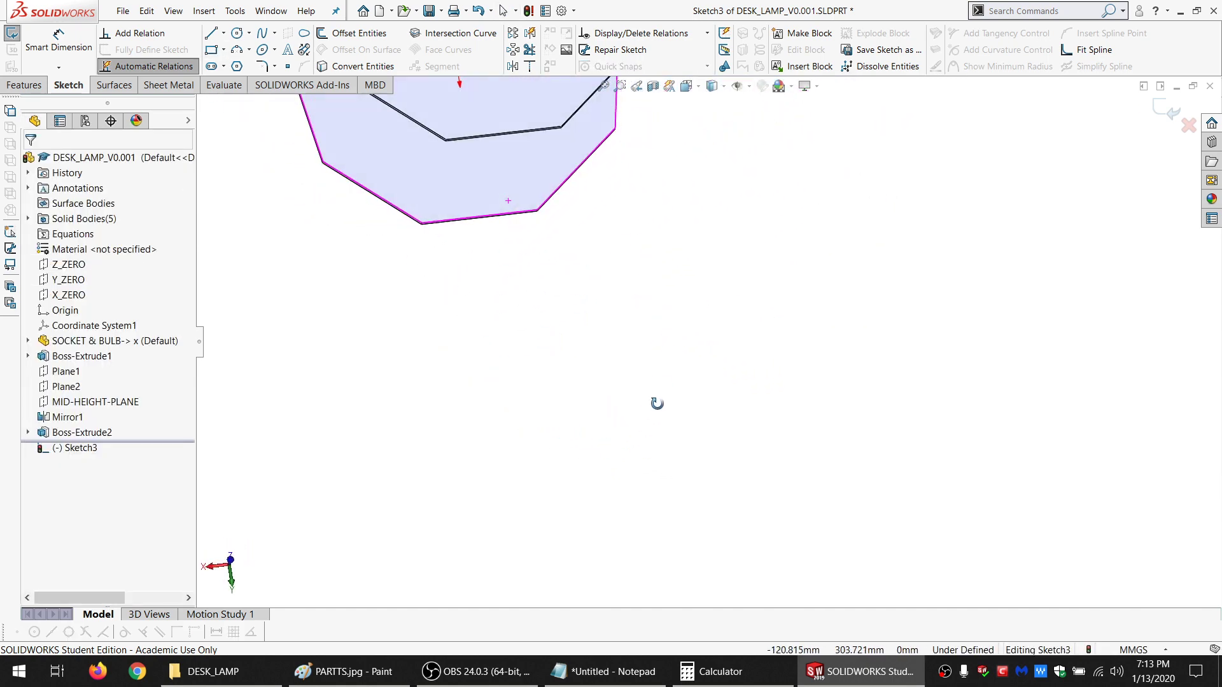
scroll(456, 193, "down", 4)
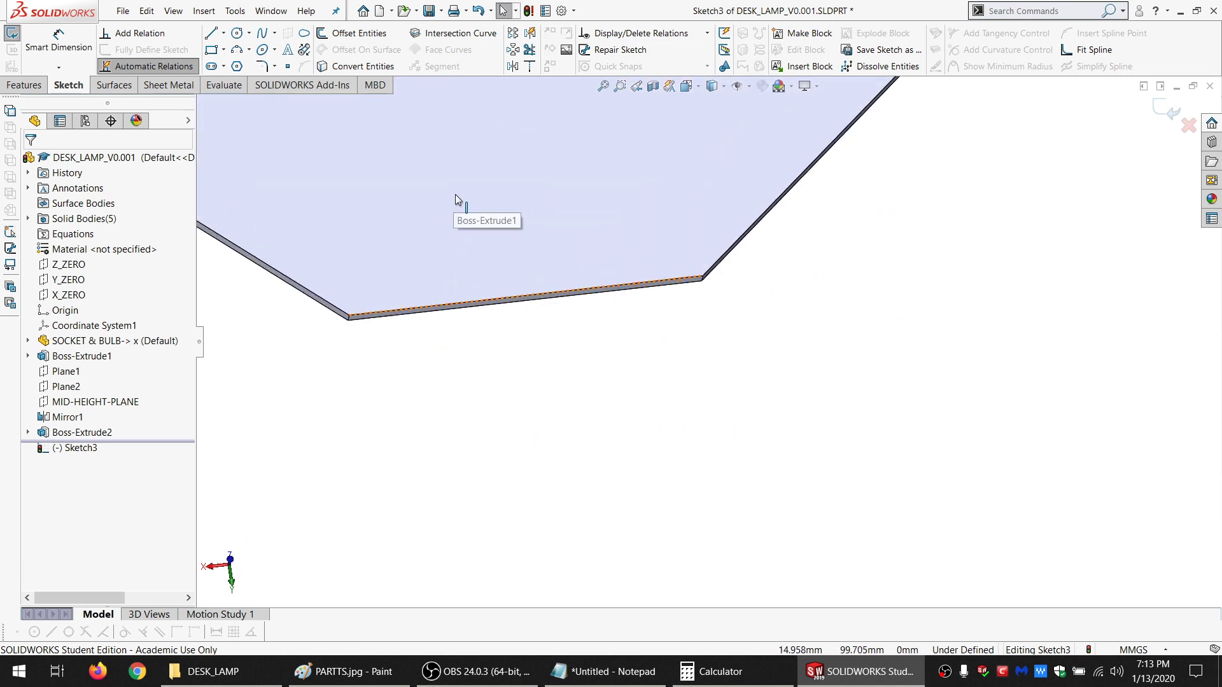
left_click(211, 49)
left_click(360, 314)
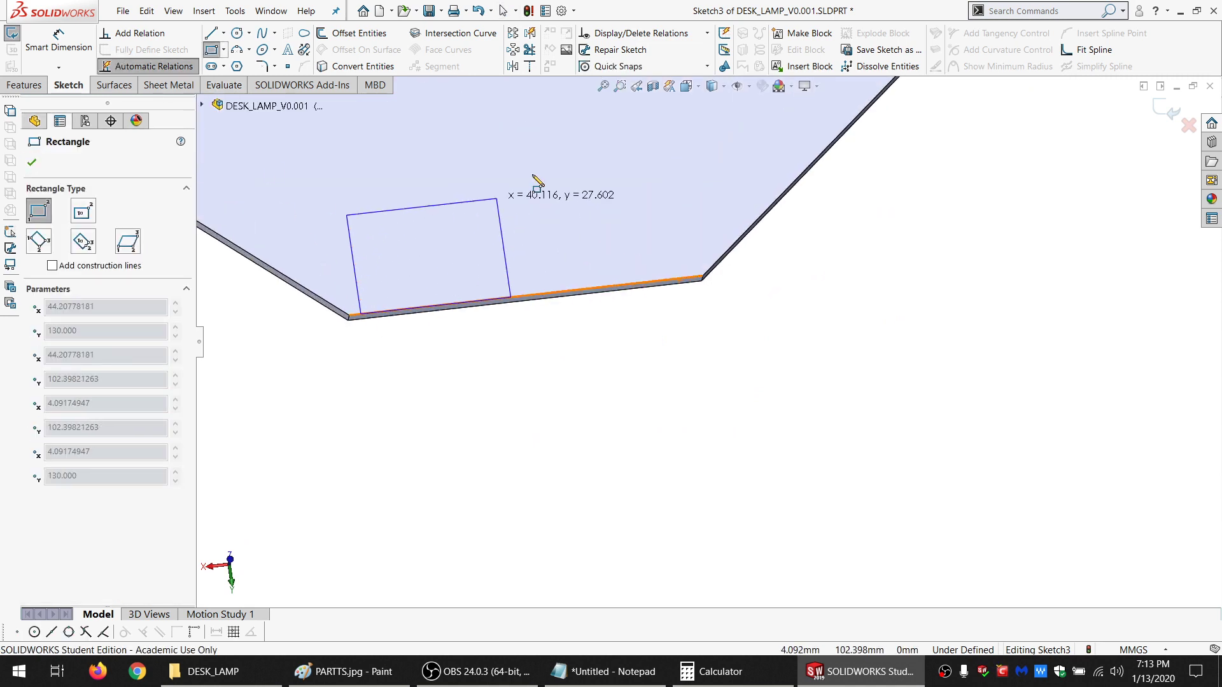
key("Escape")
Sketch a corner rectangle about 84 mm by 12 mm just inside one edge of the lower plate, with its long side along that edge
scroll(564, 154, "up", 5)
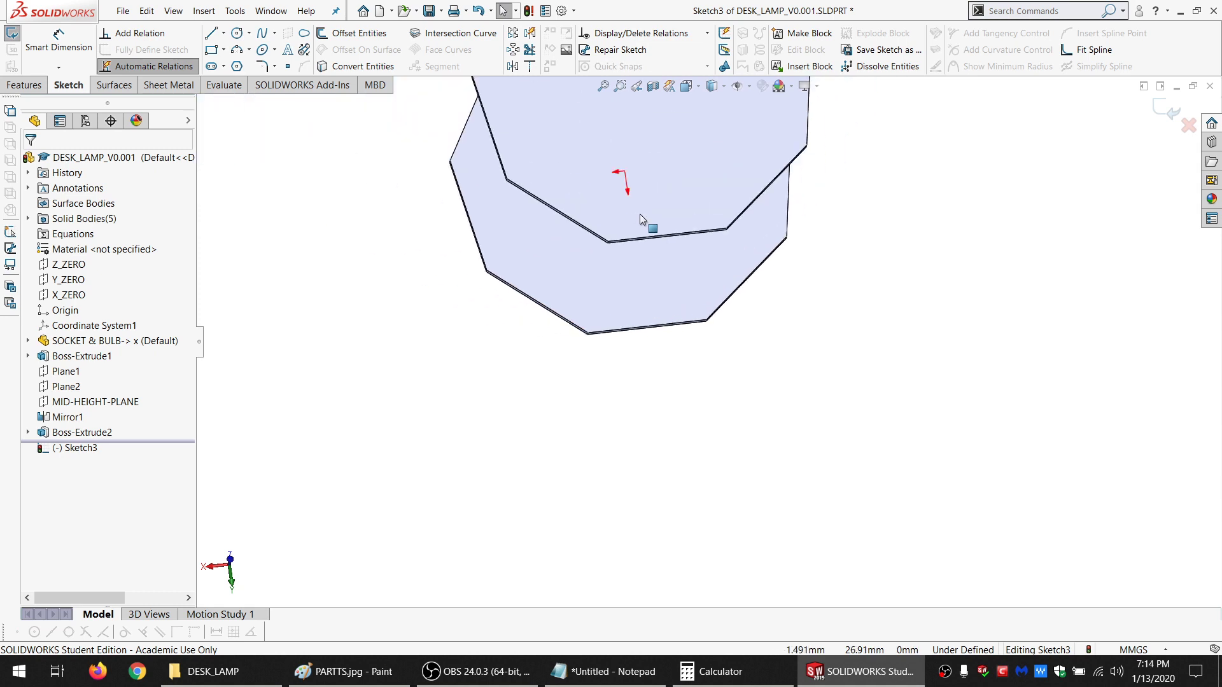
scroll(640, 315, "down", 5)
middle_click_drag(650, 309, 643, 354)
scroll(642, 360, "up", 3)
scroll(649, 374, "down", 6)
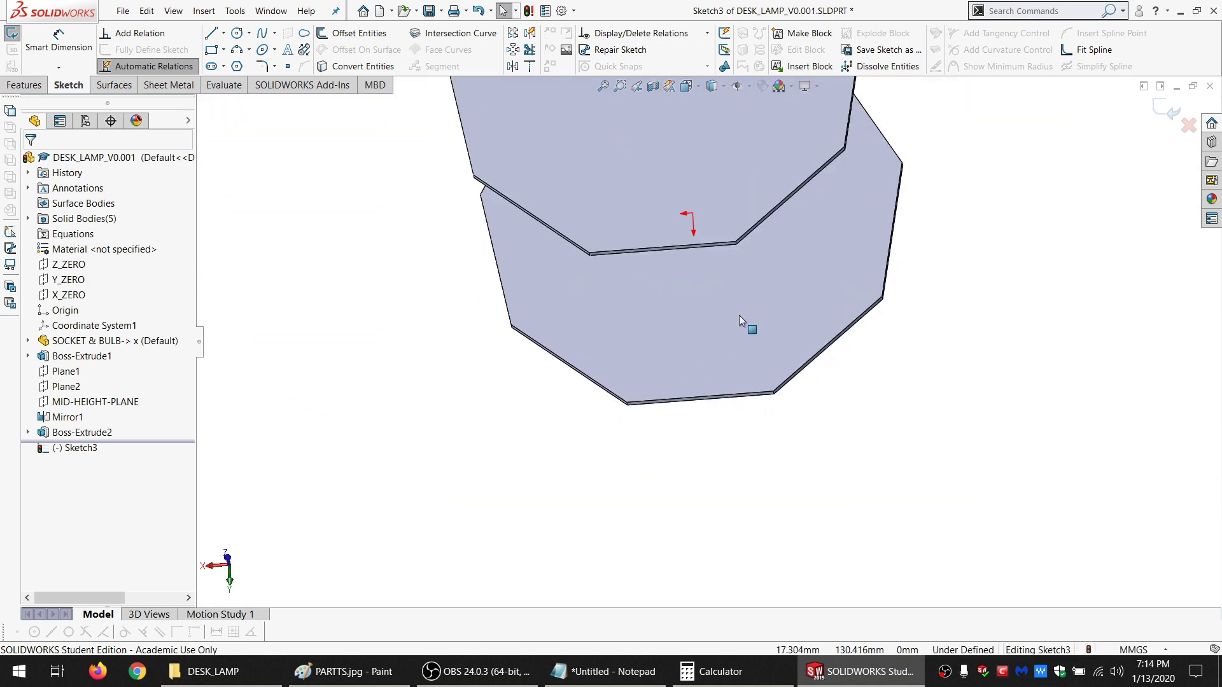
scroll(817, 275, "down", 2)
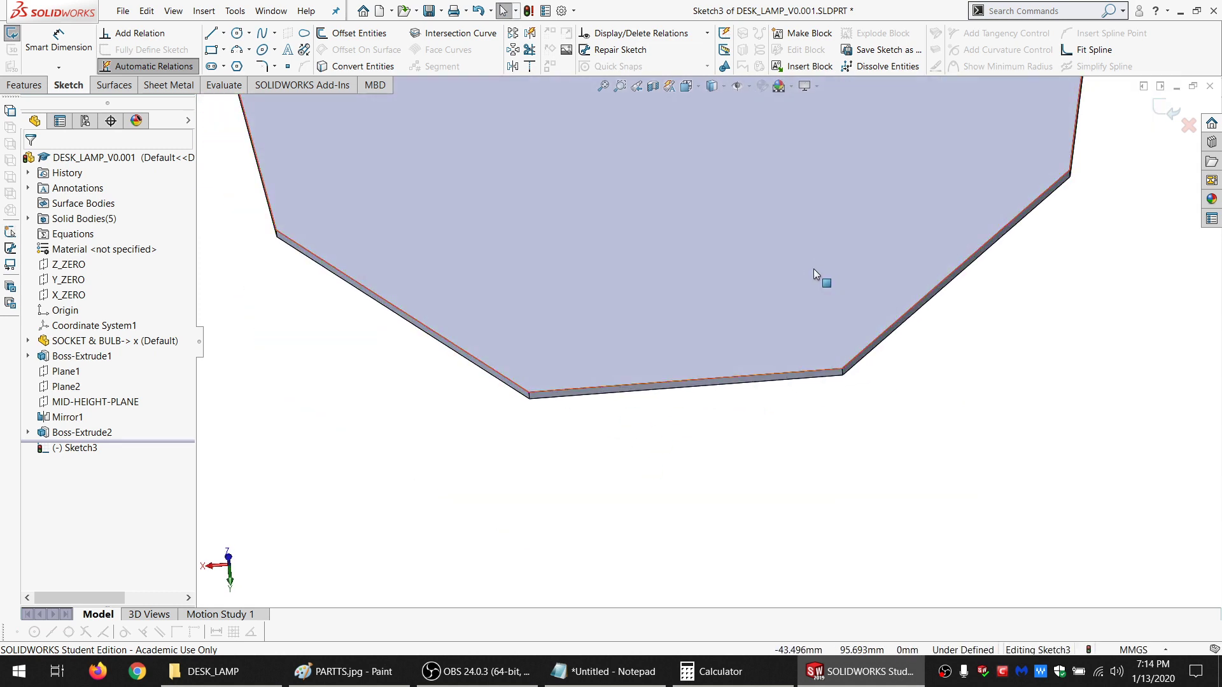
left_click(224, 53)
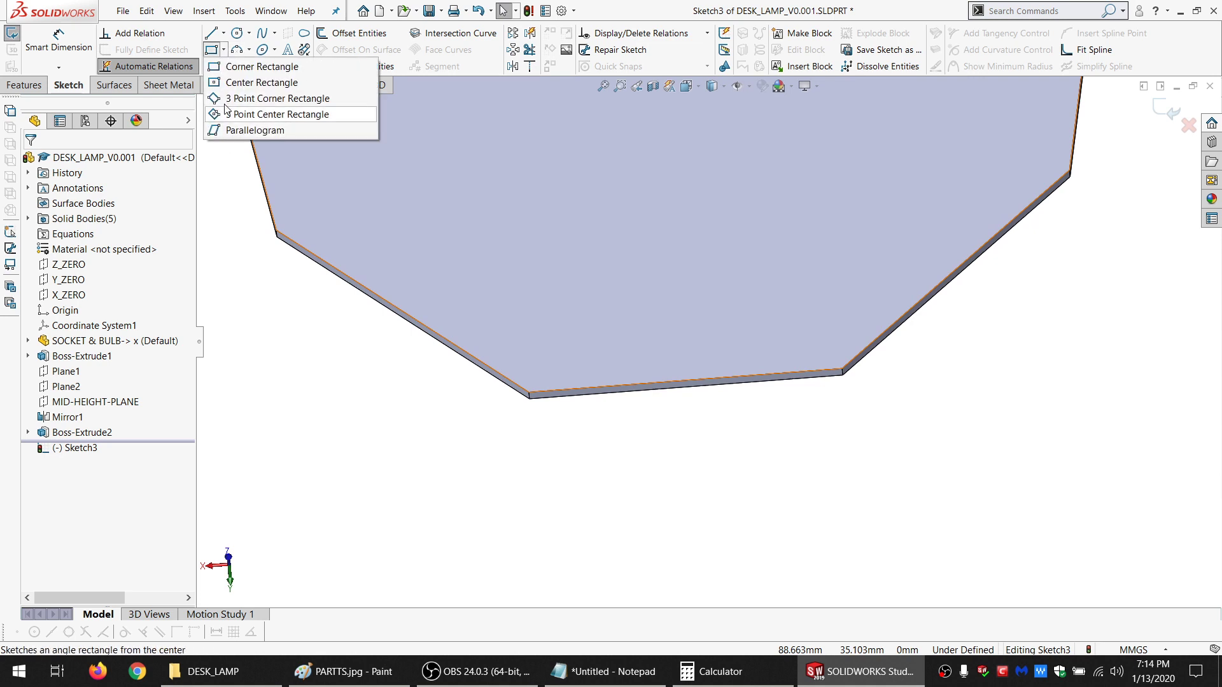
left_click(253, 69)
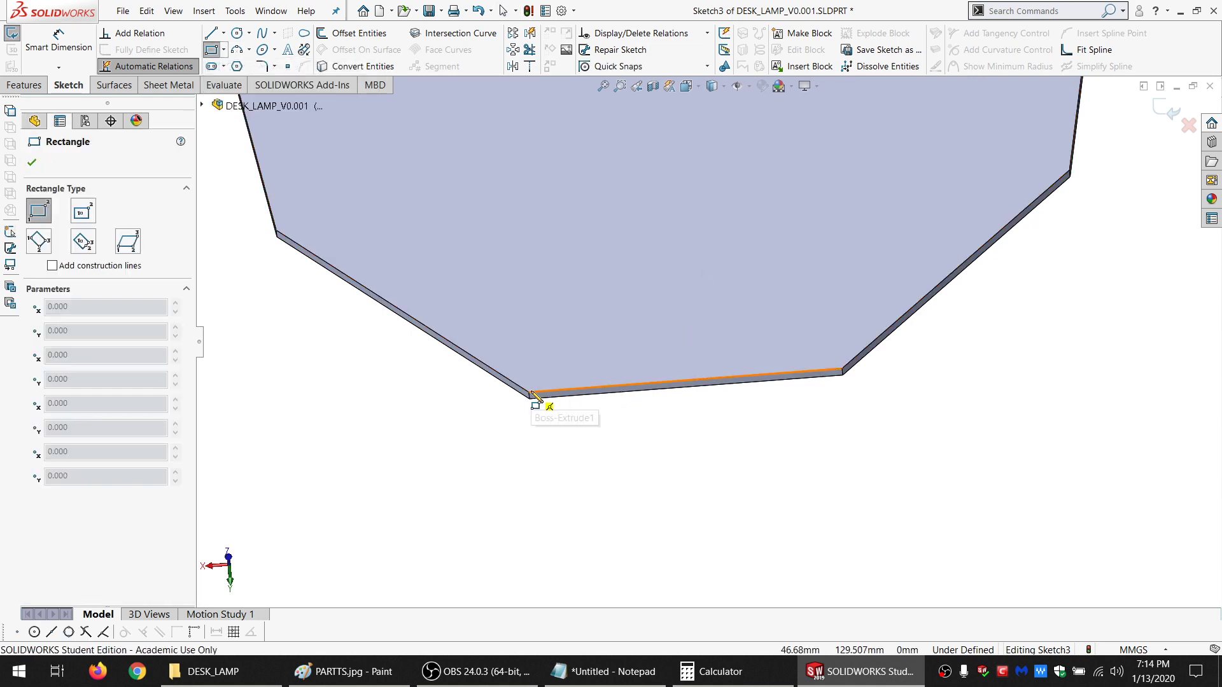
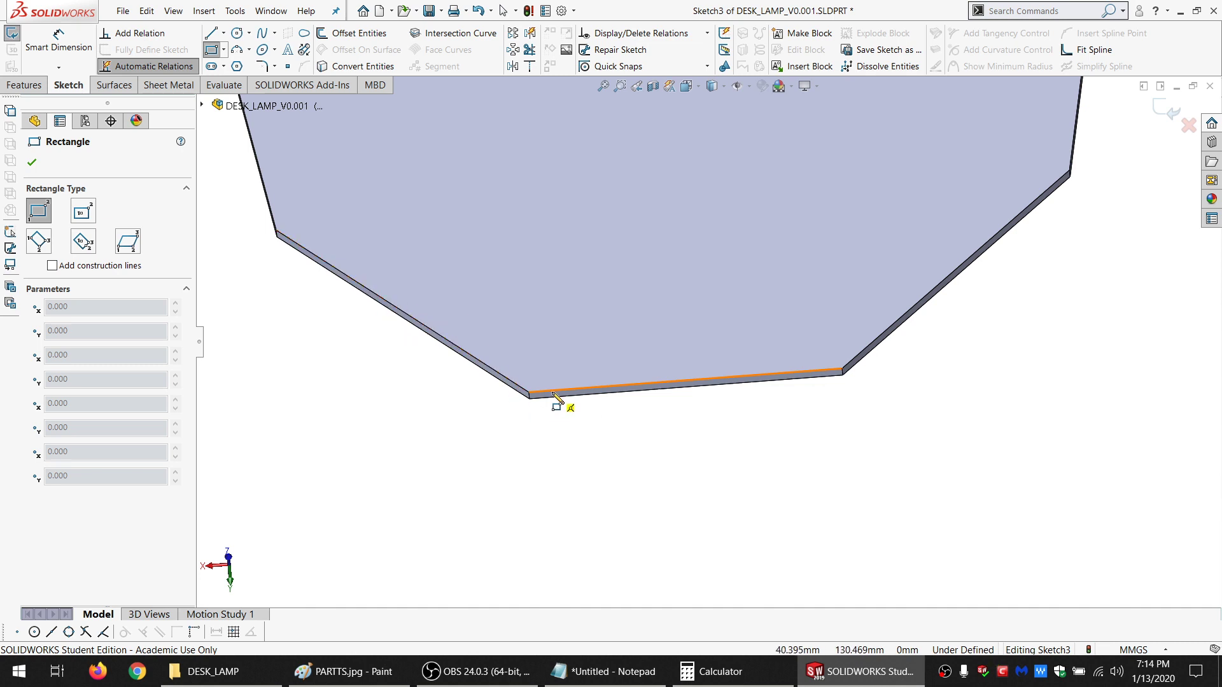
mouse_move(553, 393)
middle_mouse_down()
mouse_move(687, 333)
mouse_move(712, 292)
mouse_move(668, 328)
mouse_move(662, 284)
mouse_move(662, 407)
mouse_move(659, 327)
mouse_move(646, 341)
mouse_move(655, 409)
mouse_move(581, 464)
mouse_move(641, 344)
mouse_move(632, 366)
middle_mouse_up()
scroll(592, 464, "down", 3)
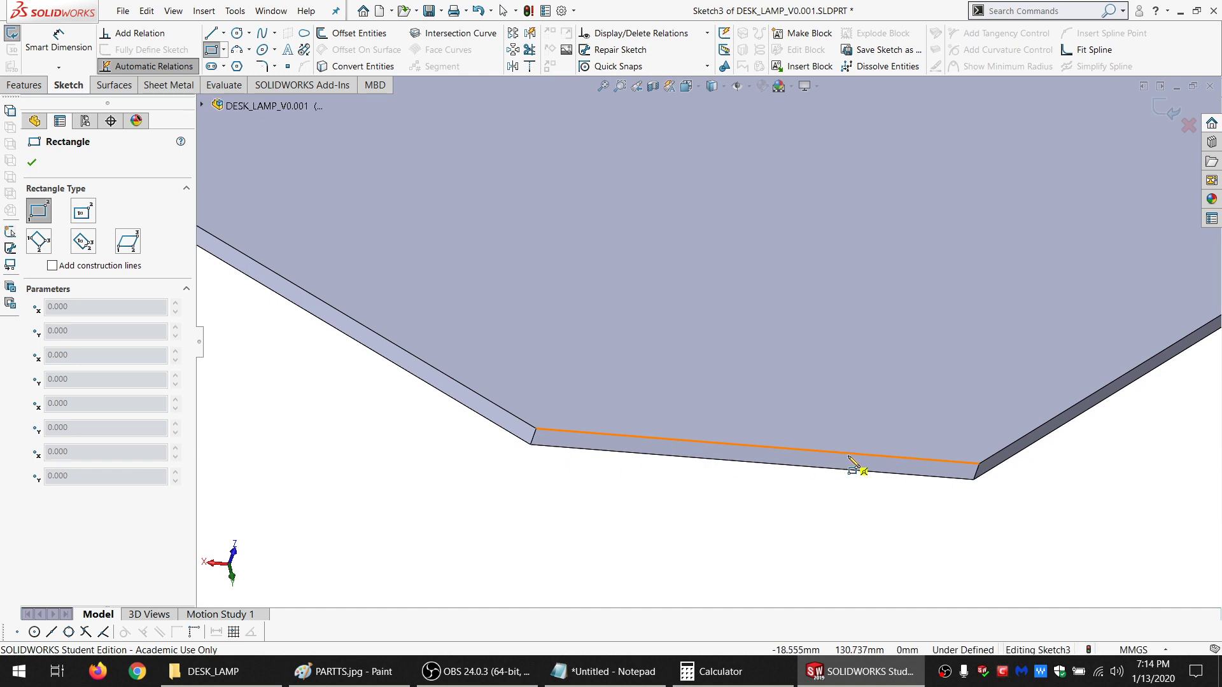
scroll(798, 344, "up", 5)
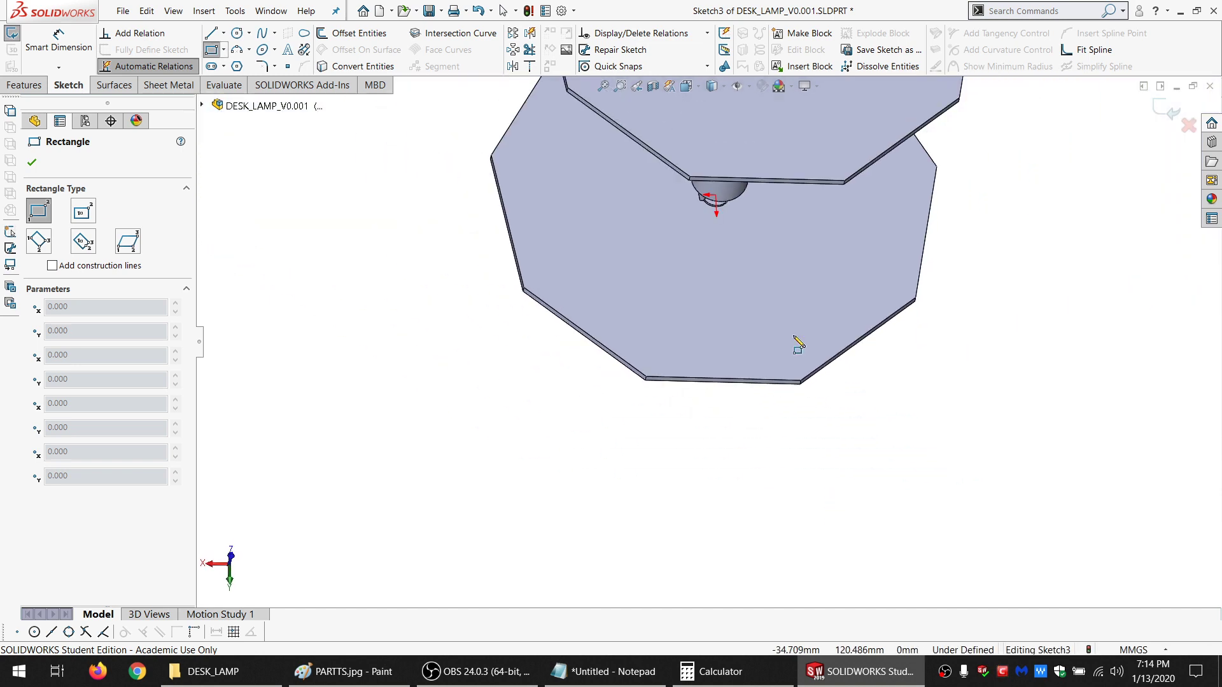
scroll(773, 316, "down", 3)
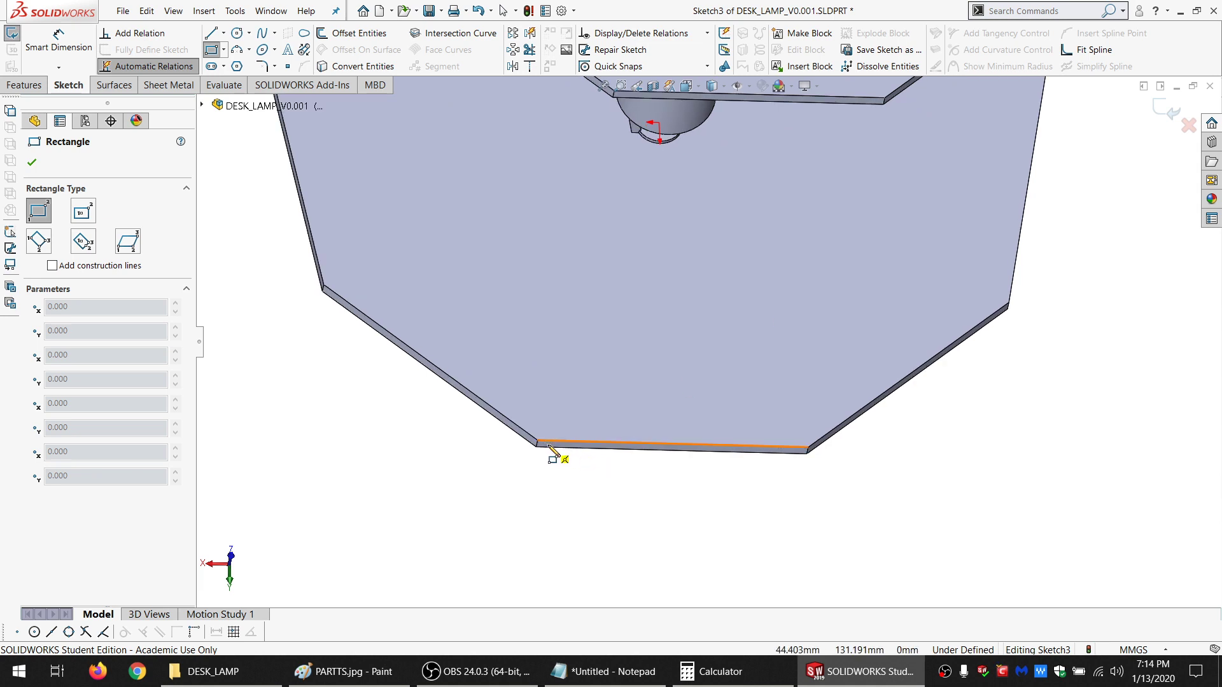
scroll(555, 454, "down", 2)
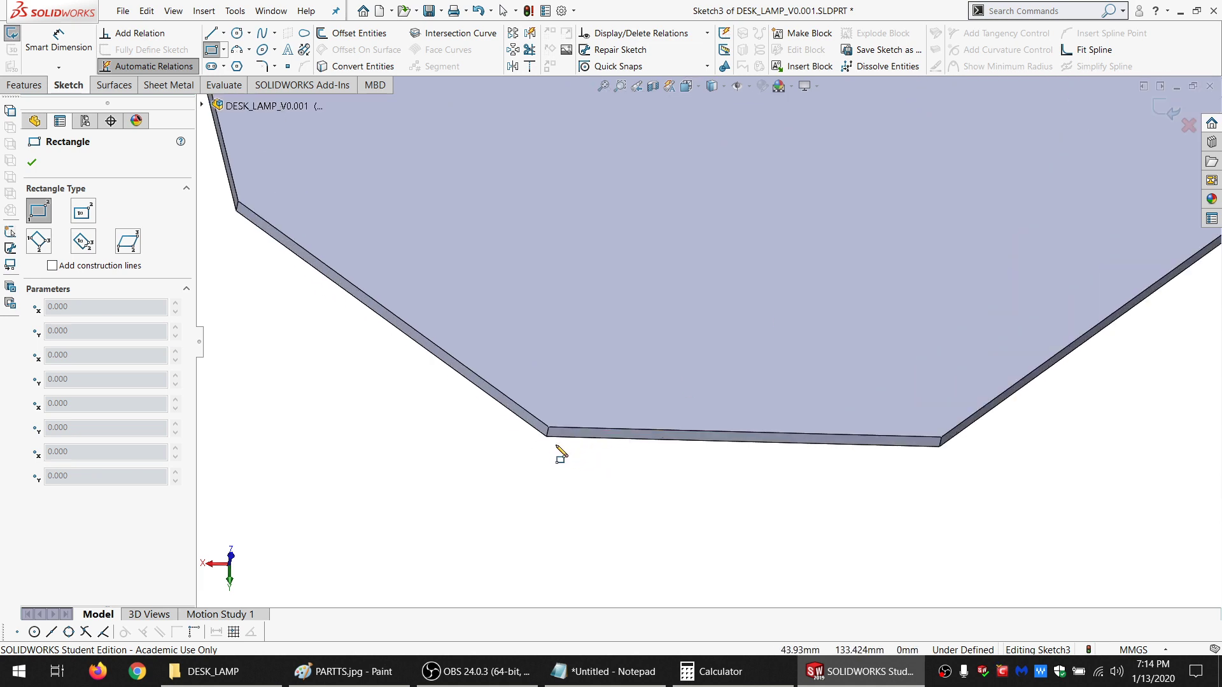
left_click(566, 413)
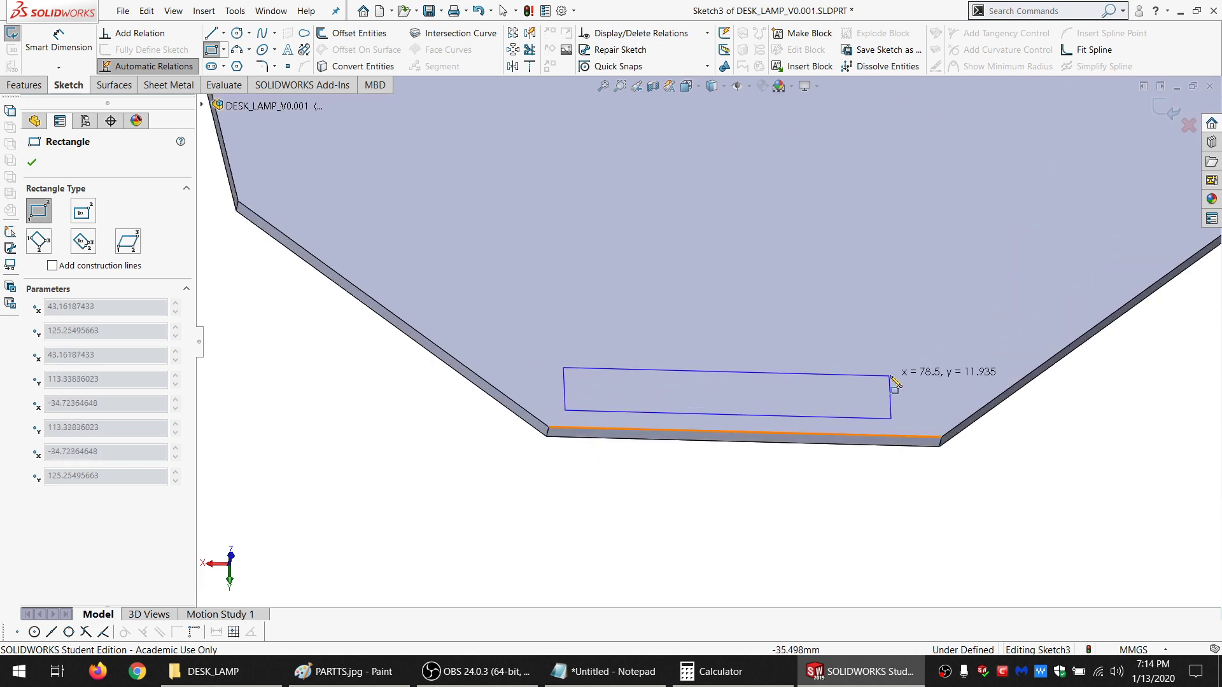
left_click(911, 375)
key("Escape")
Dimension the rectangle's short side and link it to the WOOD_THK file property of 4.5 mm
key("d")
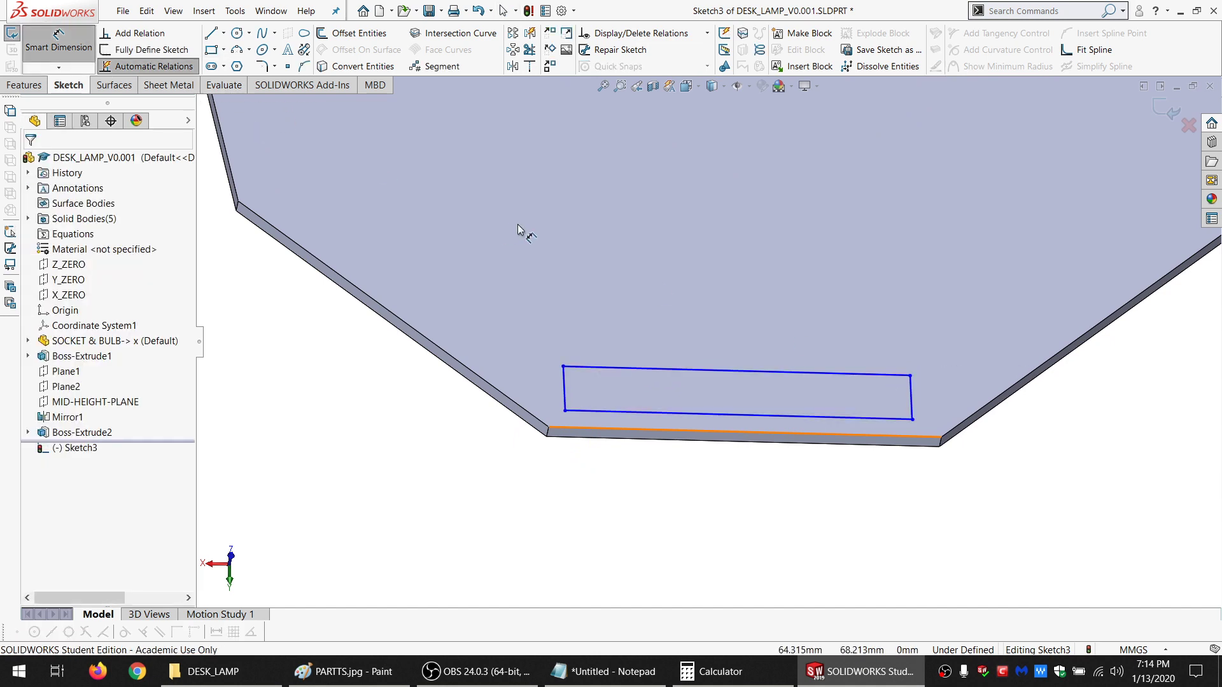
left_click(569, 413)
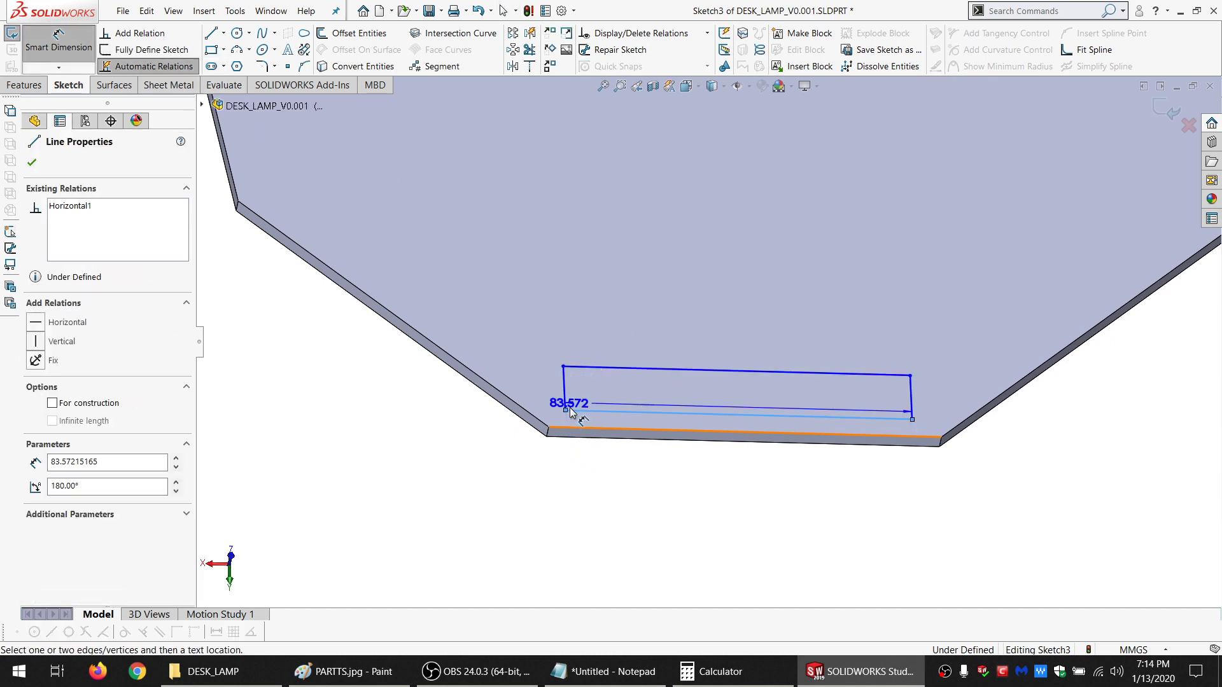
left_click(564, 367)
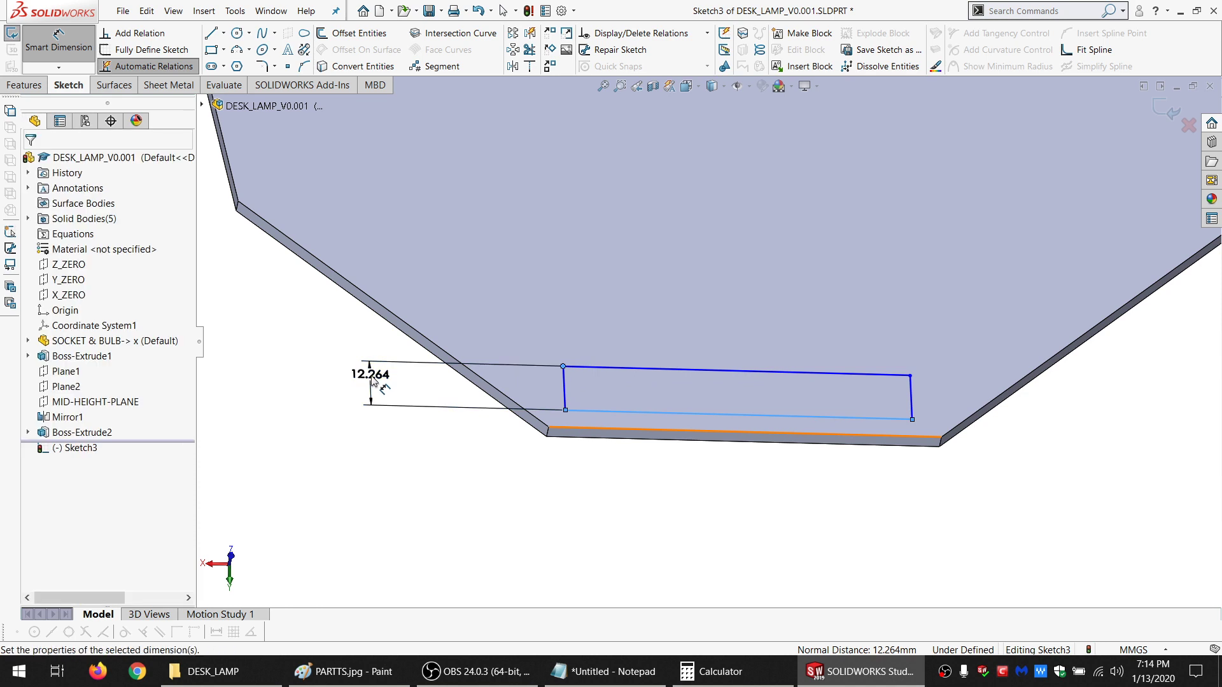
left_click(376, 382)
type("=")
mouse_move(376, 425)
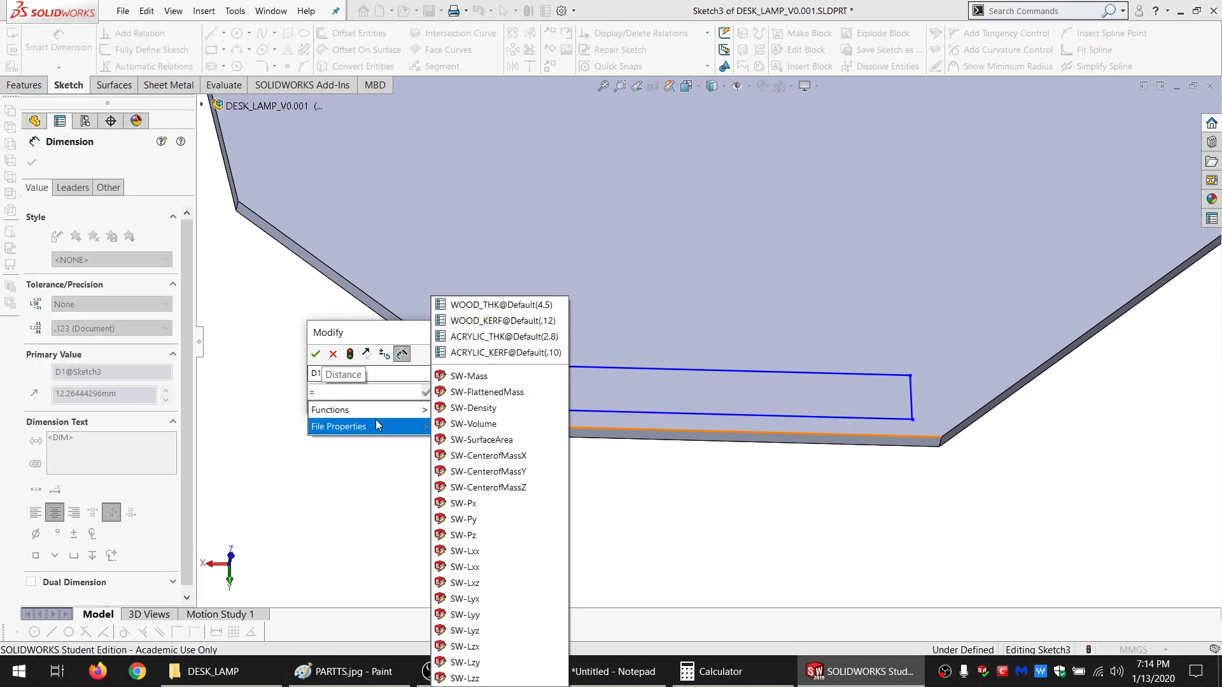
left_click(484, 306)
left_click(317, 354)
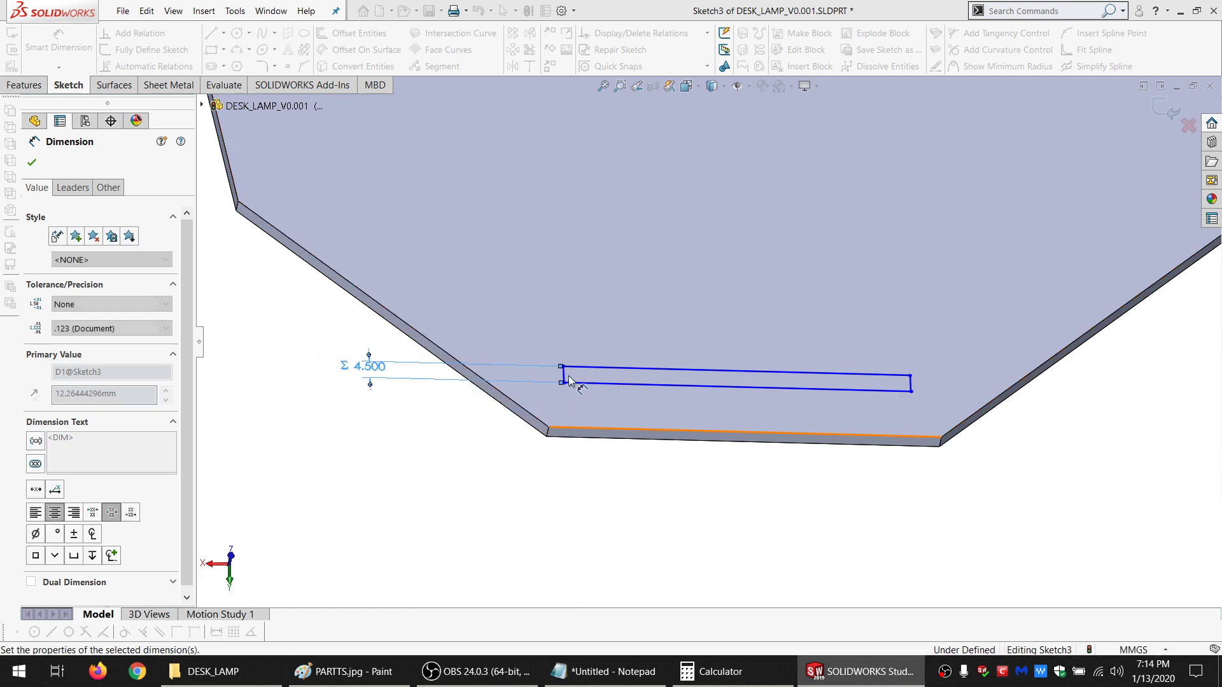
key("Escape")
Add a configuration-specific text property named SAFE_DIST to the part's file properties
scroll(751, 357, "up", 5)
scroll(751, 352, "up", 4)
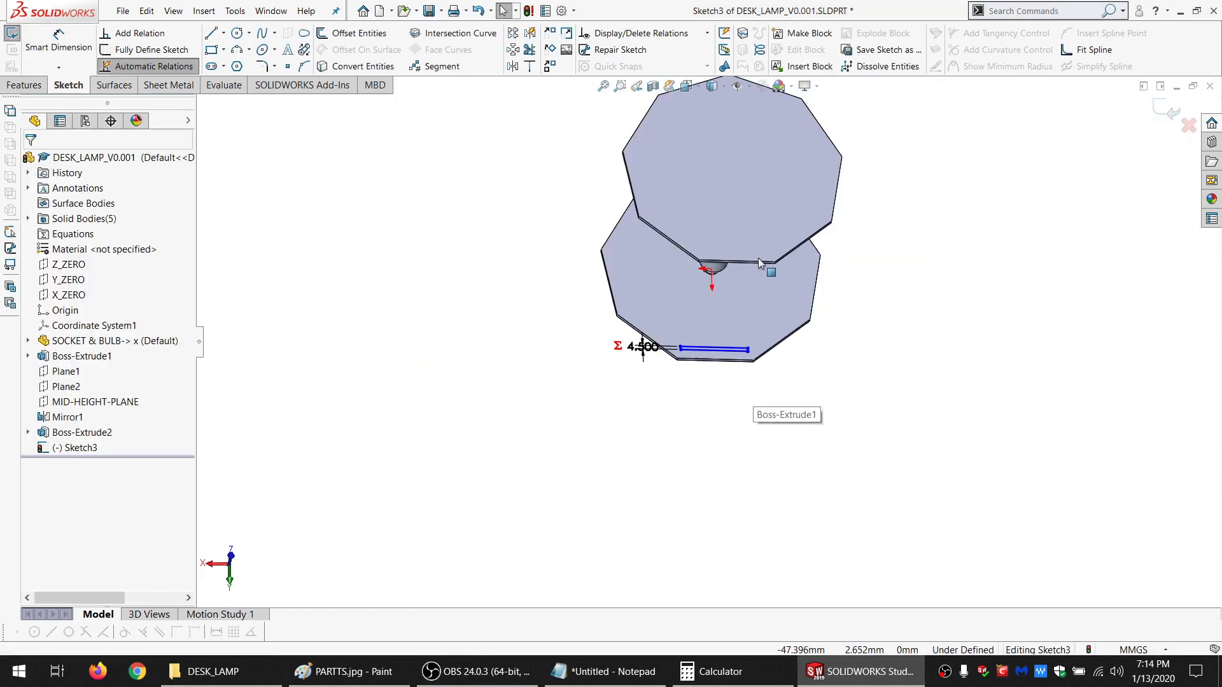
scroll(736, 352, "down", 5)
scroll(614, 484, "down", 3)
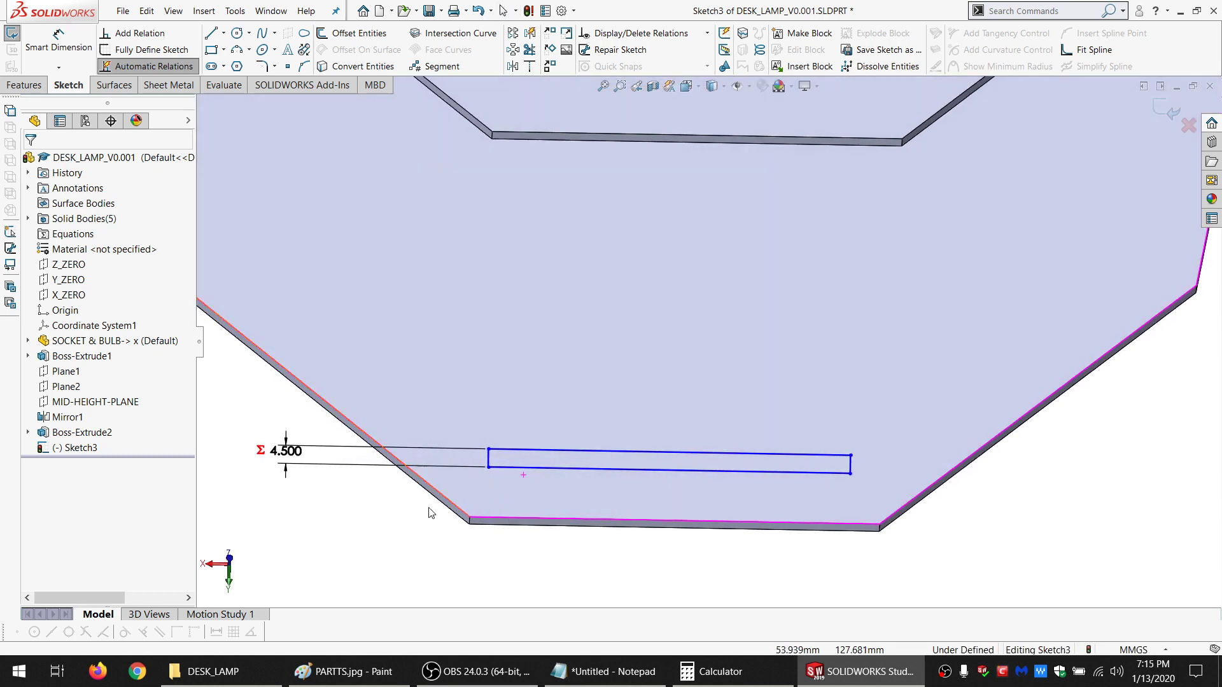
left_click(549, 13)
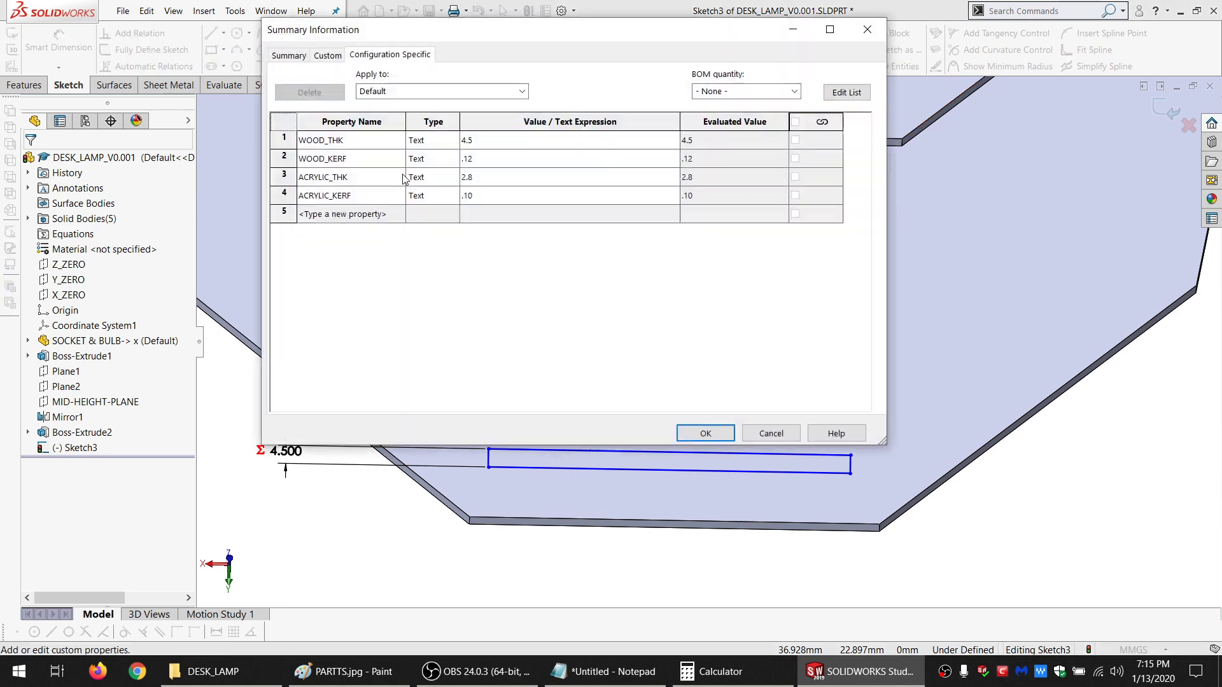
left_click(347, 215)
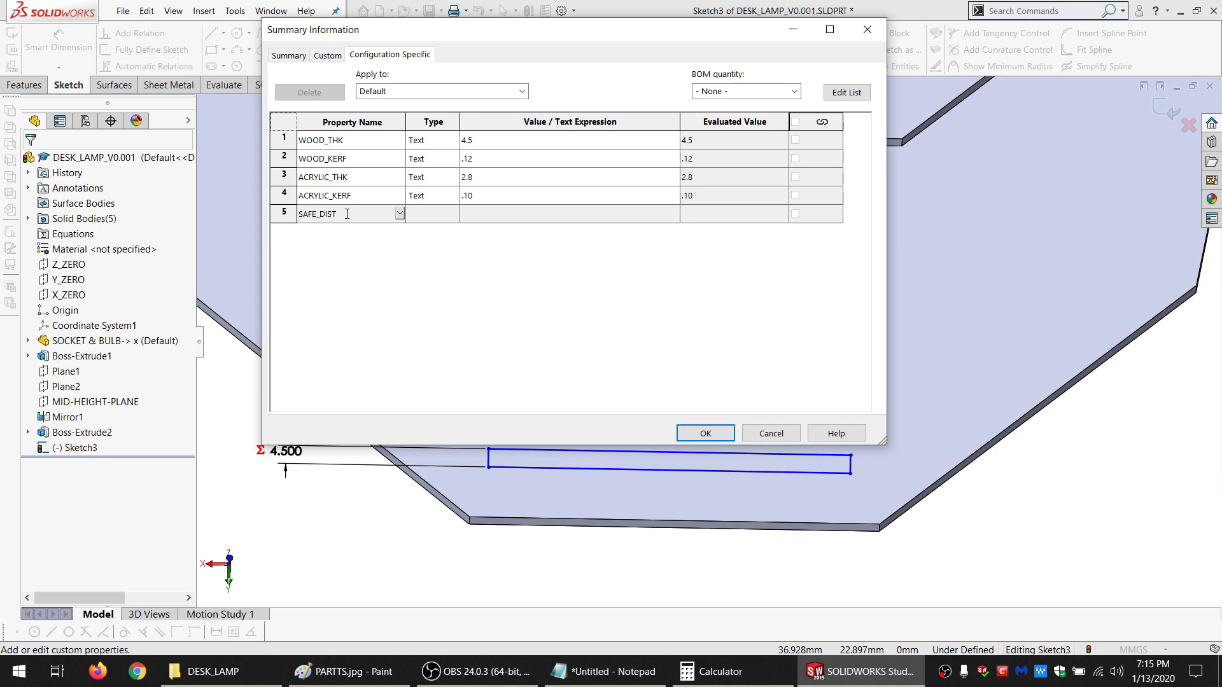
left_click(536, 213)
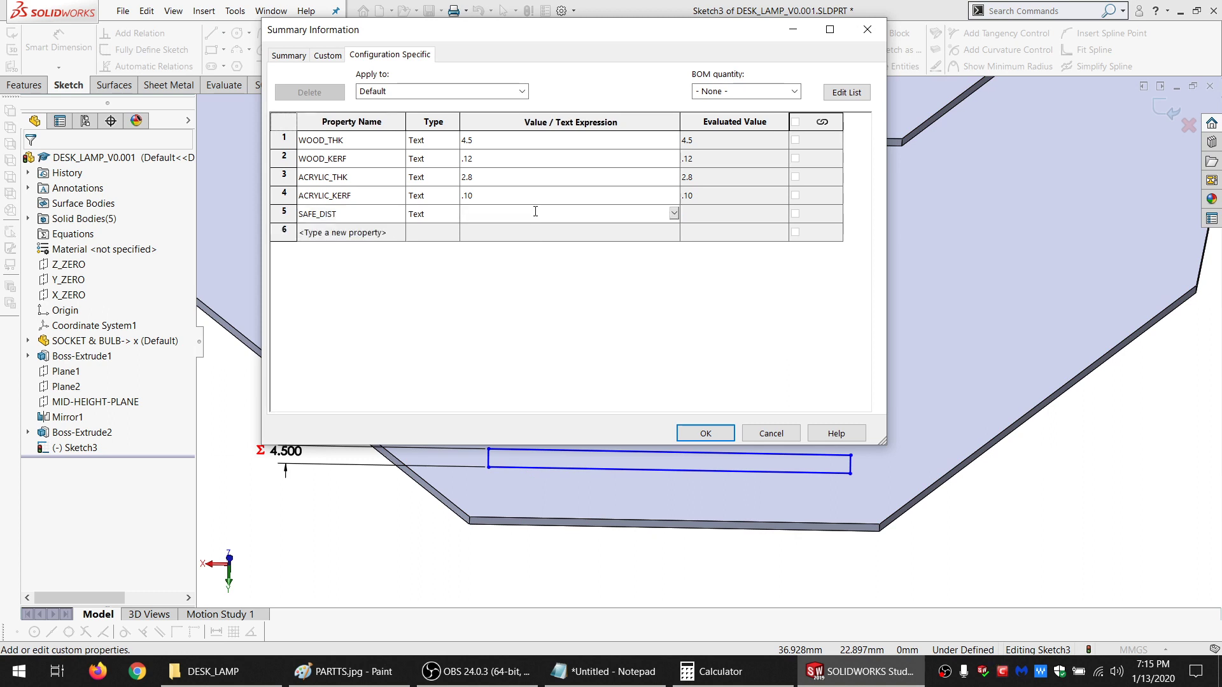
left_click(702, 433)
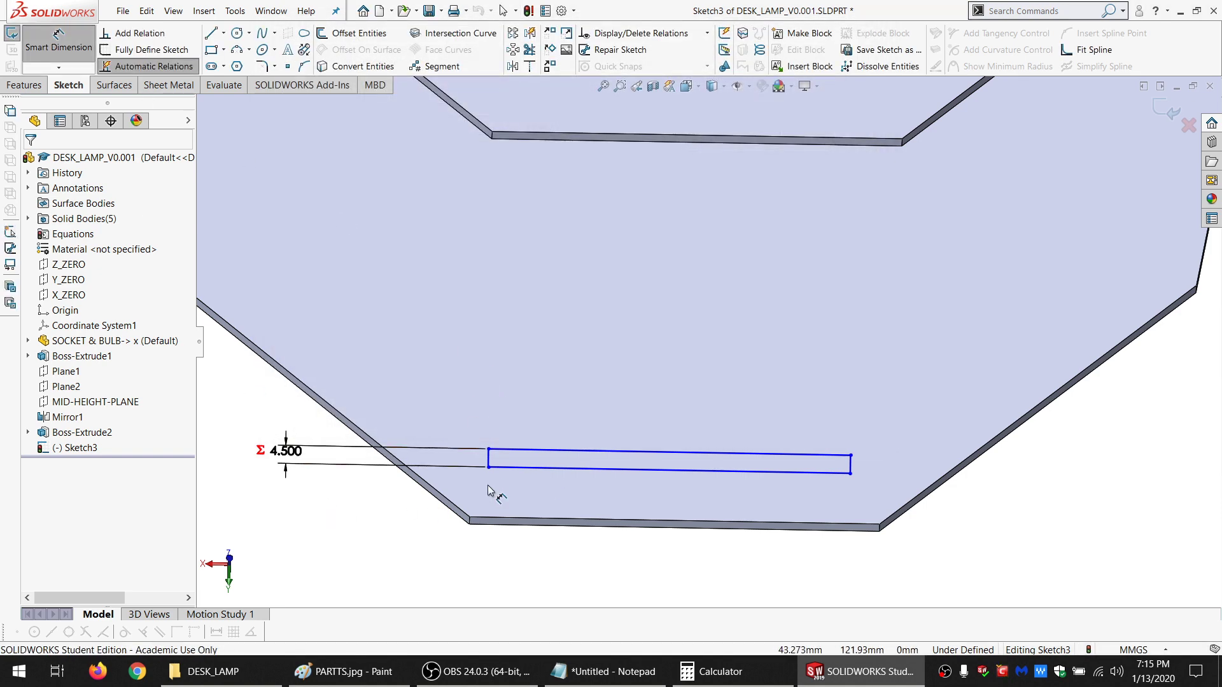
Dimension the distance from the rectangle's outer corner to the nearby plate edge and link it to the SAFE_DIST file property of 4 mm
left_click(489, 468)
left_click(503, 524)
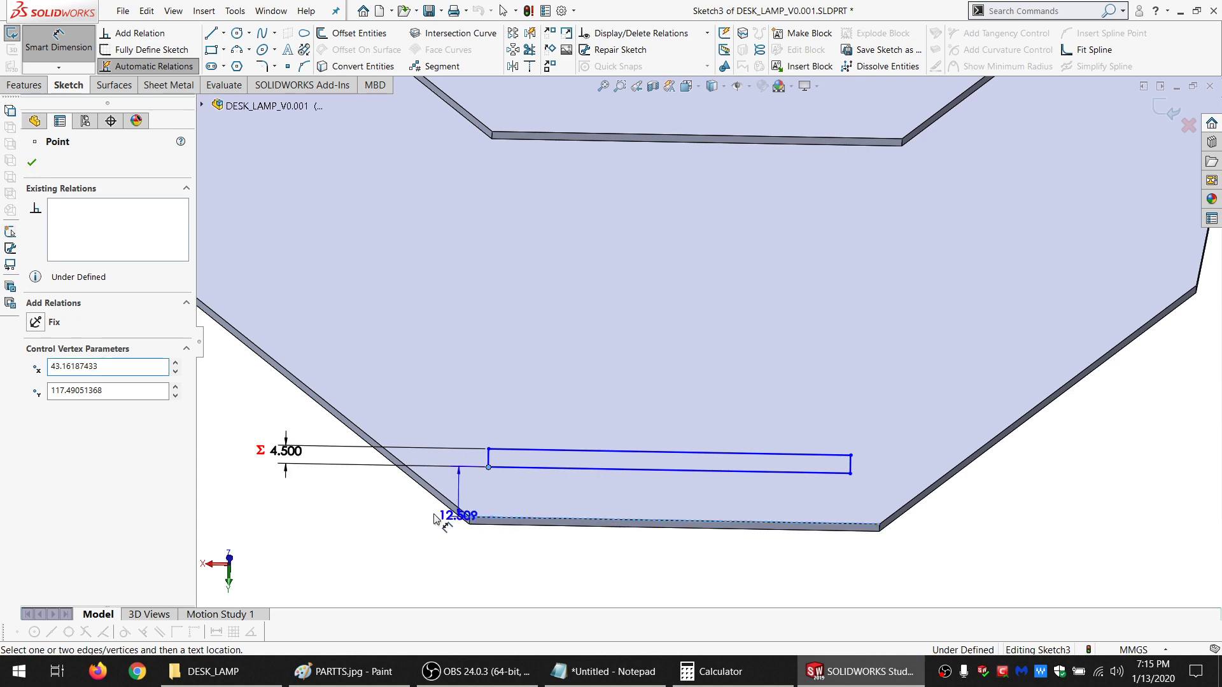
left_click(308, 515)
type("=SA")
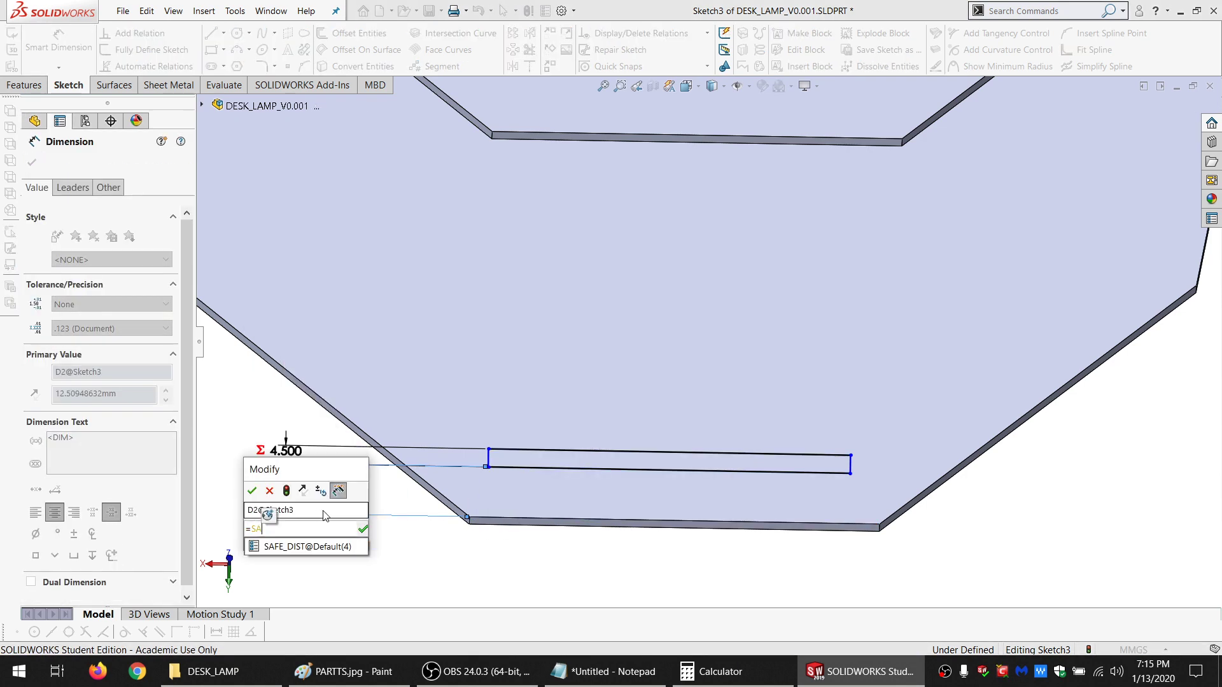
left_click(308, 546)
key("Return")
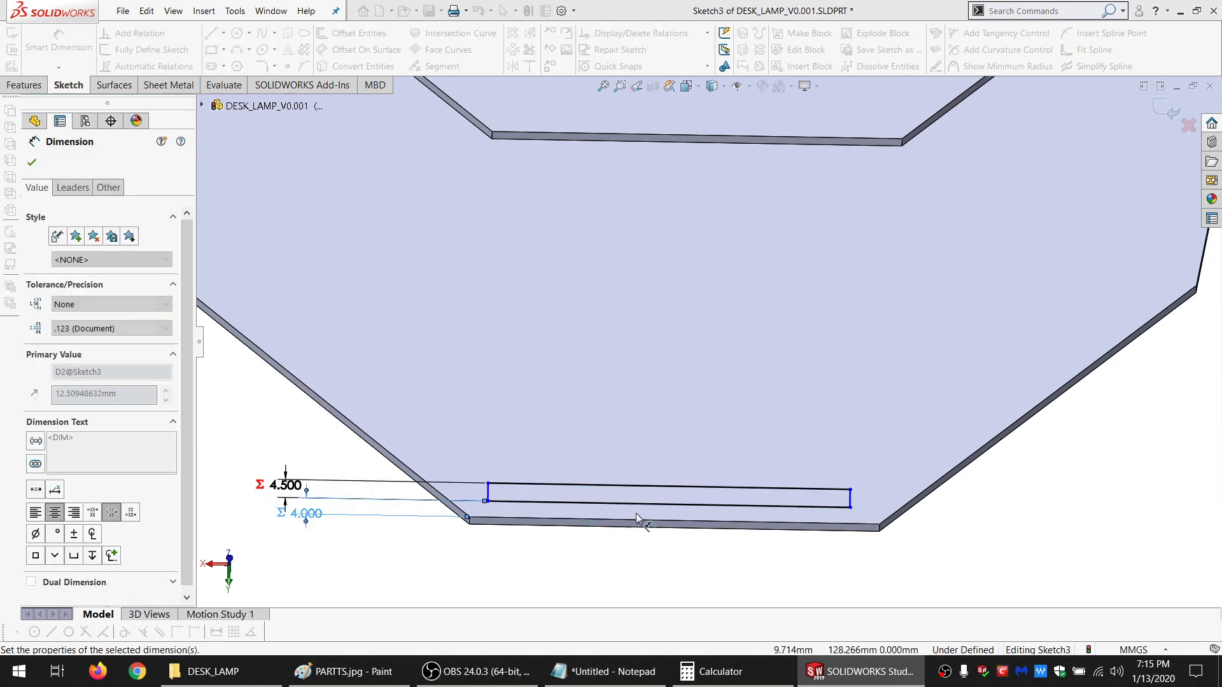
key("Escape")
Sketch a short line from the midpoint of the rectangle's outer long side to the midpoint of the adjacent plate edge
left_click(211, 33)
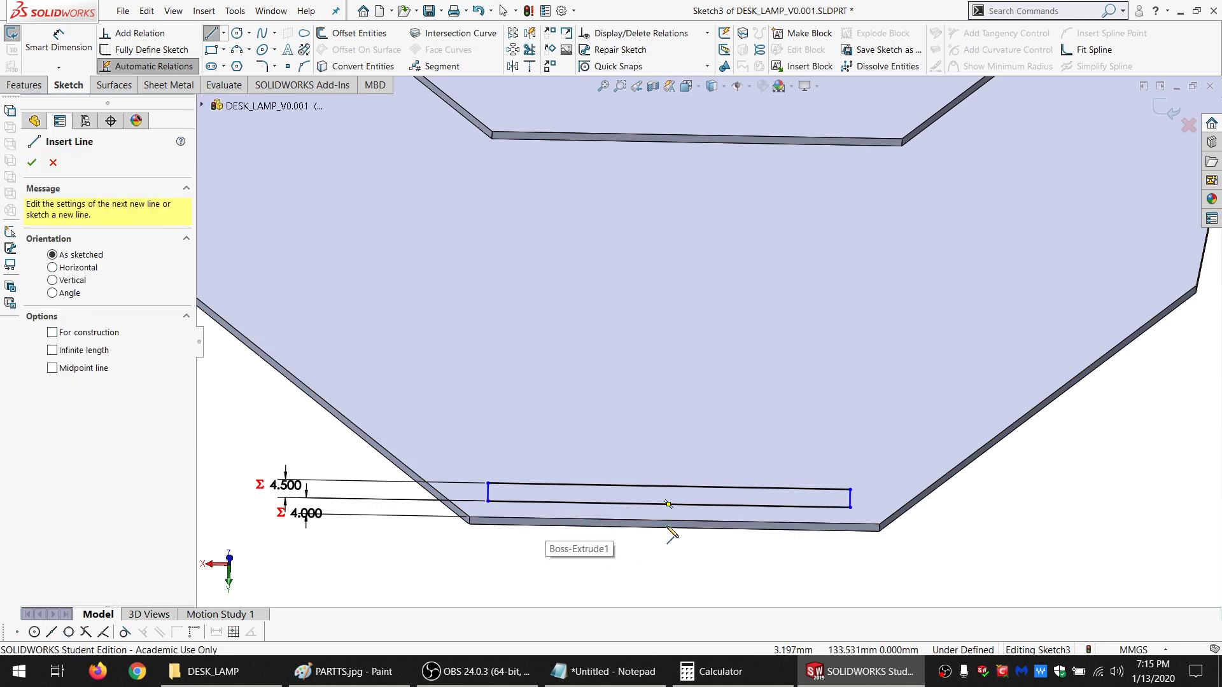
left_click(668, 504)
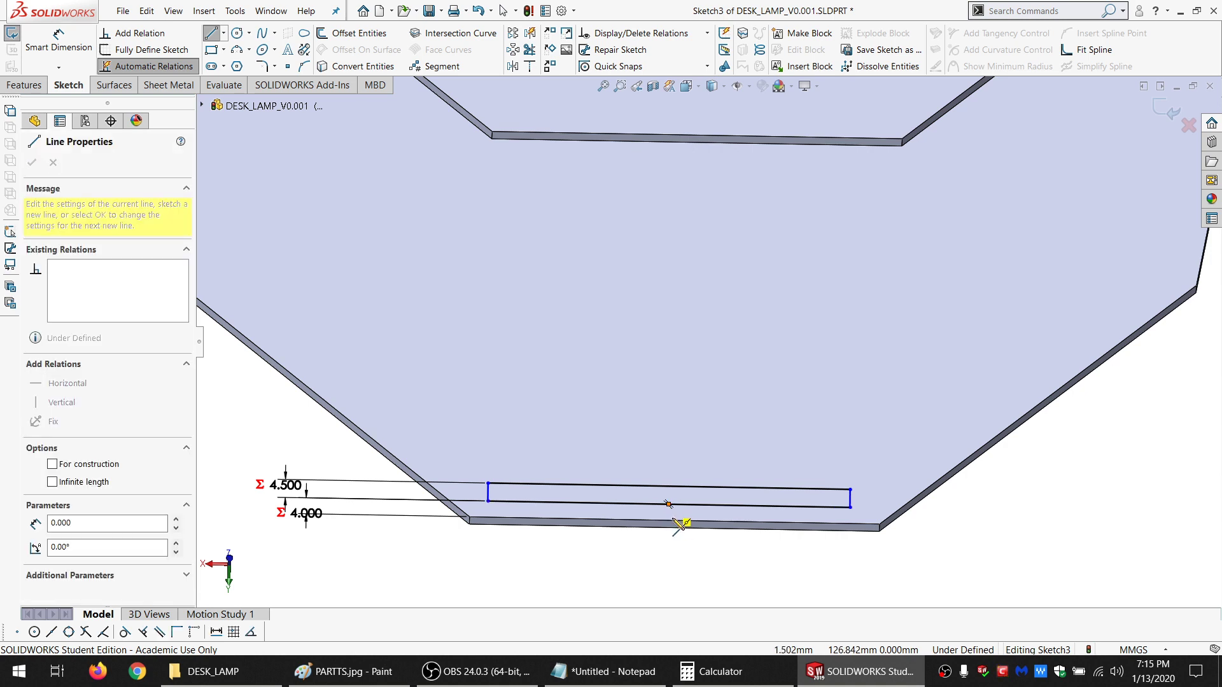
left_click(675, 520)
key("Escape")
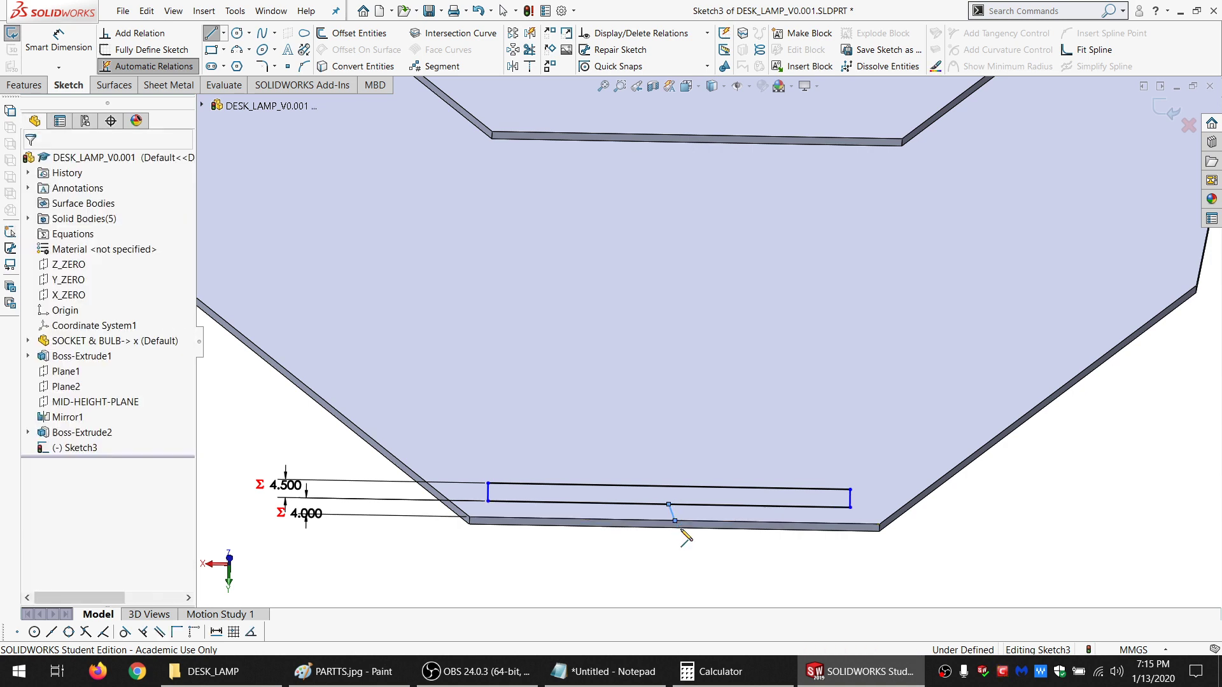
Convert the short connecting line to construction geometry and make it perpendicular to the rectangle's outer long side
left_click(672, 513)
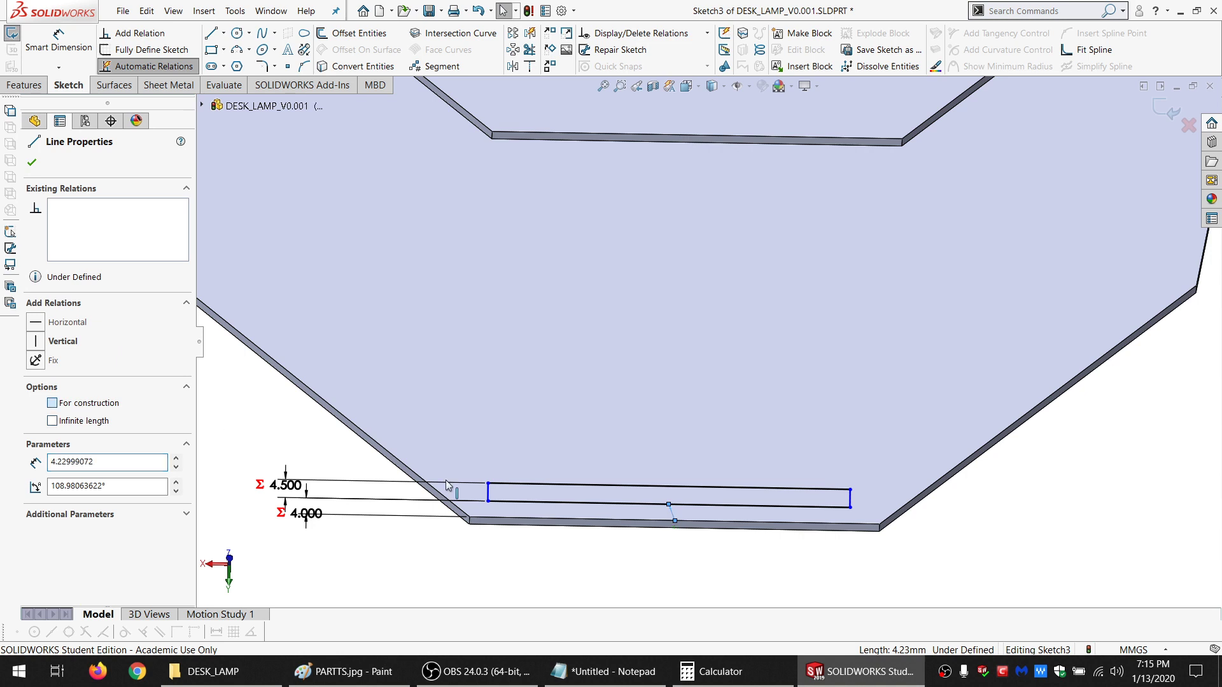
left_click(496, 502, "ctrl")
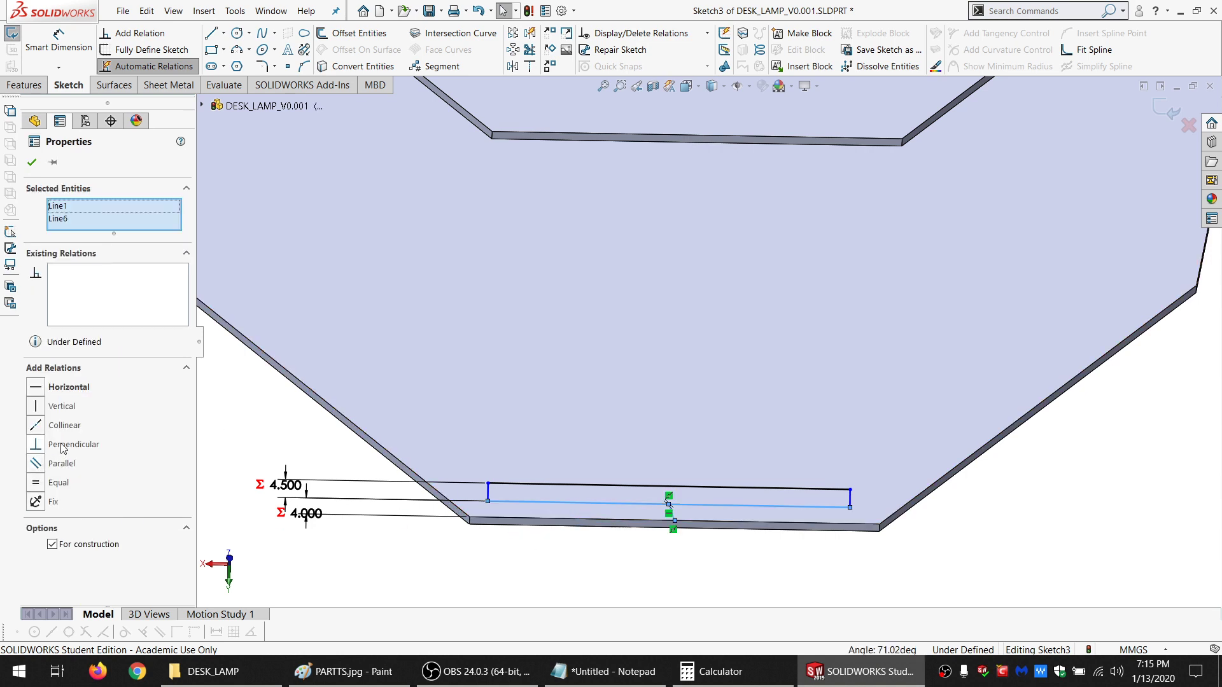
left_click(64, 449)
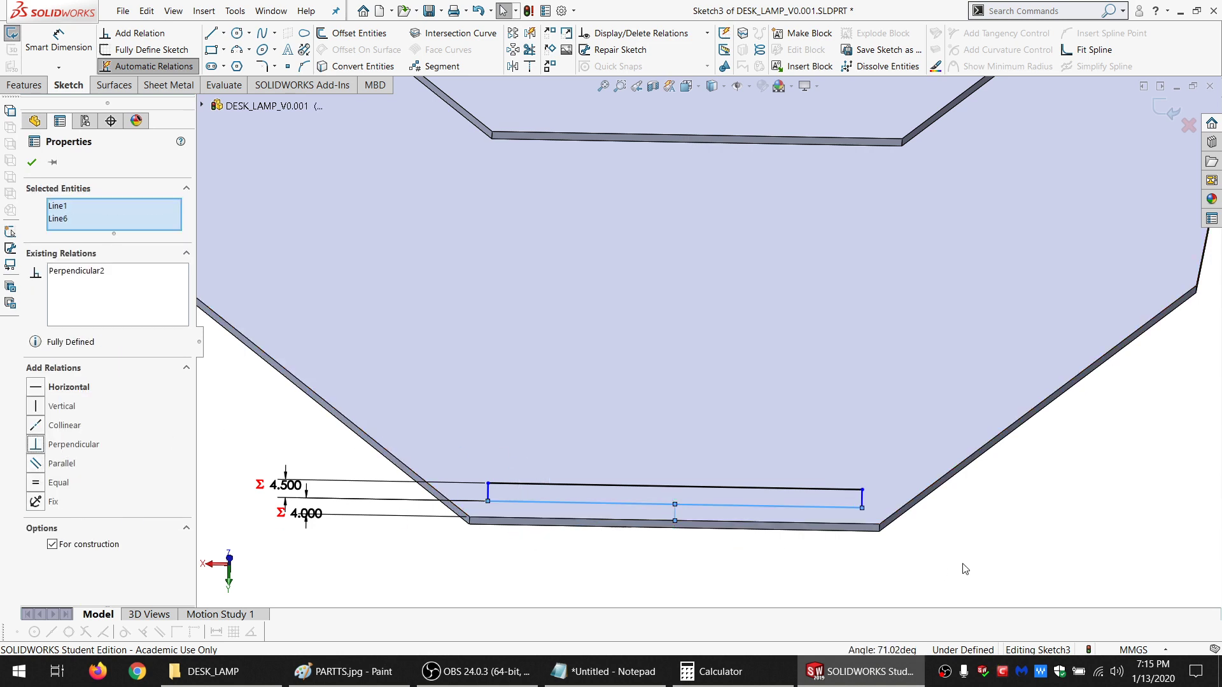
scroll(922, 480, "up", 3)
scroll(631, 369, "down", 4)
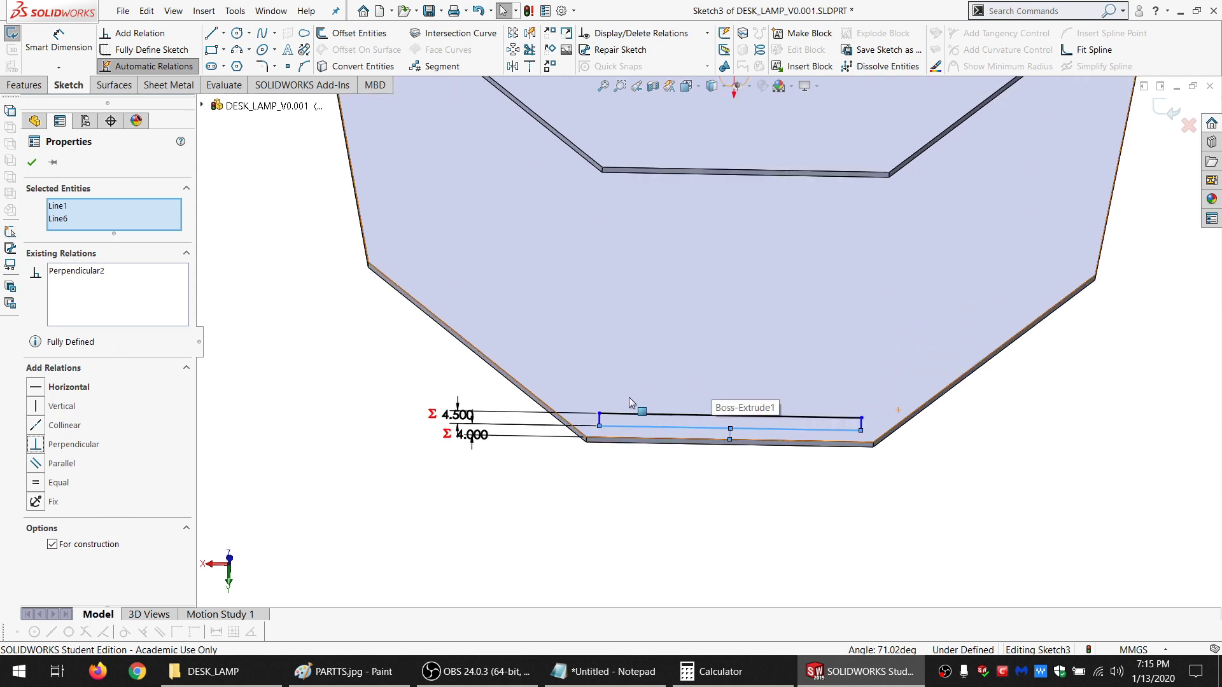
scroll(637, 367, "down", 3)
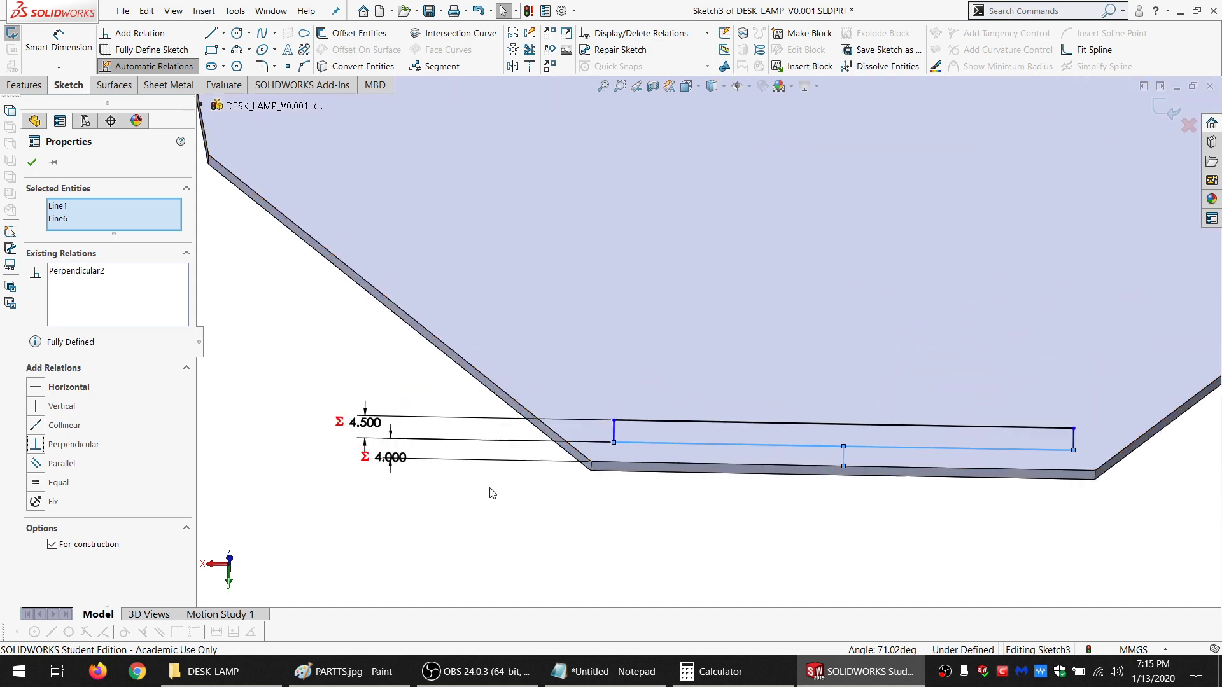
left_click(516, 503)
scroll(681, 318, "up", 2)
scroll(682, 319, "down", 2)
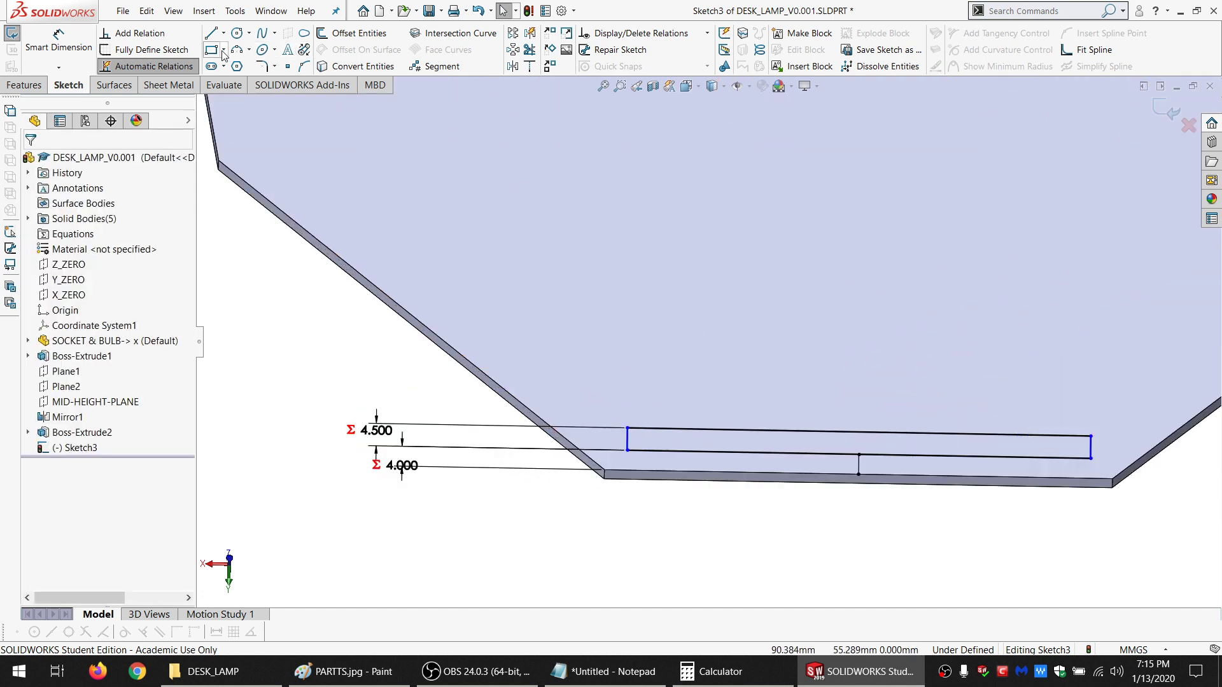
Sketch a 3 Point Corner Rectangle about 85 mm long just inside the neighbouring slanted plate edge, running roughly along that edge
left_click(236, 50)
left_click(224, 50)
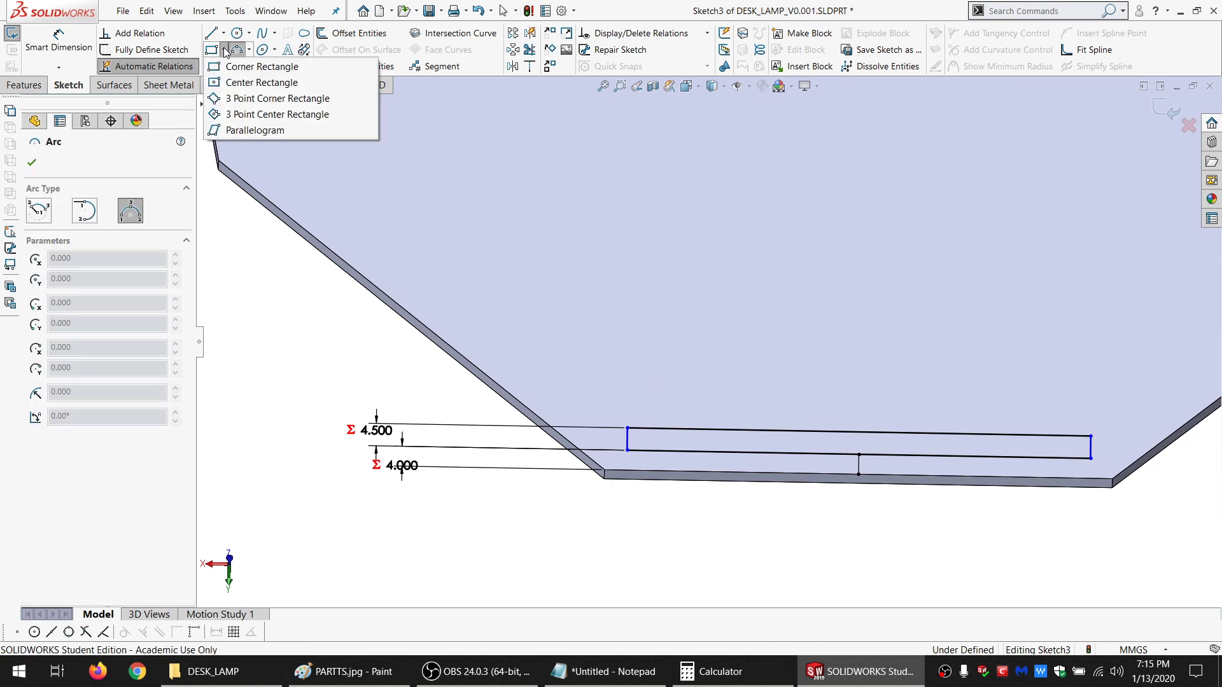
left_click(243, 98)
left_click(252, 142)
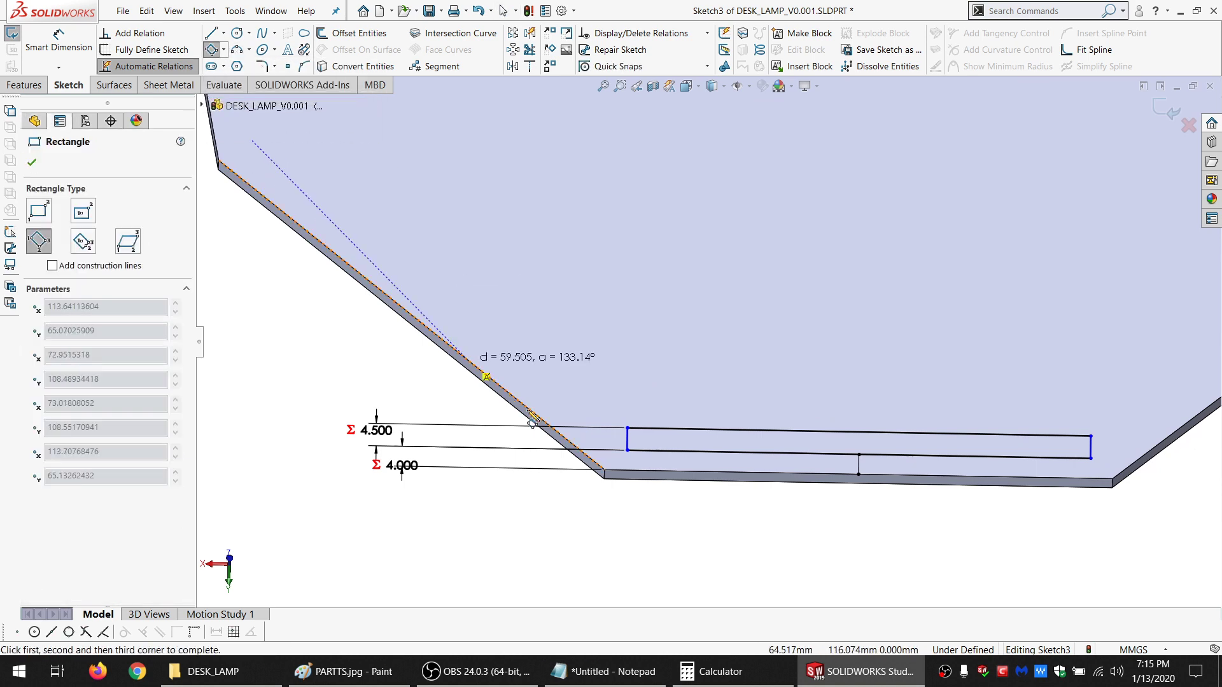
left_click(606, 411)
left_click(649, 362)
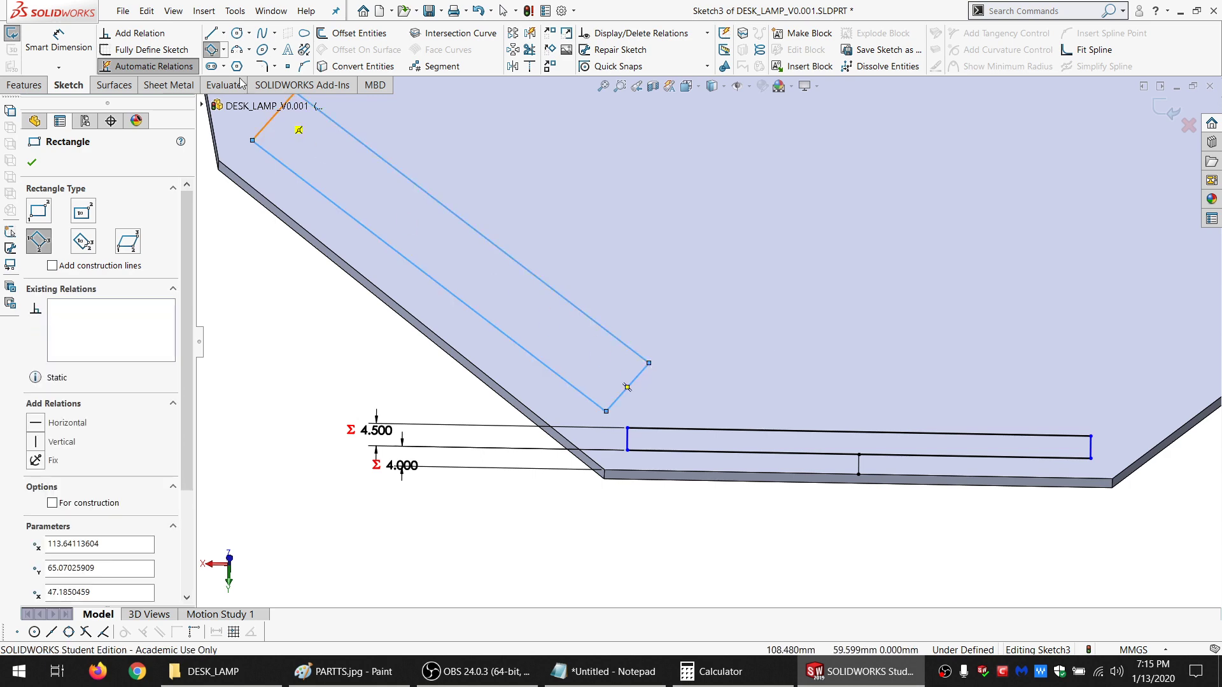
Sketch a short line from the midpoint of the slanted rectangle's outer long side to the midpoint of the slanted plate edge
left_click(210, 33)
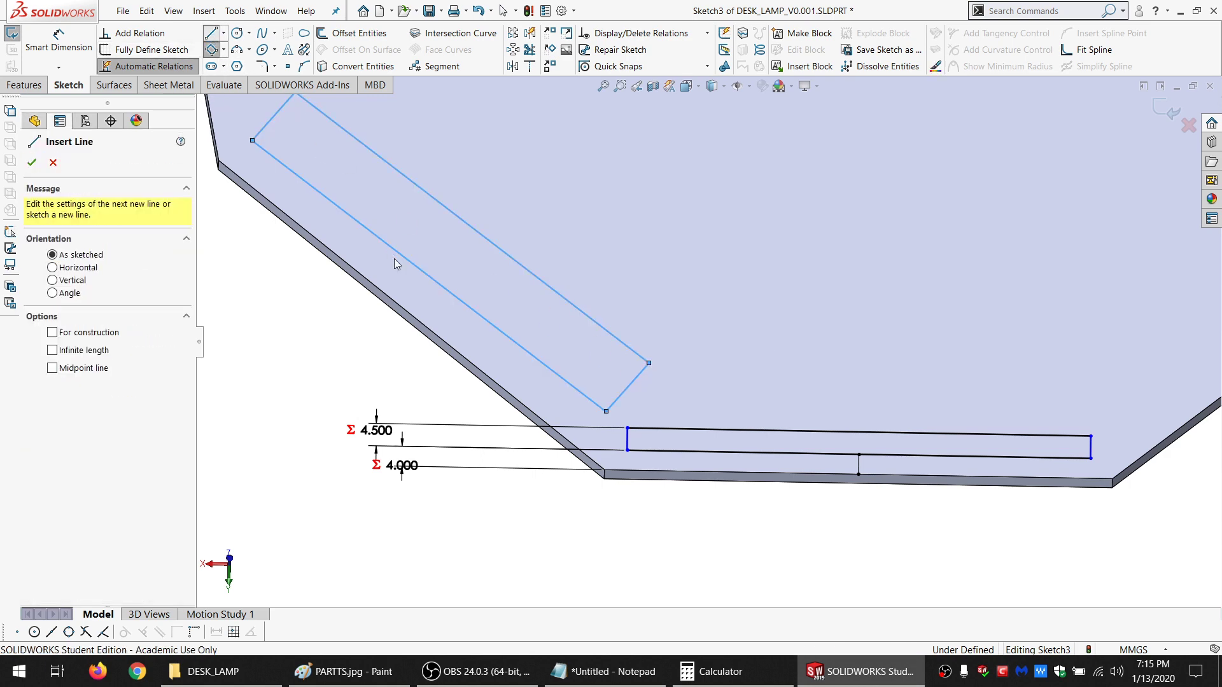
left_click(430, 275)
left_click(412, 315)
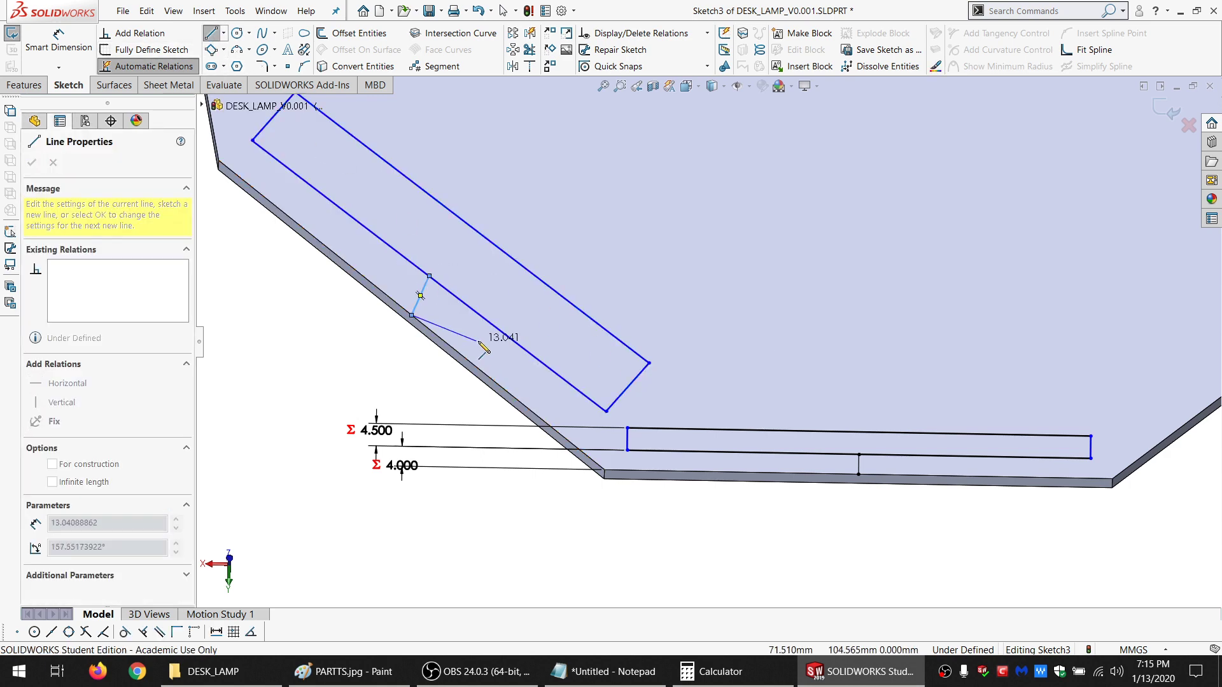
key("Escape")
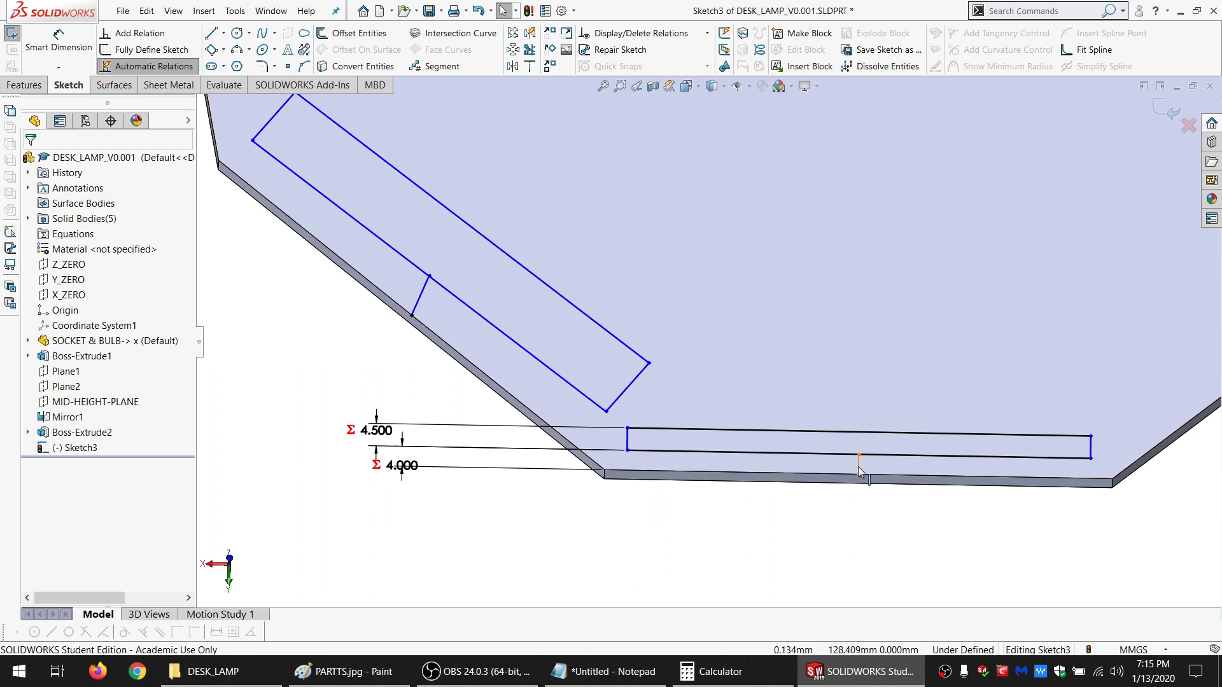
Make the slanted rectangle's short connecting line equal in length to the first rectangle's connecting line
left_click(858, 467)
left_click(417, 304)
left_click(407, 318, "ctrl")
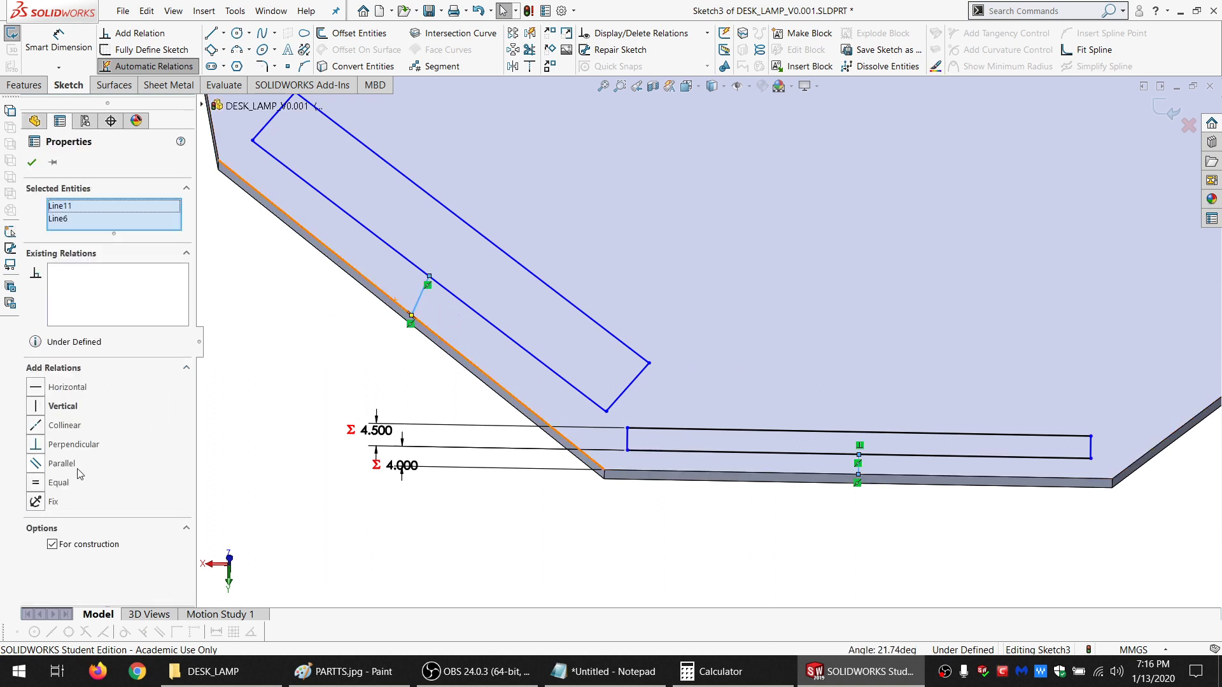
left_click(58, 483)
Make the slanted rectangle's long and short sides equal to the corresponding sides of the first rectangle
left_click(466, 334)
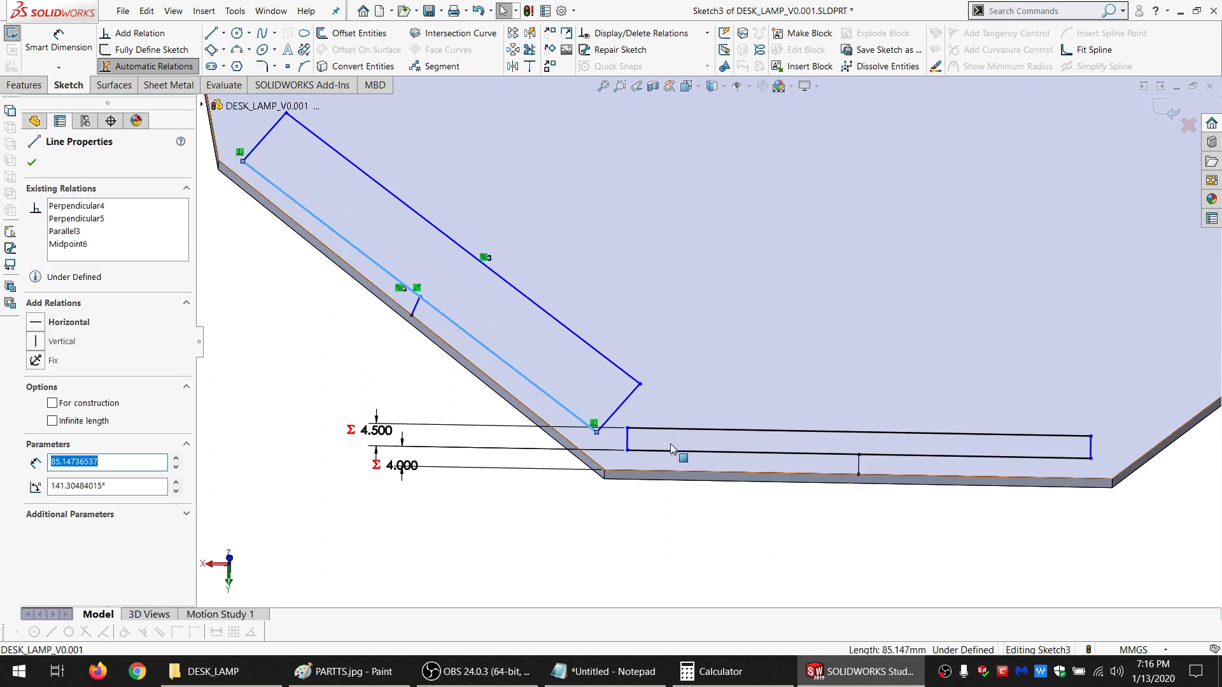
left_click(673, 454, "ctrl")
left_click(61, 484)
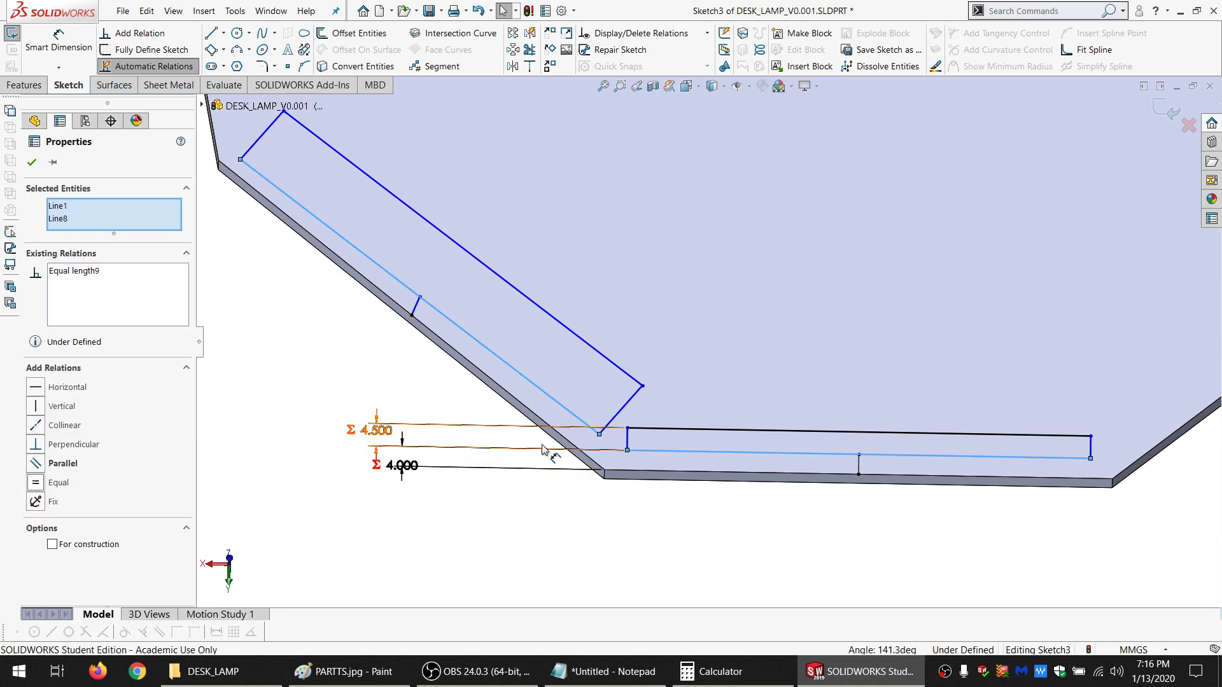
left_click(627, 407)
left_click(625, 405, "ctrl")
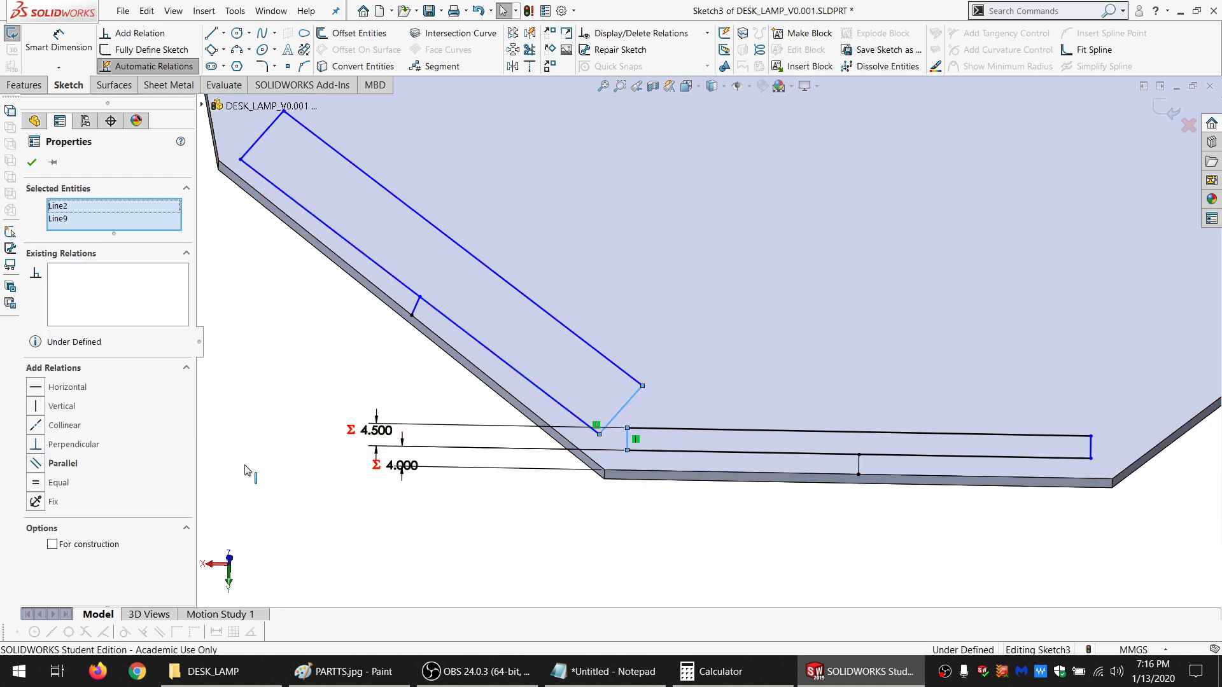
left_click(63, 485)
key("Escape")
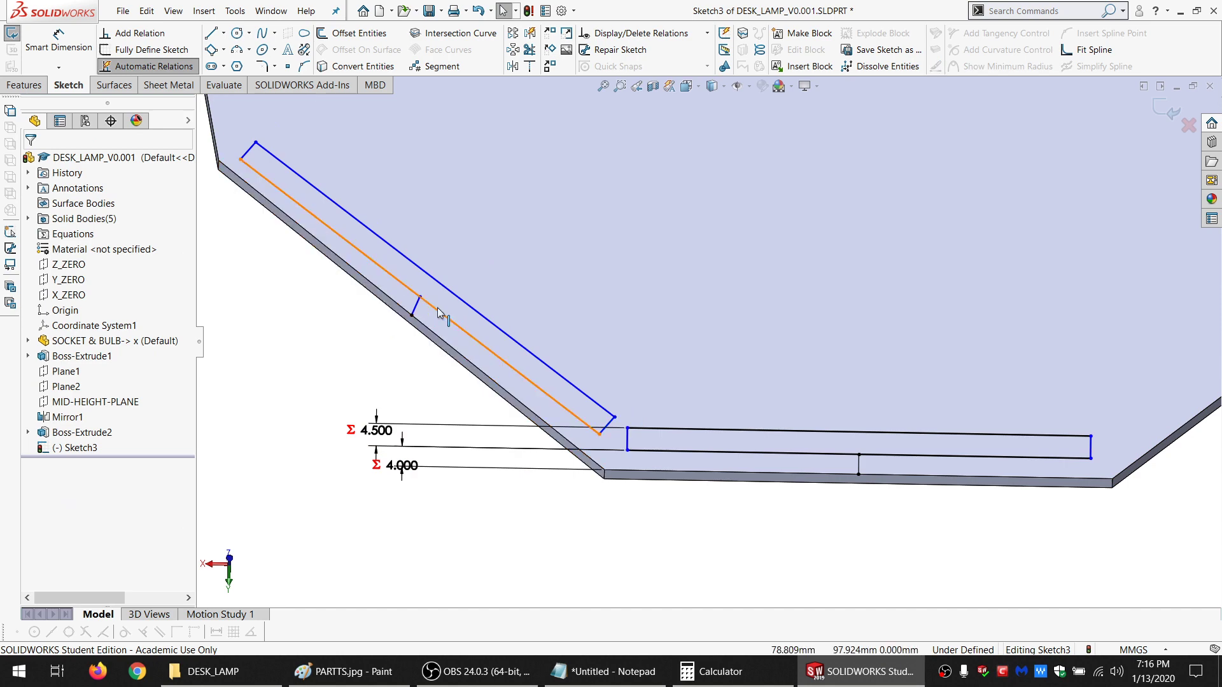
Make the slanted rectangle's outer long side parallel to the slanted plate edge and its connecting line perpendicular to that edge
left_click(435, 328)
left_click(458, 359, "ctrl")
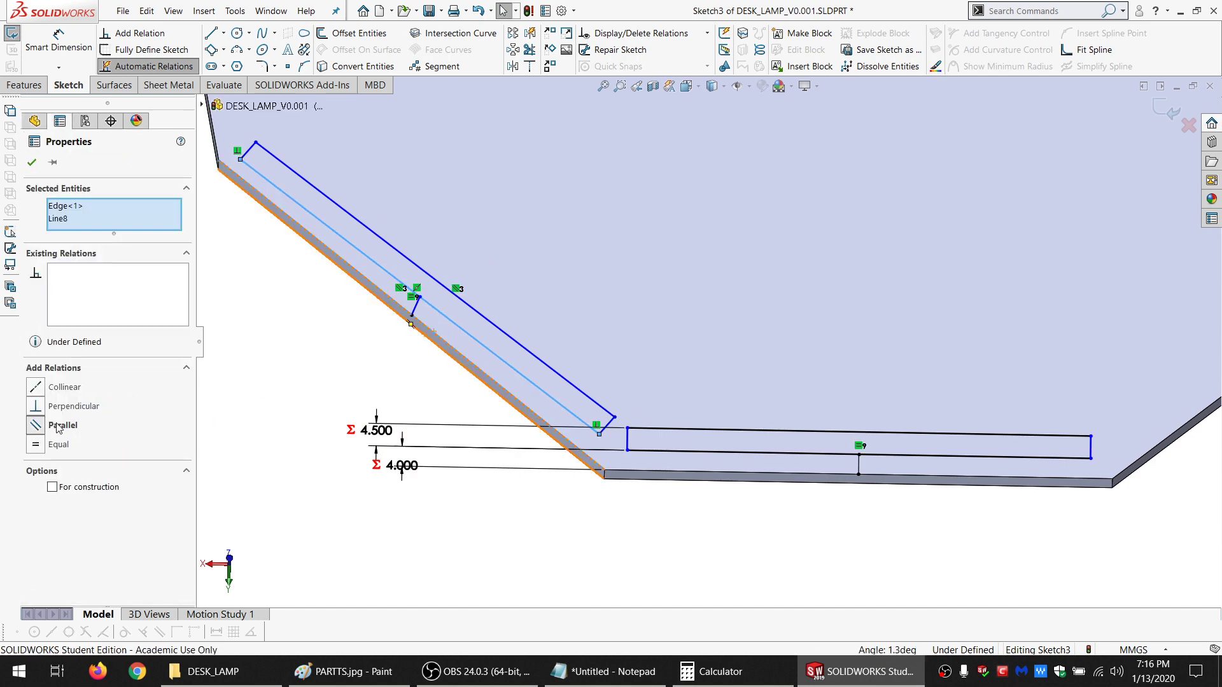
left_click(57, 426)
key("Escape")
left_click(419, 308)
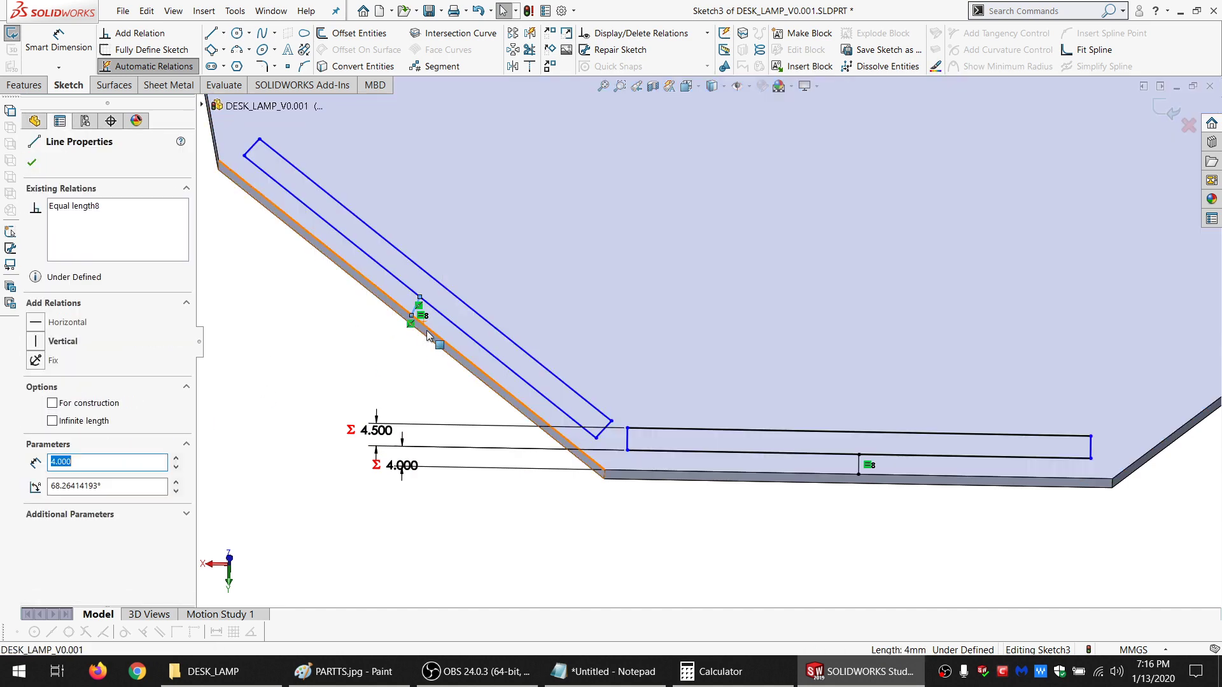
left_click(427, 334, "ctrl")
left_click(75, 407)
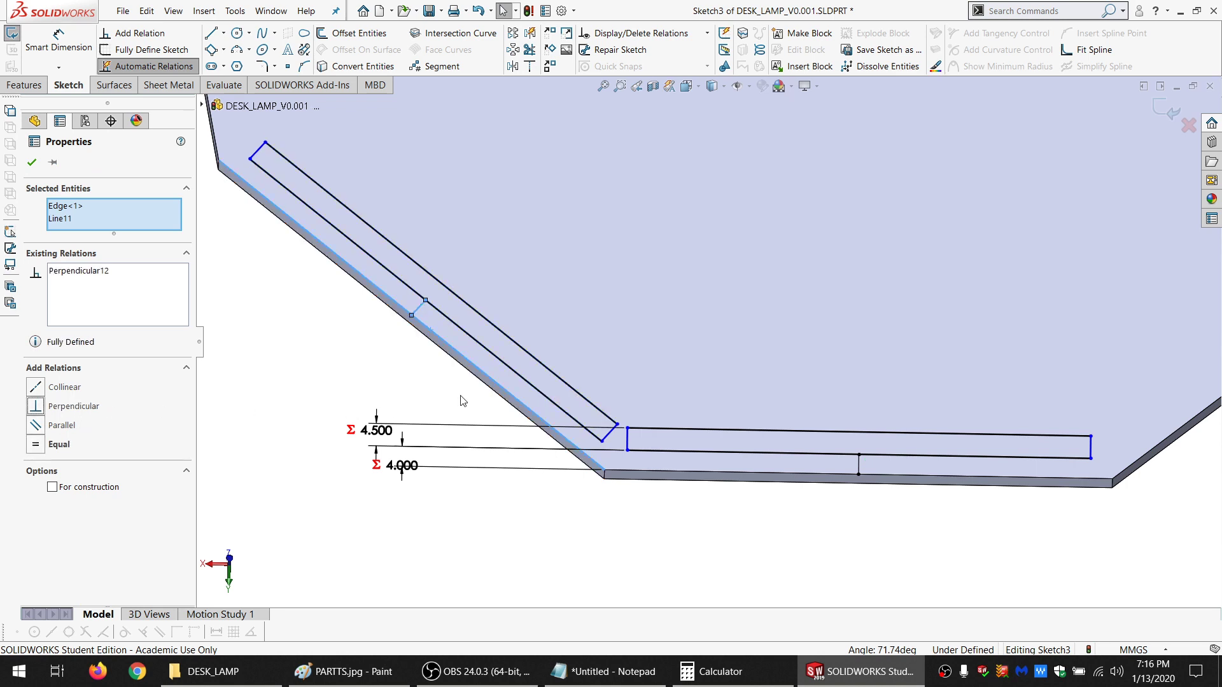
key("Escape")
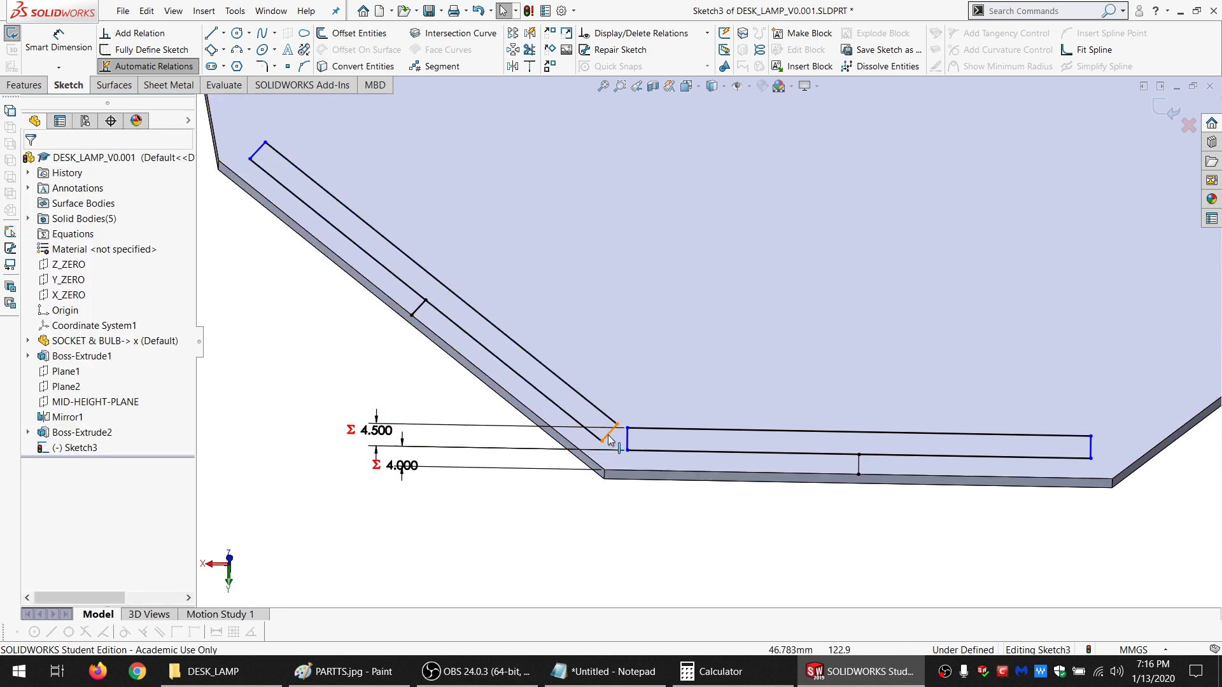
Convert all four sides of the slanted rectangle and its short connecting line to construction geometry
left_click(608, 436)
right_click(609, 436)
left_click(665, 431)
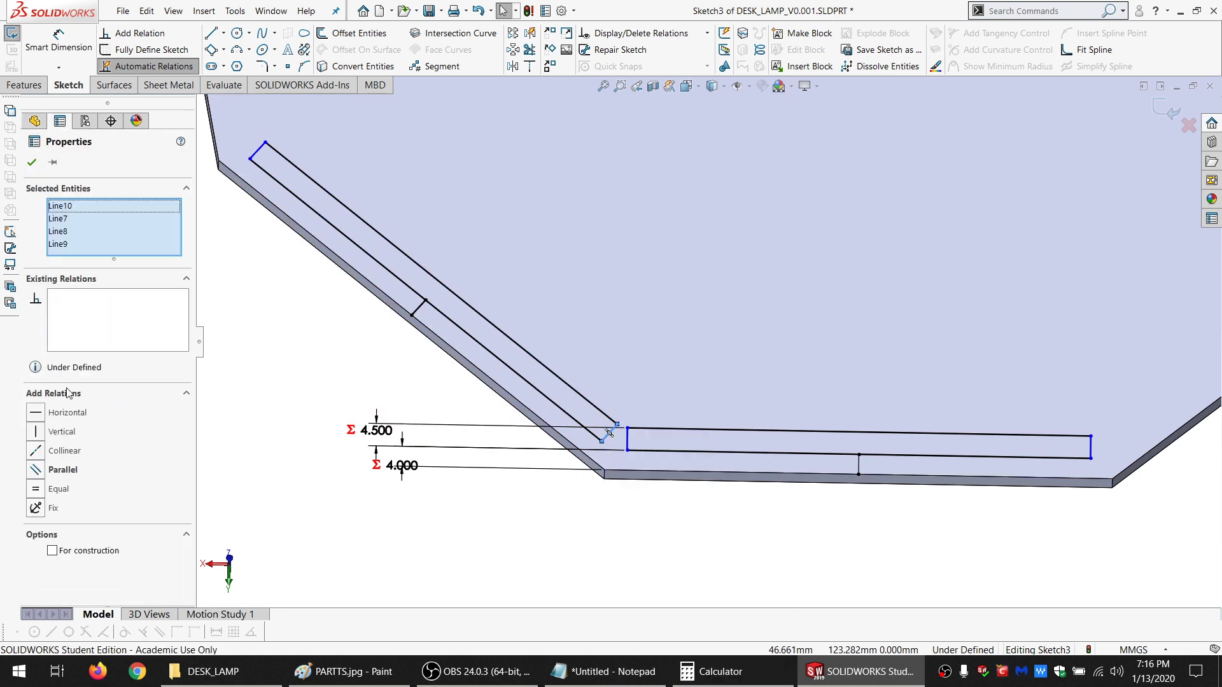
left_click(83, 558)
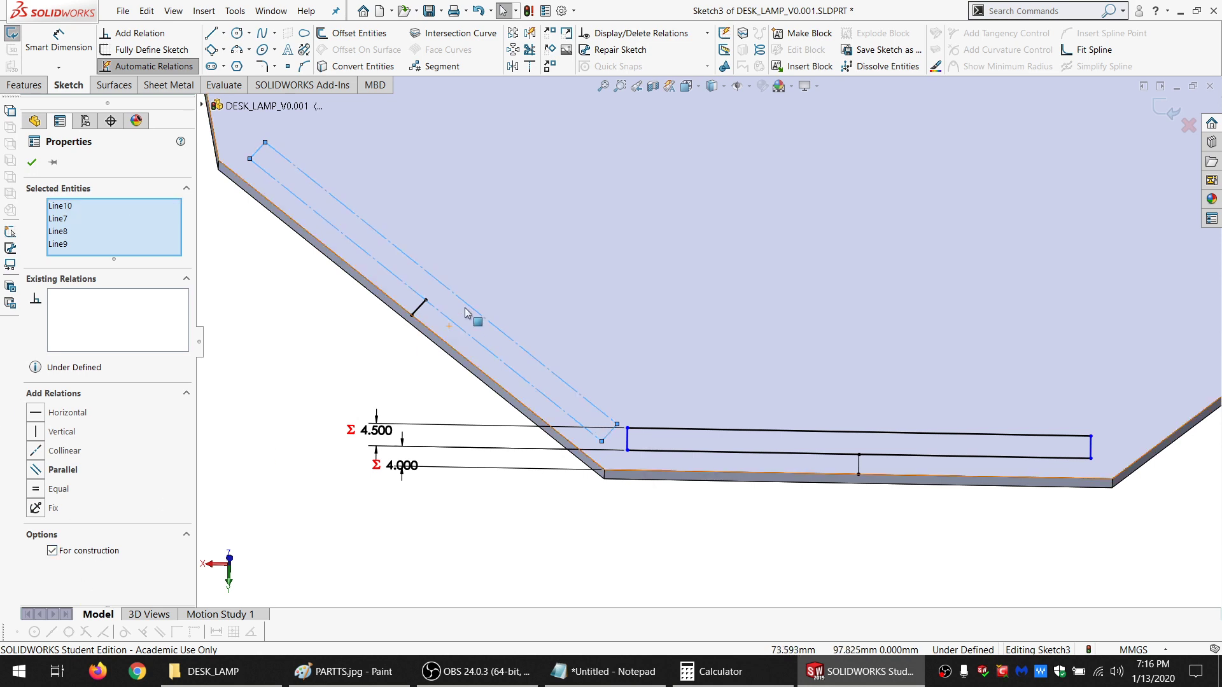
left_click(420, 306)
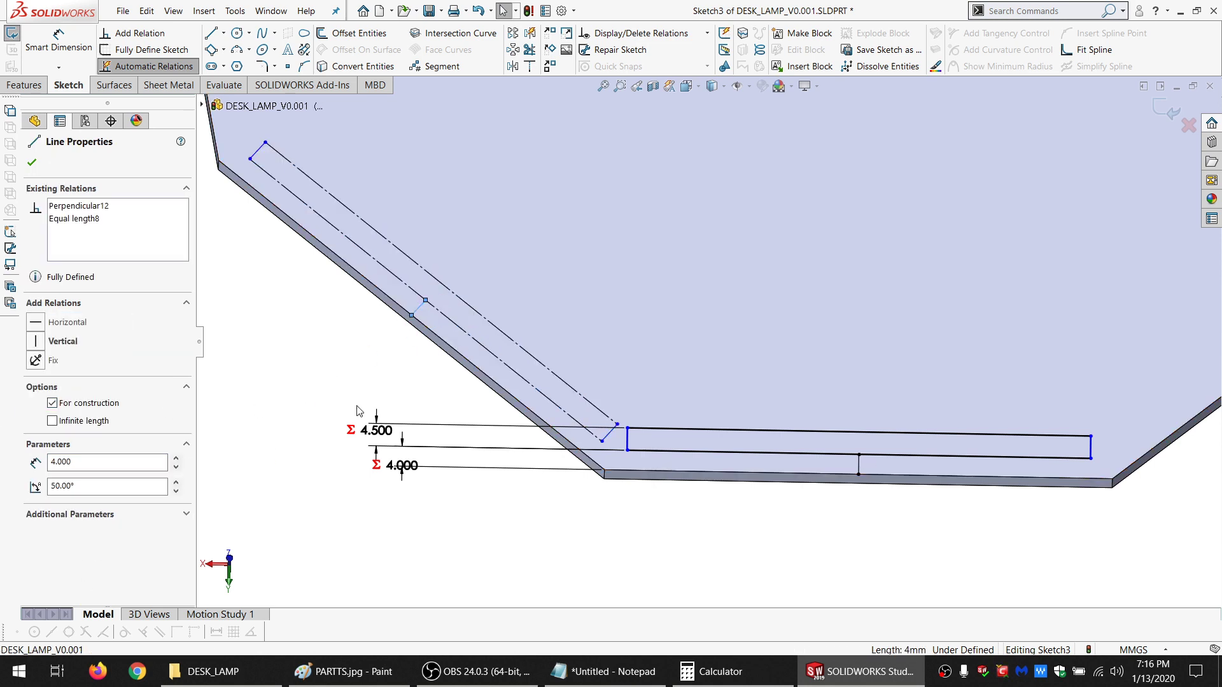
key("Escape")
Merge the first rectangle's outer corner with the slanted construction rectangle's nearest outer corner
scroll(637, 448, "down", 3)
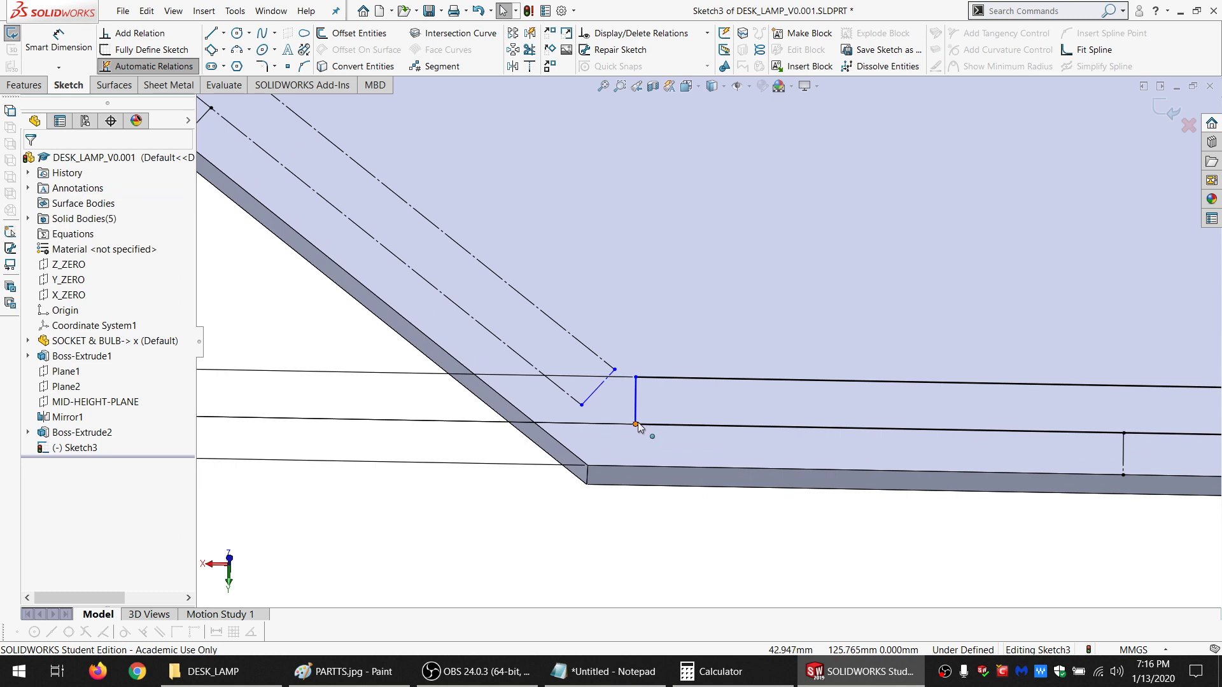
left_click(636, 424)
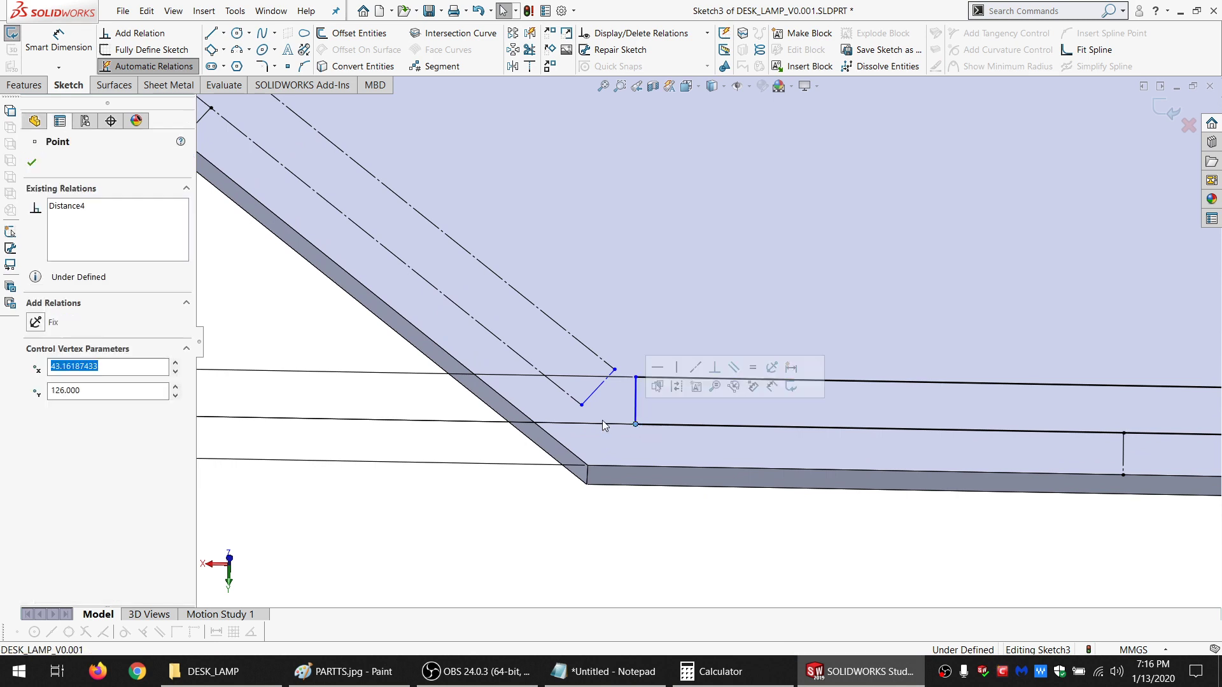
left_click(581, 405, "ctrl")
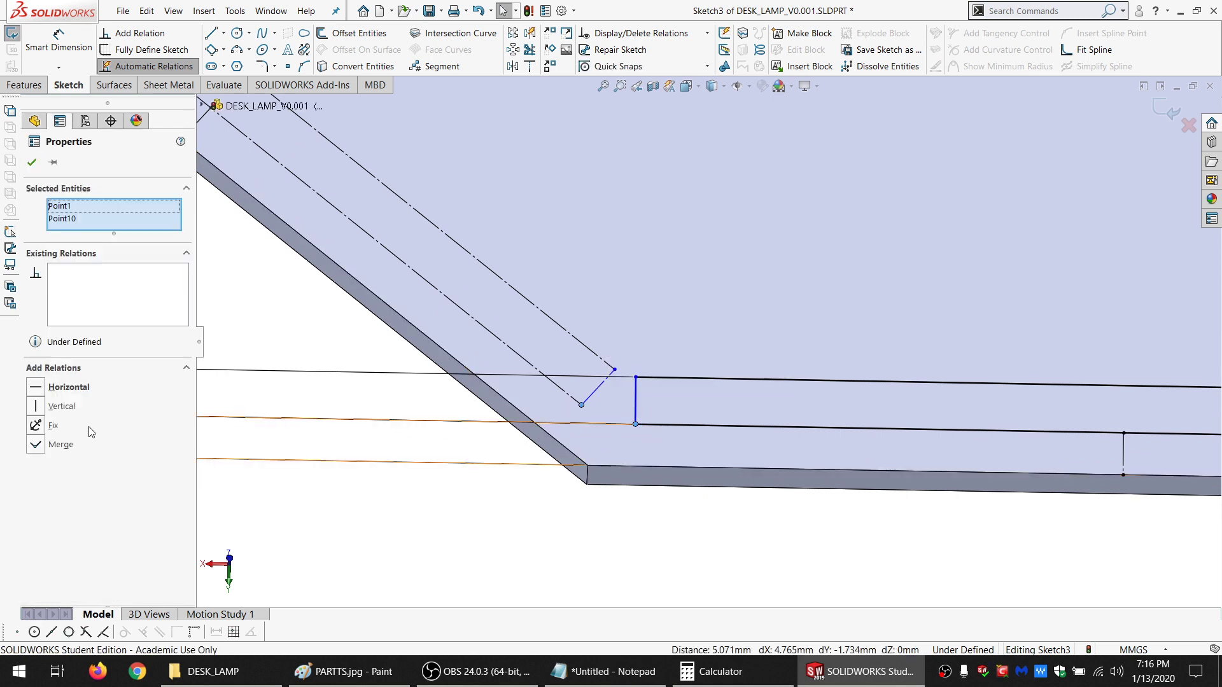
left_click(61, 444)
left_click(511, 537)
scroll(701, 414, "up", 3)
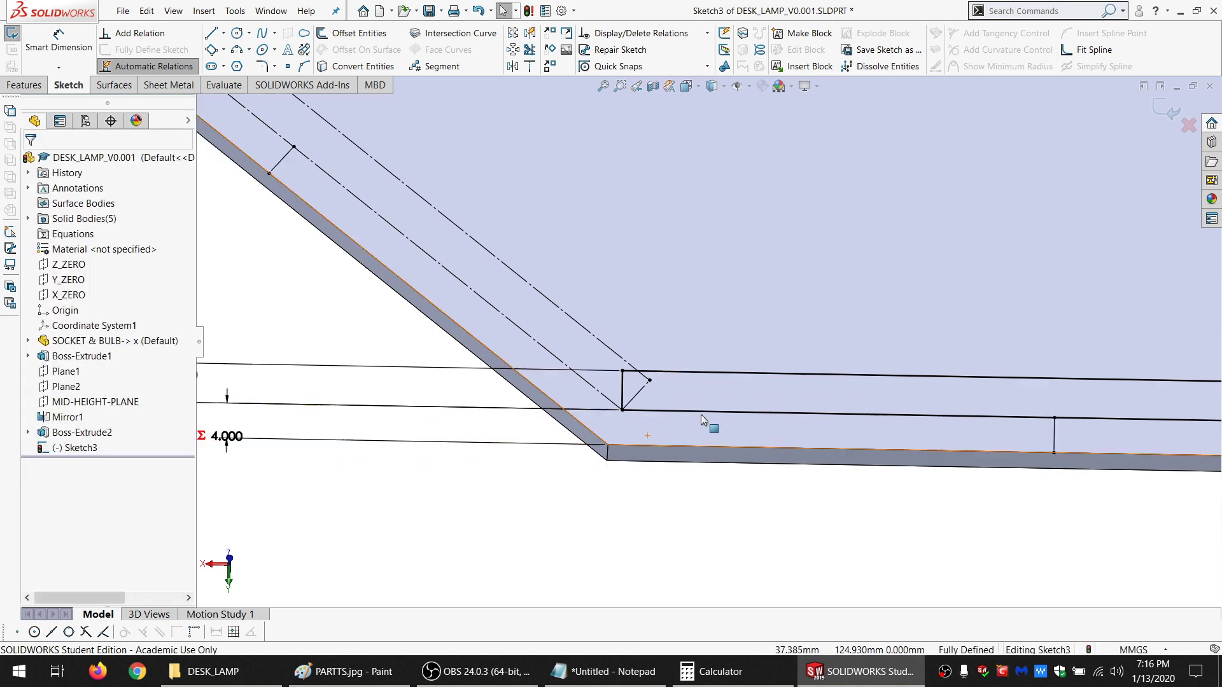
scroll(917, 367, "down", 2)
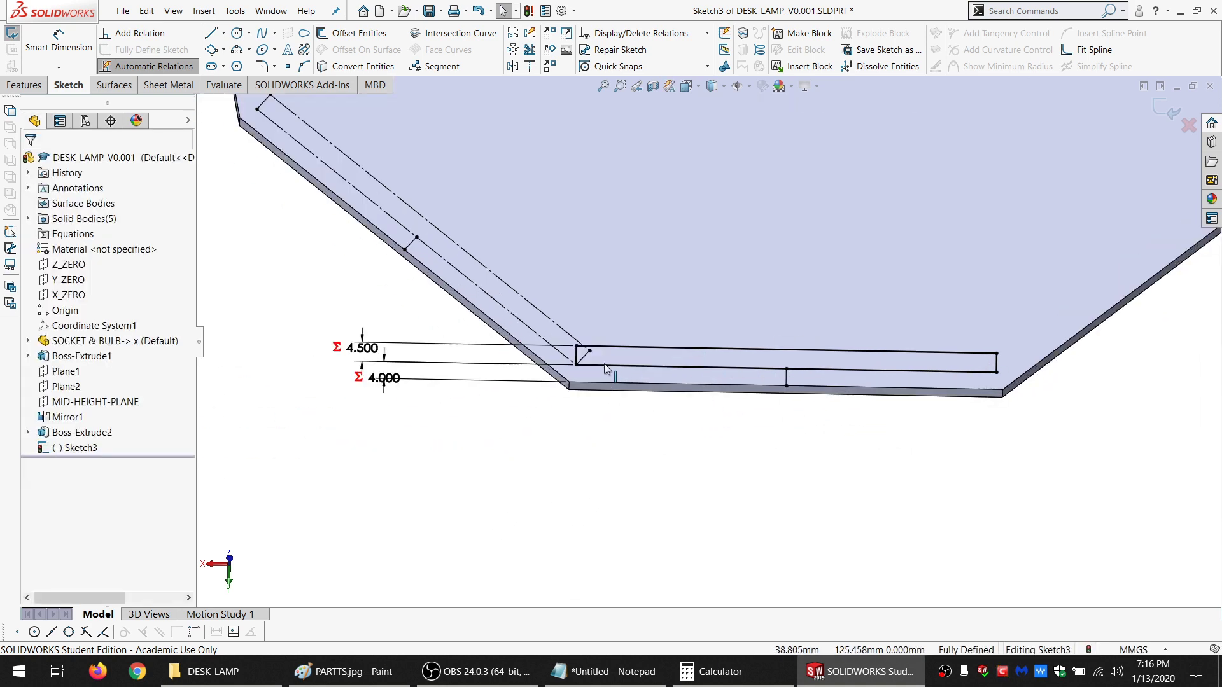
Examine the rectangle along the front plate edge and how it meets the slanted construction rectangle at their shared corner
left_click(645, 347)
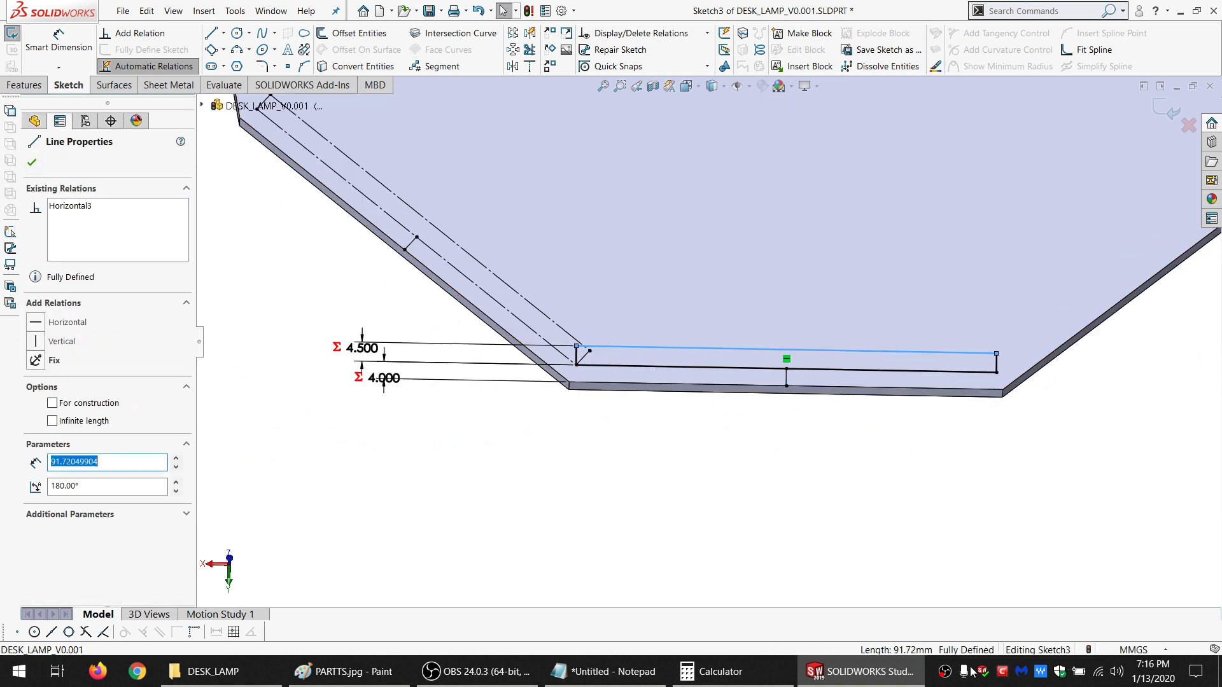
scroll(784, 457, "up", 3)
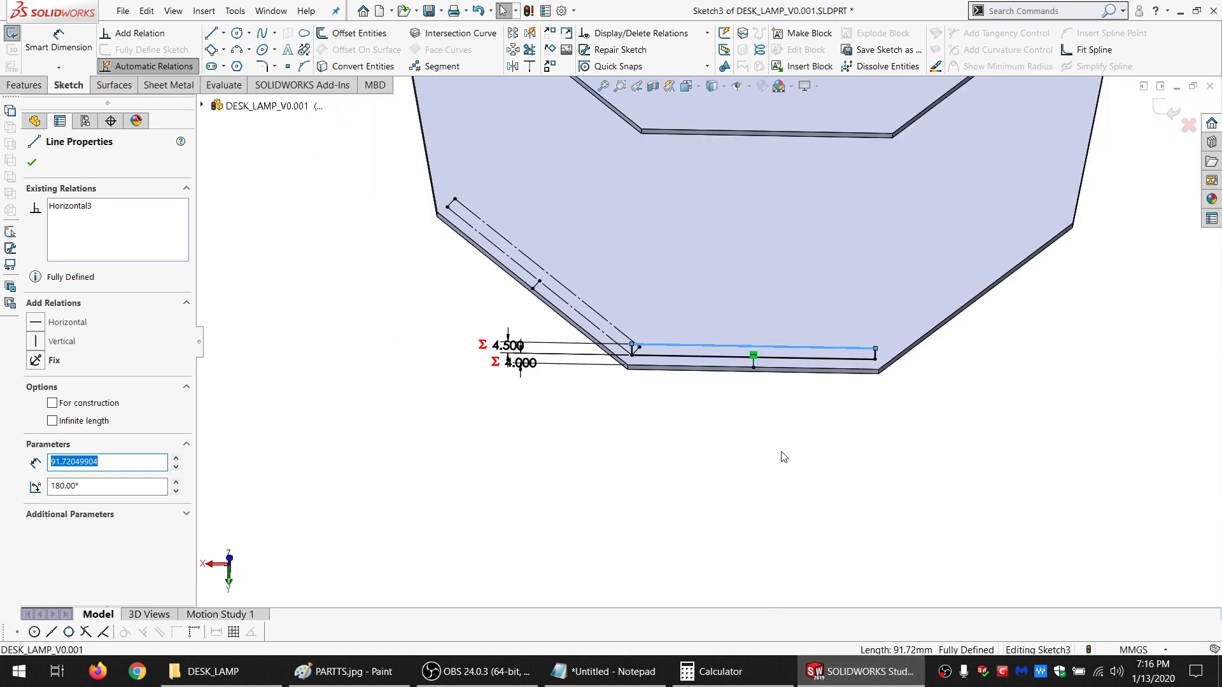
scroll(651, 437, "down", 3)
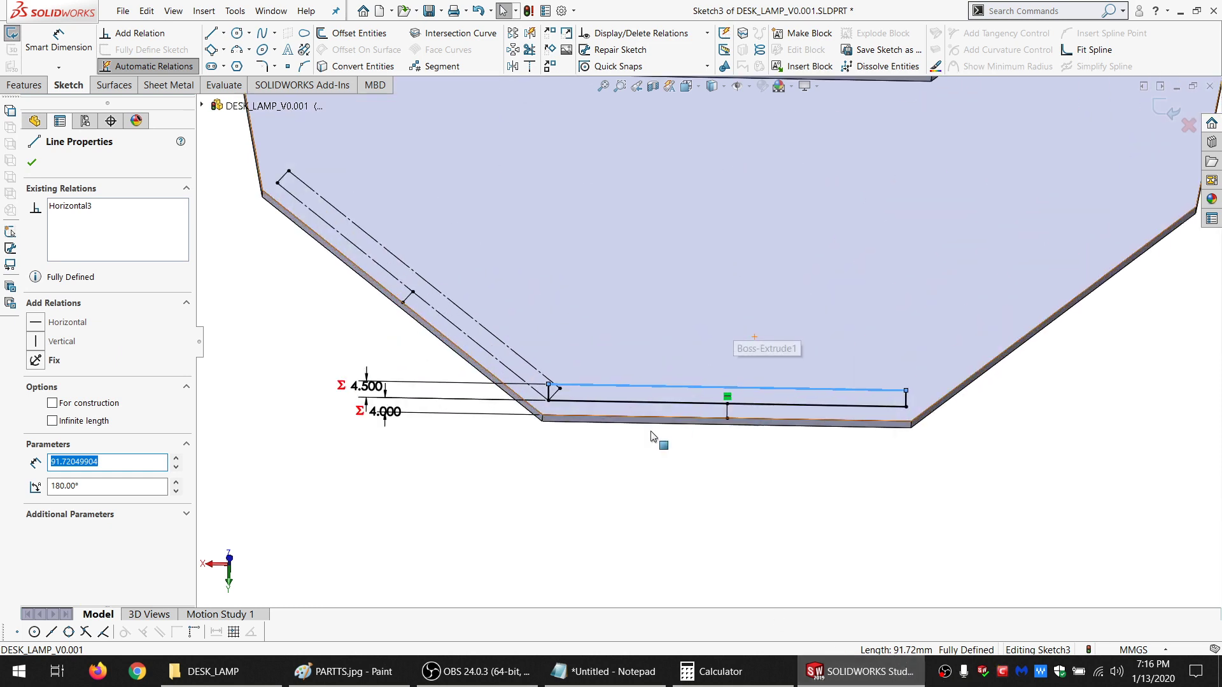
left_click(614, 461)
scroll(629, 382, "down", 2)
scroll(529, 408, "up", 3)
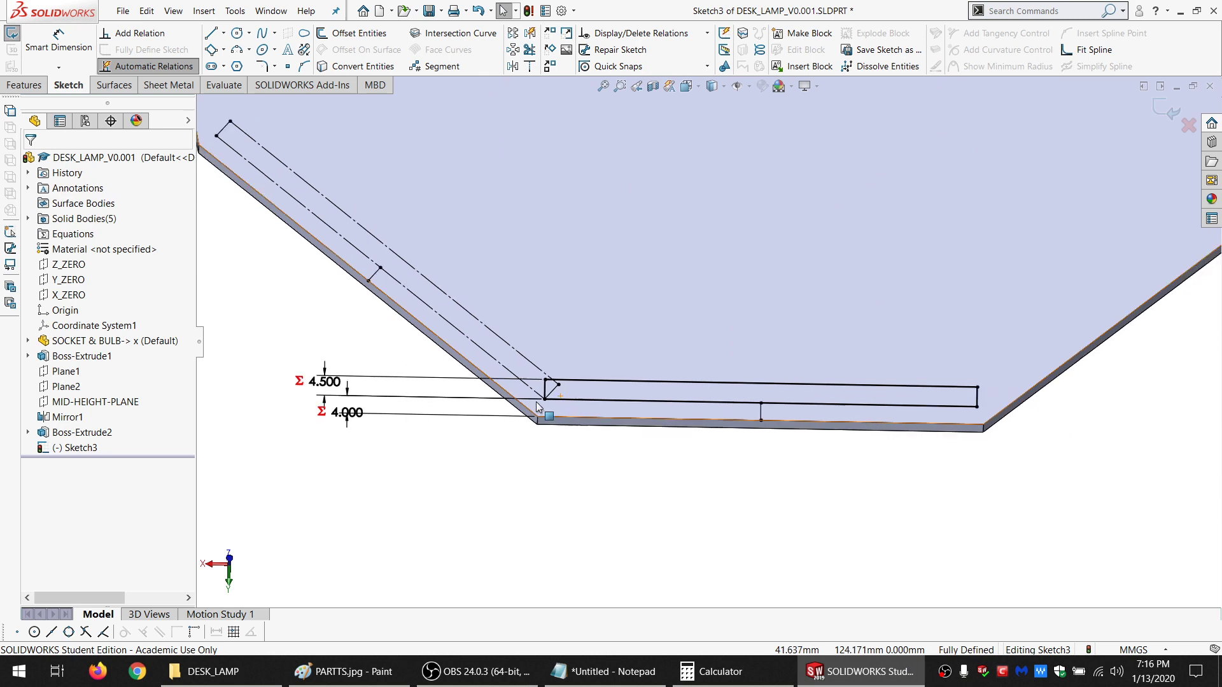
scroll(637, 330, "down", 2)
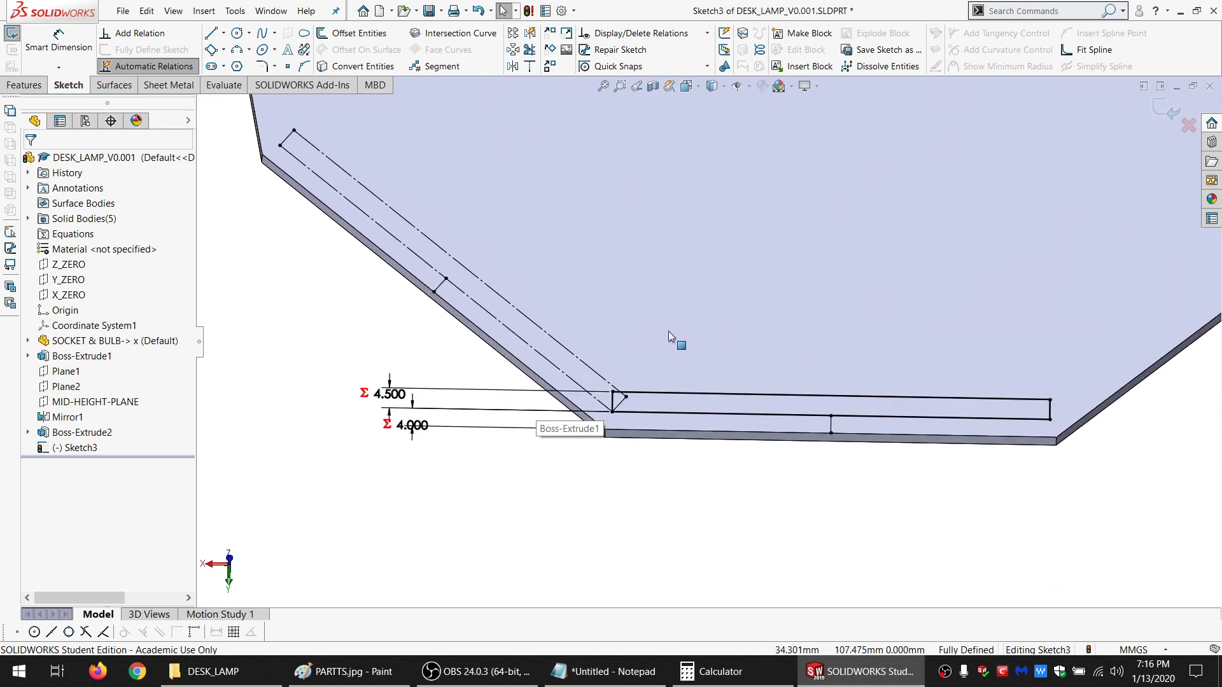
scroll(637, 321, "up", 3)
scroll(707, 315, "down", 3)
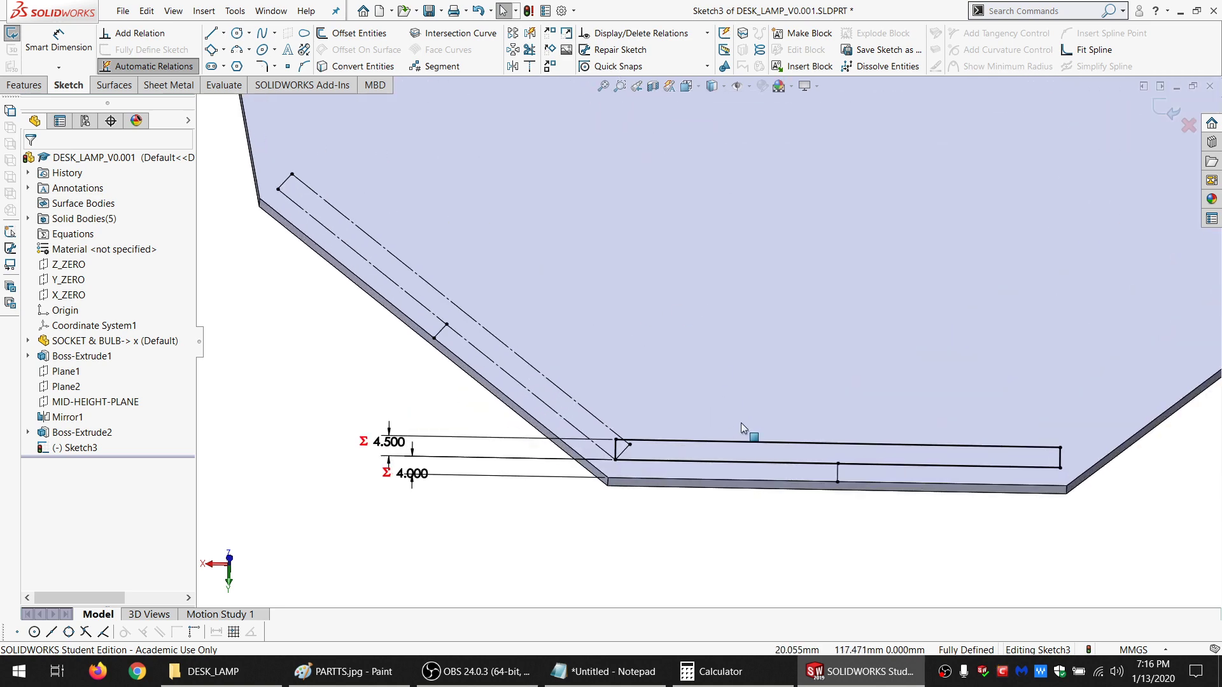
Extrude the edge rectangle up to the underside of the top plate as a separate body, with Merge result turned off
scroll(831, 293, "up", 3)
scroll(732, 274, "down", 1)
mouse_move(728, 296)
middle_mouse_down()
mouse_move(735, 219)
mouse_move(720, 153)
middle_mouse_up()
scroll(732, 210, "down", 5)
scroll(719, 358, "up", 4)
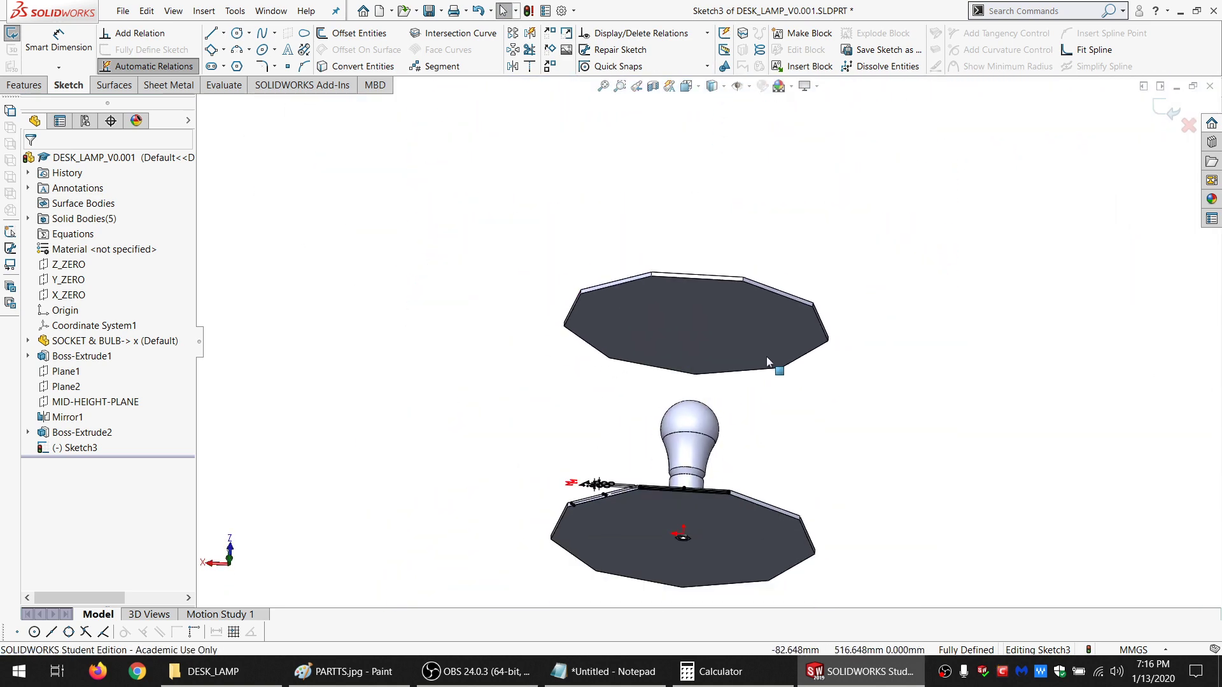
scroll(768, 357, "down", 2)
left_click(24, 84)
left_click(61, 33)
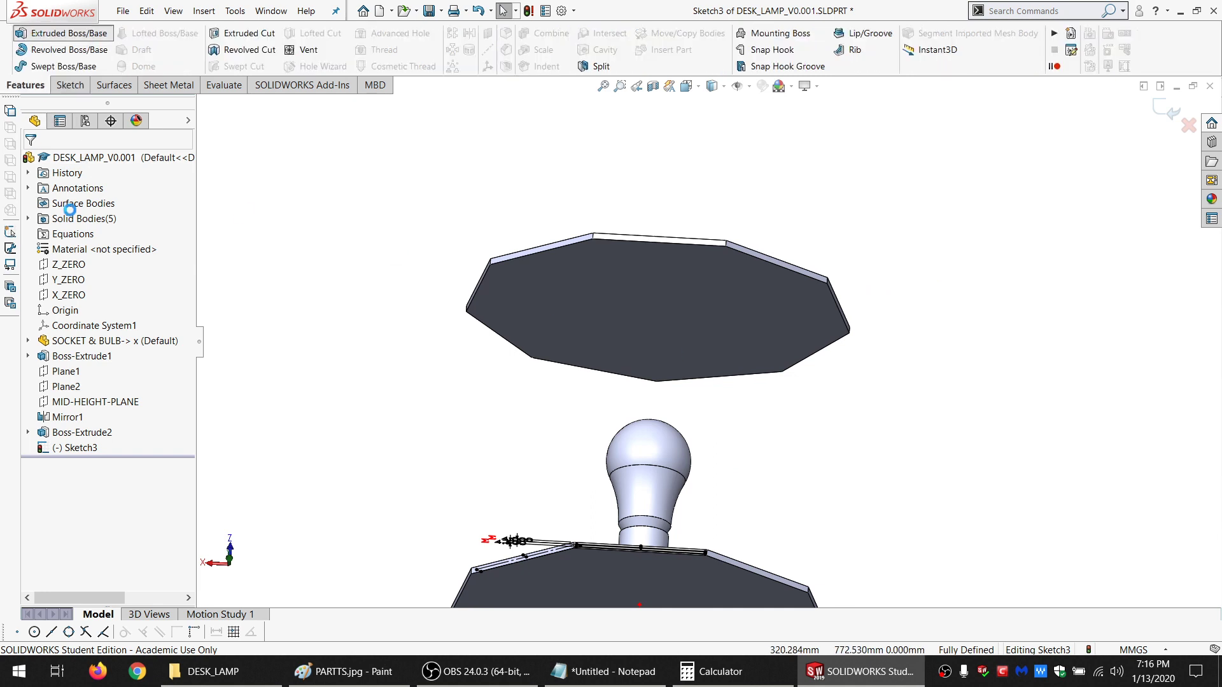
left_click(92, 250)
left_click(96, 303)
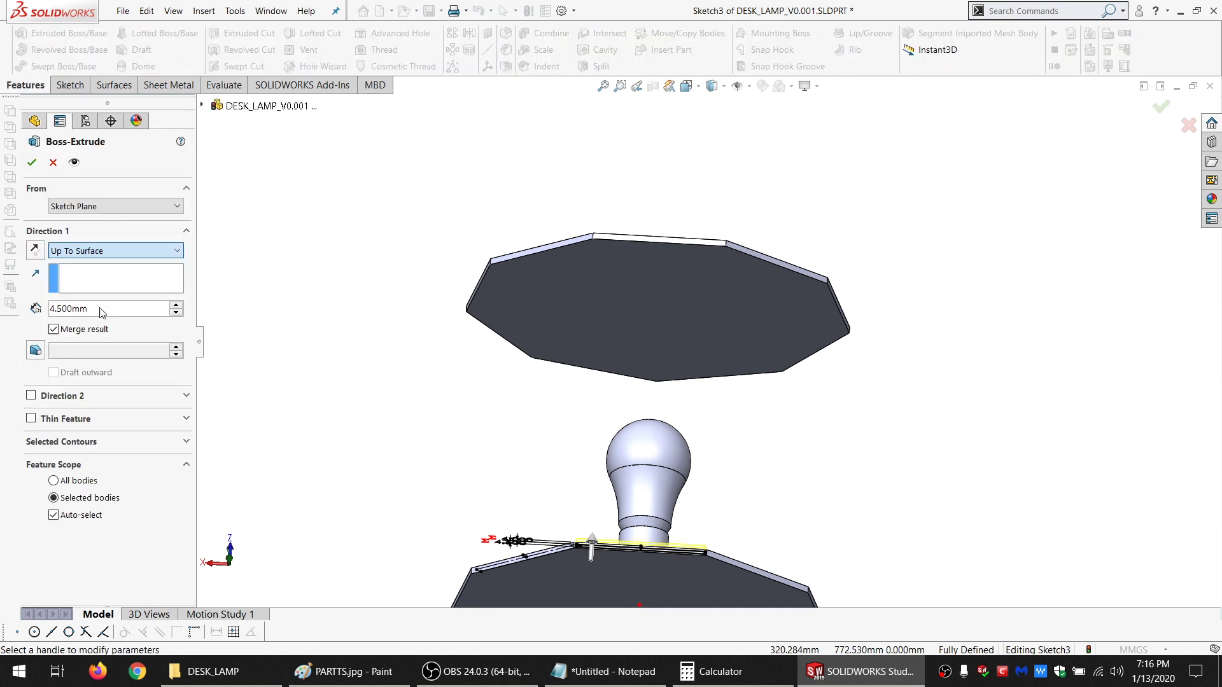
left_click(586, 306)
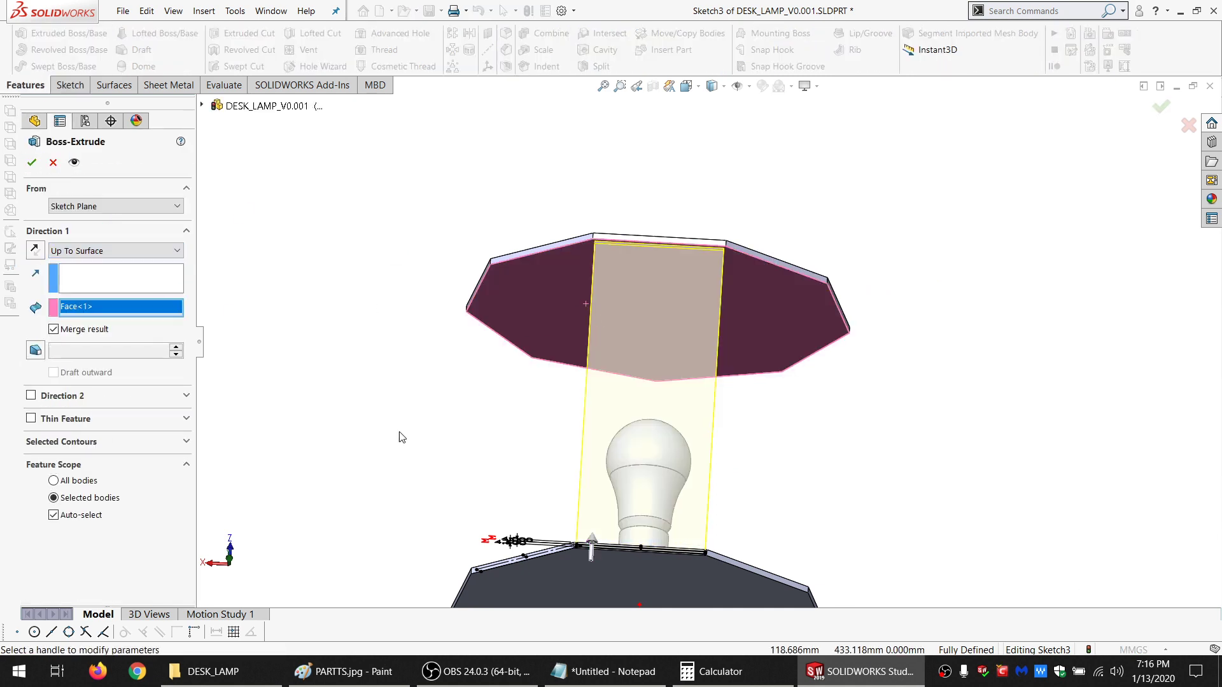
left_click(62, 332)
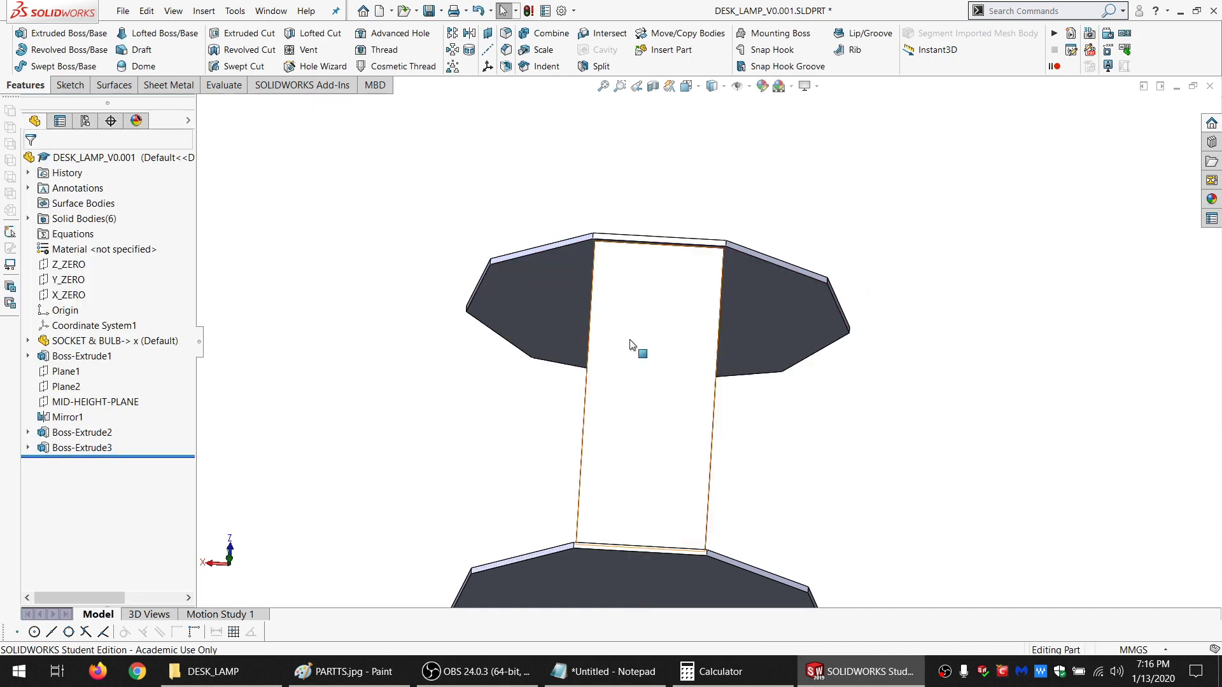
Hide the nine-sided top plate and base plate bodies so the upright side panel can be worked on alone
middle_click_drag(636, 340, 688, 495)
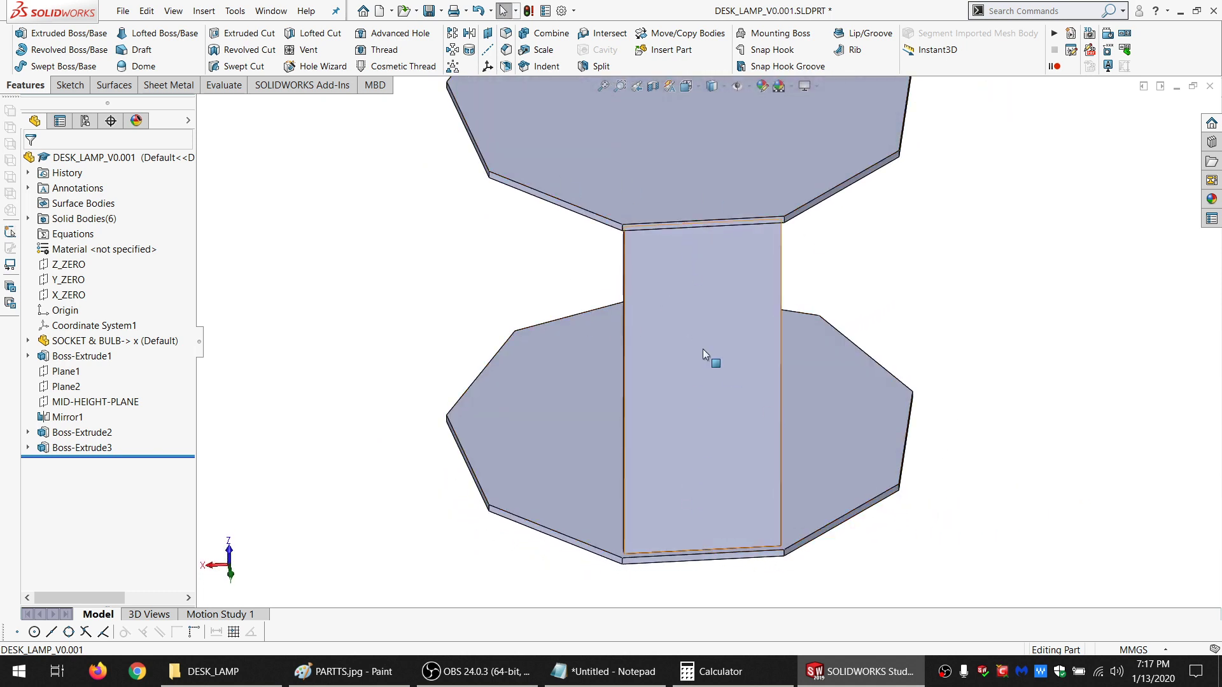
middle_click_drag(677, 441, 678, 393)
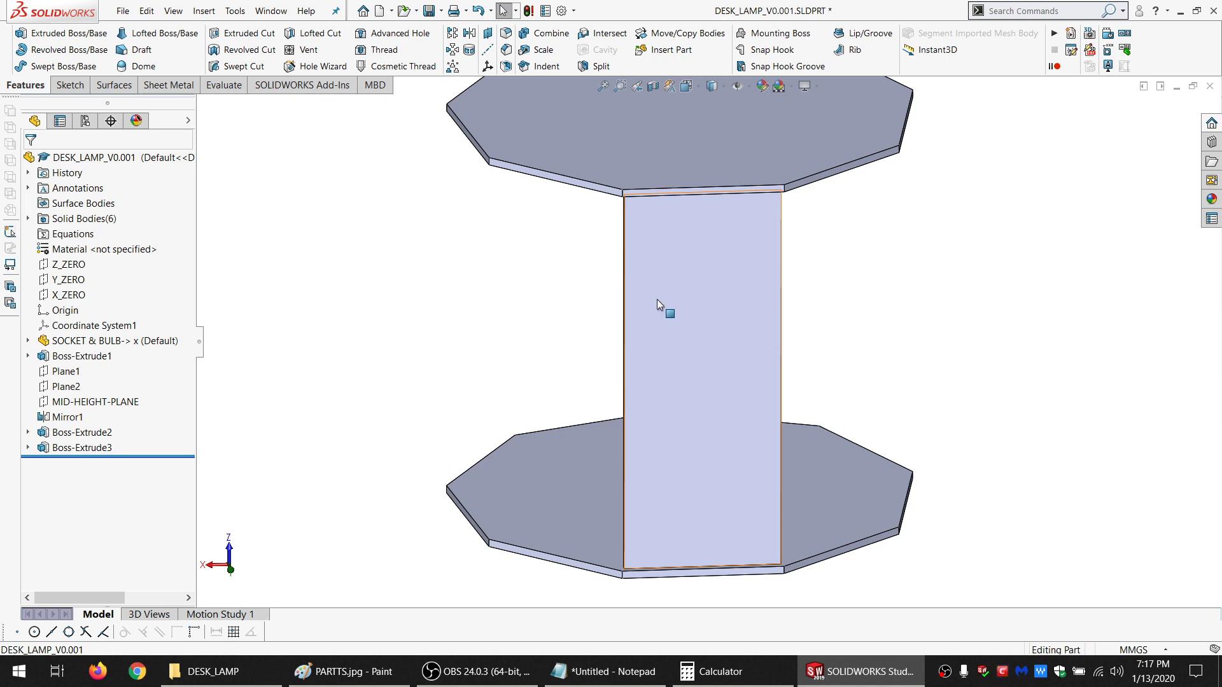
scroll(673, 169, "down", 3)
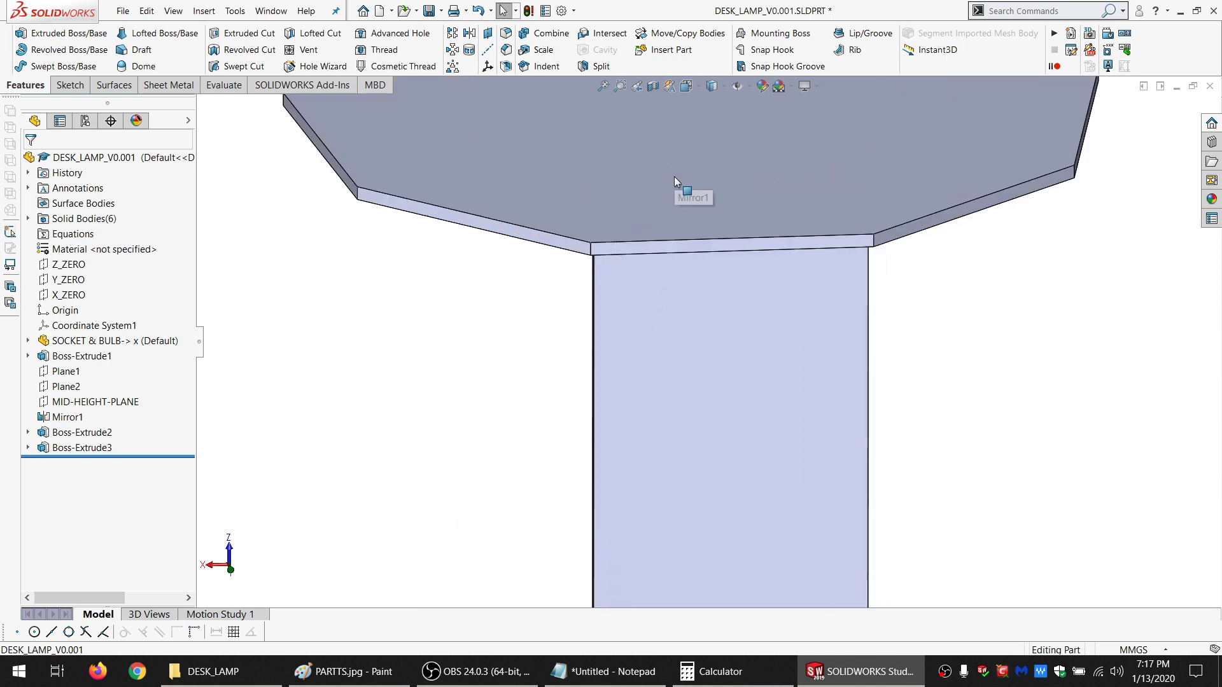
left_click(676, 181)
left_click(714, 153)
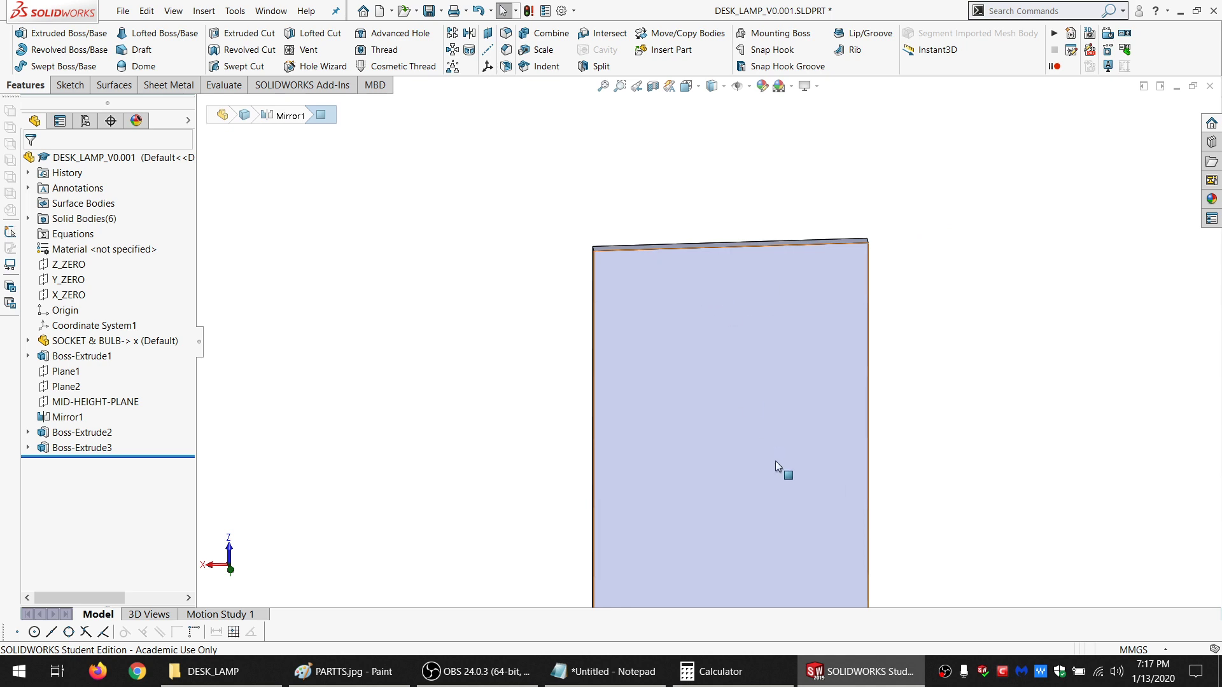
scroll(775, 461, "up", 3)
left_click(805, 483)
left_click(859, 427)
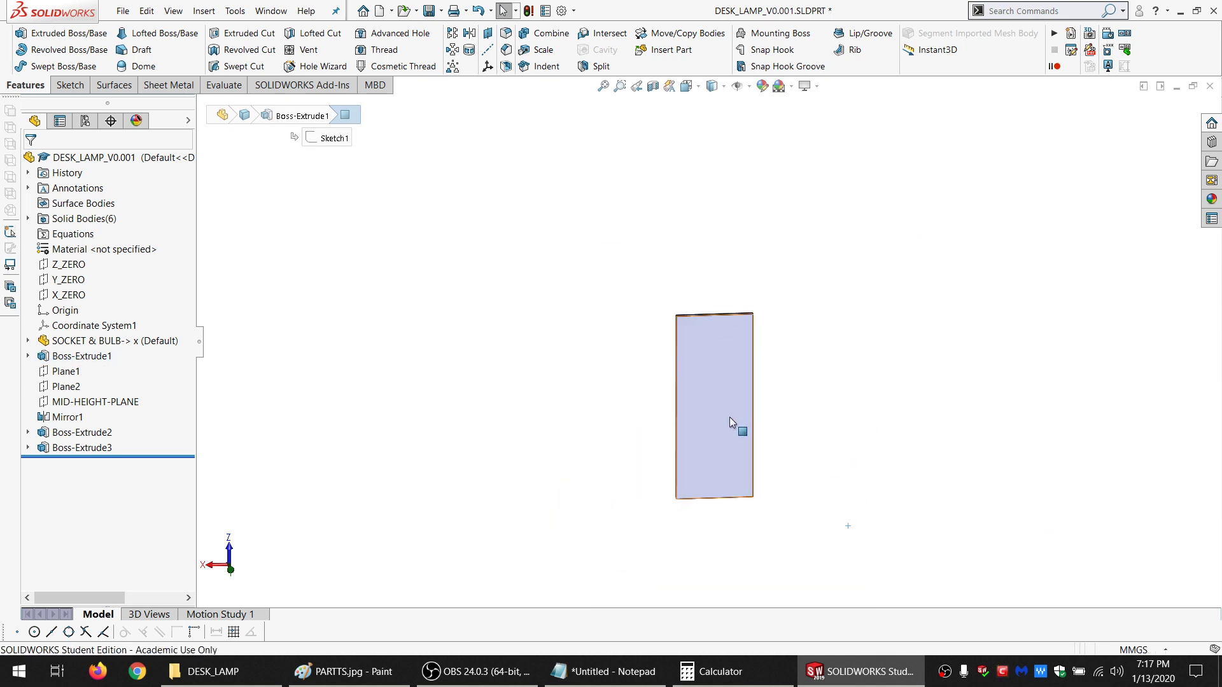
Start a sketch on the side panel's front face and draw a corner rectangle about 13 by 16 mm above its top edge
scroll(704, 327, "down", 4)
left_click(630, 340)
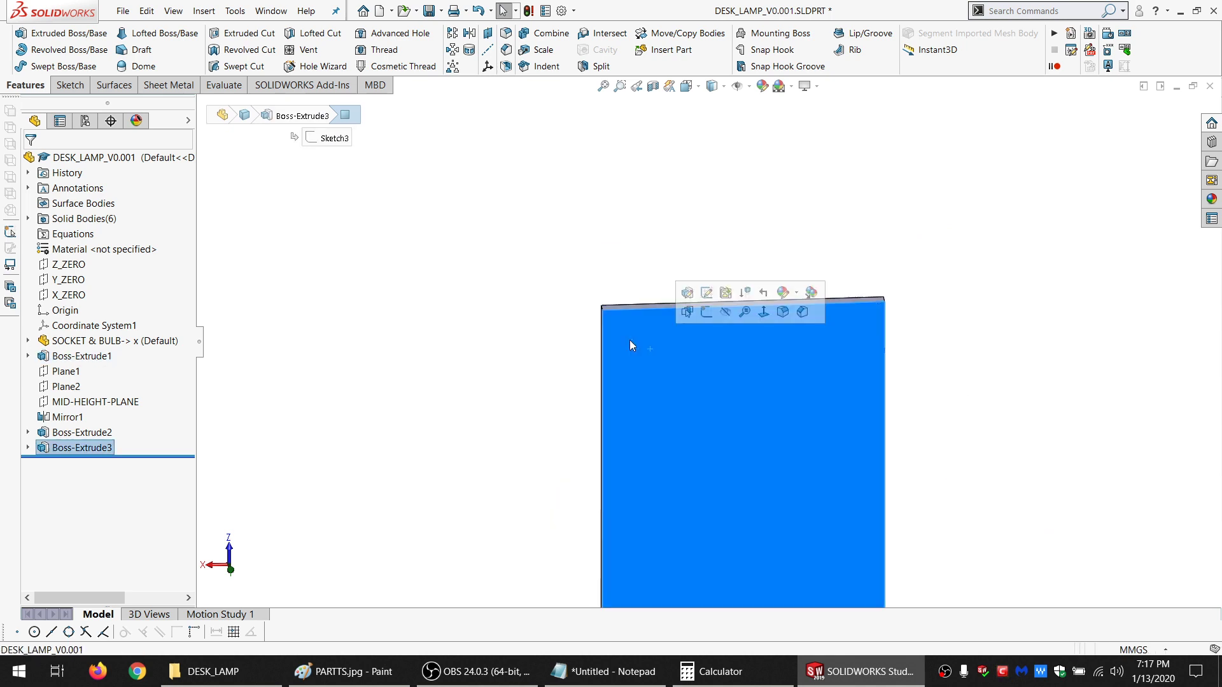
left_click(78, 84)
left_click(12, 35)
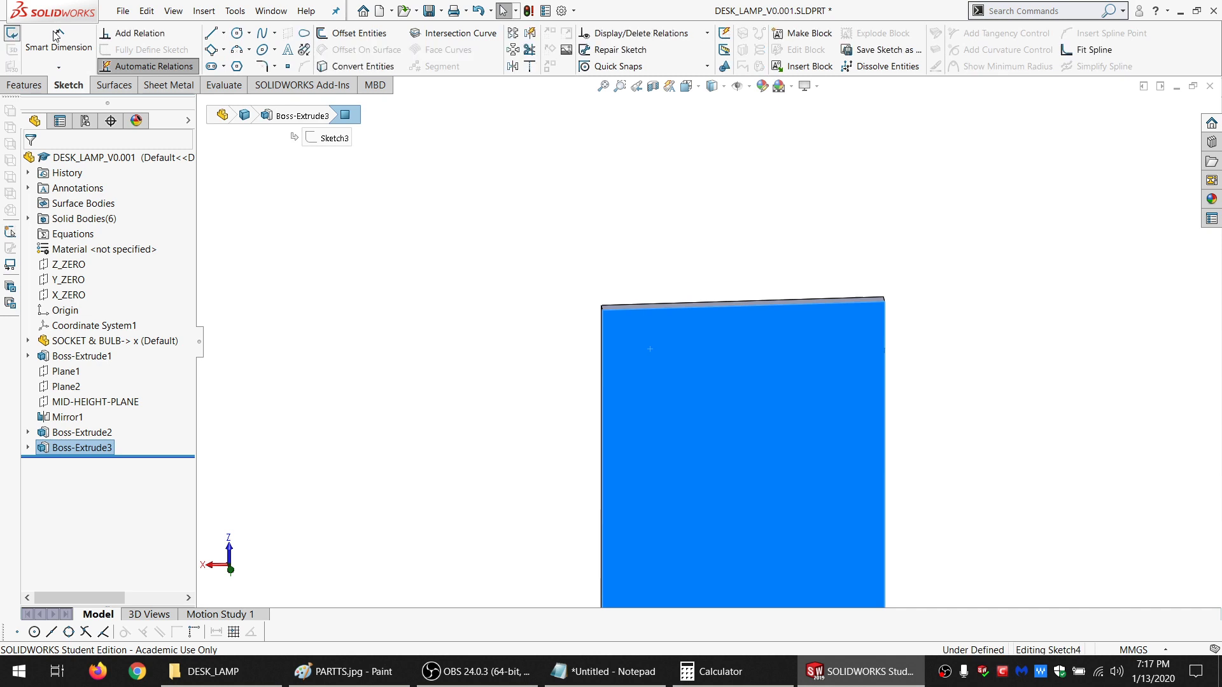
left_click(224, 50)
left_click(246, 63)
left_click(622, 309)
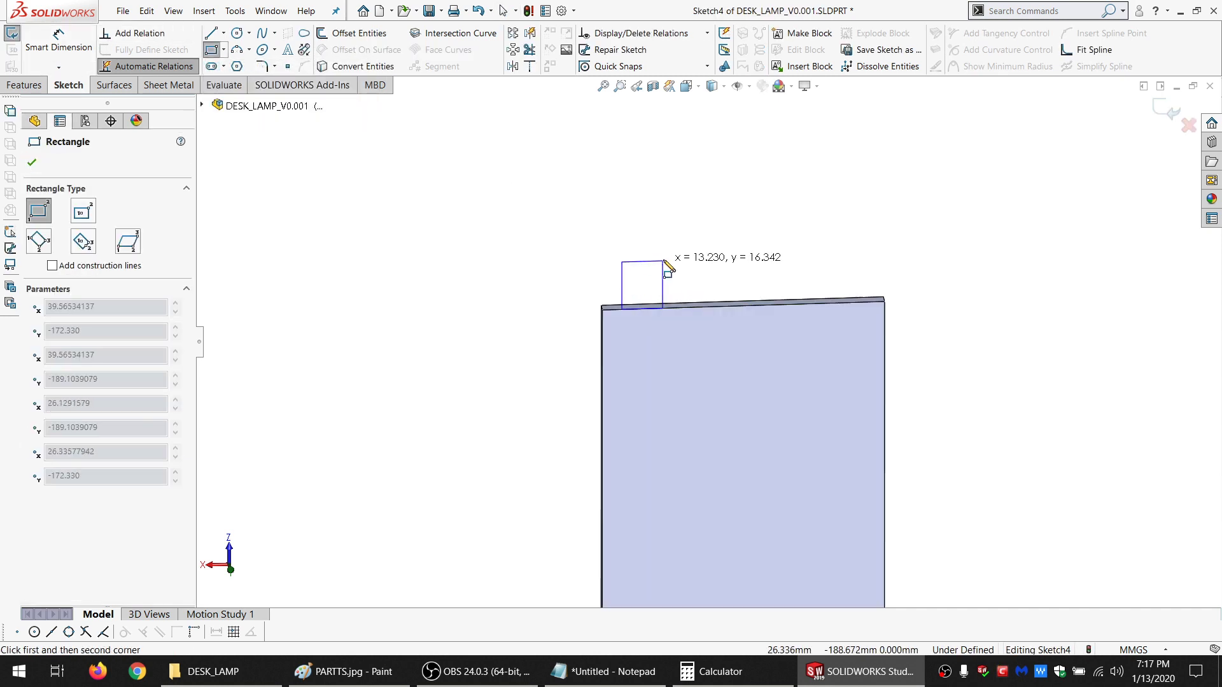
left_click(663, 260)
Sketch a second corner rectangle about 40 mm tall extending down from the side panel's bottom edge
scroll(685, 354, "up", 8)
scroll(700, 493, "down", 5)
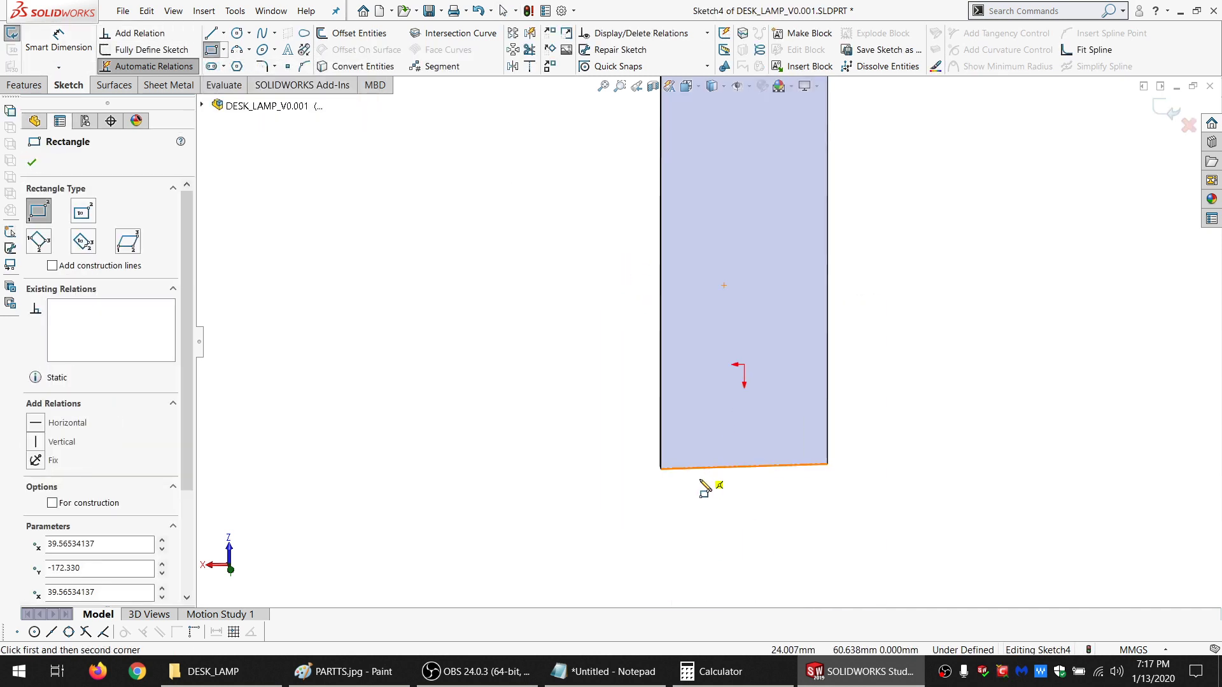
left_click(677, 469)
left_click(728, 537)
key("Escape")
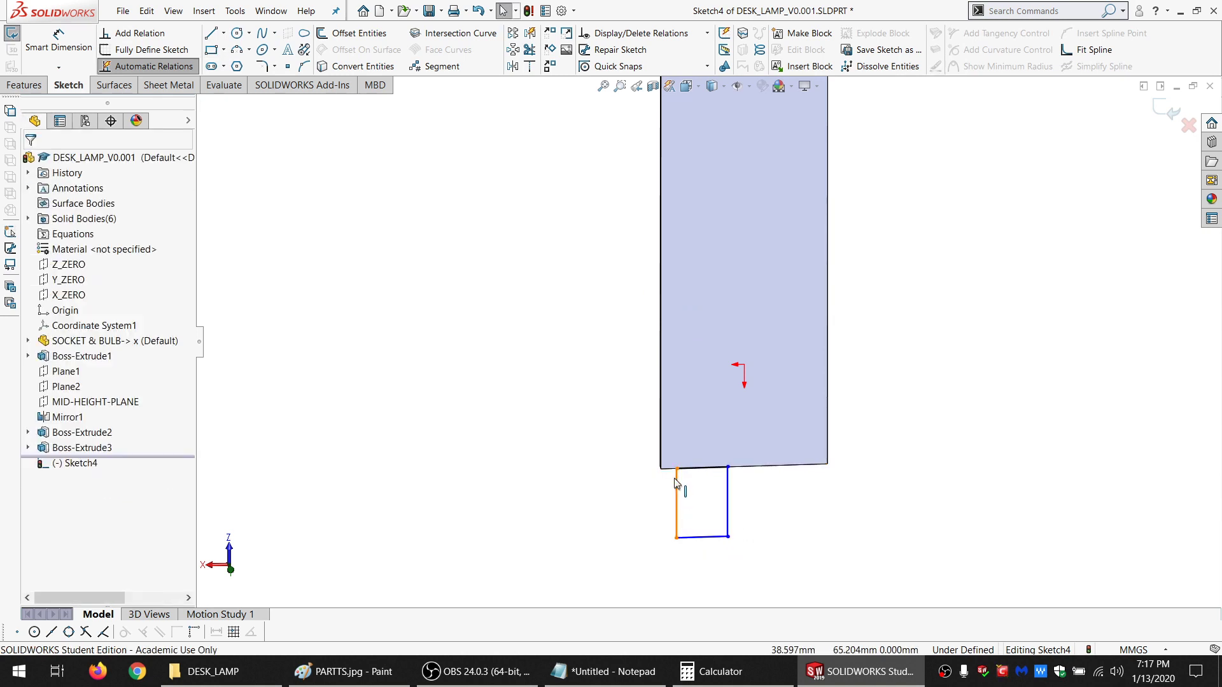
Remove the lower rectangle's left-side vertical relation and make that side collinear with and equal to the upper rectangle's left side
left_click(678, 487)
scroll(694, 311, "up", 5)
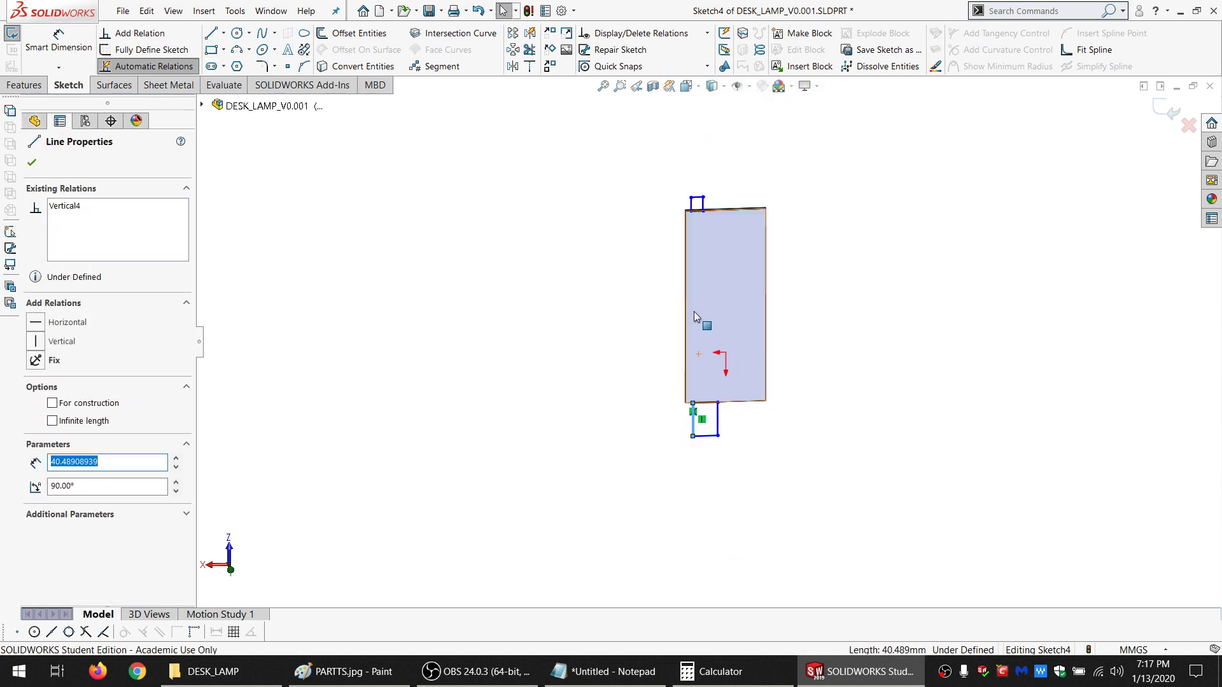
left_click(90, 207)
key("Delete")
scroll(690, 235, "down", 3)
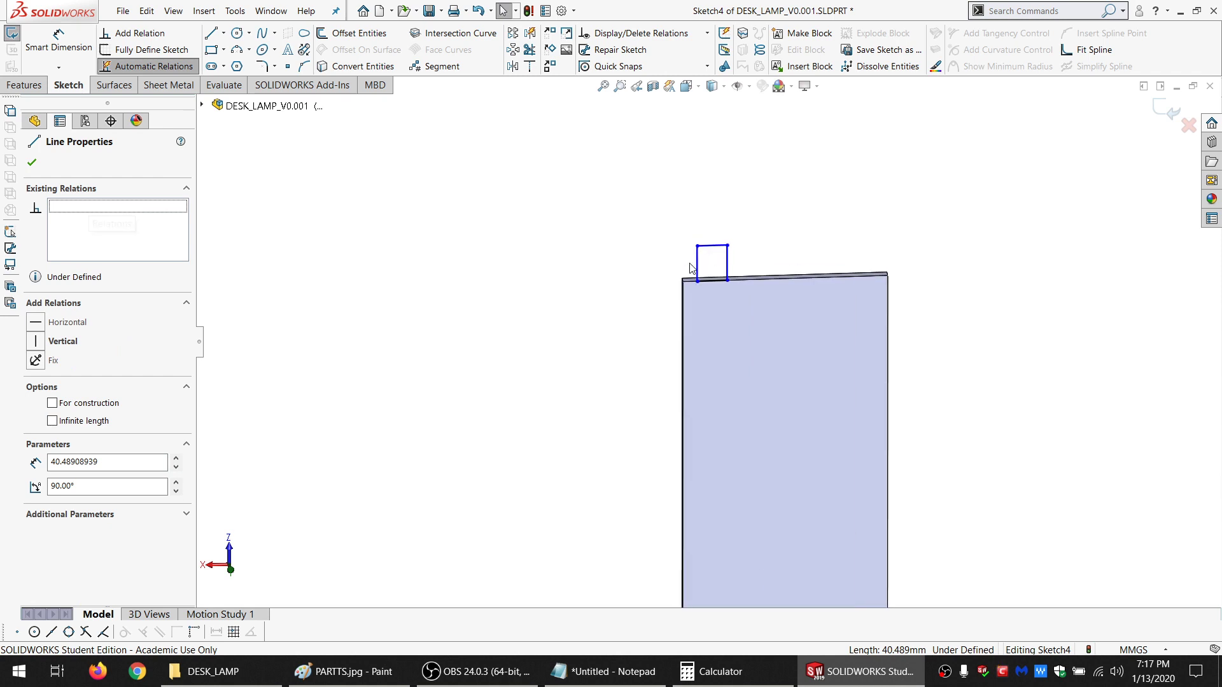
left_click(696, 260, "ctrl")
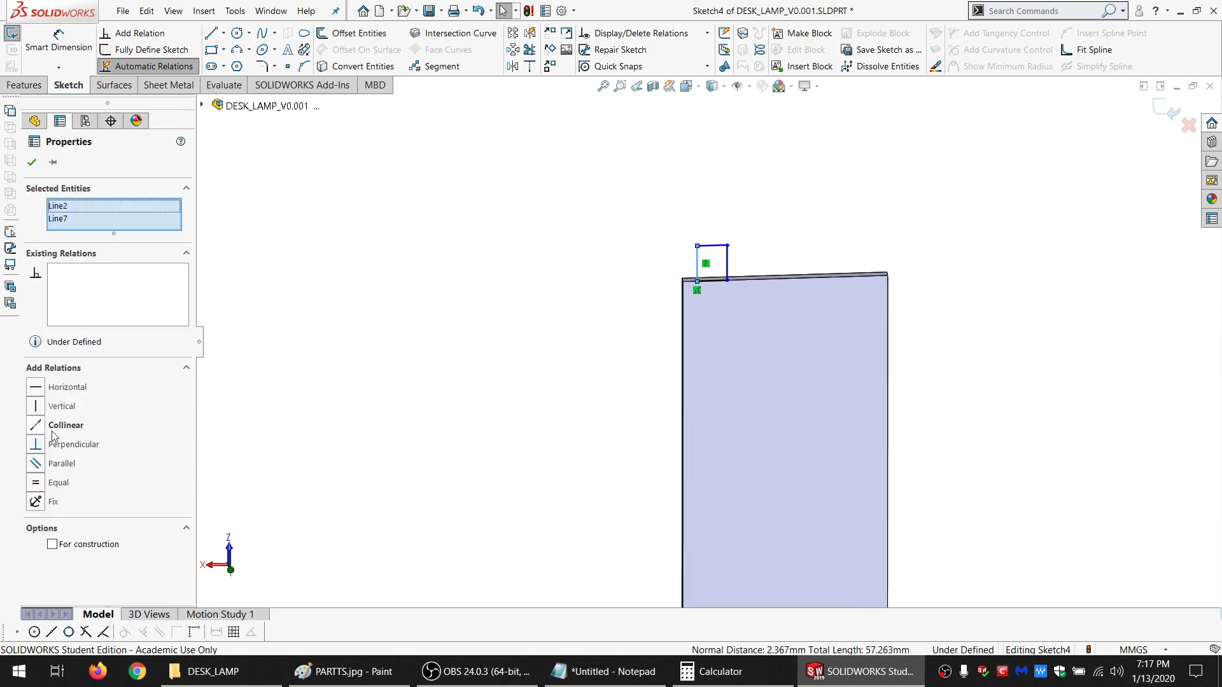
left_click(57, 425)
left_click(55, 483)
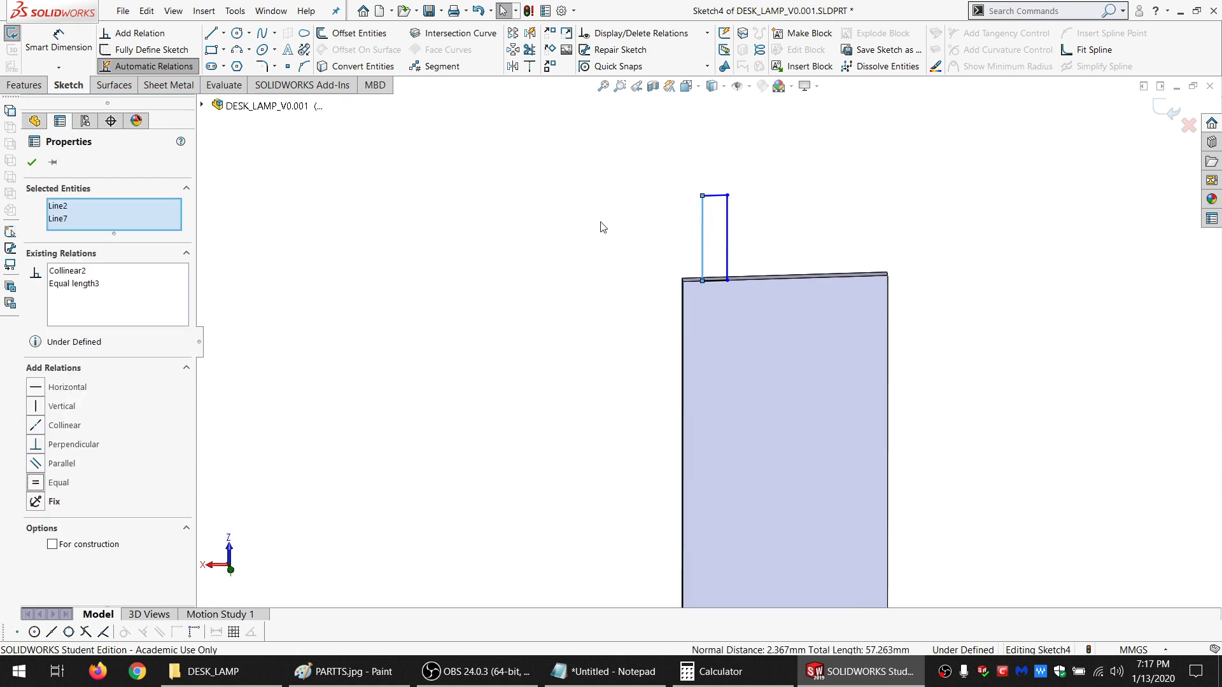
Make the upper rectangle's top side equal in length to the lower rectangle's bottom side
left_click(711, 197)
scroll(769, 532, "up", 6)
scroll(706, 468, "down", 5)
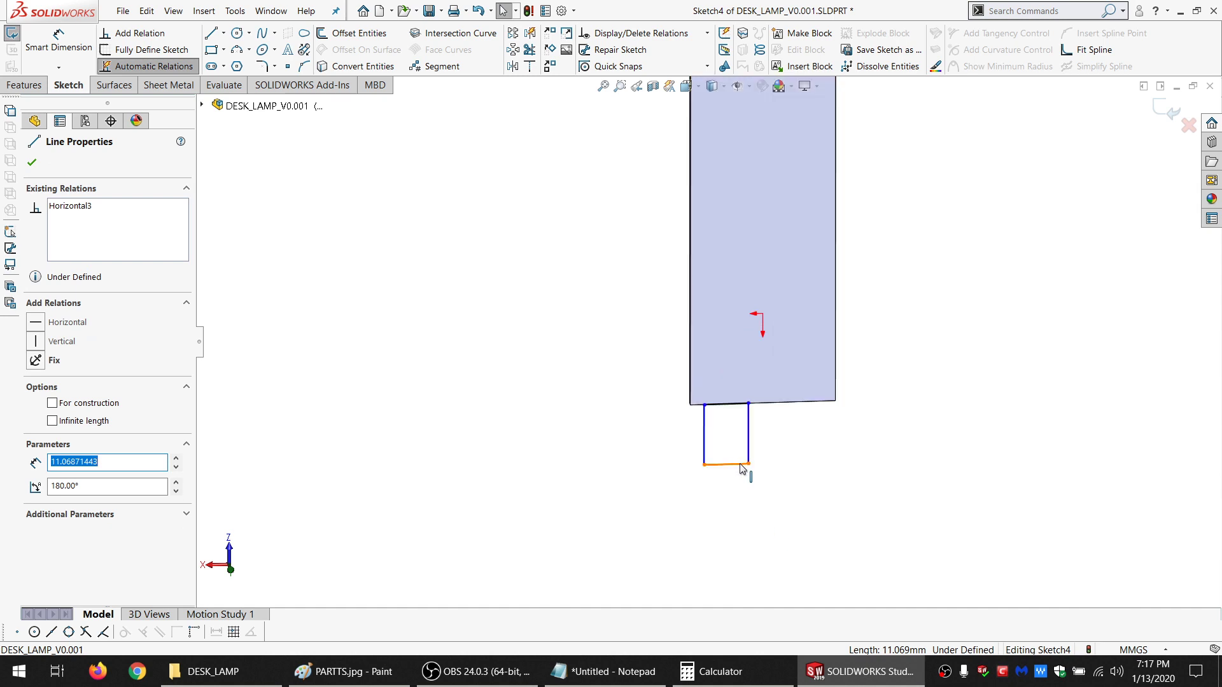
left_click(741, 469, "ctrl")
left_click(54, 483)
key("z")
key("z")
key("z")
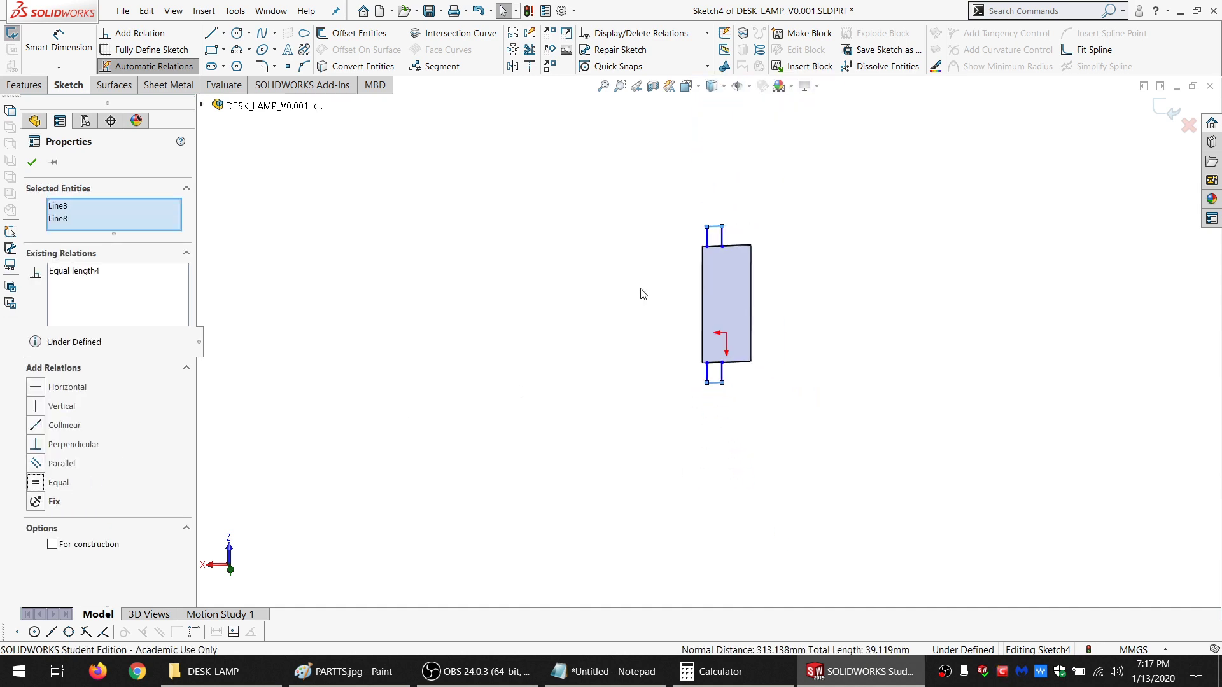
scroll(767, 262, "down", 10)
left_click(656, 360)
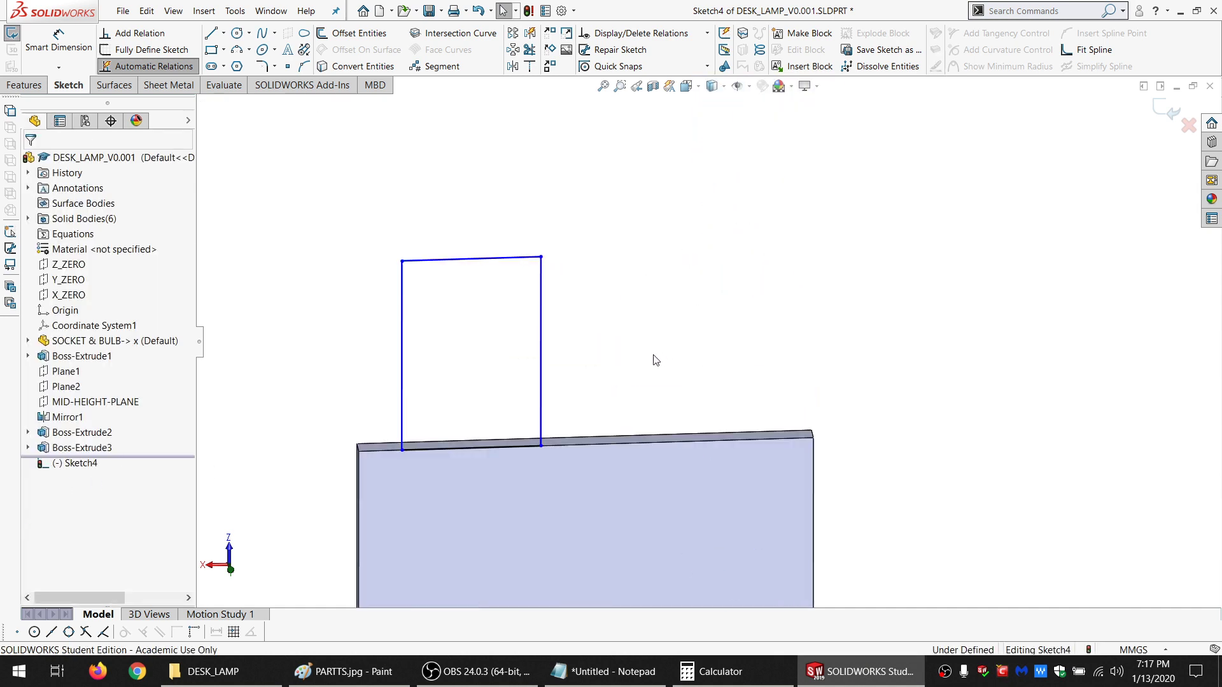
Dimension the upper rectangle's height from the panel's top edge and link it to the WOOD_THK property
scroll(641, 400, "up", 5)
scroll(660, 396, "down", 4)
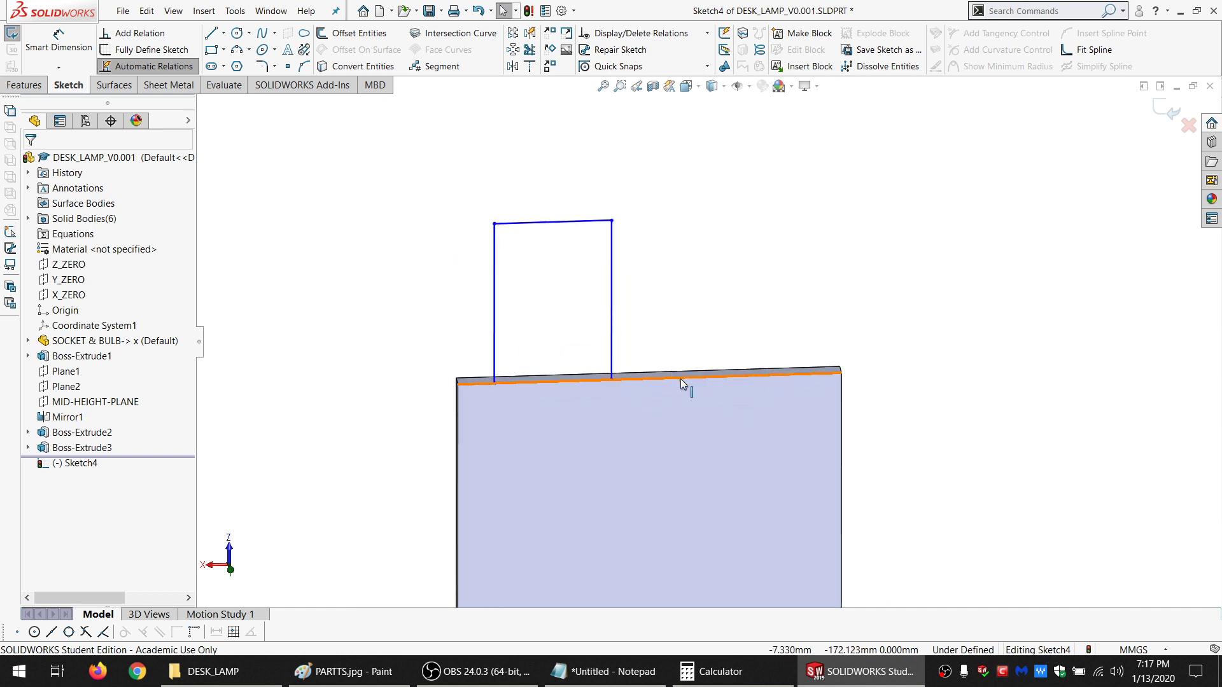
left_click(681, 379)
left_click(60, 41)
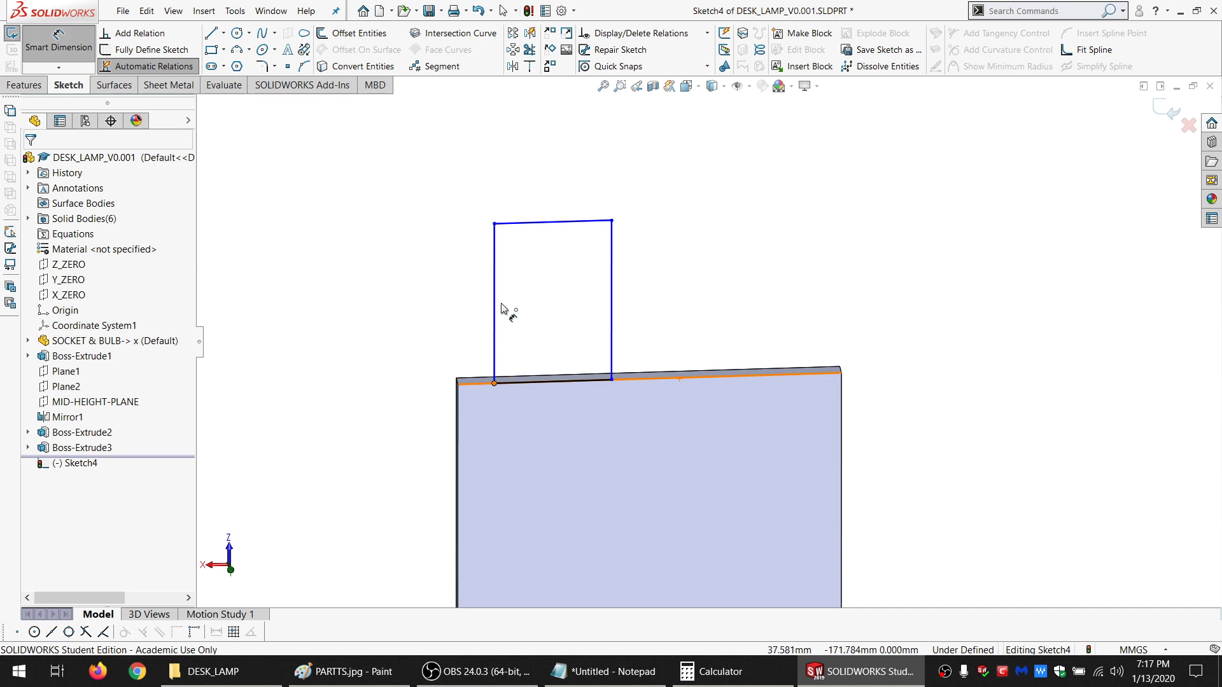
left_click(524, 223)
left_click(307, 266)
type("=")
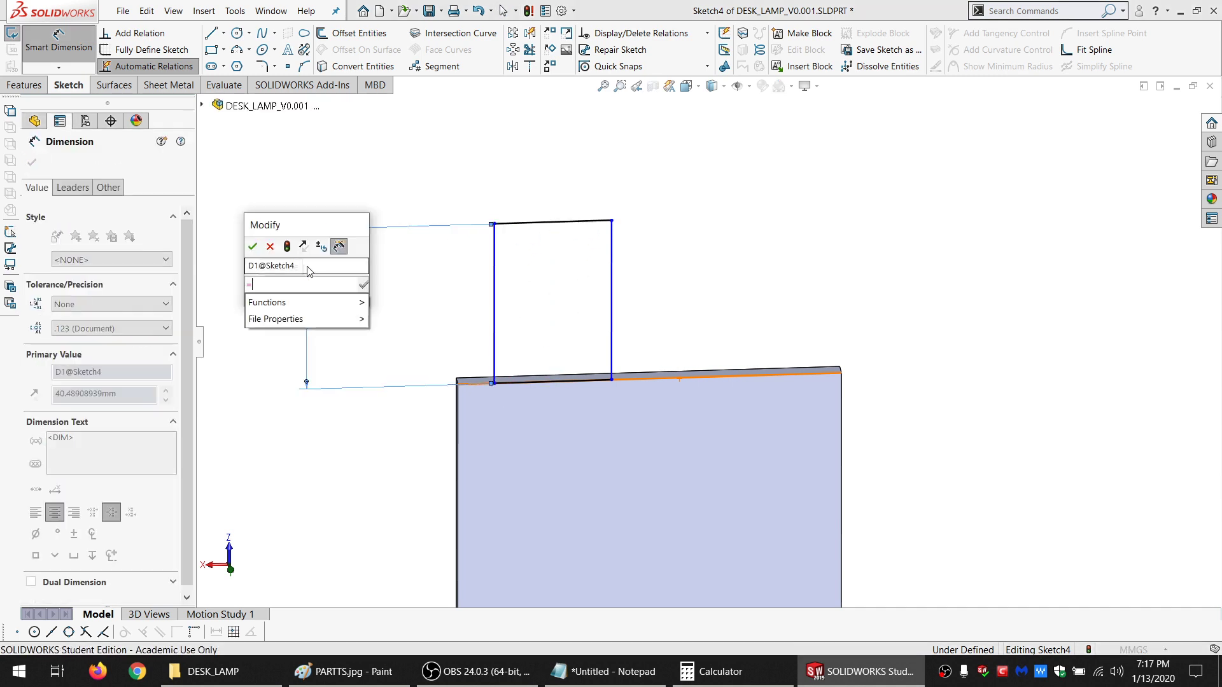
type("w")
left_click(316, 314)
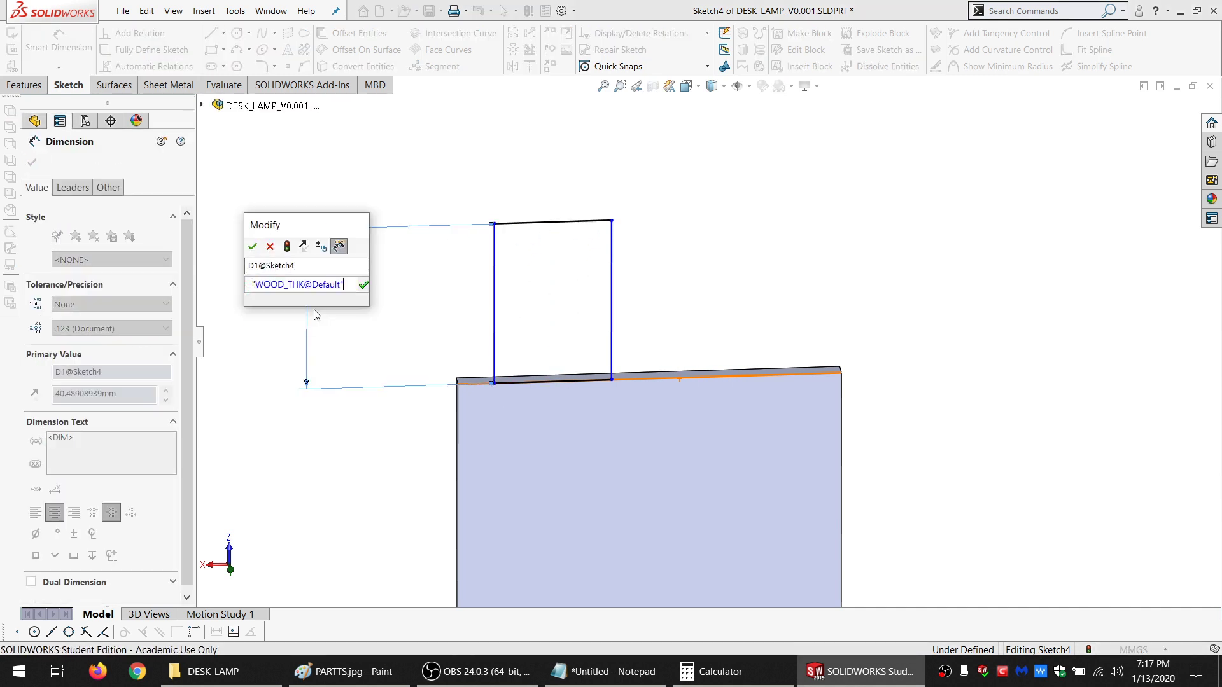
left_click(253, 247)
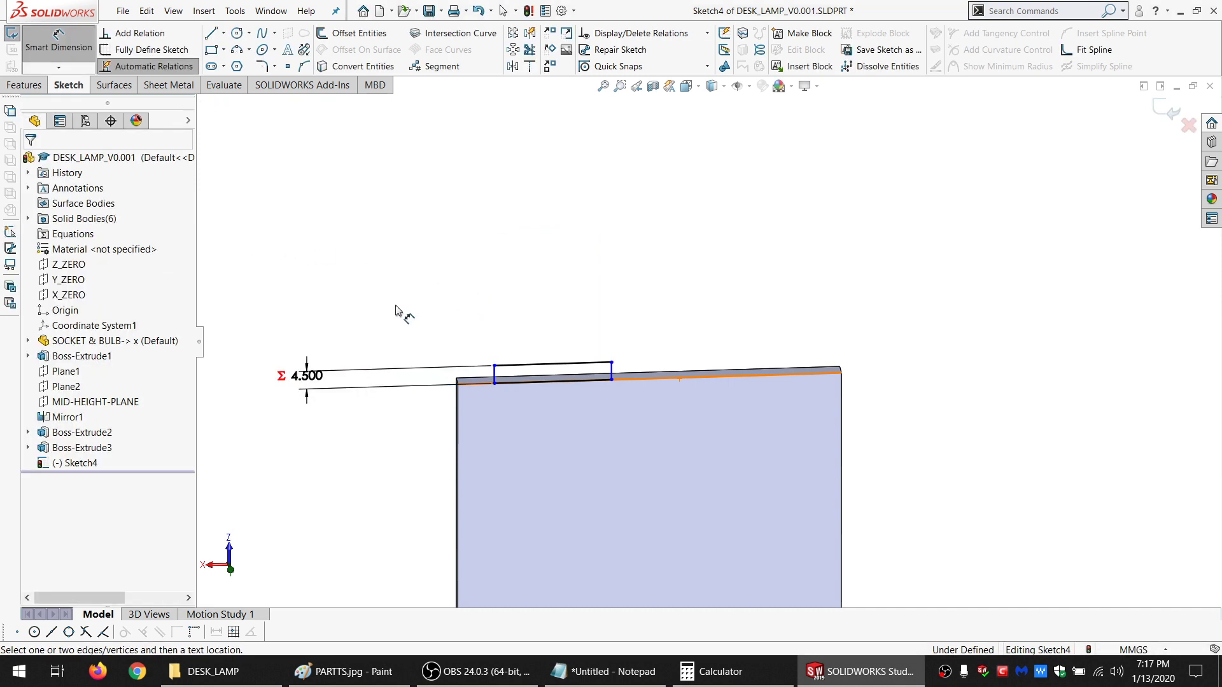
Draw a construction line about 8.66 mm long from the panel's top-left corner to the upper rectangle's lower-left corner
scroll(535, 399, "down", 3)
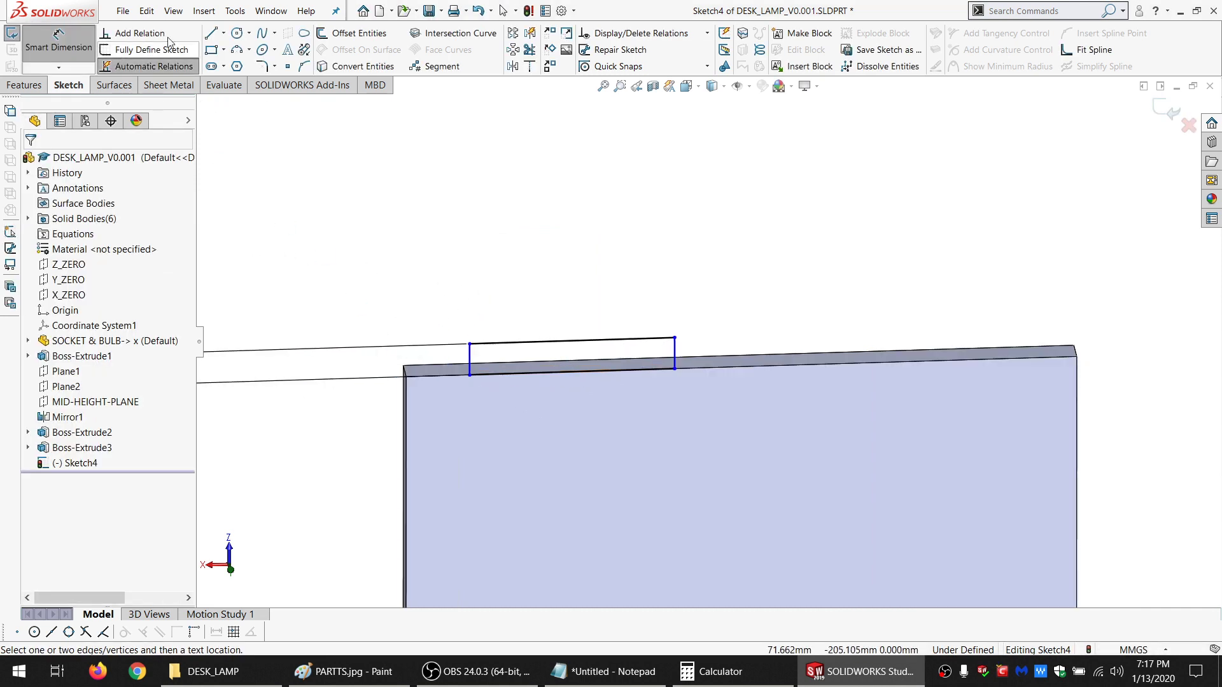
left_click(211, 33)
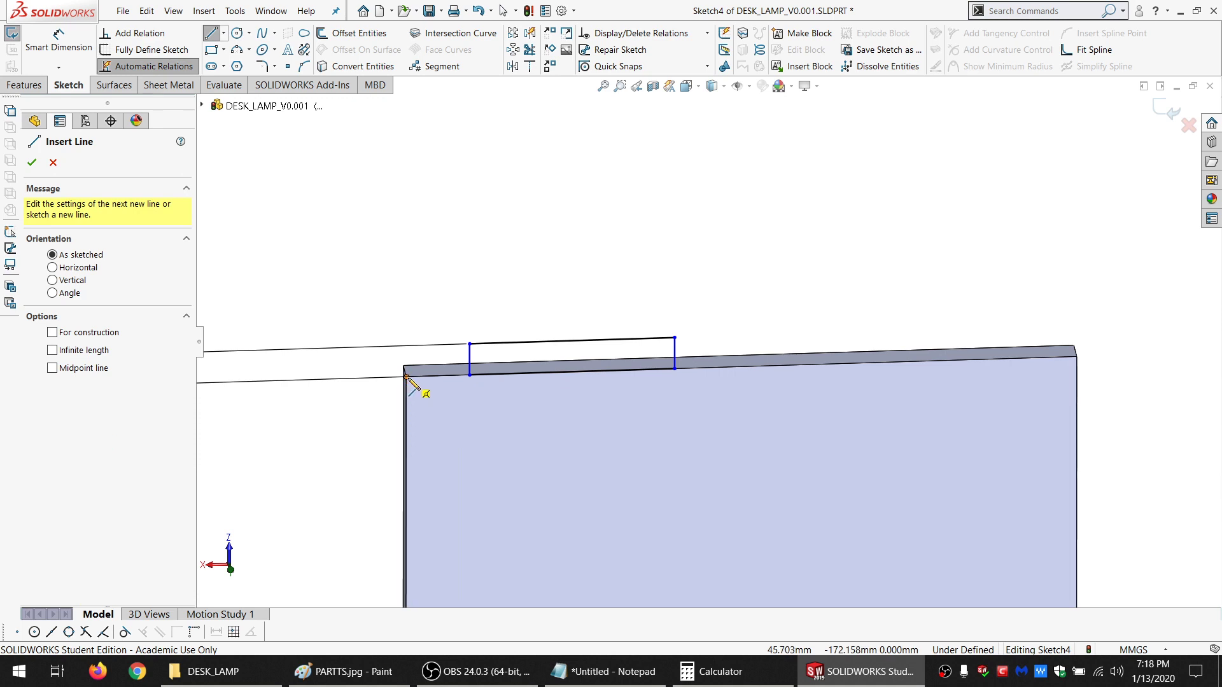
left_click_drag(406, 377, 469, 375)
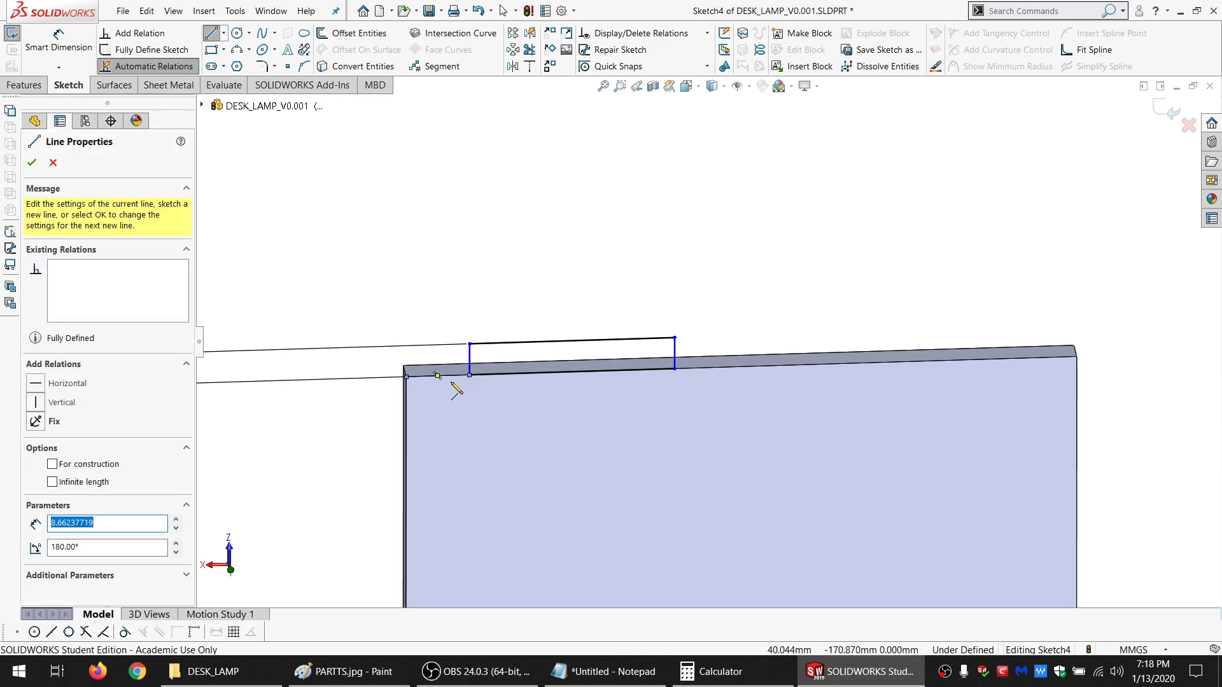
key("Escape")
key("Escape")
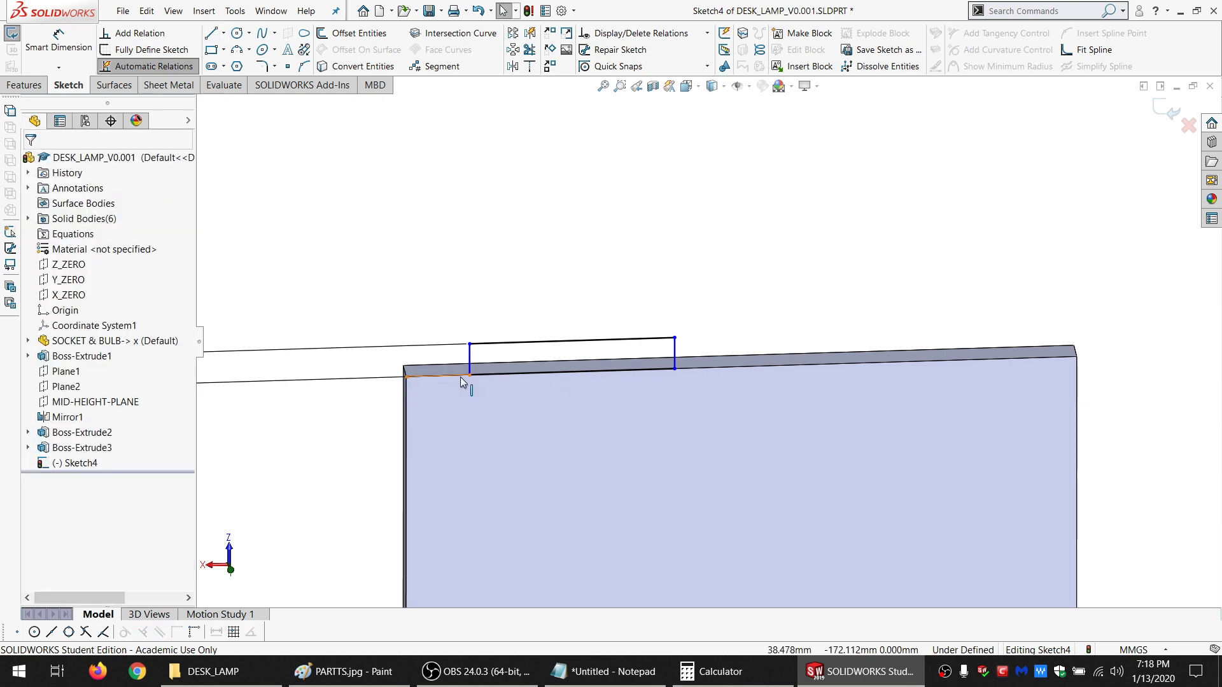
left_click(460, 376)
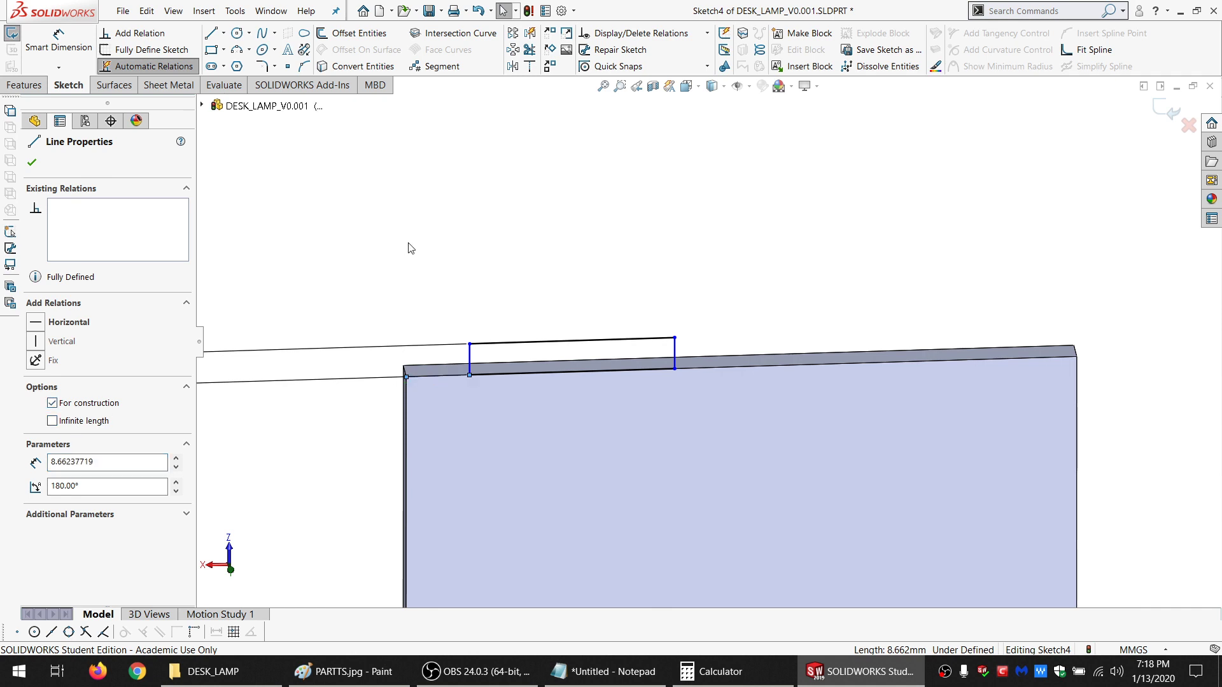
key("Escape")
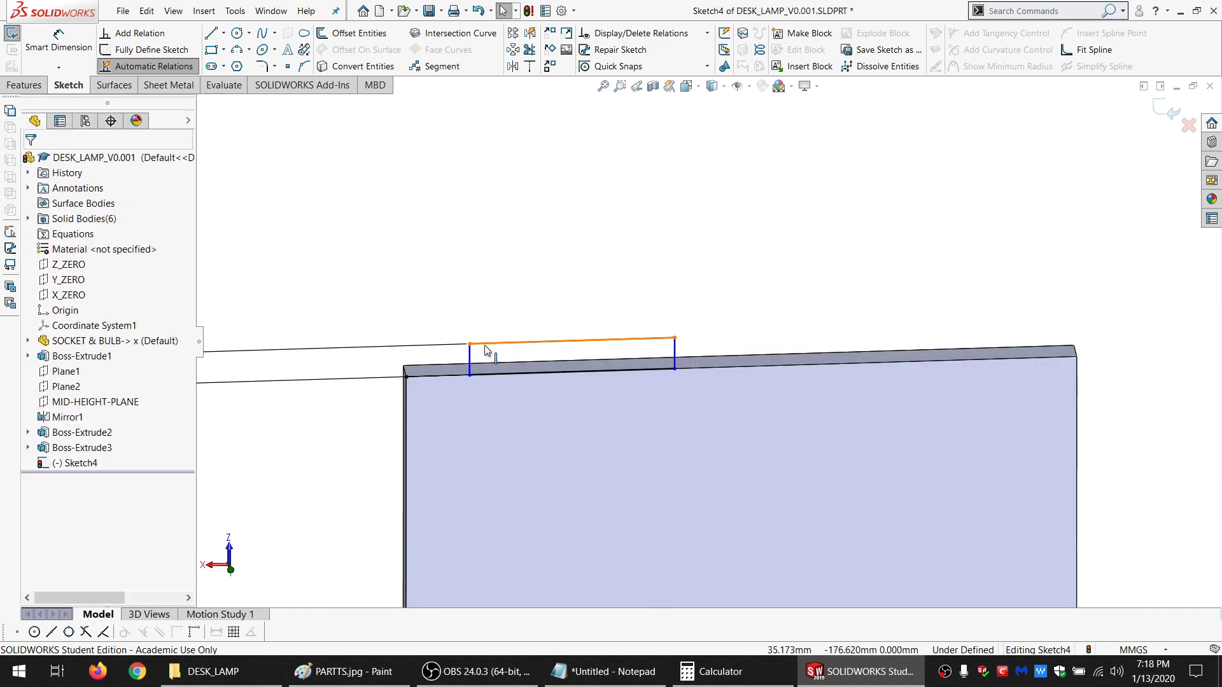
Make the upper rectangle's top side equal in length to its left side
left_click(485, 349)
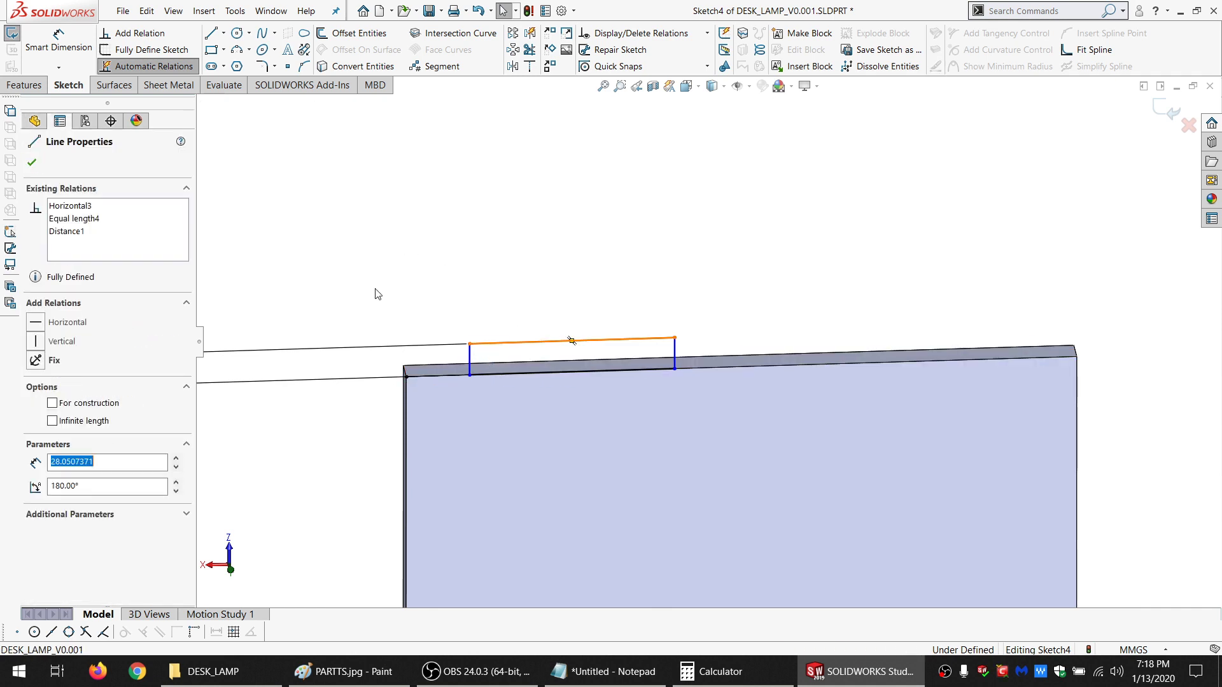
left_click(469, 360, "ctrl")
left_click(57, 483)
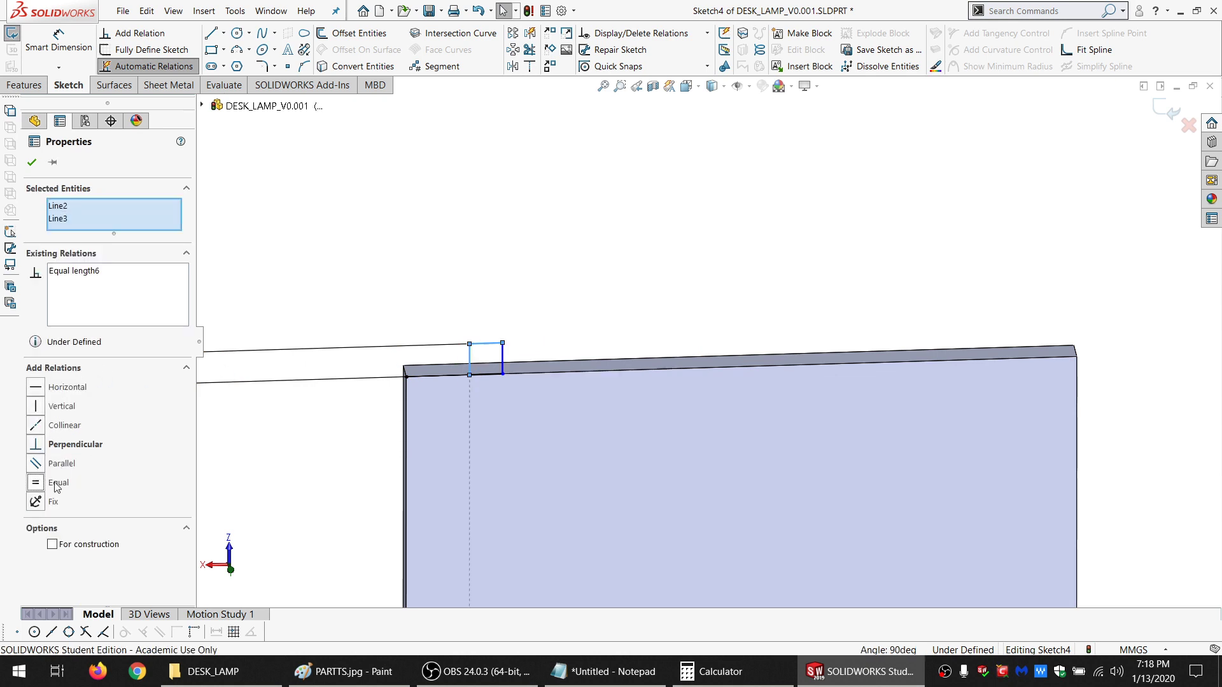
left_click(355, 254)
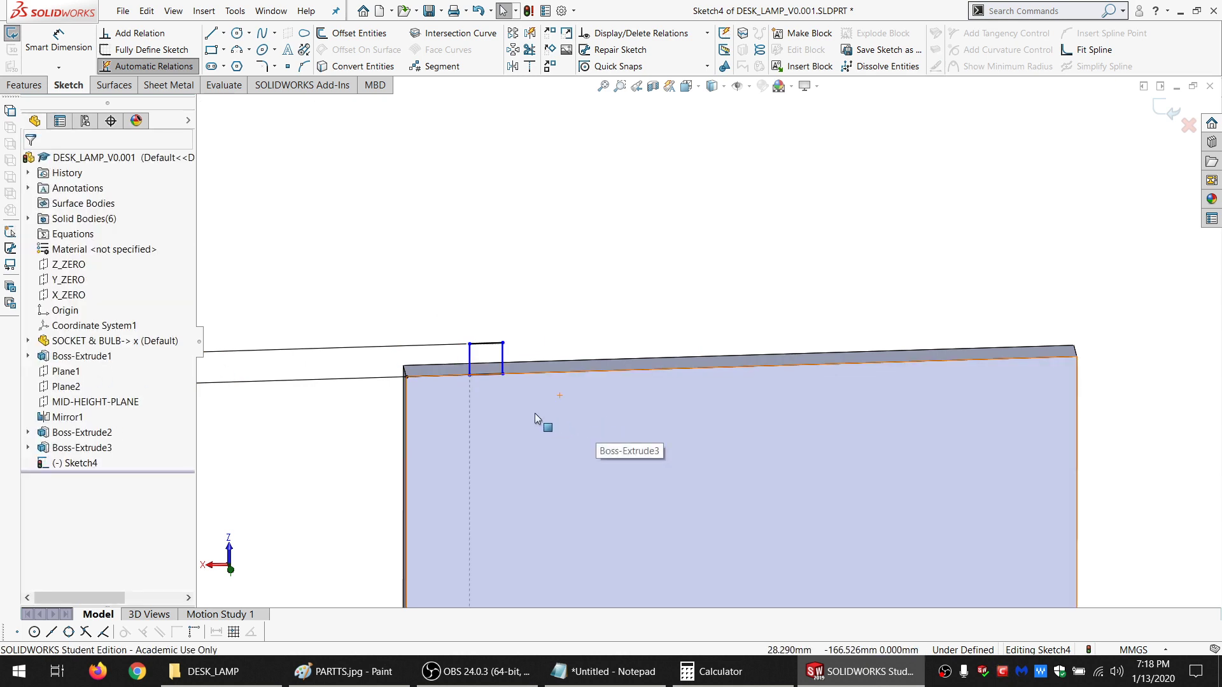
Linear-pattern the upper rectangle along the panel's top edge with 9 instances spaced 9 mm apart
left_click(503, 357)
right_click(544, 359)
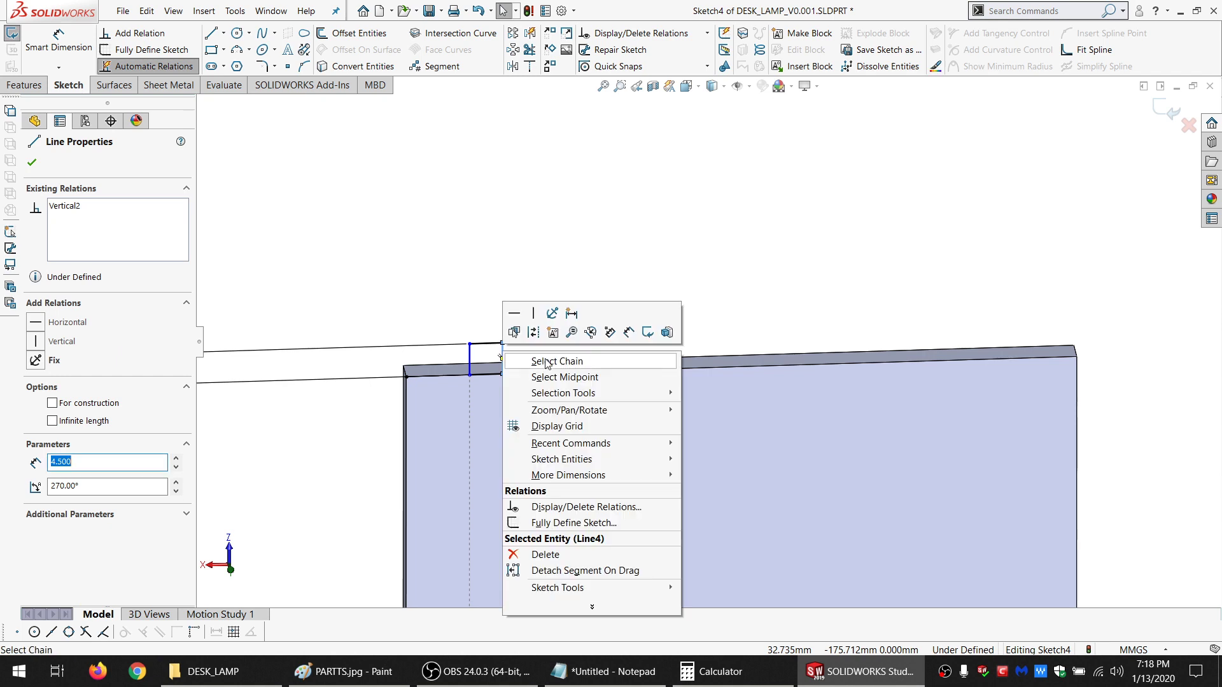
left_click(545, 357)
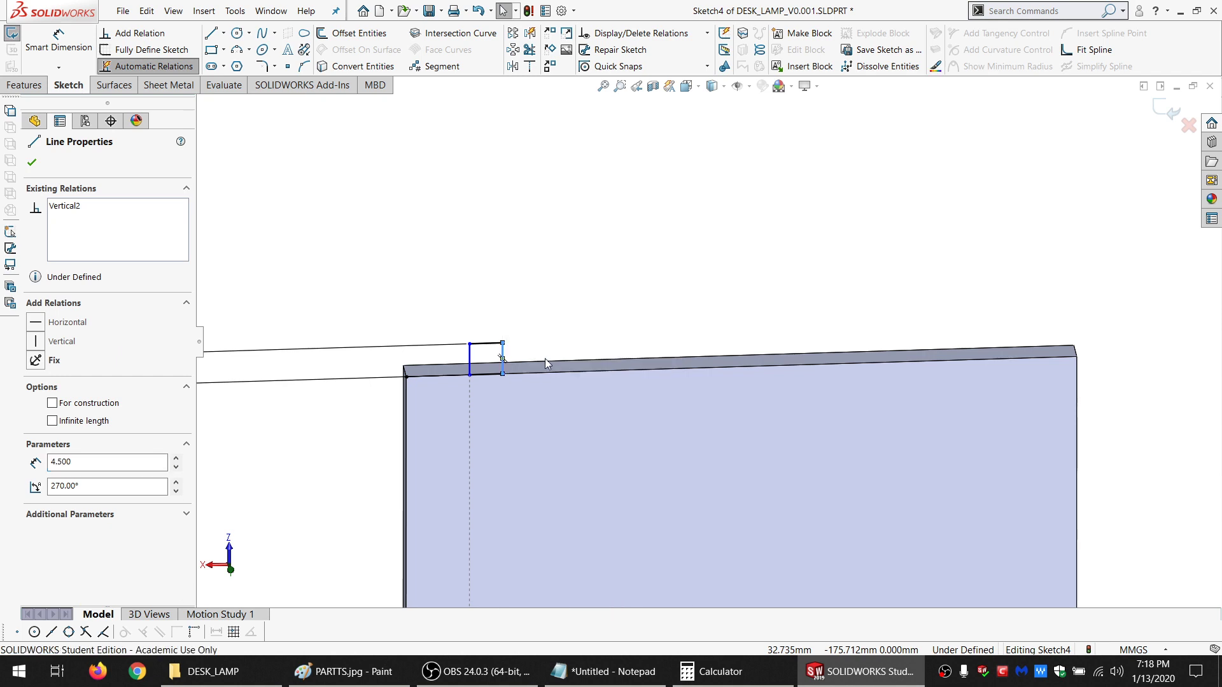
left_click(513, 51)
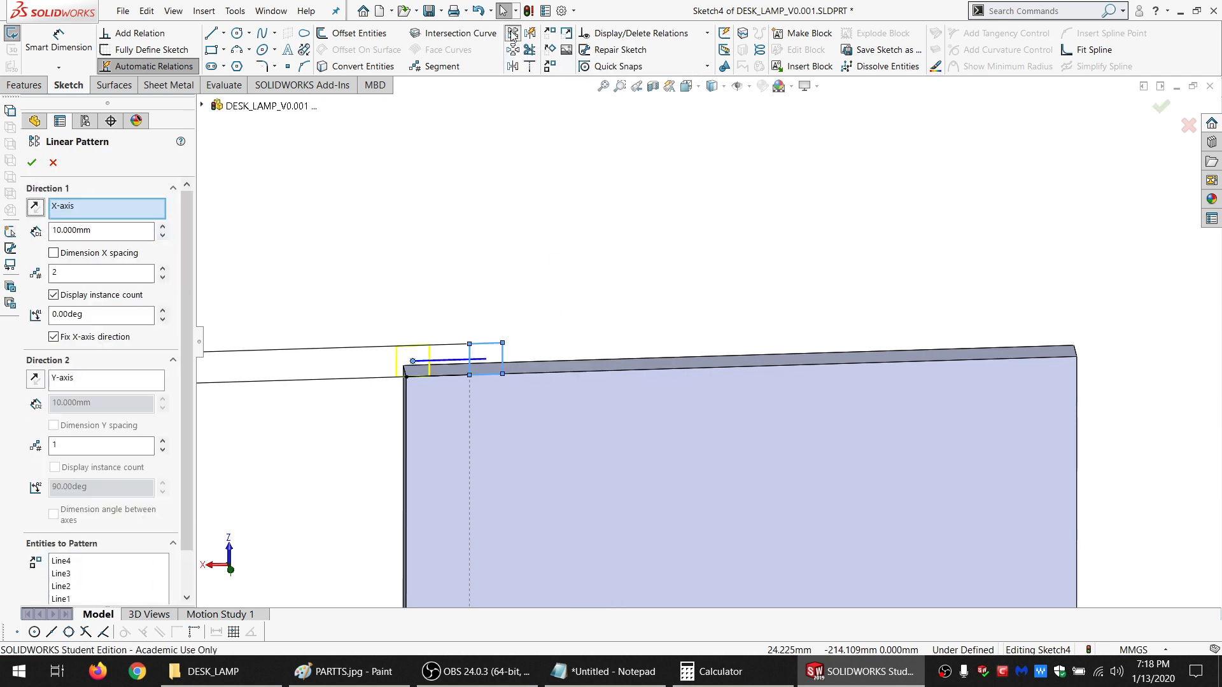
left_click(75, 207)
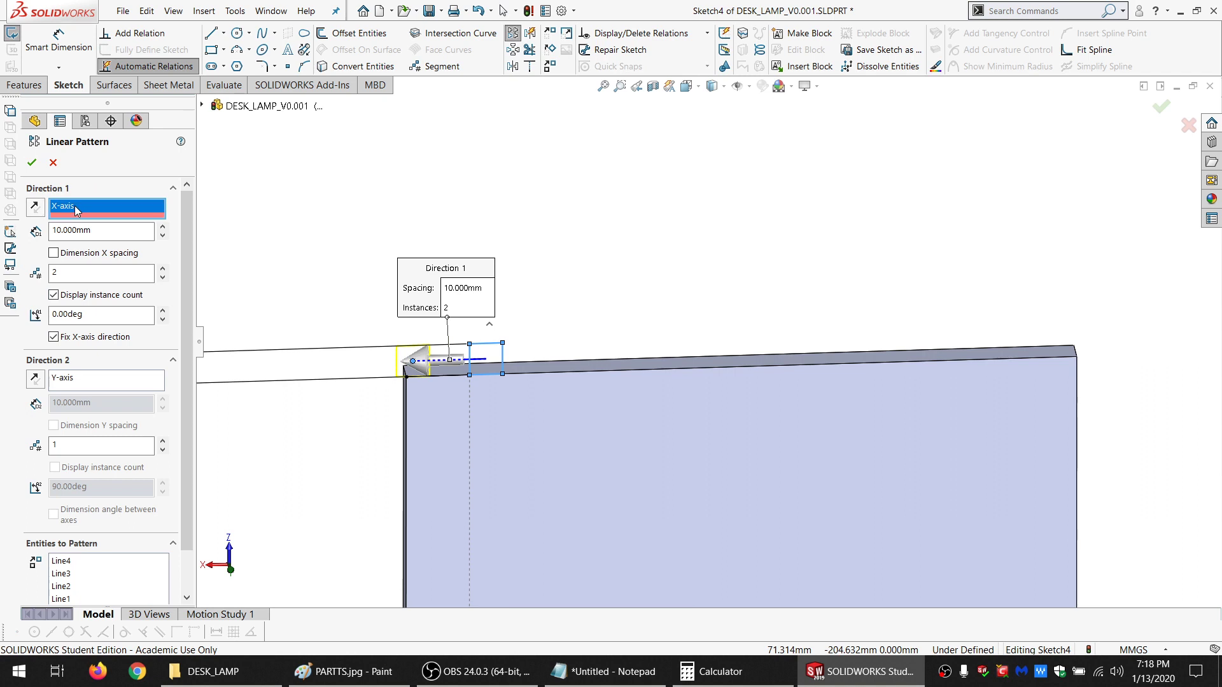
left_click(612, 369)
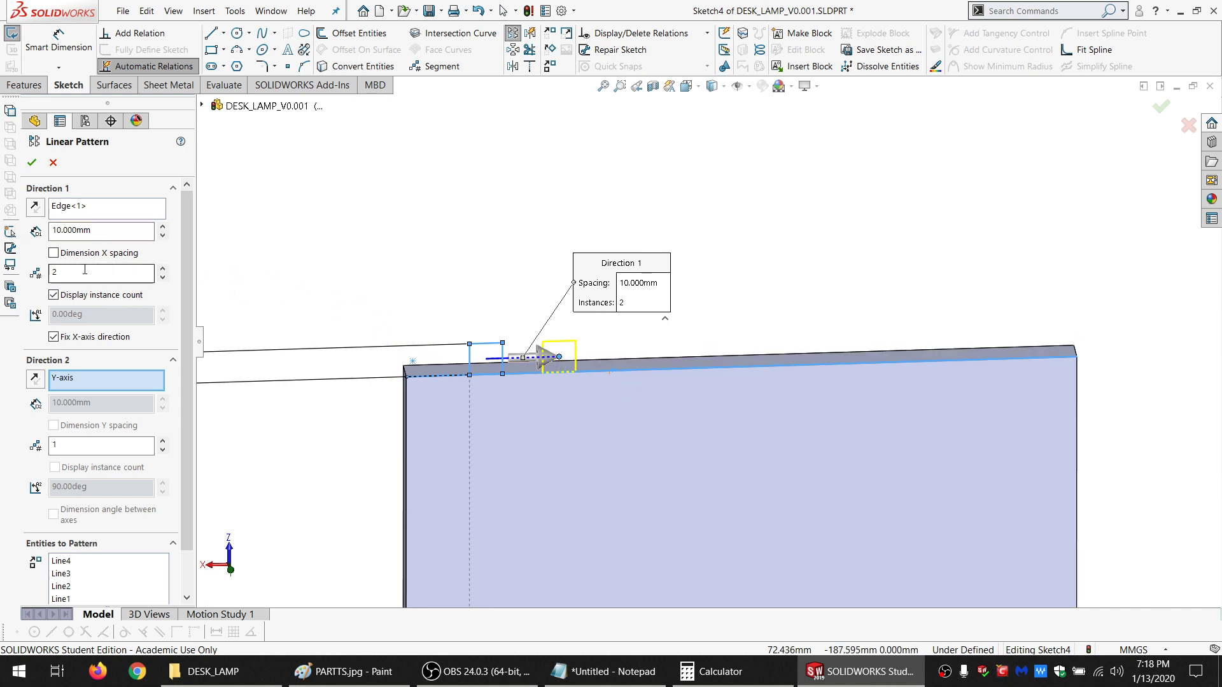
type("5")
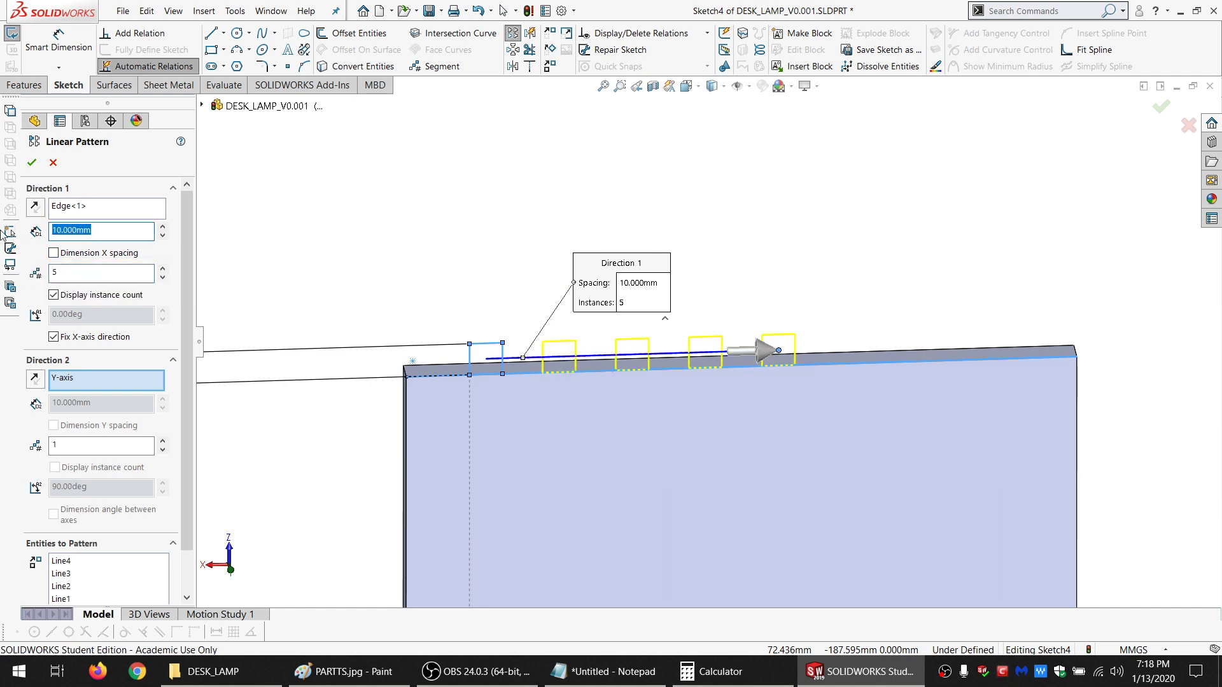
key("Return")
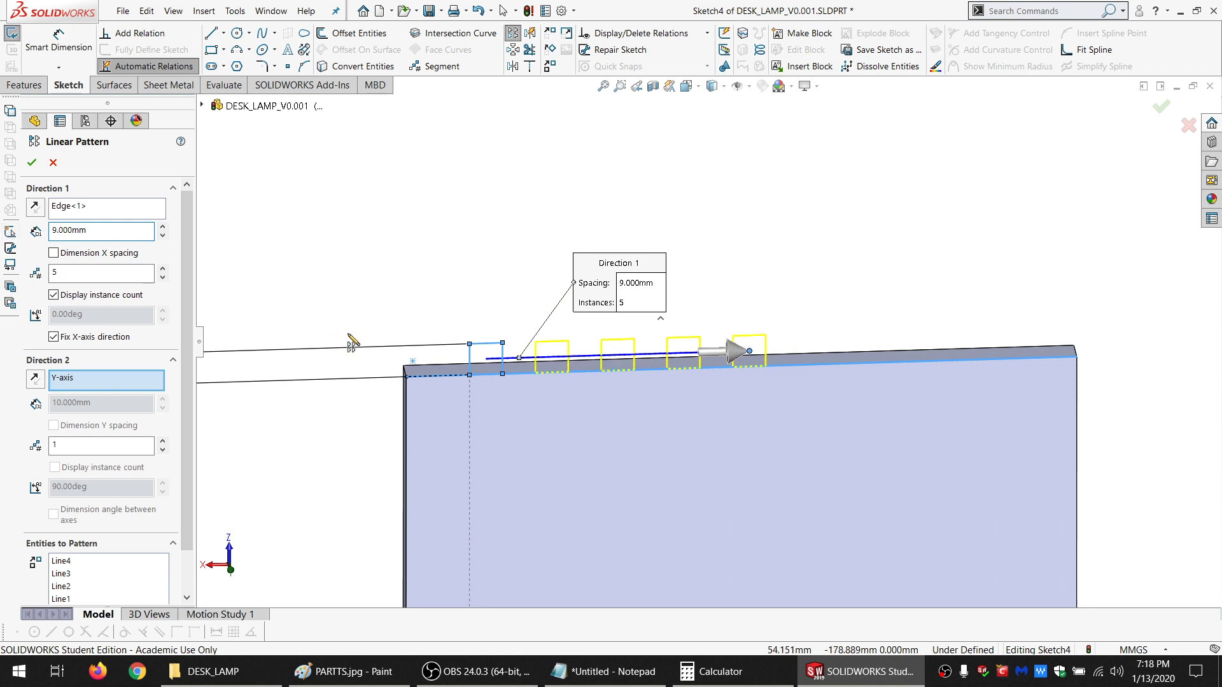
left_click(66, 271)
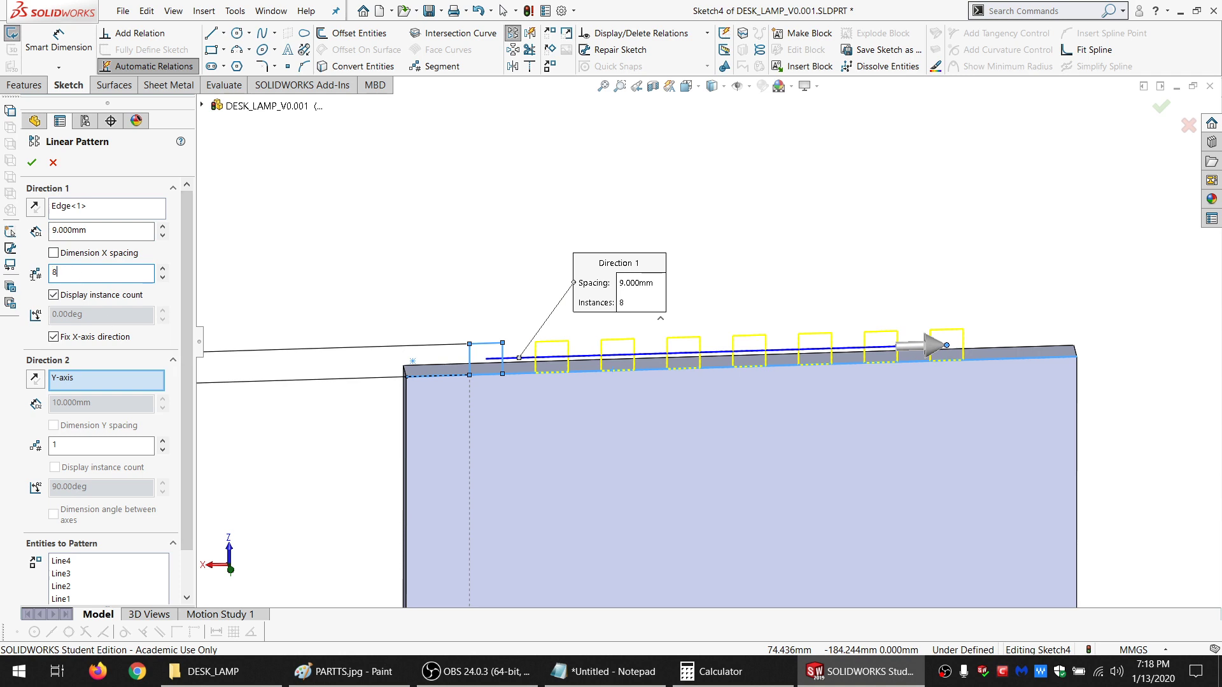
type("9")
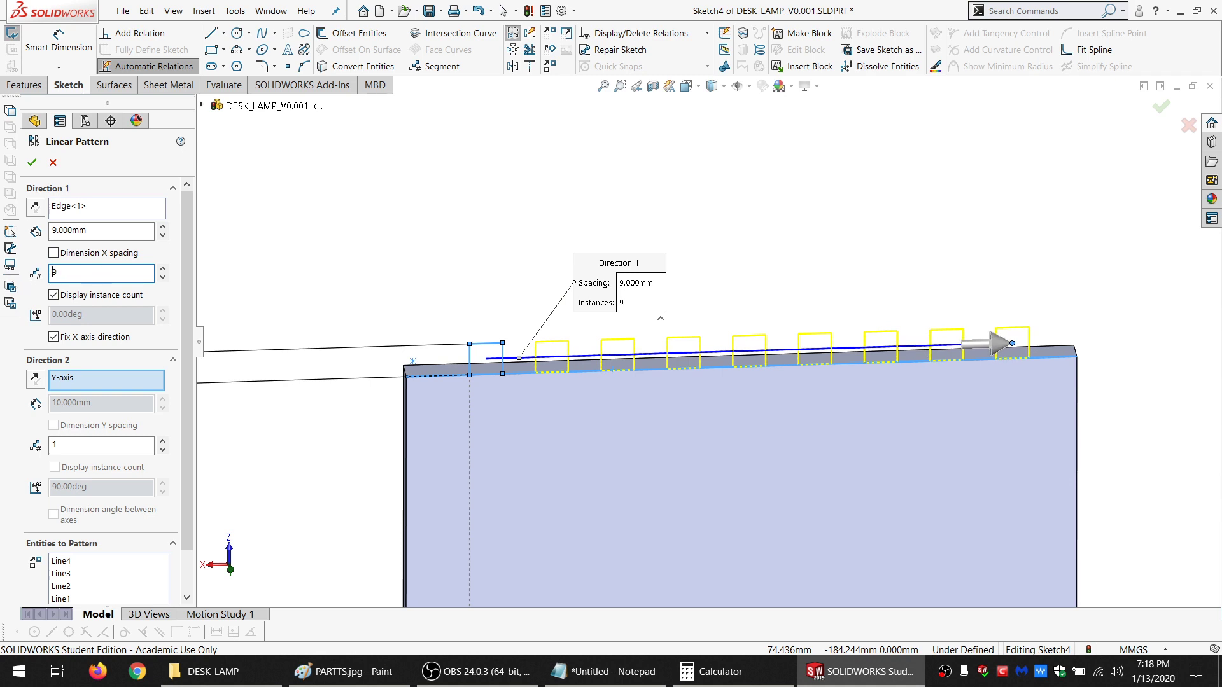
left_click(37, 165)
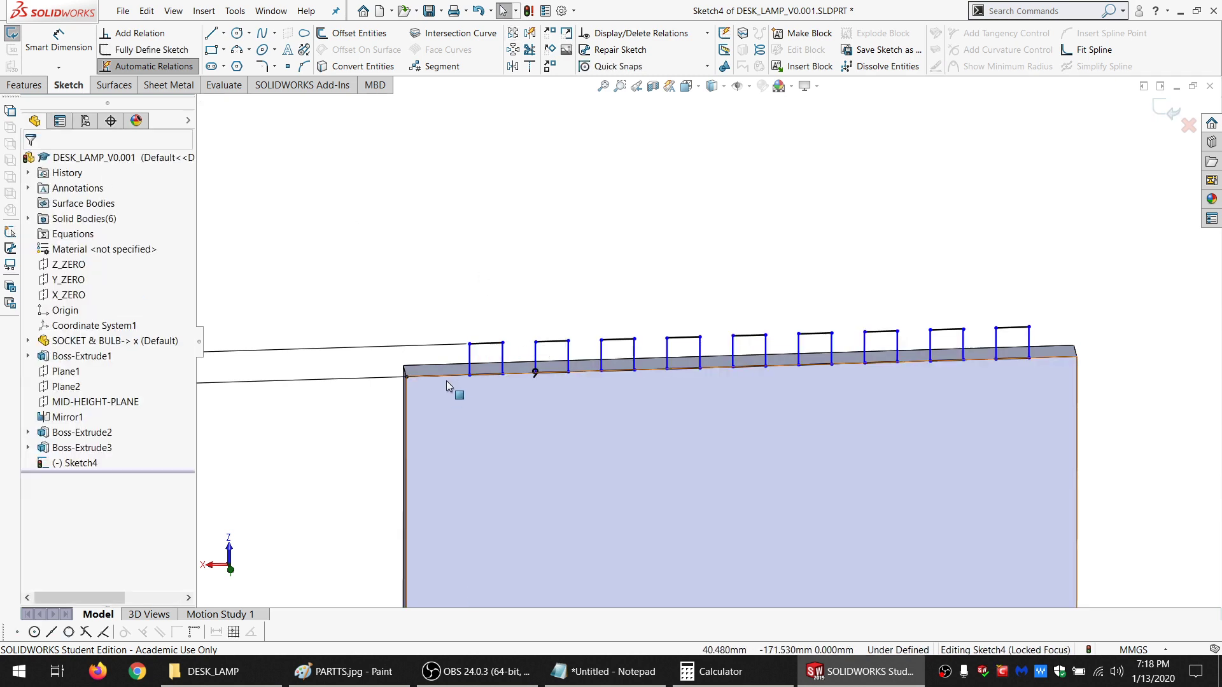
Draw a line about 6.56 mm long from the last patterned rectangle's lower-right corner to the panel's top-right corner
left_click(212, 34)
left_click(1029, 358)
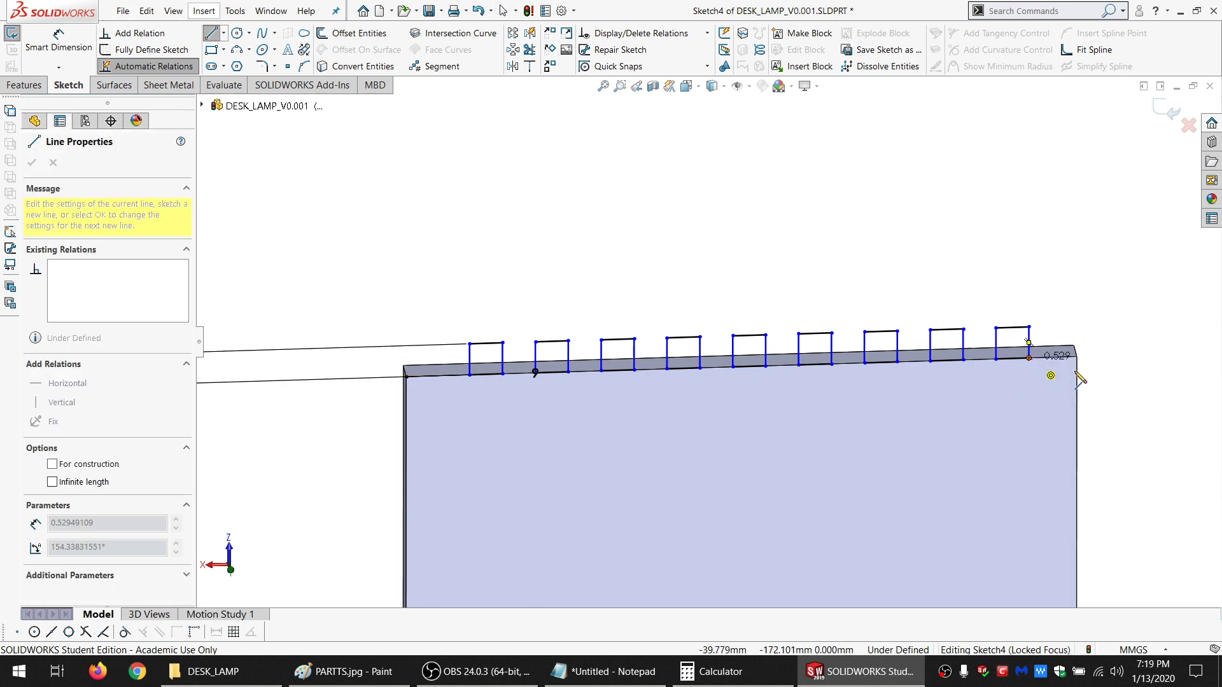
left_click(1076, 357)
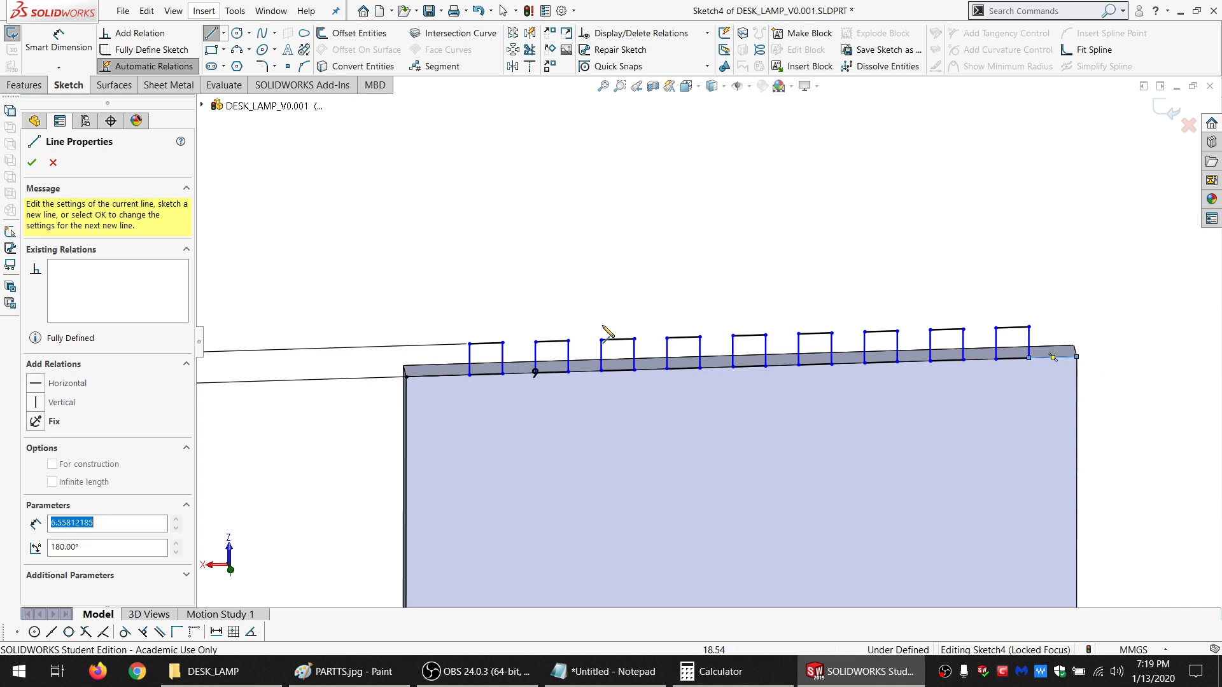
Join the tops of the first two rectangles with a construction line and make it equal to the first rectangle's top side
left_click(503, 343)
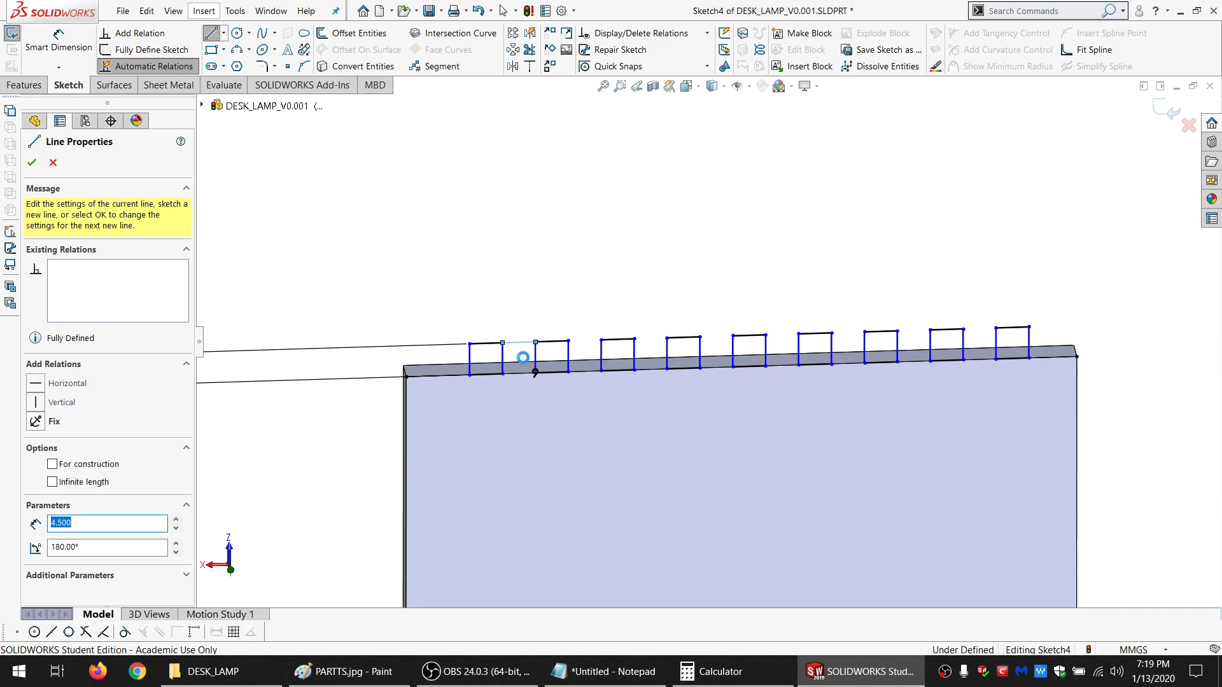
key("Escape")
left_click(530, 344)
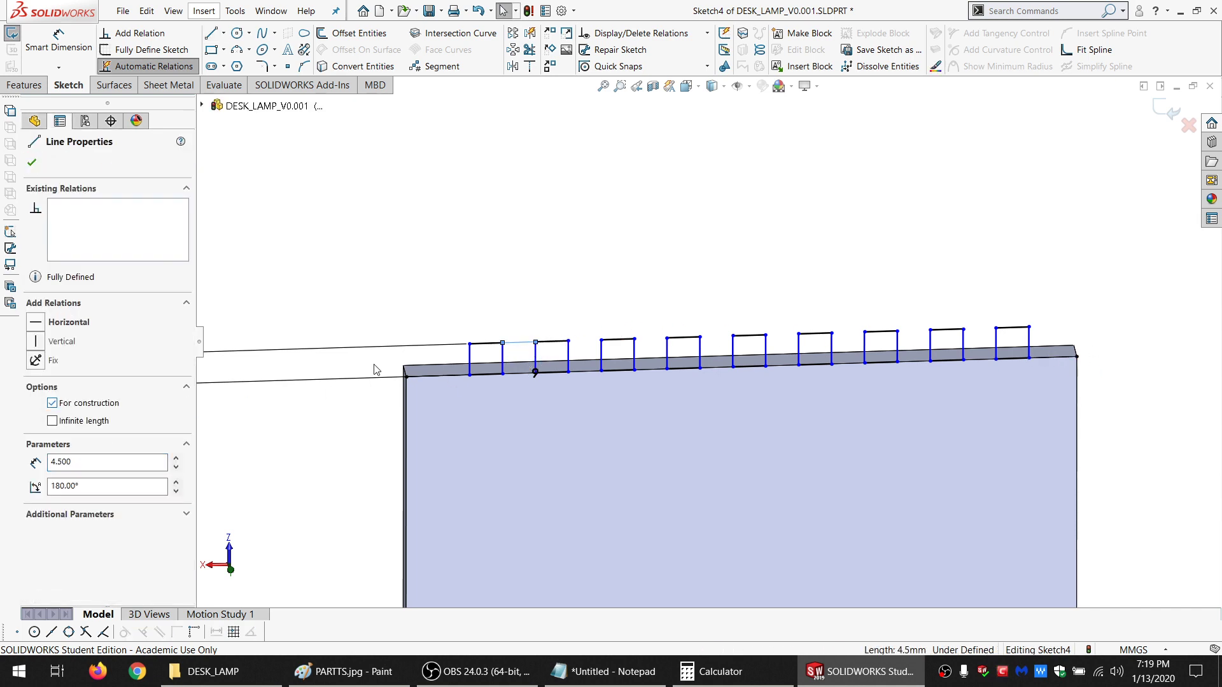
left_click(486, 344, "ctrl")
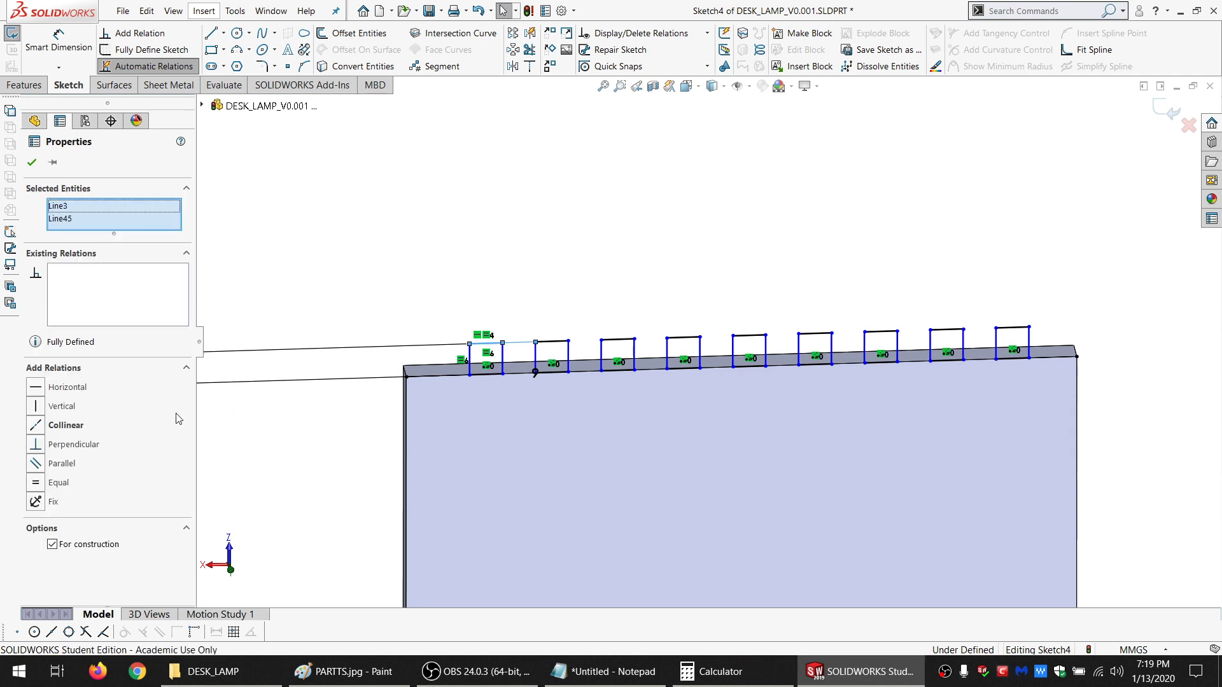
left_click(58, 483)
left_click(512, 267)
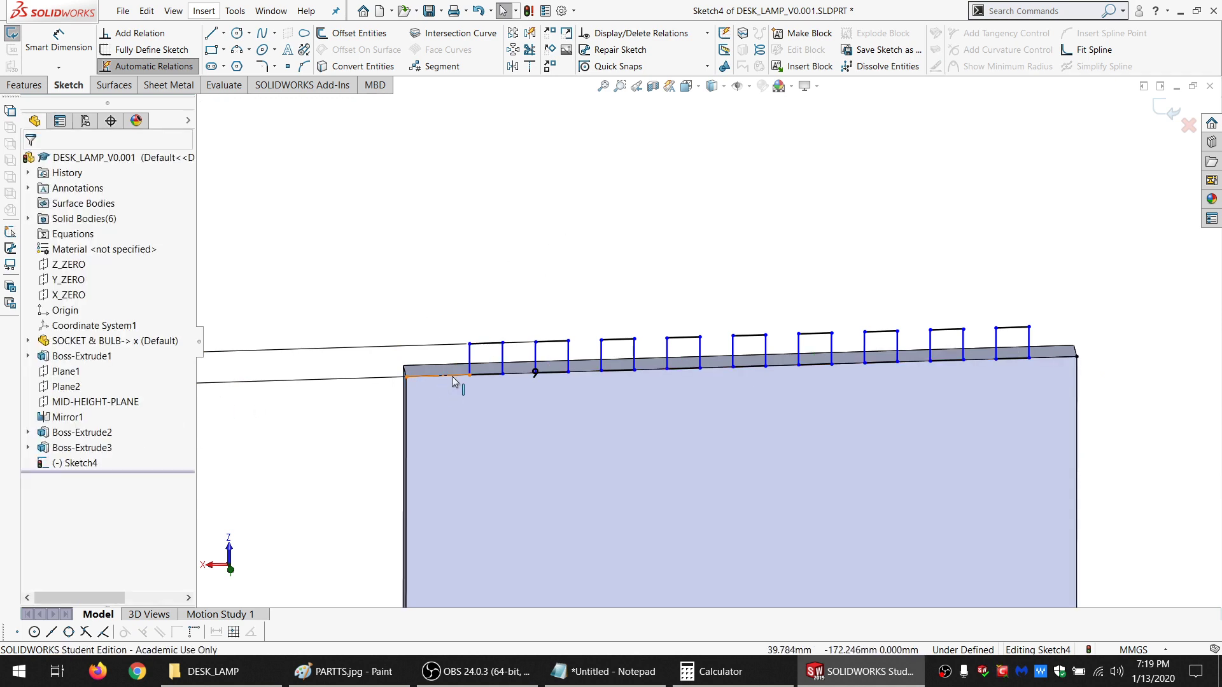
Make the gap lines at both ends of the panel's top edge construction geometry and equal in length
left_click(455, 377)
left_click(1038, 360, "ctrl")
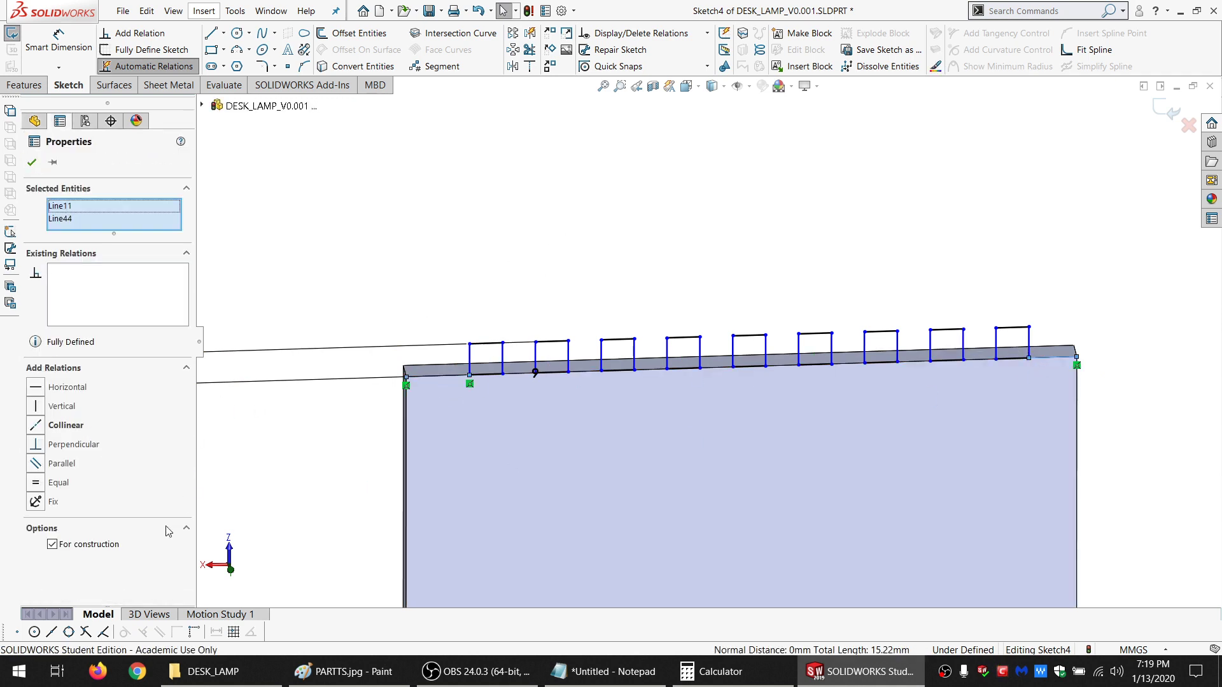
left_click(94, 545)
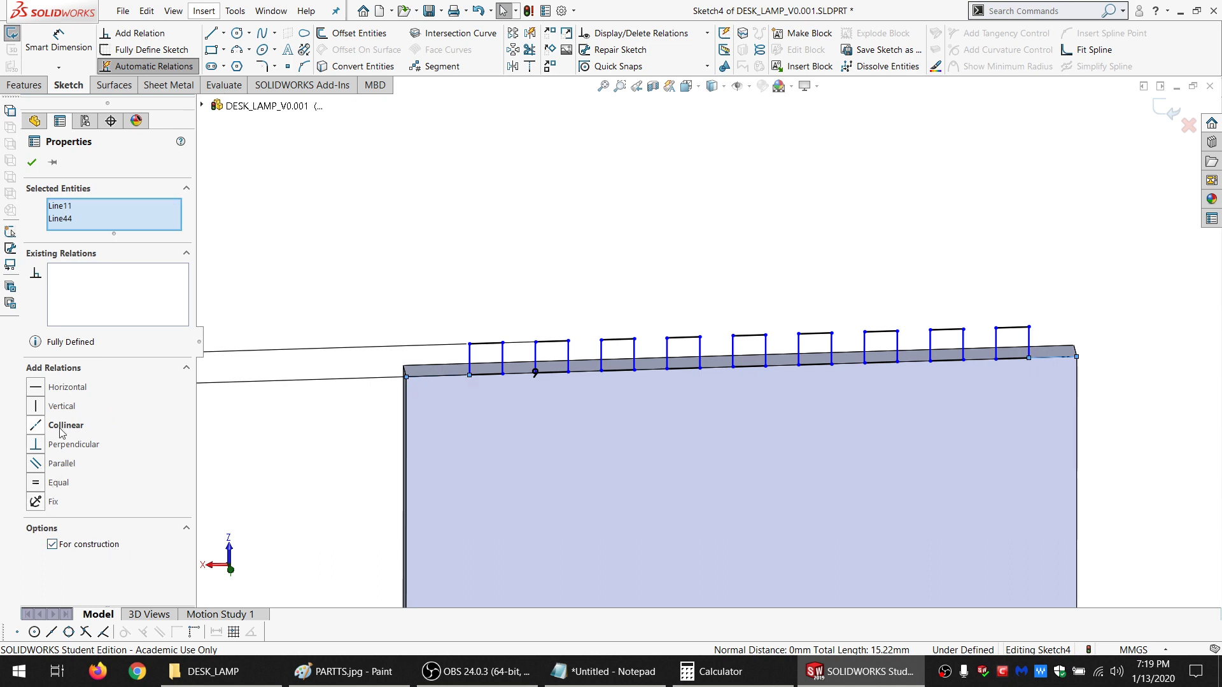
left_click(53, 488)
left_click(471, 254)
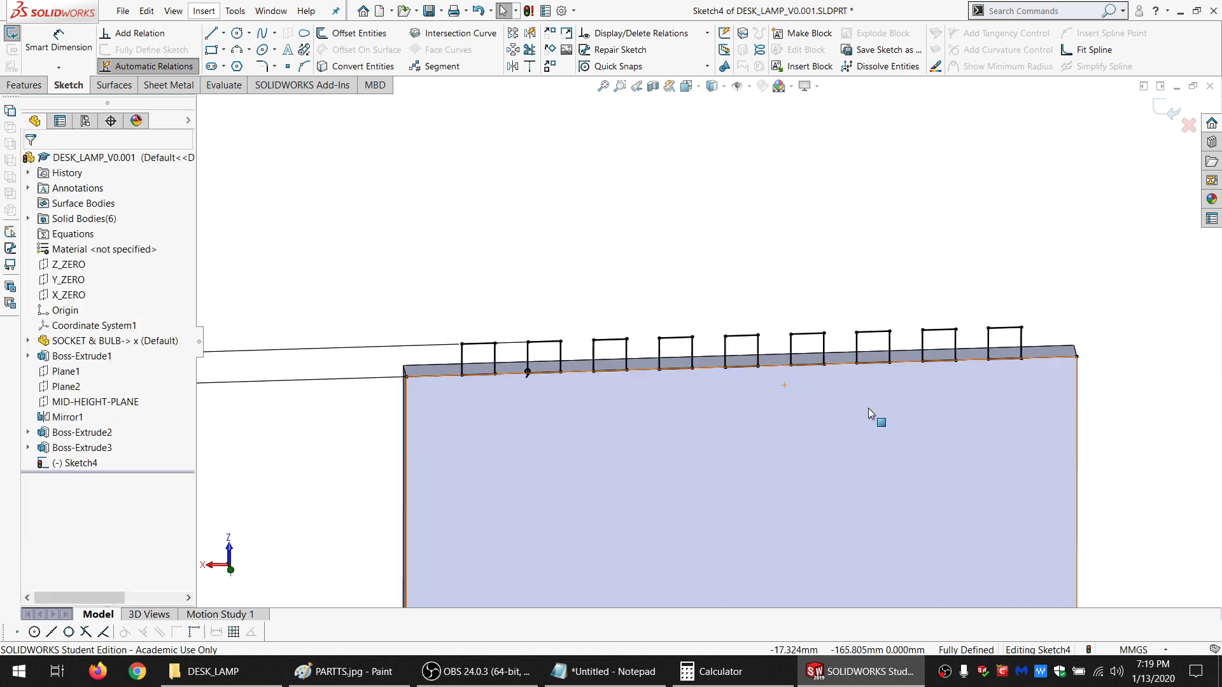
Examine the row of tab rectangles along the panel's top edge and the single rectangle at its bottom edge
scroll(866, 408, "up", 5)
scroll(759, 396, "up", 4)
scroll(709, 373, "down", 8)
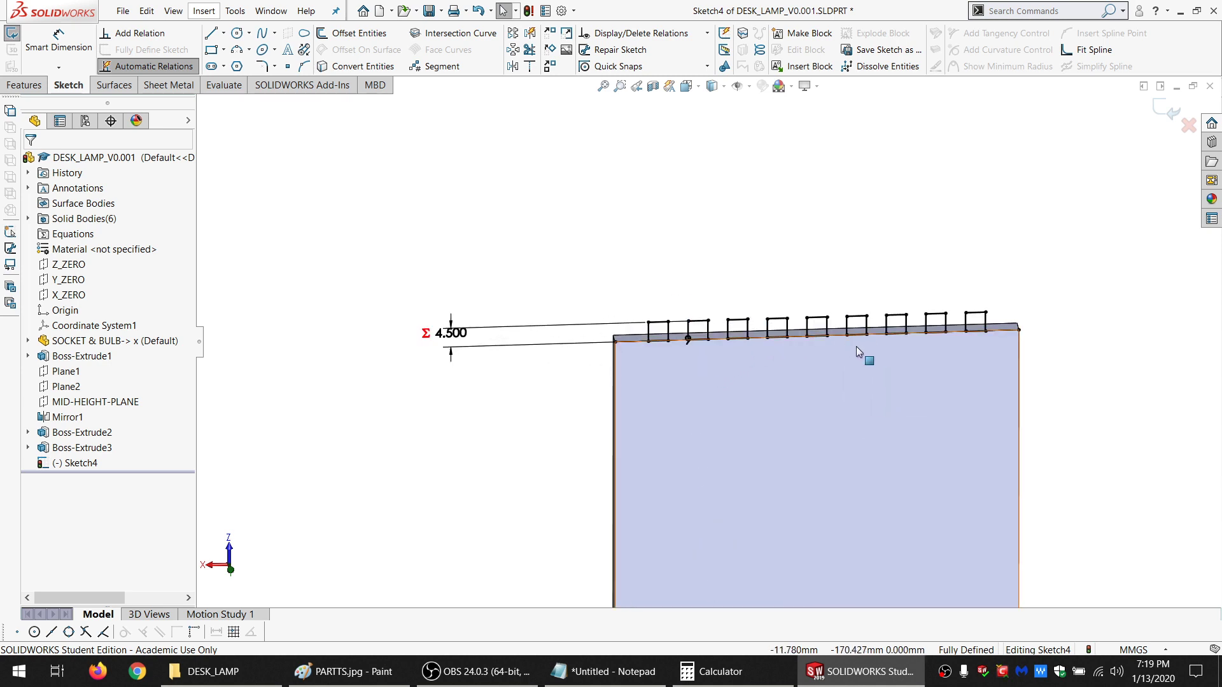
scroll(777, 374, "up", 6)
scroll(699, 469, "down", 3)
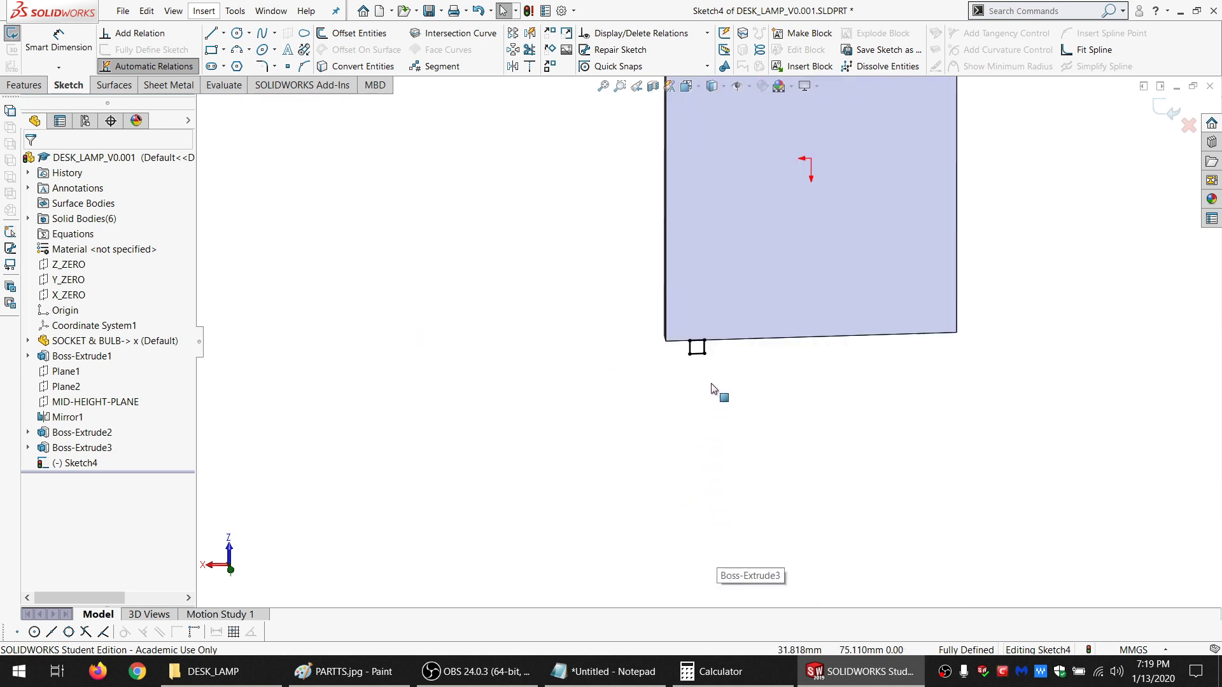
scroll(704, 346, "up", 3)
scroll(723, 205, "down", 6)
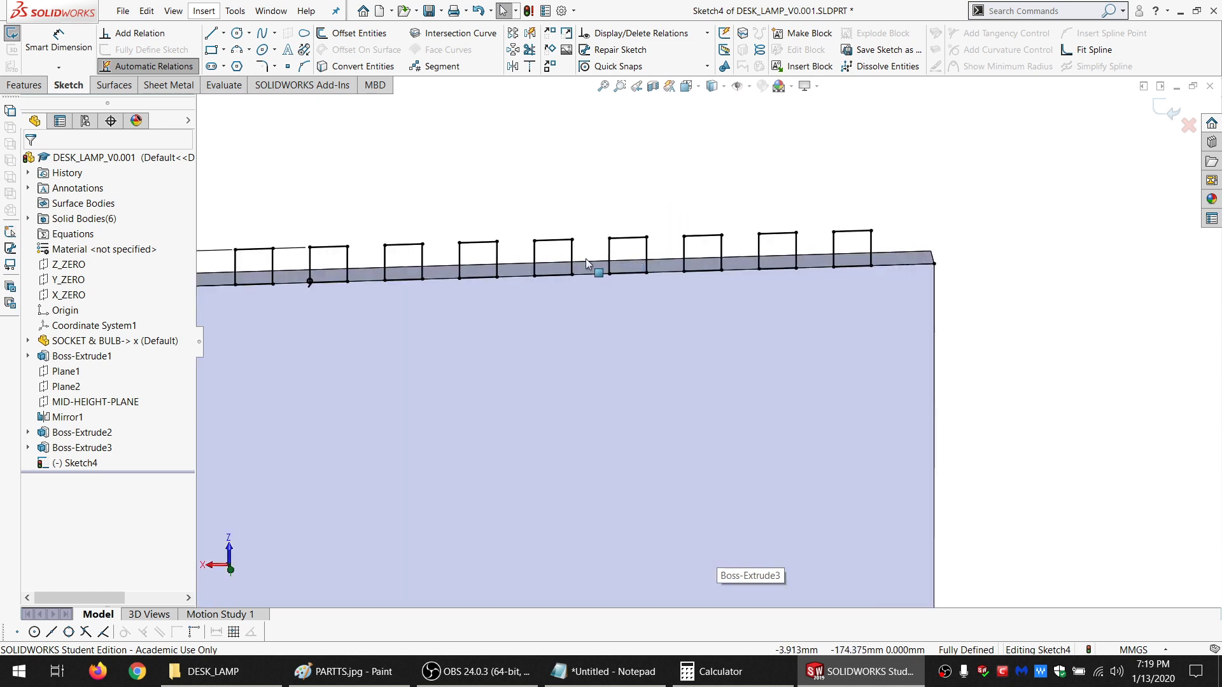
scroll(732, 286, "up", 3)
scroll(808, 310, "down", 1)
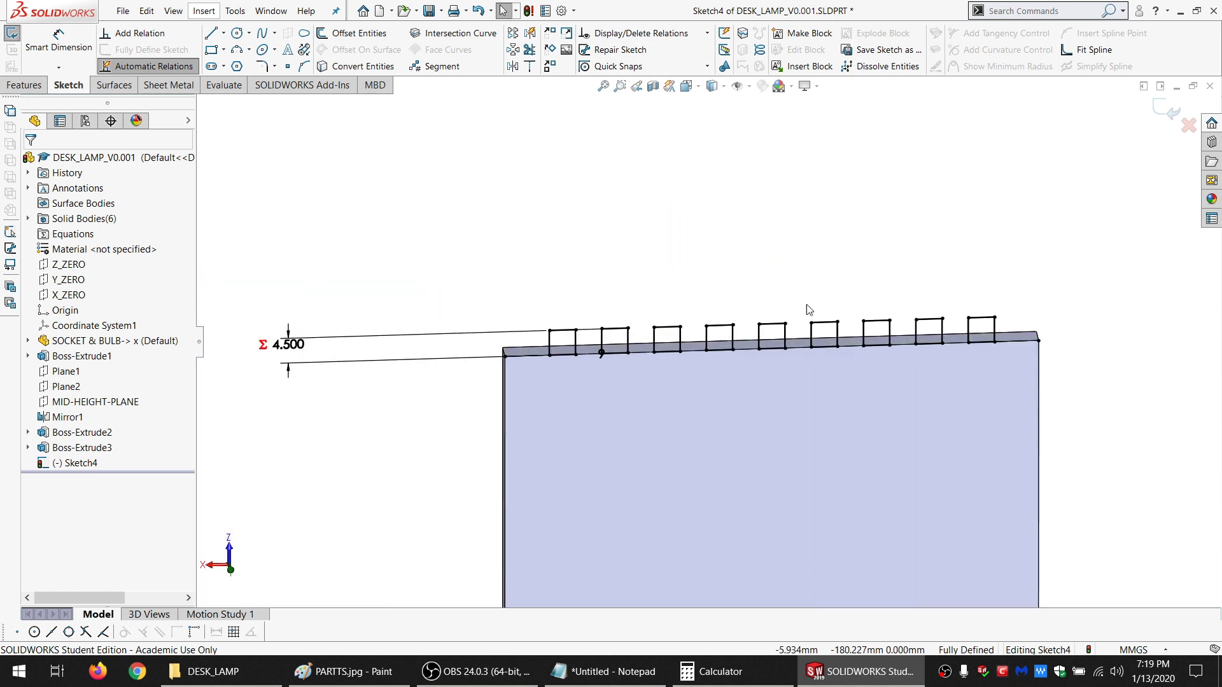
Edit the linear tab pattern to also repeat all four sides of the single rectangle at the panel's bottom edge
left_click(778, 326)
right_click(776, 327)
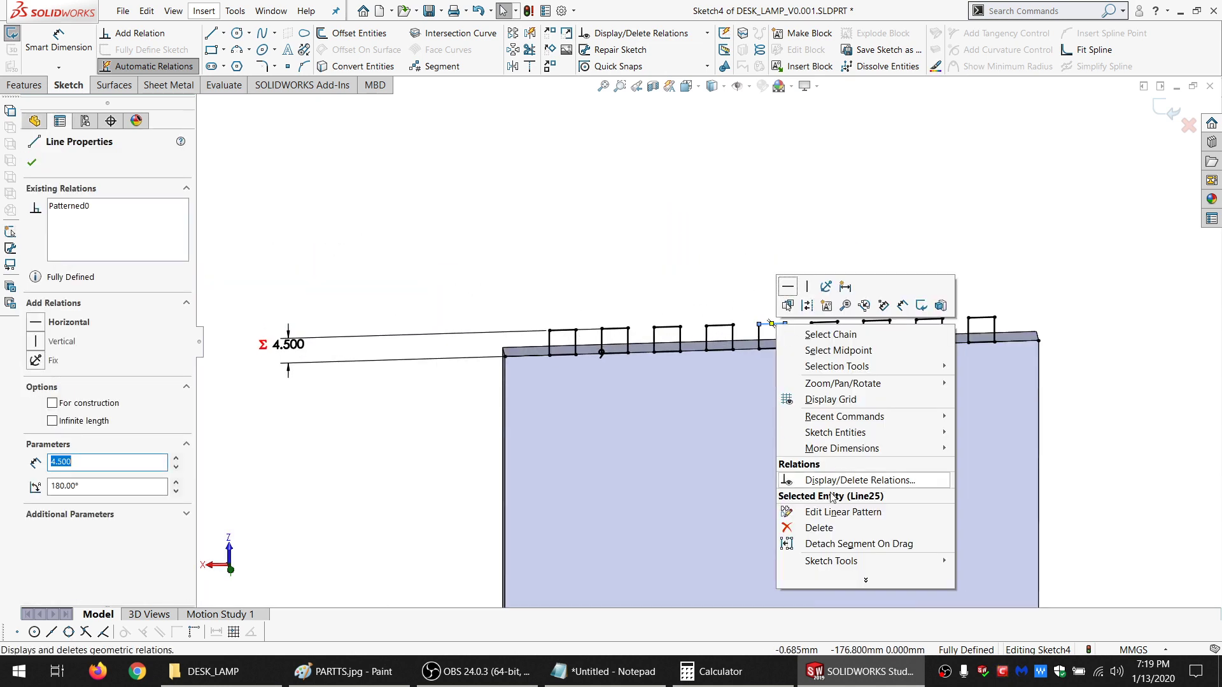
left_click(843, 512)
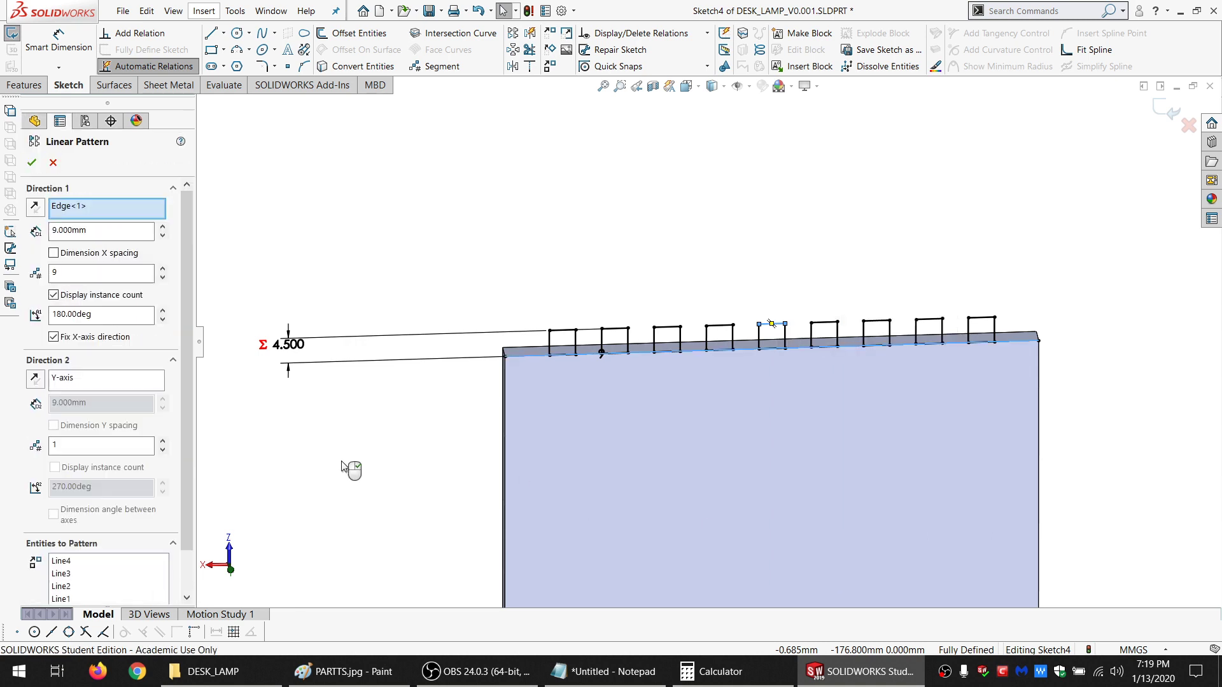
left_click(75, 587)
scroll(649, 499, "up", 4)
scroll(665, 426, "down", 5)
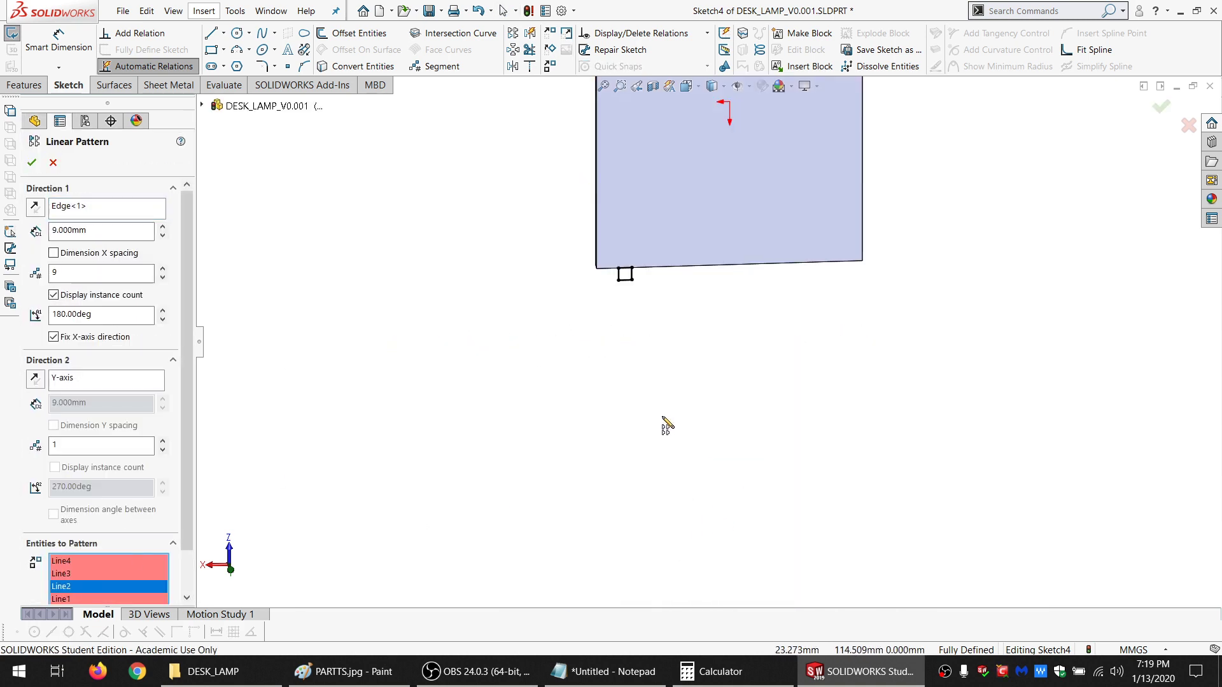
scroll(638, 295, "down", 5)
left_click(653, 259)
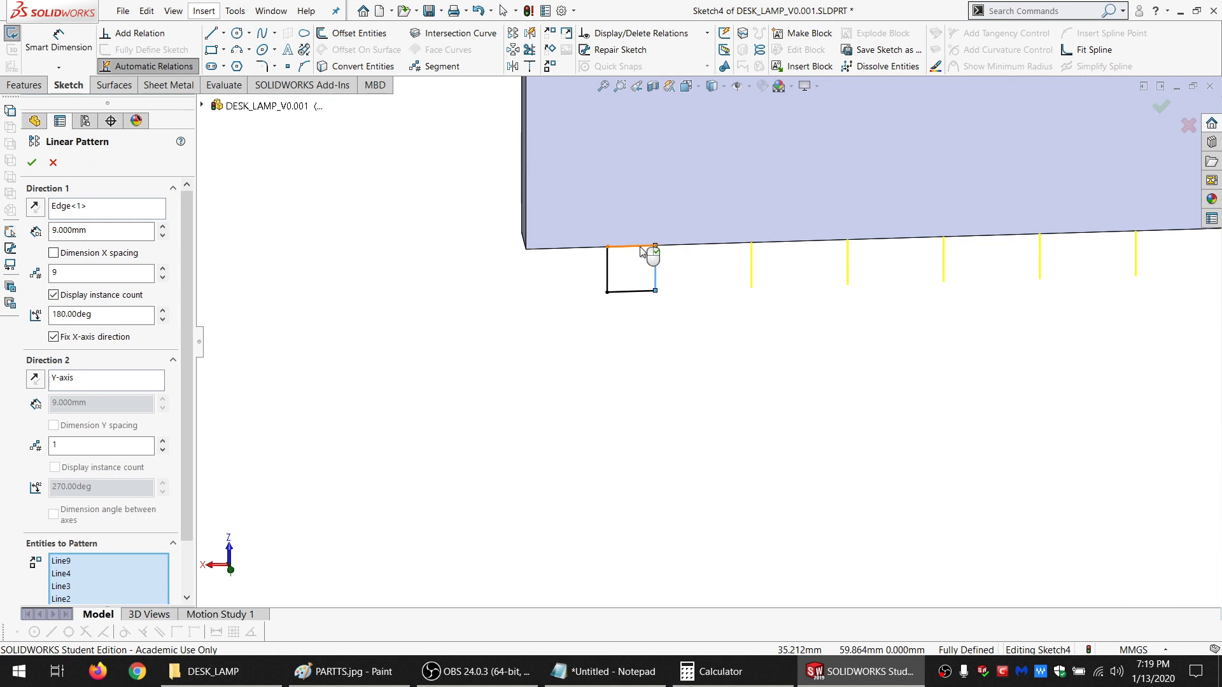
left_click(641, 246)
left_click(608, 266)
left_click(630, 292)
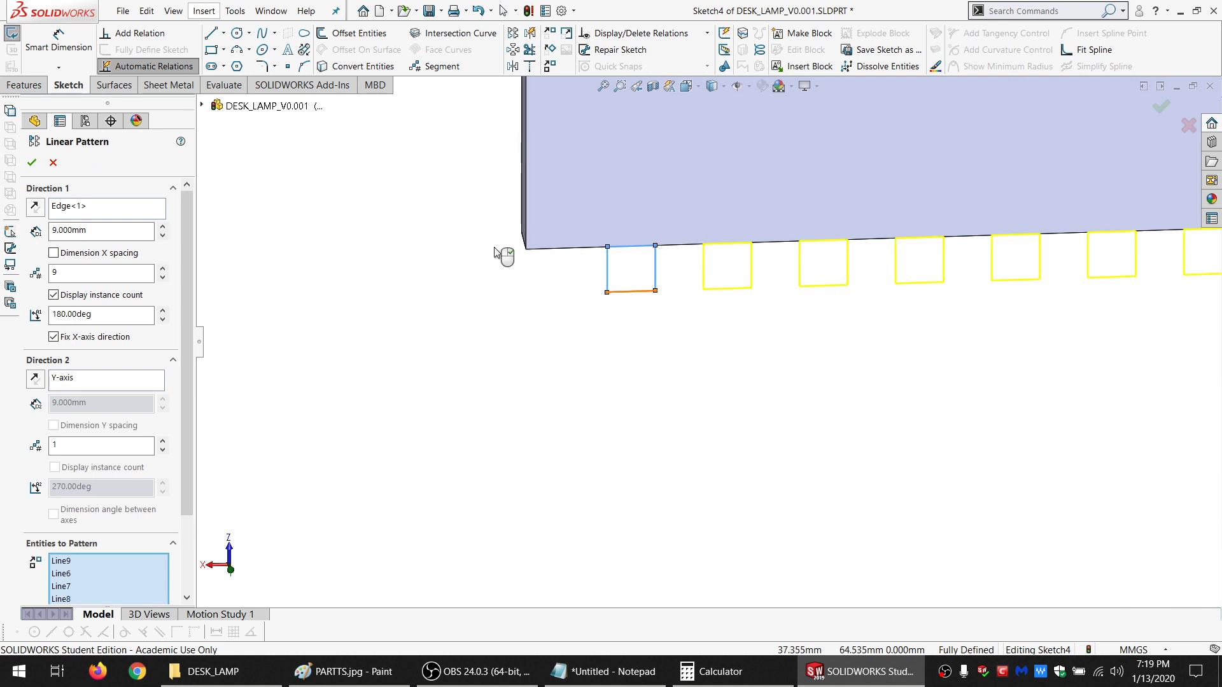
left_click(31, 163)
Extrude the tab rectangles Up To Surface to the panel's opposite face, merging them only with the side panel body Boss-Extrude3
scroll(971, 469, "up", 6)
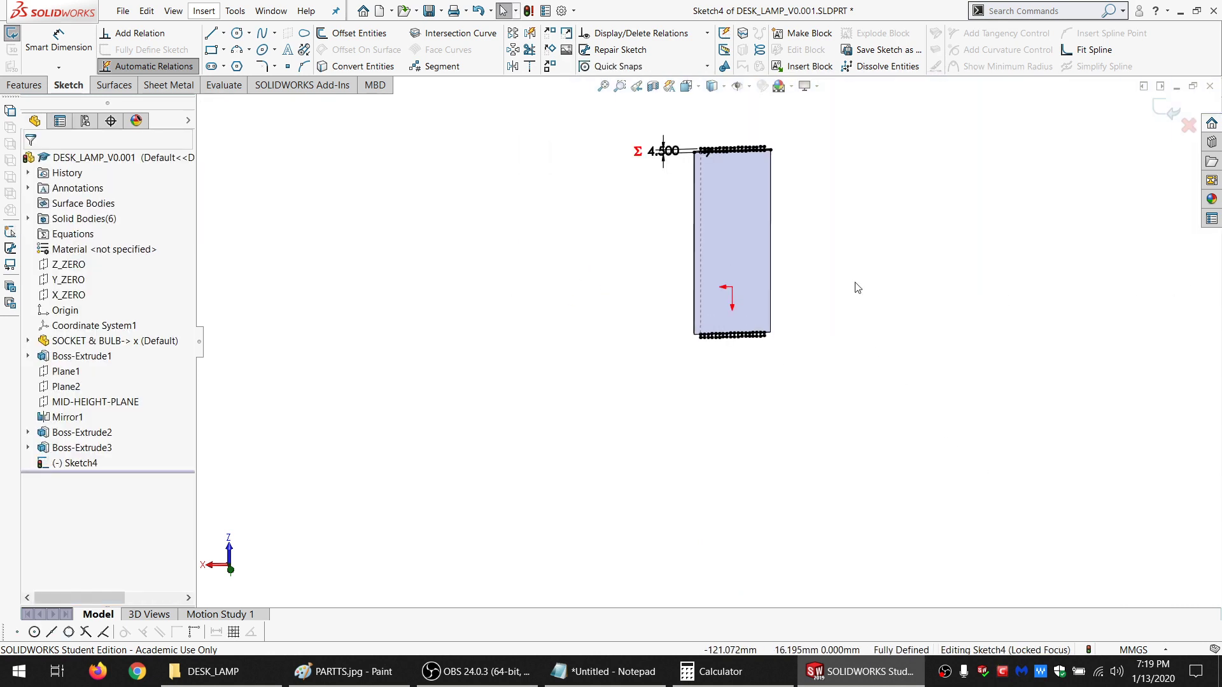
scroll(726, 169, "down", 2)
left_click(24, 85)
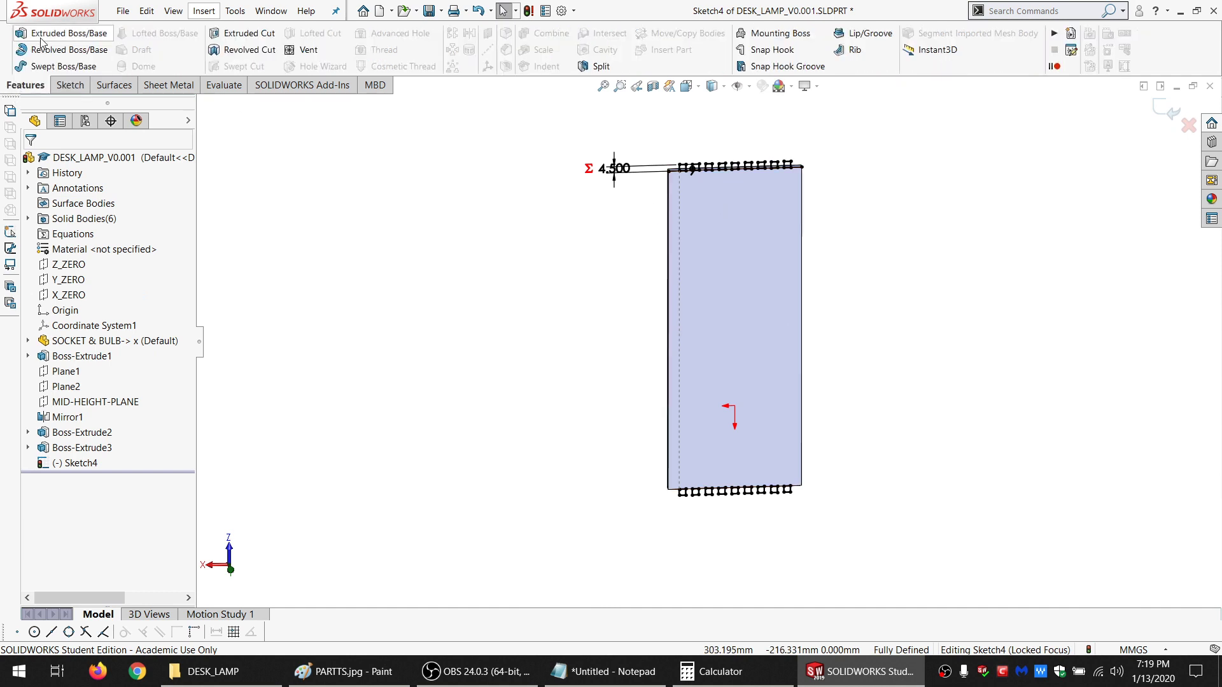
left_click(41, 37)
left_click(83, 250)
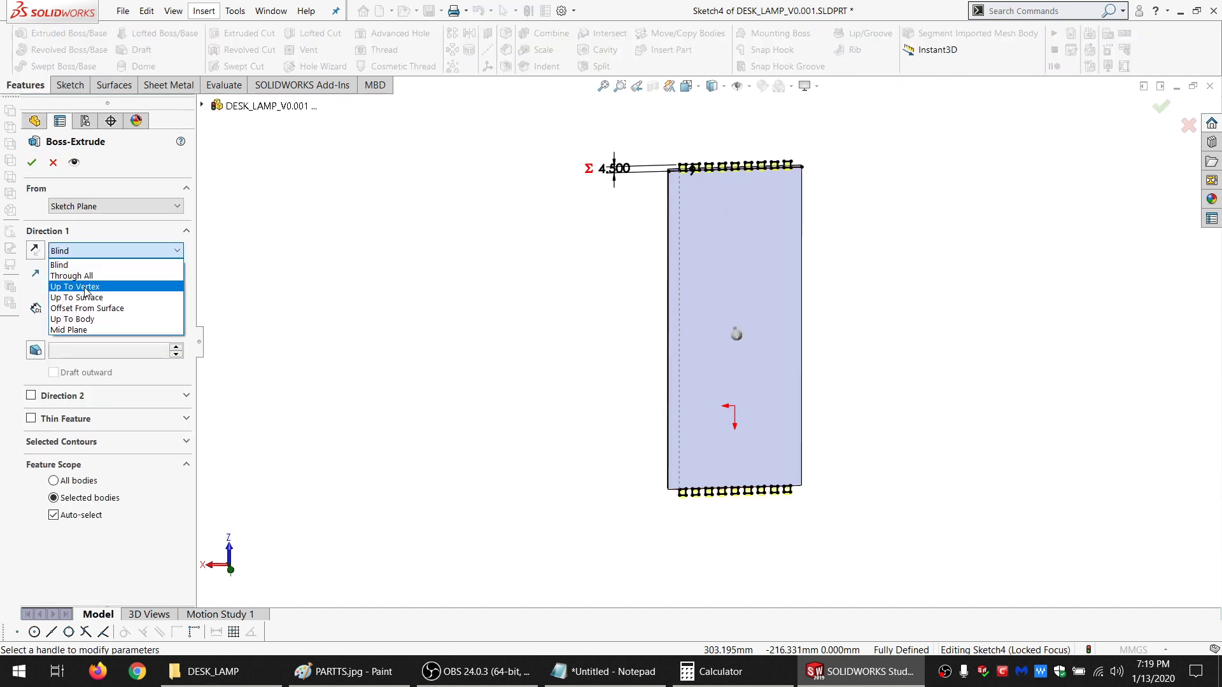
left_click(85, 297)
middle_click_drag(661, 287, 653, 263)
left_click(852, 239)
left_click(68, 518)
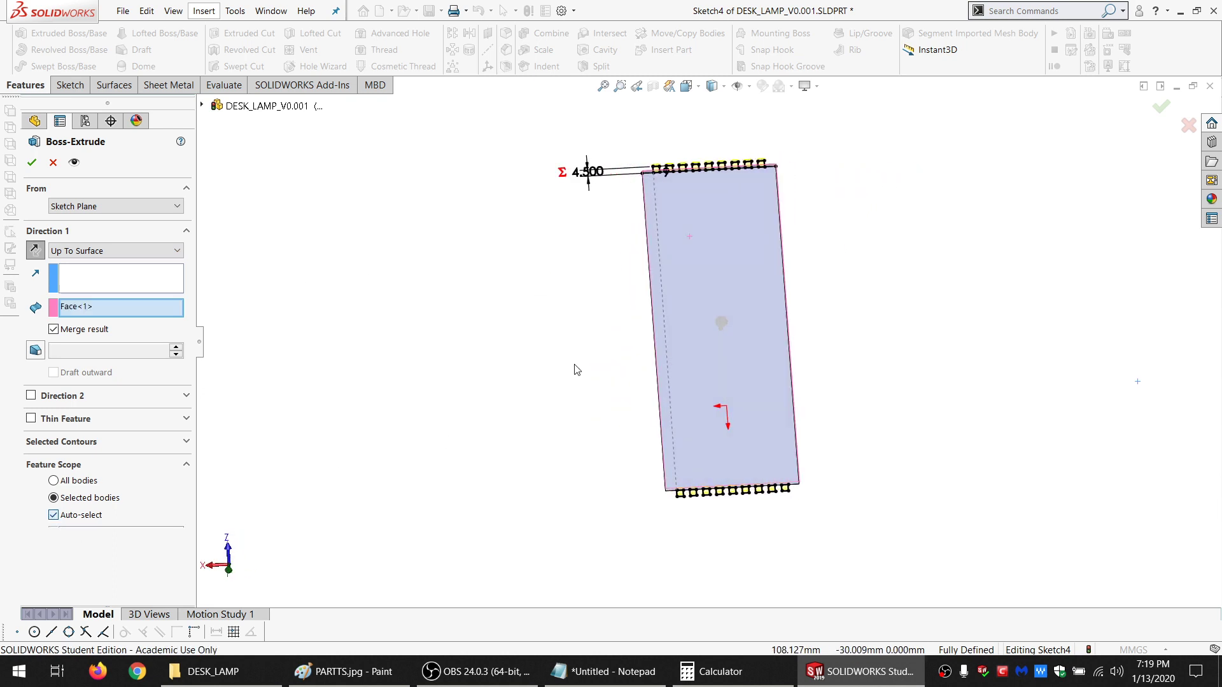
left_click(33, 163)
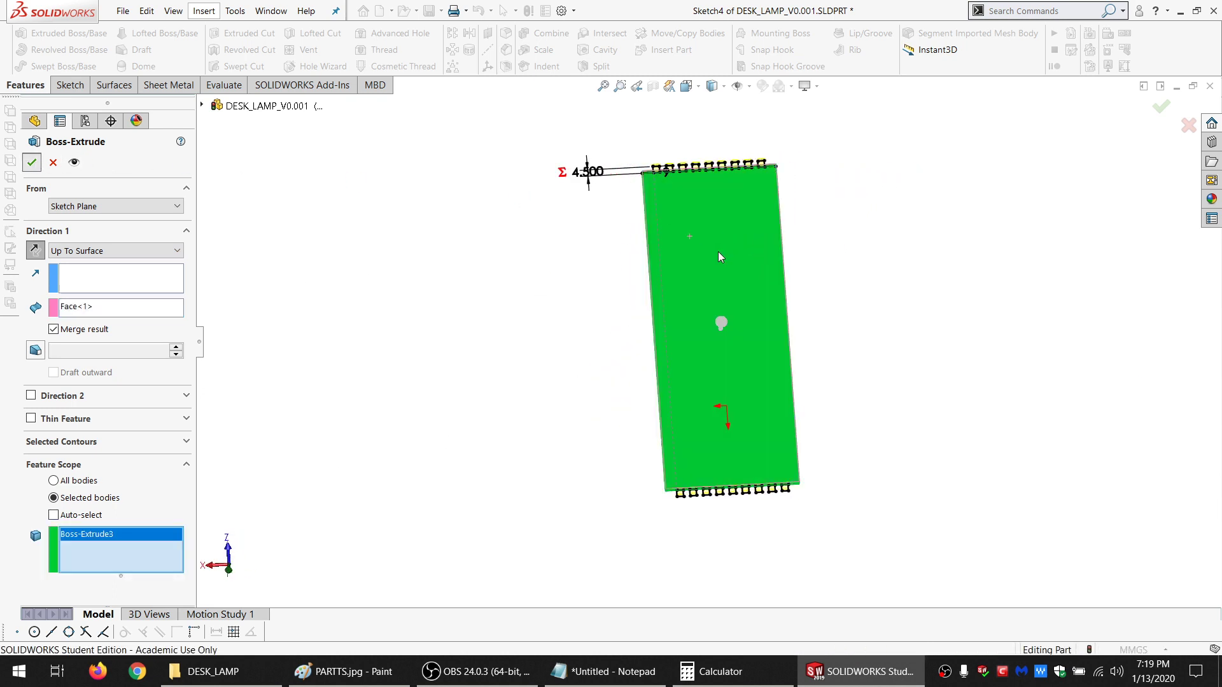
Show Sketch3, the sketch behind the side panel's extrusion Boss-Extrude3
mouse_move(736, 273)
middle_mouse_down()
mouse_move(769, 232)
mouse_move(752, 299)
mouse_move(740, 268)
middle_mouse_up()
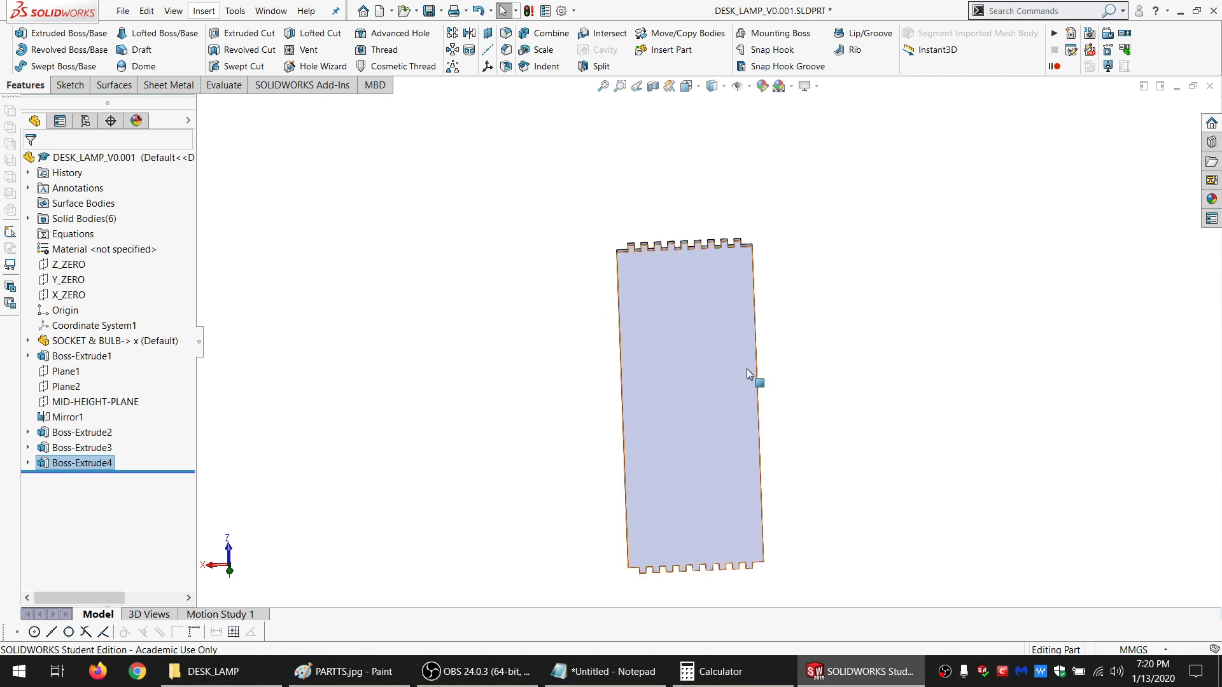
middle_click_drag(724, 378, 714, 418)
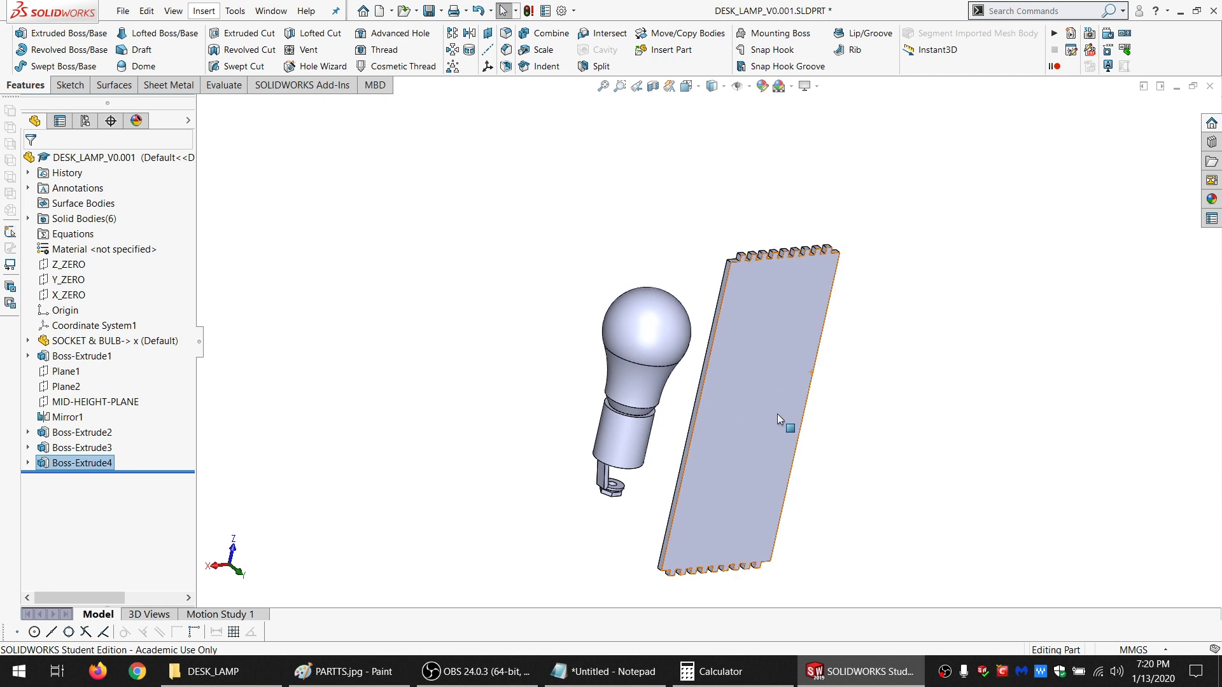
middle_click_drag(777, 413, 723, 469)
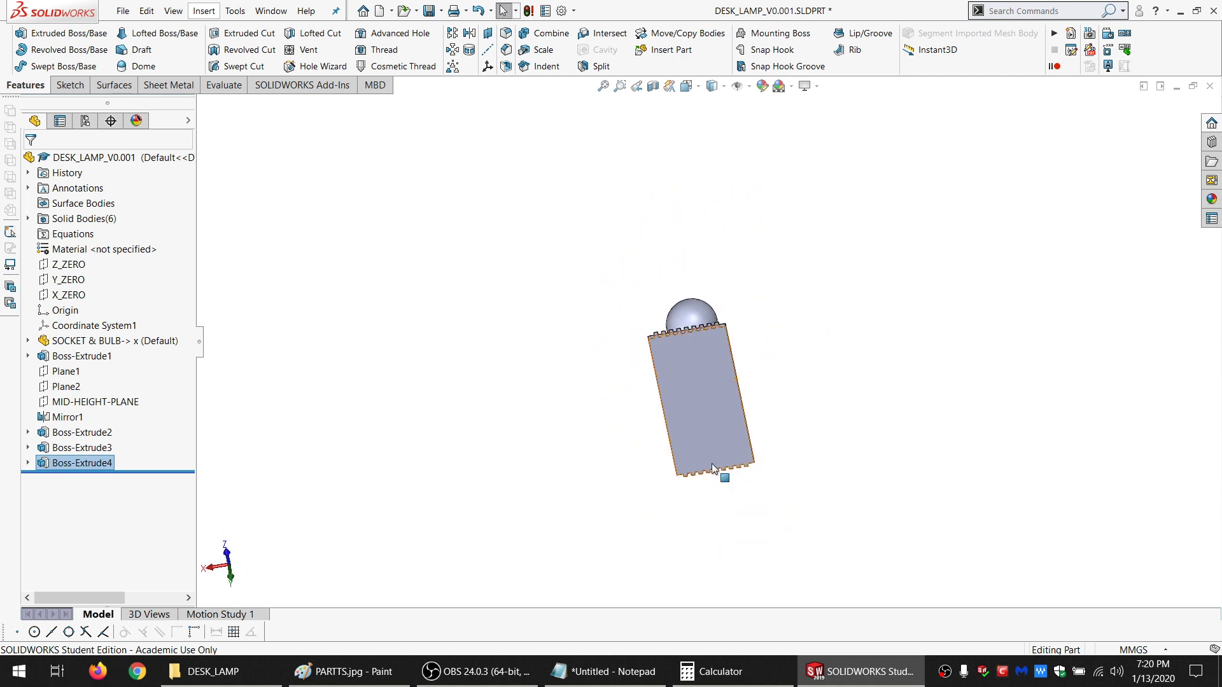
scroll(675, 316, "down", 3)
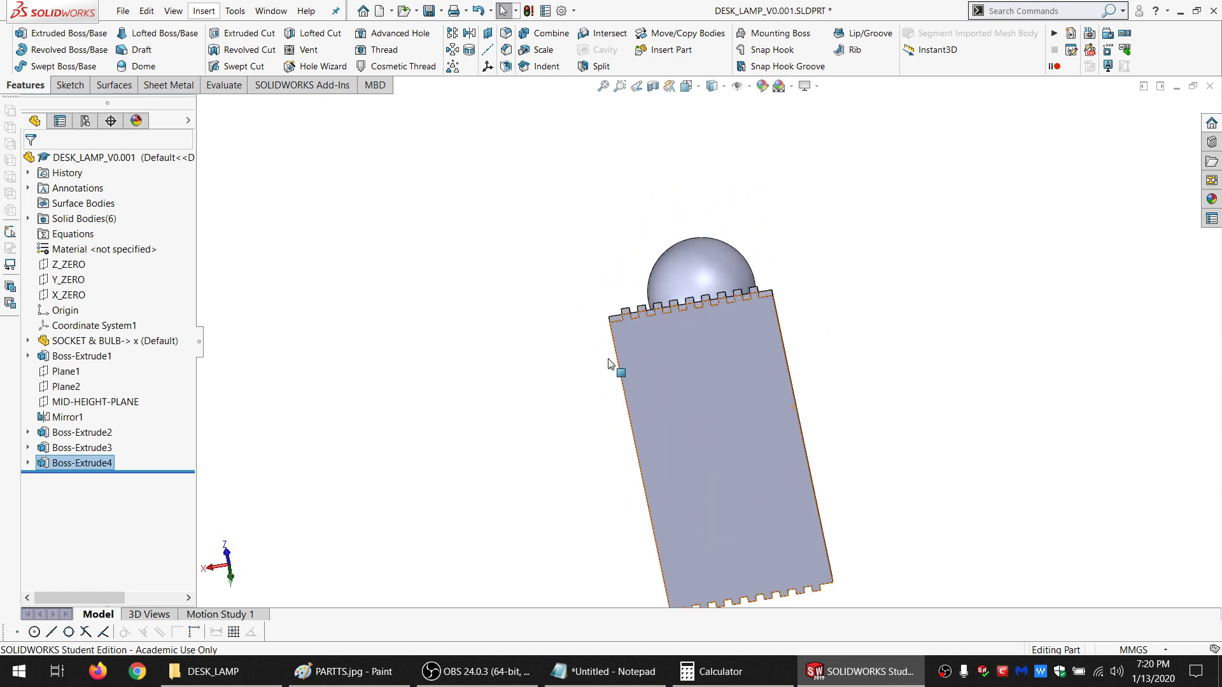
left_click(27, 448)
left_click(80, 463)
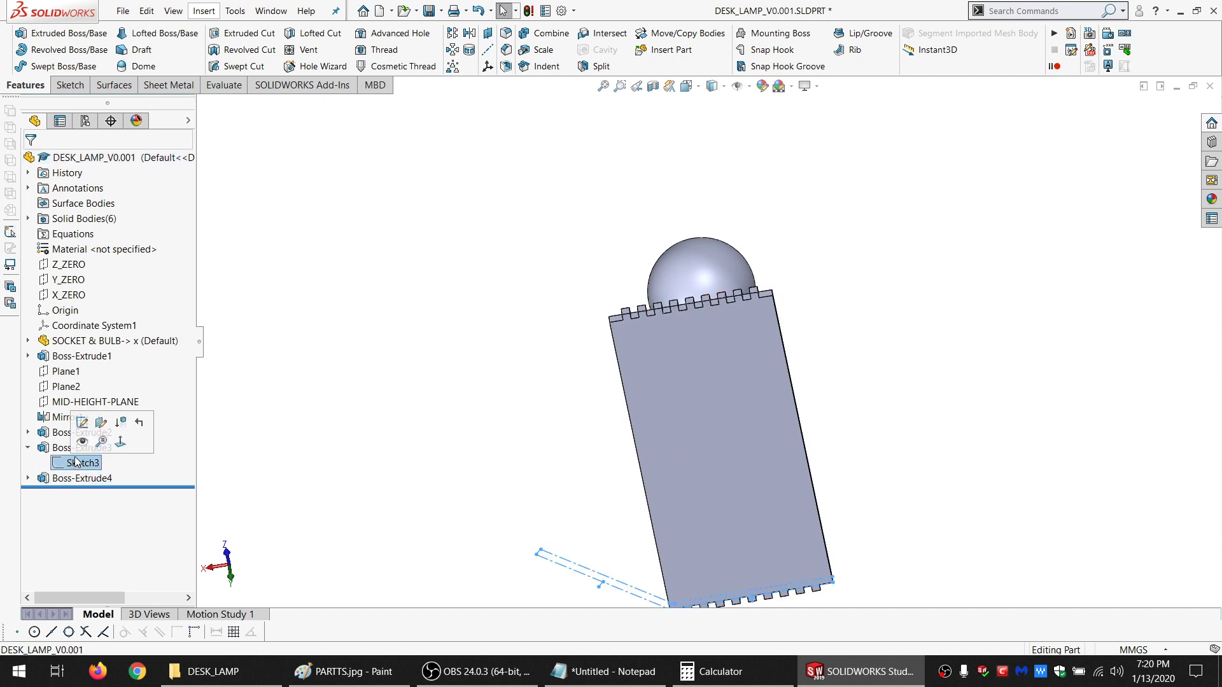
left_click(82, 443)
Start a new sketch on the side panel's outer face
mouse_move(693, 512)
middle_mouse_down()
mouse_move(690, 558)
mouse_move(685, 544)
middle_mouse_up()
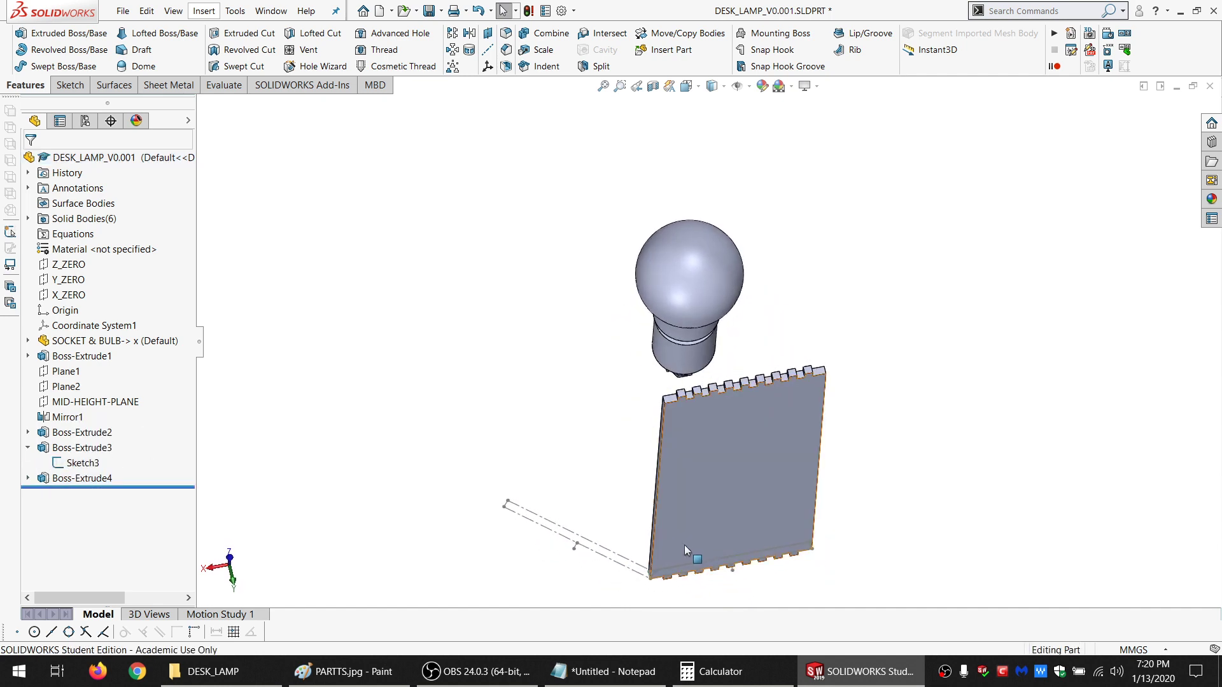
scroll(637, 532, "down", 5)
scroll(638, 532, "down", 3)
scroll(679, 448, "down", 1)
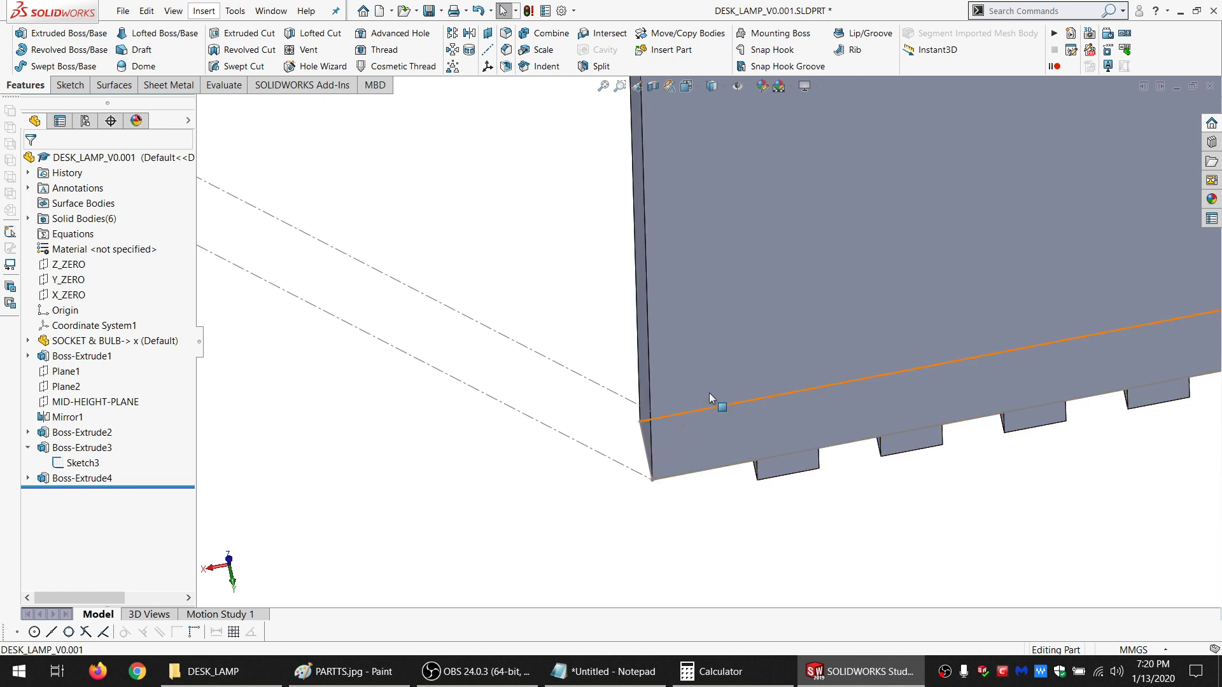
left_click(711, 361)
left_click(74, 91)
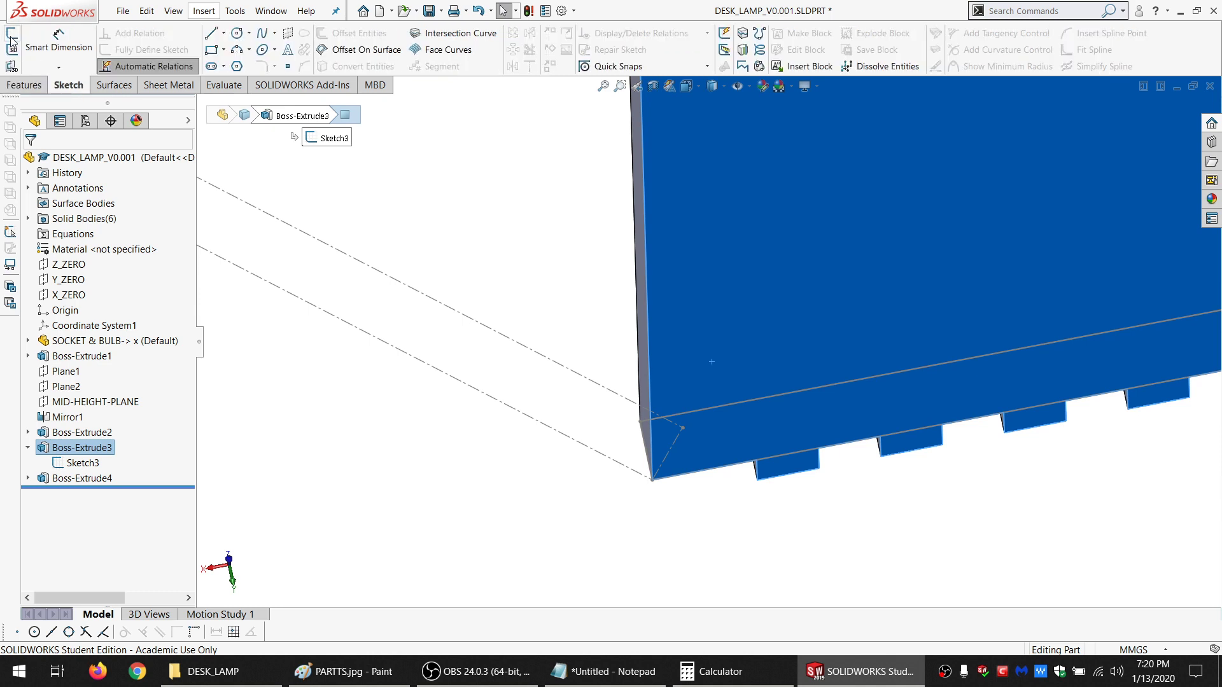
left_click(12, 33)
Draw a corner rectangle about 6.39 by 59.36 mm from the lower-left corner of the panel face
left_click(224, 50)
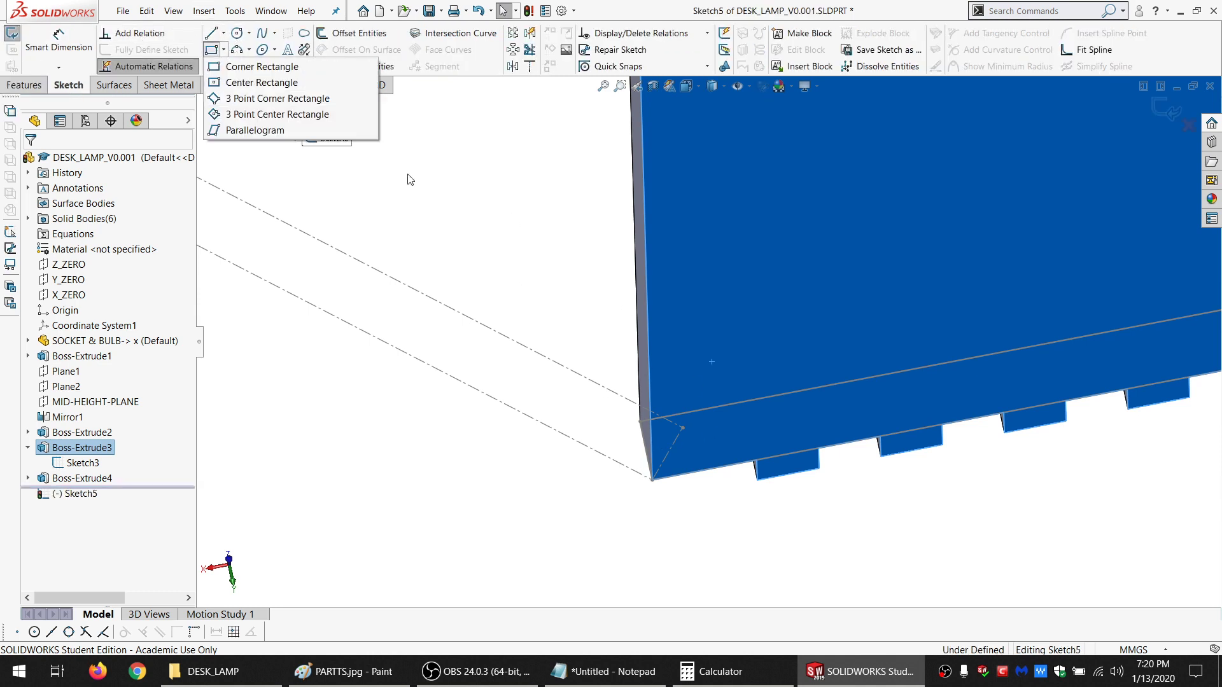
left_click(224, 67)
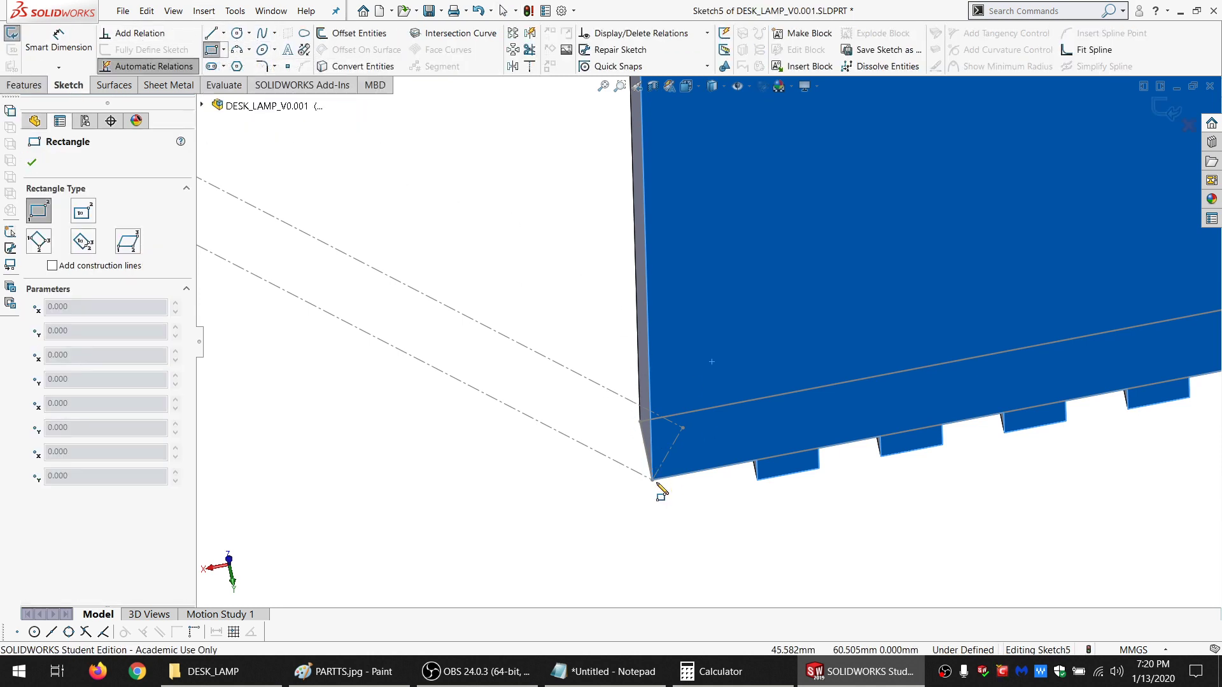
left_click(653, 482)
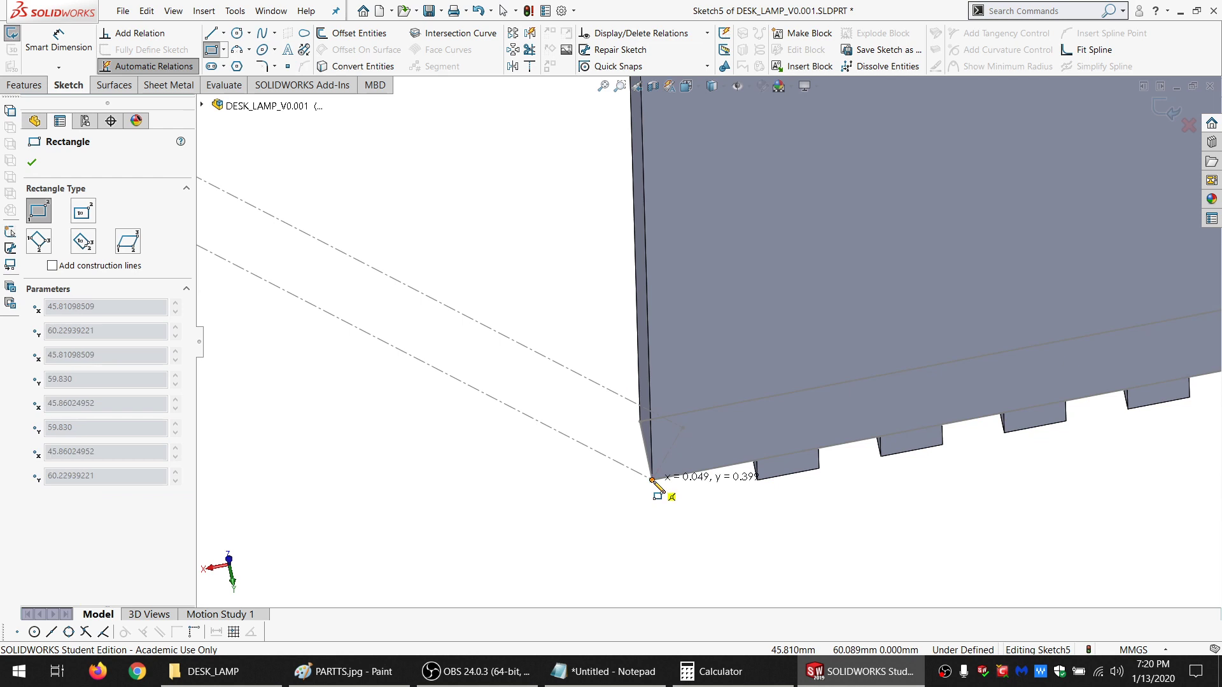
key("Escape")
left_click(212, 51)
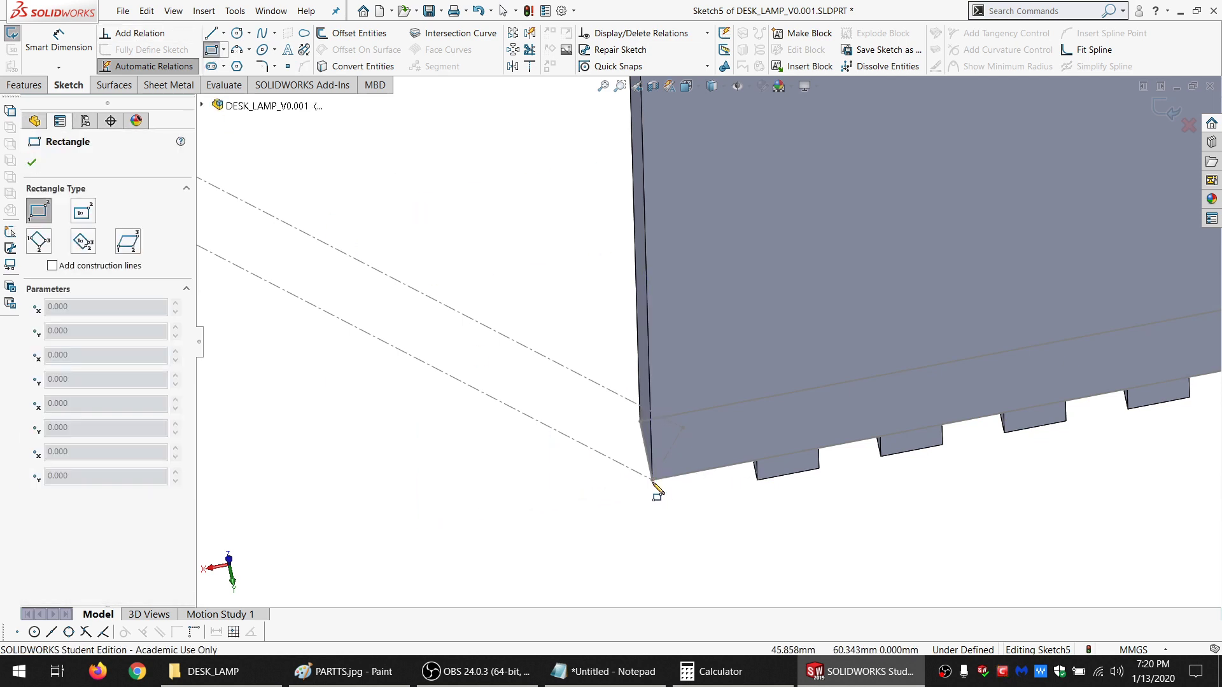
left_click(652, 480)
scroll(731, 279, "up", 2)
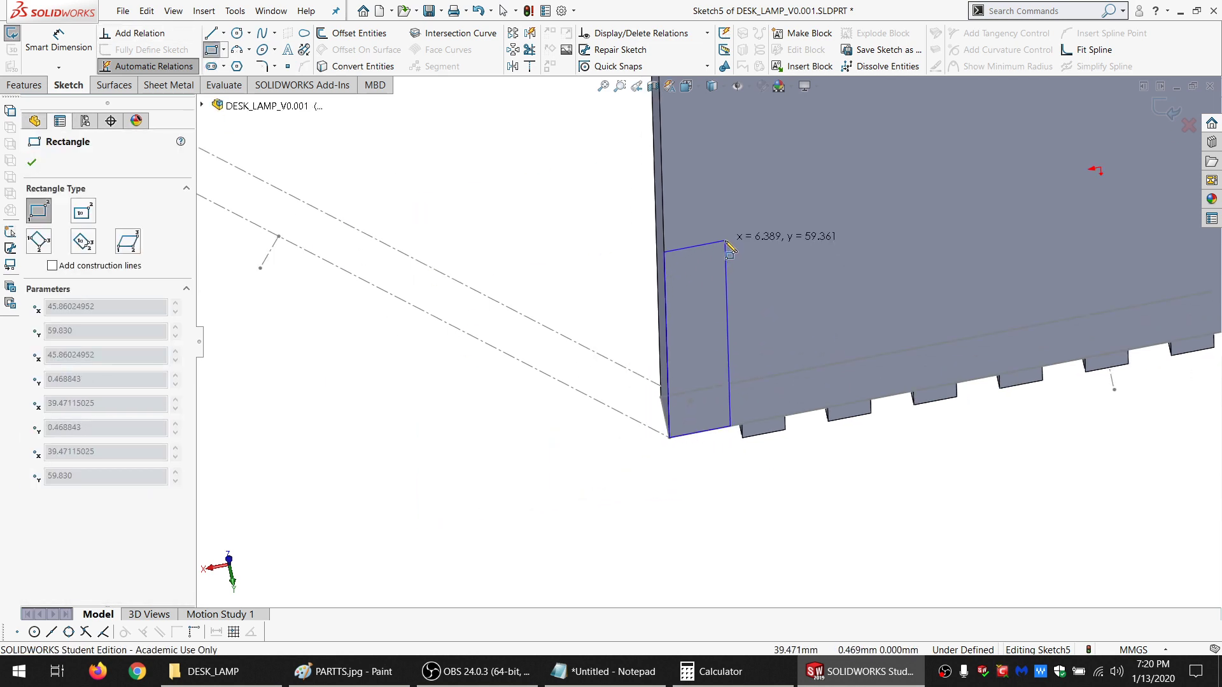
left_click(726, 239)
scroll(682, 427, "down", 4)
key("Escape")
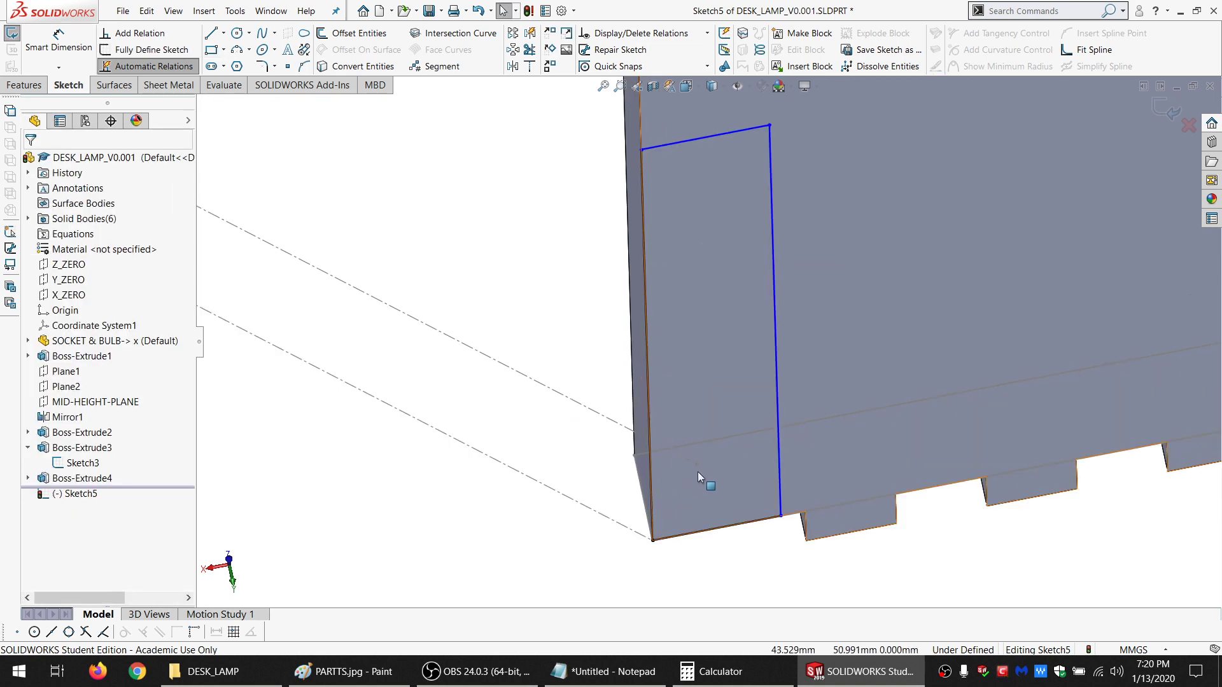
Make the rectangle's inner long side coincident with the Sketch3 point and its upper inner corner coincident with the panel's top edge
left_click(699, 466)
left_click(777, 380, "ctrl")
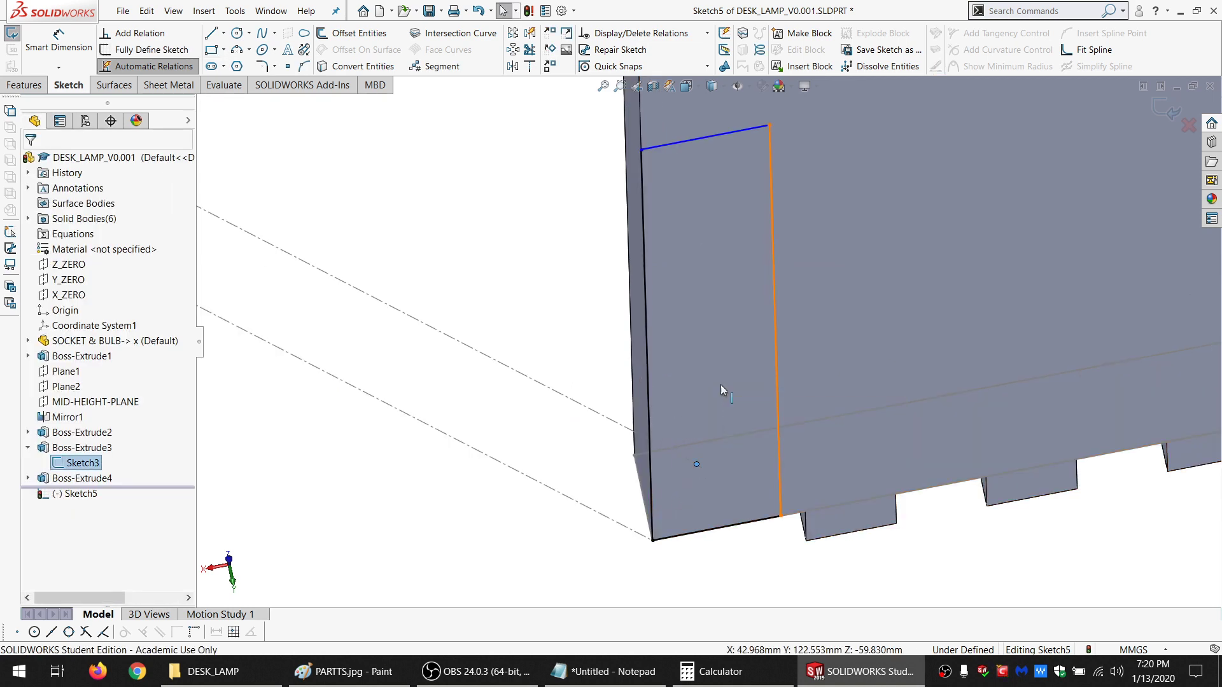
left_click(70, 408)
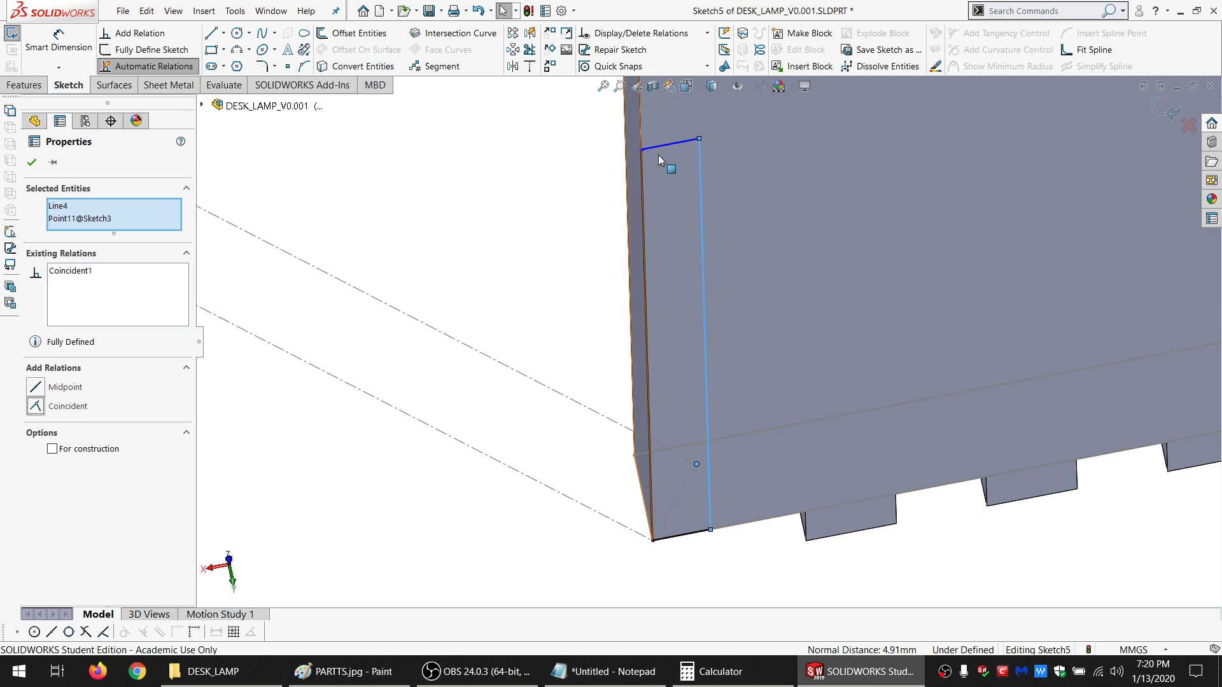
left_click(698, 139)
key("f")
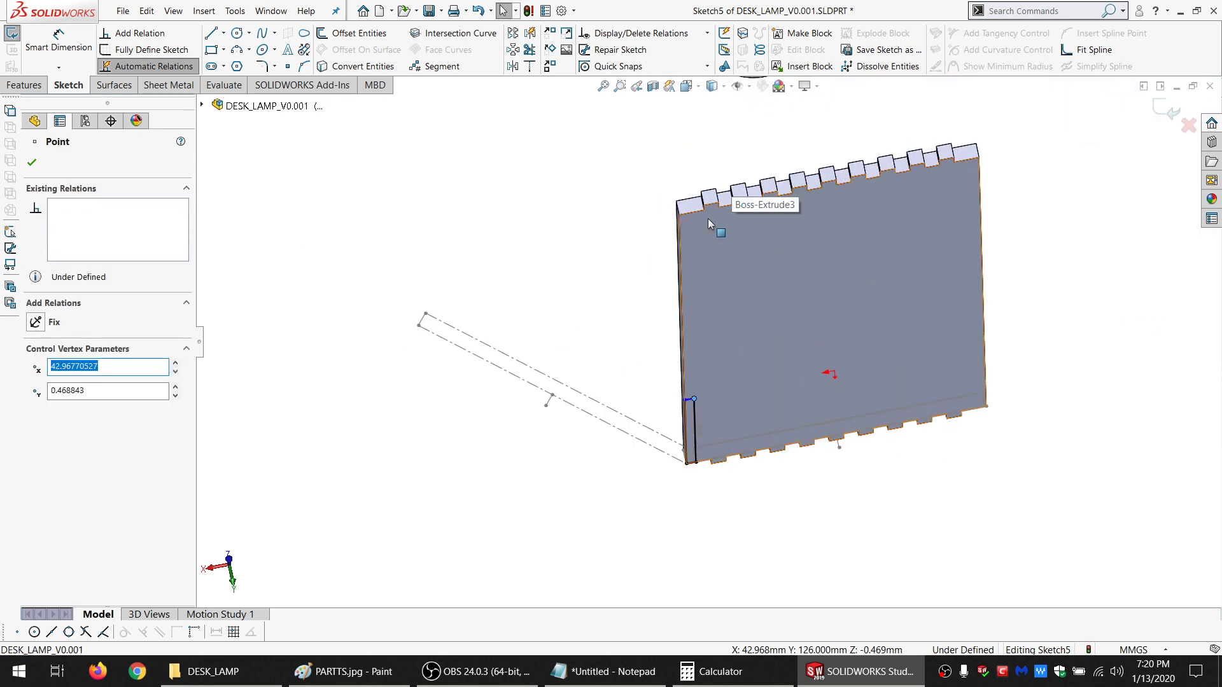
left_click(687, 219, "ctrl")
left_click(70, 406)
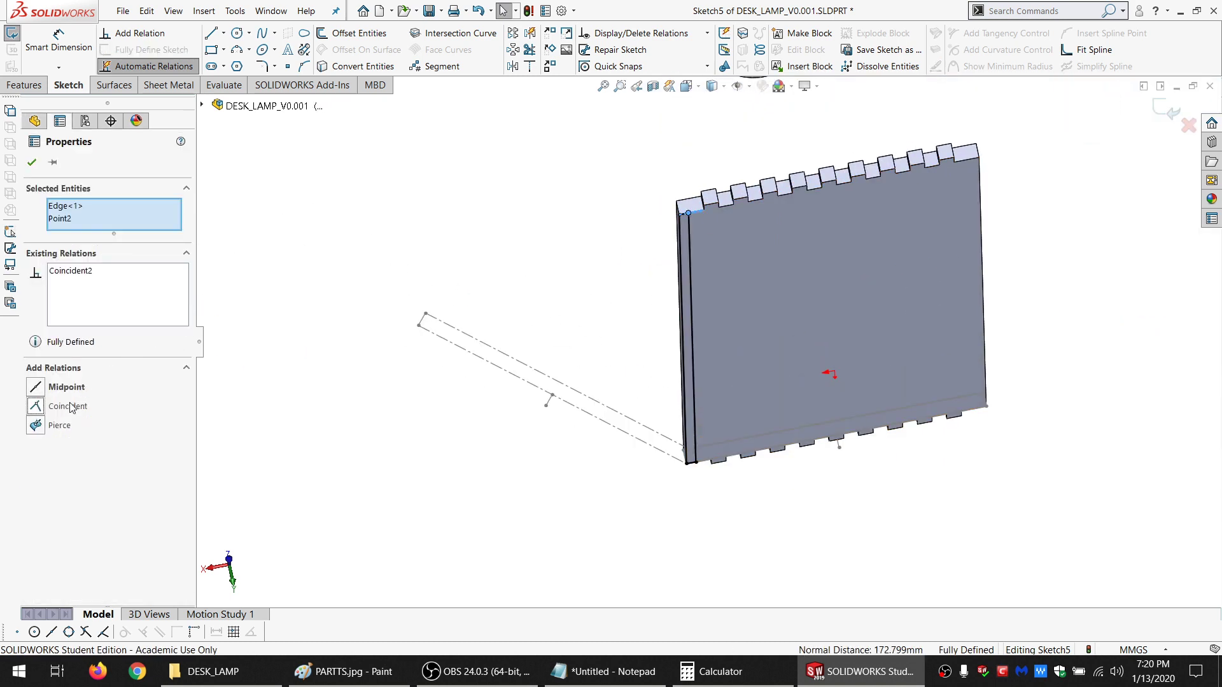
Draw a second narrow corner rectangle along the panel's right edge, from the upper-right corner down to the bottom edge
left_click(210, 50)
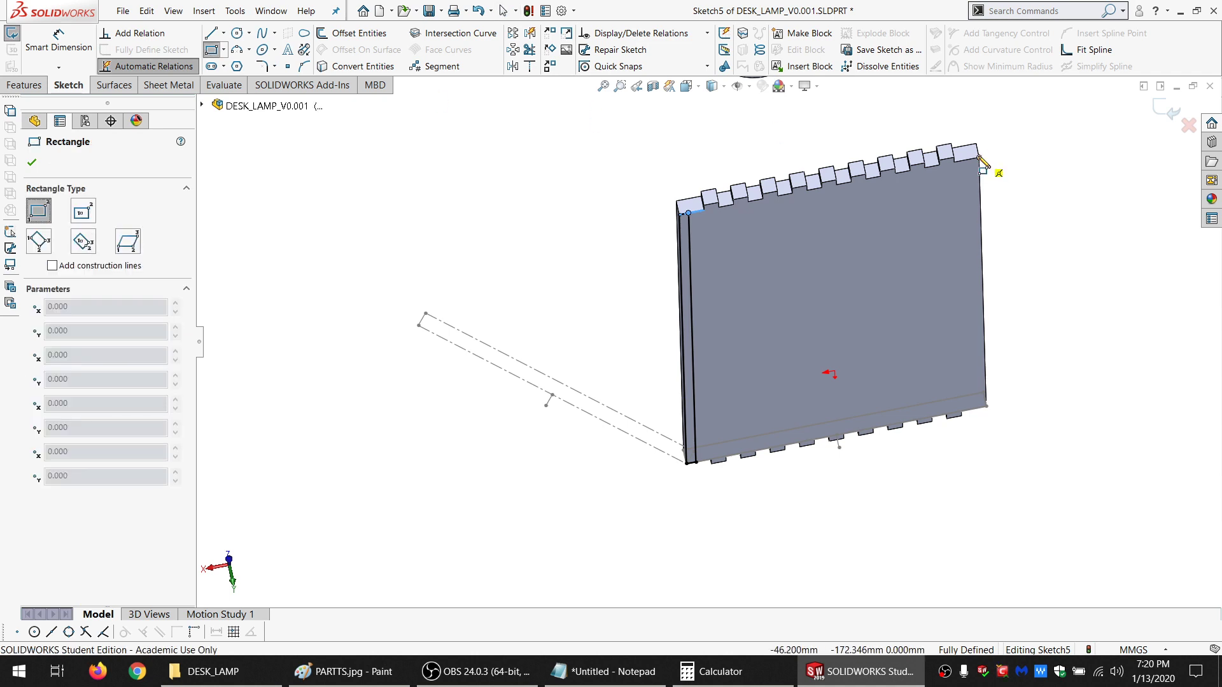
left_click(980, 164)
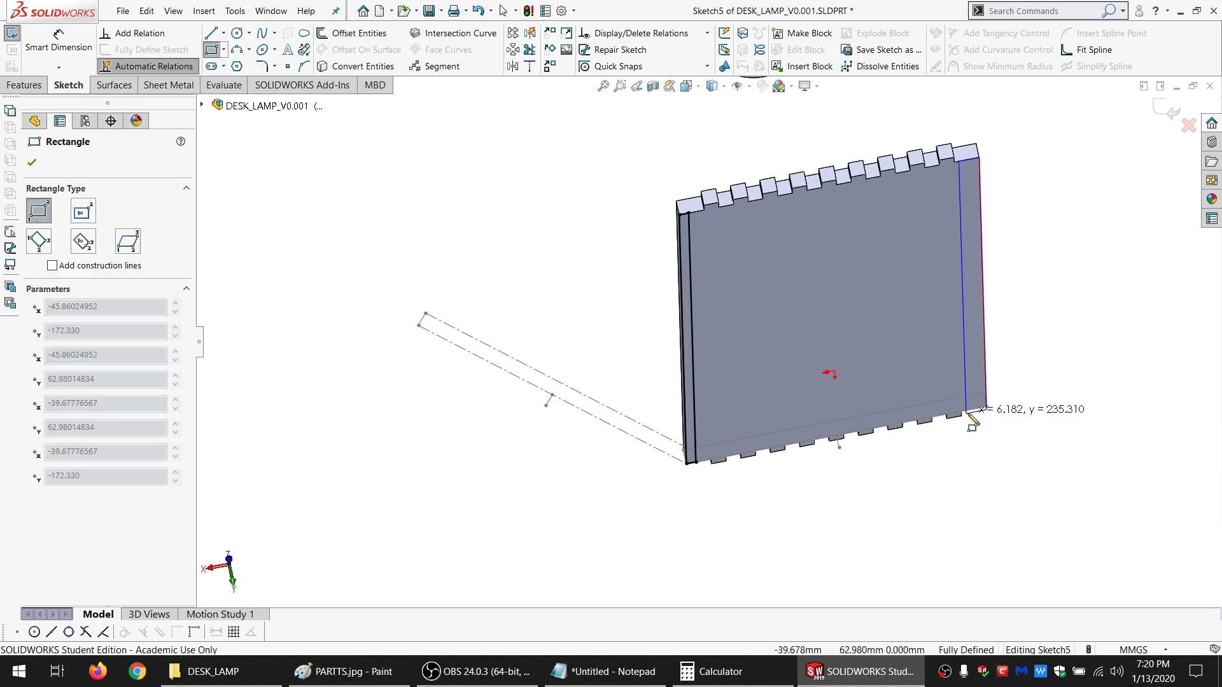
left_click(974, 413)
key("Escape")
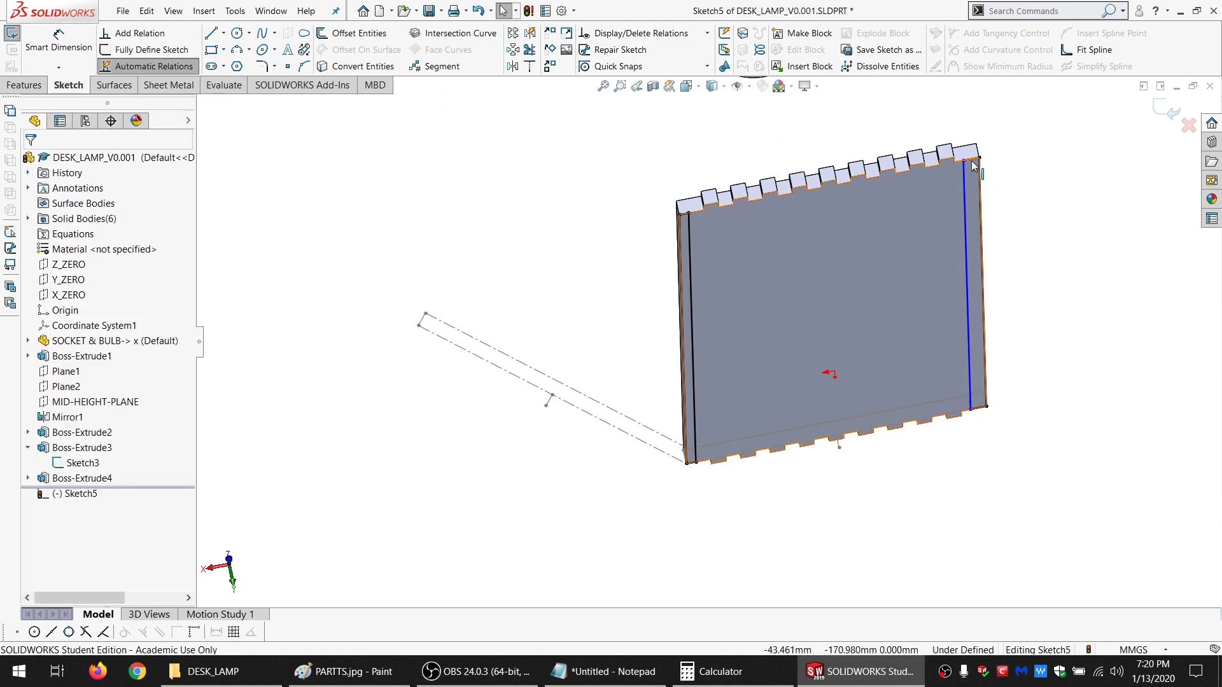
Try to make the left rectangle's short top side equal in length to the panel's top edge segment, and undo the relation
scroll(706, 219, "down", 5)
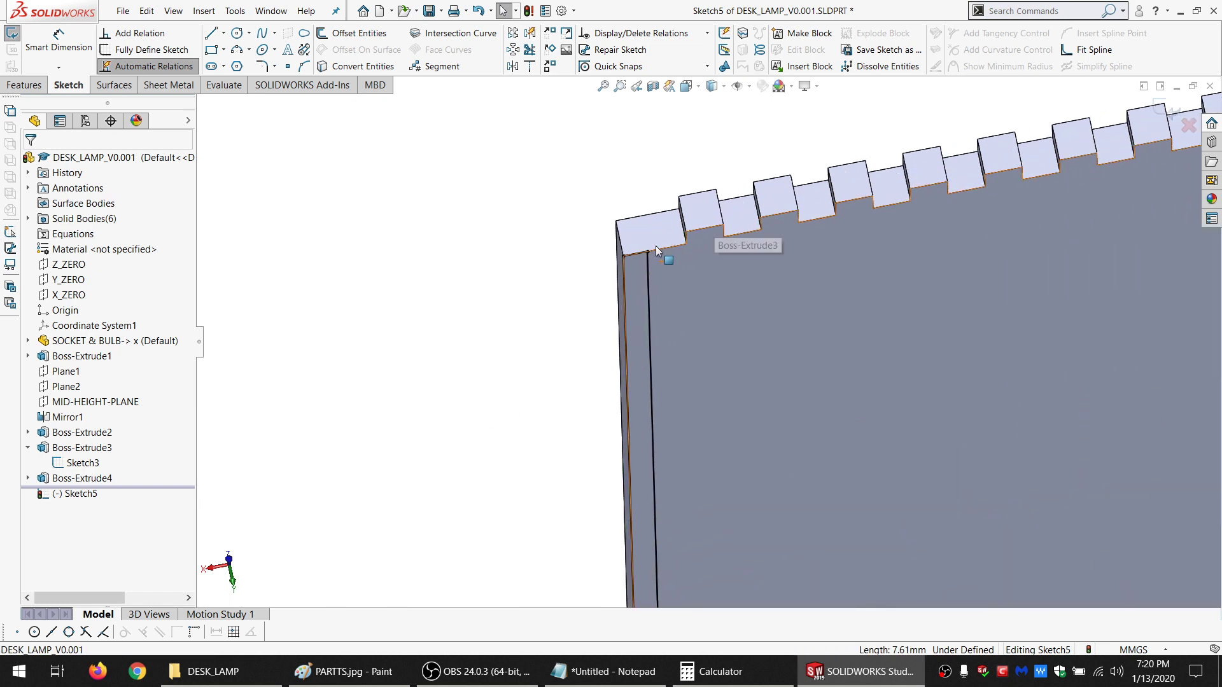
left_click(635, 255)
left_click(50, 441)
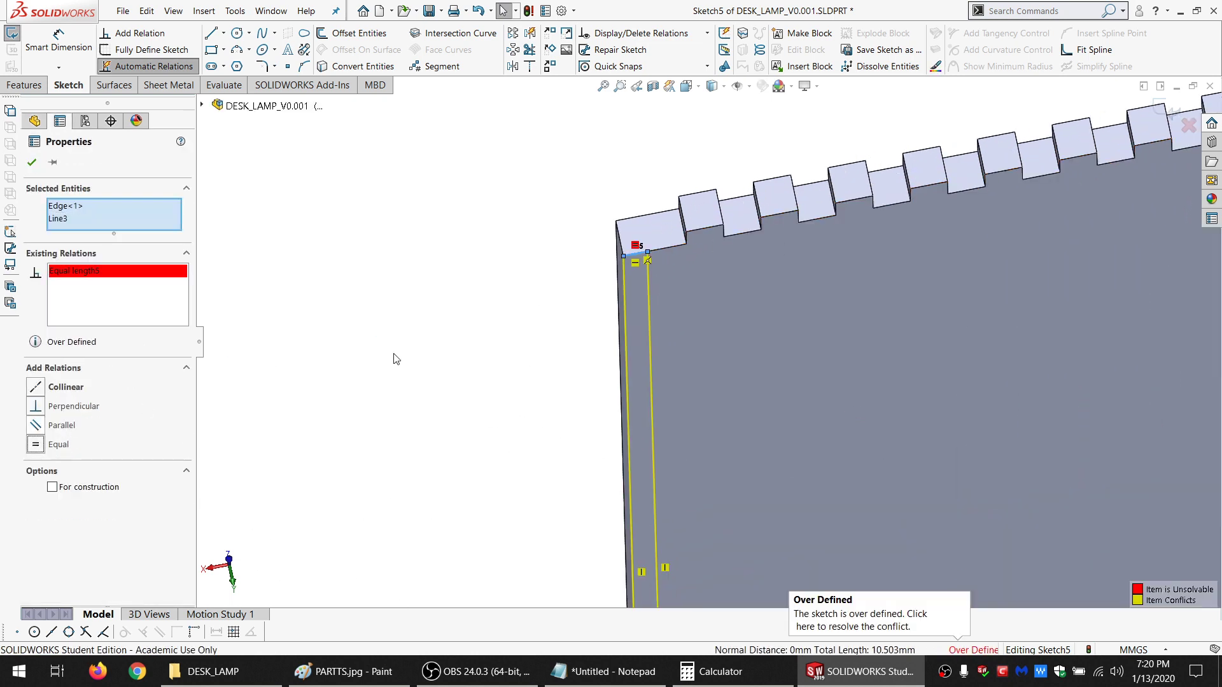
left_click(579, 354)
key("ctrl+z")
key("Escape")
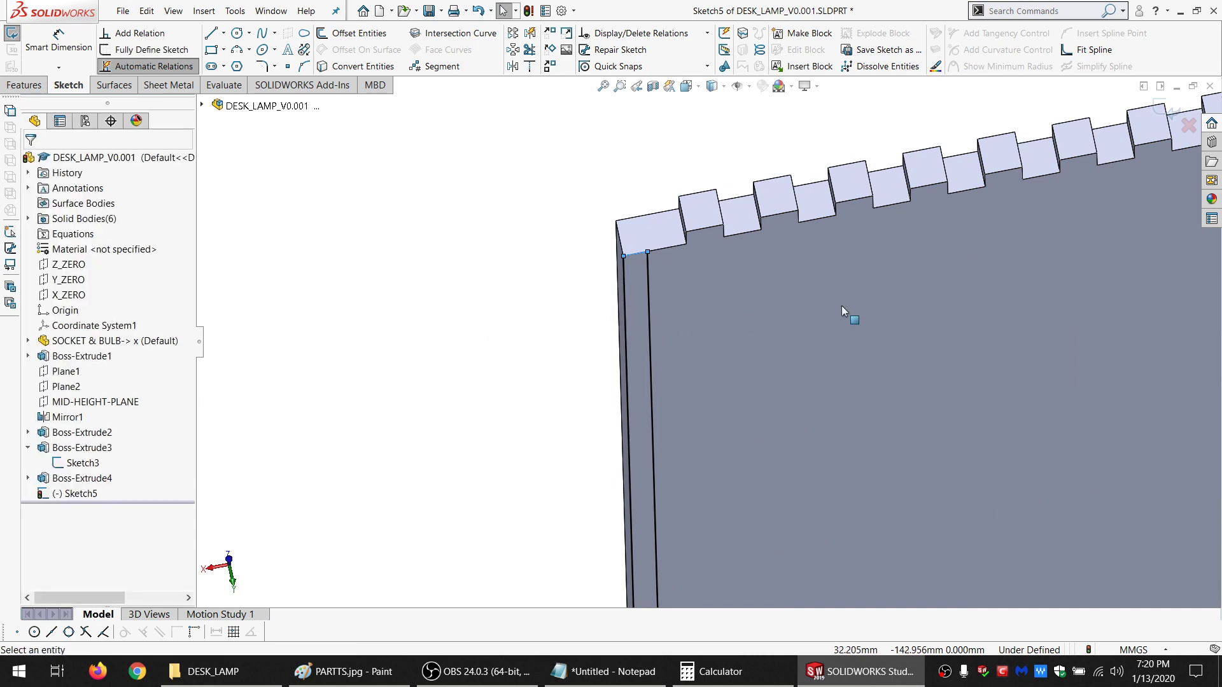
scroll(847, 306, "up", 4)
scroll(933, 273, "down", 3)
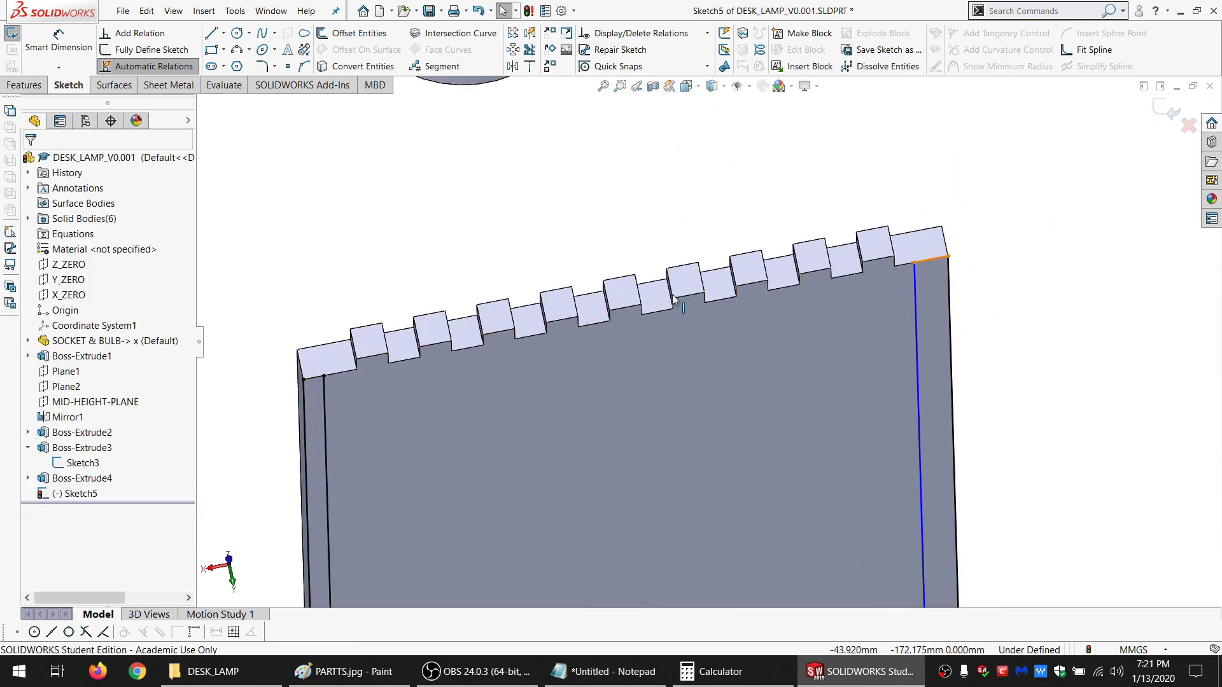
Make the short top sides of the right and left rectangles equal in length
left_click(935, 260)
left_click(319, 379, "ctrl")
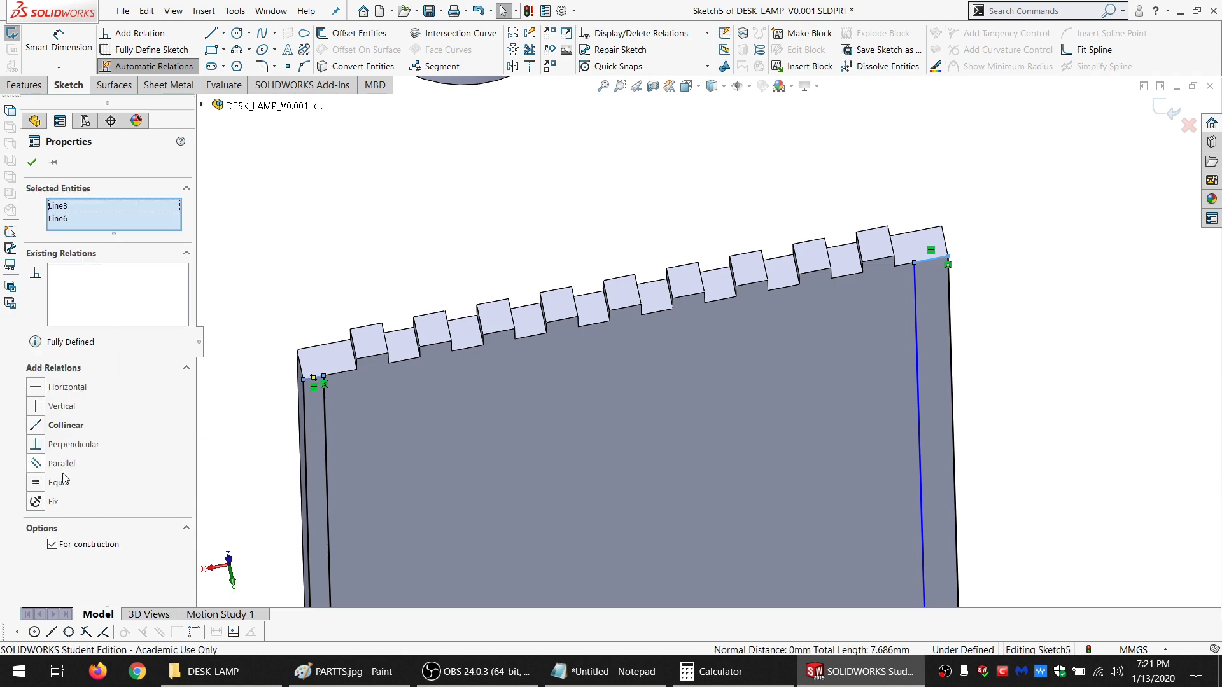
left_click(36, 482)
left_click(439, 202)
scroll(601, 380, "up", 7)
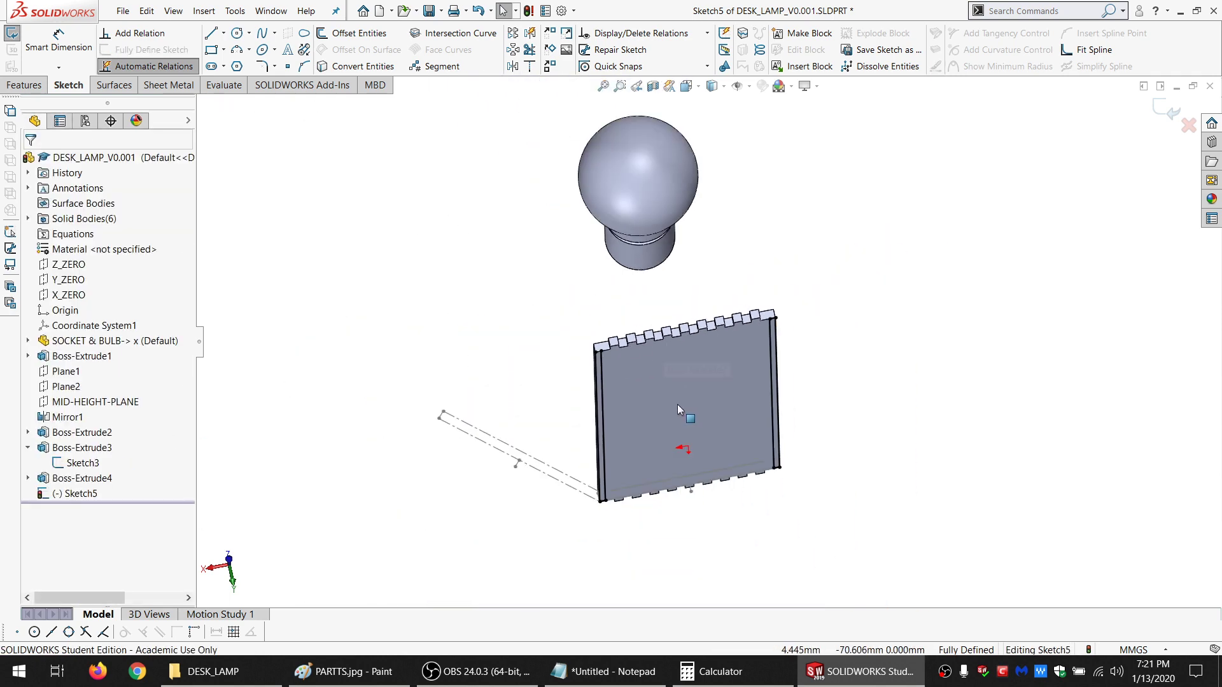
Hide Sketch3 under Boss-Extrude3
scroll(655, 471, "down", 4)
scroll(589, 502, "down", 3)
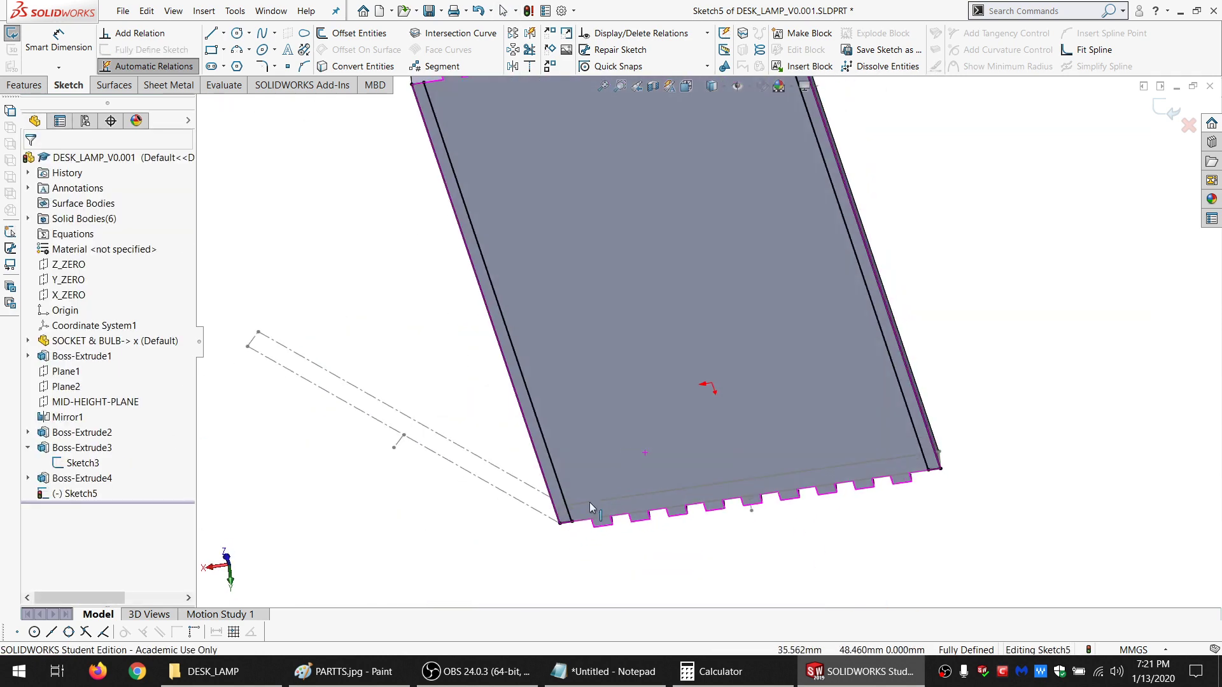
scroll(579, 499, "up", 2)
left_click(69, 494)
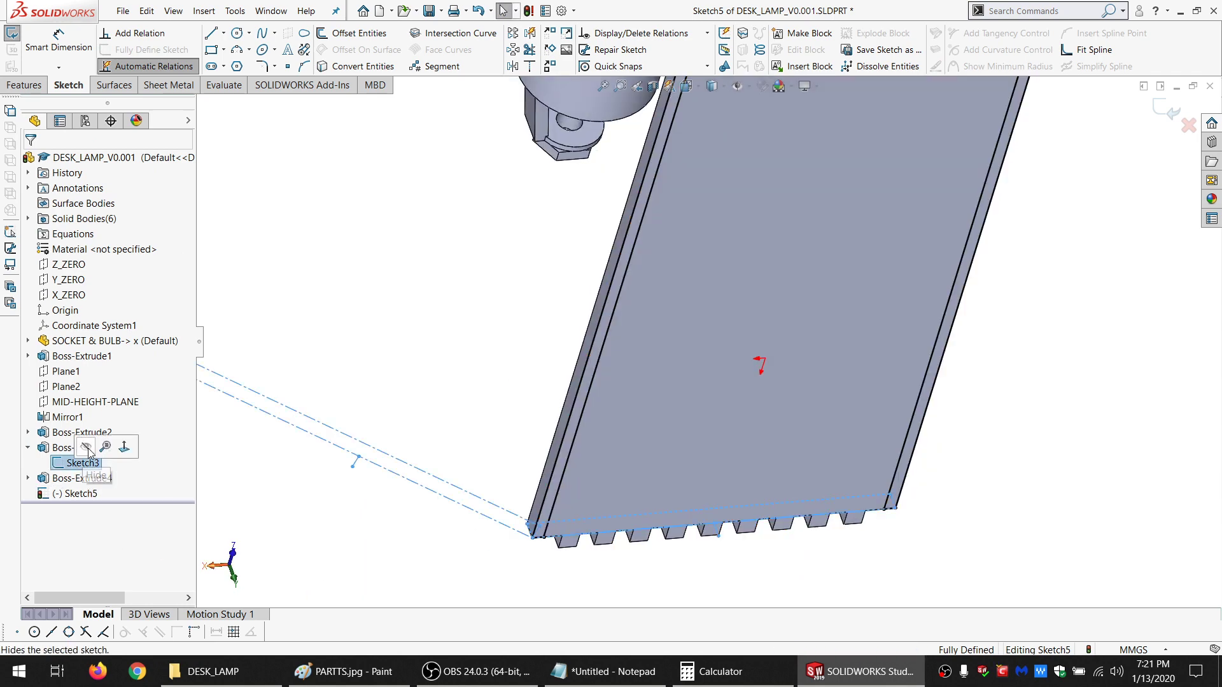
middle_click_drag(696, 575, 632, 352)
scroll(662, 318, "up", 2)
scroll(681, 268, "down", 8)
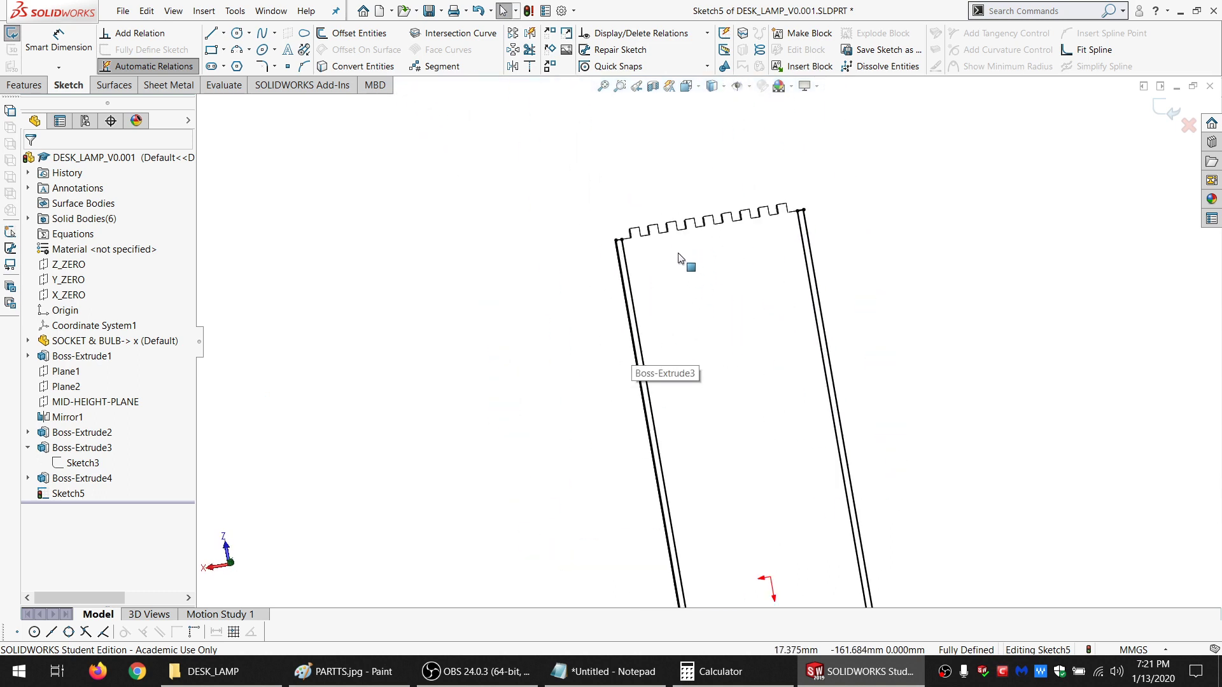
Convert all lines of both narrow edge rectangles to construction geometry
left_click(656, 266)
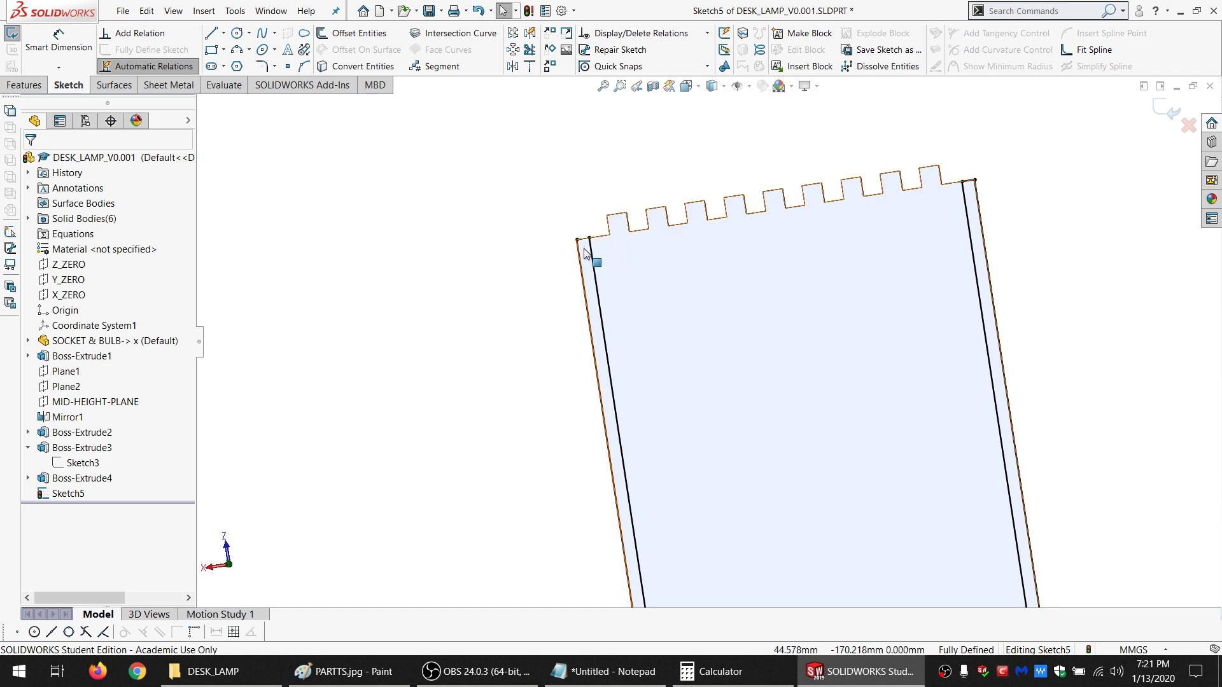
scroll(585, 264, "down", 3)
scroll(625, 278, "up", 6)
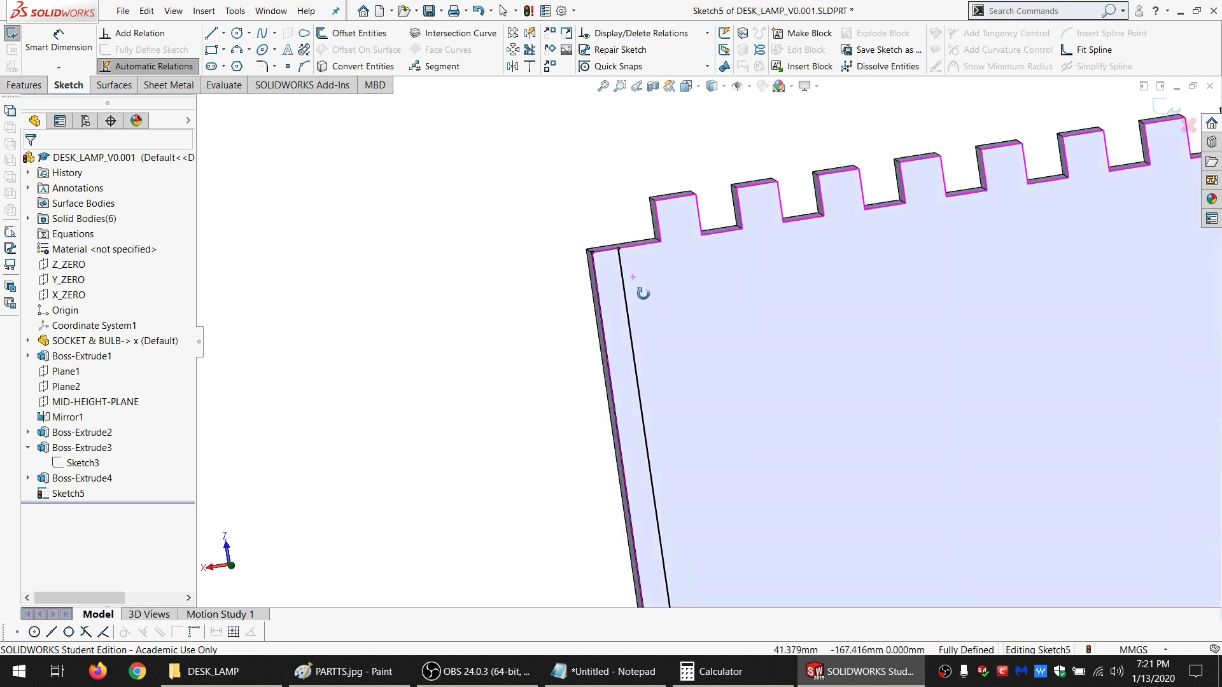
mouse_move(831, 596)
left_mouse_down()
mouse_move(693, 174)
mouse_move(535, 445)
mouse_move(827, 595)
left_mouse_up()
scroll(100, 580, "down", 1)
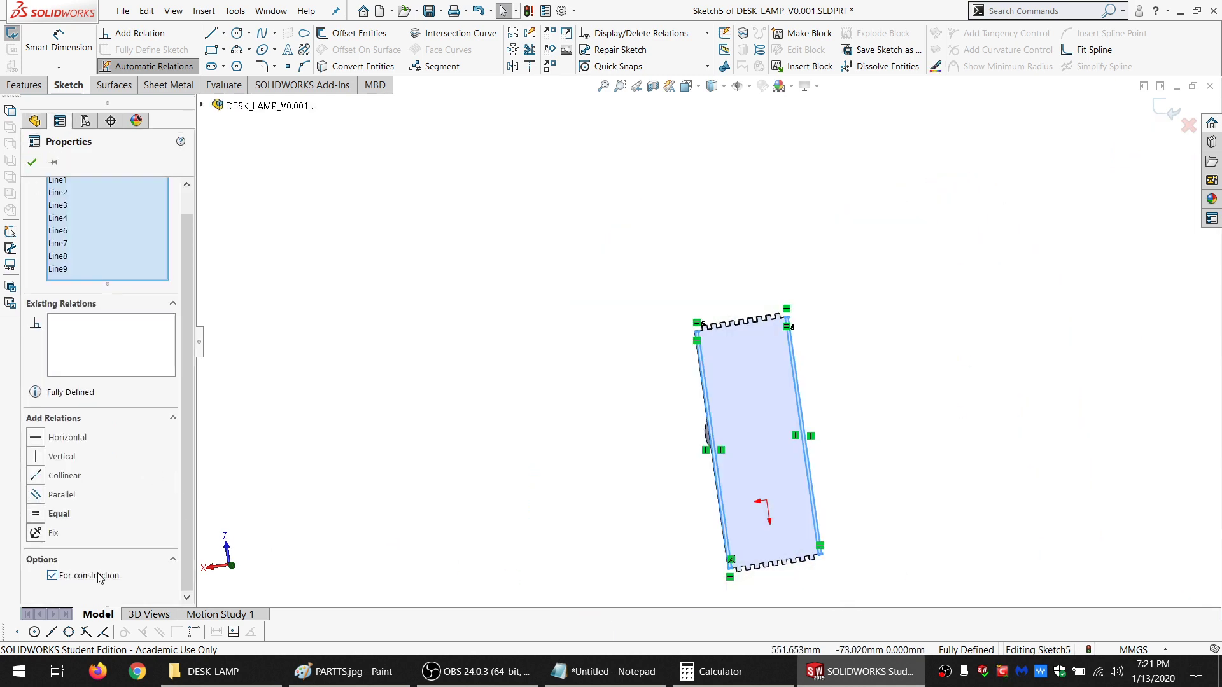
left_click(52, 576)
left_click(502, 441)
scroll(717, 340, "down", 4)
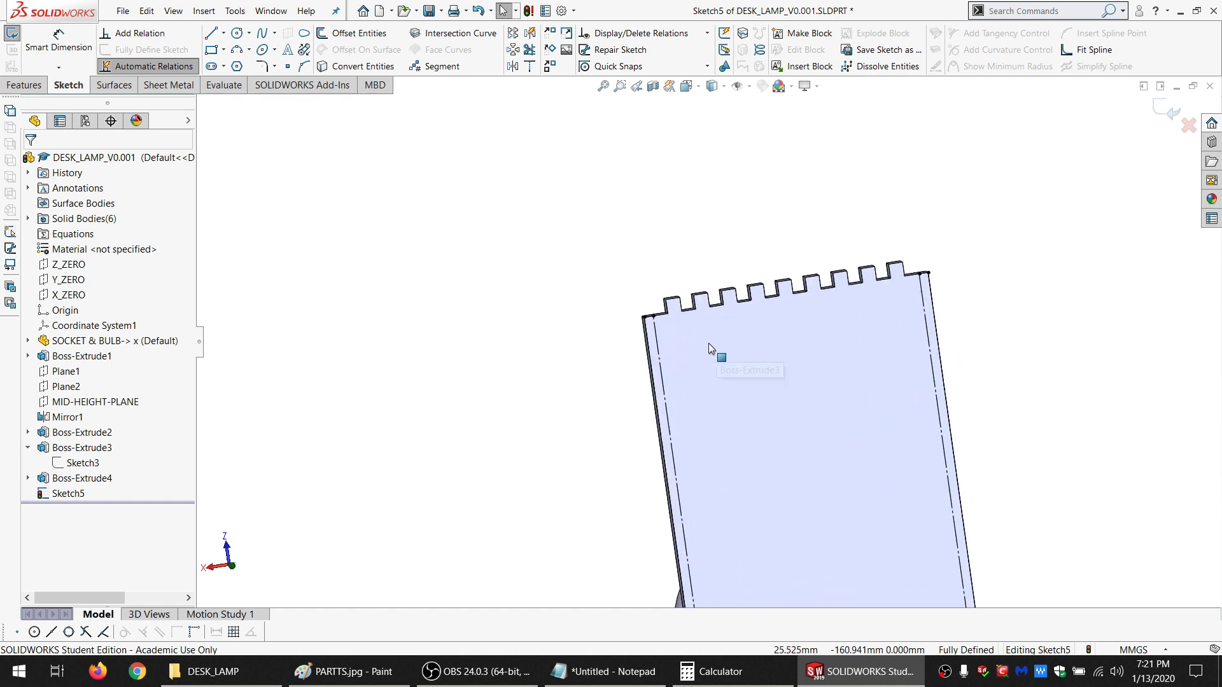
scroll(710, 343, "down", 5)
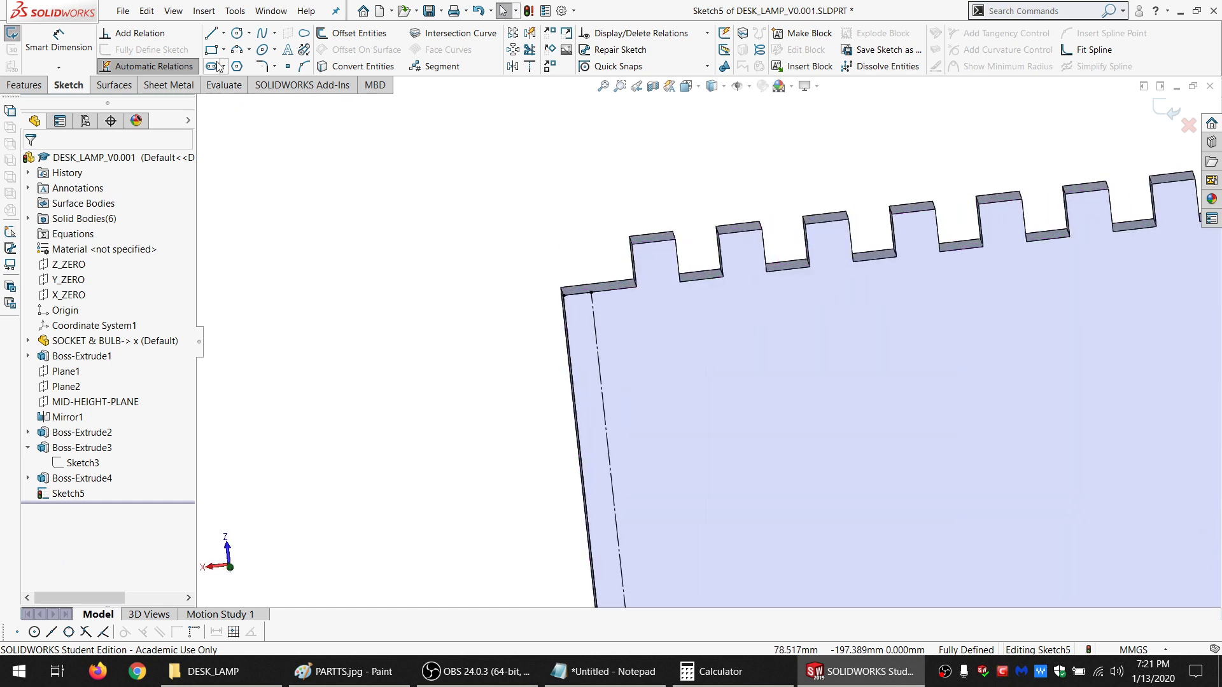
left_click(212, 51)
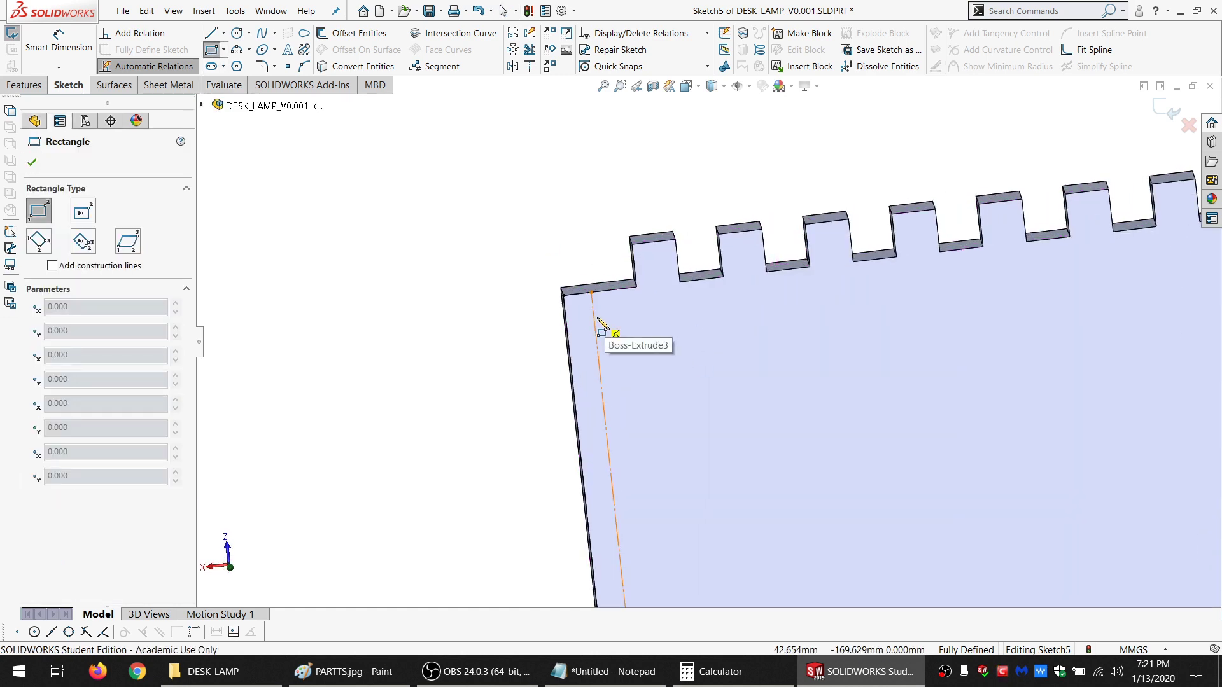
scroll(984, 417, "up", 5)
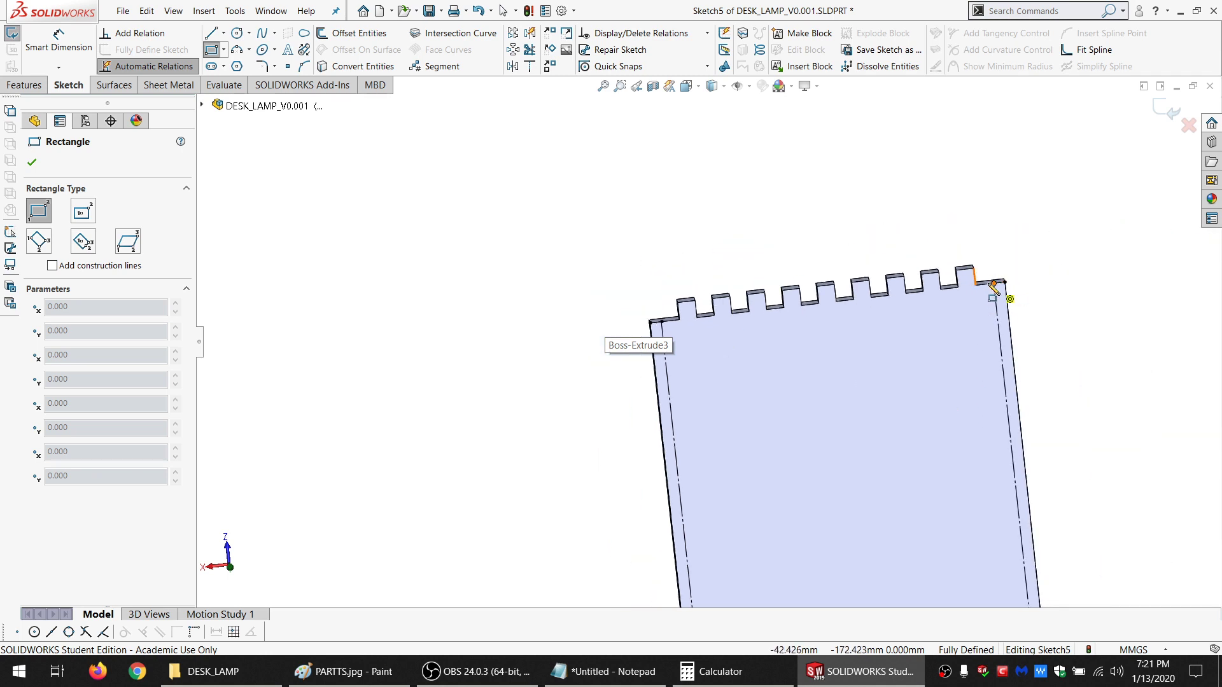
scroll(666, 344, "down", 3)
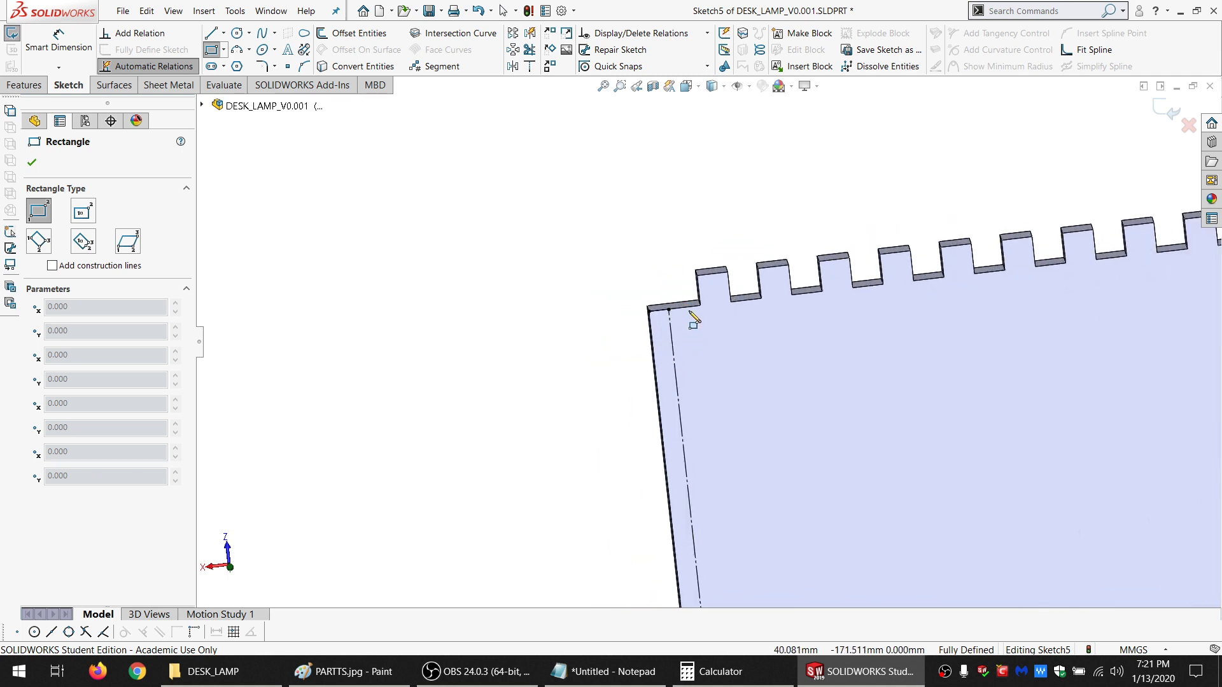
scroll(995, 439, "up", 4)
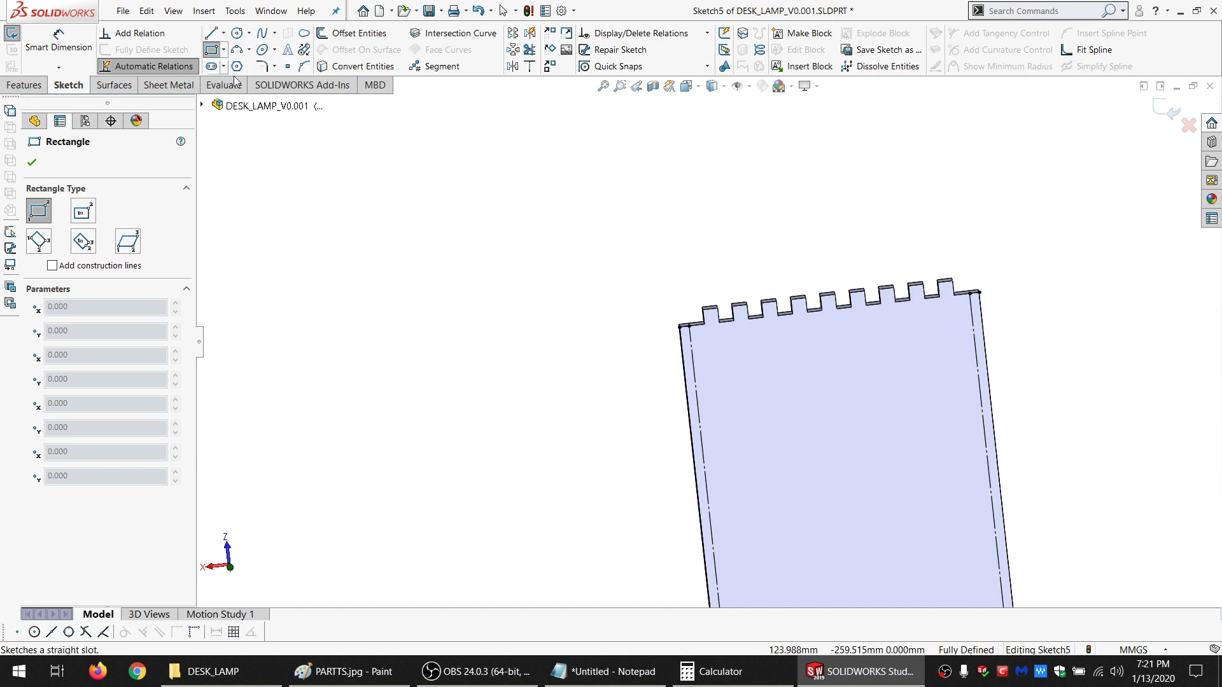
left_click(215, 32)
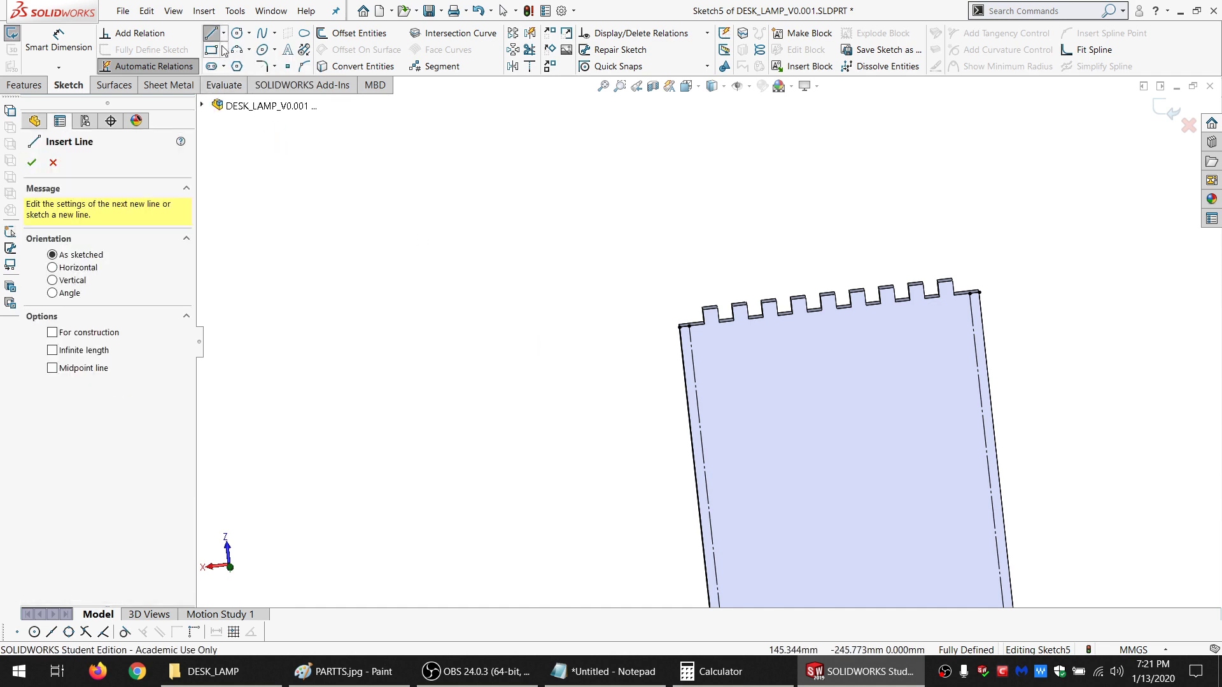
key("Escape")
Add a driven dimension for the length of the left rectangle's inner long side
scroll(791, 372, "up", 4)
scroll(738, 399, "down", 3)
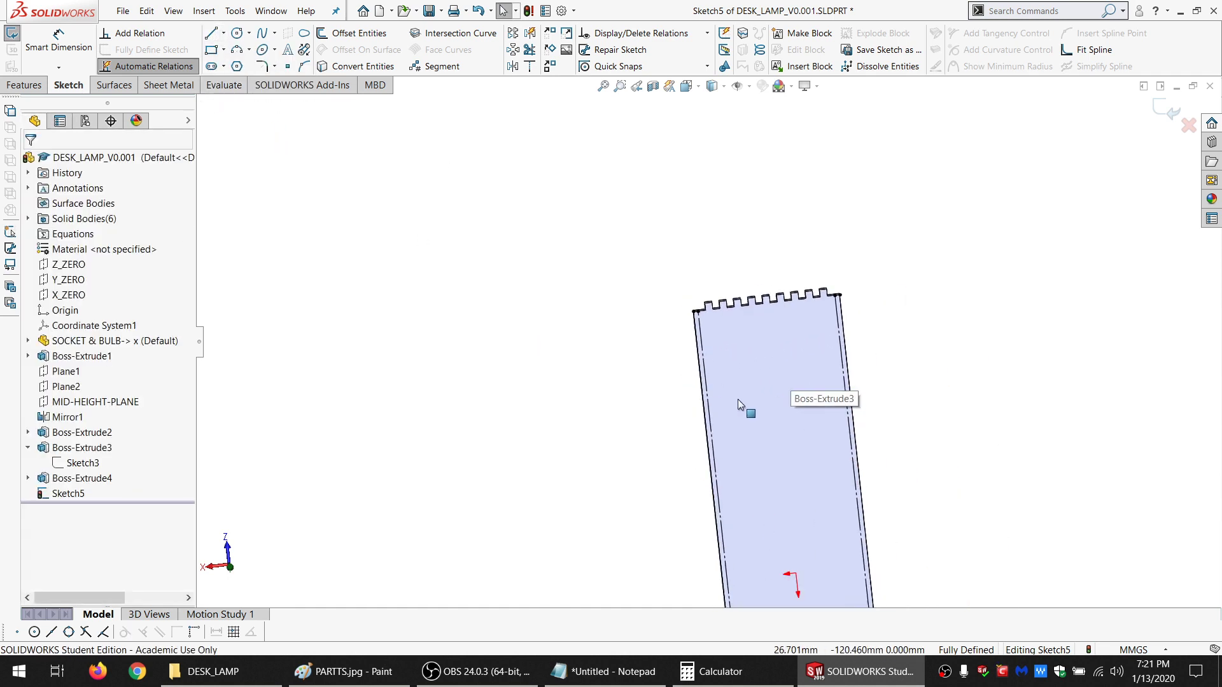
scroll(736, 426, "up", 2)
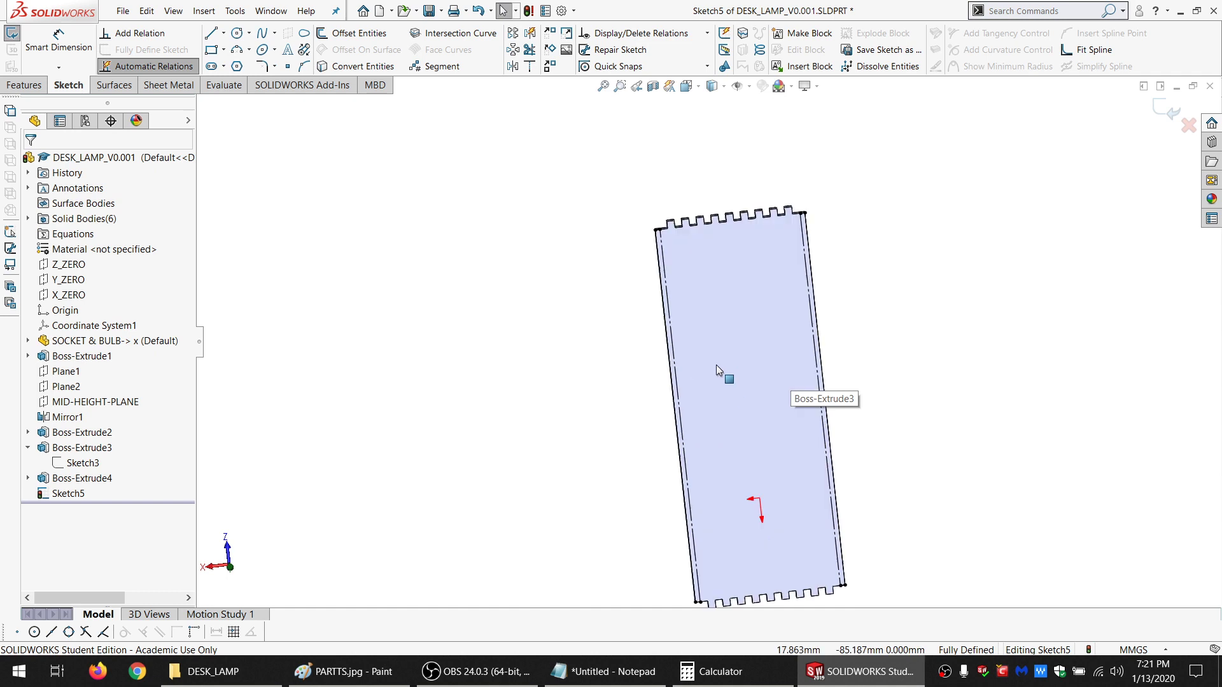
left_click(57, 53)
left_click(669, 308)
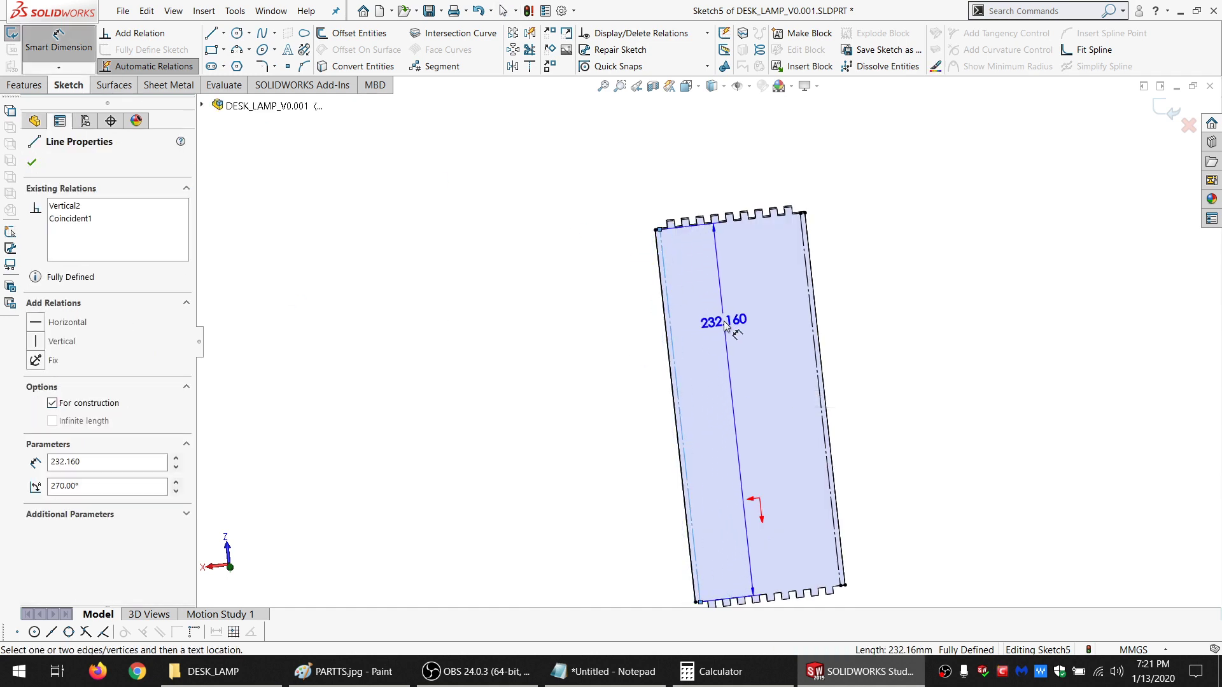
left_click(724, 322)
left_click(698, 329)
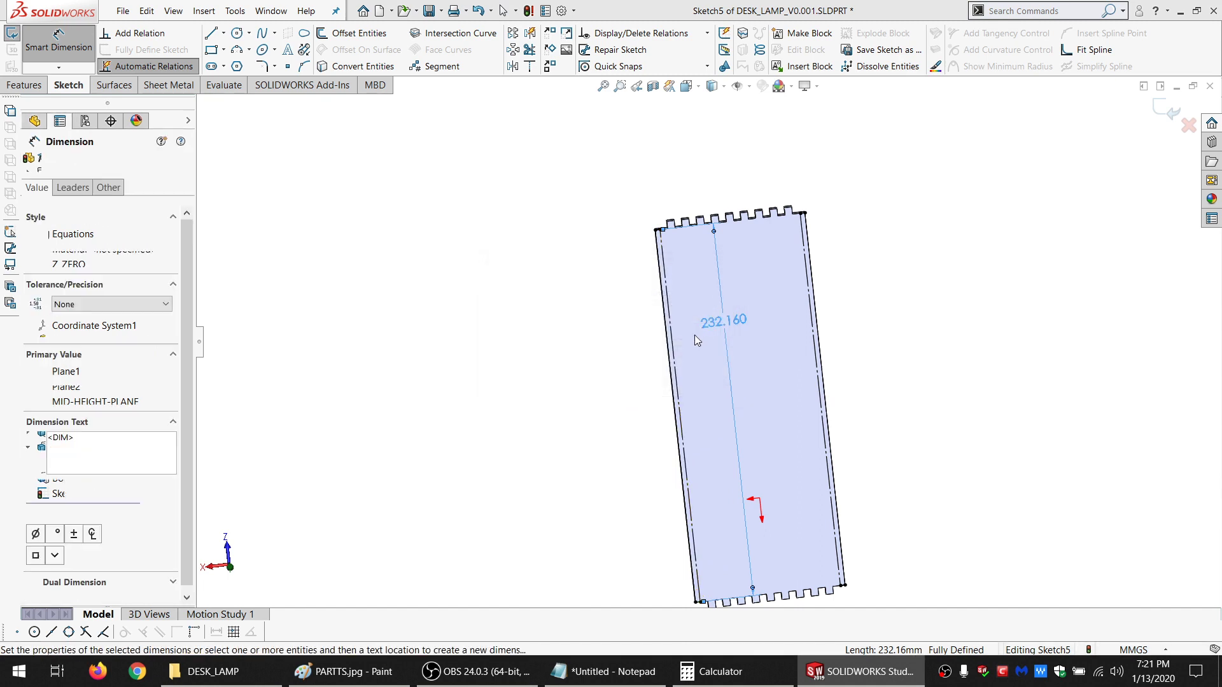
Rename the driven length dimension to INT_VERT
left_click(118, 371)
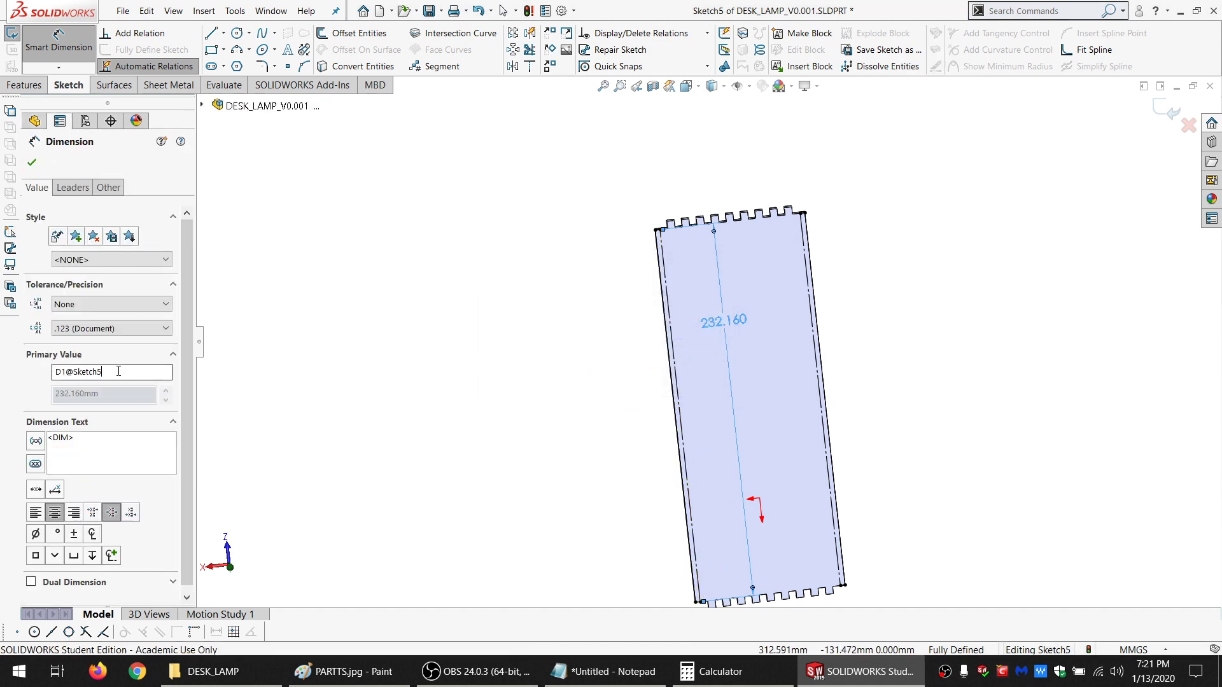
left_click_drag(118, 372, 5, 377)
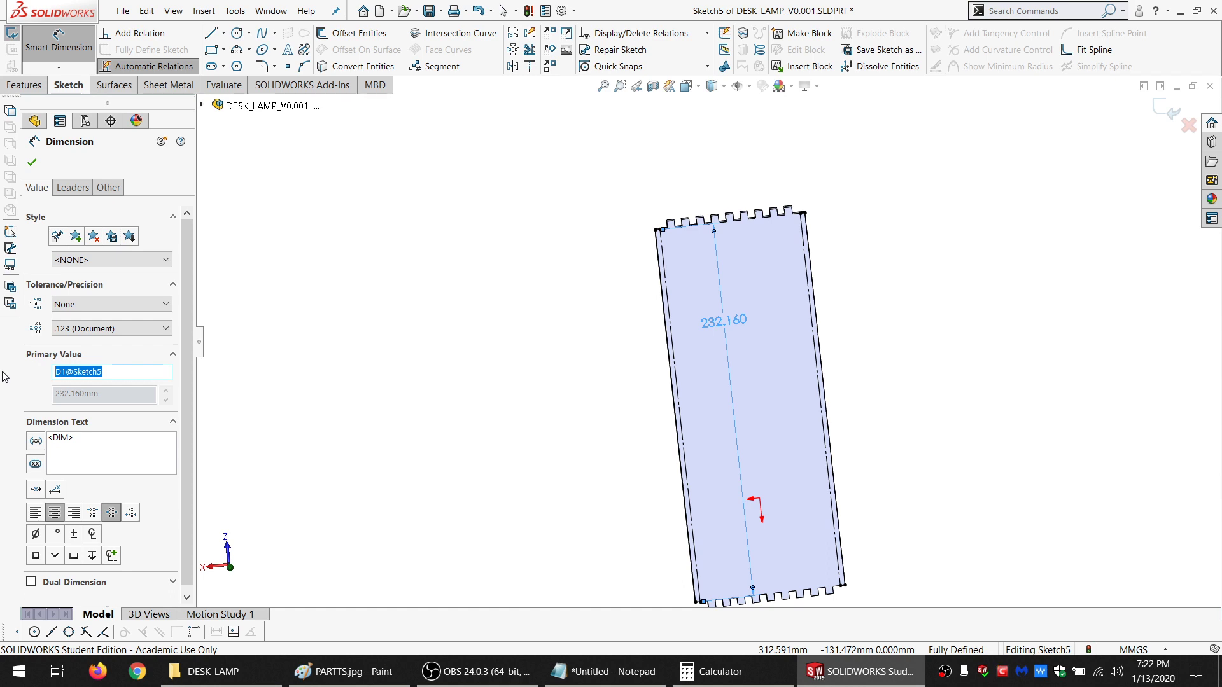
type("INT_VERT")
left_click_drag(123, 368, 3, 365)
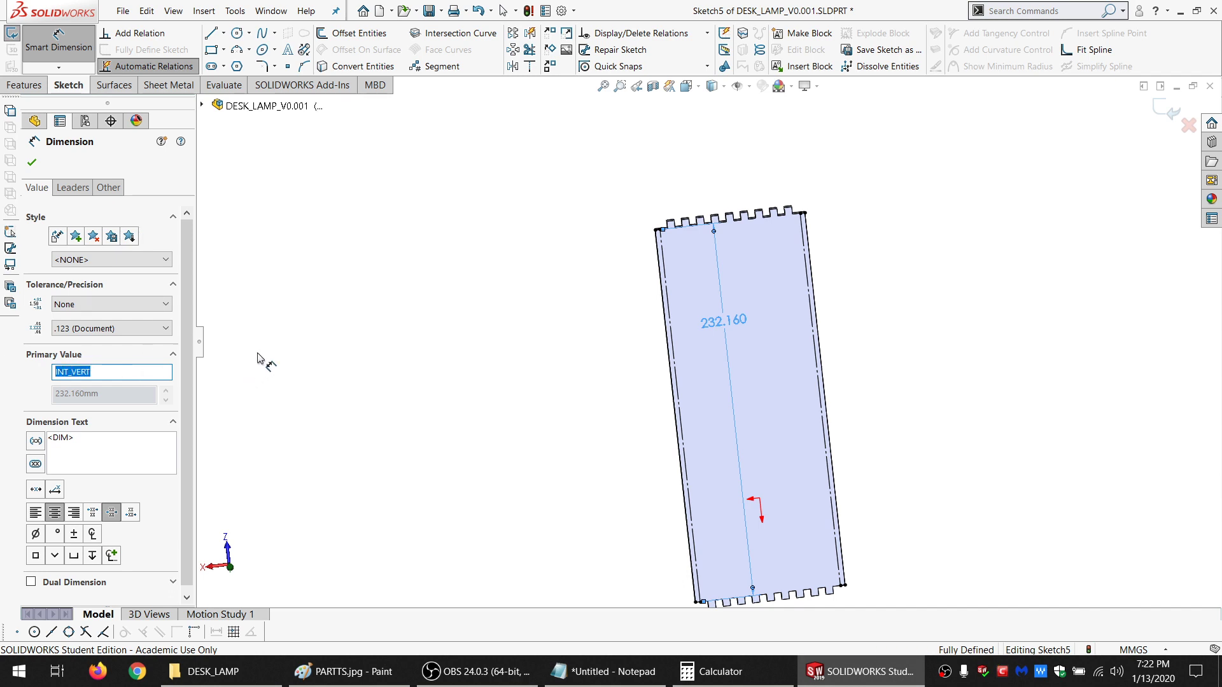
left_click(257, 353)
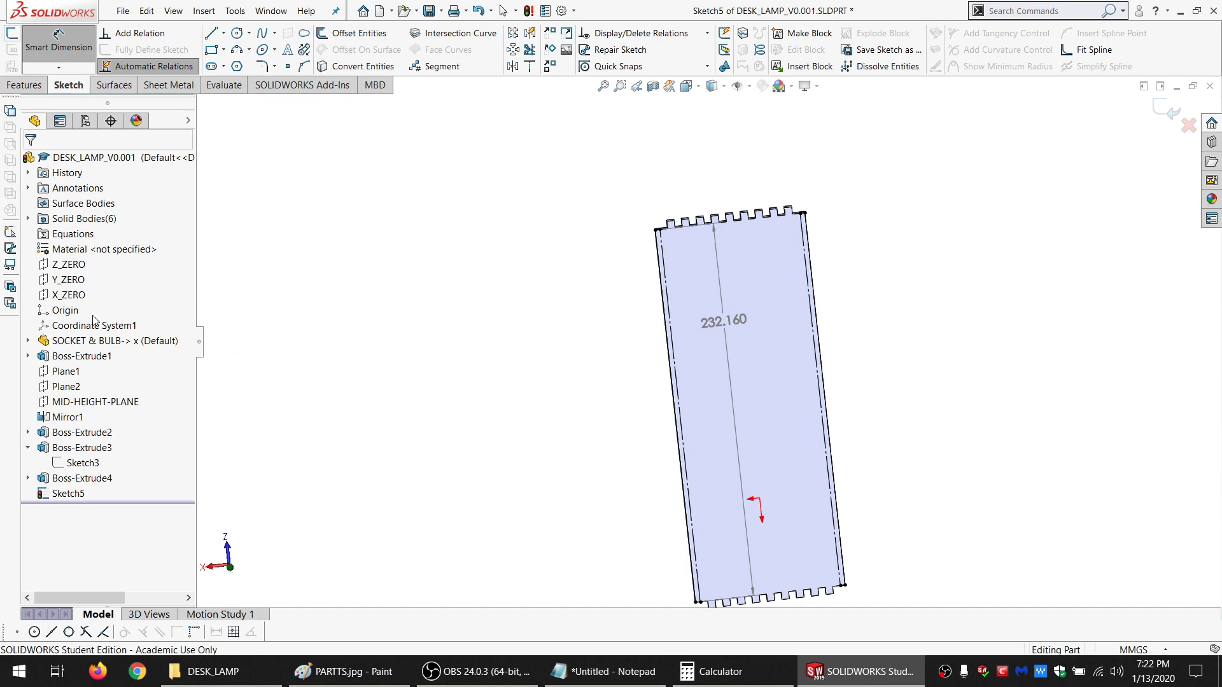
Exit the sketch and rename it SKEL1
left_click(12, 37)
left_click(68, 494)
left_click(69, 494)
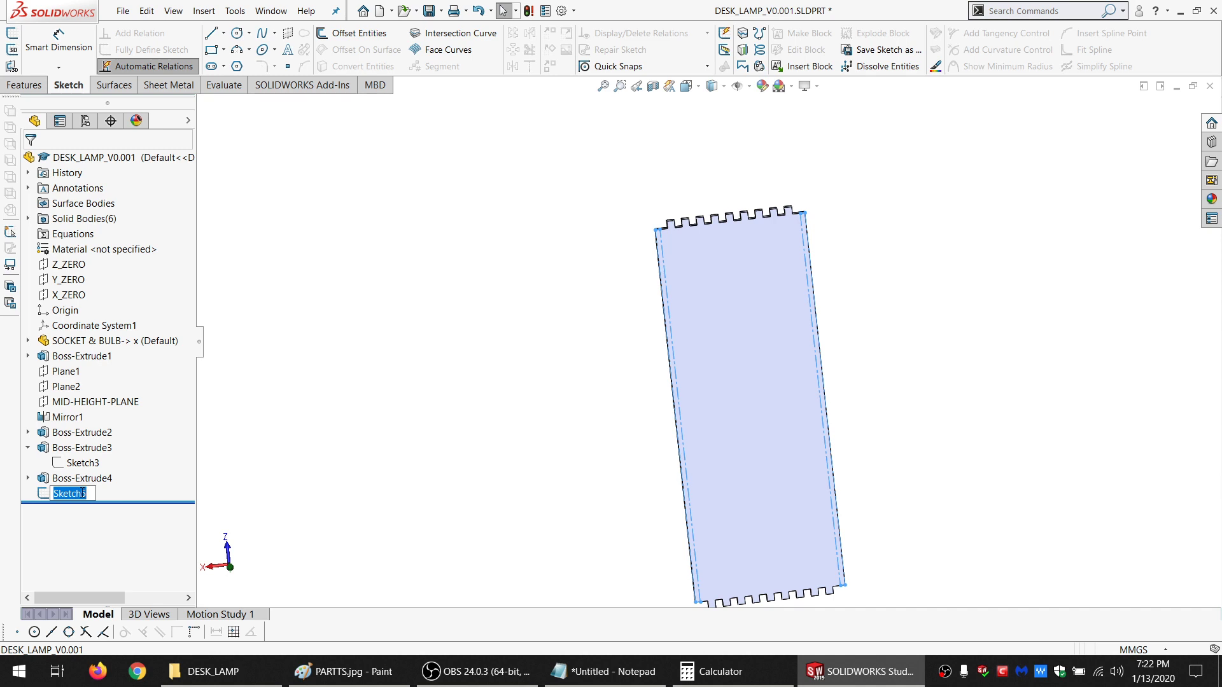
type("SKEL1")
key("Return")
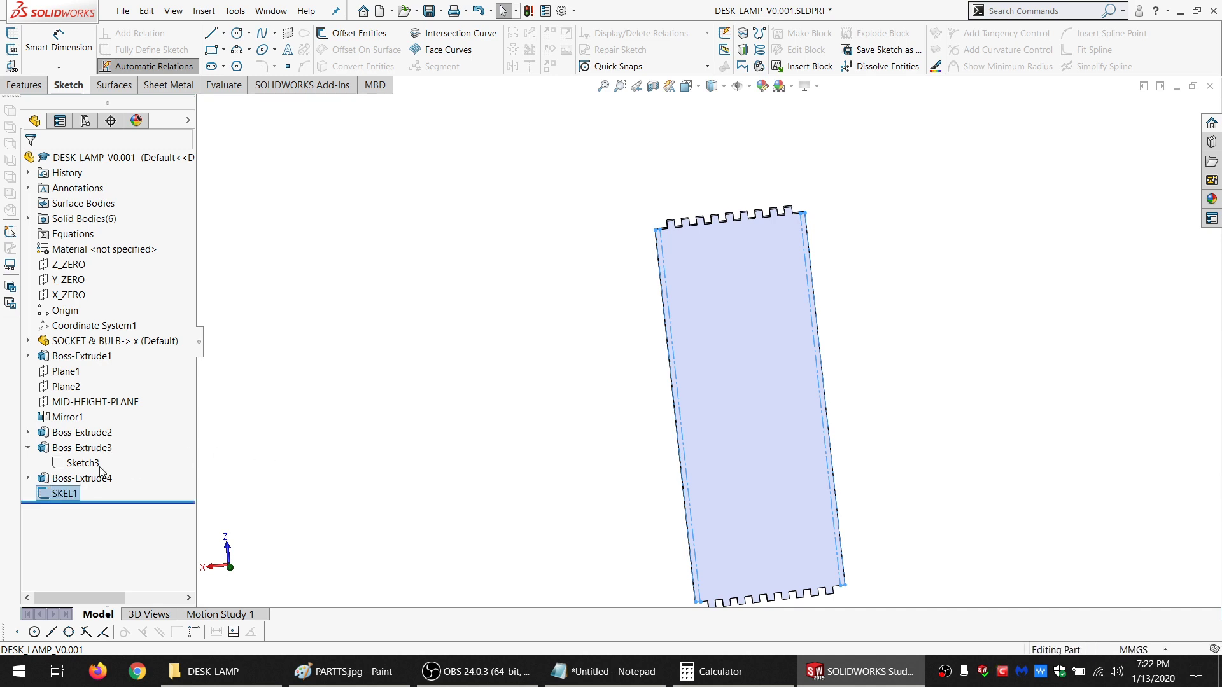
Reopen the SKEL1 sketch and record the dimension's full name in Notepad as "INT_VERT@SKEL1", including the double quotes
left_click(64, 494)
left_click(78, 453)
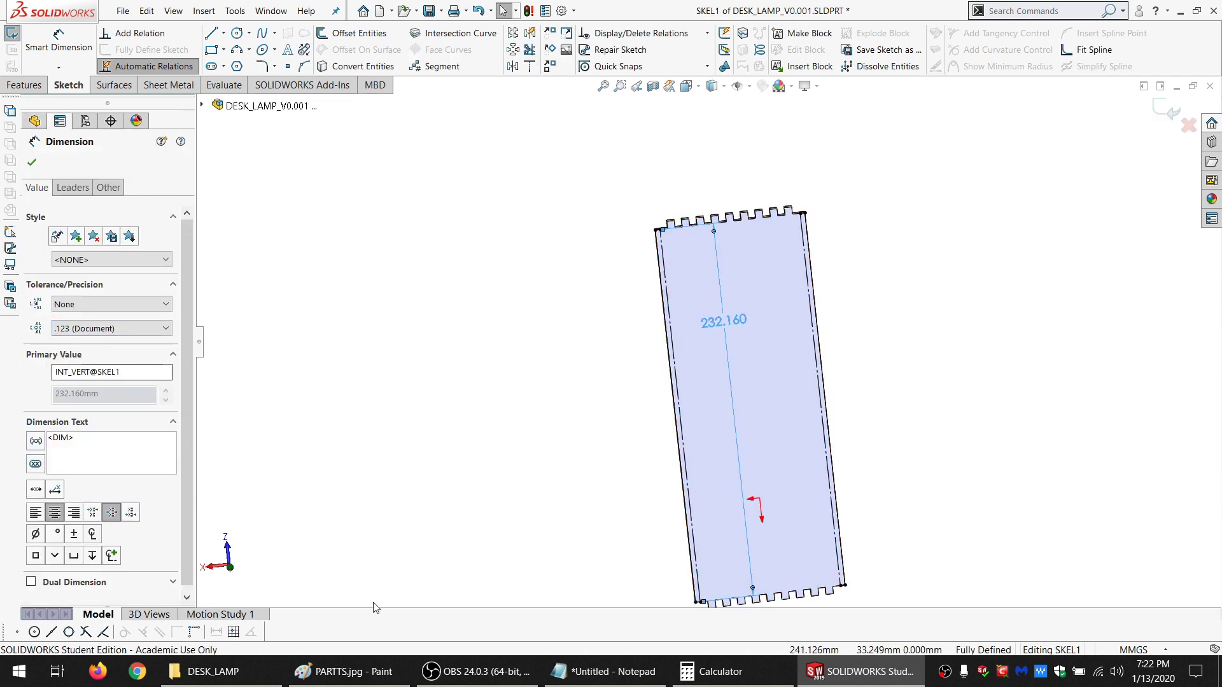
left_click(605, 671)
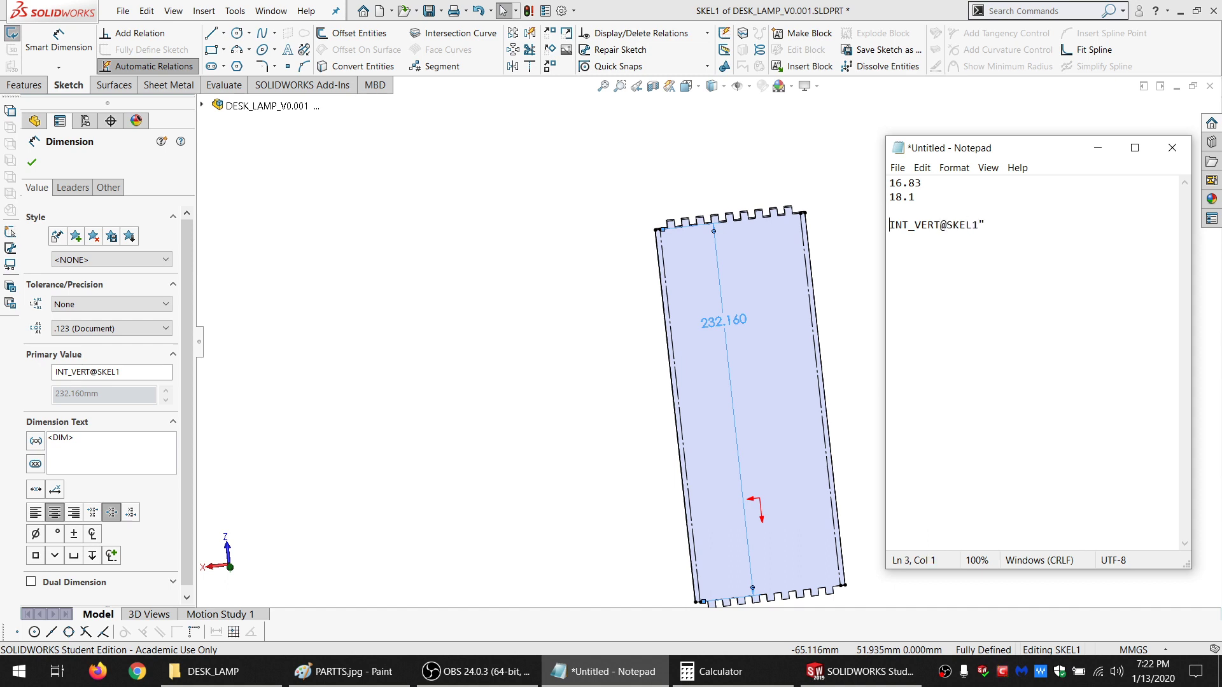
type("\"")
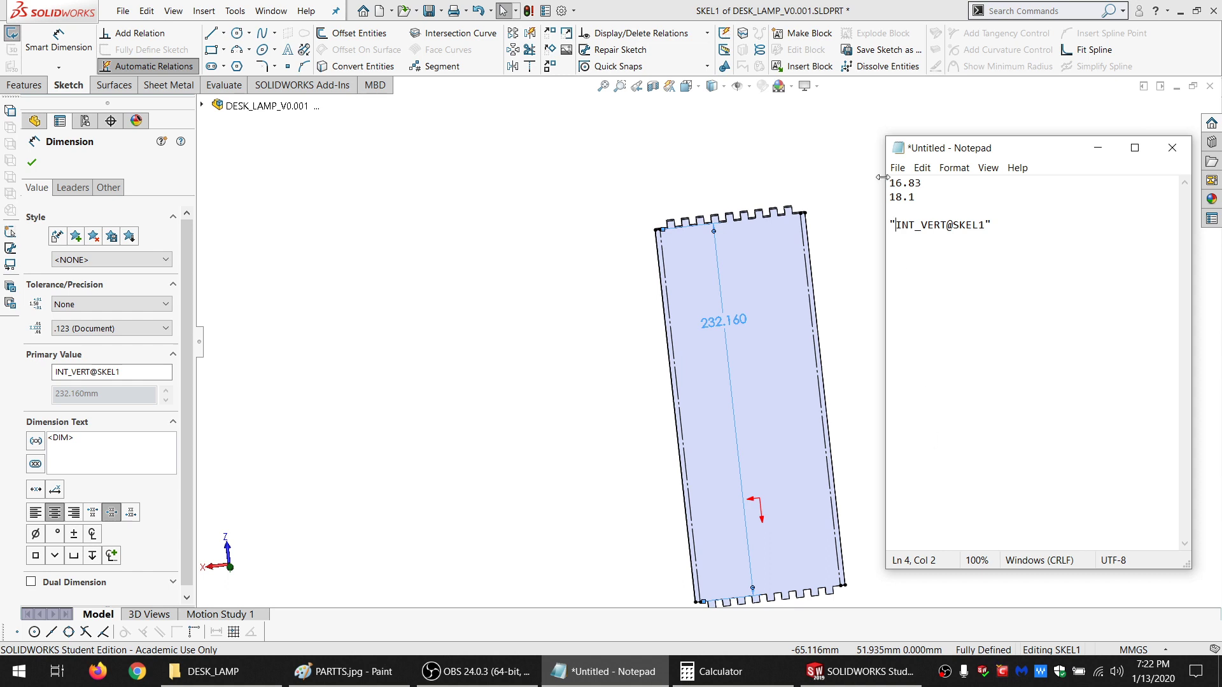
left_click(10, 37)
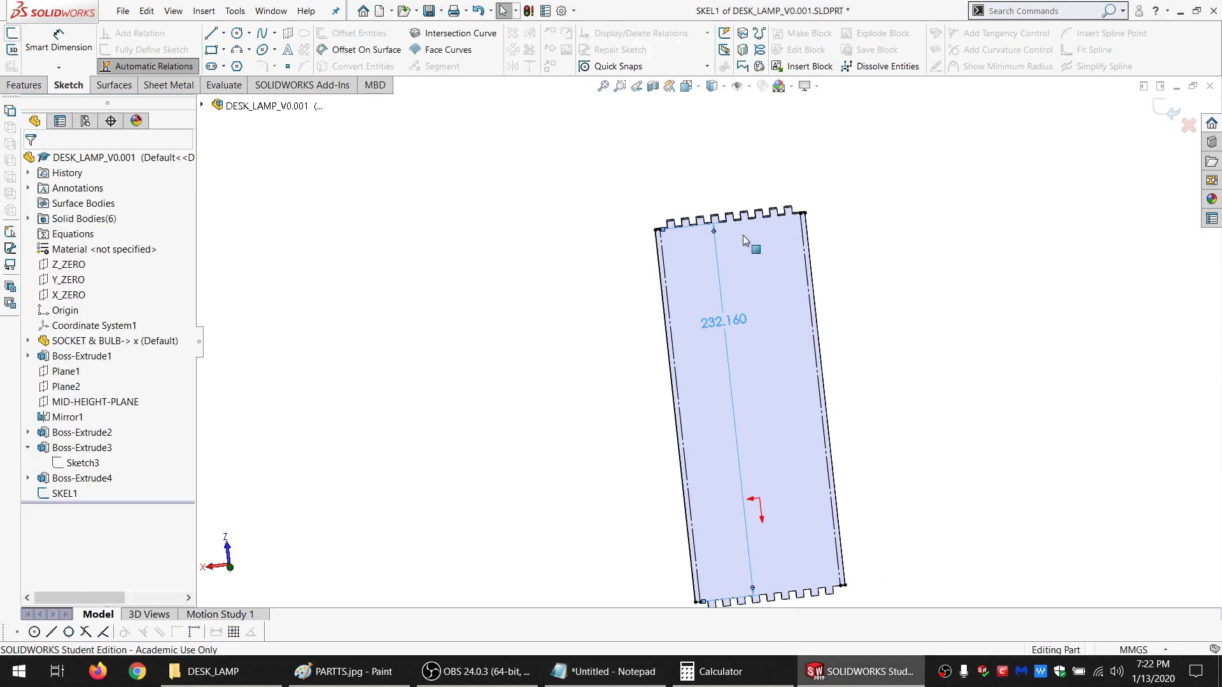
Start a sketch on the toothed panel's face and draw a chain of seven connected lines, each about 25 mm, outward from its upper corner
left_click(700, 318)
left_click(16, 33)
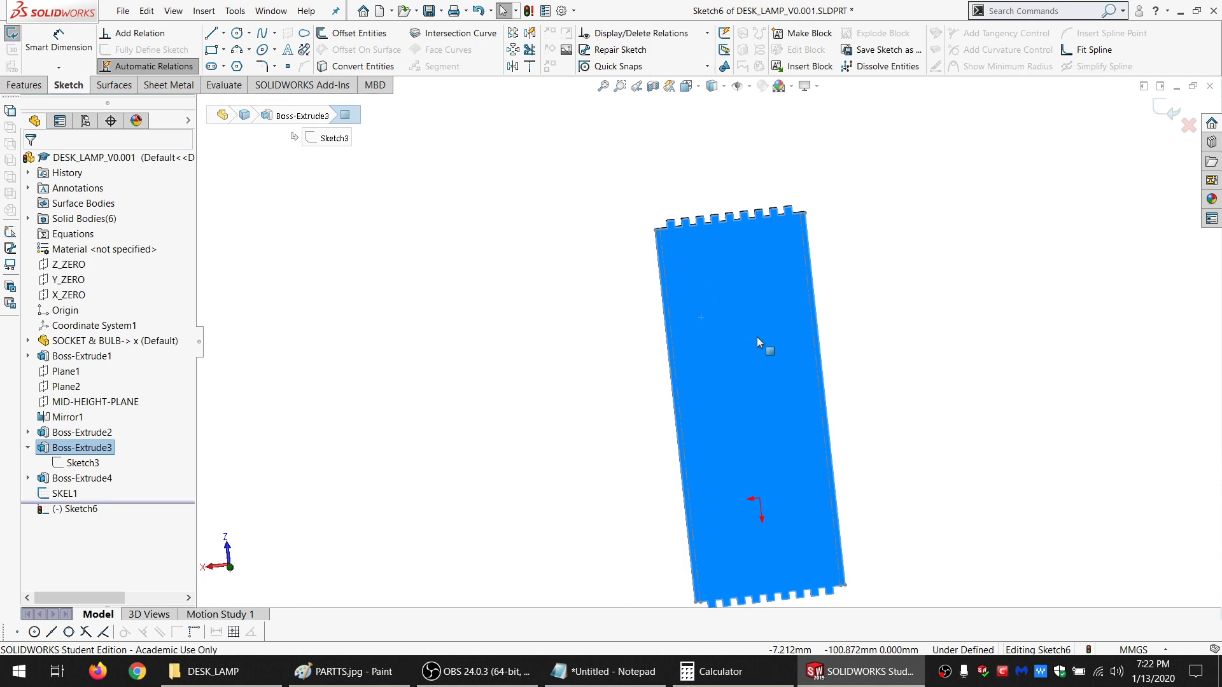
scroll(759, 344, "up", 2)
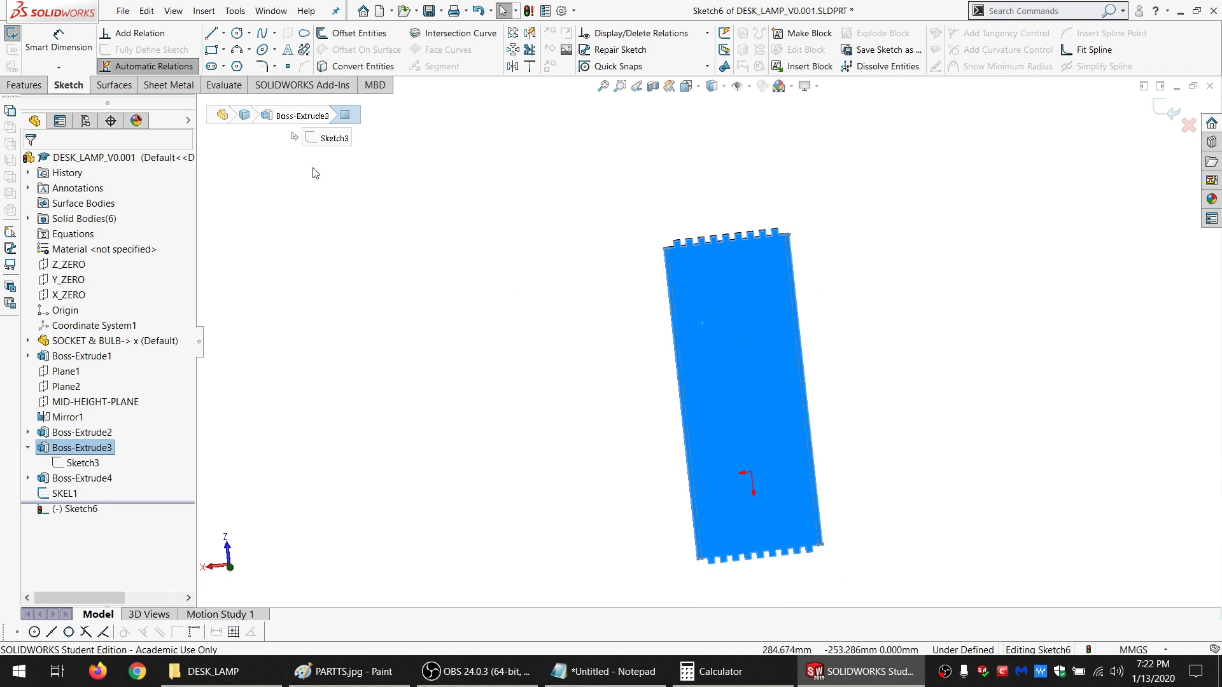
left_click(212, 33)
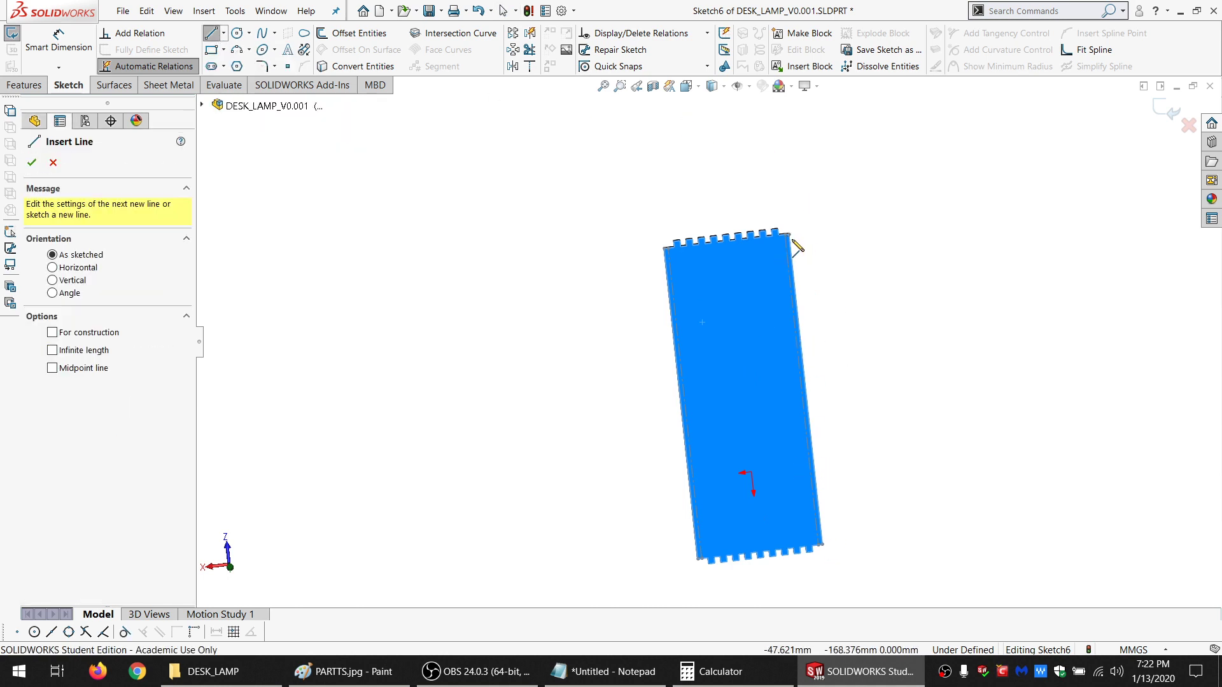
scroll(795, 245, "down", 4)
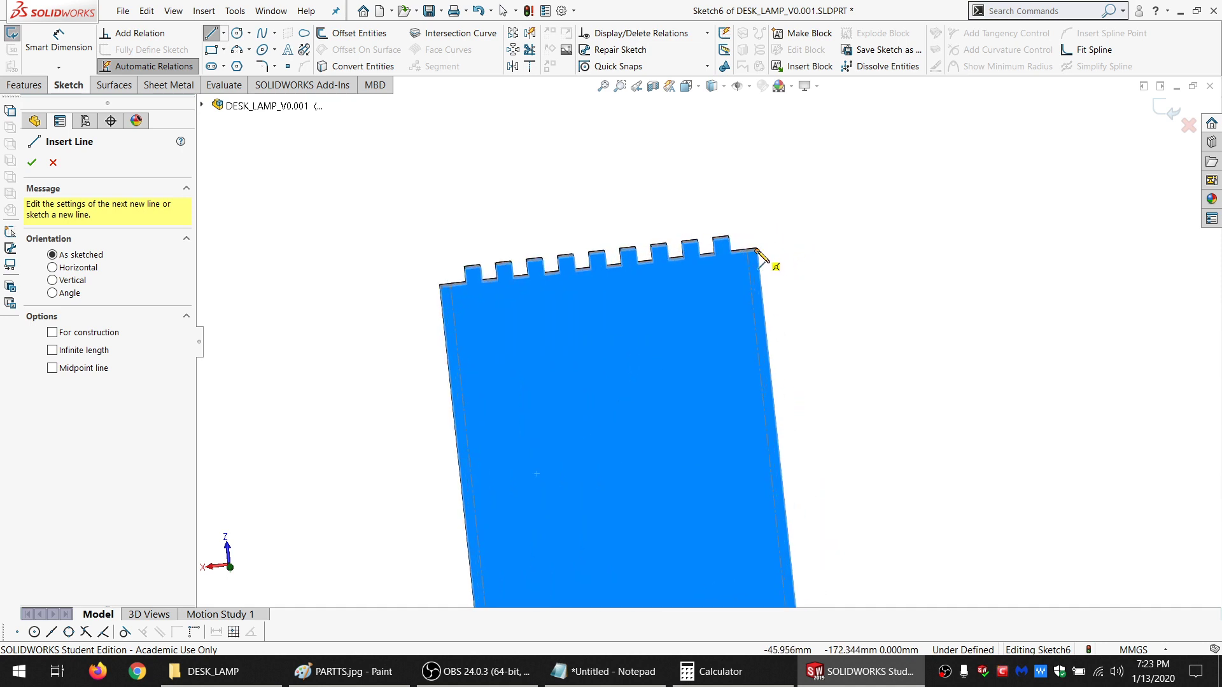
left_click(757, 250)
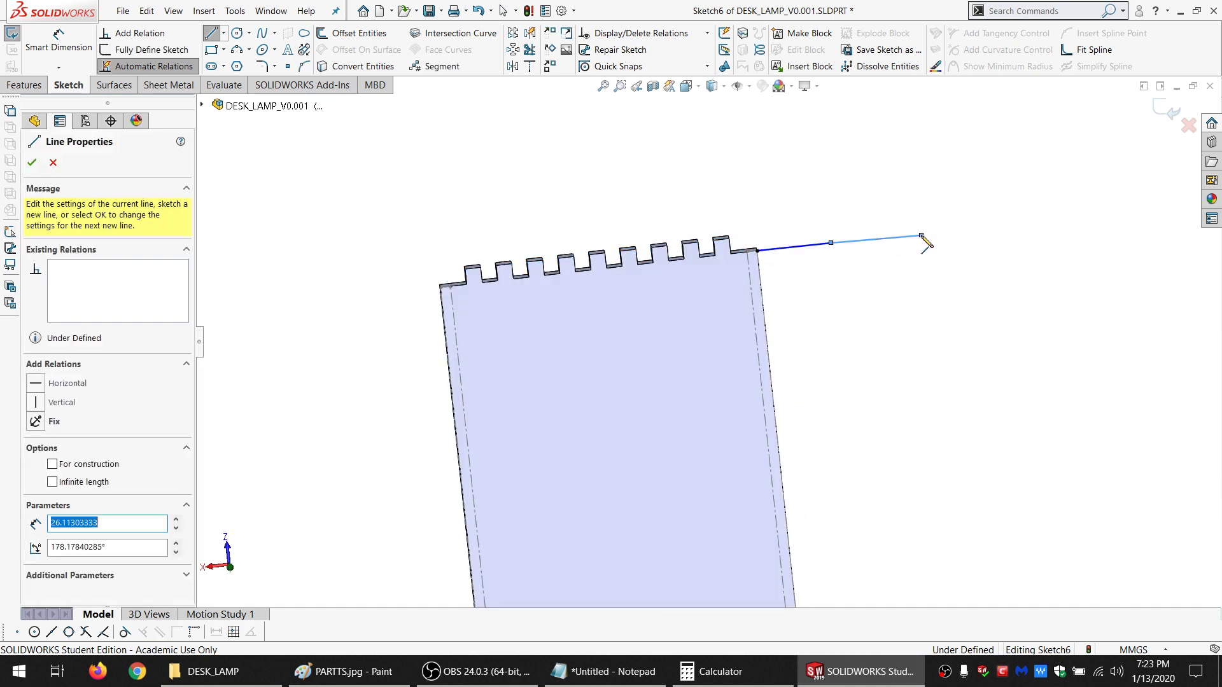
scroll(926, 286, "up", 2)
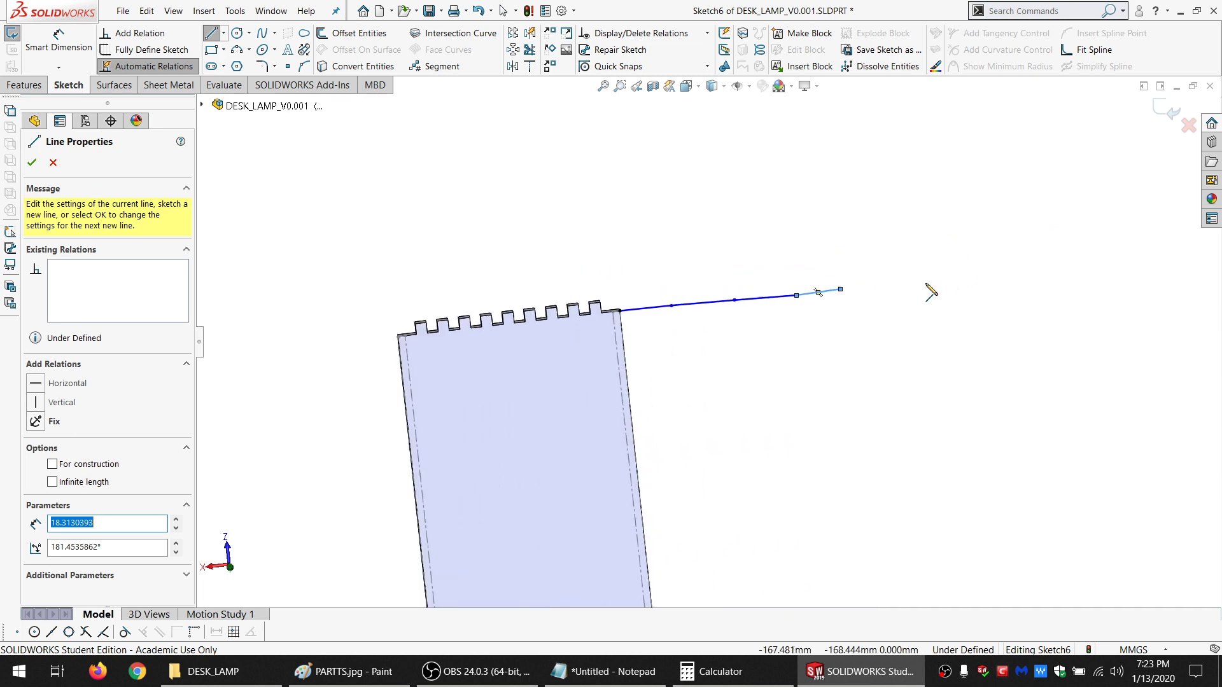
scroll(927, 286, "down", 1)
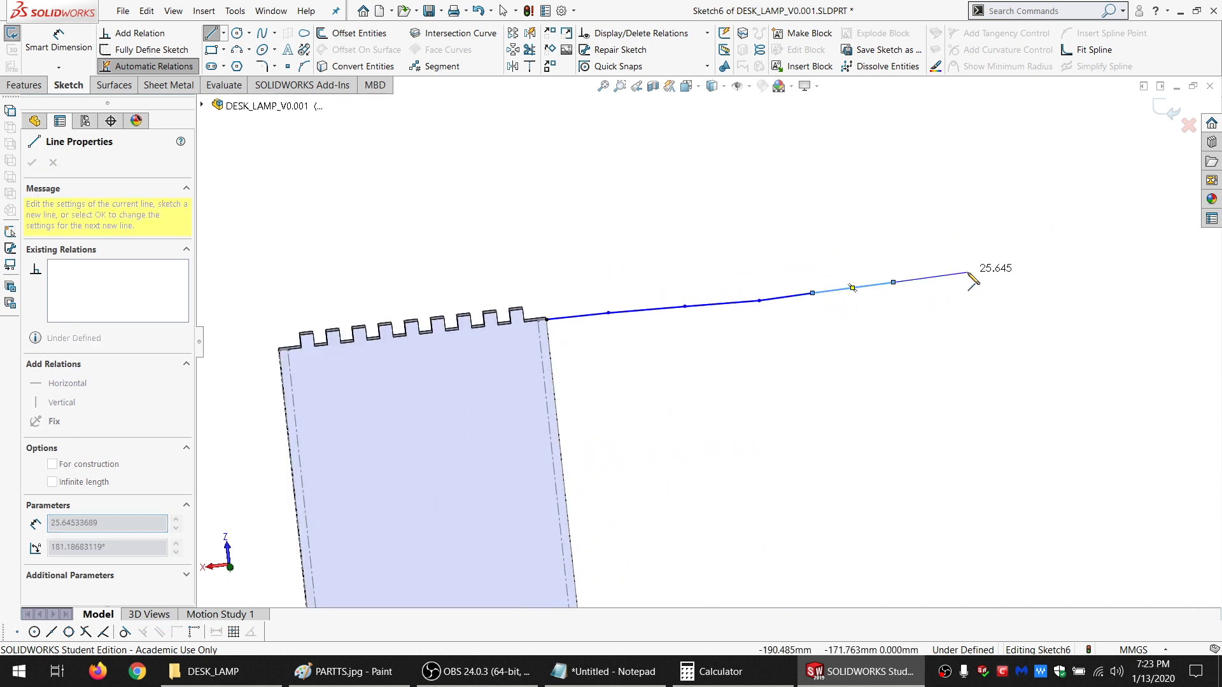
left_click(1058, 262)
key("Escape")
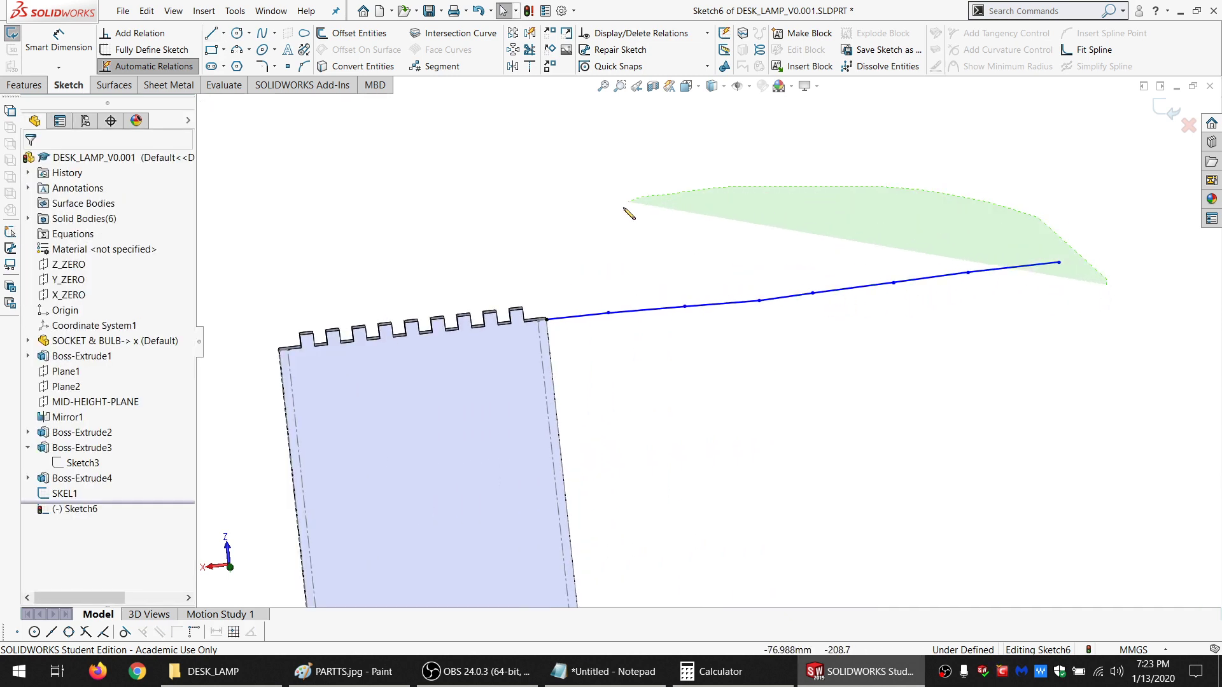
Make the seven chained lines parallel and equal in length, and make the first line's outer endpoint coincident with the panel's upper edge
mouse_move(629, 214)
left_mouse_down()
mouse_move(570, 344)
mouse_move(541, 347)
left_mouse_up()
left_click(65, 512)
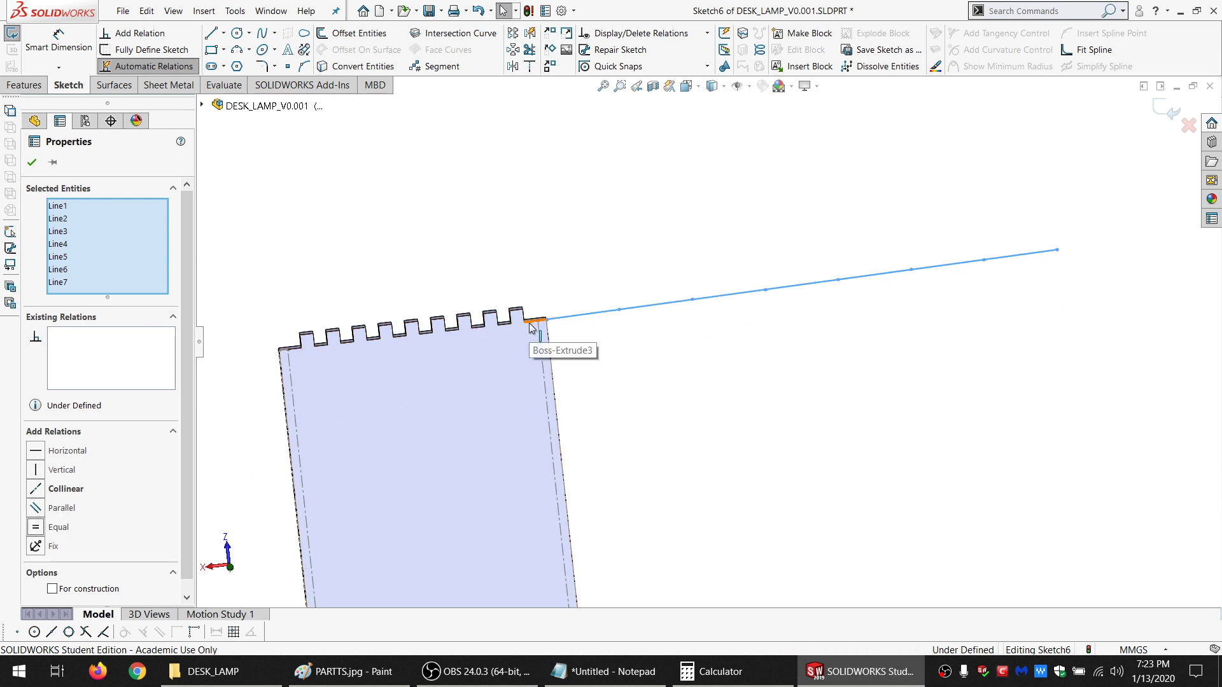
key("Escape")
left_click(619, 311, "ctrl")
left_click(67, 406)
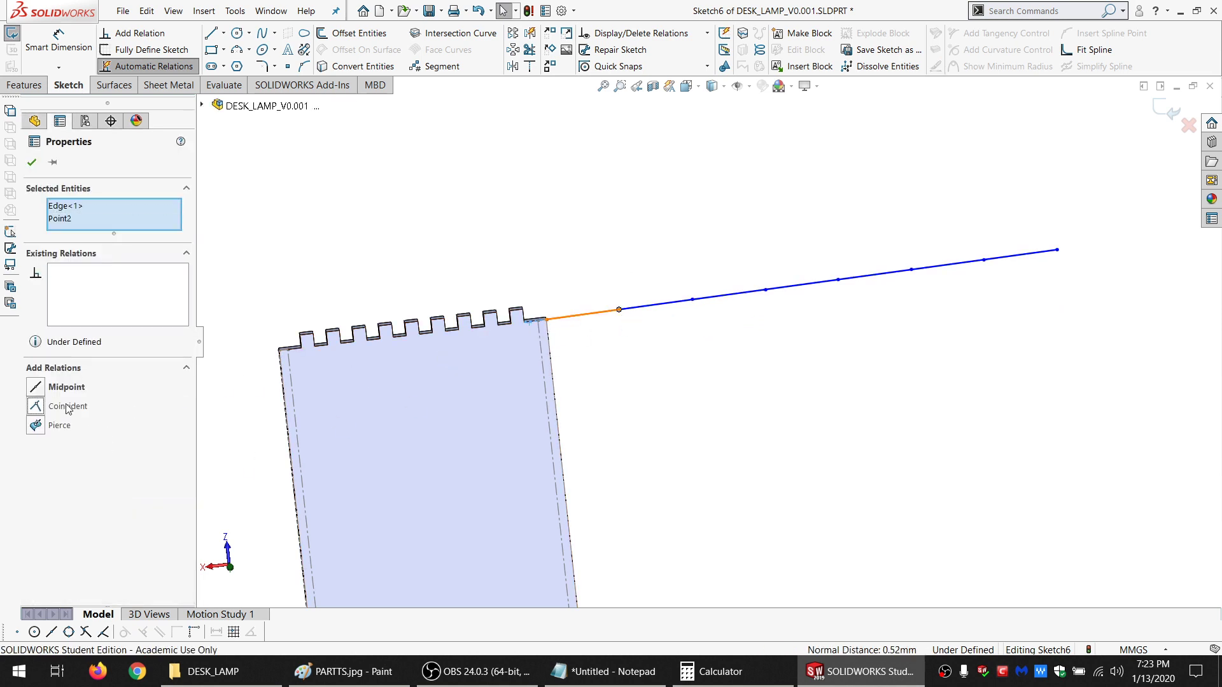
key("Escape")
left_click(599, 318)
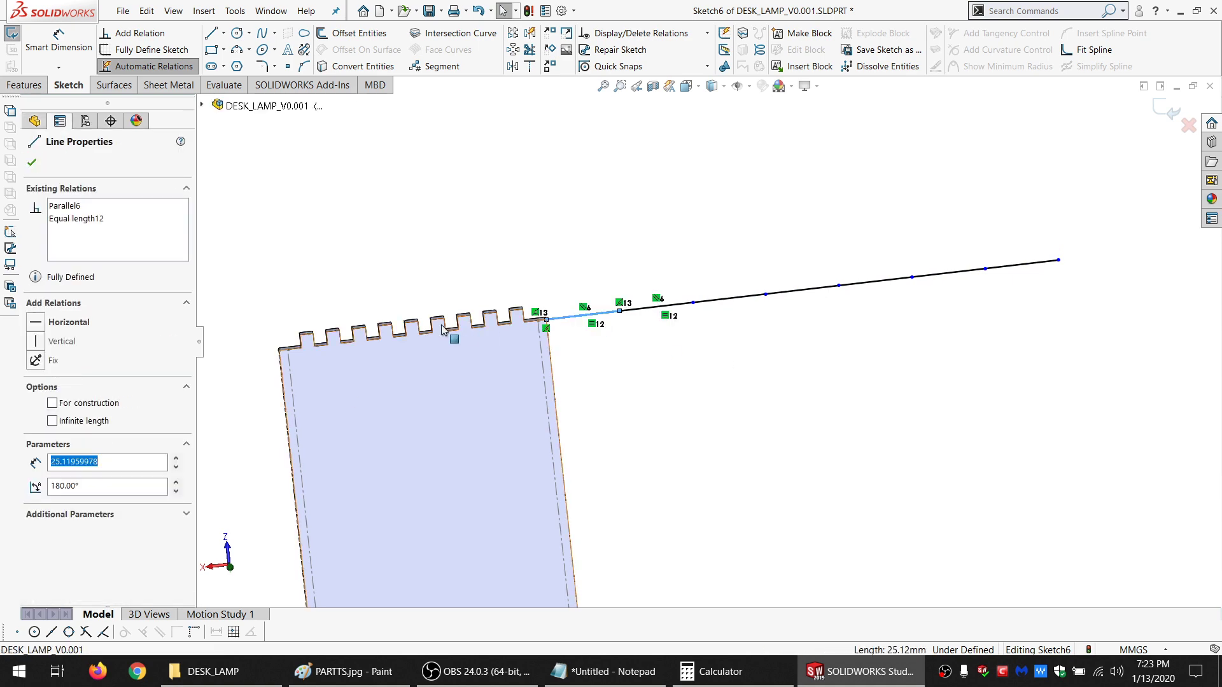
Dimension the length of the first line segment beside the panel as 25 mm
left_click(57, 41)
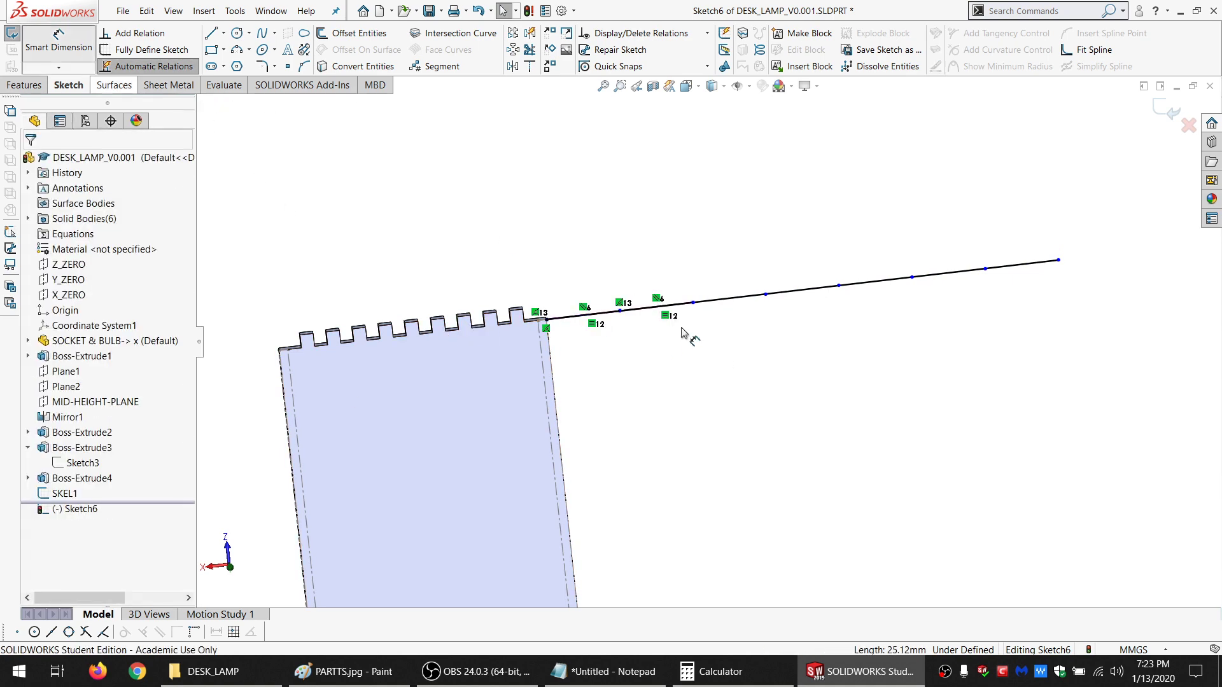
left_click(602, 314)
left_click(571, 245)
type("25.11959978mm")
key("Return")
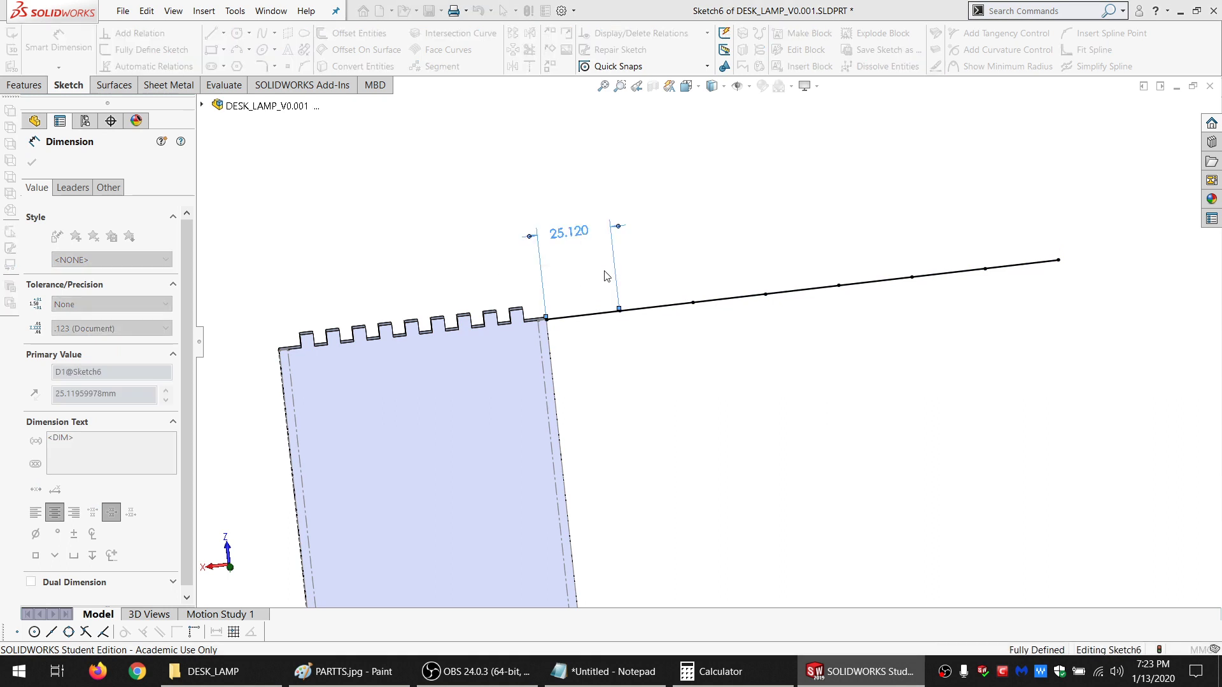
left_click(57, 40)
Draw seven separate lines, about 55 to 75 mm long, downward from the outer endpoint of each chained segment
left_click(210, 33)
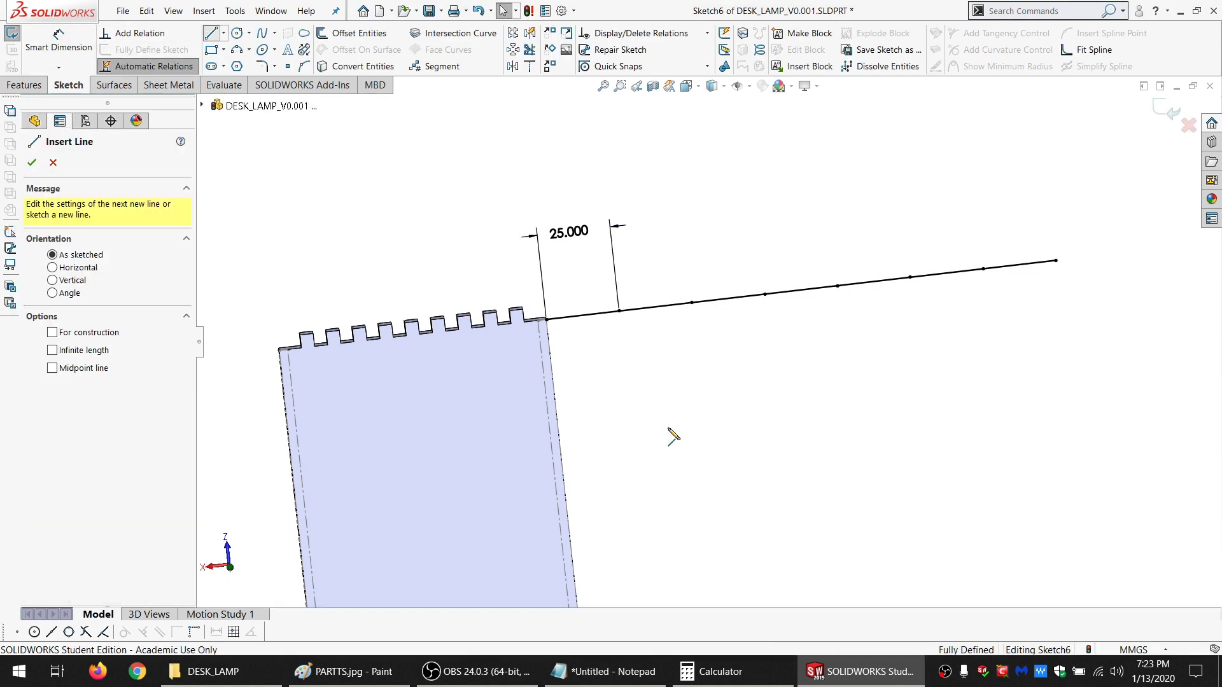
left_click_drag(619, 311, 654, 482)
left_click_drag(691, 302, 721, 500)
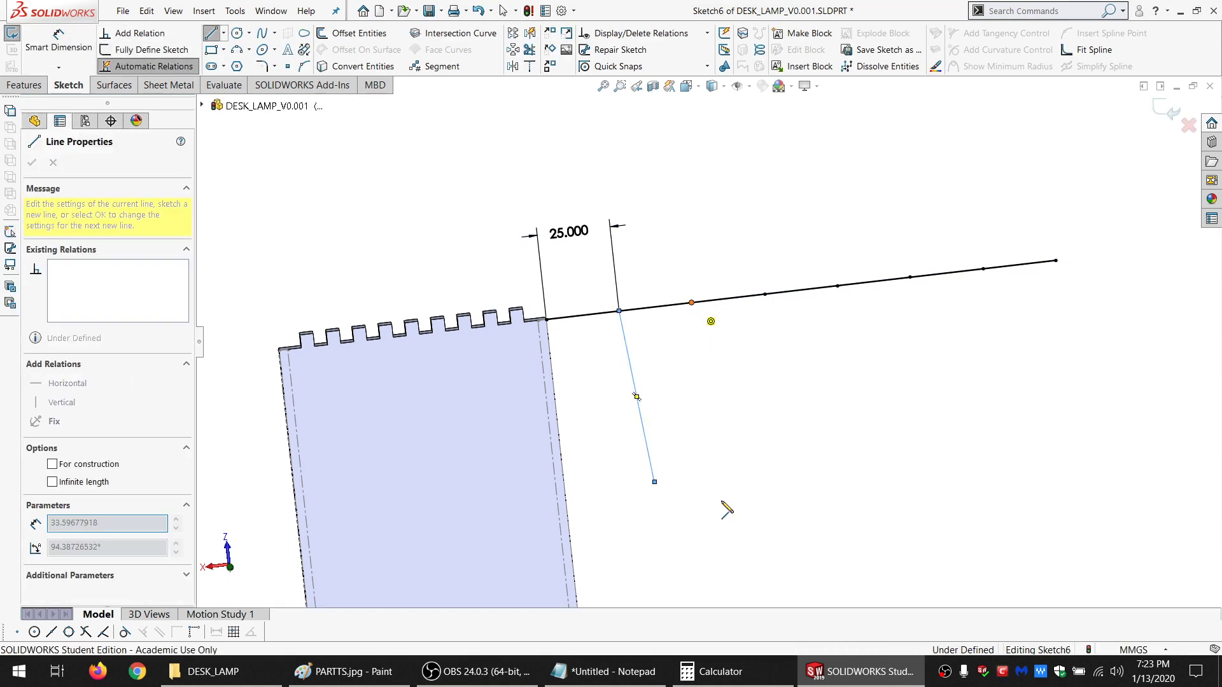
left_click_drag(765, 294, 834, 495)
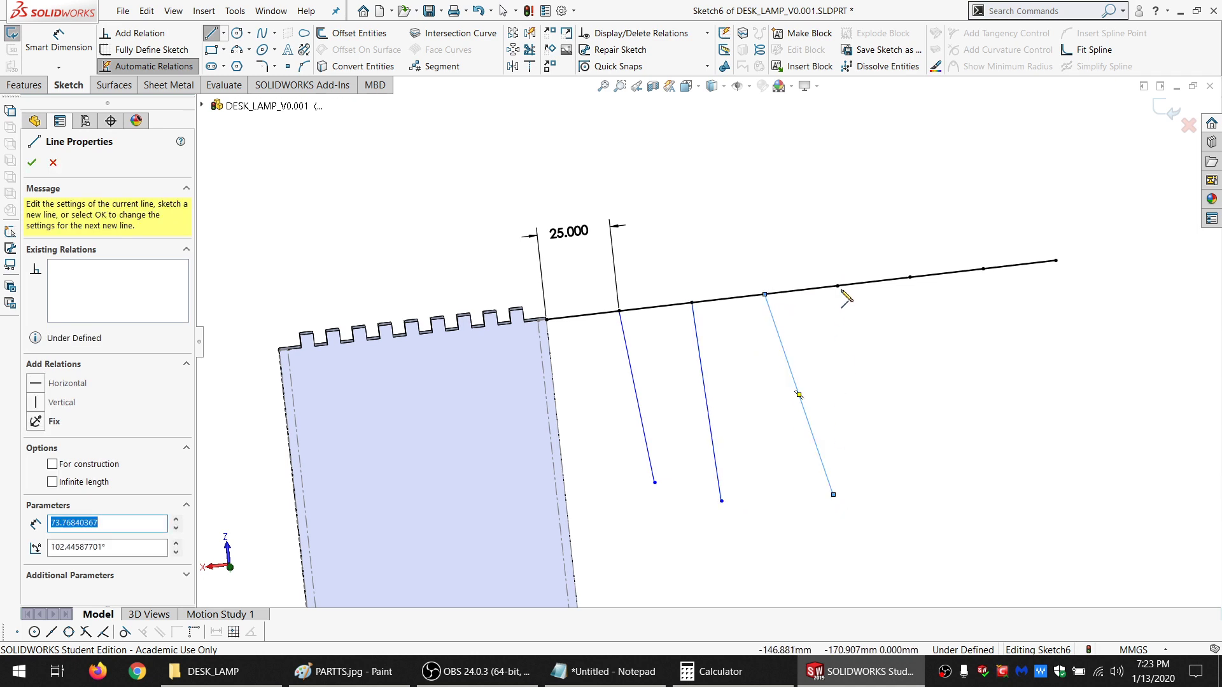
left_click_drag(837, 286, 895, 463)
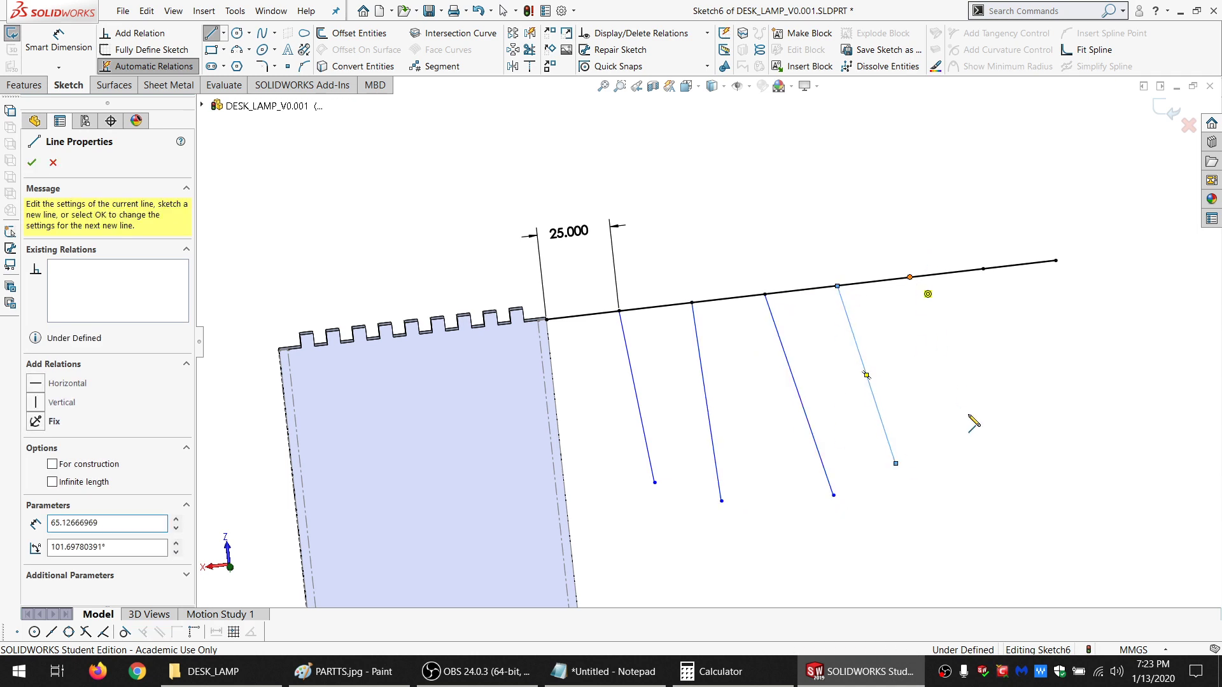
left_click_drag(910, 277, 973, 429)
left_click_drag(985, 270, 1032, 418)
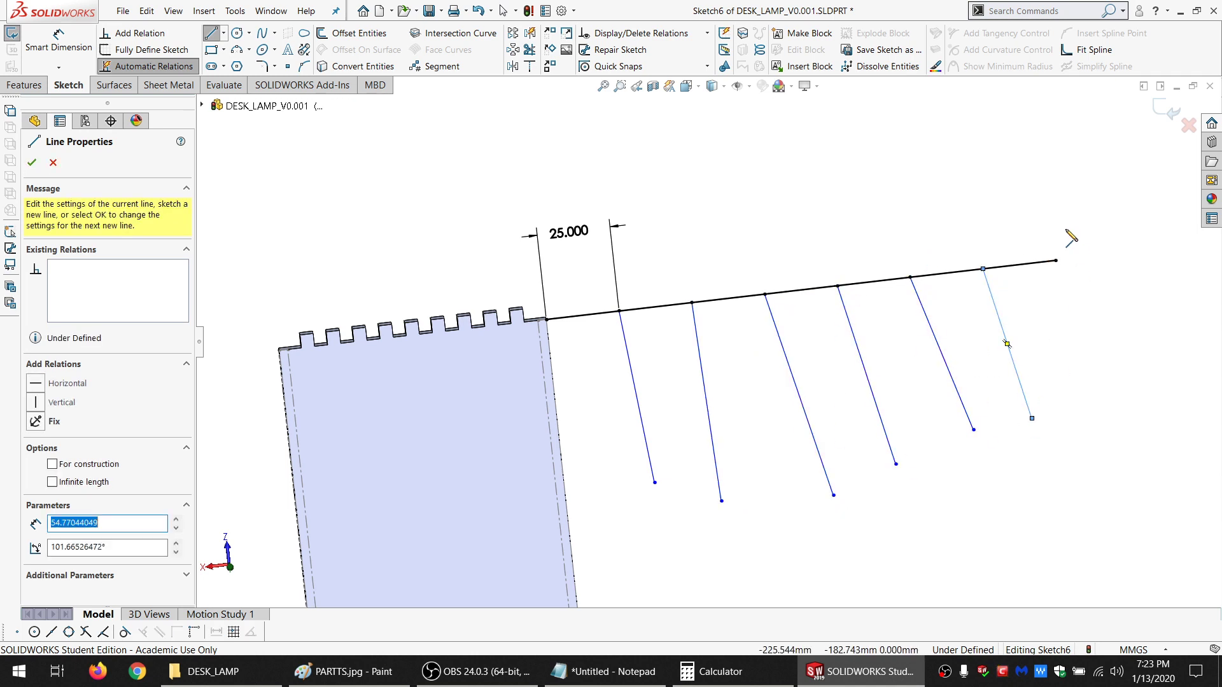
left_click_drag(1057, 262, 1110, 437)
key("Escape")
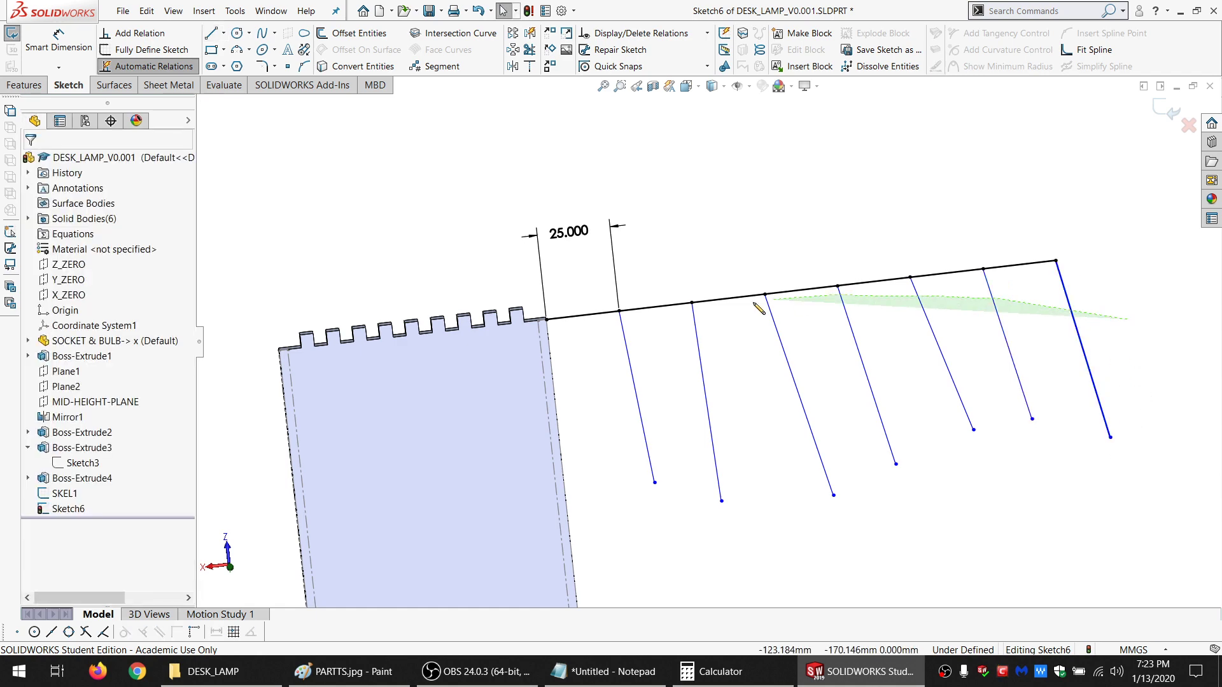
Make the seven downward lines parallel to each other and perpendicular to the chained baseline
left_click_drag(595, 406, 597, 412)
left_click(1160, 337)
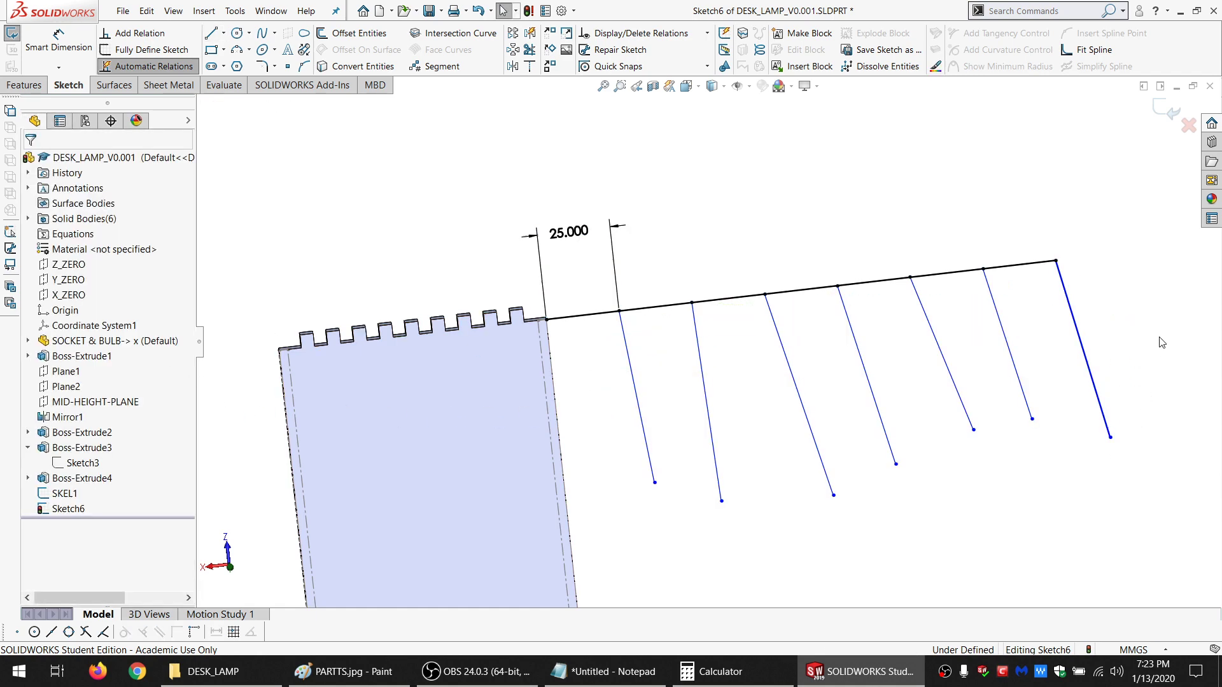
mouse_move(1170, 333)
left_mouse_down()
mouse_move(767, 342)
mouse_move(633, 463)
left_mouse_up()
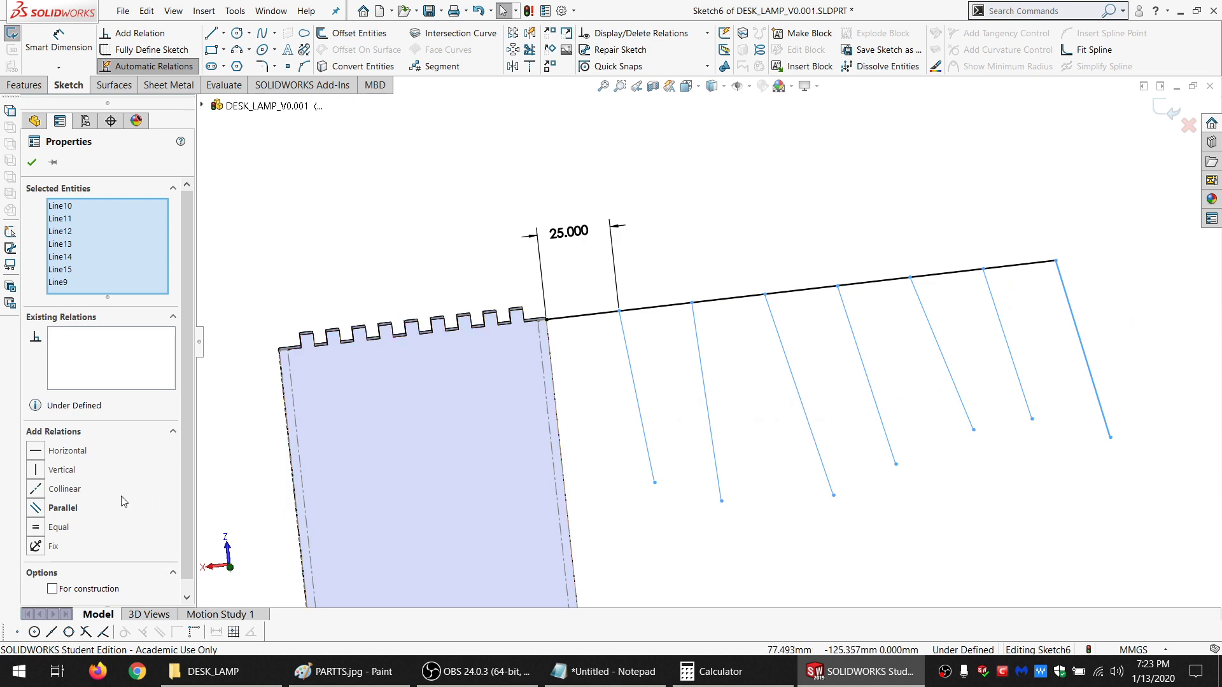
left_click(63, 507)
left_click(643, 312)
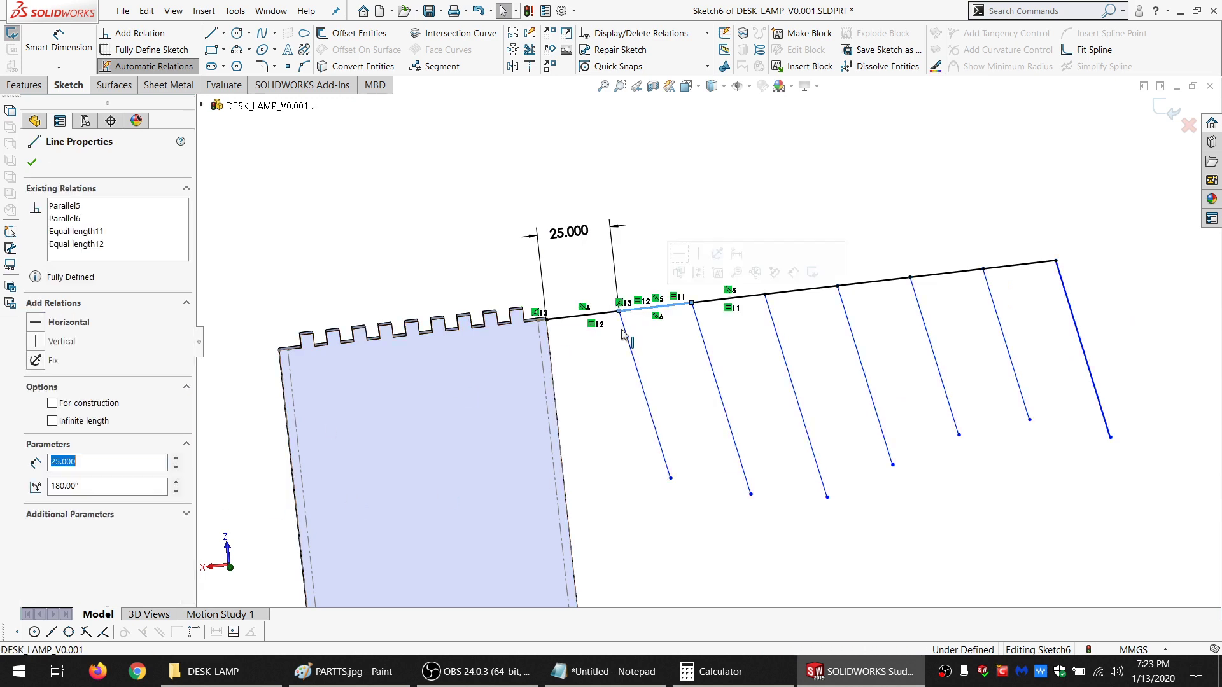
left_click(641, 382, "ctrl")
left_click(68, 450)
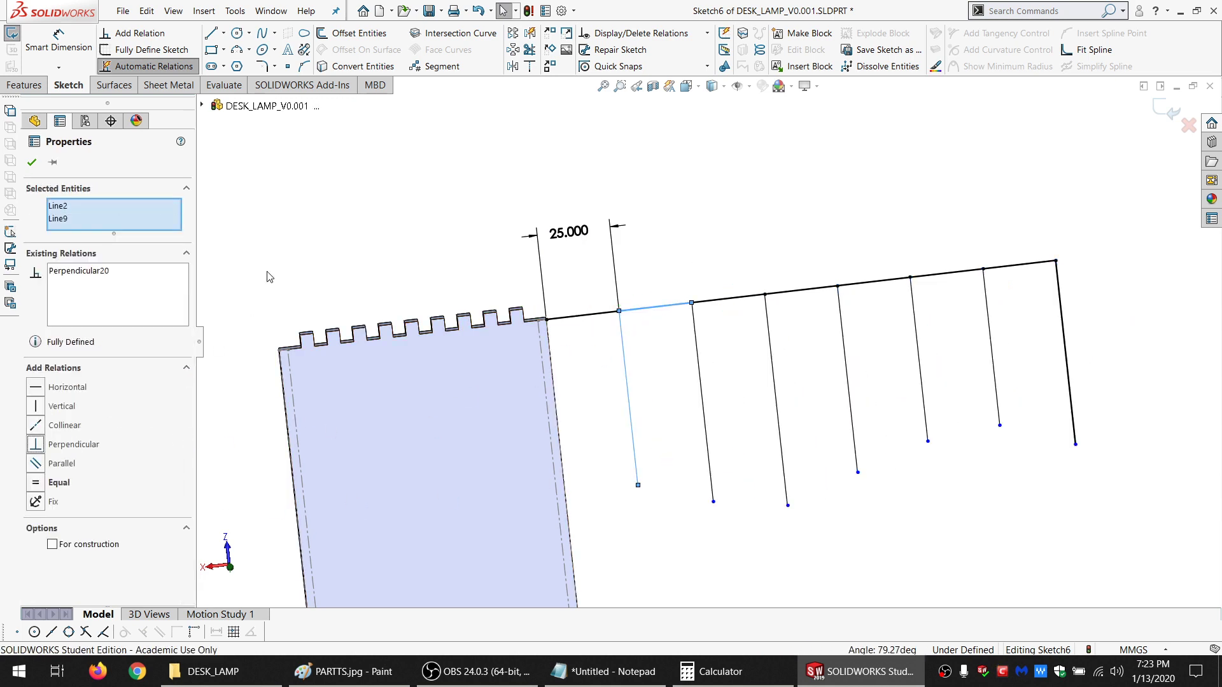
left_click(268, 275)
Dimension the distance from the baseline to the lower endpoint of the first downward line
left_click(63, 47)
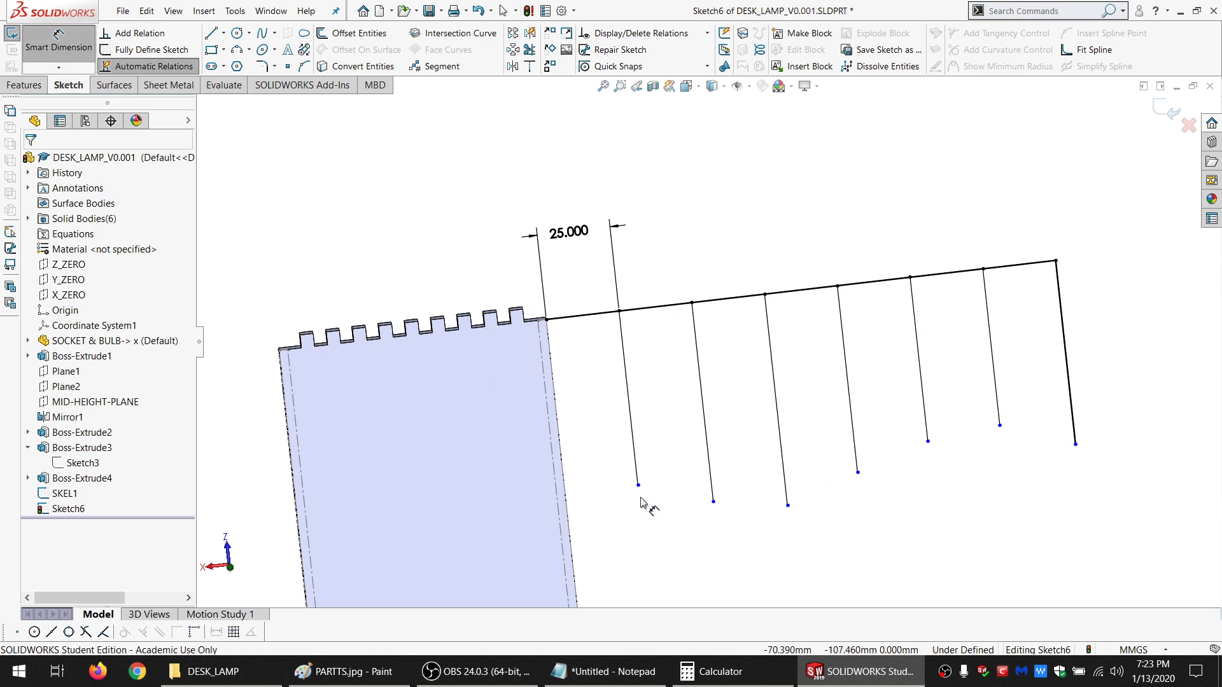
left_click(638, 487)
left_click(595, 316)
left_click(593, 399)
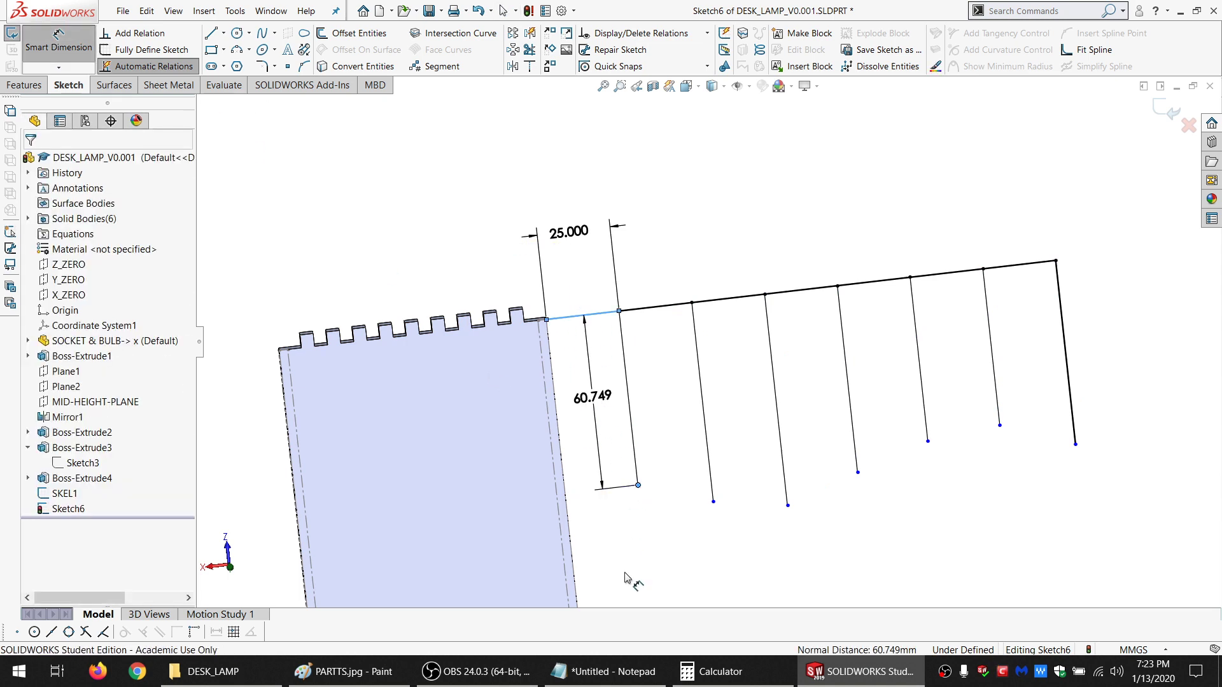
Set the first line's depth to the equation "INT_VERT@SKEL1" / "WOOD_THK@Default", copying the first variable from the Notepad note
left_click(618, 676)
left_click_drag(996, 227, 890, 227)
key("ctrl+c")
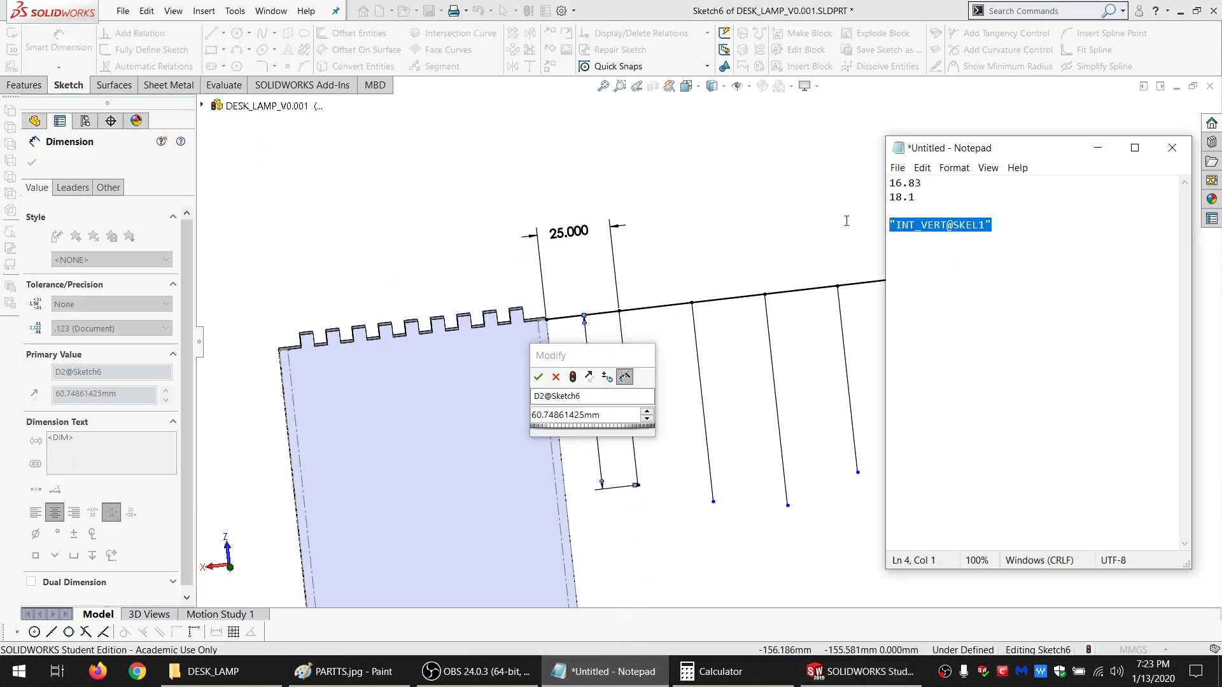
left_click(607, 414)
type("=")
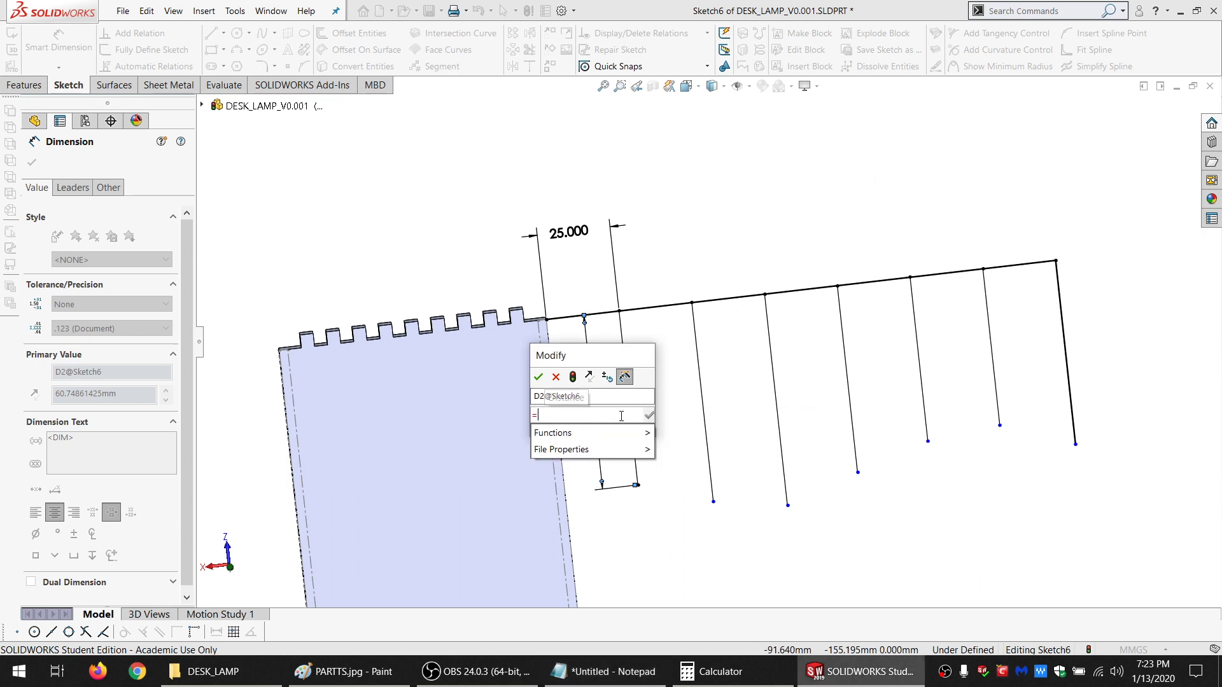
key("ctrl+v")
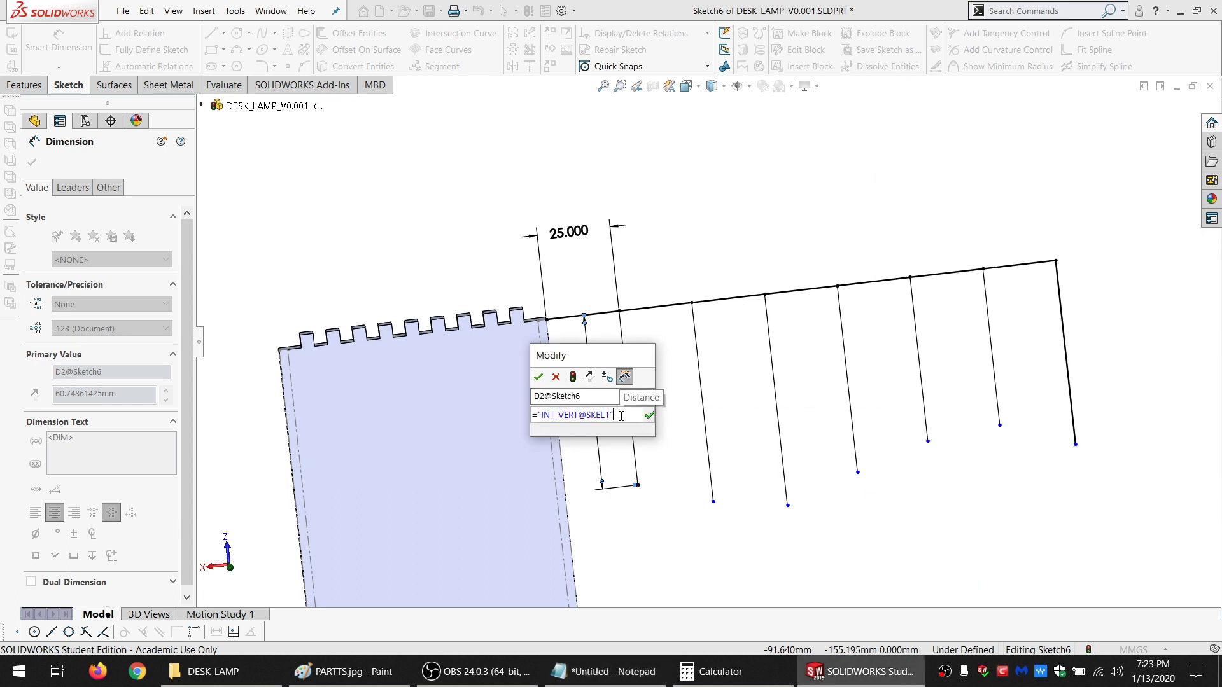
type("/W")
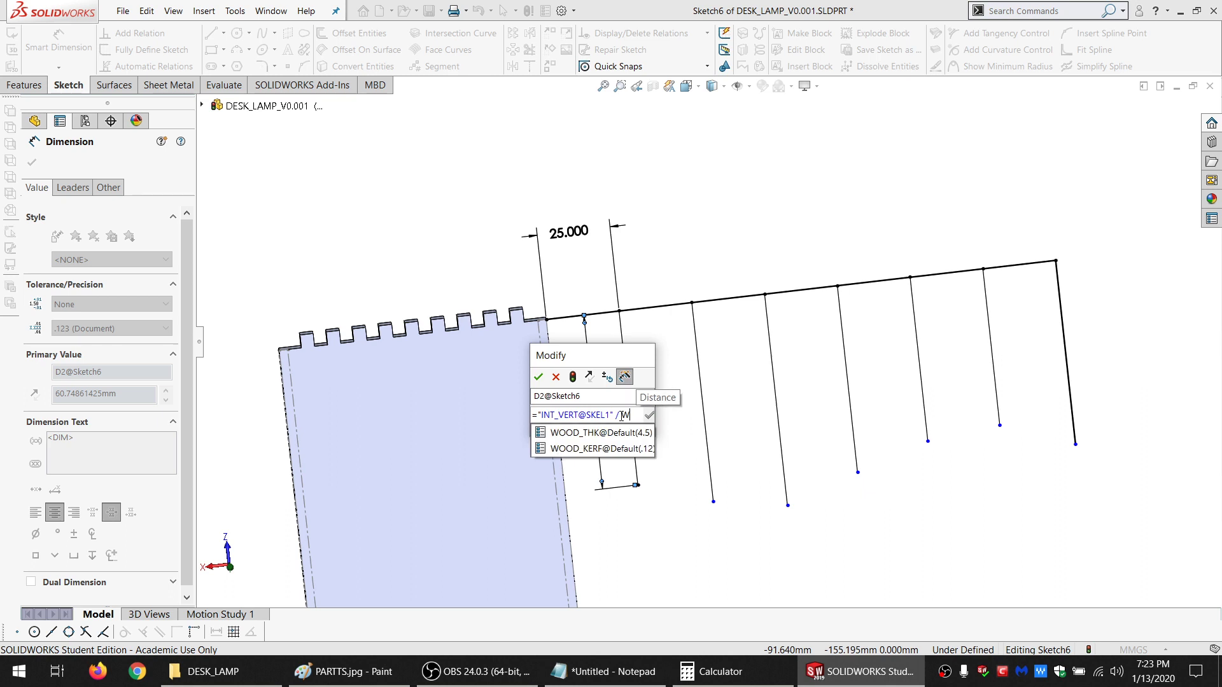
left_click(576, 432)
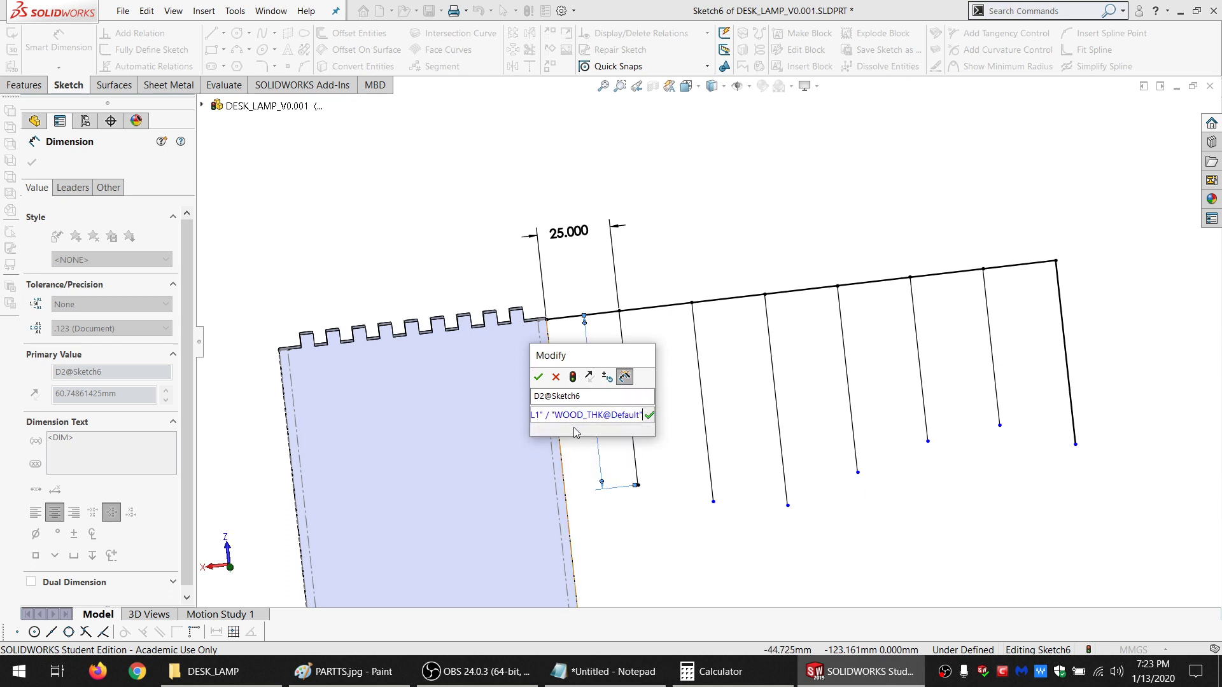
left_click(539, 377)
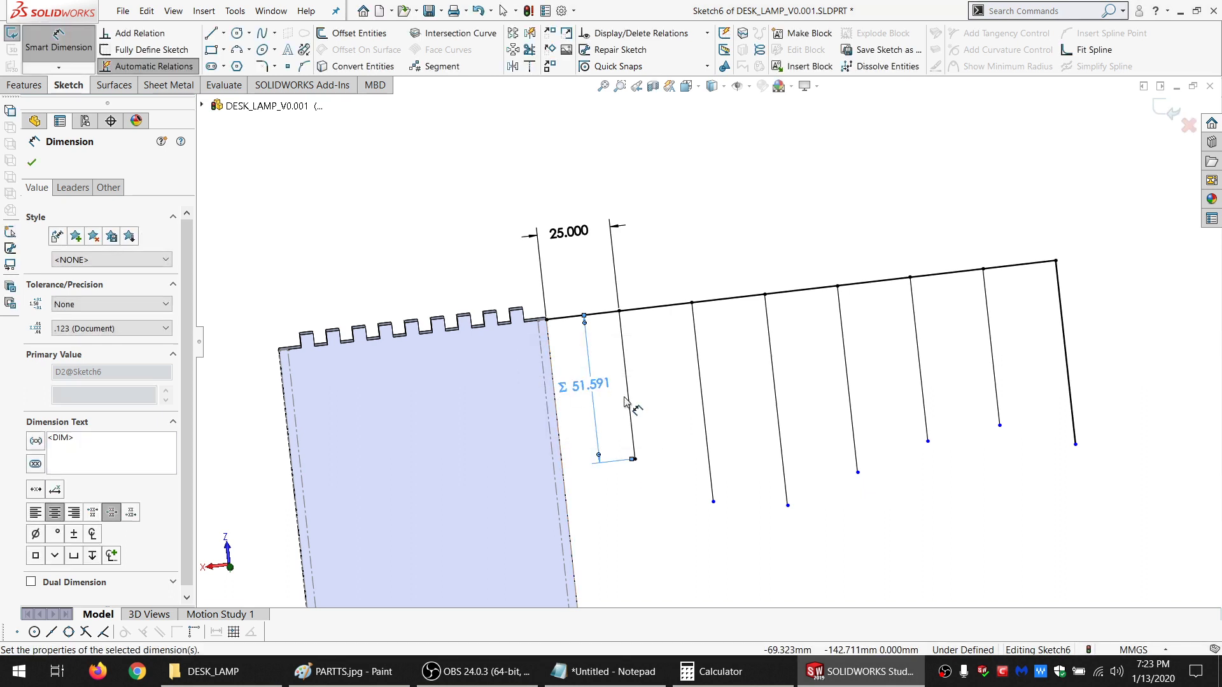
Dimension the distance from the baseline to the lower endpoint of the second downward line
scroll(626, 387, "down", 1)
scroll(755, 415, "up", 3)
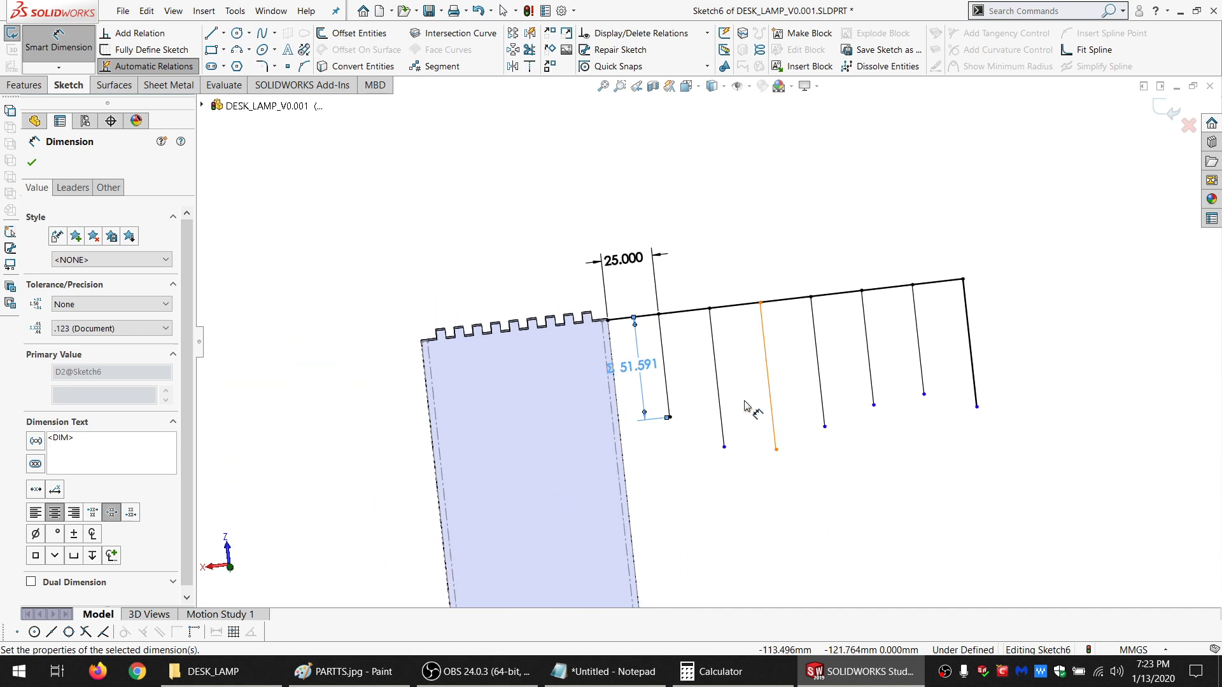
scroll(743, 402, "down", 2)
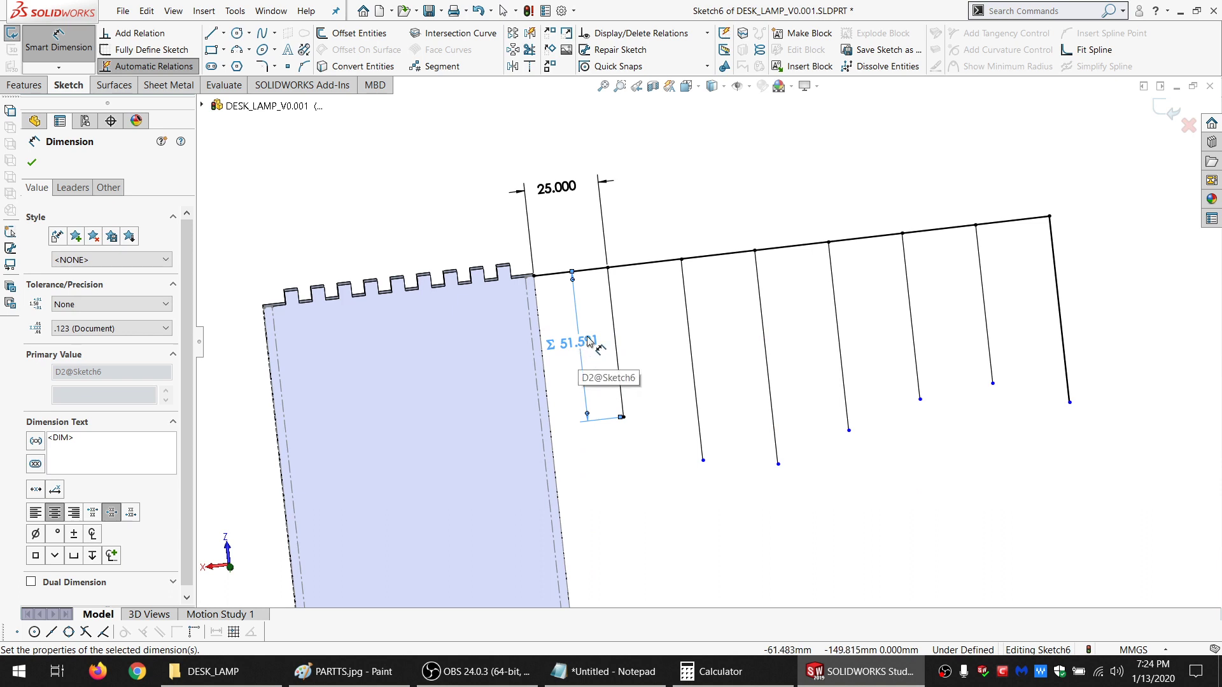
left_click(638, 350)
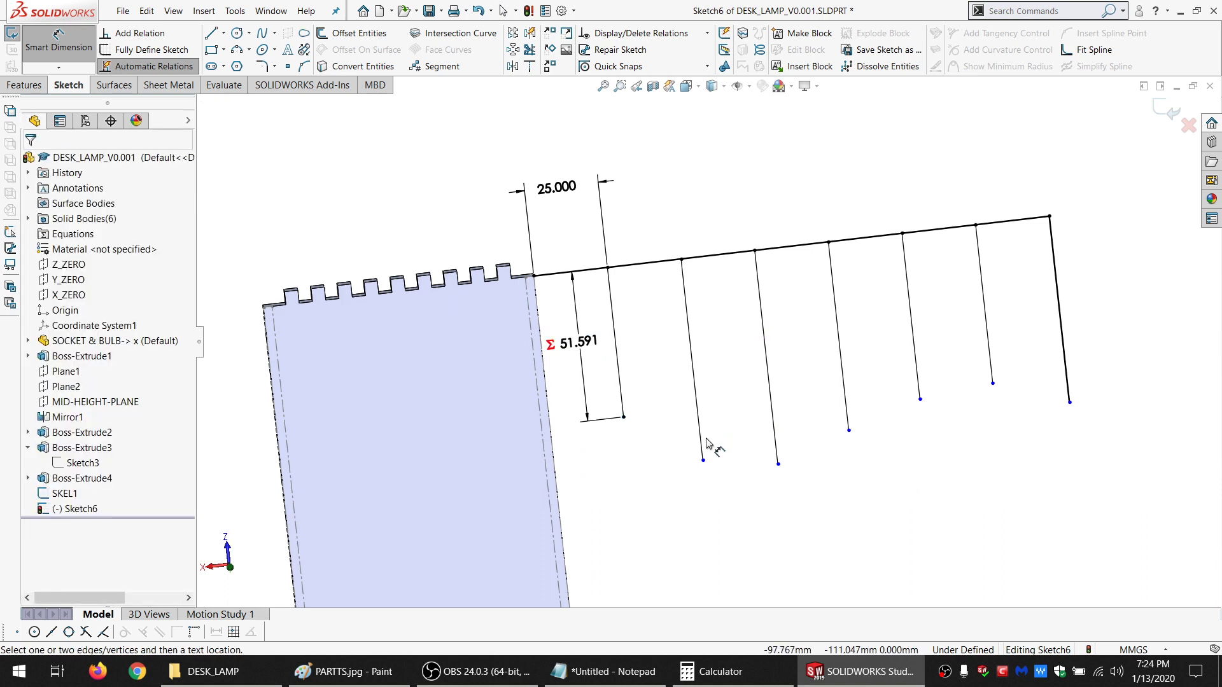
left_click(702, 460)
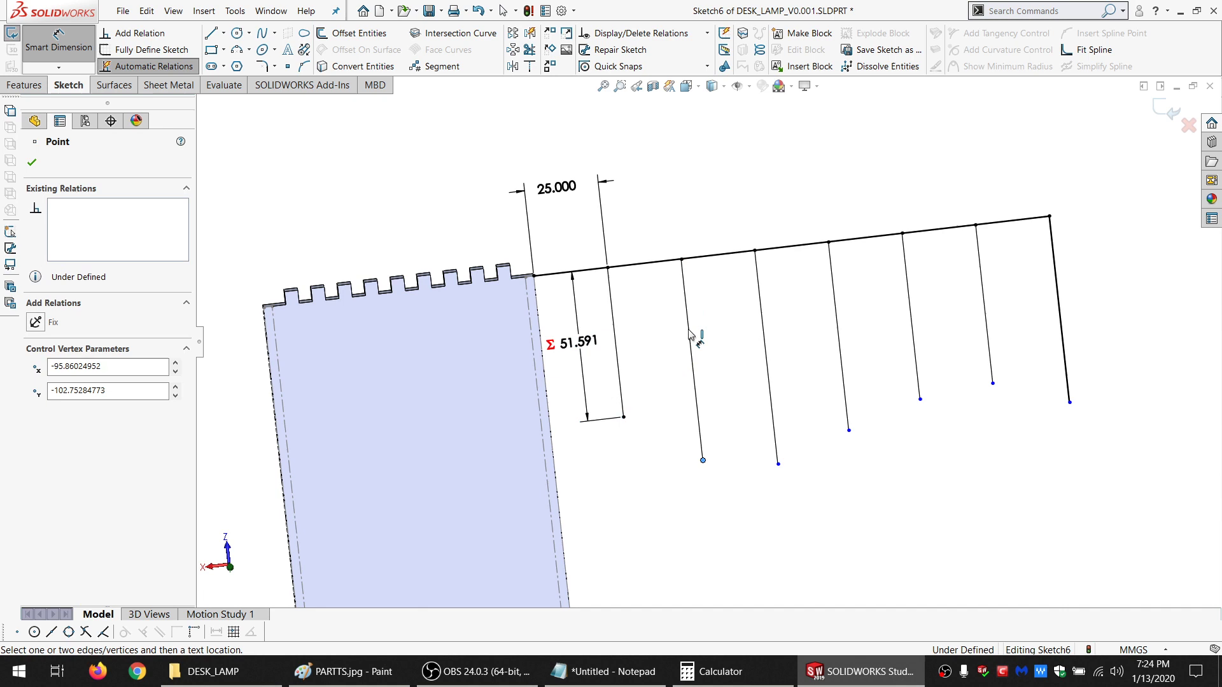
left_click(668, 260)
left_click(662, 368)
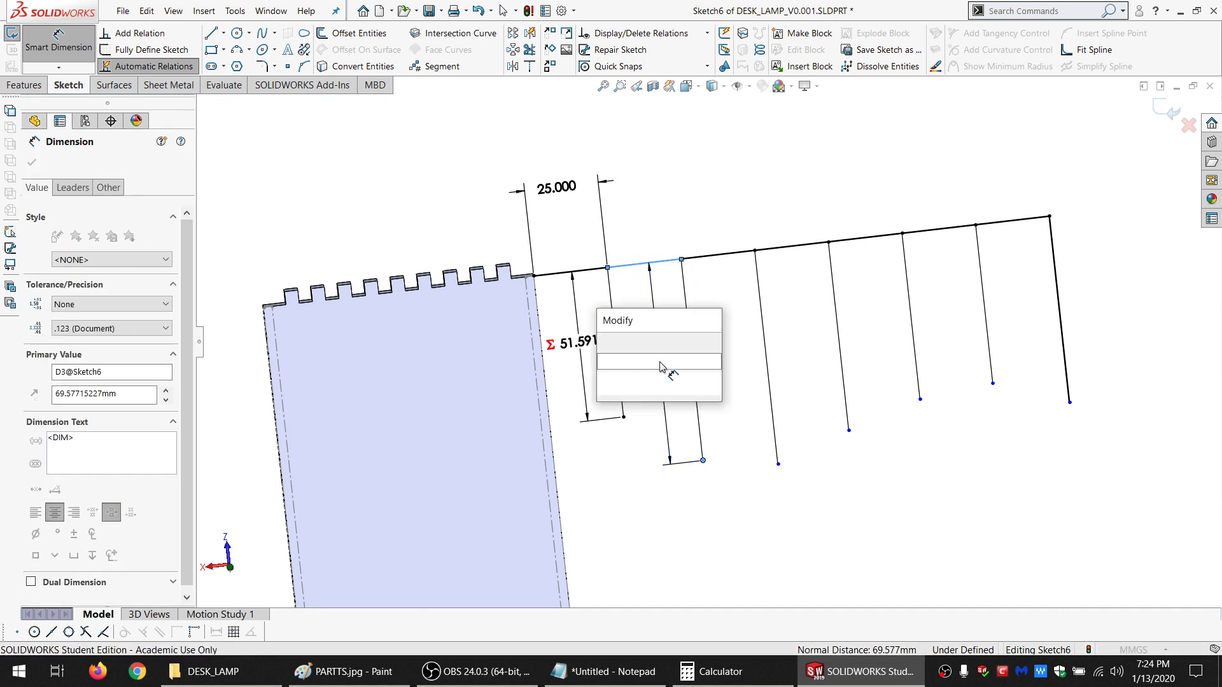
Set the second line's depth to the equation ("D2@Sketch6" -1) /2, referencing the first line's depth dimension
type("=")
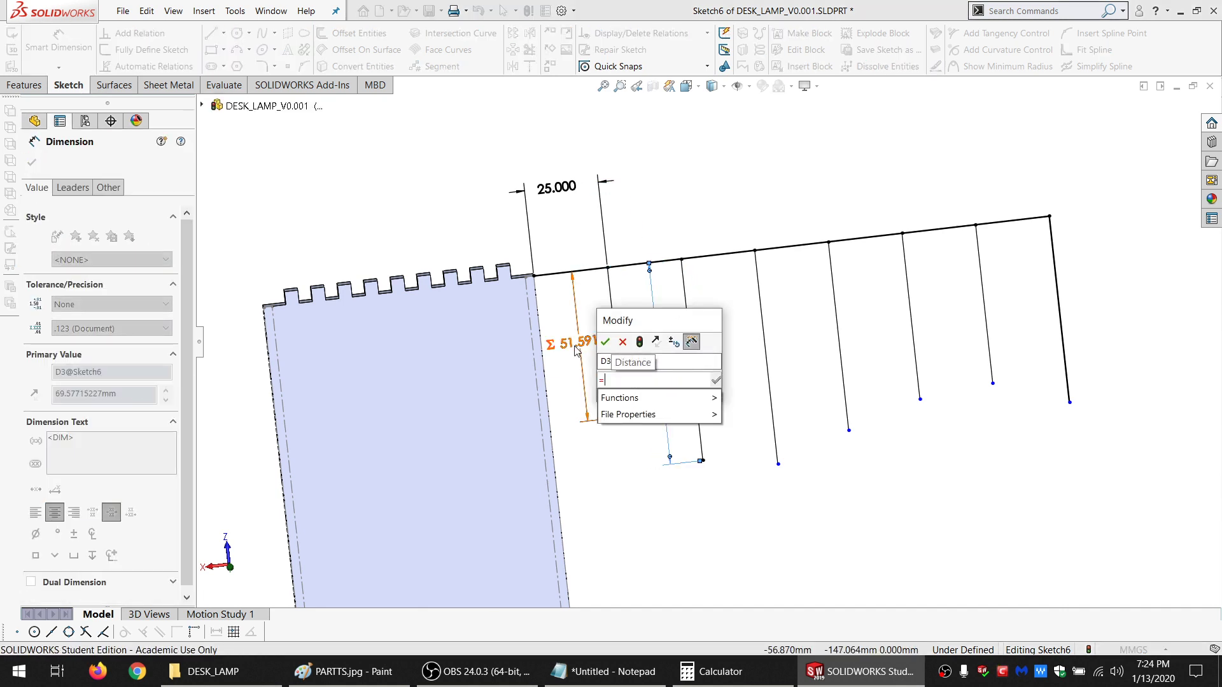
type("(")
left_click(577, 350)
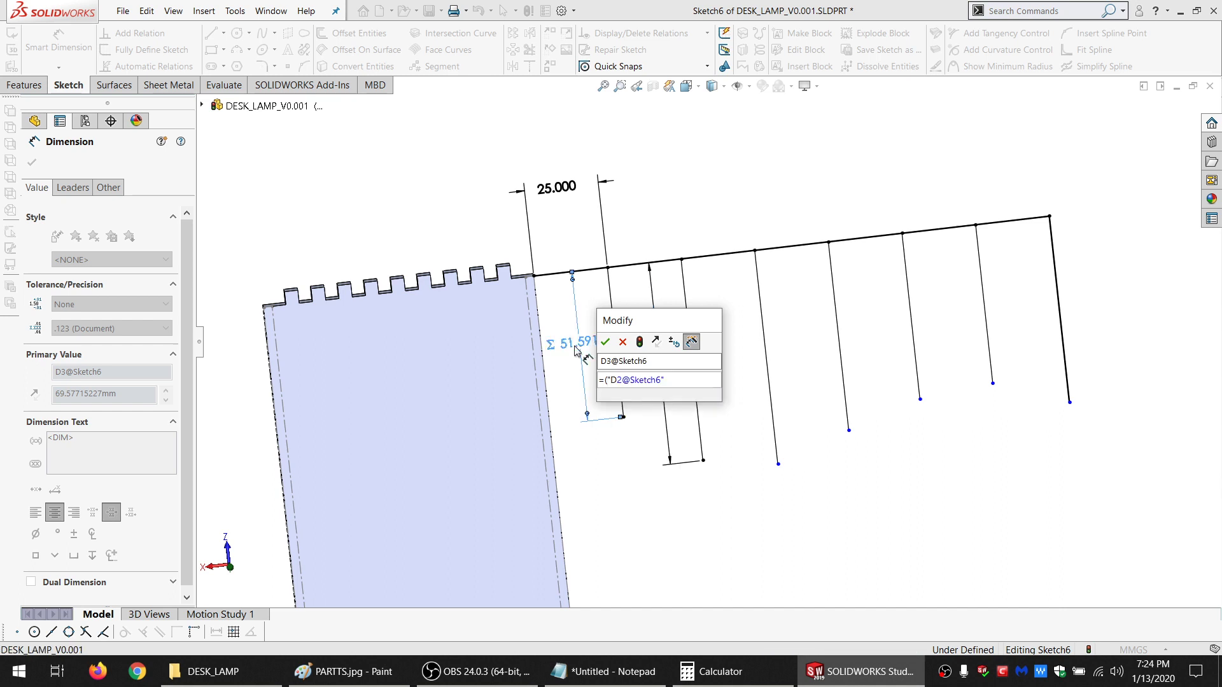
type("-1)")
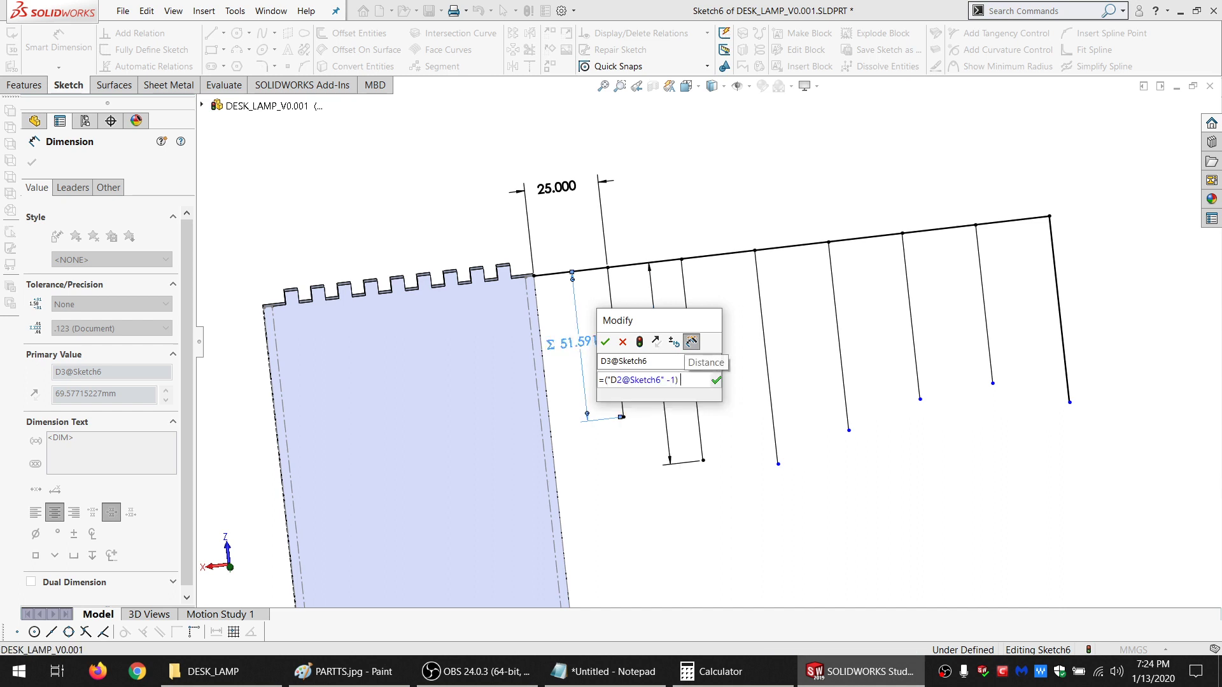
type("/2")
key("Return")
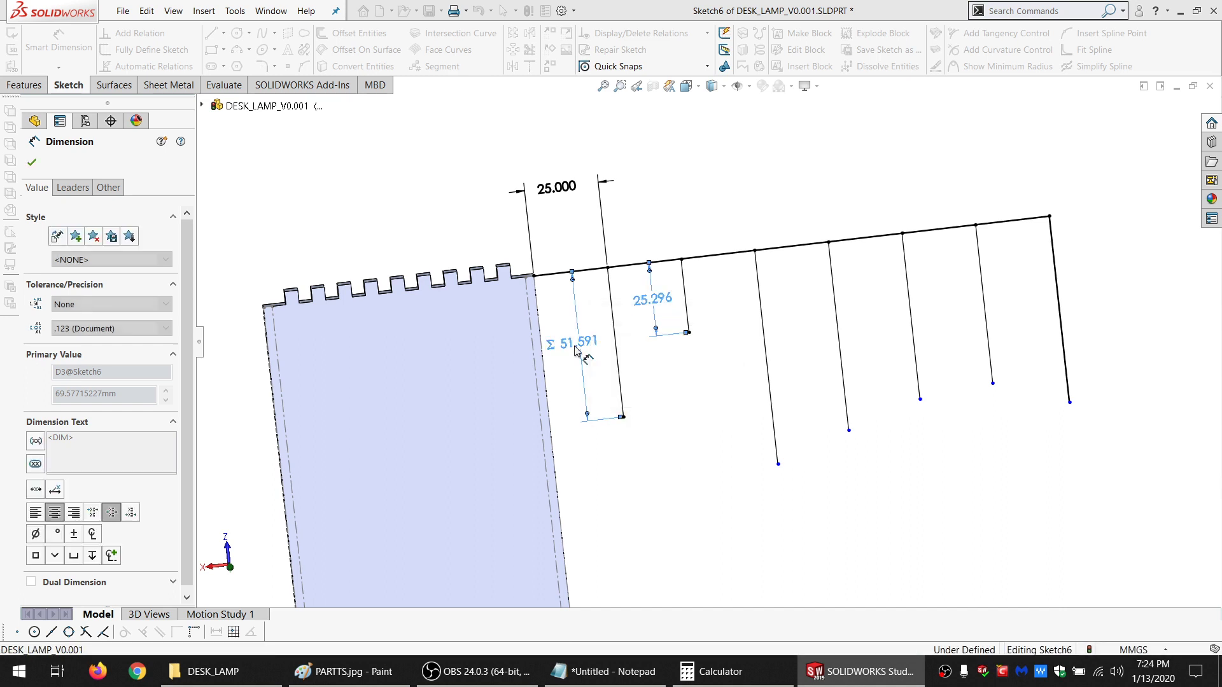
left_click(727, 307)
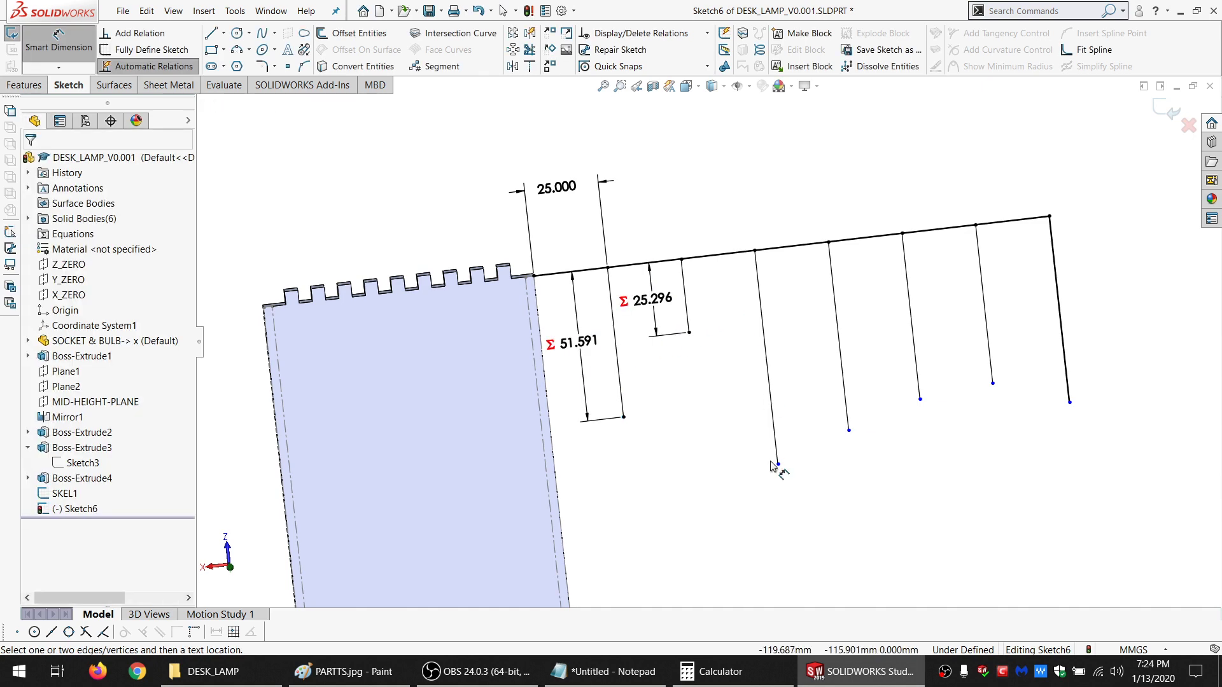
Dimension the third downward line's depth from the baseline and set it to the equation INT("D3@Sketch6")
left_click(777, 465)
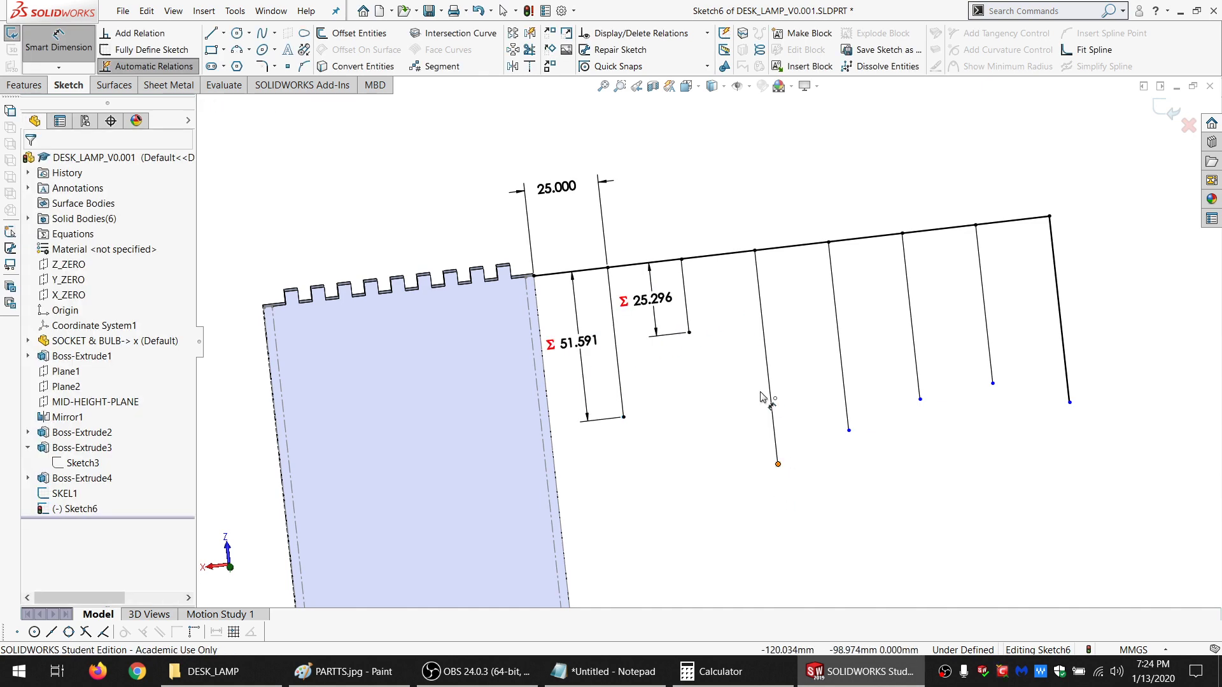
left_click(714, 261)
left_click(724, 320)
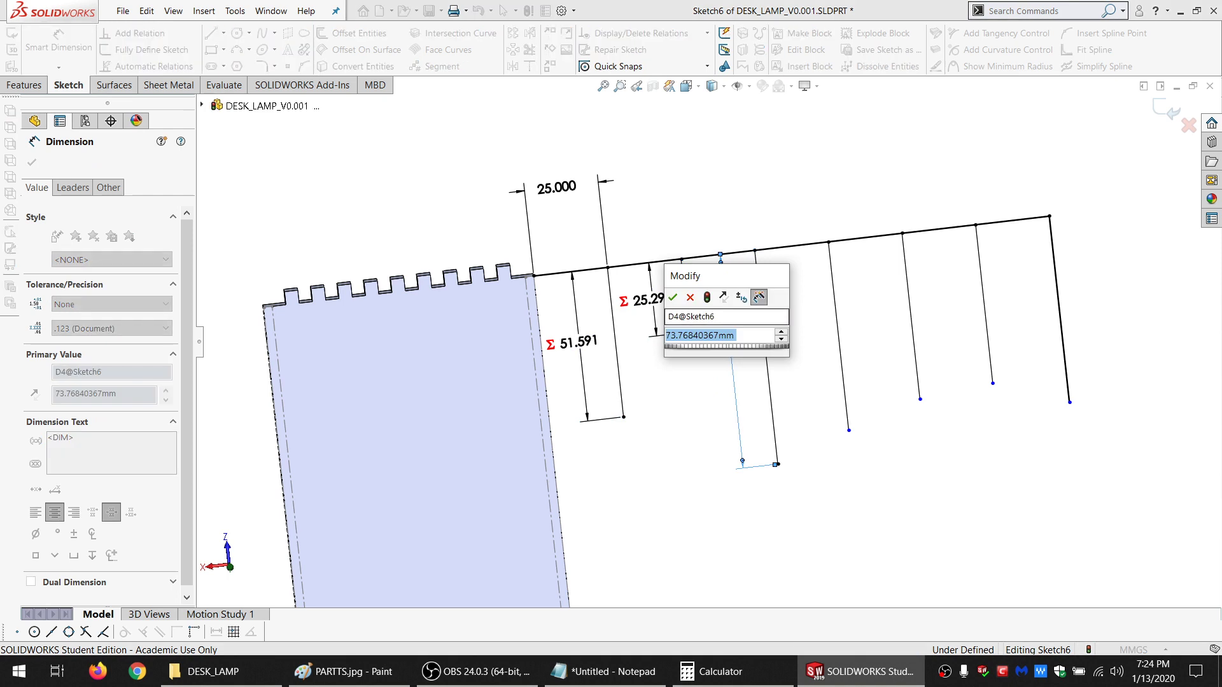
type("=INT(")
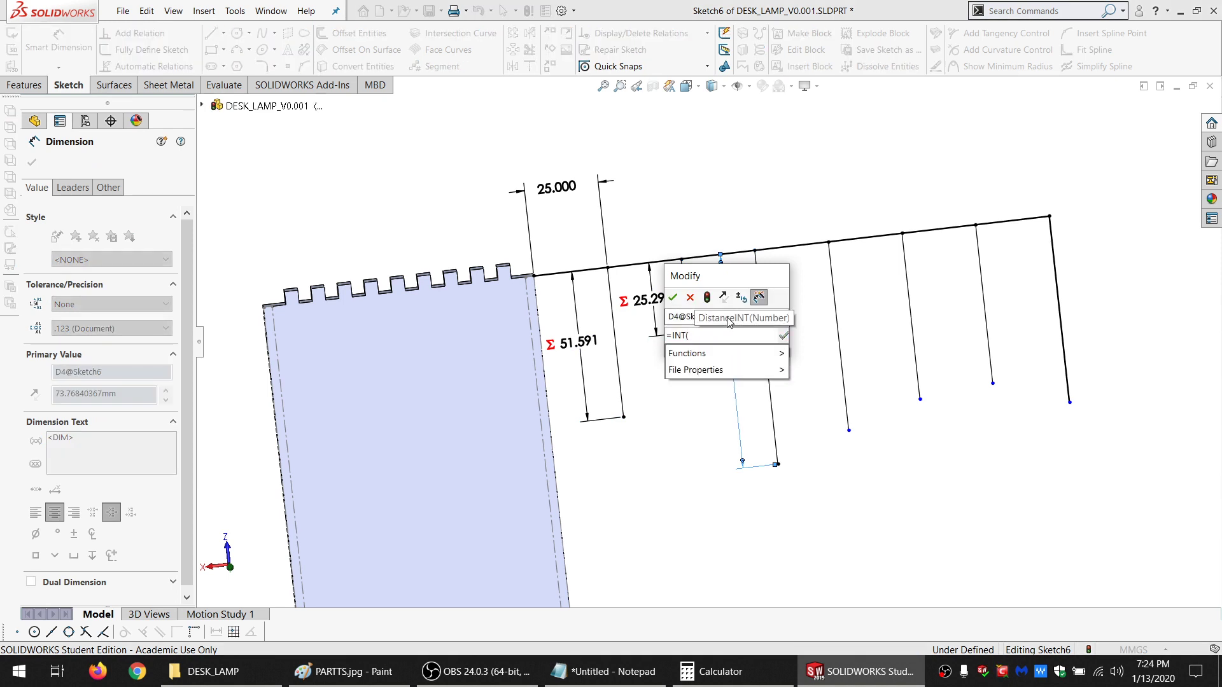
left_click(642, 303)
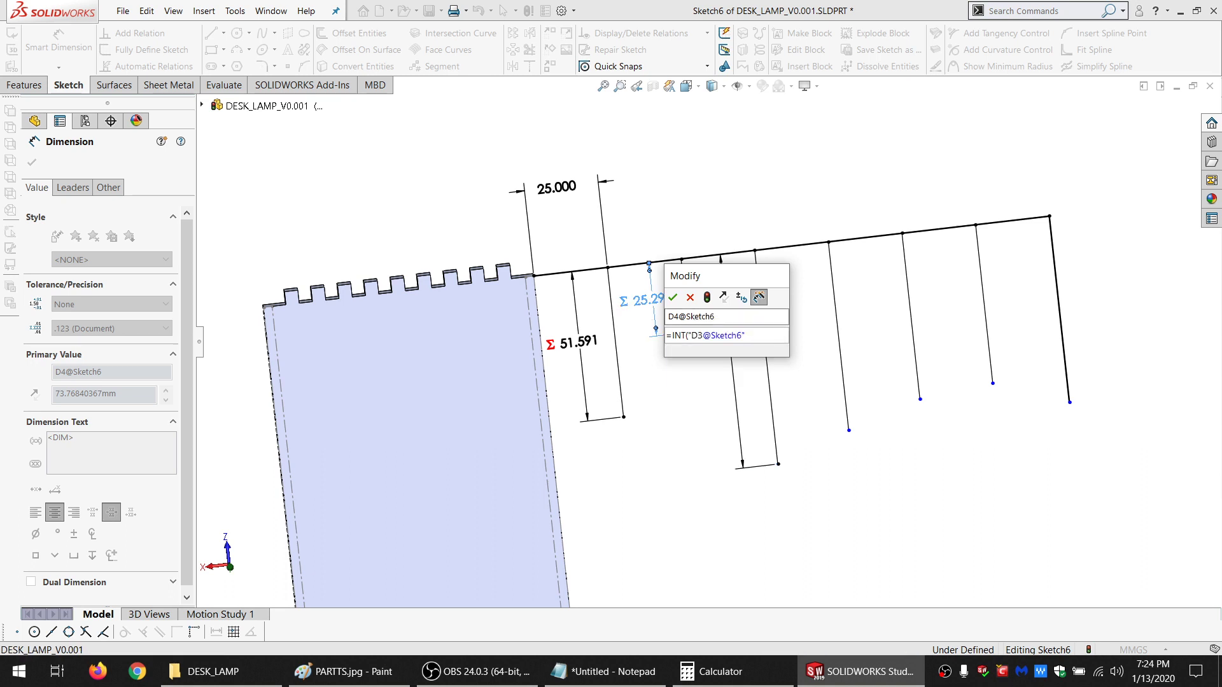
type(")")
key("Return")
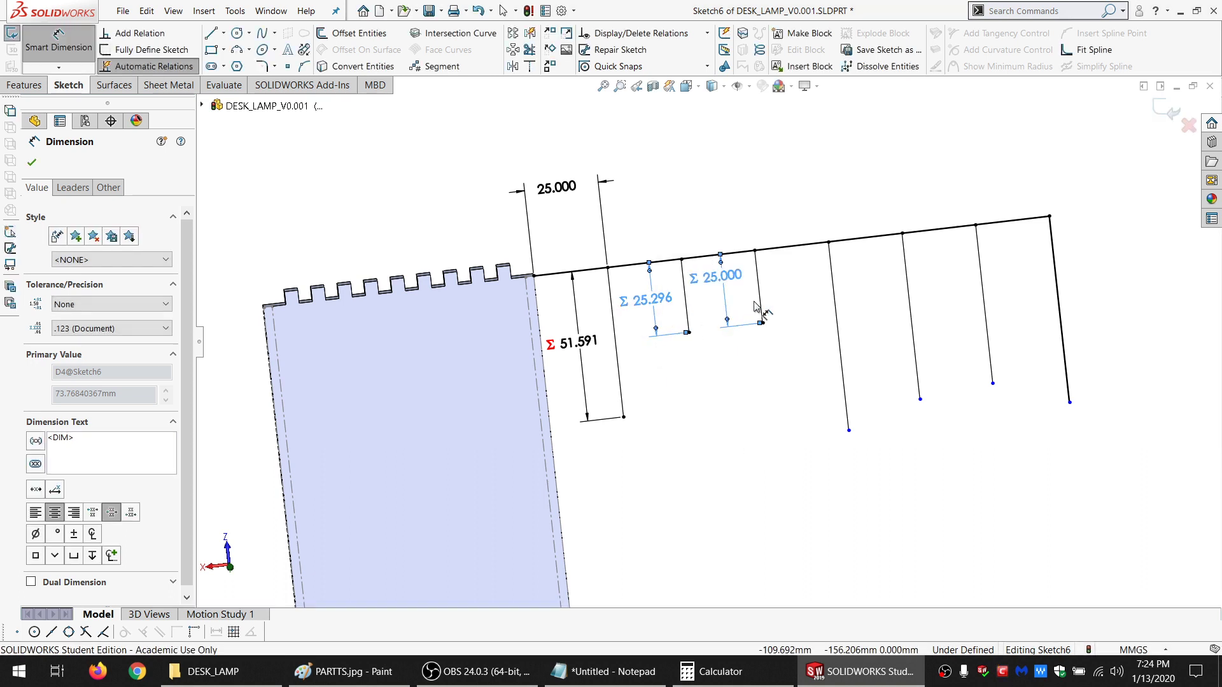
left_click(750, 197)
Examine the third line's depth dimension and compare the line graph with the full toothed panel
scroll(840, 213, "up", 2)
scroll(603, 336, "down", 1)
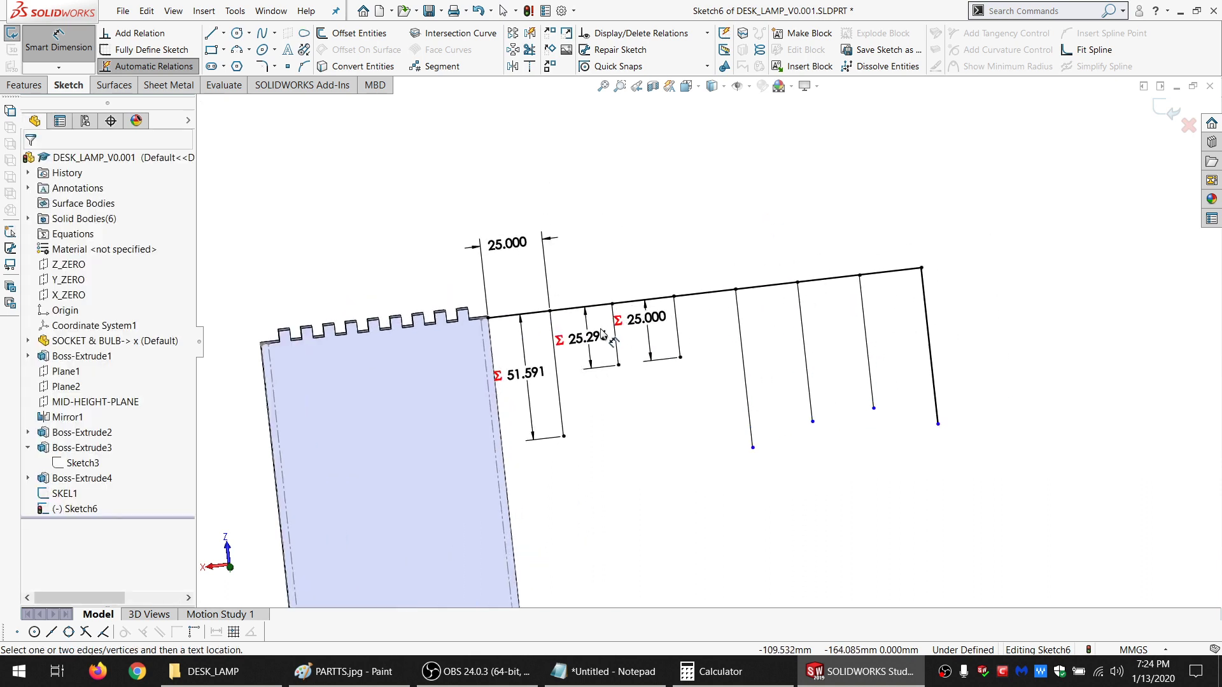
scroll(603, 336, "down", 1)
left_click(603, 328)
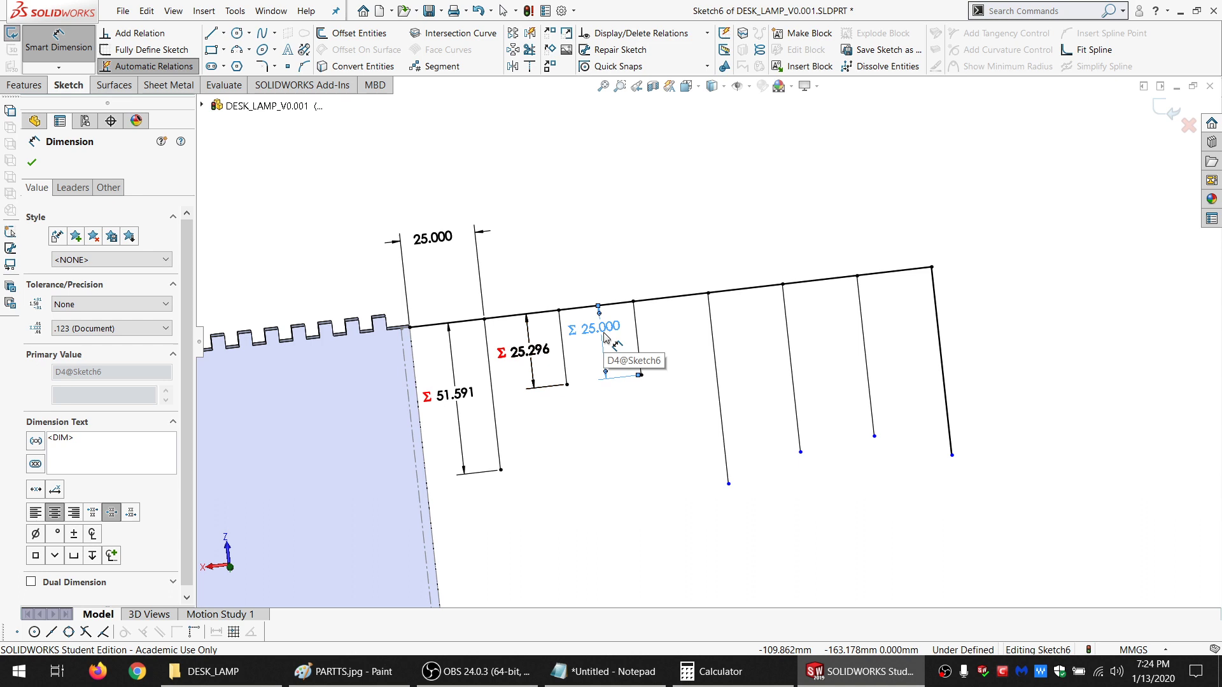
scroll(603, 337, "up", 3)
scroll(577, 417, "down", 1)
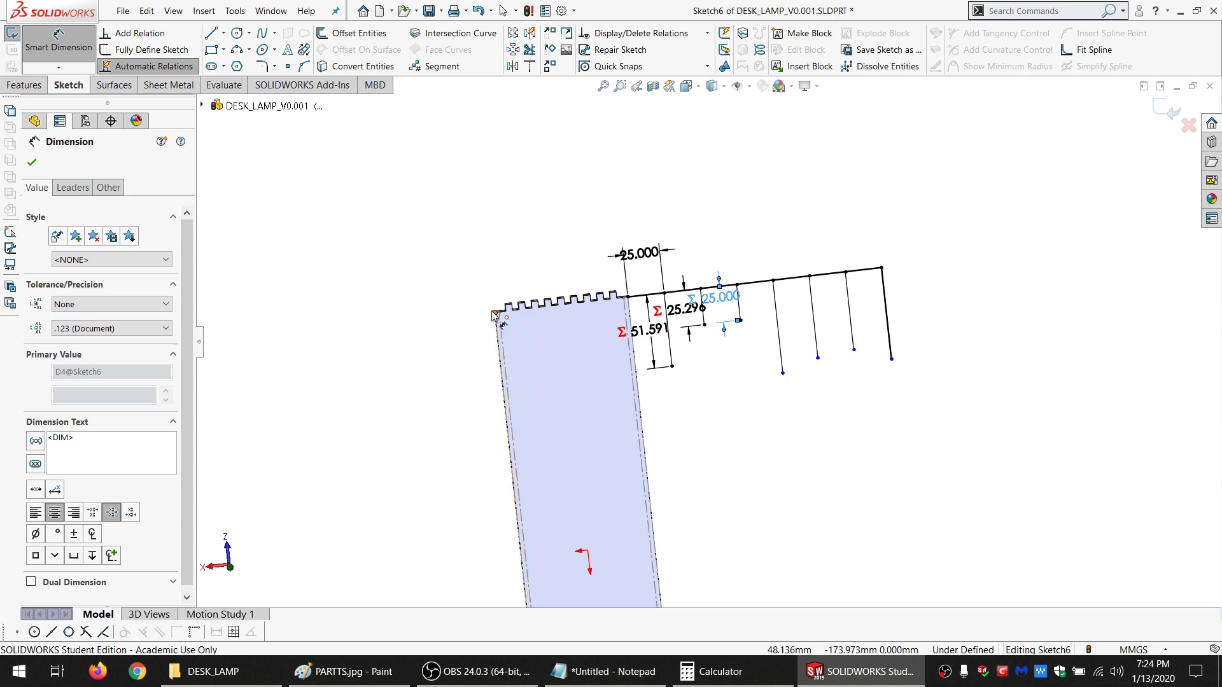
scroll(545, 397, "up", 2)
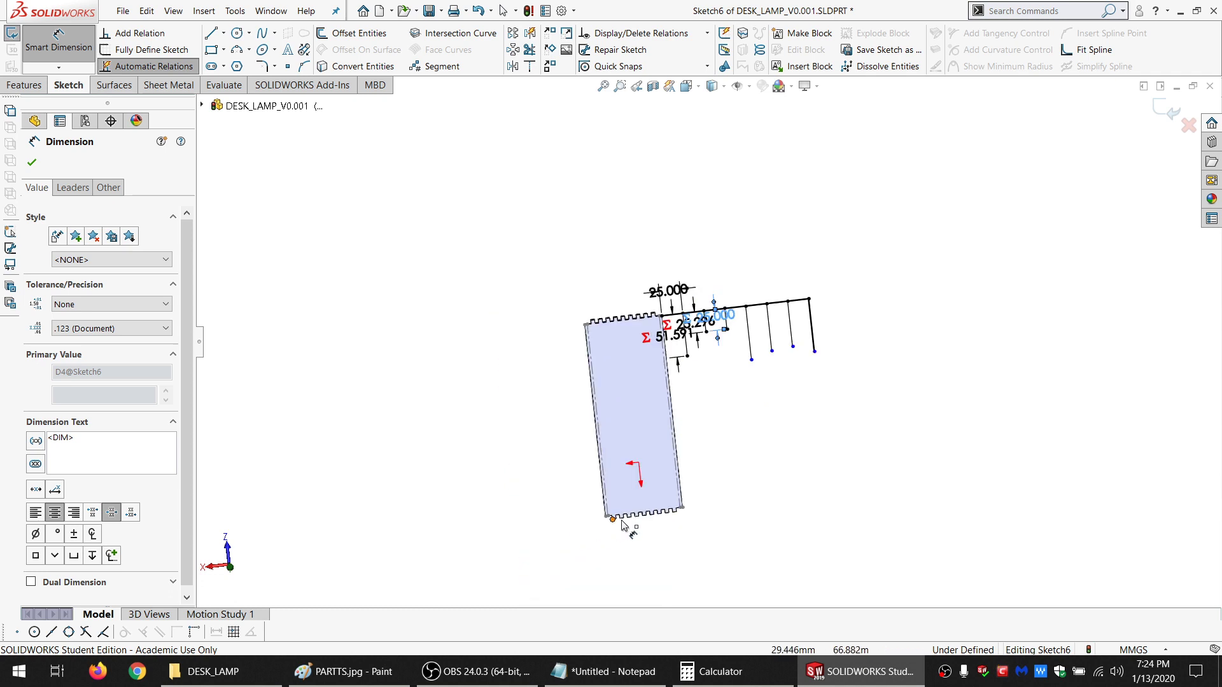
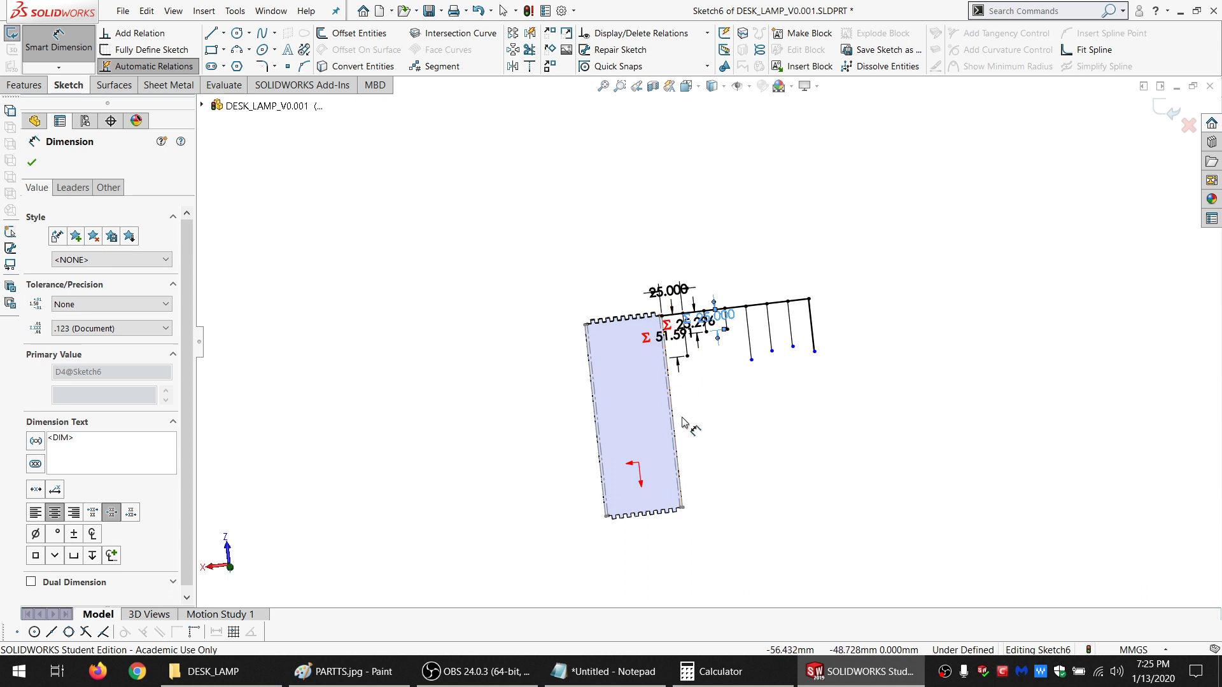
Remove the -1 term from the second line's depth equation, leaving ("D2@Sketch6") /2
scroll(718, 336, "down", 5)
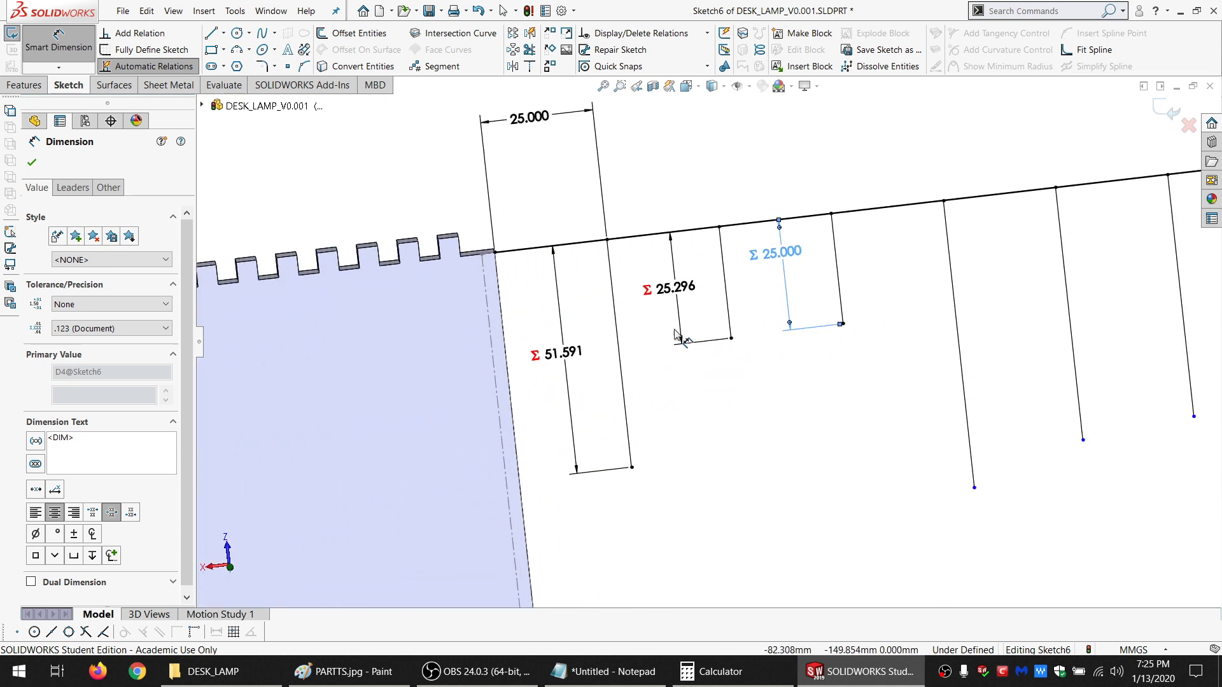
double_click(682, 290)
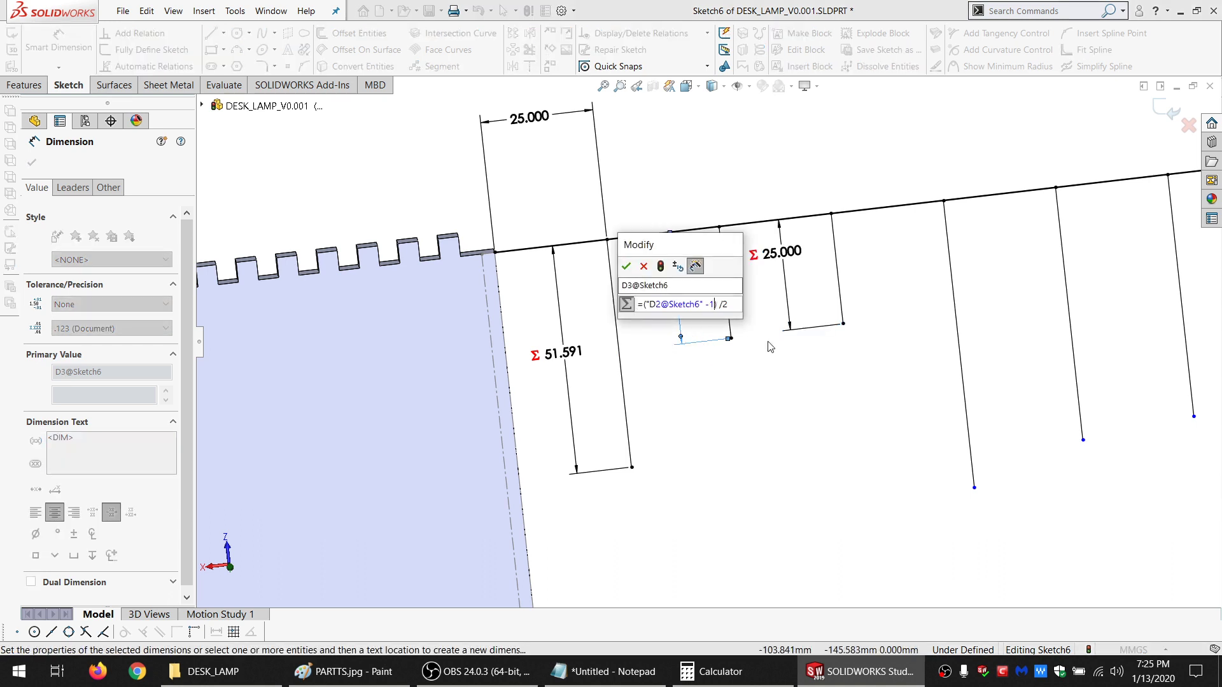
key("BackSpace")
key("BackSpace")
key("BackSpace")
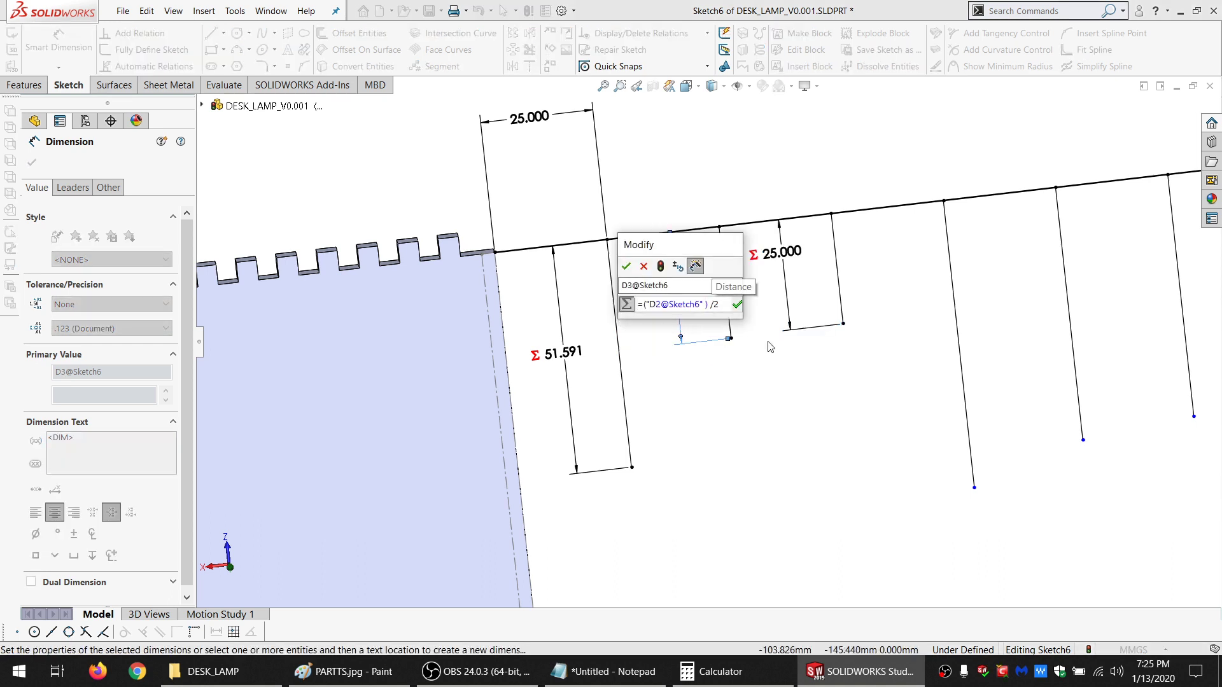
key("Return")
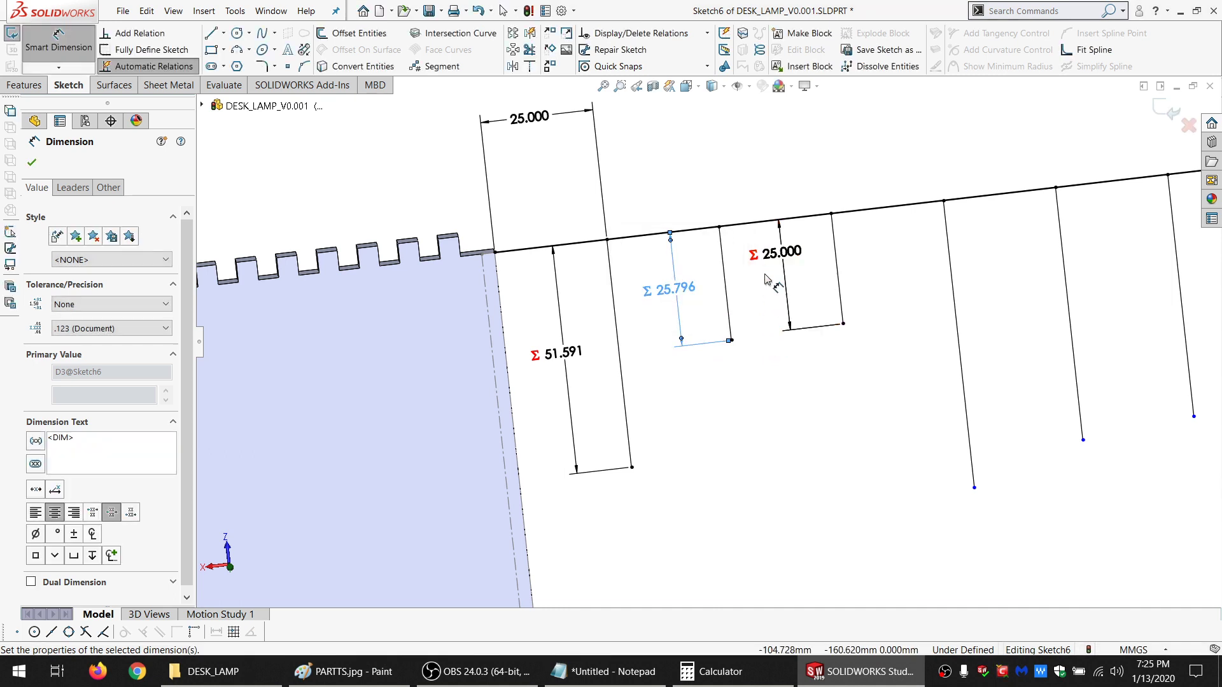
Reposition the third line's depth dimension between the second and third downward lines
mouse_move(781, 255)
left_mouse_down()
mouse_move(769, 272)
mouse_move(782, 280)
left_mouse_up()
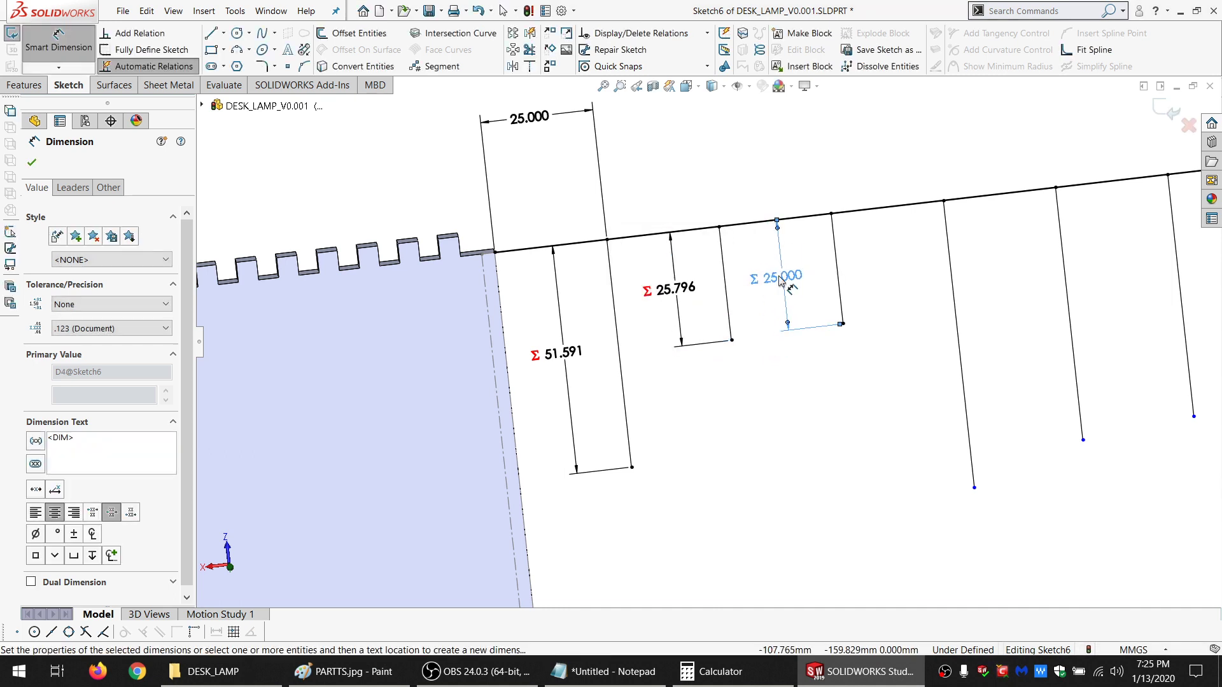
scroll(842, 325, "up", 3)
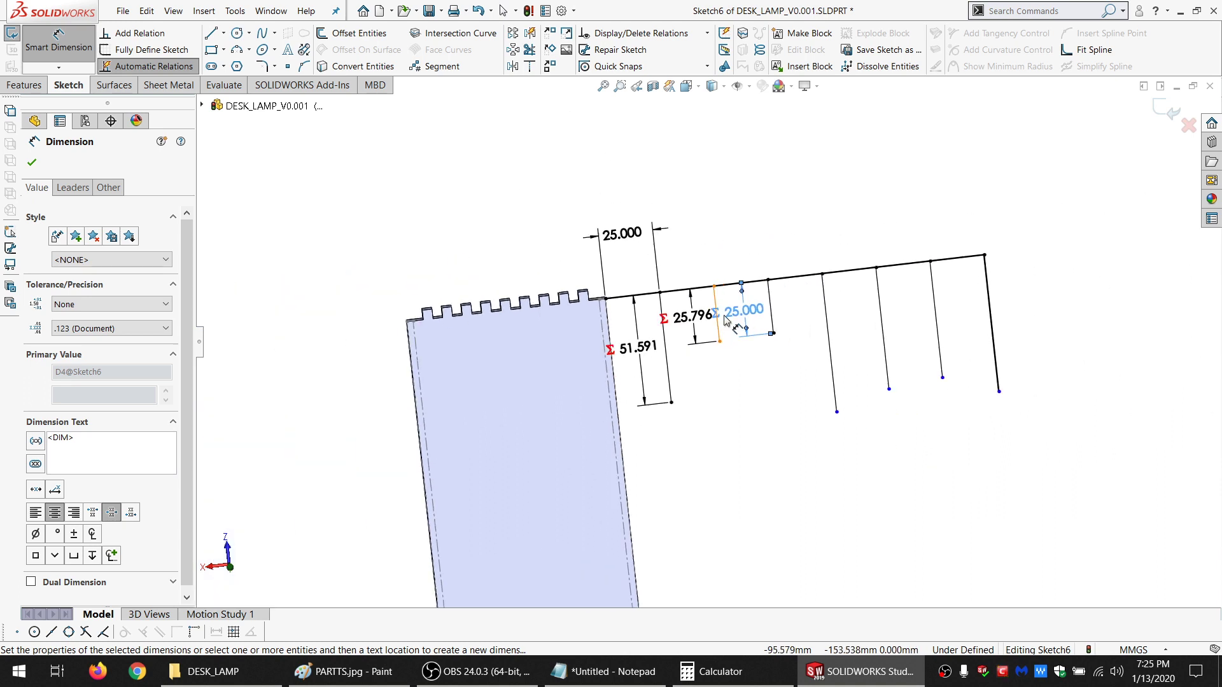
scroll(705, 312, "down", 2)
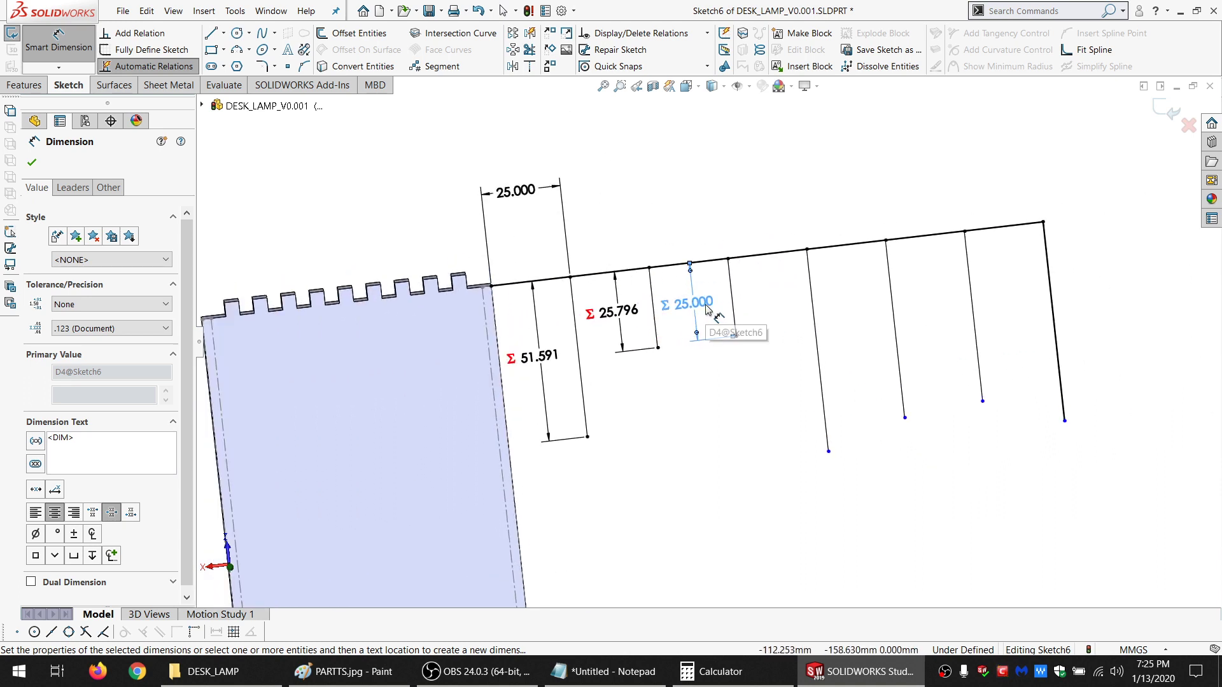
left_click_drag(705, 308, 711, 304)
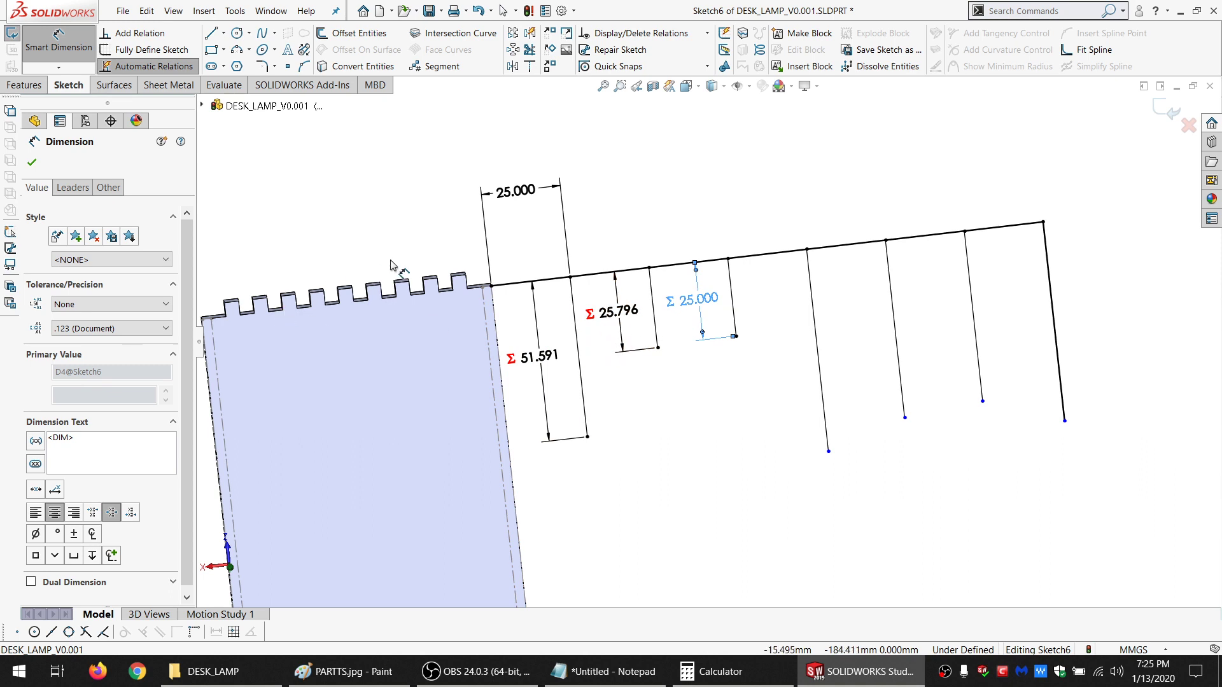
left_click(354, 374)
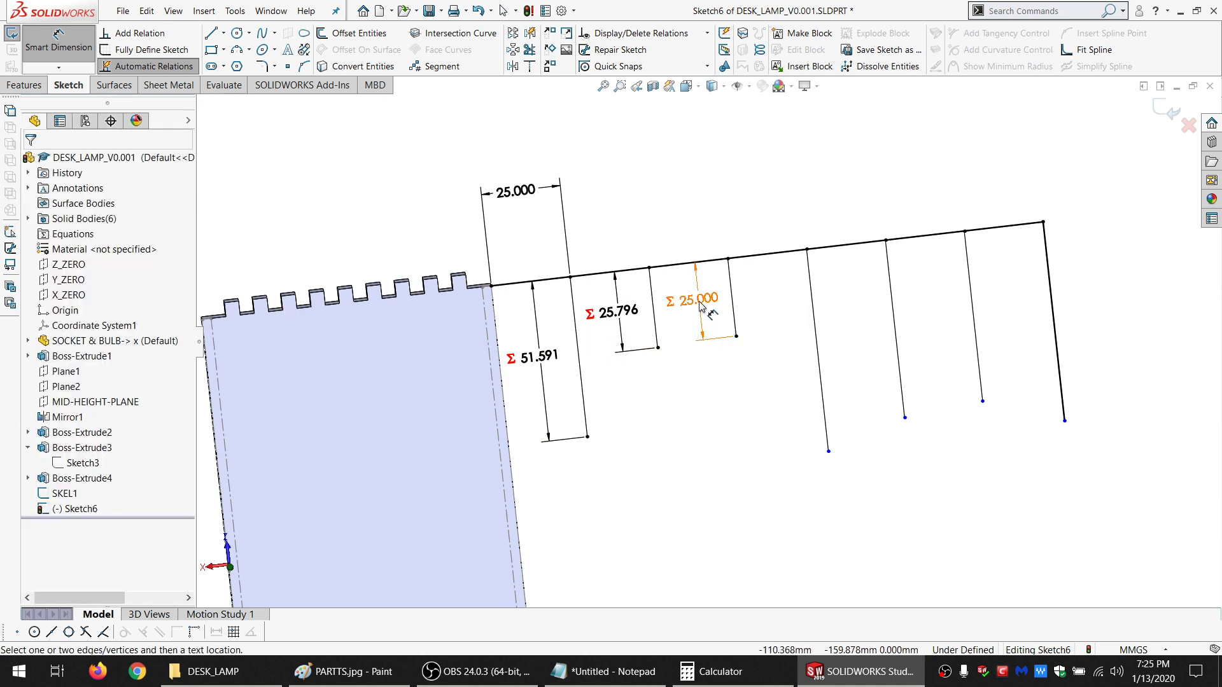
left_click_drag(702, 302, 708, 316)
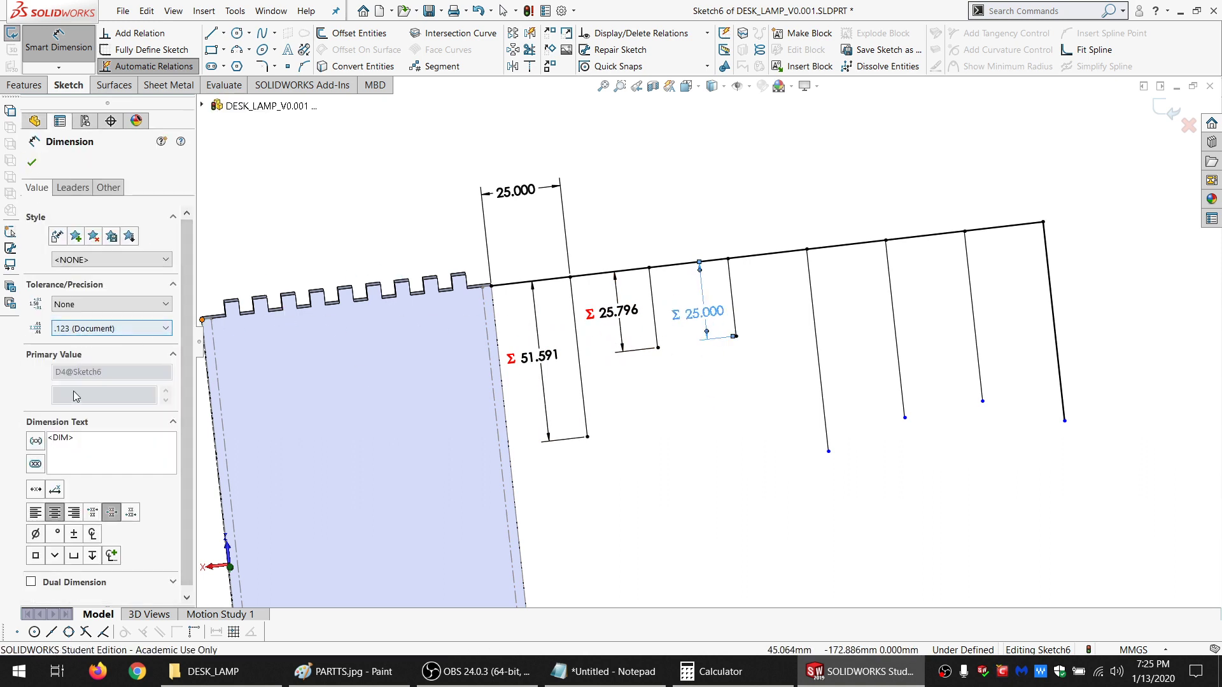
left_click(365, 216)
Rename the third line's depth dimension as HALF_FINGER_CNT
double_click(704, 319)
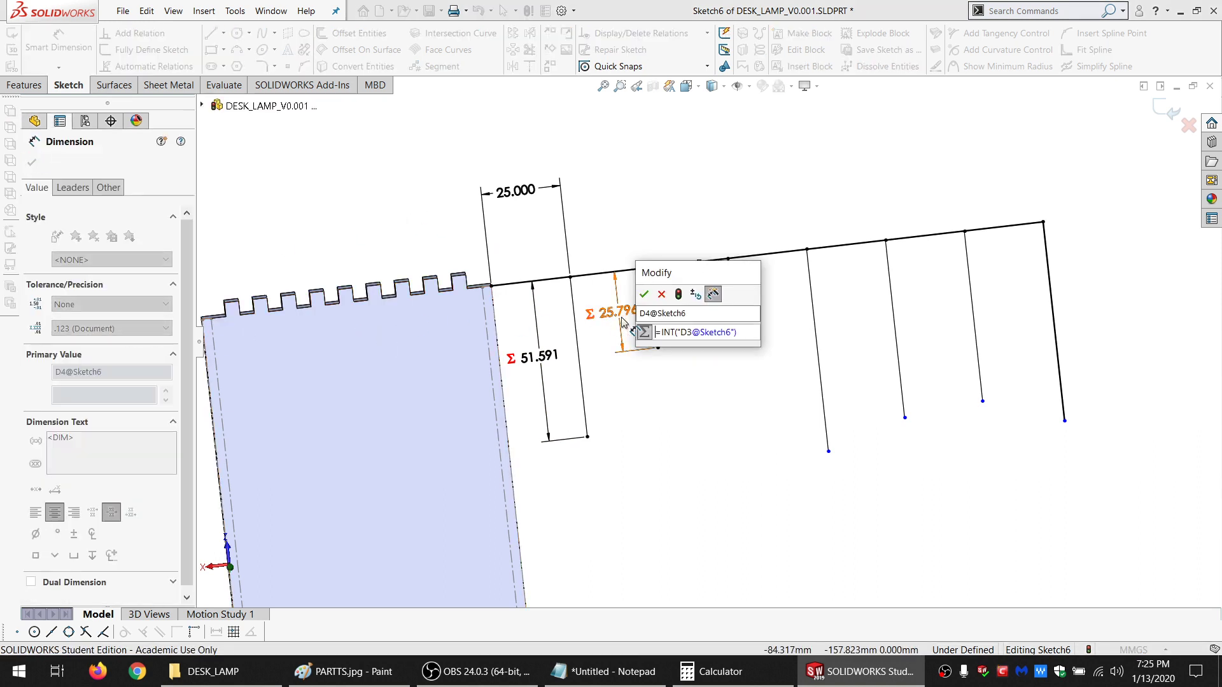
left_click_drag(668, 275, 791, 169)
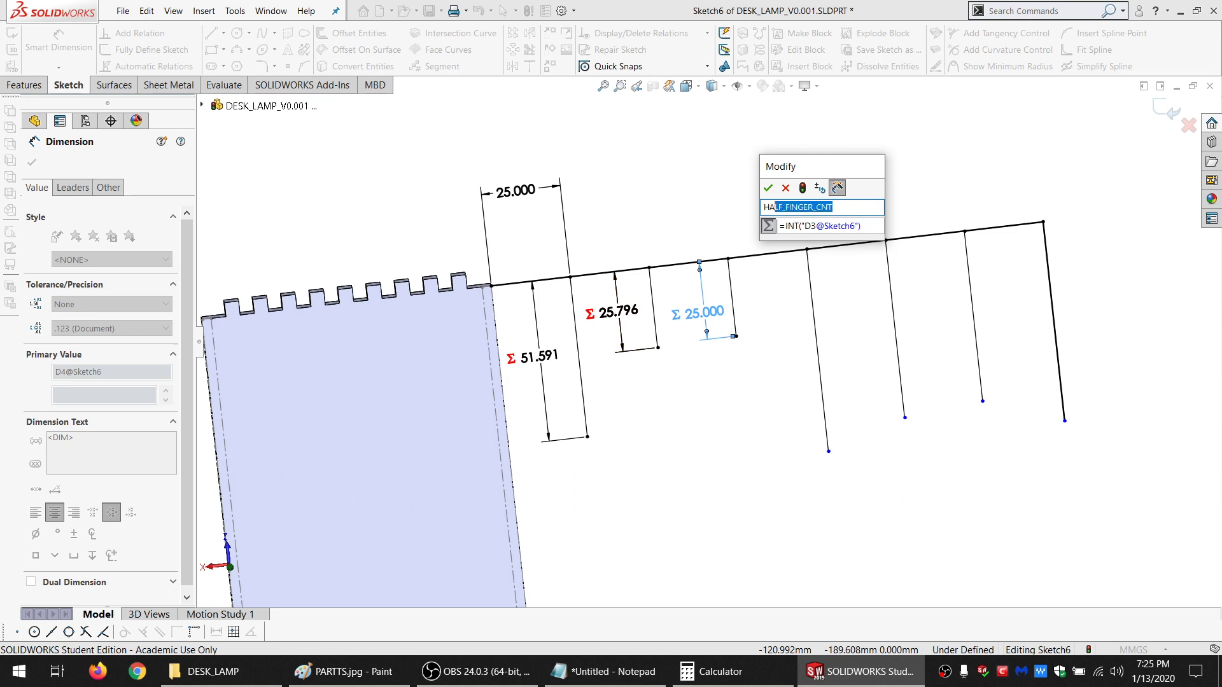
key("Return")
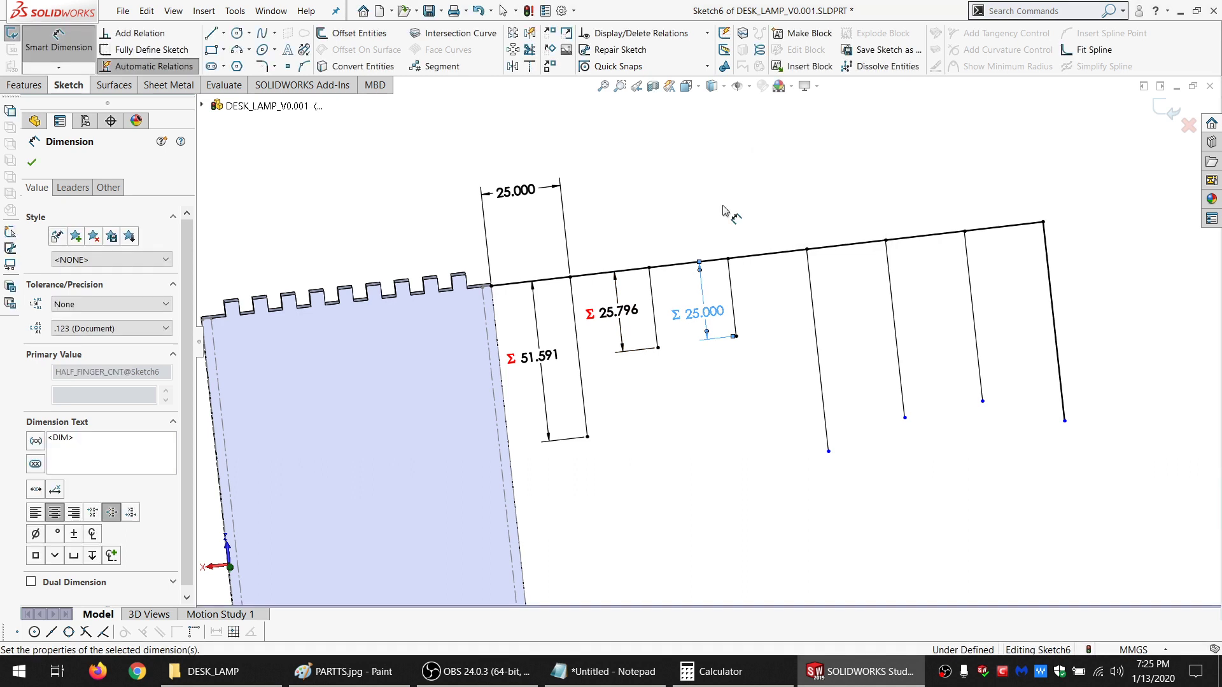
Switch to Notepad and add the variable reference "HALF_FINGER_CNT@SKEL2" on the line below "INT_VERT@SKEL1"
left_click(661, 667)
left_click(1075, 315)
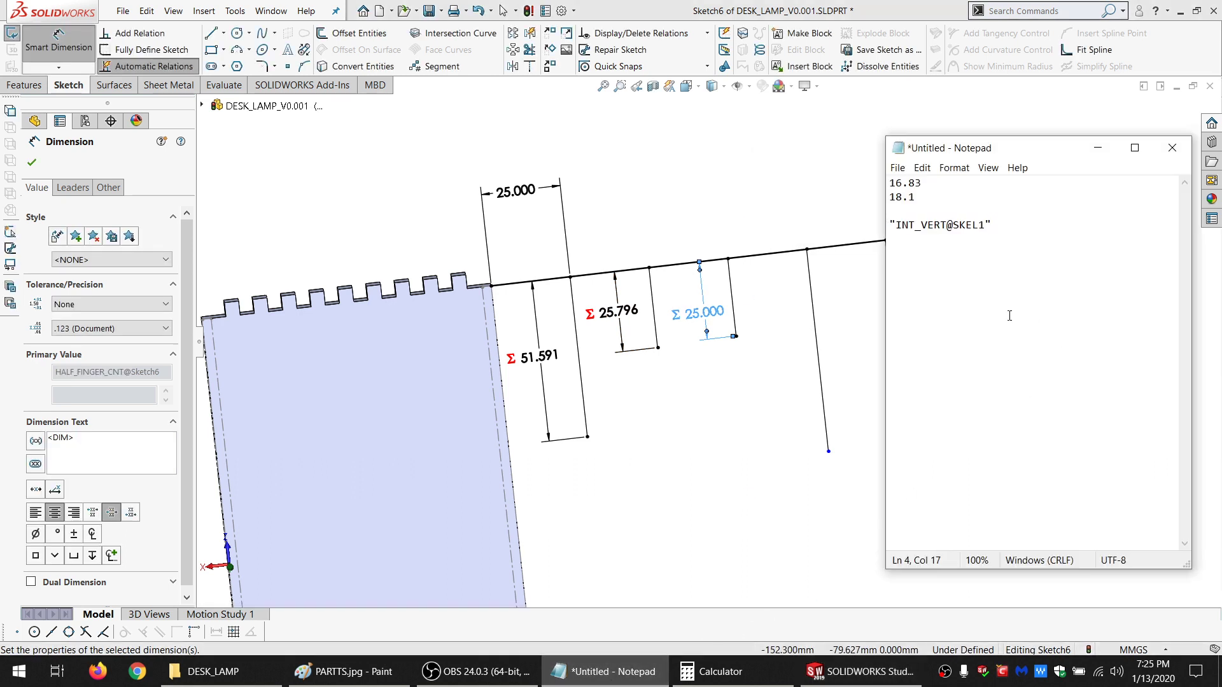
type("HALF_FINGER_CNT")
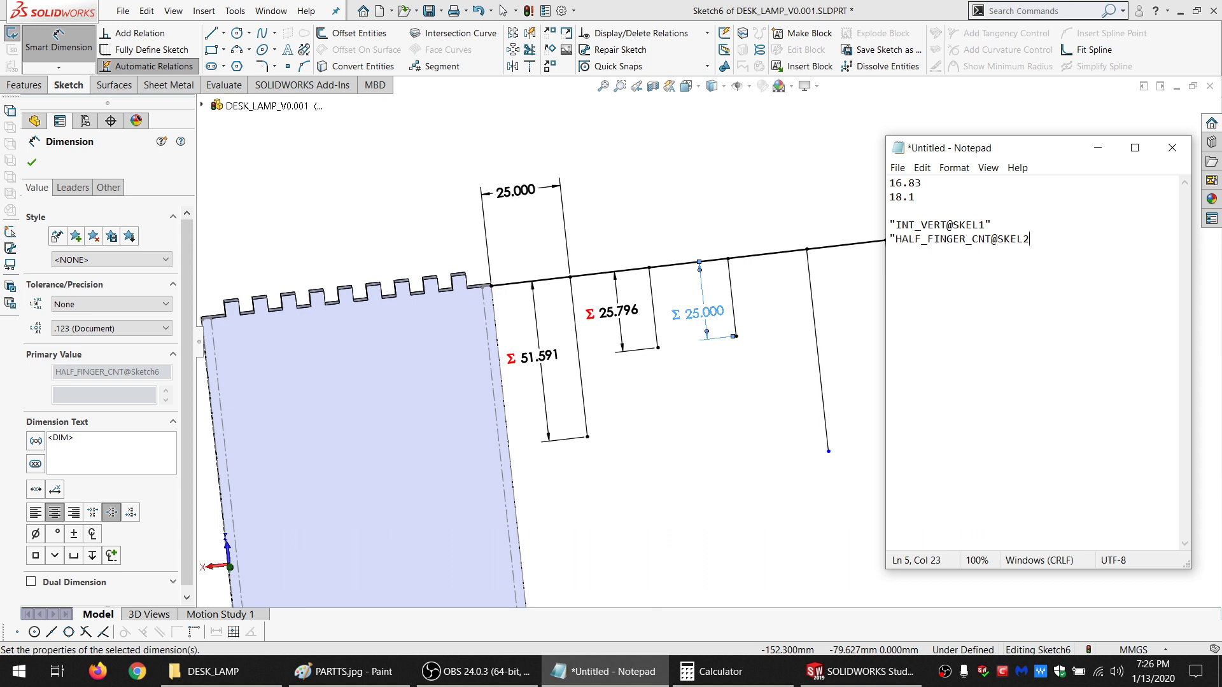
Return to SOLIDWORKS, exit the line graph sketch and rename it SKEL2
left_click(723, 208)
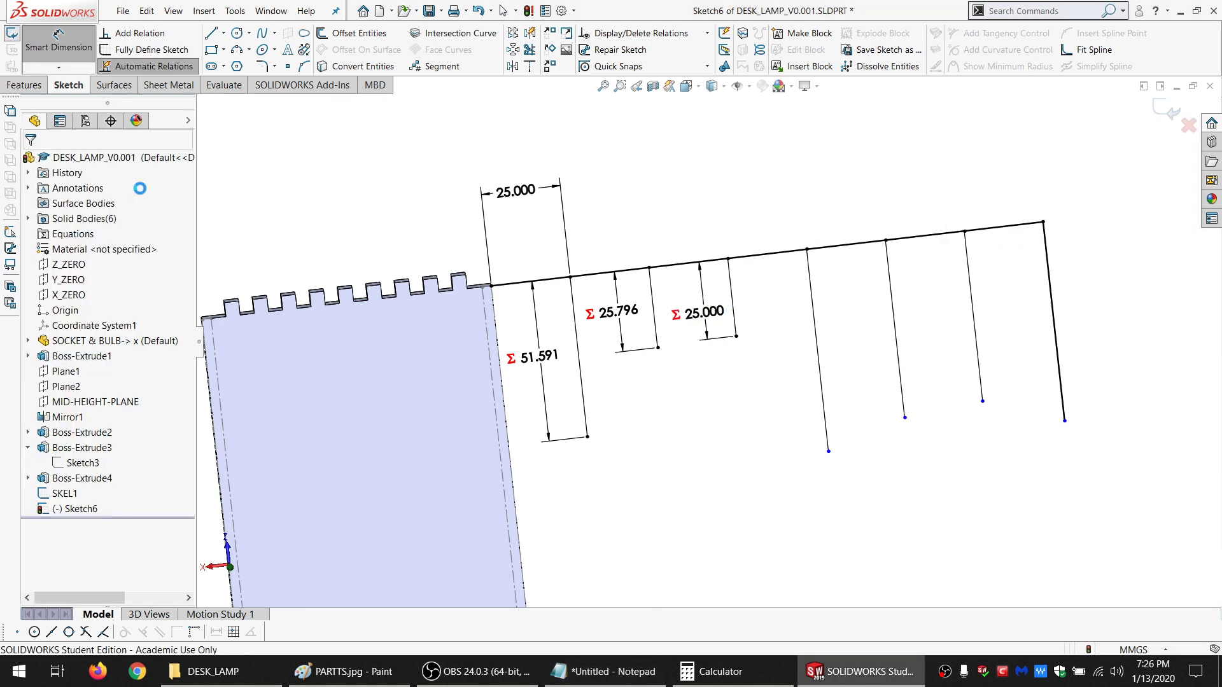
left_click(10, 31)
left_click(70, 514)
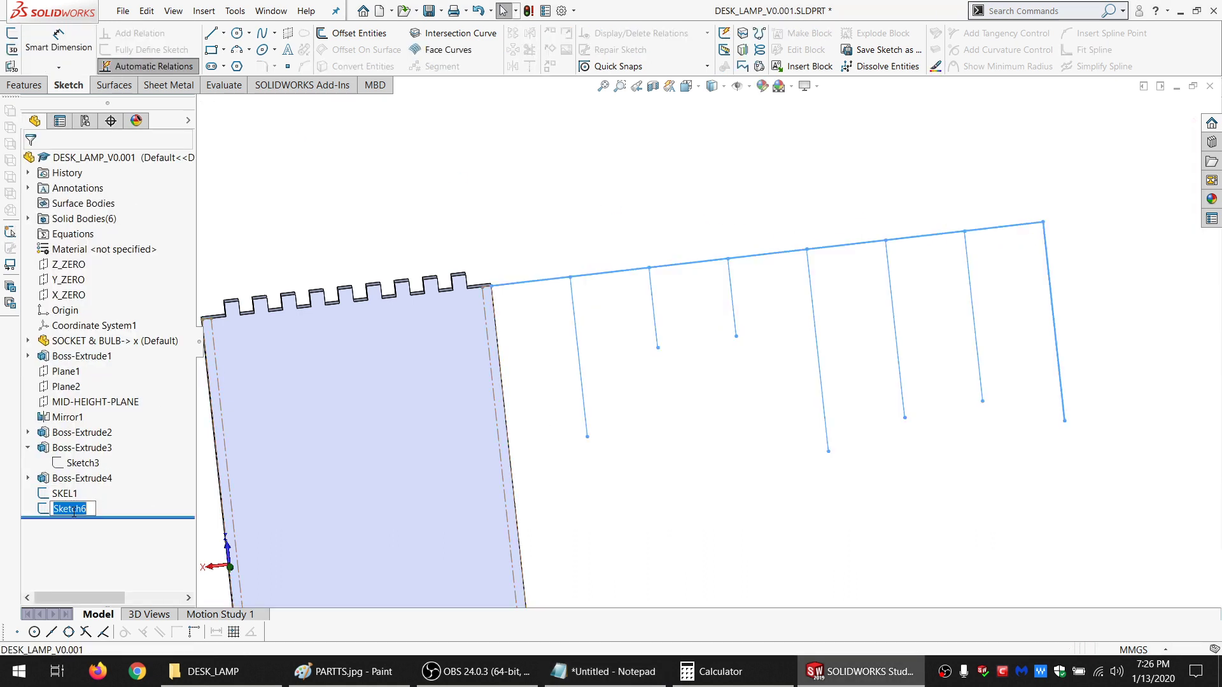
type("SKEL2")
left_click(503, 224)
Start a sketch on the toothed panel's face and draw two small rectangles, one about 4 mm high at the far upper corner, one near the graph-side corner
mouse_move(617, 513)
middle_mouse_down()
mouse_move(620, 424)
mouse_move(581, 327)
middle_mouse_up()
left_click(581, 327)
left_click(12, 33)
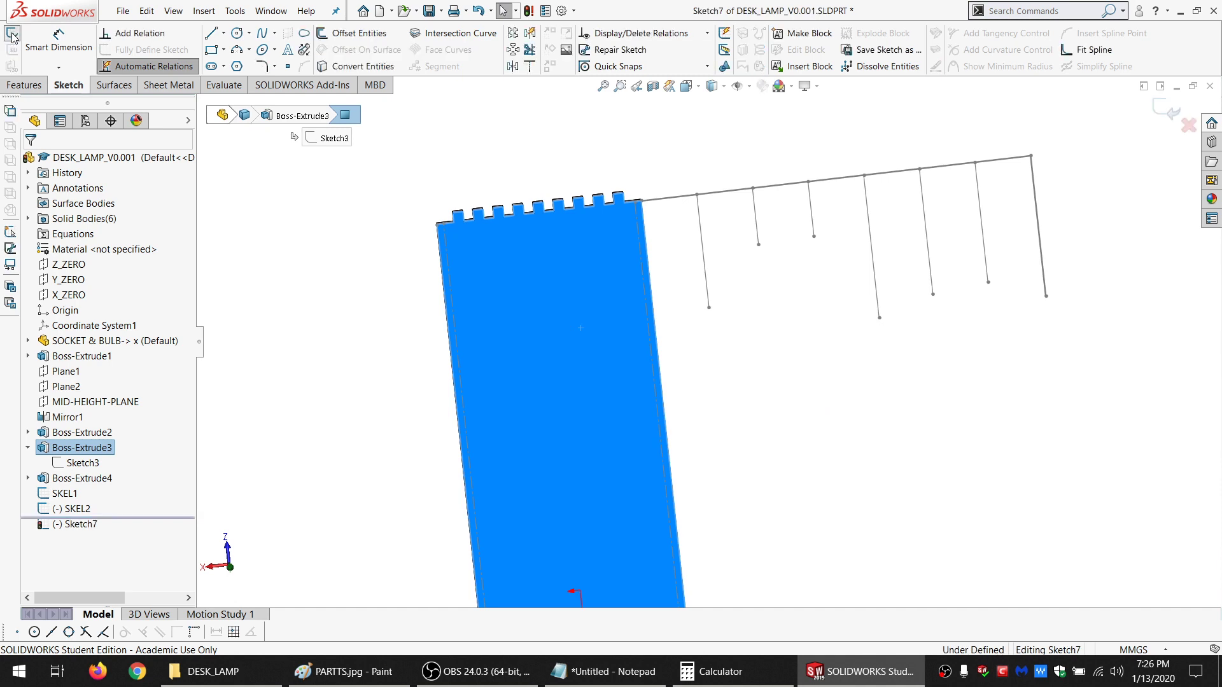
left_click(212, 53)
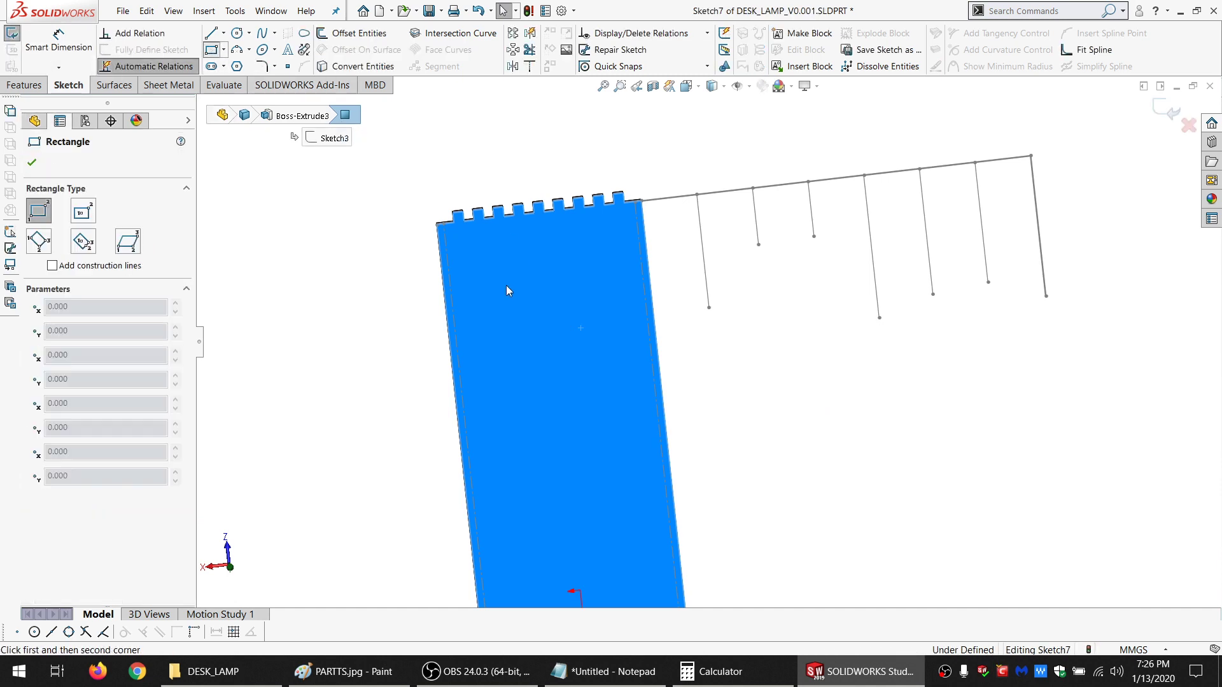
scroll(518, 277, "down", 5)
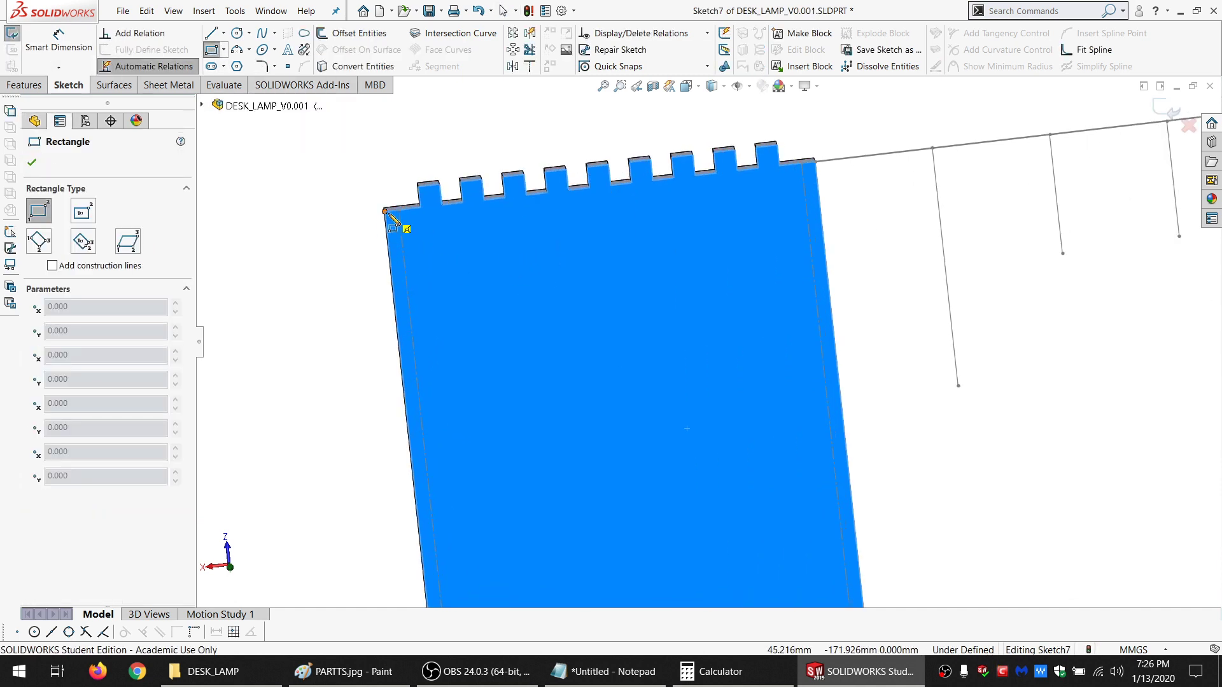
left_click(385, 210)
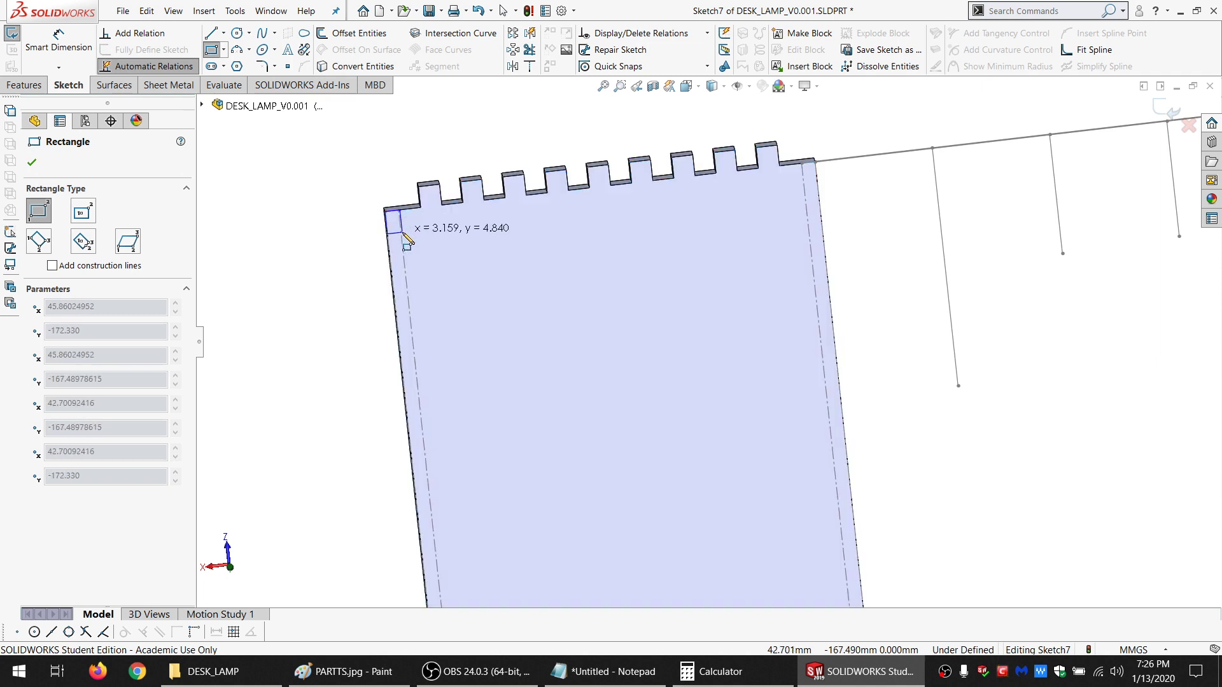
left_click(410, 229)
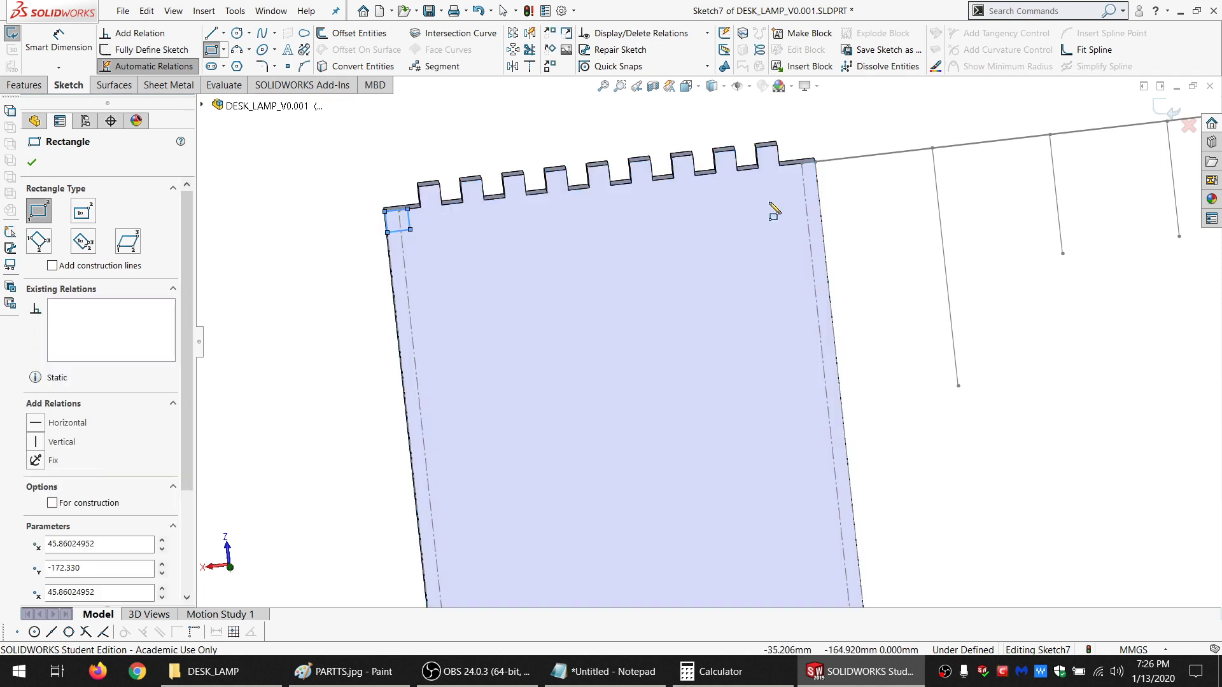
left_click(803, 183)
left_click(846, 229)
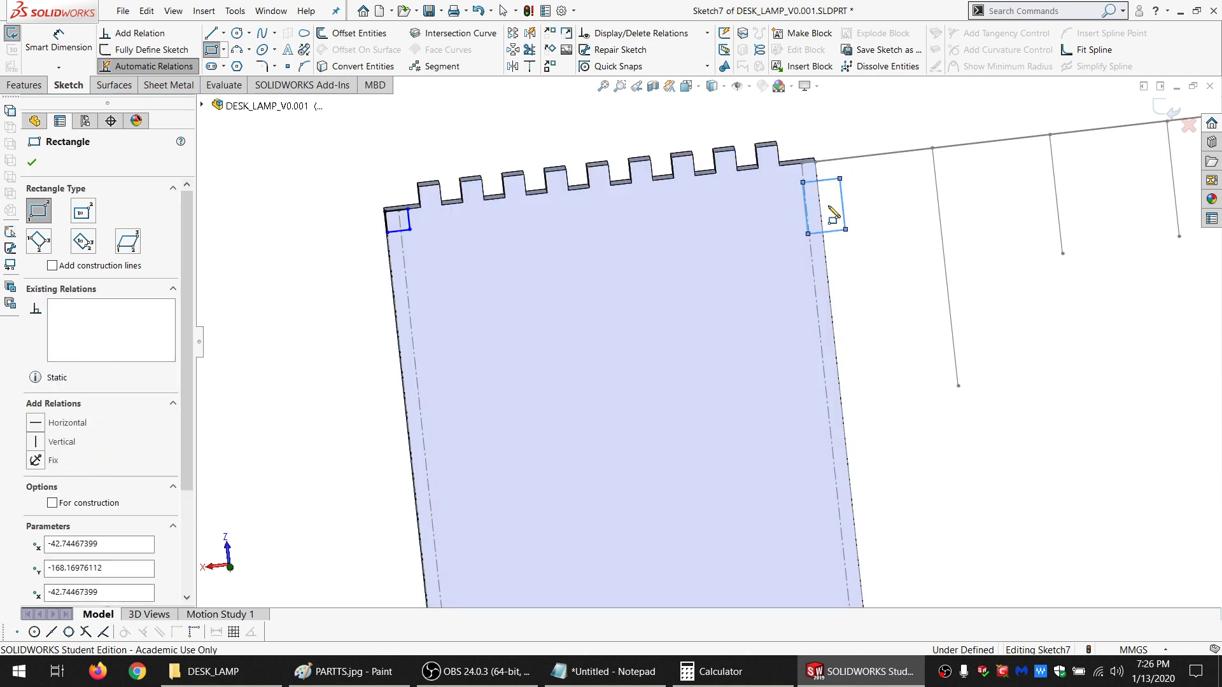
key("Escape")
Make one corner of each rectangle coincident with the inner dash-dot skeleton line on its side of the panel
left_click(803, 173)
left_click(803, 182, "ctrl")
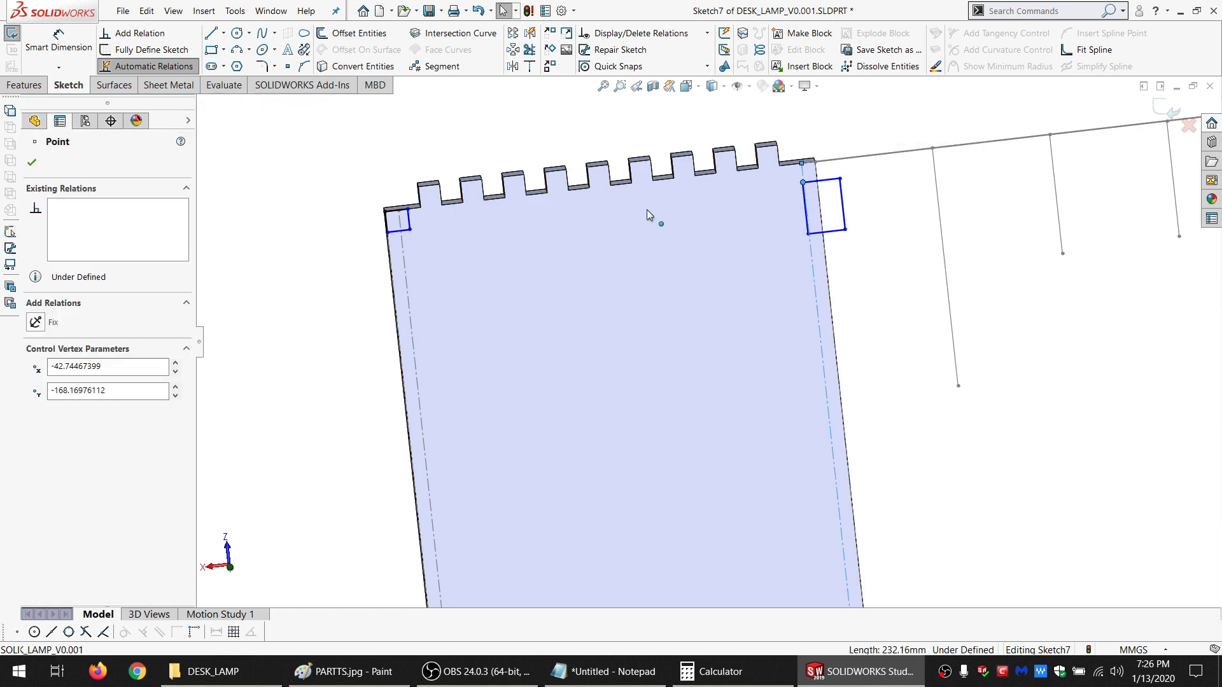
left_click(70, 406)
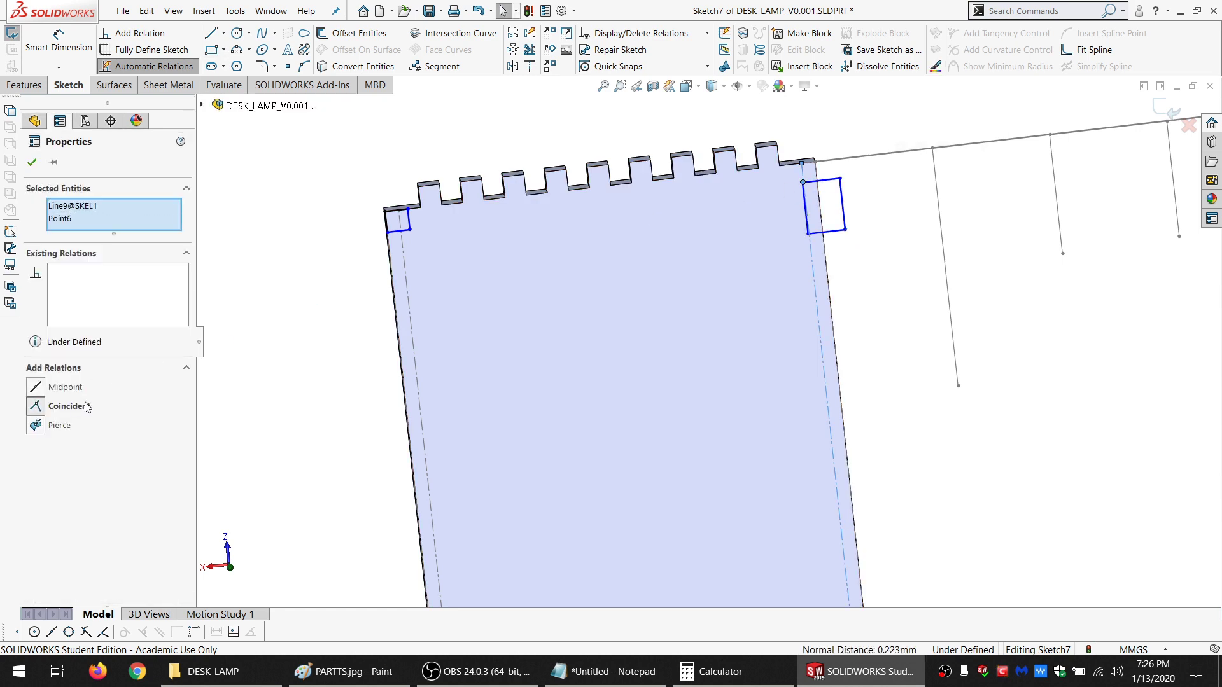
left_click(410, 229)
left_click(405, 261, "ctrl")
left_click(35, 406)
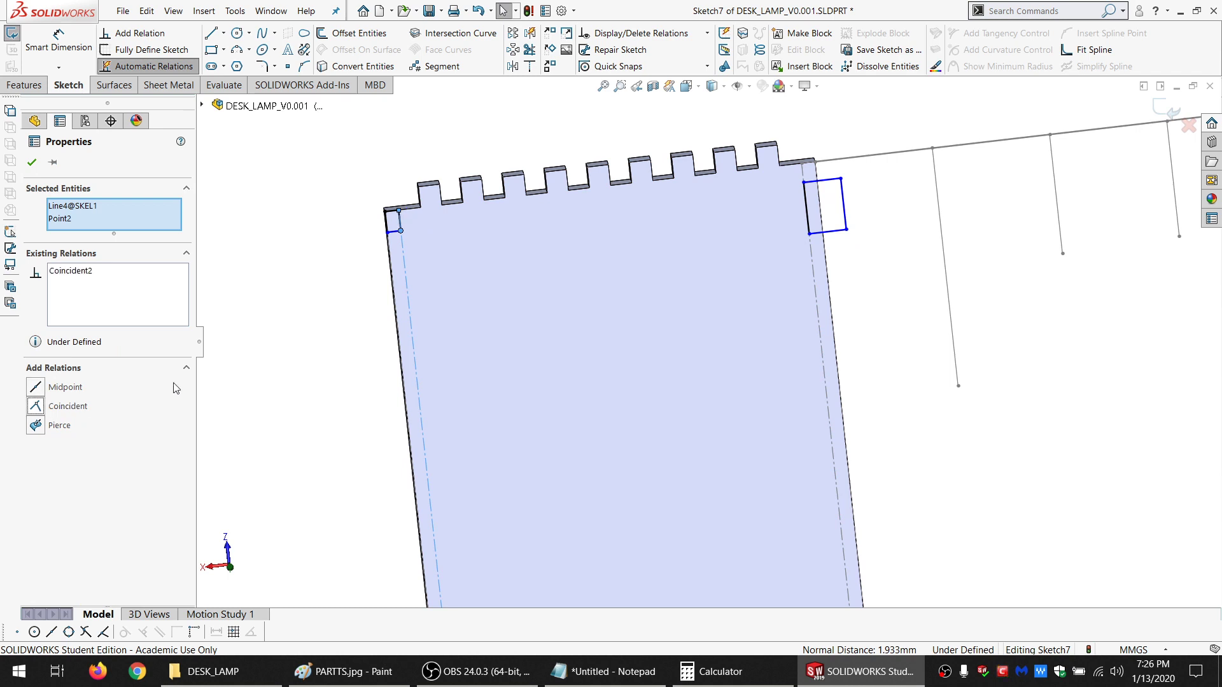
Make the graph-side rectangle's upper outer corner coincident with the SKEL1 line along the panel's outer edge
left_click(394, 231)
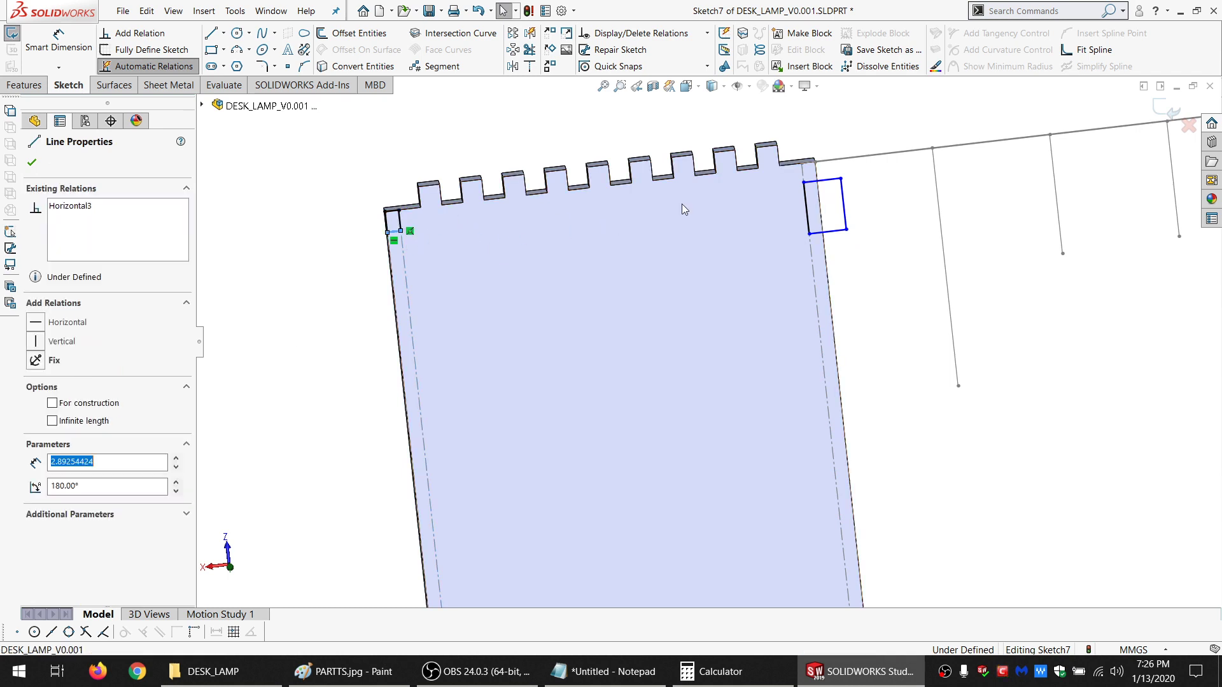
left_click(804, 182, "ctrl")
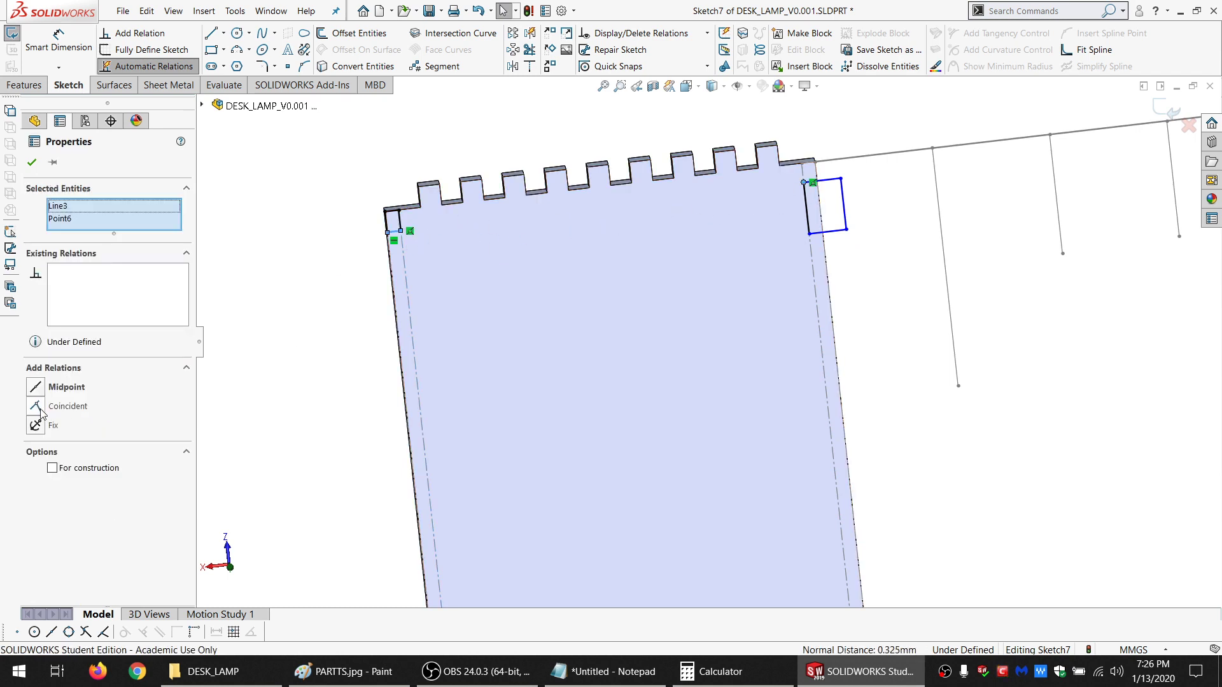
left_click(821, 218)
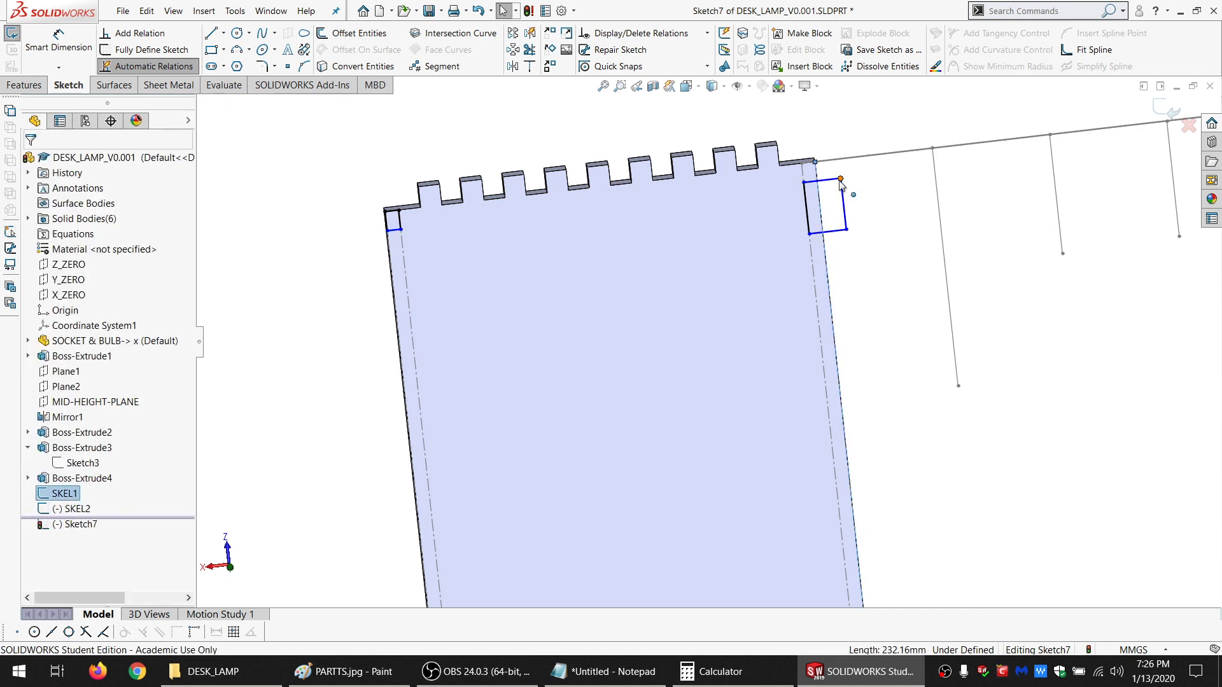
left_click(841, 179, "ctrl")
left_click(64, 407)
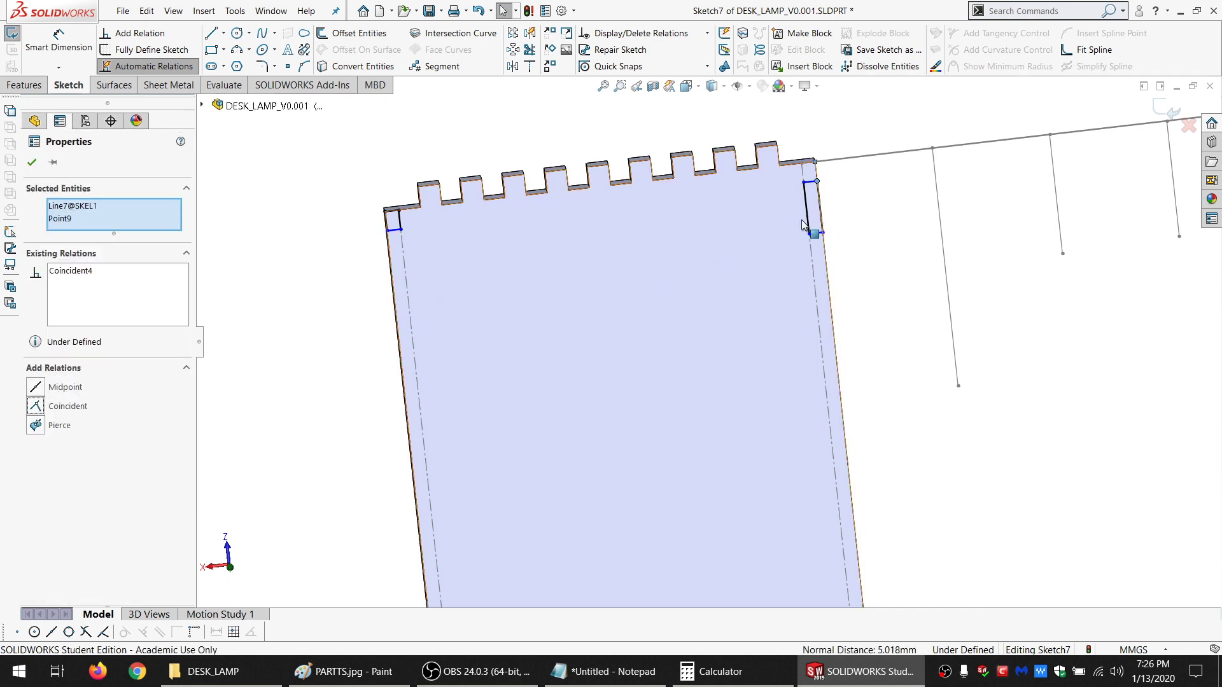
Make the inner vertical sides of the two rectangles equal in length
left_click(803, 219)
scroll(401, 235, "down", 2)
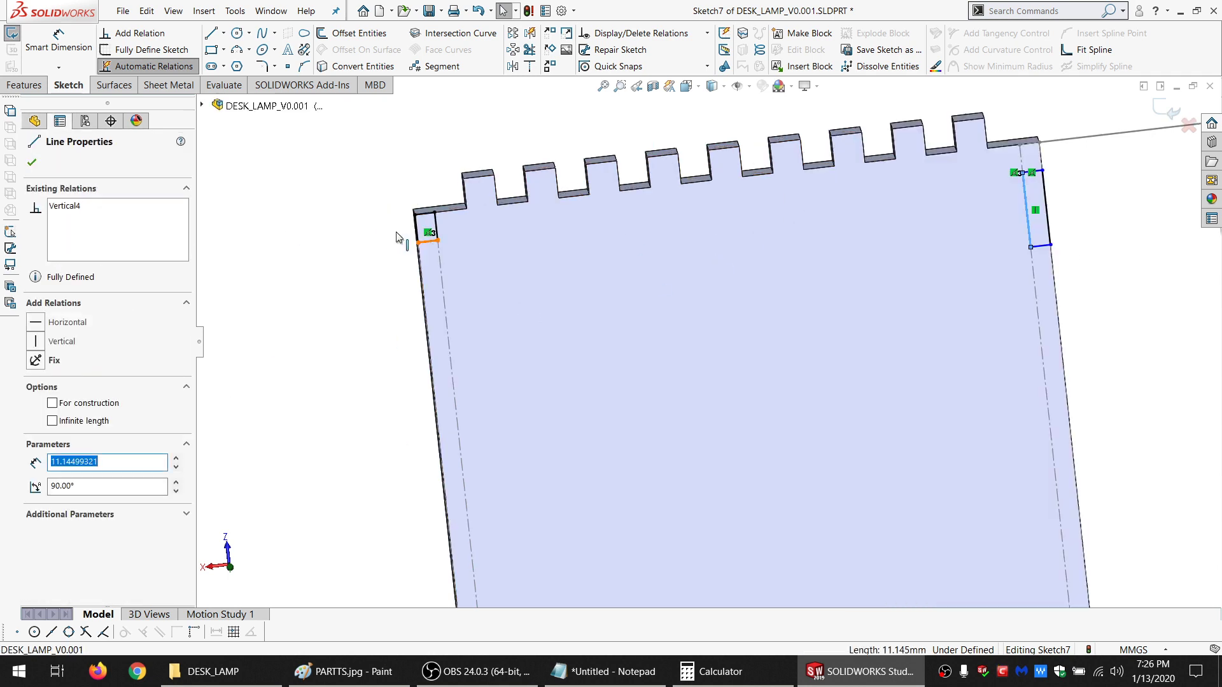
left_click(437, 227, "ctrl")
left_click(61, 482)
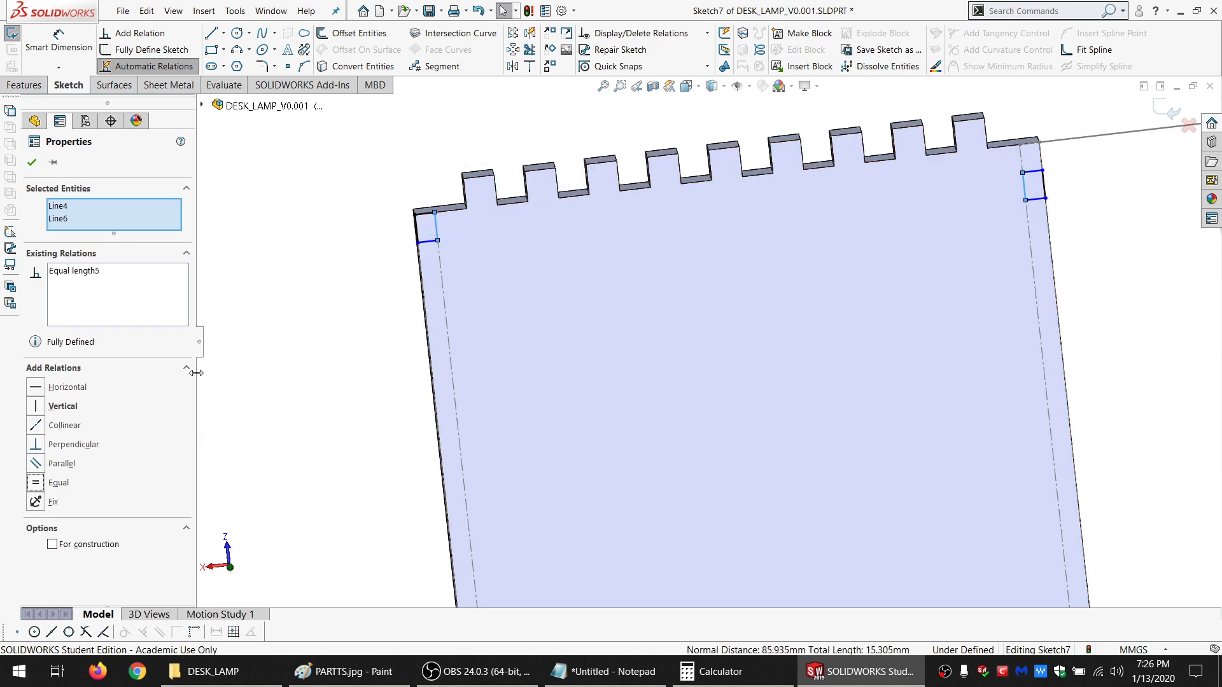
left_click(256, 331)
Dimension the height of the rectangle at the far upper corner, placing the dimension outside the panel
scroll(521, 298, "up", 4)
left_click(68, 48)
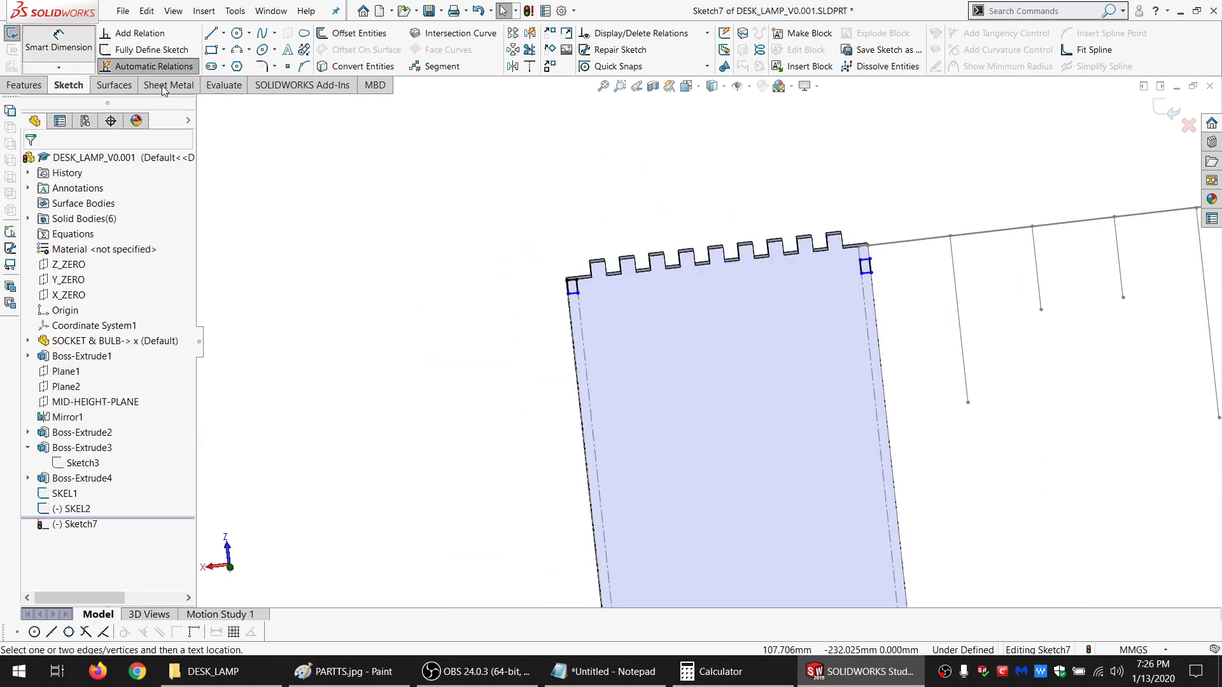
scroll(778, 315, "up", 2)
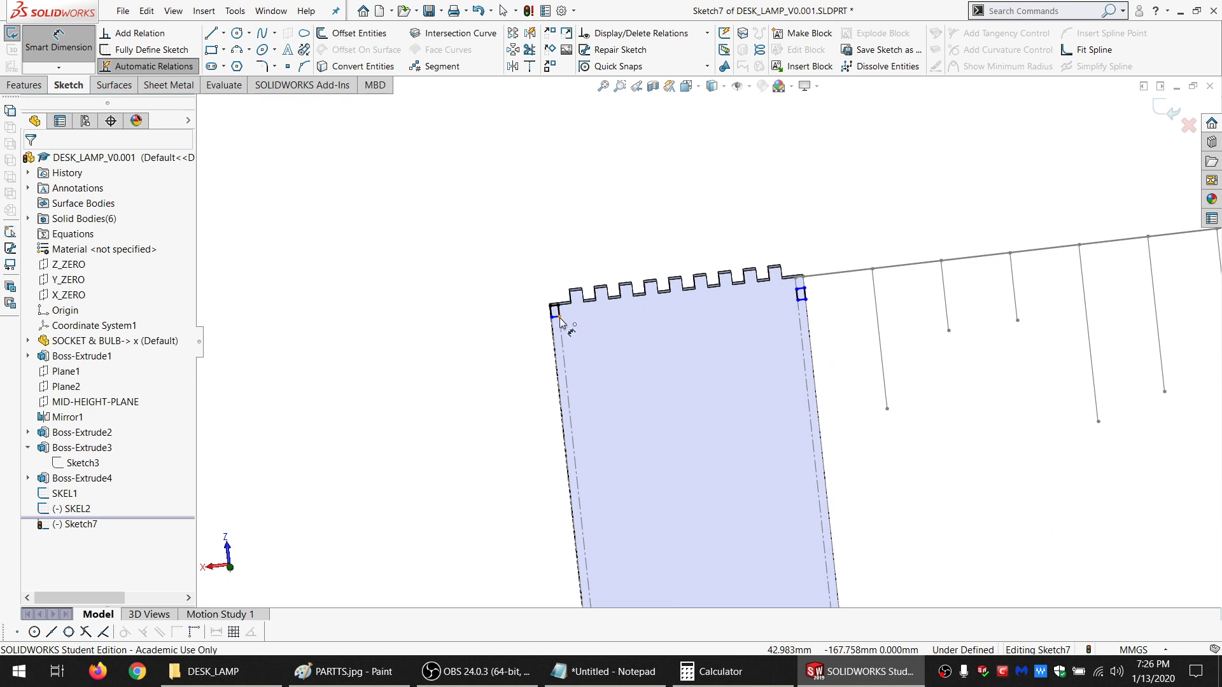
left_click(560, 318)
left_click(554, 306)
left_click(401, 332)
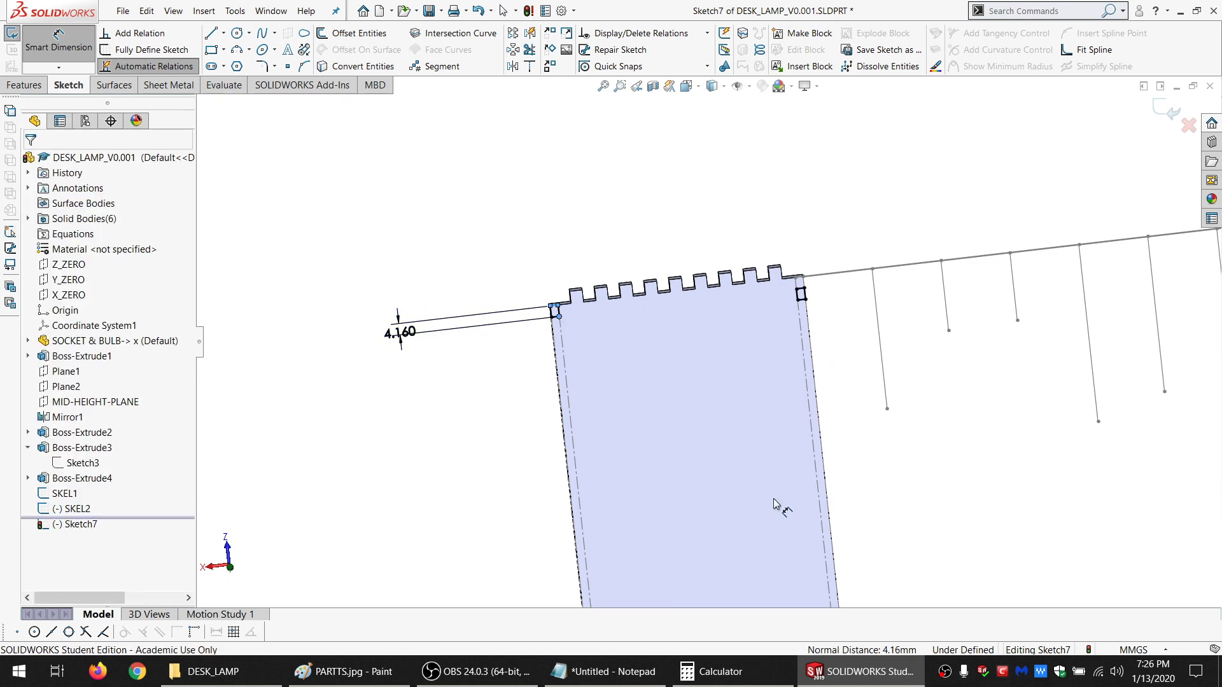
In Notepad, compose the equation = "INT_VERT@SKEL1" / ("HALF_FINGER_CNT@SKEL2" + "HALF_FINGER_CNT@SKEL2")
left_click(604, 672)
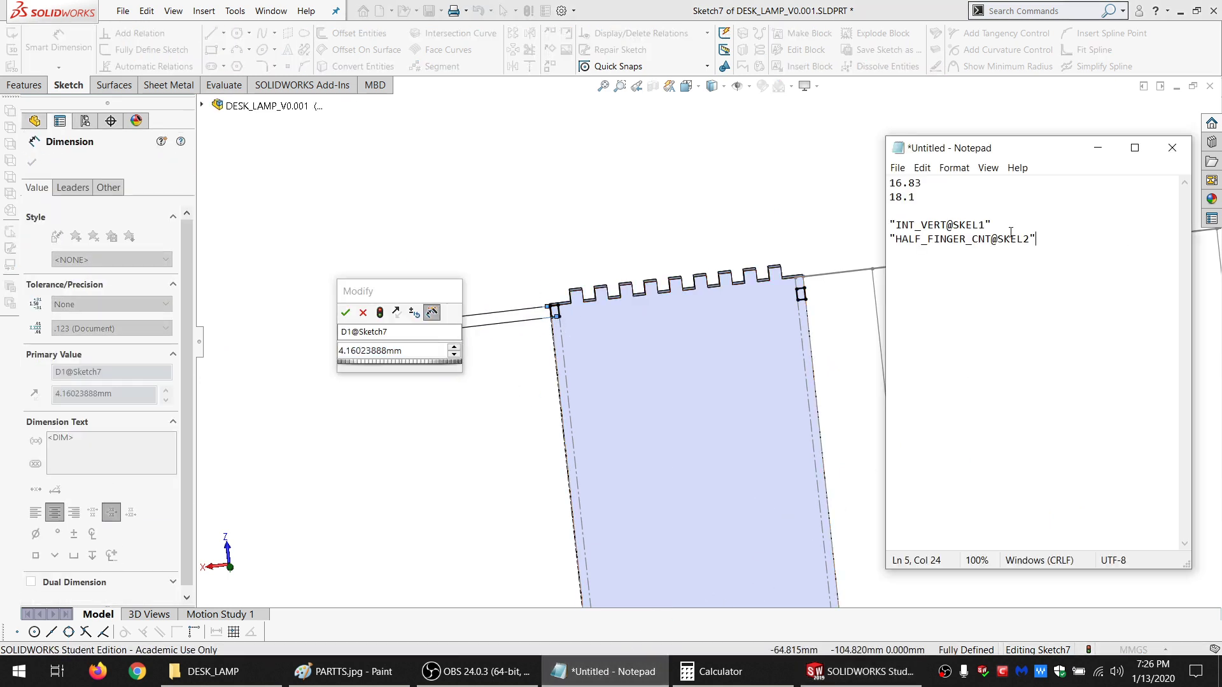
left_click_drag(1008, 230, 875, 223)
key("ctrl+c")
left_click(1045, 282)
key("ctrl+v")
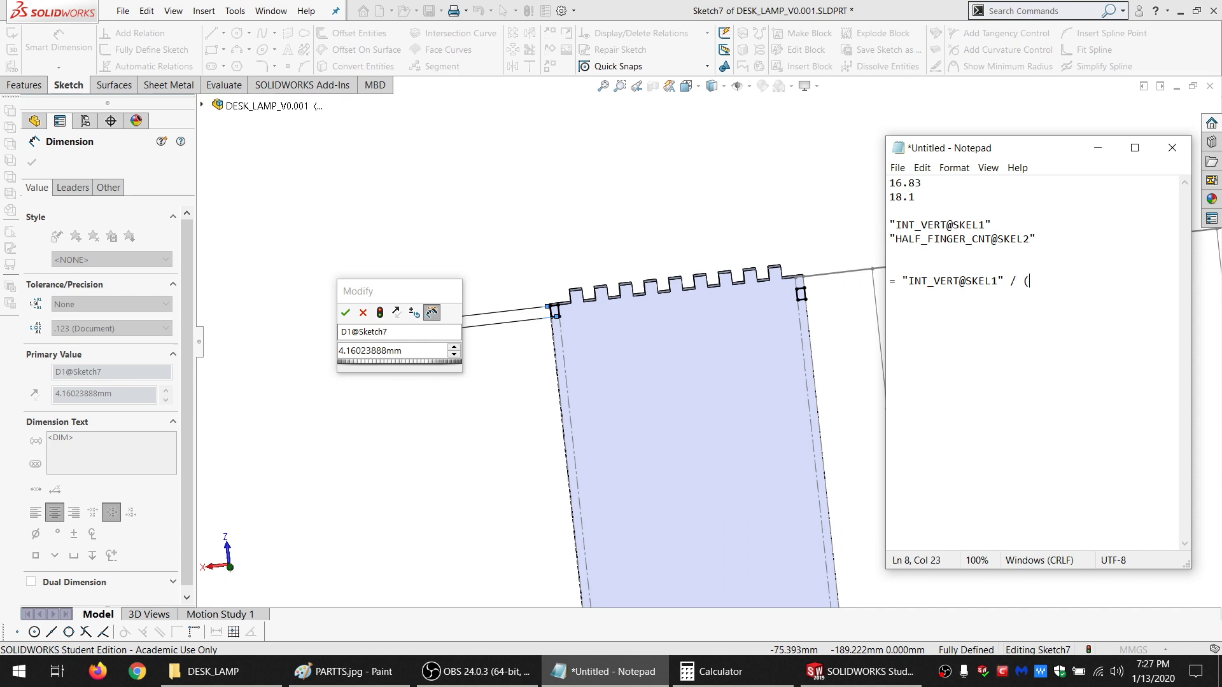
left_click_drag(1034, 239, 875, 234)
key("ctrl+c")
left_click(1089, 295)
key("ctrl+v")
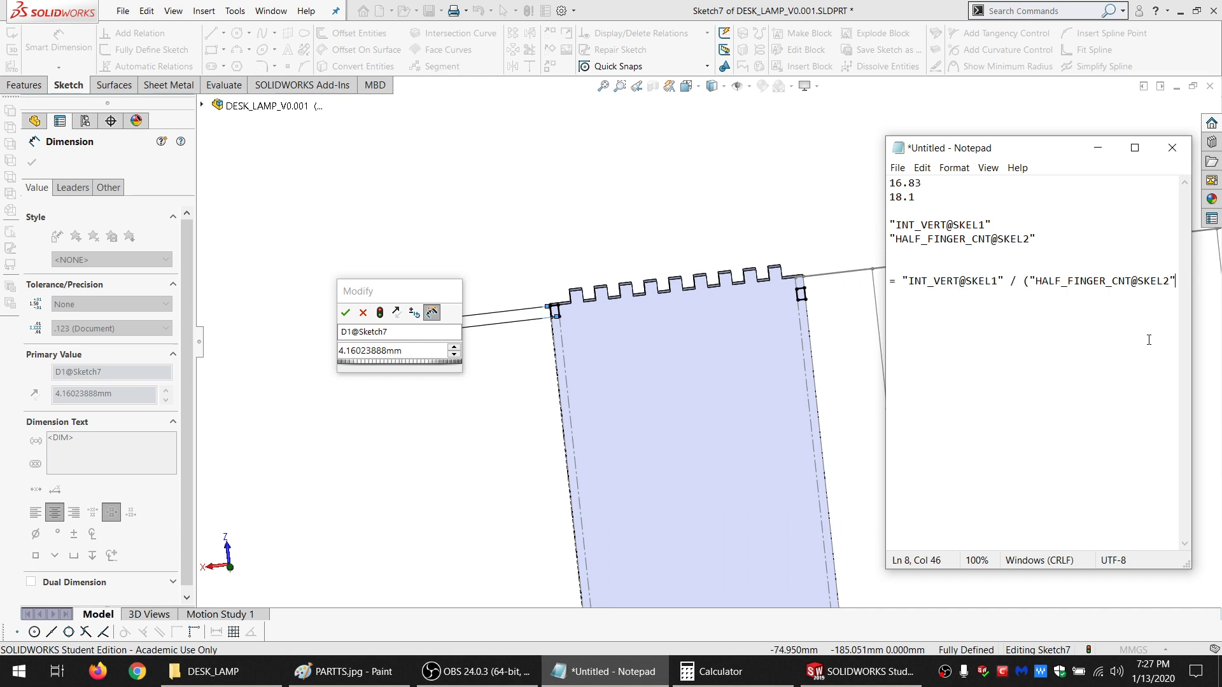
key("ctrl+v")
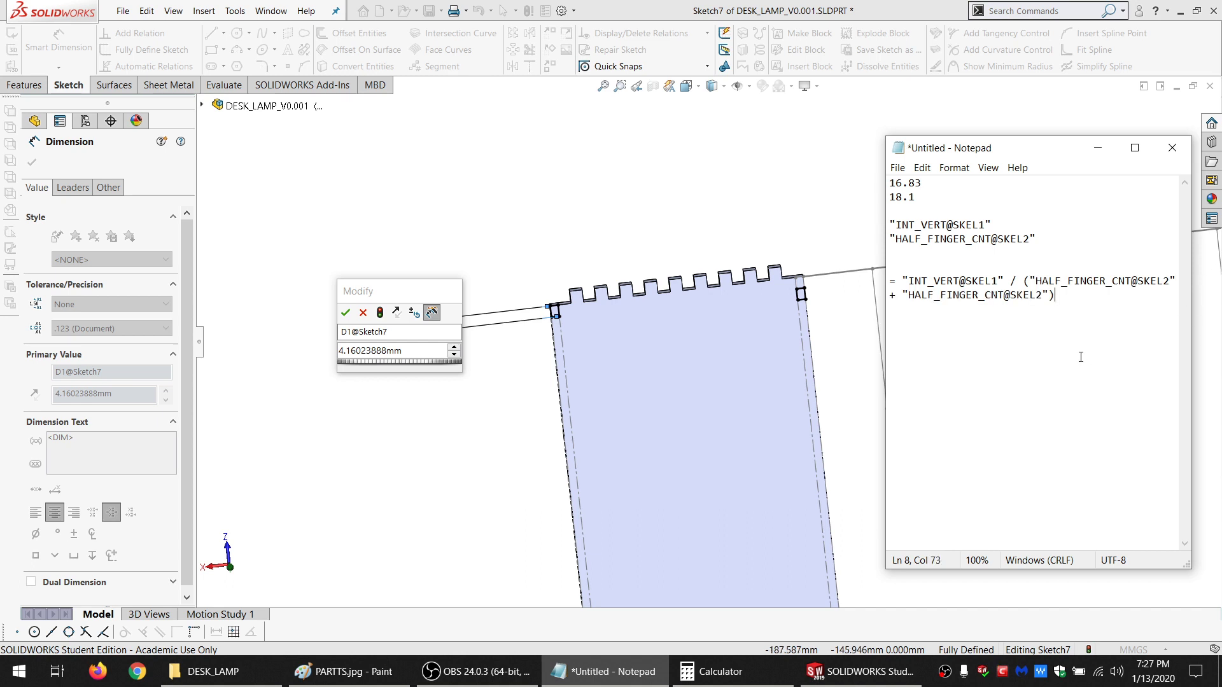
Copy the composed equation from Notepad into the rectangle's height dimension in SOLIDWORKS and accept it
left_click_drag(1038, 295, 860, 276)
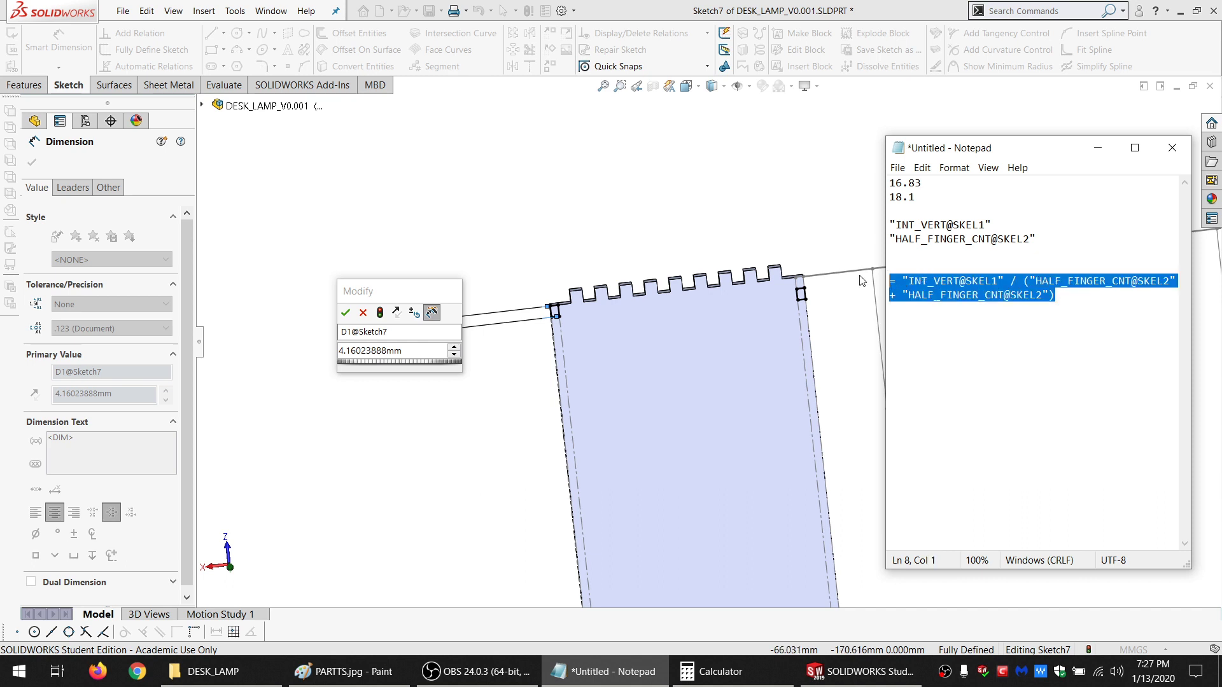
double_click(413, 352)
key("ctrl+v")
left_click(346, 313)
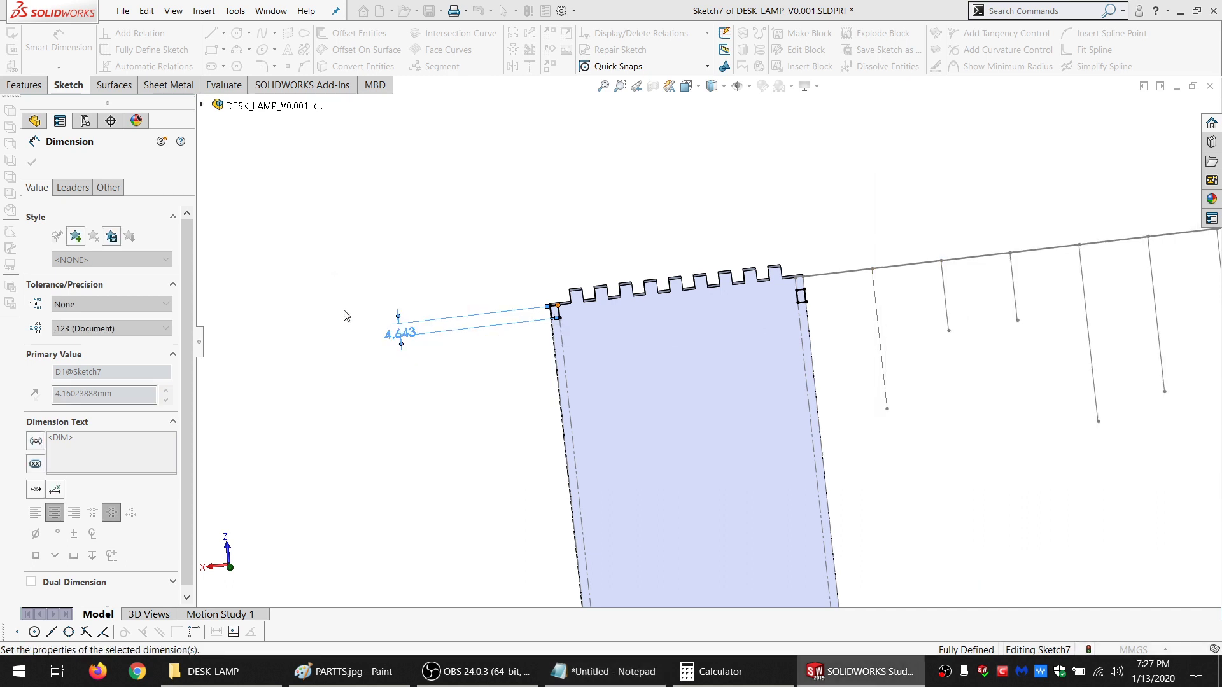
scroll(636, 358, "down", 2)
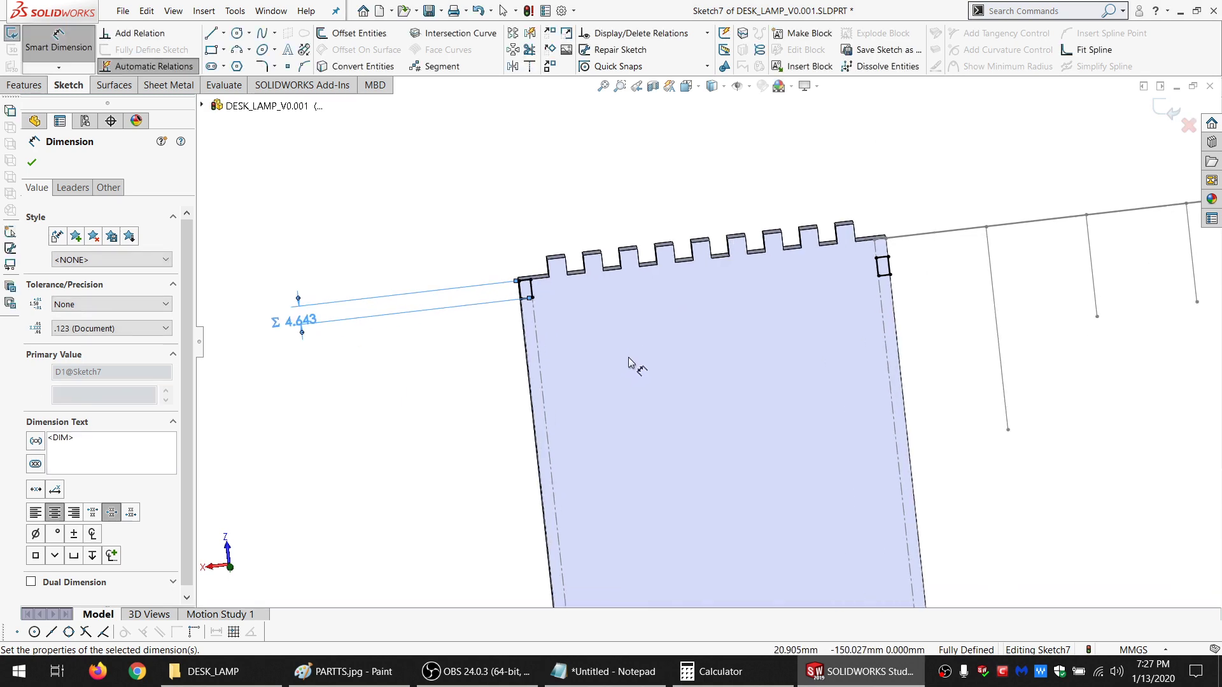
key("Escape")
key("Escape")
Linear-pattern both upper corner rectangles down the panel along its long side edge, with 101 instances and the instance count displayed
scroll(631, 353, "down", 1)
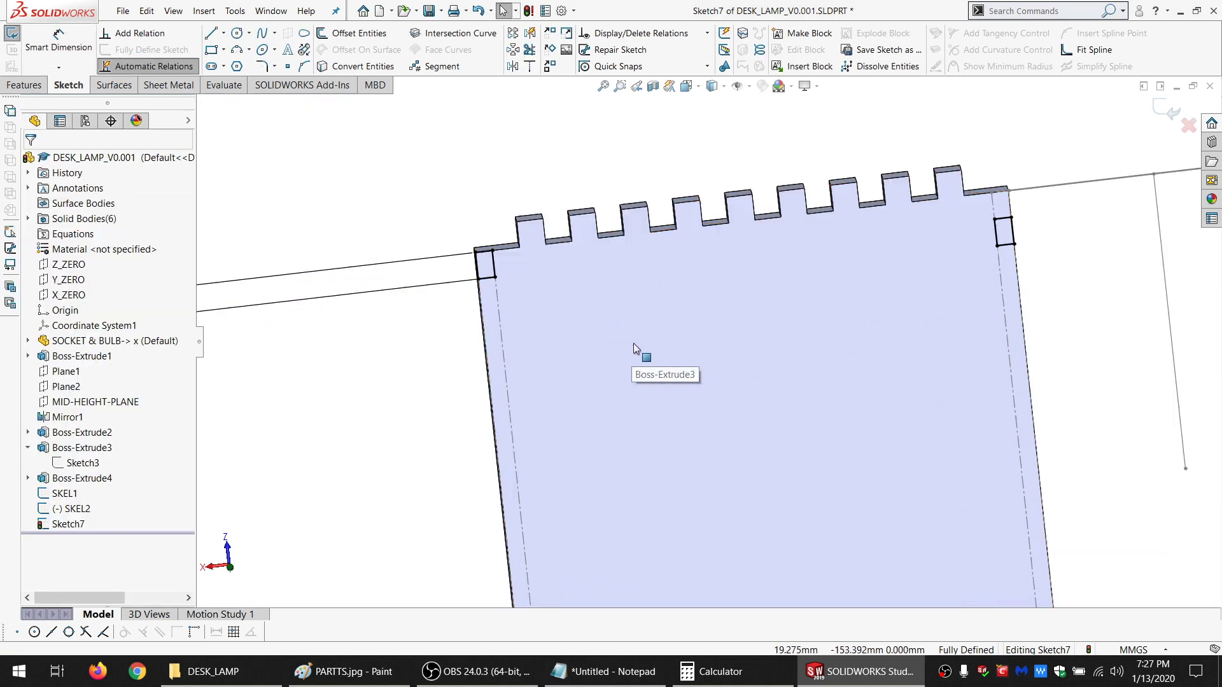
right_click(485, 253)
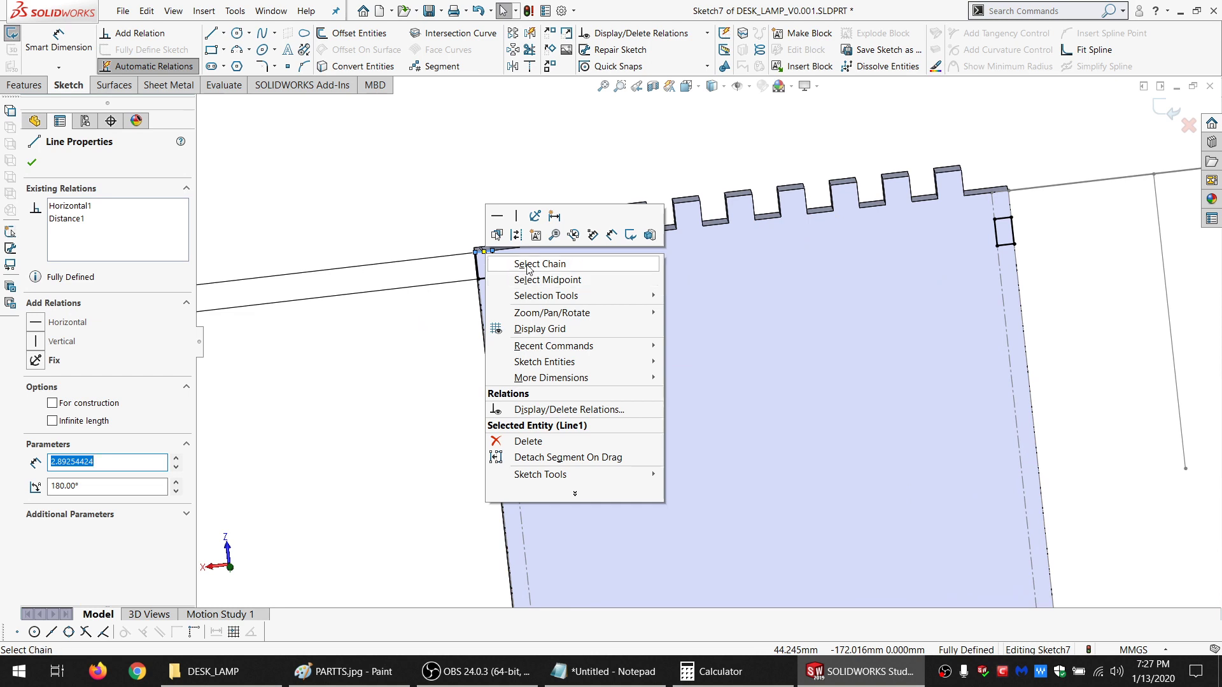
left_click(539, 264)
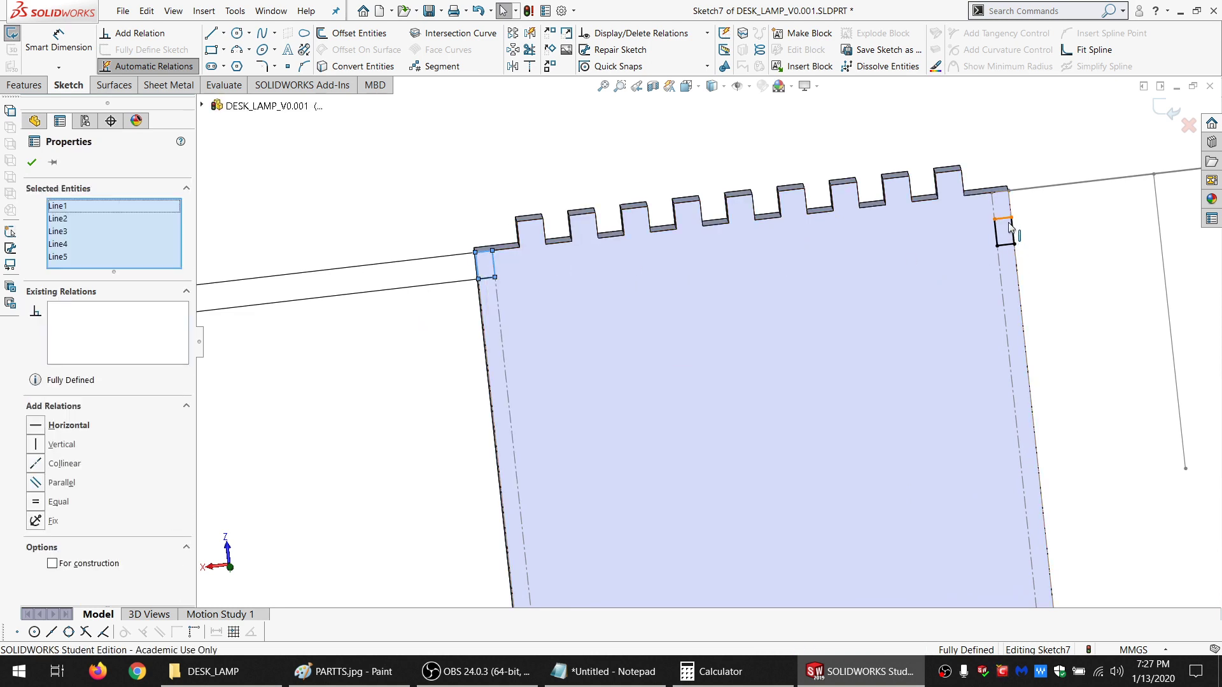
right_click(1009, 227)
left_click(1039, 231)
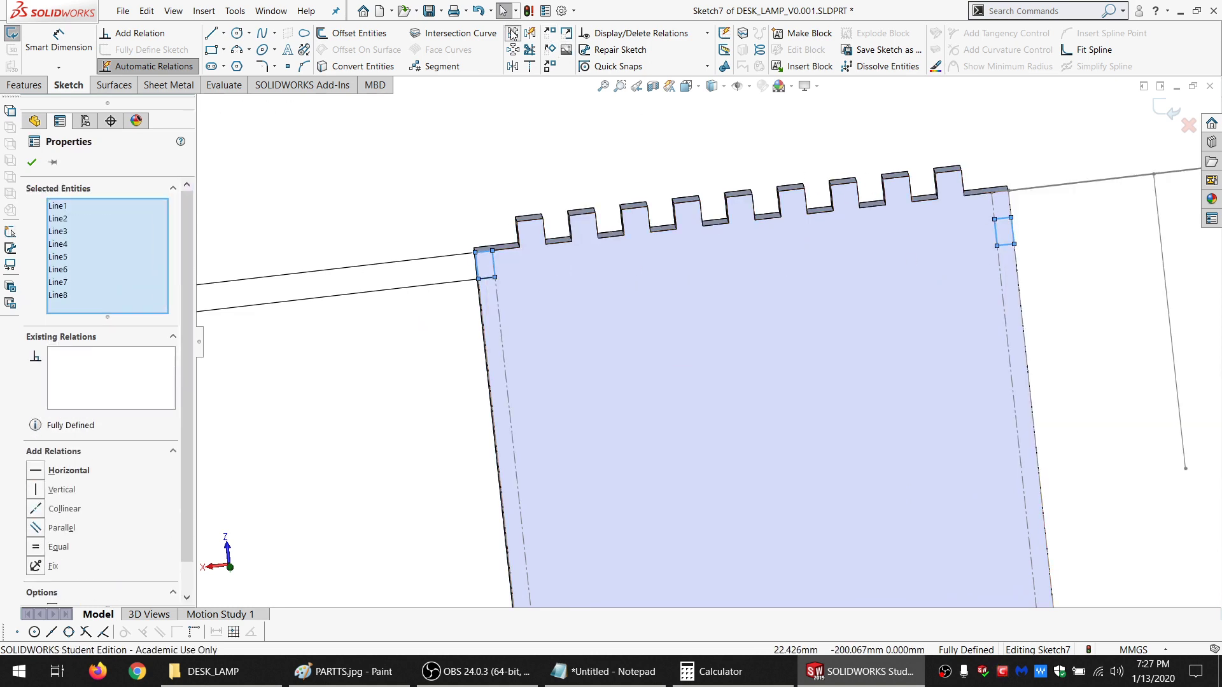
left_click(512, 34)
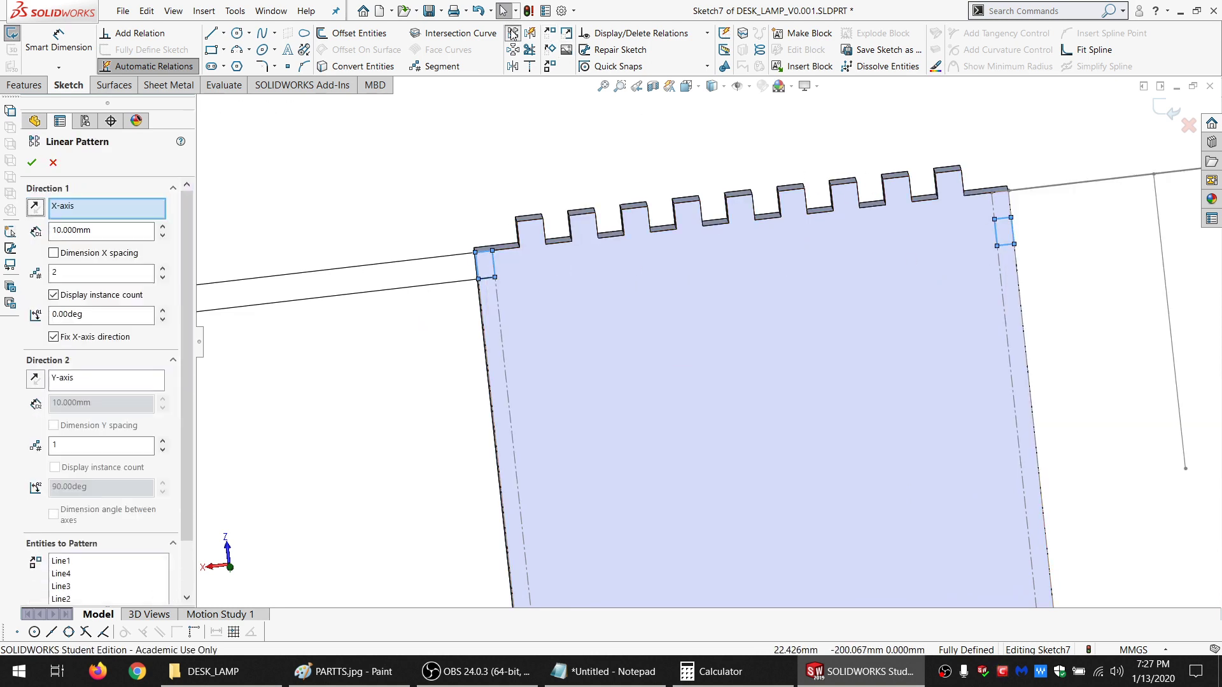
left_click(94, 212)
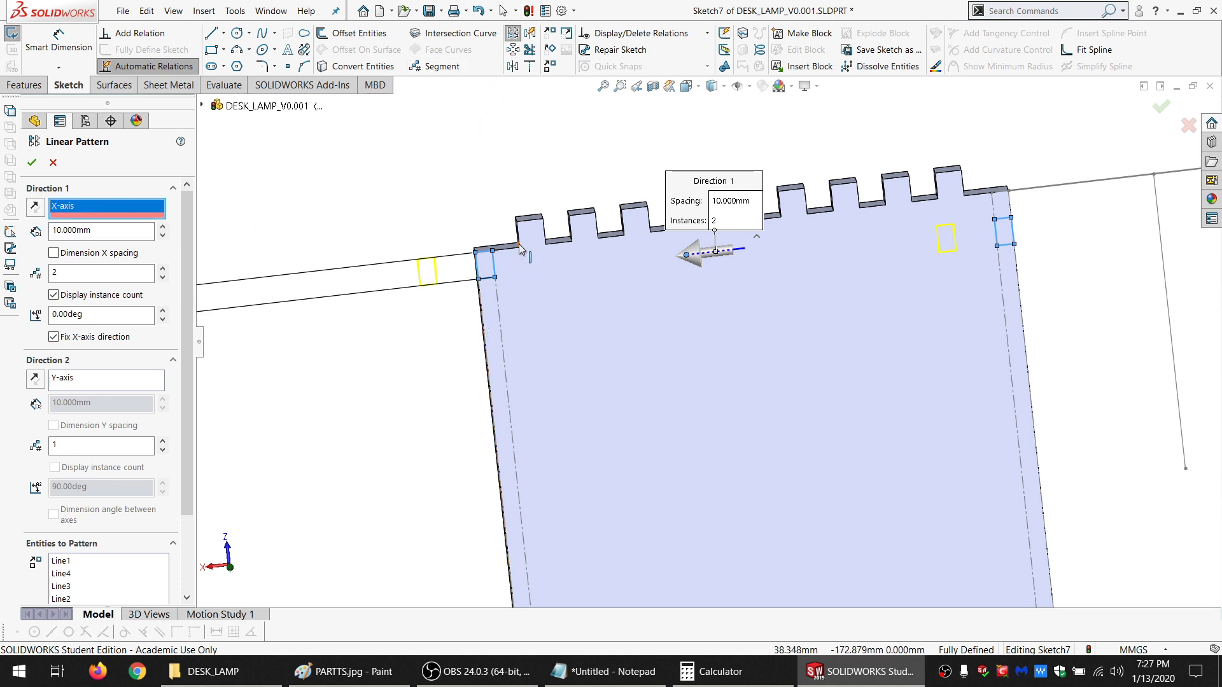
middle_click_drag(492, 324, 293, 350)
left_click(476, 326)
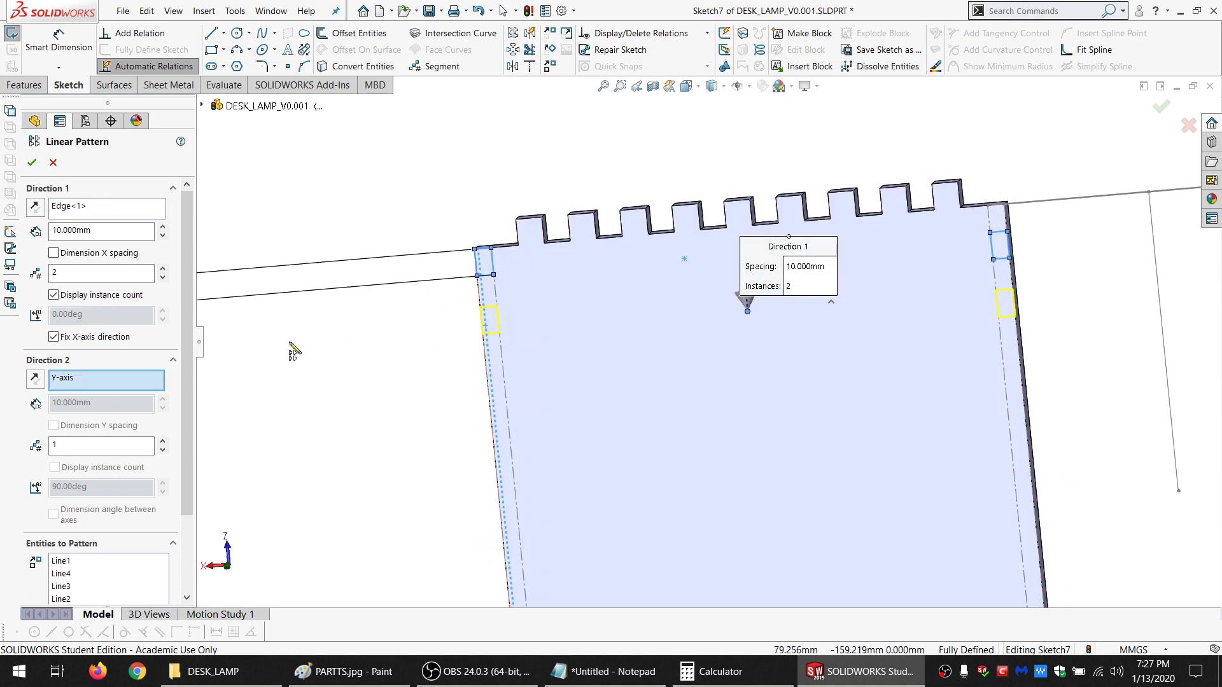
double_click(107, 273)
type("101")
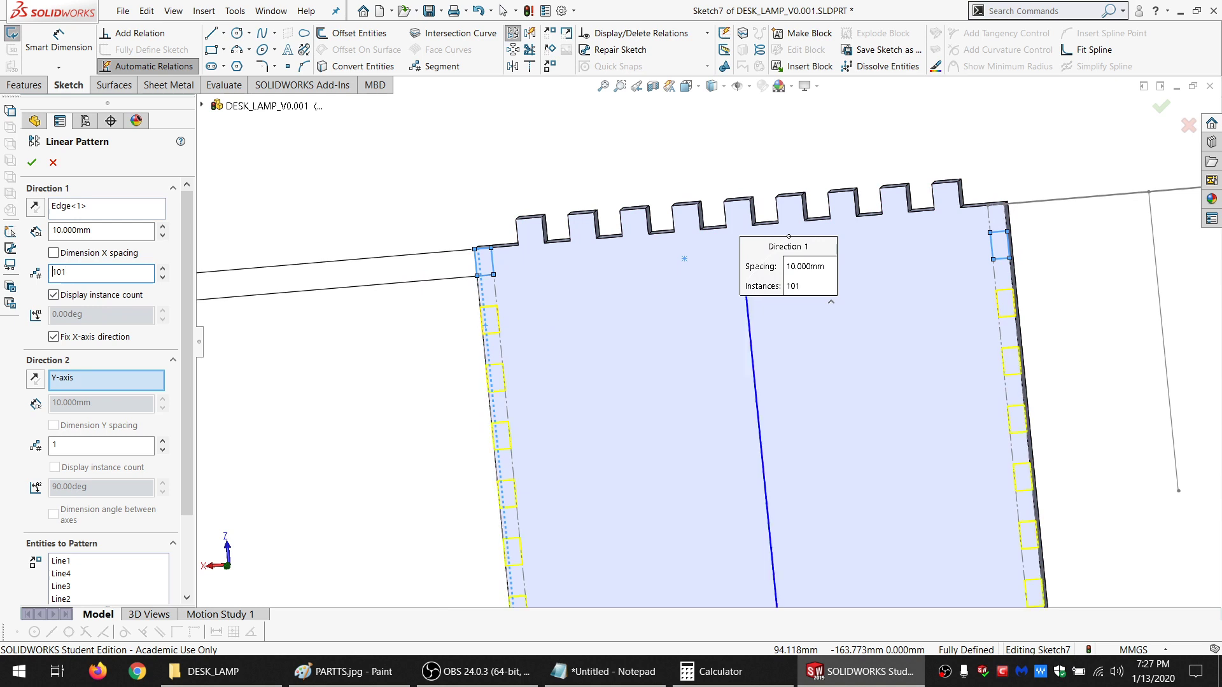
left_click(32, 163)
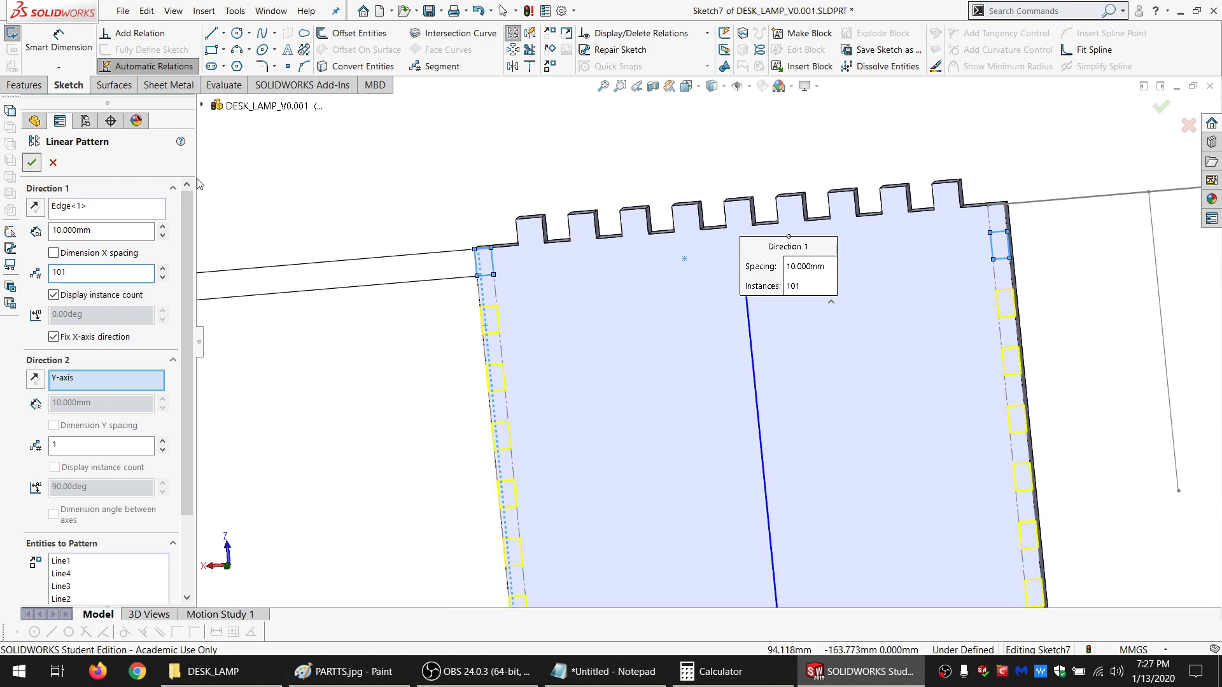
left_click(341, 208)
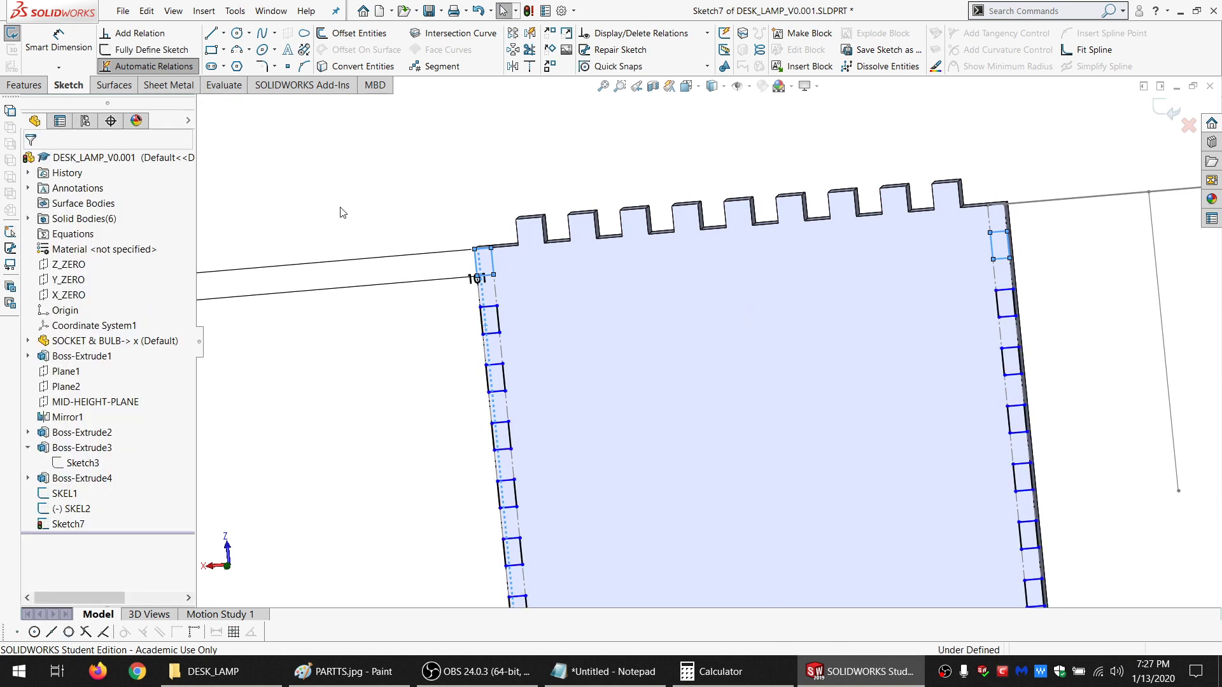
Copy "HALF_FINGER_CNT@SKEL2" from Notepad into the pattern's instance-count dimension in SOLIDWORKS and accept it
double_click(478, 281)
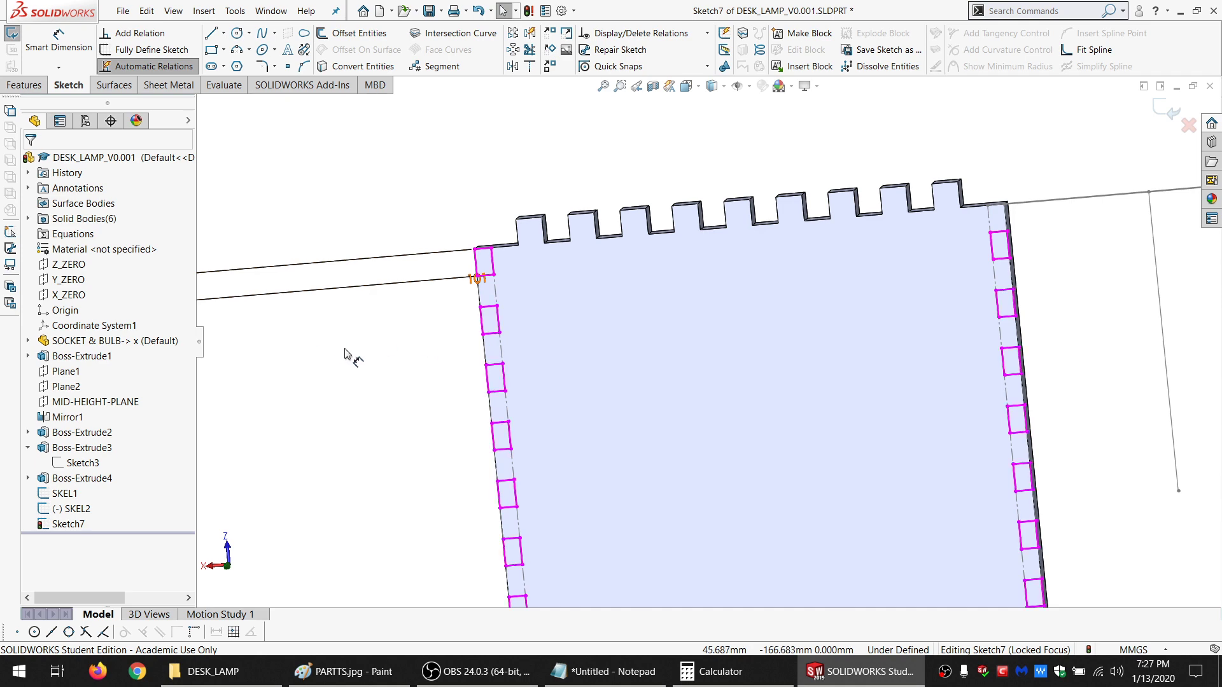
left_click(593, 669)
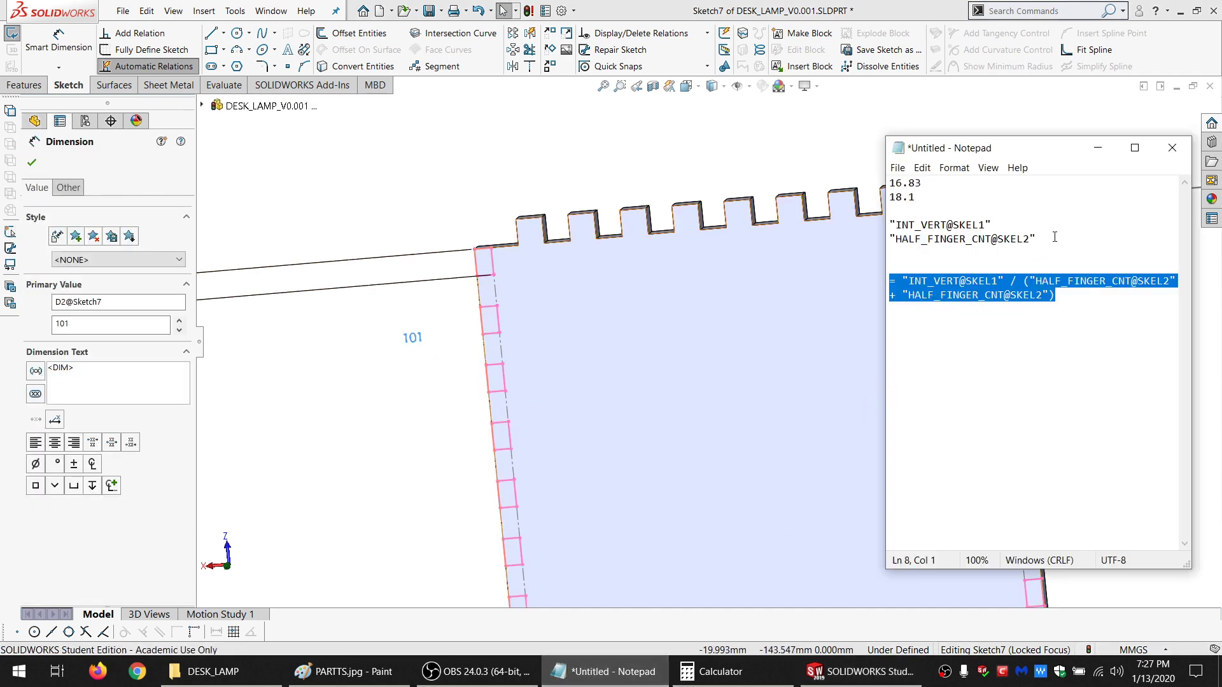
left_click_drag(1054, 238, 907, 240)
left_click(373, 326)
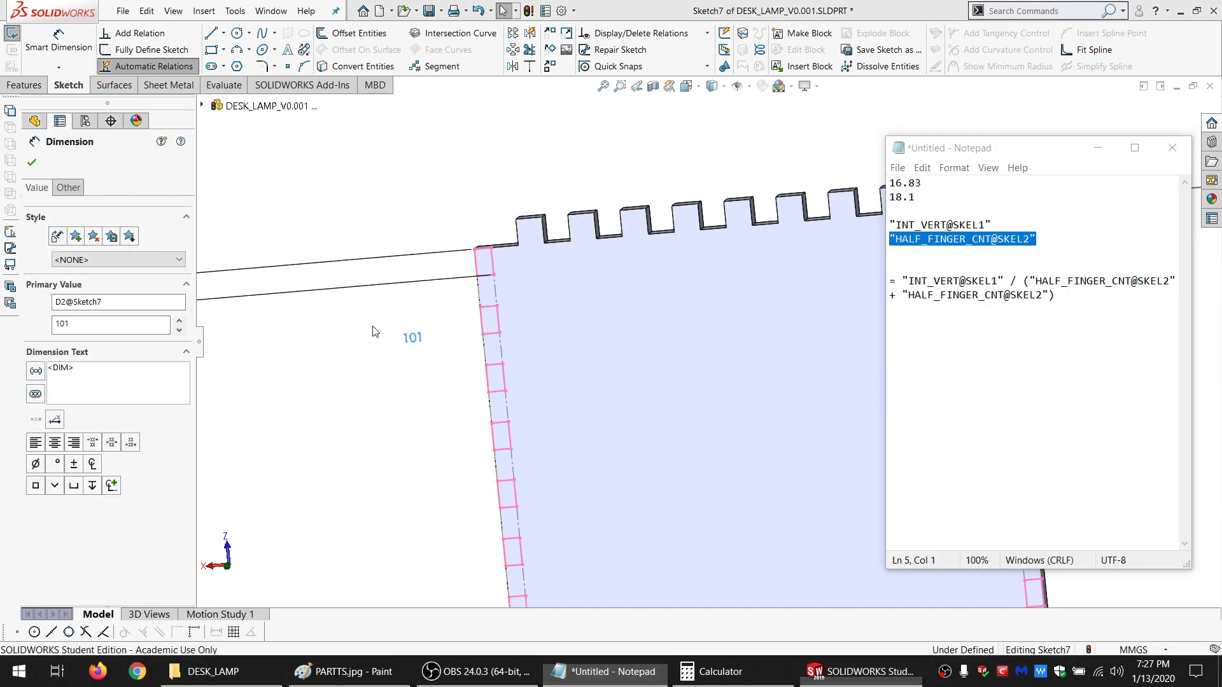
left_click(417, 341)
double_click(417, 341)
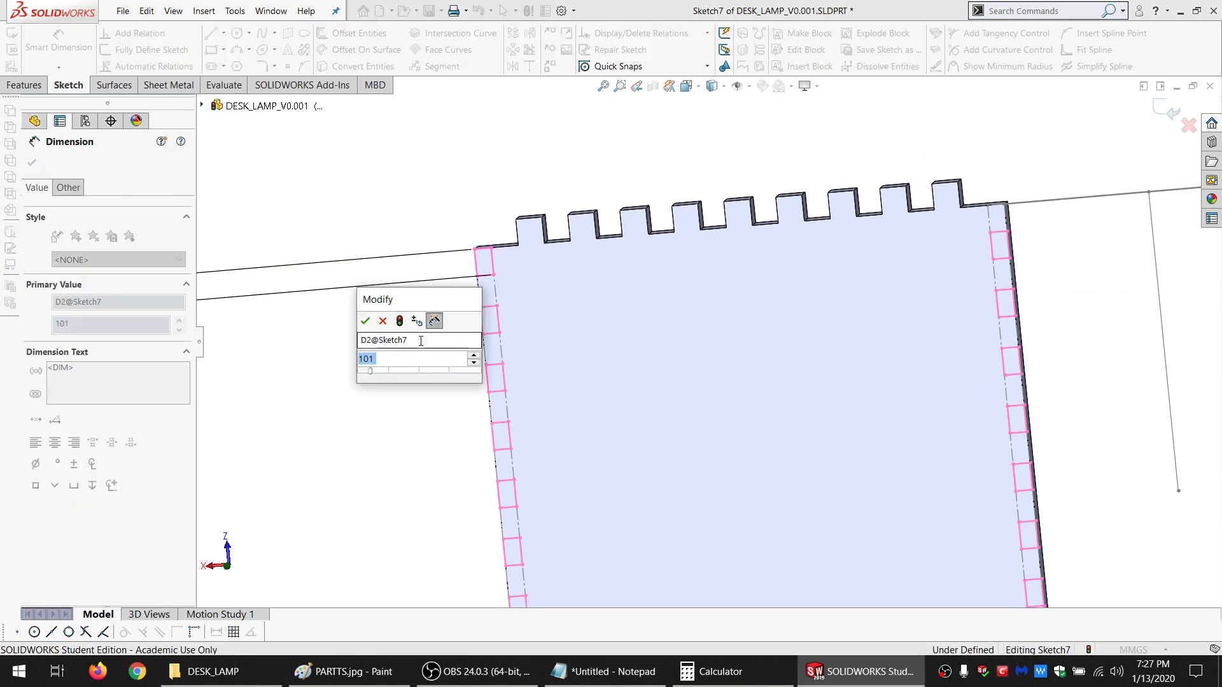
key("ctrl+v")
key("Return")
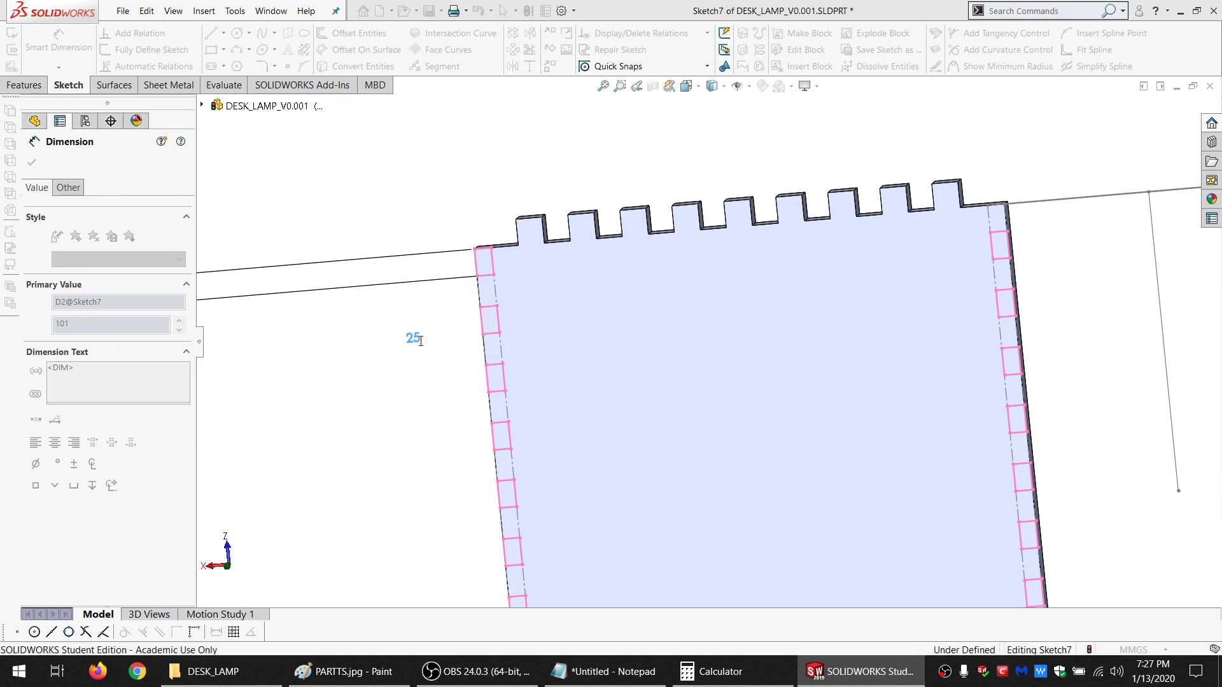
left_click(439, 321)
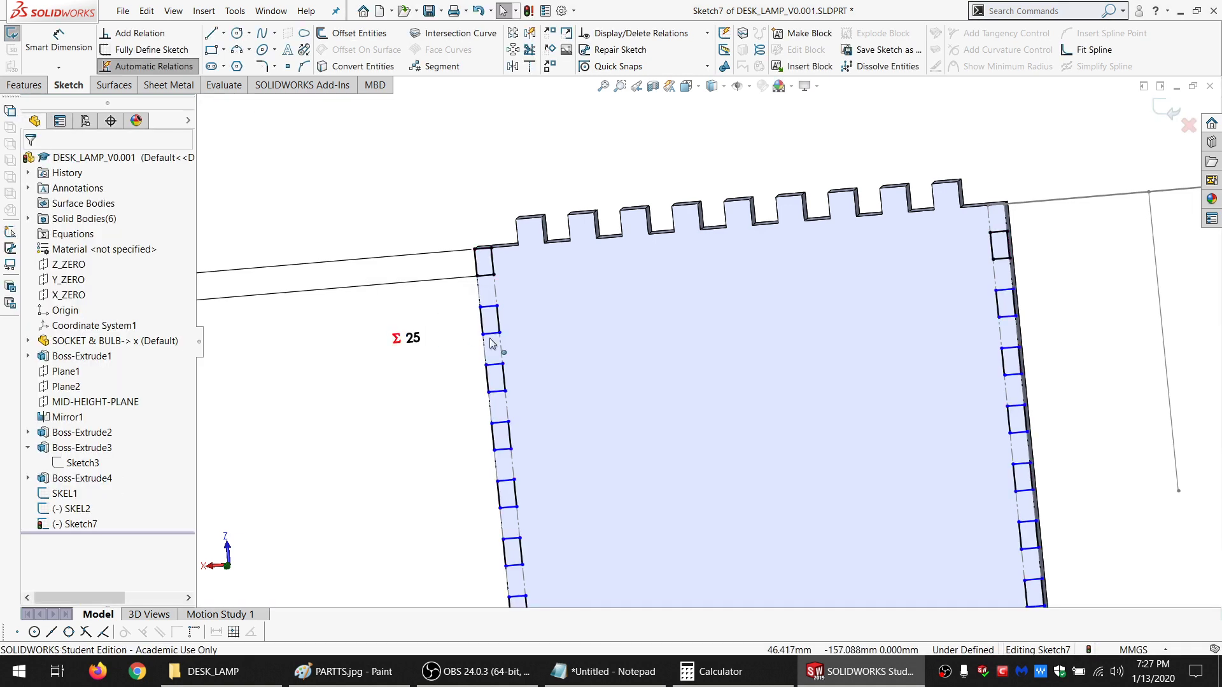
Make the lower inner corner of one side's first rectangle coincident with the top line of the opposite side's second rectangle
scroll(700, 343, "up", 3)
scroll(798, 308, "down", 3)
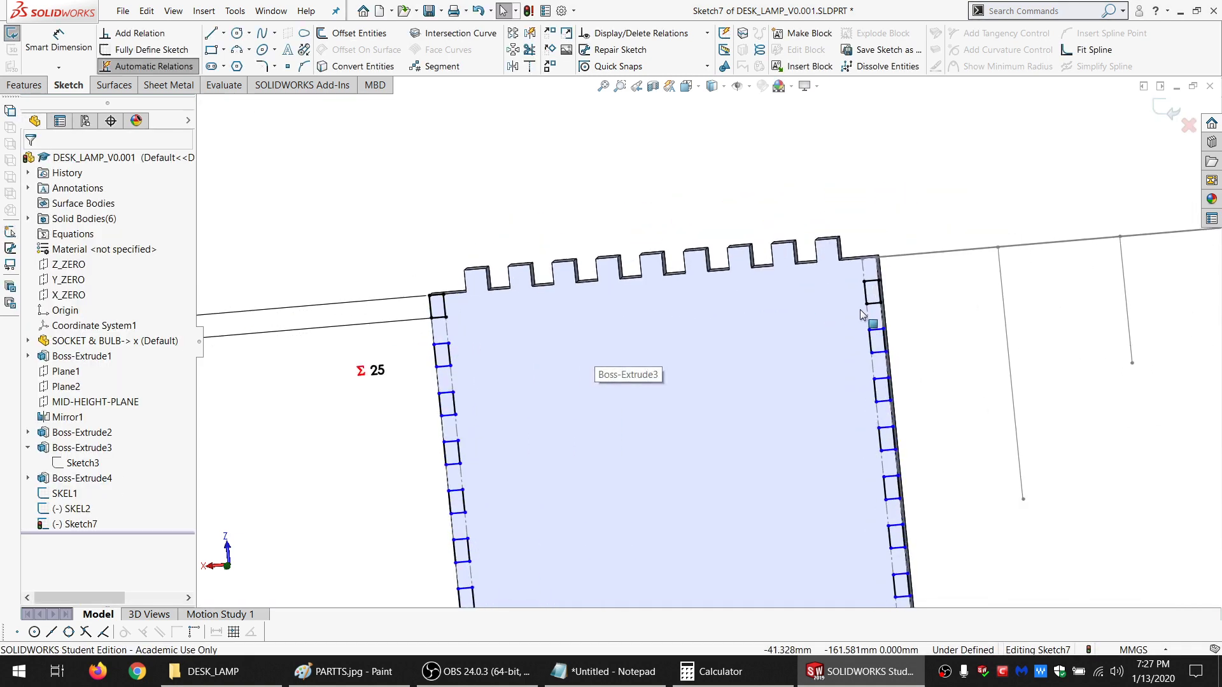
left_click(865, 303)
scroll(687, 323, "down", 2)
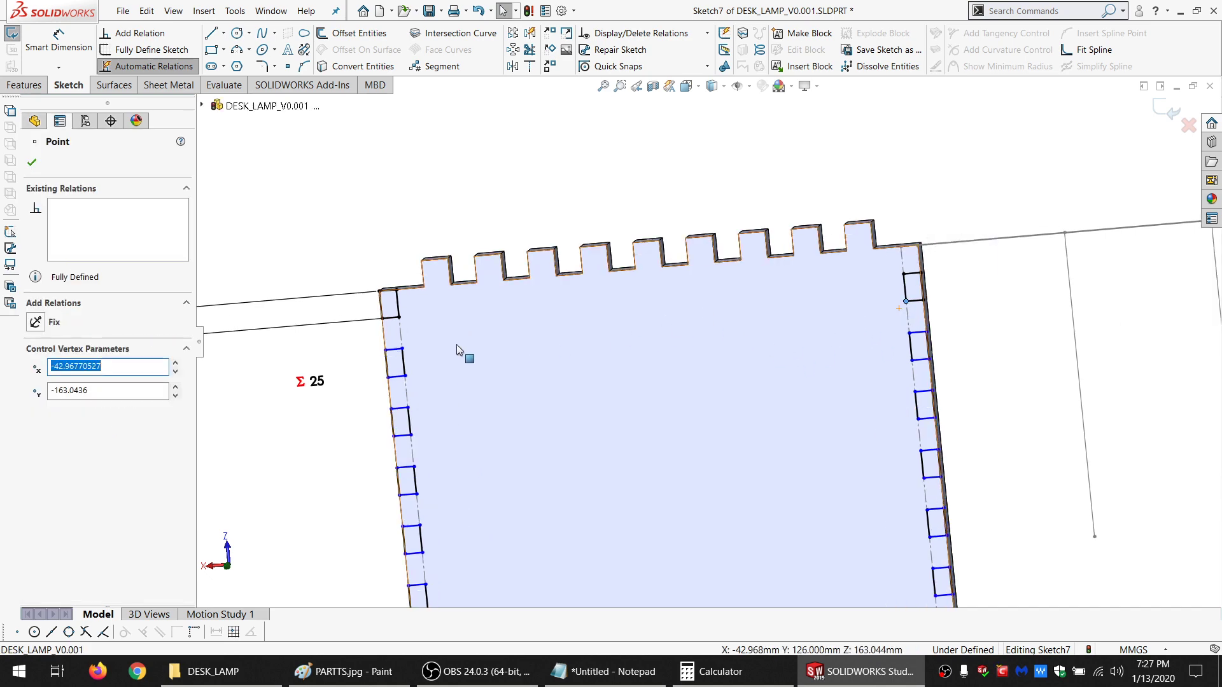
left_click(393, 349)
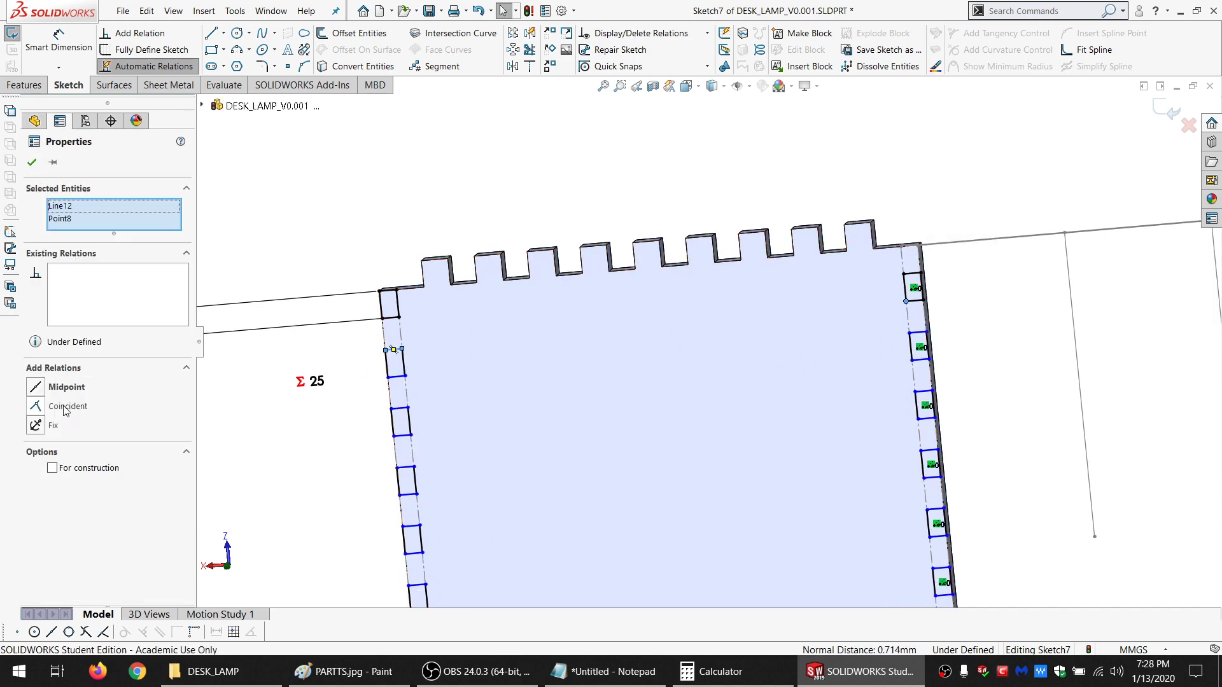
left_click(59, 405)
left_click(583, 448)
Examine how the last patterned rectangle lines up with the panel's lower edge by comparing its bottom line with that edge
scroll(584, 451, "up", 5)
scroll(585, 451, "down", 5)
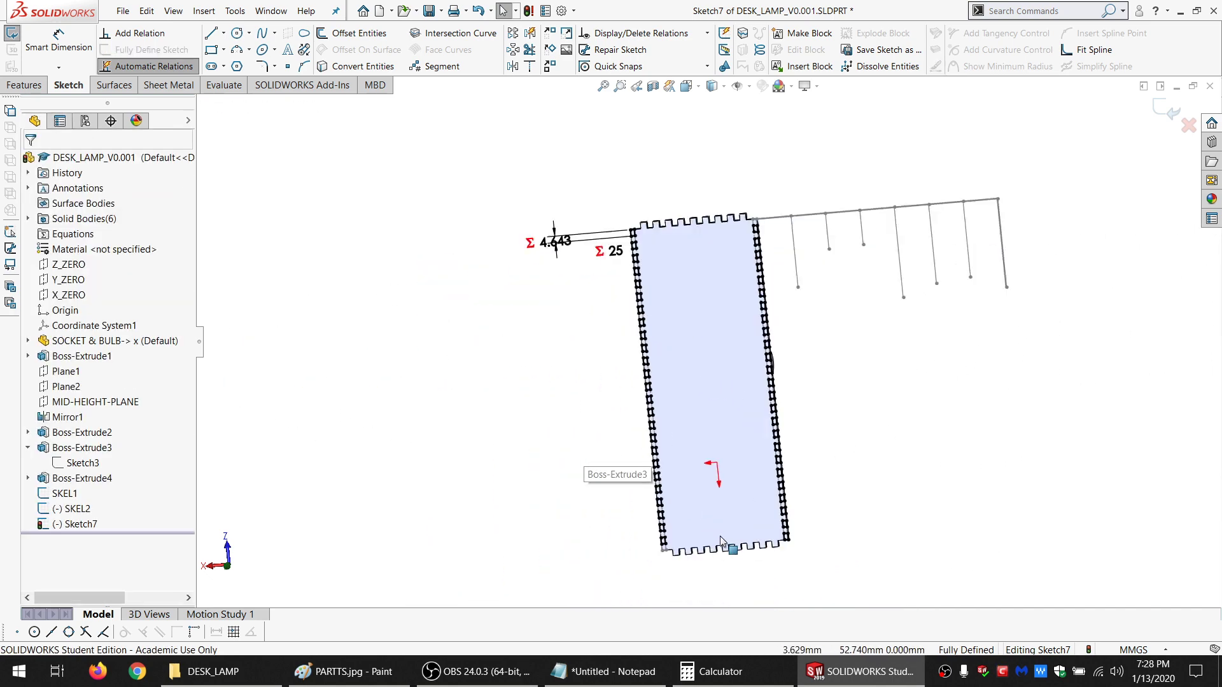
scroll(809, 456, "down", 2)
scroll(809, 456, "down", 4)
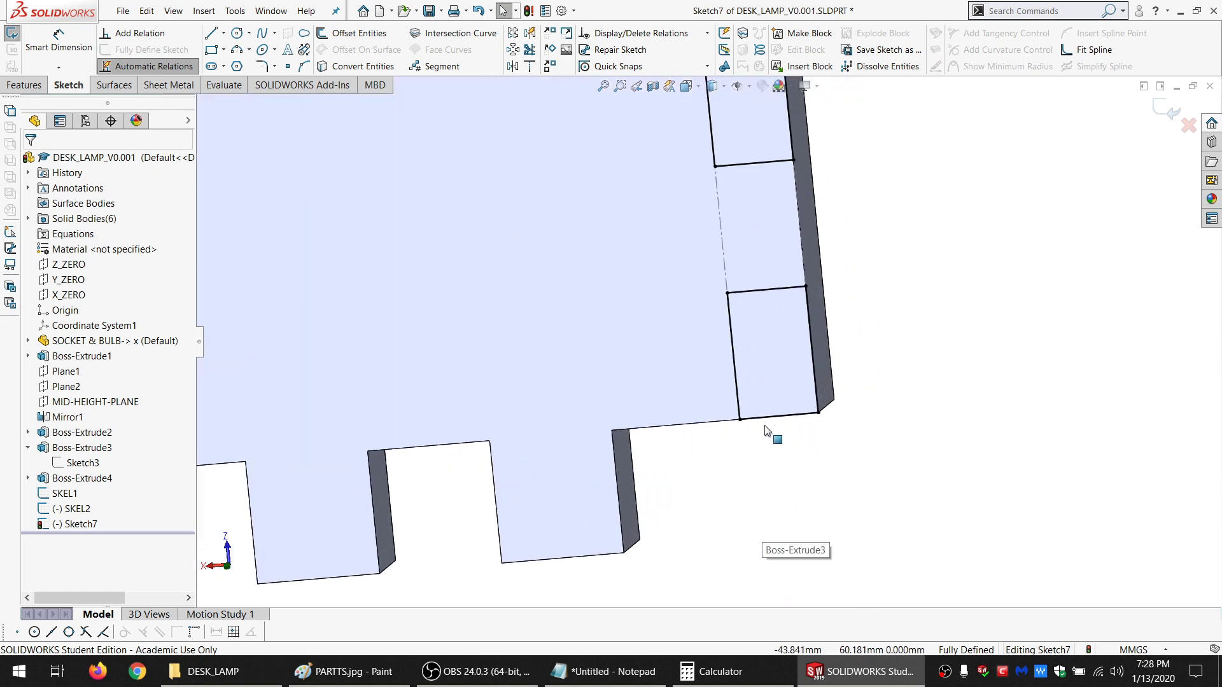
left_click(690, 418)
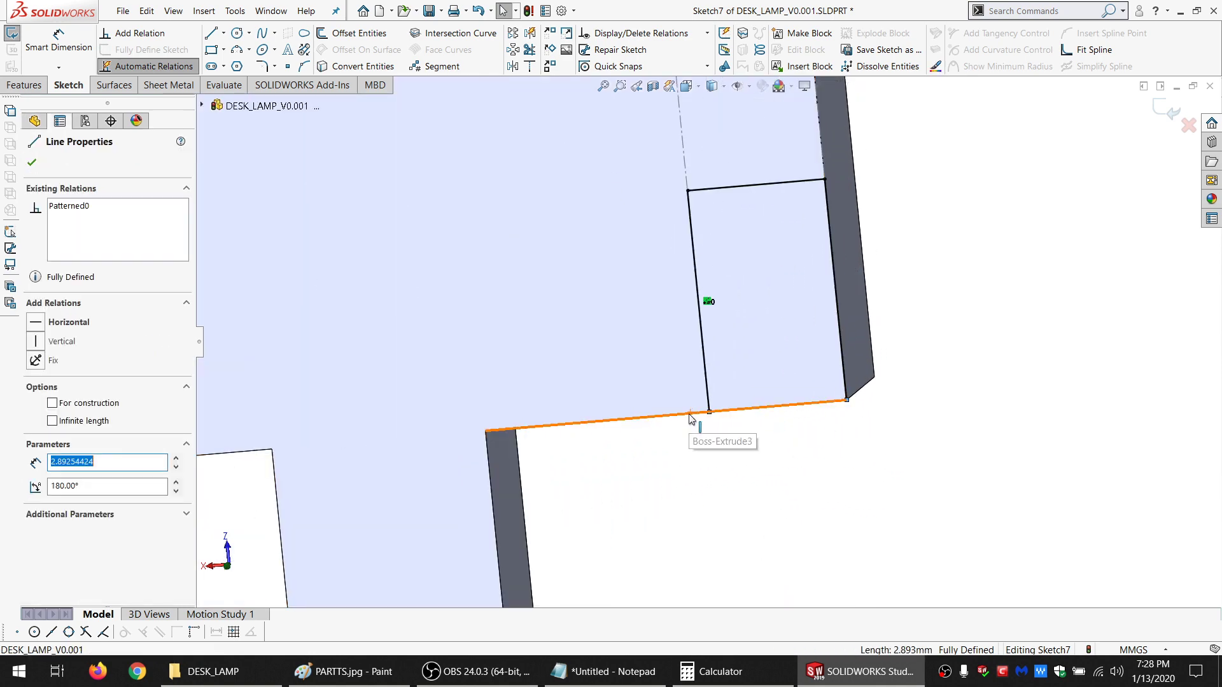
left_click(691, 418, "ctrl")
key("Escape")
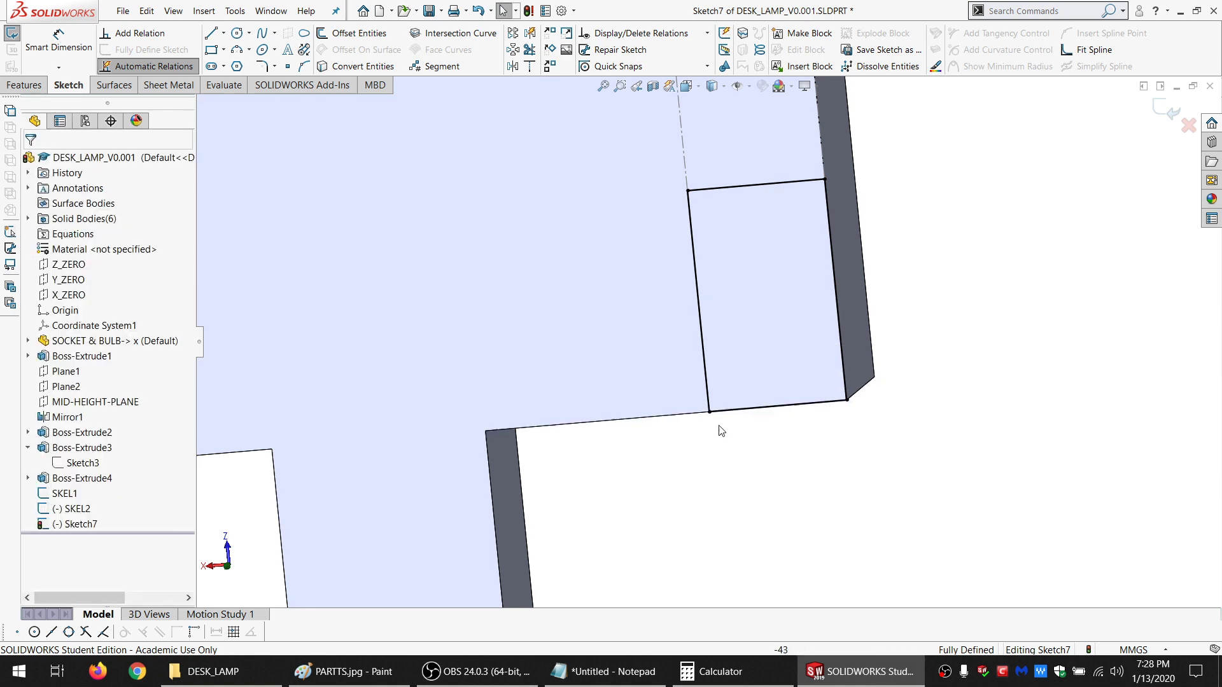
left_click(698, 417)
left_click(695, 417, "ctrl")
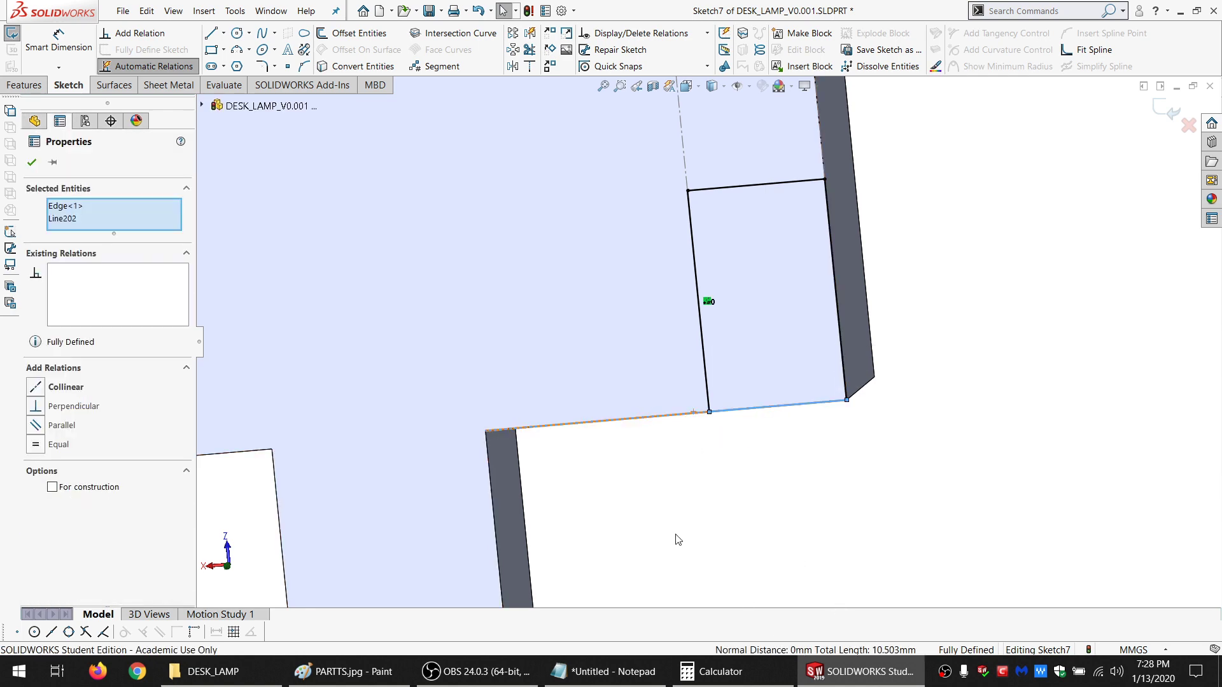
key("Escape")
scroll(585, 349, "up", 10)
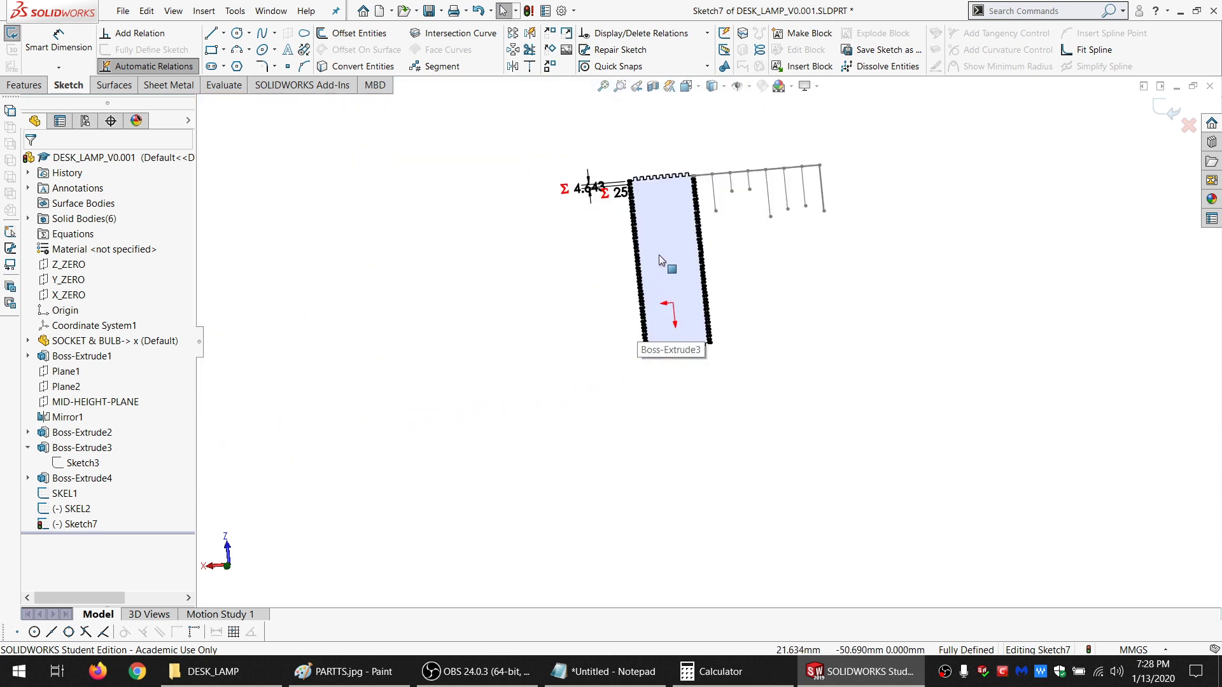
scroll(674, 229, "down", 5)
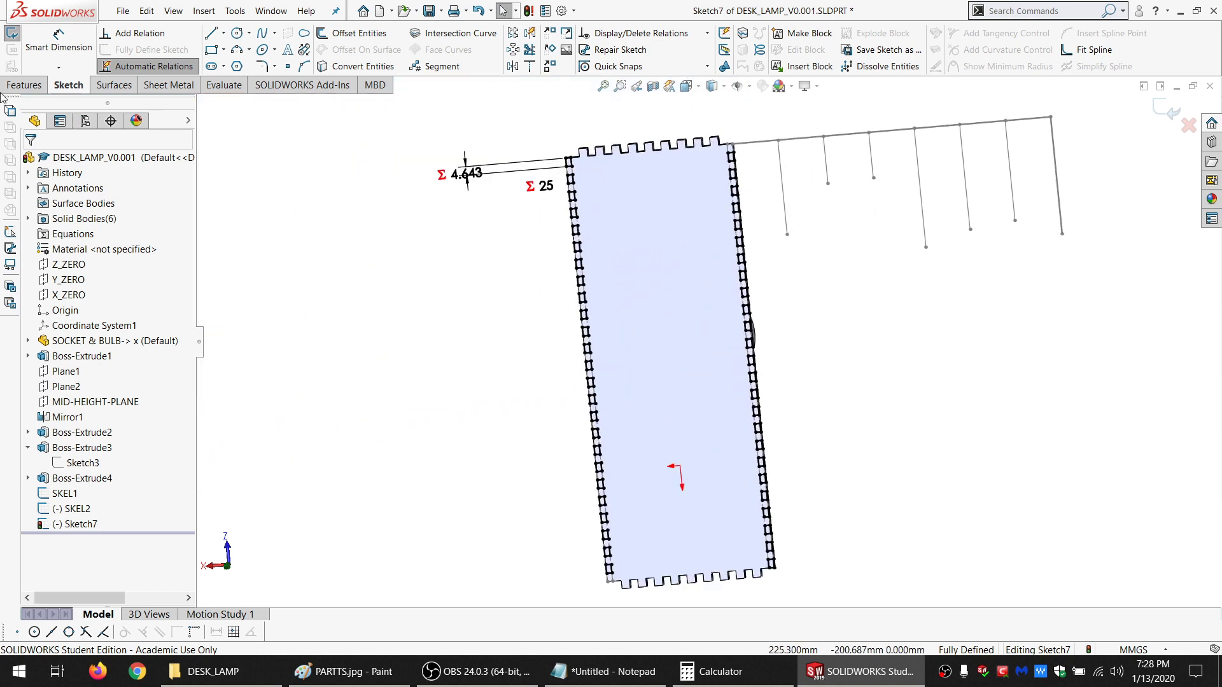
Extrude-cut the patterned rectangles Through All, with automatic body selection off and only the finger-jointed panel in the feature scope
left_click(23, 84)
left_click(241, 33)
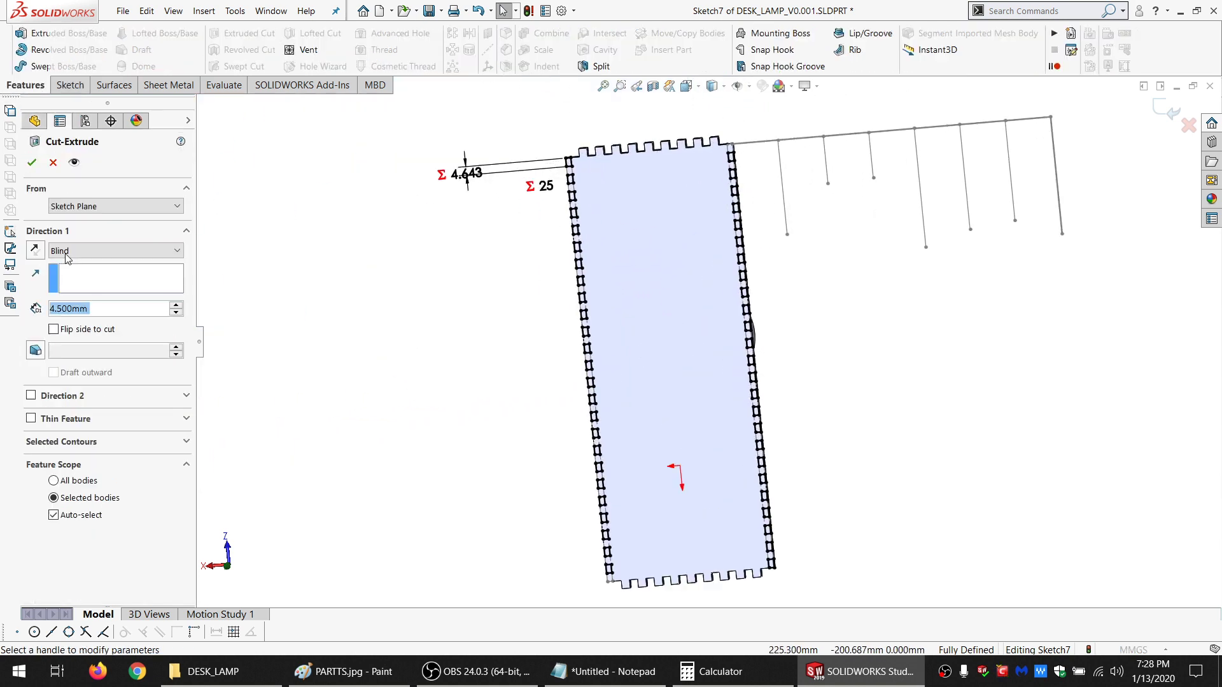
left_click(66, 250)
left_click(70, 273)
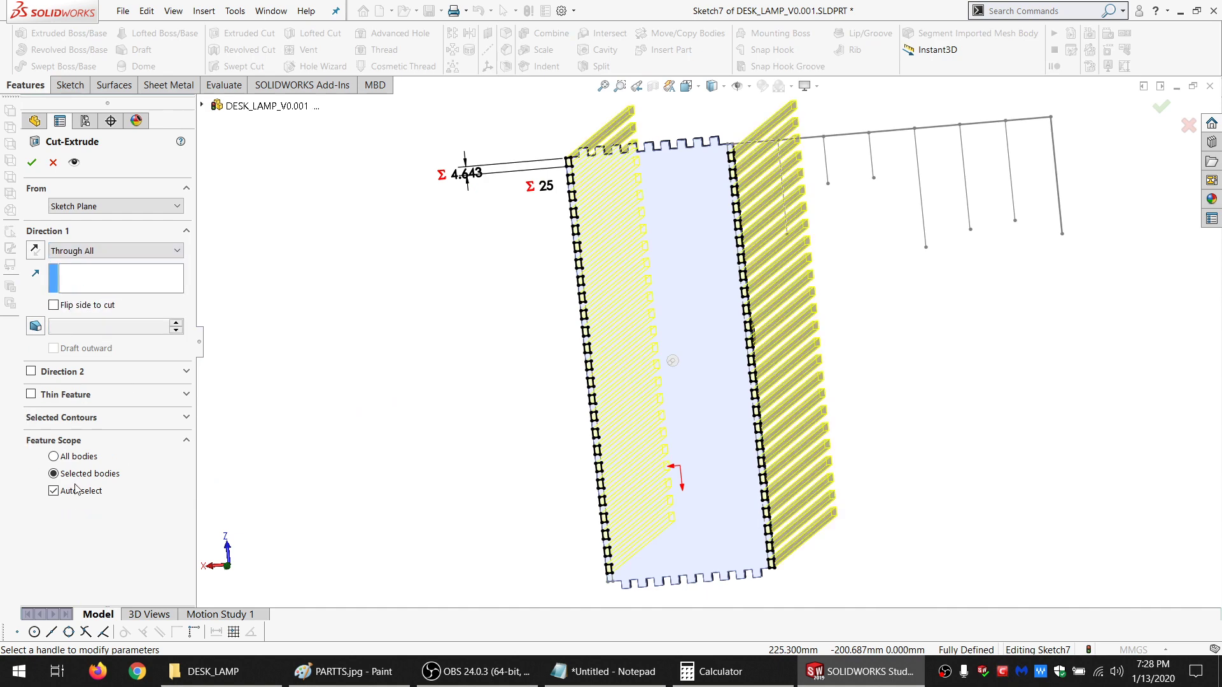
left_click(53, 491)
left_click(682, 321)
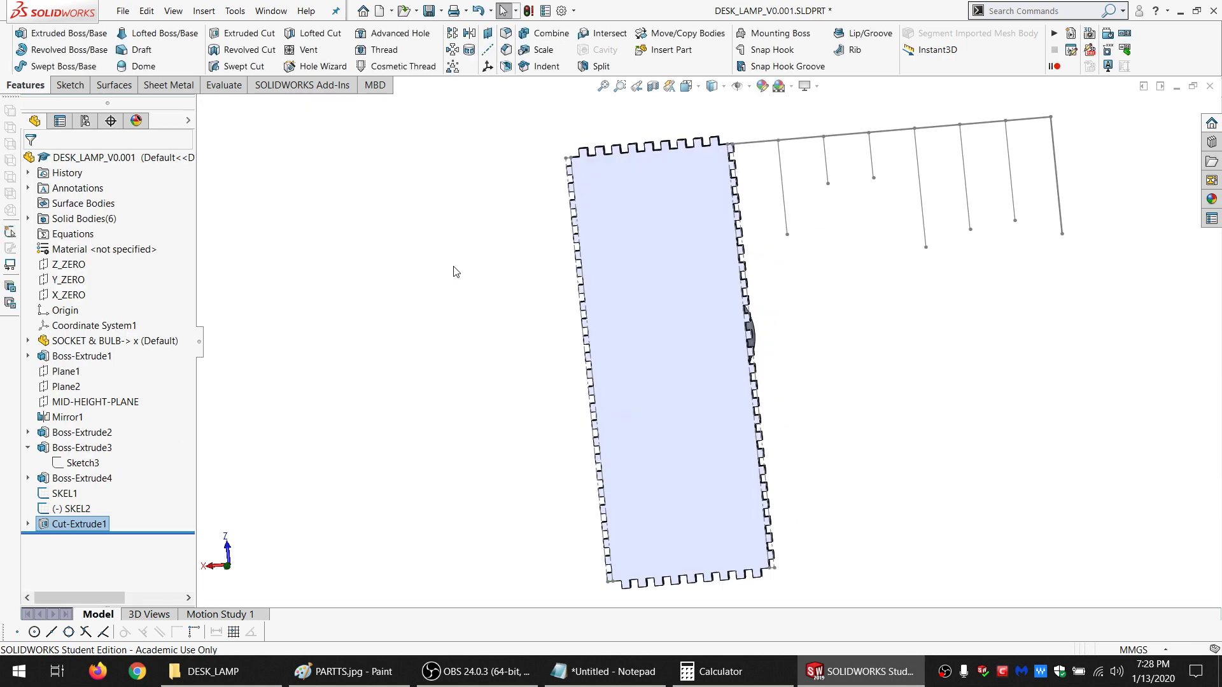
Hide the SKEL1 and SKEL2 sketches
scroll(742, 323, "up", 2)
scroll(747, 313, "down", 1)
middle_click_drag(685, 310, 734, 345)
left_click(63, 496)
left_click(68, 509, "ctrl")
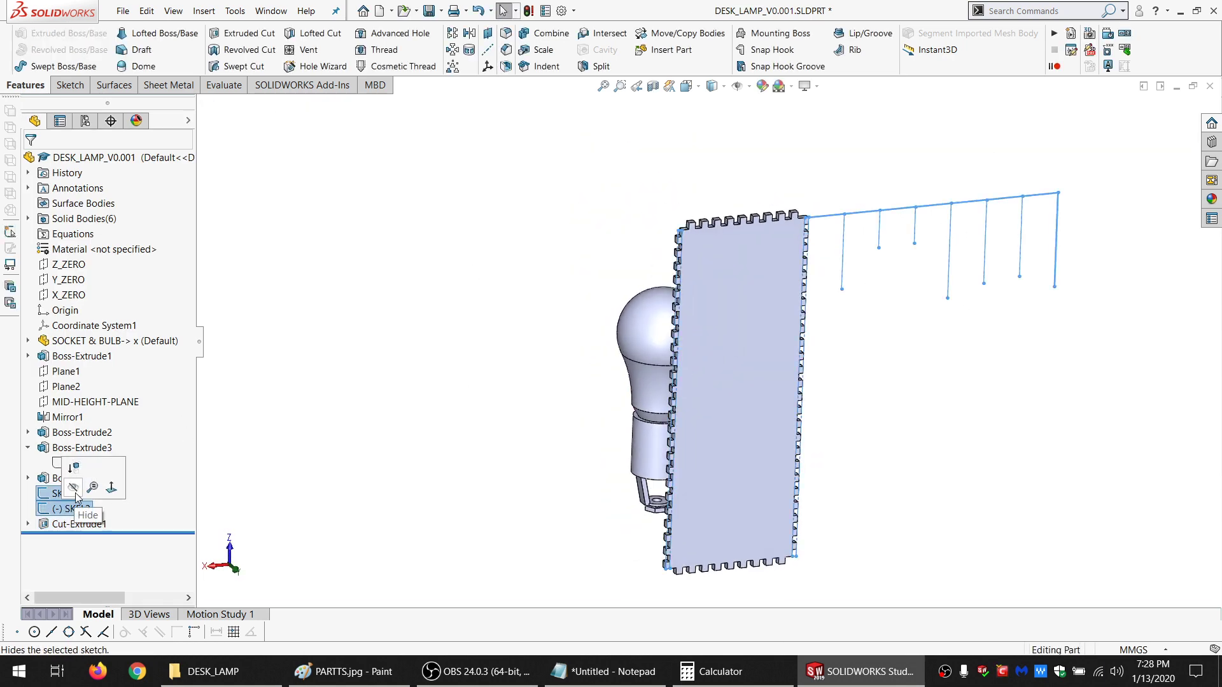
left_click(73, 488)
Show all solid bodies of the lamp
middle_click_drag(881, 425, 390, 326)
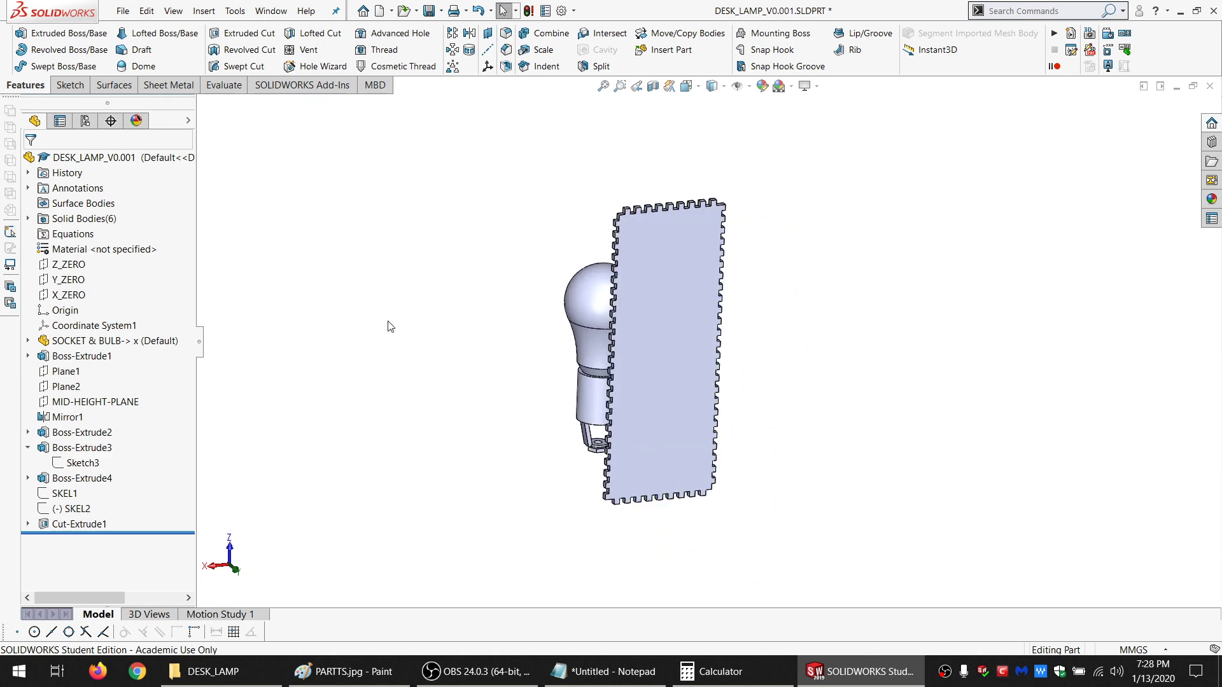
left_click(95, 221)
right_click(95, 221)
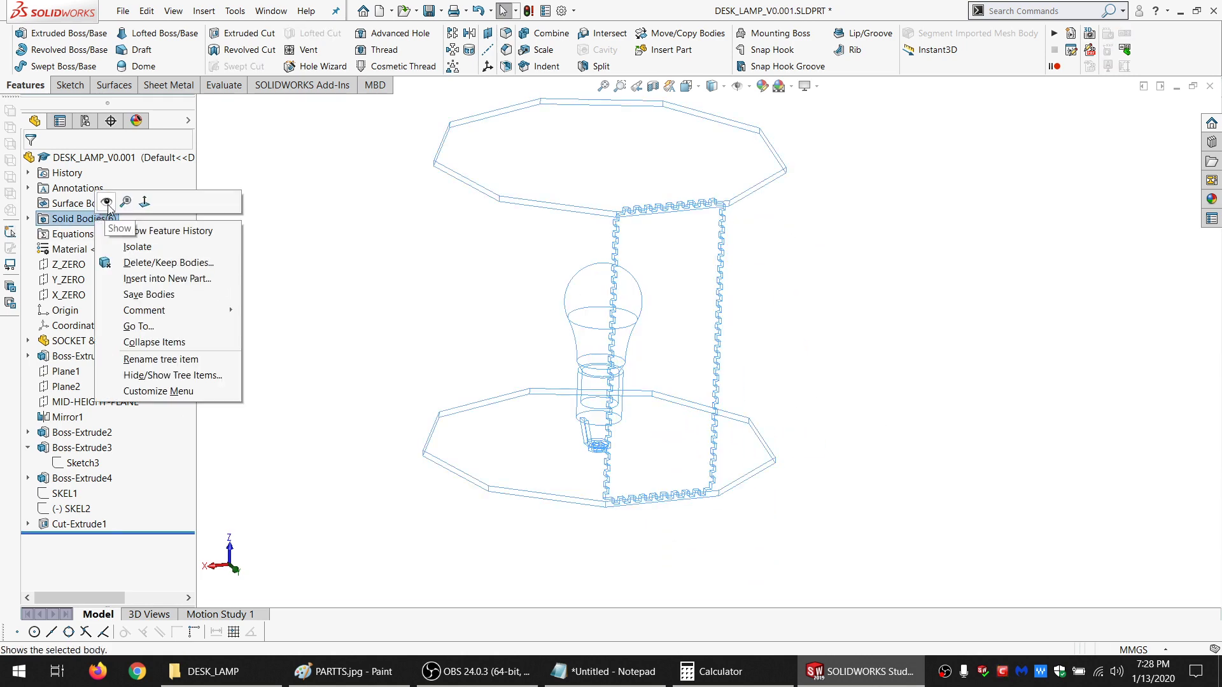
left_click(106, 203)
left_click(476, 274)
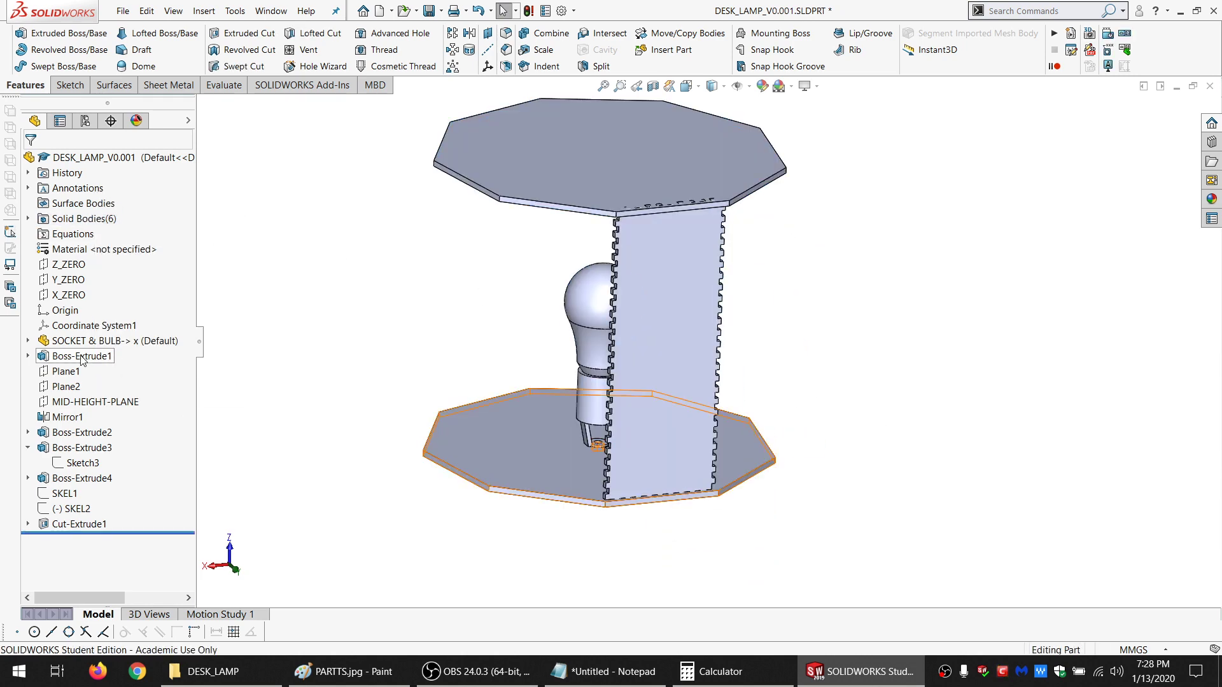
Create a reference axis at the intersection of the X_ZERO and Y_ZERO planes
left_click(67, 296)
left_click(56, 282, "ctrl")
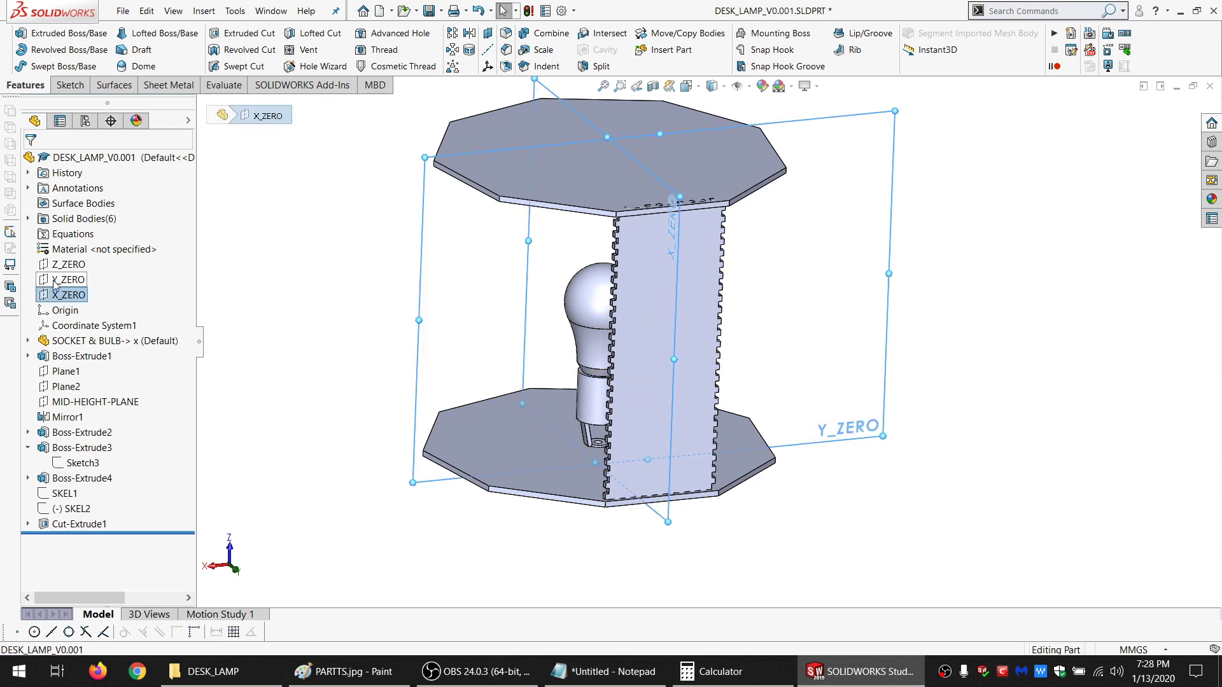
left_click(486, 51)
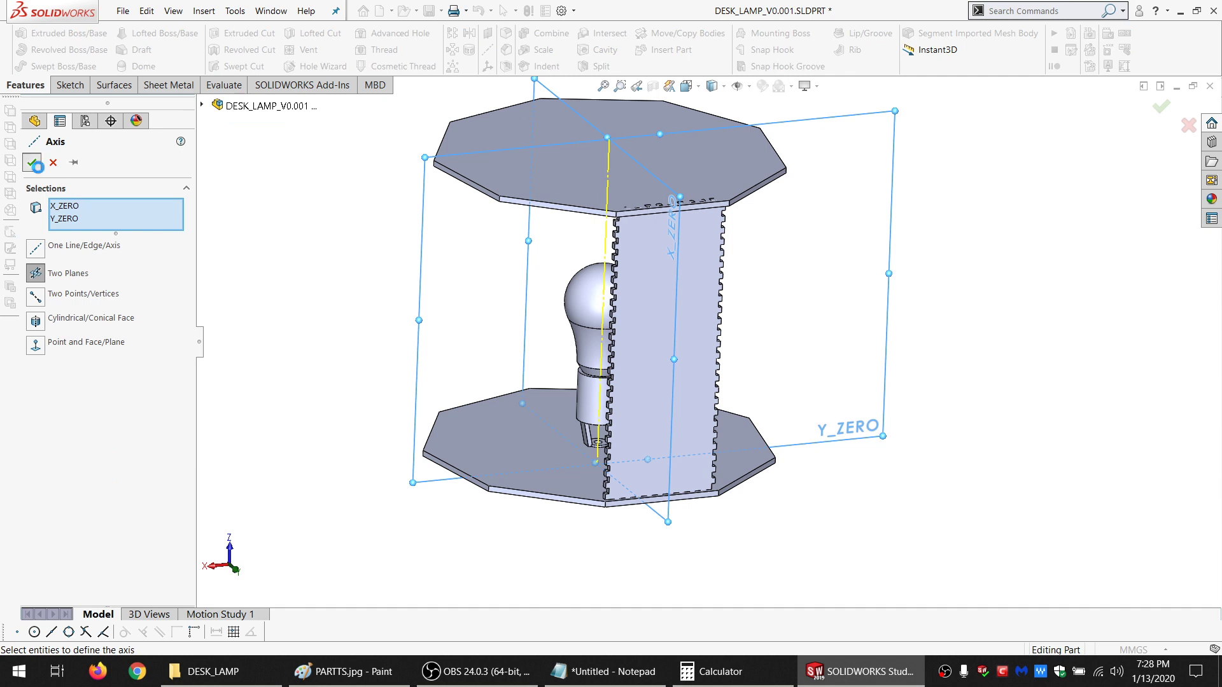
Accept the reference axis, rename it CENTER, and reorder it directly after Coordinate System1 in the feature tree
left_click(34, 164)
left_click(64, 539)
left_click(64, 539)
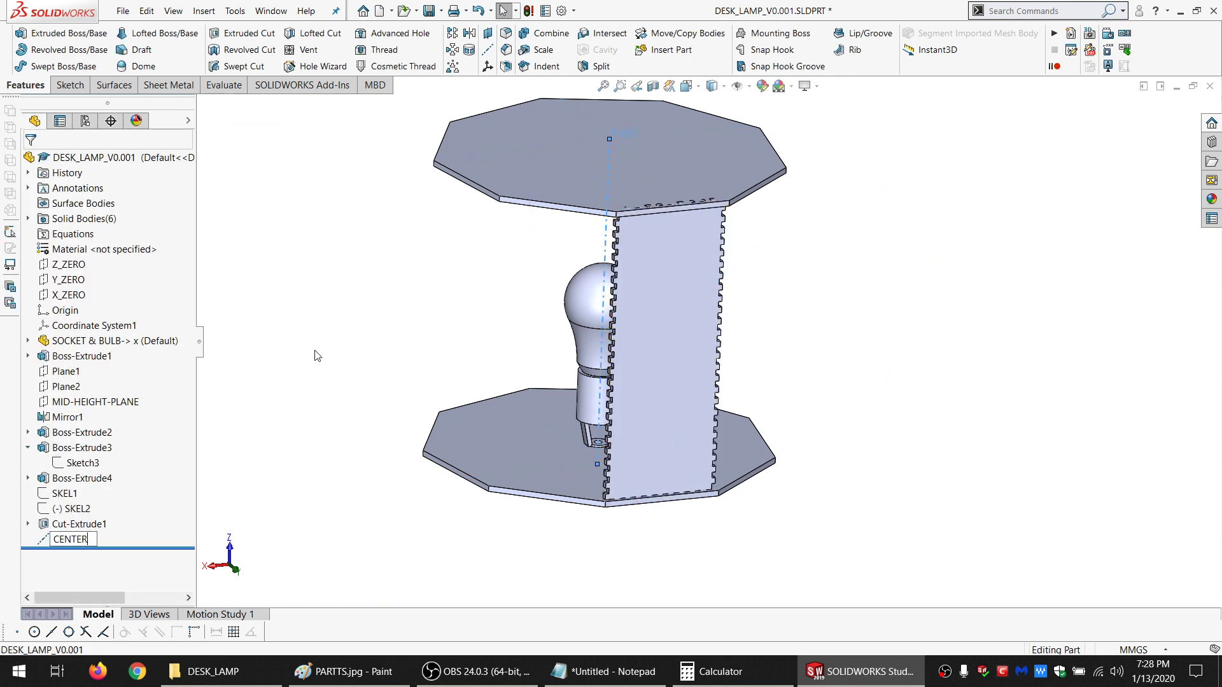
key("Return")
left_click_drag(67, 539, 47, 331)
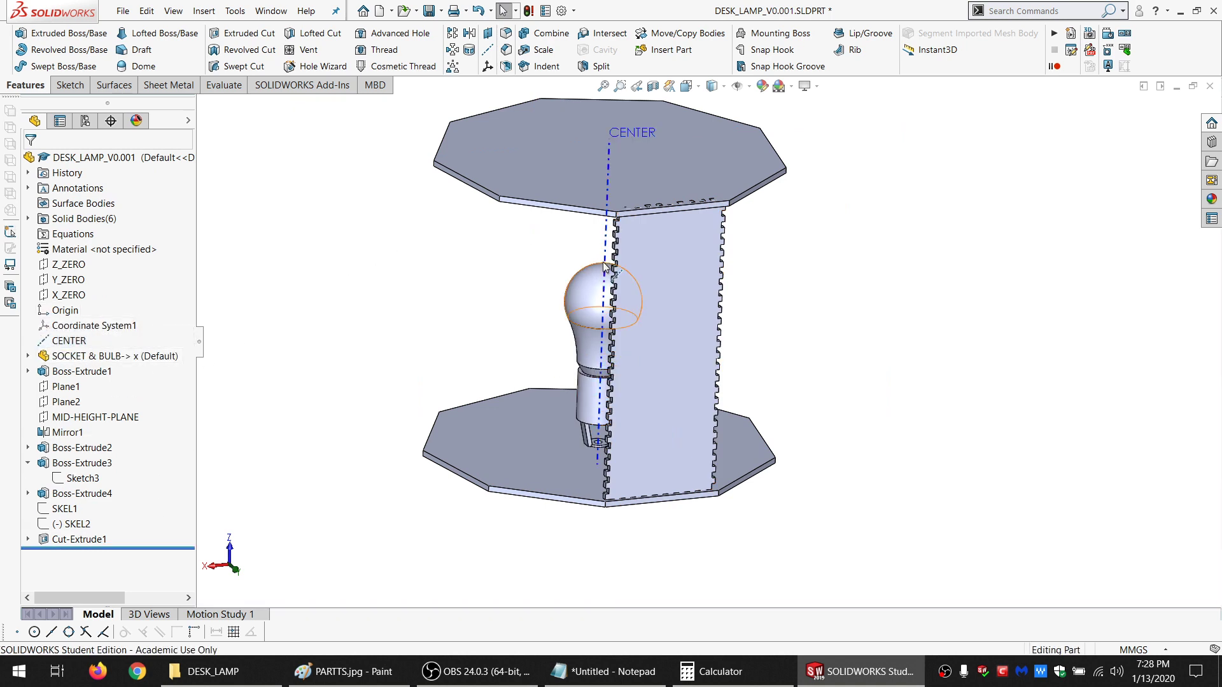
Circular-pattern the finger-jointed panel body around the CENTER axis with 9 equally spaced instances over 360°
left_click(604, 242)
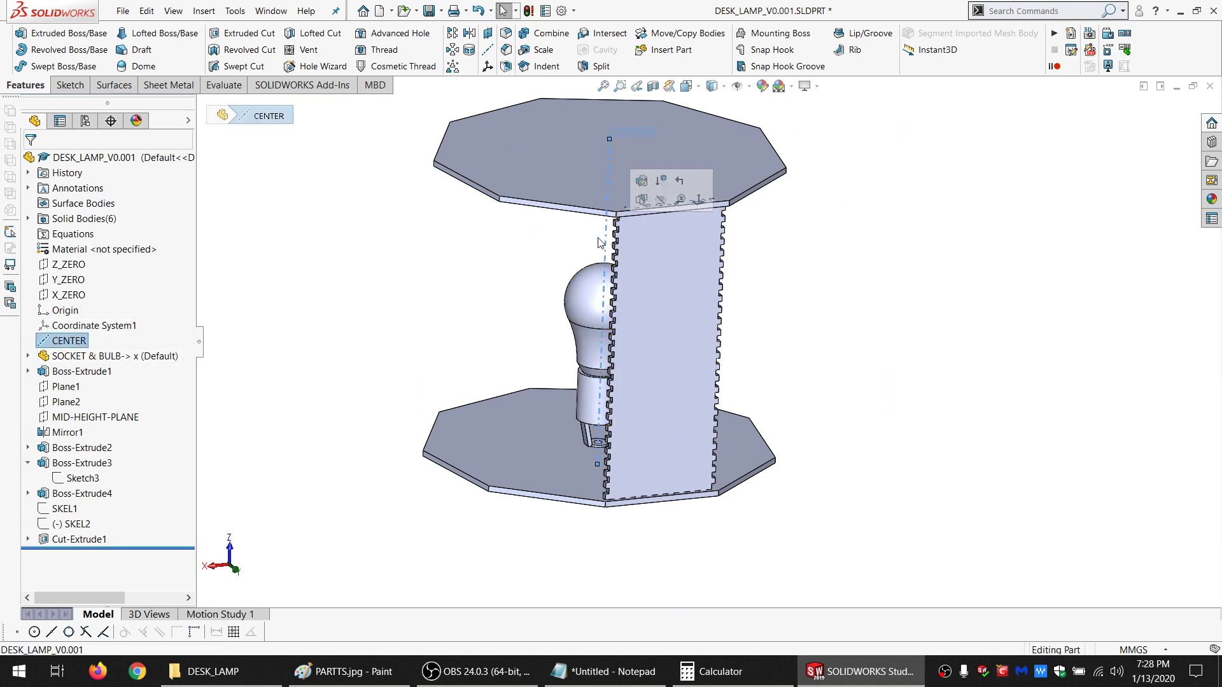
left_click(451, 51)
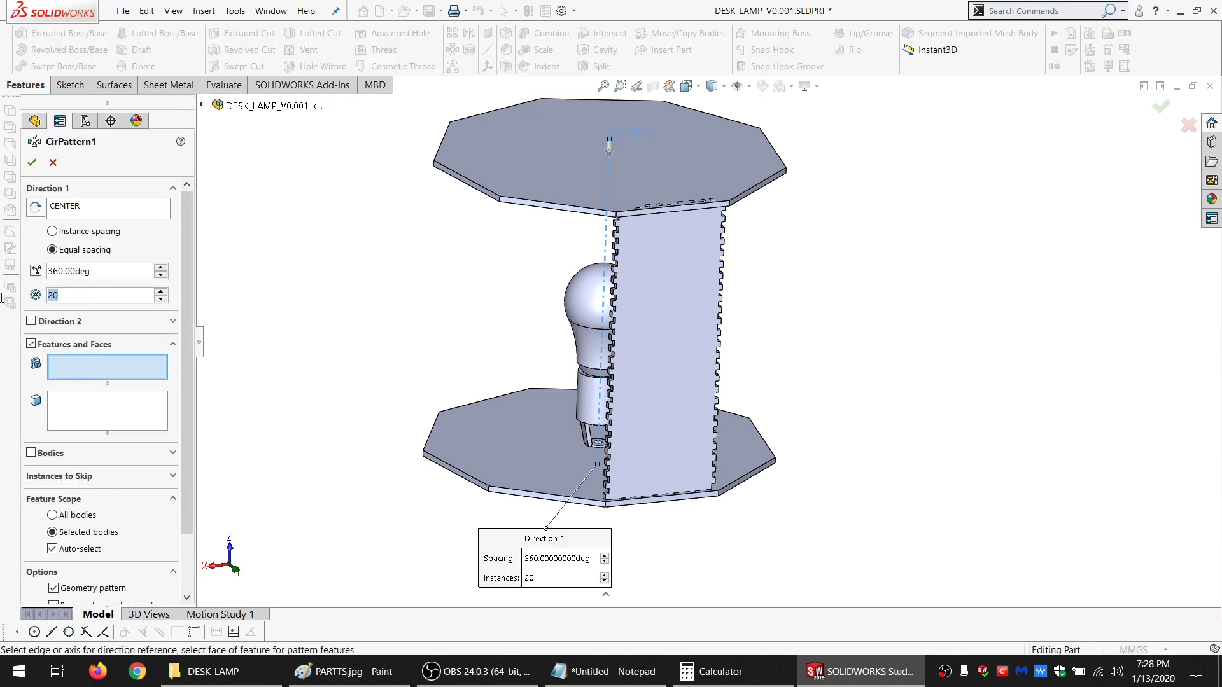
type("9")
left_click(31, 453)
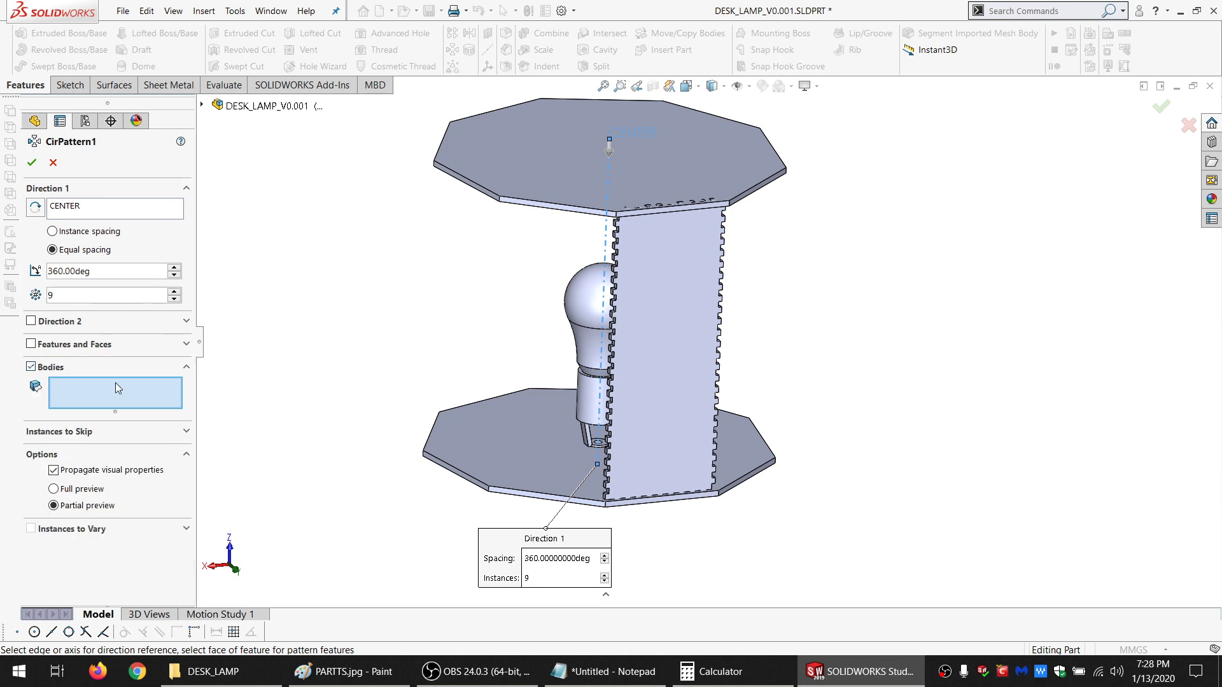
left_click(652, 301)
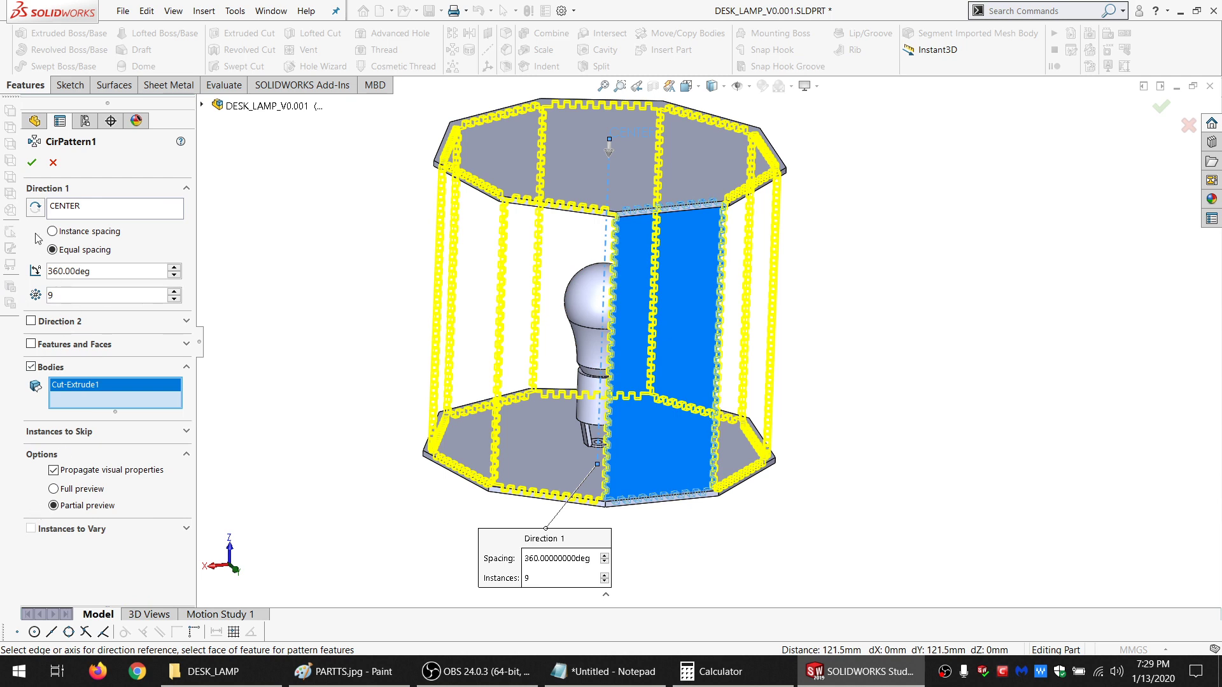
left_click(32, 163)
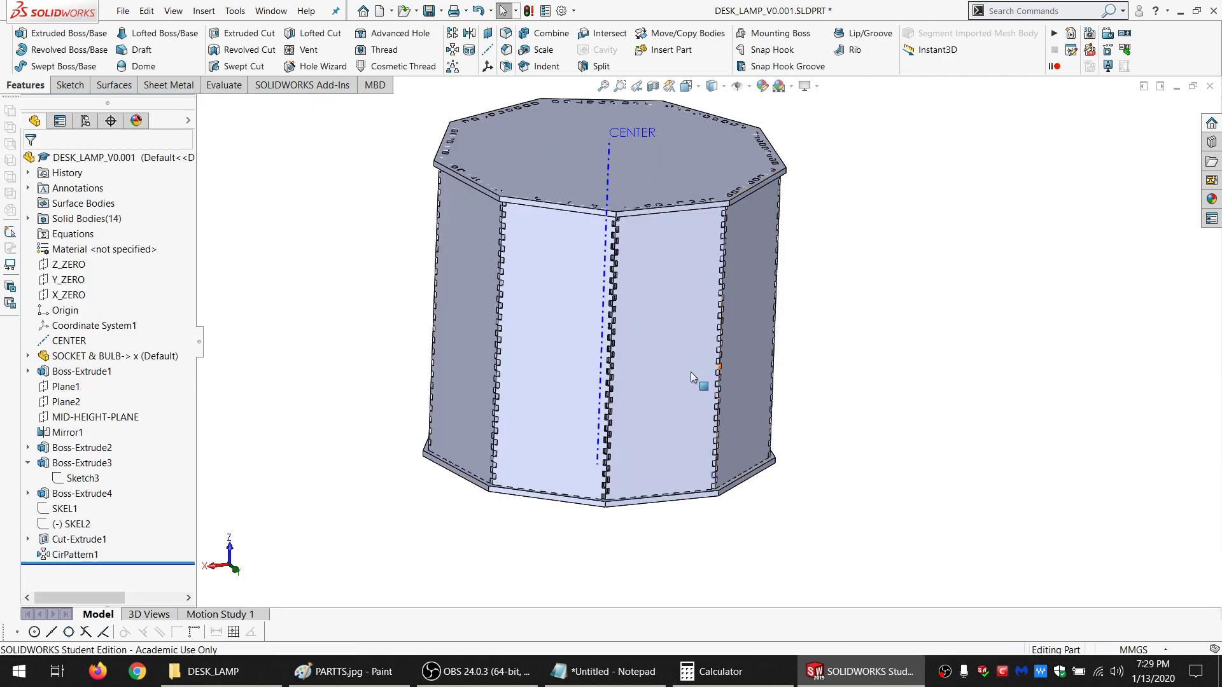
Examine how the fingers of adjacent patterned panels meet at the corners and below the lamp's top plate
scroll(671, 376, "down", 3)
scroll(662, 350, "up", 4)
scroll(659, 230, "down", 3)
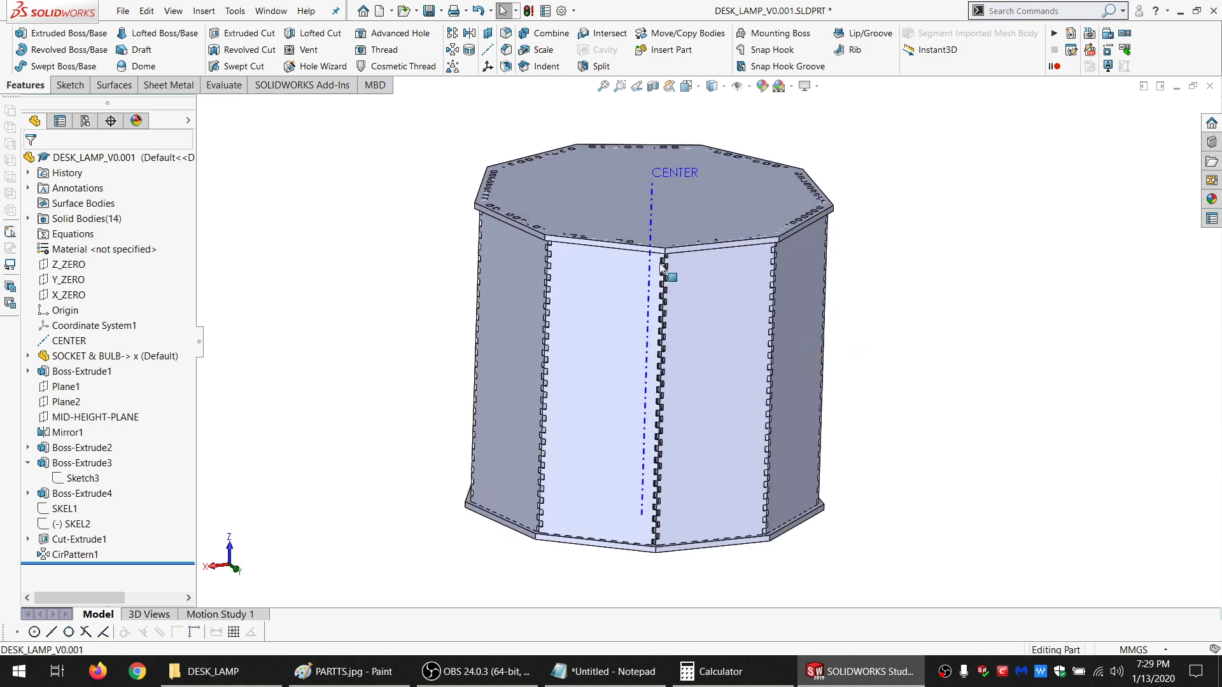
middle_click_drag(661, 262, 656, 156)
middle_click_drag(733, 273, 617, 606)
middle_click_drag(695, 300, 652, 349)
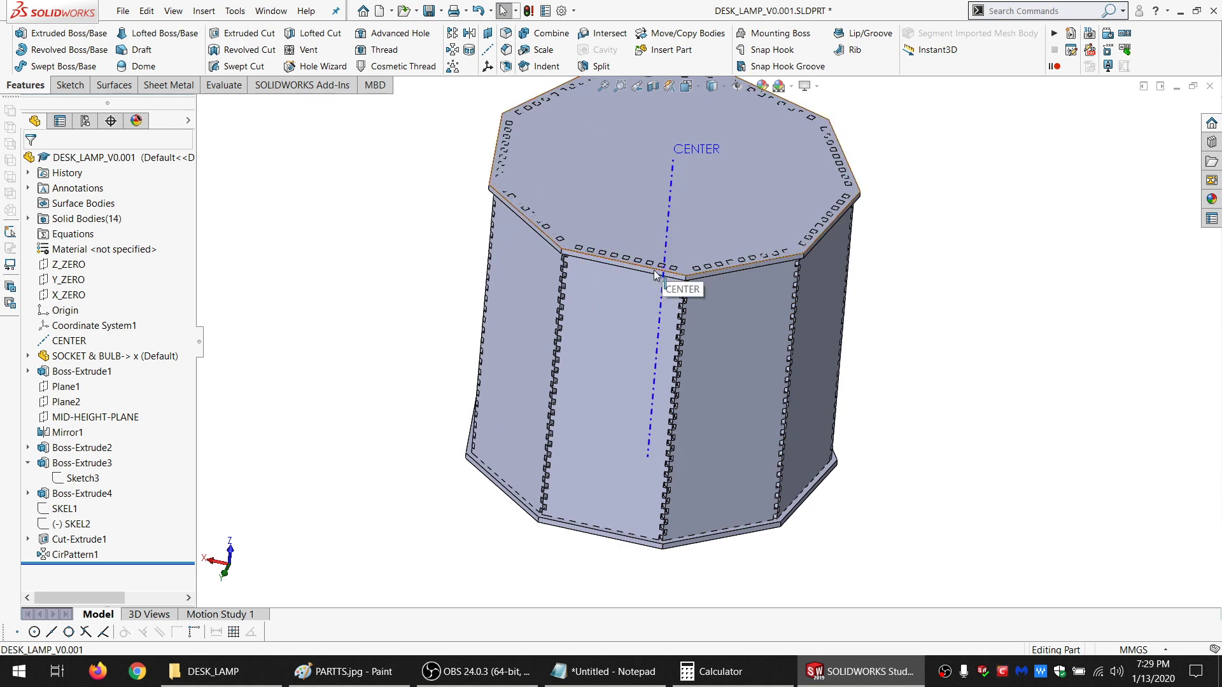
scroll(649, 280, "down", 5)
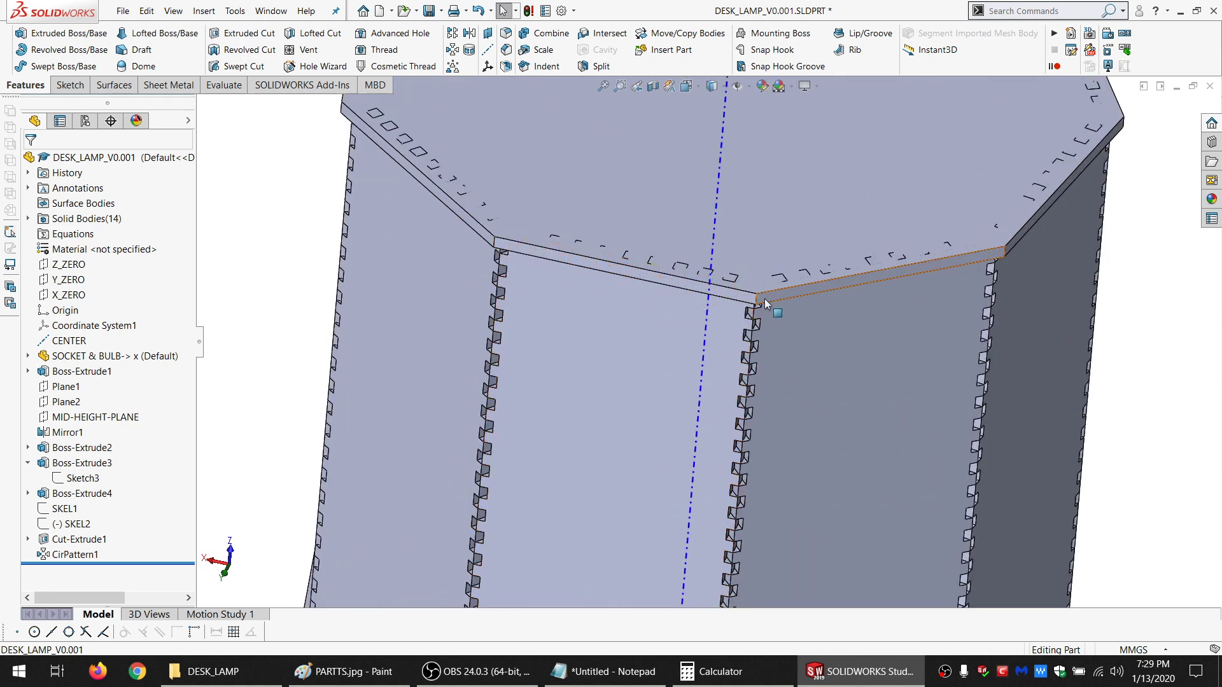
scroll(754, 304, "down", 5)
scroll(735, 294, "up", 3)
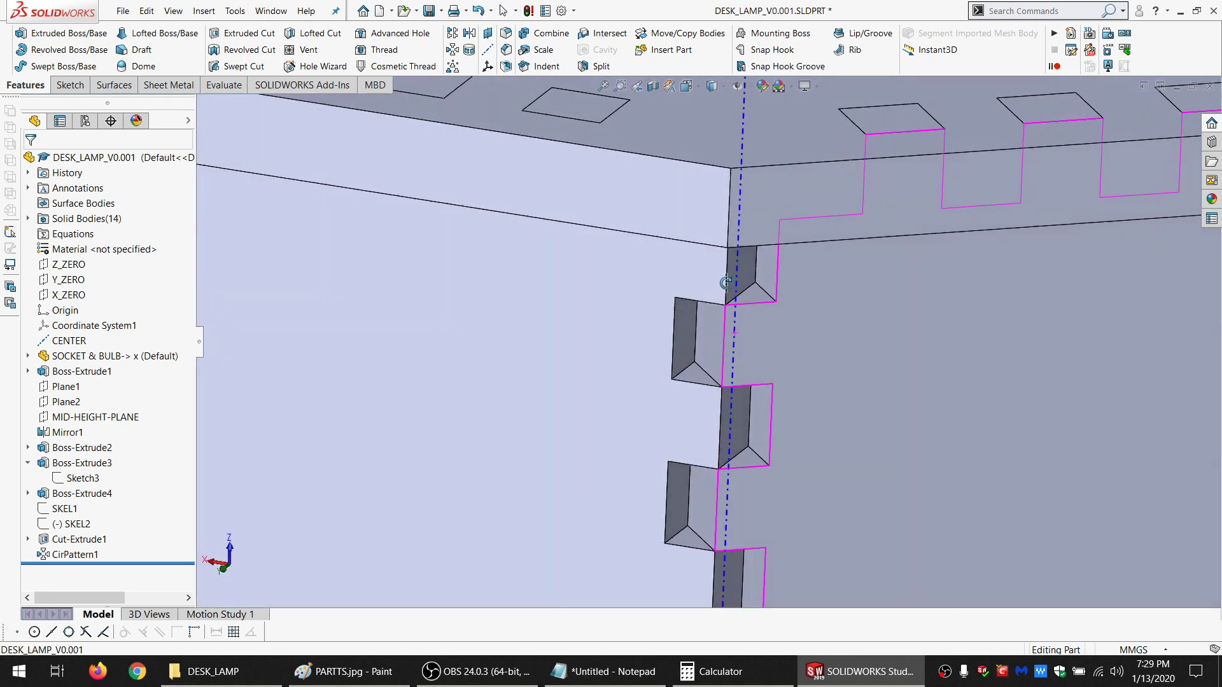
scroll(700, 330, "down", 5)
left_click(722, 318)
mouse_move(722, 318)
middle_mouse_down()
mouse_move(712, 288)
mouse_move(697, 300)
mouse_move(731, 305)
middle_mouse_up()
left_click(678, 286)
left_click(761, 314)
scroll(761, 315, "up", 5)
scroll(761, 315, "up", 8)
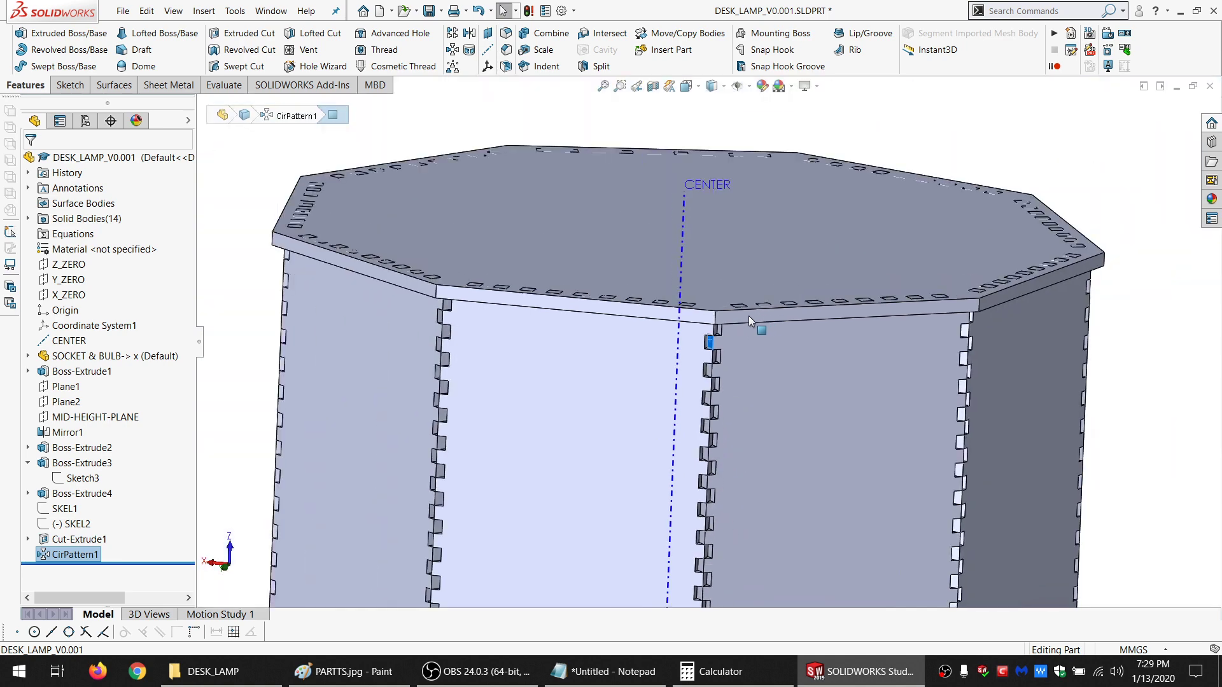
left_click(348, 219)
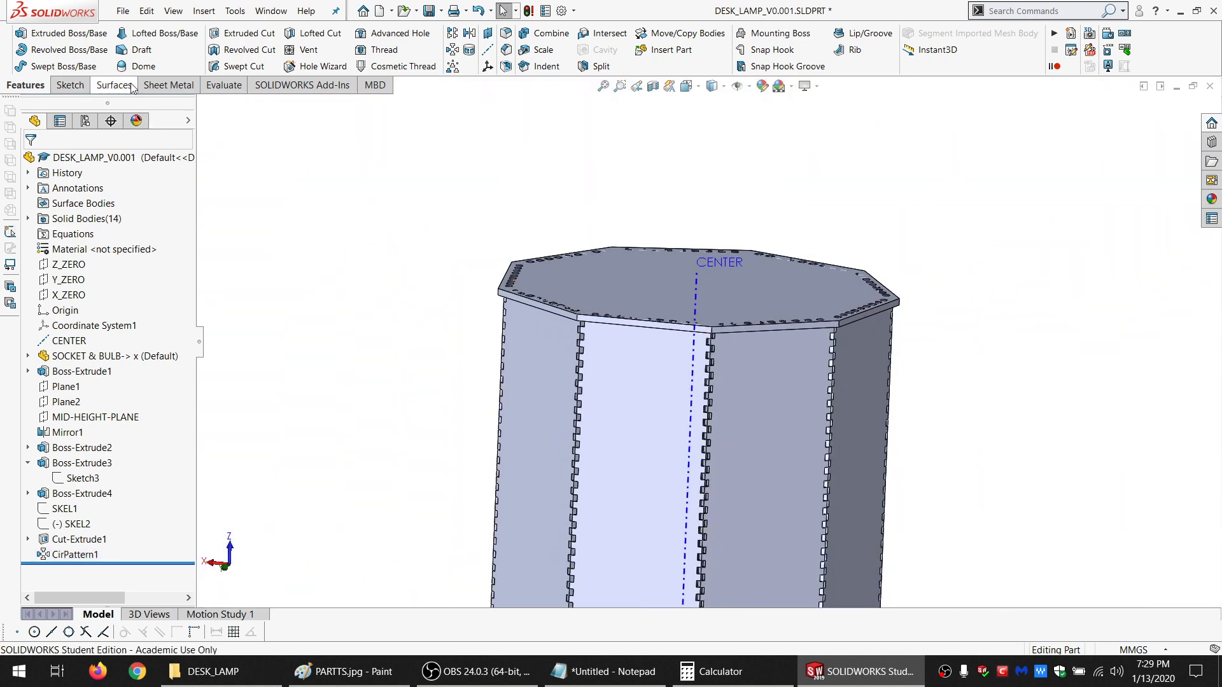
Run interference detection on the lamp with the top and bottom plates excluded, and close the check
left_click(223, 85)
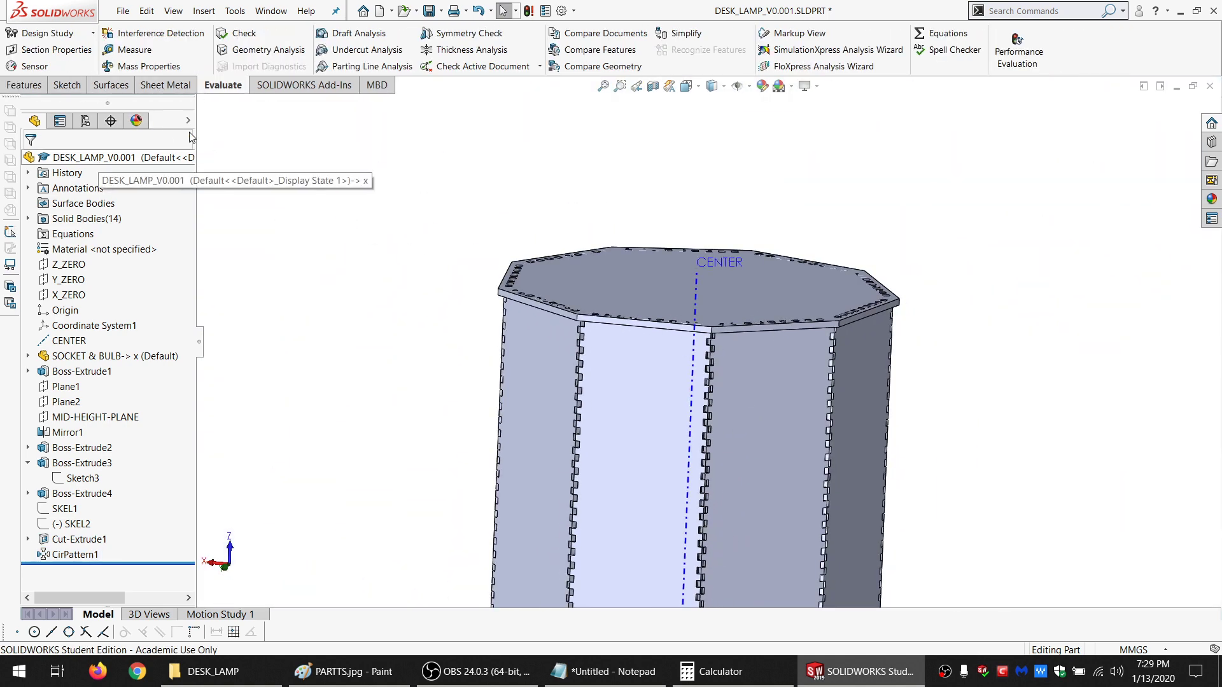
left_click(153, 33)
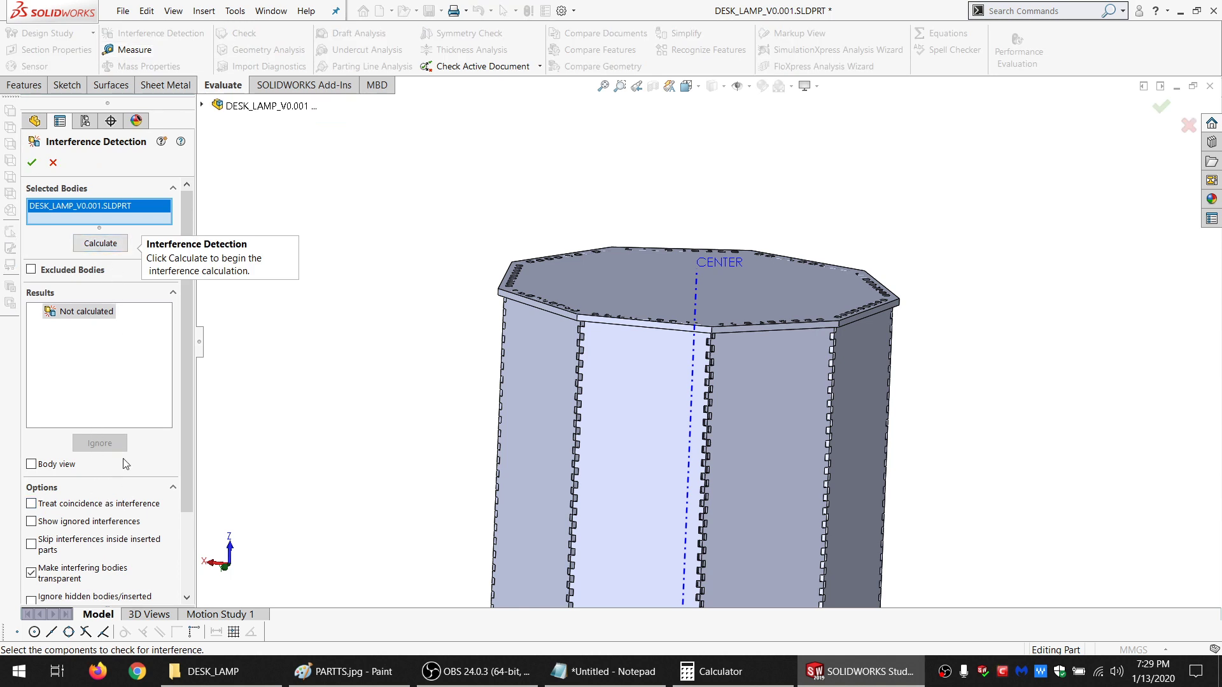
left_click(75, 271)
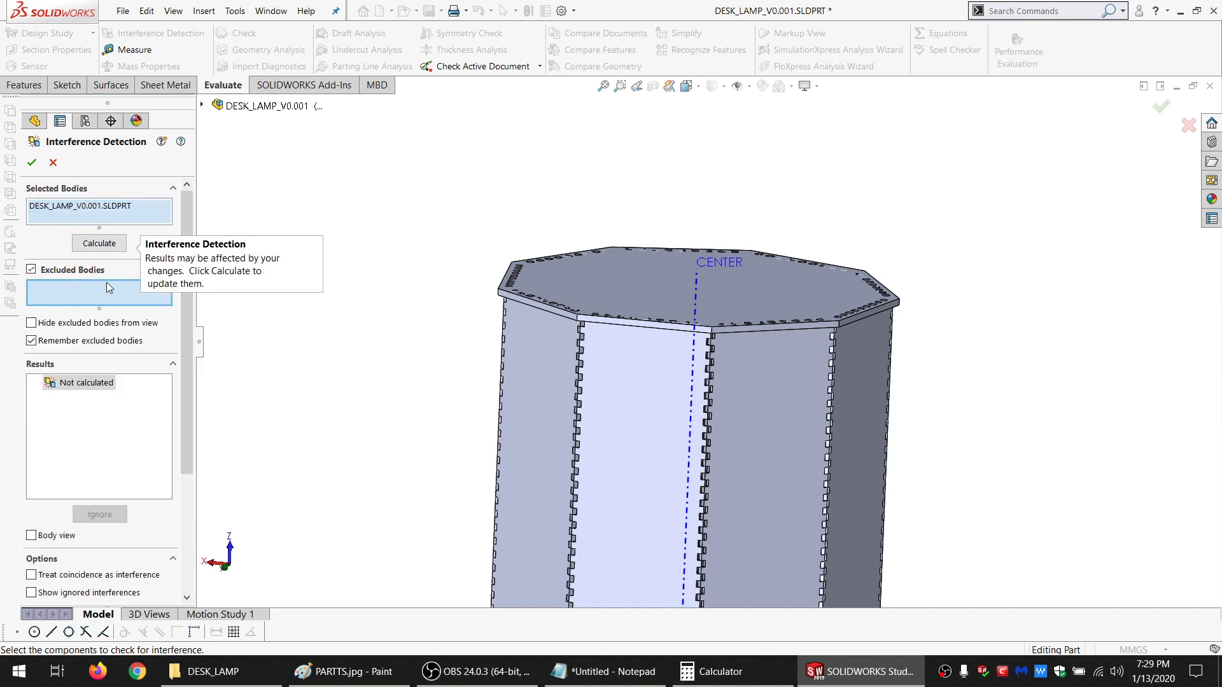
left_click(639, 270)
scroll(660, 419, "up", 1)
middle_click_drag(659, 419, 633, 382)
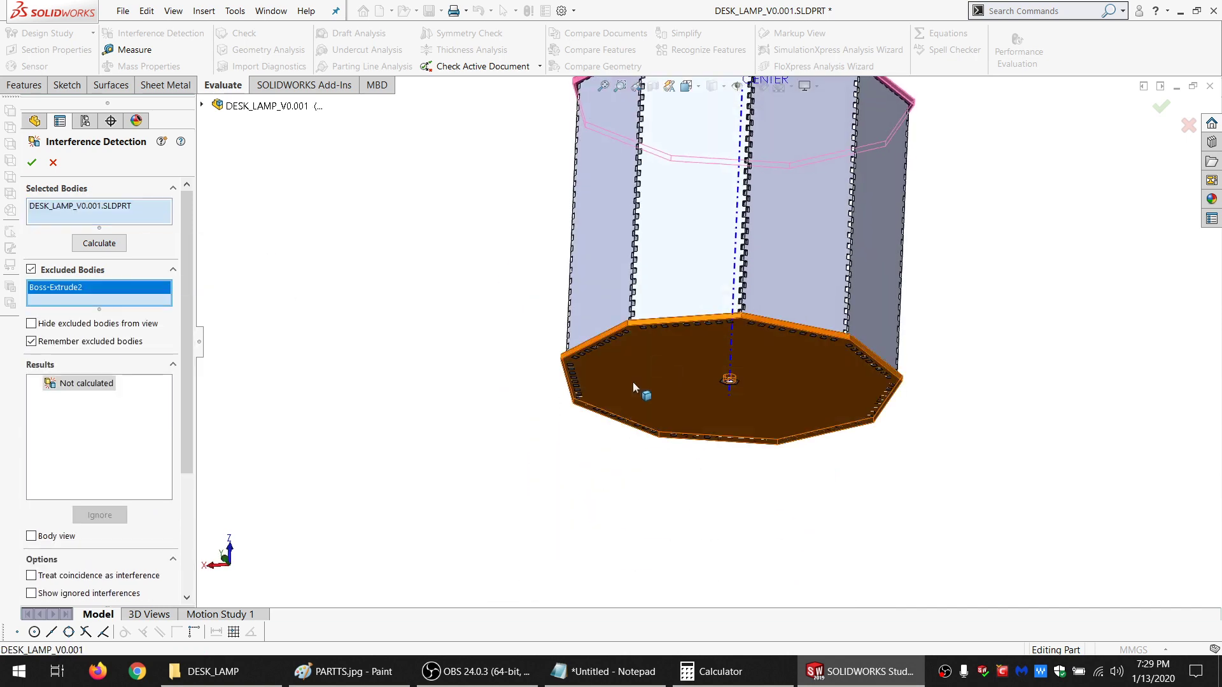
left_click(636, 381)
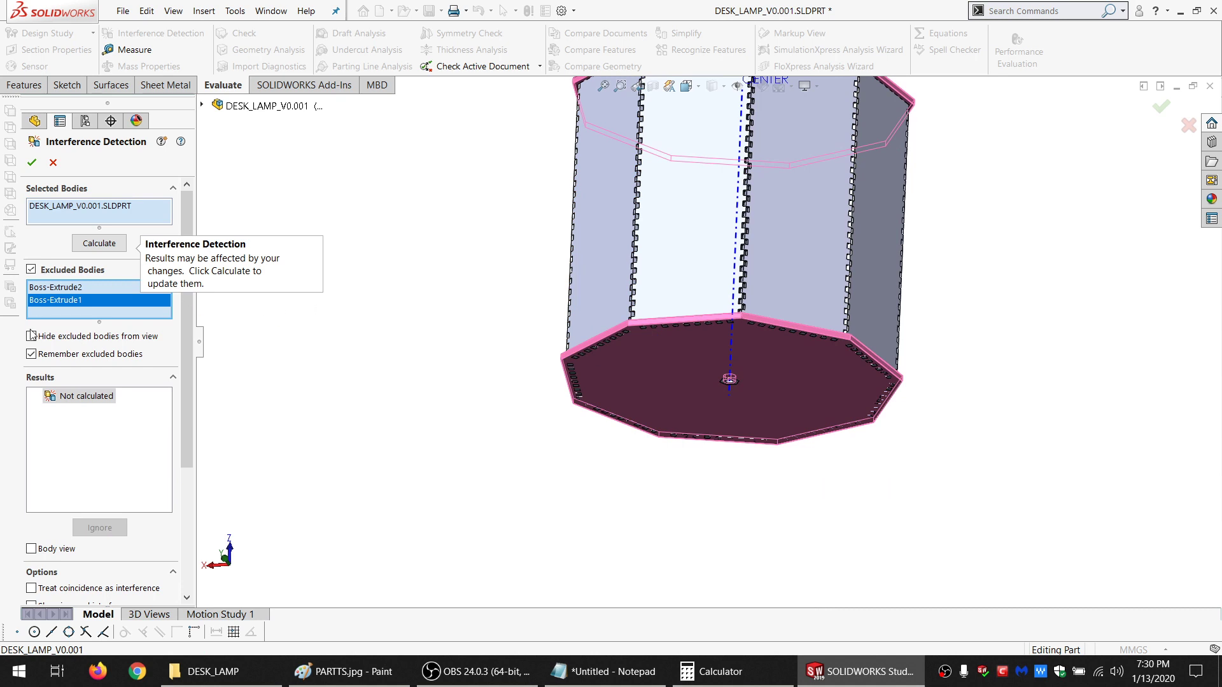
left_click(112, 244)
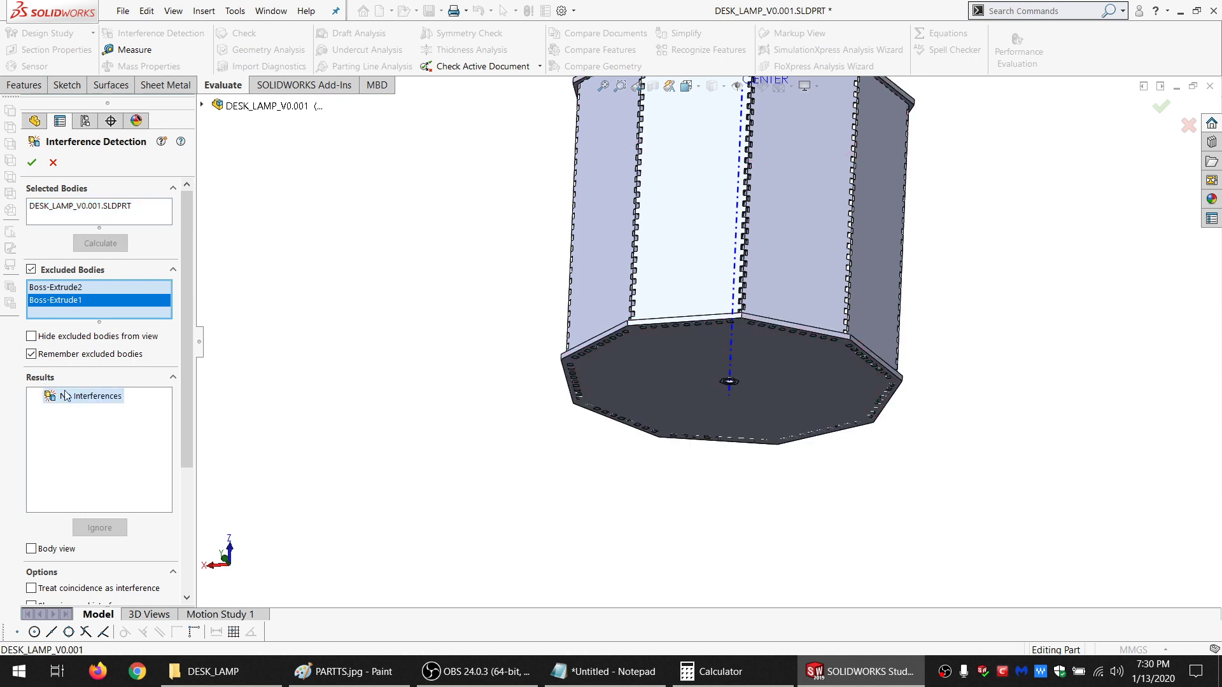
left_click(54, 163)
Examine the interlocking fingers along a panel corner and the tab slots in the lamp's top plate
scroll(738, 274, "down", 8)
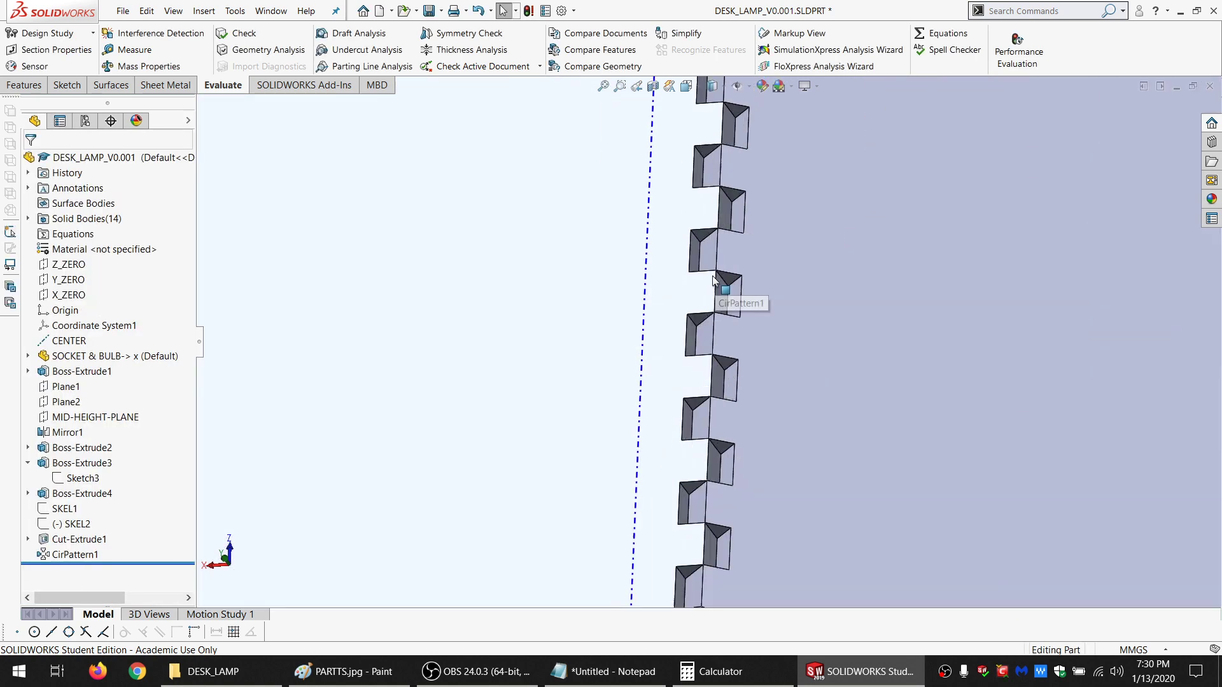
scroll(713, 280, "down", 6)
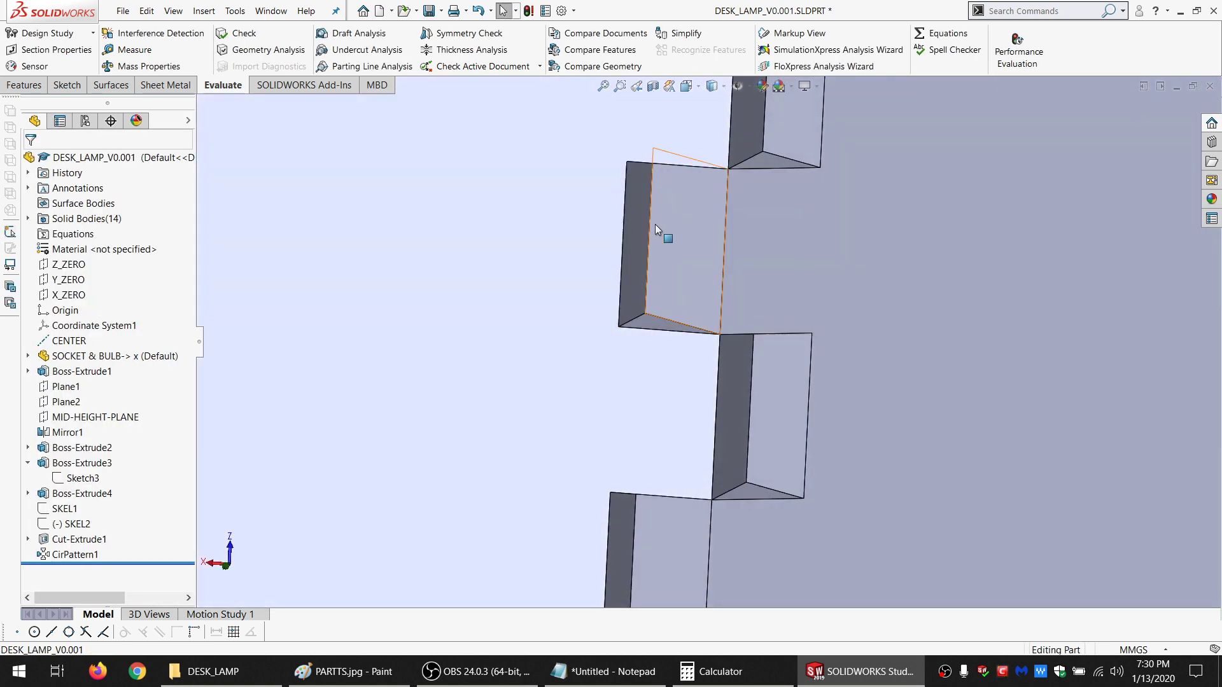
scroll(693, 274, "up", 6)
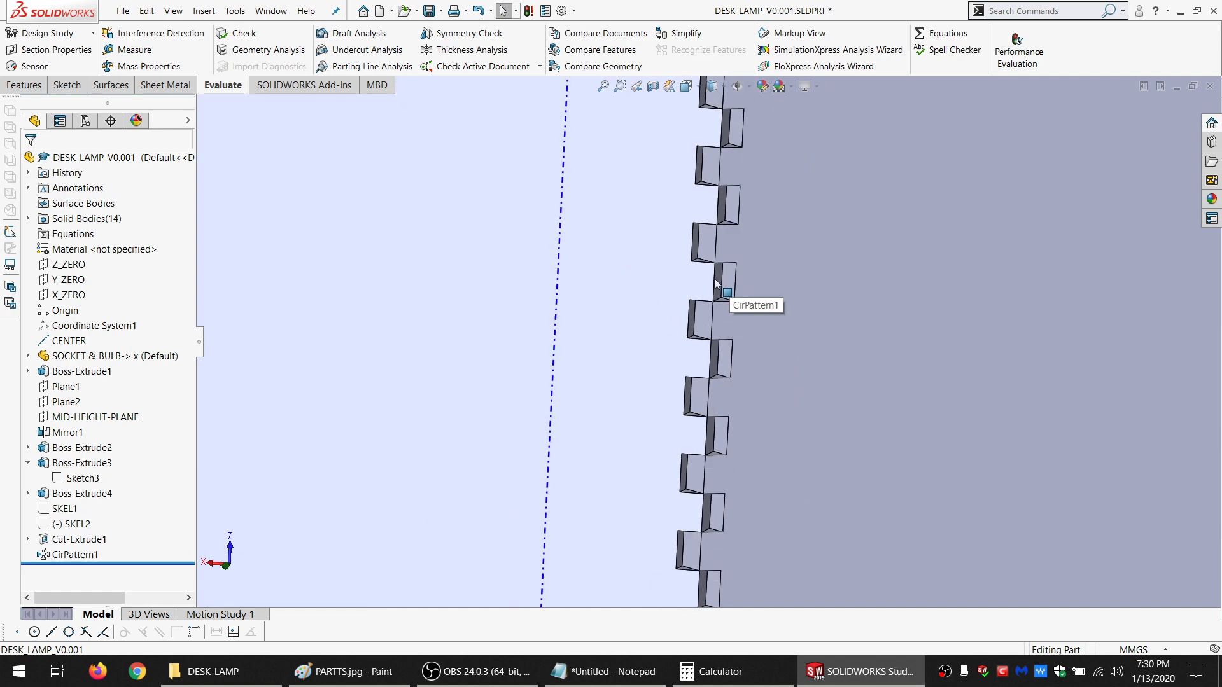
scroll(726, 268, "up", 6)
scroll(716, 229, "down", 4)
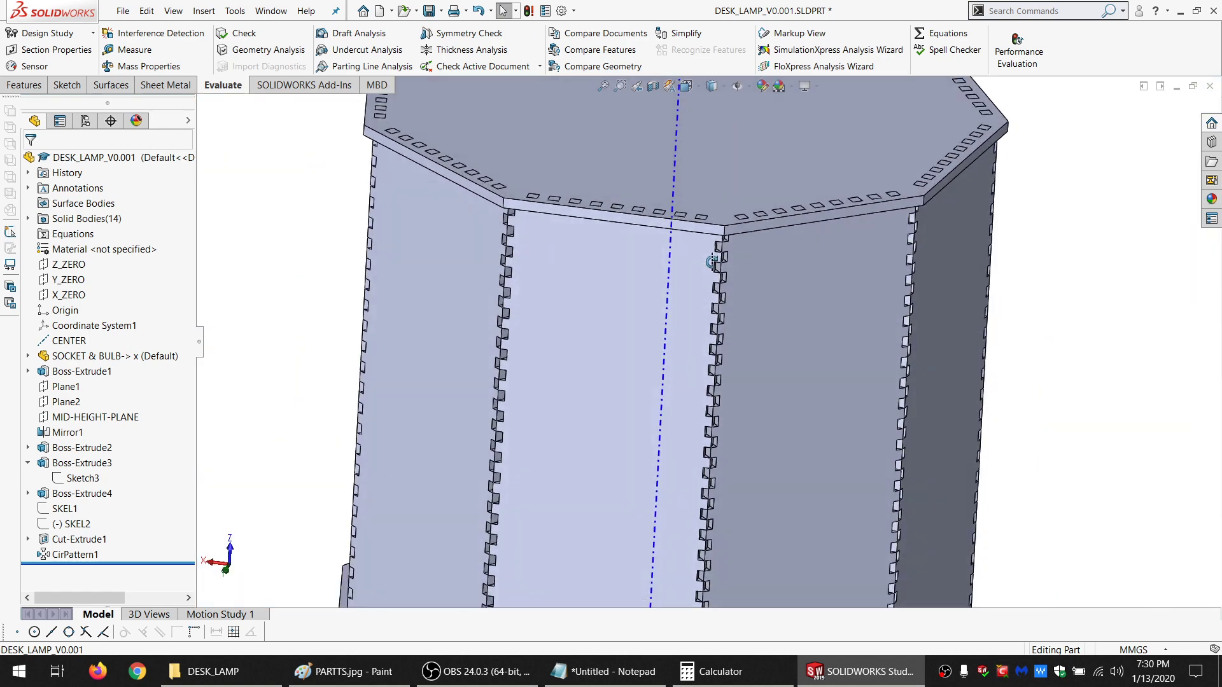
scroll(721, 178, "up", 5)
scroll(721, 274, "down", 5)
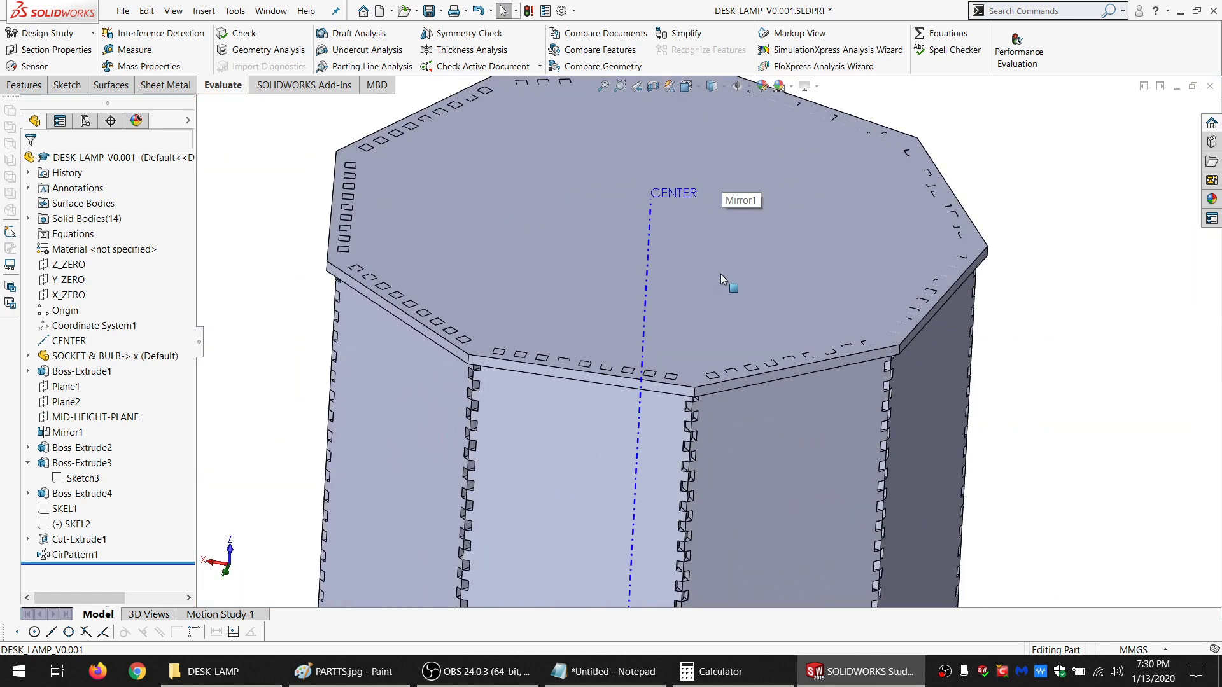
scroll(534, 349, "up", 2)
middle_click_drag(534, 407, 615, 486)
scroll(590, 452, "up", 1)
Roll the model back to before CirPattern1 and make one copy of the finger-jointed panel body in place with Move/Copy Body
left_click_drag(153, 560, 110, 547)
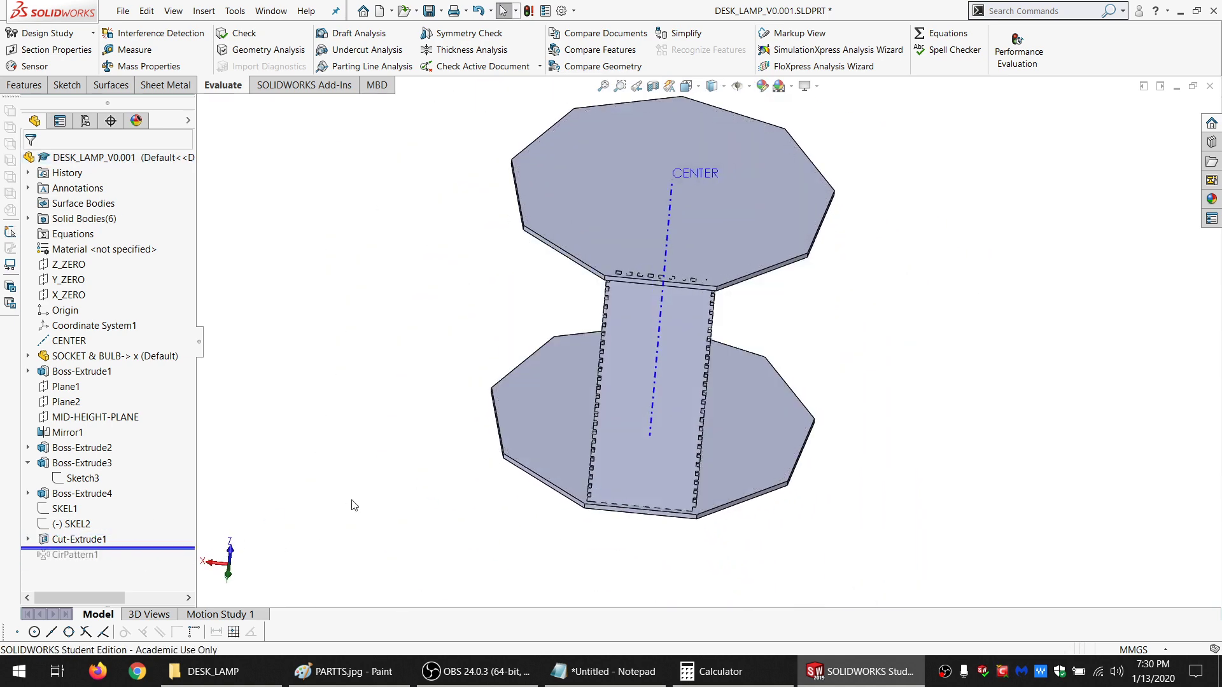
left_click(620, 353)
scroll(678, 378, "down", 3)
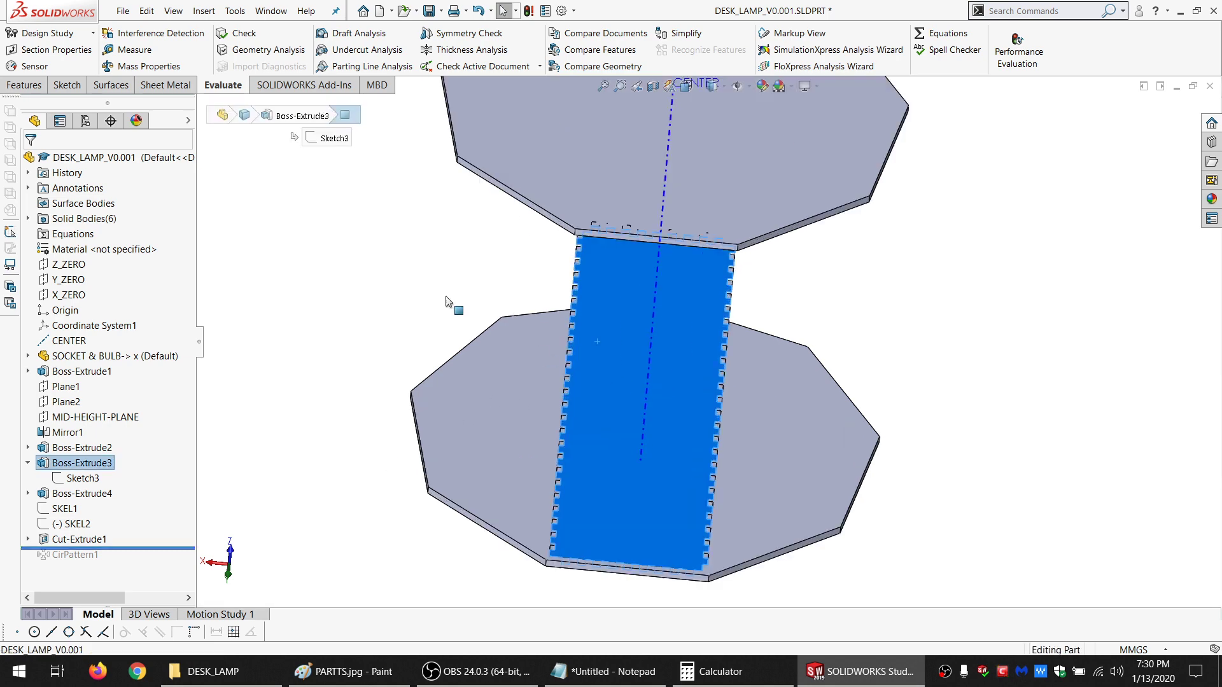
key("Escape")
left_click(26, 85)
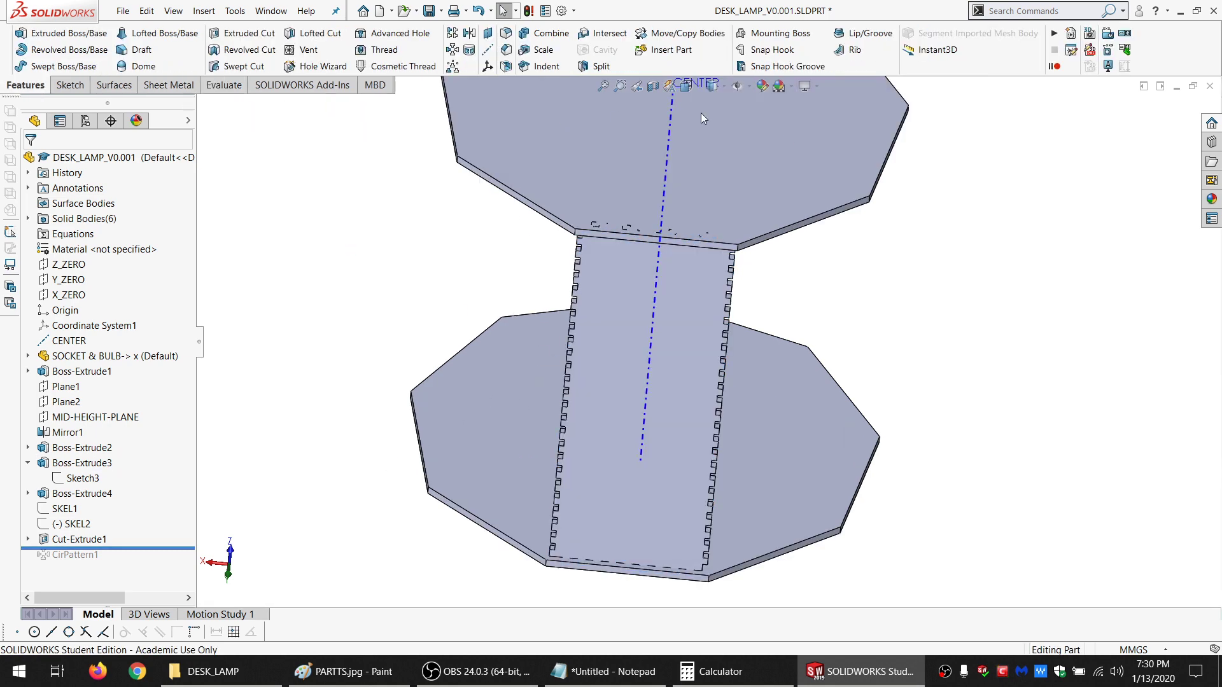
left_click(680, 33)
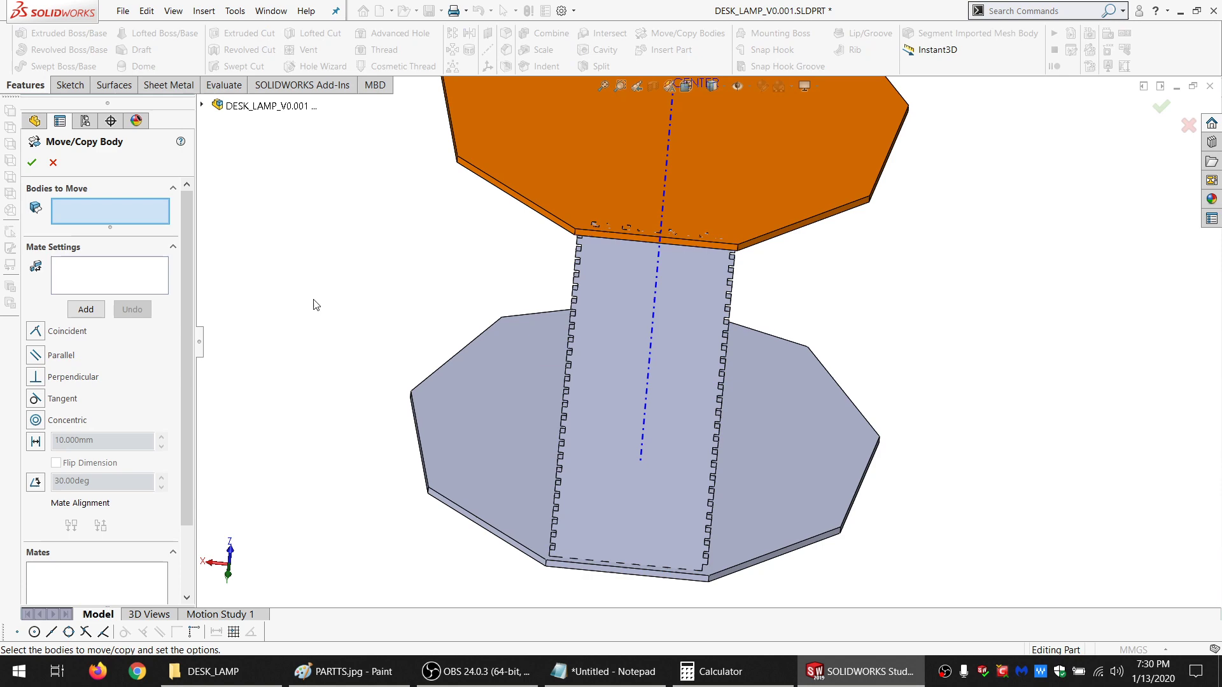
left_click(606, 350)
scroll(95, 541, "down", 3)
left_click(98, 587)
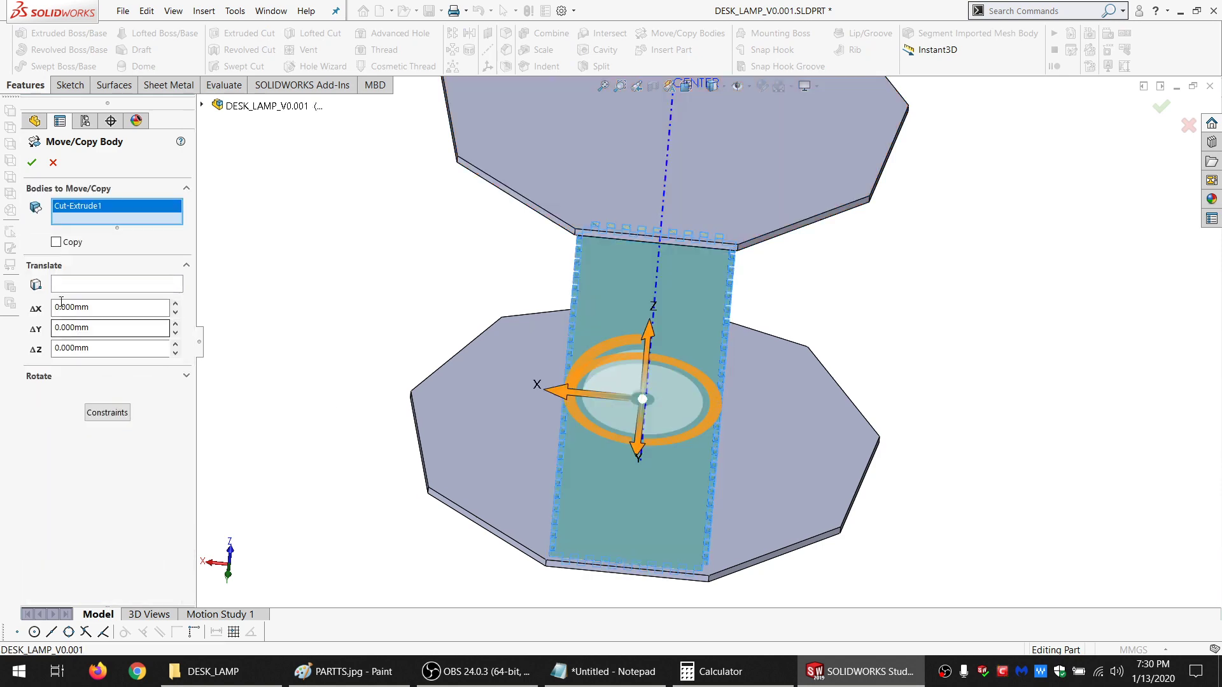
left_click(56, 242)
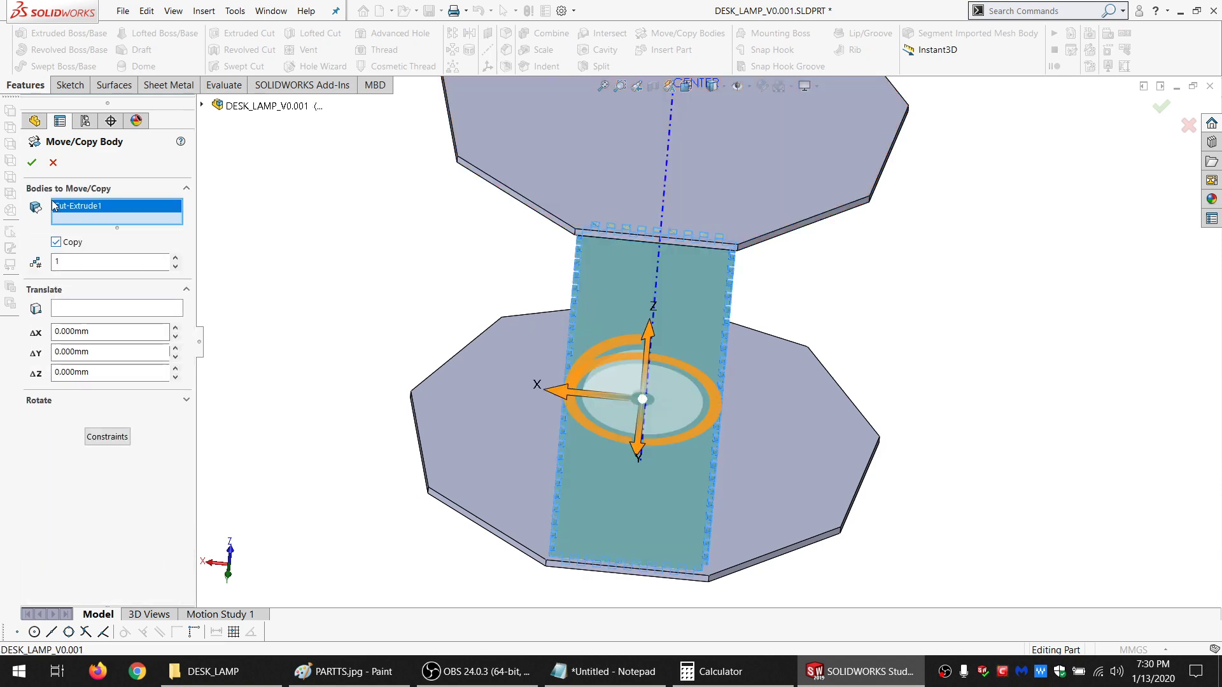
left_click(29, 167)
Hide the original Cut-Extrude1 panel body, keep the Body-Move/Copy1 body shown, and roll the model forward past CirPattern1
double_click(81, 217)
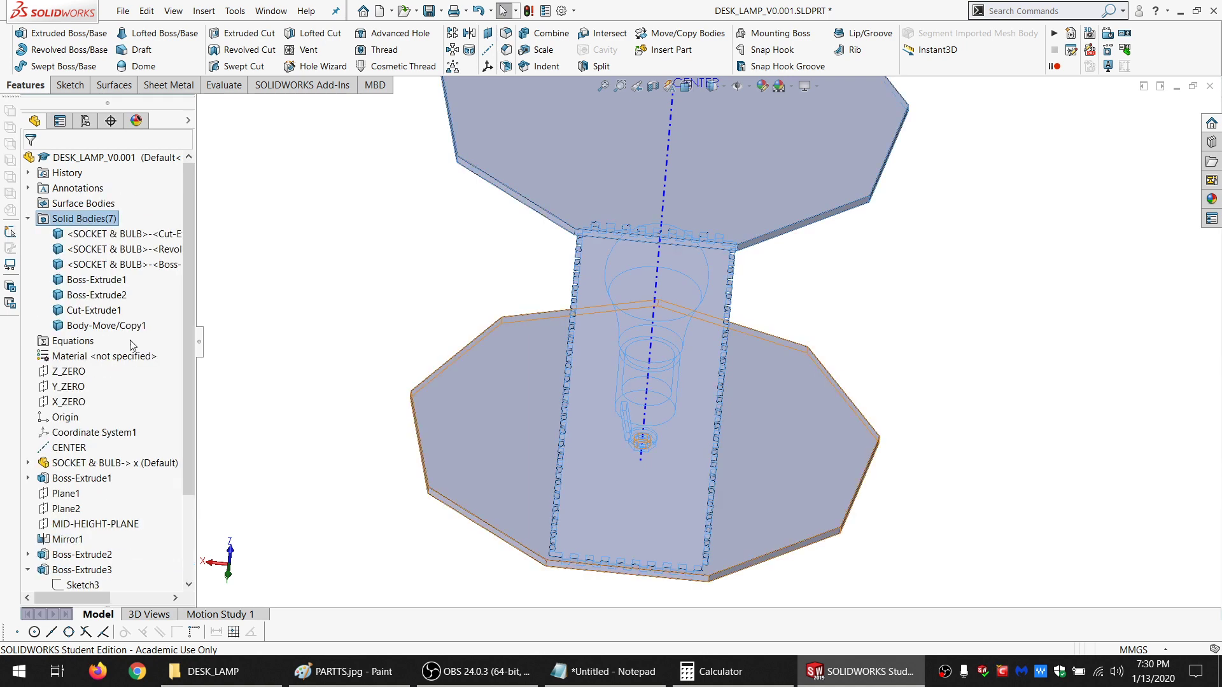
left_click(109, 324)
left_click(110, 311)
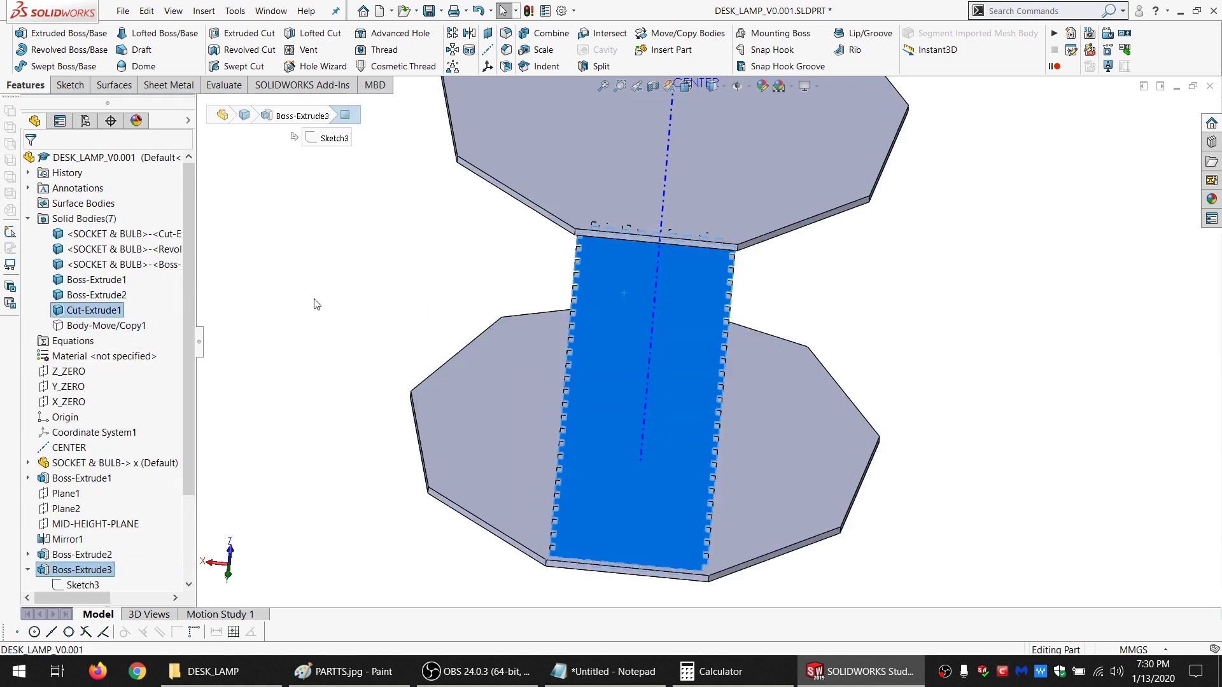
left_click(121, 294)
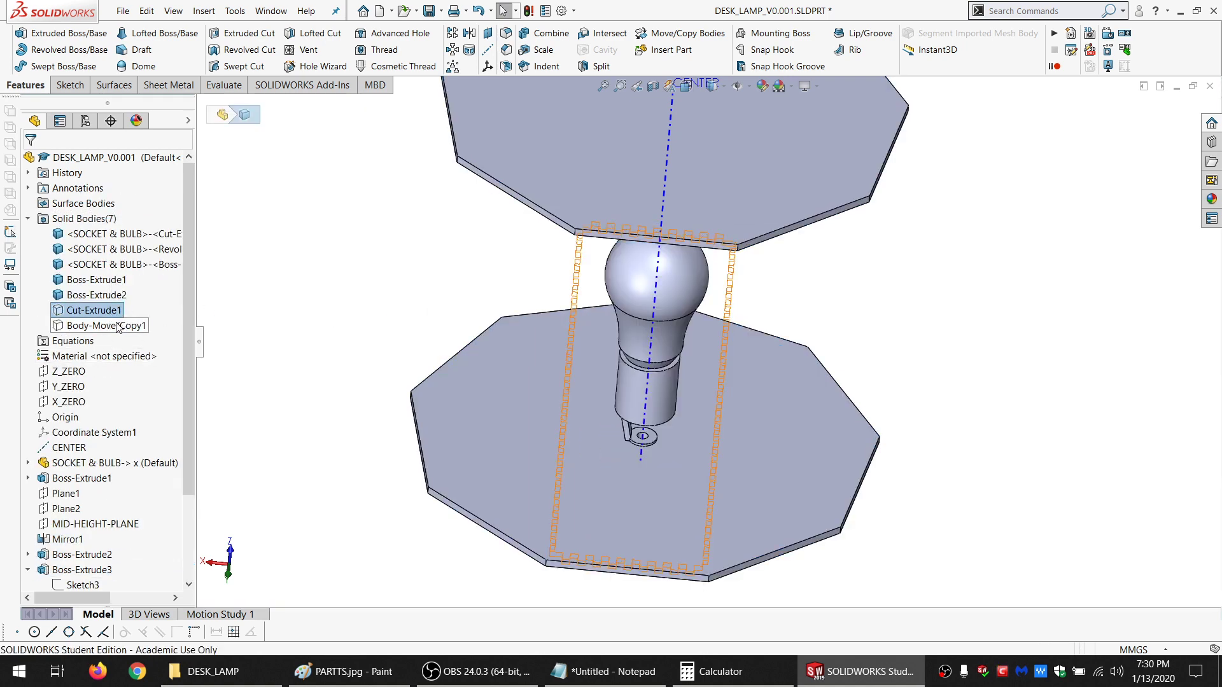
left_click(118, 325)
left_click(127, 304)
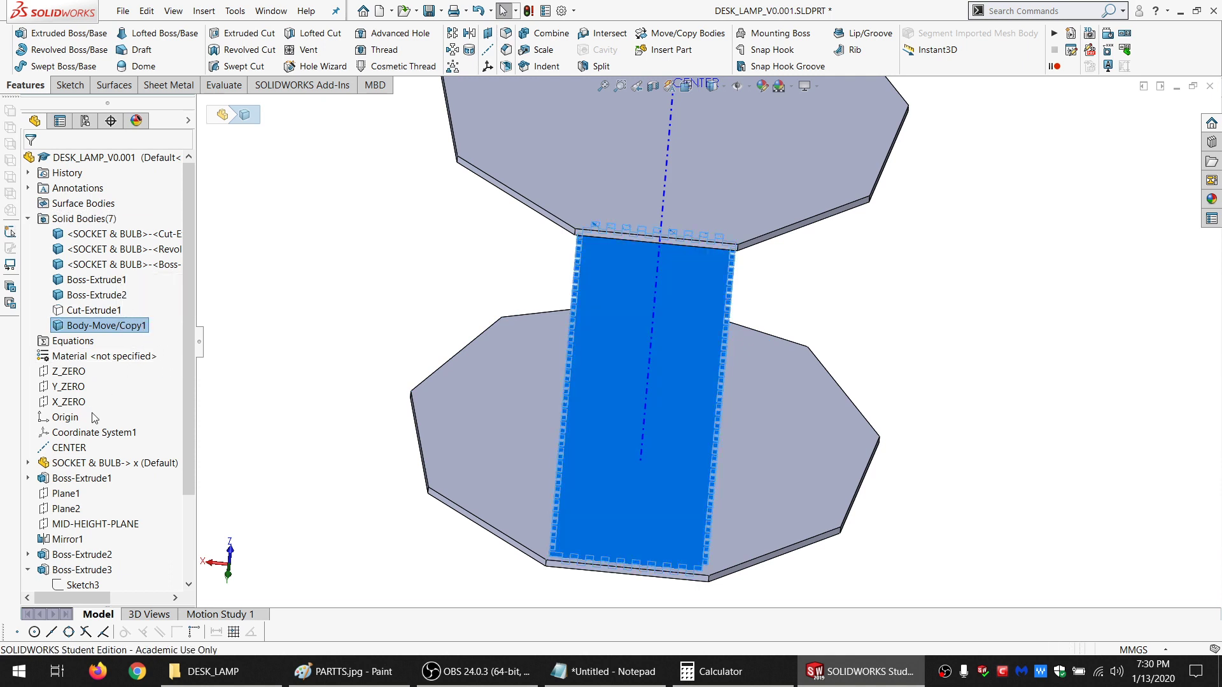
scroll(95, 417, "down", 3)
left_click_drag(147, 578, 164, 570)
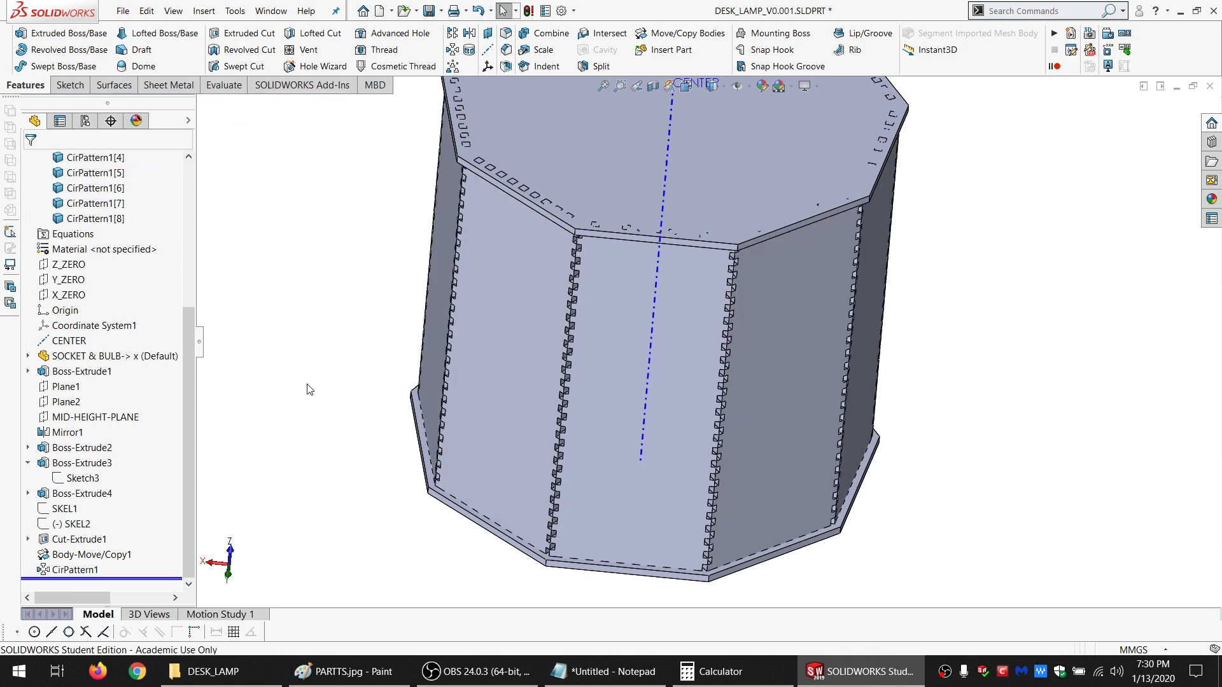
Make one in-place copy of all nine finger-jointed side panel bodies around the lamp with Move/Copy Body, leaving the translation at 0.000 mm
scroll(424, 386, "up", 4)
scroll(754, 254, "down", 3)
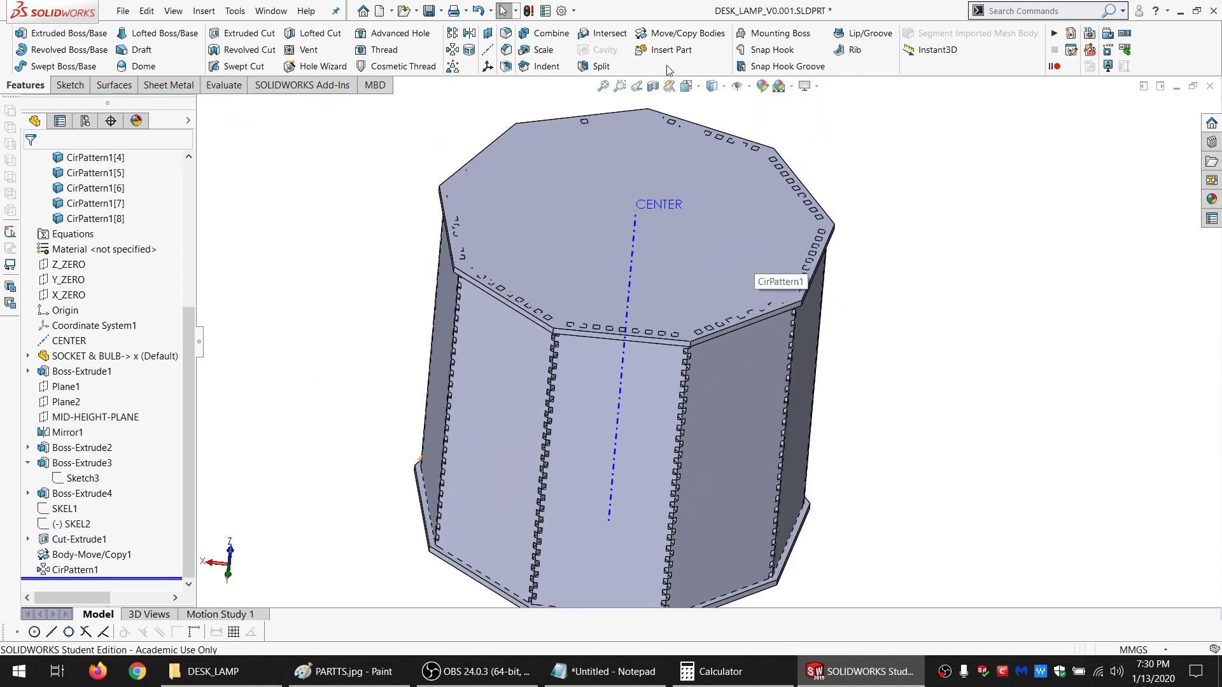
left_click(670, 35)
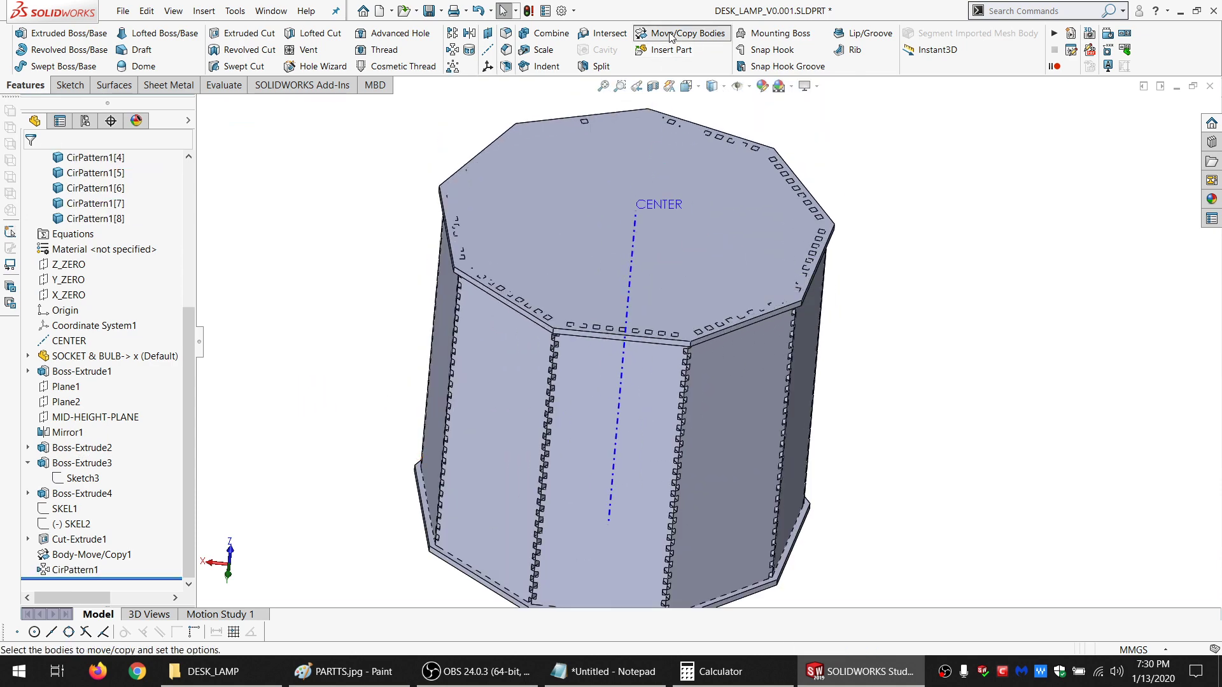
left_click(581, 414)
left_click(493, 367)
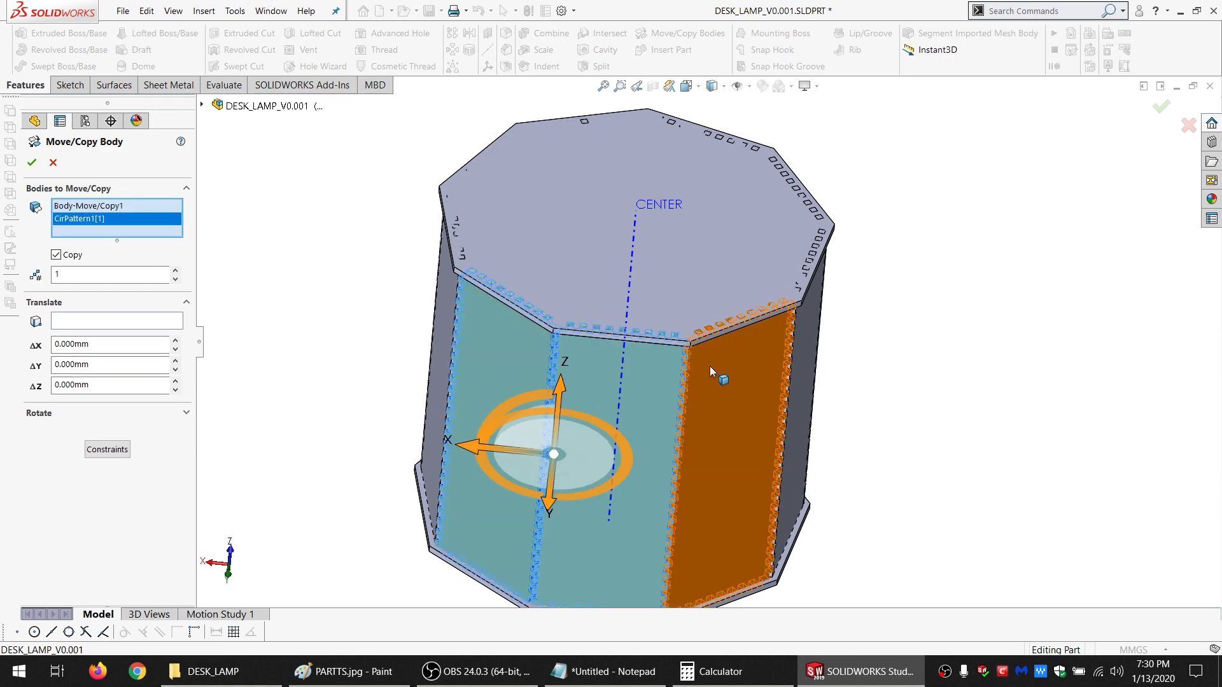
left_click(759, 368)
middle_click_drag(759, 365, 672, 463)
left_click(672, 463)
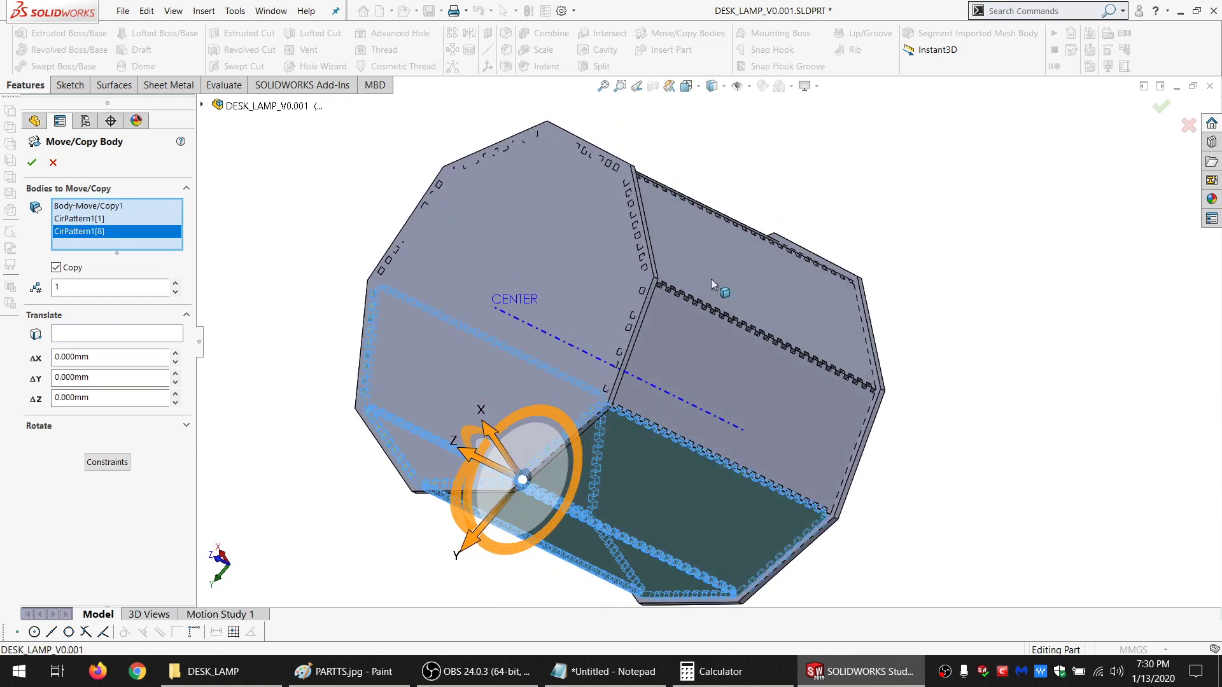
left_click(662, 225)
left_click(686, 369)
middle_click_drag(686, 370, 521, 117)
left_click(602, 193)
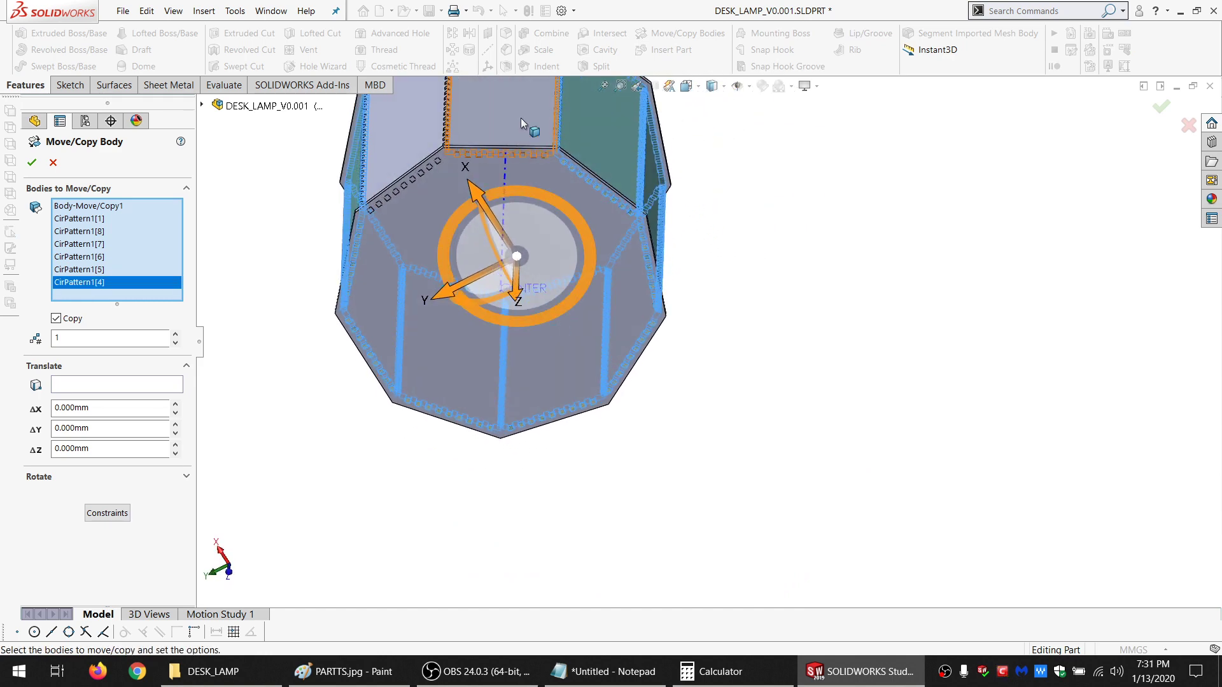
left_click(420, 112)
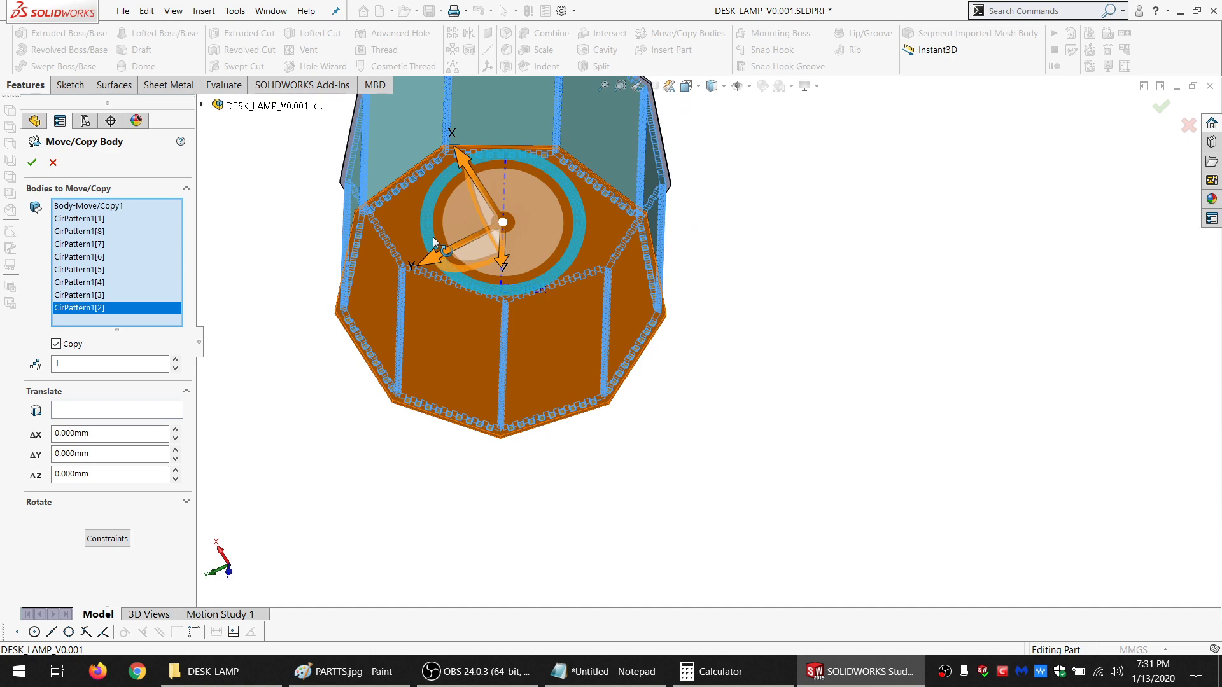
middle_click_drag(527, 365, 509, 131)
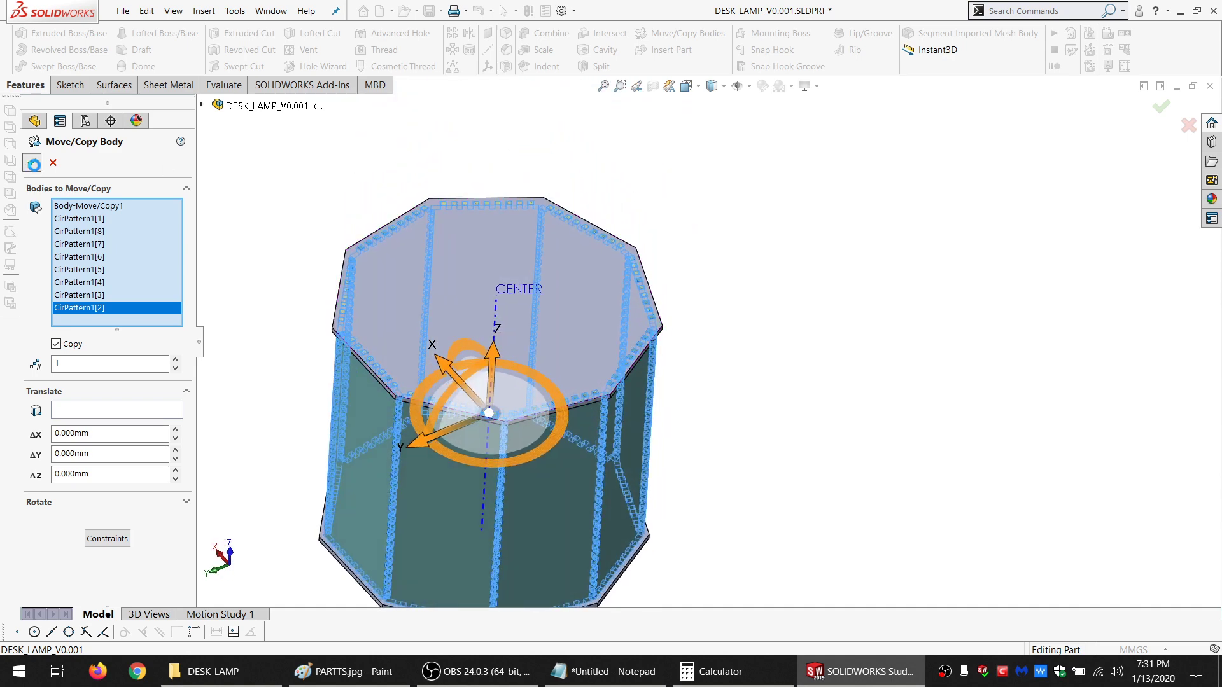
left_click(34, 162)
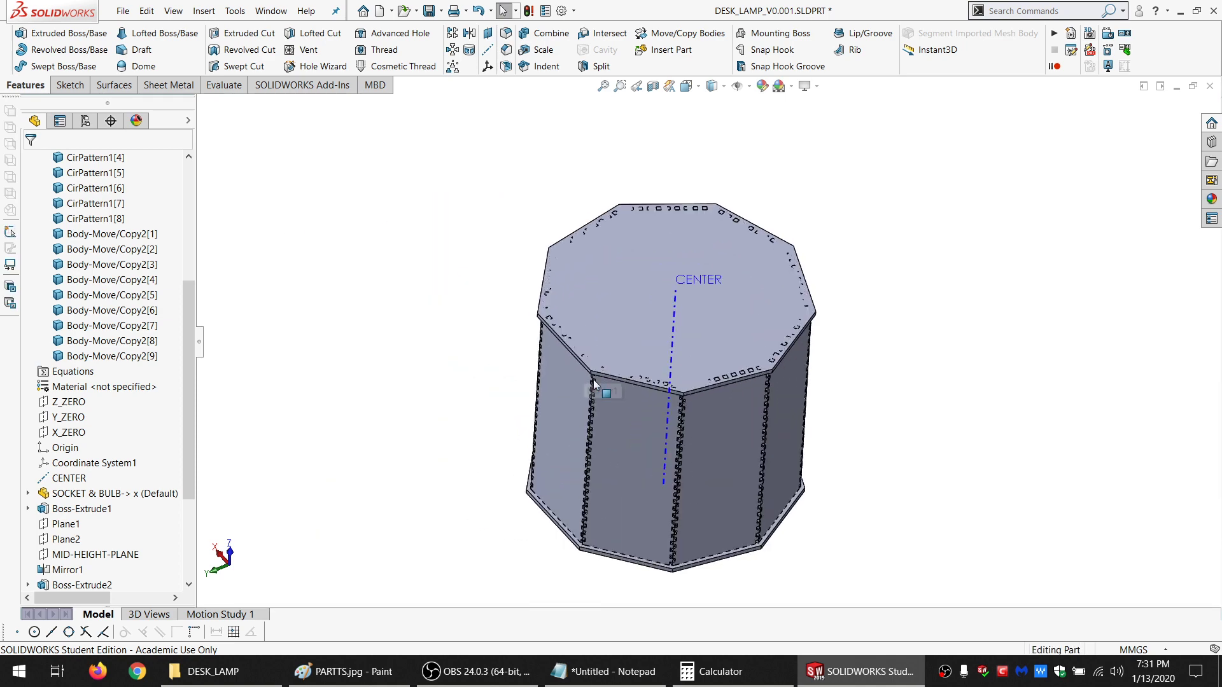
Use Combine with the Subtract operation to cut nine side panel bodies, one per side, out of the top plate body Boss-Extrude2
middle_click_drag(594, 383, 653, 416)
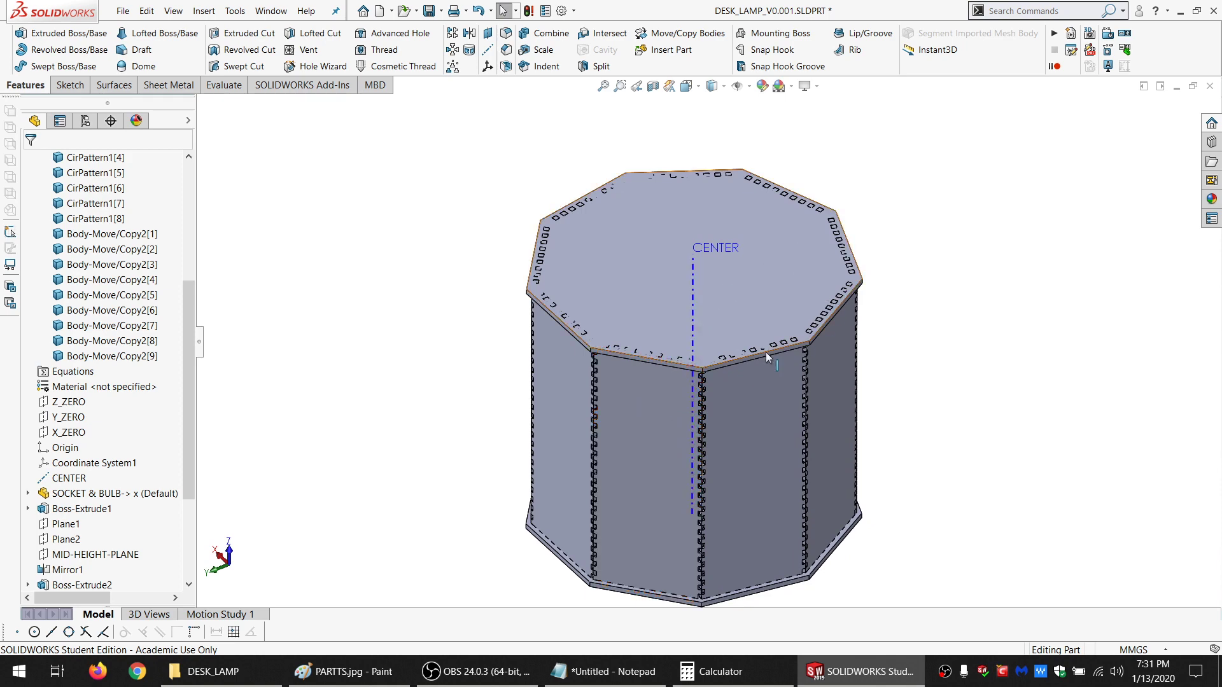
scroll(728, 342, "down", 2)
scroll(765, 340, "up", 3)
scroll(705, 346, "down", 3)
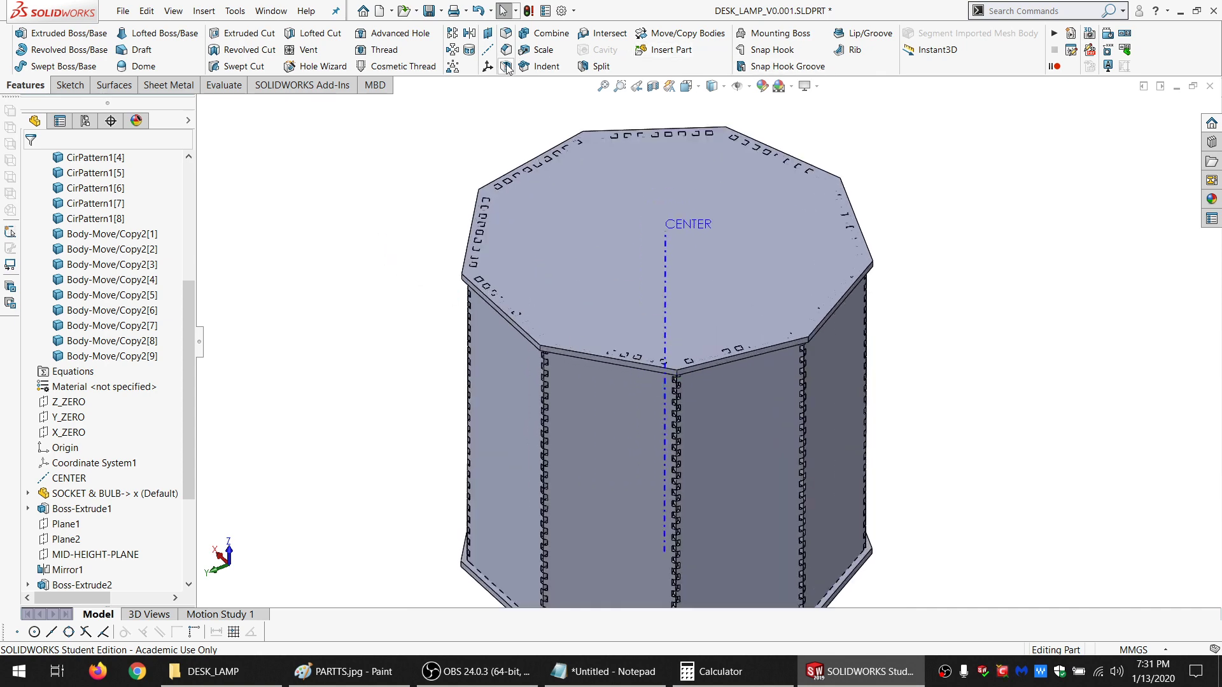
left_click(551, 33)
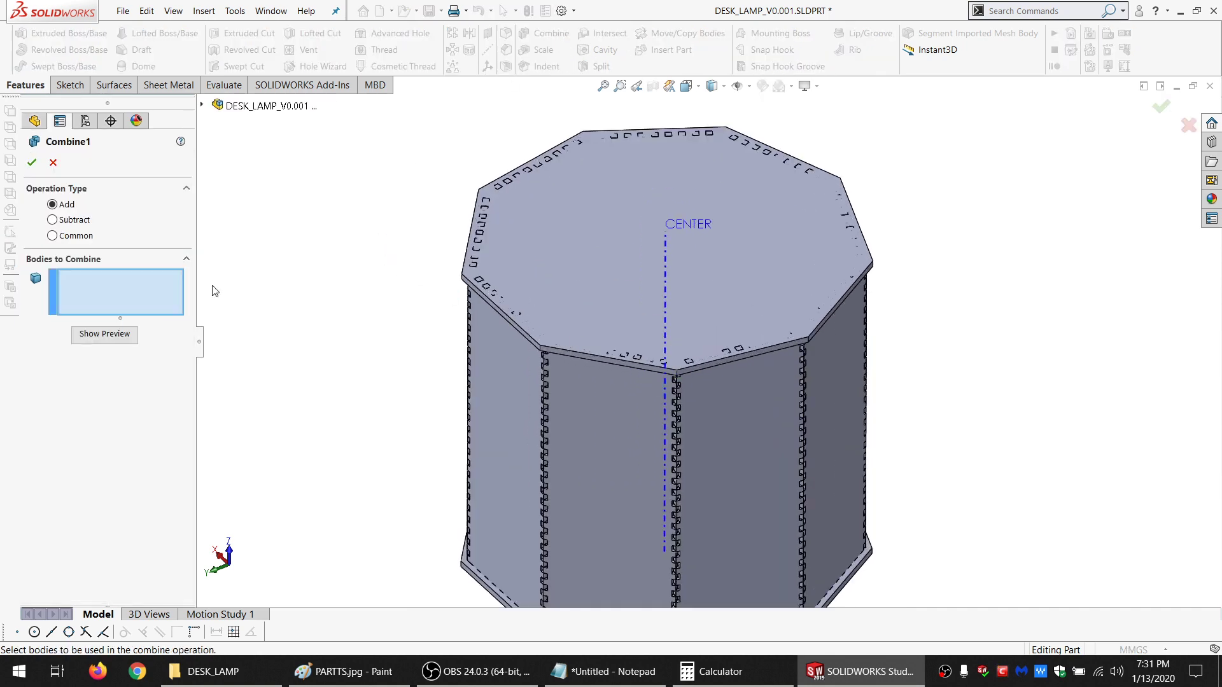
left_click(82, 224)
left_click(597, 245)
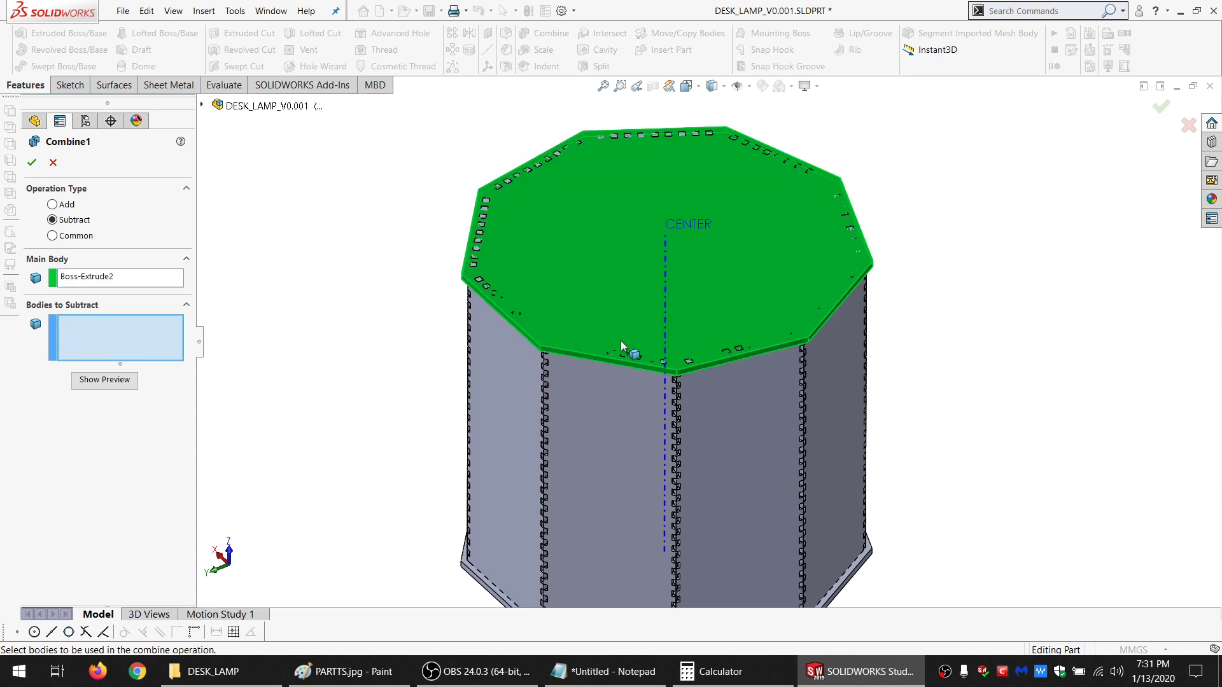
left_click(610, 405)
left_click(747, 402)
left_click(842, 357)
middle_click_drag(802, 266, 752, 457)
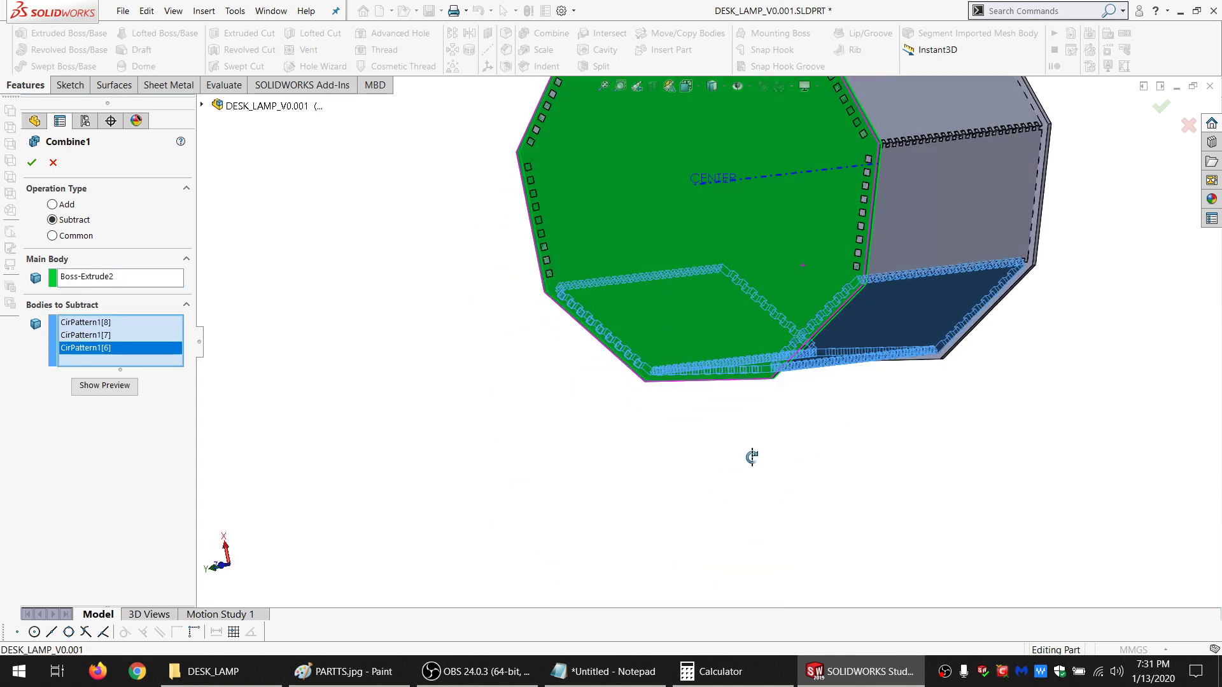
left_click(893, 229)
middle_click_drag(894, 230, 792, 223)
left_click(727, 183)
left_click(727, 182)
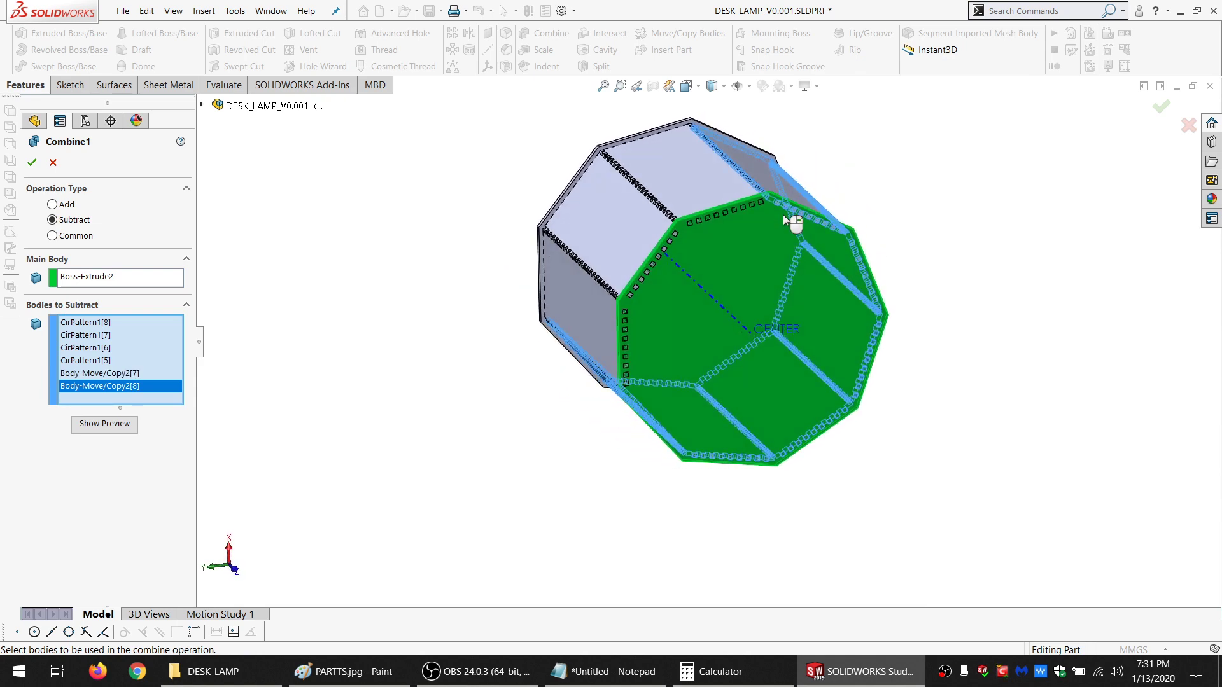
left_click(705, 190)
left_click(635, 234)
left_click(590, 316)
middle_click_drag(695, 396, 749, 273)
scroll(710, 265, "down", 2)
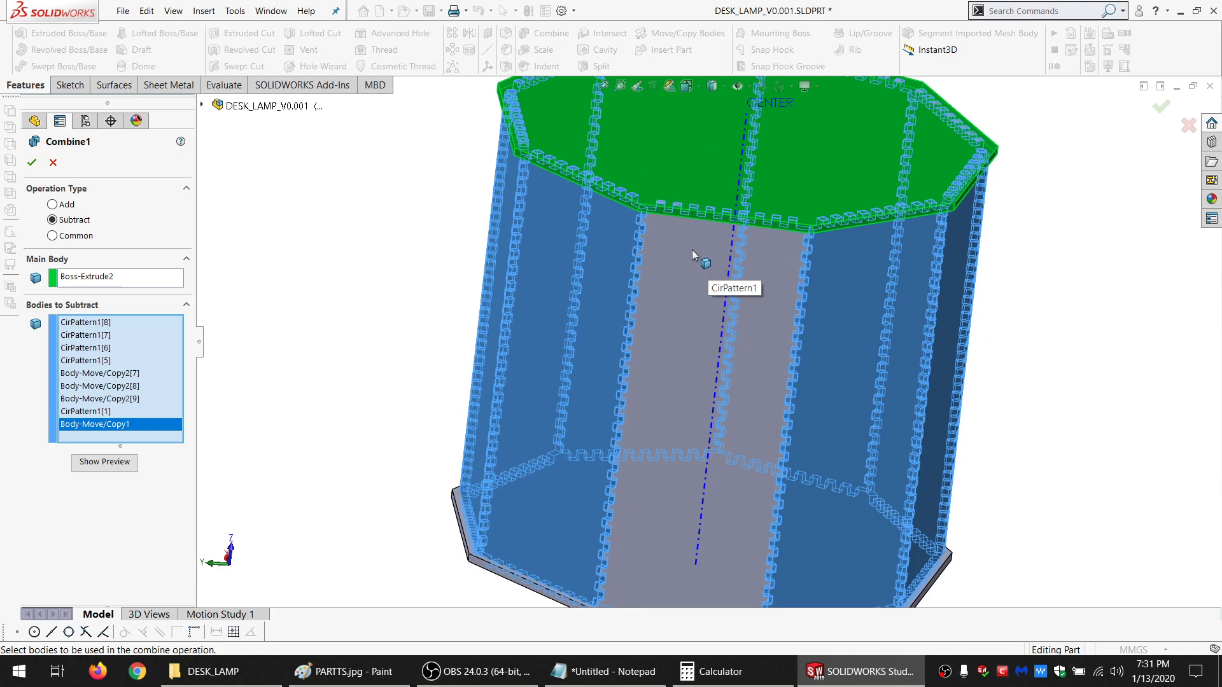
scroll(679, 241, "down", 5)
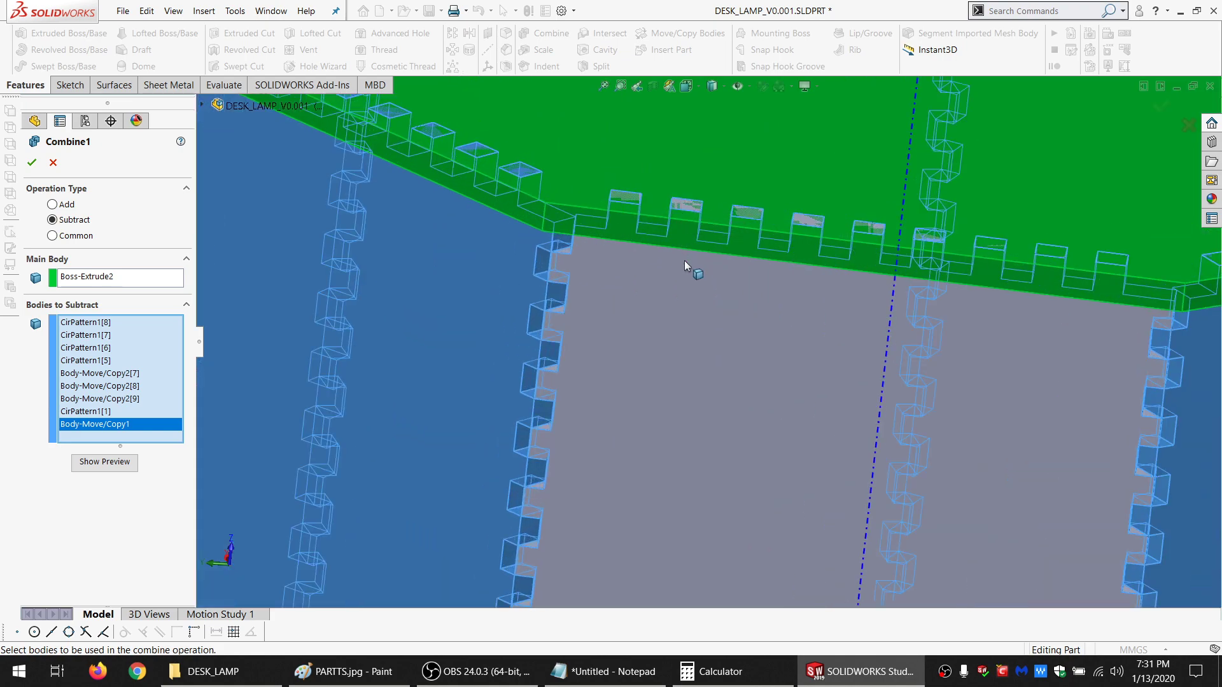
scroll(688, 262, "up", 6)
scroll(726, 354, "up", 3)
middle_click_drag(732, 387, 703, 387)
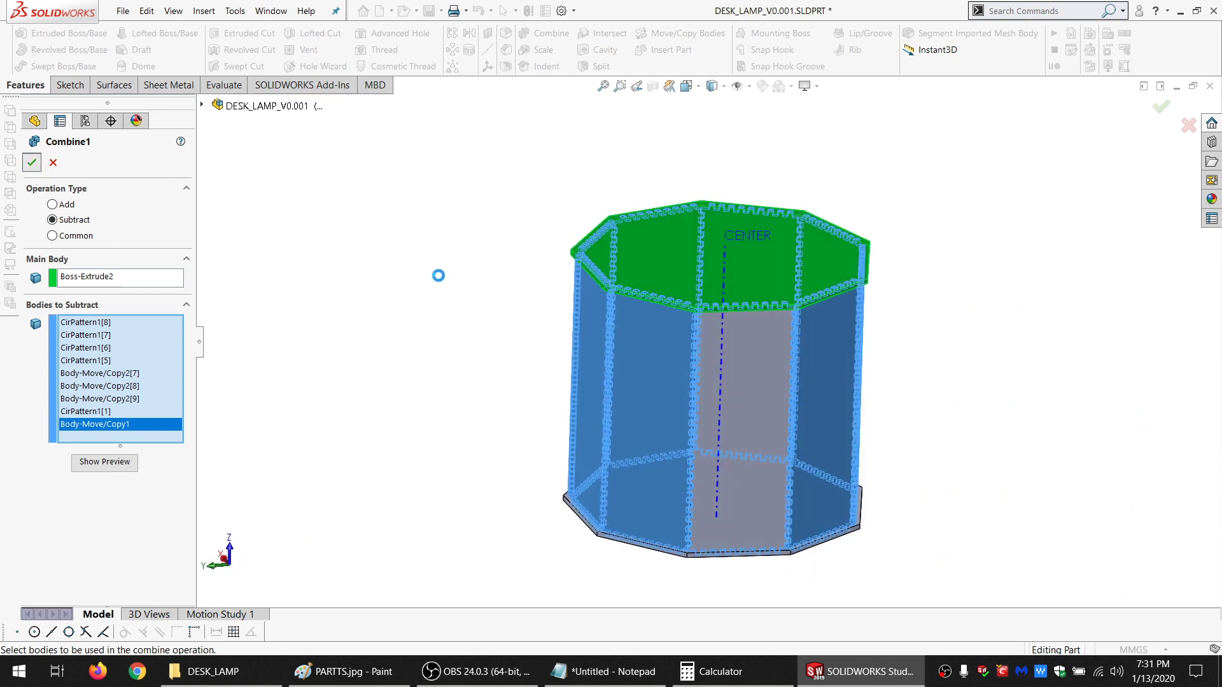
Use Combine with the Subtract operation to cut the remaining nine side panel bodies out of the bottom plate body Boss-Extrude1
left_click(552, 34)
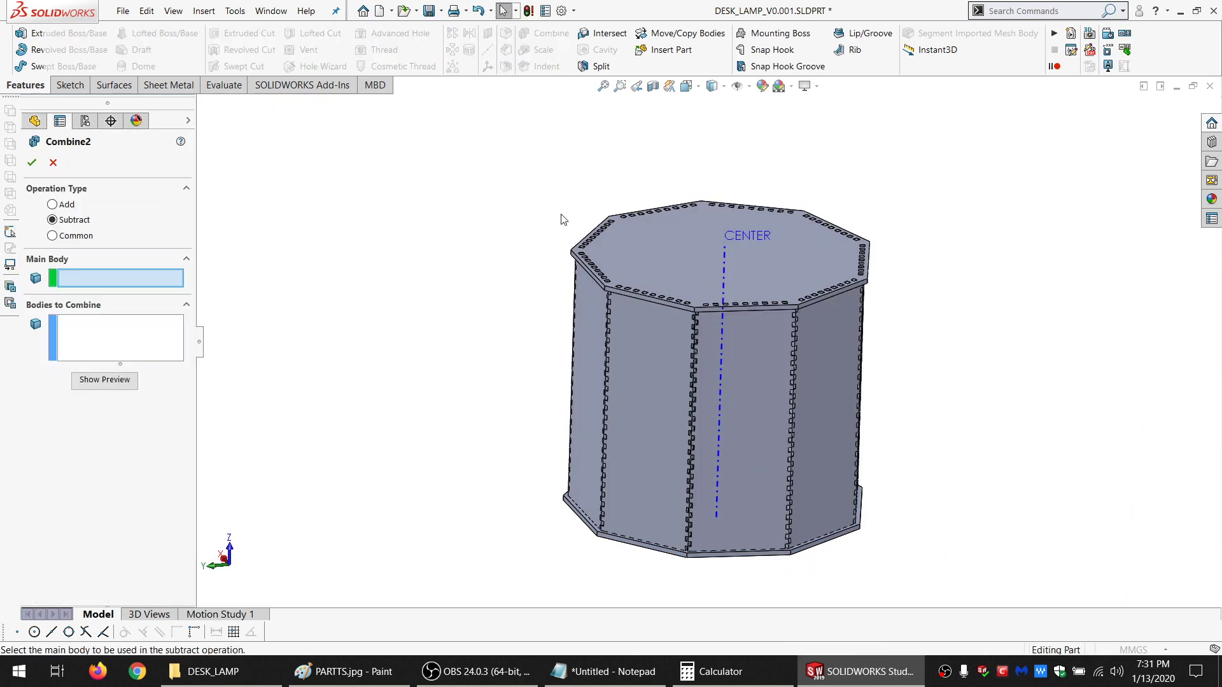
middle_click_drag(624, 373, 669, 499)
left_click(670, 499)
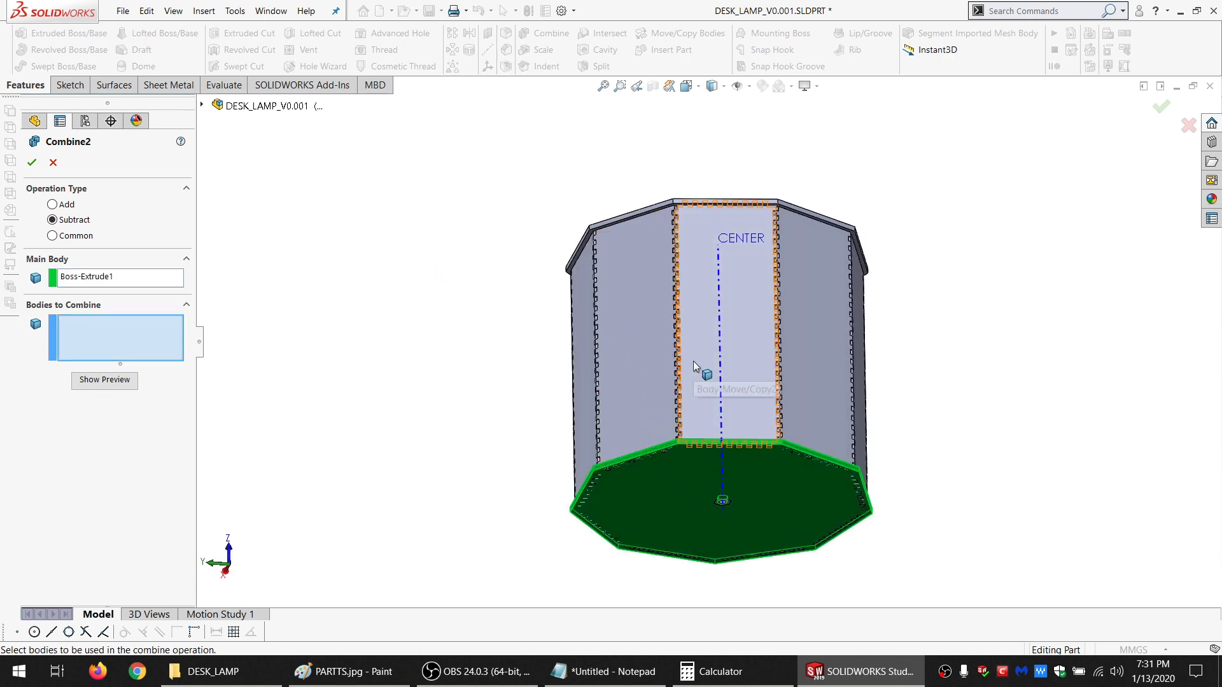
left_click(697, 366)
left_click(636, 372)
left_click(587, 376)
left_click(799, 353)
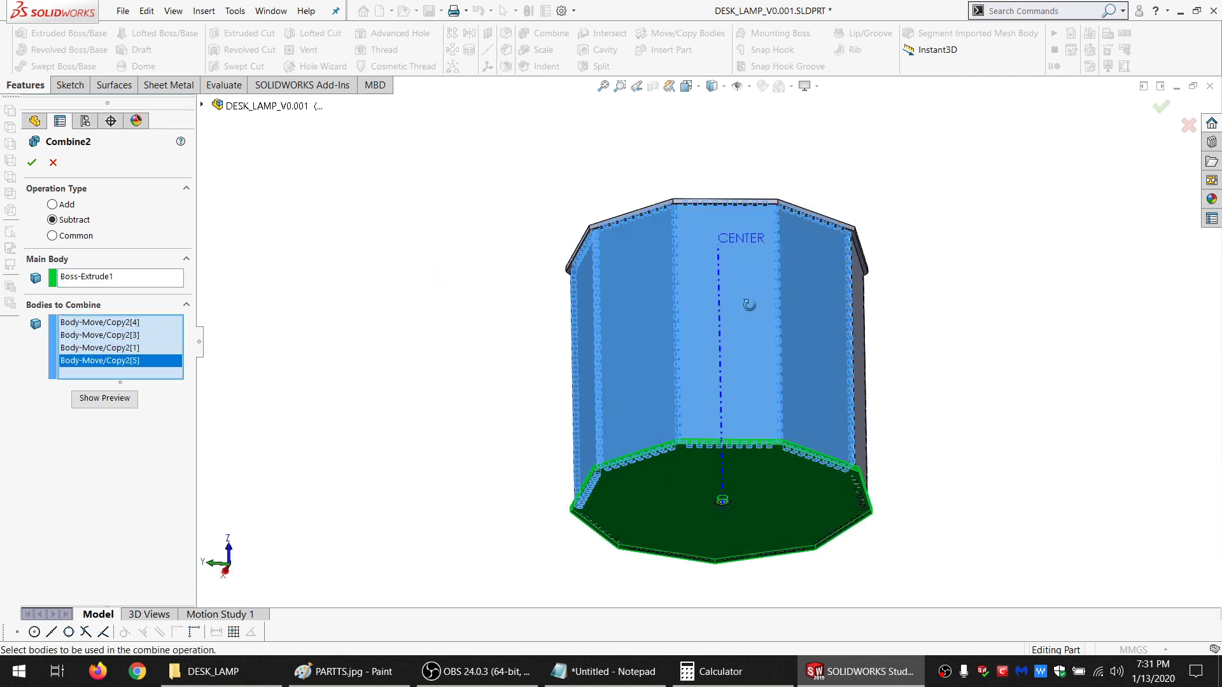
middle_click_drag(745, 303, 644, 361)
left_click(756, 354)
left_click(756, 354)
left_click(831, 345)
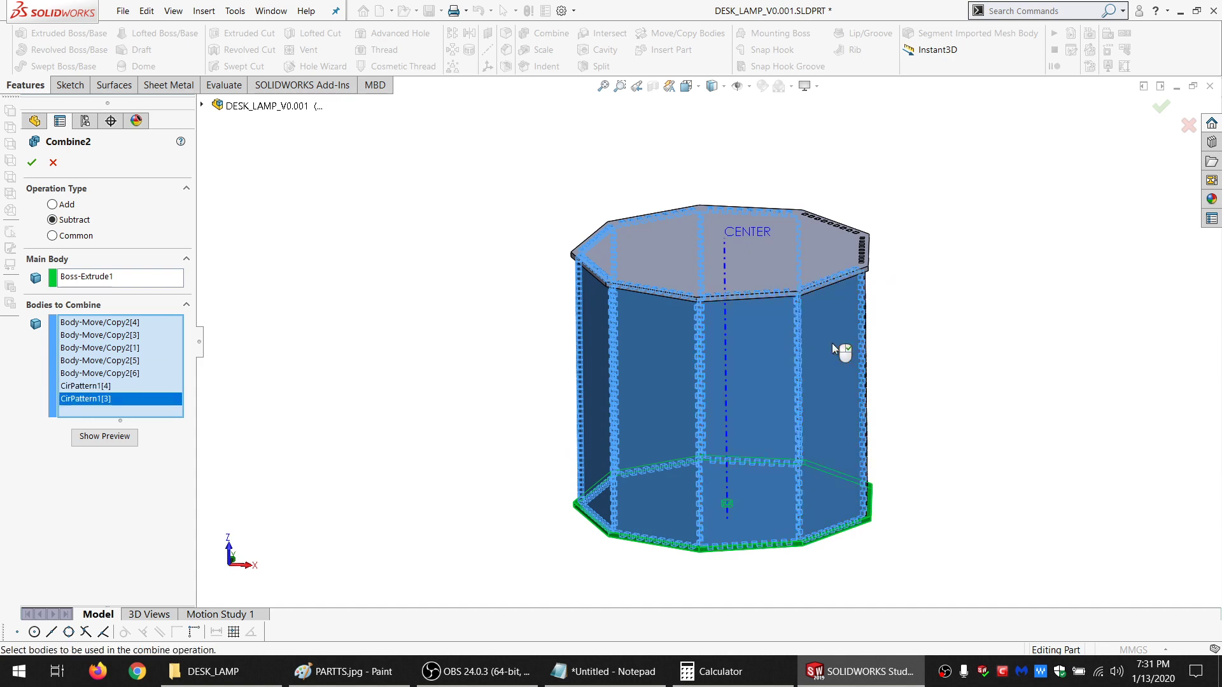
middle_click_drag(831, 345, 714, 425)
left_click(778, 386)
left_click(795, 337)
middle_click_drag(797, 339, 897, 294)
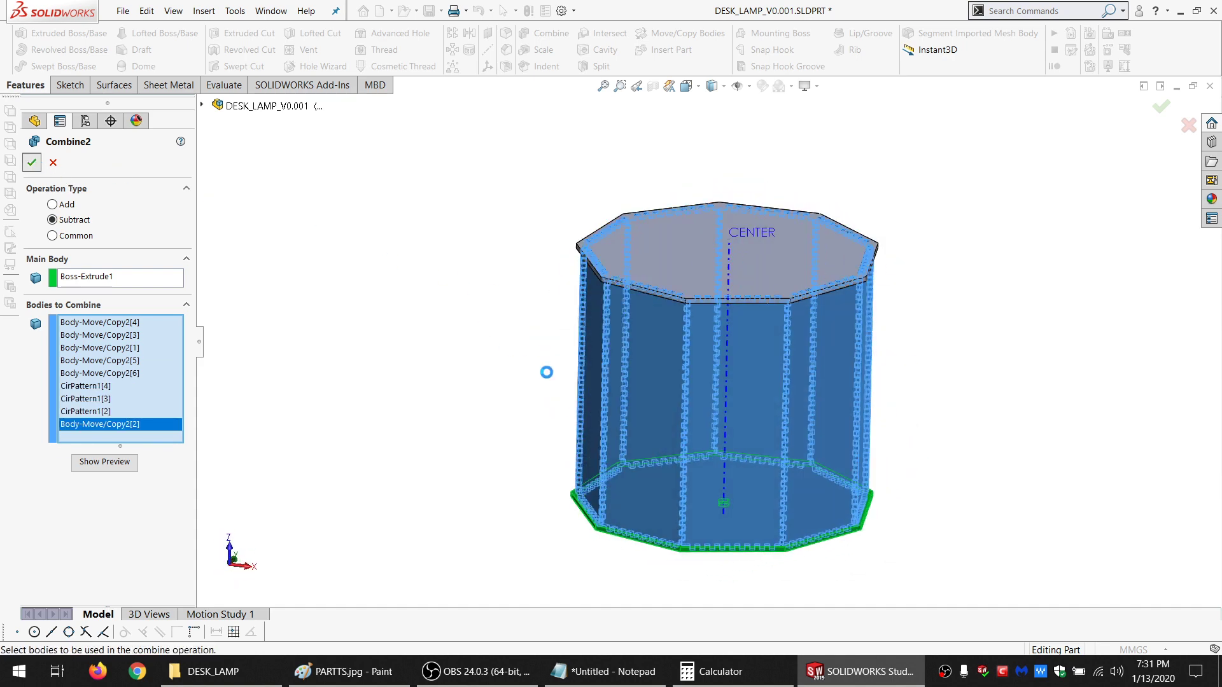
key("Return")
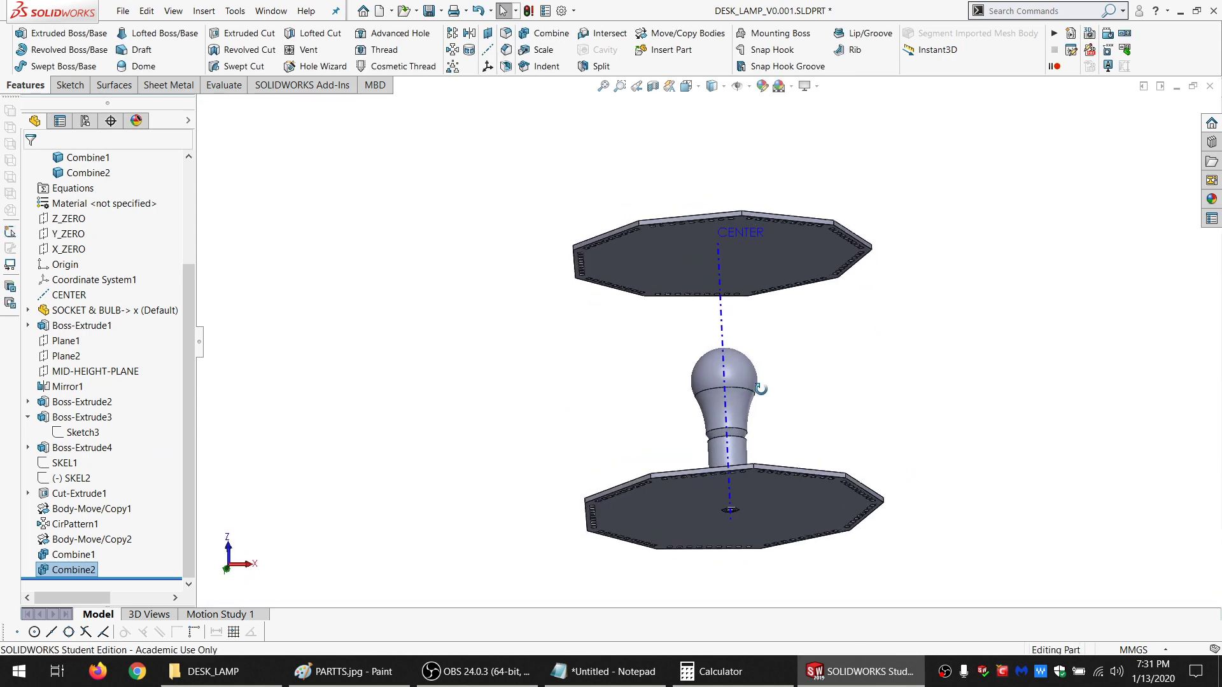
Show the hidden Cut-Extrude1 panel body from the solid bodies list
scroll(105, 318, "up", 3)
left_click(94, 279)
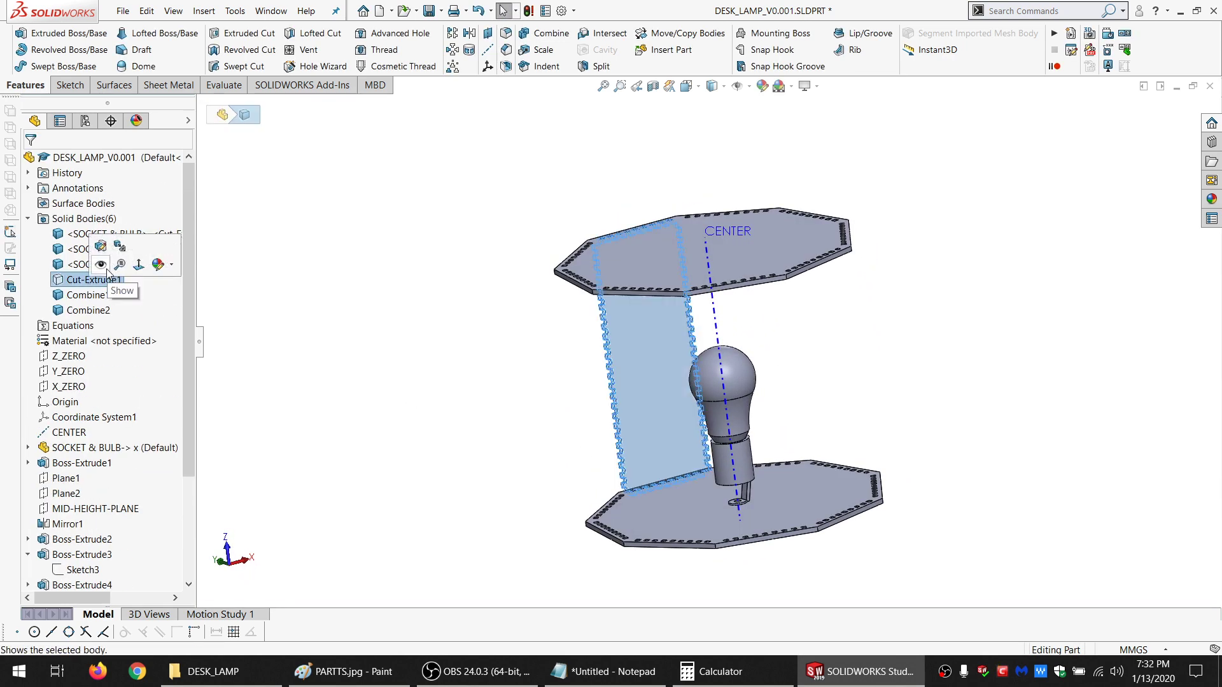
left_click(354, 398)
Examine how the single panel's tabs fit the top plate and inspect the tab slots along the neighbouring plate edges
middle_click_drag(557, 444, 774, 529)
scroll(765, 424, "down", 3)
scroll(590, 262, "down", 5)
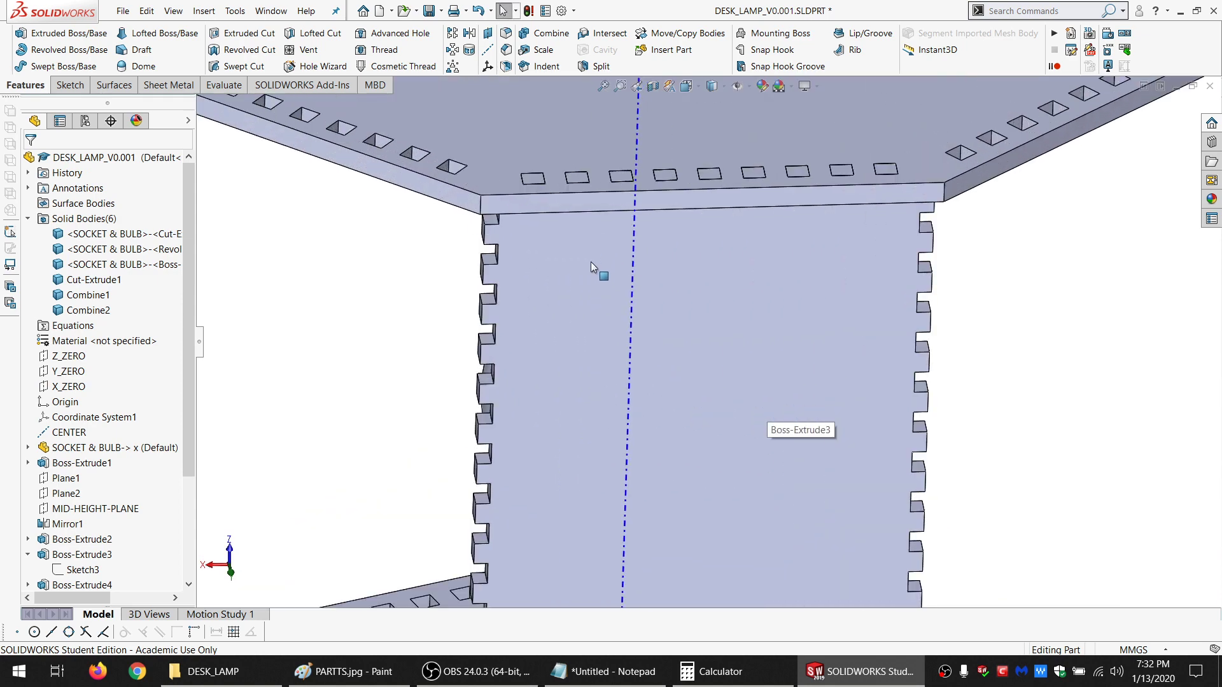
scroll(471, 228, "down", 2)
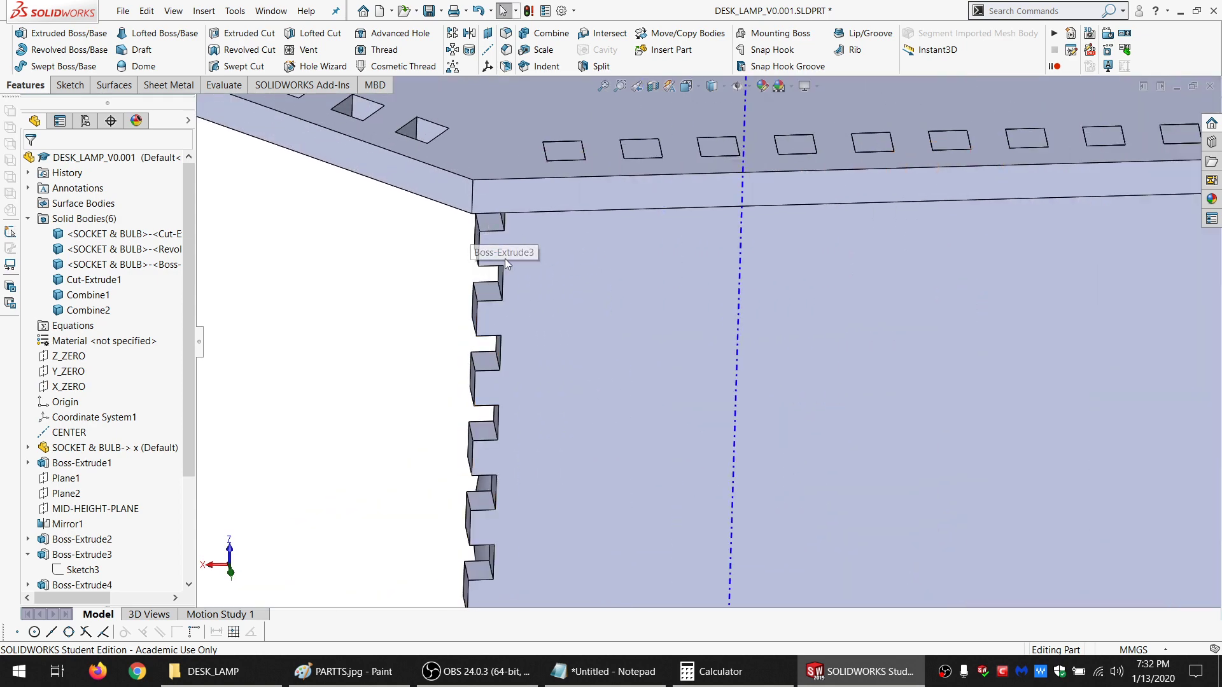
scroll(668, 251, "up", 5)
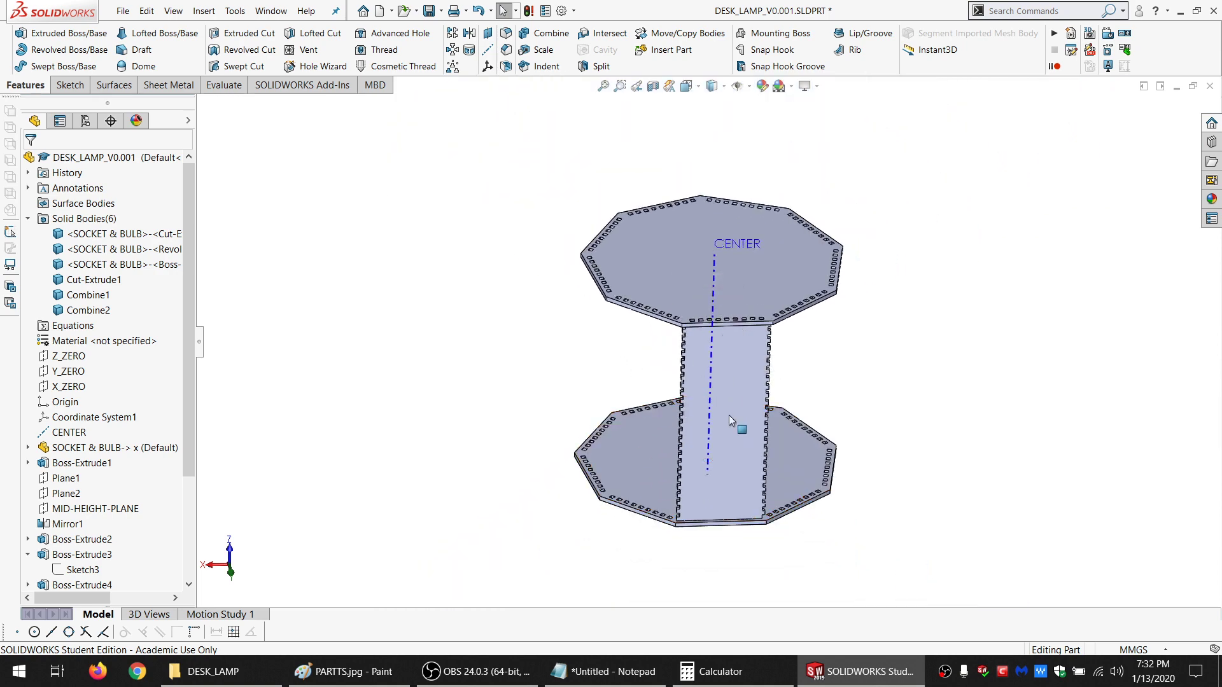
mouse_move(729, 416)
middle_mouse_down()
mouse_move(736, 308)
mouse_move(769, 367)
mouse_move(831, 361)
mouse_move(748, 413)
middle_mouse_up()
scroll(557, 294, "down", 5)
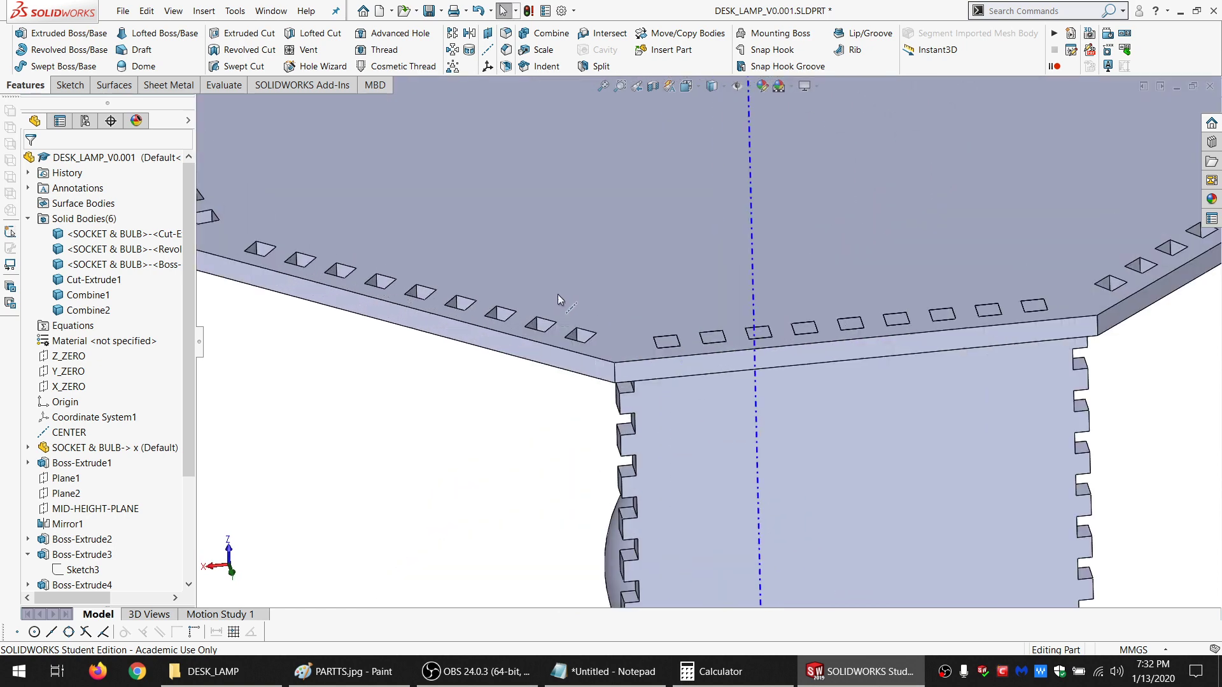
scroll(581, 337, "up", 3)
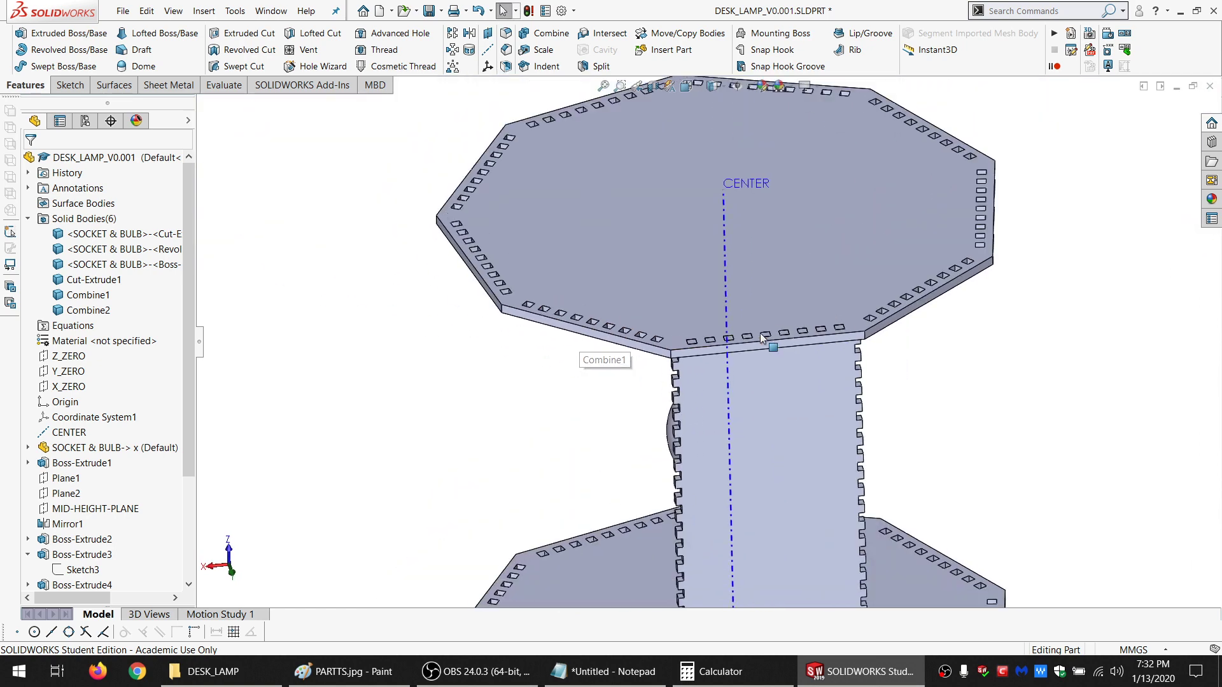
scroll(668, 344, "down", 5)
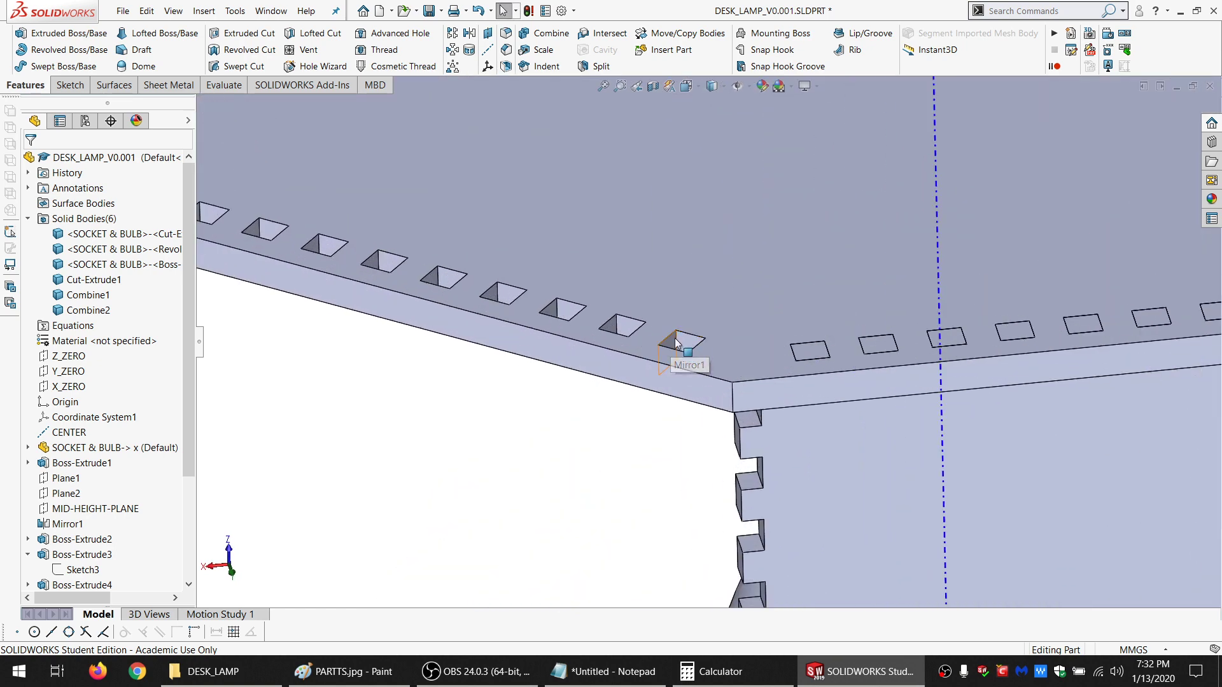
scroll(708, 349, "down", 3)
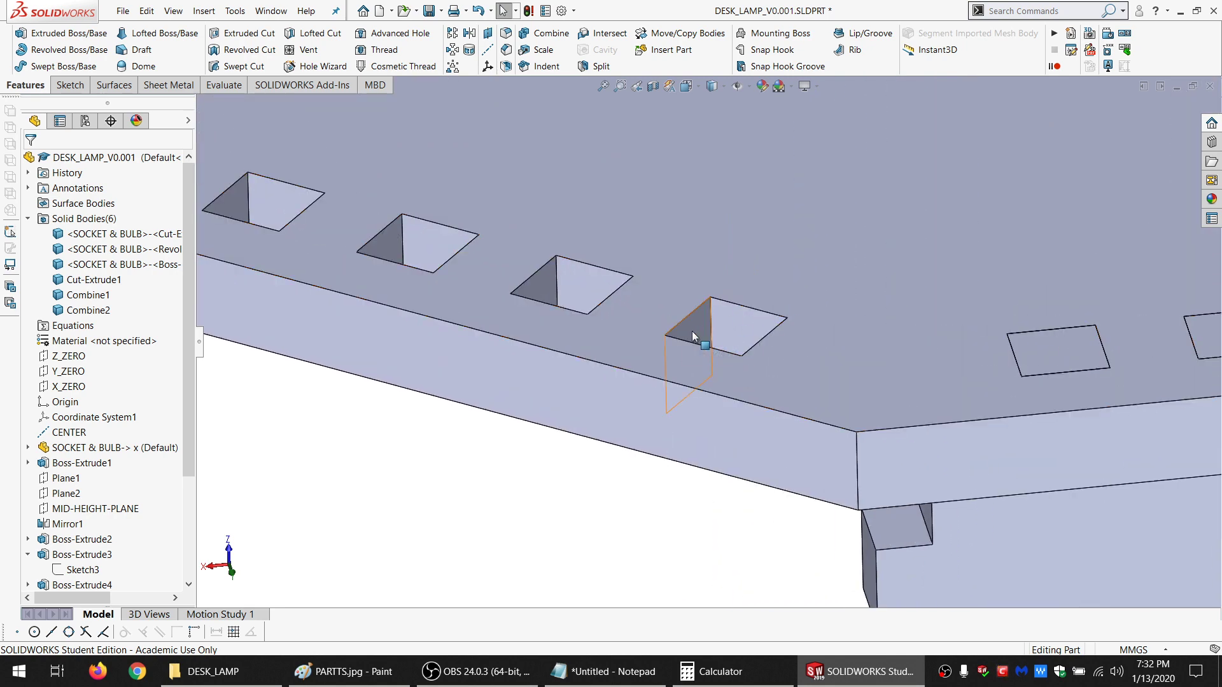
scroll(719, 319, "up", 10)
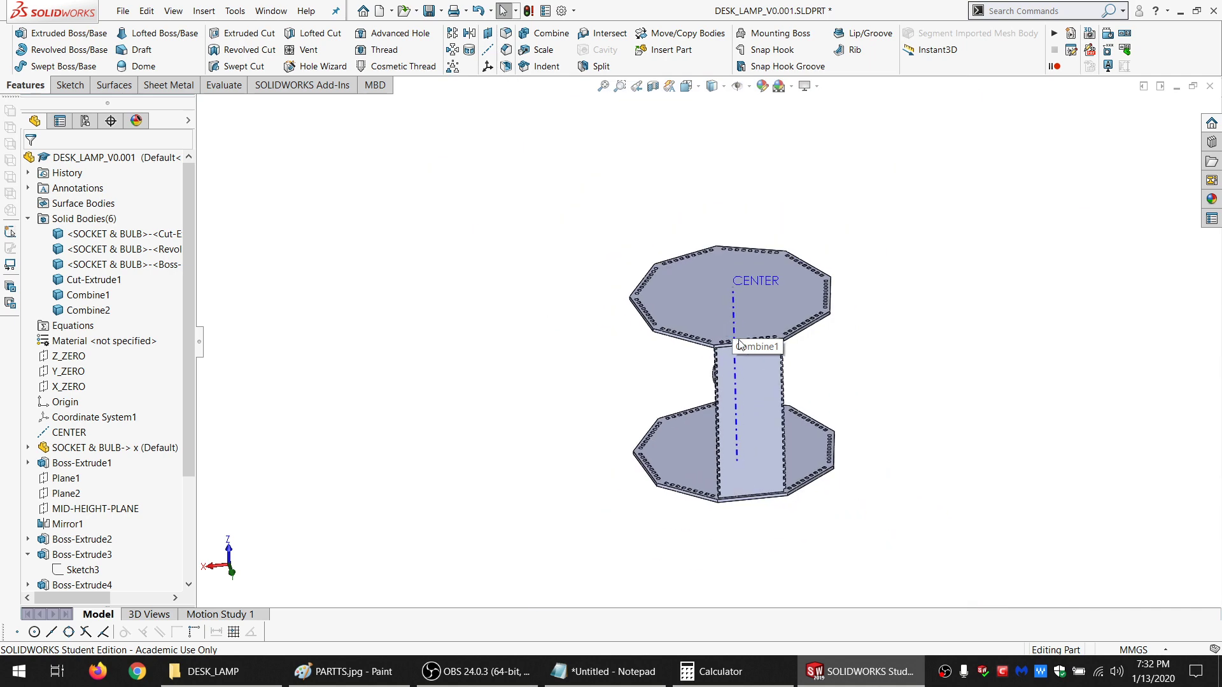
scroll(741, 345, "down", 1)
middle_click_drag(741, 344, 746, 321)
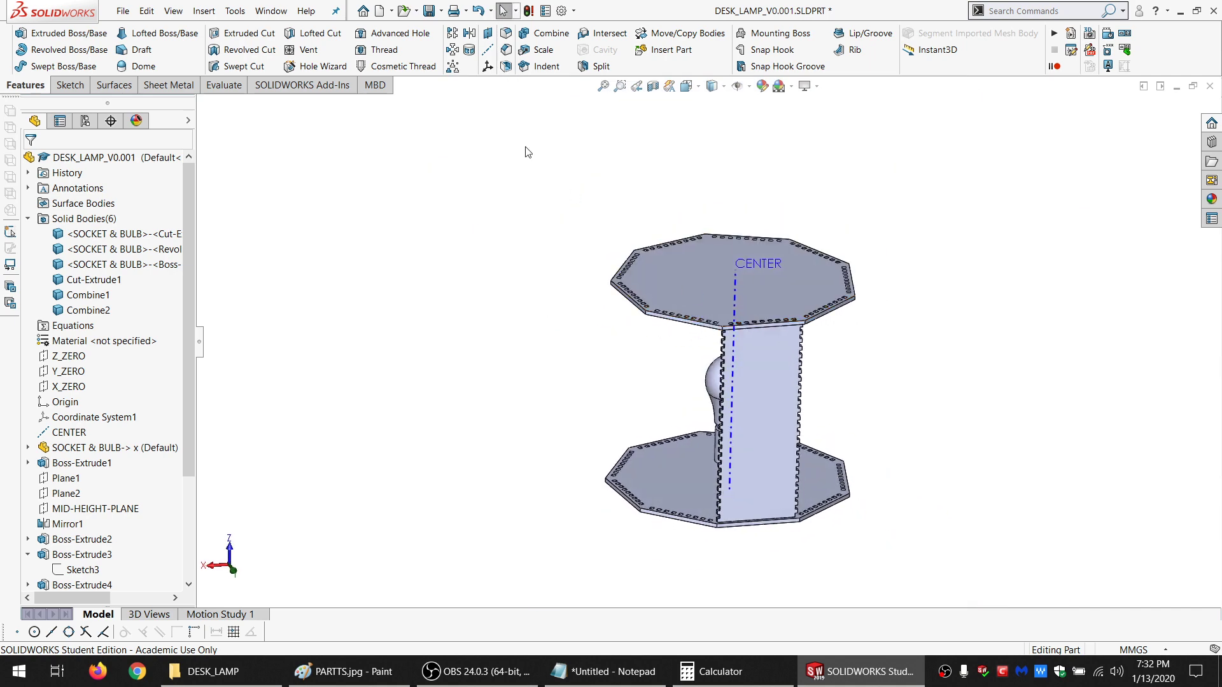
Save the lamp part and hide the CENTER axis
left_click(428, 11)
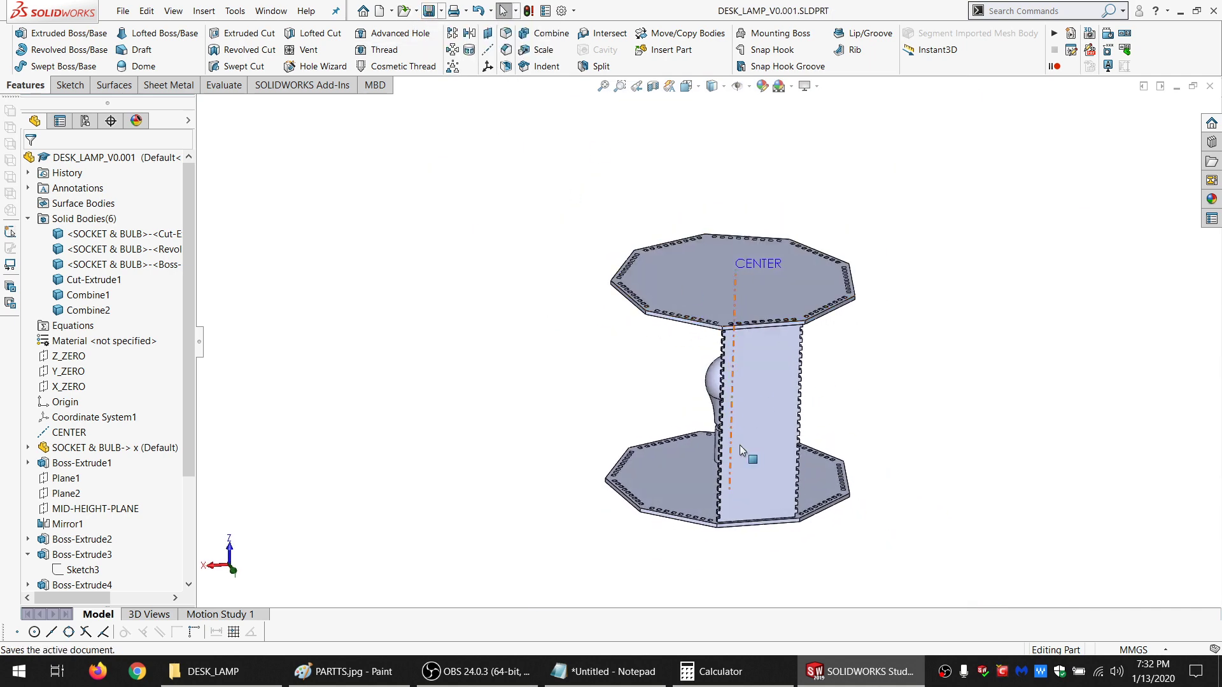
scroll(757, 446, "down", 3)
left_click(79, 433)
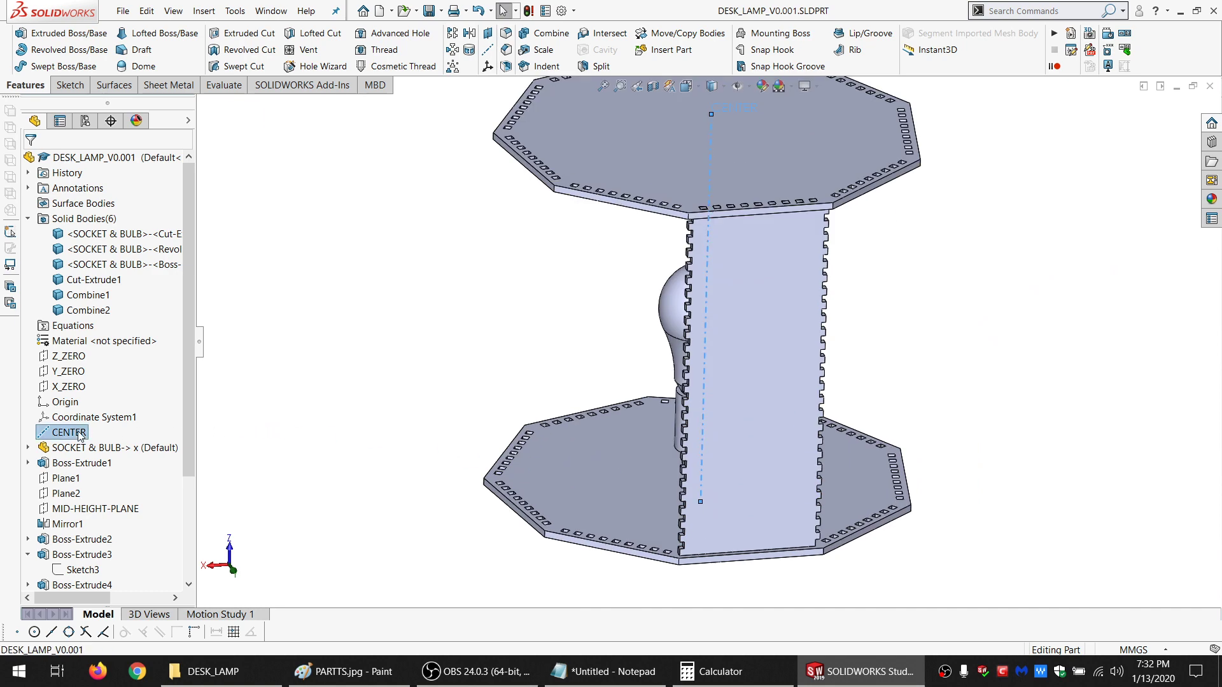
left_click(90, 415)
scroll(808, 401, "up", 3)
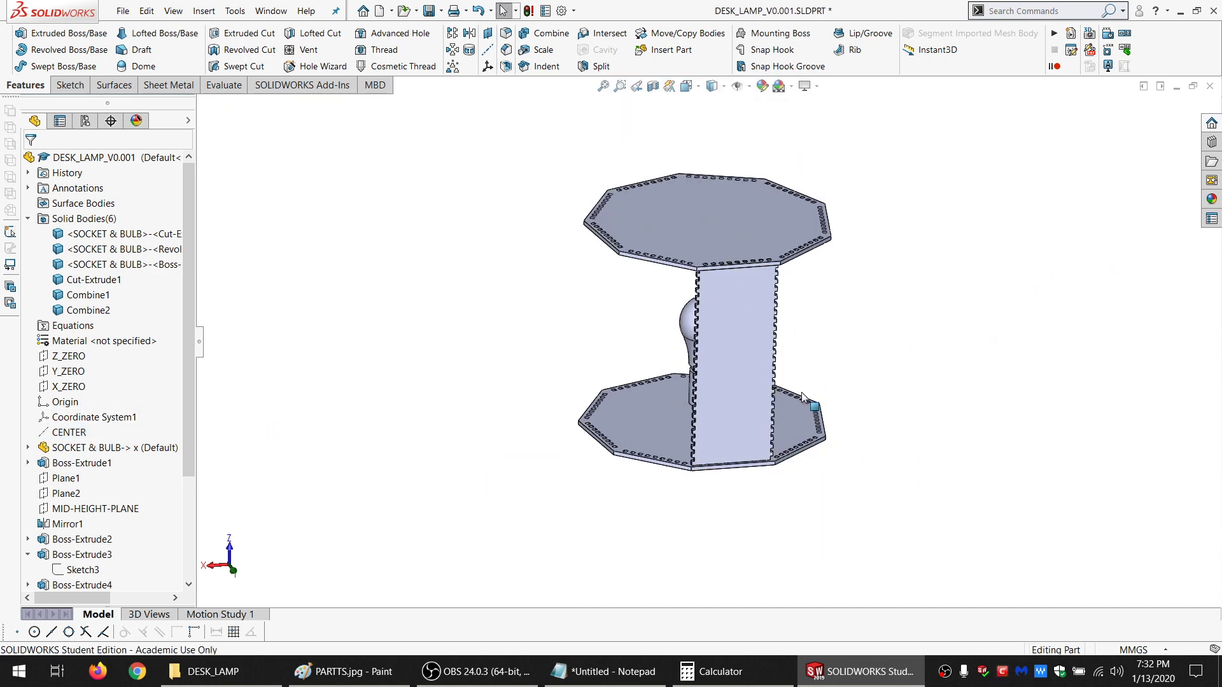
Examine the bulb socket's mounting bracket and its hole on the bottom plate from several sides
scroll(797, 417, "down", 3)
middle_click_drag(754, 419, 677, 363)
scroll(673, 361, "down", 5)
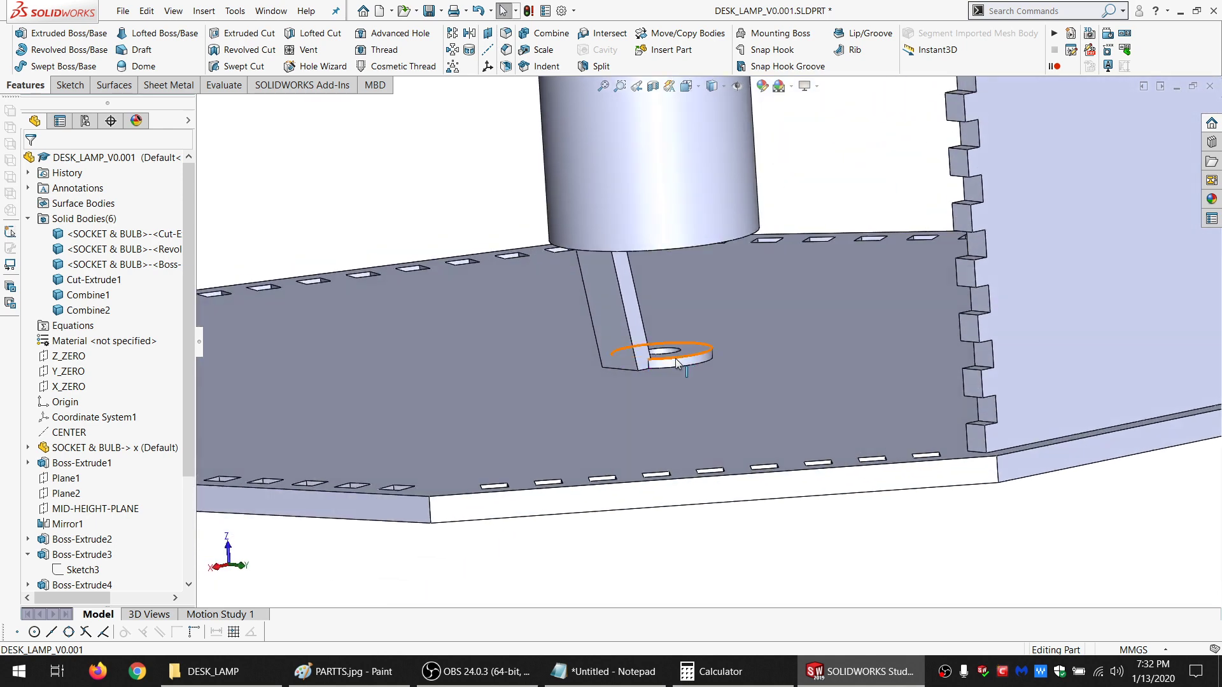
scroll(676, 362, "up", 10)
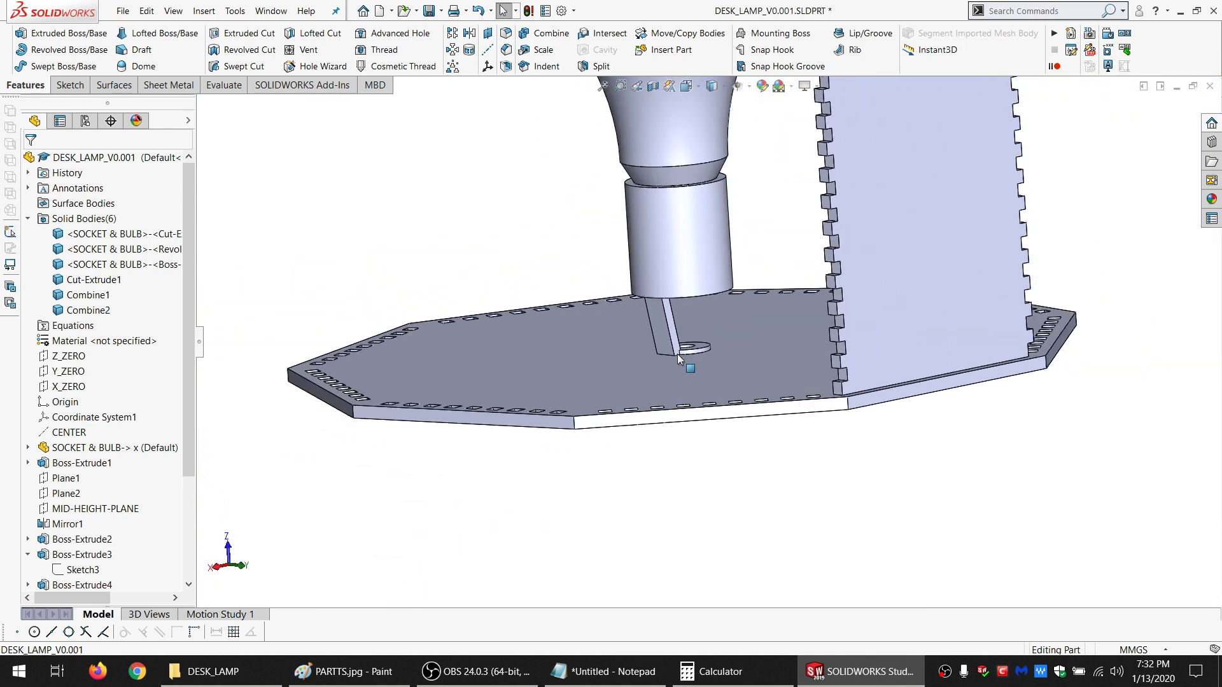
scroll(713, 345, "down", 4)
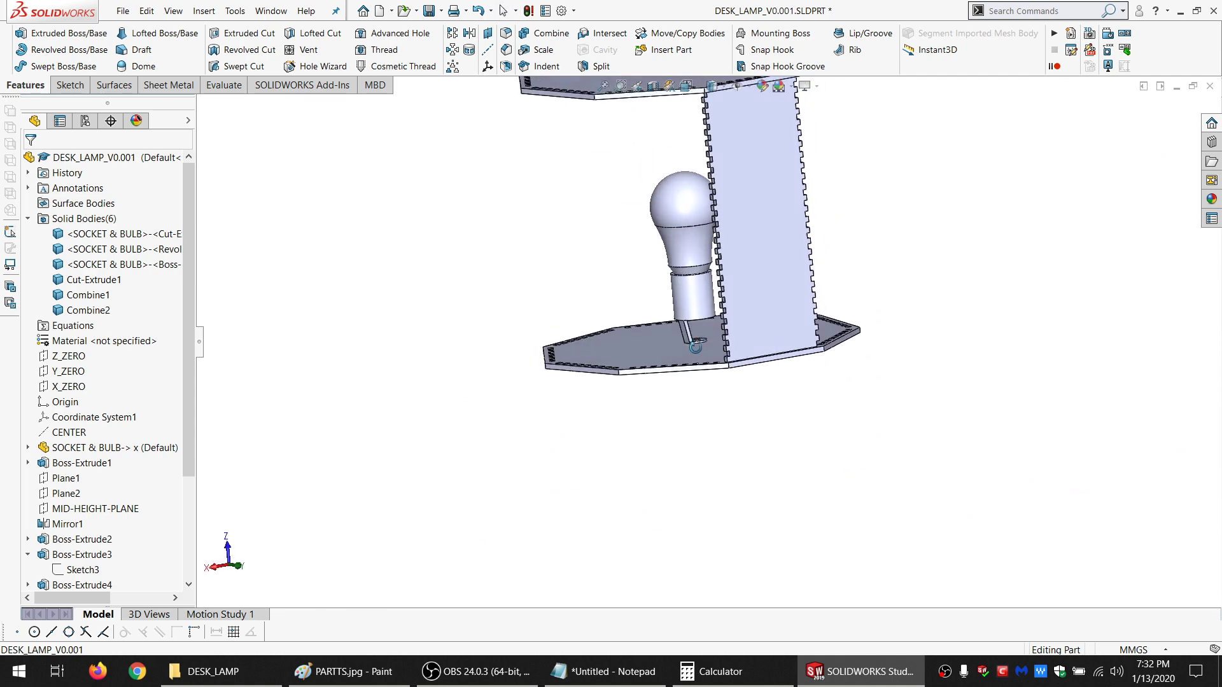
middle_click_drag(695, 346, 667, 235)
scroll(710, 340, "down", 3)
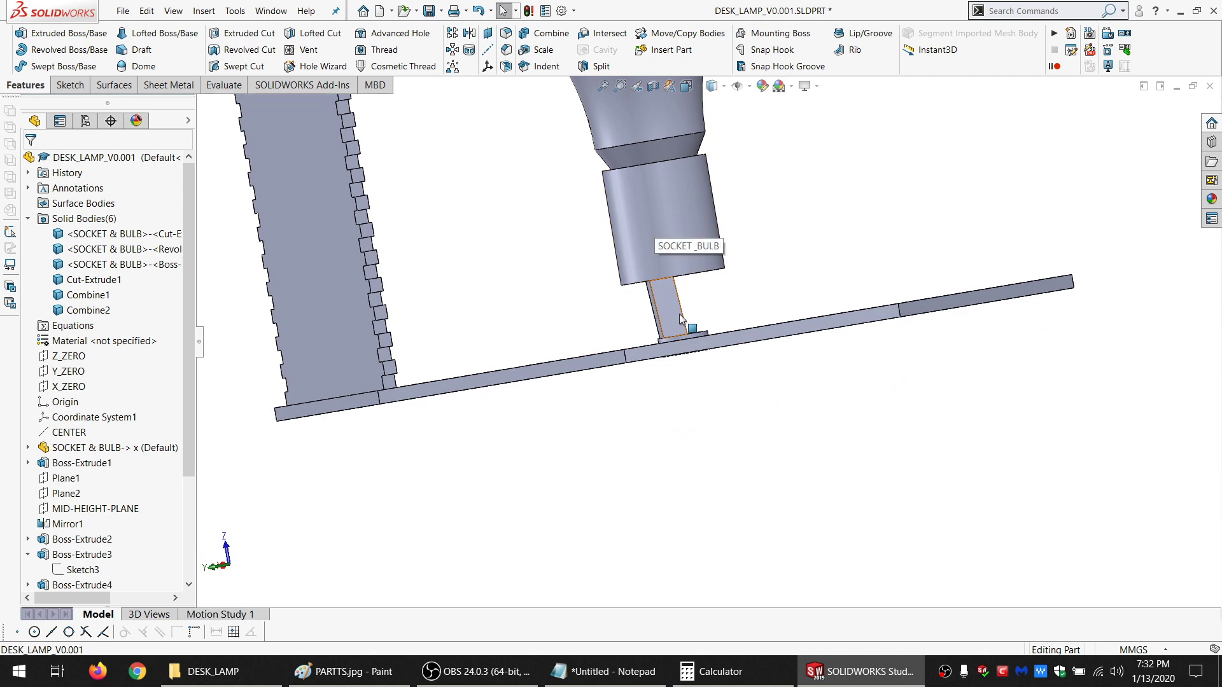
middle_click_drag(678, 314, 737, 361)
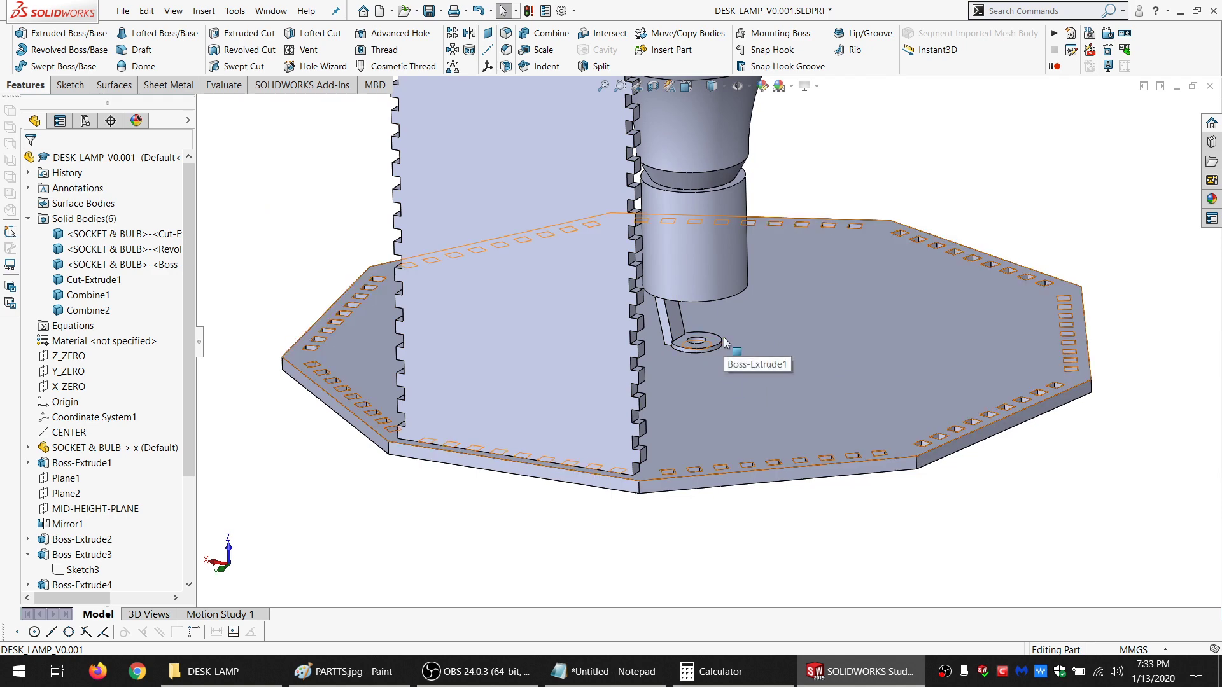
scroll(725, 343, "up", 5)
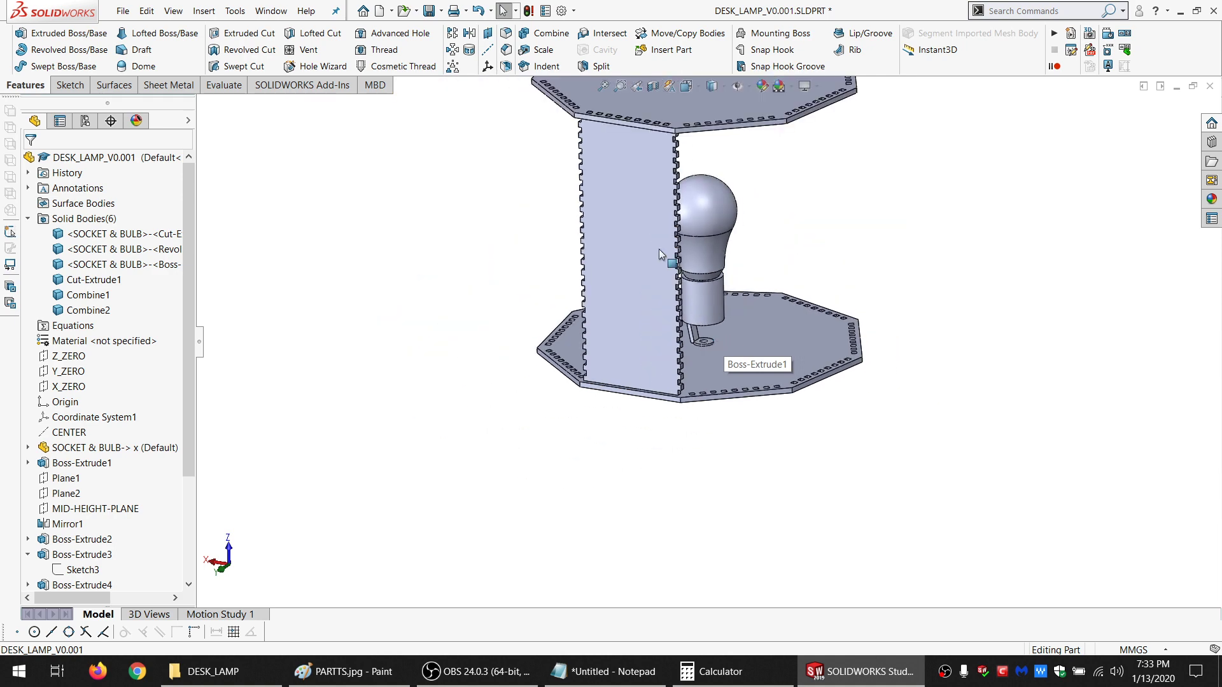
scroll(660, 249, "down", 4)
middle_click_drag(728, 315, 758, 383)
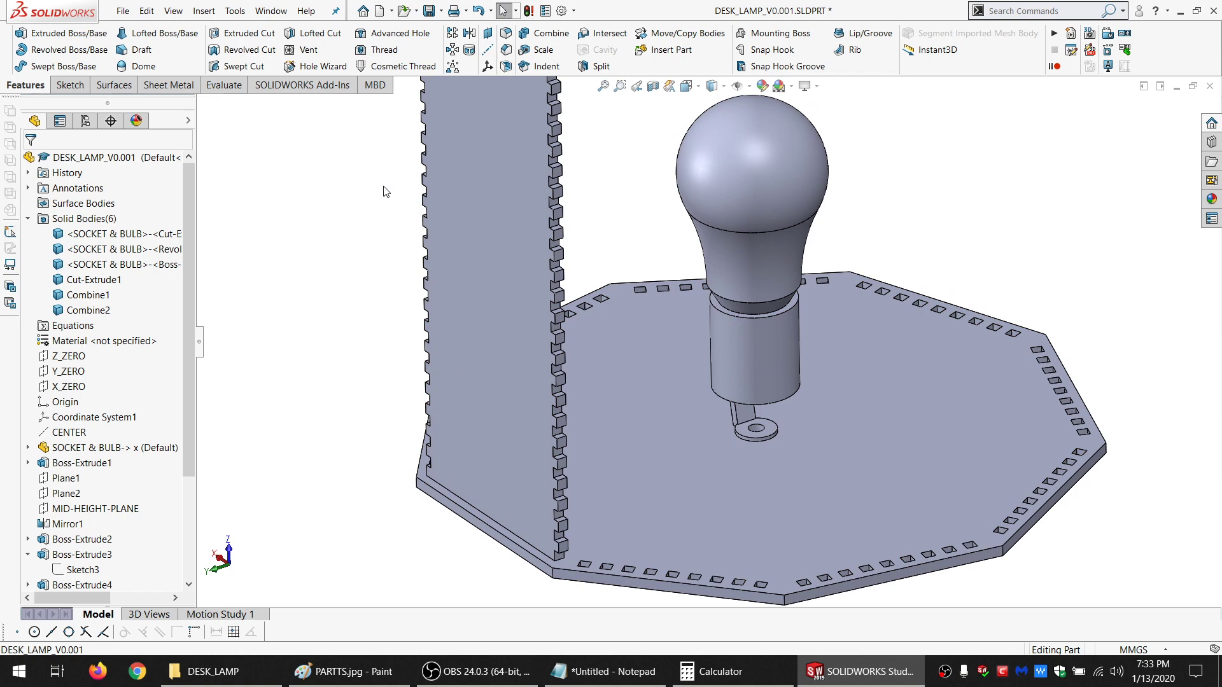
Open the socket-head screw part SCR,SOC,INHEX,UN0.250.SLDPRT from the CODED_THD_STD_V004 folder in HARDWARE
left_click(402, 11)
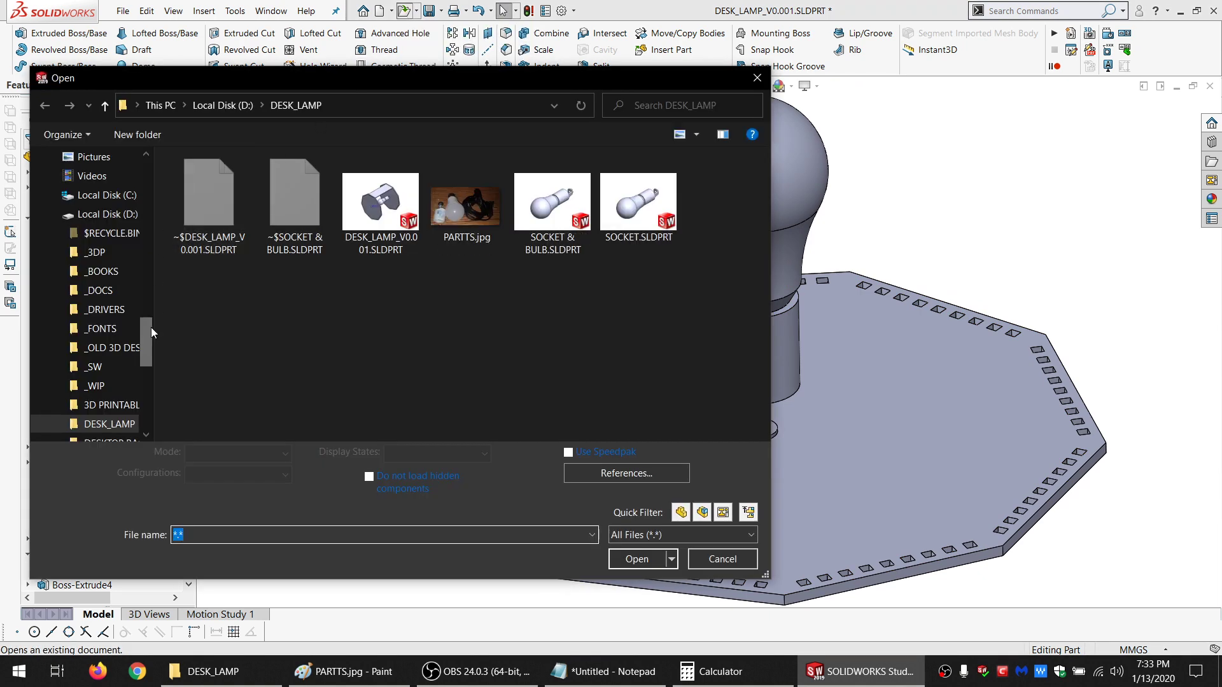
left_click_drag(150, 330, 148, 160)
left_click(109, 224)
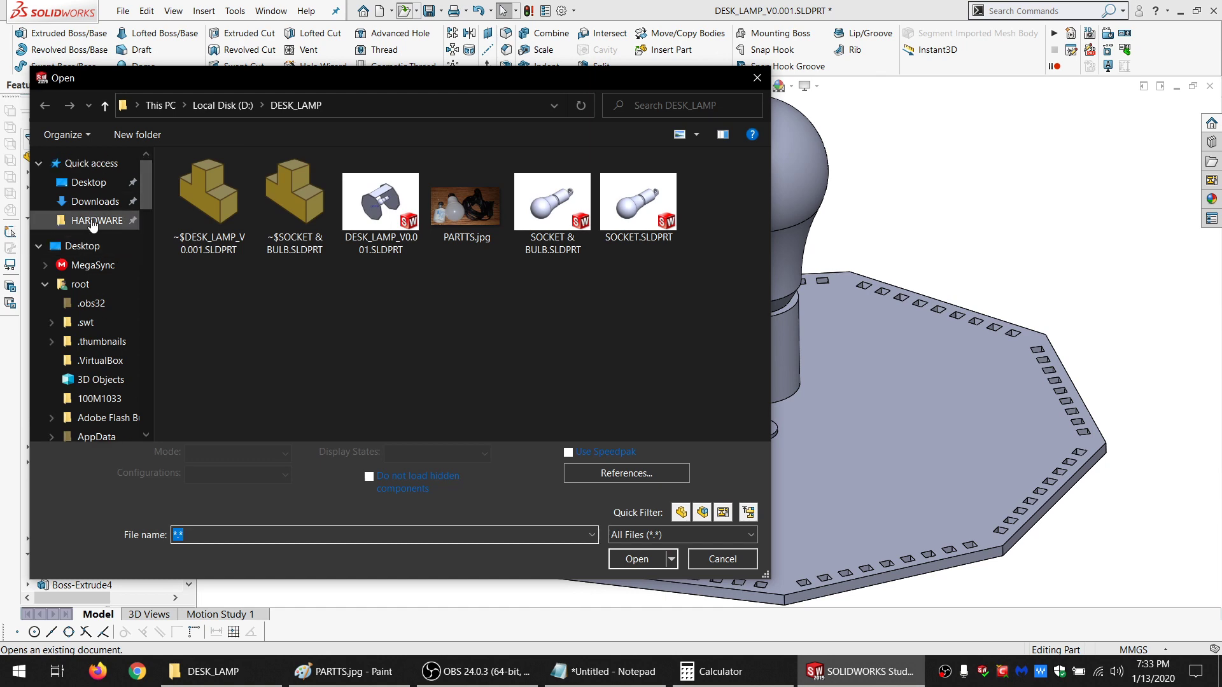
double_click(203, 180)
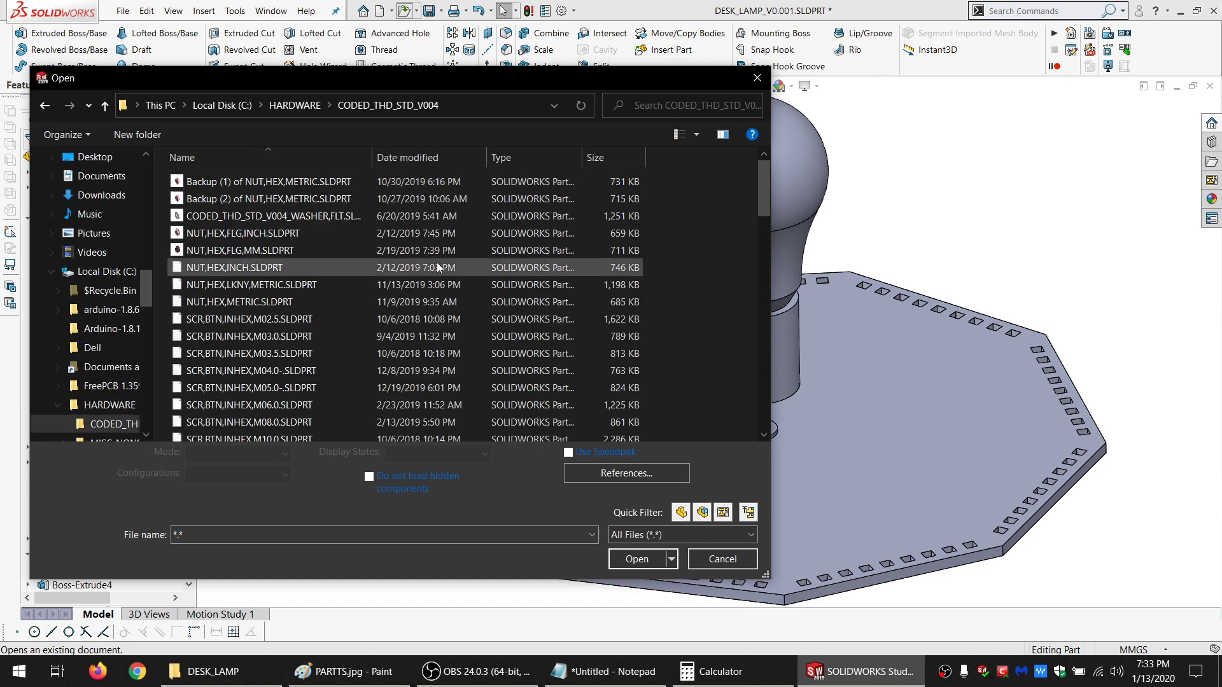
scroll(364, 327, "down", 4)
scroll(357, 328, "down", 6)
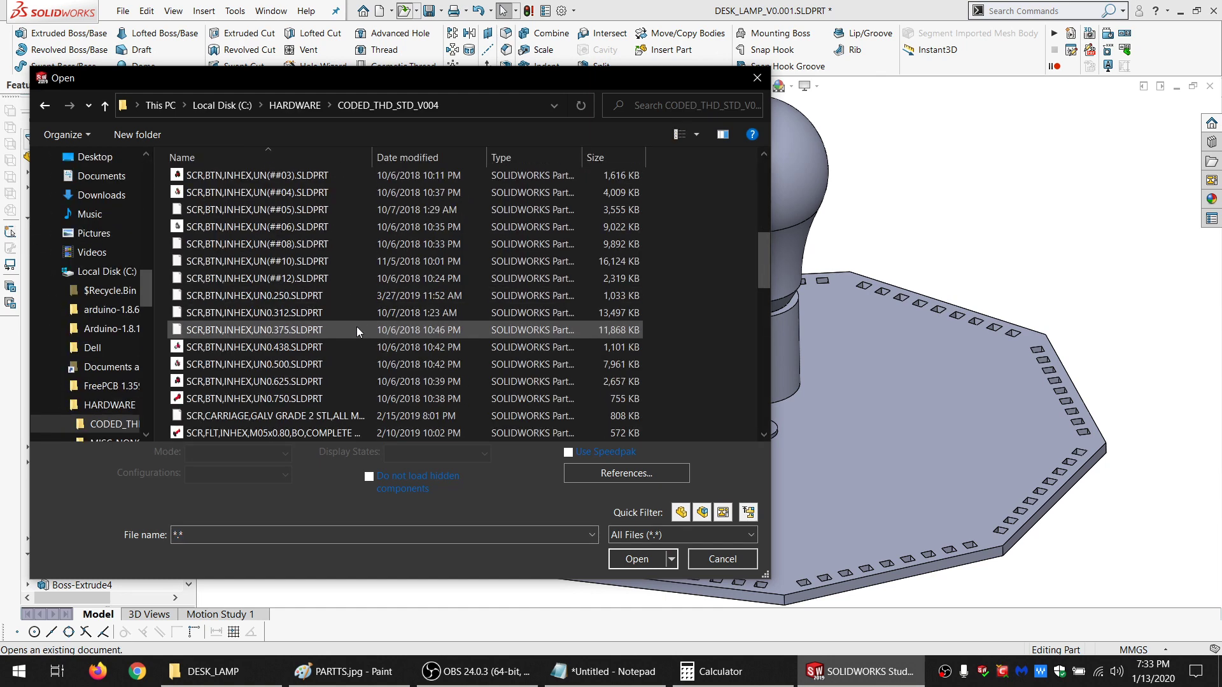
scroll(336, 309, "down", 10)
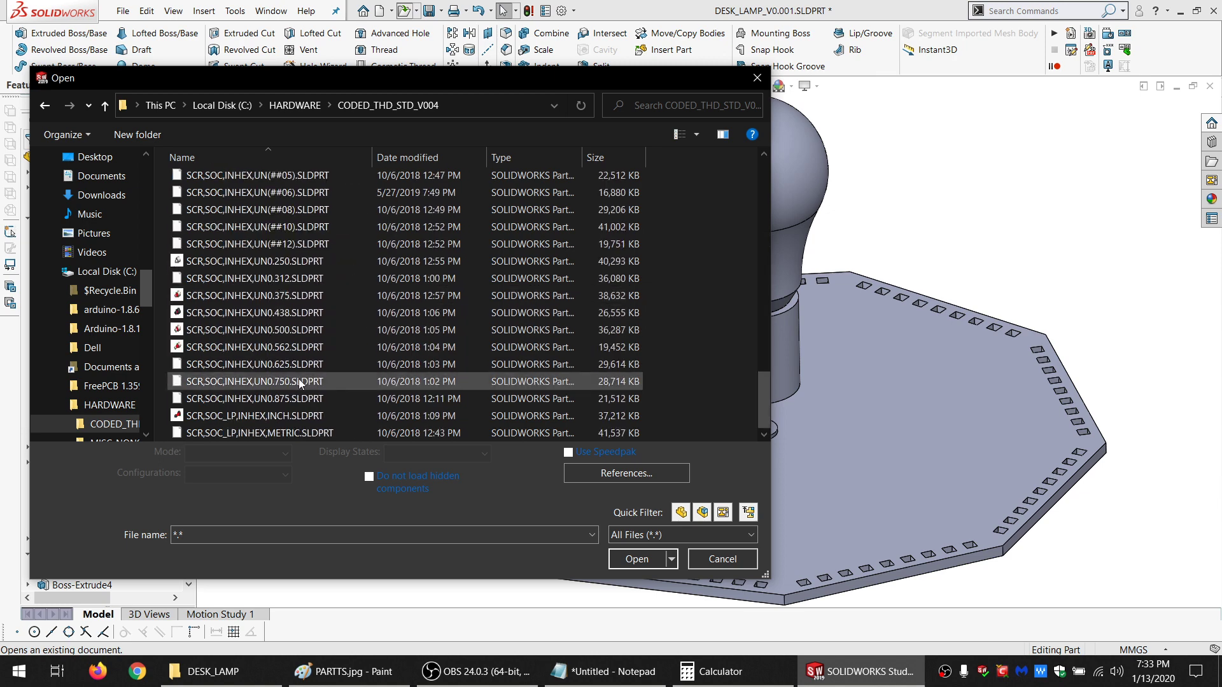
left_click(305, 260)
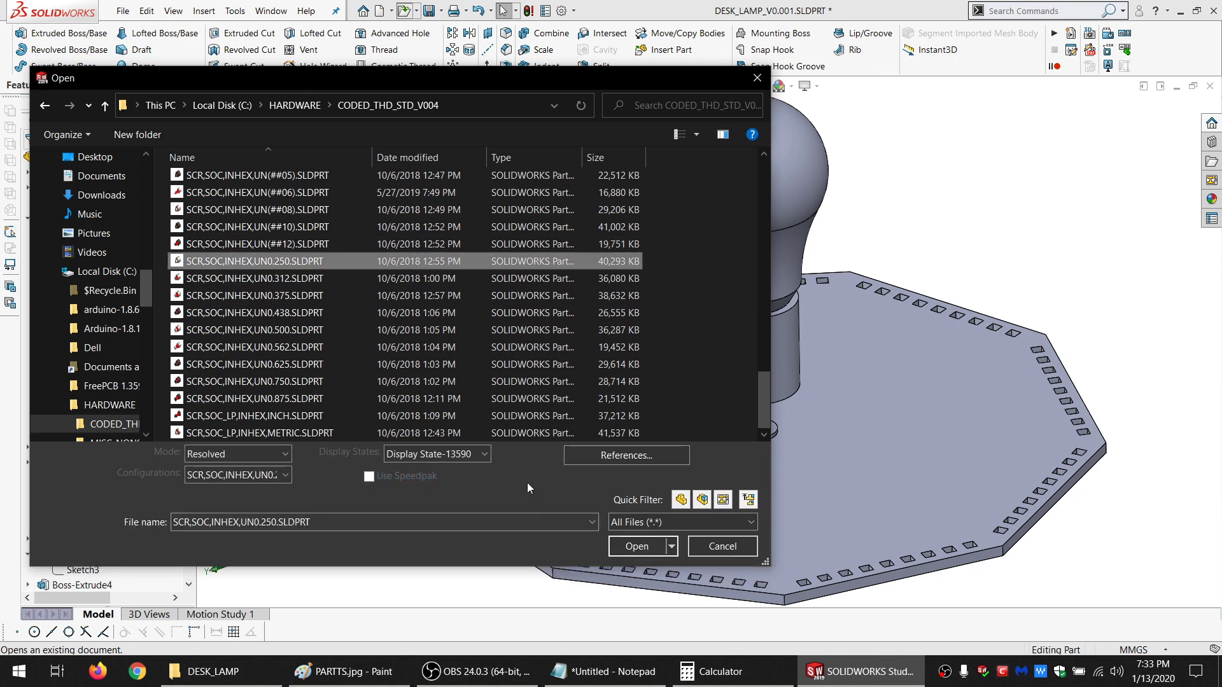
left_click(638, 547)
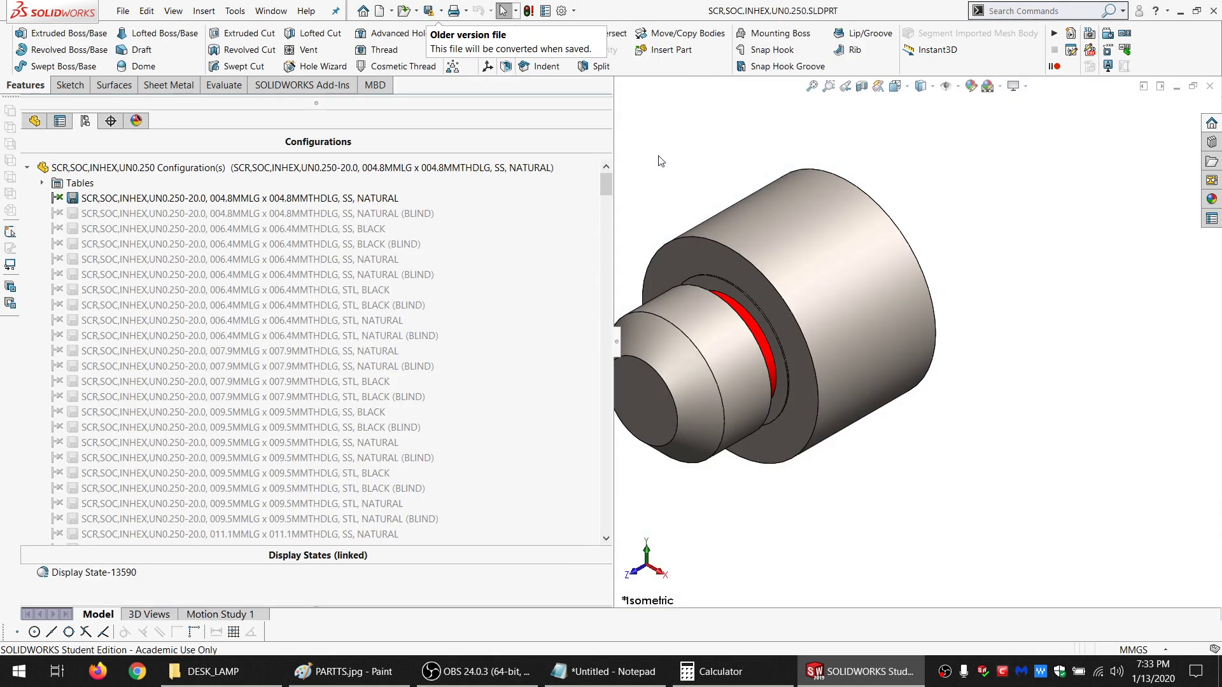
Look through the UN0.250-20.0 screw configurations around the 15.9 mm and 19.1 mm lengths
scroll(773, 296, "up", 3)
scroll(403, 272, "down", 2)
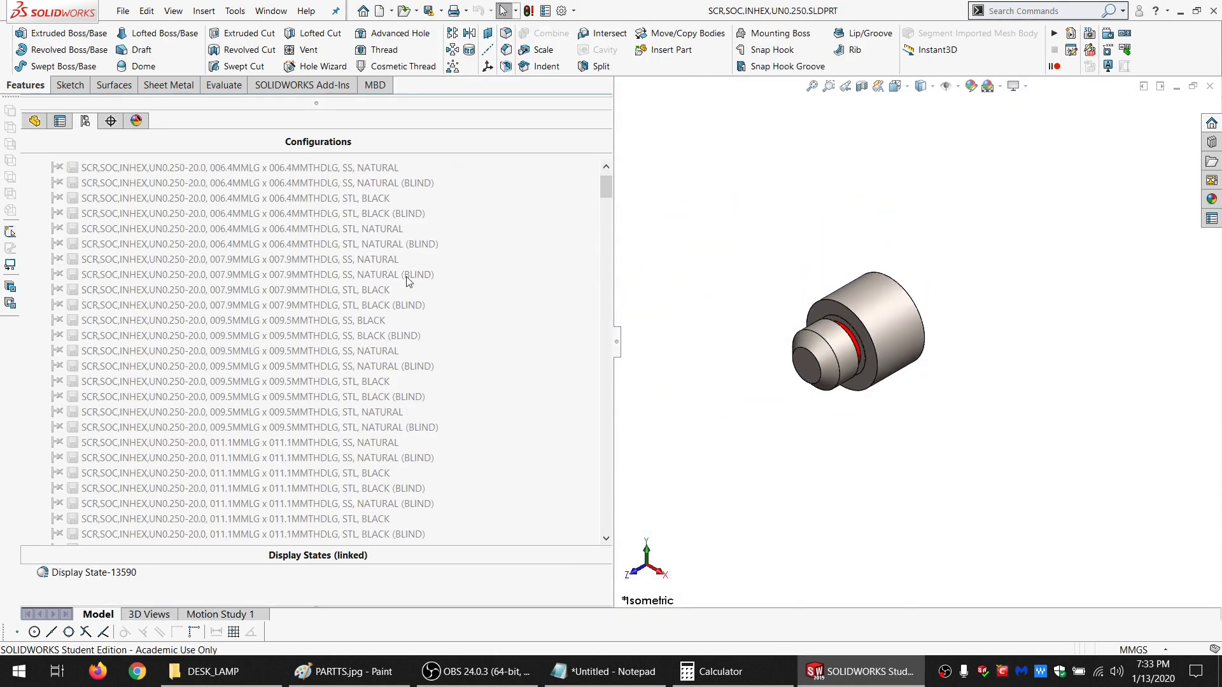
scroll(406, 277, "down", 10)
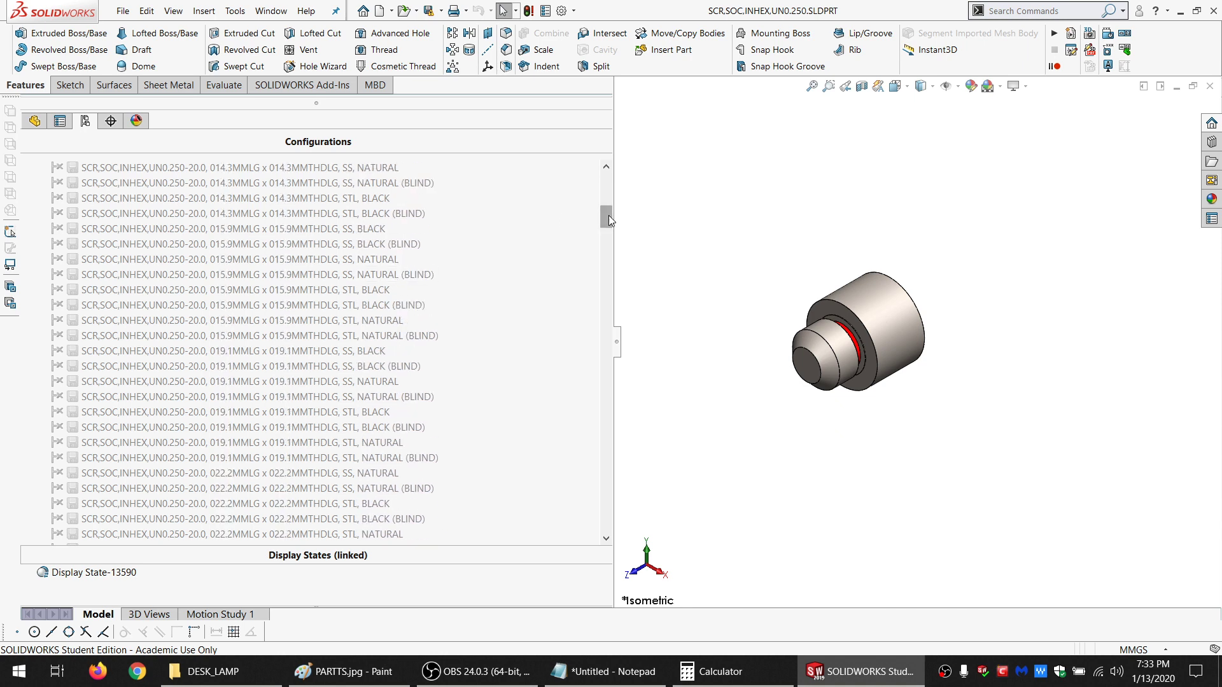
left_click_drag(609, 215, 607, 221)
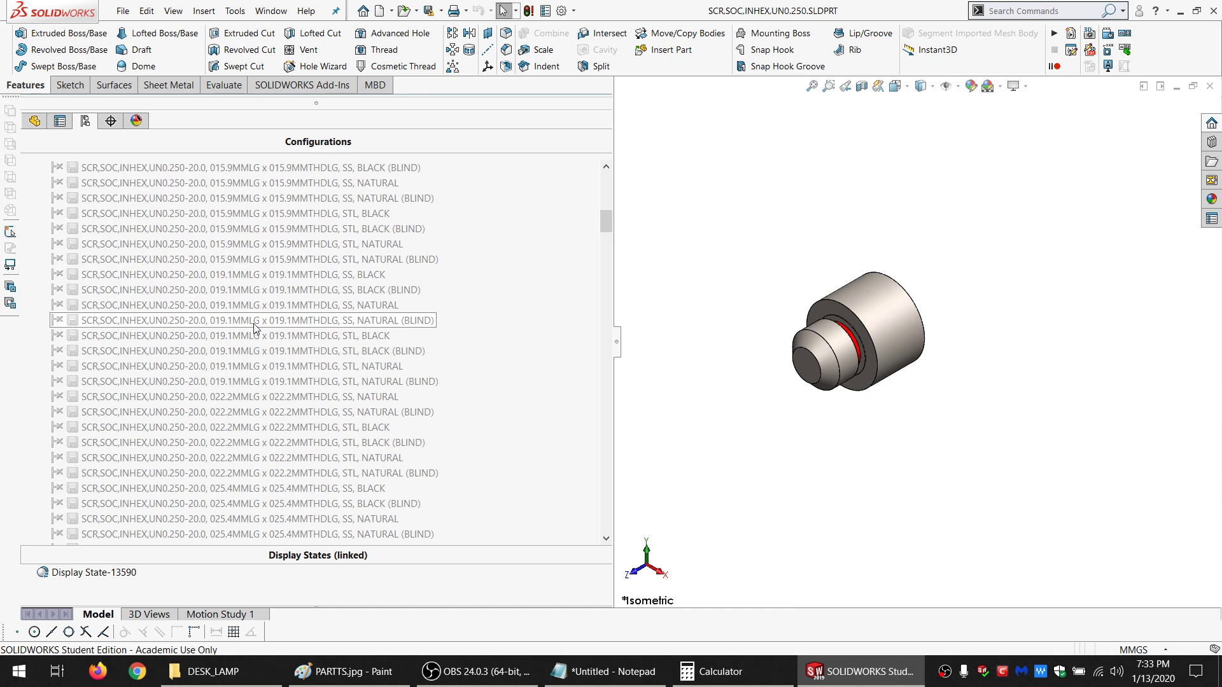
scroll(247, 210, "up", 2)
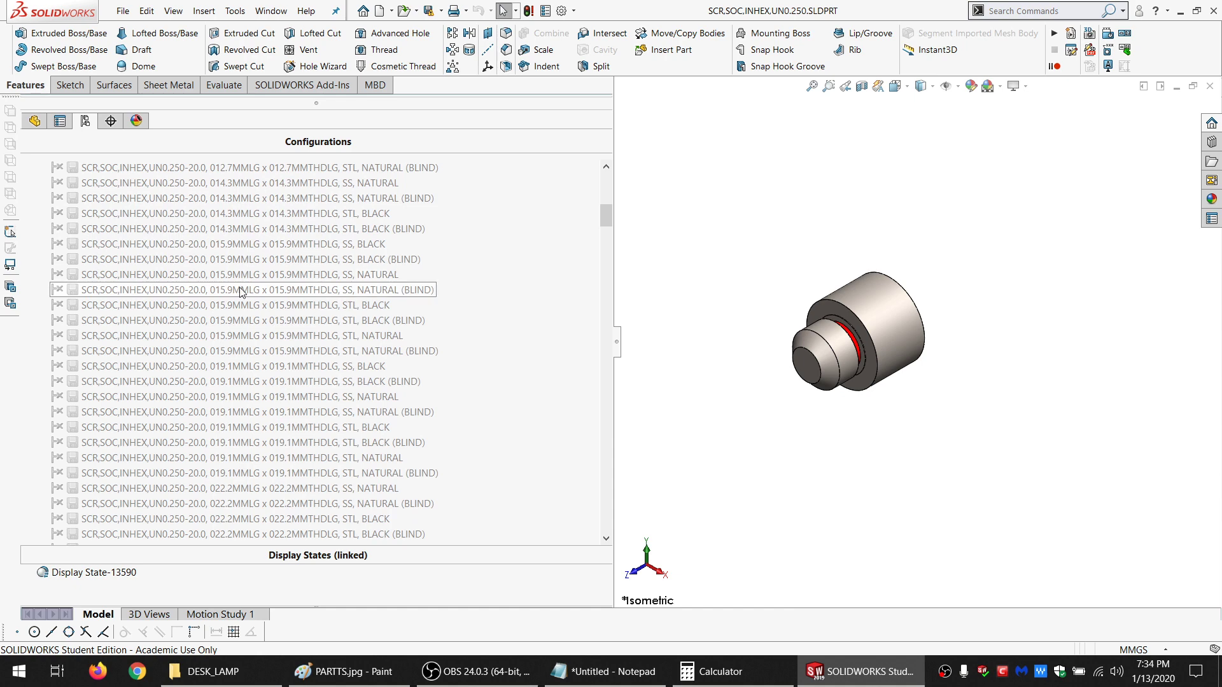
Return to DESK_LAMP_V0.001 and measure the distance from the bottom plate's underside to the socket's bottom face
left_click(271, 10)
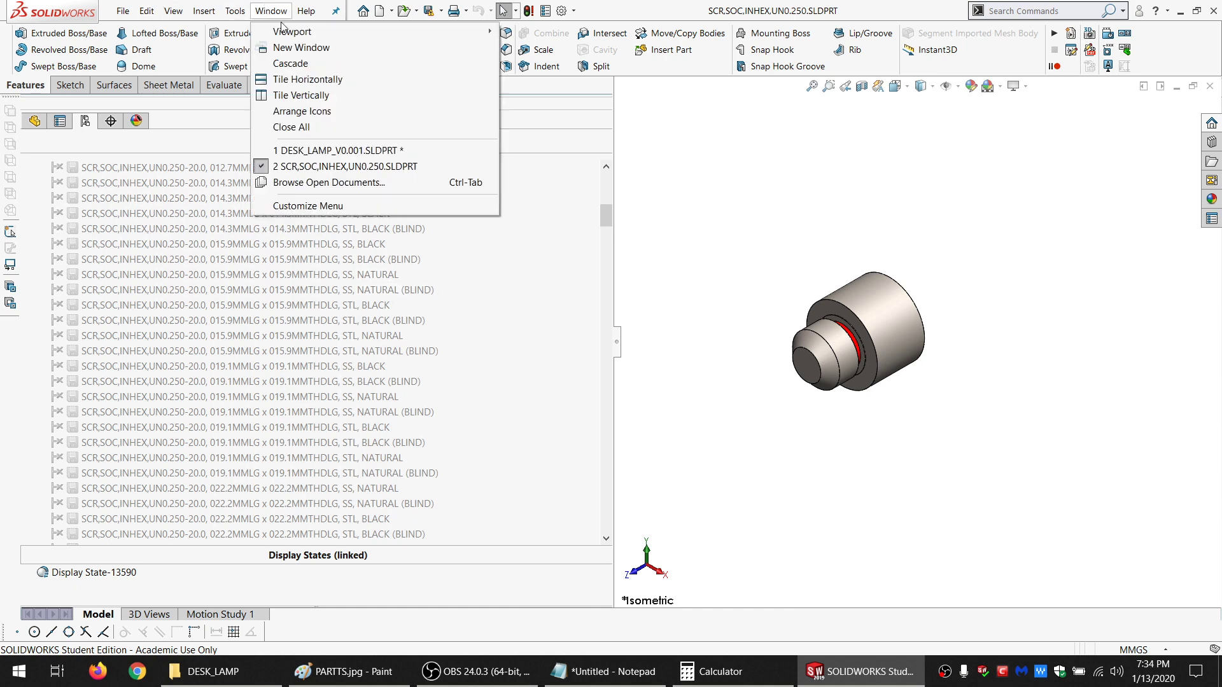
left_click(325, 152)
scroll(782, 451, "down", 2)
middle_click_drag(782, 451, 769, 342)
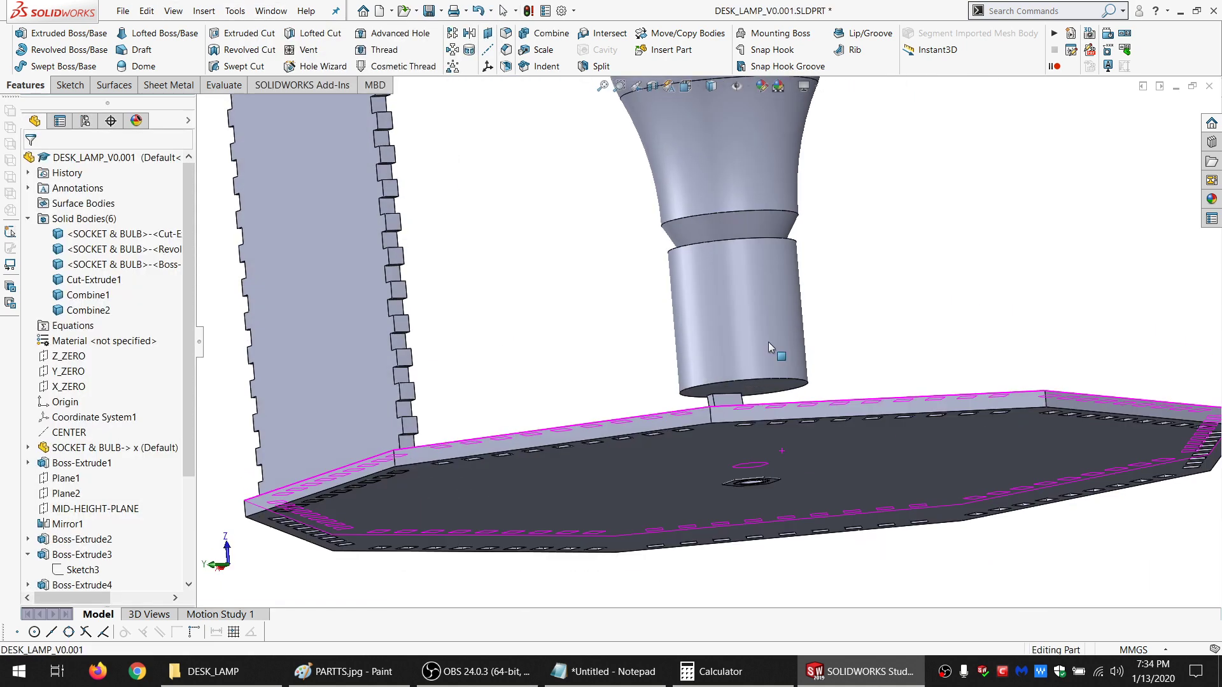
left_click(772, 464)
scroll(778, 412, "down", 2)
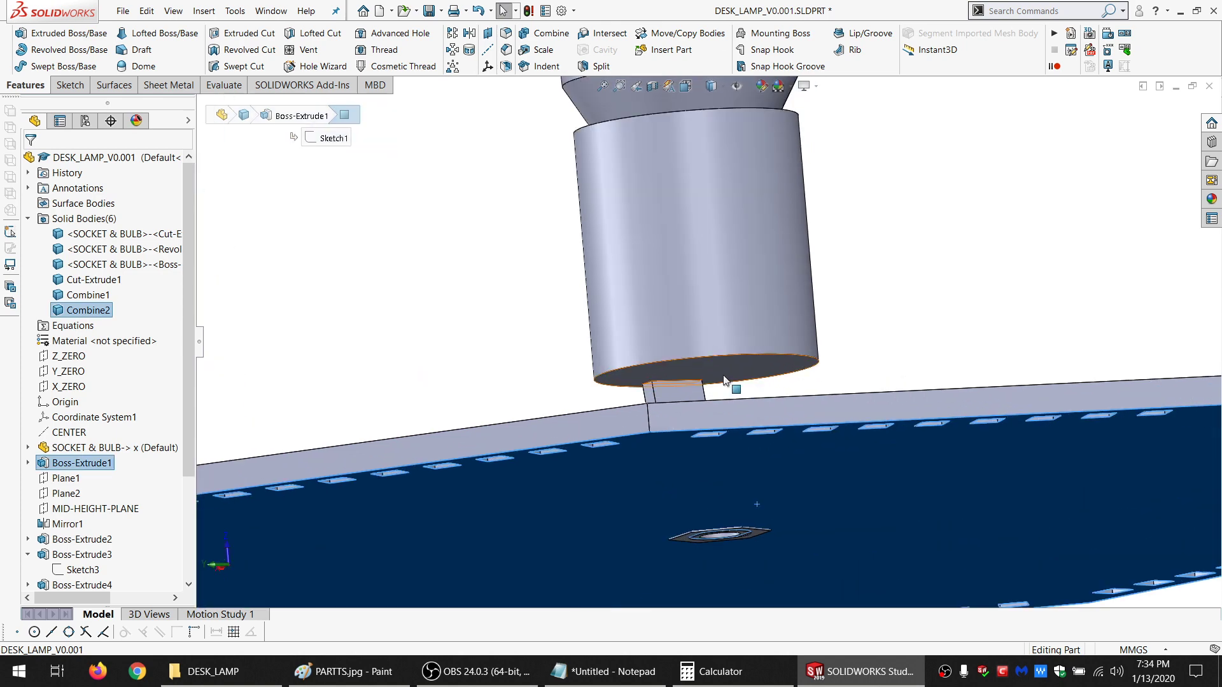
left_click(723, 380, "ctrl")
middle_click_drag(675, 261, 682, 314)
scroll(683, 314, "up", 5)
Switch to the screw part and activate its UN0.250-20.0, 019.1MMLG x 019.1MMTHDLG, STL, BLACK configuration
left_click(272, 10)
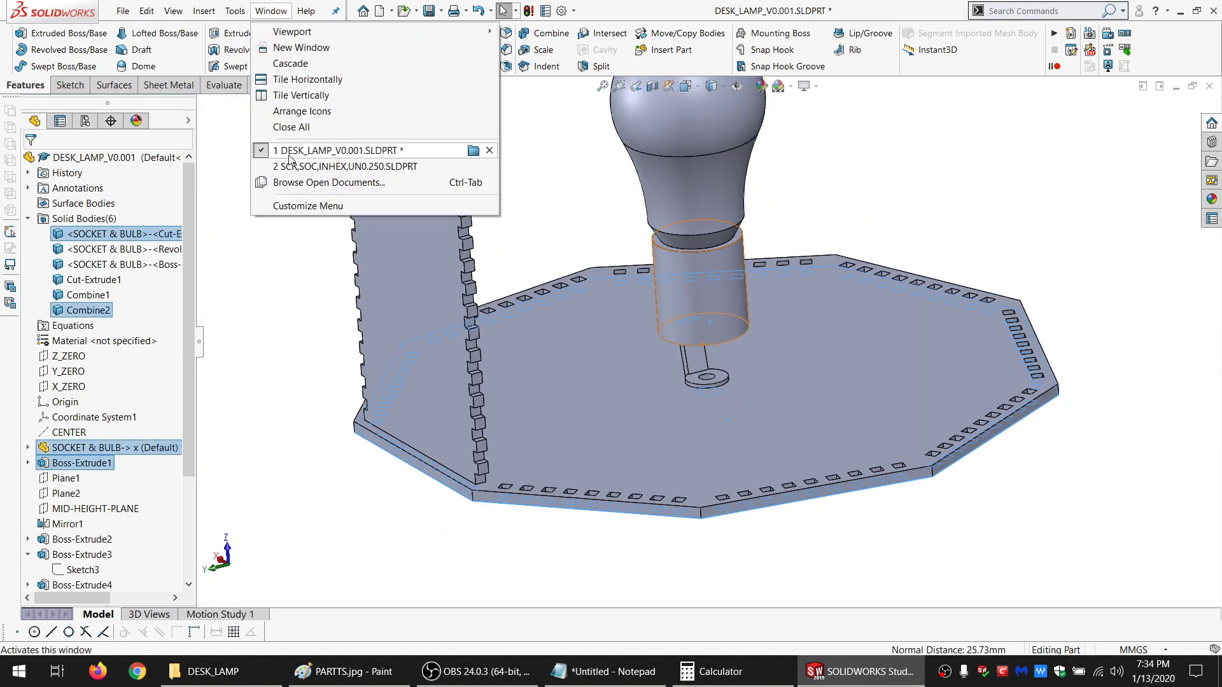
left_click(350, 169)
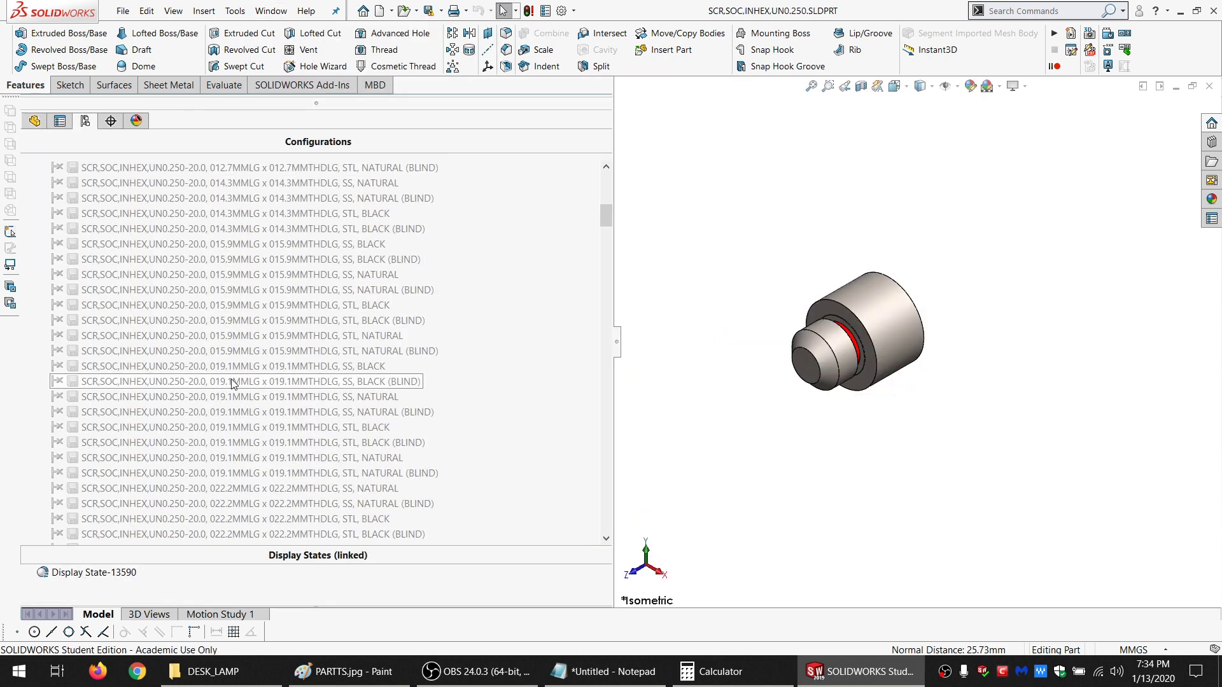
double_click(246, 430)
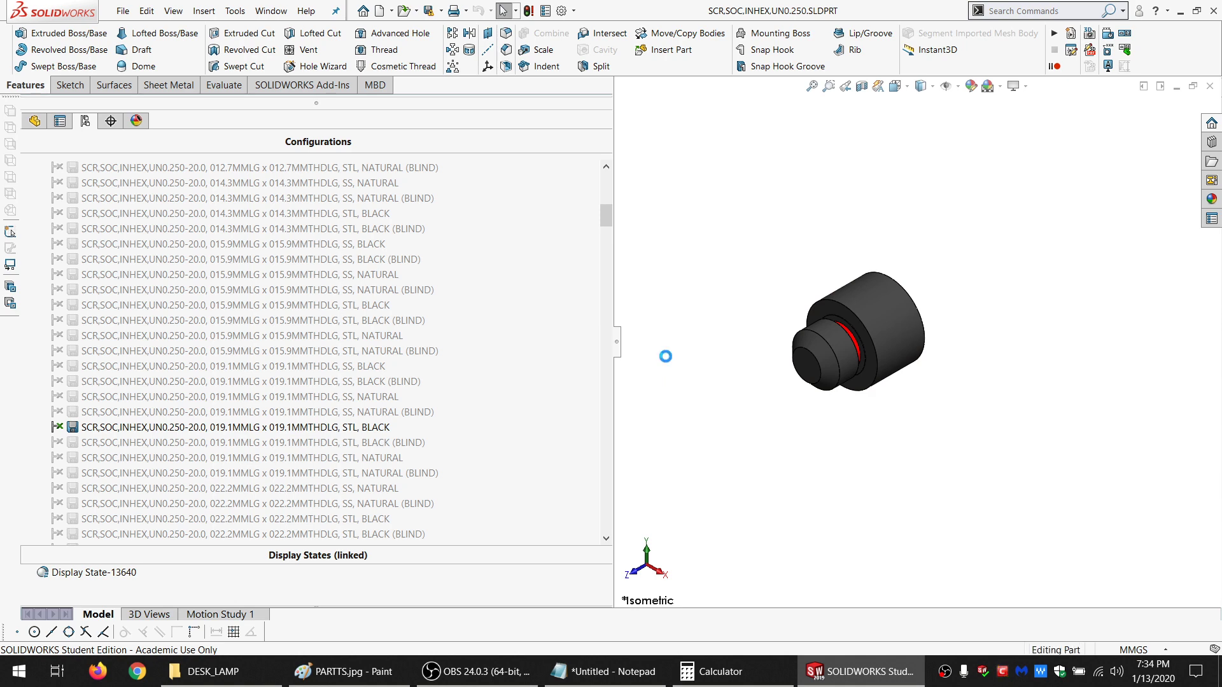
middle_click_drag(743, 356, 825, 311)
scroll(854, 352, "down", 3)
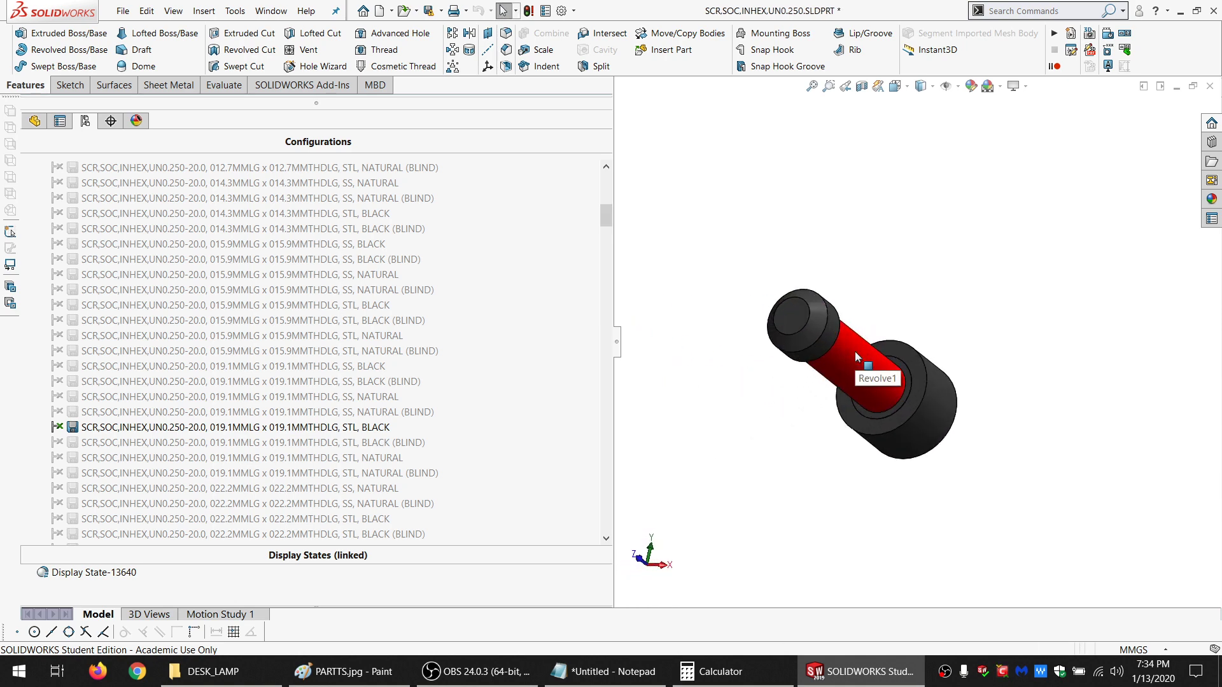
Insert the screw's Cut-Extrude1 solid body into a new part using the default template
left_click(40, 121)
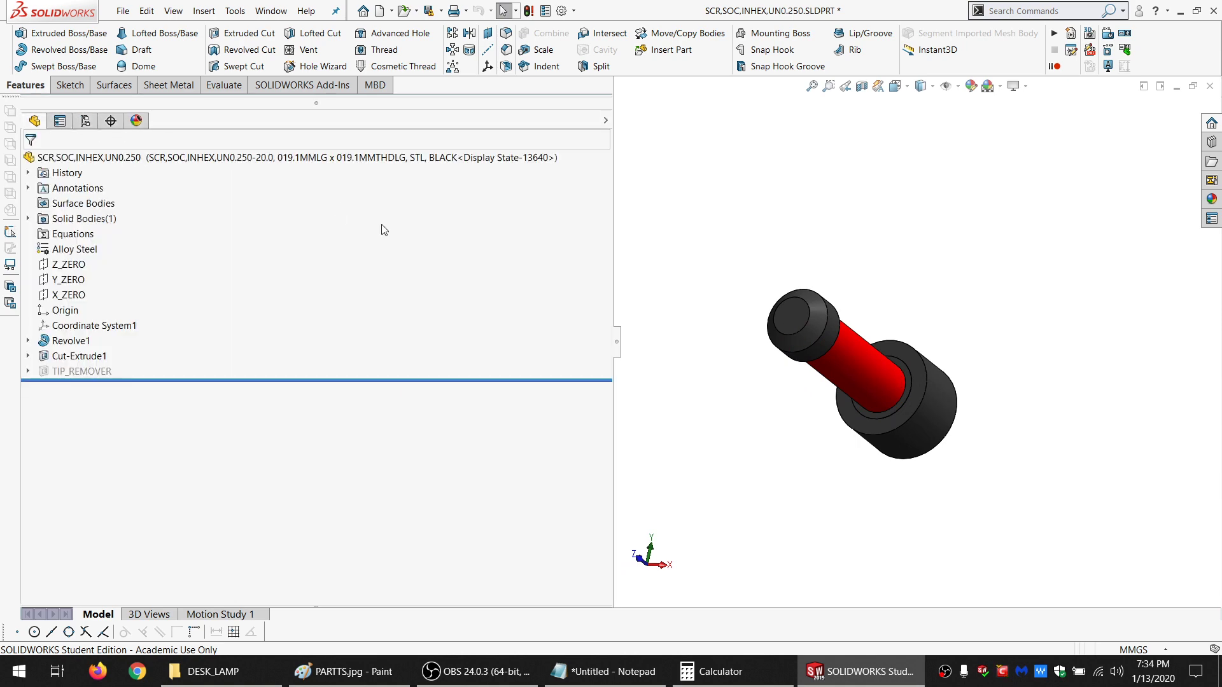
double_click(71, 218)
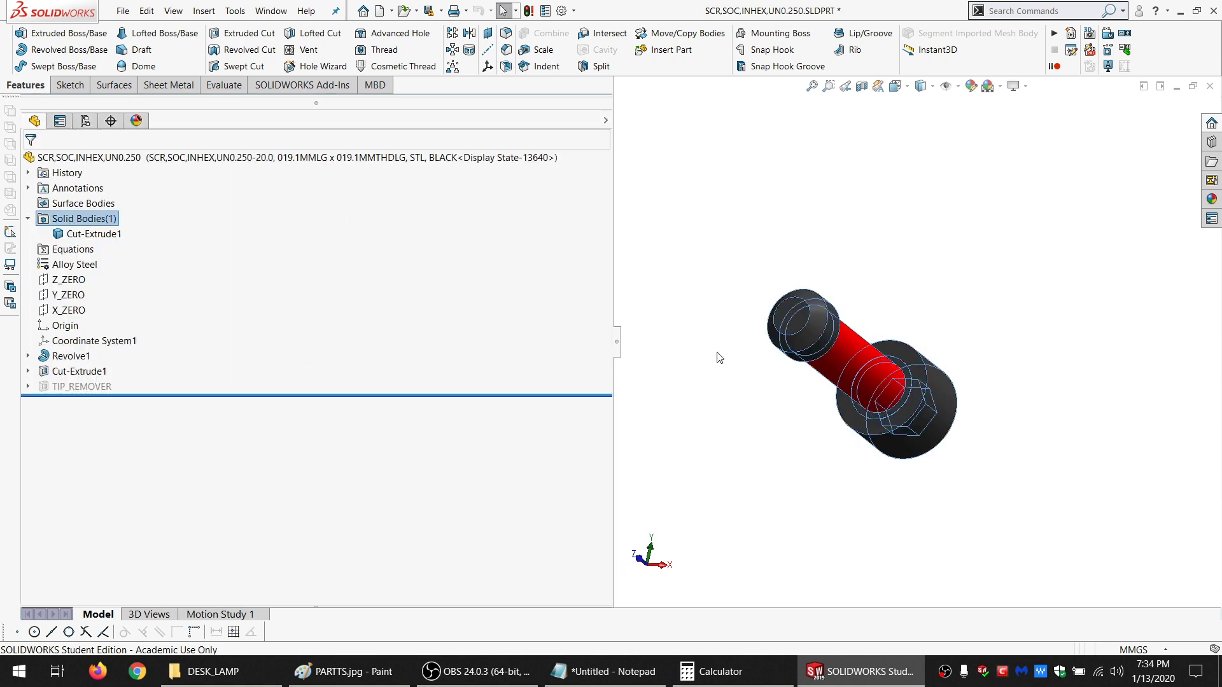
left_click(711, 375)
middle_click_drag(878, 382, 682, 298)
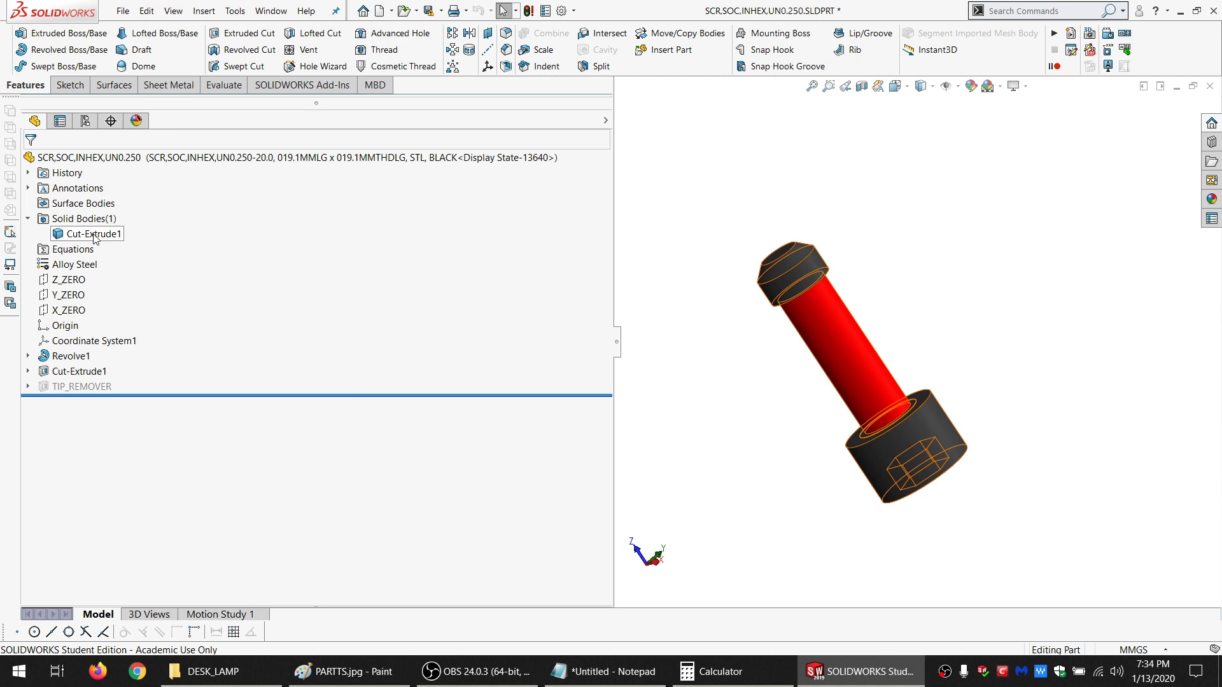
right_click(96, 239)
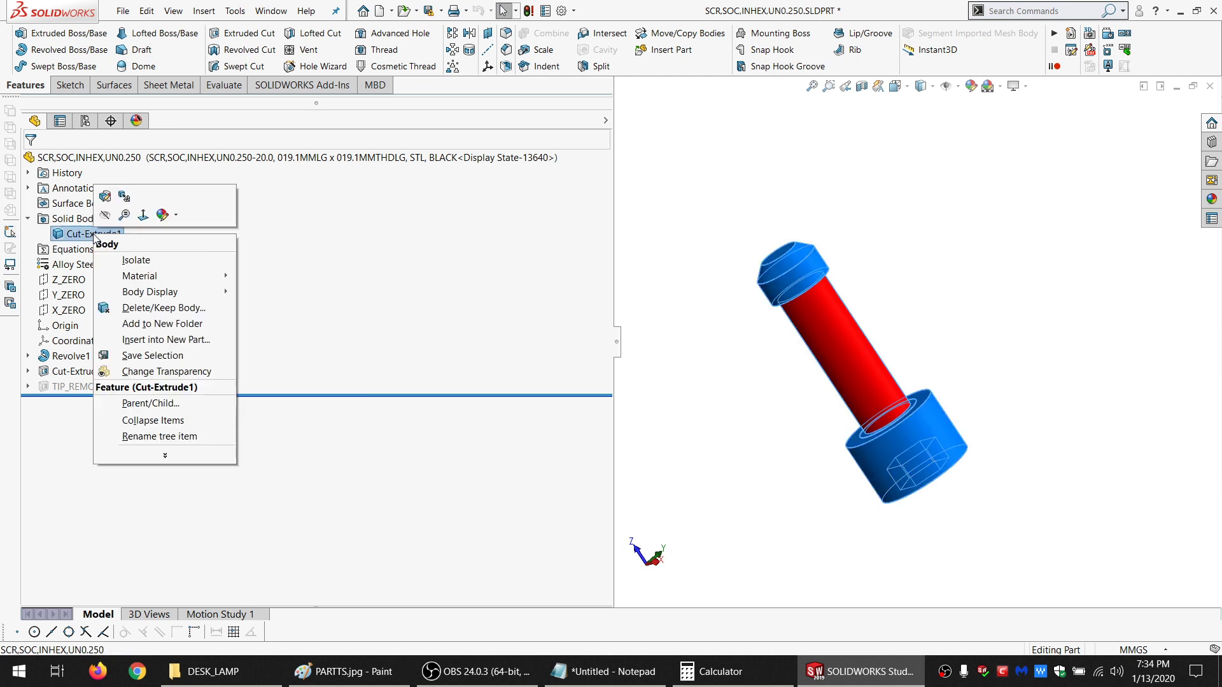
left_click(196, 340)
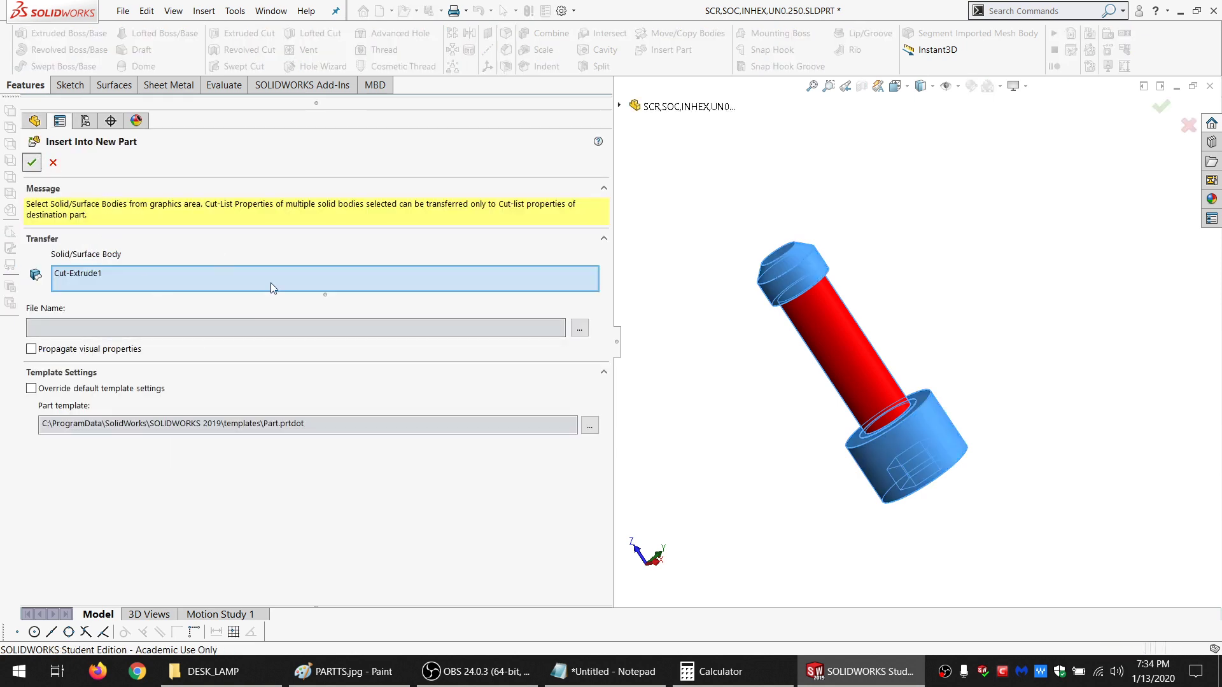
key("Return")
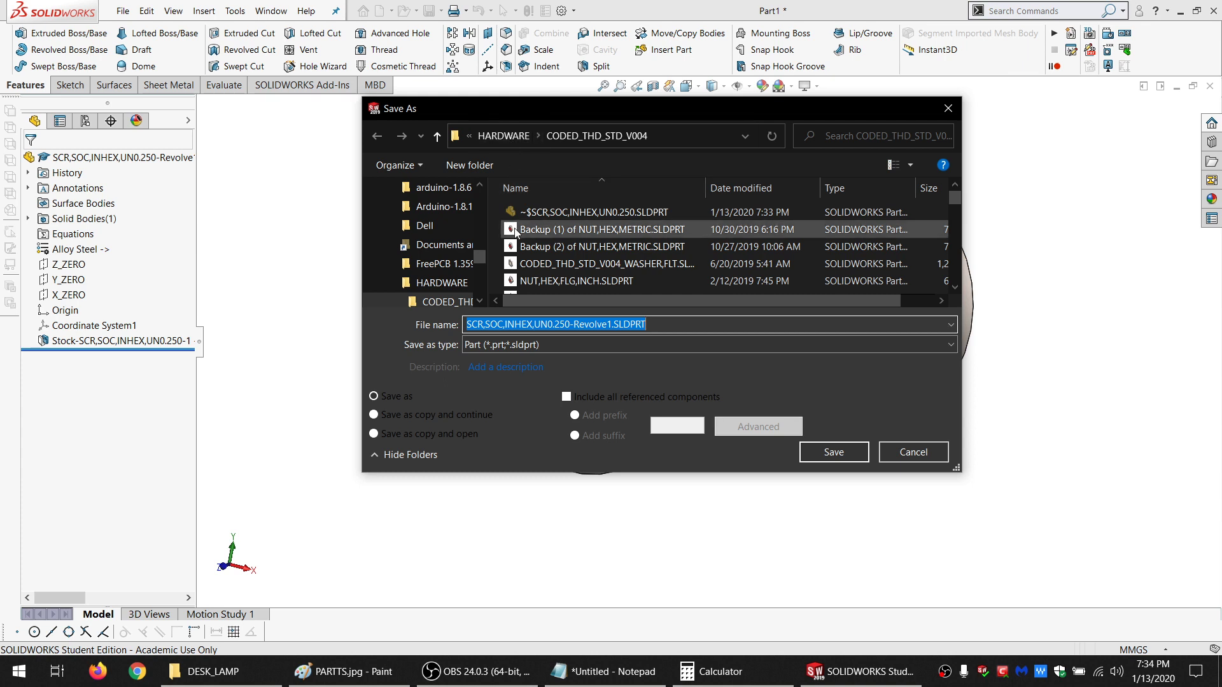
Save the new part in D:\DESK_LAMP as SCR,SOC,INHEX,UN0.250 X 19
type("D")
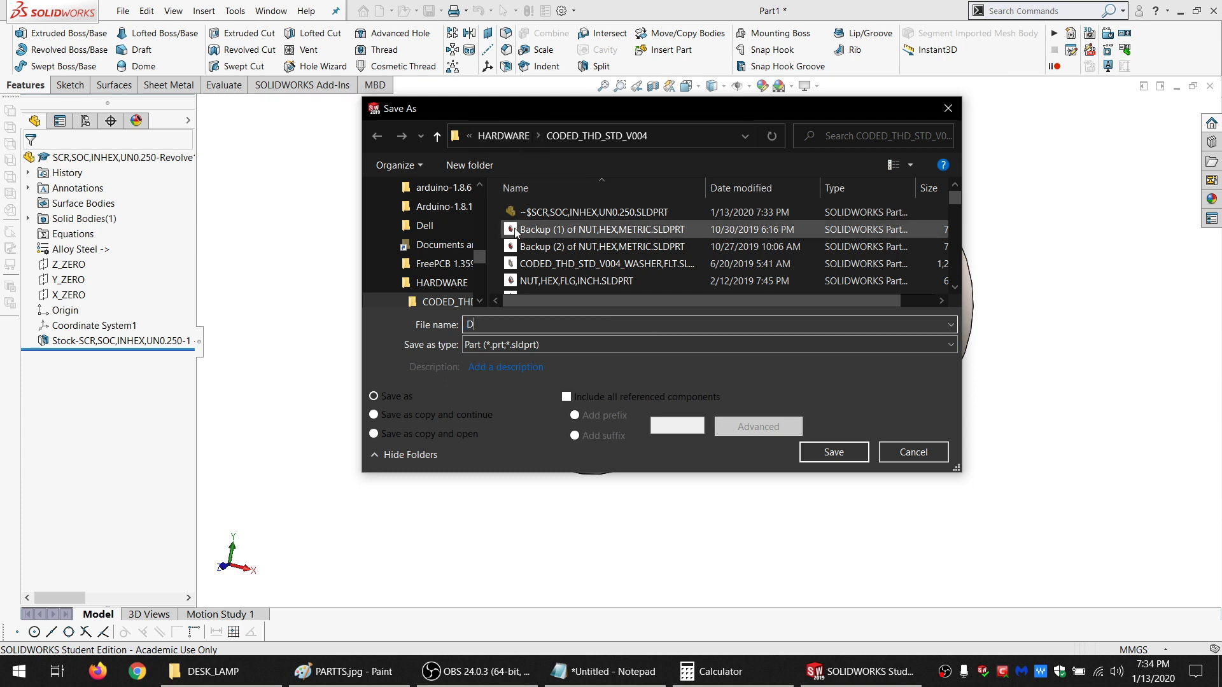
type(":\\DE")
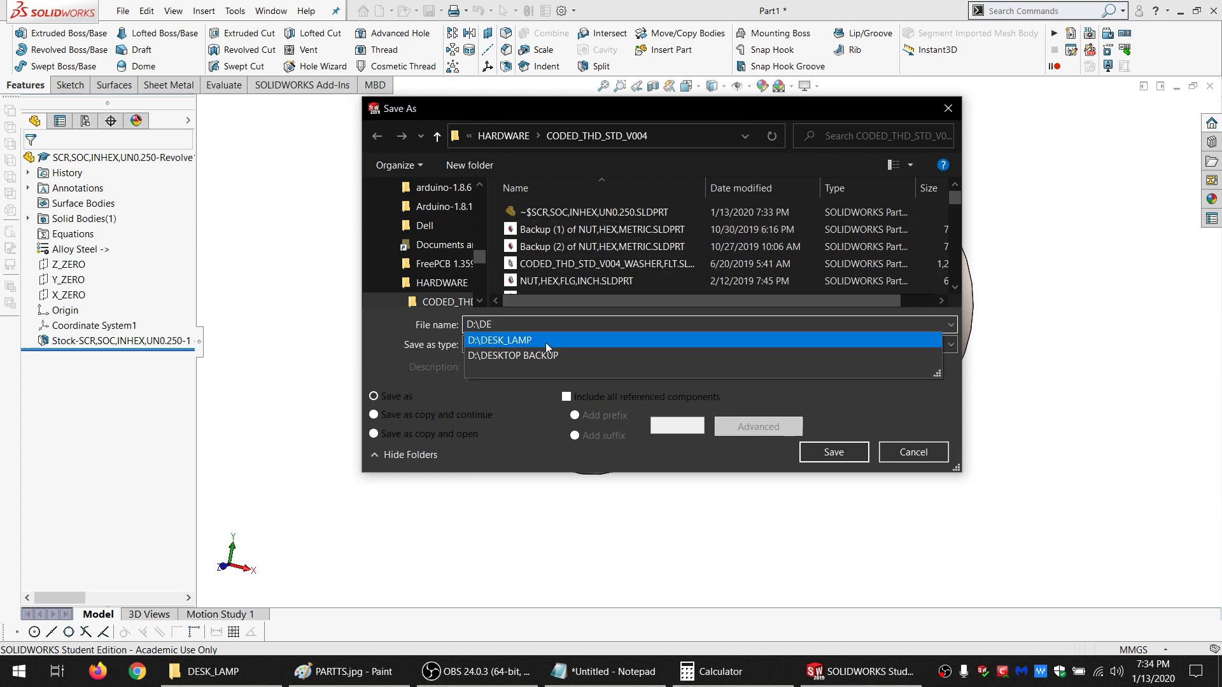
left_click(545, 342)
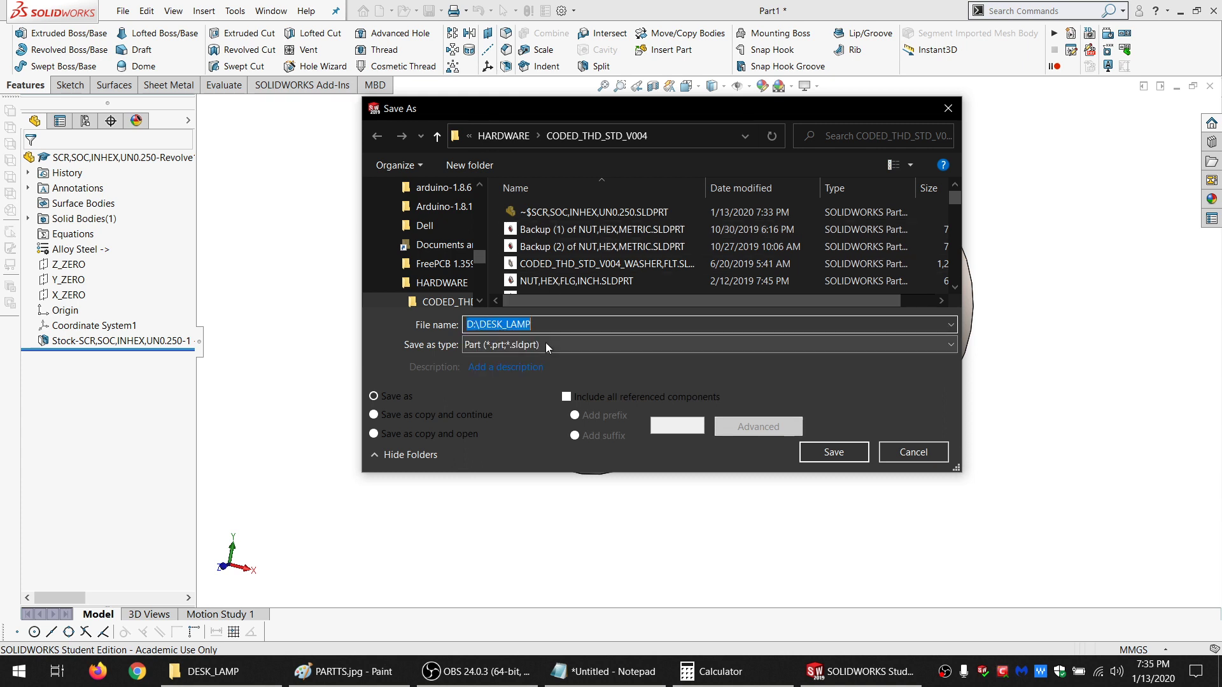
key("Return")
left_click(547, 324)
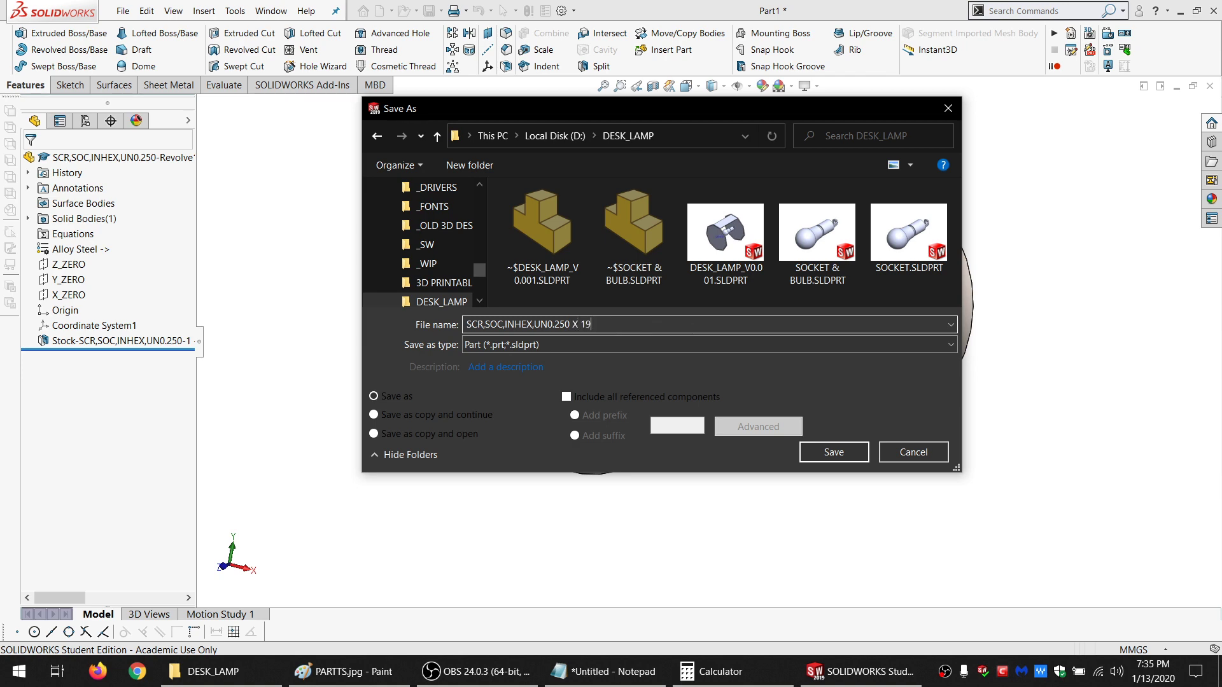
key("Return")
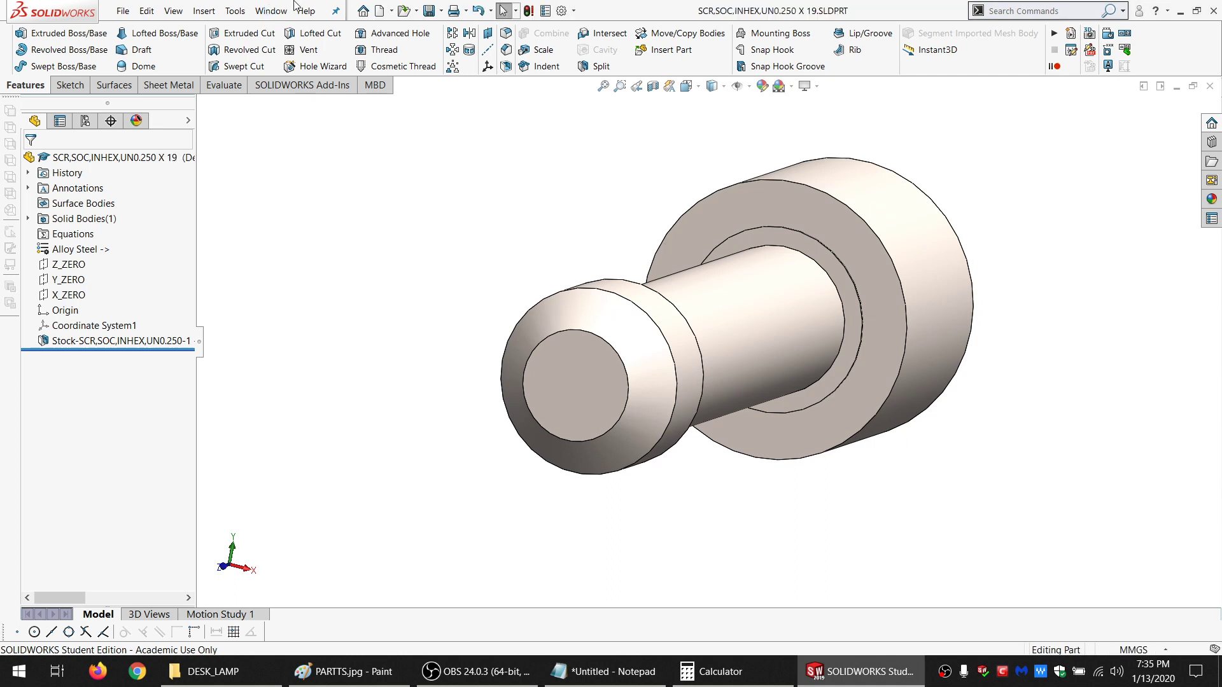
Measure the distance from the screw's tip face to the underside of its head
left_click(582, 393)
left_click(730, 218, "ctrl")
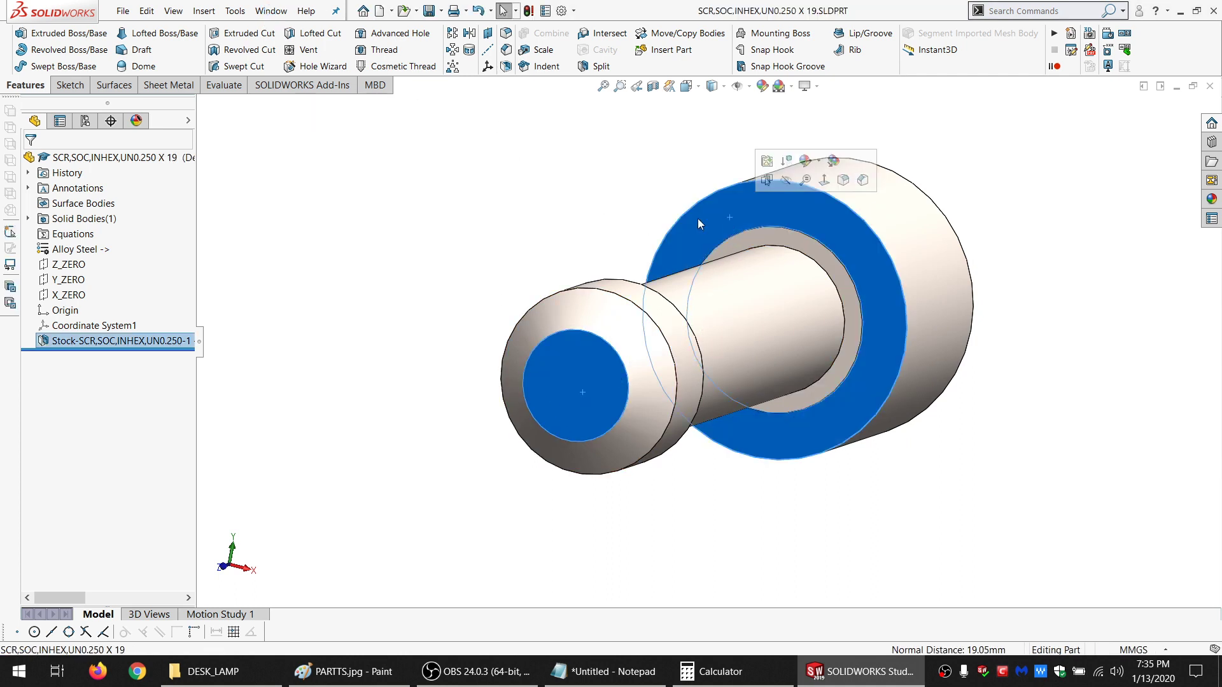
left_click(546, 224)
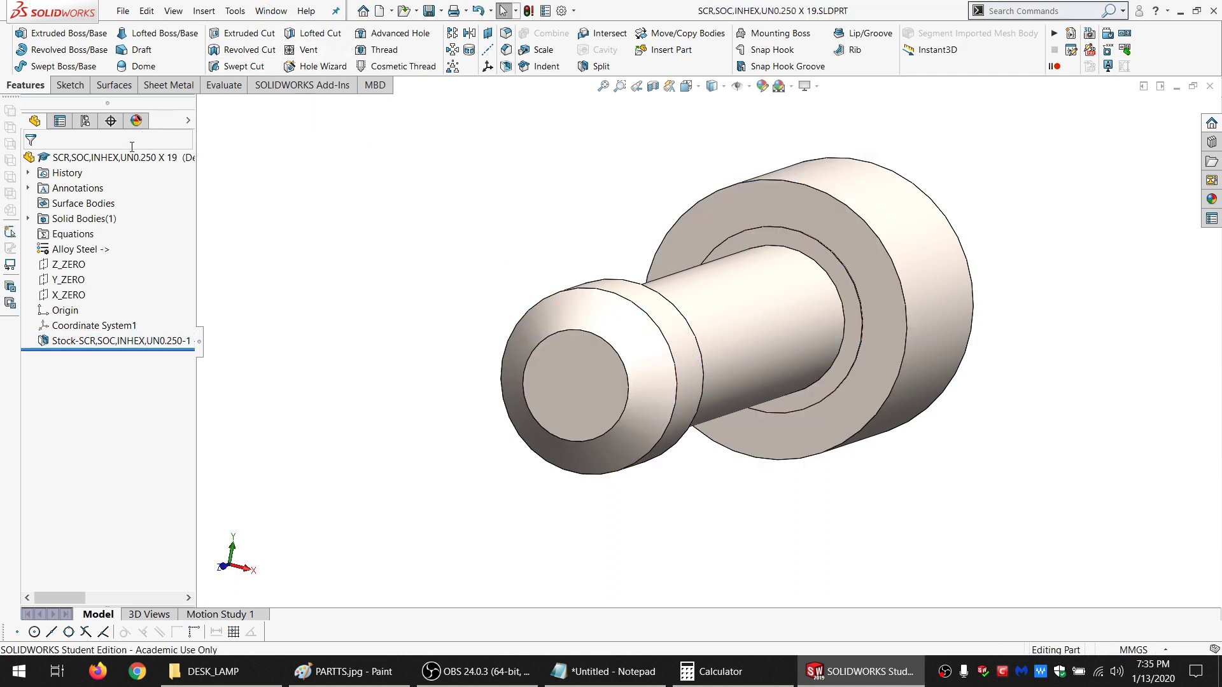
Break all of the screw part's external references permanently and save it together with the referenced source part
right_click(105, 157)
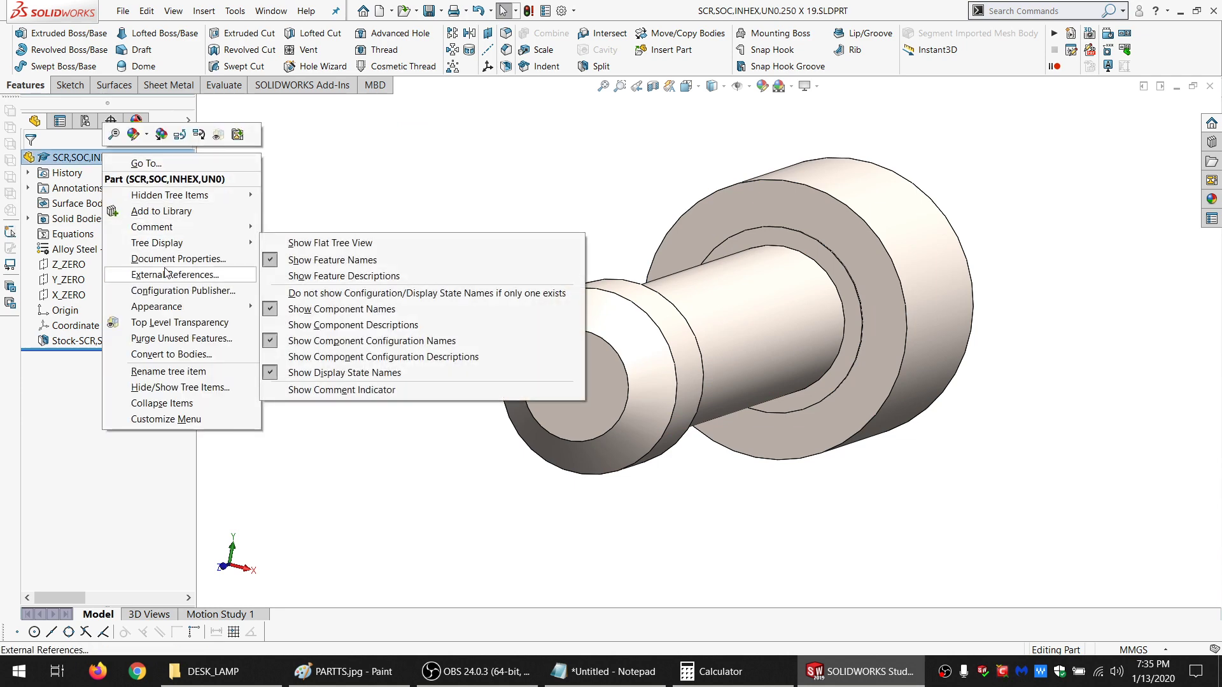
left_click(175, 275)
left_click(212, 415)
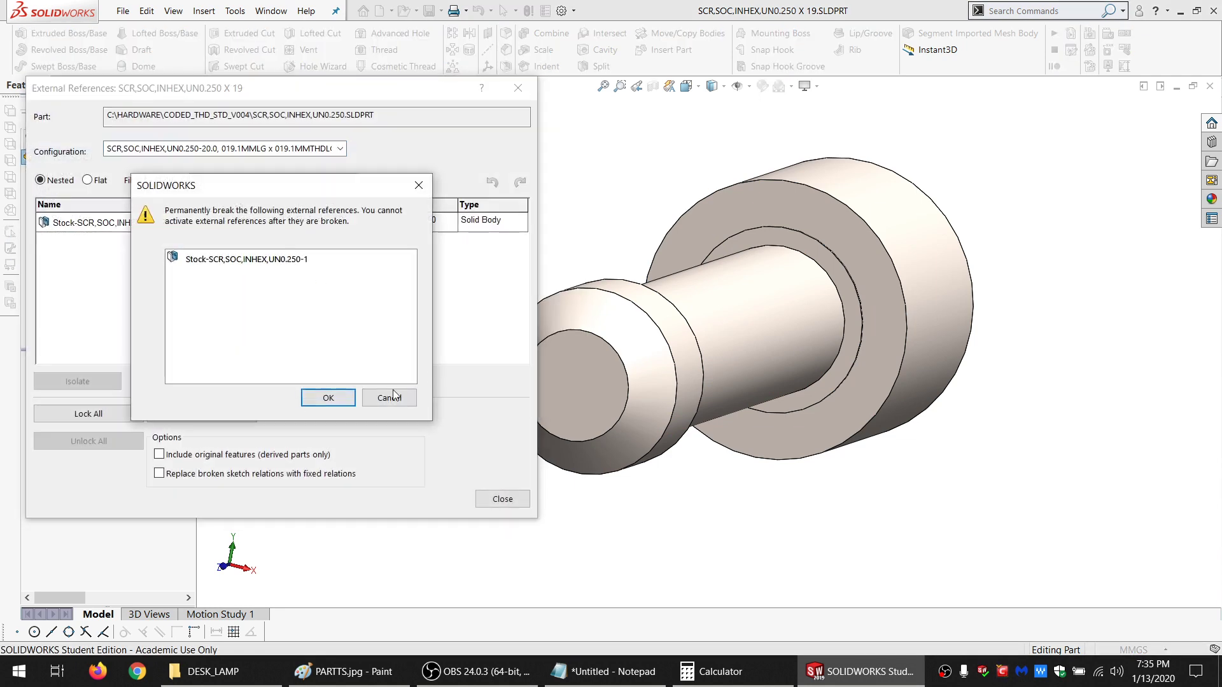
left_click(331, 400)
left_click(502, 499)
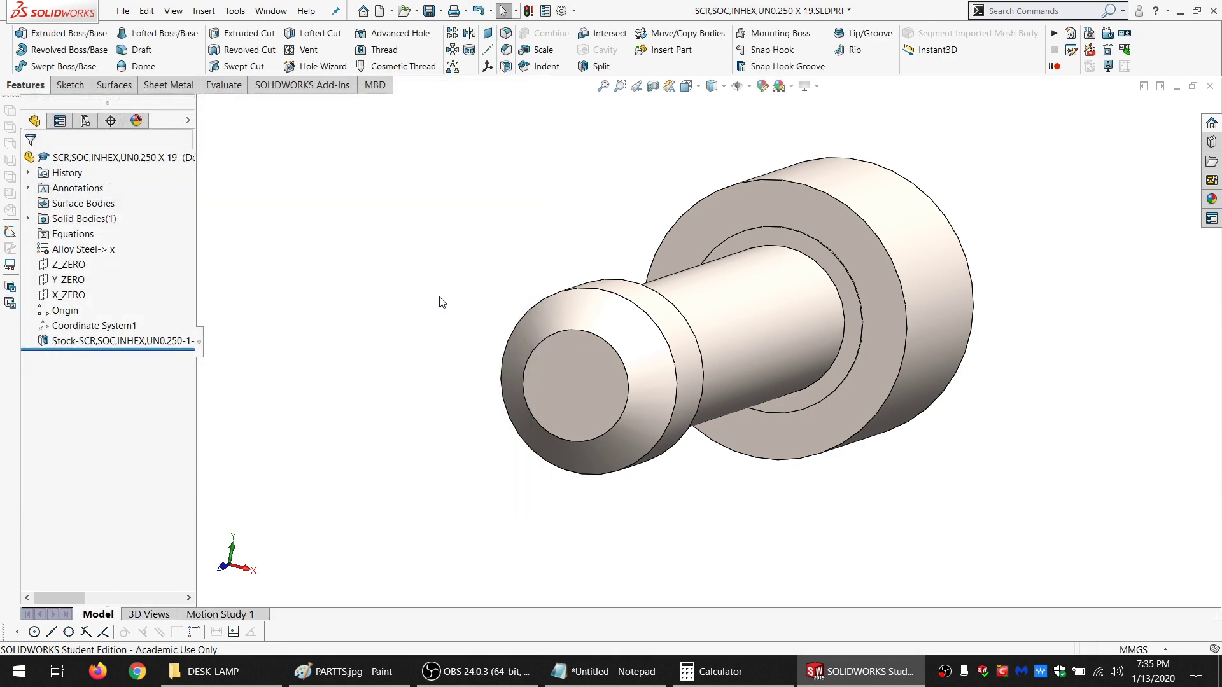
left_click(429, 11)
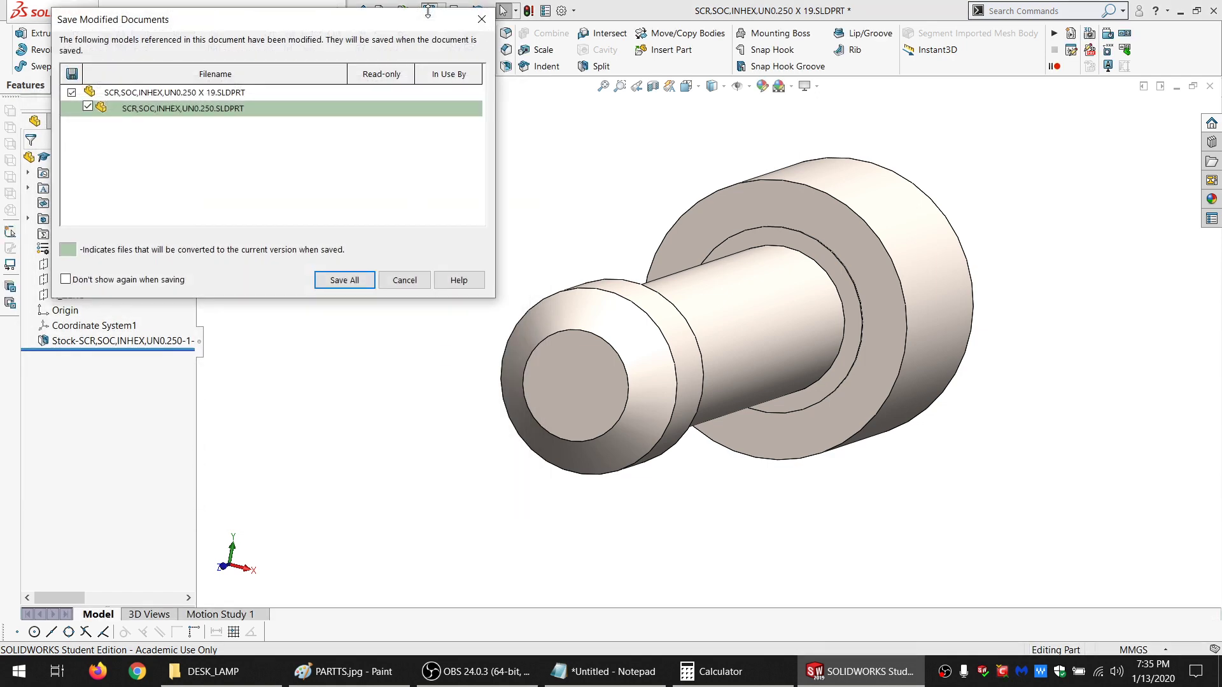
left_click(338, 281)
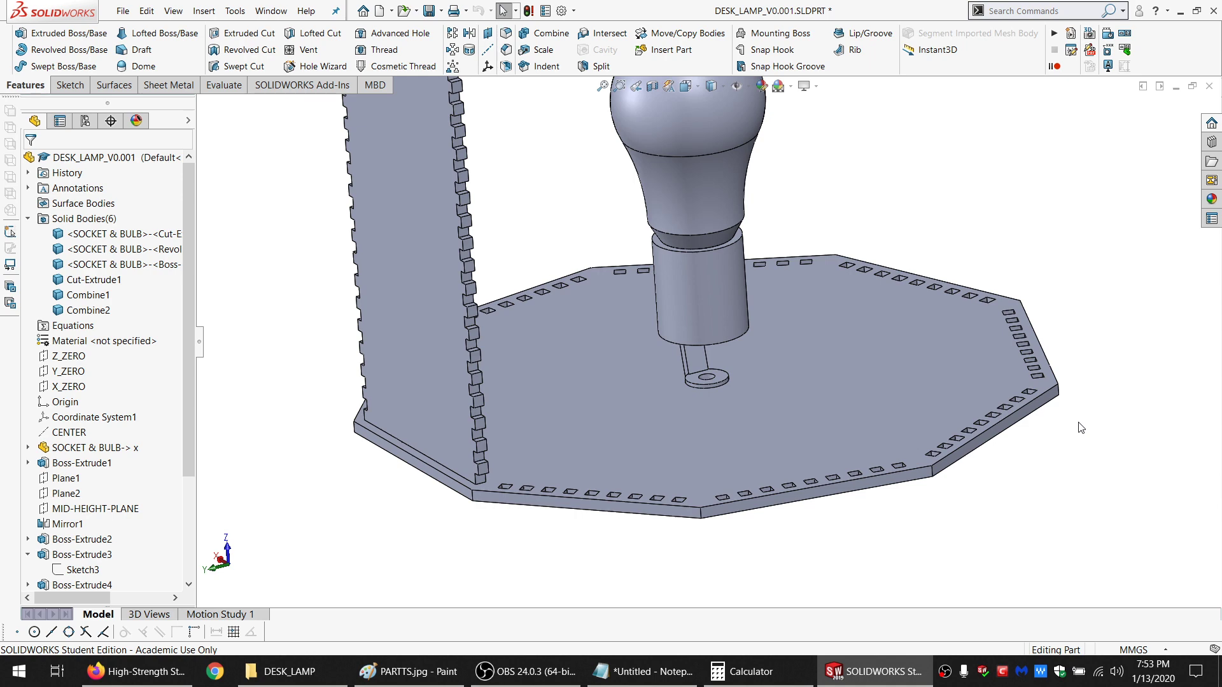
Insert the part SCR,SOC,INHEX,UN0.250 X 19 into DESK_LAMP_V0.001, placed freely beside the bulb
left_click(662, 48)
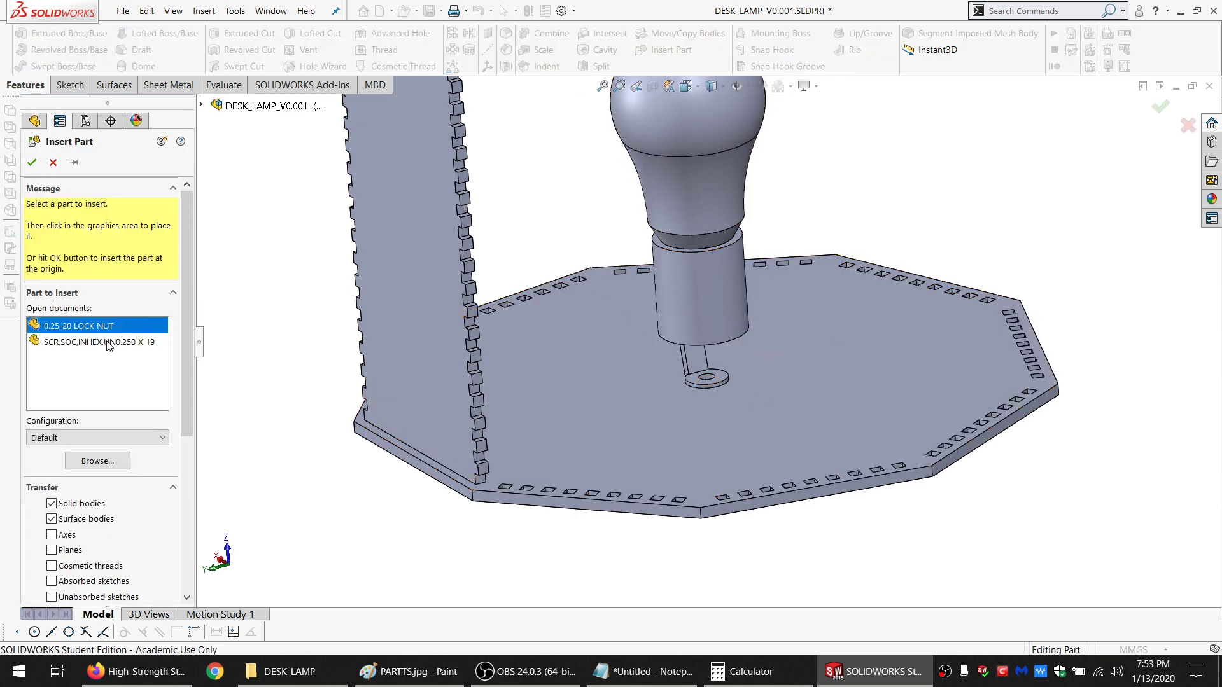
left_click(106, 343)
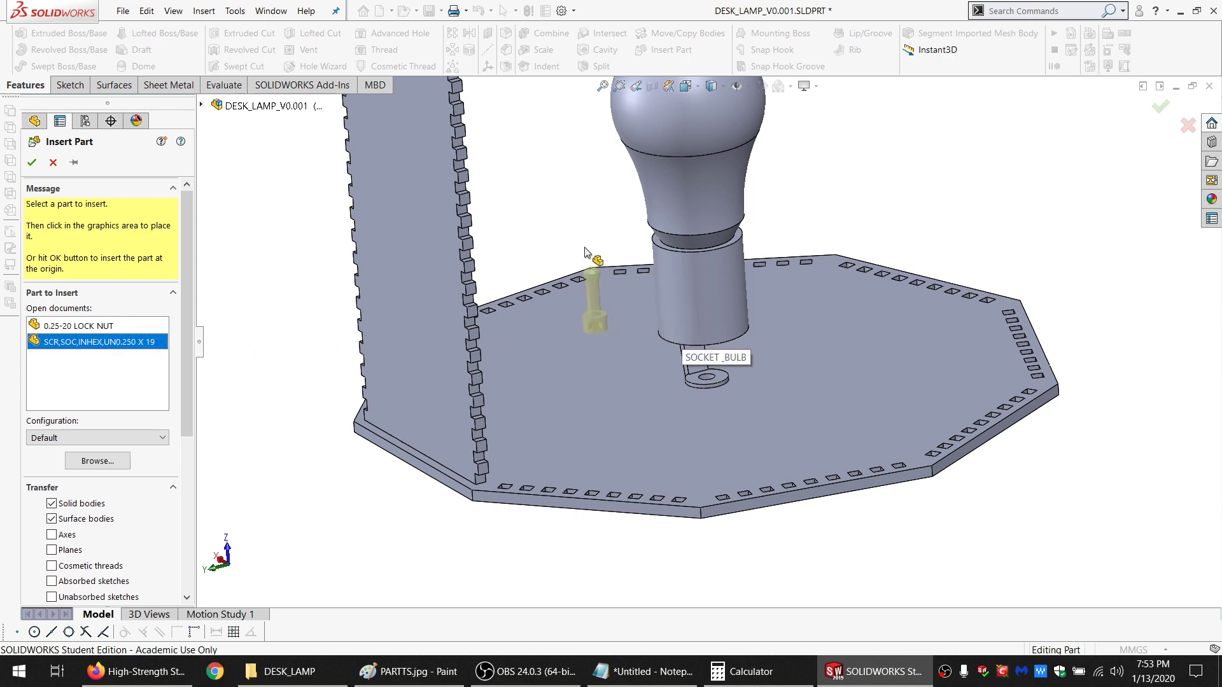
left_click(580, 237)
scroll(583, 235, "up", 5)
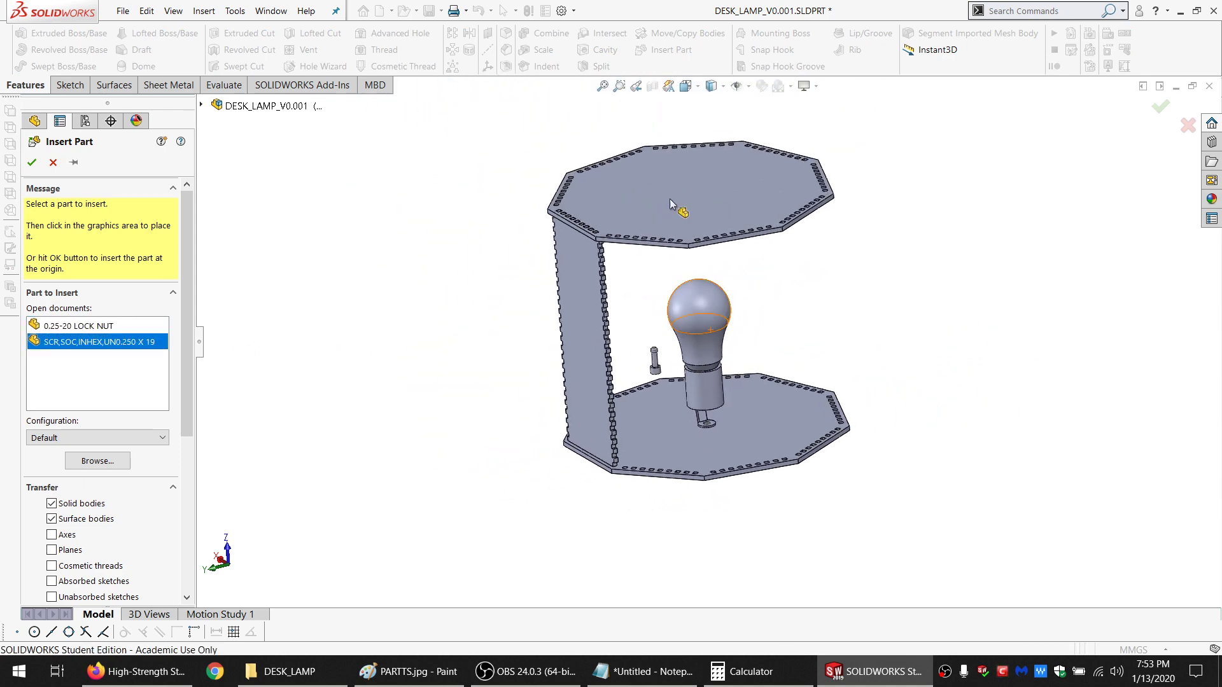
scroll(715, 411, "down", 2)
scroll(716, 414, "down", 2)
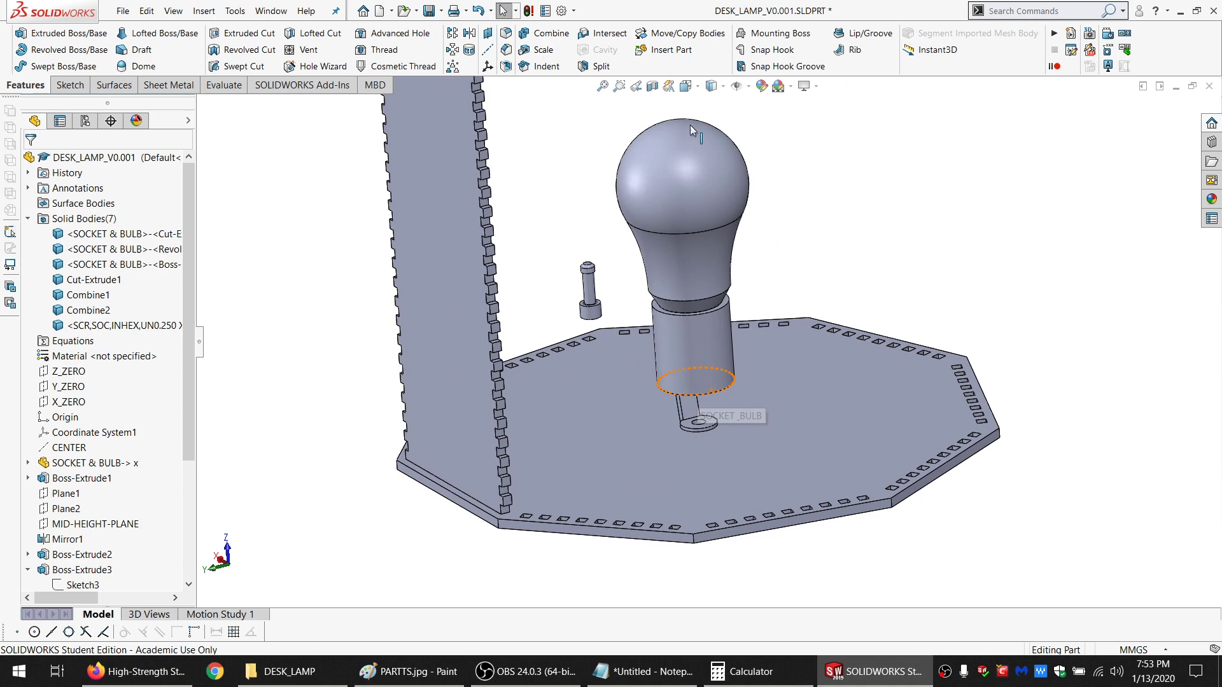
Insert the 0.25-20 LOCK NUT part, placed freely on the other side of the bulb from the screw
left_click(669, 49)
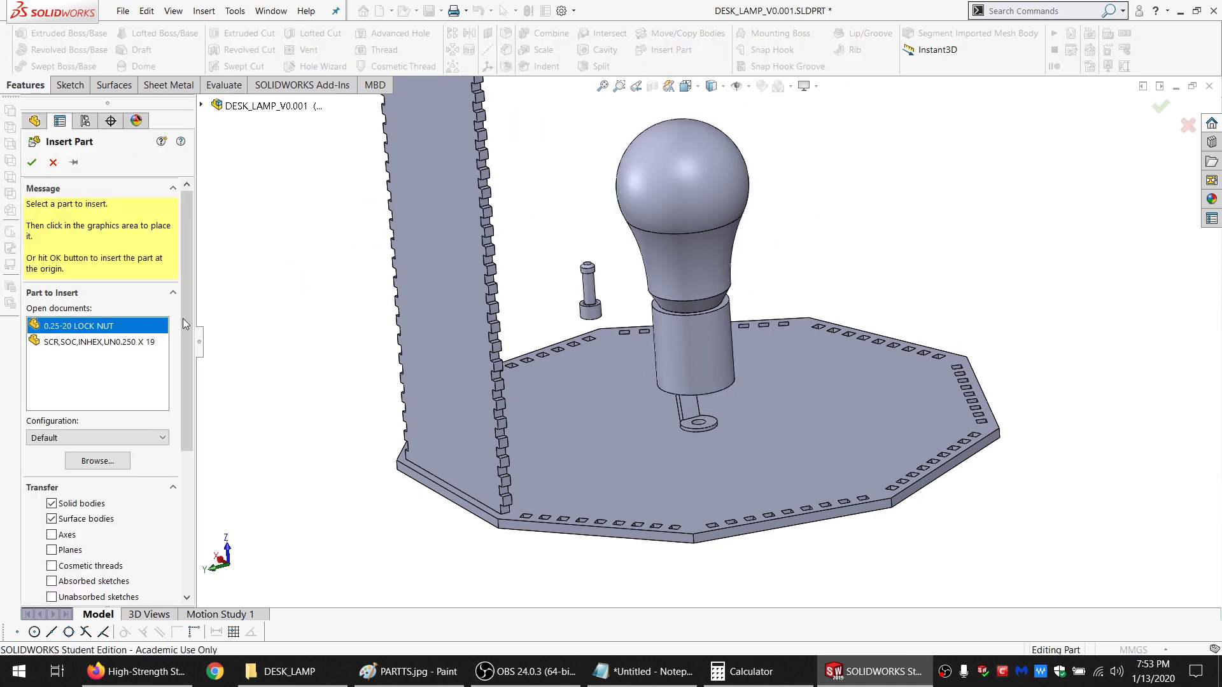
left_click(822, 252)
scroll(818, 261, "up", 4)
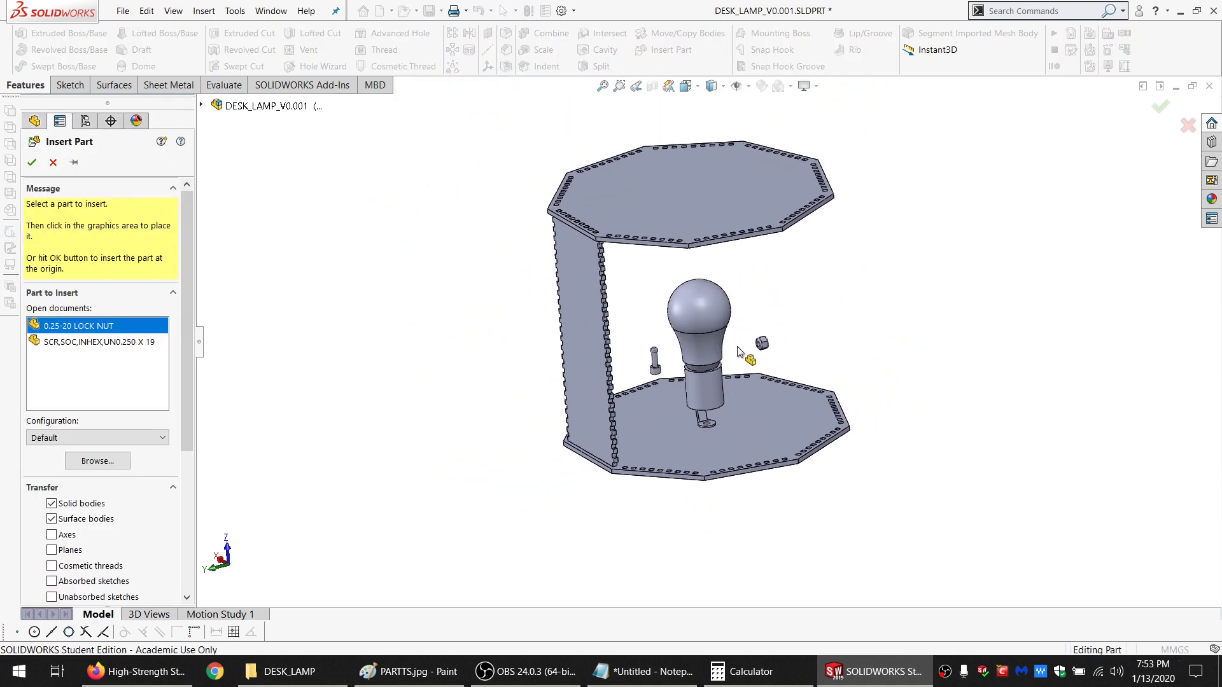
scroll(749, 344, "down", 5)
scroll(713, 316, "down", 2)
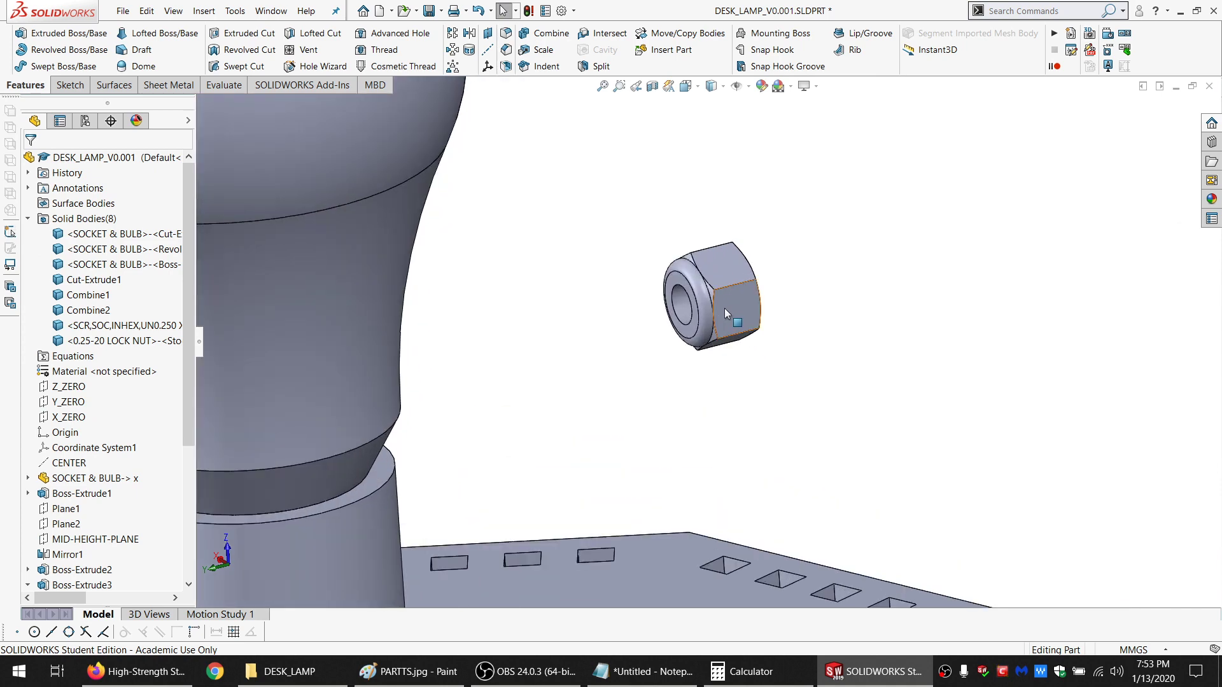
Examine the placed lock nut and screw in relation to the bulb socket's bracket and the bottom plate
scroll(724, 308, "down", 3)
scroll(718, 329, "up", 5)
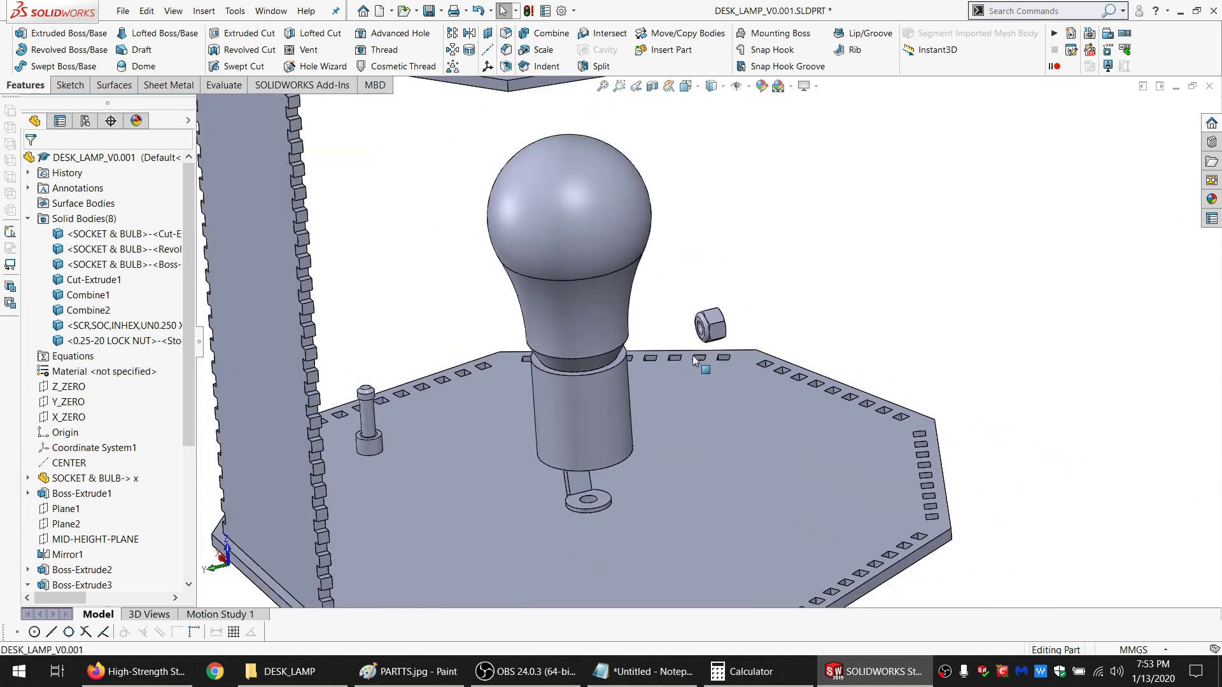
scroll(694, 360, "up", 4)
scroll(693, 357, "down", 4)
scroll(697, 347, "up", 2)
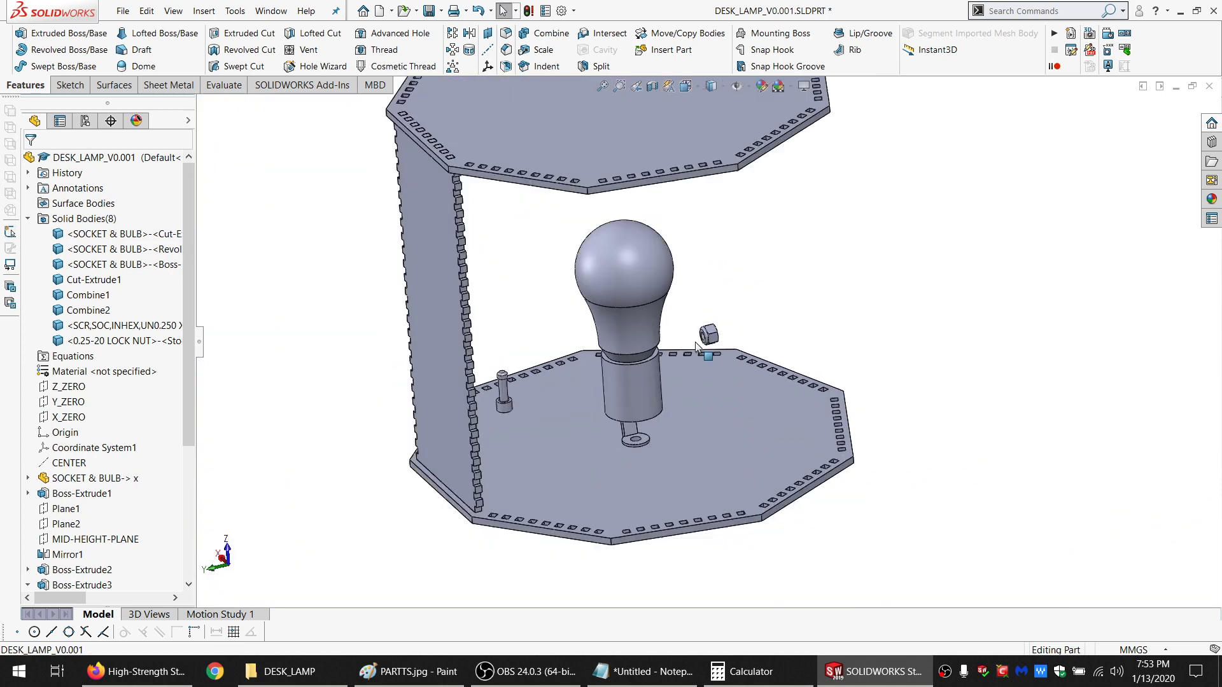
scroll(658, 430, "up", 2)
scroll(655, 428, "down", 3)
mouse_move(654, 428)
middle_mouse_down()
mouse_move(621, 285)
mouse_move(650, 411)
middle_mouse_up()
scroll(795, 242, "down", 3)
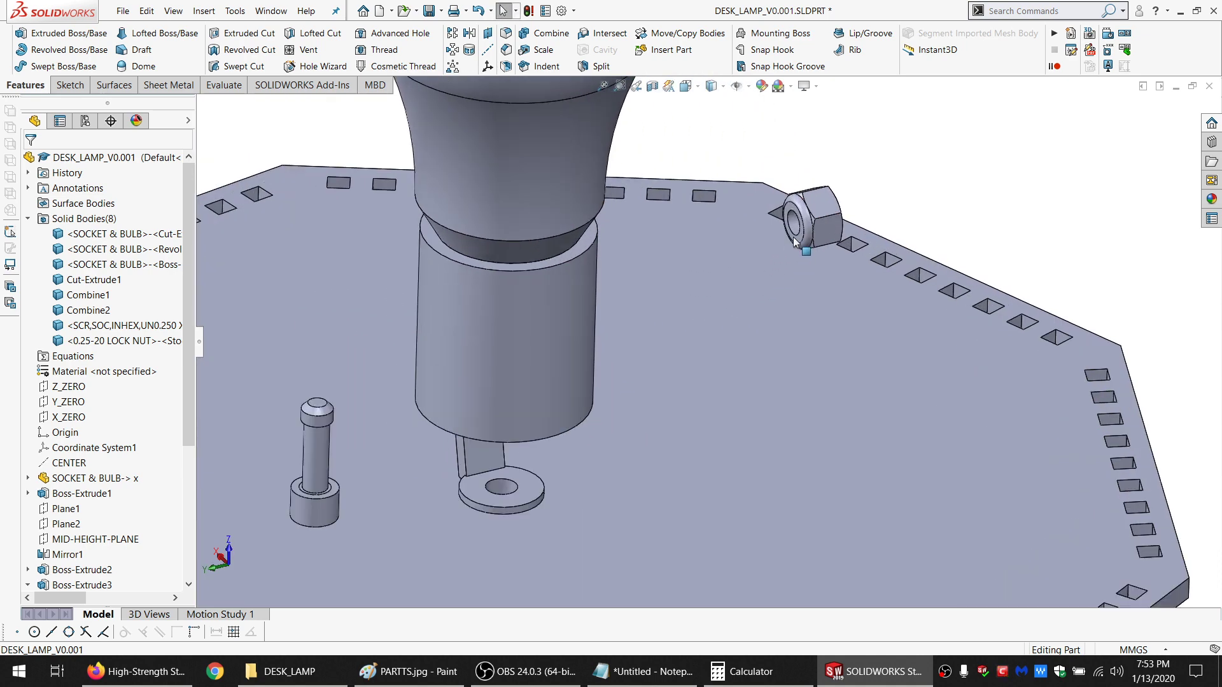
scroll(621, 315, "up", 5)
scroll(614, 323, "down", 4)
scroll(674, 448, "up", 3)
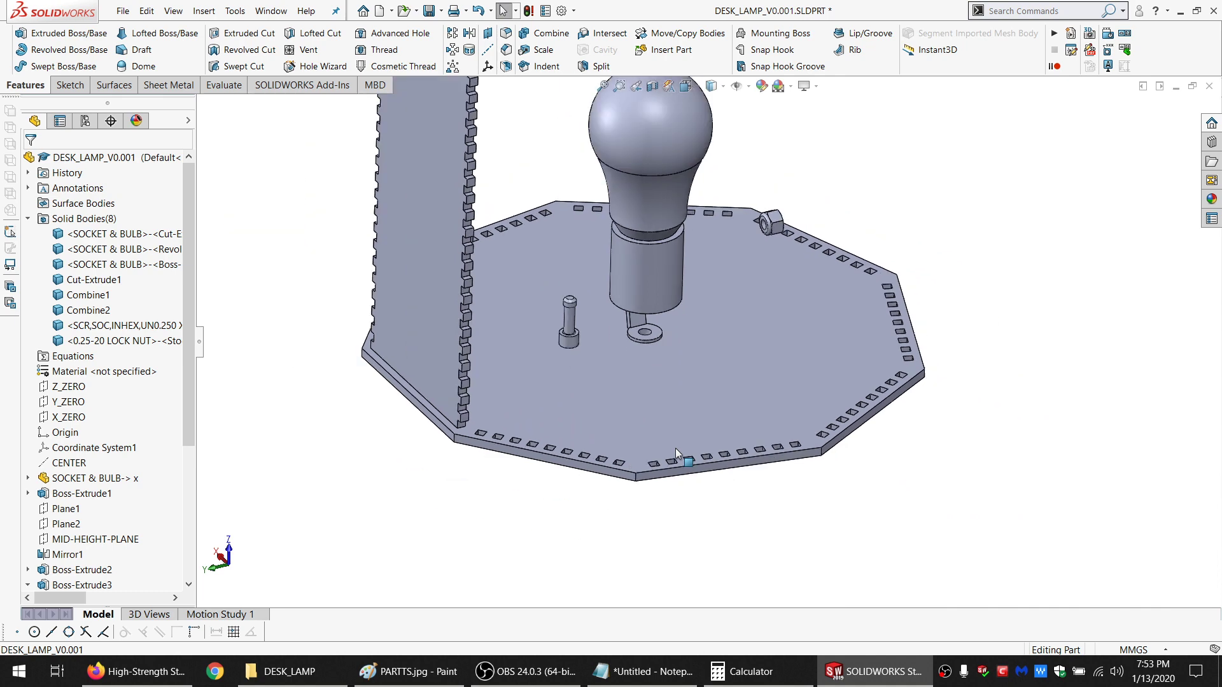
scroll(650, 413, "down", 3)
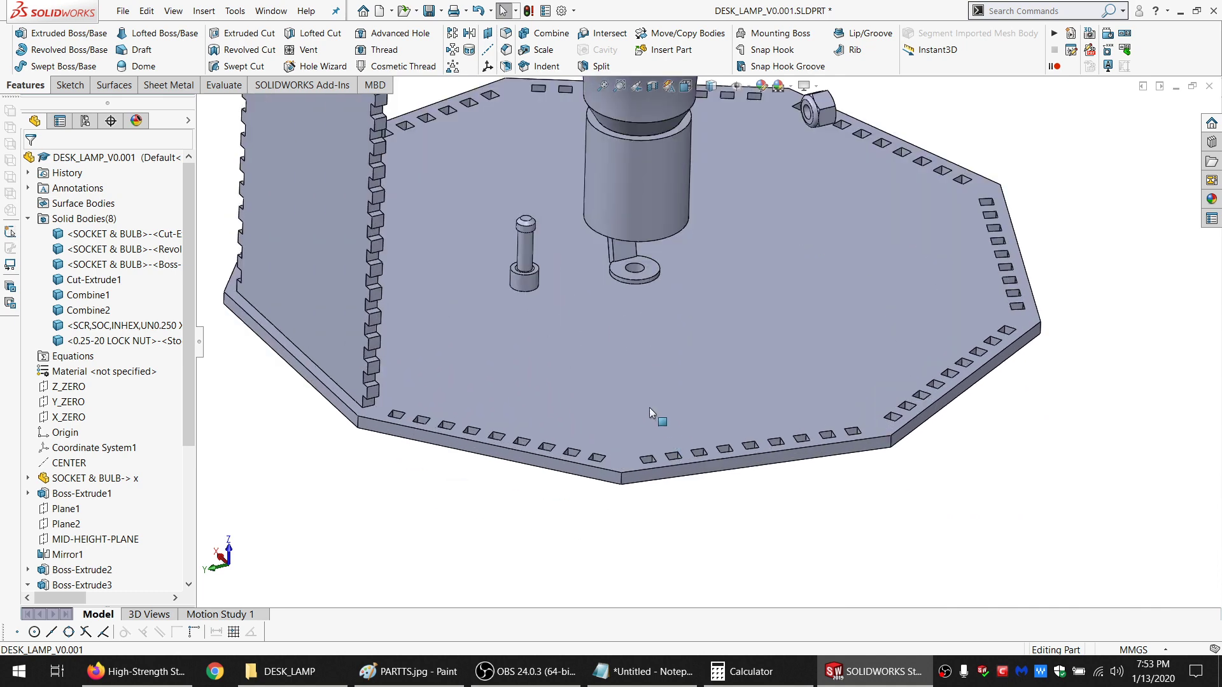
With Move/Copy Body constraints, add a concentric mate between the screw's shank and the hole in the socket's bracket
left_click(676, 33)
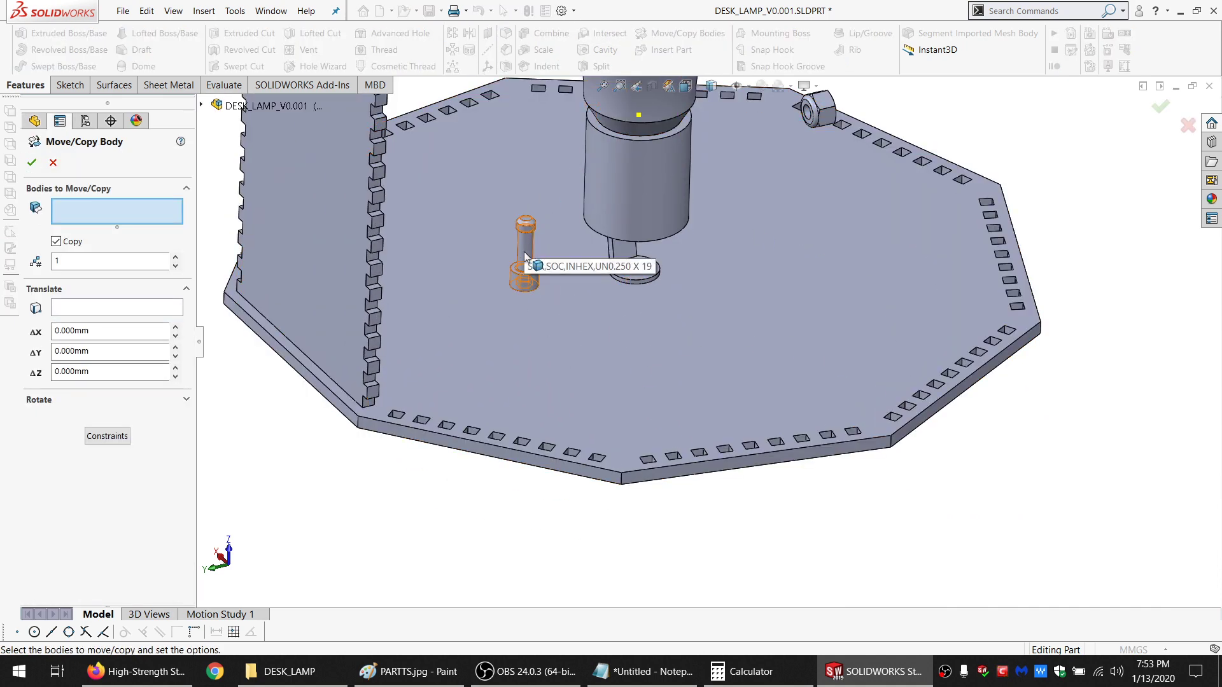
left_click(525, 245)
left_click(129, 439)
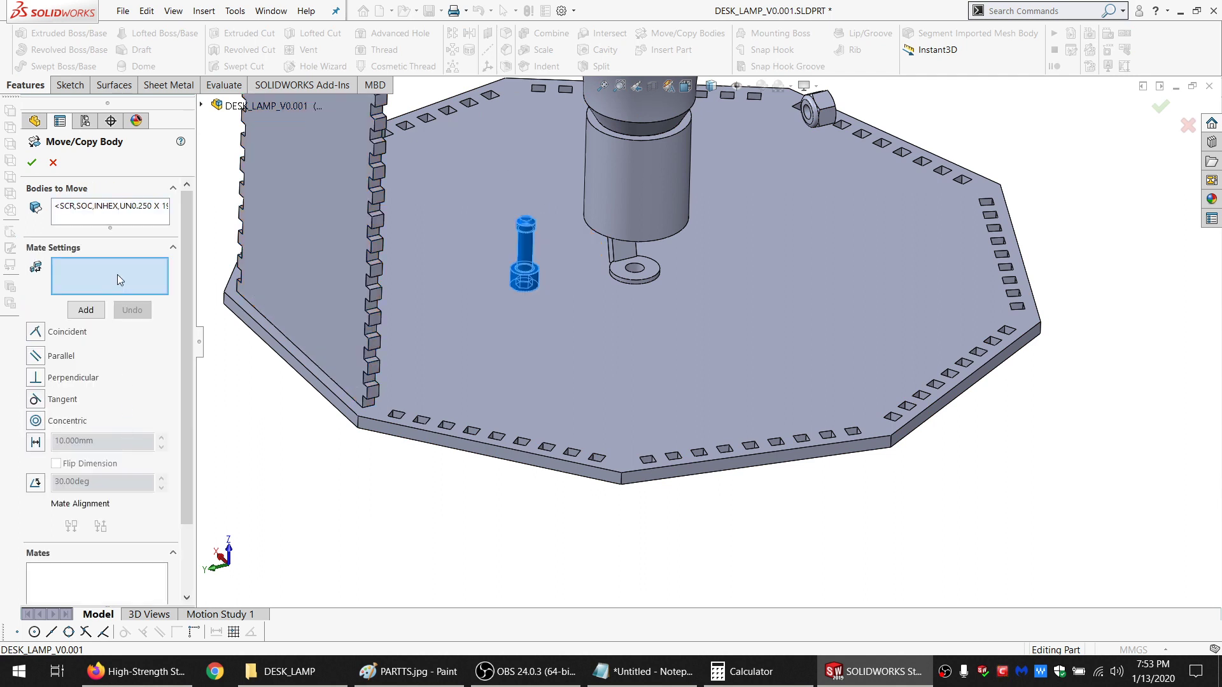
left_click(523, 254)
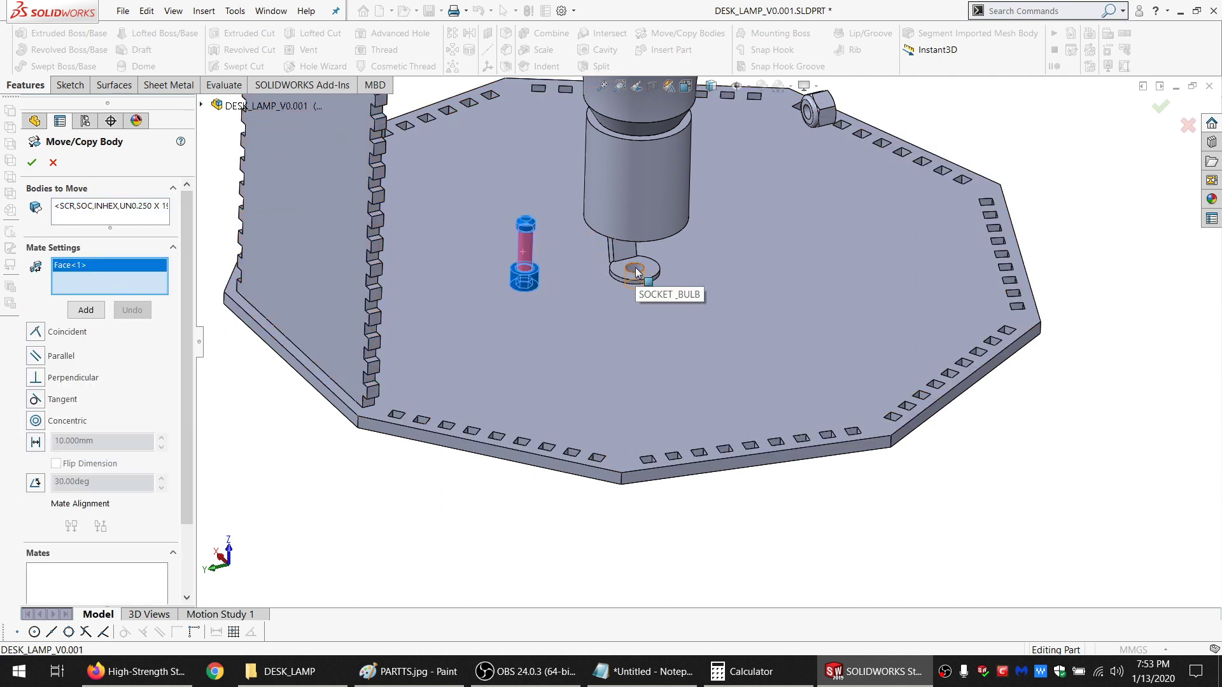
left_click(637, 273)
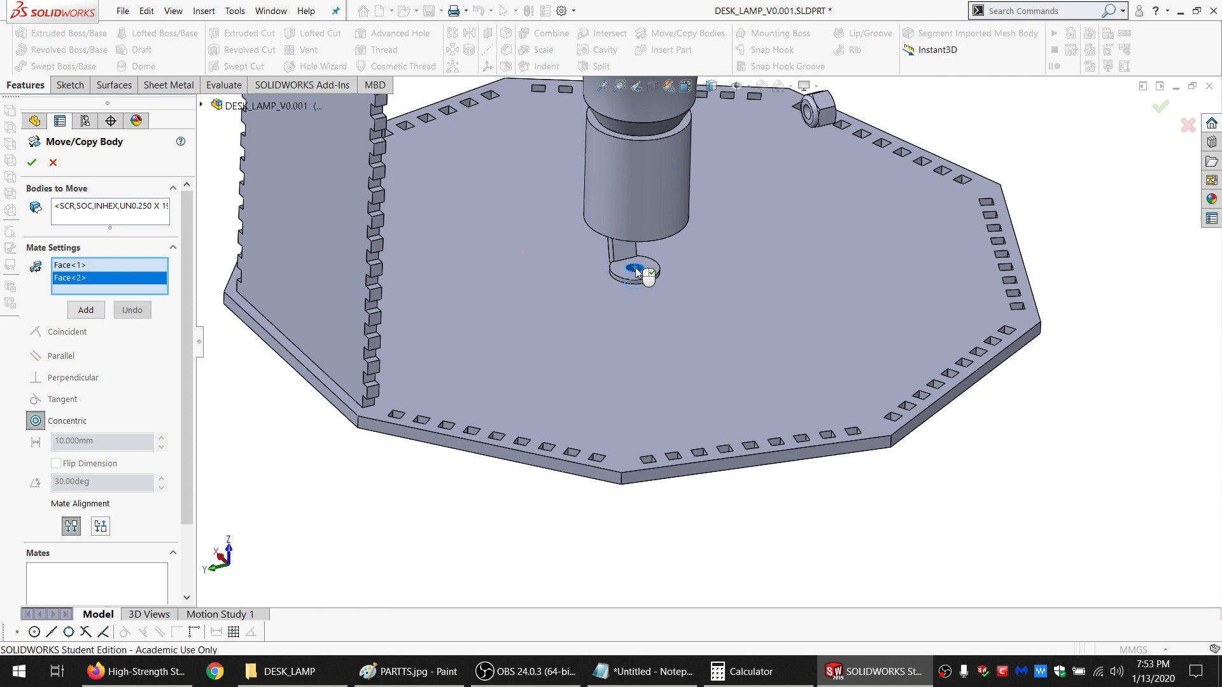
left_click(89, 311)
scroll(693, 313, "up", 8)
scroll(695, 261, "down", 5)
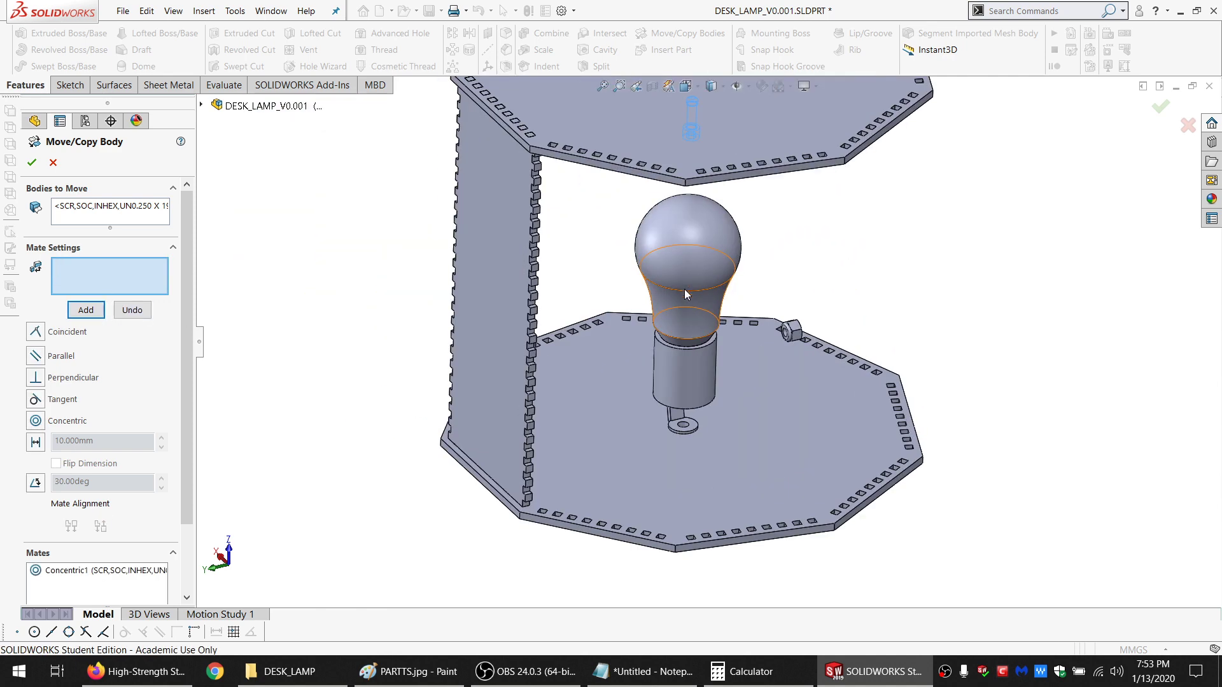
middle_click_drag(685, 293, 693, 137)
scroll(683, 178, "down", 9)
middle_click_drag(673, 196, 649, 363)
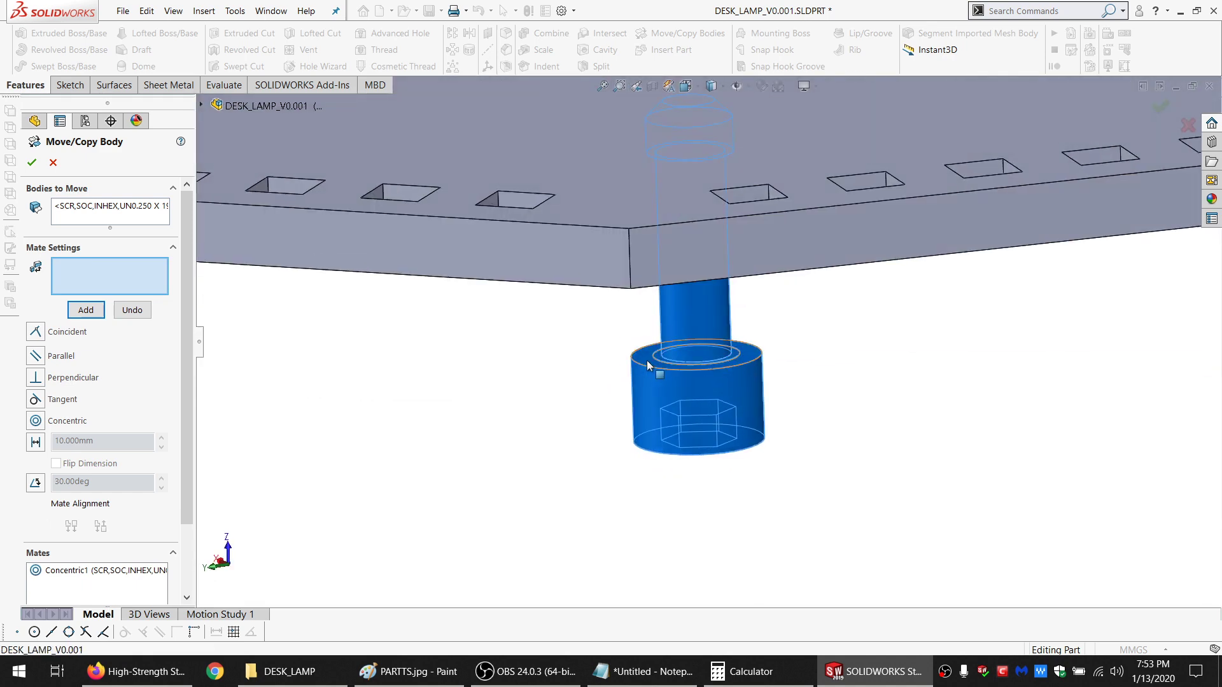
left_click(648, 366)
scroll(654, 366, "up", 10)
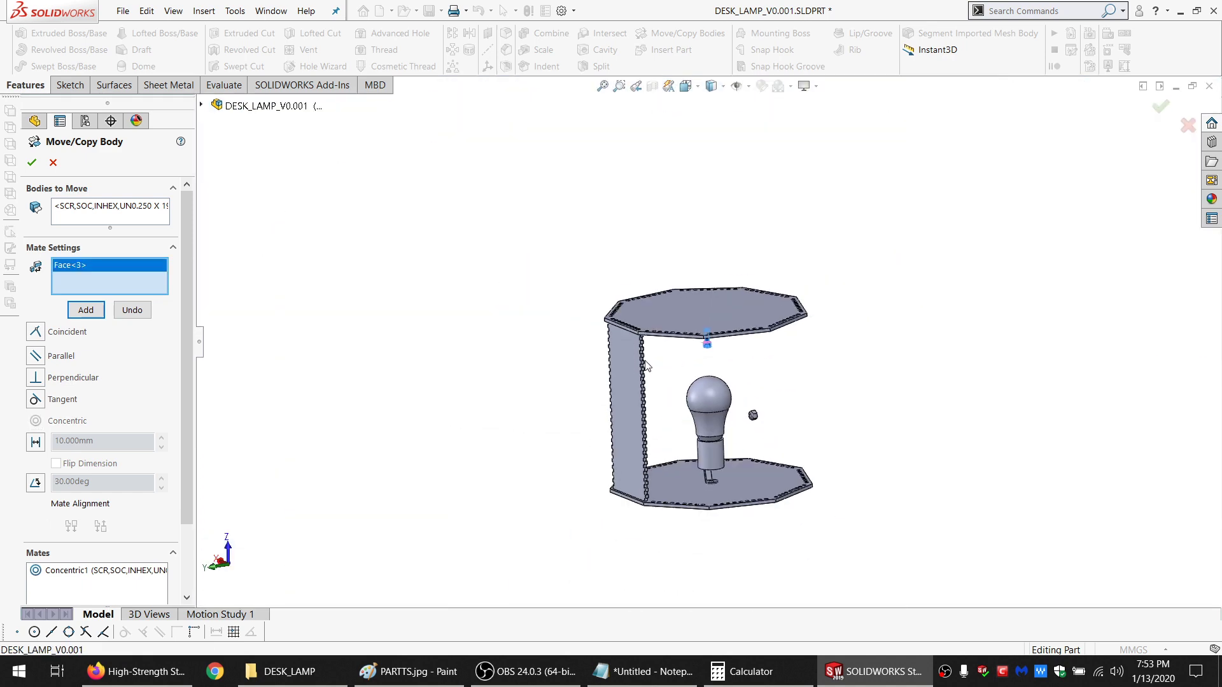
scroll(641, 403, "down", 5)
middle_click_drag(641, 404, 646, 446)
left_click(645, 409)
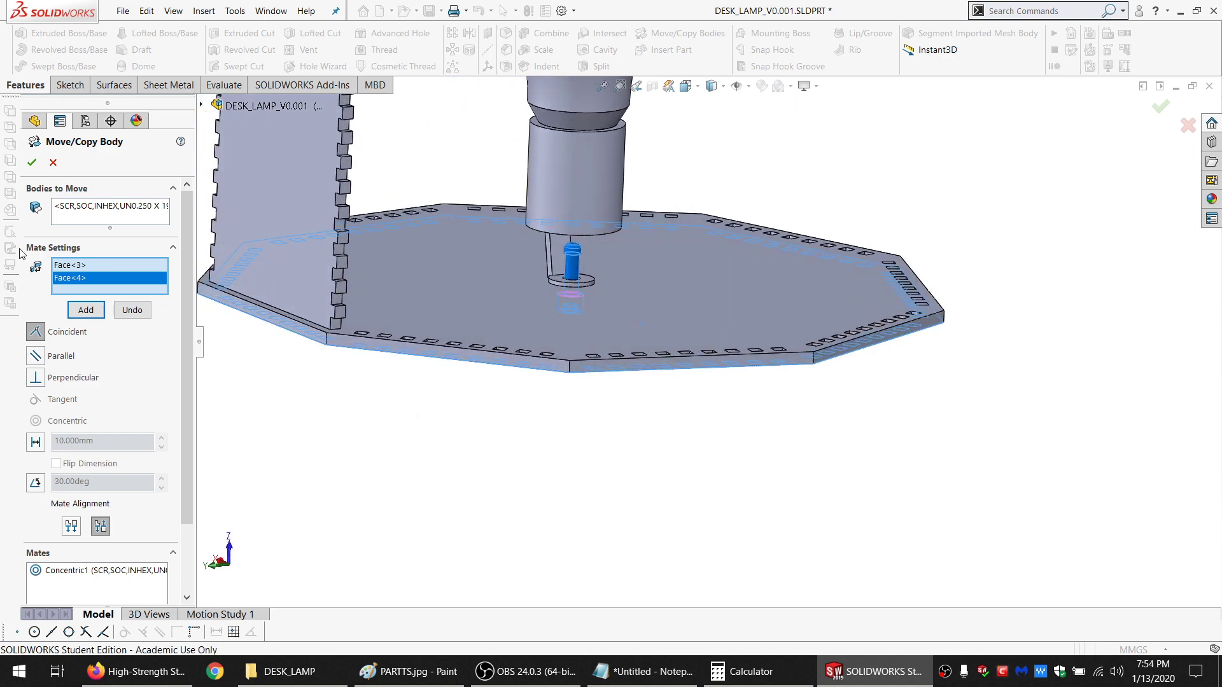
left_click(60, 167)
Hide the bulb socket's bracket body at the hexagonal recess under the bottom plate
scroll(656, 235, "up", 6)
scroll(680, 227, "down", 2)
middle_click_drag(679, 231, 656, 255)
scroll(678, 254, "down", 3)
scroll(686, 346, "up", 2)
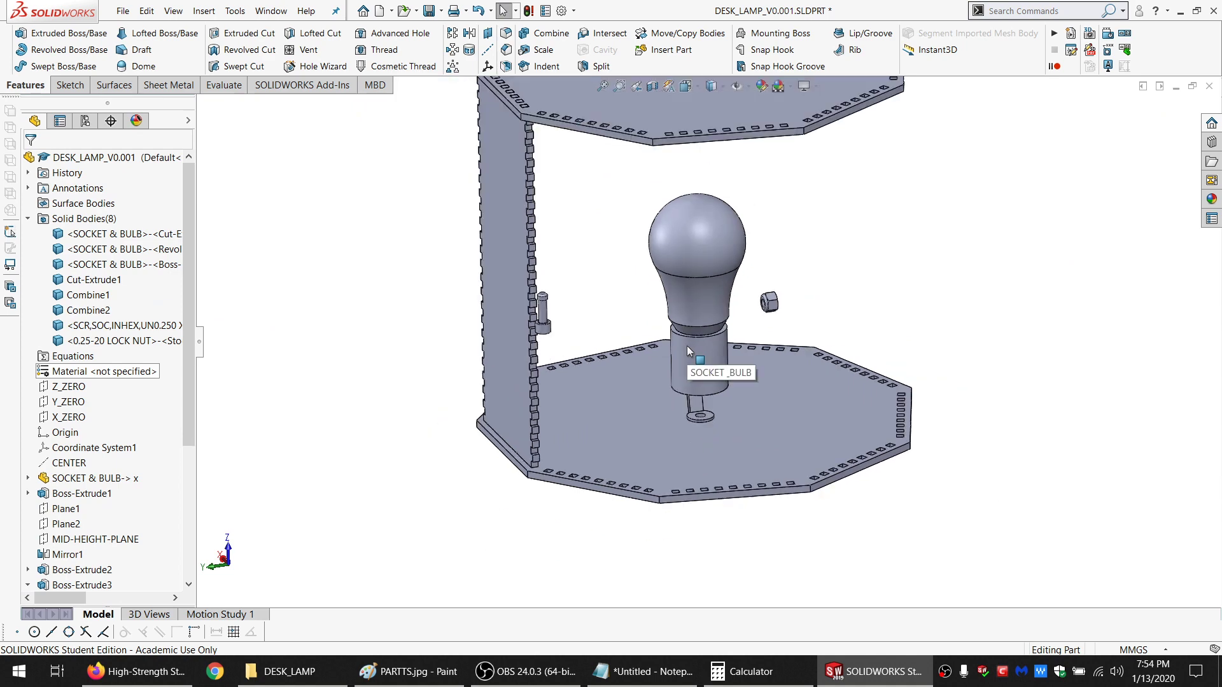
middle_click_drag(690, 432, 723, 448)
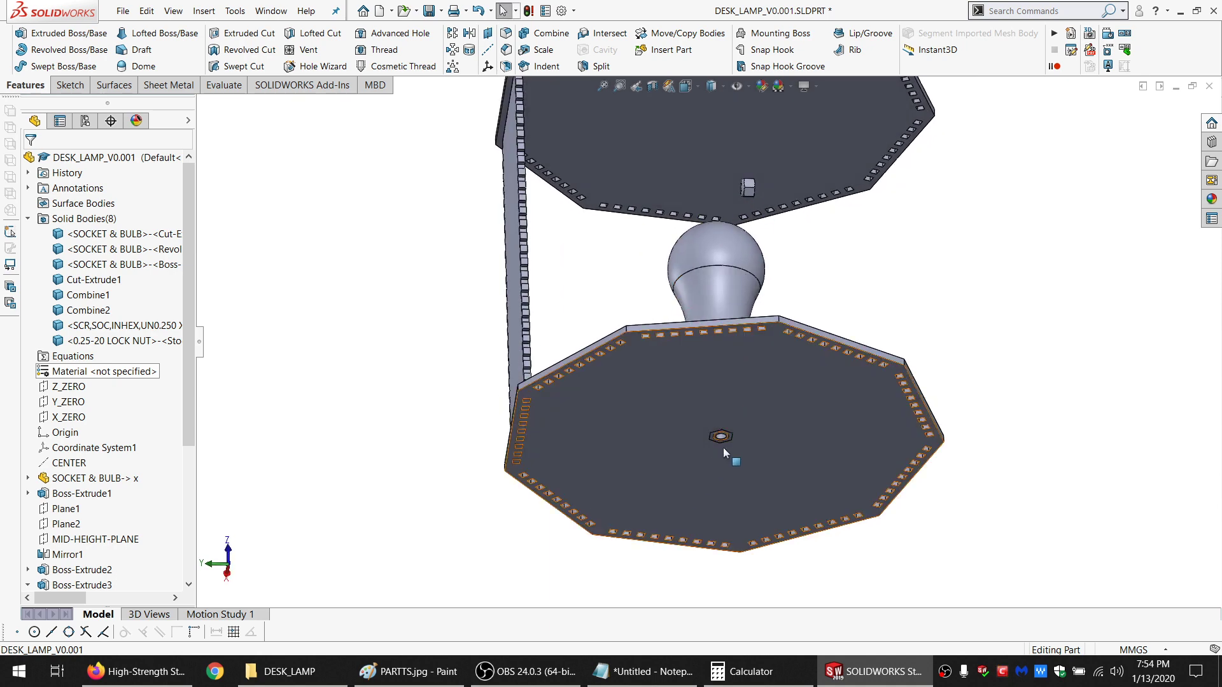
scroll(728, 442, "down", 10)
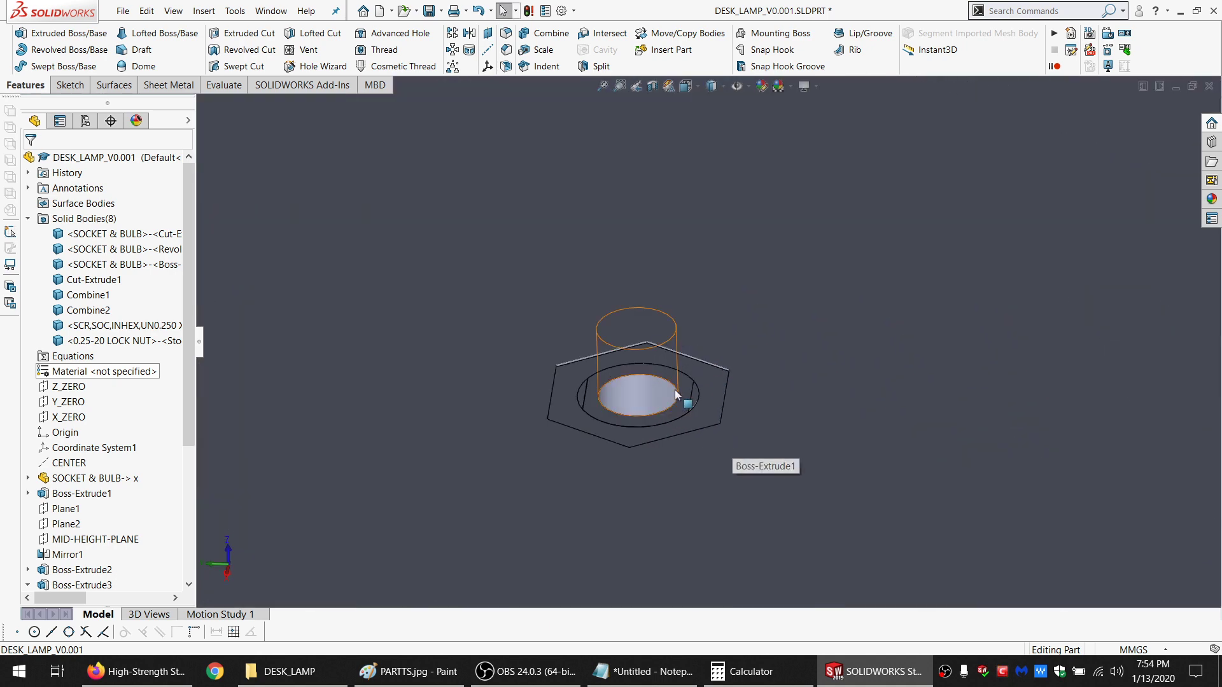
scroll(675, 390, "down", 4)
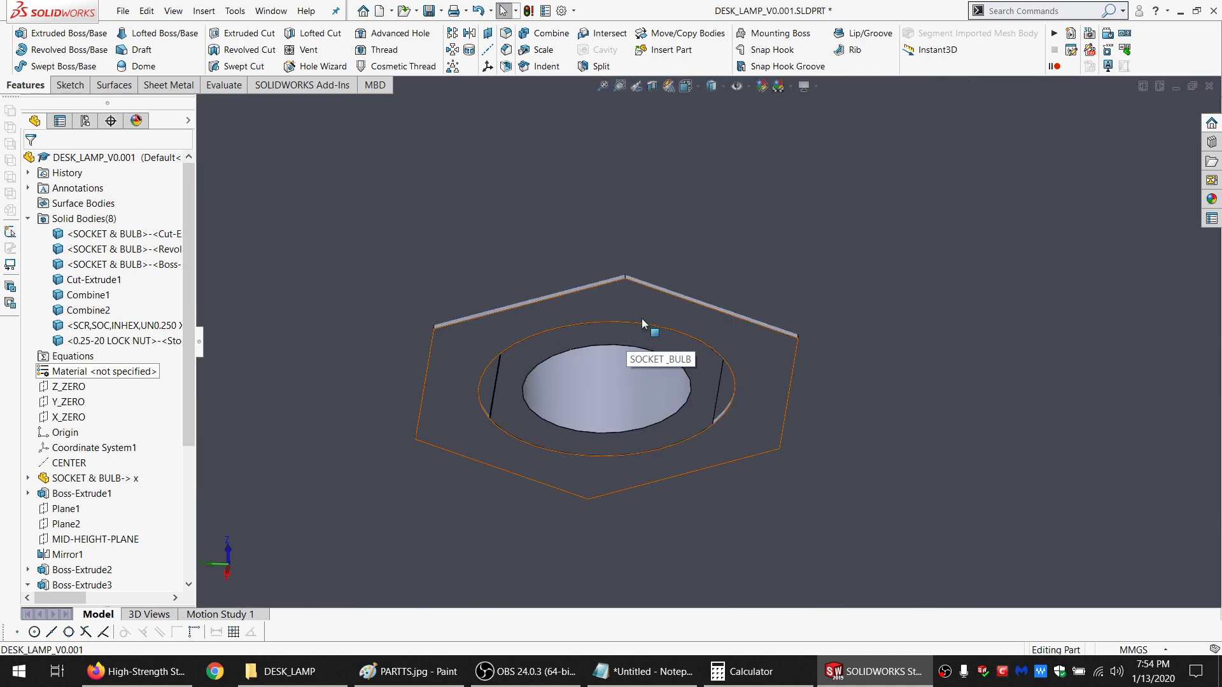
left_click(641, 318)
left_click(720, 301)
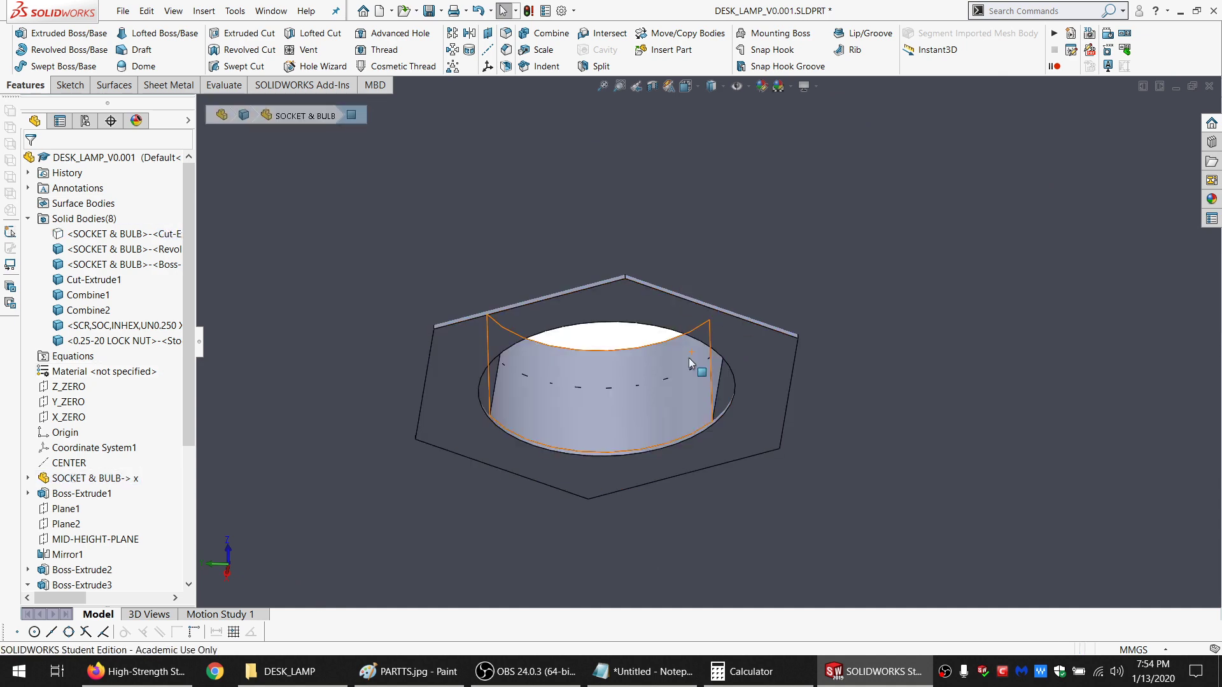
Read the diameter of the socket's round edge in the bottom plate's hole and convert it to inches in Calculator by dividing 9.71 by 25.4
left_click(624, 451)
scroll(624, 453, "down", 5)
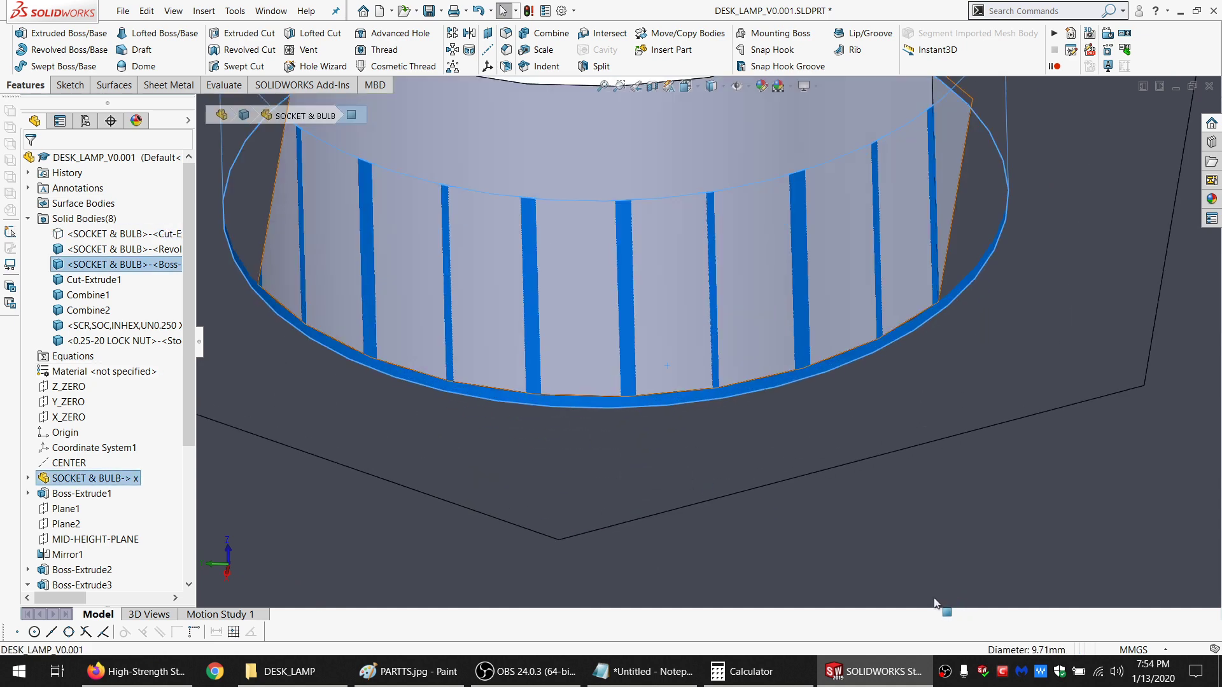
left_click(741, 671)
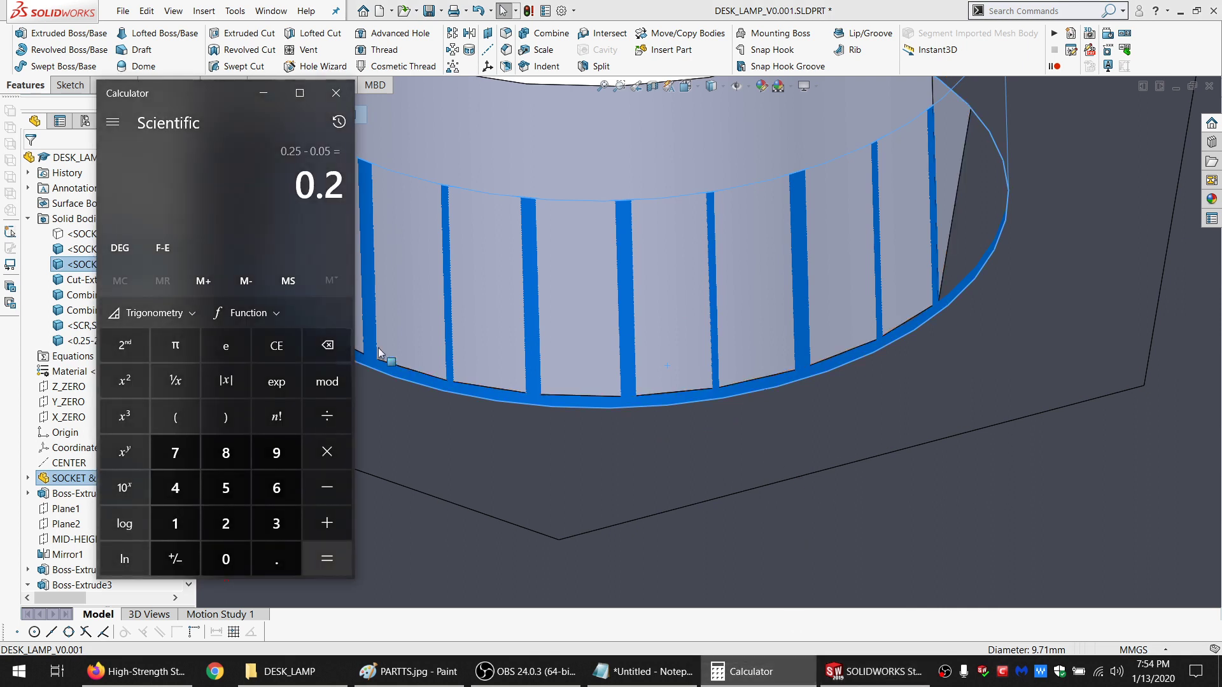
left_click(285, 356)
type("9.71")
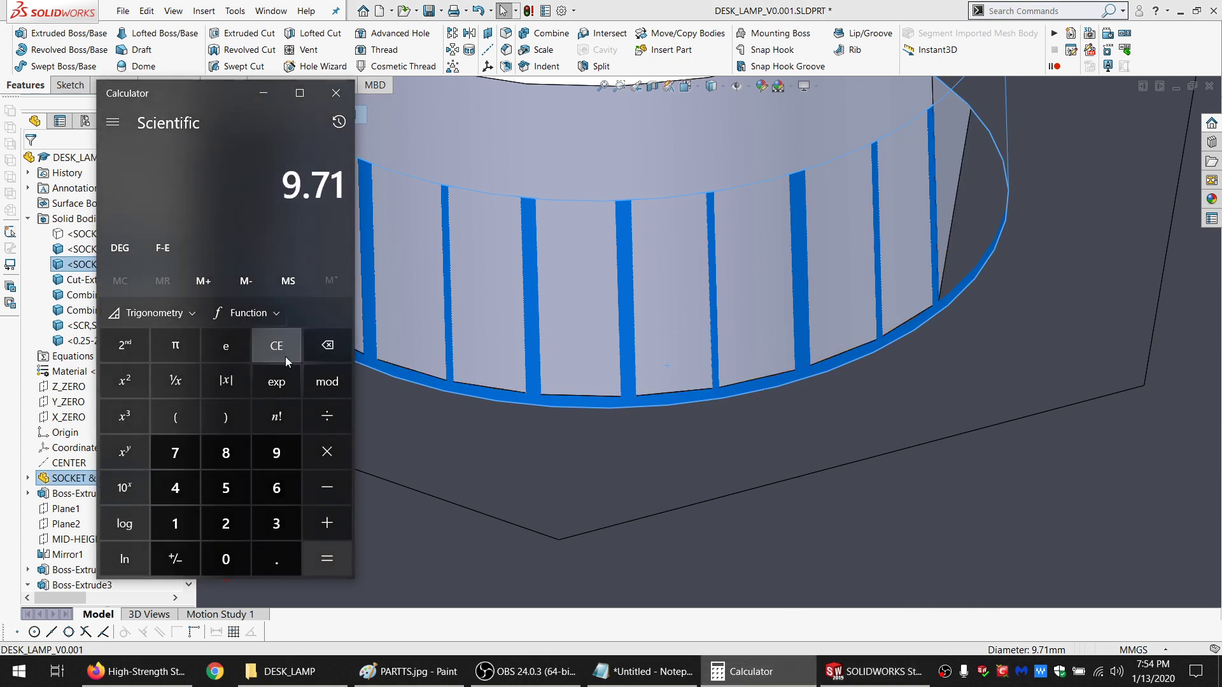
key("slash")
type("5")
key("BackSpace")
type("25.4")
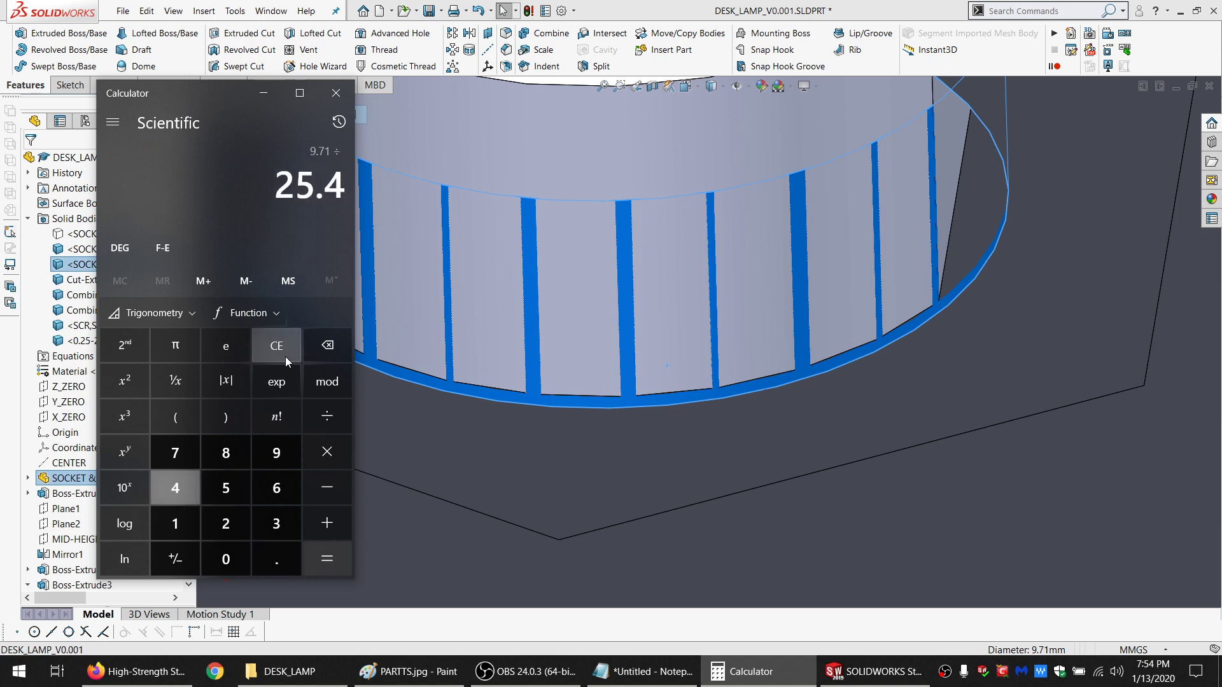
key("Return")
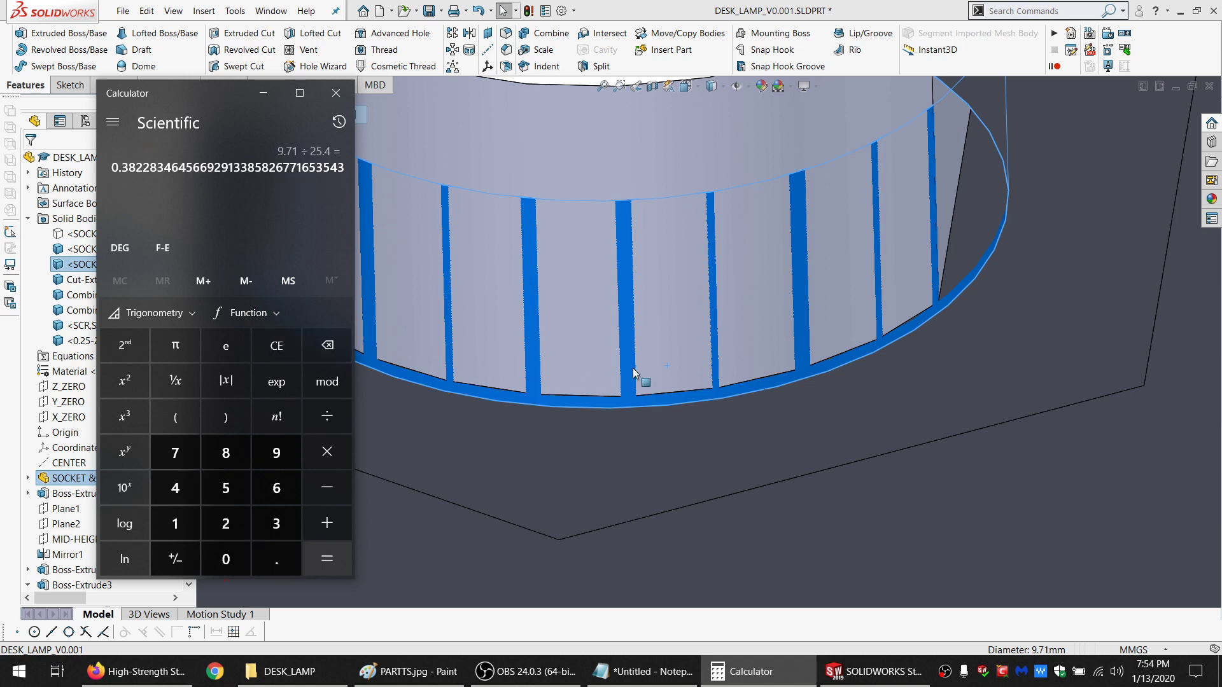
Switch to McMaster-Carr in the browser, open the standard washers, filter them to 3/8" screw size and open General Purpose Washers
scroll(636, 385, "up", 20)
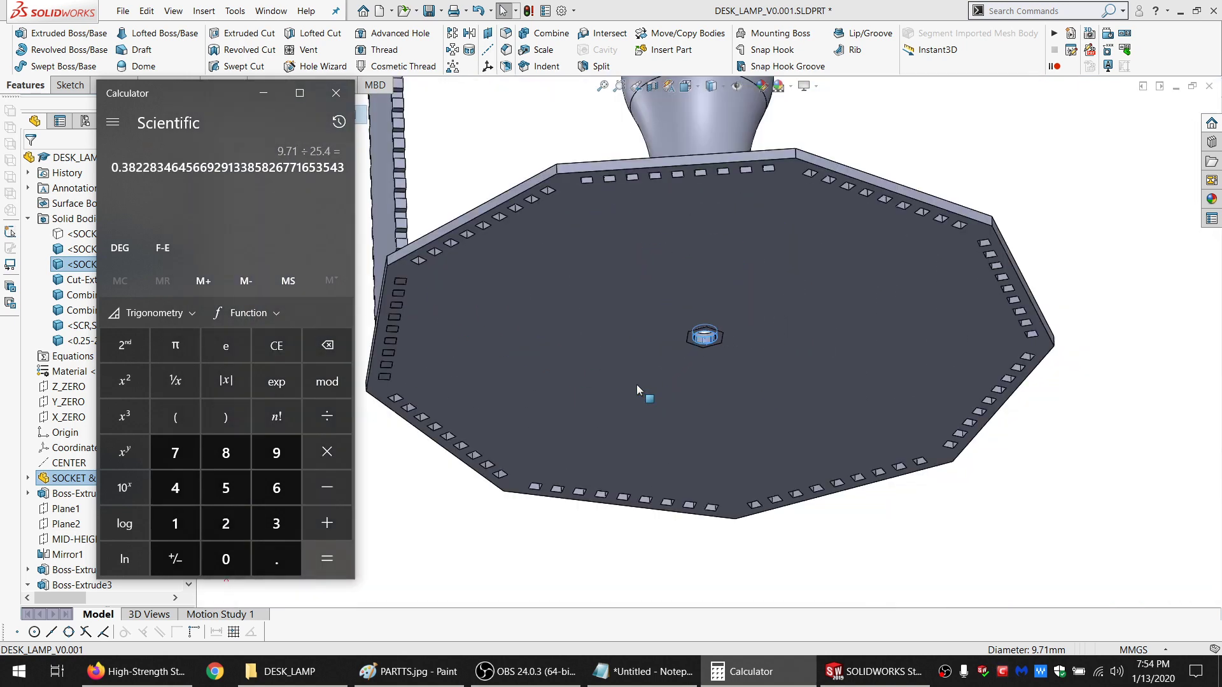
middle_click_drag(609, 414, 765, 338)
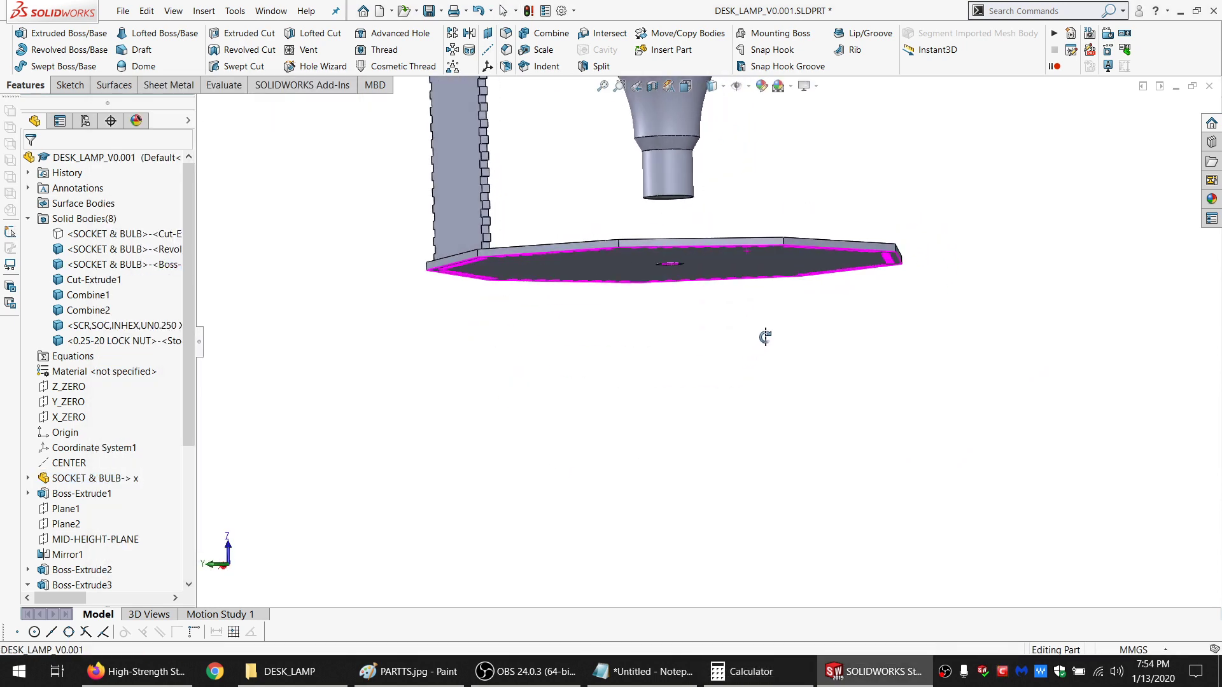
left_click(139, 672)
left_click(77, 100)
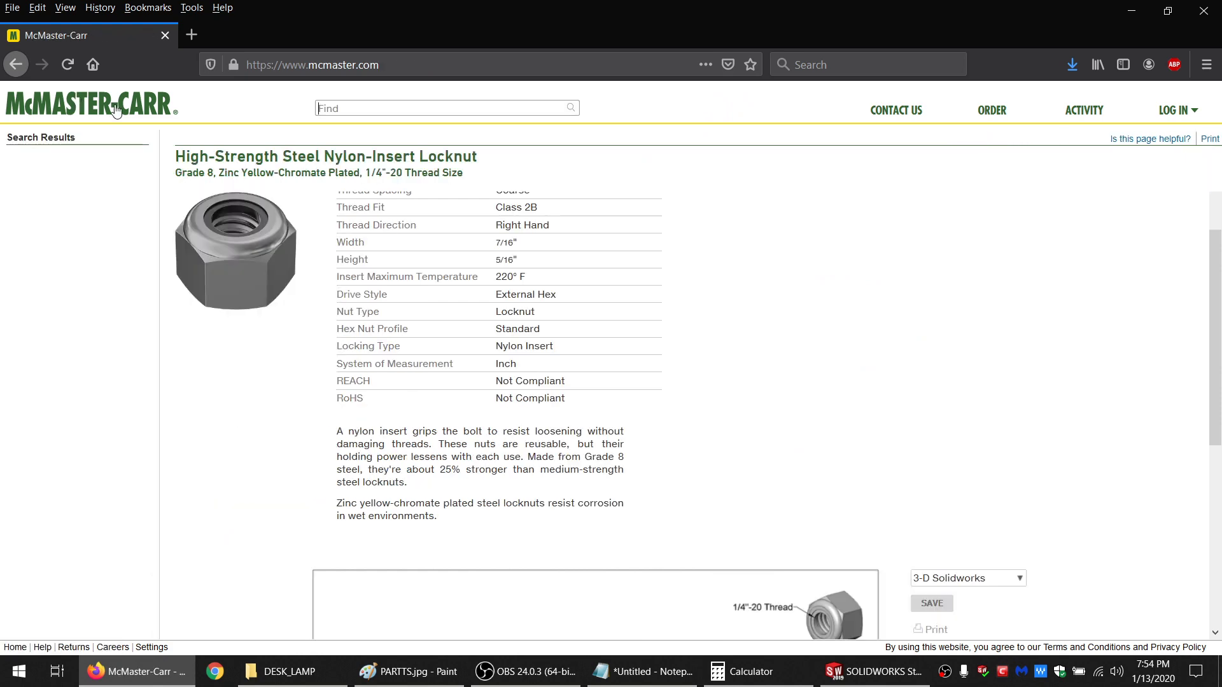
left_click(493, 215)
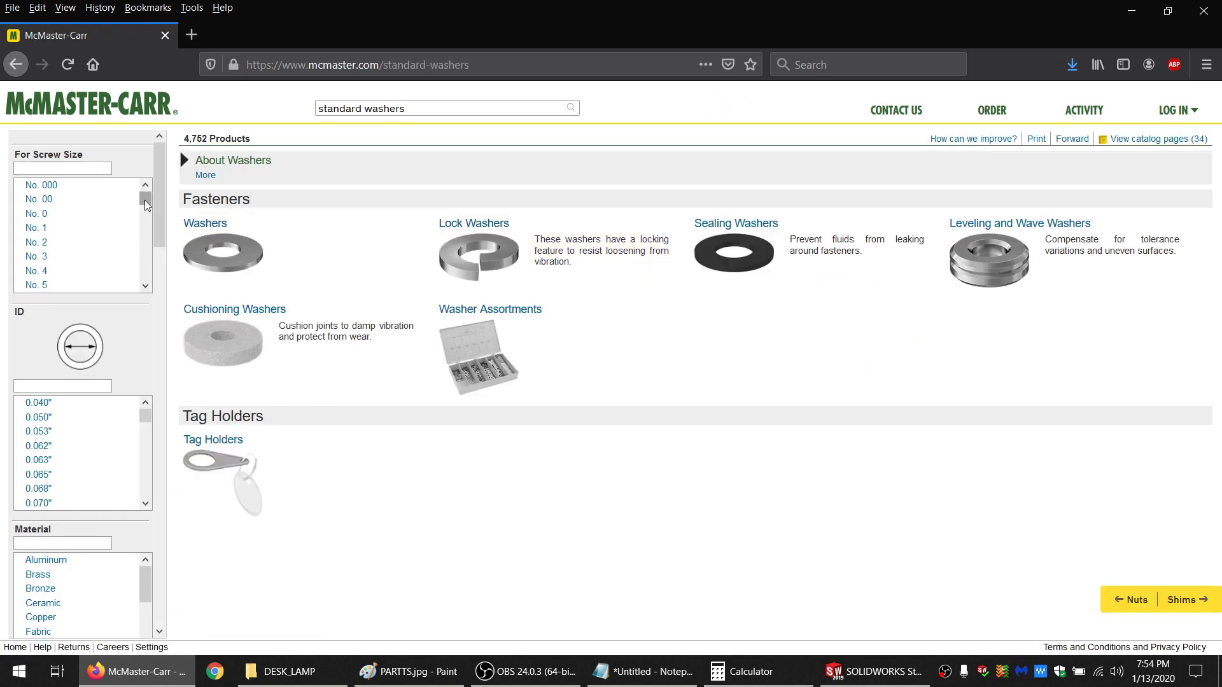
mouse_move(146, 205)
left_mouse_down()
mouse_move(147, 235)
mouse_move(147, 220)
left_mouse_up()
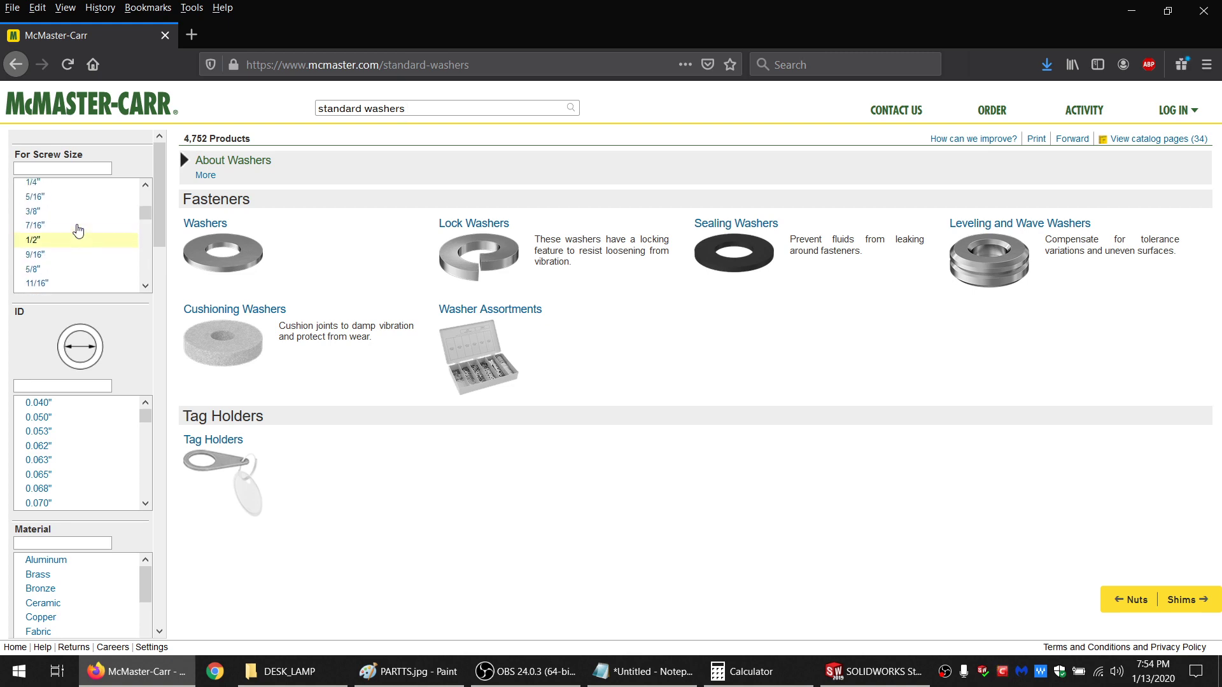
scroll(51, 269, "up", 2)
left_click(33, 262)
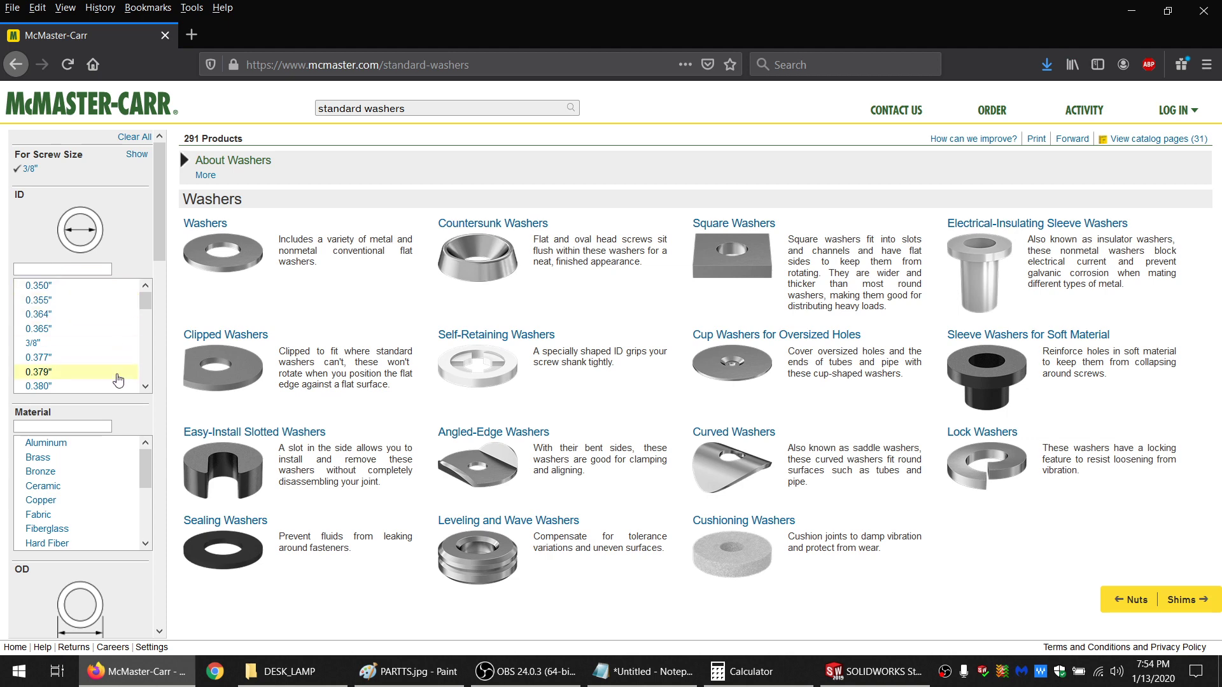
left_click(210, 235)
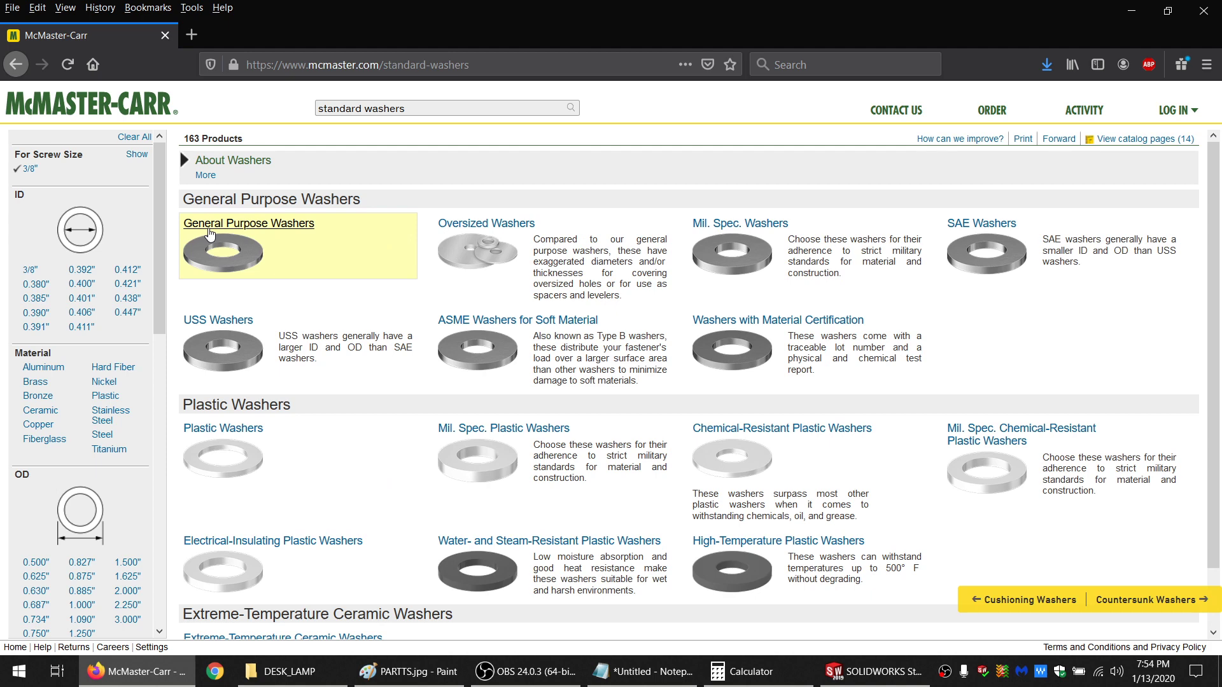
left_click(210, 234)
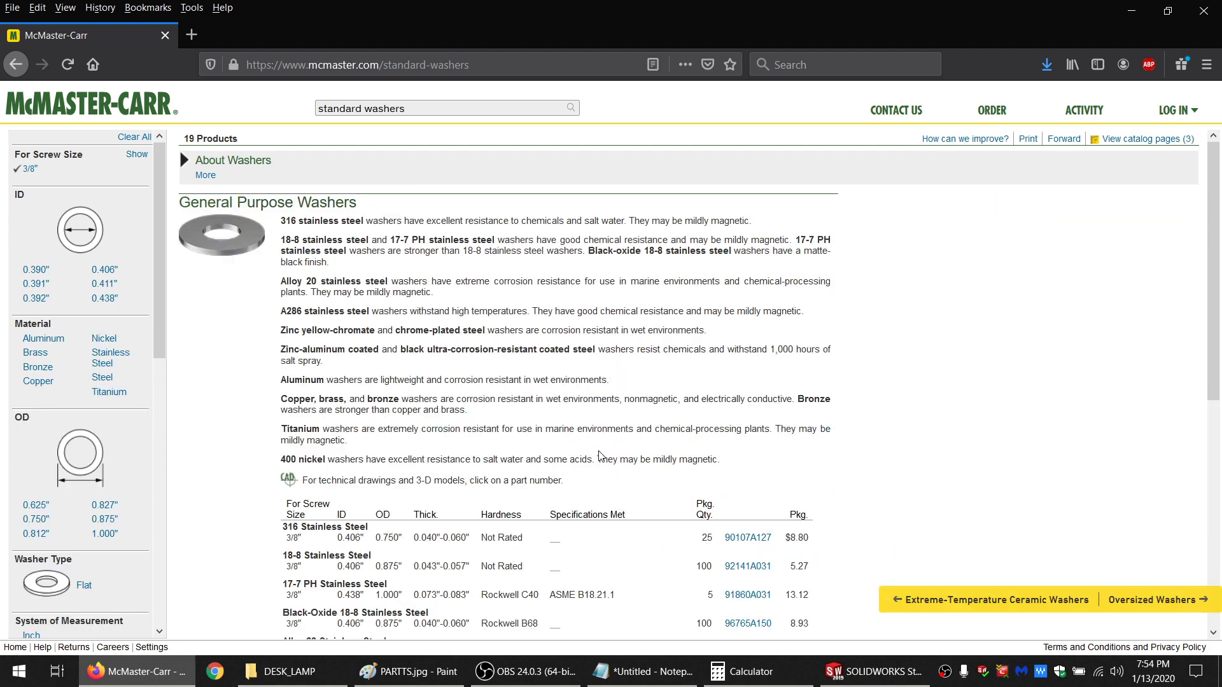
Examine the inner diameters, outer diameters and thicknesses of the 3/8" general purpose washers
scroll(607, 452, "down", 2)
scroll(403, 496, "down", 2)
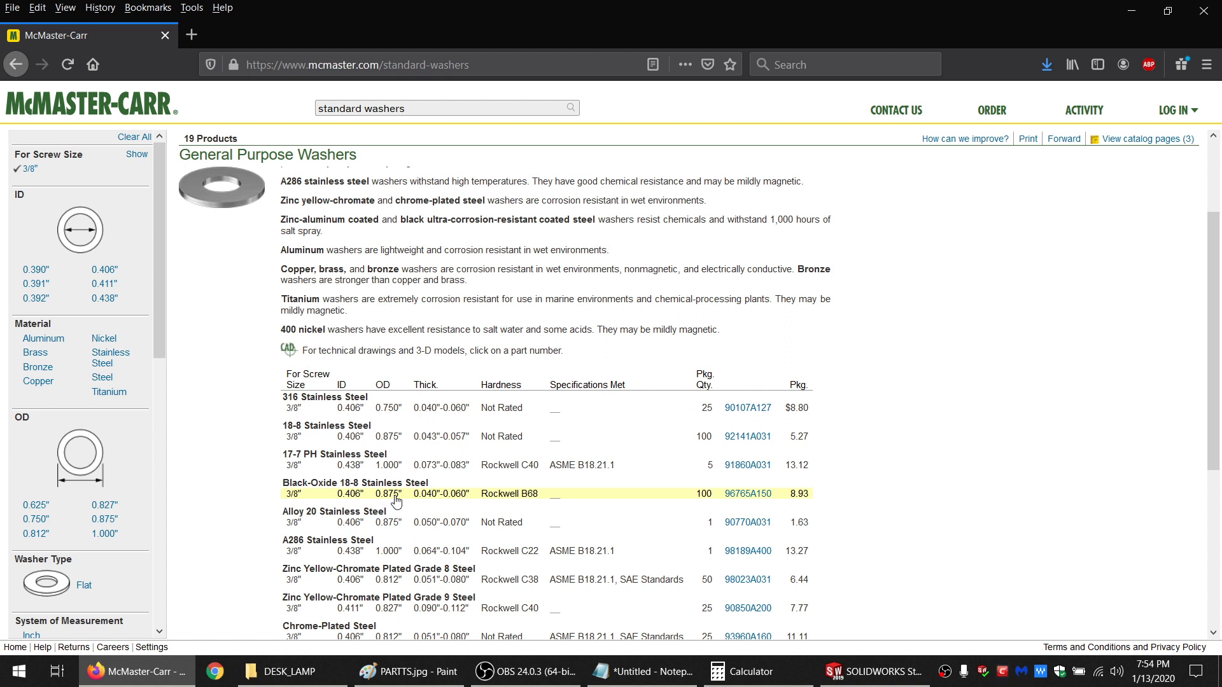
scroll(396, 501, "down", 1)
scroll(395, 500, "down", 1)
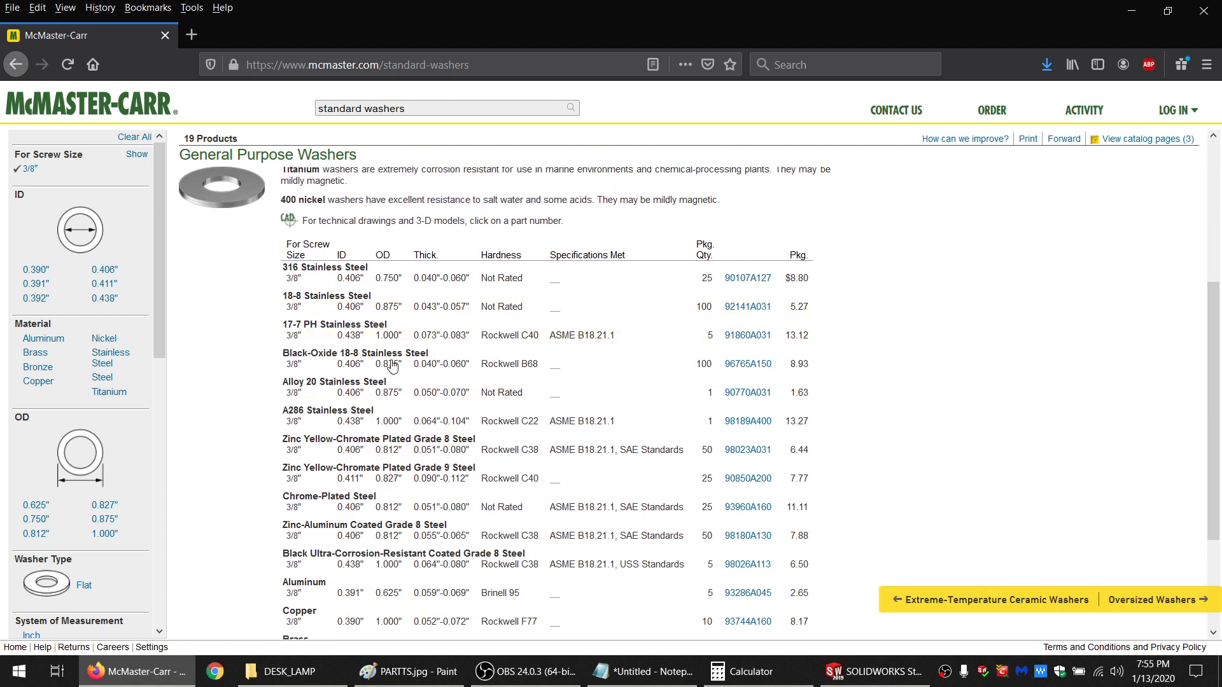
scroll(384, 485, "down", 1)
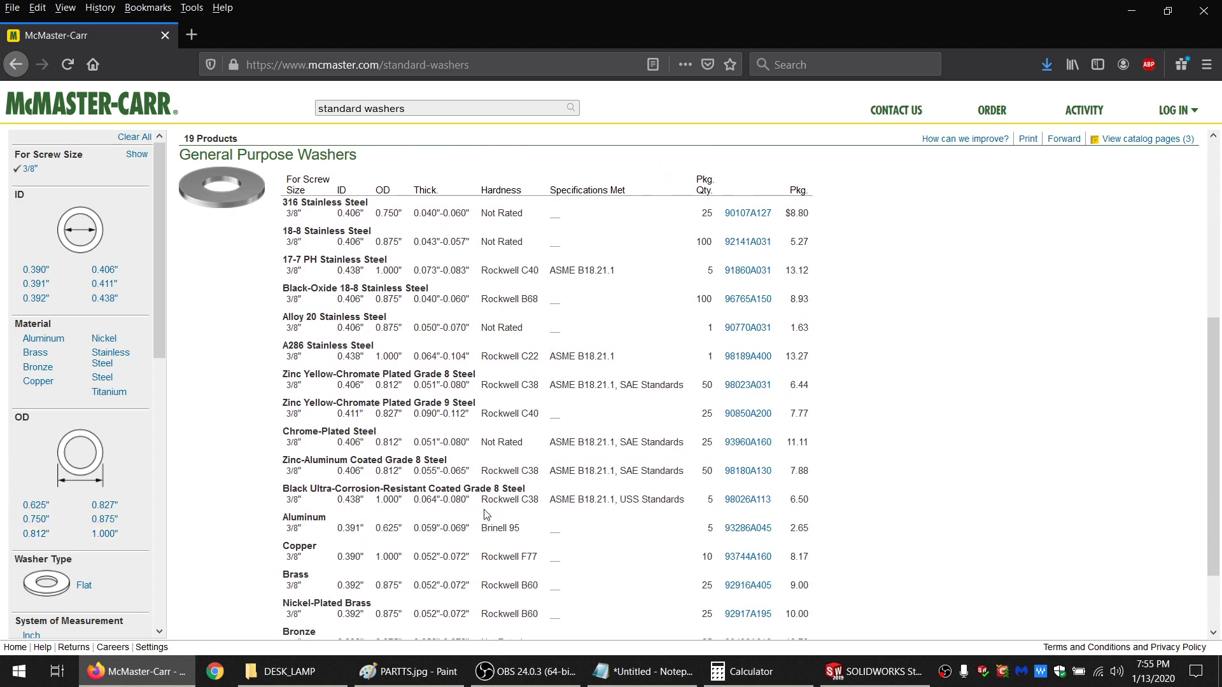
scroll(382, 522, "down", 2)
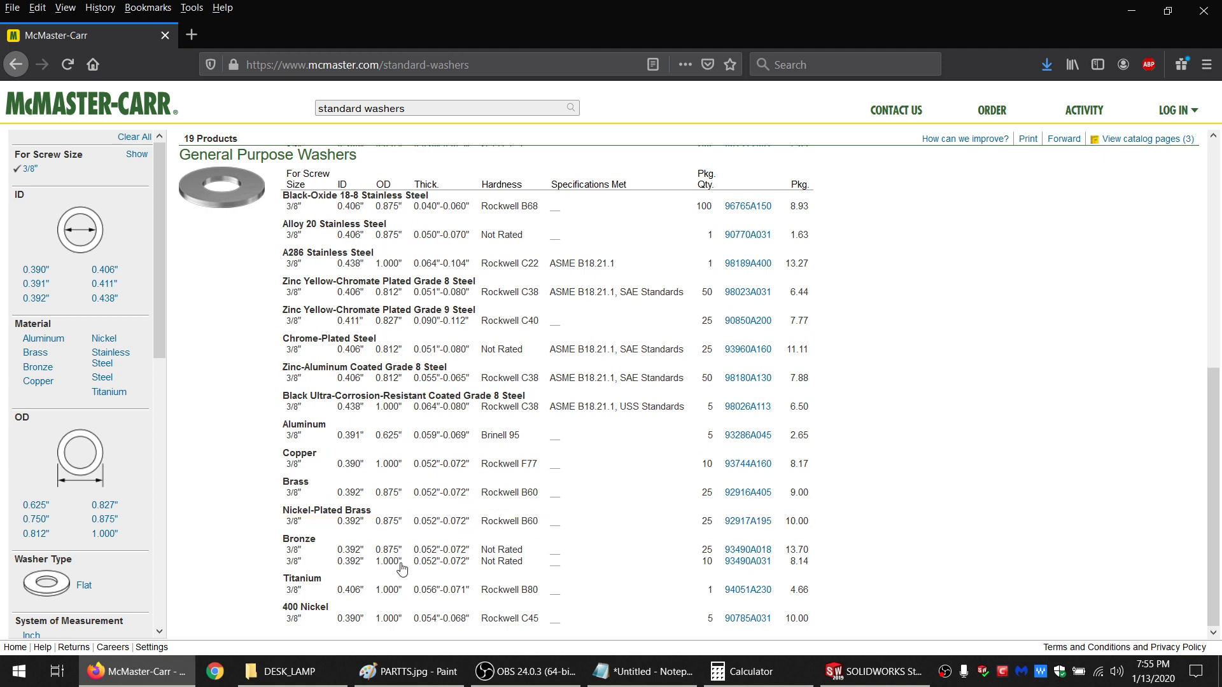
scroll(400, 531, "up", 4)
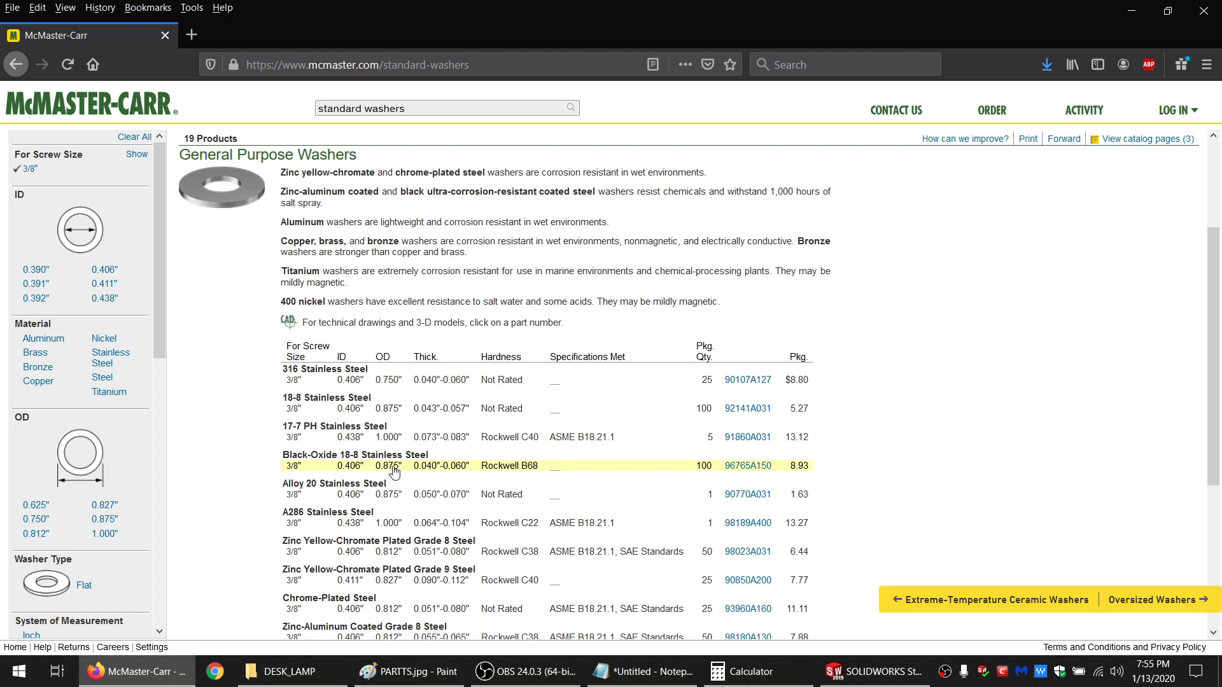
scroll(397, 471, "down", 4)
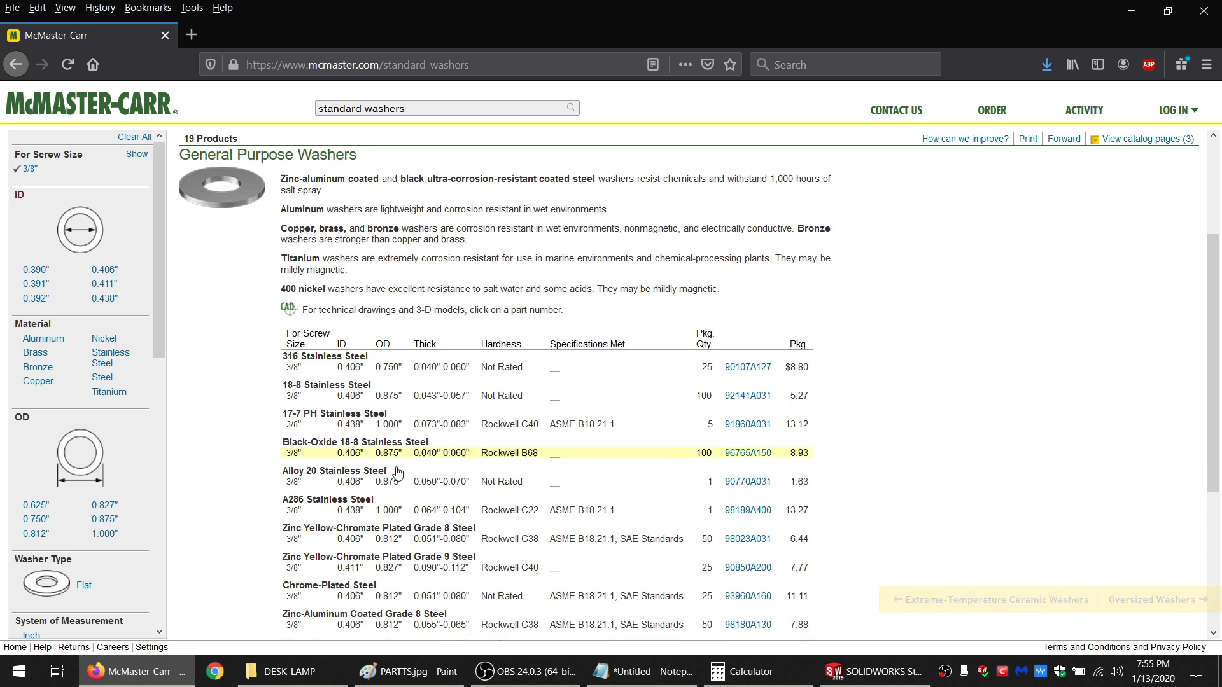
scroll(398, 472, "up", 3)
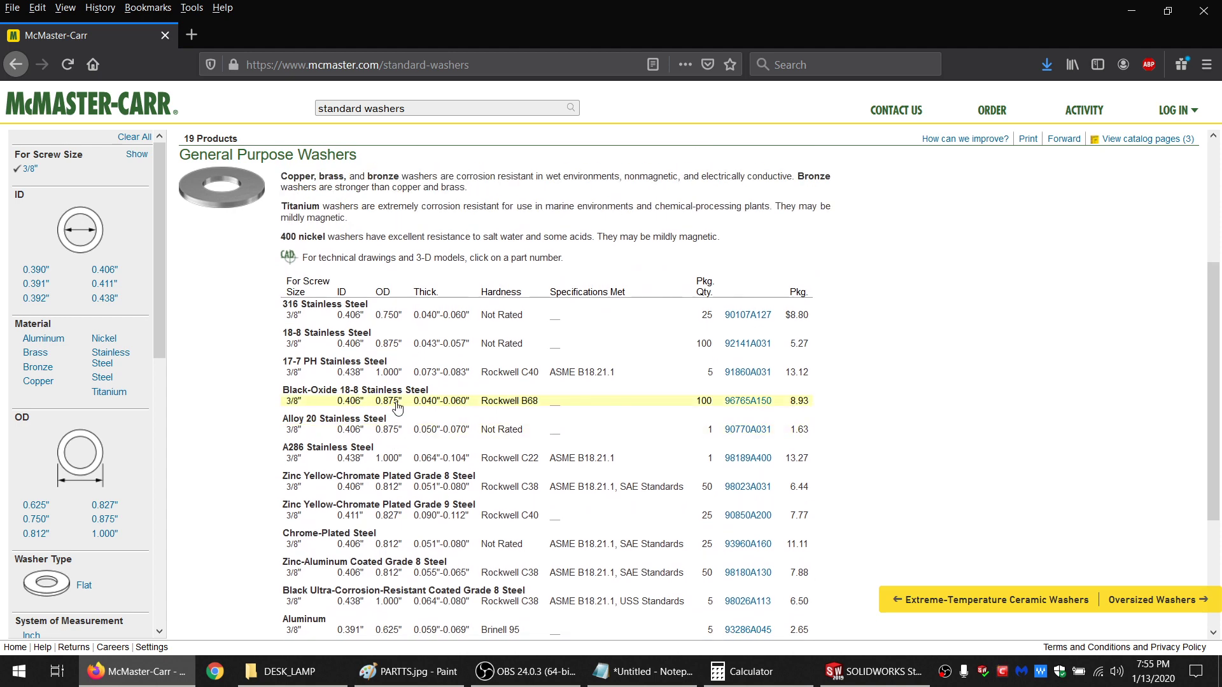
Return to SOLIDWORKS, start a sketch on the bottom plate's underside and draw a circle about 36 mm in diameter away from the hole
left_click(847, 683)
left_click(847, 682)
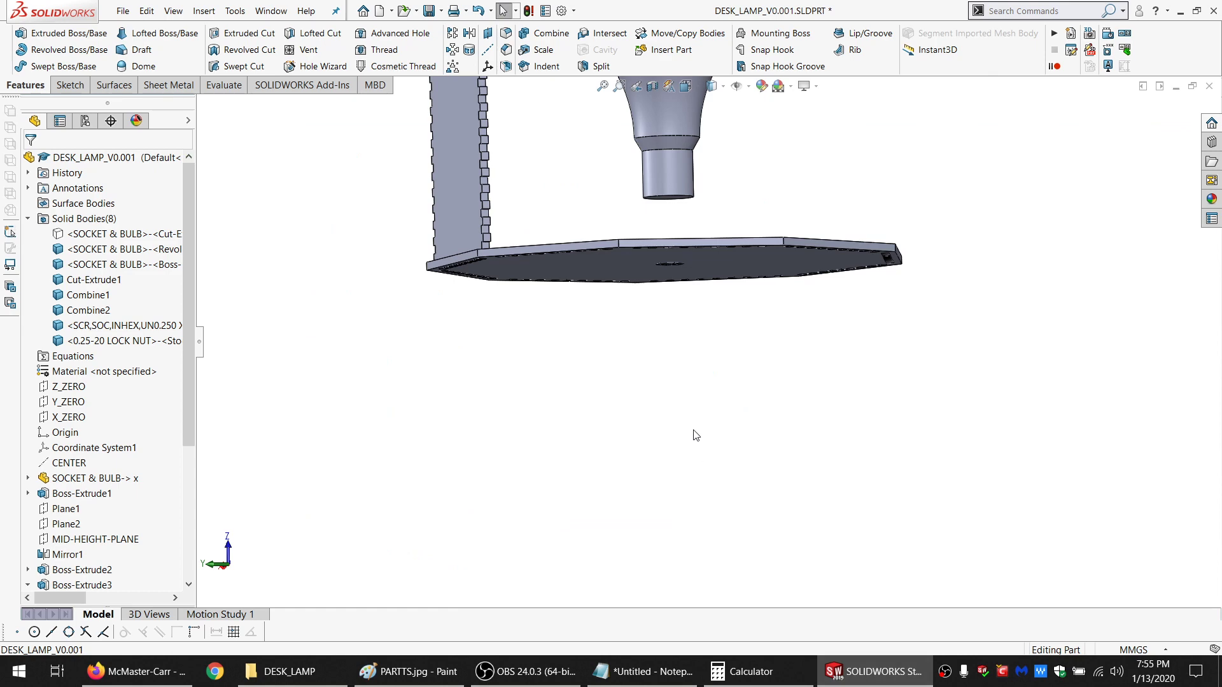
scroll(694, 249, "down", 8)
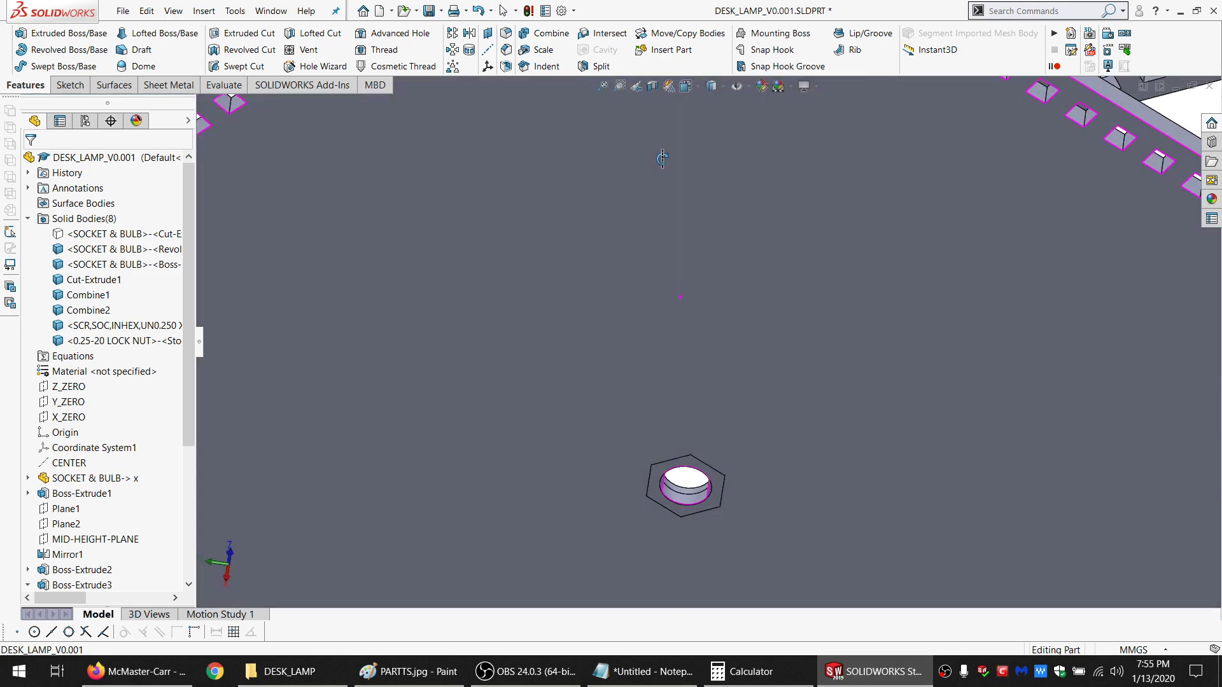
left_click(730, 320)
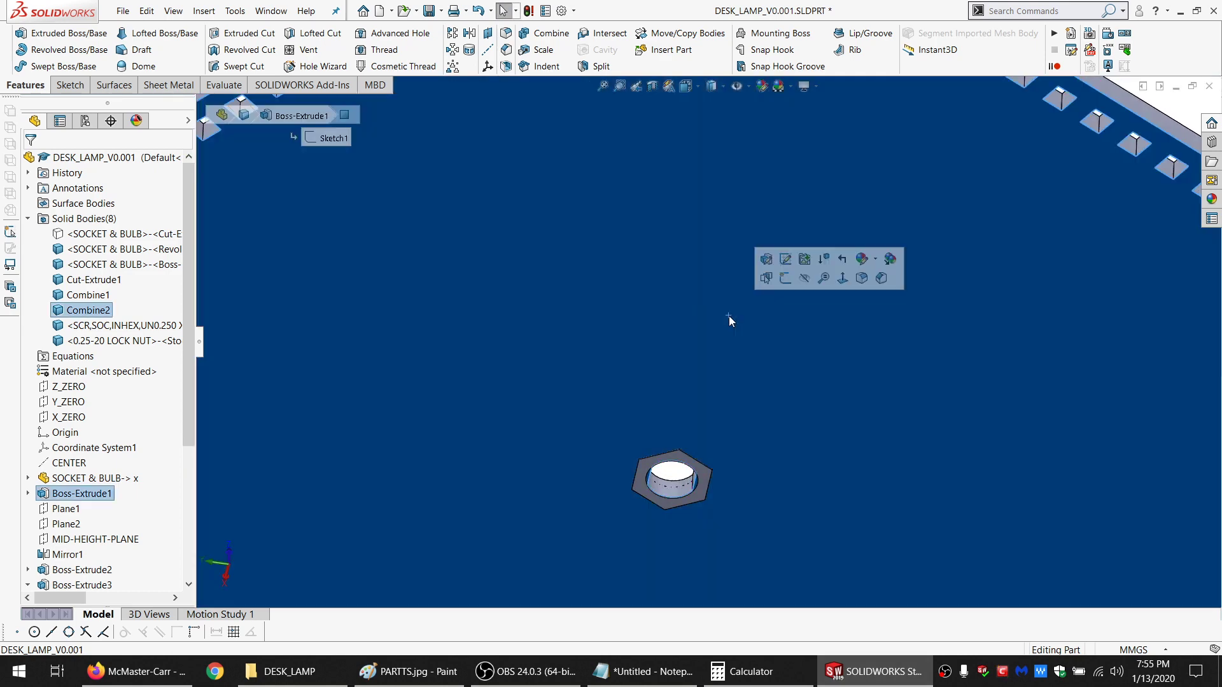
left_click(68, 84)
left_click(12, 34)
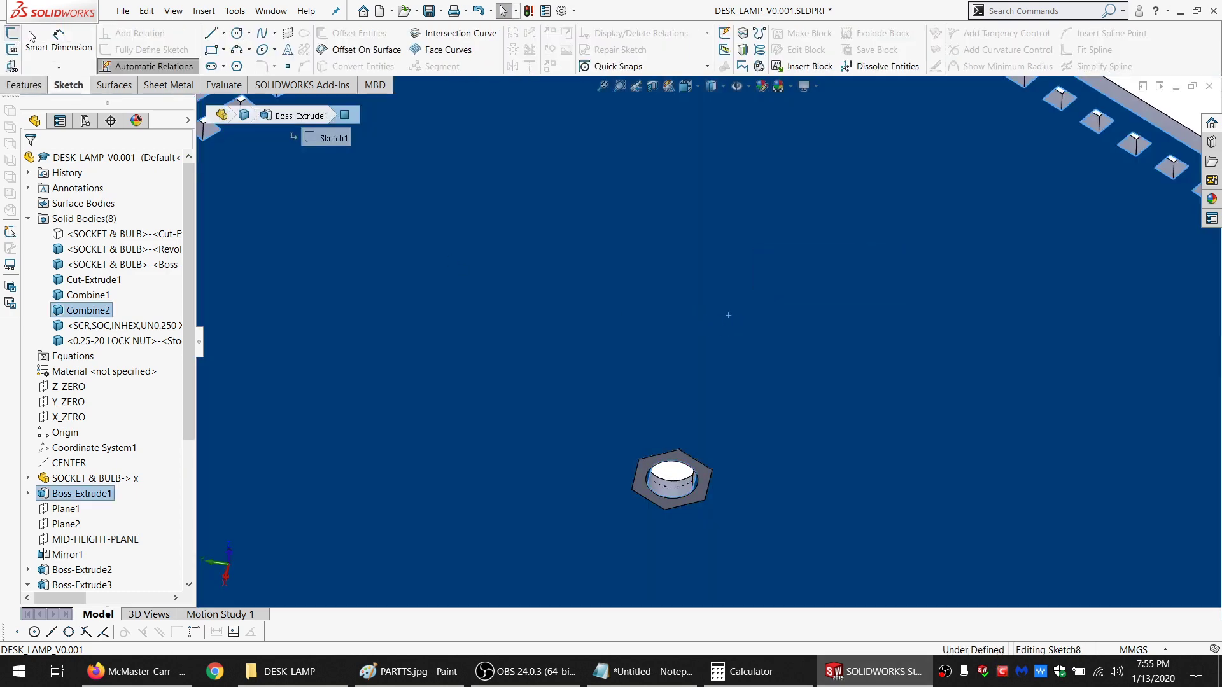
left_click(237, 33)
left_click(587, 259)
left_click(546, 327)
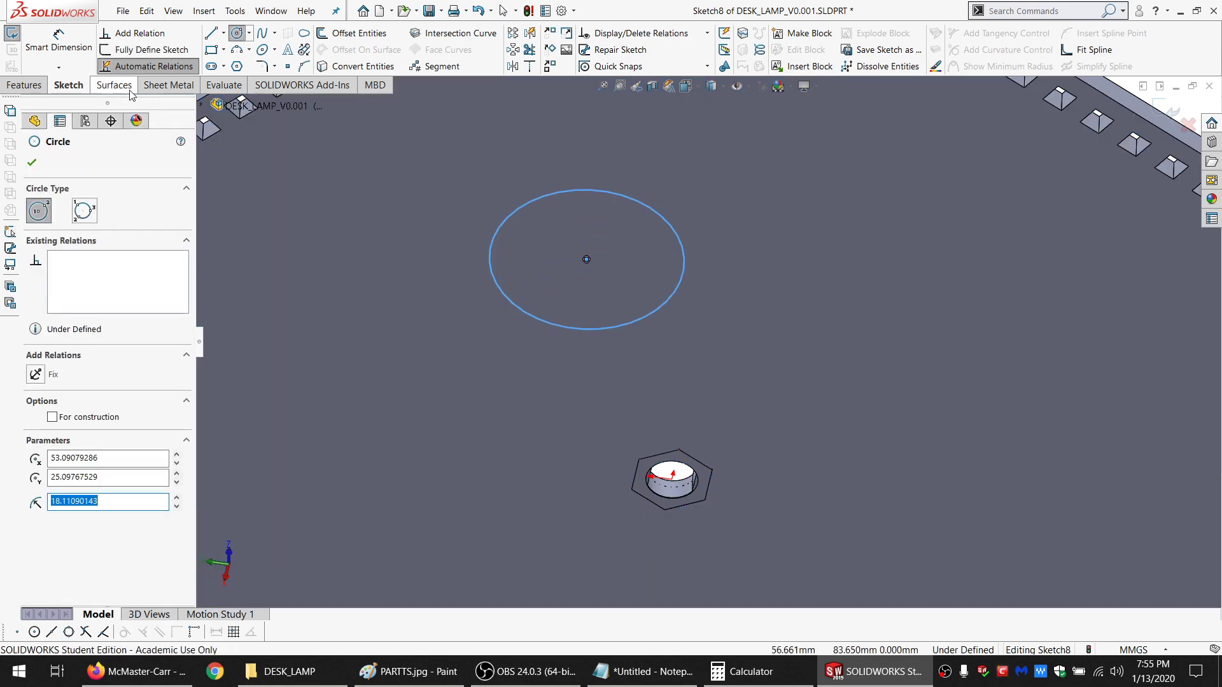
Dimension the circle on the bottom plate's underside to a diameter of .875 in
left_click(58, 39)
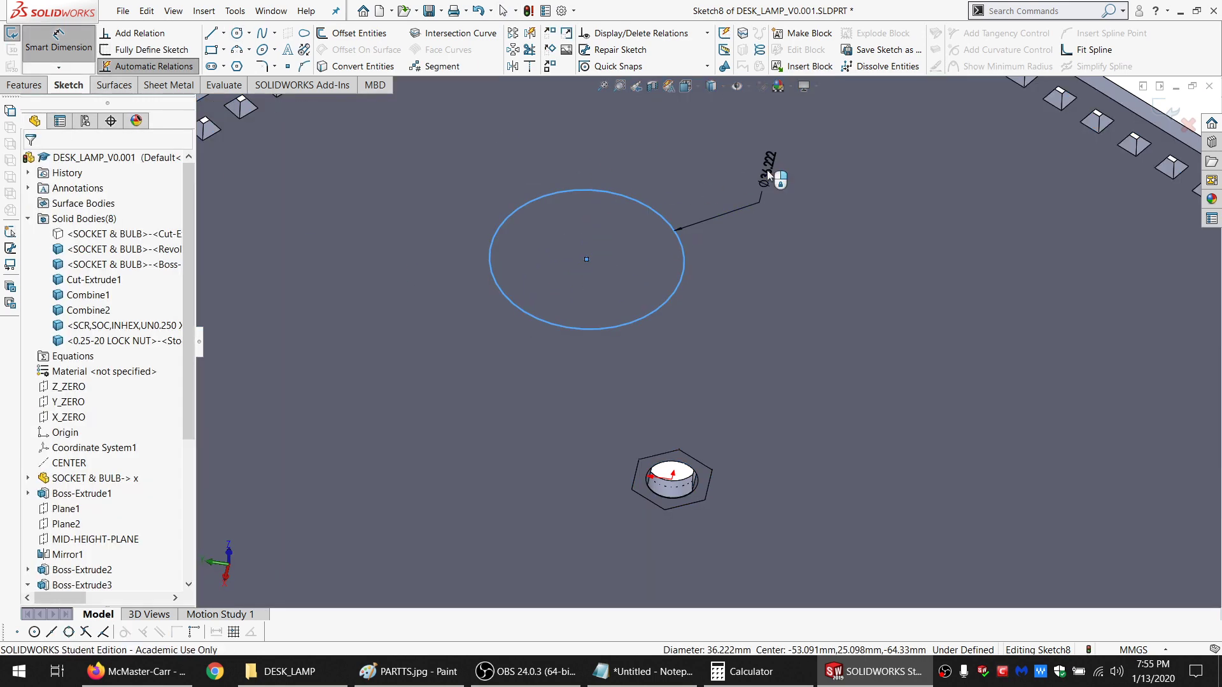
left_click(771, 172)
type(".875IN")
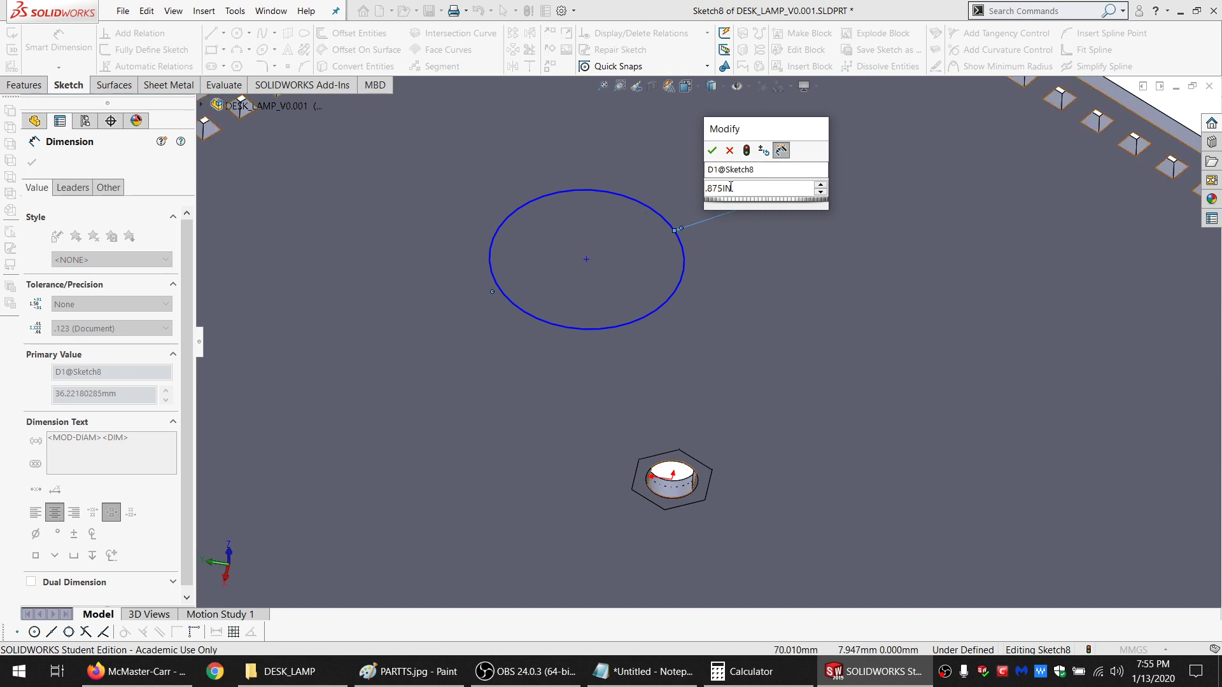
key("Return")
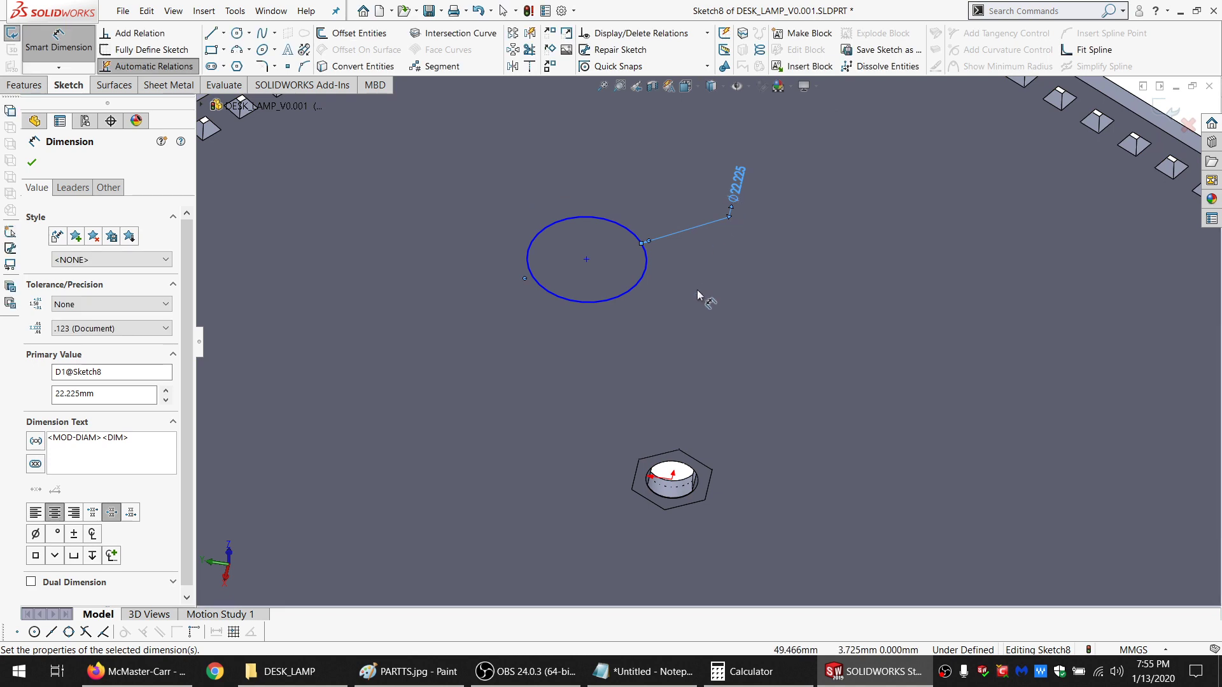
scroll(697, 291, "up", 5)
key("Escape")
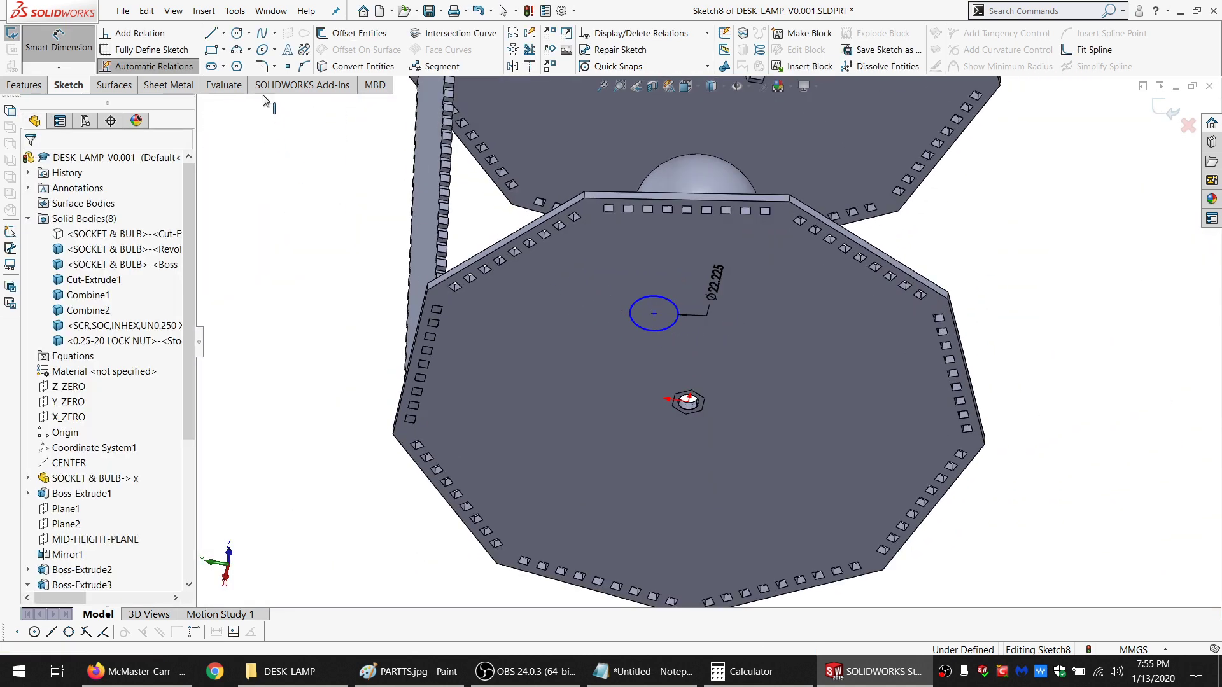
Check the washer inner diameter on McMaster-Carr, return to SOLIDWORKS and draw a concentric circle about 17.6 mm in diameter inside the .875 in circle
scroll(707, 391, "down", 5)
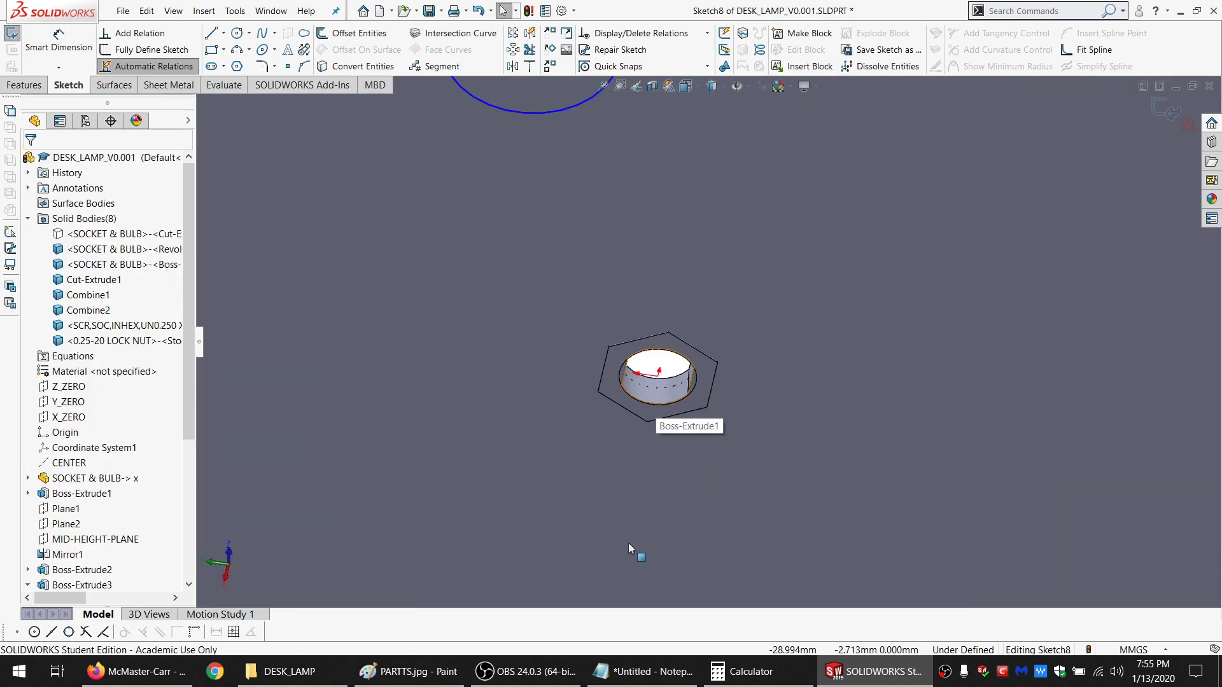
left_click(135, 671)
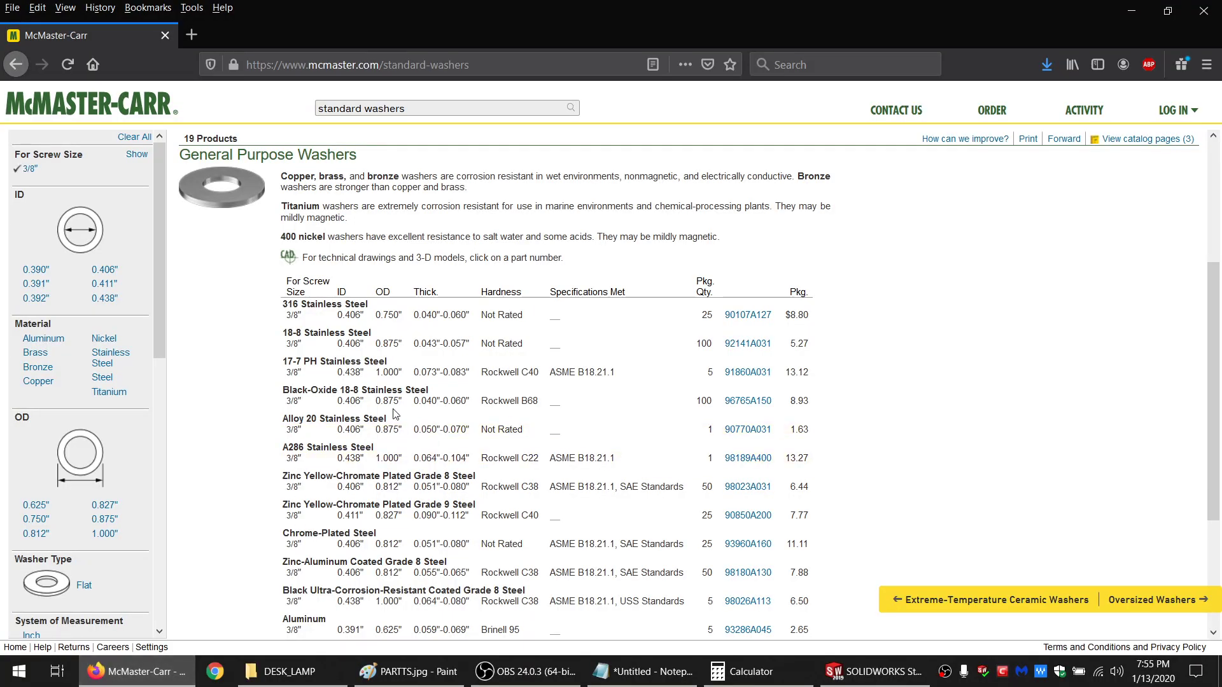
left_click(136, 672)
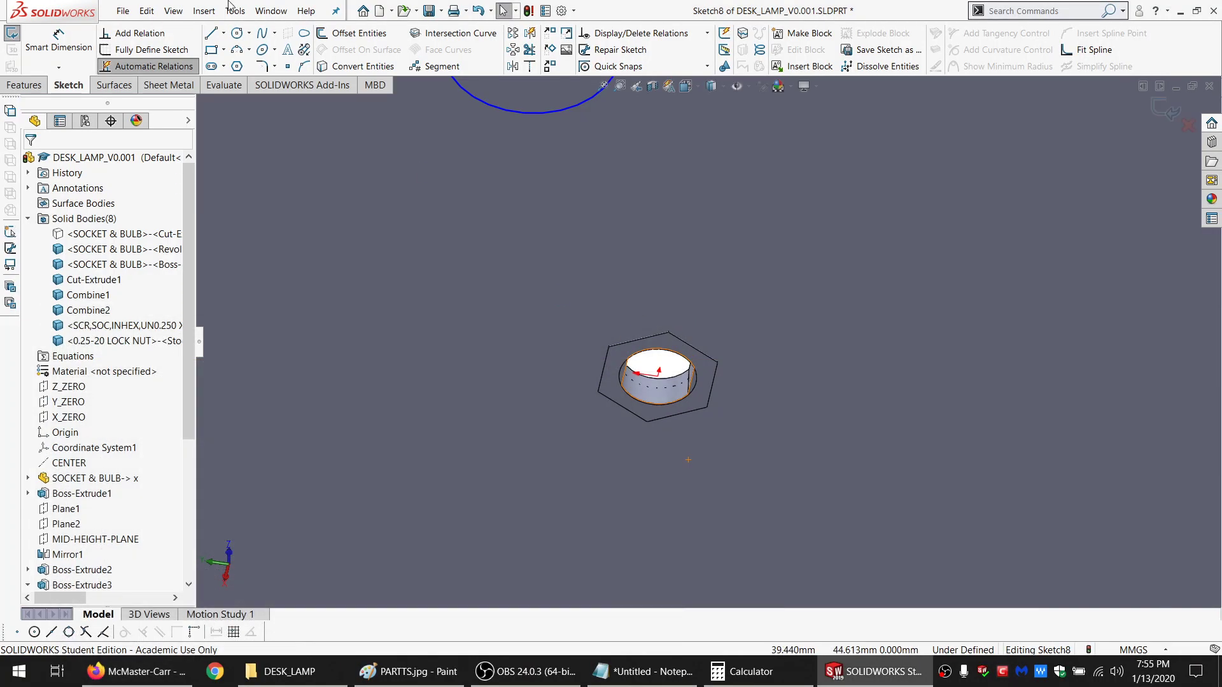
left_click(244, 40)
key("f")
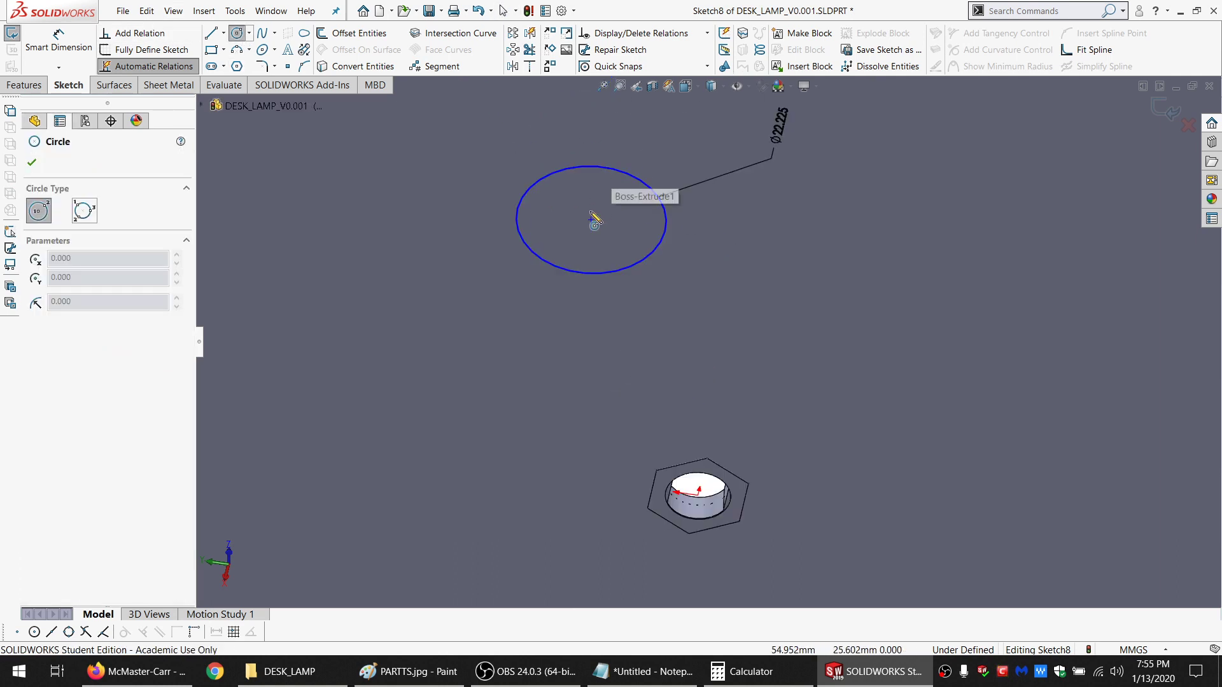
left_click(590, 220)
left_click(555, 258)
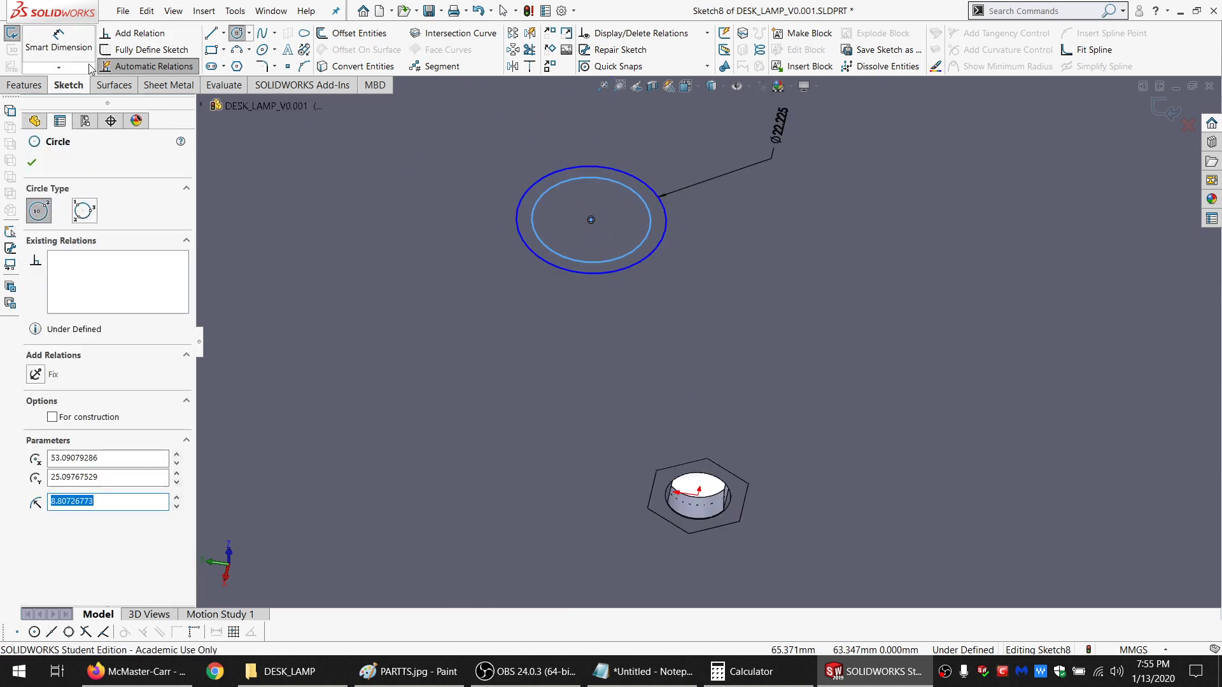
Dimension the inner circle's diameter and set it to 0.406*25.4 mm
left_click(75, 42)
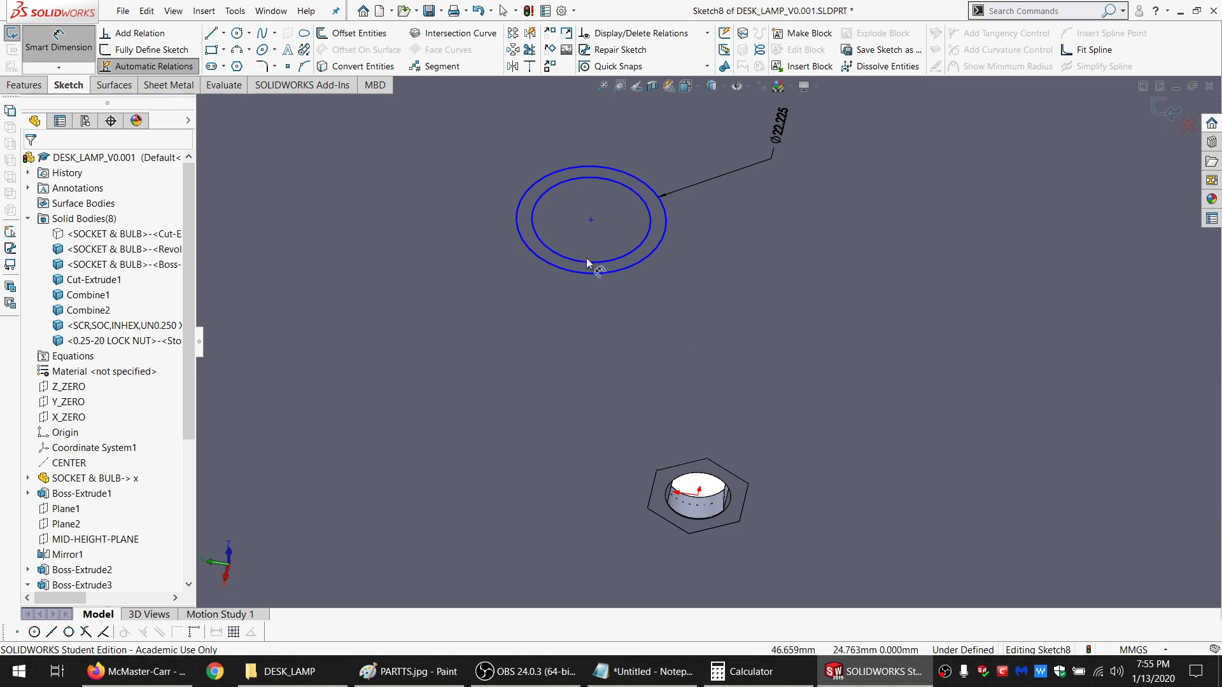
left_click(390, 236)
type("4")
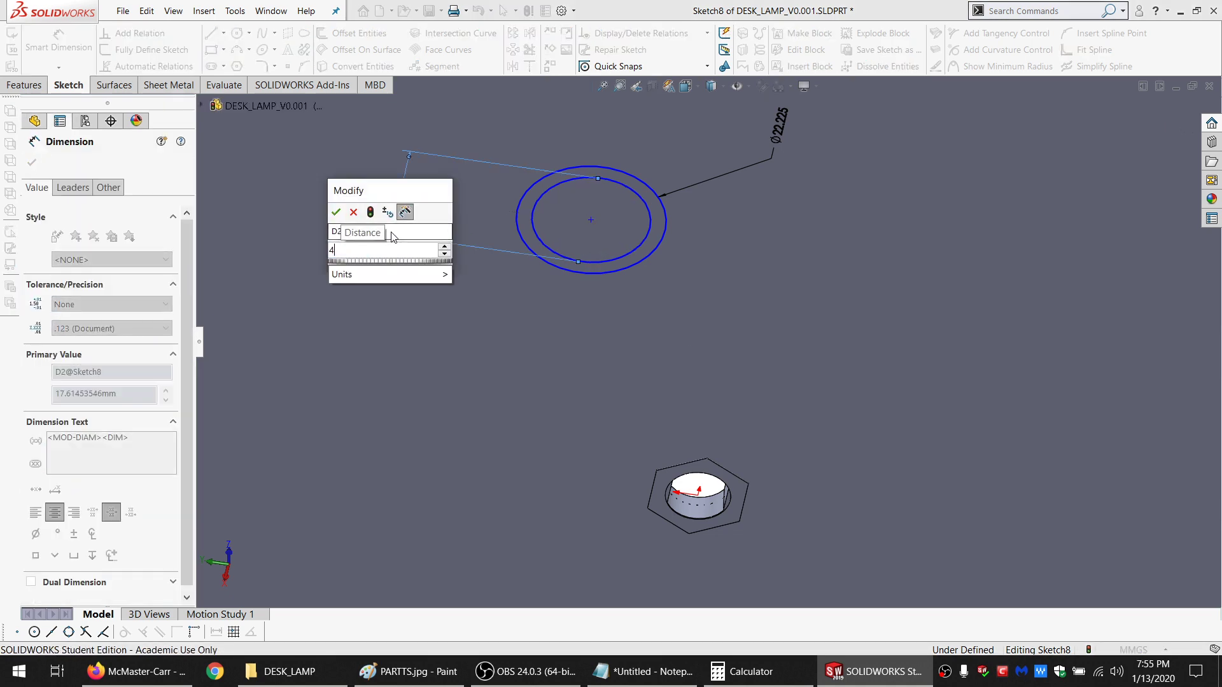
type("06")
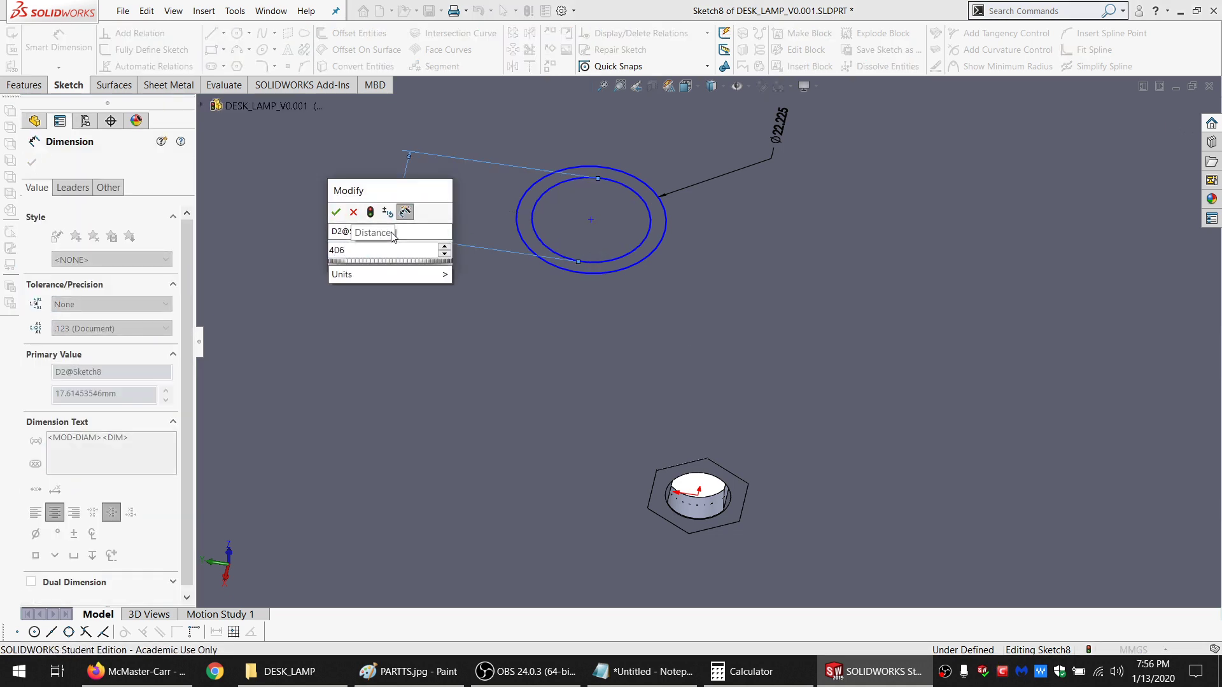
key("Return")
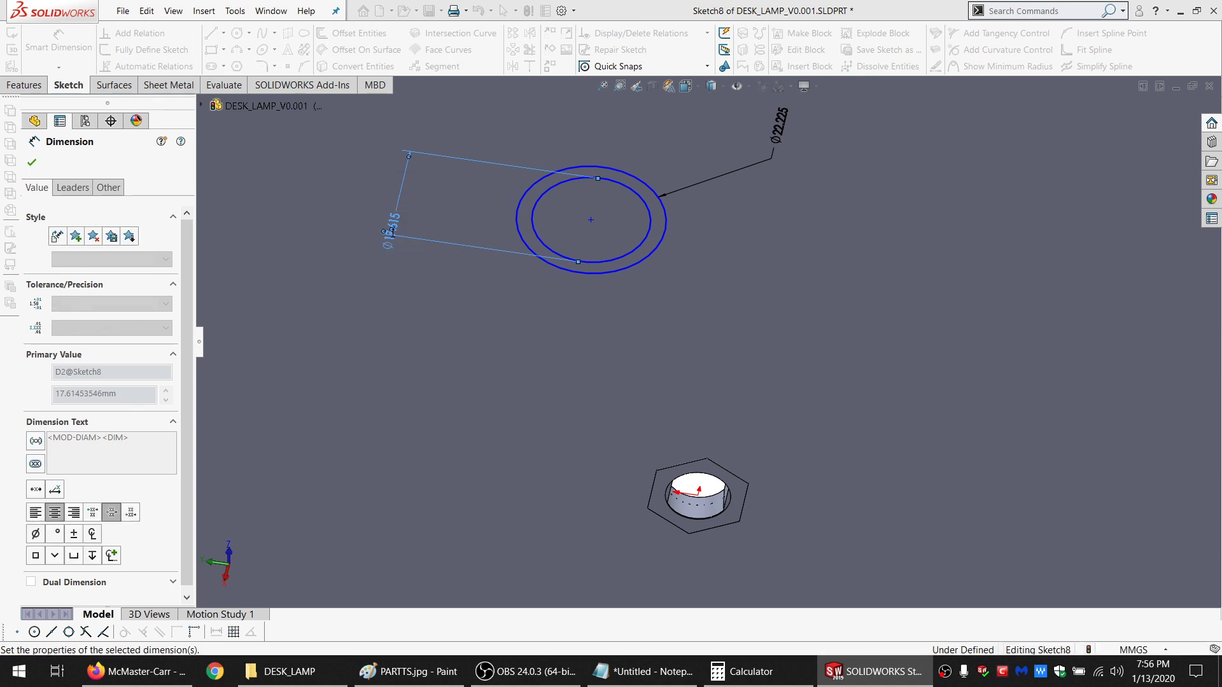
double_click(402, 199)
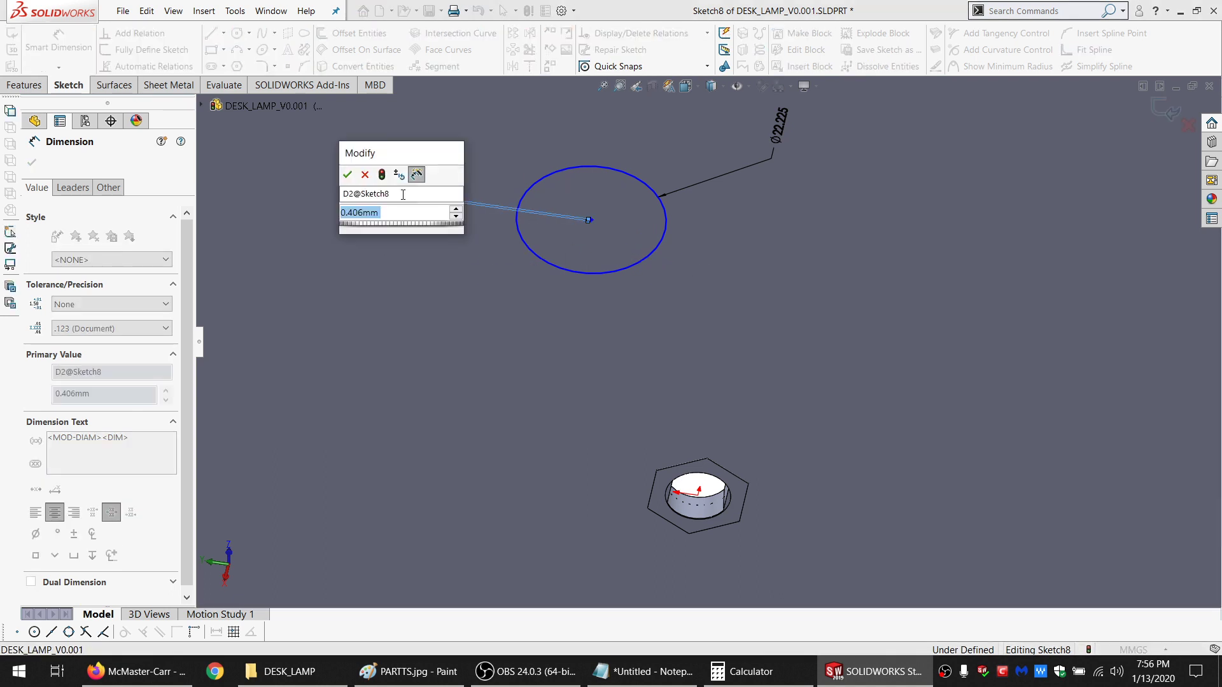
key("BackSpace")
key("BackSpace")
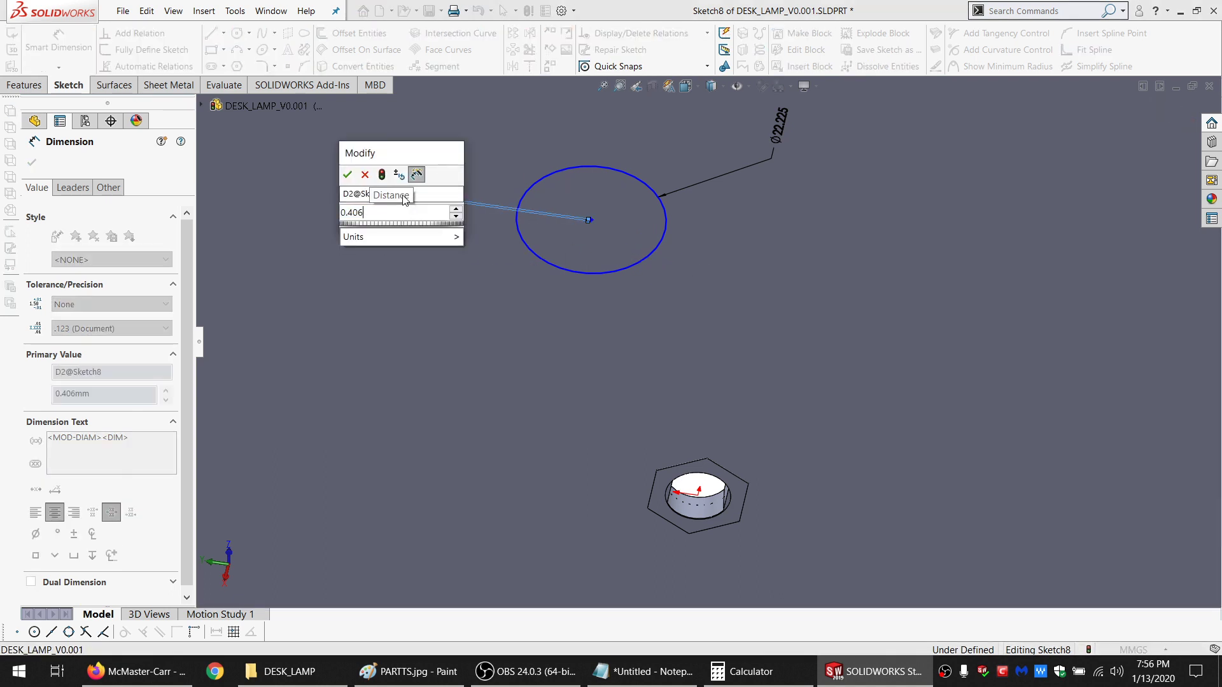
type("*25.4")
key("Return")
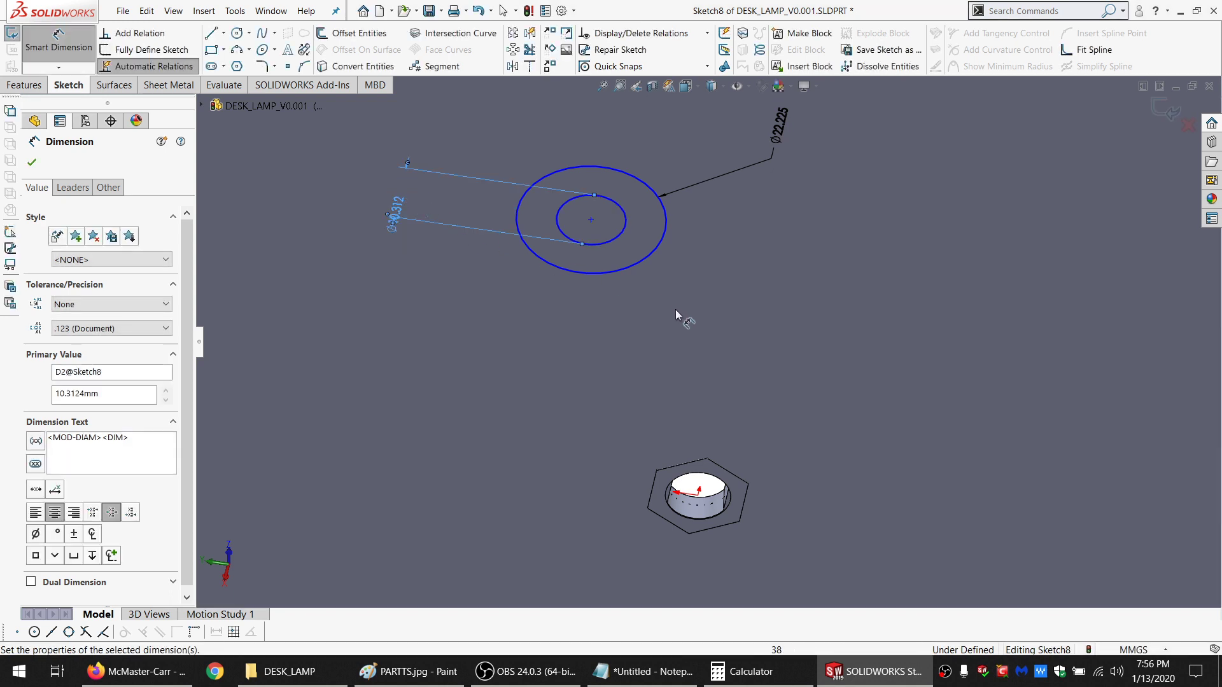
key("Escape")
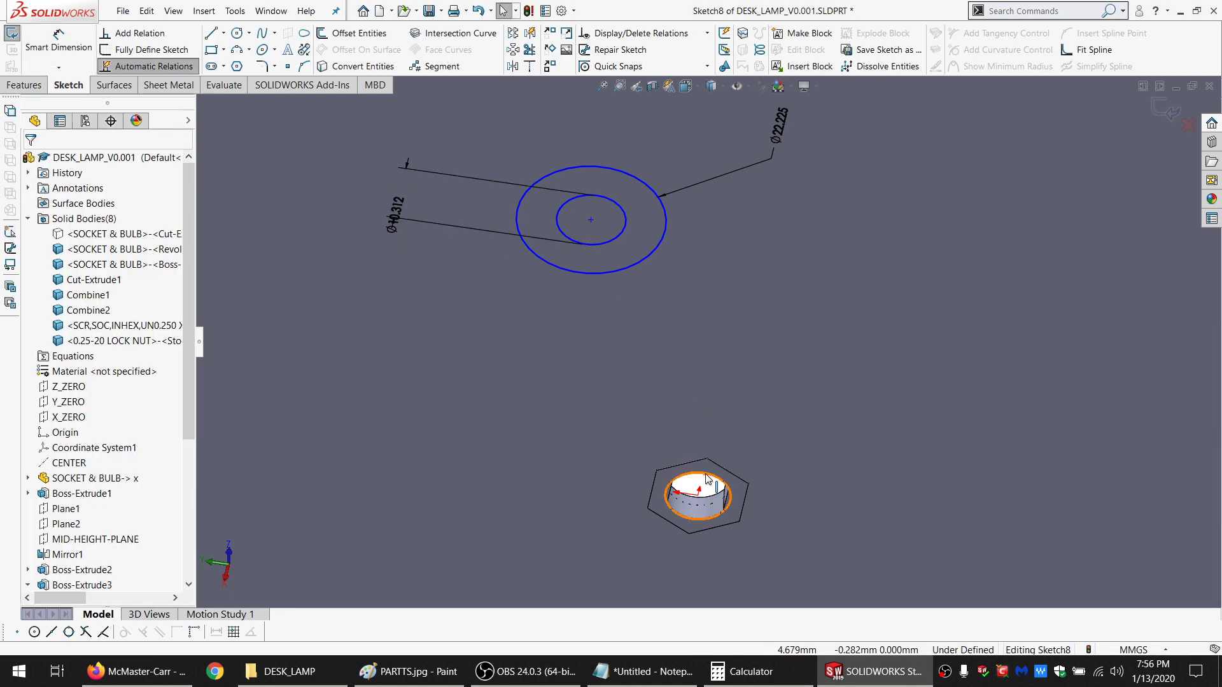
Make the inner washer circle concentric with the round edge of the bottom plate's hole
left_click(609, 244, "ctrl")
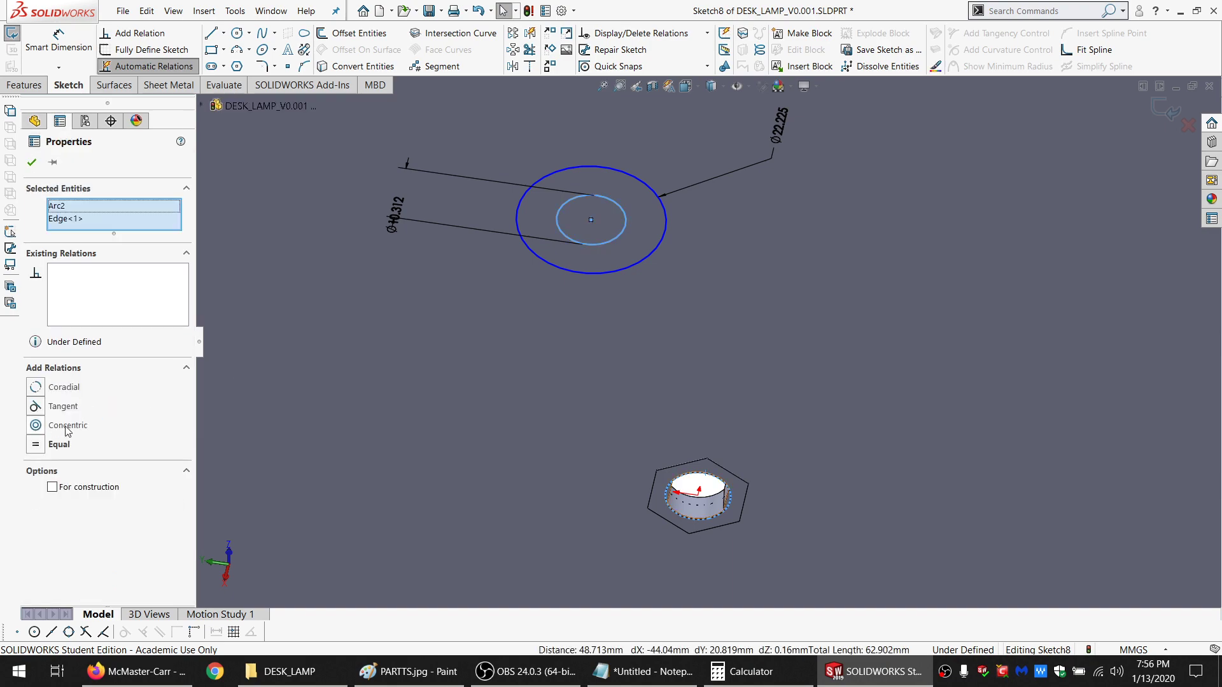
left_click(68, 425)
scroll(544, 437, "up", 5)
Check the washer thickness on McMaster-Carr, then extrude the washer sketch .06 in as a separate body without merging the result
left_click(24, 85)
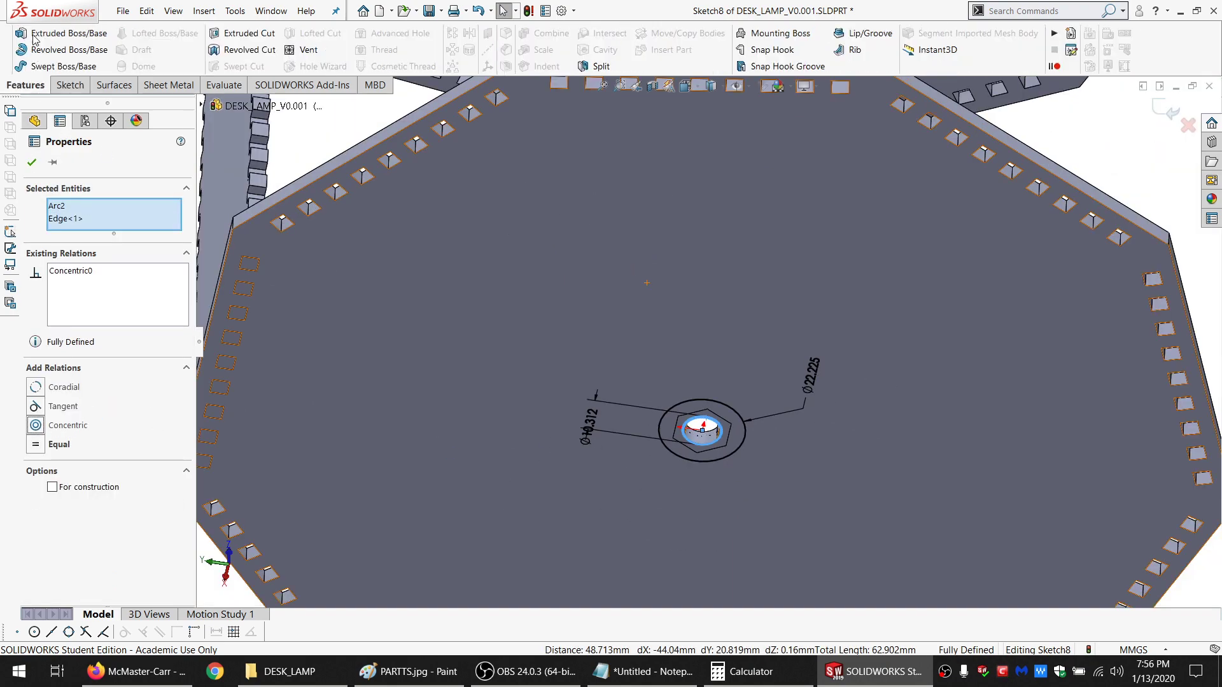
left_click(44, 29)
left_click(139, 671)
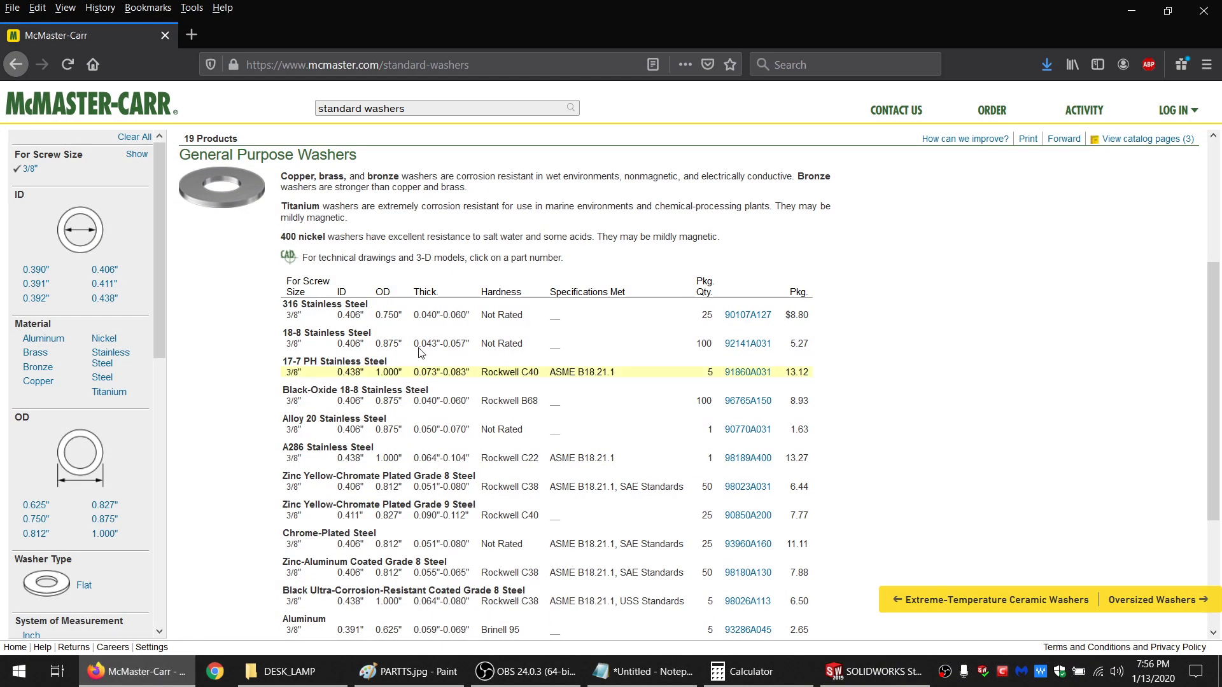
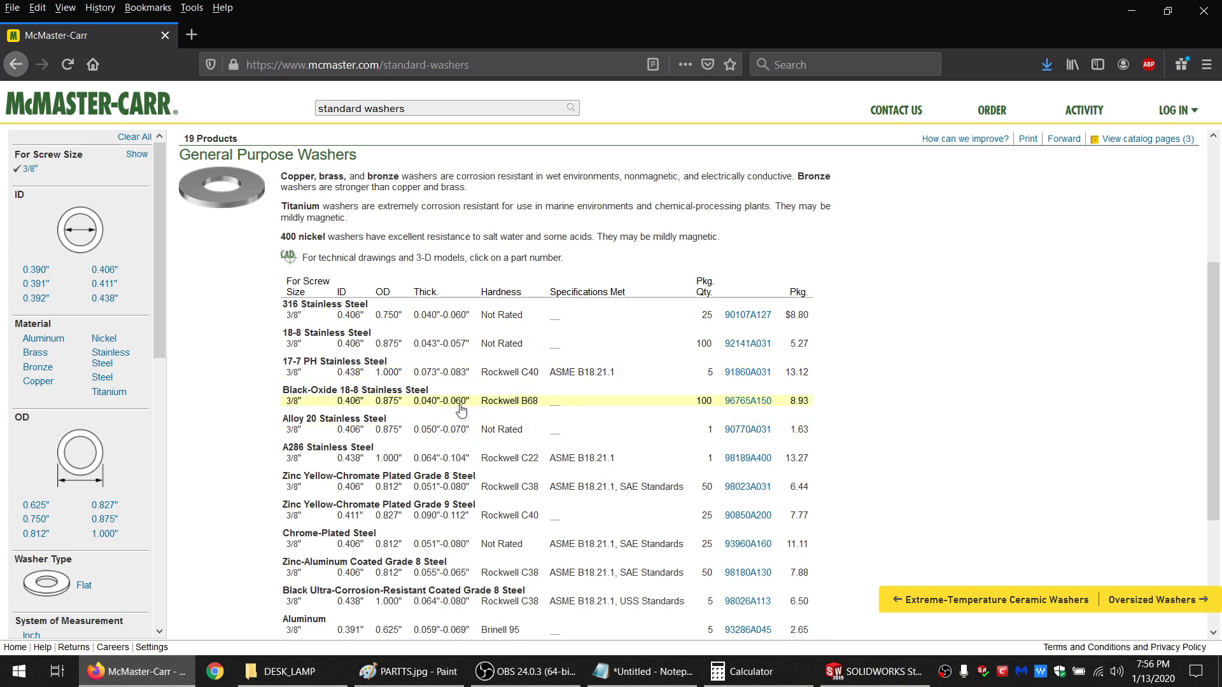
key("alt+Tab")
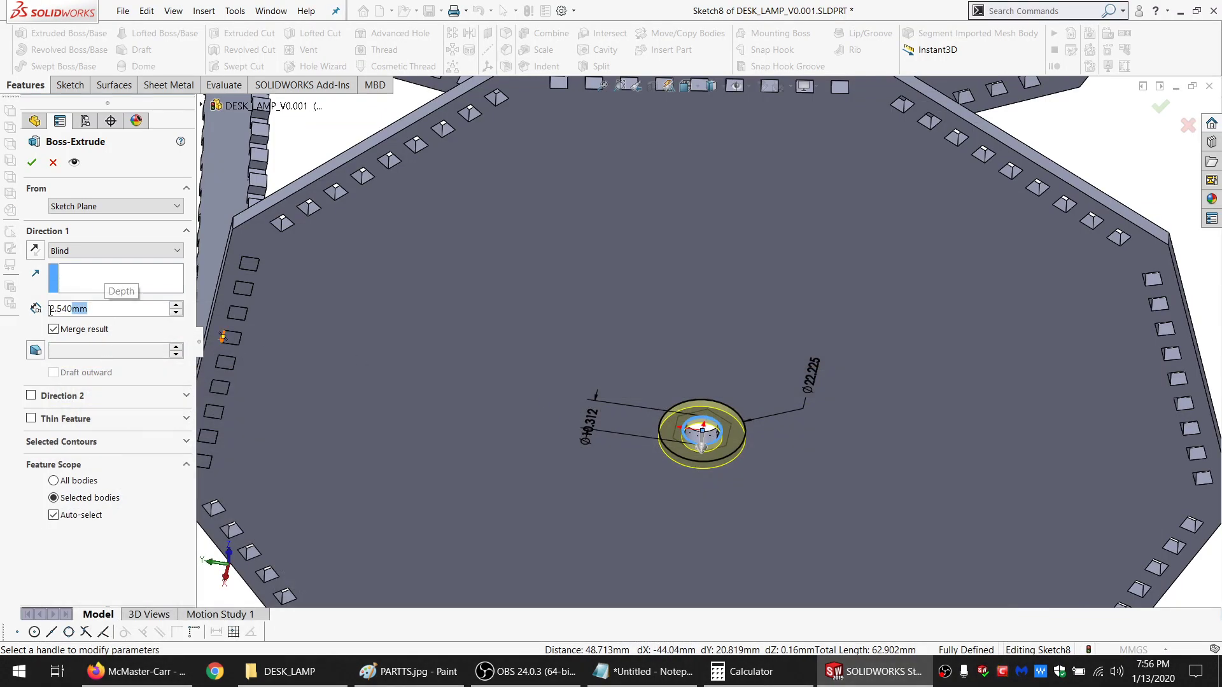
type(".06IN")
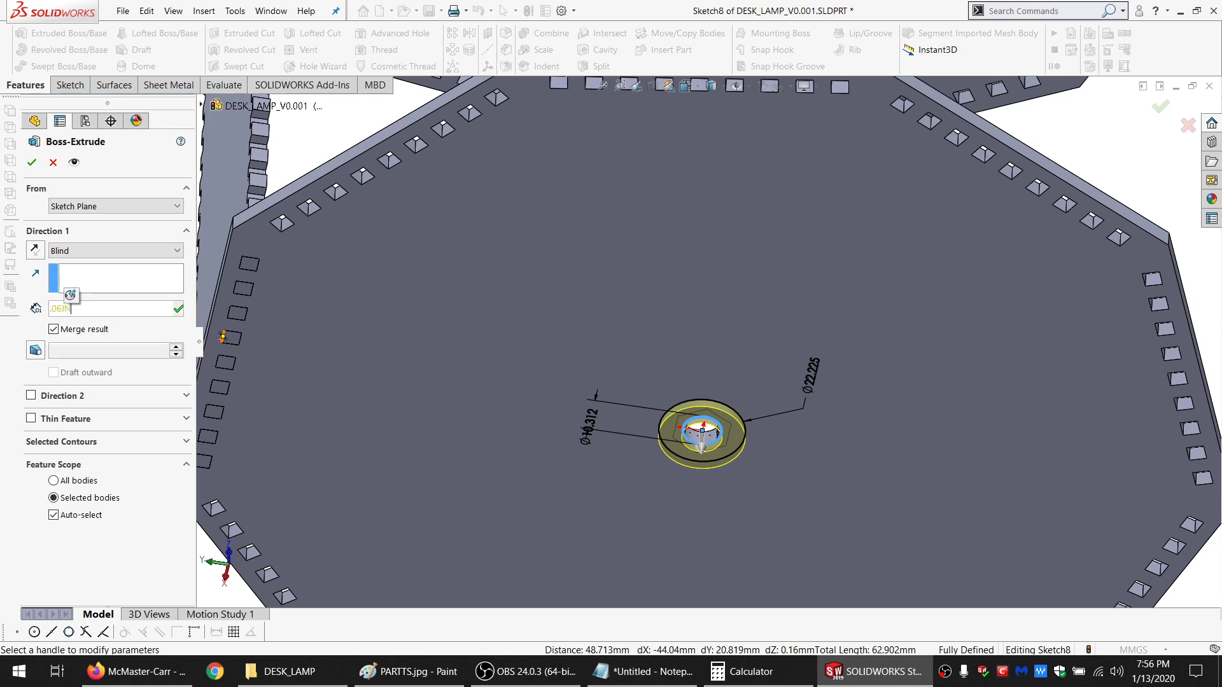
key("Return")
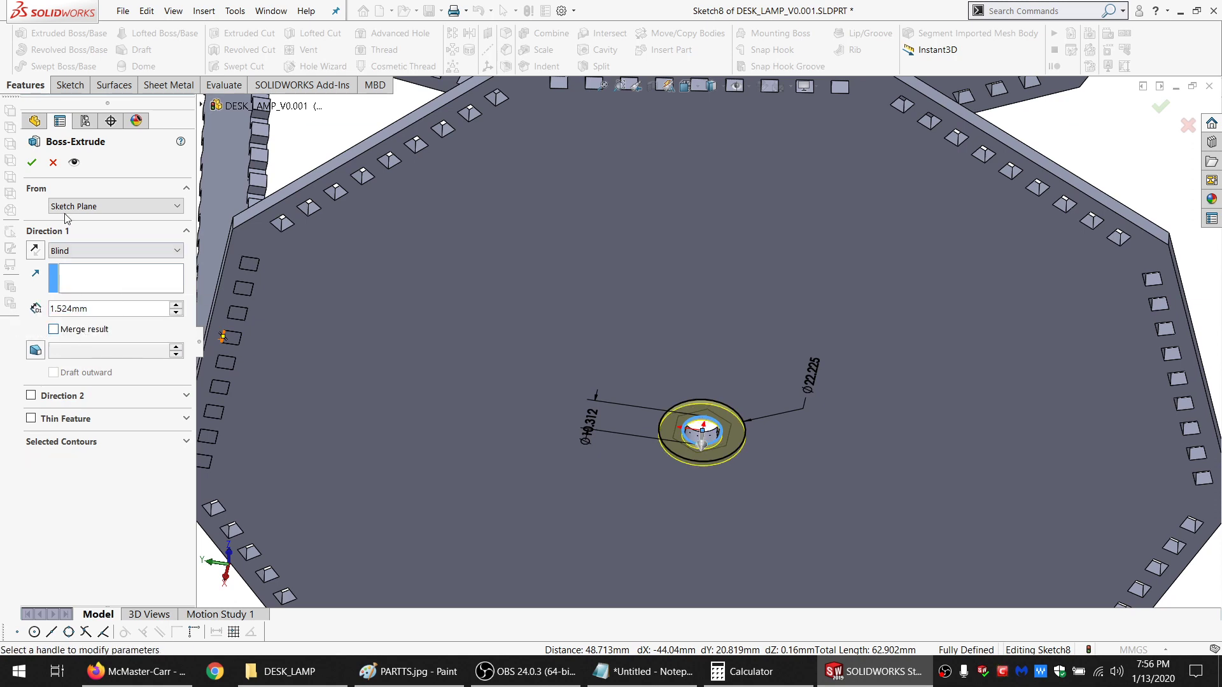
left_click(31, 163)
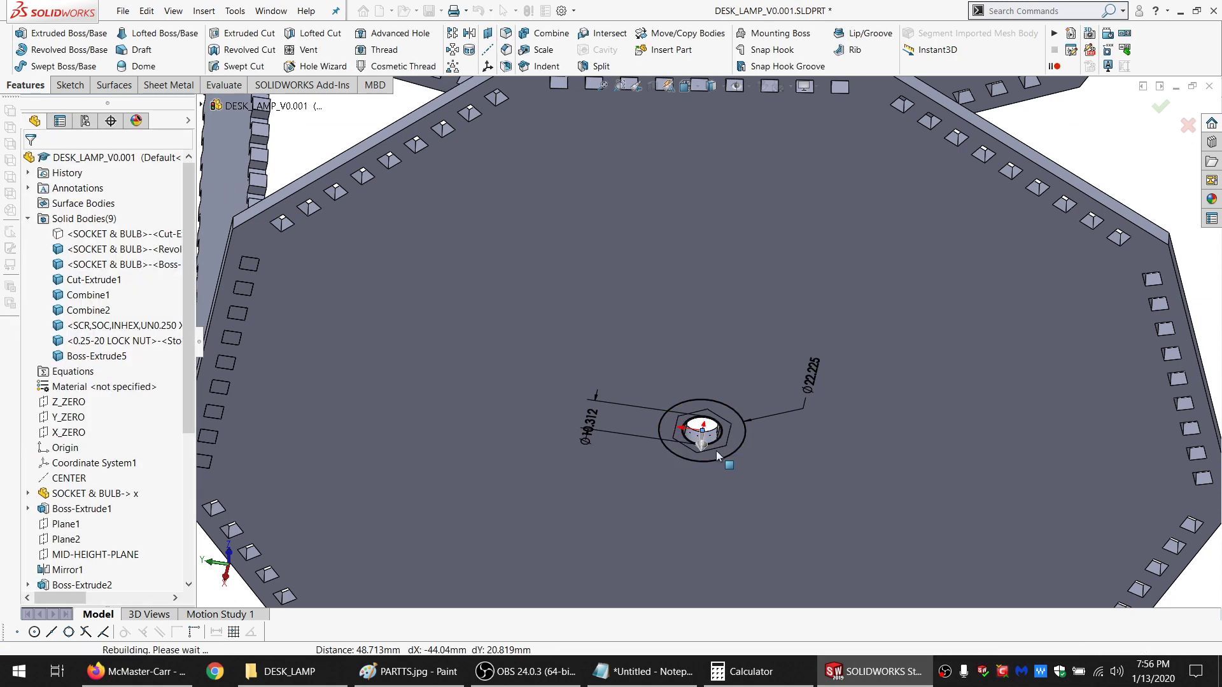
Hide the bottom plate body to expose the hex nut above the washer
scroll(723, 441, "down", 3)
middle_click_drag(721, 431, 719, 549)
scroll(718, 381, "up", 4)
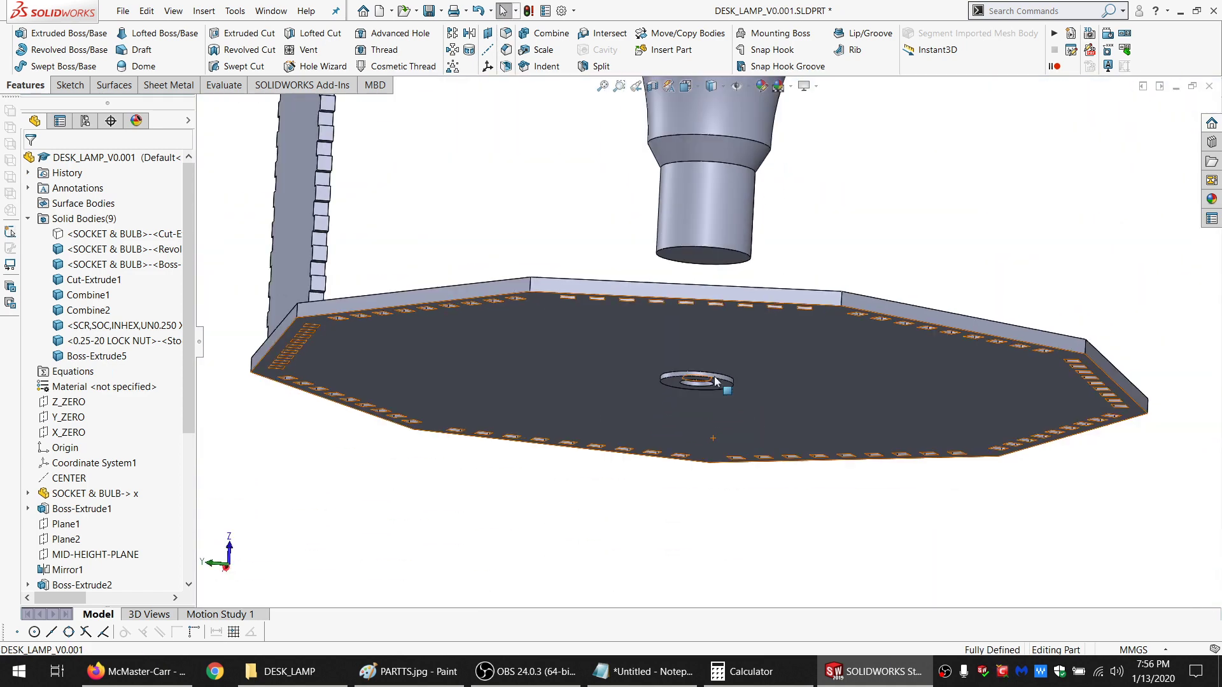
scroll(718, 382, "down", 3)
left_click(728, 330)
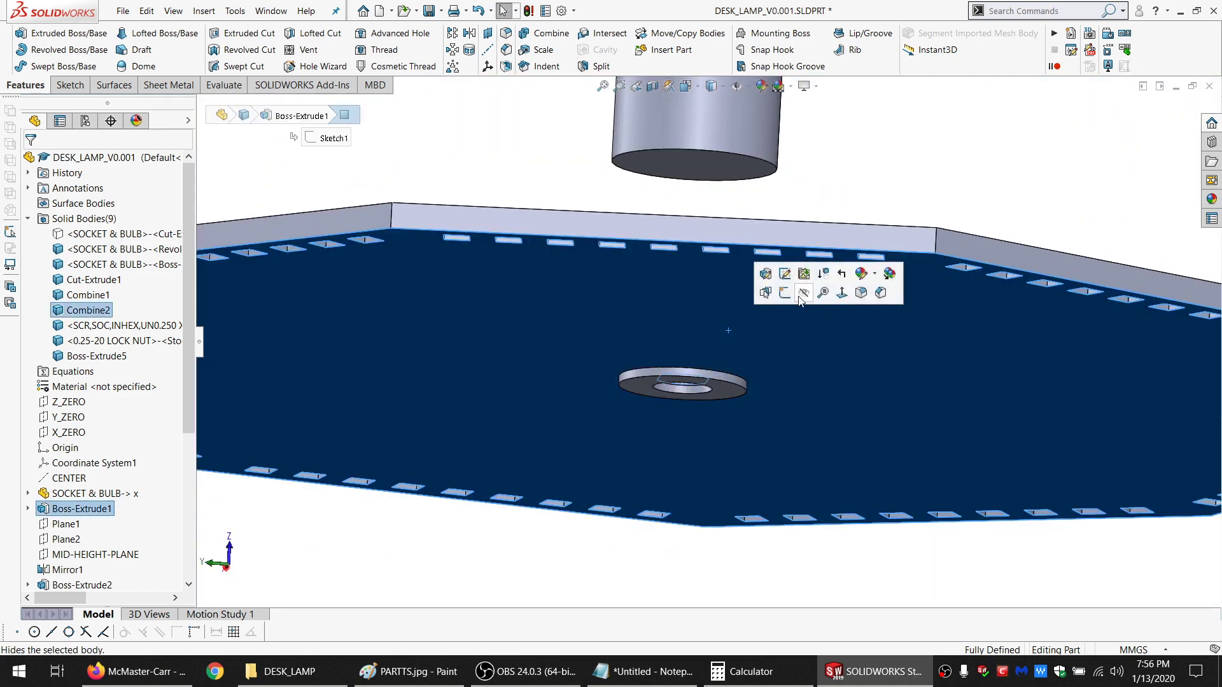
left_click(804, 292)
Delete the socket's hex nut body sitting on the washer
left_click(686, 351)
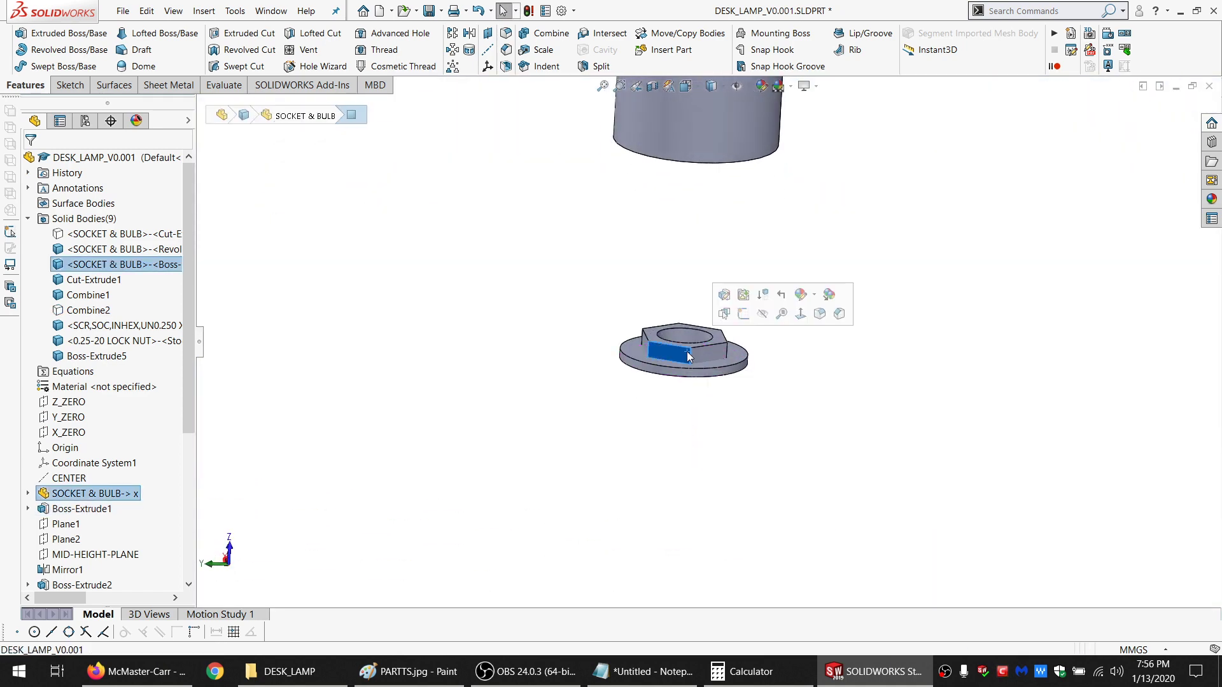
left_click(84, 265)
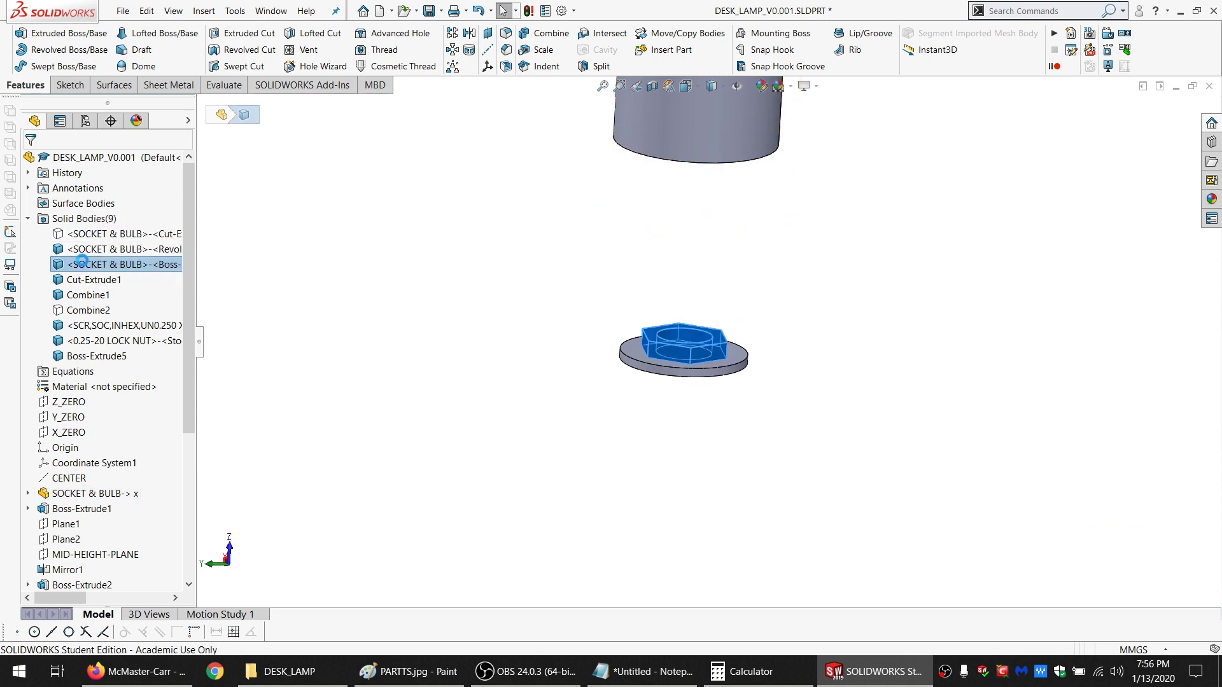
key("Delete")
key("Return")
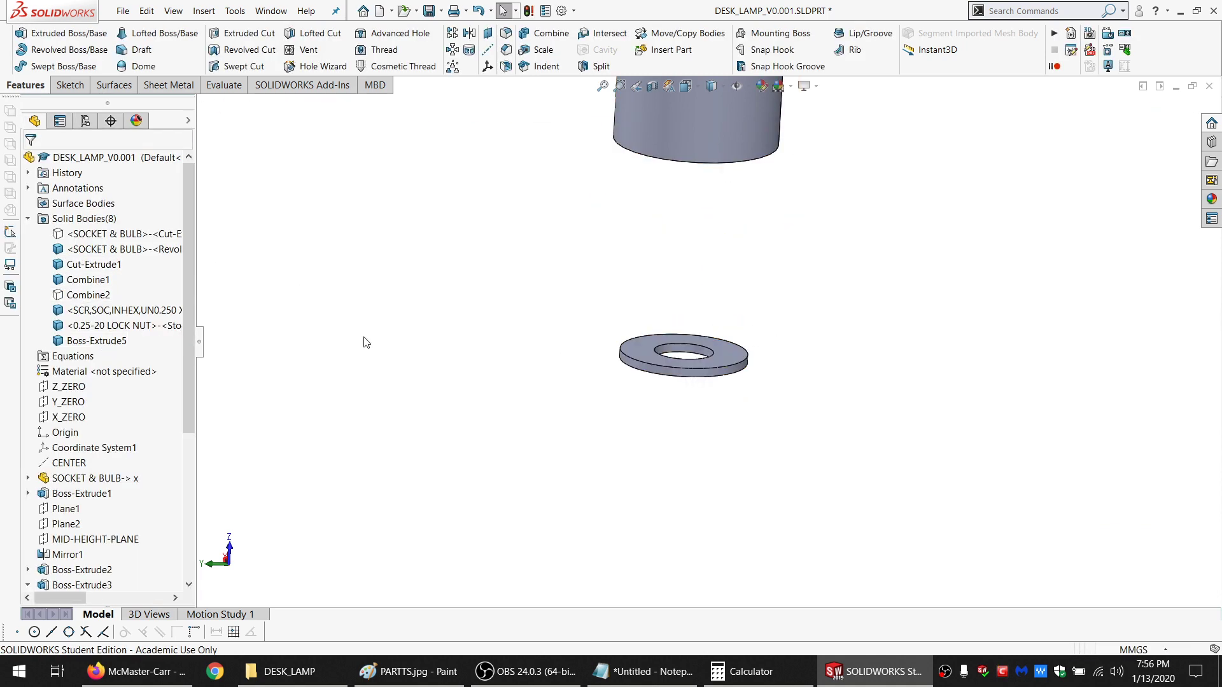
Show the hidden socket body and inspect how the washer sits around its lower end
left_click(92, 234)
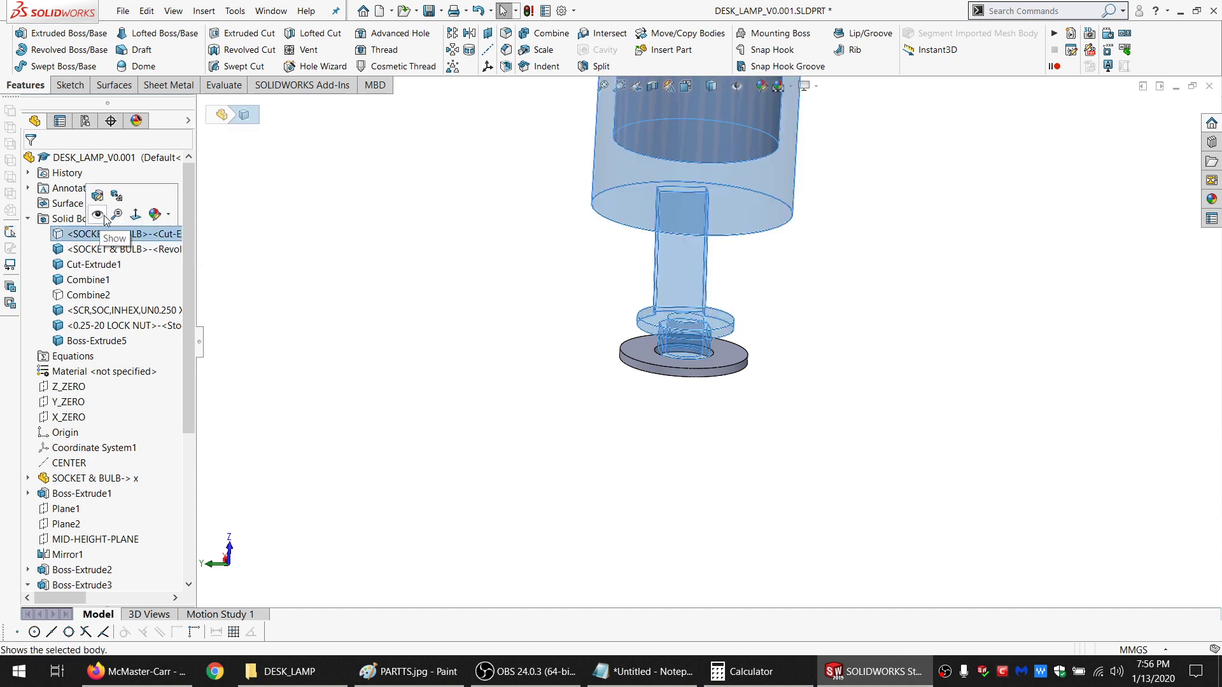
left_click(105, 220)
scroll(675, 363, "down", 5)
middle_click_drag(674, 357, 743, 361)
scroll(769, 296, "up", 6)
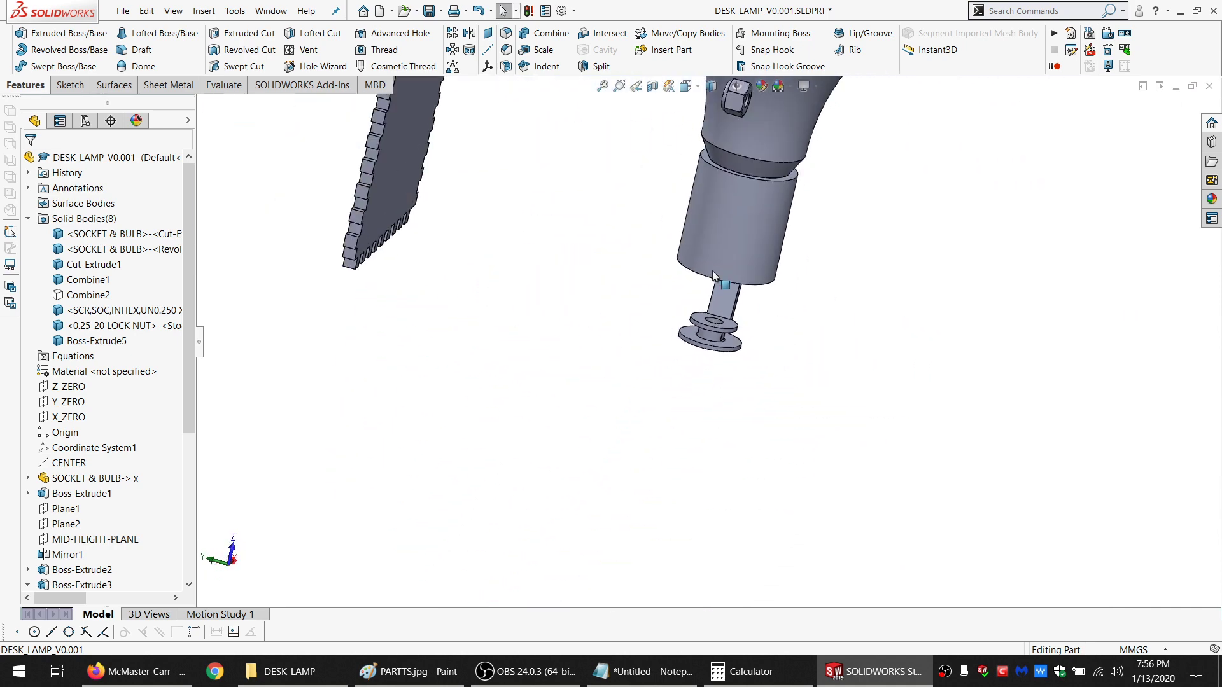
scroll(712, 275, "down", 3)
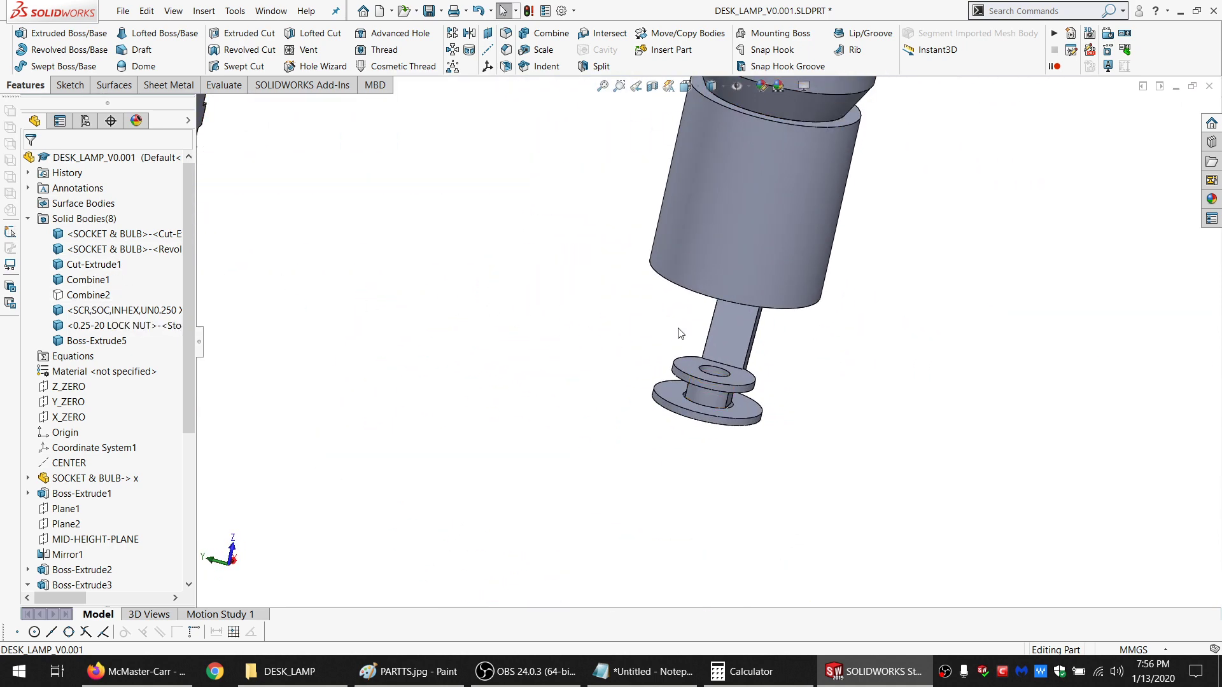
middle_click_drag(699, 410, 756, 295)
scroll(745, 253, "up", 5)
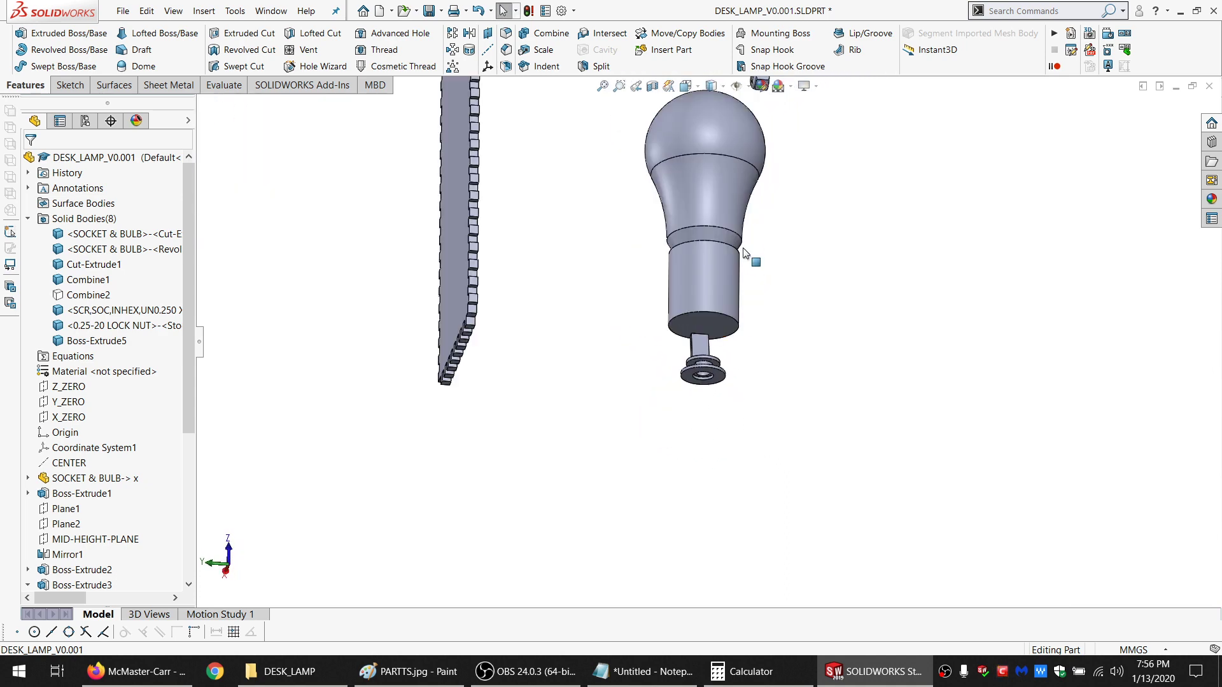
scroll(605, 268, "up", 5)
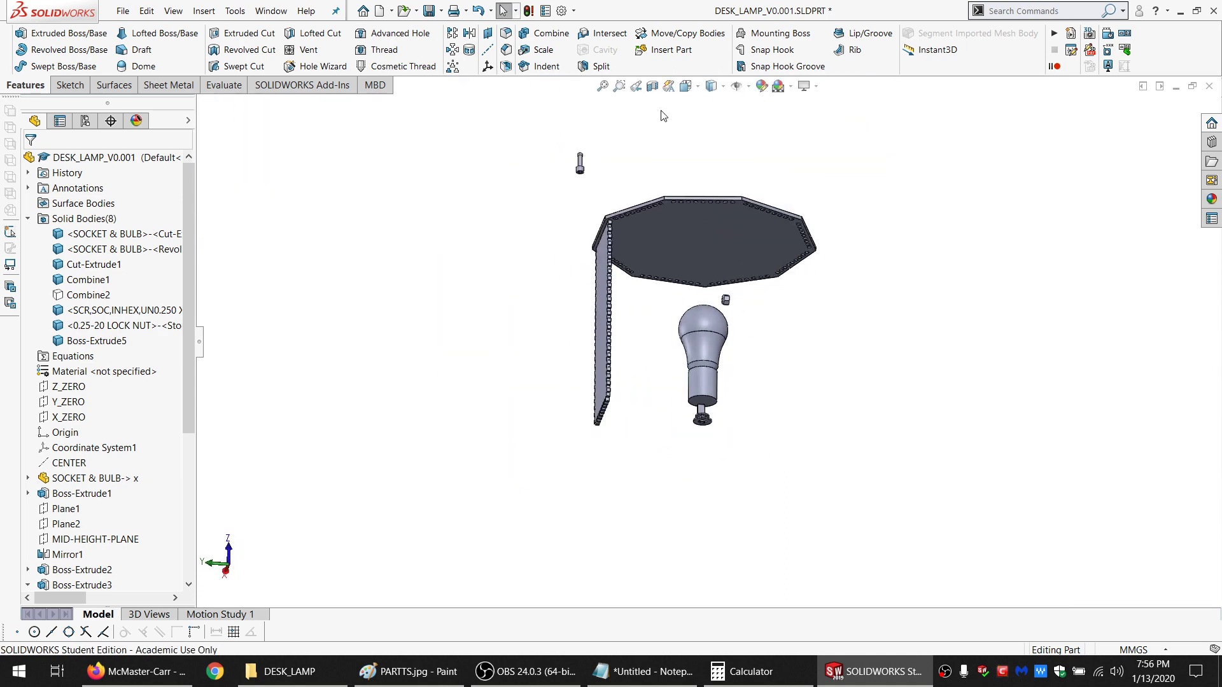
Start moving the socket head screw body by constraints and make it concentric with the hole at the socket's lower end
left_click(580, 170)
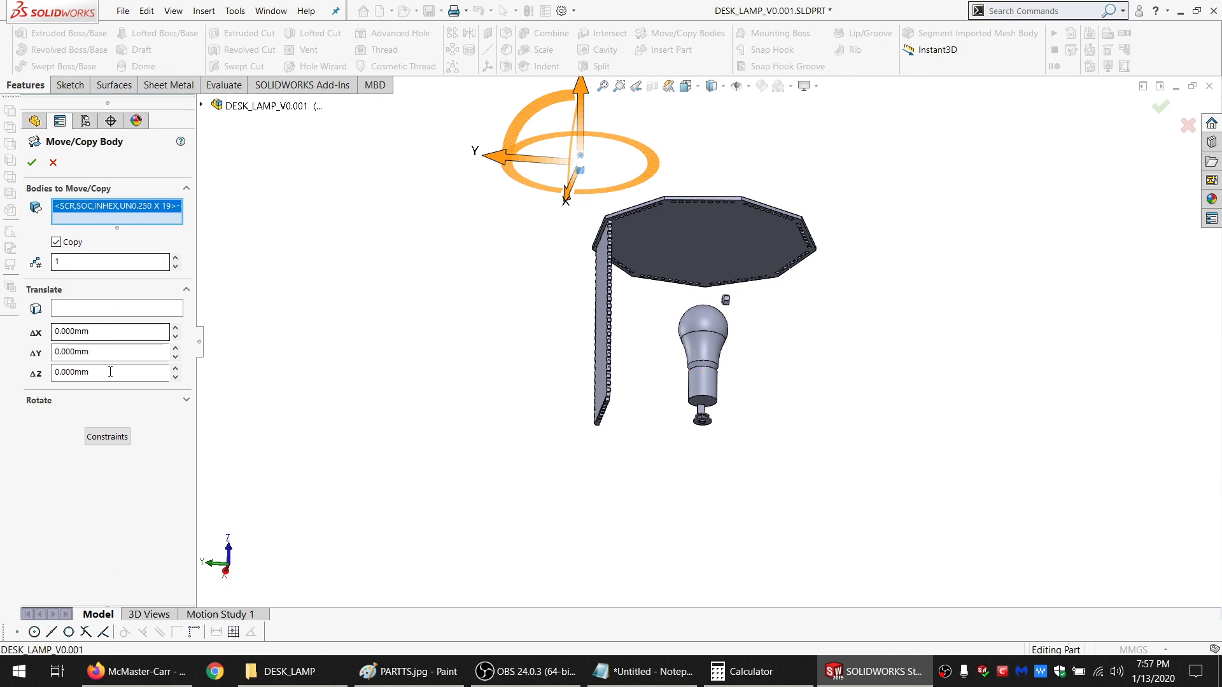
left_click(108, 437)
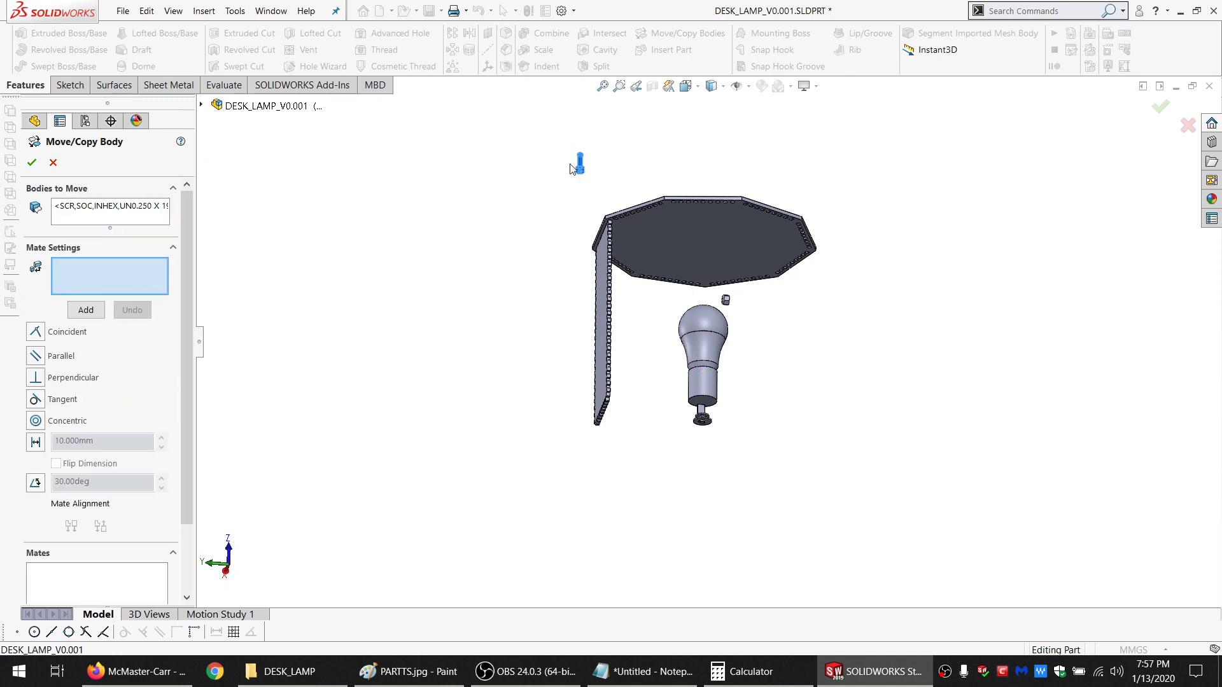
scroll(709, 445, "down", 8)
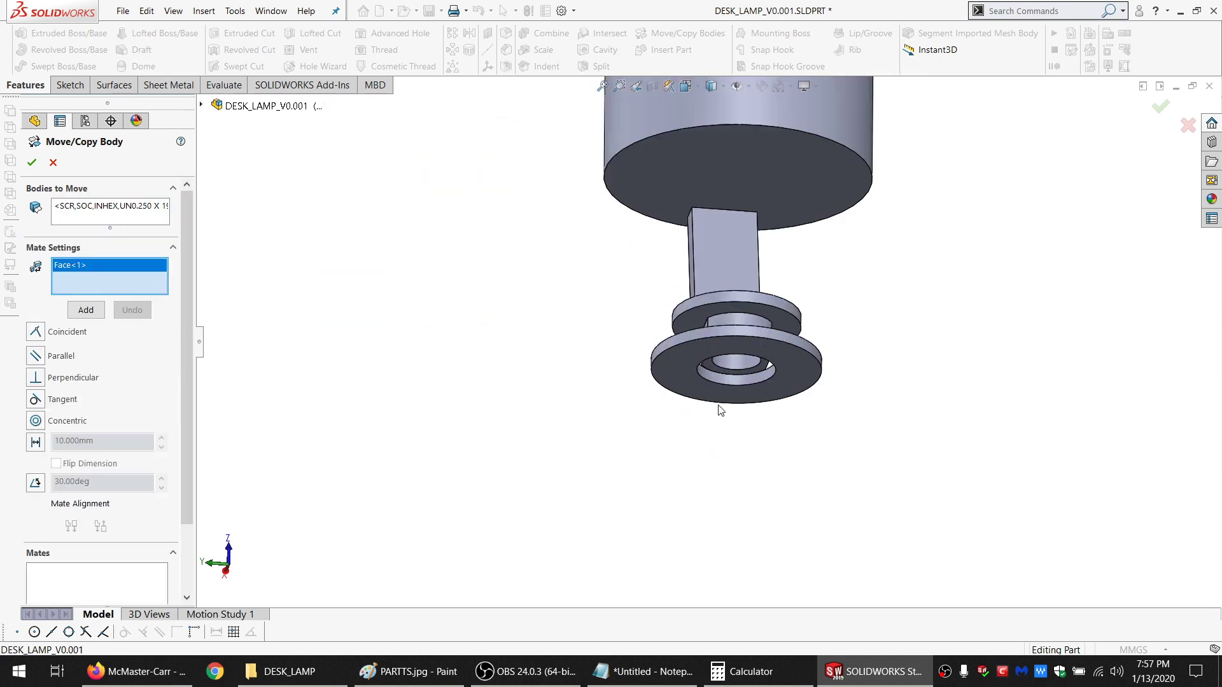
left_click(736, 369)
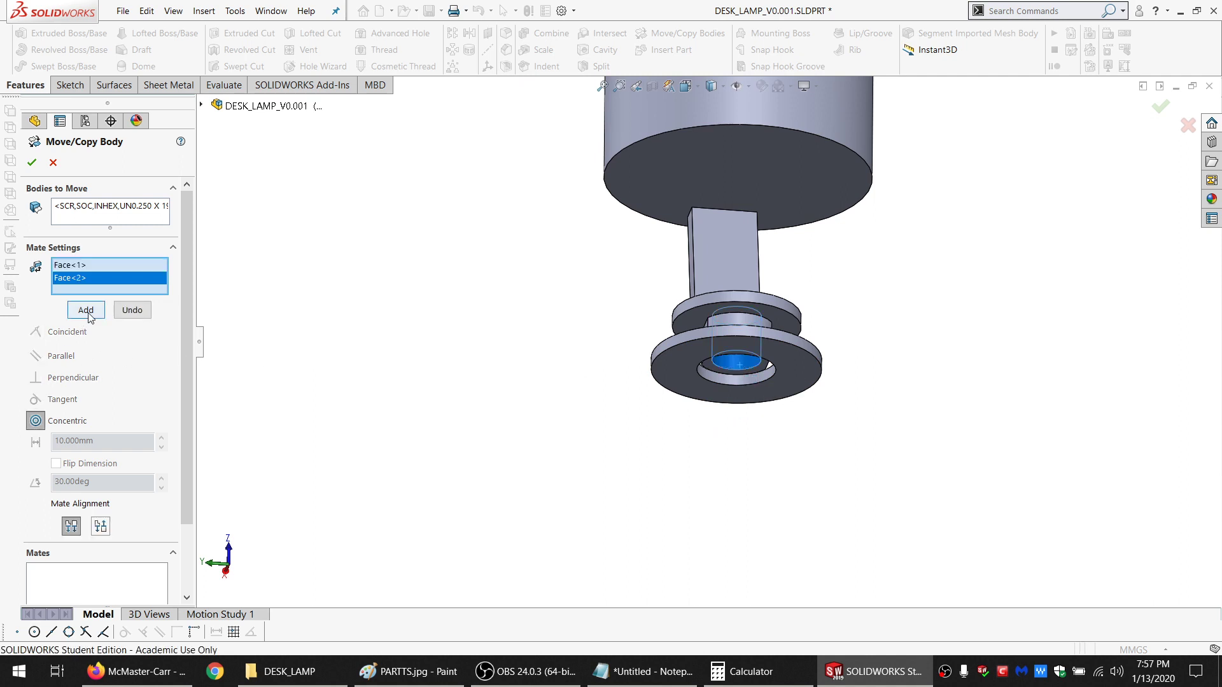
left_click(86, 310)
Mate the underside of the screw head coincident with the bottom face of the washer and accept the move
left_click(815, 387)
scroll(790, 372, "up", 8)
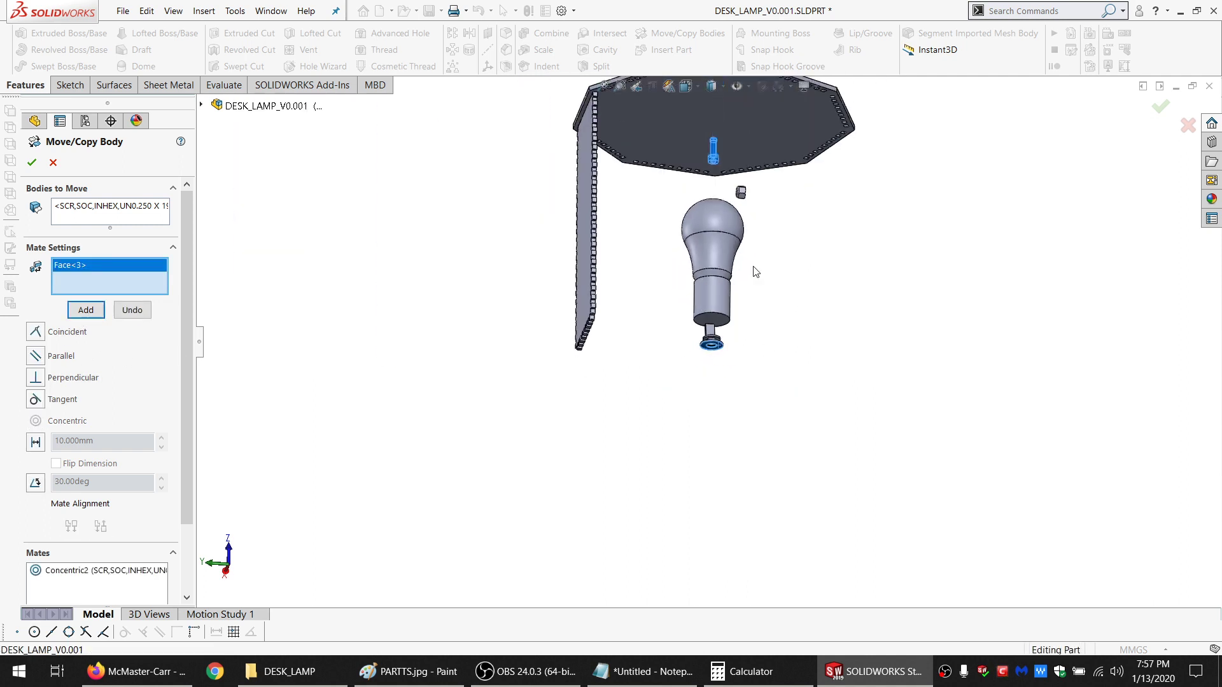
scroll(724, 237, "down", 2)
middle_click_drag(724, 237, 722, 290)
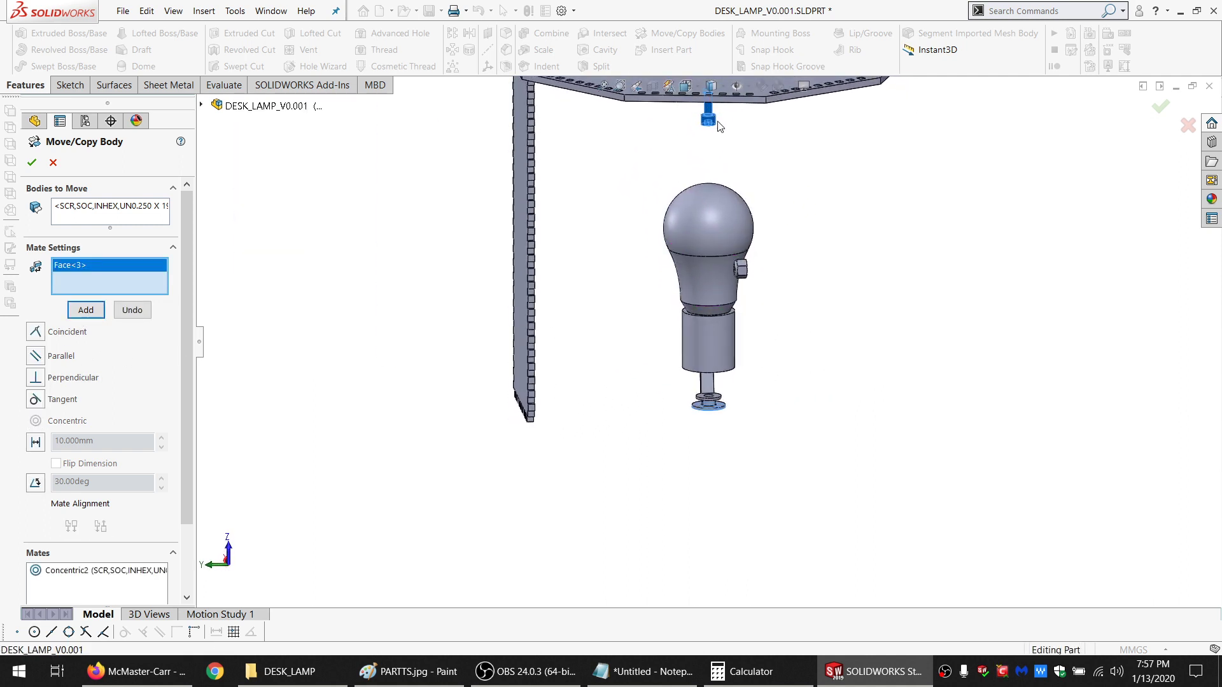
scroll(717, 126, "down", 3)
scroll(666, 248, "down", 3)
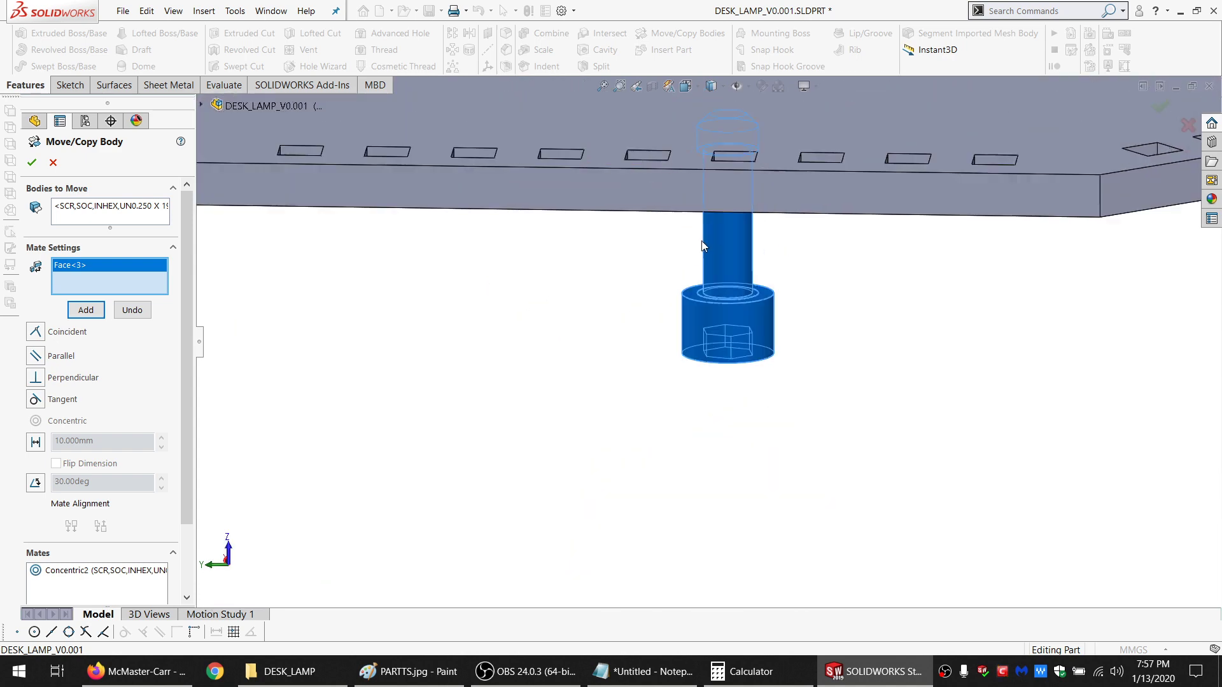
left_click(693, 292)
left_click(86, 310)
scroll(349, 361, "up", 6)
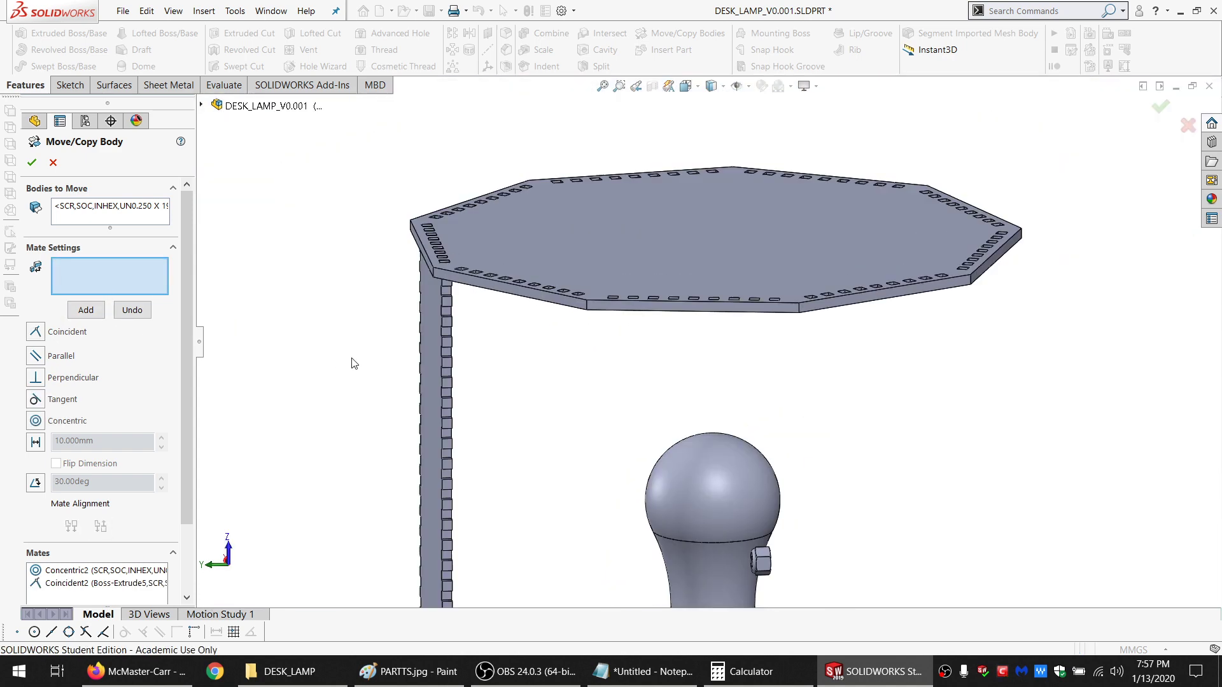
scroll(700, 406, "down", 8)
scroll(701, 405, "down", 4)
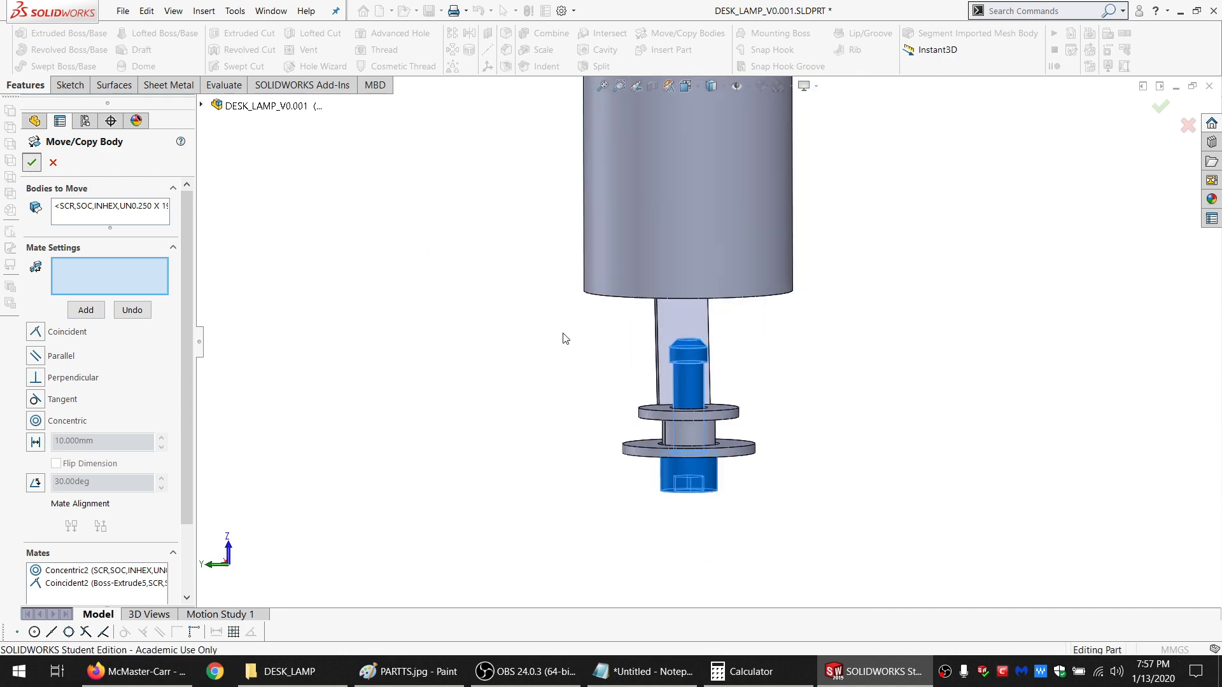
Move the 0.25-20 lock nut body by constraints, making its hole concentric with the screw shank
scroll(751, 286, "up", 8)
scroll(727, 273, "down", 5)
scroll(713, 300, "up", 3)
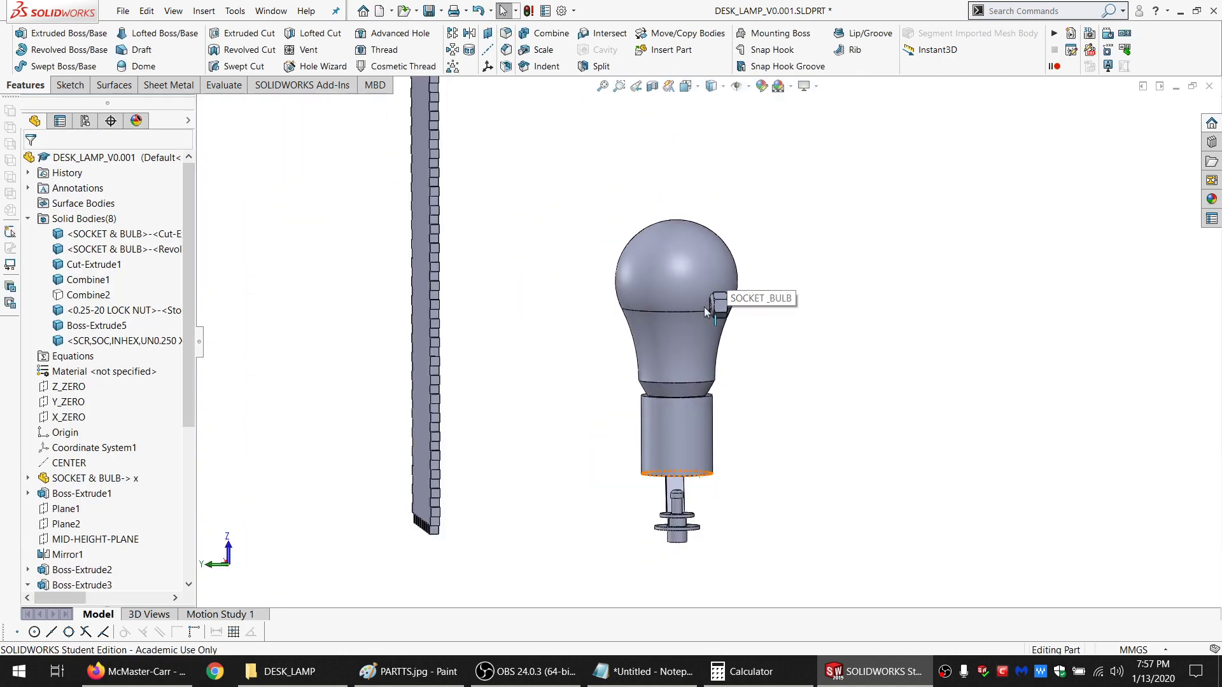
scroll(705, 312, "down", 3)
left_click(679, 33)
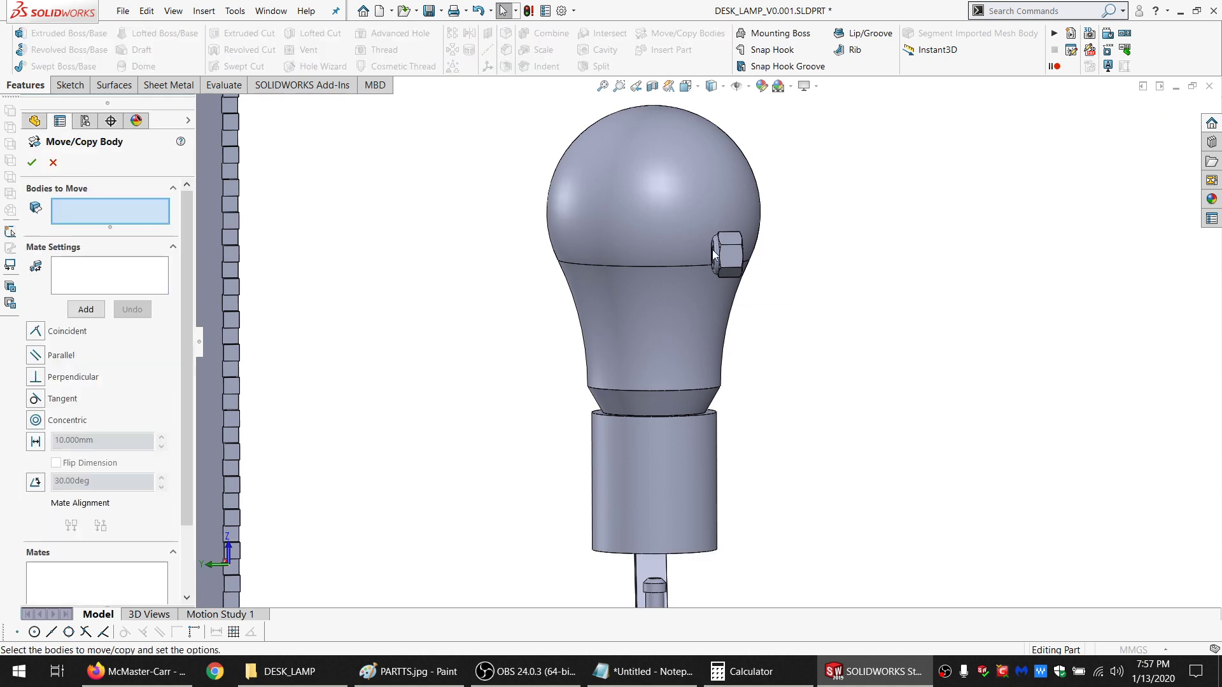
left_click(725, 256)
scroll(725, 255, "up", 3)
scroll(712, 387, "down", 3)
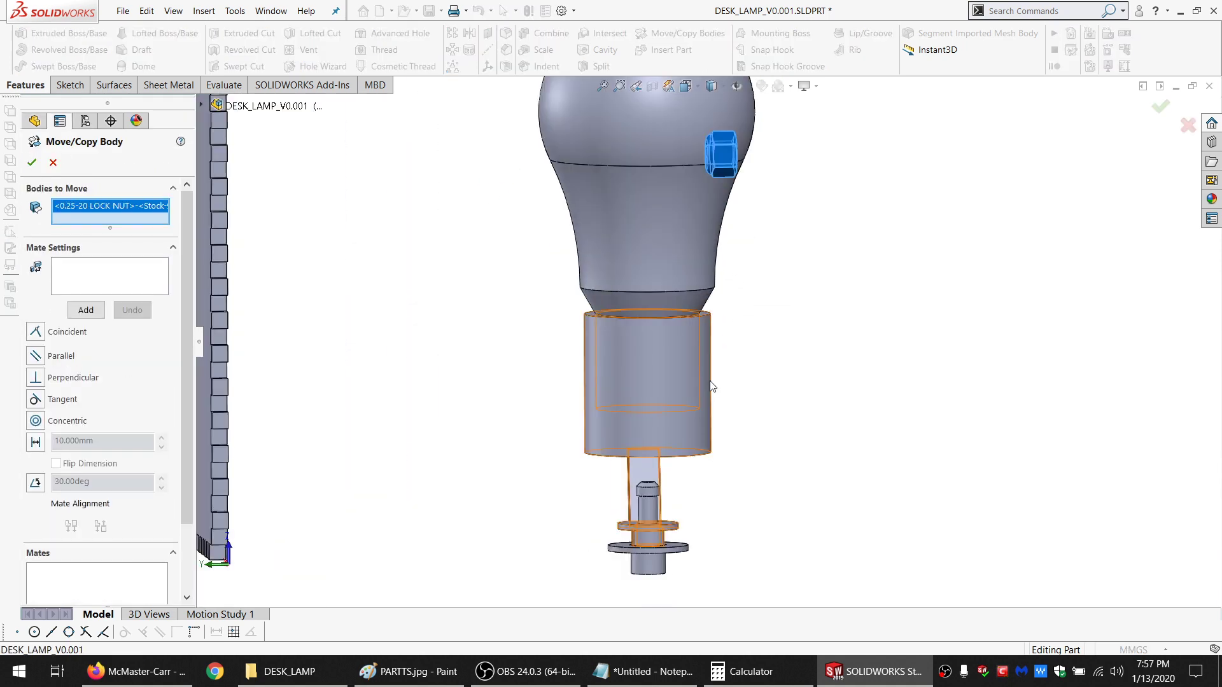
scroll(712, 386, "down", 3)
scroll(674, 466, "up", 5)
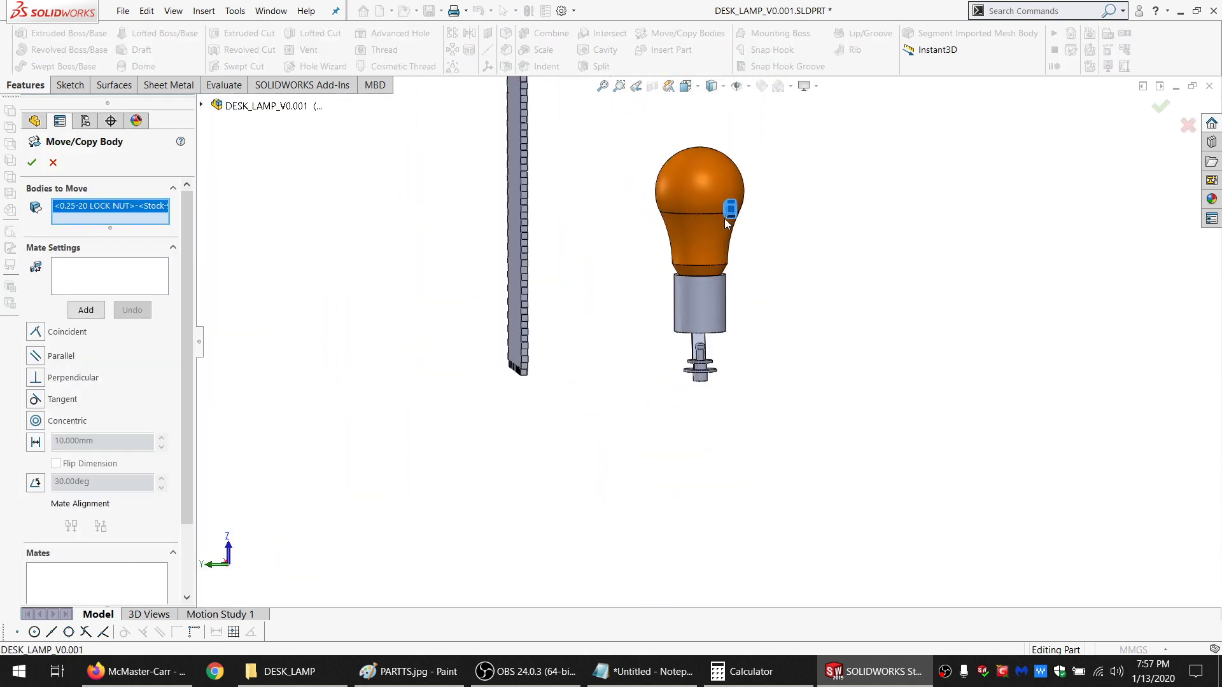
scroll(724, 219, "down", 2)
left_click(124, 267)
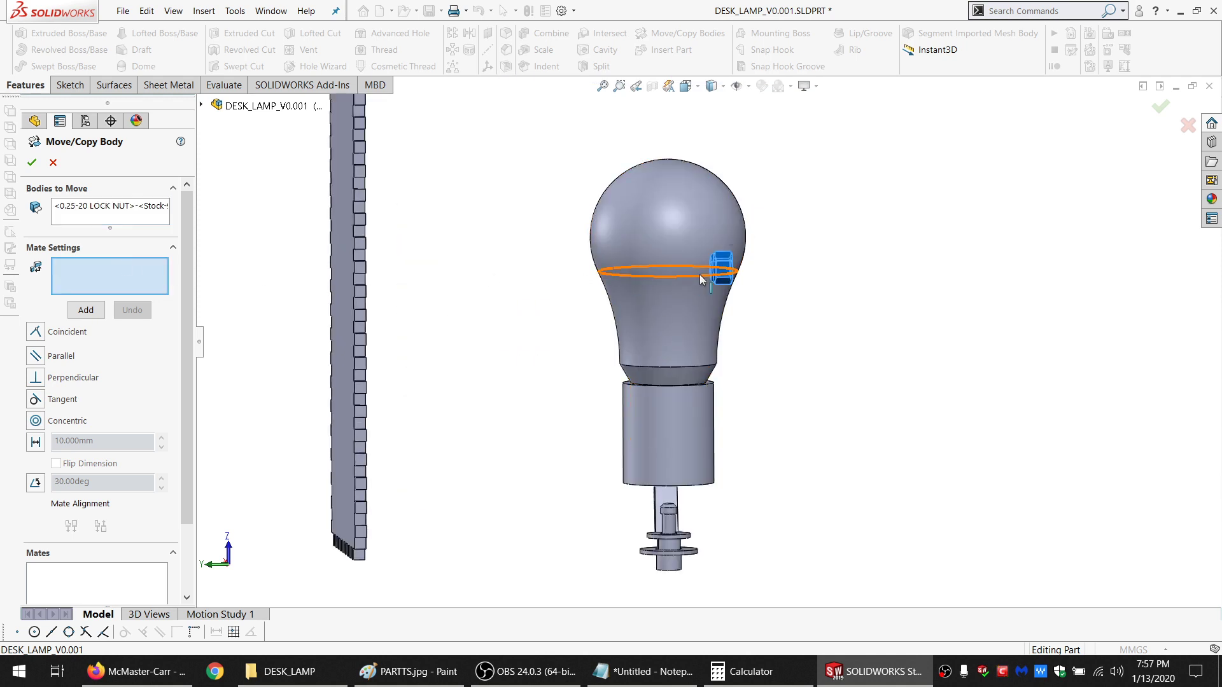
scroll(700, 274, "down", 4)
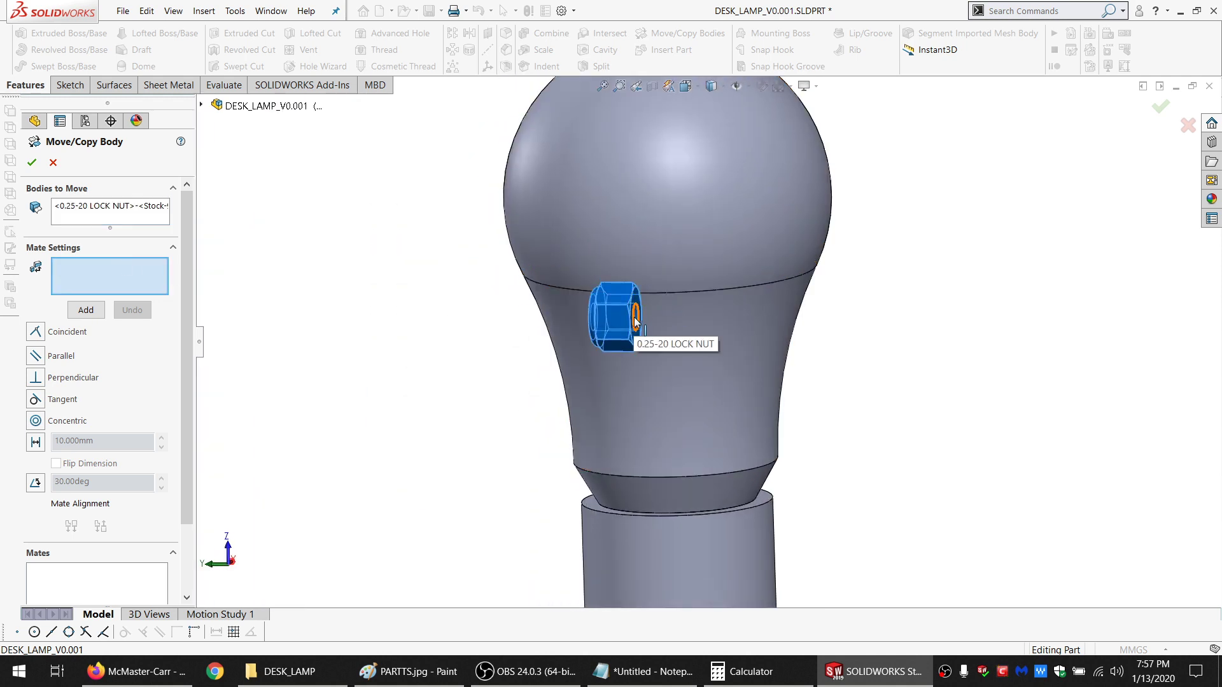
left_click(709, 430)
scroll(709, 429, "up", 6)
scroll(746, 471, "down", 6)
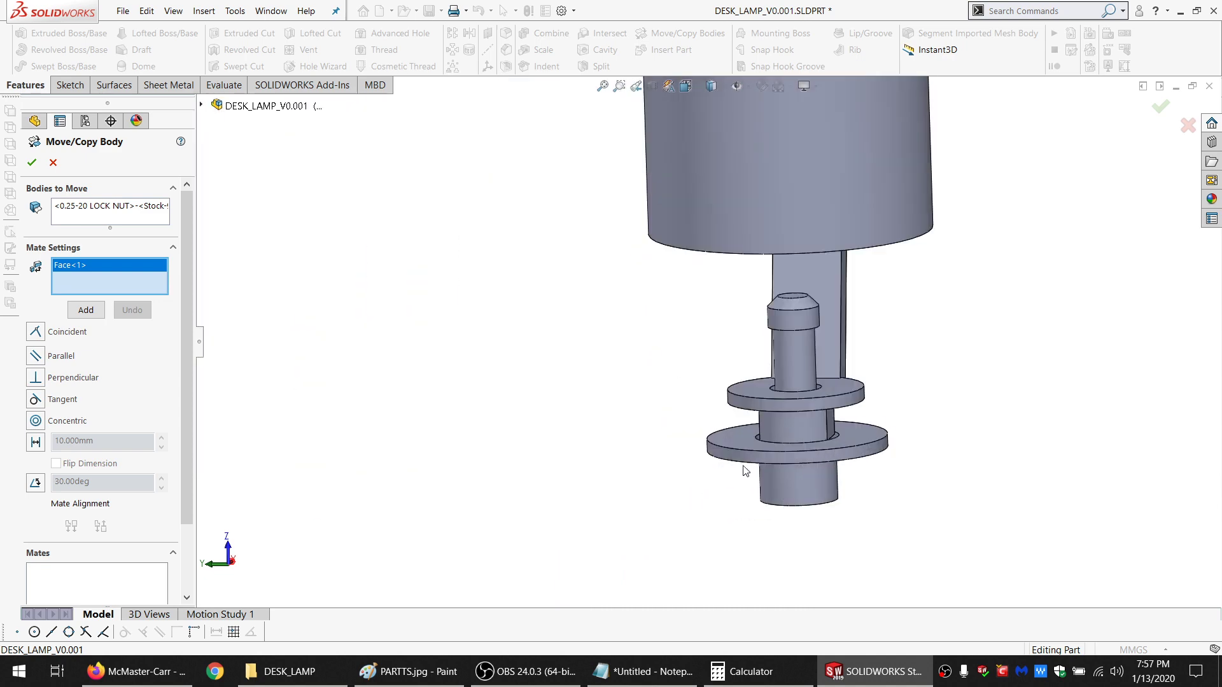
left_click(797, 373)
scroll(796, 364, "up", 5)
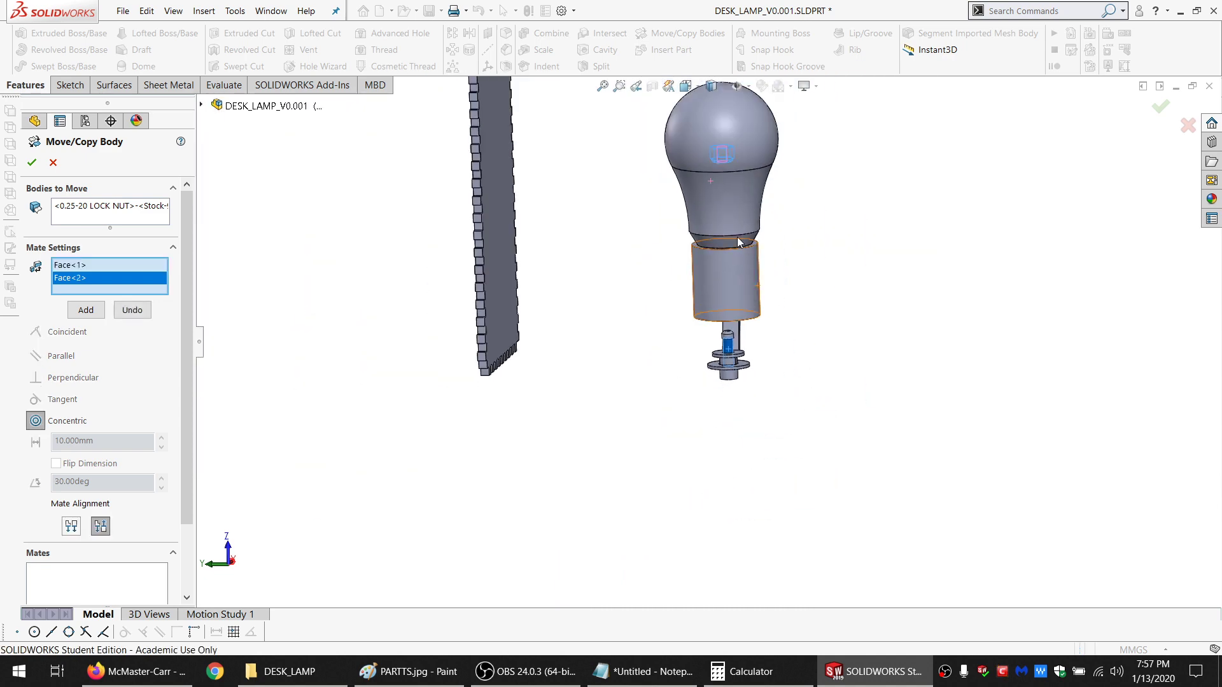
scroll(721, 254, "down", 6)
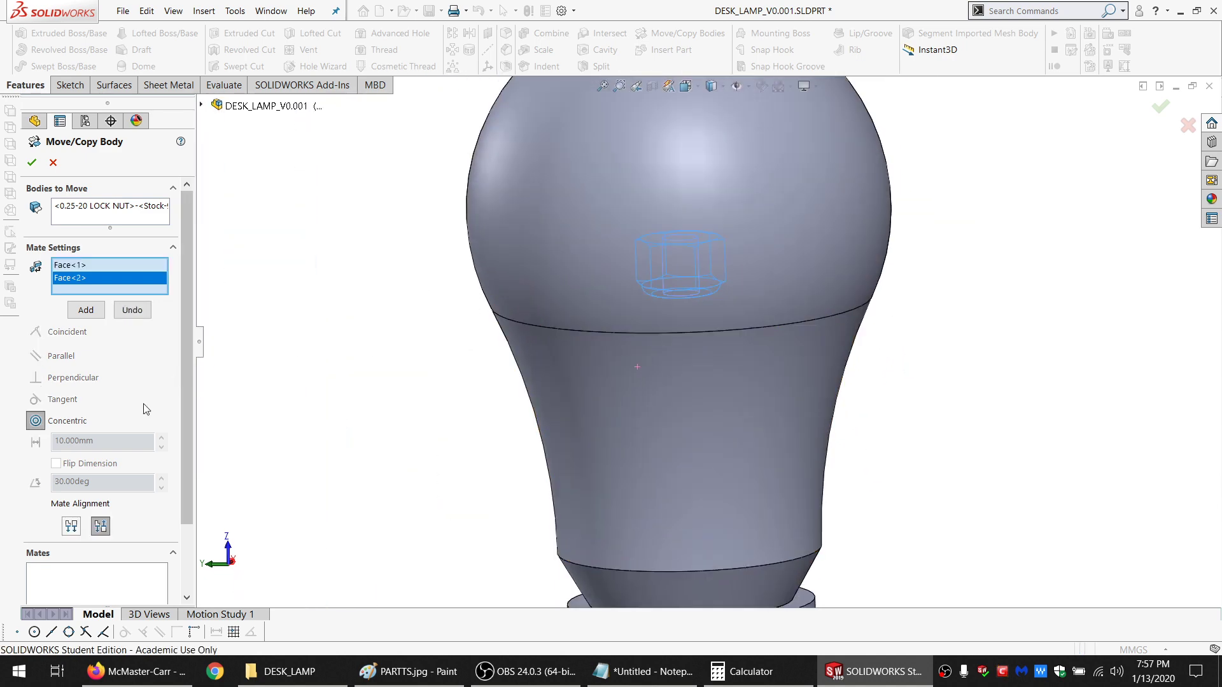
left_click(86, 310)
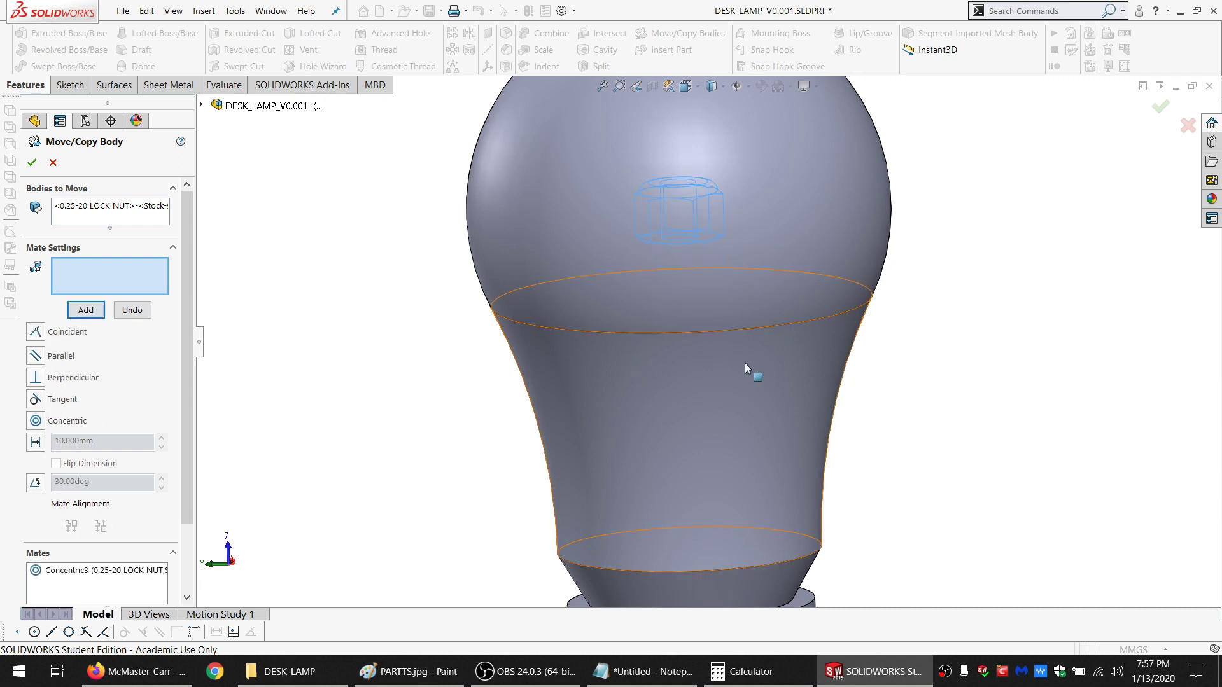
left_click(30, 162)
Hide the bulb body to expose the lock nut inside it
scroll(662, 294, "up", 4)
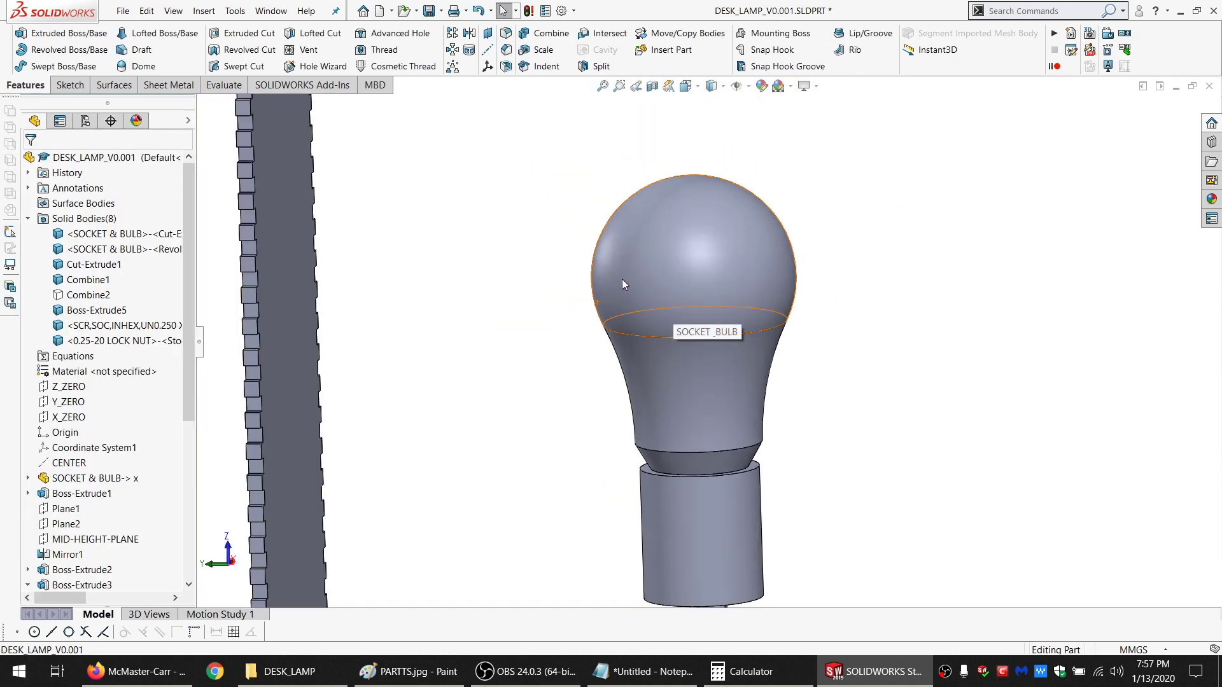
right_click(622, 280)
left_click(654, 259)
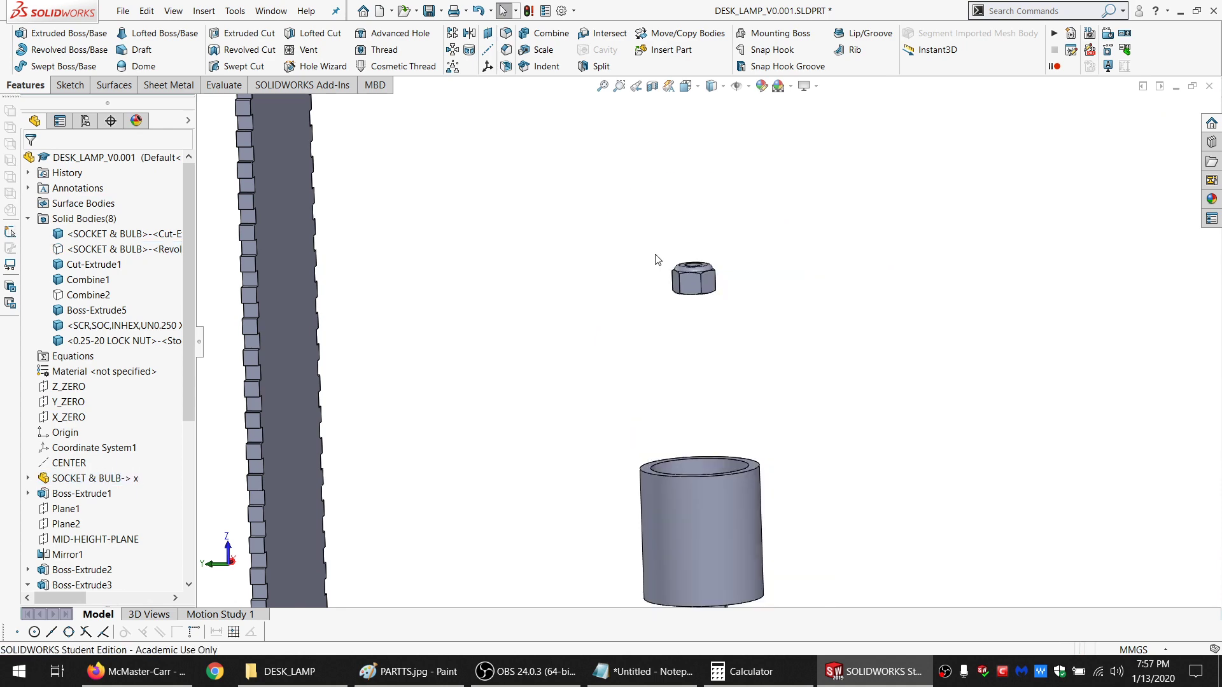
Edit the lock nut's move feature and mate the nut's bottom face coincident with the top of the socket's flange
scroll(106, 576, "down", 5)
right_click(101, 570)
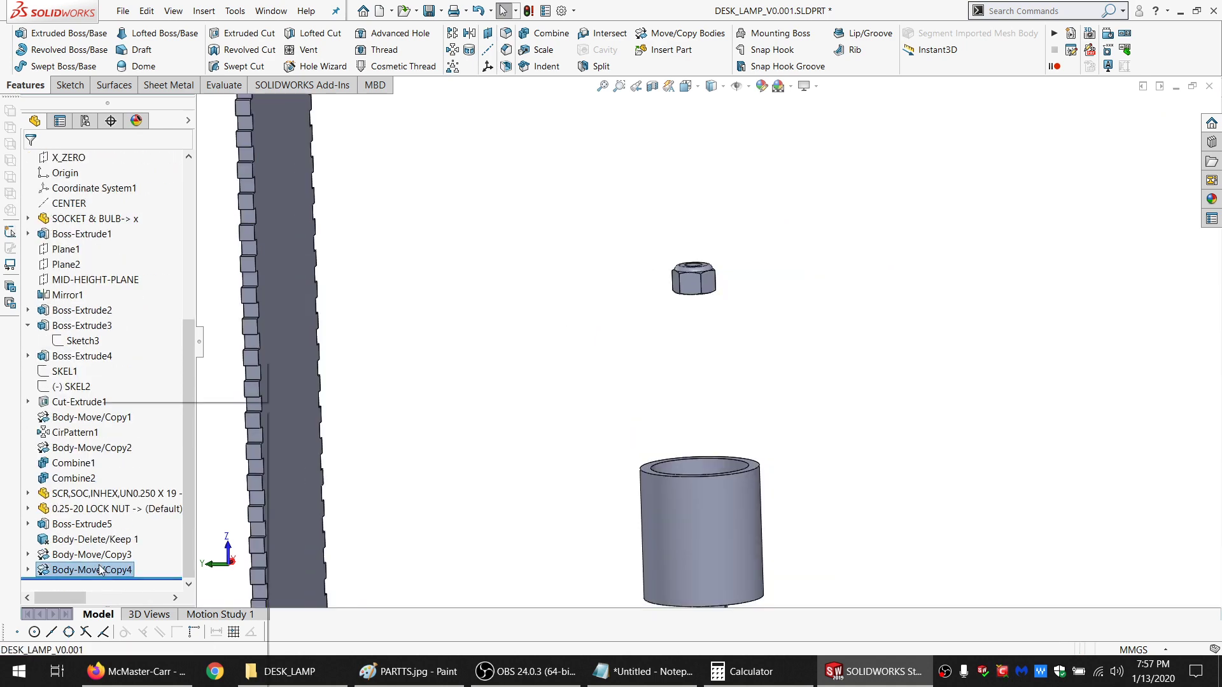
left_click(111, 370)
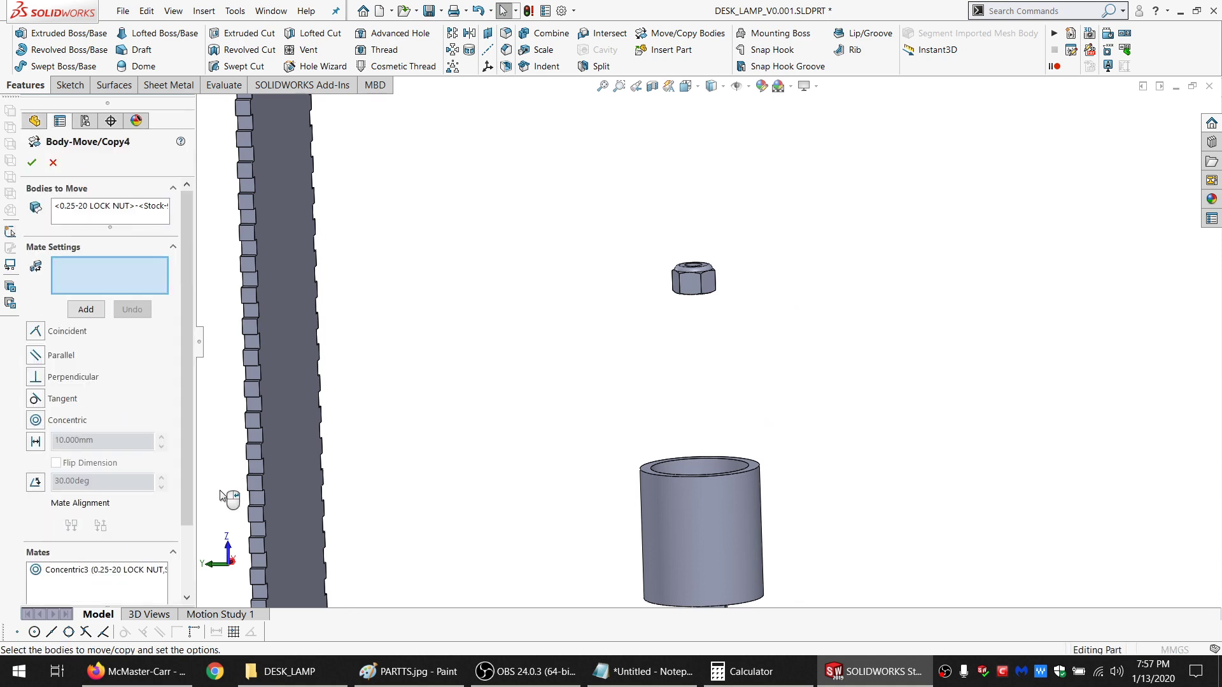
middle_click_drag(736, 490, 748, 463)
left_click(736, 328)
scroll(719, 522, "up", 4)
scroll(712, 514, "down", 5)
scroll(729, 485, "down", 1)
left_click(743, 463)
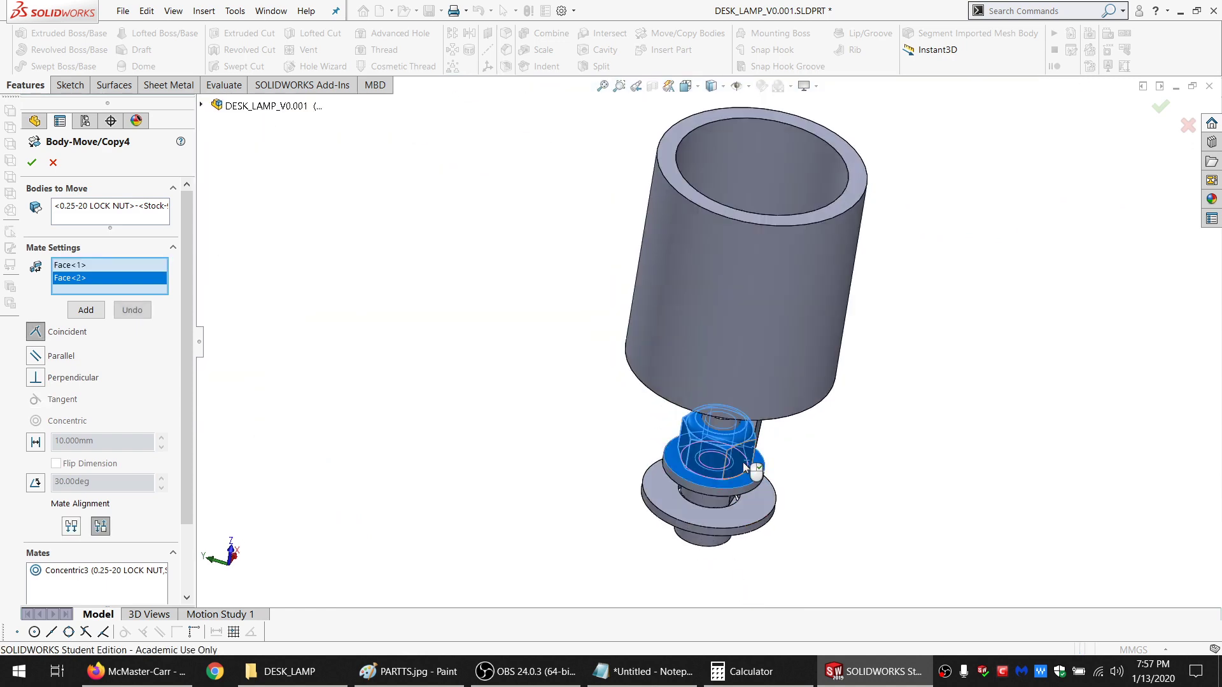
left_click(92, 317)
Add a parallel mate between a flat of the lock nut and the flat face of the socket's upright bracket, then accept the move
scroll(649, 469, "down", 3)
middle_click_drag(649, 469, 619, 474)
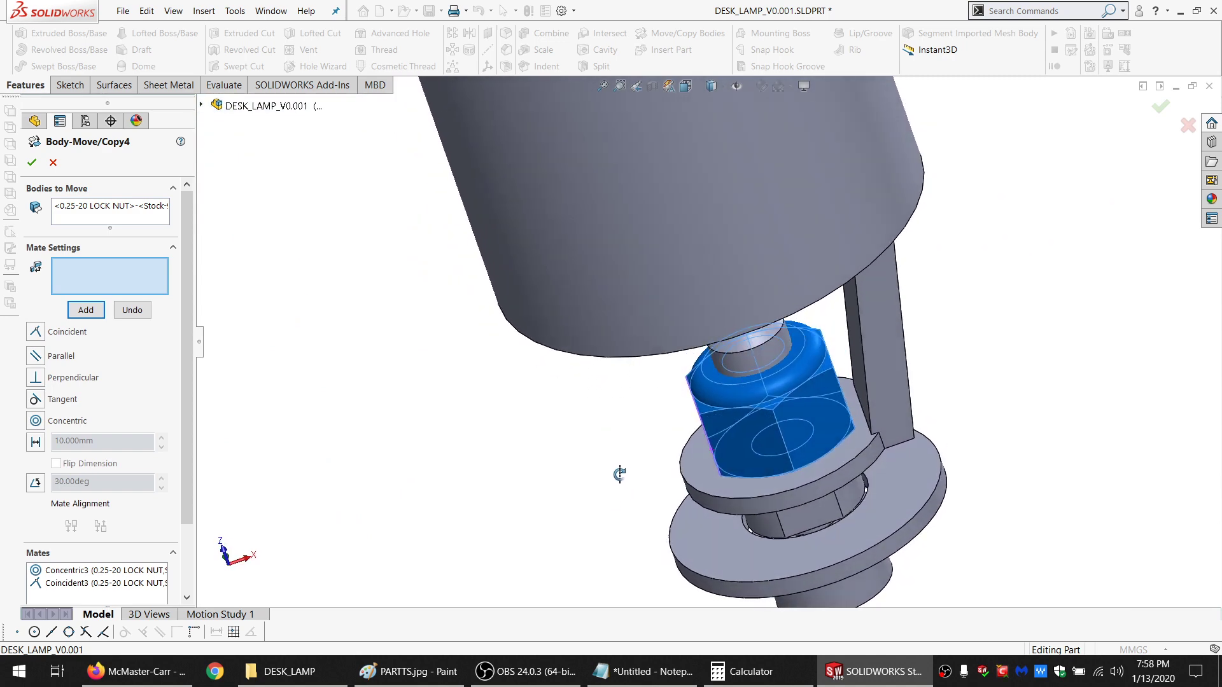
scroll(619, 474, "up", 2)
scroll(769, 359, "down", 5)
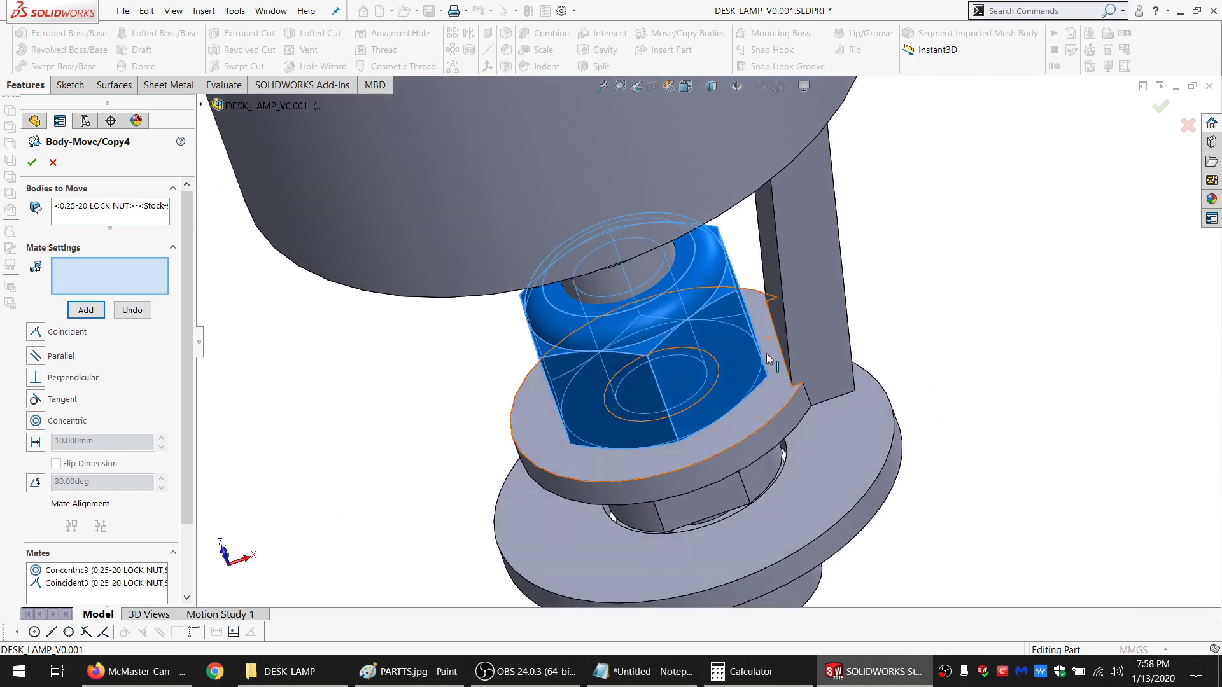
left_click(615, 389)
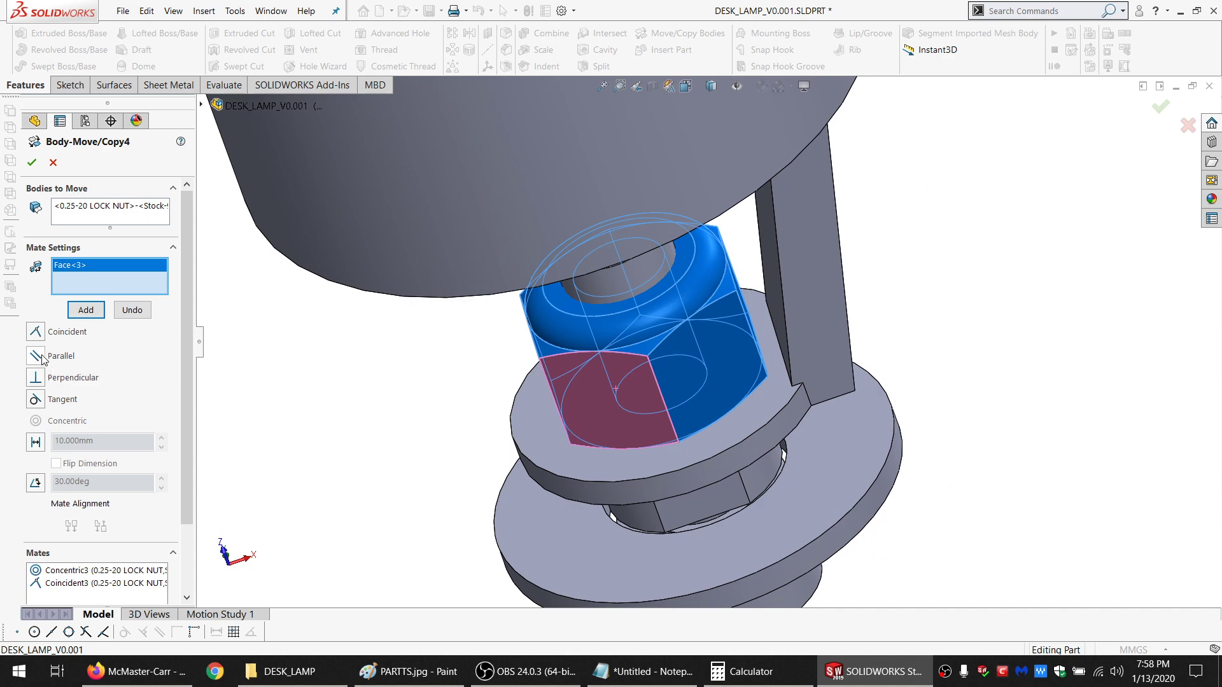
left_click(826, 322)
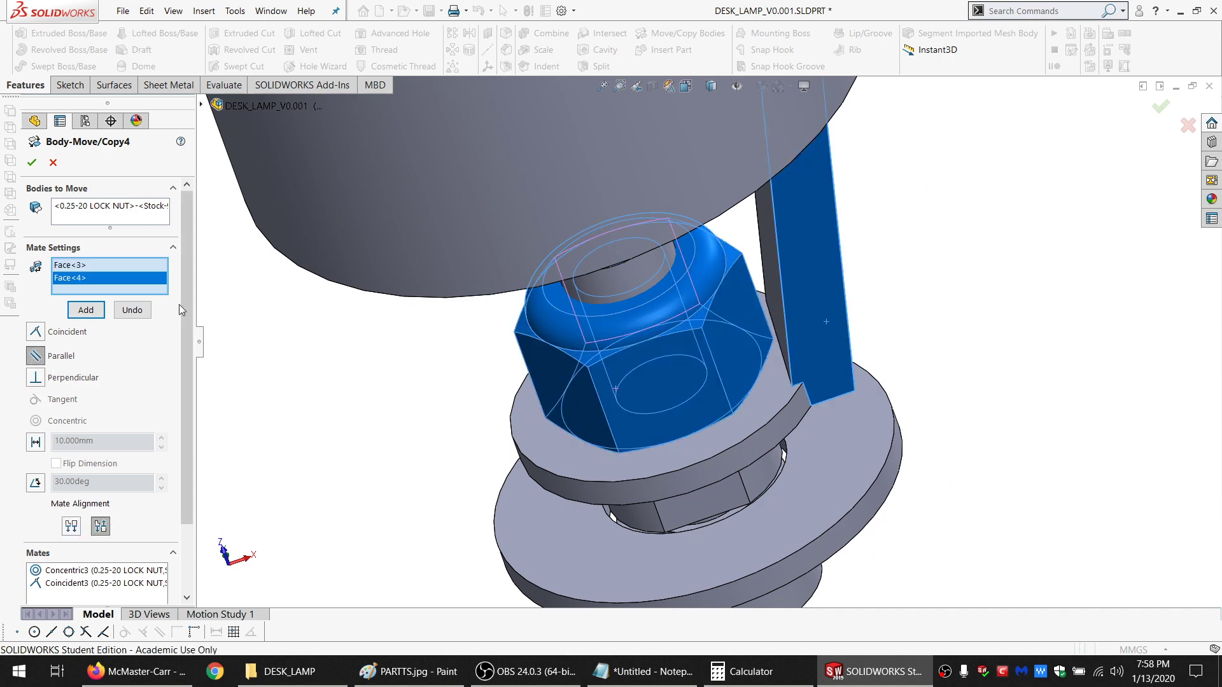
left_click(86, 310)
scroll(763, 376, "down", 5)
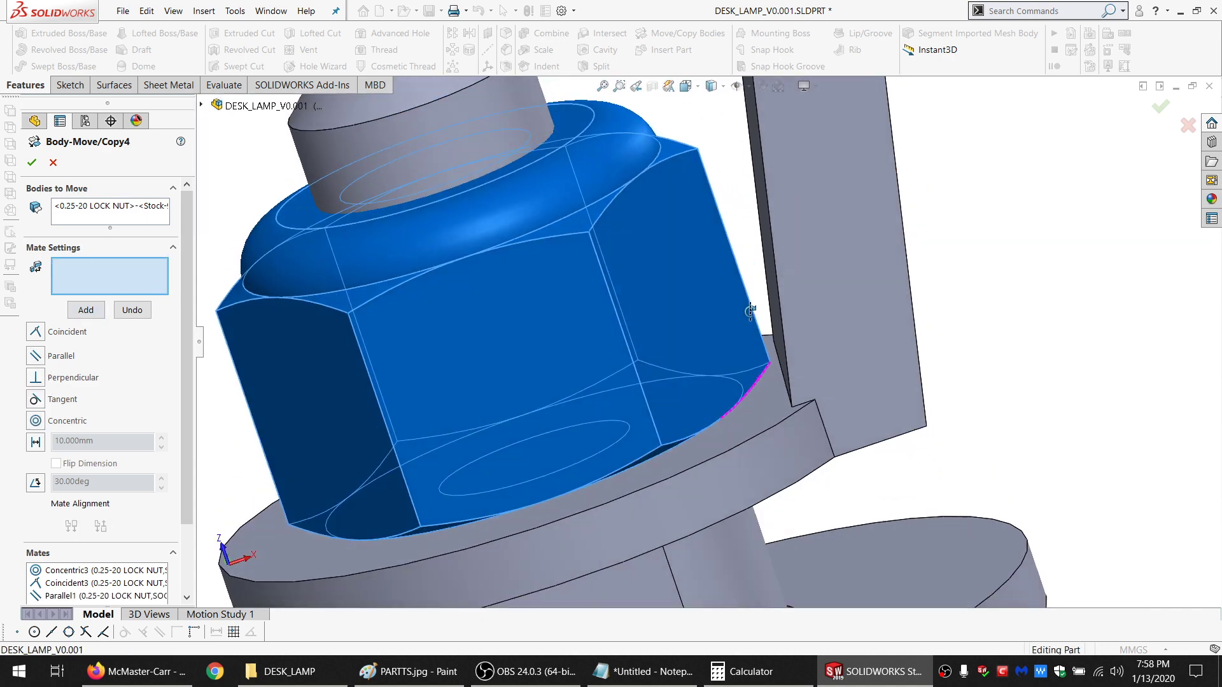
scroll(773, 375, "up", 5)
scroll(675, 400, "up", 8)
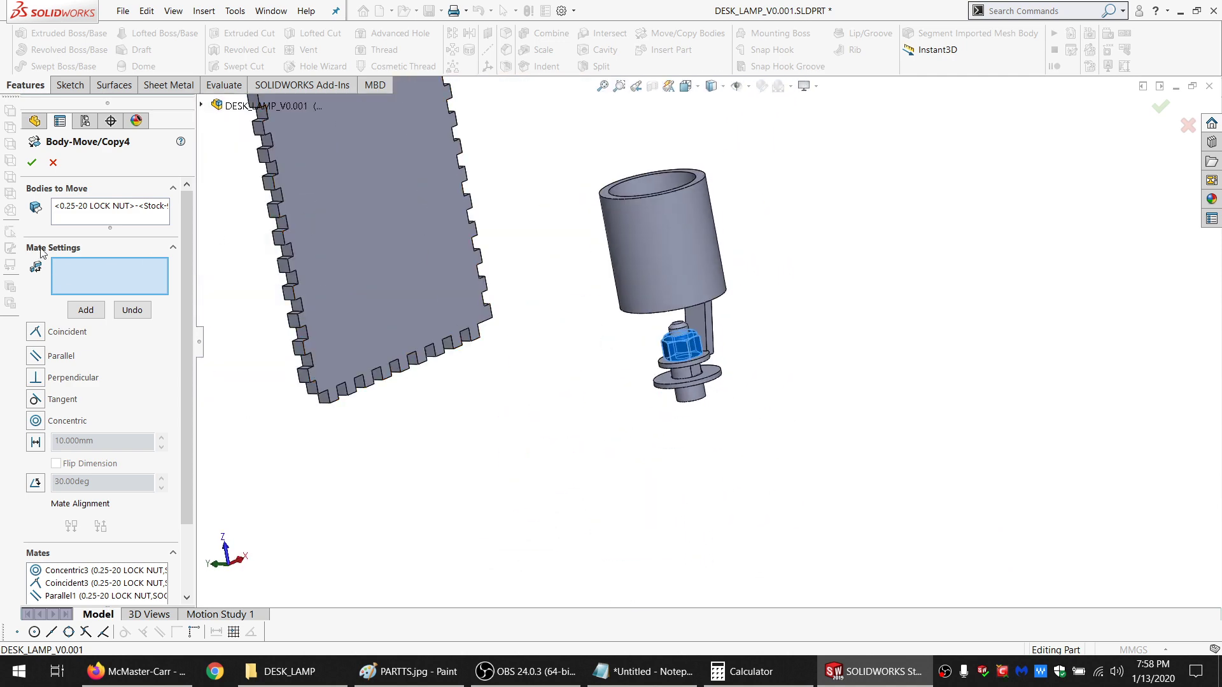
left_click(32, 163)
Inspect how the screw, lock nut and washer sit around the socket's bracket and flange
scroll(695, 389, "down", 5)
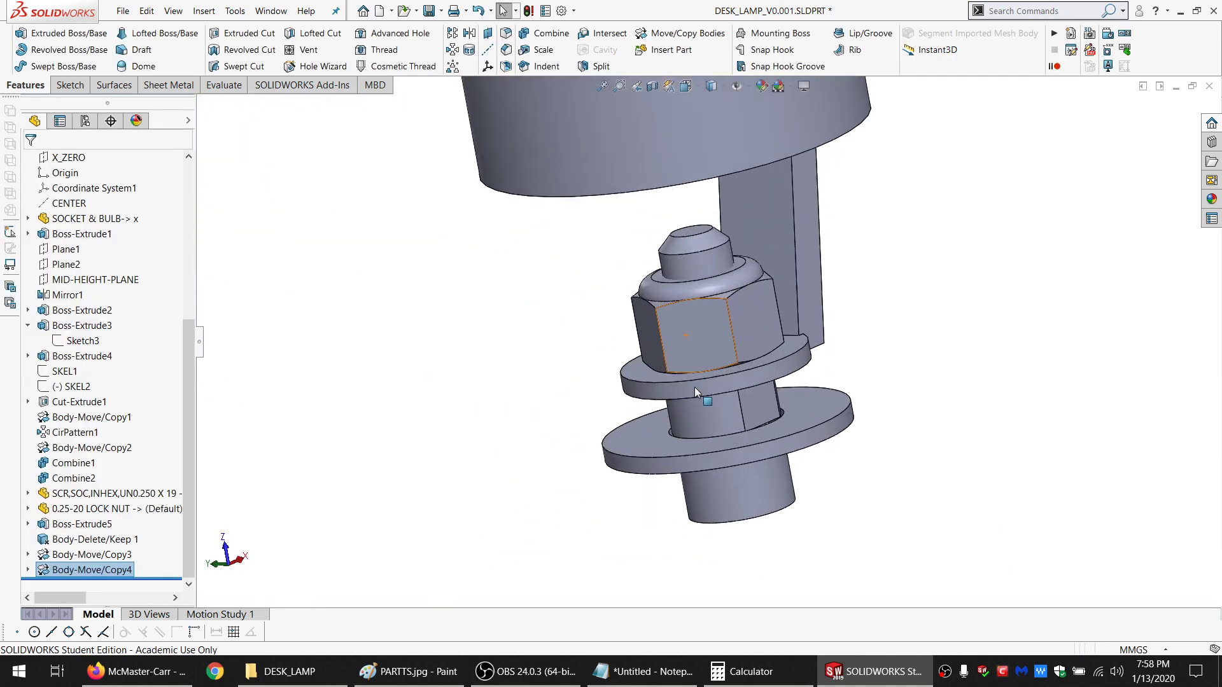
left_click(784, 243)
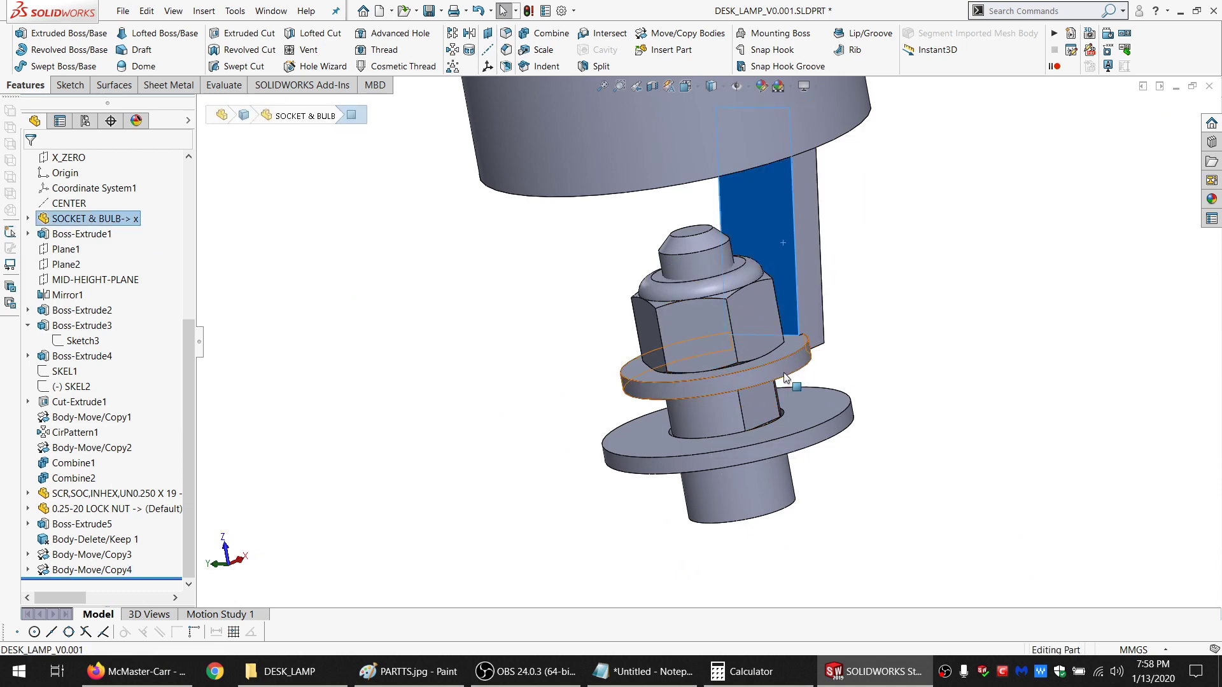
scroll(729, 408, "up", 5)
scroll(729, 407, "up", 1)
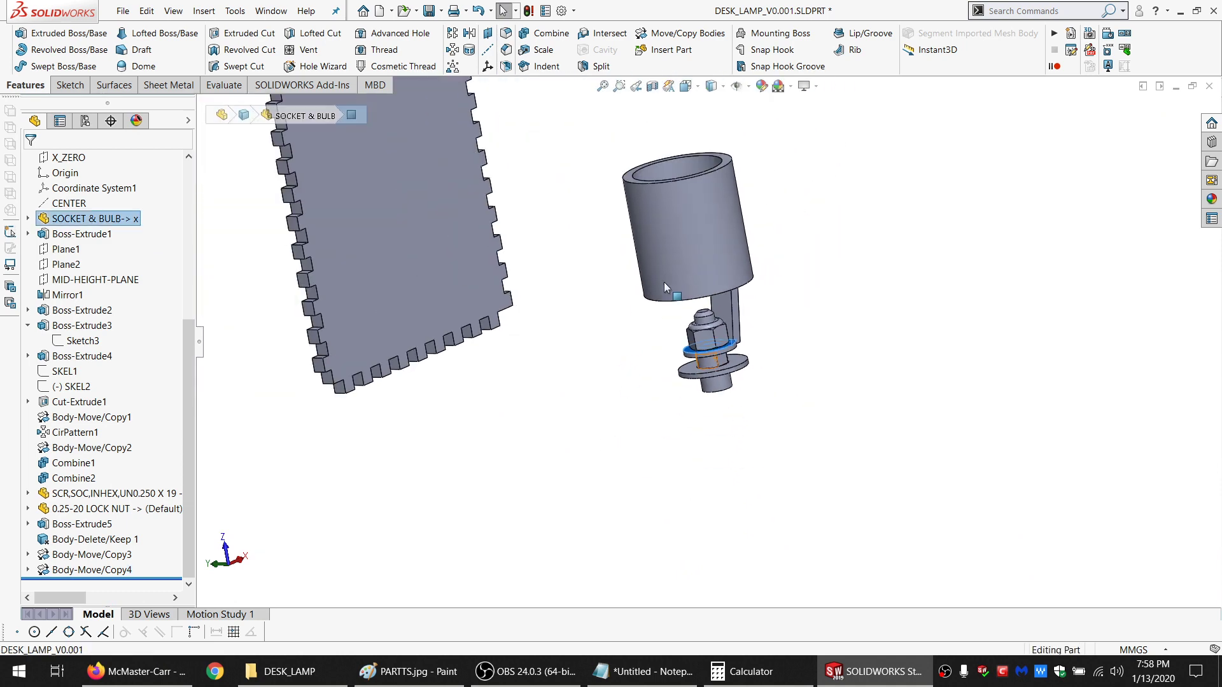
scroll(684, 270, "up", 3)
scroll(688, 270, "down", 4)
middle_click_drag(693, 330, 706, 363)
scroll(693, 357, "up", 3)
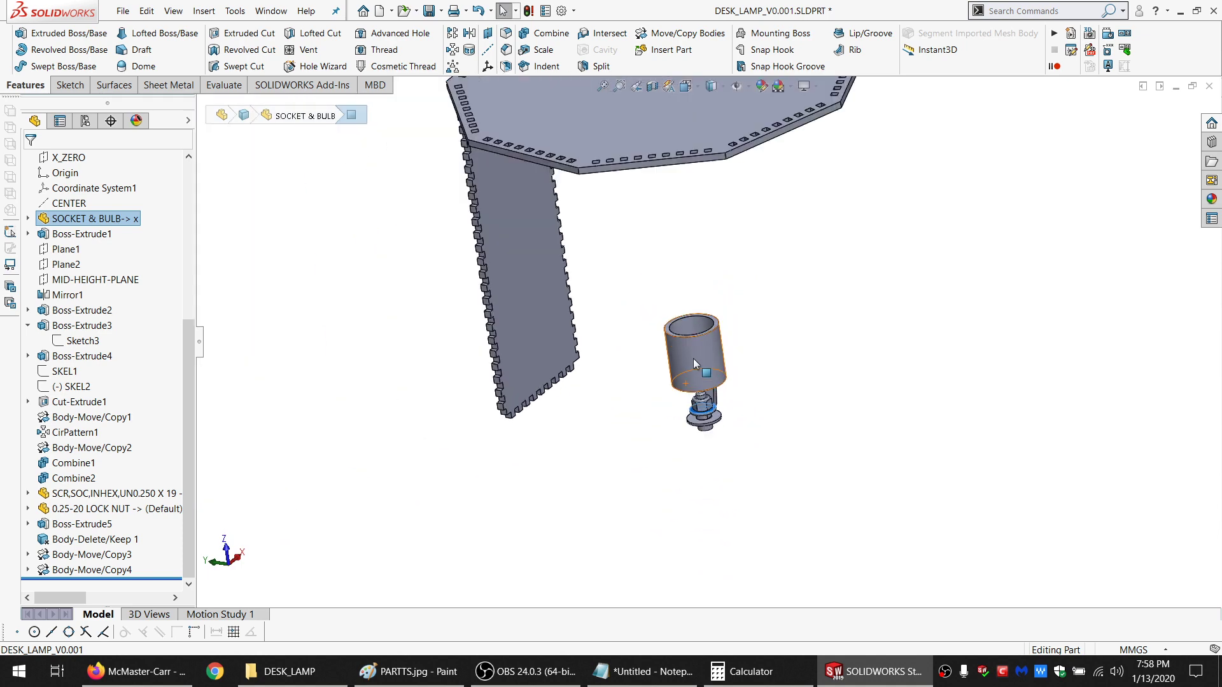
scroll(693, 357, "down", 1)
scroll(148, 293, "up", 2)
Show the bottom plate and bulb bodies again and check the fastened socket from above and below the plate
scroll(148, 292, "up", 4)
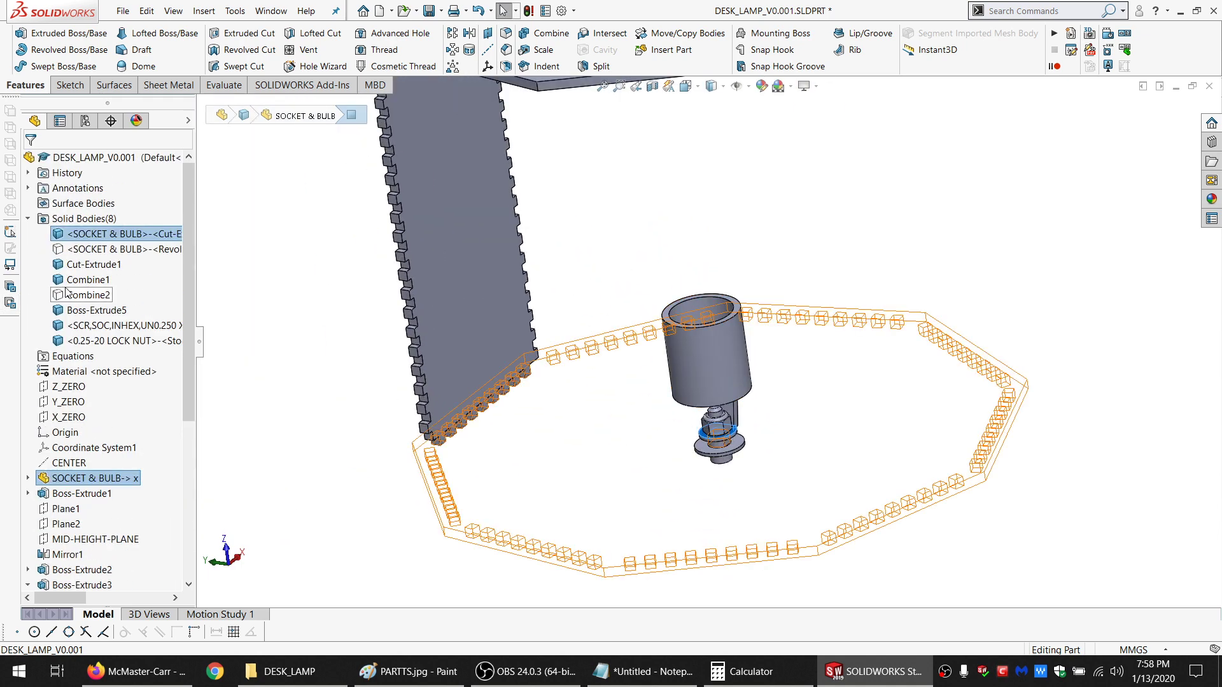
left_click(75, 296)
left_click(76, 252)
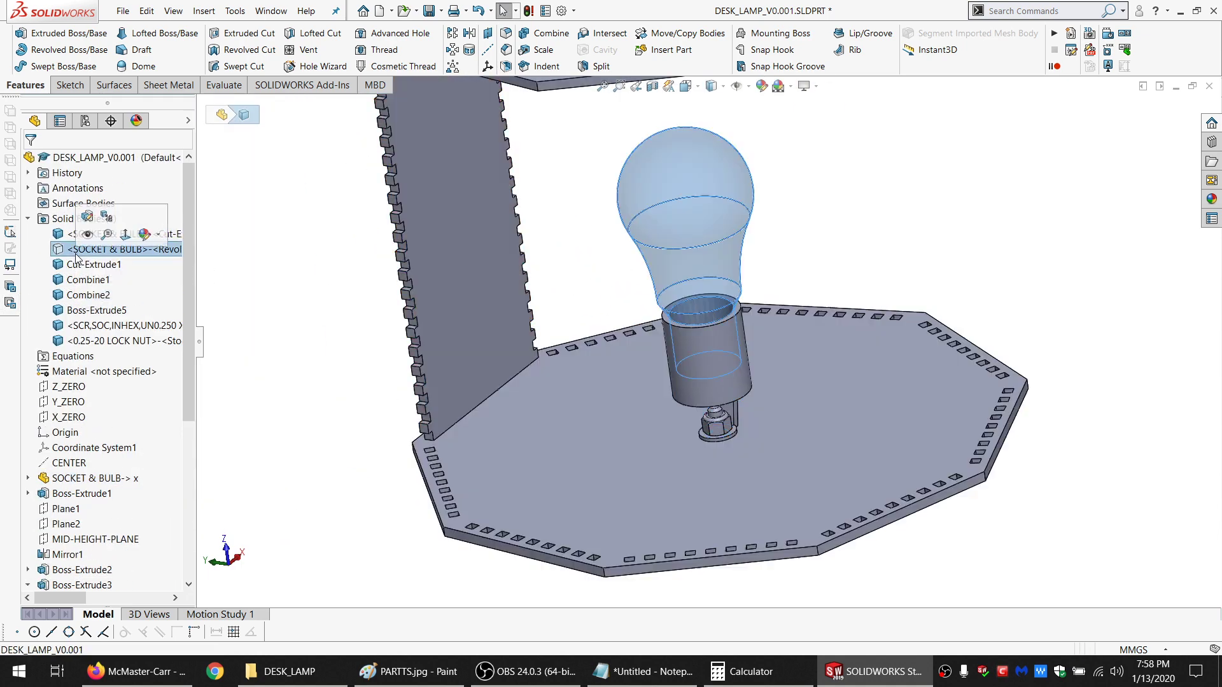
middle_click_drag(668, 254, 711, 455)
scroll(740, 363, "down", 5)
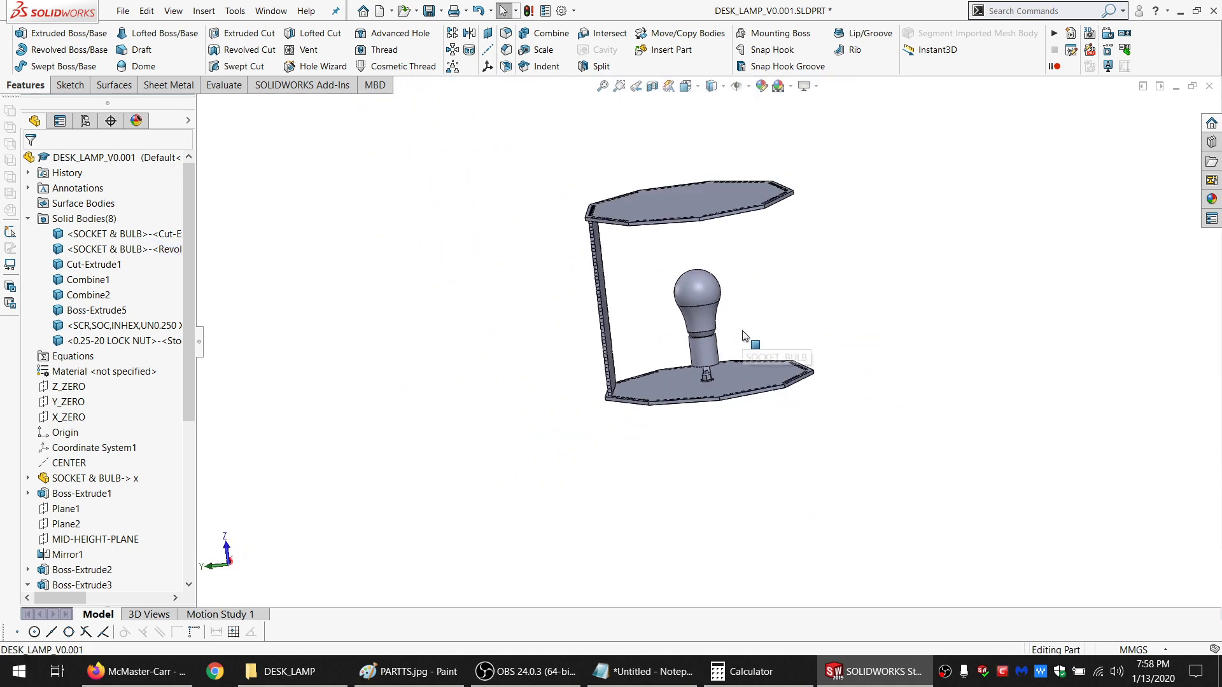
scroll(732, 338, "up", 2)
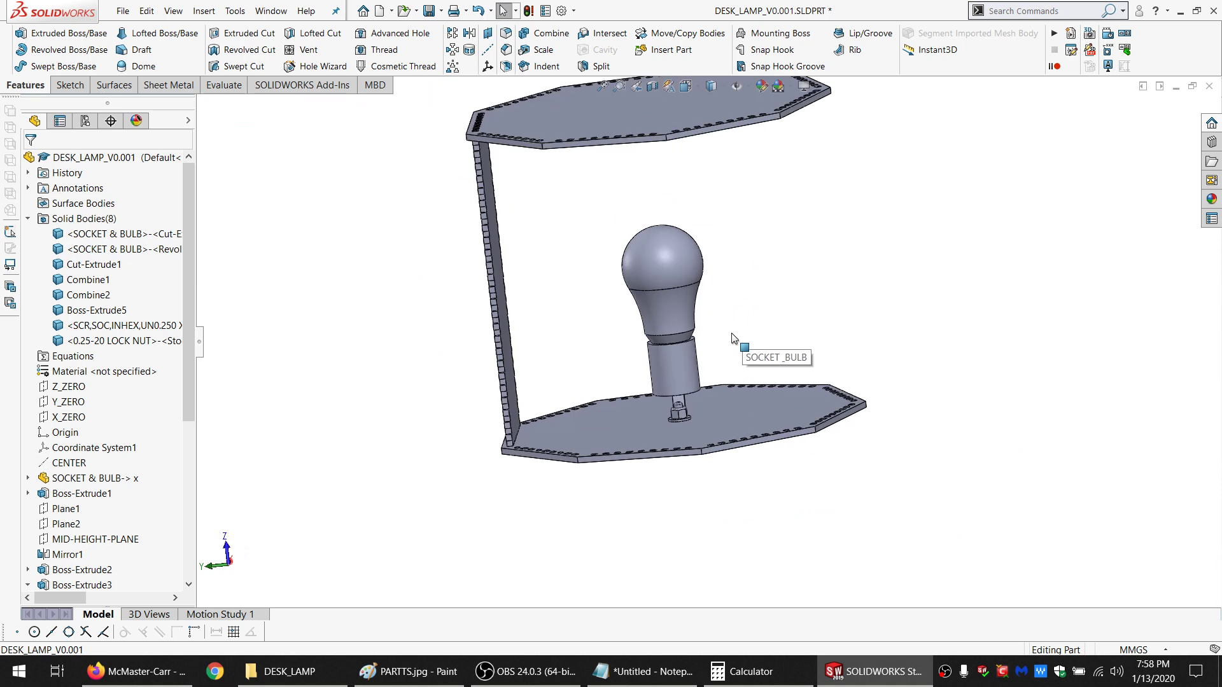
middle_click_drag(711, 459, 814, 387)
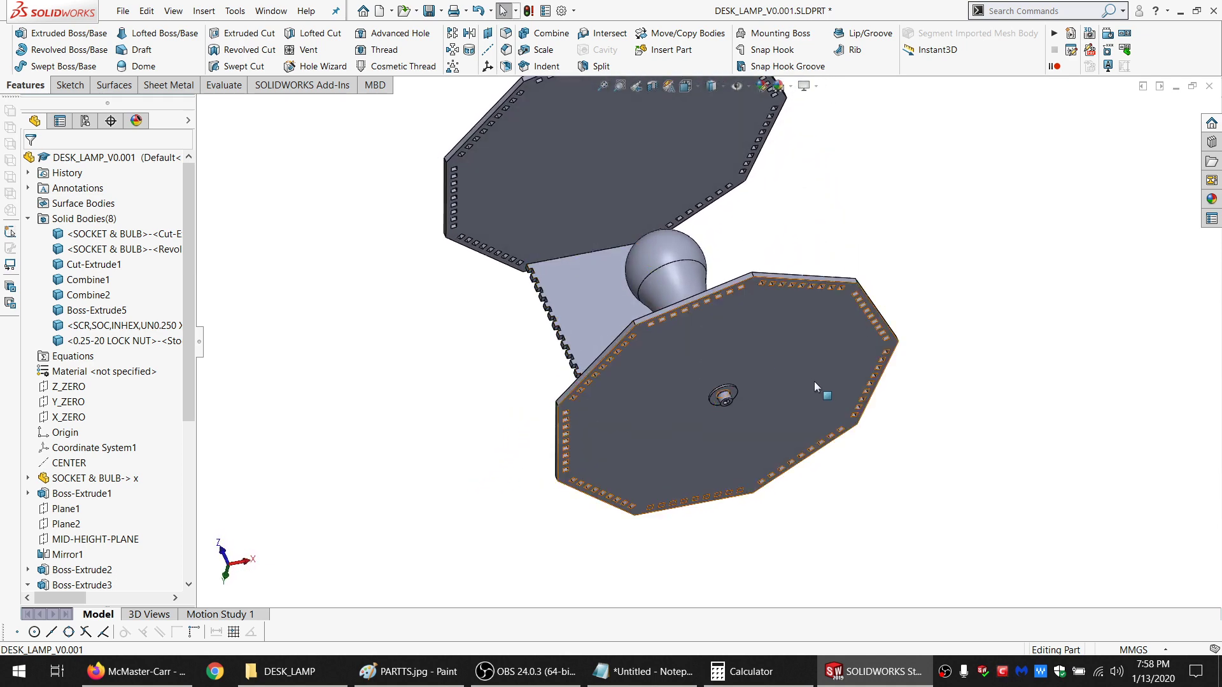
middle_click_drag(758, 417, 875, 304)
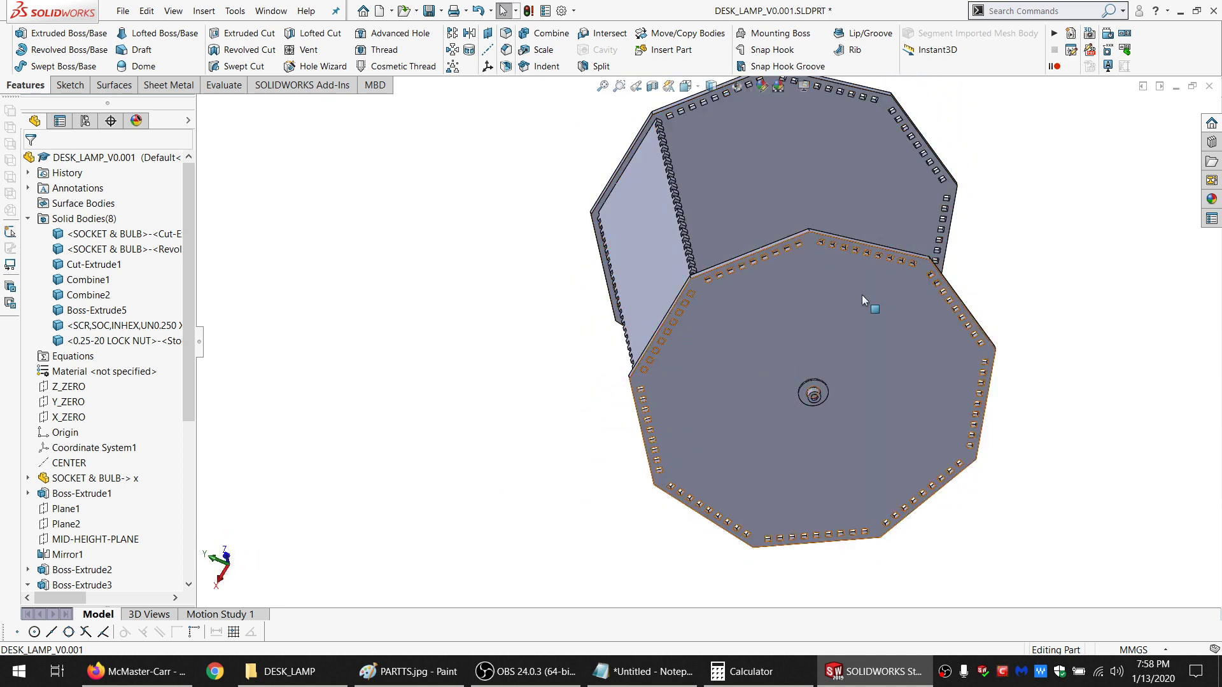
Examine the octagonal plates, the bulb socket and the screw with its washer at the plate's centre from several sides
middle_click_drag(788, 292, 758, 256)
middle_click_drag(895, 322, 1031, 405)
middle_click_drag(1007, 367, 875, 512)
scroll(930, 322, "down", 3)
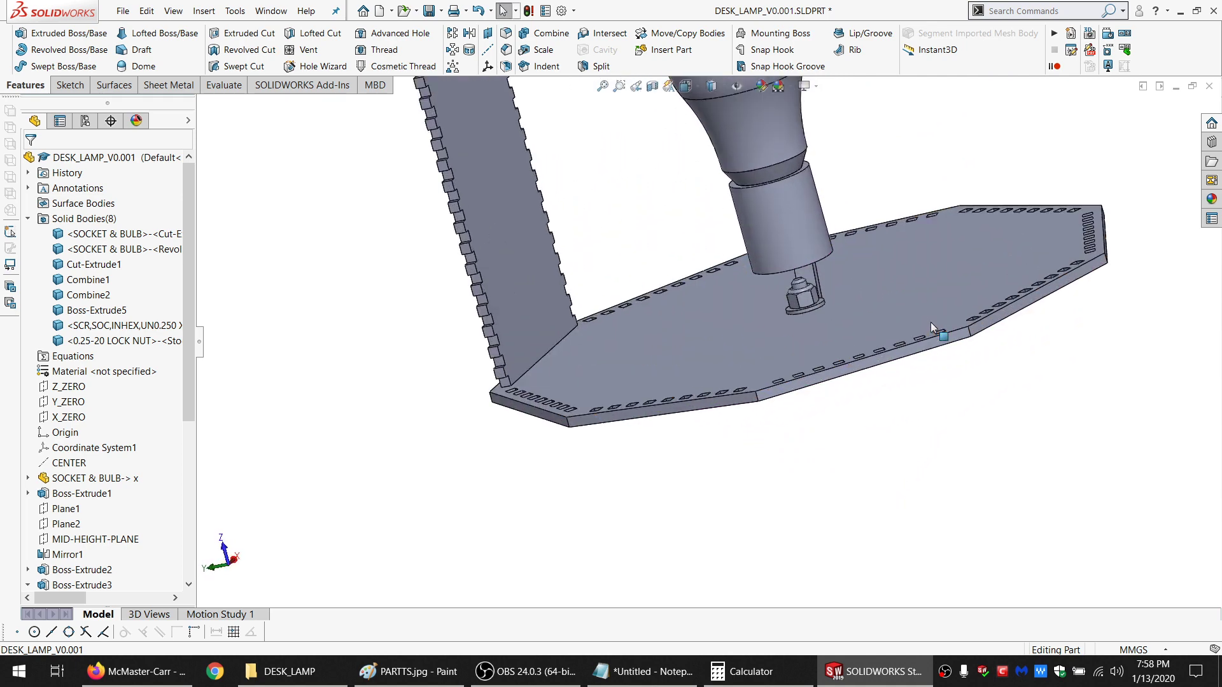
middle_click_drag(896, 323, 920, 216)
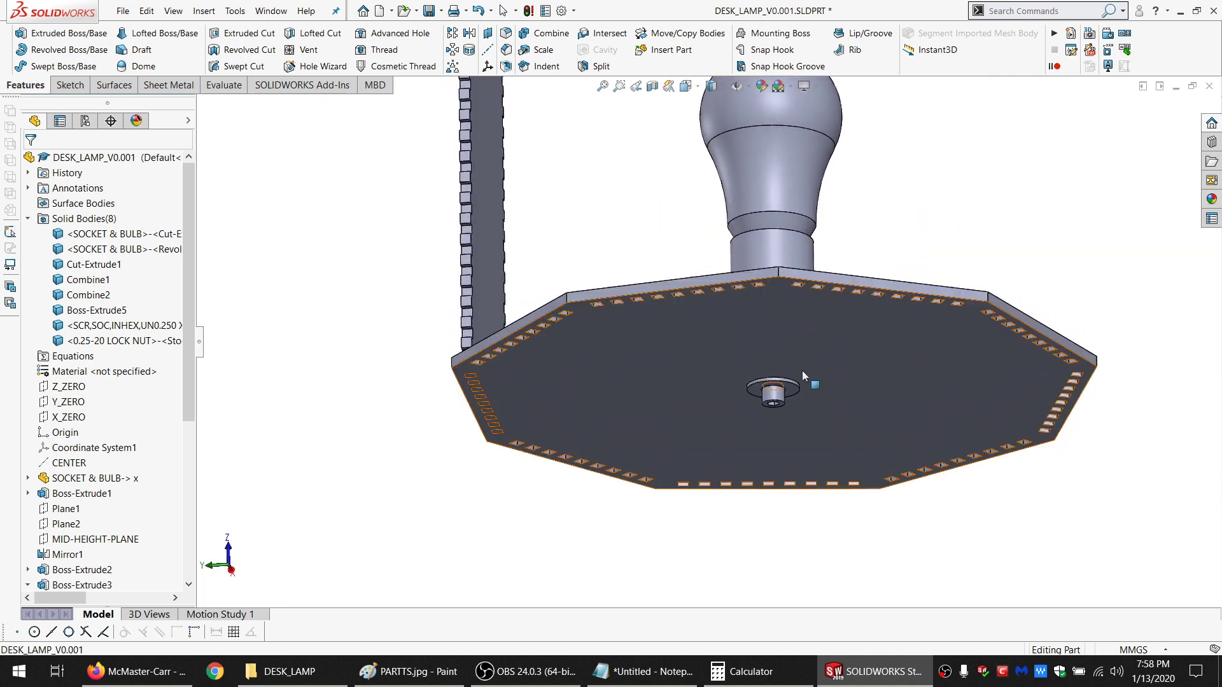
middle_click_drag(830, 425, 839, 312)
scroll(814, 302, "up", 4)
scroll(787, 291, "down", 1)
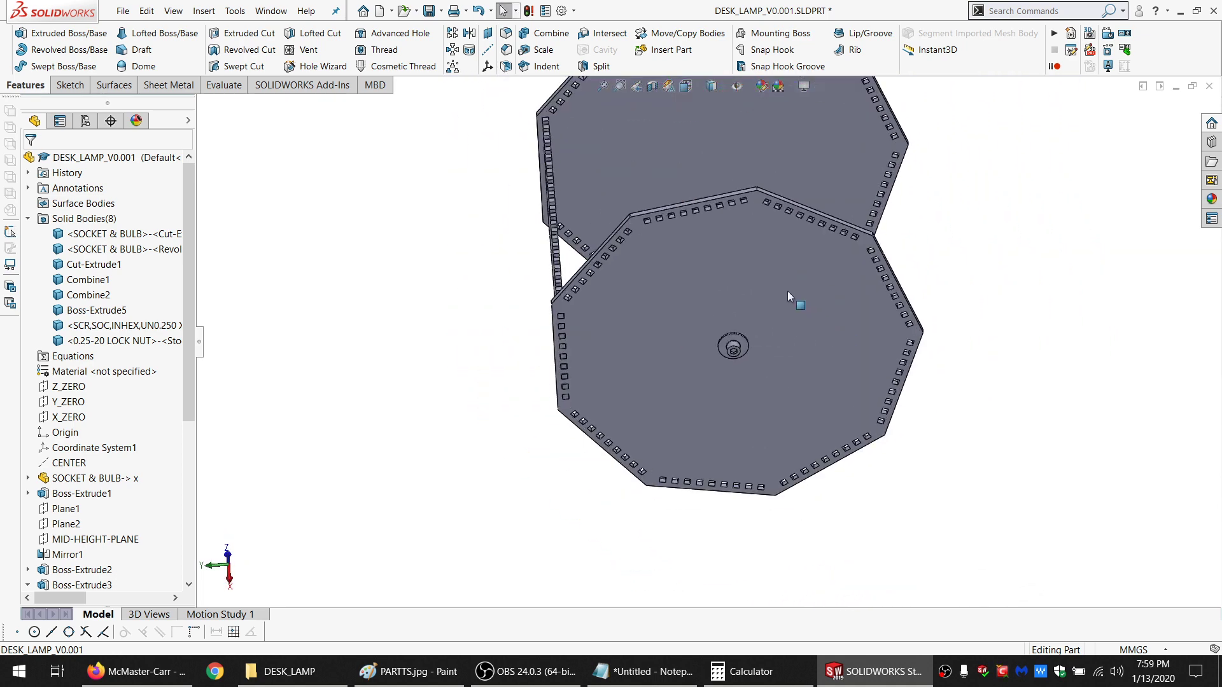
middle_click_drag(764, 276, 746, 127)
scroll(680, 393, "down", 2)
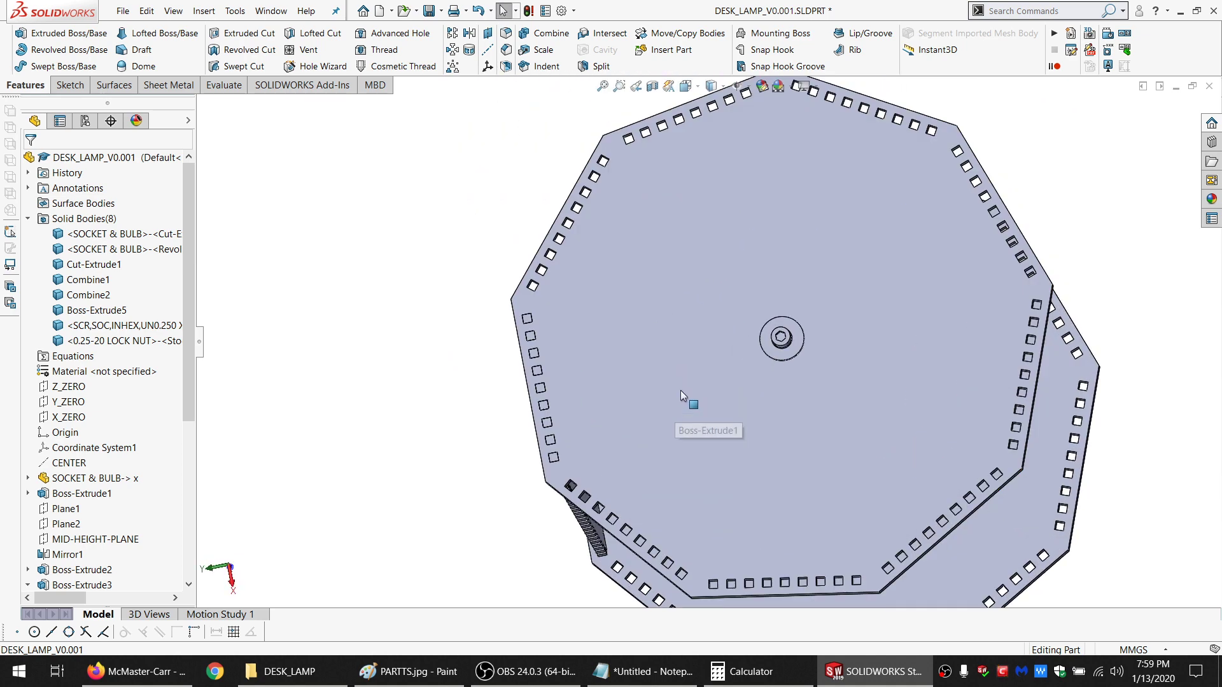
mouse_move(679, 397)
middle_mouse_down()
mouse_move(681, 256)
mouse_move(770, 268)
mouse_move(687, 374)
middle_mouse_up()
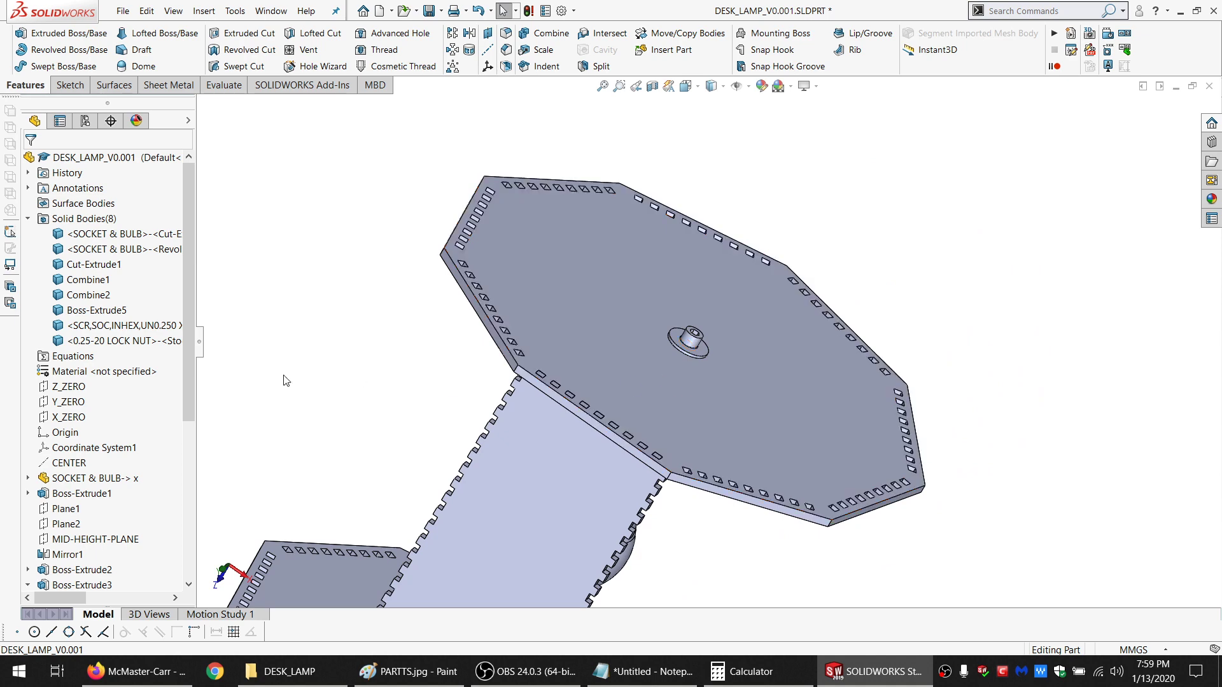
Sketch a closed three-line triangle on the X_ZERO plane, beside the screw over the slotted plate, with a base about 94 mm long
left_click(68, 416)
middle_click_drag(725, 389, 734, 362)
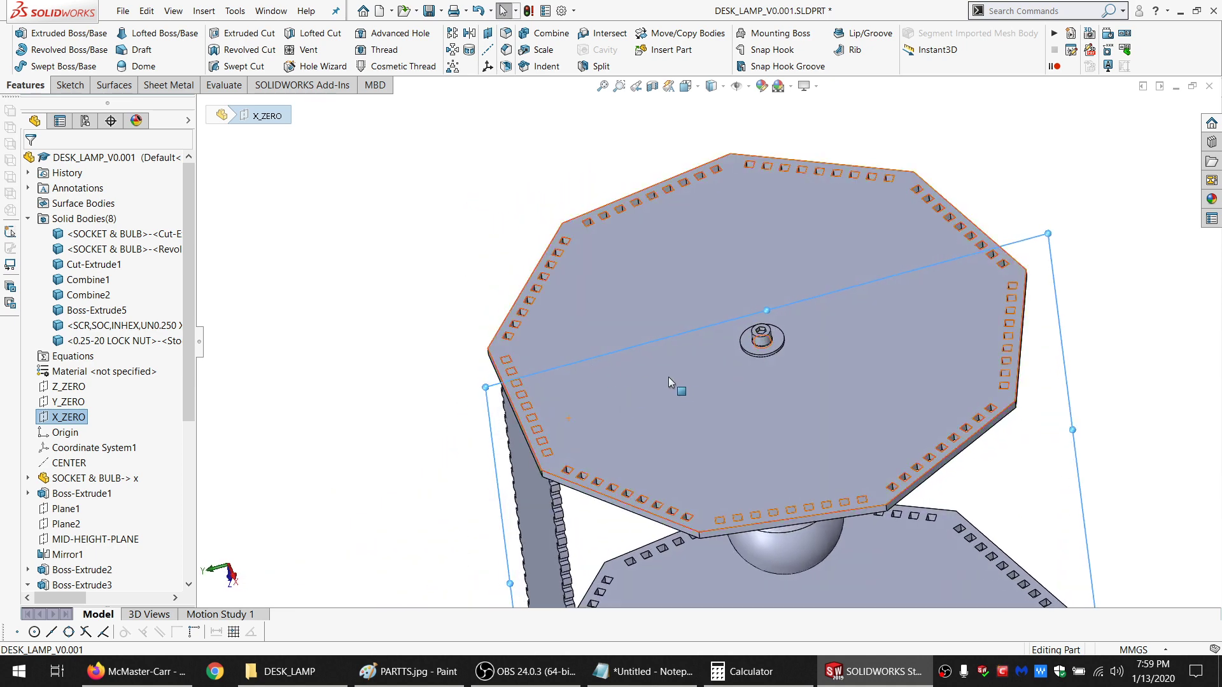
left_click(68, 84)
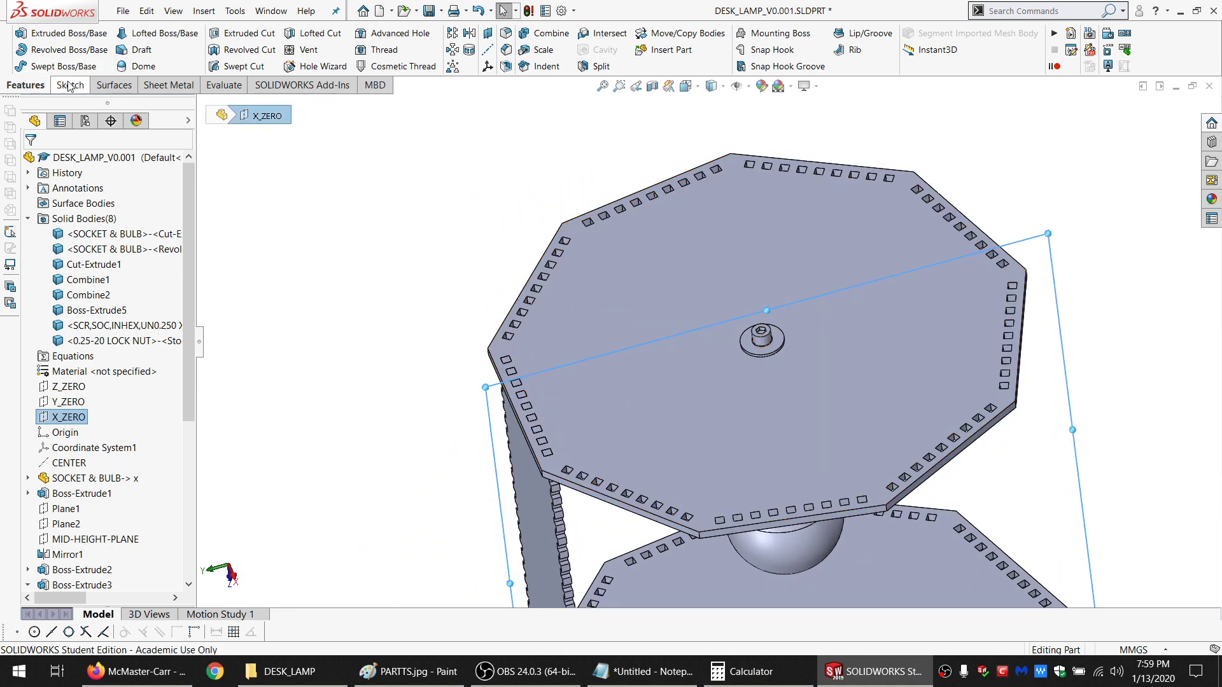
left_click(11, 35)
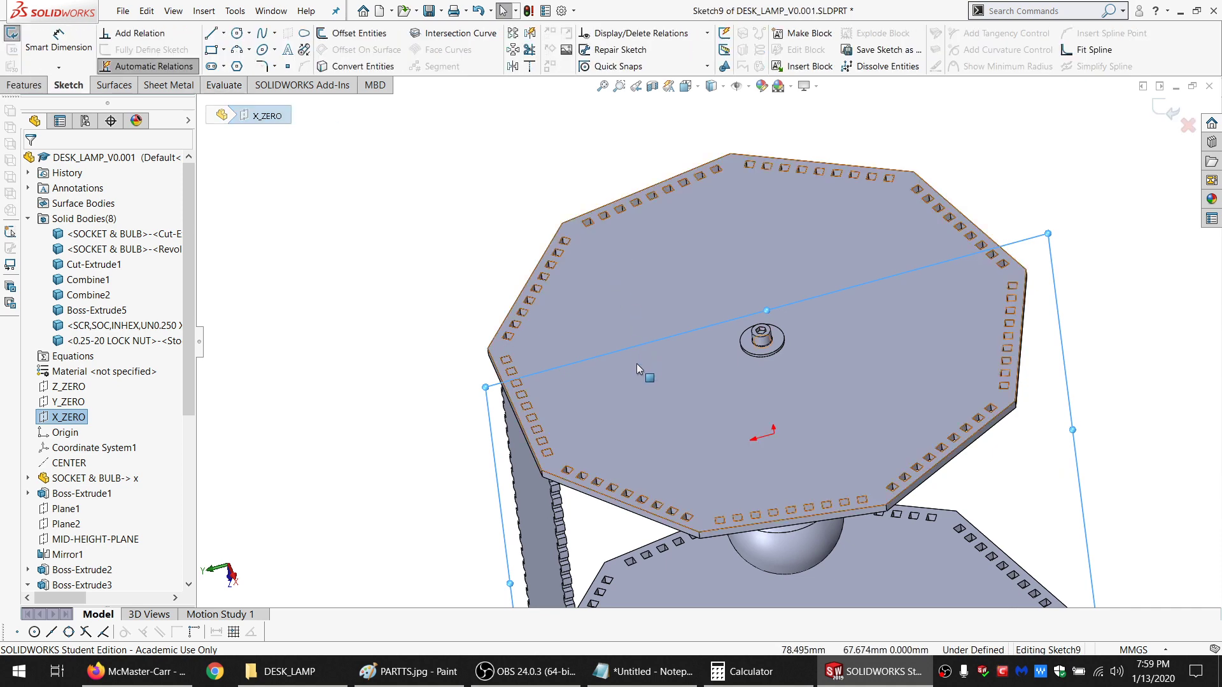
mouse_move(636, 364)
middle_mouse_down()
mouse_move(627, 231)
mouse_move(606, 280)
mouse_move(643, 306)
mouse_move(718, 312)
middle_mouse_up()
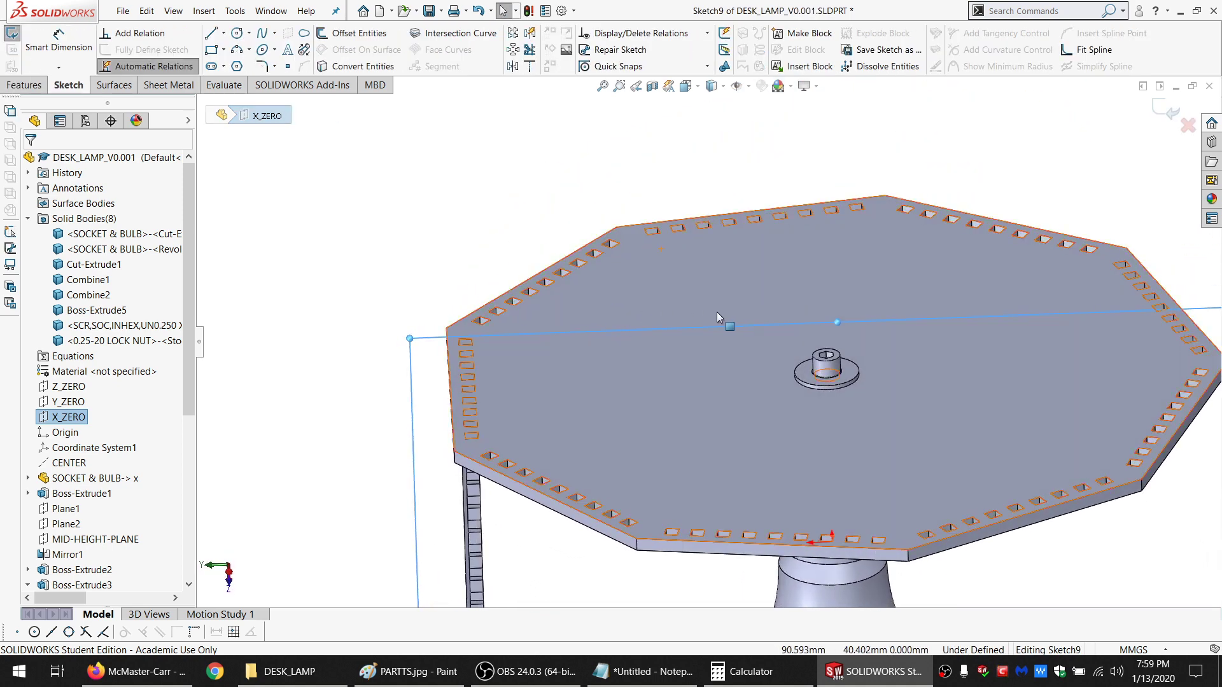
left_click(210, 34)
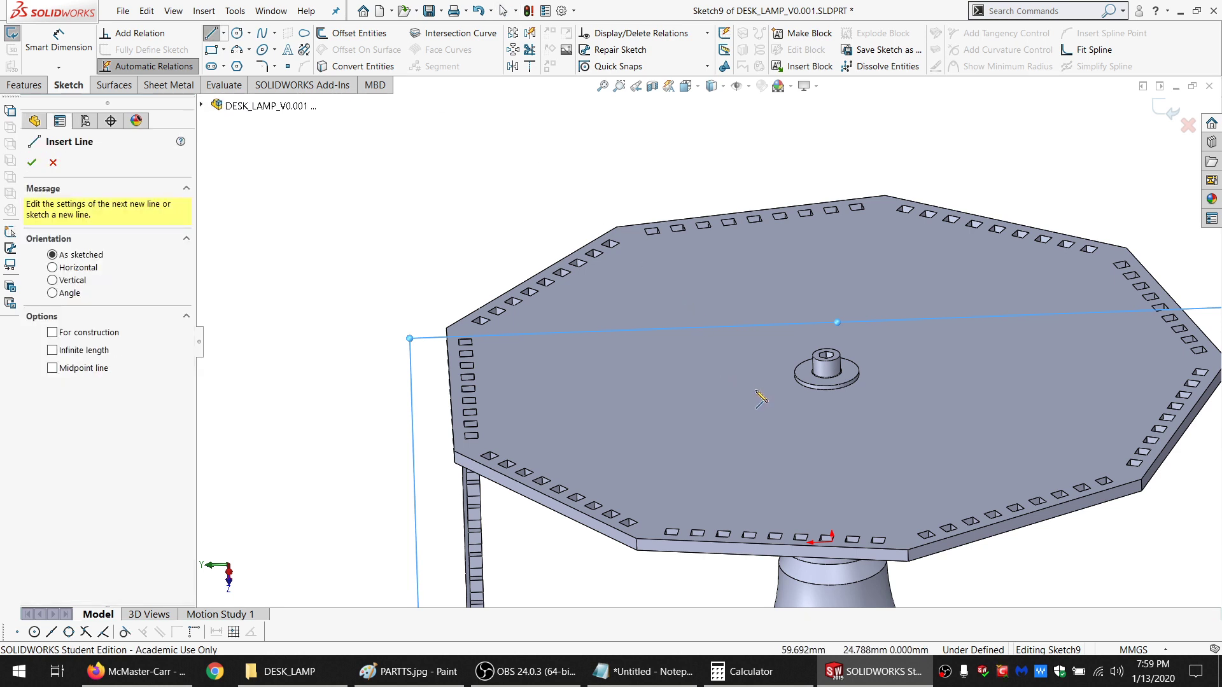
left_click(763, 387)
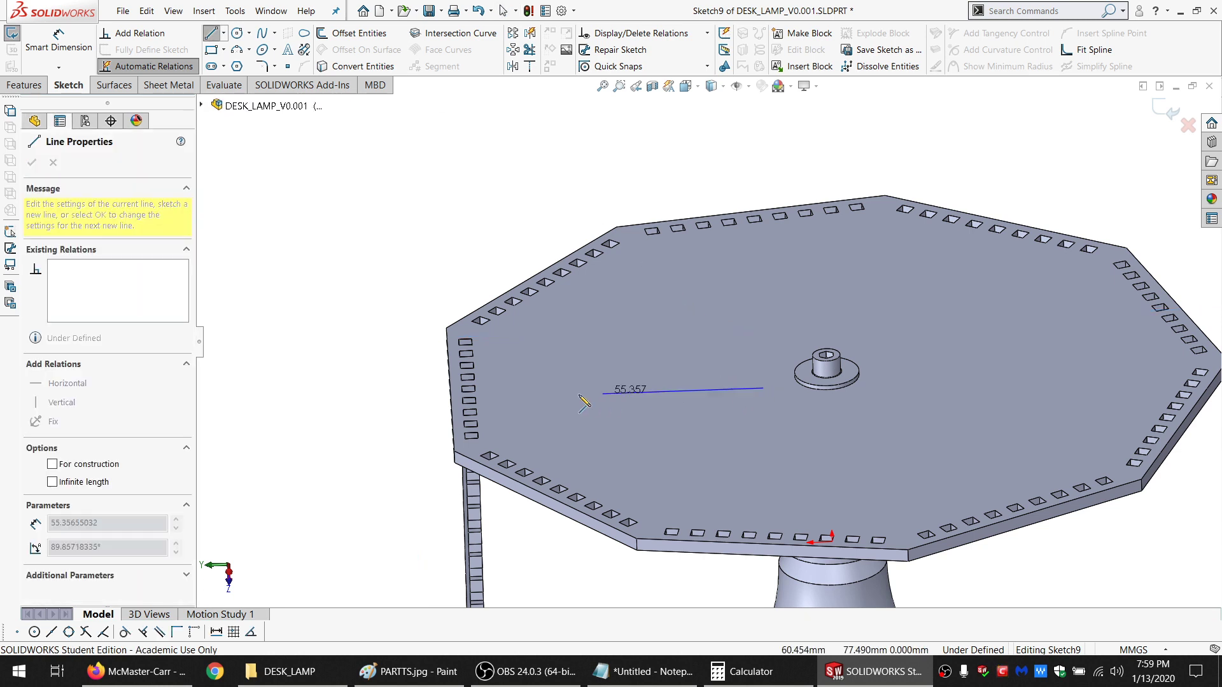
left_click(496, 397)
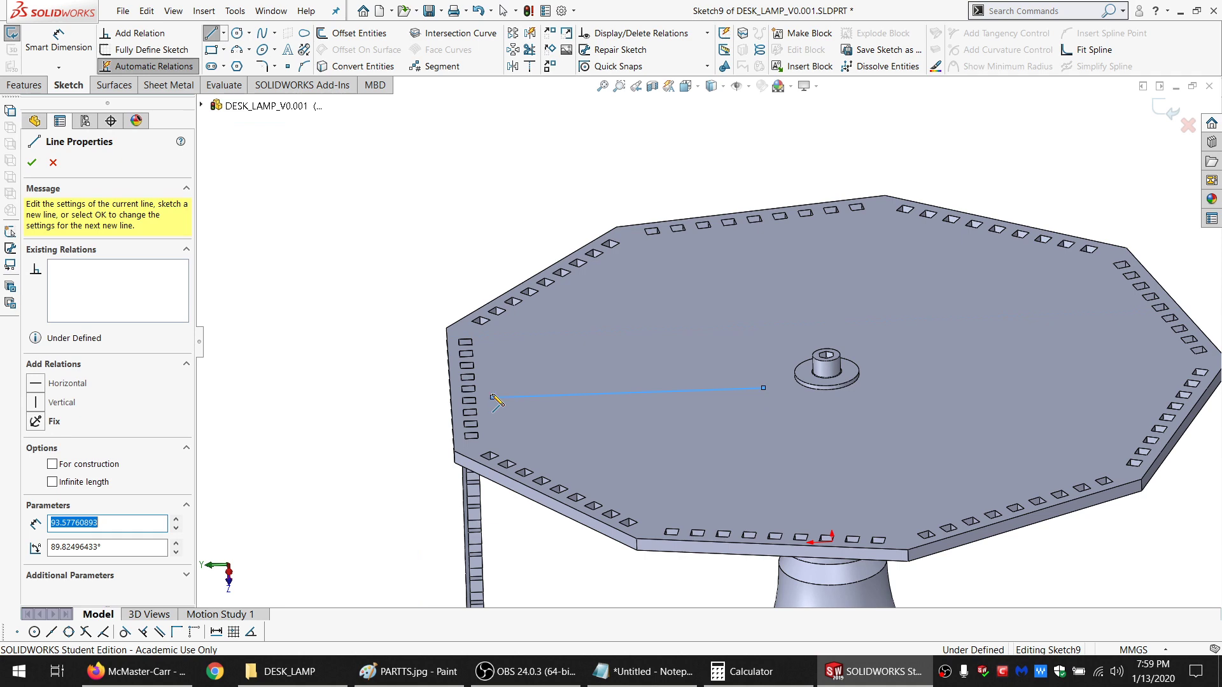
left_click(477, 213)
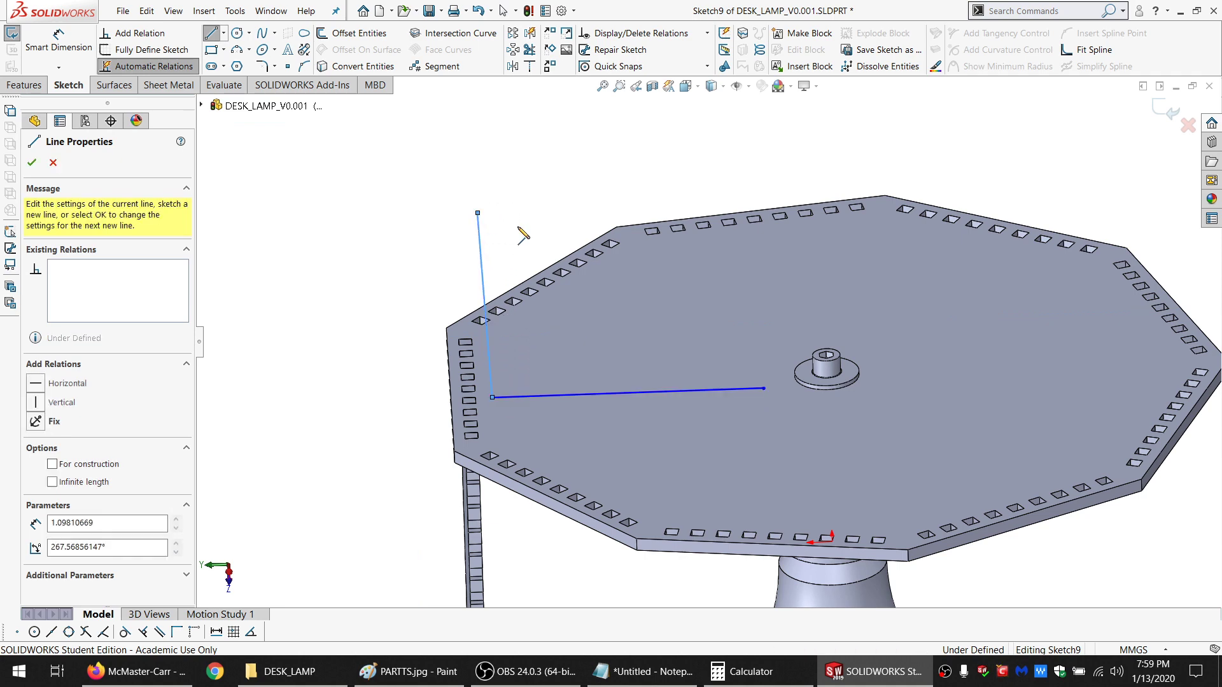
left_click(764, 387)
key("Escape")
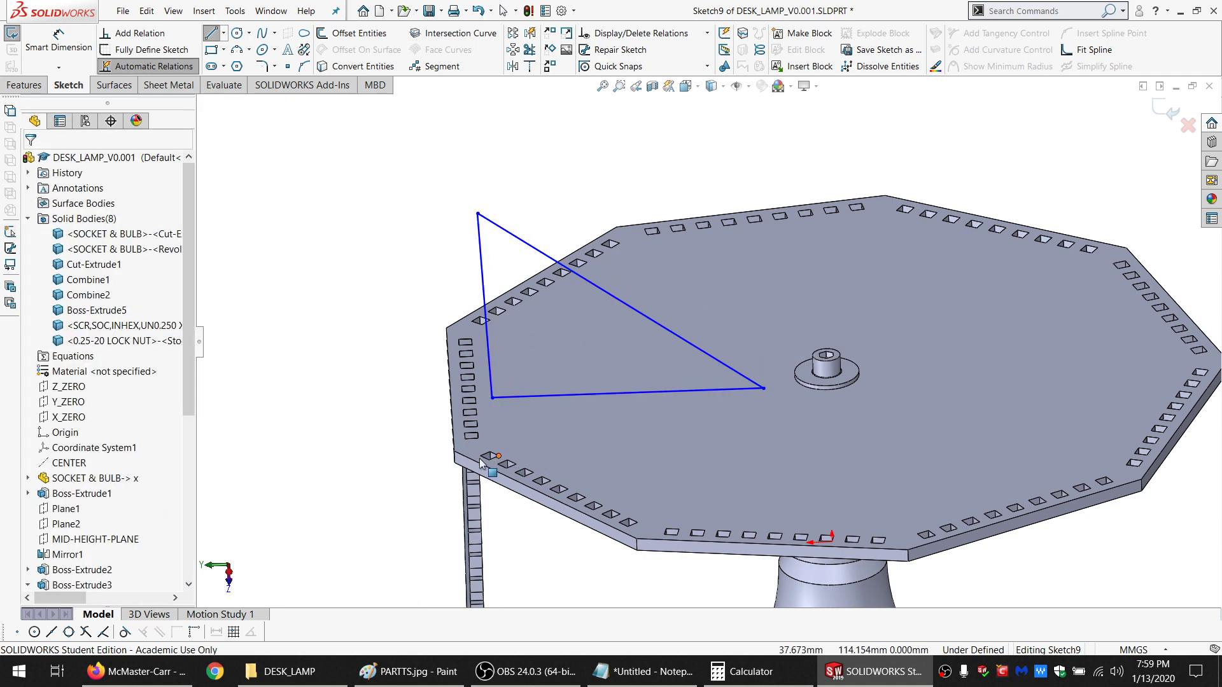
Make the triangle's base line collinear with the selected edge of the octagonal plate
scroll(490, 467, "down", 1)
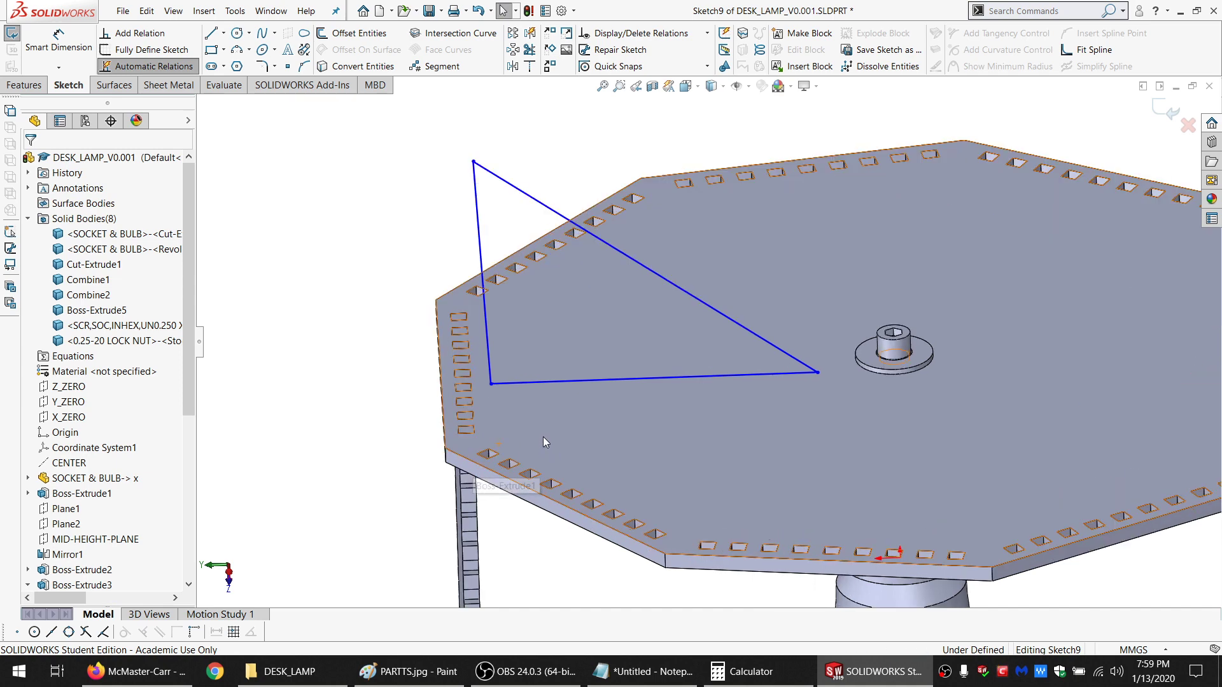
middle_click_drag(546, 442, 540, 425)
left_click(485, 440)
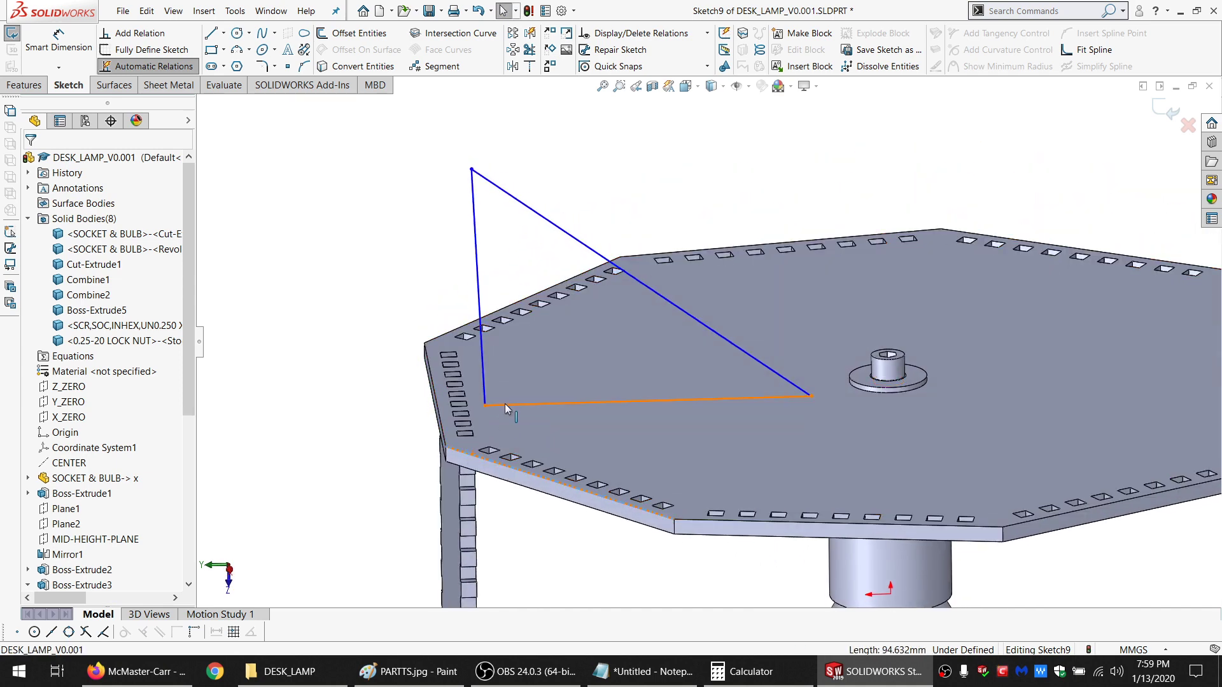
left_click(508, 405, "ctrl")
left_click(52, 388)
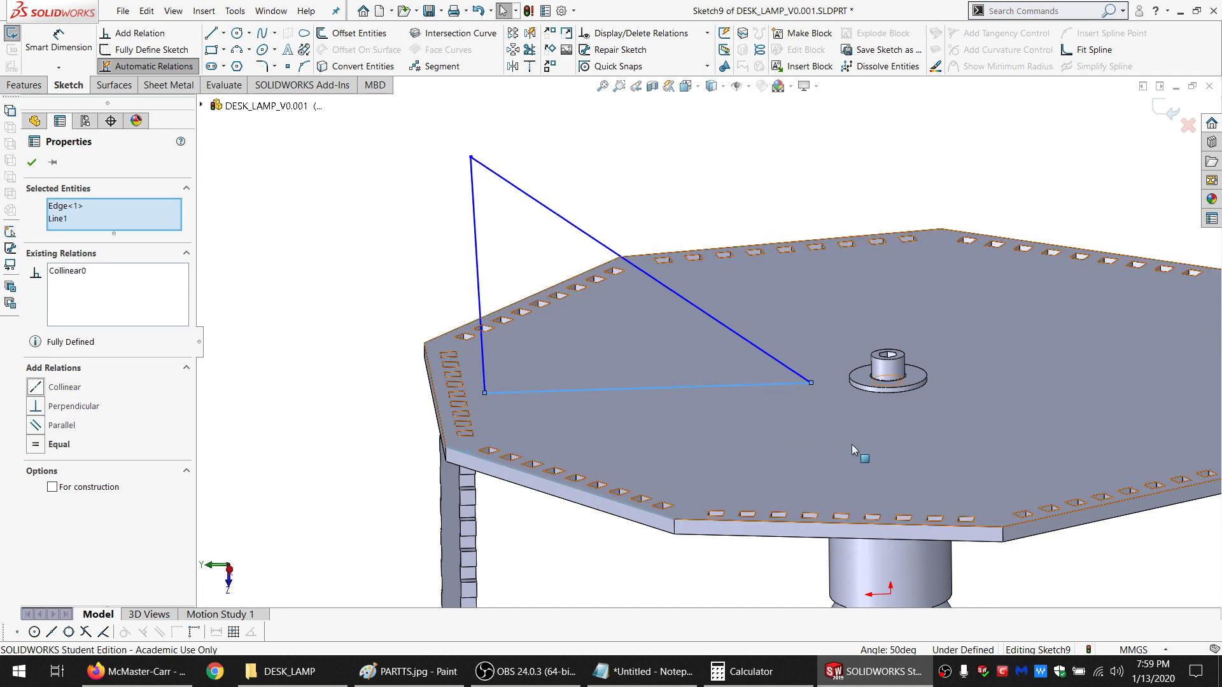
left_click(851, 444)
left_click(352, 396)
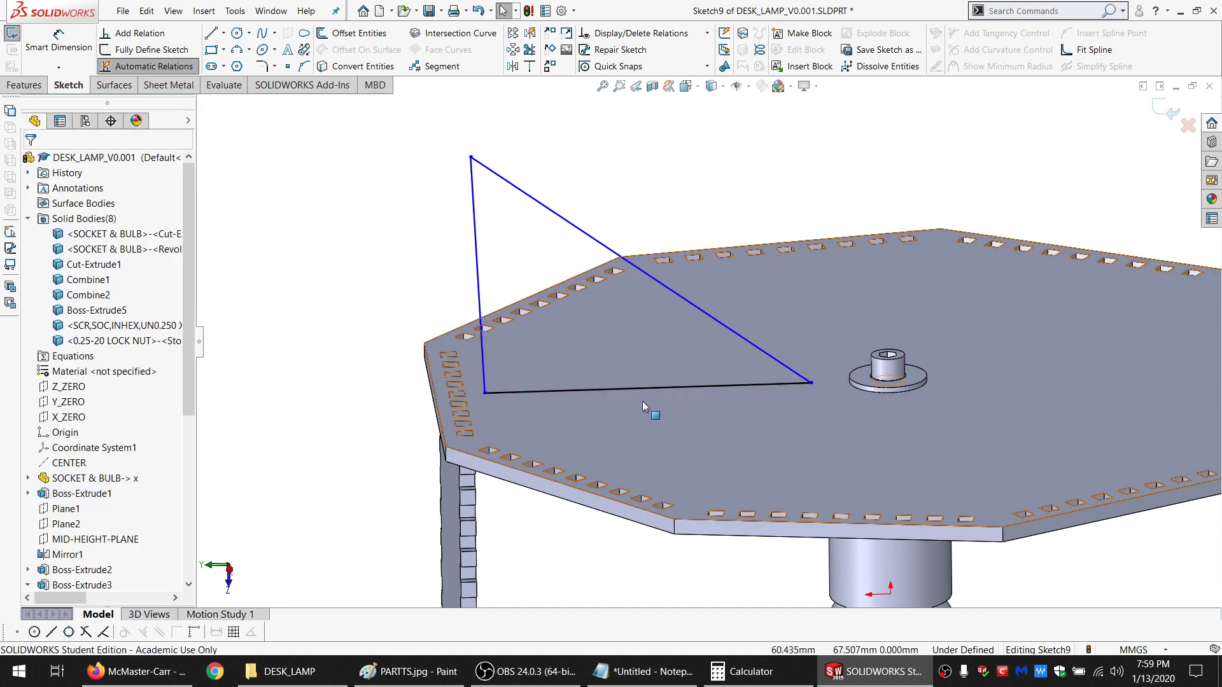
Move the triangle's outer base corner along the plate toward the screw, shortening the base line
scroll(533, 390, "up", 1)
scroll(534, 391, "down", 2)
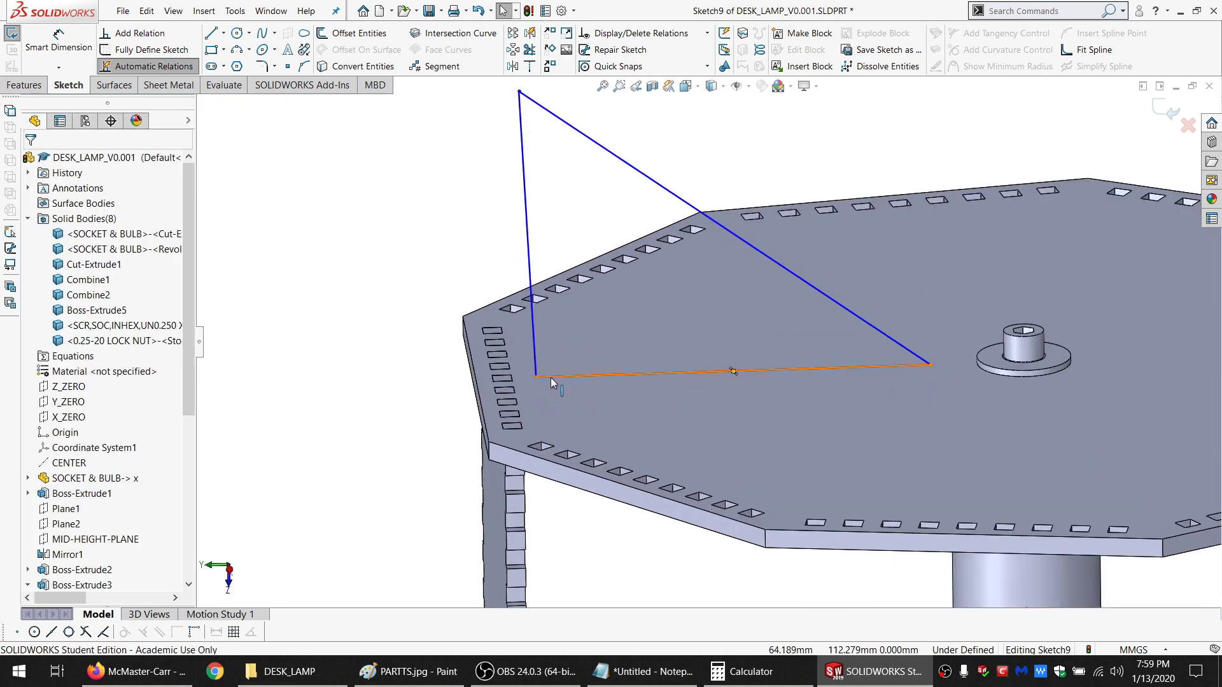
scroll(636, 344, "up", 2)
scroll(695, 357, "down", 2)
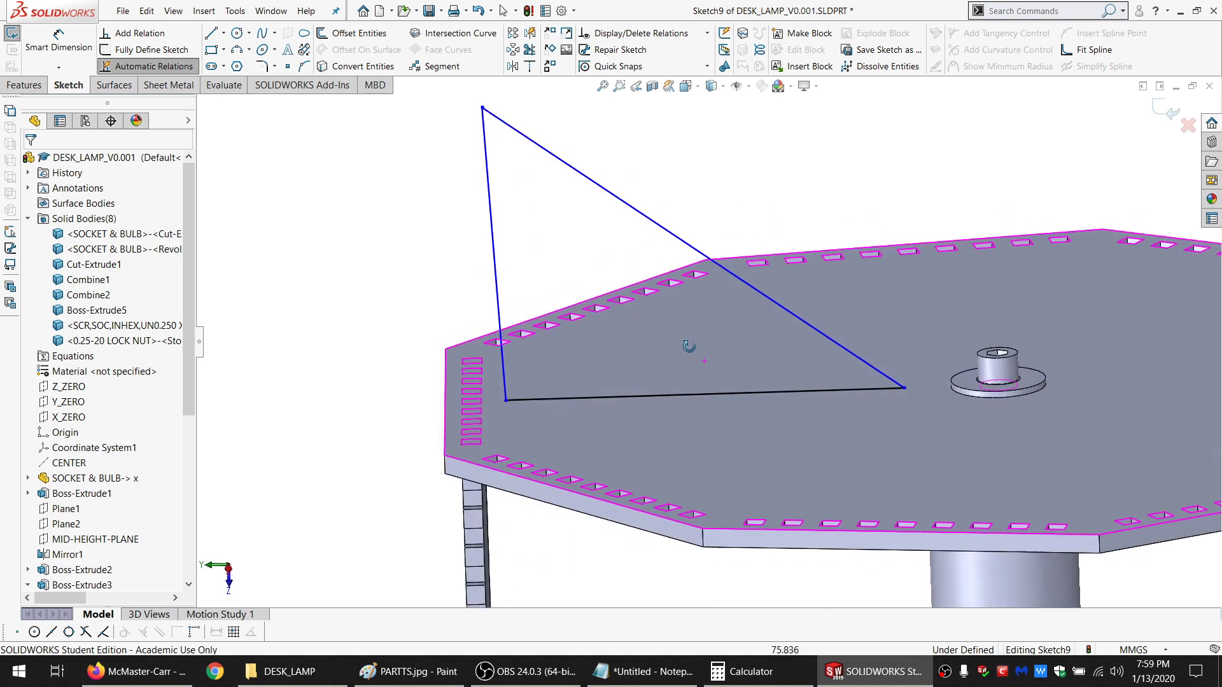
scroll(686, 365, "up", 2)
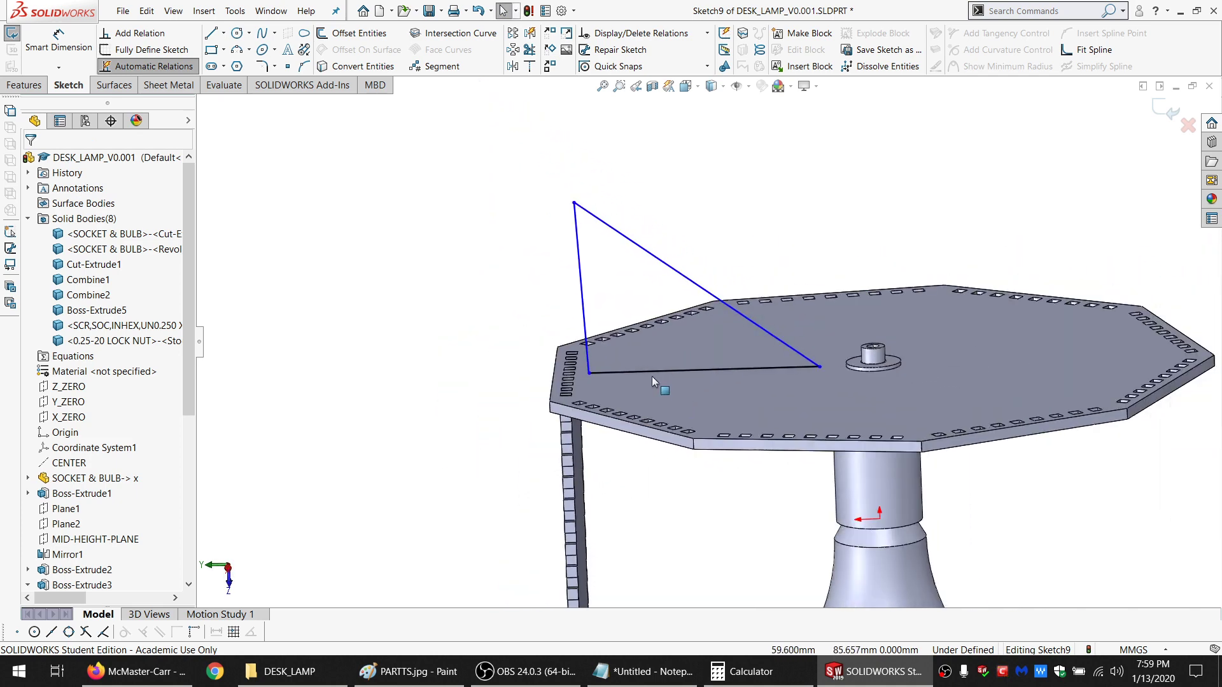
mouse_move(591, 373)
left_mouse_down()
mouse_move(665, 374)
mouse_move(482, 376)
mouse_move(648, 377)
left_mouse_up()
key("Escape")
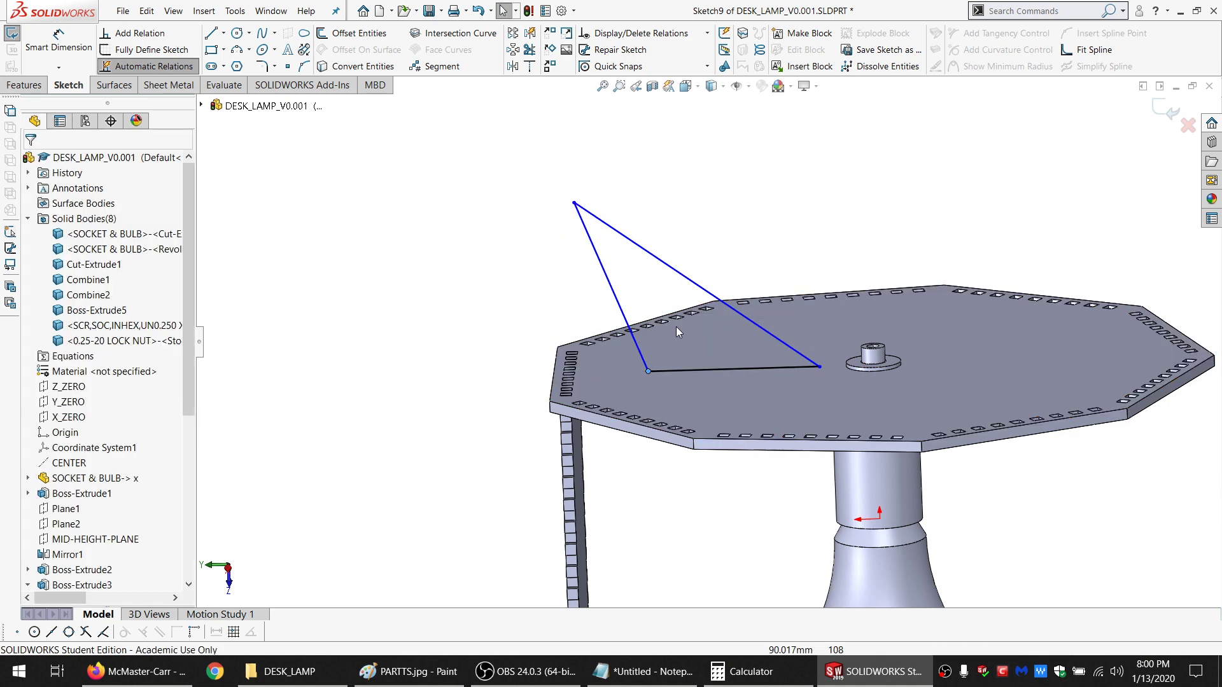
Try to hide the washer body under the screw head
scroll(758, 346, "up", 2)
scroll(801, 366, "up", 2)
scroll(801, 367, "down", 2)
middle_click_drag(848, 382, 838, 456)
right_click(852, 340)
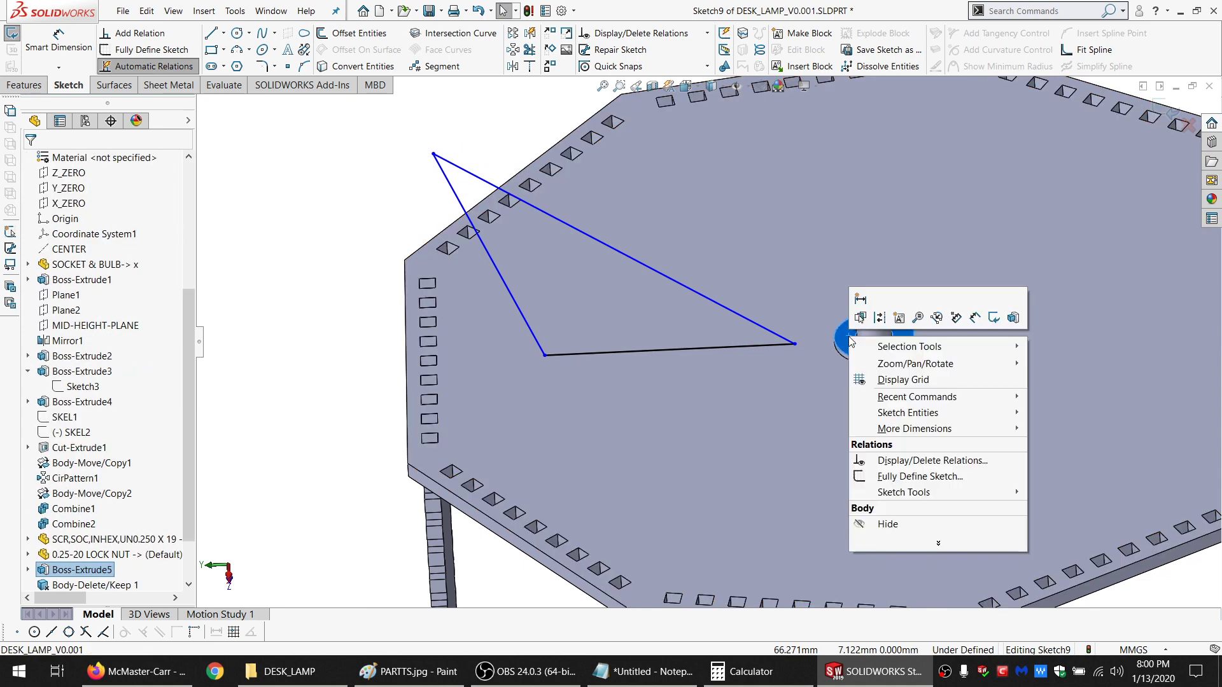
left_click(889, 523)
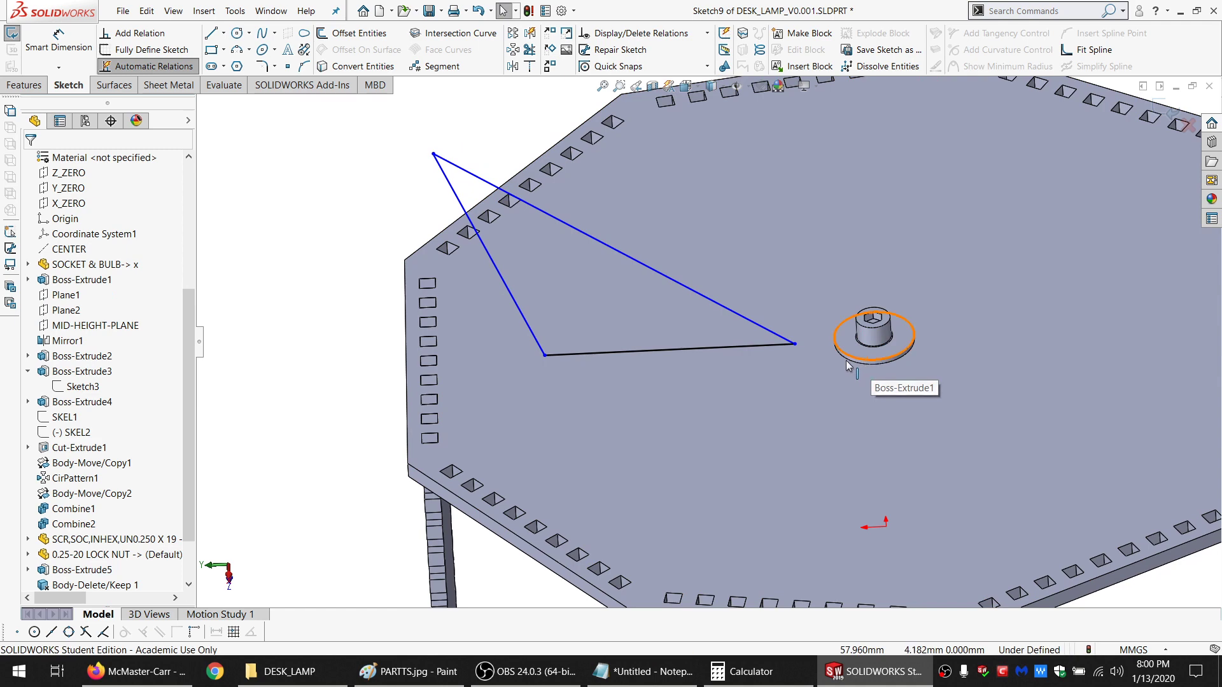
Convert the washer's circular top edge into a sketch line and select that line
middle_click_drag(872, 365, 835, 342)
scroll(838, 353, "down", 4)
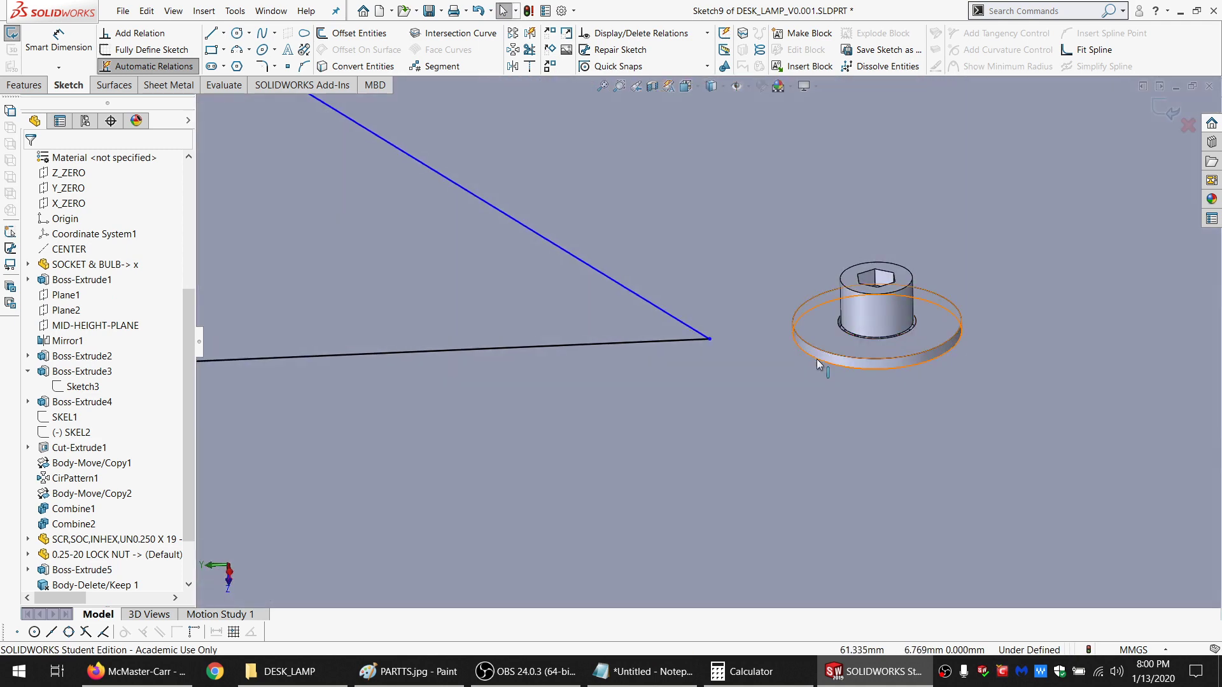
scroll(764, 338, "up", 4)
scroll(763, 341, "down", 3)
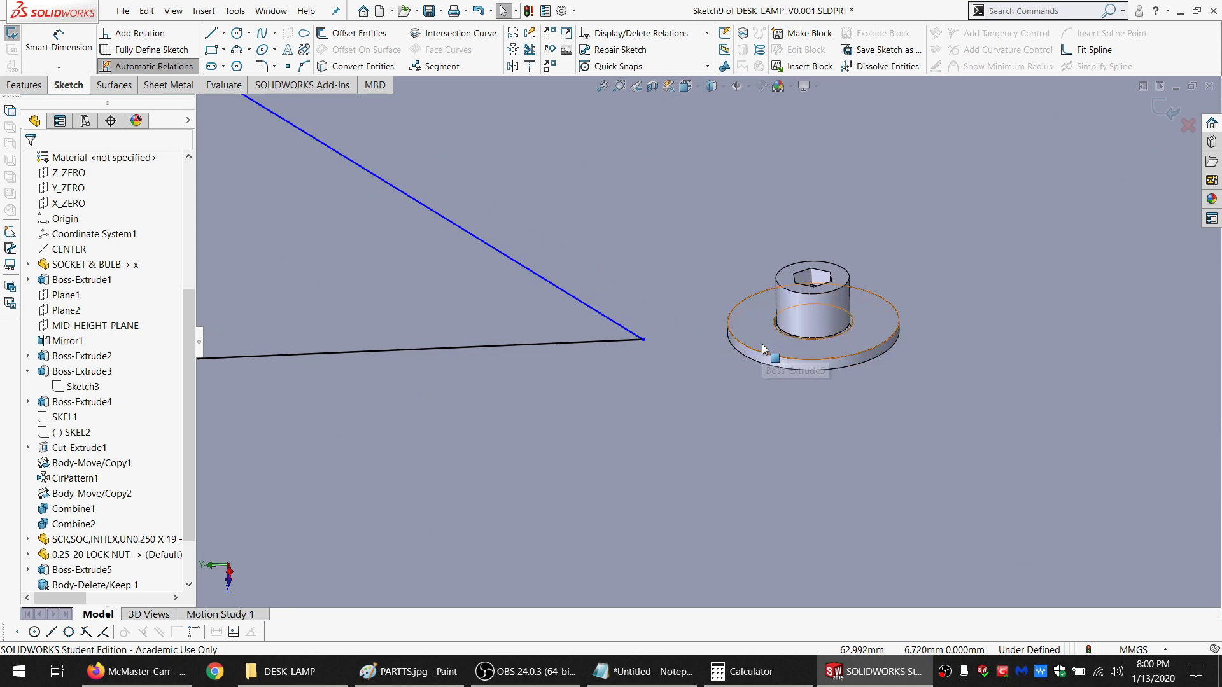
middle_click_drag(759, 345, 667, 346)
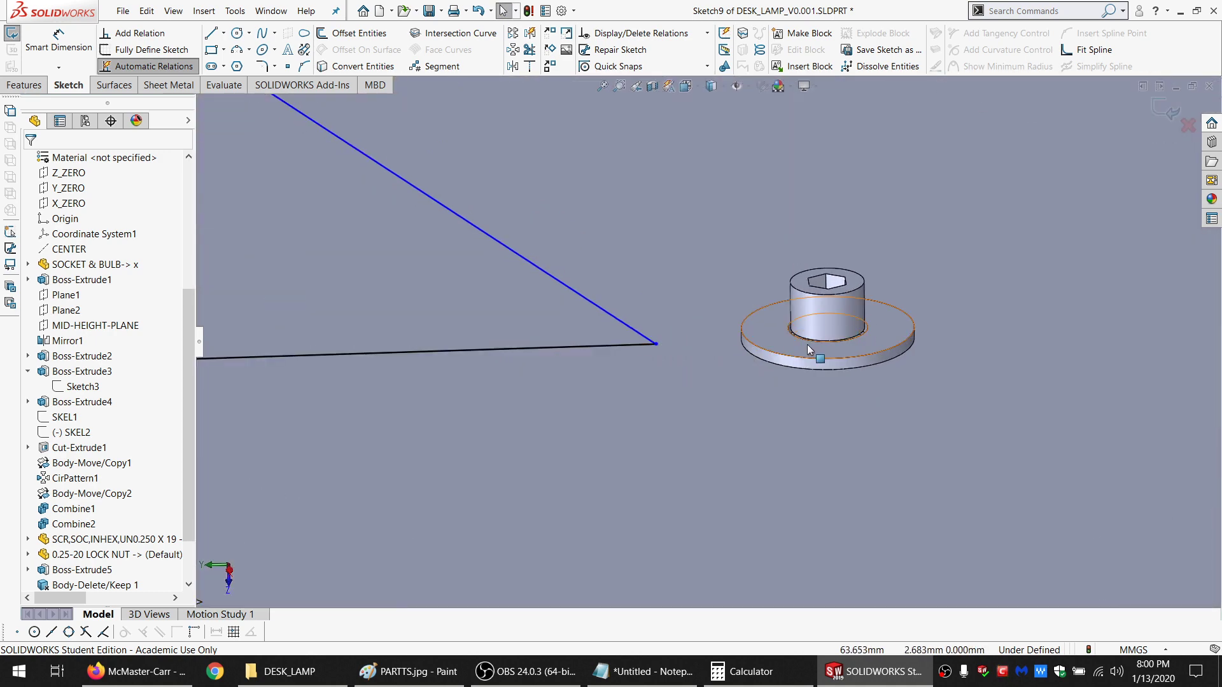
left_click(759, 349)
left_click(362, 67)
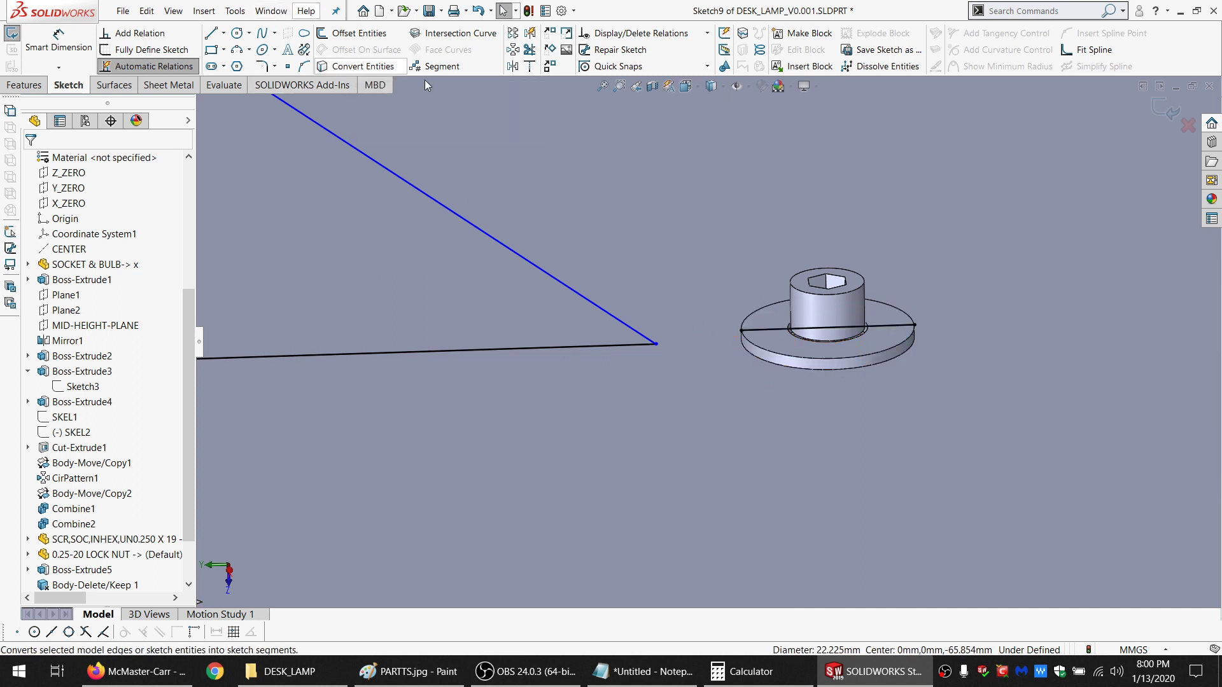
left_click(772, 336)
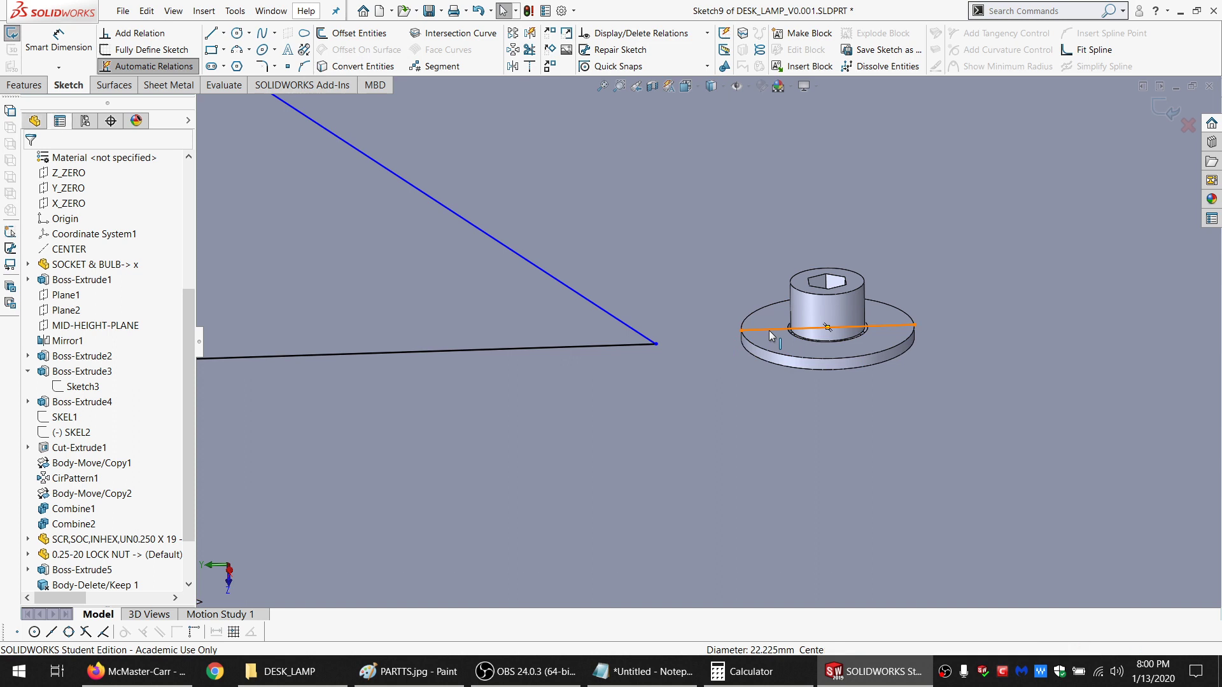
Sketch a line about 45 mm long across the screw head, roughly parallel to the washer's edge line
left_click(56, 45)
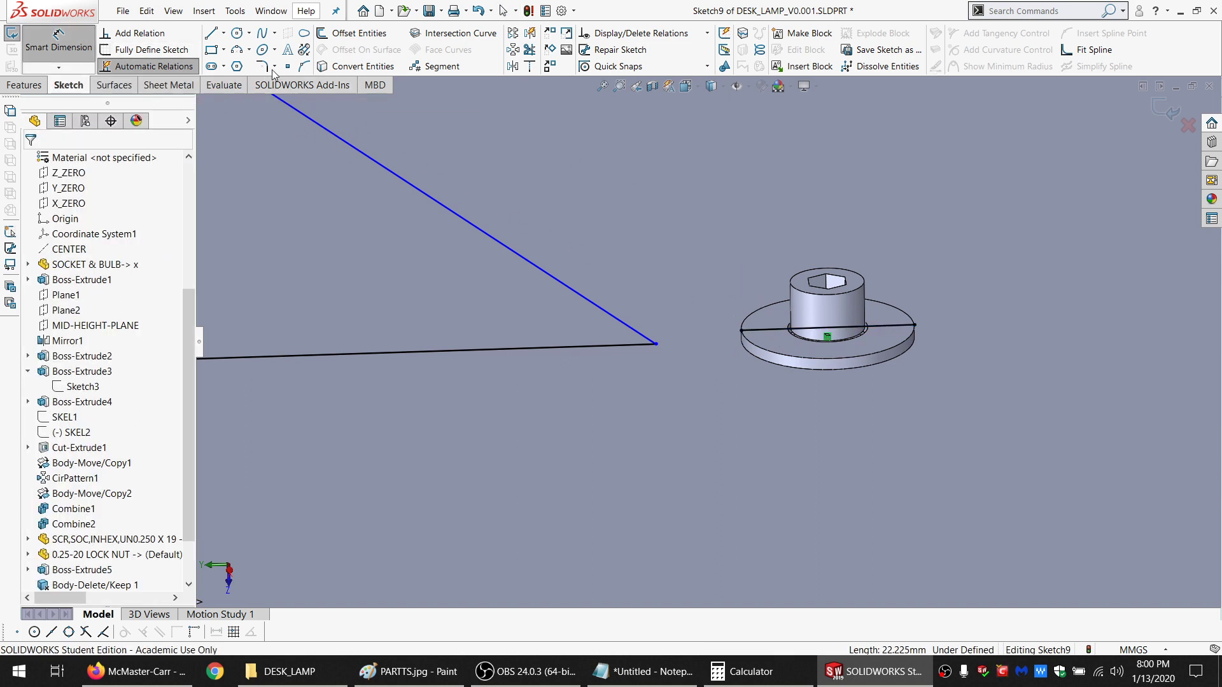
left_click(209, 33)
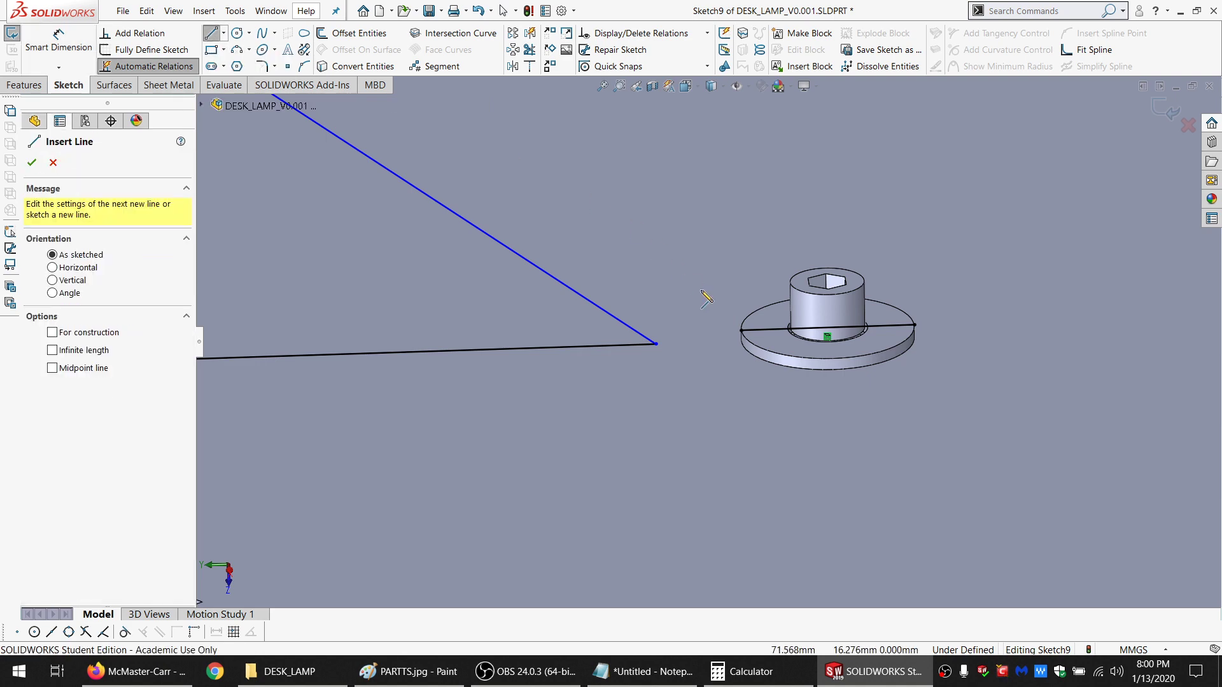
left_click(137, 671)
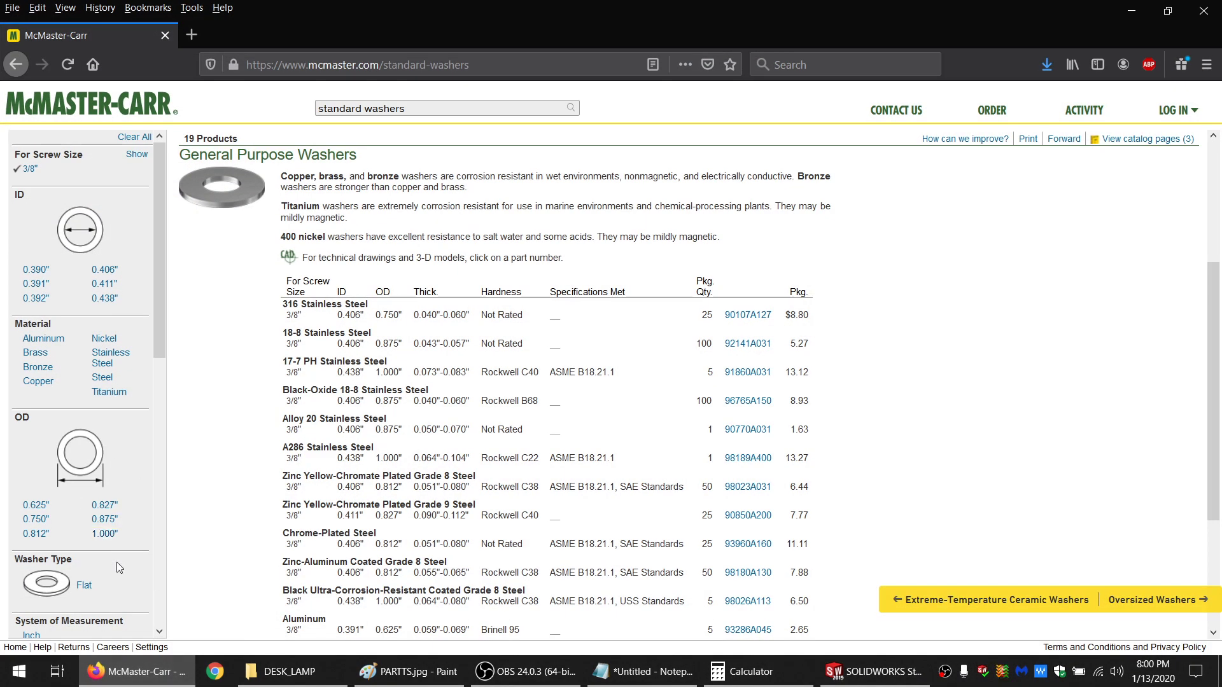
left_click(161, 662)
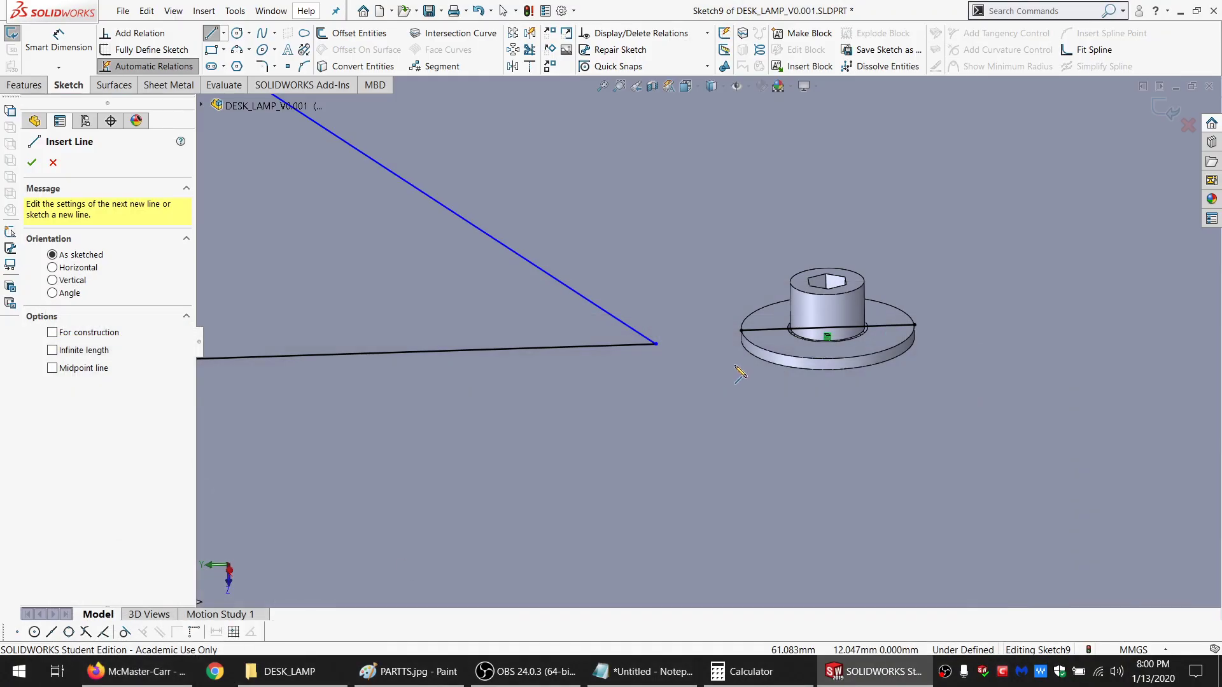
left_click(680, 296)
left_click(1031, 284)
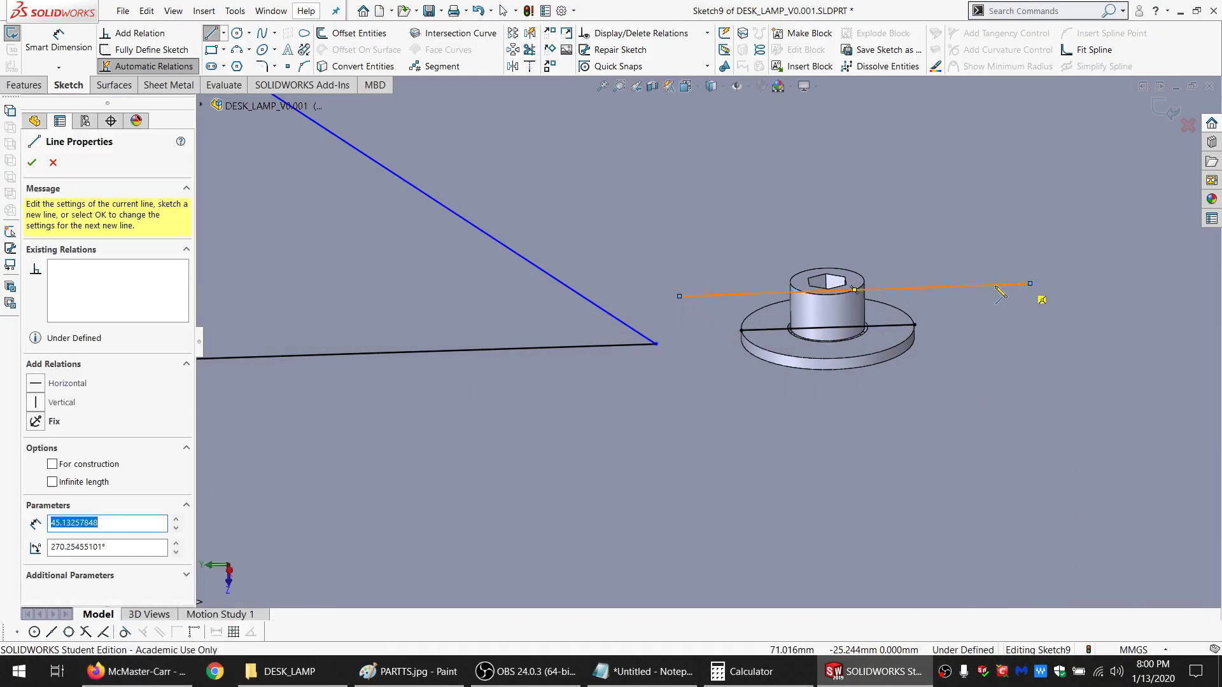
key("Escape")
Sketch a connecting line from the midpoint of the washer's edge line to the midpoint of the line above it
key("l")
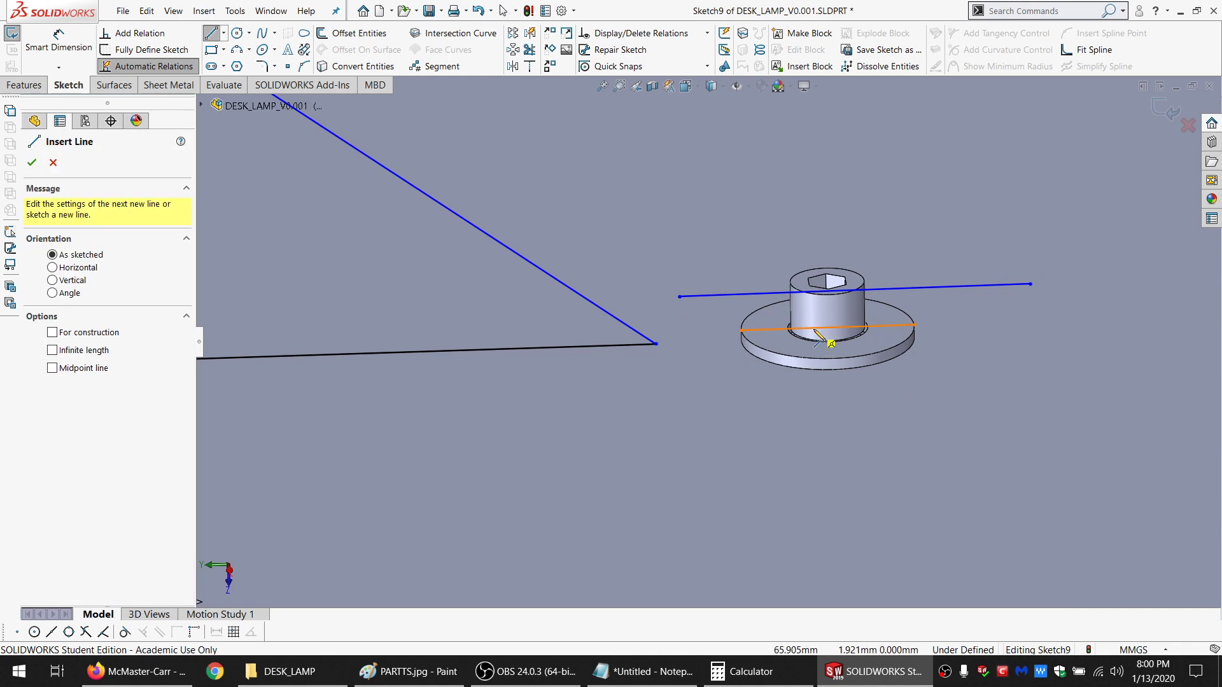
left_click(827, 327)
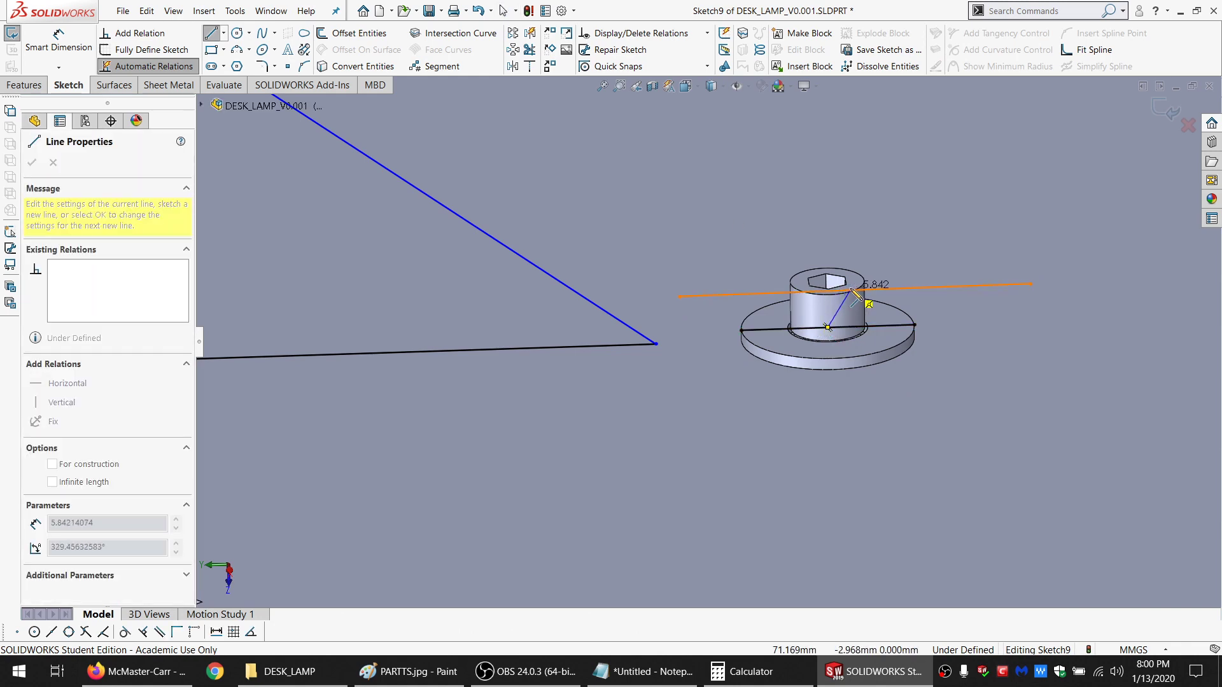
left_click(853, 290)
key("Escape")
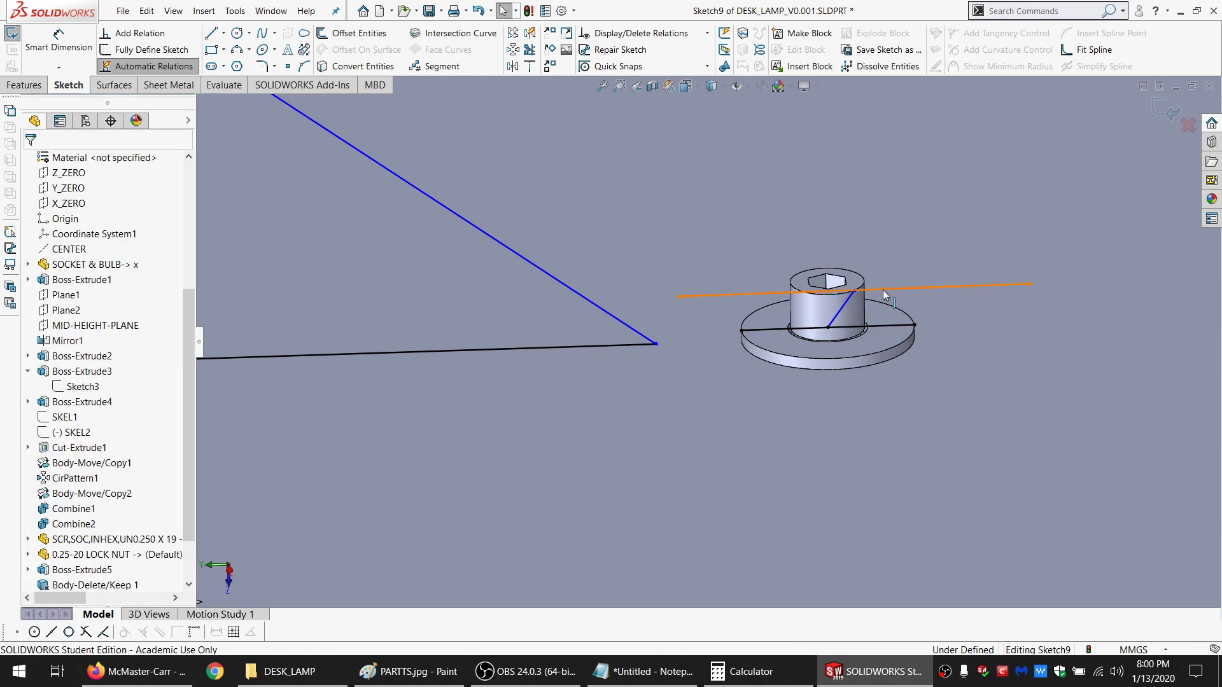
Make the line across the screw head parallel to the washer's edge line, and the connecting line perpendicular to that edge line
left_click(878, 290)
left_click(846, 332, "ctrl")
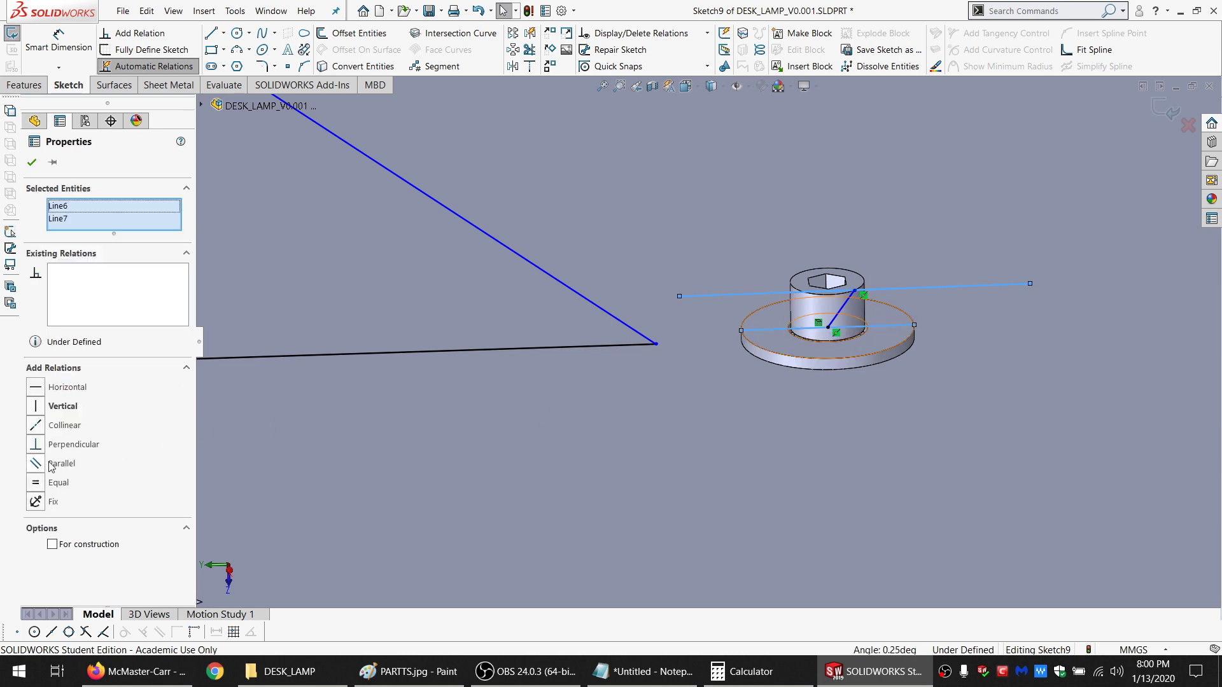
left_click(51, 466)
left_click(840, 317)
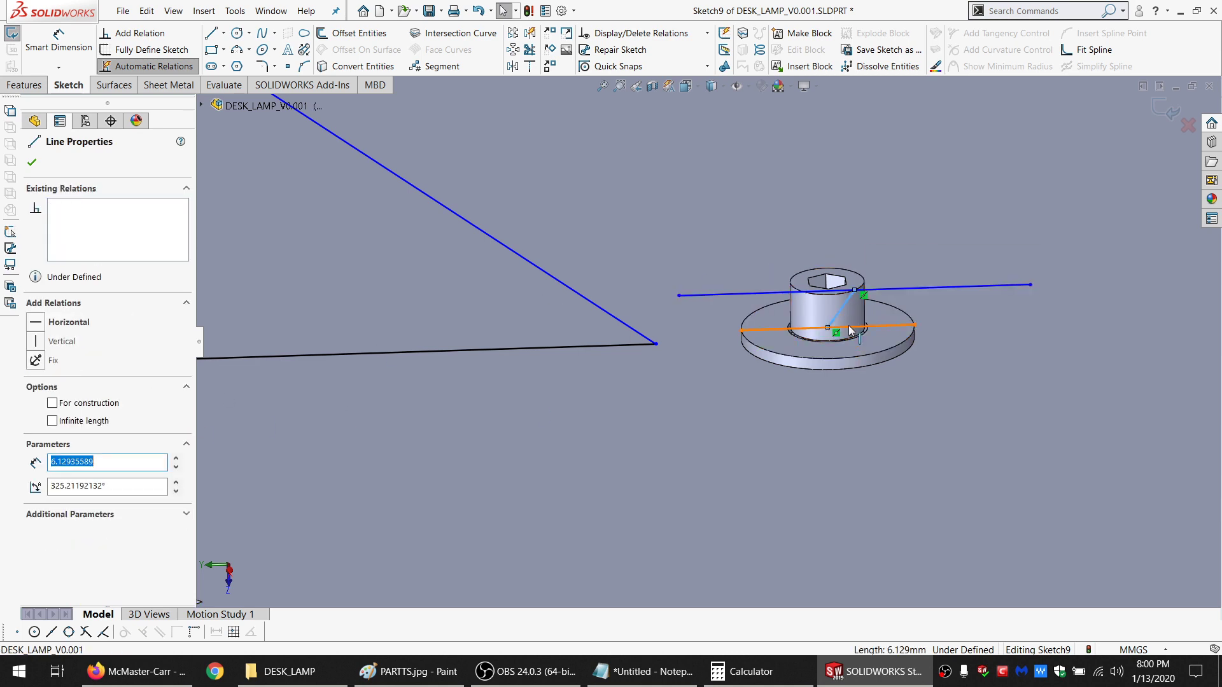
left_click(845, 327, "ctrl")
left_click(64, 449)
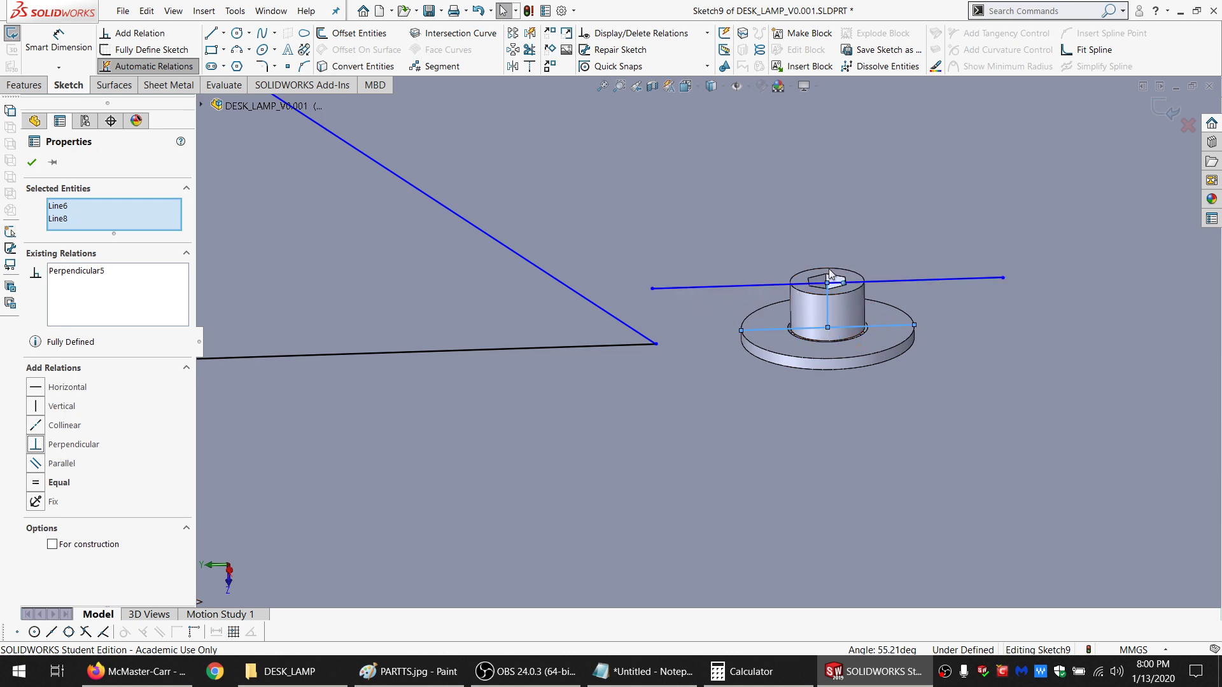
Dimension the length of the line across the screw head and set it to 1.125 in
left_click(750, 286)
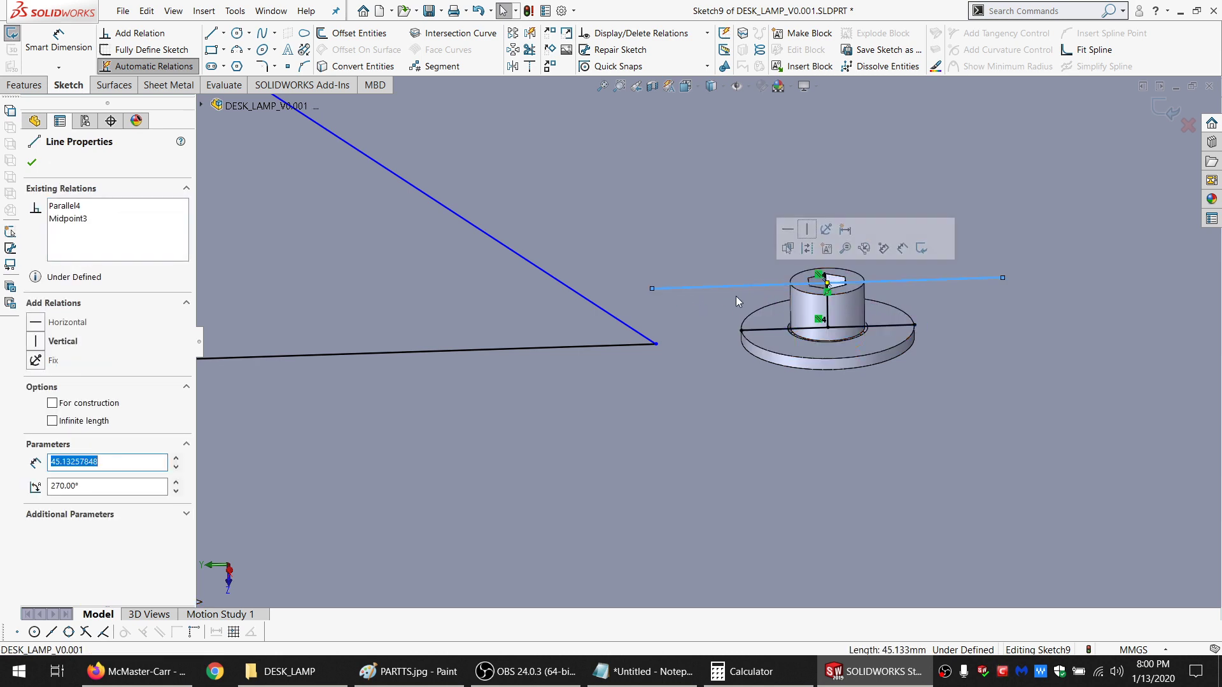
left_click(71, 48)
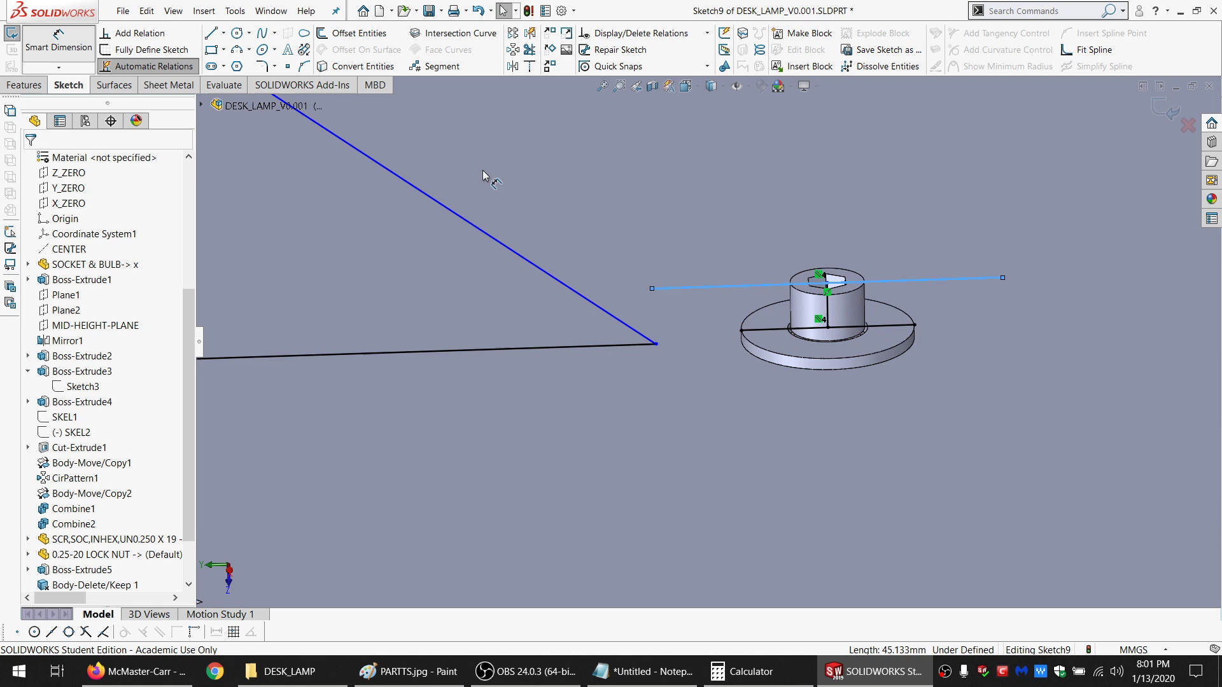
left_click(730, 286)
left_click(771, 205)
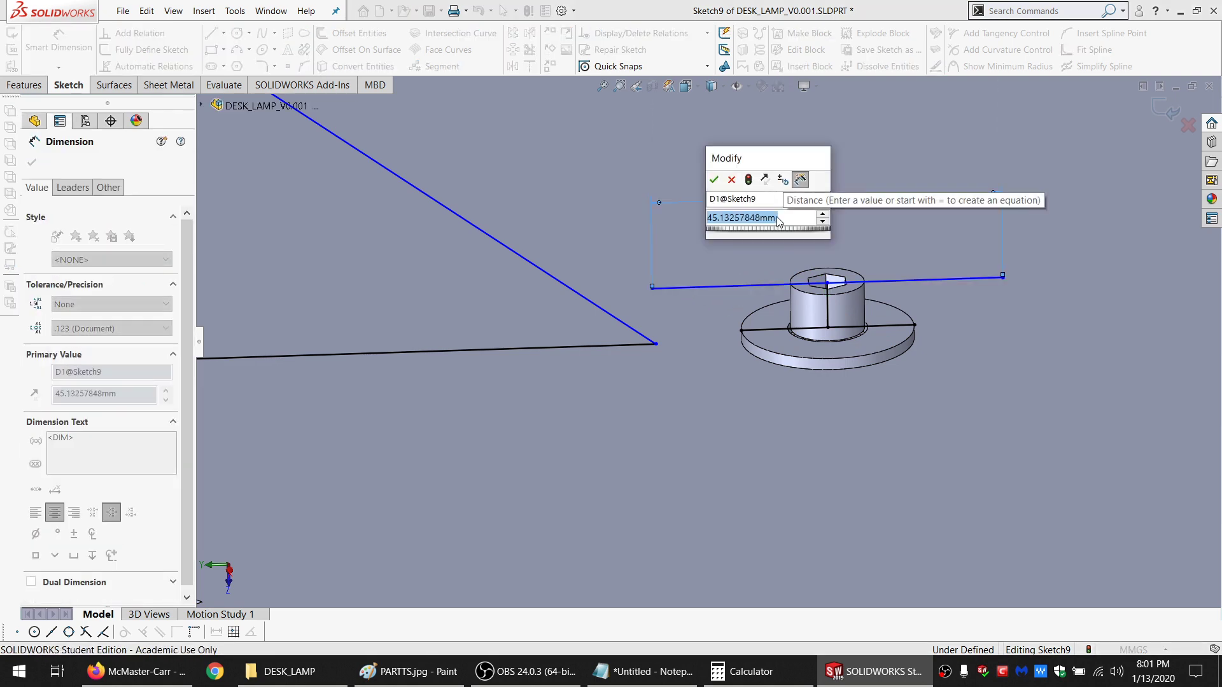
type("1.125")
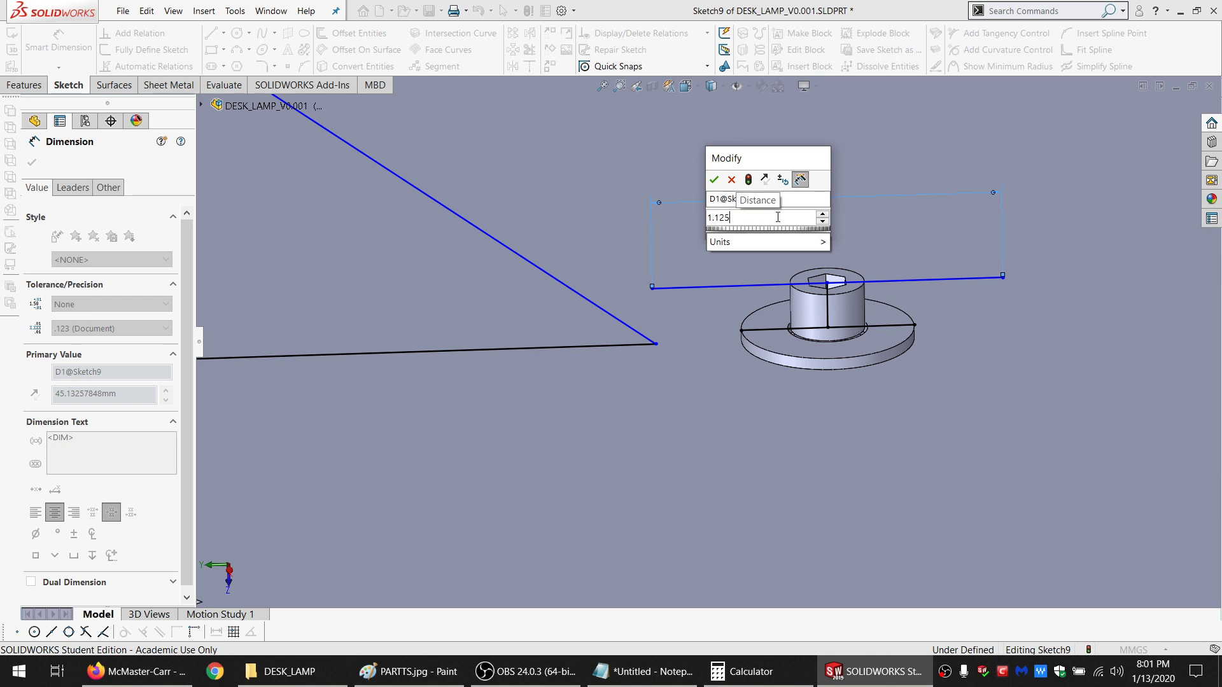
type("IN")
key("Return")
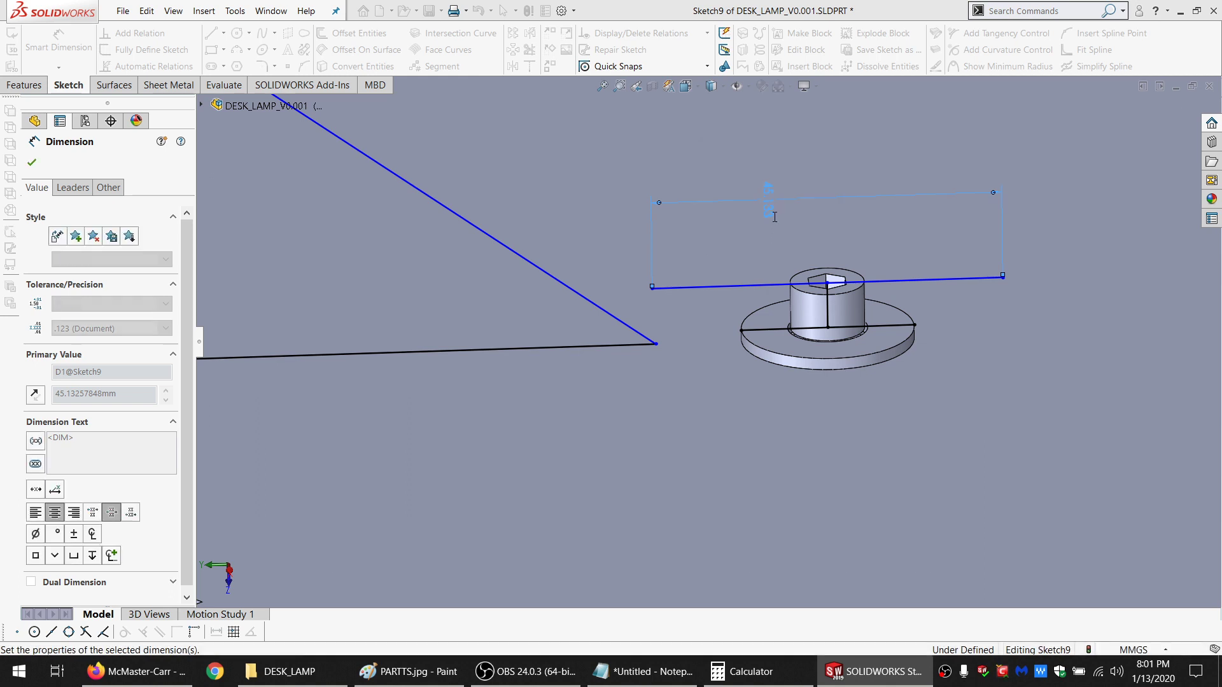
Set the length dimension of the line across the screw head to 30 mm
double_click(789, 204)
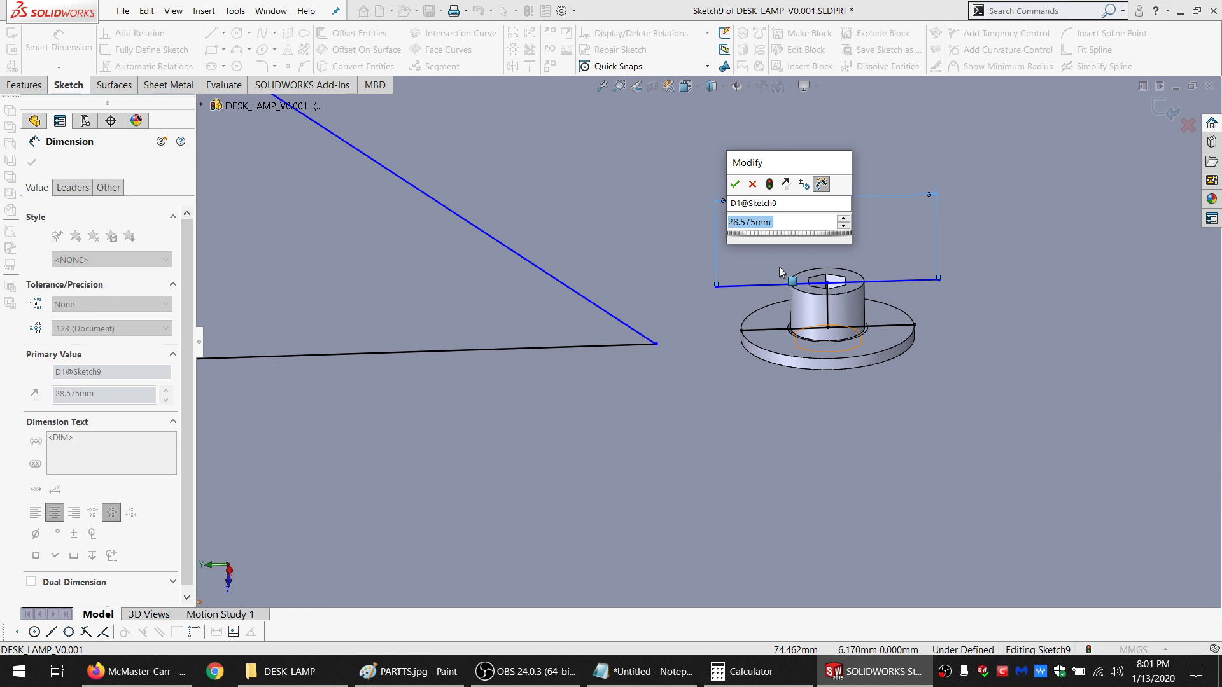
type("30")
key("Return")
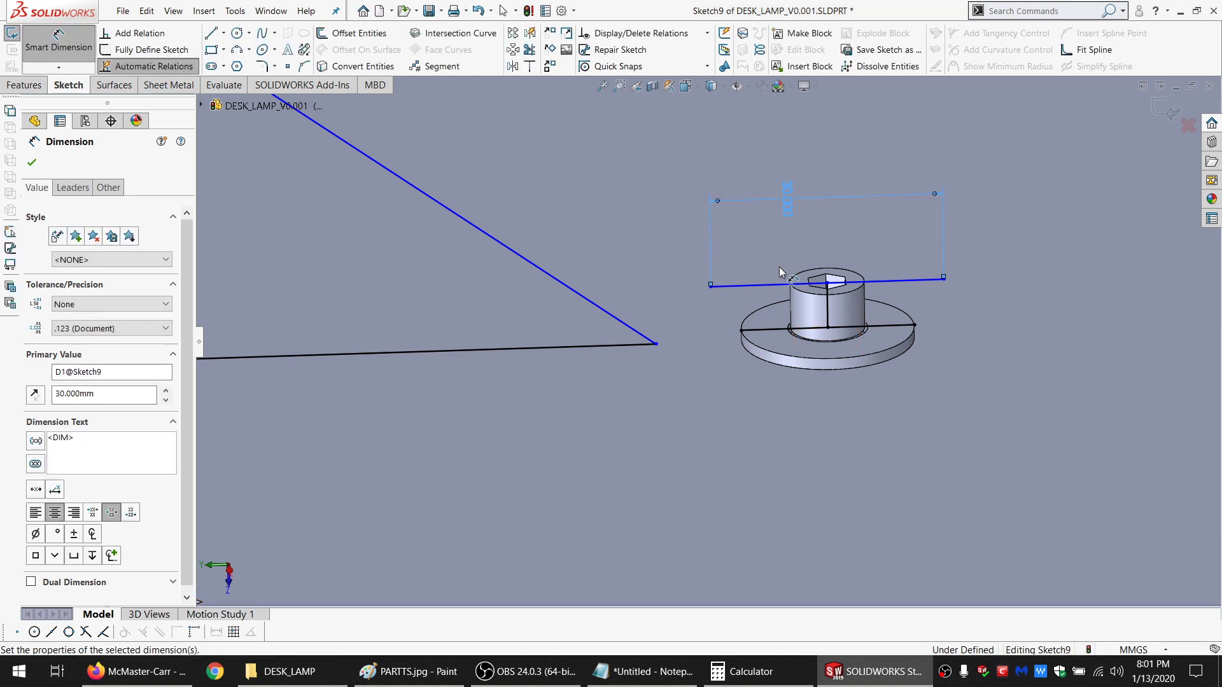
key("Escape")
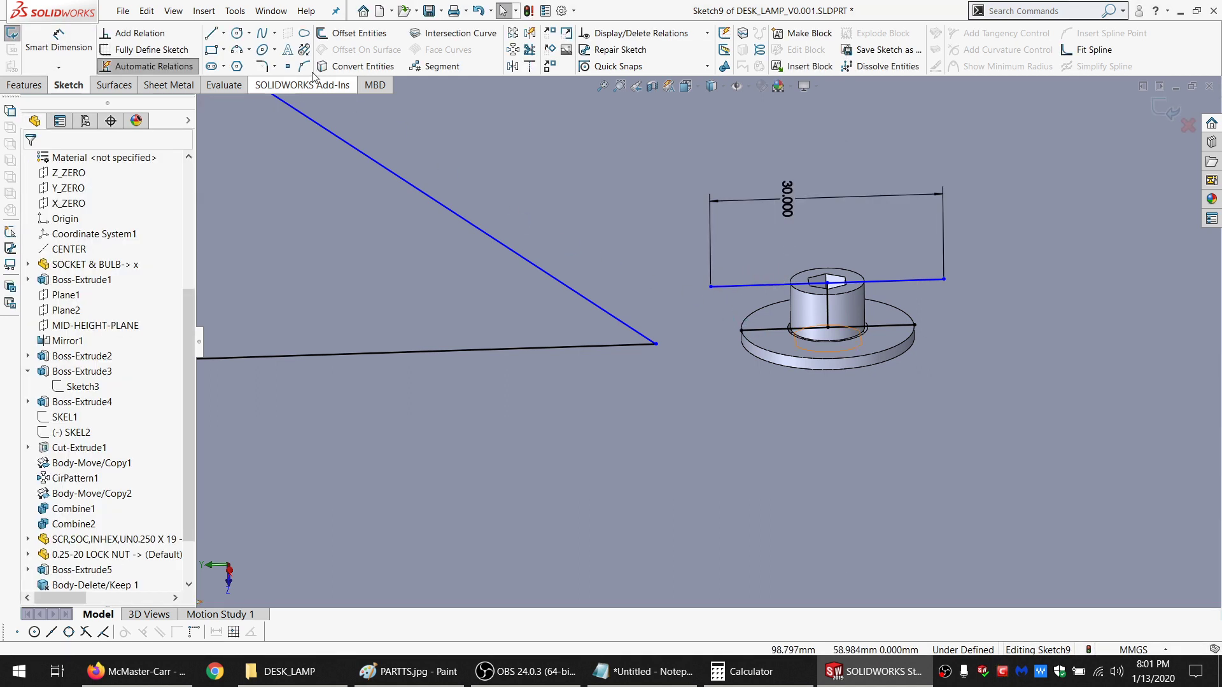
Sketch a line from the triangle-side end of the 30 mm line down past the plate surface, and make the two perpendicular
left_click(211, 32)
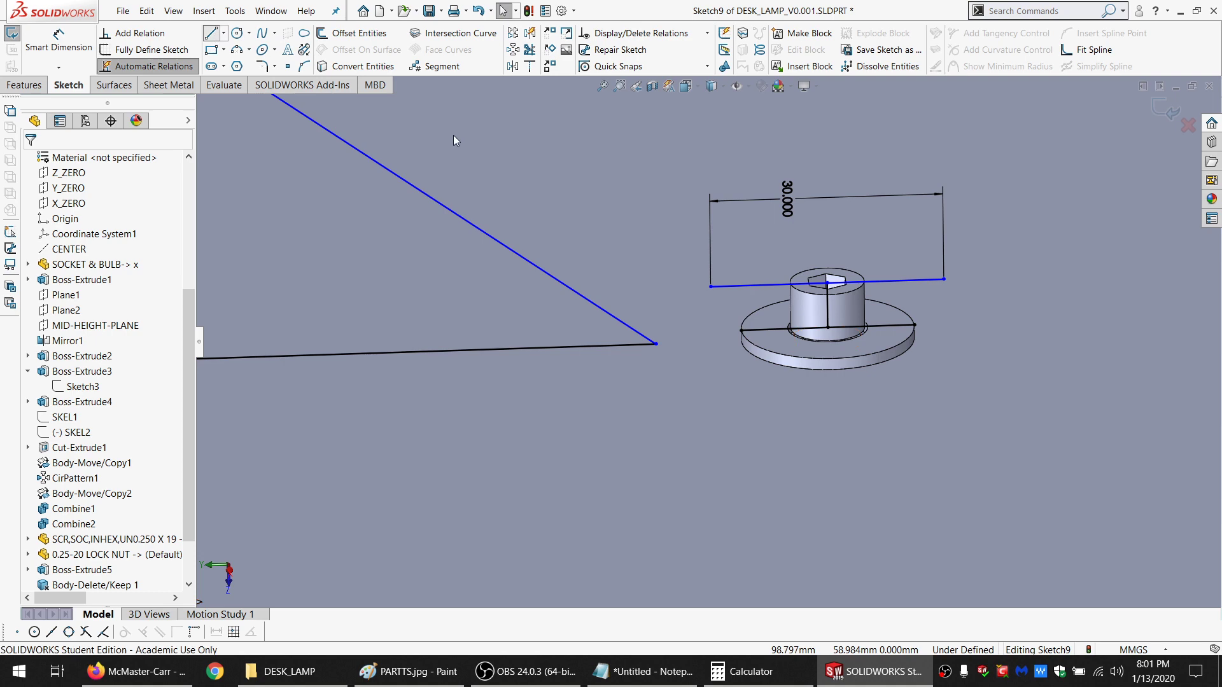
left_click(711, 287)
left_click(711, 434)
key("Escape")
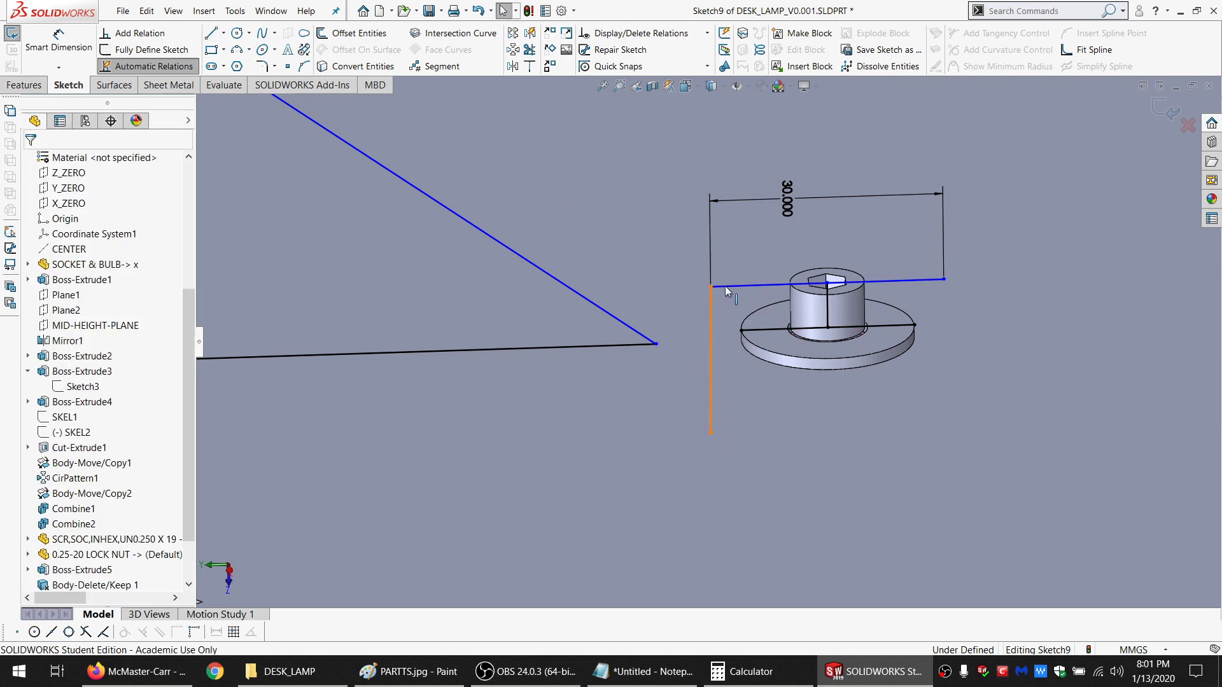
left_click(711, 299)
left_click(725, 286, "ctrl")
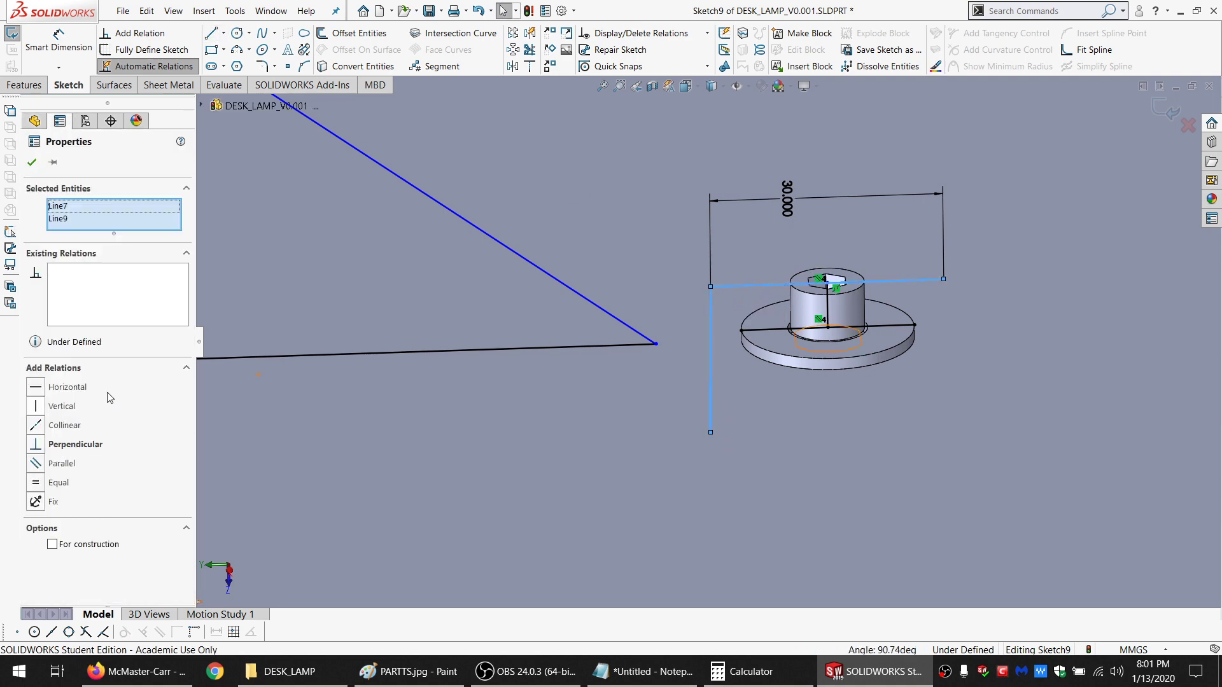
left_click(66, 446)
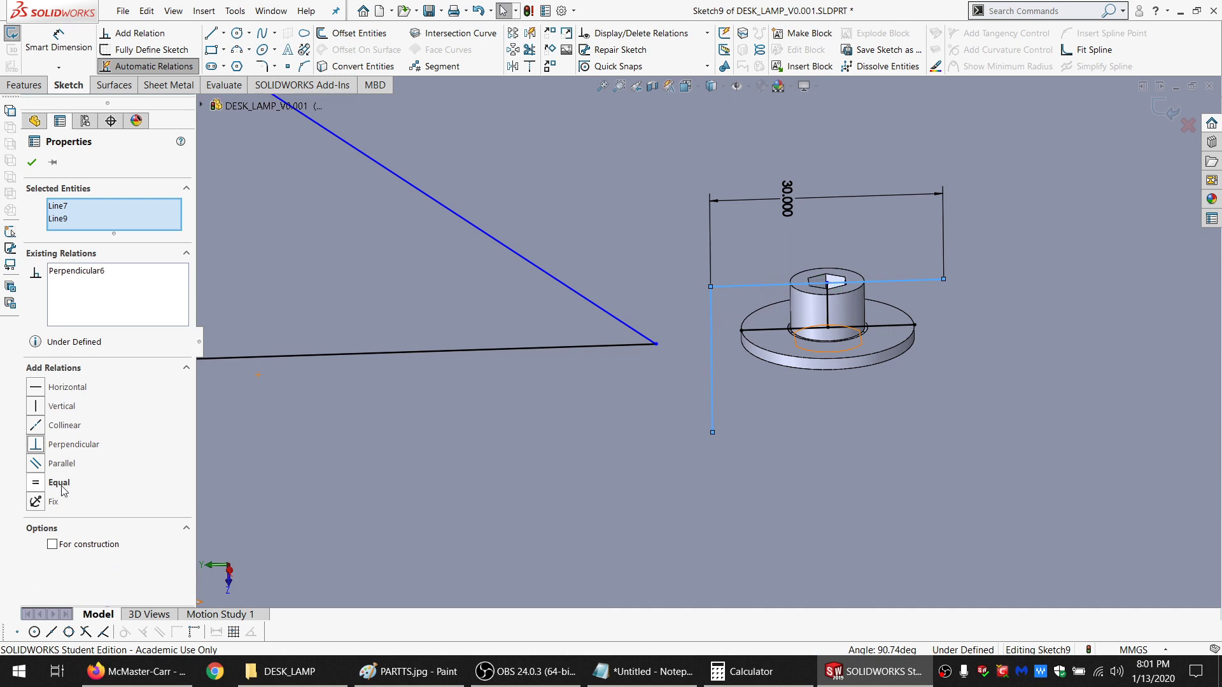
Make the triangle's base corner nearest the screw coincident with the line that descends from the 30 mm line
left_click(680, 368)
left_click(656, 344)
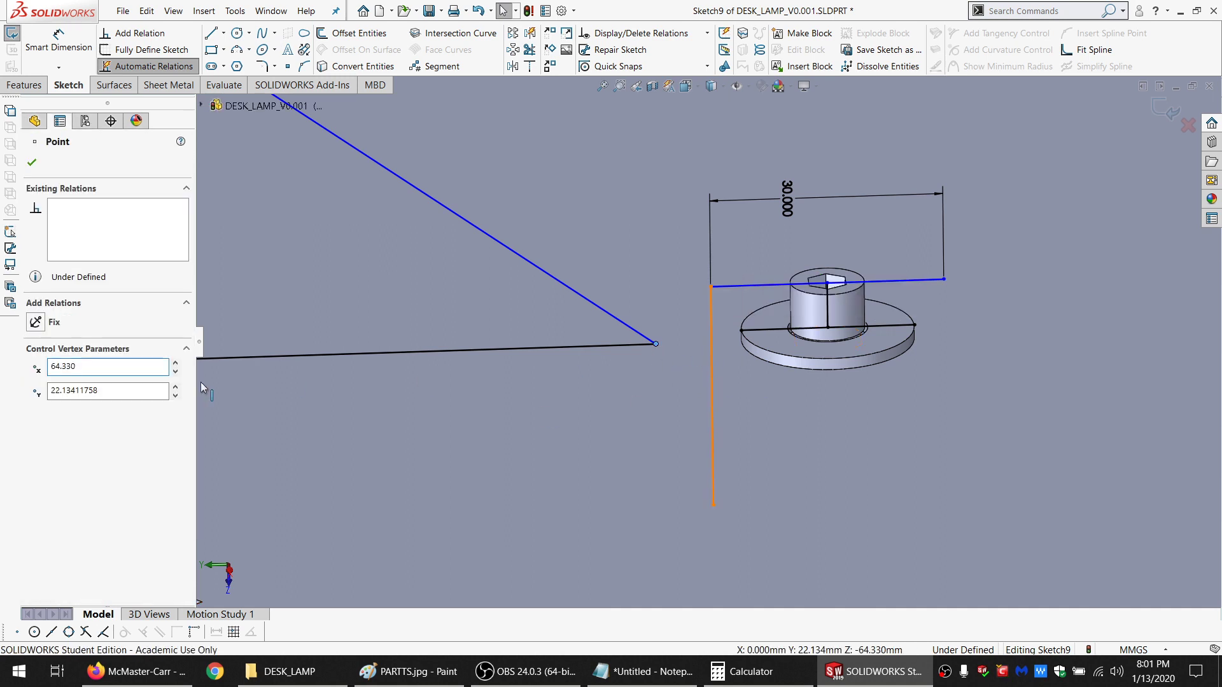
left_click(69, 406)
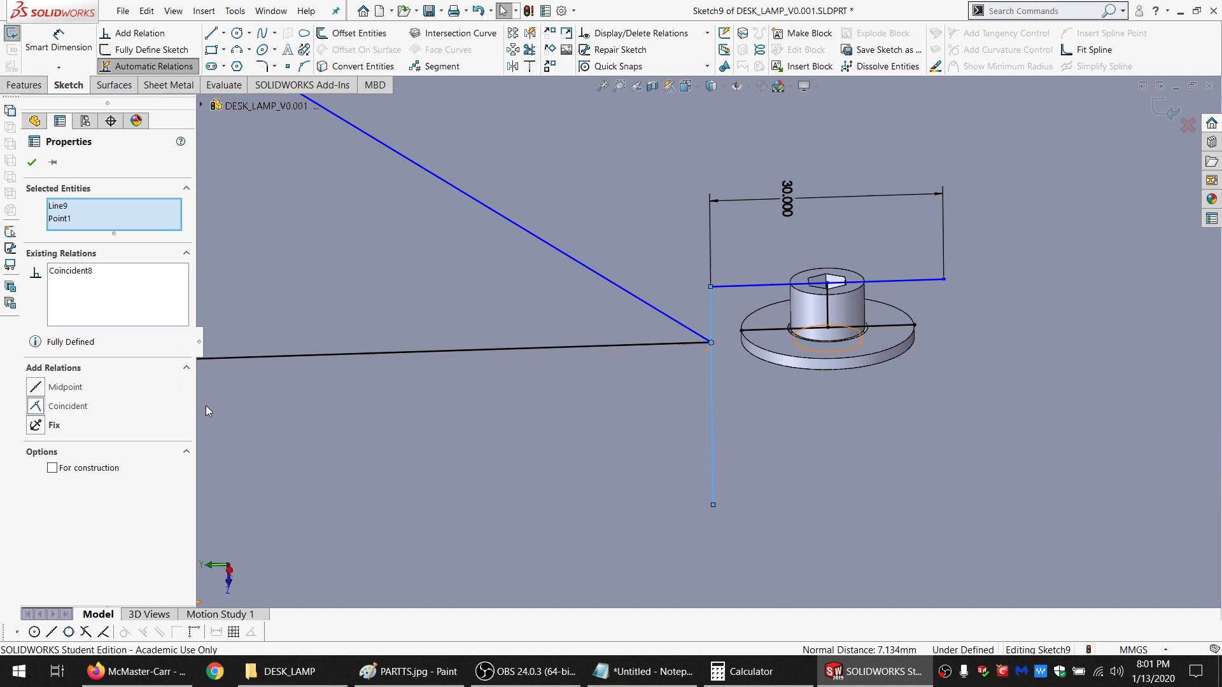
Convert the four reference lines around the screw and washer into construction geometry
left_click(729, 319)
mouse_move(985, 392)
left_mouse_down()
mouse_move(966, 306)
mouse_move(676, 248)
left_mouse_up()
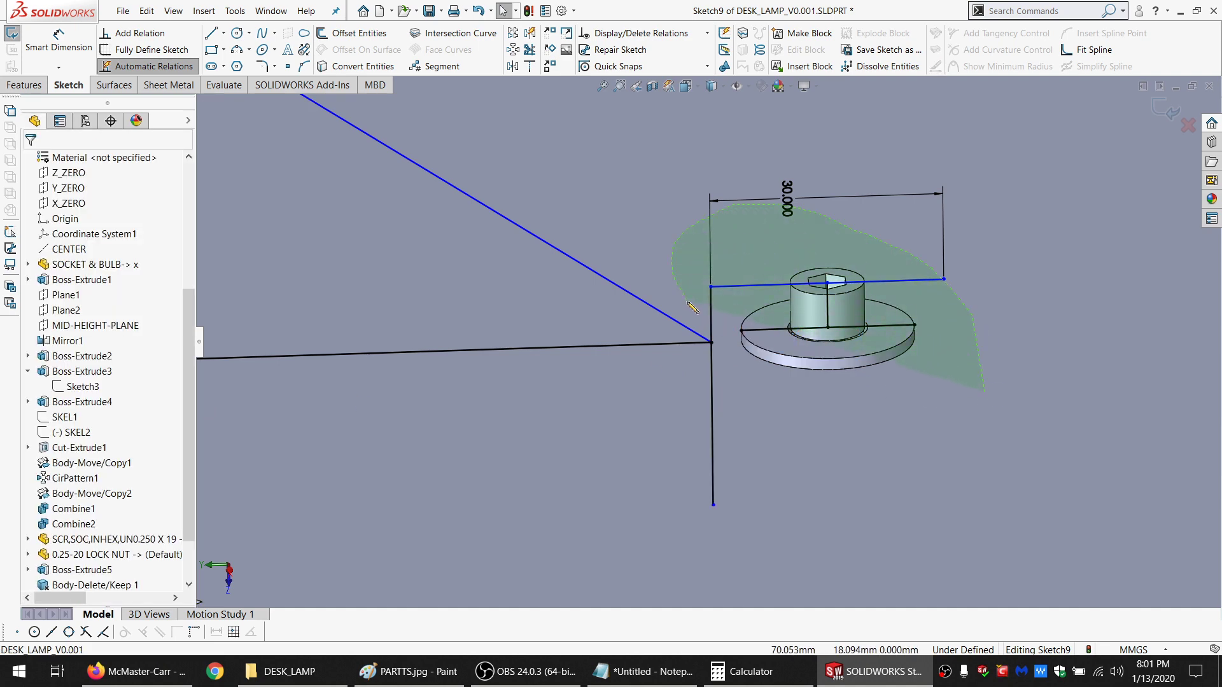
left_click_drag(688, 303, 686, 302)
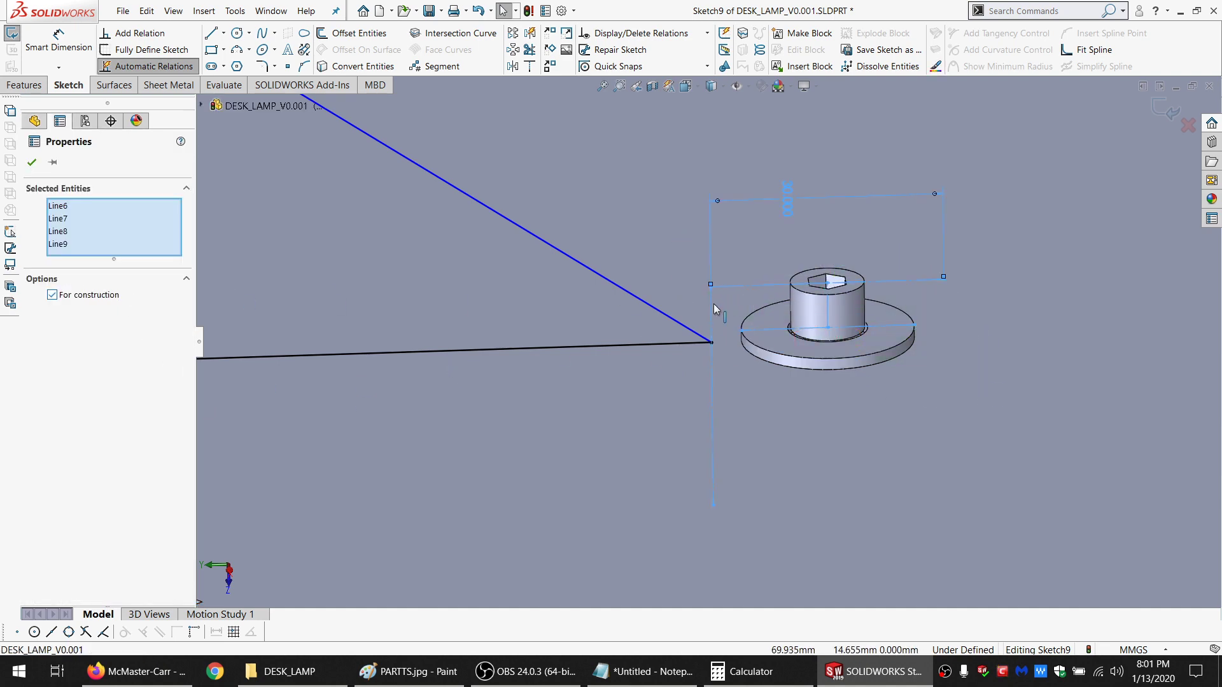
left_click(713, 308)
Delete the triangle's long sloping side that ends at the base corner beside the screw
middle_click_drag(709, 312, 709, 351)
scroll(738, 369, "down", 3)
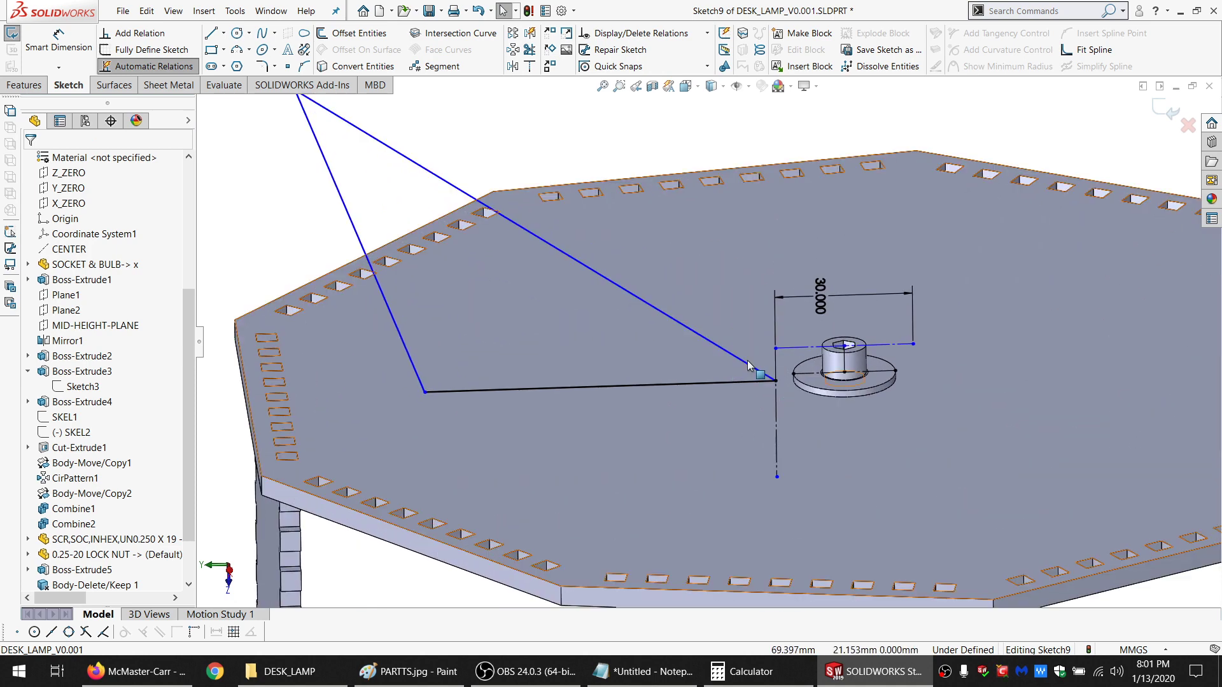
left_click(749, 369)
key("Delete")
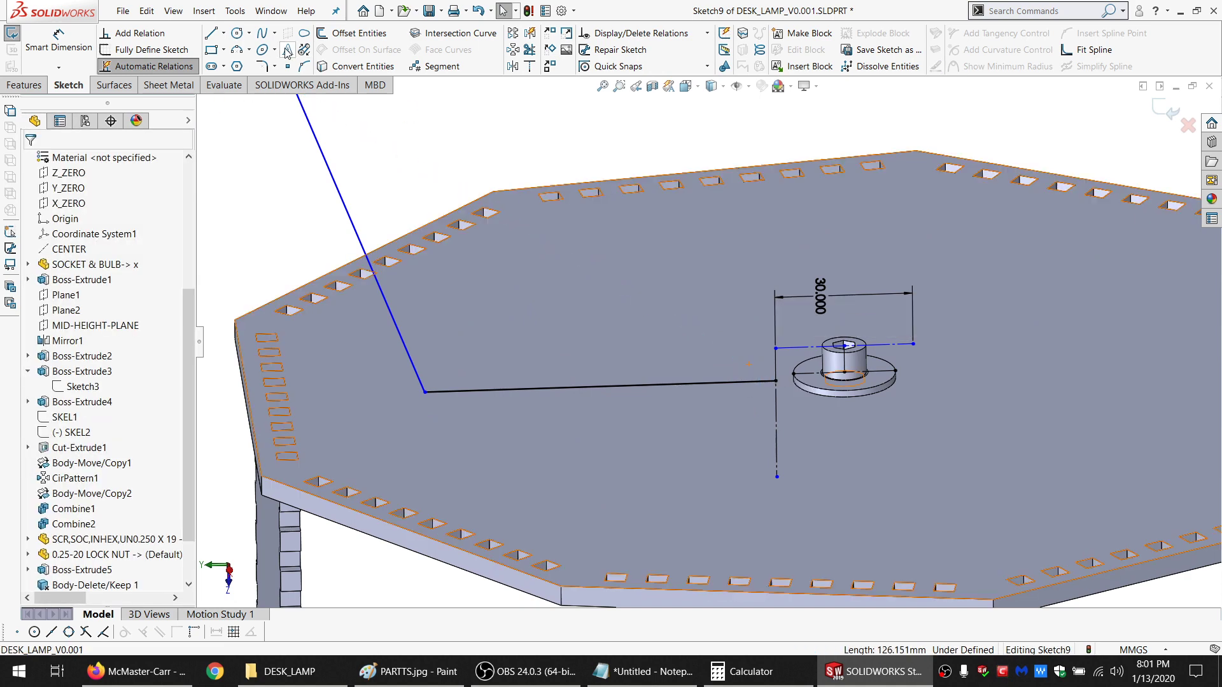
Sketch a short line from the base line's screw-side end upward along the construction line, ending just below the 30 mm line
key("l")
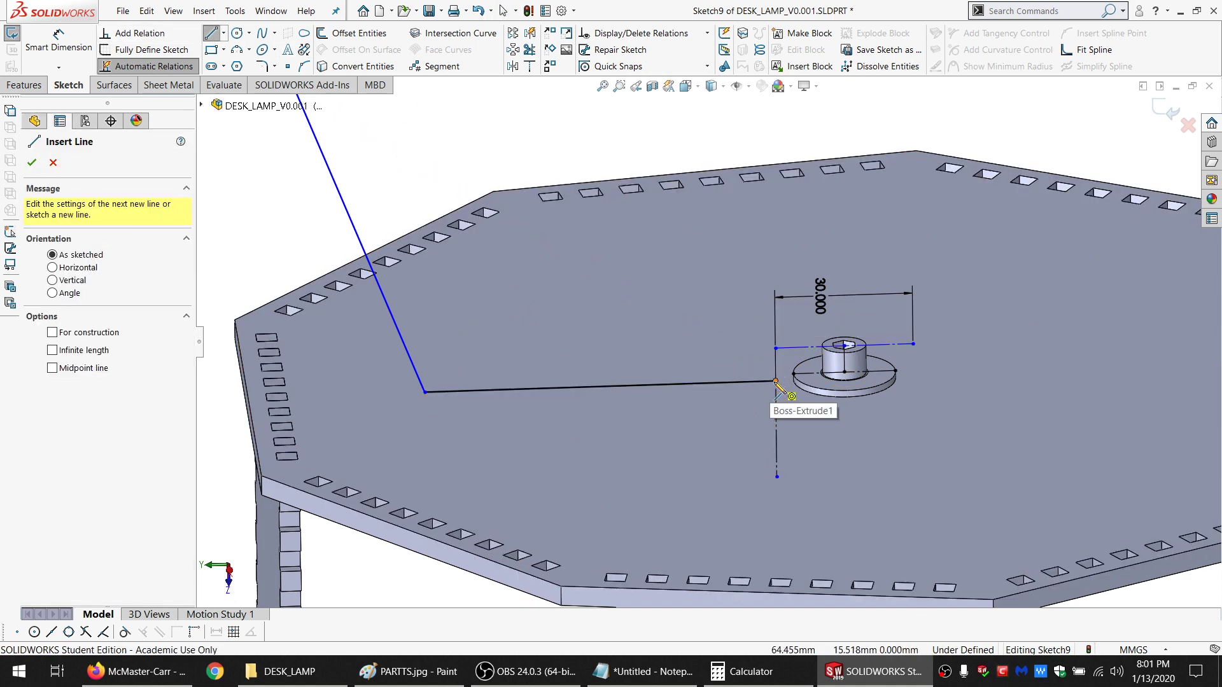
left_click(775, 380)
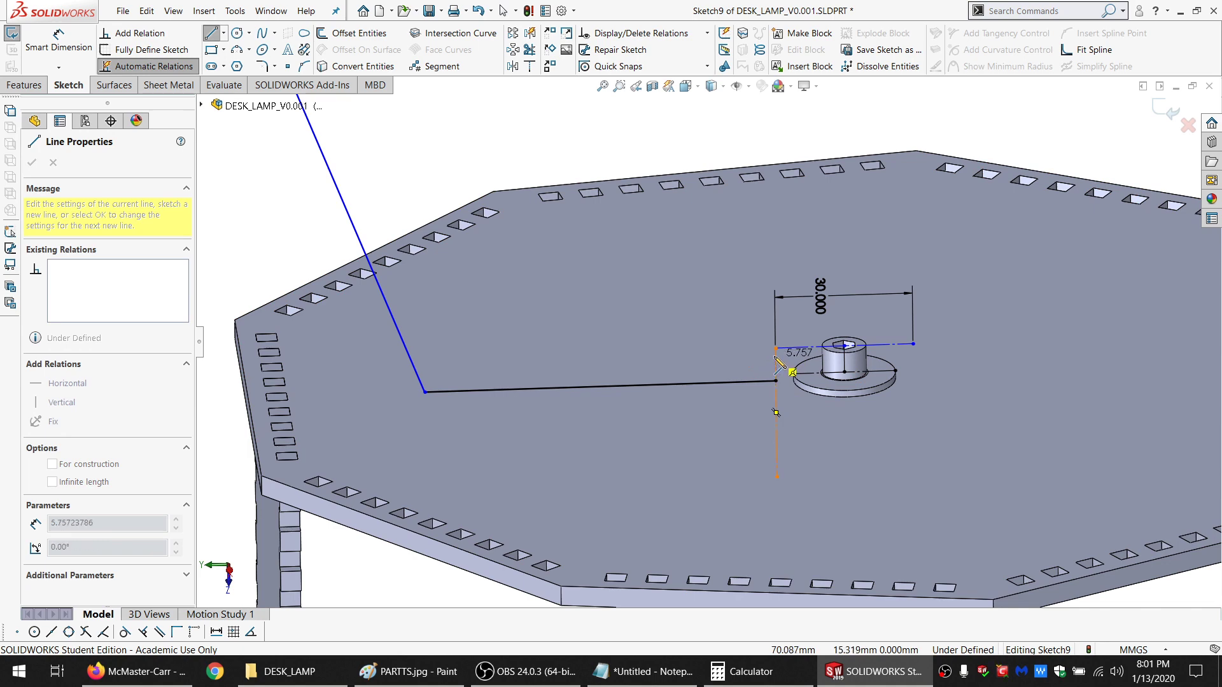
scroll(751, 360, "up", 3)
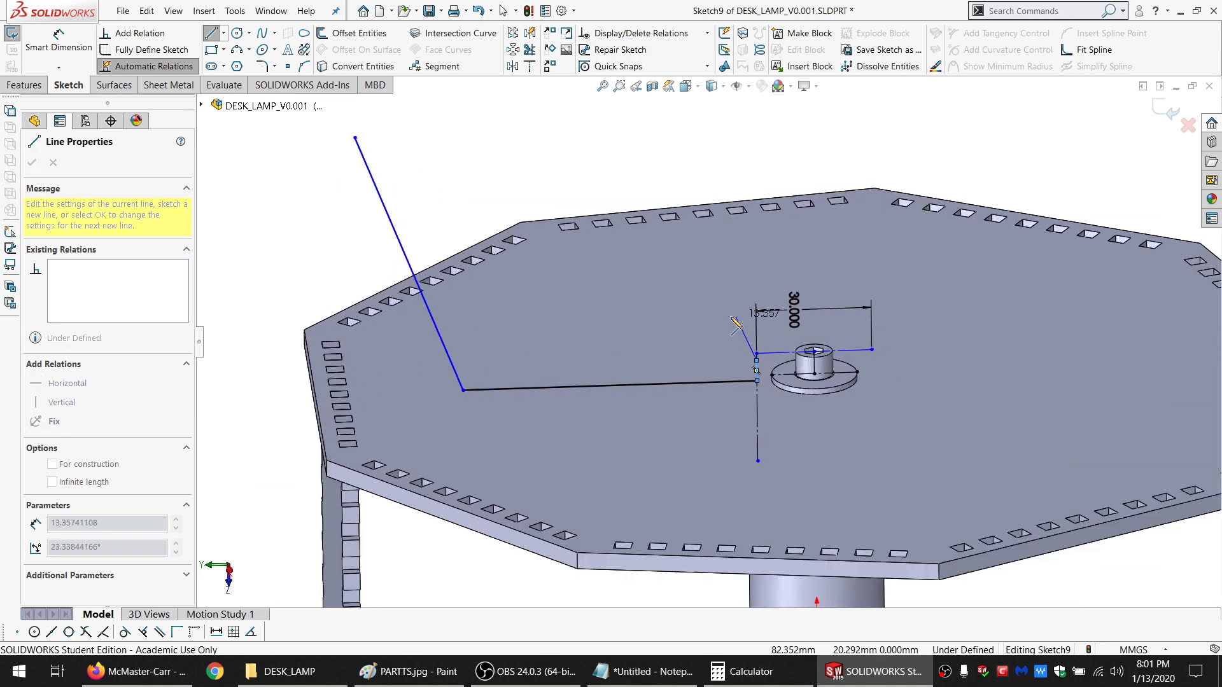
scroll(728, 350, "down", 3)
scroll(756, 347, "up", 1)
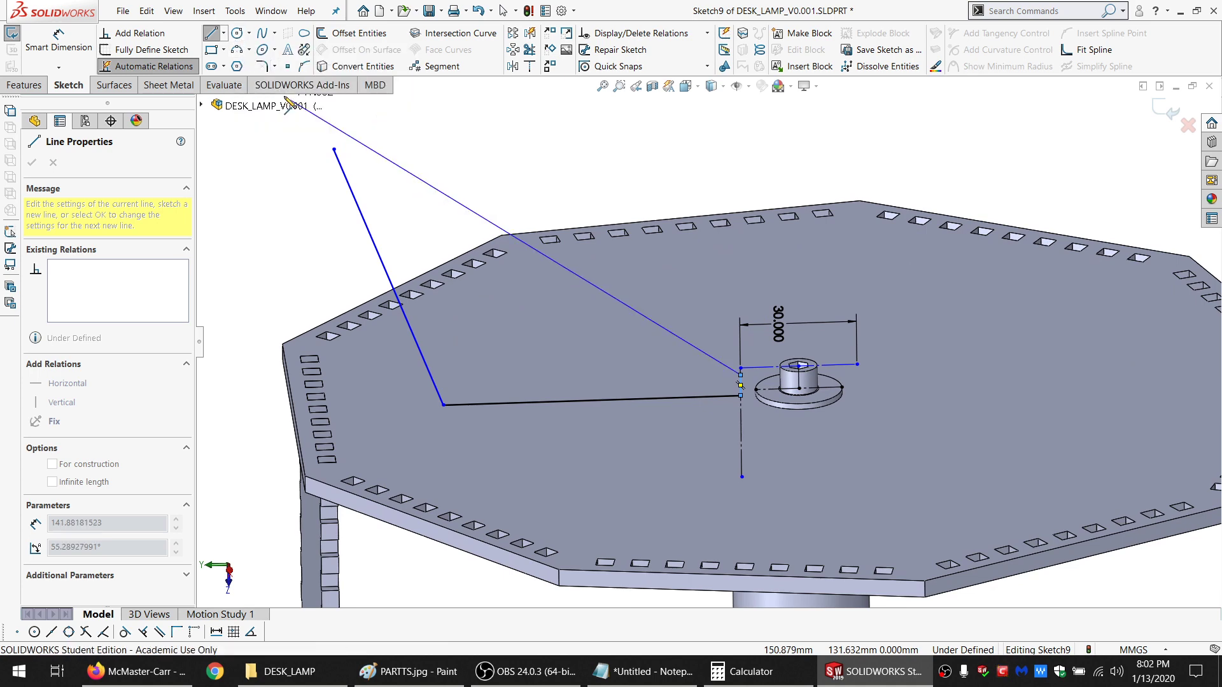
key("Escape")
Sketch a three-point arc of about 163 mm radius from the short line's upper end to the sloping side's top point, bowing toward the plate
key("a")
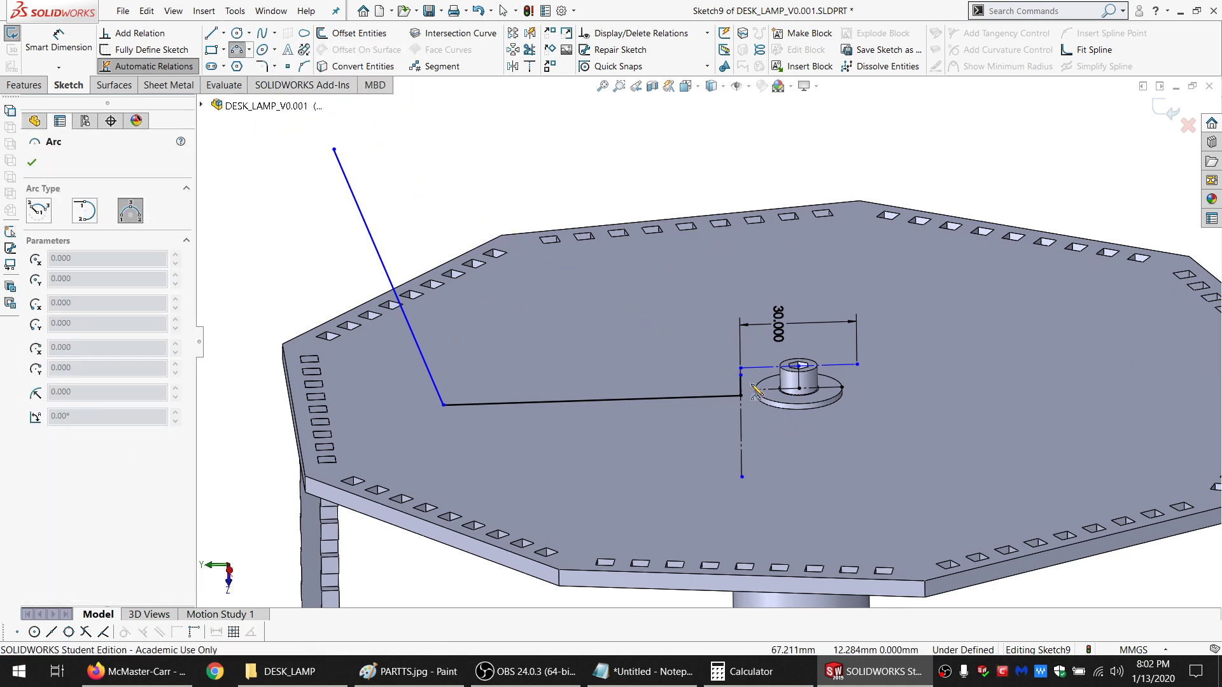
left_click(741, 375)
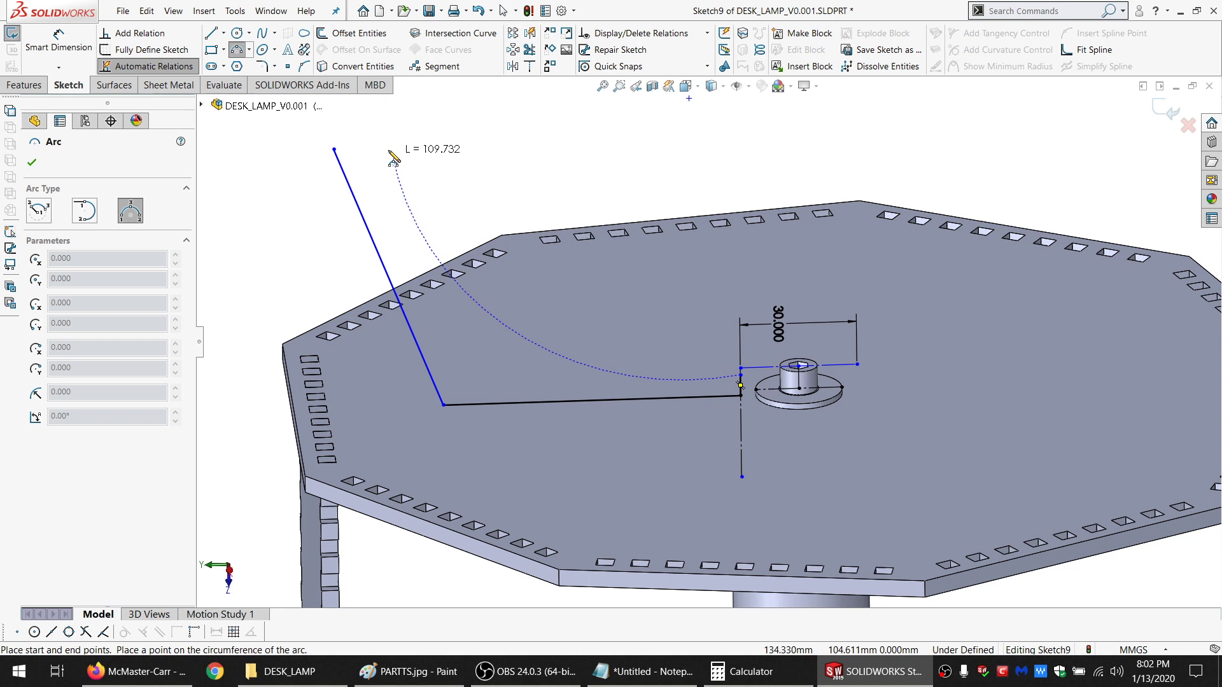
left_click(334, 150)
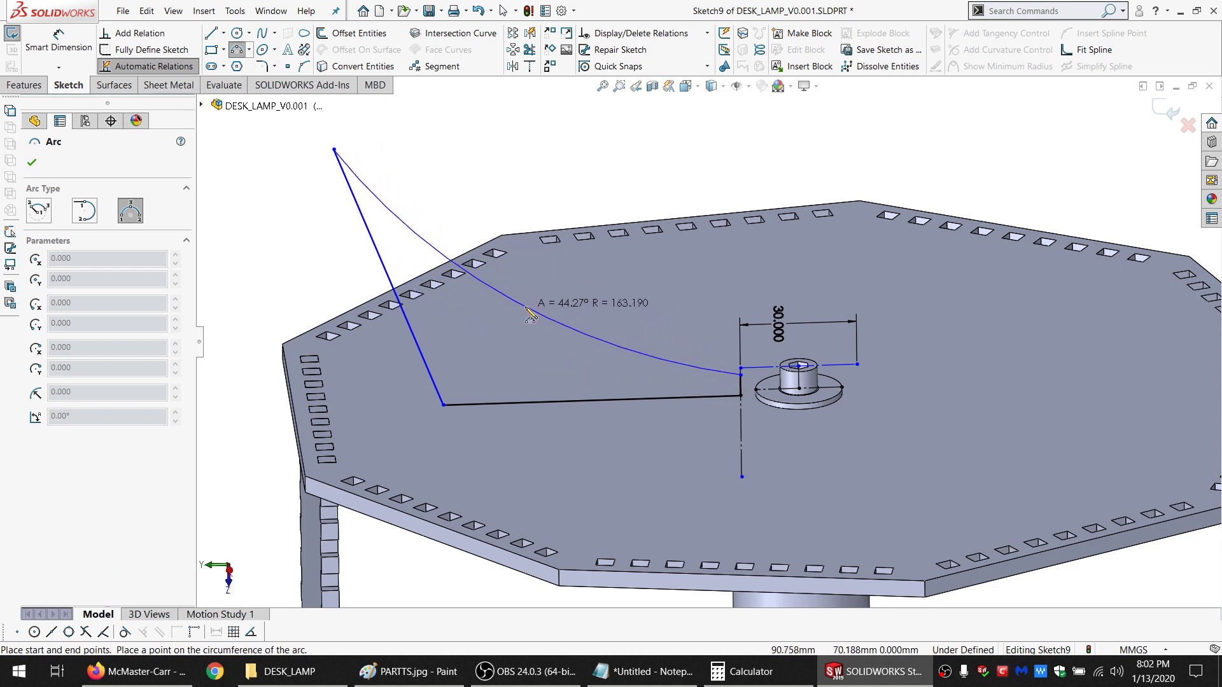
left_click(530, 315)
key("Escape")
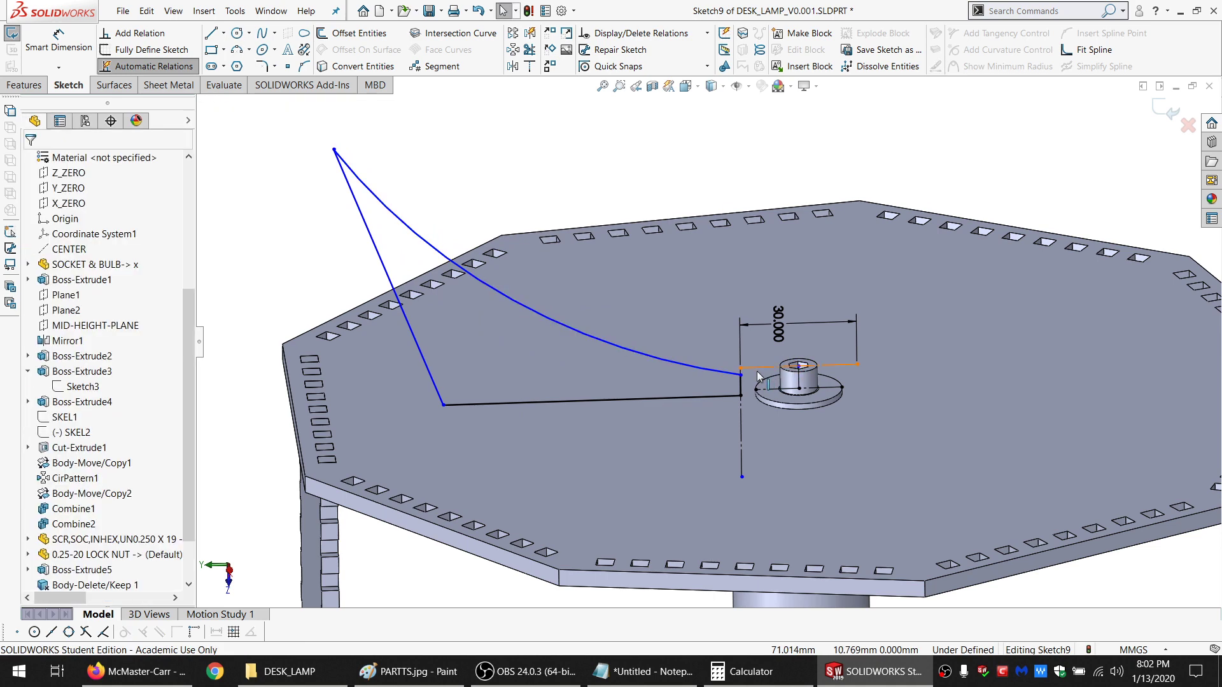
Sketch a line from the arc's lower end across the screw head, passing just beyond the washer
scroll(757, 376, "down", 2)
left_click(213, 33)
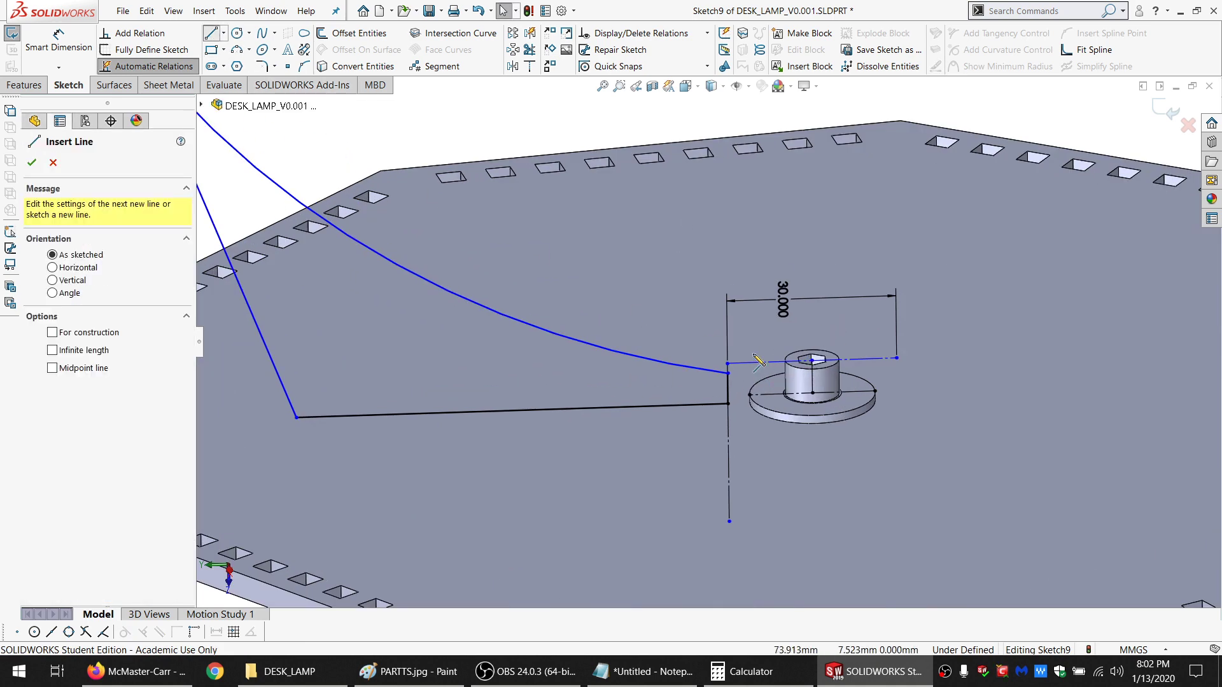
left_click(727, 373)
left_click(949, 374)
key("Escape")
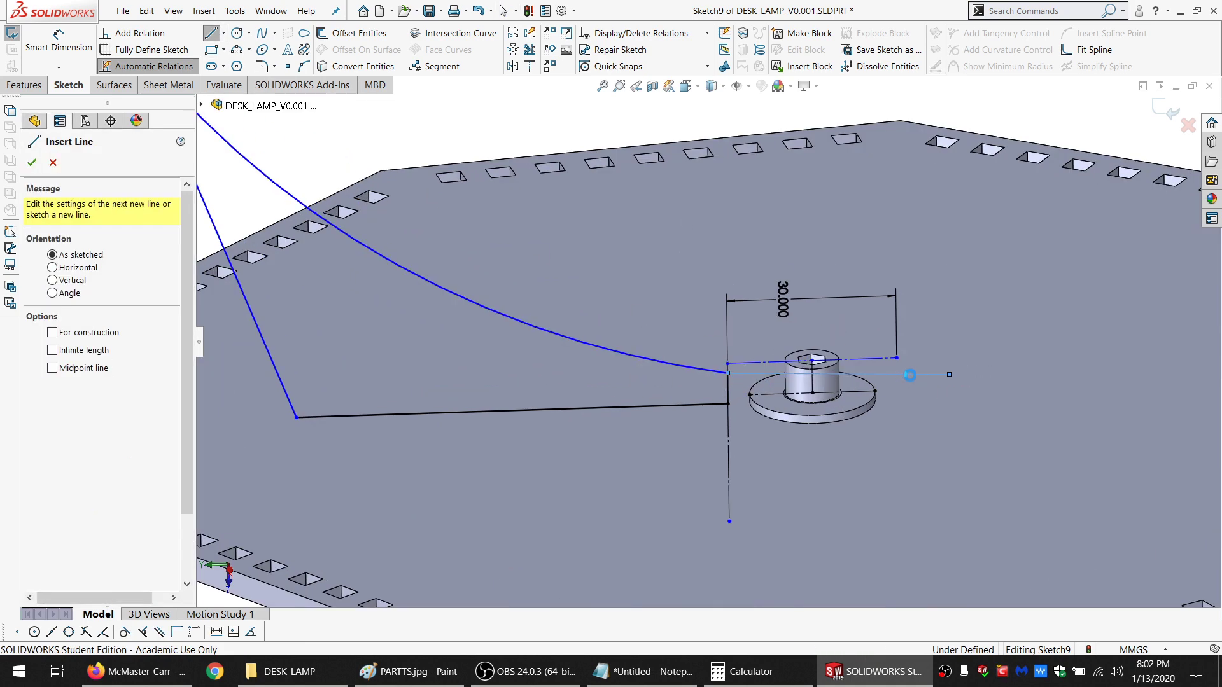
key("Escape")
Make the new line construction geometry, parallel and equal in length to the 30 mm construction line
left_click(899, 375)
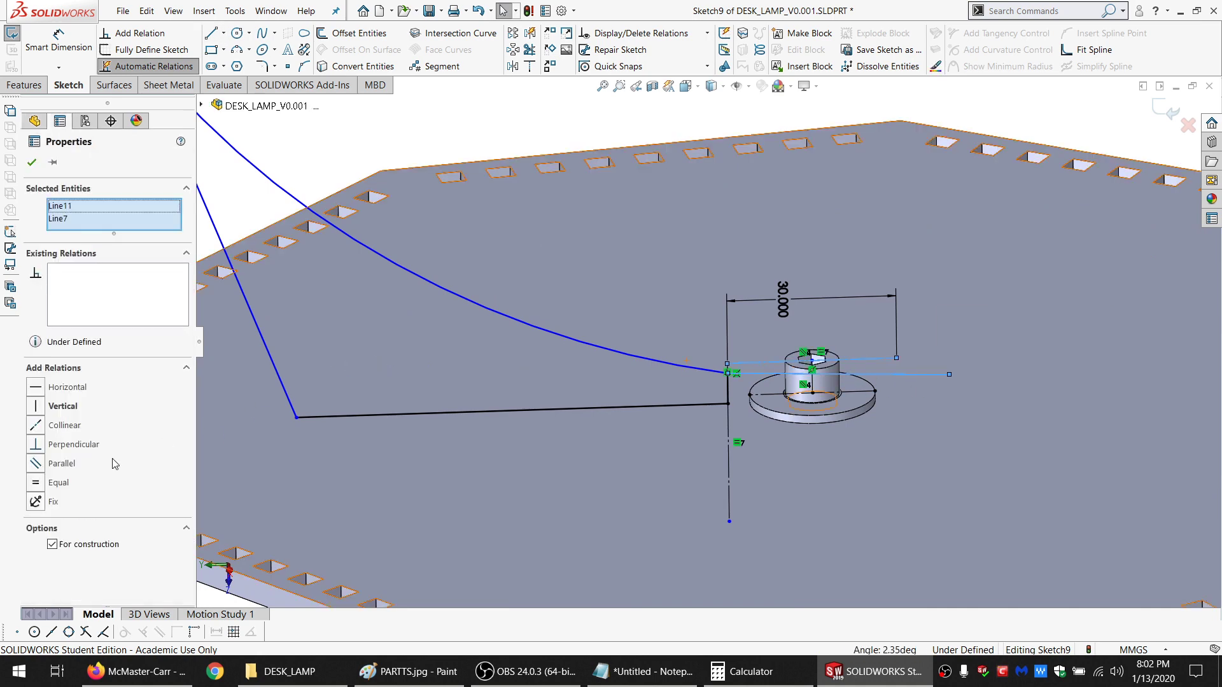
left_click(69, 464)
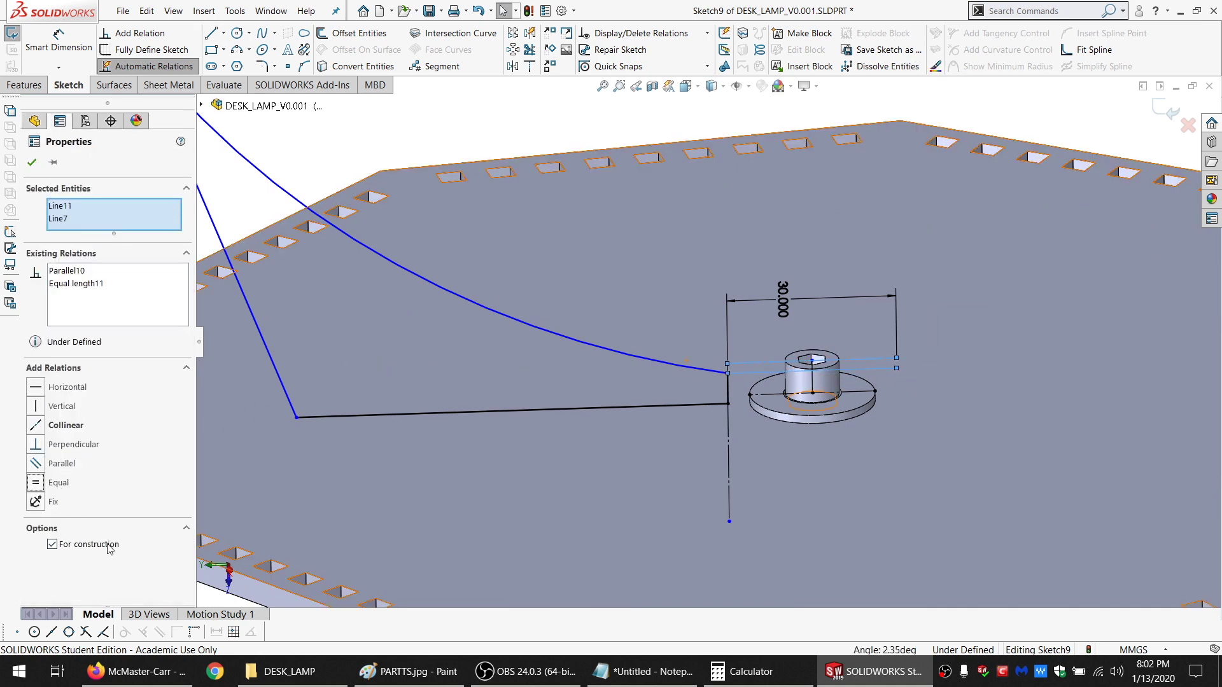
key("Escape")
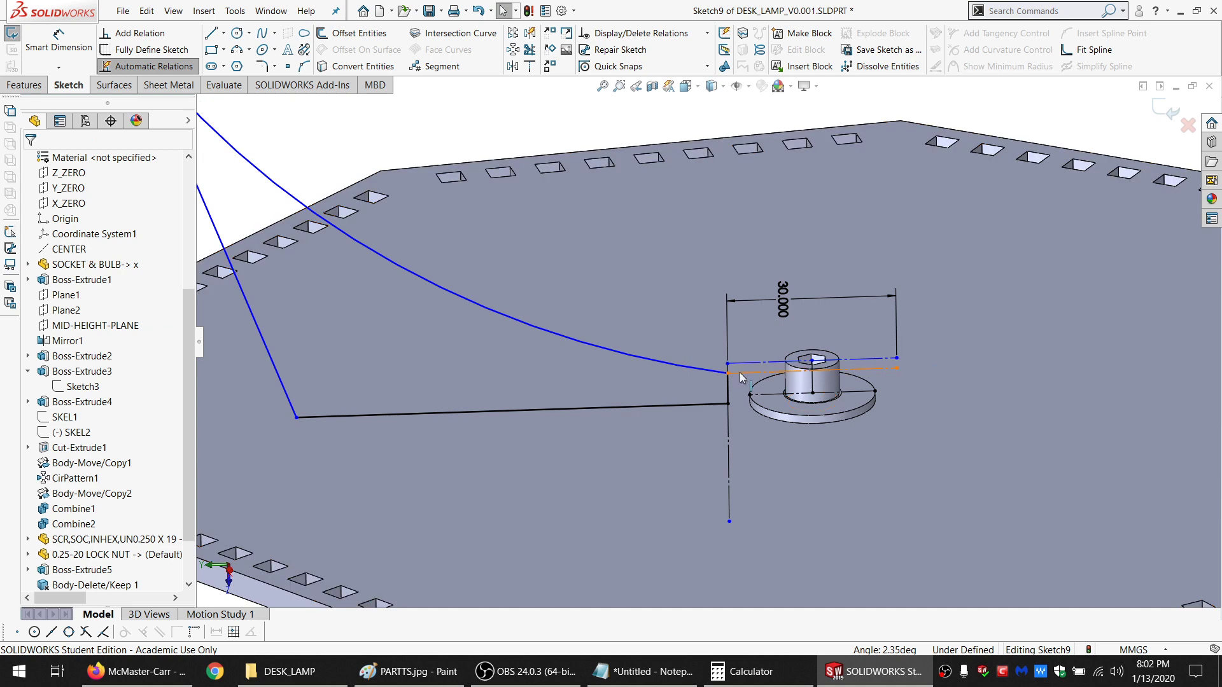
Make the arc tangent to the new construction line at its screw-side end
left_click(738, 374)
left_click(719, 373, "ctrl")
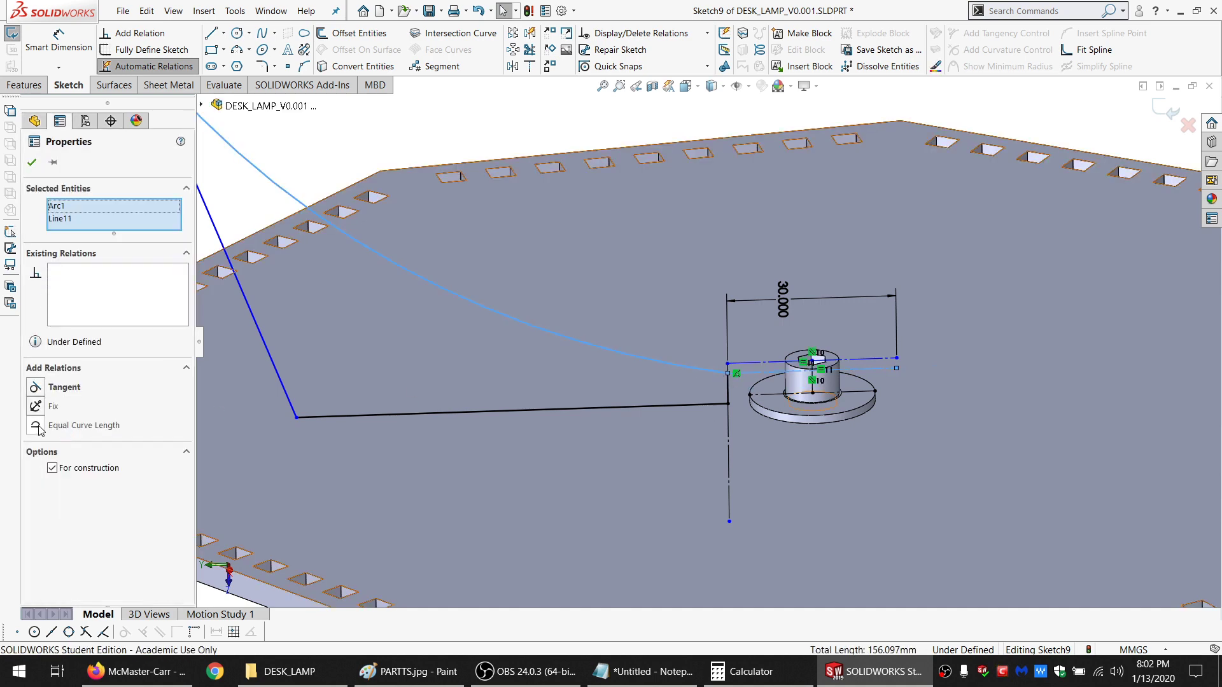
left_click(56, 388)
scroll(707, 337, "up", 3)
scroll(756, 385, "down", 4)
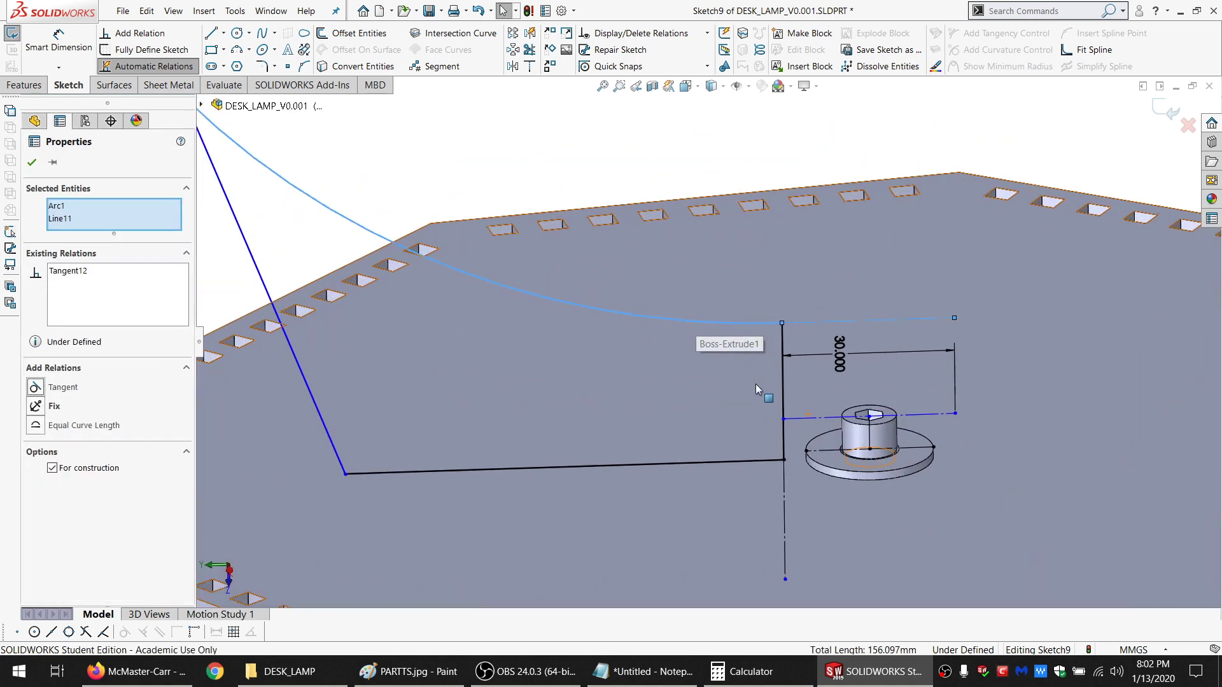
key("Escape")
Dimension the arc's screw-side endpoint 1 mm above the top edge of the screw head
middle_click_drag(871, 422, 863, 395)
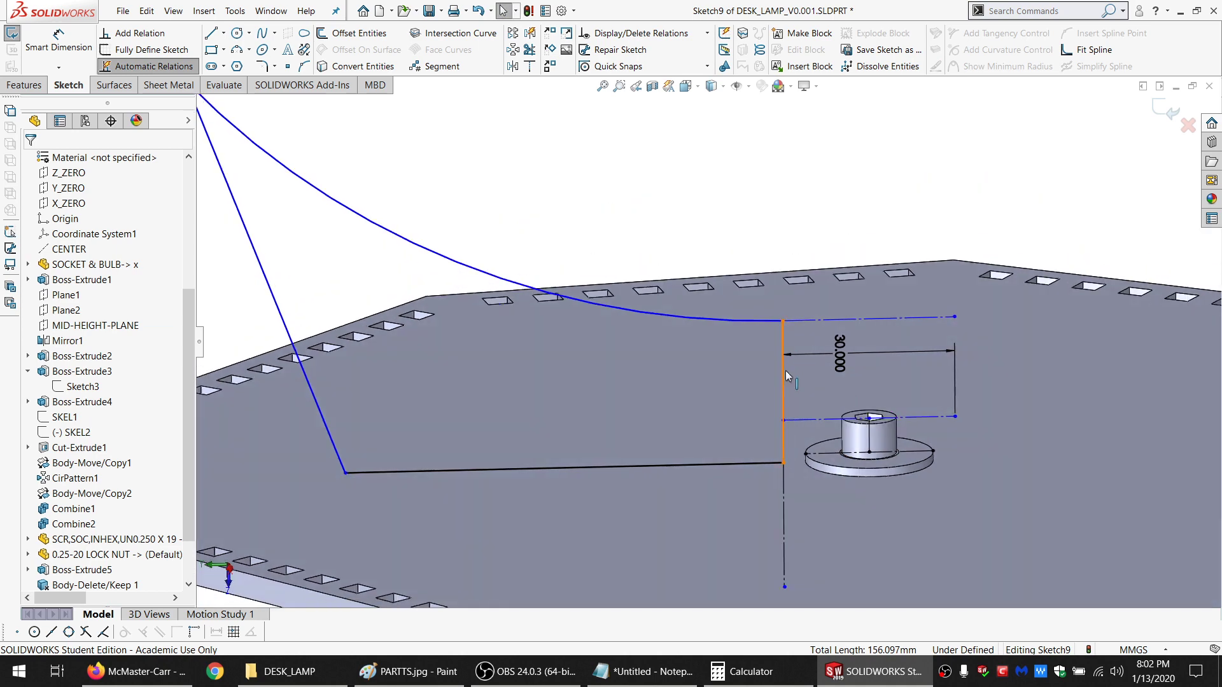
scroll(827, 420, "down", 3)
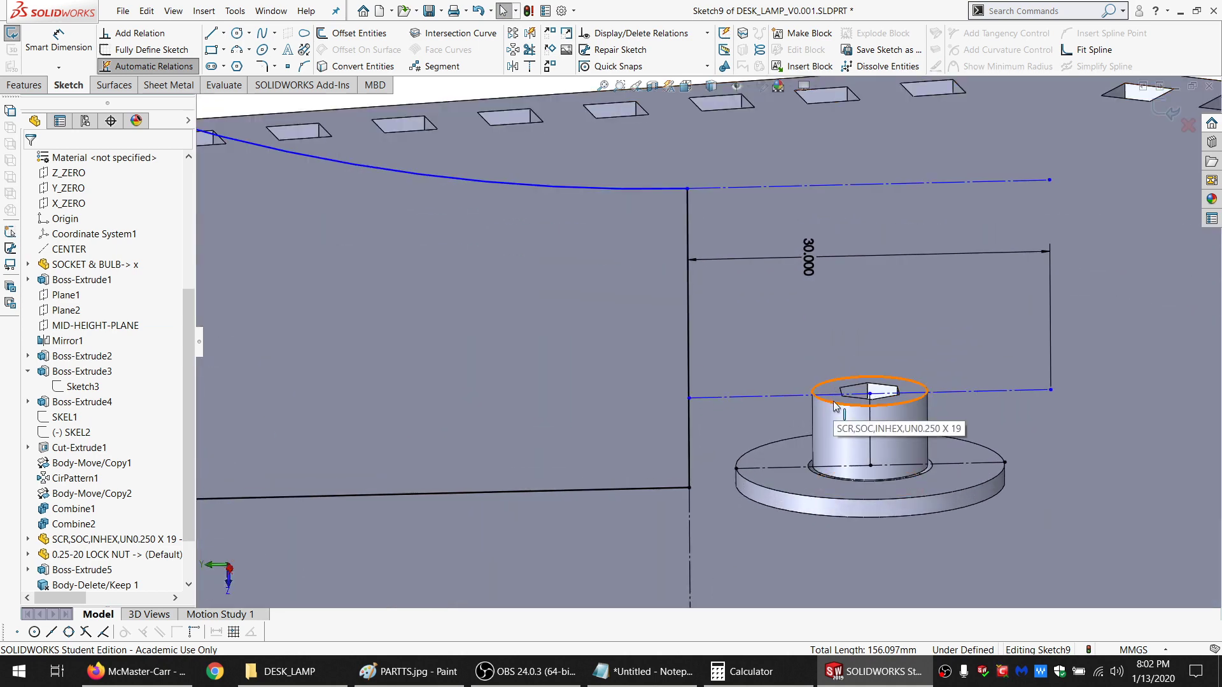
left_click(58, 39)
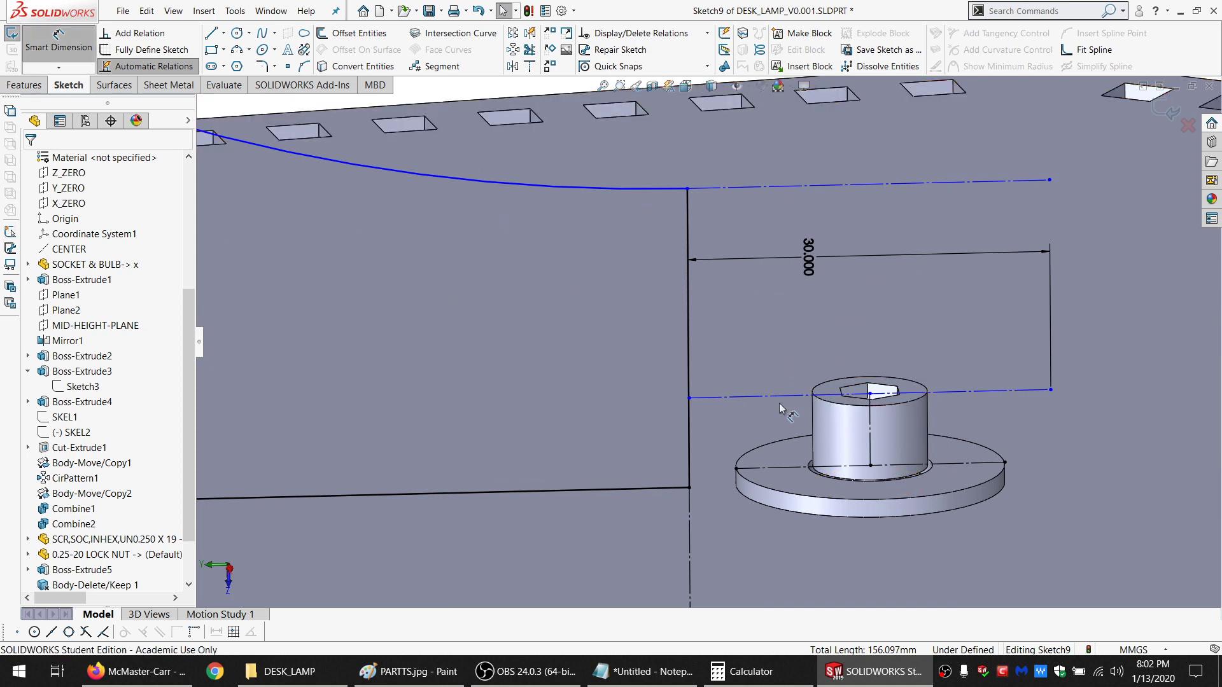
left_click(839, 405)
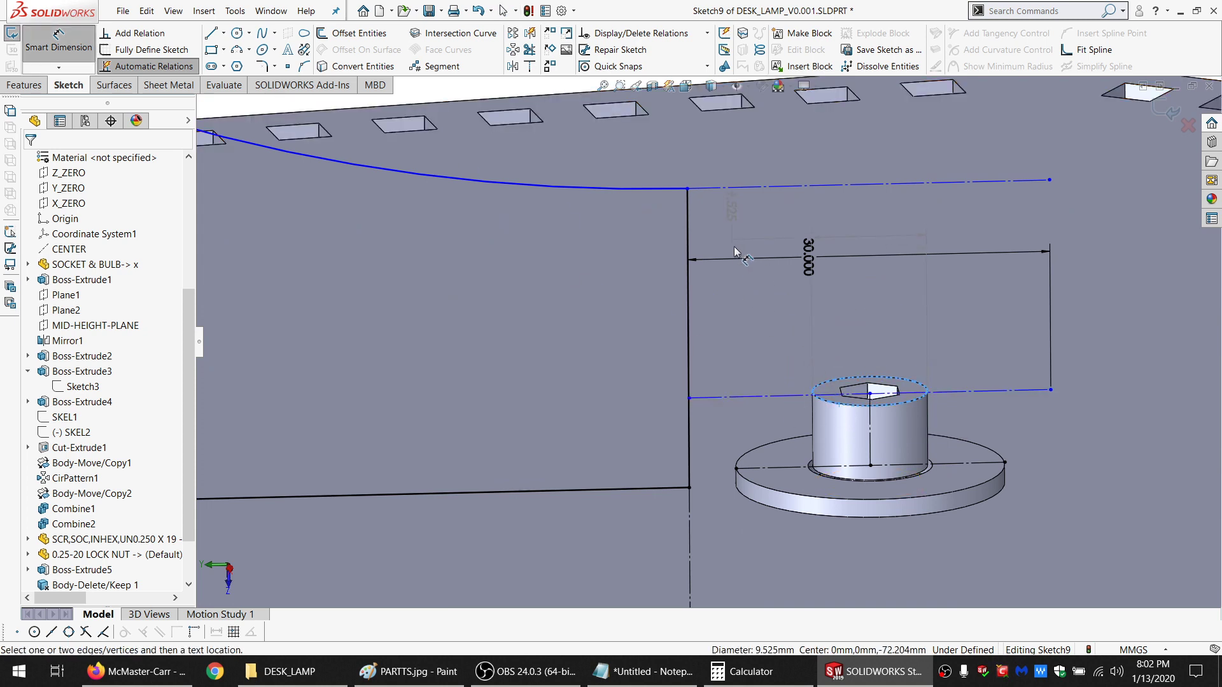
left_click(688, 189)
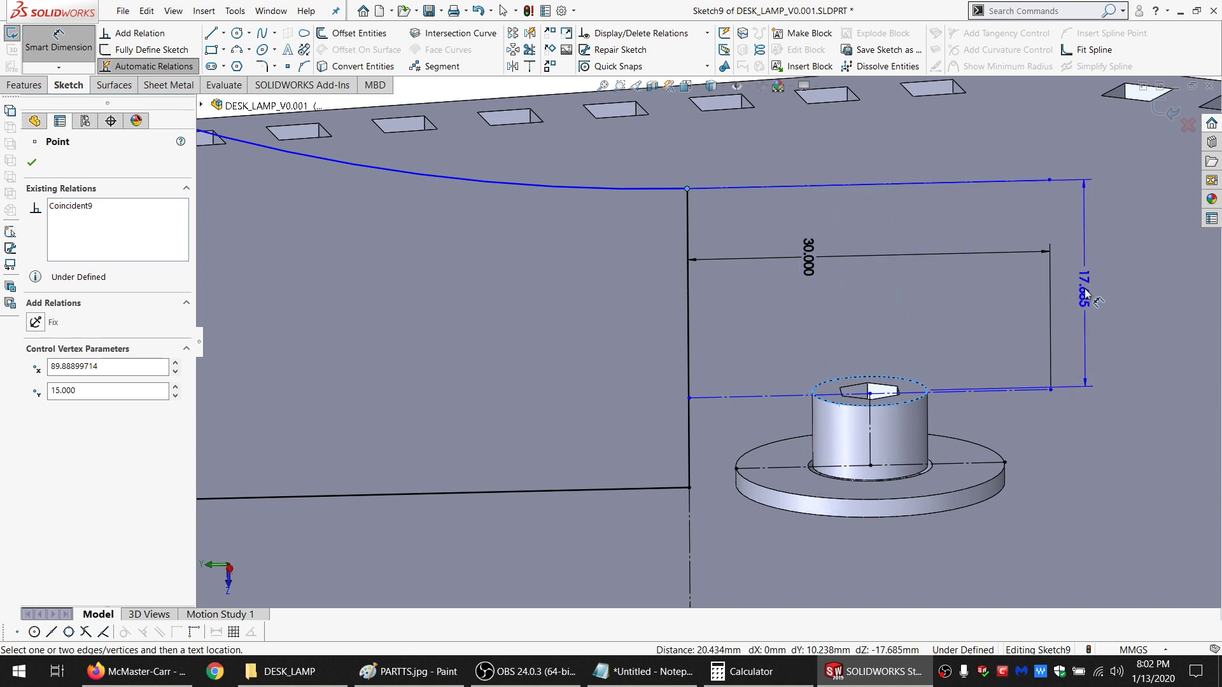
left_click(1086, 294)
type("1")
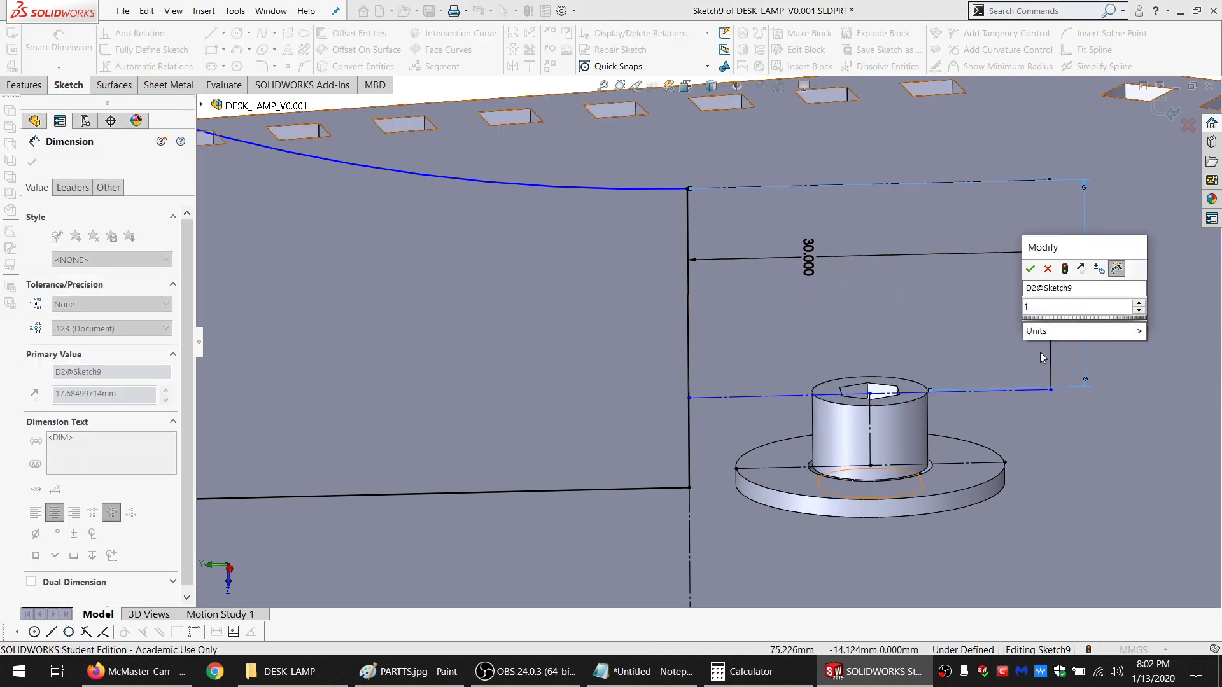
key("Return")
scroll(607, 326, "up", 3)
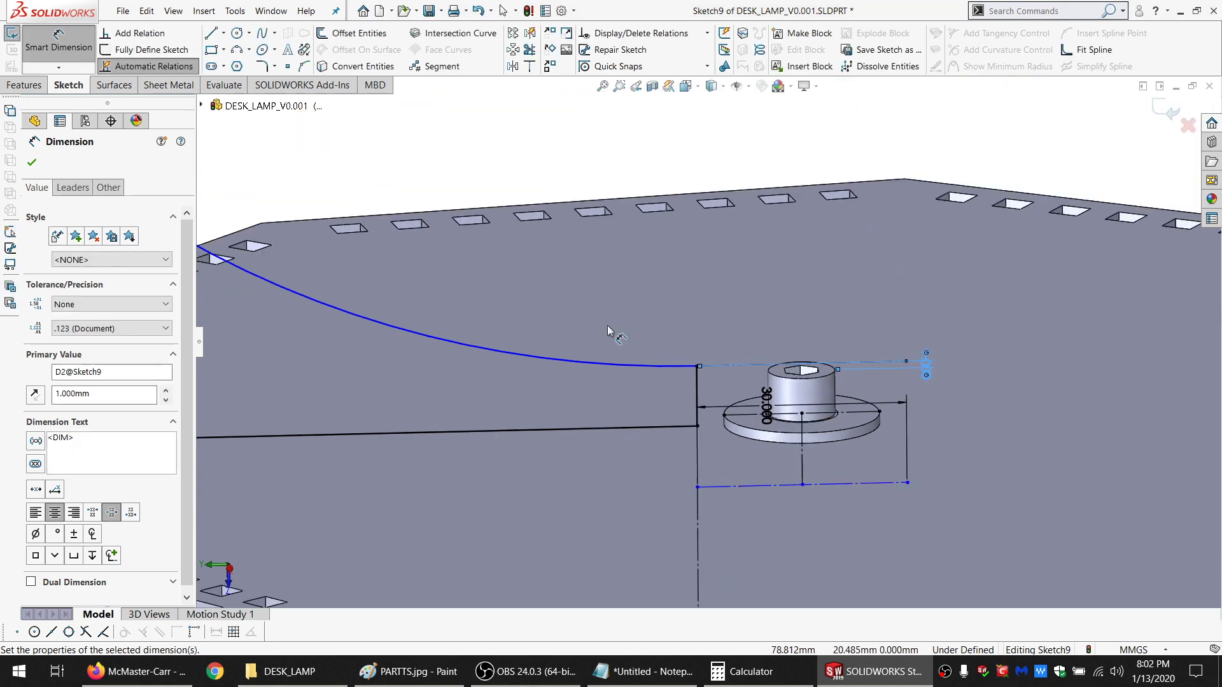
scroll(607, 326, "up", 5)
key("Escape")
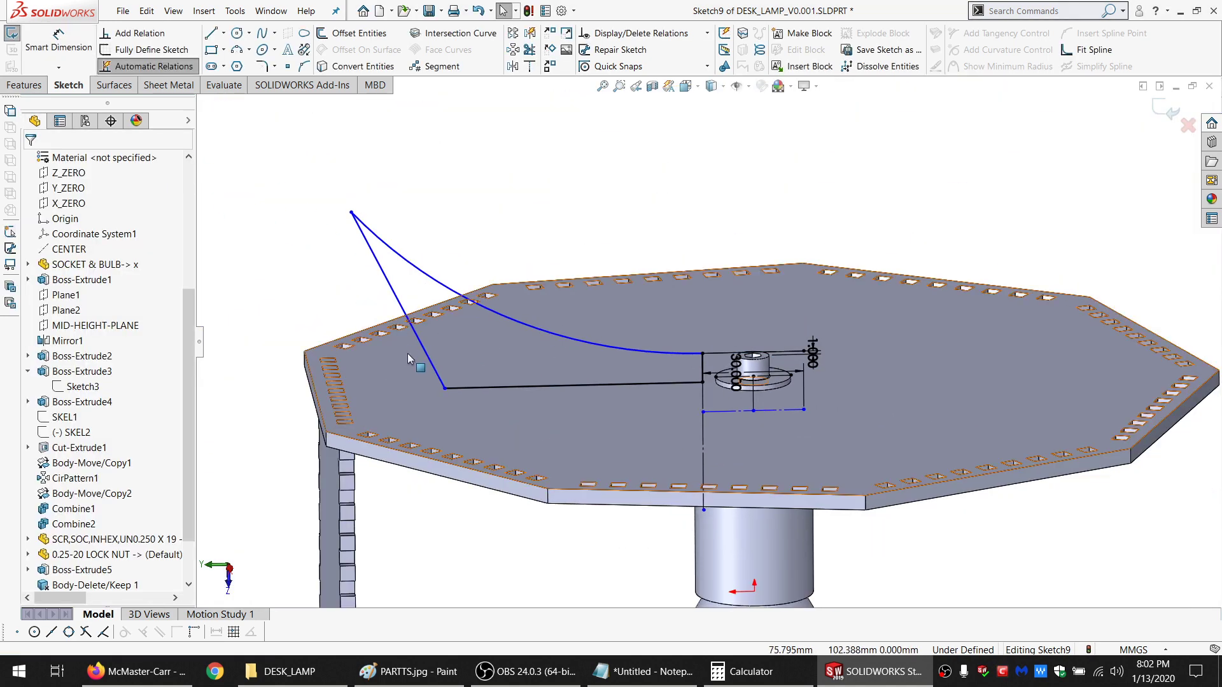
Make the profile's top point coincident with the short vertical edge at the octagonal plate's corner above the slotted leg
scroll(407, 353, "down", 1)
middle_click_drag(407, 353, 388, 323)
scroll(447, 375, "up", 3)
middle_click_drag(446, 375, 562, 376)
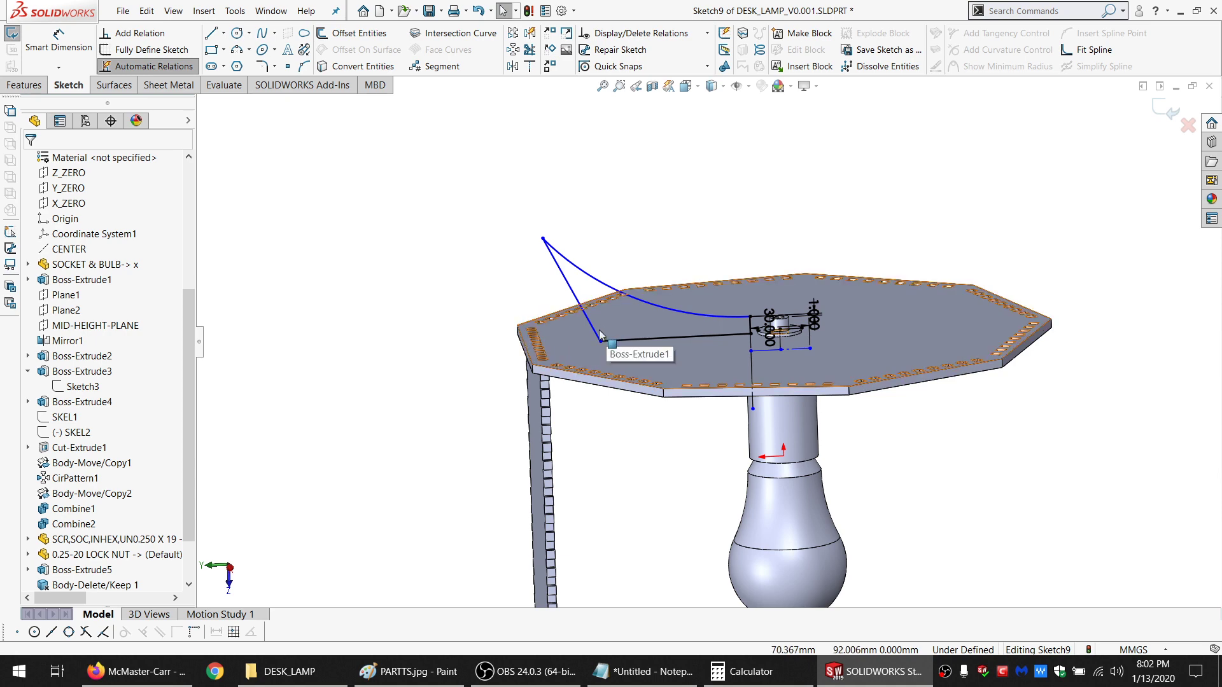
middle_click_drag(562, 348, 557, 380)
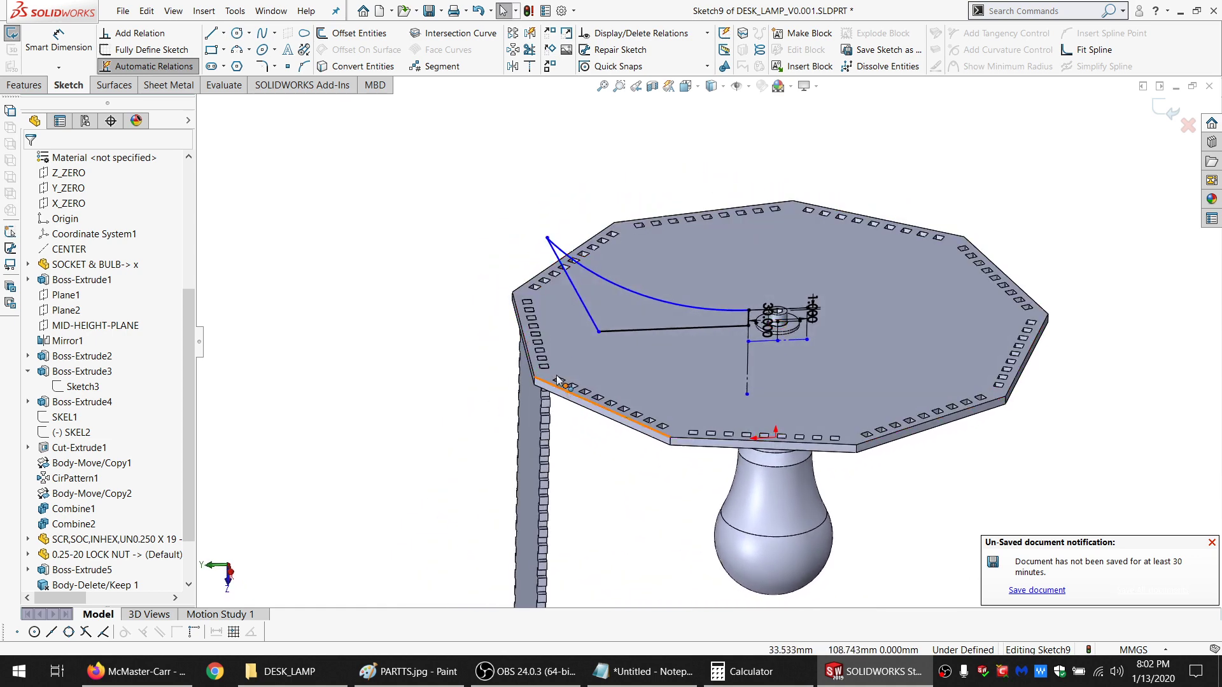
scroll(548, 331, "down", 3)
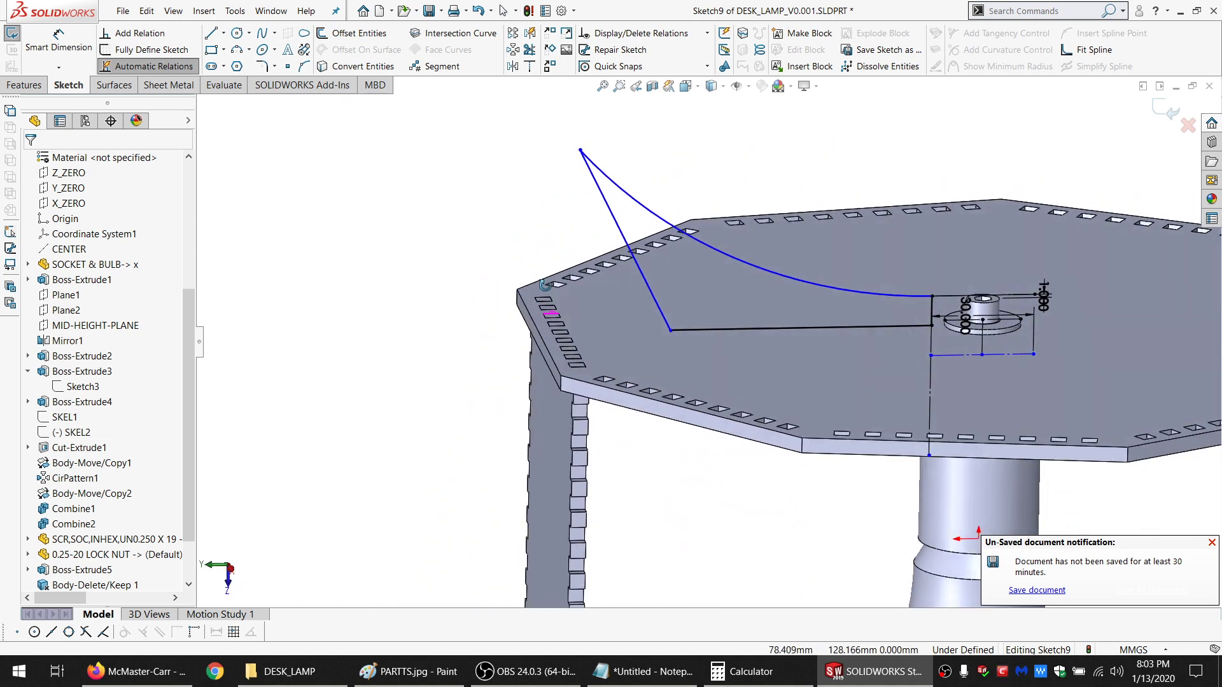
middle_click_drag(545, 285, 552, 290)
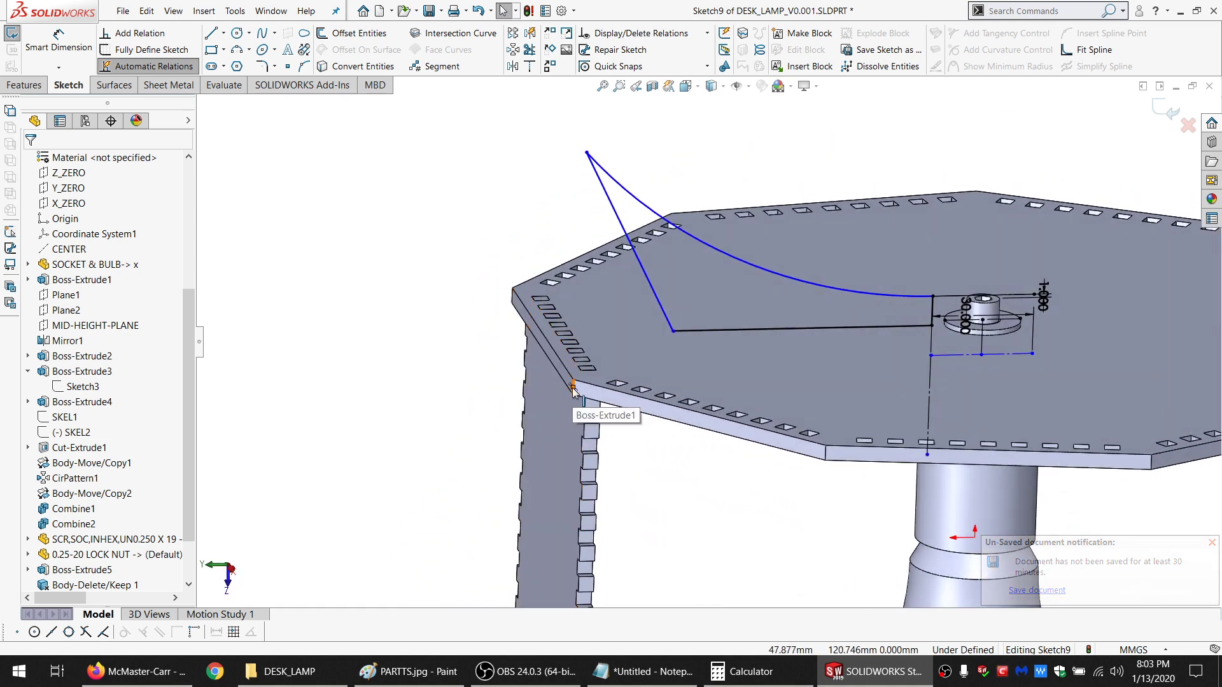
scroll(573, 390, "down", 2)
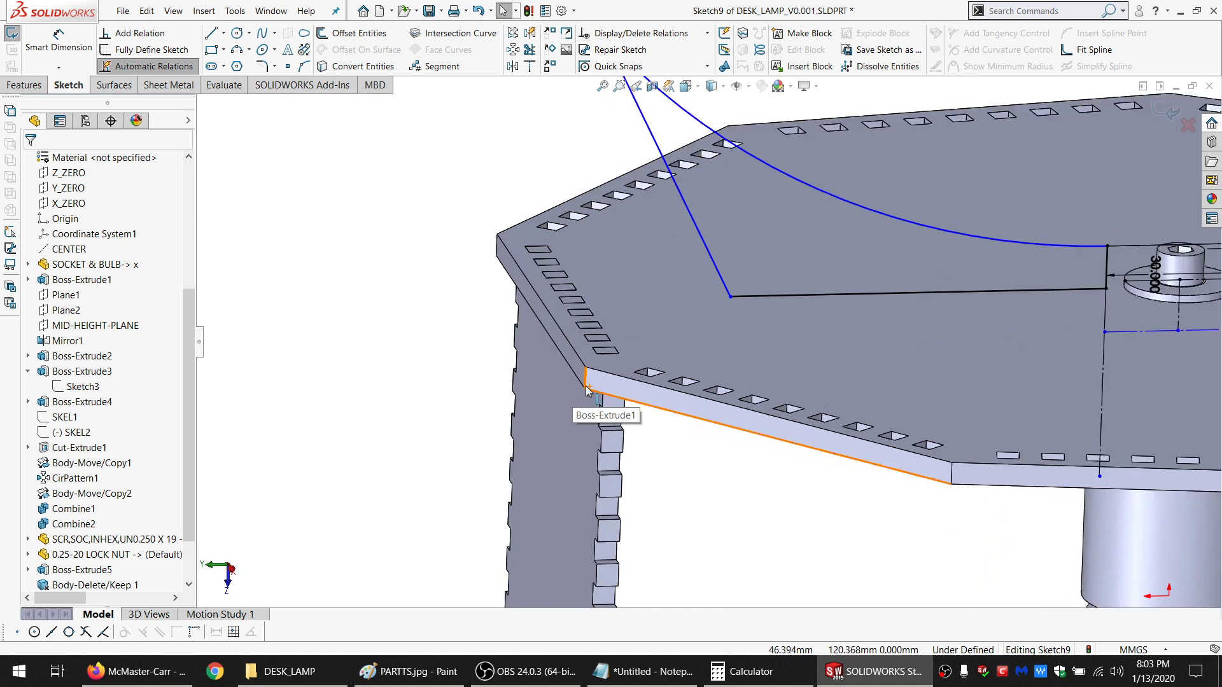
scroll(611, 289, "up", 5)
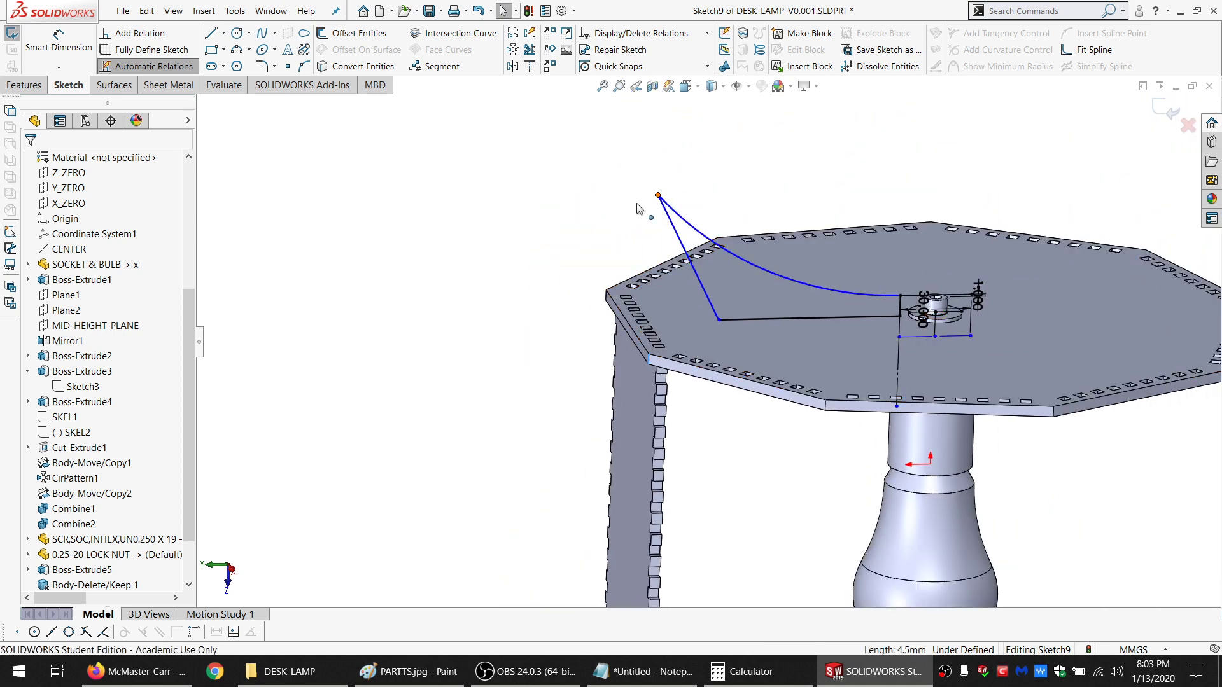
left_click(658, 195, "ctrl")
left_click(66, 406)
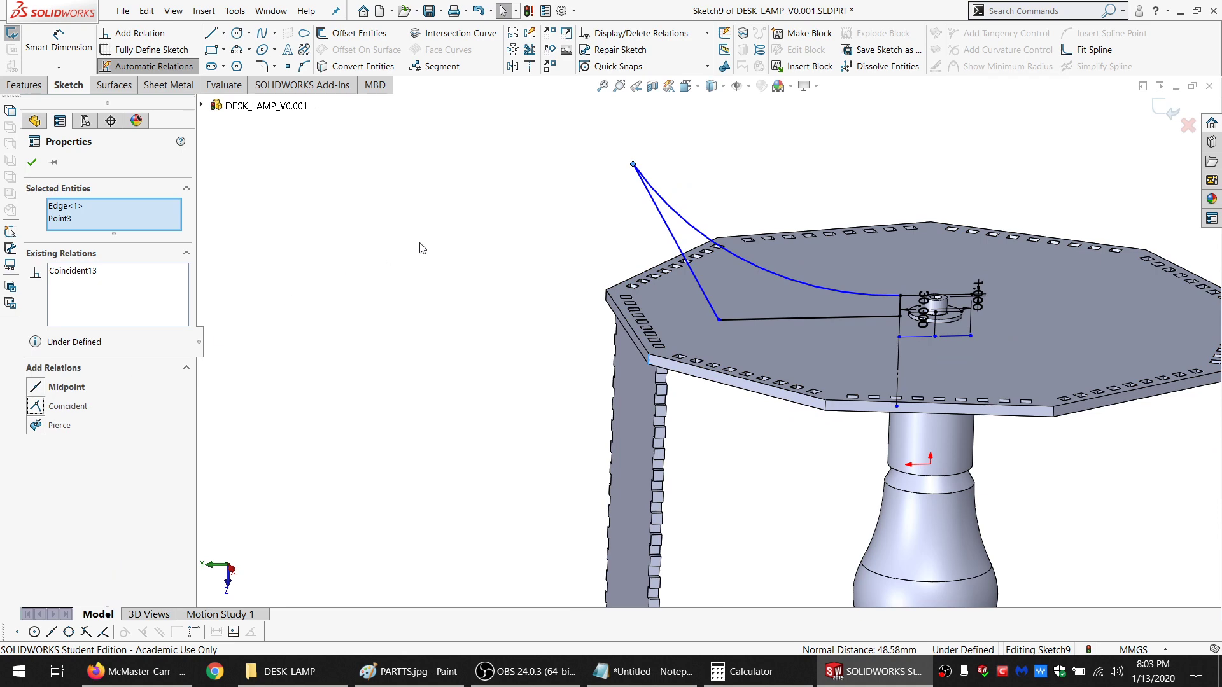
left_click(420, 243)
scroll(826, 226, "up", 3)
scroll(795, 280, "down", 4)
middle_click_drag(740, 347, 632, 358)
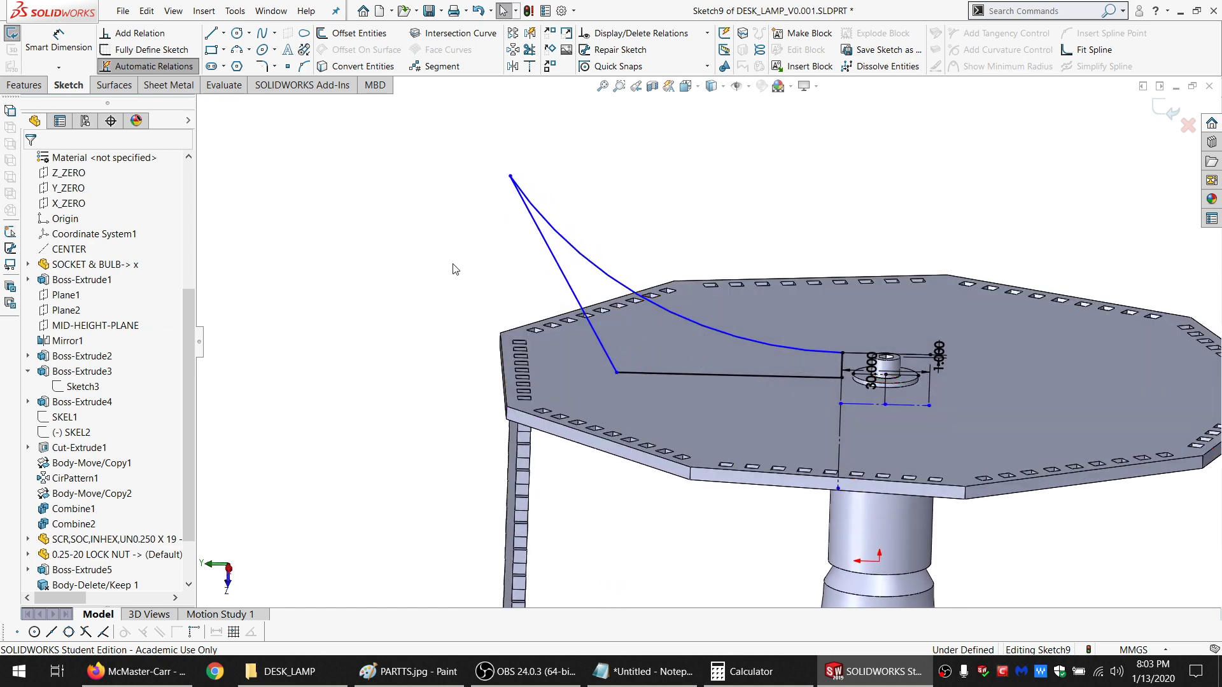
left_click(58, 39)
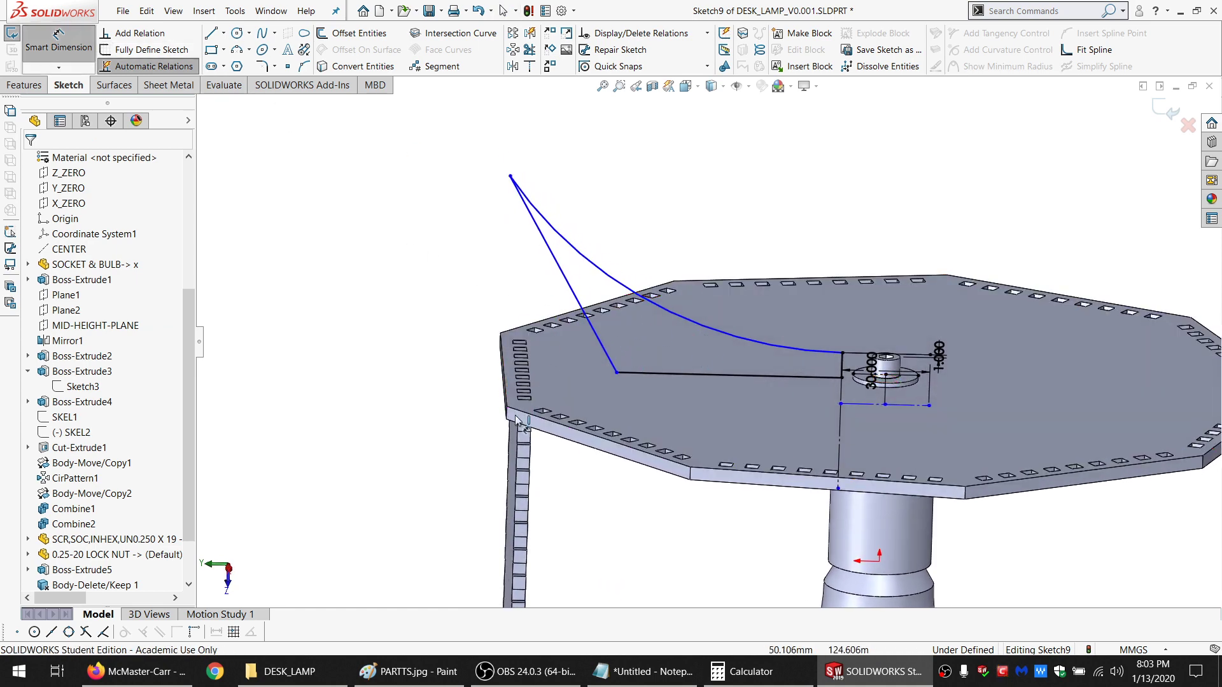
left_click(516, 418)
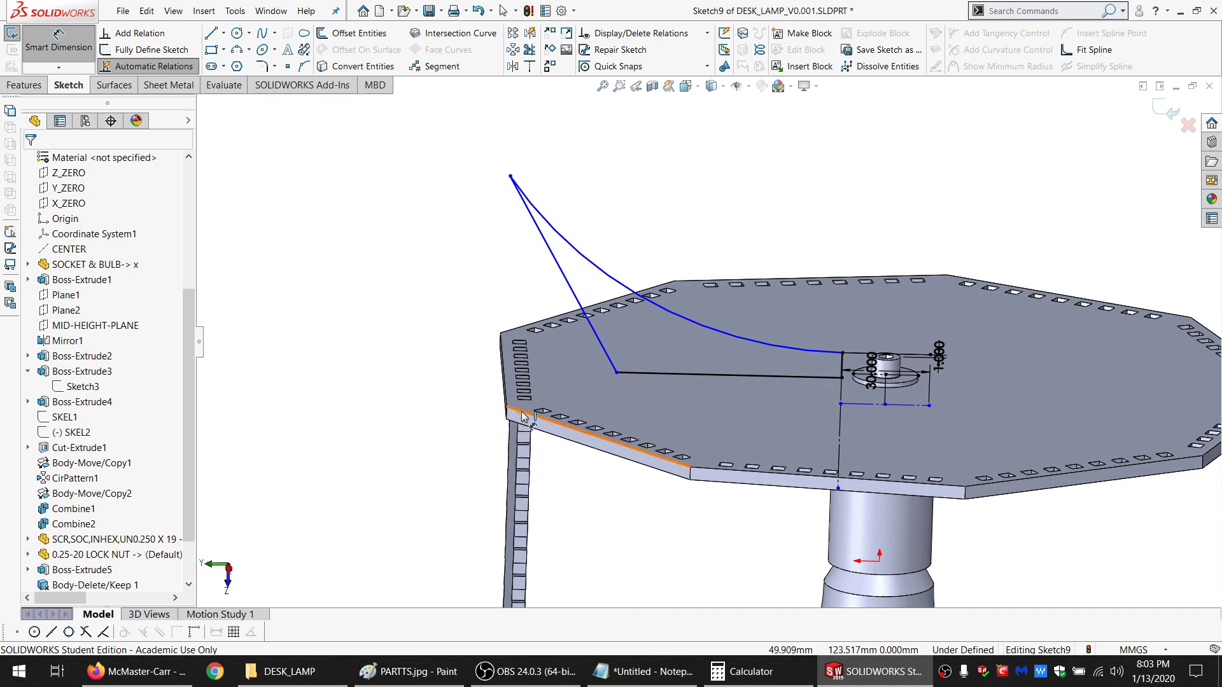
left_click(512, 180)
left_click(457, 238)
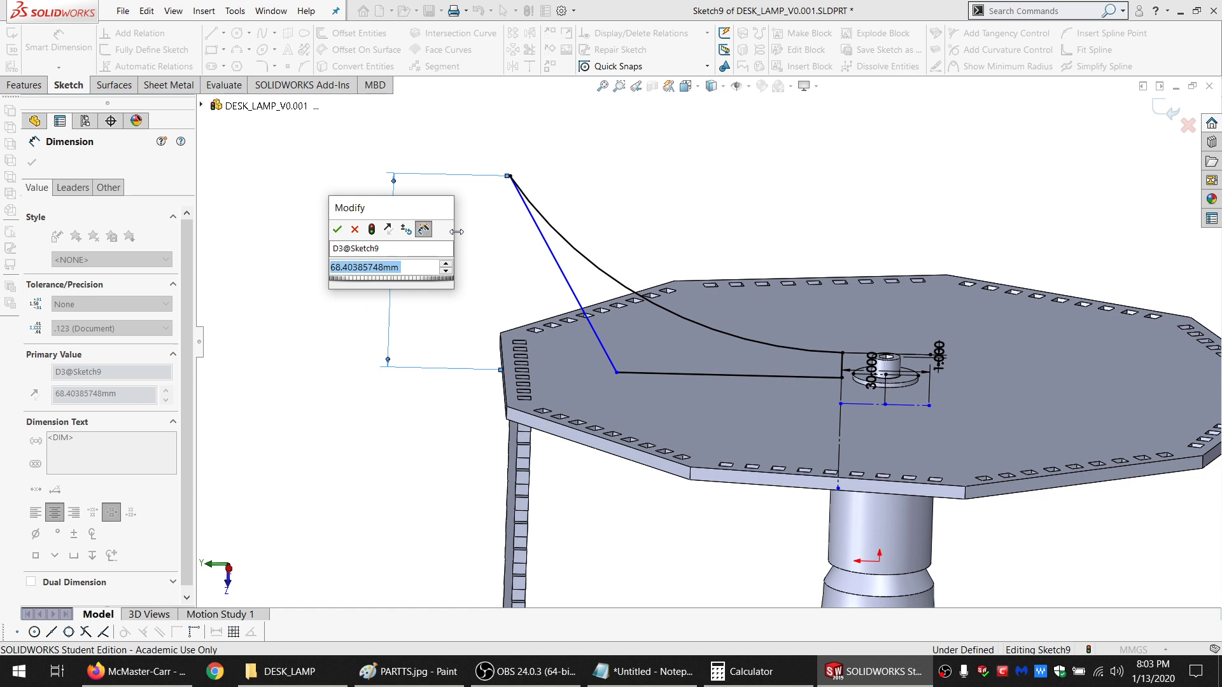
type("50")
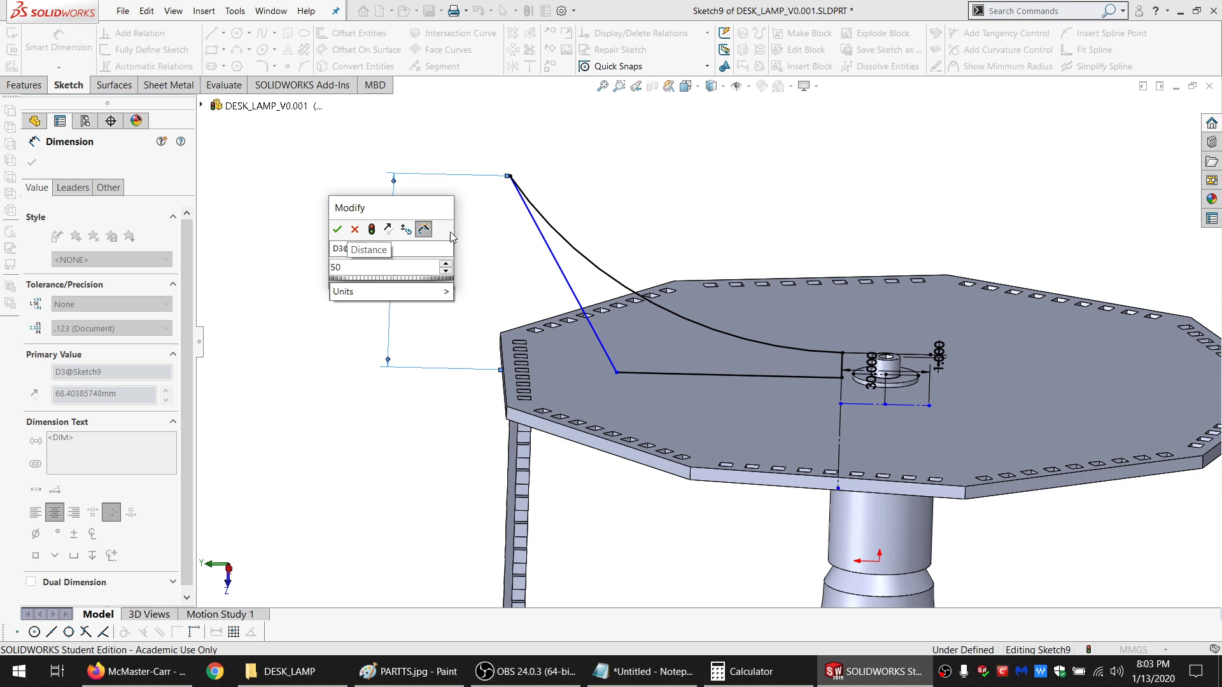
left_click(354, 229)
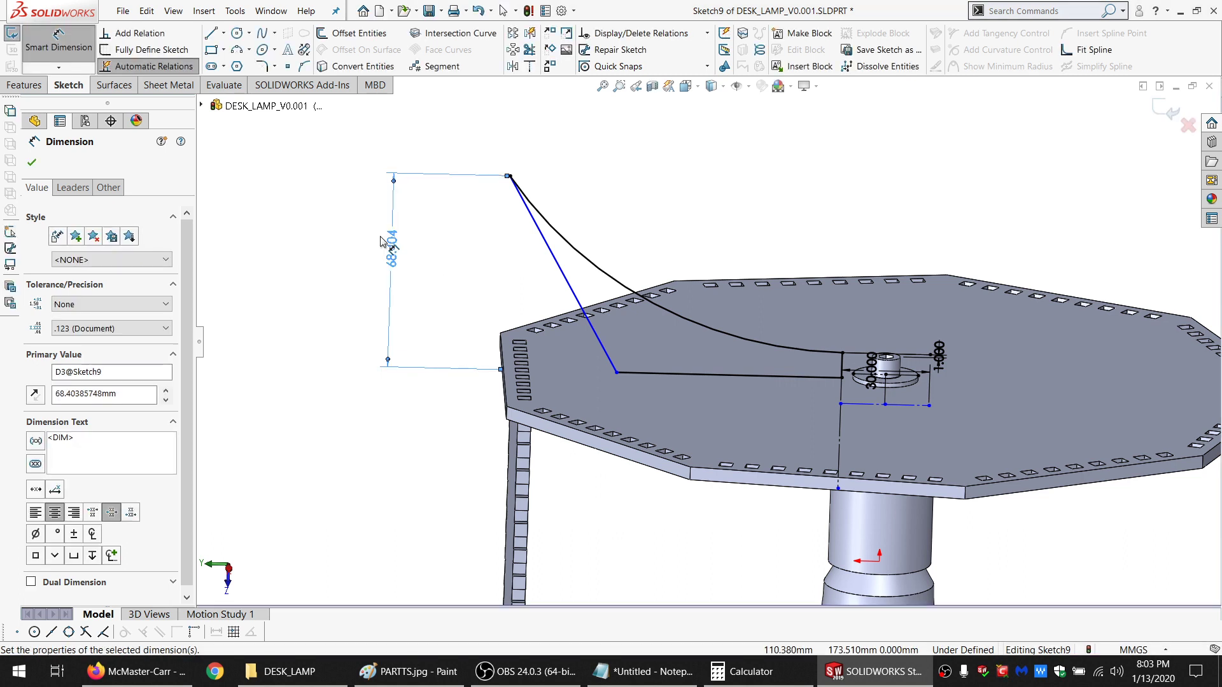
key("Delete")
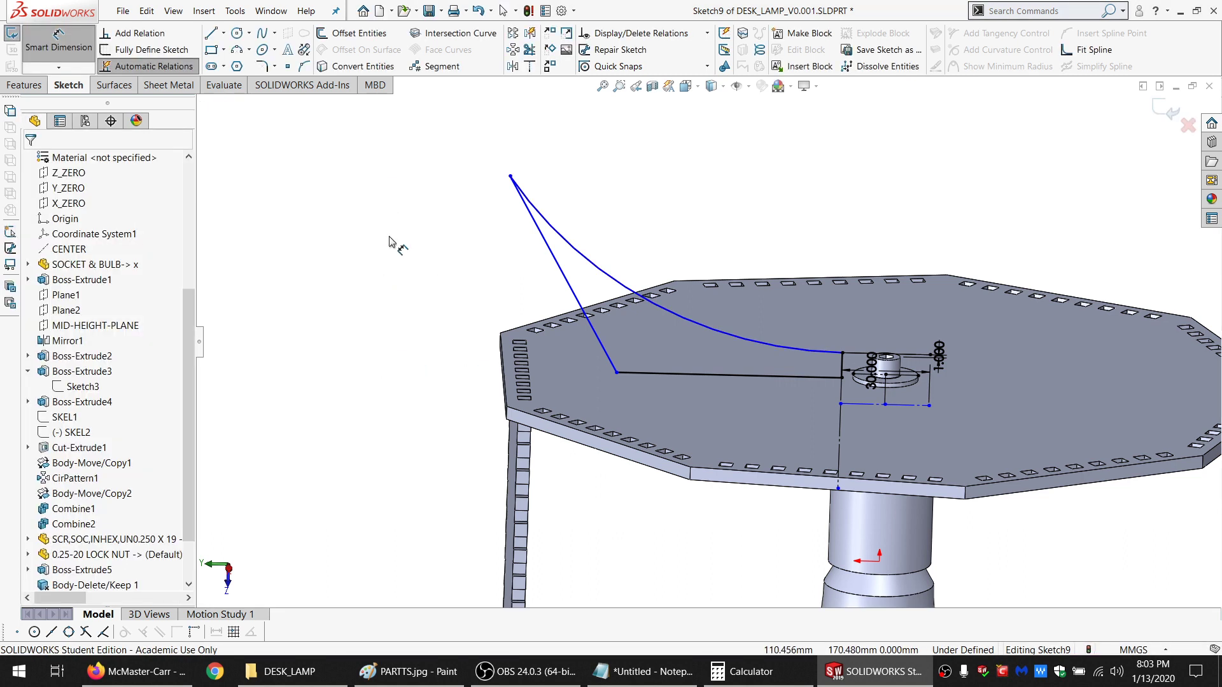
Sketch a small three-point arc of about 2 mm radius between the slanted line and the curved edge near the profile's tip
left_click(237, 48)
scroll(544, 204, "down", 5)
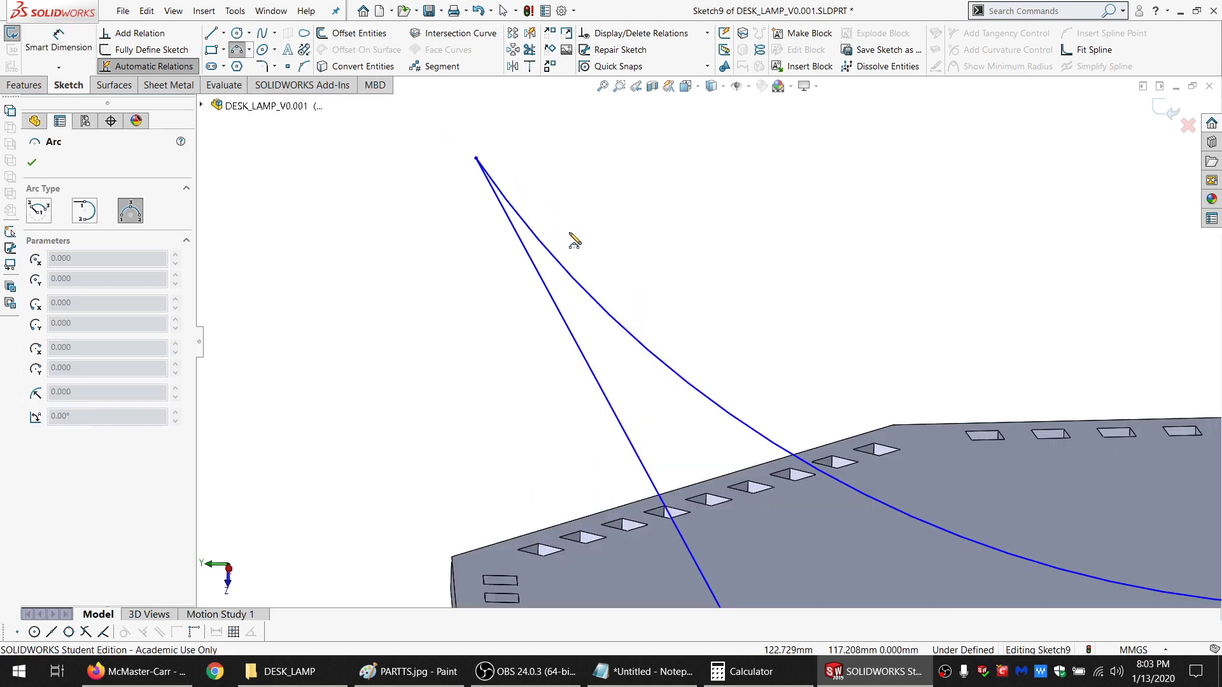
left_click(579, 317)
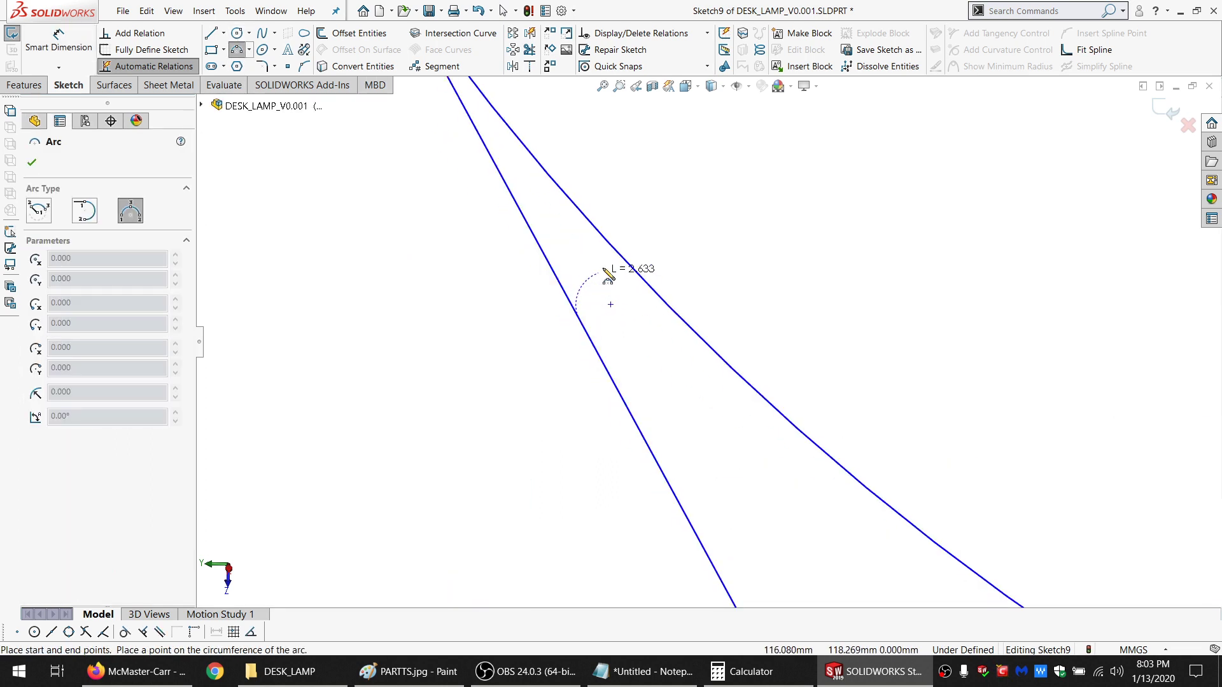
left_click(618, 252)
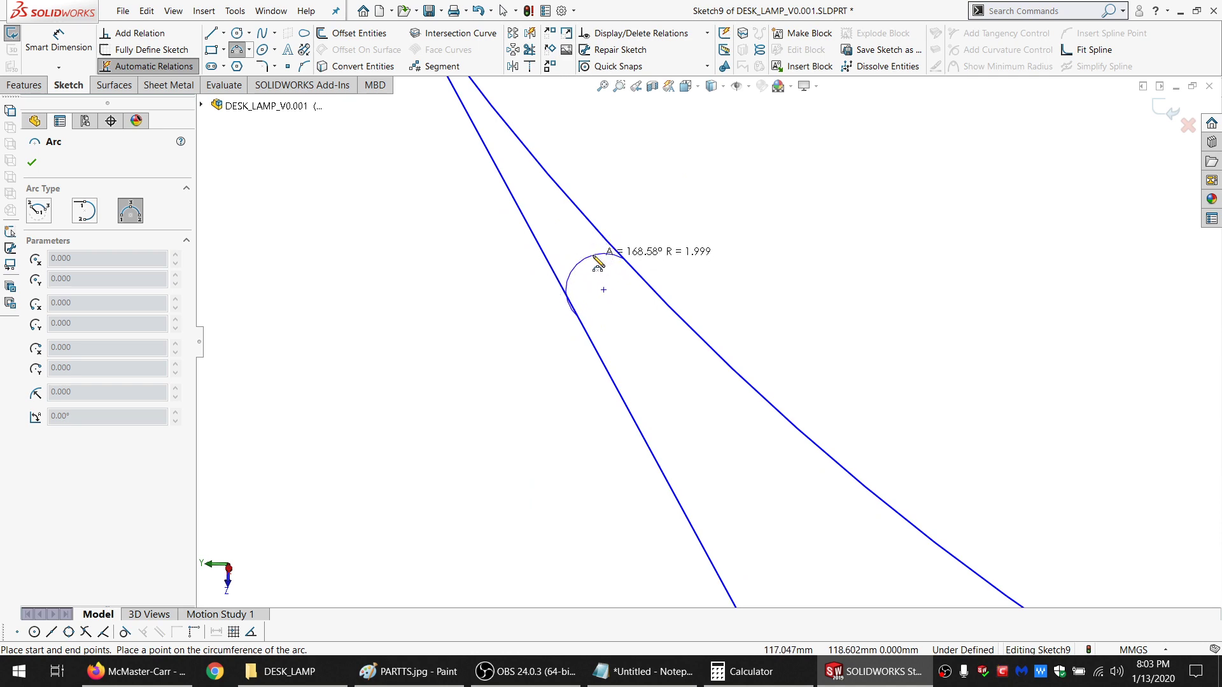
left_click(601, 255)
key("Escape")
Make the small arc tangent to both the curved edge and the slanted line
left_click(637, 272, "ctrl")
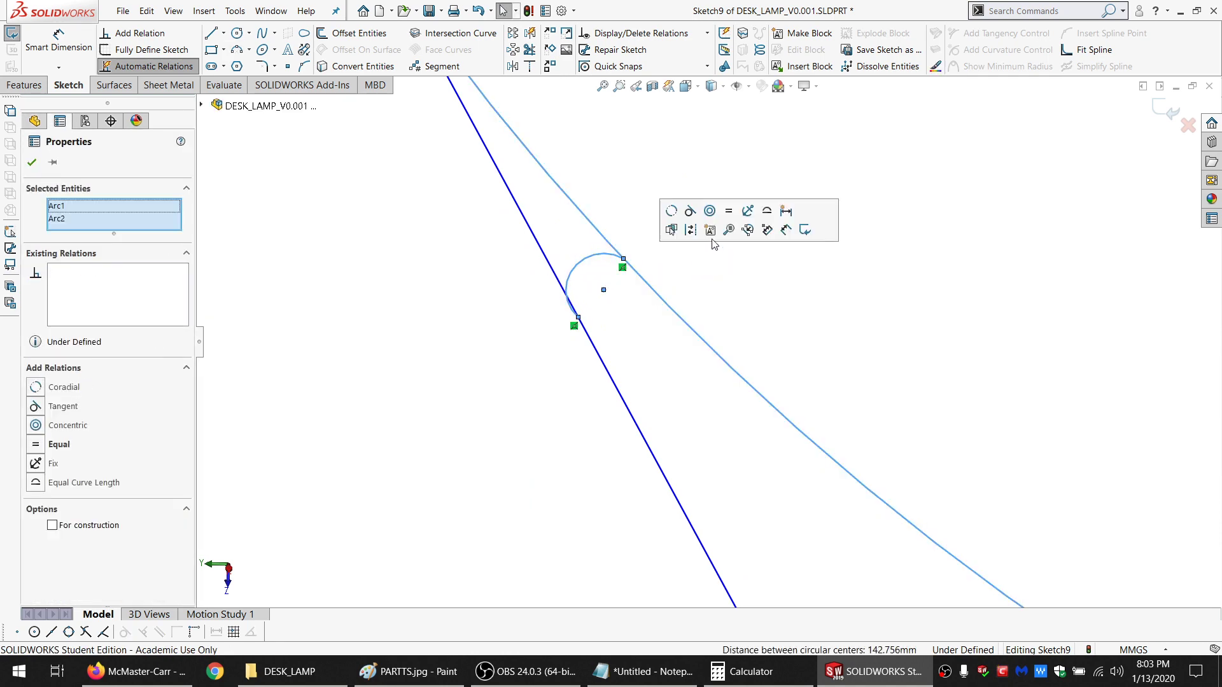
left_click(689, 228)
key("Escape")
left_click_drag(515, 318, 623, 310)
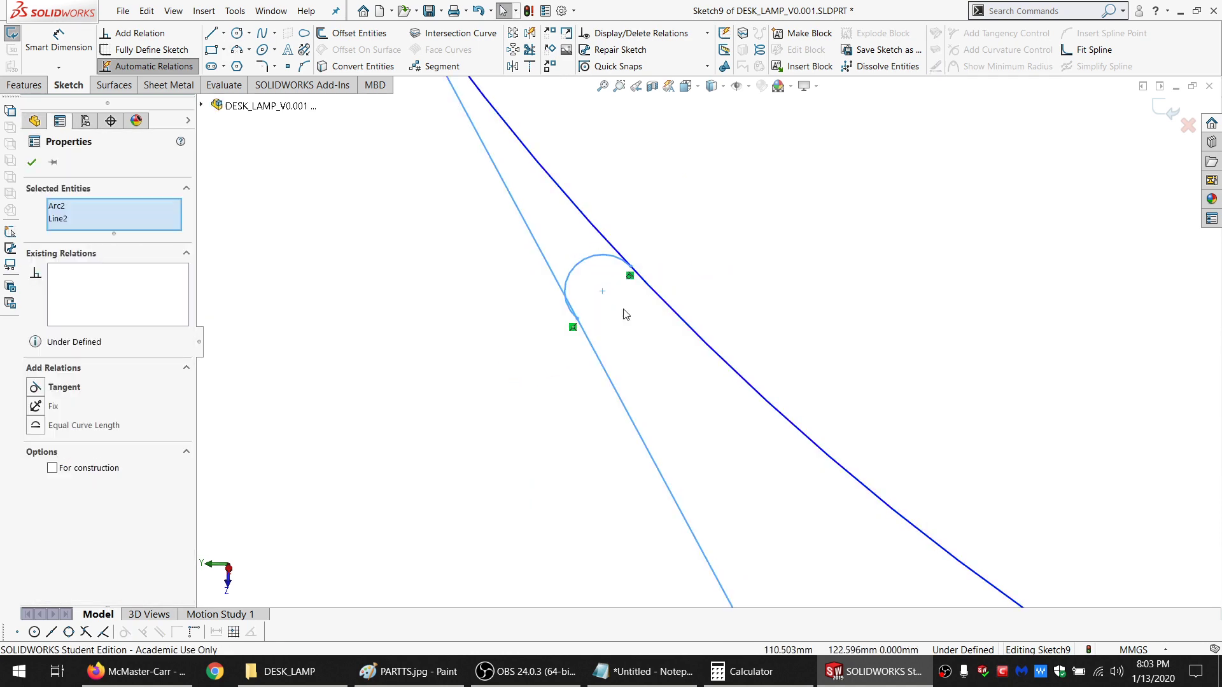
left_click(658, 274)
left_click(467, 292)
scroll(467, 297, "up", 5)
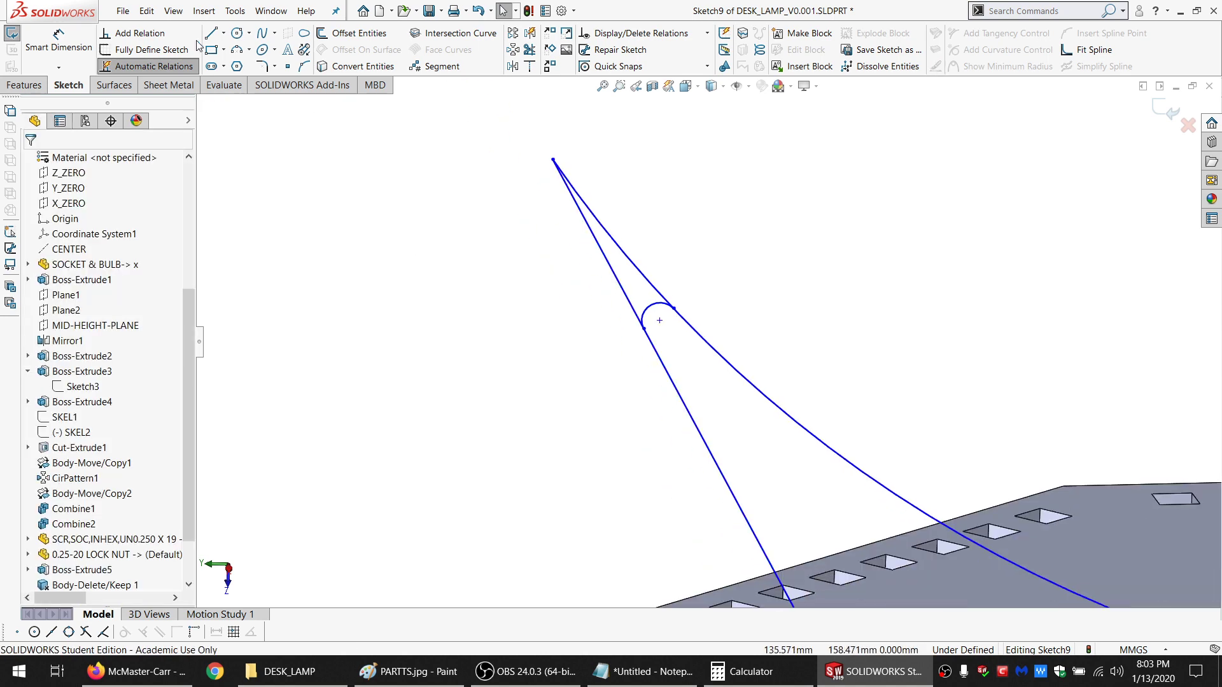
Dimension the small tip arc with a 5 mm radius
left_click(58, 38)
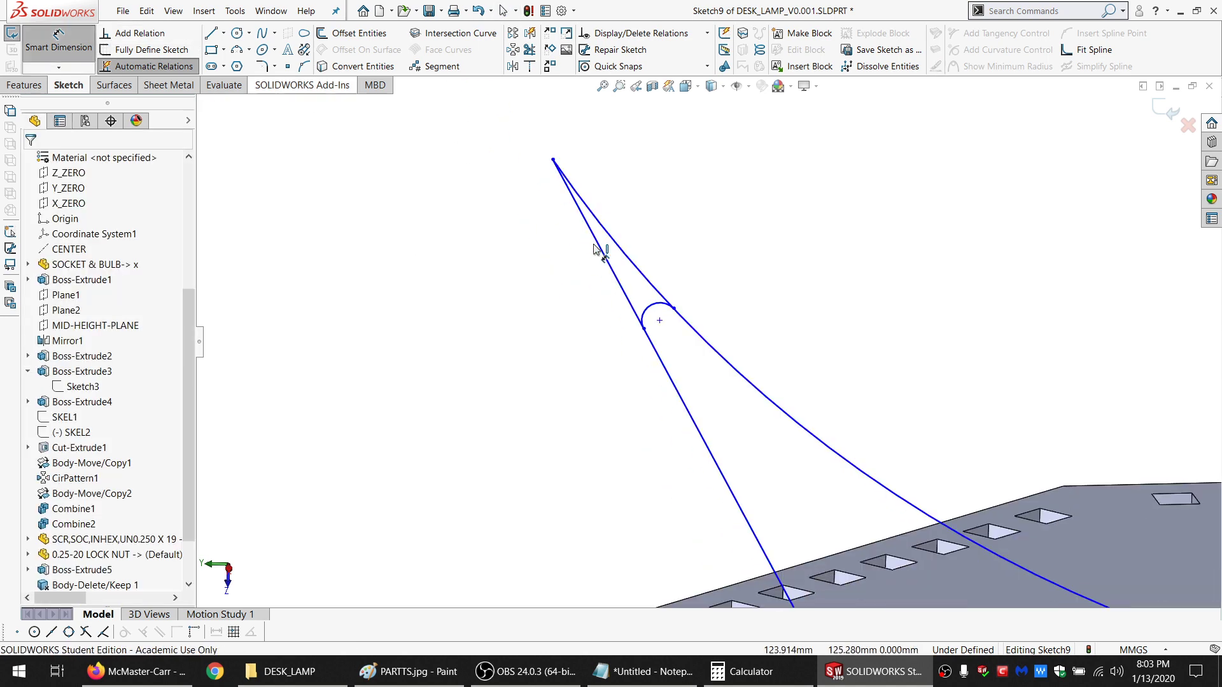
left_click(657, 313)
left_click(528, 275)
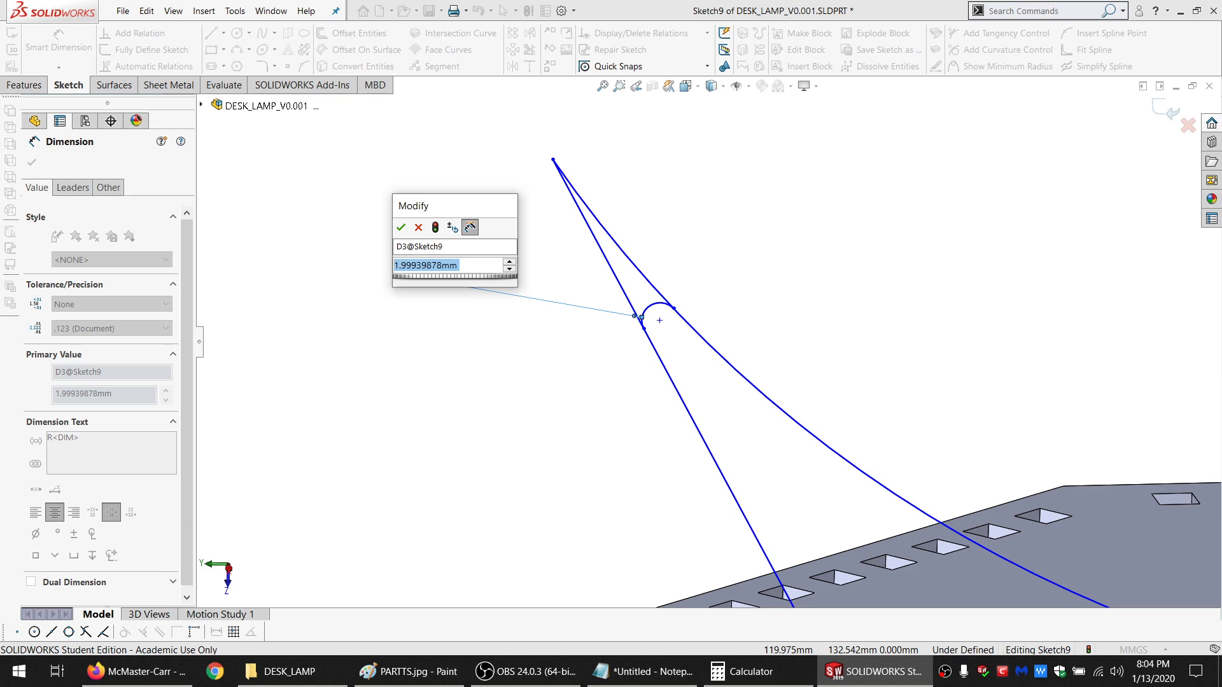
type("5")
key("Return")
scroll(670, 355, "up", 2)
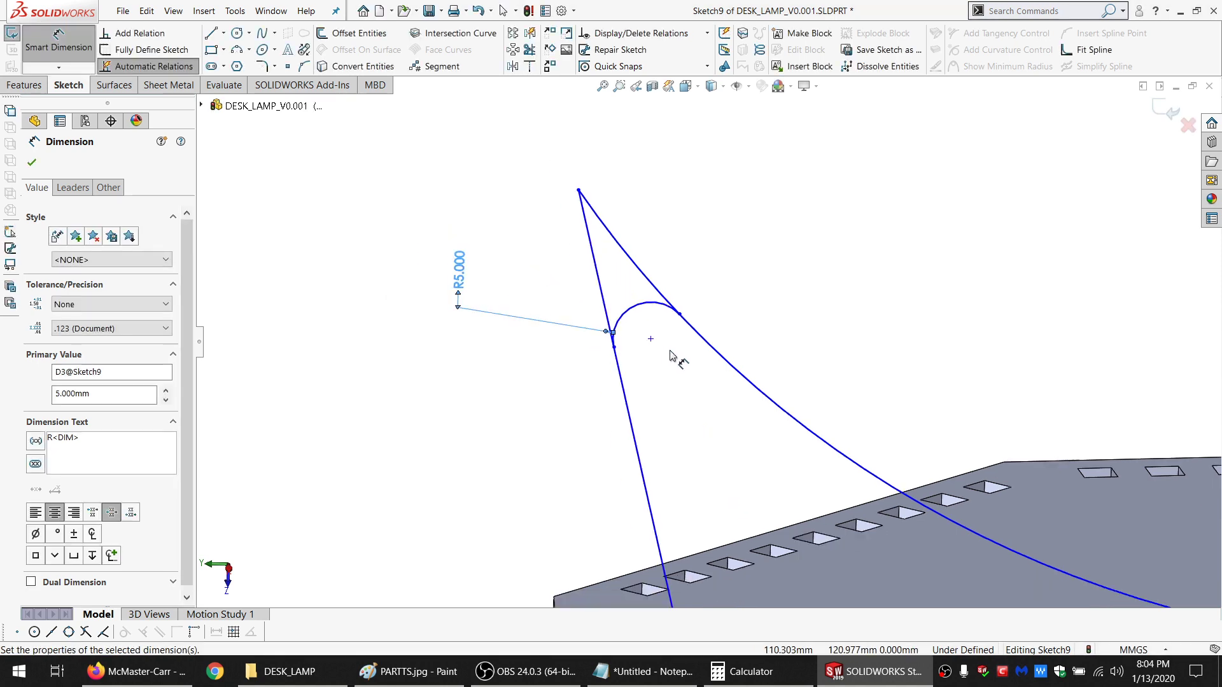
scroll(670, 354, "up", 3)
key("Escape")
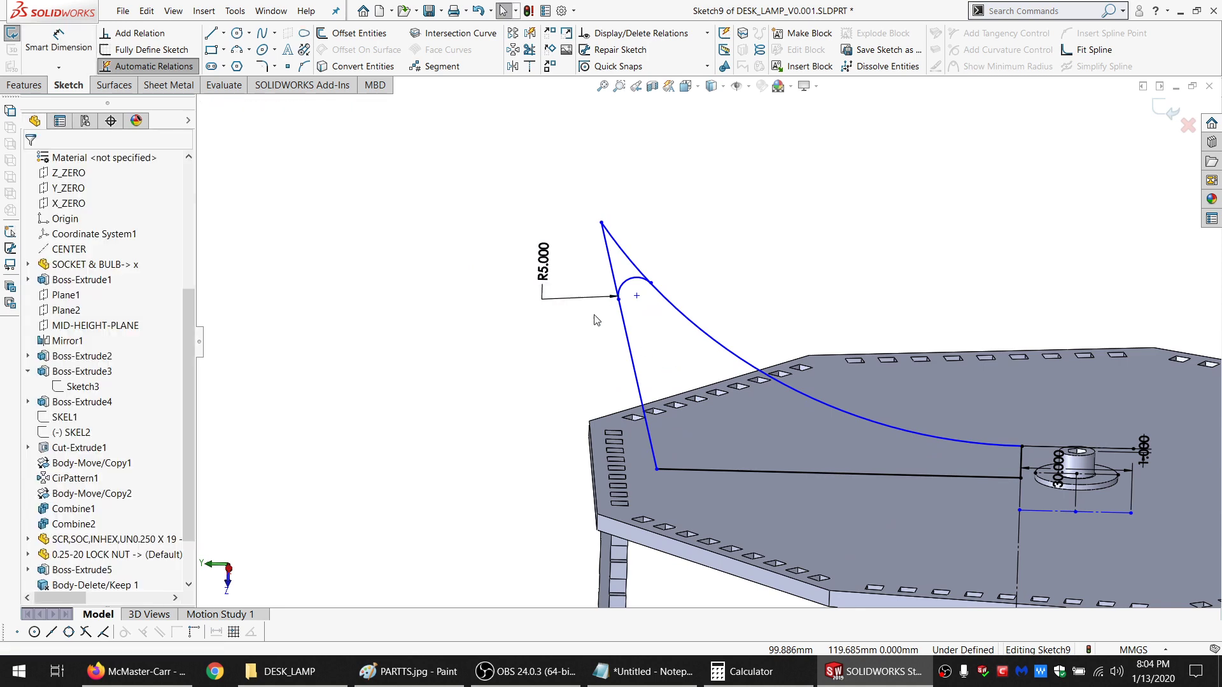
Convert the octagonal plate's edge beside the slotted-leg corner into the sketch and make it construction geometry
left_click(214, 35)
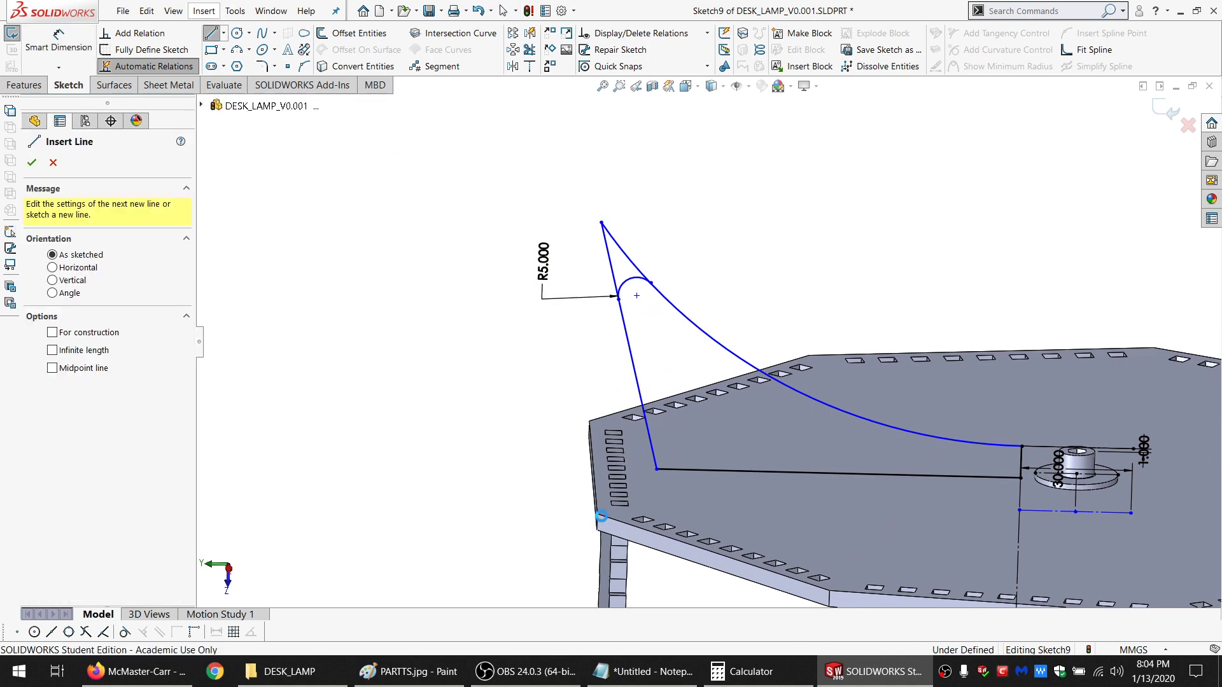
key("Escape")
left_click(604, 516)
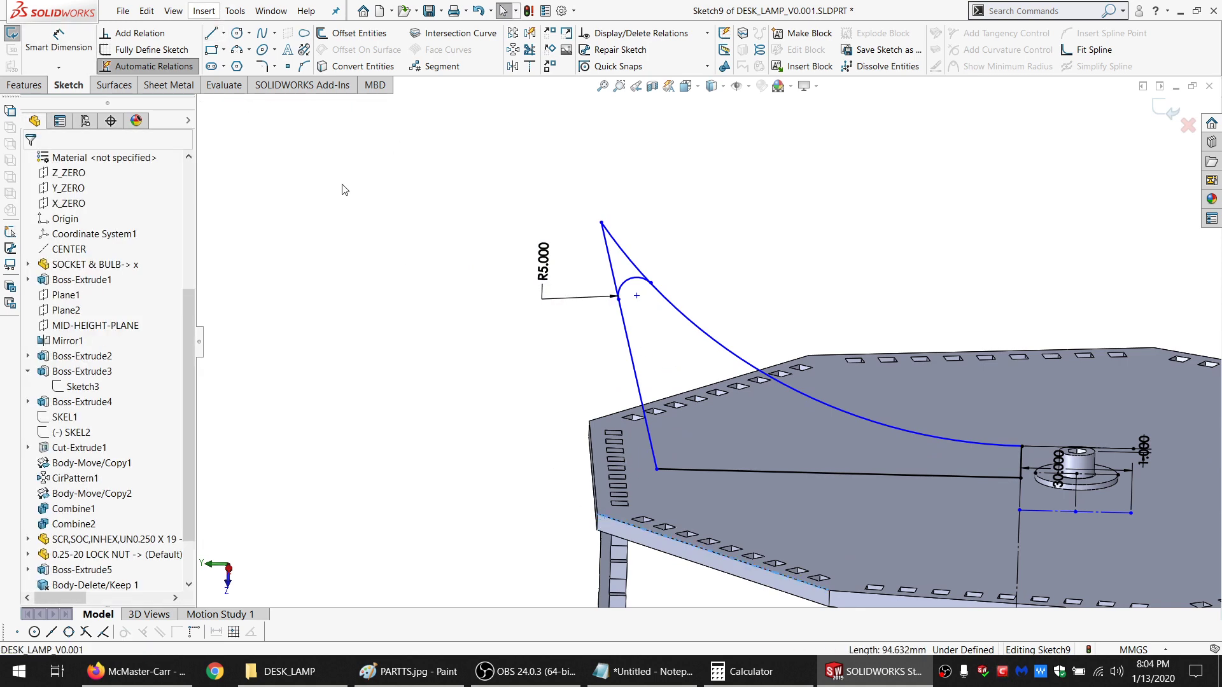
left_click(372, 68)
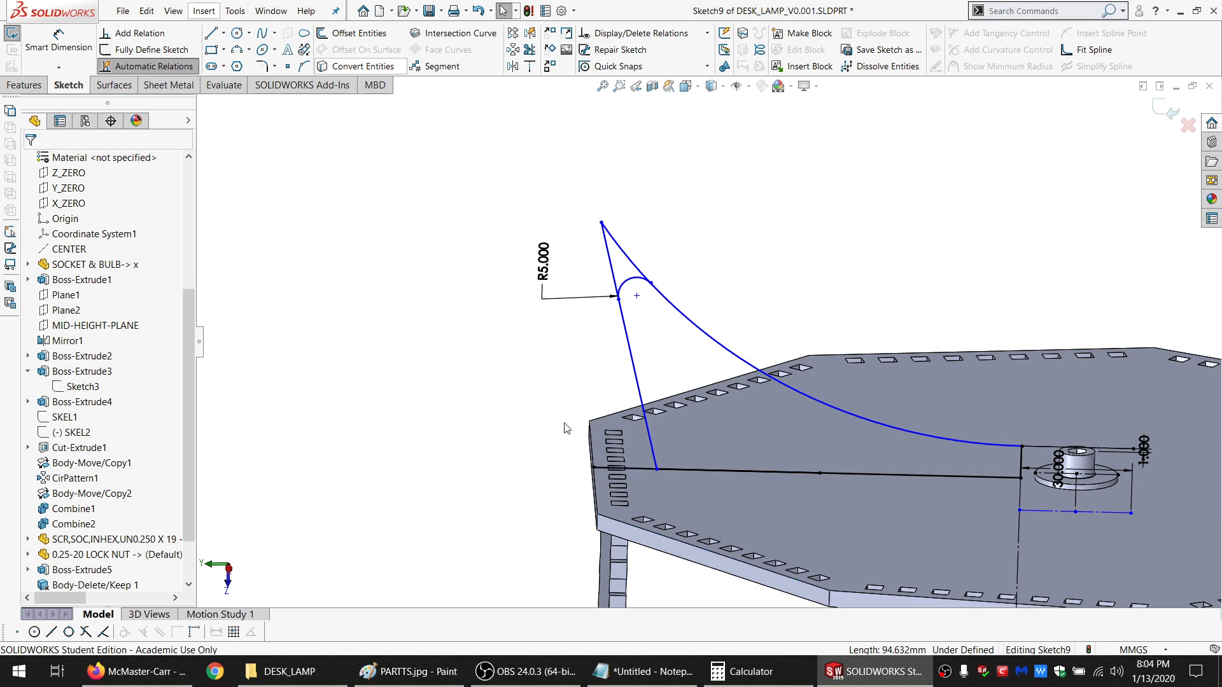
left_click(608, 471)
key("Escape")
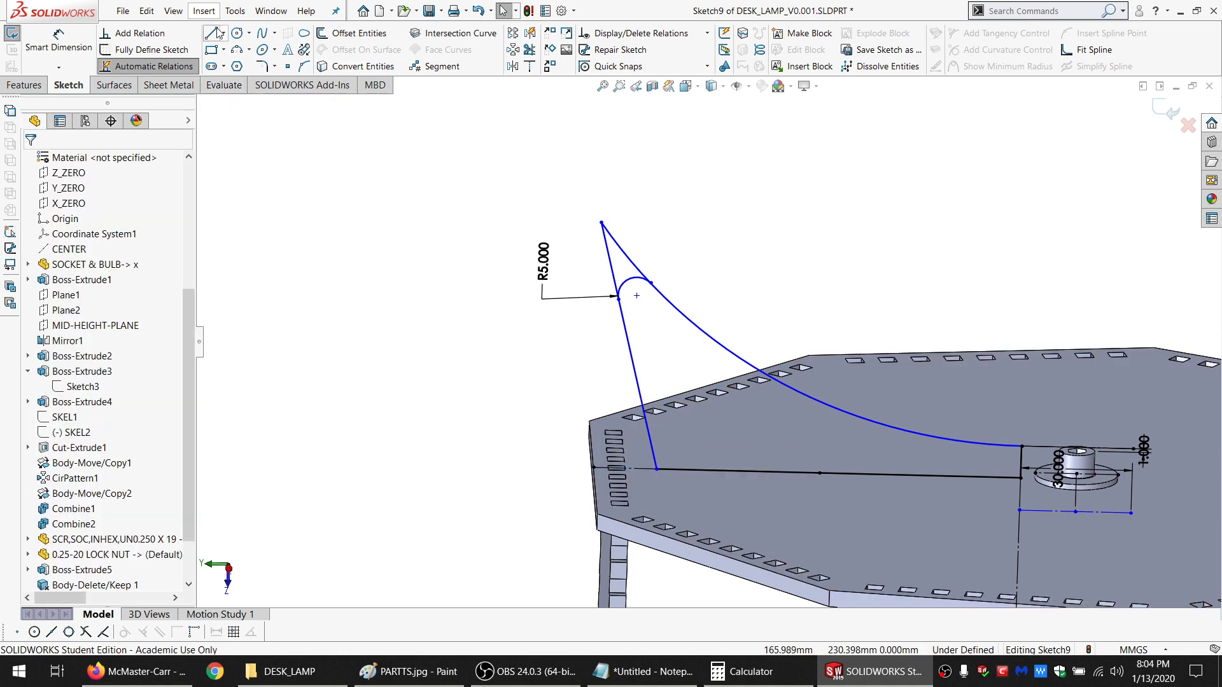
Draw two connected lines from the outer end of the converted edge line, one upward and one across to the small tip arc
key("l")
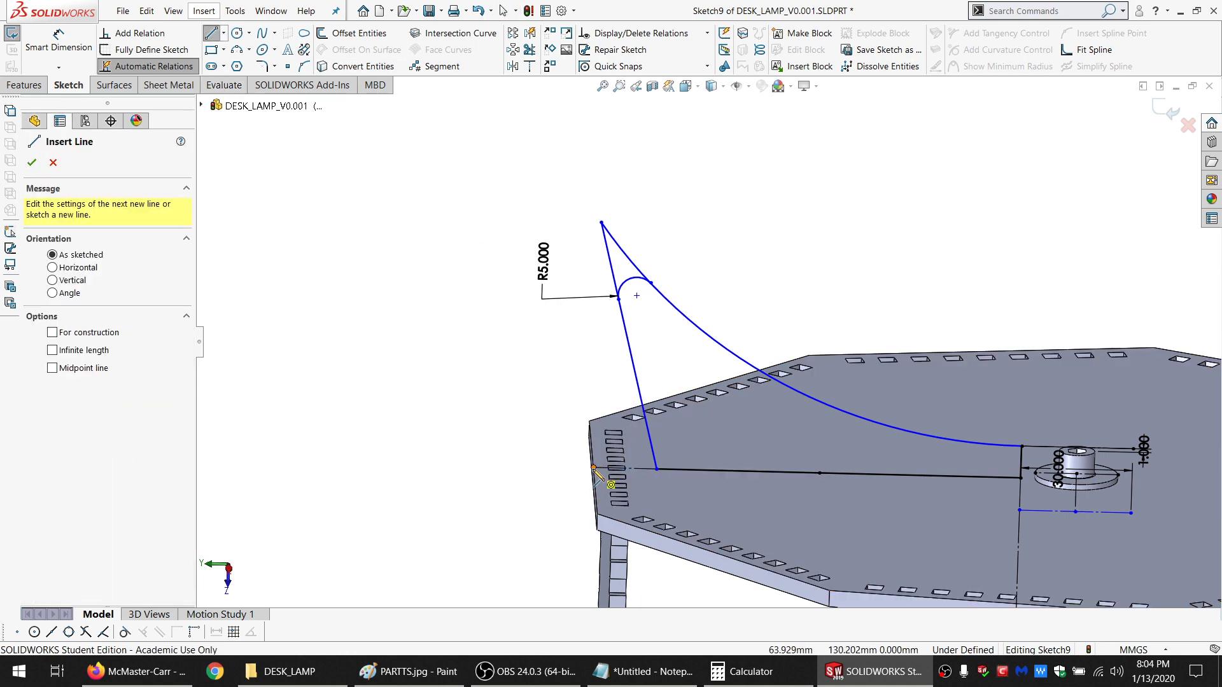
left_click(594, 471)
left_click(593, 270)
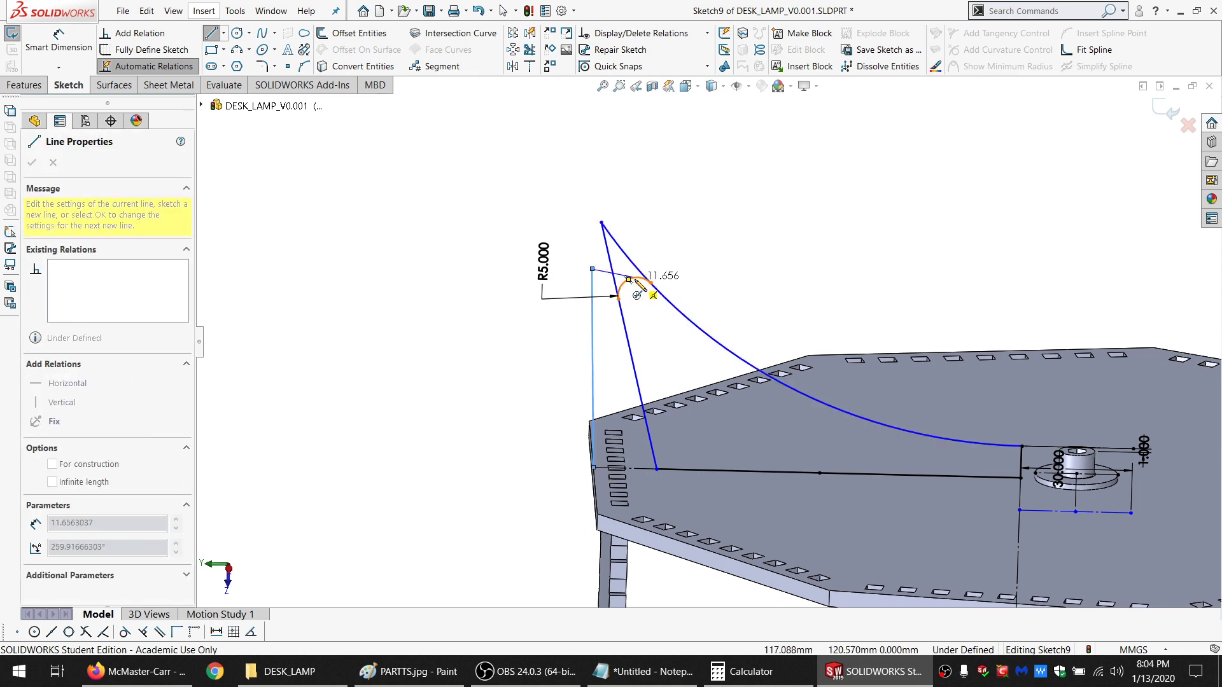
left_click(638, 281)
key("Escape")
Make the short upper connecting line tangent to the 5 mm tip arc
scroll(635, 292, "down", 5)
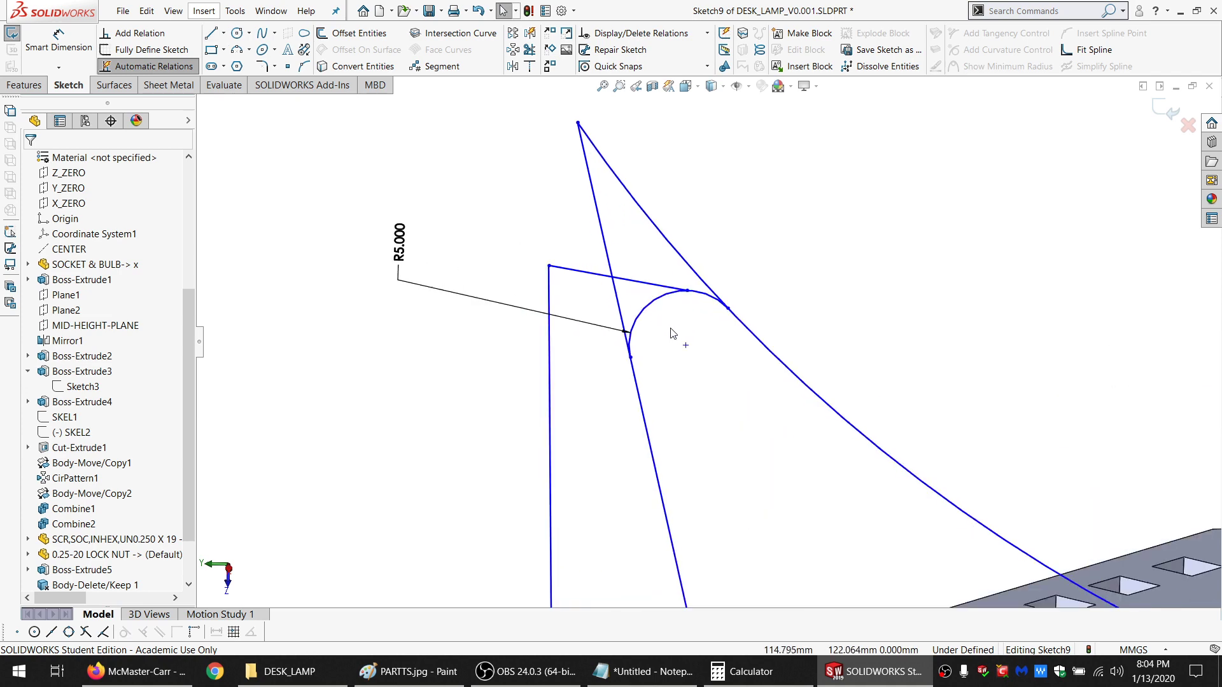
left_click_drag(656, 268, 500, 280)
left_click(674, 232)
Make the upright and short upper lines construction geometry and perpendicular to each other
left_click(577, 284)
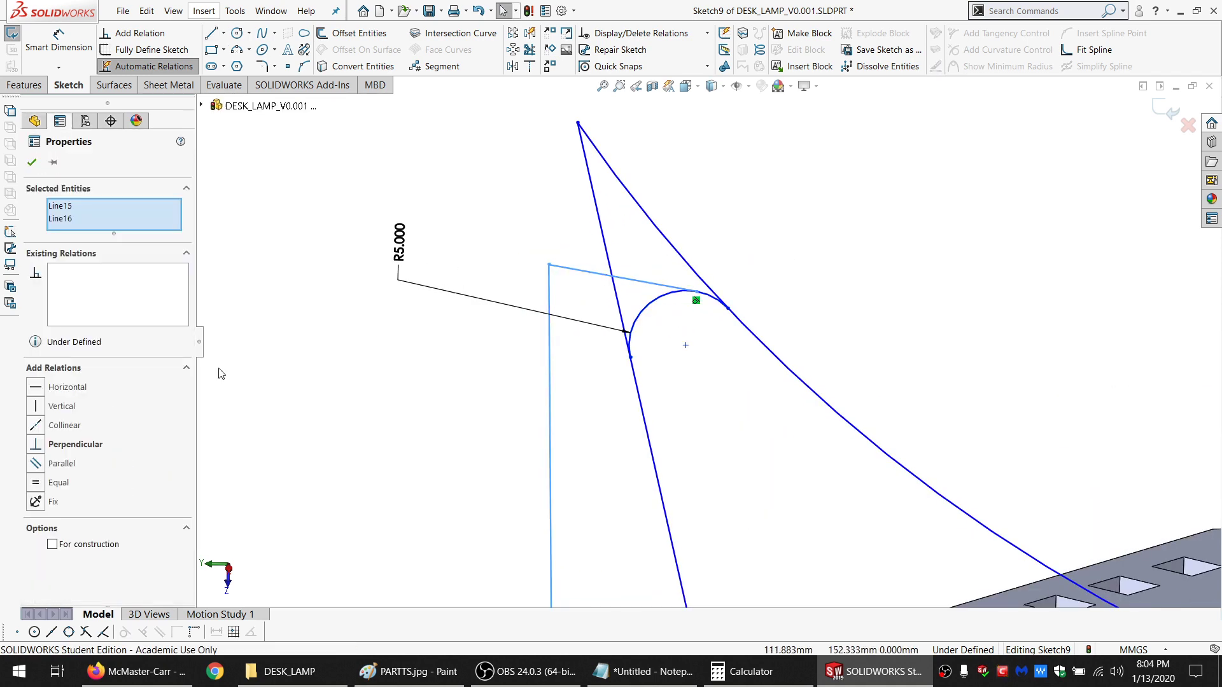
left_click(52, 545)
left_click(71, 444)
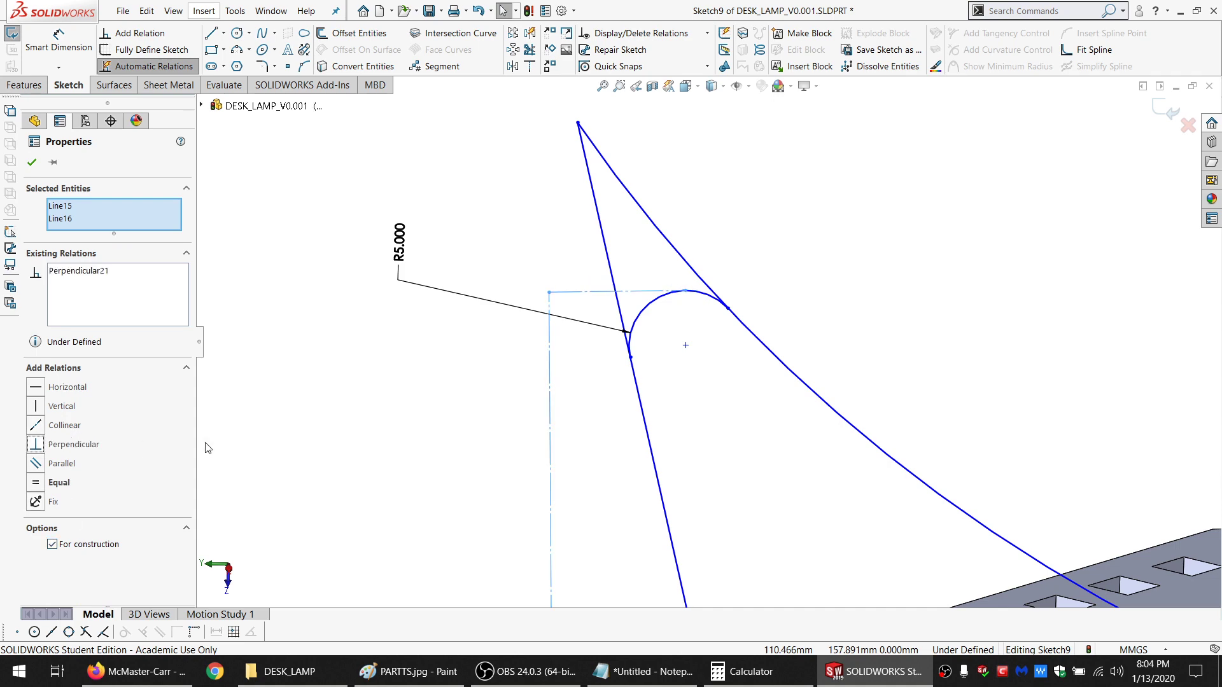
Make the upright construction line perpendicular to the converted plate edge line
scroll(502, 433, "down", 5)
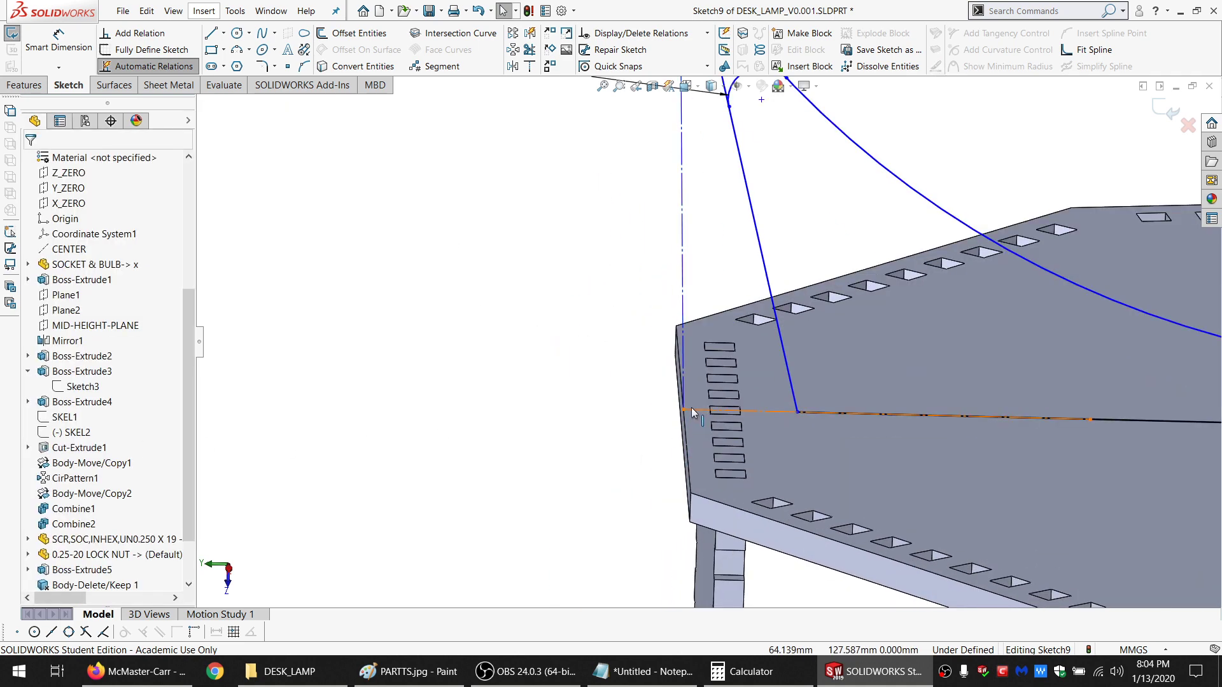
left_click(691, 410)
left_click(681, 335, "ctrl")
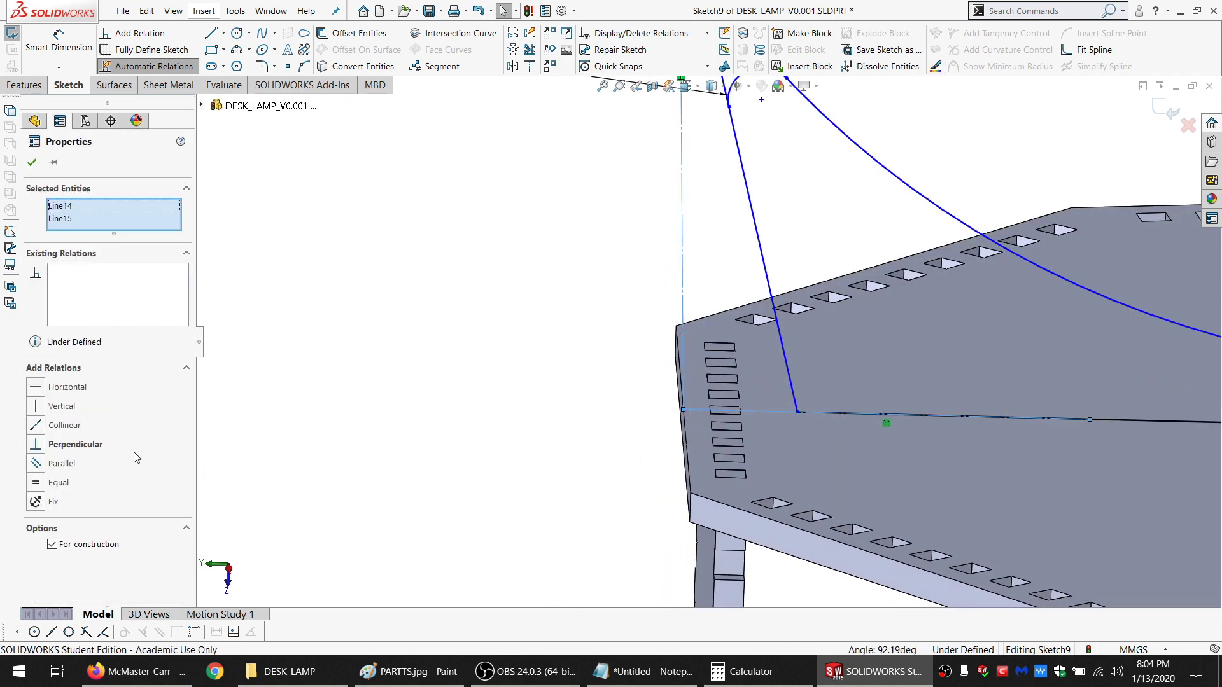
left_click(71, 444)
scroll(546, 333, "up", 3)
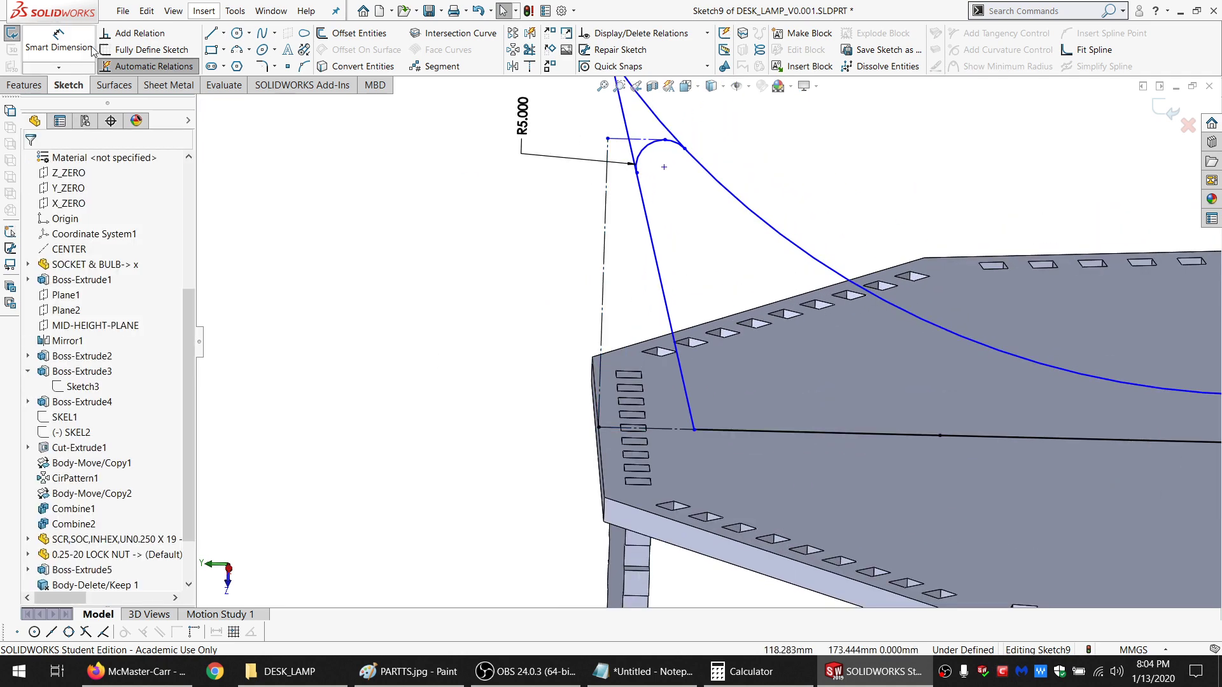
Dimension the upright construction line's top endpoint 50 mm above the converted plate edge line
left_click(92, 48)
left_click(608, 140)
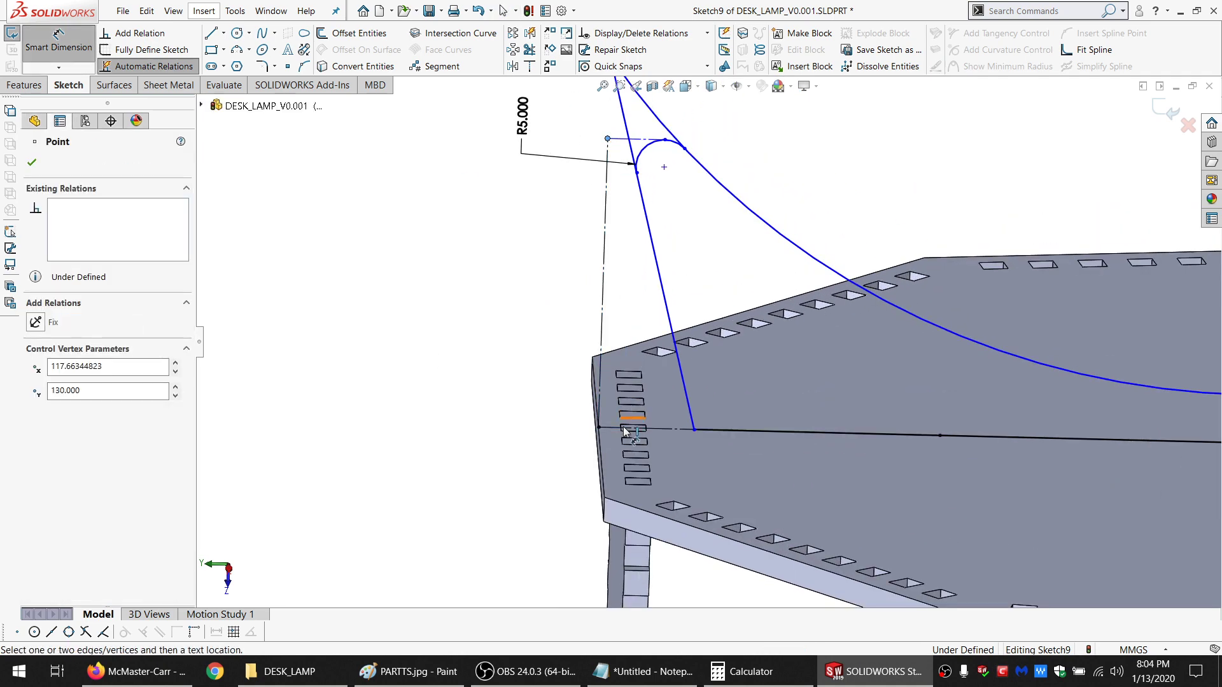
left_click(617, 430)
left_click(425, 275)
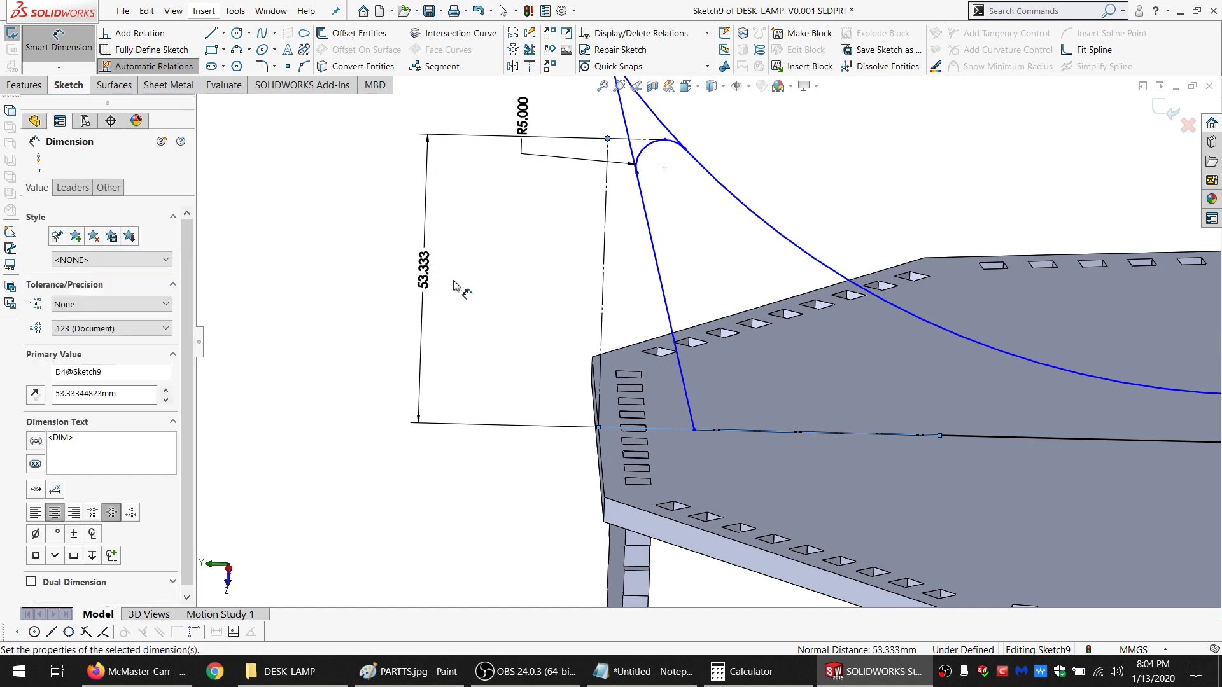
type("50")
key("Return")
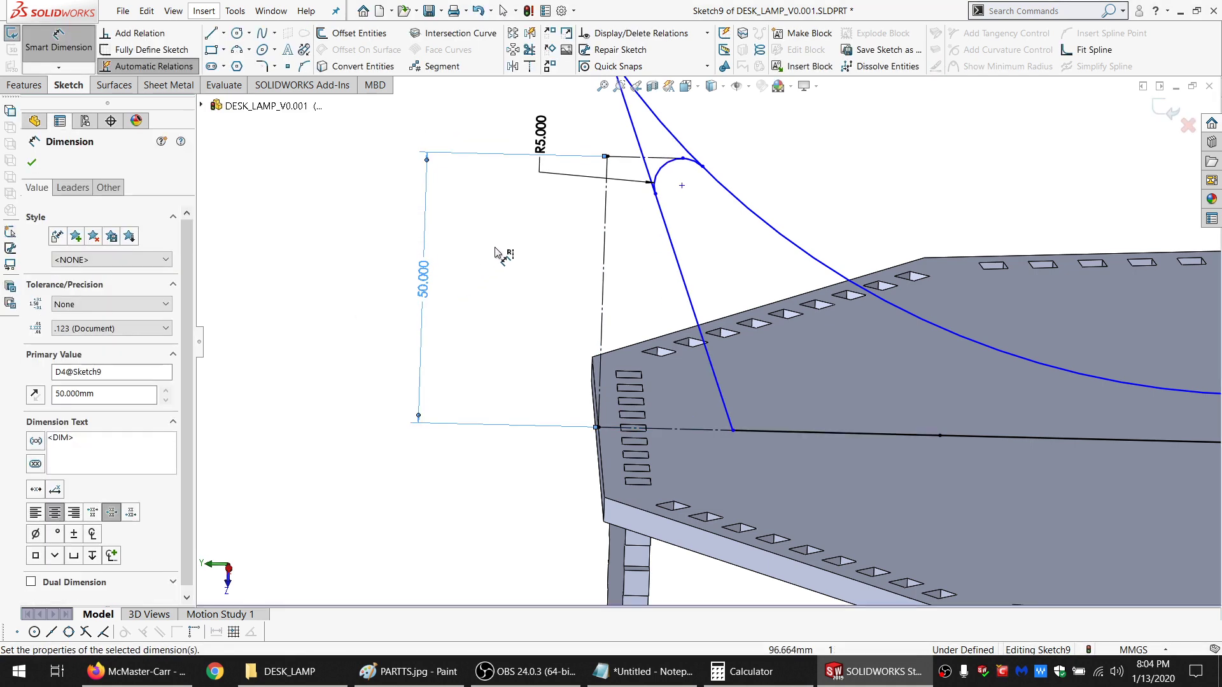
scroll(723, 224, "up", 4)
scroll(827, 331, "down", 2)
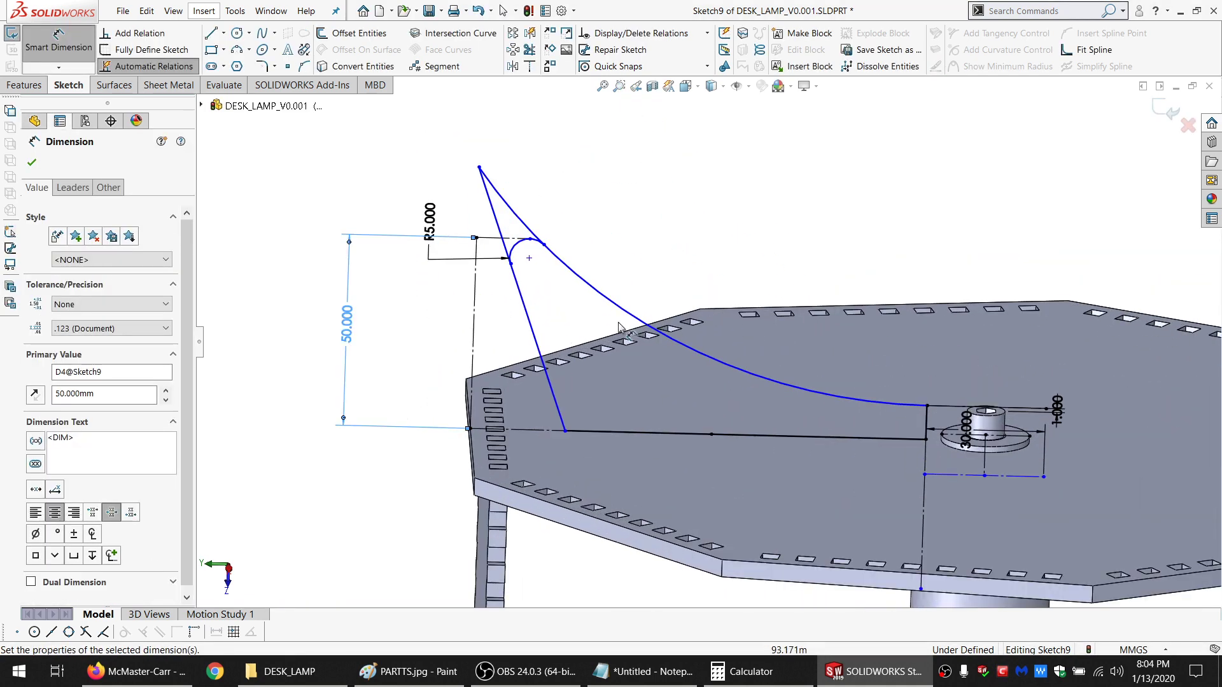
key("Escape")
Remove the coincident relation from the profile's top point
middle_click_drag(554, 372, 570, 383)
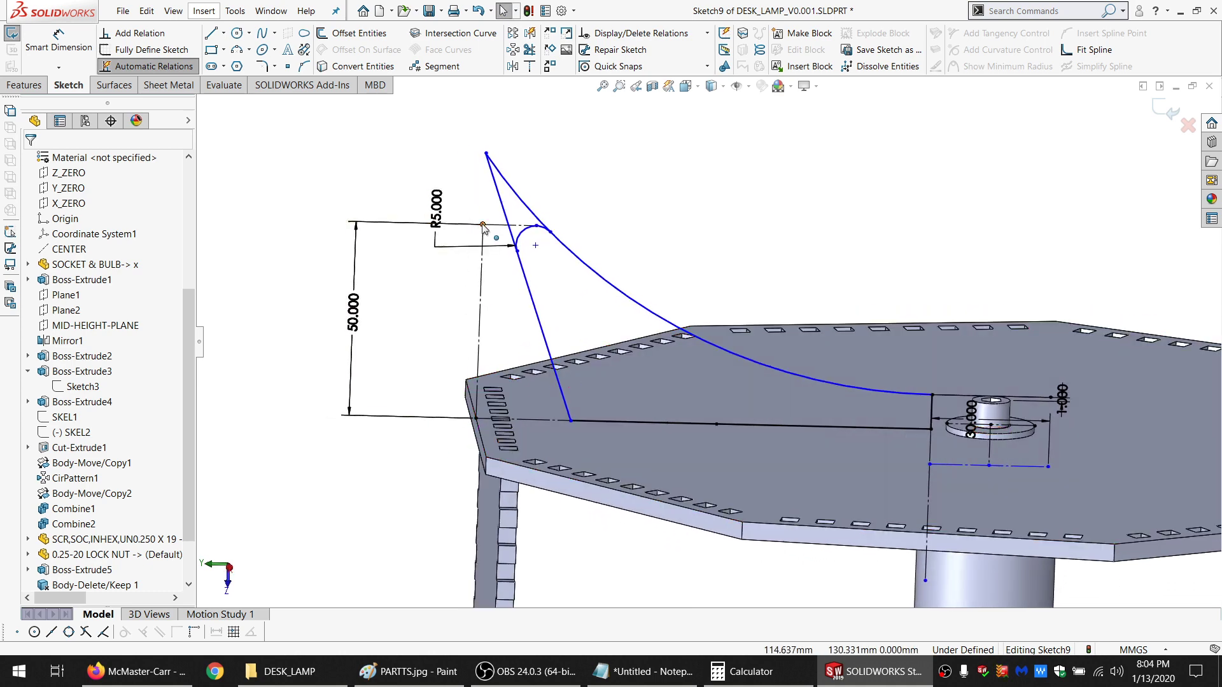
left_click(486, 153)
left_click(83, 206)
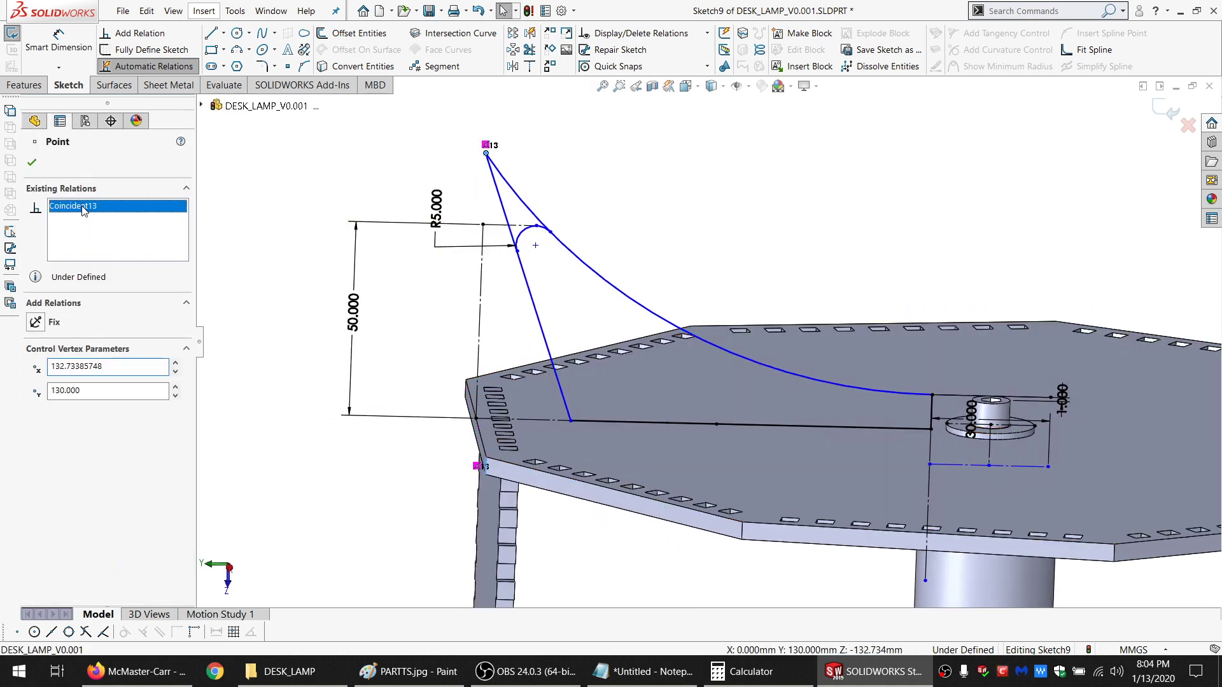
key("Delete")
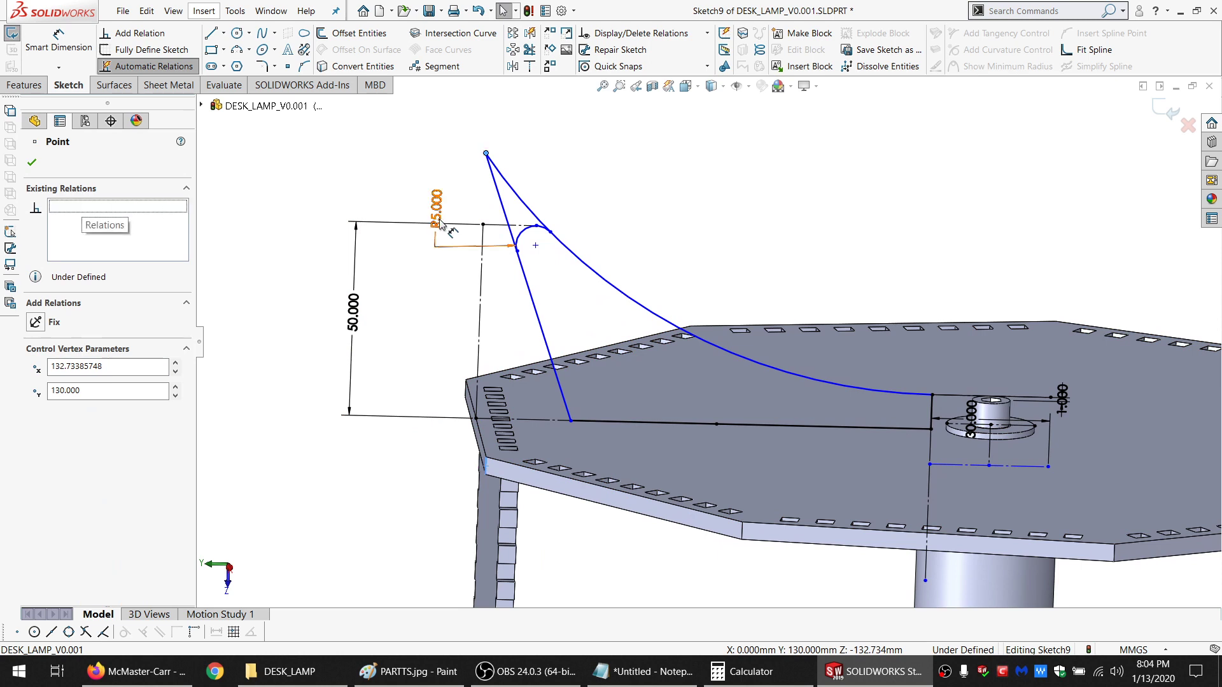
Make the 5 mm tip arc tangent to the upright construction line
left_click(519, 240)
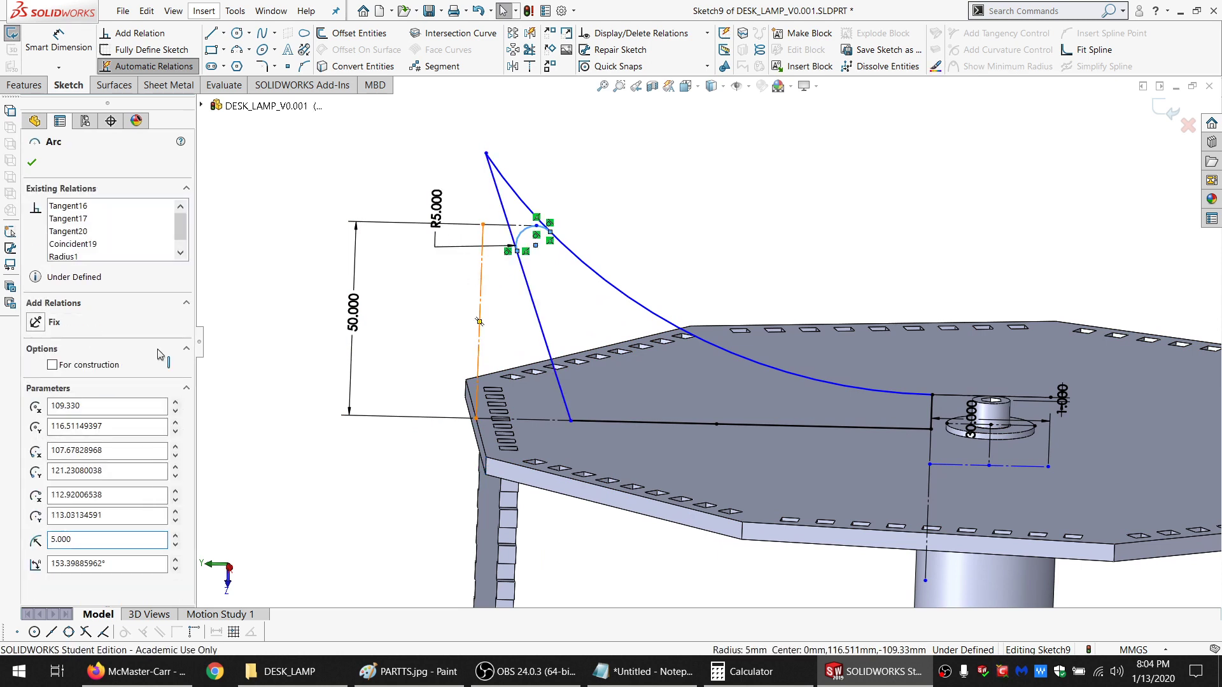
left_click(482, 272, "ctrl")
left_click(53, 388)
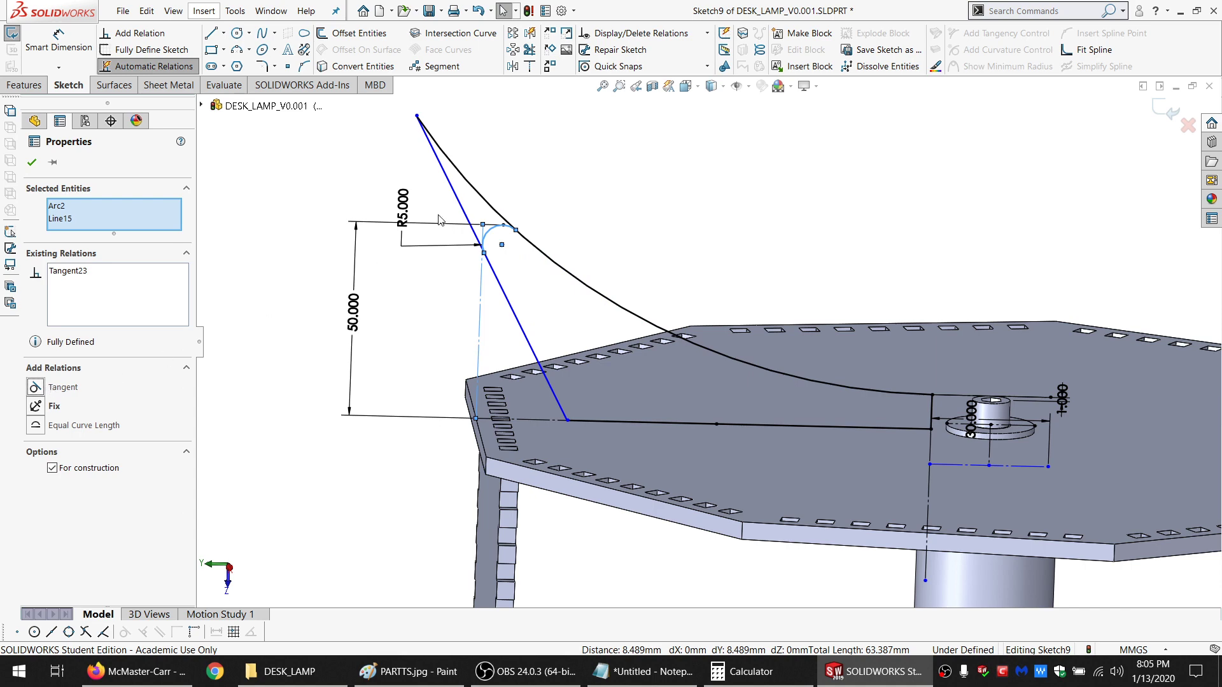
scroll(634, 244, "down", 2)
scroll(625, 234, "up", 2)
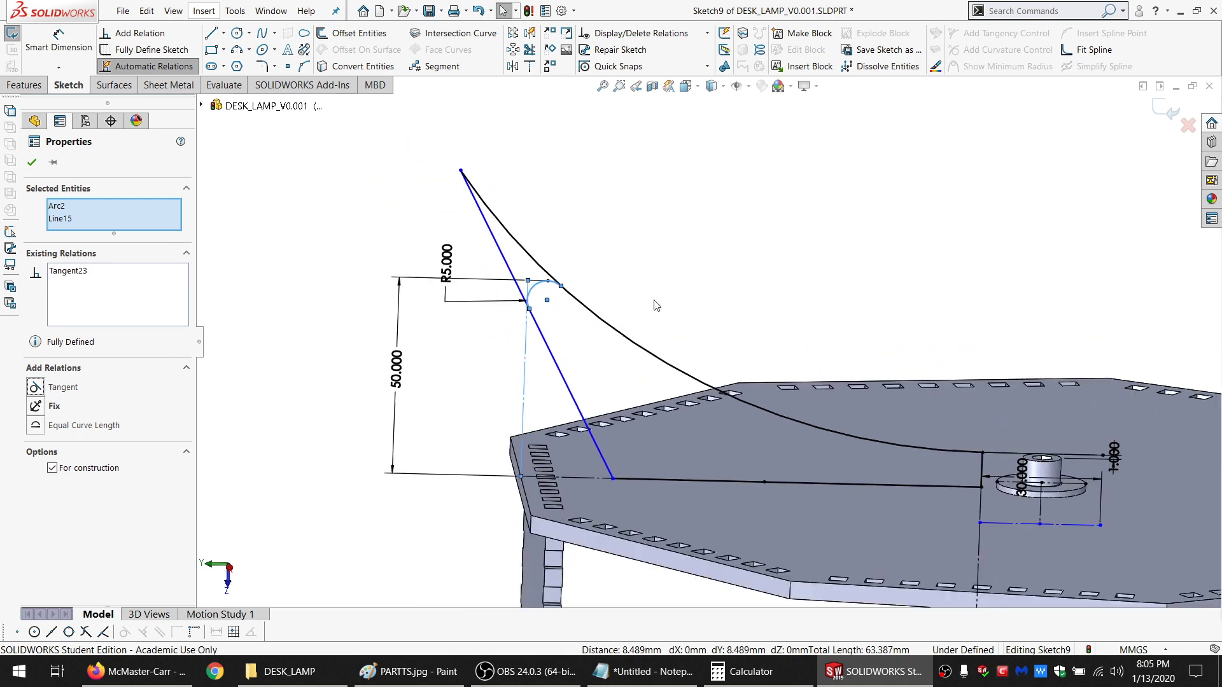
scroll(653, 303, "down", 1)
left_click(683, 280)
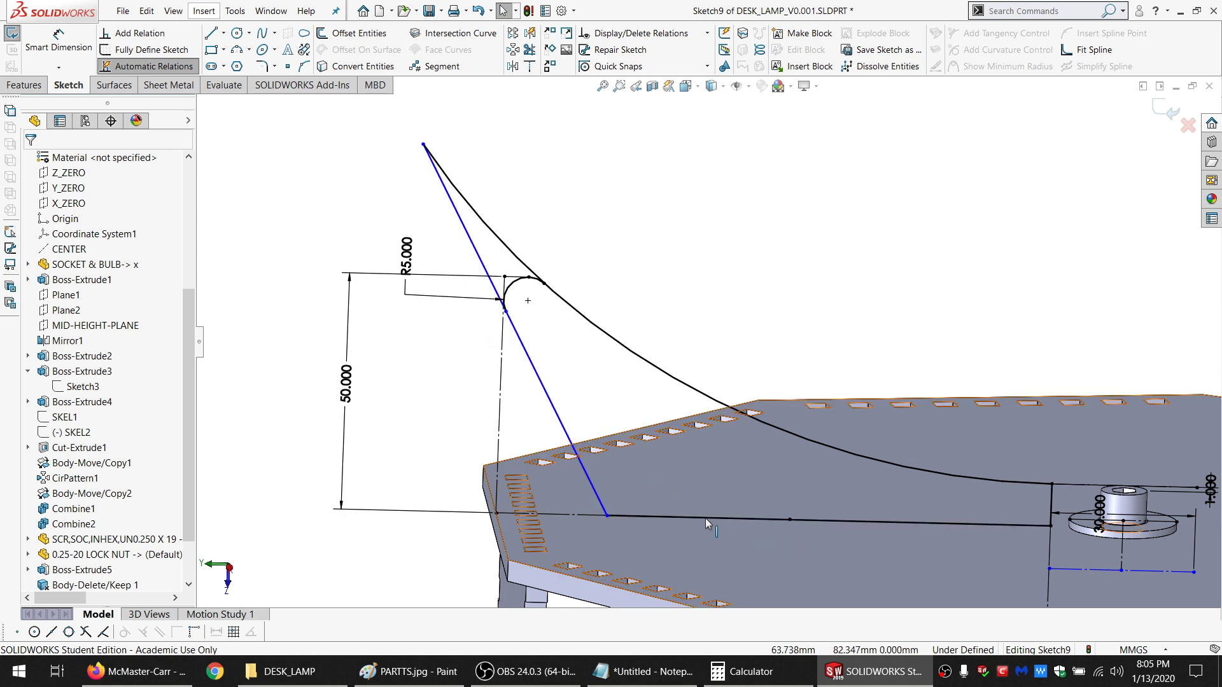
Draw an arc of about 97 mm radius from the tip arc's lower end to the plate edge line, tangent to the slanted line
scroll(653, 509, "up", 3)
scroll(653, 487, "down", 1)
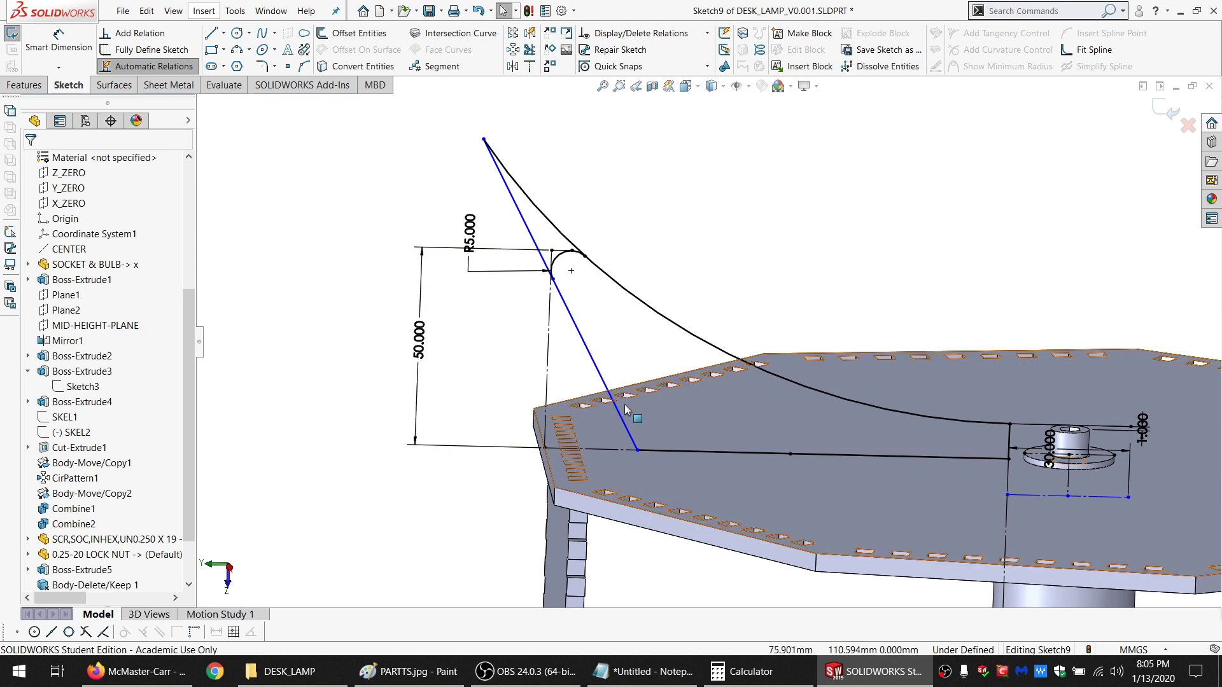
left_click(237, 50)
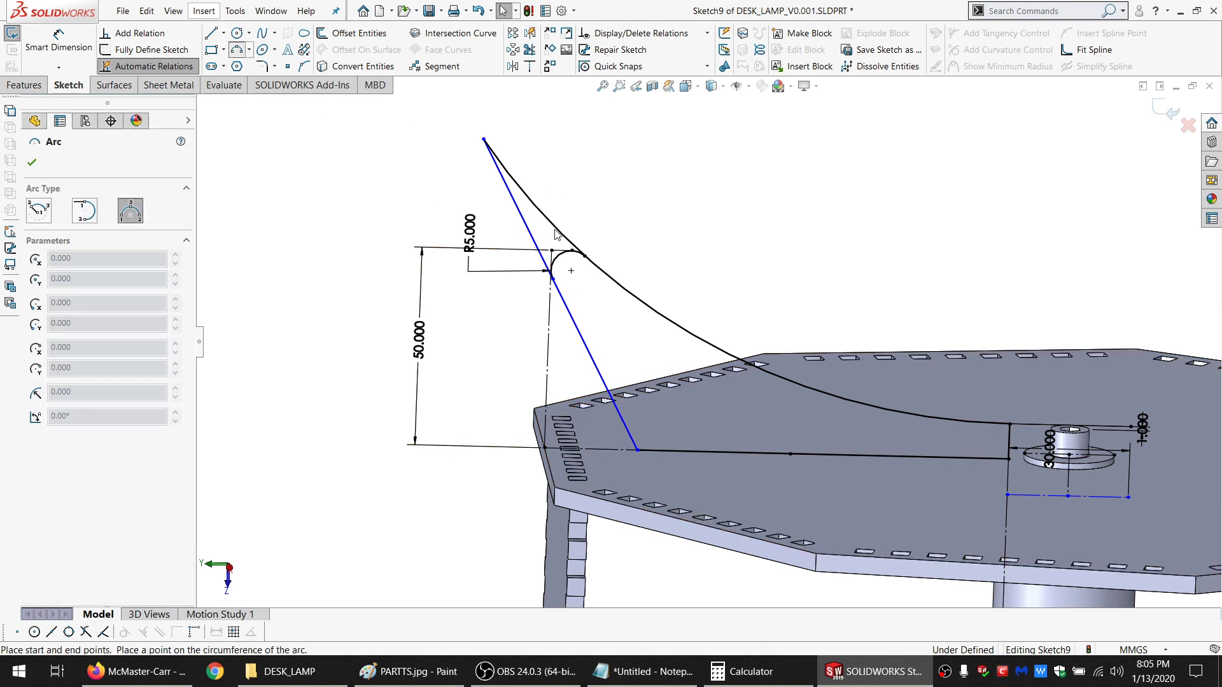
left_click(551, 278)
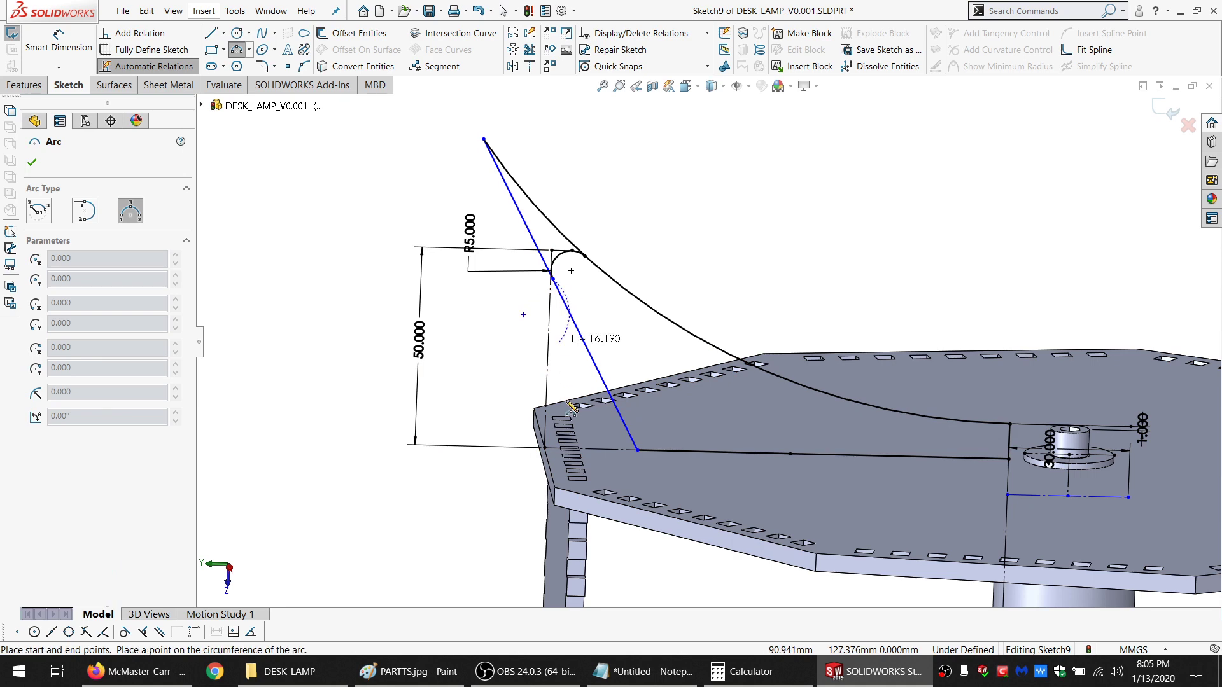
left_click(591, 450)
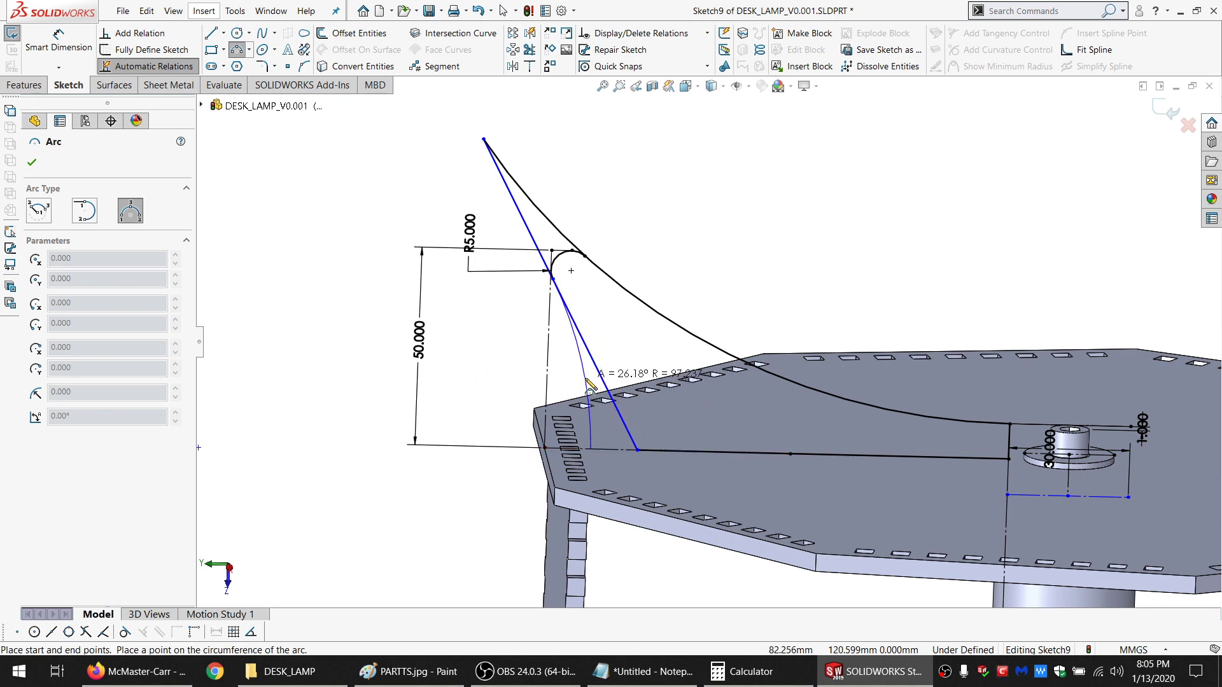
left_click(587, 372)
key("Escape")
left_click(593, 363, "ctrl")
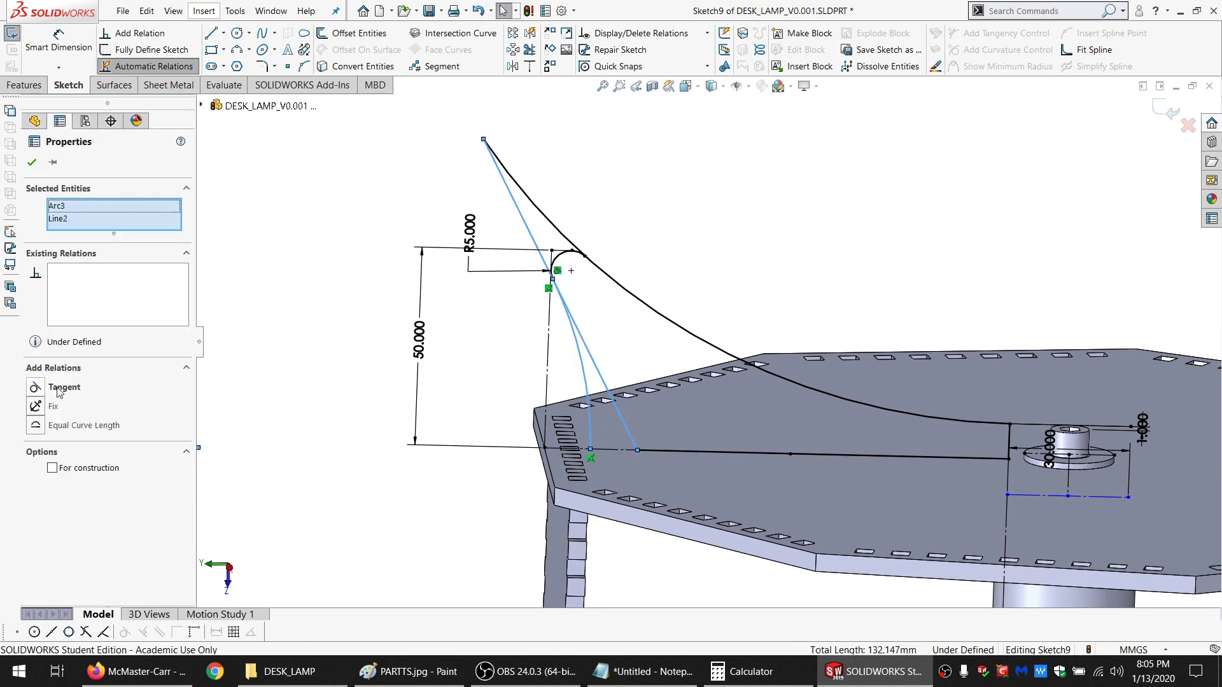
left_click(62, 388)
Draw a construction line about 28 mm long downward from the new arc's lower endpoint
scroll(667, 457, "down", 3)
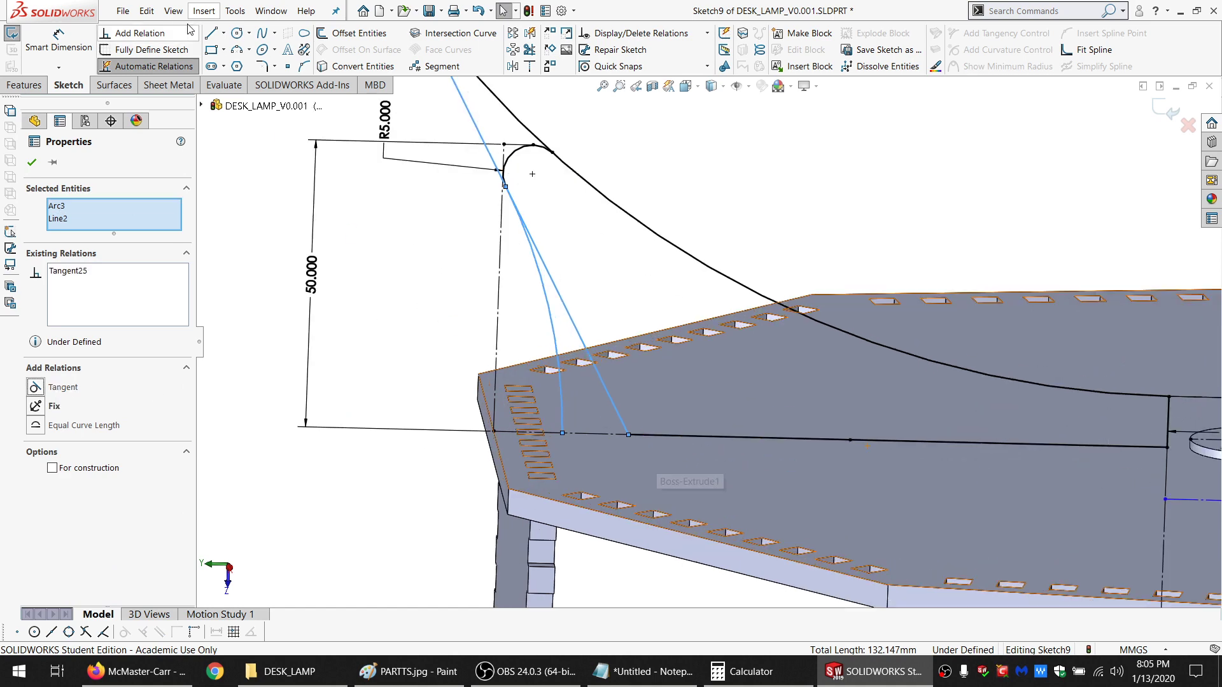
left_click(211, 32)
left_click(563, 434)
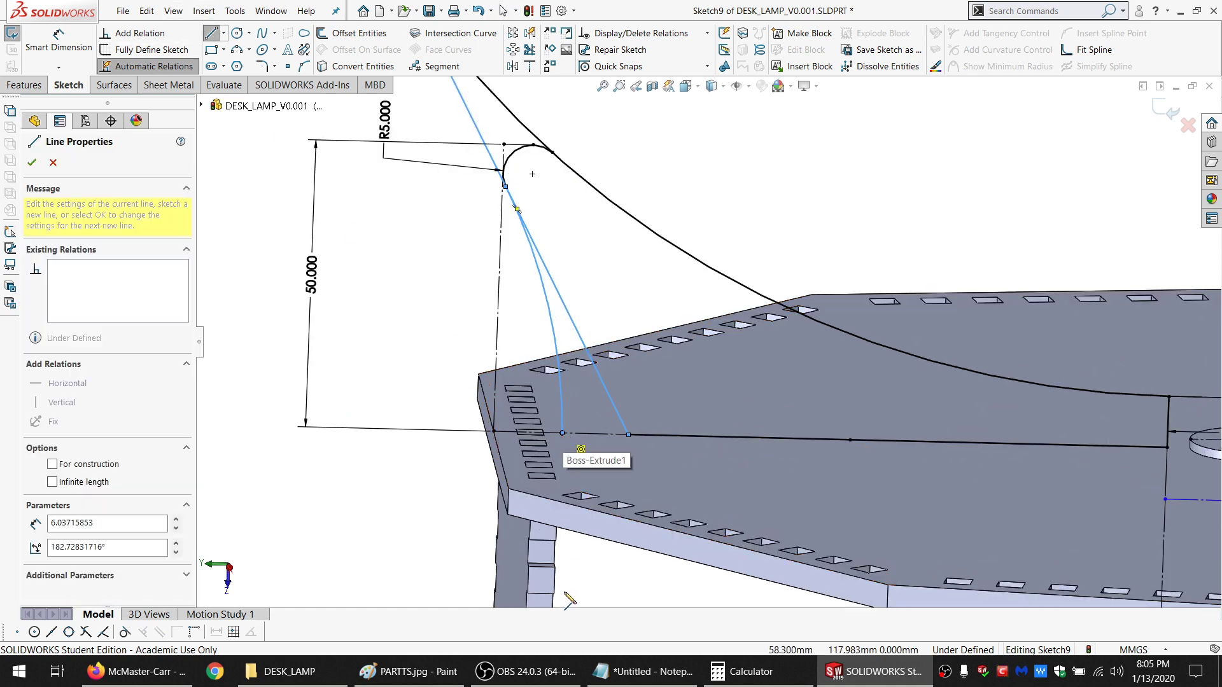
left_click(564, 592)
key("Escape")
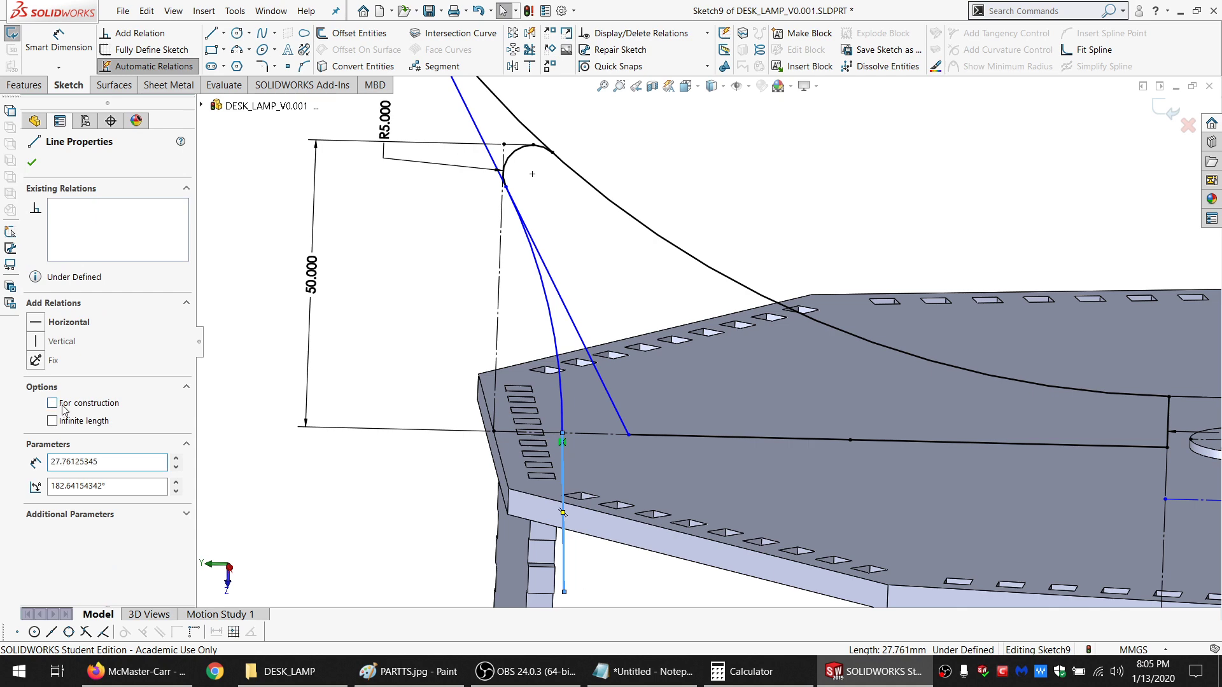
left_click(62, 408)
Make the downward construction line perpendicular and equal in length to the plate edge construction line
left_click(602, 435, "ctrl")
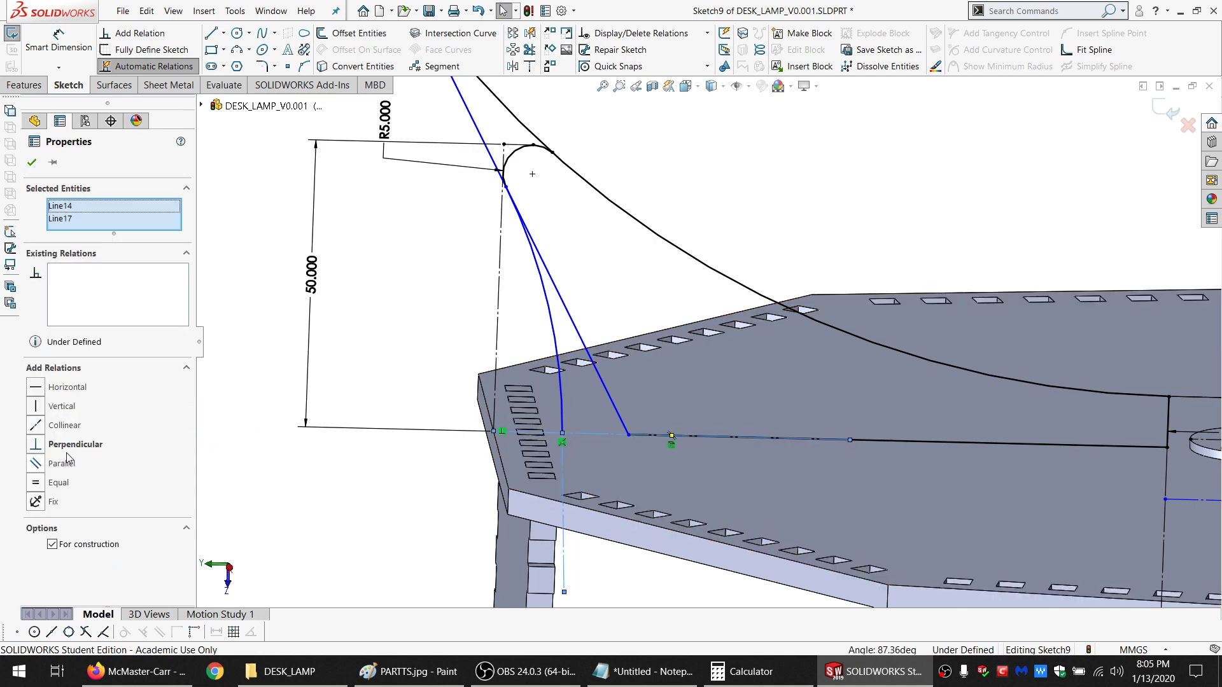
left_click(70, 445)
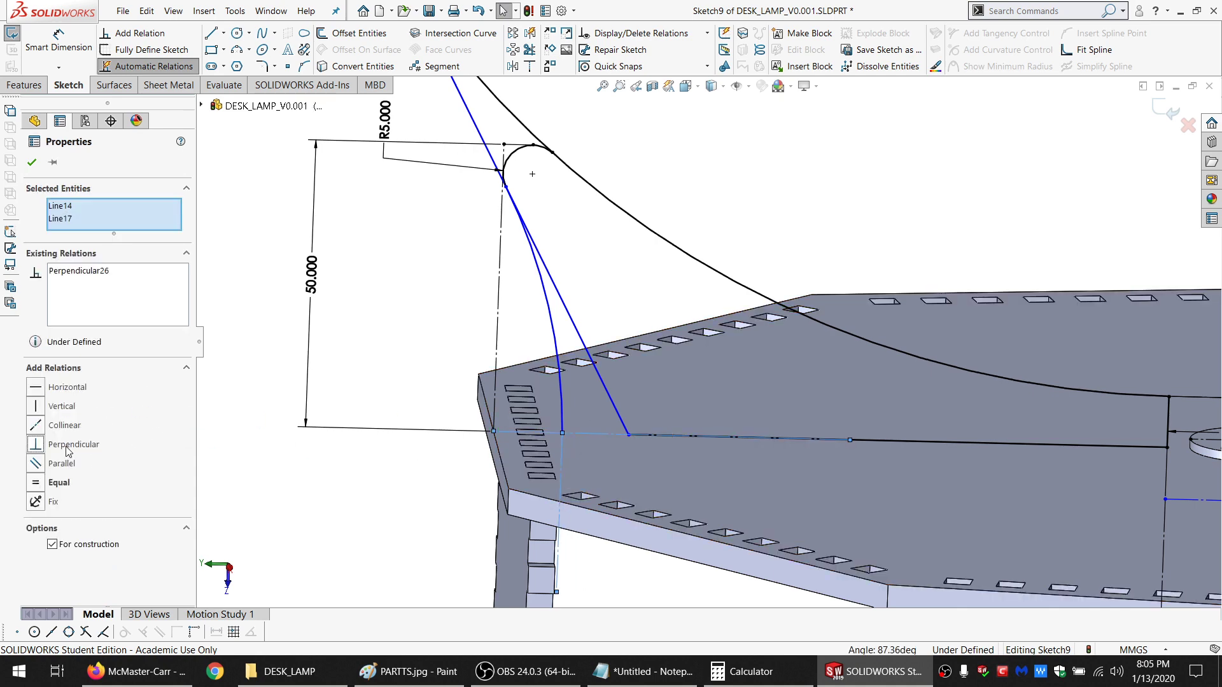
left_click(369, 509)
Make the new lower arc tangent to the downward construction line
left_click(595, 434)
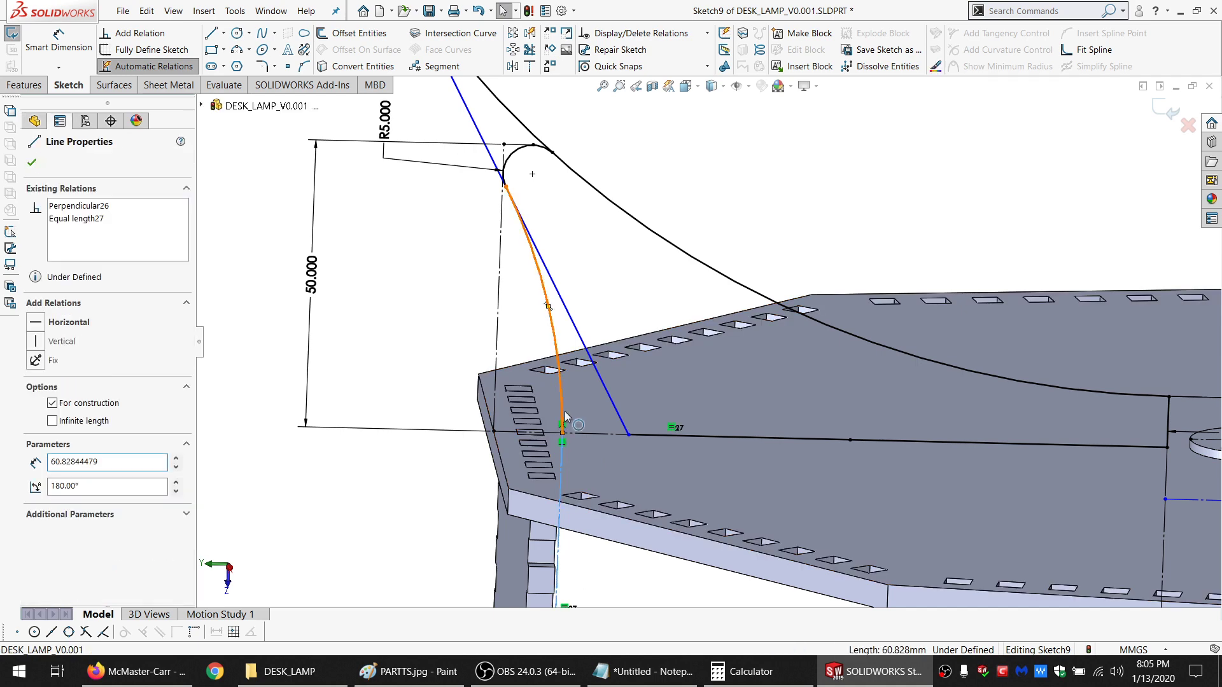
left_click(552, 344, "ctrl")
left_click(66, 389)
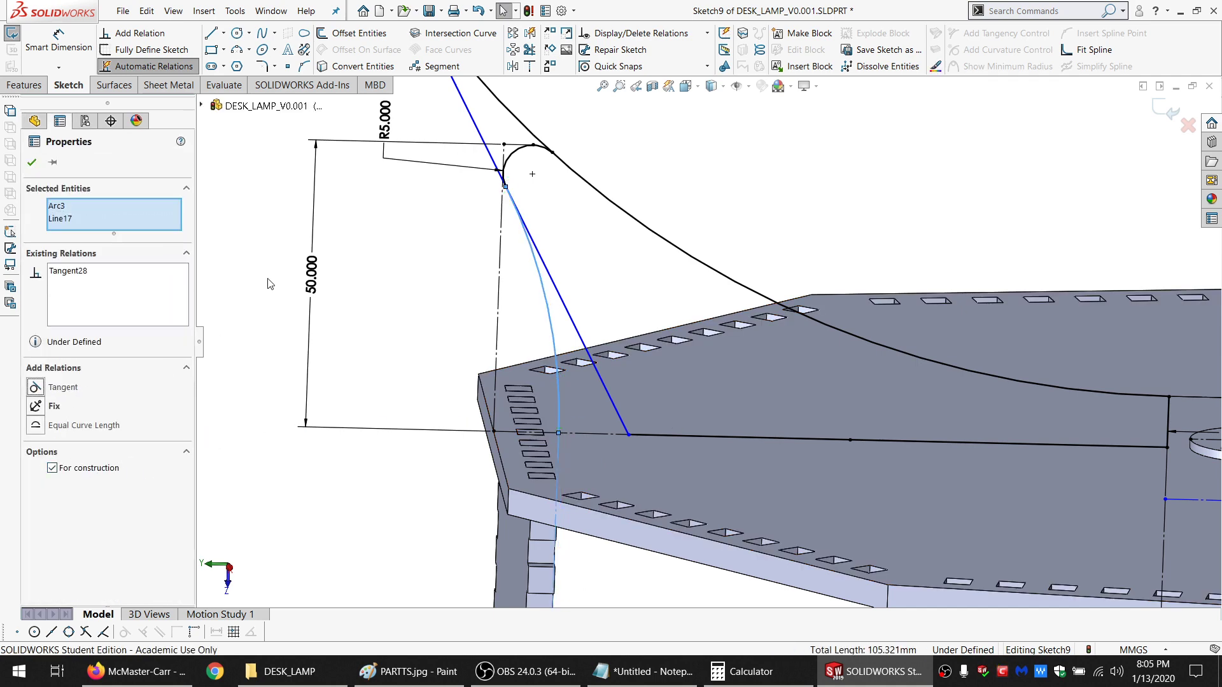
left_click(257, 262)
Convert an edge of the middle slot in the plate corner's slot row into a sketch line
scroll(639, 426, "up", 3)
scroll(638, 425, "down", 2)
scroll(637, 360, "down", 2)
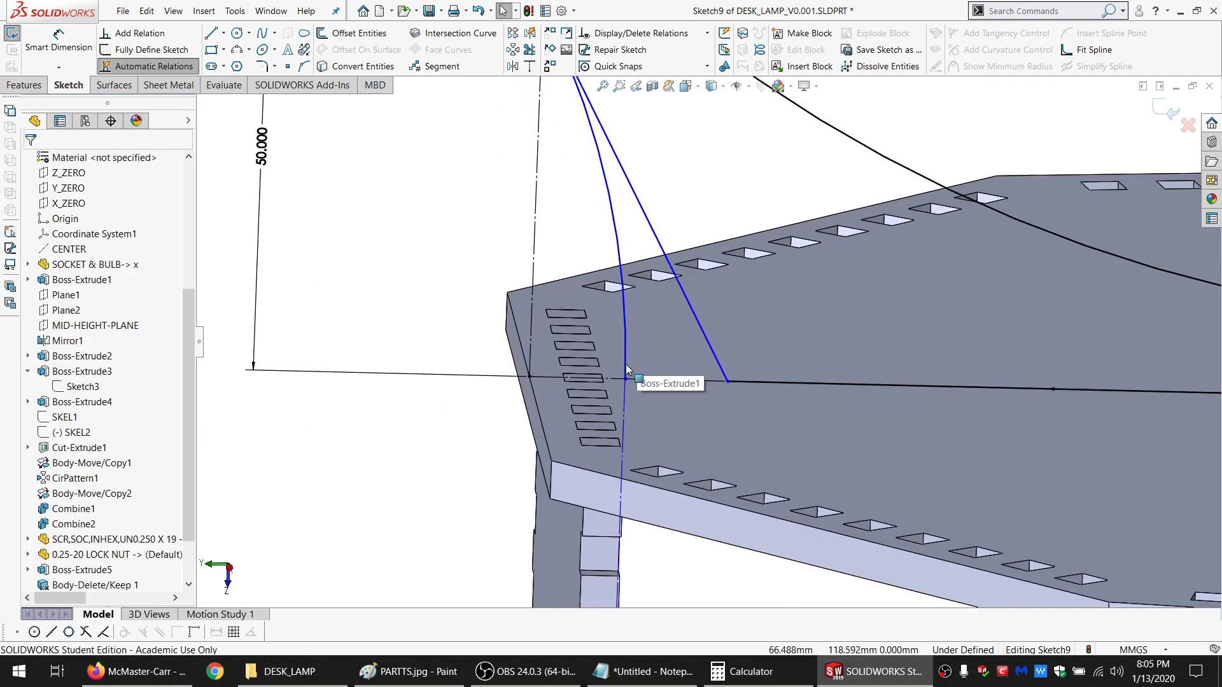
scroll(626, 381, "down", 2)
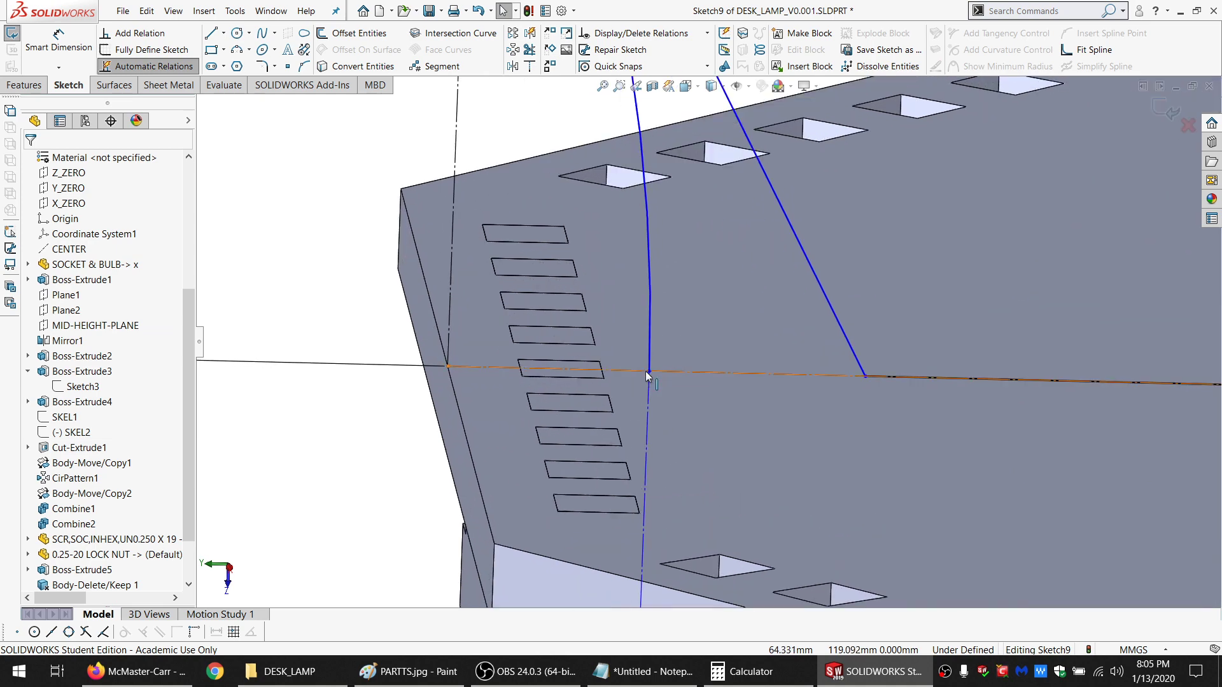
left_click(648, 371)
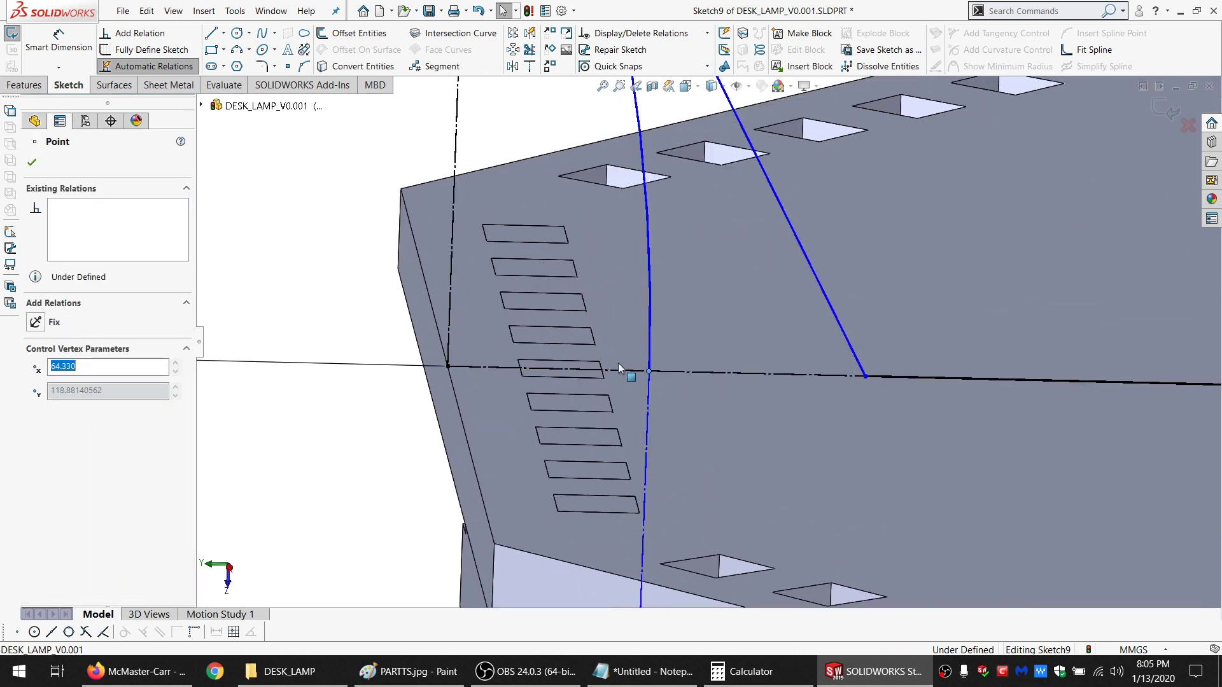
left_click(299, 166)
left_click(46, 48)
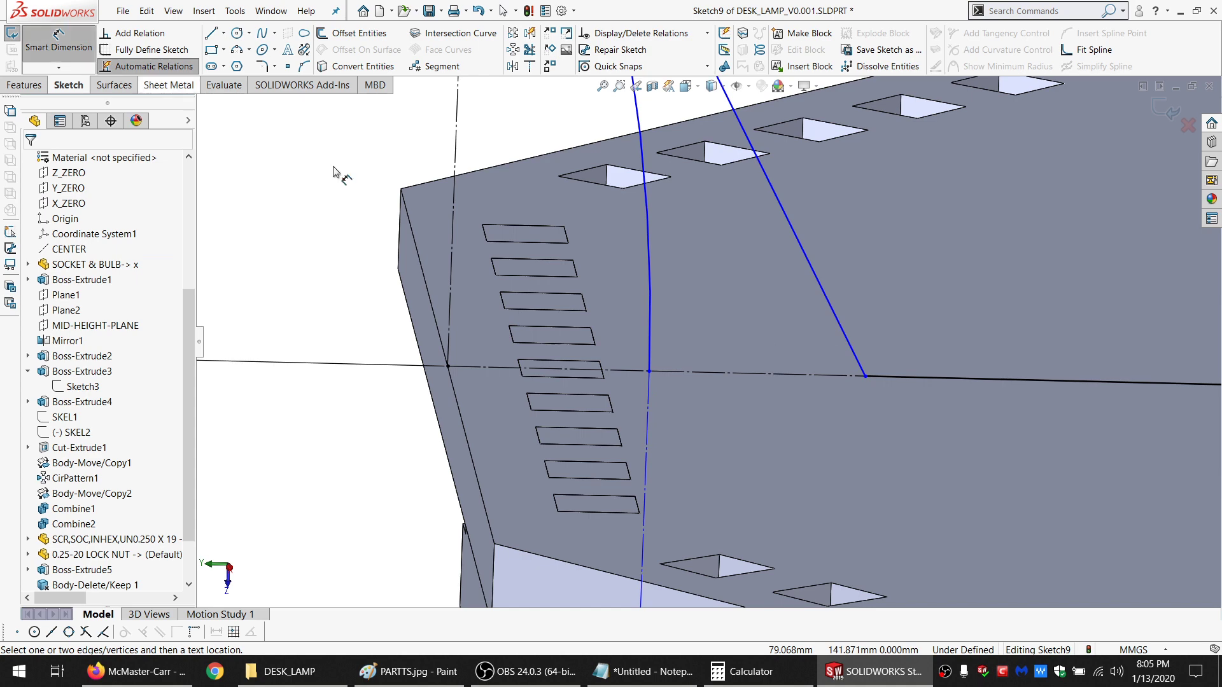
key("Escape")
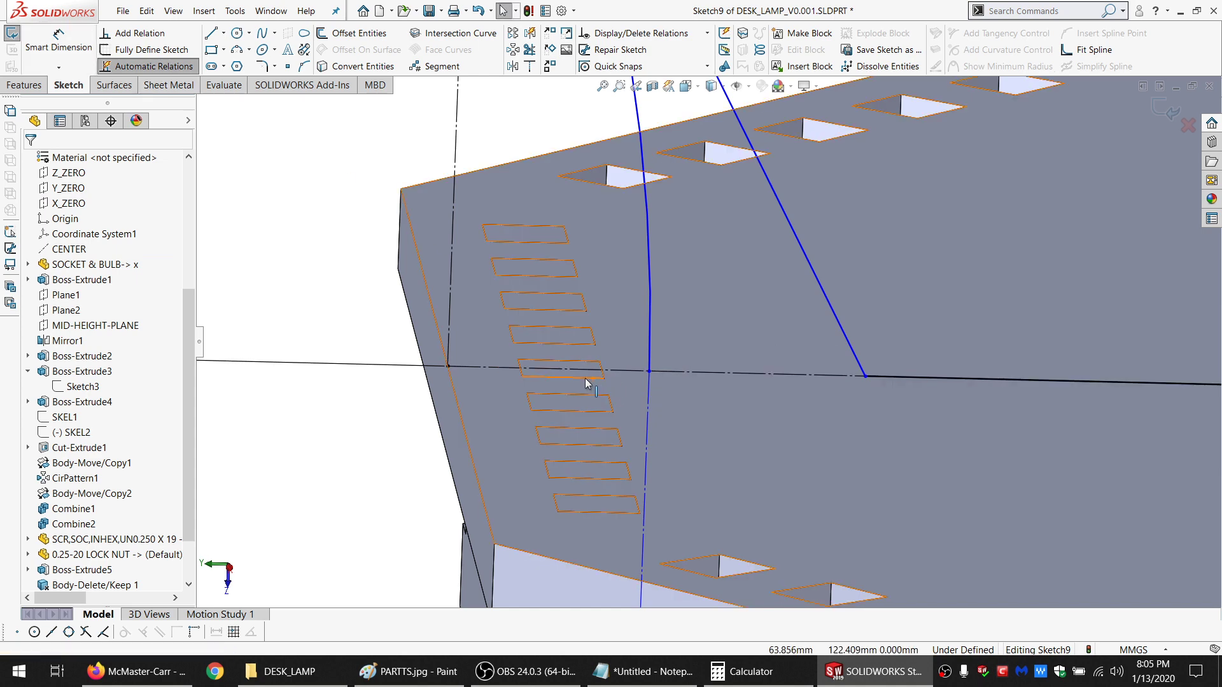
left_click(539, 368)
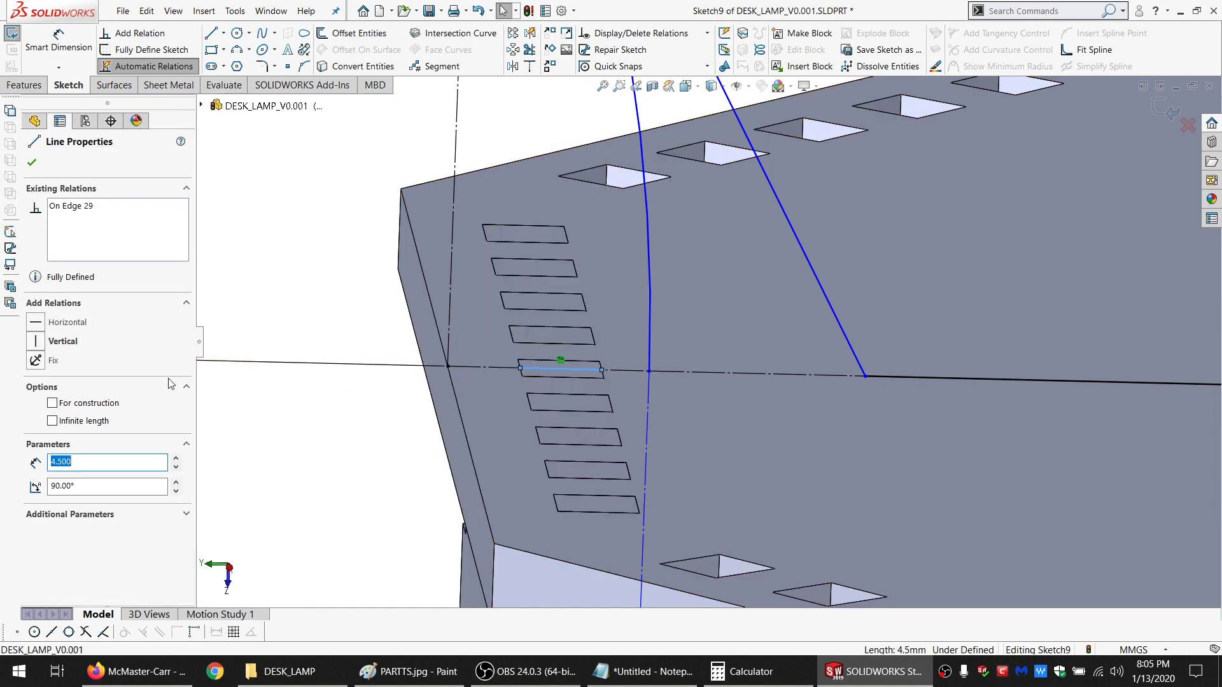
left_click(270, 253)
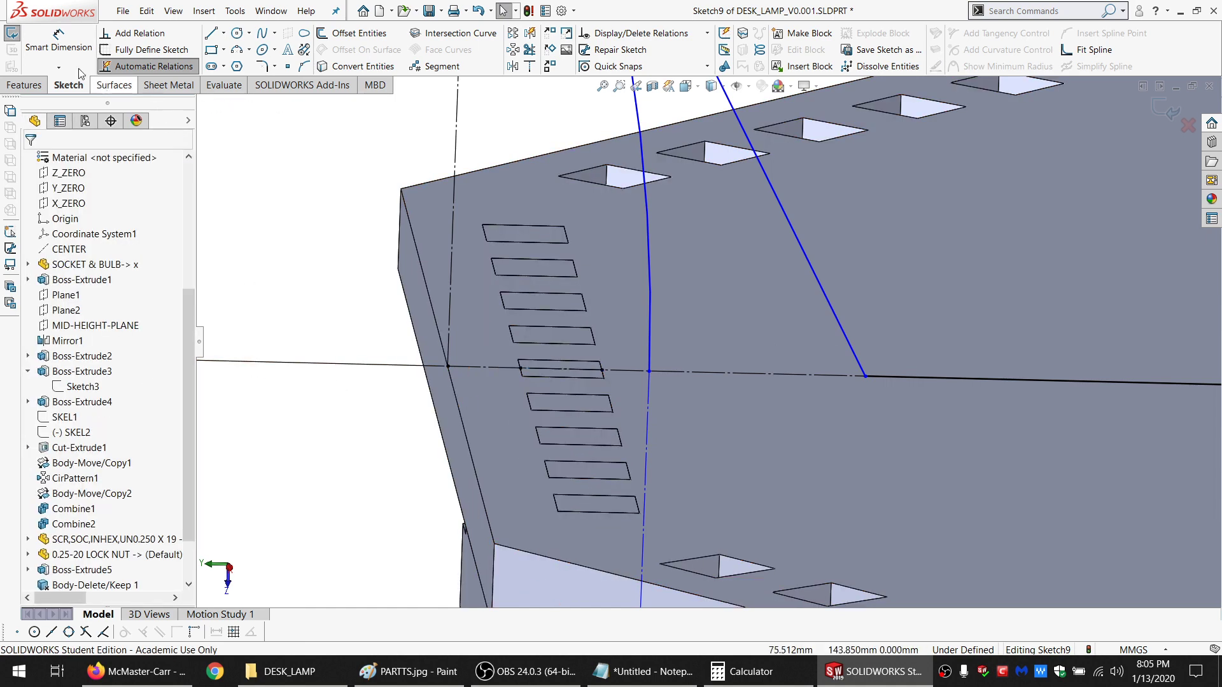
Try to dimension the gap between the converted slot edge's inner end and the lower arc's bottom endpoint as "SAFE_DIST@Default"
left_click(58, 42)
left_click(602, 371)
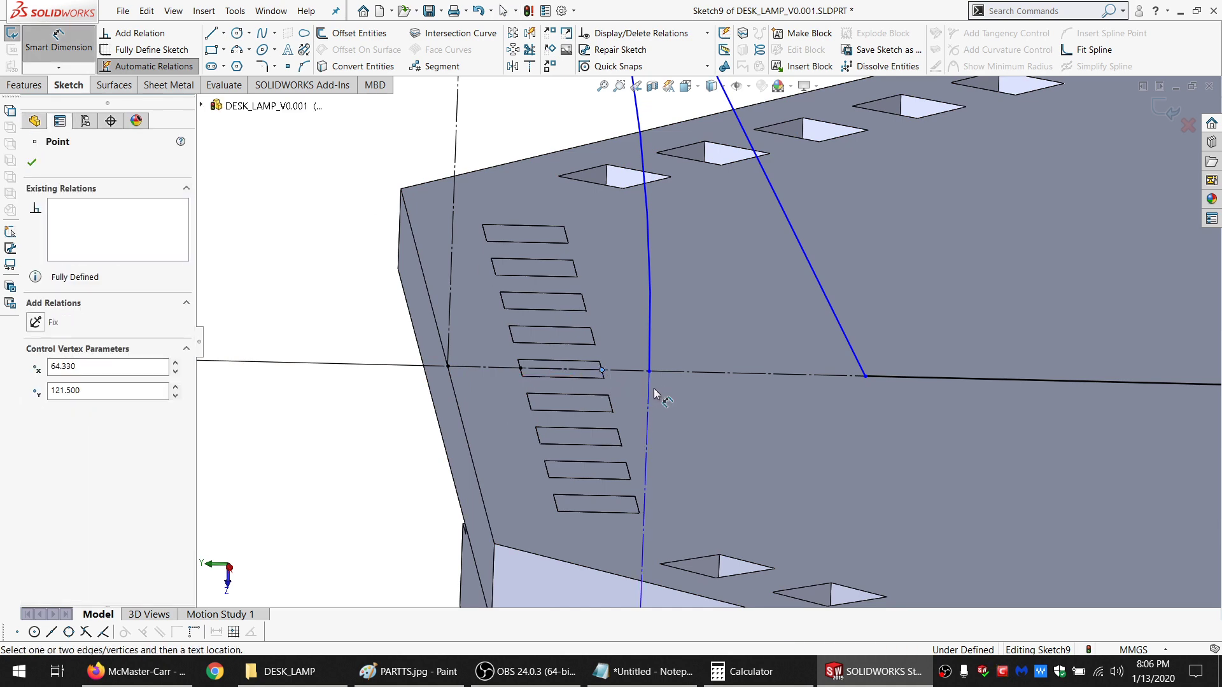
left_click(636, 399)
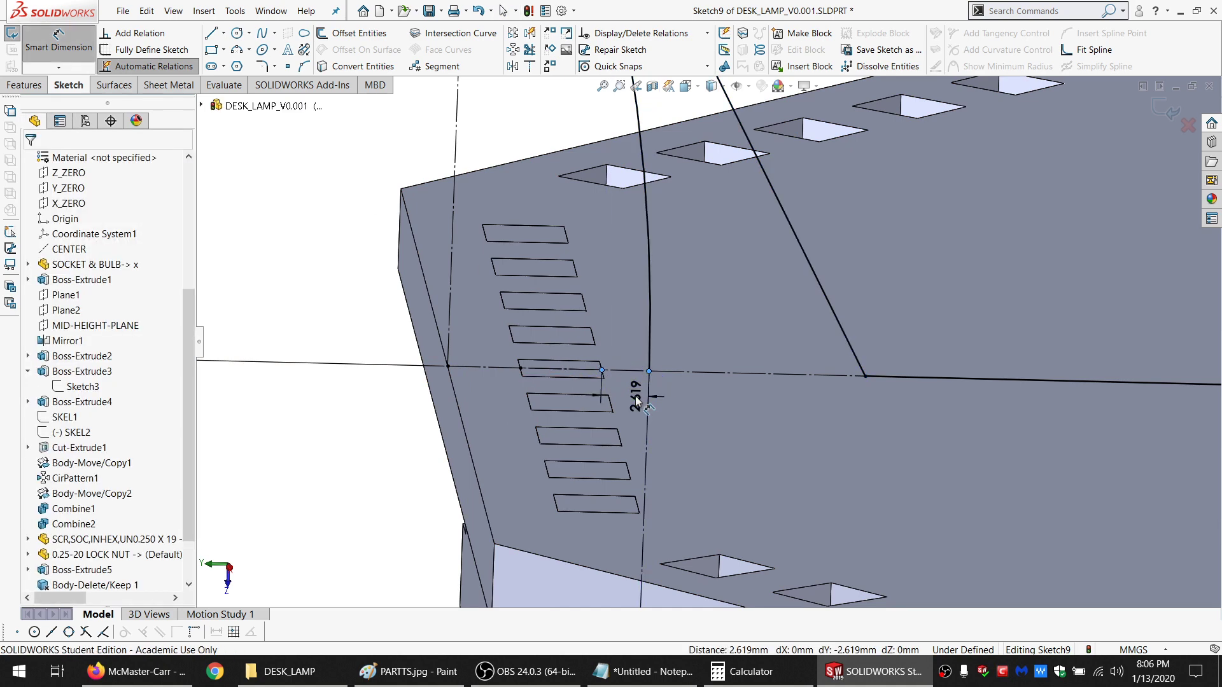
type("=SA")
left_click(630, 432)
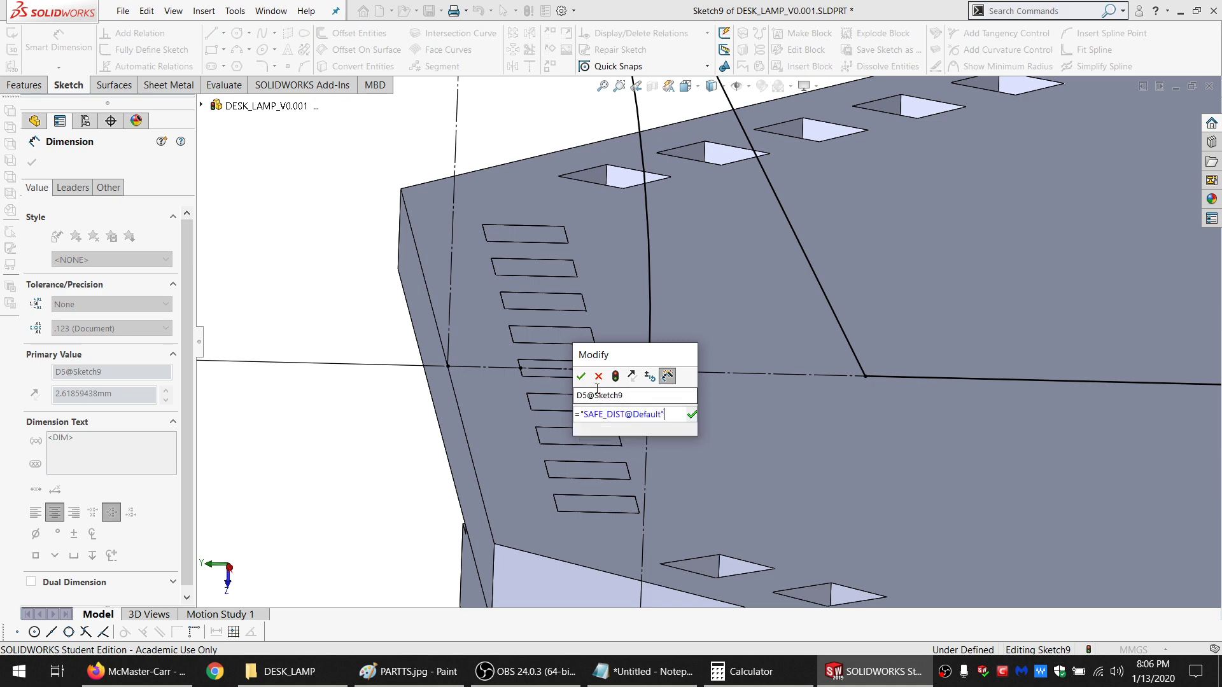
left_click(581, 376)
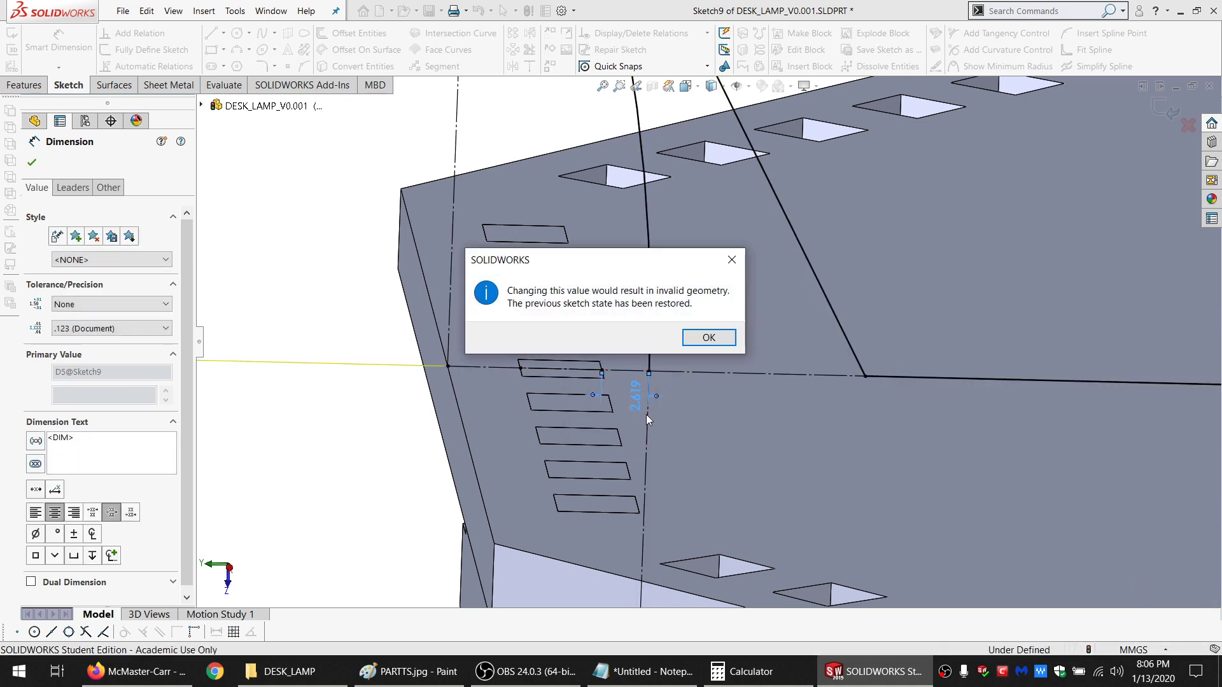
key("Return")
Move the slanted line's lower and upper endpoints to test how freely the profile can shift
scroll(633, 396, "up", 6)
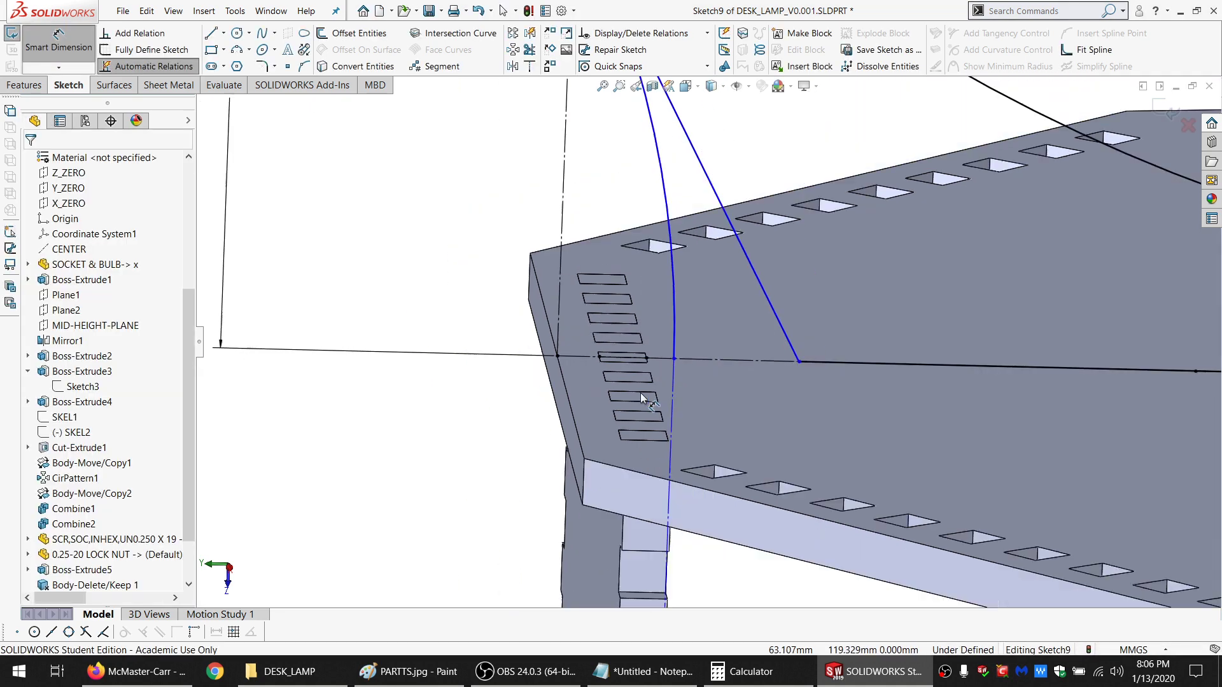
scroll(762, 318, "up", 2)
scroll(738, 353, "down", 2)
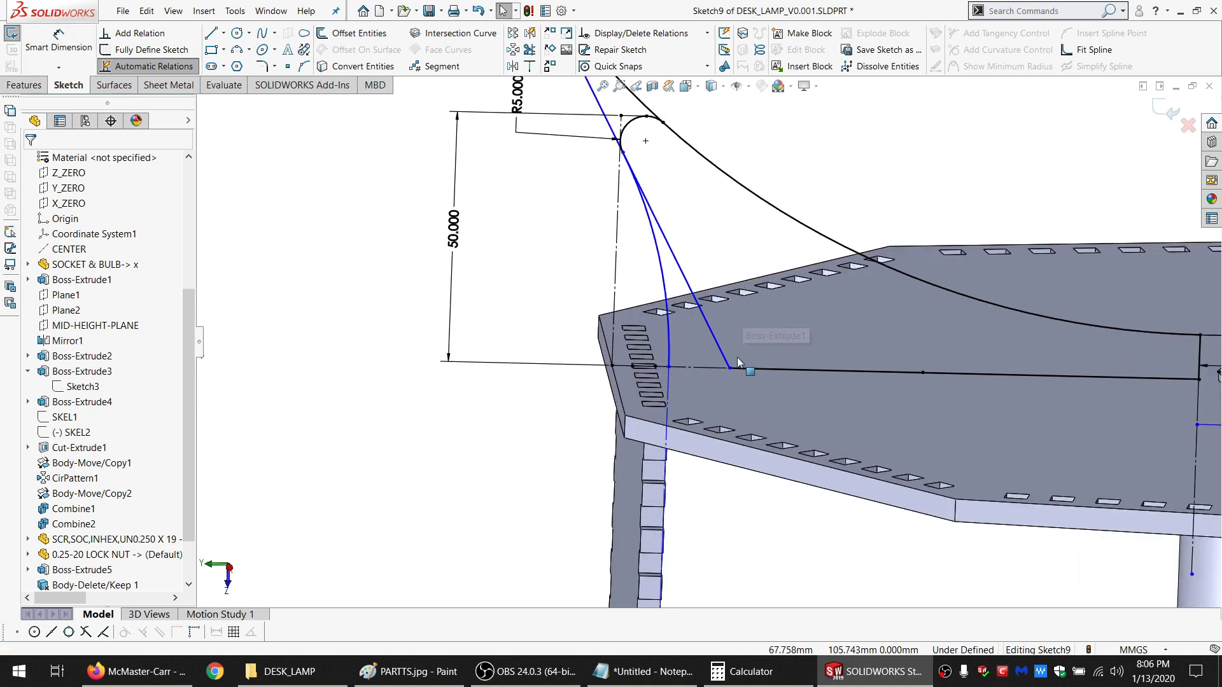
mouse_move(734, 367)
left_mouse_down()
mouse_move(697, 370)
mouse_move(751, 364)
mouse_move(693, 367)
mouse_move(730, 368)
left_mouse_up()
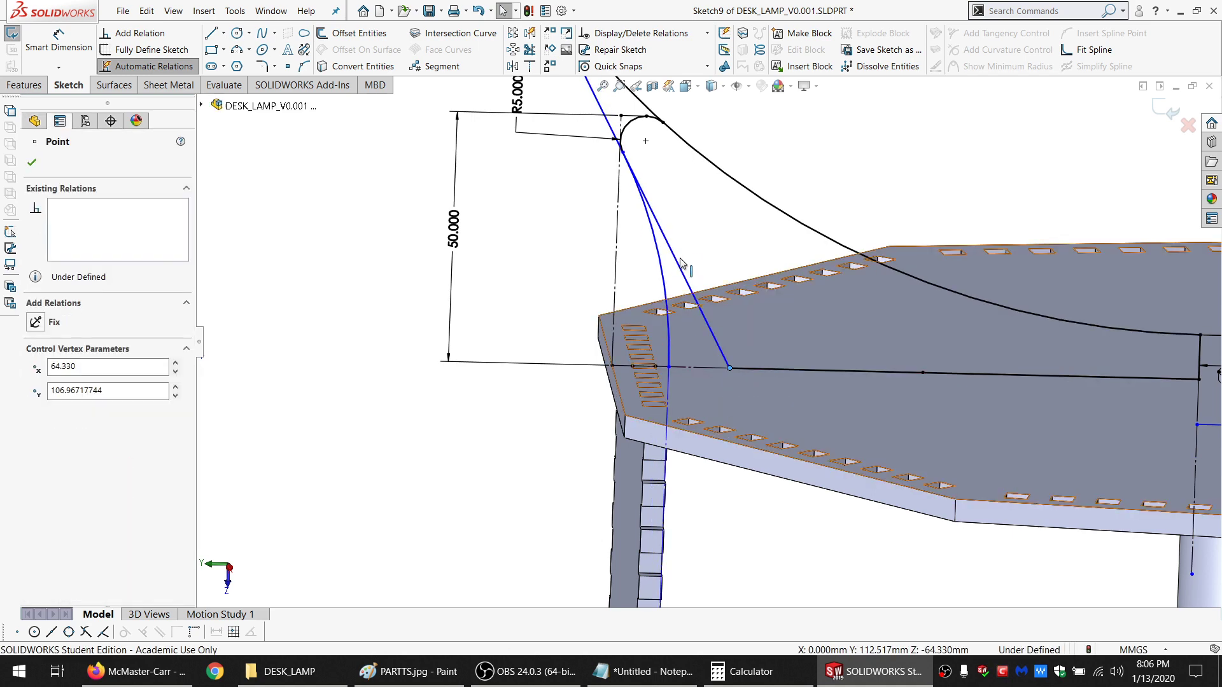
scroll(681, 263, "up", 3)
mouse_move(627, 217)
left_mouse_down()
mouse_move(576, 223)
mouse_move(338, 185)
mouse_move(468, 191)
mouse_move(498, 242)
mouse_move(439, 206)
mouse_move(562, 327)
mouse_move(396, 287)
left_mouse_up()
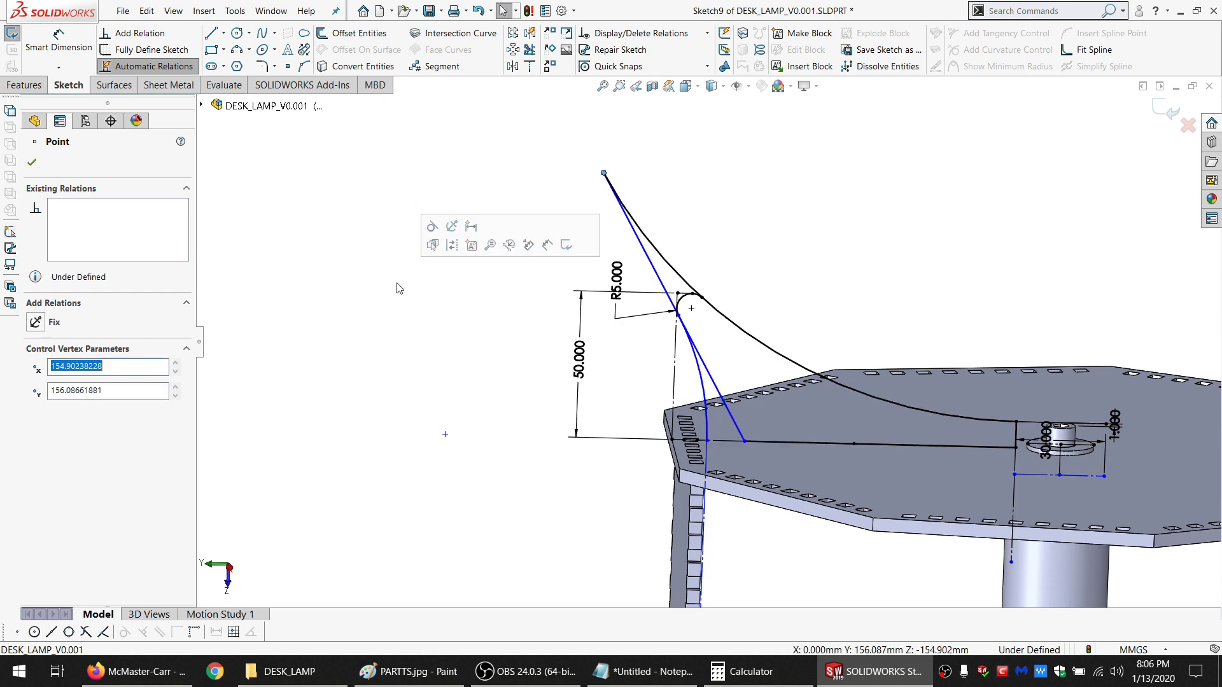
left_click(747, 371)
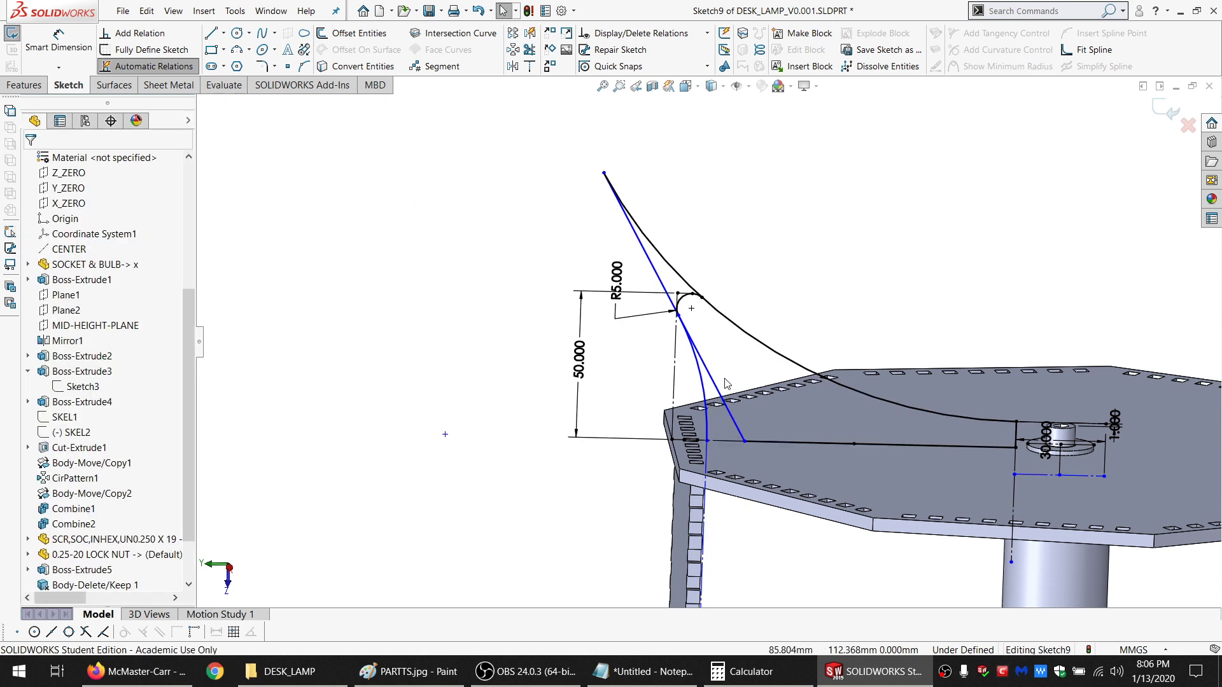
Remove the tangent relation between the lower arc and the slanted line
left_click(717, 392)
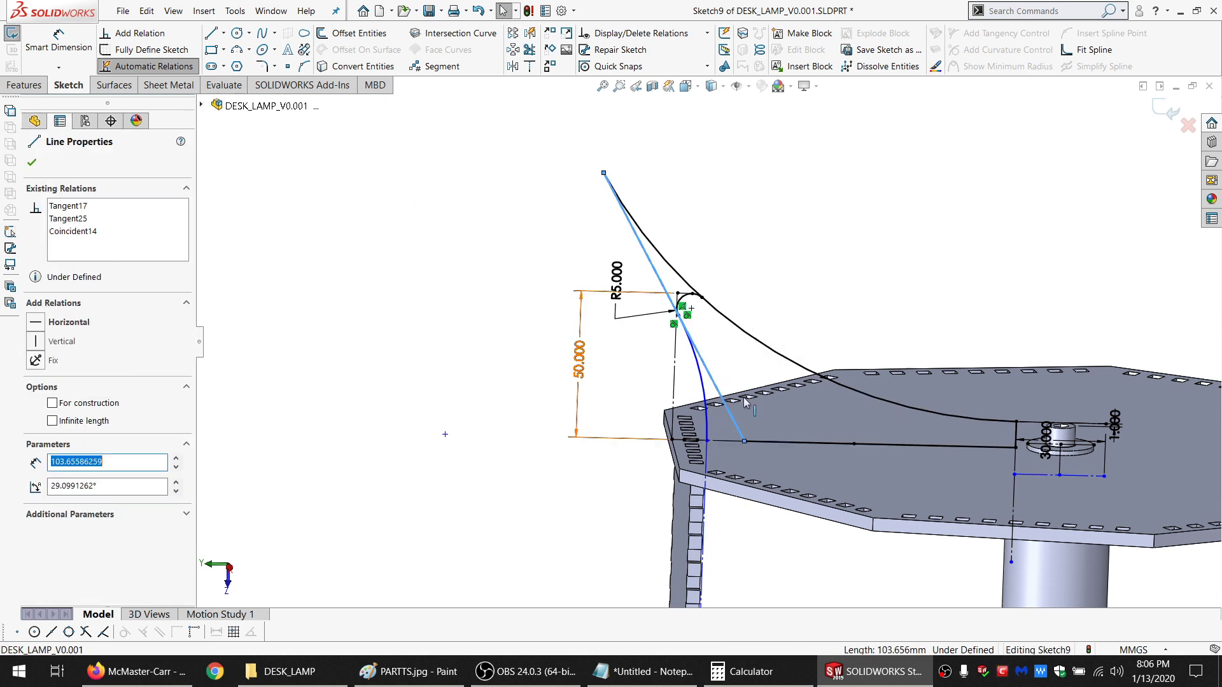
left_click(705, 392)
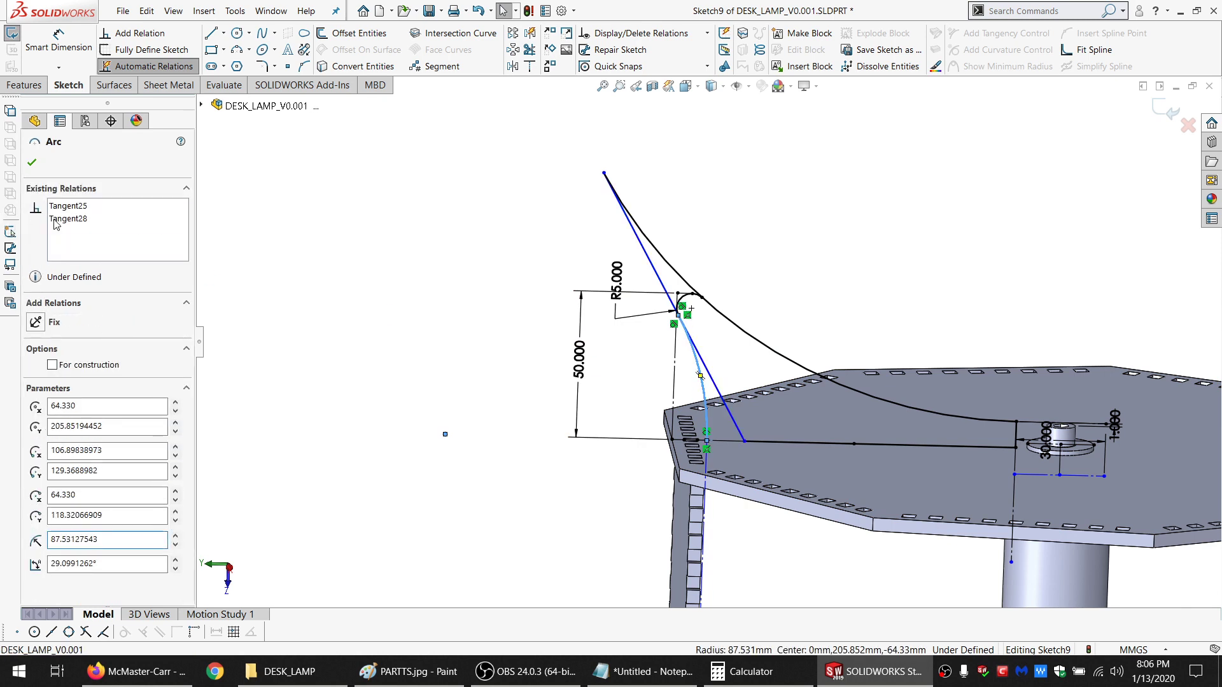
left_click(56, 219)
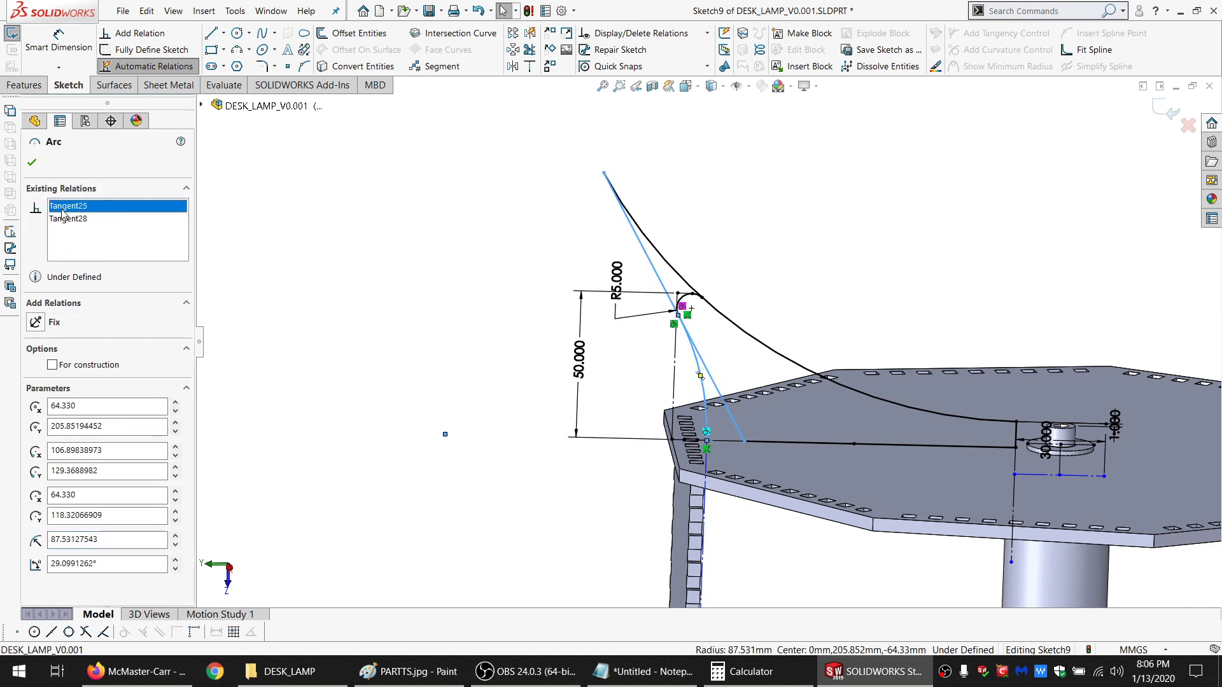
key("Delete")
Make the lower arc tangent to the 5 mm tip arc
scroll(700, 363, "down", 5)
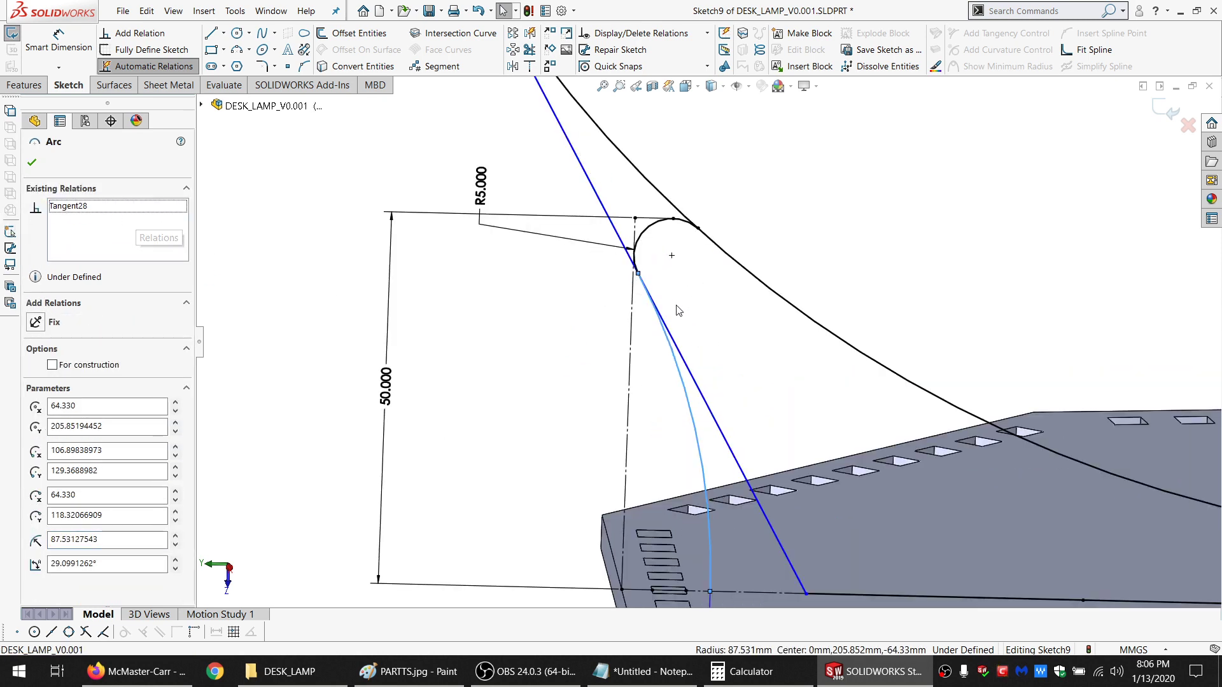
left_click(641, 242)
left_click(694, 429, "ctrl")
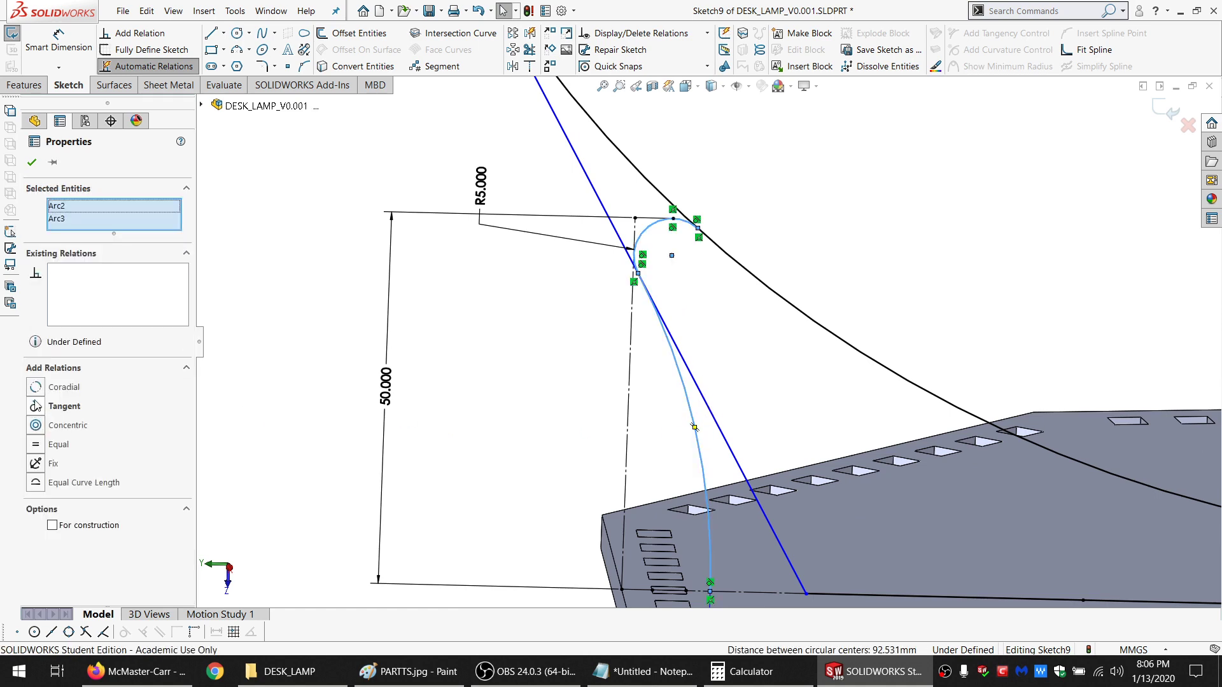
left_click(295, 374)
Delete the slanted line that crosses the 5 mm tip arc
scroll(587, 171, "up", 5)
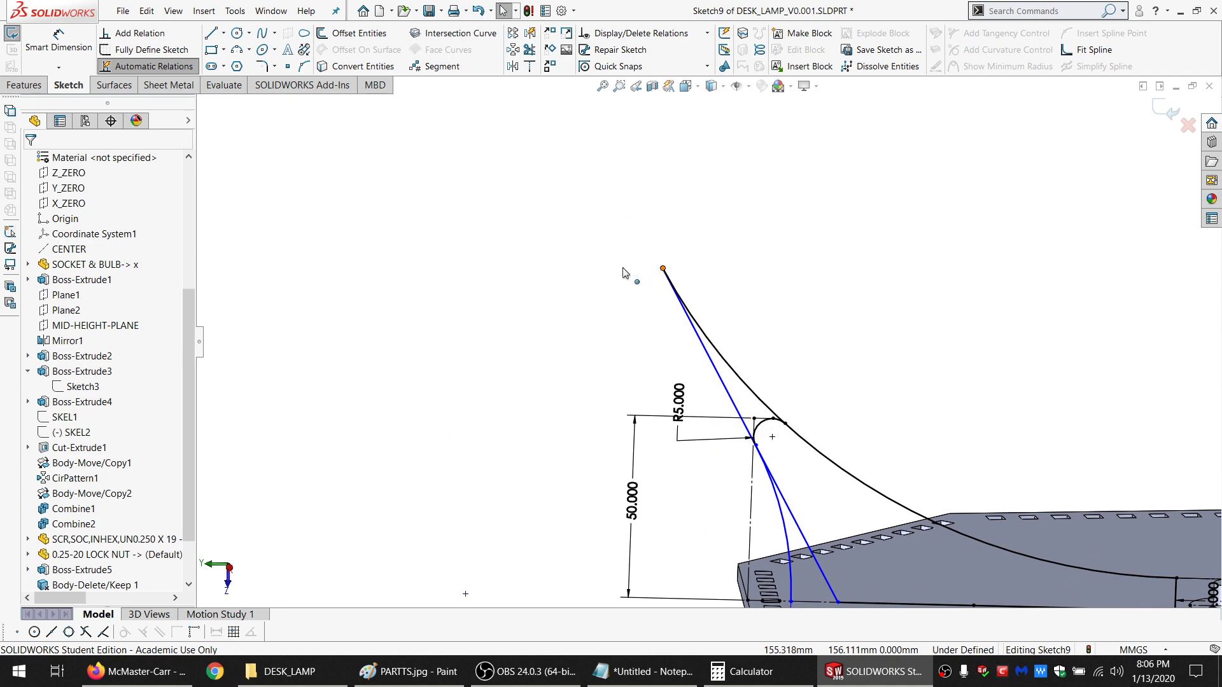
left_click_drag(623, 268, 579, 224)
left_click(713, 369)
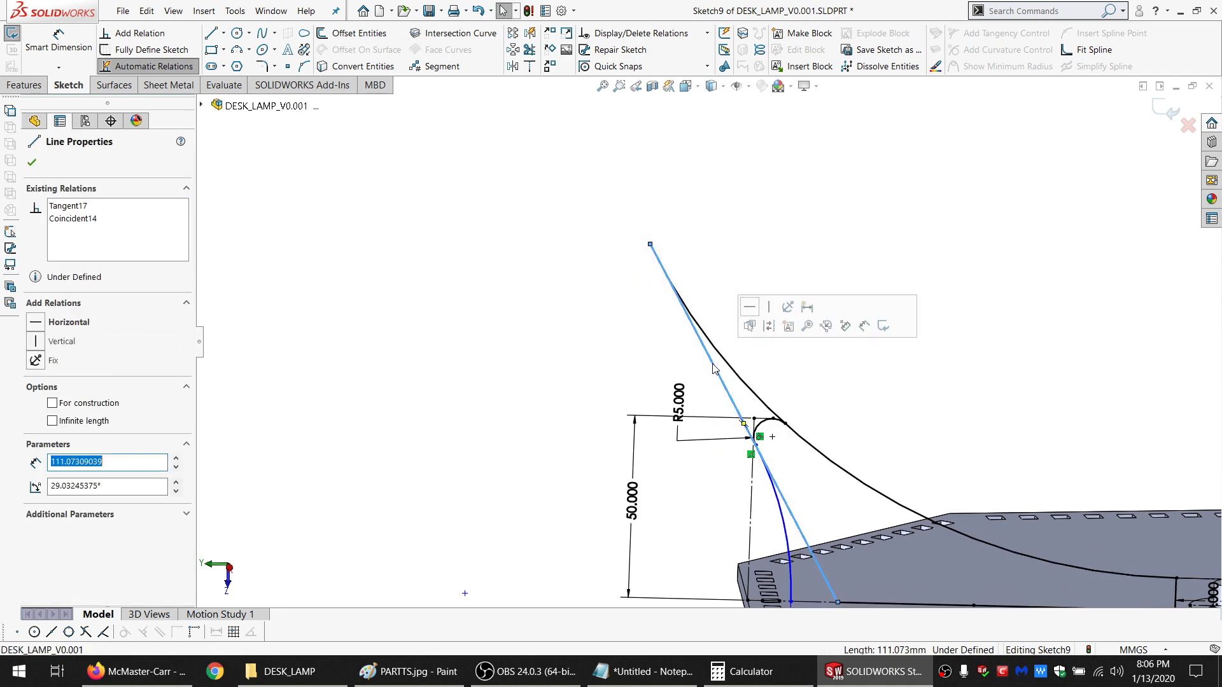
key("Delete")
scroll(713, 369, "up", 1)
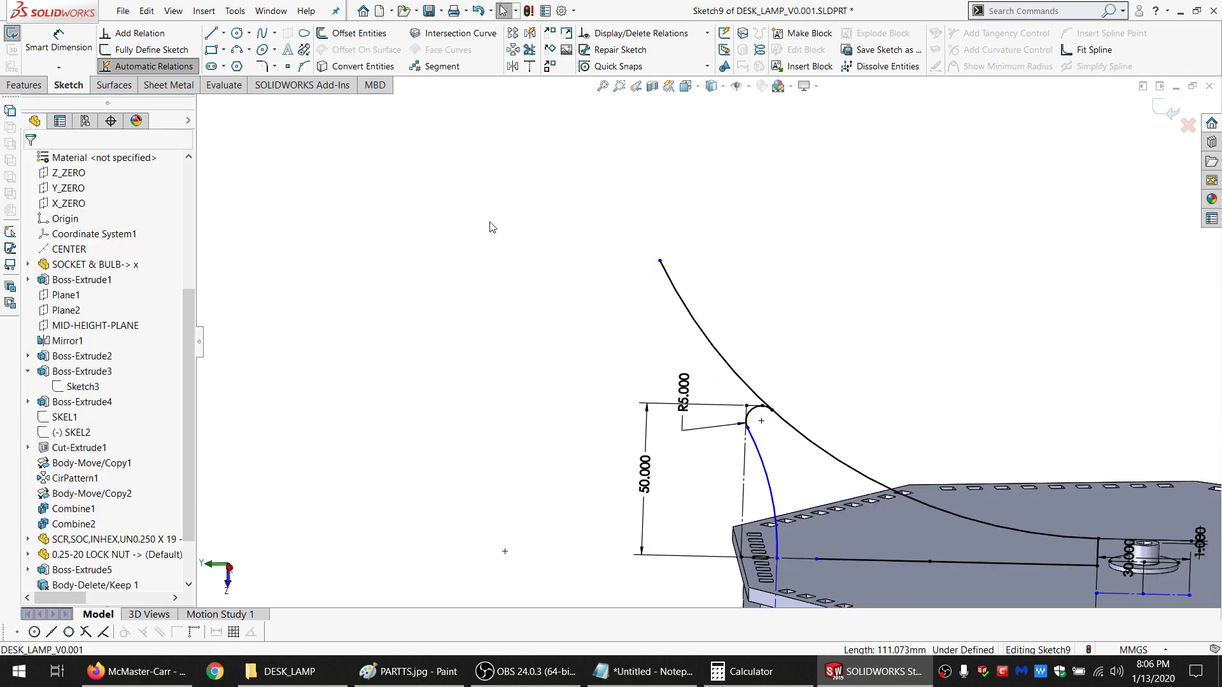
Trim away the part of the long outer curve that extends above the 5 mm tip arc
left_click(531, 51)
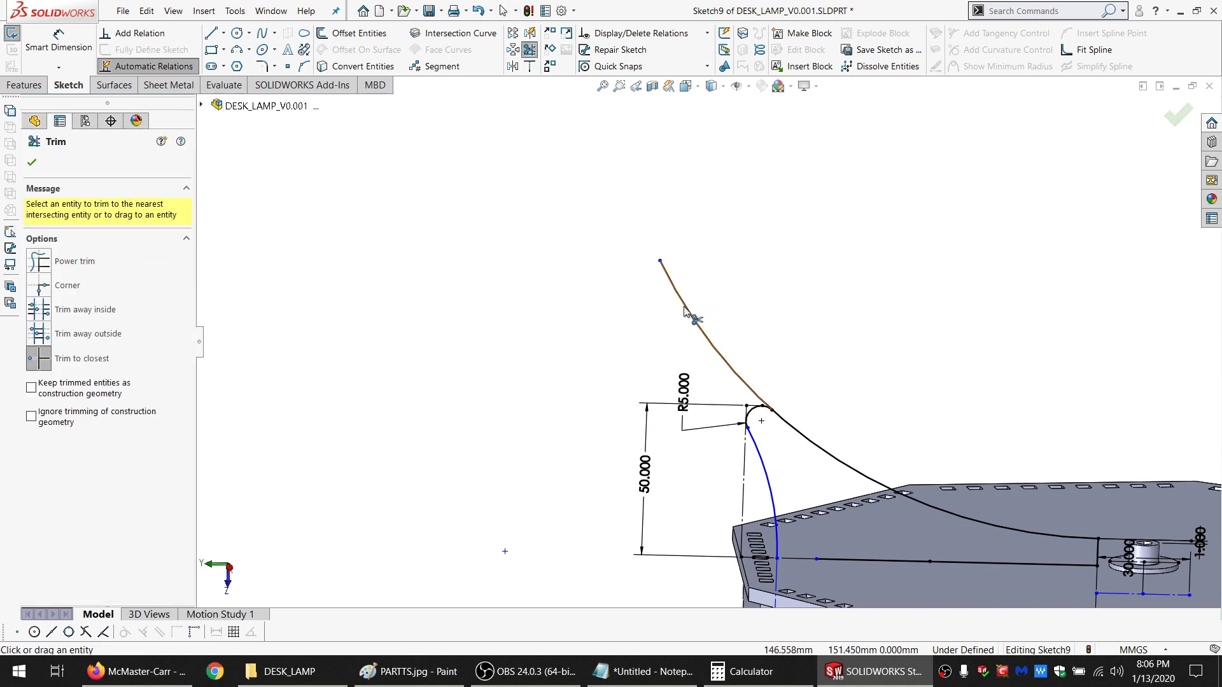
left_click(703, 333)
scroll(707, 338, "up", 3)
scroll(726, 439, "down", 5)
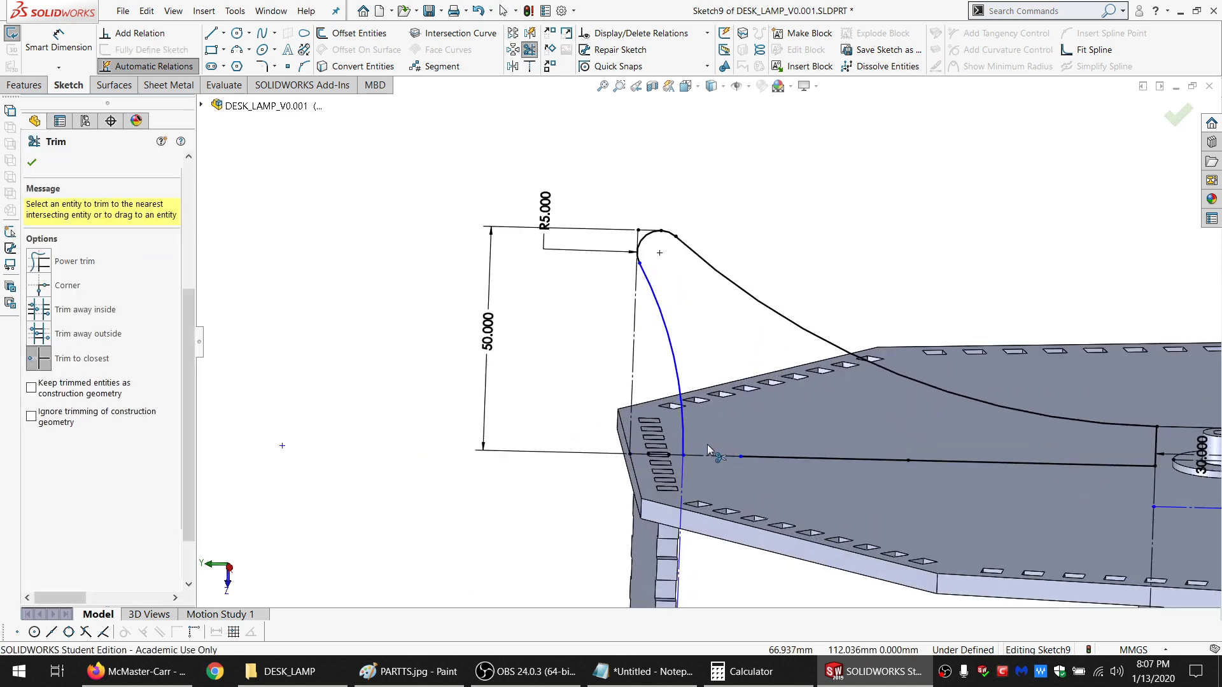
key("Escape")
Pull the lower arc's bottom endpoint inward and dimension its gap from the middle corner slot's inner end as "SAFE_DIST@Default"
mouse_move(690, 457)
left_mouse_down()
mouse_move(779, 450)
mouse_move(710, 456)
left_mouse_up()
key("Escape")
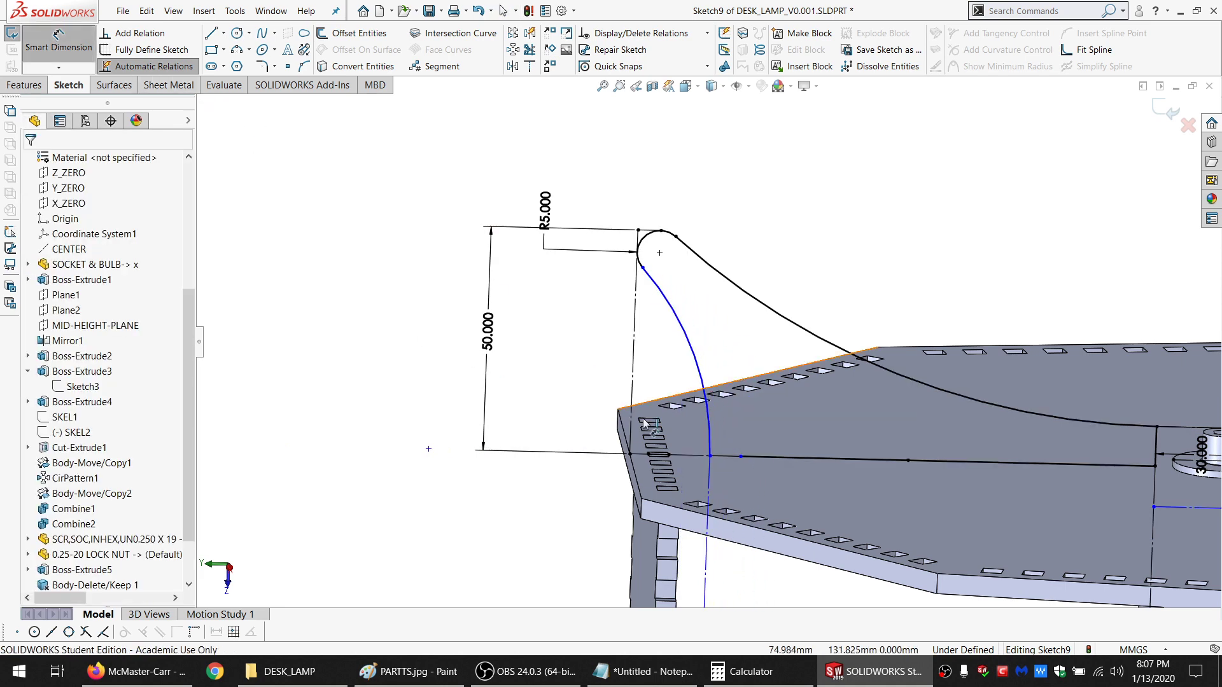
scroll(683, 457, "down", 3)
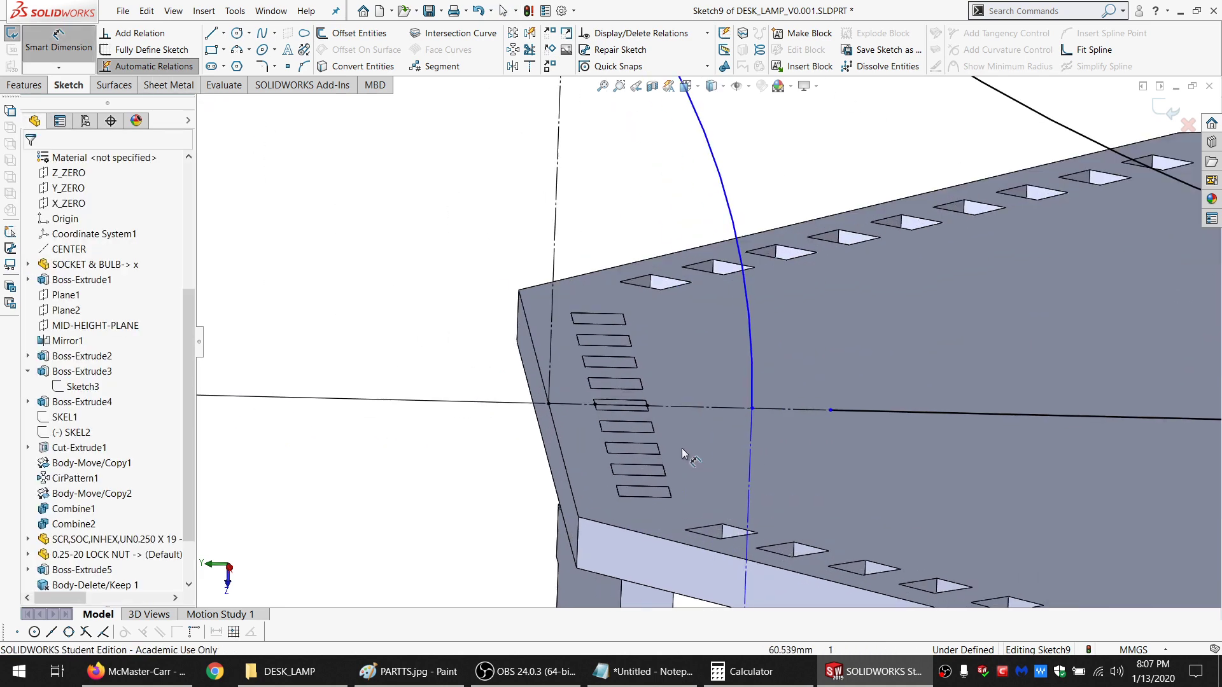
left_click(647, 406)
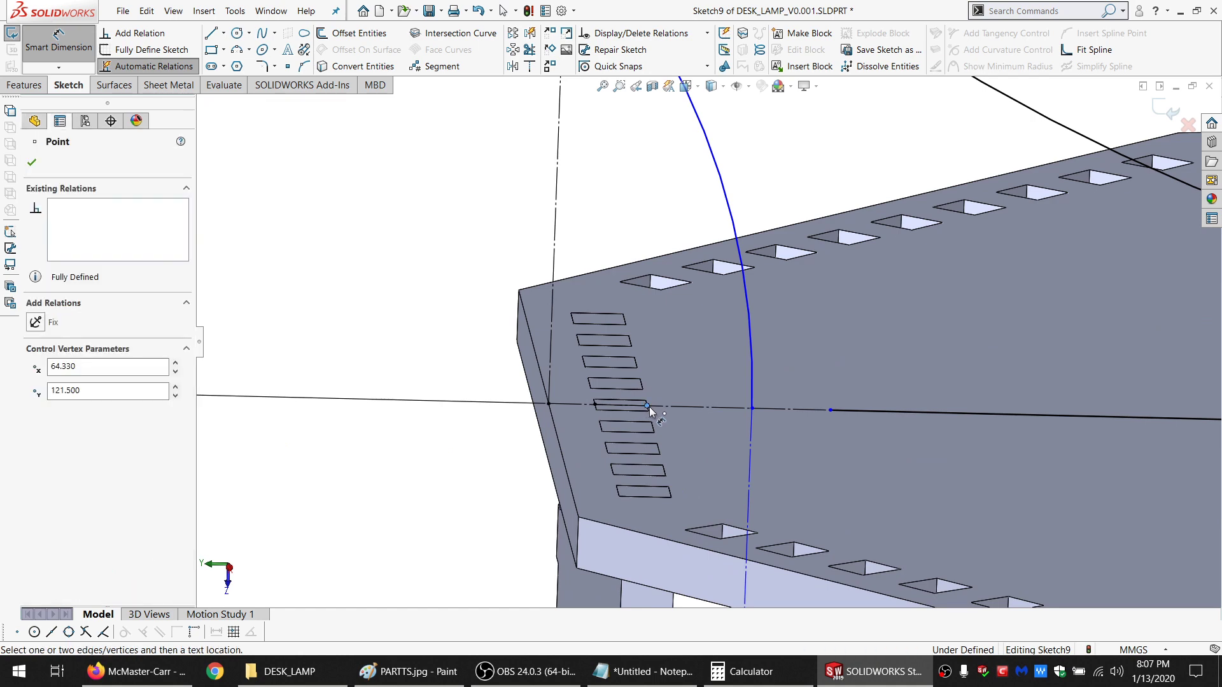
left_click(750, 430)
left_click(700, 443)
type("=")
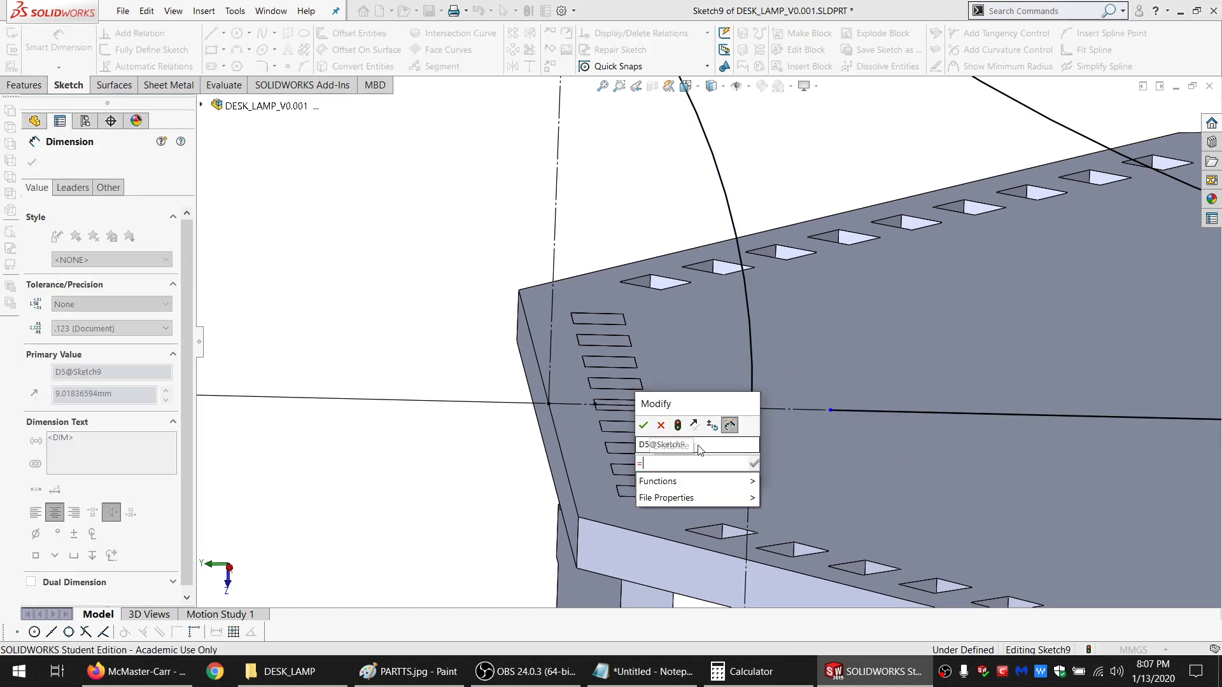
type("SA")
left_click(711, 480)
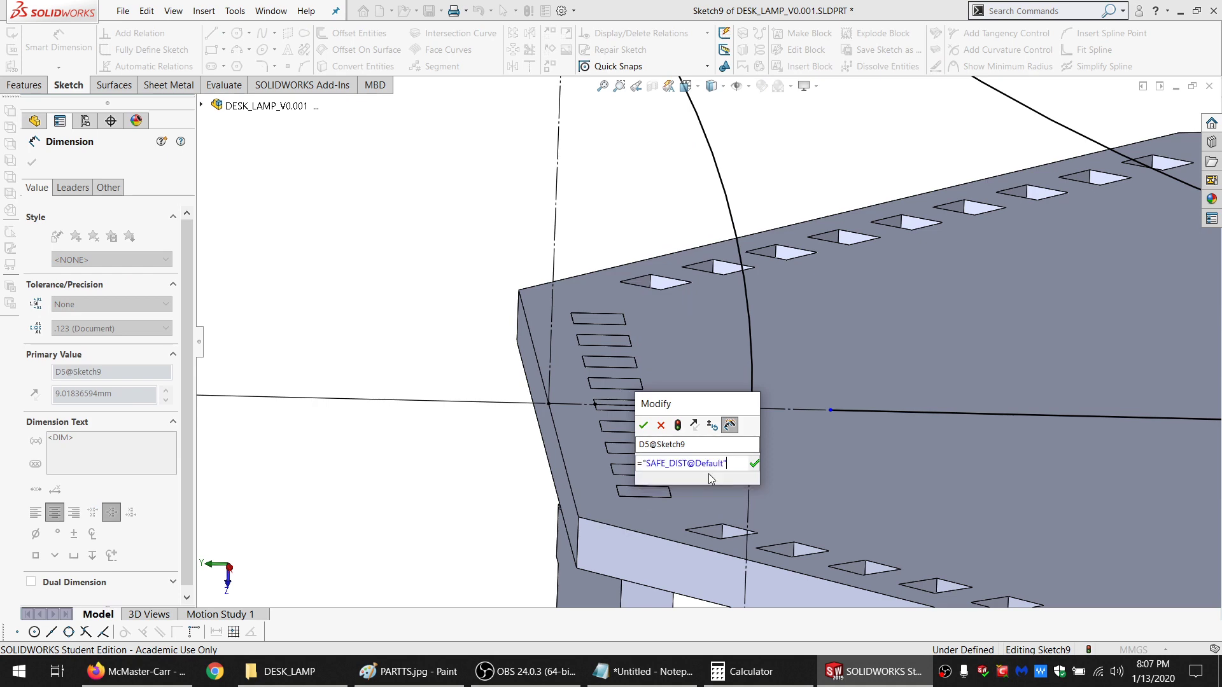
left_click(644, 426)
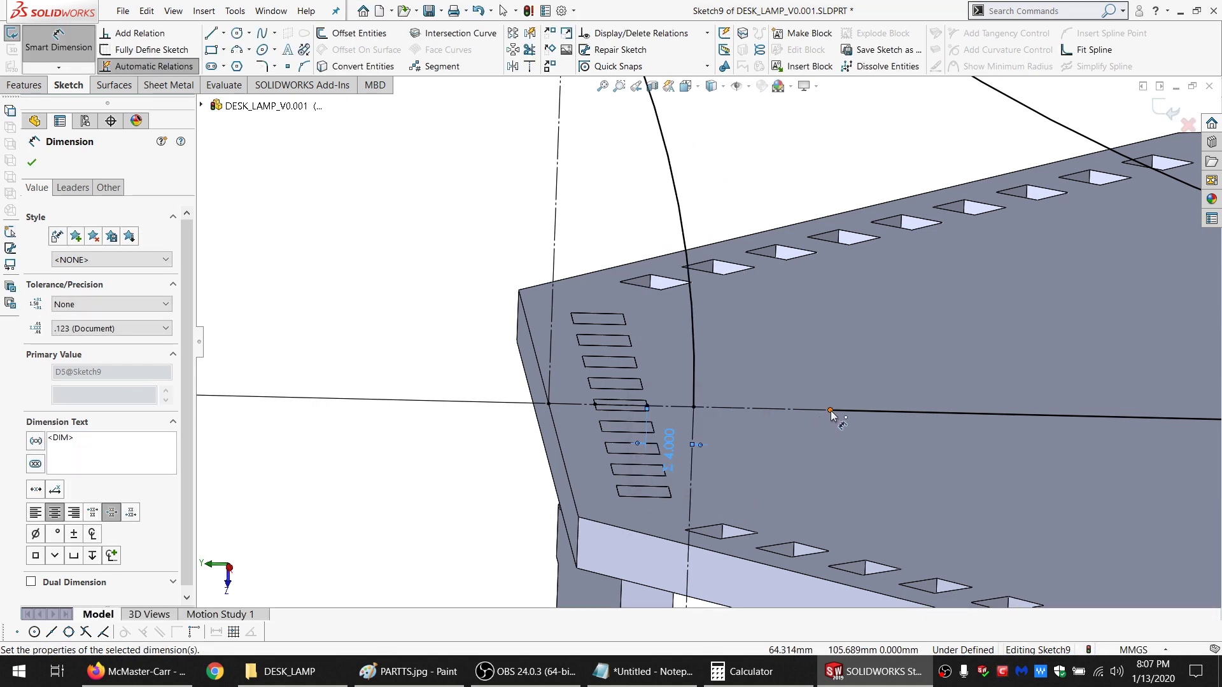
key("Escape")
Merge the base line's open endpoint with the lower arc's bottom endpoint to close the profile
left_click(695, 407)
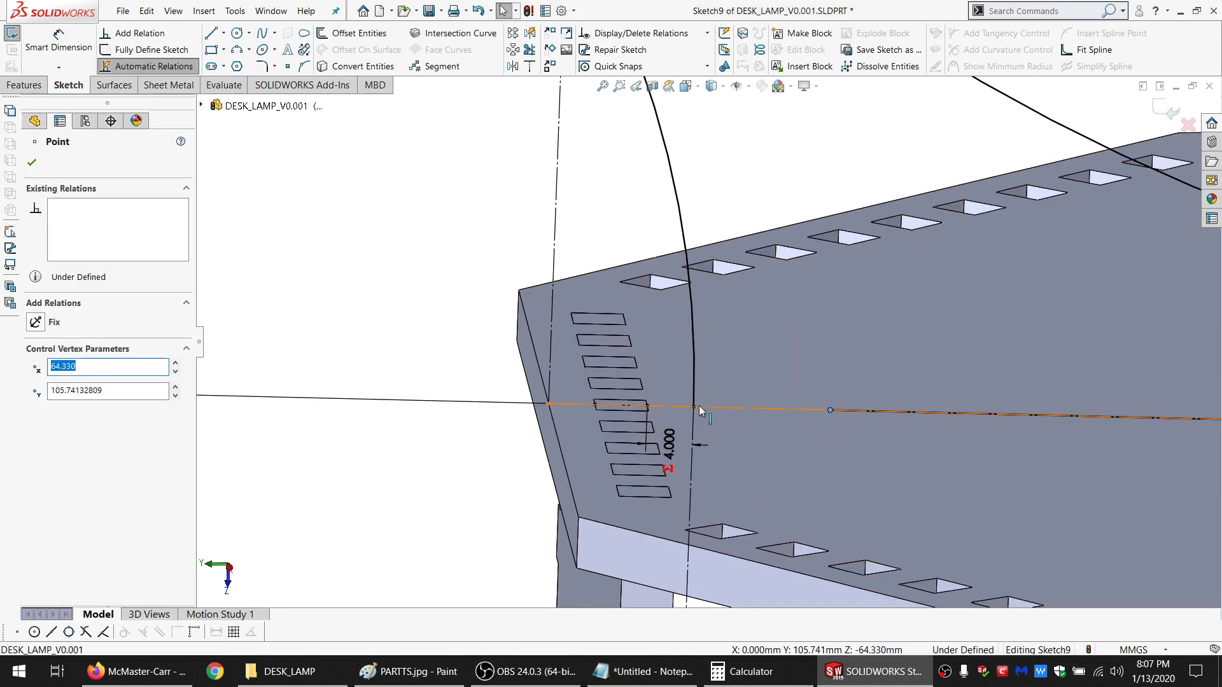
left_click(693, 415, "ctrl")
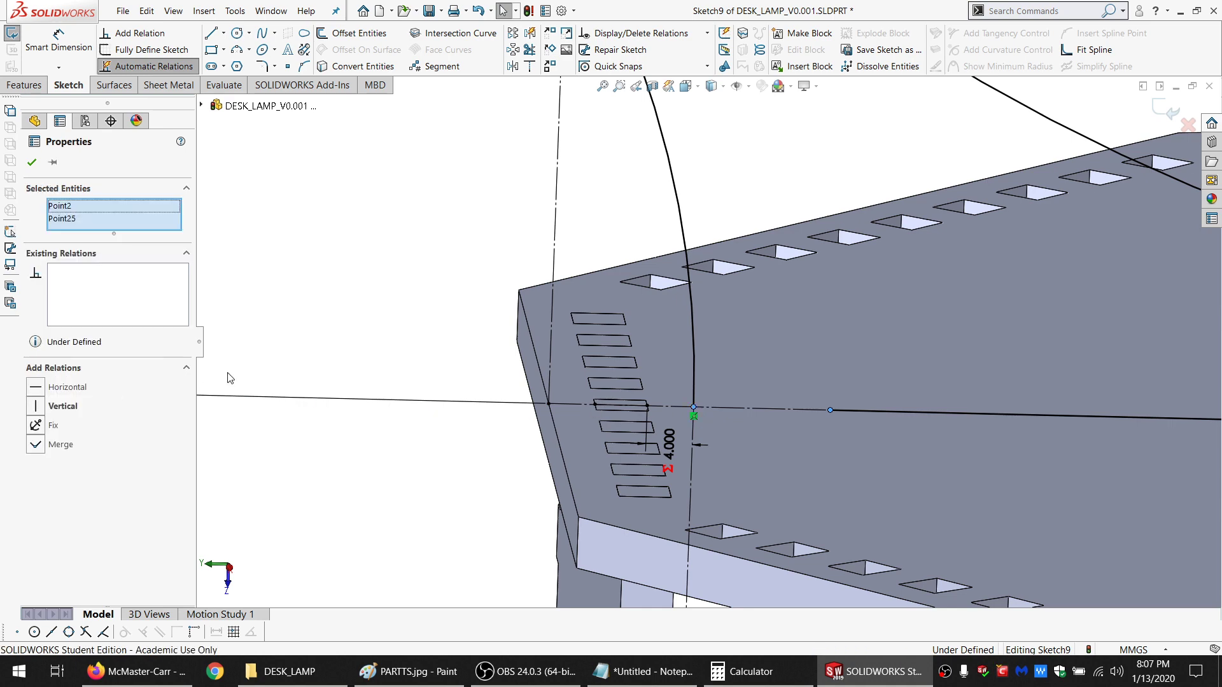
left_click(66, 450)
left_click(461, 226)
scroll(894, 280, "up", 3)
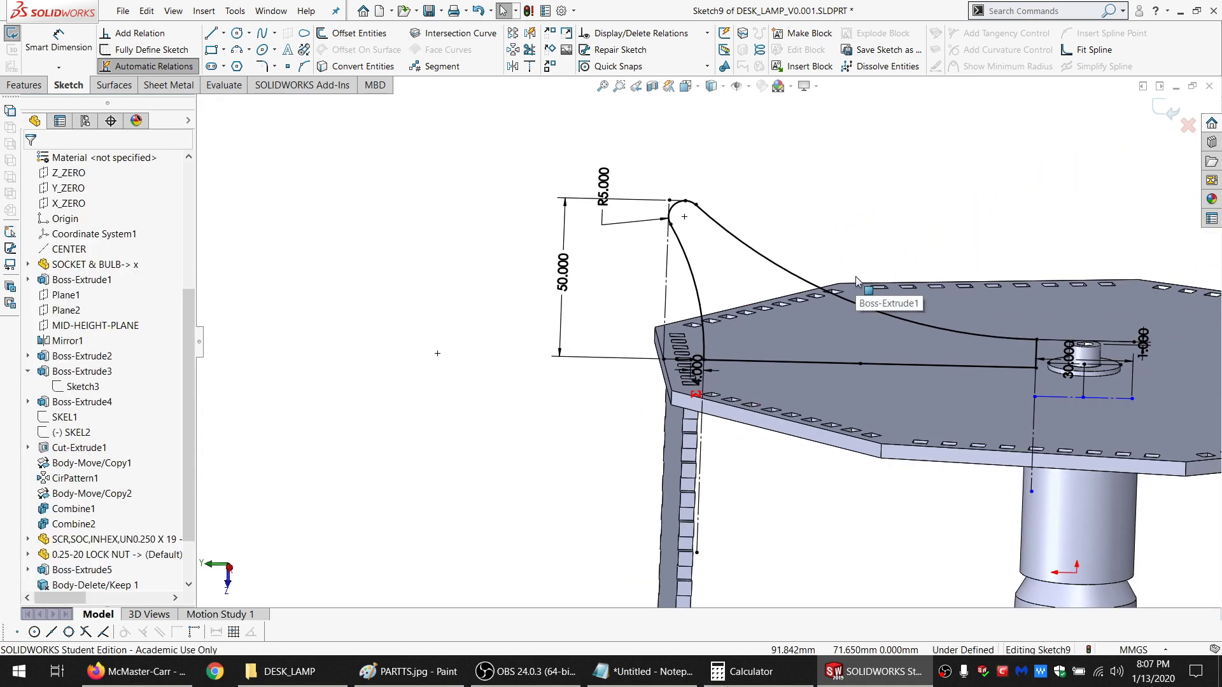
Make the construction line below the screw equal in length to the 30 mm construction line it meets
scroll(898, 341, "up", 2)
scroll(935, 372, "down", 5)
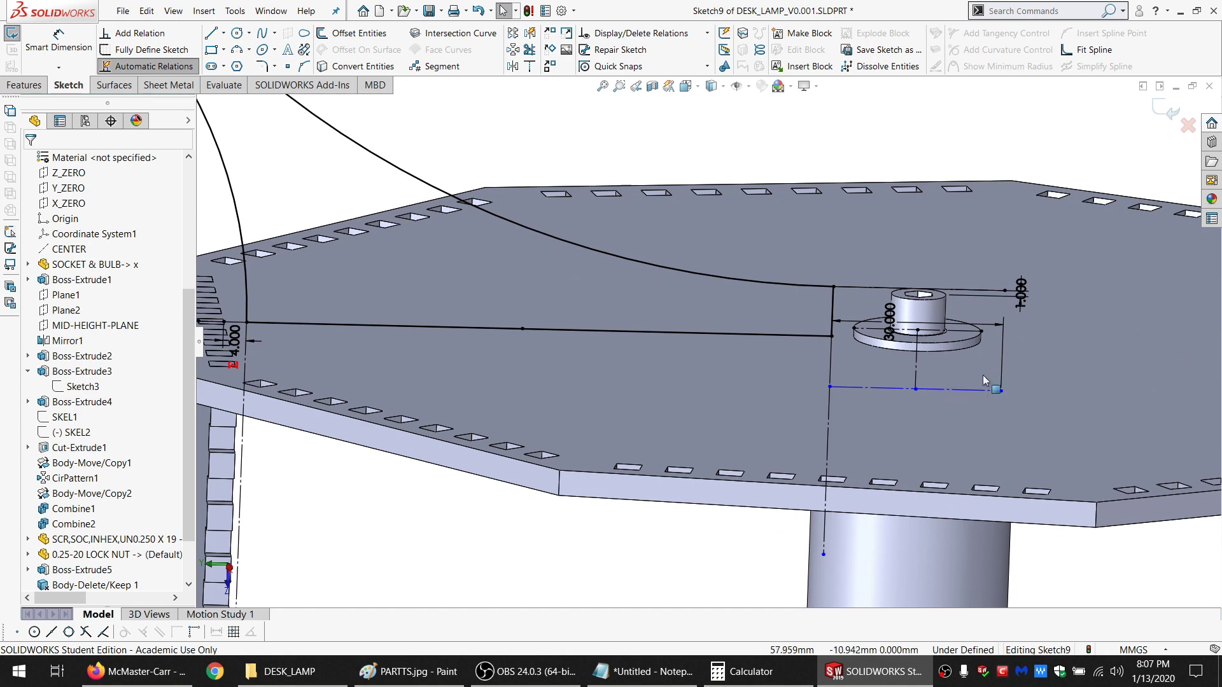
left_click(918, 388)
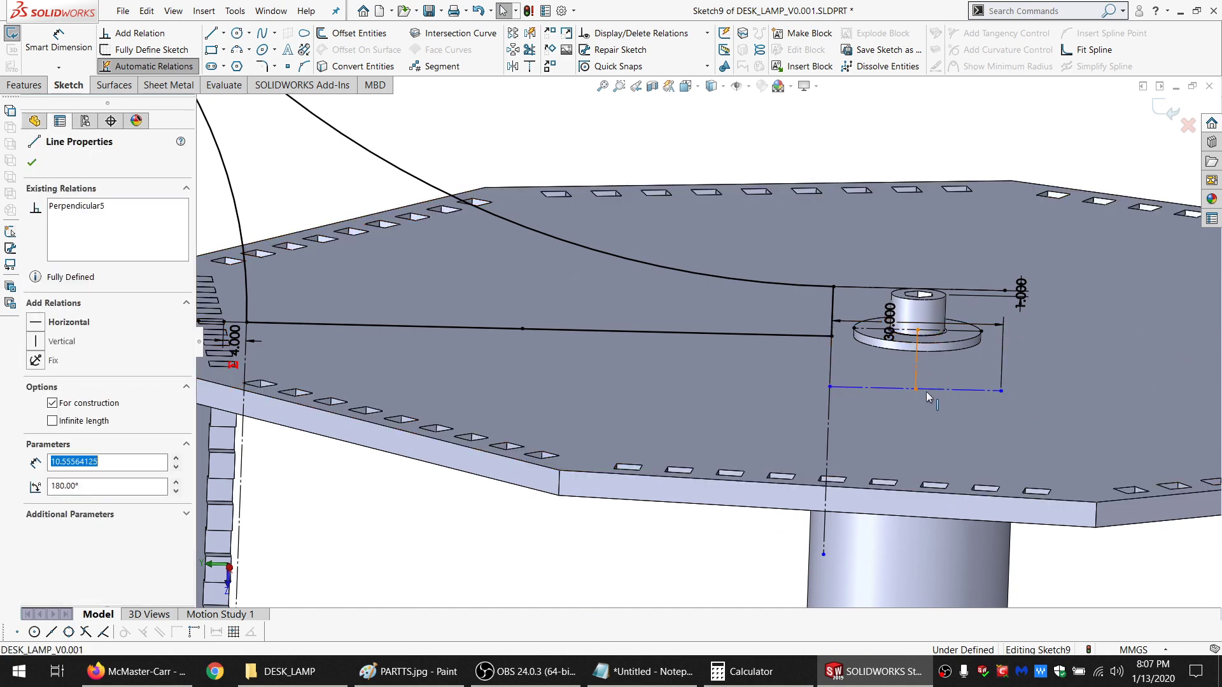
left_click(924, 390, "ctrl")
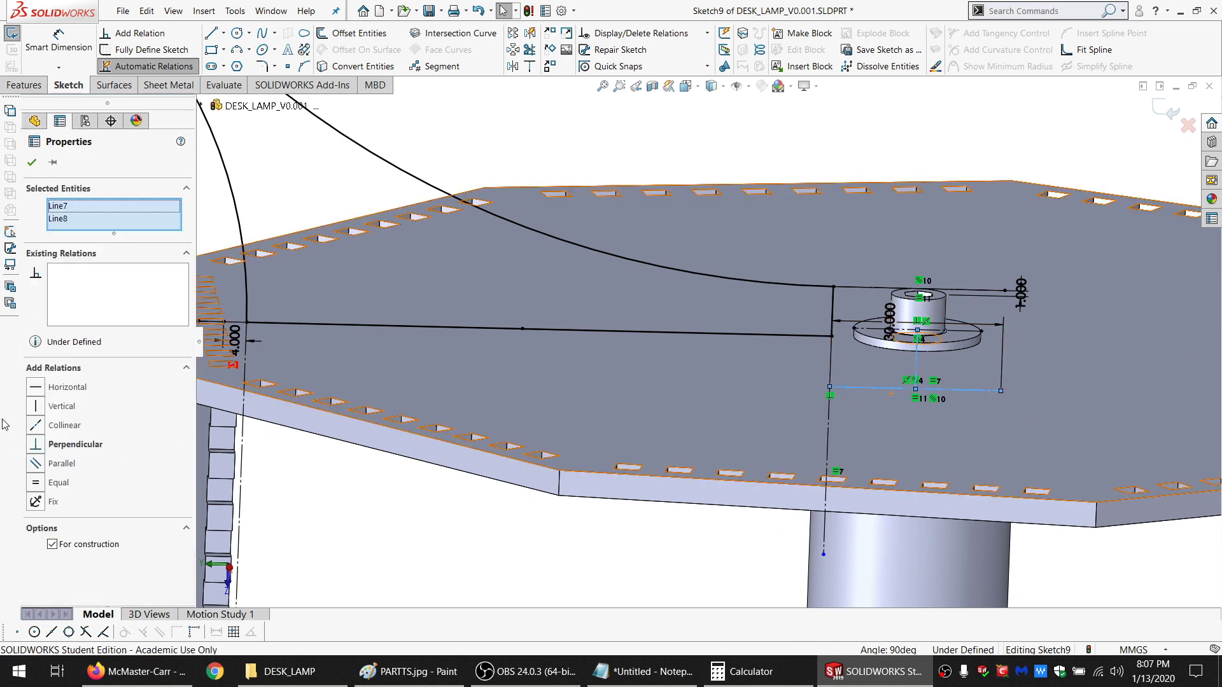
left_click(61, 485)
left_click(415, 503)
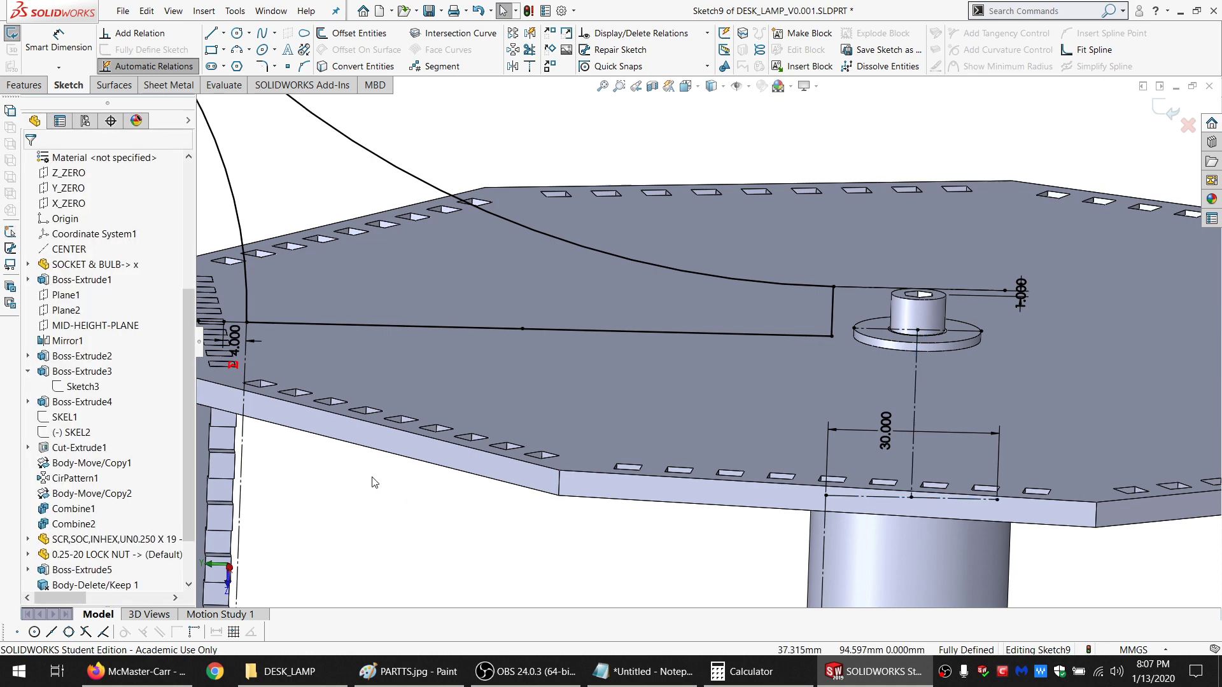
Extrude the gusset profile Mid Plane to a depth of "WOOD_THK@Default" as a separate body, with Merge result off
scroll(374, 483, "up", 7)
scroll(645, 338, "down", 4)
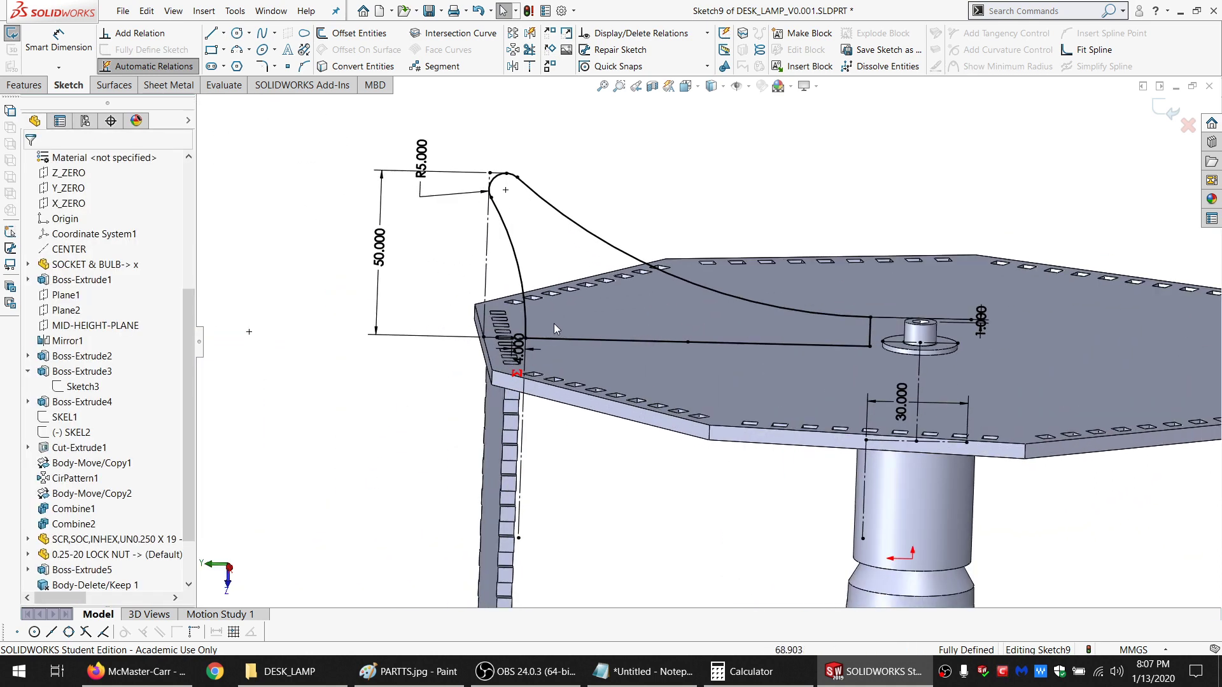
mouse_move(554, 324)
middle_mouse_down()
mouse_move(554, 284)
mouse_move(555, 336)
middle_mouse_up()
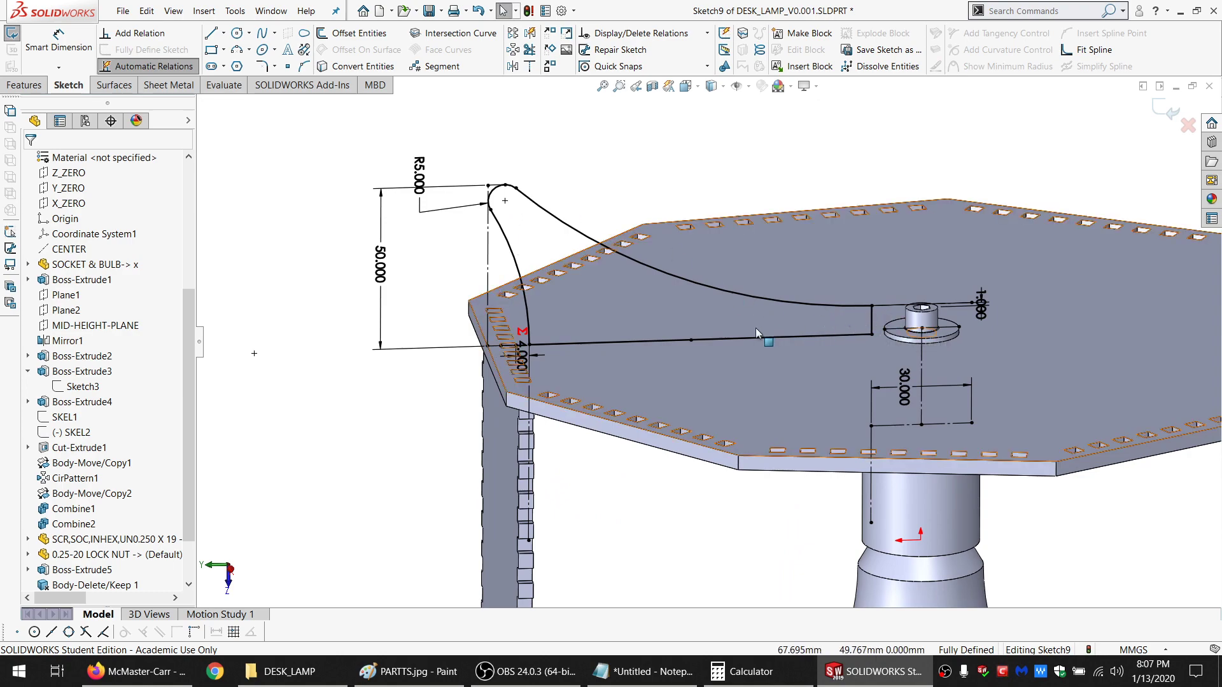
middle_click_drag(756, 331, 620, 334)
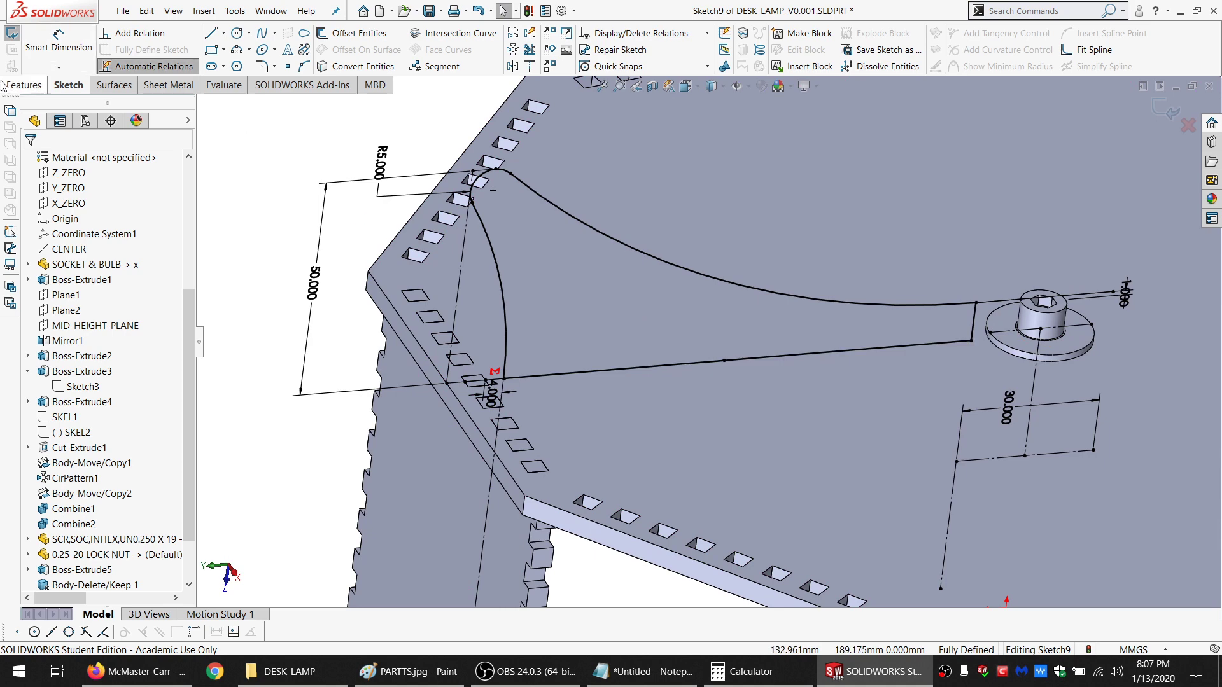
left_click(24, 85)
left_click(50, 35)
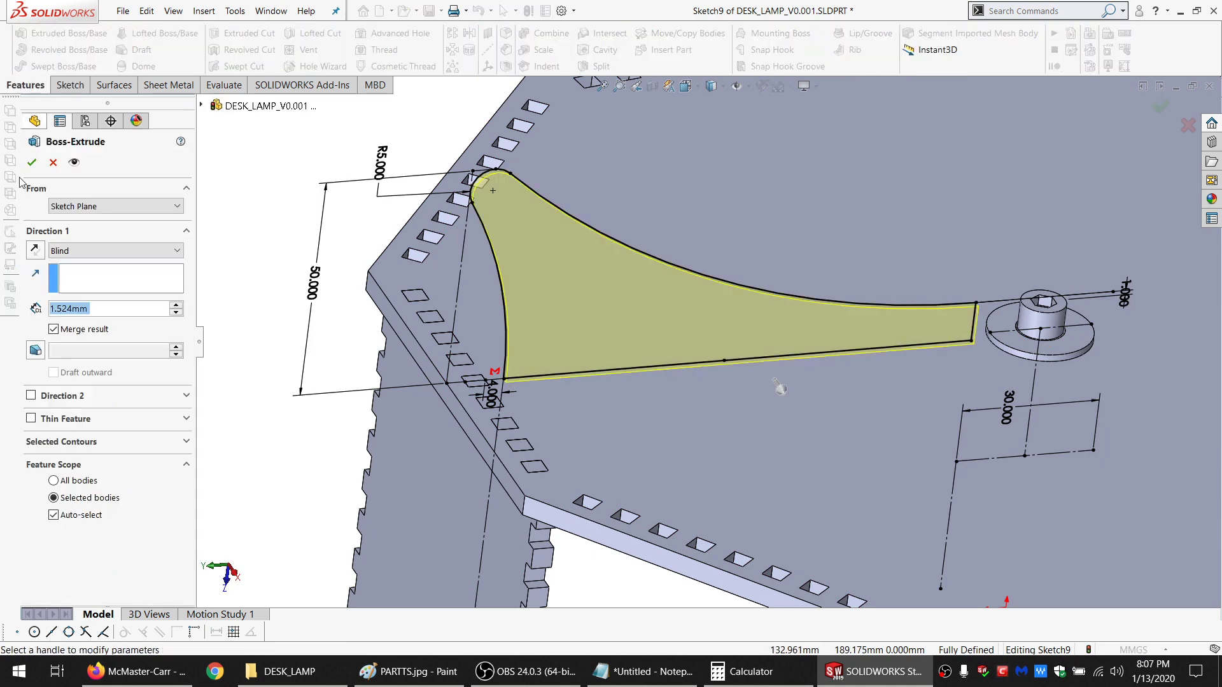
type("=")
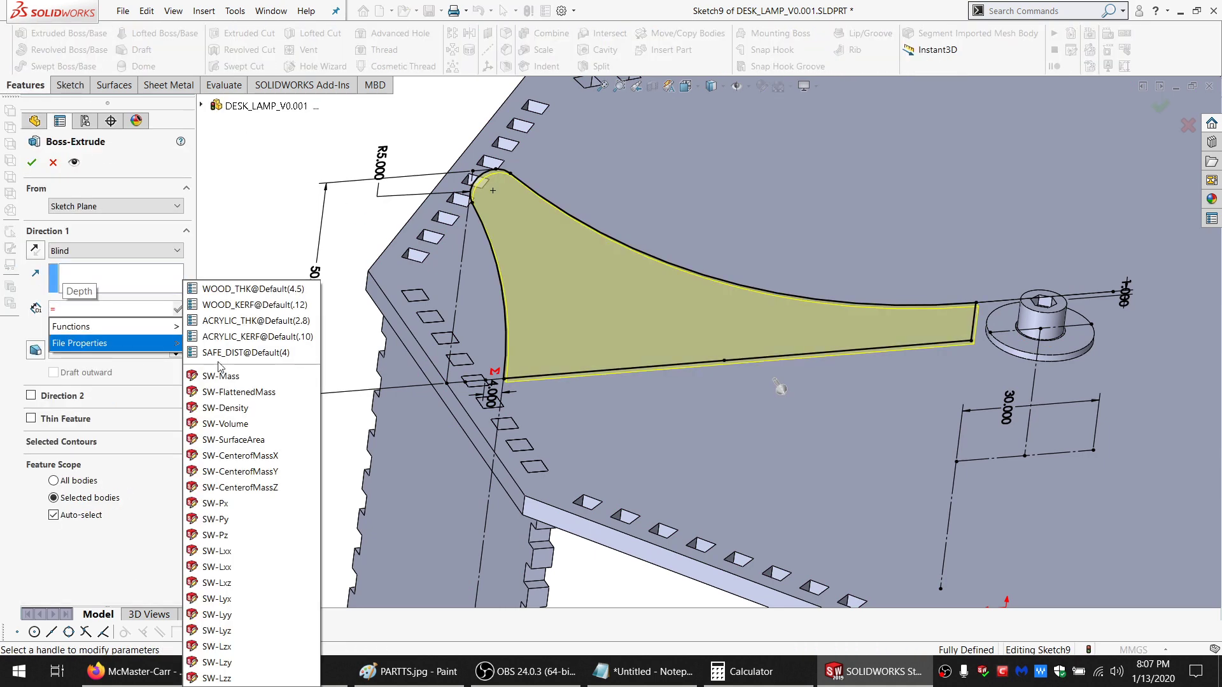
left_click(245, 289)
left_click(76, 329)
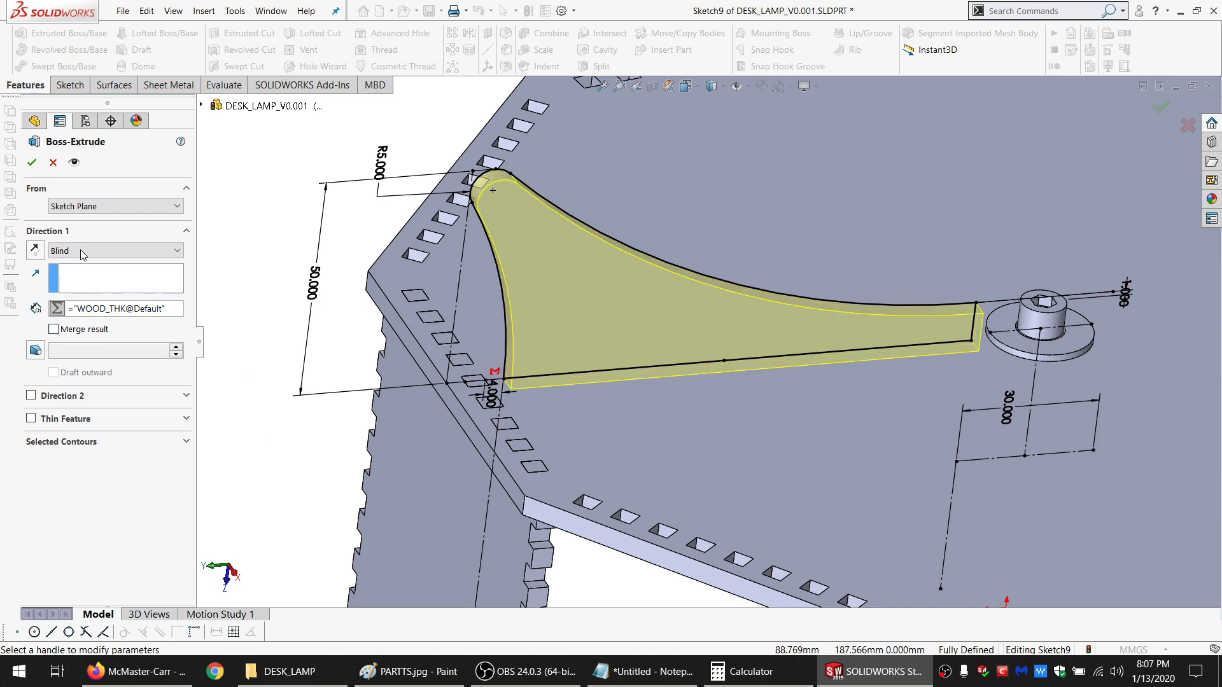
left_click(82, 251)
left_click(70, 337)
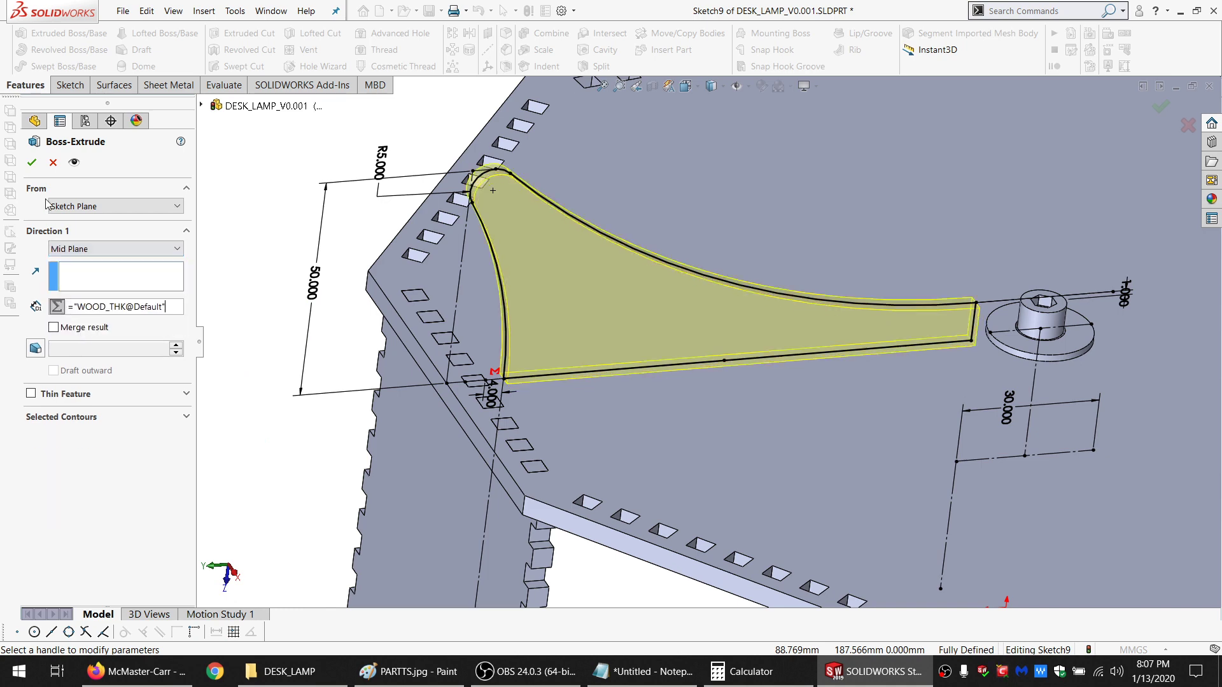
left_click(31, 163)
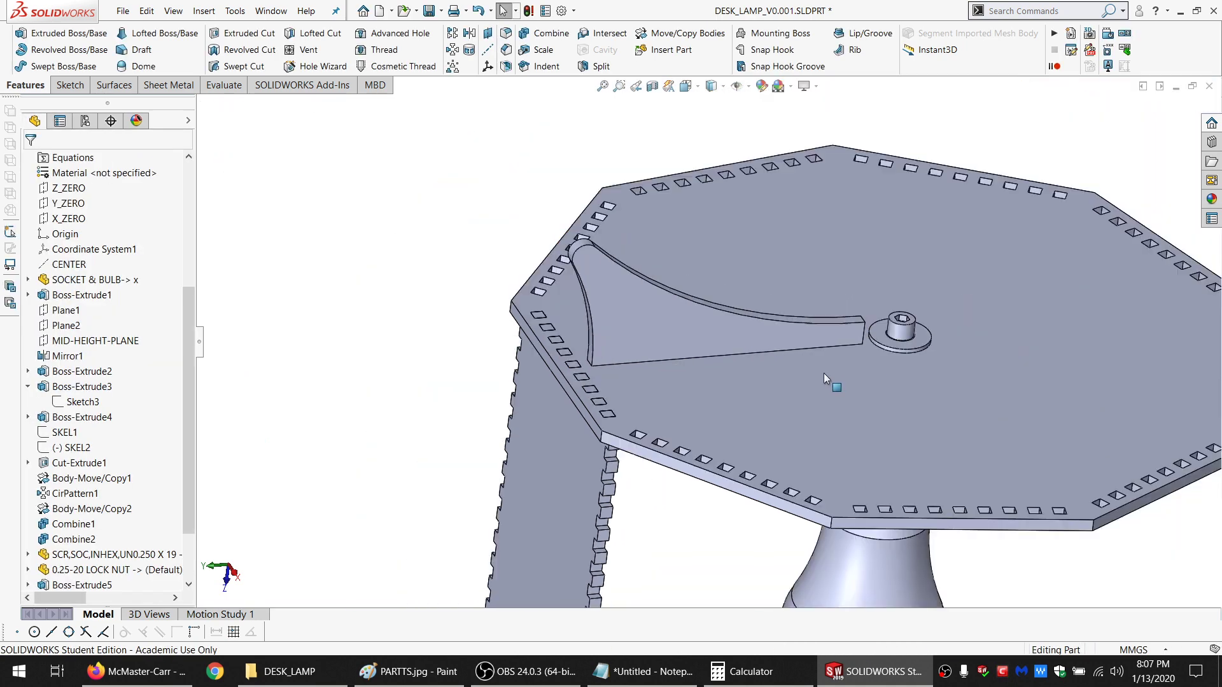
Examine how the extruded gusset sits on the octagonal plate and the clearance between its inner end and the screw's washer
middle_click_drag(774, 392, 675, 105)
scroll(638, 381, "down", 4)
scroll(712, 335, "up", 4)
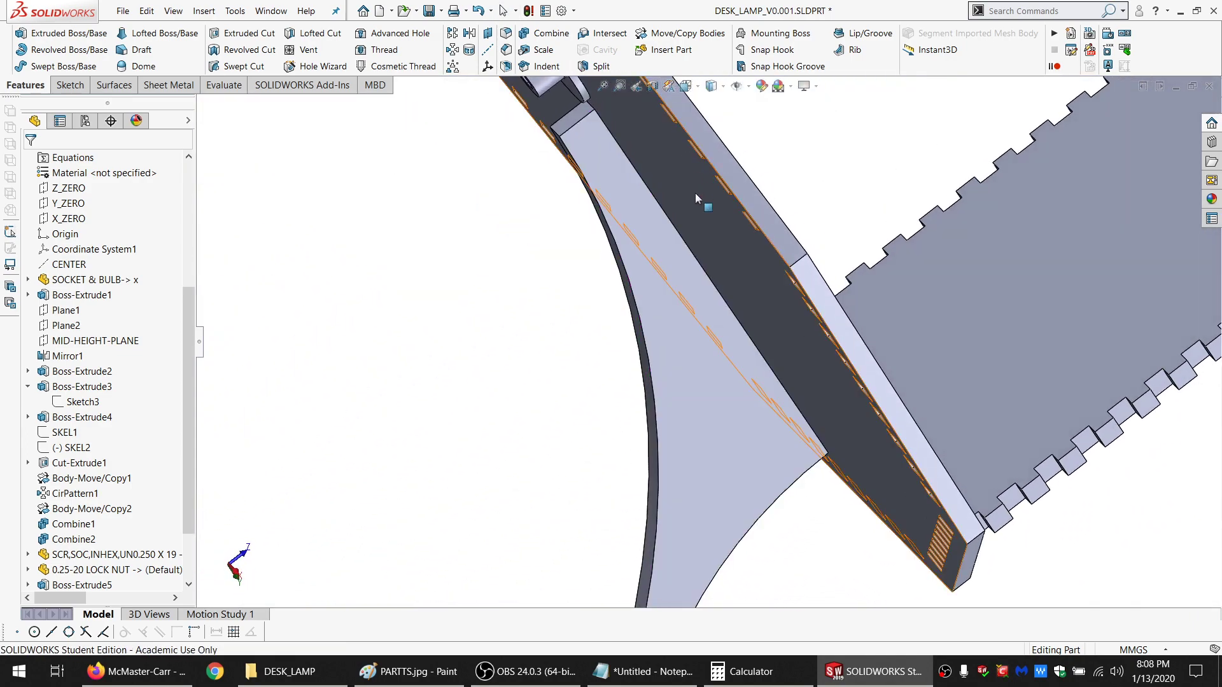
middle_click_drag(695, 193, 992, 592)
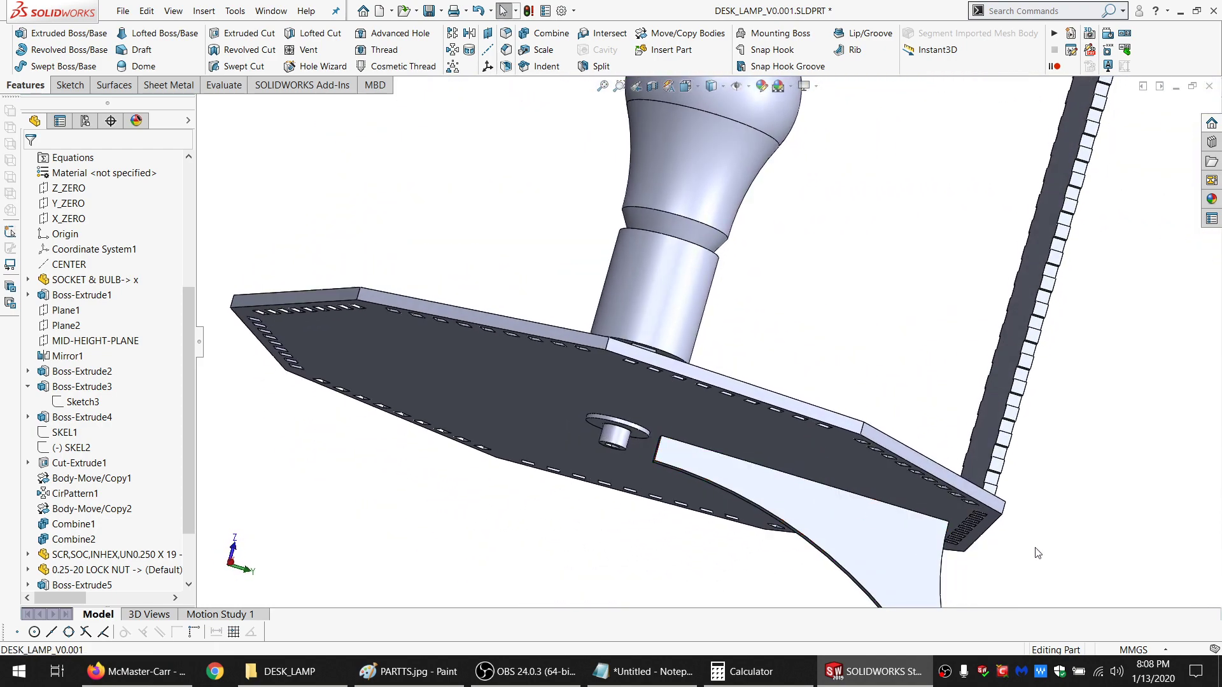
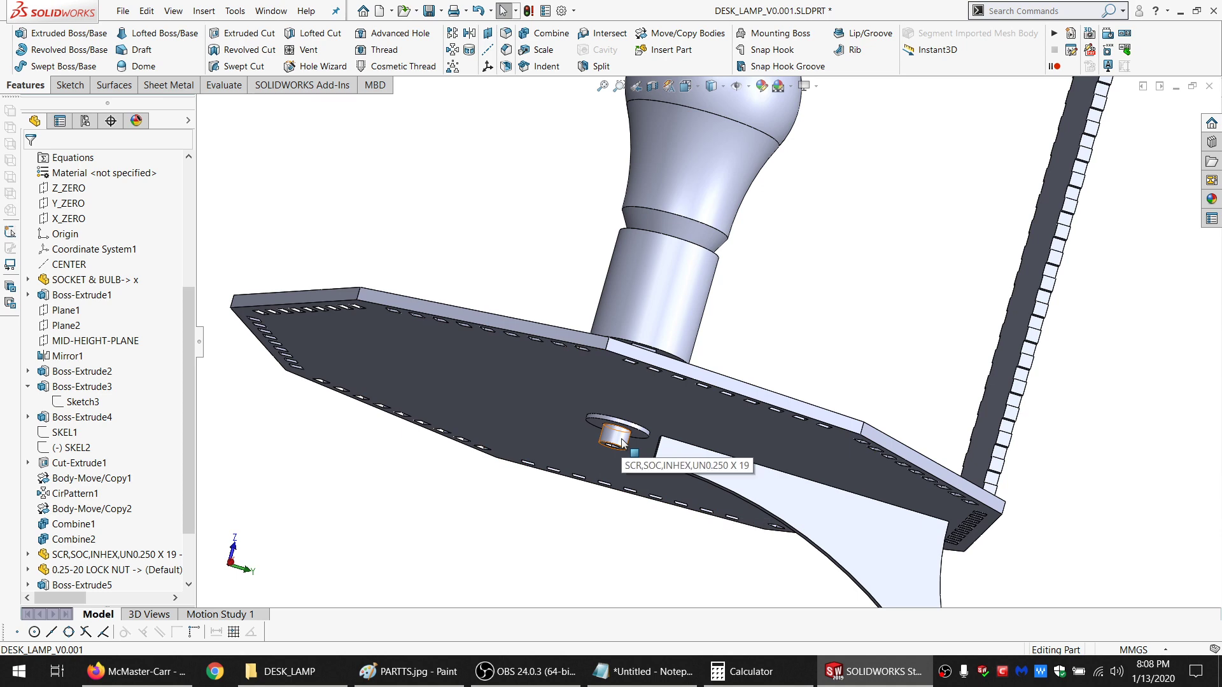
scroll(649, 439, "down", 6)
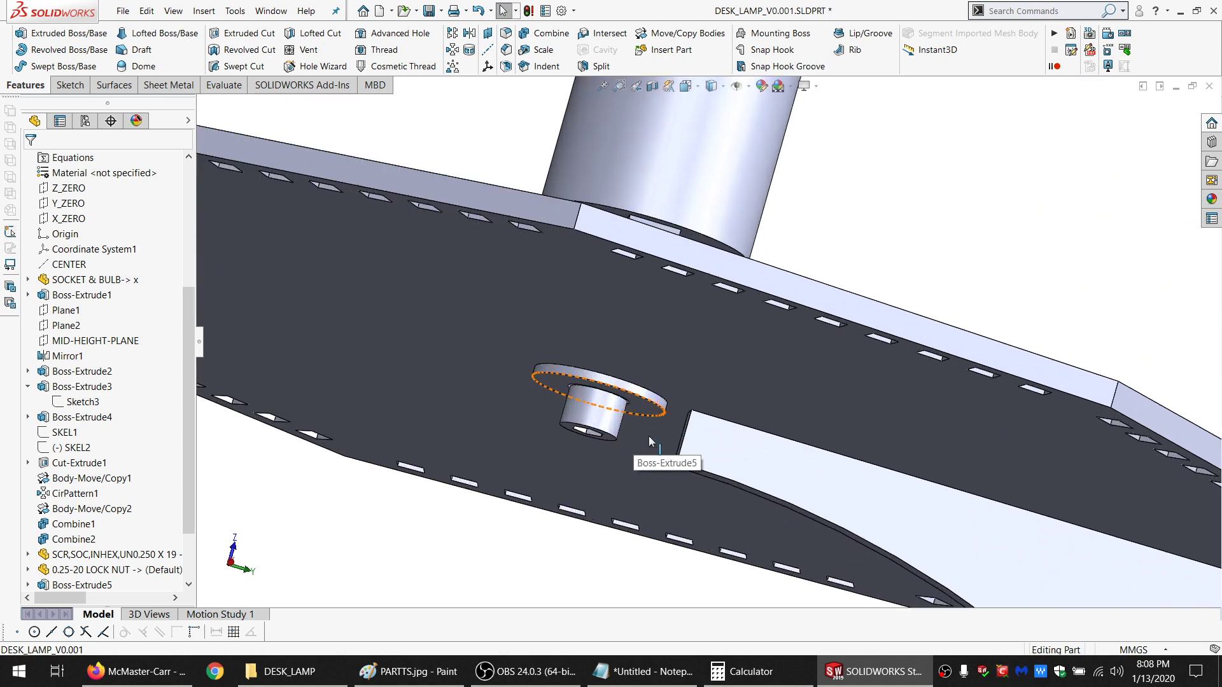
middle_click_drag(678, 444, 768, 257)
scroll(794, 269, "down", 3)
left_click(787, 245)
scroll(845, 355, "up", 3)
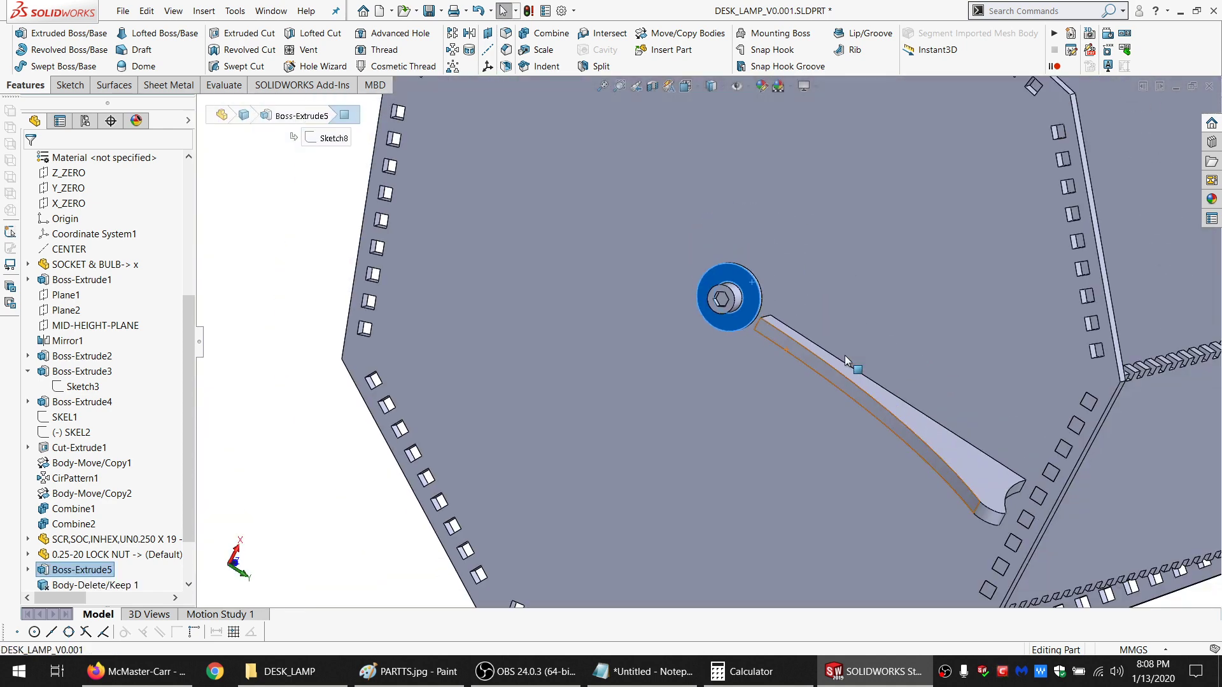
middle_click_drag(845, 355, 762, 355)
scroll(762, 355, "down", 3)
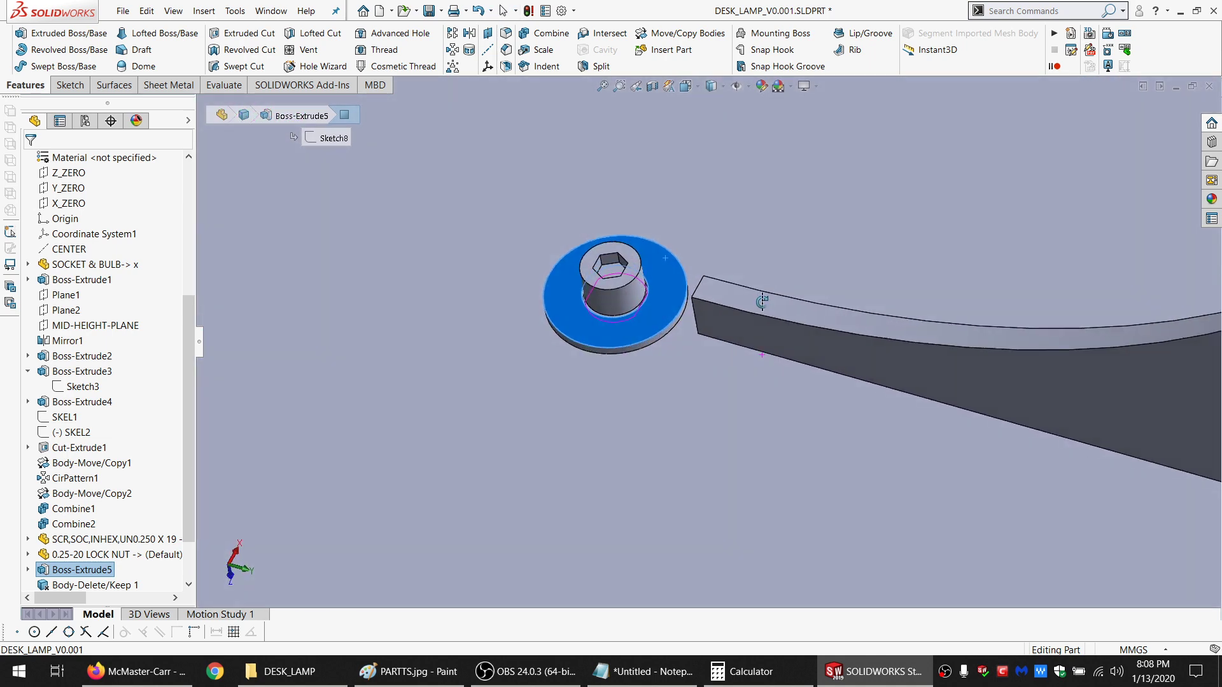
scroll(694, 345, "up", 3)
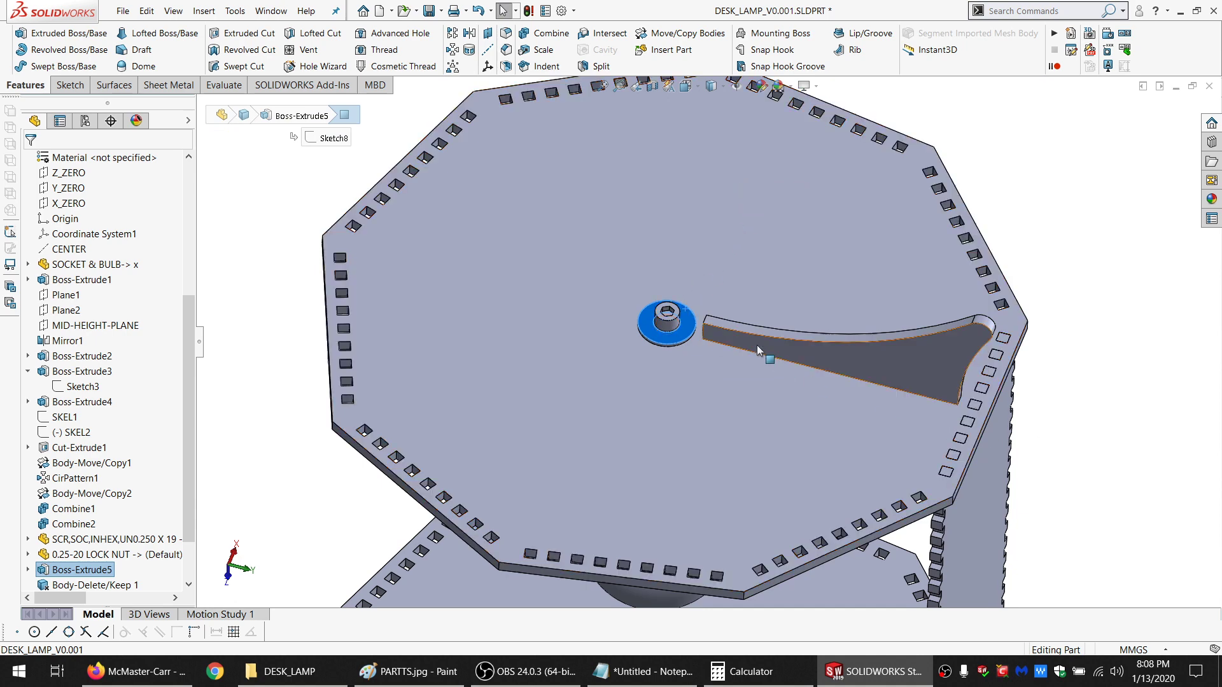
scroll(685, 331, "down", 3)
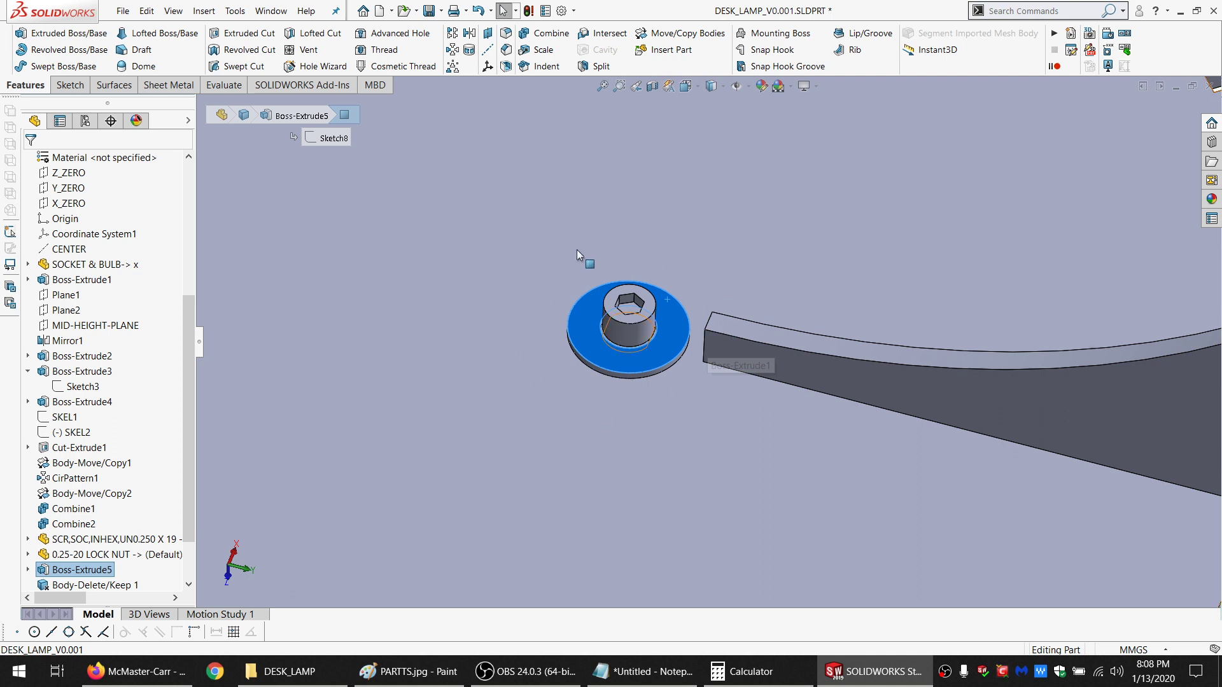
middle_click_drag(663, 413, 706, 527)
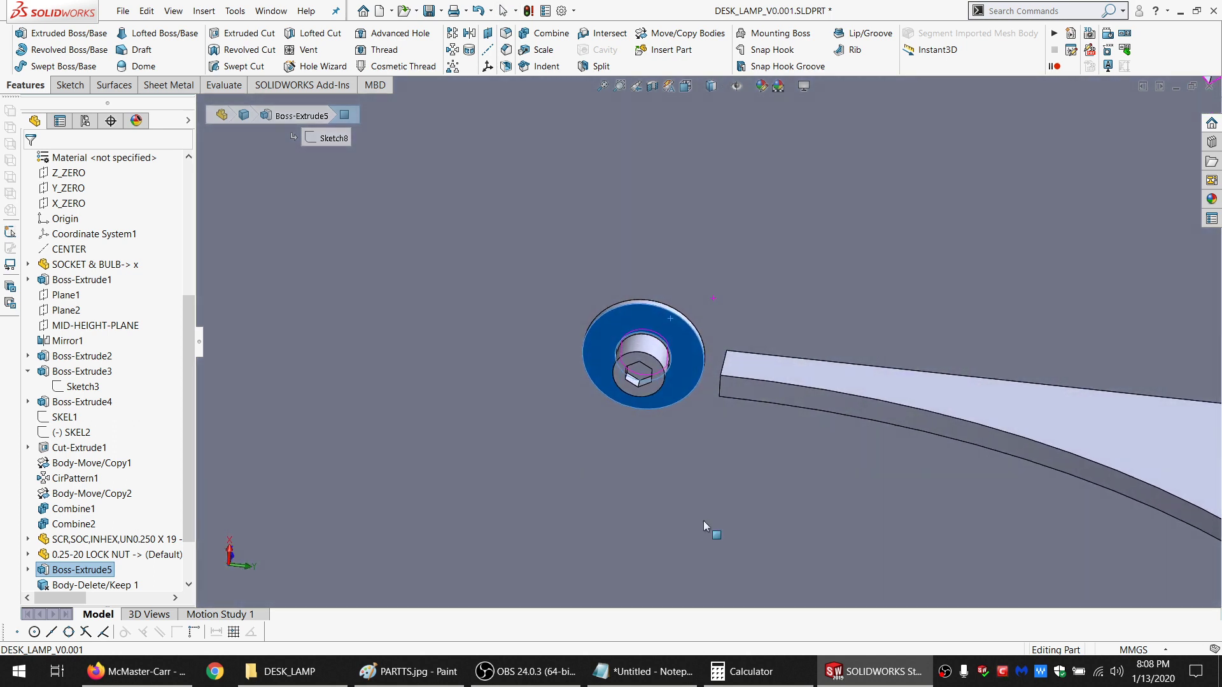
Open the washer's sketch for editing and delete the diameter dimensions of its inner and outer circles
middle_click_drag(713, 314, 764, 404)
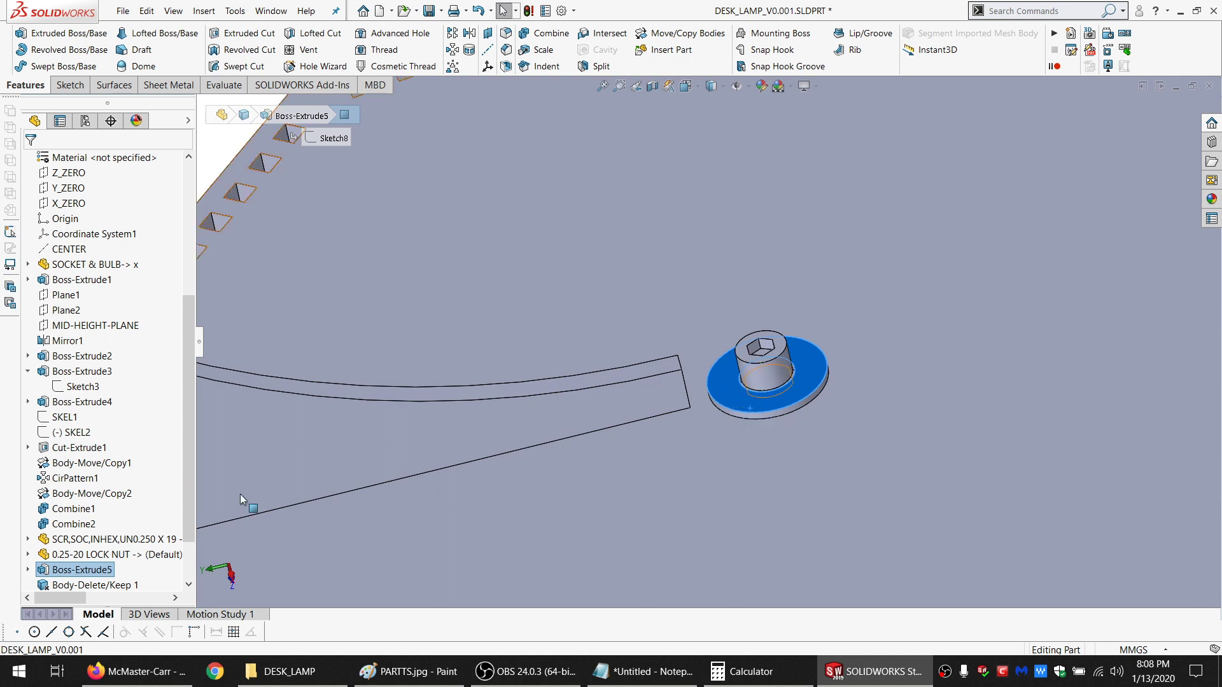
left_click(78, 572)
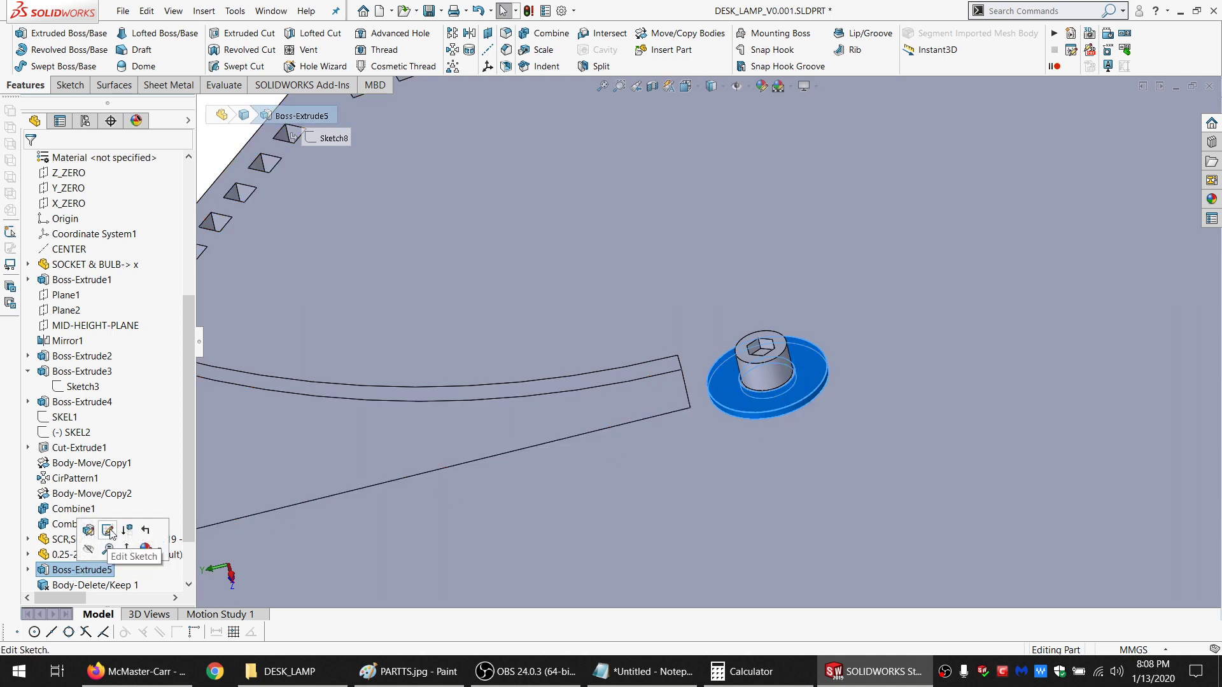
left_click(109, 532)
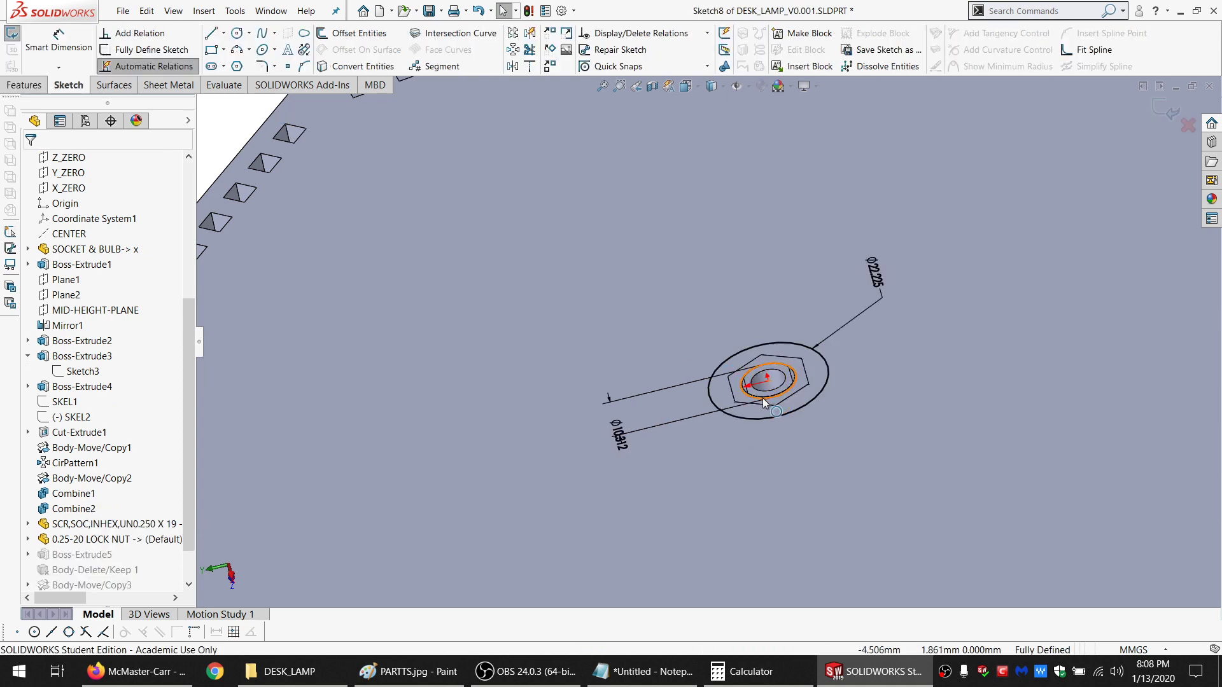
scroll(808, 382, "up", 2)
middle_click_drag(811, 384, 809, 427)
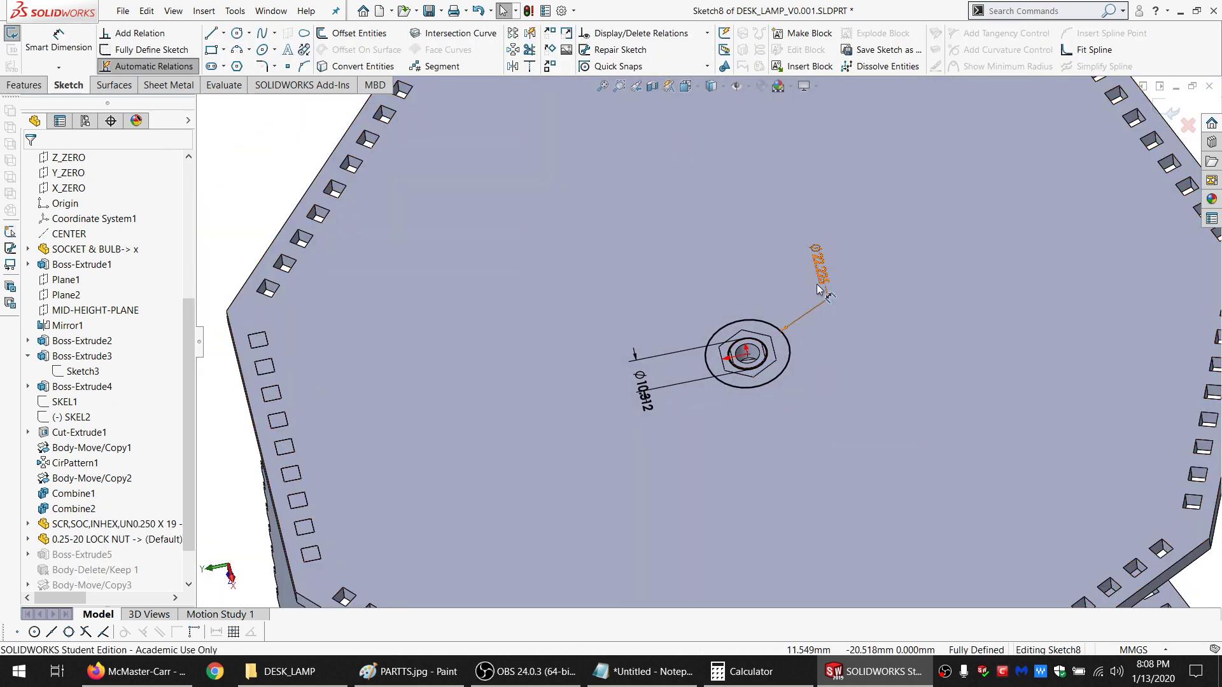
scroll(757, 360, "down", 5)
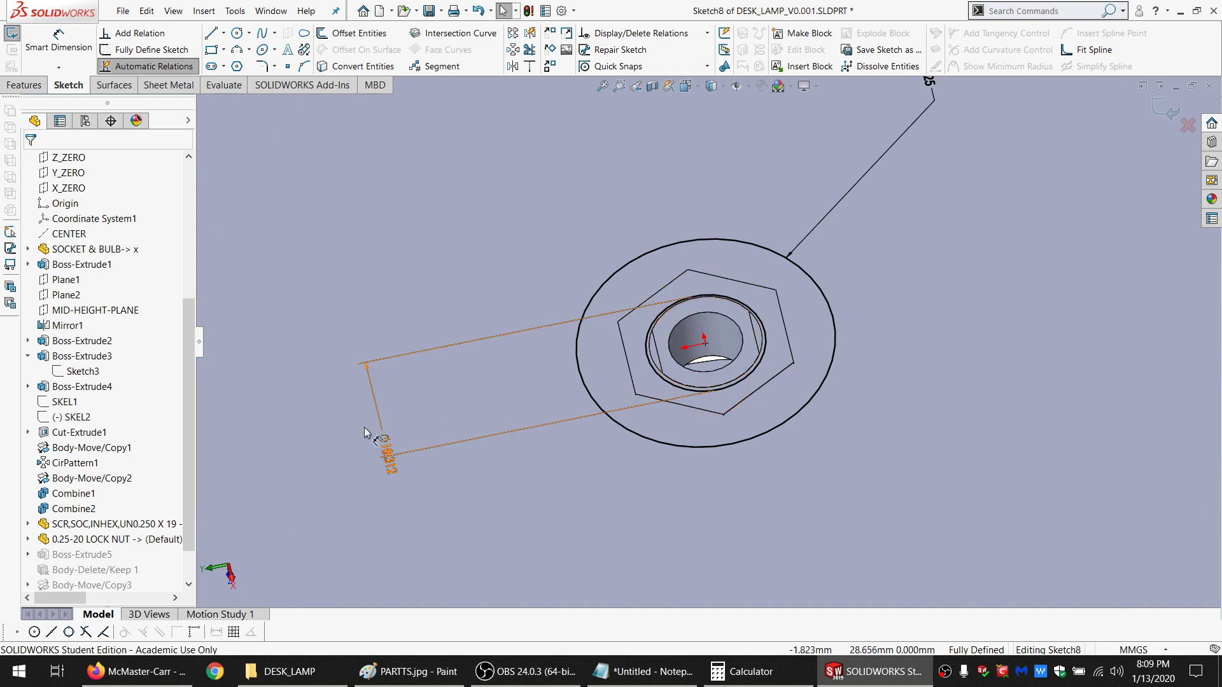
left_click(385, 454)
key("Delete")
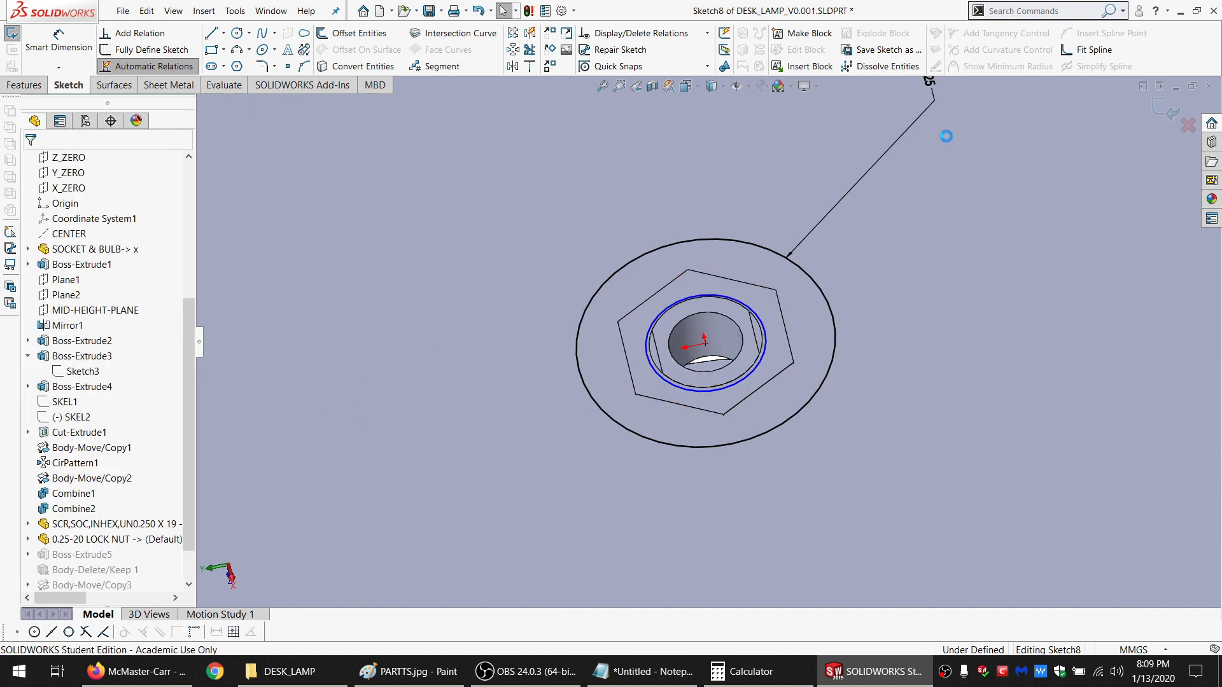
key("z")
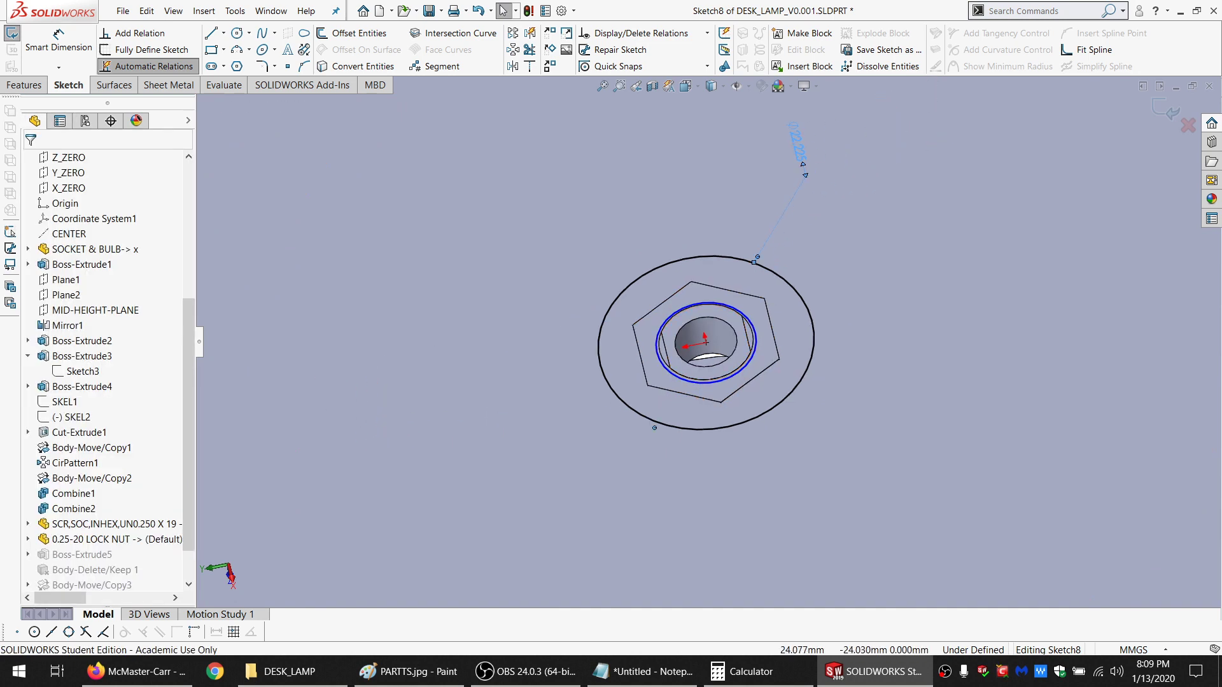
left_click(891, 115)
key("Delete")
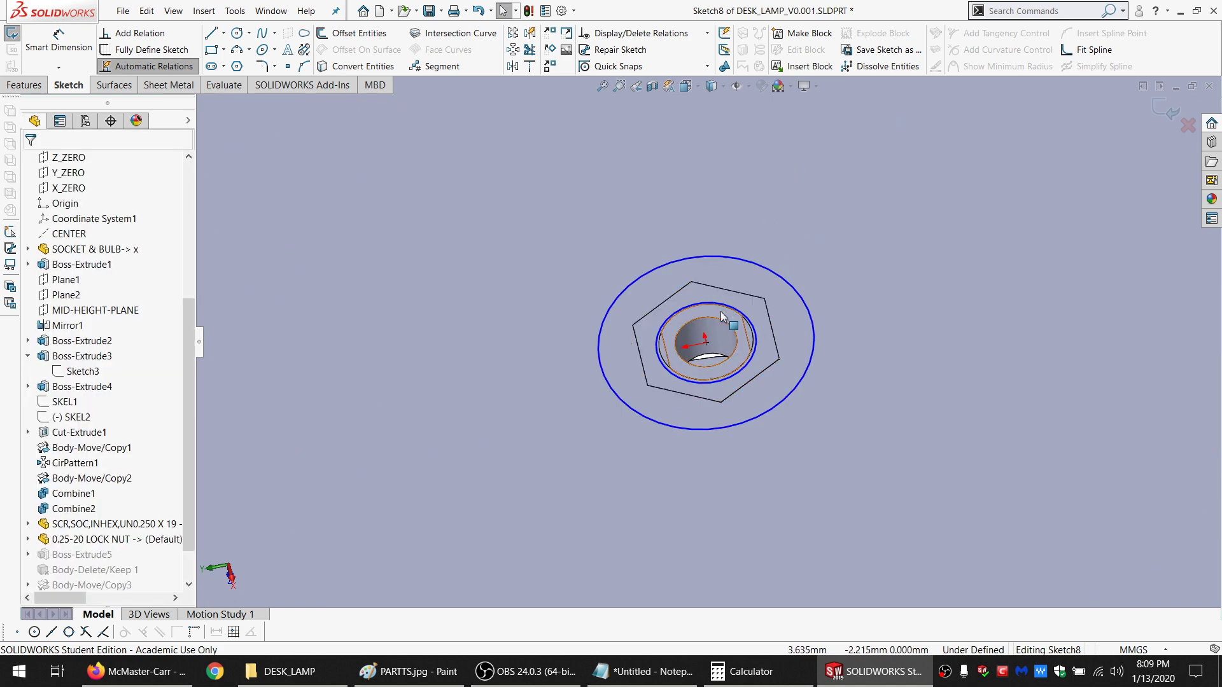
Make the washer sketch's inner circle equal in radius to the round model edge just inside it
scroll(719, 311, "down", 5)
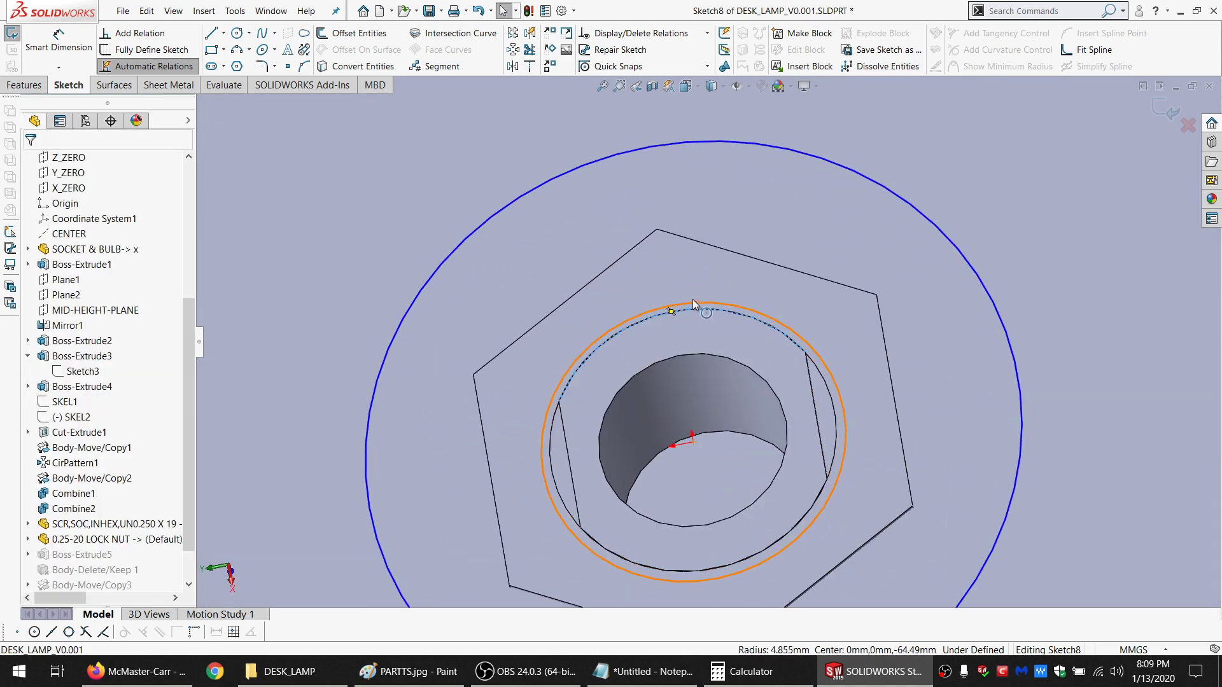
left_click(694, 302, "ctrl")
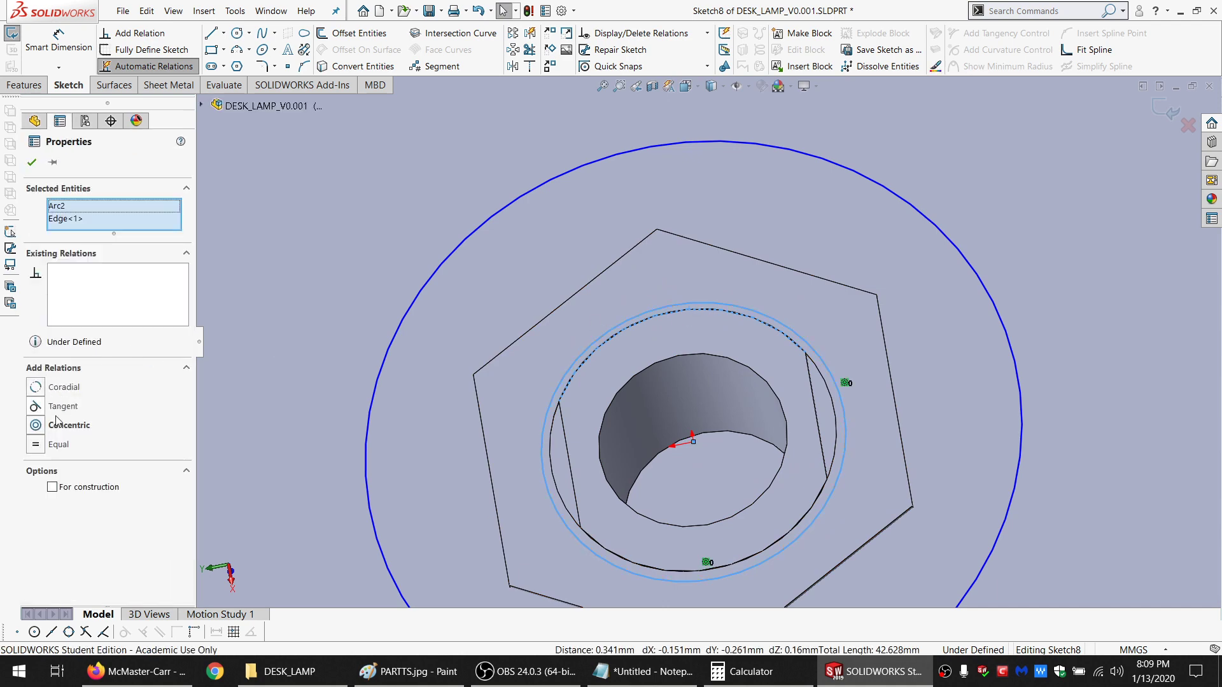
left_click(59, 444)
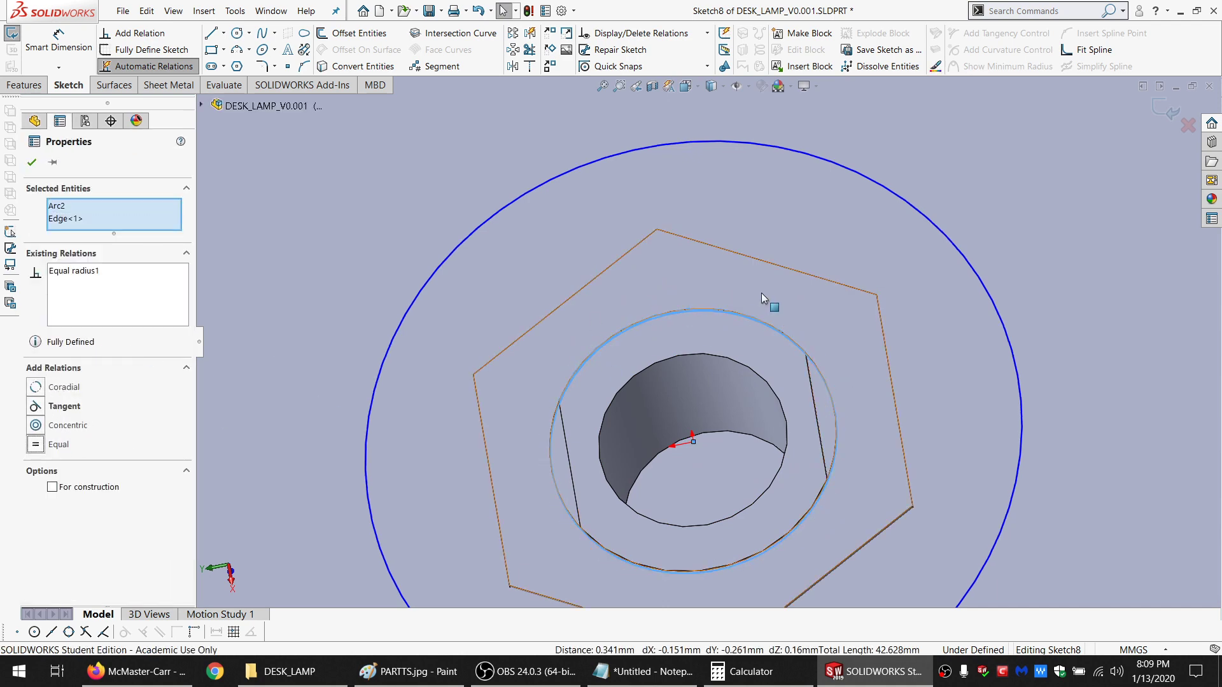
scroll(760, 293, "up", 5)
key("Escape")
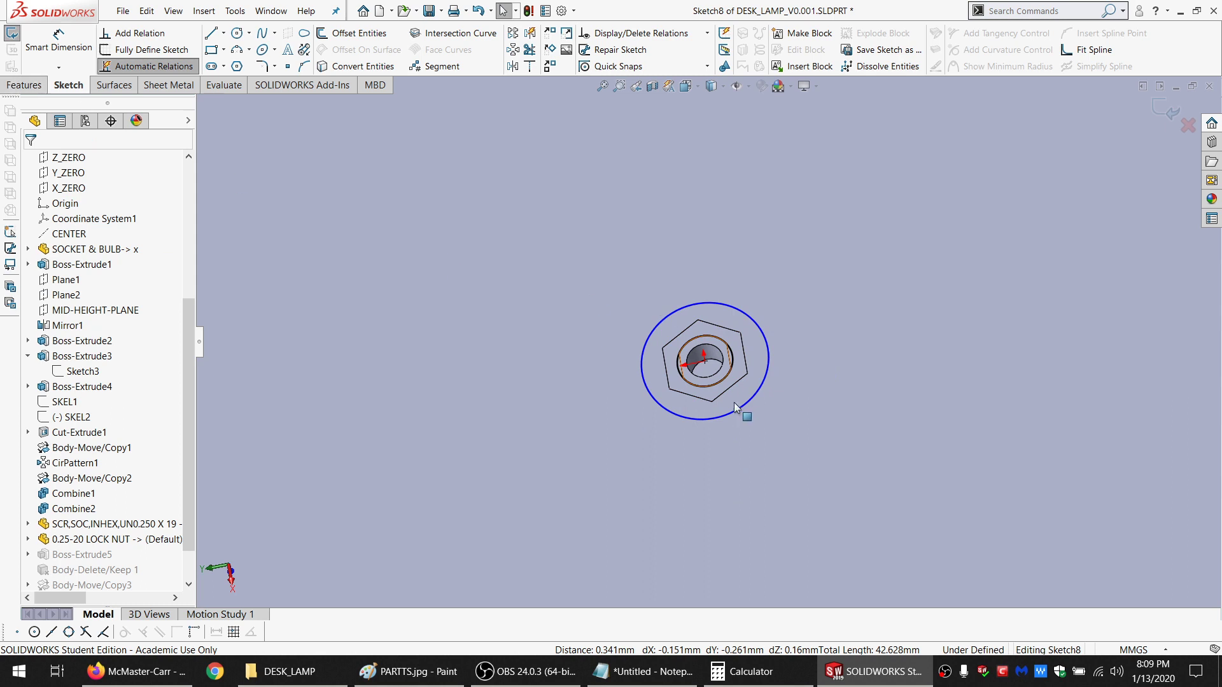
Hide the hexagonal body surrounding the central hole
scroll(732, 388, "down", 3)
right_click(739, 320)
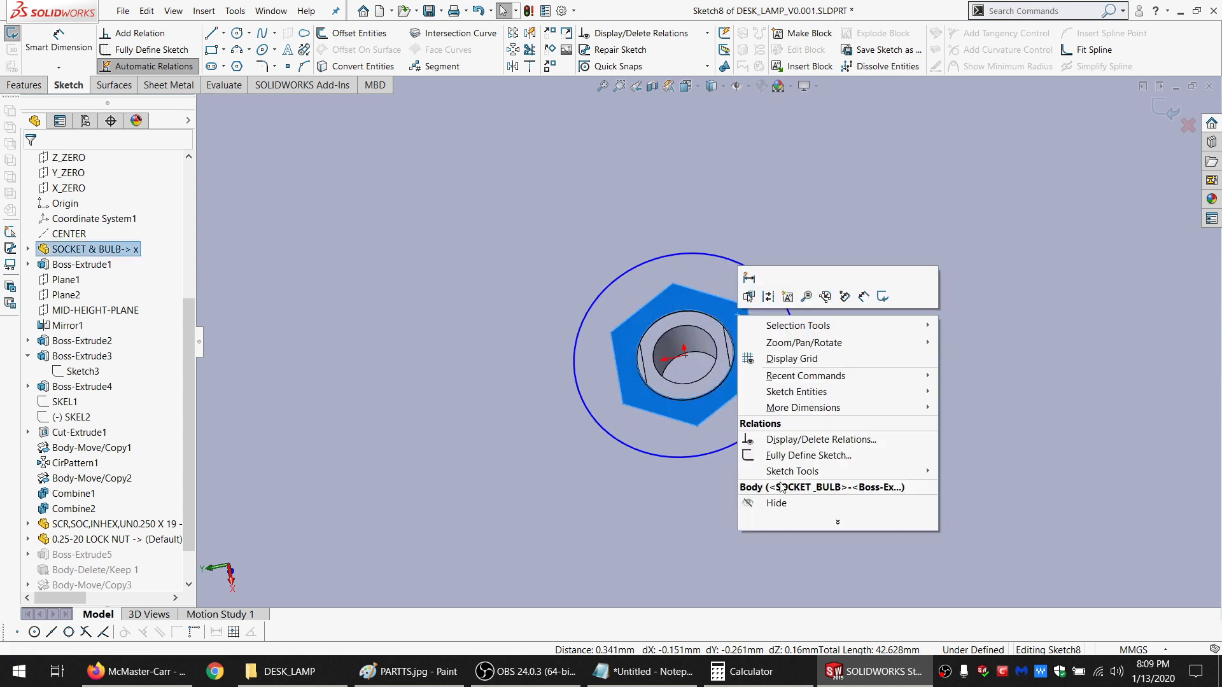
left_click(776, 503)
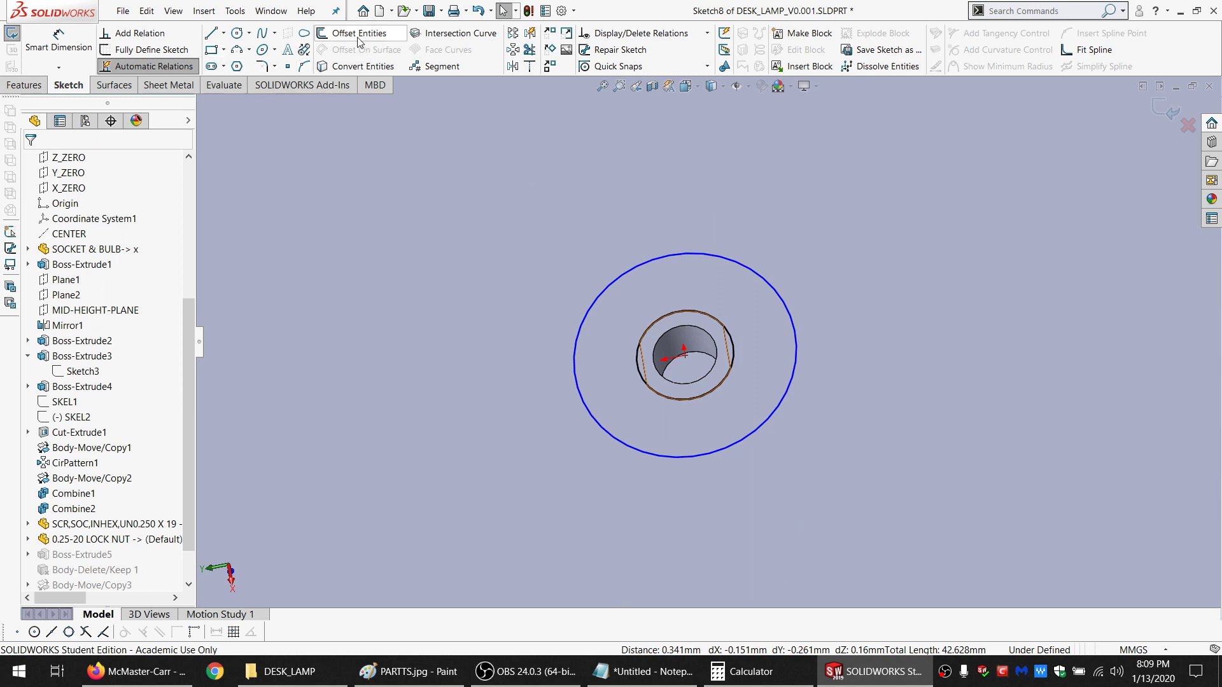
Dimension the gap between the washer sketch's inner and outer circles as 10 mm and exit the sketch
left_click(57, 39)
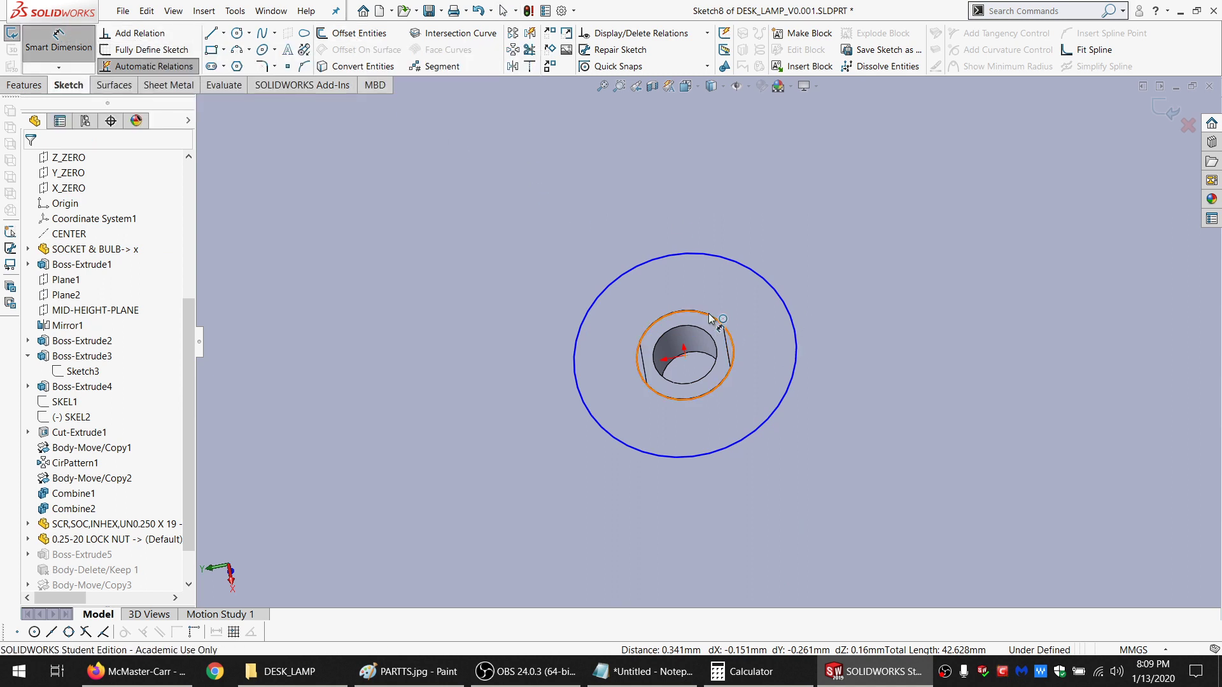
left_click(739, 271)
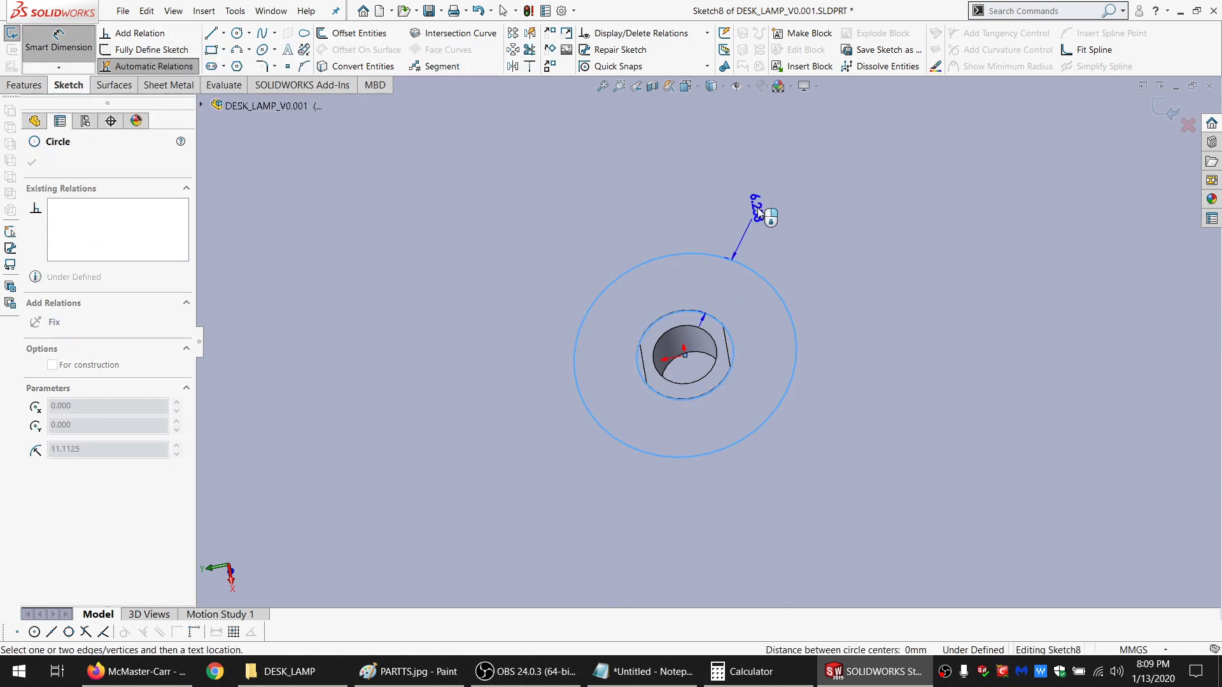
left_click(803, 227)
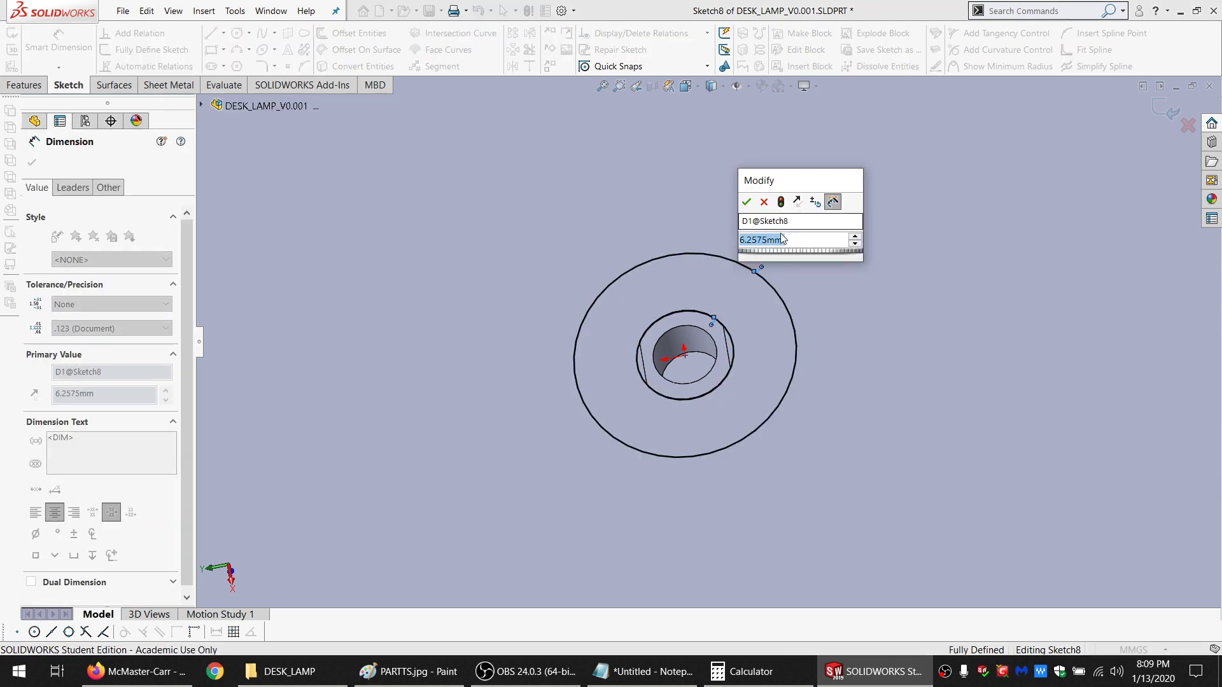
type("10")
key("Return")
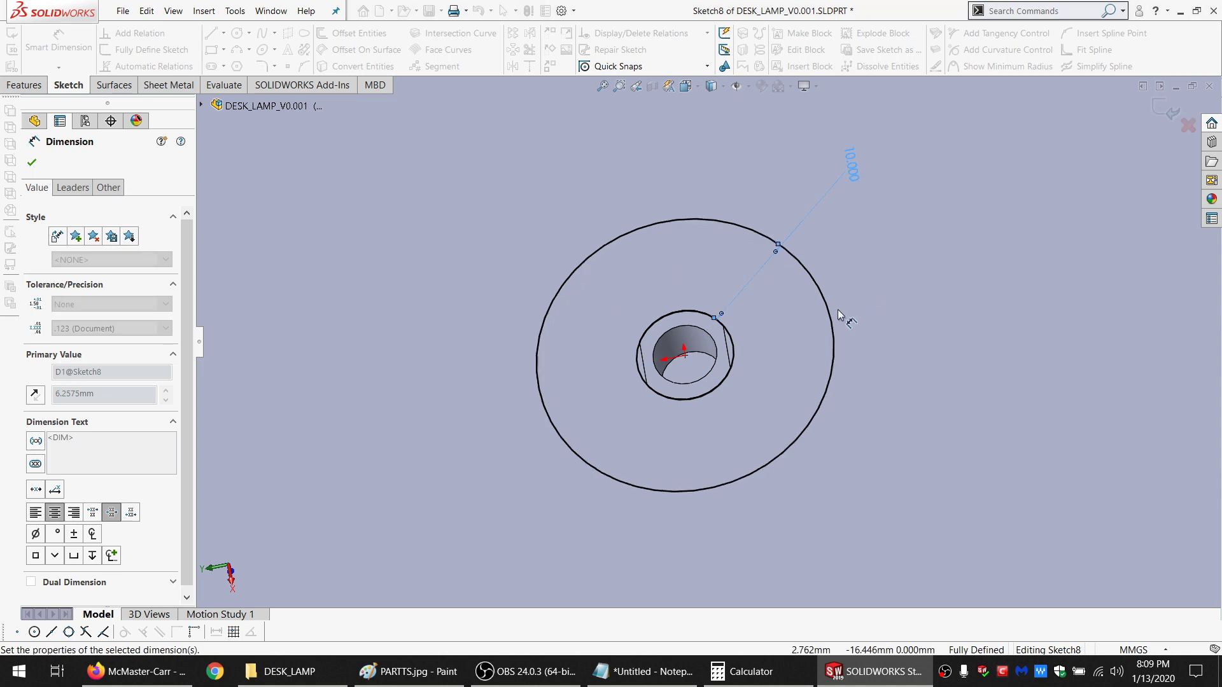
left_click(13, 35)
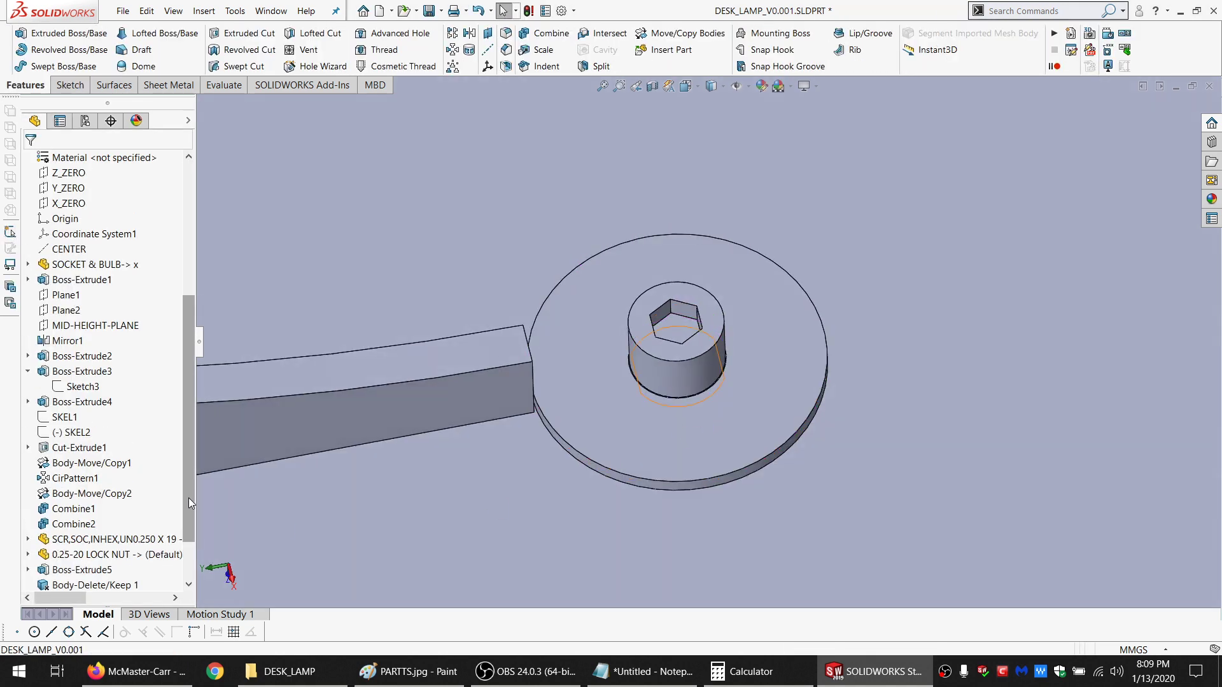
Set the washer extrusion's blind depth to "WOOD_THK@Default"
left_click(678, 424)
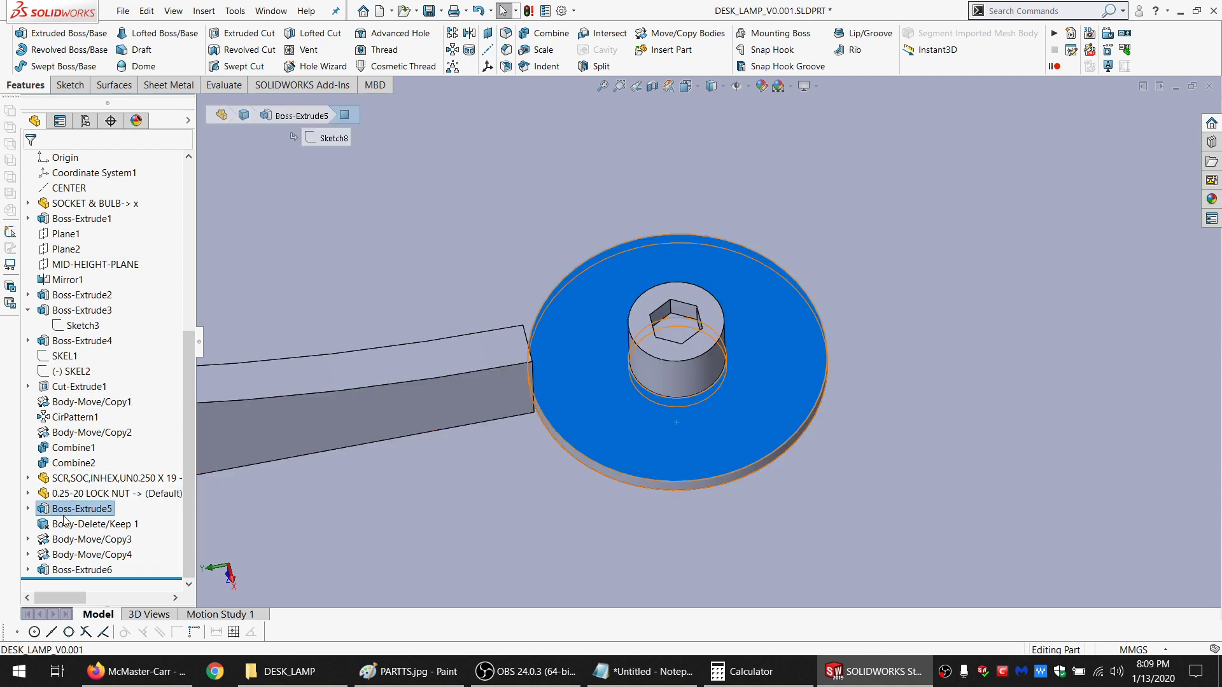
right_click(63, 519)
left_click(124, 371)
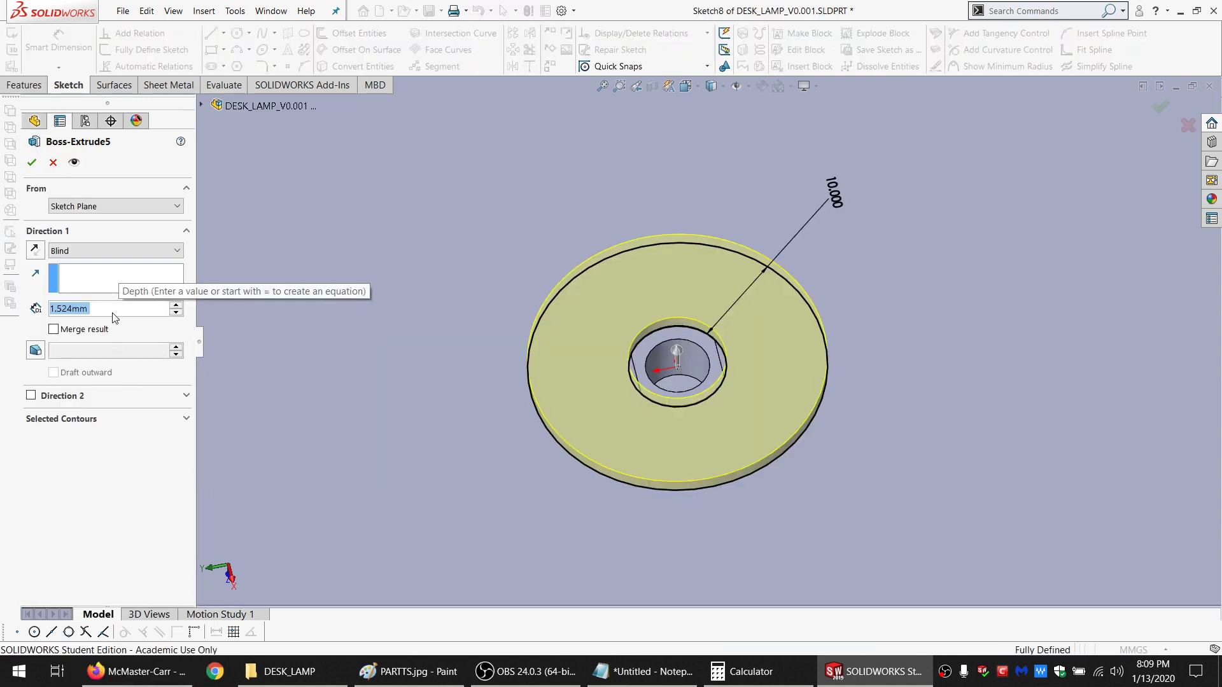
type("=w")
left_click(107, 328)
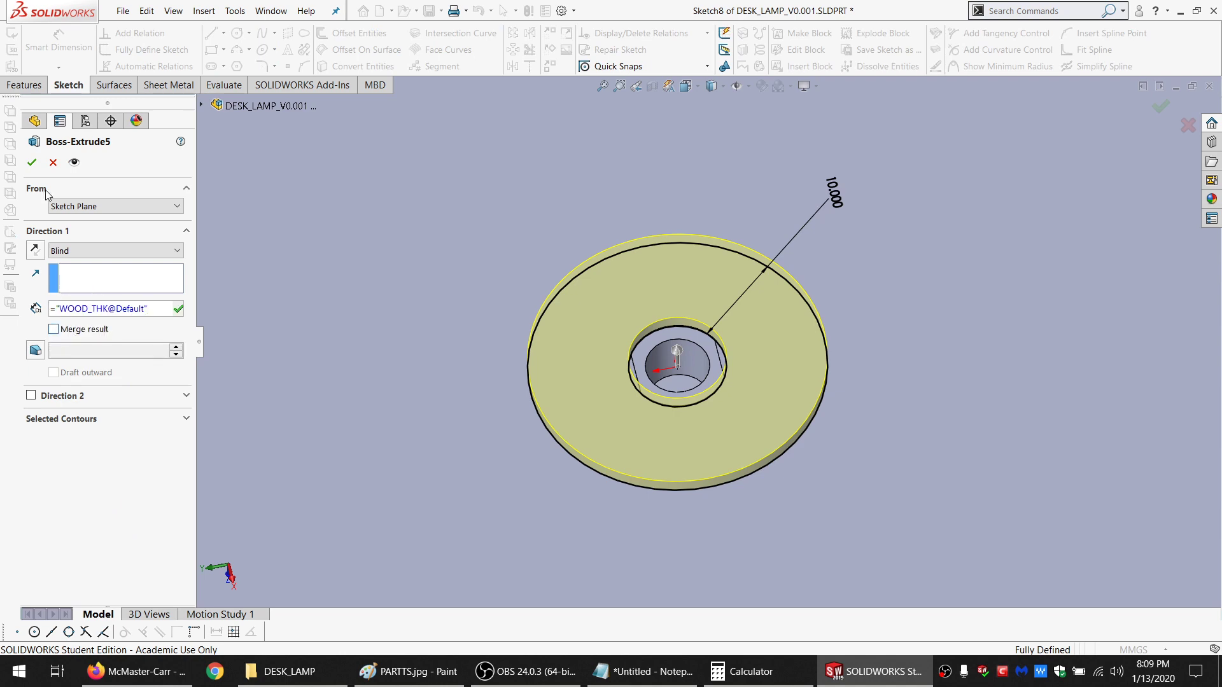
left_click(31, 162)
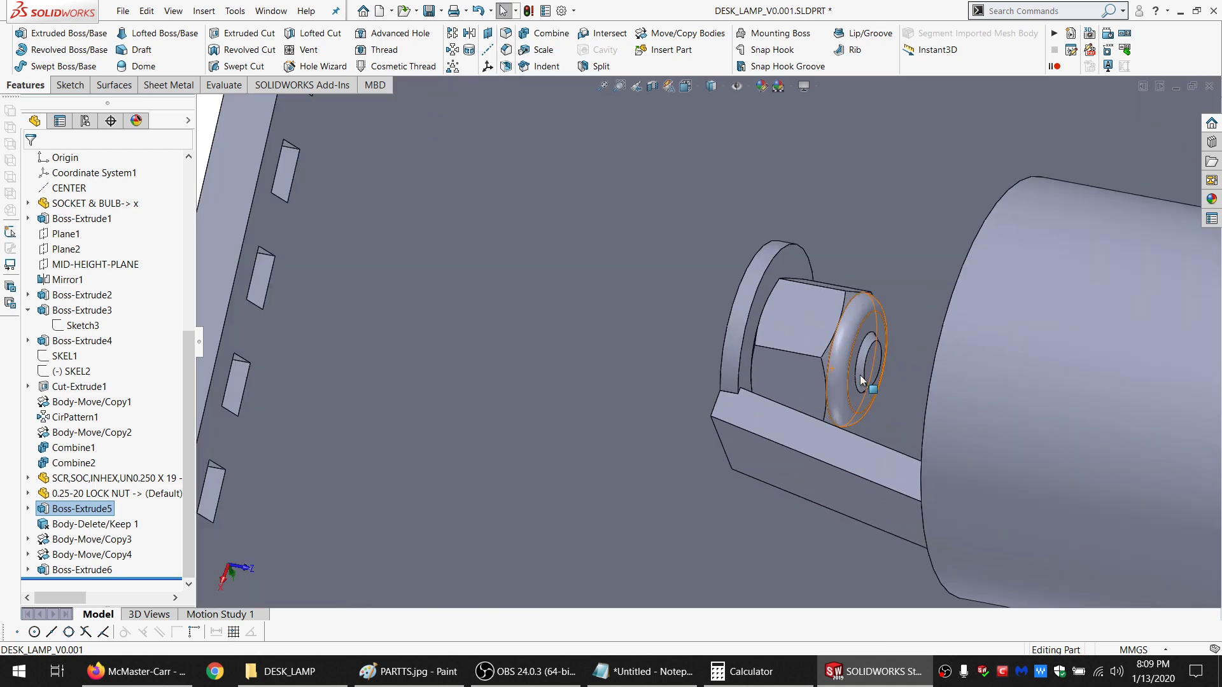
Open the gusset's sketch for editing and delete the 30 mm construction line below the washer along with its dimension
mouse_move(861, 380)
middle_mouse_down()
mouse_move(861, 452)
mouse_move(952, 445)
mouse_move(924, 327)
mouse_move(817, 289)
mouse_move(802, 210)
mouse_move(554, 265)
middle_mouse_up()
left_click(552, 294)
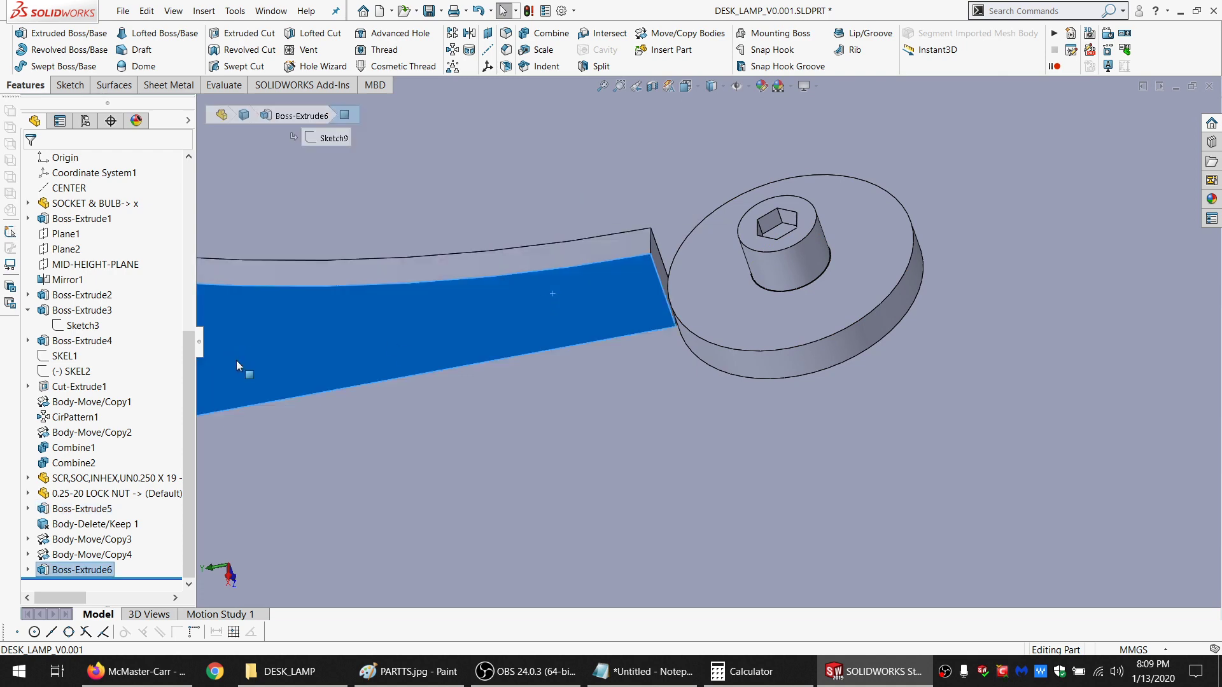
left_click(96, 570)
left_click(141, 526)
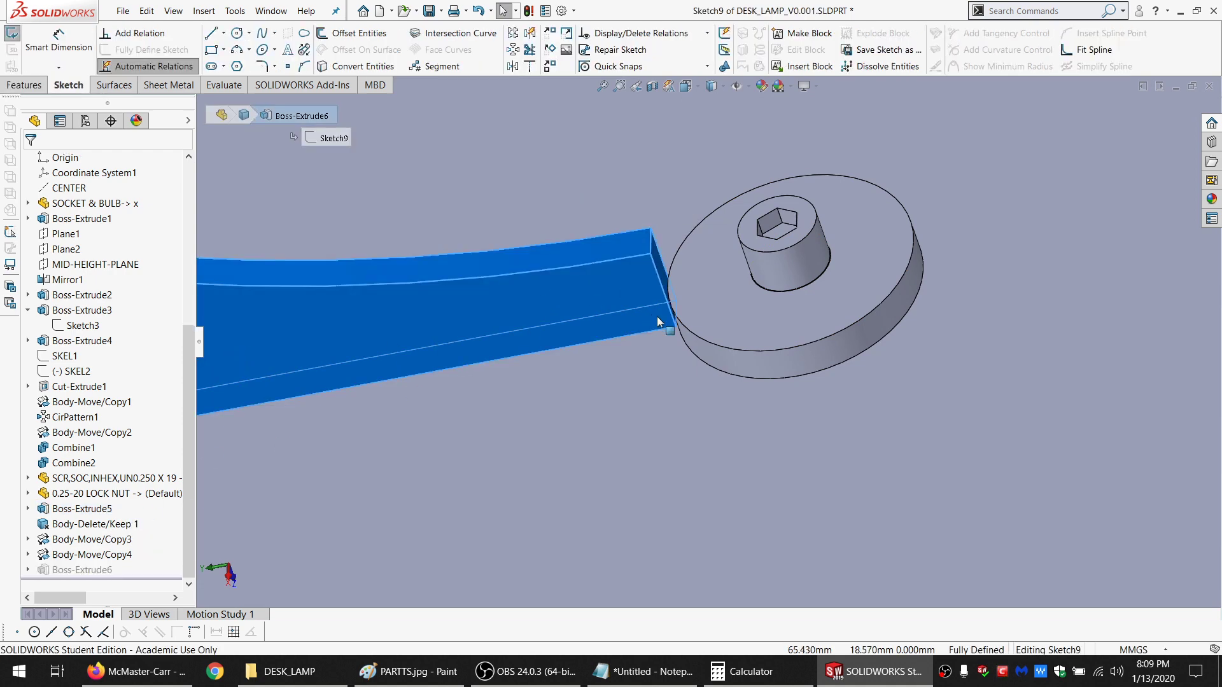
scroll(666, 307, "down", 8)
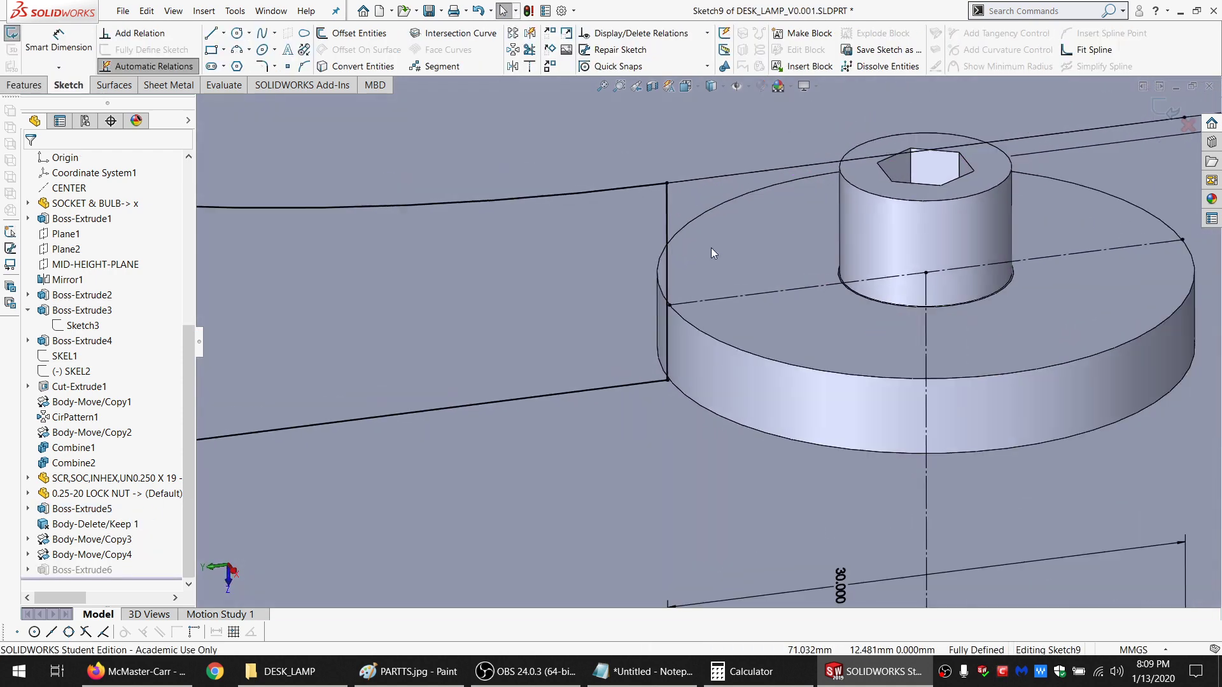
scroll(763, 267, "up", 5)
scroll(889, 257, "down", 3)
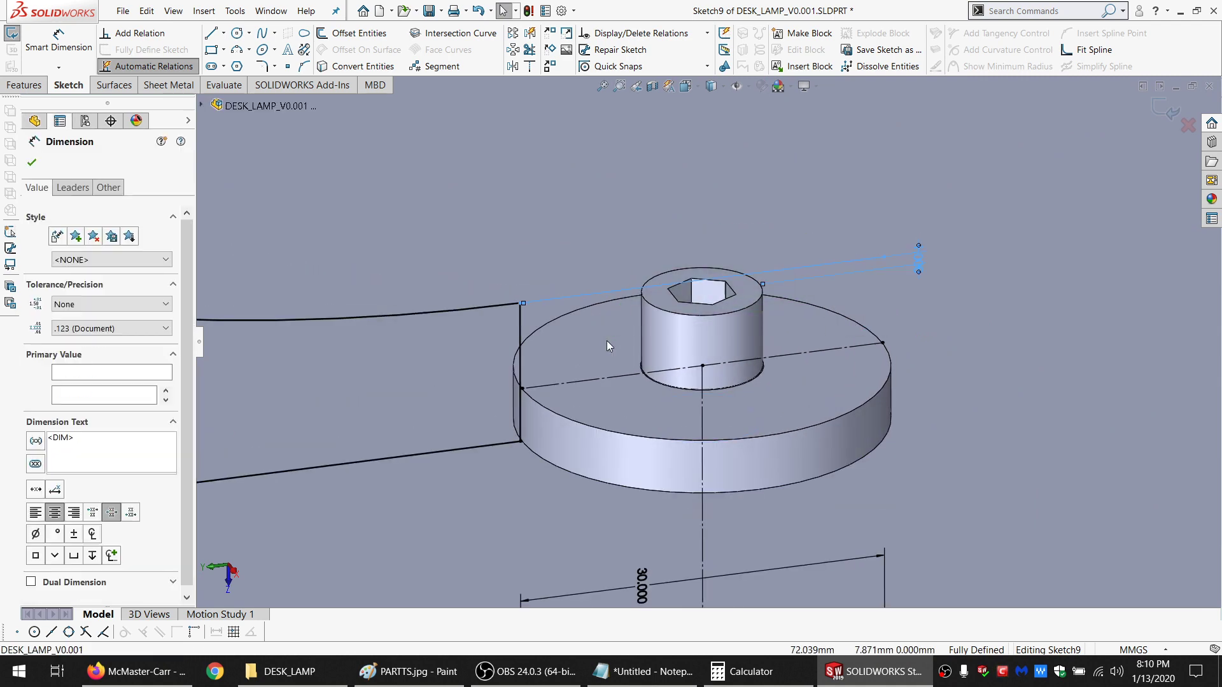
left_click(864, 309)
scroll(732, 377, "up", 2)
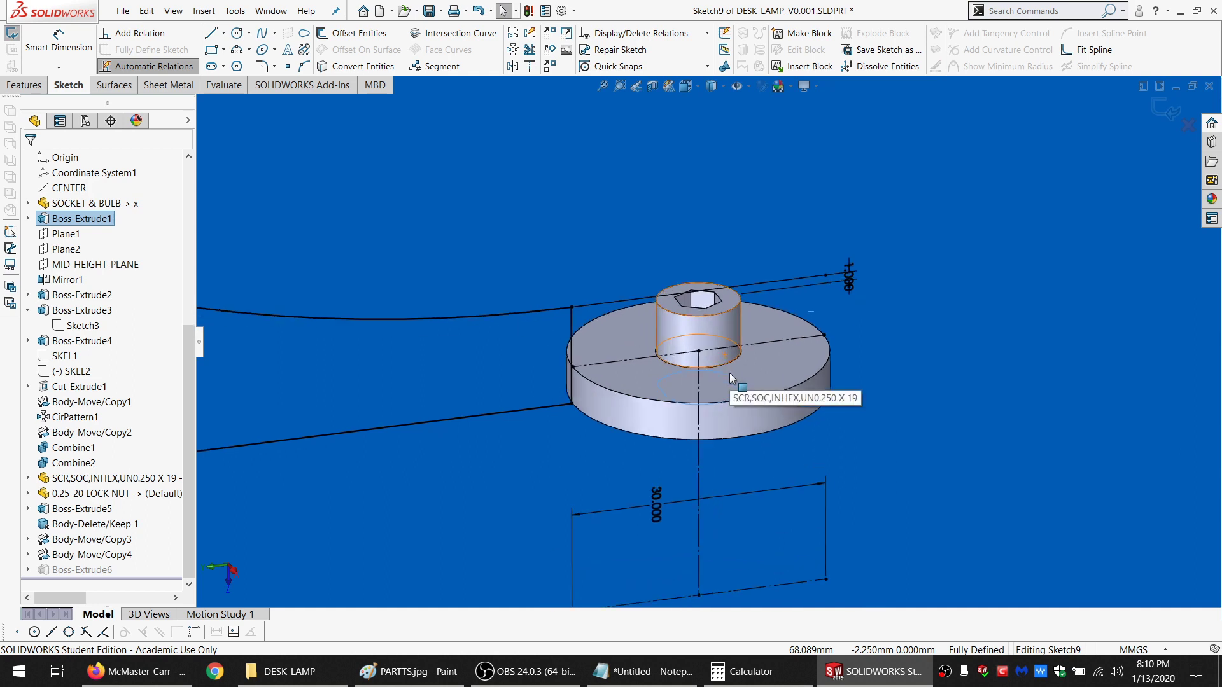
left_click(630, 361)
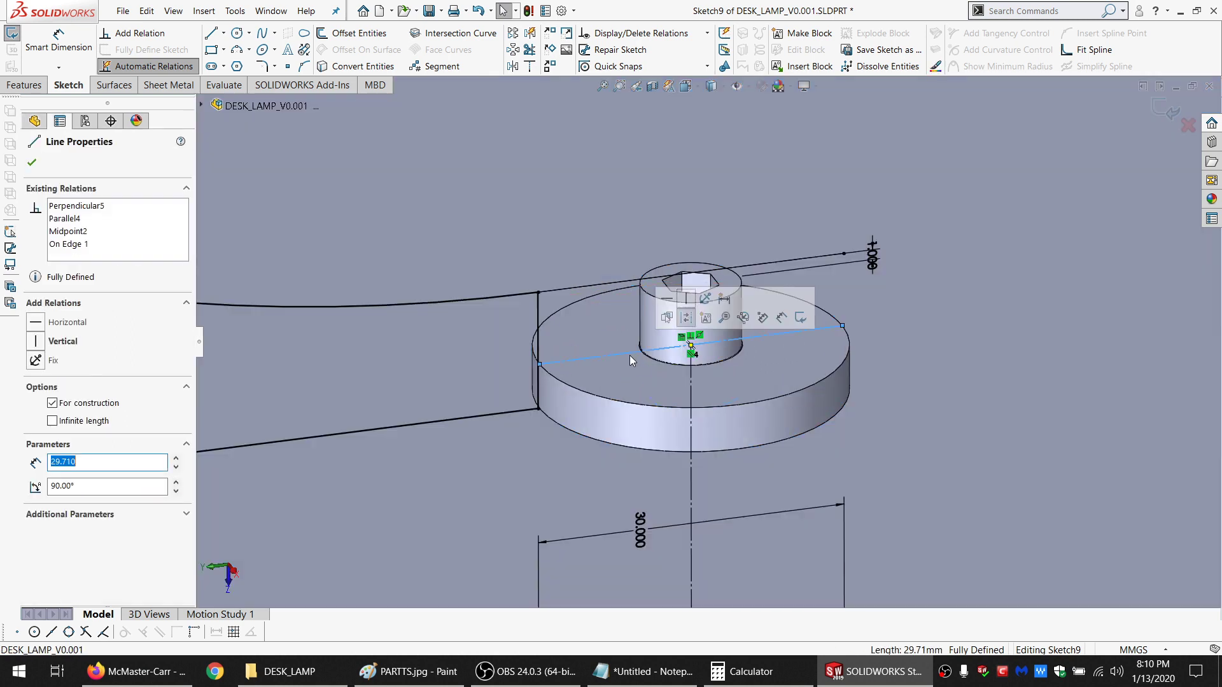
scroll(644, 369, "up", 2)
left_click(726, 551)
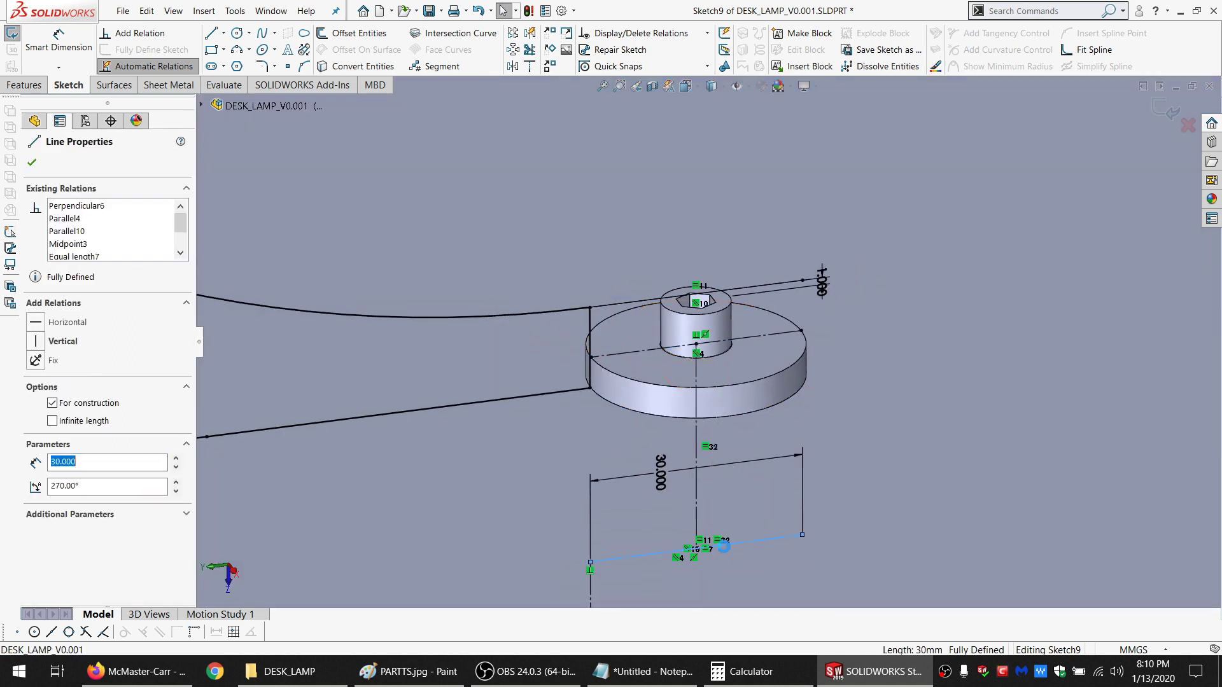
key("Delete")
key("Return")
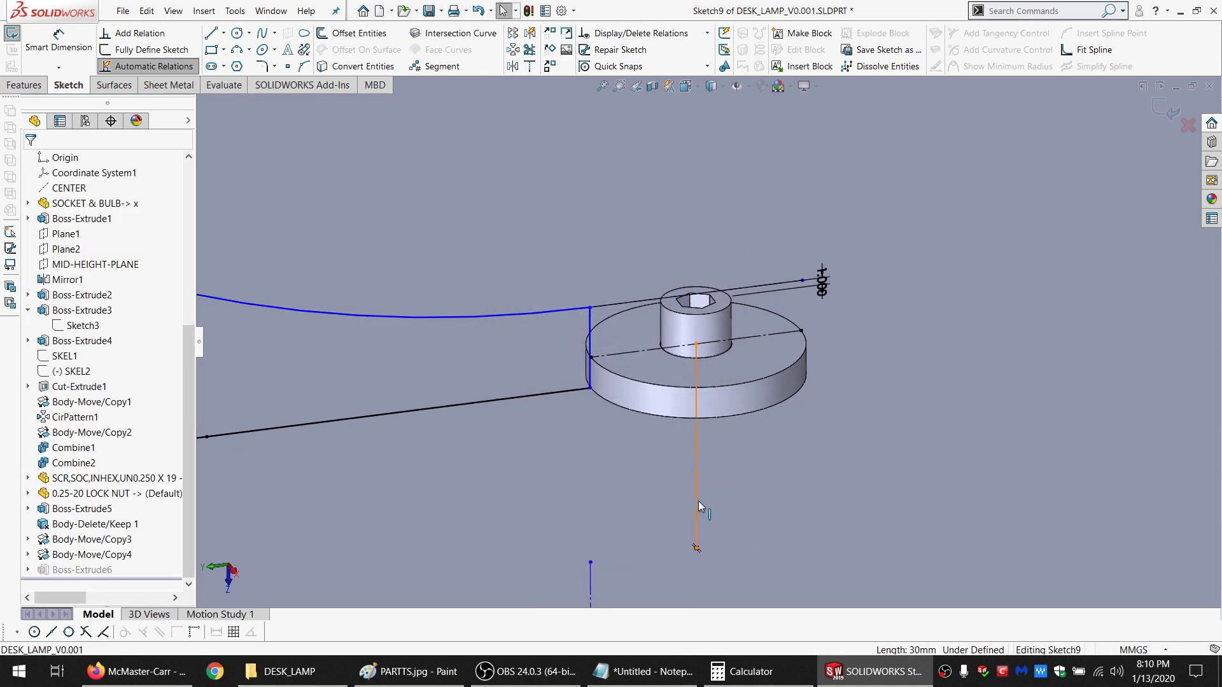
Make the gusset profile's inner end line coincident with the adjacent endpoint of the construction line across the washer
scroll(616, 546, "up", 1)
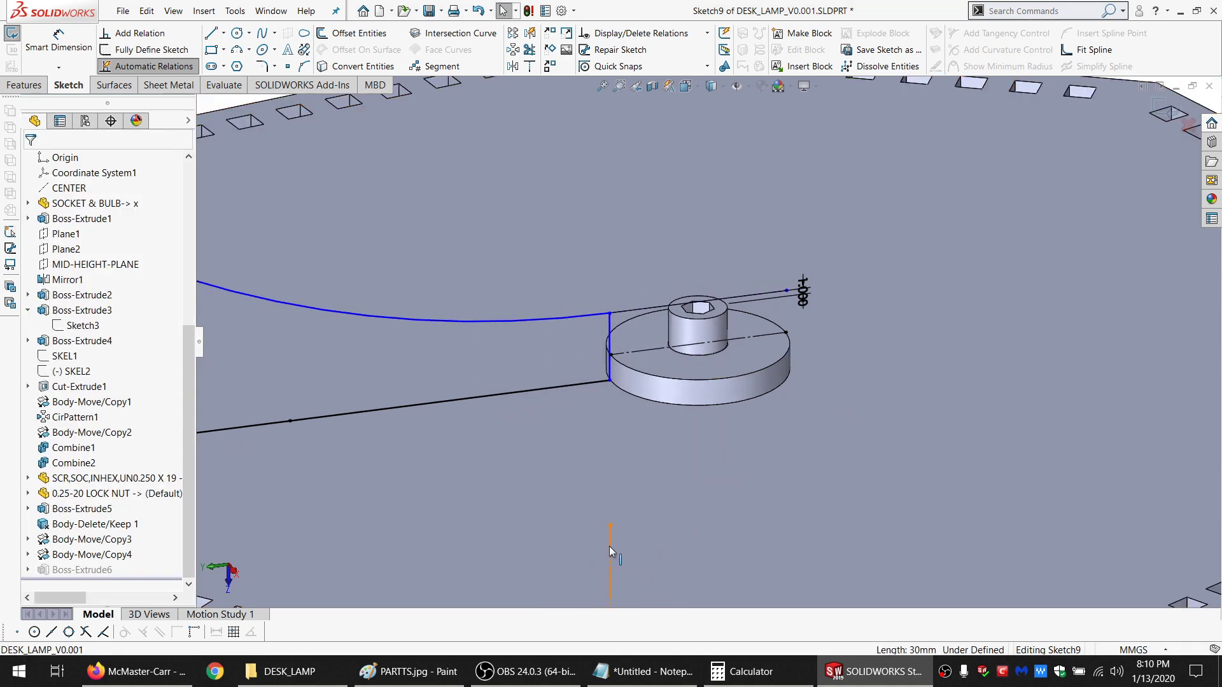
scroll(631, 374, "down", 3)
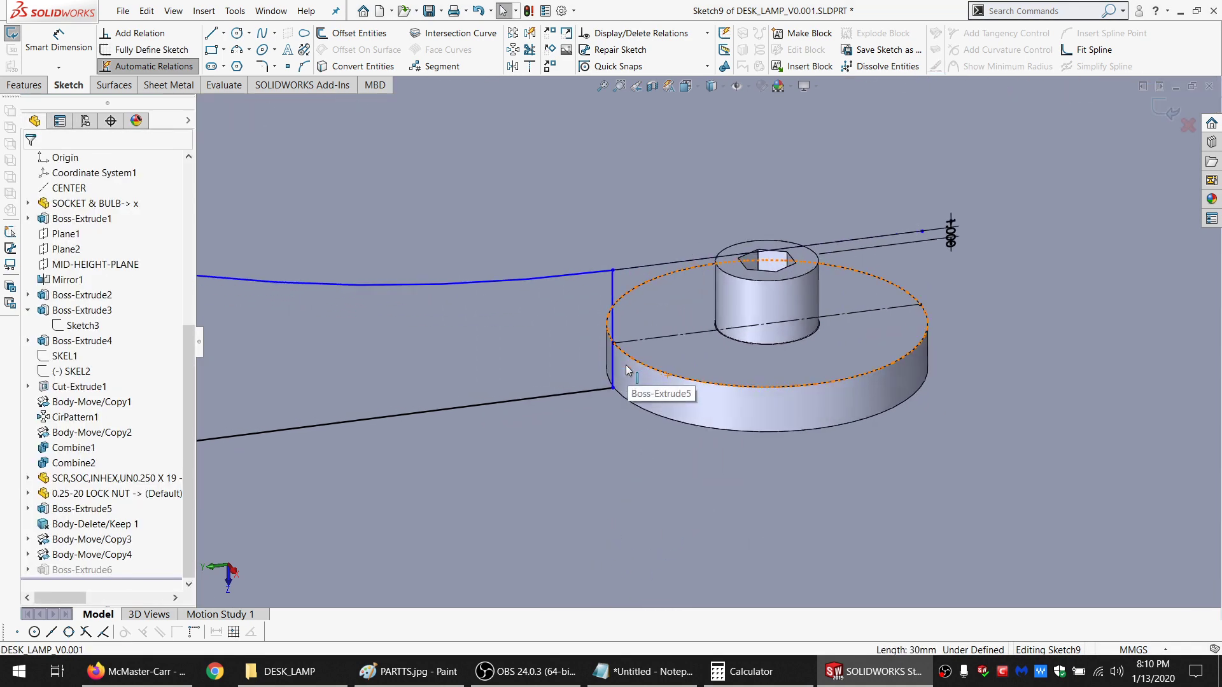
left_click(616, 334)
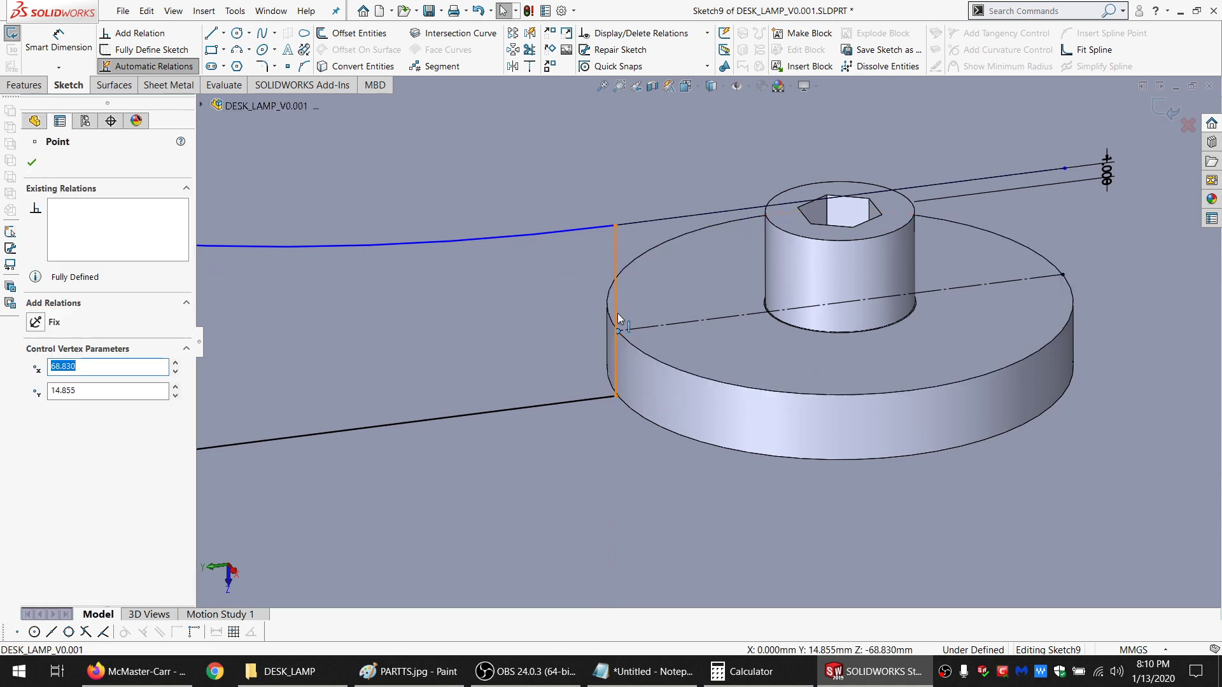
left_click(616, 318, "ctrl")
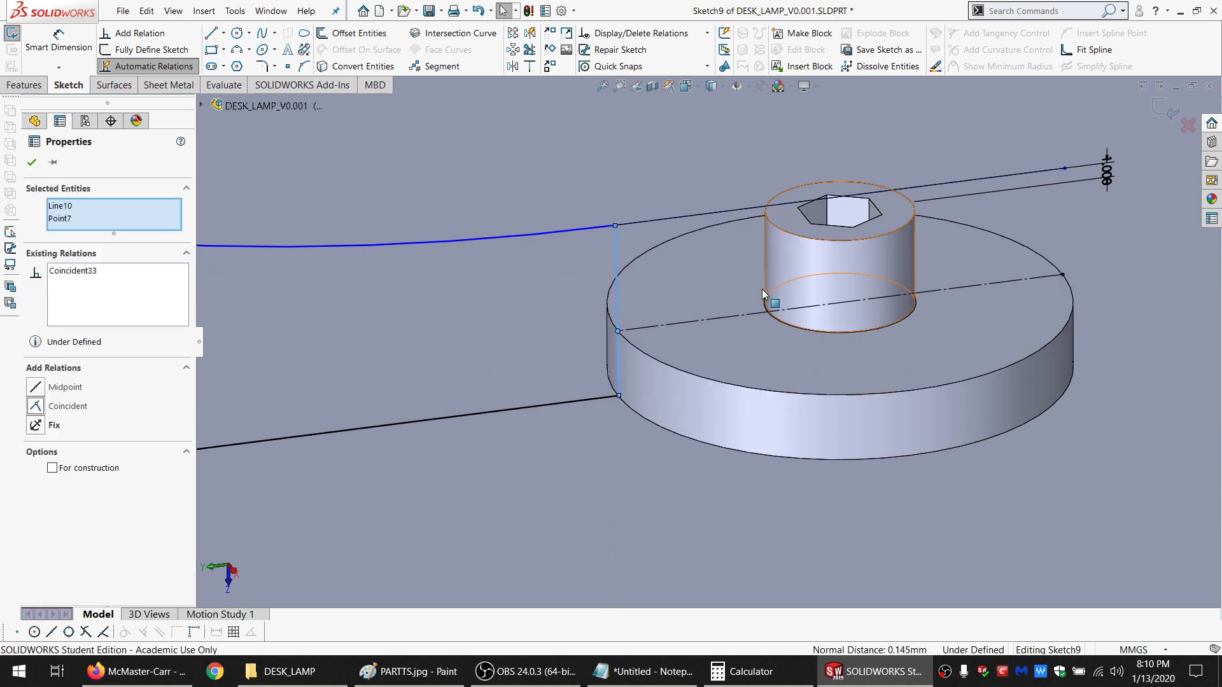
Make the gusset profile's inner end line perpendicular to its long straight base line
key("Escape")
left_click(583, 405)
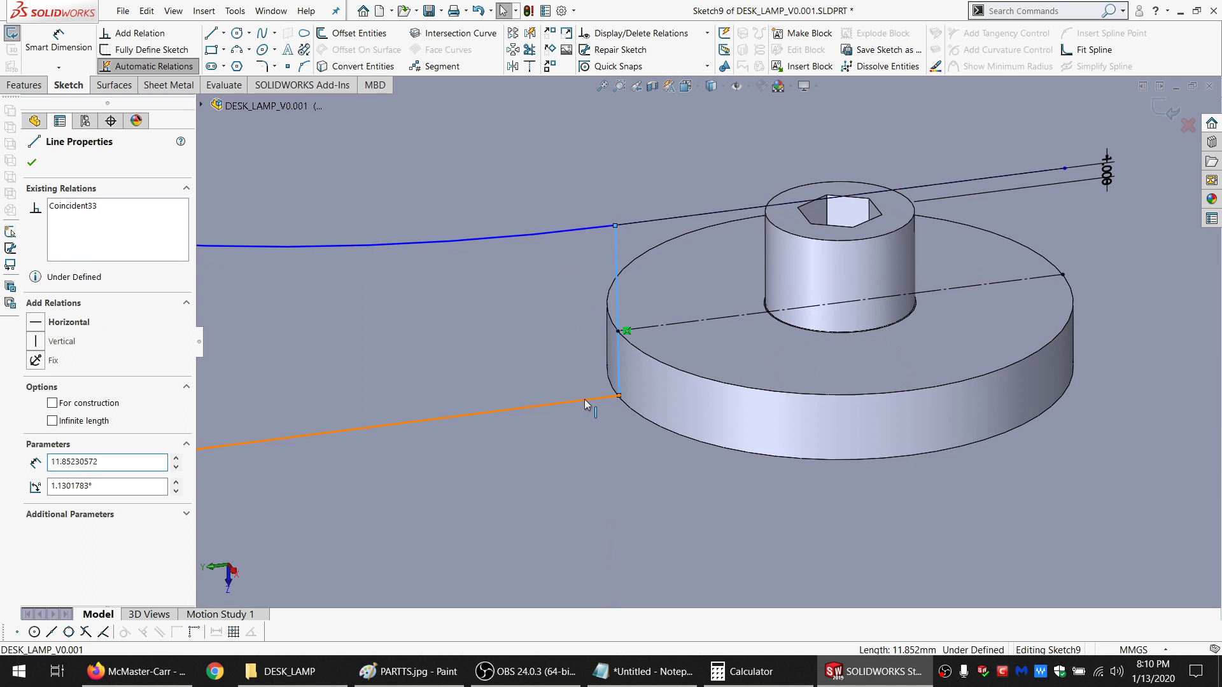
left_click(585, 400, "ctrl")
left_click(71, 446)
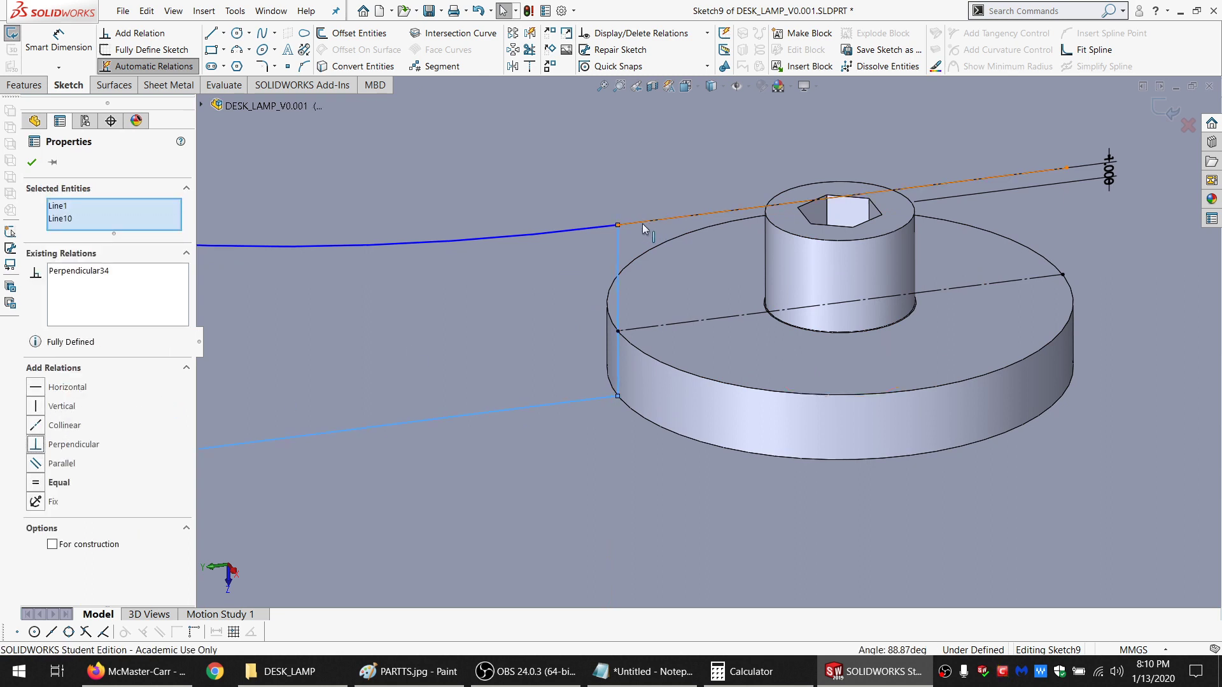
key("Escape")
Make the construction line tangent to the gusset's curve parallel and equal in length to the construction line across the washer
left_click_drag(1067, 169, 1041, 209)
left_click(1031, 210)
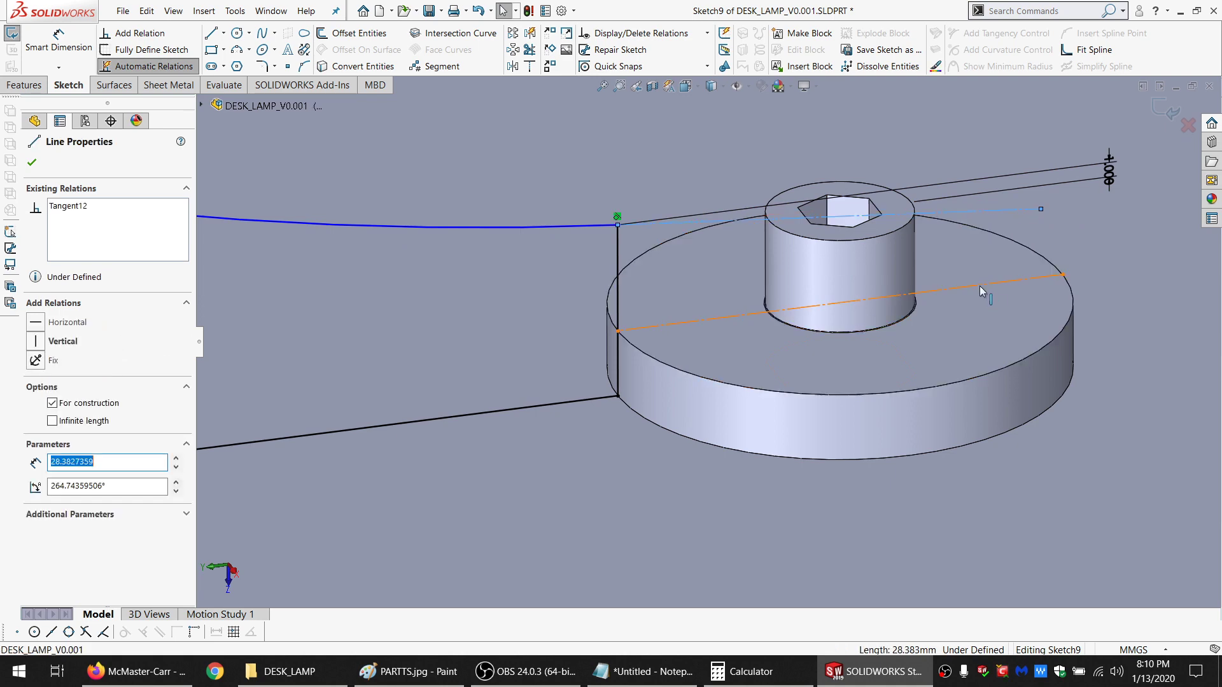
left_click(867, 300, "ctrl")
left_click(63, 464)
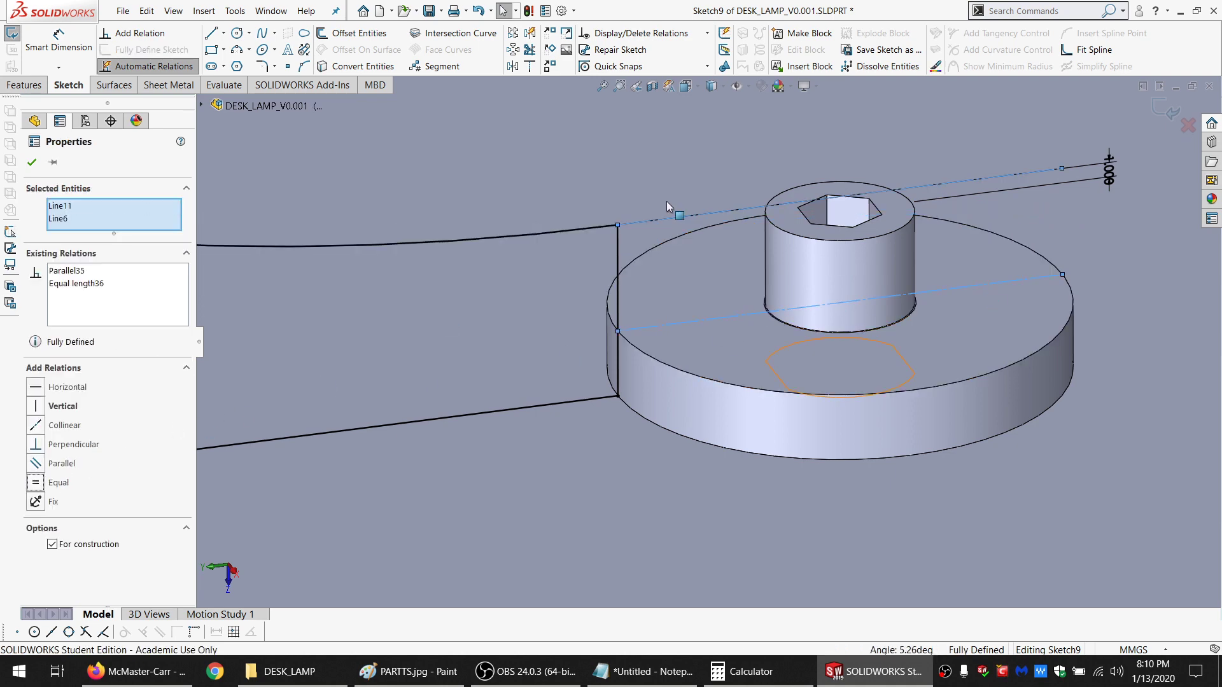
key("Escape")
Exit the gusset profile sketch to rebuild its extrusion
scroll(665, 202, "up", 9)
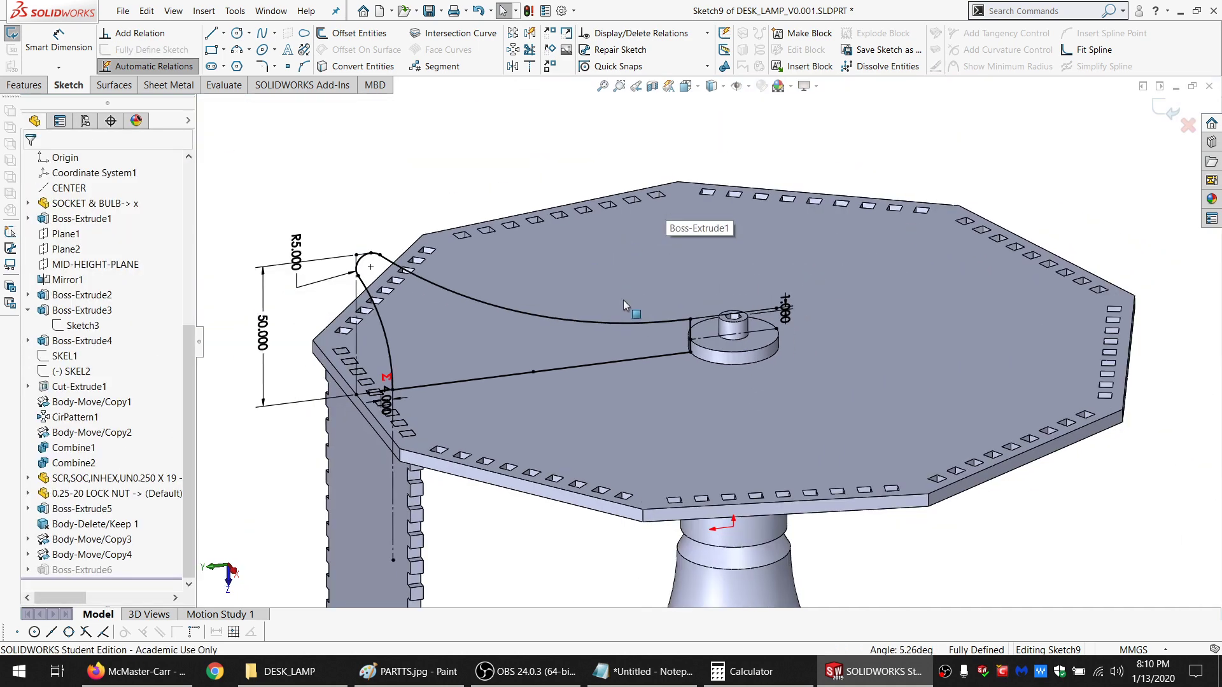
scroll(676, 354, "down", 5)
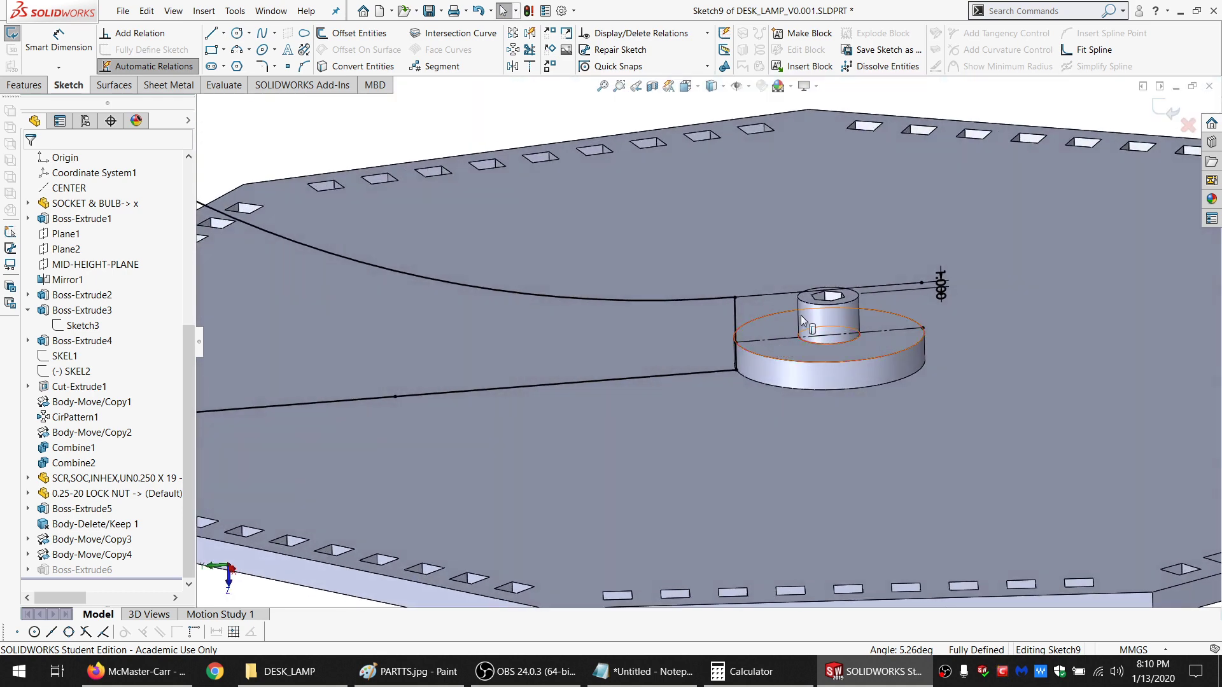
scroll(804, 320, "down", 2)
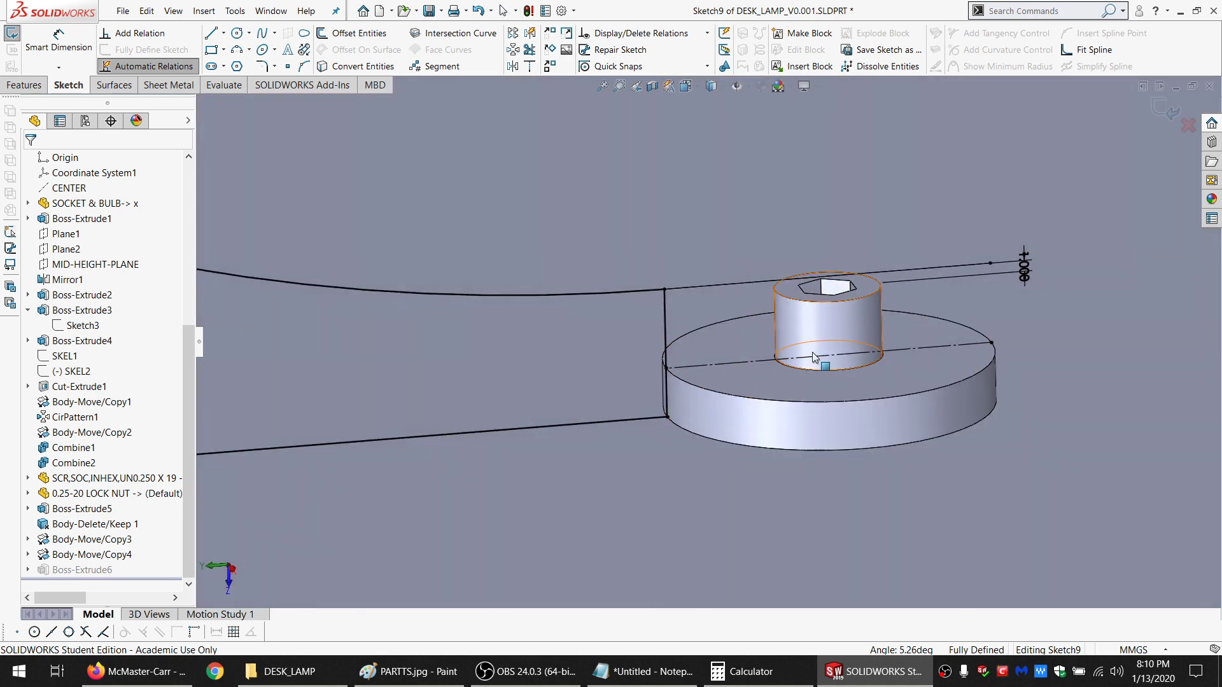
scroll(808, 401, "up", 2)
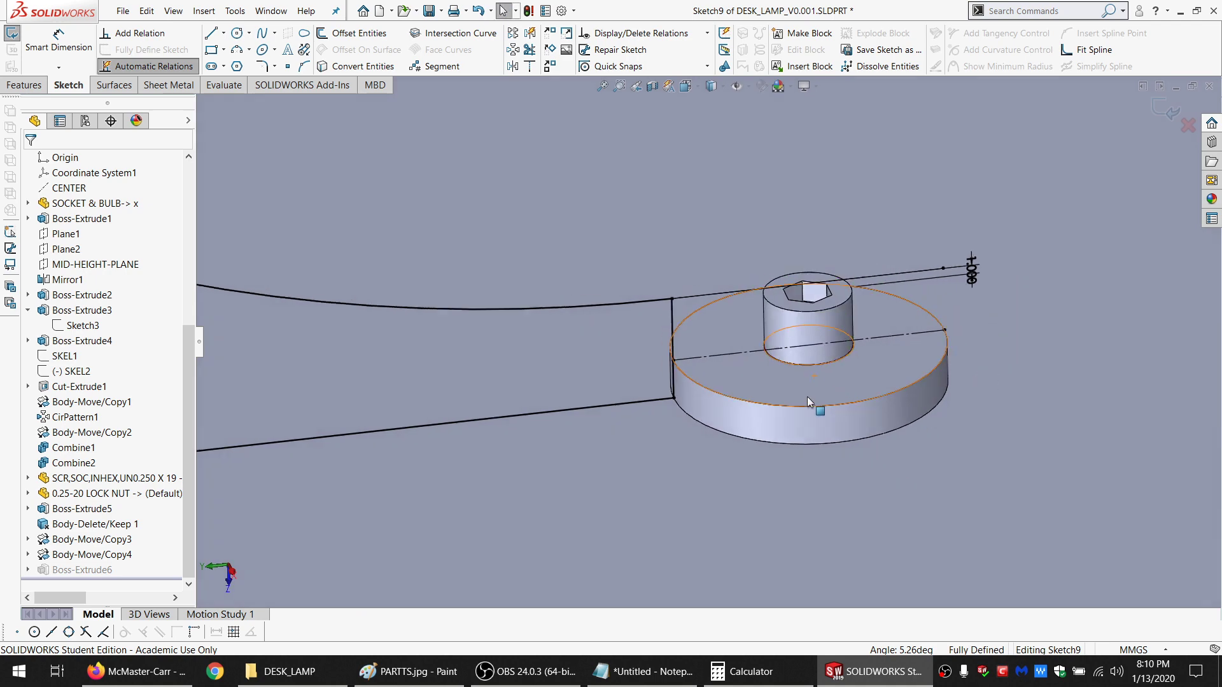
scroll(807, 396, "up", 5)
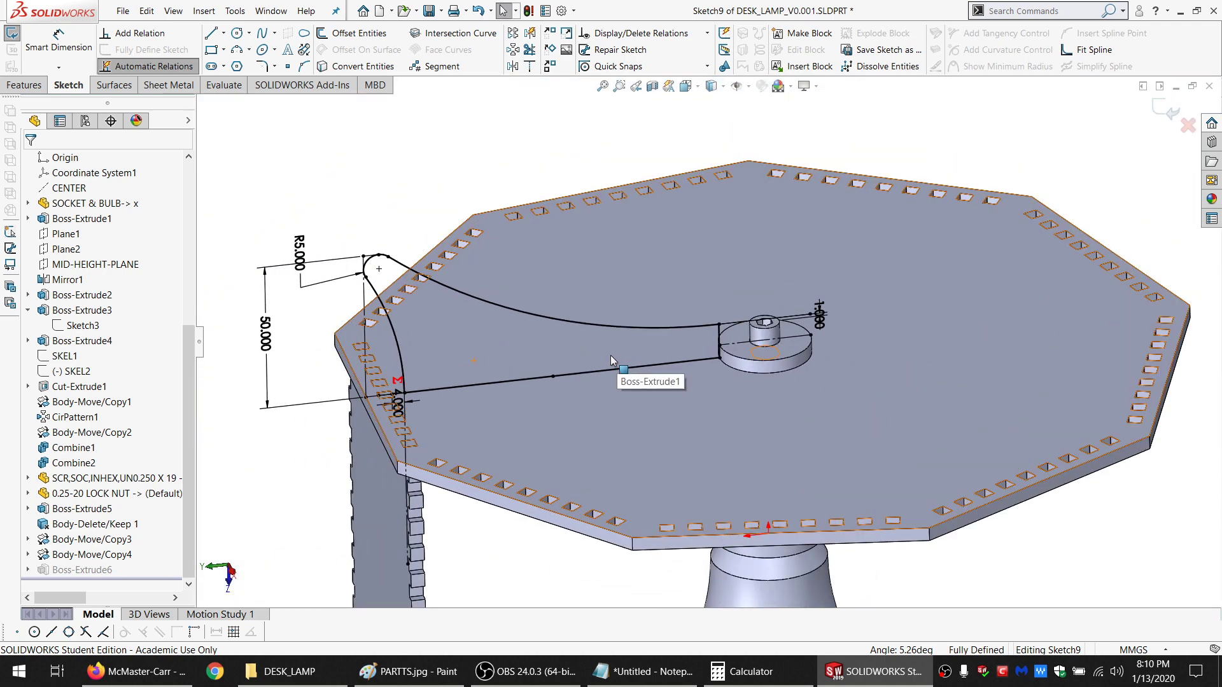
scroll(596, 364, "down", 2)
left_click(10, 31)
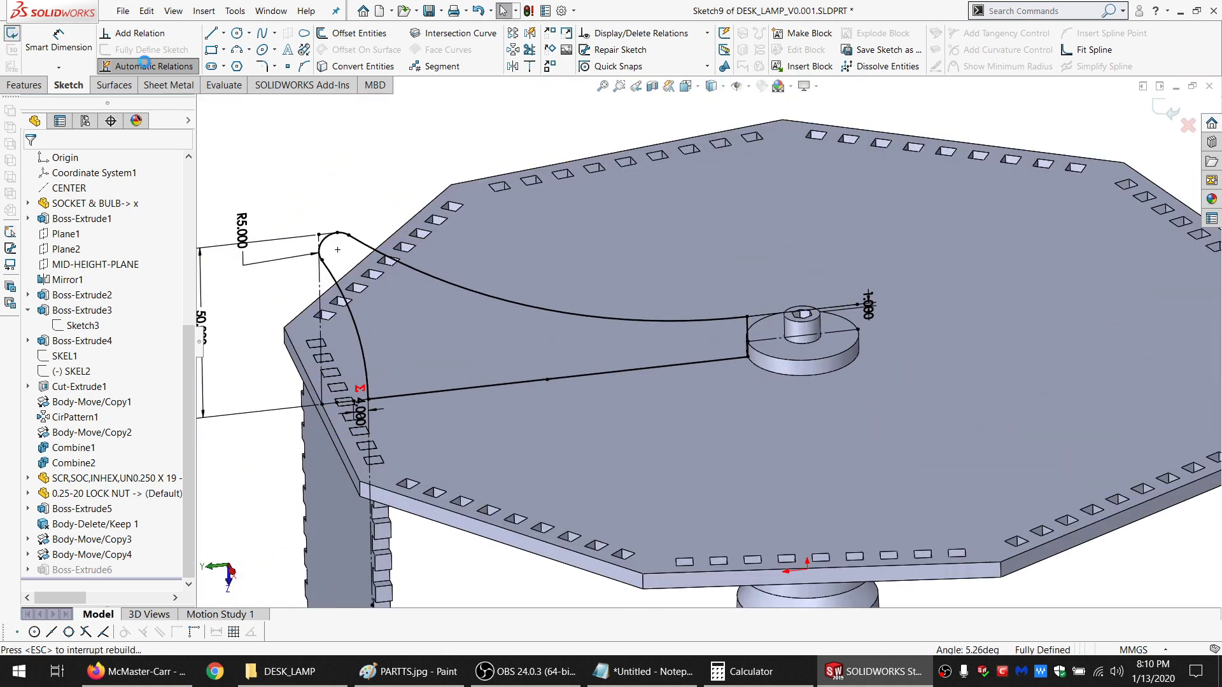
Hide the octagonal plate and the toothed side panel to expose the gusset and washer
mouse_move(658, 252)
middle_mouse_down()
mouse_move(655, 350)
mouse_move(503, 107)
middle_mouse_up()
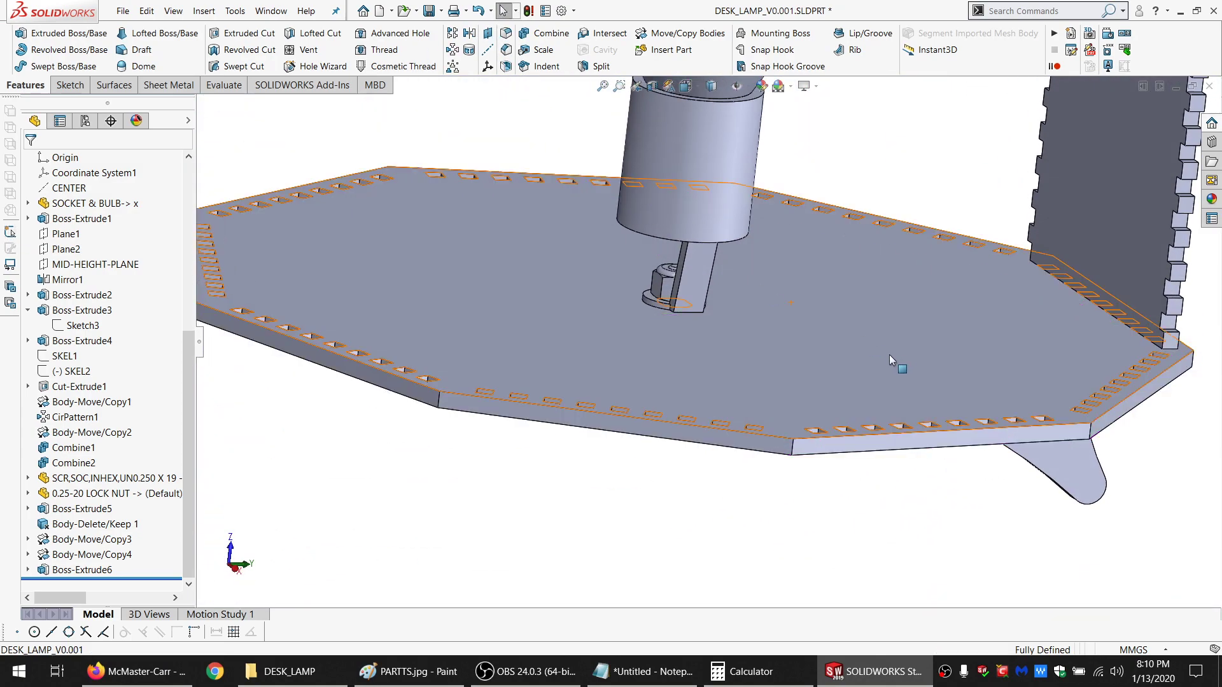
left_click(890, 350)
left_click(974, 316)
left_click(1083, 281)
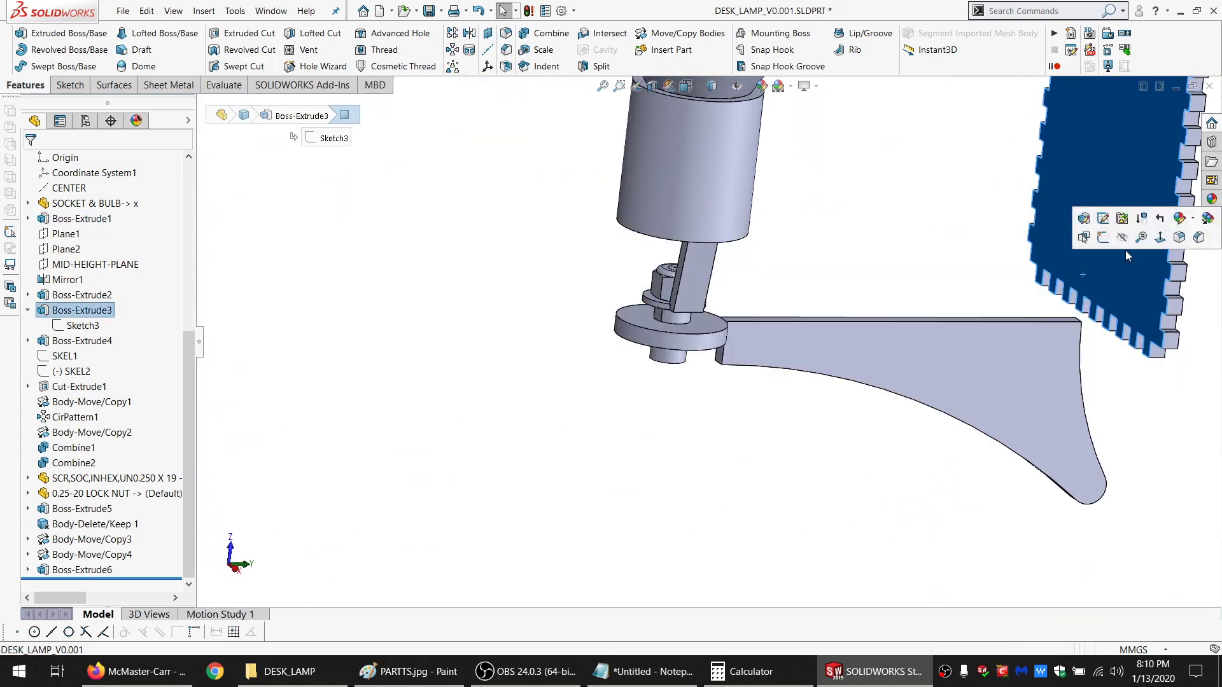
left_click(1122, 239)
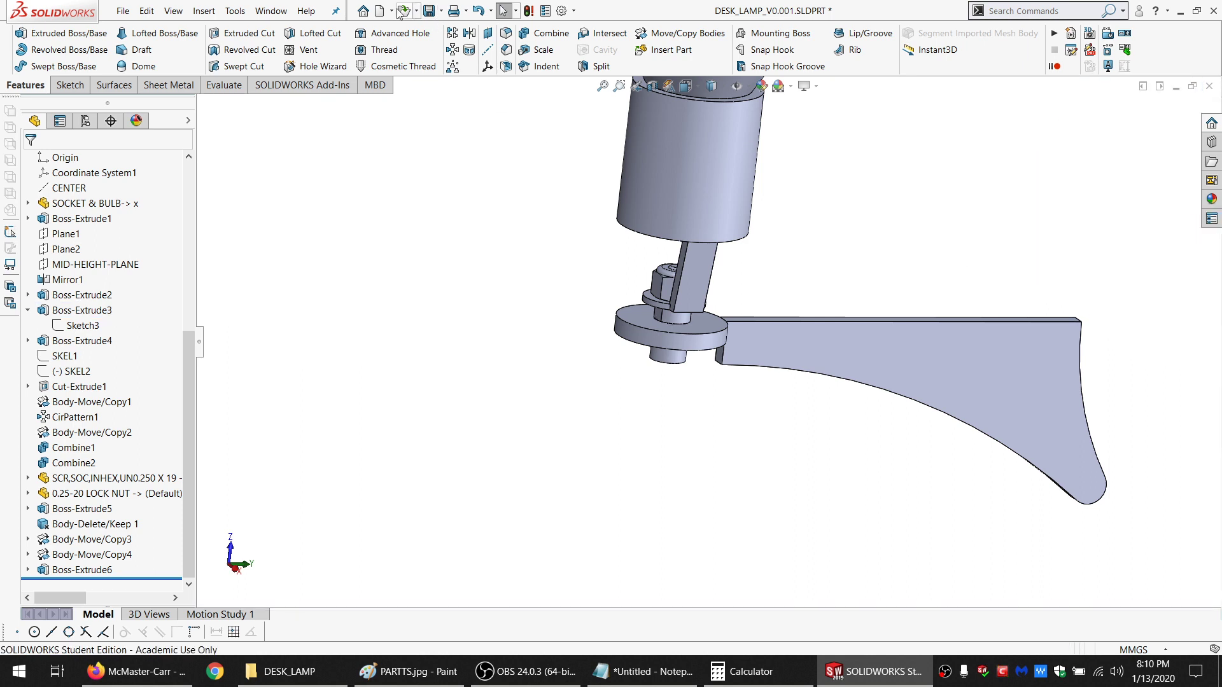
Start a new sketch on the gusset's flat side face
scroll(962, 377, "down", 1)
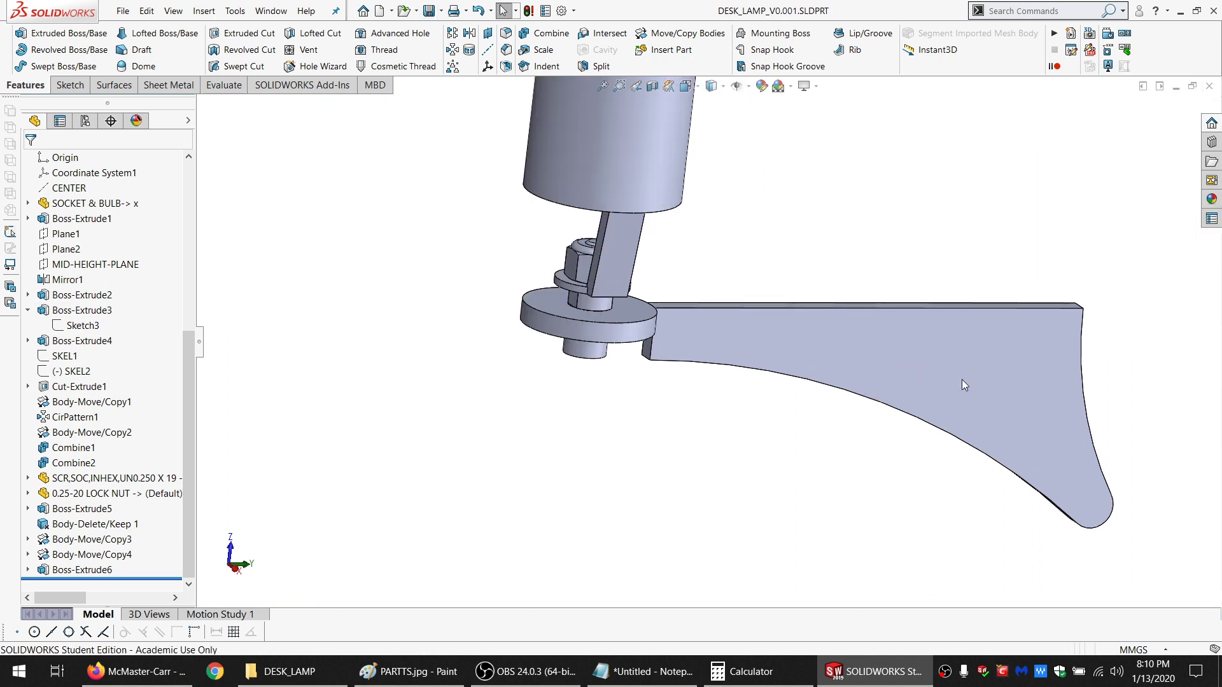
middle_click_drag(1009, 380, 966, 386)
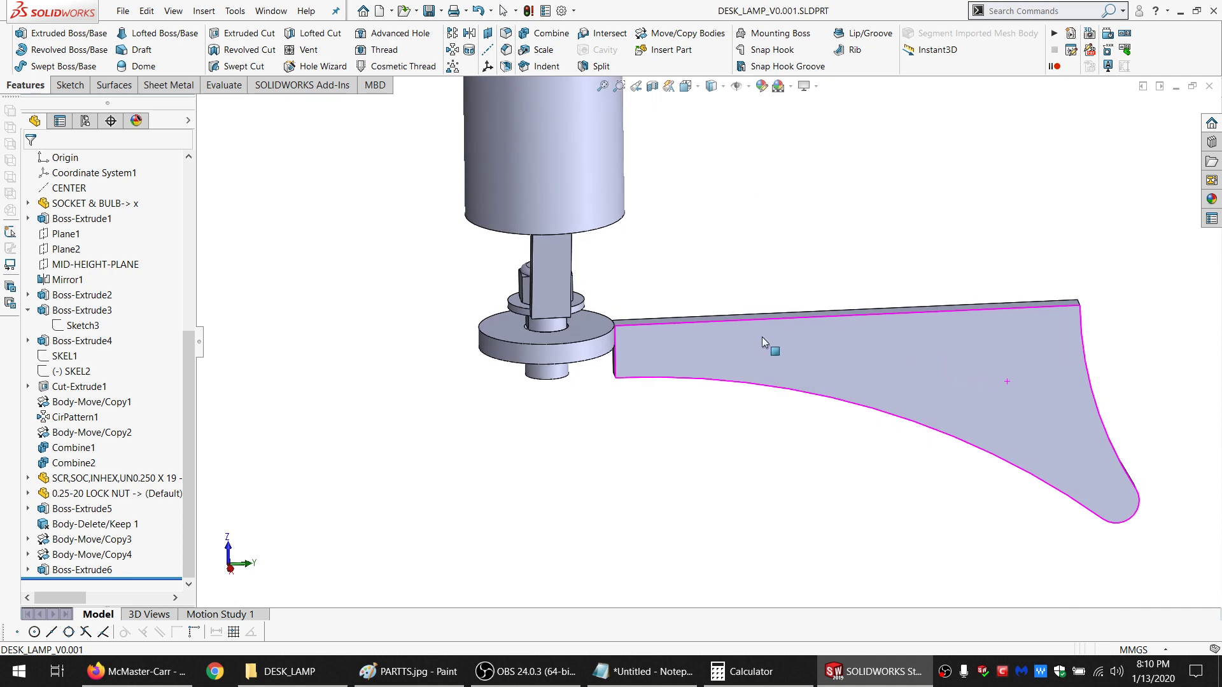
scroll(735, 333, "down", 2)
left_click(70, 86)
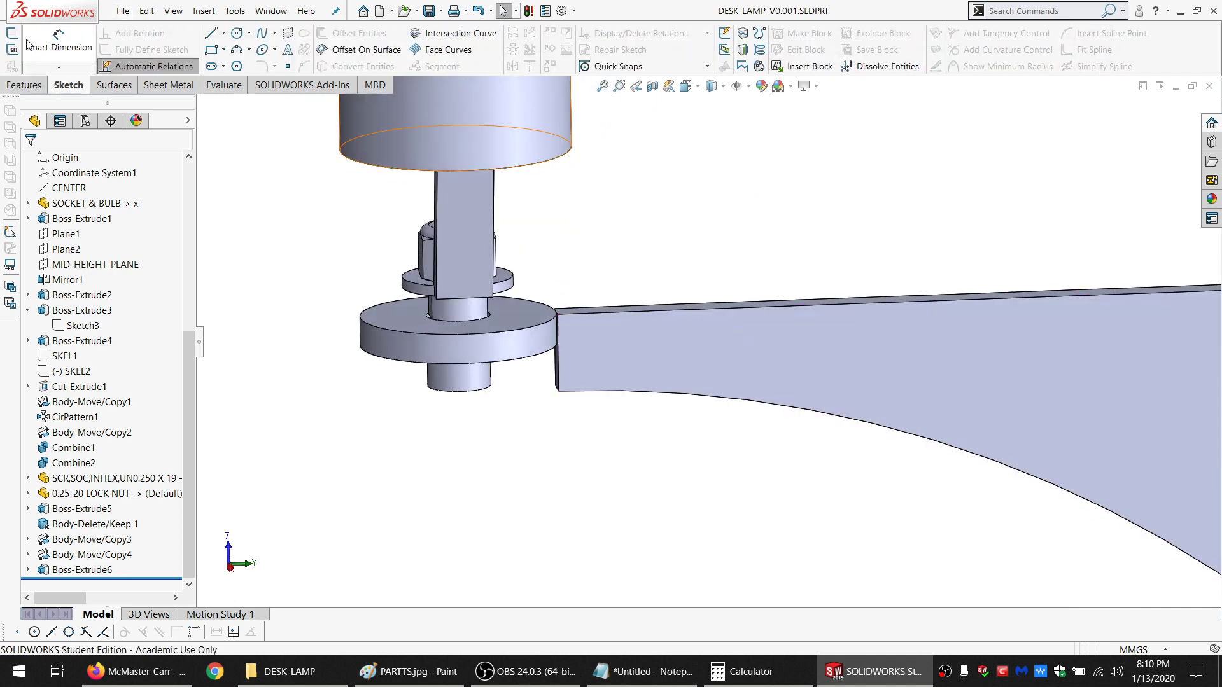
left_click(12, 33)
left_click(712, 352)
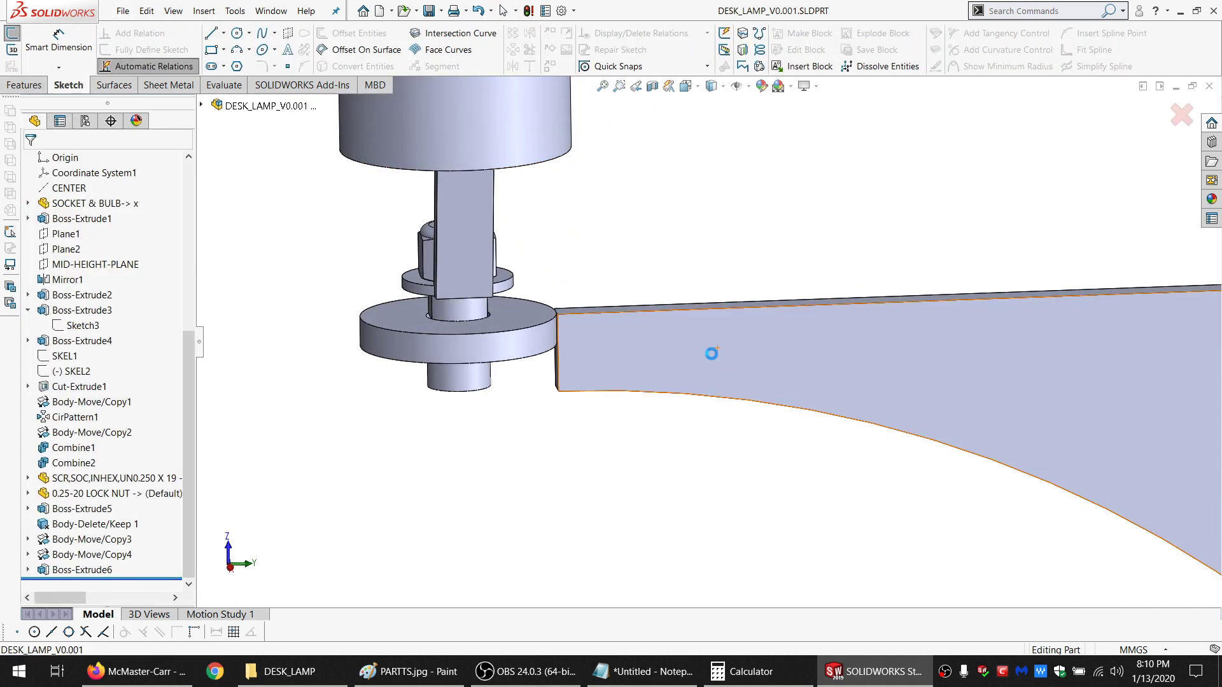
Sketch a closed L-shaped hook on the gusset's straight edge near the washer, with a base about 8.3 mm wide and inner upright about 10.7 mm
left_click(213, 35)
left_click(586, 312)
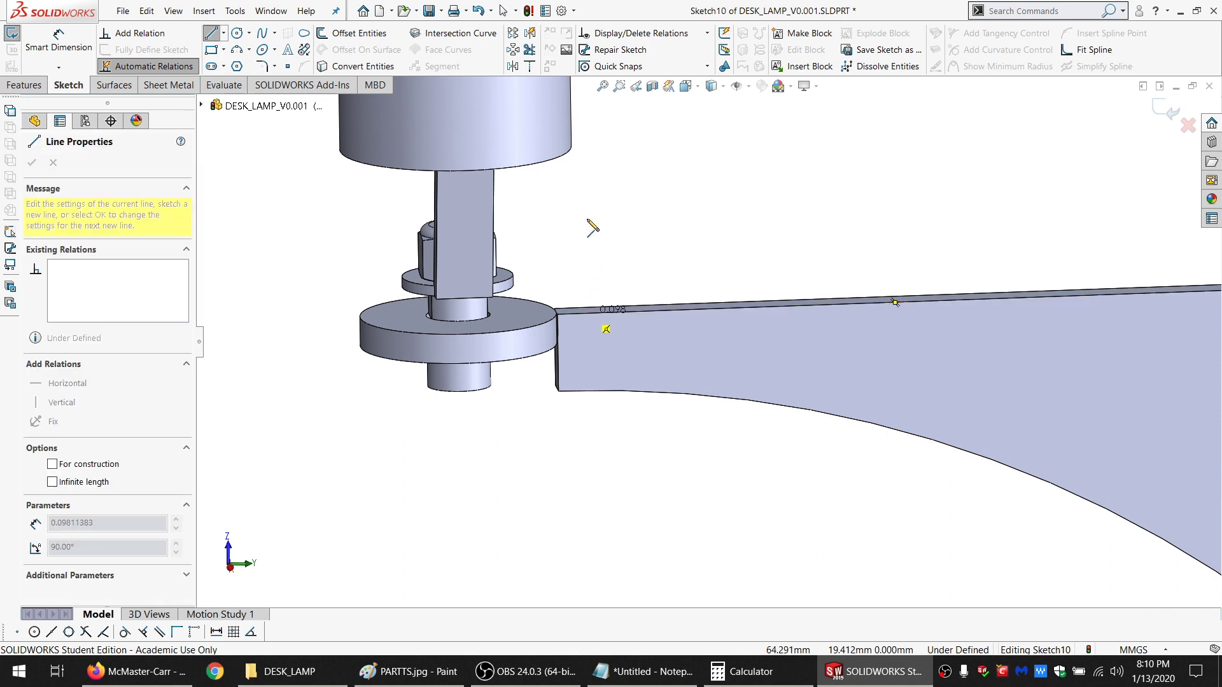
left_click(586, 217)
left_click(769, 215)
left_click(762, 246)
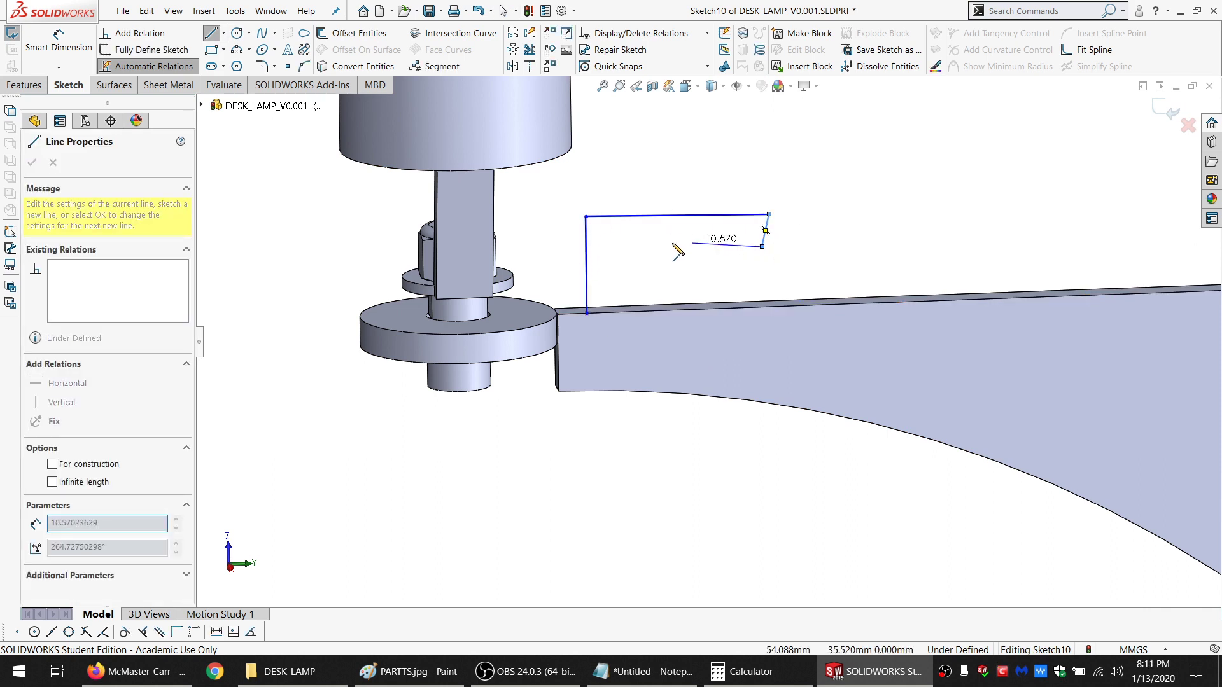
left_click(642, 242)
left_click(642, 312)
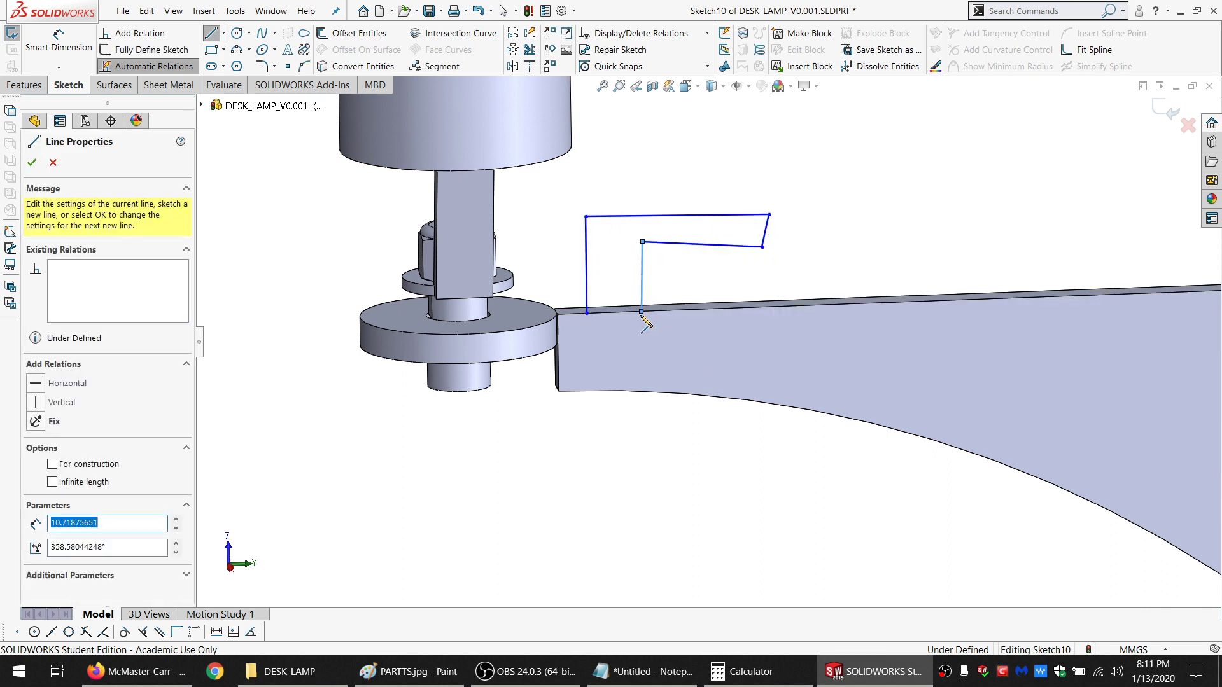
scroll(676, 319, "up", 3)
scroll(758, 347, "down", 2)
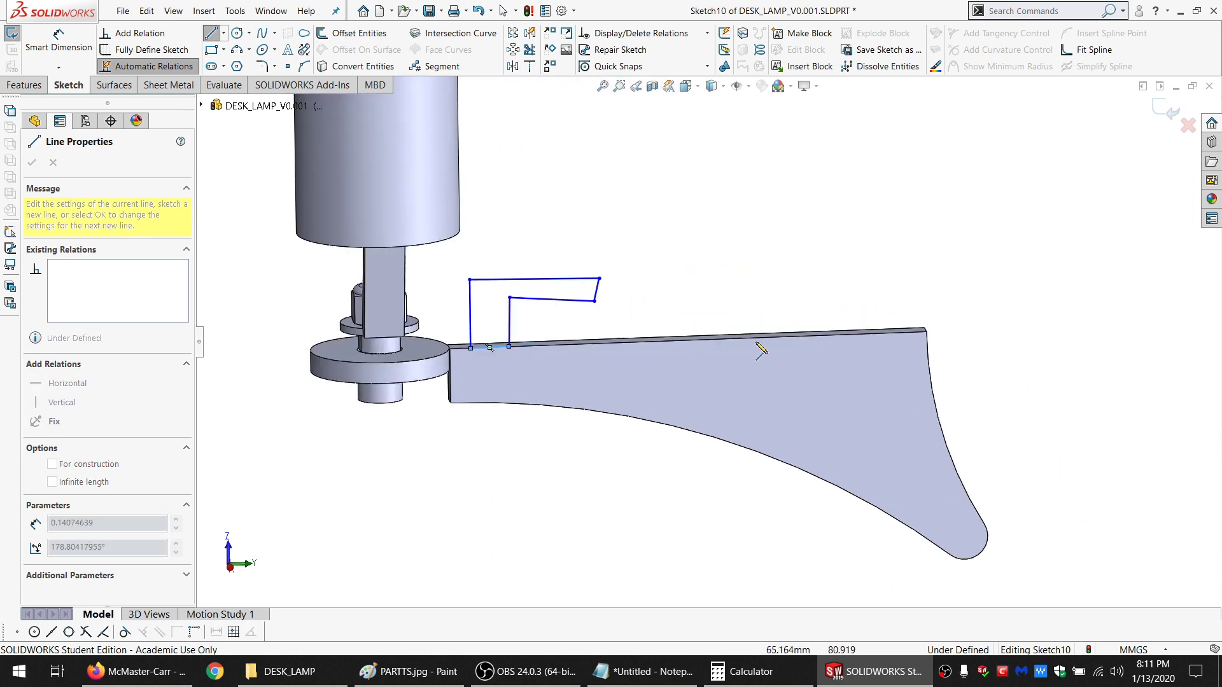
scroll(687, 349, "down", 3)
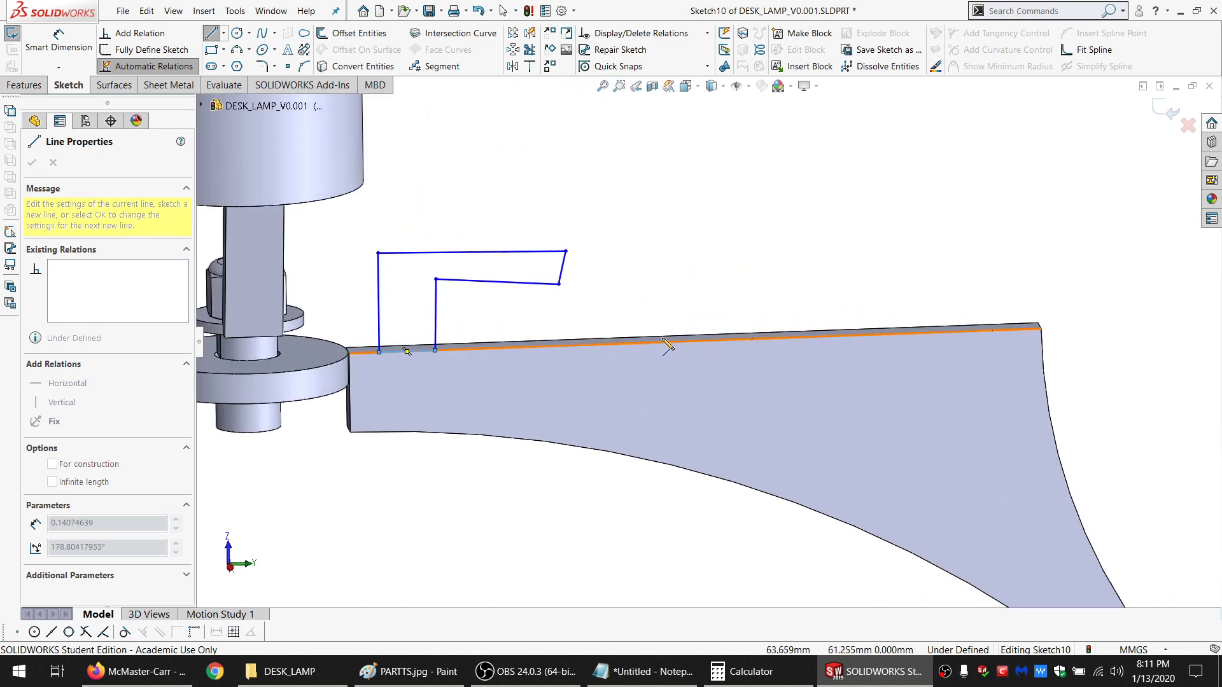
key("Escape")
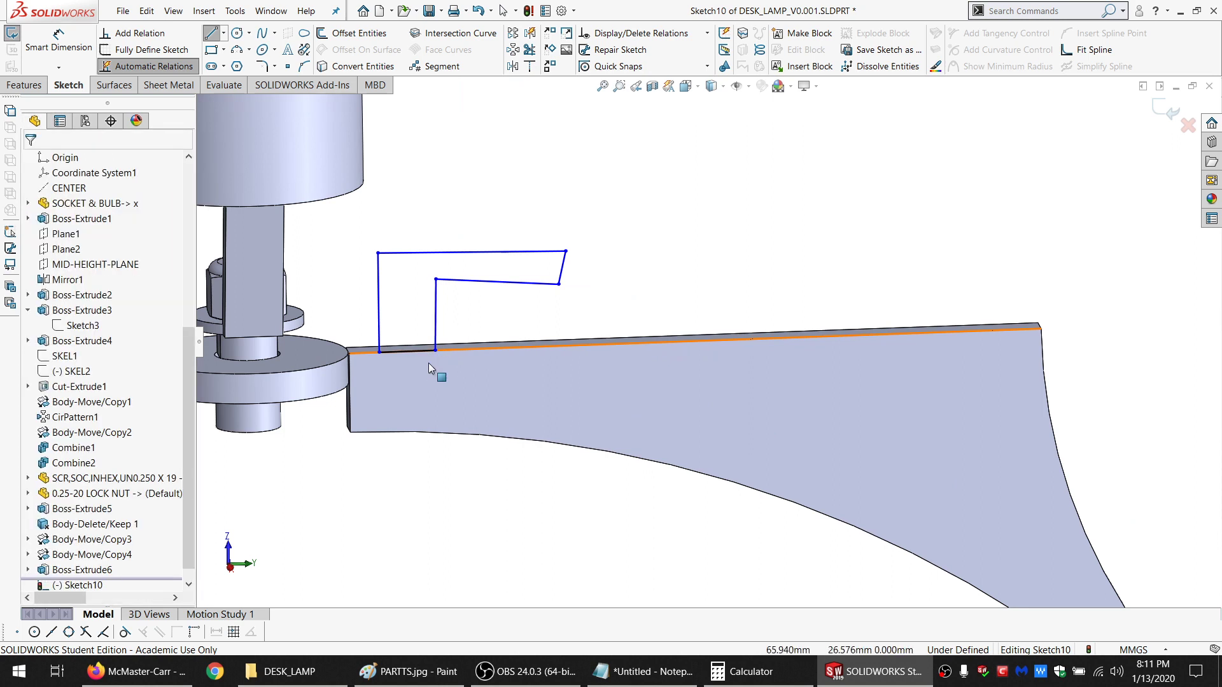
Make the hook profile's base line and its two long arm lines parallel
left_click(436, 334)
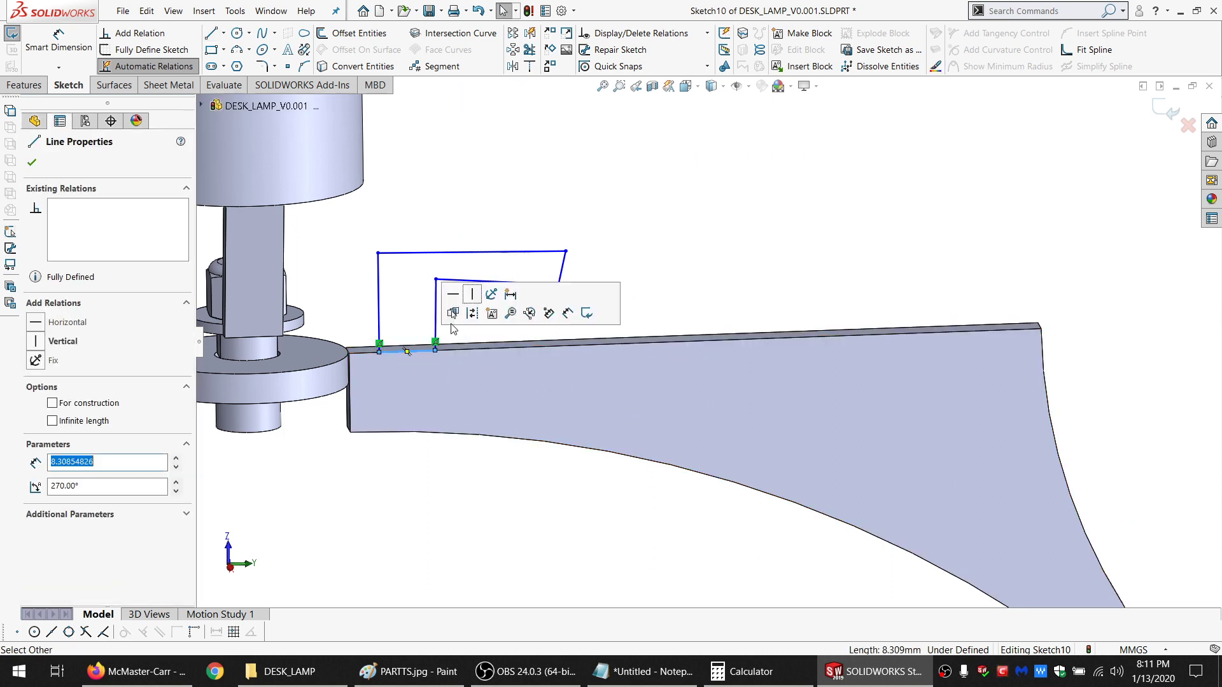
left_click(445, 279, "ctrl")
left_click(440, 253, "ctrl")
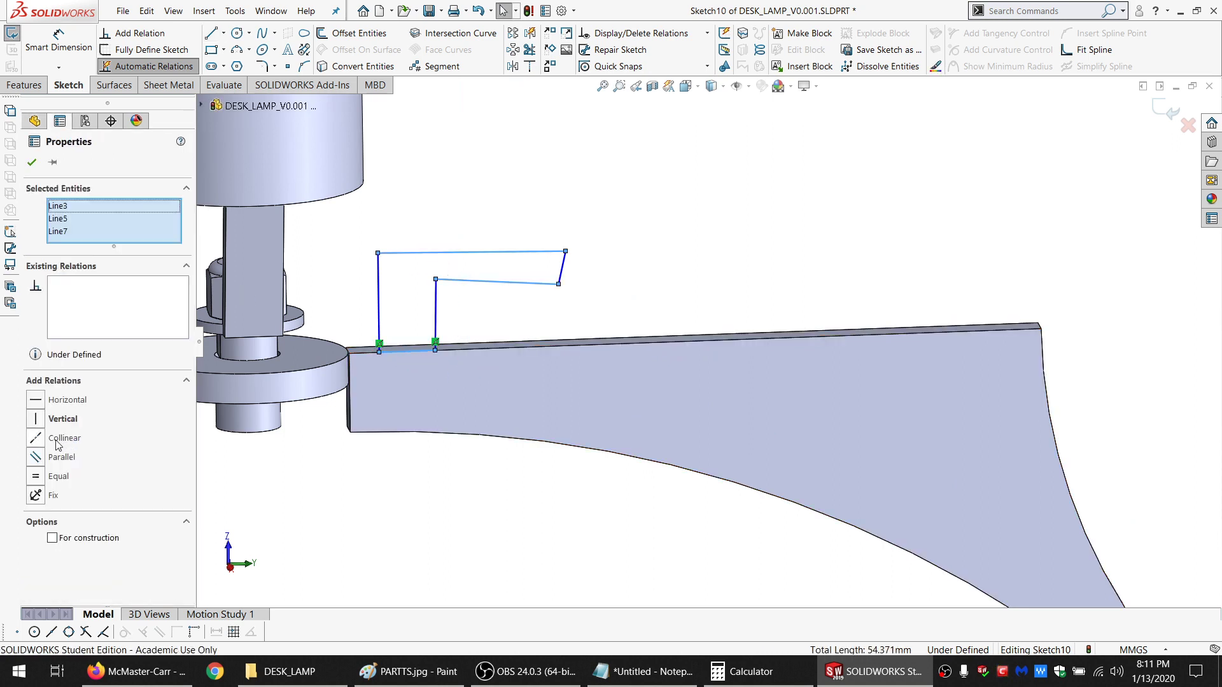
left_click(60, 458)
Make the hook profile's two uprights and its short end line parallel to each other and perpendicular to the long lines
left_click(436, 295)
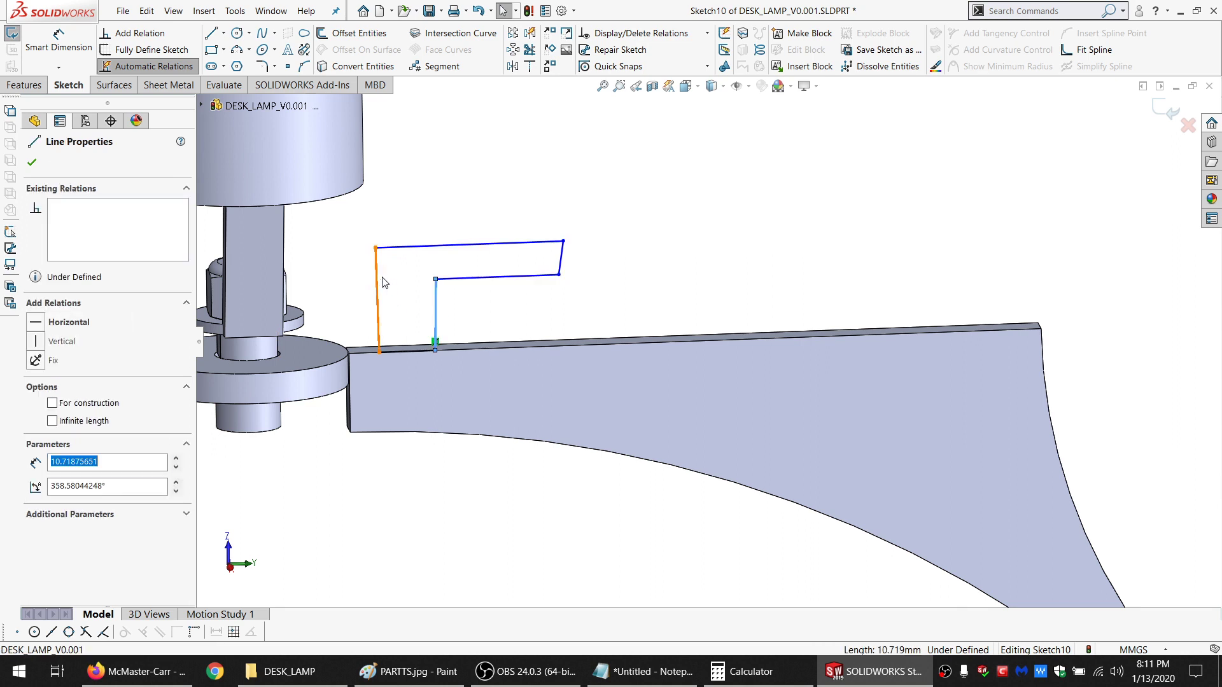
left_click(378, 280, "ctrl")
left_click(561, 257, "ctrl")
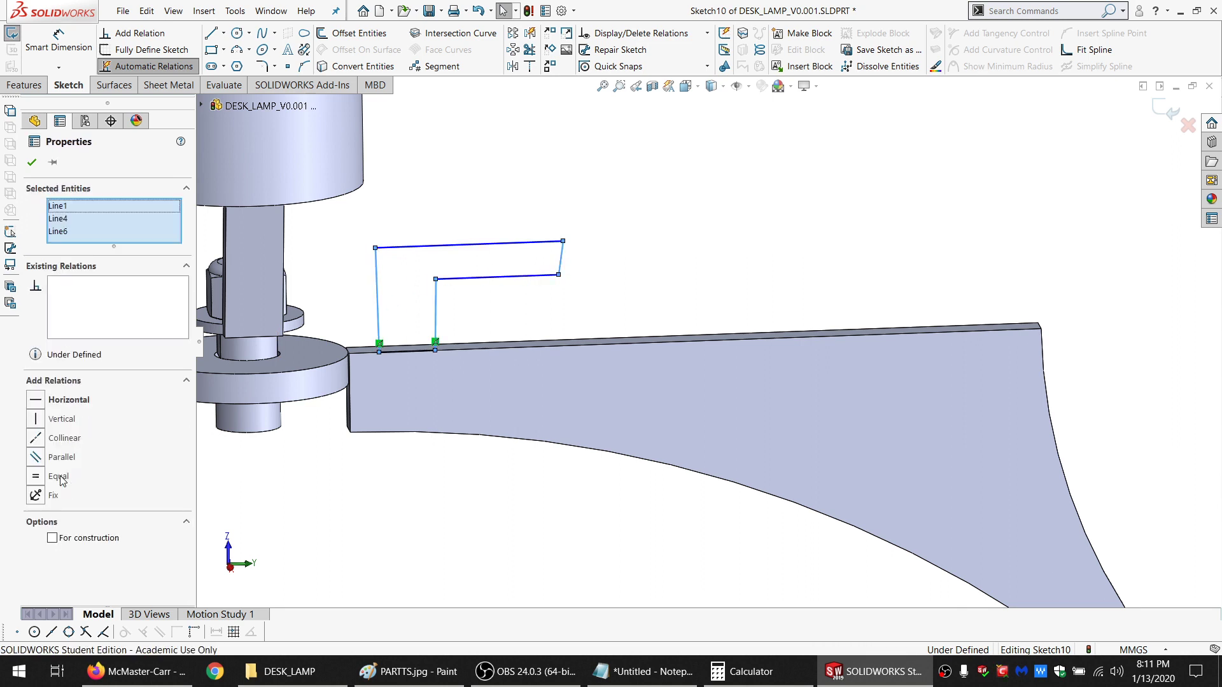
left_click(66, 463)
left_click_drag(408, 273, 329, 277)
left_click(74, 452)
left_click(663, 235)
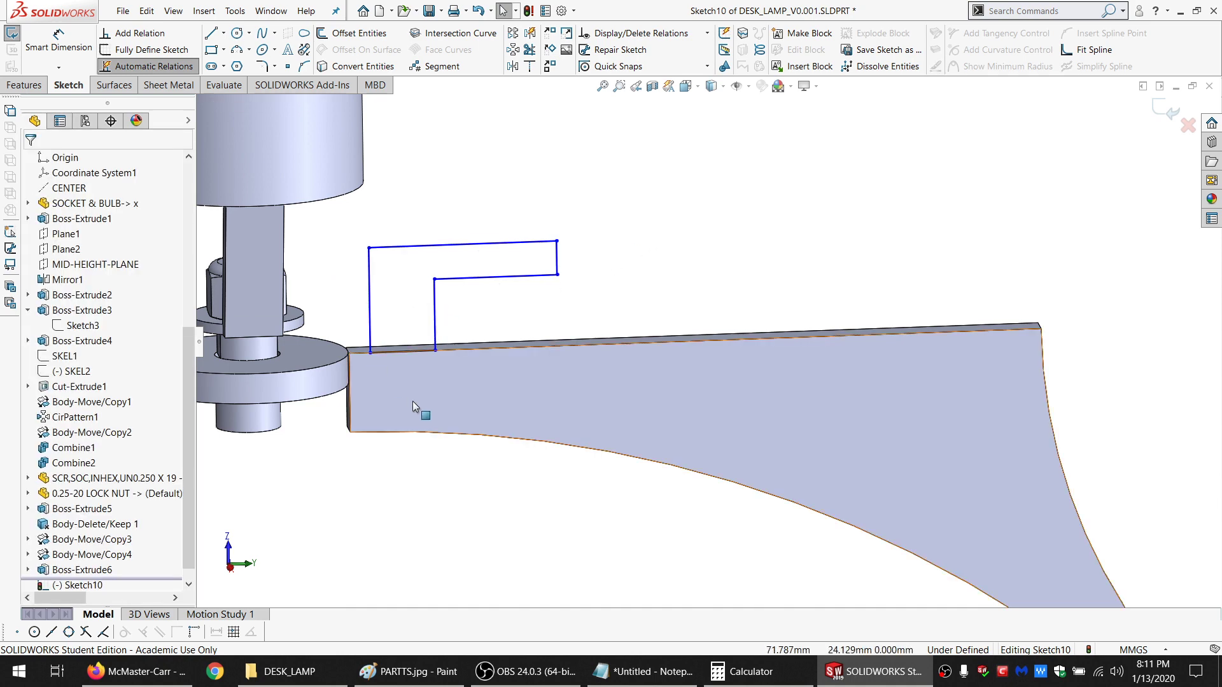
Dimension the height from the gusset edge to the underside of the hook's arm as "WOOD_THK@Default"
scroll(483, 339, "down", 2)
left_click(47, 41)
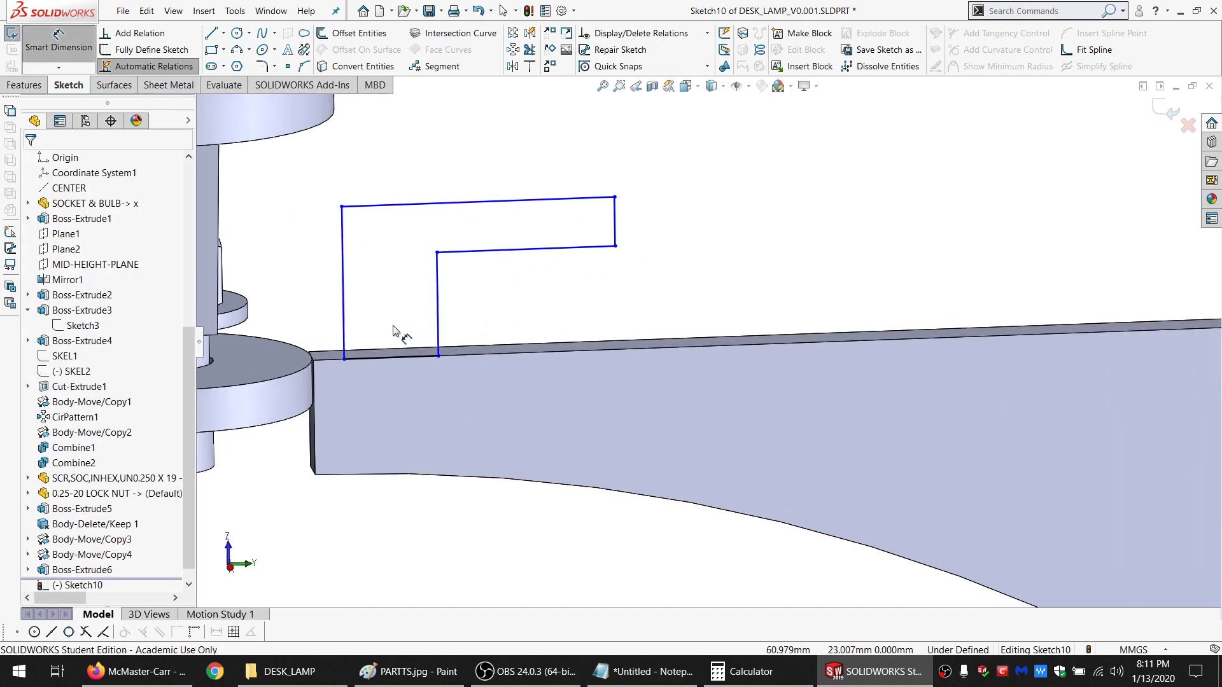
left_click(437, 357)
left_click(477, 253)
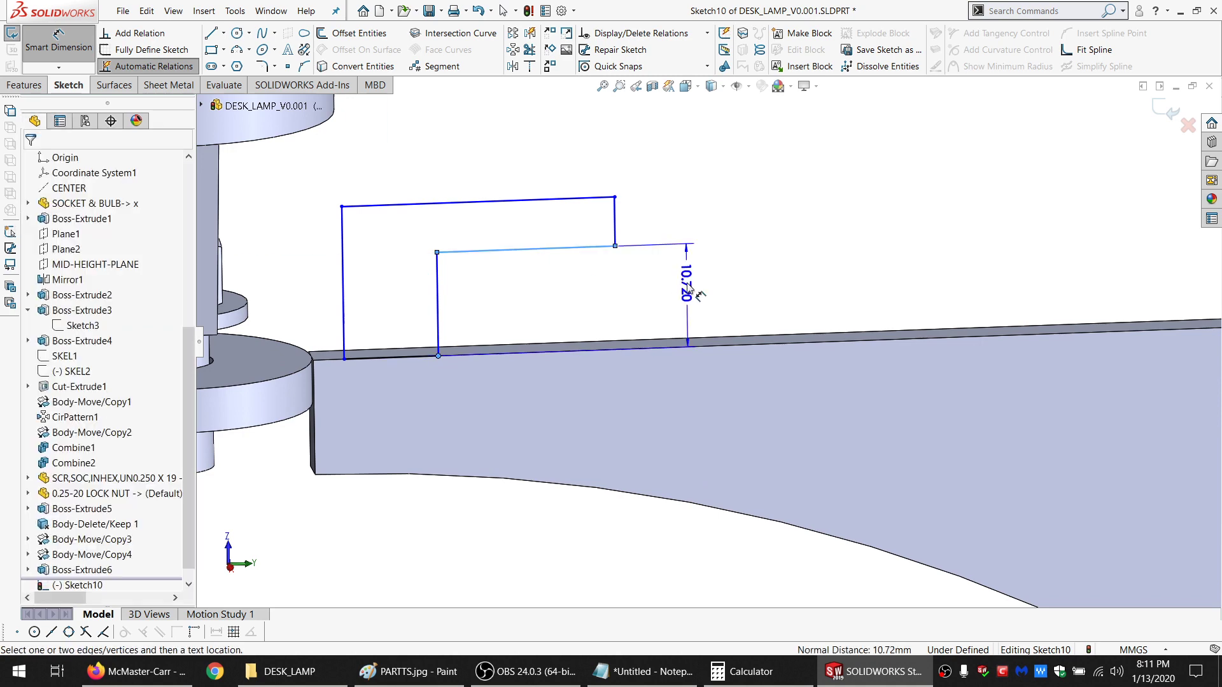
left_click(696, 274)
type("=W")
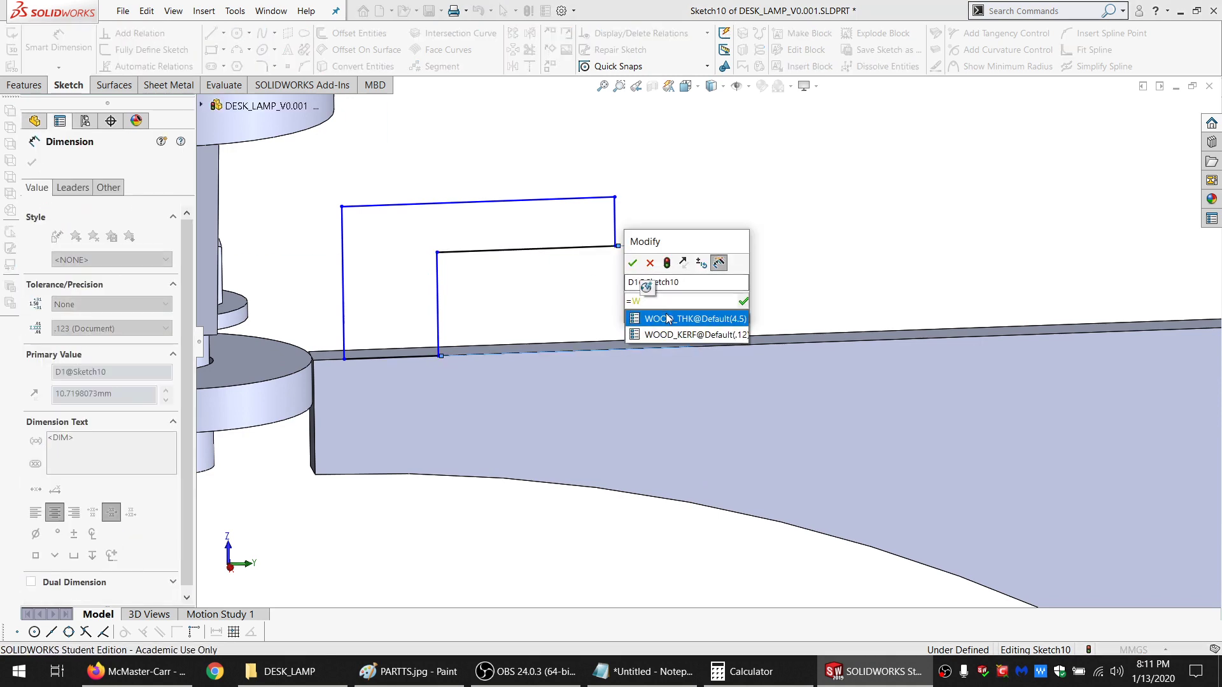
left_click(696, 318)
left_click(632, 263)
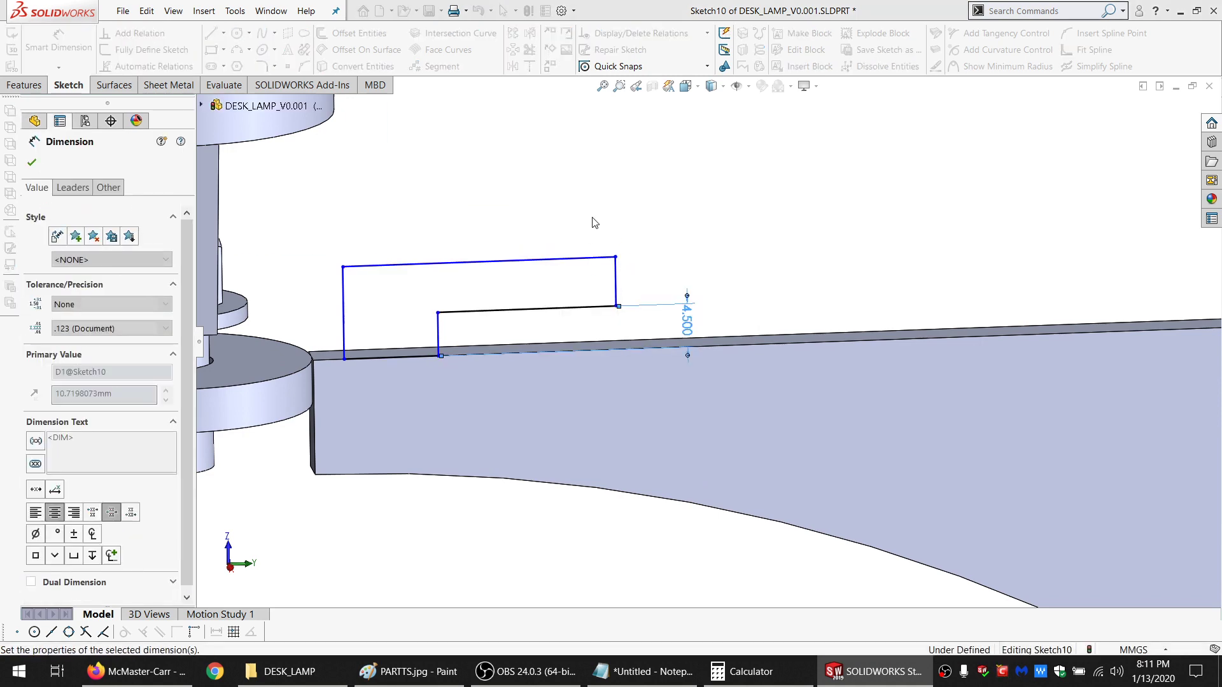
Dimension the thickness of the hook's arm, between its two long lines, as "SAFE_DIST@Default" * 1.5
left_click(615, 307)
left_click(573, 258)
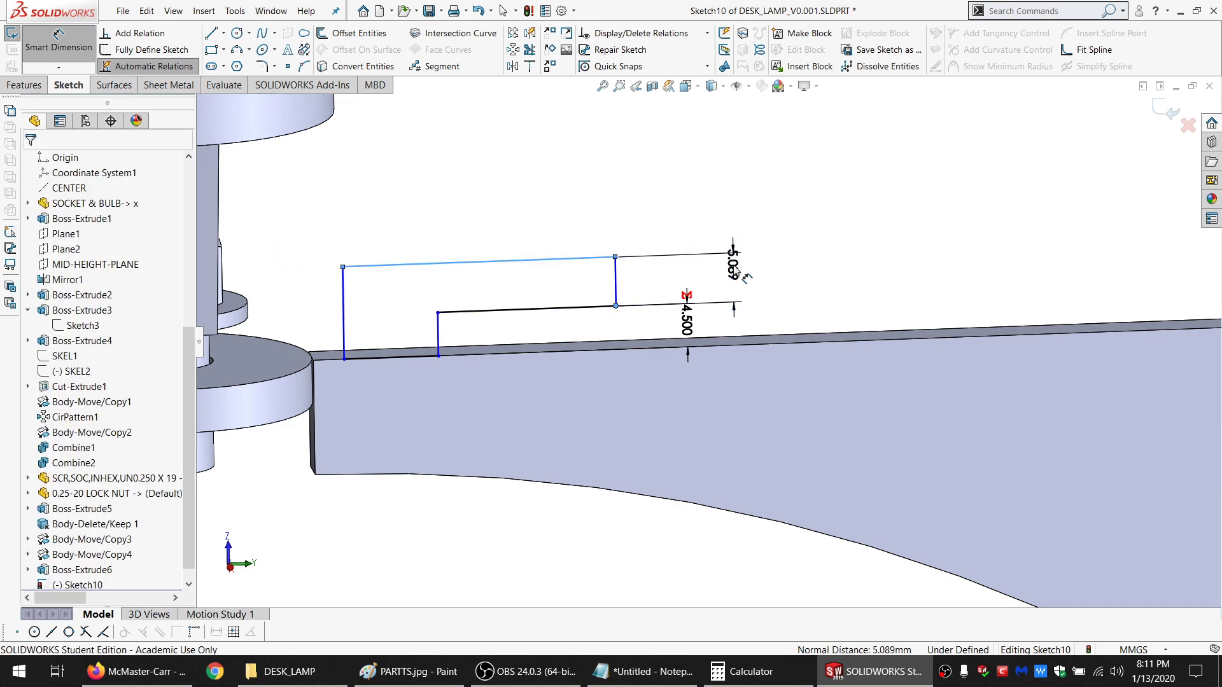
left_click(732, 268)
type("=SA")
left_click(717, 302)
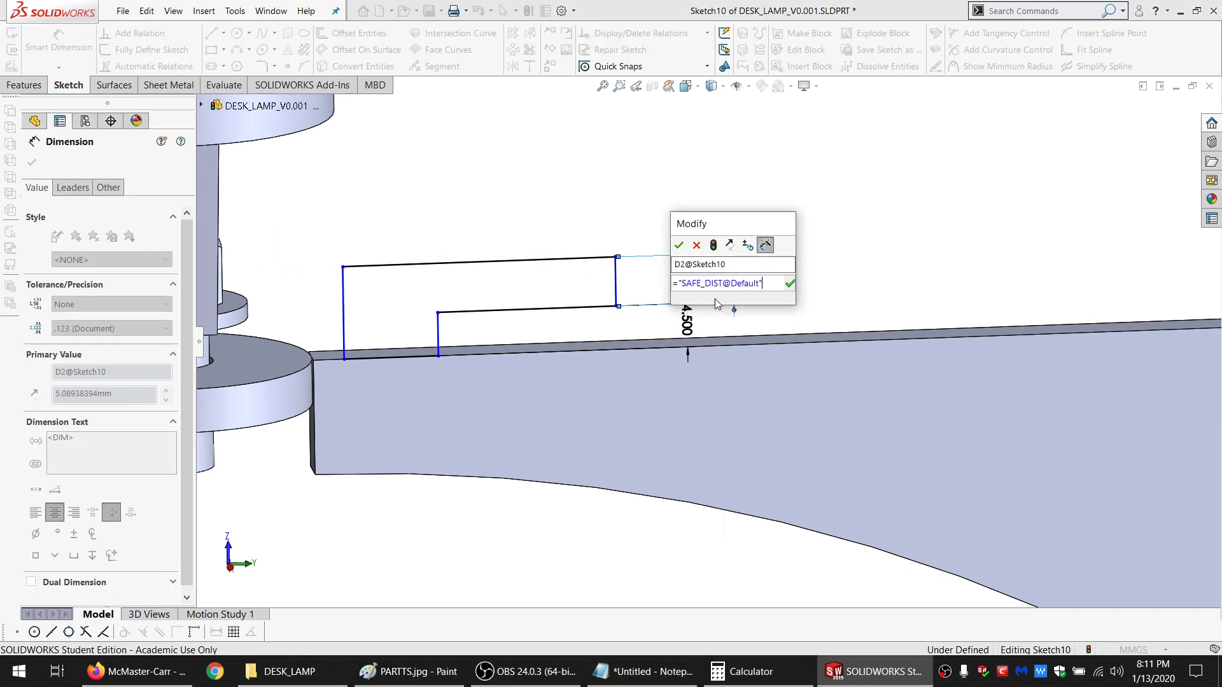
type("* 1.5")
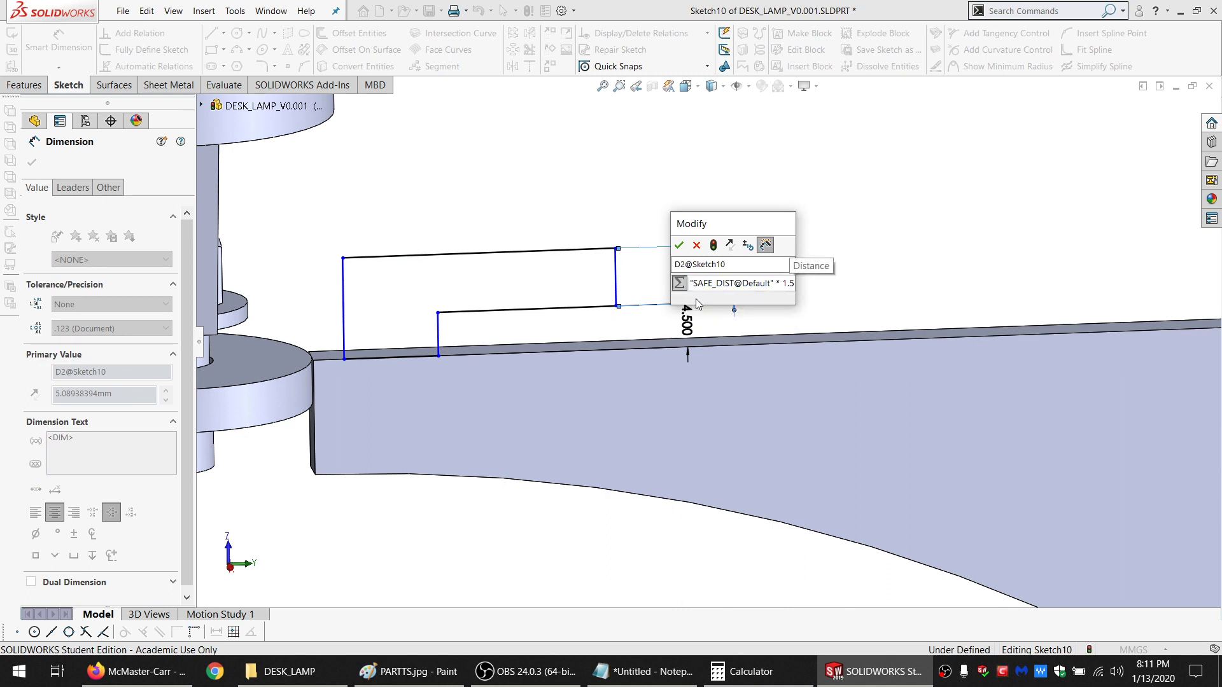
key("Return")
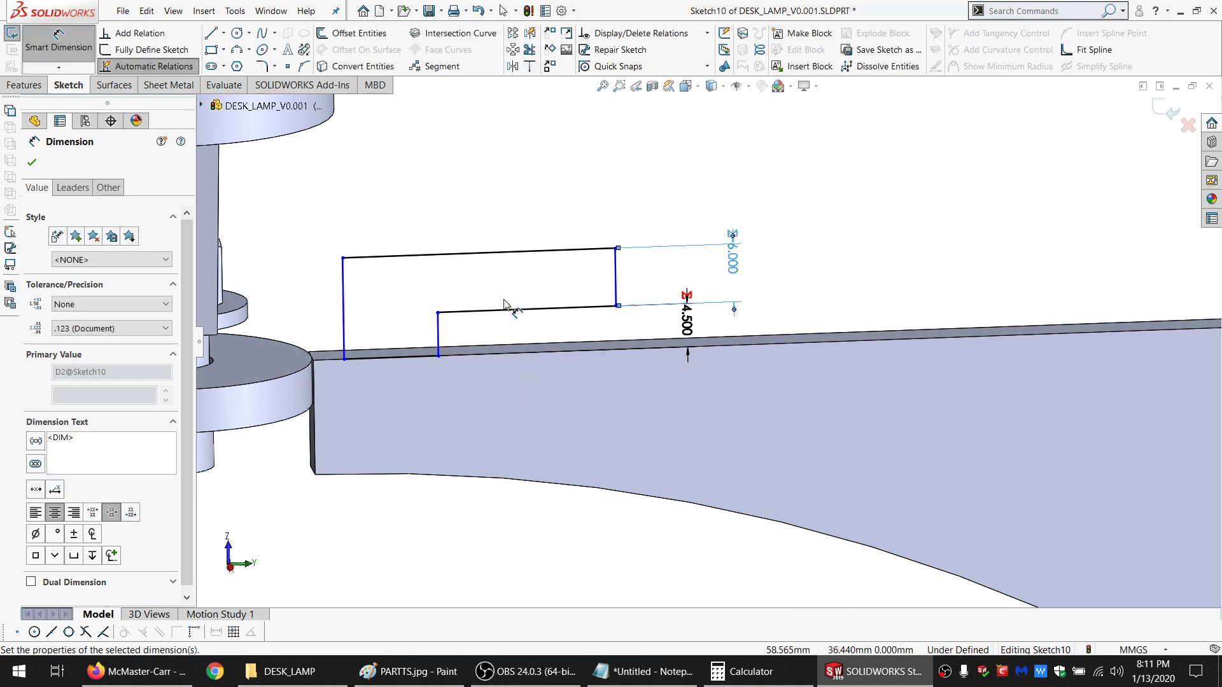
key("Escape")
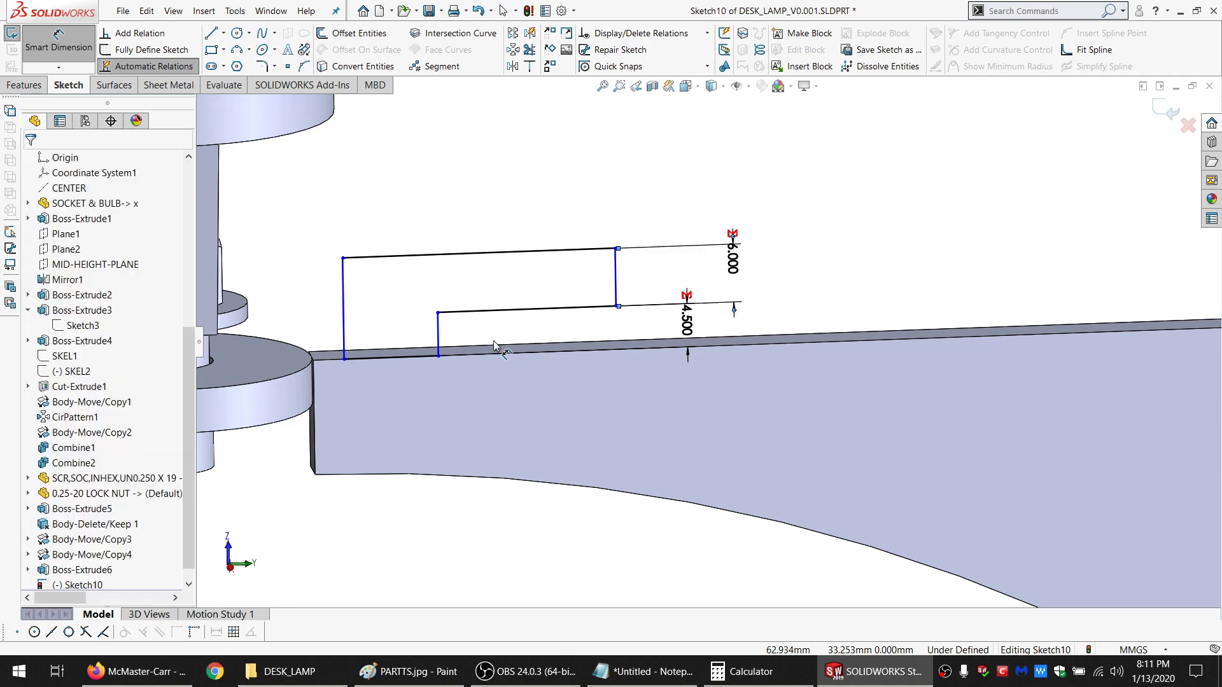
key("Escape")
scroll(700, 337, "up", 3)
scroll(734, 347, "down", 1)
scroll(734, 346, "down", 1)
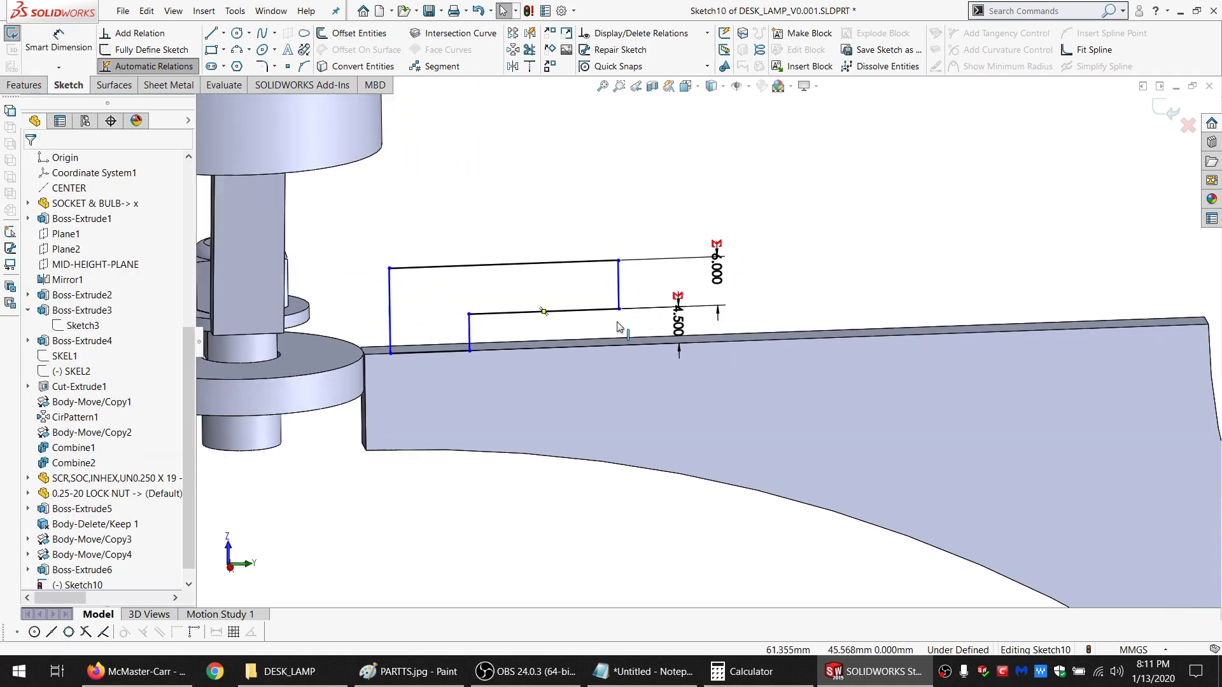
scroll(789, 315, "up", 4)
scroll(838, 323, "down", 3)
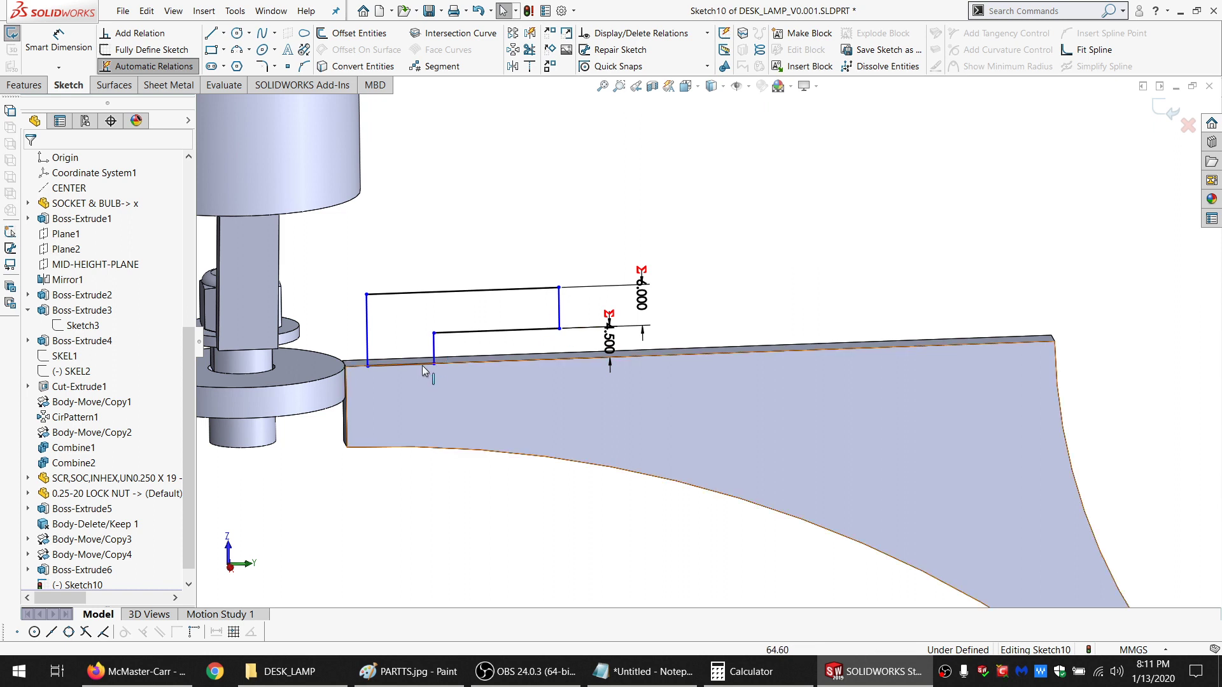
left_click(455, 294)
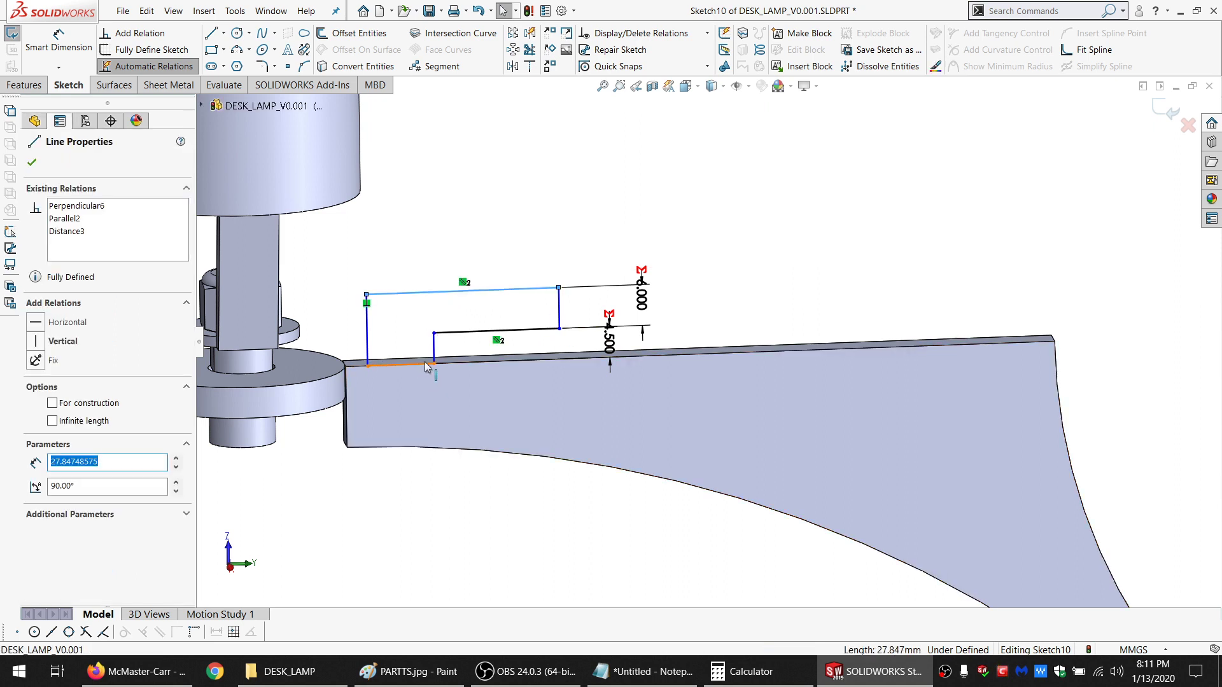
left_click(459, 333)
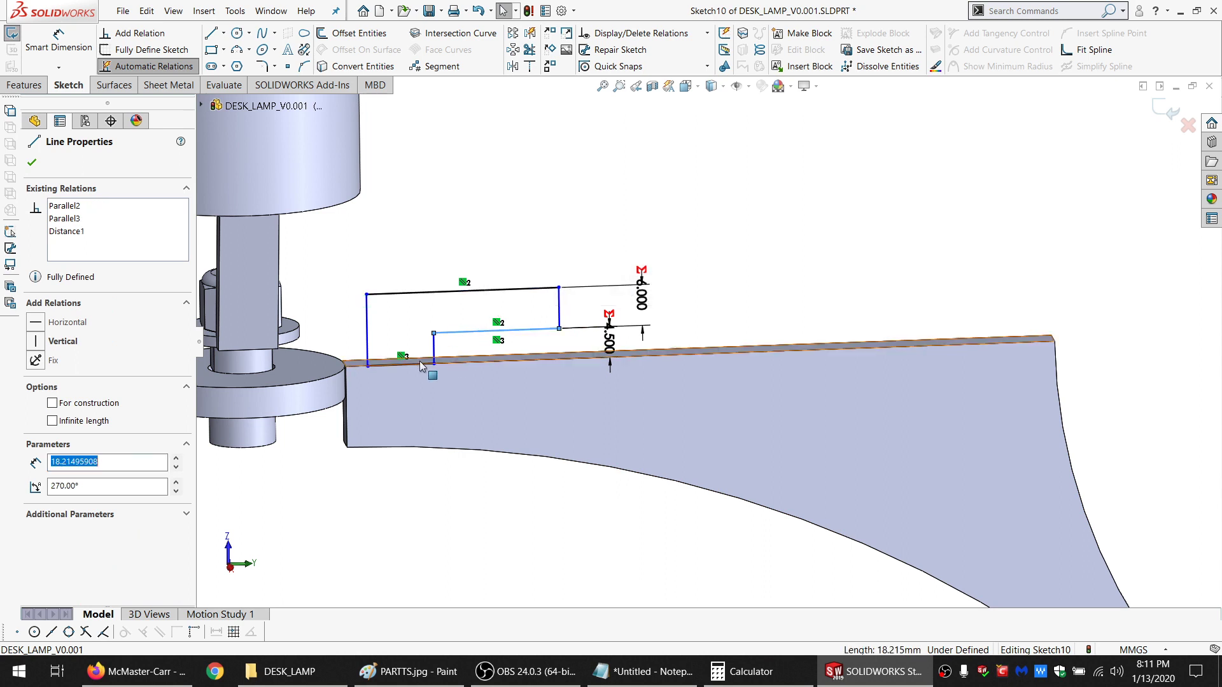
left_click(418, 363, "ctrl")
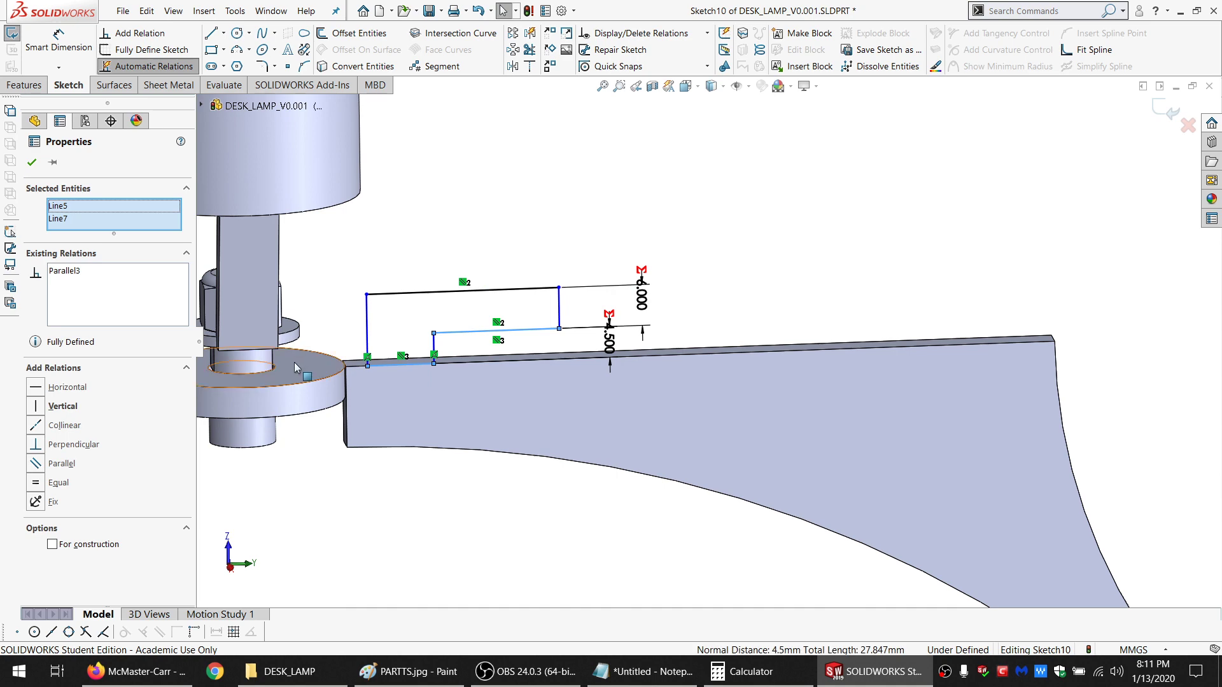
left_click(417, 247)
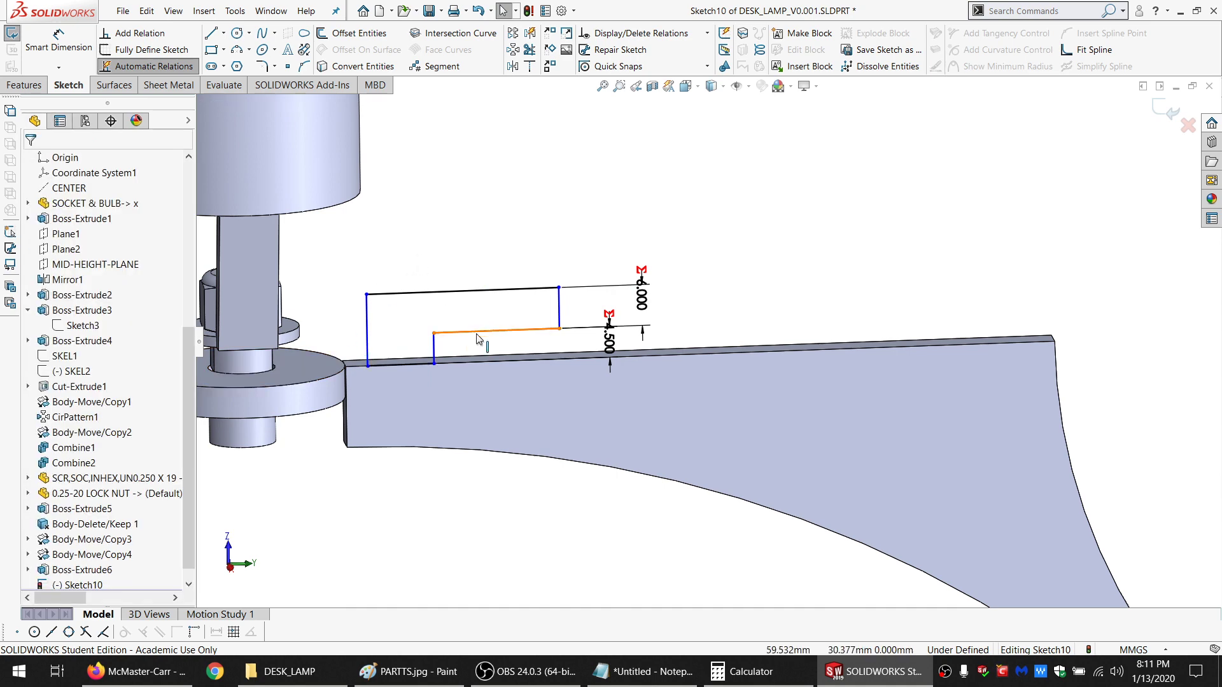
left_click(417, 365)
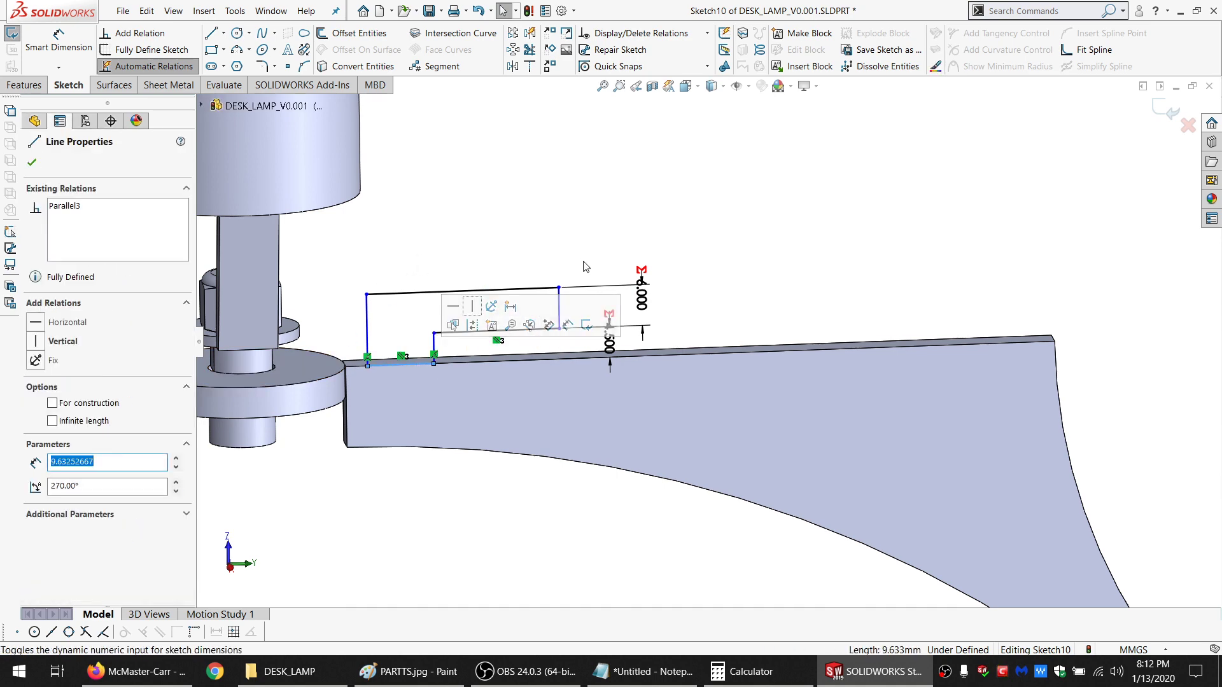
key("Escape")
Dimension the width between the hook's two uprights with a "WOOD_THK@Default" equation that gives 9 mm
left_click(58, 44)
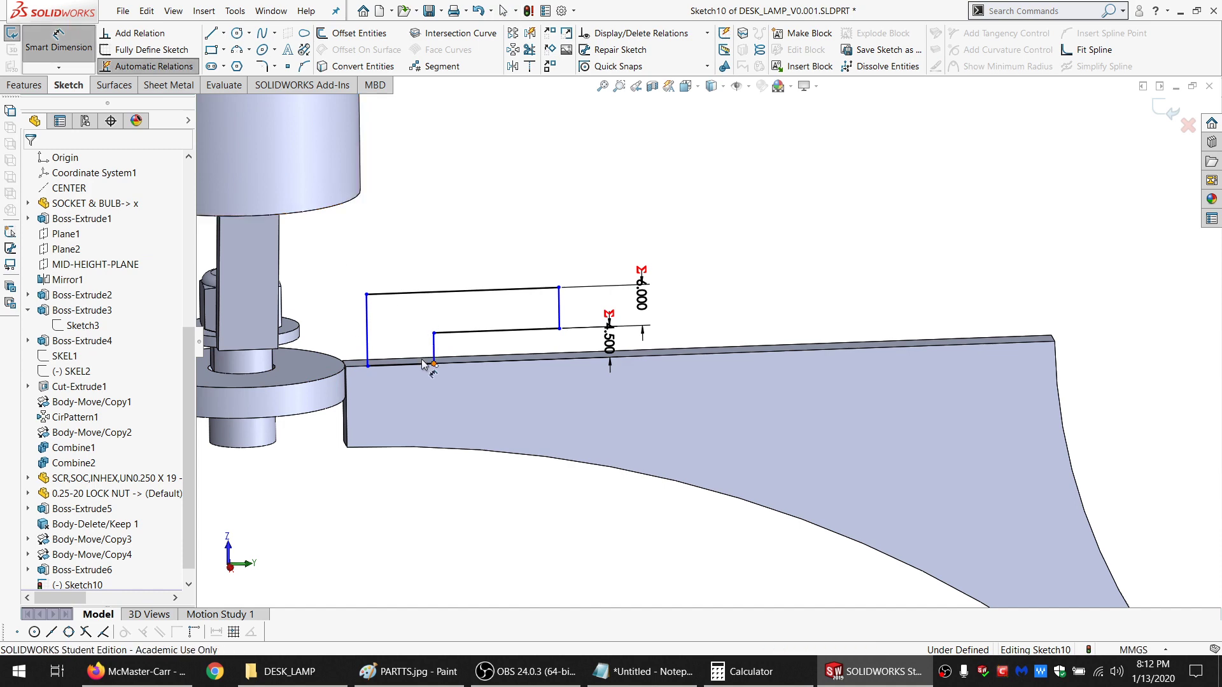
left_click(434, 364)
left_click(367, 331)
left_click(401, 230)
type("=\"")
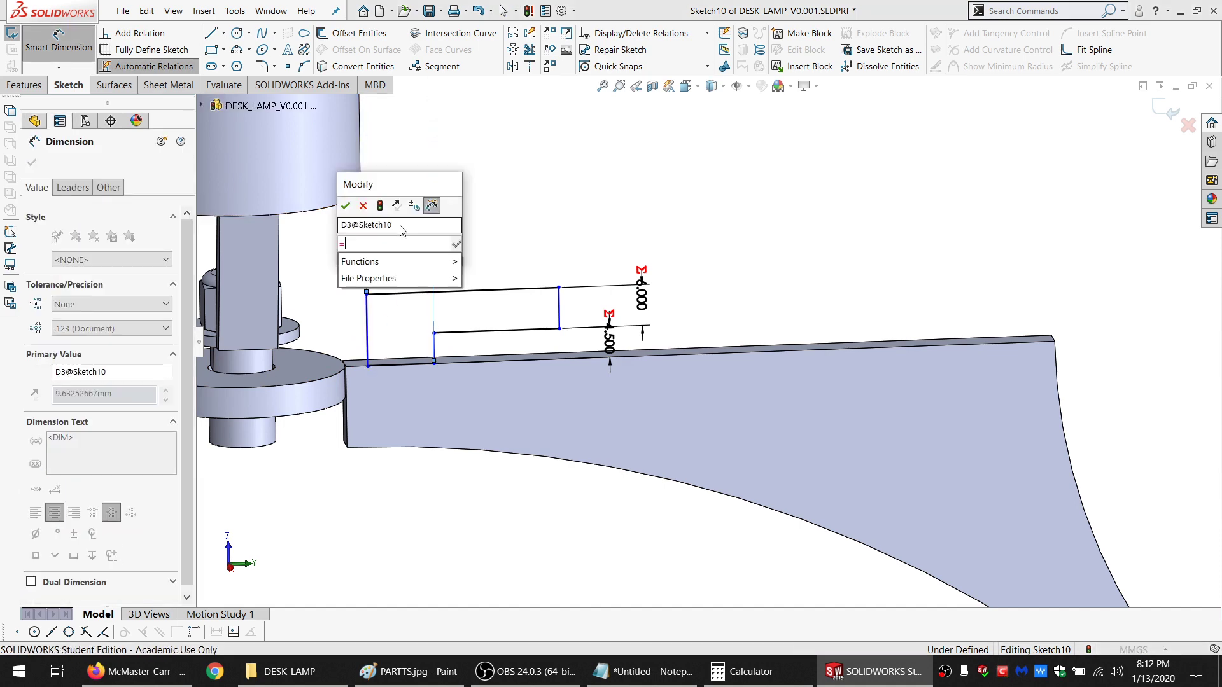
type("WO")
left_click(392, 270)
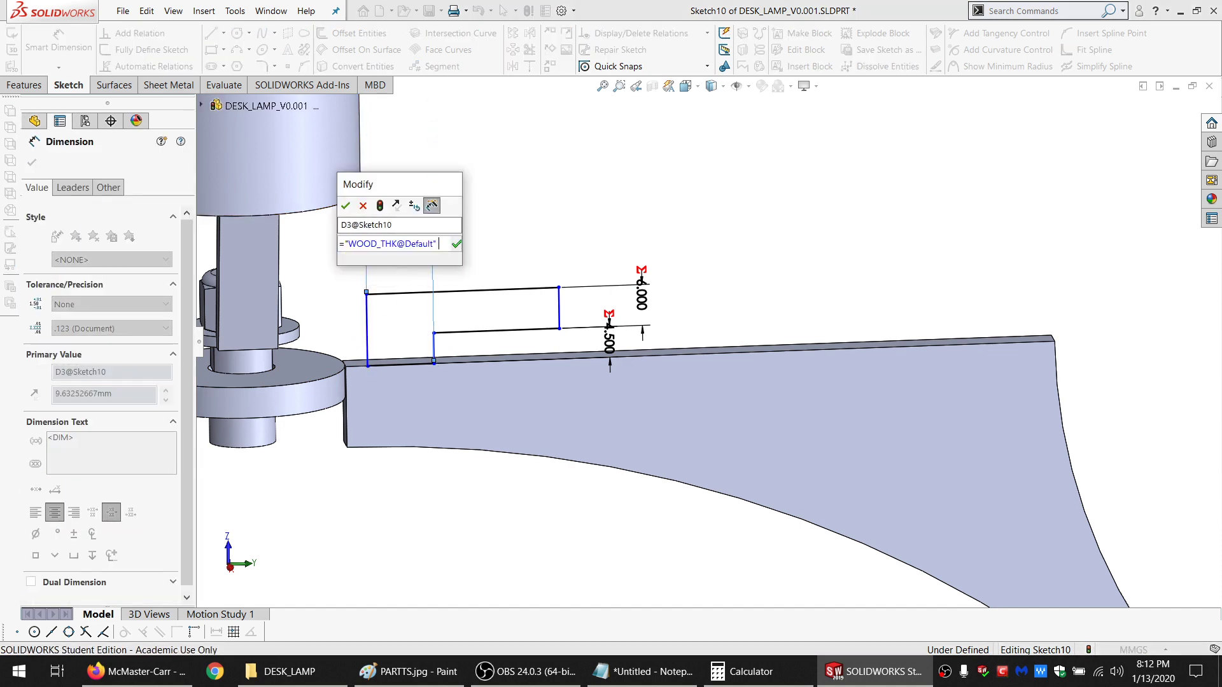
key("Return")
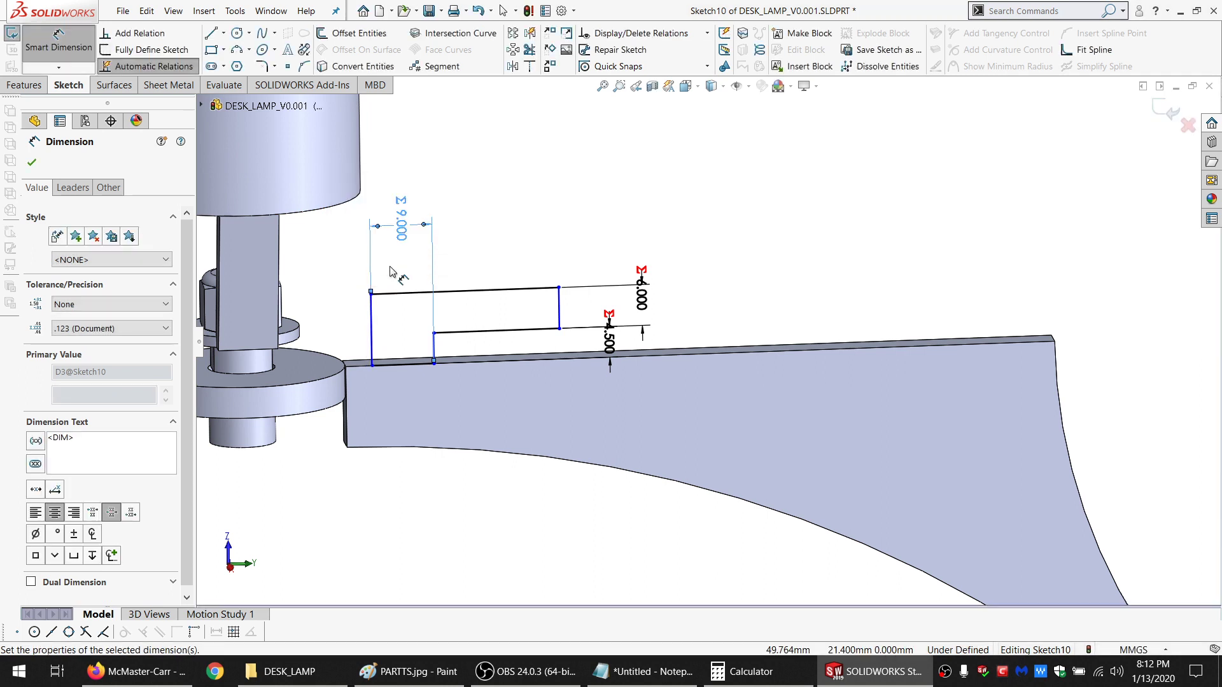
key("Escape")
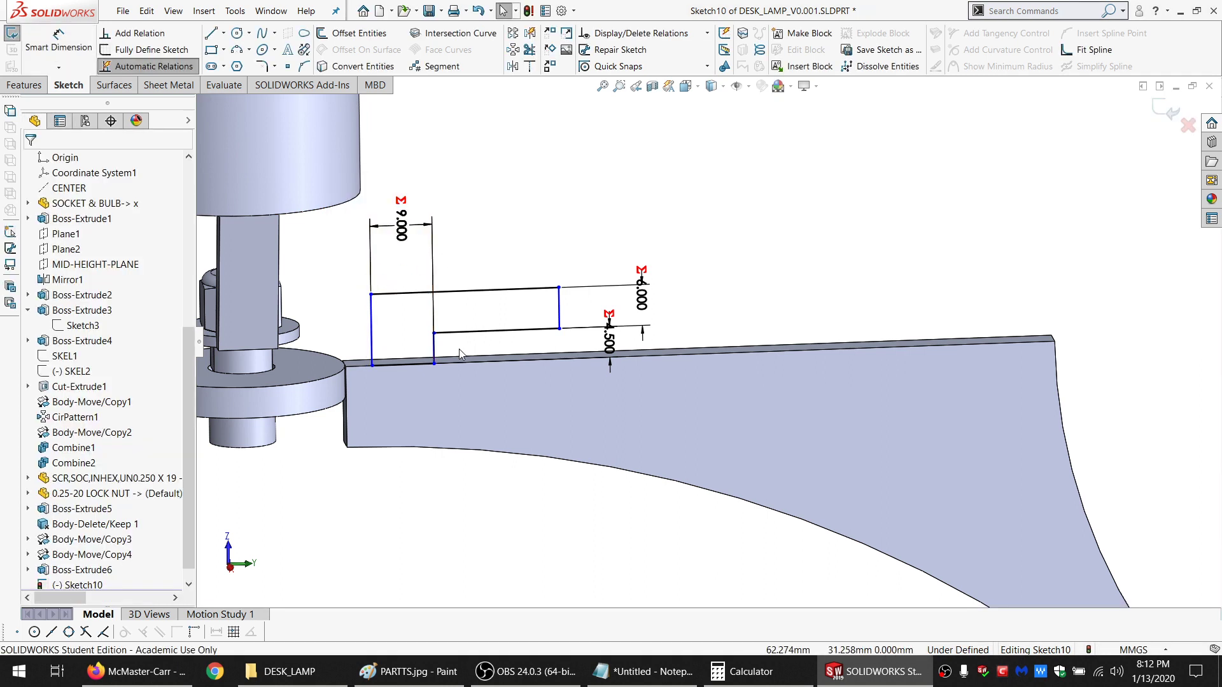
Make the underside of the hook's arm equal in length to the hook's base line
left_click(463, 331)
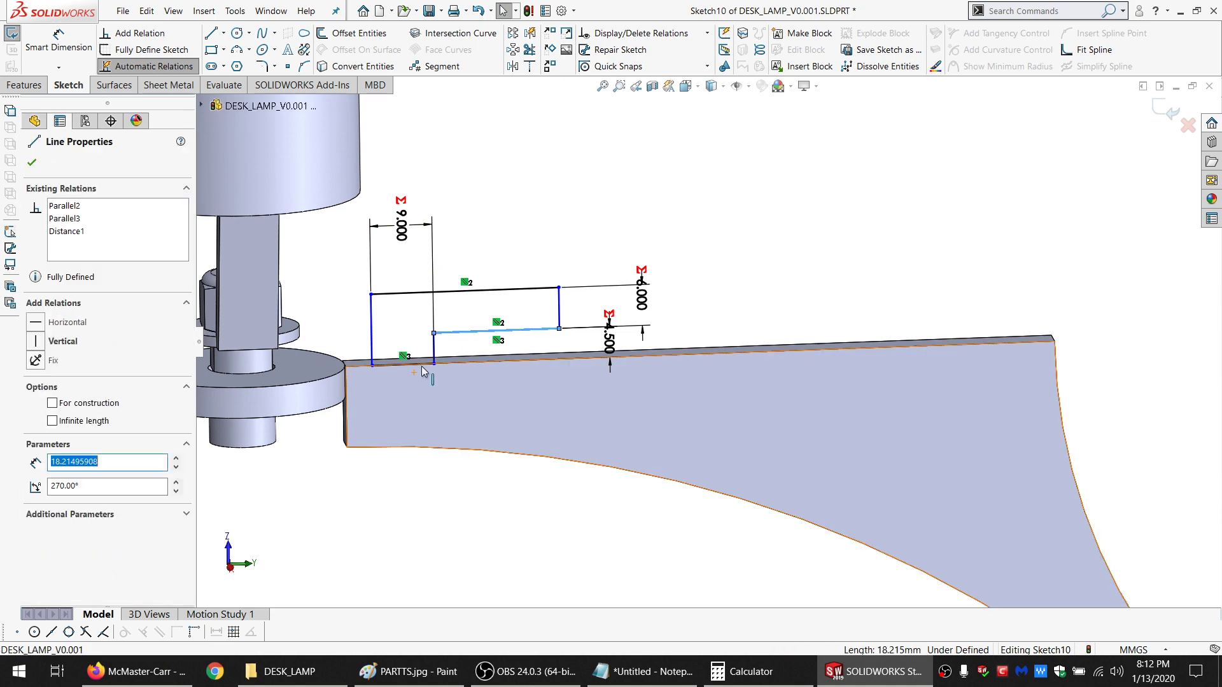
left_click(408, 362, "ctrl")
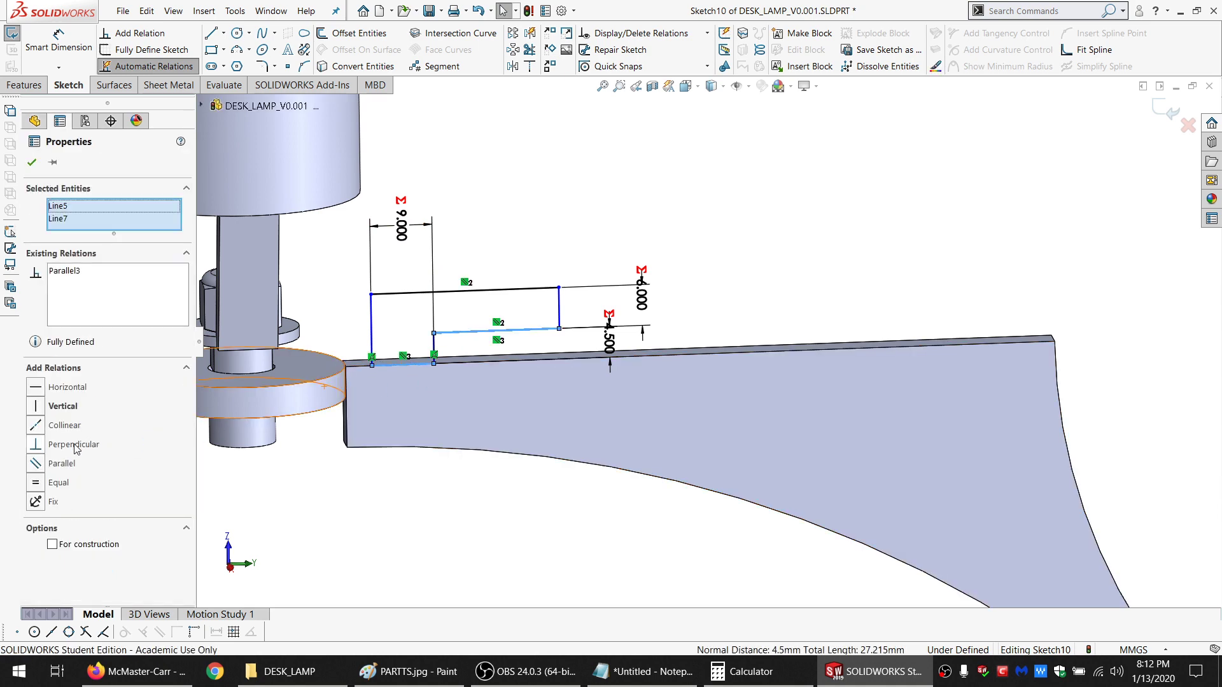
left_click(59, 484)
left_click(592, 213)
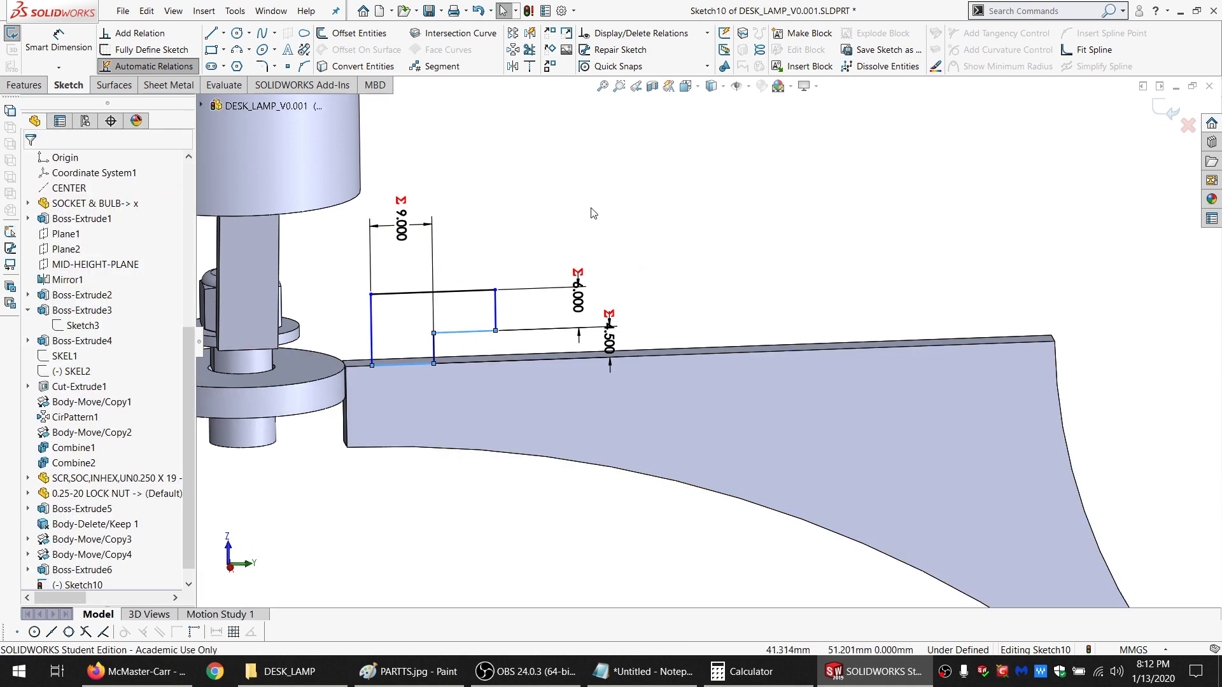
scroll(700, 337, "up", 2)
scroll(721, 311, "down", 2)
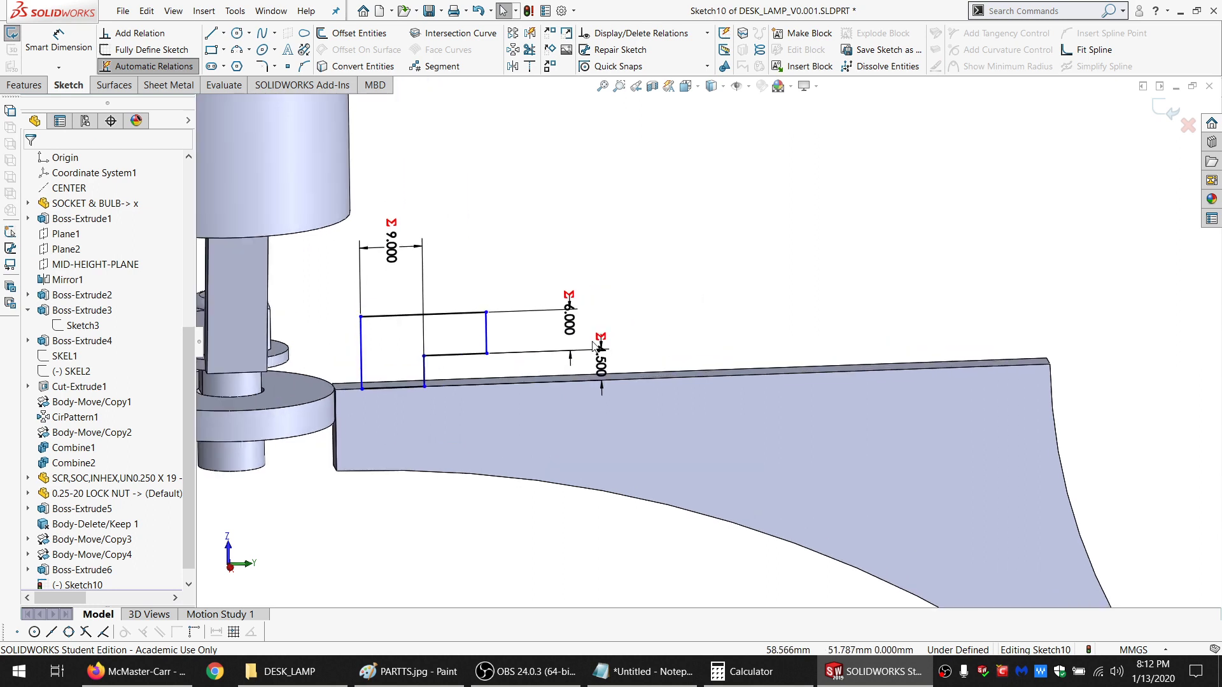
right_click(489, 337)
left_click(475, 316)
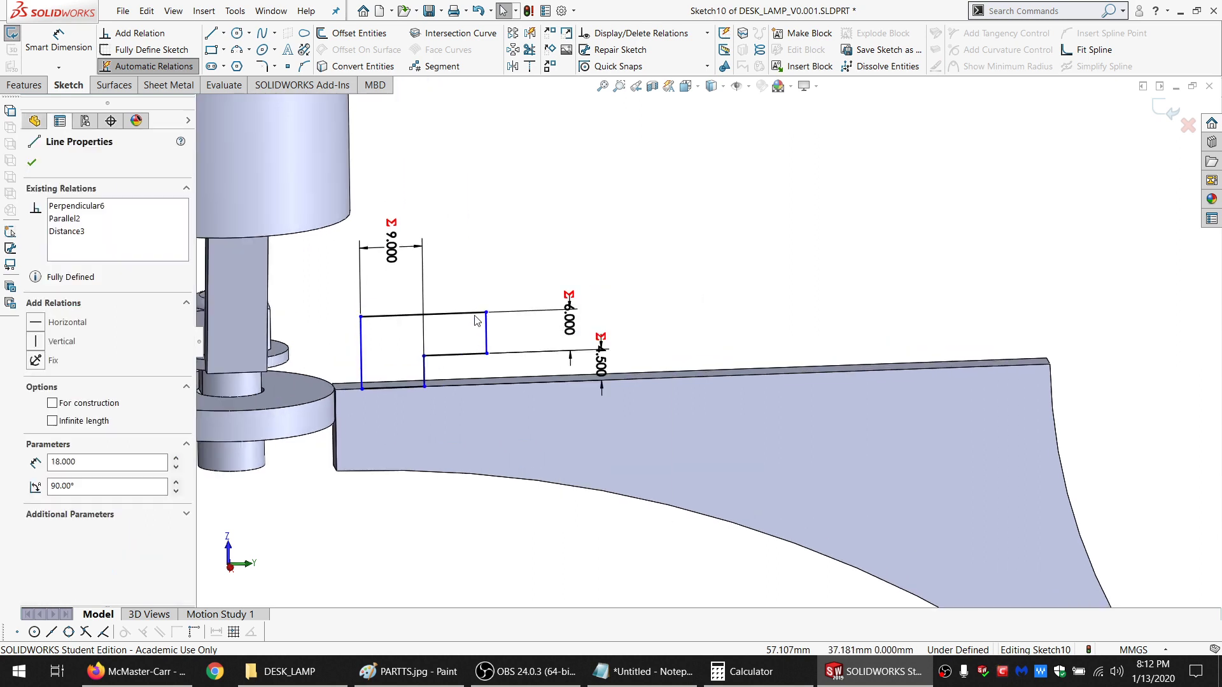
right_click(476, 316)
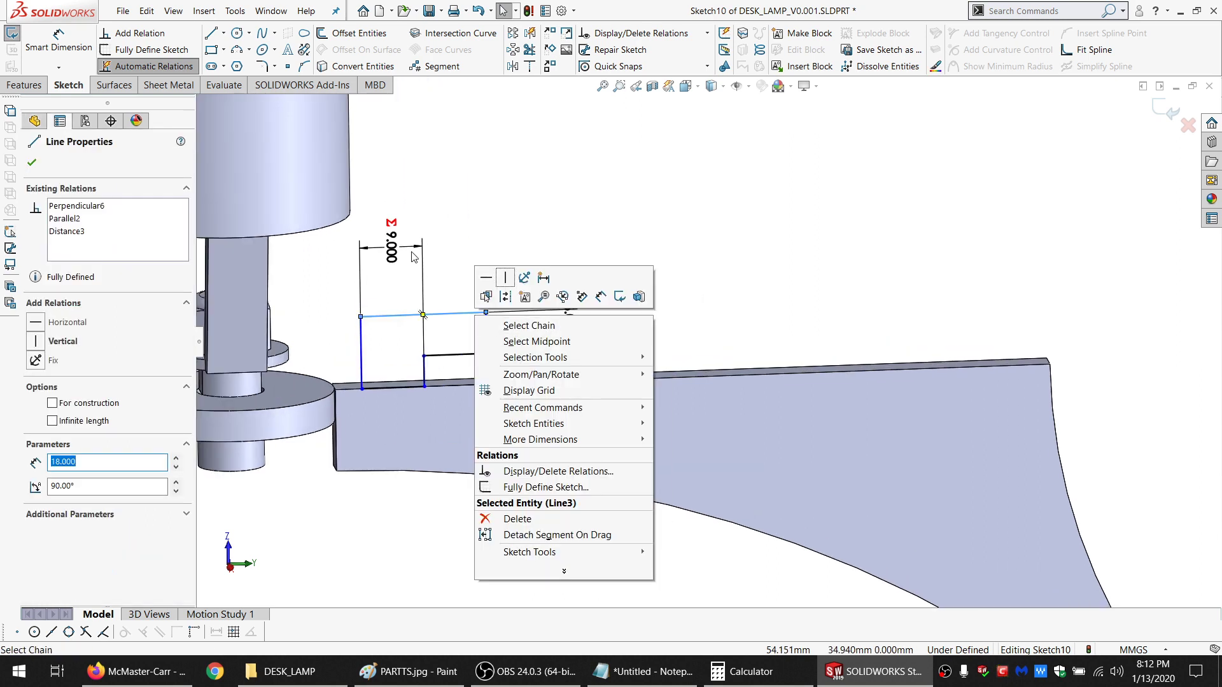
left_click(449, 254)
Sketch a diagonal line about 2.9 mm long across the lower outer corner of the hook's arm
scroll(457, 350, "down", 3)
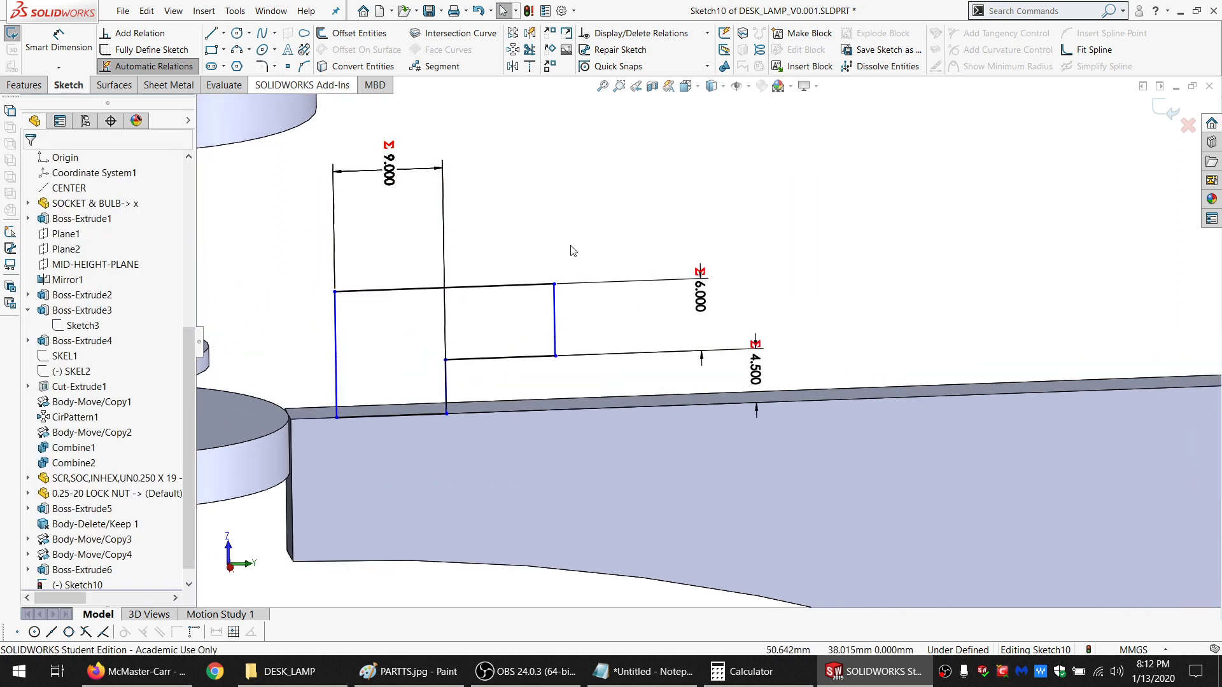
left_click(214, 37)
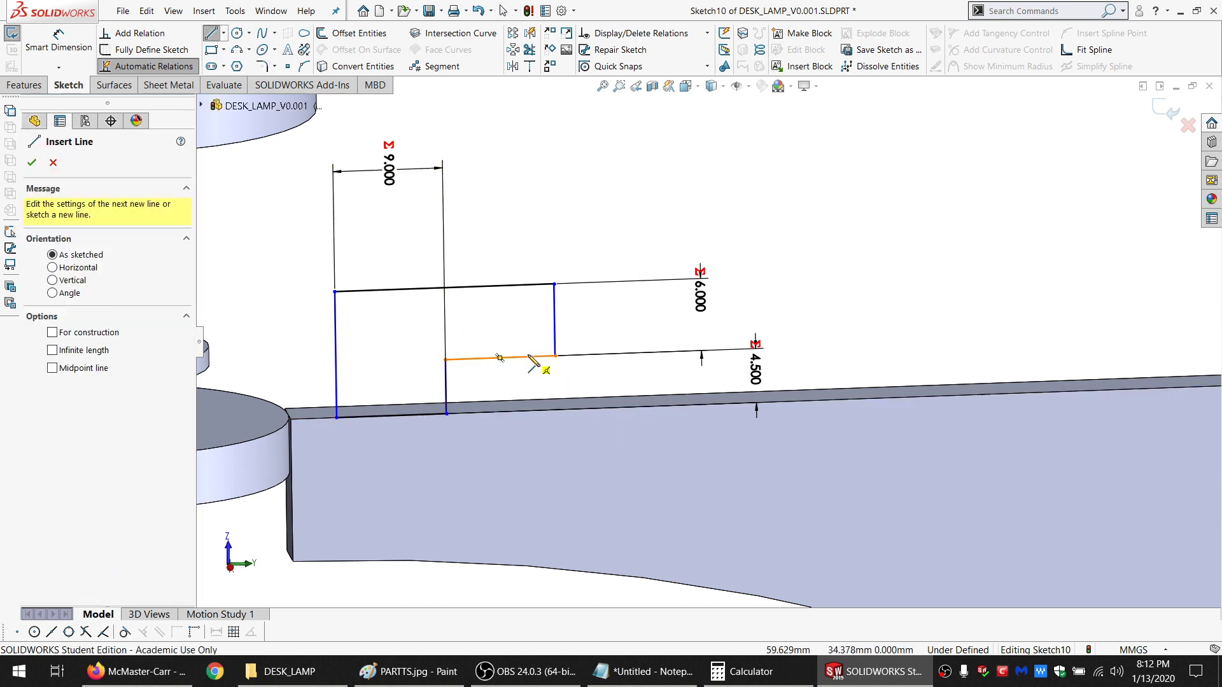
left_click(555, 355)
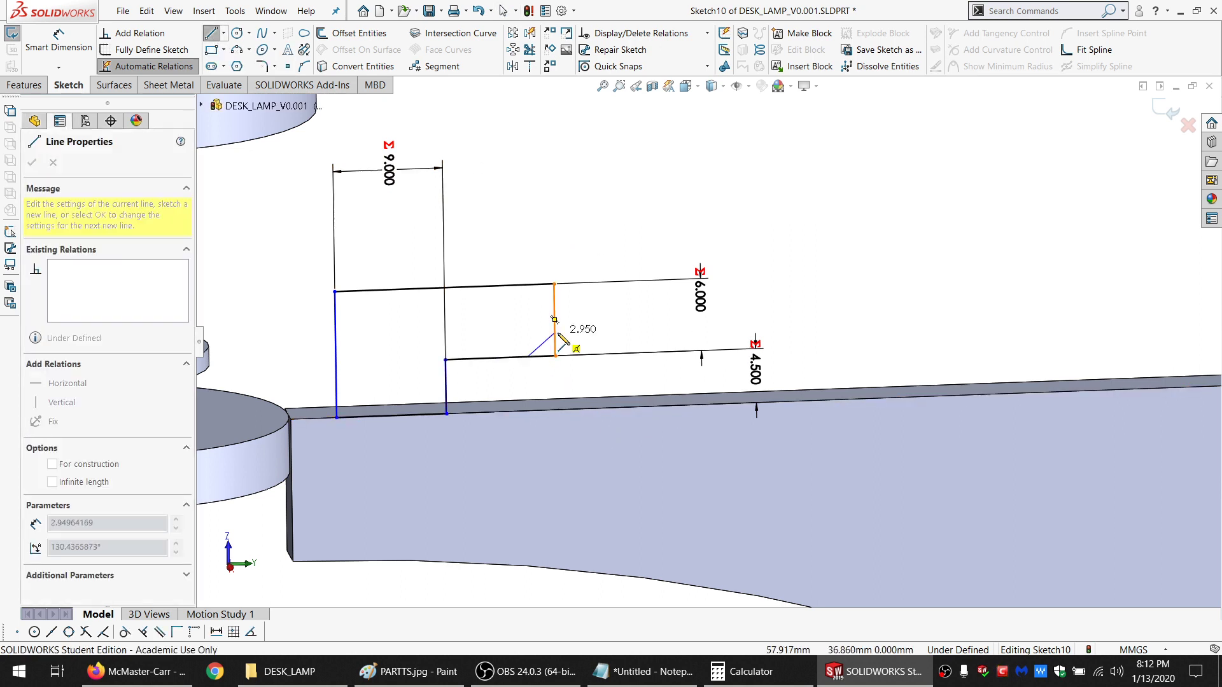
double_click(556, 332)
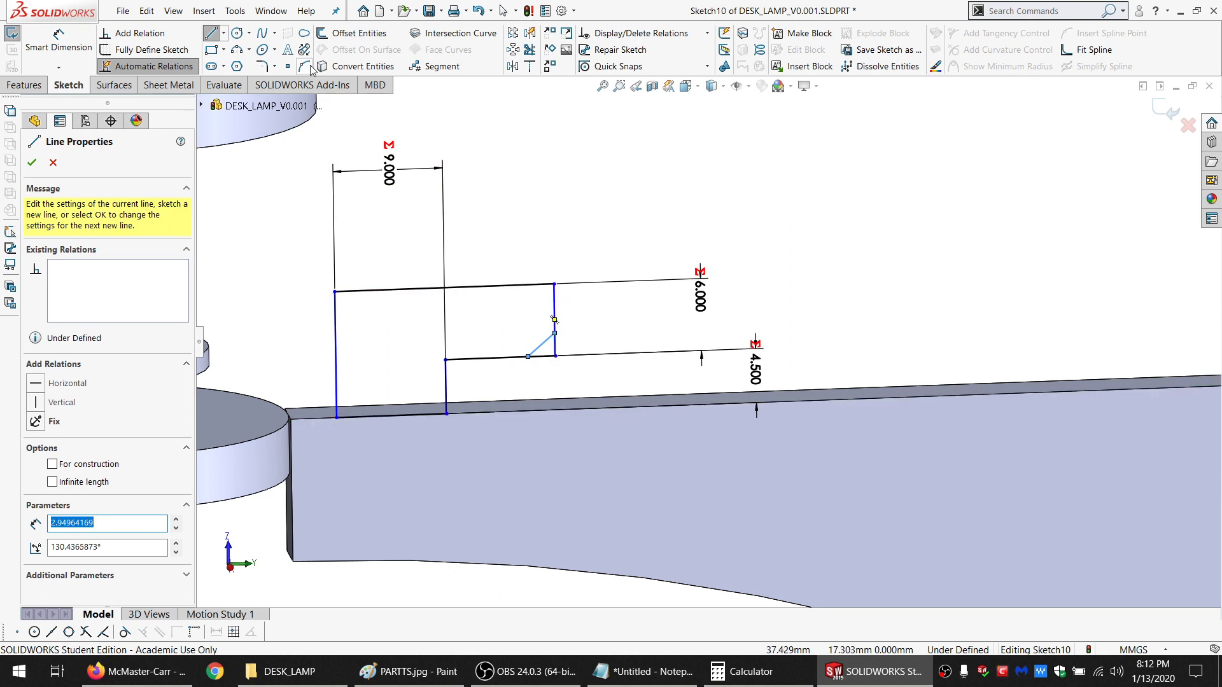
Sketch three-point arcs across the hook's two upper corners, the one nearest the washer with a radius of about 2.9 mm
left_click(261, 66)
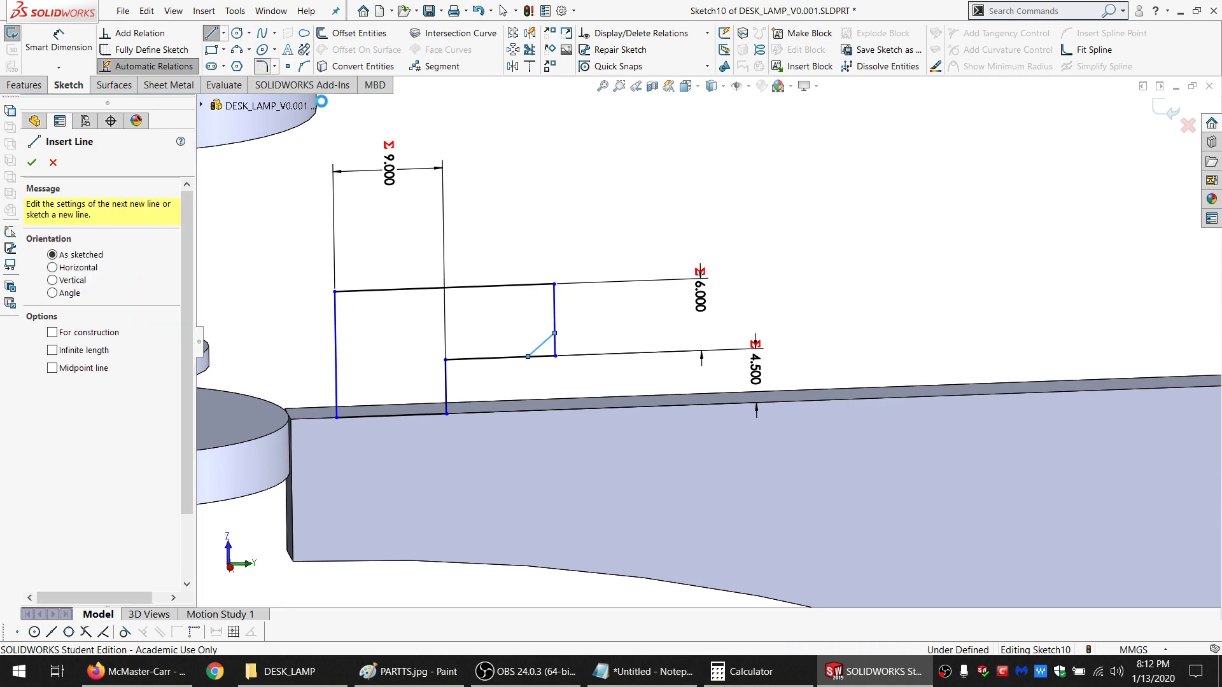
left_click(240, 54)
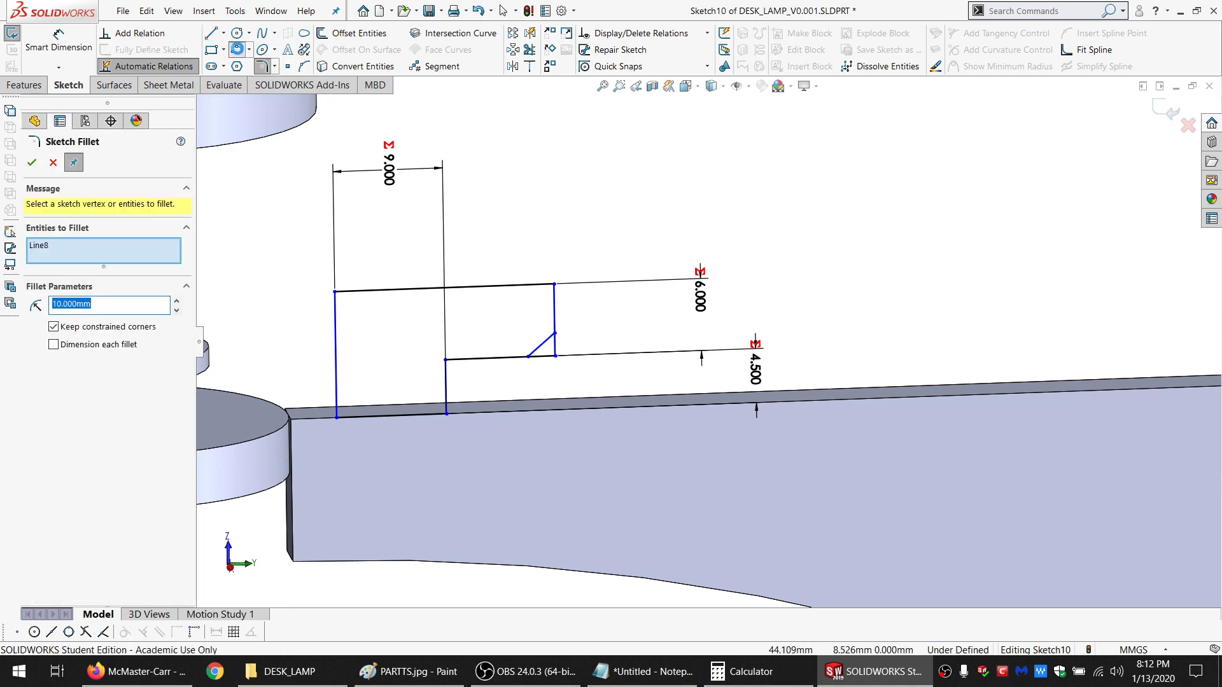
left_click(336, 326)
left_click(363, 291)
left_click(346, 300)
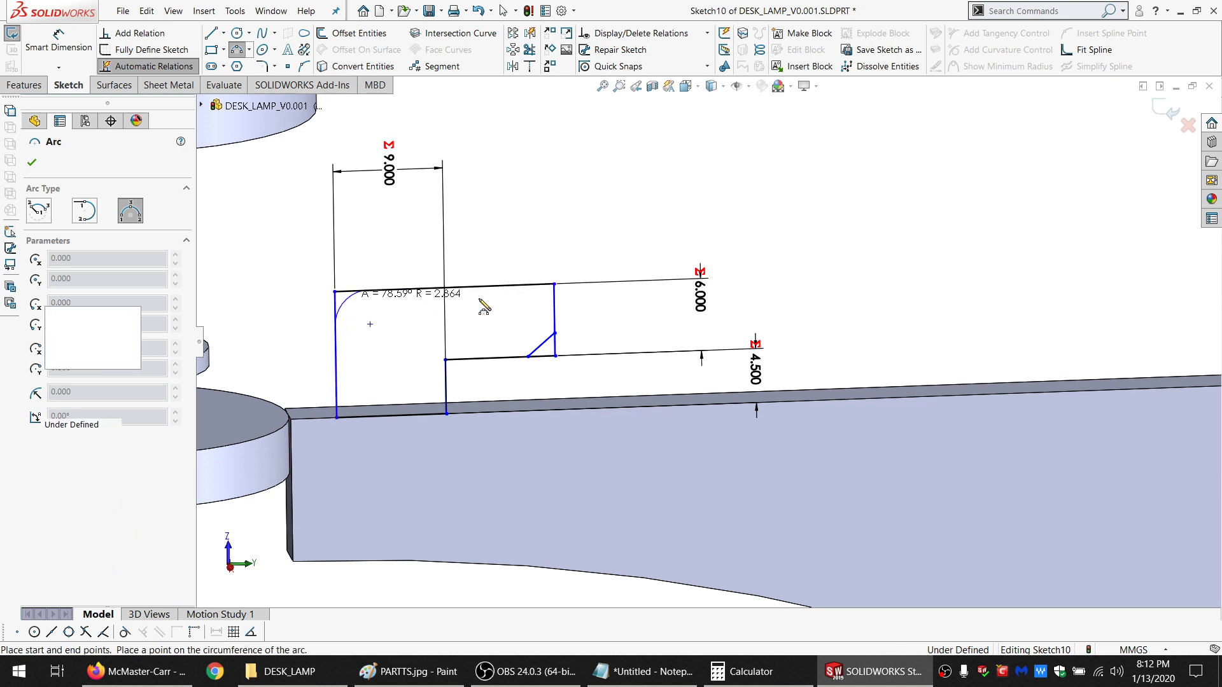
left_click(503, 285)
left_click(555, 310)
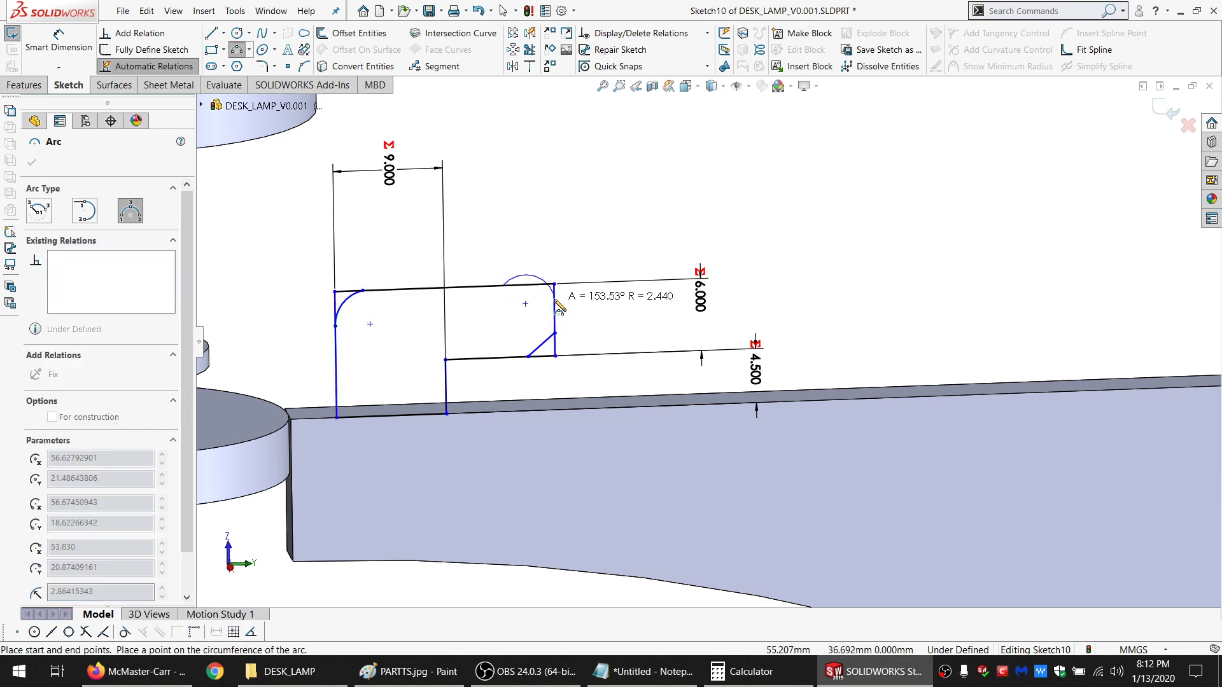
left_click(551, 308)
key("Escape")
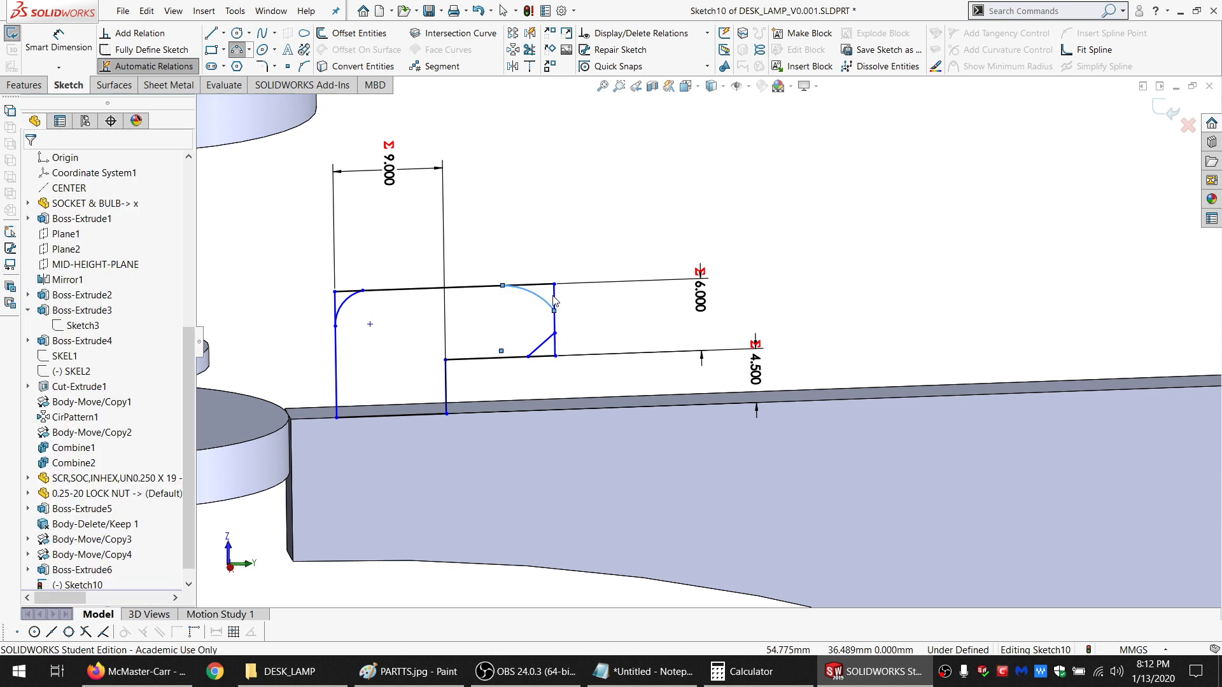
Make the arc at the hook's upper outer corner tangent to the arm's short end line and its long upper line
left_click(554, 299)
left_click(549, 301, "ctrl")
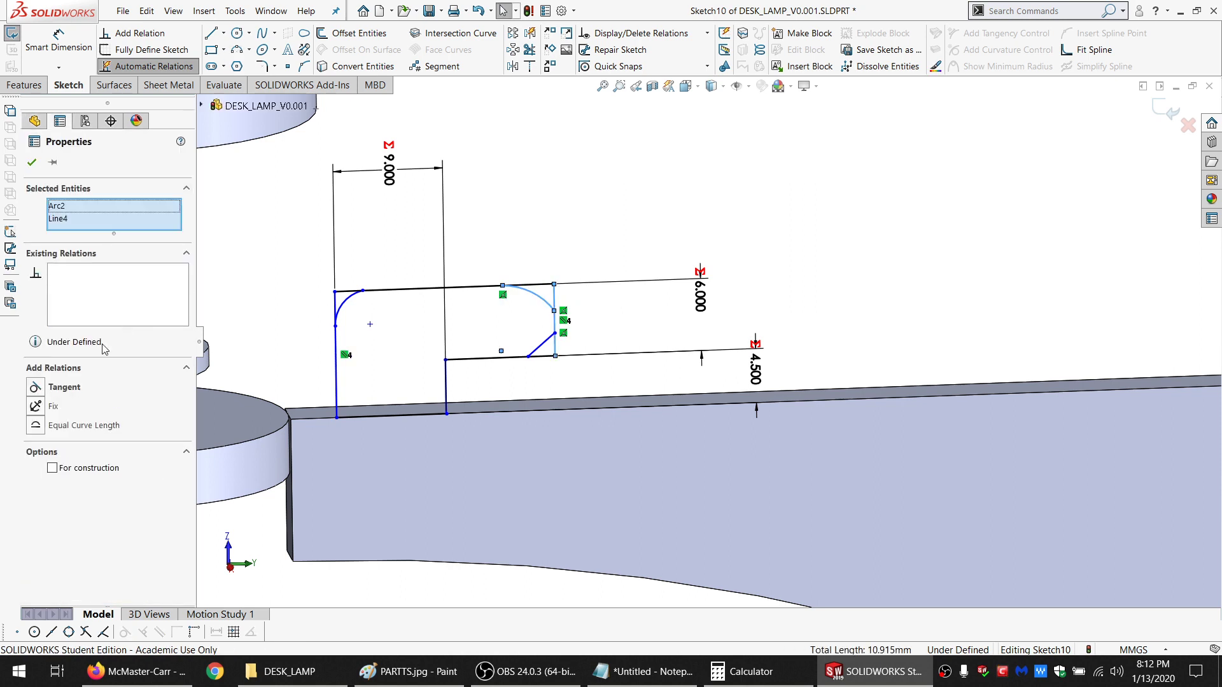
left_click(61, 386)
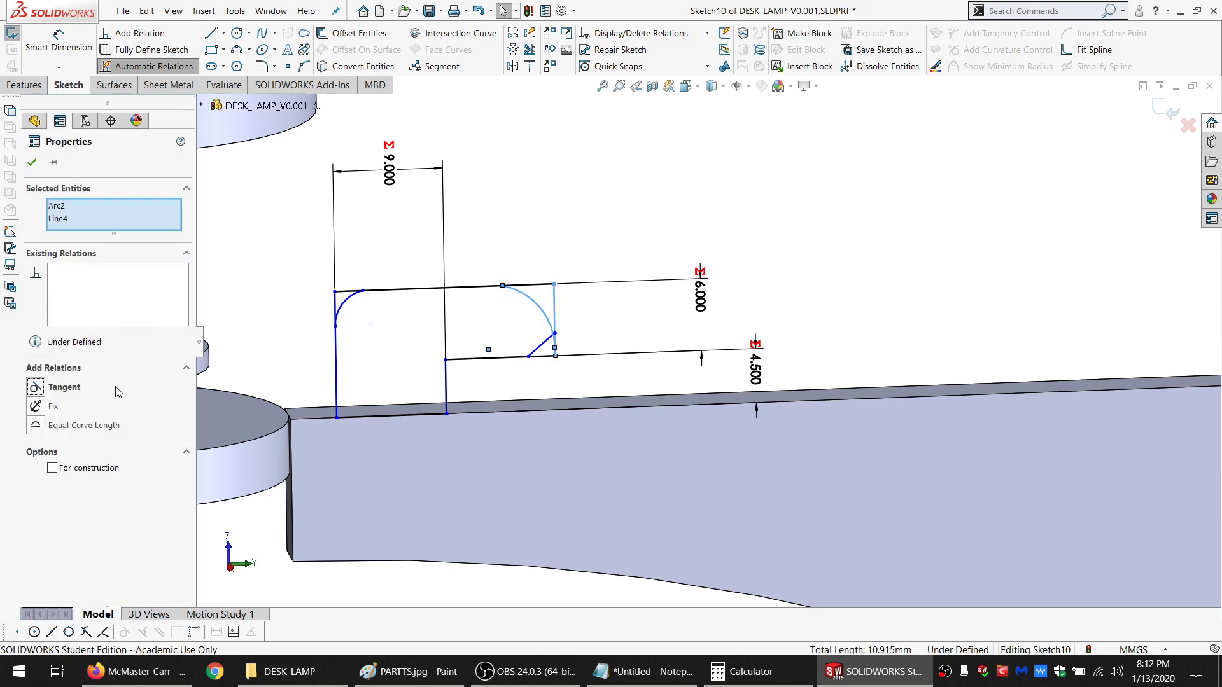
left_click(534, 286)
left_click(538, 303, "ctrl")
left_click(40, 386)
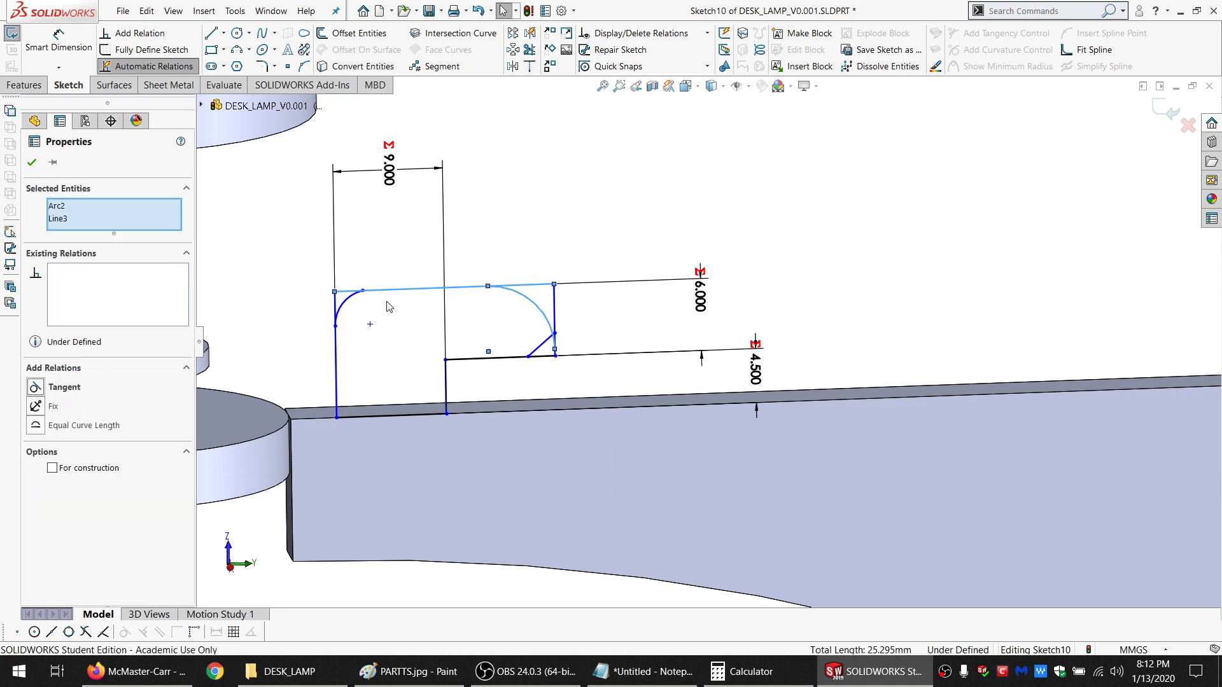
Make the arc at the hook's upper corner nearest the washer tangent to the long upper line and the adjoining tall side line
left_click(390, 289)
left_click(354, 297, "ctrl")
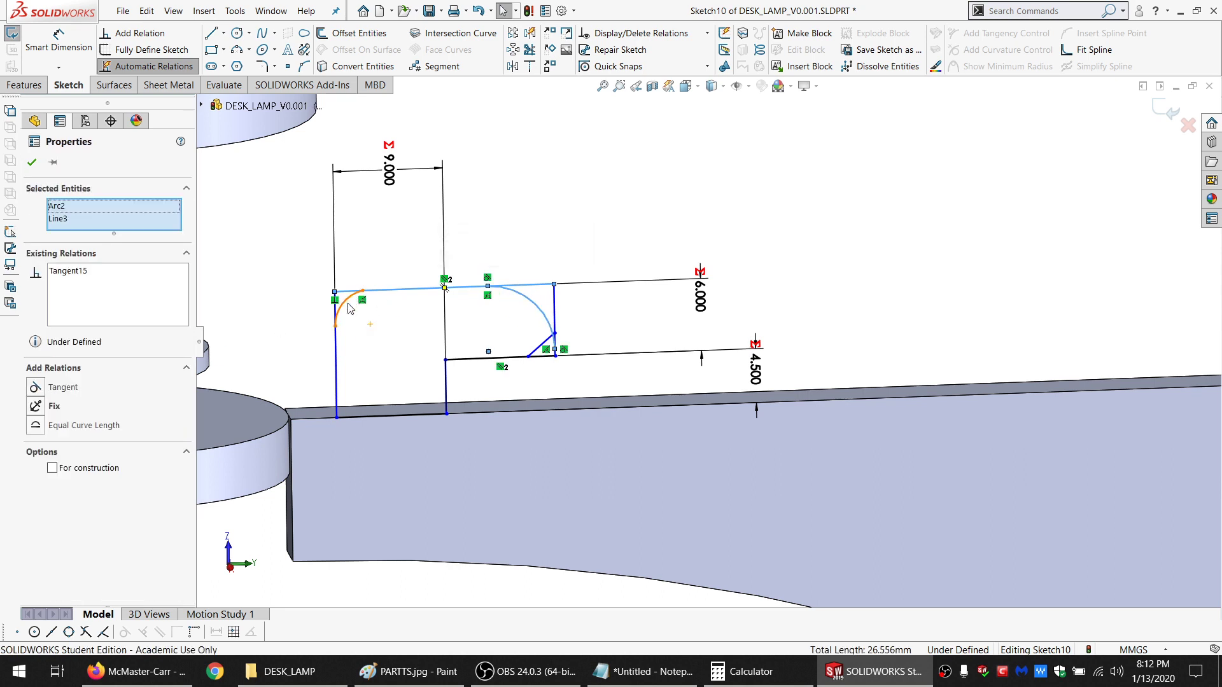
left_click(349, 308)
left_click(395, 290, "ctrl")
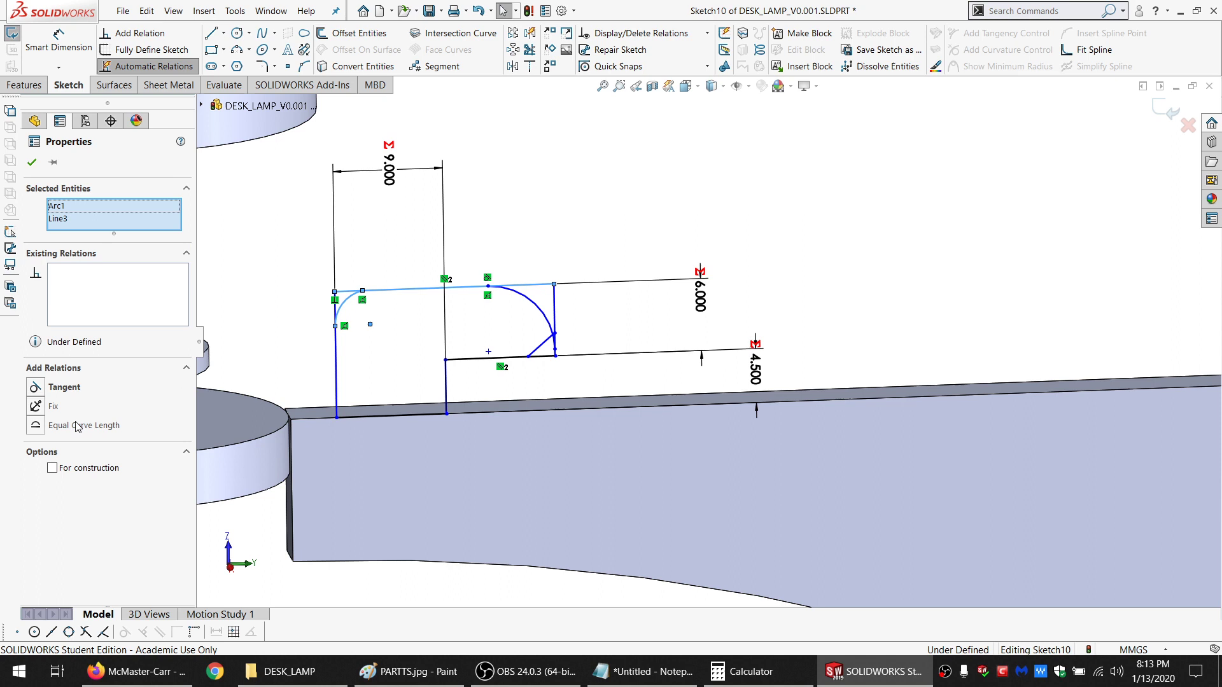
left_click(64, 388)
left_click(337, 358)
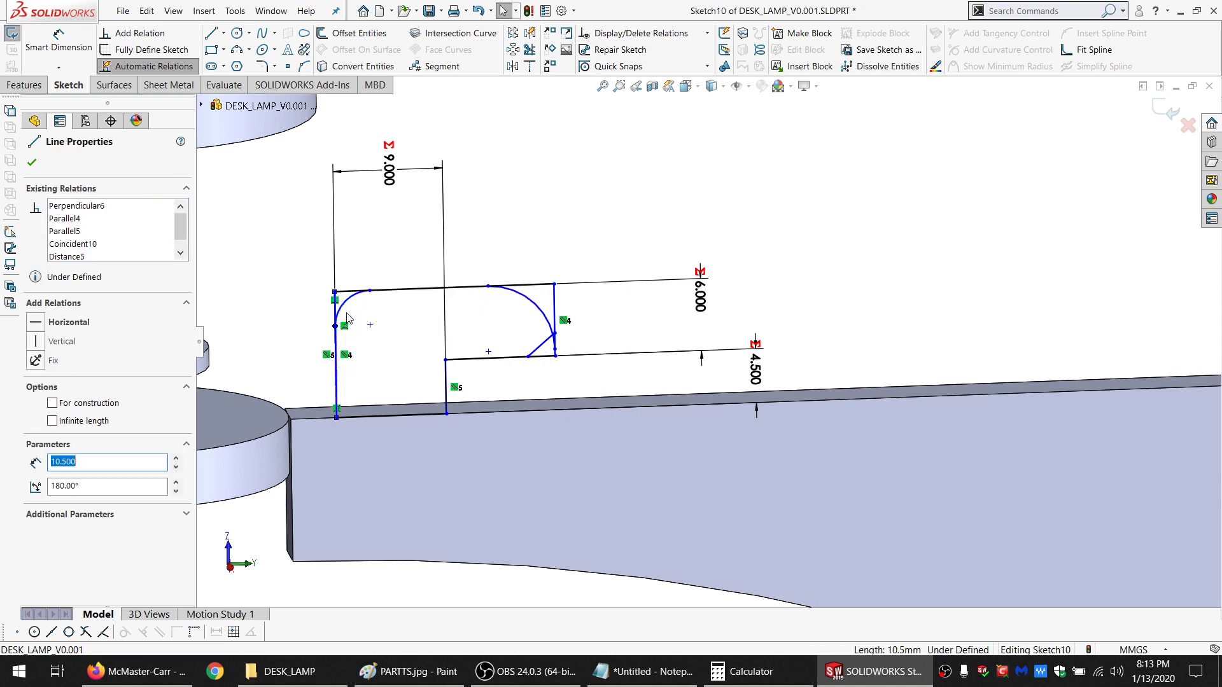
left_click(347, 312)
left_click(337, 358, "ctrl")
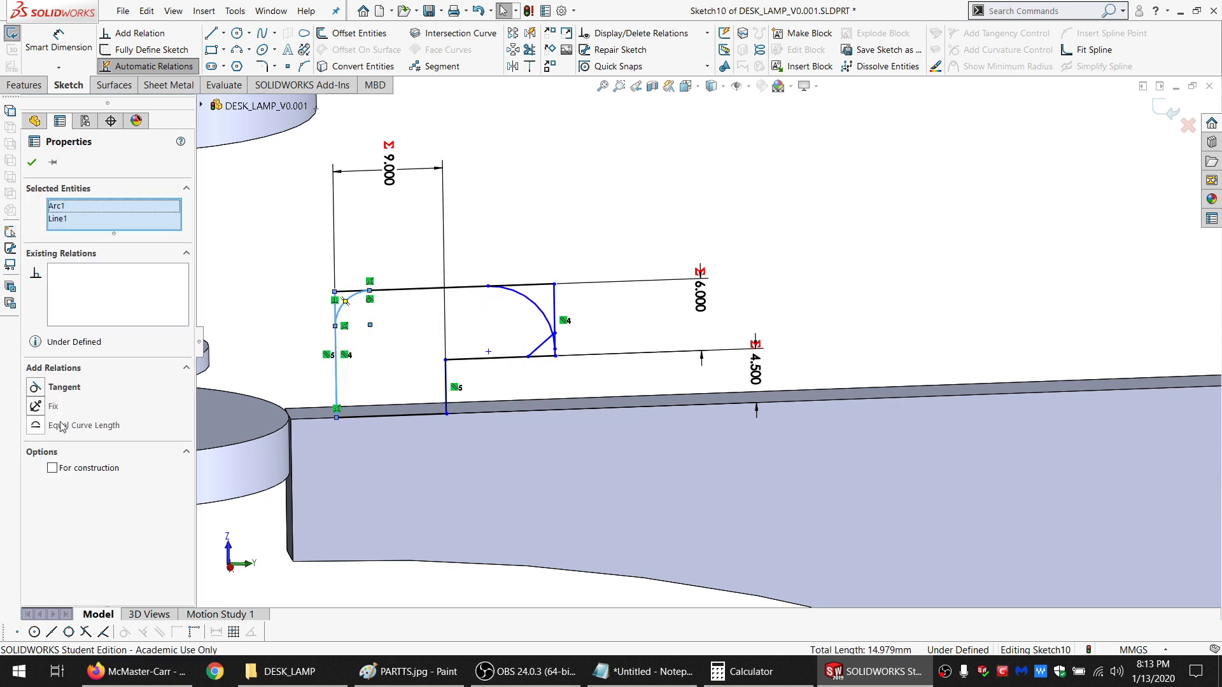
left_click(62, 388)
Make the two upper corner arcs of the hook equal in radius
left_click(538, 311)
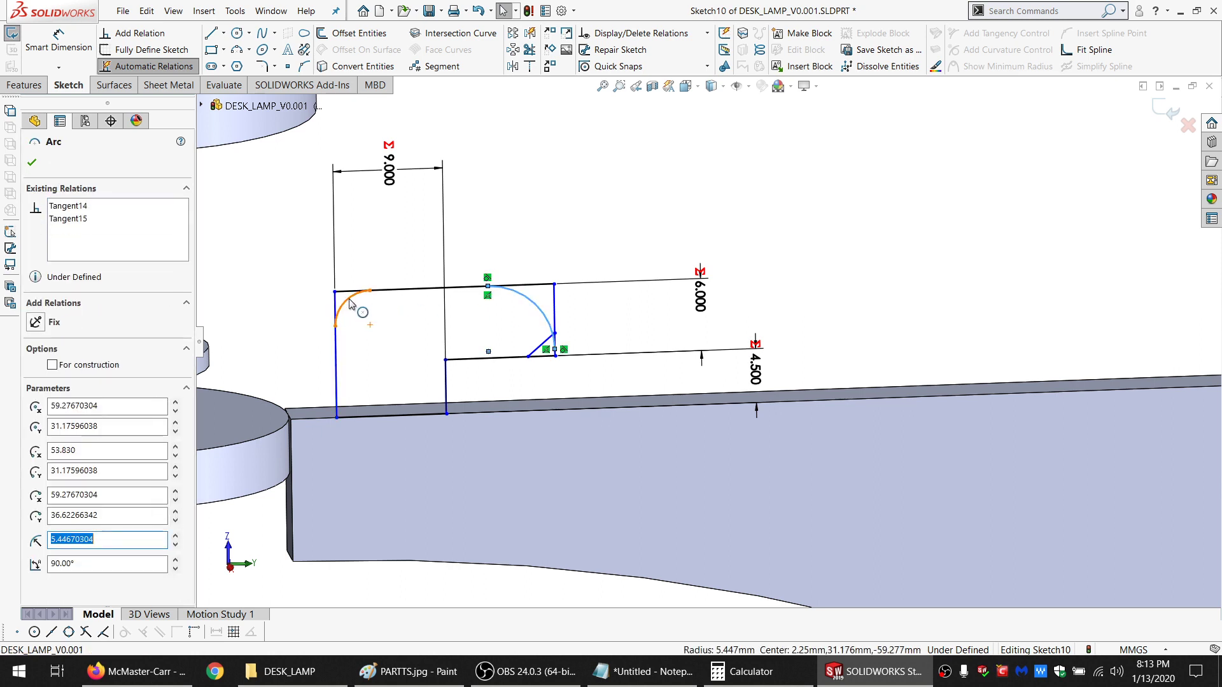
left_click(347, 304, "ctrl")
left_click(56, 448)
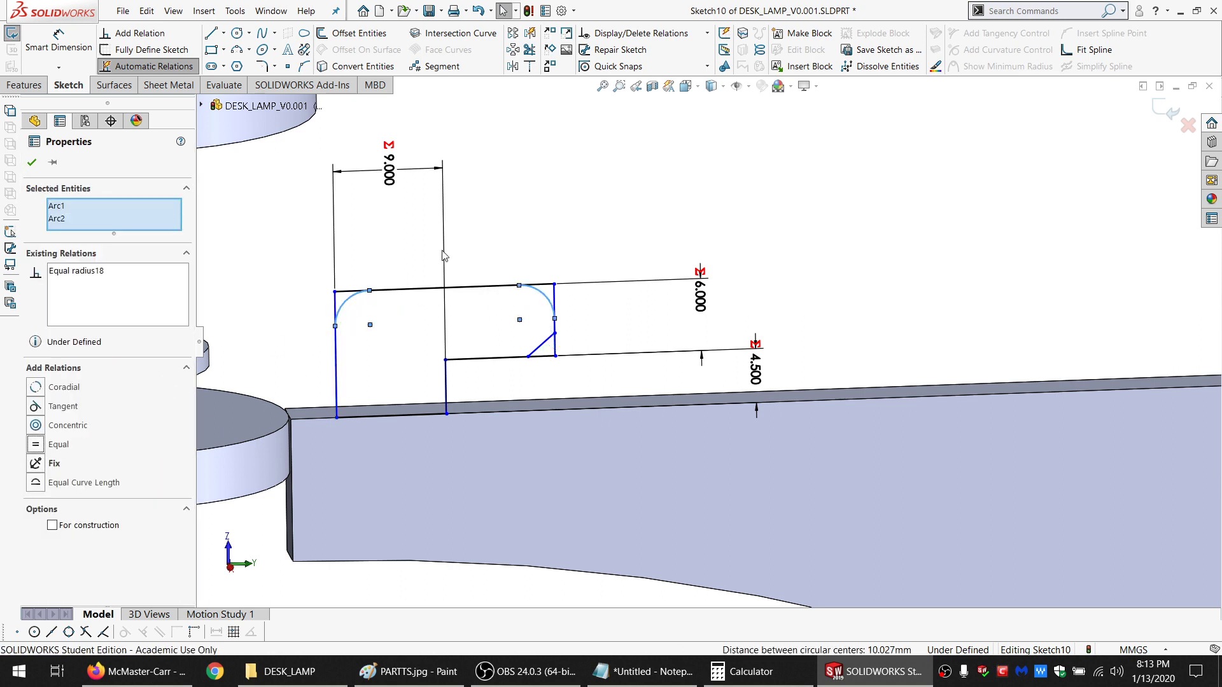
left_click(456, 252)
Dimension the radius of the corner arc nearest the washer as 2 mm
left_click(55, 36)
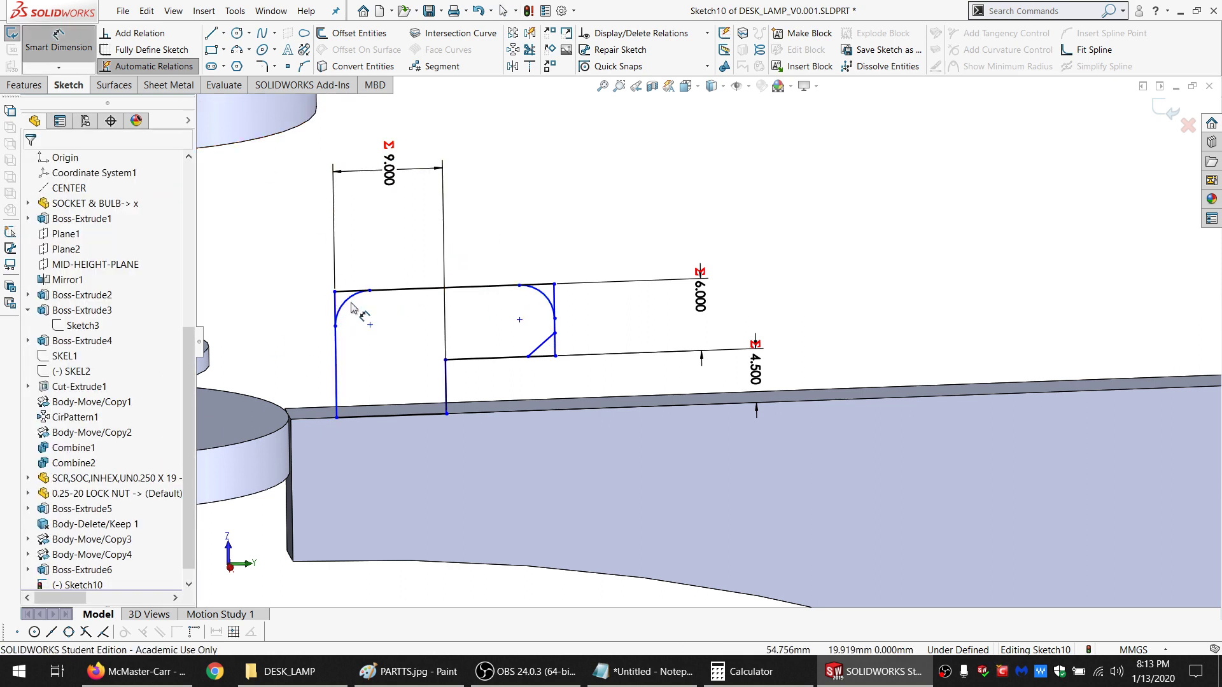
left_click(334, 304)
left_click(324, 299)
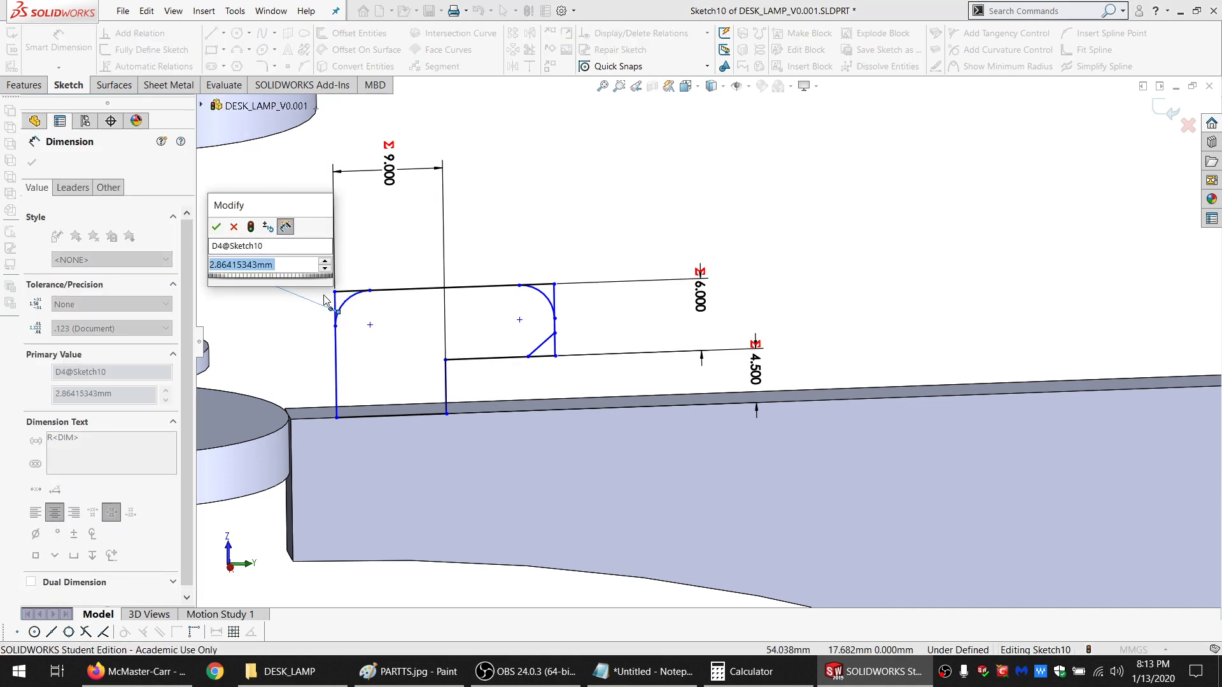
type("2")
key("Return")
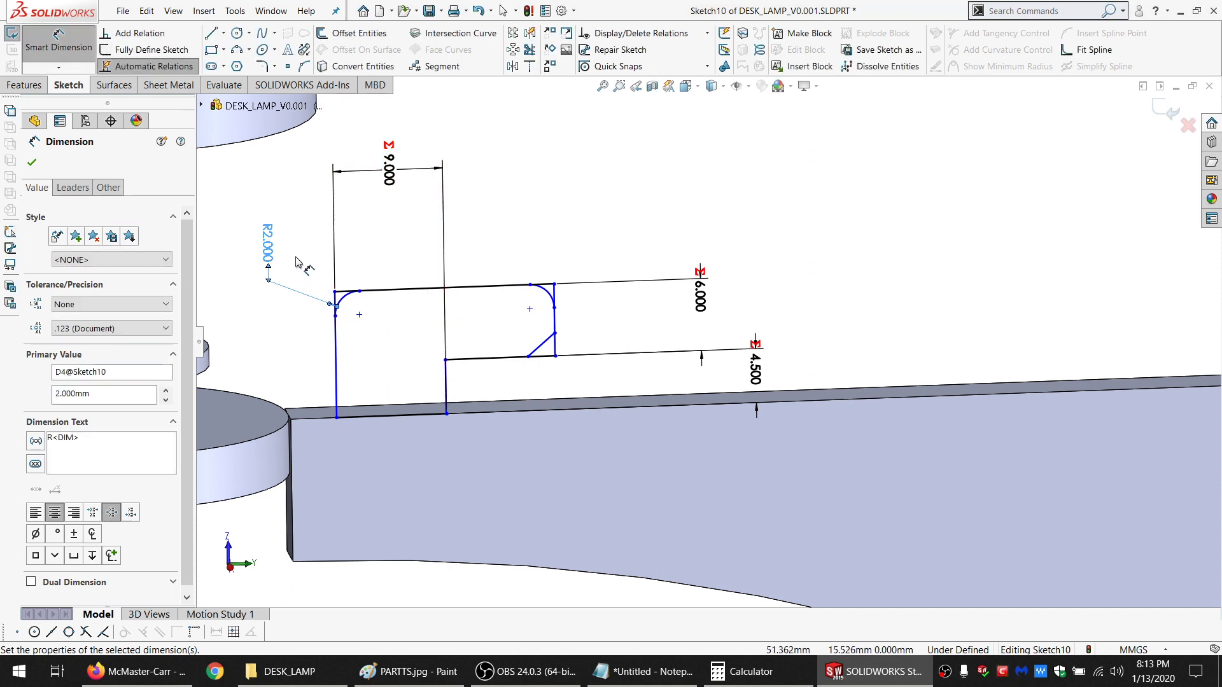
Set the corner arc's radius dimension to 1.5 mm
double_click(269, 248)
type("1.5")
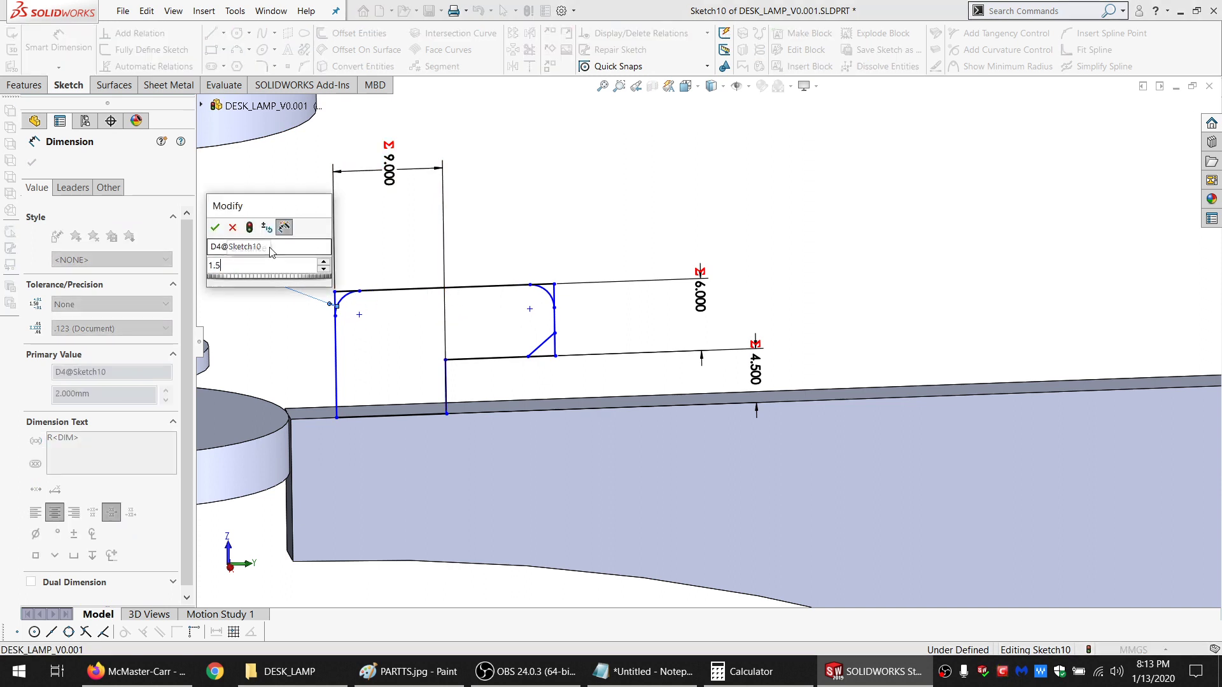
key("Return")
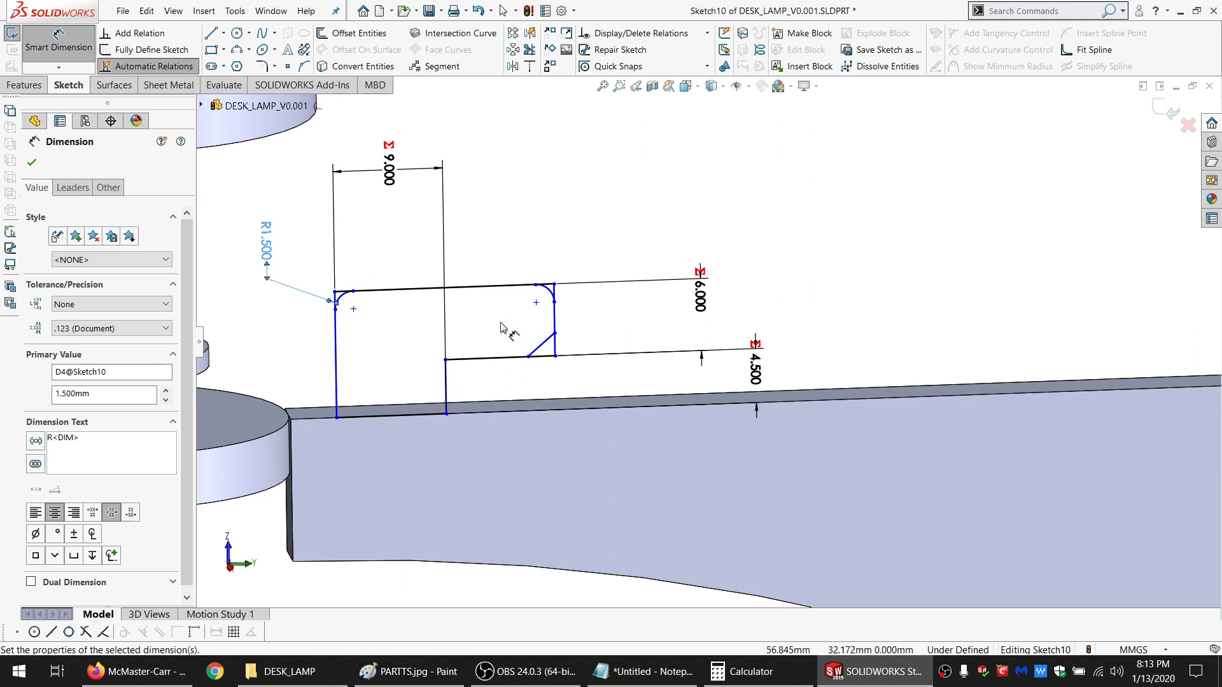
key("Escape")
Sketch two lines from the chamfer's ends to the arm's lower outer corner, about 1.9 mm along the end and 2.2 mm along the underside
scroll(555, 362, "down", 1)
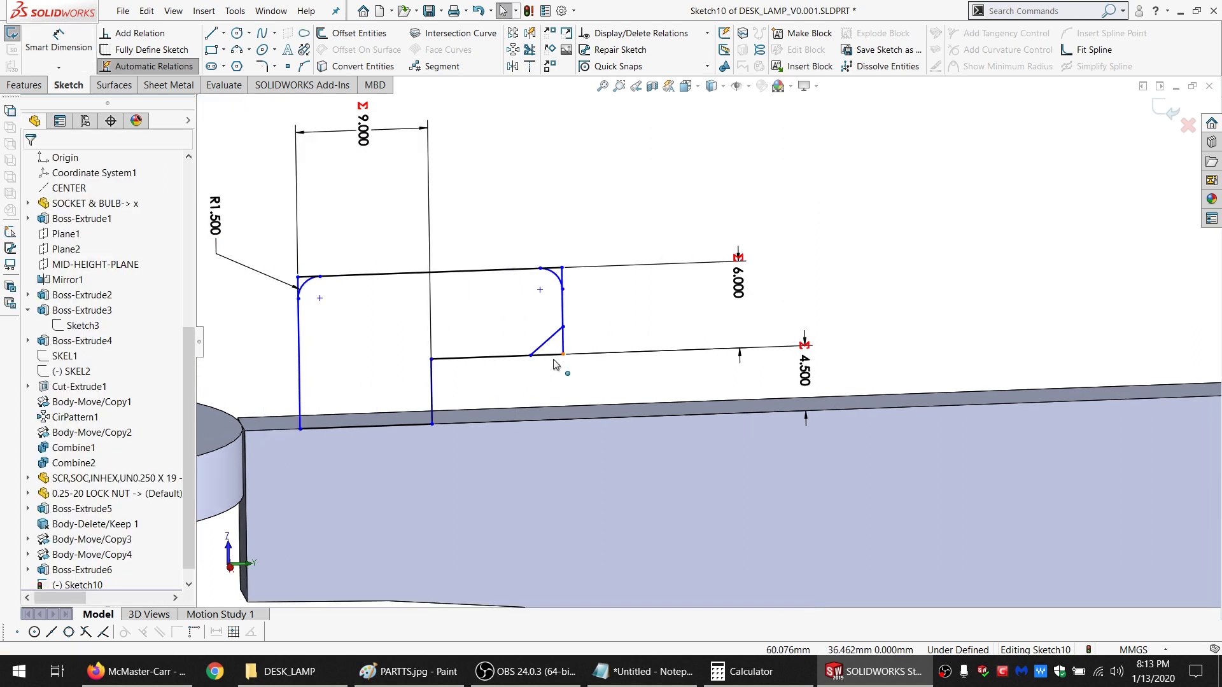
scroll(555, 363, "down", 2)
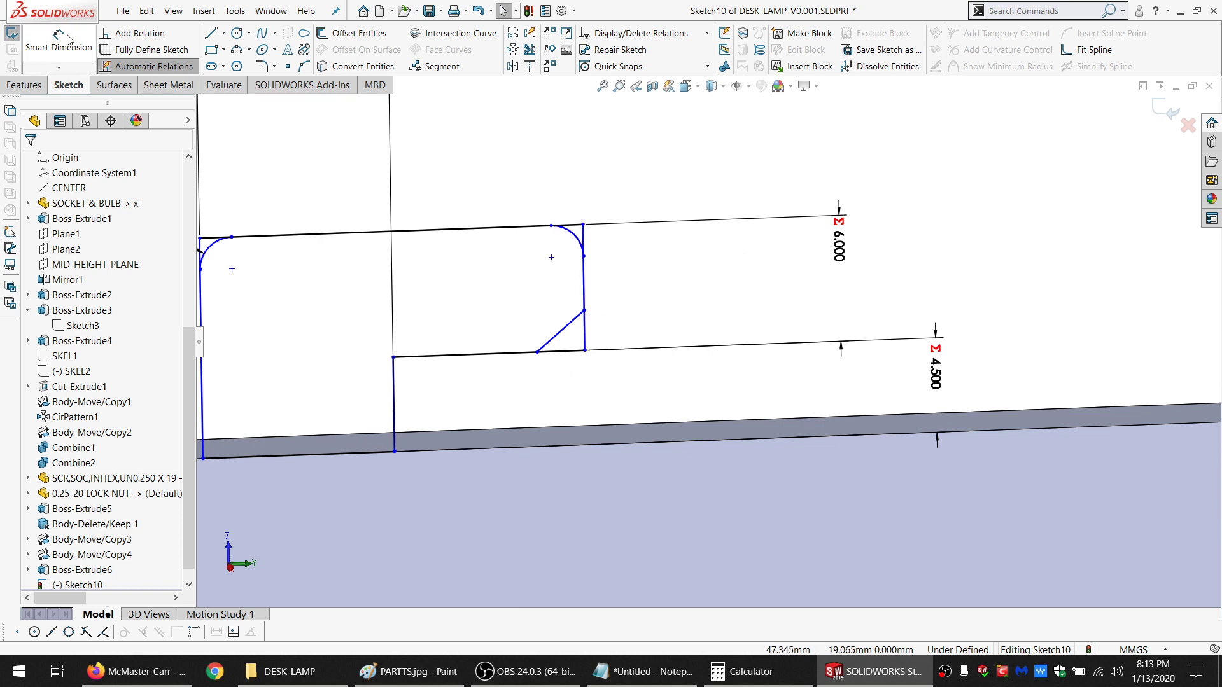
key("l")
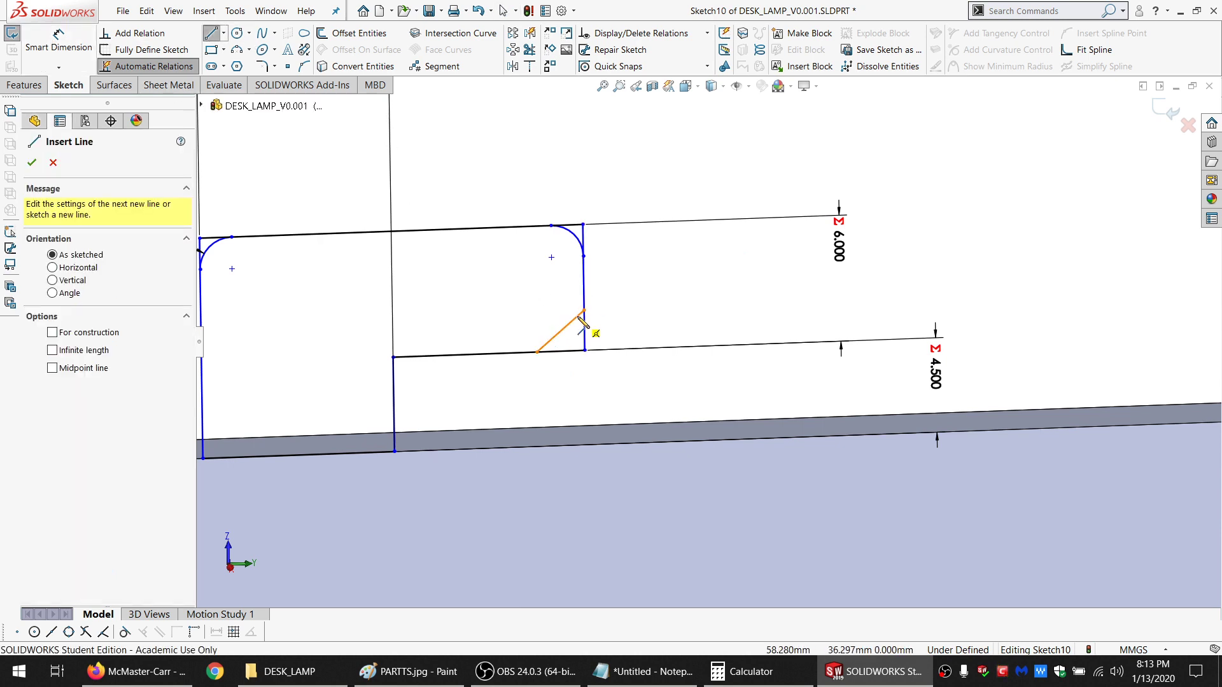
left_click_drag(584, 310, 584, 331)
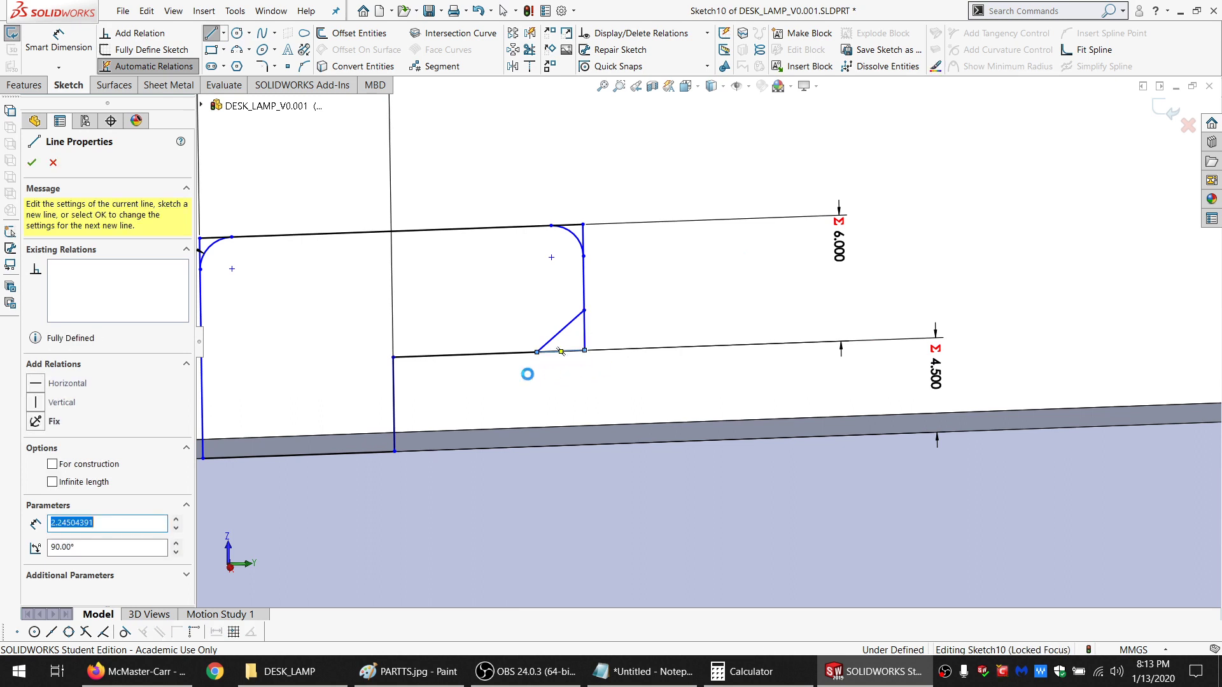
key("Escape")
Convert the arm's full underside line and its outer end line to construction geometry
left_click(525, 352)
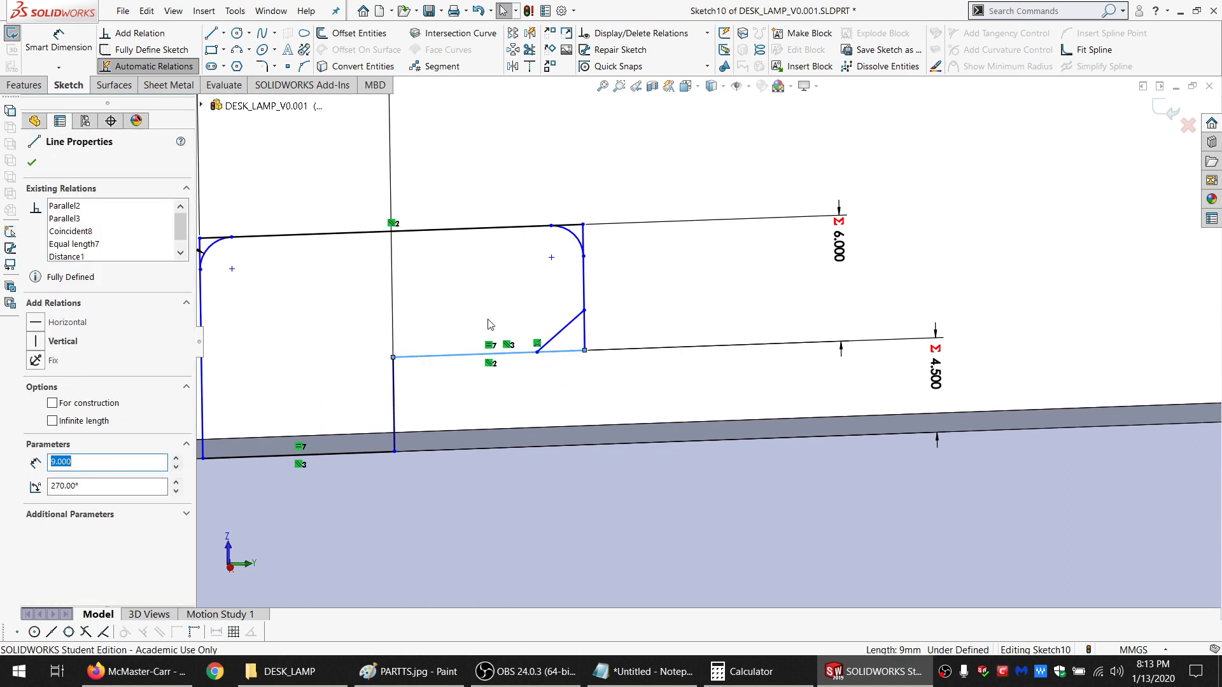
left_click(585, 299, "ctrl")
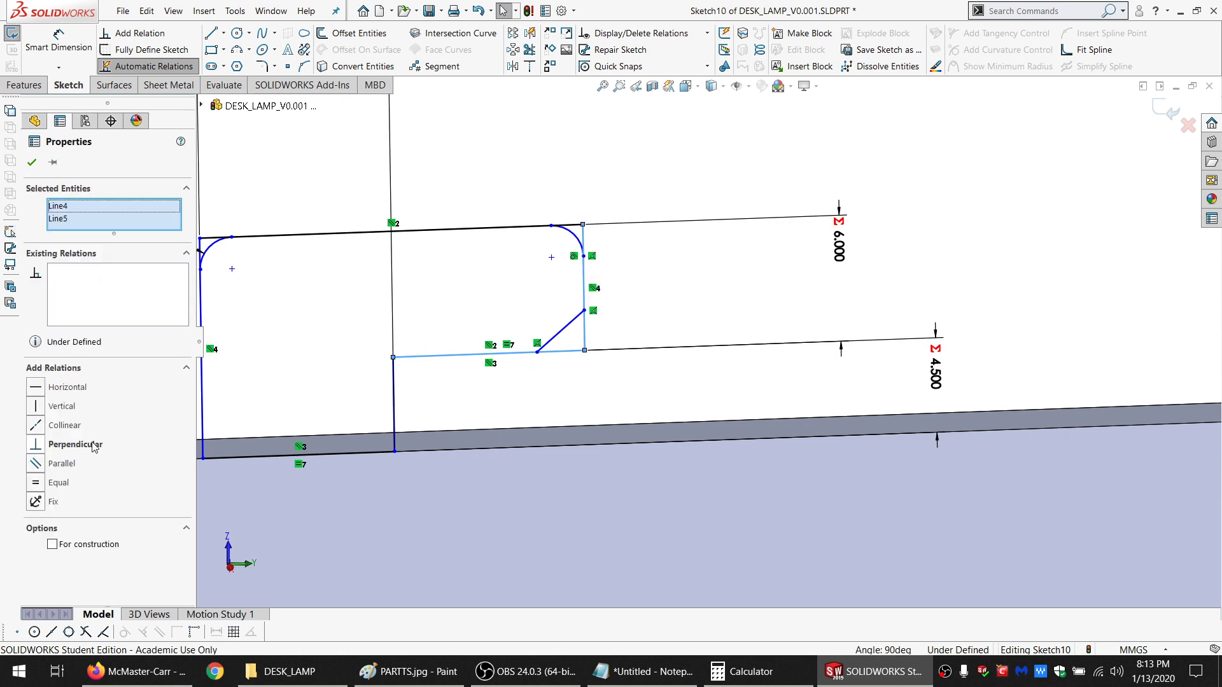
left_click(70, 545)
left_click(567, 384)
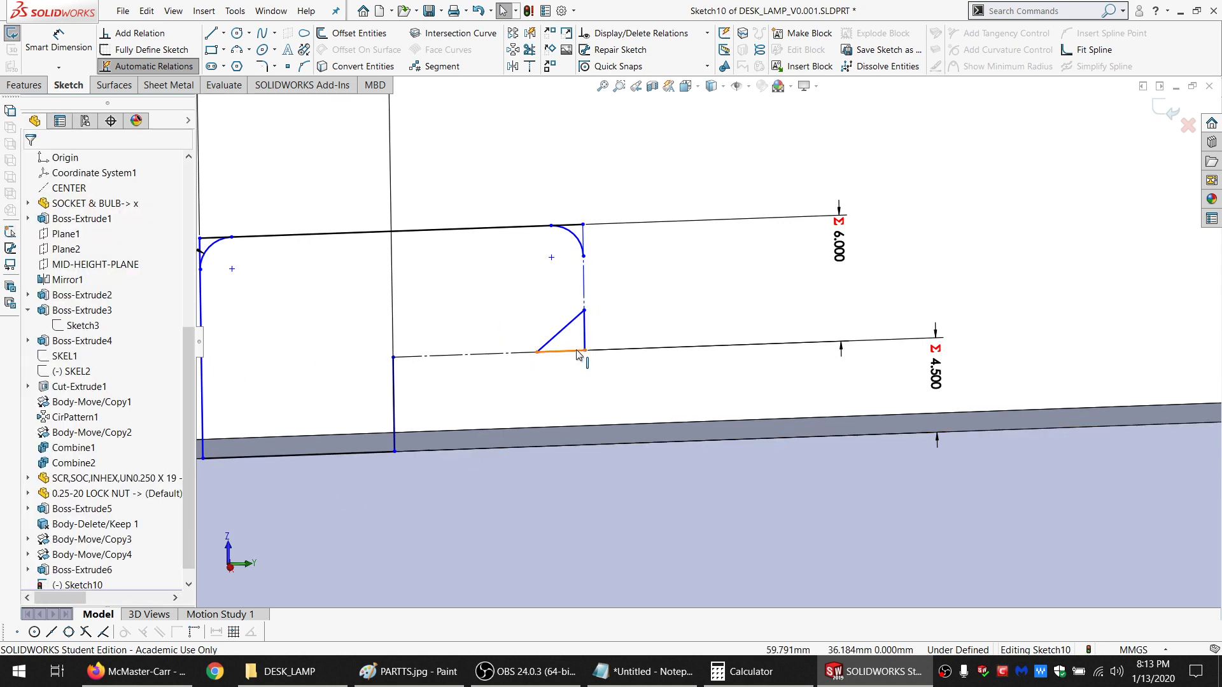
Make the two short chamfer legs at the arm's lower outer corner equal in length
left_click(579, 354)
left_click(584, 332, "ctrl")
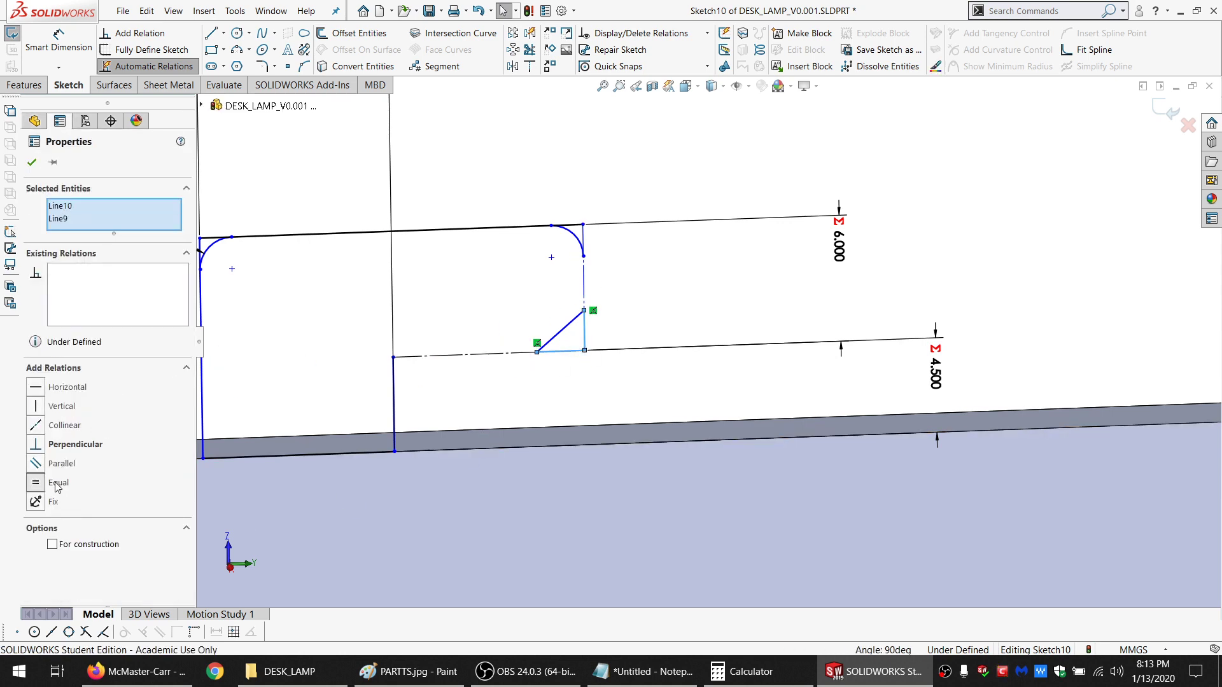
left_click(56, 485)
left_click(683, 363)
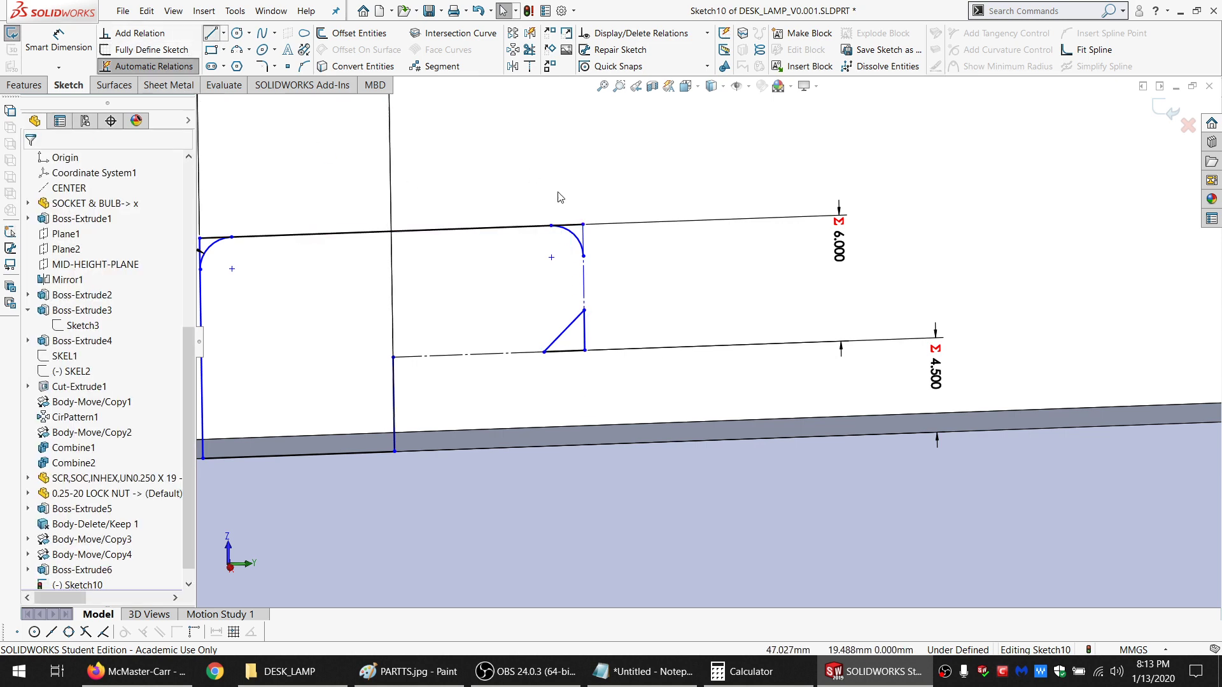
Sketch a 1.5 mm line from the arm's upper outer corner to the arc's end and make the chamfer leg on the arm's end equal to it
left_click(583, 225)
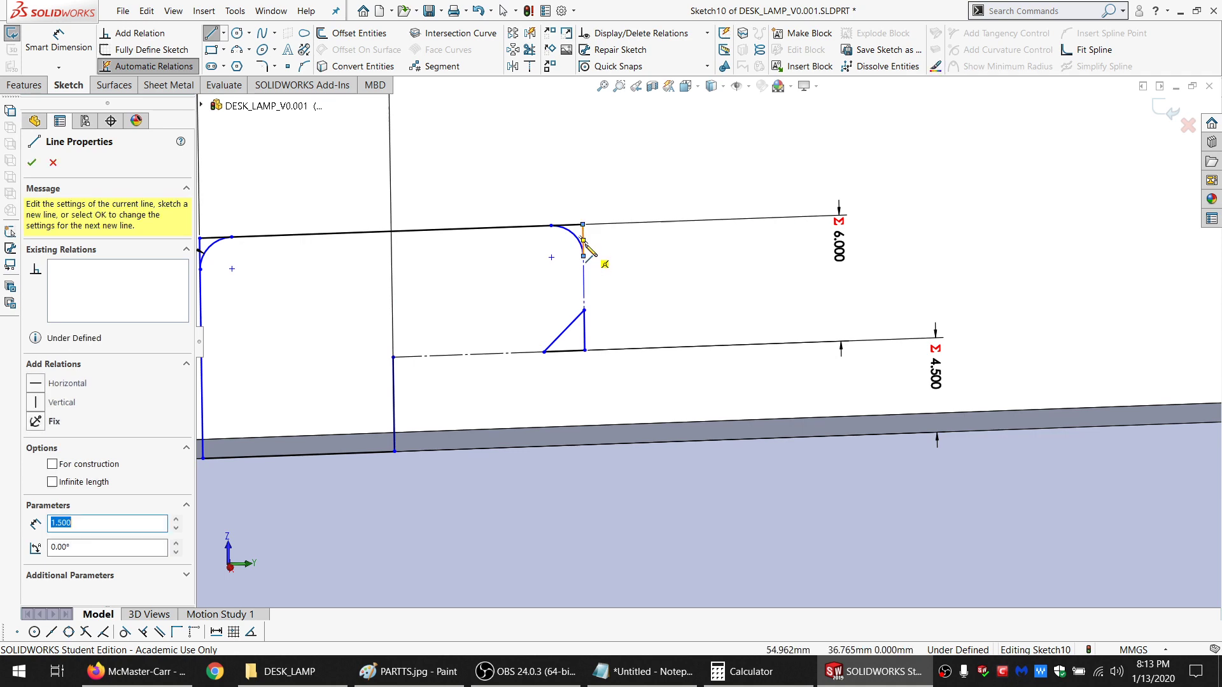
key("Escape")
left_click(583, 241)
left_click(586, 322, "ctrl")
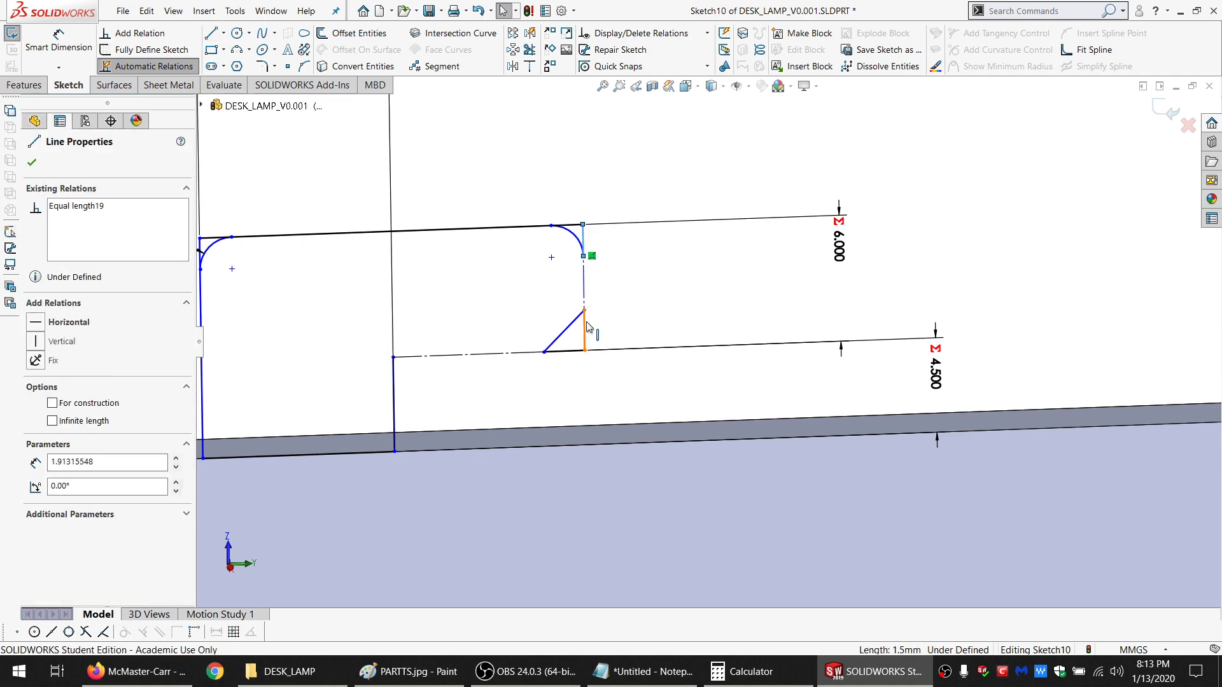
left_click(64, 484)
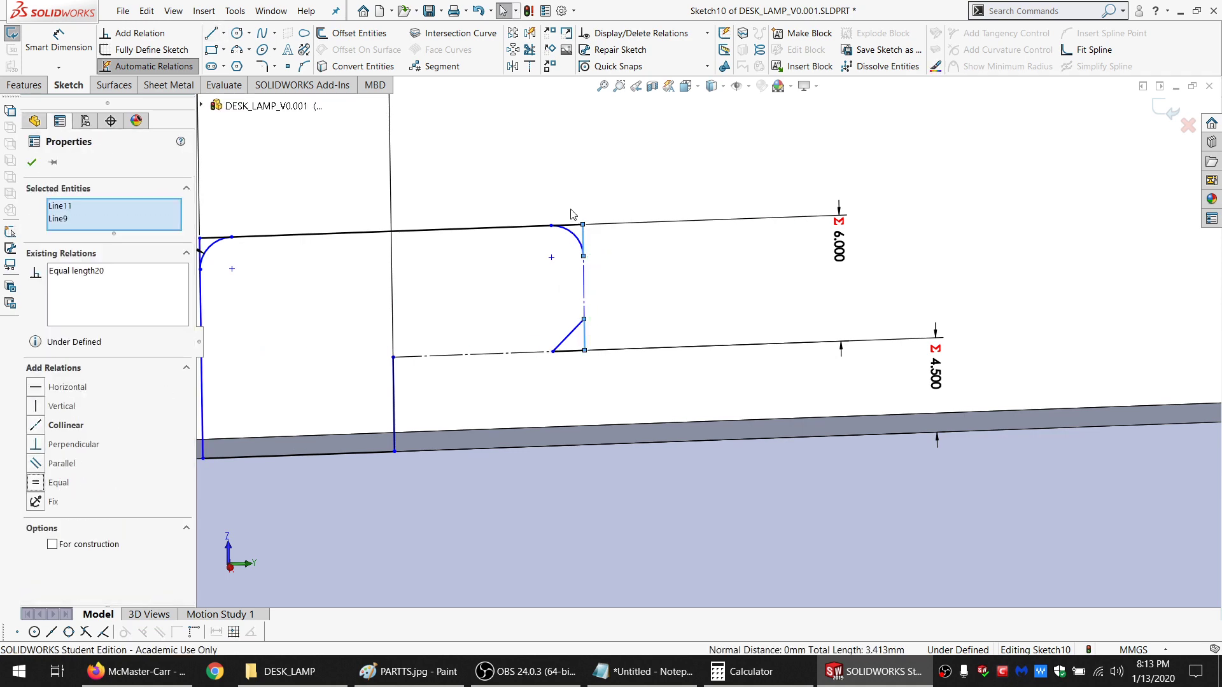
left_click(612, 360)
Convert all of the hook sketch's lines and arcs to construction geometry
scroll(616, 357, "up", 3)
scroll(619, 354, "up", 2)
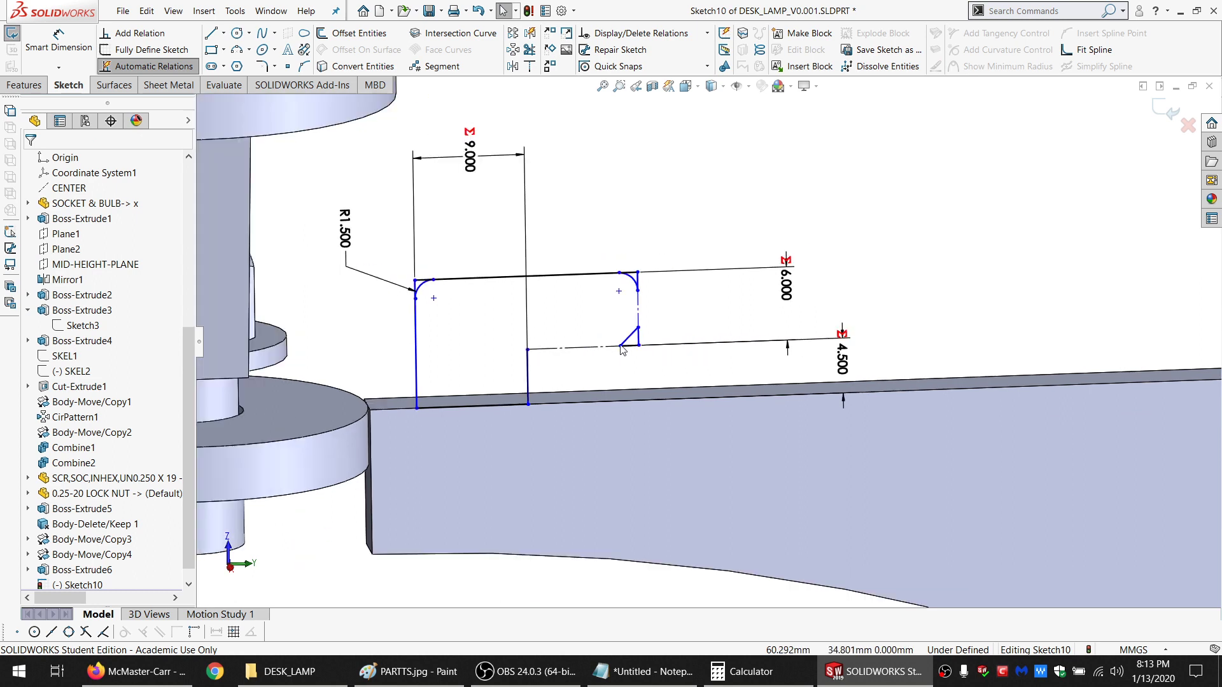
mouse_move(744, 218)
left_mouse_down()
mouse_move(528, 147)
mouse_move(627, 573)
mouse_move(796, 217)
left_mouse_up()
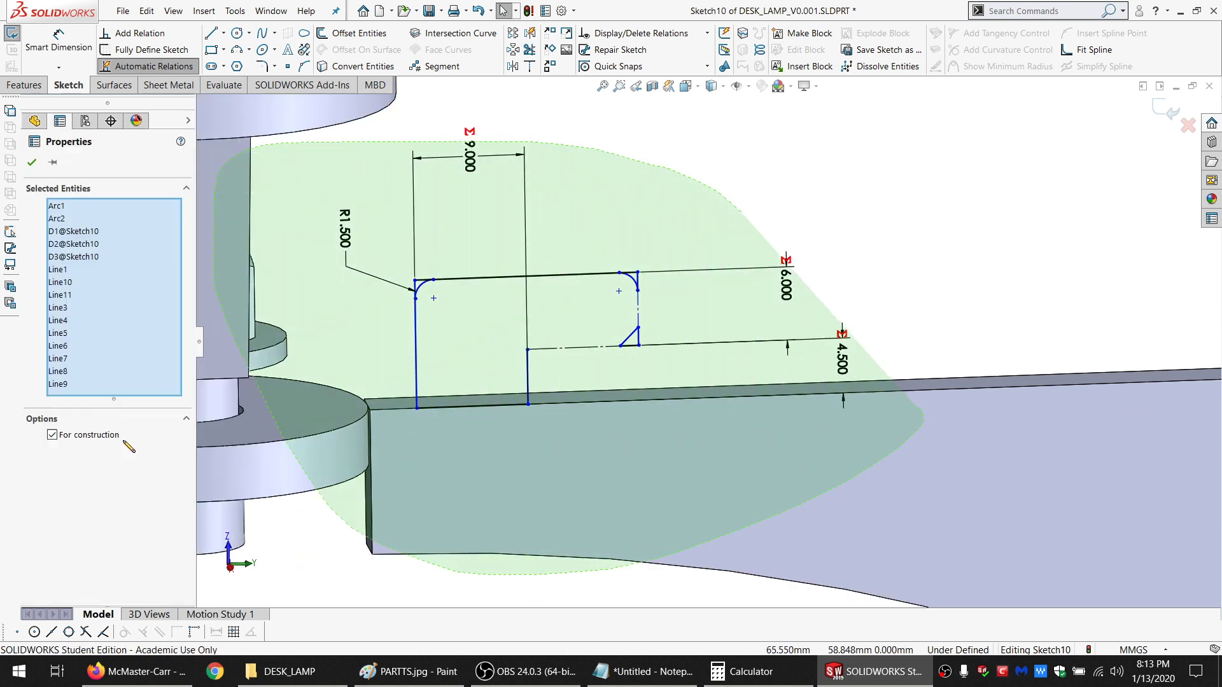
left_click(103, 433)
left_click(97, 434)
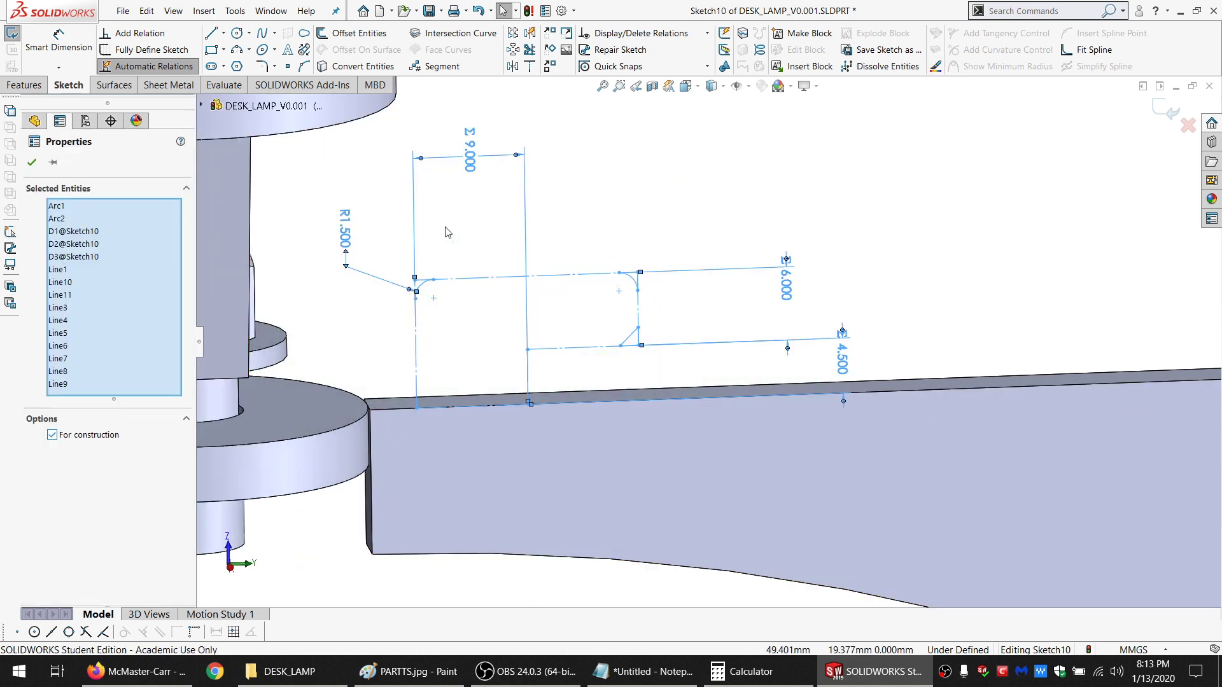
scroll(513, 286, "down", 3)
left_click(437, 217)
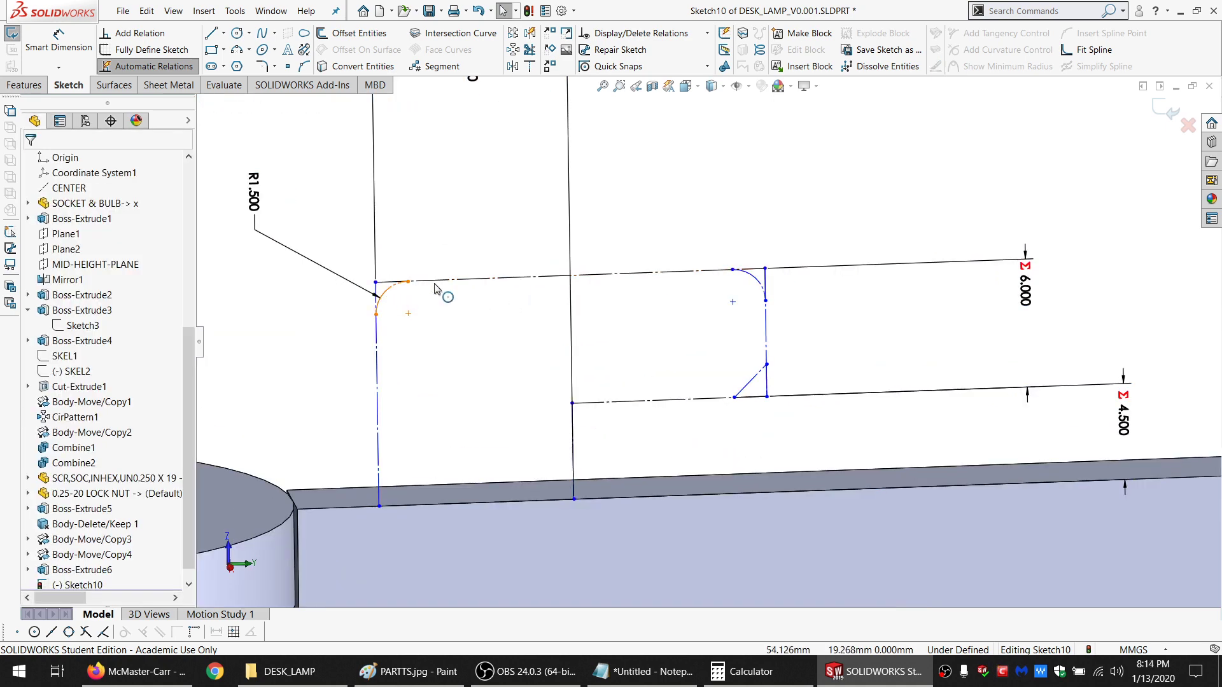
Turn the two corner arcs, the chamfer line, the base line and the short inner side line back into solid sketch geometry
left_click(381, 292)
left_click(754, 283, "ctrl")
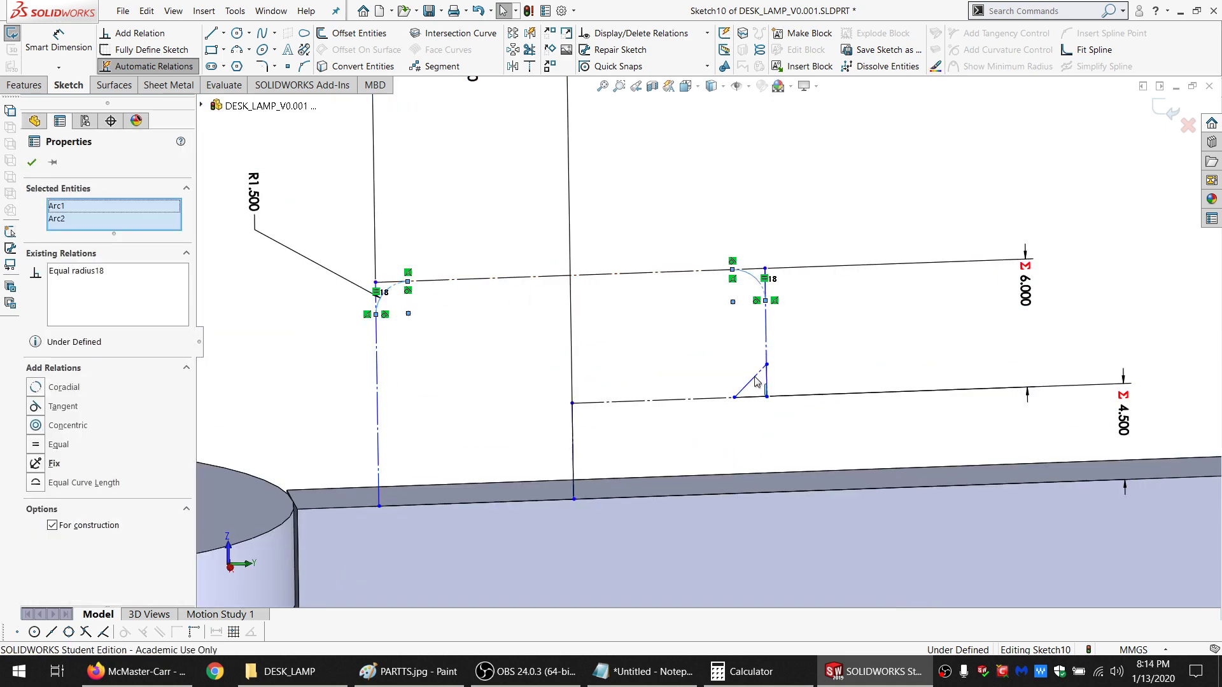
left_click(749, 384, "ctrl")
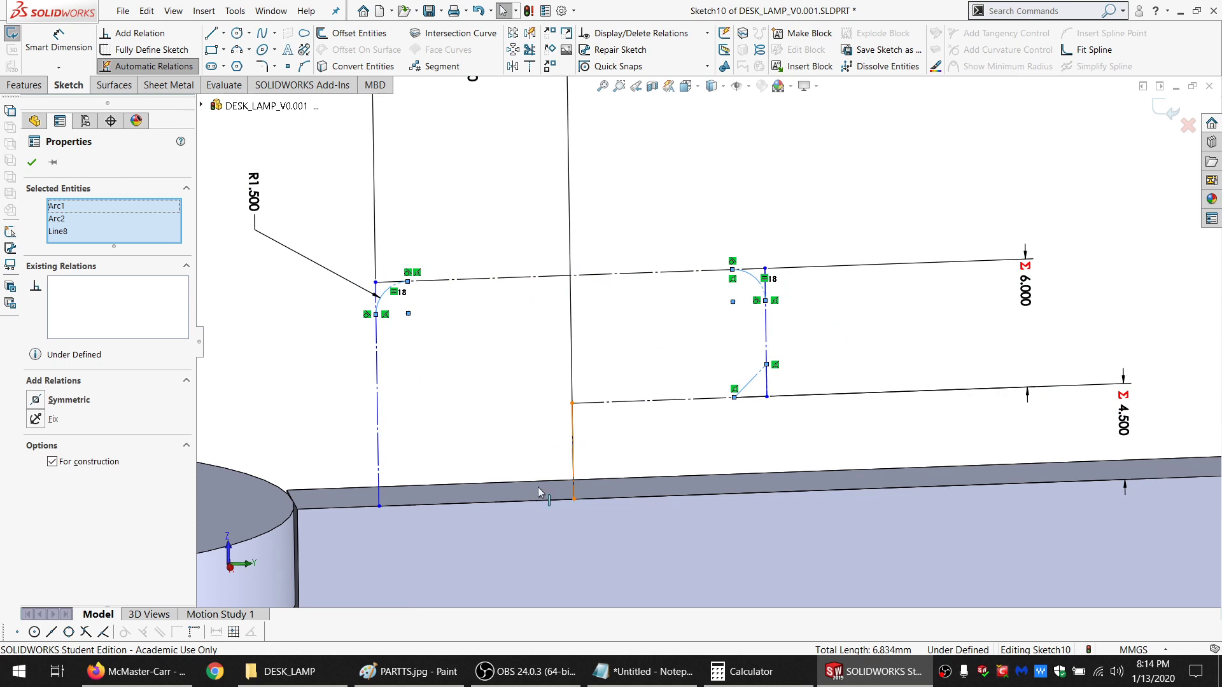
left_click(572, 469, "ctrl")
left_click(547, 501, "ctrl")
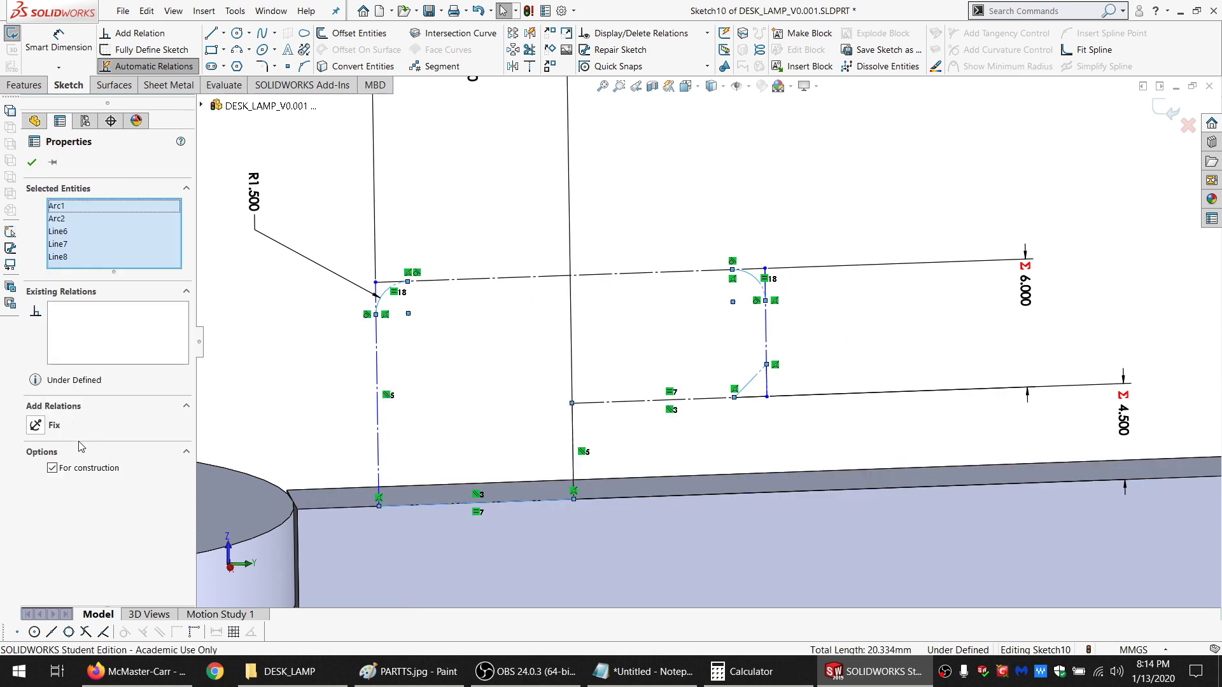
left_click(218, 443)
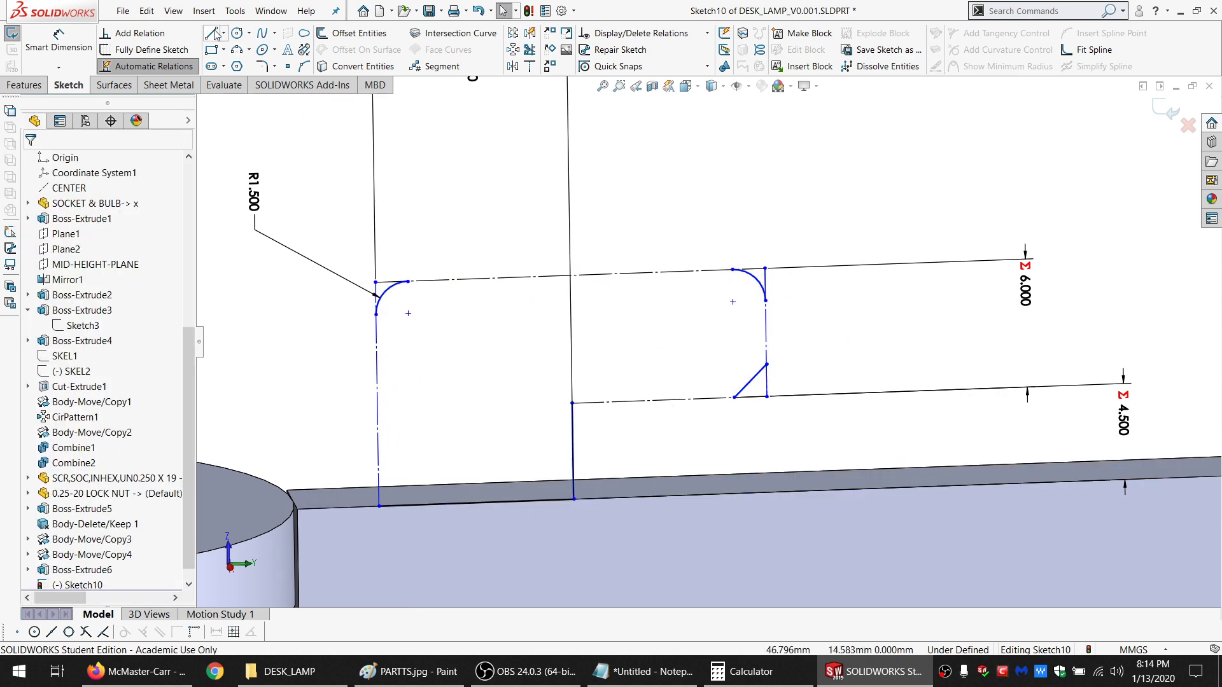
Trace solid lines over the hook's construction sides between the rounded and chamfered corners to close its outline
key("l")
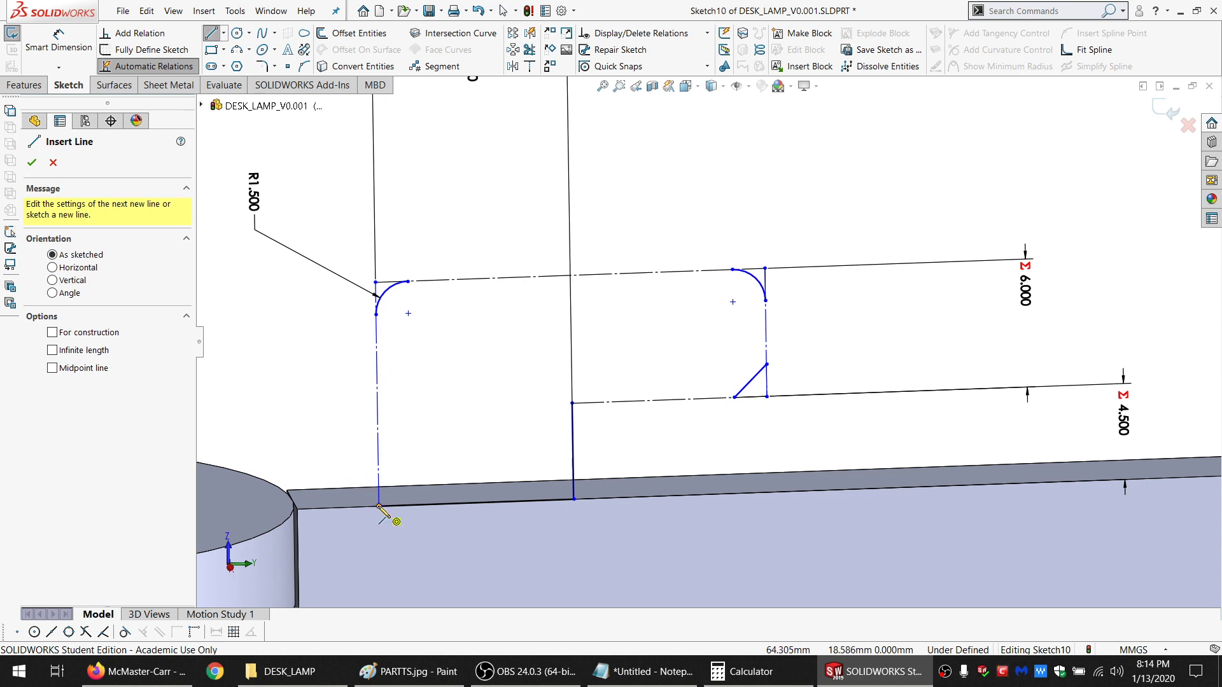
left_click(380, 508)
left_click(376, 315)
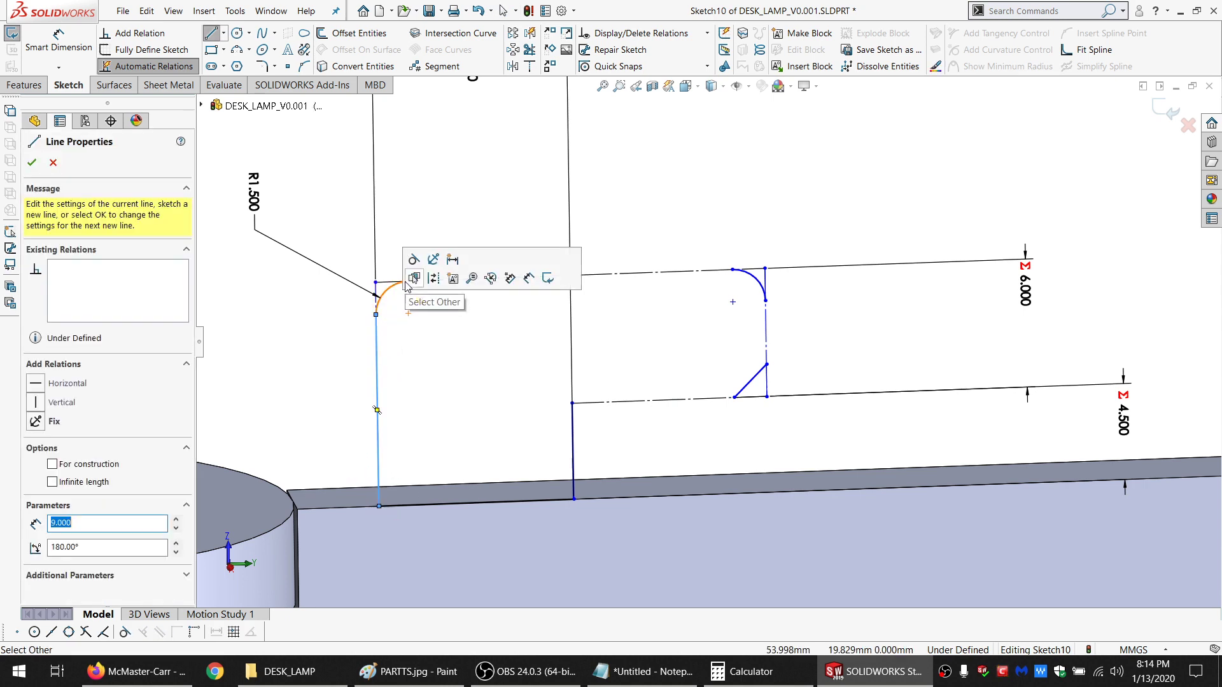
left_click(767, 365)
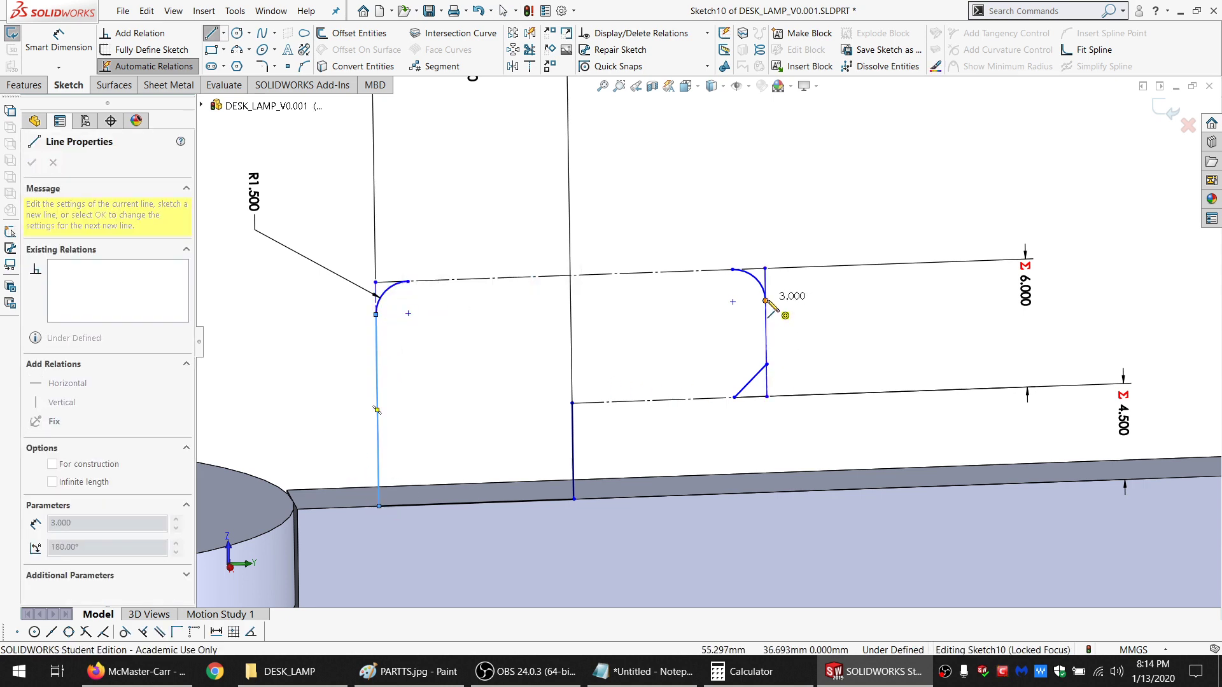
left_click(766, 300)
left_click(733, 270)
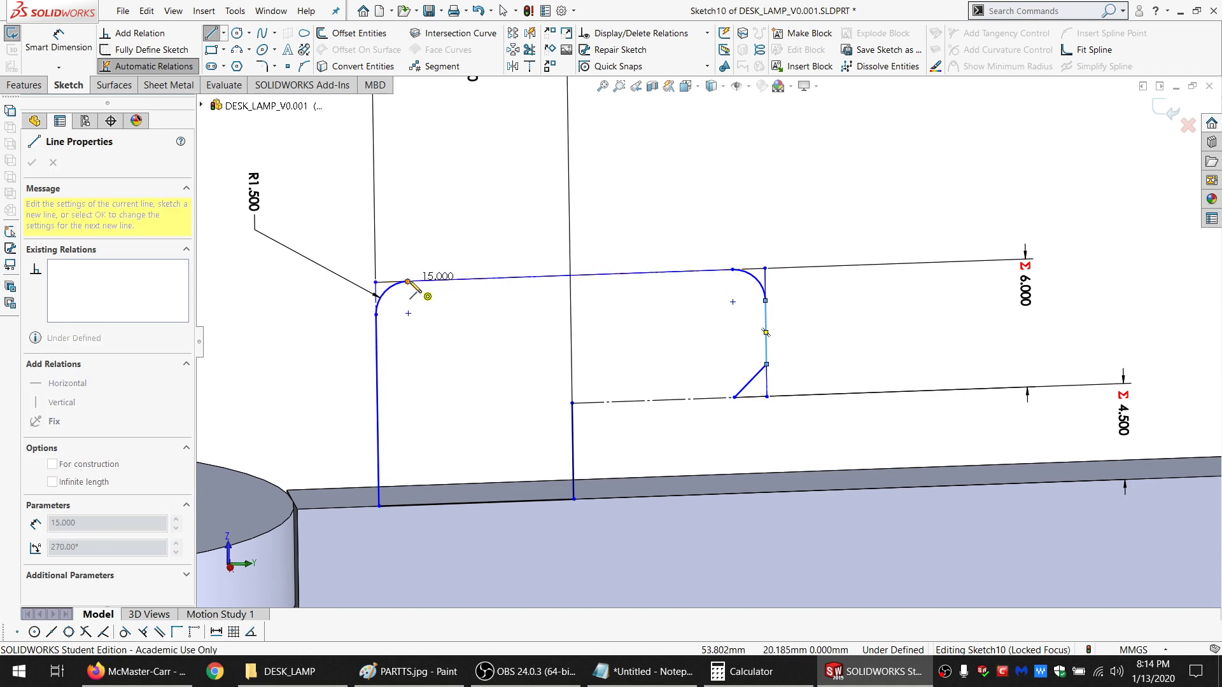
left_click(408, 281)
left_click(572, 403)
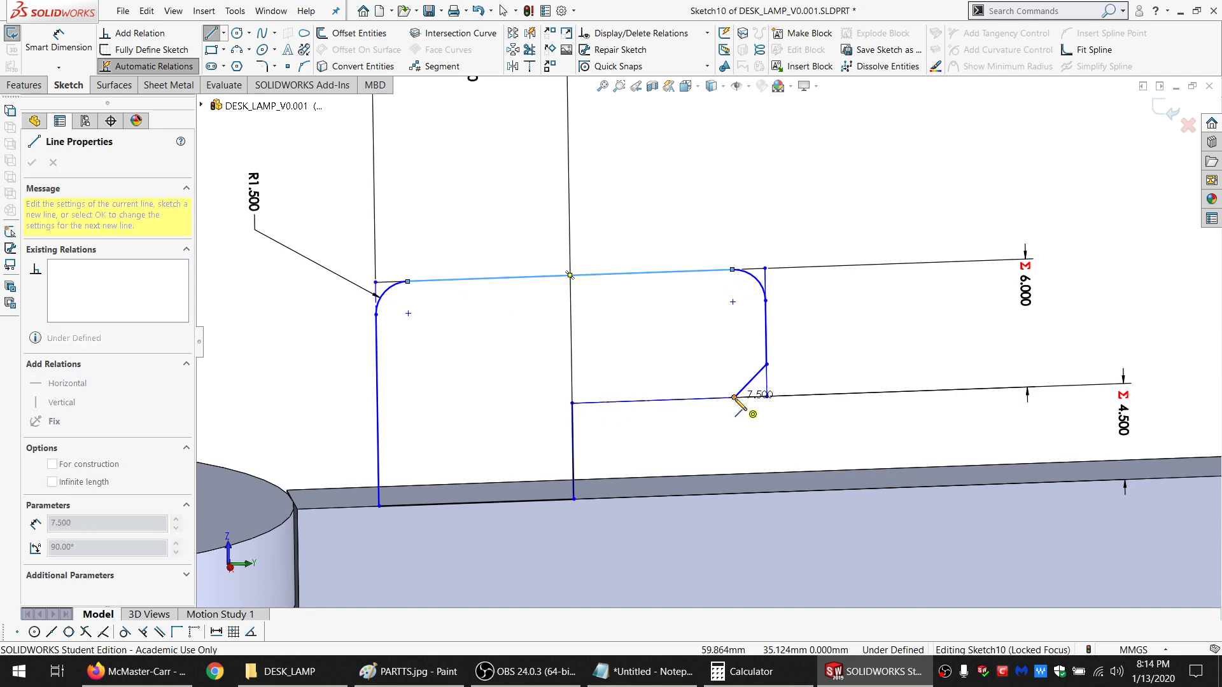
left_click(735, 397)
key("Escape")
scroll(716, 435, "up", 3)
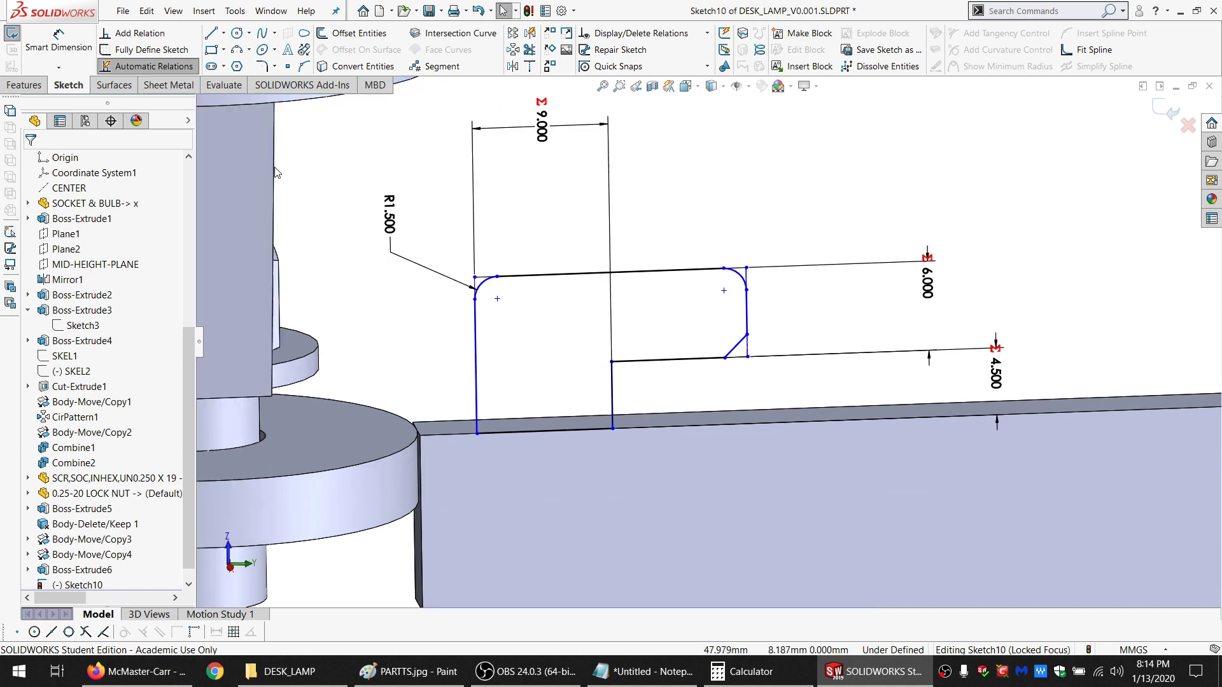
left_click(24, 84)
left_click(21, 35)
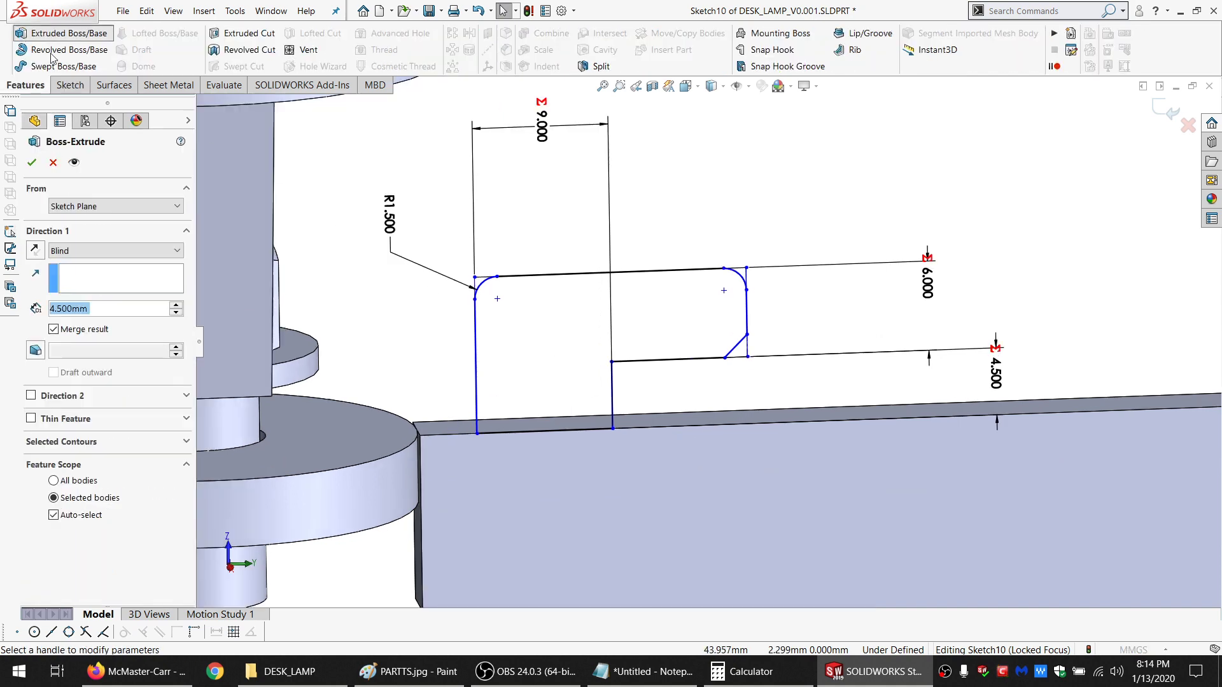
left_click(53, 162)
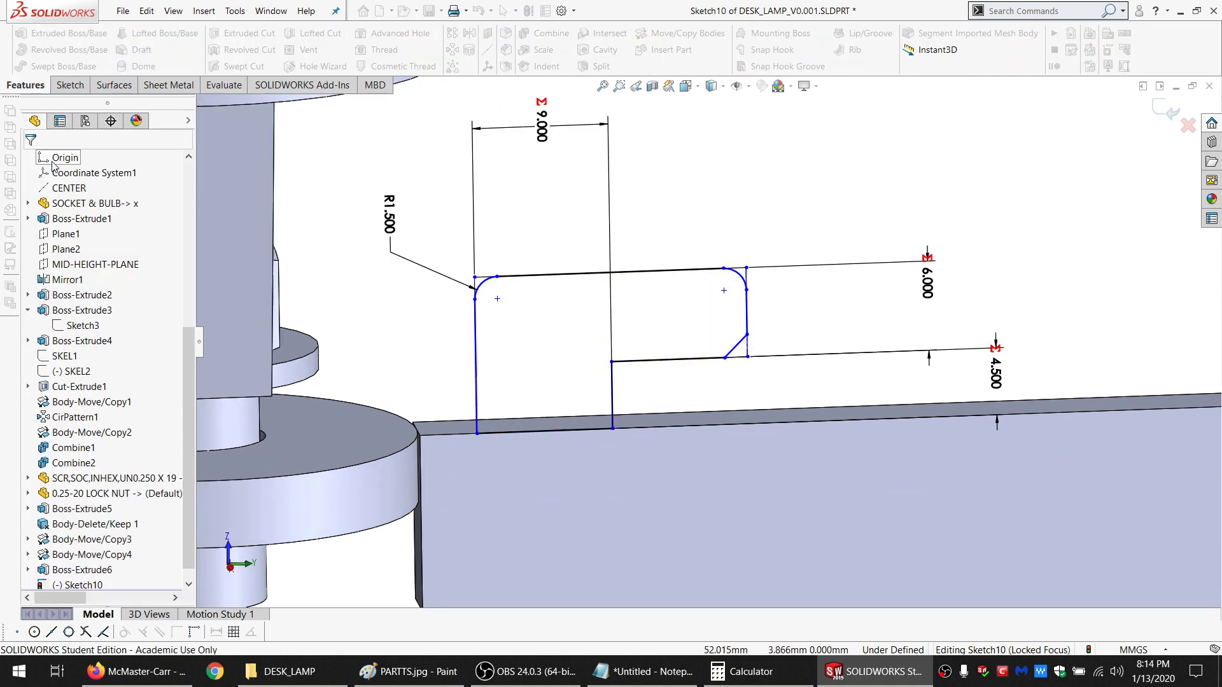
left_click(69, 85)
scroll(850, 394, "up", 3)
scroll(934, 316, "down", 3)
scroll(902, 345, "up", 3)
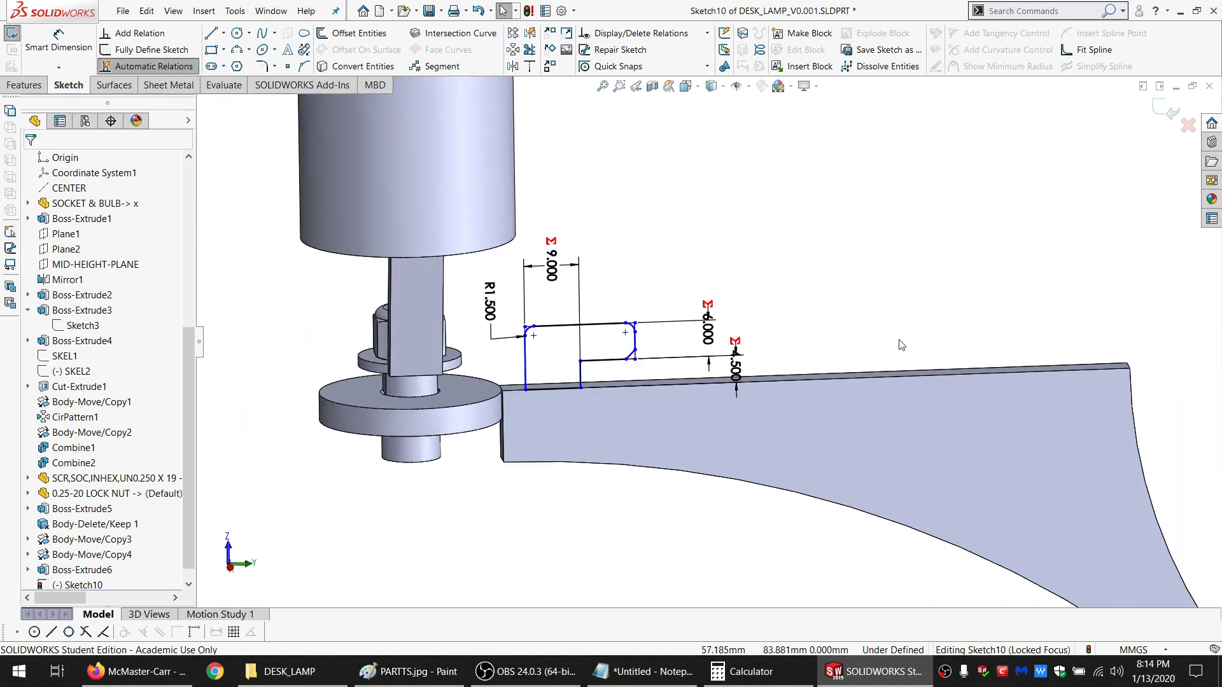
scroll(982, 324, "down", 2)
left_click(467, 324)
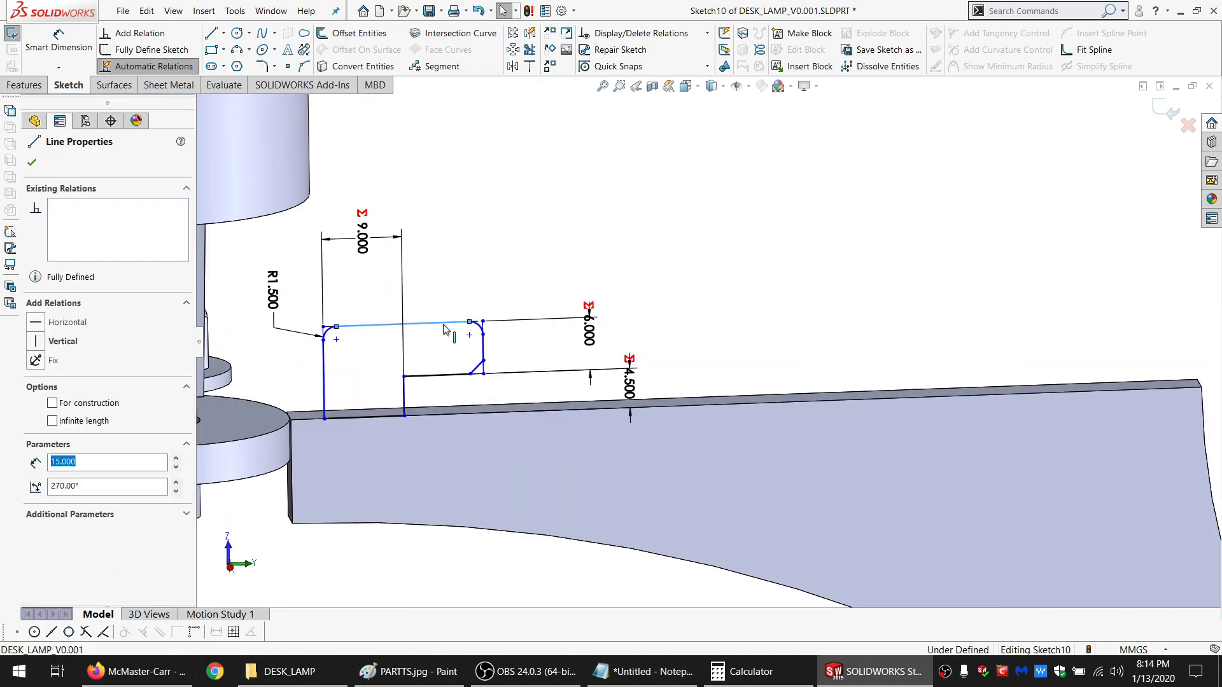
right_click(465, 326)
left_click(489, 337)
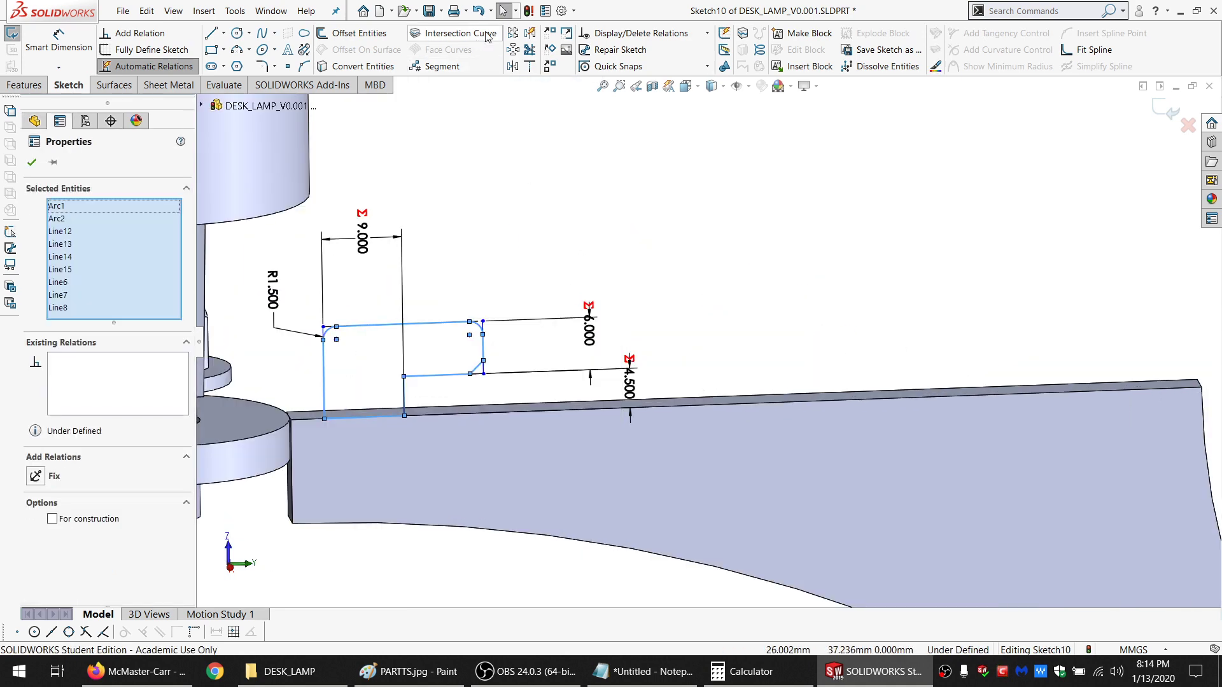
left_click(349, 339)
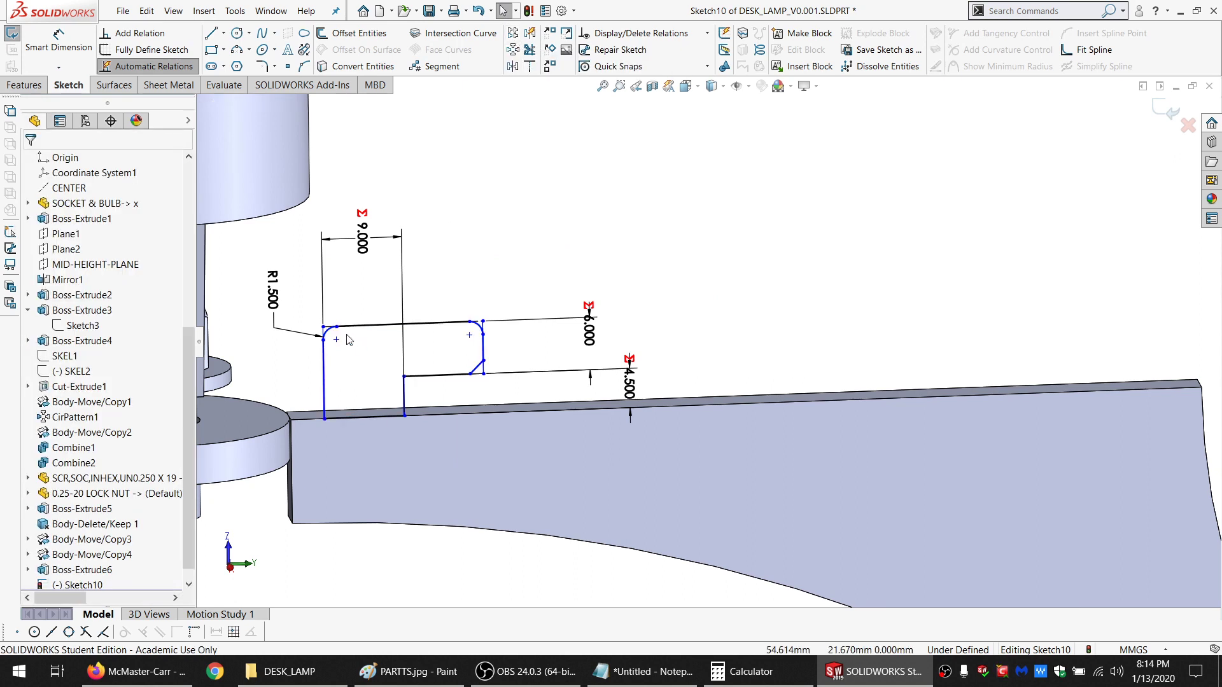
Measure the hook's overall length from its outer upright side to the lower outer corner of the arm
left_click(324, 359)
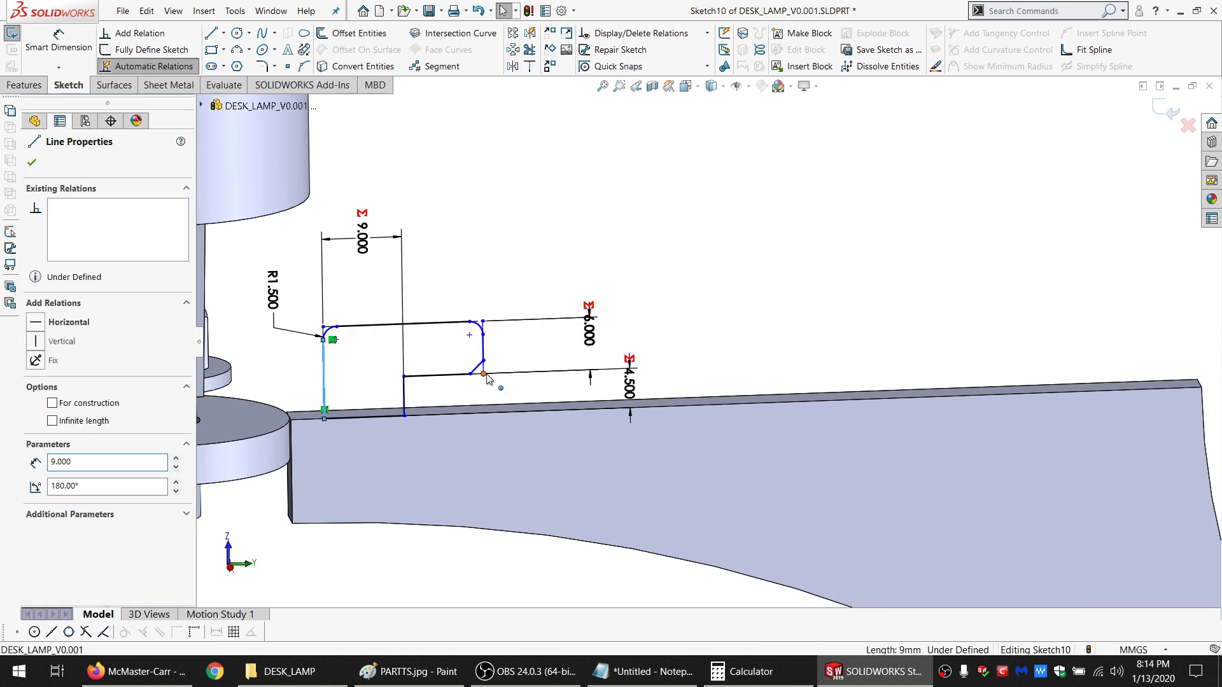
left_click(484, 374, "ctrl")
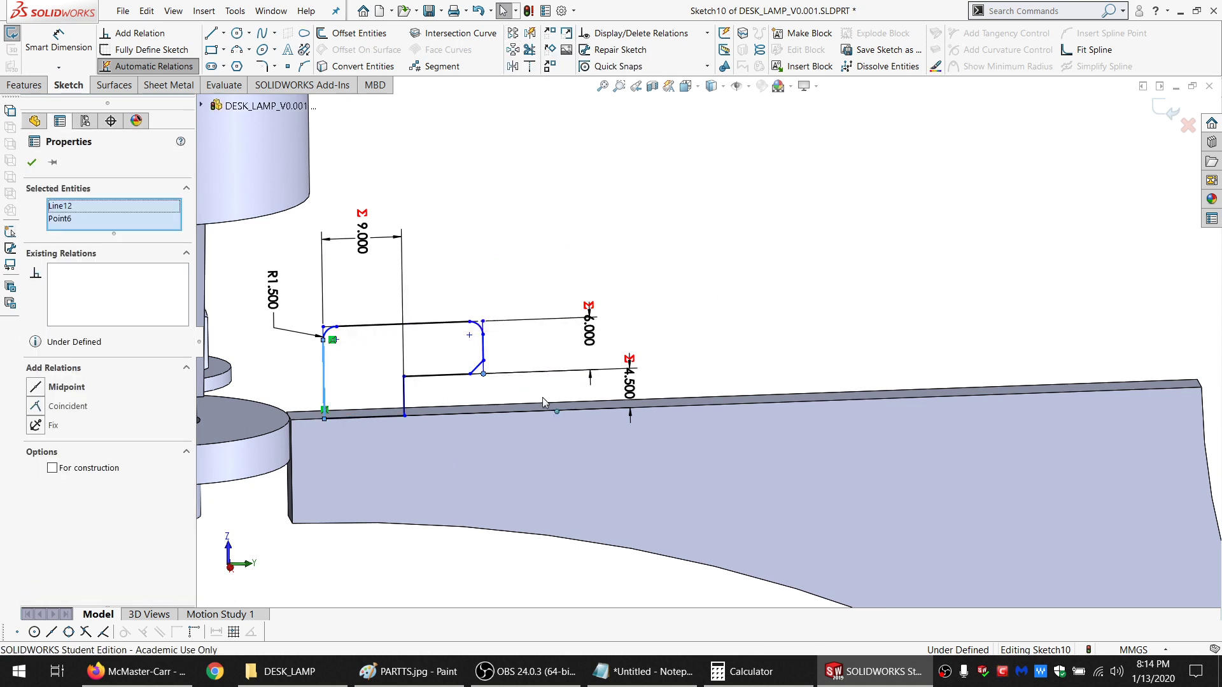
left_click(510, 229)
right_click(373, 322)
left_click(367, 326)
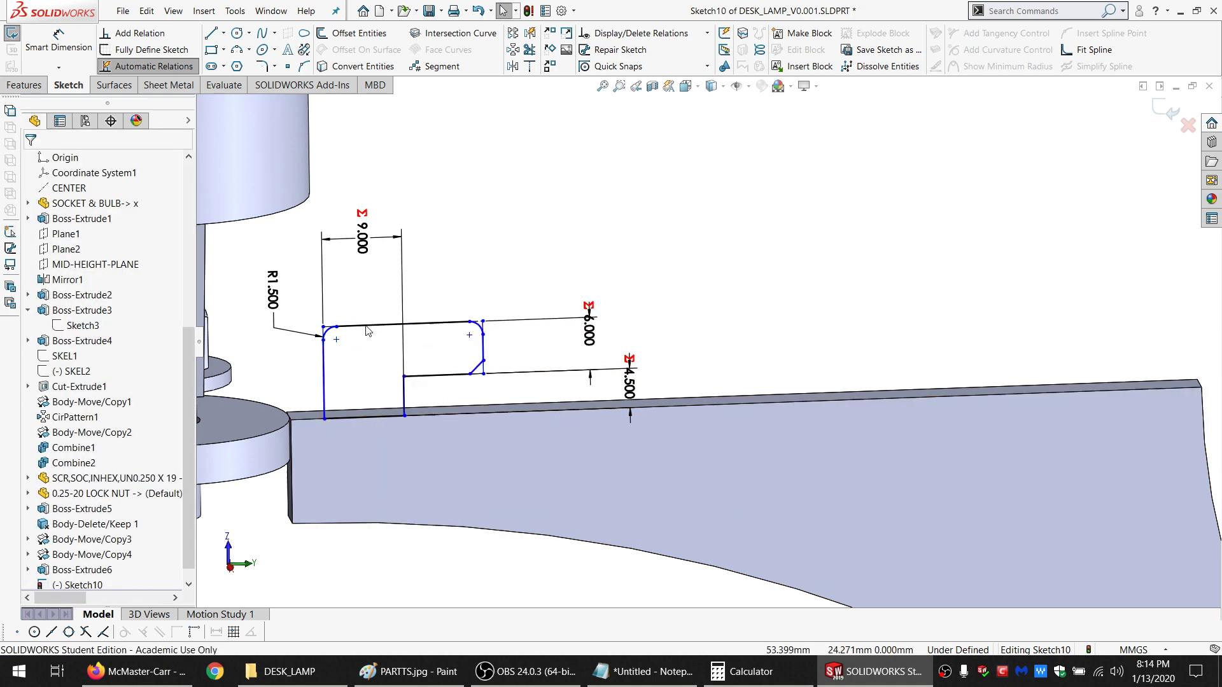
Start a linear sketch pattern of the whole hook outline along the gusset's long straight edge, directed away from the lamp post
right_click(367, 326)
left_click(420, 335)
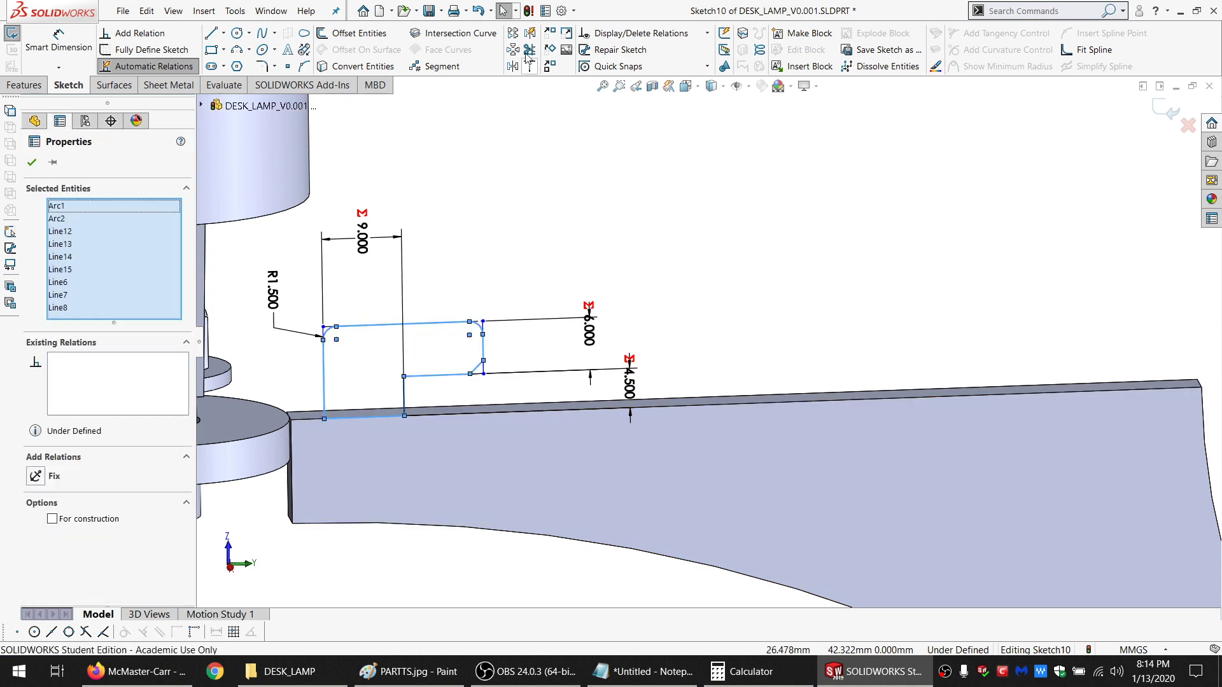
left_click(512, 33)
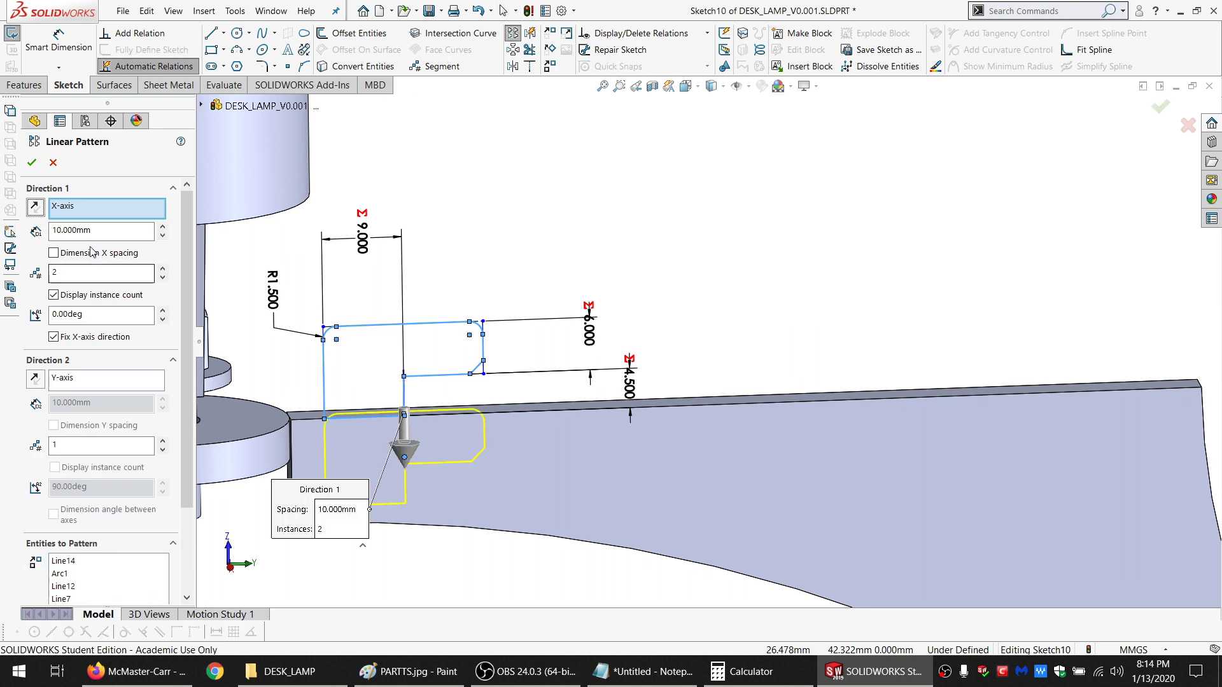
left_click(91, 215)
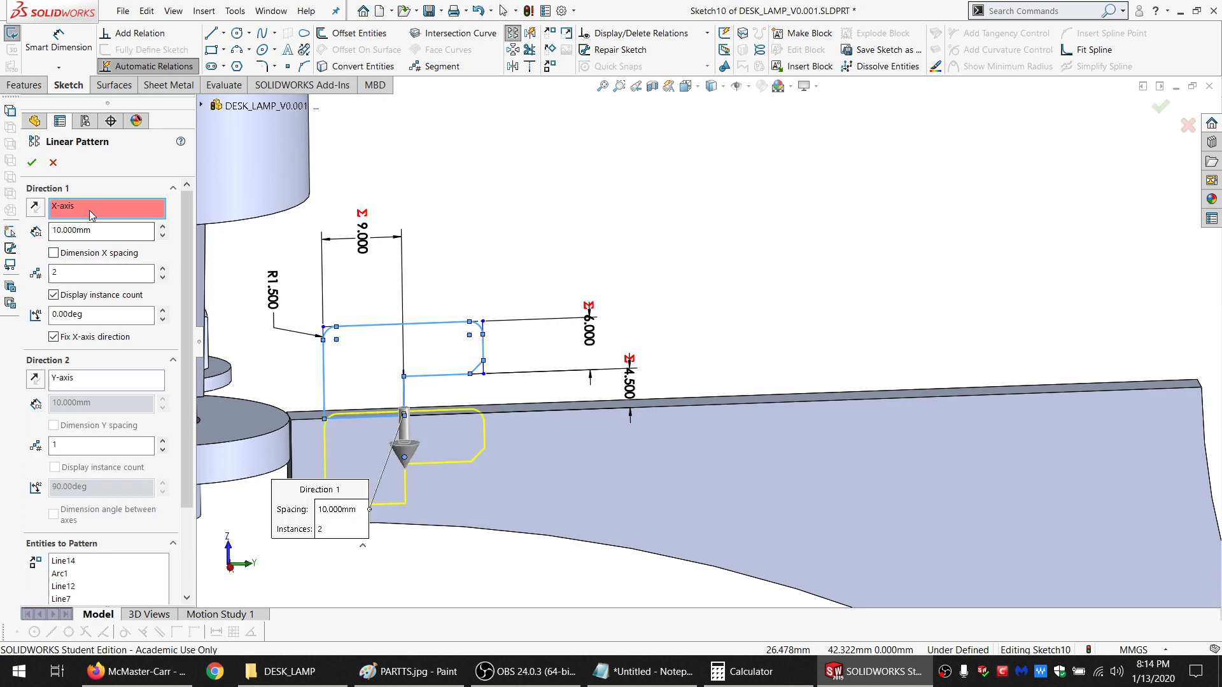
left_click(699, 412)
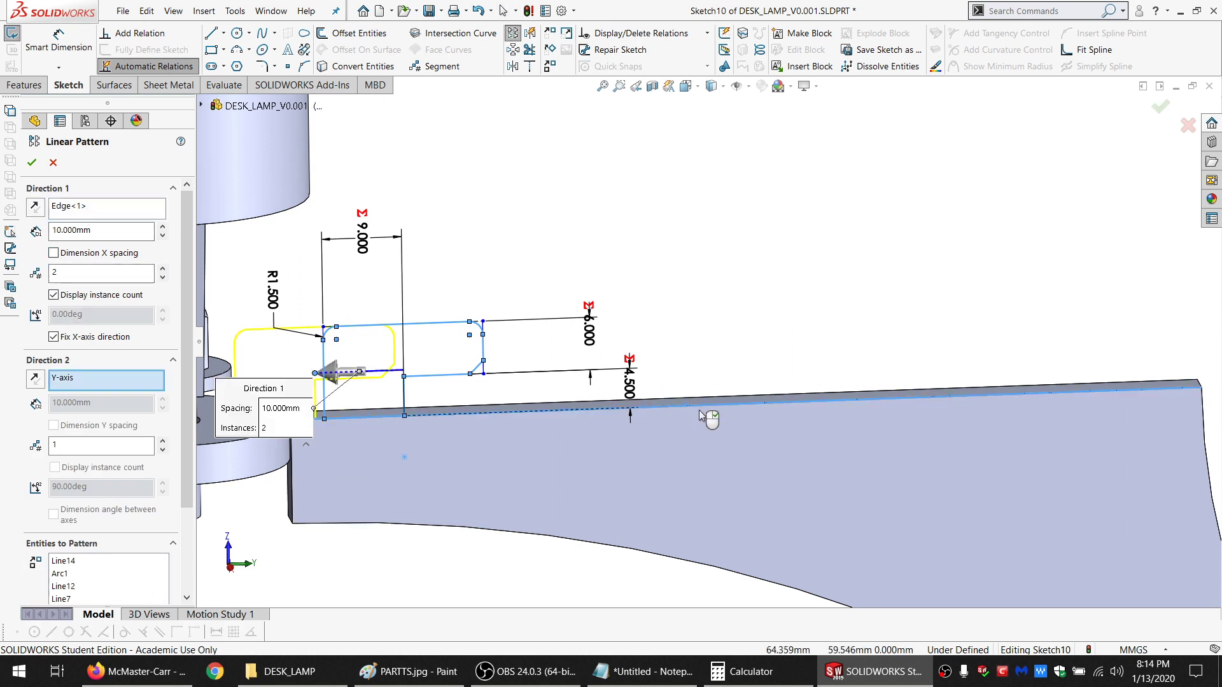
left_click(36, 206)
Set the pattern spacing to 18*2 (36 mm) with 3 instances and create the hook copies
double_click(90, 230)
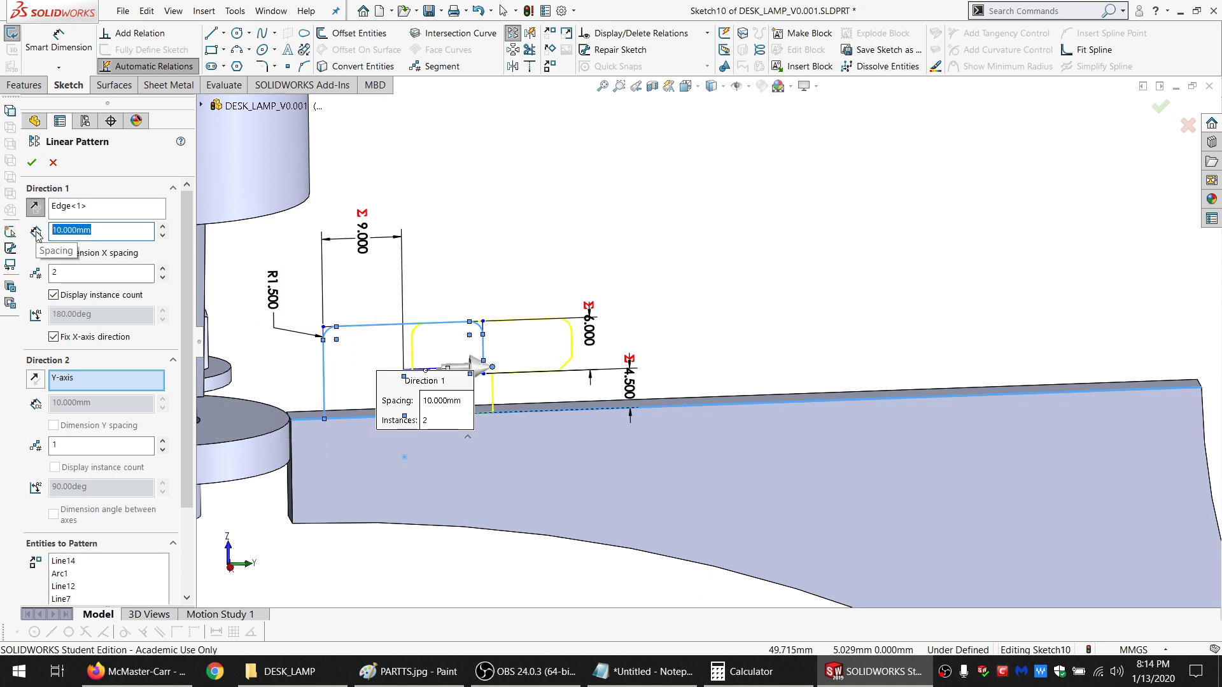
type("18*2")
key("Return")
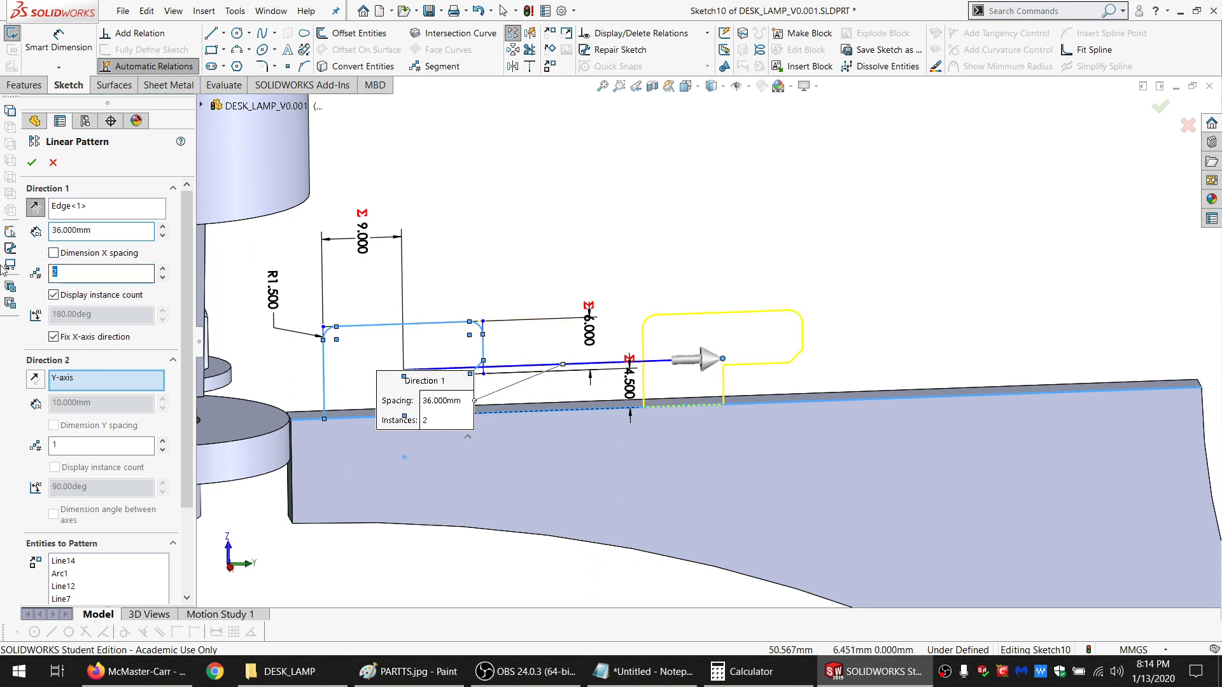
type("3")
scroll(853, 338, "up", 2)
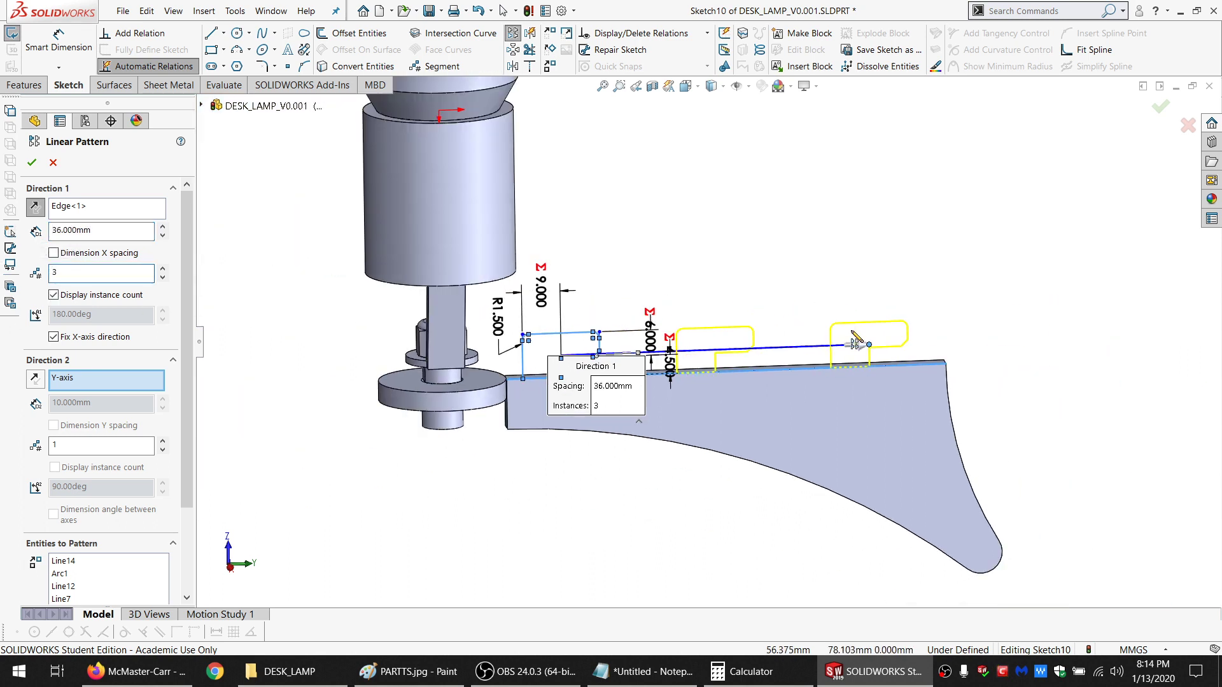
left_click(30, 163)
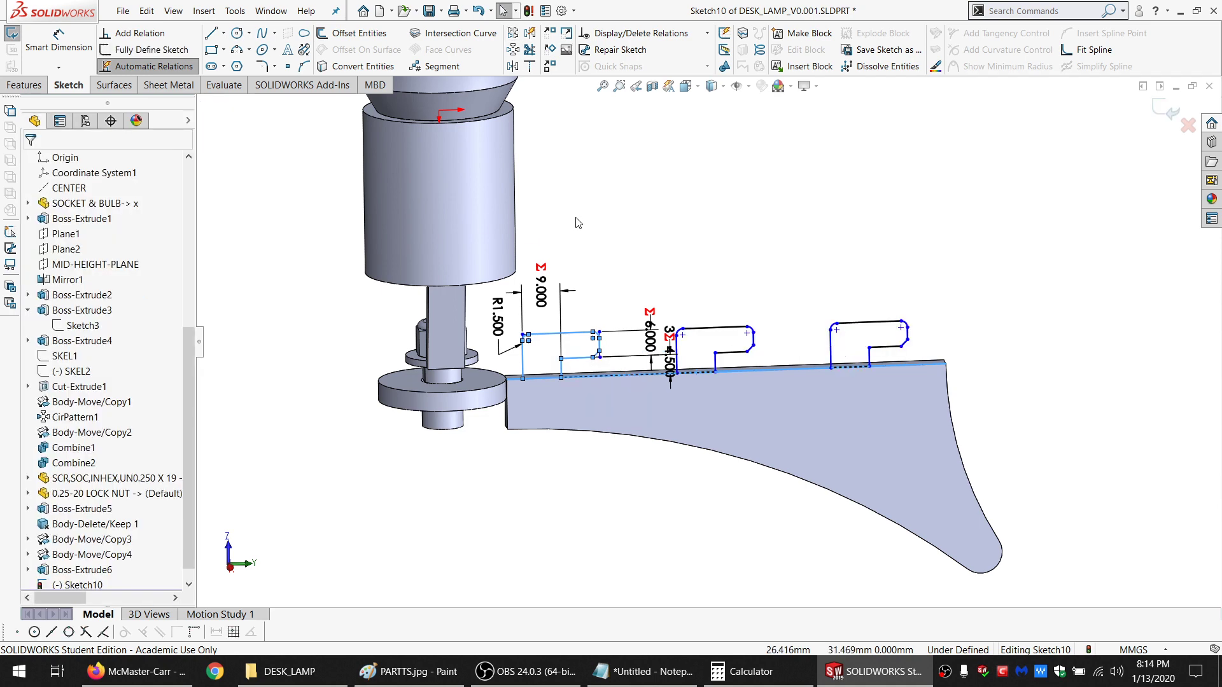
Make the first hook's lower outer corner coincident with the gusset's short vertical end edge
scroll(617, 394, "down", 2)
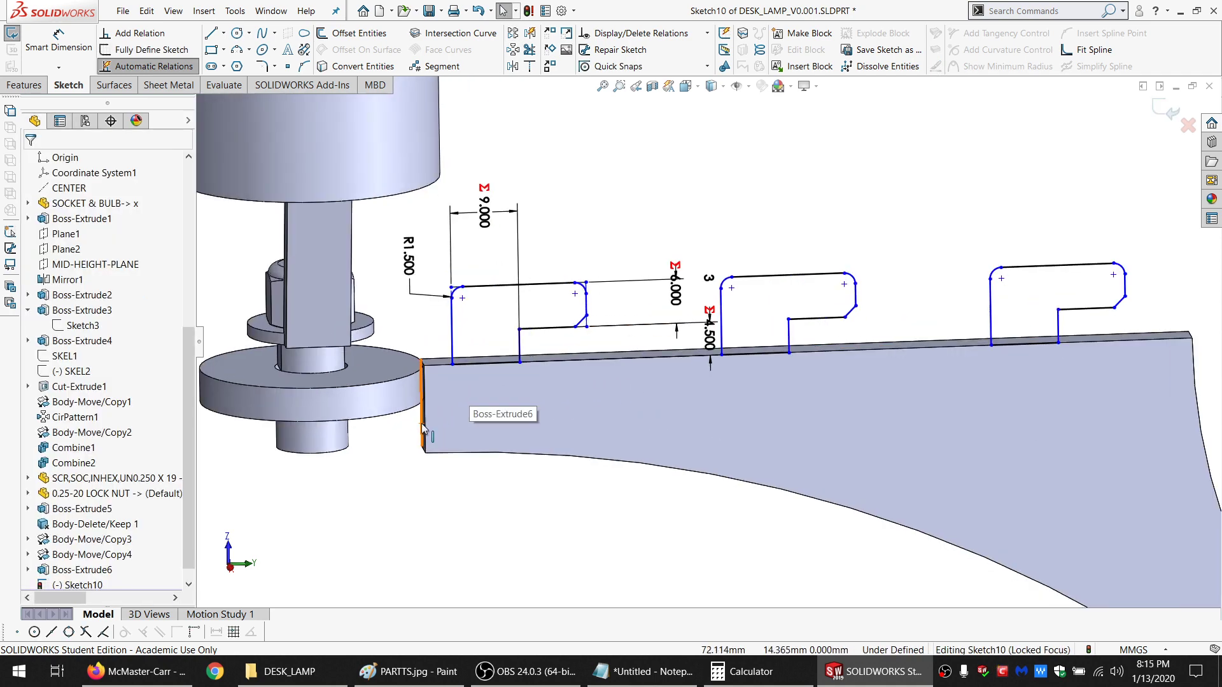
left_click(425, 428)
left_click(452, 358, "ctrl")
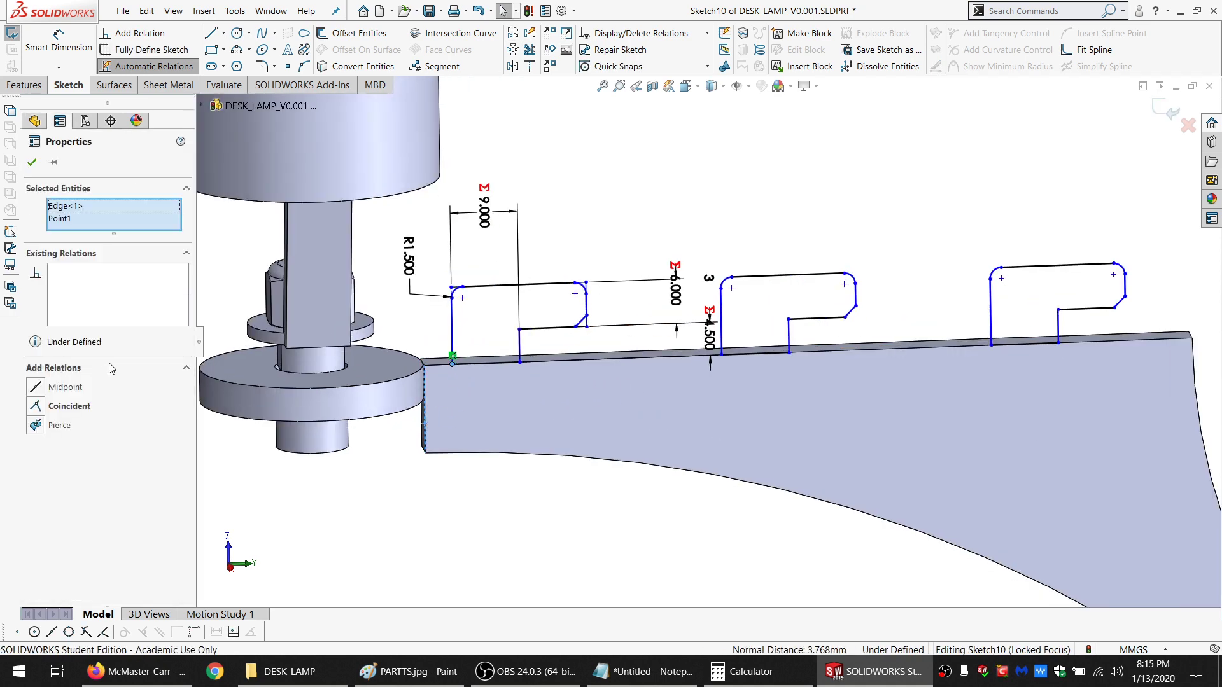
left_click(57, 406)
left_click(714, 183)
Show the hidden octagonal slotted plate body and view the slot row at its end beyond the gusset
scroll(926, 317, "up", 3)
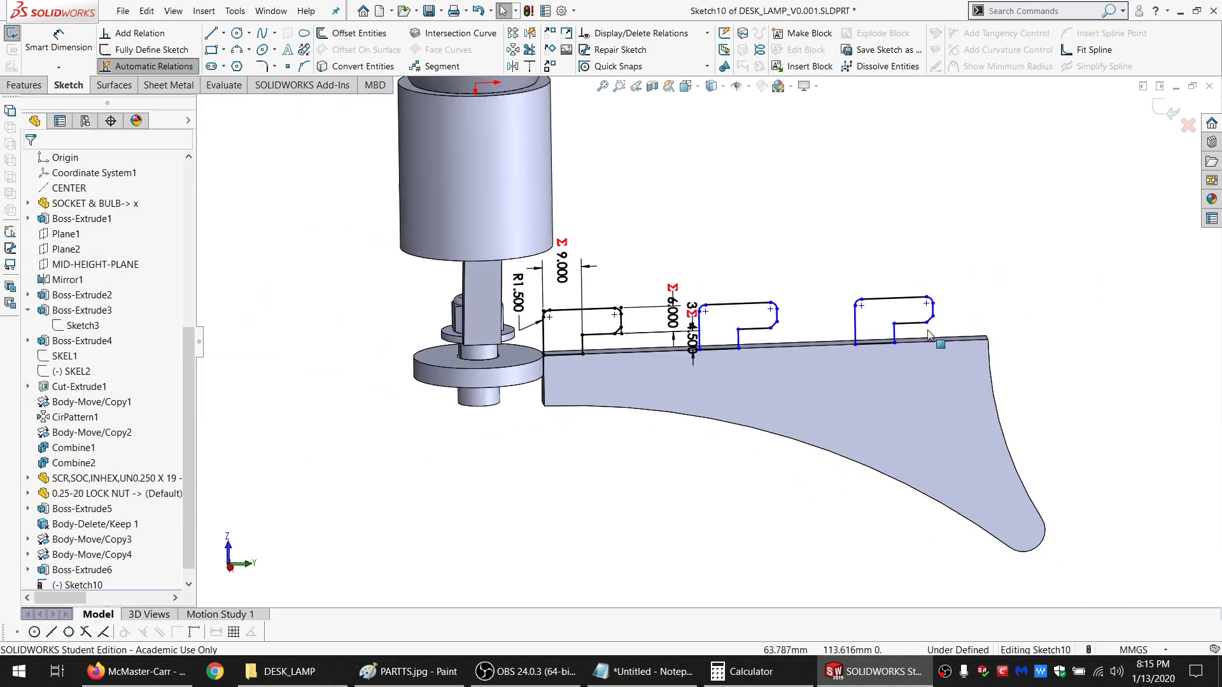
scroll(904, 365, "down", 1)
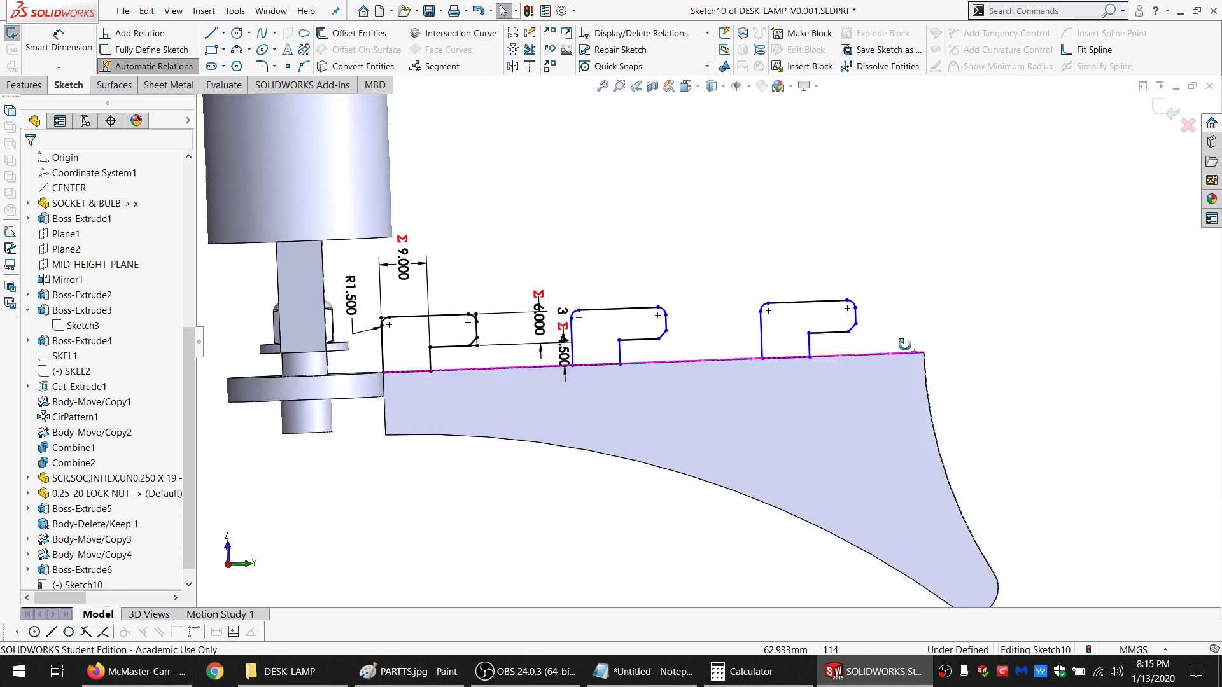
scroll(95, 230, "up", 6)
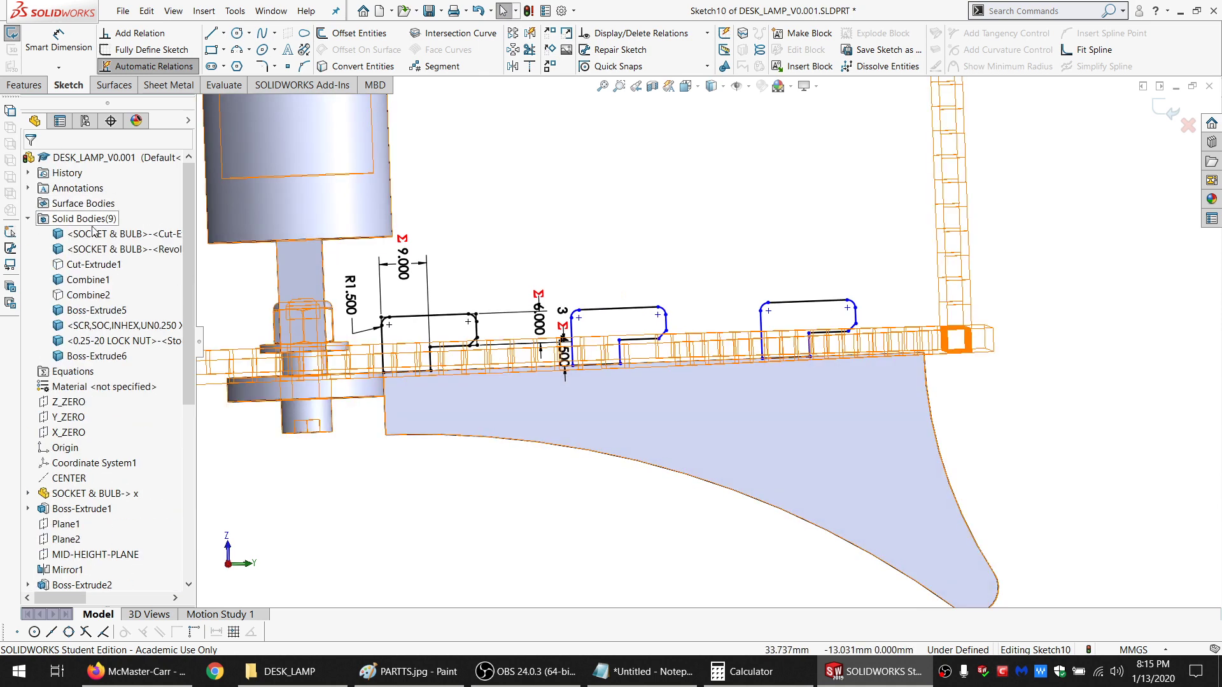
left_click(88, 280)
left_click(87, 295, "ctrl")
middle_click_drag(934, 324, 930, 437)
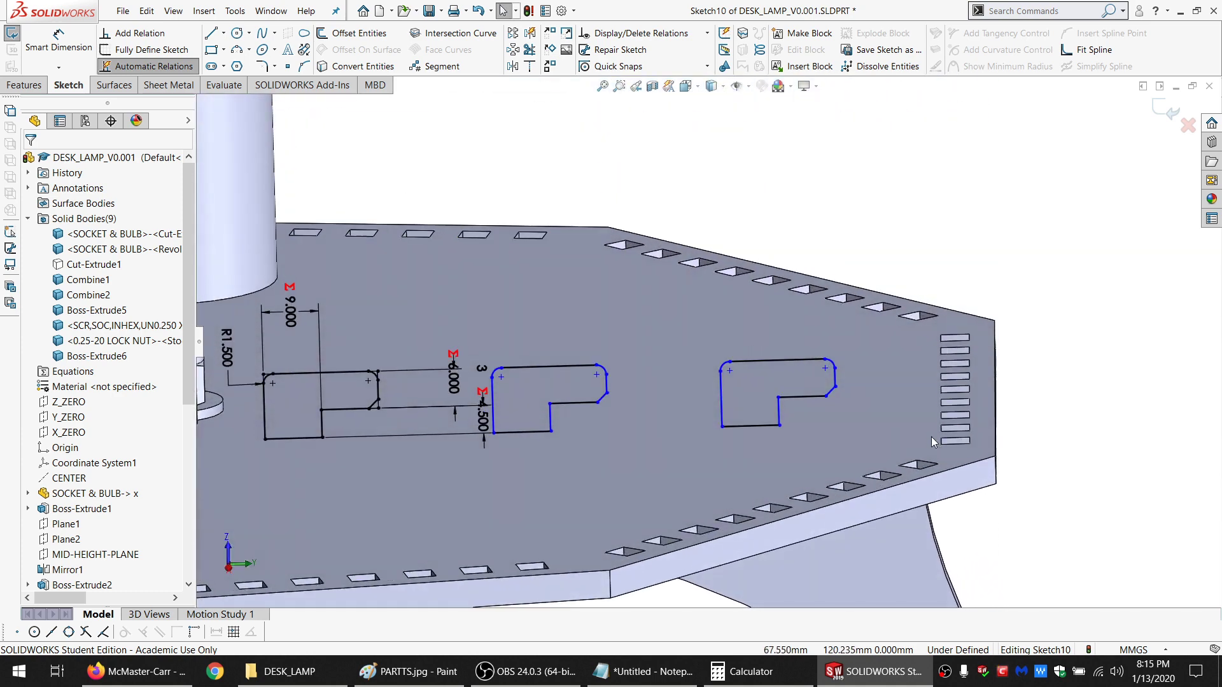
left_click(893, 416)
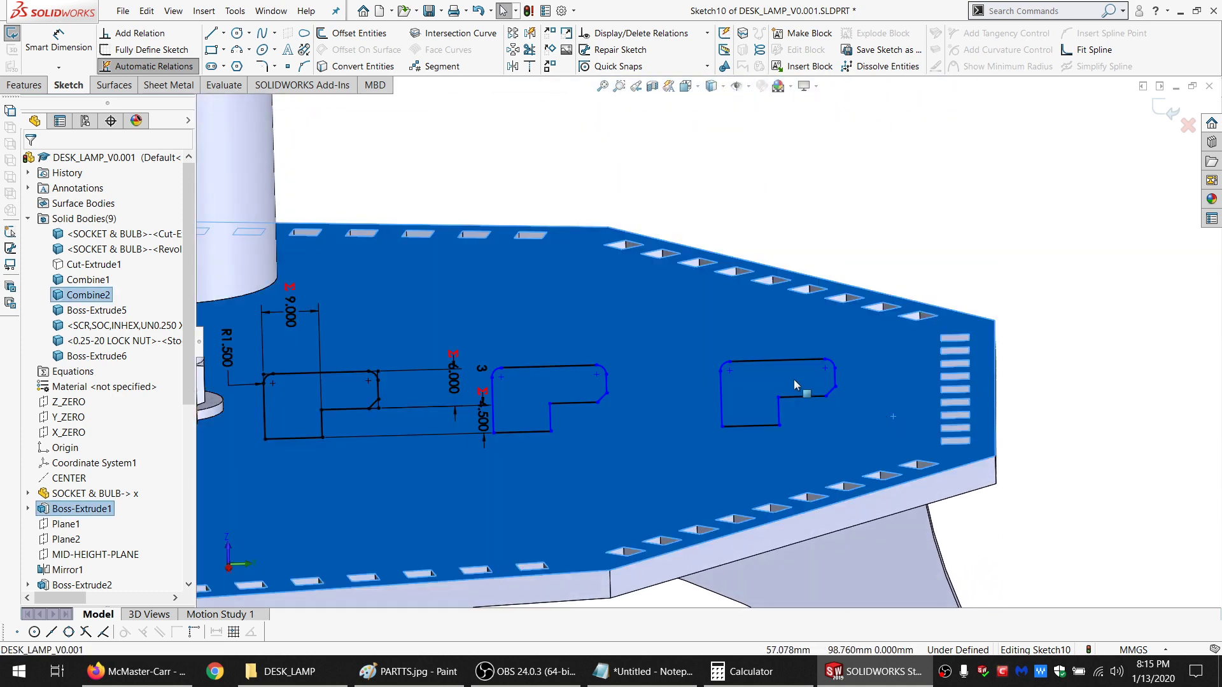
mouse_move(795, 380)
middle_mouse_down()
mouse_move(804, 305)
mouse_move(827, 387)
mouse_move(945, 367)
mouse_move(917, 386)
mouse_move(986, 420)
middle_mouse_up()
key("Escape")
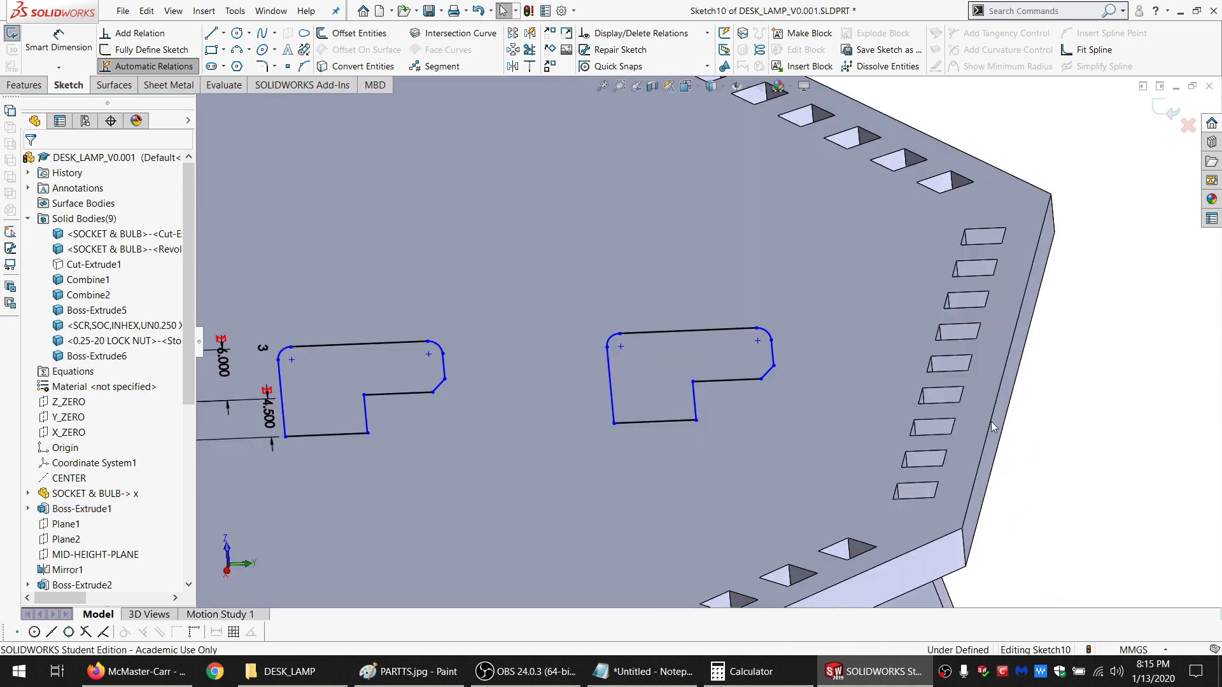
Convert the wall face of a middle slot in the plate's end row into construction lines and hide the plate
scroll(937, 389, "down", 3)
left_click(878, 333)
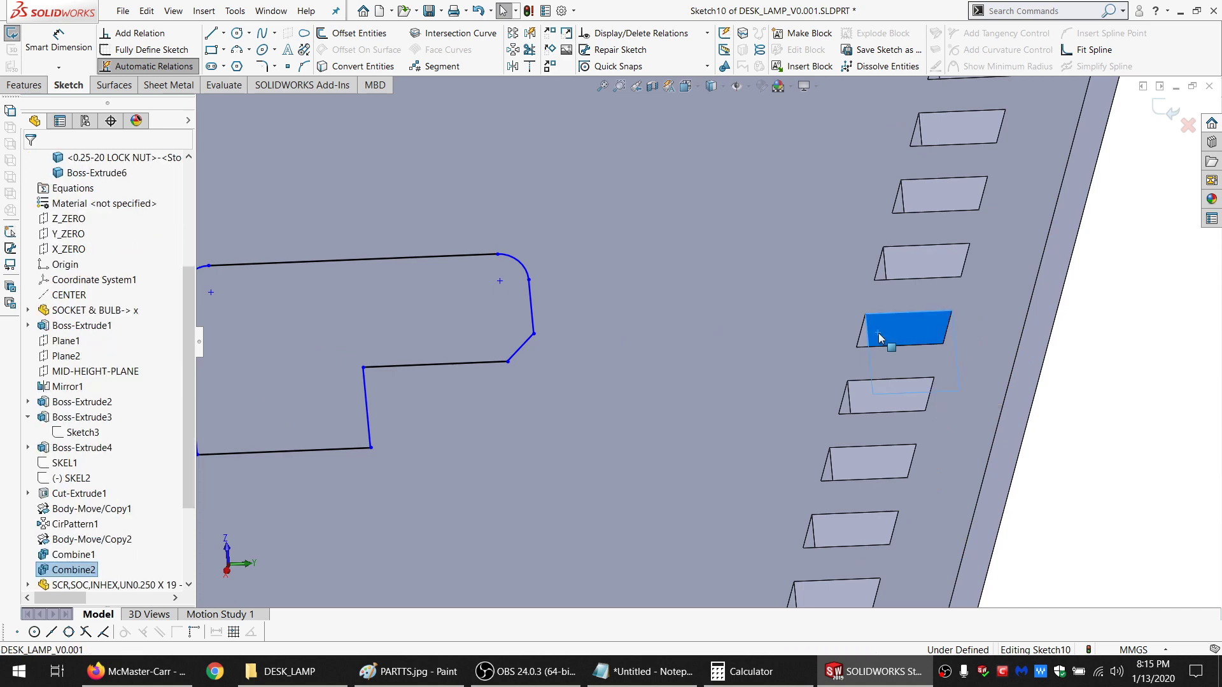
scroll(878, 333, "up", 3)
right_click(522, 165)
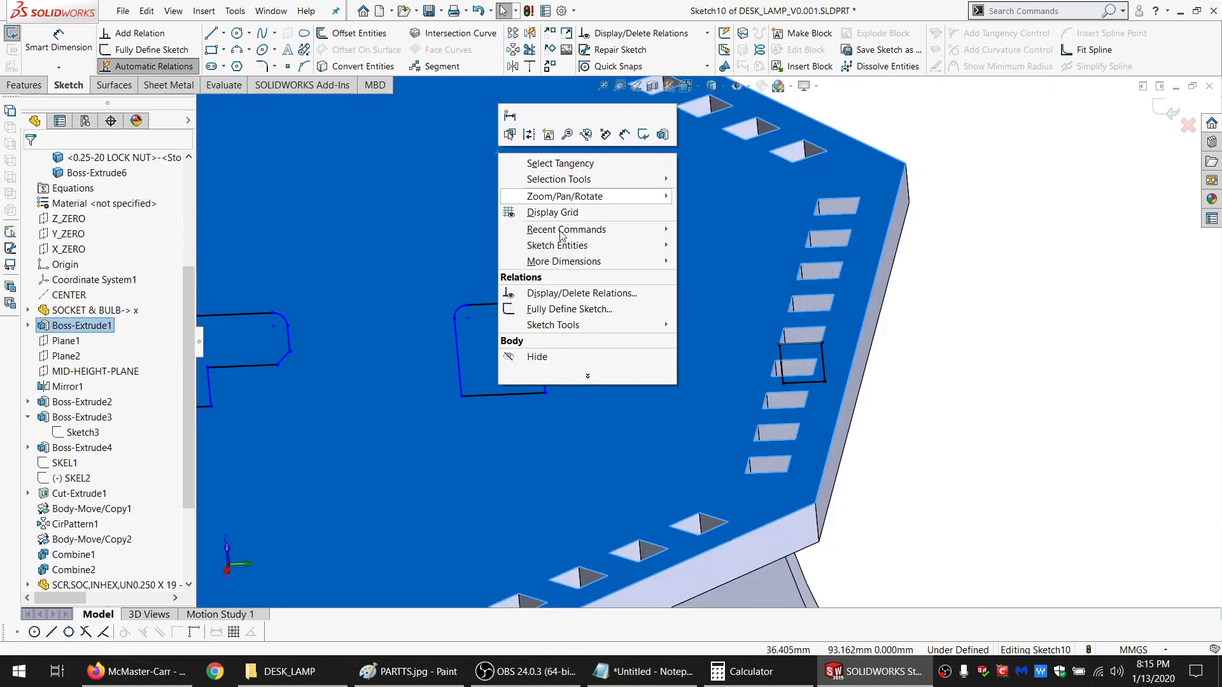
left_click(540, 355)
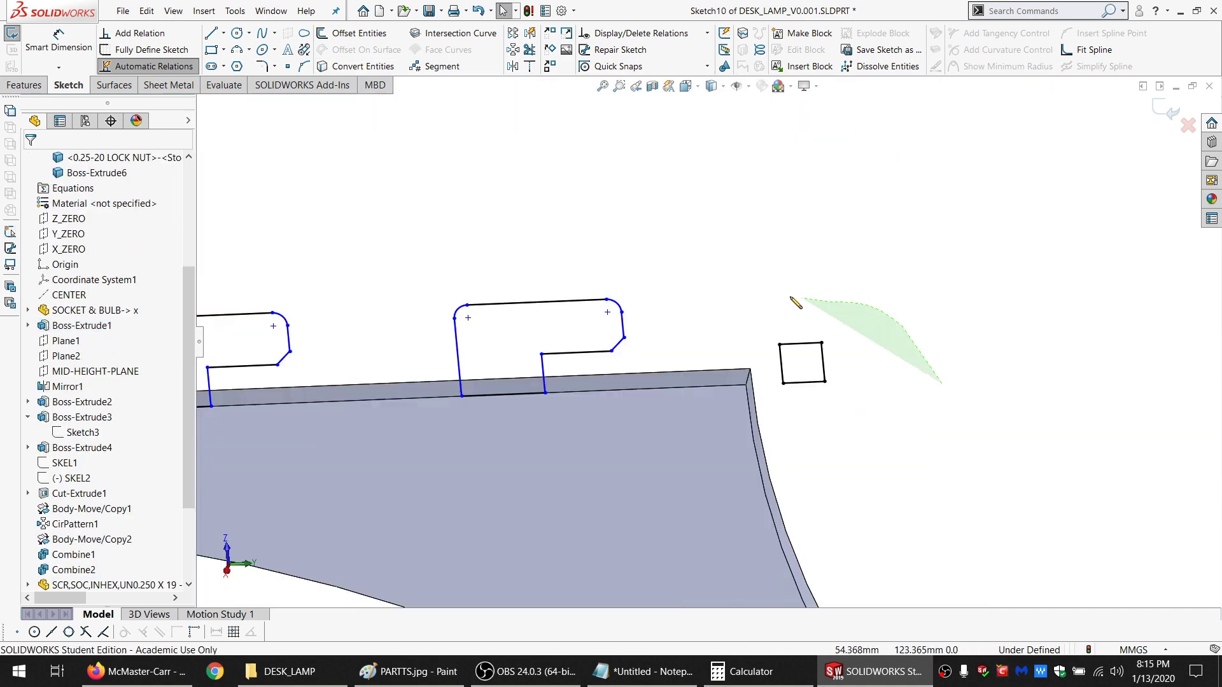
left_click_drag(801, 474, 797, 482)
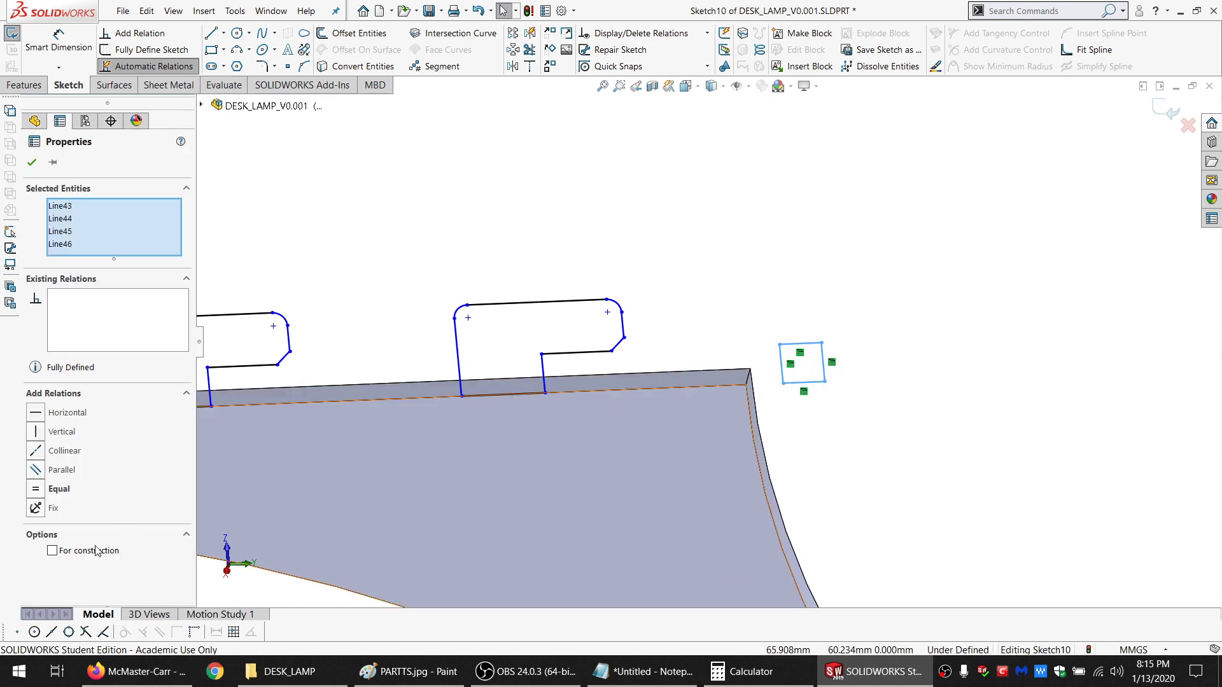
left_click(95, 551)
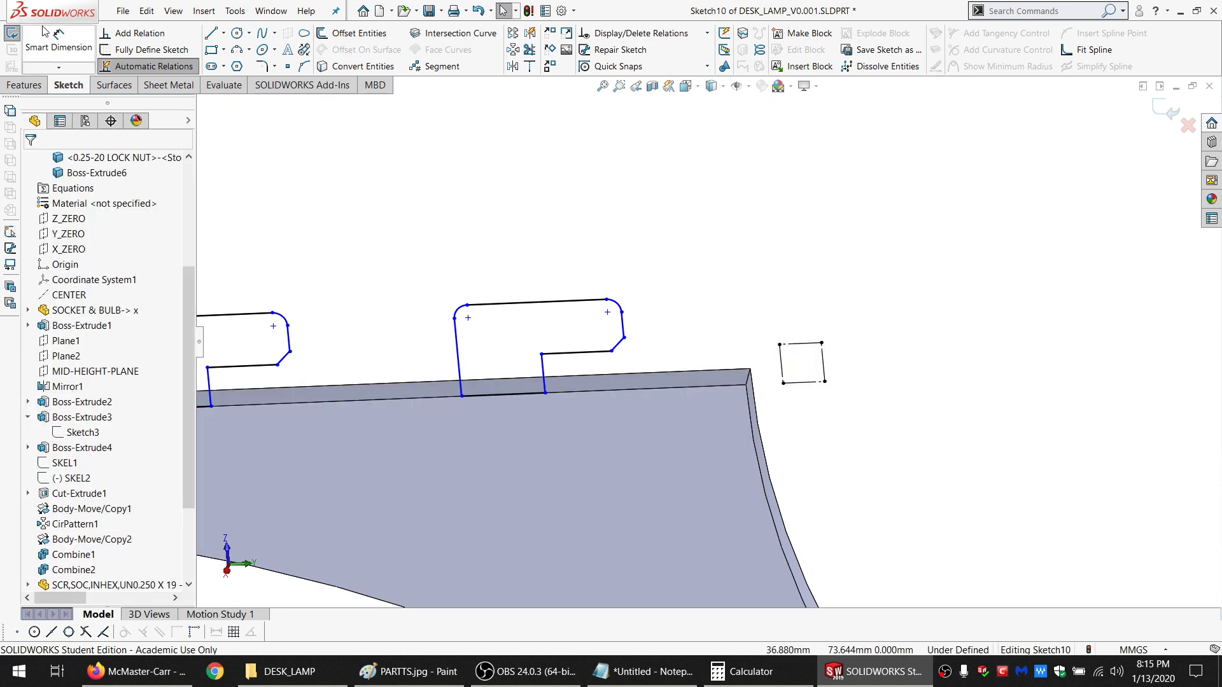
Dimension the distance from the outer end of the last hook's arm to the near side of the construction square
left_click(58, 39)
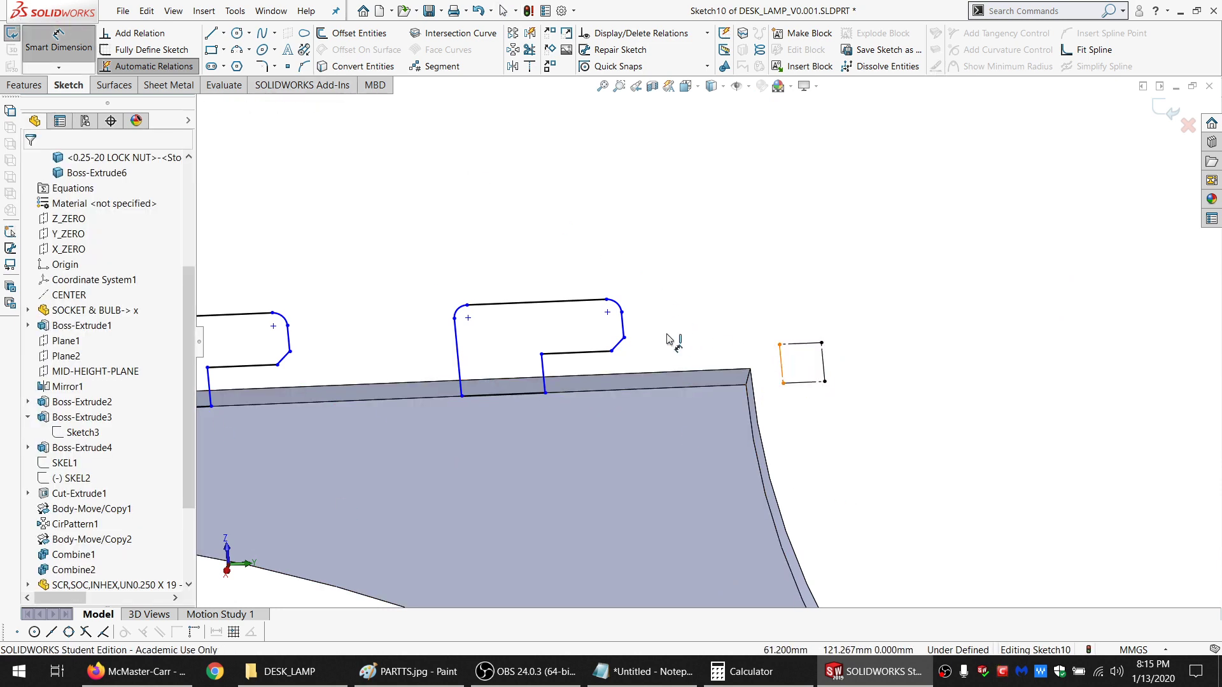
left_click(623, 330)
left_click(779, 344)
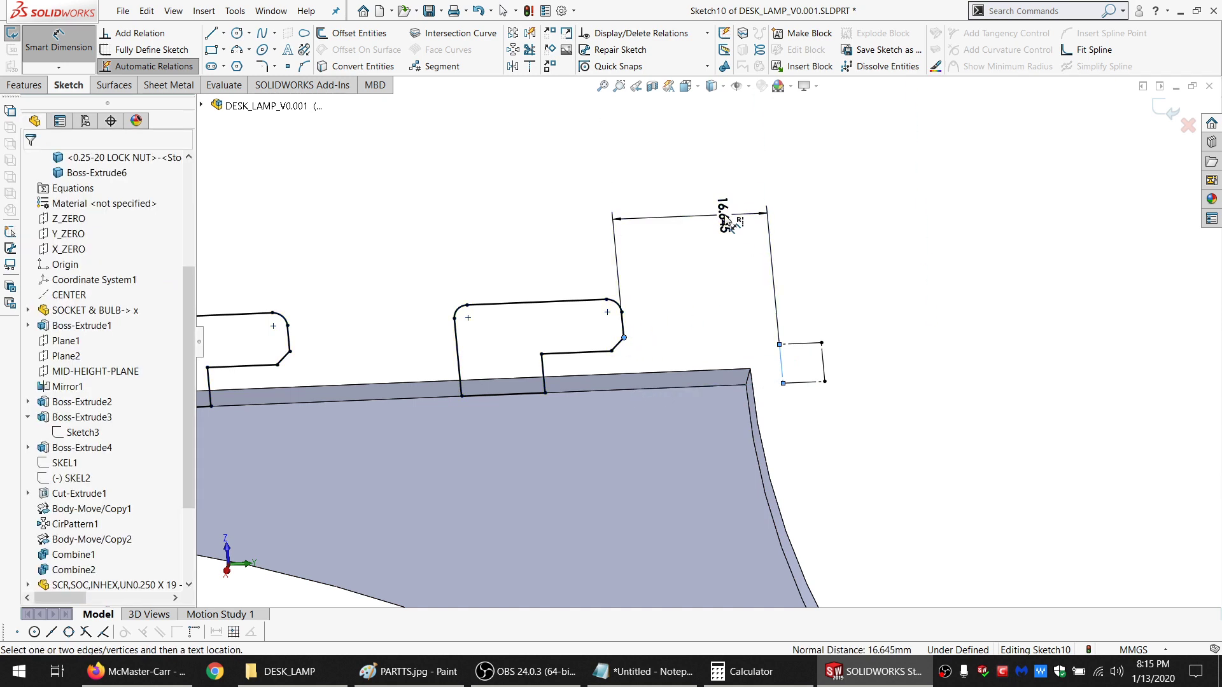
Dimension the gap between the outermost hook's tip and the small construction rectangle as 1 mm
left_click(729, 221)
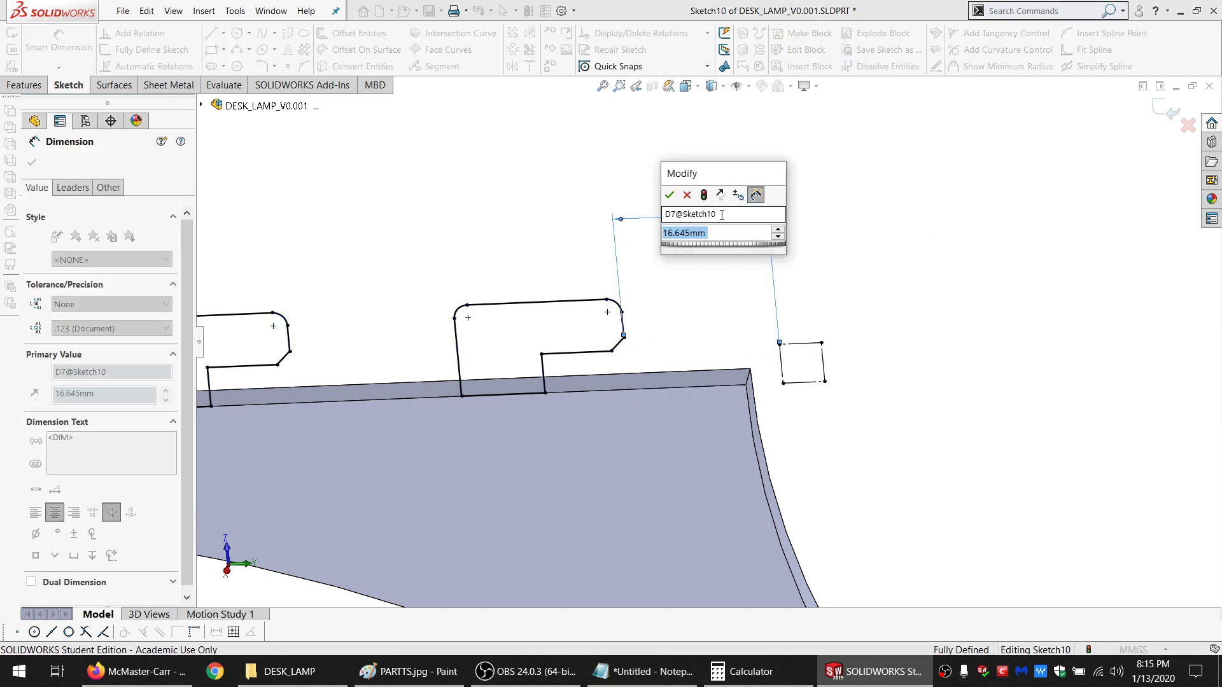
type("1")
key("Return")
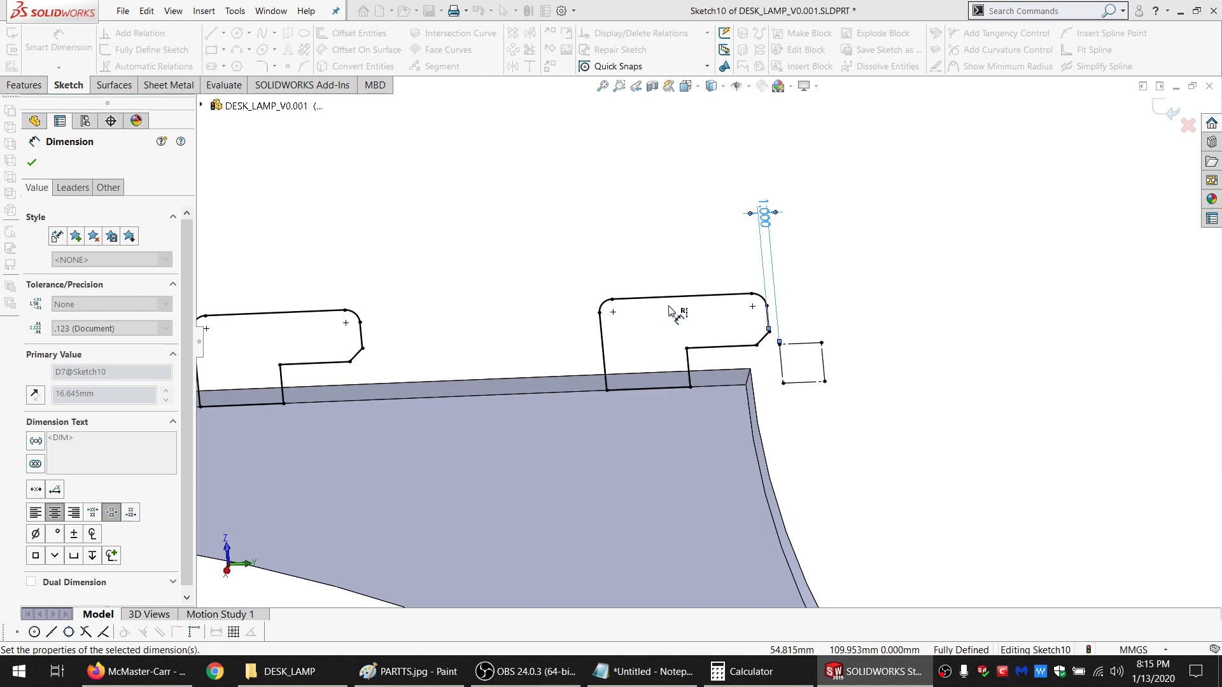
Extrude the three hook profiles up to the arm's opposite face, merging them only with the arm body
scroll(627, 315, "up", 5)
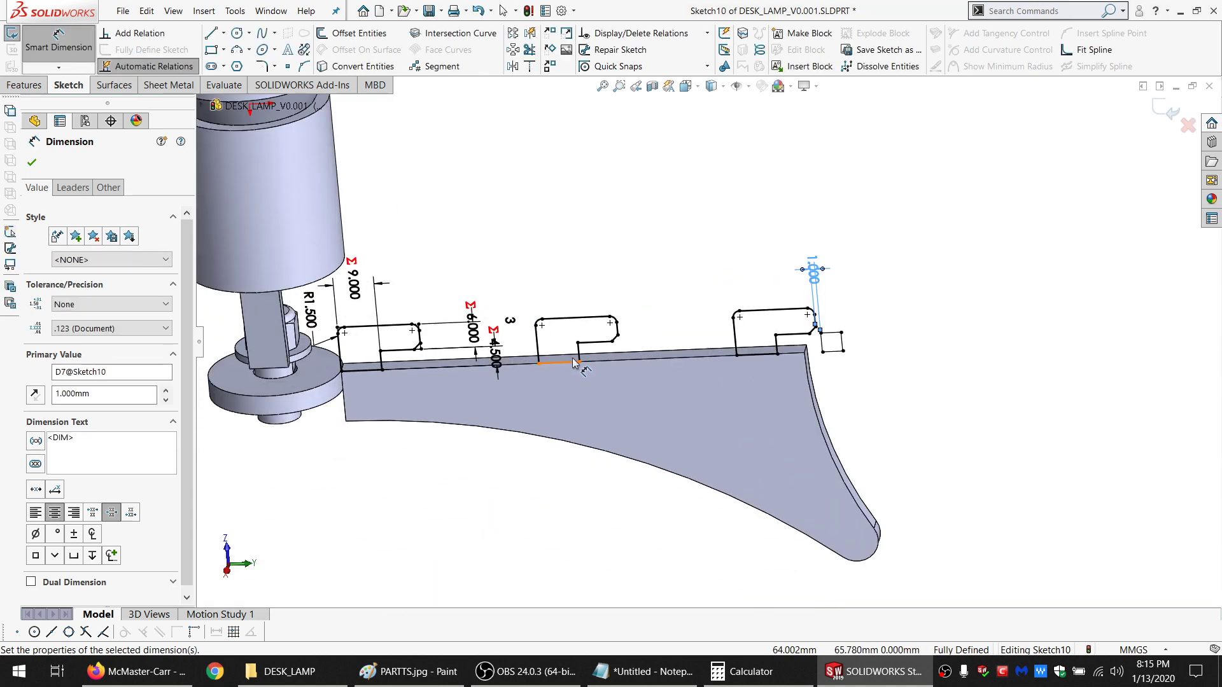
scroll(571, 358, "down", 3)
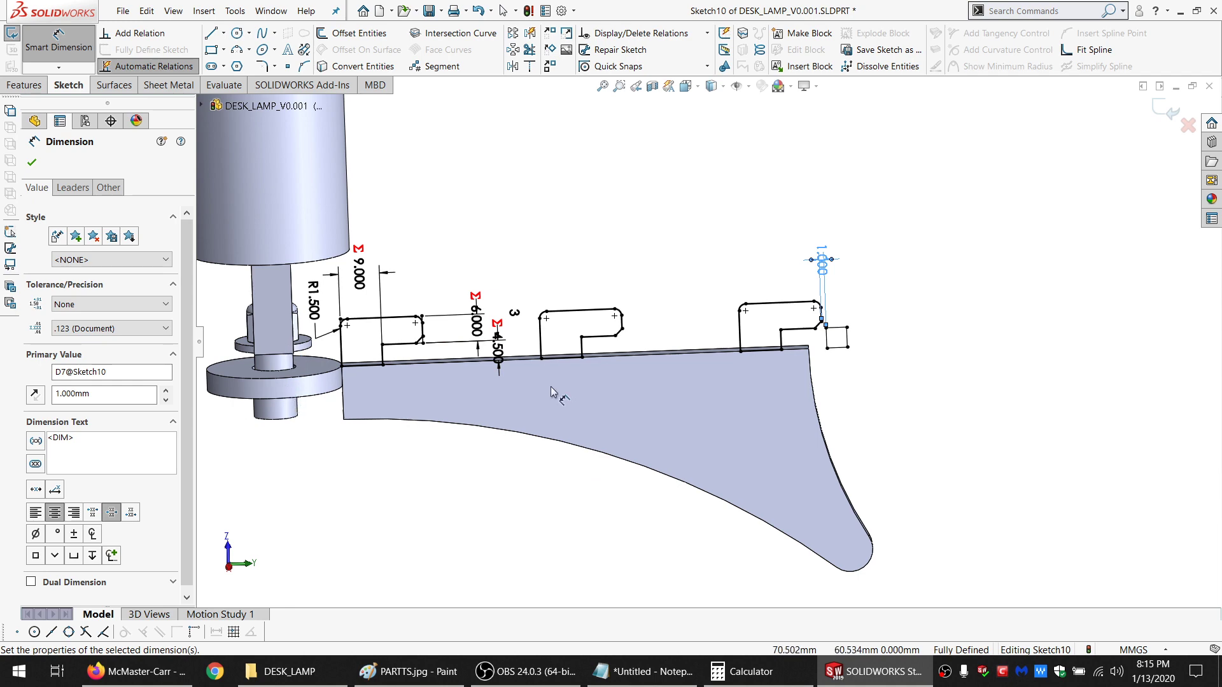
mouse_move(551, 387)
middle_mouse_down()
mouse_move(624, 367)
mouse_move(646, 396)
mouse_move(655, 331)
mouse_move(696, 341)
mouse_move(644, 390)
mouse_move(684, 395)
middle_mouse_up()
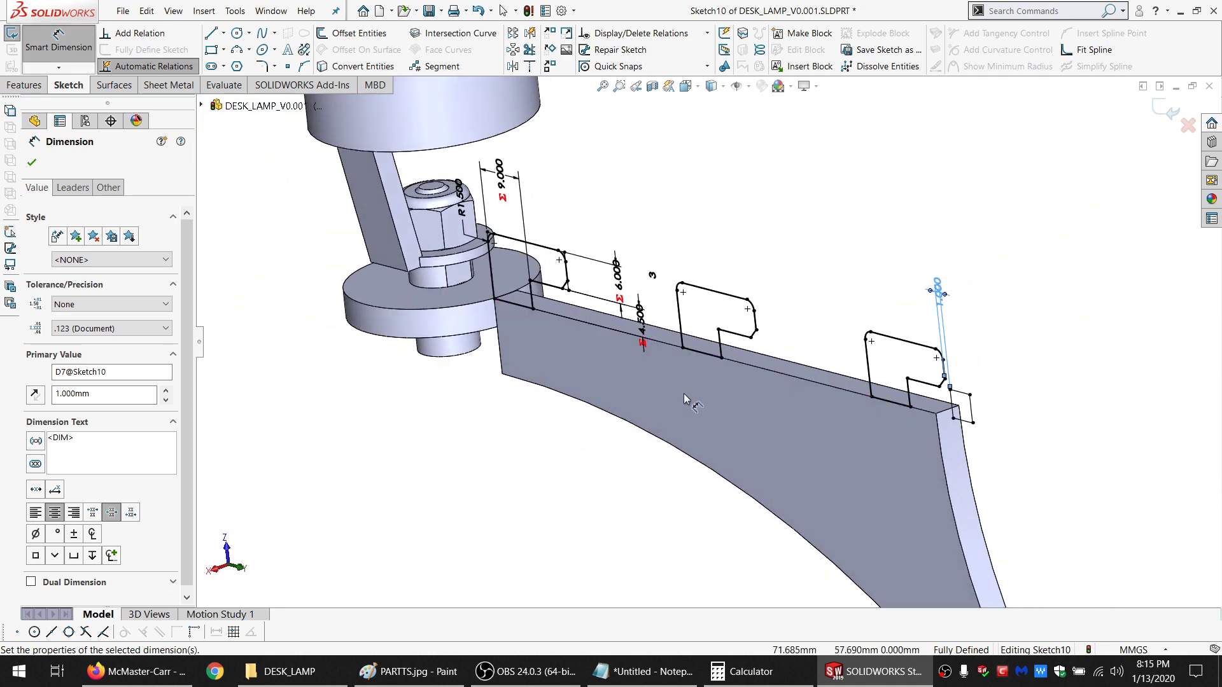
left_click(24, 85)
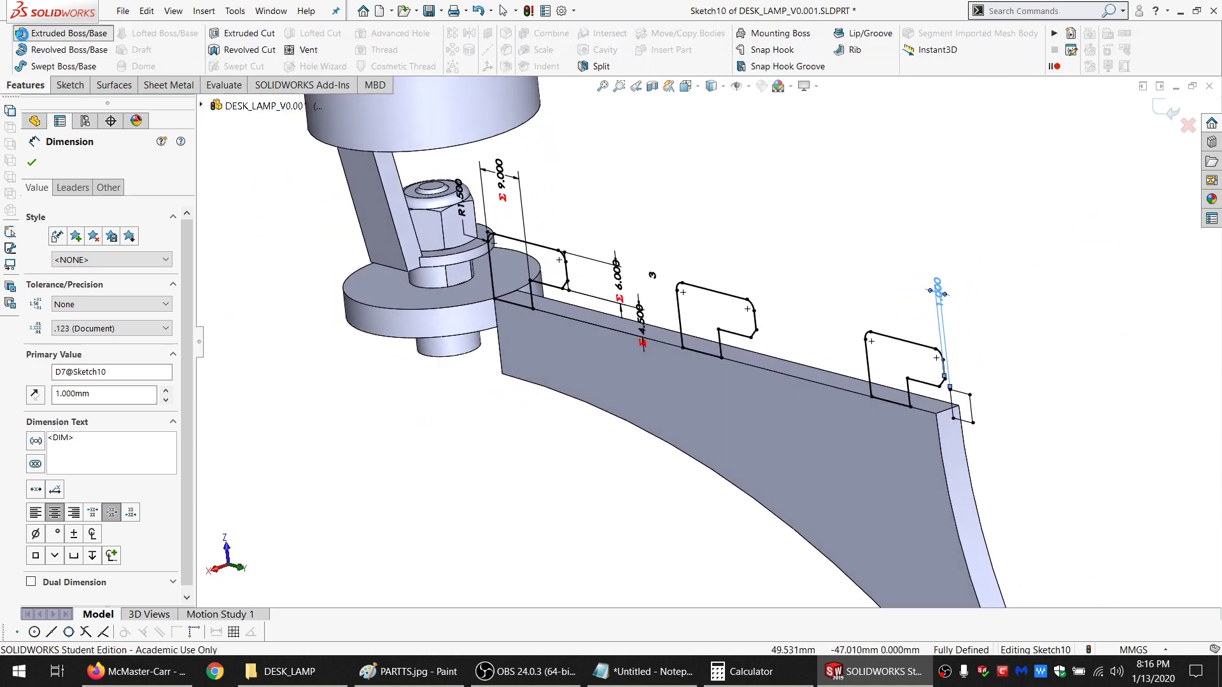
left_click(93, 252)
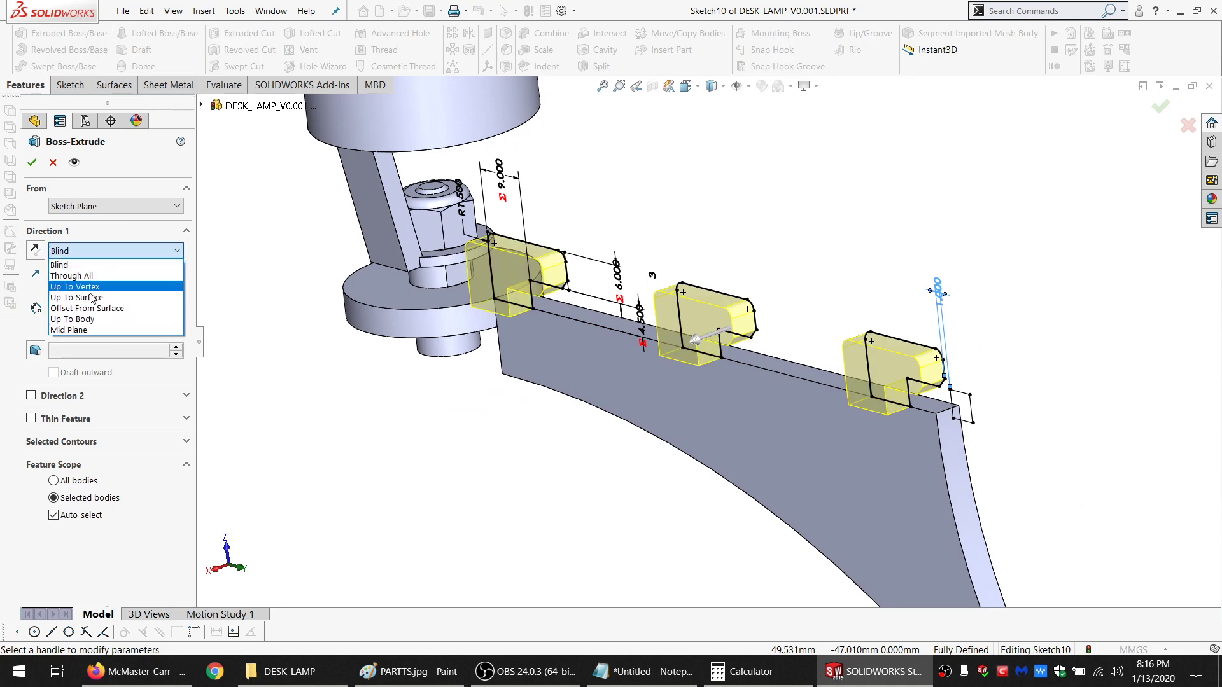
left_click(90, 298)
middle_click_drag(754, 417, 626, 448)
left_click(666, 408)
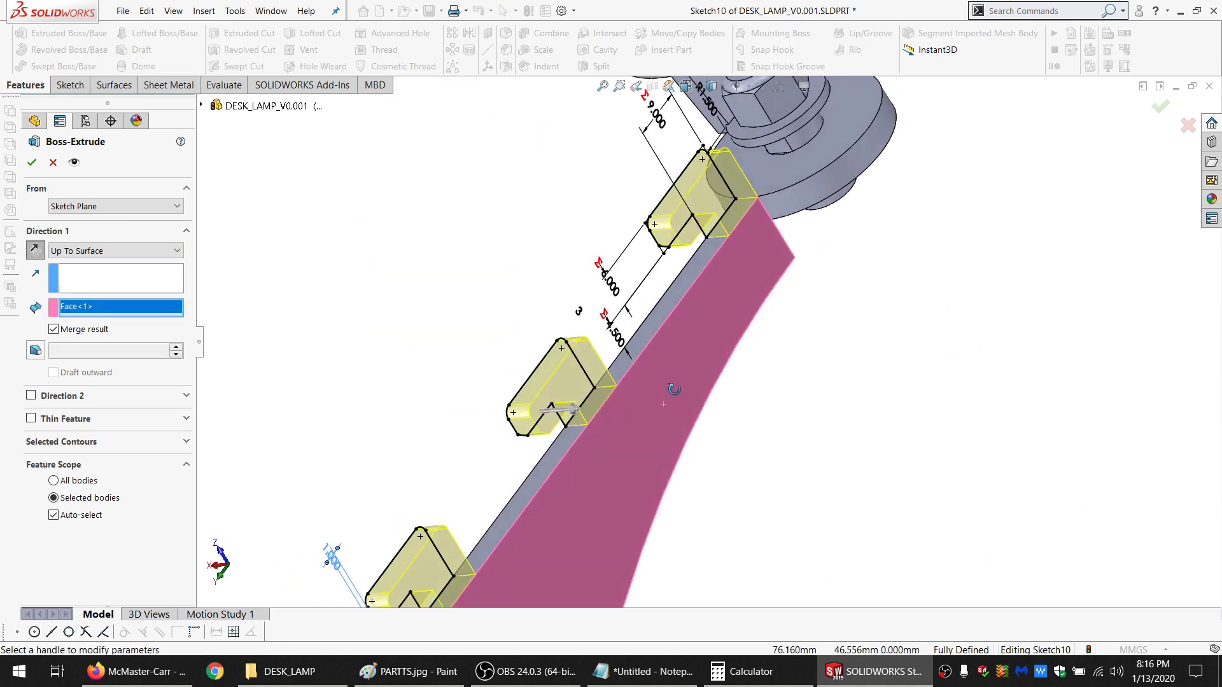
middle_click_drag(666, 408, 127, 523)
left_click(91, 519)
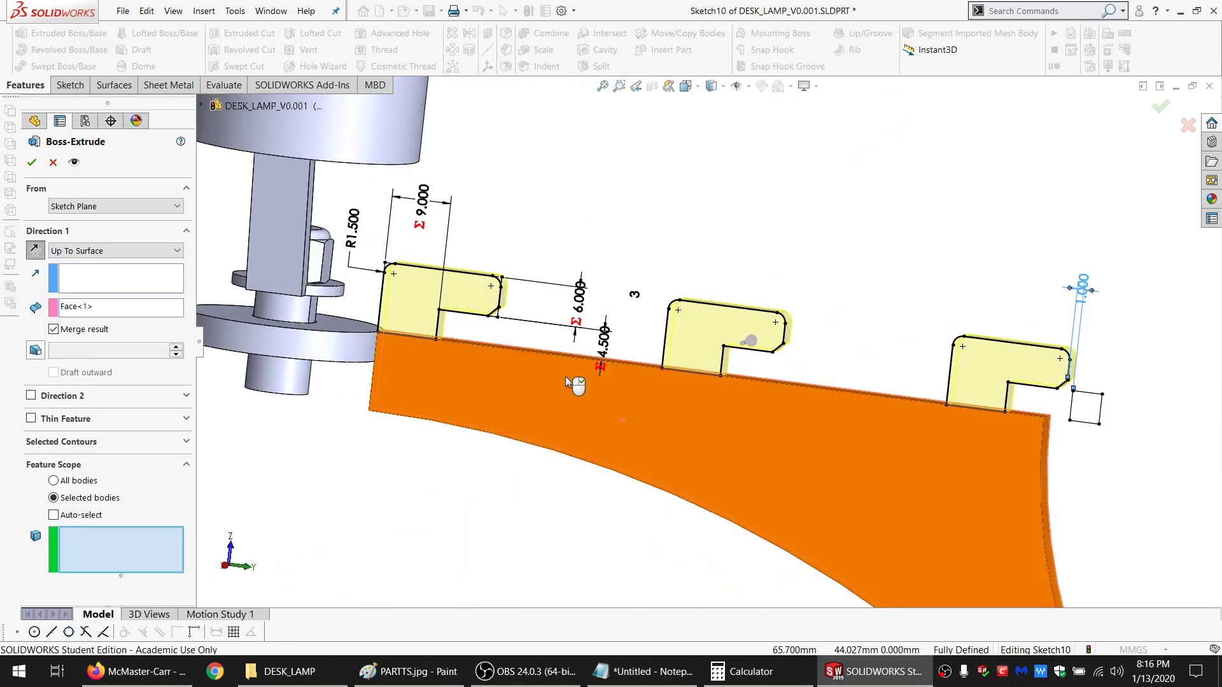
left_click(536, 399)
left_click(33, 164)
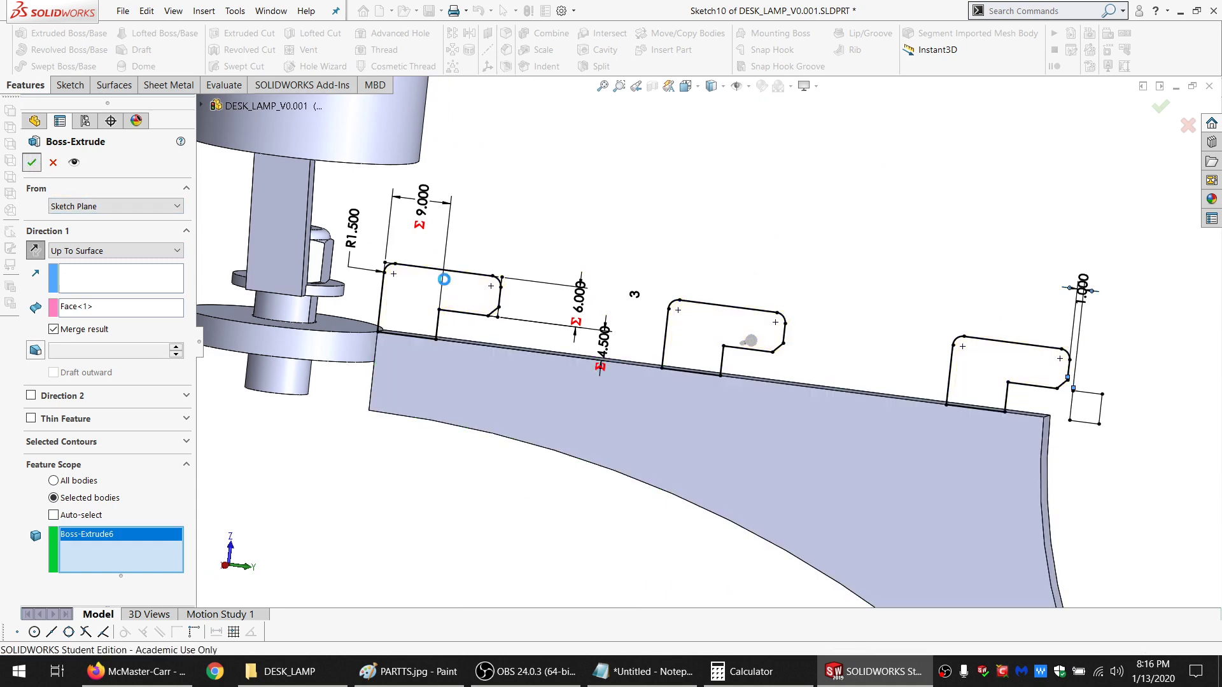
Show the hidden Combine2 plate body around the finished hooks
scroll(685, 340, "up", 5)
scroll(684, 340, "up", 5)
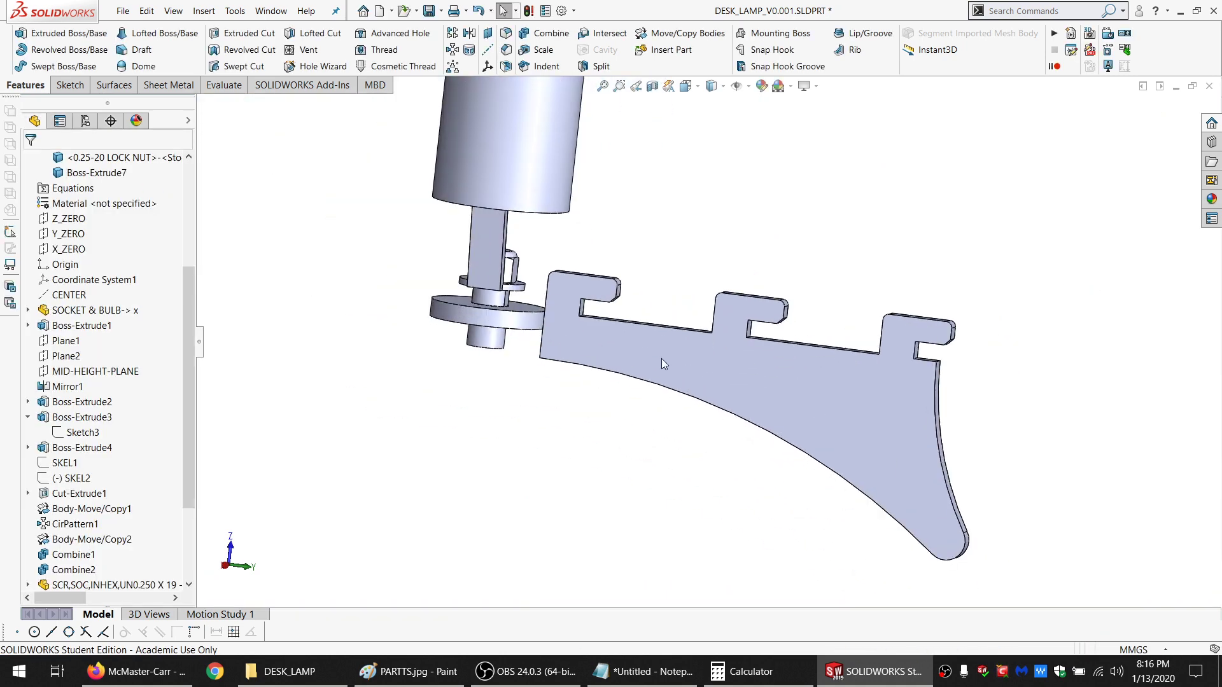
middle_click_drag(662, 358, 685, 399)
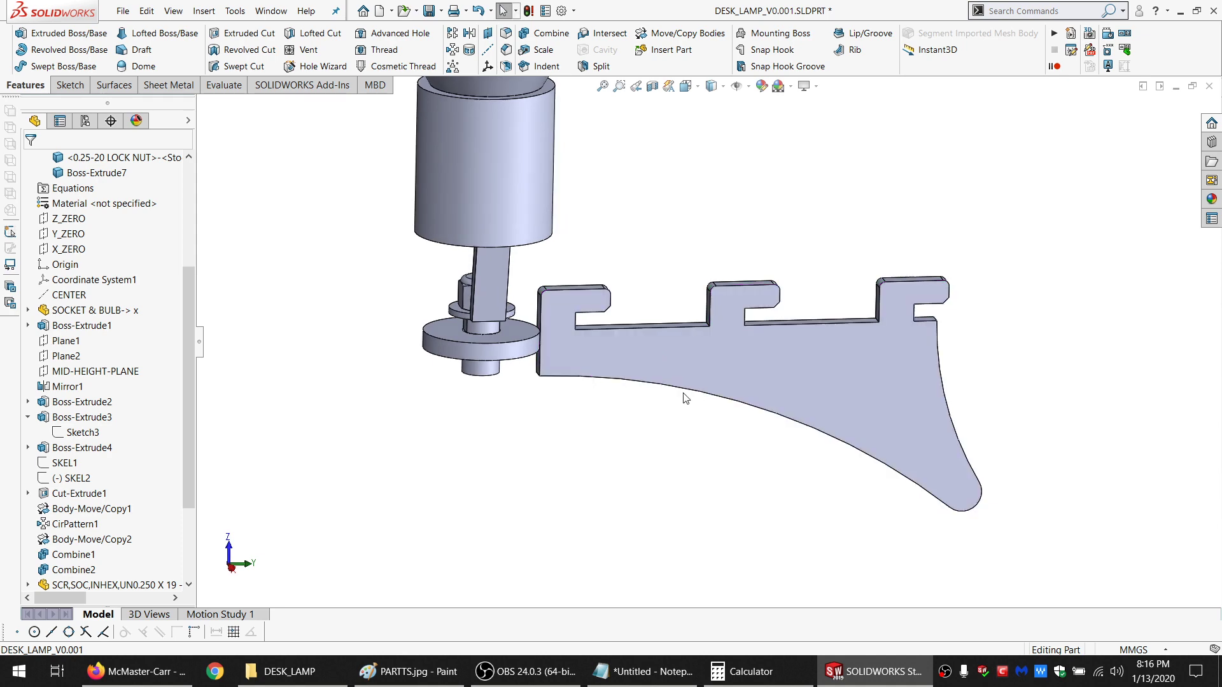
scroll(682, 349, "up", 4)
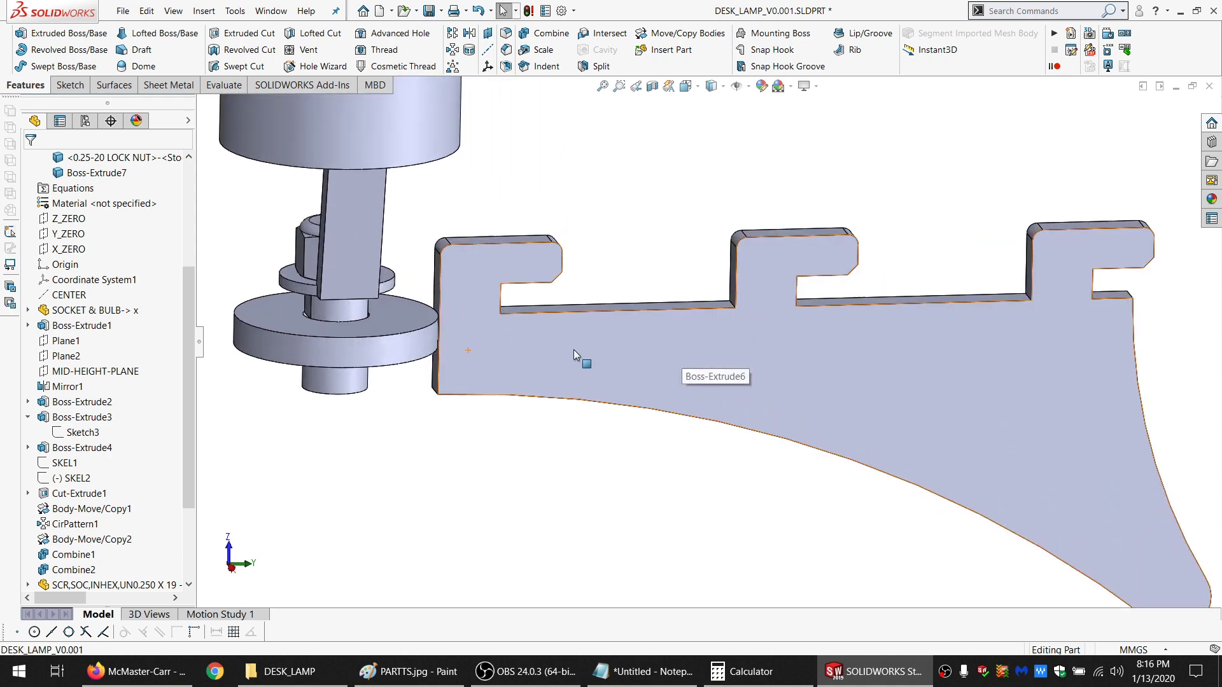
scroll(114, 267, "up", 3)
left_click(89, 249)
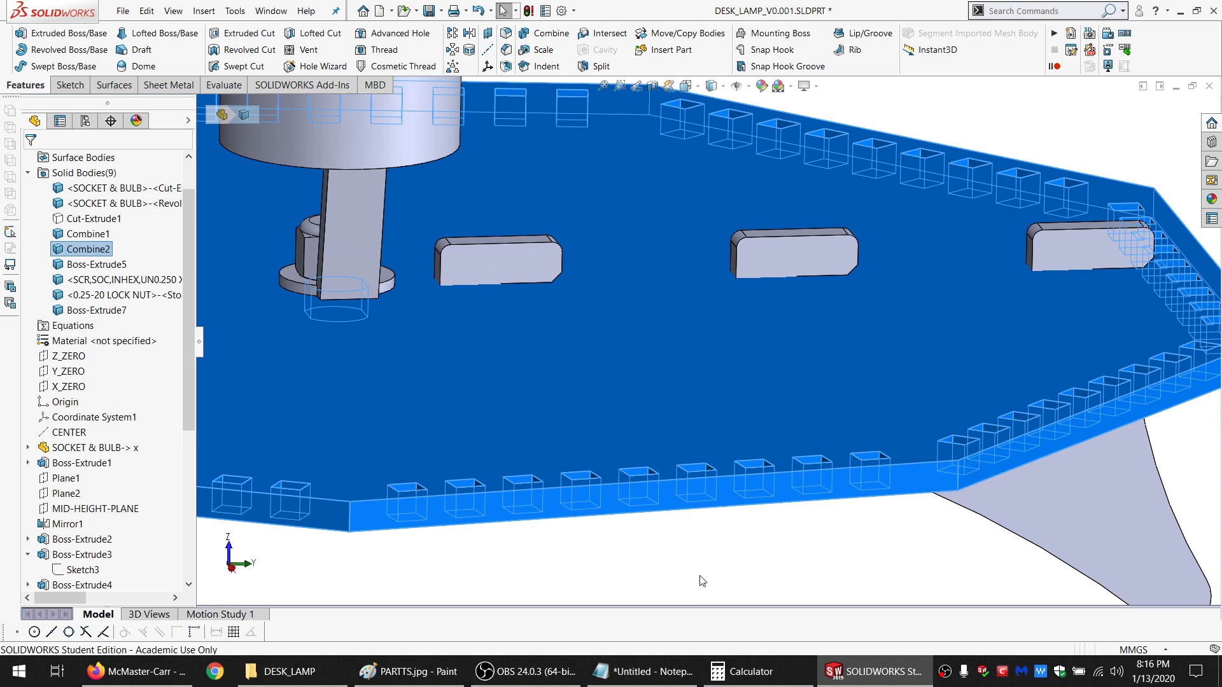
left_click(699, 576)
Examine how the hooks pass through the plate and how the arm sits against the plate's underside
middle_click_drag(619, 488, 590, 430)
scroll(652, 471, "down", 2)
scroll(655, 472, "up", 3)
middle_click_drag(655, 472, 650, 452)
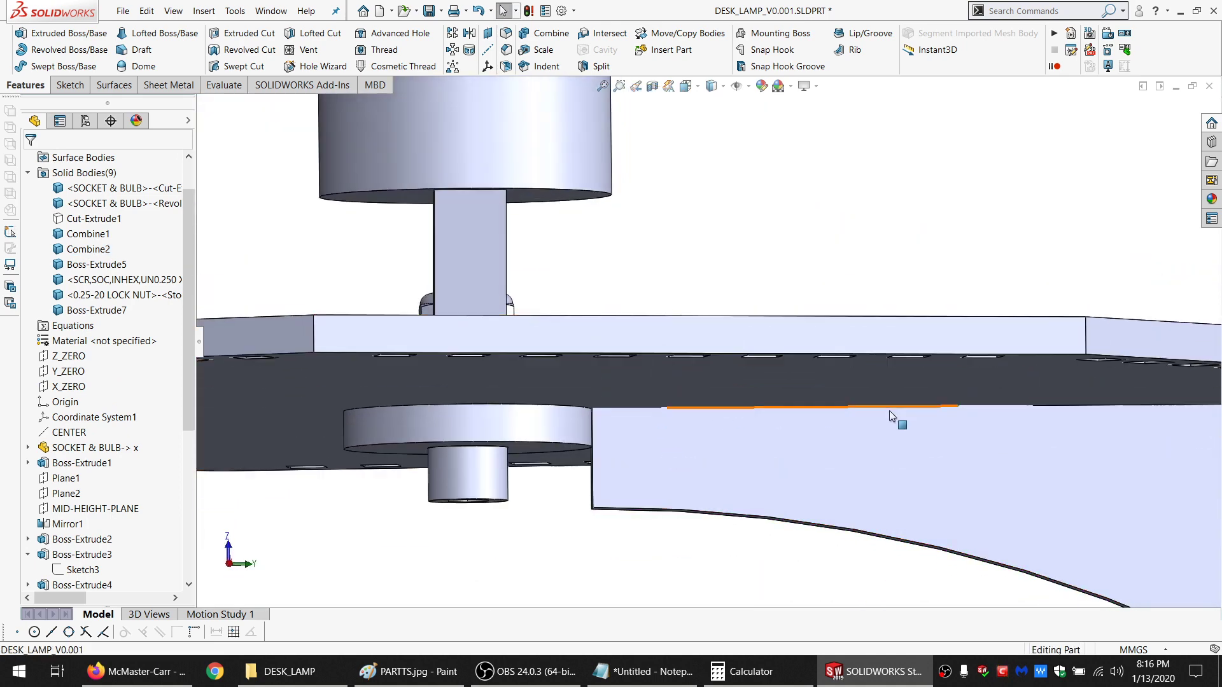
scroll(944, 405, "down", 4)
scroll(946, 405, "up", 2)
middle_click_drag(914, 359, 1058, 322)
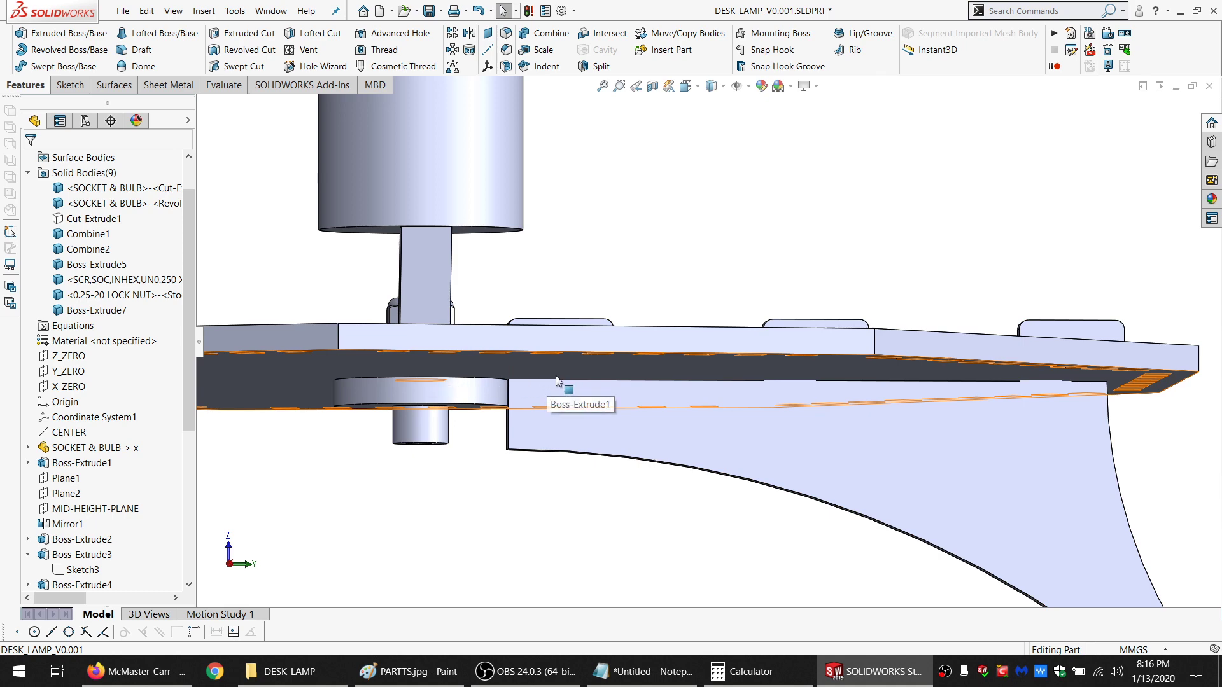
mouse_move(557, 376)
middle_mouse_down()
mouse_move(549, 409)
mouse_move(554, 371)
middle_mouse_up()
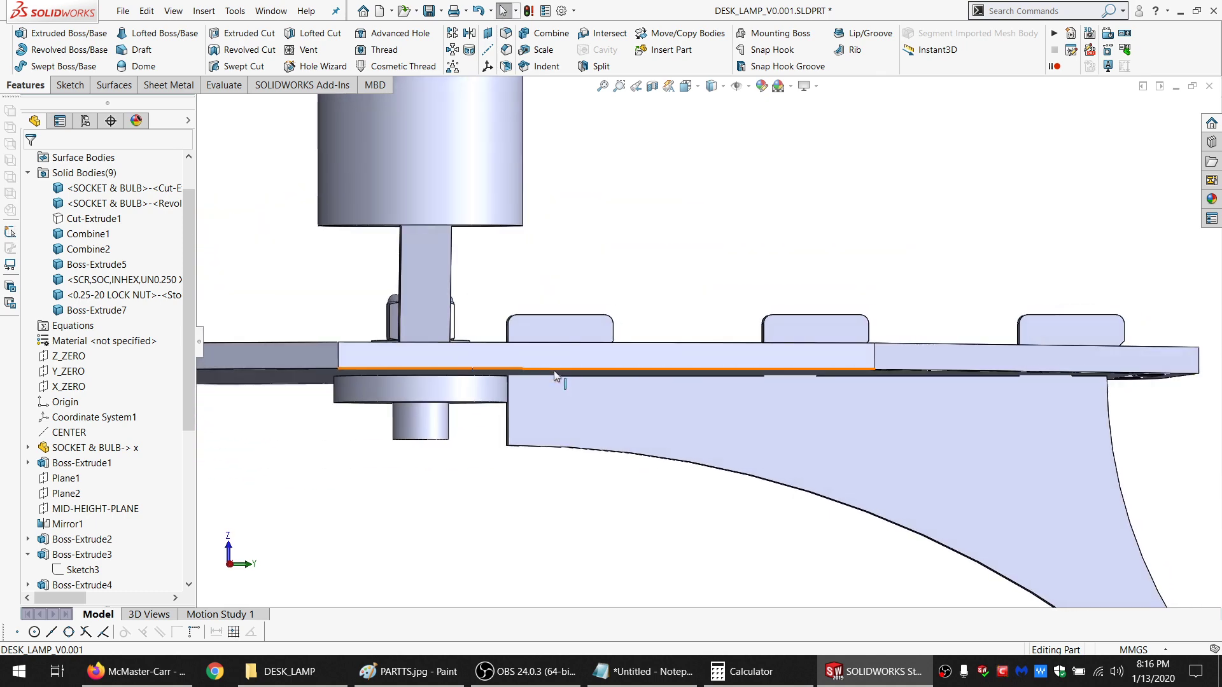
Hide the plate body again and open the sketch of the hook extrusion, Boss-Extrude7, for editing
left_click(554, 371)
left_click(611, 333)
left_click(571, 337)
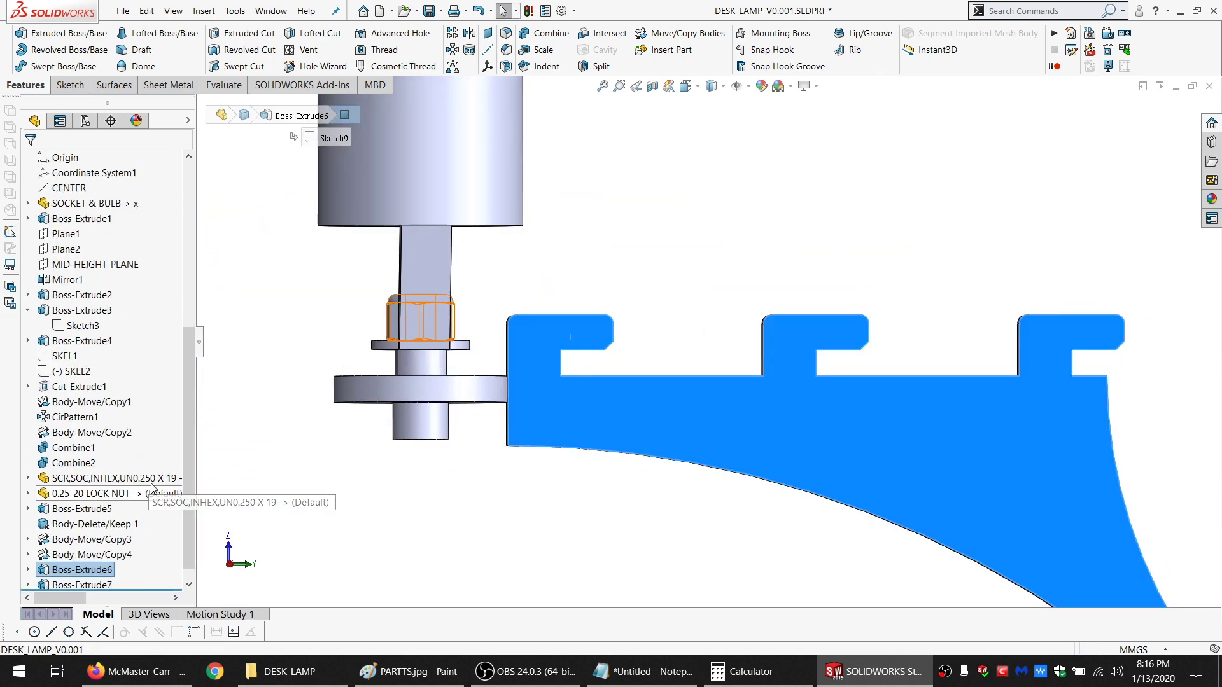
left_click(83, 585)
left_click(117, 533)
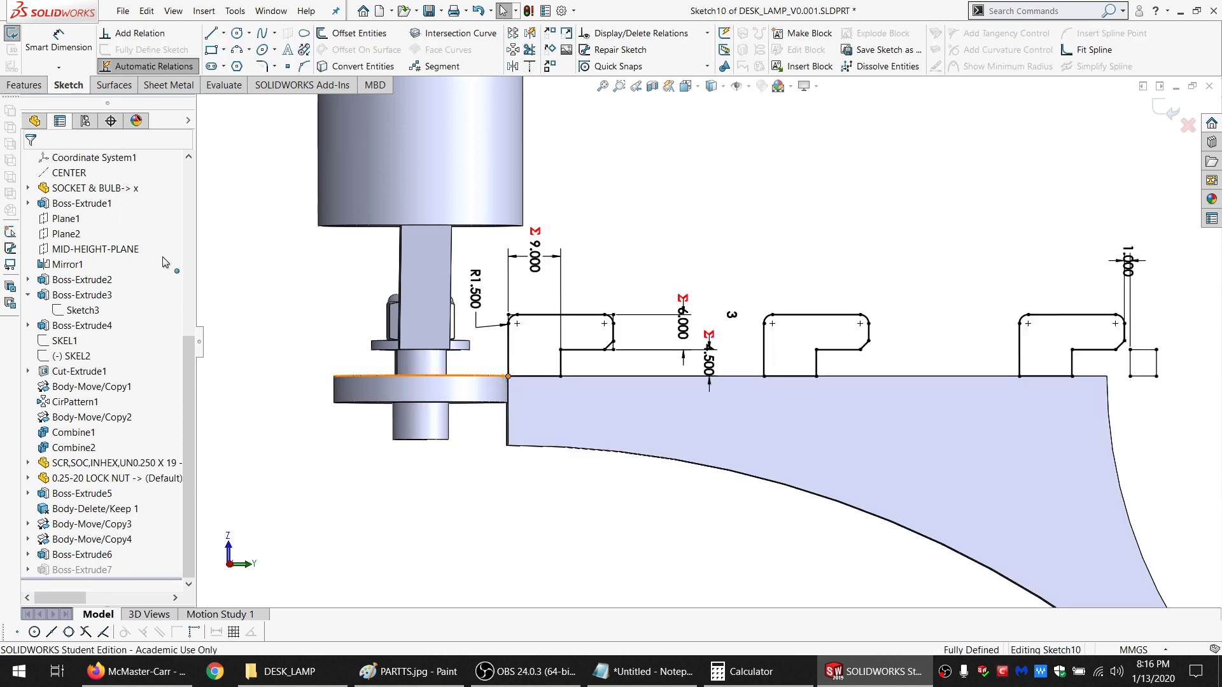
Delete the Coincident21 relation from the first hook's base corner at the arm's inner end
left_click(72, 208)
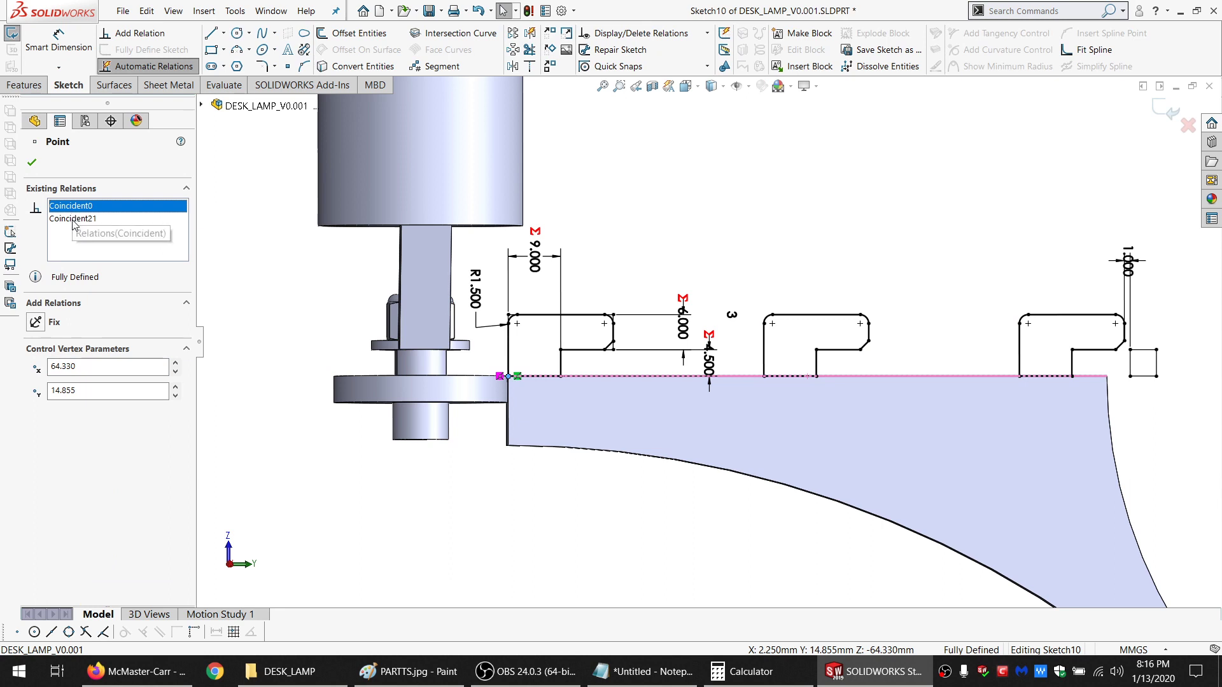
left_click(74, 222)
key("Delete")
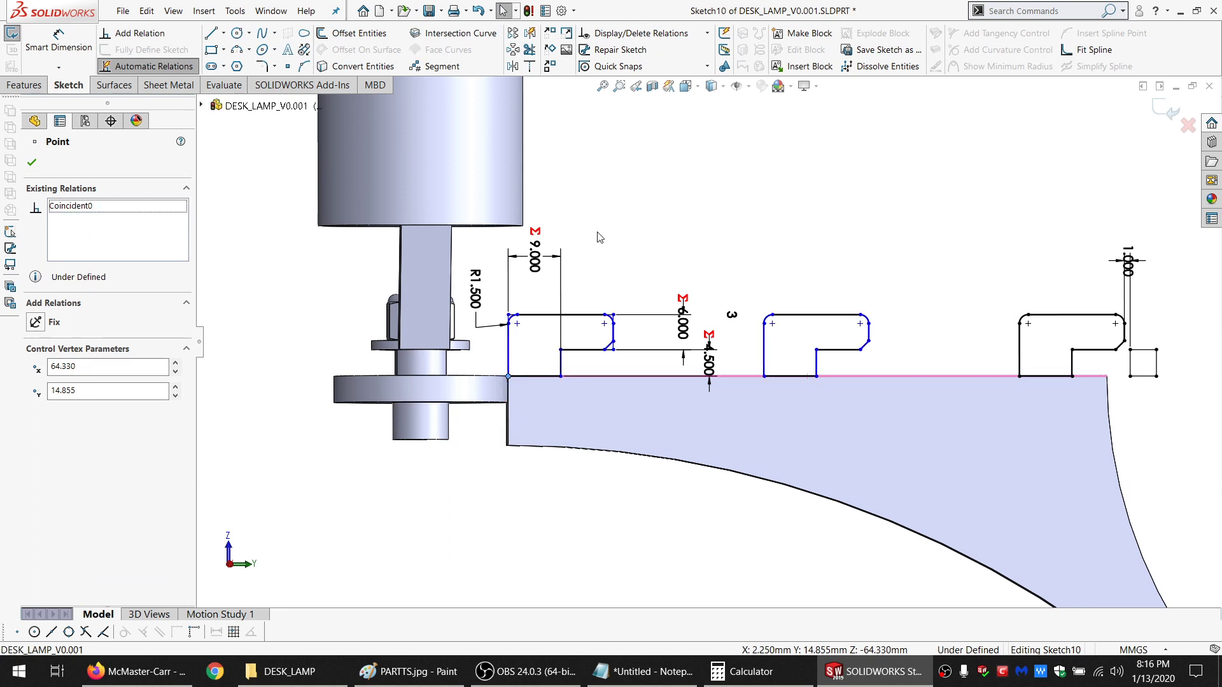
key("Escape")
Move the first hook along the arm's upper edge, away from the arm's inner end
scroll(691, 334, "down", 3)
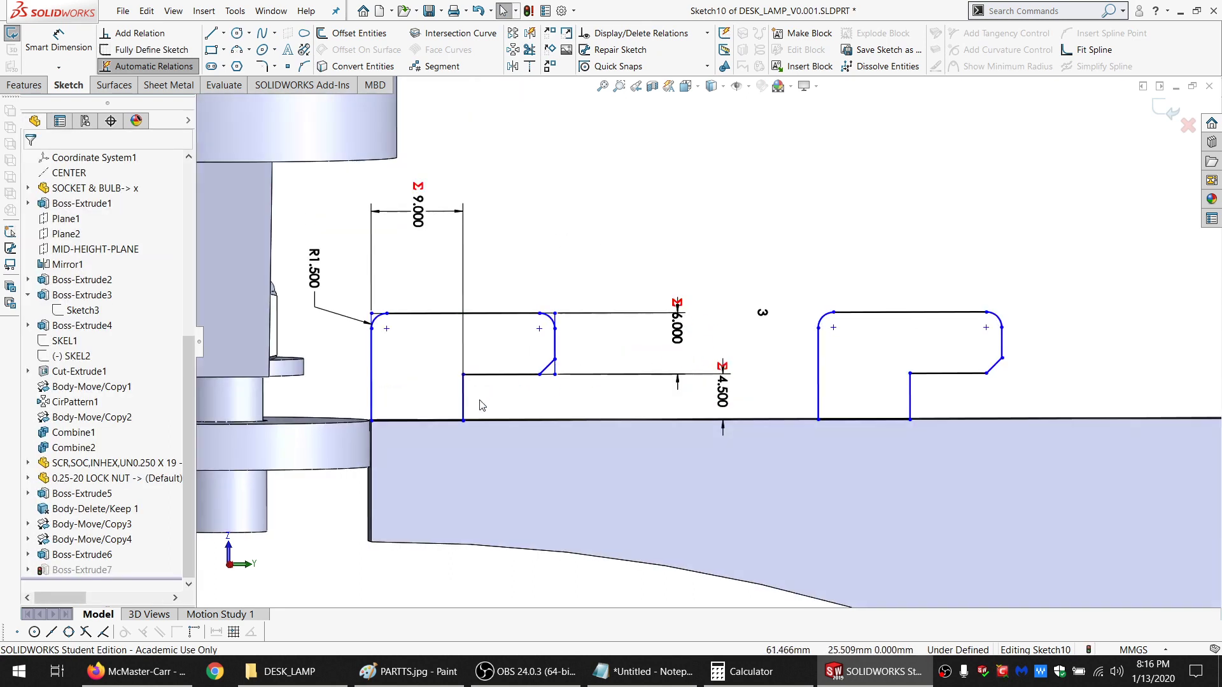
left_click_drag(463, 420, 595, 420)
left_click(469, 210)
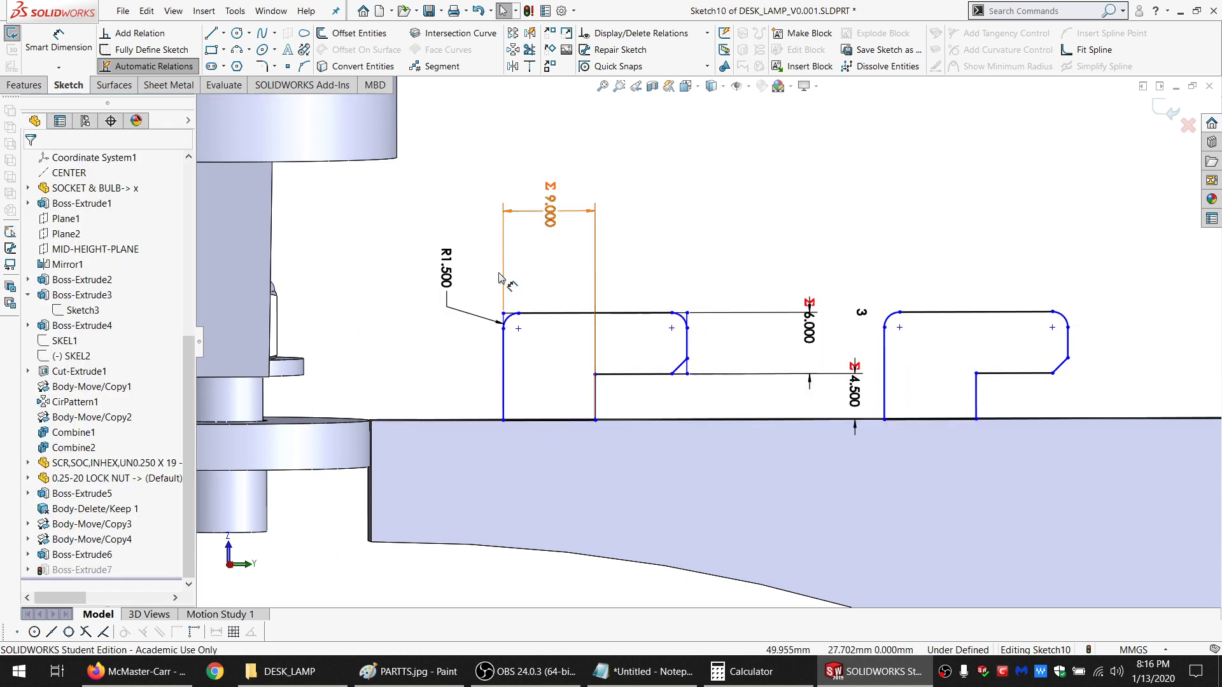
left_click(45, 47)
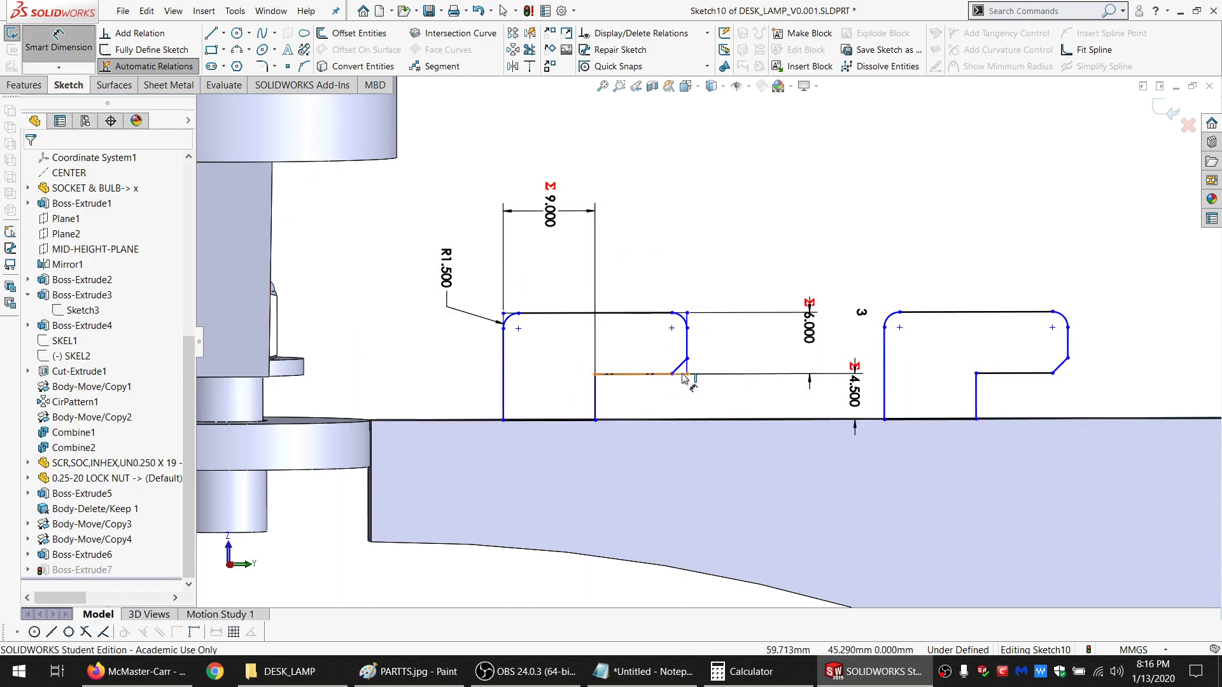
Sketch a line from the first hook's rounded upper corner outward toward the lamp socket
left_click(215, 37)
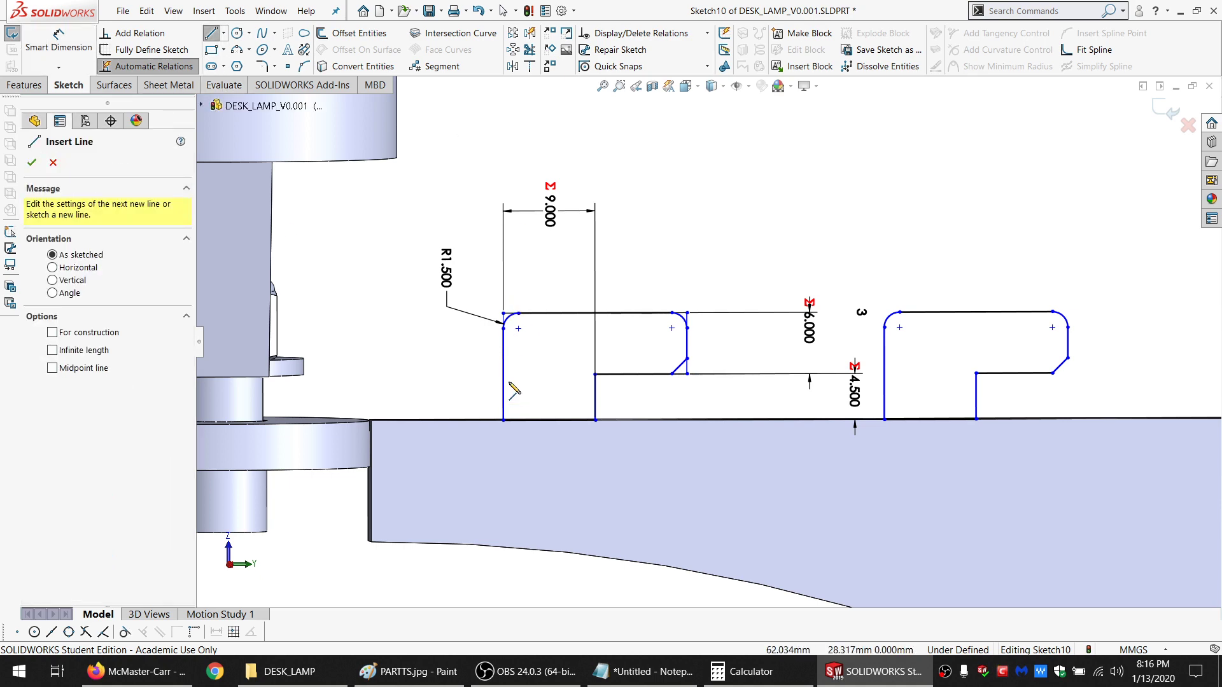
left_click_drag(503, 313, 380, 307)
key("Escape")
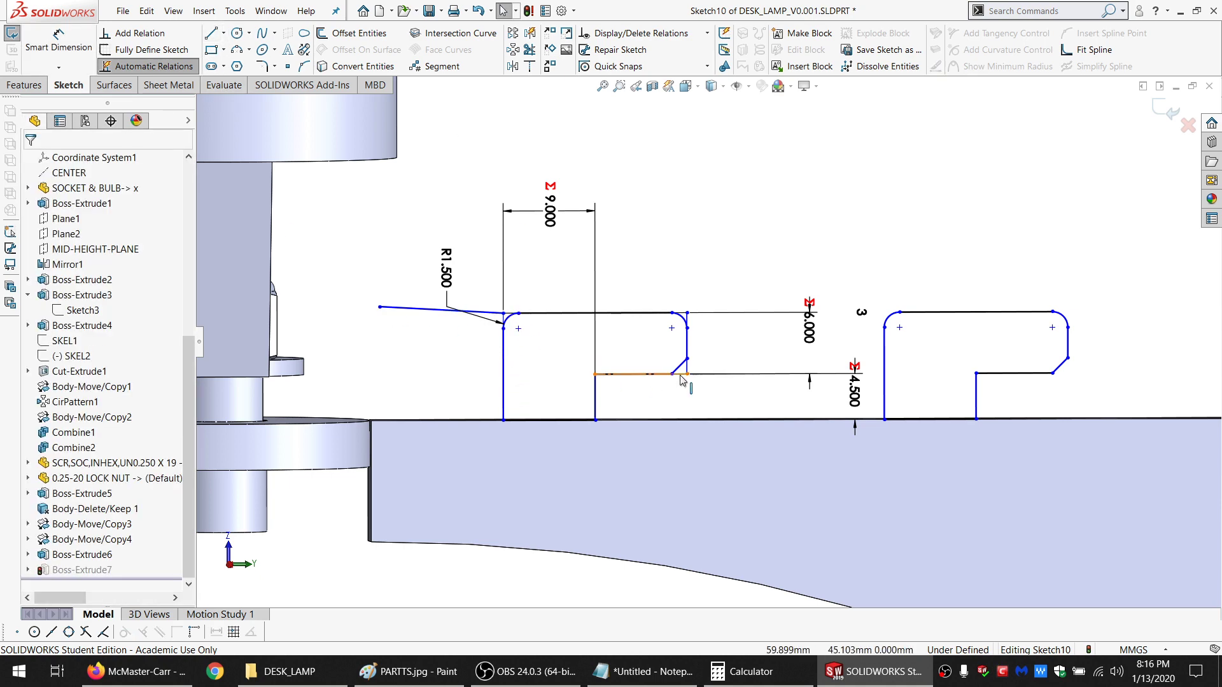
Make the new line parallel and equal to the construction line under the hook, and convert it to construction geometry
left_click(679, 375)
left_click(420, 308, "ctrl")
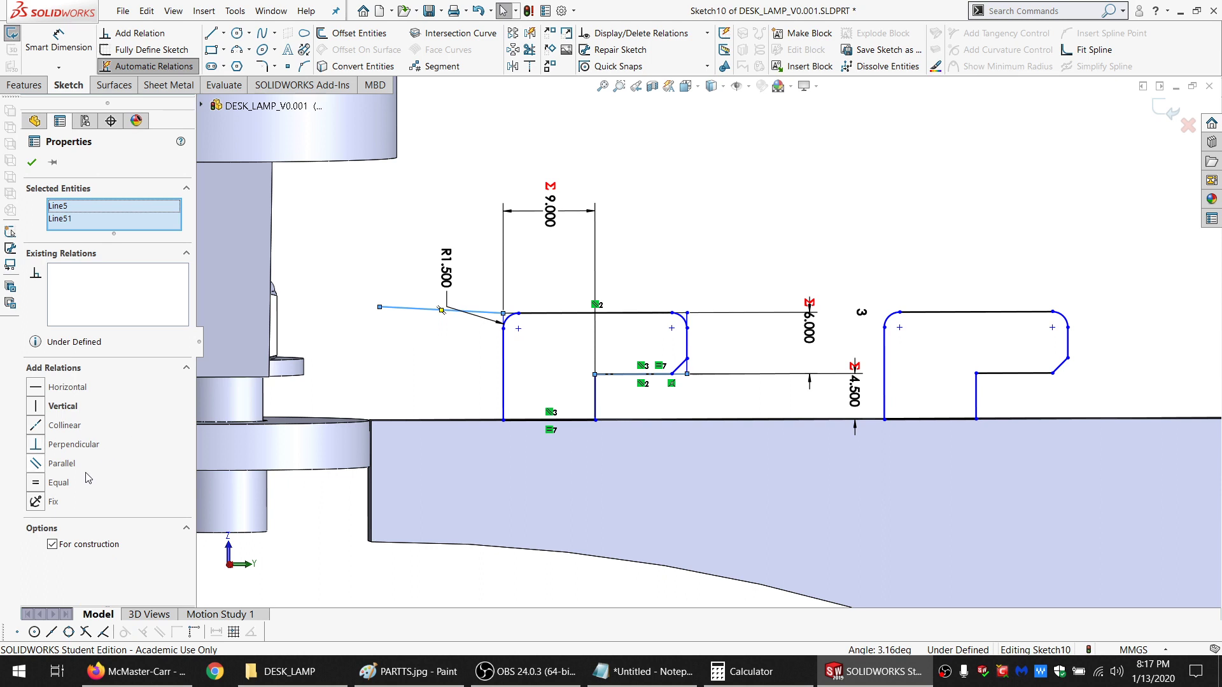
left_click(63, 464)
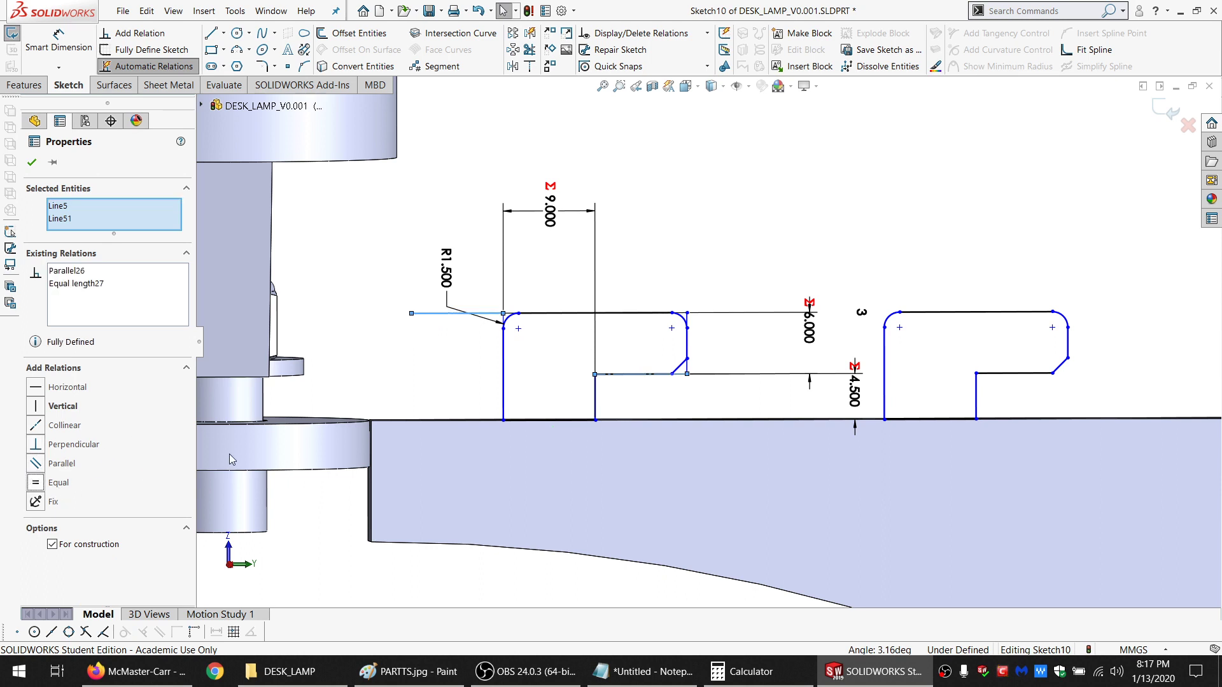
left_click(412, 329)
left_click(423, 315)
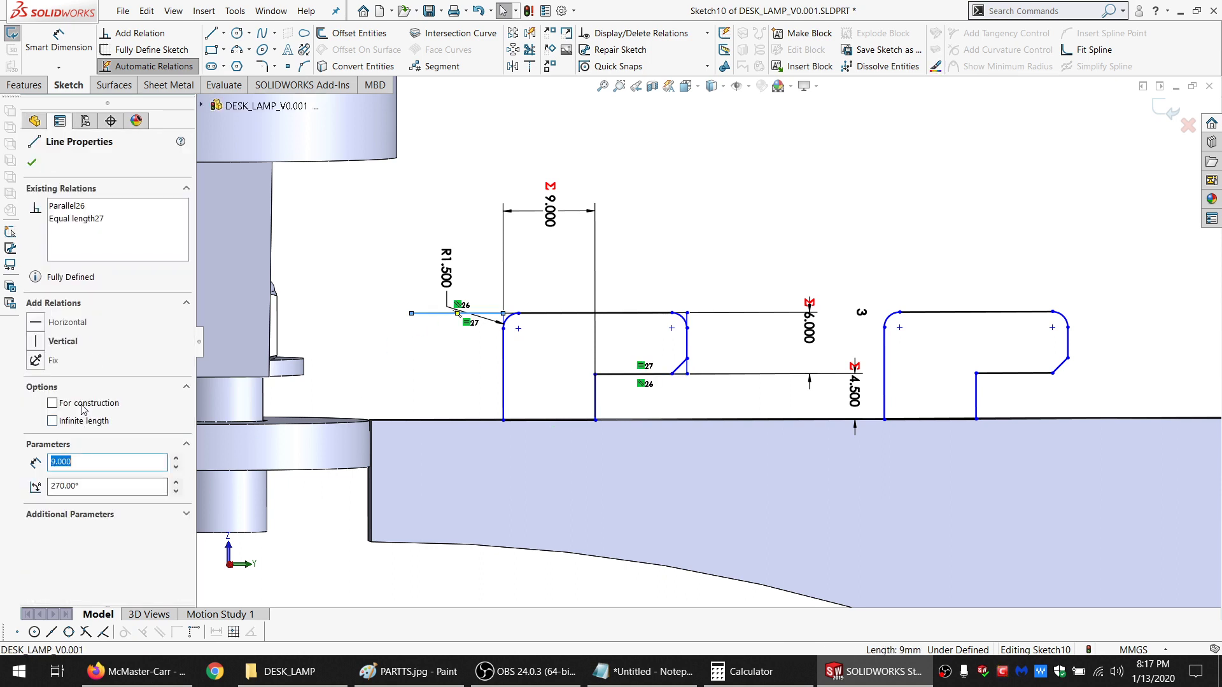
left_click(373, 268)
Sketch a line about 4.3 mm long from the construction line's free end and one about 10.7 mm long to the arm's inner upper corner
key("l")
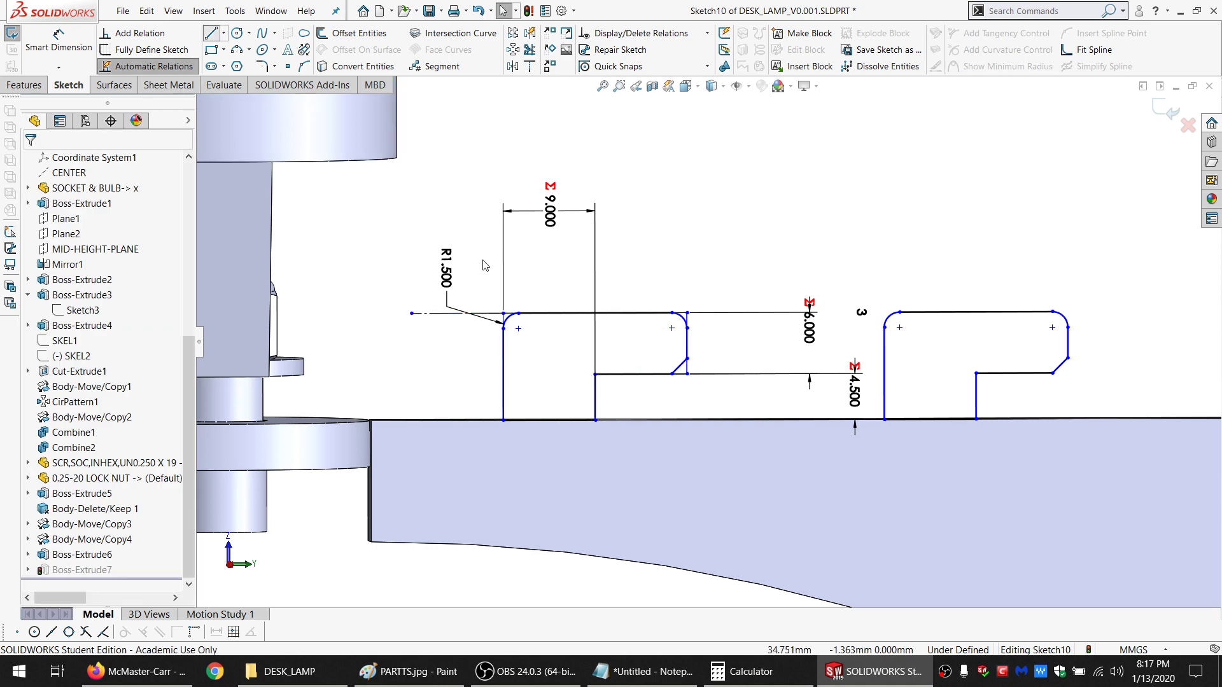
left_click(412, 313)
left_click(367, 312)
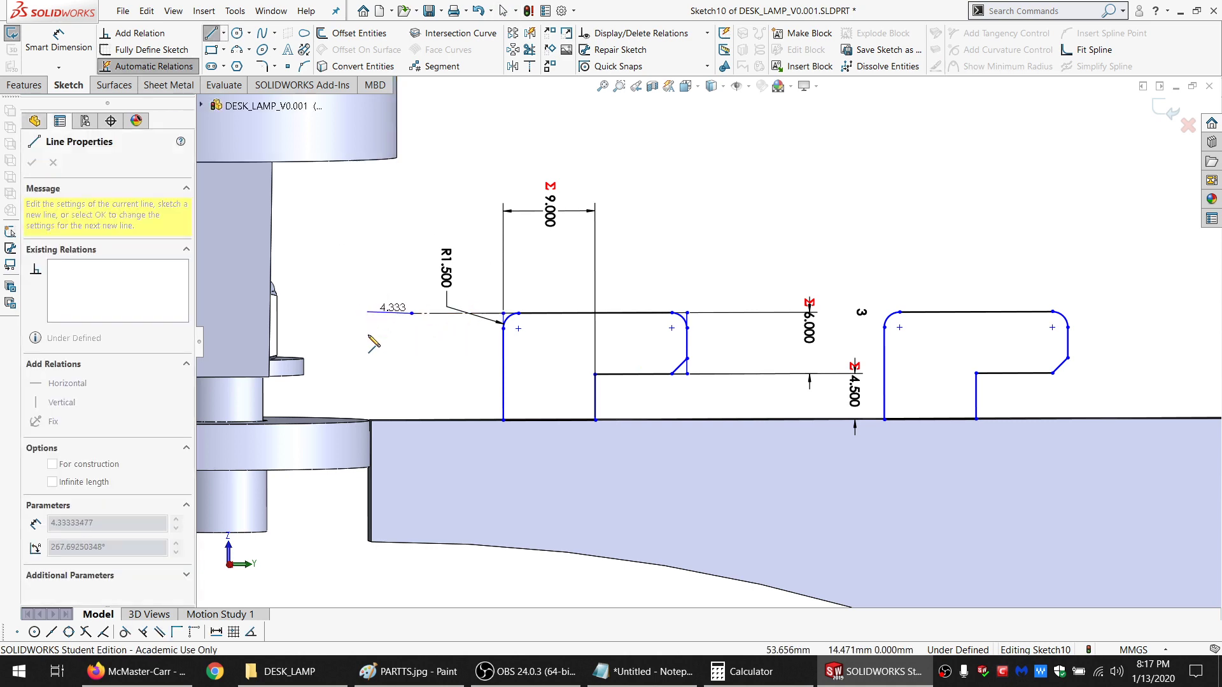
left_click(372, 420)
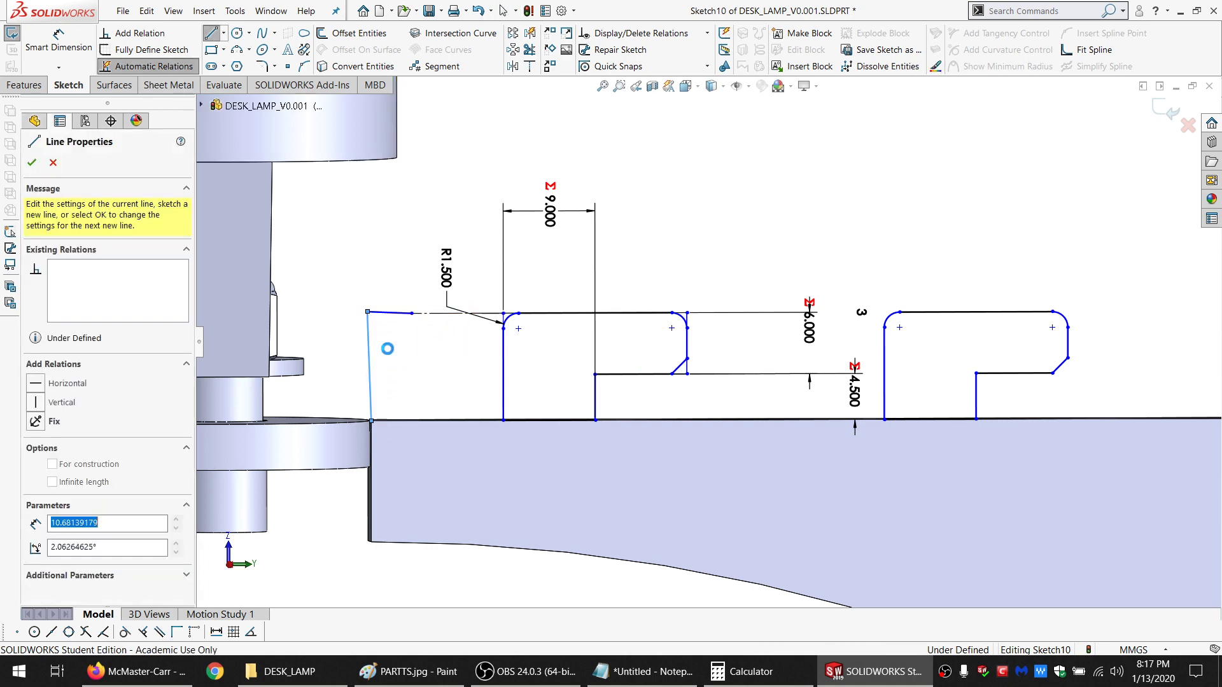
key("Escape")
Constrain the two new lines as perpendicular construction lines, with the short one aligned with the adjoining 9 mm construction line
mouse_move(388, 346)
left_mouse_down()
mouse_move(386, 301)
mouse_move(333, 346)
left_mouse_up()
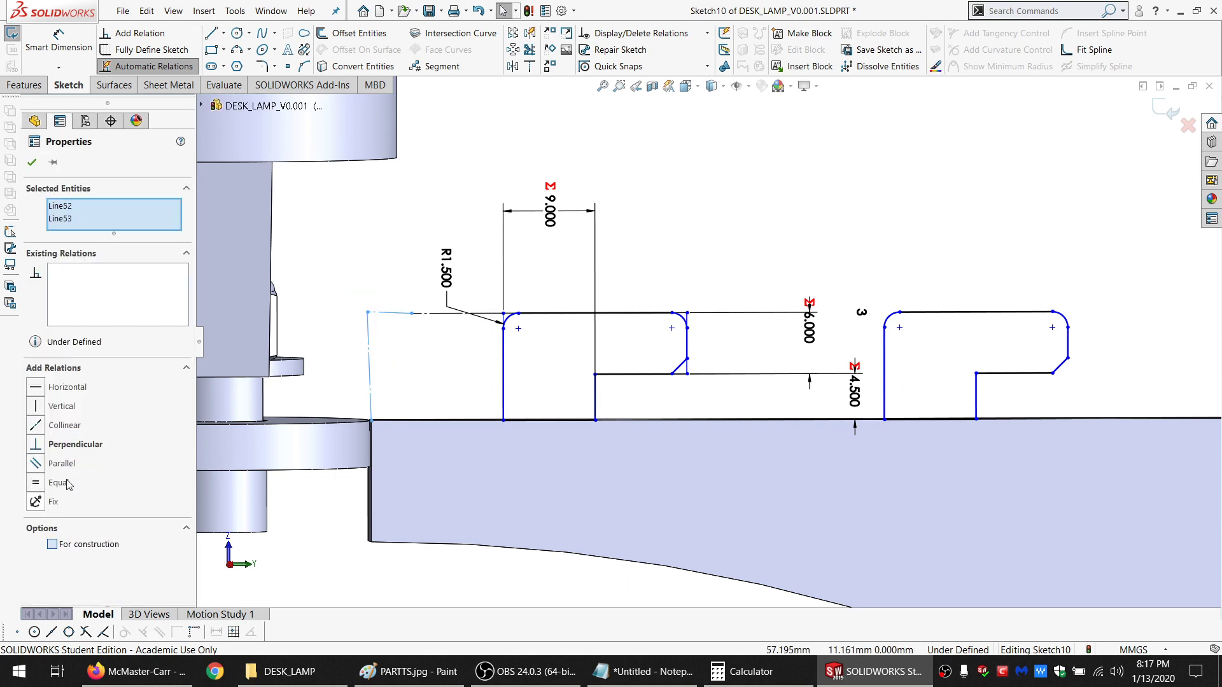
left_click(65, 449)
mouse_move(391, 371)
left_mouse_down()
mouse_move(417, 296)
mouse_move(368, 320)
left_mouse_up()
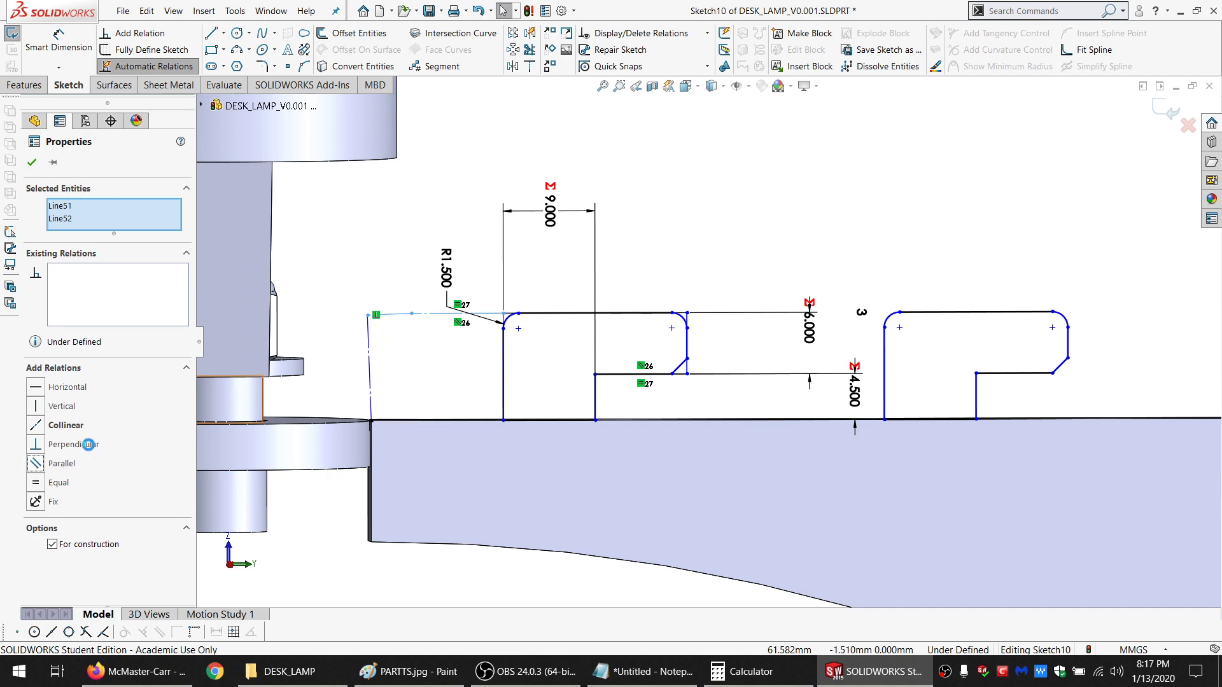
left_click(354, 238)
left_click(75, 44)
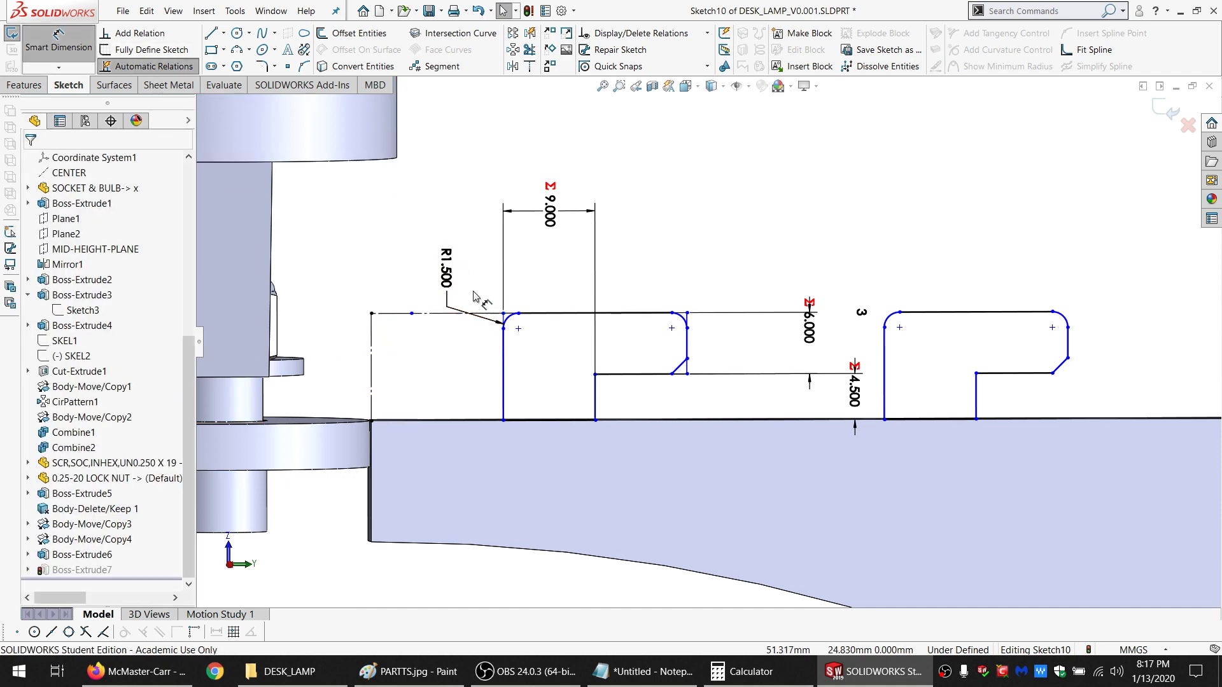
Dimension the short construction line's end from the construction line rising at the arm's inner corner as "SAFE_DIST@Default" * 1.5
left_click(411, 313)
left_click(371, 356)
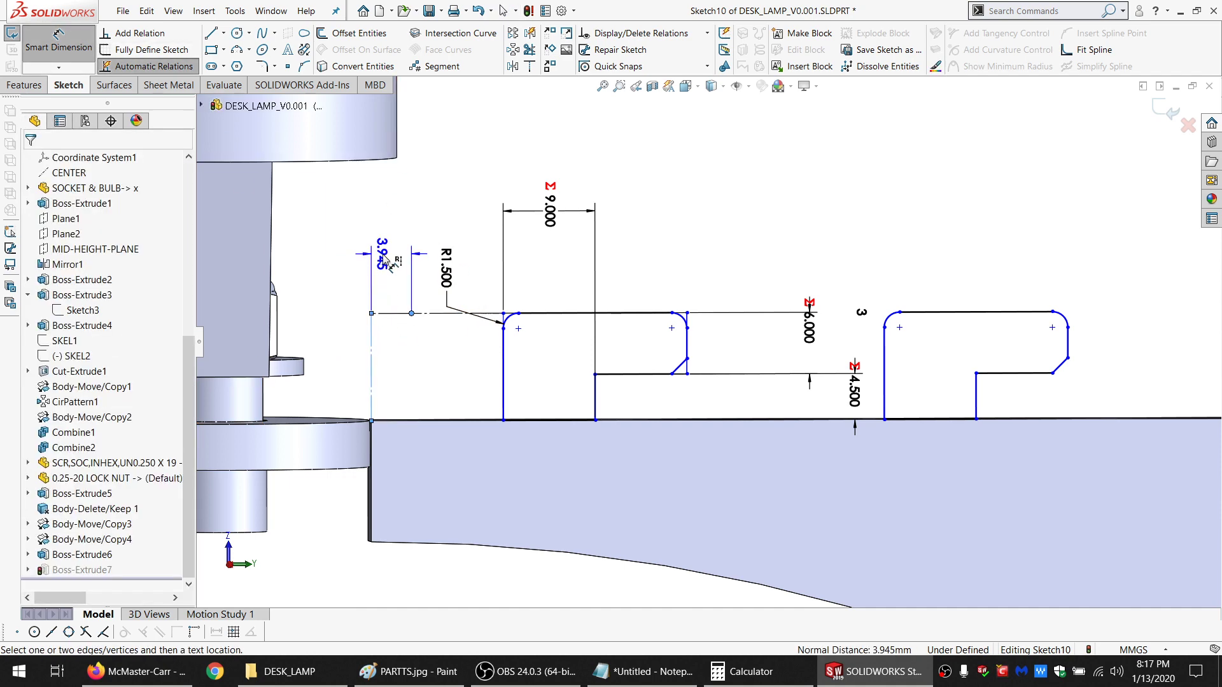
left_click(384, 261)
type("=SA")
left_click(377, 288)
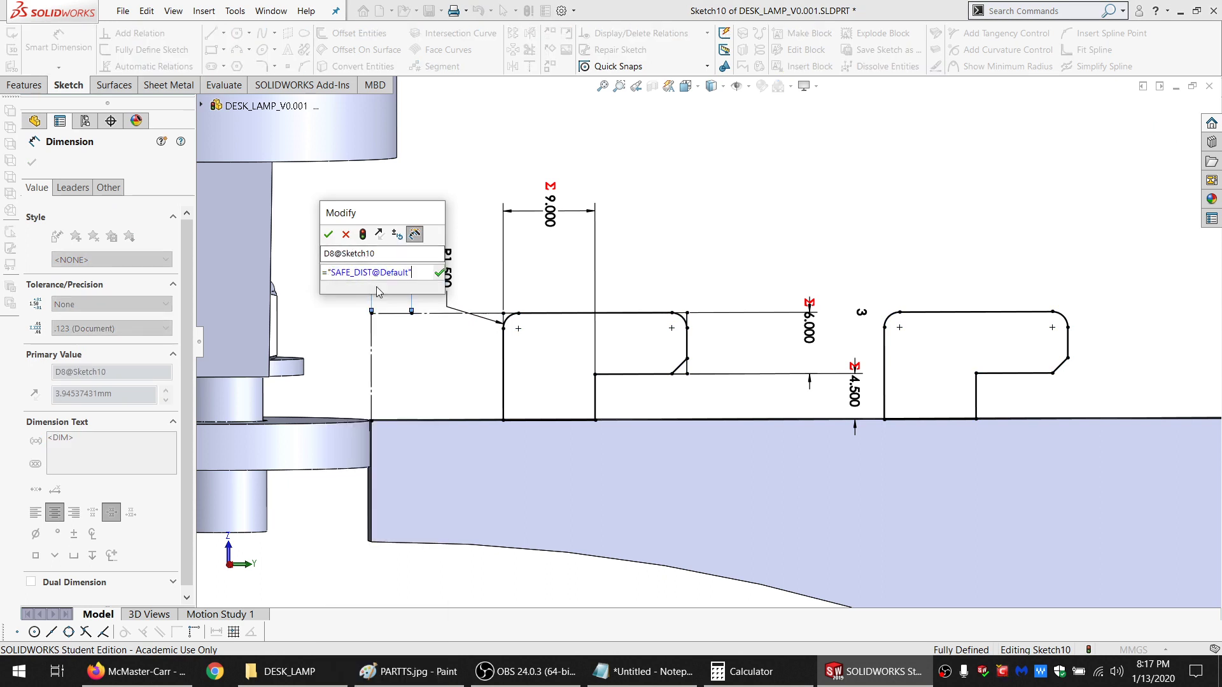
type("*1.5")
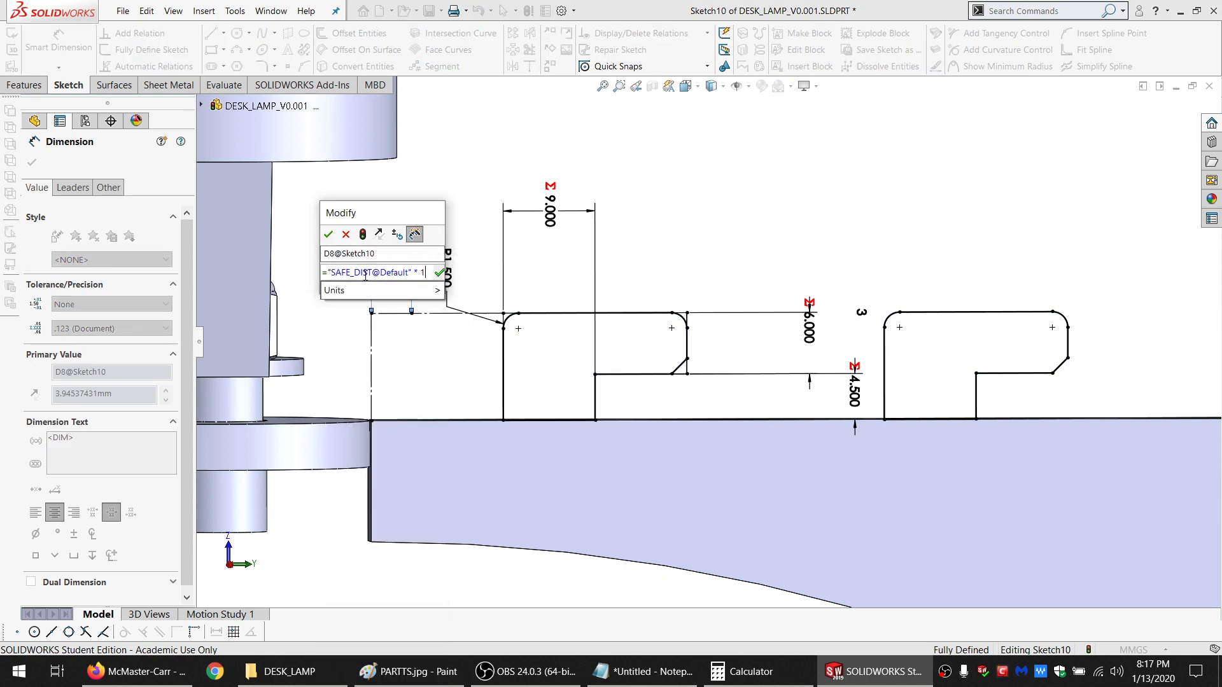
key("Return")
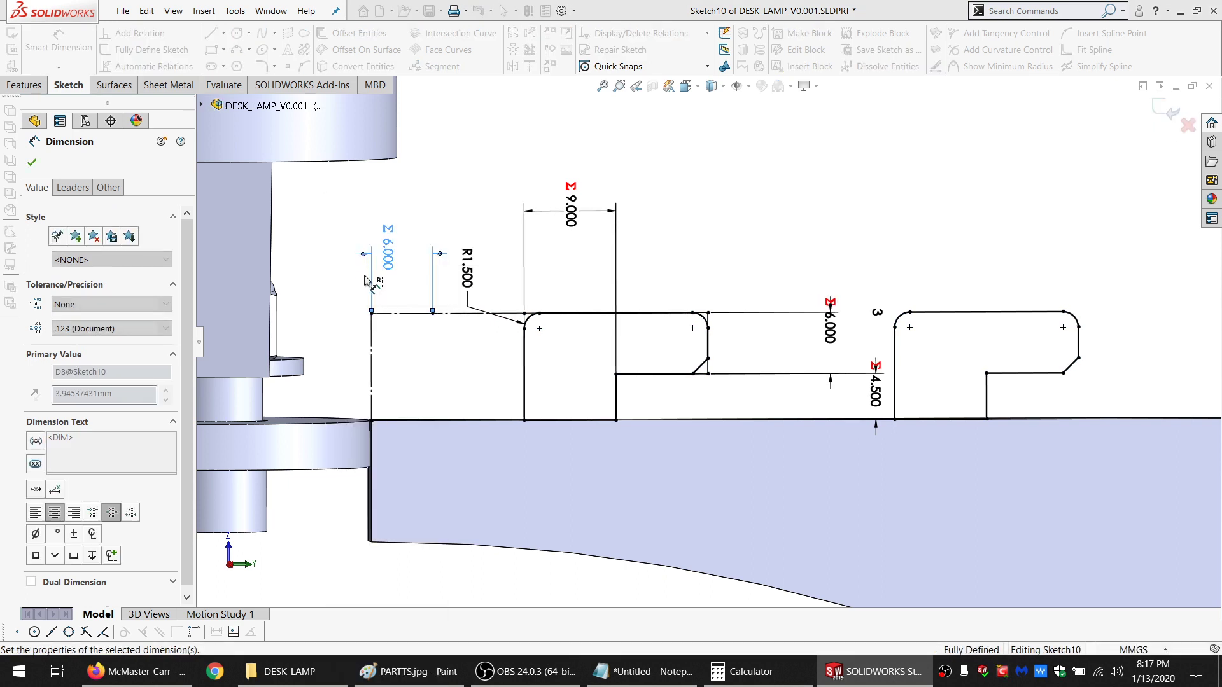
Measure the first hook's stem edge, its overall width, and the gap to the second hook
scroll(506, 327, "up", 2)
scroll(611, 346, "down", 1)
middle_click_drag(611, 347, 613, 367)
scroll(757, 379, "up", 3)
scroll(793, 359, "down", 2)
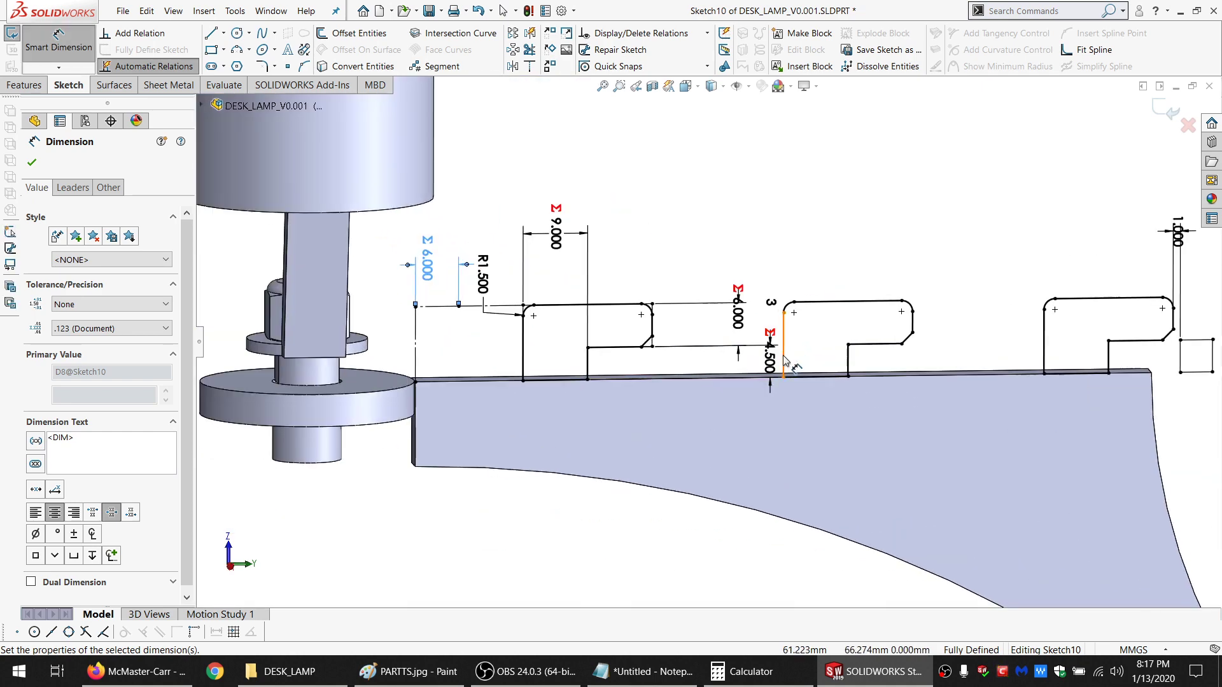
left_click(524, 328)
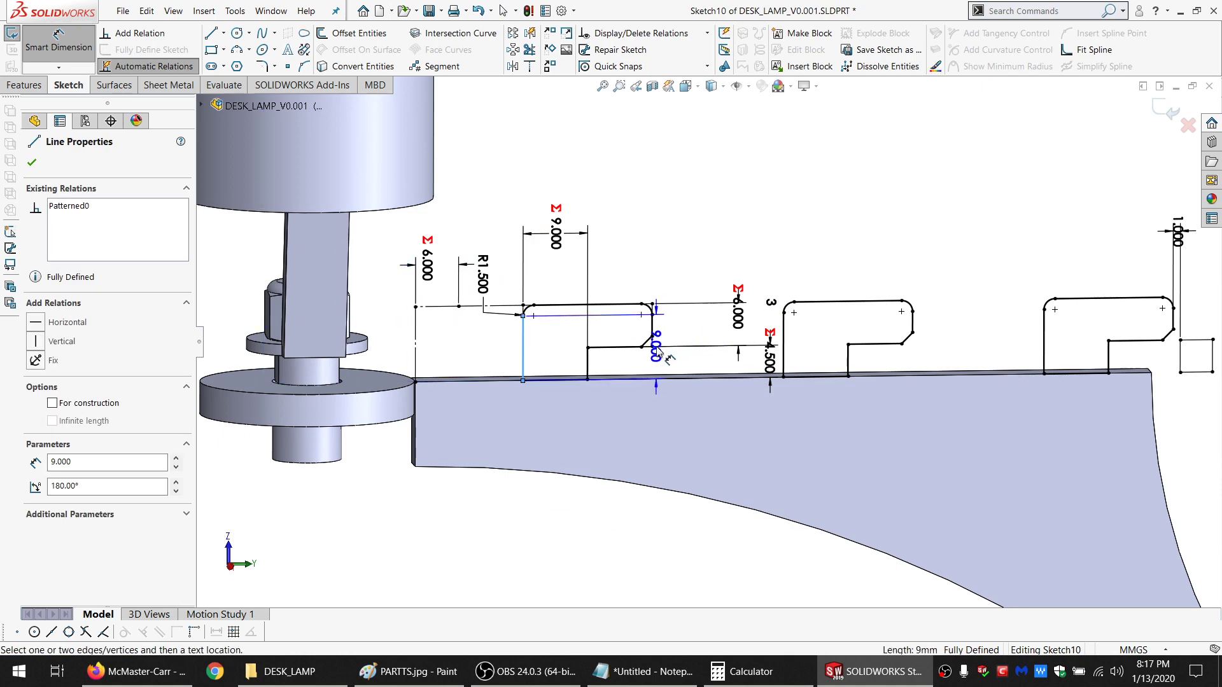
key("Escape")
left_click(652, 347)
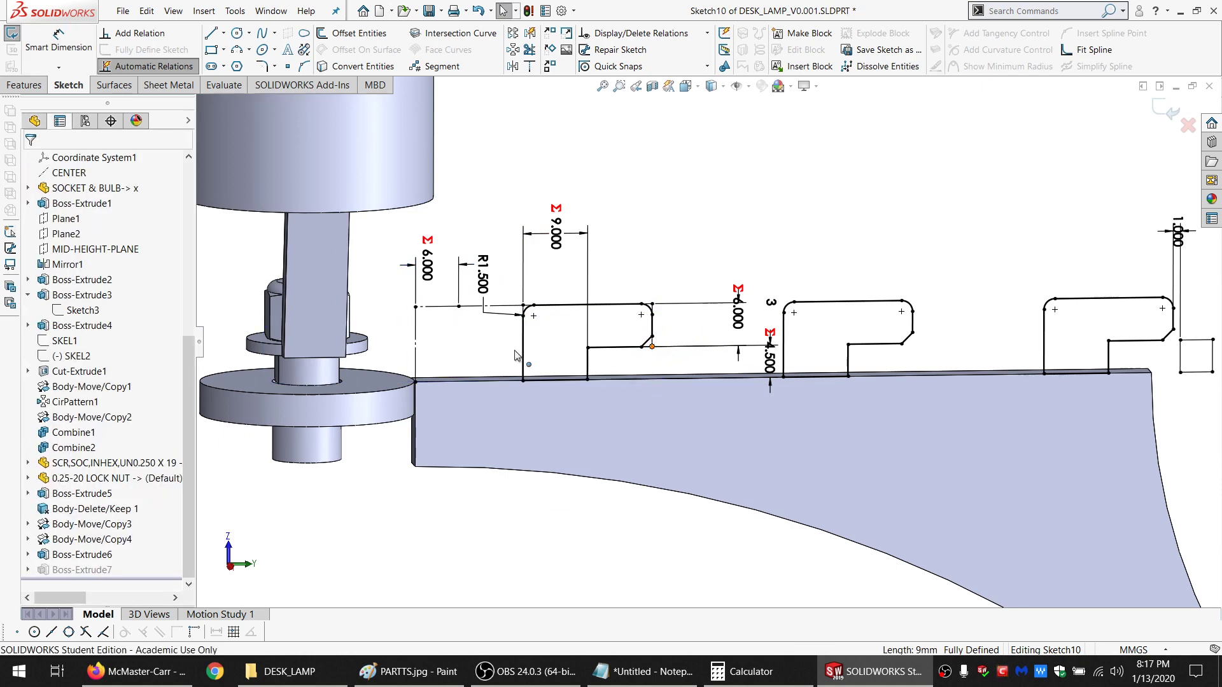
left_click(524, 354, "ctrl")
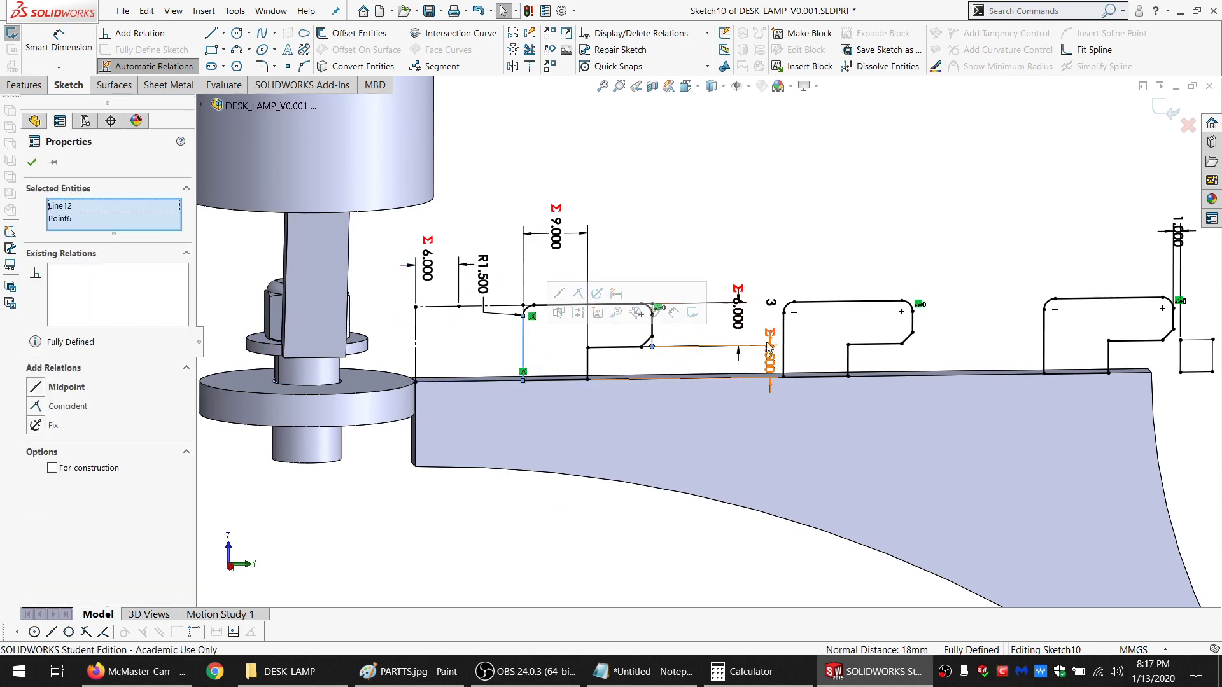
scroll(660, 338, "down", 2)
left_click(529, 324)
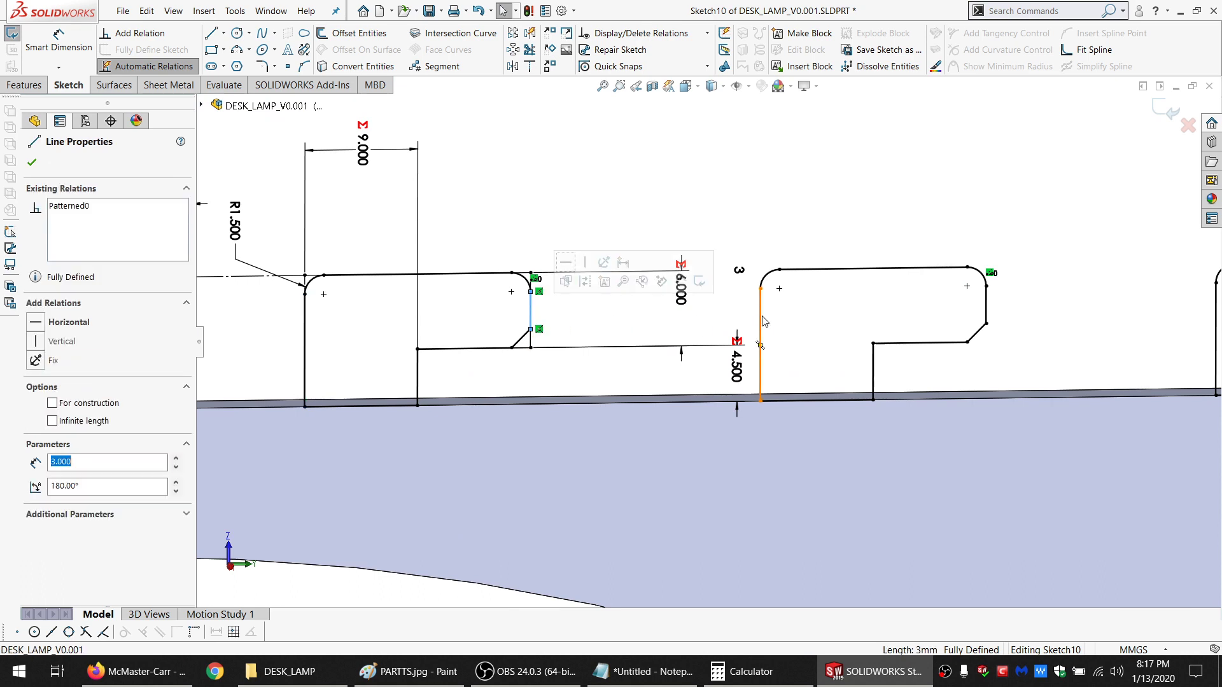
left_click(761, 322, "ctrl")
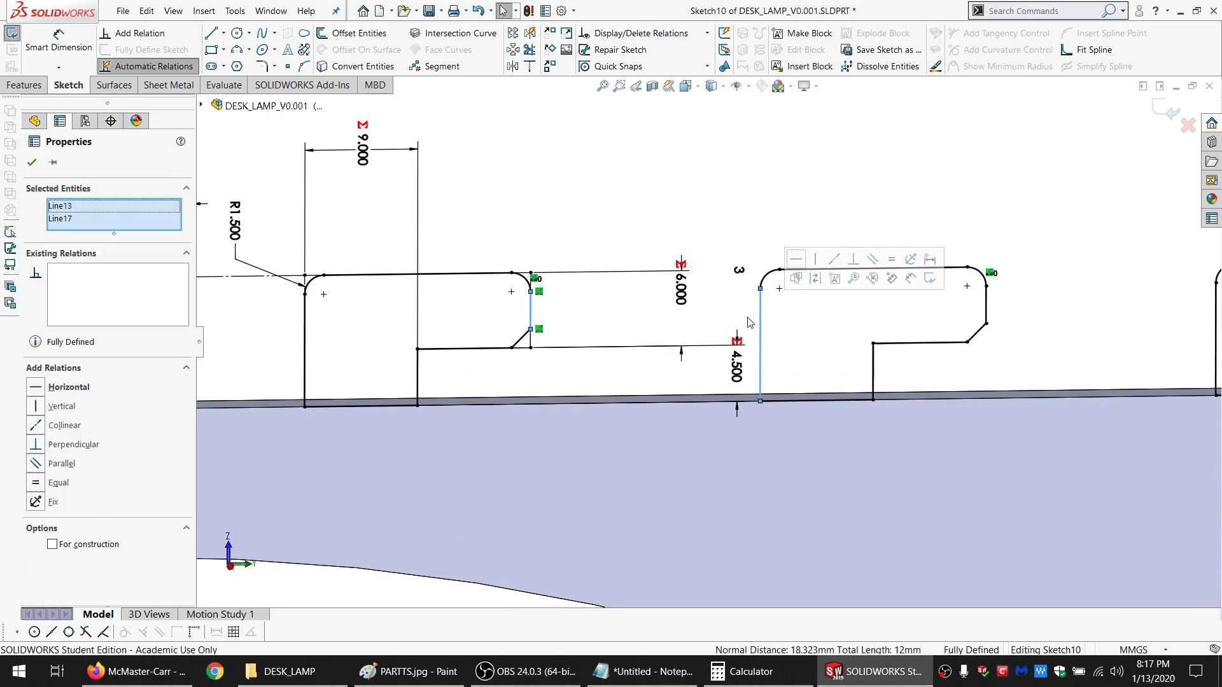
scroll(681, 339, "up", 2)
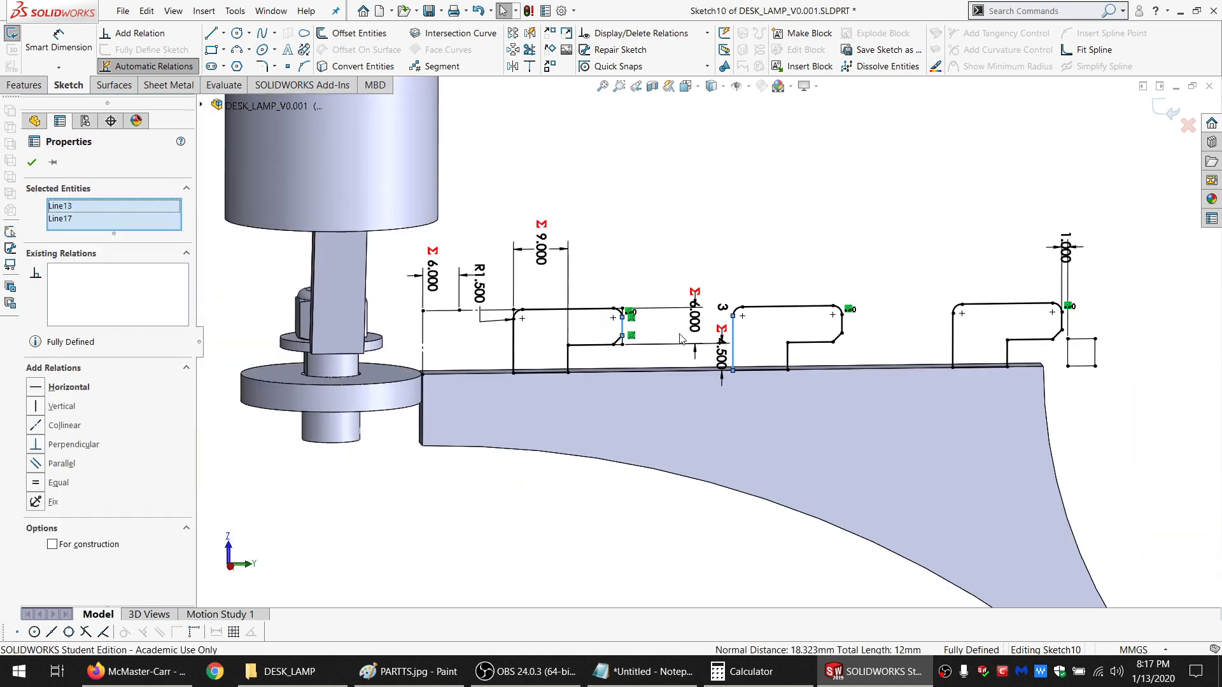
Exit the hook sketch and keep the changes
key("Escape")
scroll(666, 286, "up", 3)
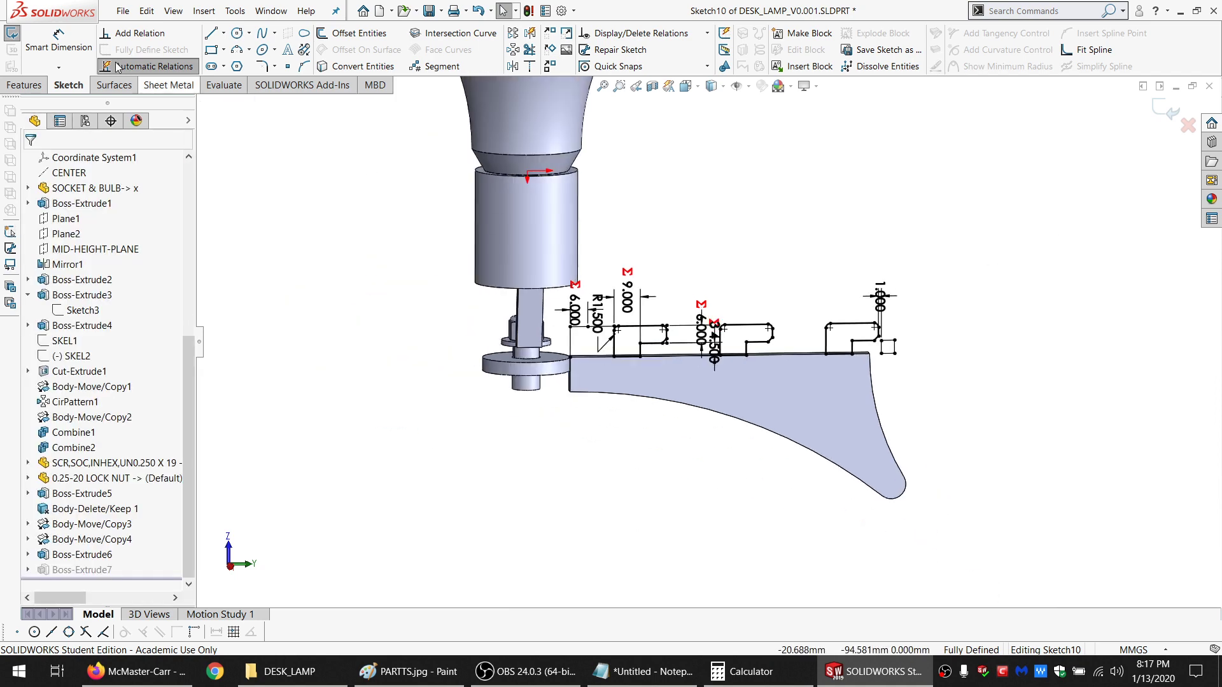
left_click(13, 35)
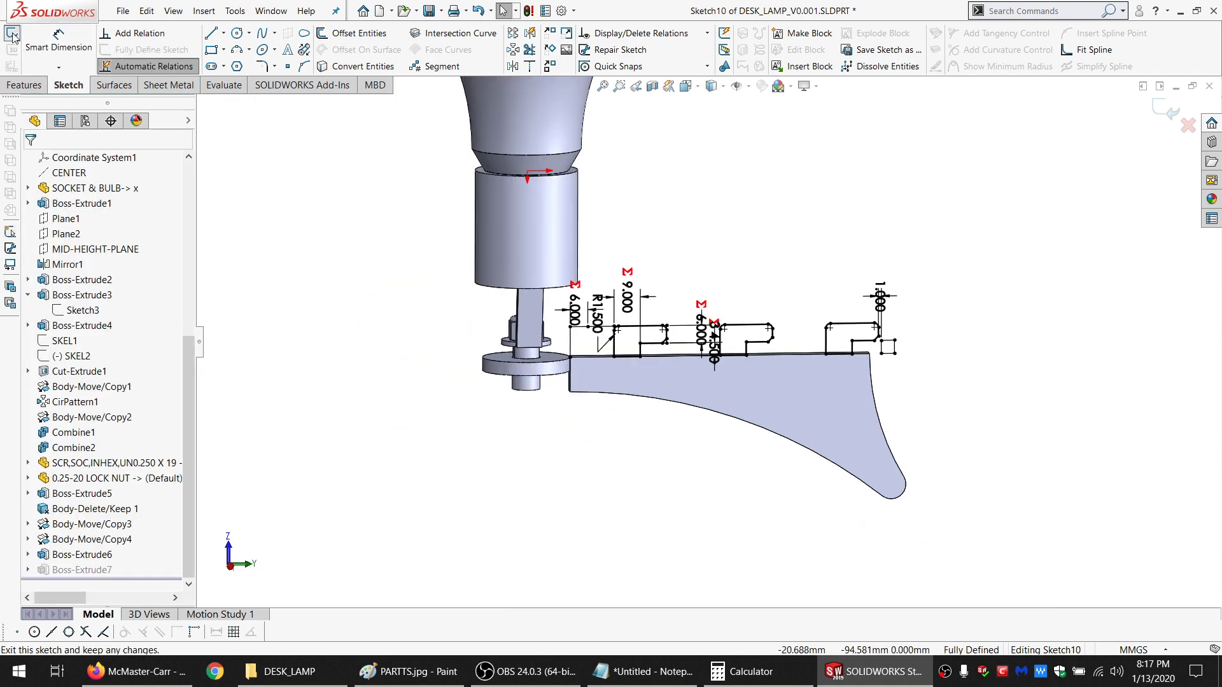
Display the Combine2 plate body to examine how the three hooks fit in it, and hide it again
scroll(77, 280, "up", 5)
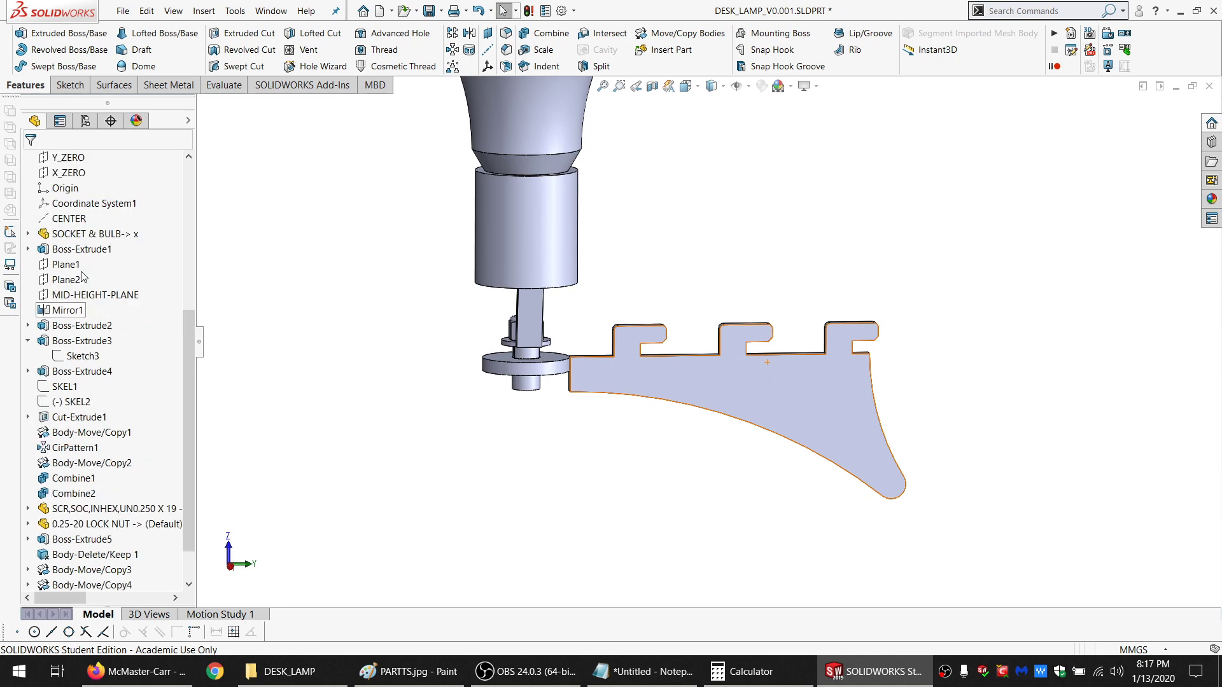
left_click(89, 295)
left_click(99, 281)
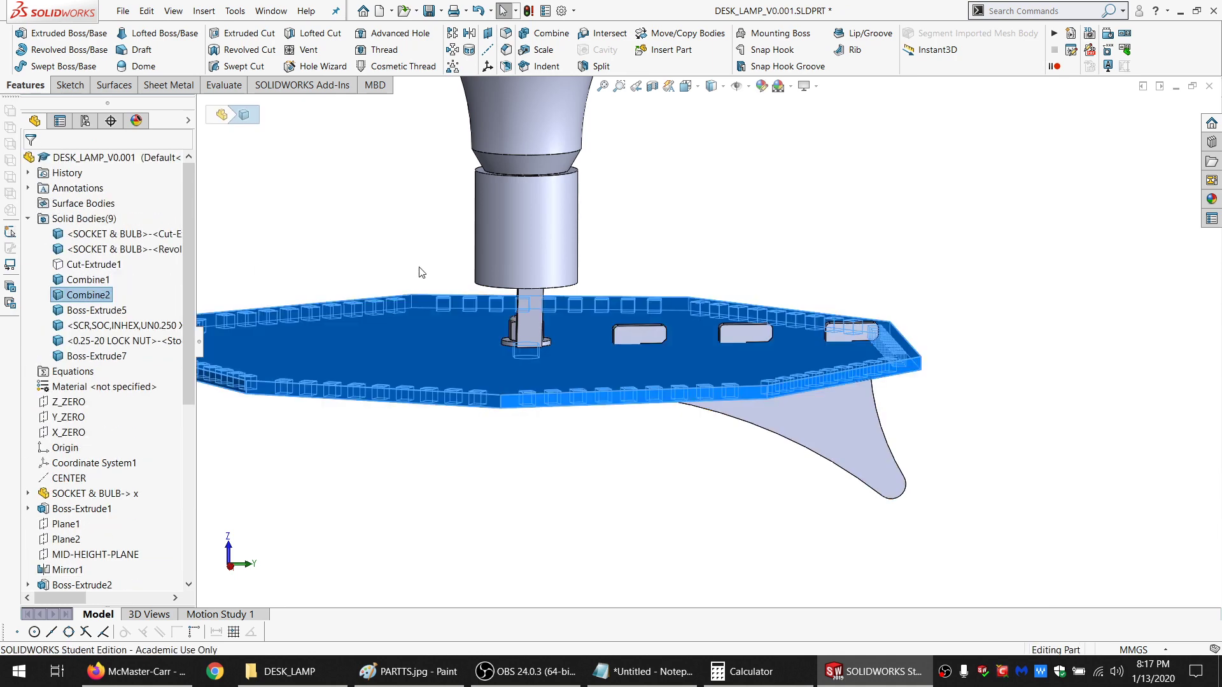
middle_click_drag(568, 325, 658, 351)
left_click(658, 351)
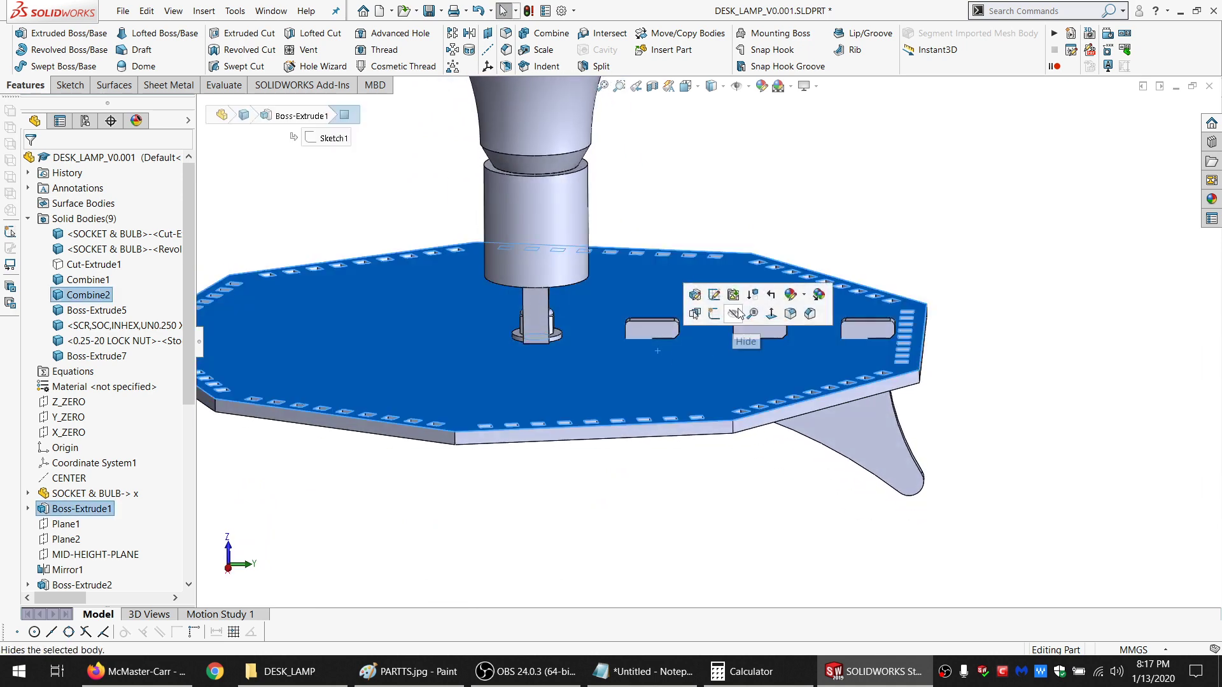
left_click(735, 314)
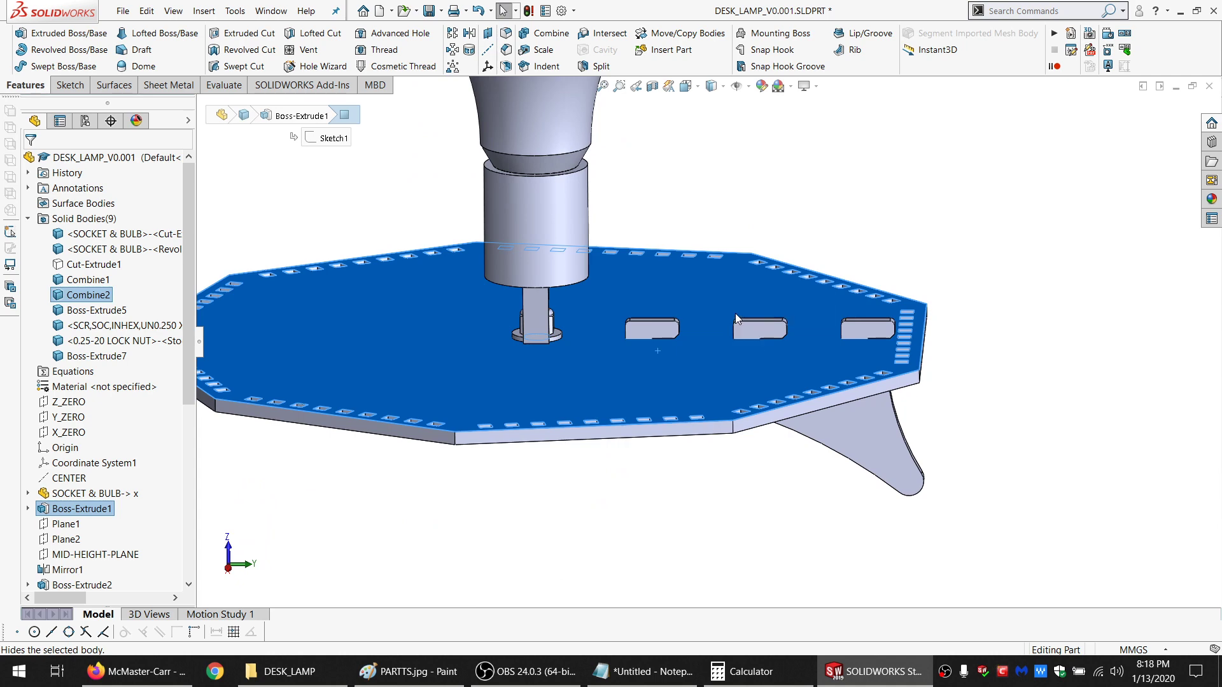
Sketch three corner rectangles about 17.1, 15.8 and 18.4 mm long across the hook stems on the arm's side face, each starting at a stem's base
scroll(692, 357, "down", 5)
left_click(596, 387)
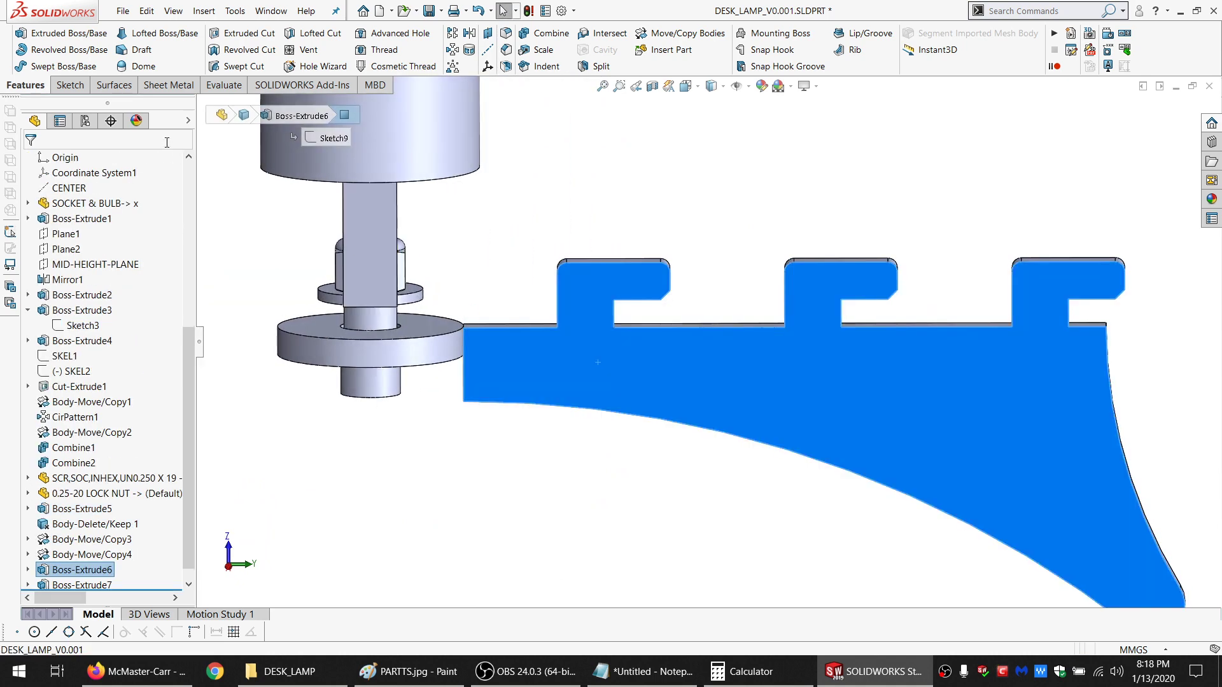
left_click(69, 85)
left_click(12, 35)
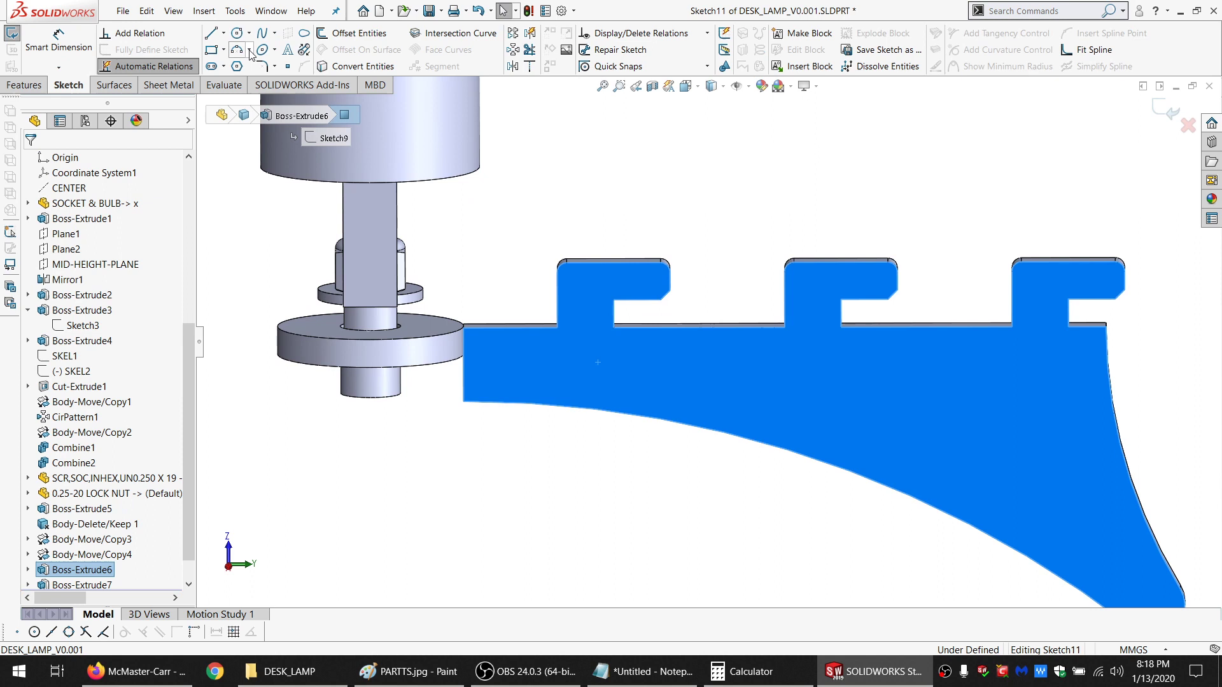
left_click(211, 51)
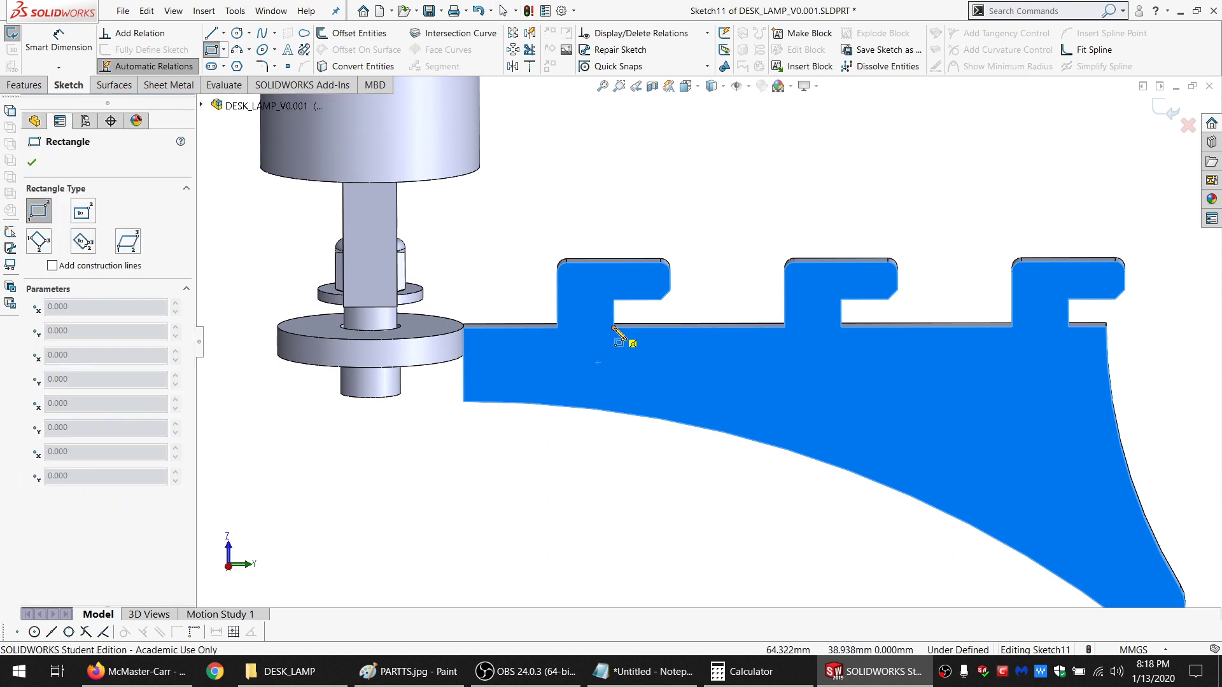
left_click_drag(615, 329, 506, 285)
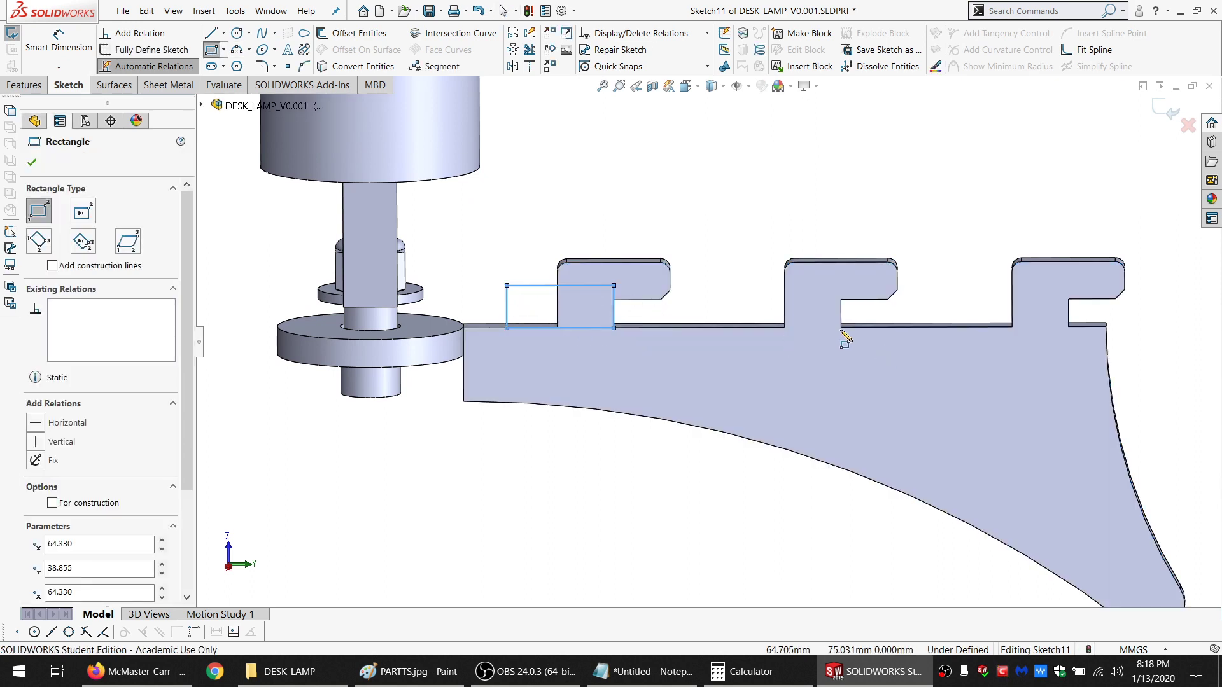
left_click_drag(841, 328, 742, 277)
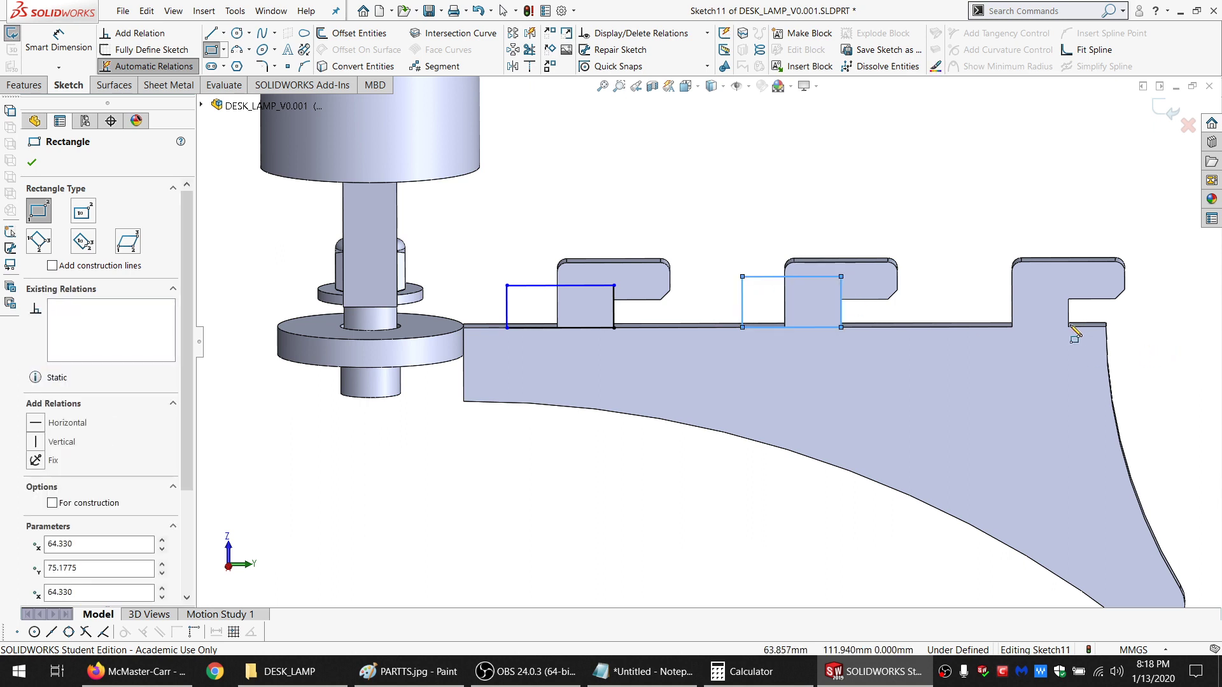
left_click_drag(1068, 327, 954, 280)
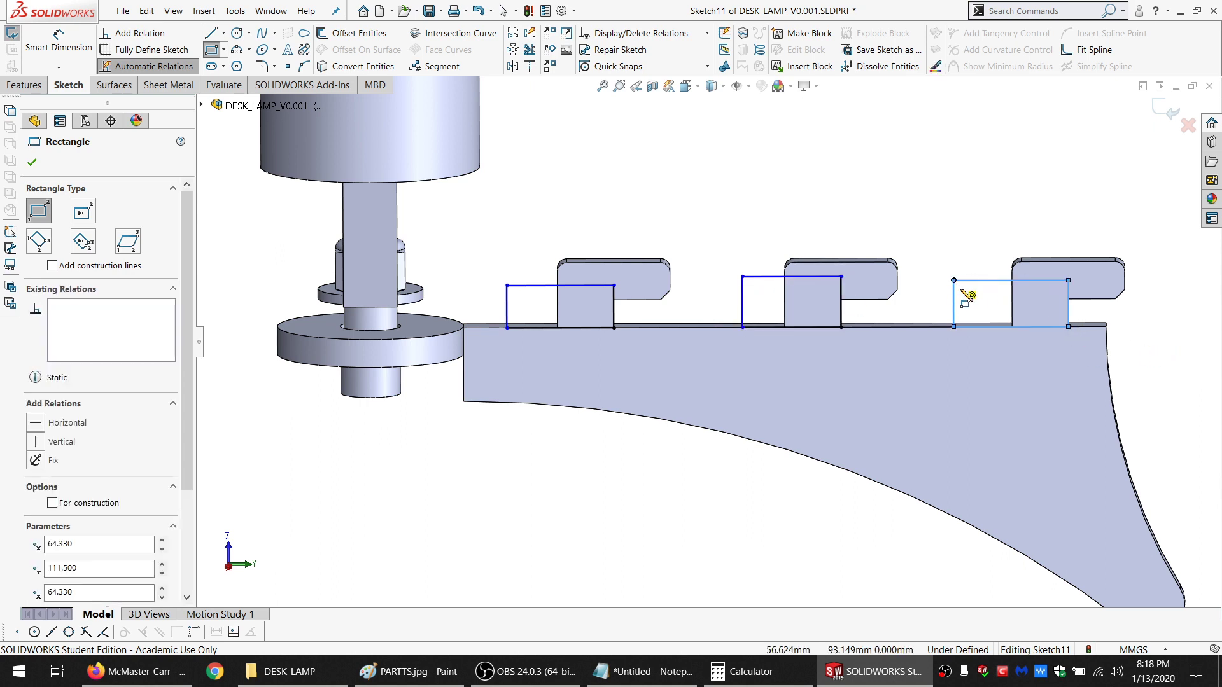
key("Escape")
Delete the Vertical relations from the upper lines of the third and second rectangles
left_click(974, 281)
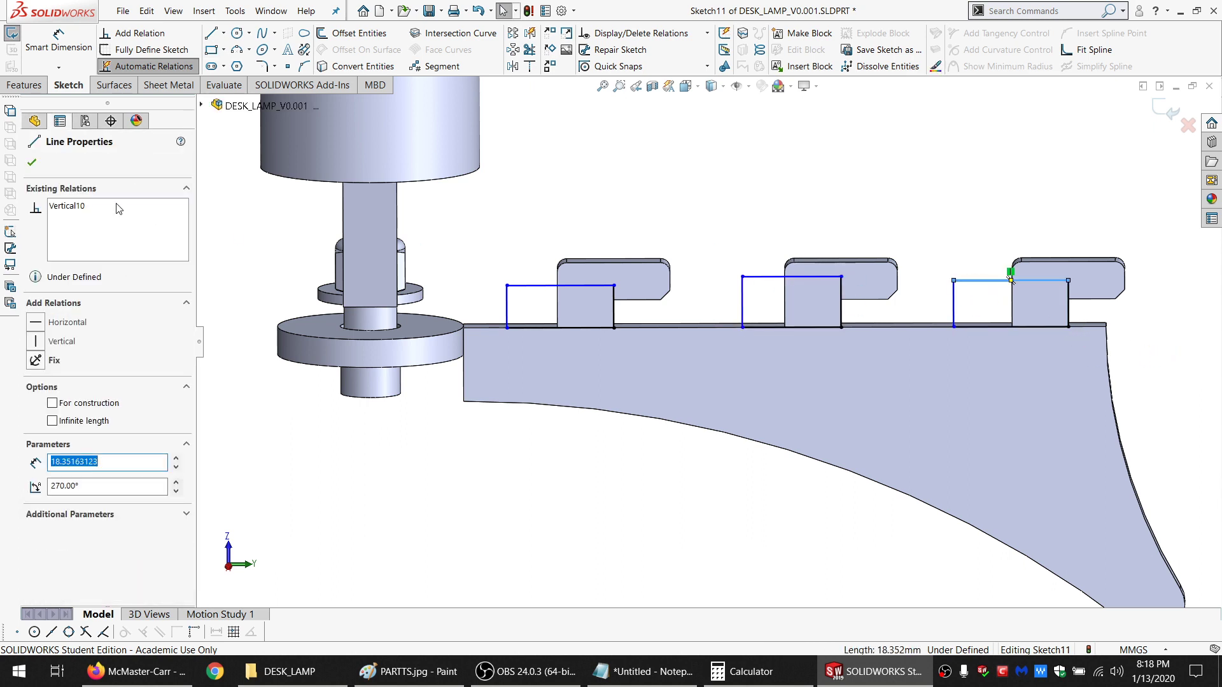
left_click(81, 206)
key("Delete")
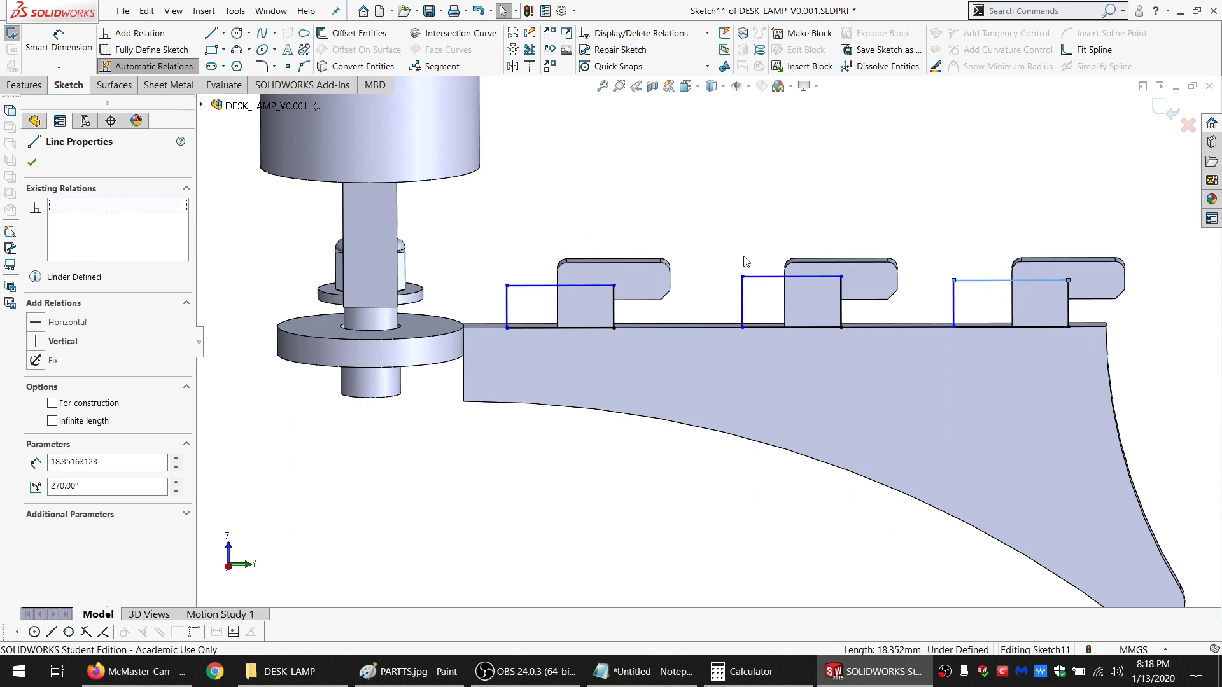
left_click(756, 277)
left_click(63, 206)
key("Delete")
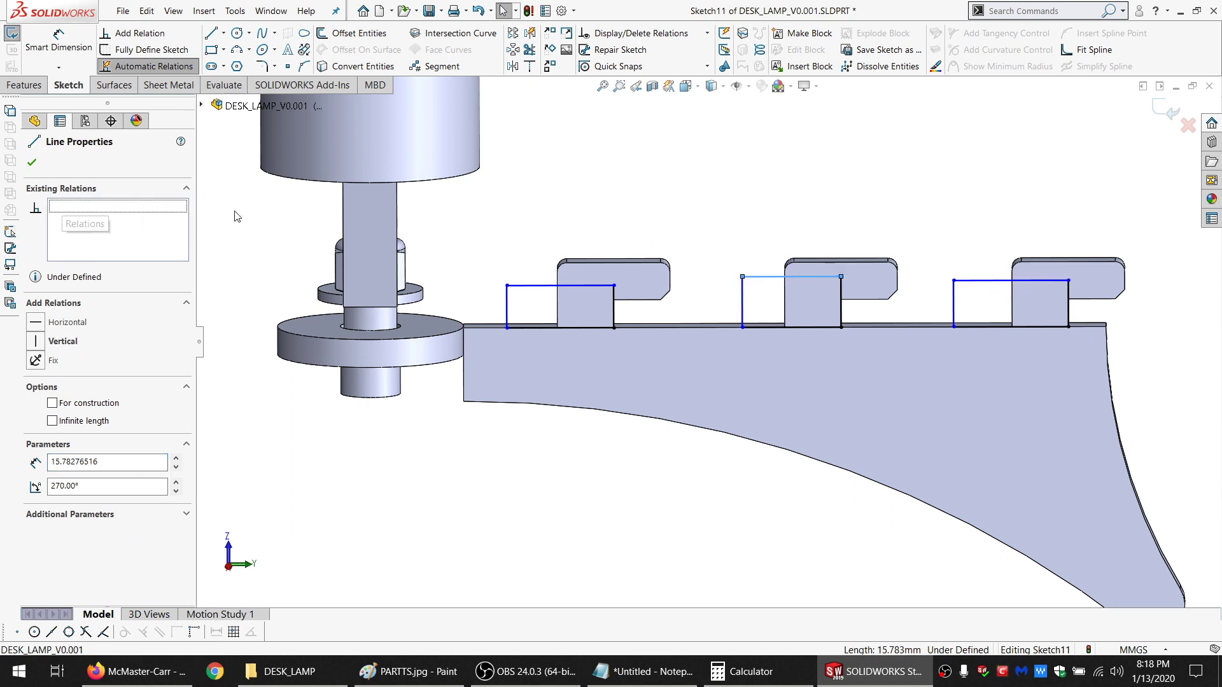
left_click(923, 255)
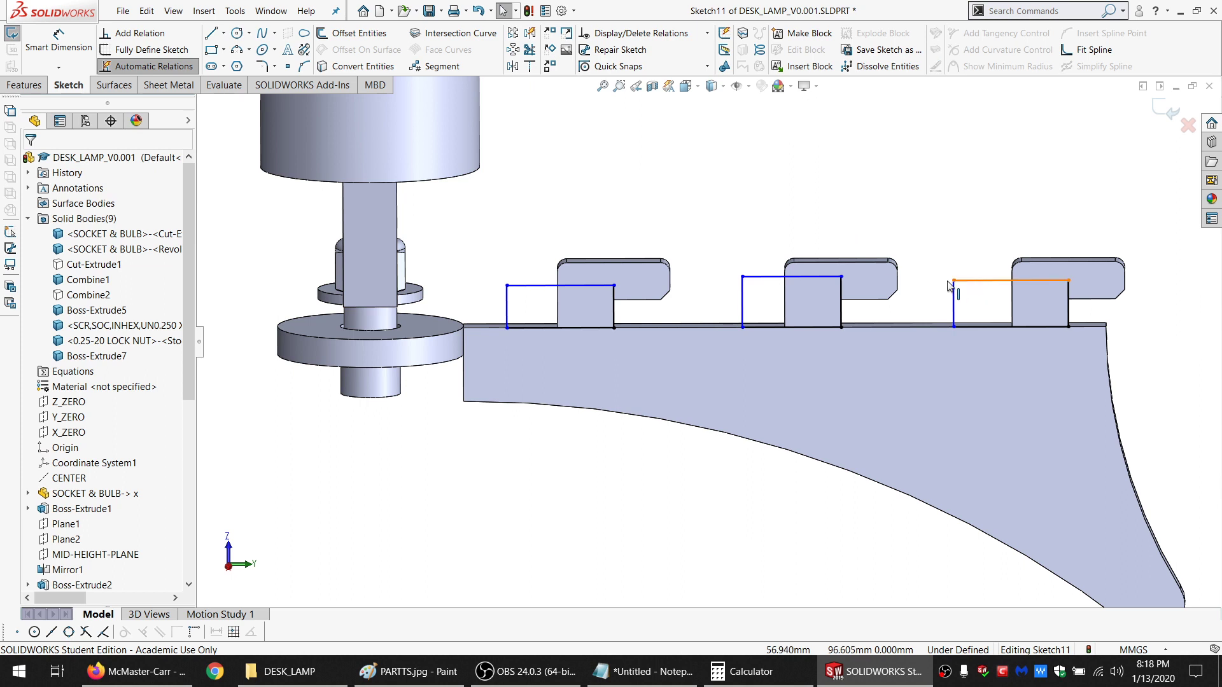
Make the upper lines of all three rectangles collinear and equal in length
left_click(951, 281)
left_click(589, 286, "ctrl")
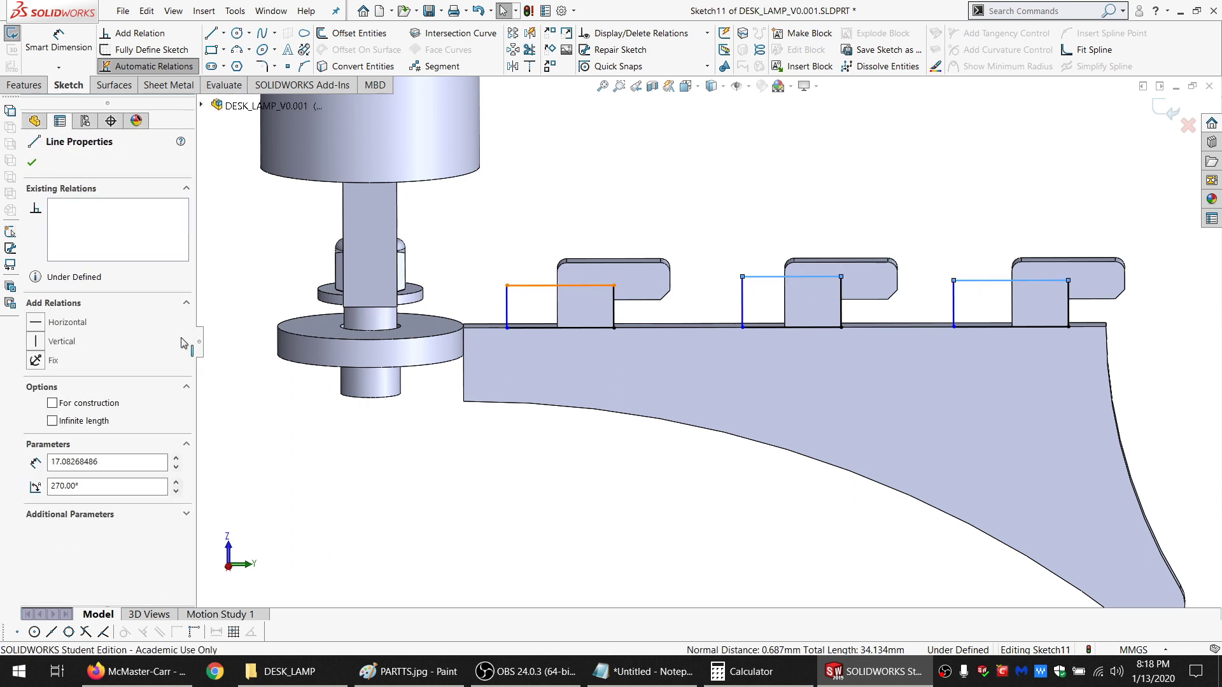
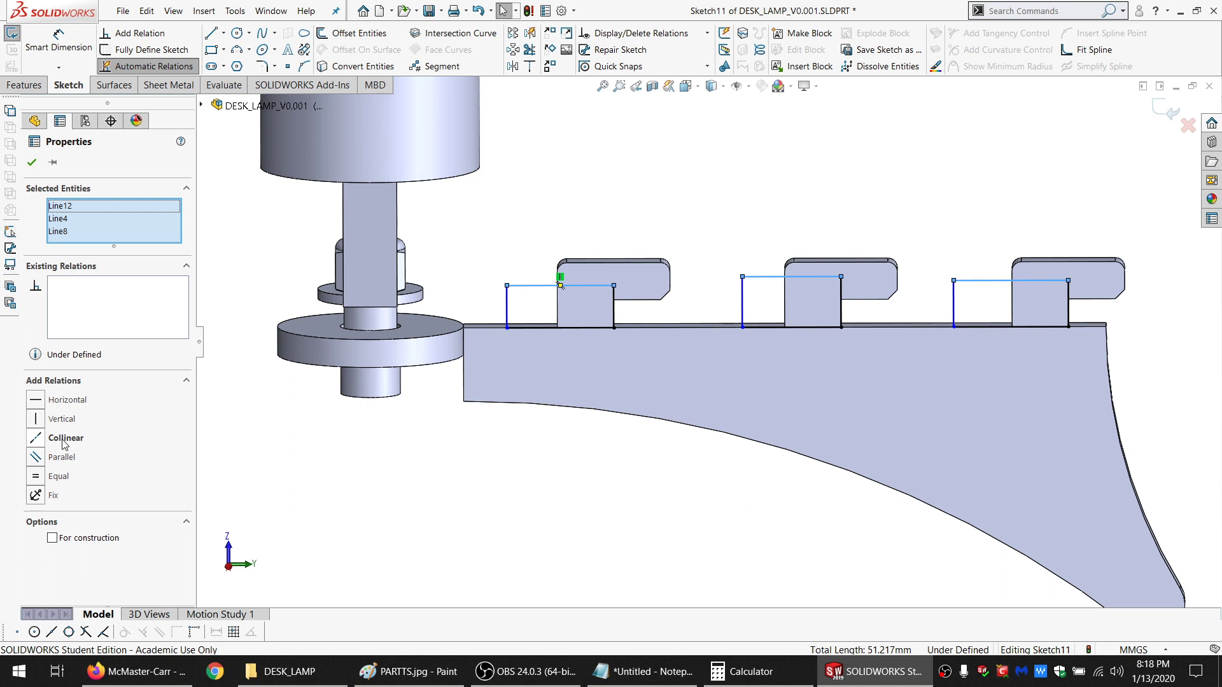
left_click(59, 439)
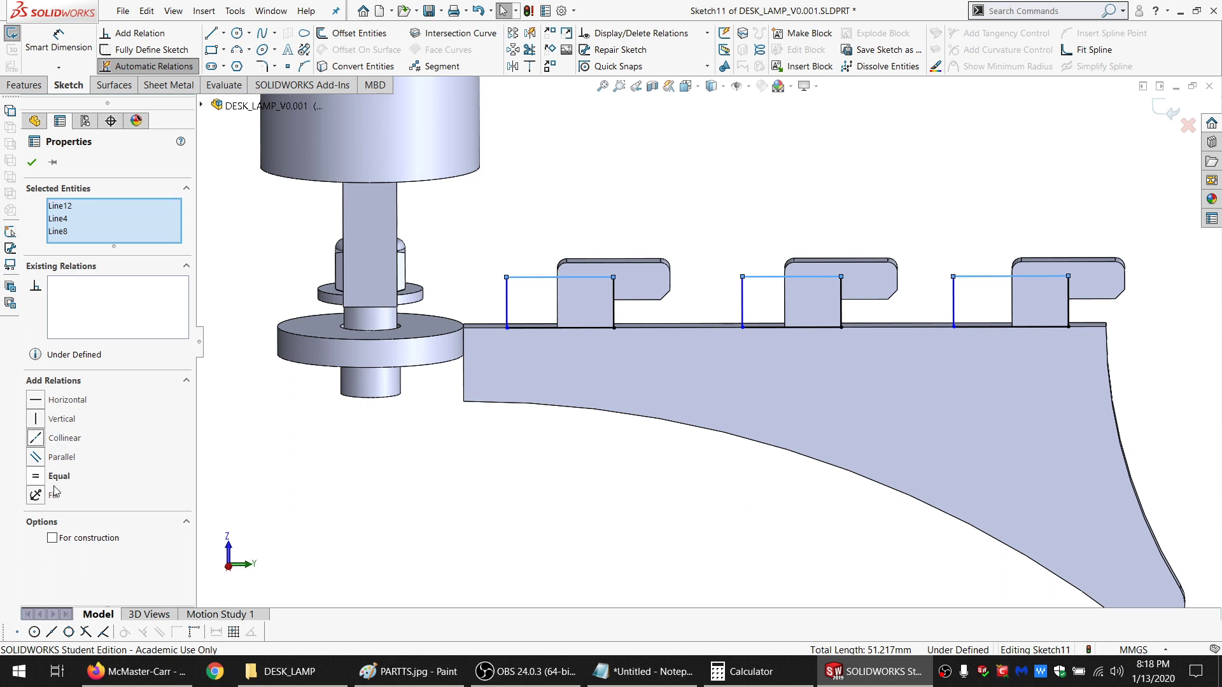
left_click(632, 203)
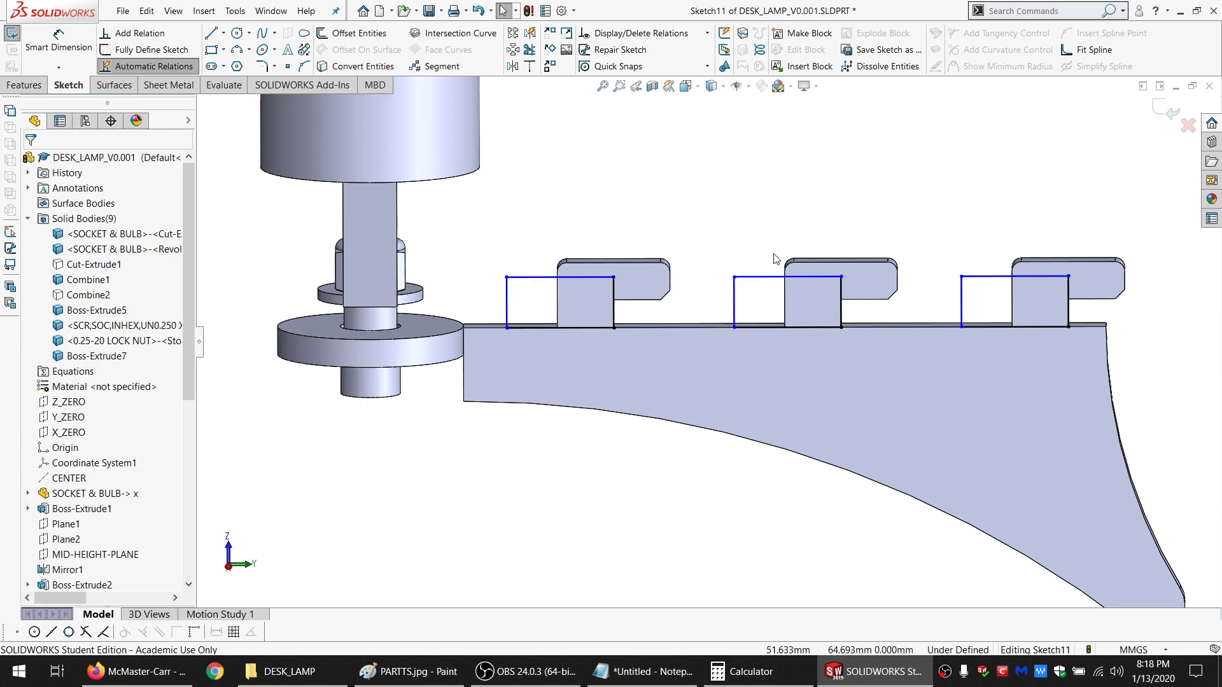
Make the middle rectangle's upper corner coincident with the underside edge of its hook
left_click(864, 300)
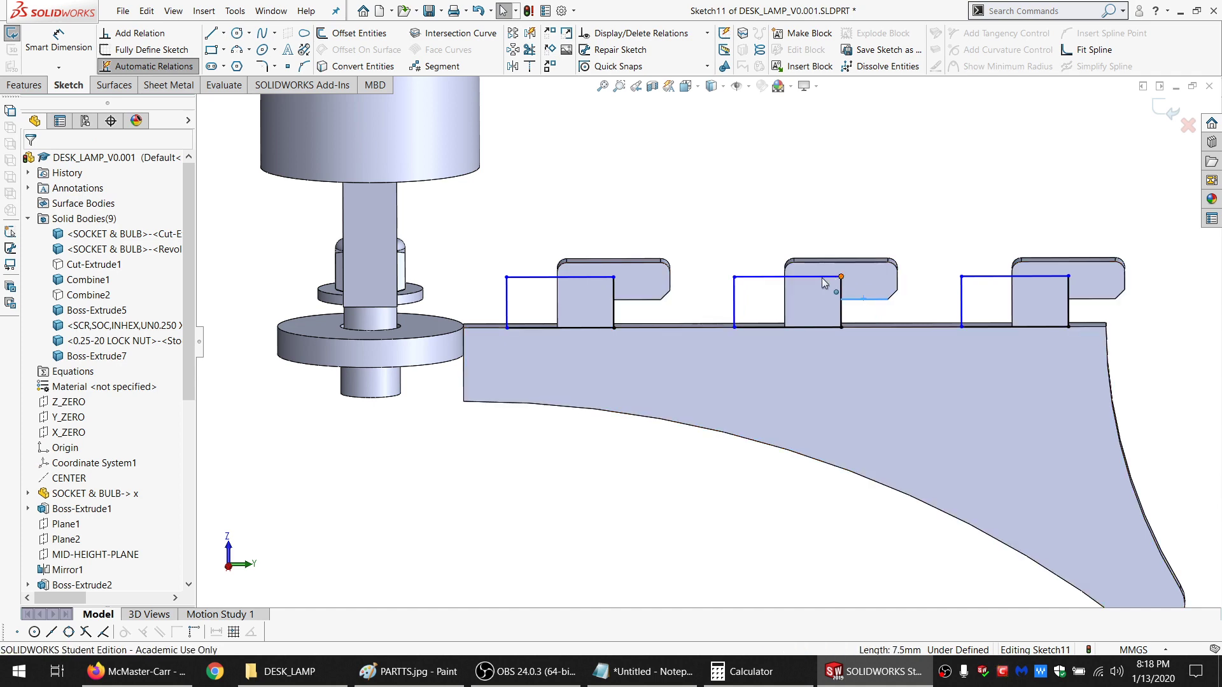
left_click(841, 277, "ctrl")
left_click(69, 411)
left_click(751, 218)
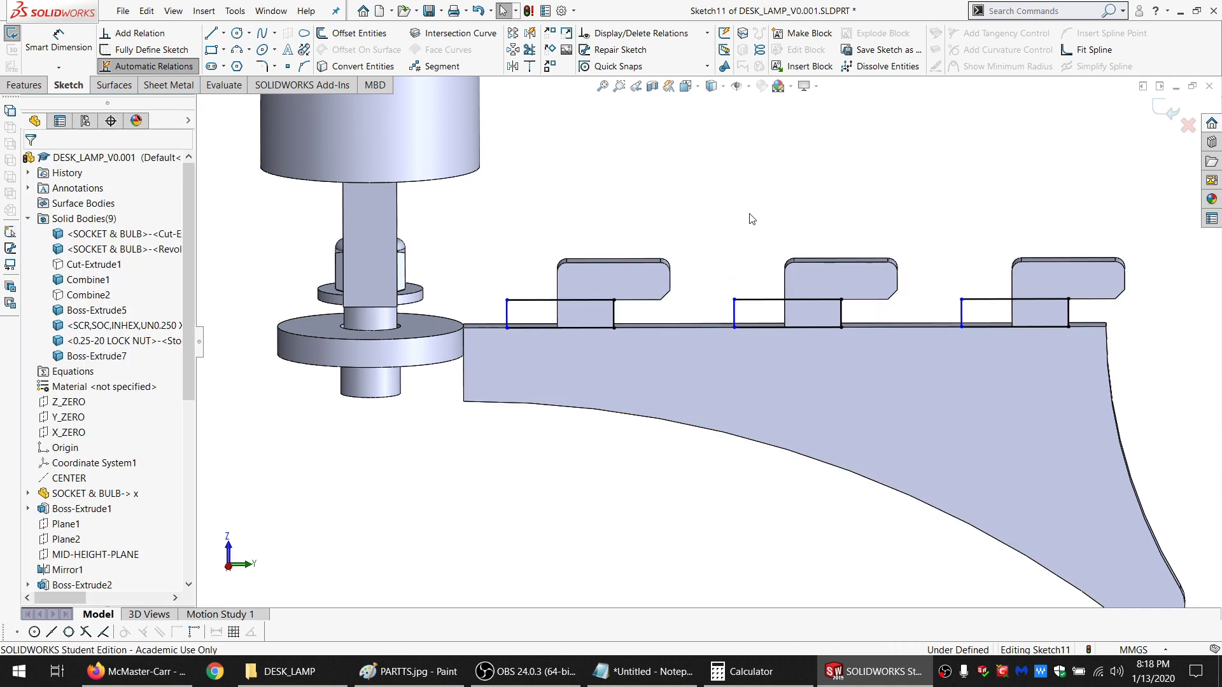
Sketch a line about 18 mm long across the first hook's head and extend it about 3.6 mm beyond the hook's back edge
scroll(693, 306, "down", 3)
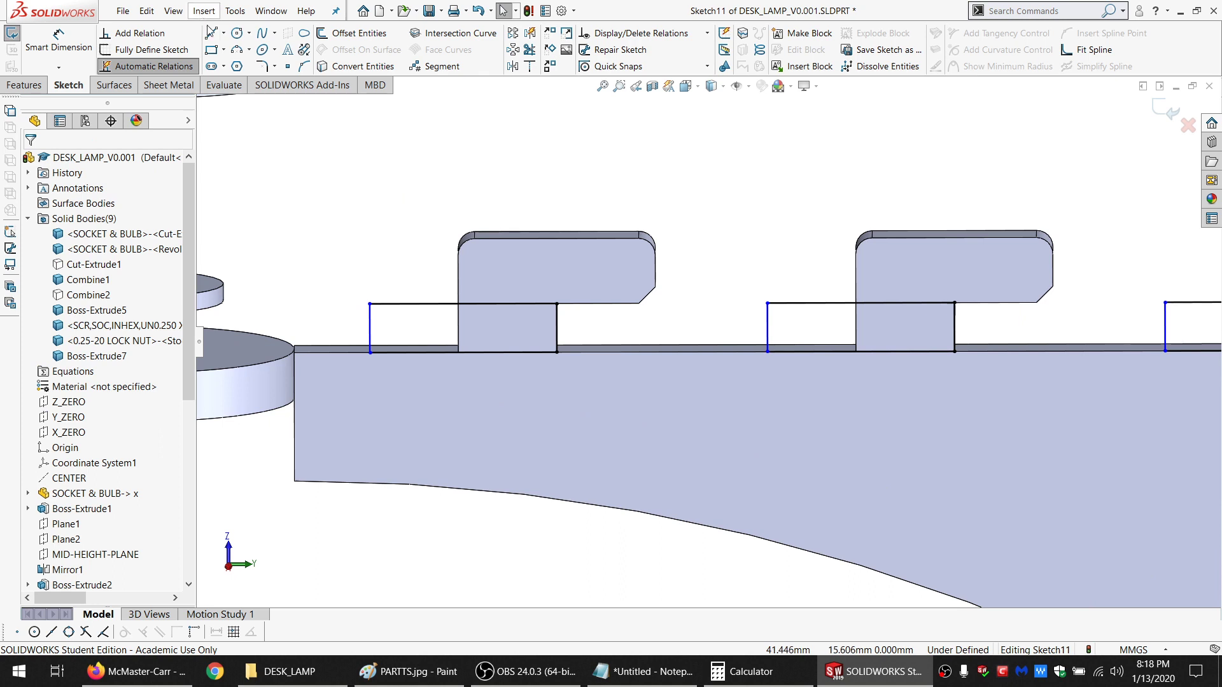
key("l")
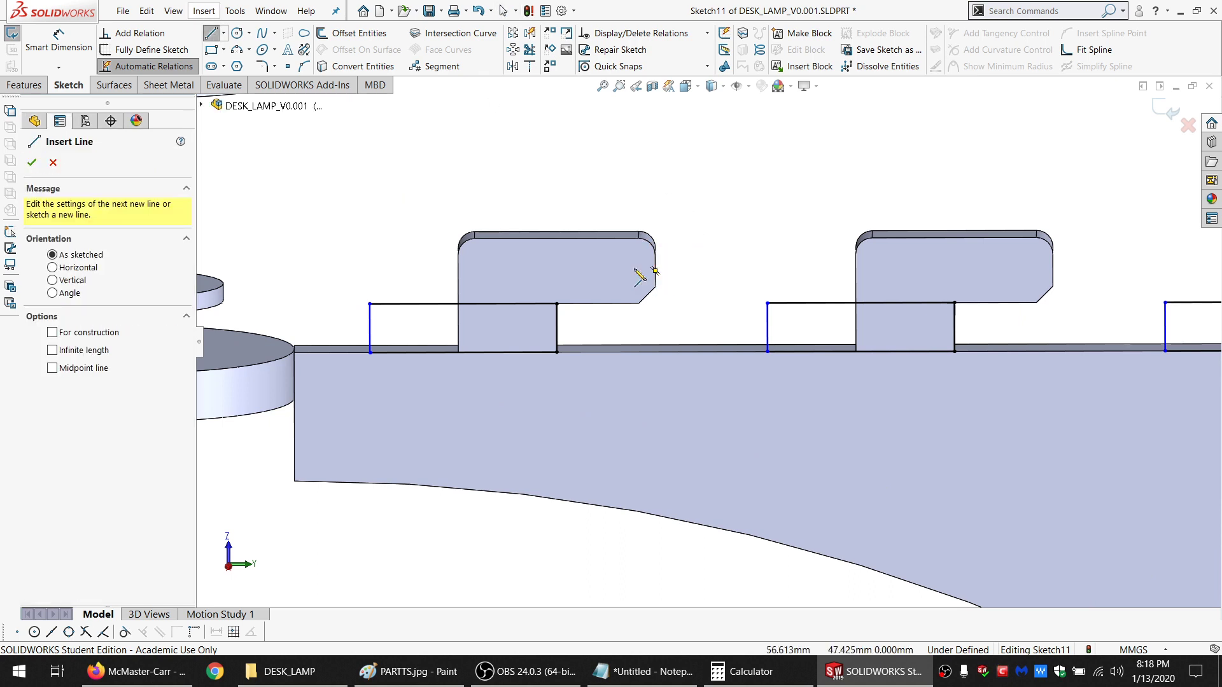
left_click(655, 270)
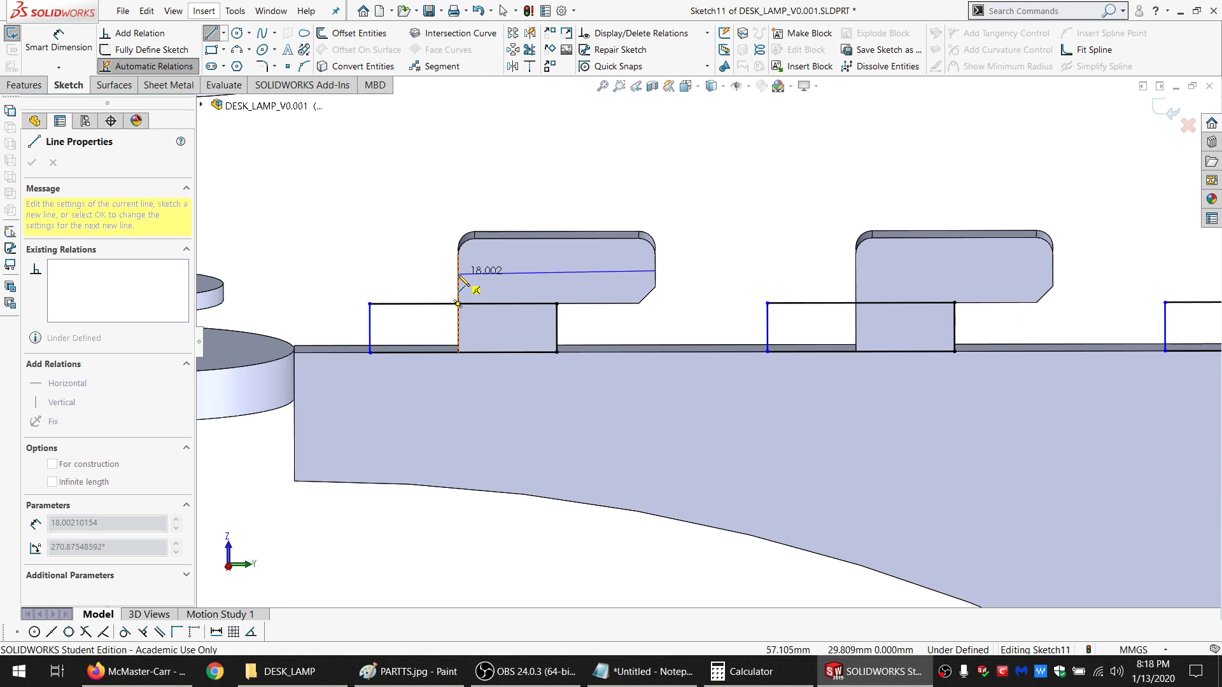
left_click(458, 274)
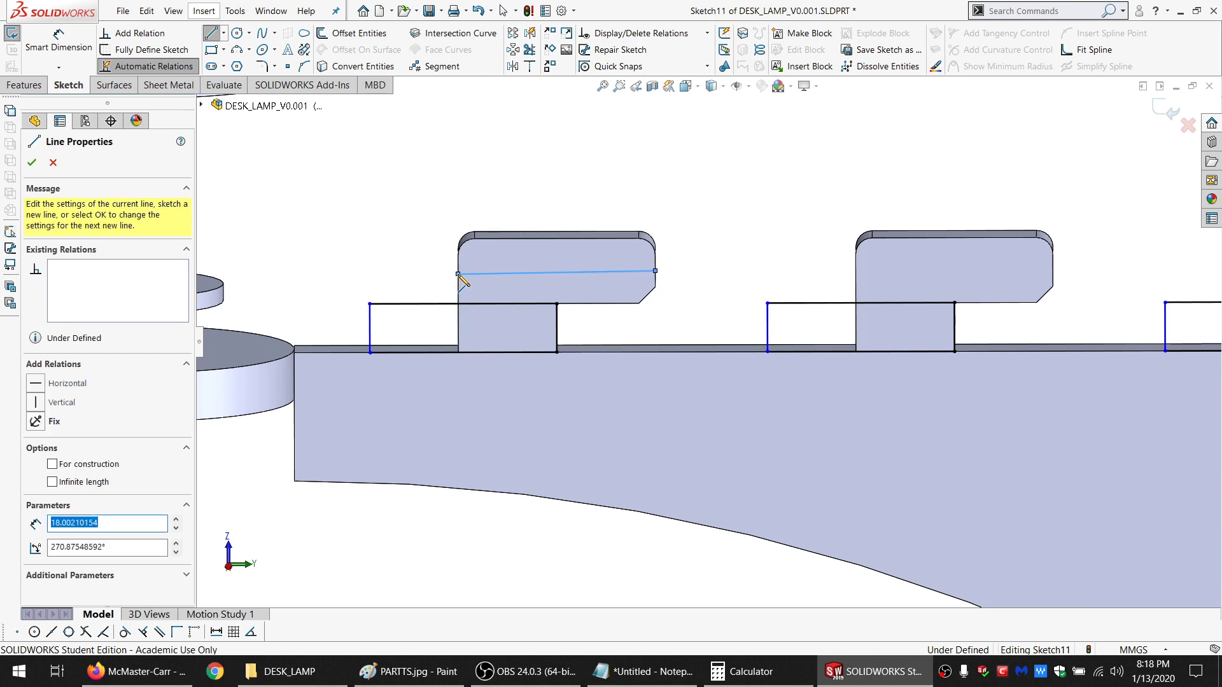
left_click(419, 274)
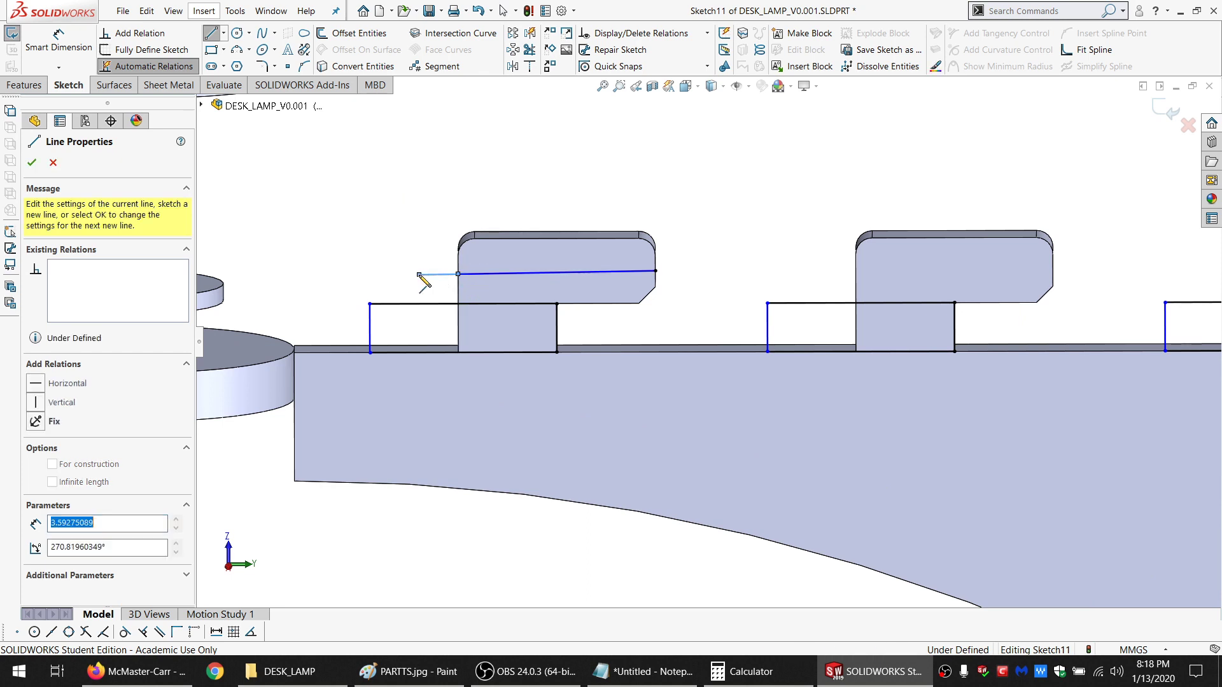
key("Escape")
key("Escape")
Convert the two hook-head lines to construction geometry and make the longer one parallel to the hook's upper edge
left_click(468, 274)
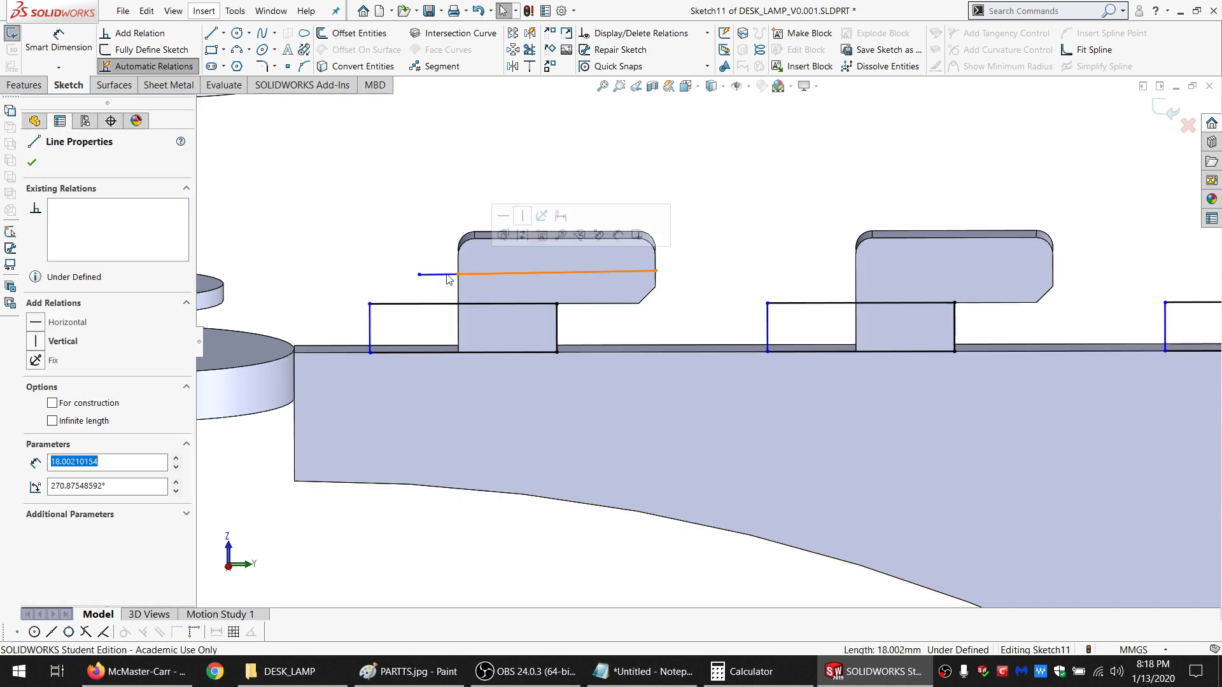
left_click(448, 276, "ctrl")
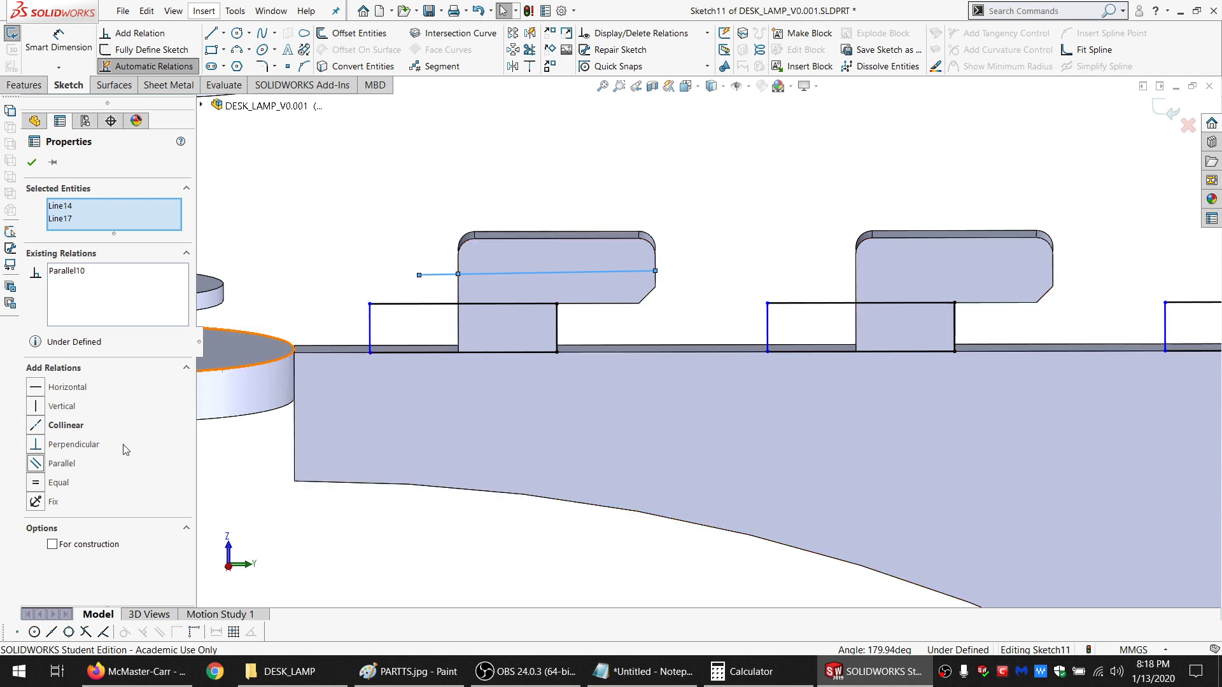
left_click(321, 276)
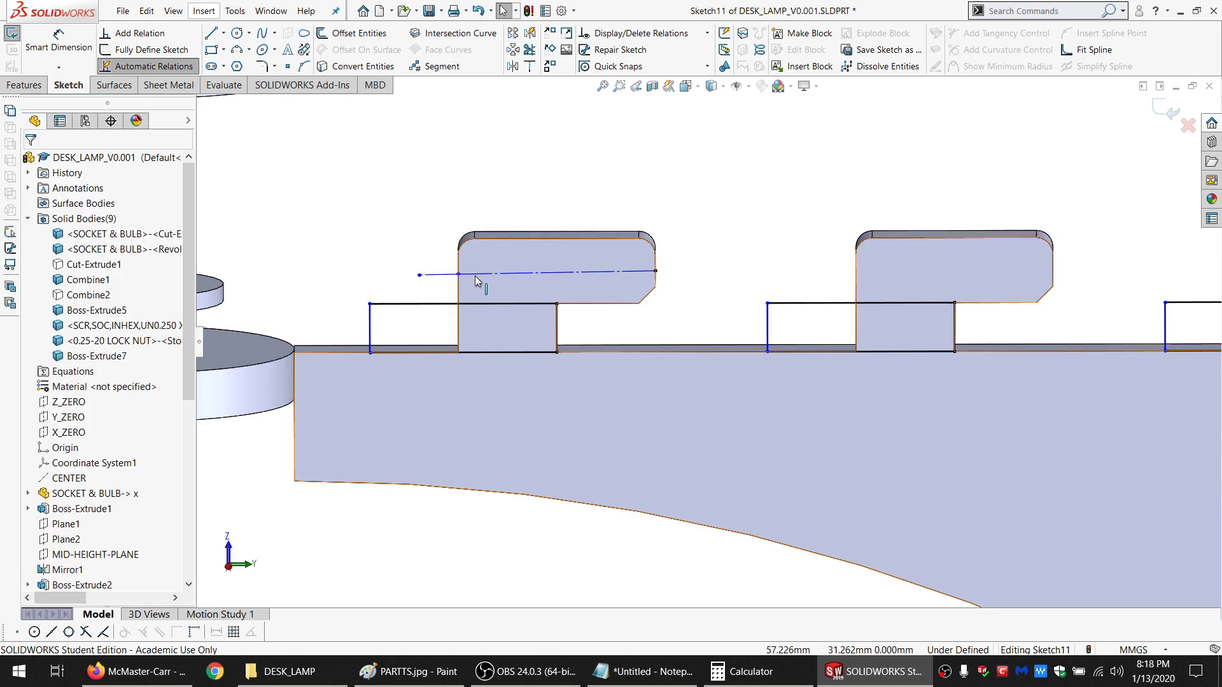
left_click(478, 273)
left_click(436, 251)
left_click(436, 250, "ctrl")
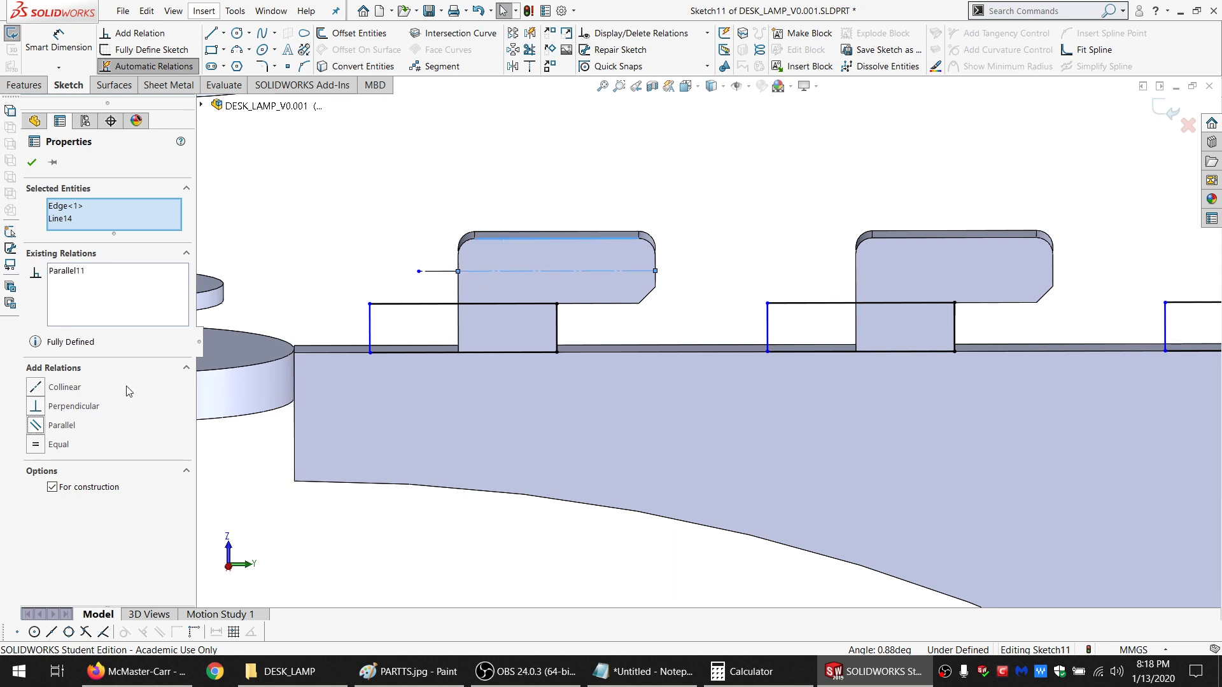
left_click(264, 275)
Dimension the construction line's outer endpoint 0.5 mm from the first hook's back edge
left_click(91, 52)
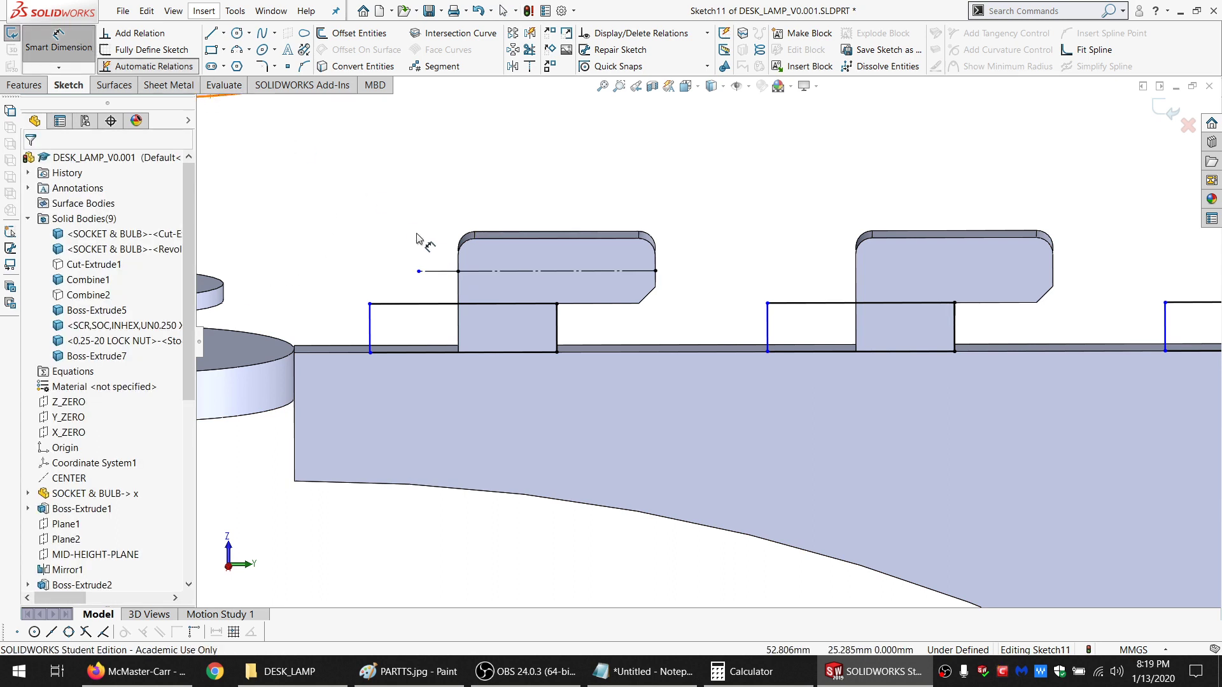
left_click(419, 271)
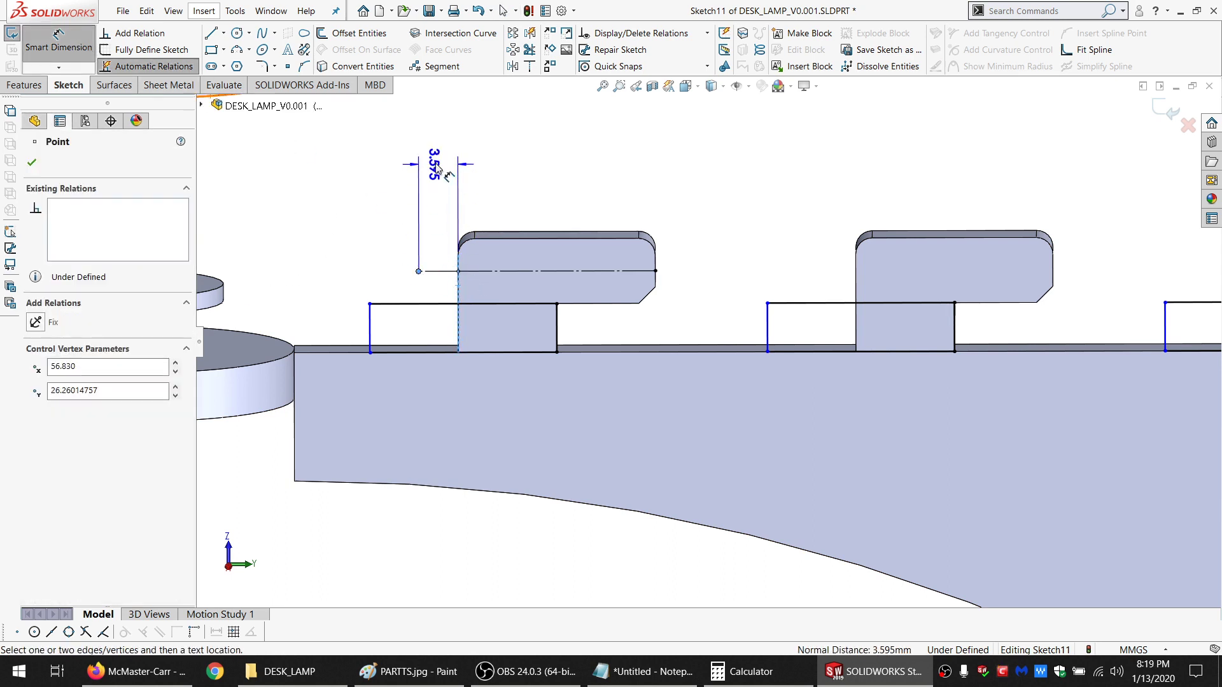
left_click(437, 167)
type(".5")
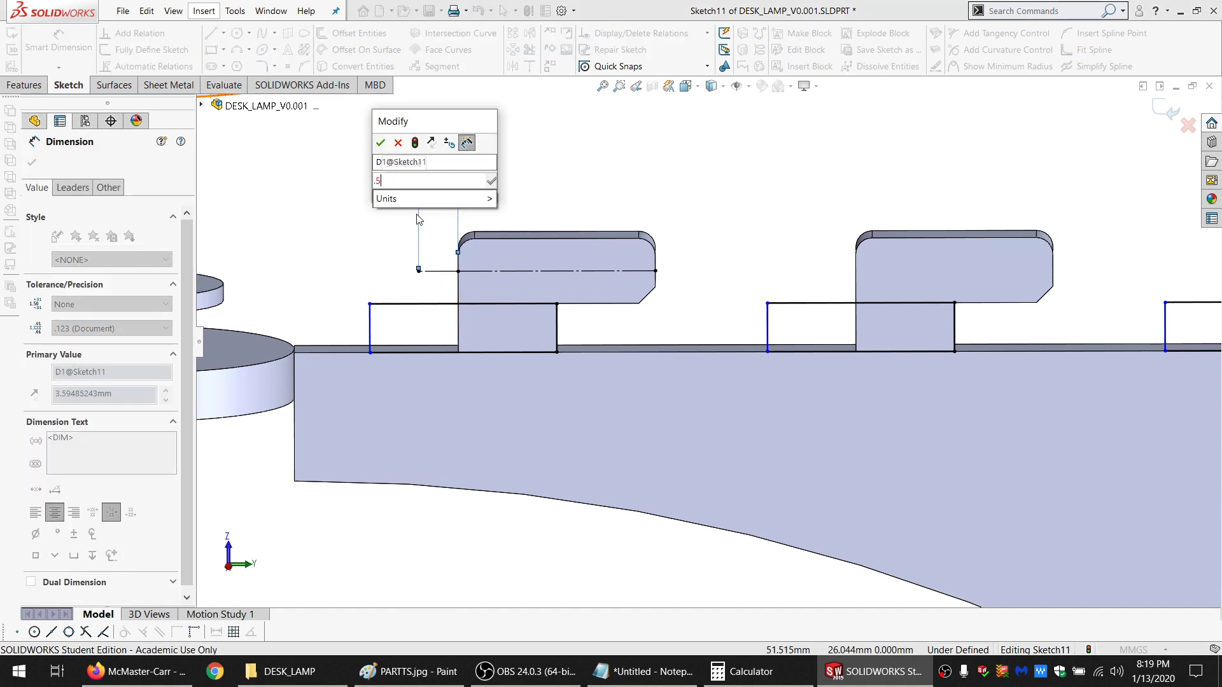
key("Return")
key("Escape")
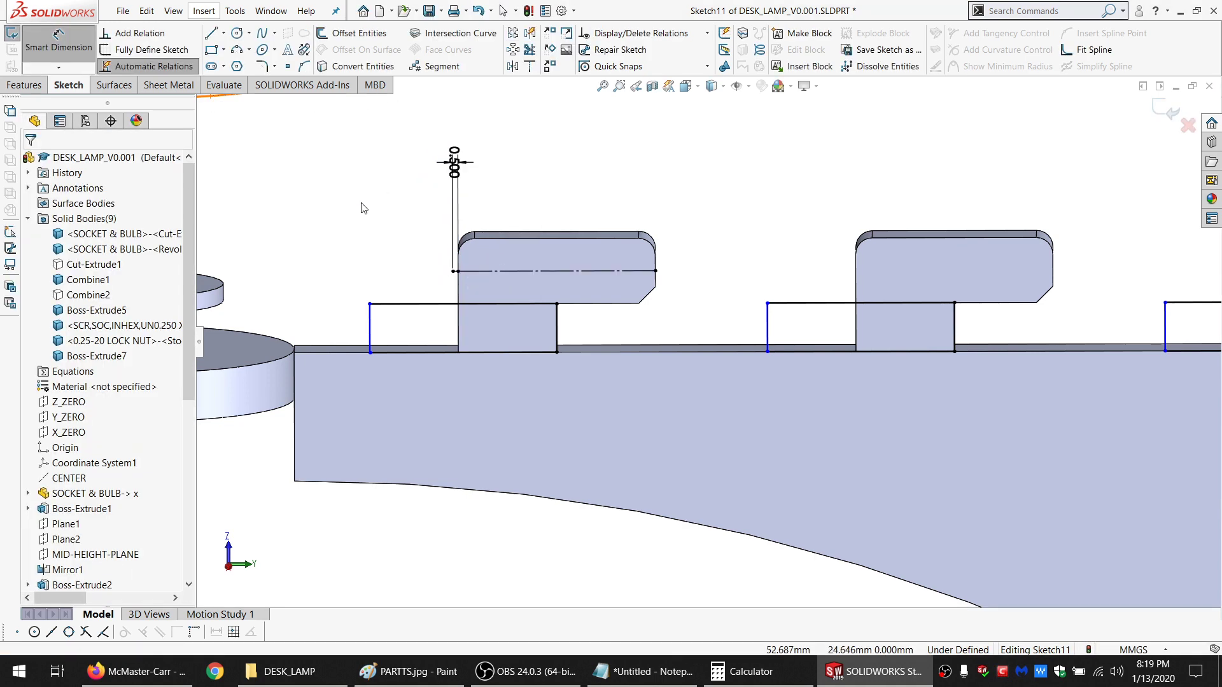
key("Escape")
Sketch an 18.5 mm line over the full construction line and make it equal in length to the first rectangle's upper line
left_click(210, 33)
scroll(529, 254, "down", 5)
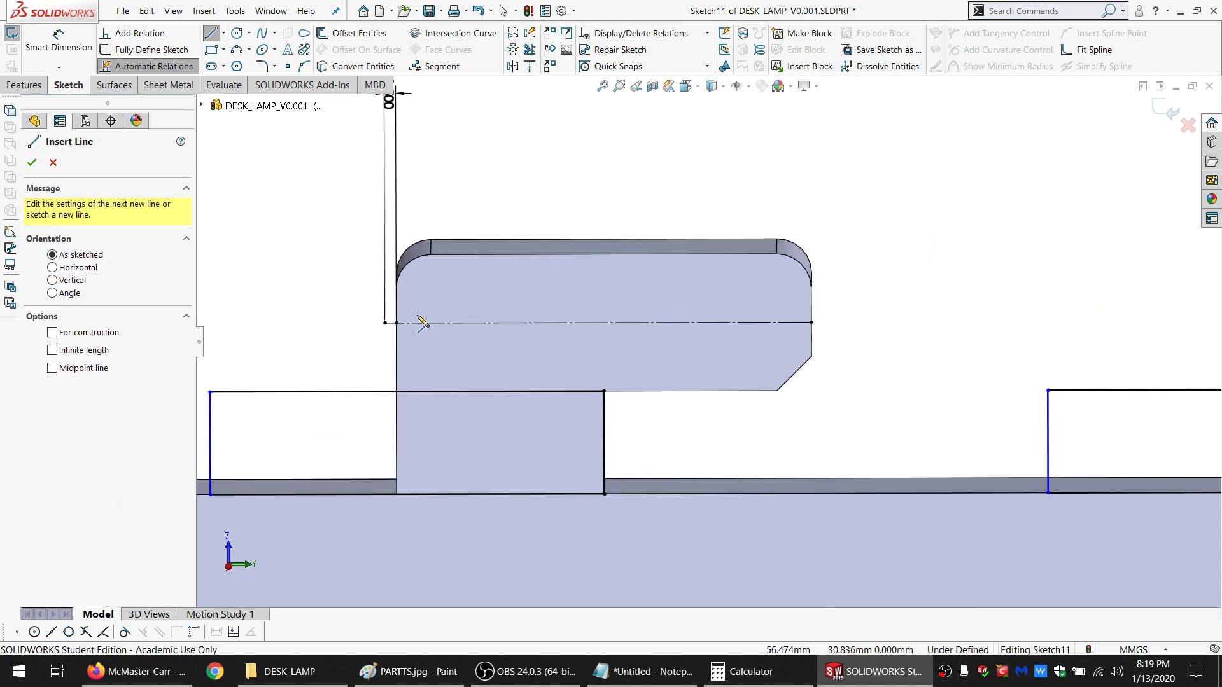
left_click_drag(397, 322, 810, 325)
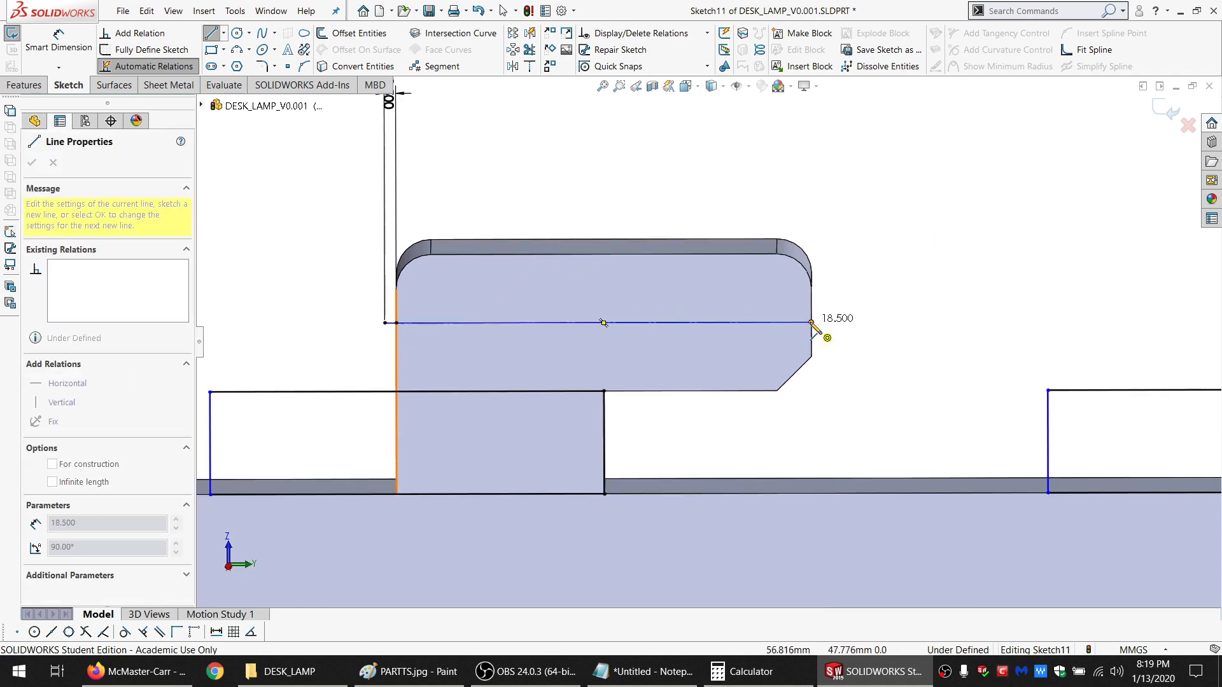
key("Escape")
left_click(530, 323)
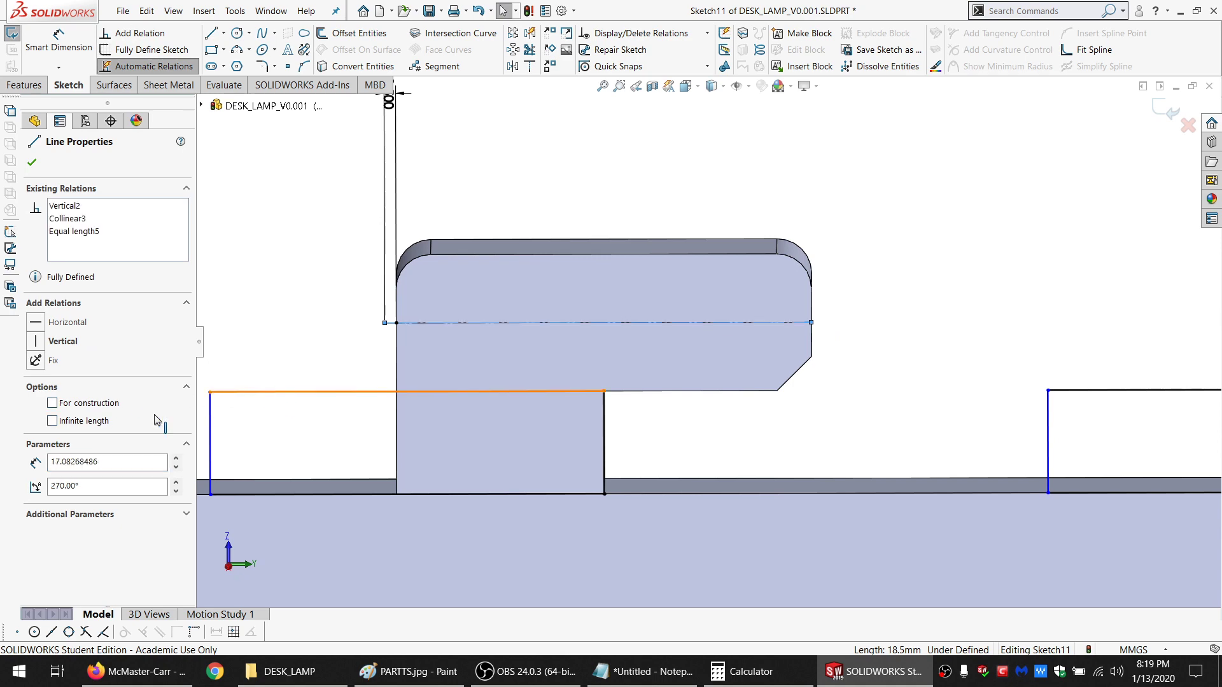
left_click(49, 483)
key("Escape")
Extrude the three rectangles up to the opposite side face of the support arm, as separate bodies
scroll(757, 369, "up", 4)
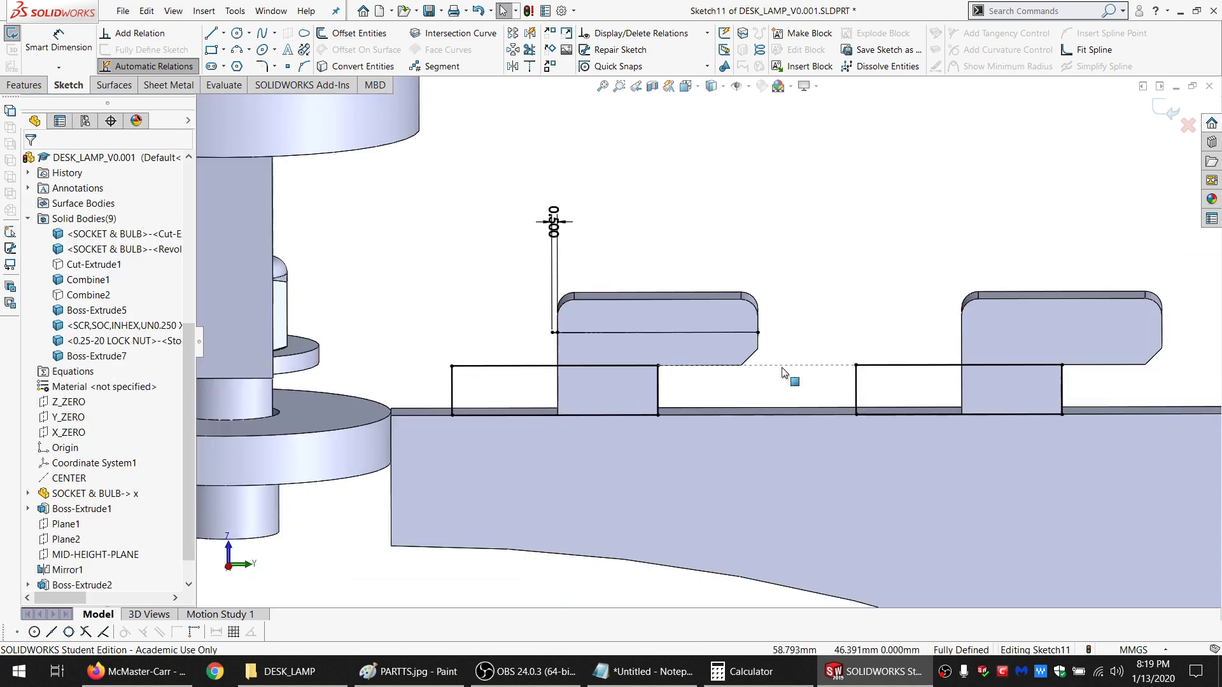
scroll(926, 434, "up", 3)
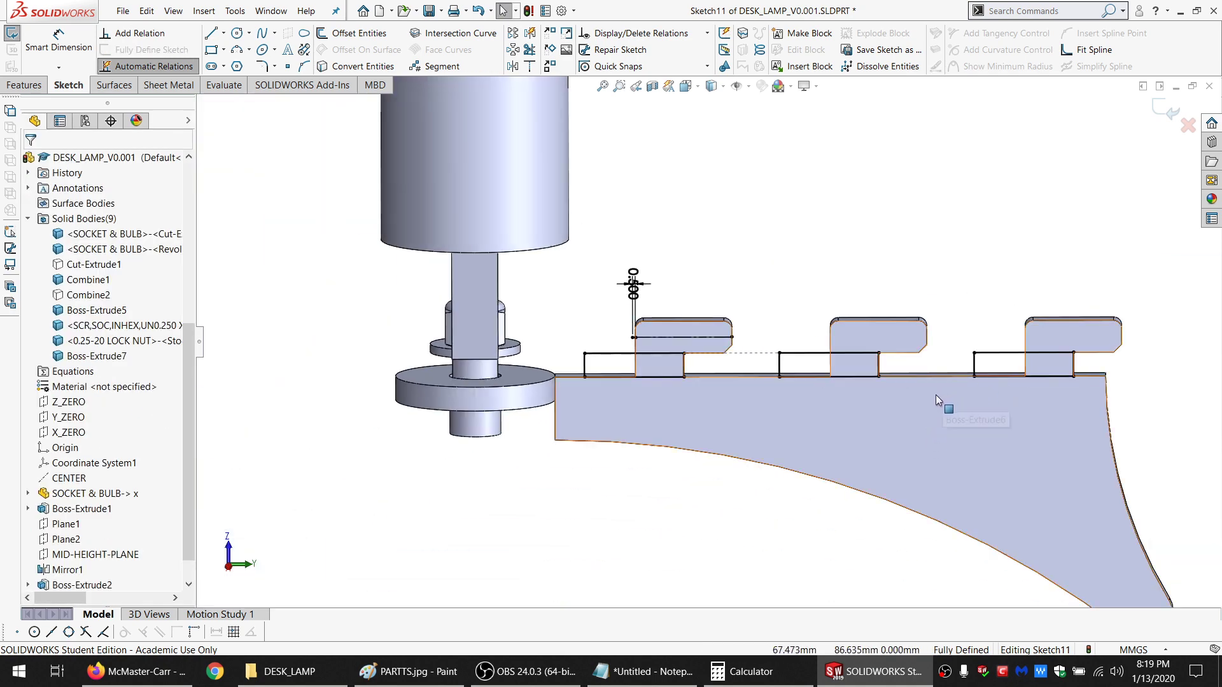
middle_click_drag(935, 396, 902, 413)
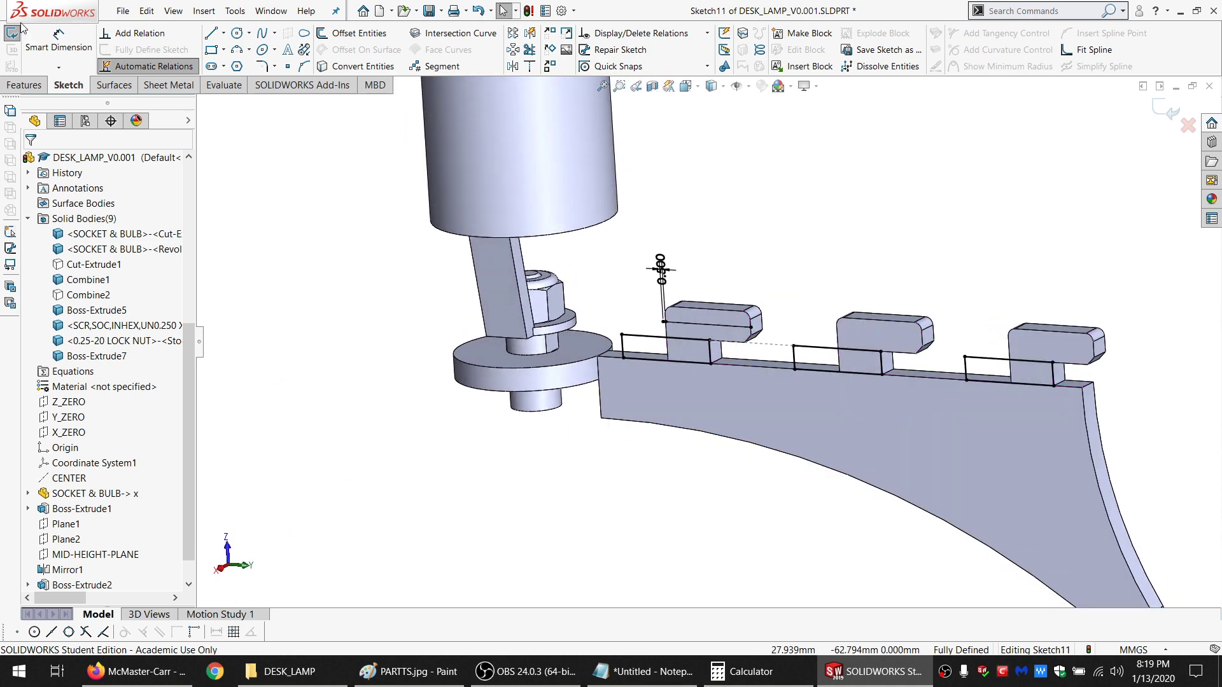
left_click(25, 85)
left_click(58, 33)
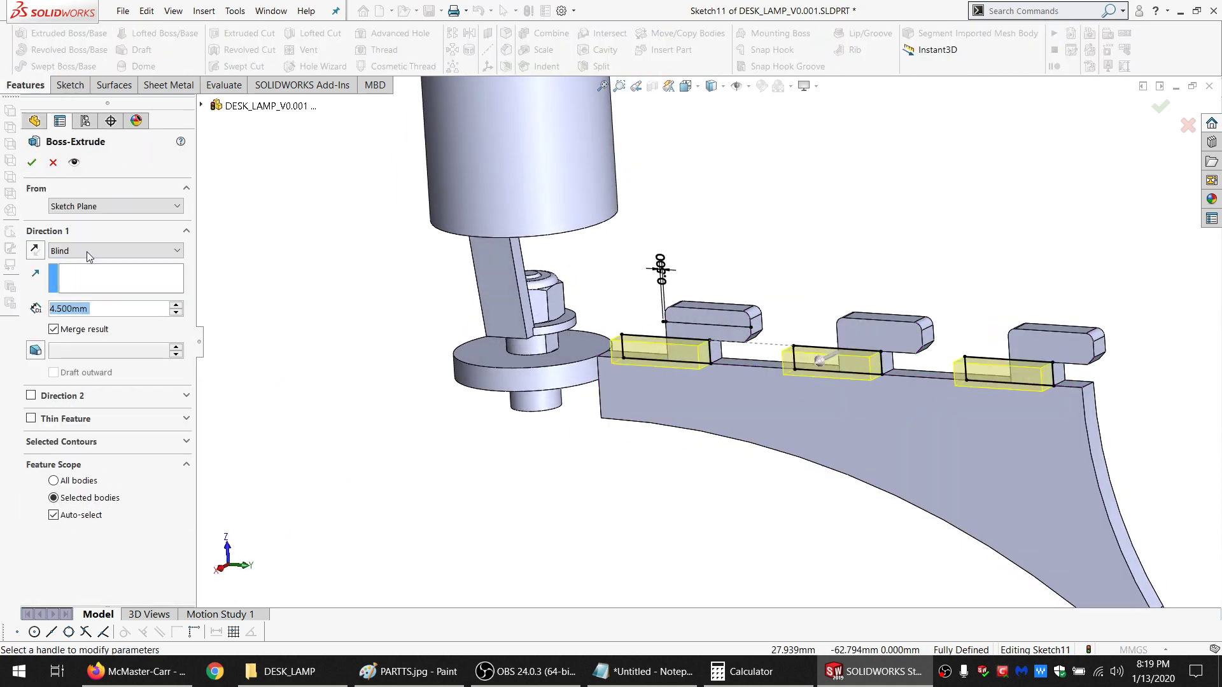
left_click(87, 252)
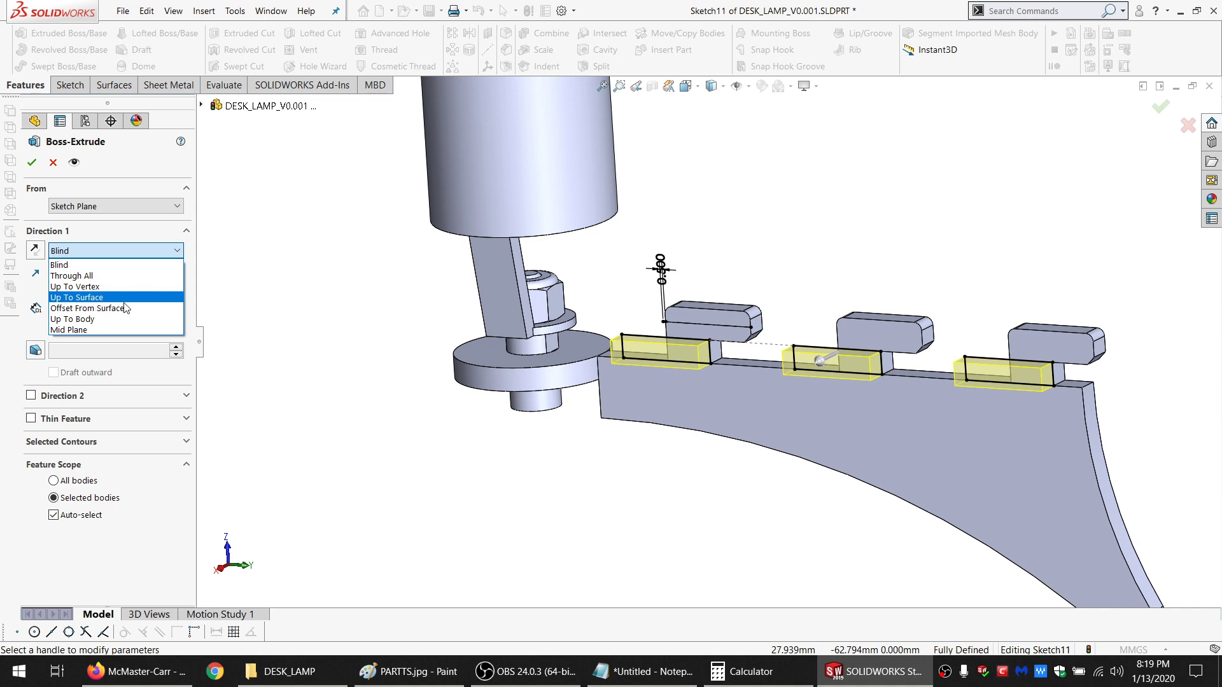
left_click(121, 298)
middle_click_drag(718, 485, 867, 390)
left_click(696, 457)
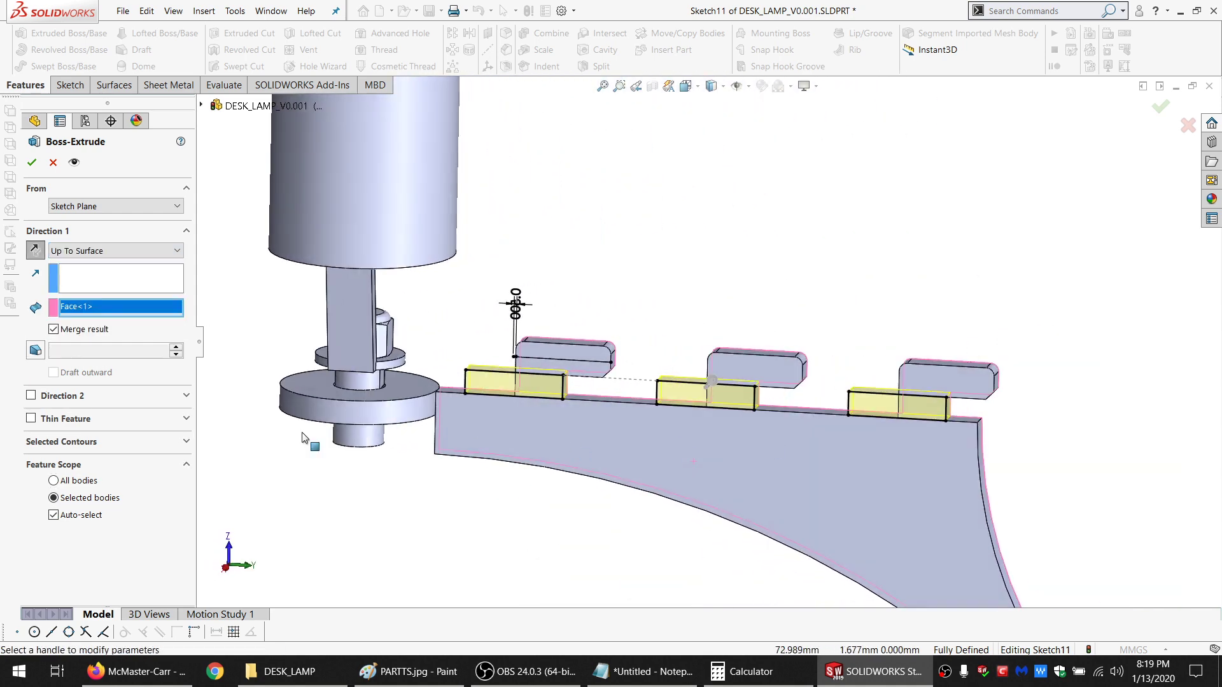
left_click(32, 163)
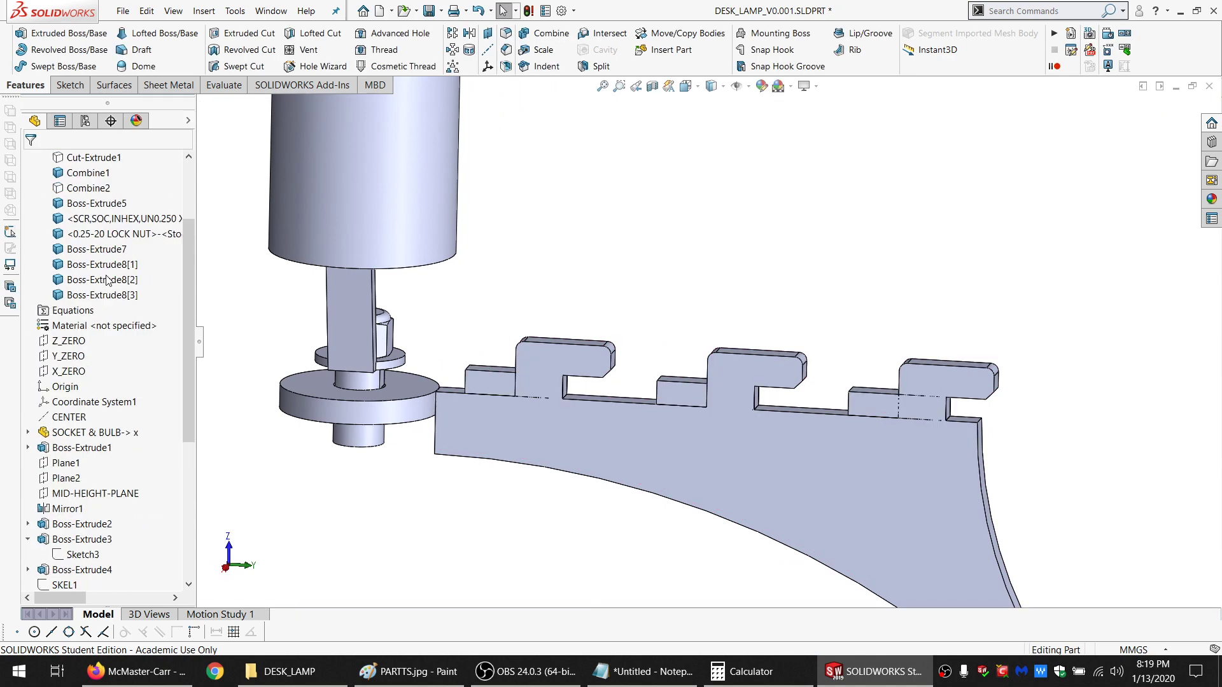
Set up a circular pattern around the CENTER axis with 3 equally spaced instances over 360 degrees
scroll(107, 281, "up", 2)
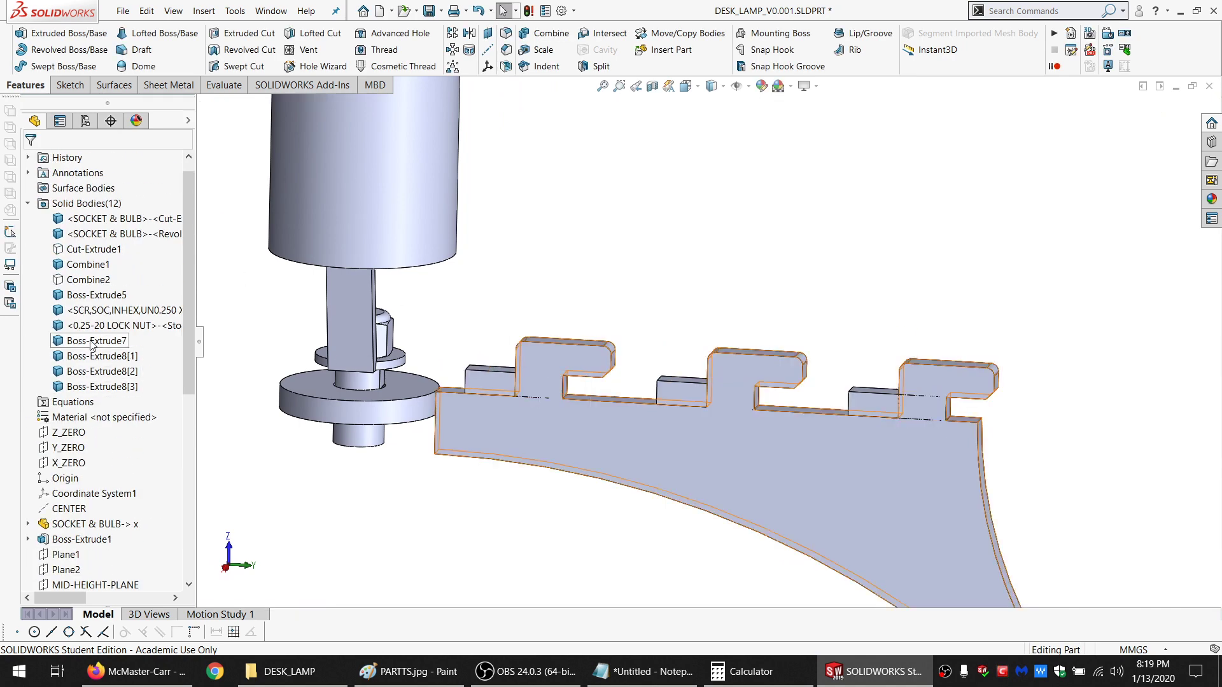
left_click(92, 345)
left_click(102, 386, "shift")
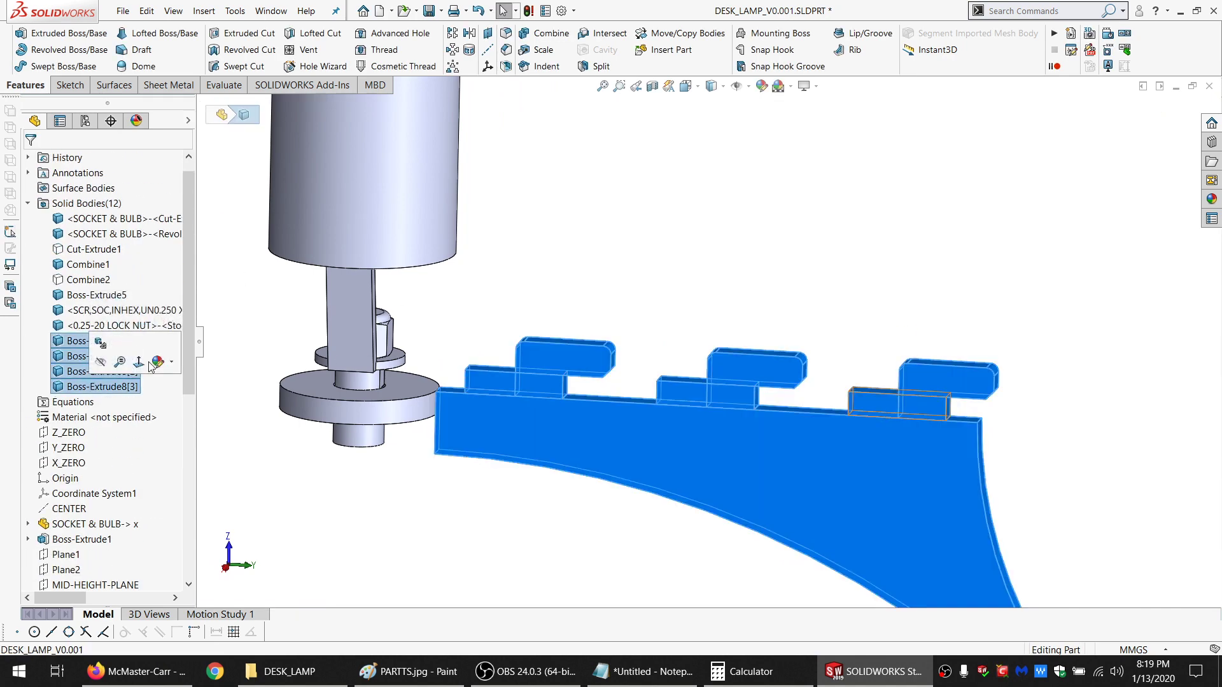
left_click(454, 54)
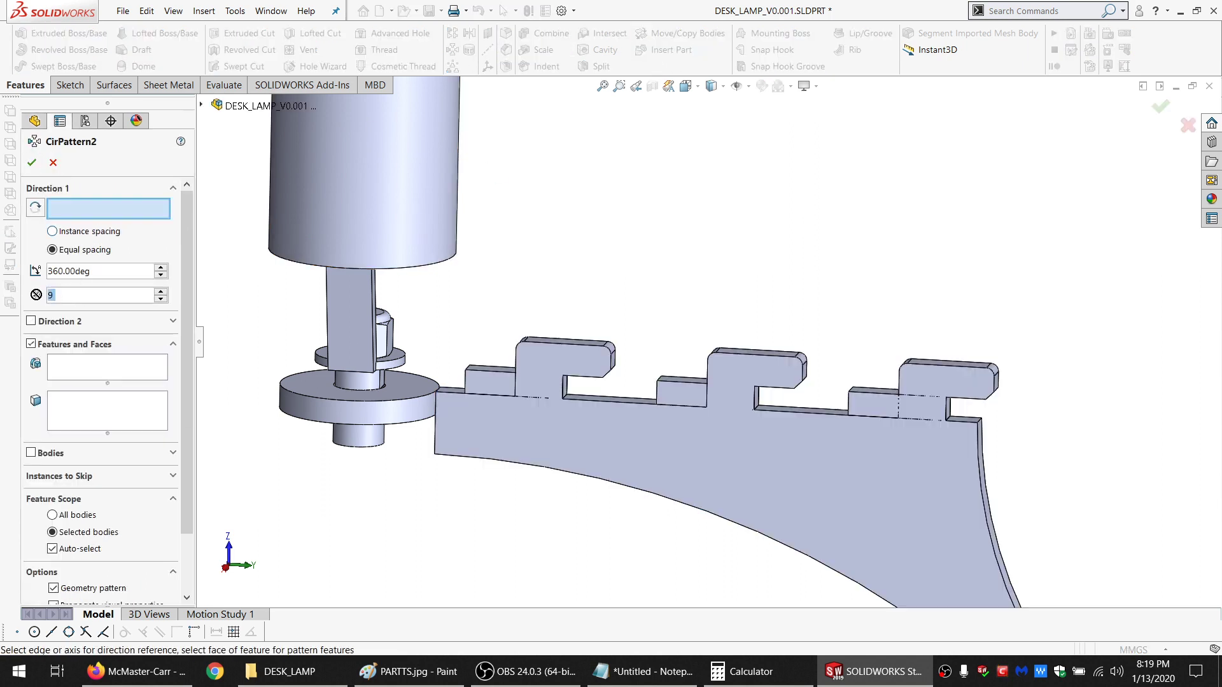
type("3")
left_click(109, 209)
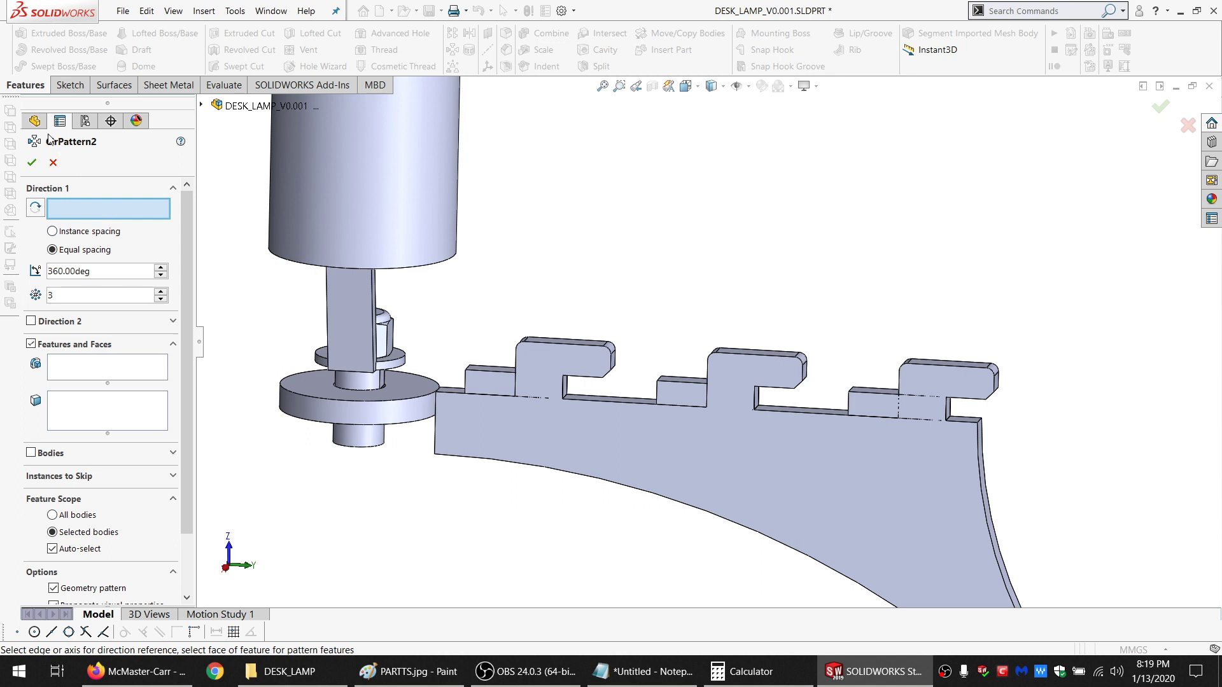
left_click(258, 291)
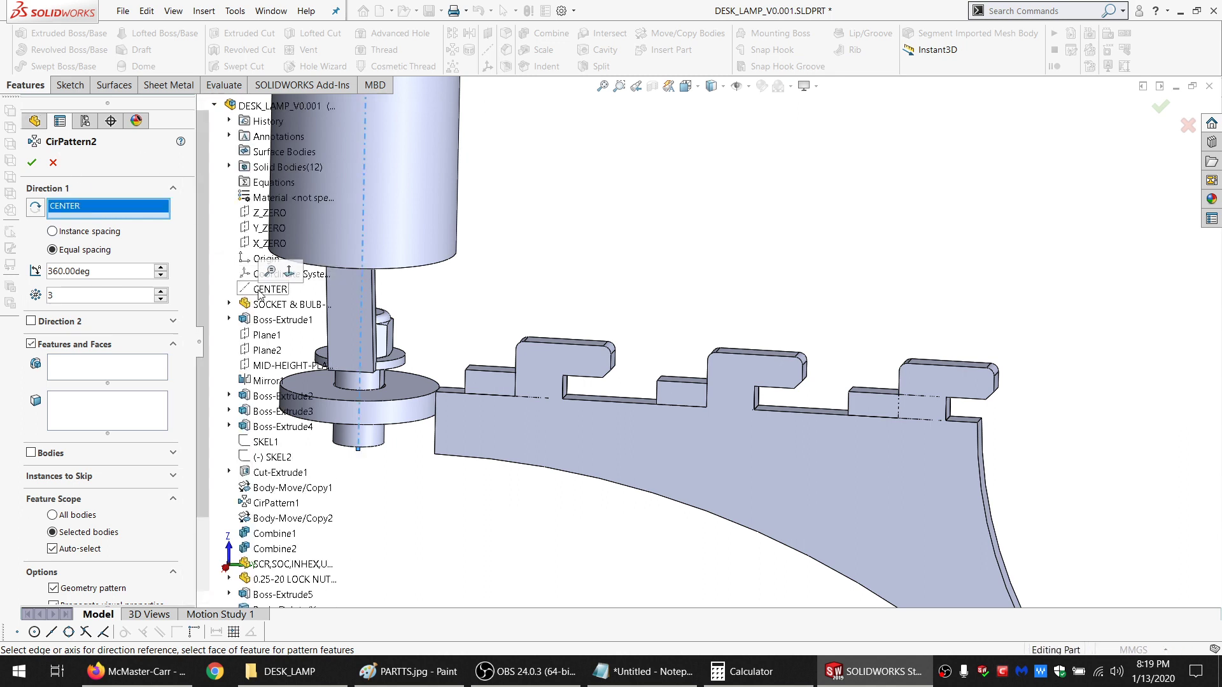
Pattern the support arm and its three rectangular blocks as bodies and finish the circular pattern
scroll(732, 375, "up", 5)
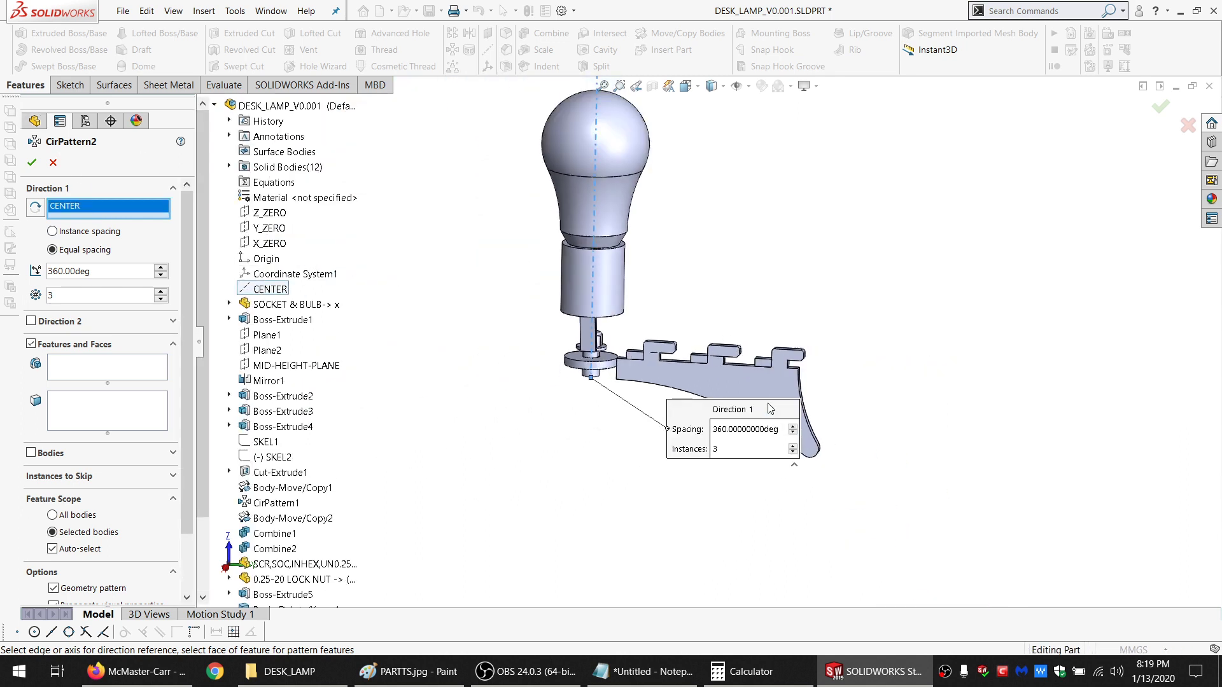
left_click(54, 456)
scroll(617, 386, "down", 3)
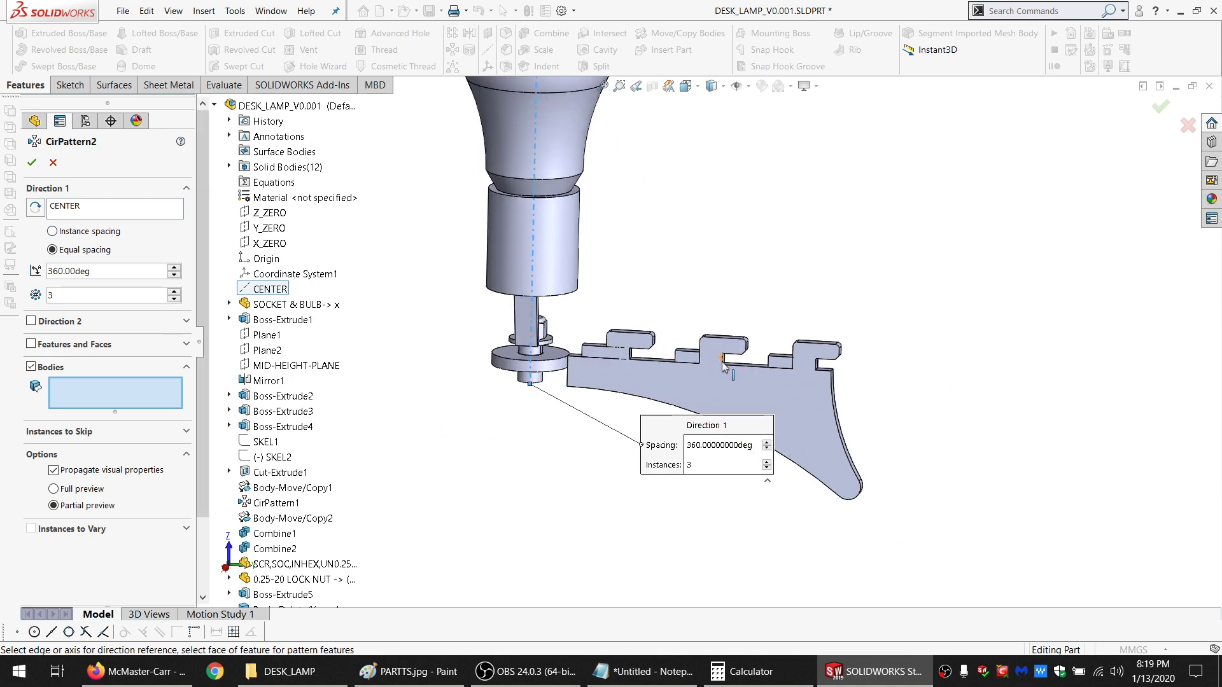
left_click(697, 386)
left_click(655, 362)
left_click(662, 364)
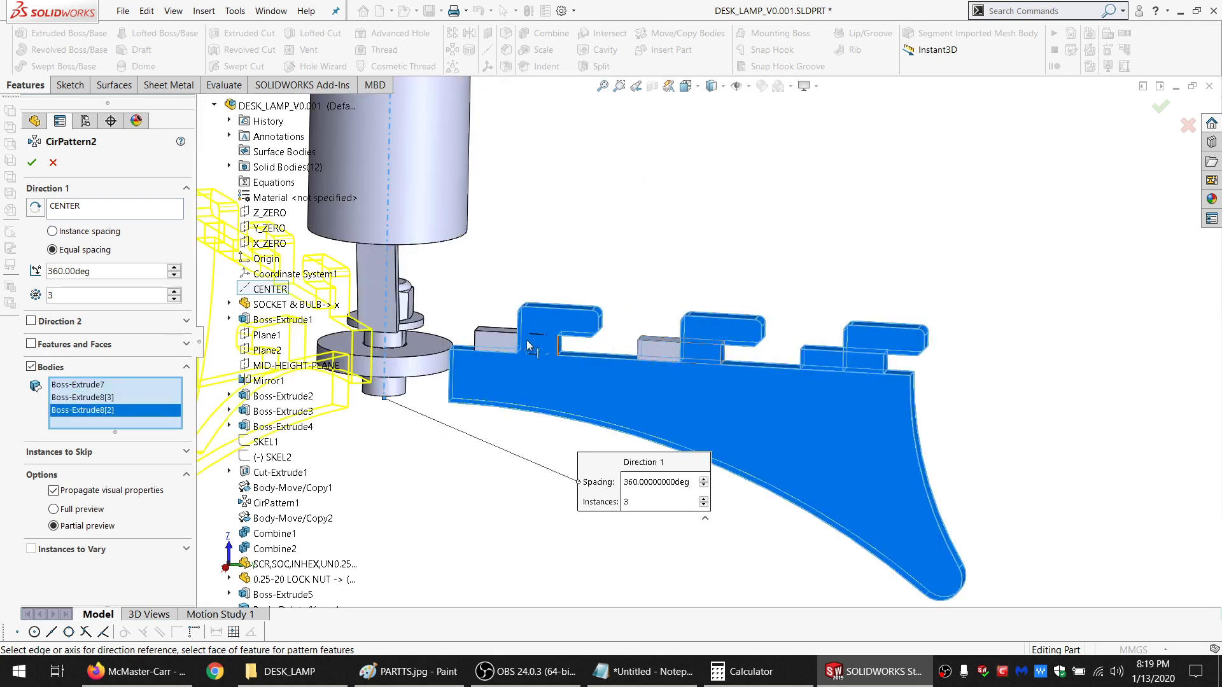
left_click(541, 349)
scroll(667, 379, "up", 4)
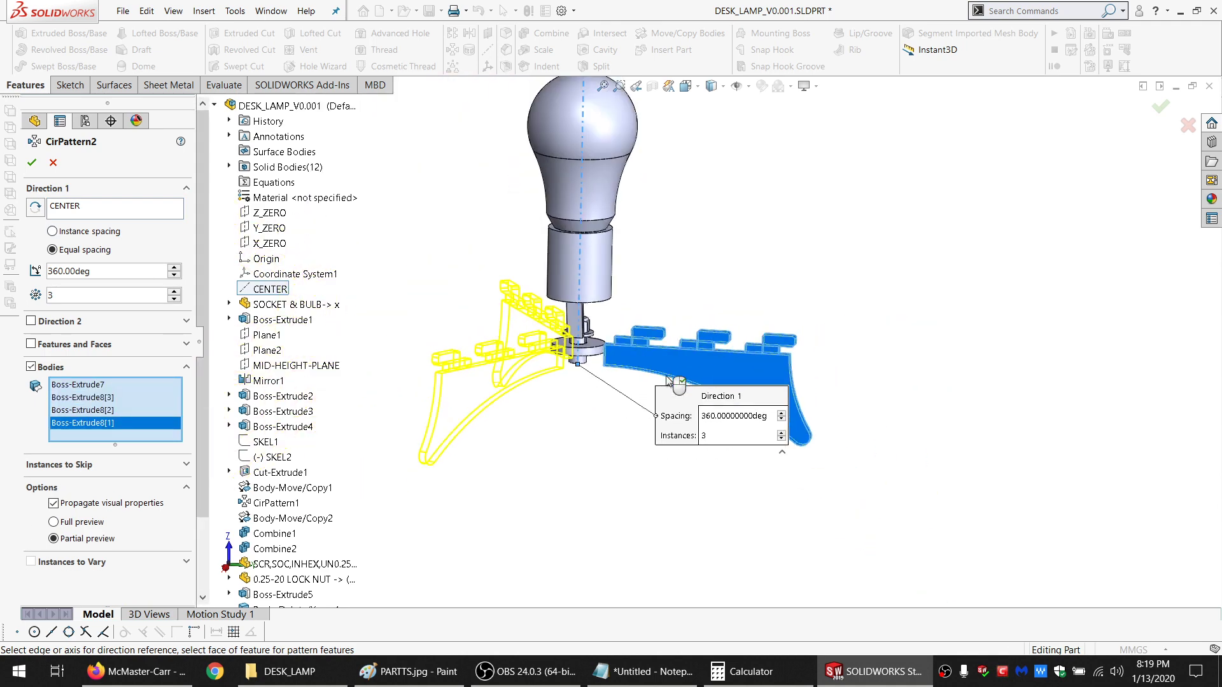
left_click(32, 162)
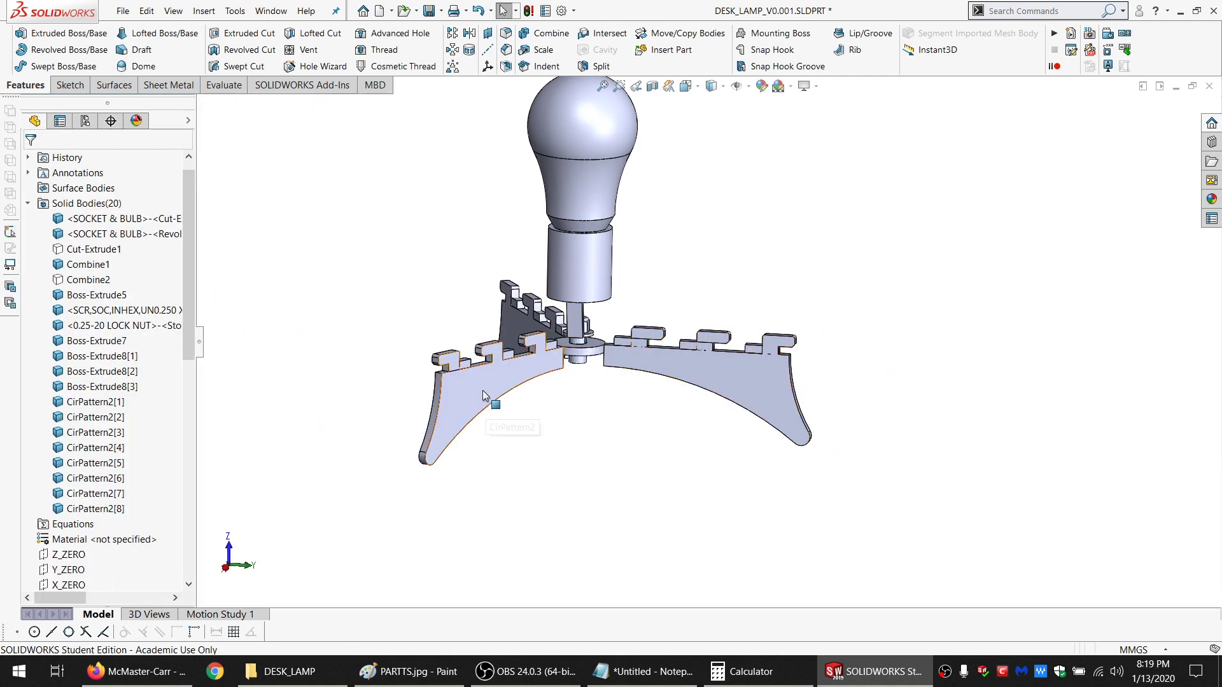
Hide the three support arm bodies, leaving the rectangular blocks displayed
left_click(482, 390)
left_click(508, 312, "ctrl")
left_click(672, 364, "ctrl")
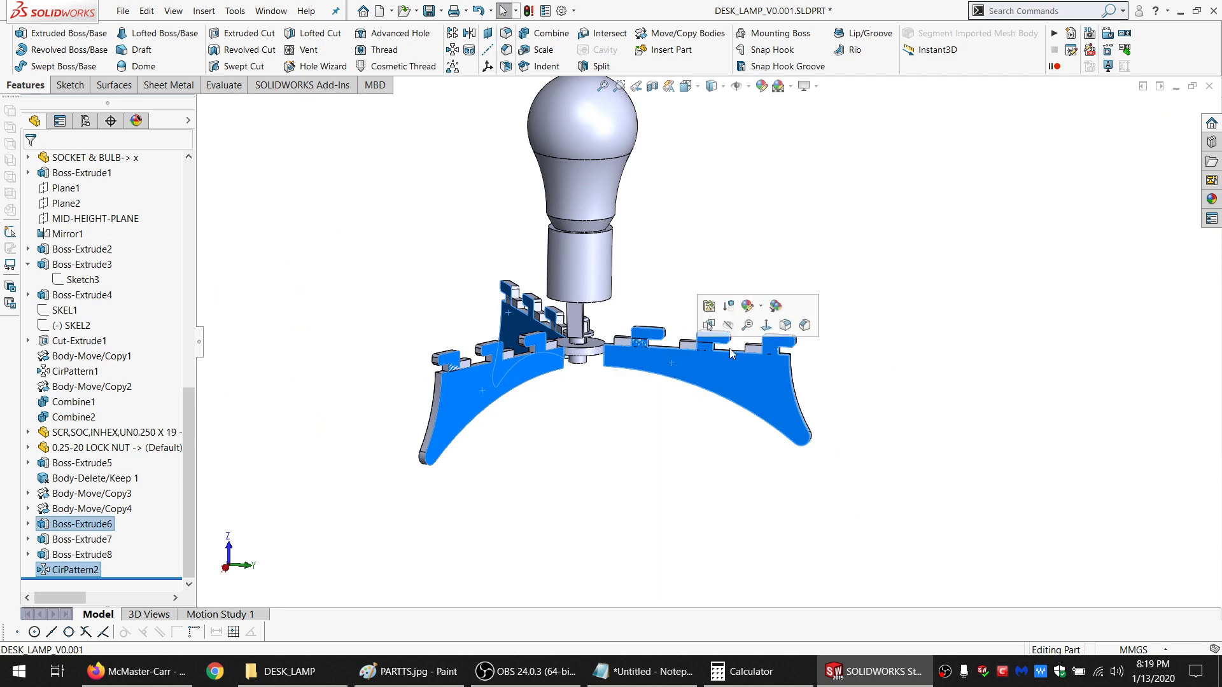
left_click(728, 325)
scroll(509, 335, "down", 2)
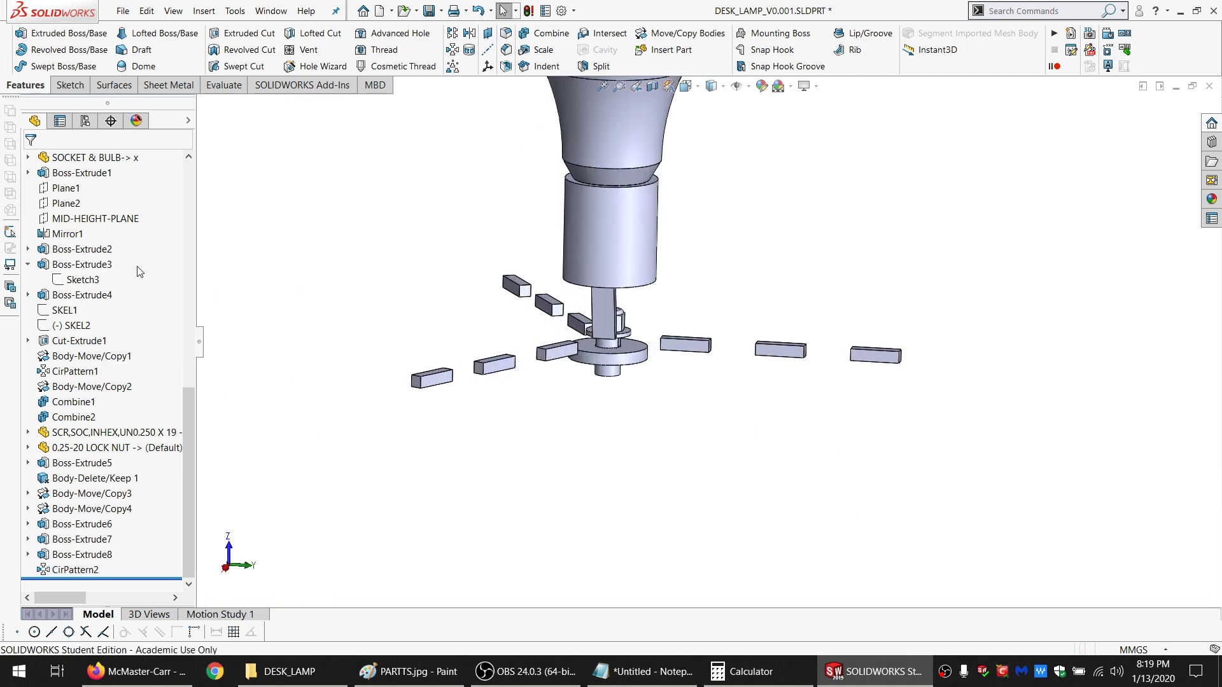
Highlight the nine rectangular block bodies from Boss-Extrude8[1] through CirPattern2[6] to check their placement in the model
scroll(139, 271, "up", 7)
left_click(80, 312)
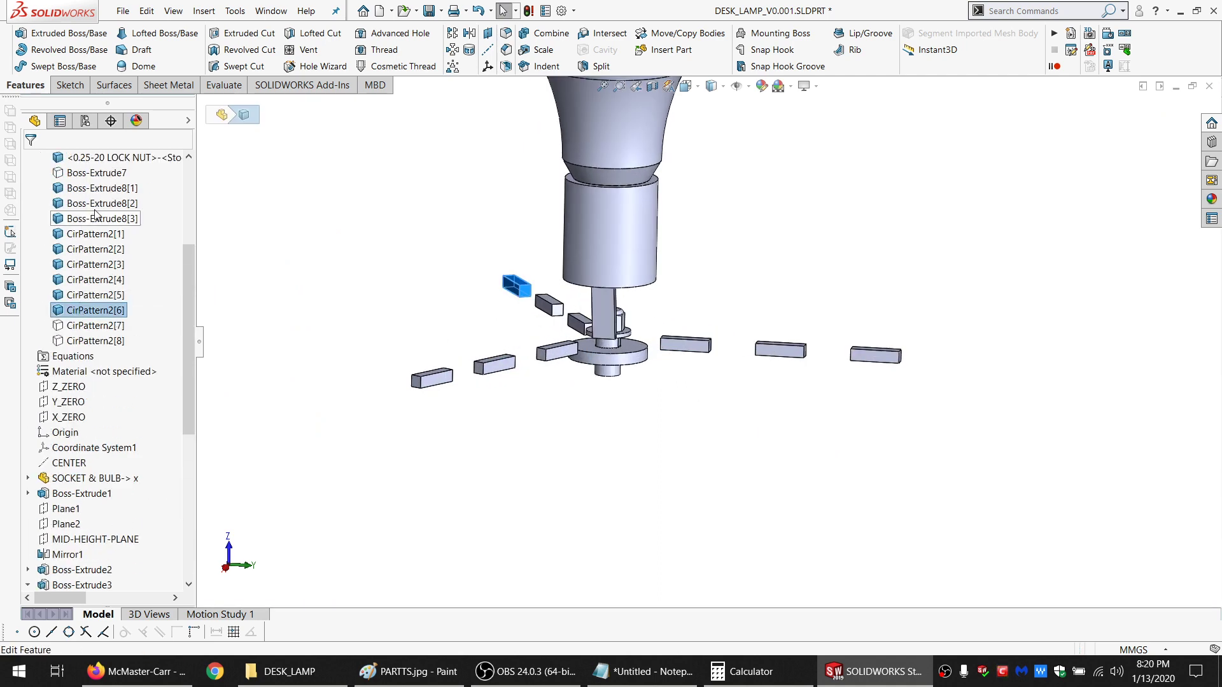
left_click(90, 190, "shift")
scroll(317, 279, "up", 3)
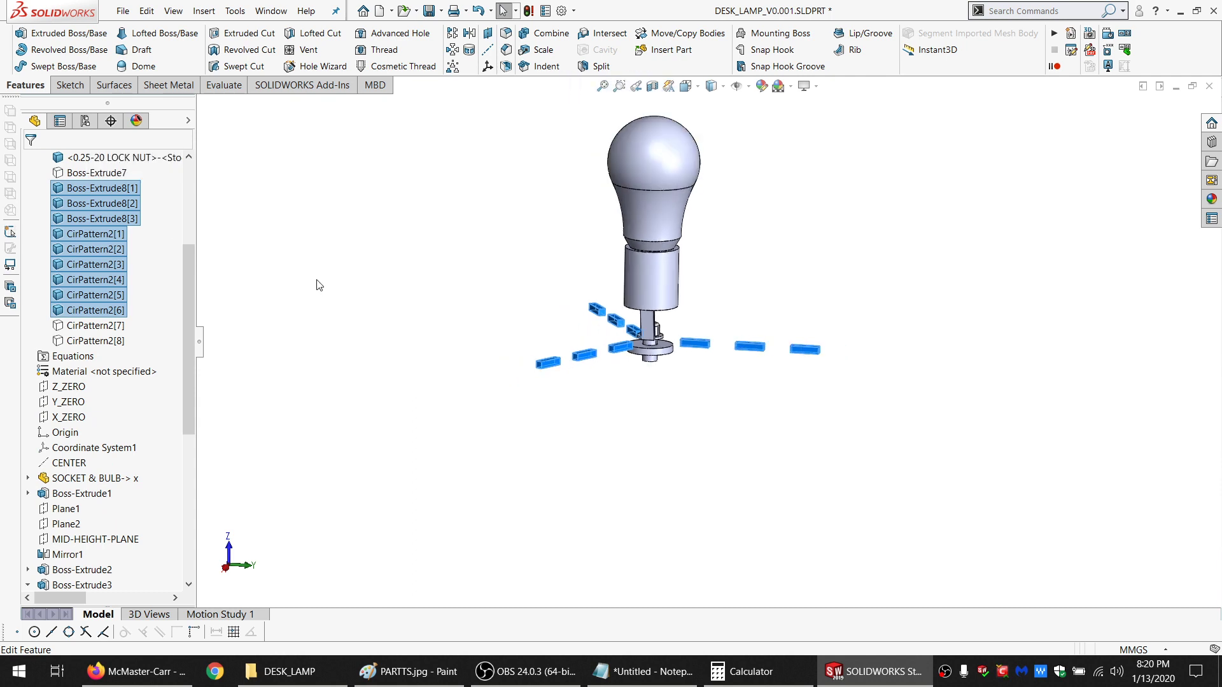
left_click(408, 305)
Show the hidden lower slotted plate body, Combine2, around the rectangular blocks
left_click(89, 173)
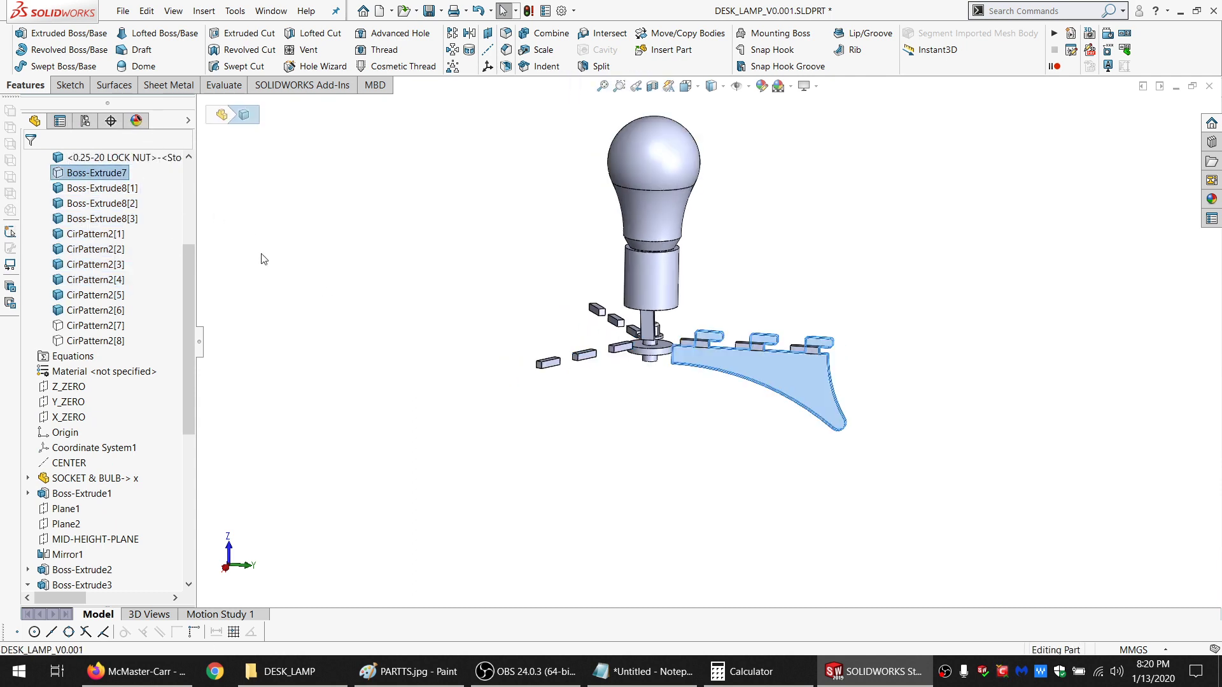
scroll(116, 292, "up", 2)
left_click(90, 203)
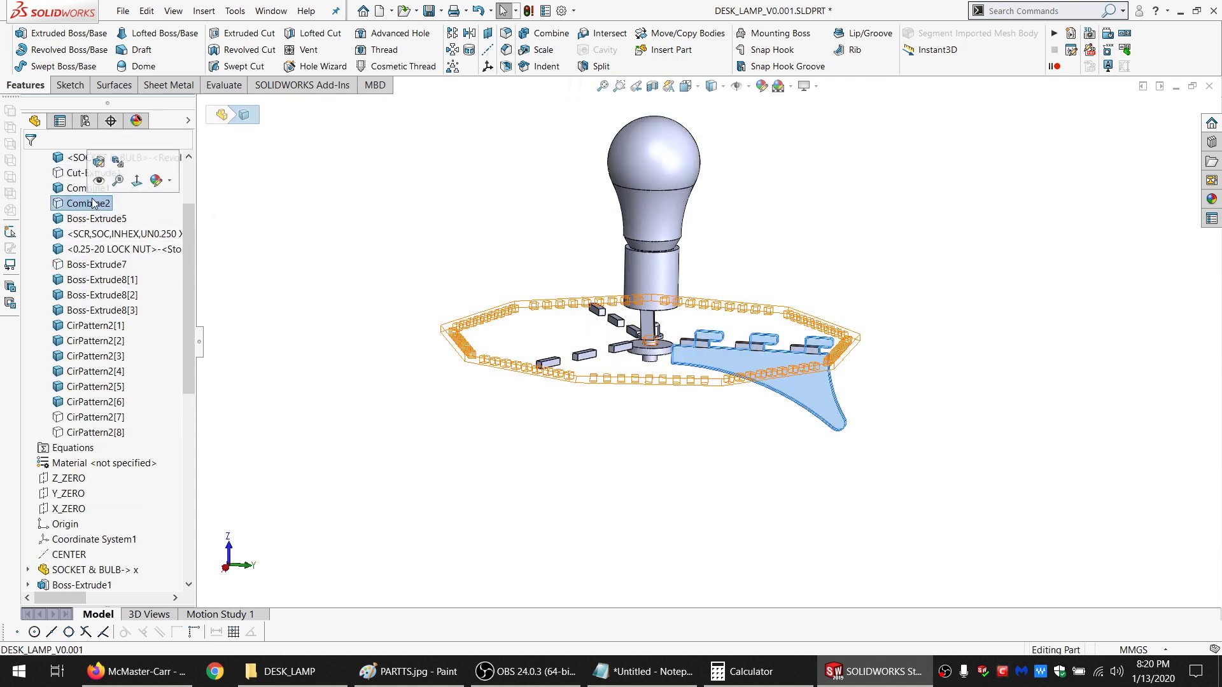
left_click(102, 185)
left_click(330, 289)
scroll(542, 328, "down", 5)
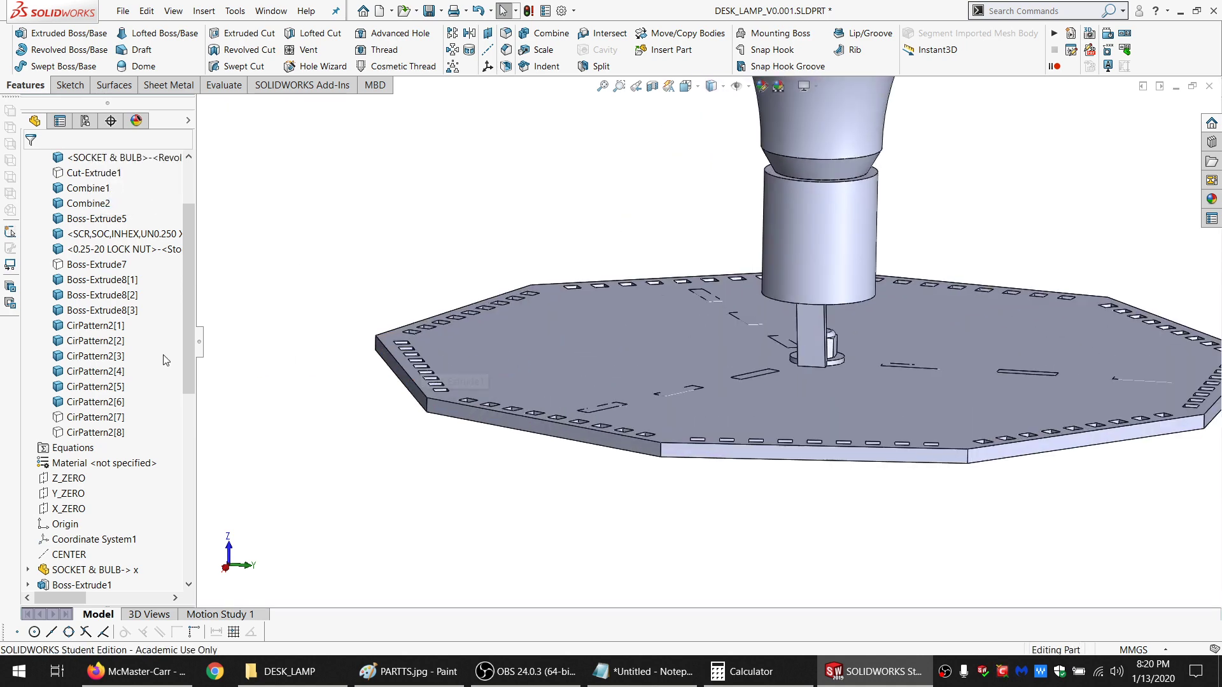
Subtract all nine rectangular block bodies from the lower plate body Combine2 with a Combine operation
left_click(546, 33)
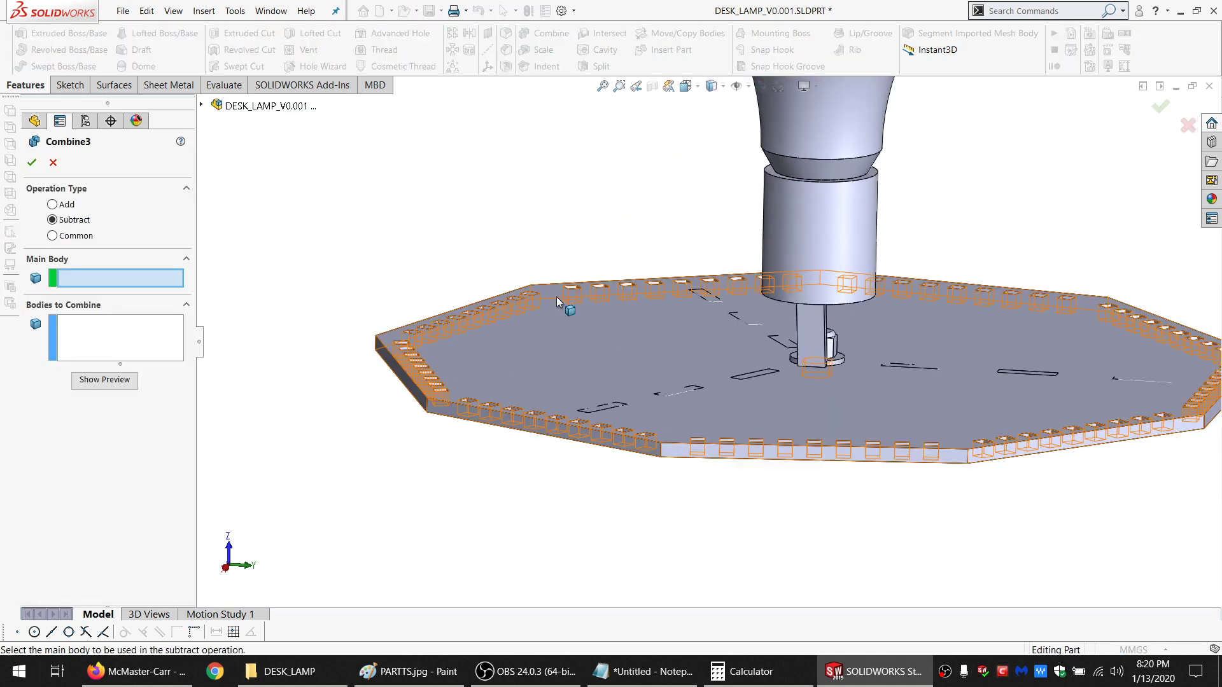
left_click(557, 333)
left_click(37, 126)
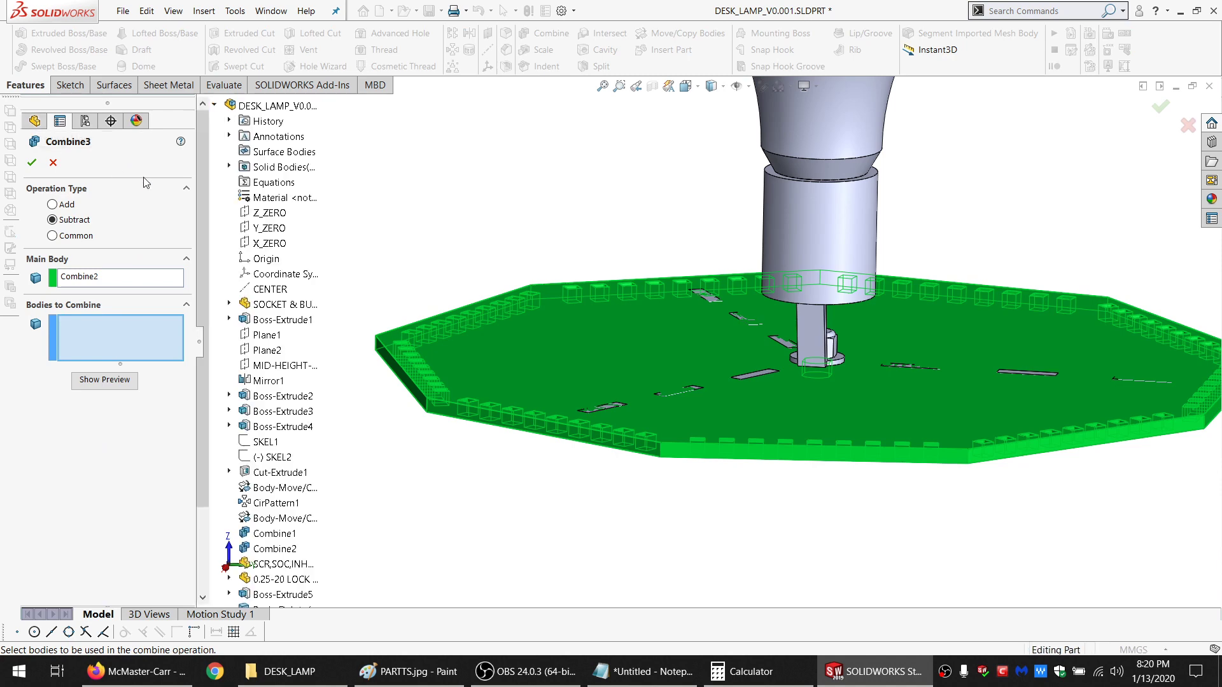
left_click(230, 168)
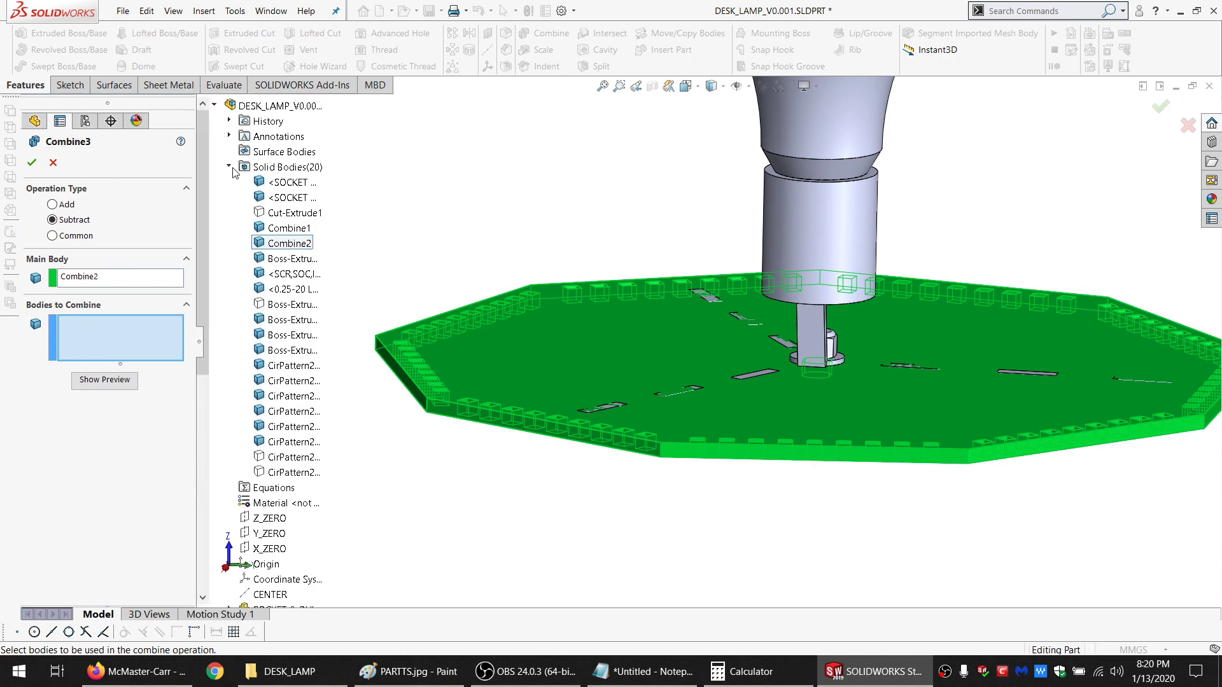
left_click(284, 320)
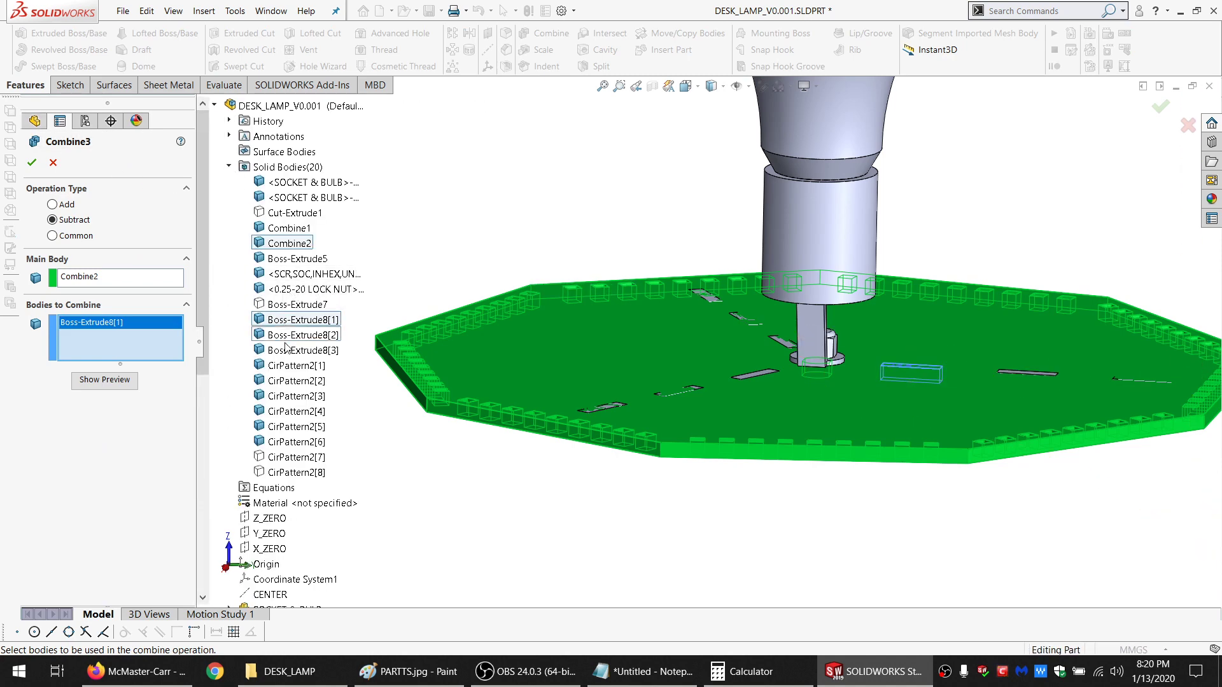
left_click(286, 349)
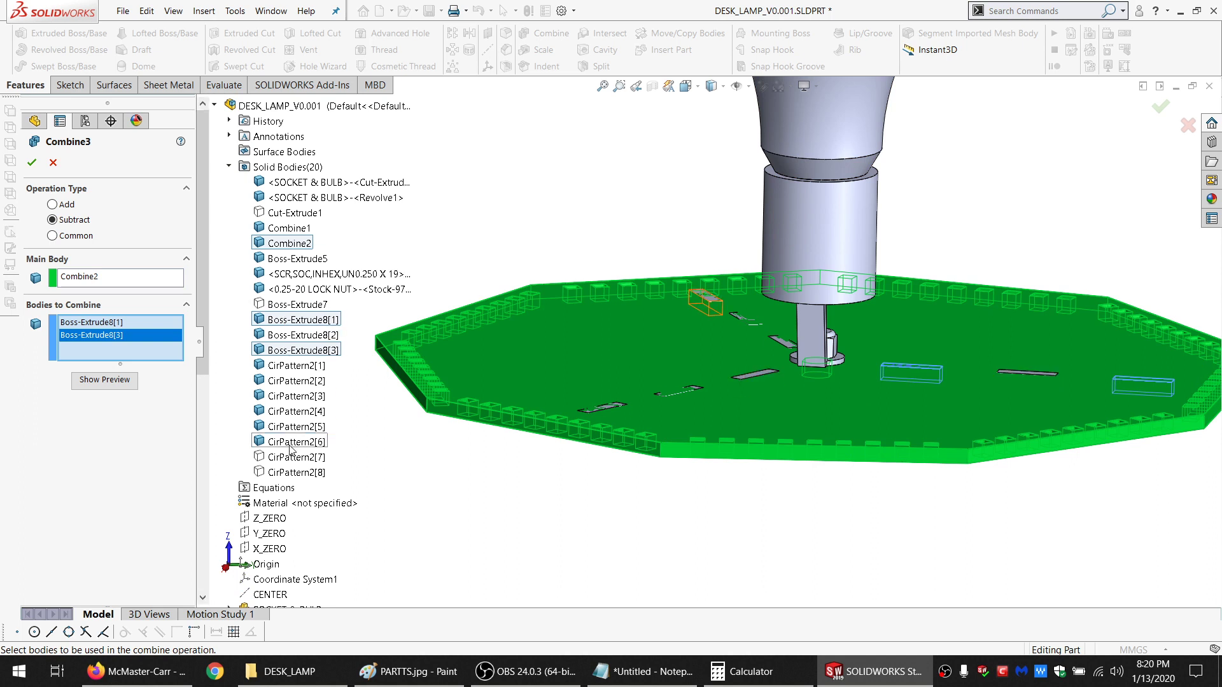
left_click(289, 441, "shift")
left_click(293, 336)
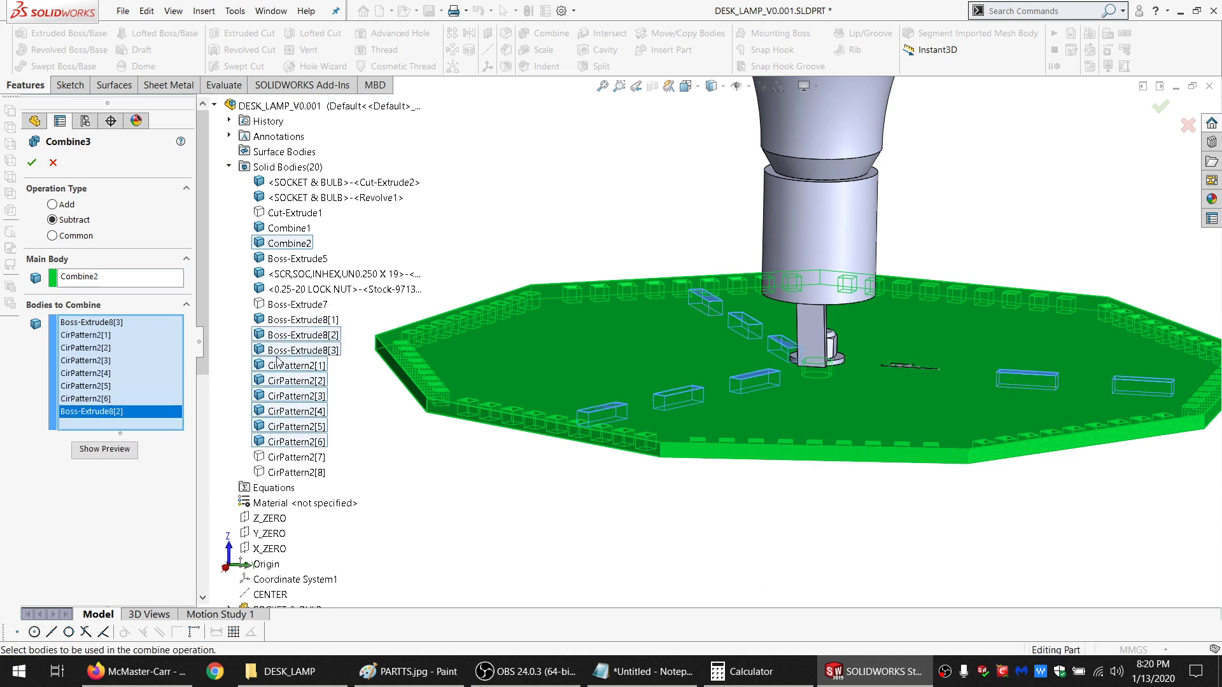
left_click(281, 324)
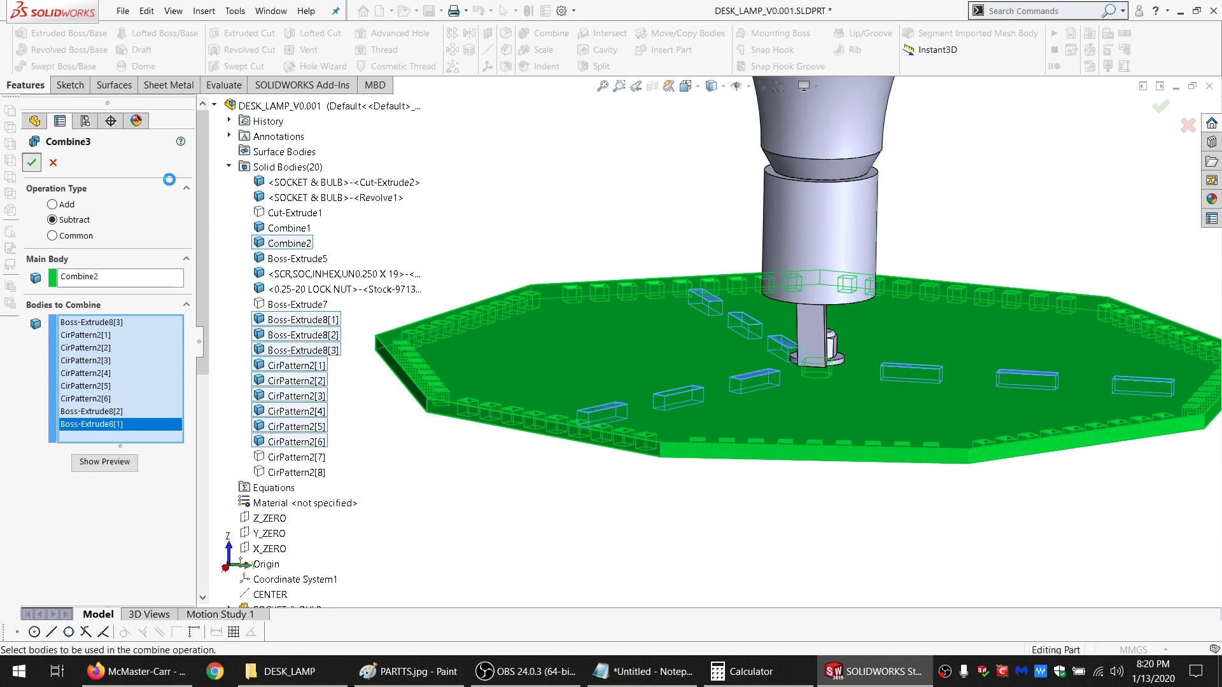
middle_click_drag(775, 357, 780, 251)
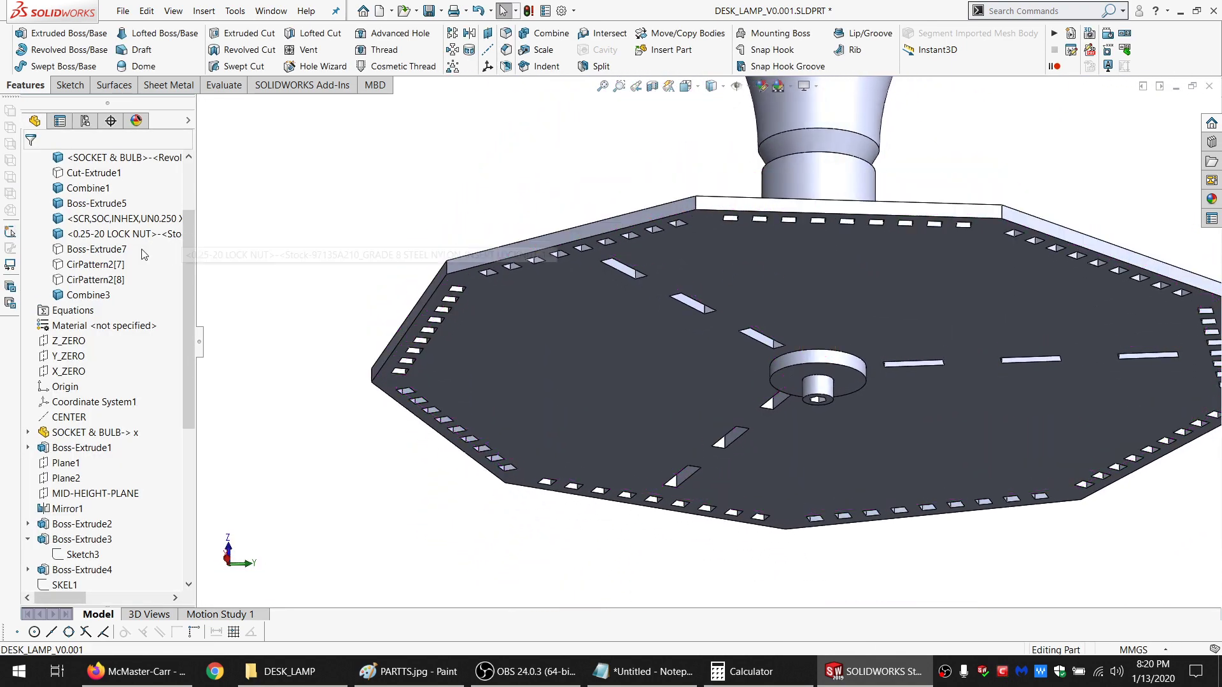
Show the three hidden support arm bodies, Boss-Extrude7, CirPattern2[7] and CirPattern2[8]
left_click(80, 281)
left_click(80, 250, "shift")
left_click(93, 229)
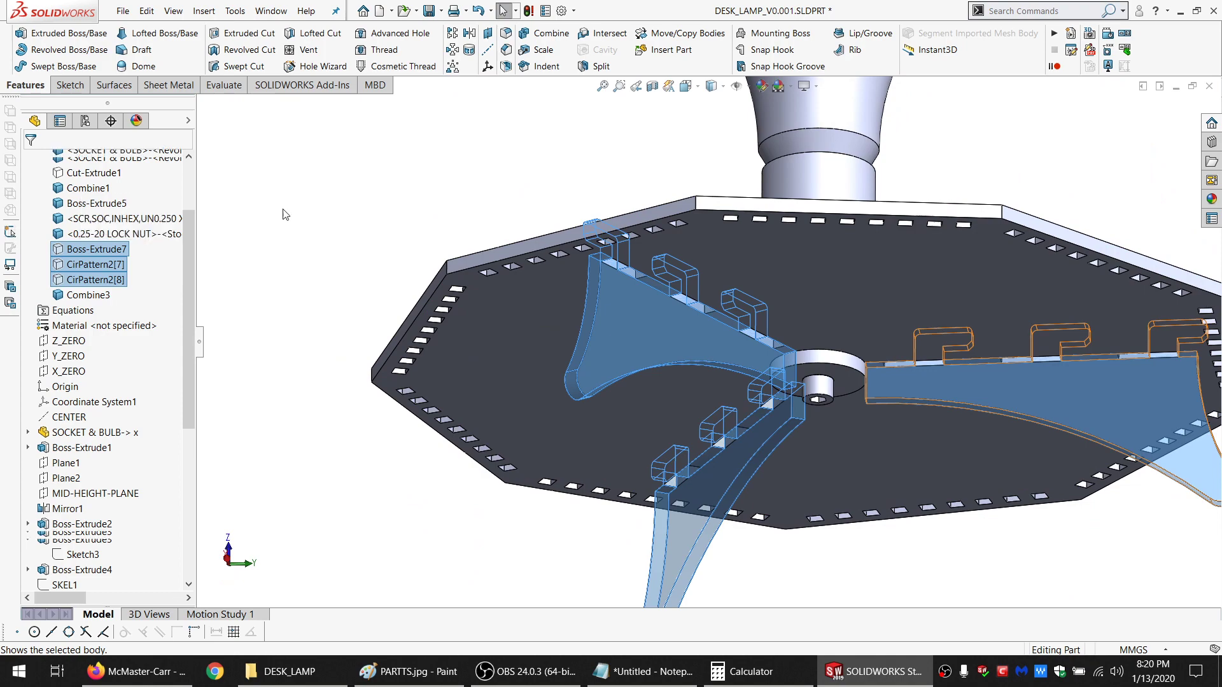
Examine from underneath how the support arms meet the central disc and the screw head
middle_click_drag(737, 344, 715, 374)
scroll(853, 372, "down", 4)
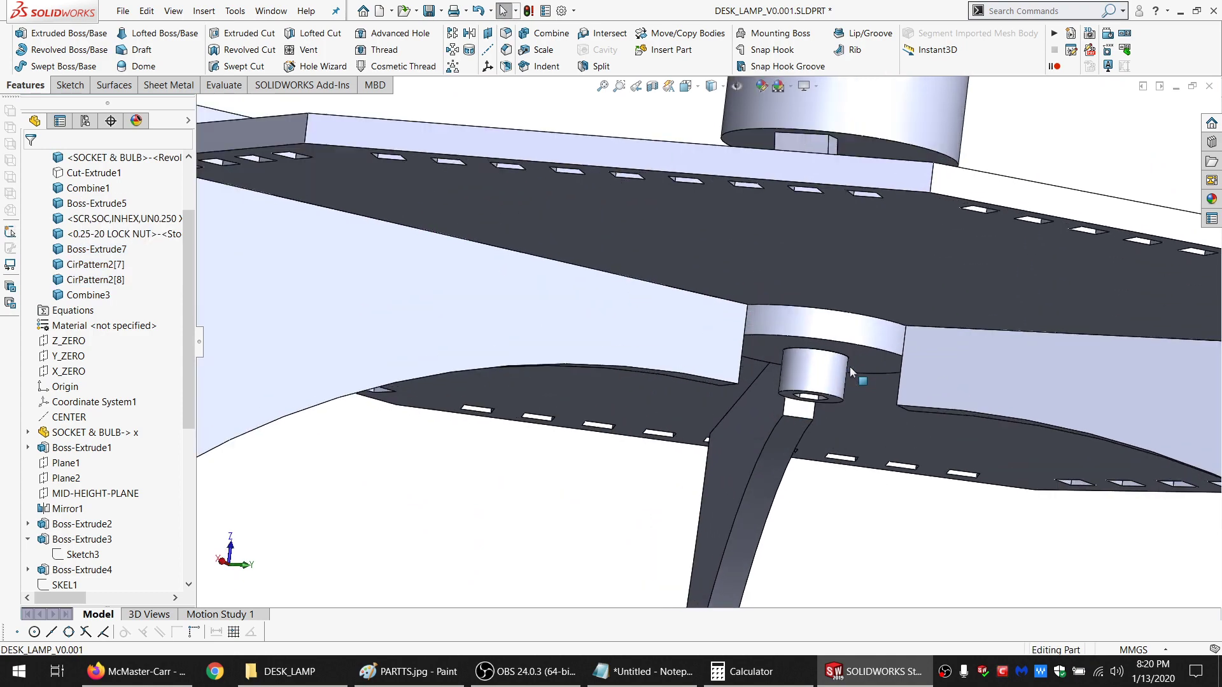
middle_click_drag(850, 368, 884, 298)
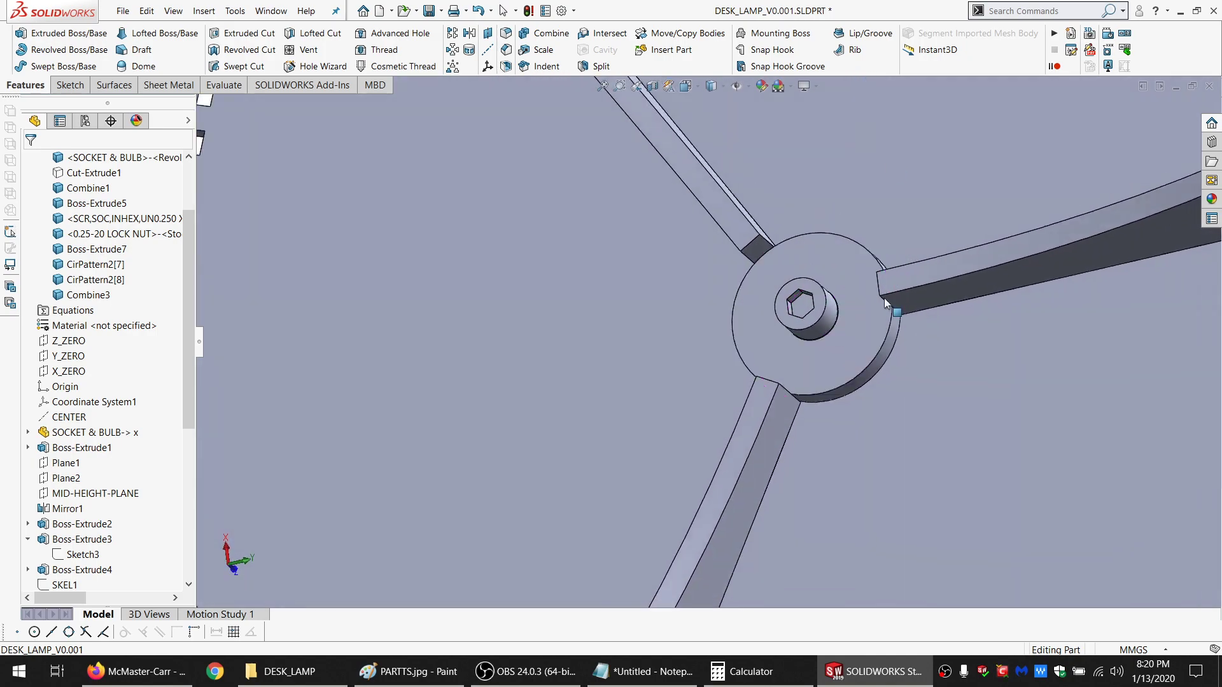
scroll(747, 245, "up", 5)
middle_click_drag(747, 245, 722, 196)
scroll(609, 364, "down", 6)
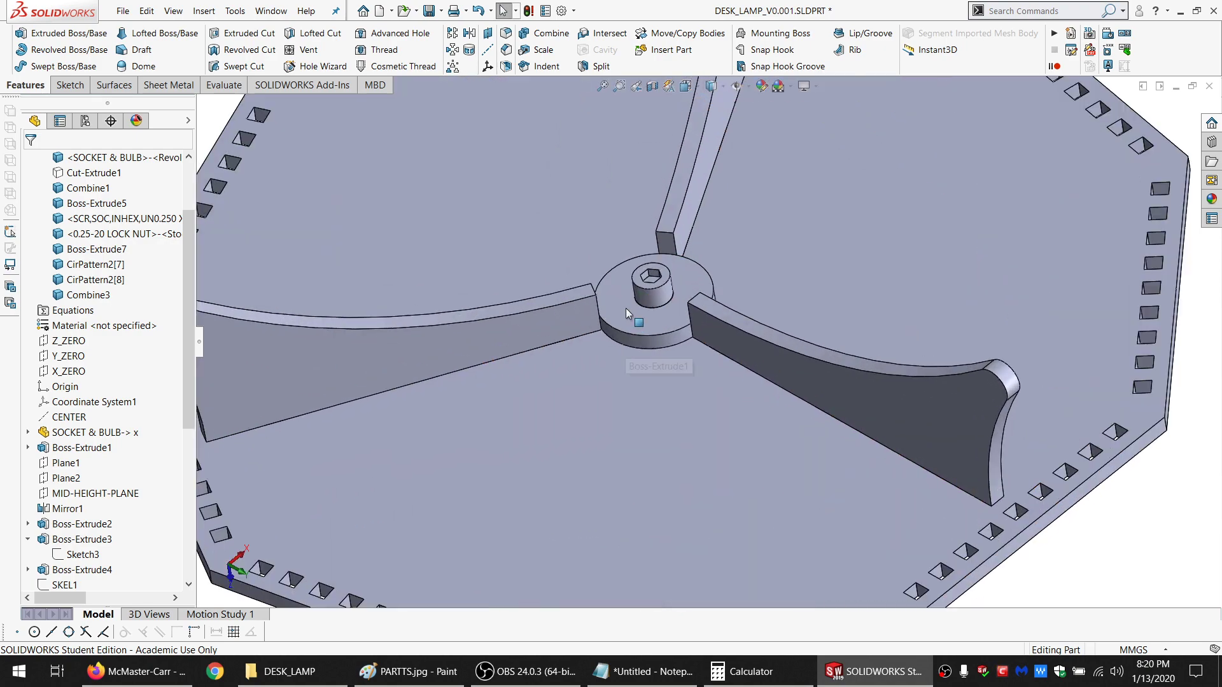
scroll(625, 308, "up", 5)
middle_click_drag(625, 308, 766, 319)
Open the support arm's Boss-Extrude6 sketch for editing and delete the 1 mm dimension above the screw head
left_click(766, 319)
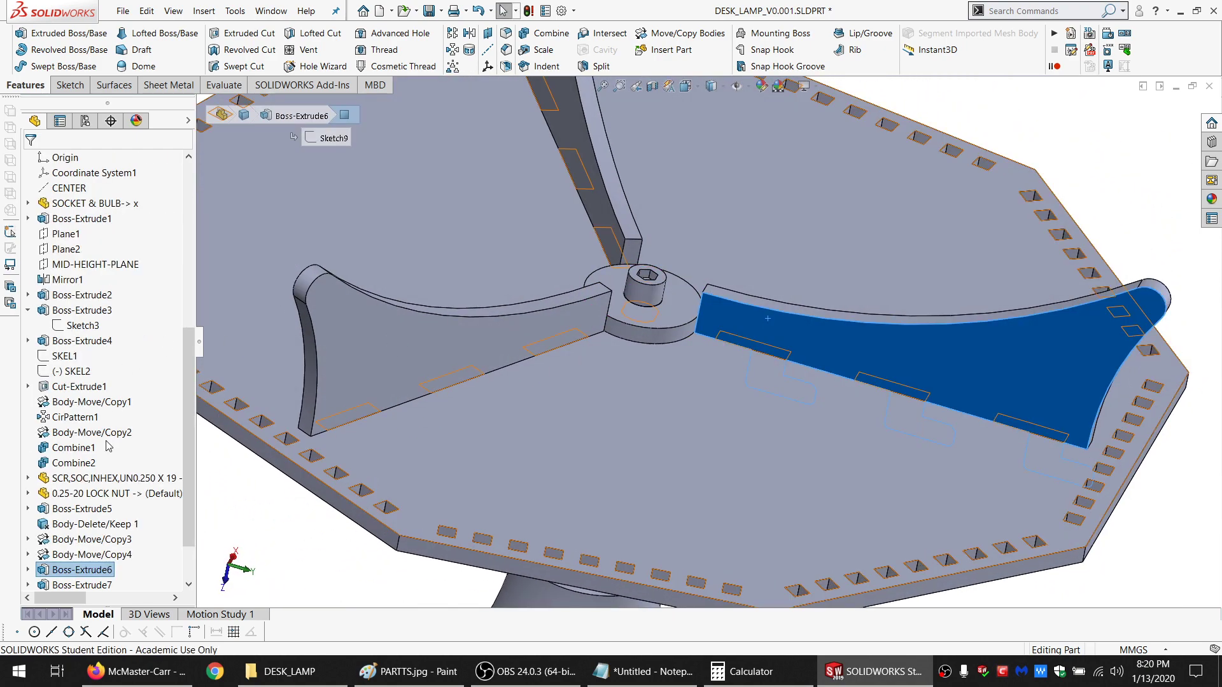
scroll(108, 445, "down", 3)
left_click(83, 509)
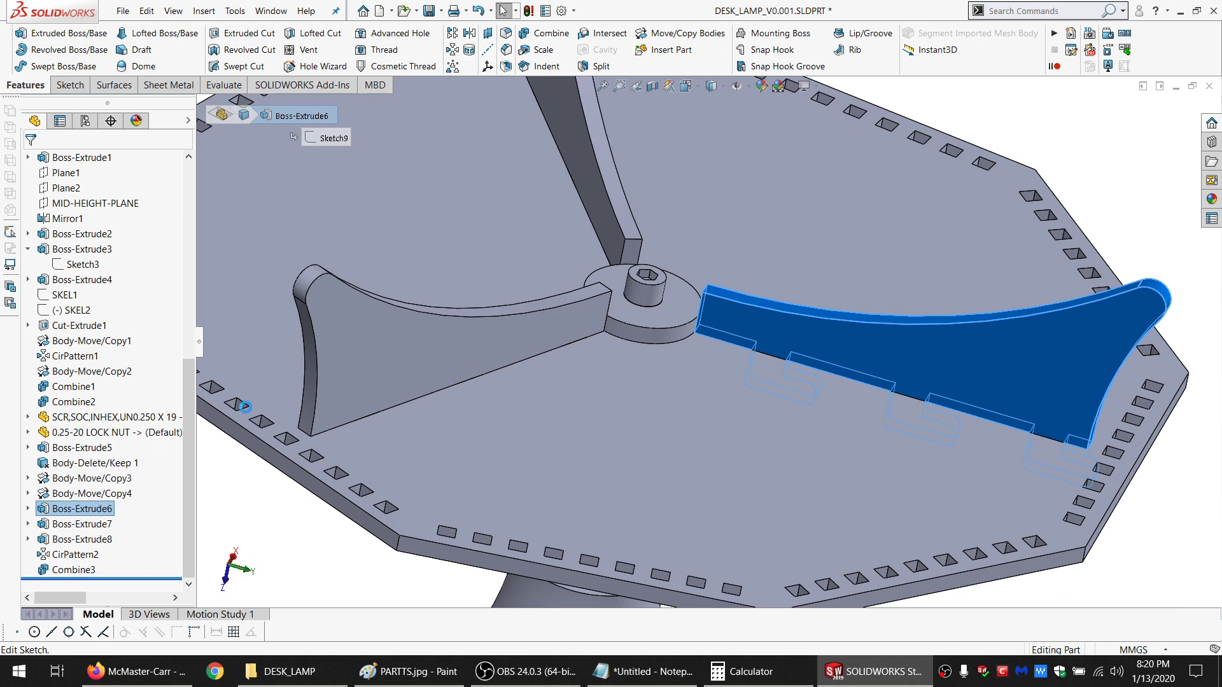
scroll(713, 327, "down", 4)
middle_click_drag(692, 312, 672, 240)
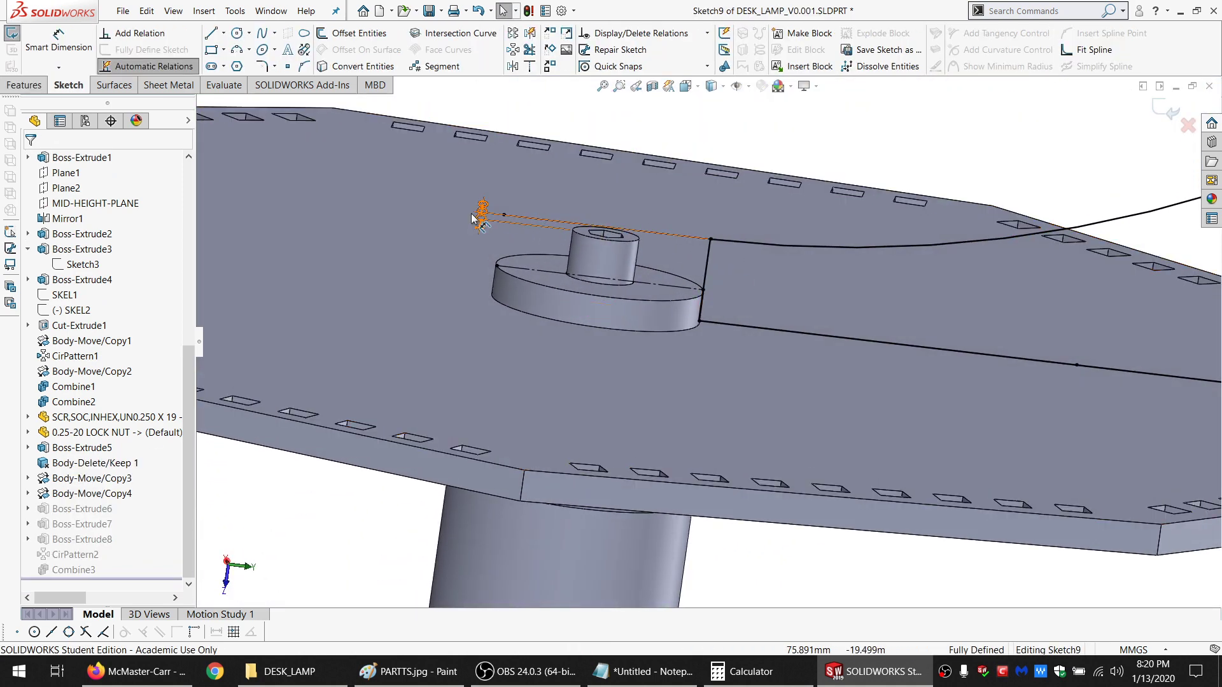
left_click_drag(476, 218, 451, 183)
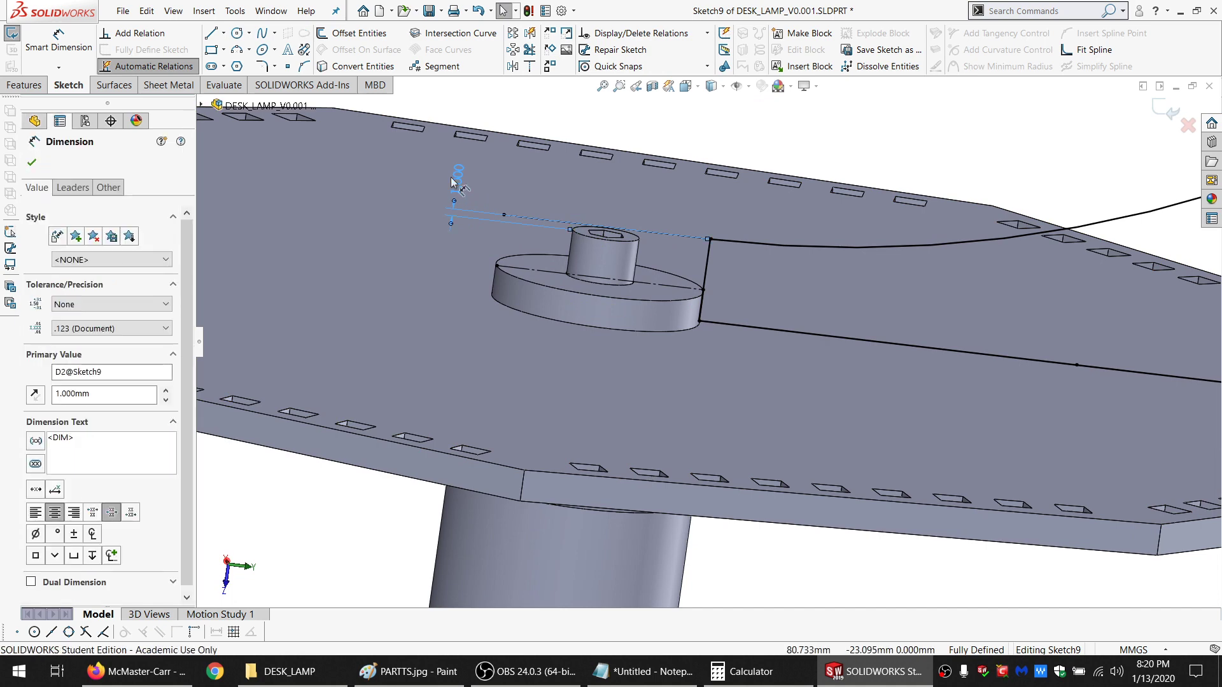
key("Delete")
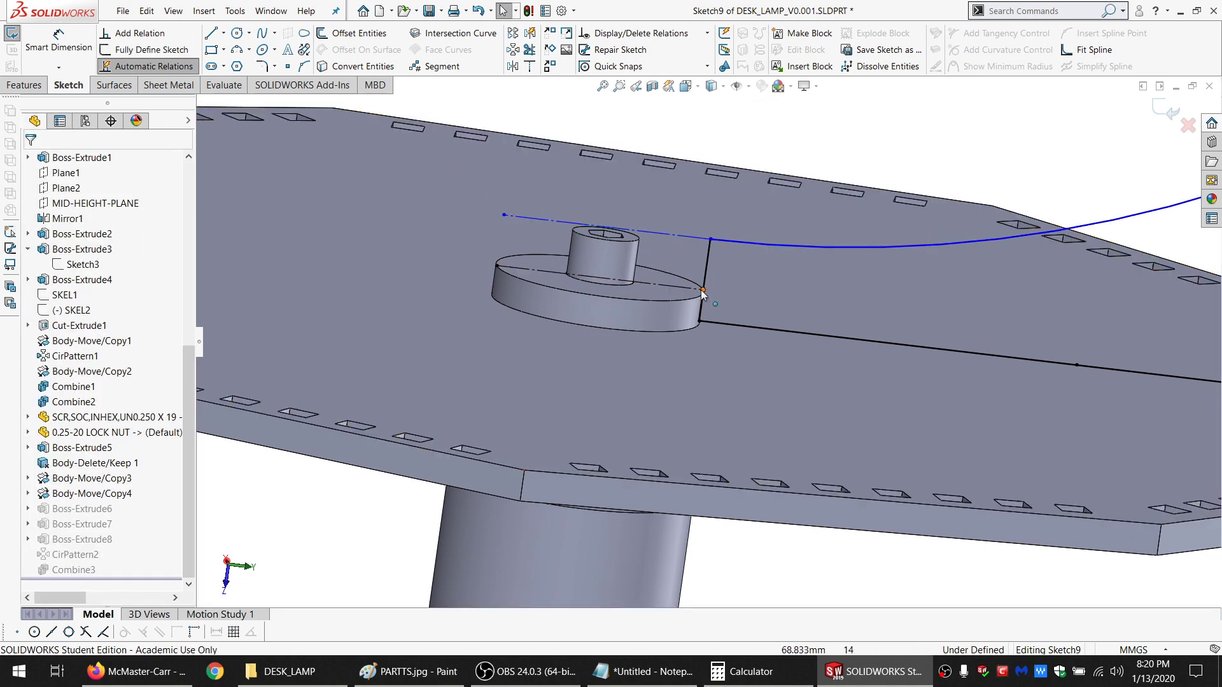
Make the construction line at the arm's upper inner corner coincident with the point on the central disc's edge, and exit the sketch
left_click(702, 290)
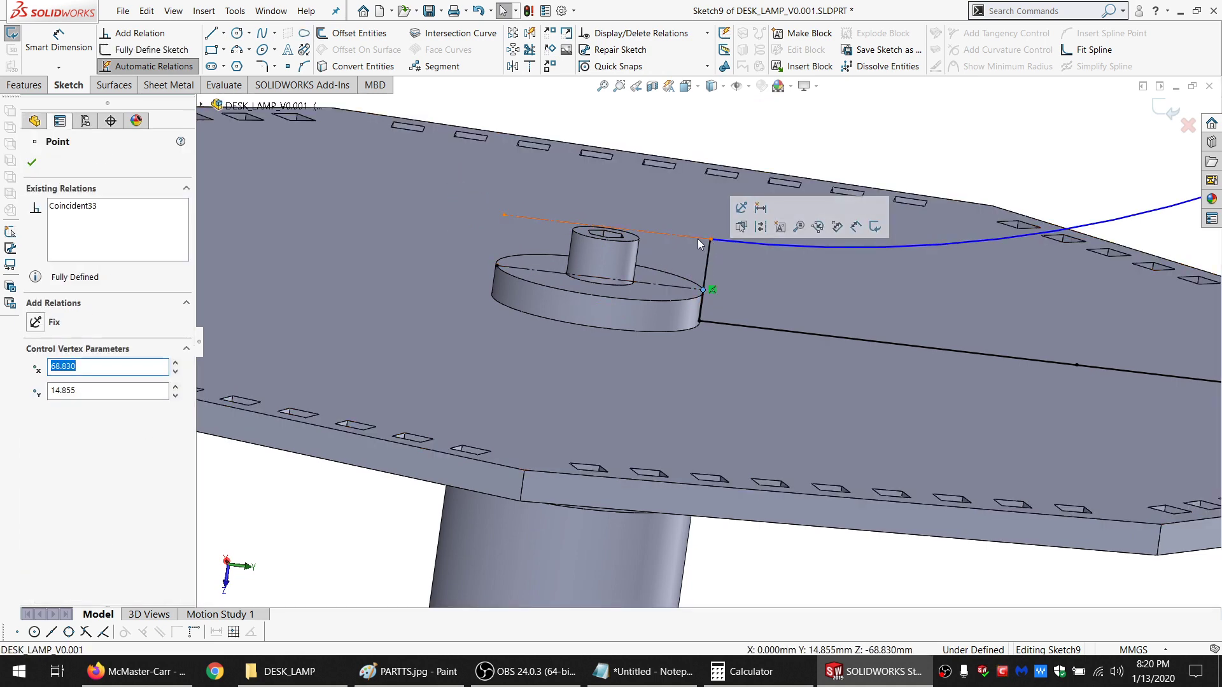
left_click(699, 243, "ctrl")
left_click(86, 408)
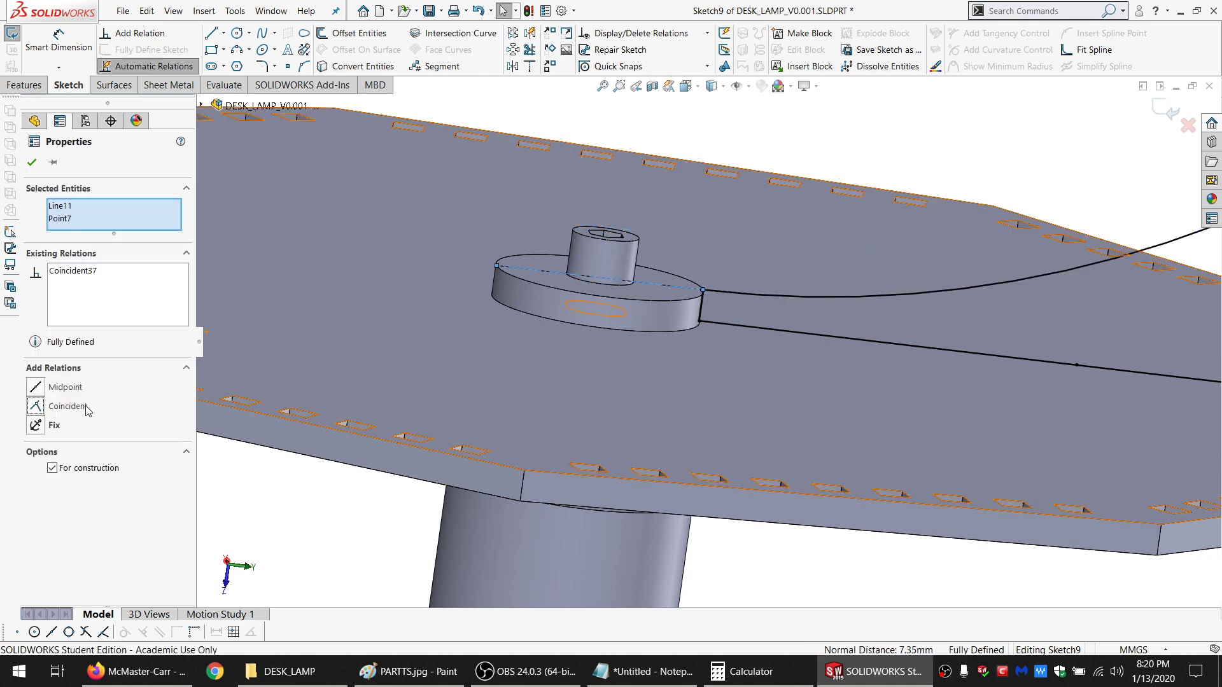
key("Escape")
scroll(791, 338, "up", 3)
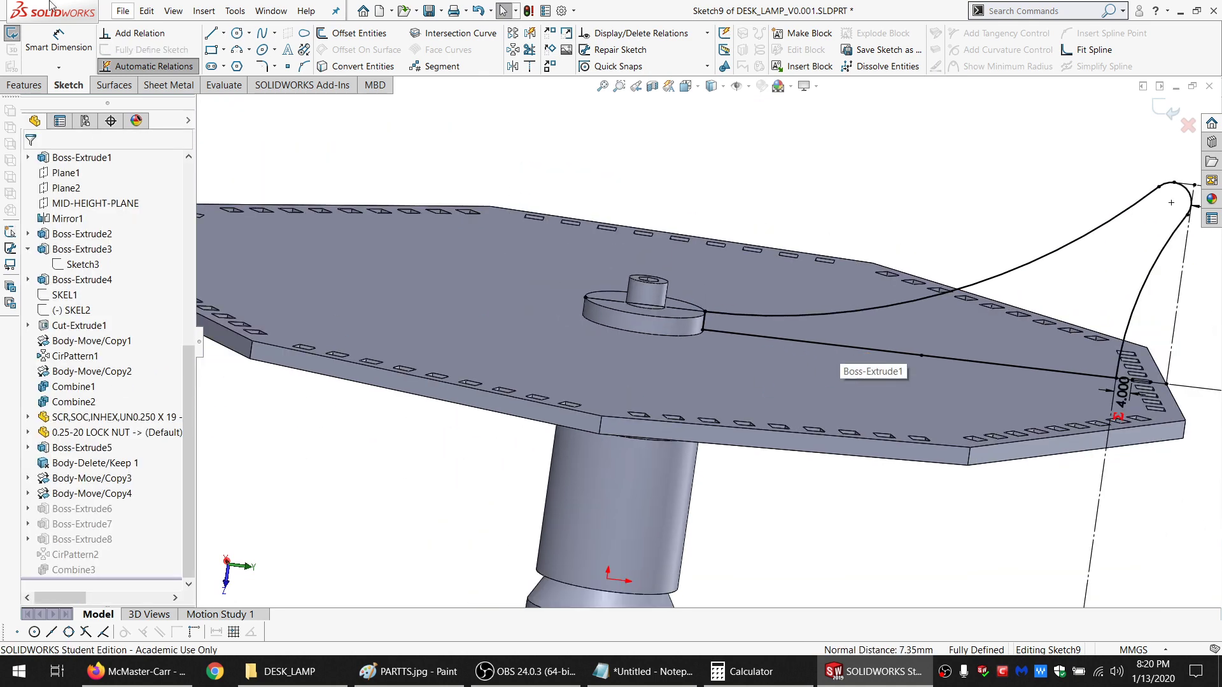
left_click(12, 33)
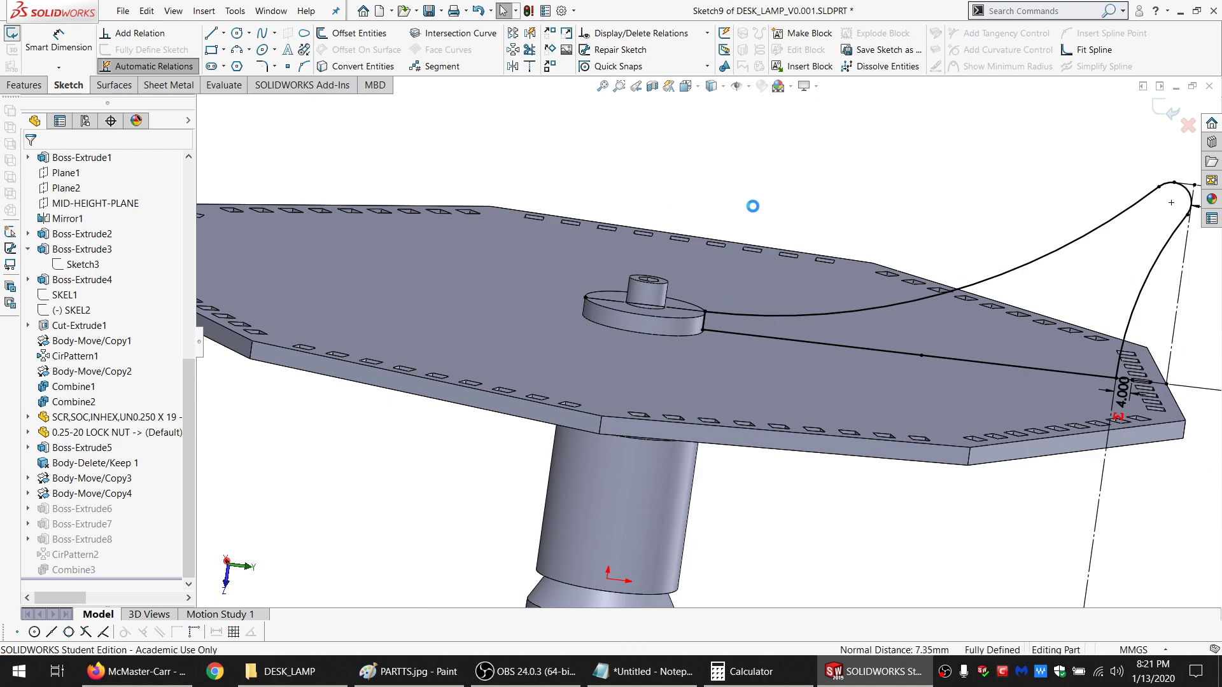
scroll(752, 262, "up", 1)
middle_click_drag(751, 262, 666, 324)
scroll(667, 323, "up", 3)
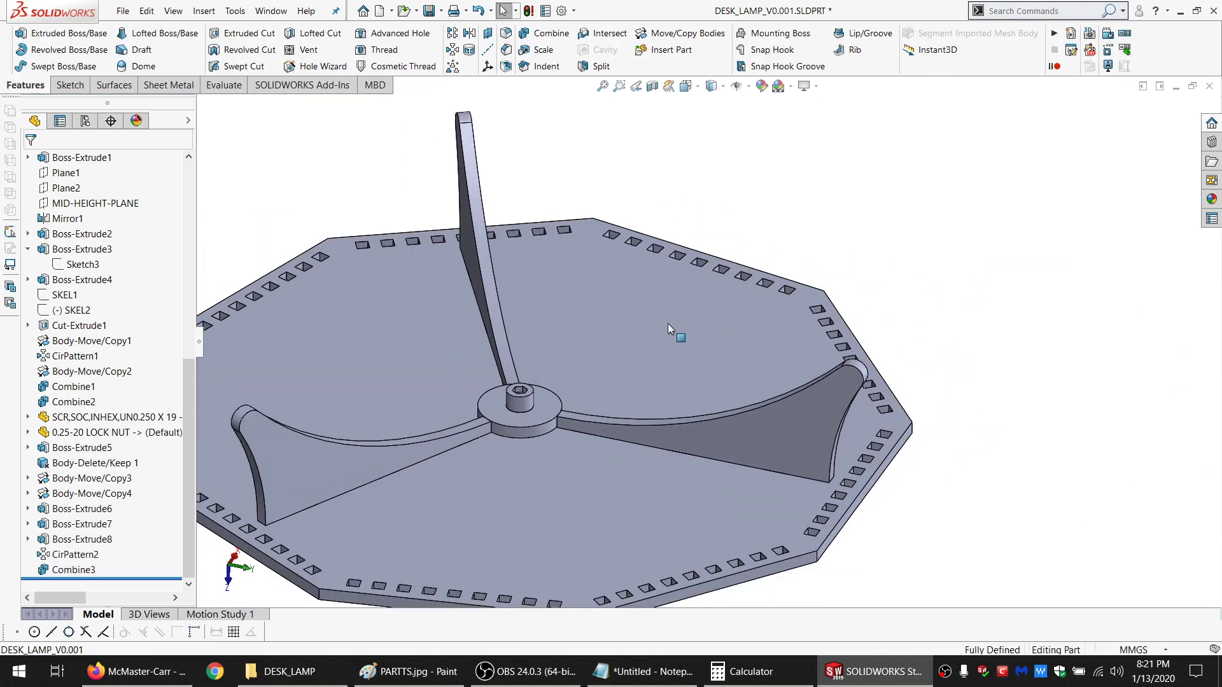
Show the hidden finger-jointed side panel body, Cut-Extrude1, between the two plates
middle_click_drag(606, 354, 700, 474)
scroll(147, 218, "up", 8)
left_click(89, 265)
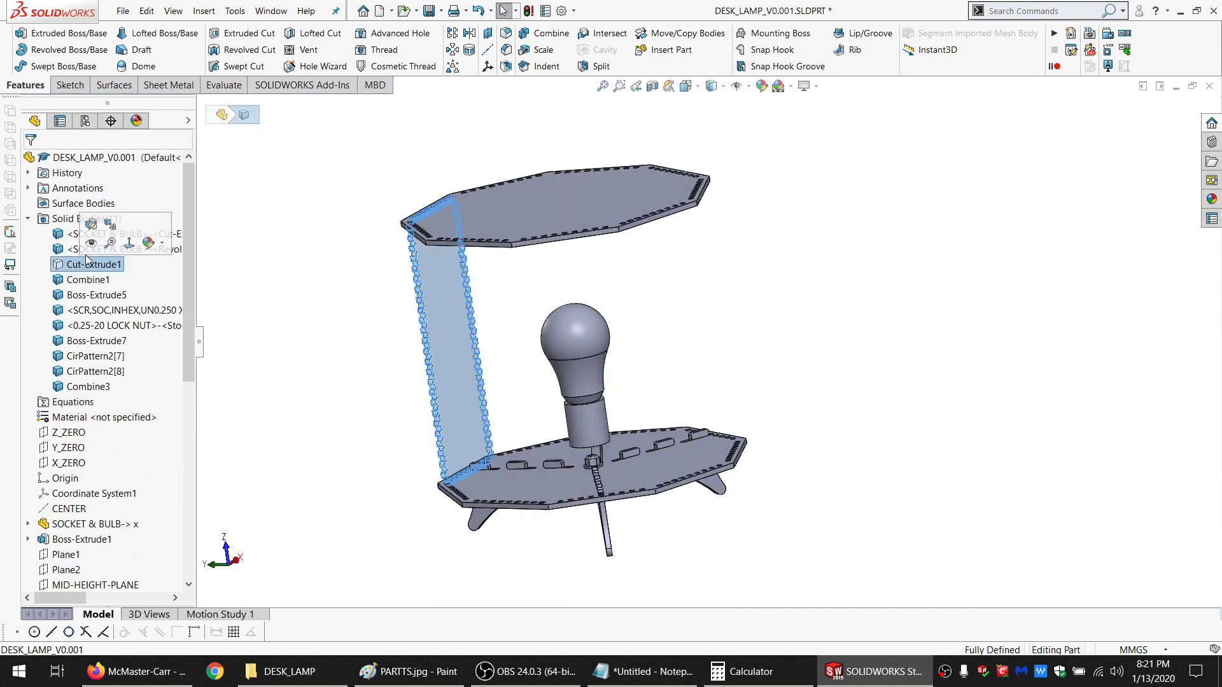
middle_click_drag(451, 385, 469, 374)
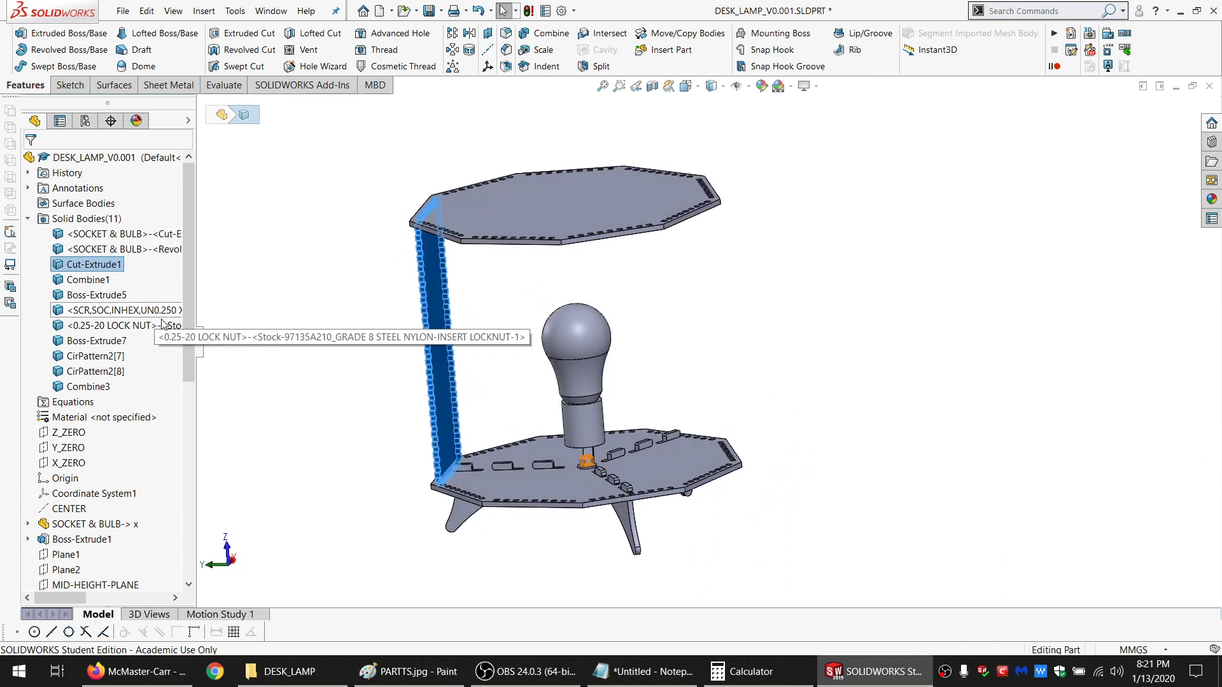
Pattern the side panel body circularly around the CENTER axis with 9 equally spaced instances over 360 degrees
left_click(69, 509)
left_click(453, 49)
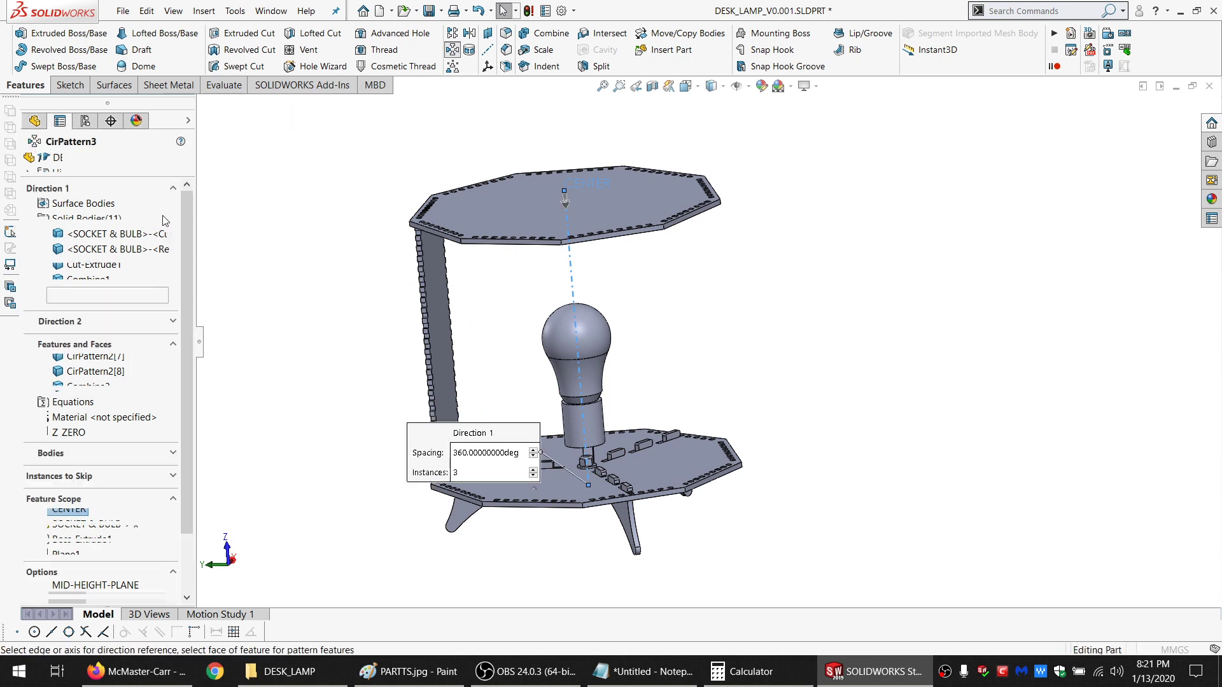
left_click(44, 454)
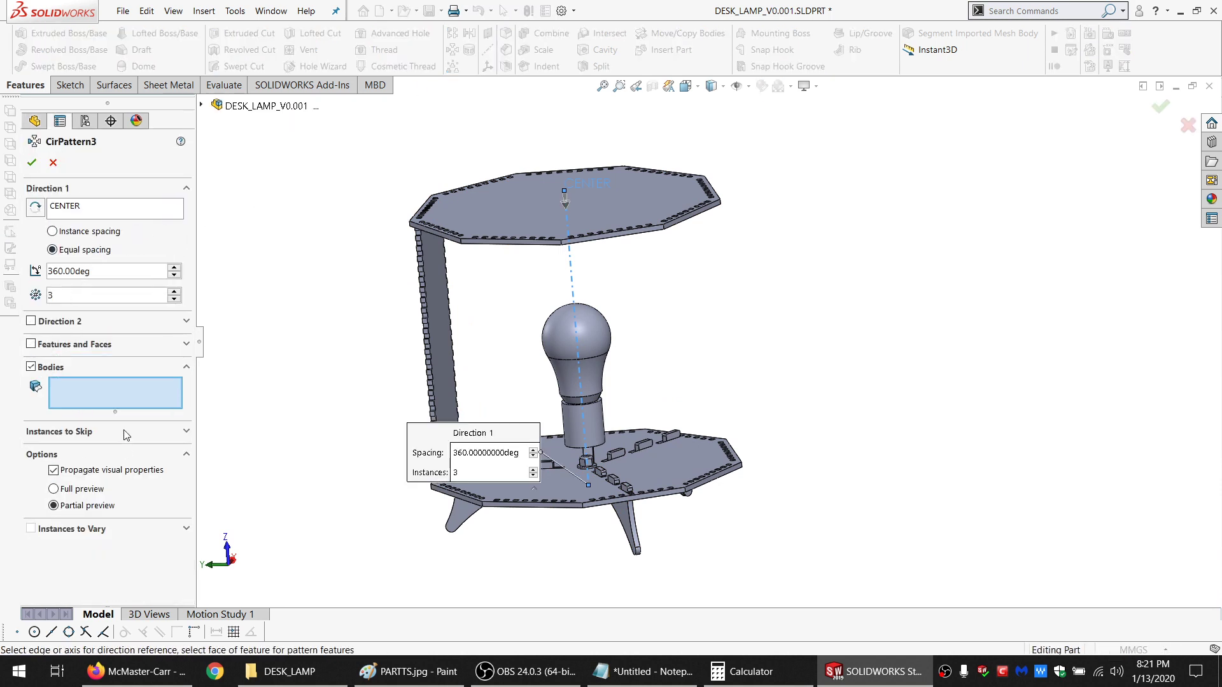
left_click(457, 345)
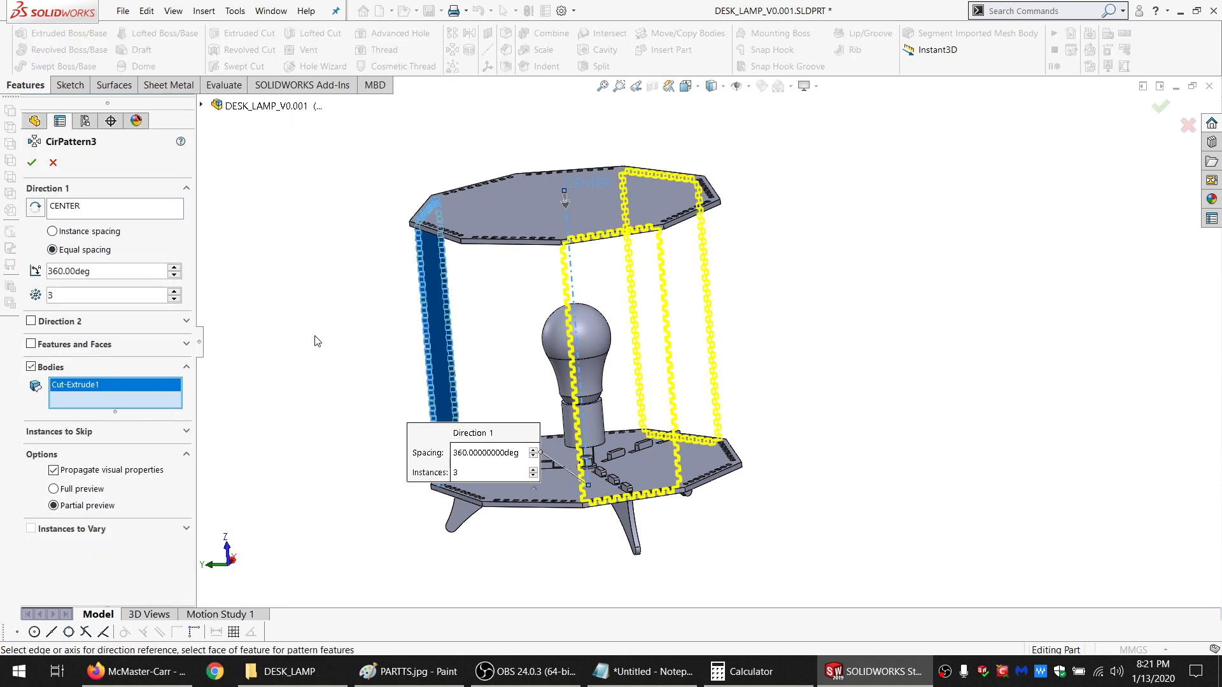
type("9")
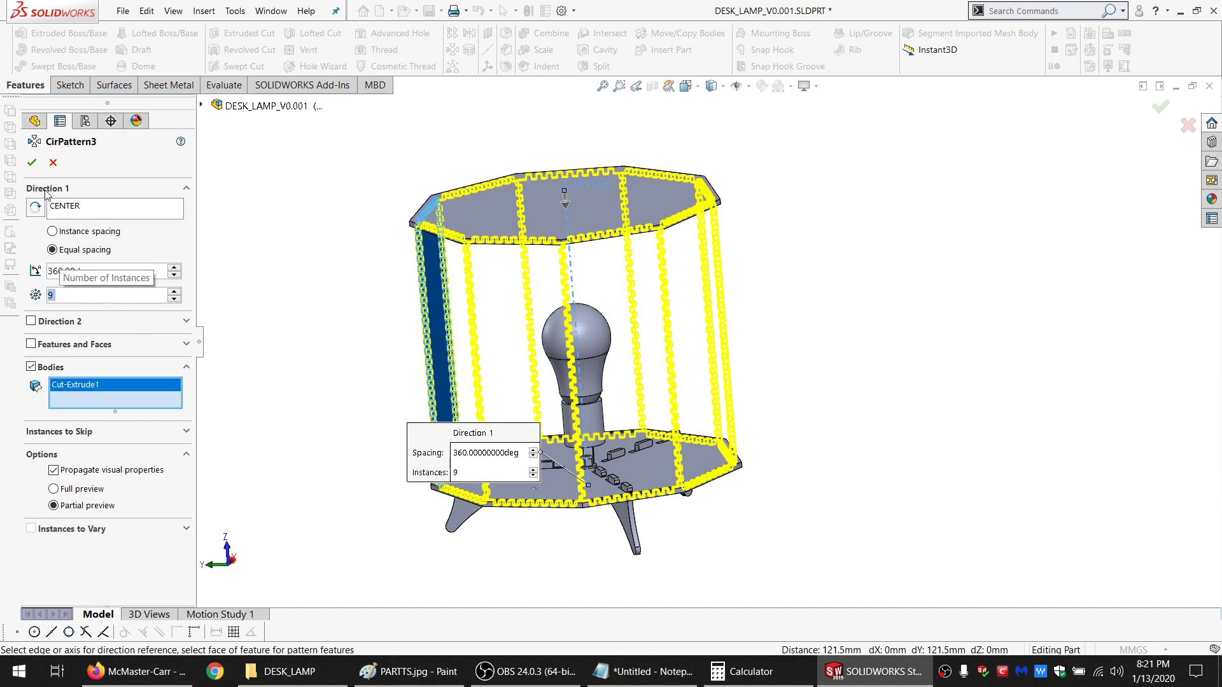
left_click(35, 167)
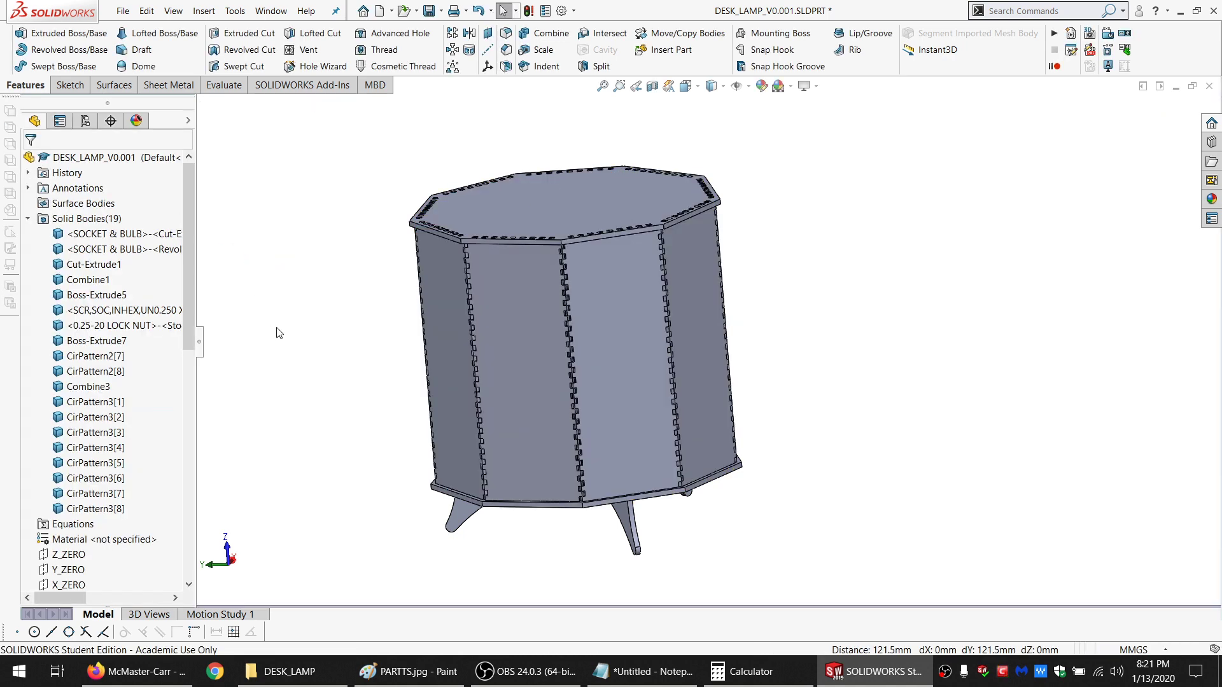
middle_click_drag(517, 413, 586, 499)
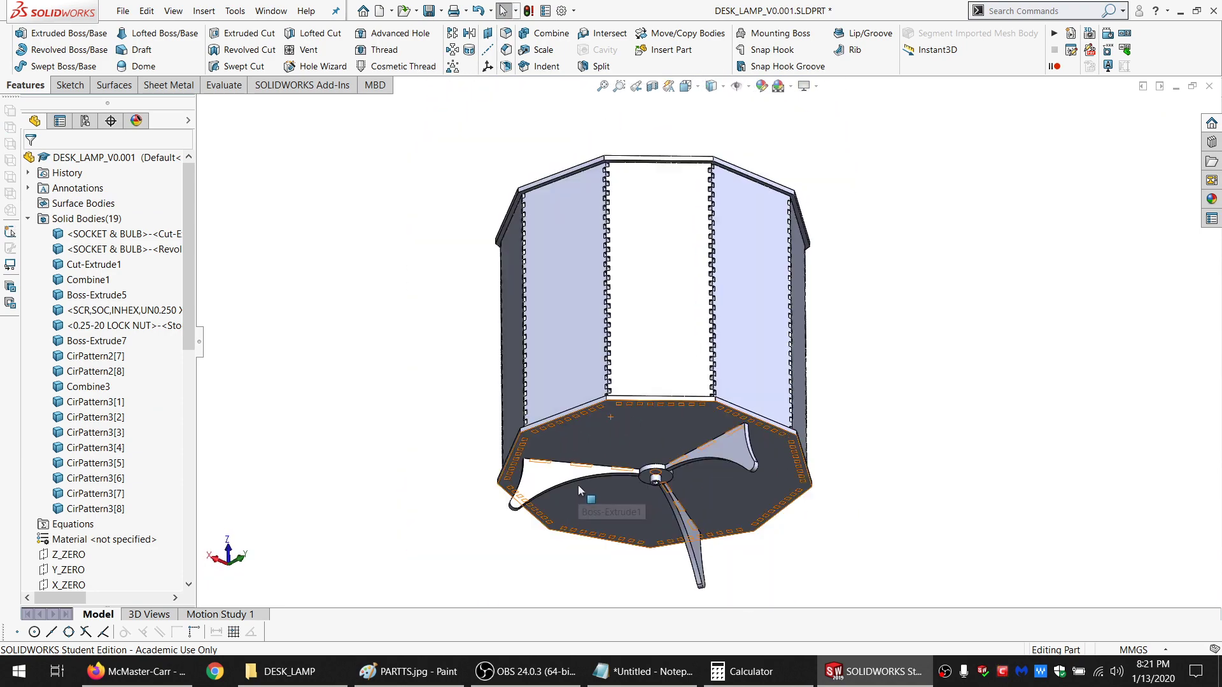
Roll the model history back to just before CirPattern3, the circular pattern of the side panels
scroll(681, 457, "down", 3)
middle_click_drag(694, 456, 545, 462)
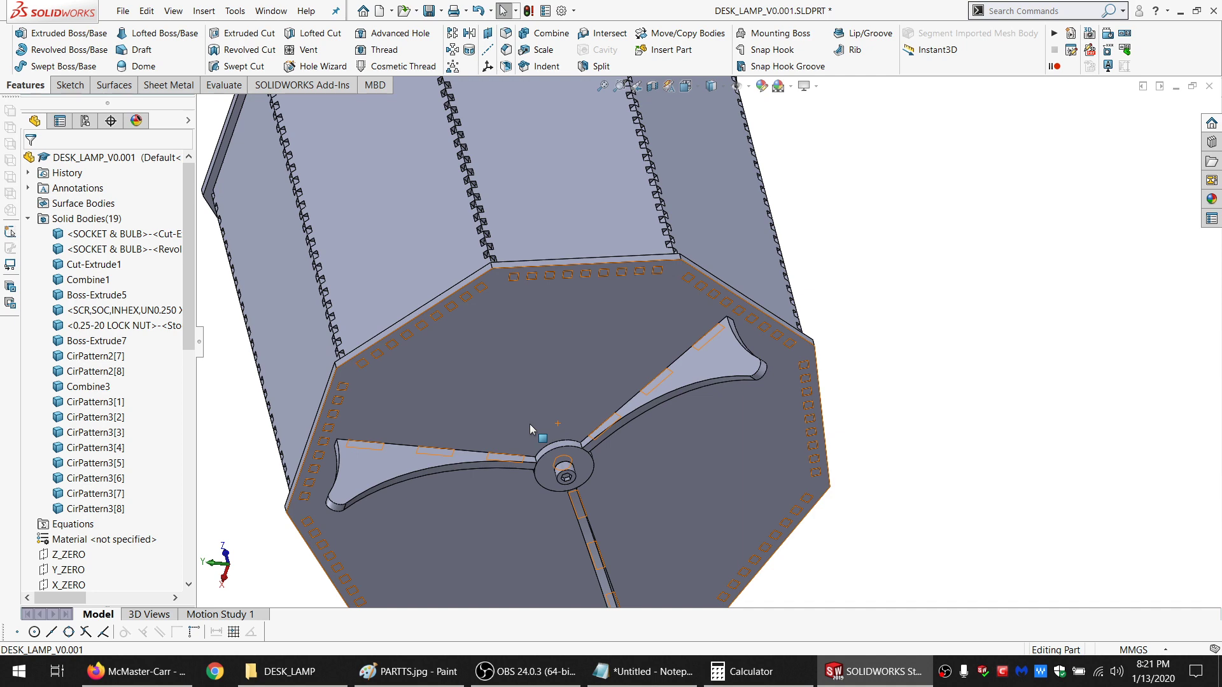
middle_click_drag(579, 371, 544, 348)
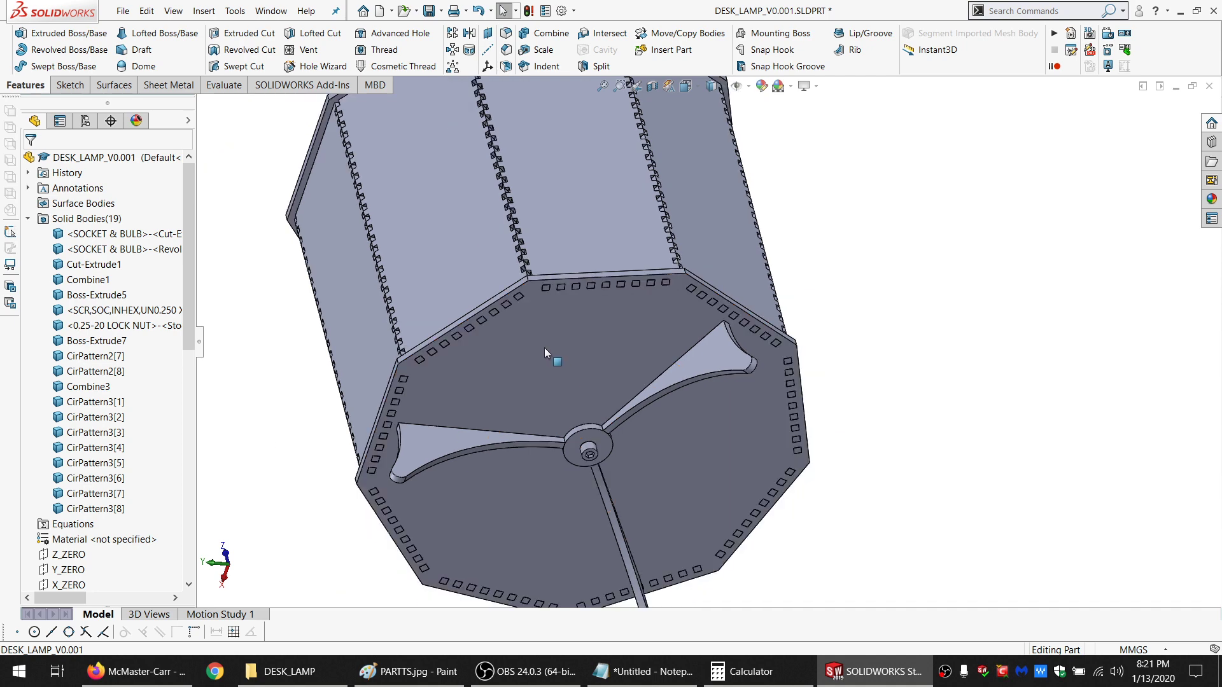
middle_click_drag(538, 395, 327, 384)
left_click_drag(189, 254, 180, 536)
left_click_drag(147, 578, 147, 563)
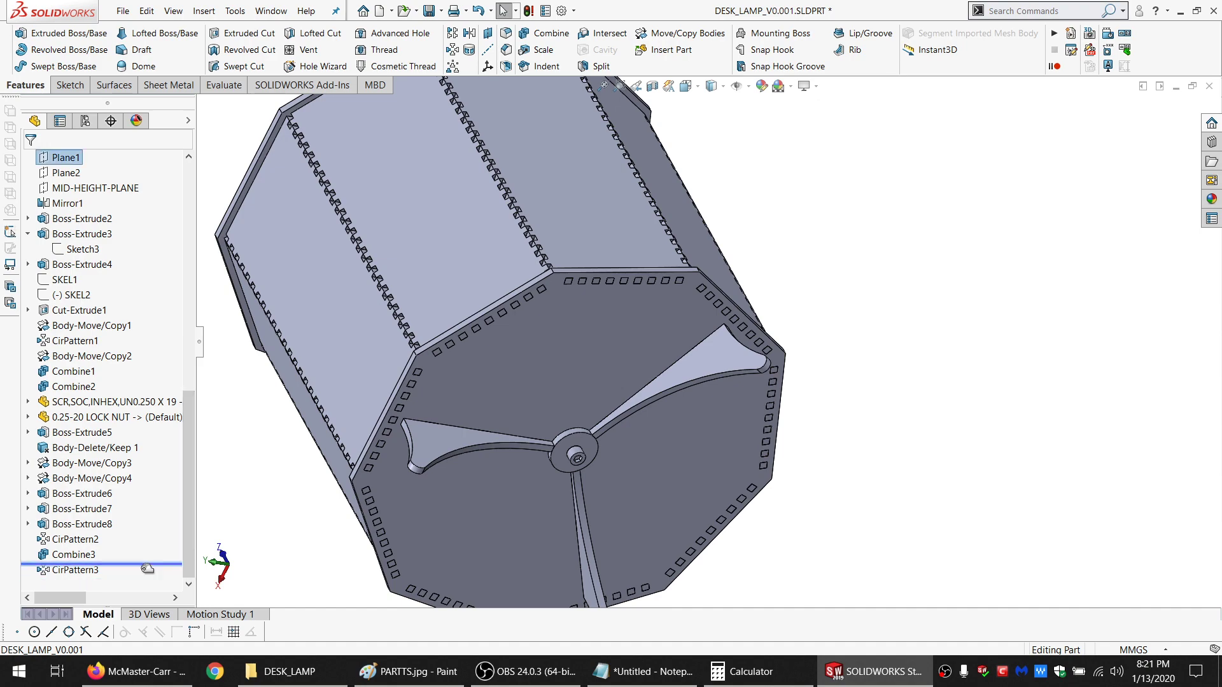
Start a new sketch on the outer face of the lower plate, Boss-Extrude1
middle_click_drag(446, 382, 542, 506)
left_click(533, 571)
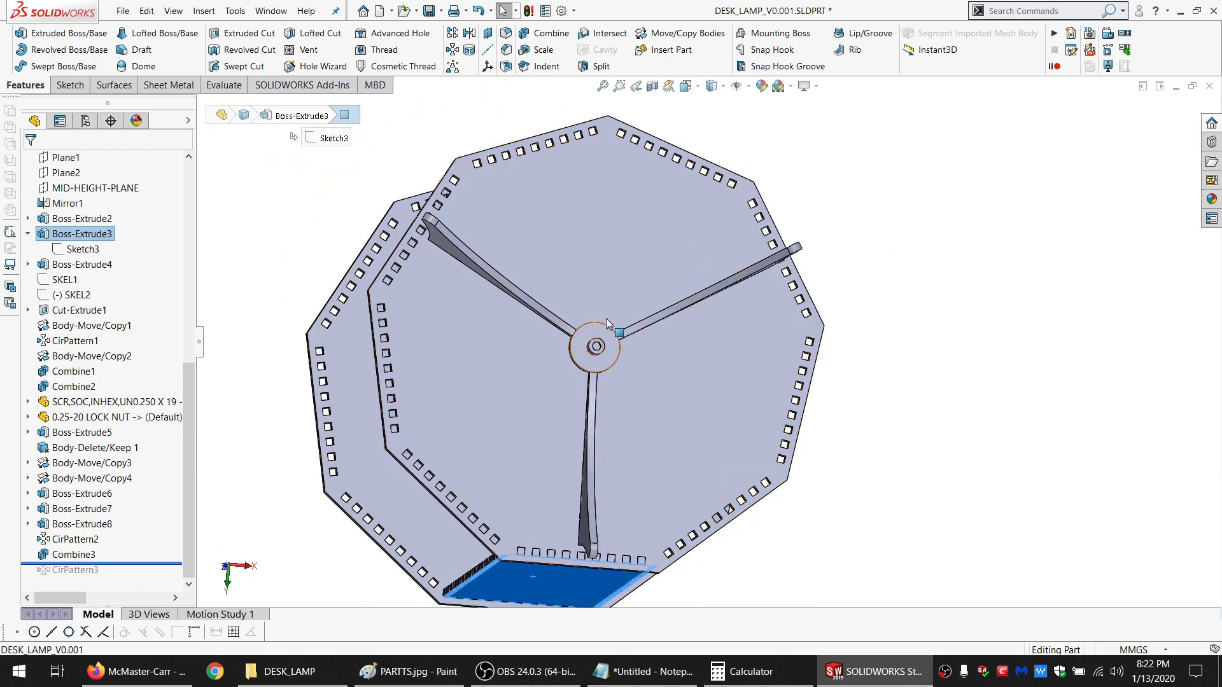
scroll(605, 319, "down", 3)
middle_click_drag(597, 354, 604, 335)
left_click(612, 290)
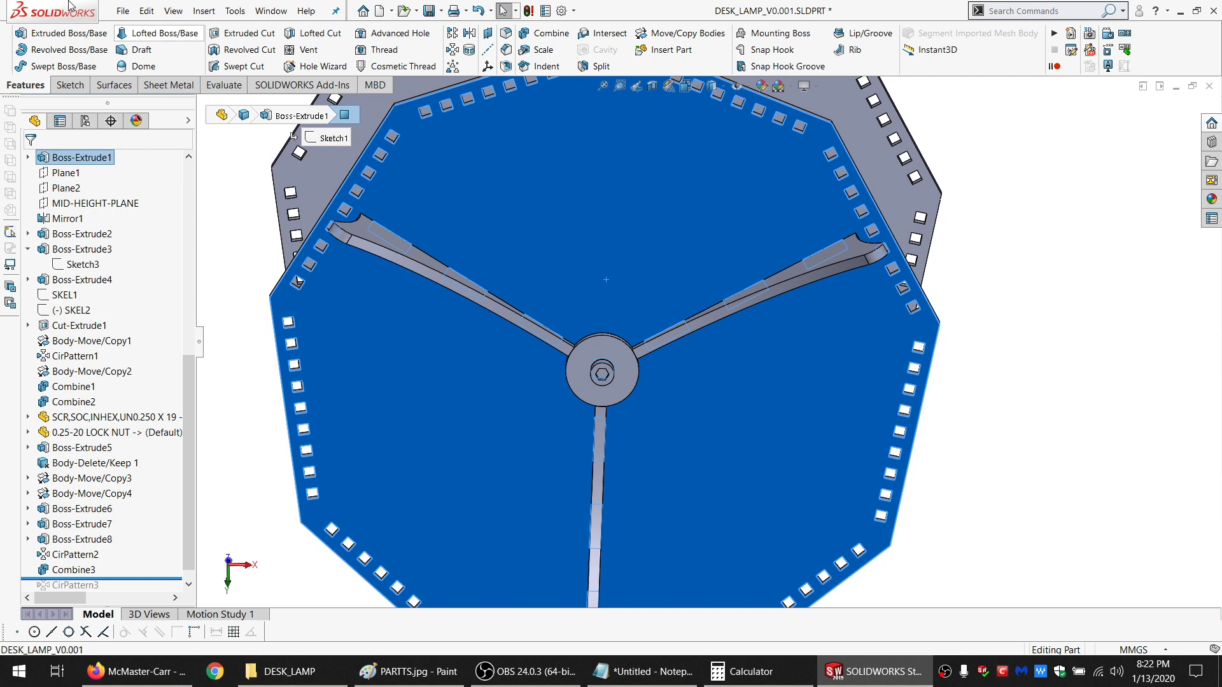
left_click(68, 84)
left_click(17, 37)
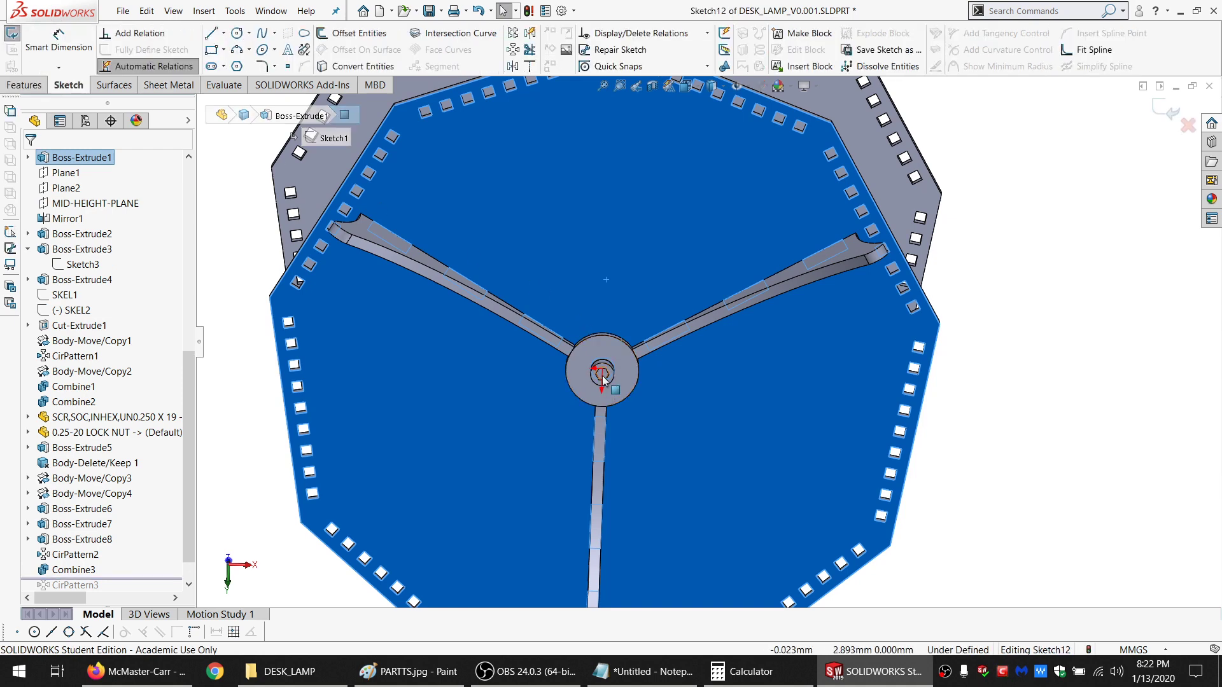
Sketch a corner rectangle about 38 mm by 24 mm on the plate between two support arms, above the central disc
left_click(211, 66)
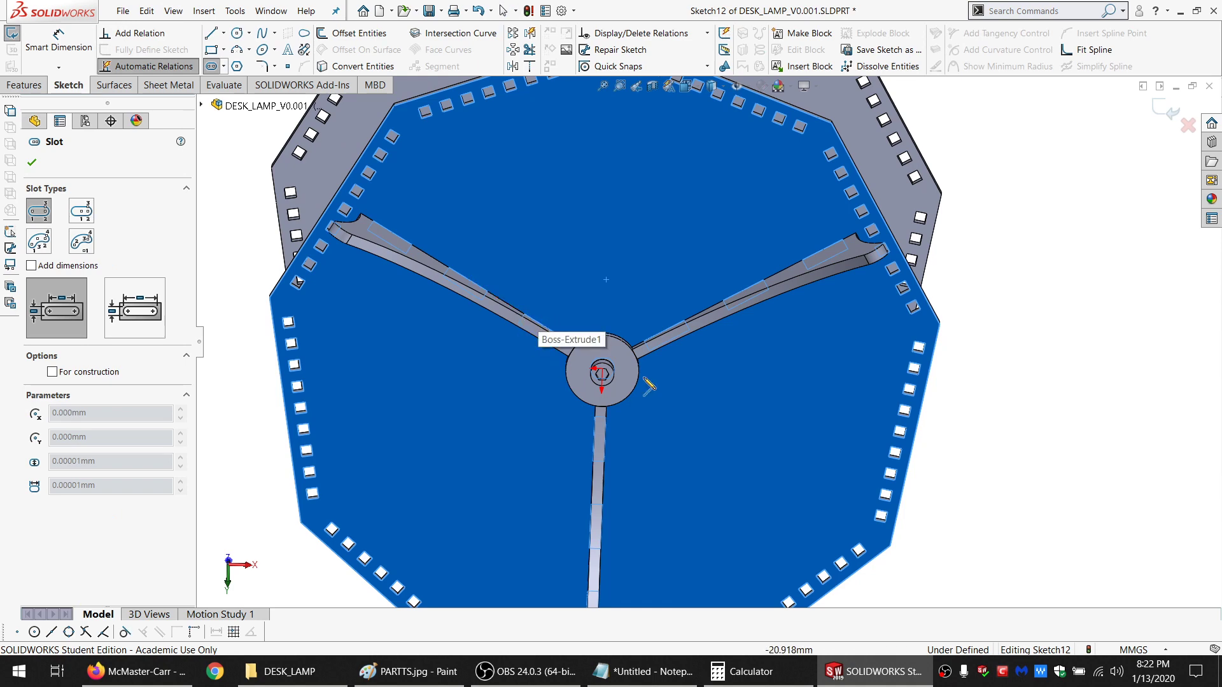
scroll(644, 382, "down", 2)
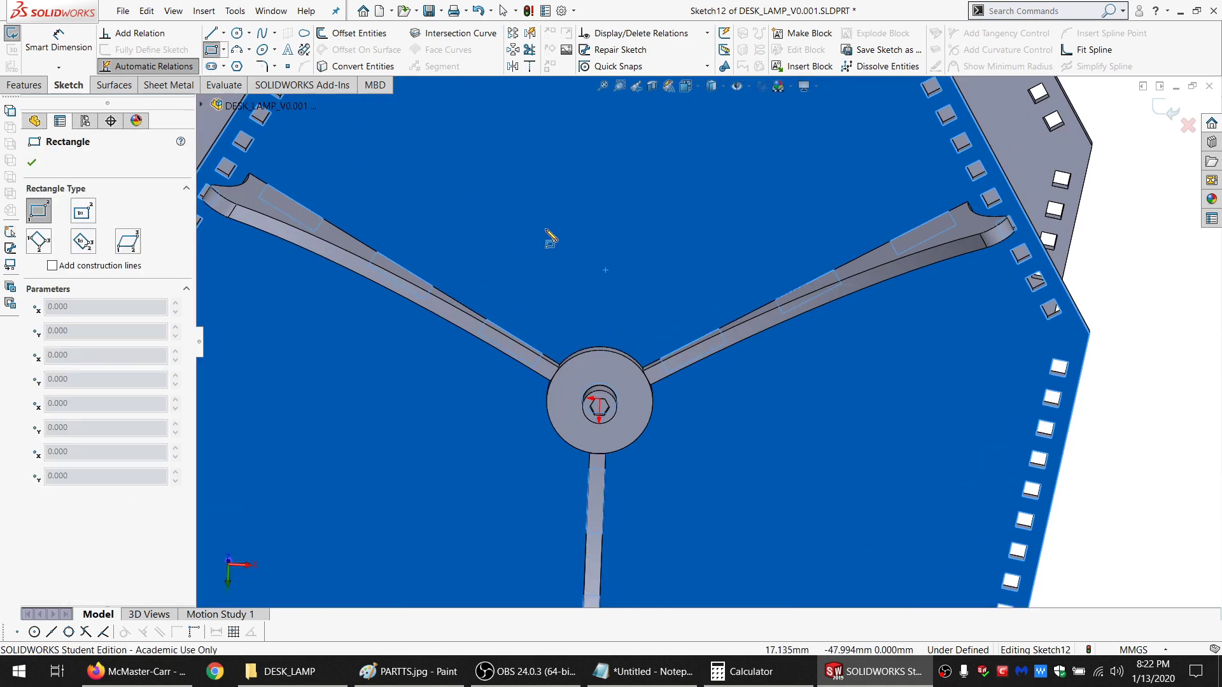
left_click(546, 229)
left_click(679, 316)
Dimension the rectangle to 6.75 mm wide and 3.5 mm high
left_click(59, 41)
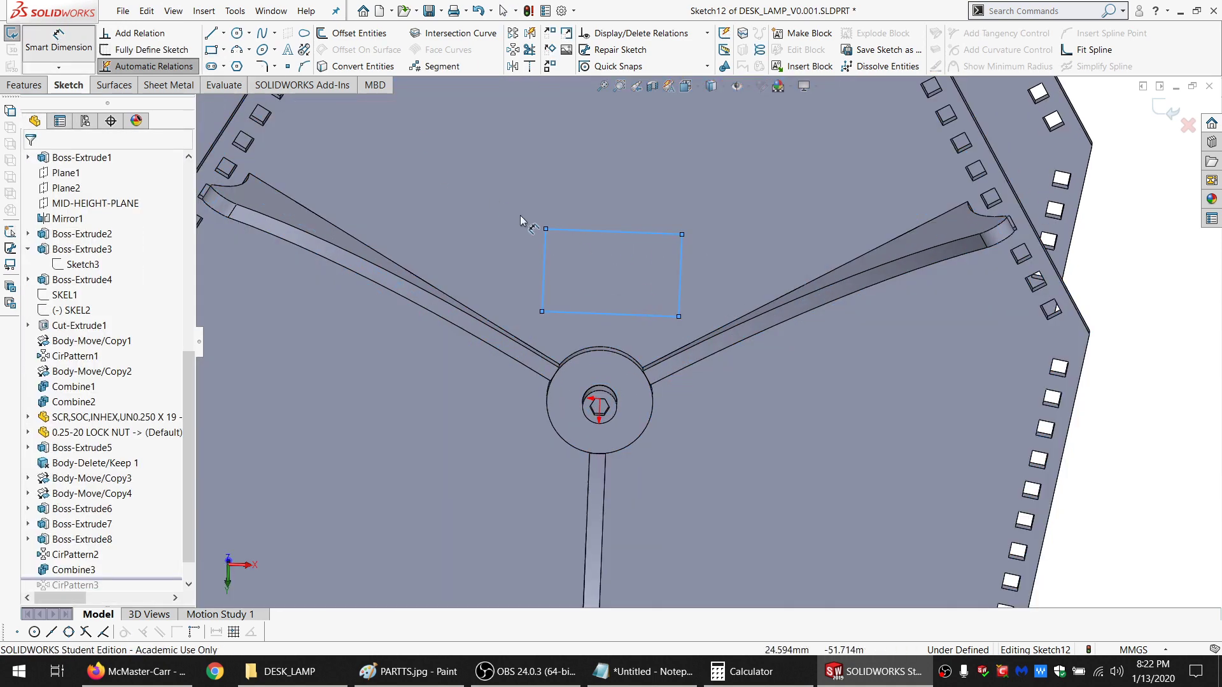
left_click(572, 231)
left_click(587, 178)
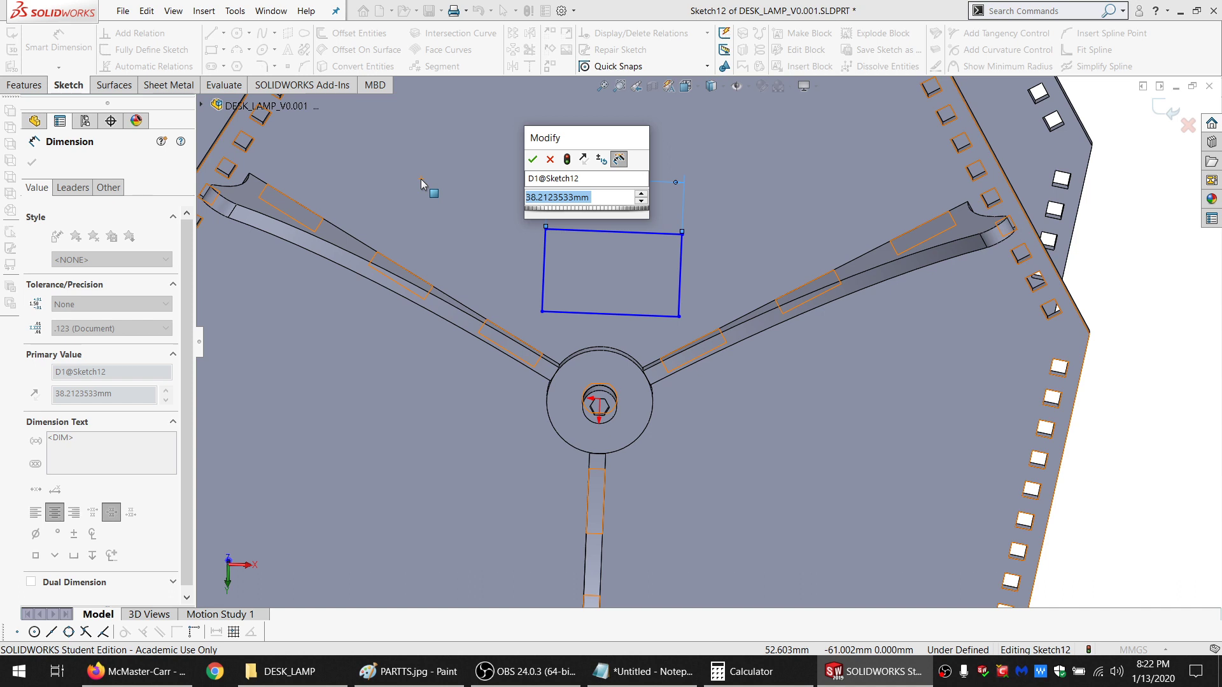
type("7.75")
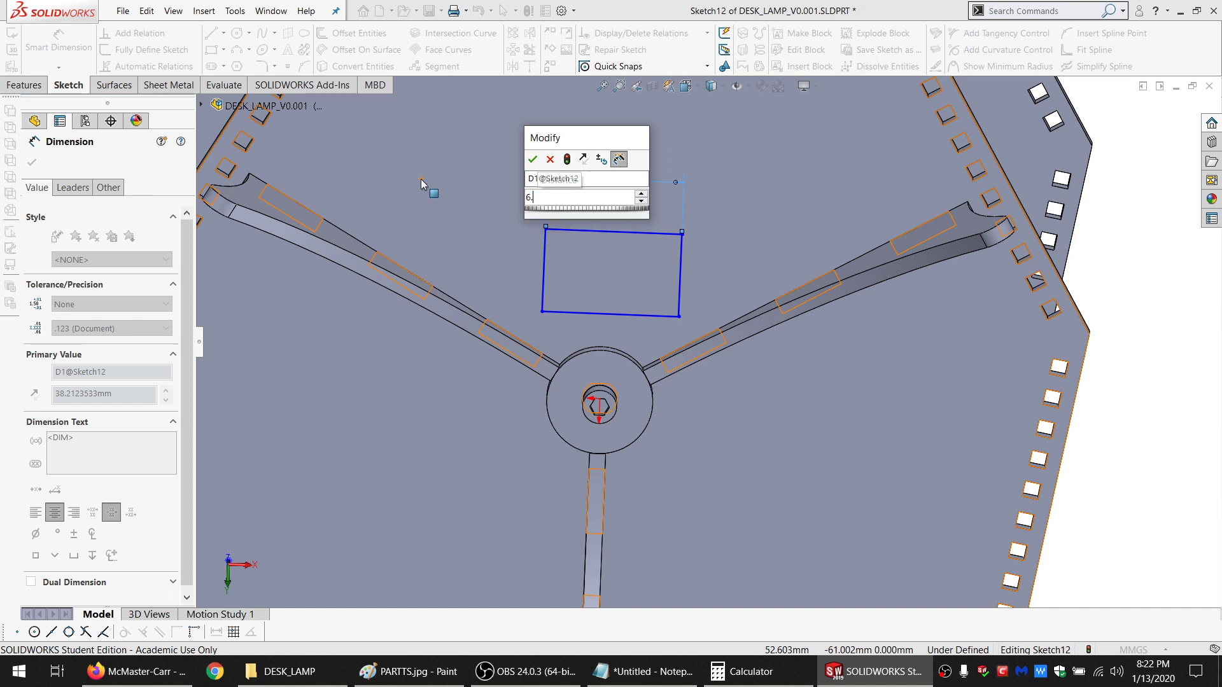
key("Return")
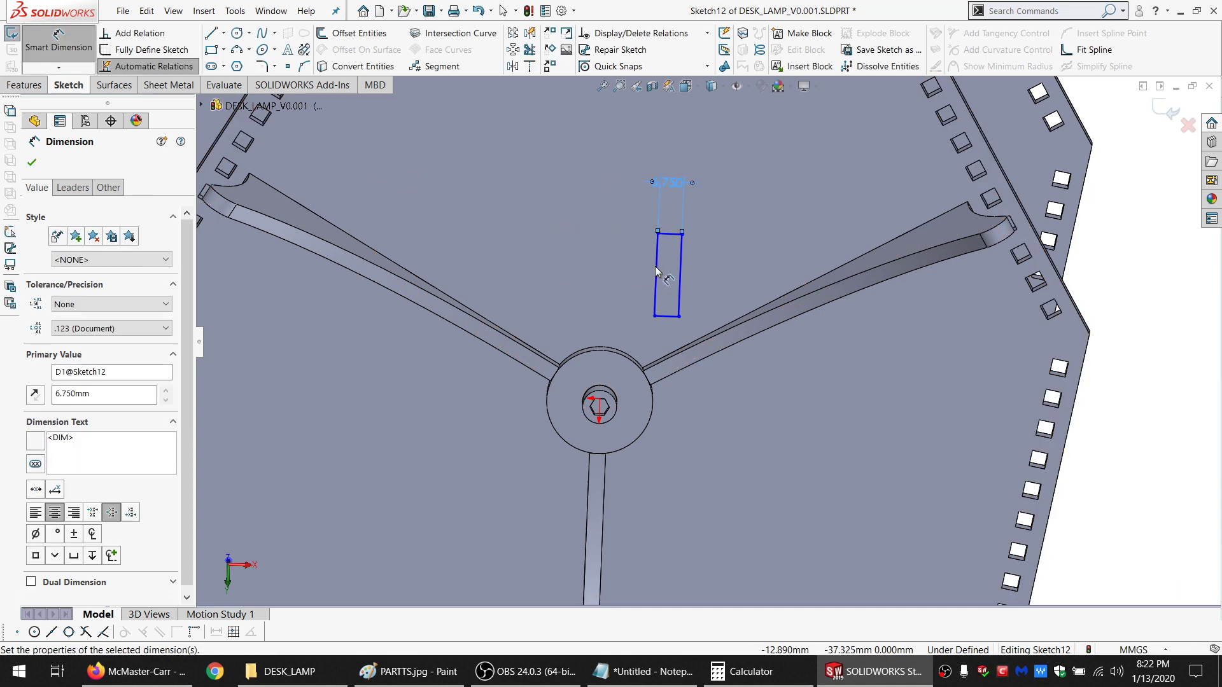
left_click(655, 266)
left_click(567, 250)
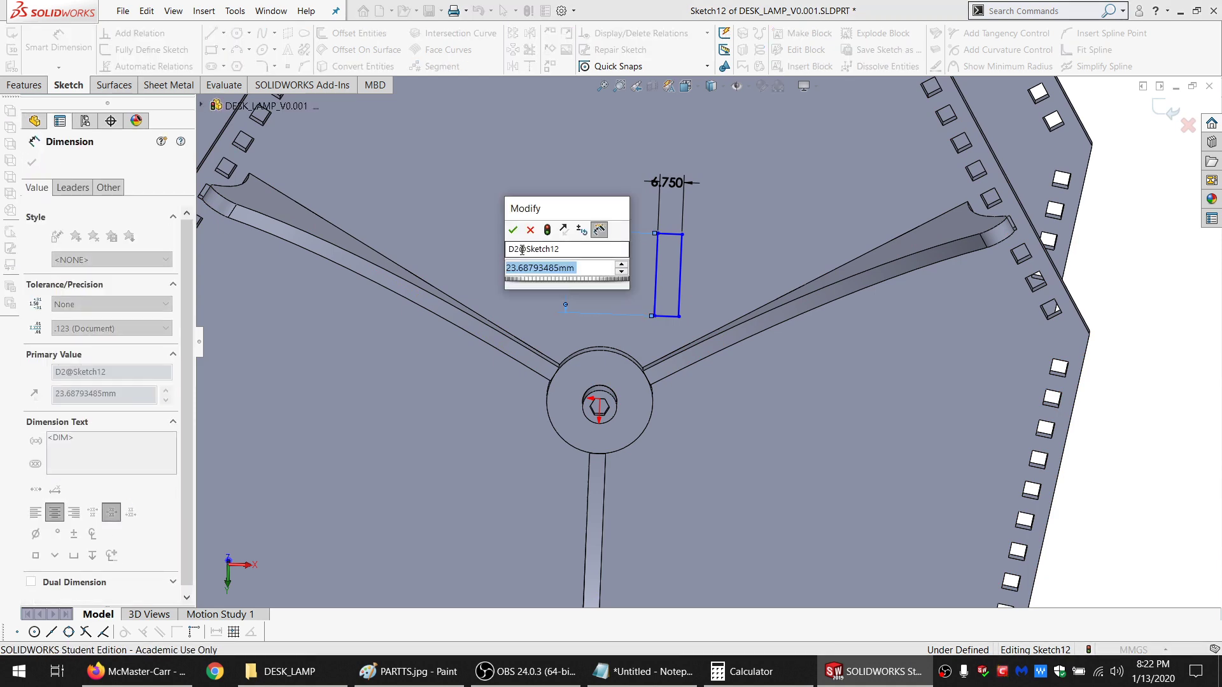
type("3.5")
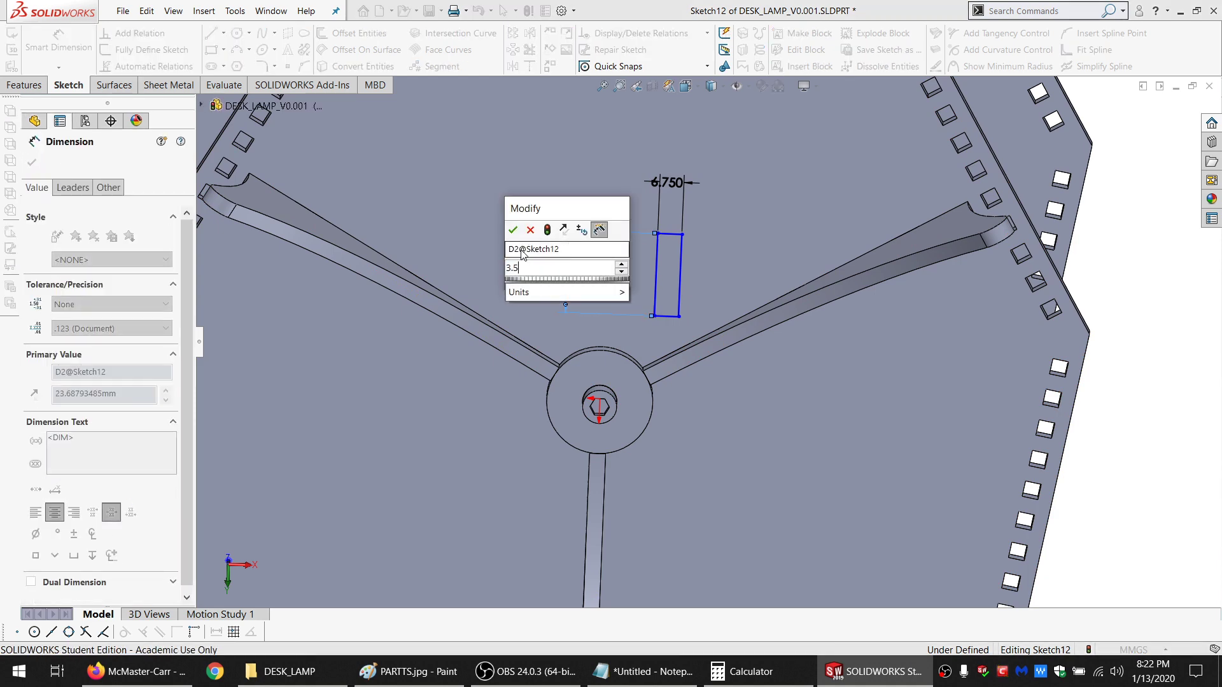
key("Return")
key("Escape")
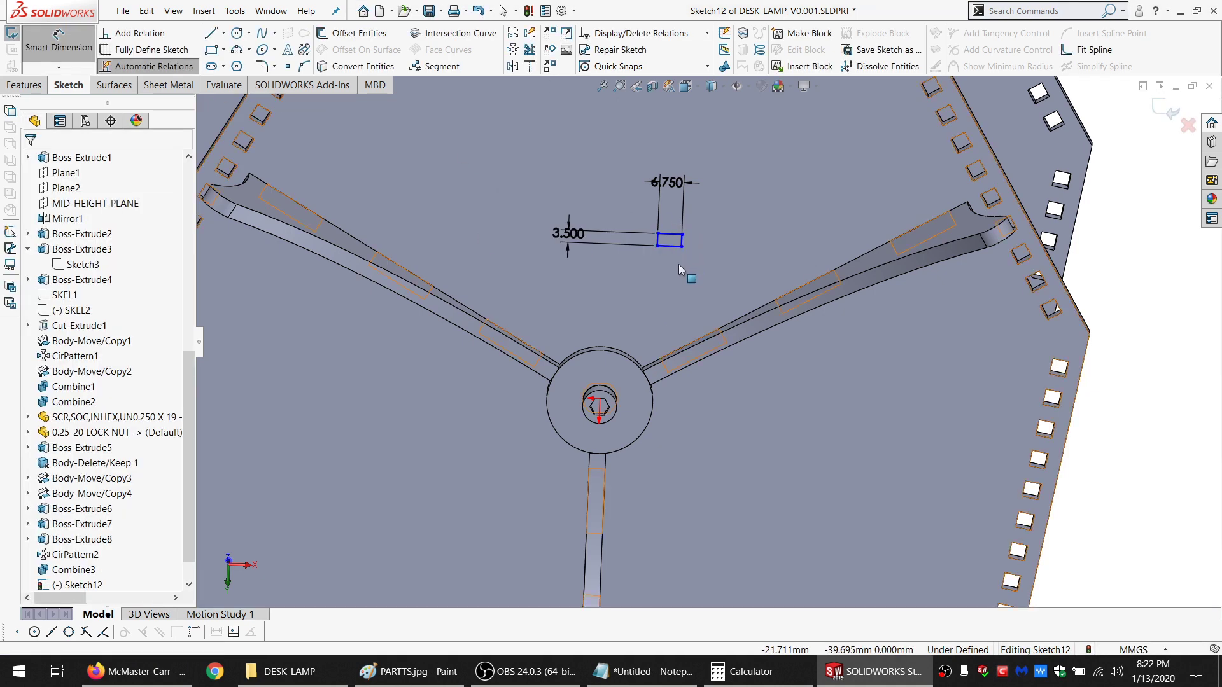
Convert the four sides of the 6.75 by 3.5 mm rectangle to construction geometry
scroll(675, 265, "down", 3)
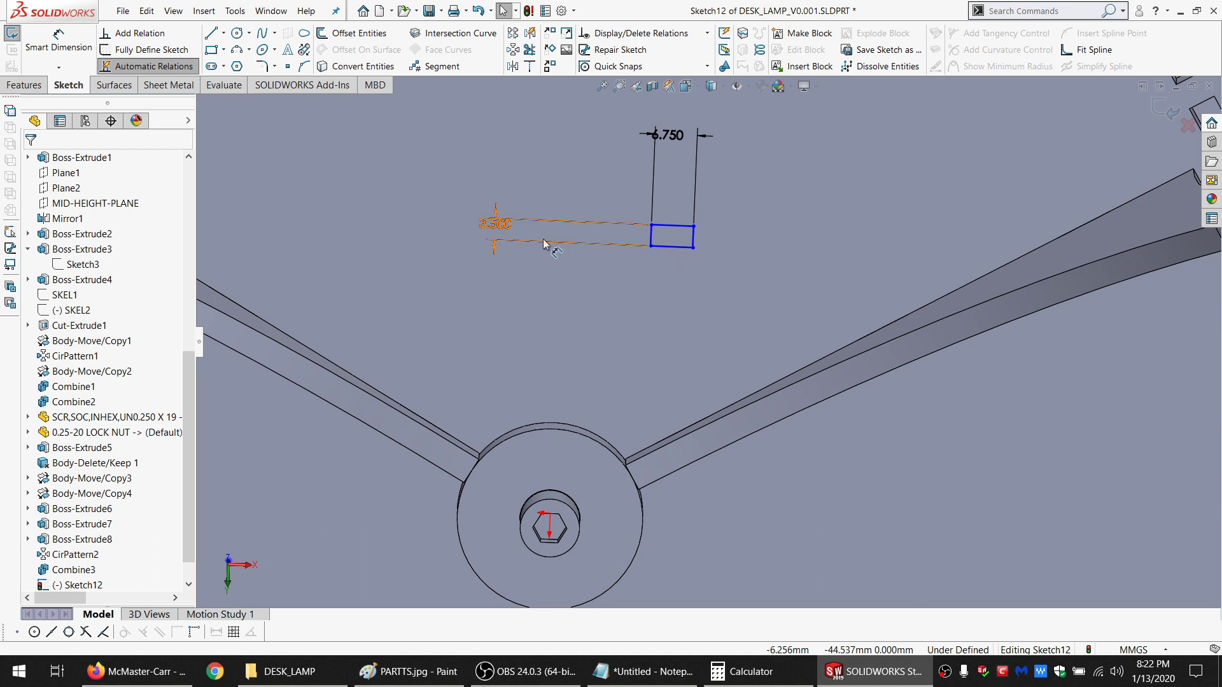
scroll(633, 251, "down", 3)
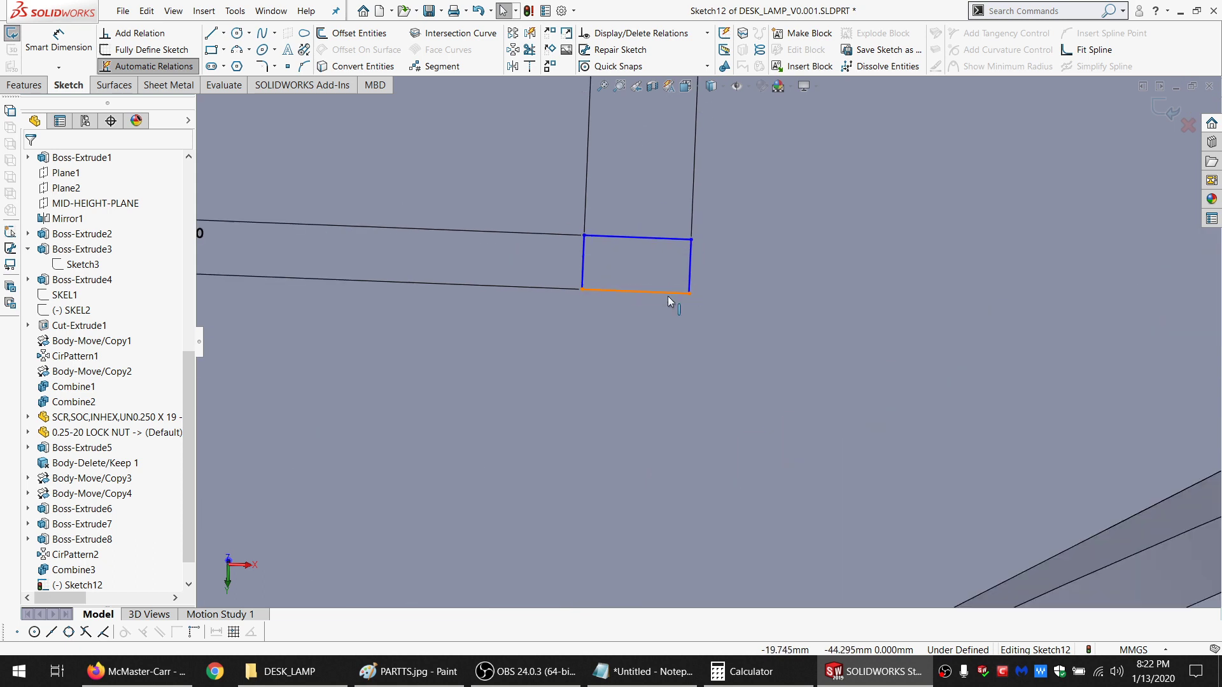
scroll(630, 265, "down", 2)
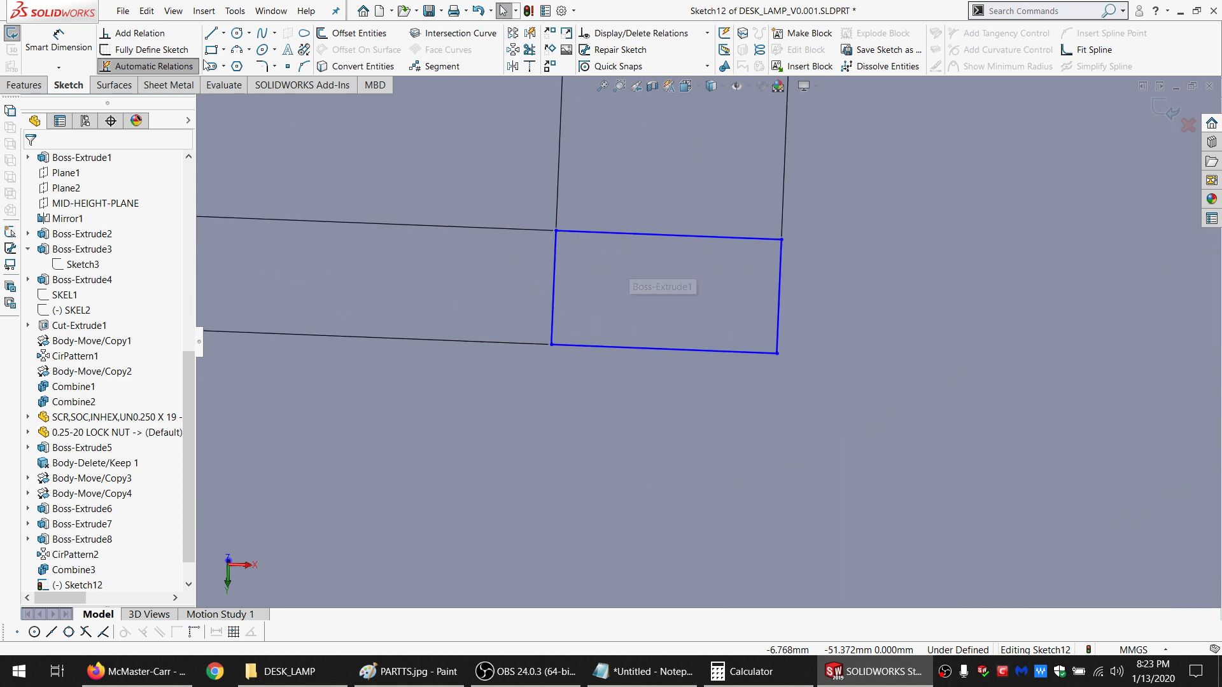
scroll(732, 321, "up", 3)
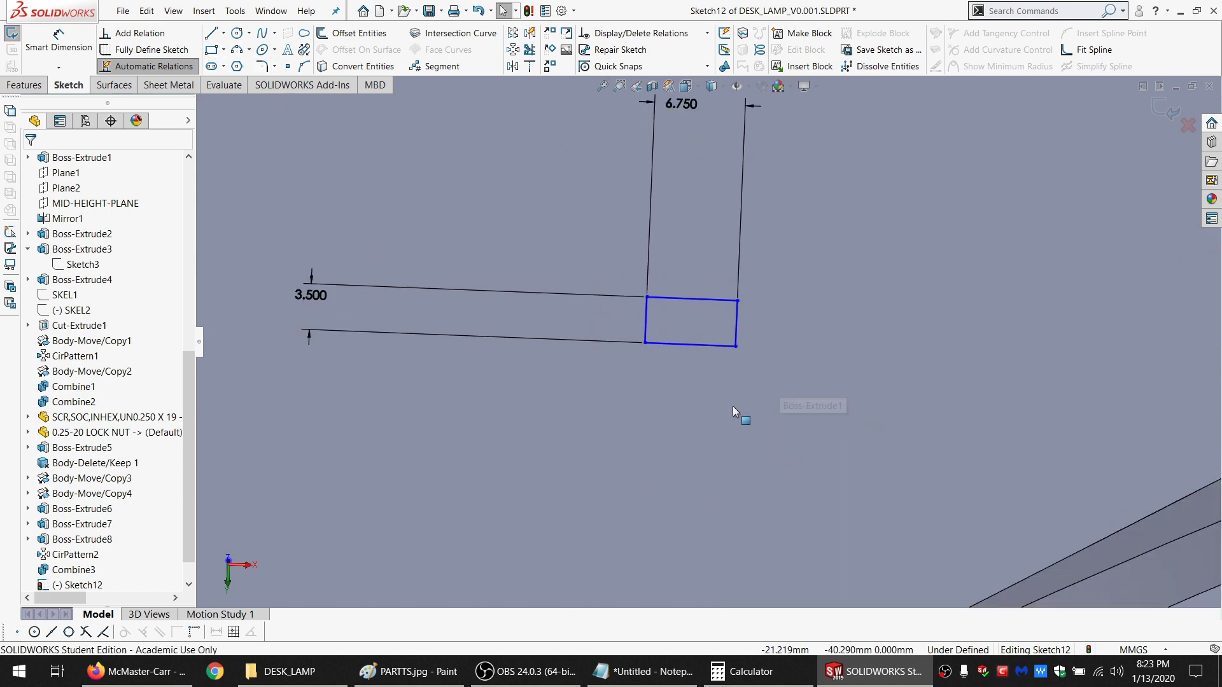
left_click_drag(795, 384, 788, 299)
left_click_drag(537, 425, 298, 369)
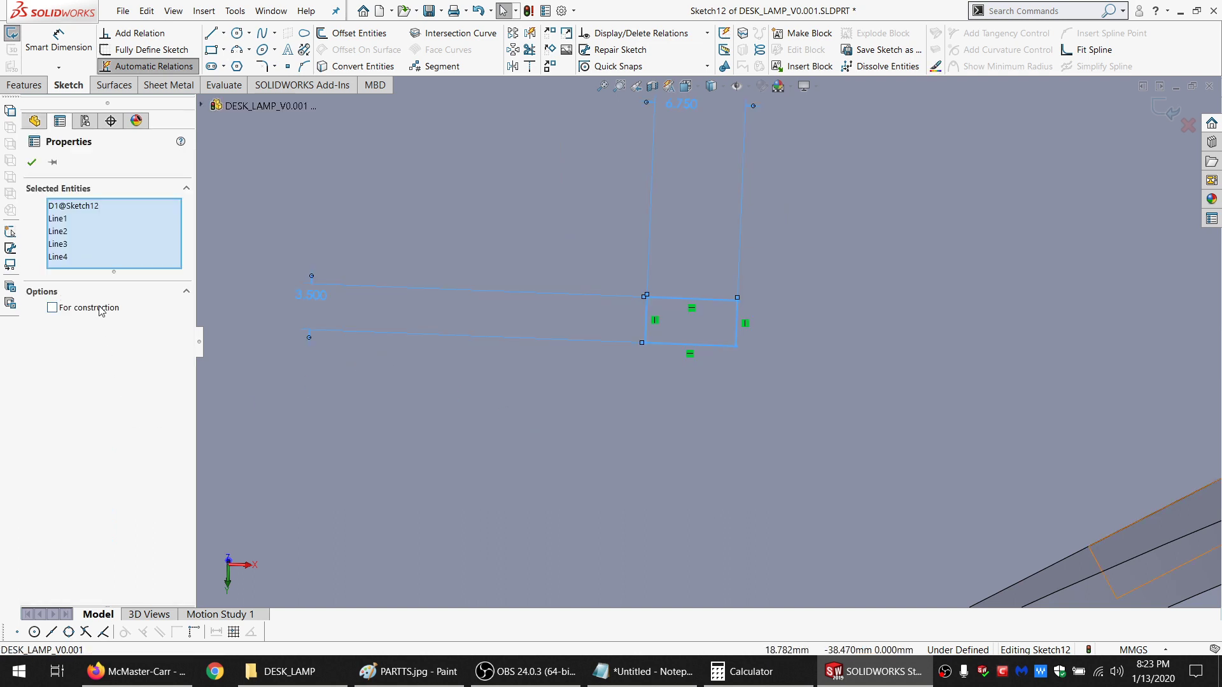
key("Escape")
Try drawing a solid line over the construction rectangle's left 3.5 mm side, from corner to corner
scroll(756, 342, "down", 3)
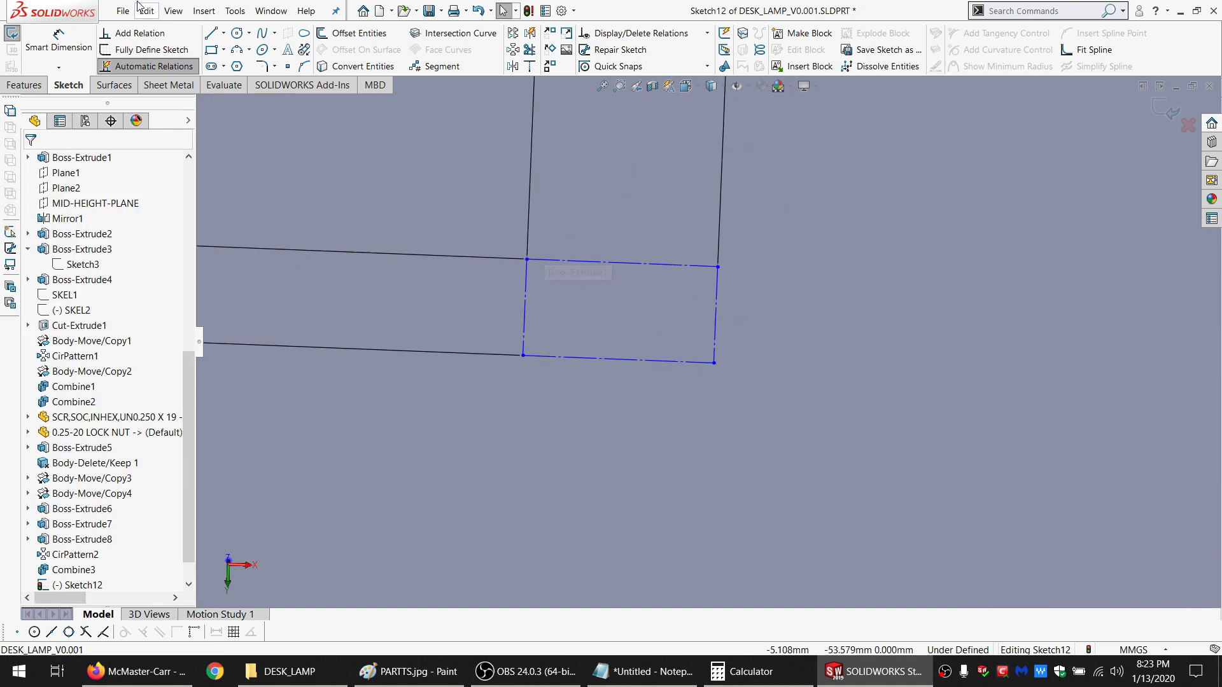
left_click(214, 33)
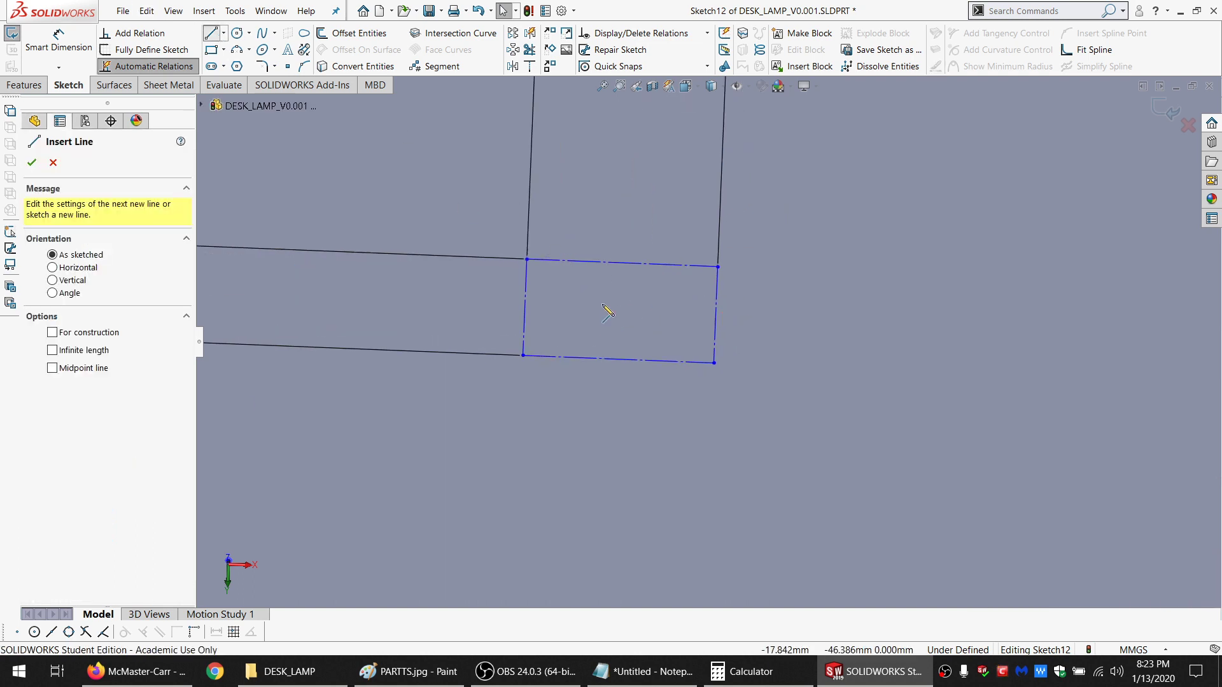
left_click(527, 259)
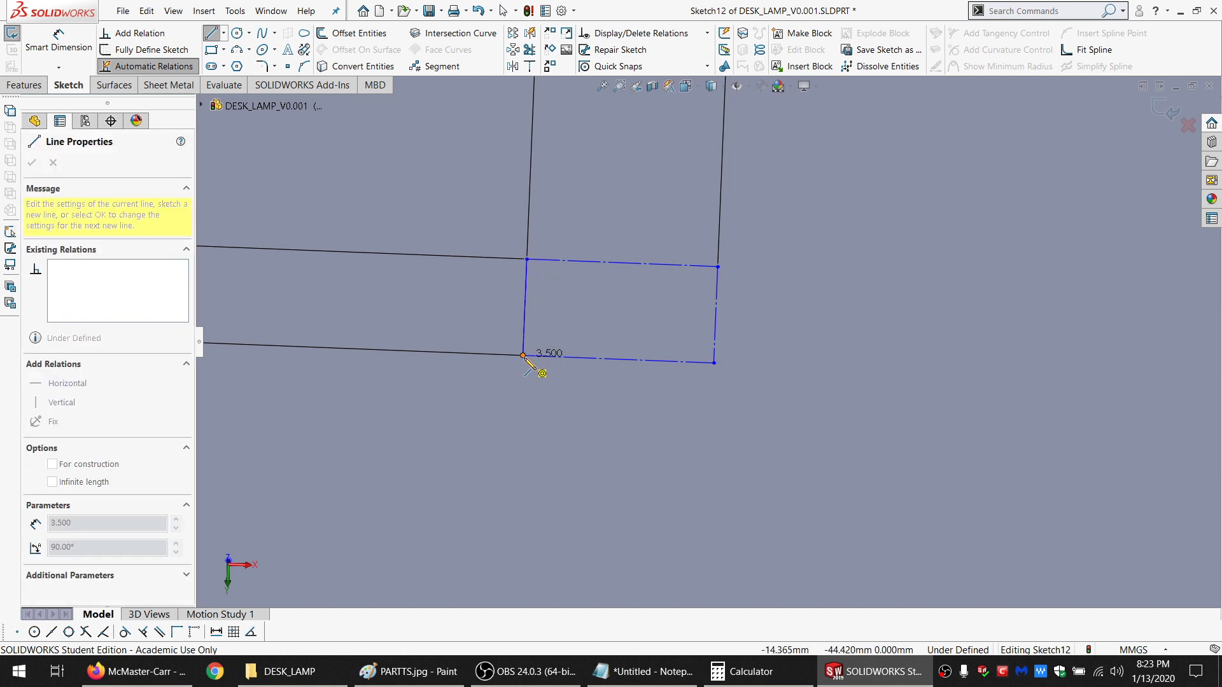
left_click(523, 355)
key("Escape")
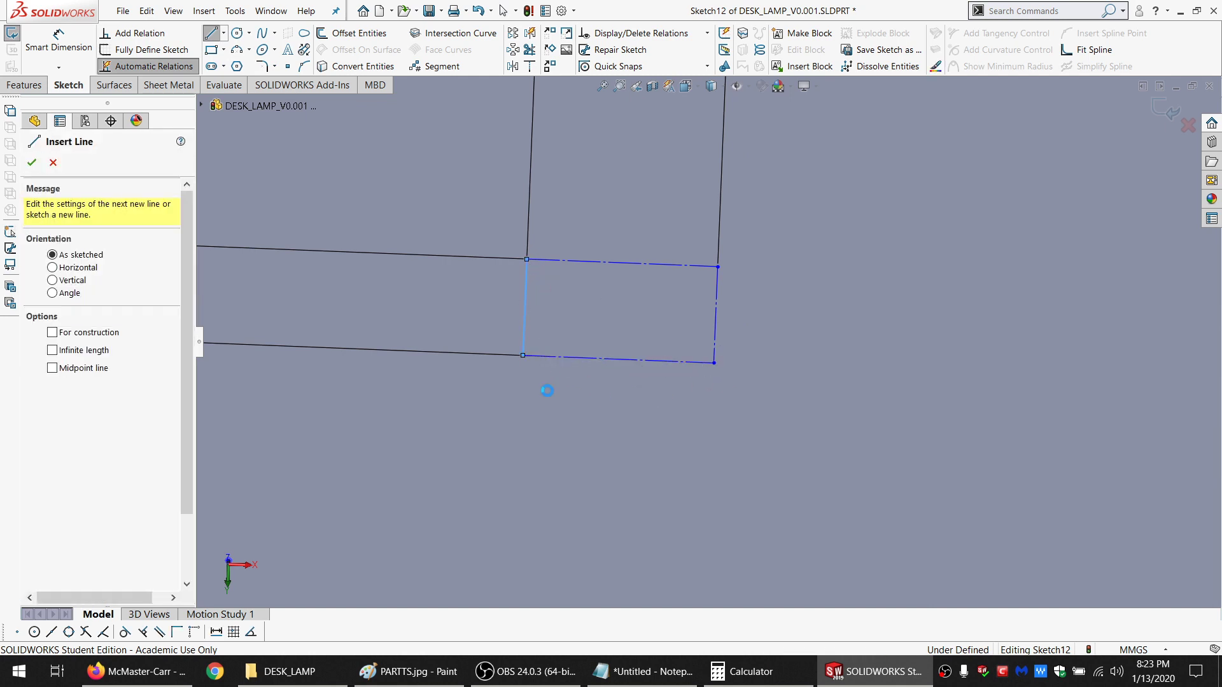
key("Escape")
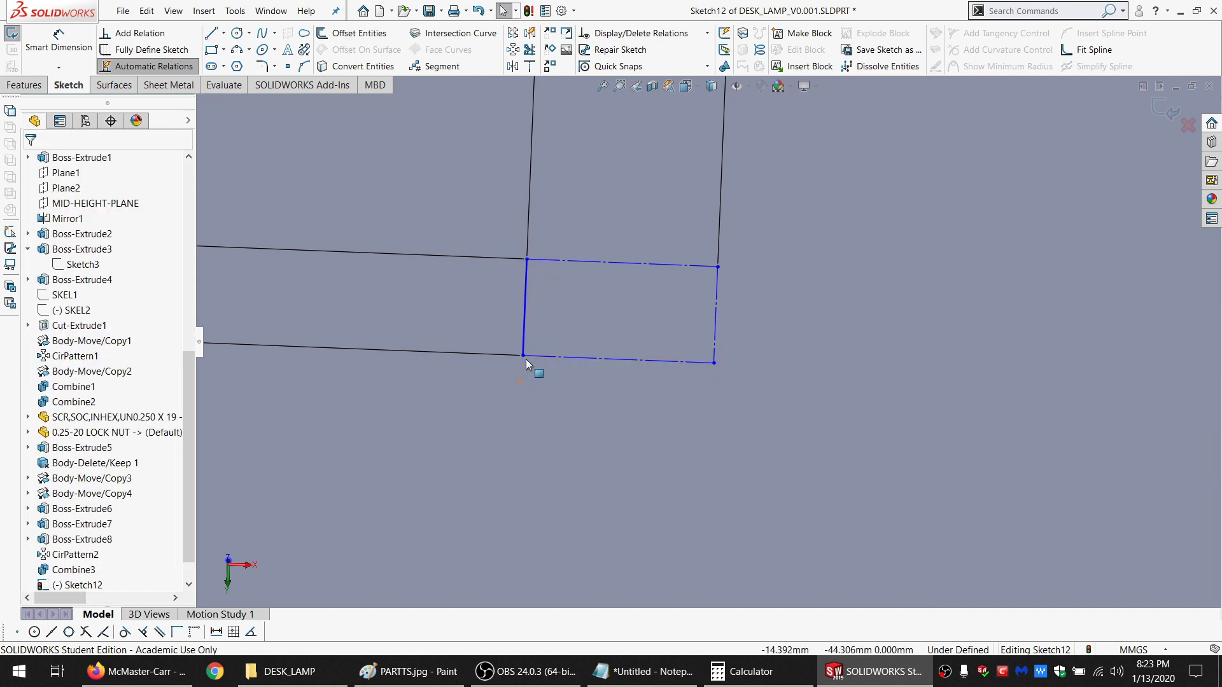
Draw three-point arcs across the construction rectangle's two upper corners, with radii of about 1 mm and 1.2 mm
left_click(236, 52)
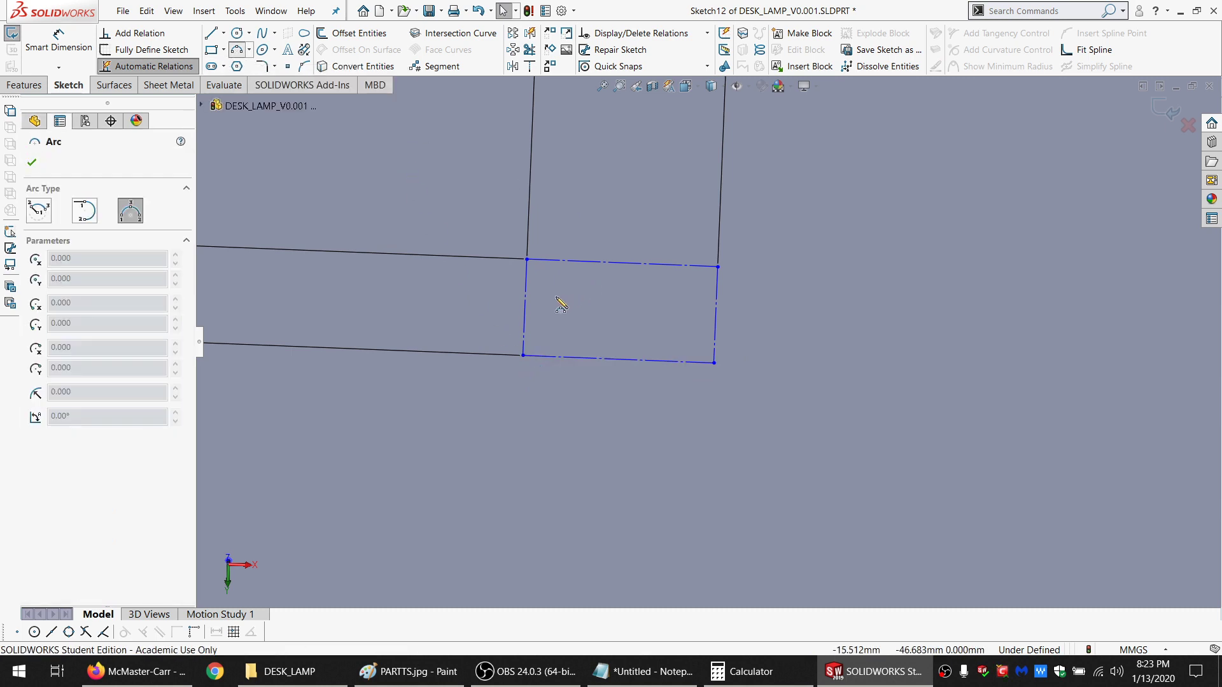
left_click(526, 288)
left_click(555, 260)
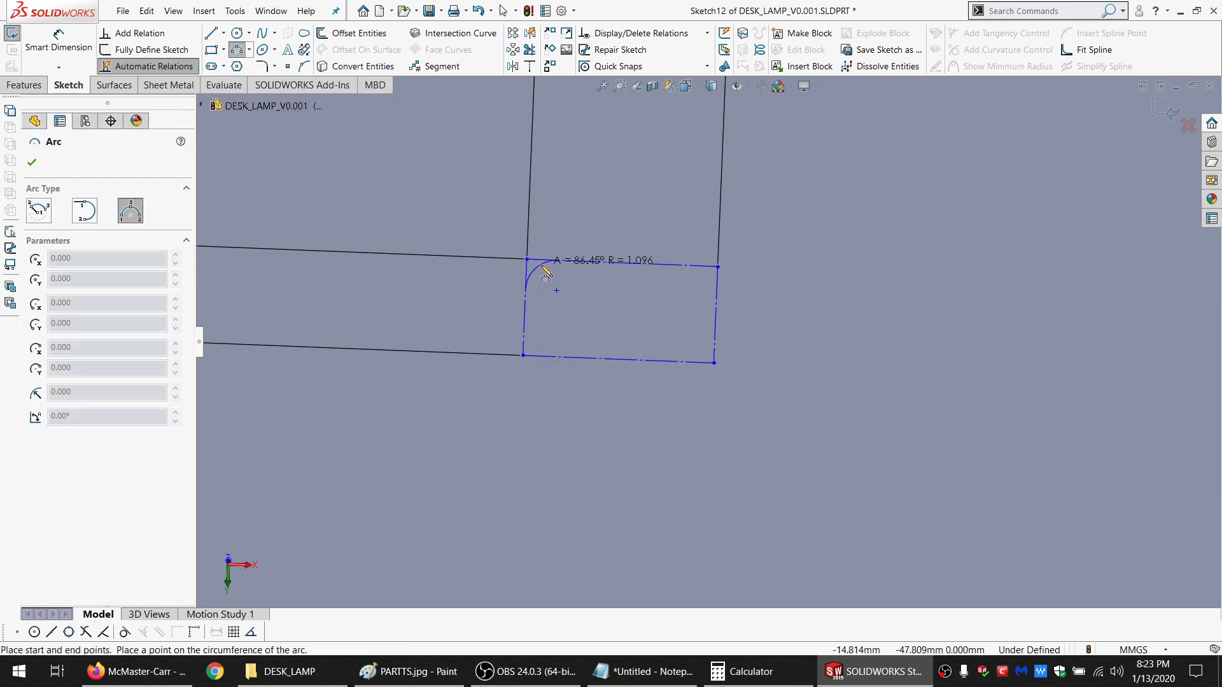
left_click(544, 272)
left_click(685, 264)
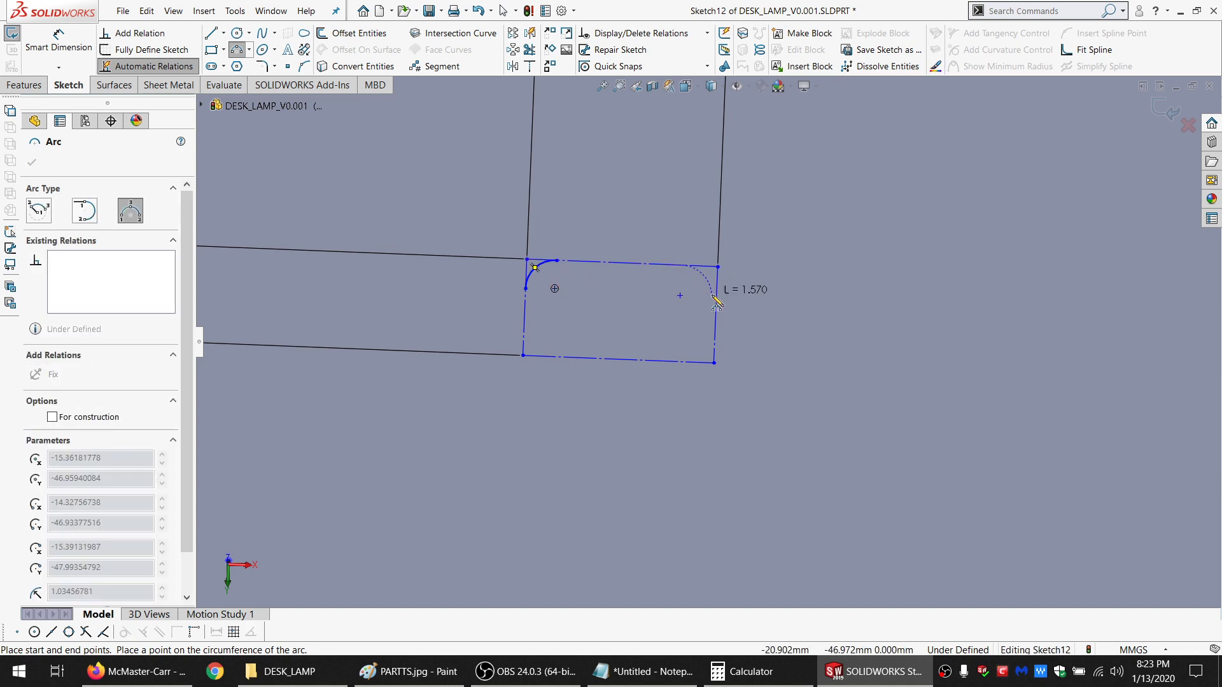
left_click(717, 296)
left_click(704, 273)
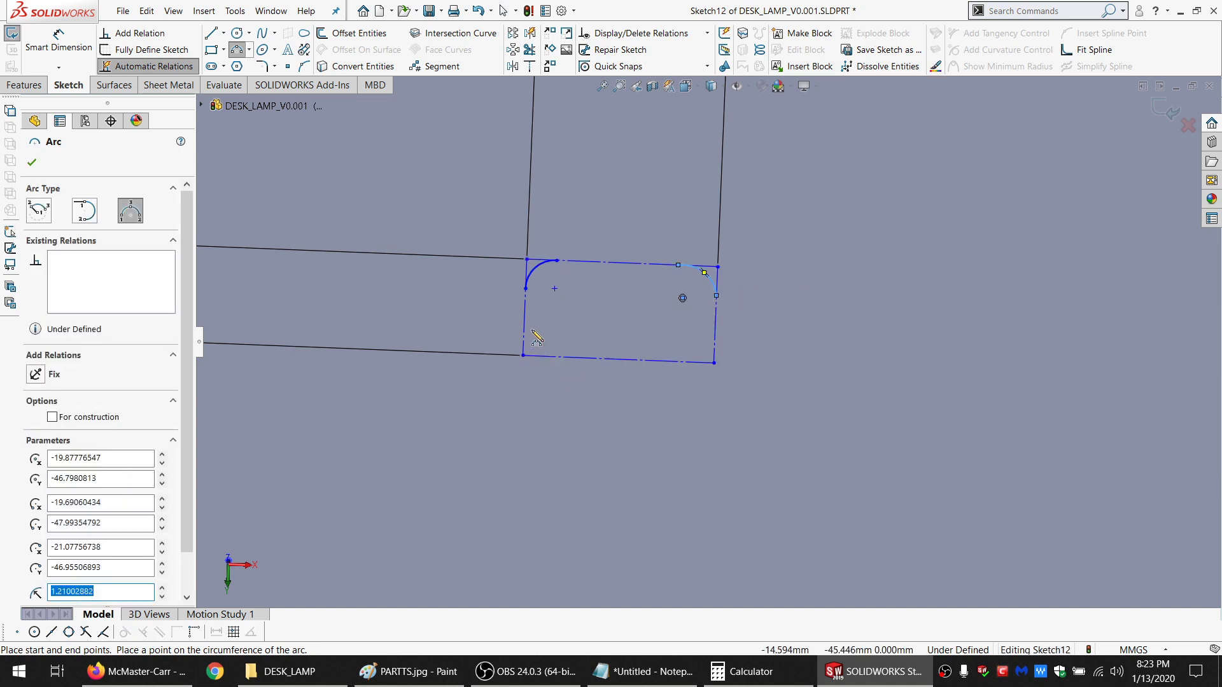
key("Escape")
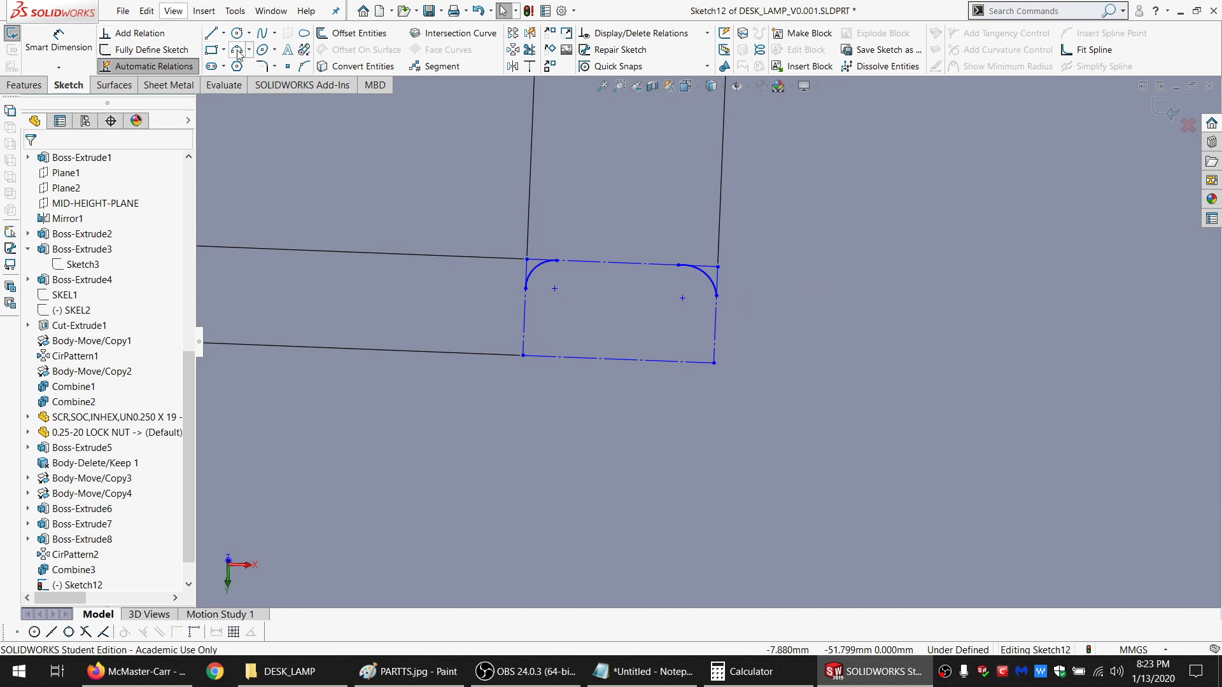
Draw three-point arcs across the construction rectangle's two lower corners, the left one with a radius of about 1.5 mm
left_click(238, 52)
left_click(525, 307)
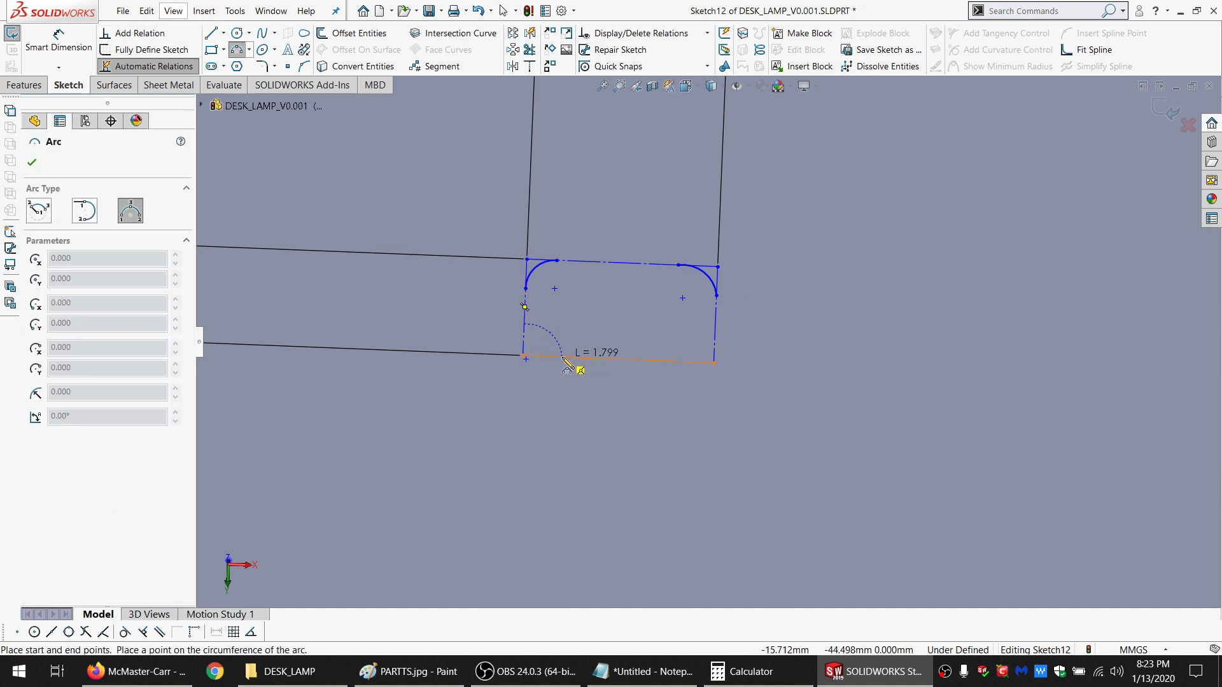
left_click(563, 360)
left_click(538, 346)
left_click(678, 360)
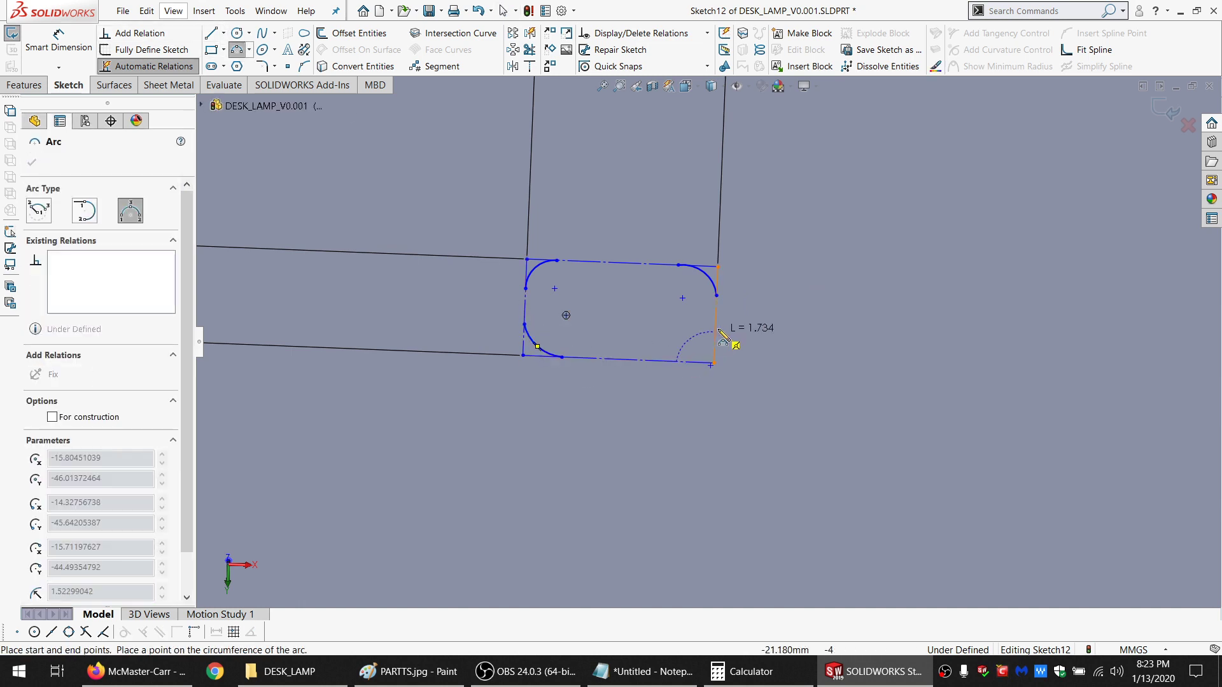
left_click(715, 329)
left_click(709, 348)
key("Escape")
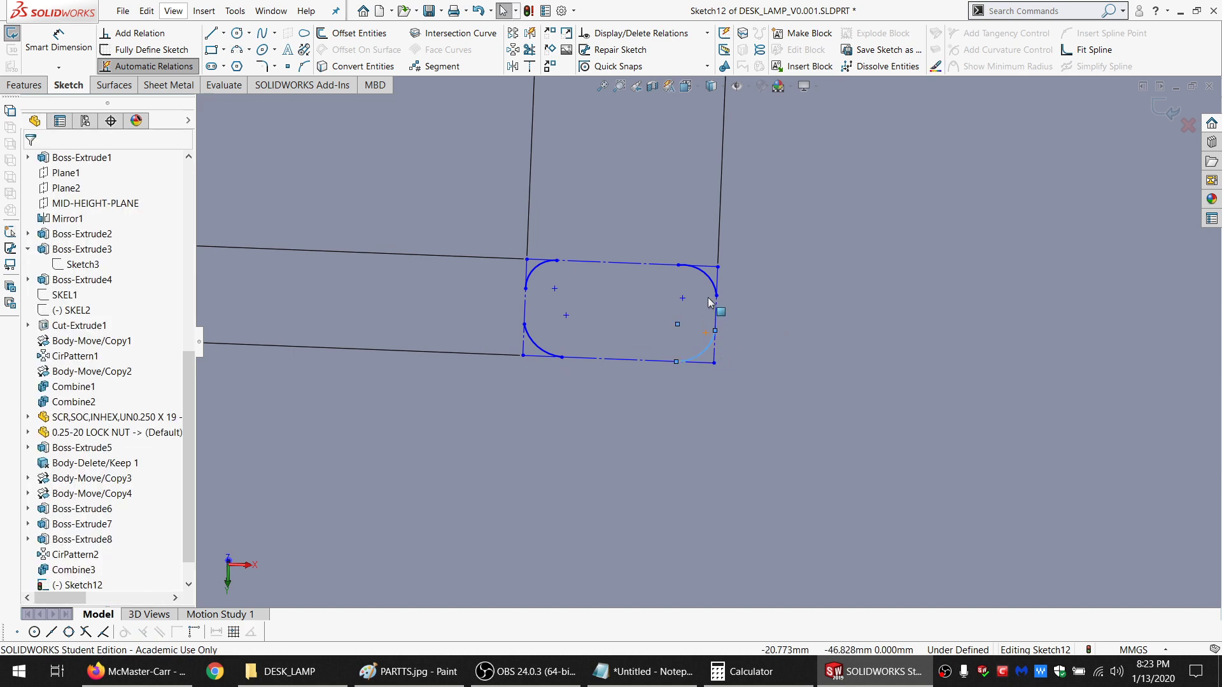
Add an equal relation to the four corner arcs of the rounded profile
left_click(704, 275, "ctrl")
left_click(540, 266, "ctrl")
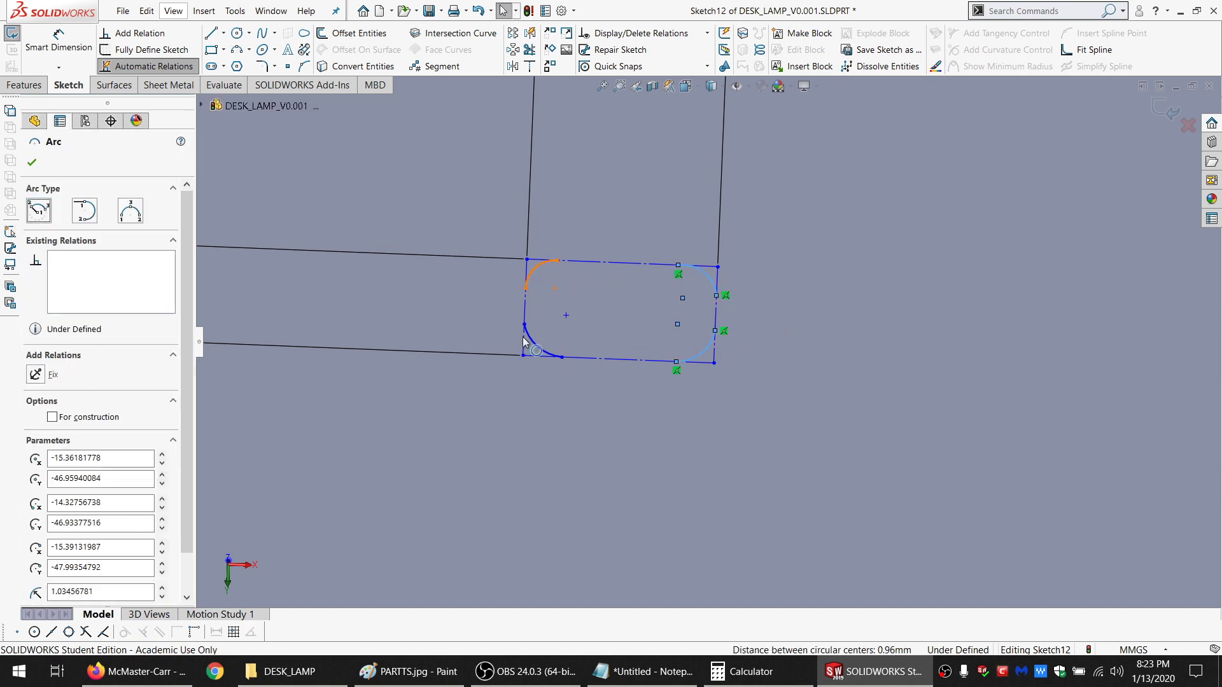
left_click(532, 344, "ctrl")
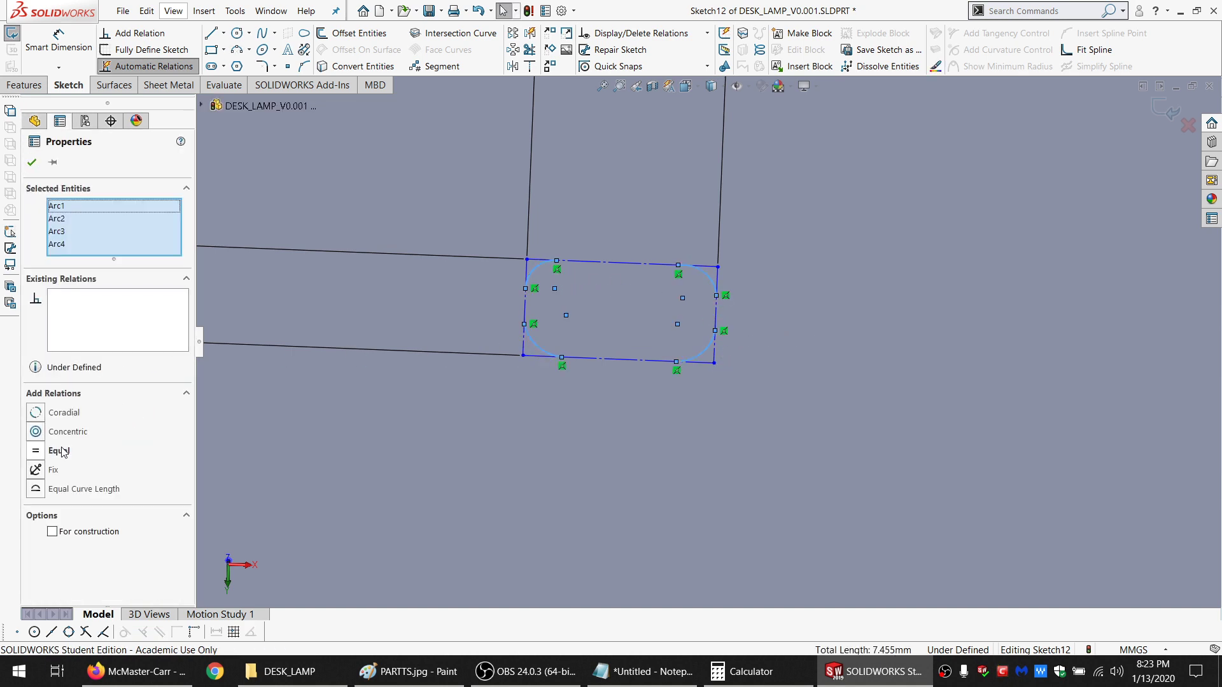
left_click(695, 356)
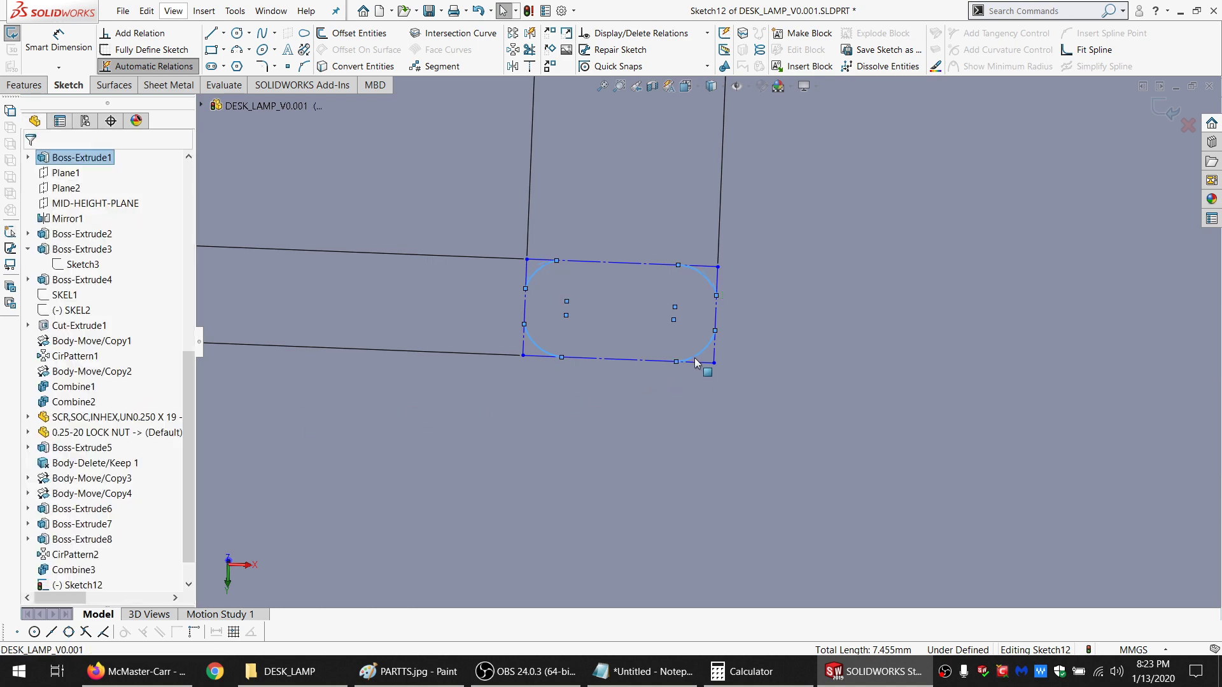
Make the two lower corner arcs tangent to the construction rectangle's bottom side
left_click(664, 360, "ctrl")
left_click(697, 314)
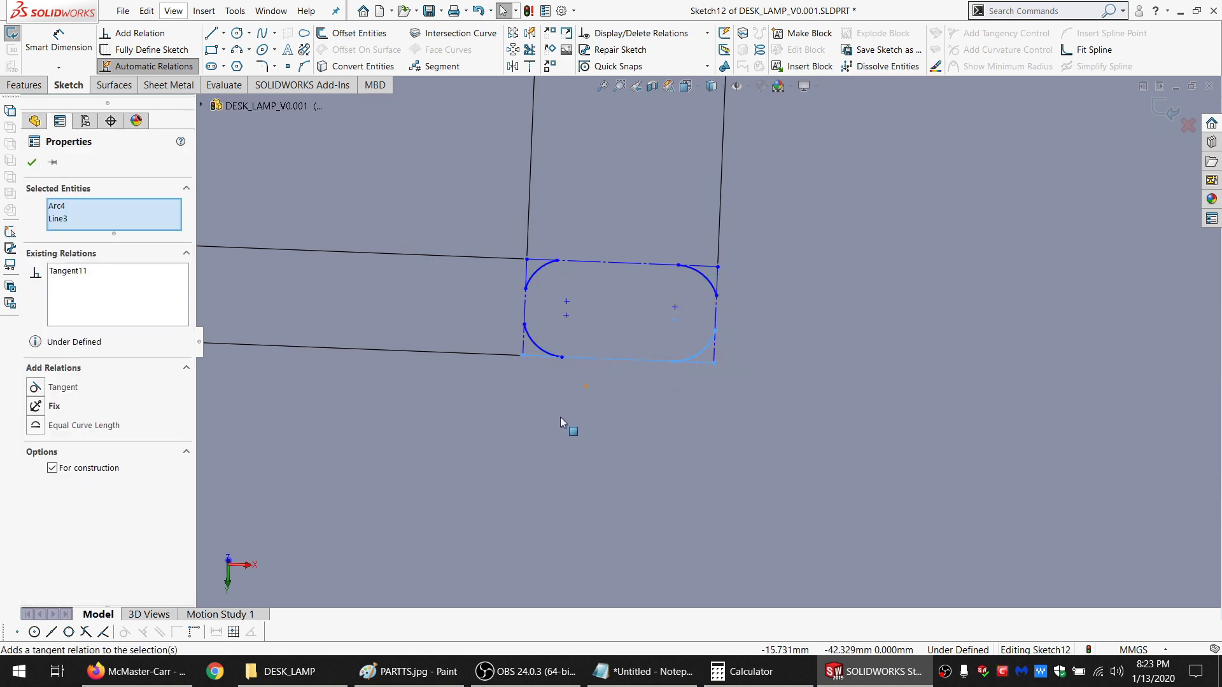
left_click(638, 293)
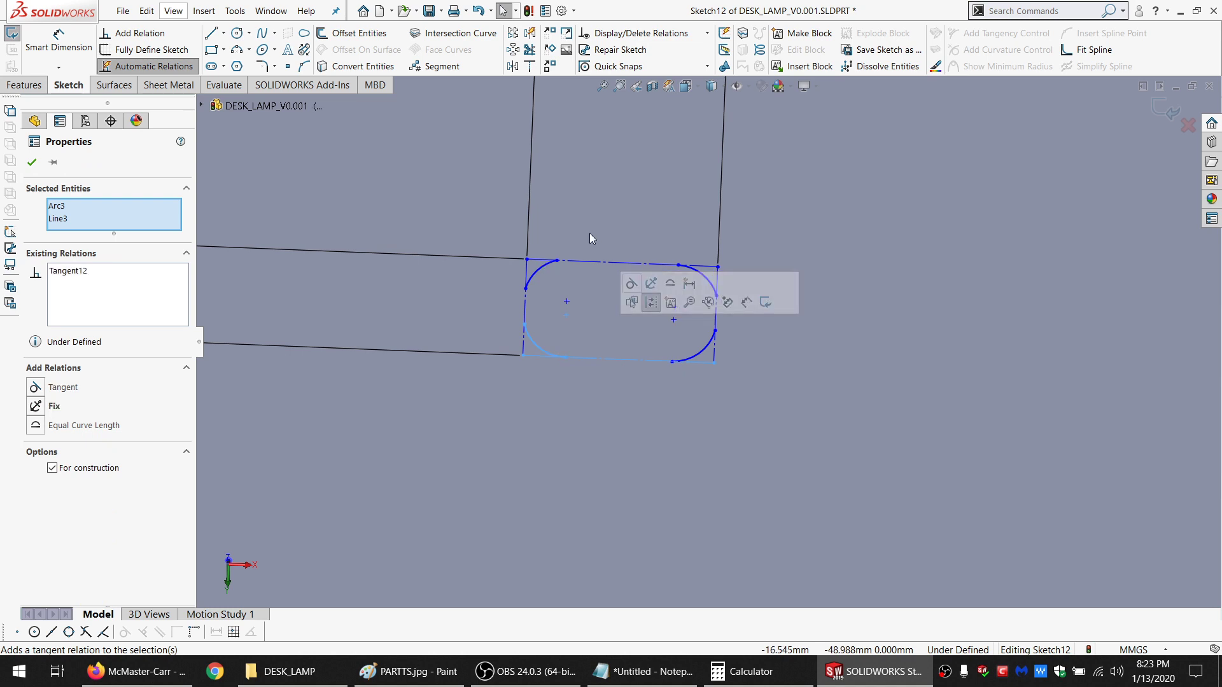
left_click(589, 233)
Make the two upper corner arcs tangent to the construction rectangle's top side
left_click(544, 276)
left_click(599, 261, "ctrl")
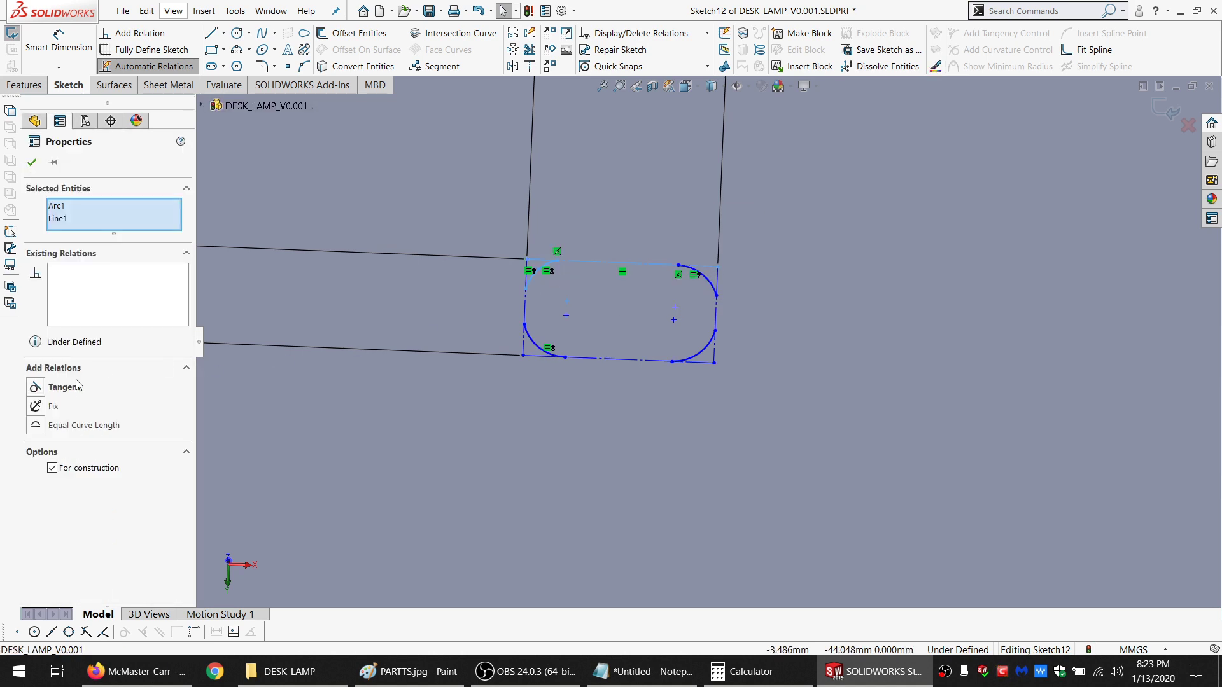
left_click(36, 387)
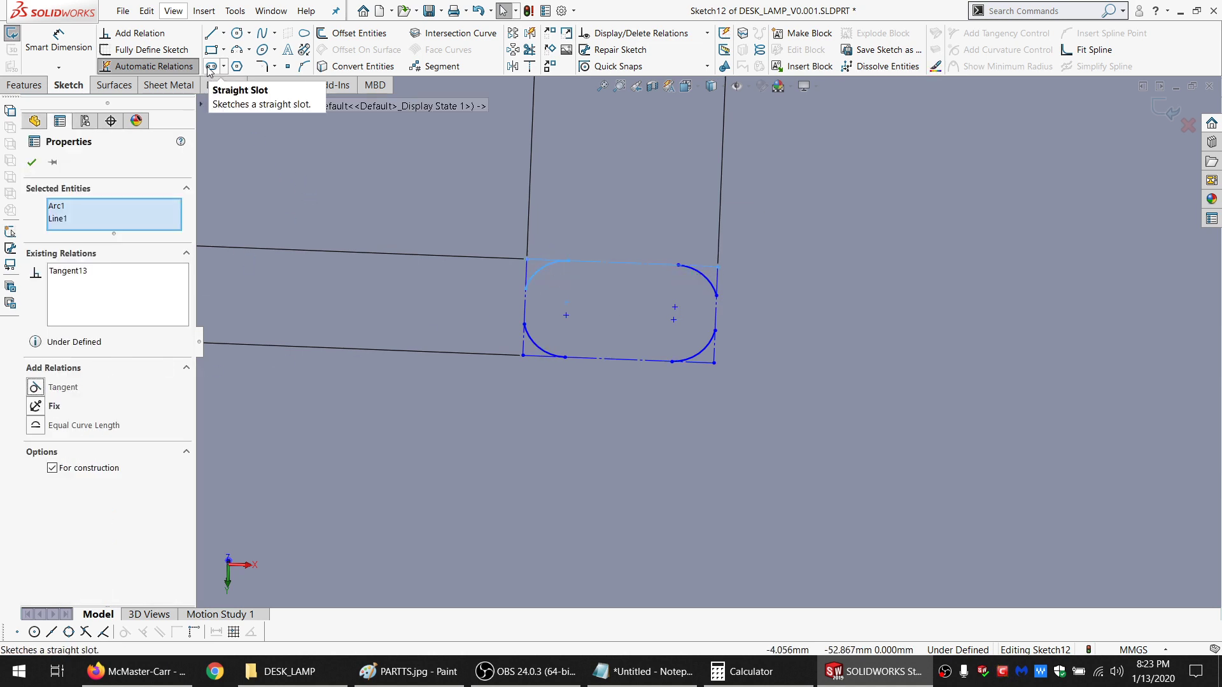
mouse_move(676, 252)
left_mouse_down()
mouse_move(673, 282)
mouse_move(688, 284)
left_mouse_up()
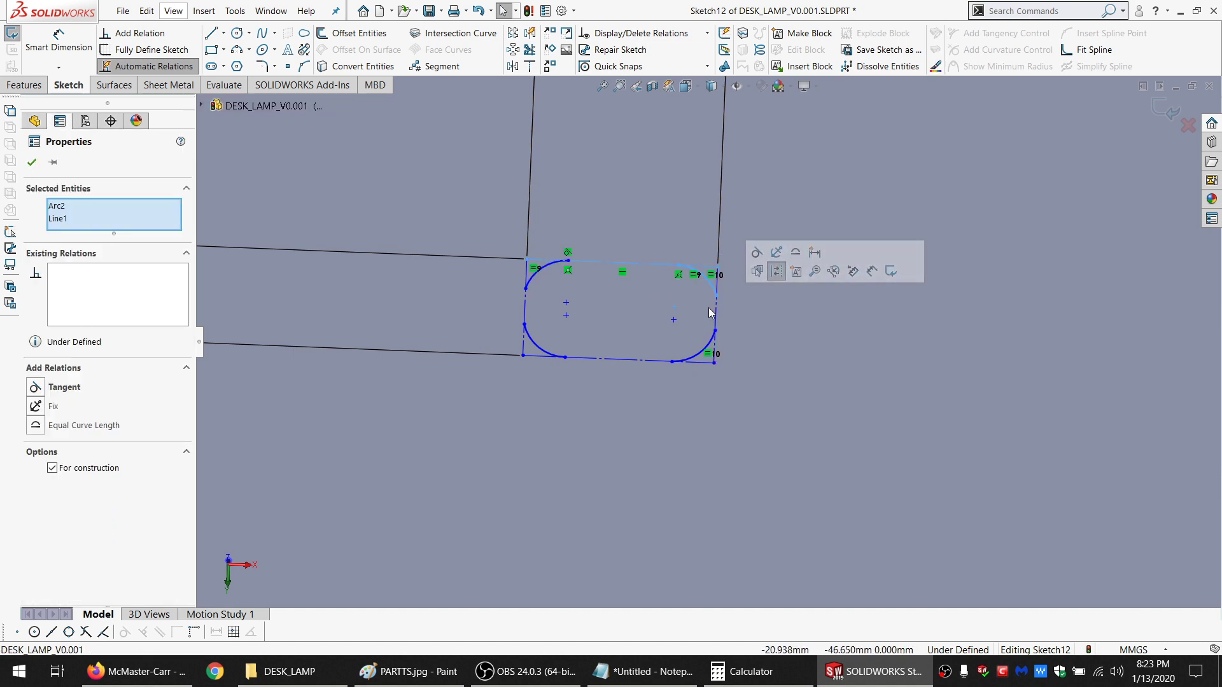
left_click(96, 388)
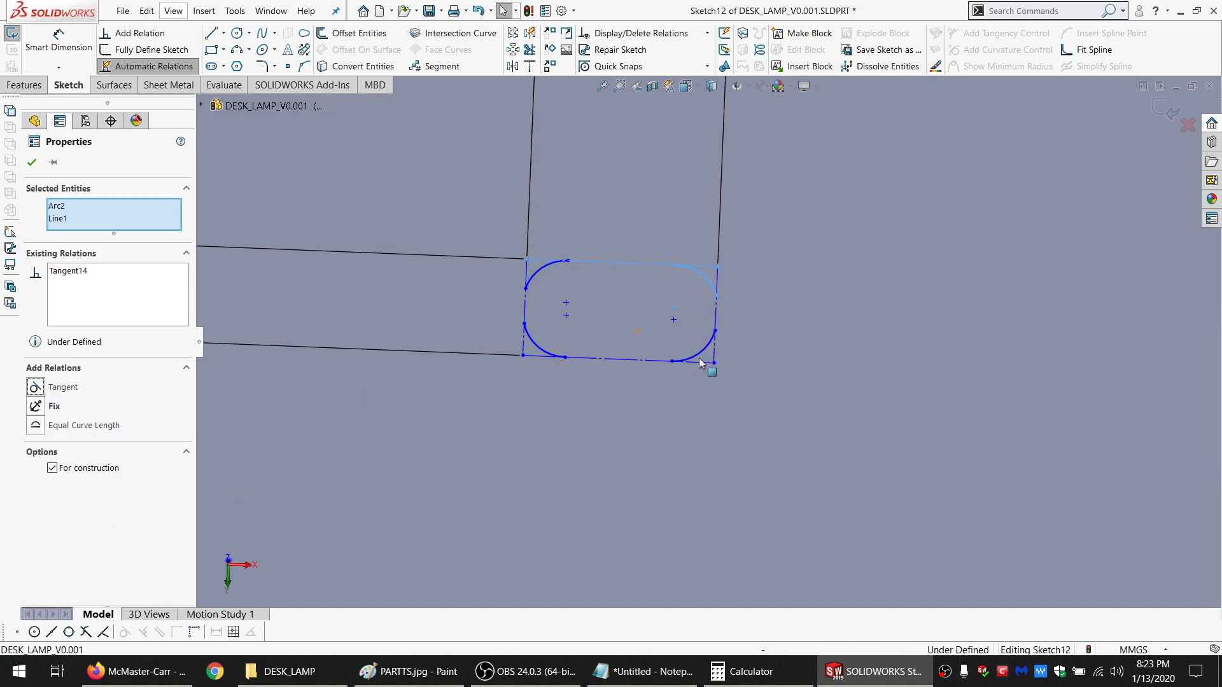
Make the upper-right and lower-right arcs tangent to the construction rectangle's right side
scroll(719, 300, "down", 2)
left_click_drag(745, 292, 695, 303)
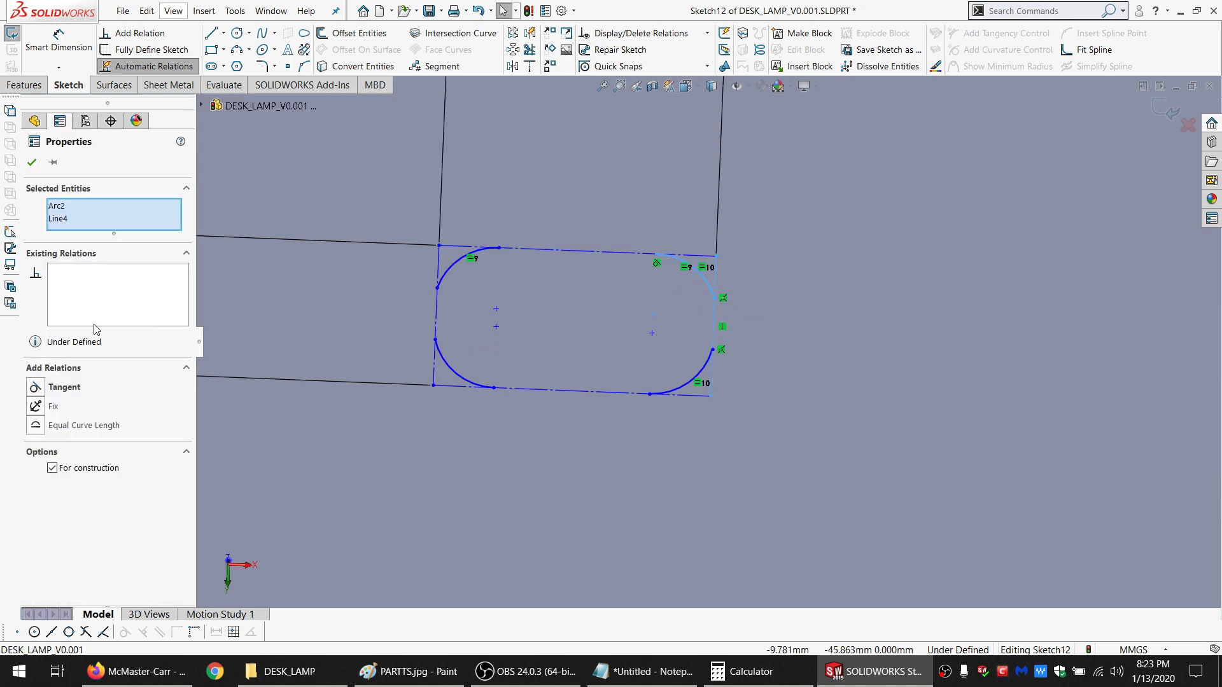
left_click(64, 388)
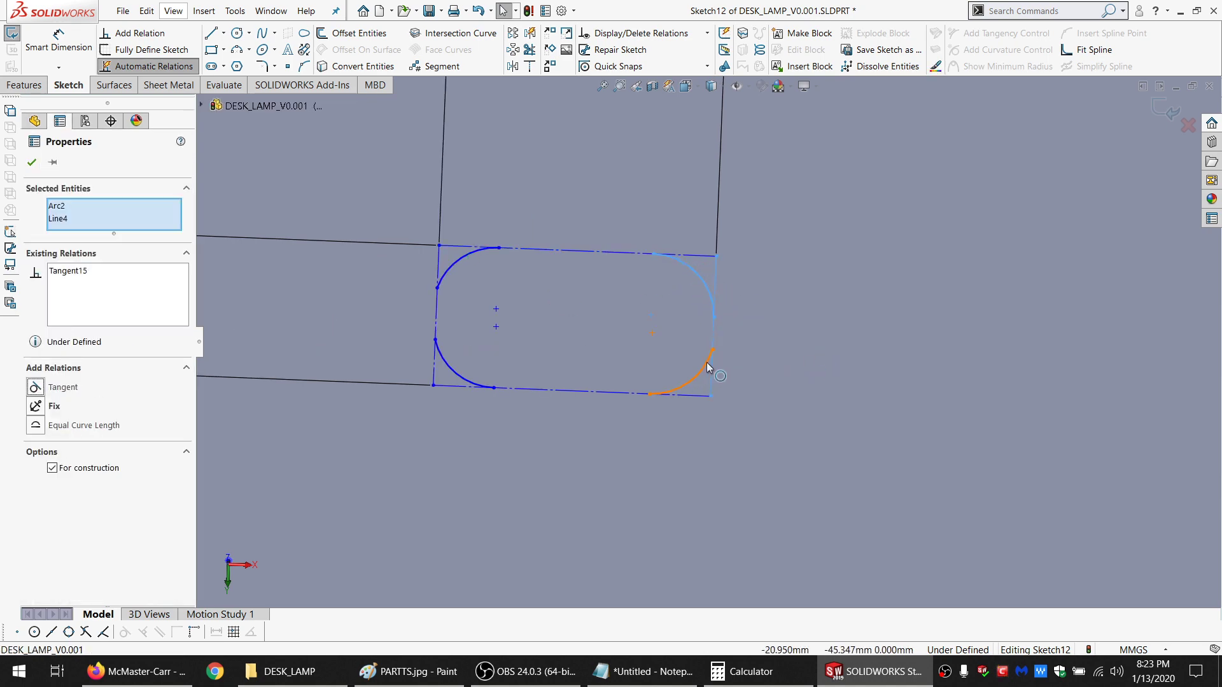
left_click_drag(737, 358, 667, 358)
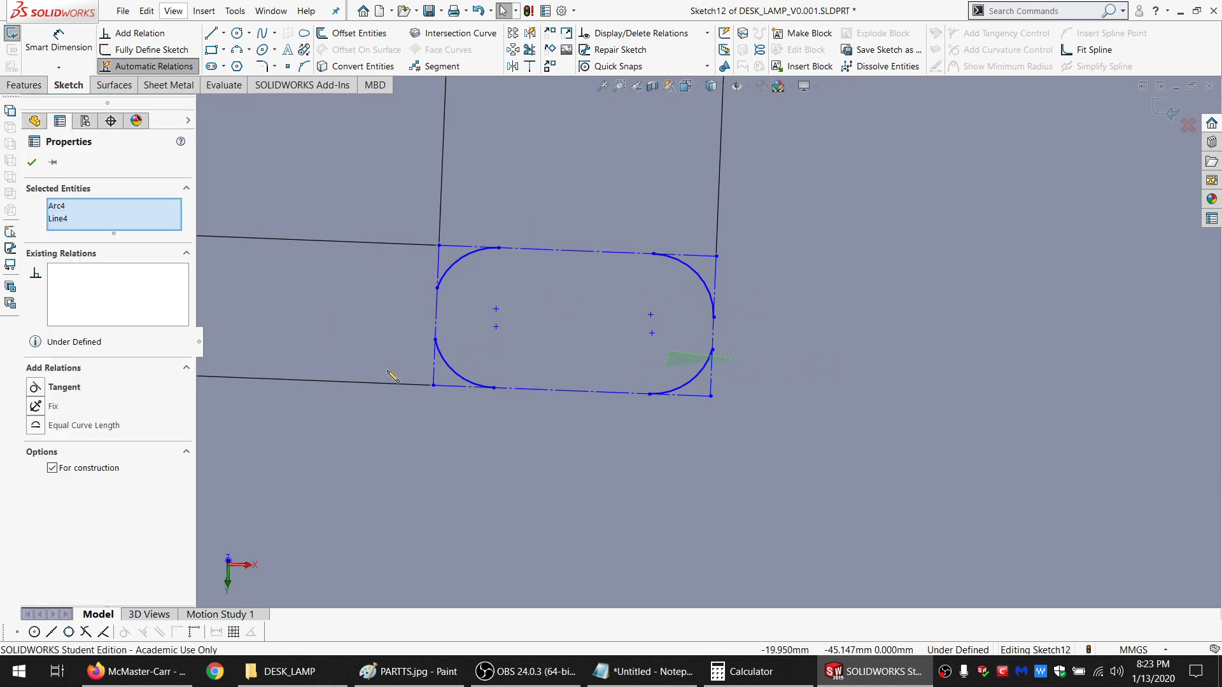
left_click(51, 390)
left_click(838, 365)
Draw two lines on the rectangle's right side: about 1.5 mm from upper corner to arc end, and about 0.45 mm between the arc ends
left_click(212, 36)
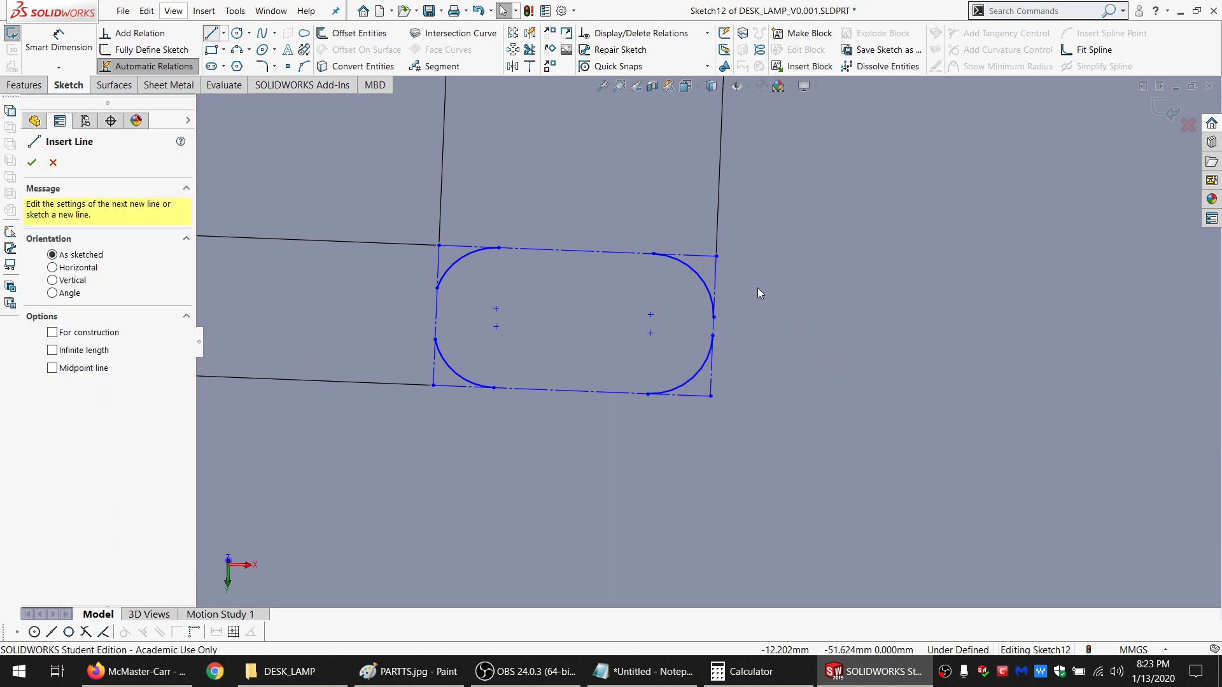
scroll(714, 323, "up", 3)
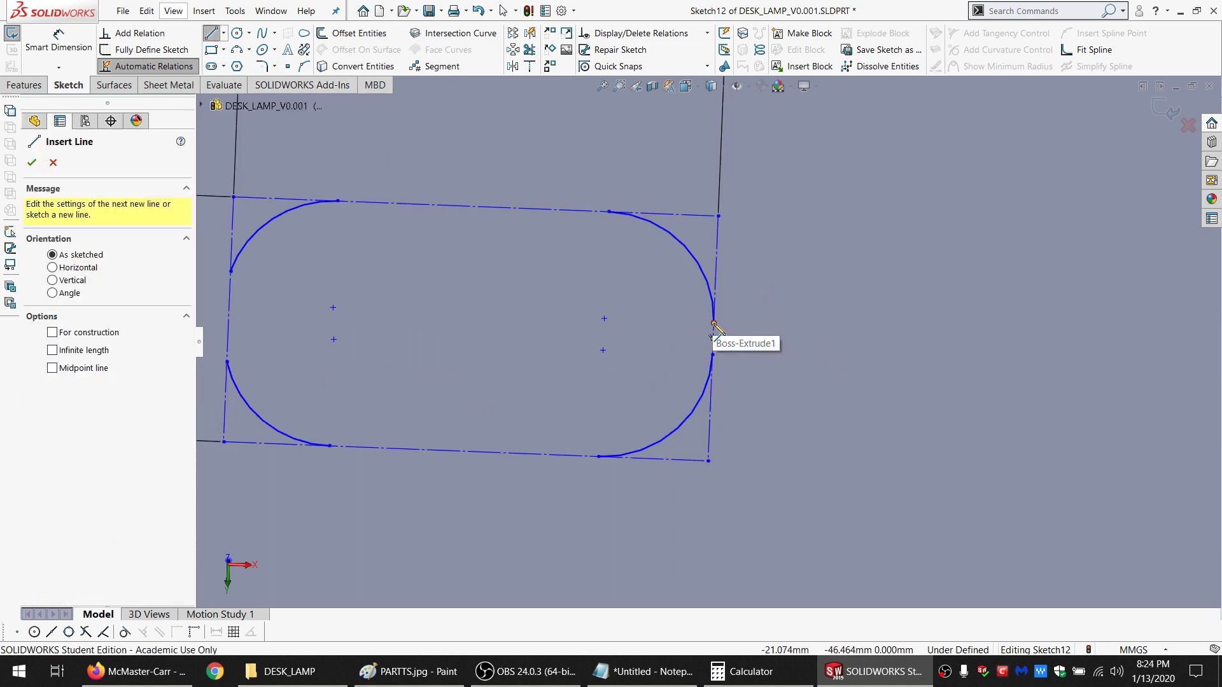
left_click_drag(713, 323, 719, 216)
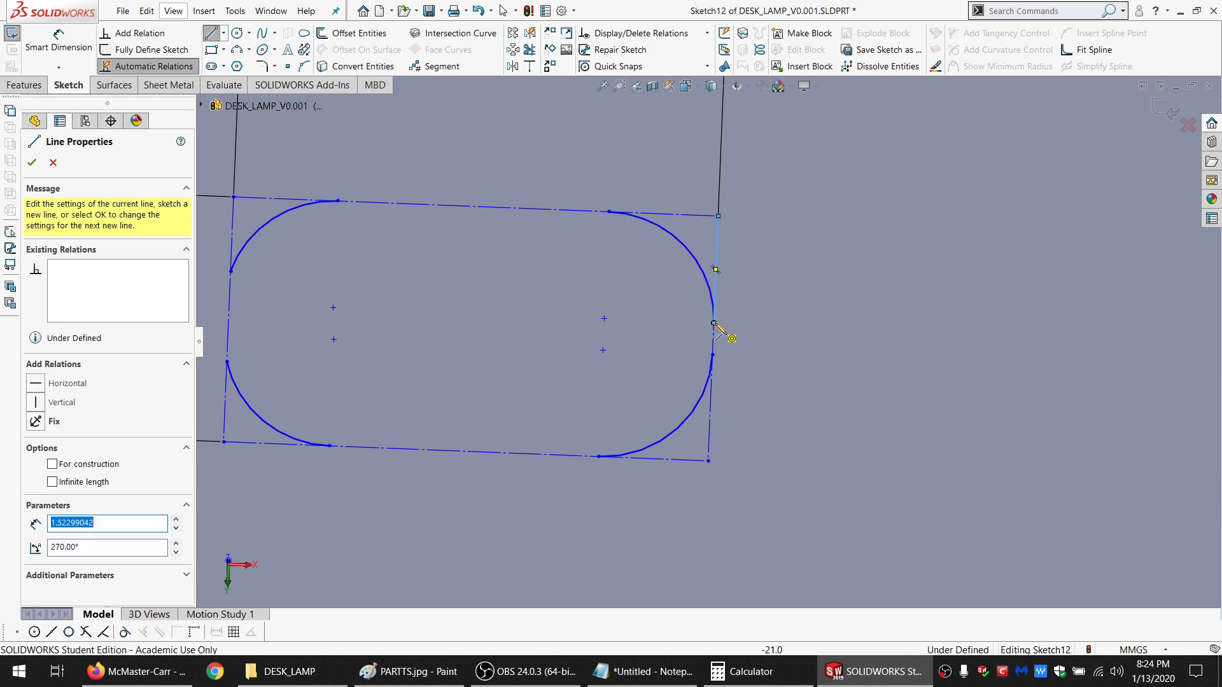
left_click_drag(713, 323, 712, 354)
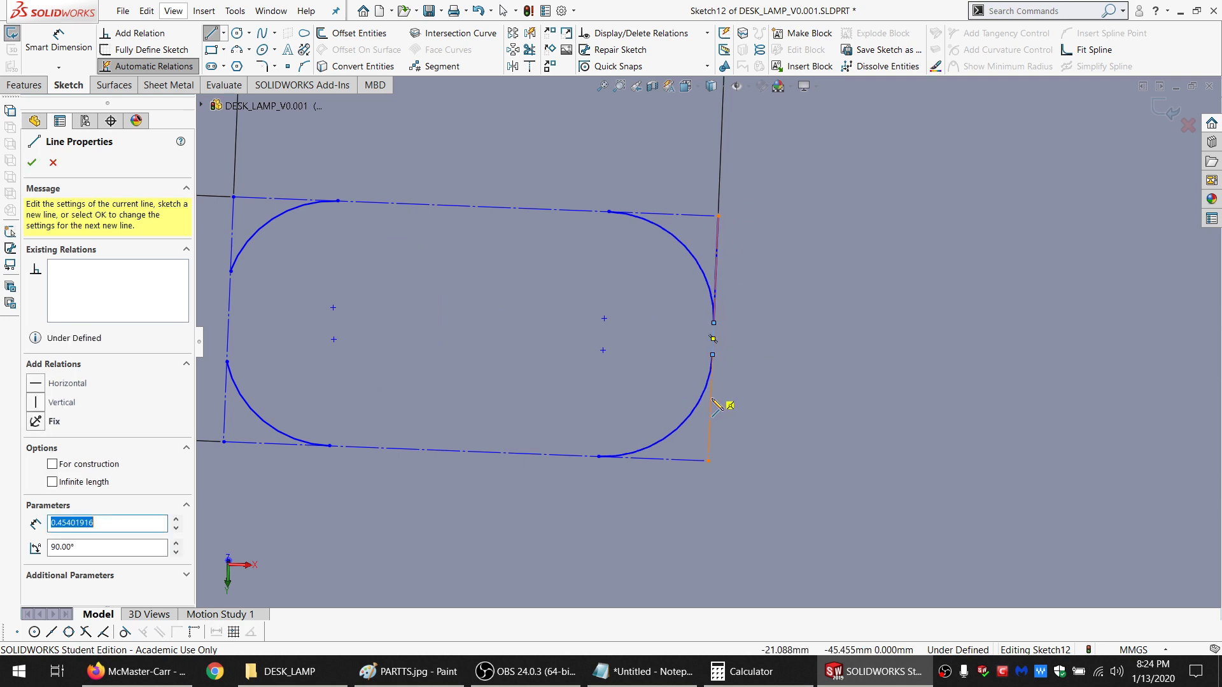
key("Escape")
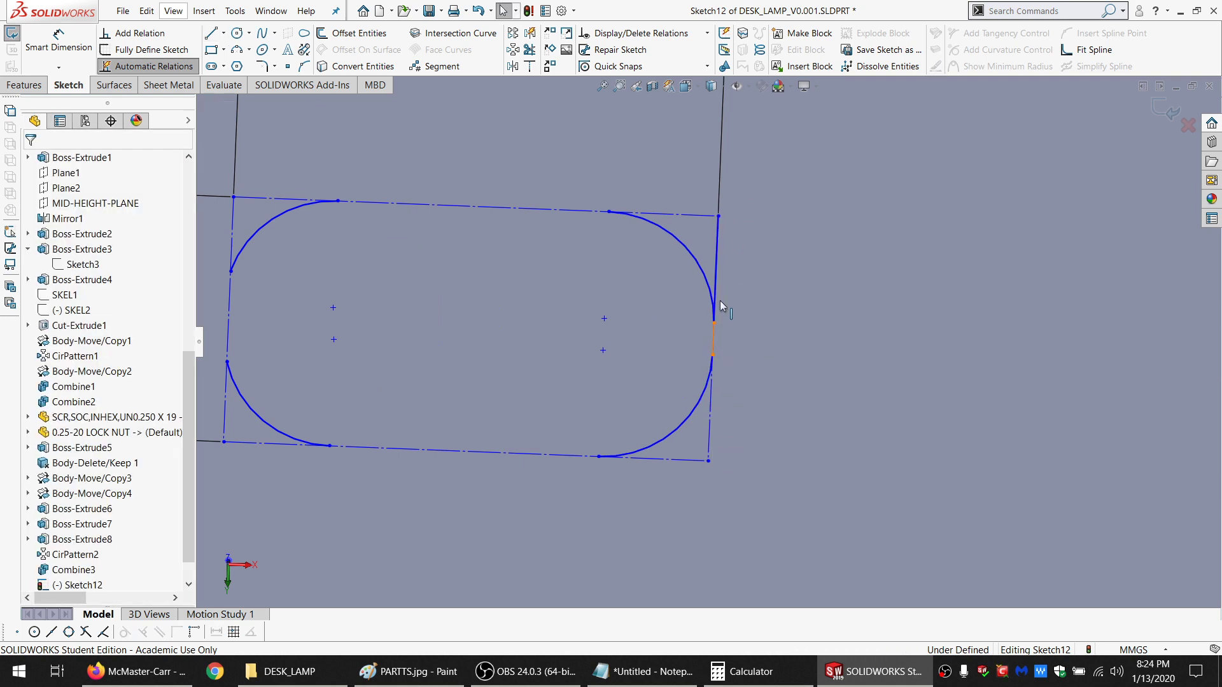
Convert the two short lines on the right side to construction geometry and make them equal in length
left_click(714, 334)
left_click(716, 261, "ctrl")
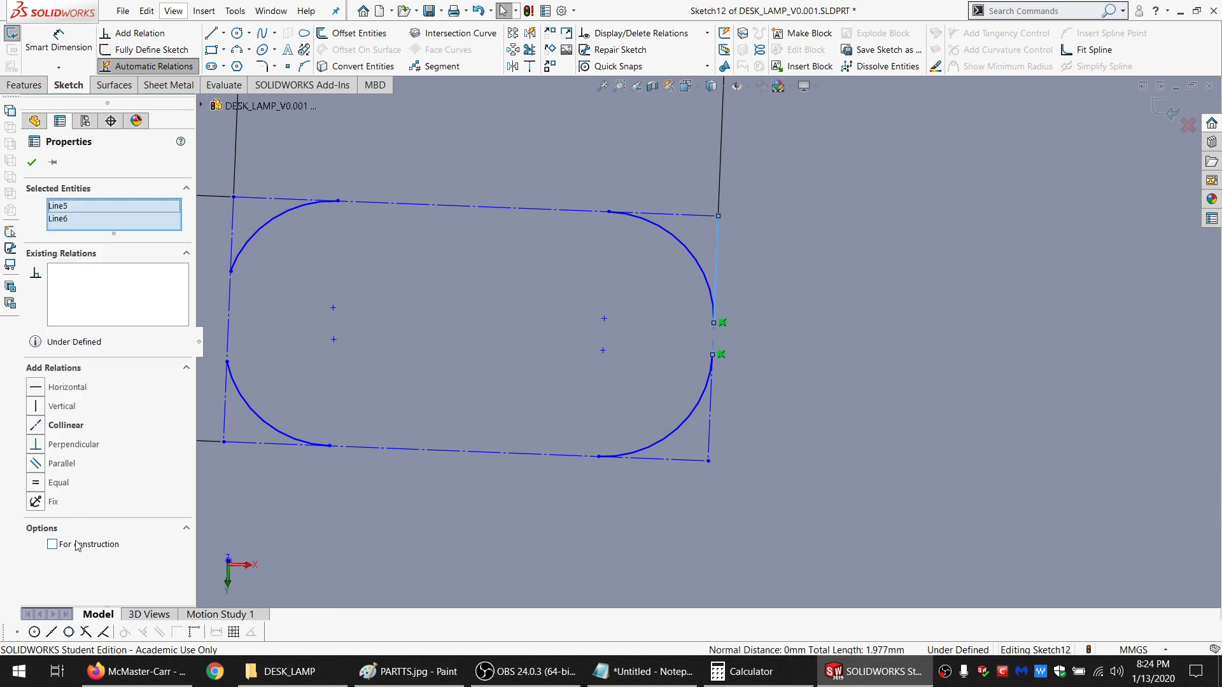
left_click(58, 485)
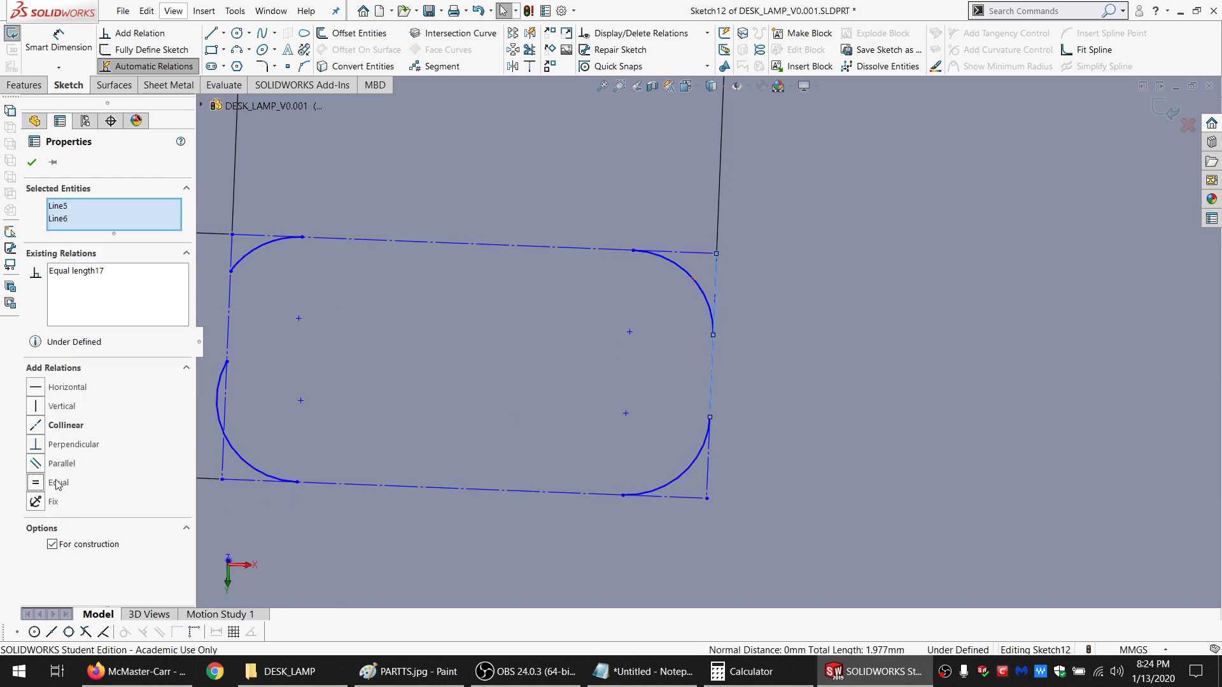
left_click(647, 439)
left_click(711, 359)
scroll(649, 411, "up", 4)
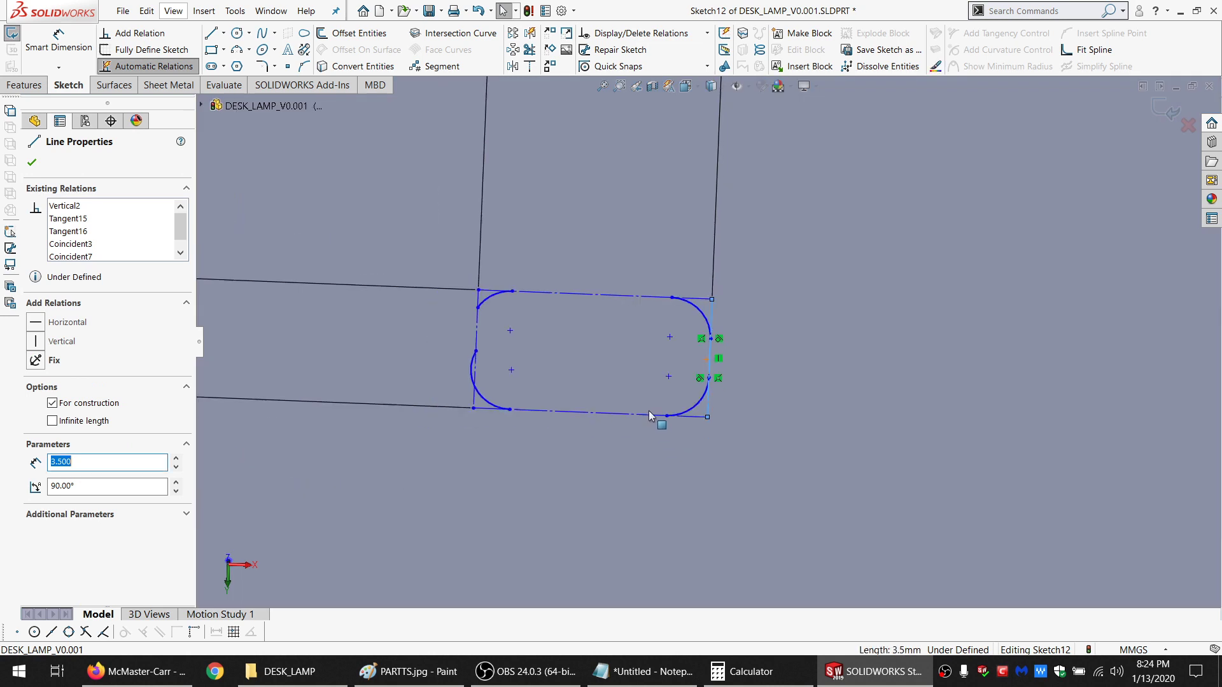
key("Escape")
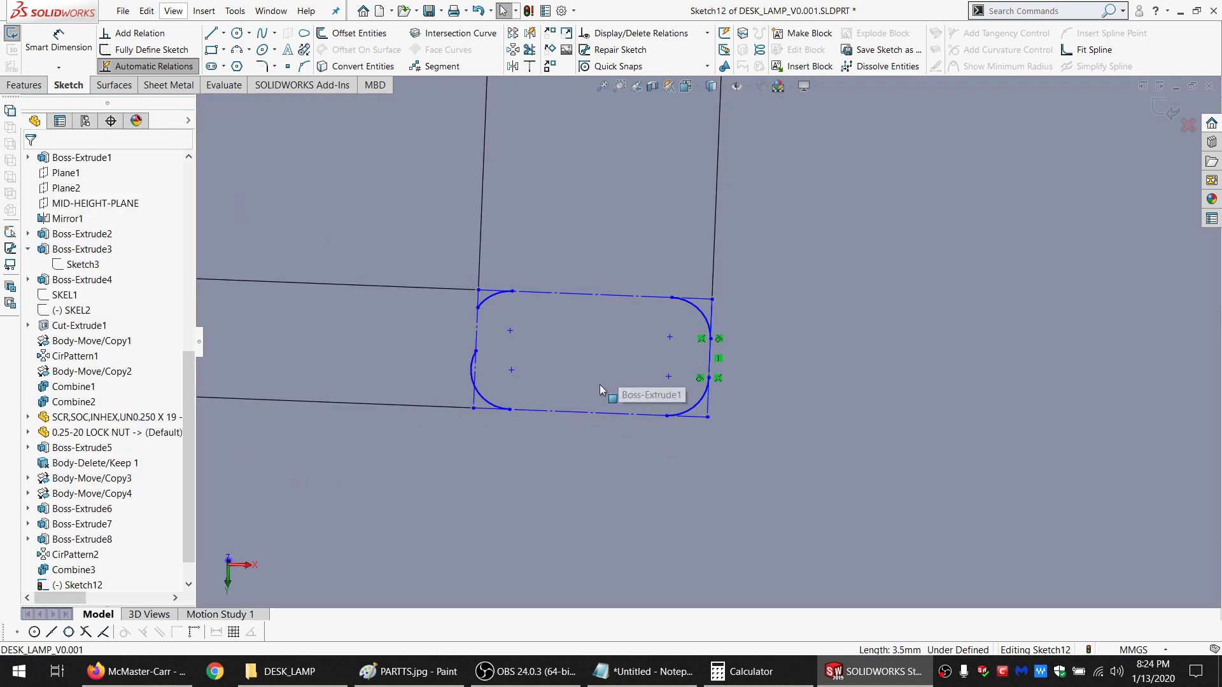
Make the lower-left and upper-left arcs tangent to the construction rectangle's left side
left_click(486, 367)
left_click(479, 337, "ctrl")
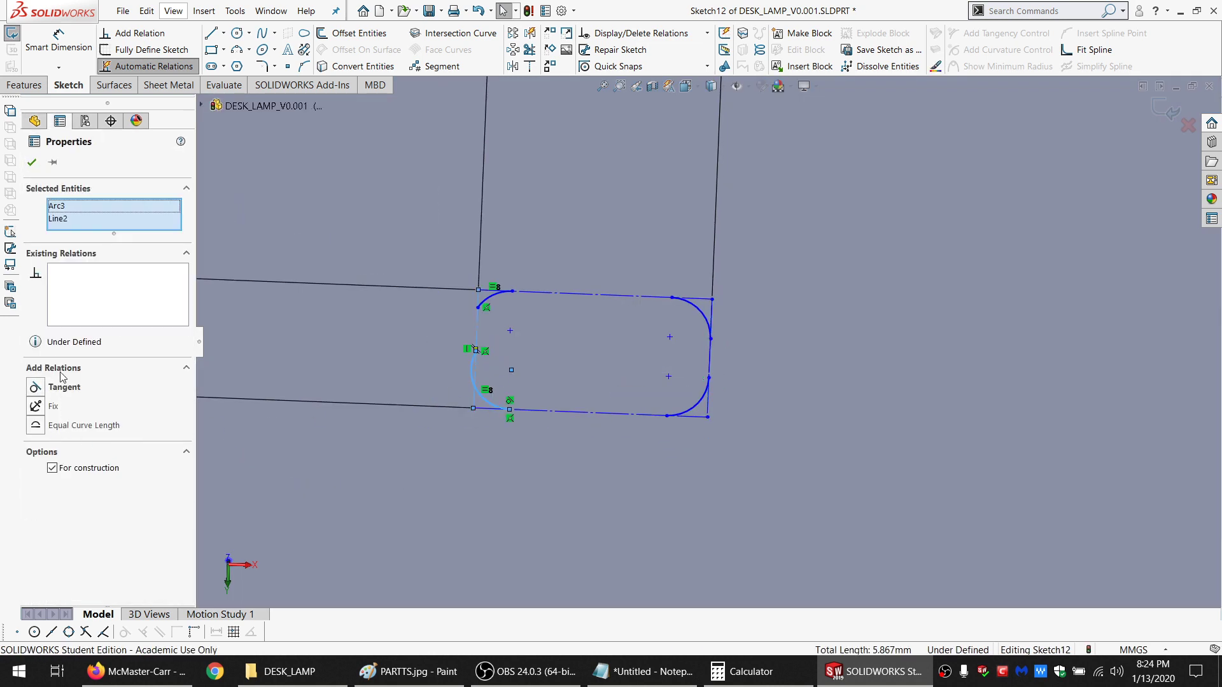
left_click(63, 387)
left_click(488, 294)
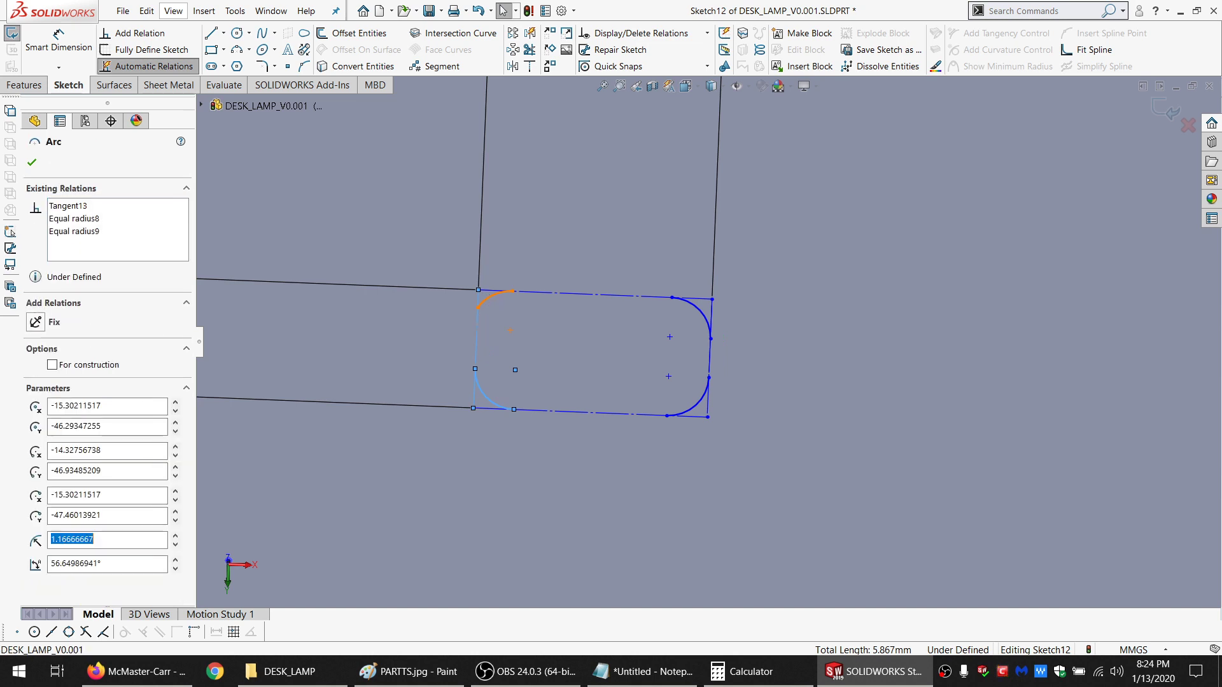
left_click(477, 332, "ctrl")
left_click(35, 387)
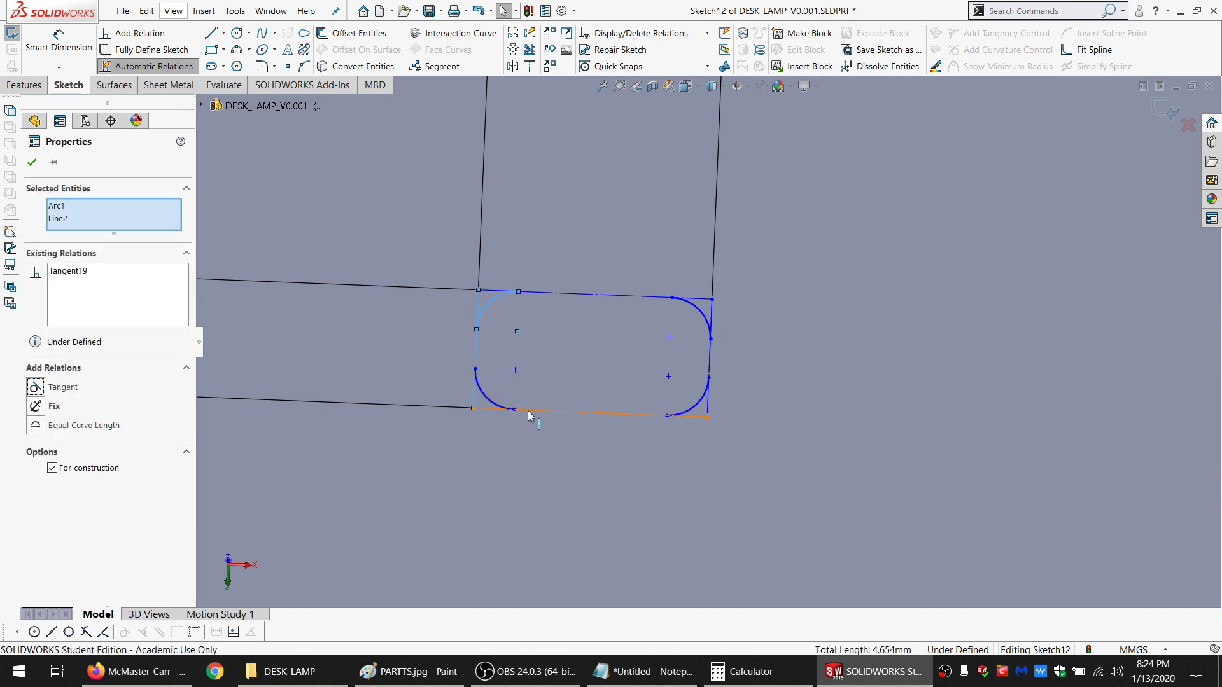
Try fixing the construction rectangle's lower-left corner point in place, and delete that fixed relation again
left_click(493, 449)
left_click(473, 408)
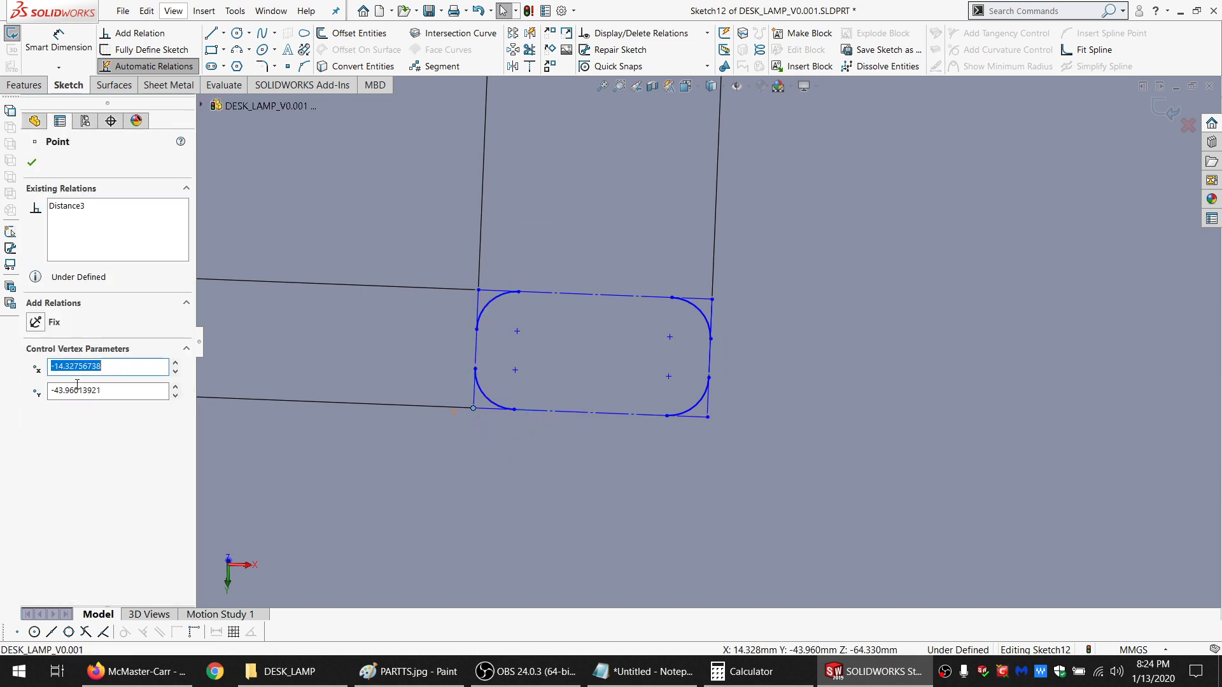
left_click(35, 322)
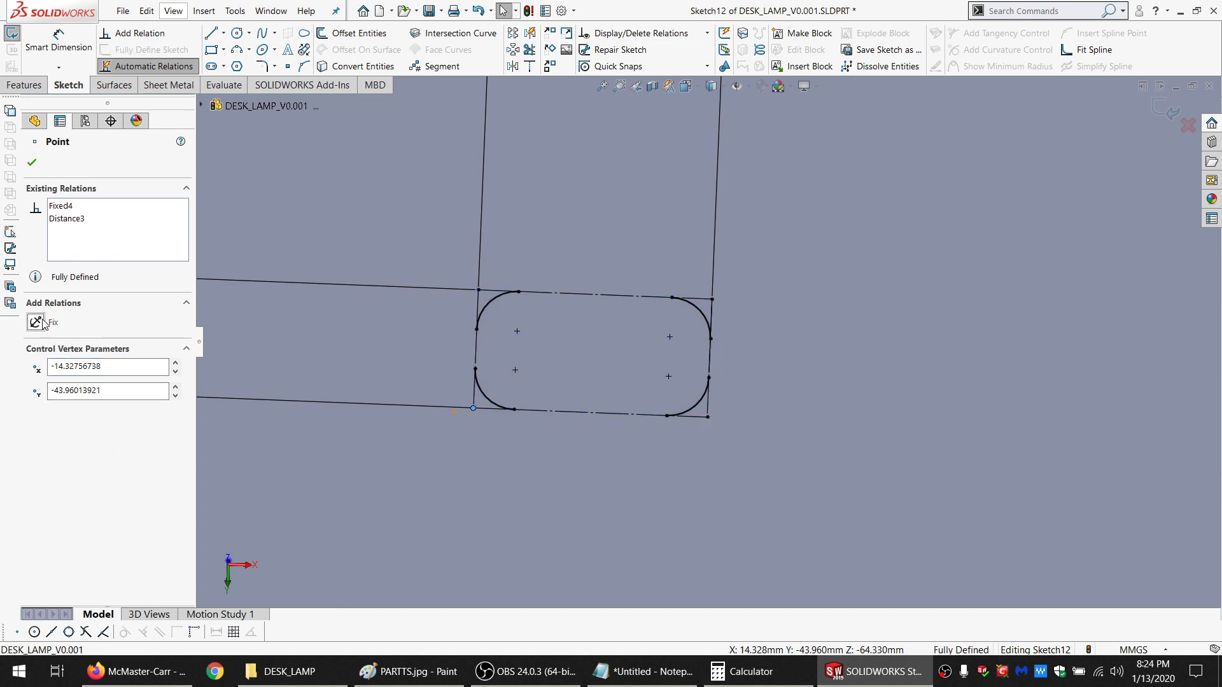
left_click(71, 207)
key("Delete")
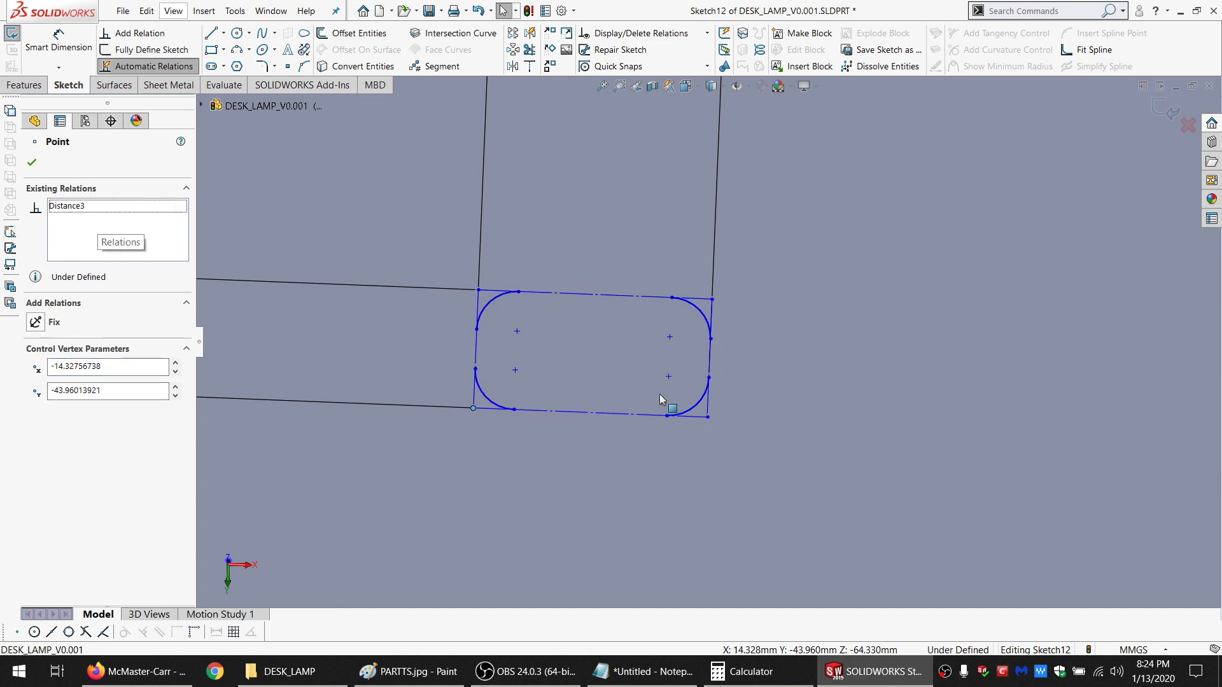
key("Escape")
Close the rounded profile with four solid lines between the arc ends, about 4.4 mm long at top and bottom and 1.2 mm at the sides
scroll(663, 393, "up", 7)
scroll(702, 363, "down", 6)
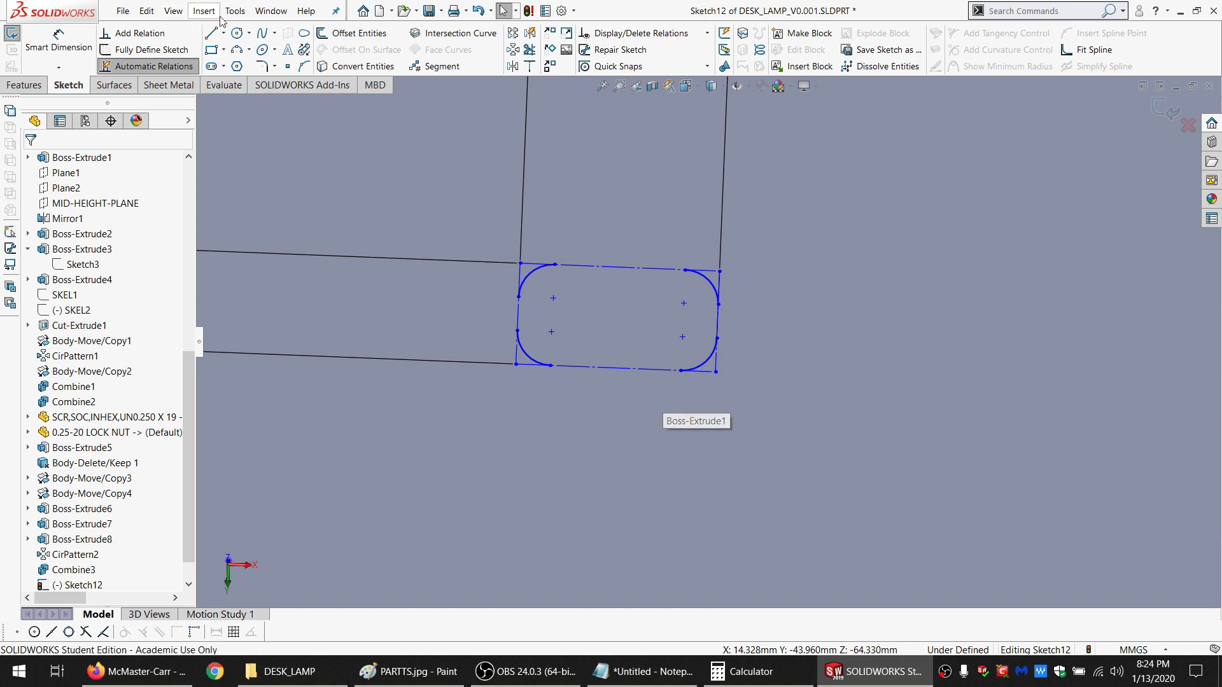
left_click(212, 33)
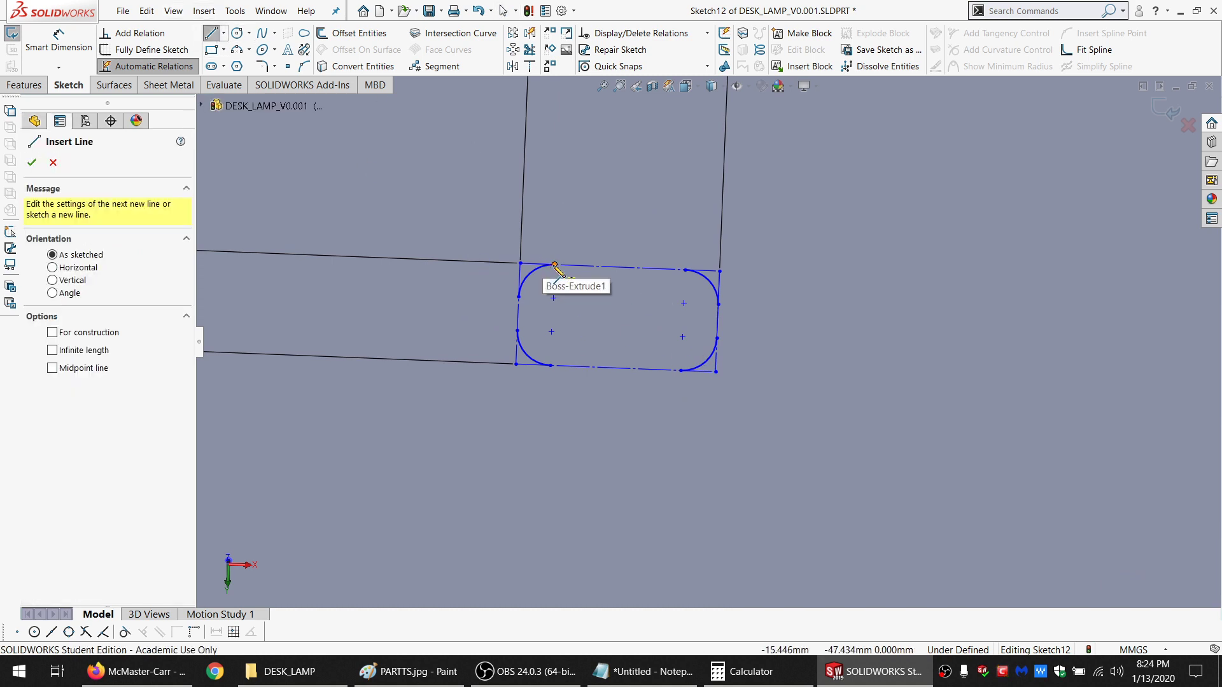
left_click(703, 271)
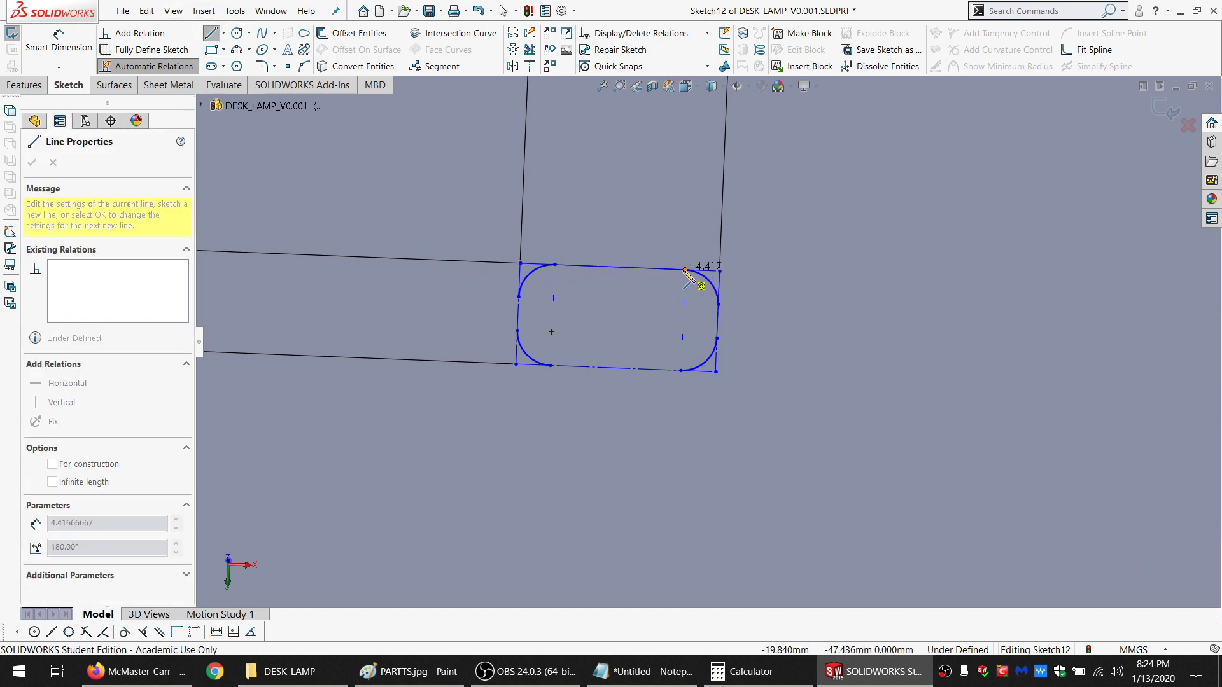
left_click(718, 322)
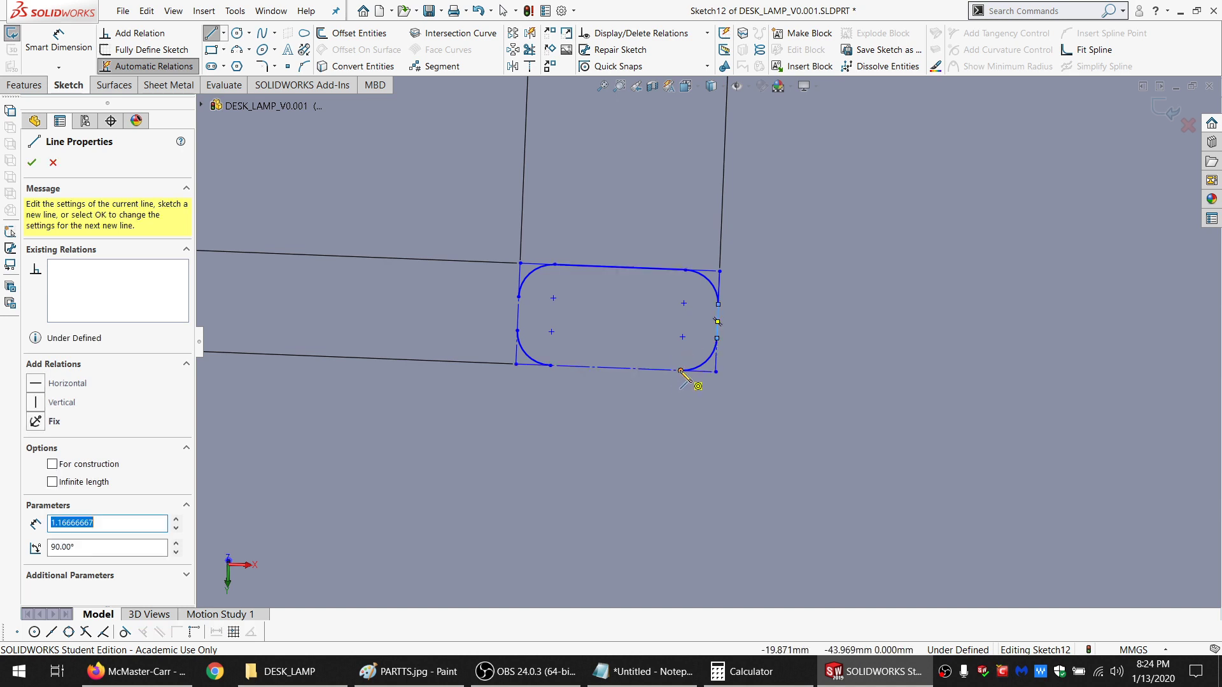
left_click(569, 367)
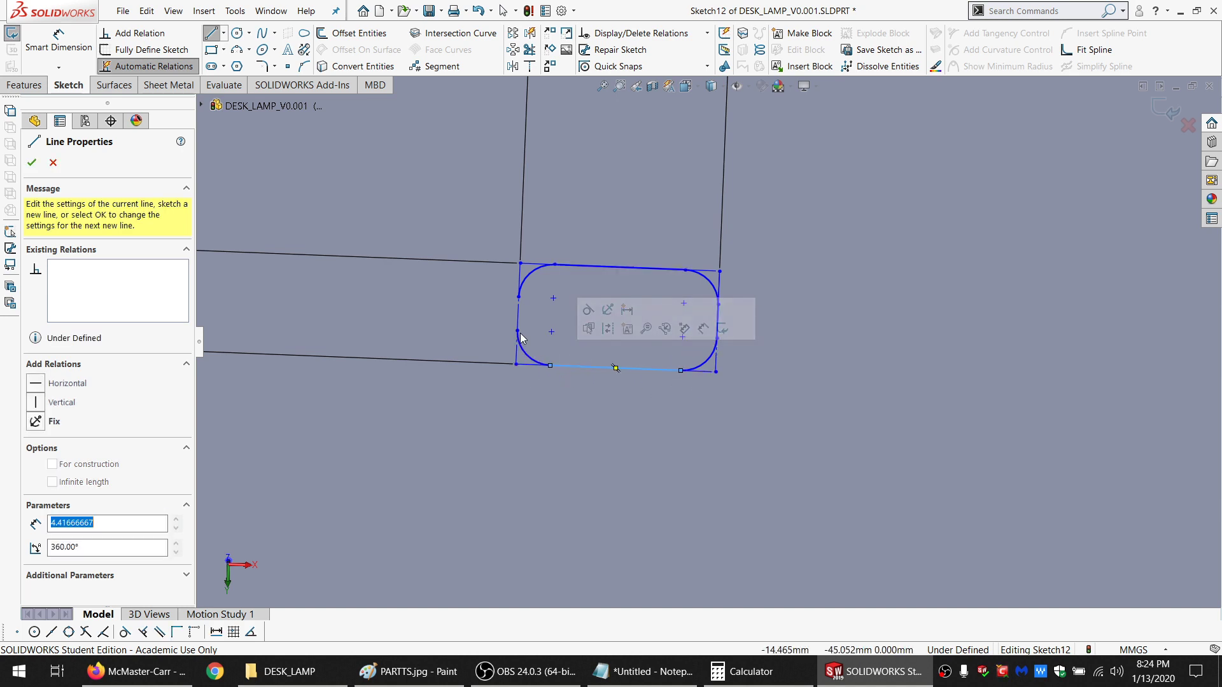
left_click(517, 331)
left_click(519, 297)
key("Escape")
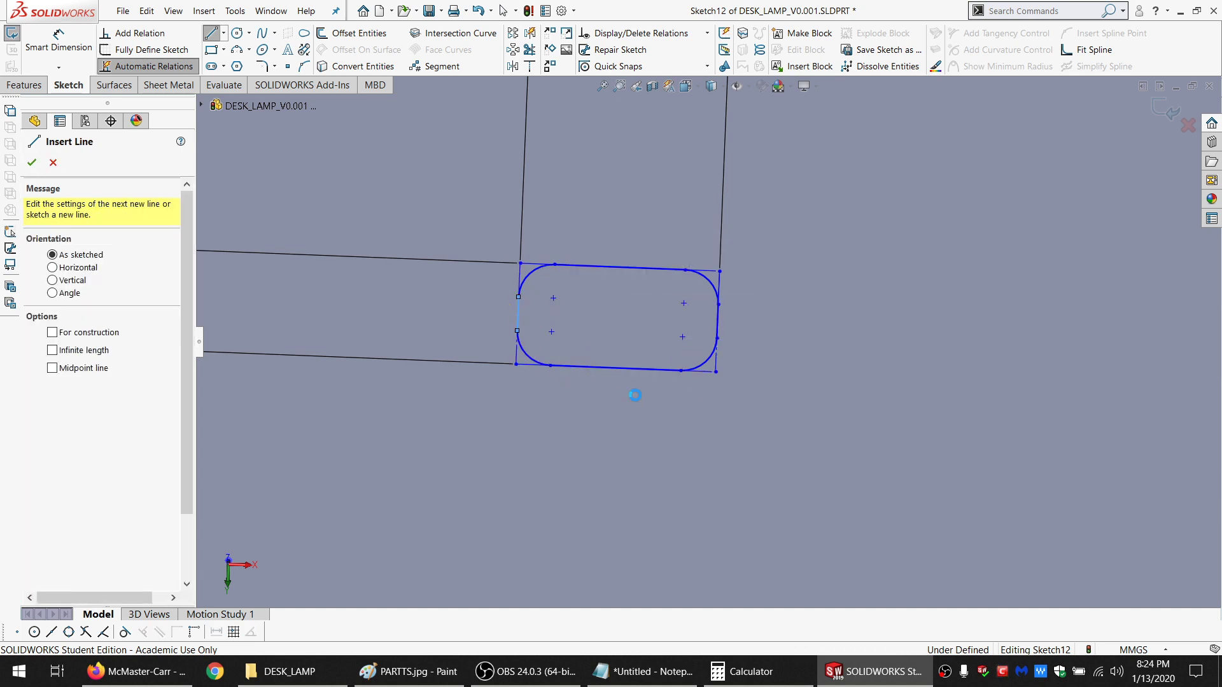
scroll(635, 395, "up", 11)
scroll(636, 429, "down", 2)
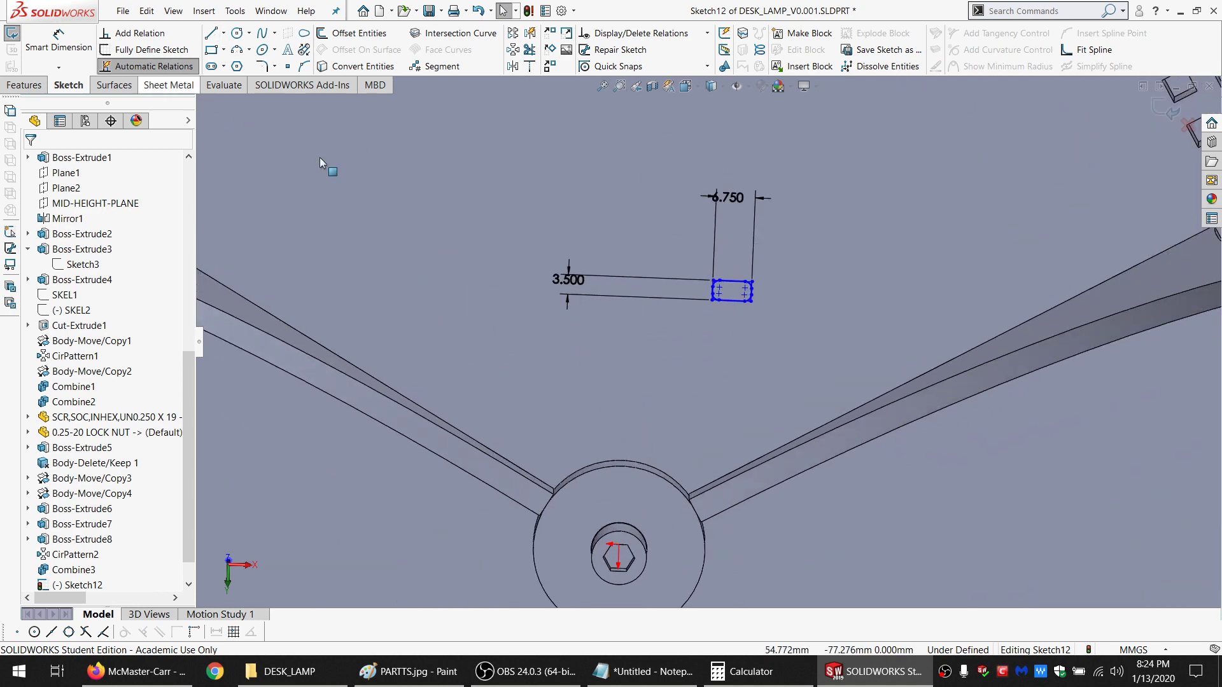
scroll(729, 296, "down", 8)
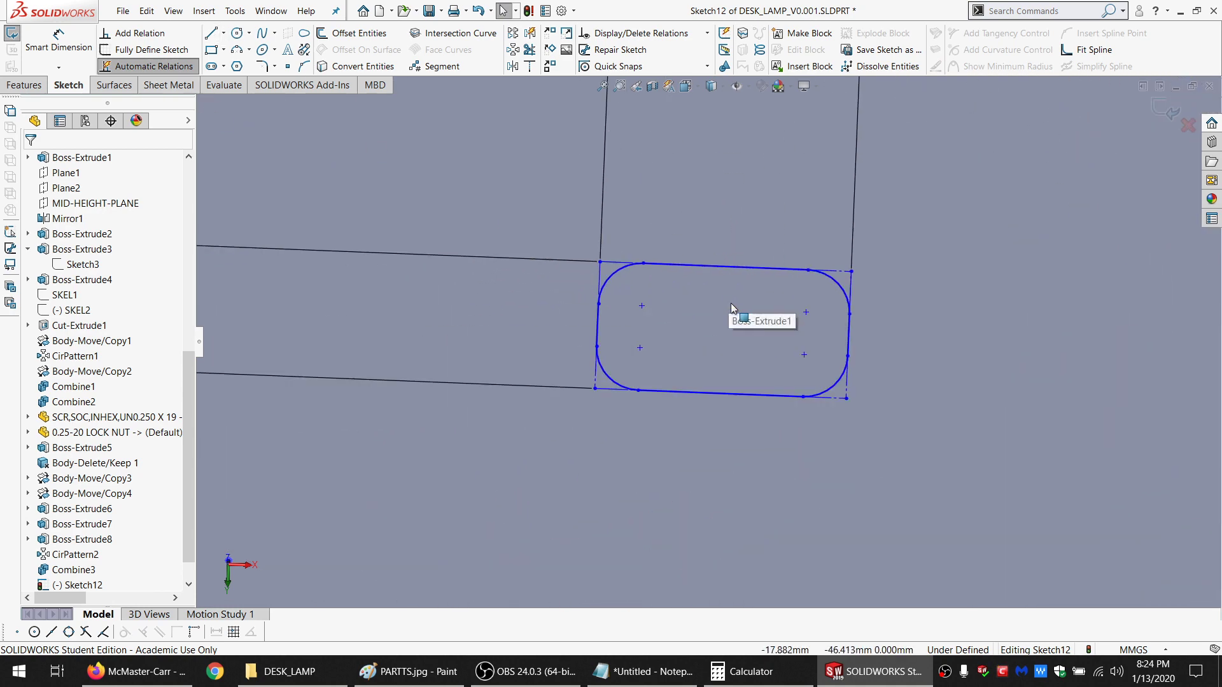
Place a sketch point at the midpoint of the rounded profile's upper line
left_click(288, 66)
left_click(726, 267)
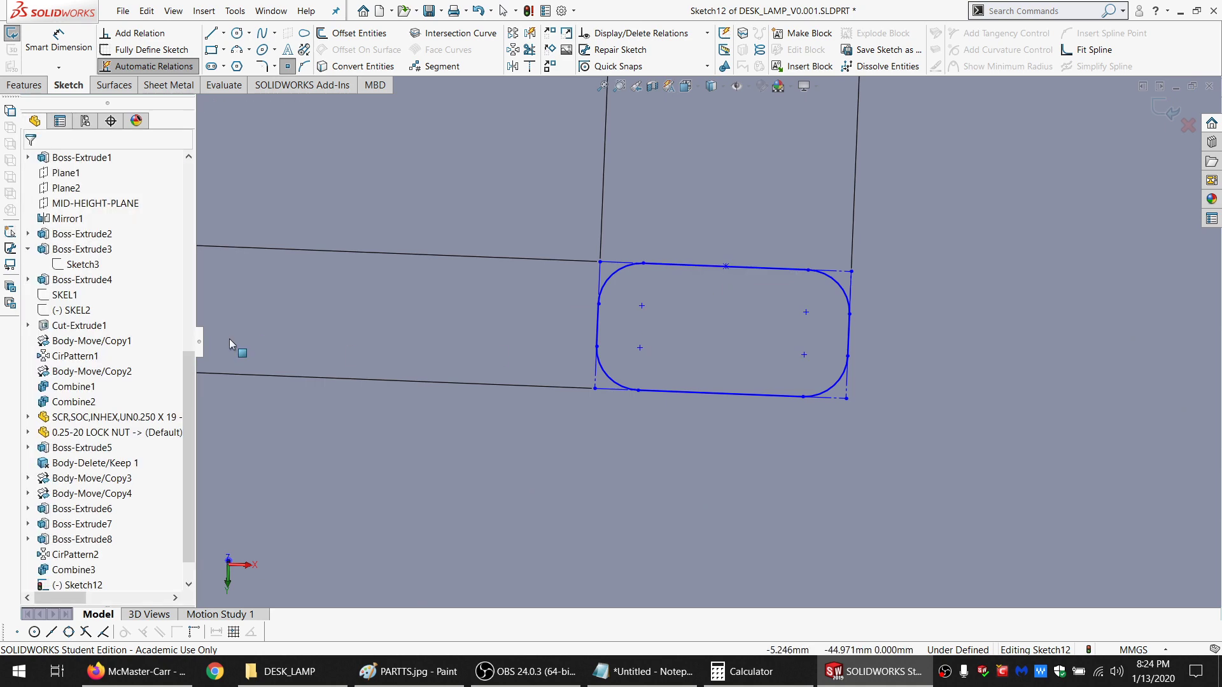
key("Escape")
Make the point on the profile's upper line coincident with the X_ZERO plane
scroll(617, 368, "up", 10)
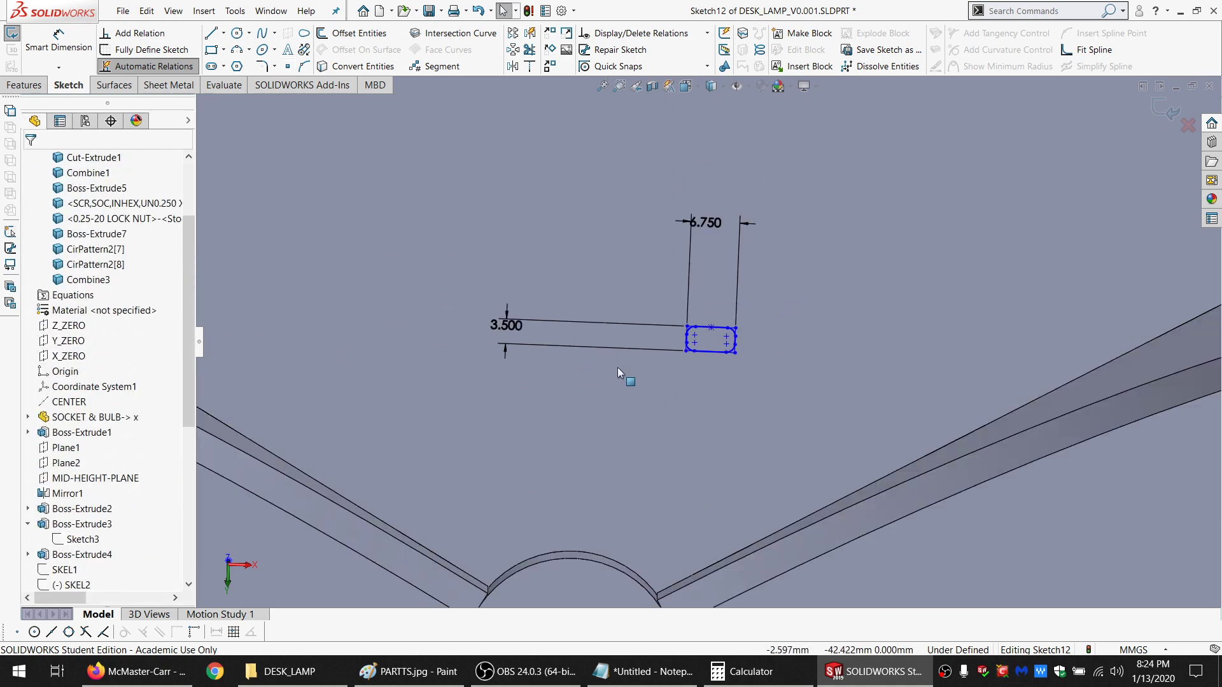
left_click(70, 357)
middle_click_drag(704, 364, 703, 356)
scroll(702, 320, "down", 8)
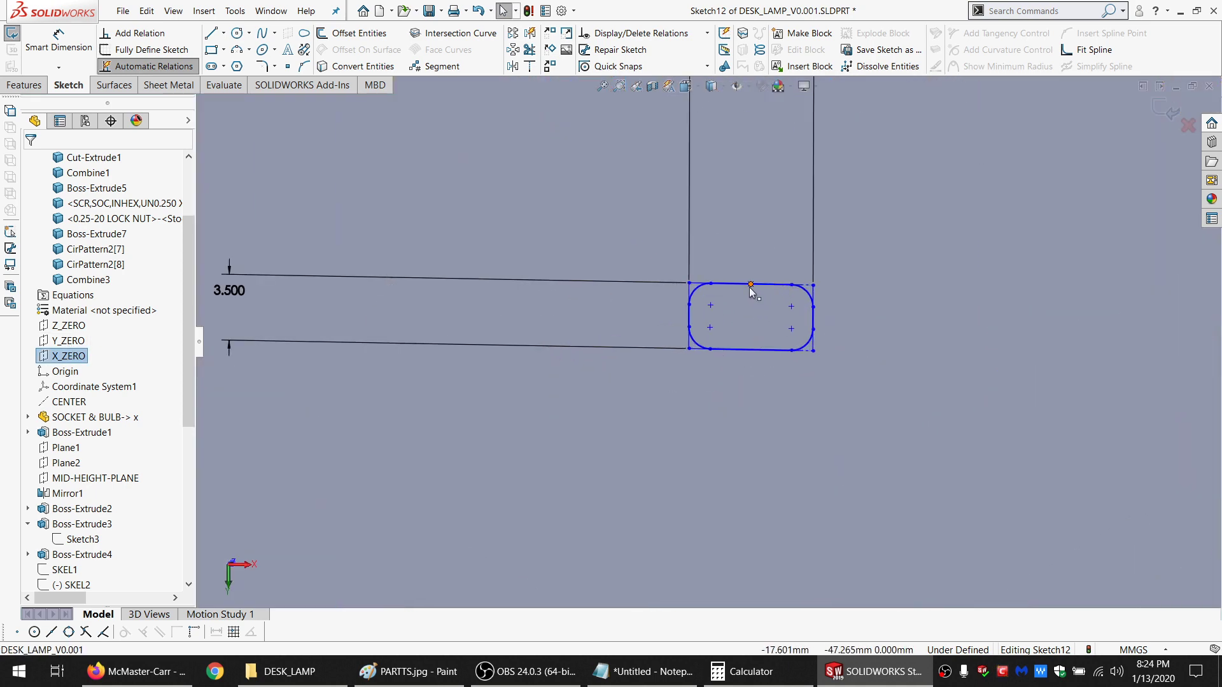
left_click(751, 285, "ctrl")
left_click(89, 387)
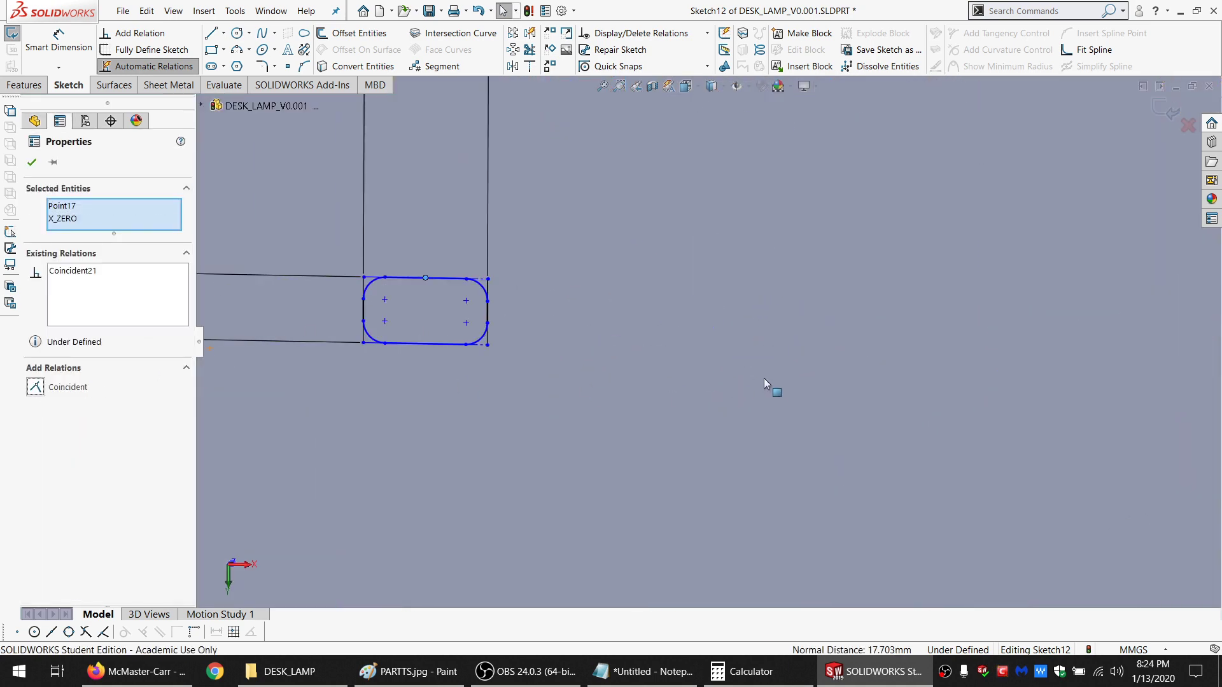
scroll(763, 378, "up", 5)
scroll(647, 428, "down", 2)
middle_click_drag(647, 428, 663, 442)
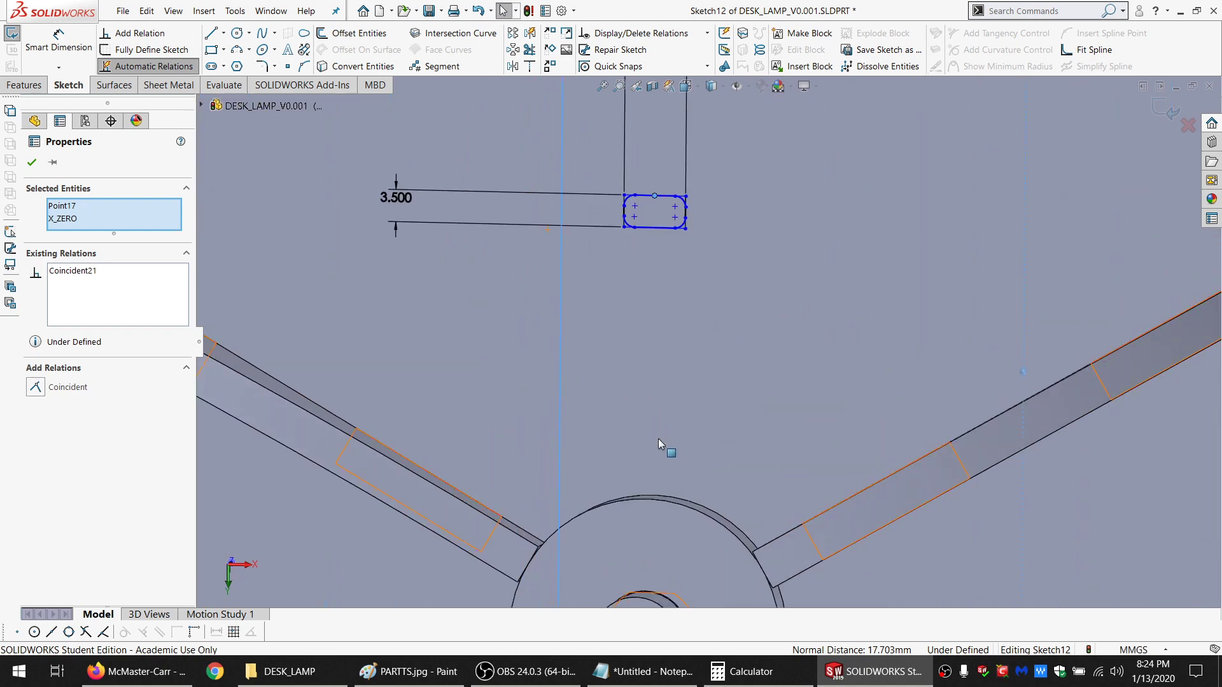
key("Escape")
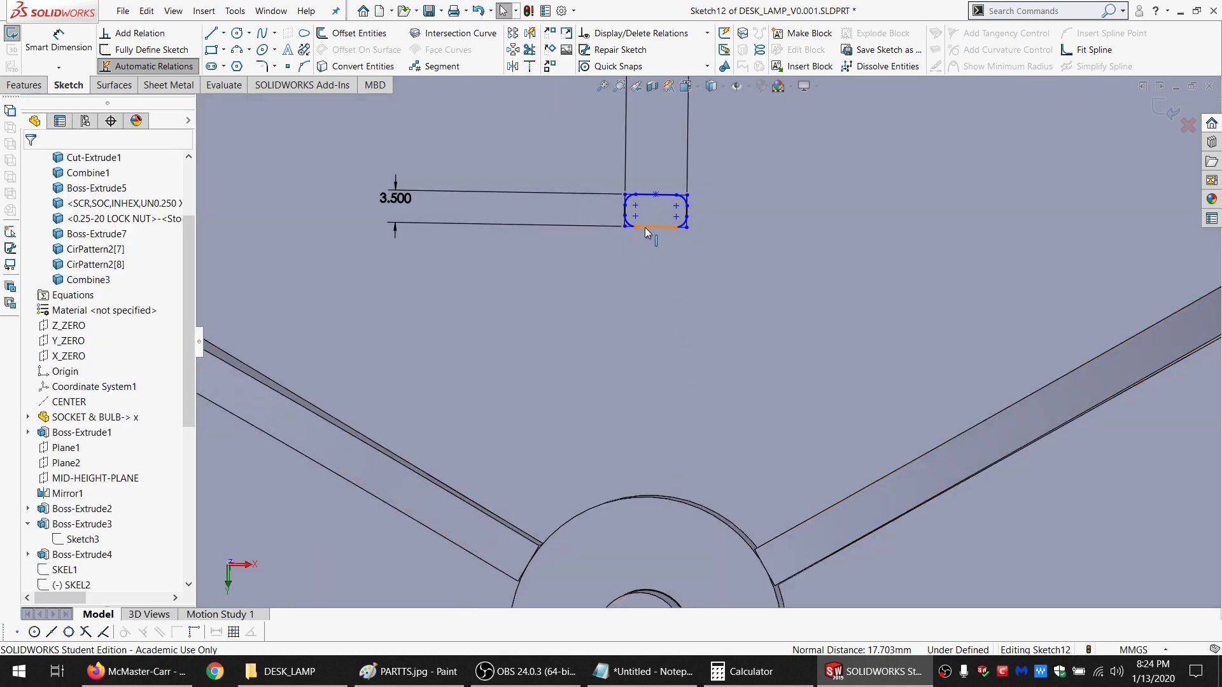
Offset only the profile's lower straight line by 10 mm toward the central hub, without chain selection
left_click(644, 227)
right_click(644, 226)
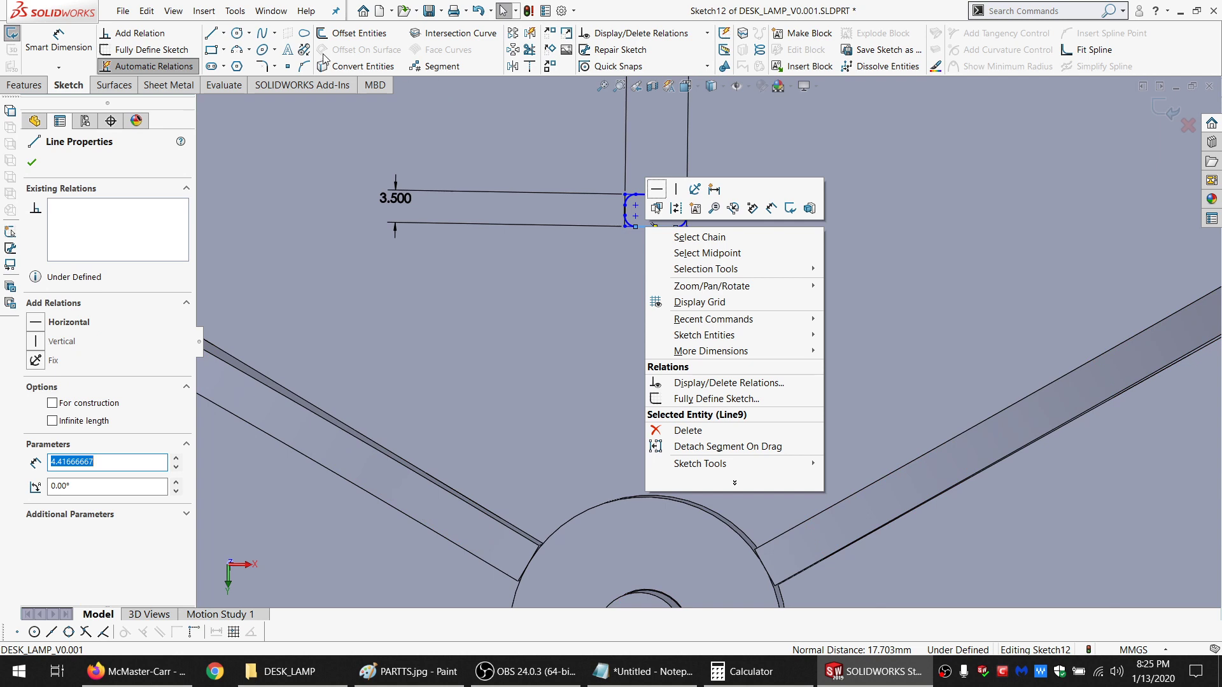
left_click(337, 35)
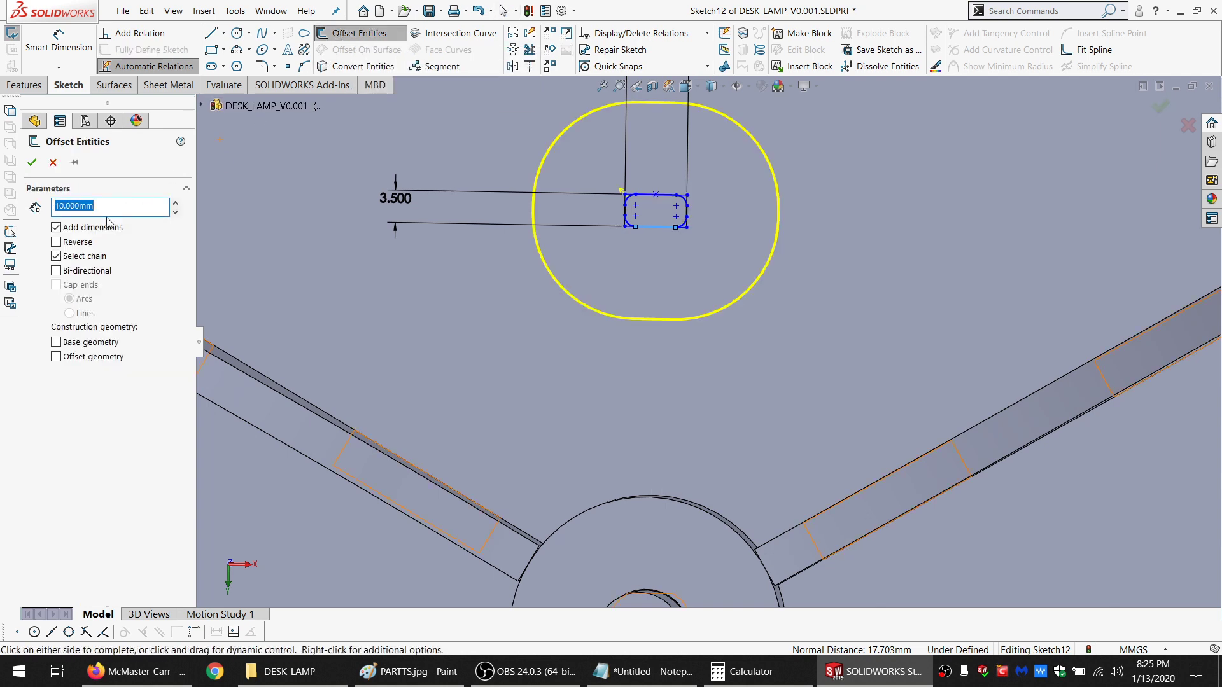
left_click(75, 258)
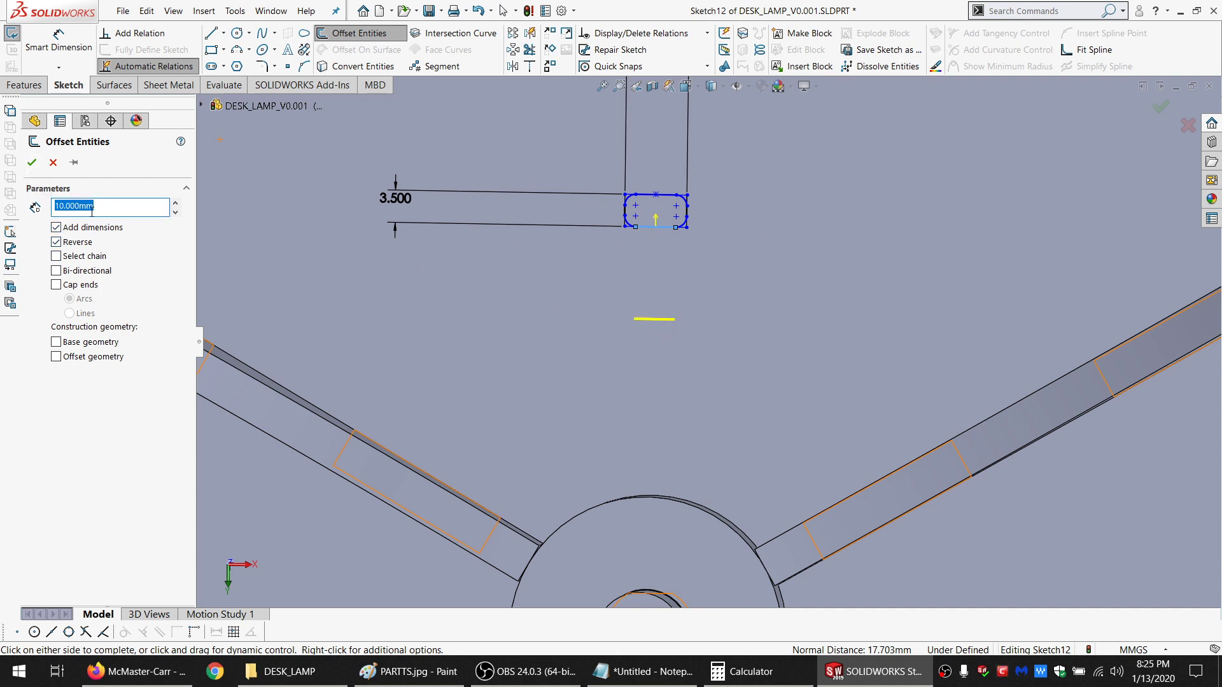
left_click(30, 167)
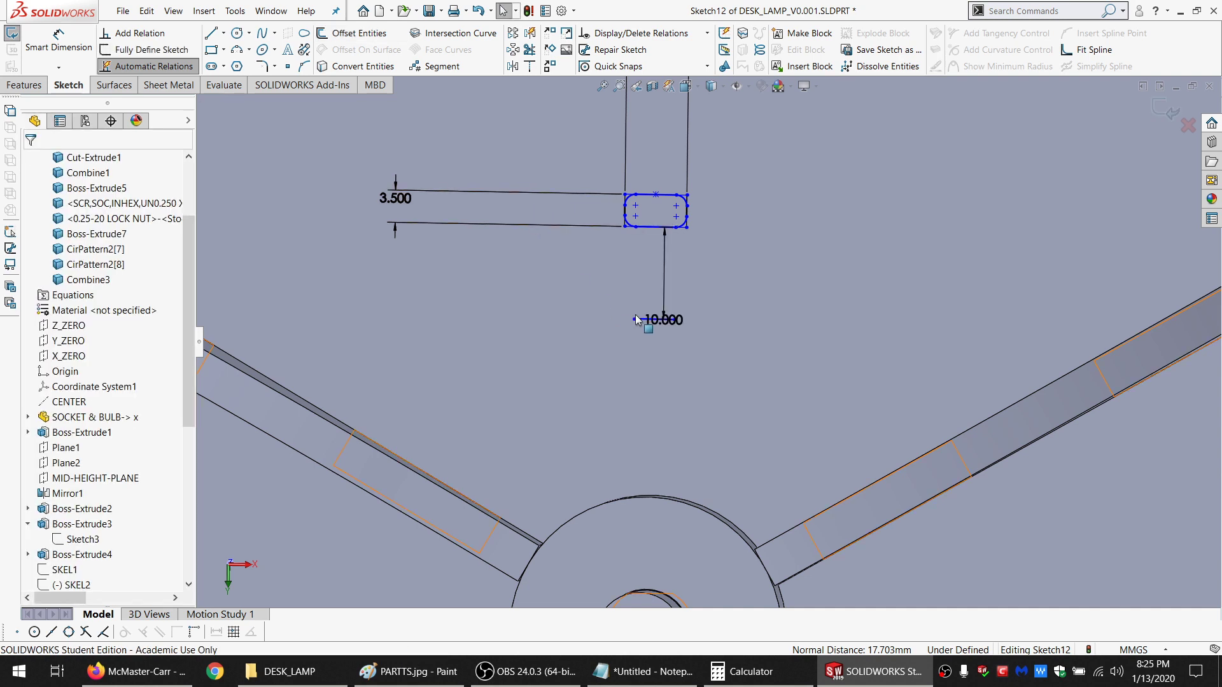
Move the offset dimension clear of the line and link its value to the file property SAFE_DIST multiplied by 1.5
left_click(762, 319)
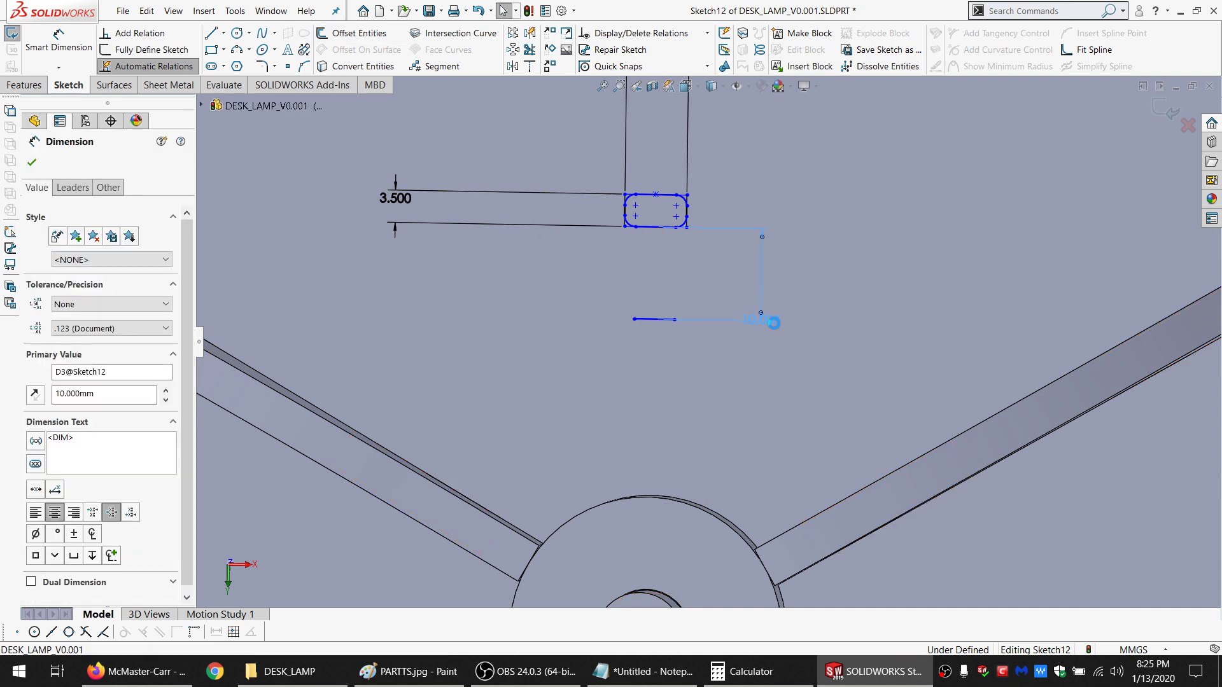
double_click(766, 319)
type("=")
mouse_move(756, 380)
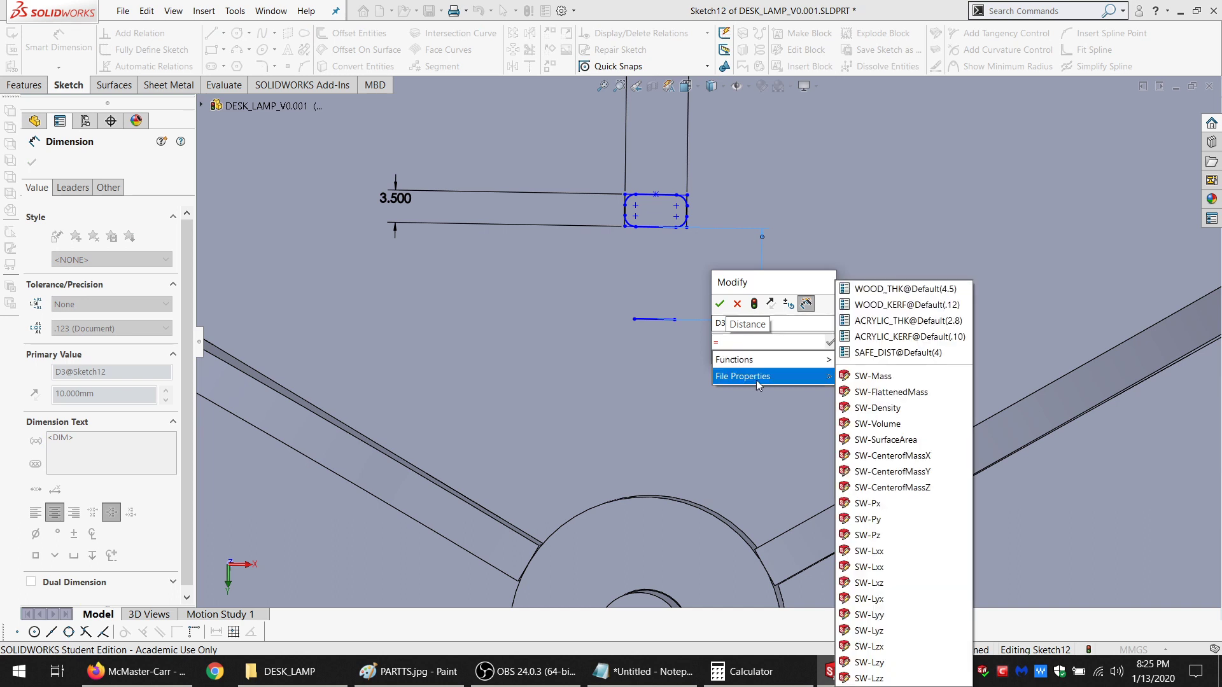
left_click(897, 350)
type("* 1.5")
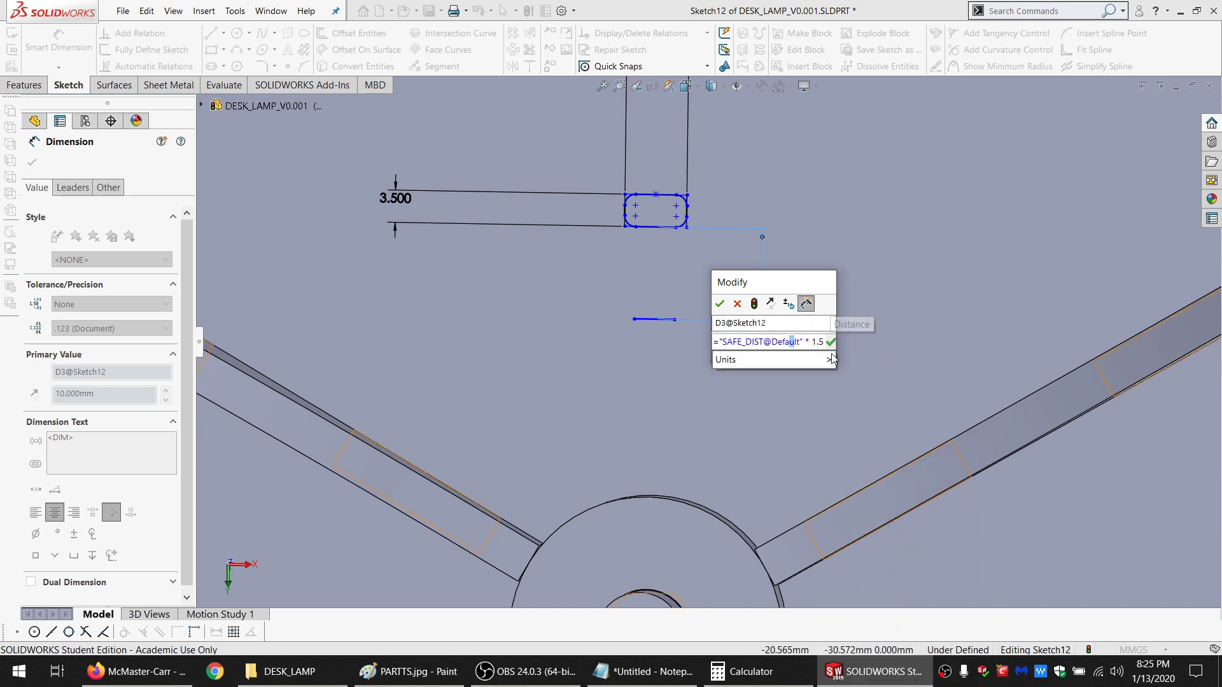
key("Return")
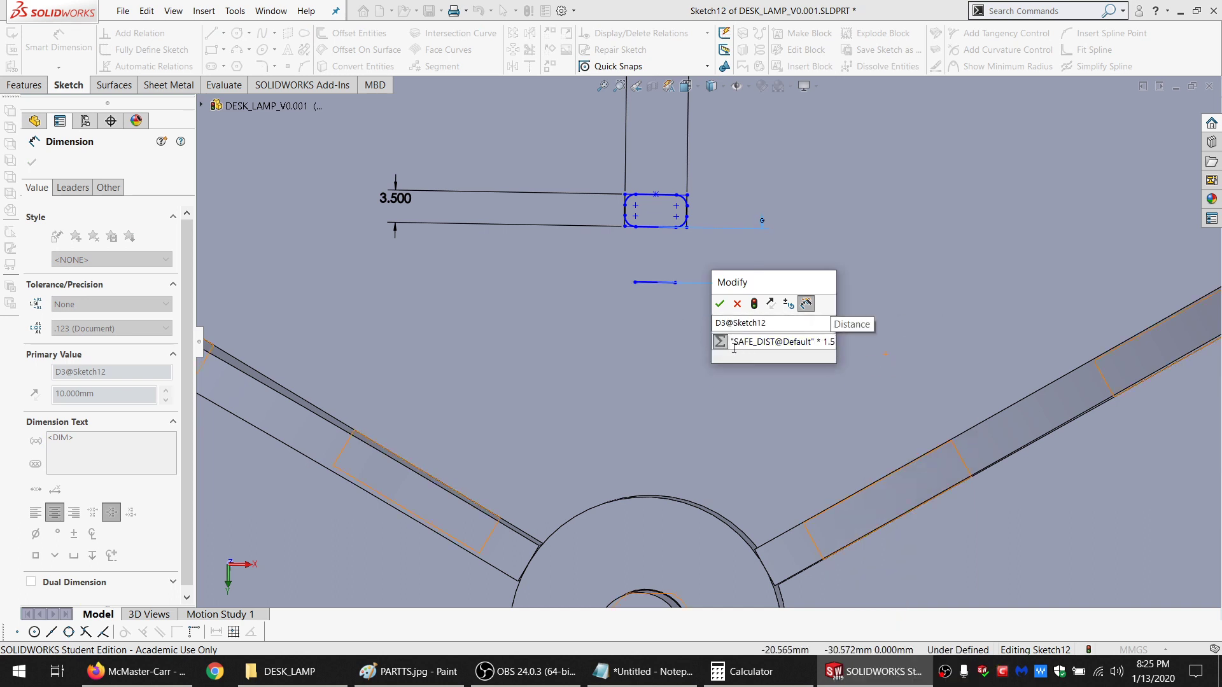
left_click(720, 303)
key("Escape")
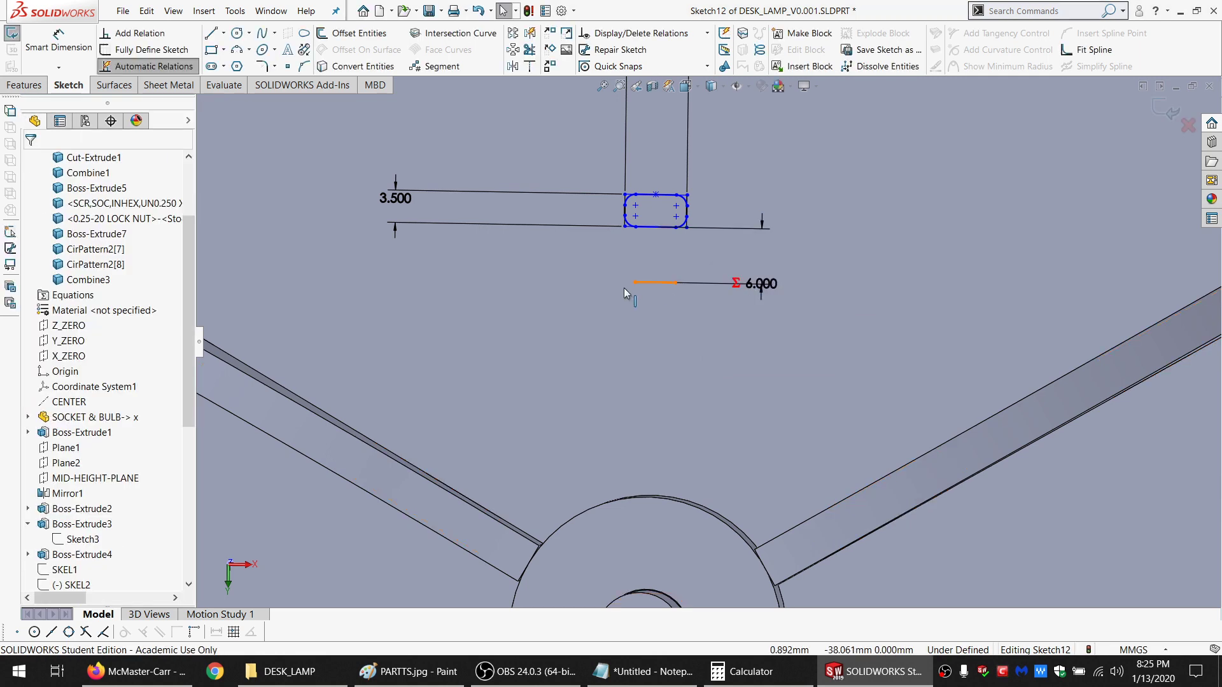
Convert the offset line to construction geometry and make it tangent to the hub's circular edge
left_click(625, 286)
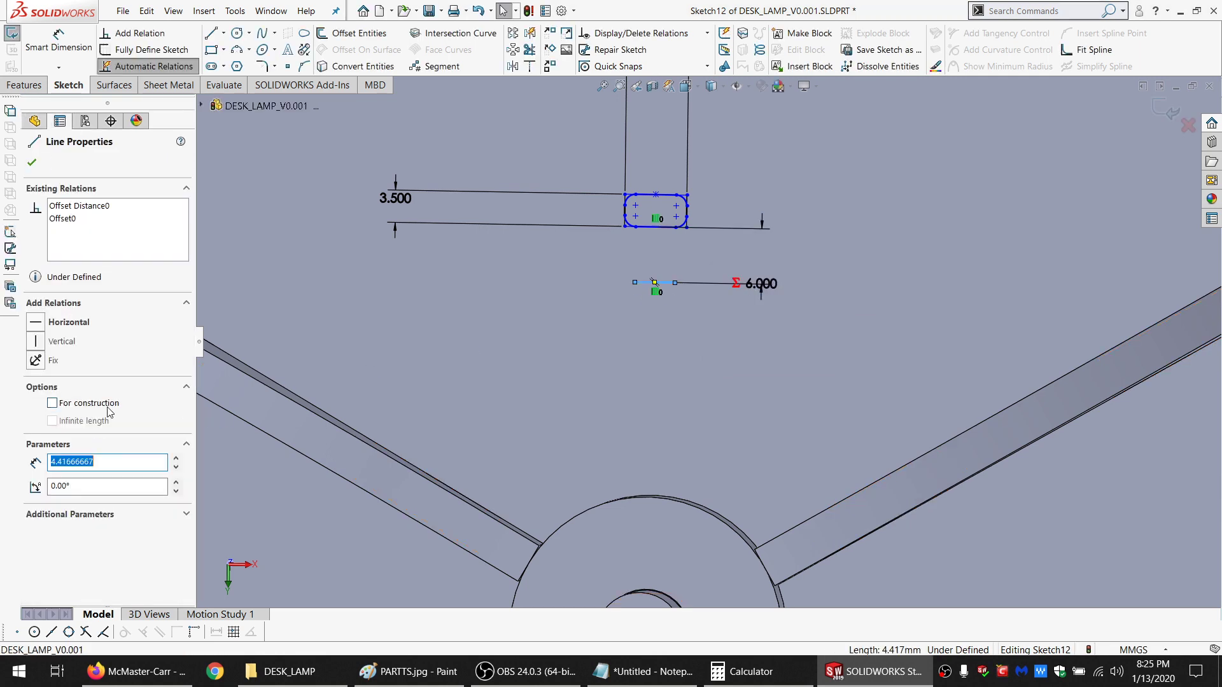
left_click(686, 509, "ctrl")
left_click(35, 387)
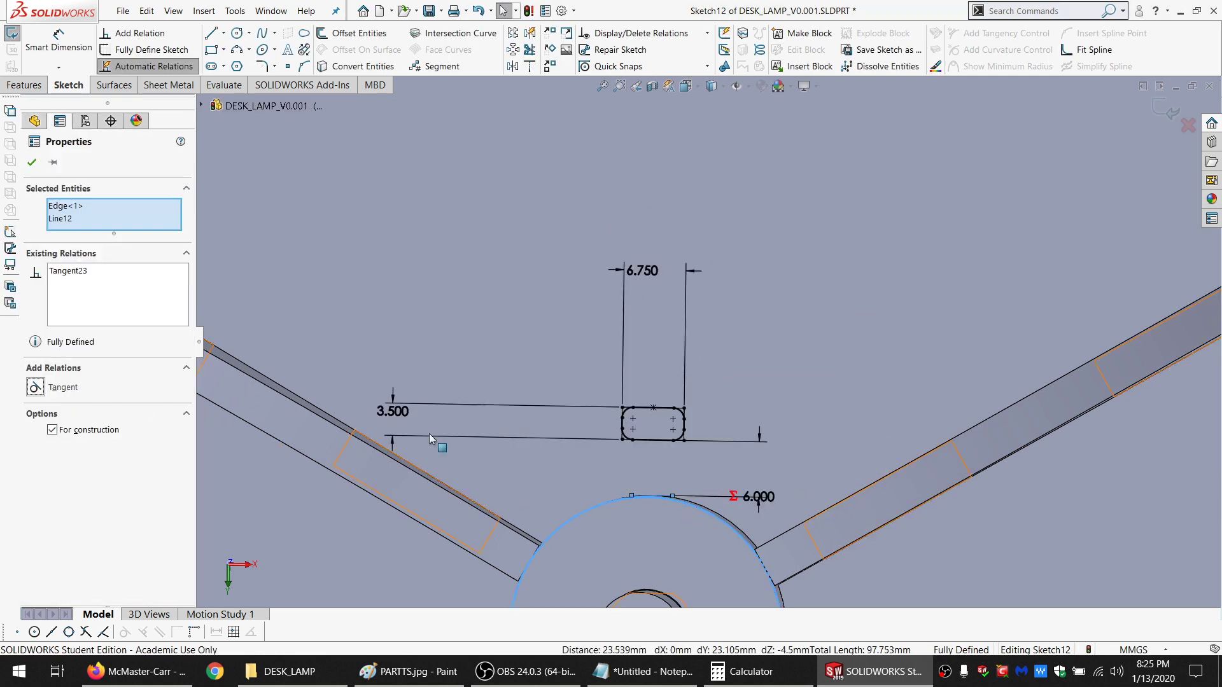
key("Escape")
Cut the rounded profile with an Extruded Cut set to Through All, limiting the feature scope to the lower plate body
scroll(801, 456, "up", 5)
scroll(519, 251, "down", 4)
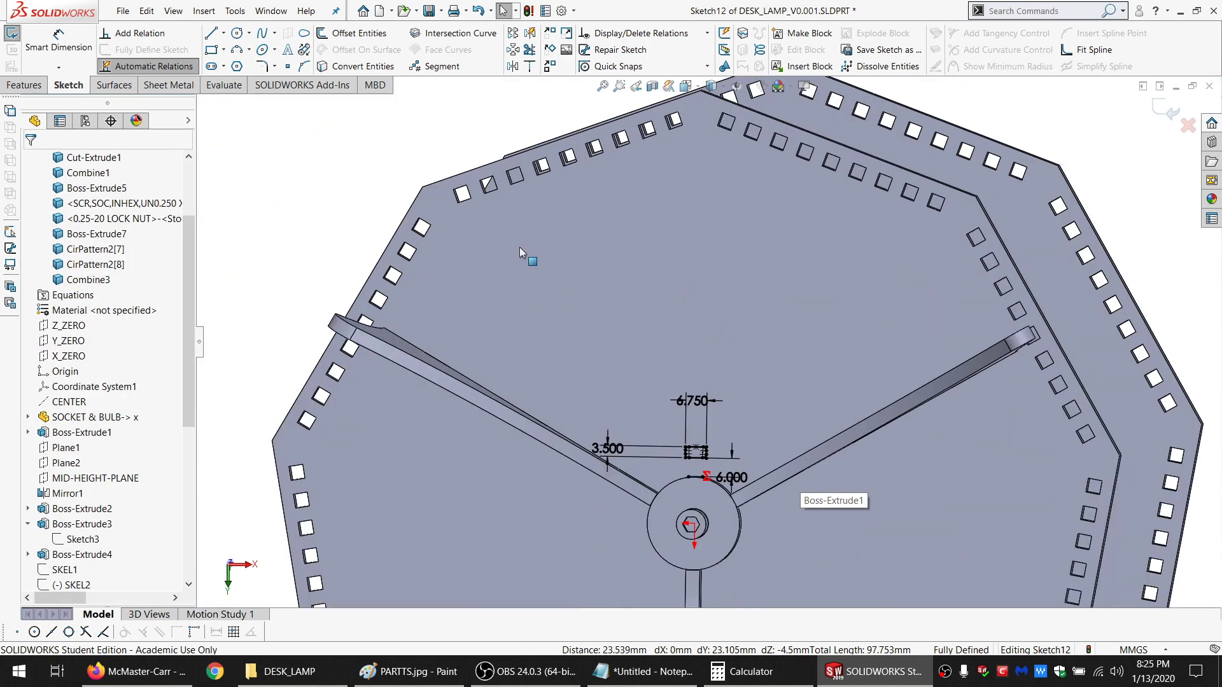
left_click(24, 85)
left_click(243, 33)
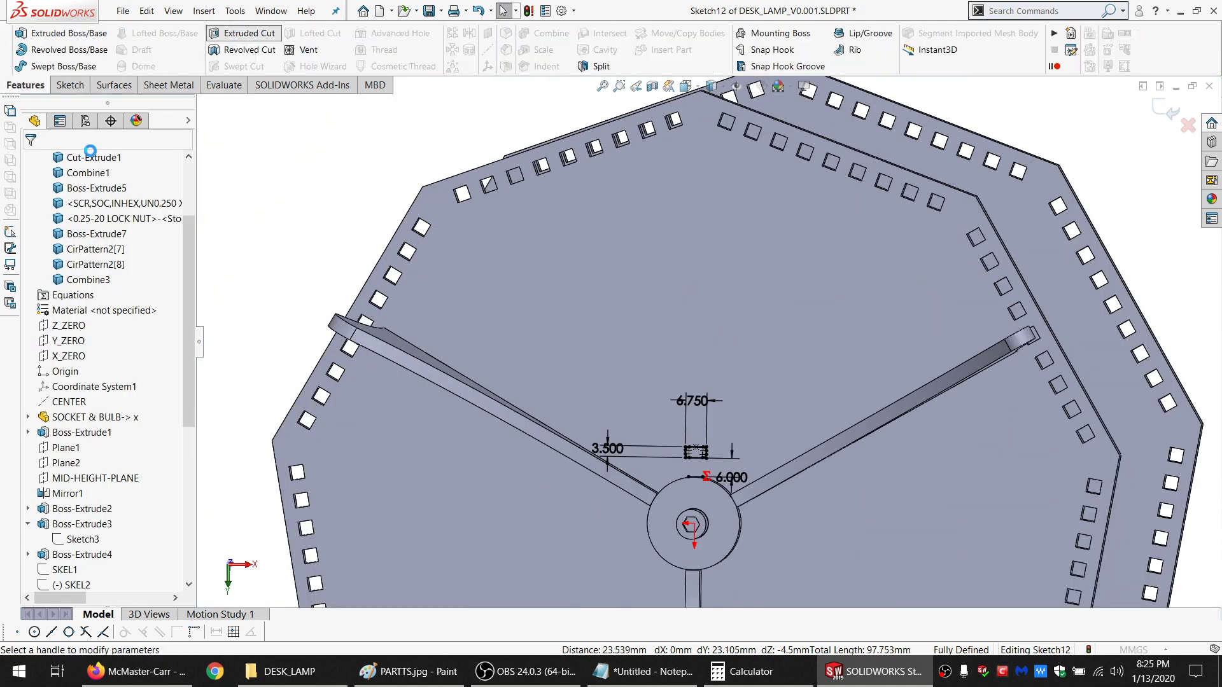
left_click(70, 251)
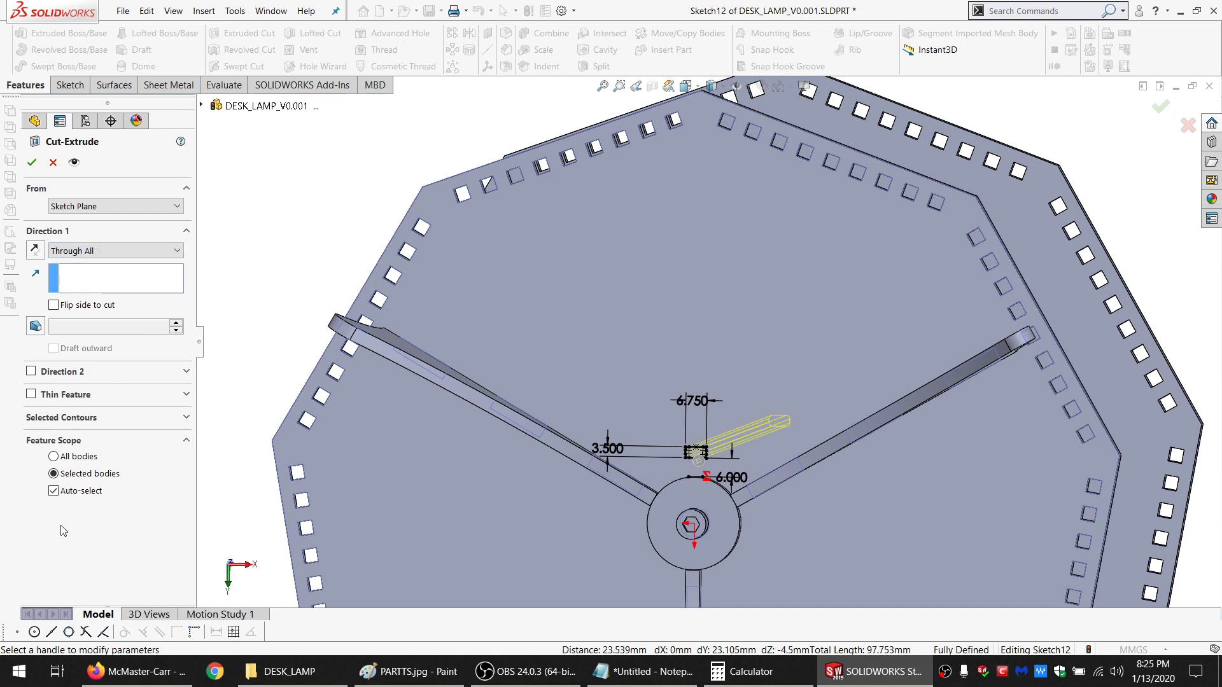
left_click(83, 493)
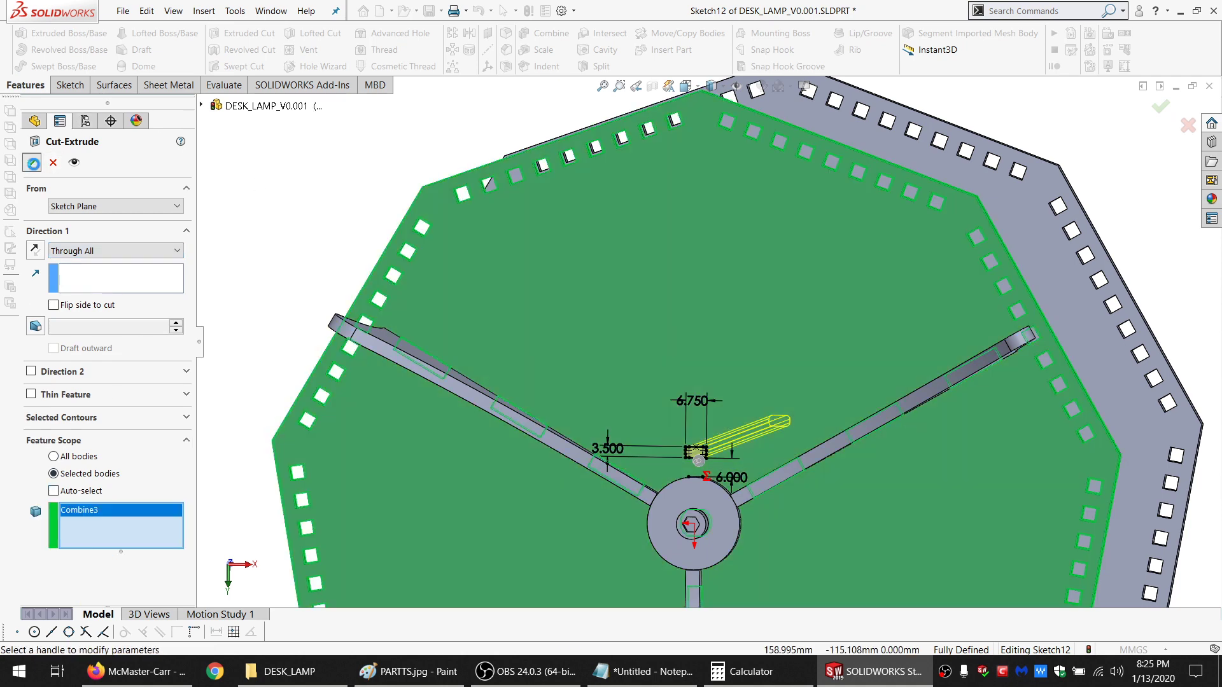
left_click(33, 163)
Examine the new rounded hole in the lower plate beside the central bolt from the side and from above
scroll(815, 419, "up", 6)
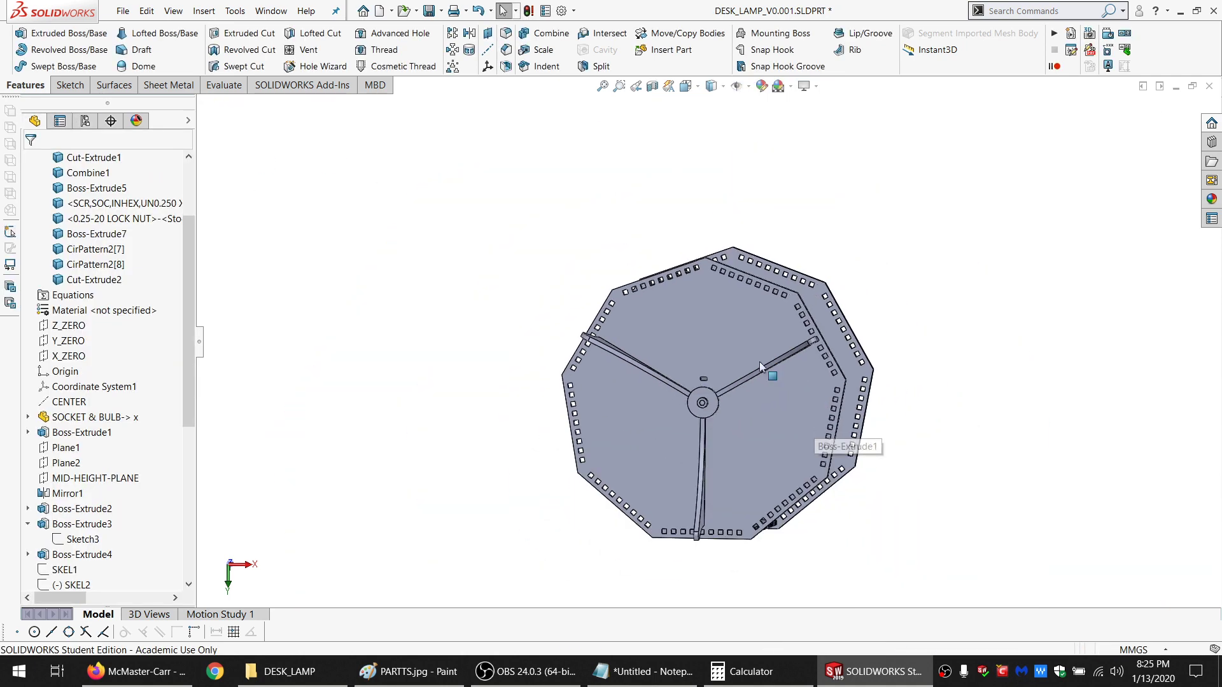
middle_click_drag(758, 361, 696, 557)
scroll(730, 559, "up", 5)
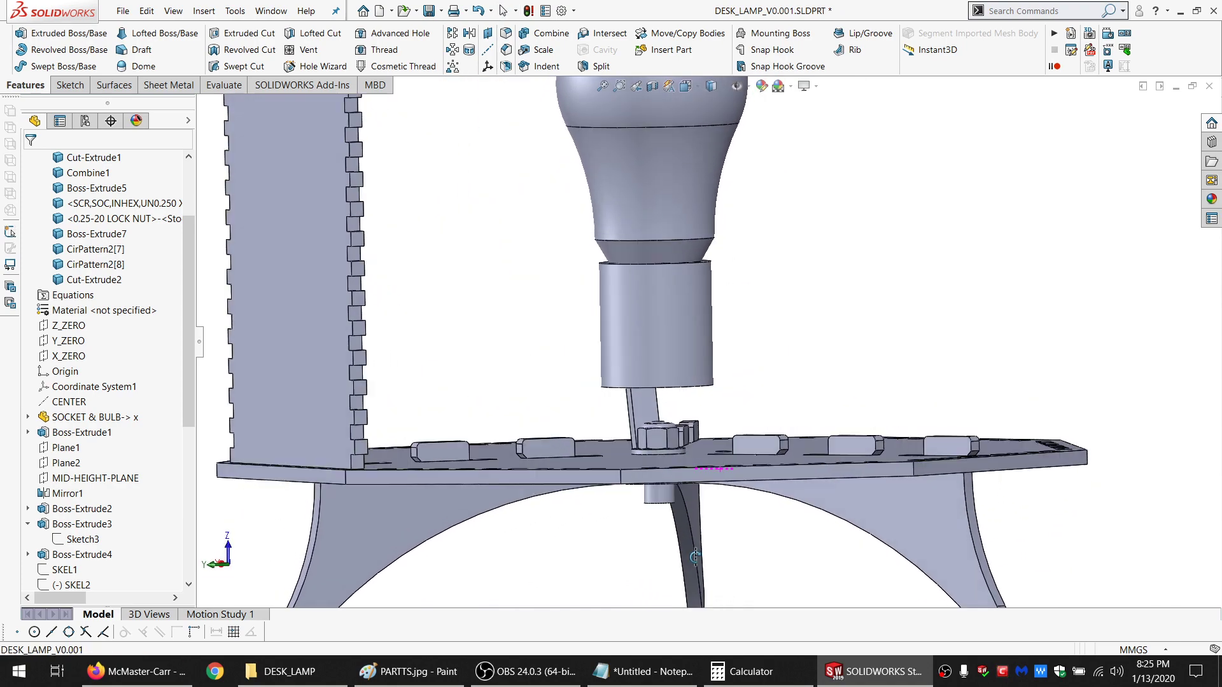
middle_click_drag(663, 368, 610, 364)
middle_click_drag(693, 269, 700, 326)
scroll(700, 325, "up", 6)
scroll(831, 340, "down", 3)
middle_click_drag(781, 351, 816, 380)
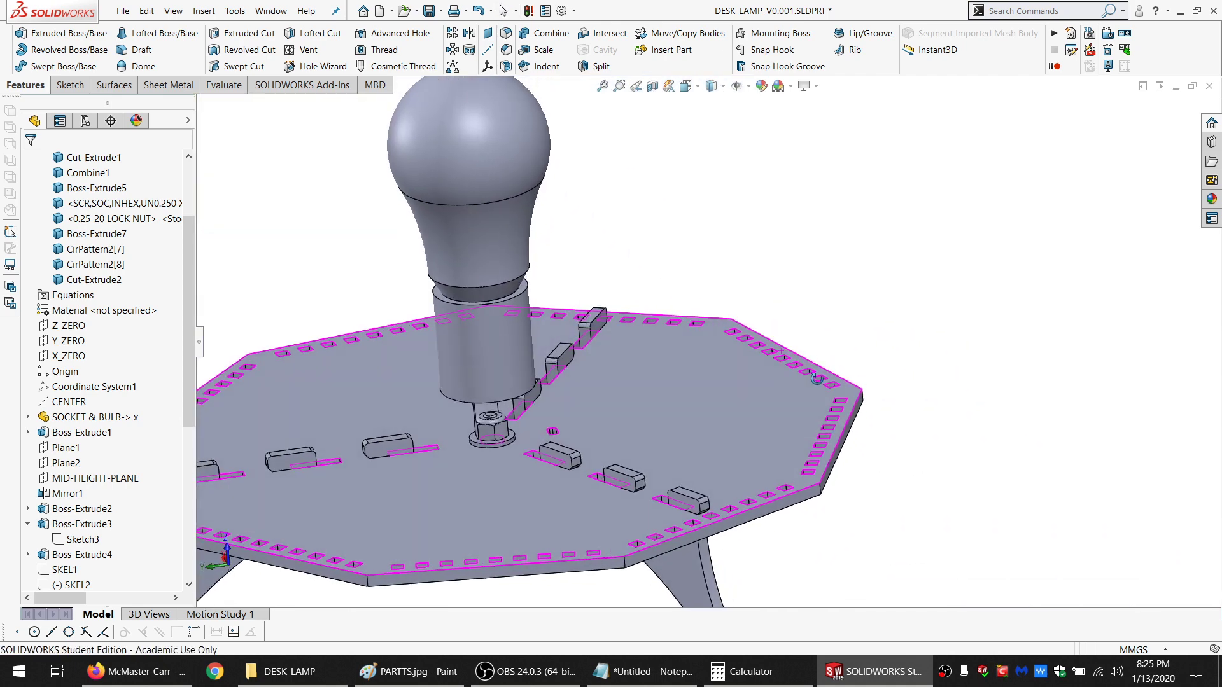
scroll(816, 379, "up", 5)
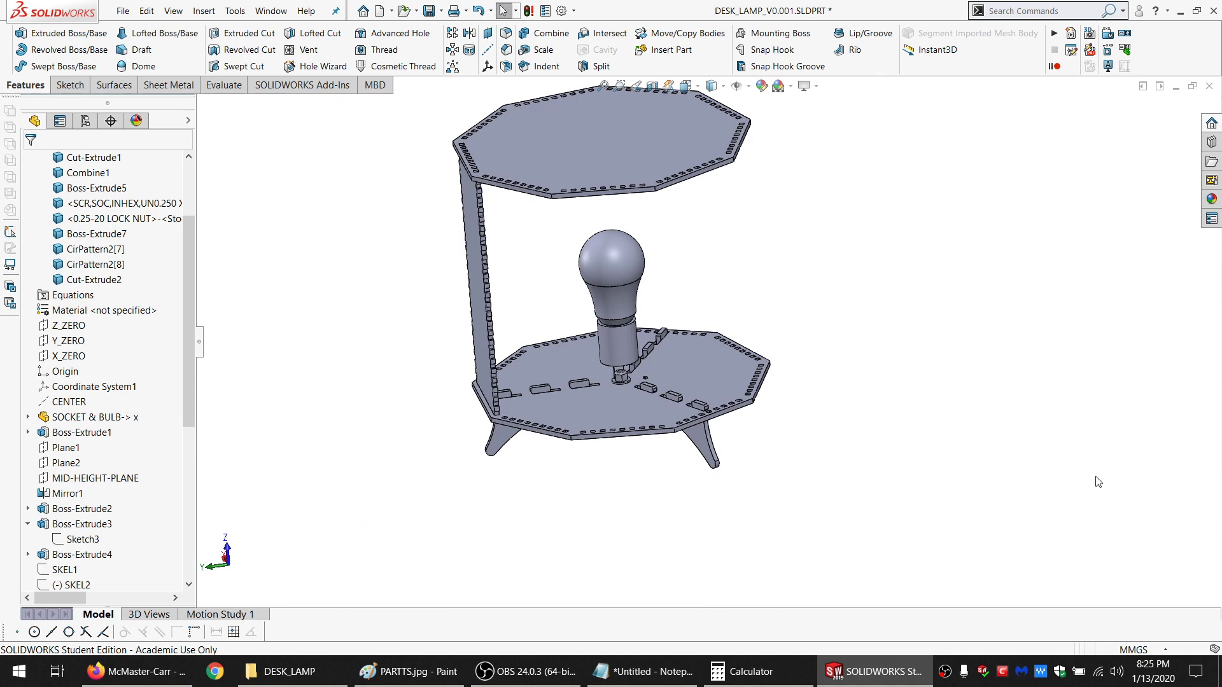
Inspect the bulb and socket, the plates and the side panel from several directions
scroll(711, 344, "up", 5)
scroll(668, 333, "down", 8)
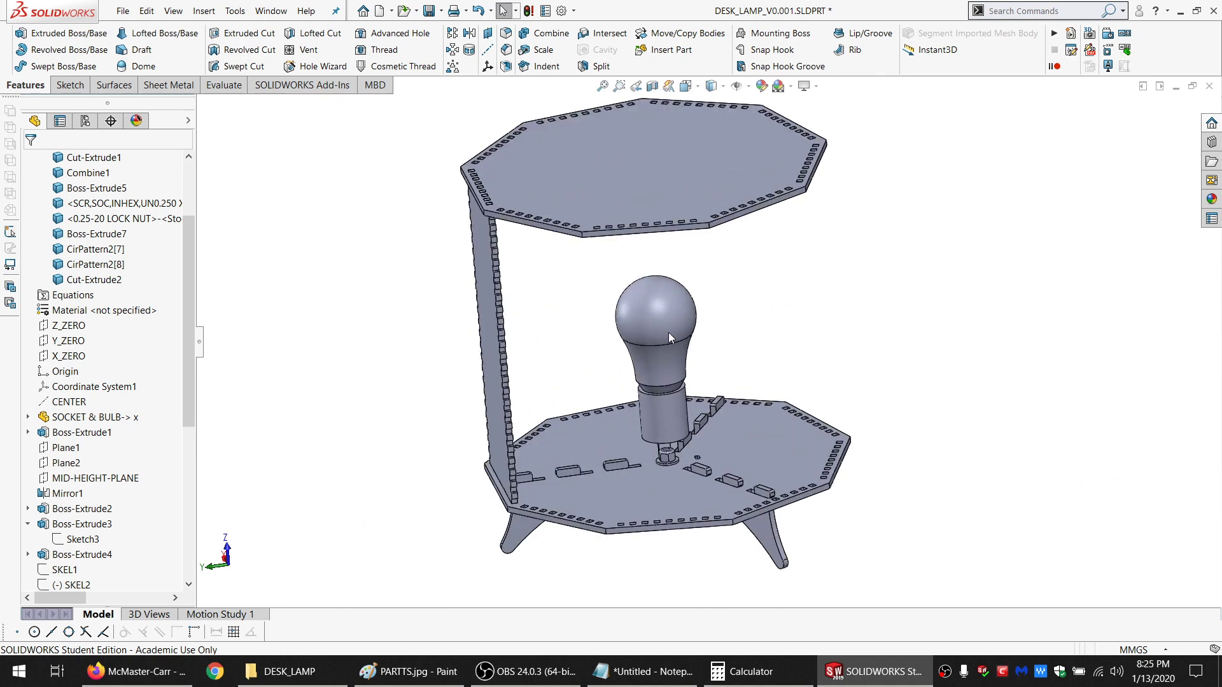
scroll(722, 368, "up", 5)
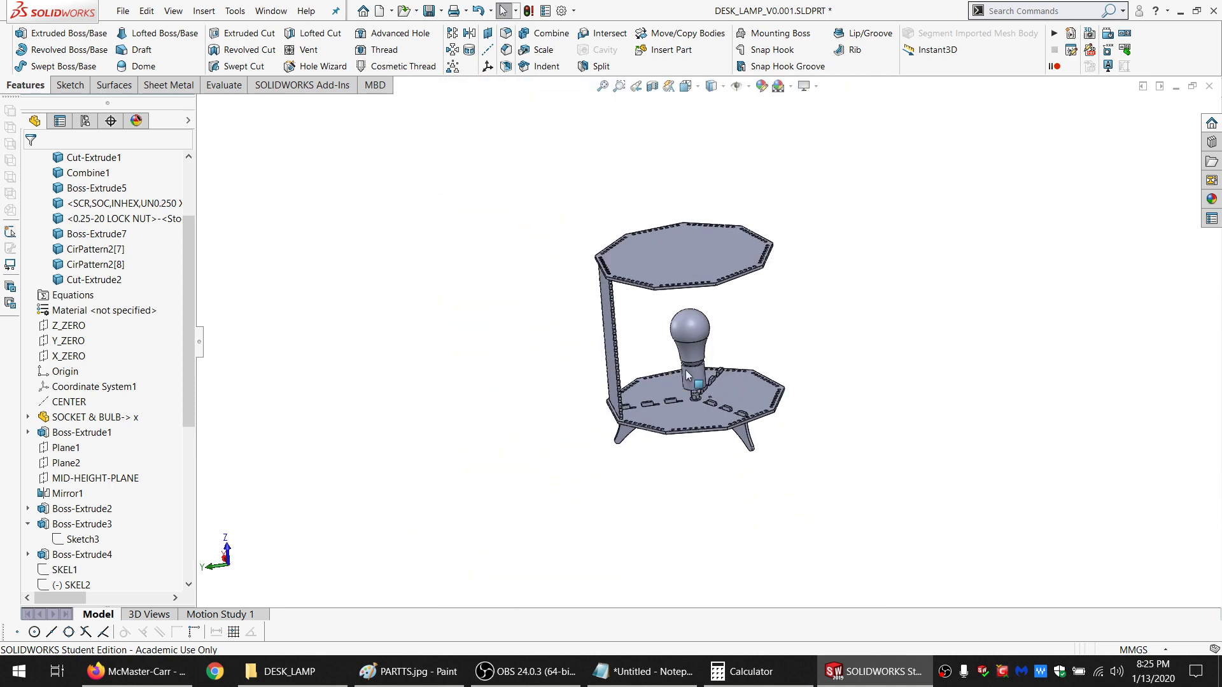
scroll(687, 376, "down", 5)
mouse_move(685, 378)
middle_mouse_down()
mouse_move(725, 257)
mouse_move(704, 407)
mouse_move(726, 336)
mouse_move(674, 391)
middle_mouse_up()
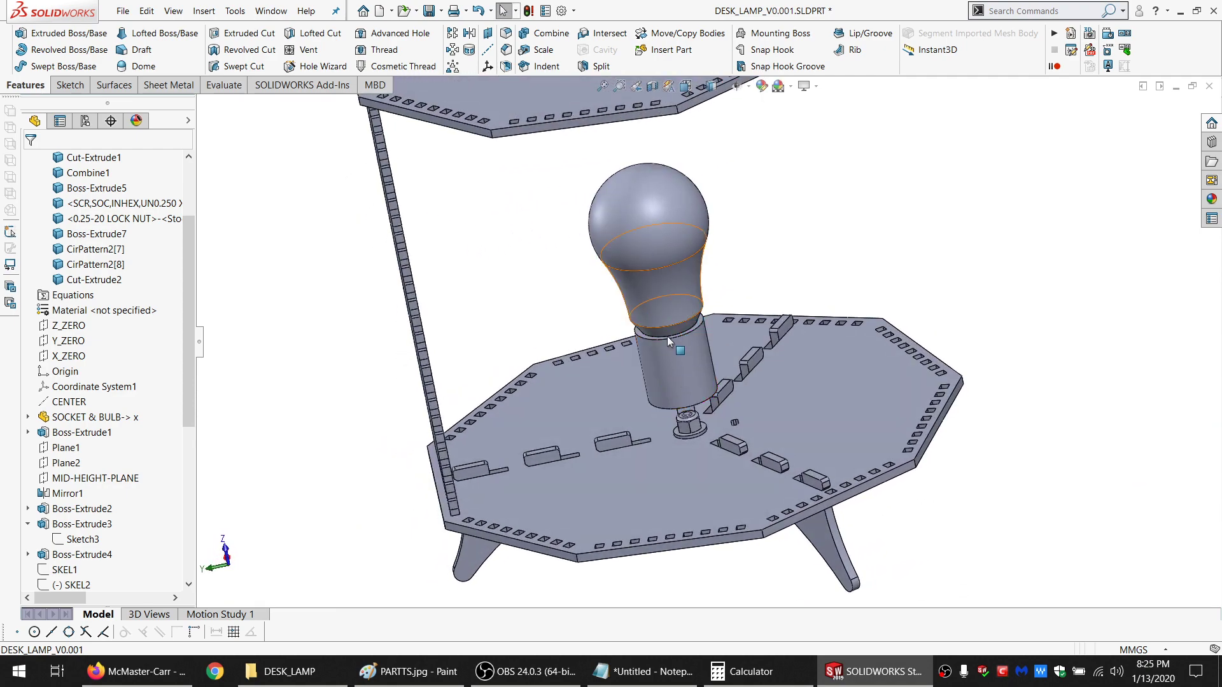
scroll(704, 329, "down", 5)
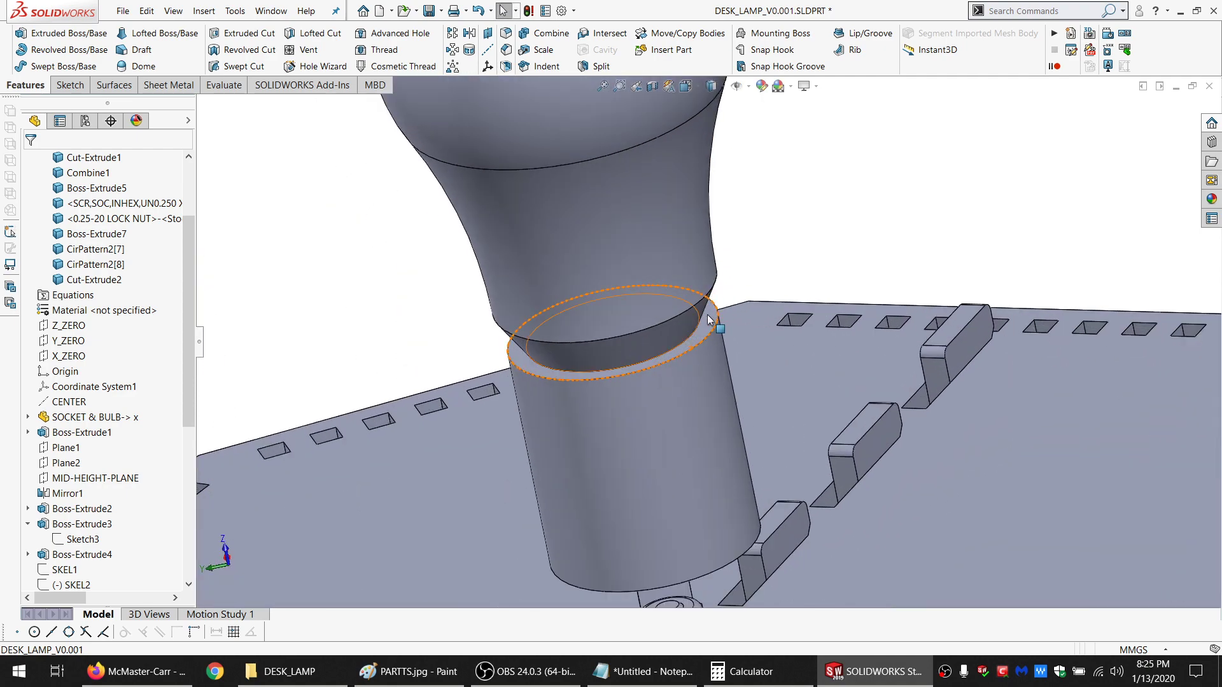
scroll(639, 364, "up", 8)
scroll(675, 354, "down", 3)
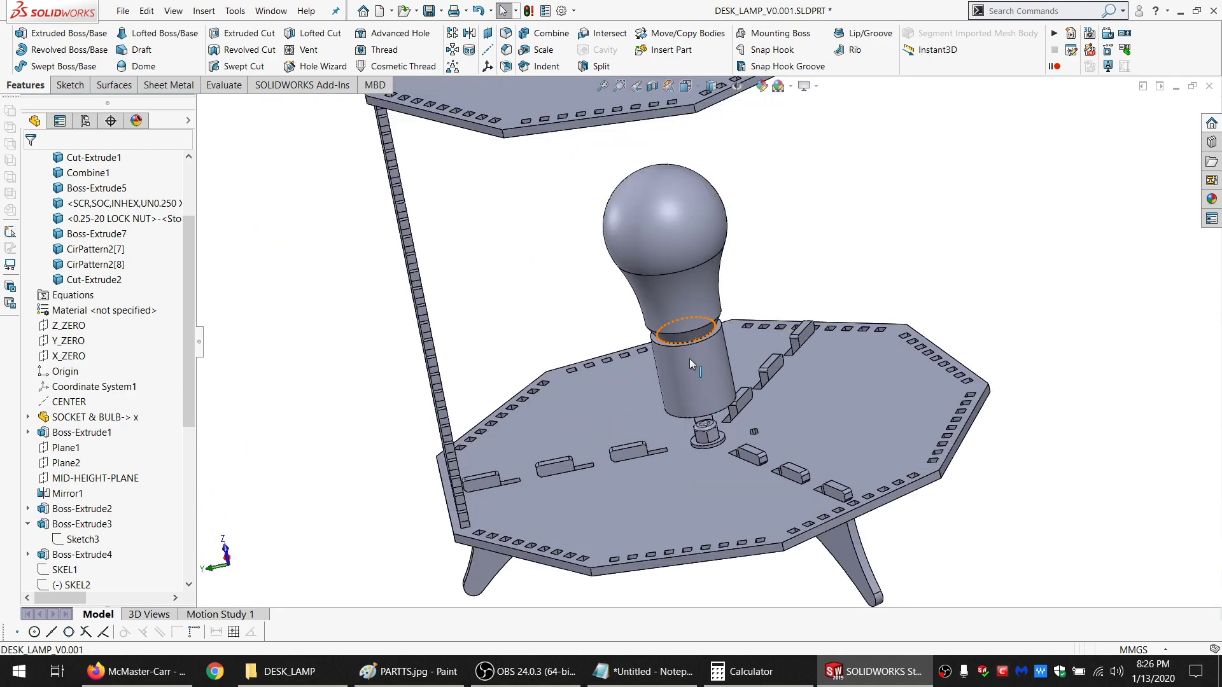
middle_click_drag(689, 358, 724, 375)
scroll(687, 304, "up", 3)
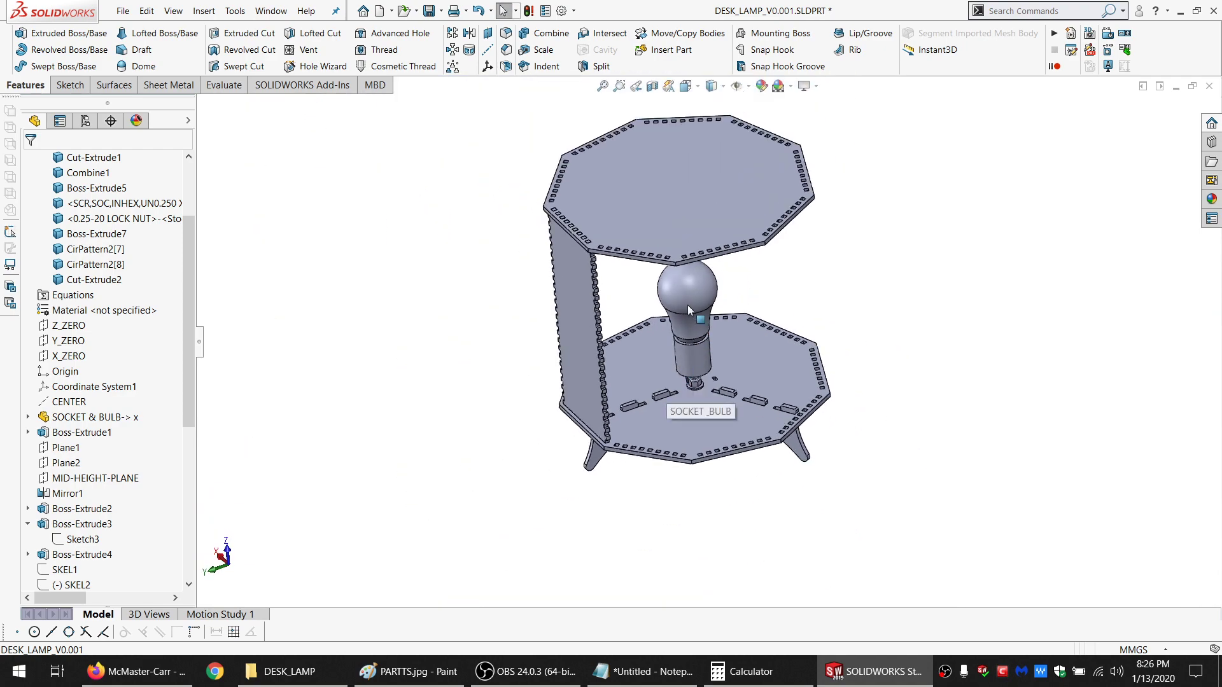
scroll(685, 311, "down", 5)
middle_click_drag(684, 310, 624, 328)
scroll(717, 332, "up", 3)
scroll(73, 258, "up", 3)
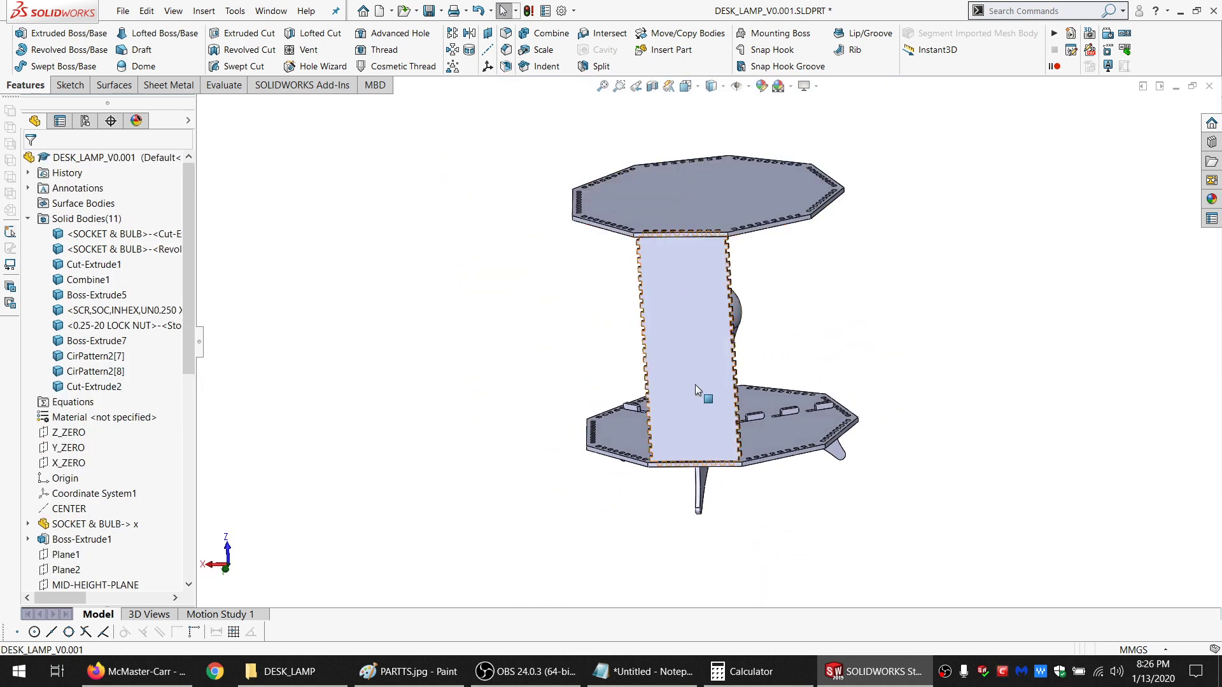
Hide the lower and upper plate bodies of the lamp
scroll(695, 386, "down", 2)
mouse_move(695, 386)
middle_mouse_down()
mouse_move(701, 373)
mouse_move(715, 401)
mouse_move(712, 254)
mouse_move(674, 337)
mouse_move(650, 357)
mouse_move(686, 395)
middle_mouse_up()
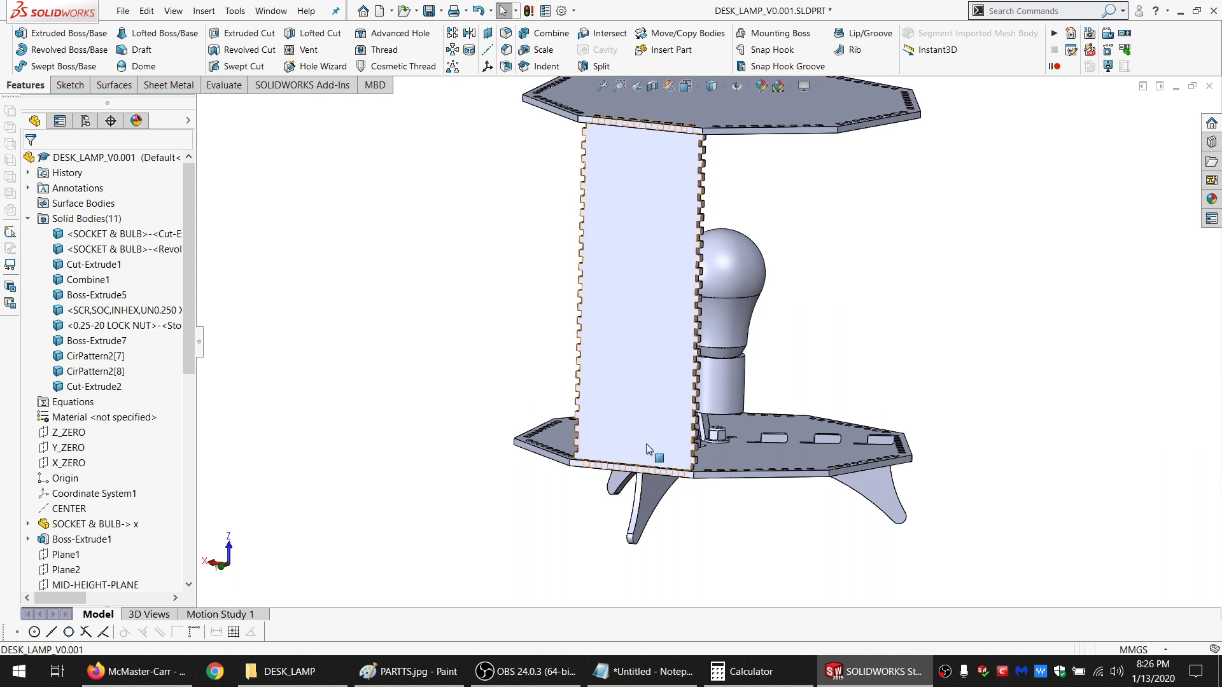
left_click(755, 463)
left_click(827, 423)
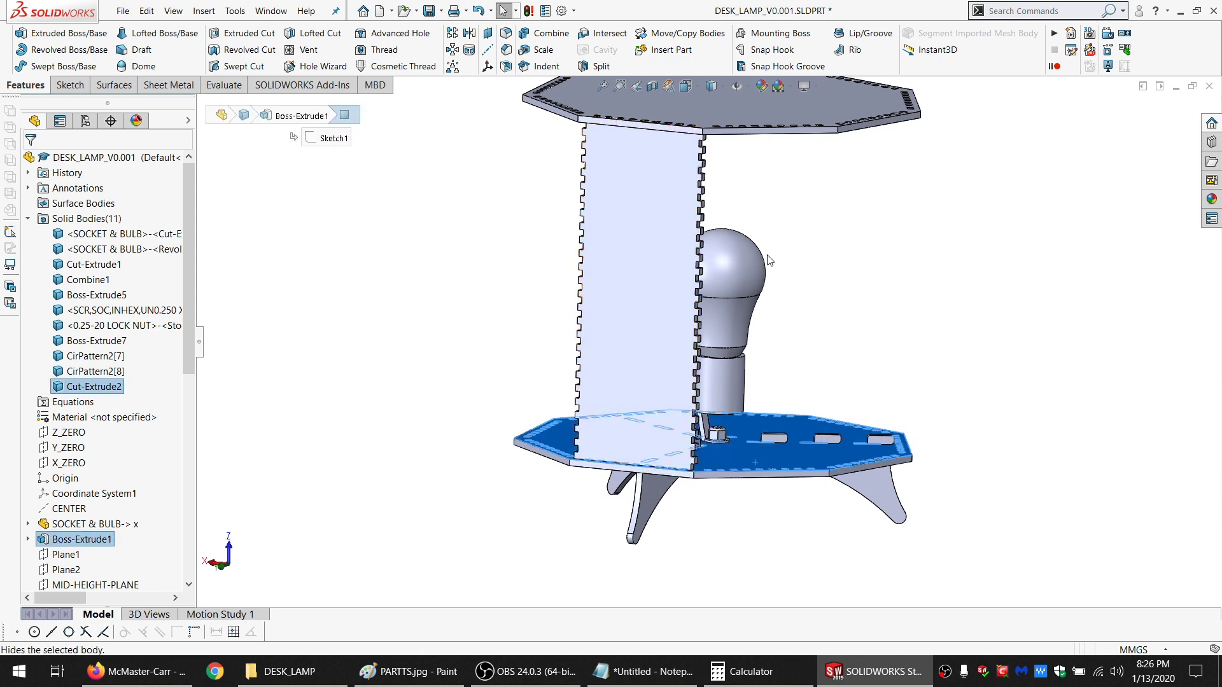
left_click(686, 112)
left_click(760, 73)
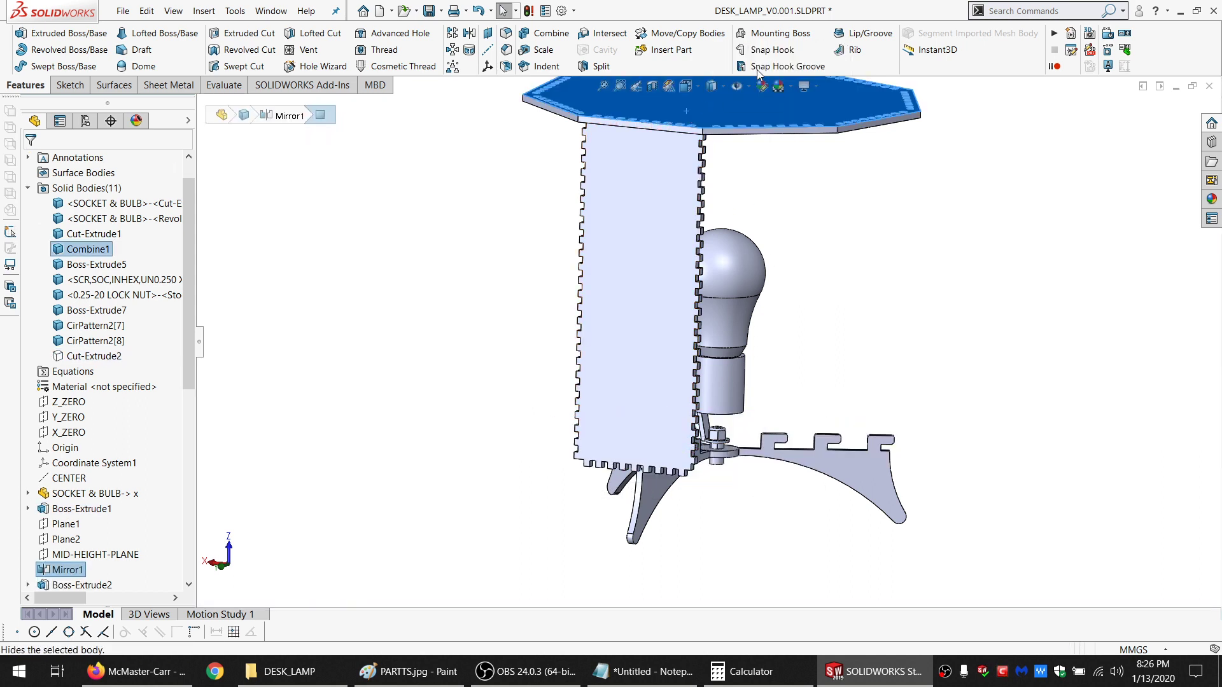
Start a sketch on the large outer face of the toothed side panel
scroll(625, 135, "down", 5)
middle_click_drag(657, 195, 676, 232)
left_click(642, 245)
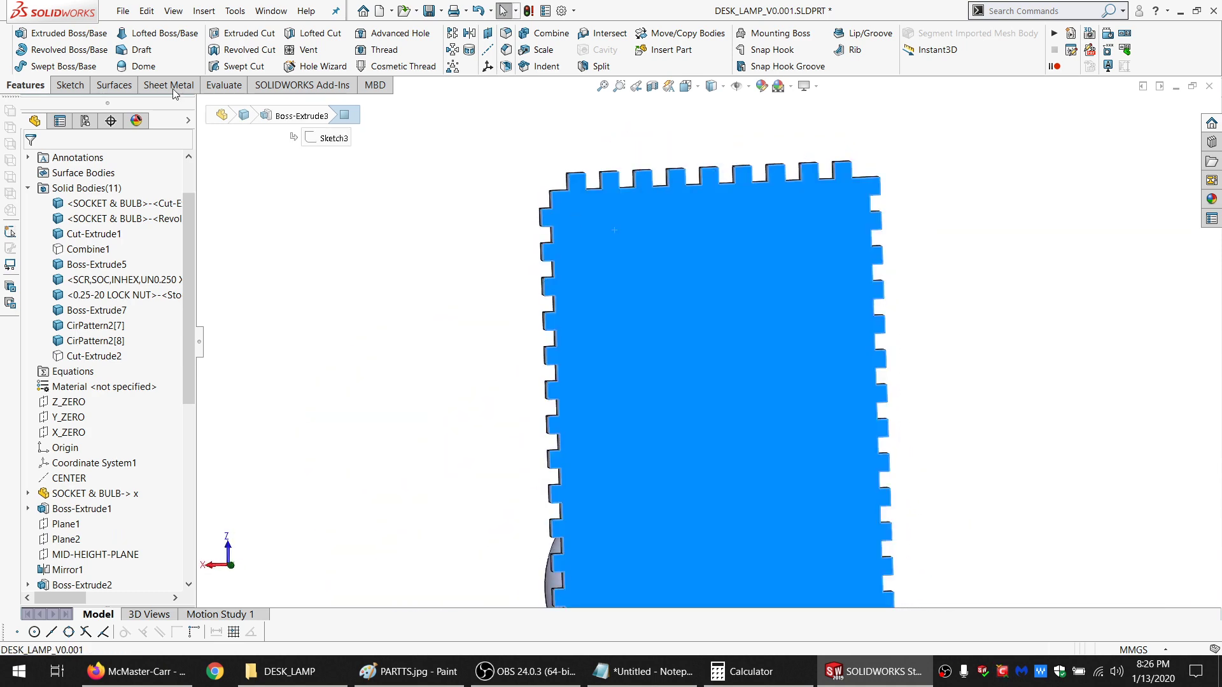
left_click(68, 85)
scroll(616, 220, "down", 8)
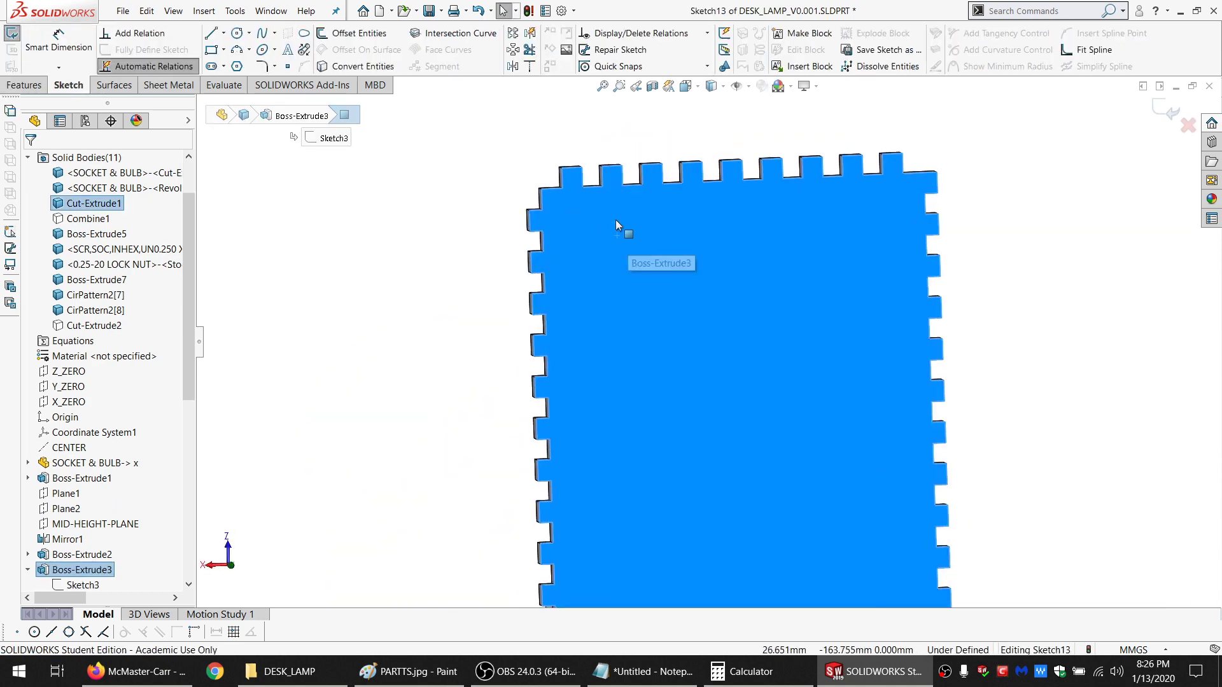
Draw small corner triangles on both outer corners of the leftmost tab on the panel's upper edge, with diagonals about 1.6 and 1.8 mm
left_click(414, 146)
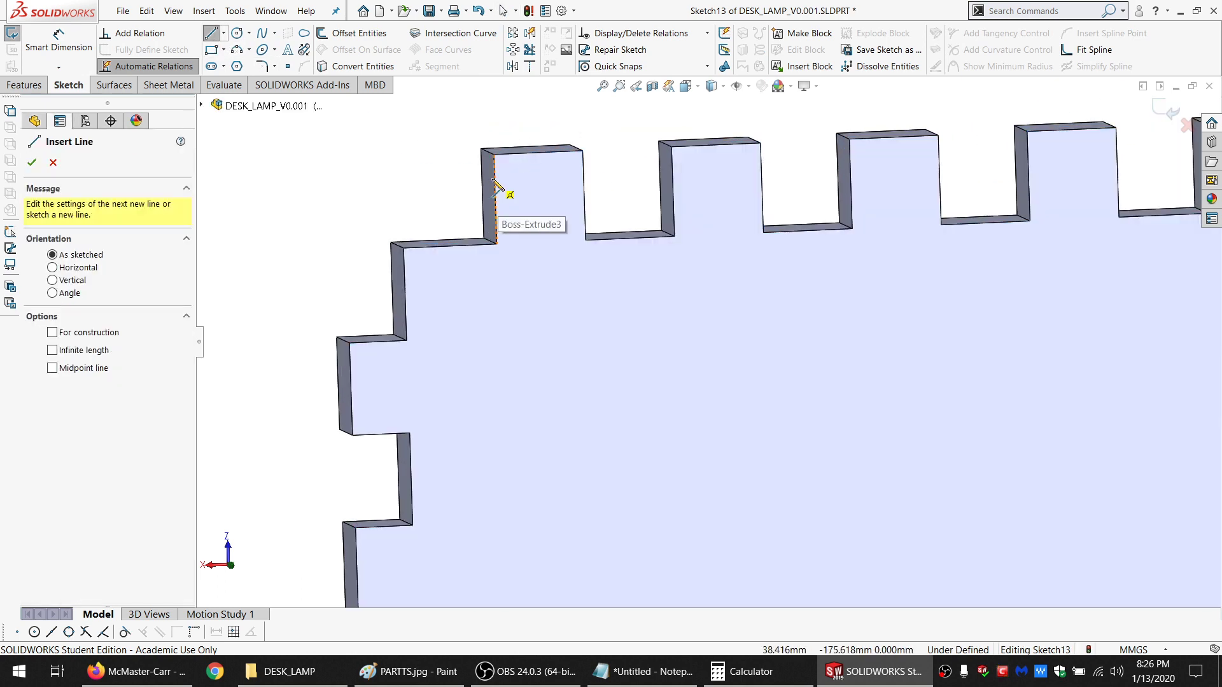
left_click(494, 155)
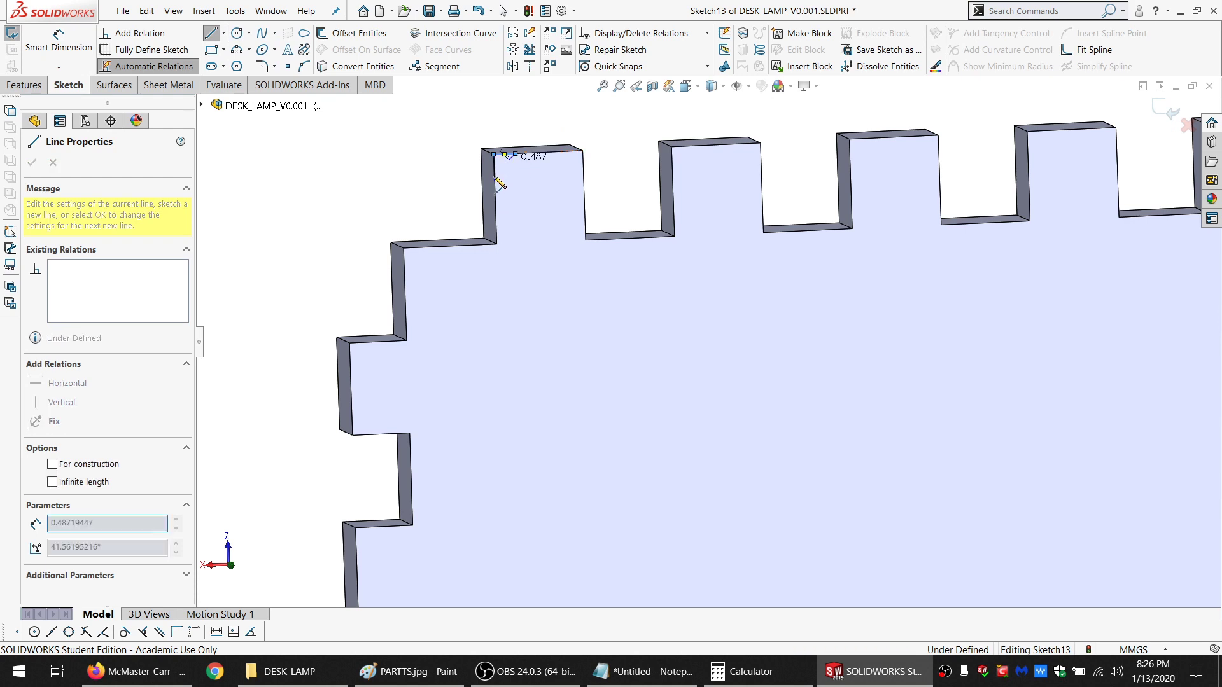
double_click(495, 178)
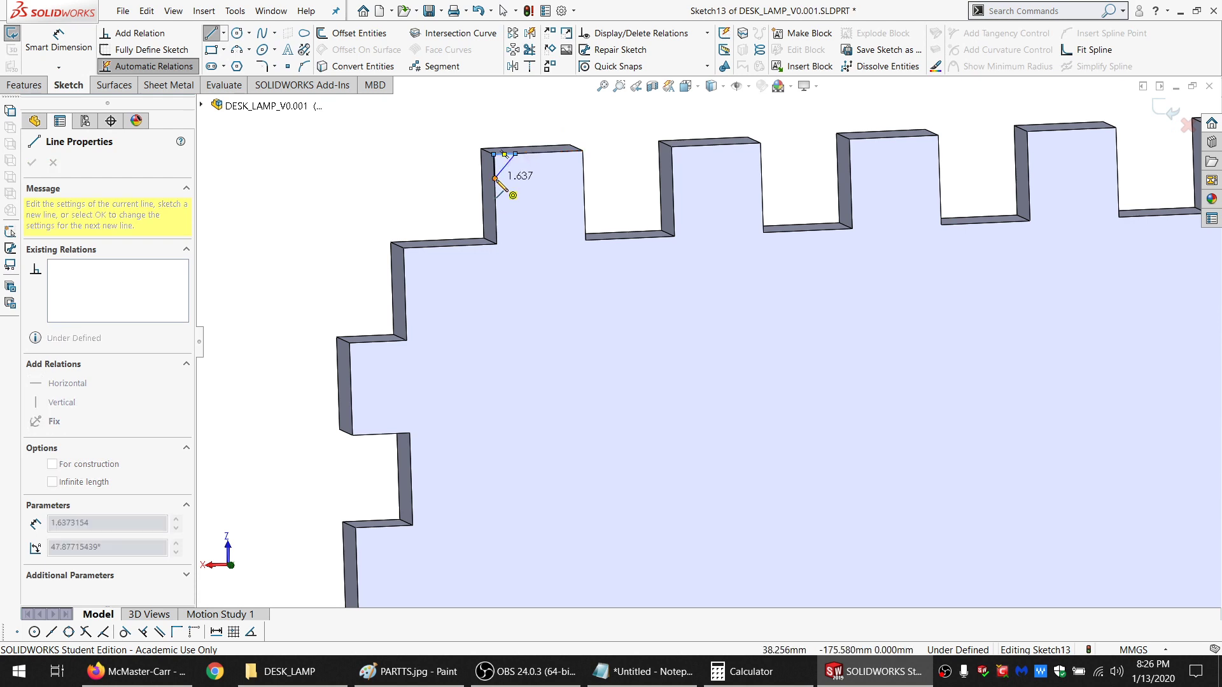
left_click(584, 176)
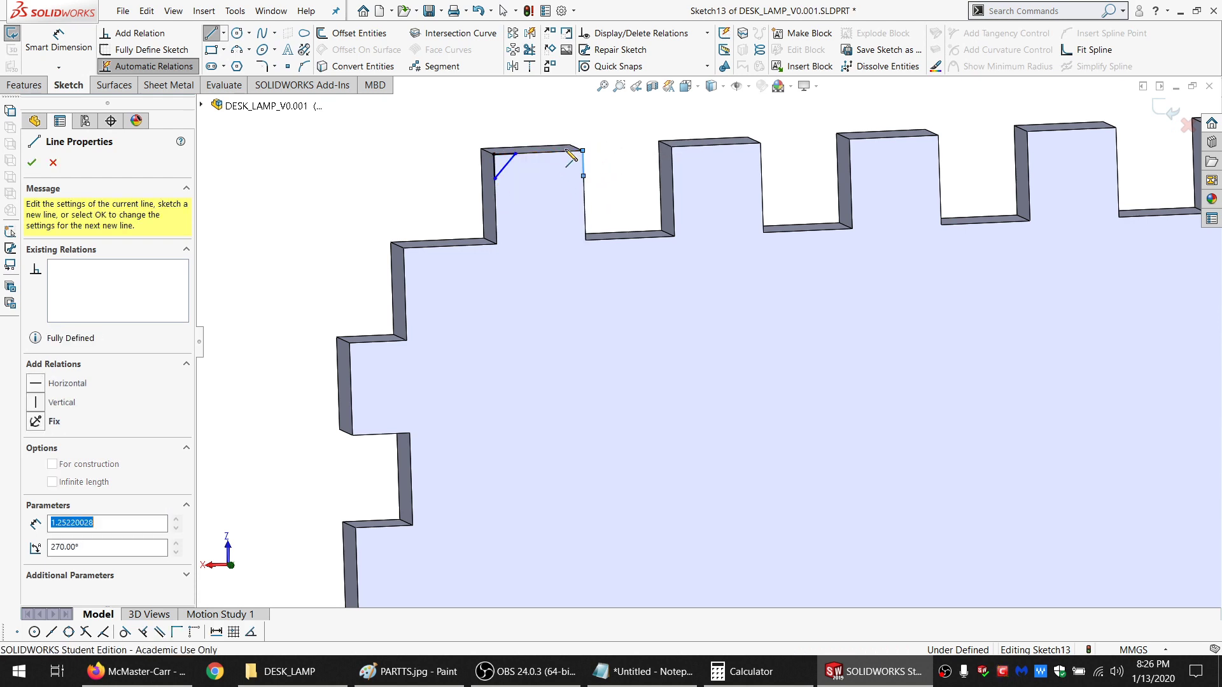
left_click(556, 151)
double_click(584, 176)
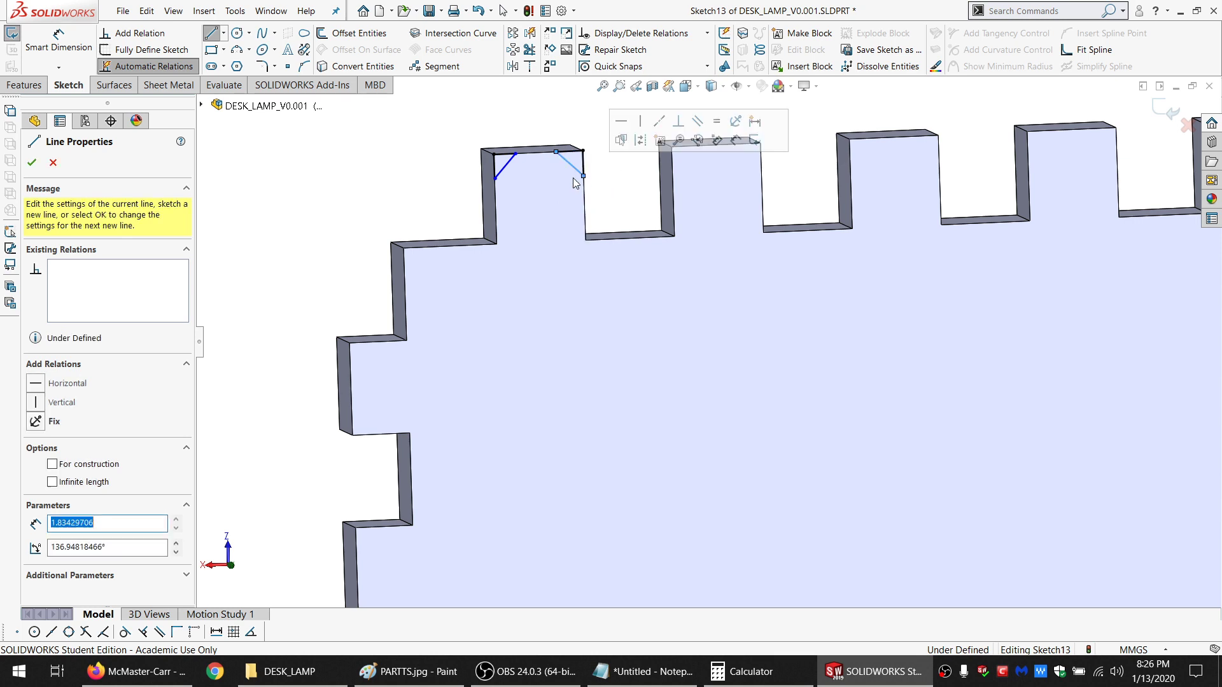
Draw closed triangles across both outer corners of the uppermost tab on the panel's left edge, with diagonals about 1.6 mm
left_click(349, 344)
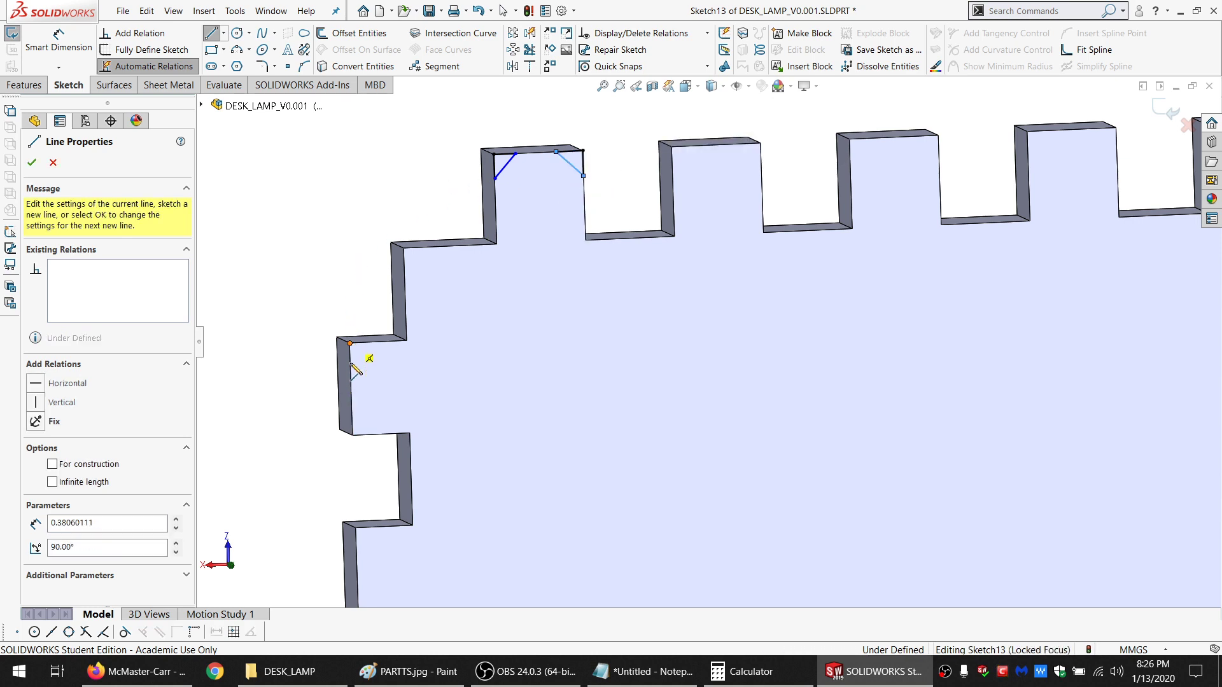
left_click(350, 365)
left_click(371, 343)
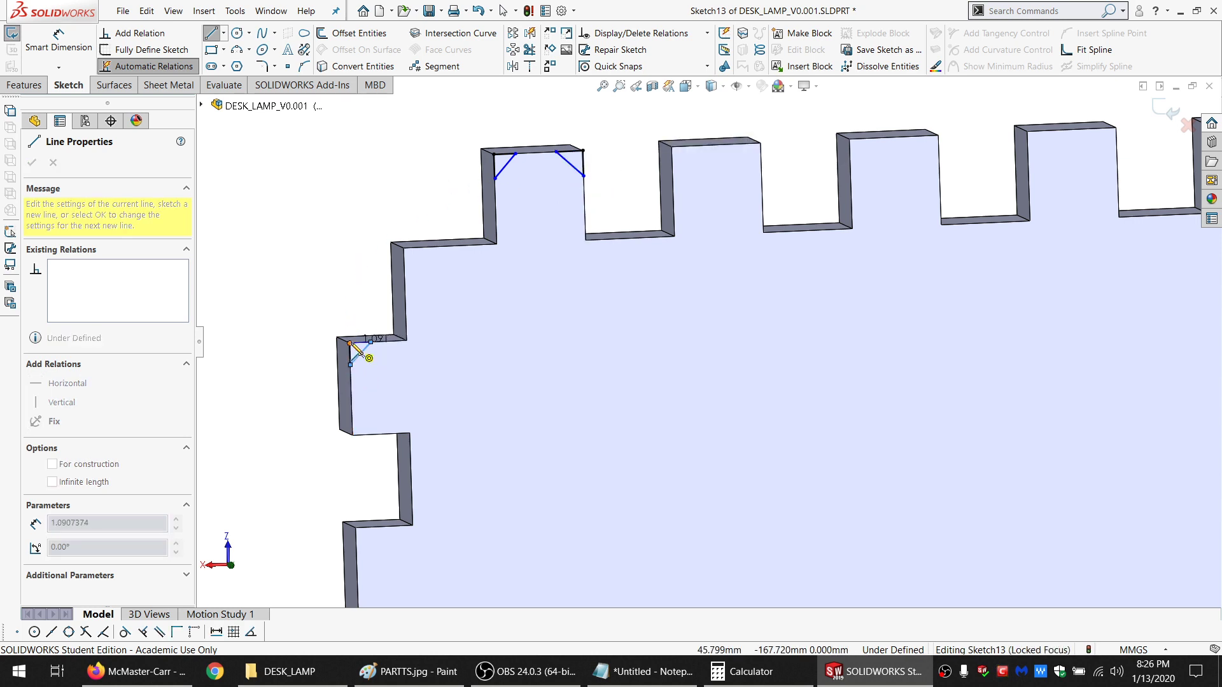
left_click(349, 343)
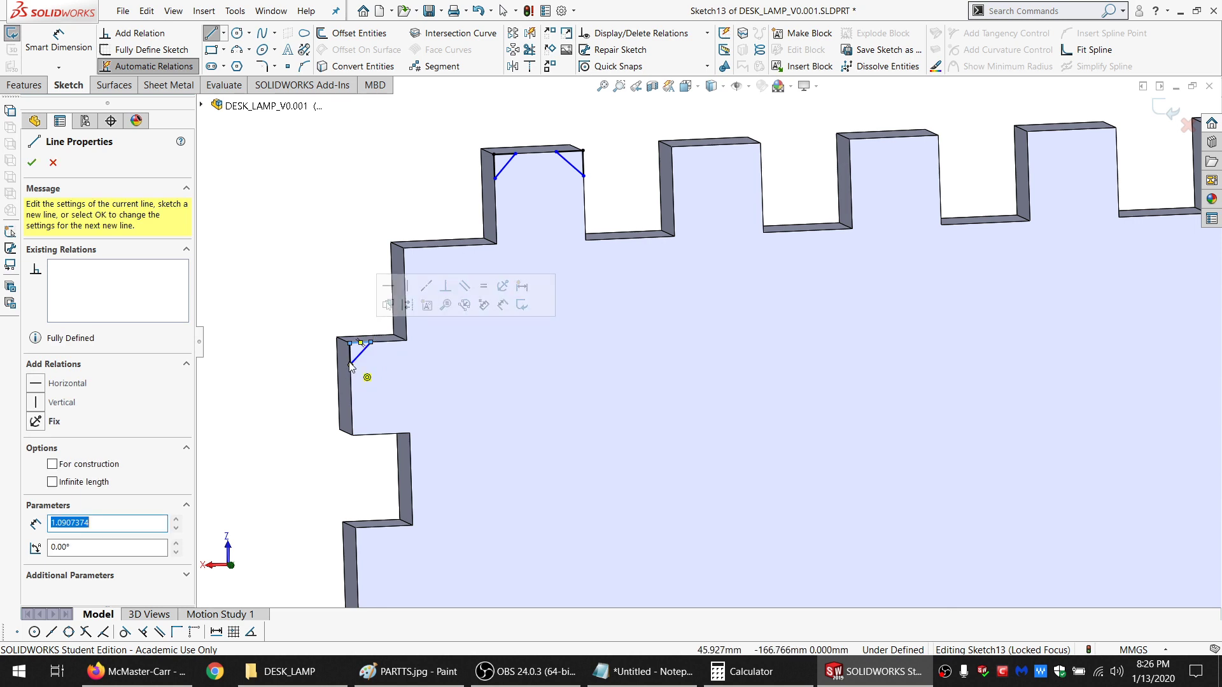
left_click(350, 413)
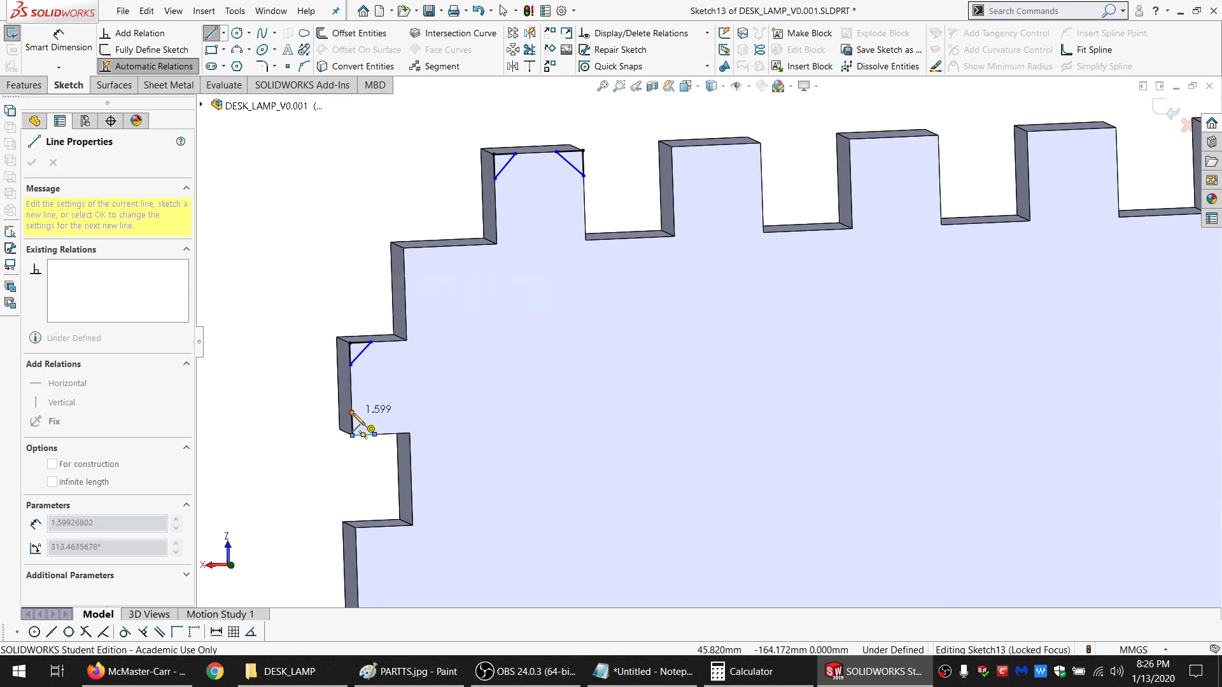
left_click(363, 435)
Draw triangles across both outer corners of the tab at the panel's upper right corner, with diagonals about 2 and 1.6 mm
scroll(991, 341, "up", 5)
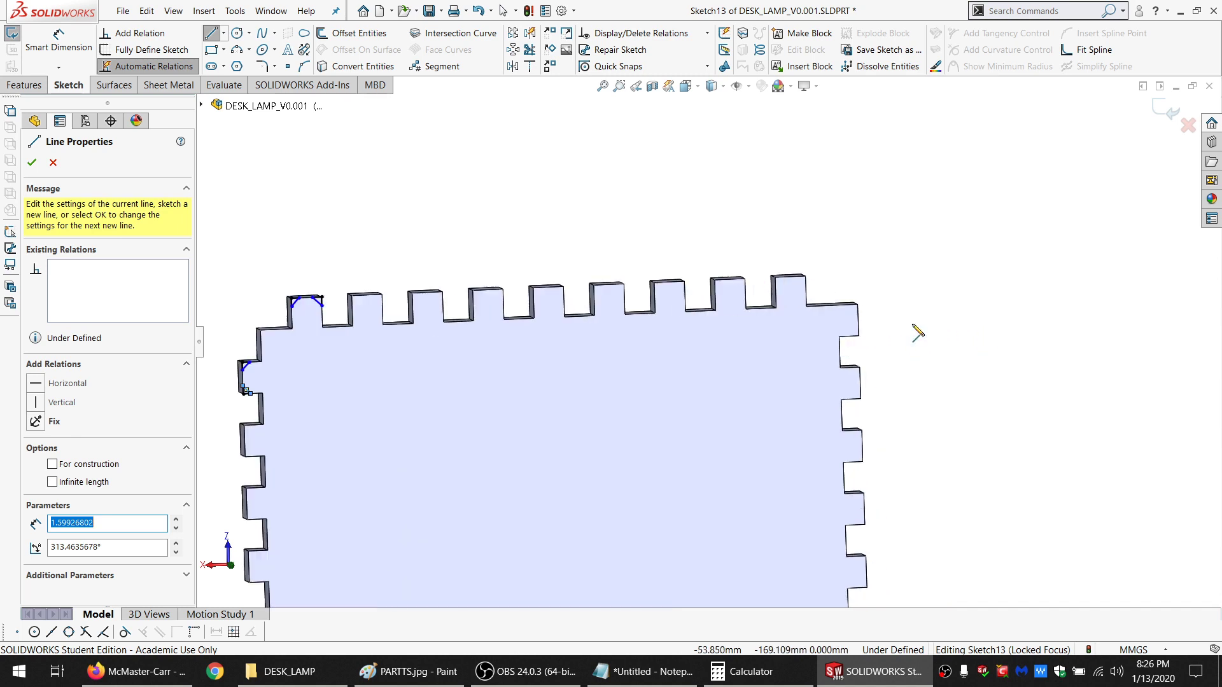
scroll(797, 325, "down", 4)
left_click(785, 289)
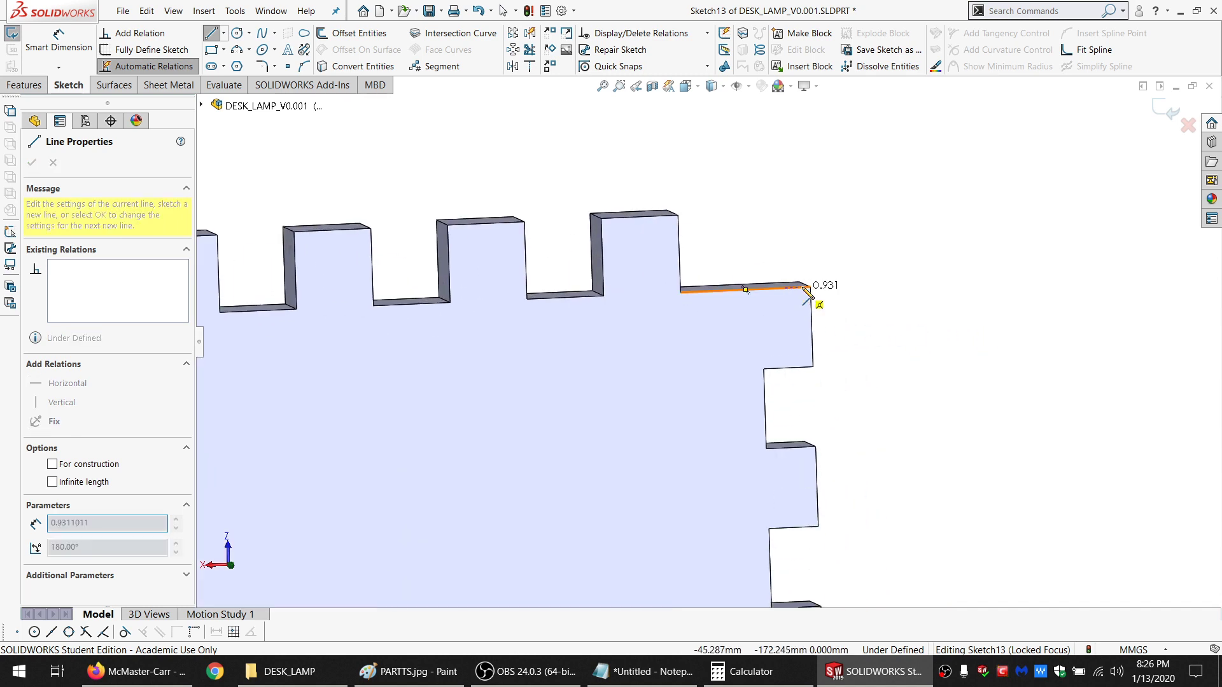
left_click(810, 287)
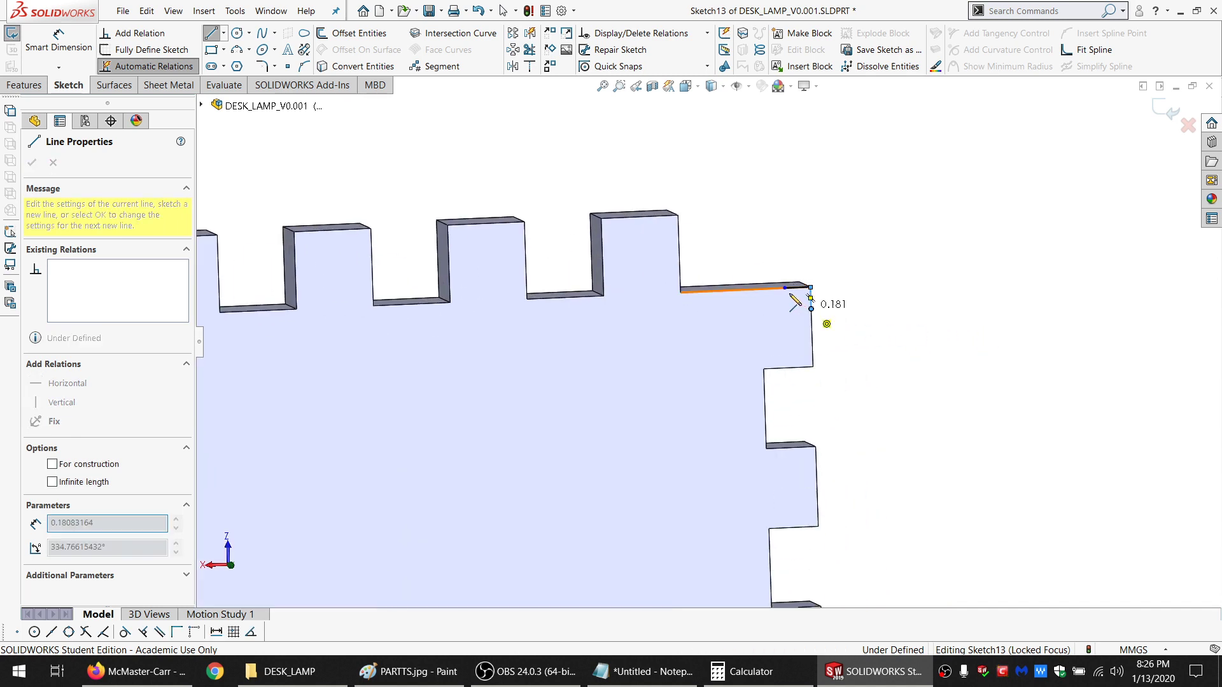
left_click(811, 308)
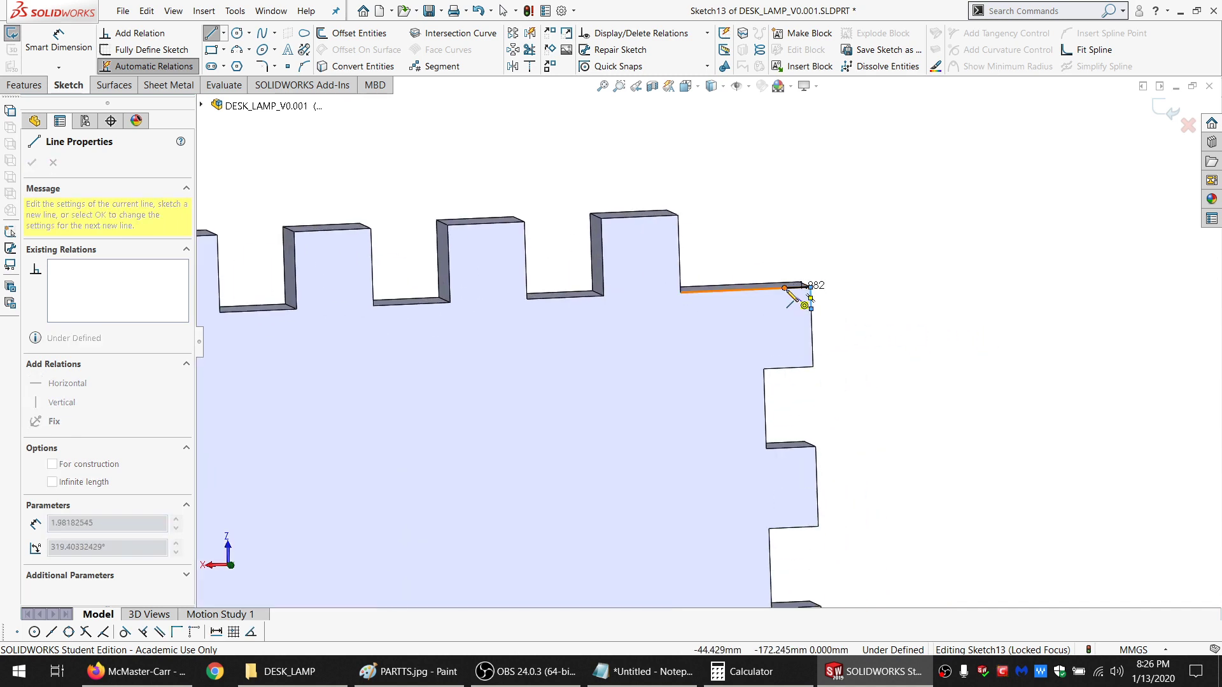
left_click(812, 348)
Draw triangles across both outer corners of the leftmost tab on the panel's lower edge, with diagonals about 1.5 and 1.4 mm
scroll(789, 374, "up", 15)
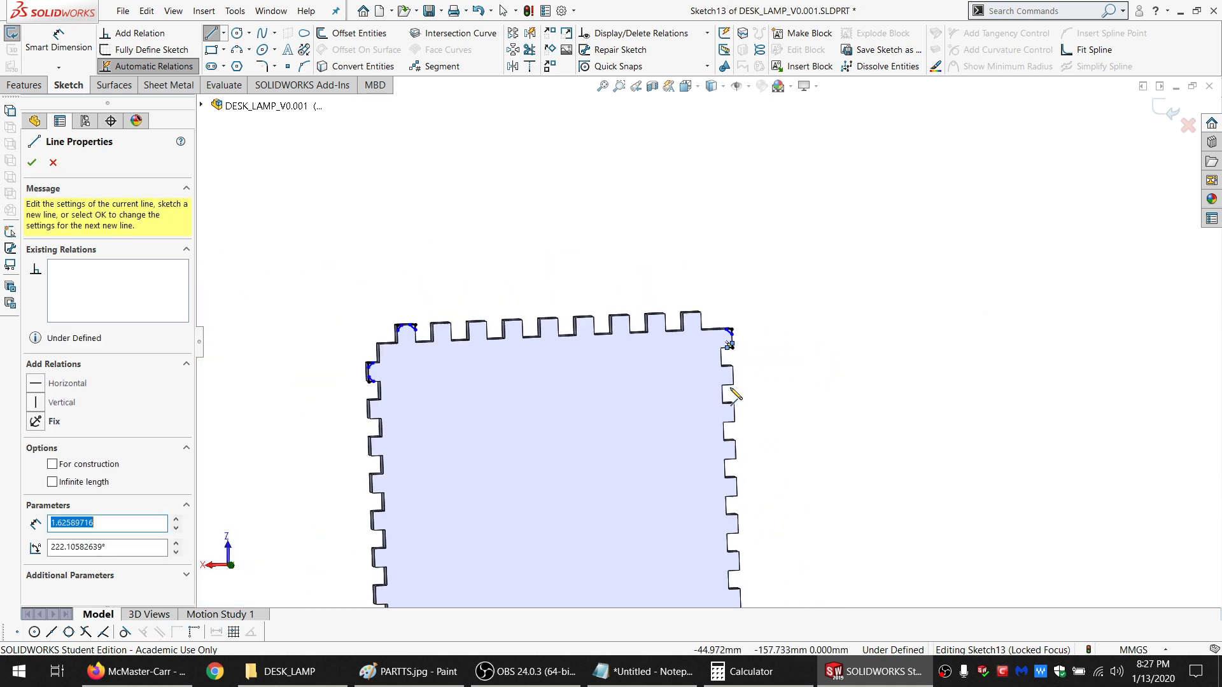
scroll(645, 550, "down", 7)
scroll(677, 548, "down", 6)
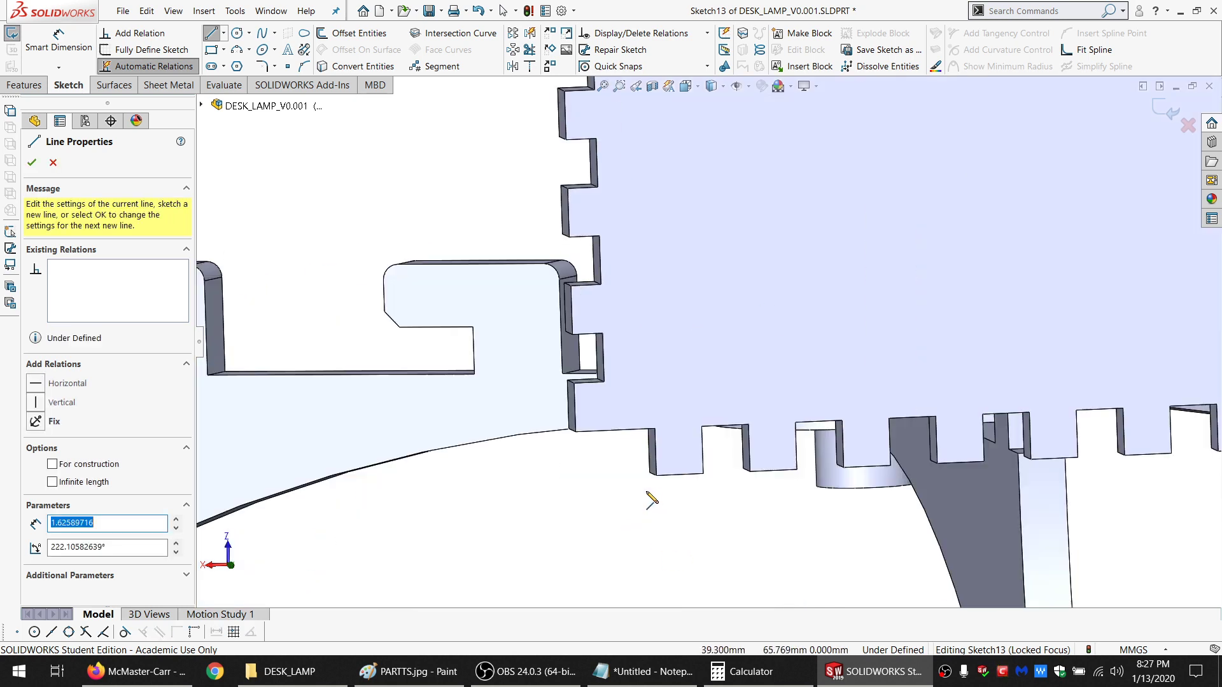
left_click(673, 439)
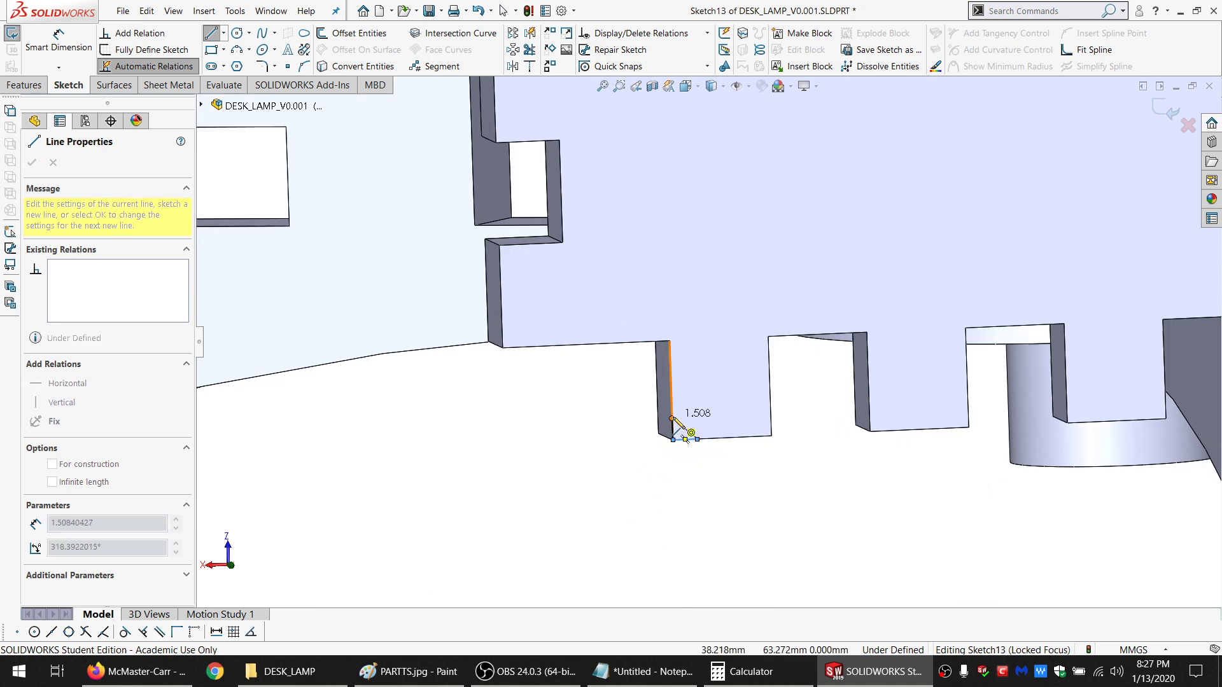
left_click(672, 418)
left_click(771, 436)
left_click(771, 411)
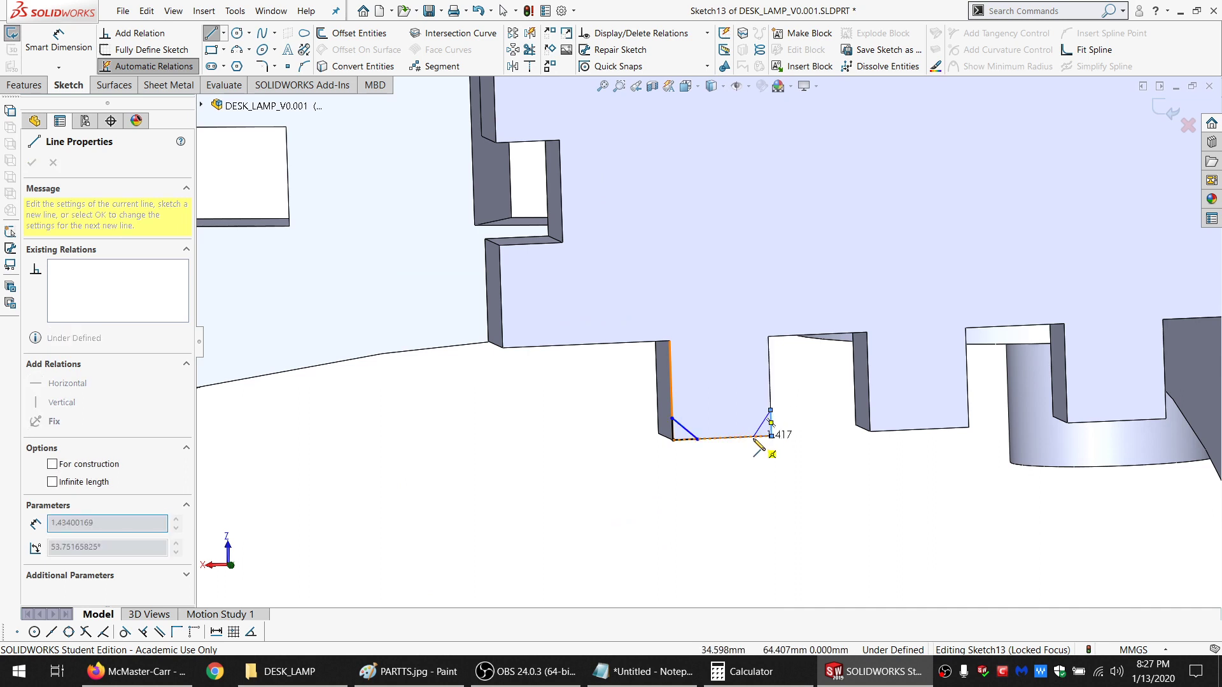
left_click(753, 438)
key("Escape")
Apply an Equal relation to the four legs of the two corner triangles on the lower-edge tab
scroll(772, 447, "down", 3)
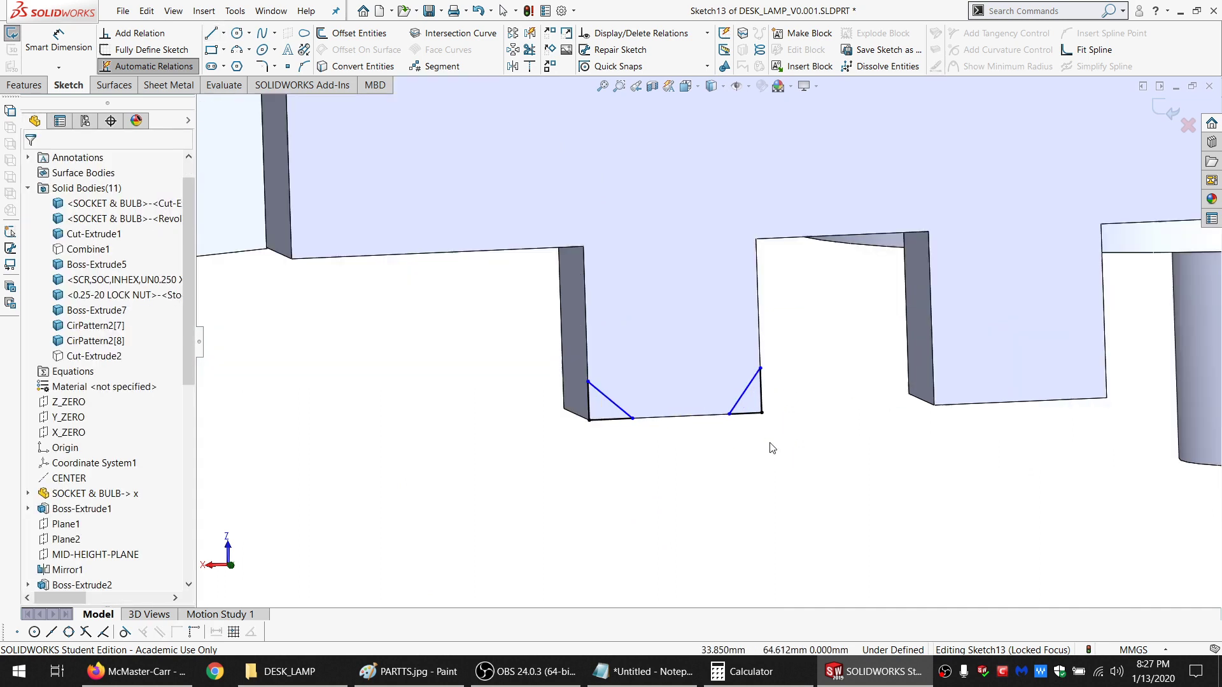
scroll(782, 461, "down", 2)
mouse_move(627, 442)
left_mouse_down()
mouse_move(548, 420)
mouse_move(416, 459)
left_mouse_up()
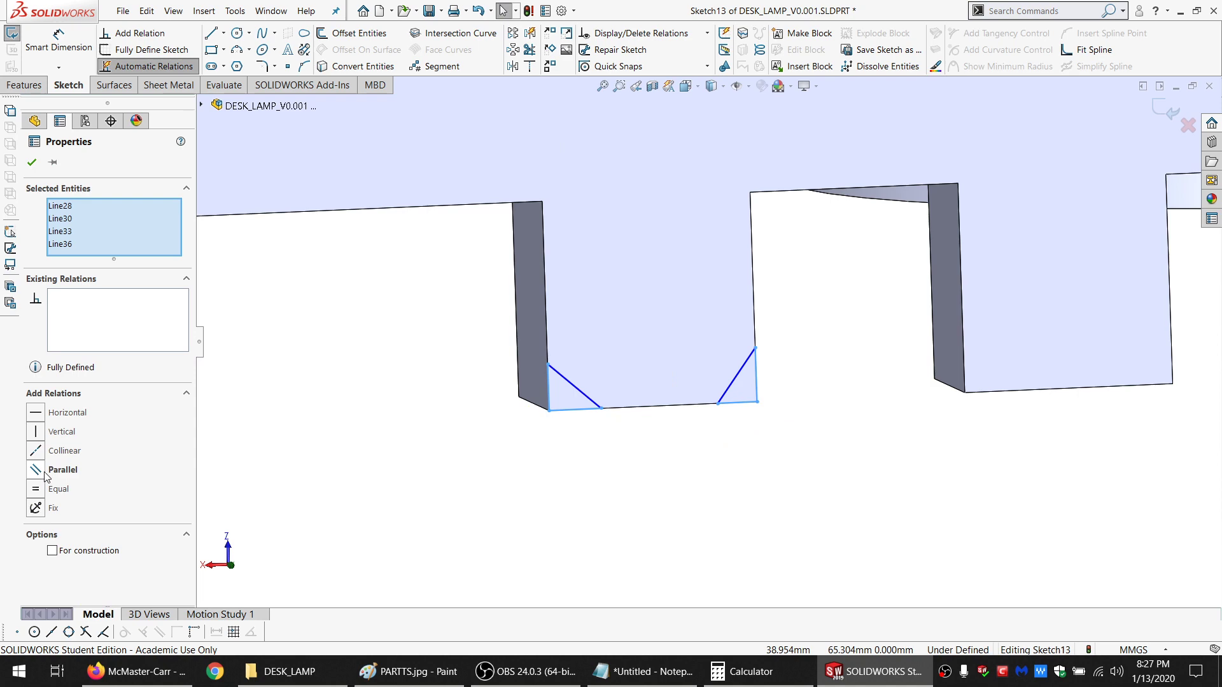
left_click(492, 464)
Make a triangle leg on the uppermost left-edge tab equal to a triangle leg on the lower-edge tab
left_click(562, 396)
scroll(573, 223, "up", 10)
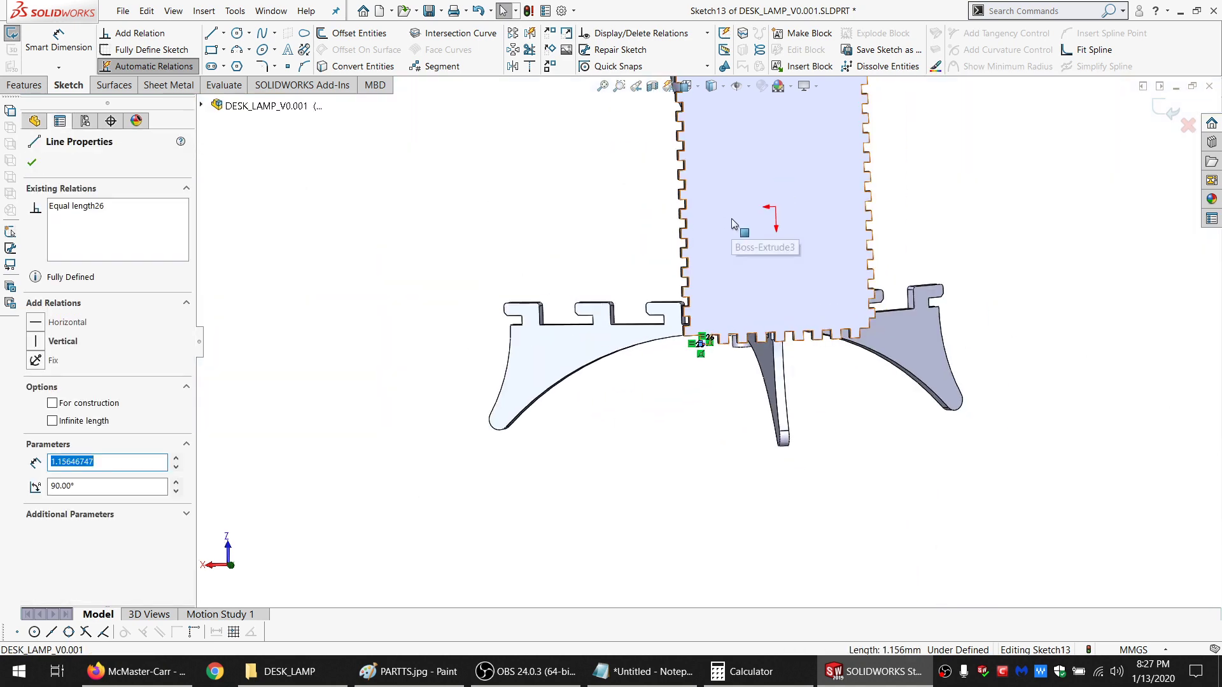
scroll(697, 263, "down", 3)
scroll(696, 262, "down", 5)
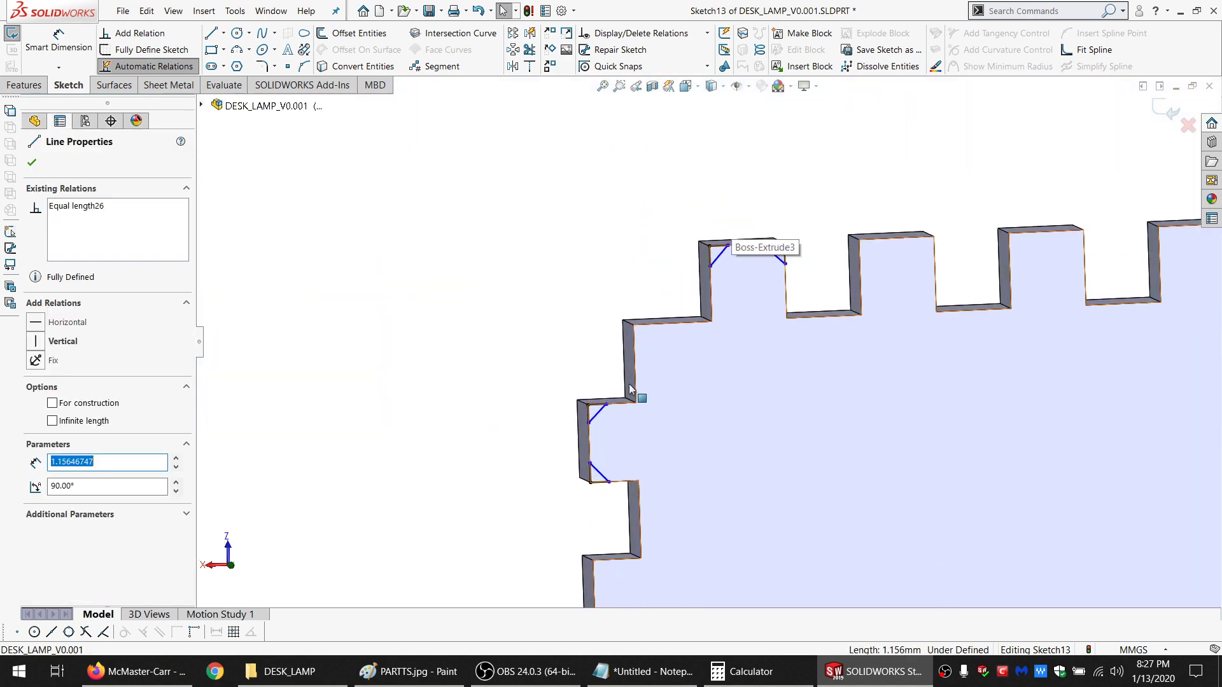
left_click(587, 410, "ctrl")
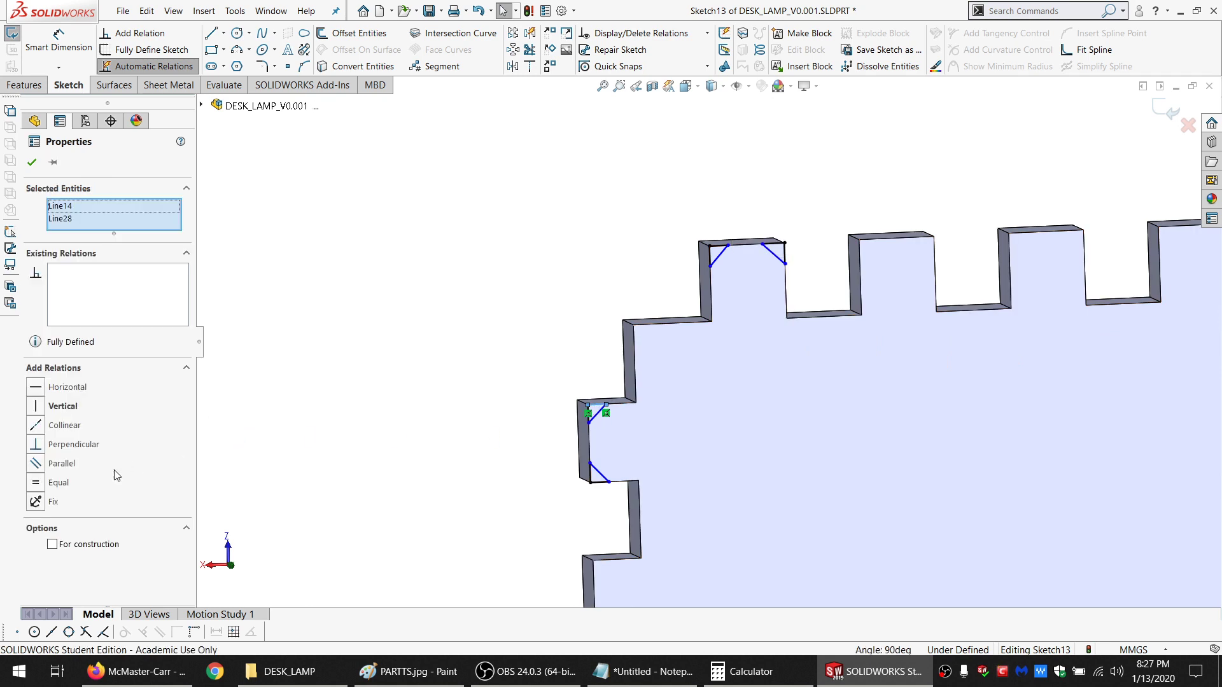
left_click(57, 482)
Apply an Equal relation to the four legs of the corner triangles on the leftmost upper-edge tab
scroll(826, 304, "down", 2)
key("Escape")
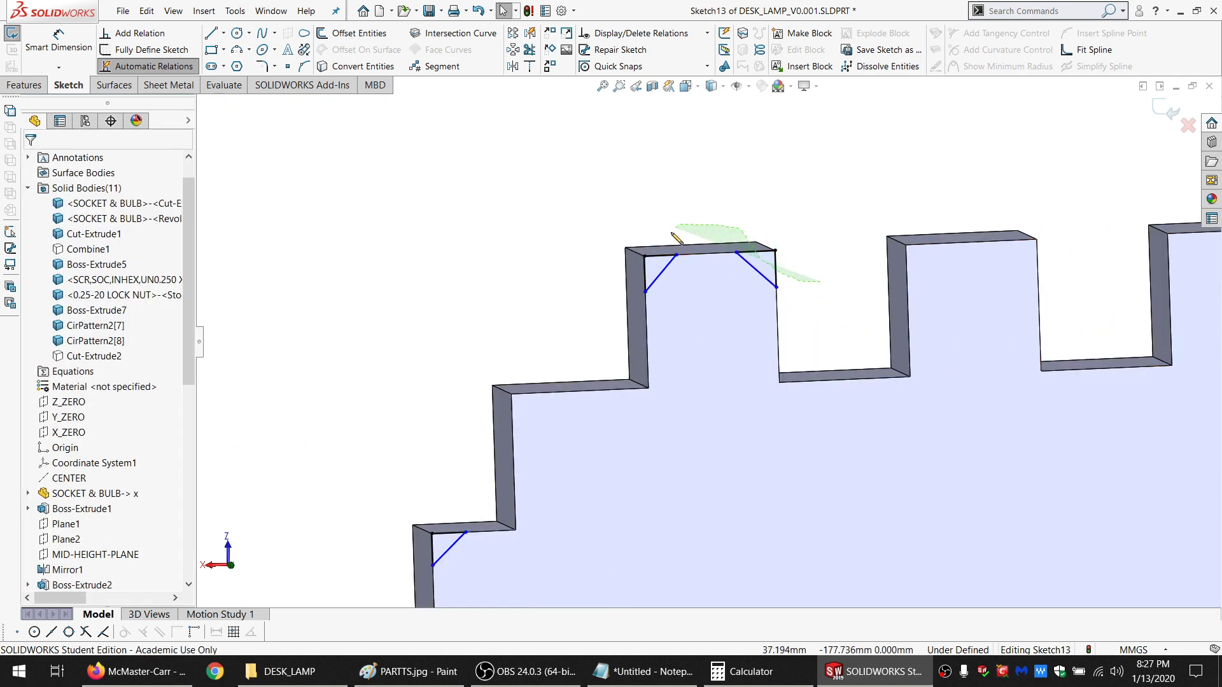
mouse_move(671, 233)
left_mouse_down()
mouse_move(614, 245)
mouse_move(711, 144)
left_mouse_up()
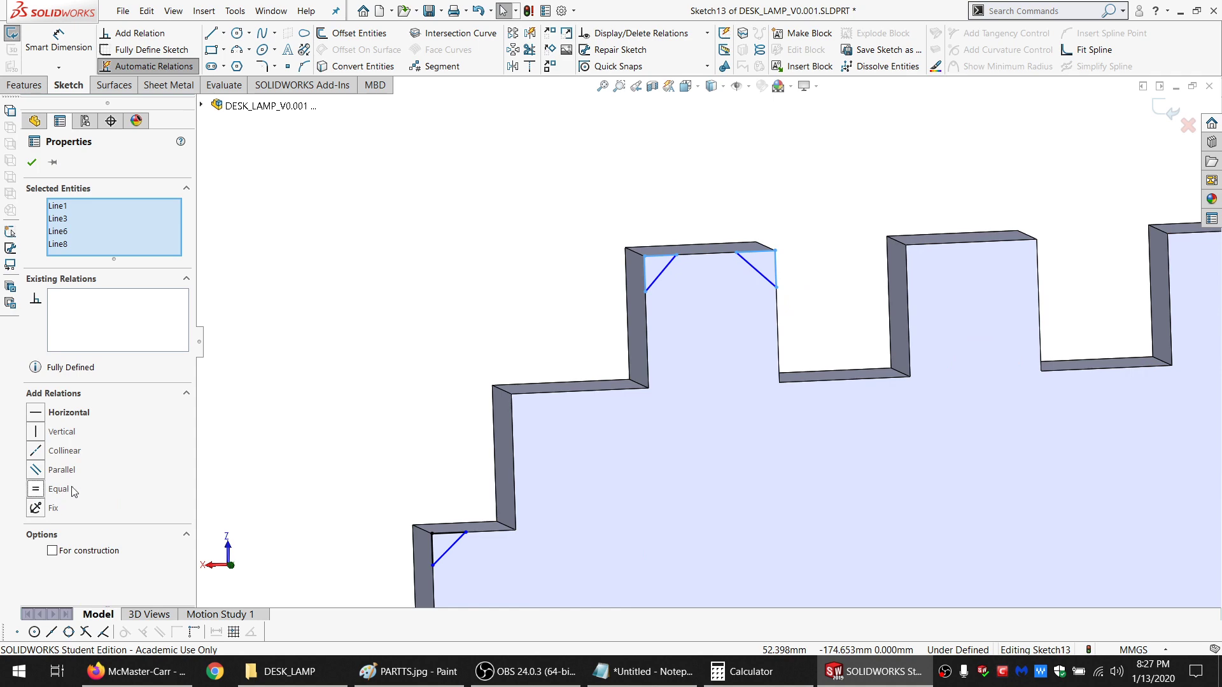
left_click(74, 492)
Apply an Equal relation to the four legs of the corner triangles on the uppermost left-edge tab
scroll(457, 480, "up", 4)
scroll(508, 531, "down", 4)
left_click_drag(681, 480, 675, 437)
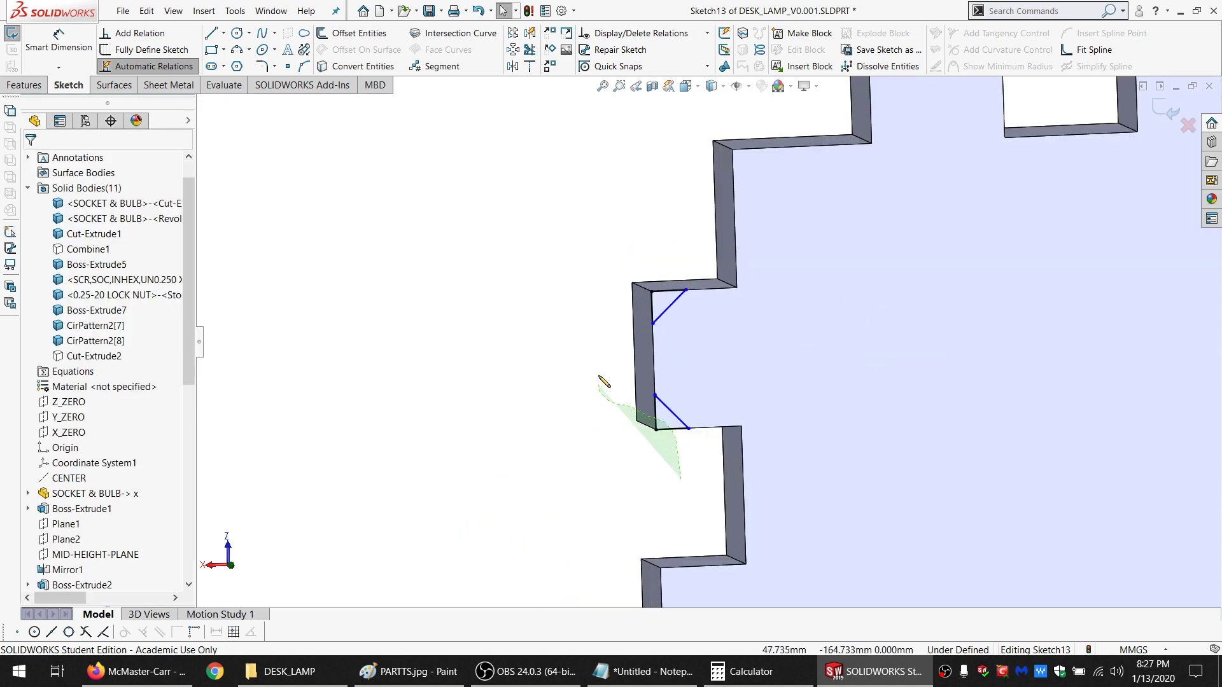
mouse_move(604, 382)
left_mouse_down()
mouse_move(668, 296)
mouse_move(436, 295)
mouse_move(370, 339)
left_mouse_up()
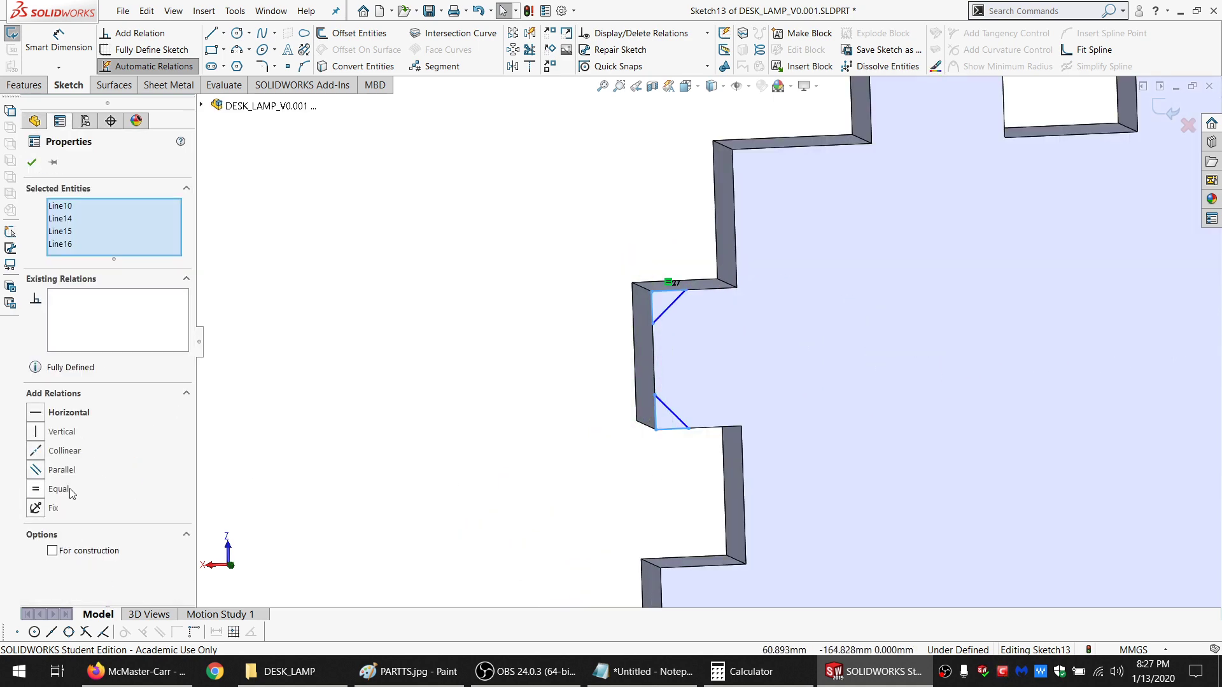
left_click(574, 349)
Make the upper triangle leg on the left-edge tab equal to the one on the leftmost upper-edge tab
left_click(670, 290)
scroll(851, 186, "down", 1)
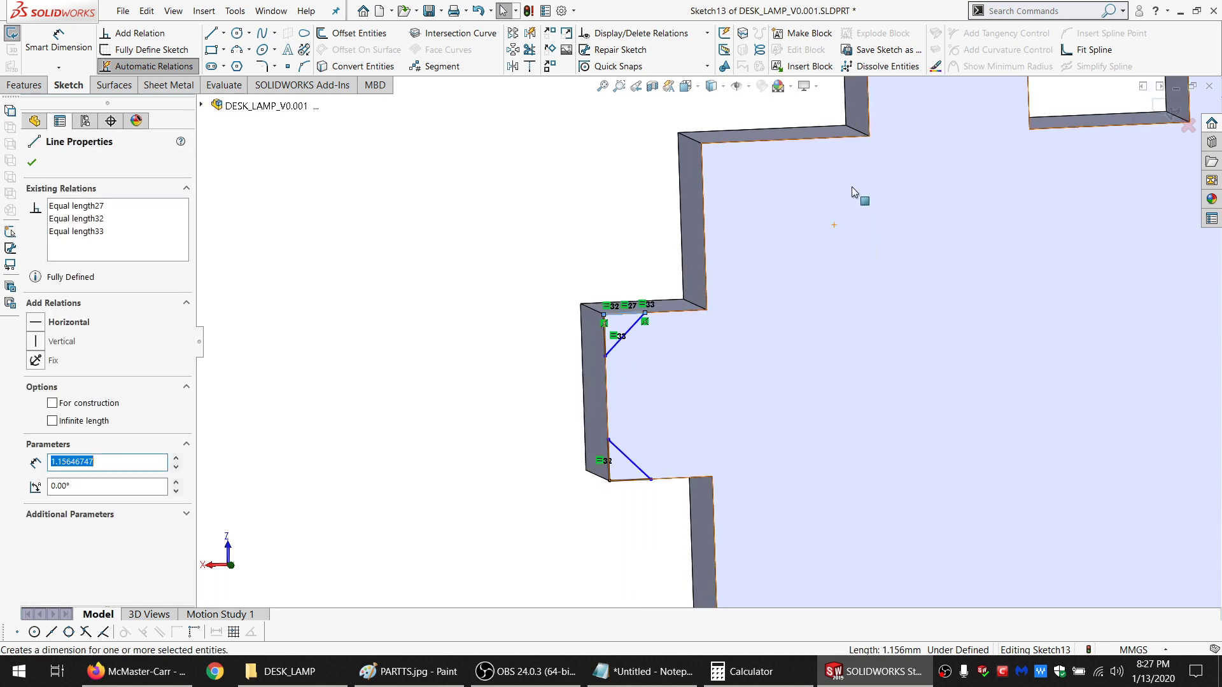
scroll(852, 188, "up", 4)
scroll(828, 165, "down", 3)
left_click(758, 219, "ctrl")
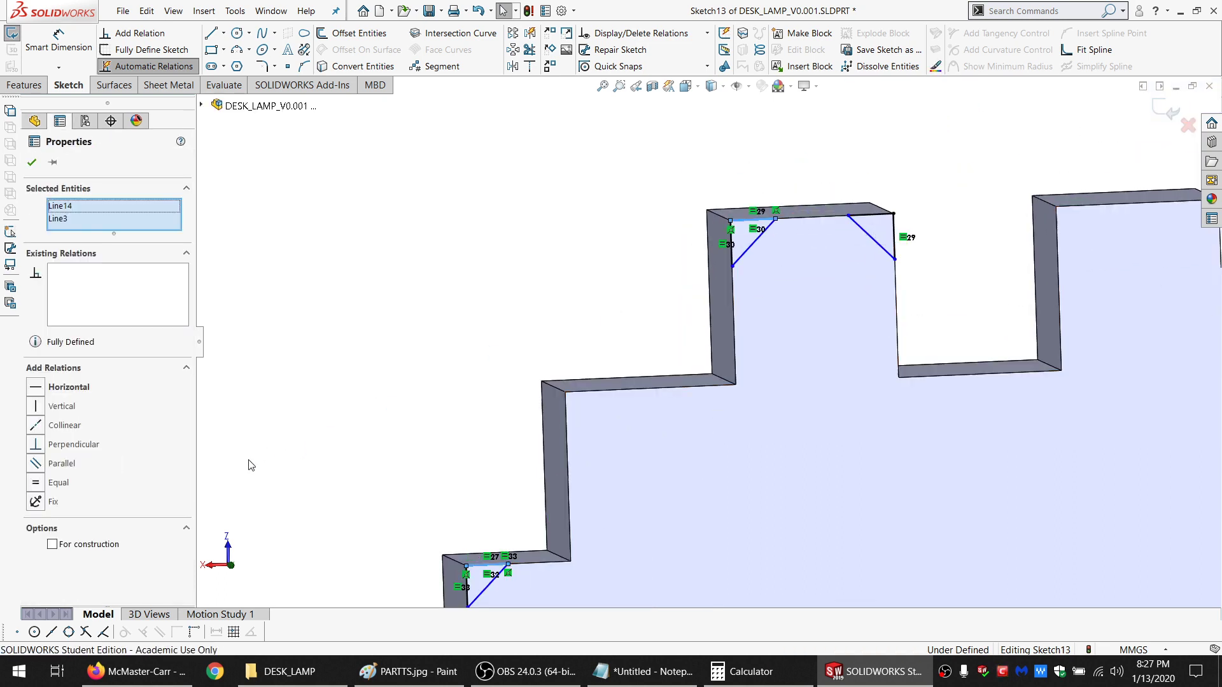
left_click(72, 488)
left_click(1004, 300)
Apply an Equal relation to the four legs of the corner triangles on the tab at the panel's upper right corner
scroll(1140, 295, "up", 8)
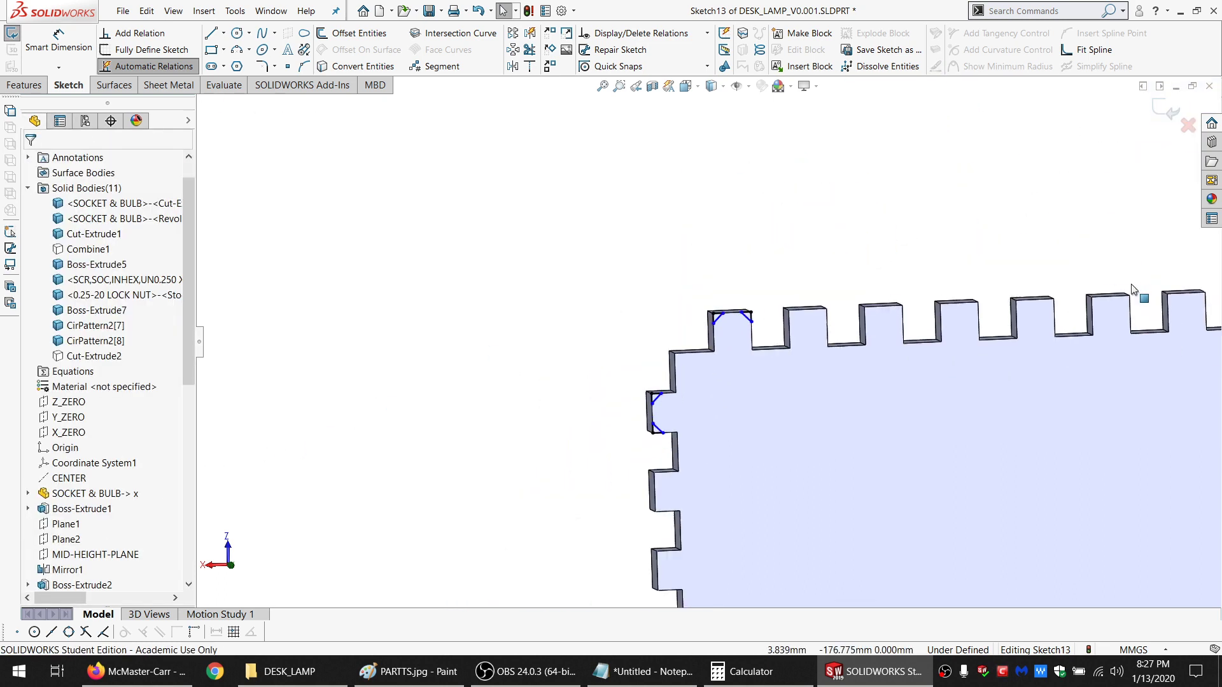
scroll(904, 360, "down", 5)
scroll(931, 438, "down", 3)
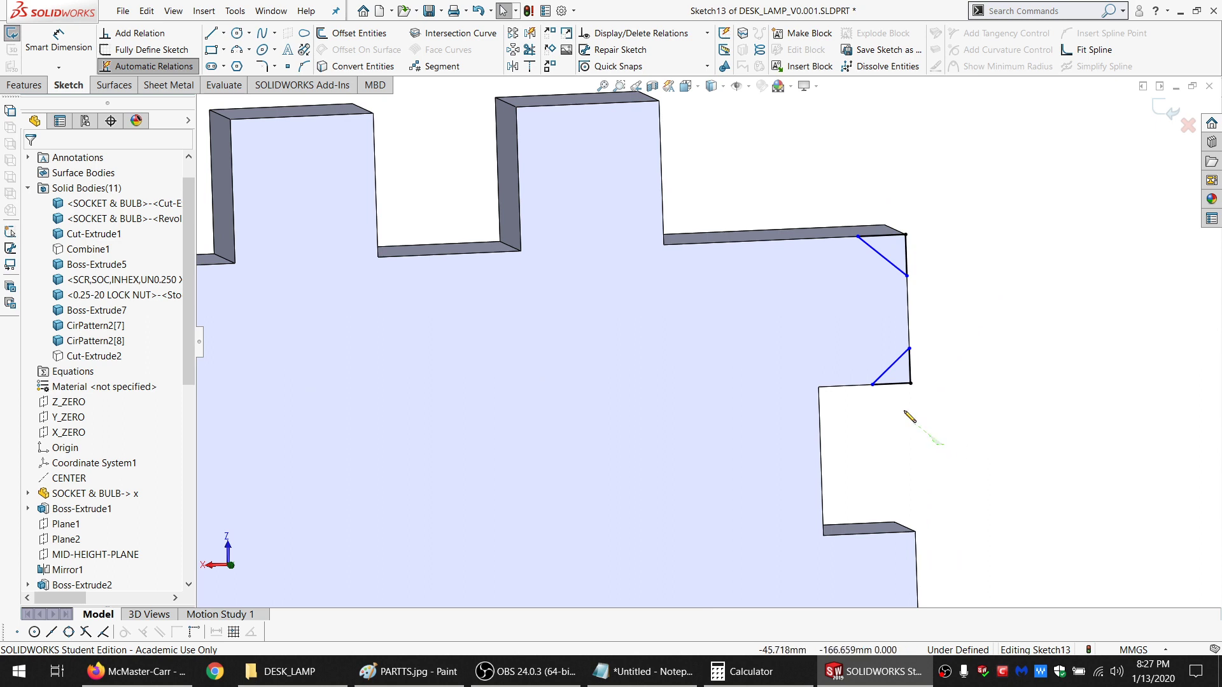
mouse_move(904, 412)
left_mouse_down()
mouse_move(932, 353)
mouse_move(927, 257)
mouse_move(800, 148)
mouse_move(973, 147)
left_mouse_up()
mouse_move(924, 425)
left_mouse_down()
mouse_move(900, 377)
mouse_move(961, 295)
left_mouse_up()
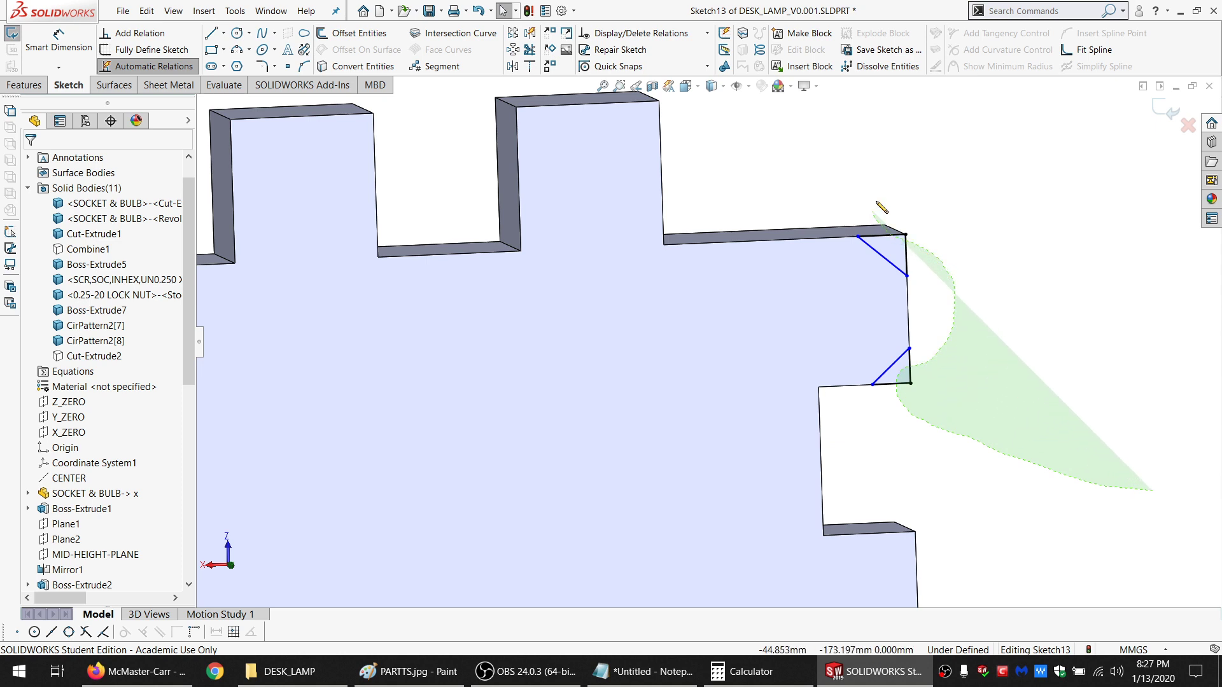
left_click_drag(877, 204, 875, 210)
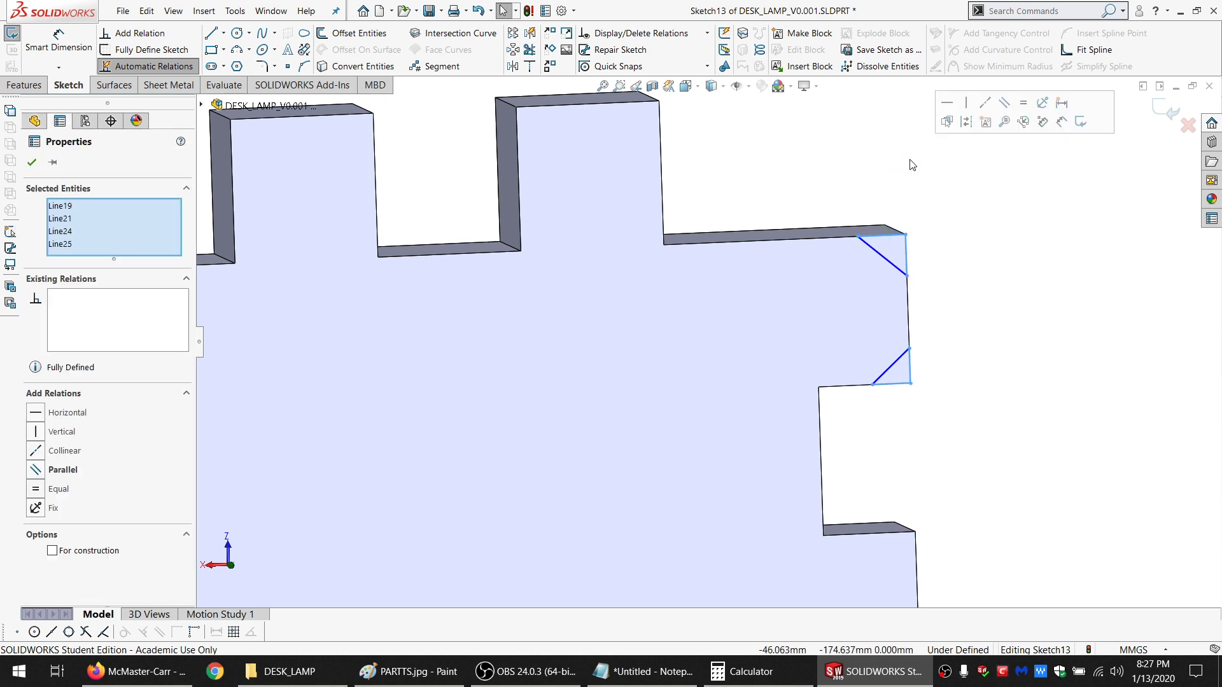
left_click(58, 490)
left_click(856, 110)
left_click(888, 237)
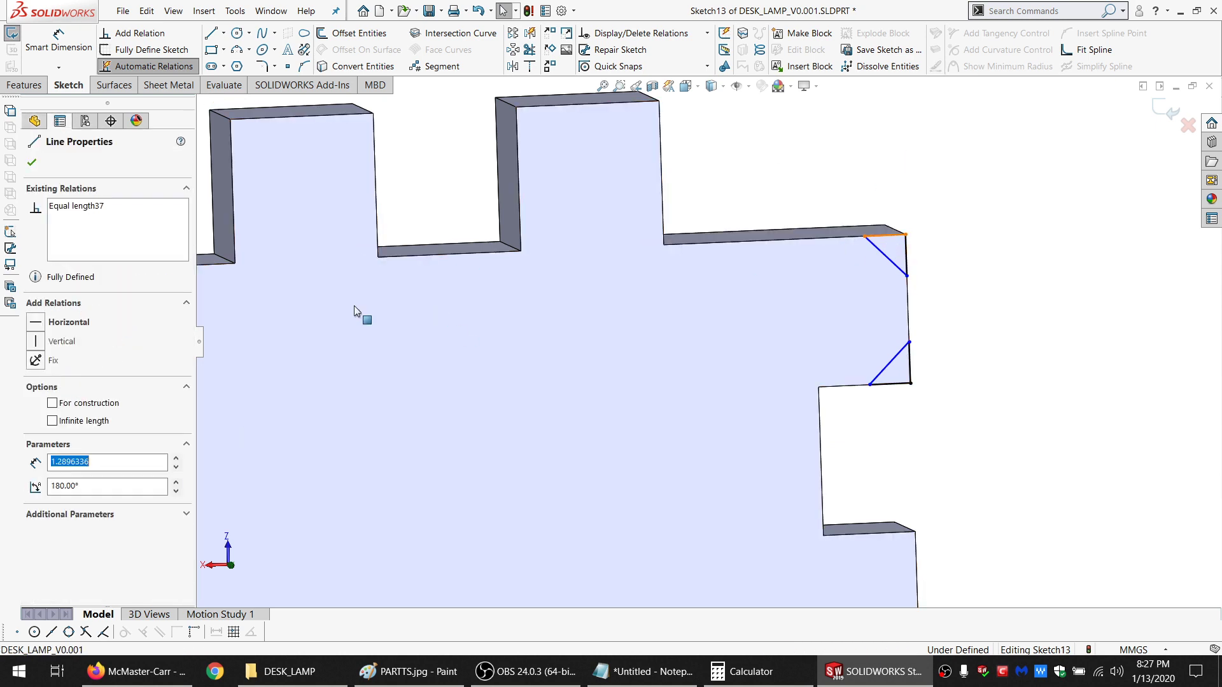
Make the upper triangle leg on the upper right corner tab equal to the one on the leftmost upper-edge tab
scroll(354, 306, "up", 8)
scroll(308, 354, "down", 5)
left_click(587, 218)
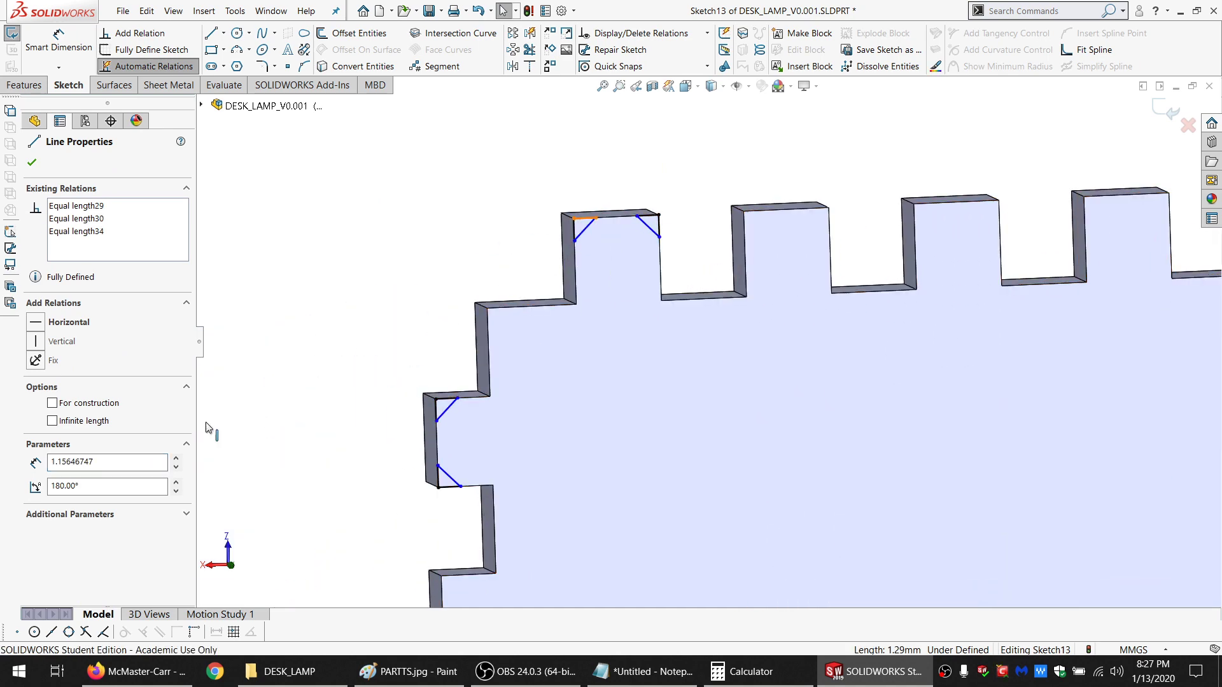
left_click(54, 490)
left_click(374, 262)
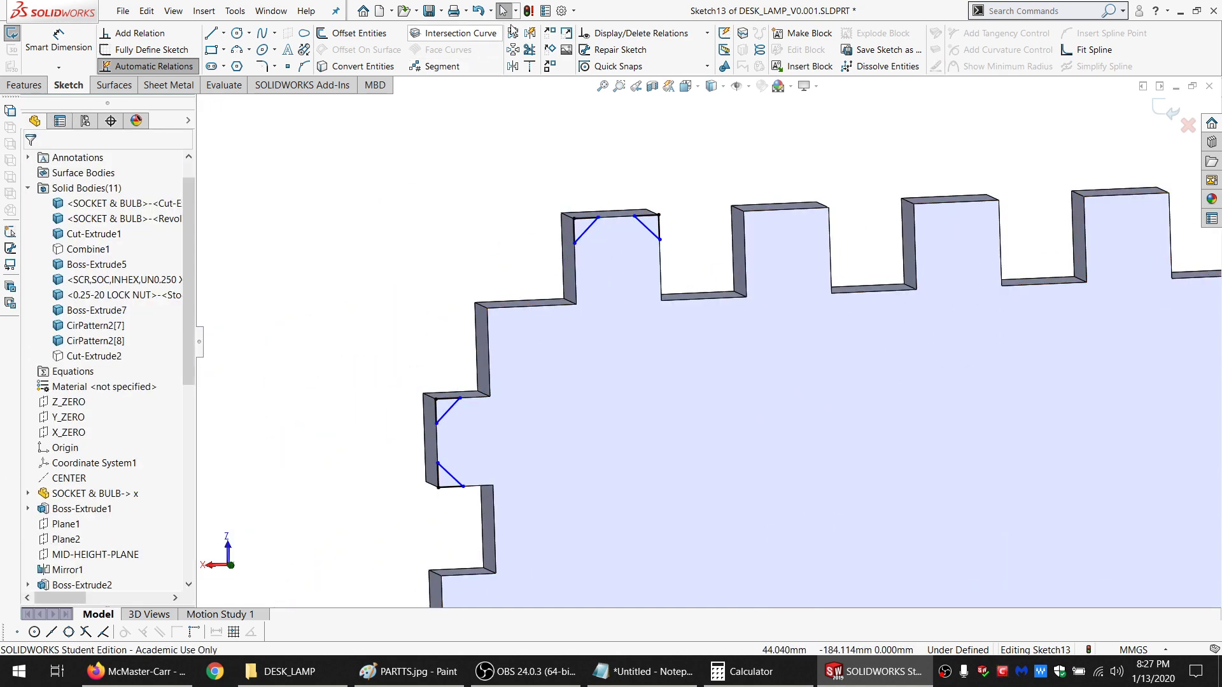
Add a configuration-specific file property named ASM_CHAMFER with the value .25
left_click(545, 11)
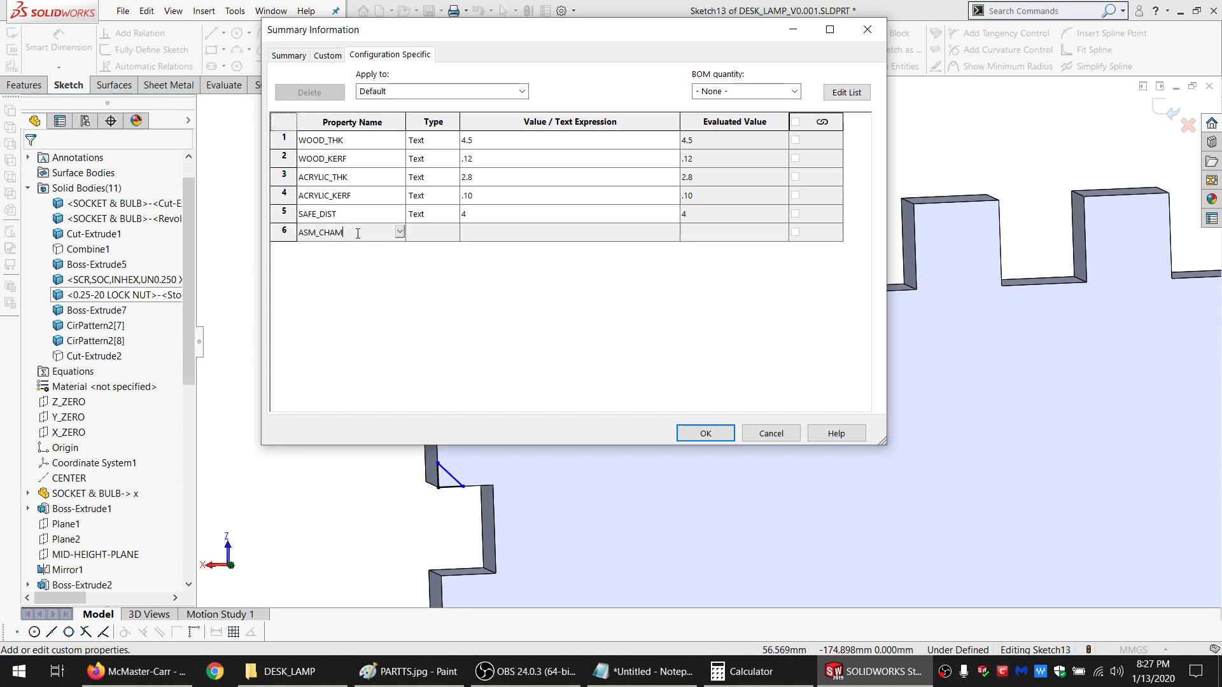
left_click(500, 233)
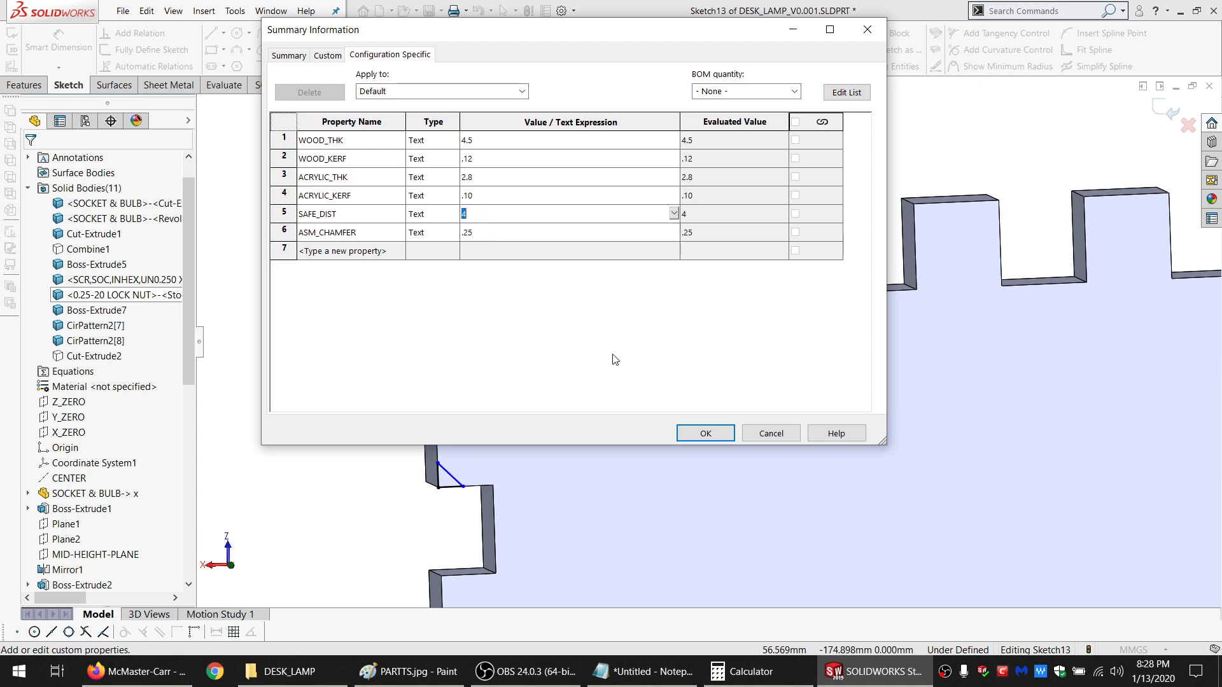
left_click(689, 434)
Dimension the vertical triangle leg on the leftmost upper-edge tab and link its value to the ASM_CHAMFER property
key("d")
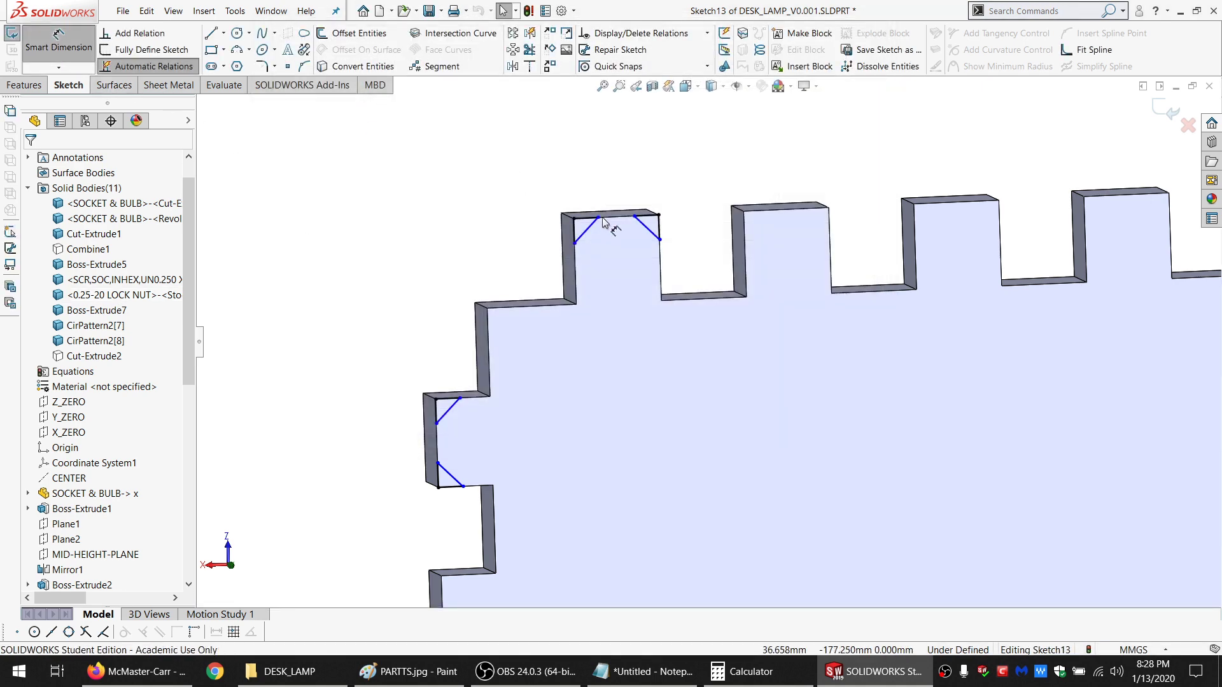
left_click(576, 244)
left_click(573, 230)
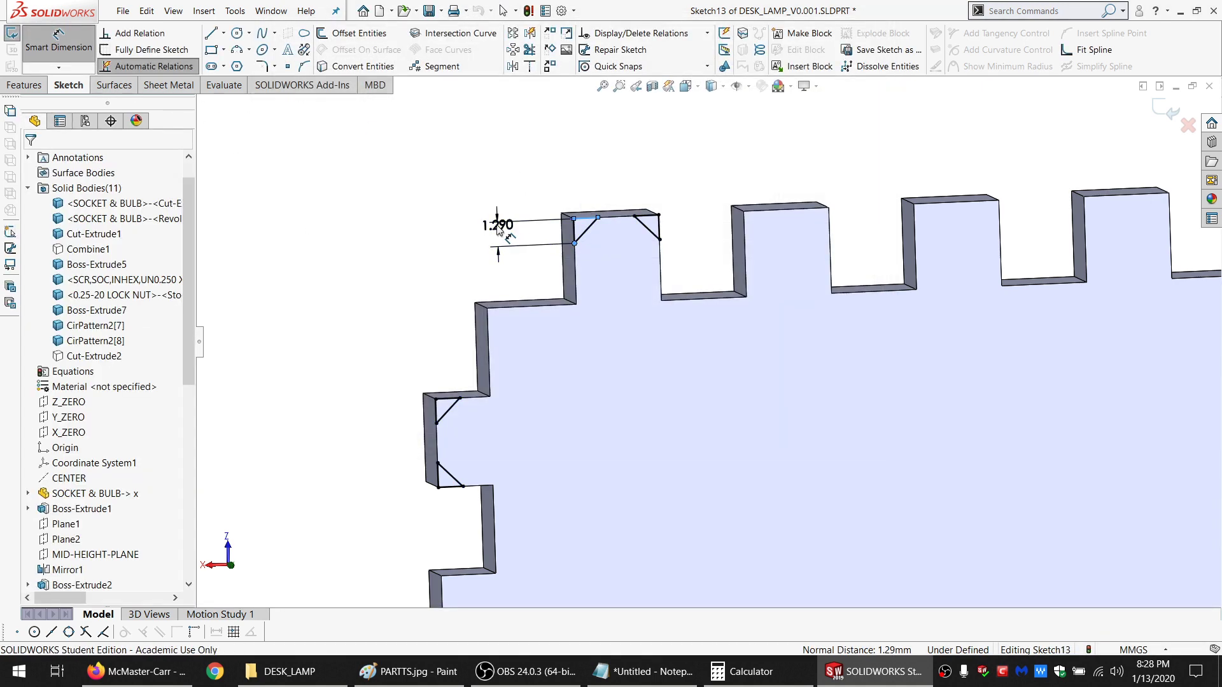
left_click(500, 230)
type("=s")
key("BackSpace")
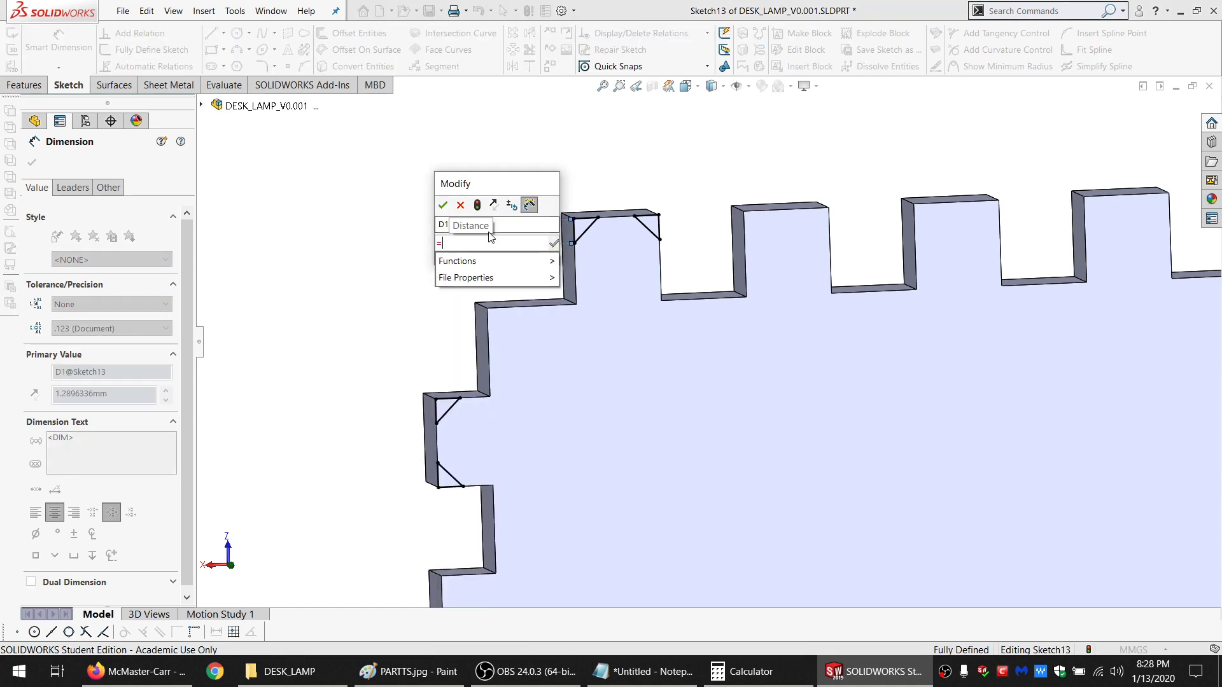
type("AS")
left_click(477, 262)
left_click(443, 210)
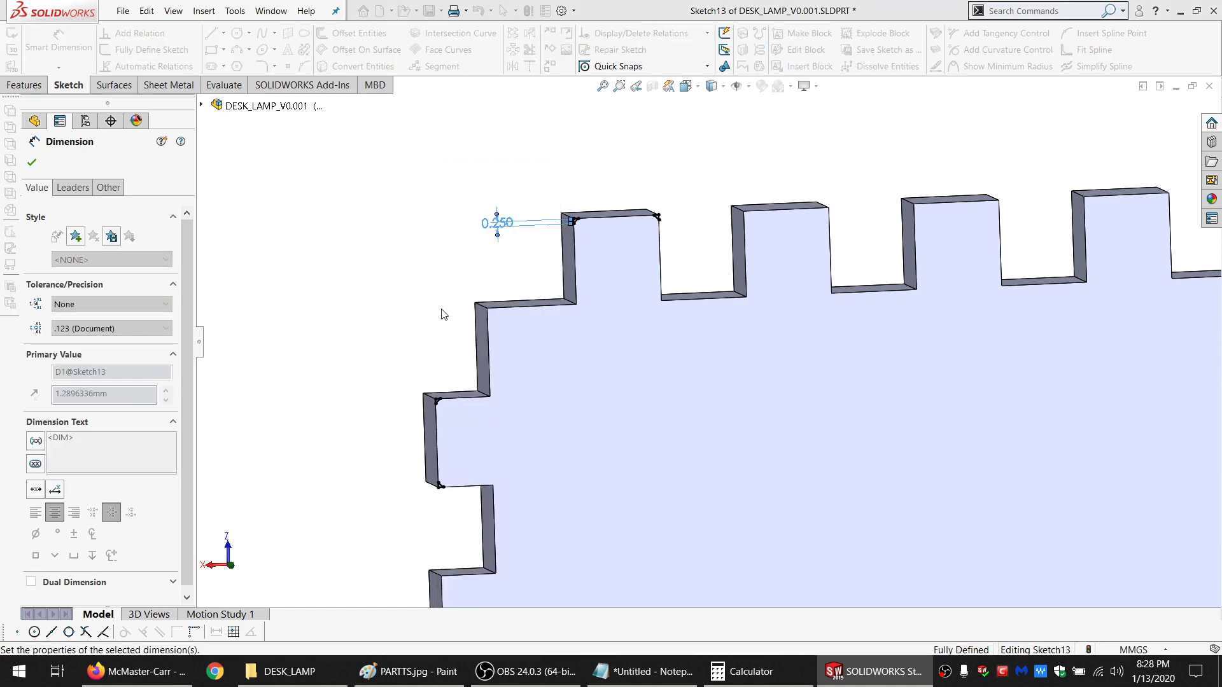
key("Escape")
Linear-pattern the corner triangles of the leftmost upper and lower tabs along the panel's upper edge, with 9 instances at 10 mm spacing
scroll(766, 297, "up", 6)
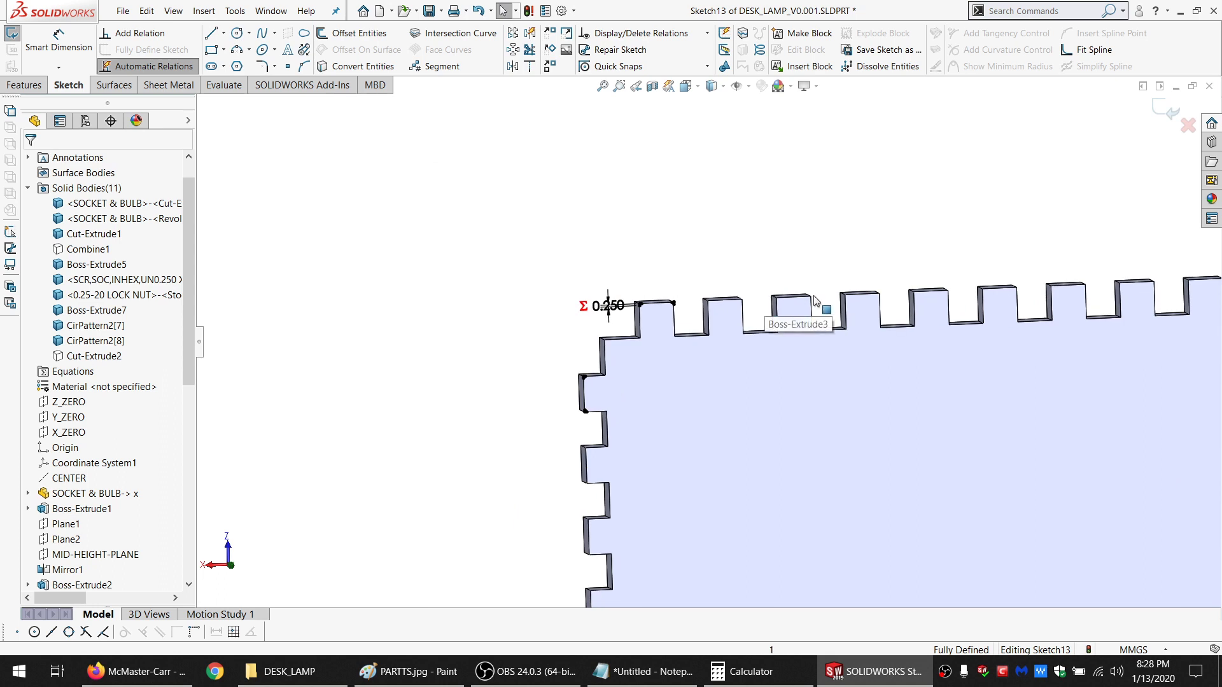
scroll(770, 305, "up", 3)
scroll(785, 387, "down", 3)
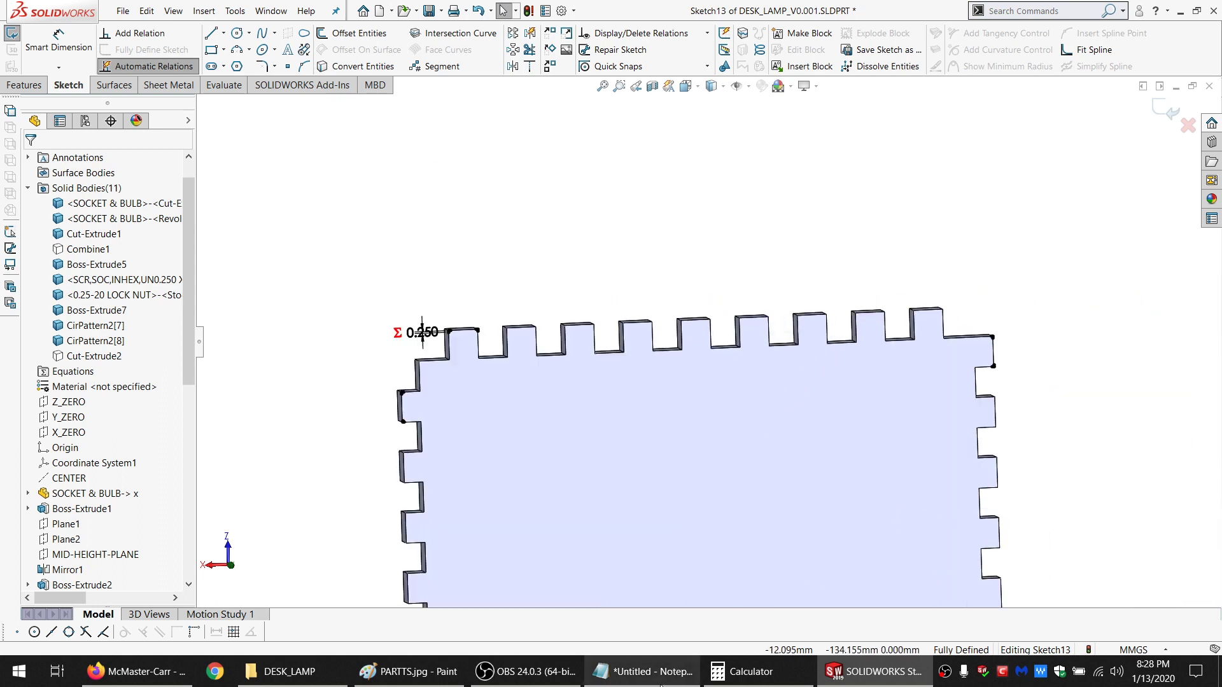
scroll(534, 372, "down", 3)
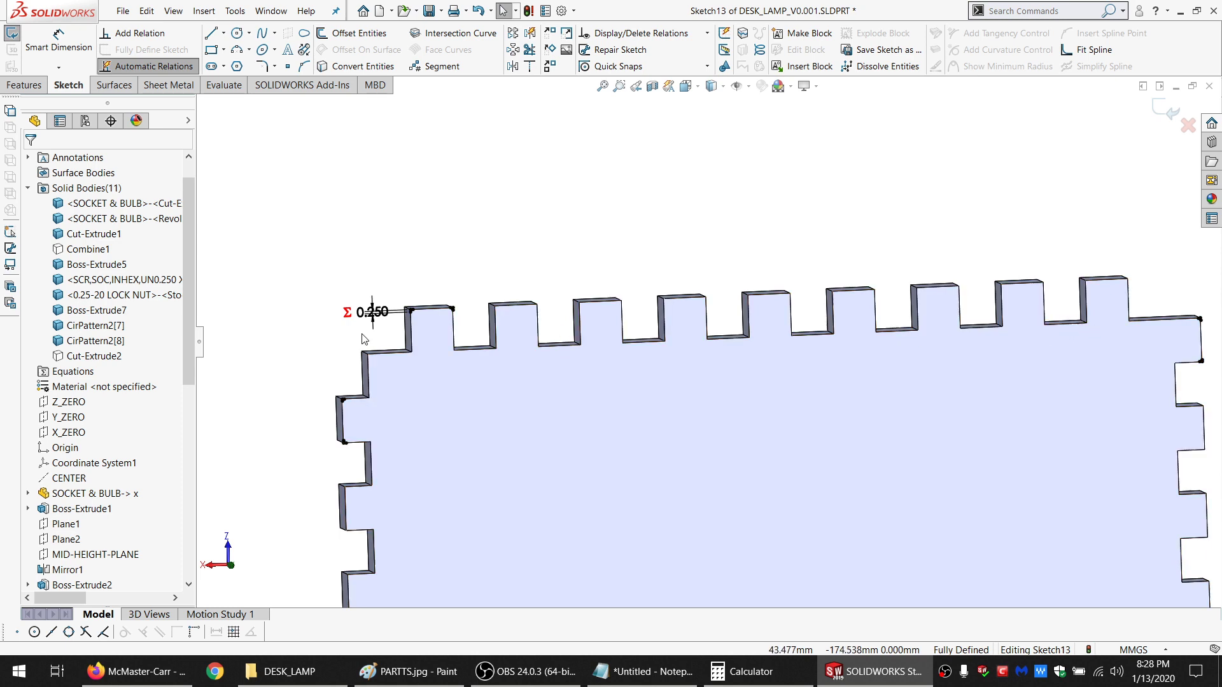
mouse_move(539, 284)
left_mouse_down()
mouse_move(375, 312)
mouse_move(560, 316)
mouse_move(541, 285)
left_mouse_up()
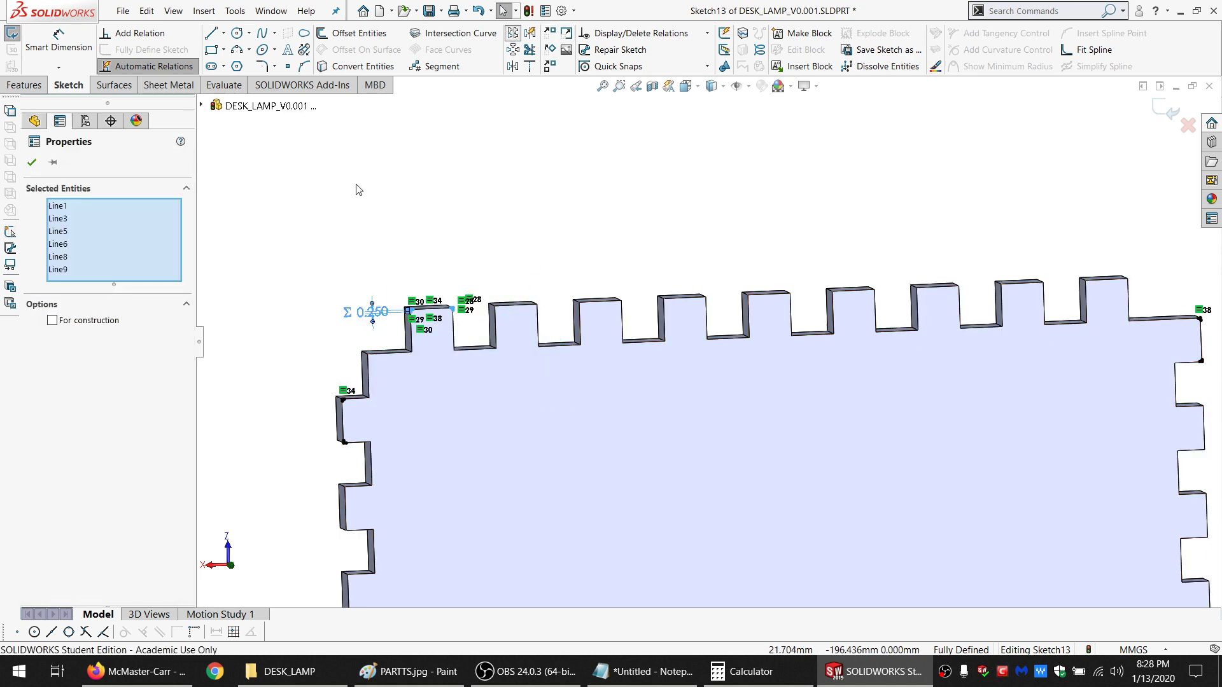
key("l")
scroll(535, 428, "up", 6)
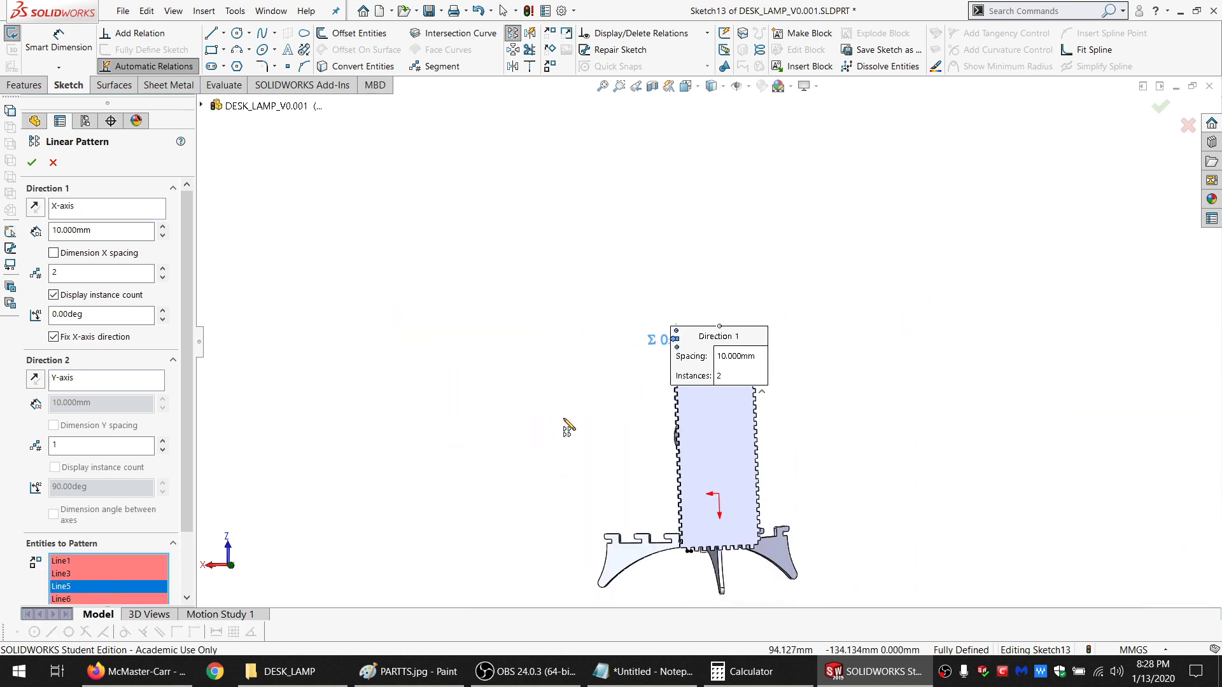
scroll(686, 544, "down", 6)
scroll(815, 519, "down", 6)
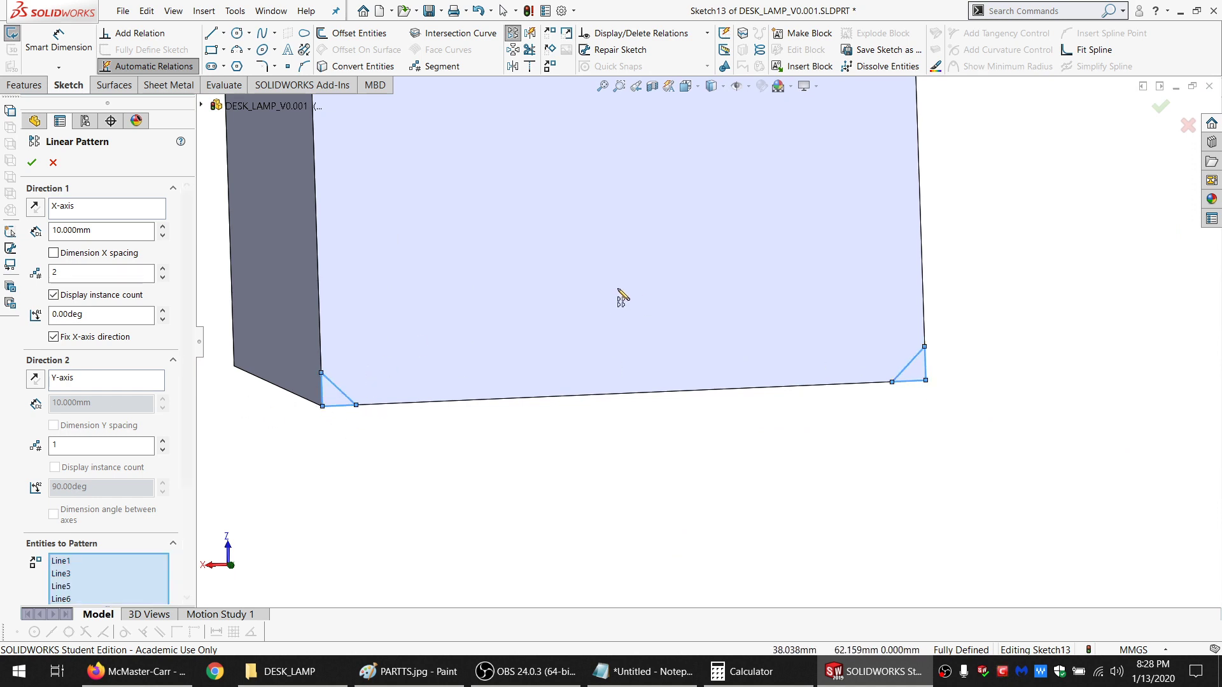
scroll(622, 297, "up", 8)
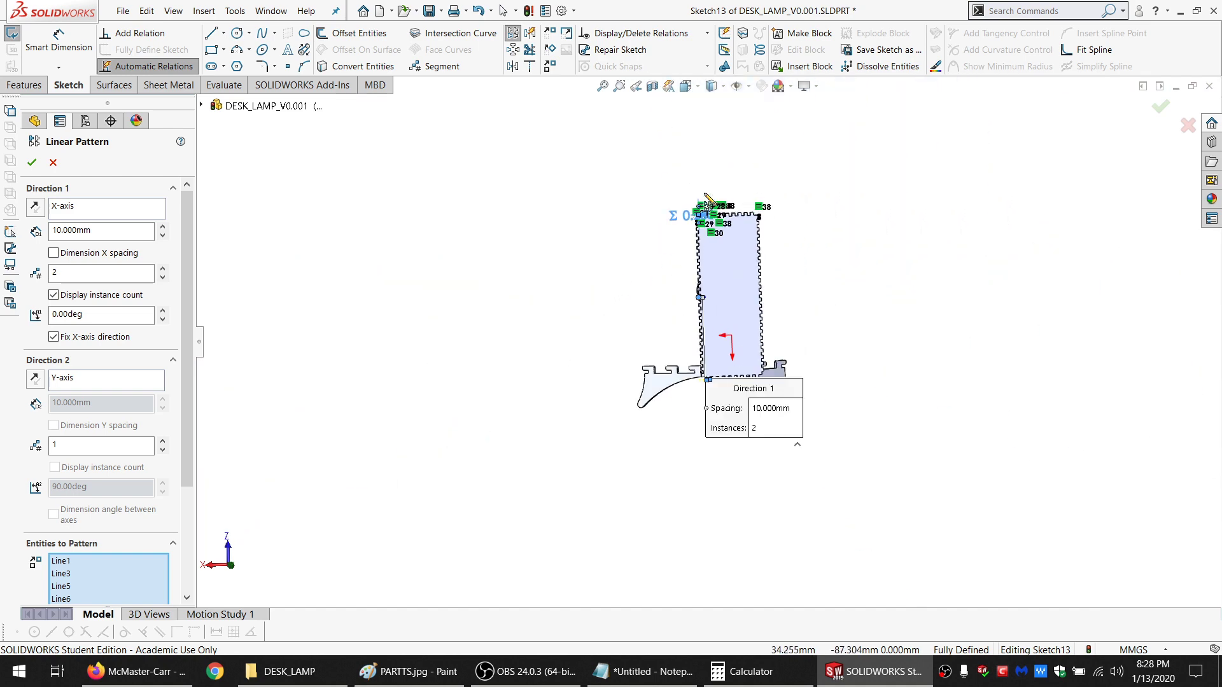
scroll(708, 343, "down", 8)
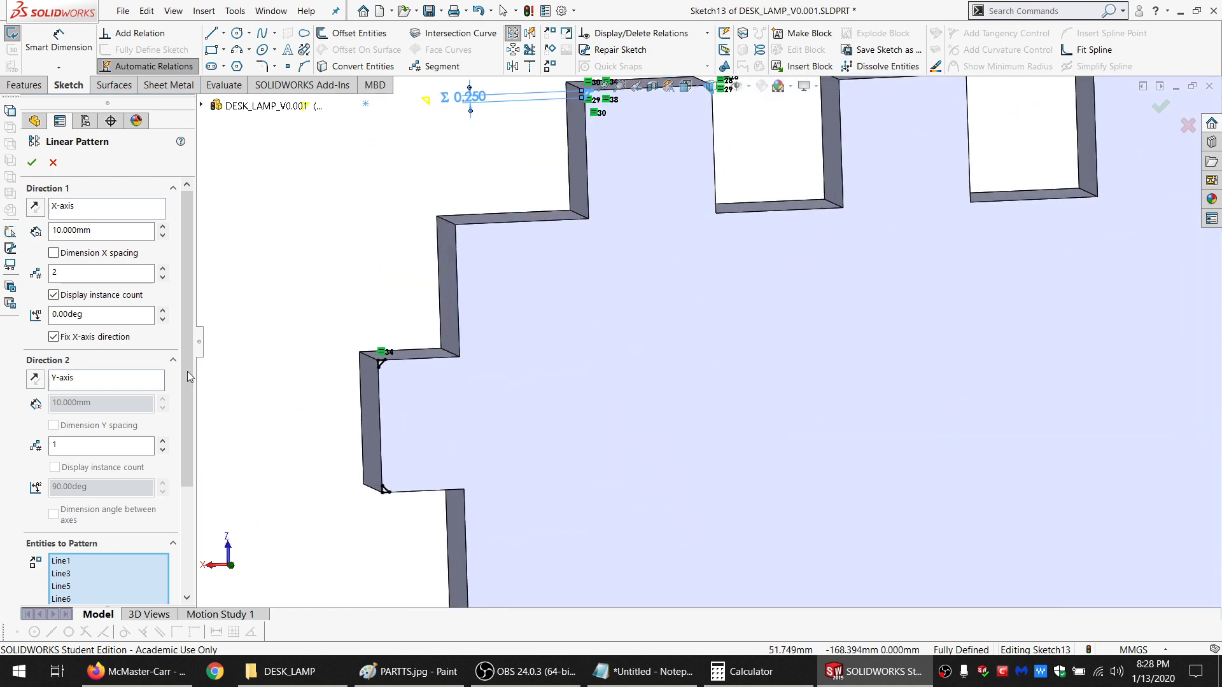
left_click(73, 210)
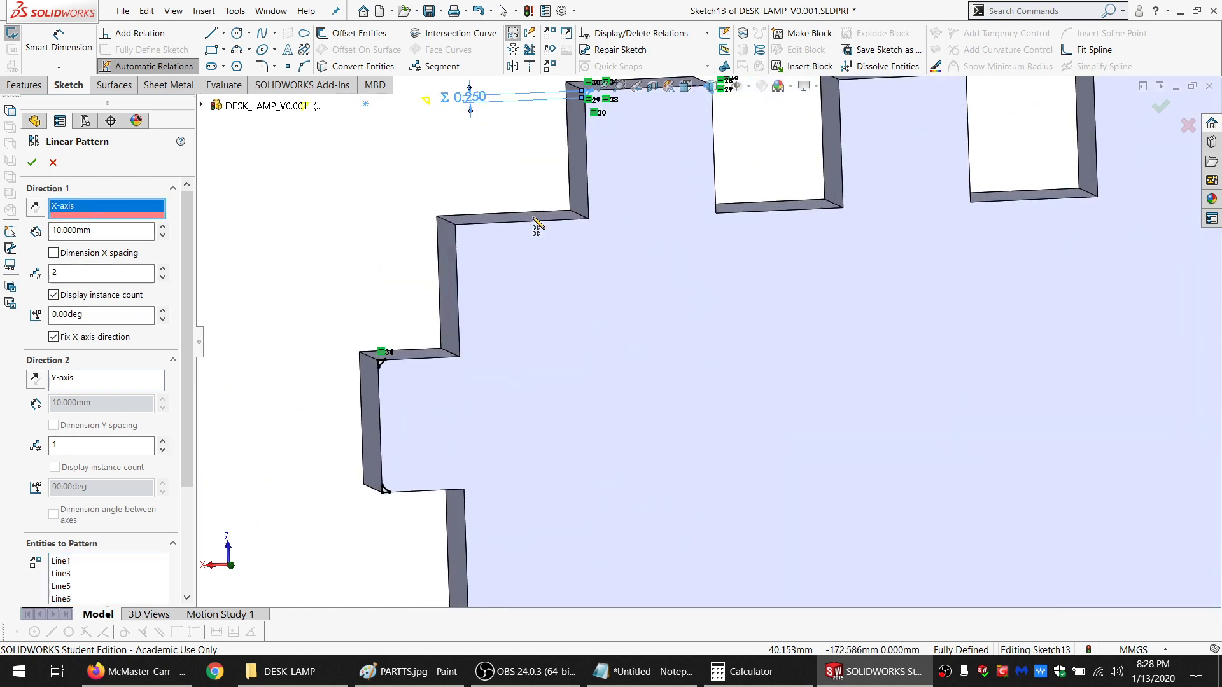
left_click(529, 223)
scroll(690, 298, "up", 3)
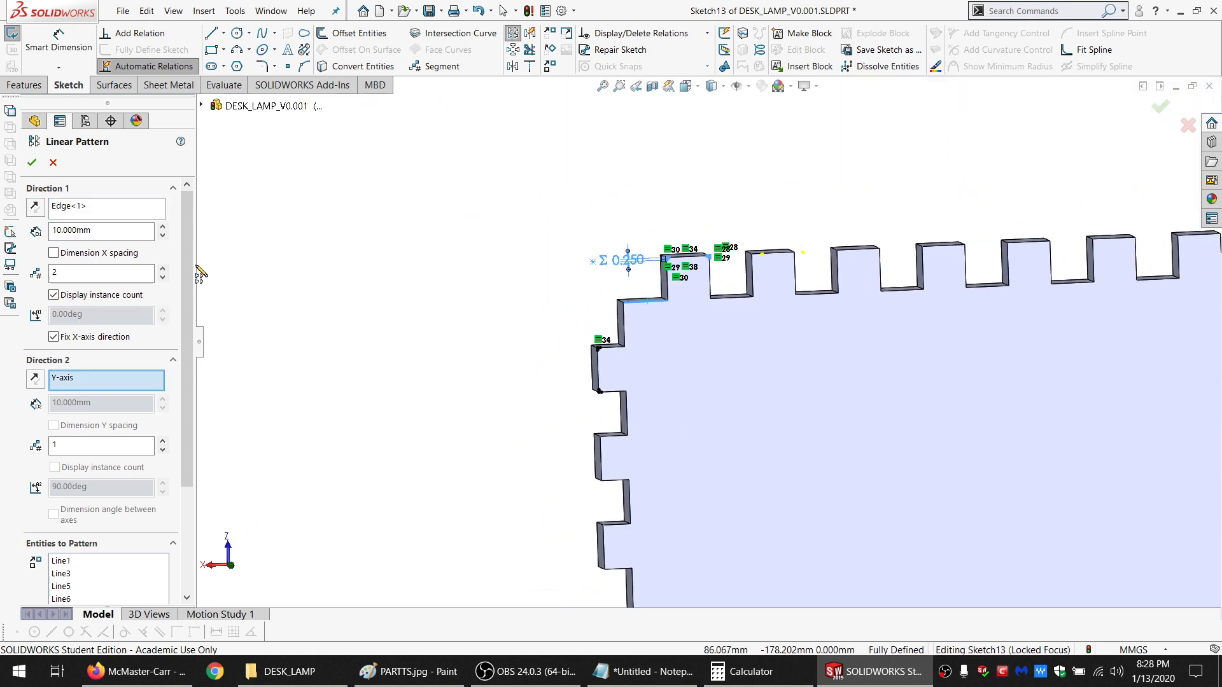
type("9")
key("Return")
Make the first patterned triangle's corner point coincident with the side edge of the second upper-edge tab
scroll(736, 286, "down", 5)
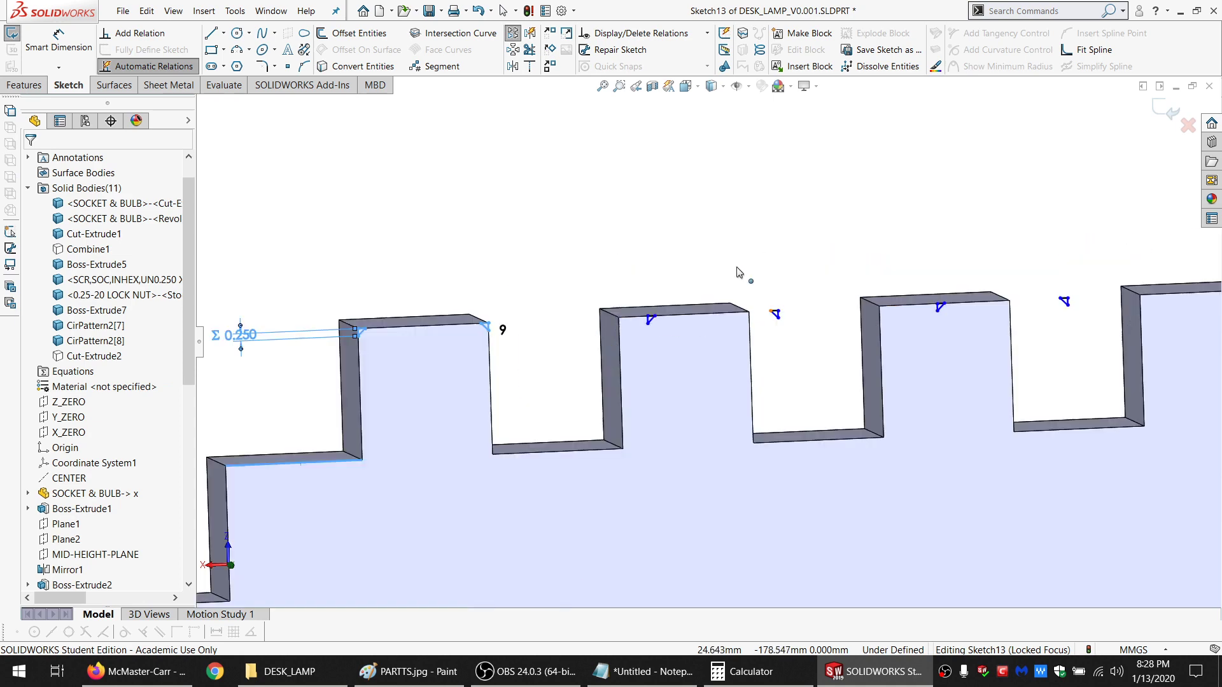
left_click(662, 292)
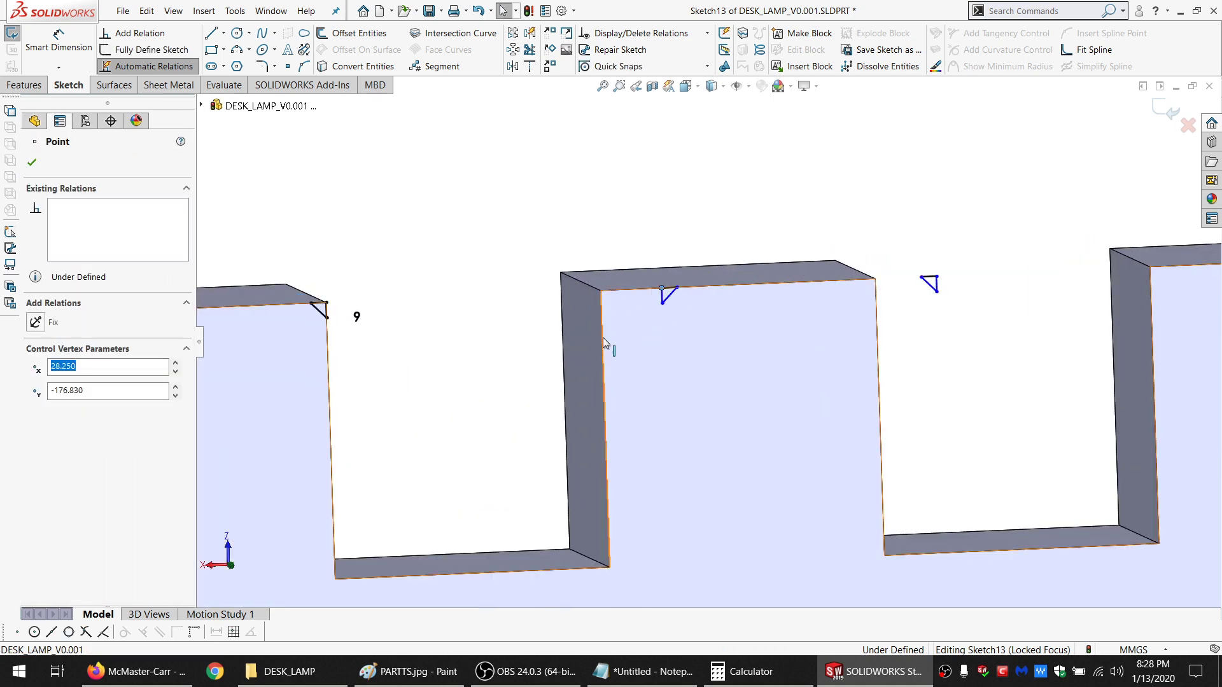
left_click(602, 337, "ctrl")
left_click(36, 406)
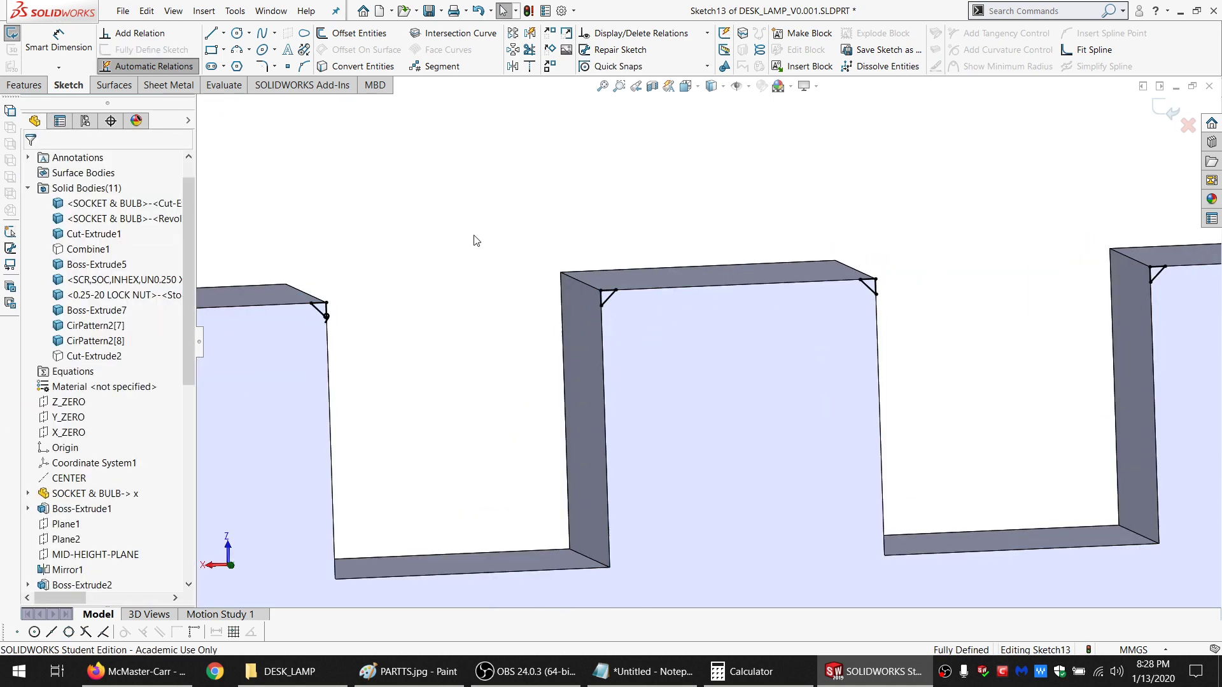
Linear-pattern the side-edge tab triangles down the panel along a vertical edge, with the direction reversed, 101 instances and 10 mm spacing
scroll(586, 418, "up", 6)
scroll(796, 347, "down", 3)
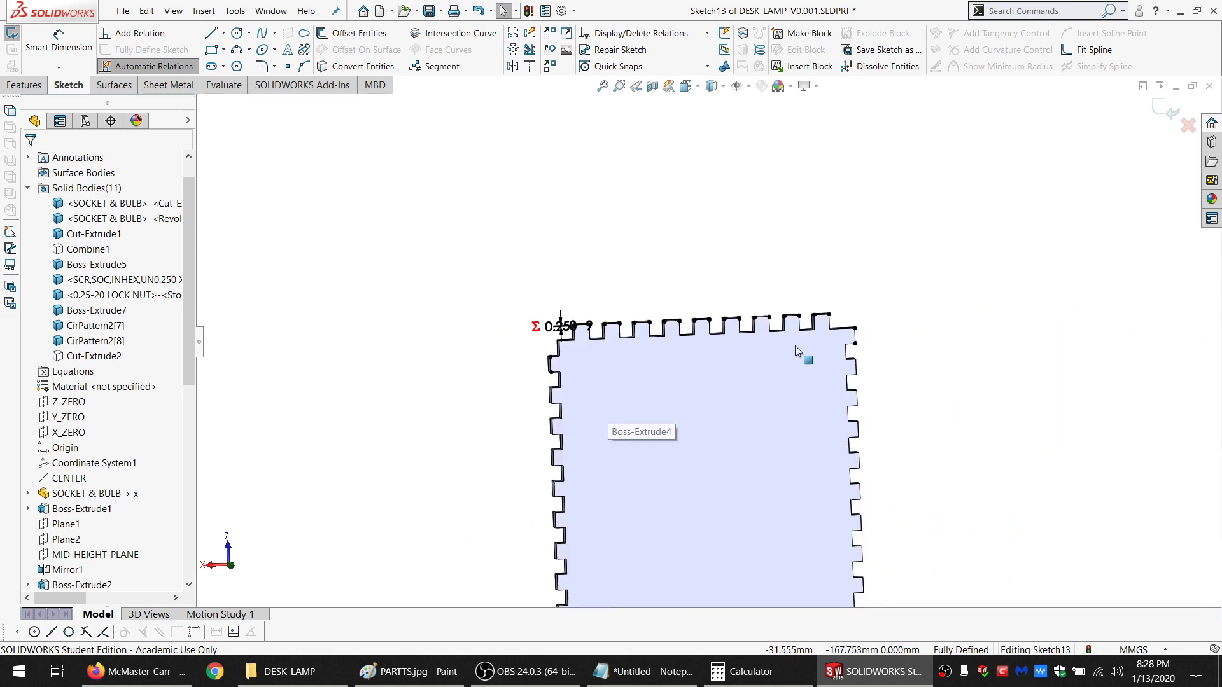
mouse_move(921, 317)
left_mouse_down()
mouse_move(629, 386)
mouse_move(467, 354)
mouse_move(582, 522)
mouse_move(802, 529)
mouse_move(821, 515)
left_mouse_up()
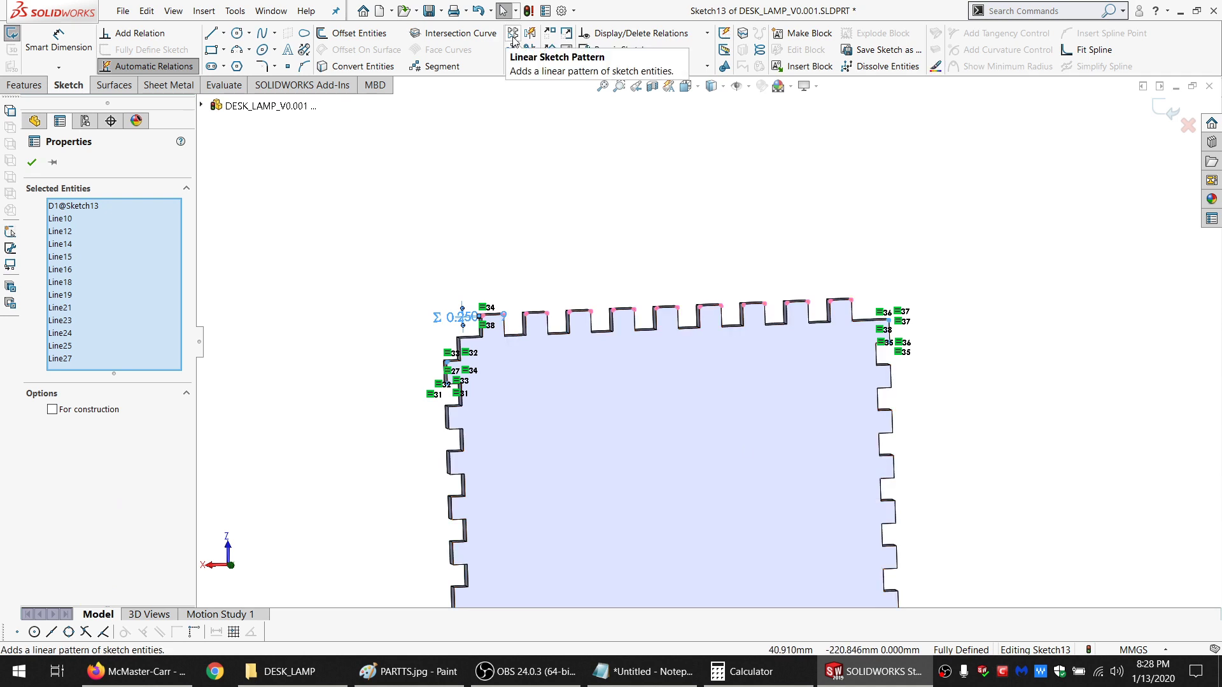
left_click(513, 33)
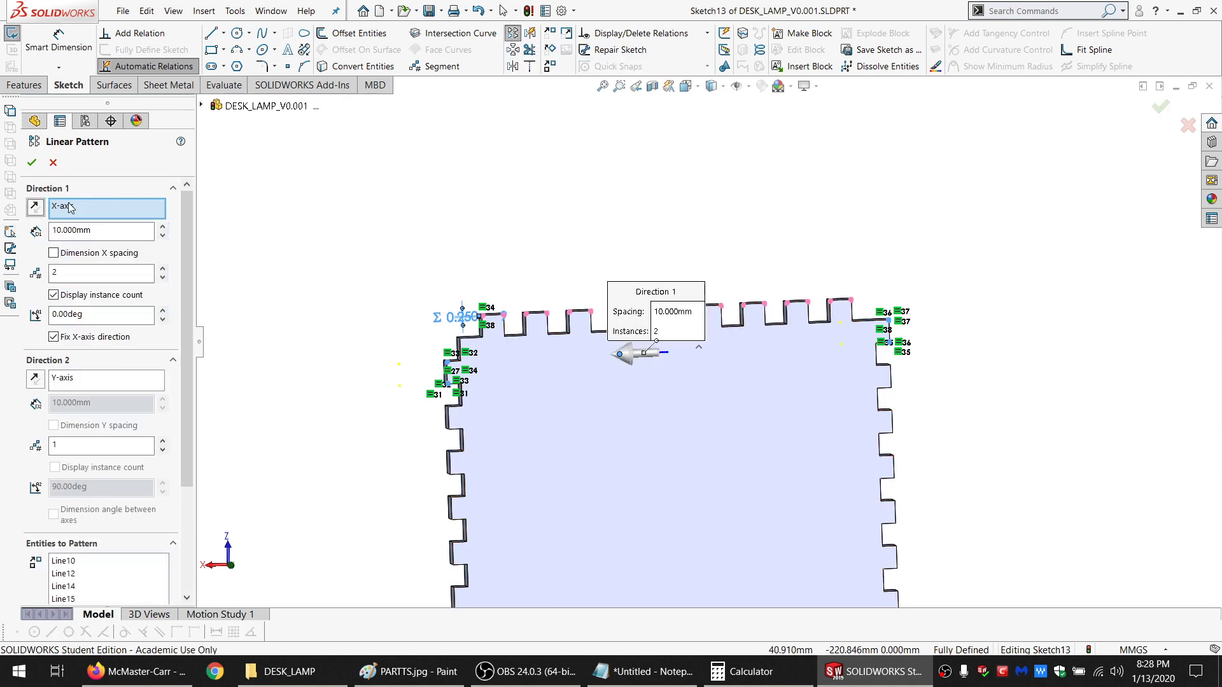
scroll(473, 351, "down", 3)
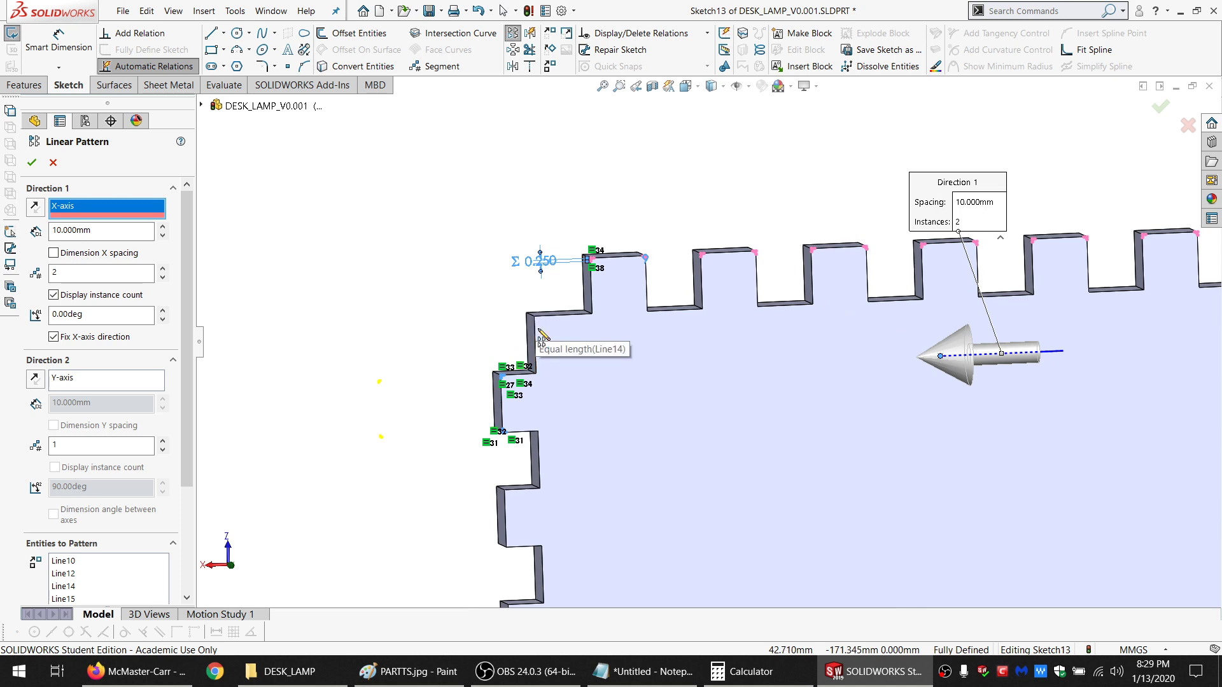
left_click(536, 335)
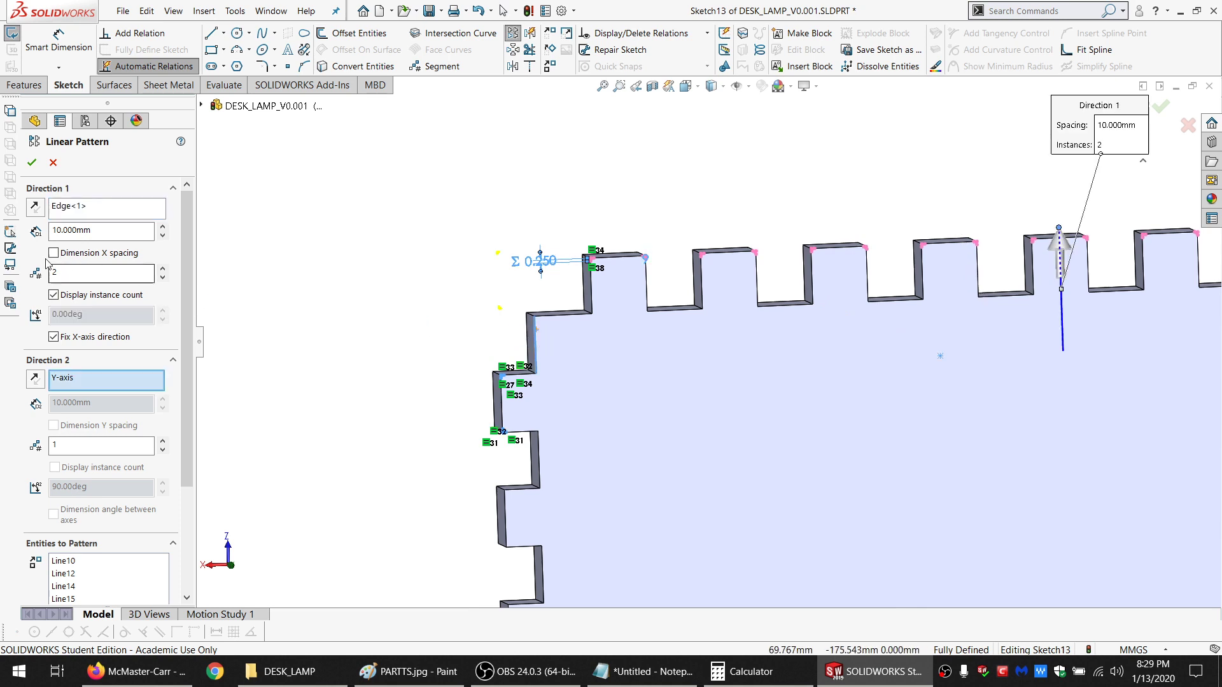
left_click(35, 208)
scroll(1018, 410, "up", 5)
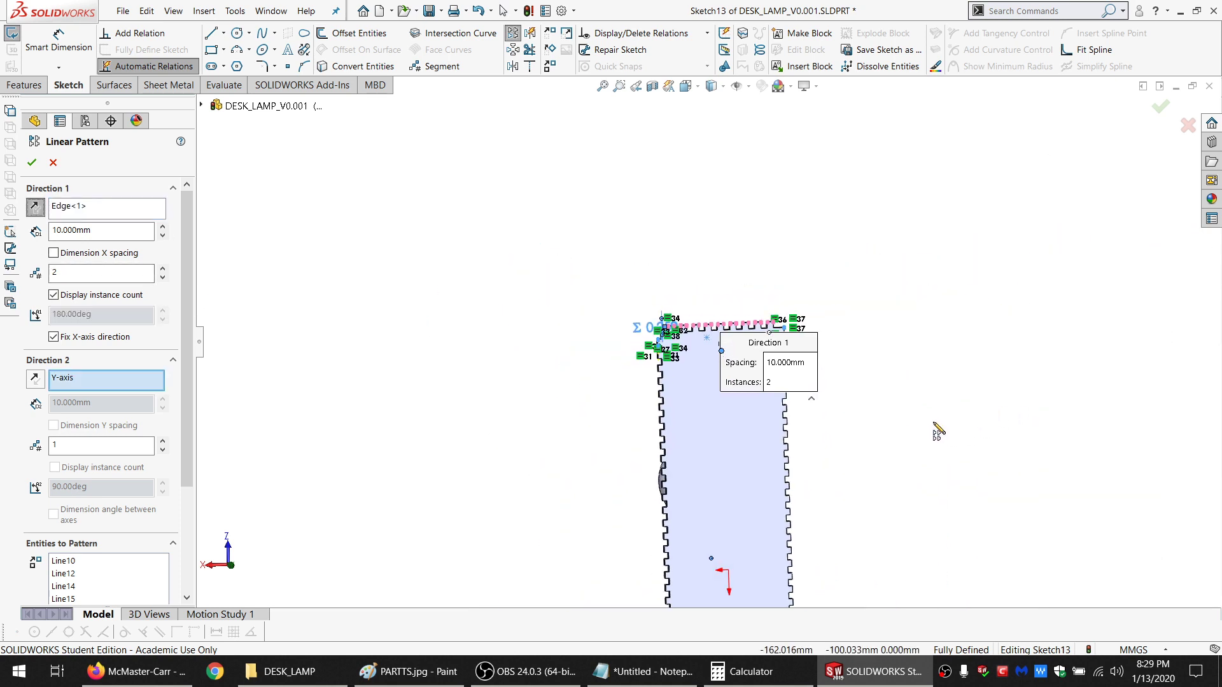
scroll(713, 470, "up", 4)
left_click_drag(102, 274, 10, 265)
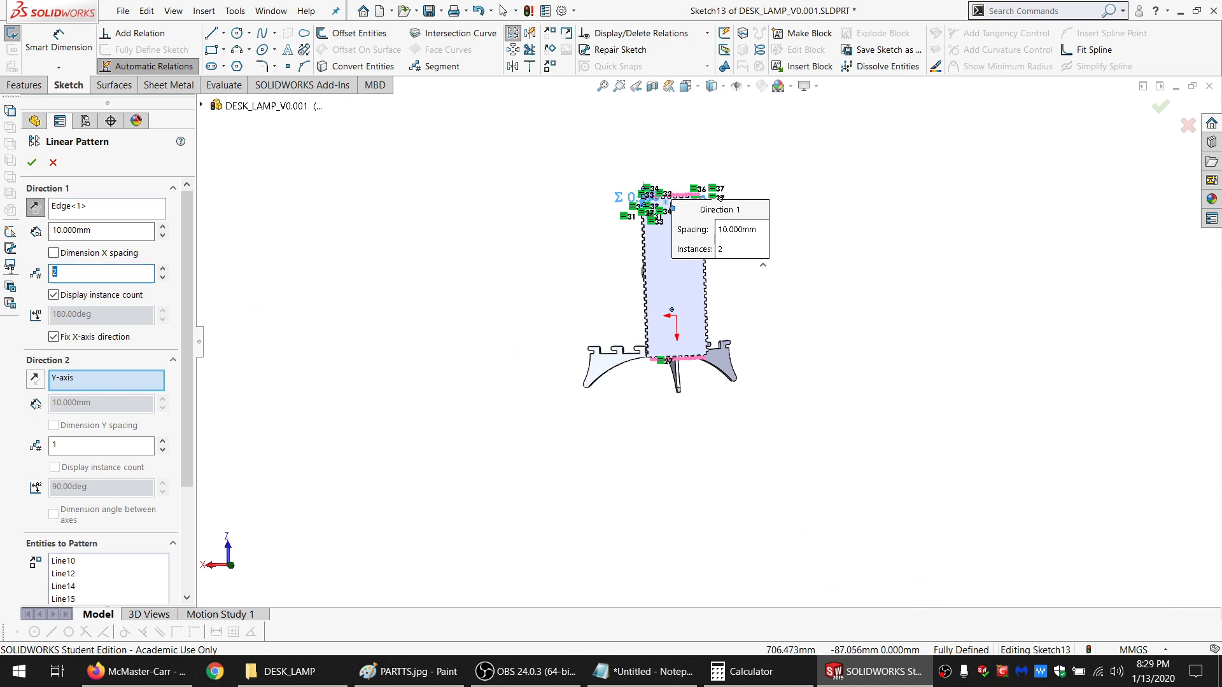
type("101")
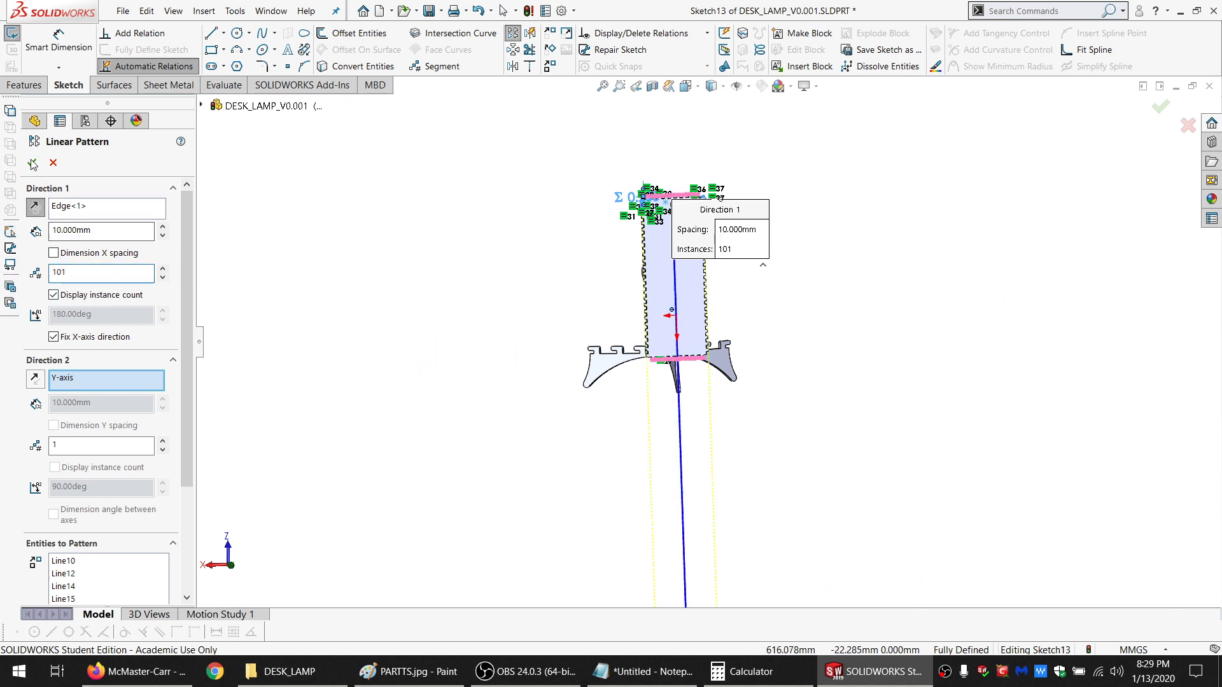
Copy the variable name "HALF_FINGER_CNT@SKEL2" from the Notepad notes and return to the SolidWorks sketch
left_click(643, 672)
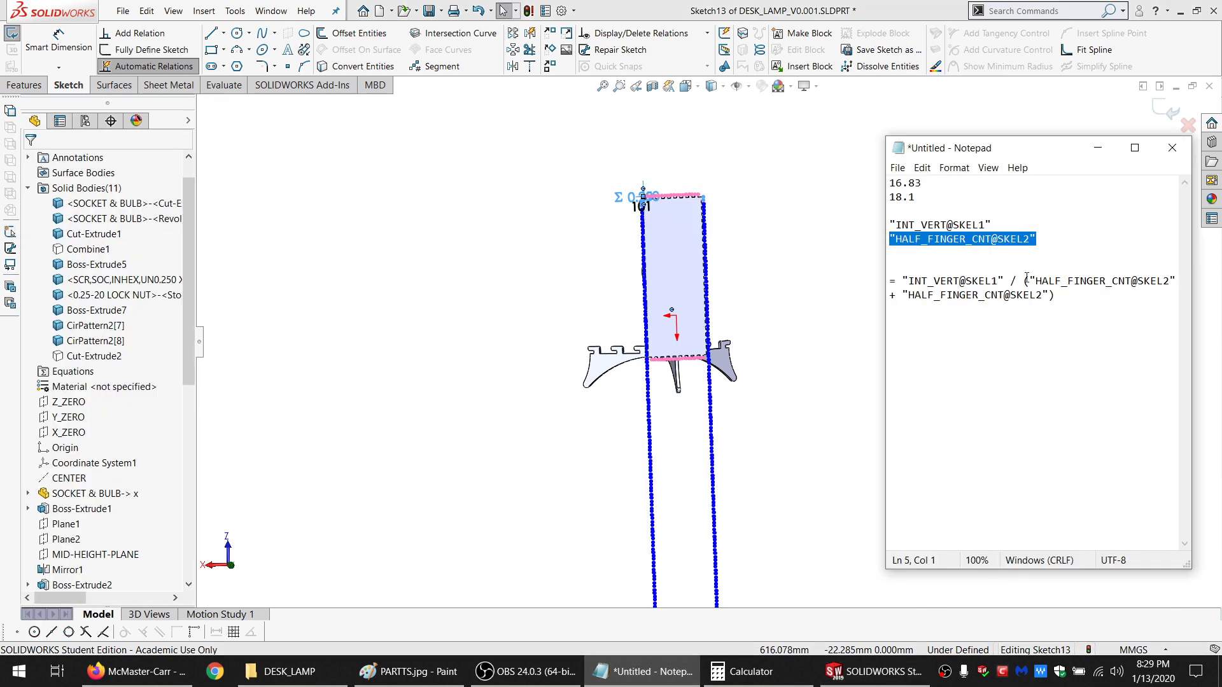
left_click_drag(1047, 239, 876, 233)
left_click(627, 245)
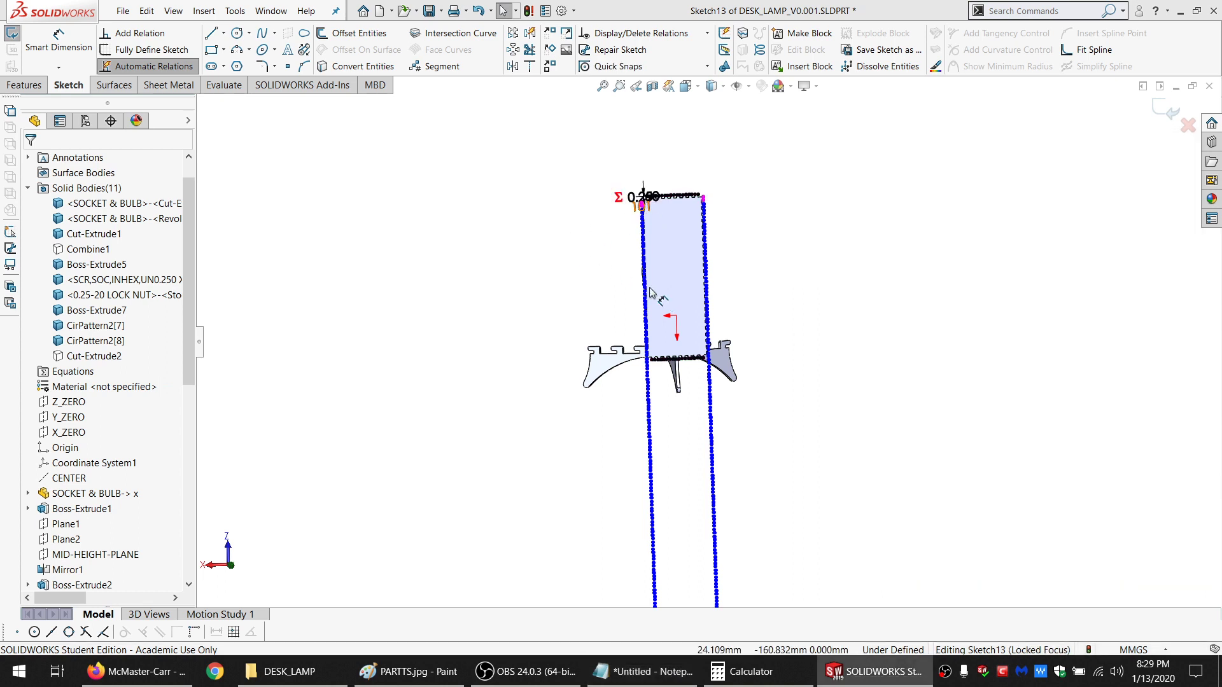
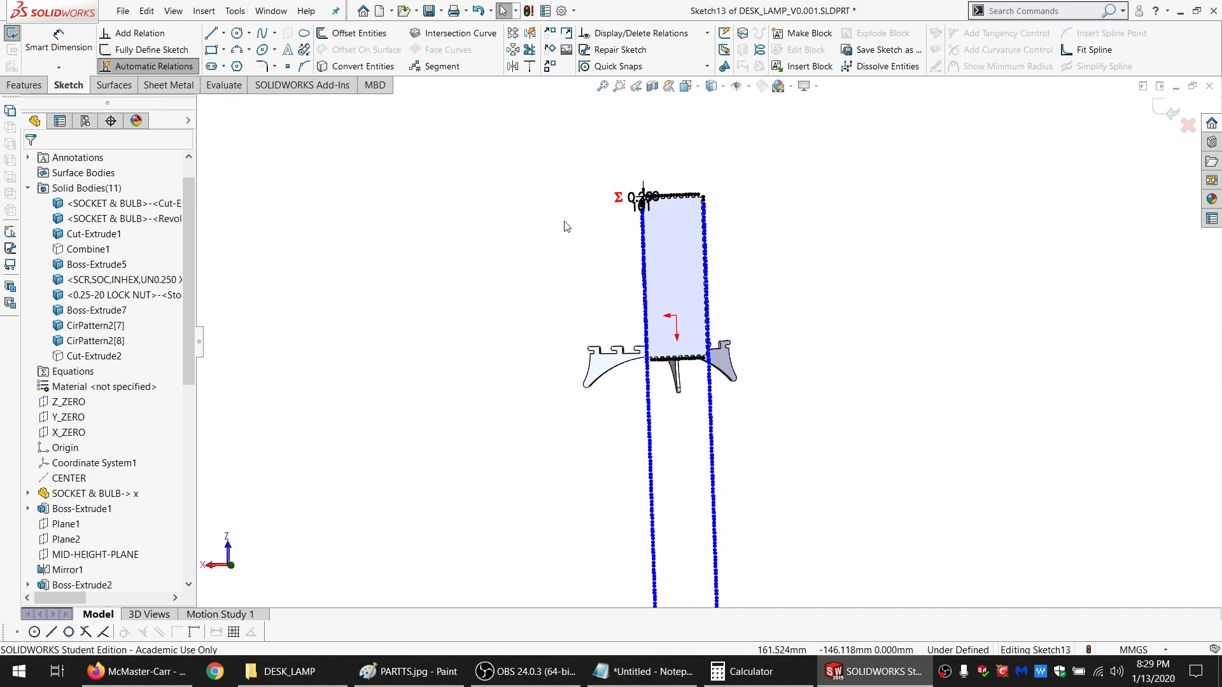
Link the instance count of the side-edge triangle pattern to "HALF_FINGER_CNT@SKEL2" with an equation
scroll(565, 226, "down", 5)
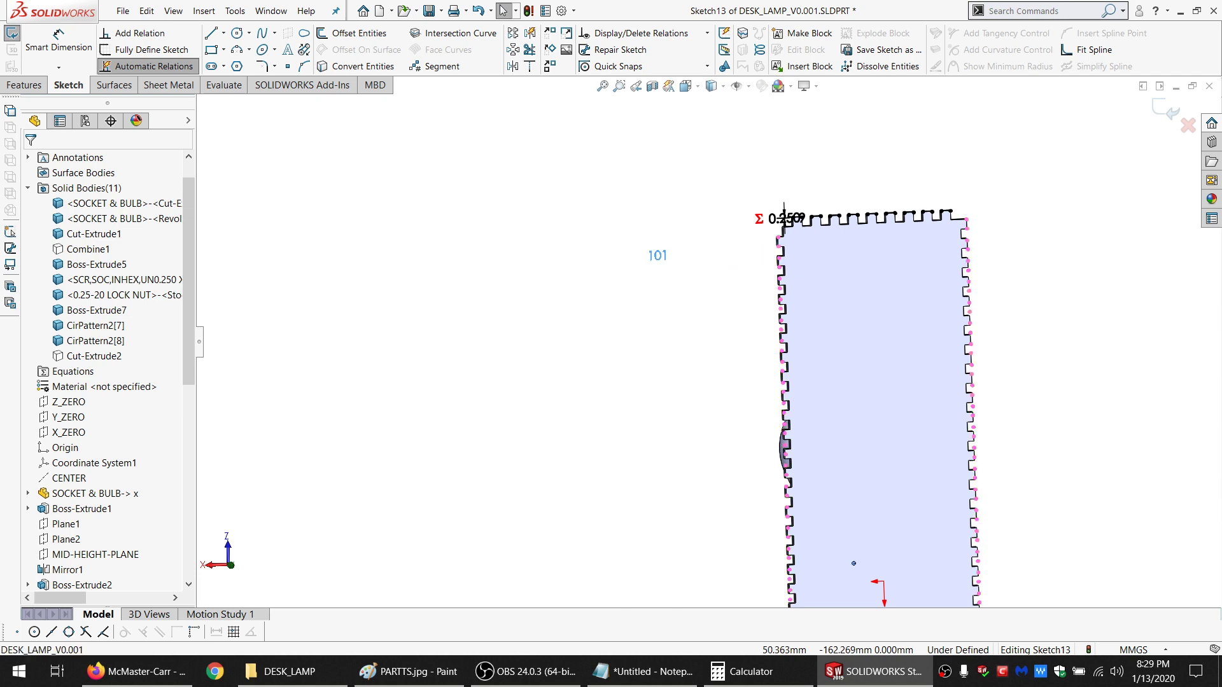
left_click(664, 259)
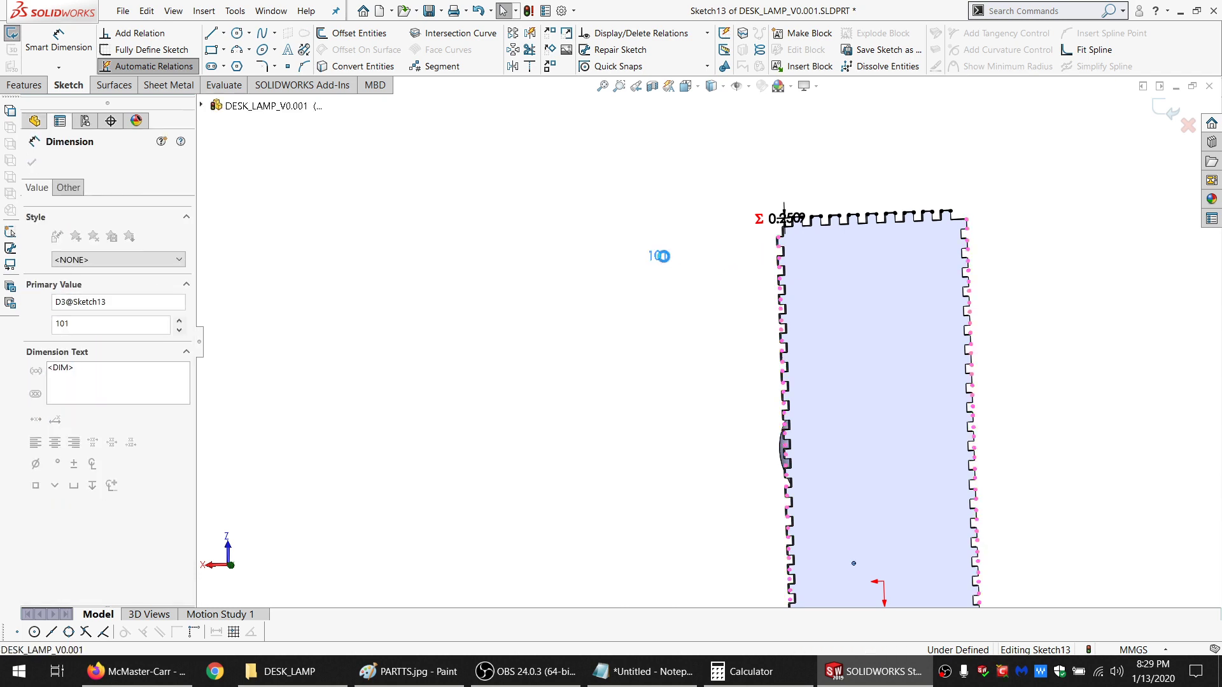
double_click(659, 256)
type("=")
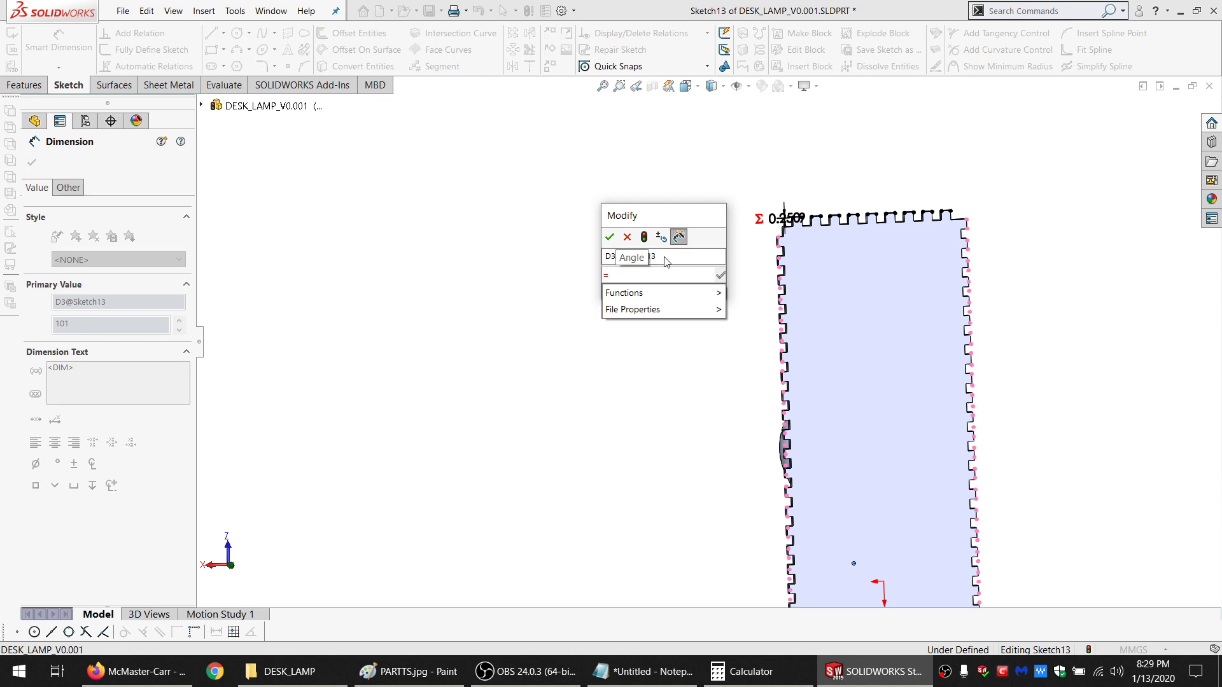
type("\"HALF_FINGER_CNT@SKEL2\"")
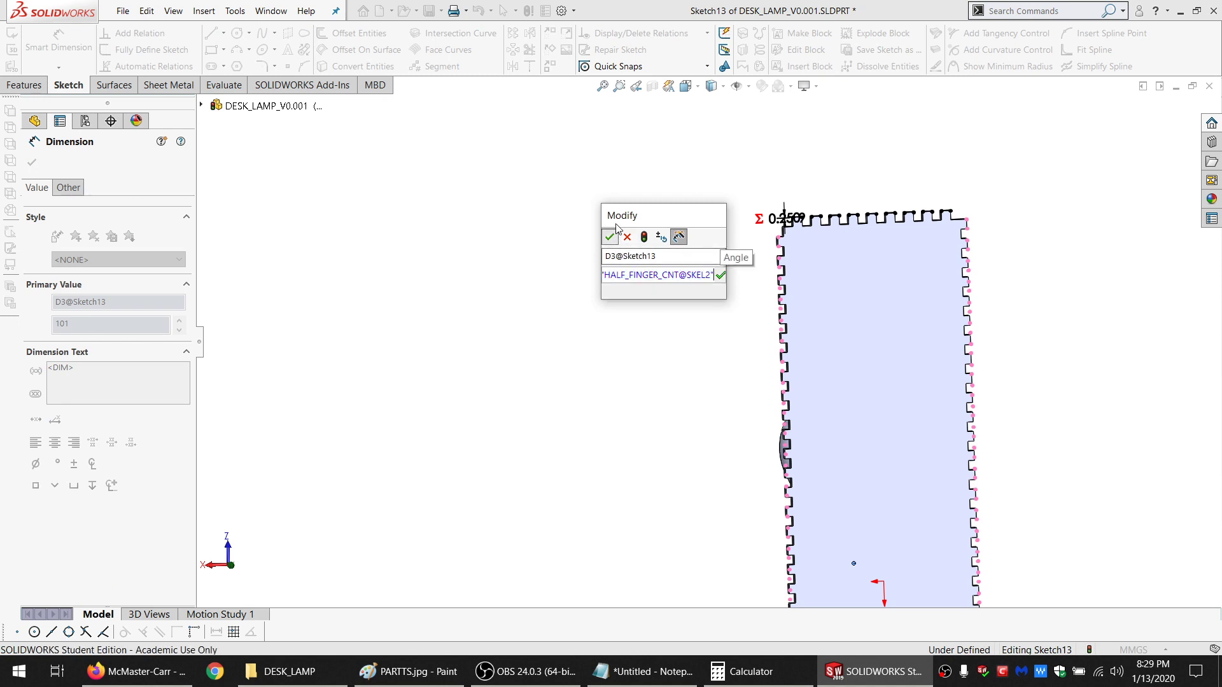
key("Return")
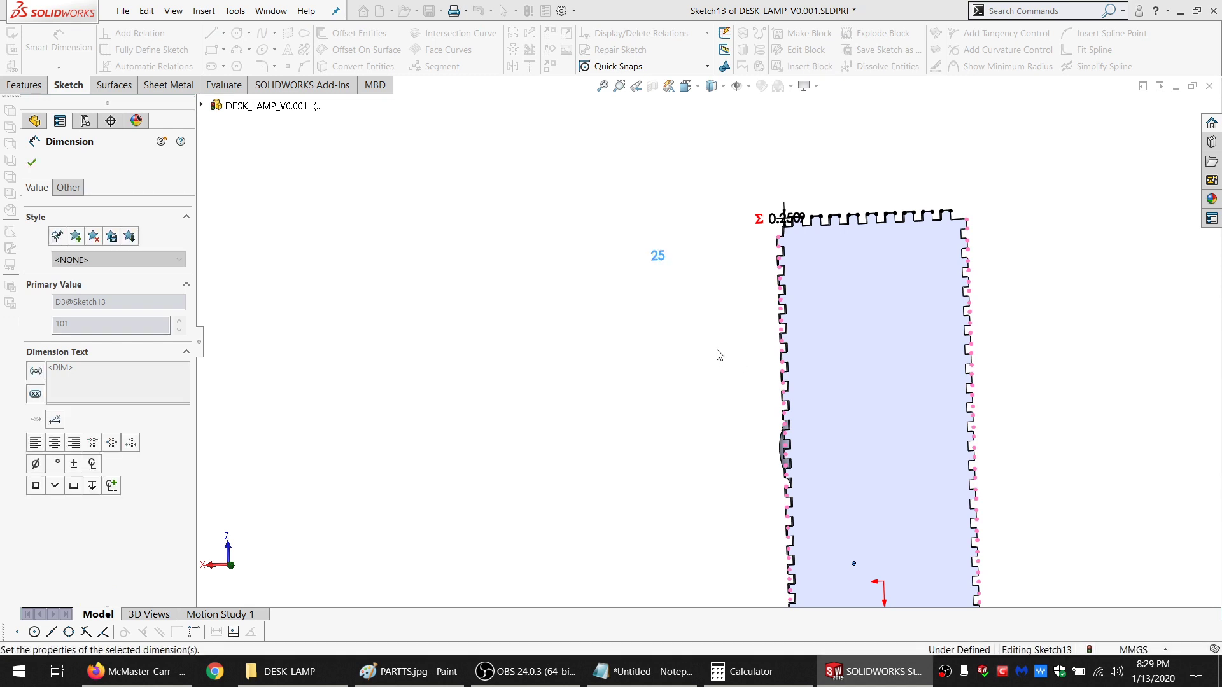
Make the first patterned side-edge triangle's corner point coincident with the upper edge of the second side tab
scroll(781, 264, "down", 5)
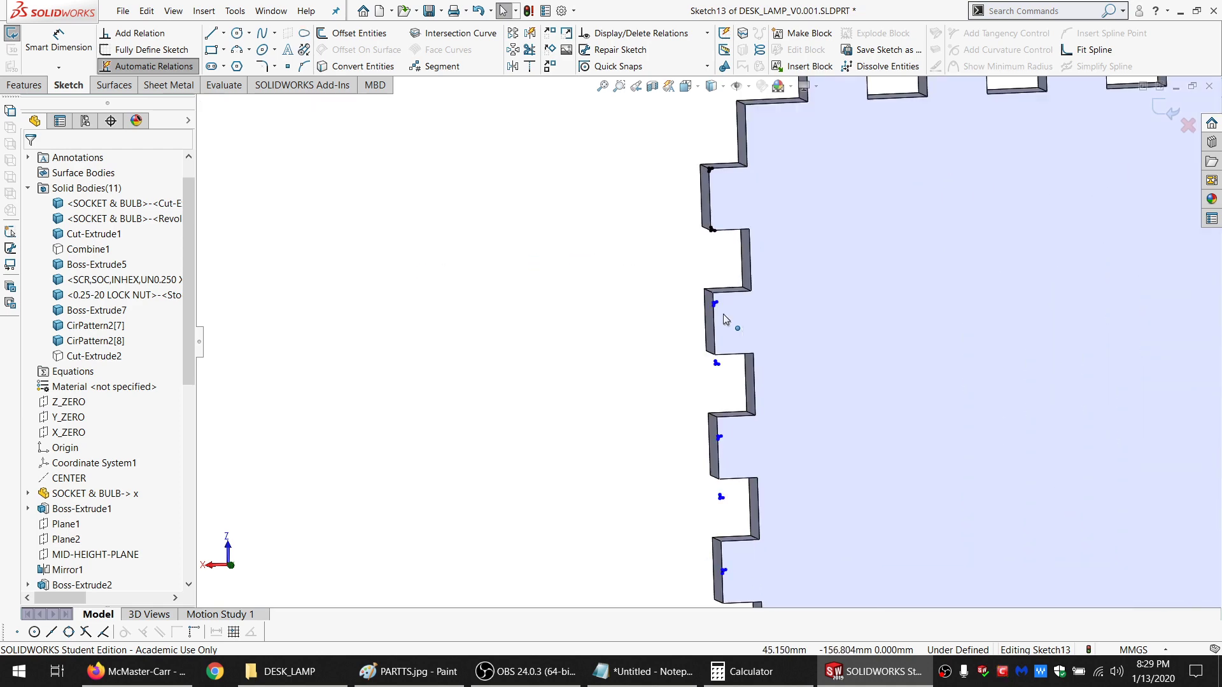
scroll(711, 304, "down", 3)
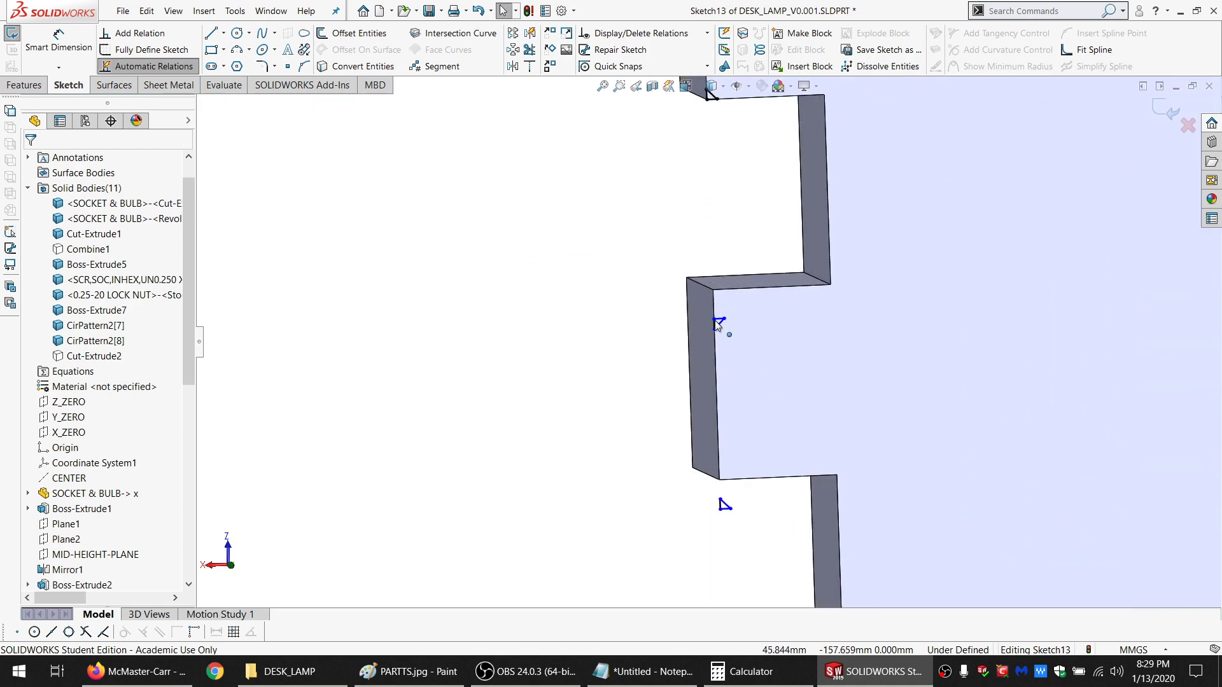
left_click(714, 322)
left_click(716, 343, "ctrl")
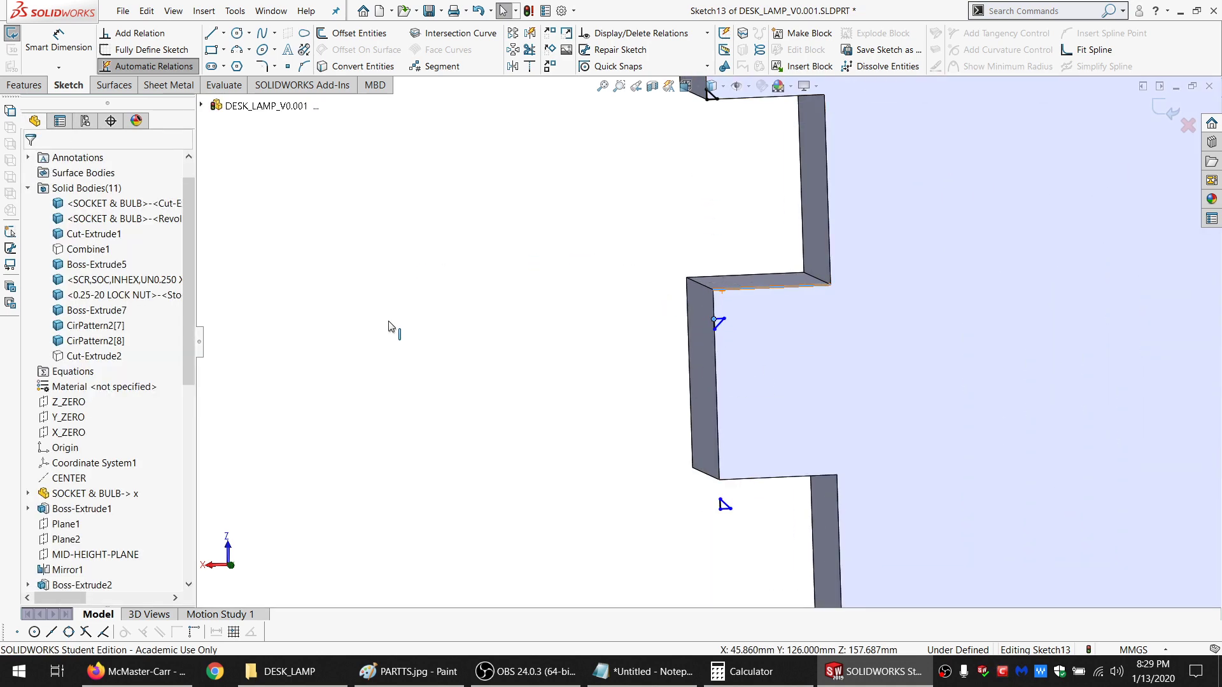
left_click(438, 402)
scroll(464, 403, "up", 15)
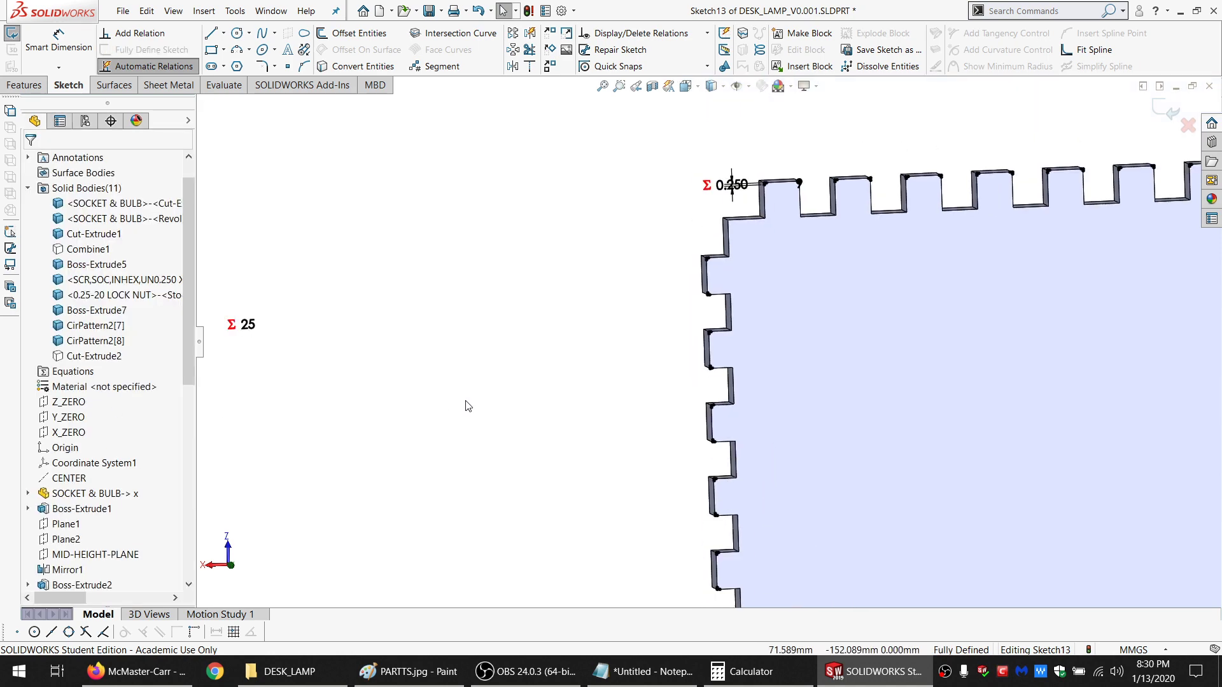
scroll(767, 538, "down", 5)
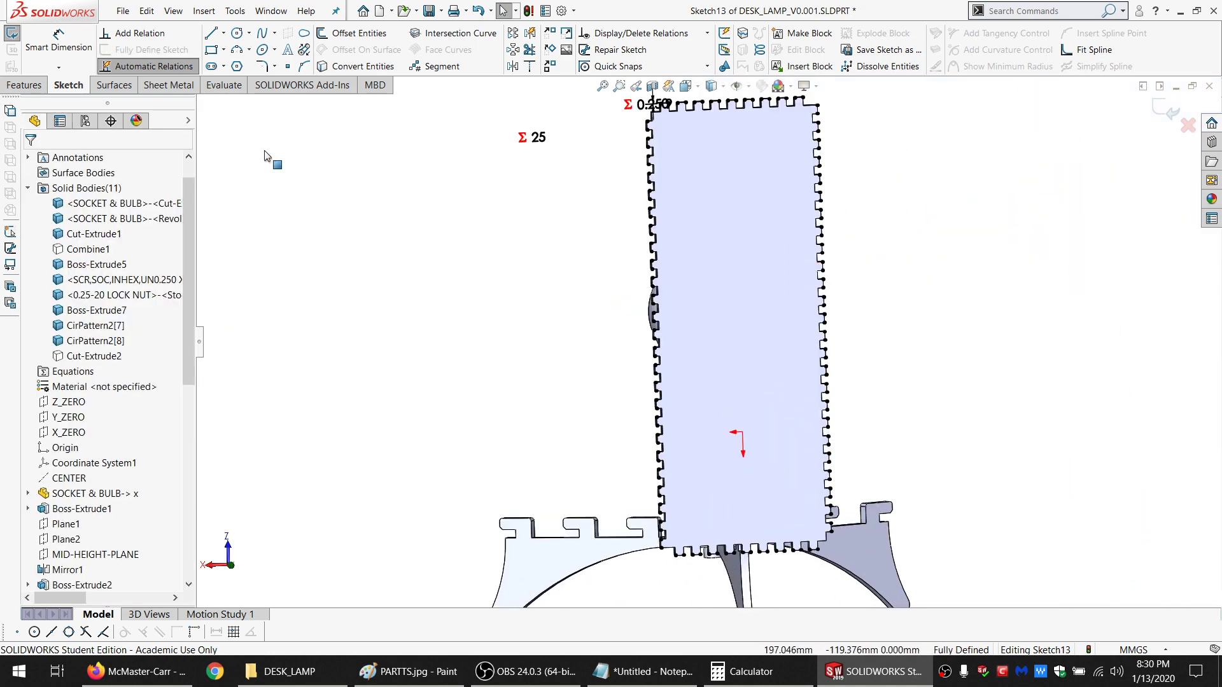
Cut-extrude the corner triangles Through All, with the feature scope limited to the side panel body
left_click(24, 85)
left_click(234, 33)
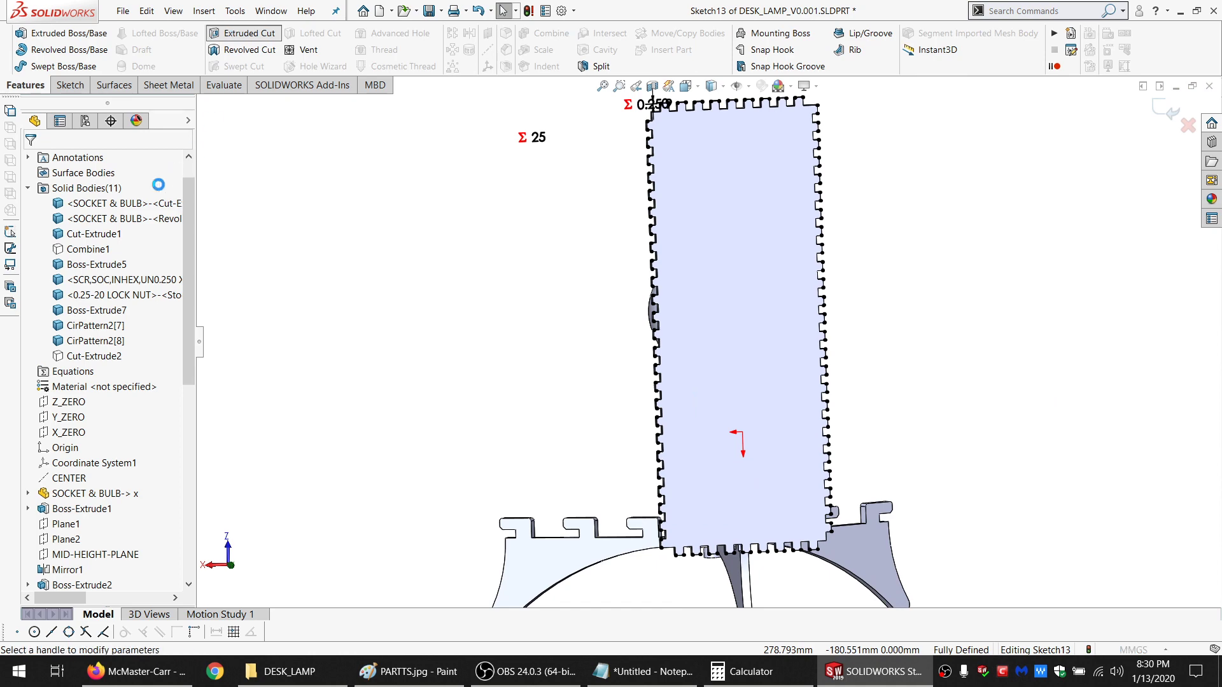
left_click(105, 250)
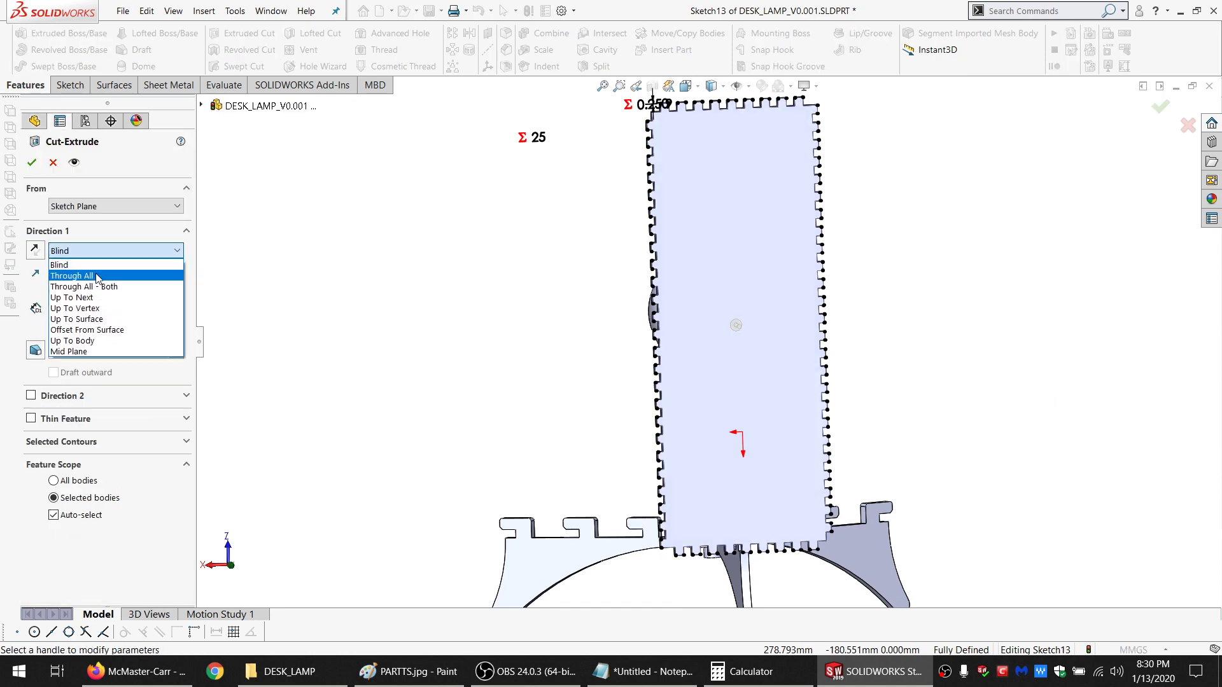
left_click(96, 272)
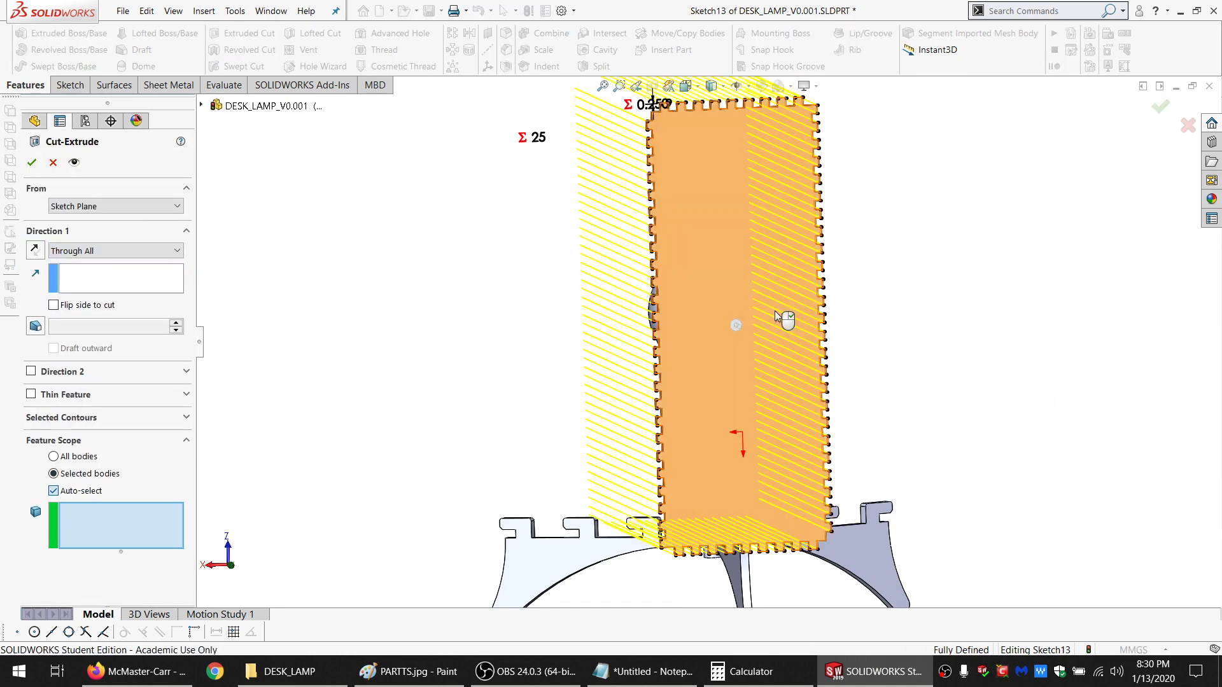
left_click(775, 313)
left_click(36, 164)
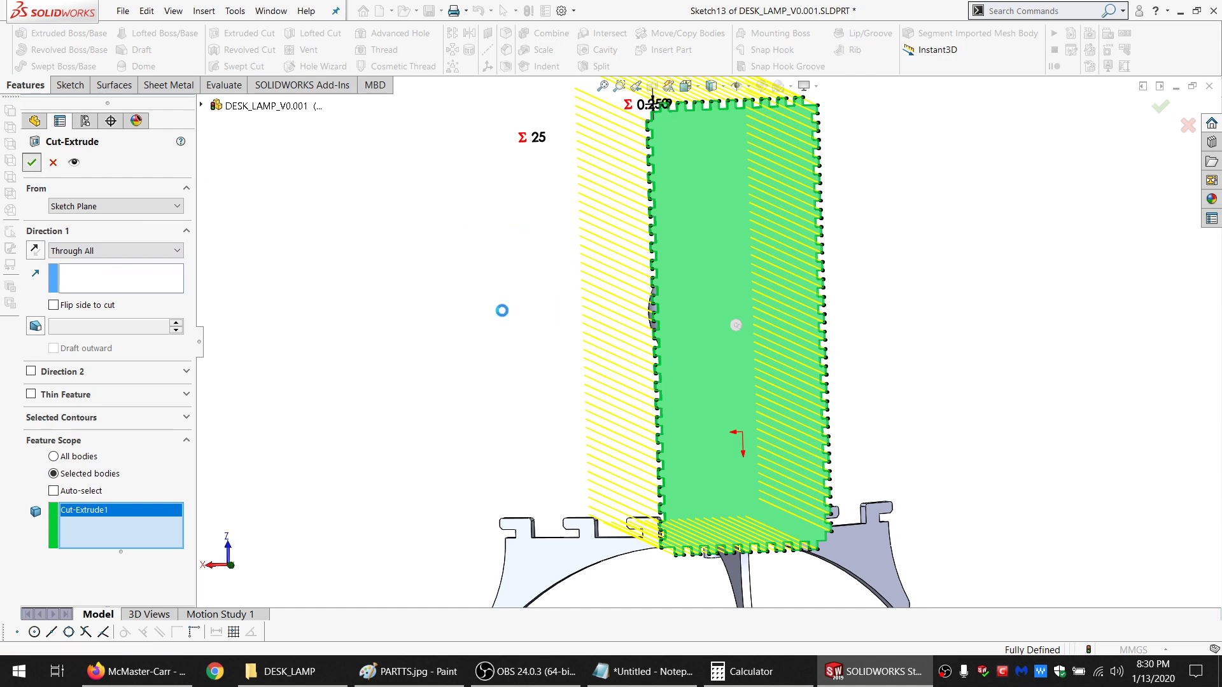
scroll(683, 132, "down", 5)
scroll(622, 199, "down", 6)
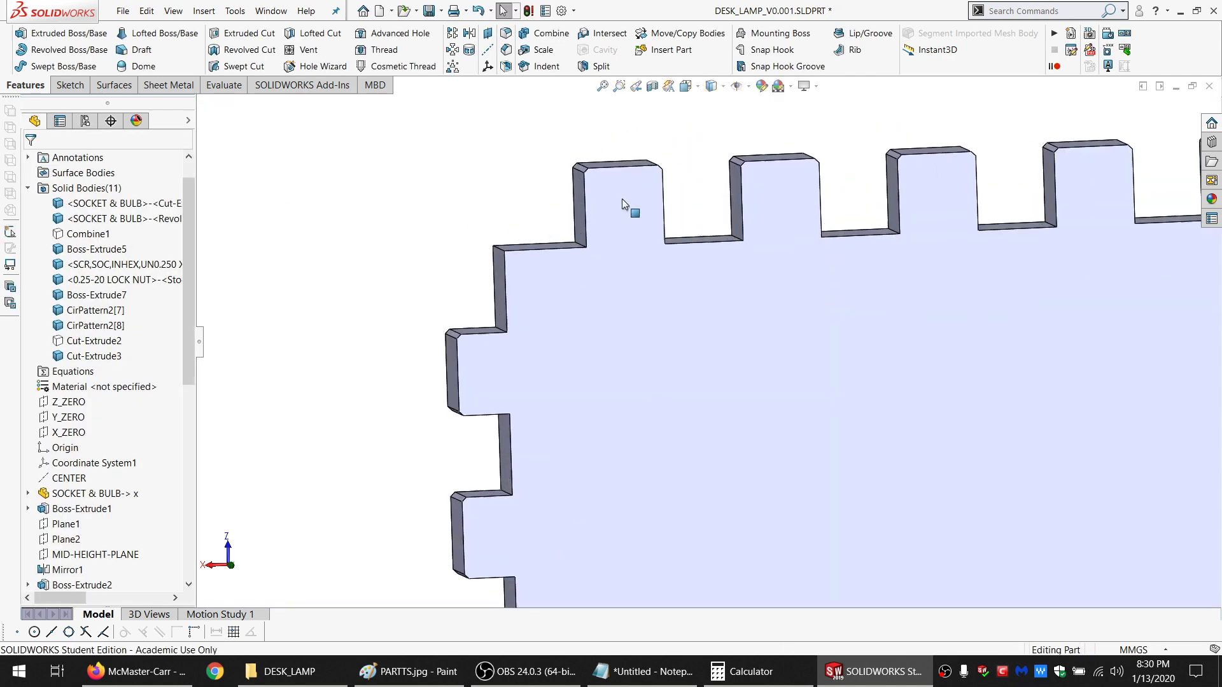
Show all of the part's solid bodies together
scroll(730, 341, "up", 6)
scroll(738, 347, "up", 6)
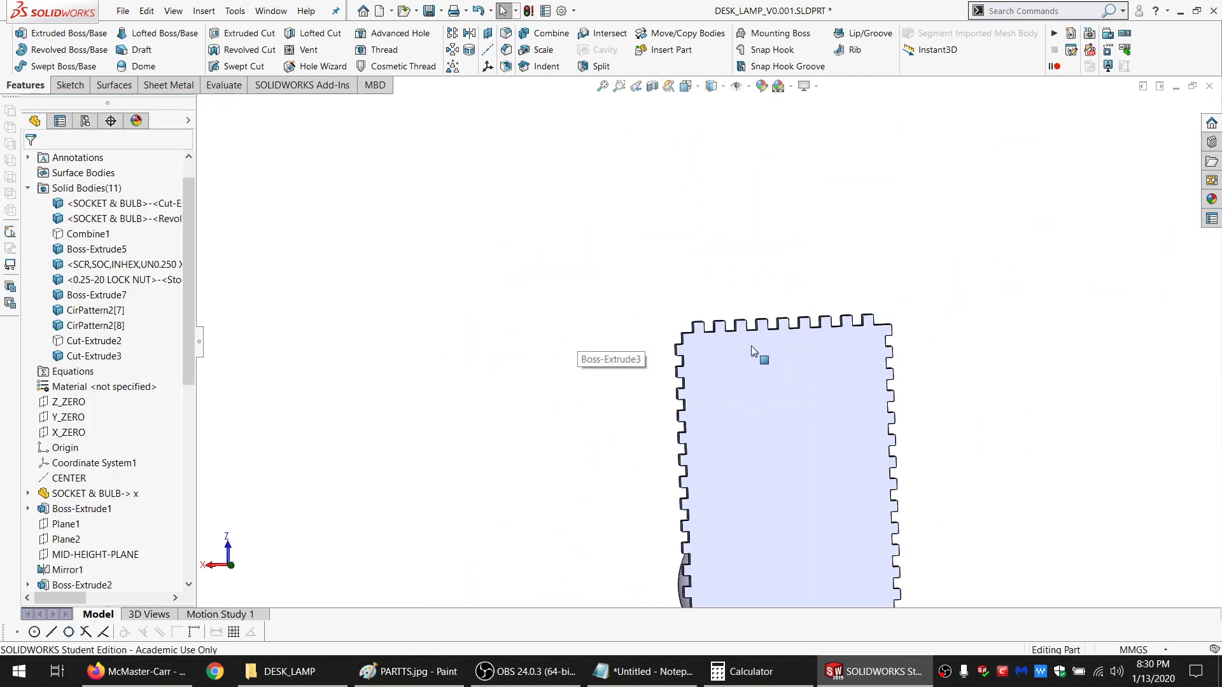
left_click(105, 191)
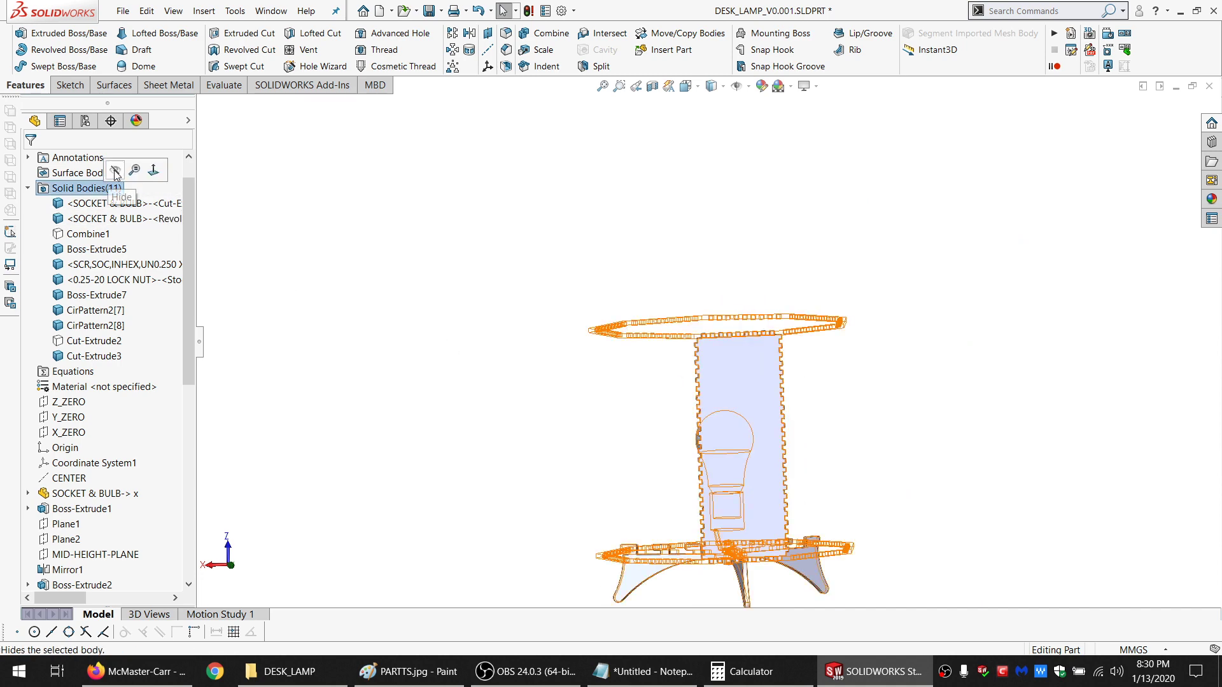
right_click(160, 185)
key("Escape")
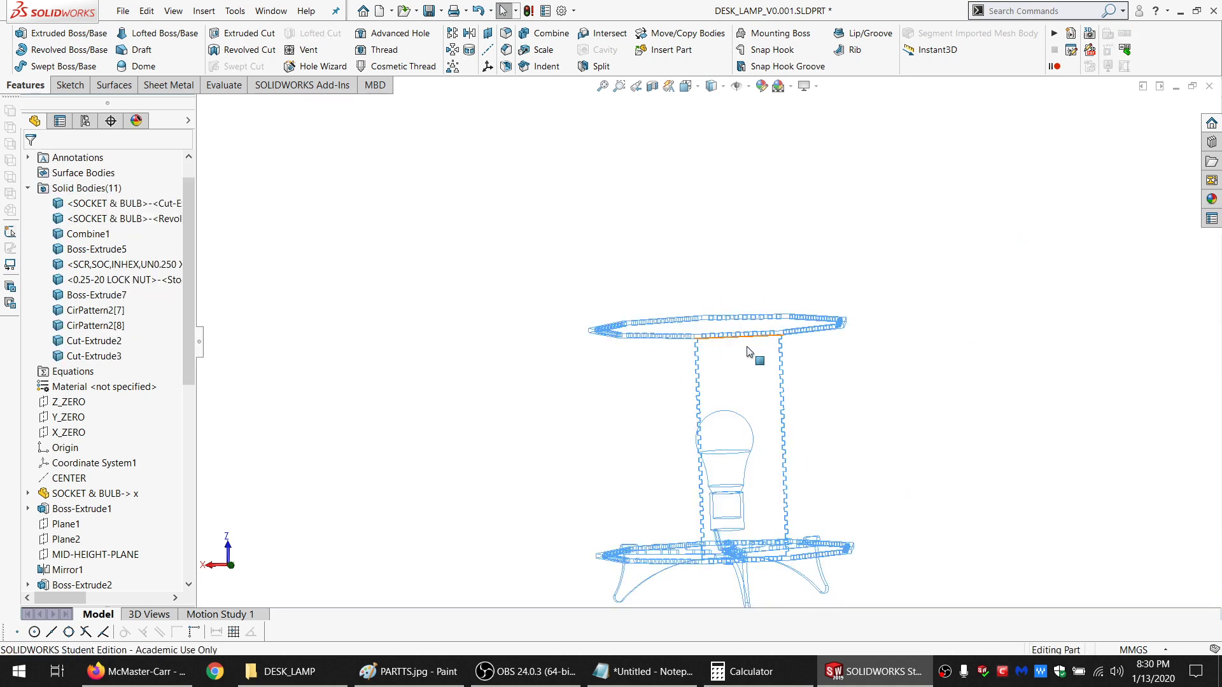
Examine the lamp from several angles, checking the tabbed side panel, the slotted upper and base plates, the bulb and the legs
scroll(759, 347, "down", 4)
middle_click_drag(757, 350, 752, 447)
scroll(751, 446, "up", 5)
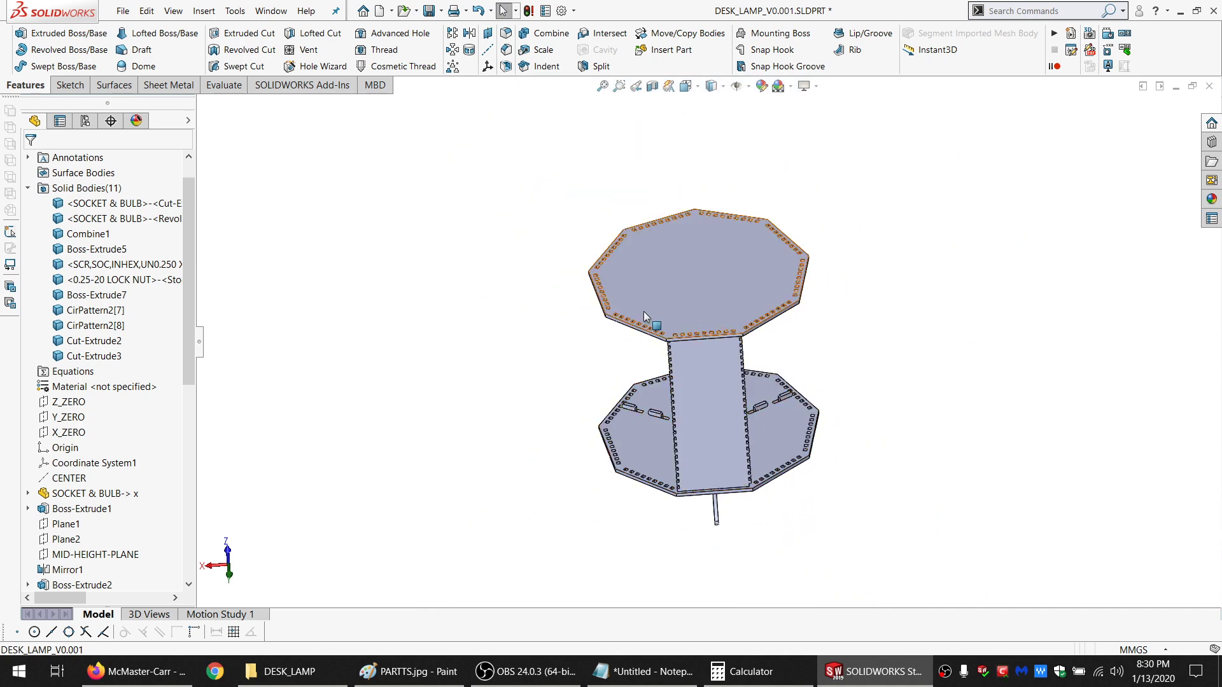
middle_click_drag(714, 476, 711, 437)
scroll(704, 399, "down", 3)
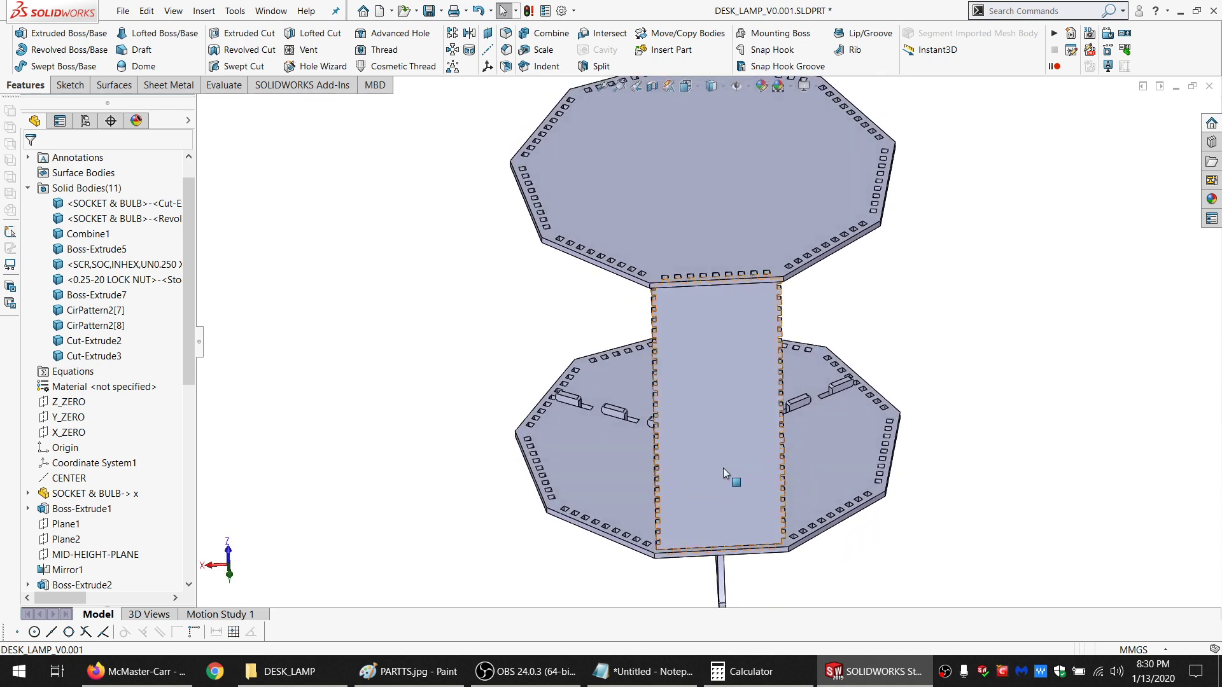
scroll(745, 435, "down", 3)
middle_click_drag(741, 441, 732, 388)
scroll(707, 385, "up", 2)
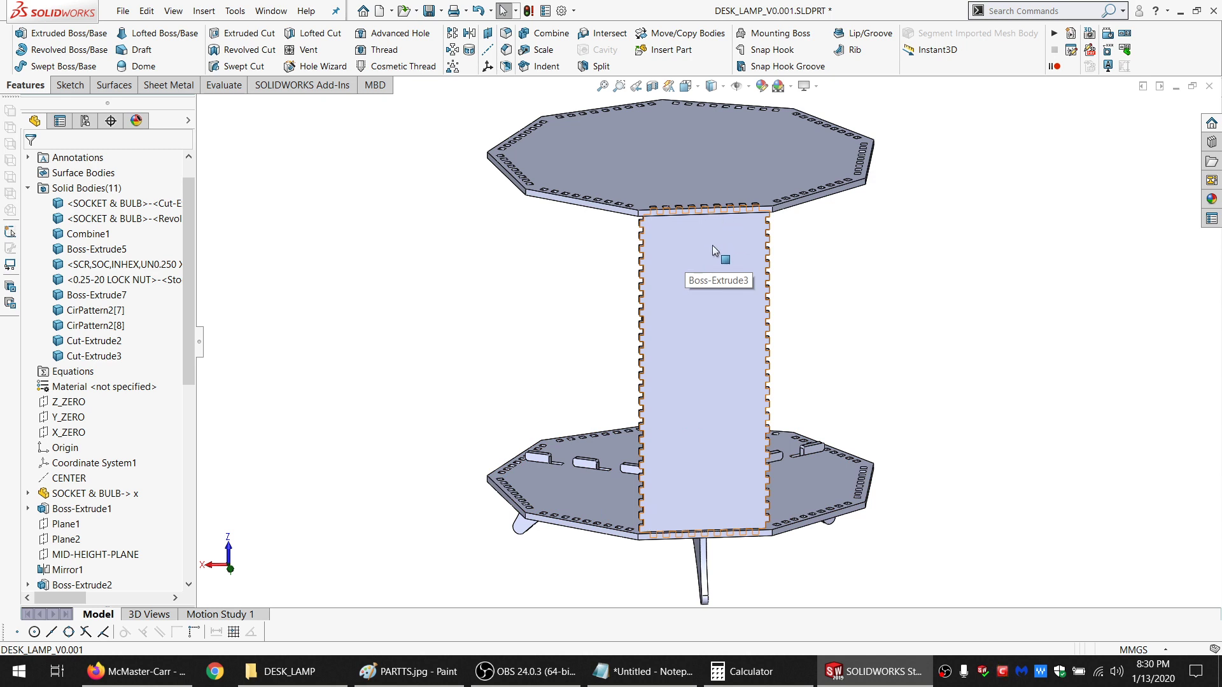
scroll(709, 362, "down", 2)
middle_click_drag(708, 361, 705, 267)
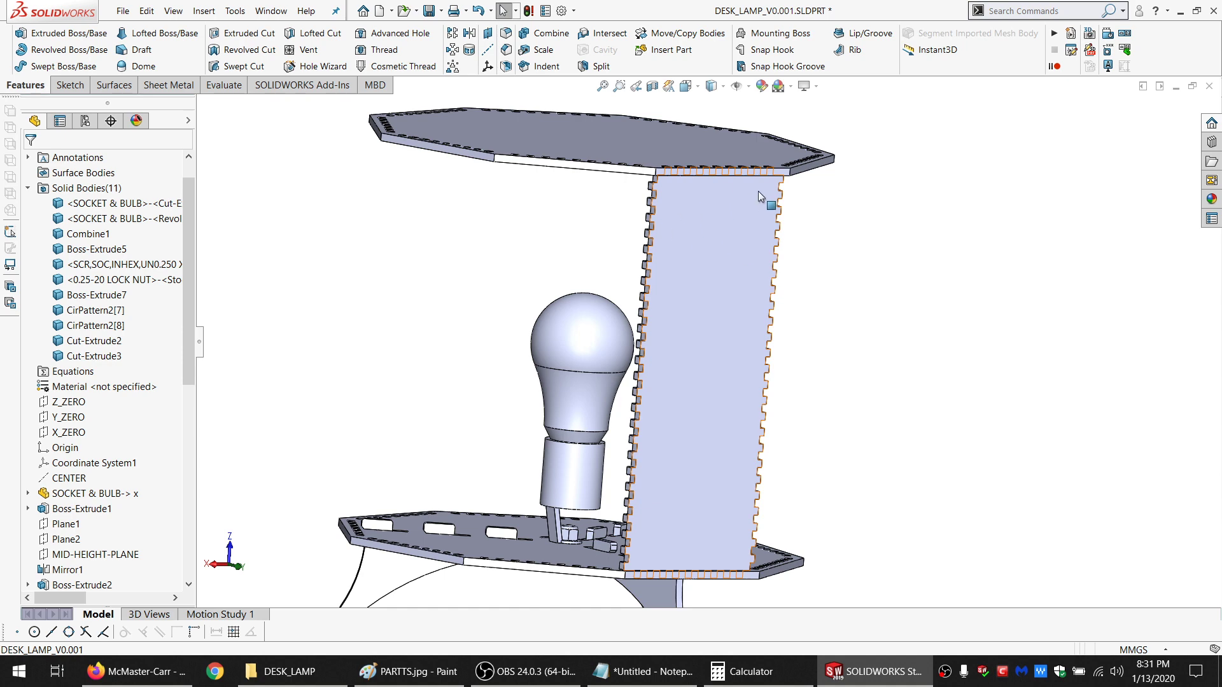
middle_click_drag(670, 358, 688, 451)
scroll(689, 254, "up", 5)
scroll(690, 254, "down", 6)
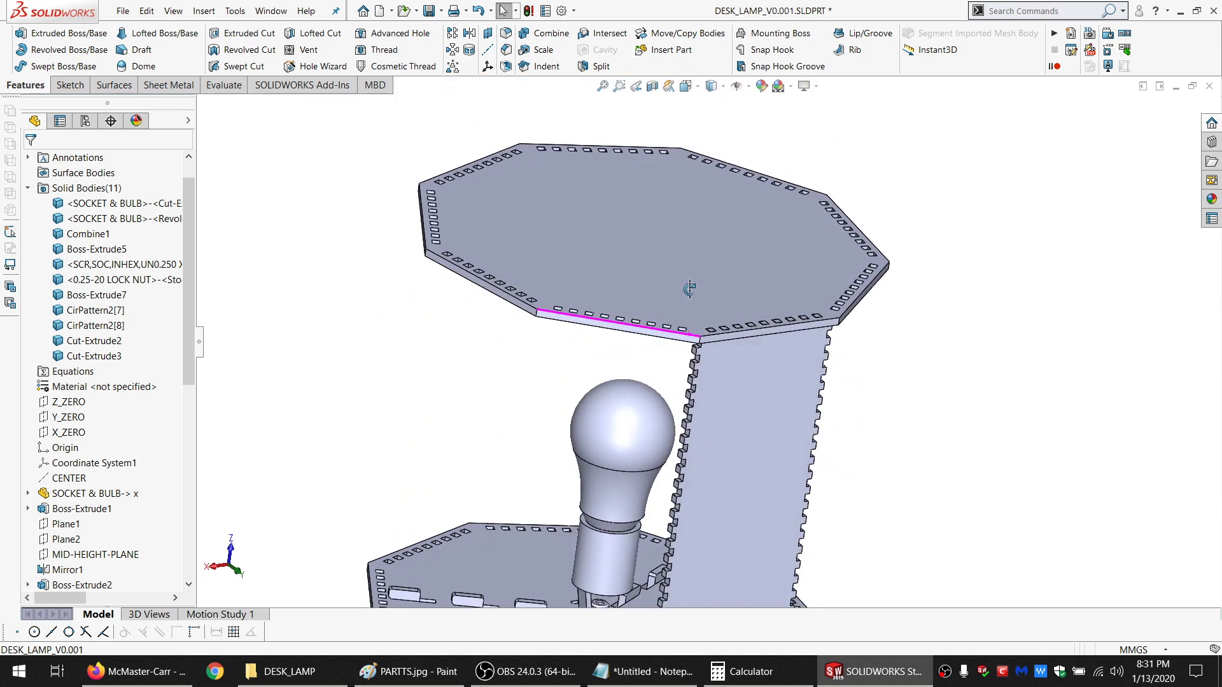
scroll(649, 356, "up", 6)
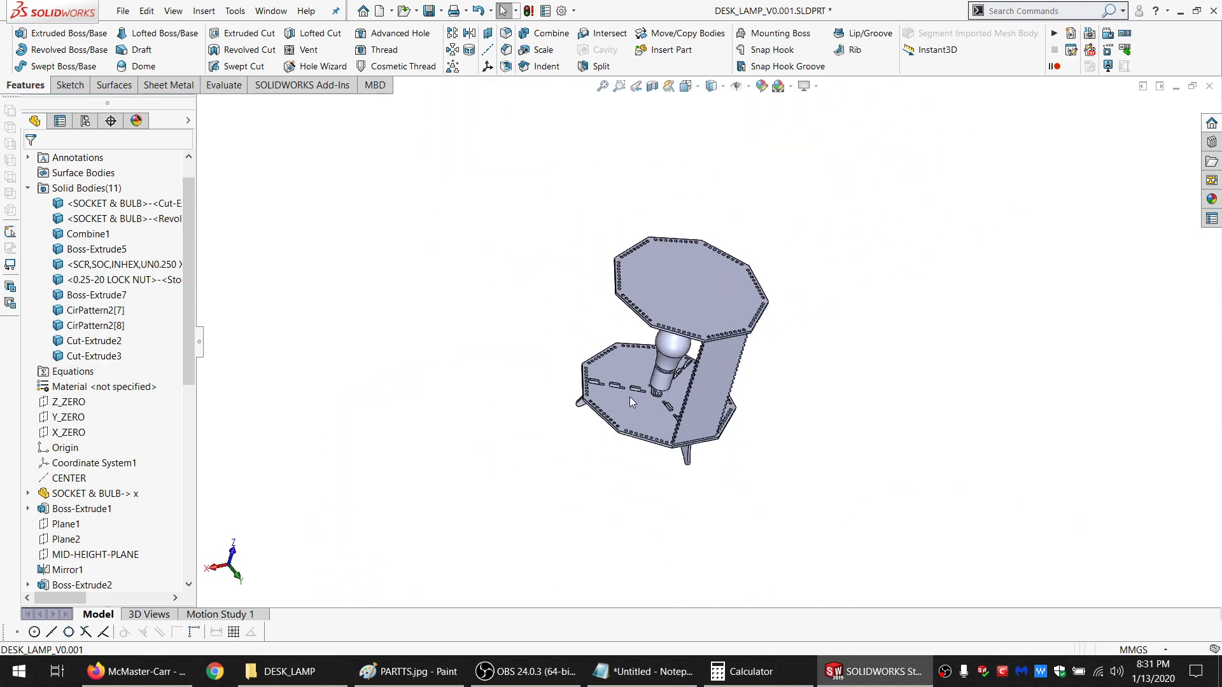
scroll(633, 397, "down", 6)
middle_click_drag(632, 382, 648, 359)
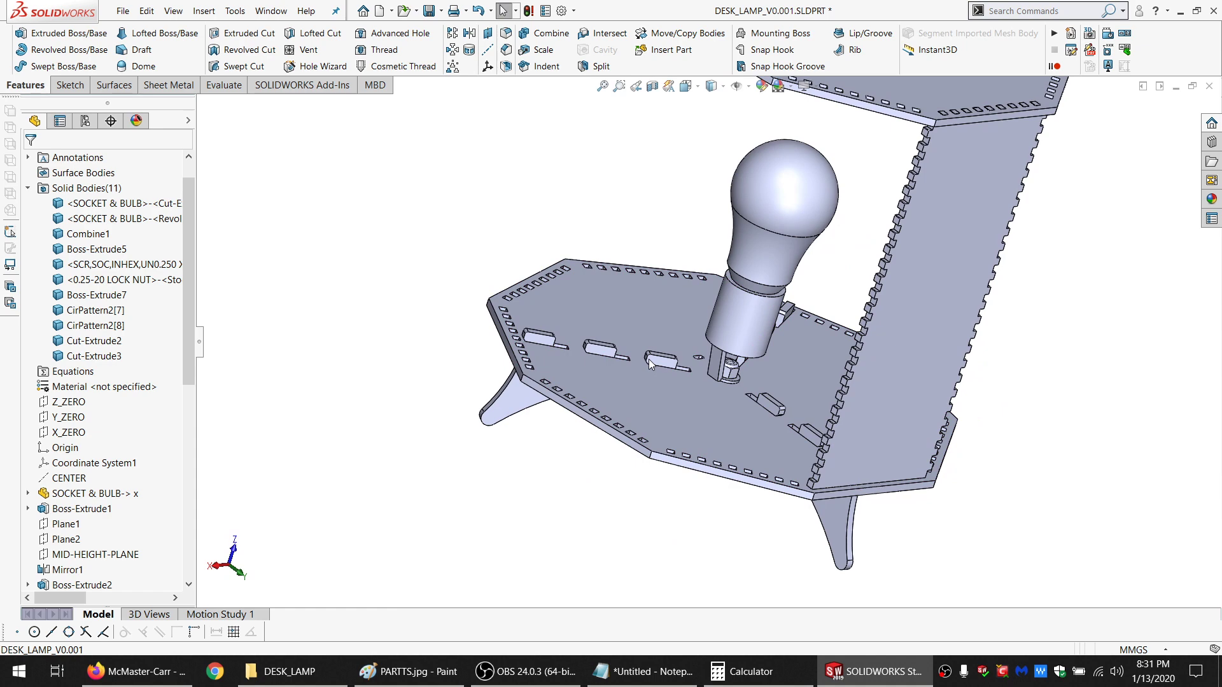
scroll(648, 359, "up", 4)
scroll(736, 216, "down", 3)
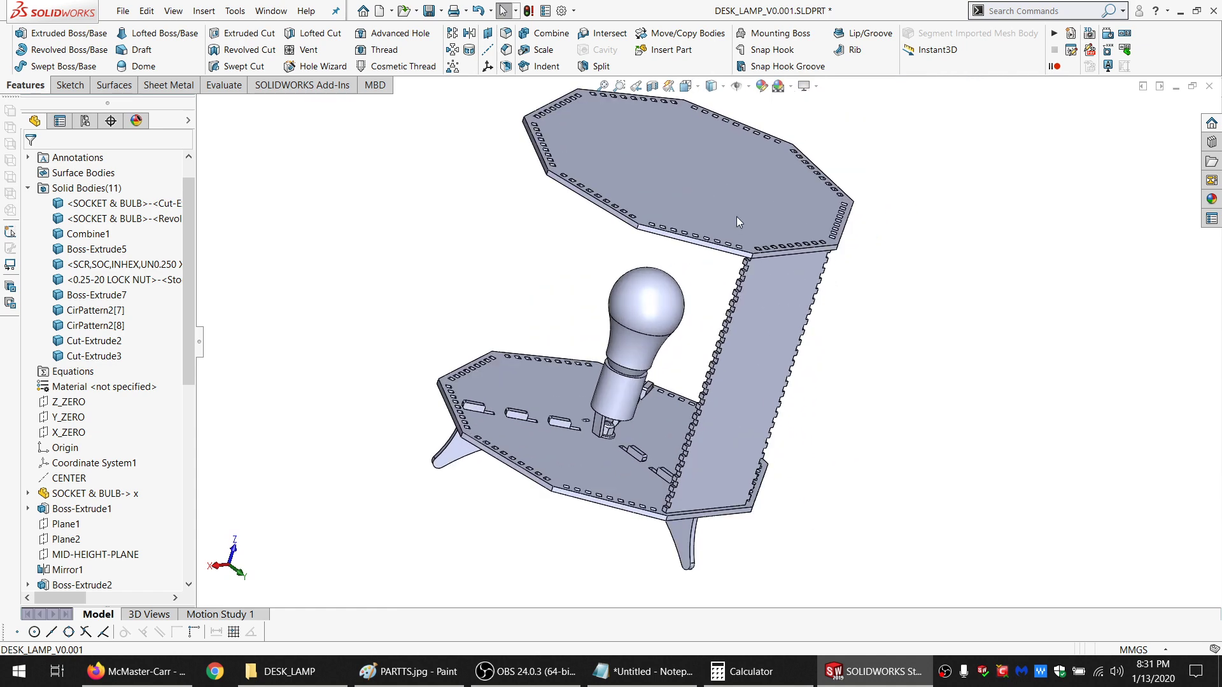
scroll(736, 195, "up", 3)
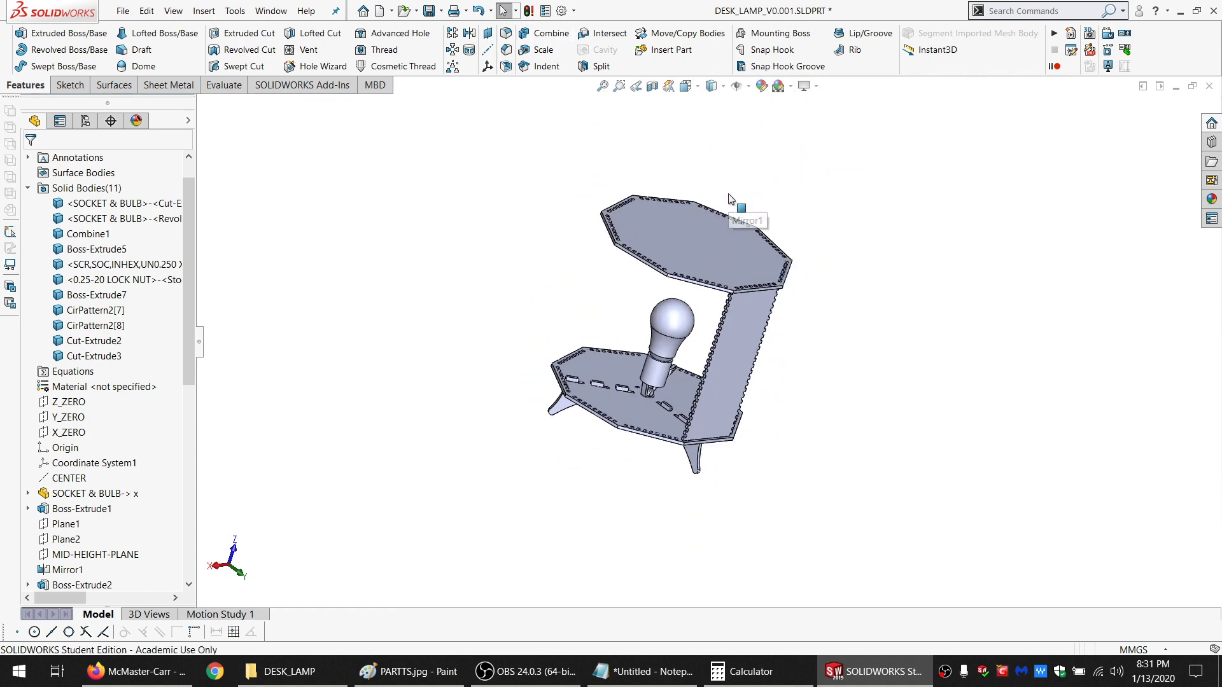
scroll(719, 309, "down", 4)
middle_click_drag(702, 325, 700, 404)
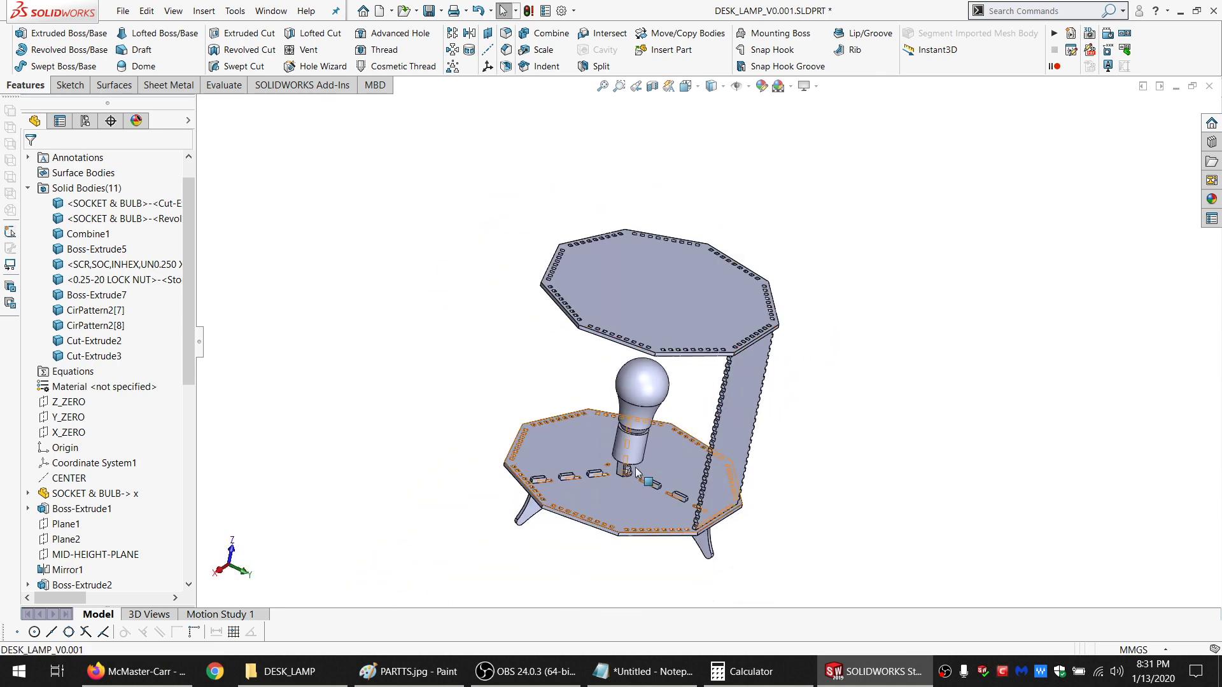
middle_click_drag(639, 494, 643, 552)
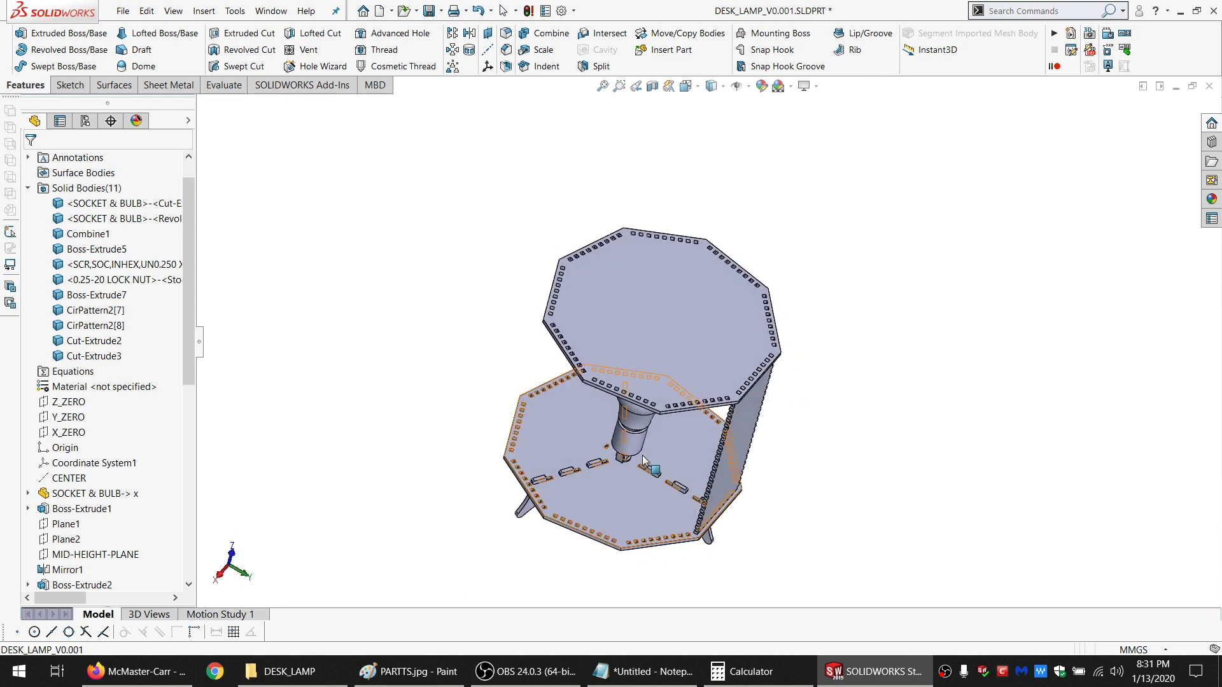
scroll(676, 378, "down", 2)
middle_click_drag(675, 376, 662, 296)
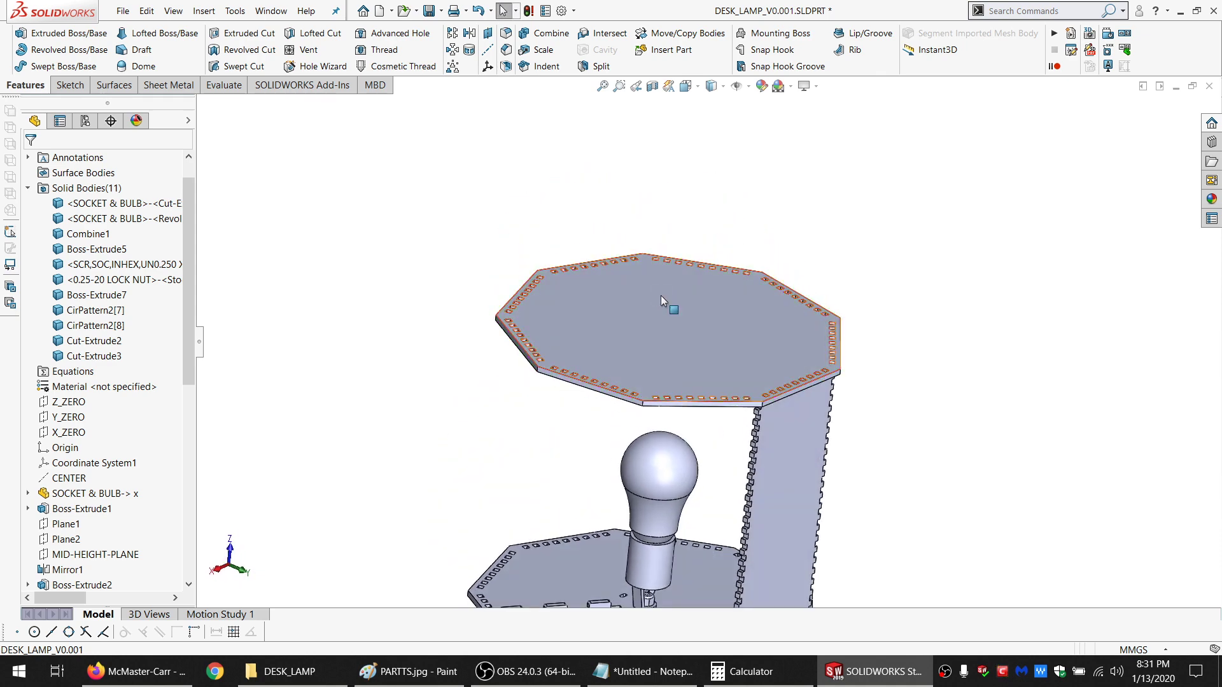
scroll(706, 365, "up", 2)
scroll(661, 535, "down", 3)
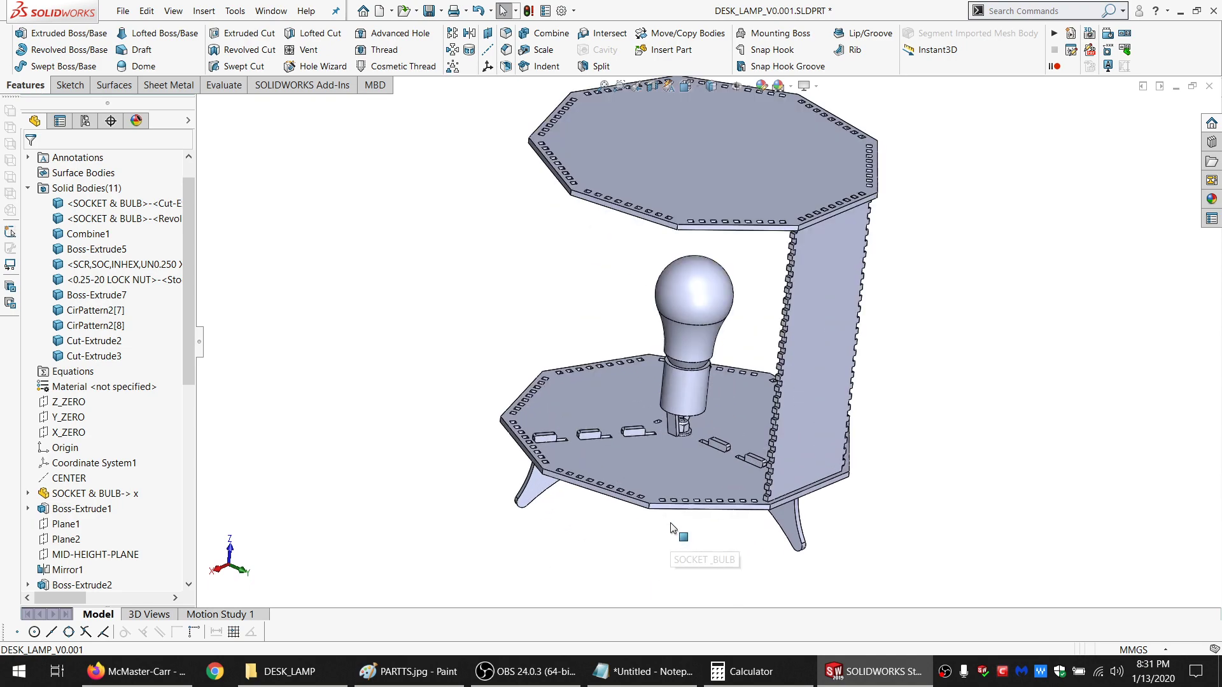
middle_click_drag(667, 377, 652, 480)
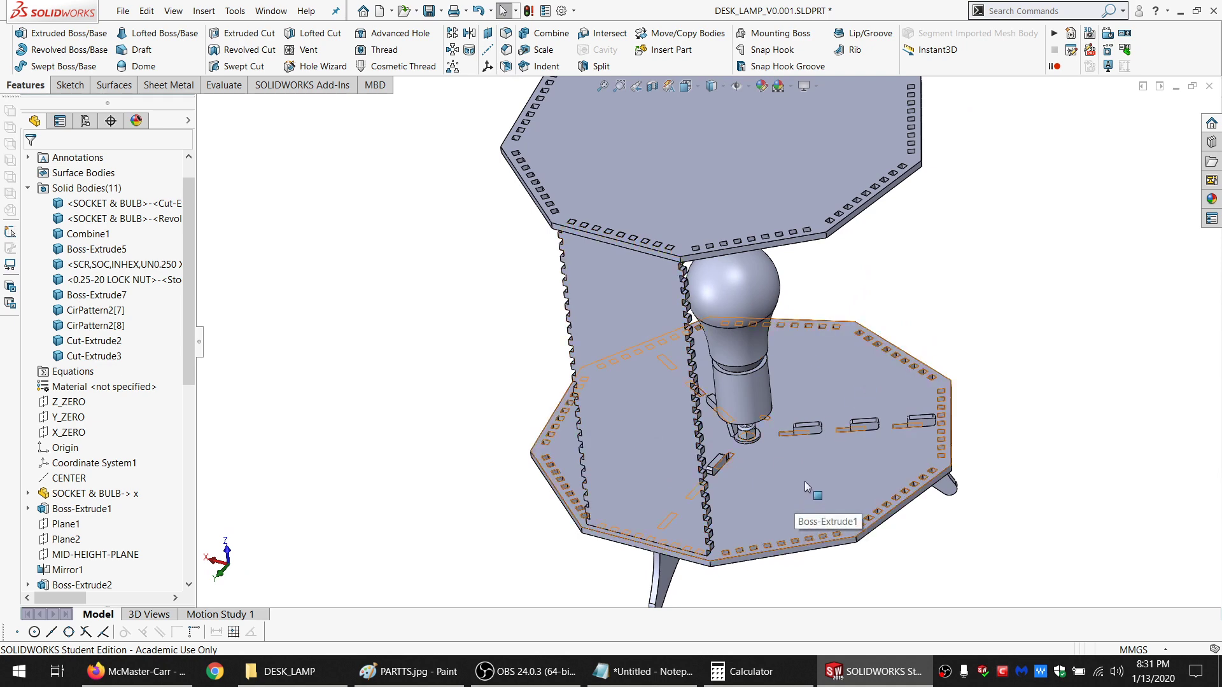
middle_click_drag(796, 457, 800, 516)
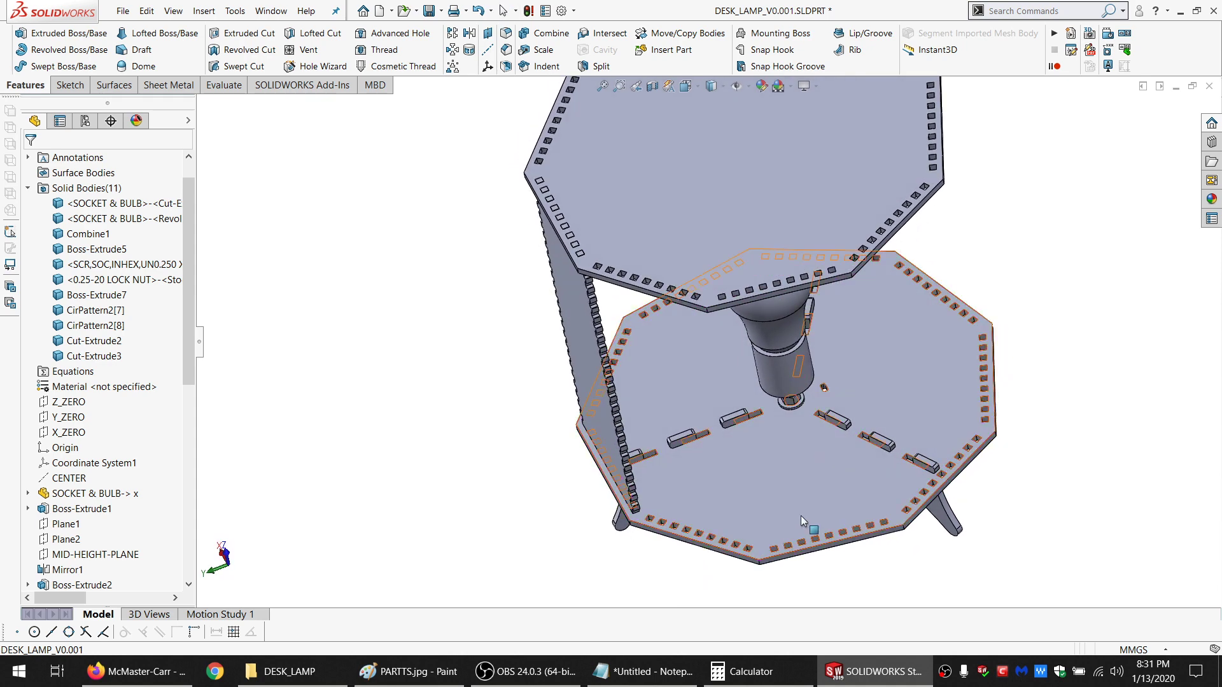
Start a sketch on the base plate's upper face and draw a circle about 62 mm in diameter between two rows of leg slots
scroll(744, 452, "down", 3)
left_click(743, 451)
left_click(64, 84)
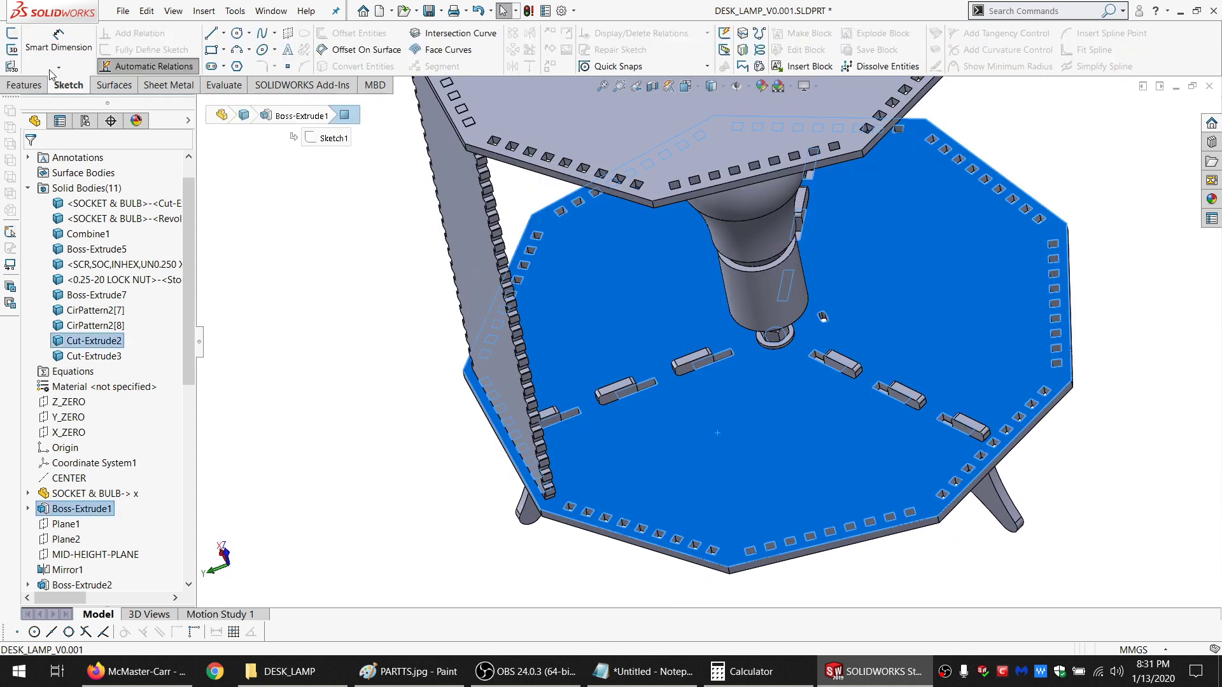
left_click(12, 32)
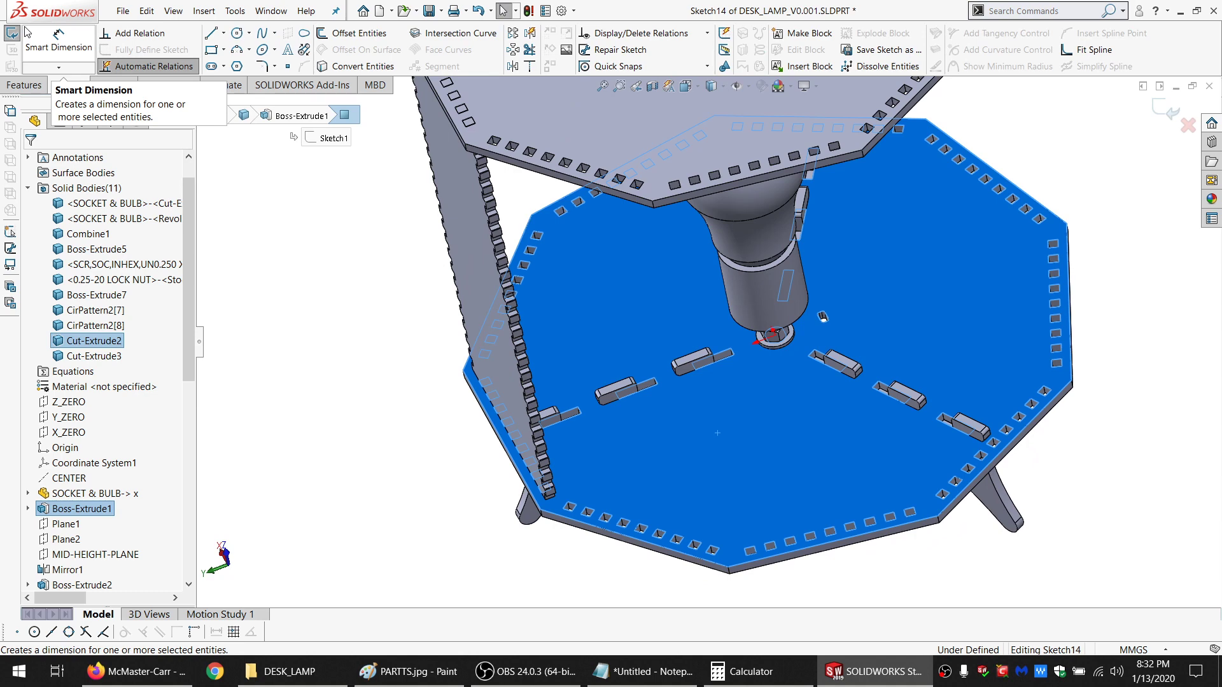
left_click(236, 32)
left_click(764, 427)
left_click(761, 471)
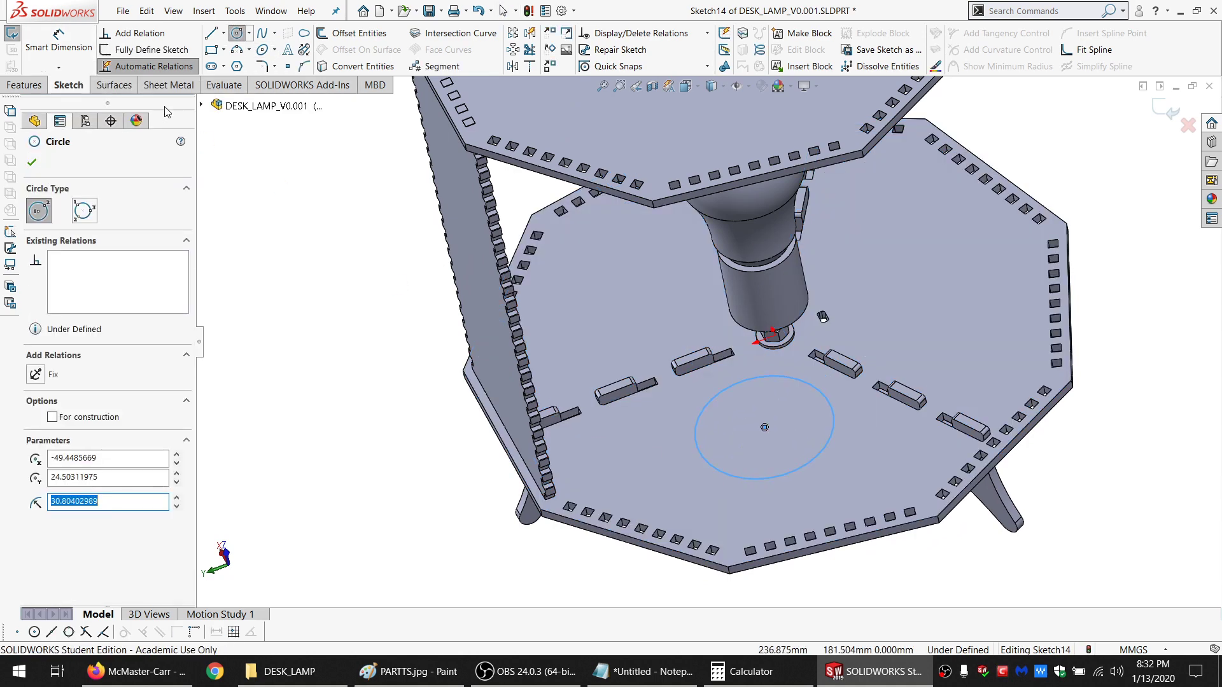
Dimension the circle's diameter as 100 mm
left_click(58, 39)
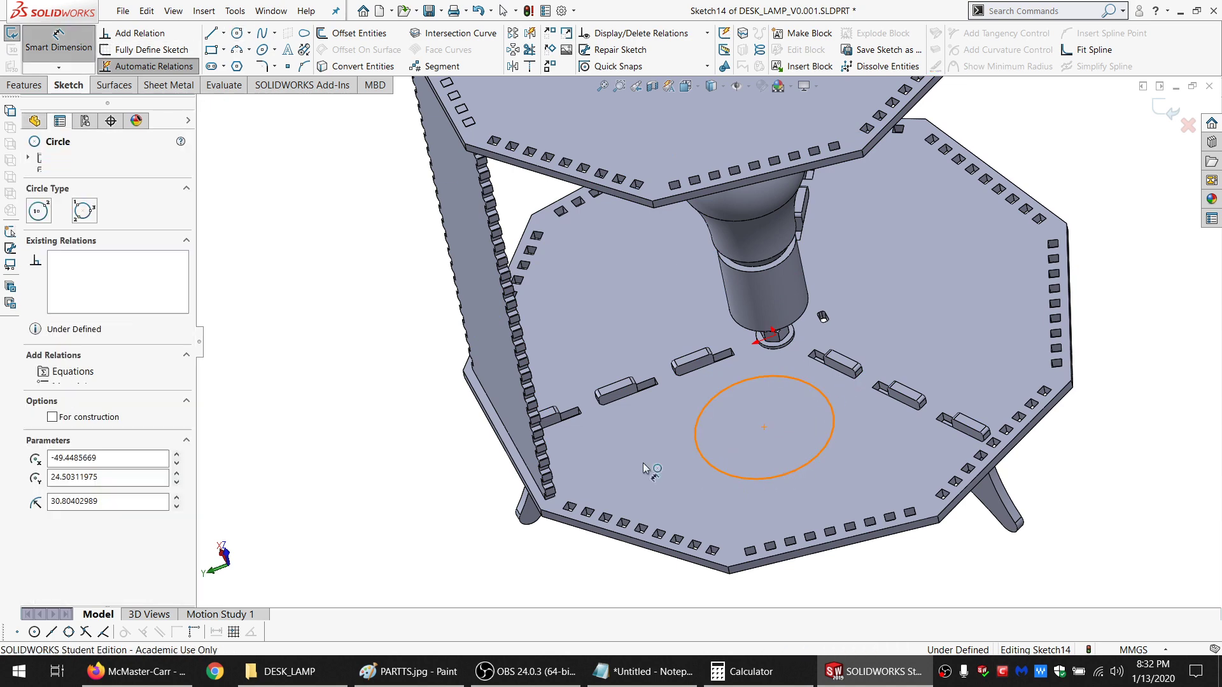
left_click(697, 445)
left_click(367, 453)
type("100")
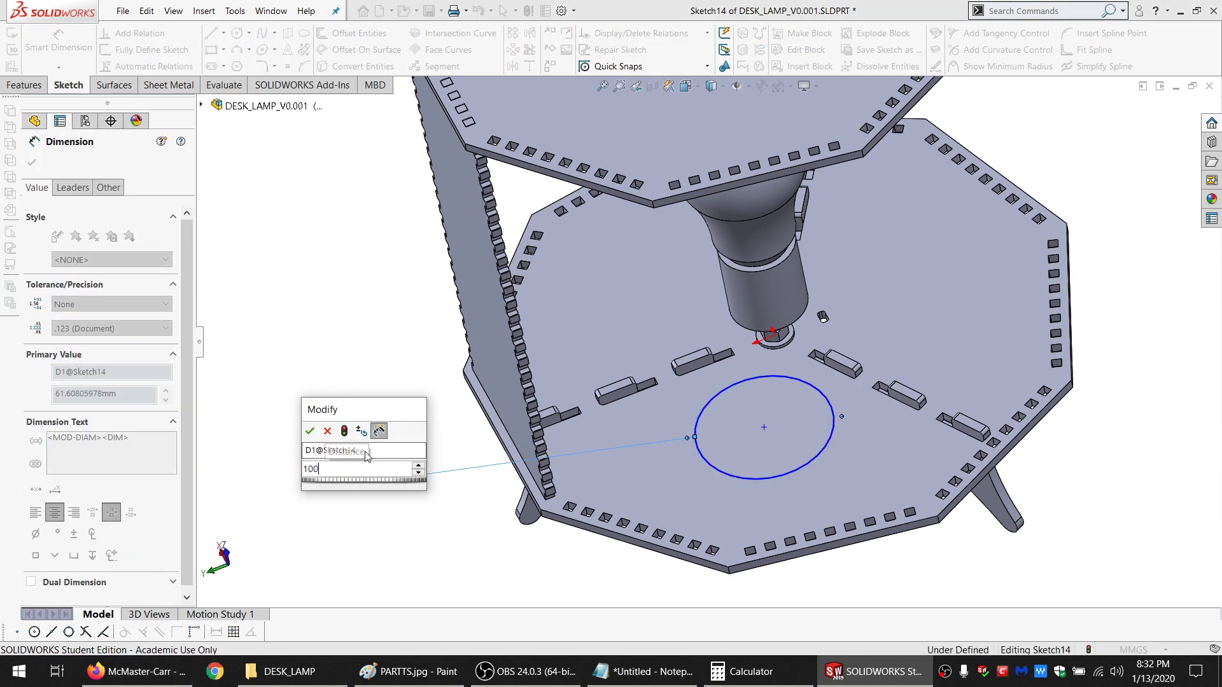
key("Escape")
key("Escape")
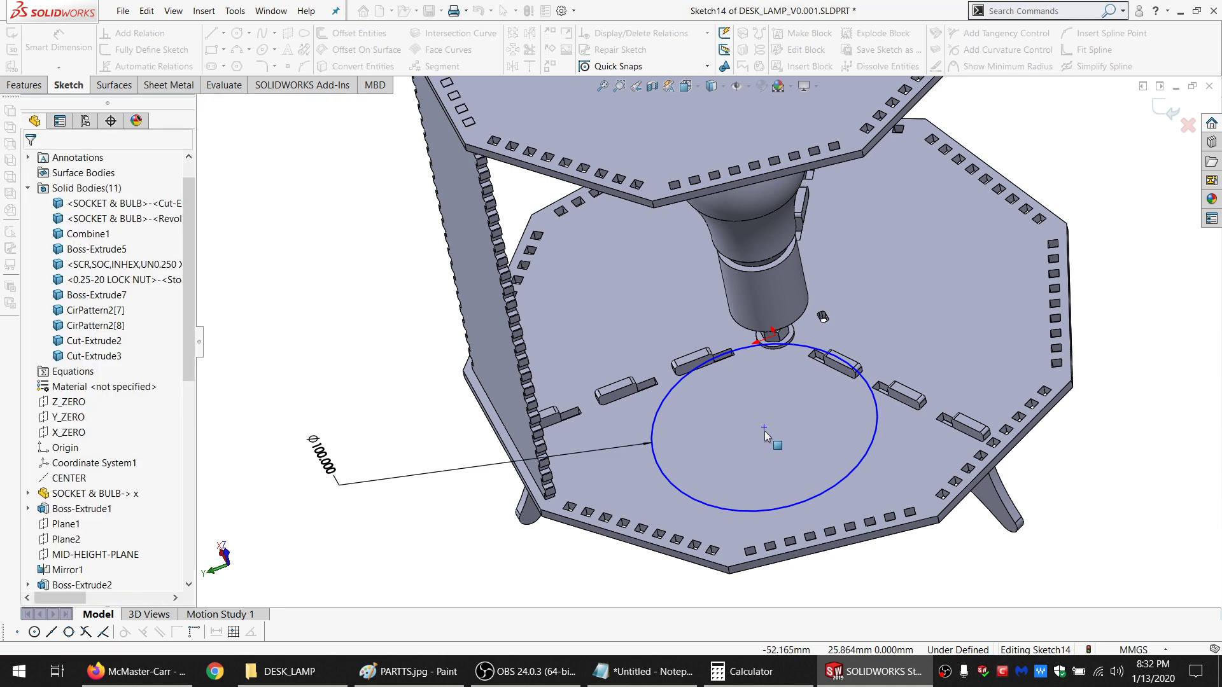
Shift the circle slightly toward the base plate's outer edge and delete its diameter dimension
left_click_drag(764, 427, 751, 448)
scroll(749, 443, "down", 2)
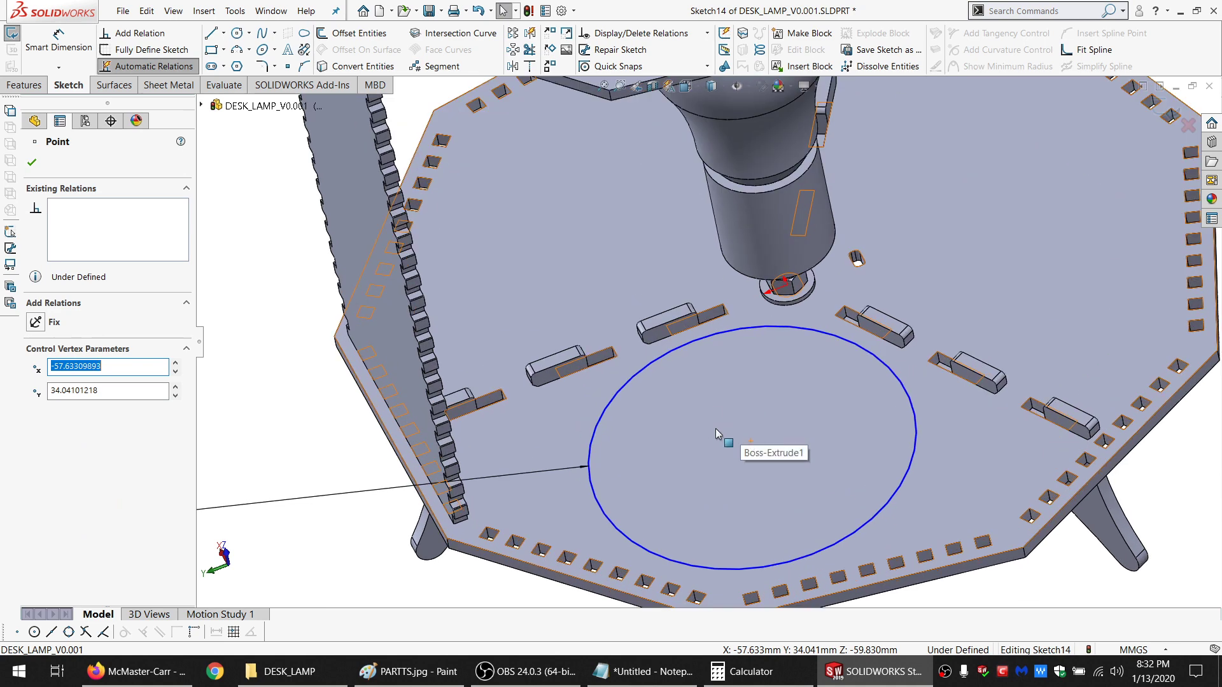
key("Escape")
scroll(534, 438, "up", 3)
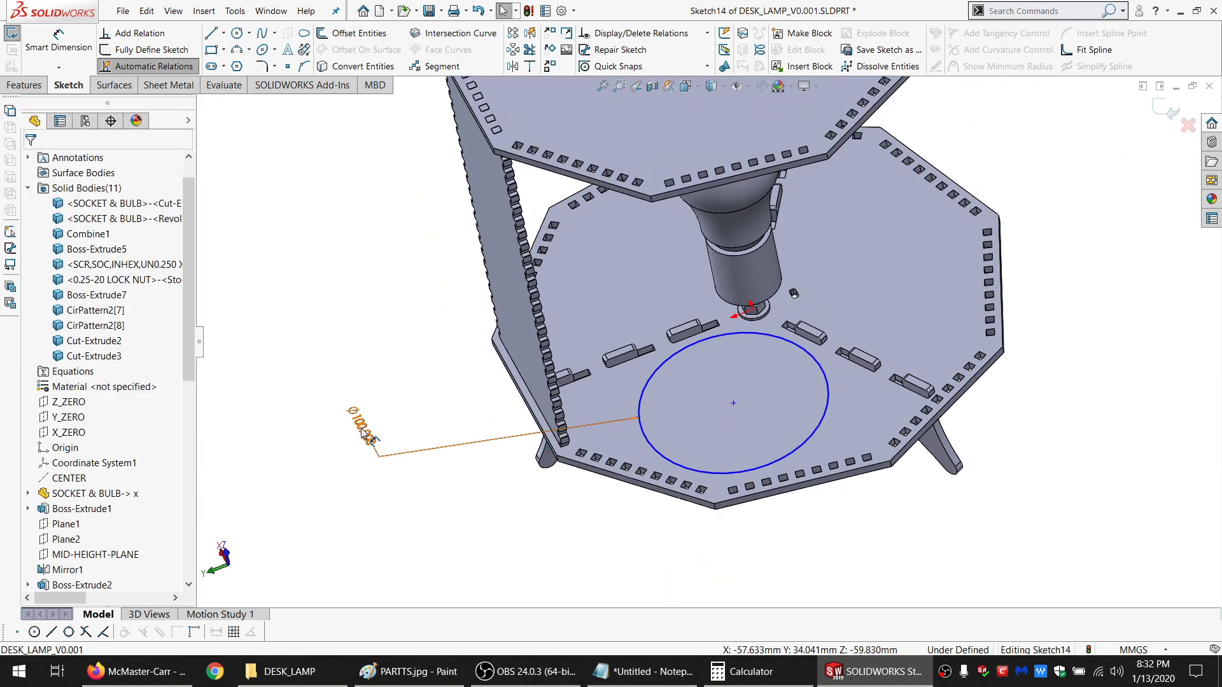
left_click_drag(365, 430, 390, 411)
key("Delete")
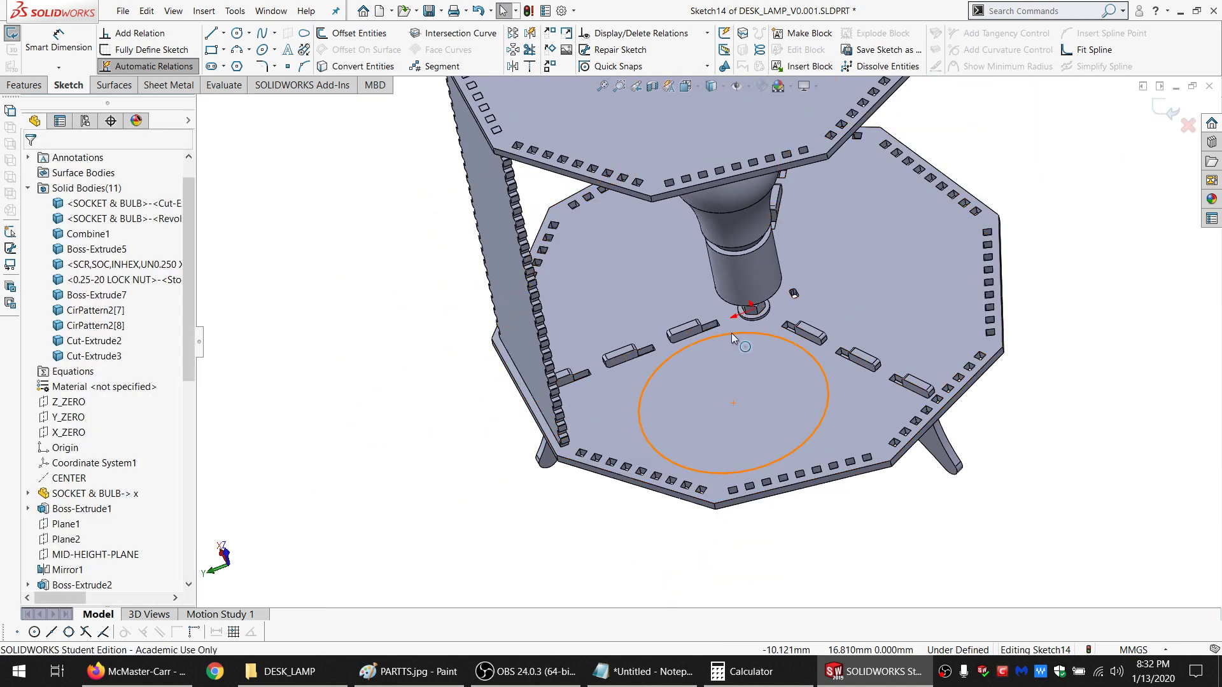
Offset the circle outward with a dimensioned distance linked to "SAFE_DIST@Default"
left_click(731, 333)
left_click(359, 33)
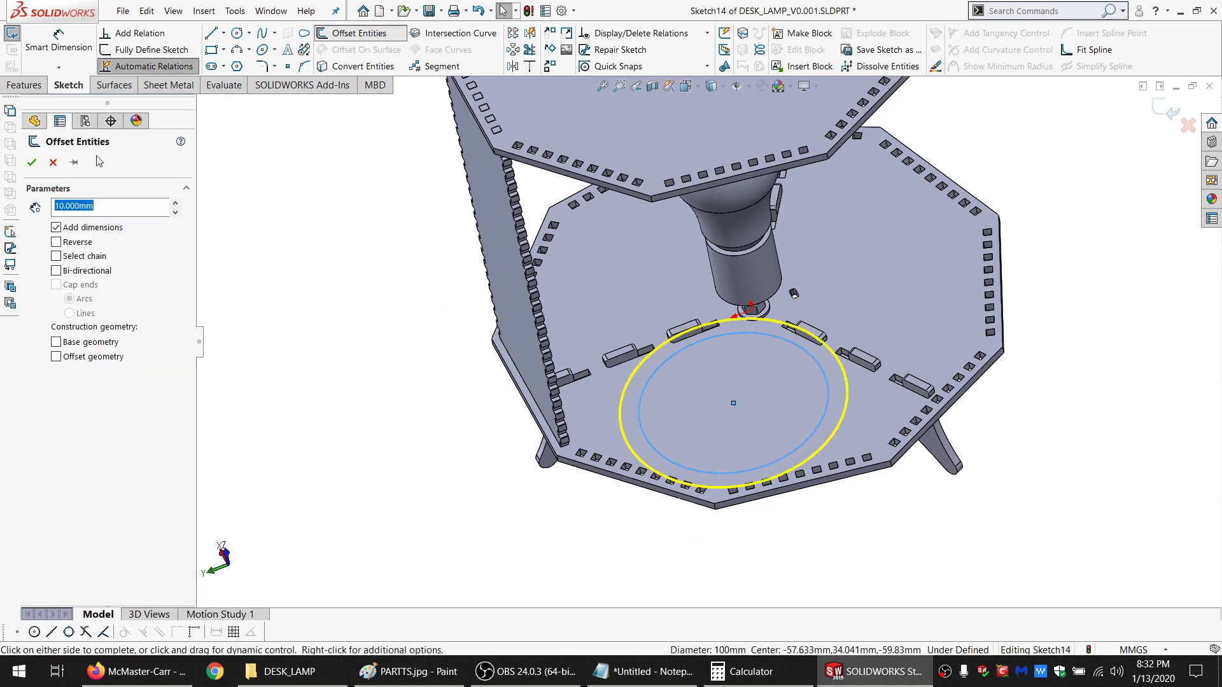
left_click(31, 162)
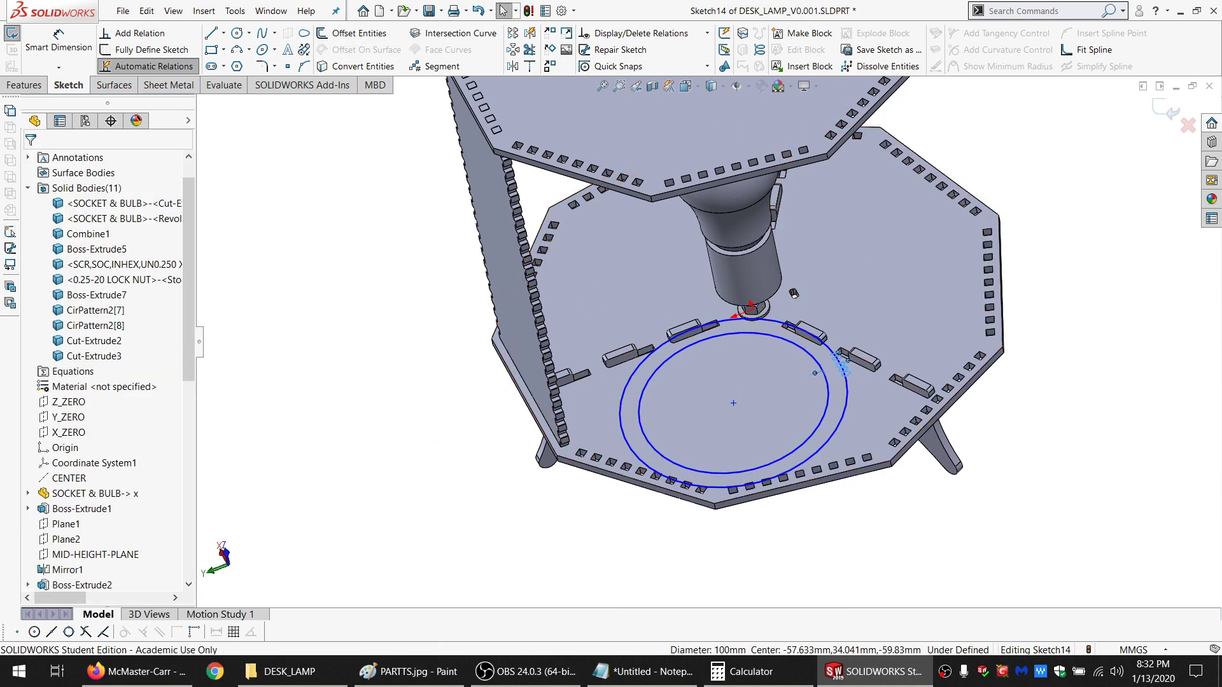
left_click(840, 364)
type("=sa")
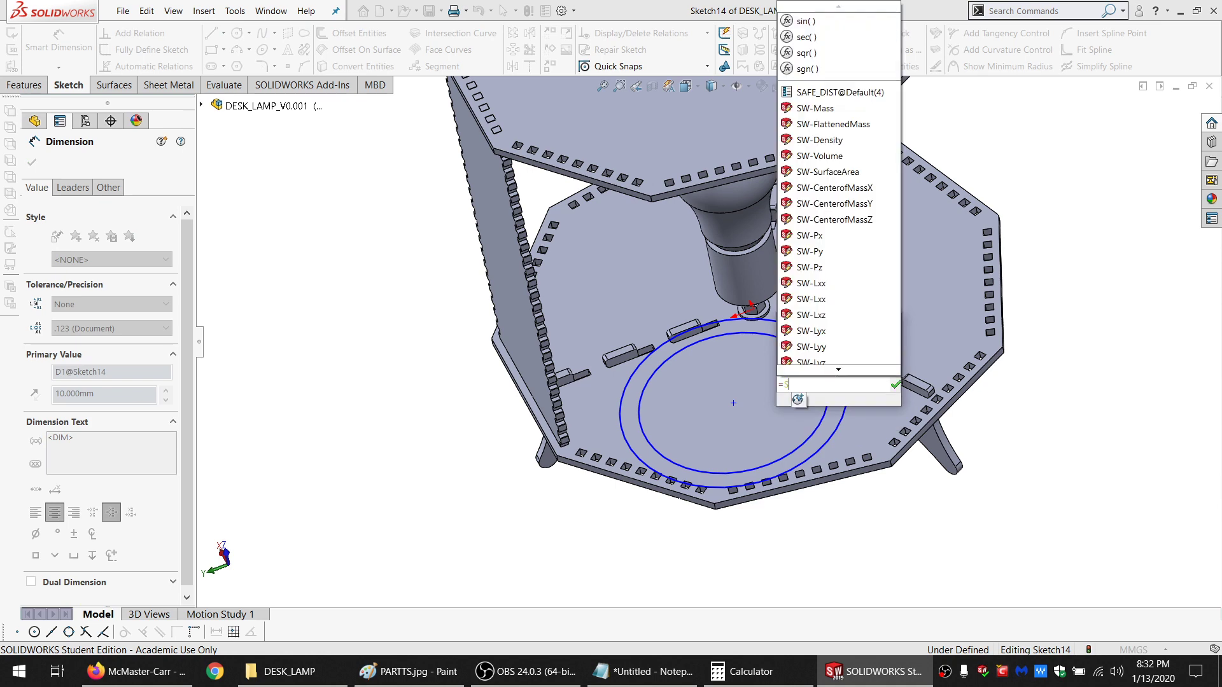
left_click(831, 403)
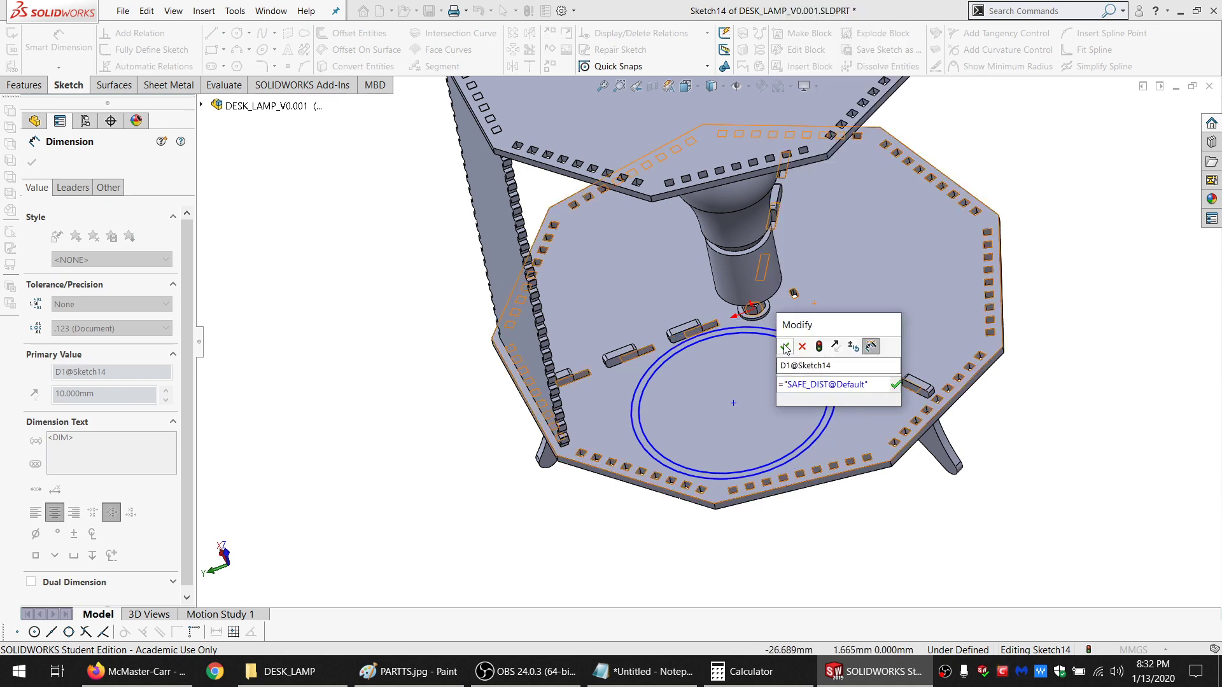
key("Return")
key("Escape")
Make the outer circle tangent to the middle leg slot's edge in one row and the innermost leg slot's edge in the other
scroll(689, 368, "down", 2)
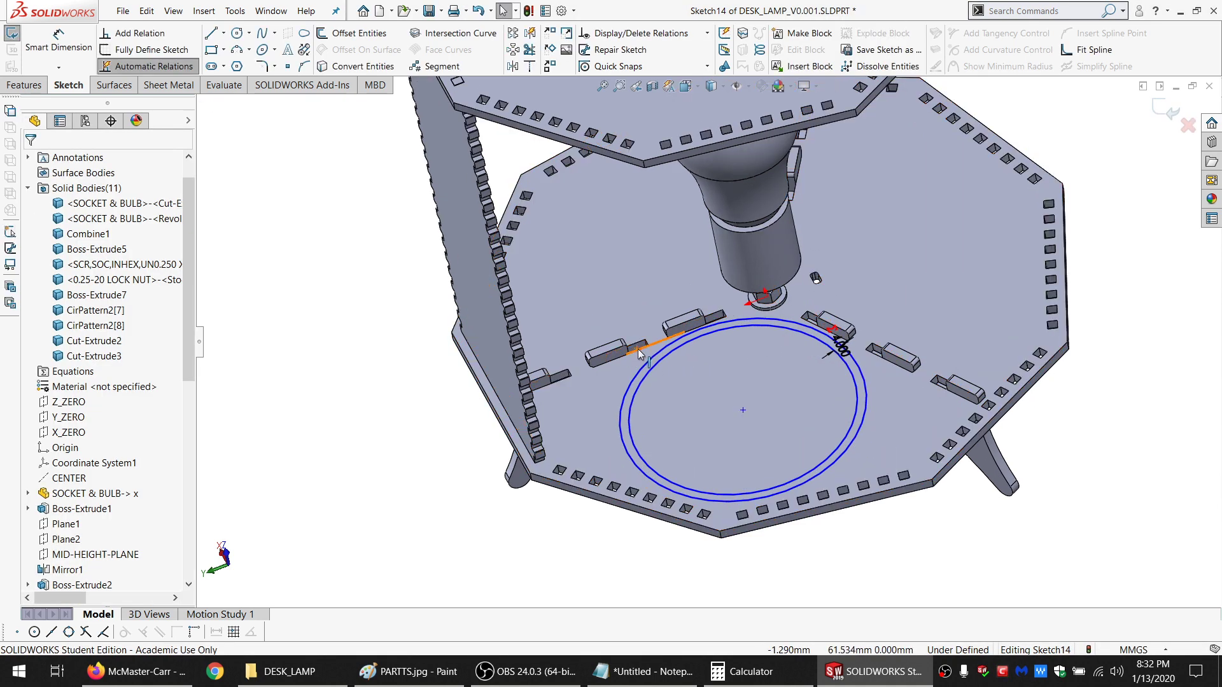
left_click(619, 380)
left_click(838, 335, "ctrl")
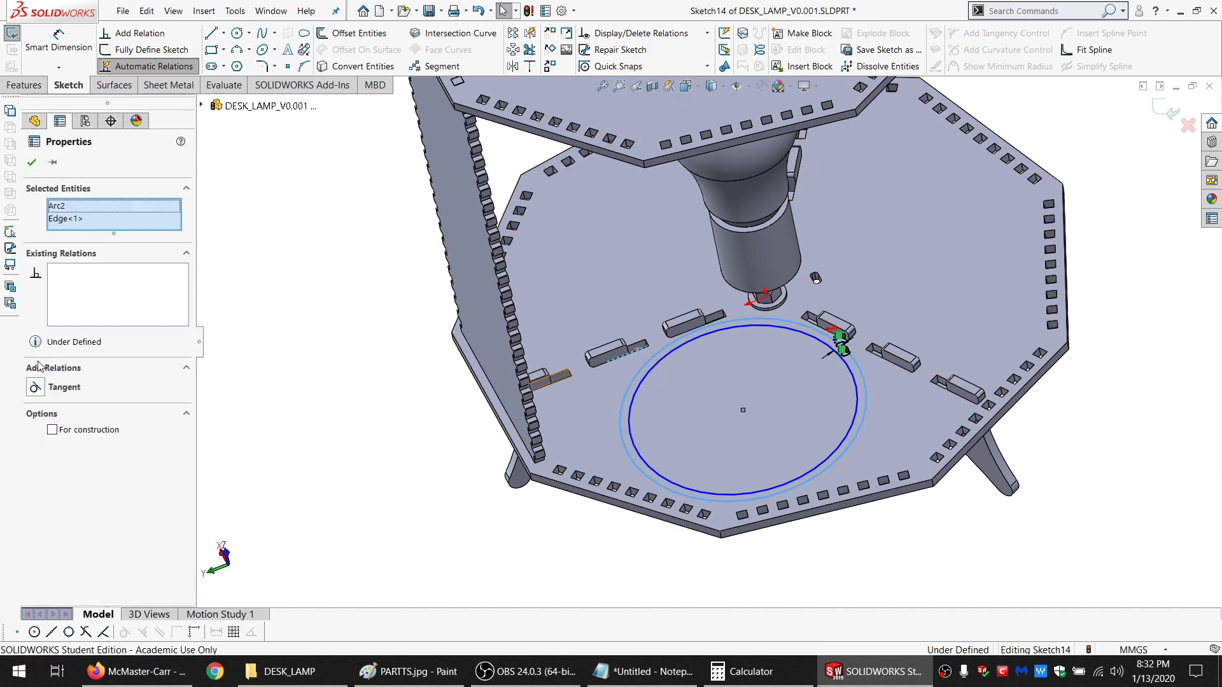
left_click(821, 334)
left_click(811, 325)
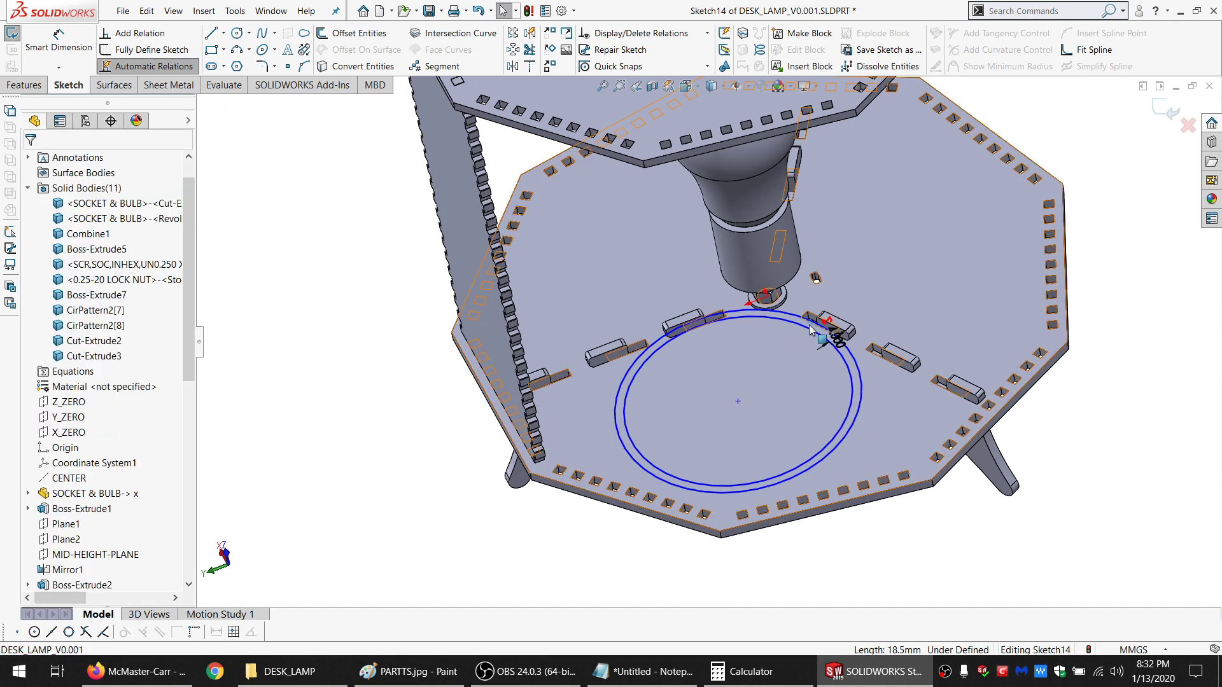
left_click(792, 315, "ctrl")
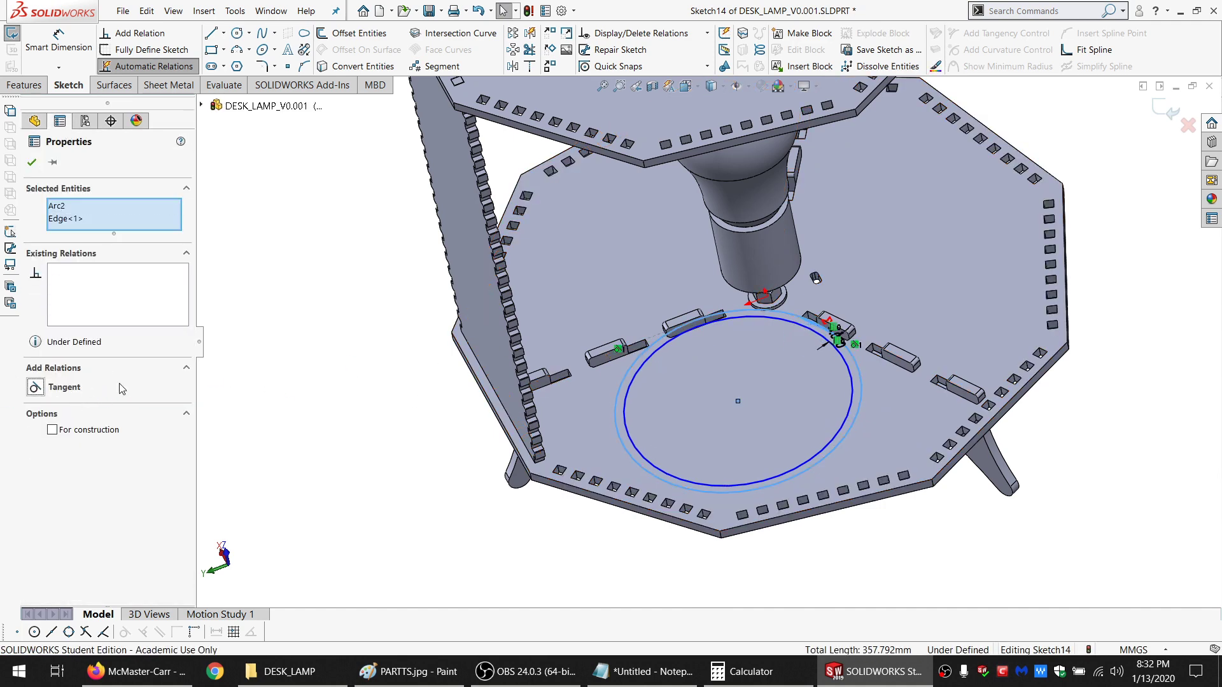
left_click(122, 389)
scroll(722, 507, "down", 5)
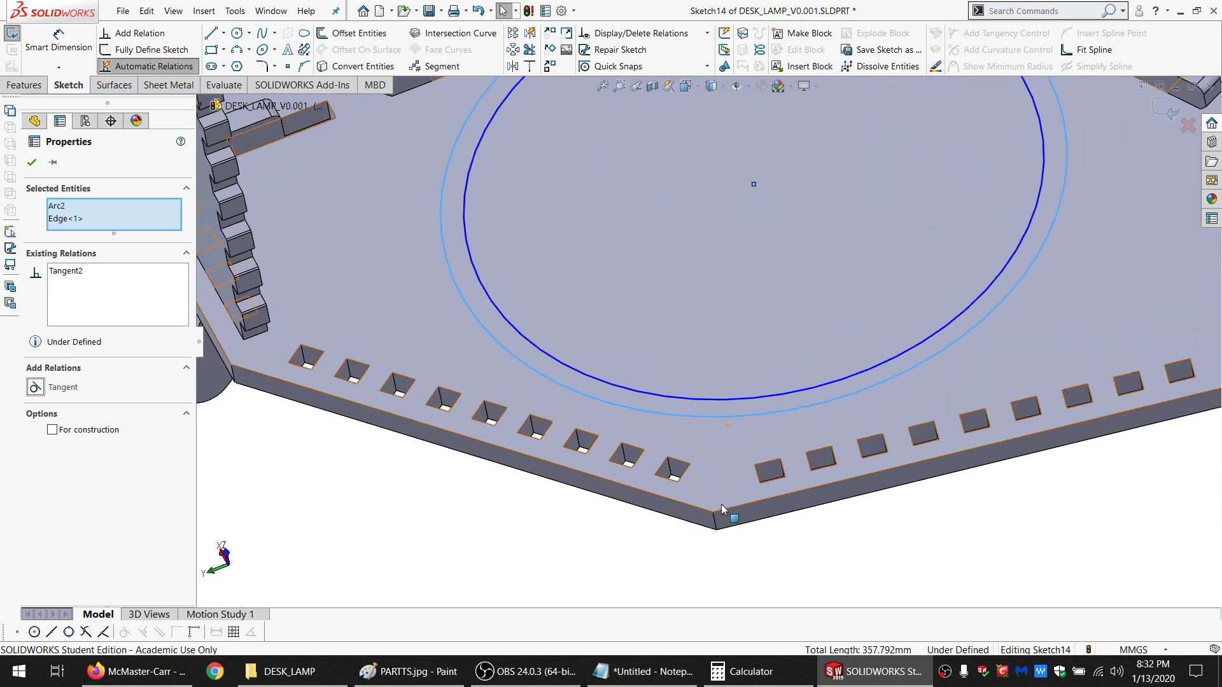
left_click(586, 433)
left_click(588, 398, "ctrl")
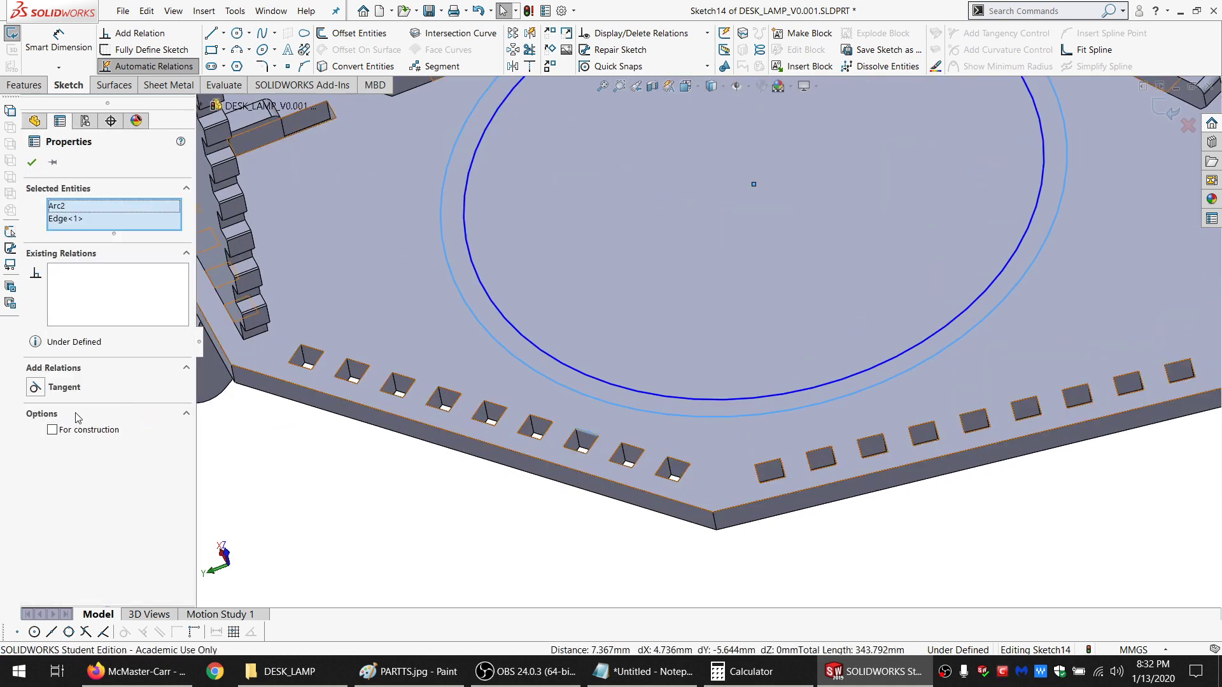
key("Escape")
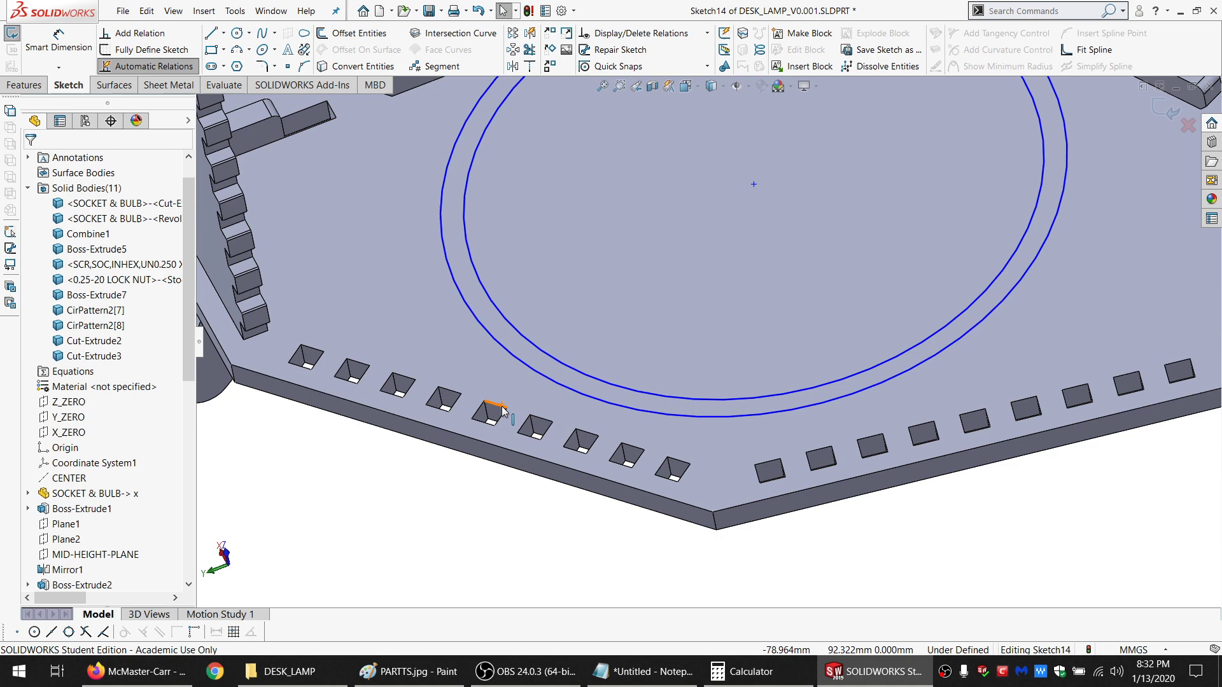
Make the outer circle tangent to the inner edge of the fifth perimeter slot, counted from the side panel
left_click(545, 375)
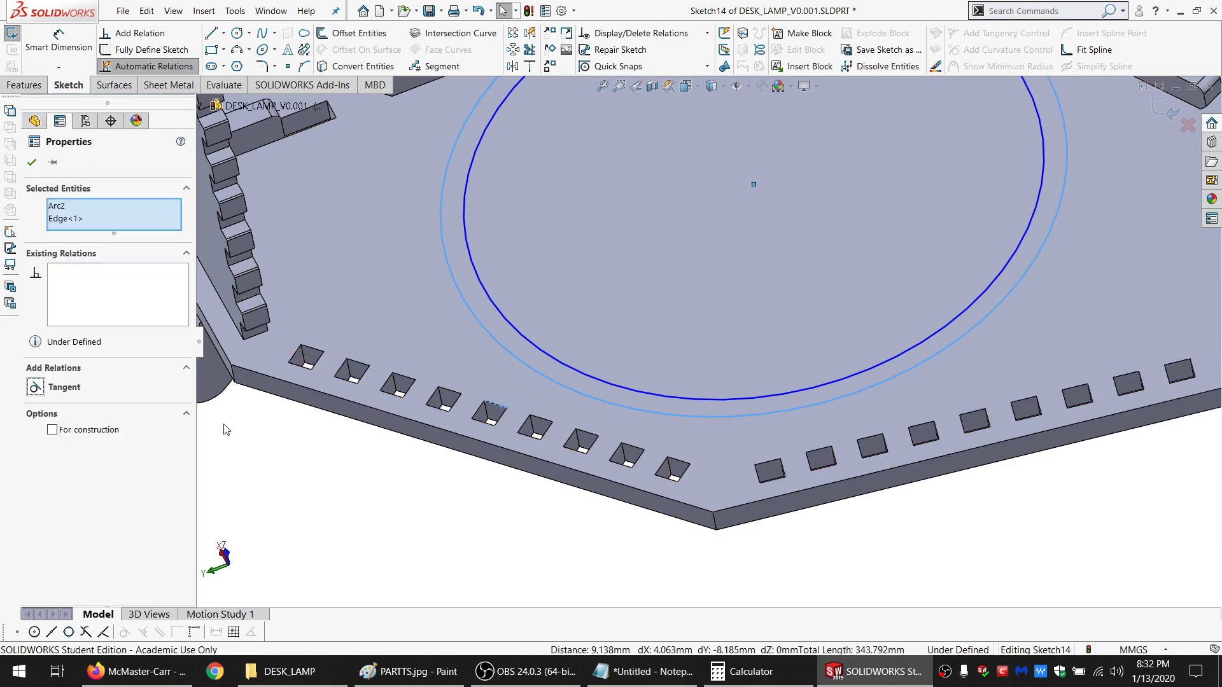
key("Escape")
left_click(615, 416)
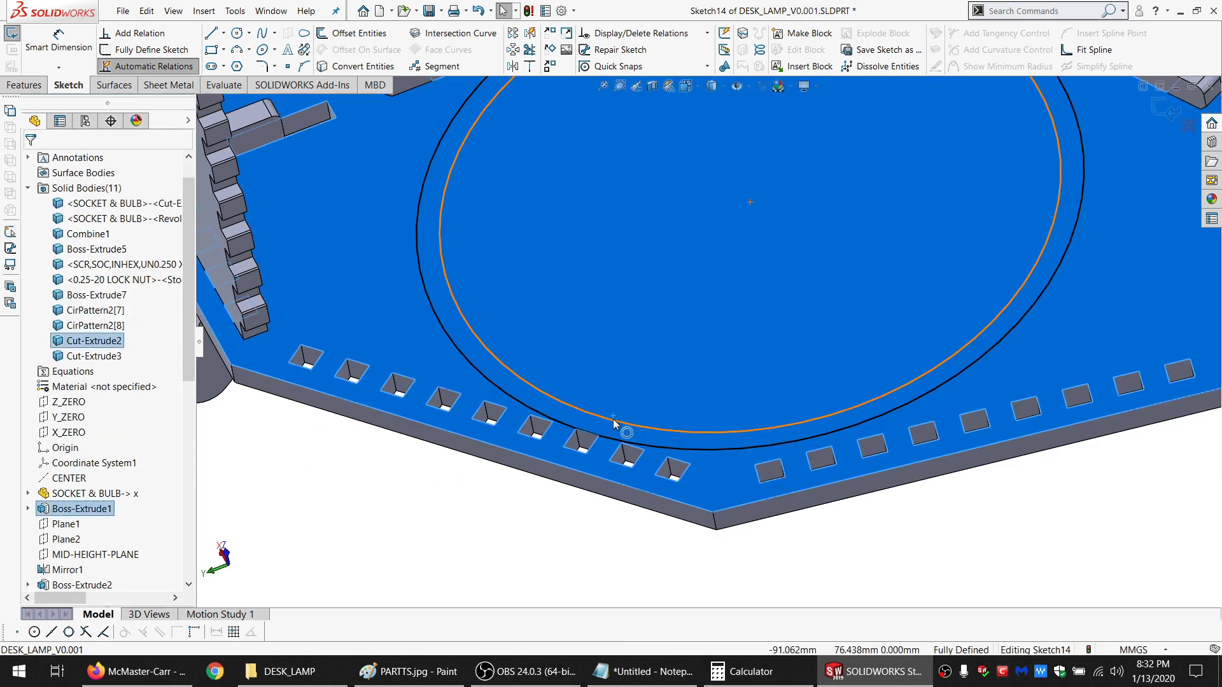
left_click(613, 418)
Move the offset distance dimension outside the circles, into the clear area beside the outer leg slots
scroll(667, 342, "up", 5)
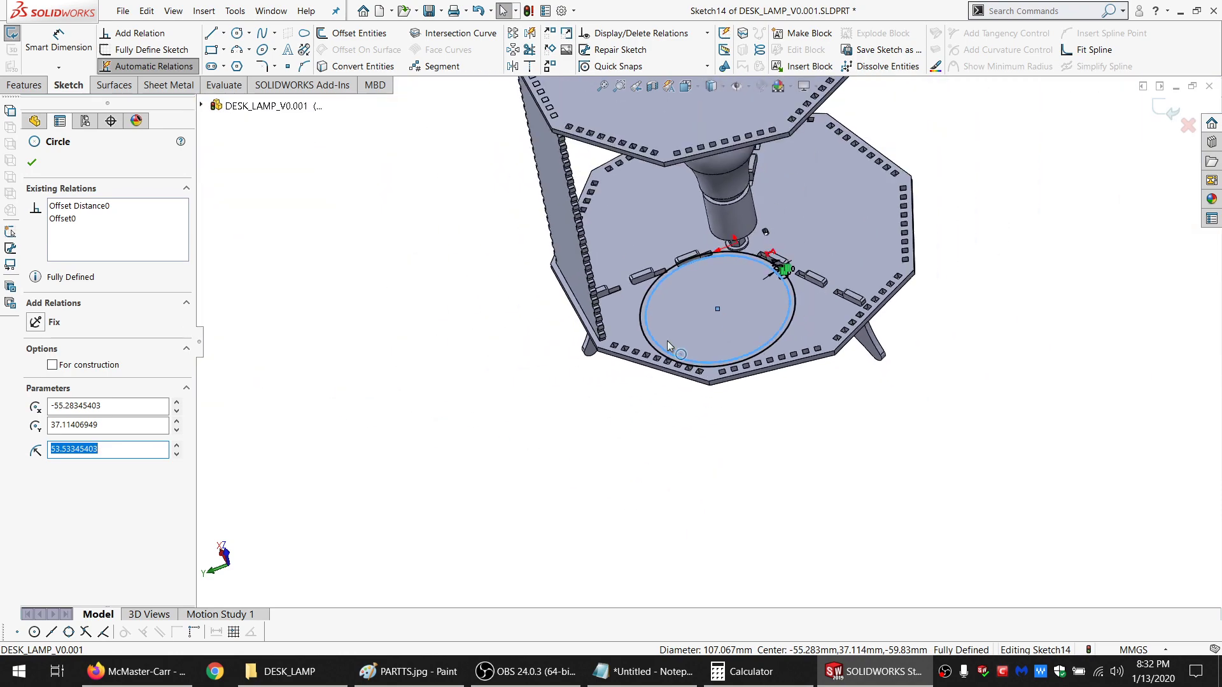
scroll(735, 281, "down", 5)
mouse_move(714, 305)
middle_mouse_down()
mouse_move(756, 320)
mouse_move(698, 247)
mouse_move(690, 312)
mouse_move(717, 312)
middle_mouse_up()
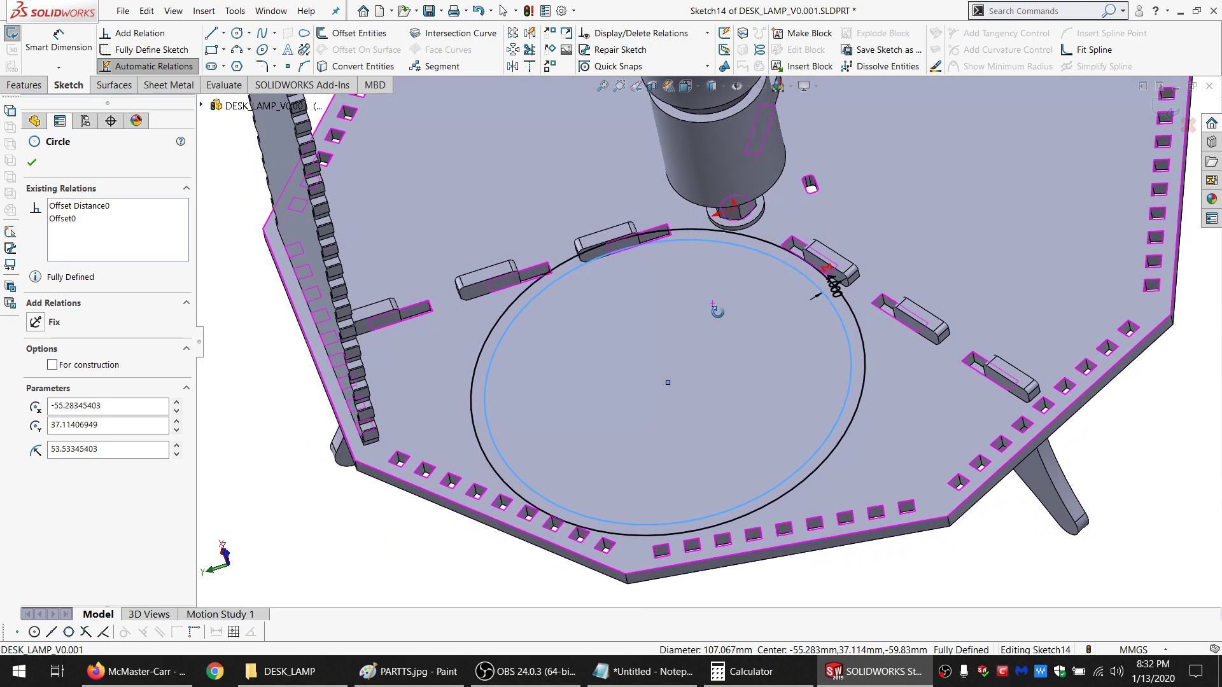
left_click(830, 280)
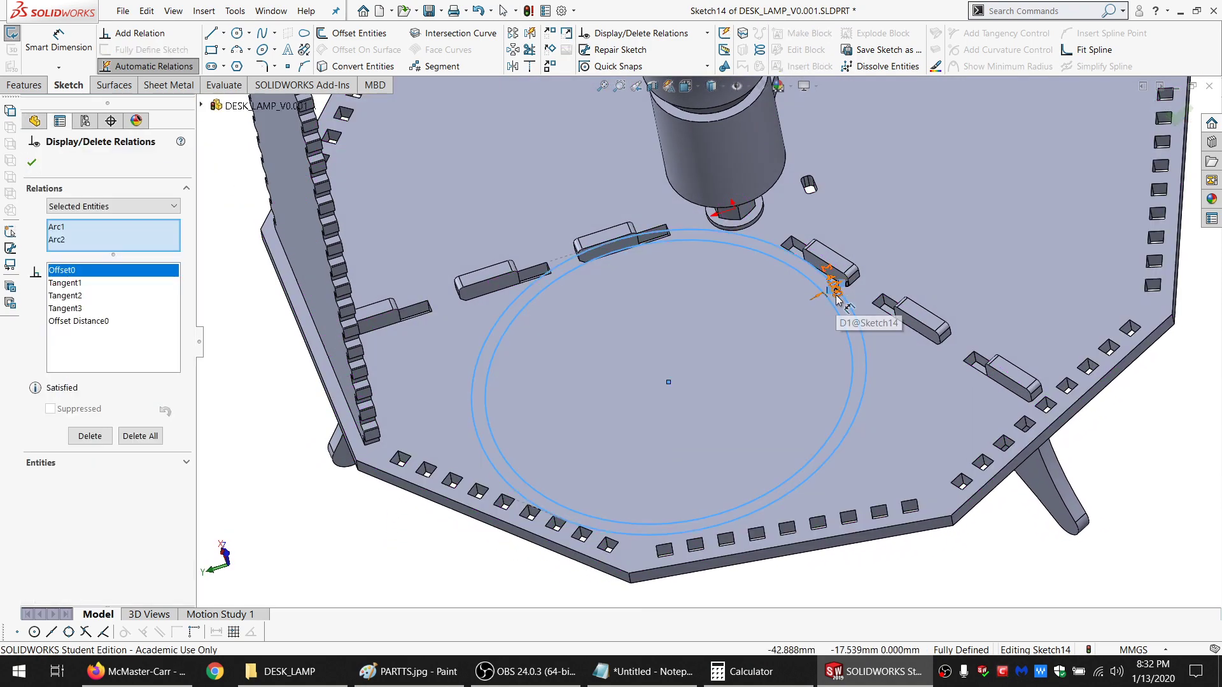
left_click_drag(838, 301, 922, 387)
left_click(922, 388)
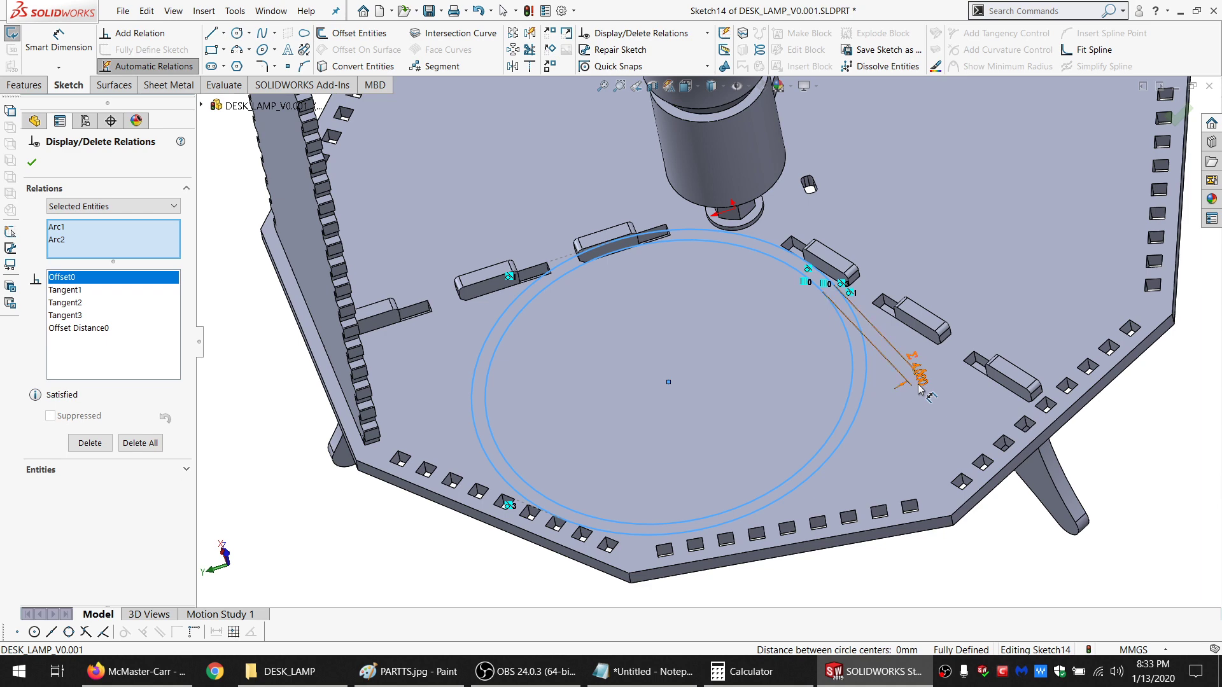
Set the offset distance between the two concentric circles to the equation "SAFE_DIST@Default" * 1.5
left_click(922, 386)
key("Escape")
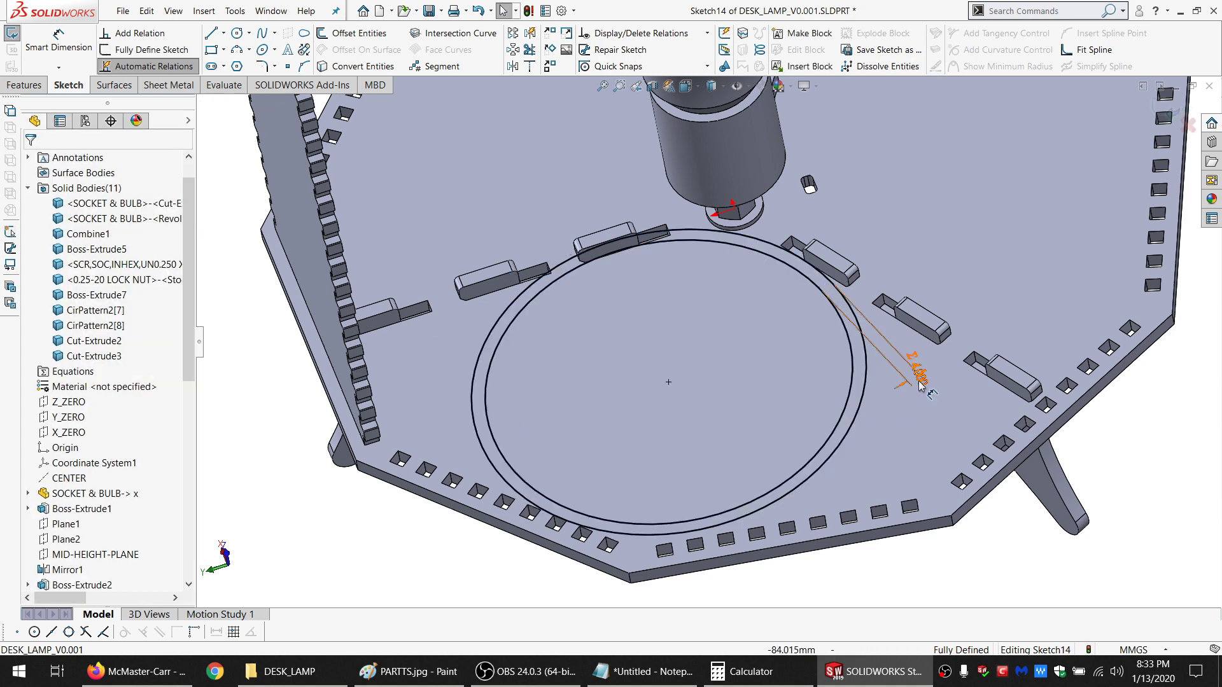
left_click(918, 369)
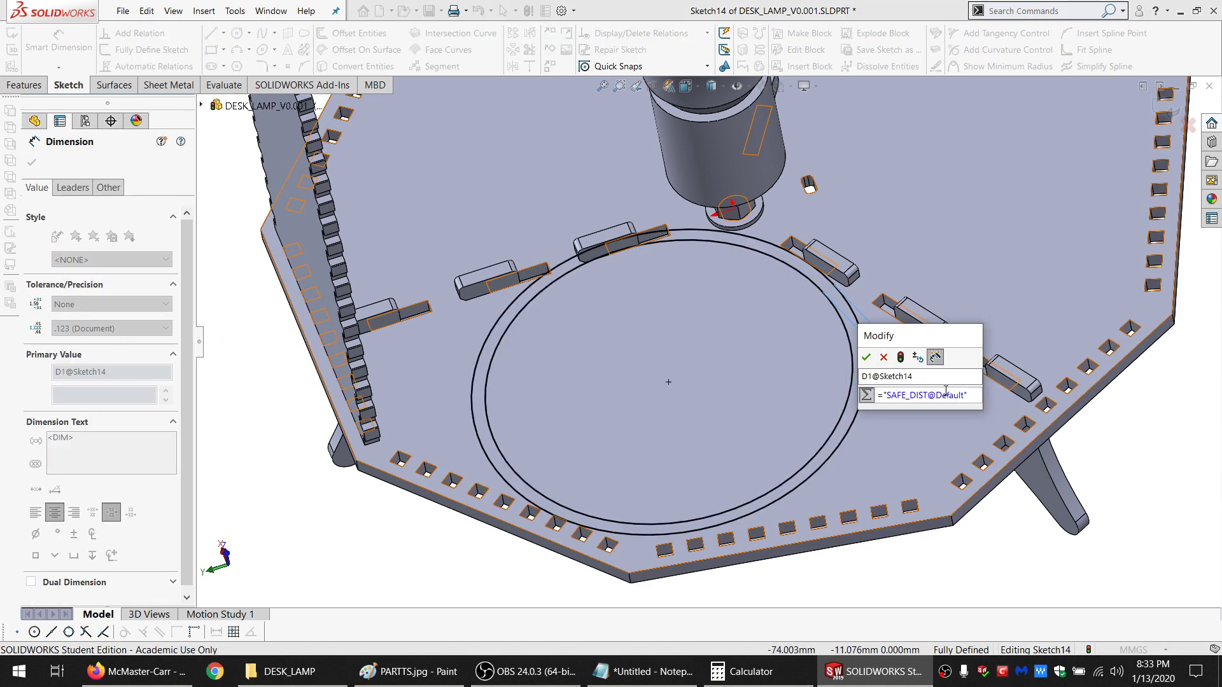
type("* 1.5")
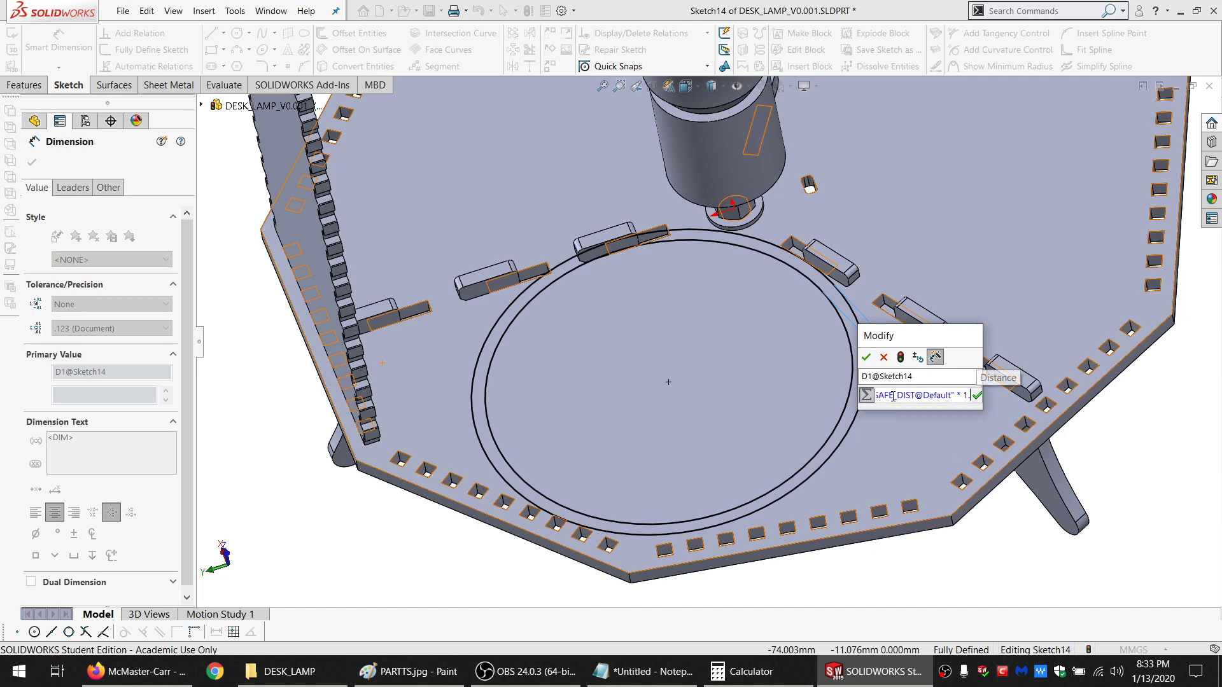
left_click(866, 357)
left_click(845, 370)
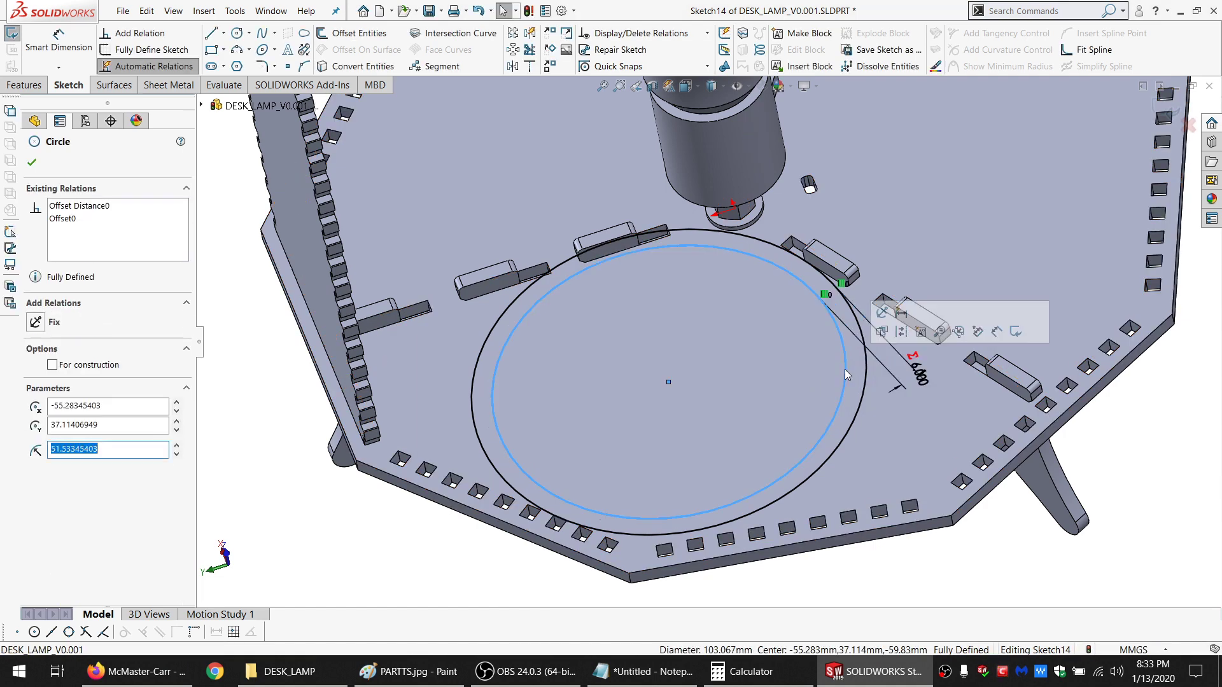
key("Escape")
Convert the outer circle on the base plate to construction geometry
scroll(693, 373, "up", 3)
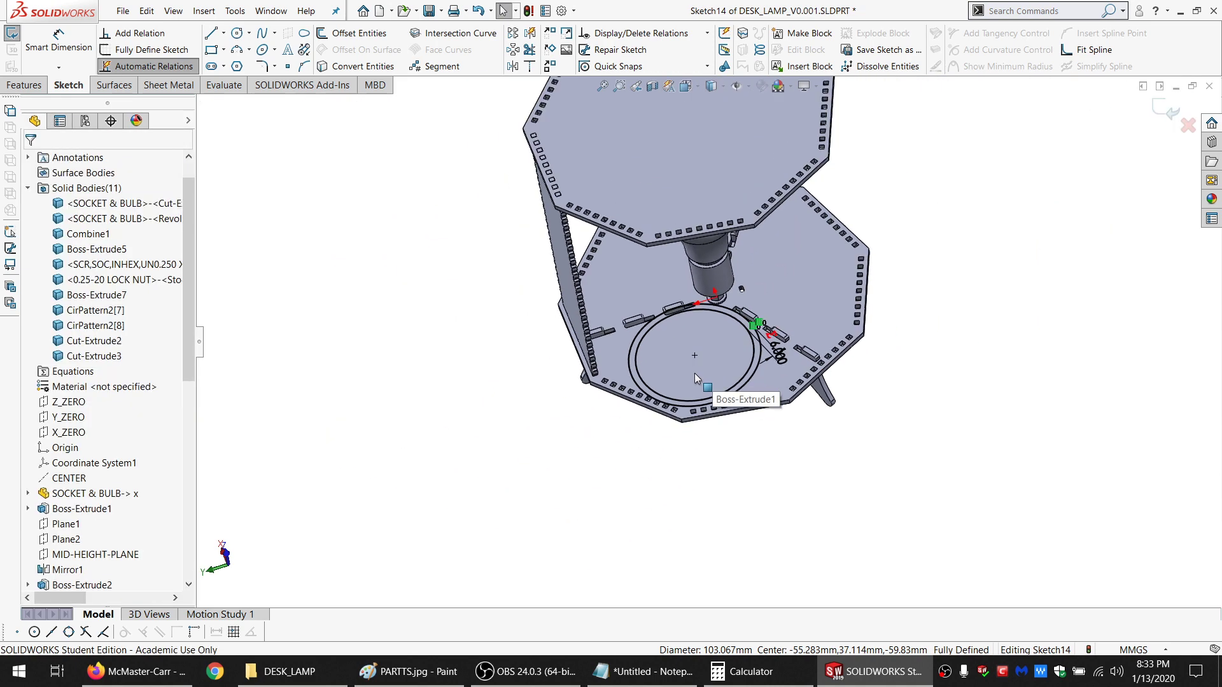
scroll(694, 373, "down", 3)
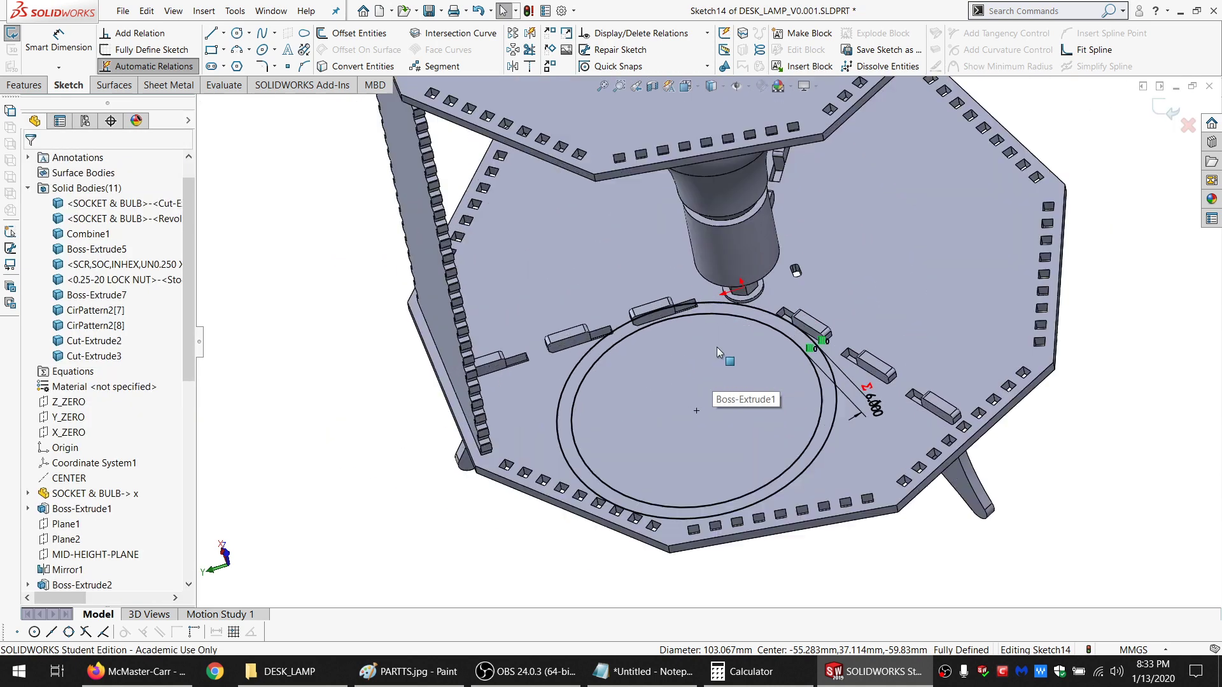
left_click(834, 407)
left_click(348, 368)
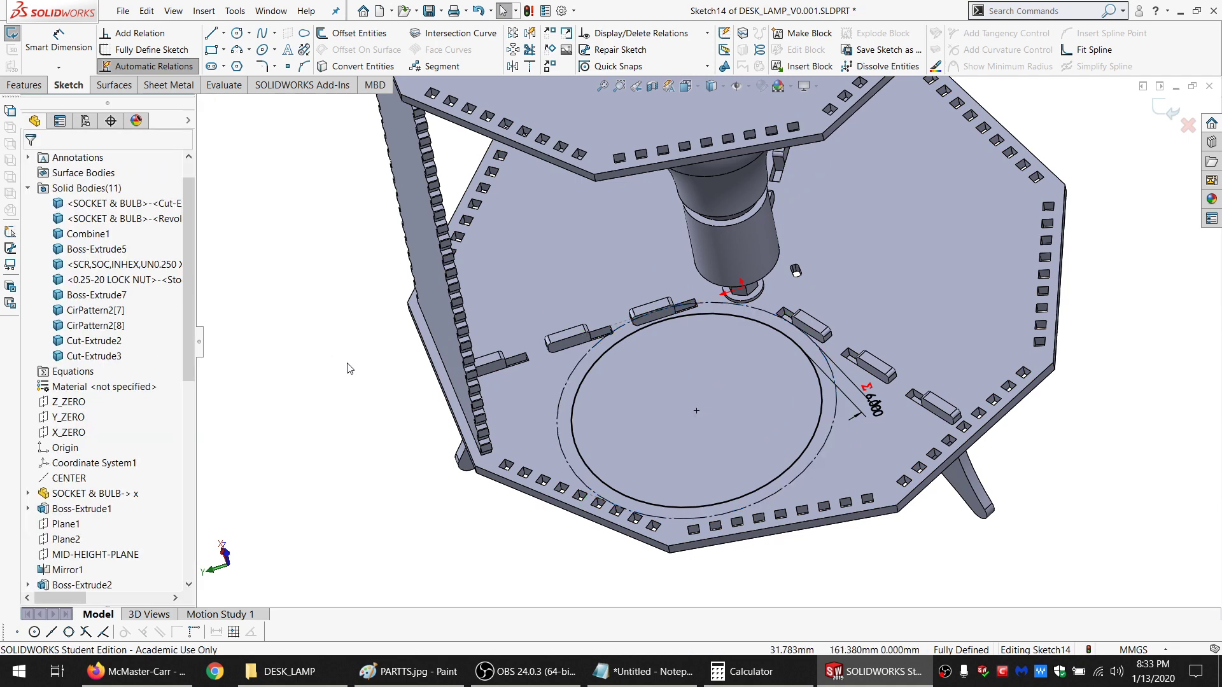
Add a sketch point beside the base plate and make it coincident with the part origin
left_click(288, 66)
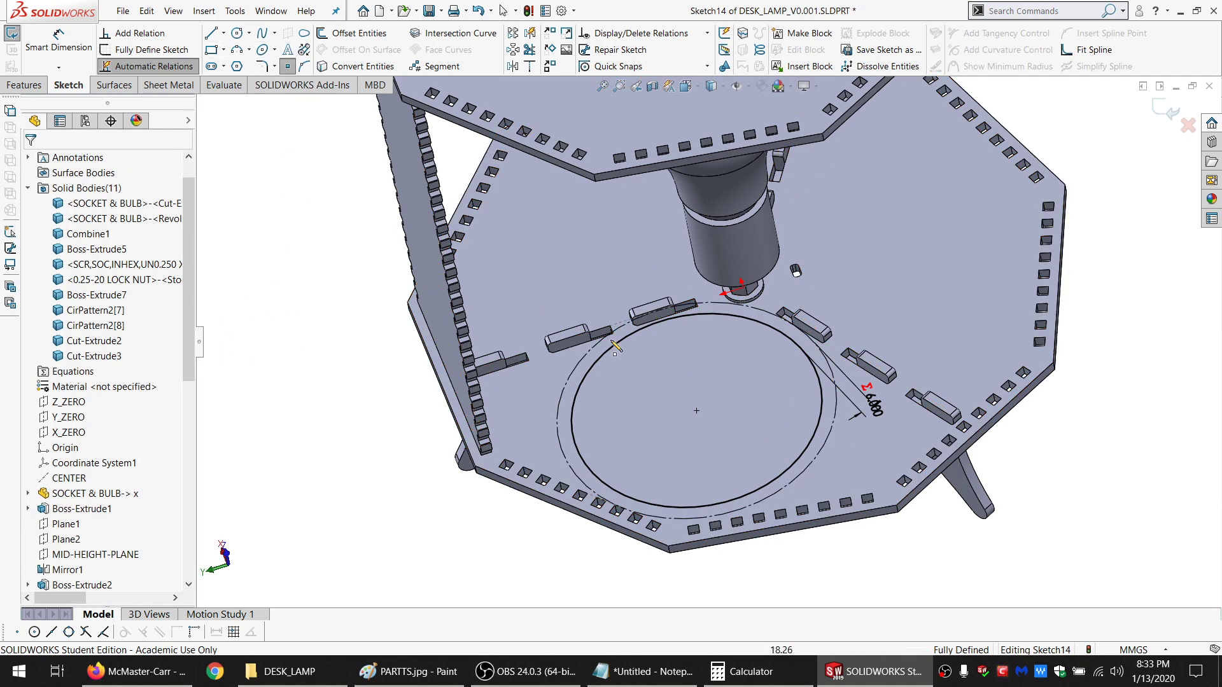
left_click(343, 373)
key("Escape")
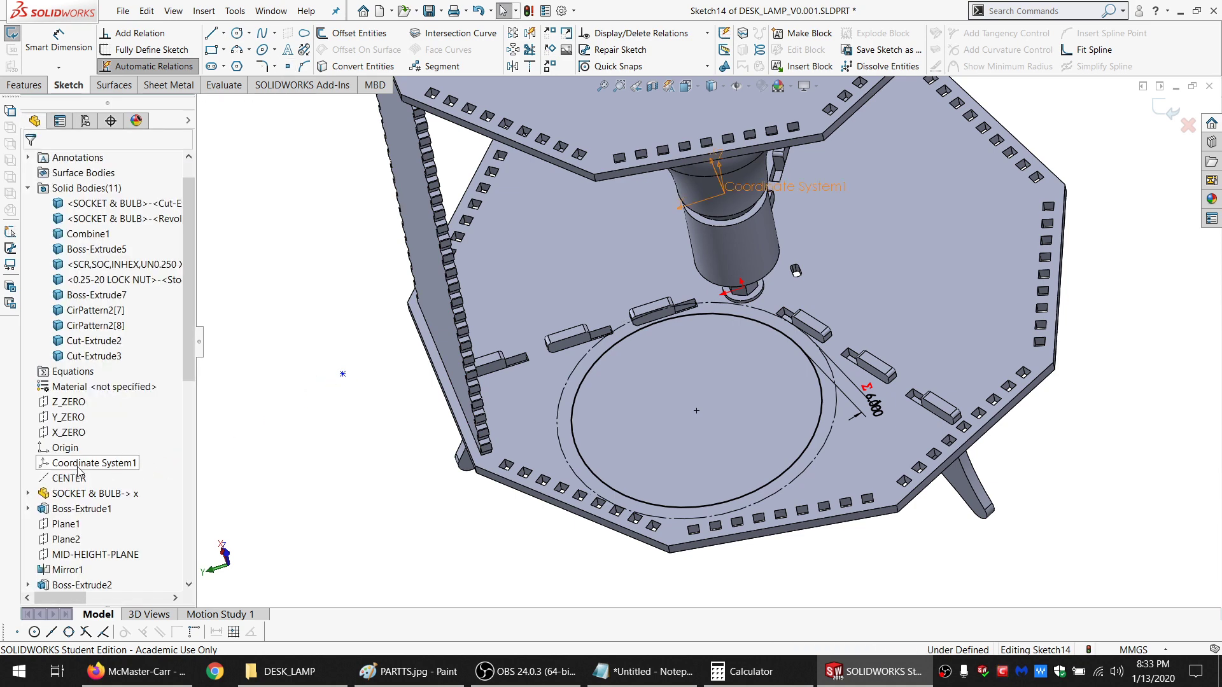
left_click(62, 449)
left_click(343, 374, "ctrl")
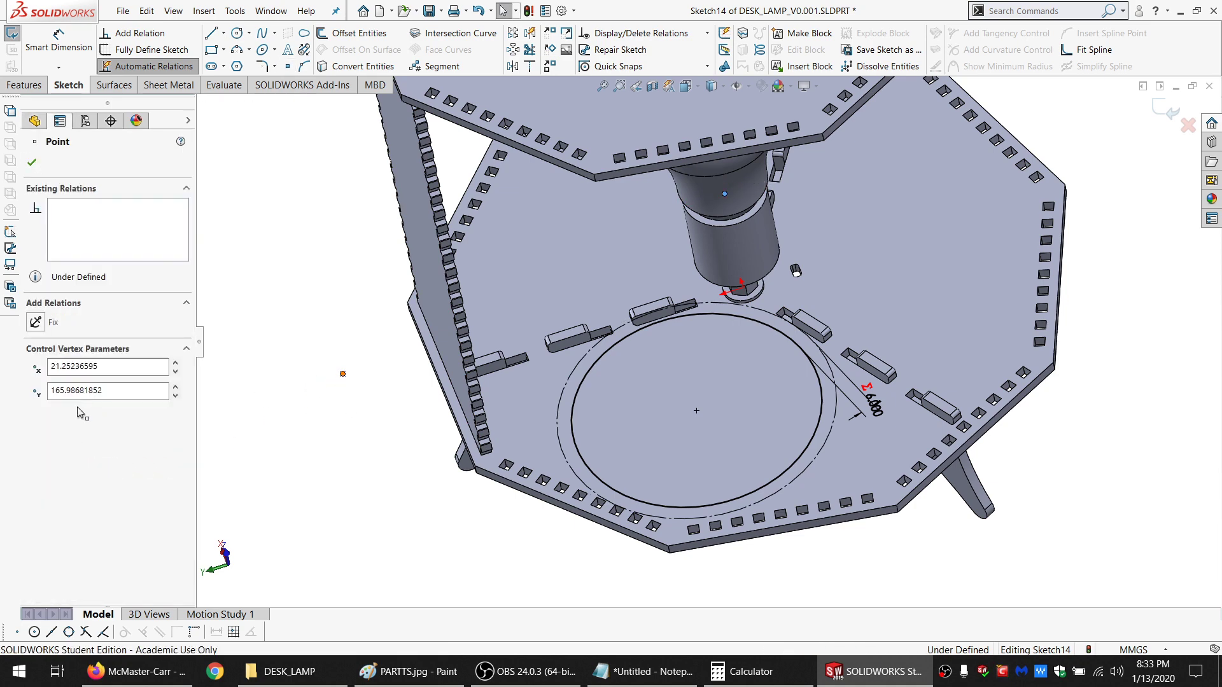
left_click(64, 425)
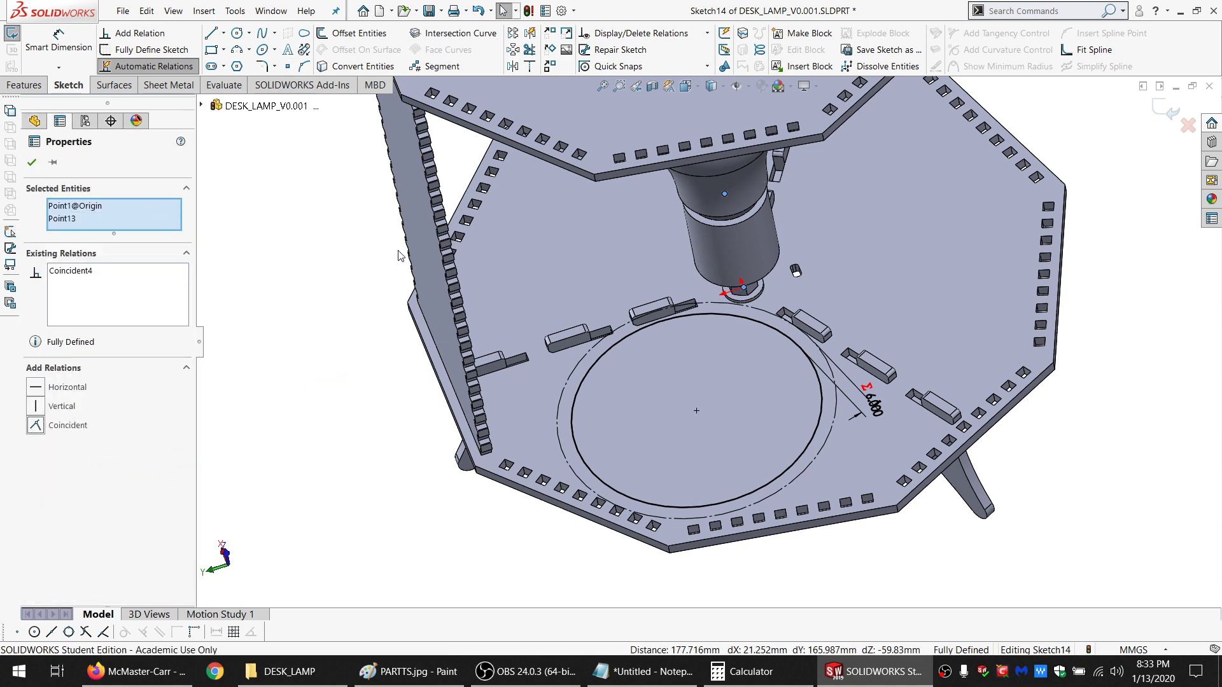
left_click(399, 250)
Circular-pattern the inner circle about the origin with 3 equally spaced instances over 360 degrees
left_click(744, 288)
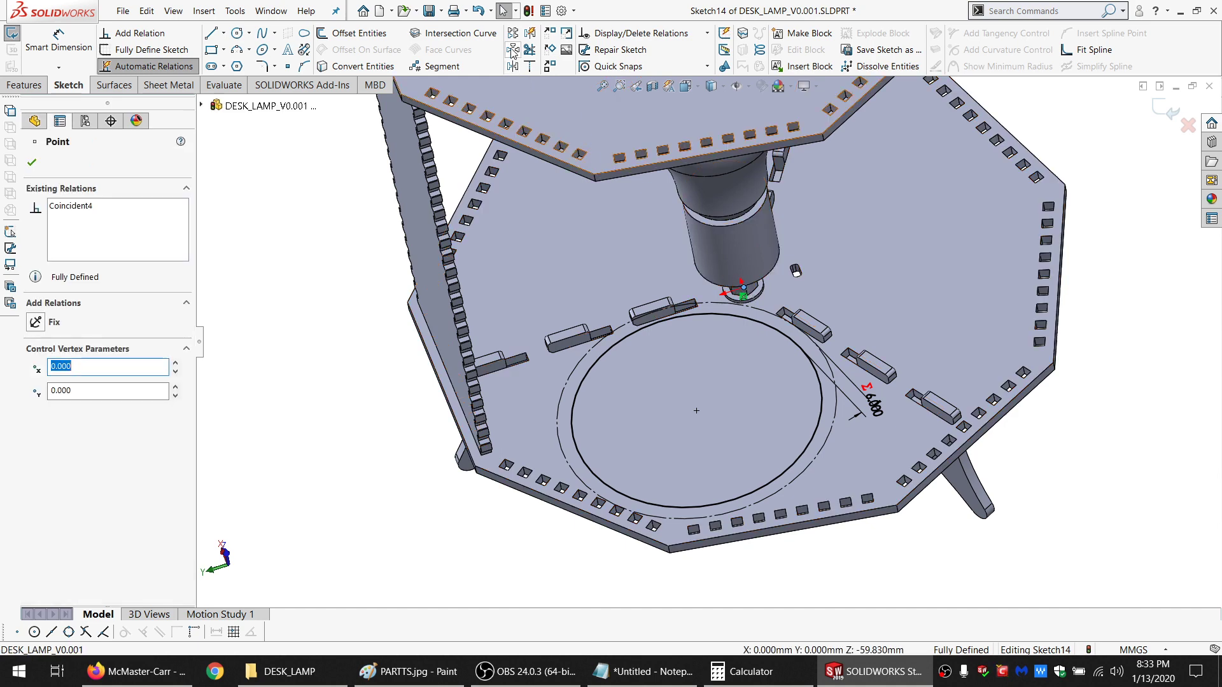
left_click(511, 53)
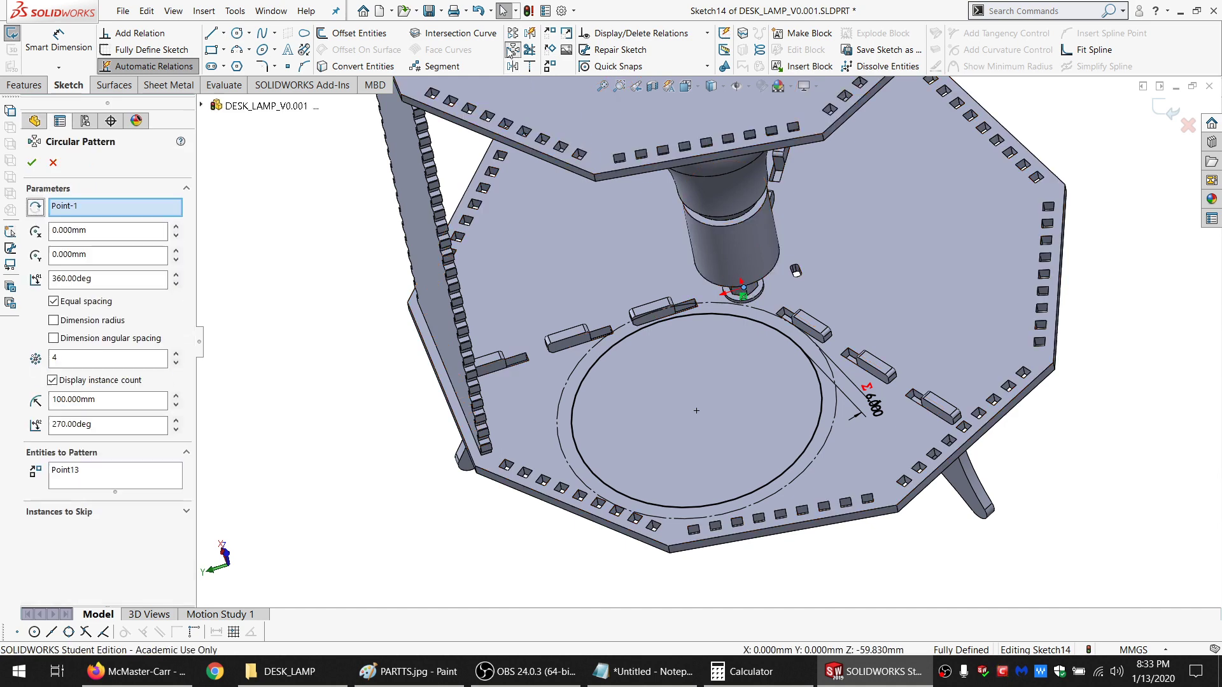
left_click(108, 205)
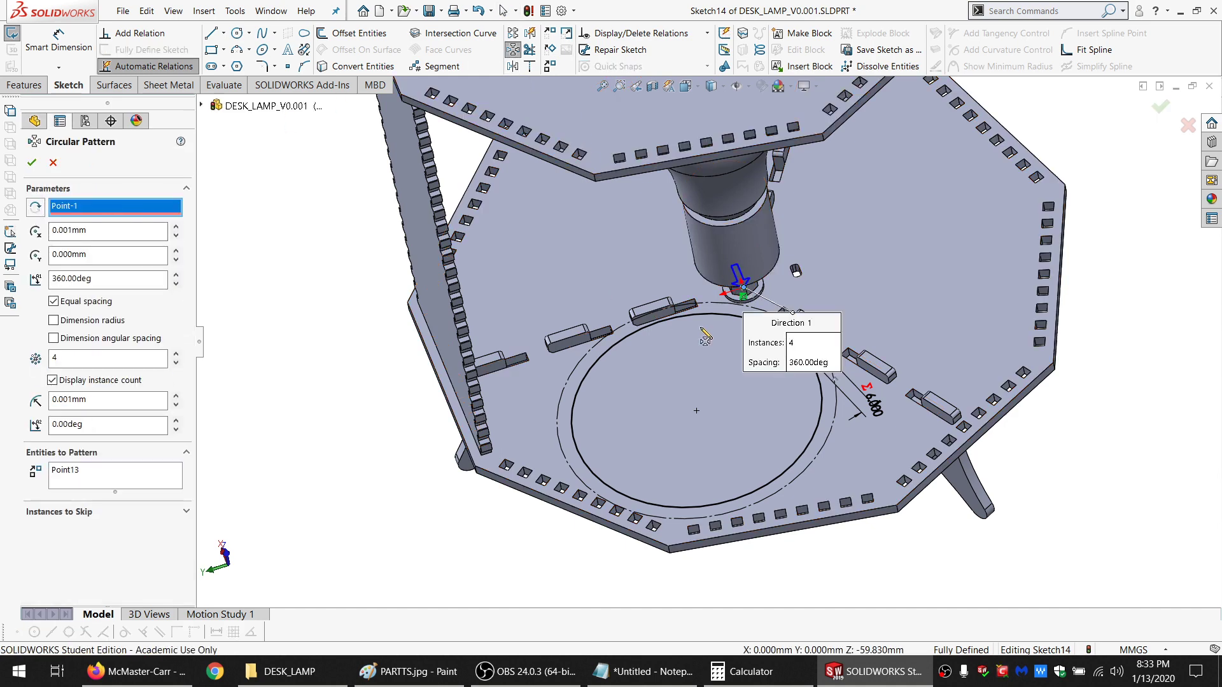
left_click(746, 290)
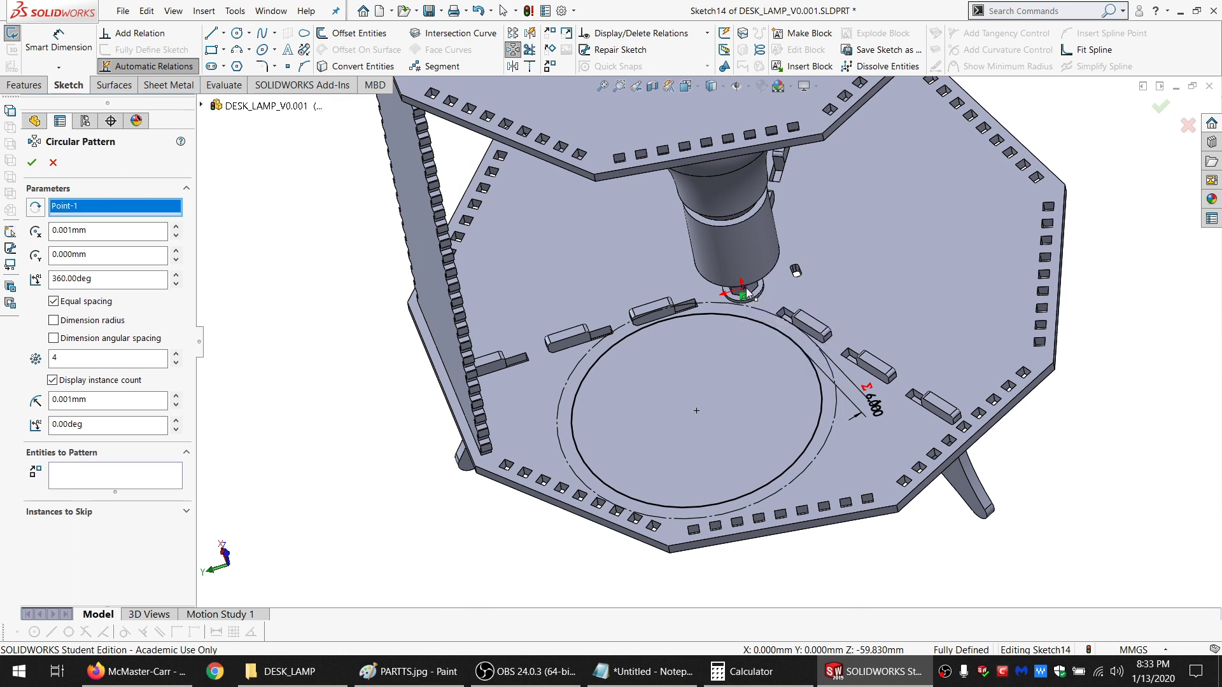
double_click(79, 359)
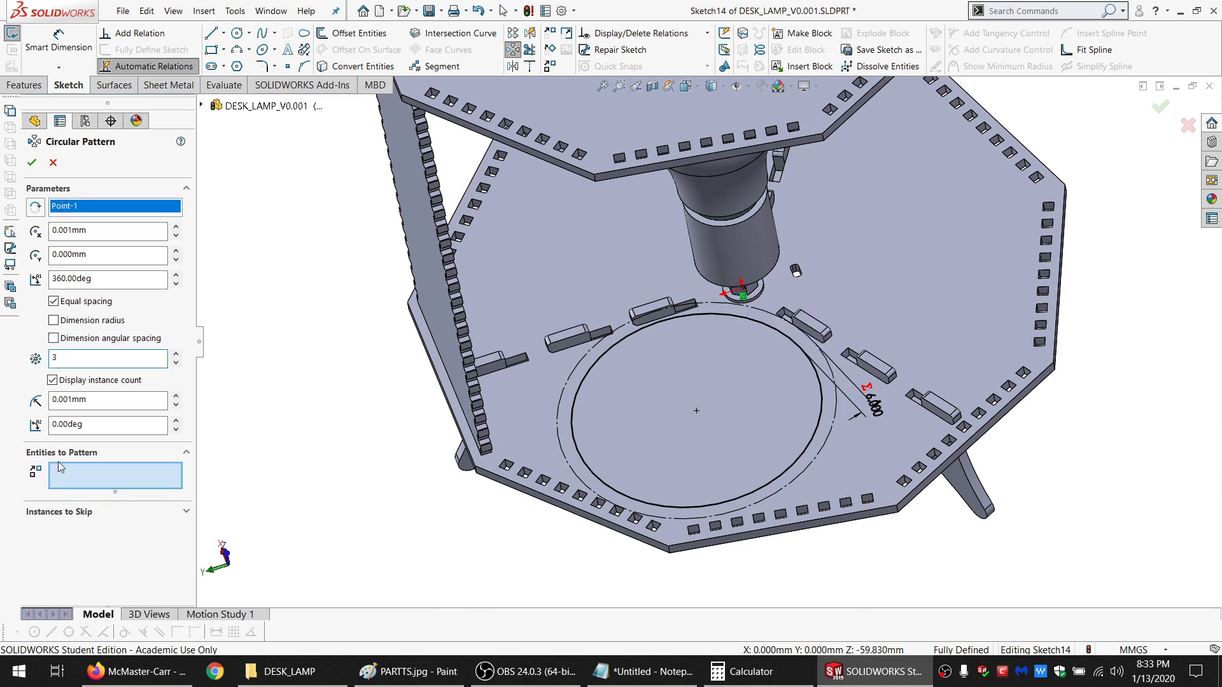
left_click(594, 357)
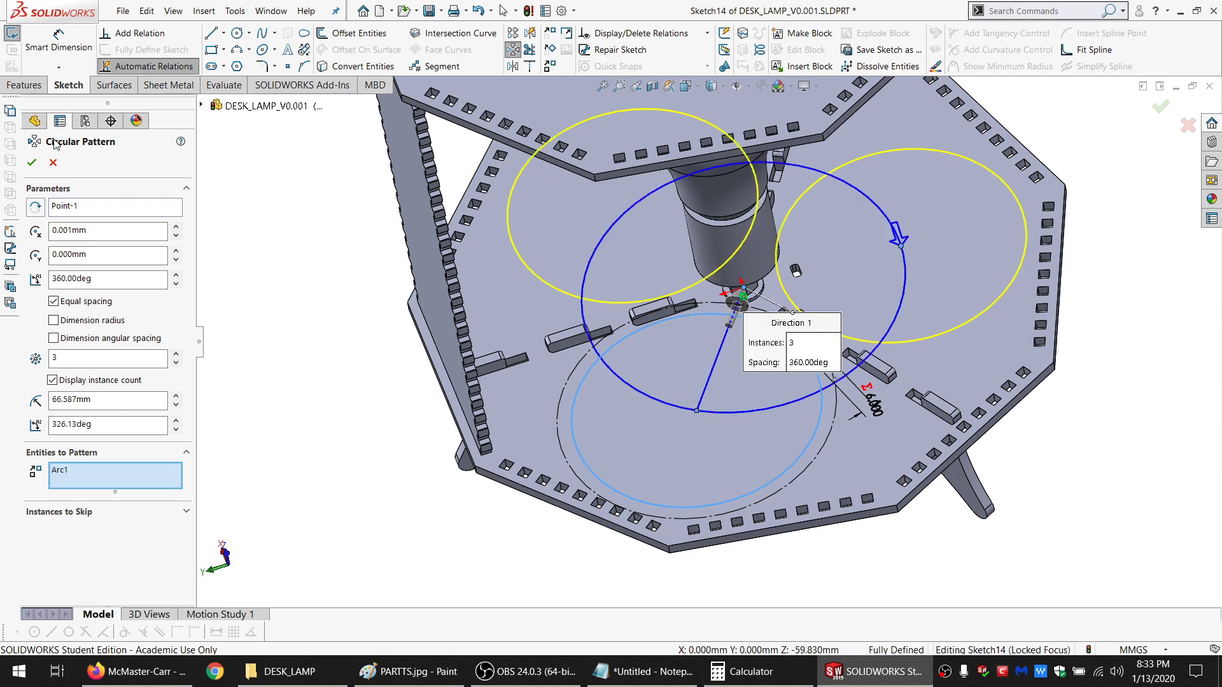
left_click(32, 163)
Pull the circular pattern's center point away and constrain it coincident with the part origin
scroll(868, 242, "up", 3)
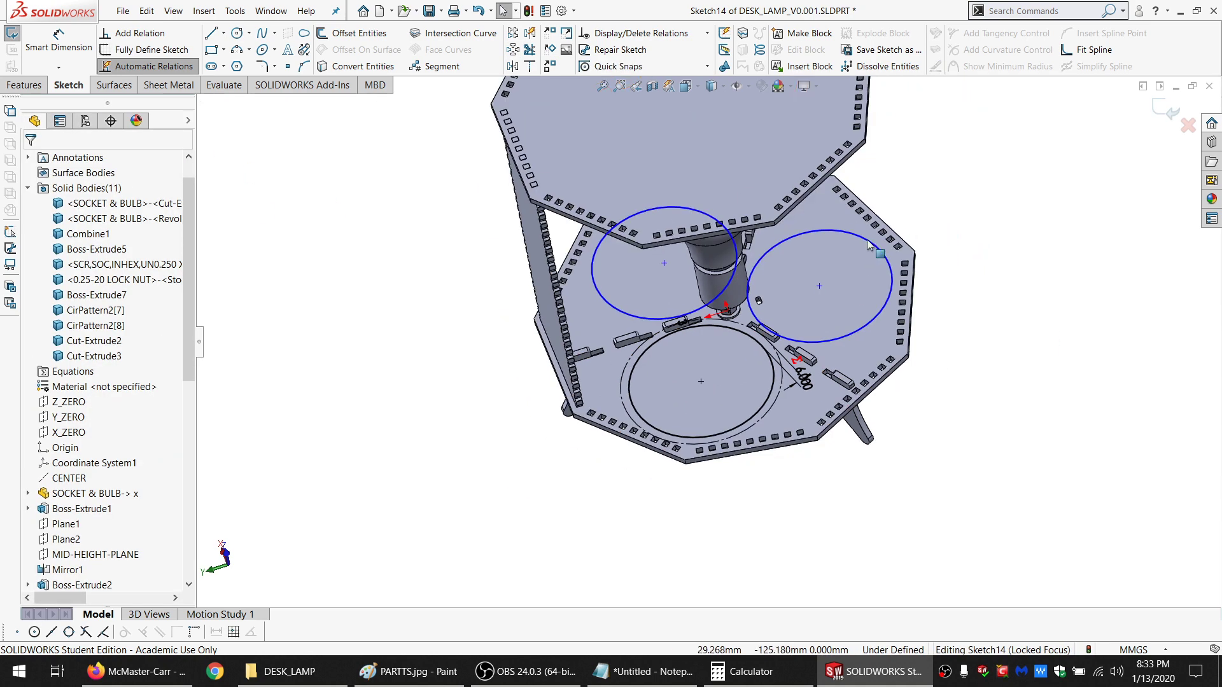
left_click_drag(819, 288, 791, 206)
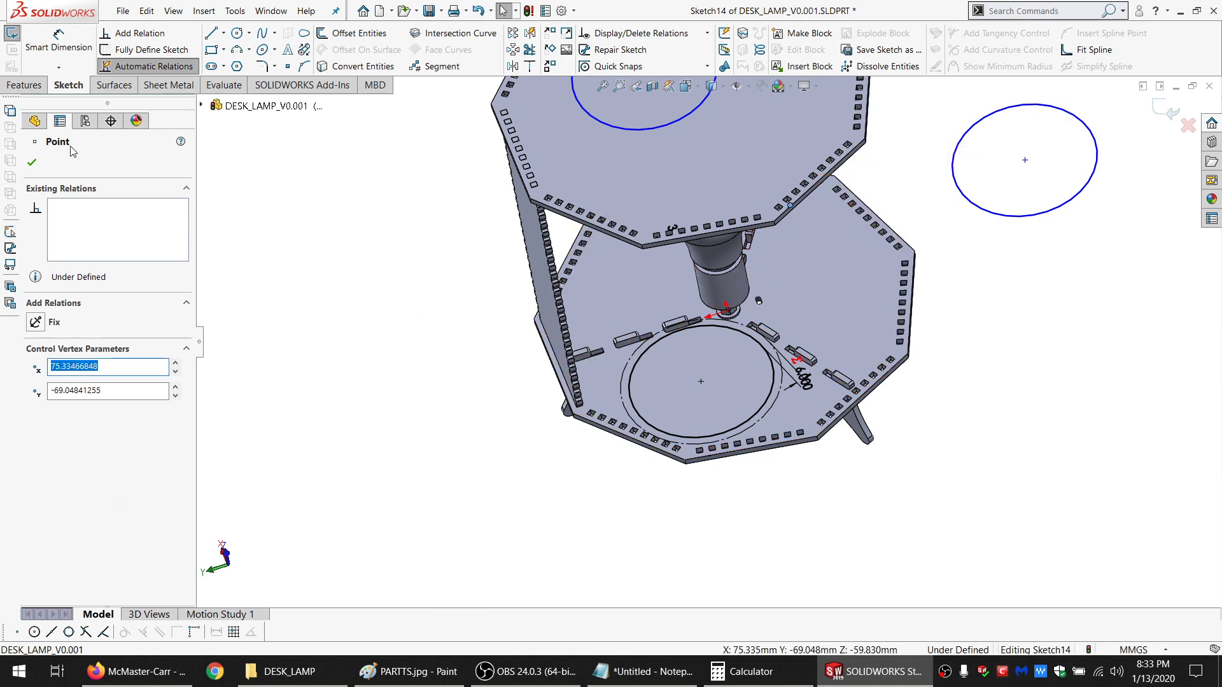
left_click(35, 120)
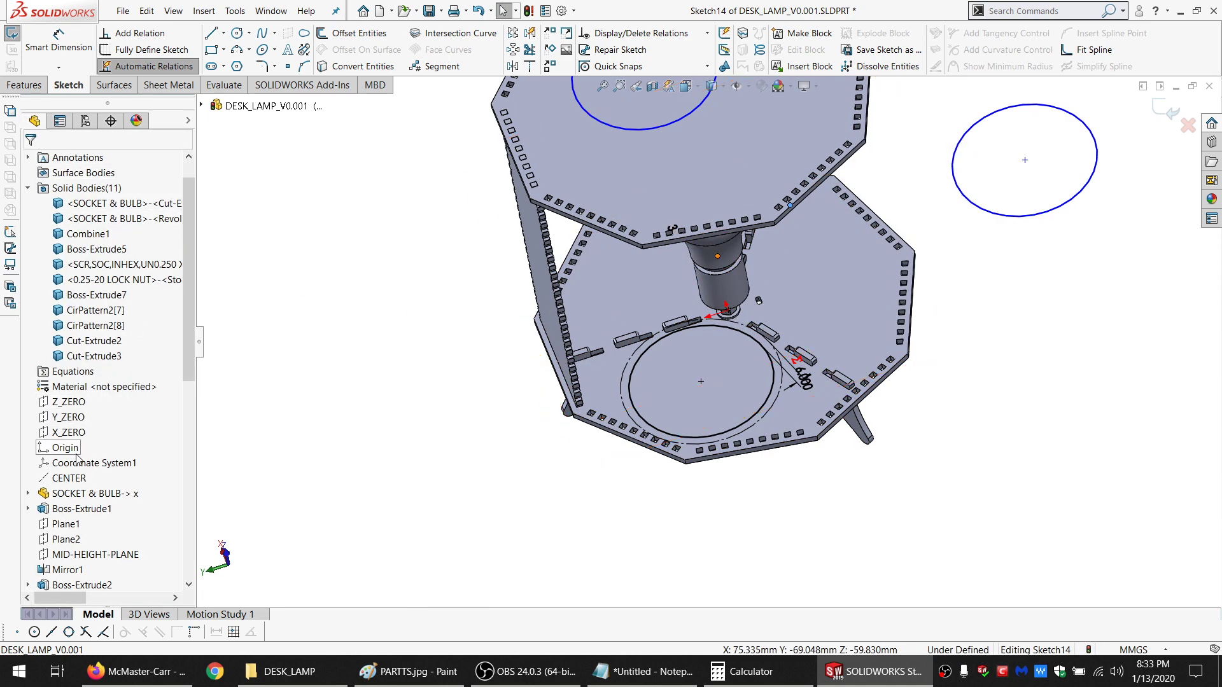
left_click(65, 448, "ctrl")
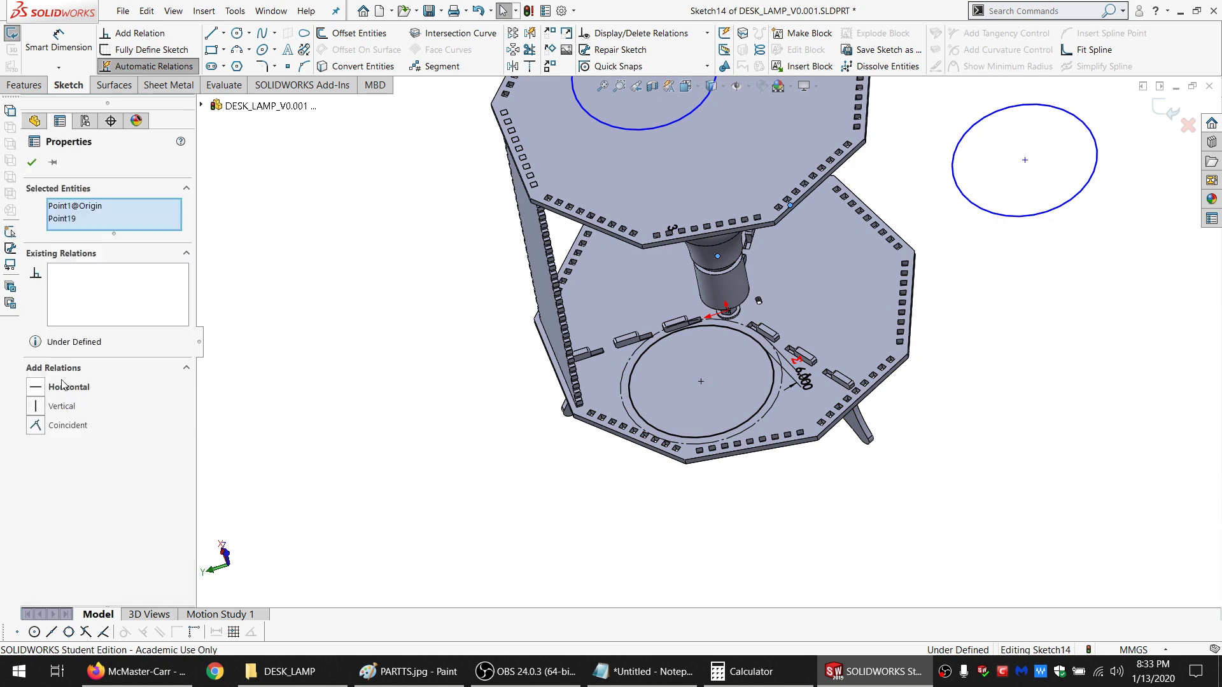
left_click(52, 428)
left_click(258, 417)
Cut-extrude the three circles Through All, turning off automatic body selection and limiting the cut to the octagonal base plate
scroll(677, 373, "down", 3)
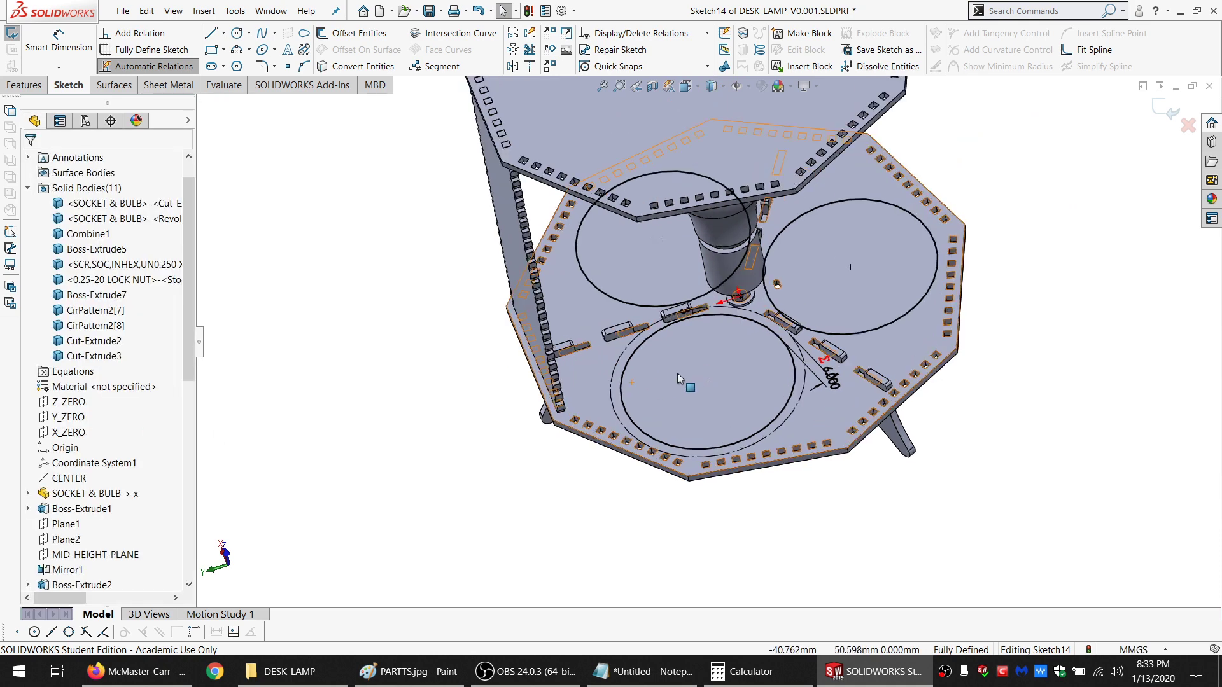
mouse_move(678, 373)
middle_mouse_down()
mouse_move(682, 339)
mouse_move(684, 357)
middle_mouse_up()
left_click(32, 86)
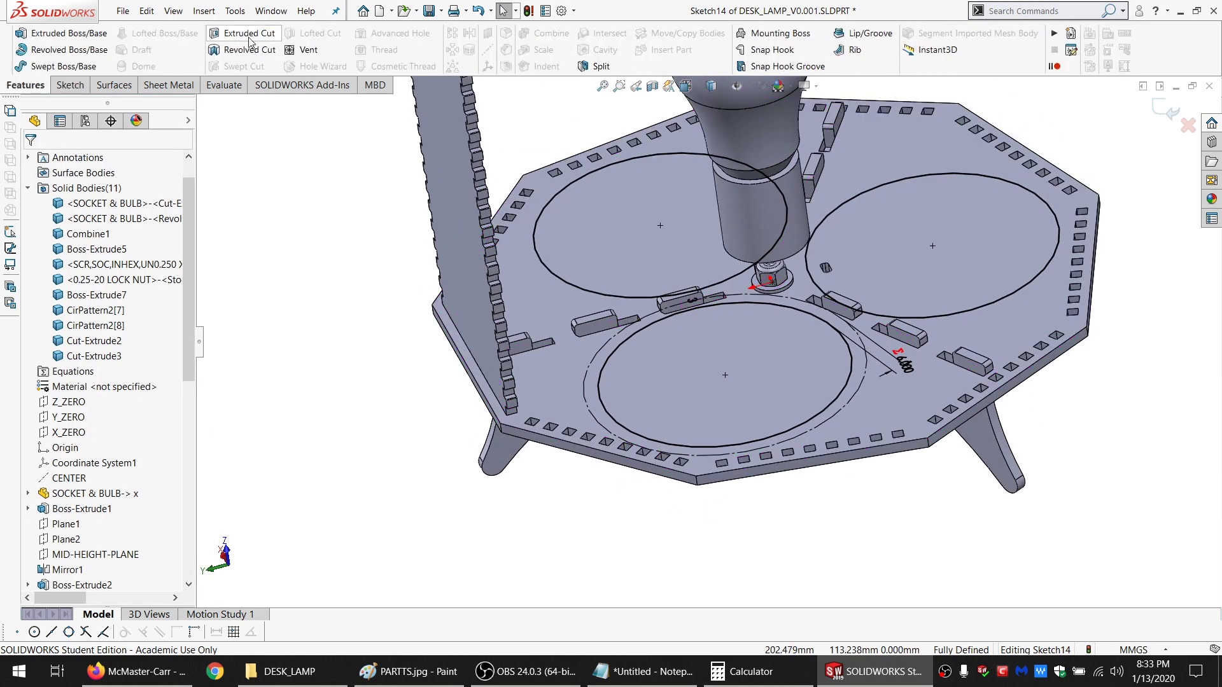
left_click(242, 33)
left_click(115, 250)
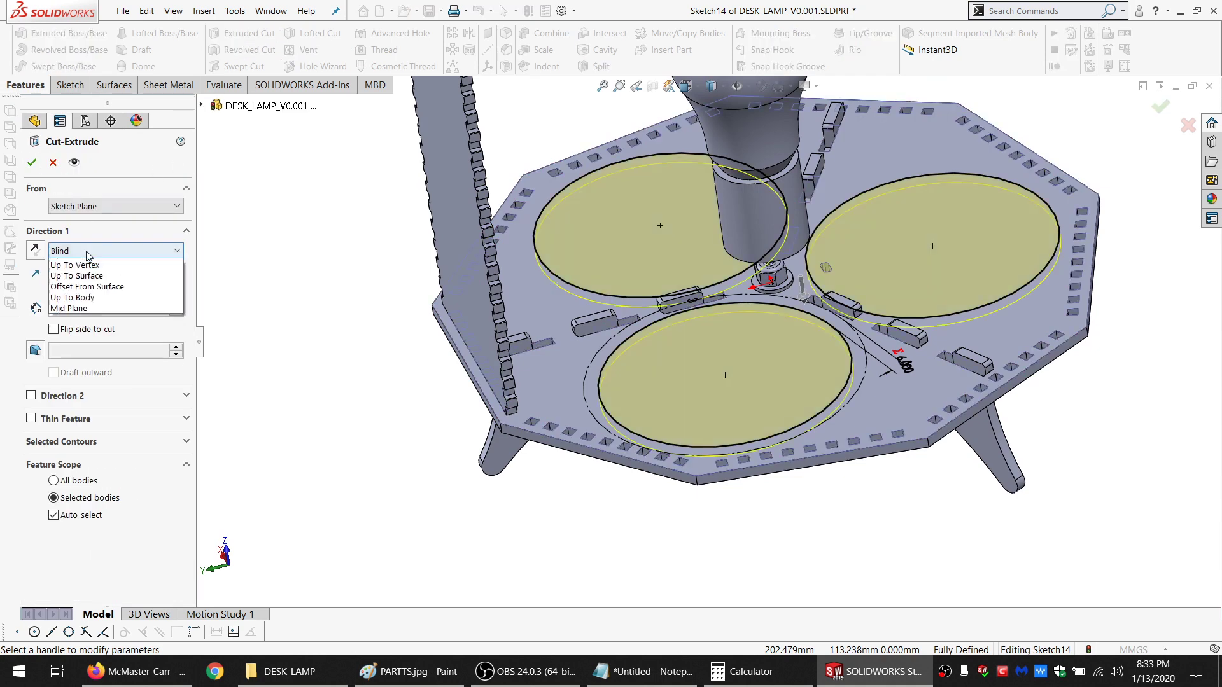
left_click(85, 277)
left_click(53, 490)
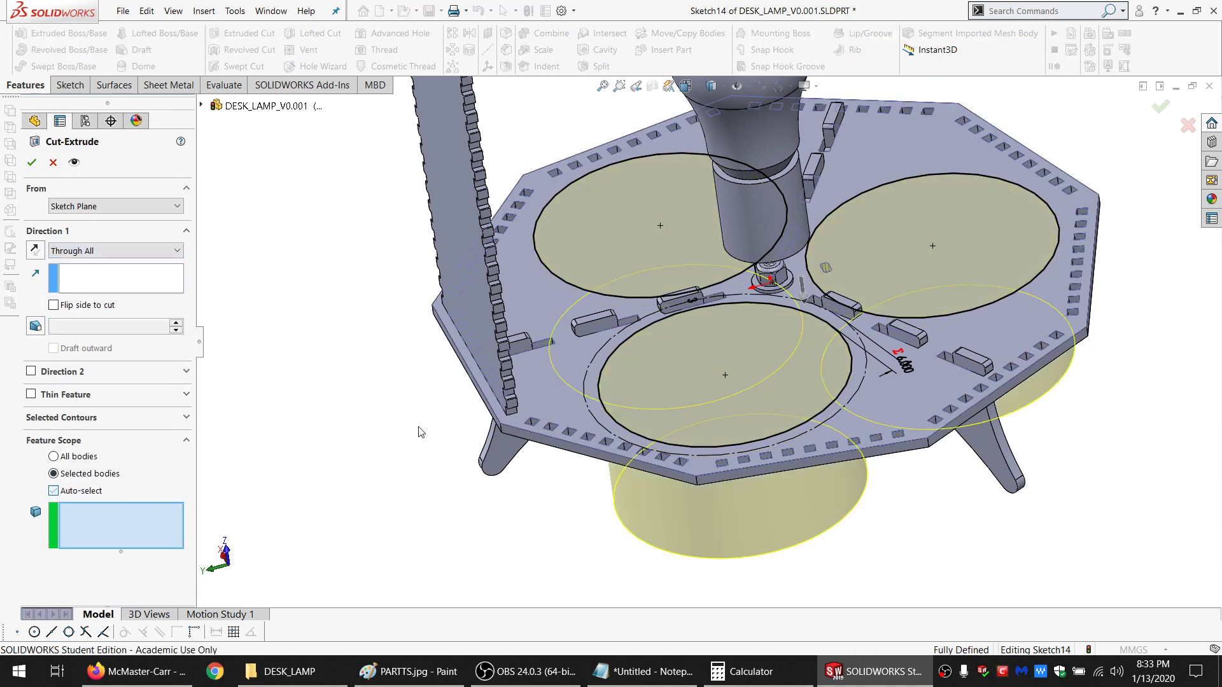
left_click(32, 162)
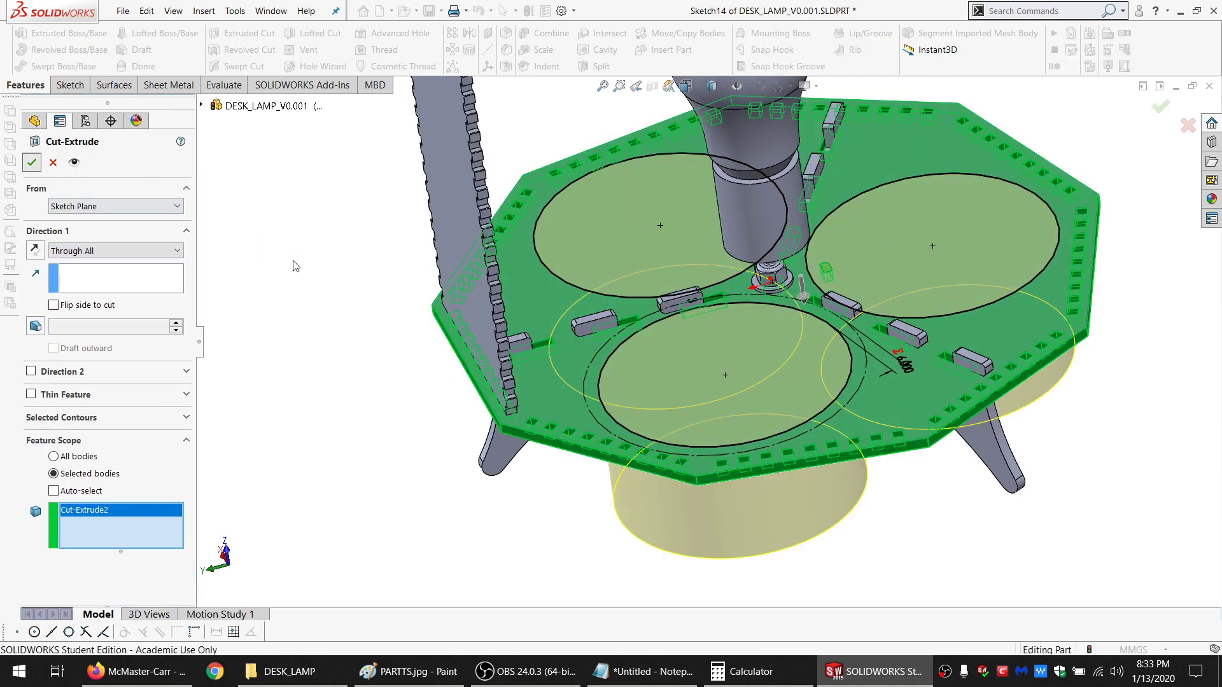
Inspect the three circular openings in the base plate from below and from above
middle_click_drag(879, 268, 745, 200)
scroll(748, 271, "down", 5)
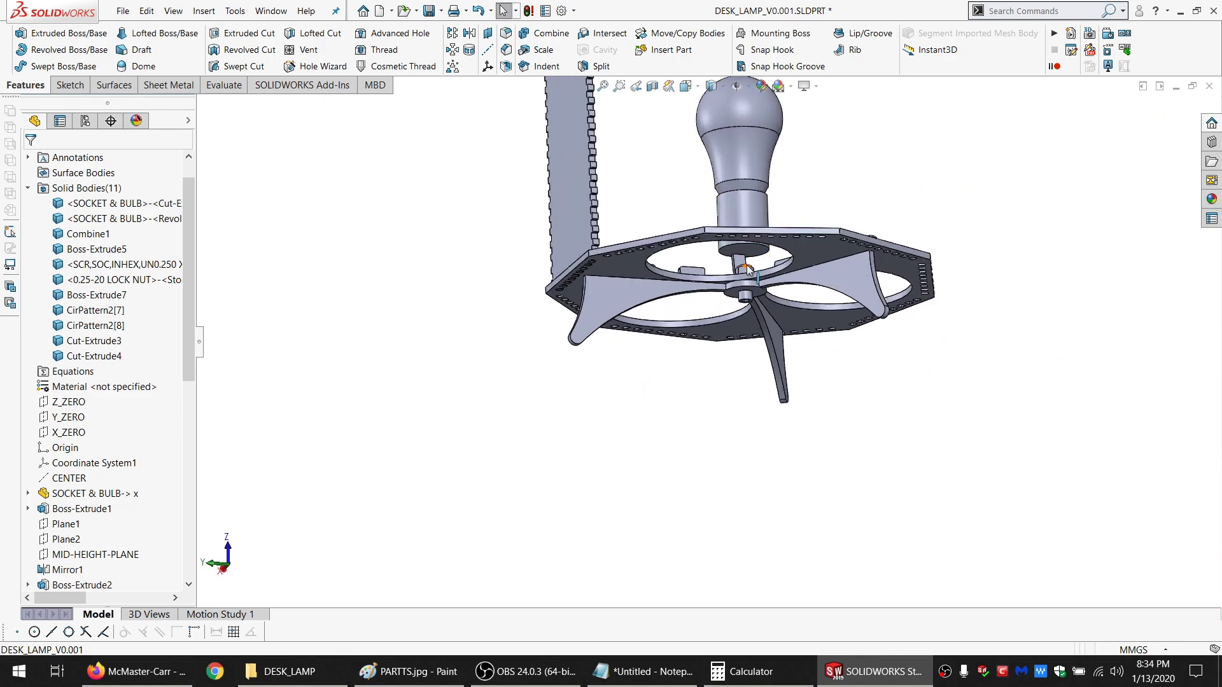
middle_click_drag(745, 271, 695, 383)
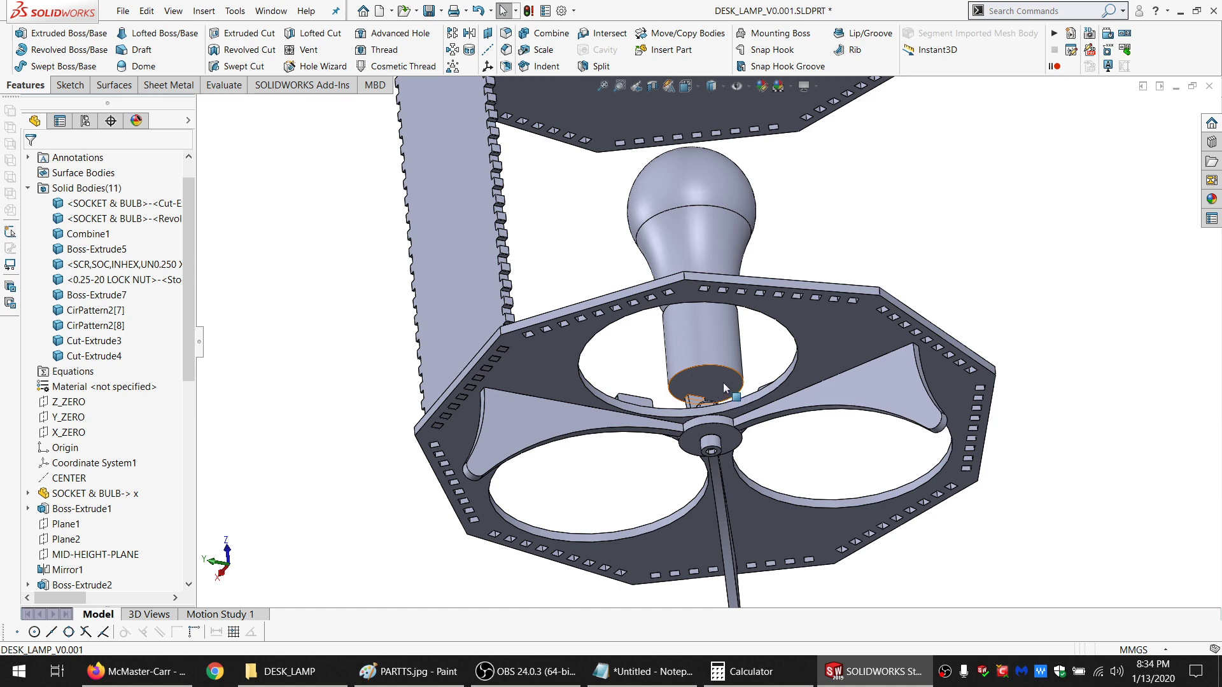
middle_click_drag(693, 346, 698, 461)
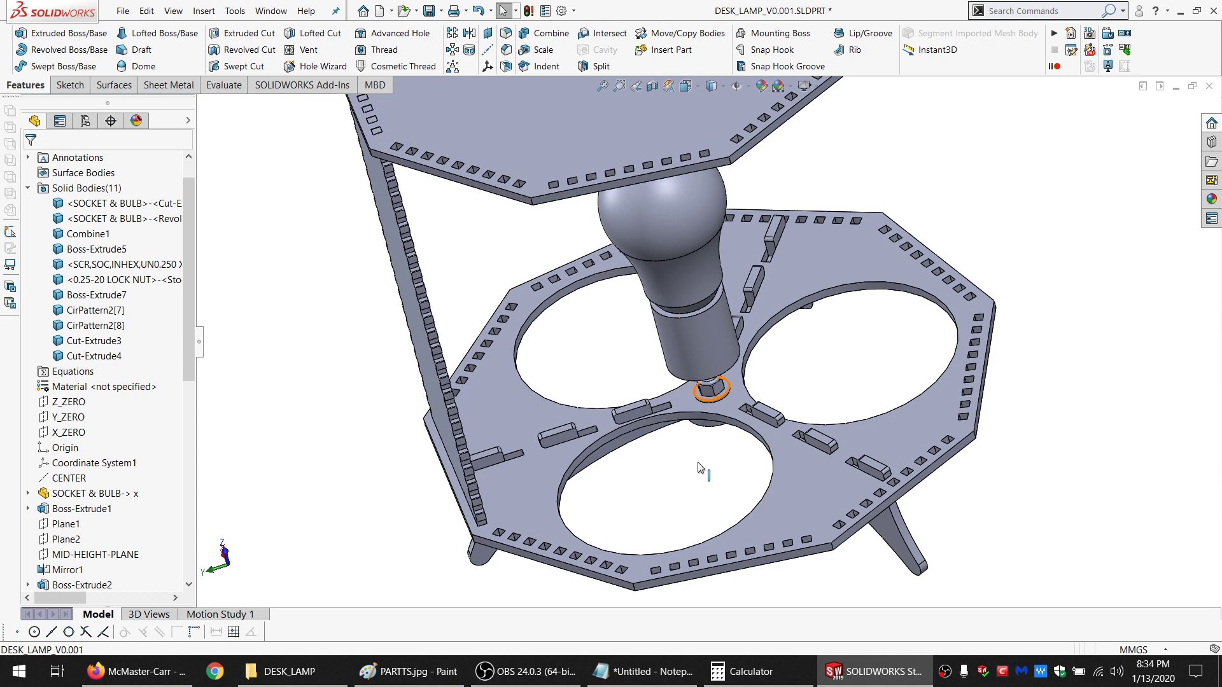
Examine the bulb socket's cylindrical body and the nut and flange beneath it at the plate's center
scroll(701, 329, "down", 4)
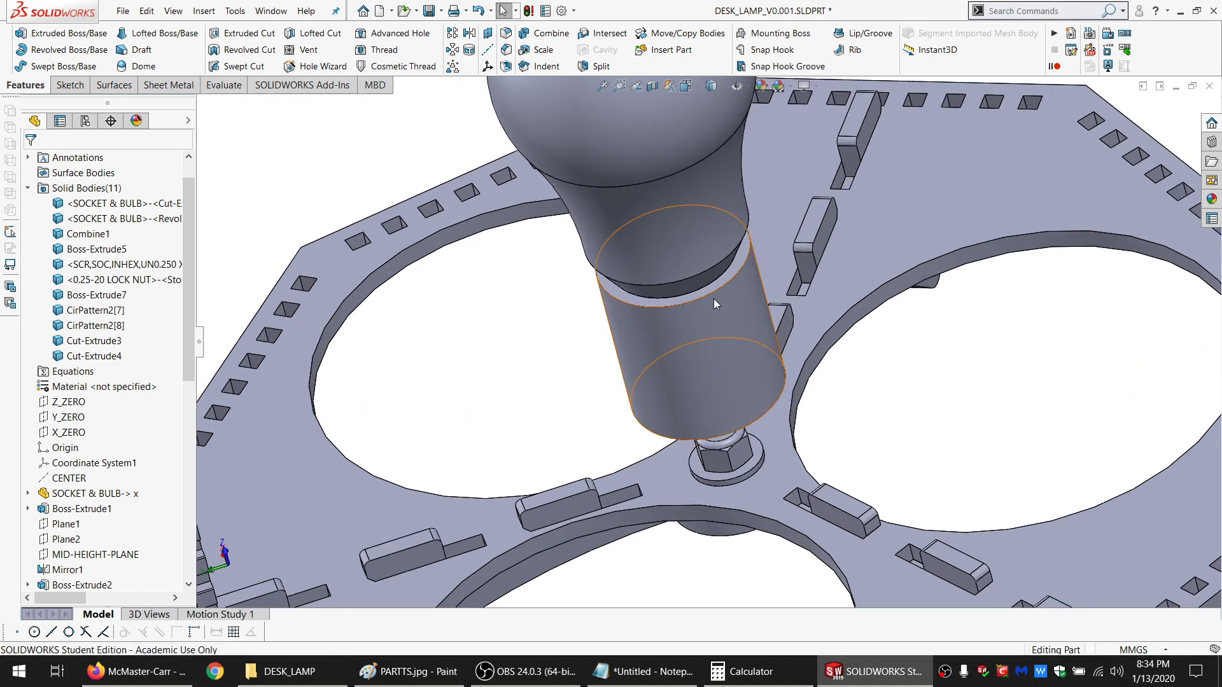
scroll(712, 392, "down", 3)
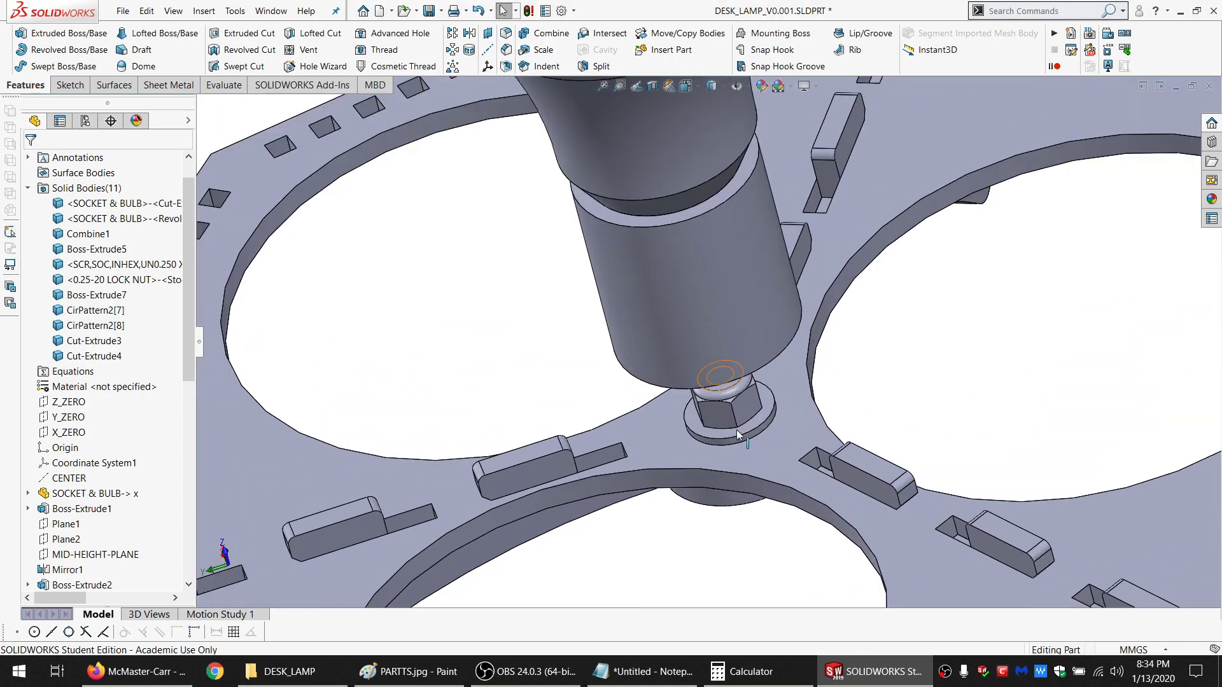
scroll(732, 417, "up", 4)
scroll(727, 396, "down", 2)
middle_click(726, 394)
middle_click_drag(727, 394, 725, 366)
scroll(739, 375, "down", 3)
middle_click(739, 376)
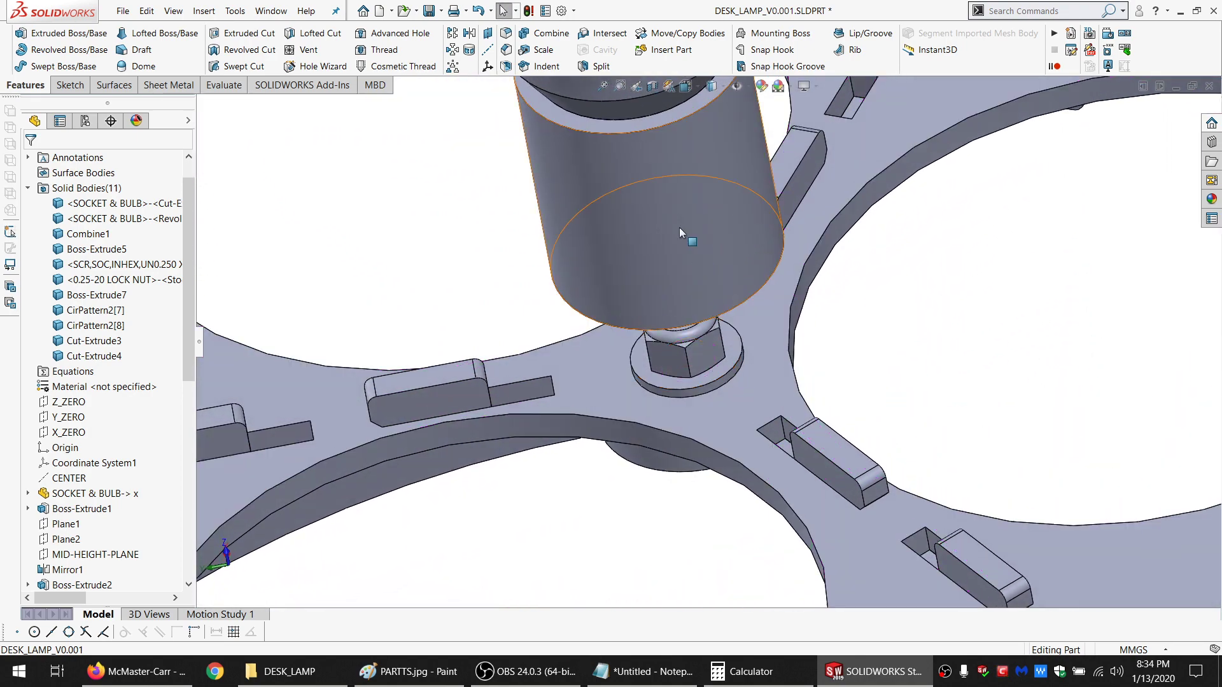
left_click(621, 151)
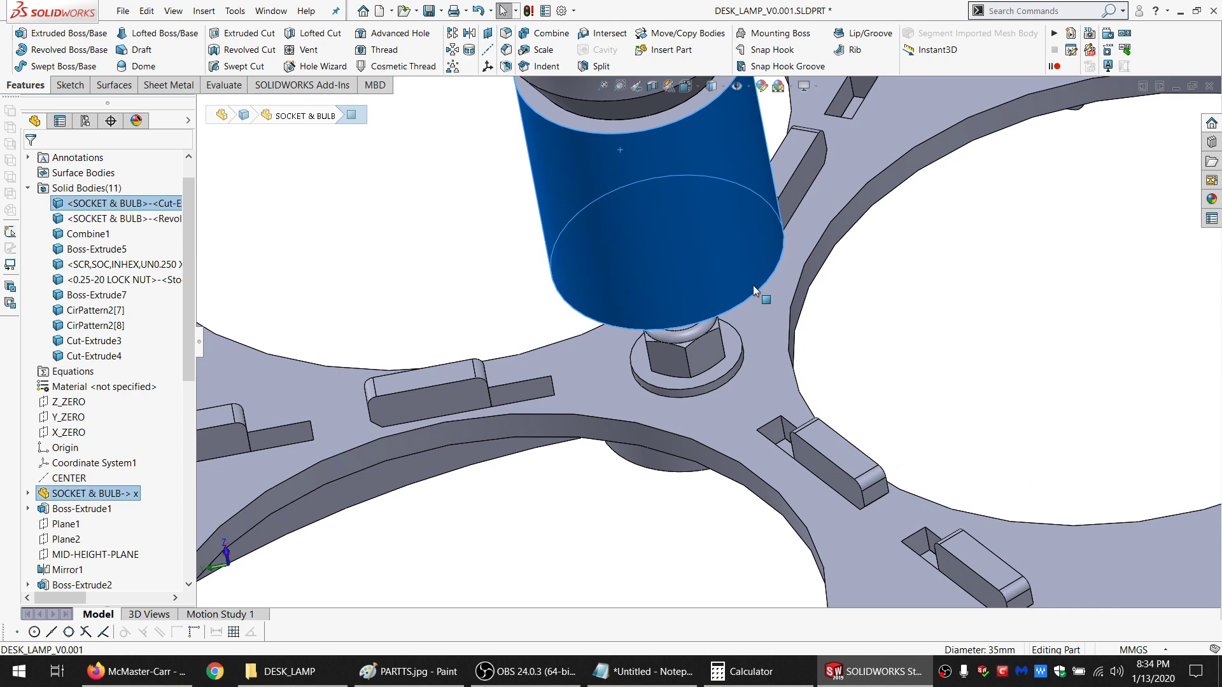
scroll(753, 285, "up", 3)
scroll(713, 288, "down", 3)
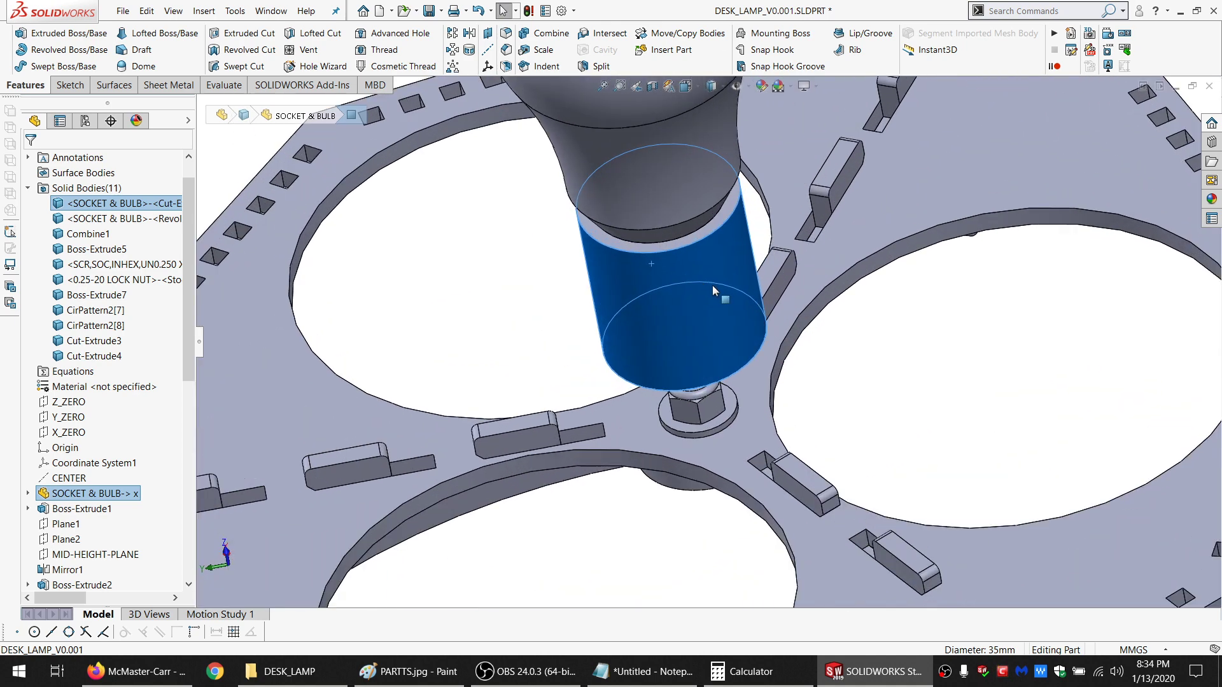
middle_click_drag(713, 290, 738, 274)
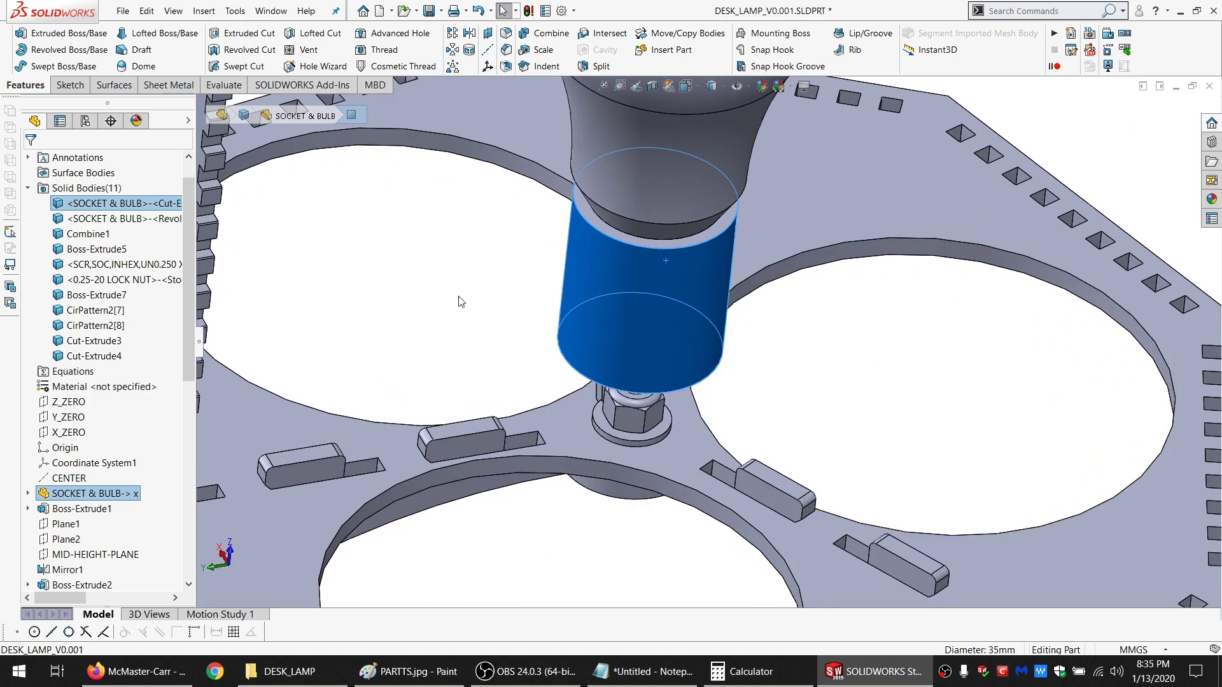
Examine the clearance between the socket, its lock nut and the narrow plate area left between the three circular openings
middle_click_drag(706, 439, 530, 473)
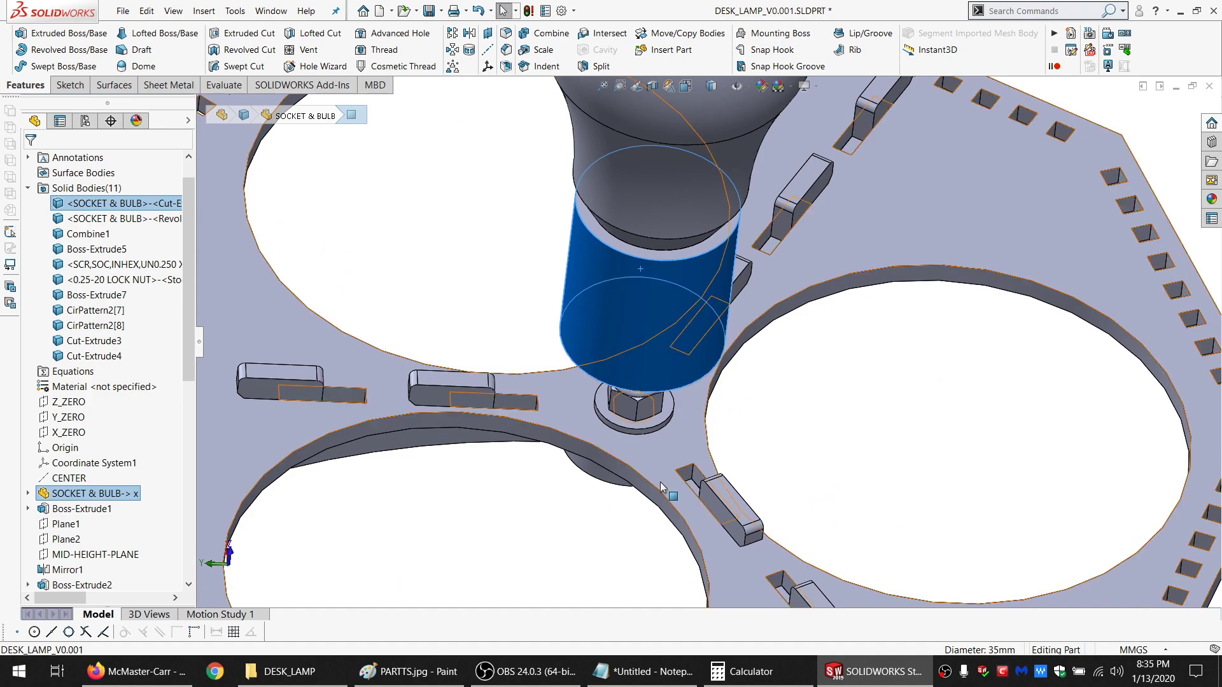
middle_click_drag(659, 482, 656, 420)
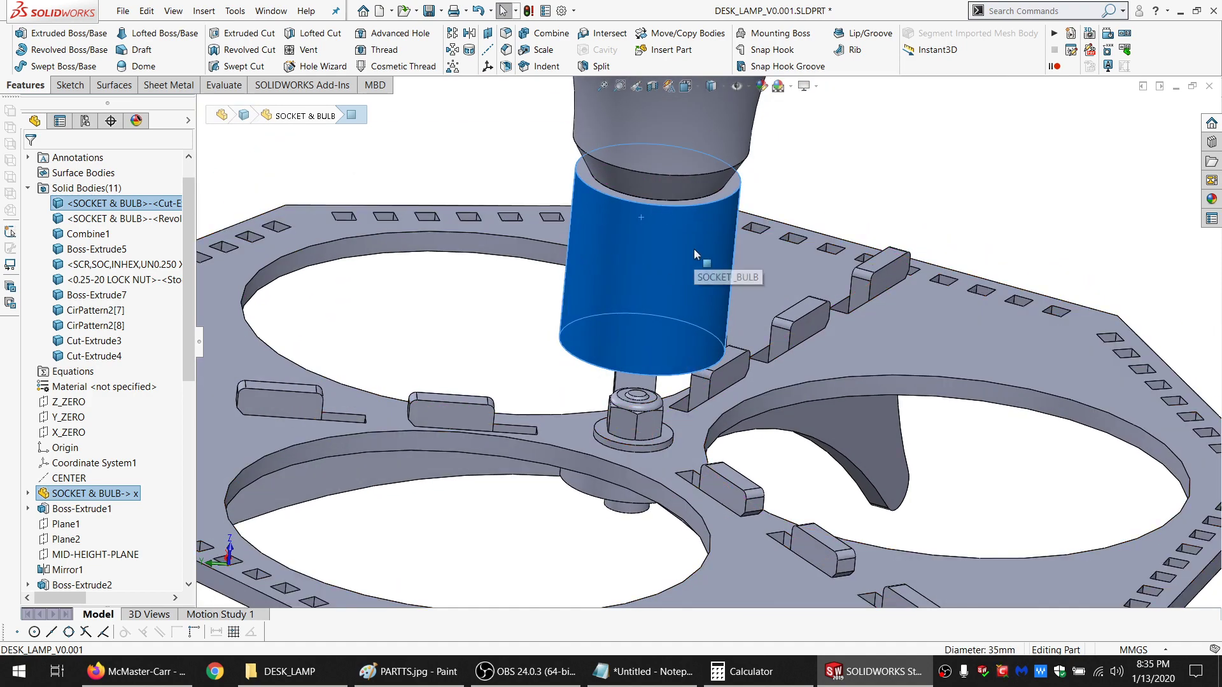
left_click(528, 545)
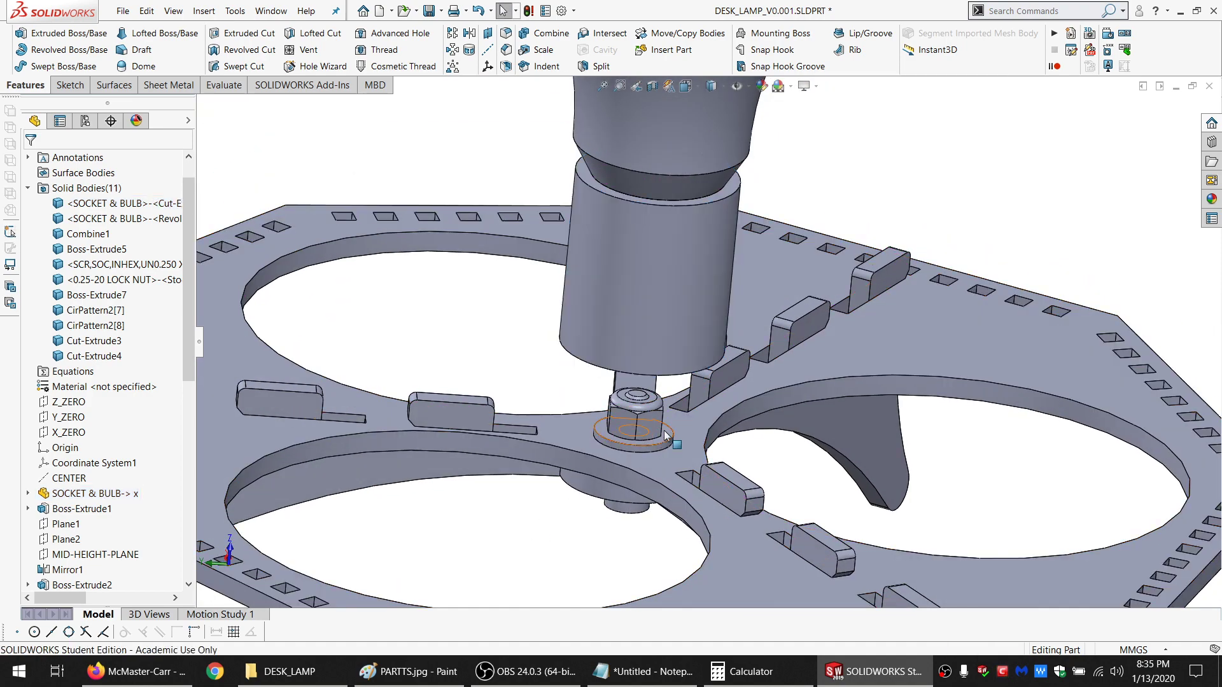
middle_click_drag(528, 544, 611, 445)
scroll(613, 420, "up", 5)
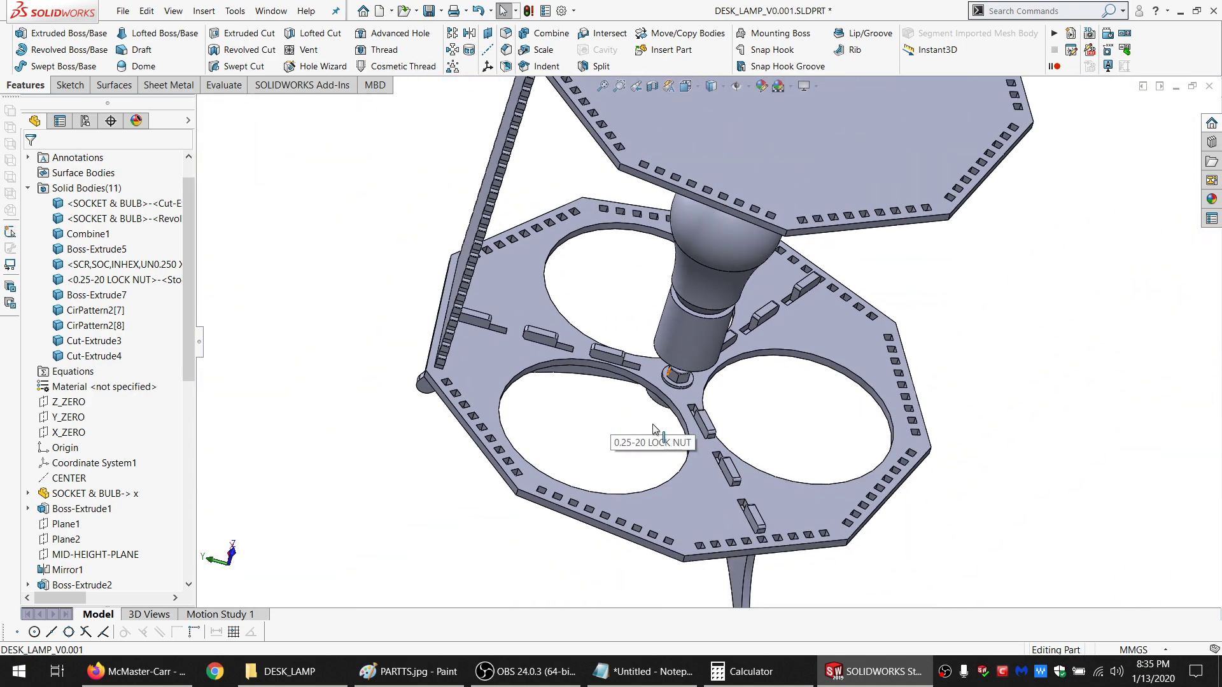
scroll(923, 319, "up", 5)
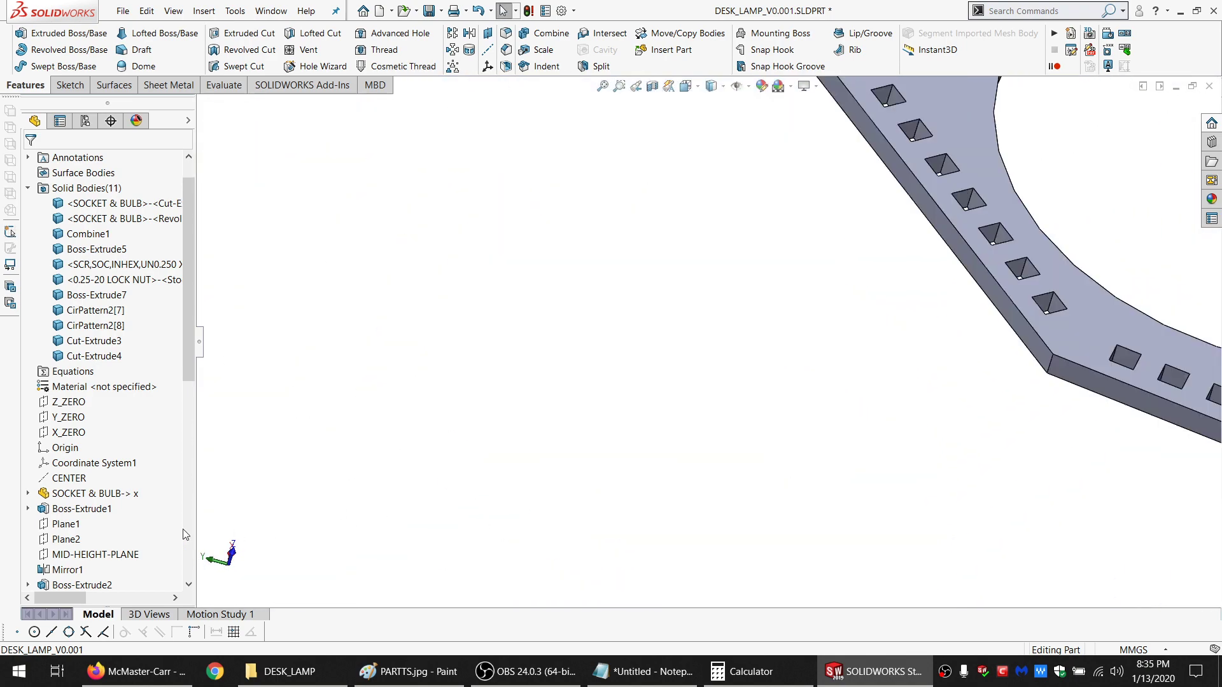
Suppress the base plate's three-opening cut and restore it to compare the plate with and without the openings
scroll(958, 251, "down", 5)
scroll(957, 251, "down", 5)
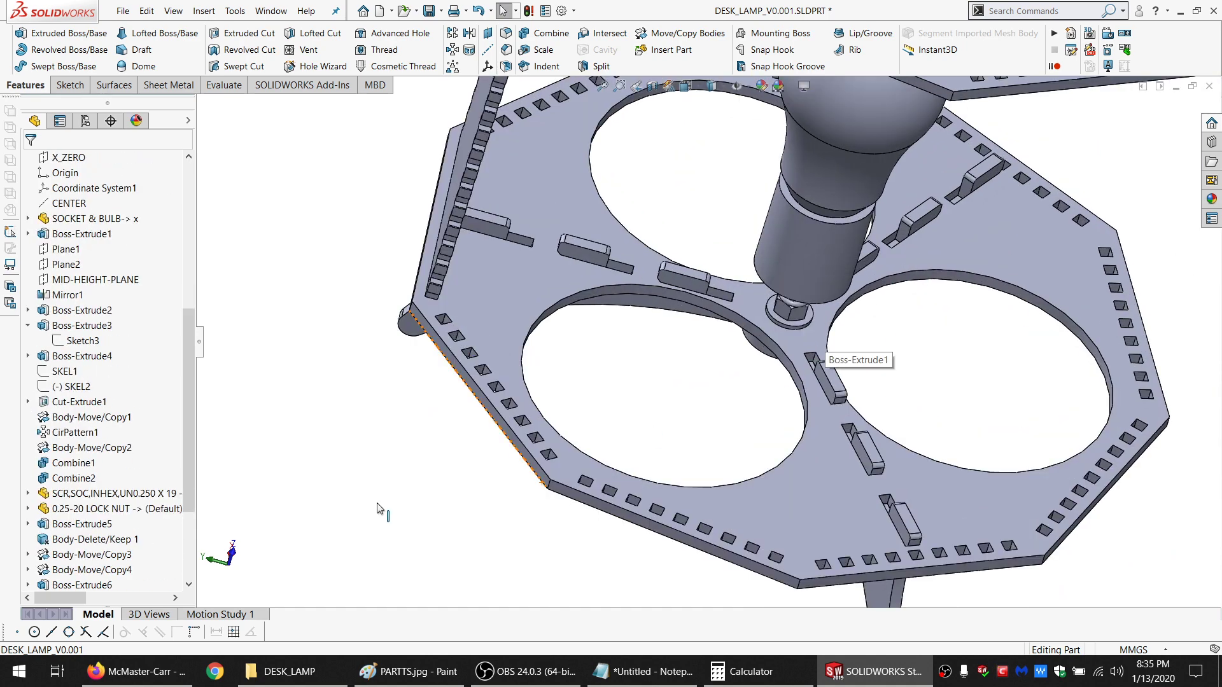
scroll(102, 509, "down", 3)
left_click(98, 553)
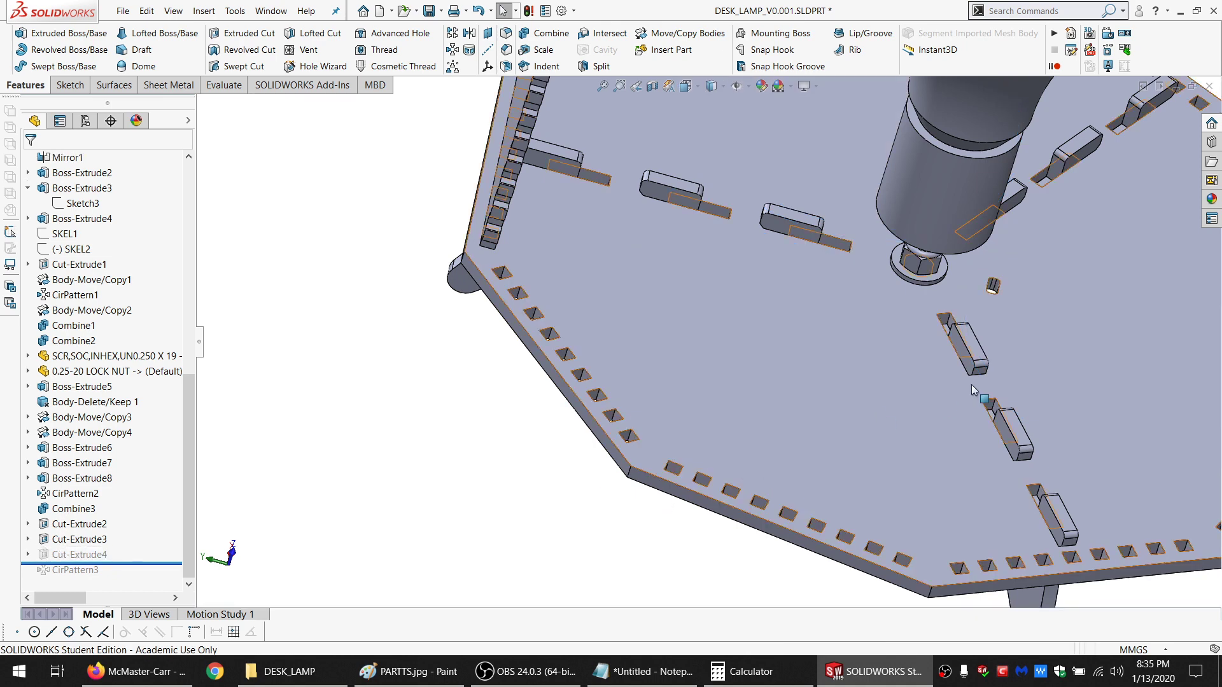
left_click(57, 555)
left_click(112, 517)
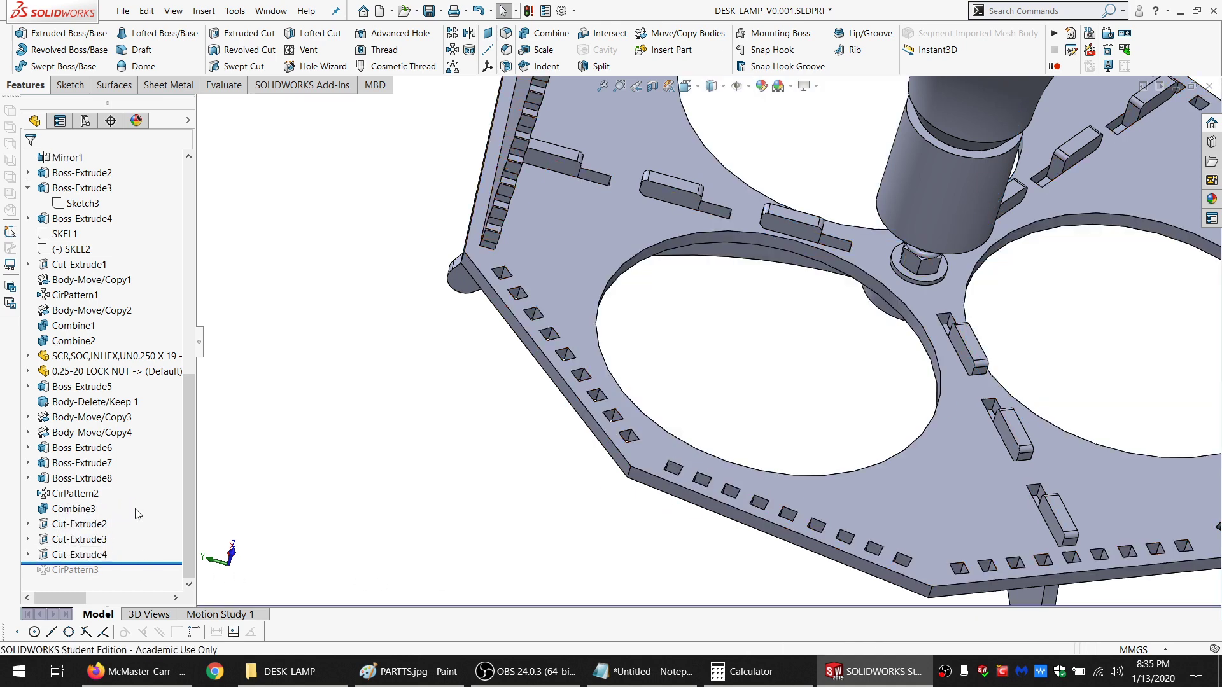
Suppress Cut-Extrude4, the cut that makes the three circular openings in the base plate
scroll(833, 345, "up", 5)
scroll(824, 273, "down", 8)
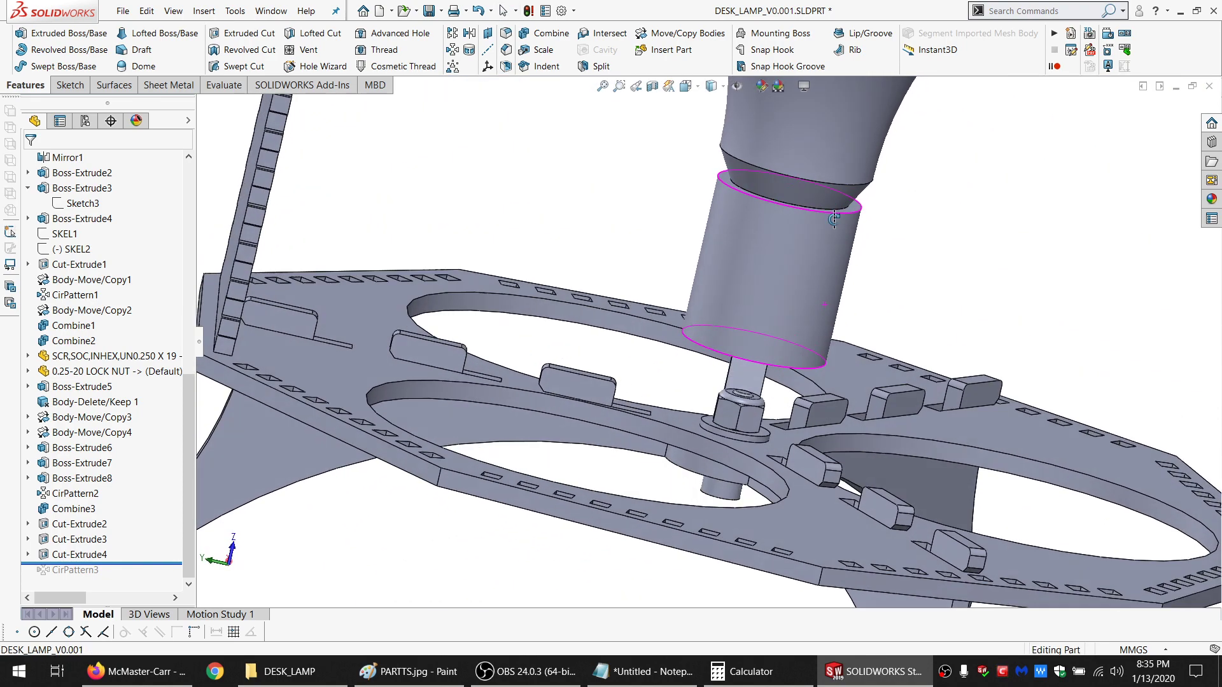
middle_click_drag(834, 219, 830, 271)
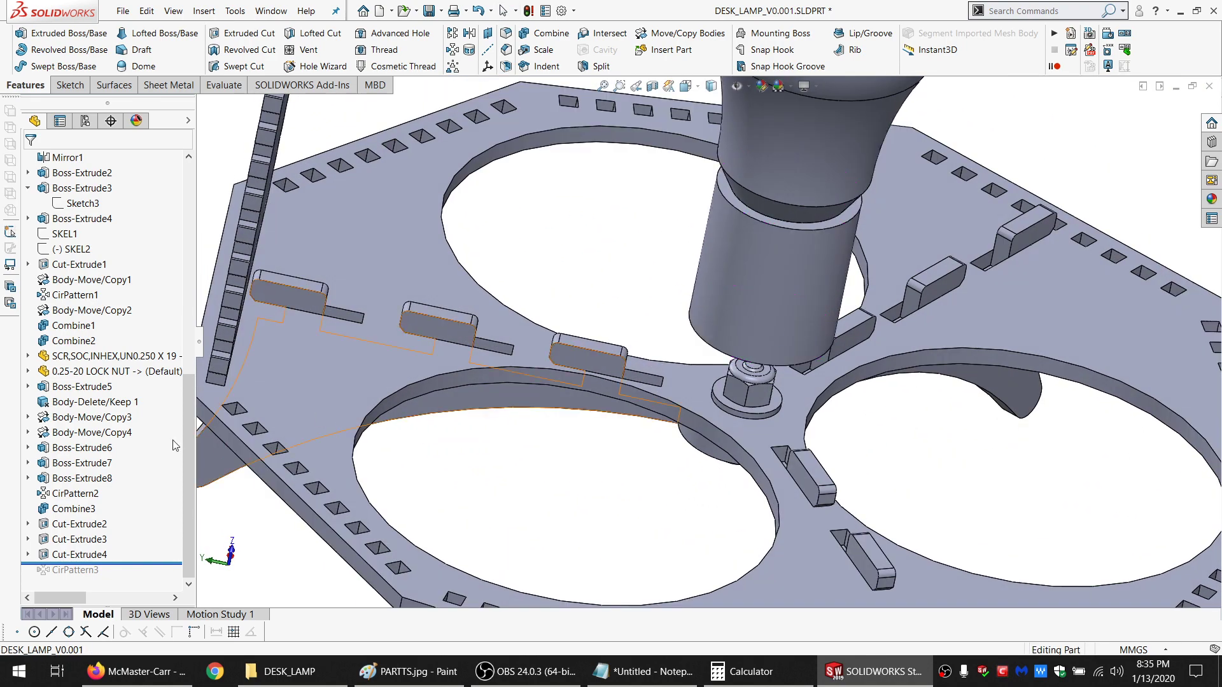
left_click(83, 554)
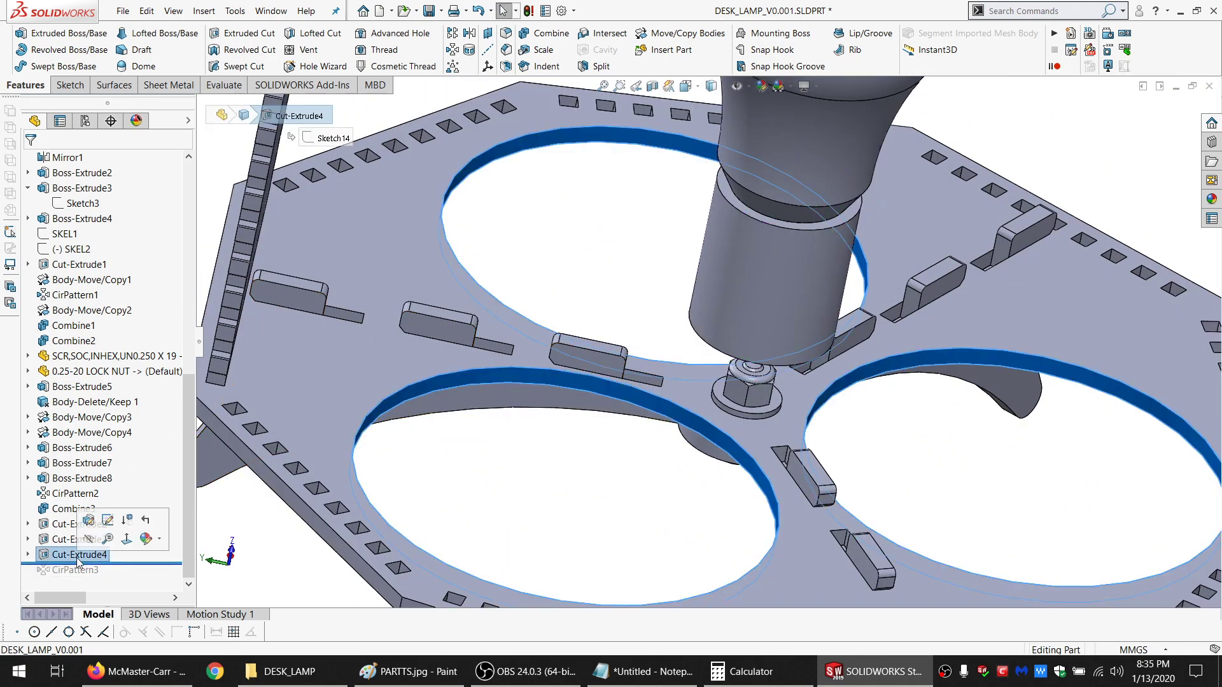
left_click(127, 521)
Inspect the whole lamp with the solid base plate, including the socket mounting, the side panel and the upper plate
key("z")
key("z")
key("z")
key("z")
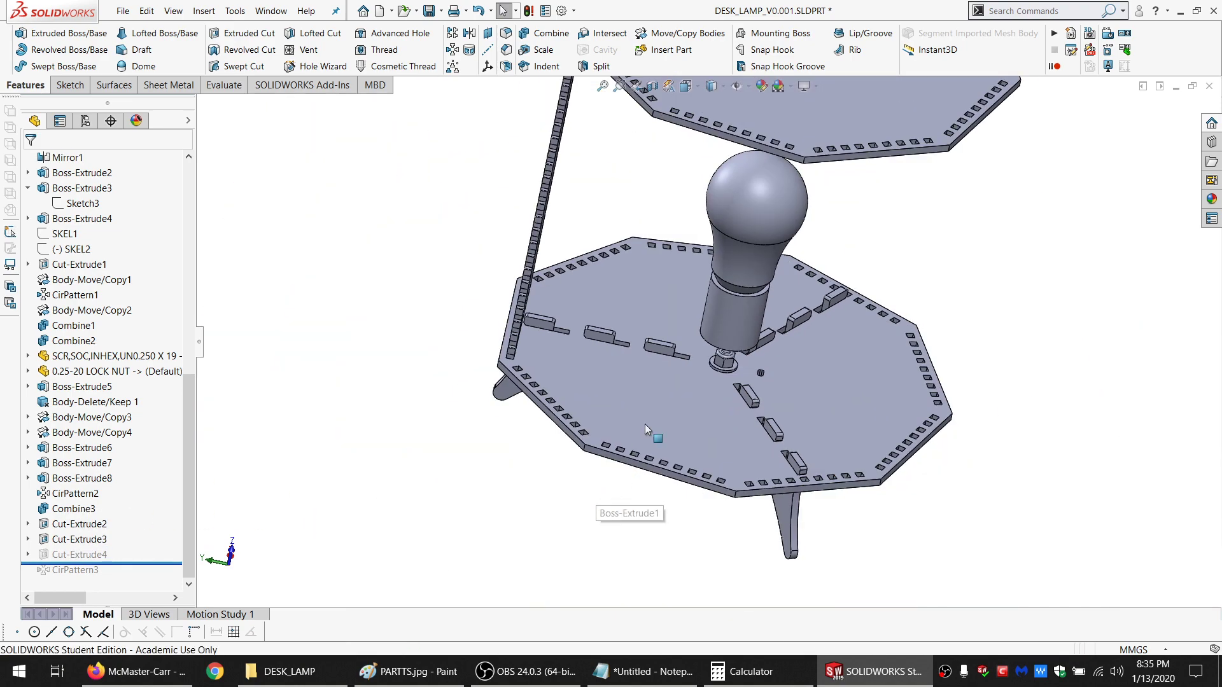
scroll(712, 362, "up", 3)
scroll(738, 320, "down", 5)
middle_click_drag(714, 334, 777, 402)
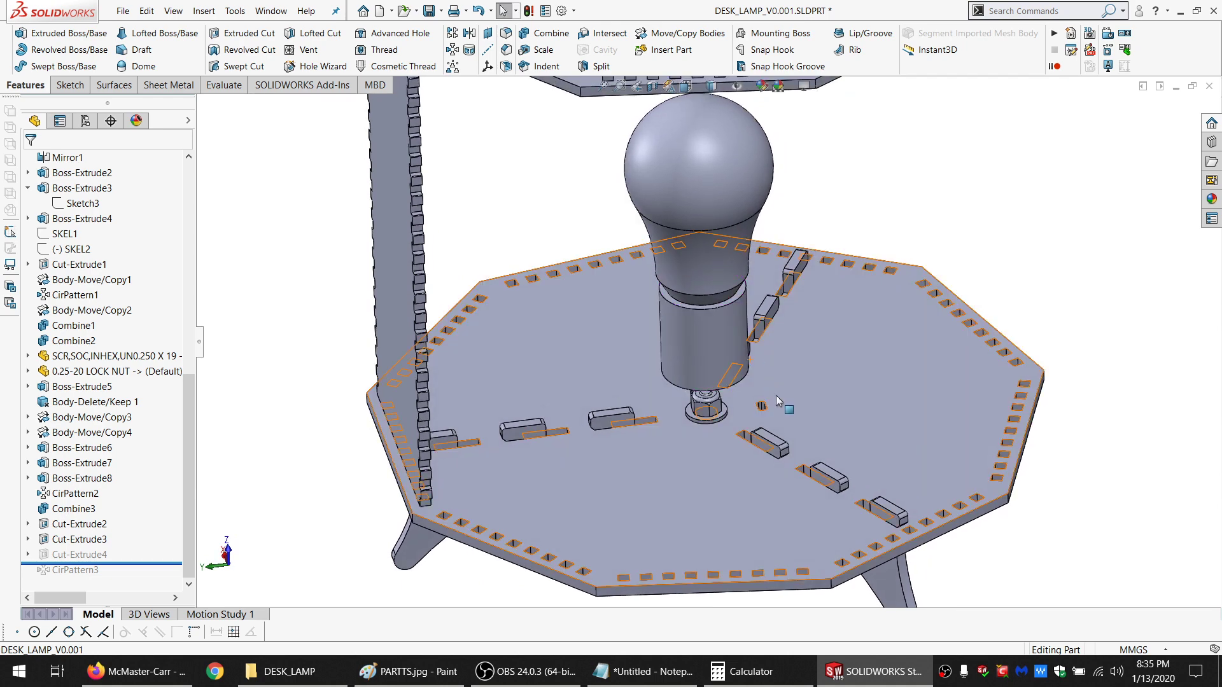
scroll(776, 401, "down", 3)
scroll(776, 401, "up", 3)
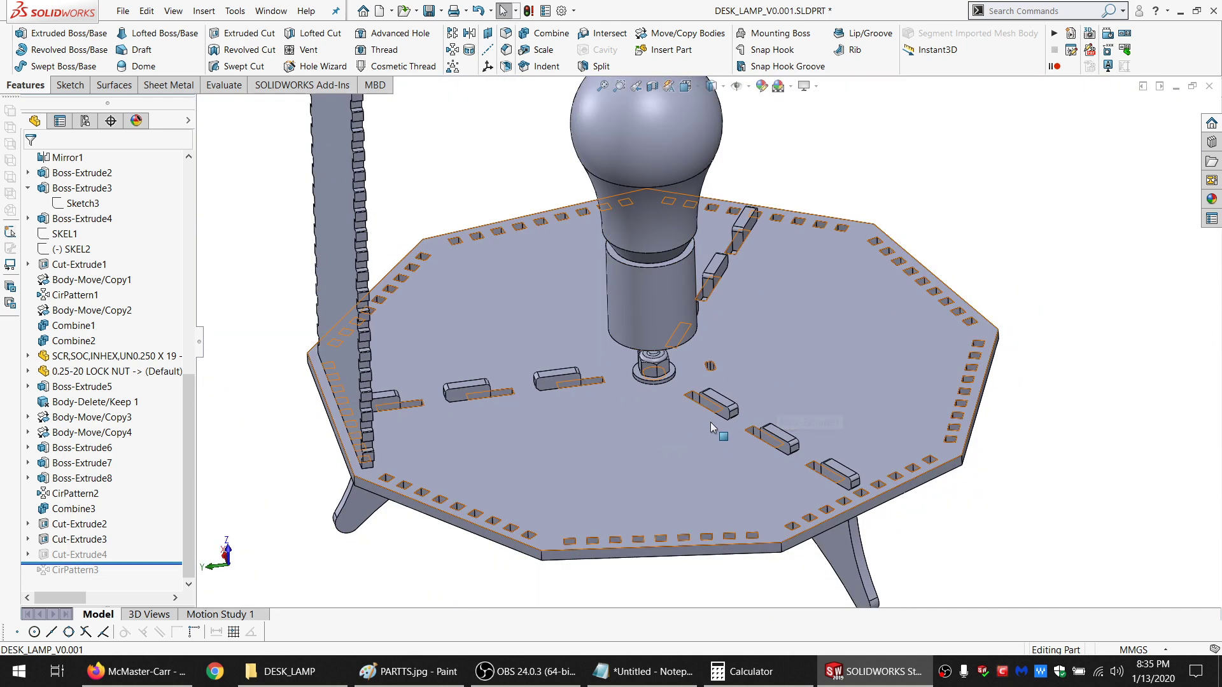
scroll(688, 280, "up", 2)
middle_click_drag(687, 280, 686, 325)
scroll(685, 337, "down", 2)
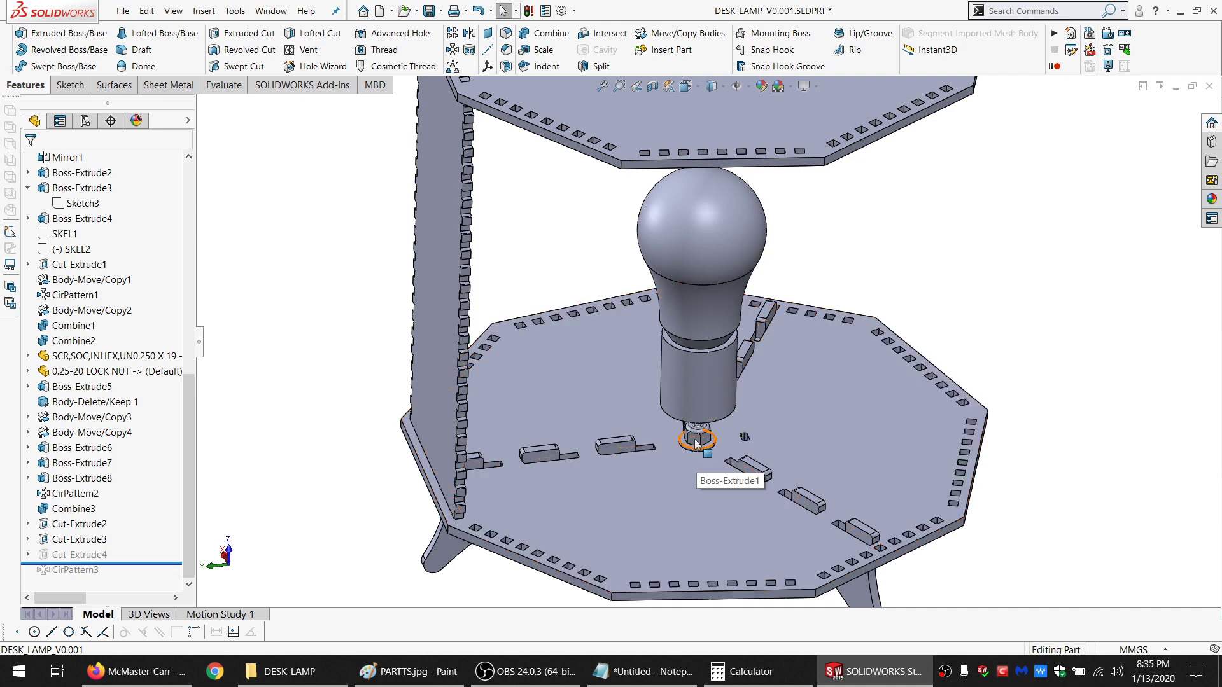
scroll(698, 459, "up", 3)
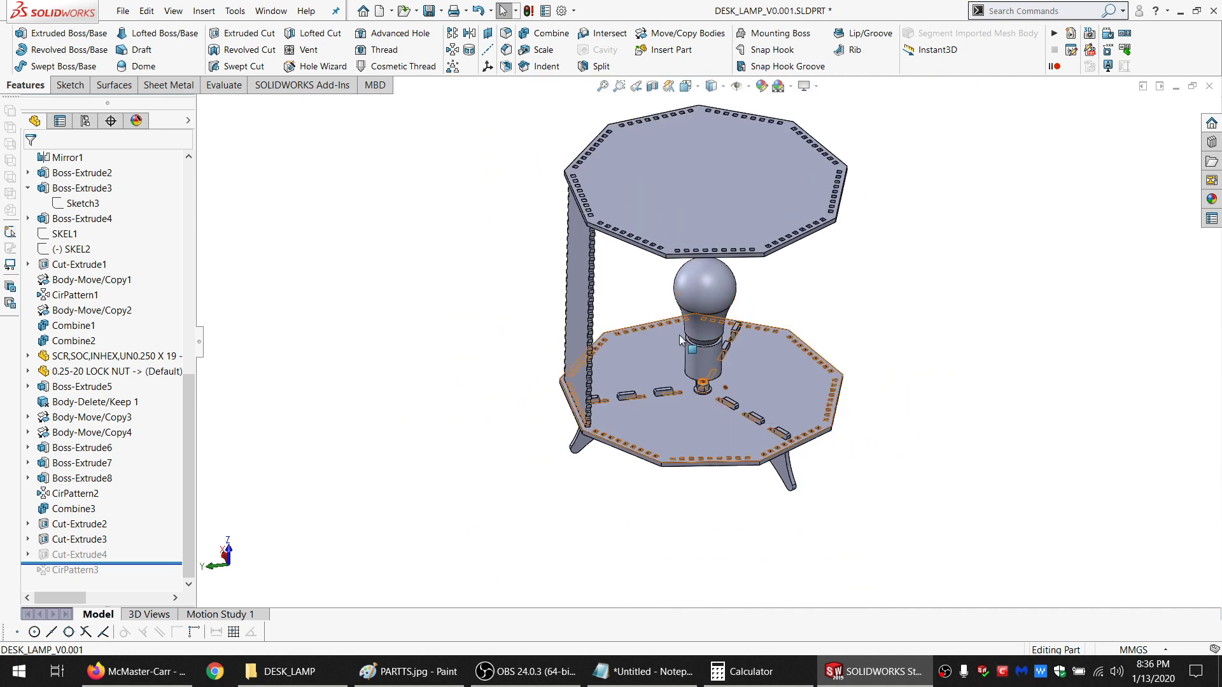
middle_click_drag(707, 379, 695, 301)
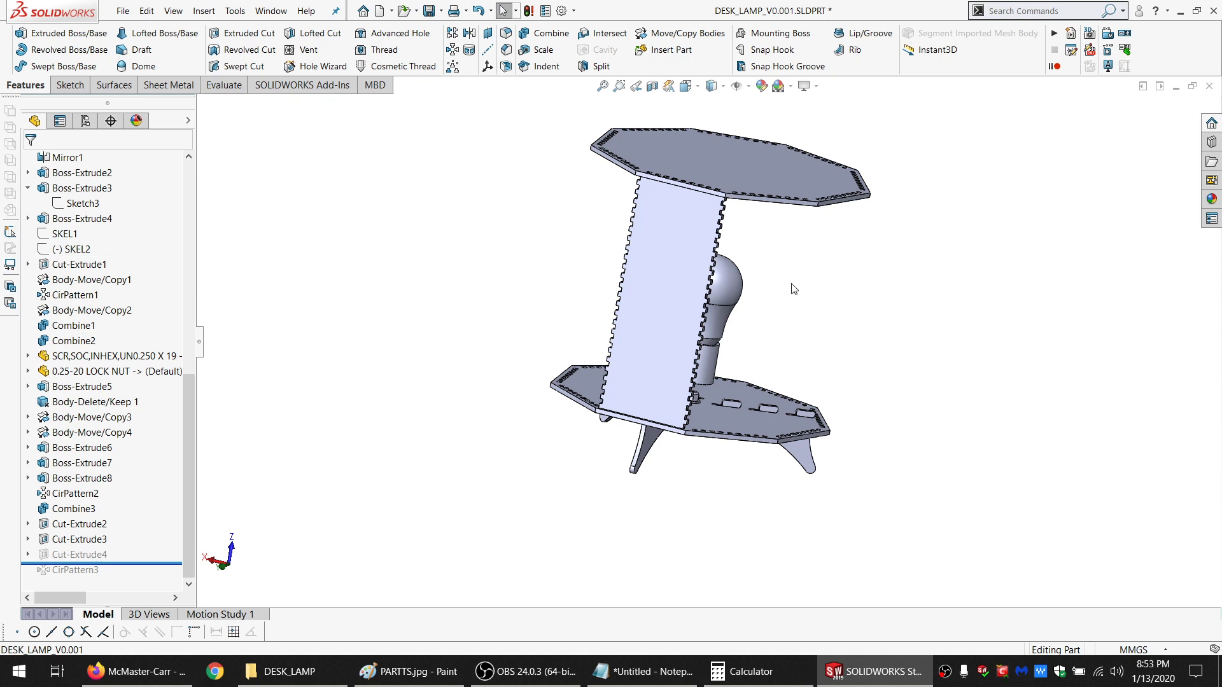
Start a sketch on the upper octagonal plate's top face and draw a circle of about 175 mm diameter near its center
scroll(792, 284, "up", 3)
scroll(772, 247, "down", 5)
middle_click_drag(725, 289, 695, 316)
scroll(690, 299, "down", 2)
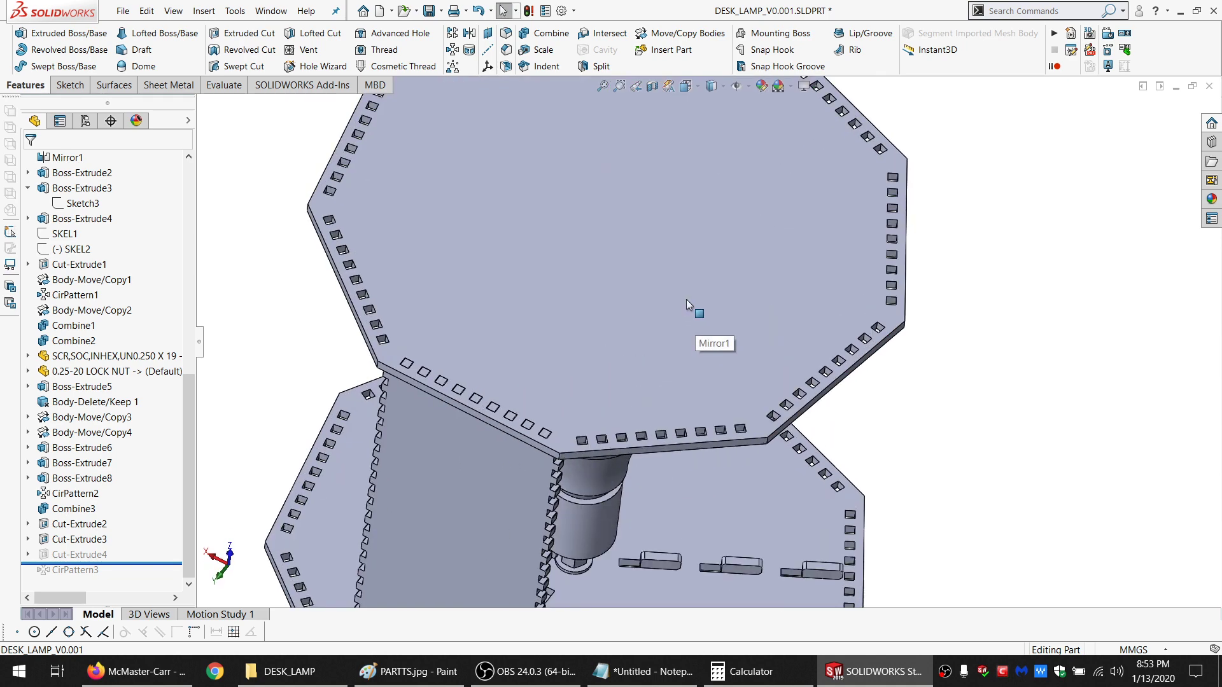
left_click(686, 299)
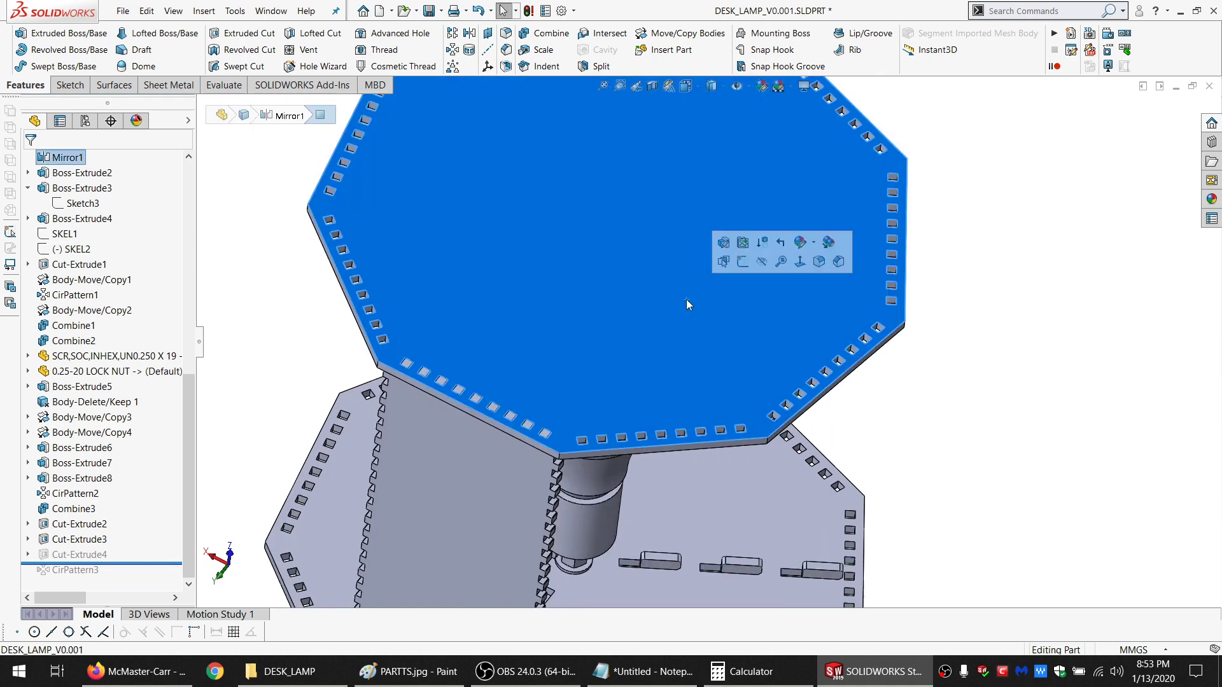
left_click(70, 85)
left_click(12, 33)
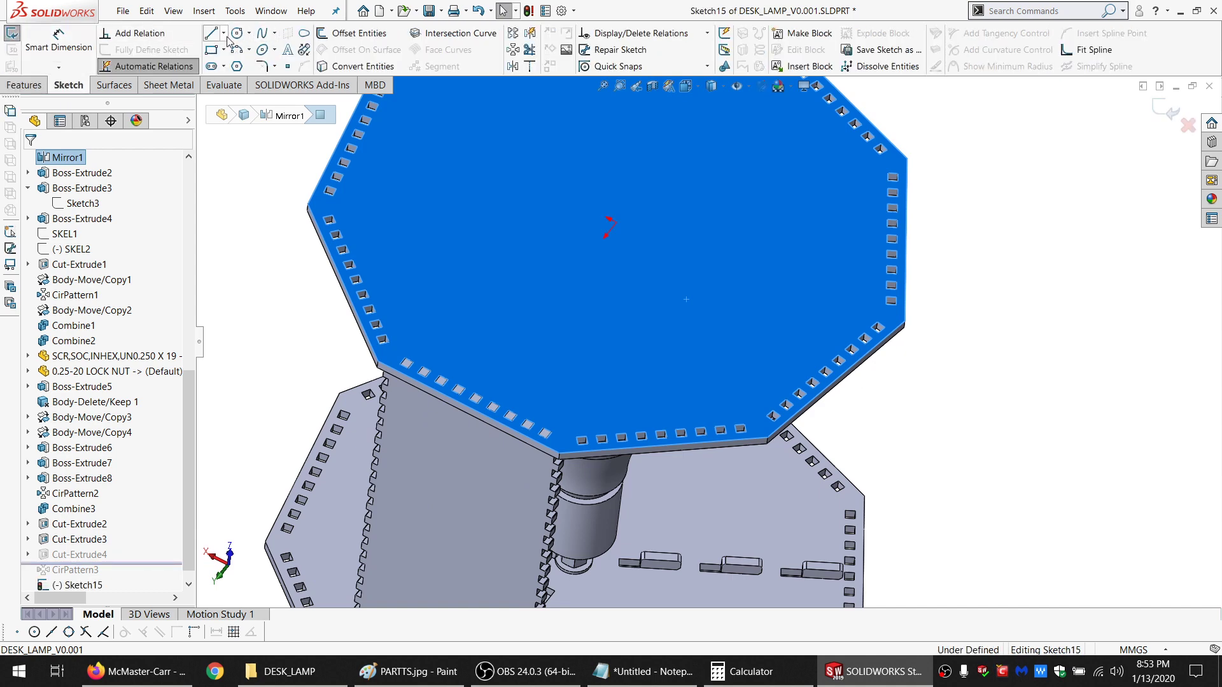
left_click(237, 34)
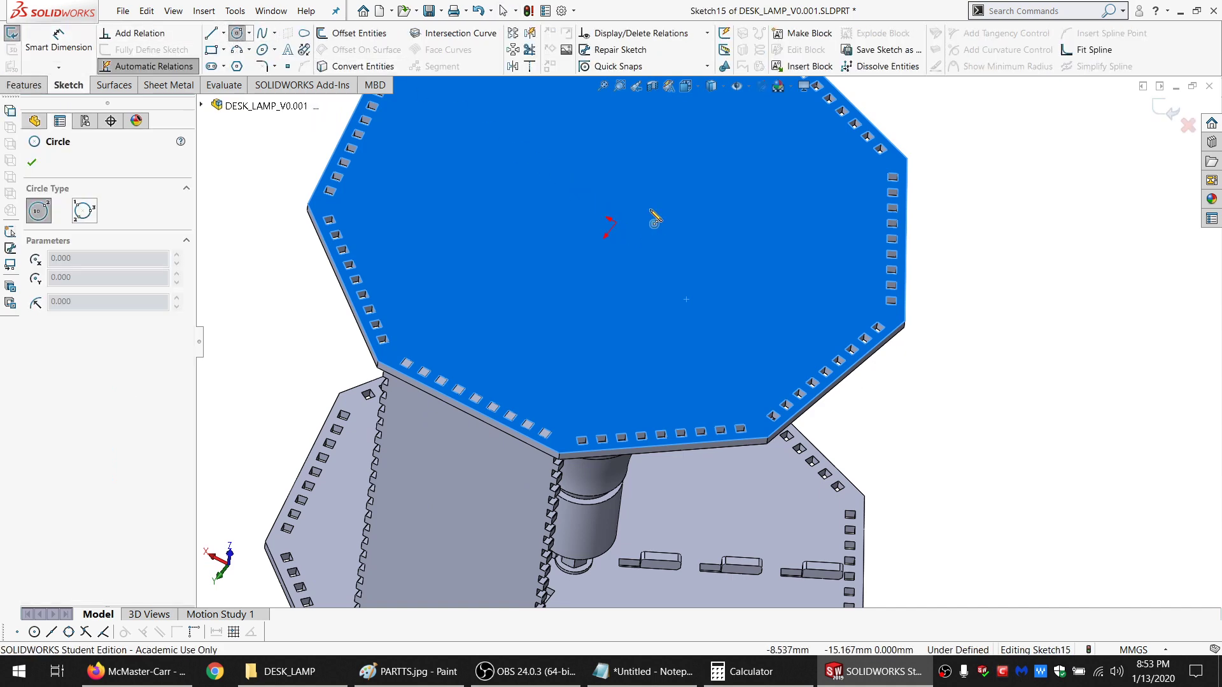
left_click(649, 210)
left_click(521, 318)
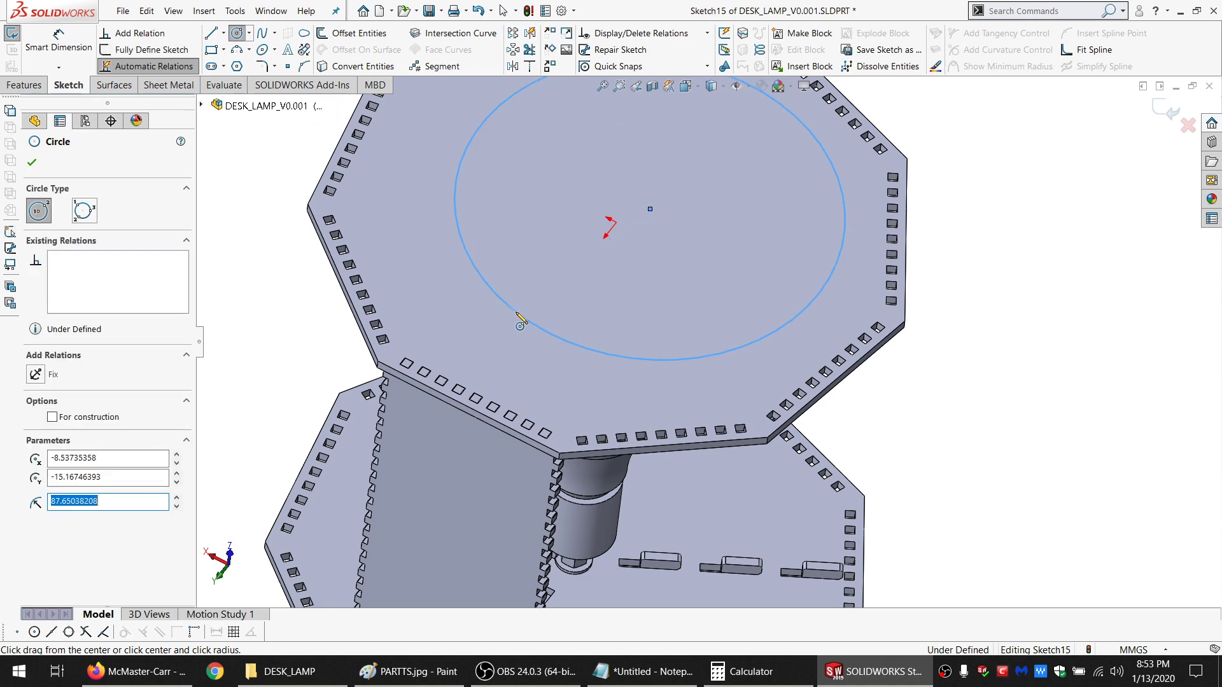
key("Escape")
Constrain the circle's center point coincident with the part origin
scroll(146, 287, "up", 5)
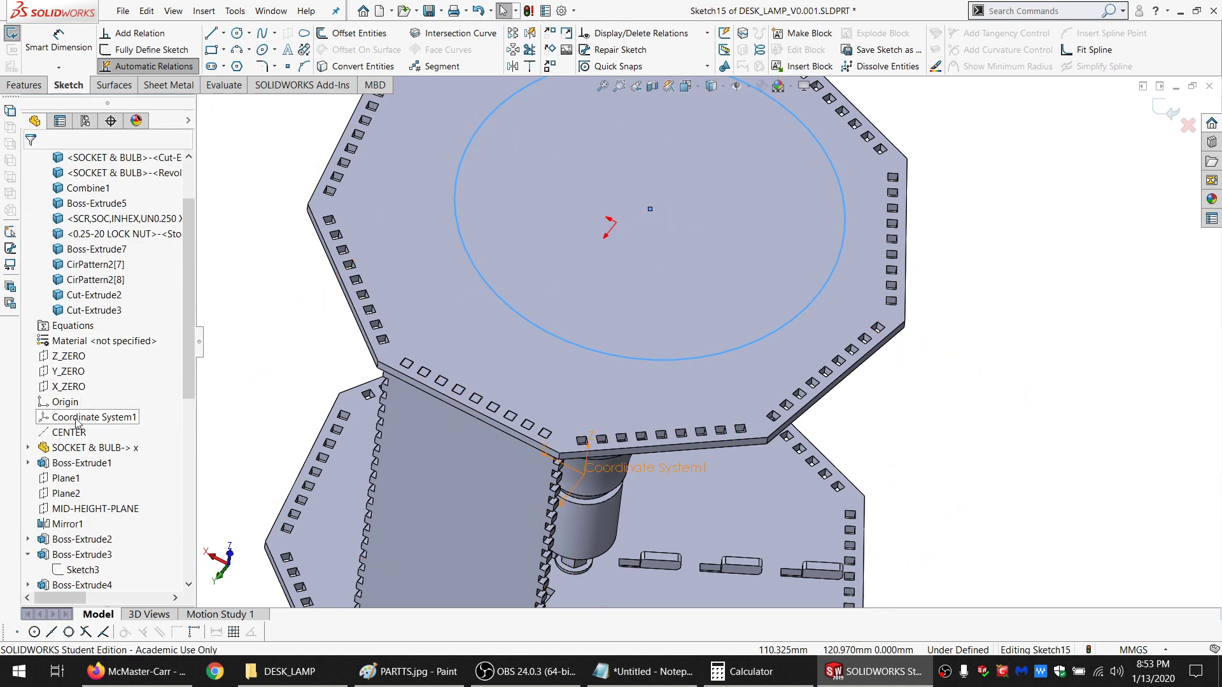
left_click(57, 403)
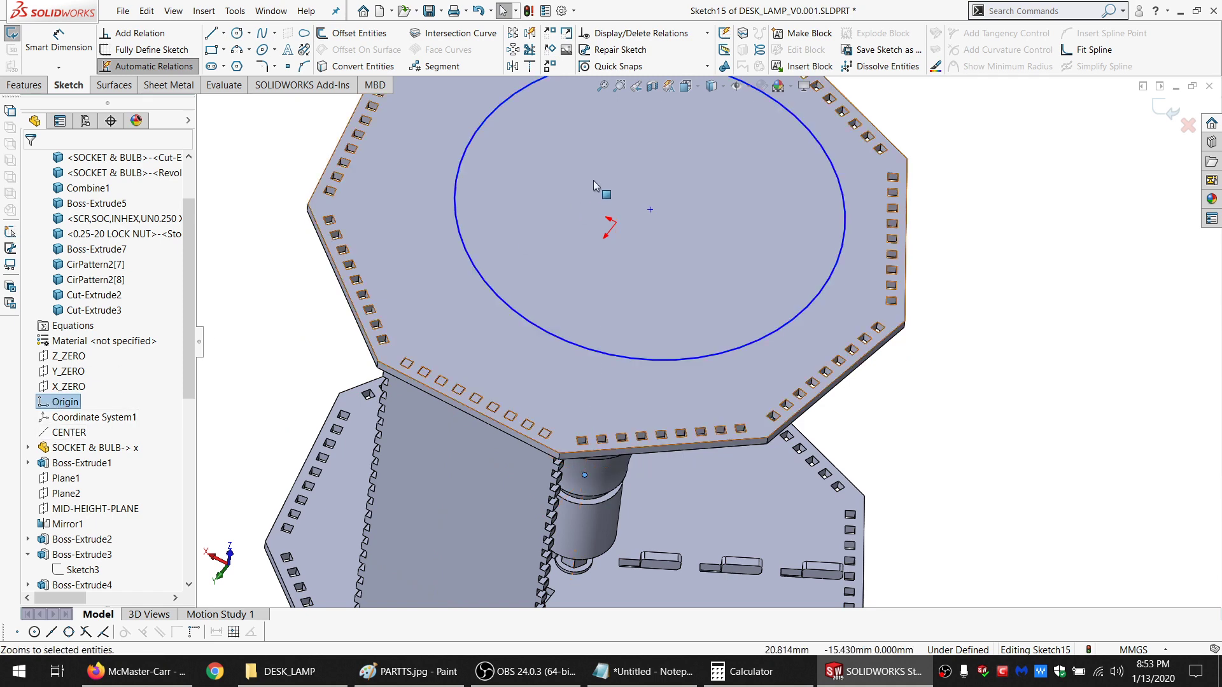
left_click(649, 208, "ctrl")
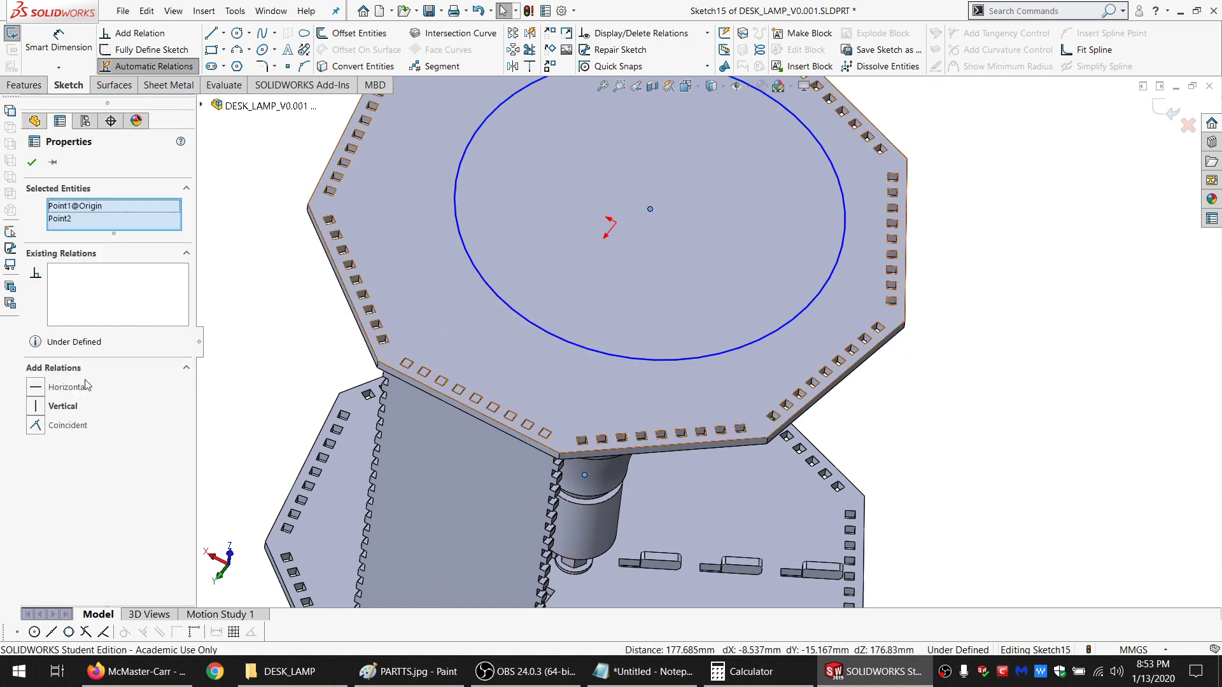
left_click(62, 426)
left_click(285, 297)
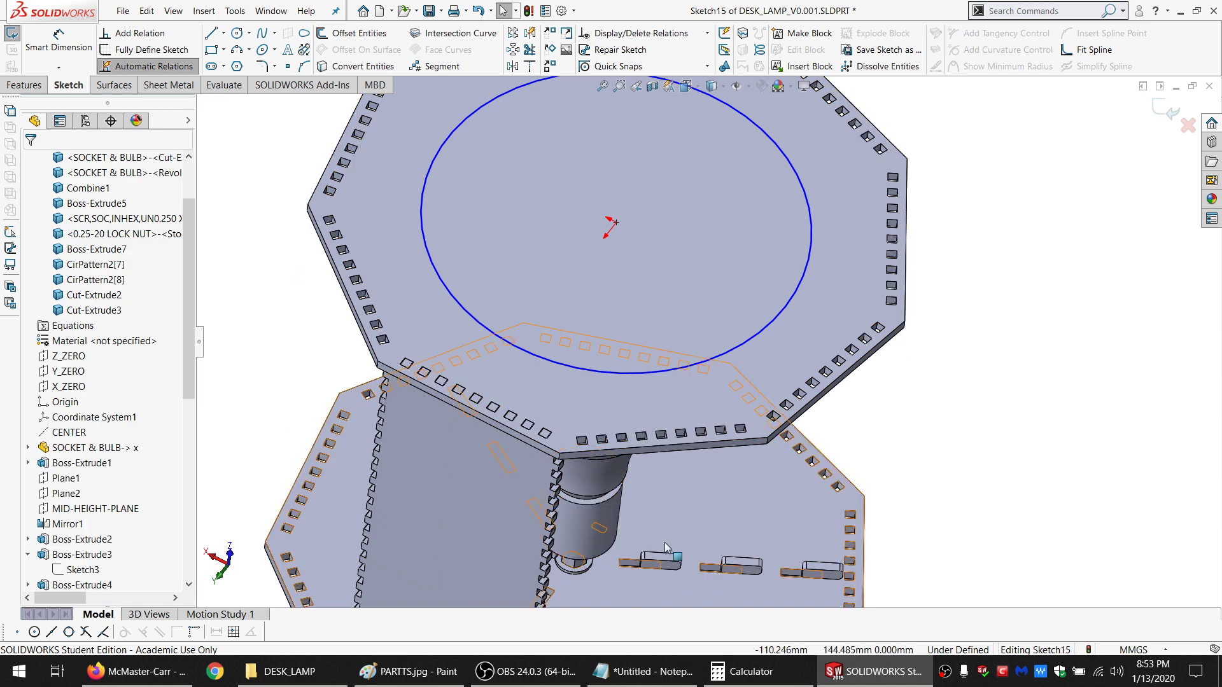
Offset the circle outward by 10 mm on the upper plate, with the offset dimension added
scroll(639, 389, "up", 2)
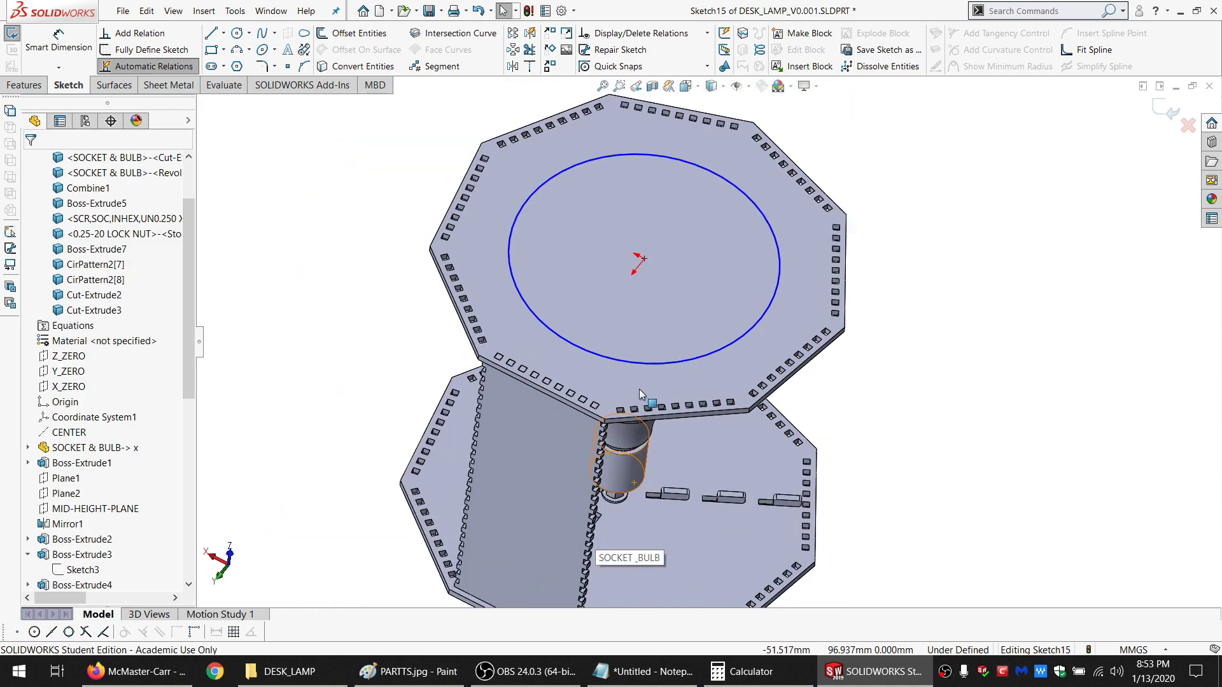
scroll(674, 377, "down", 3)
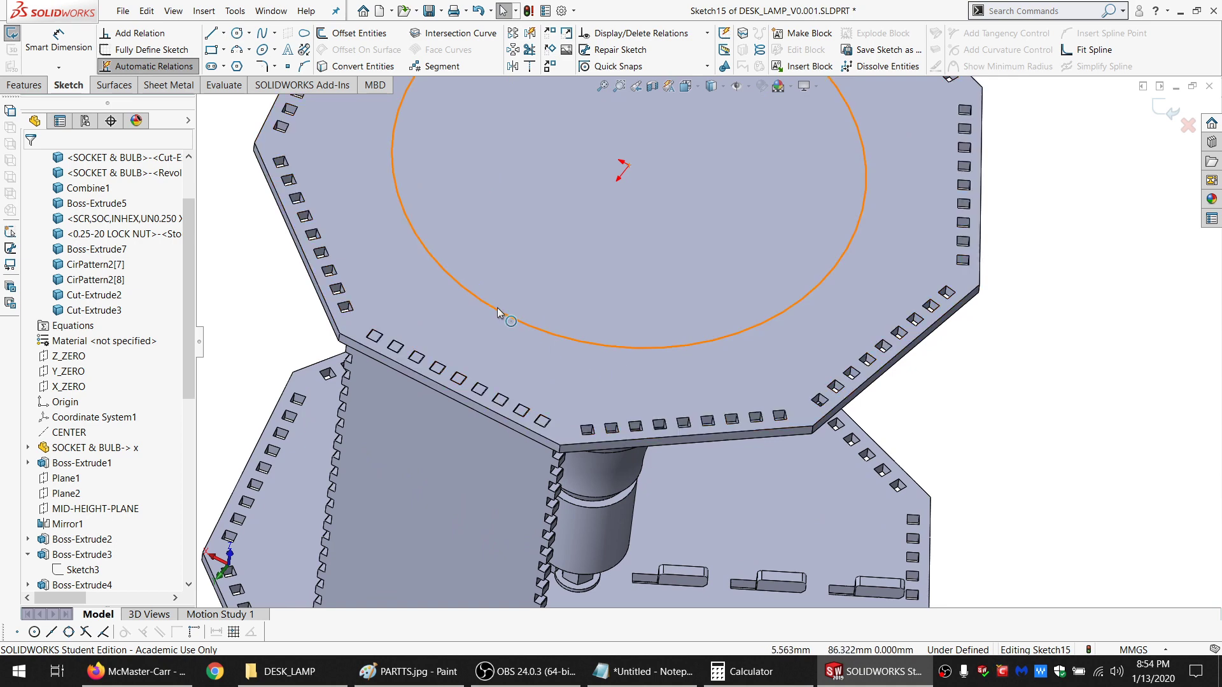
left_click(498, 312)
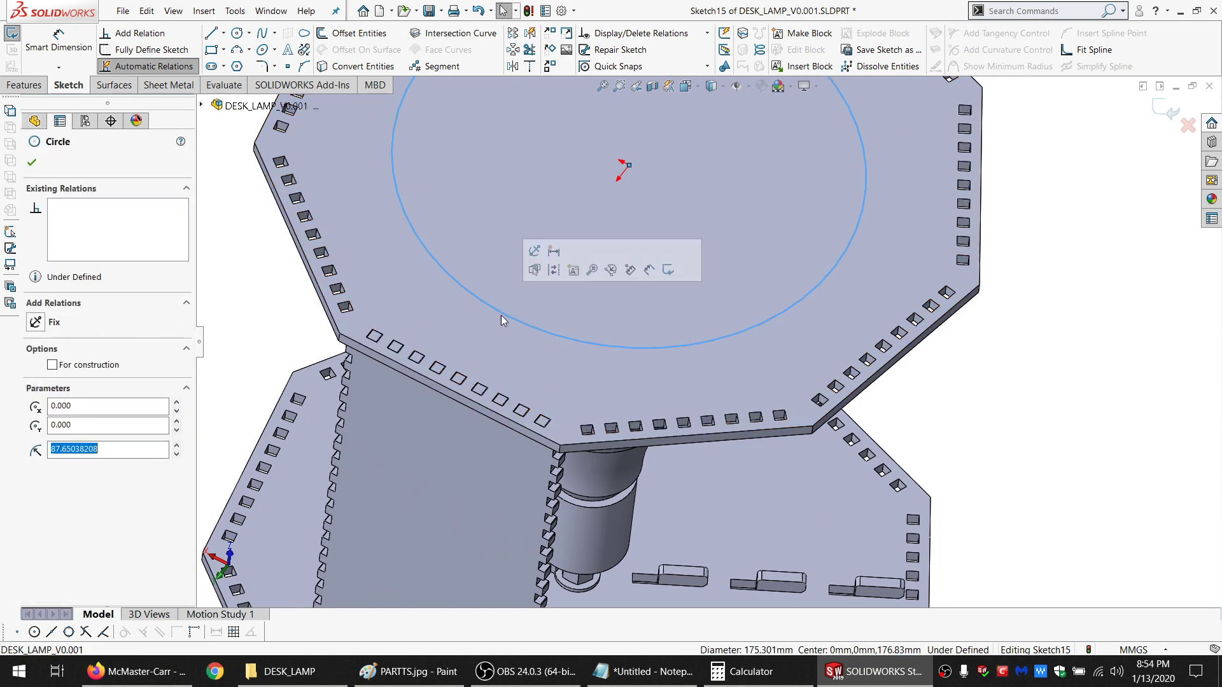
left_click(359, 33)
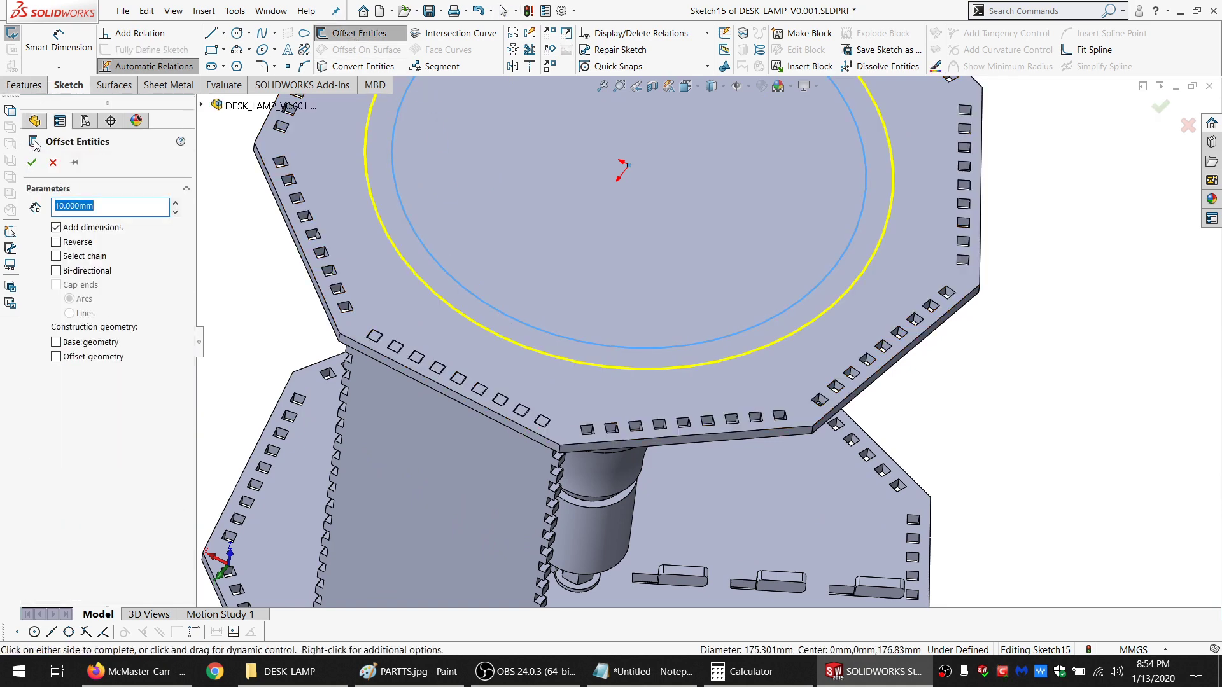
left_click(32, 162)
Link the offset dimension between the two circles to the SAFE_DIST@Default property
scroll(616, 173, "up", 3)
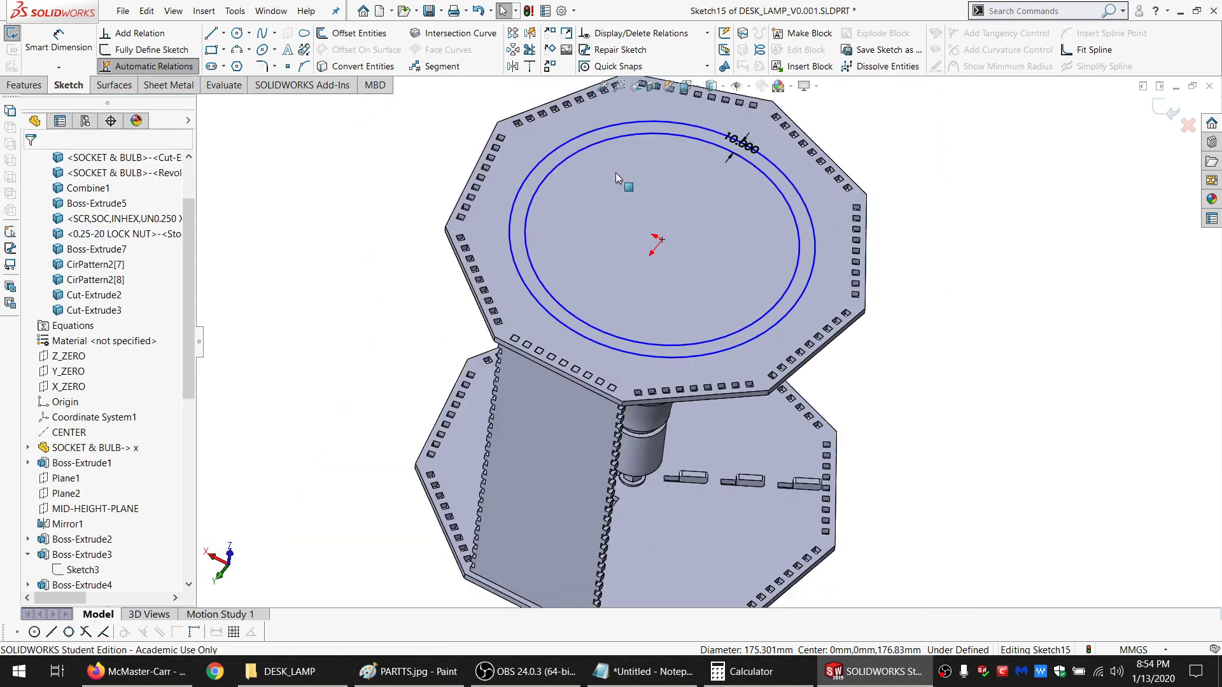
double_click(744, 144)
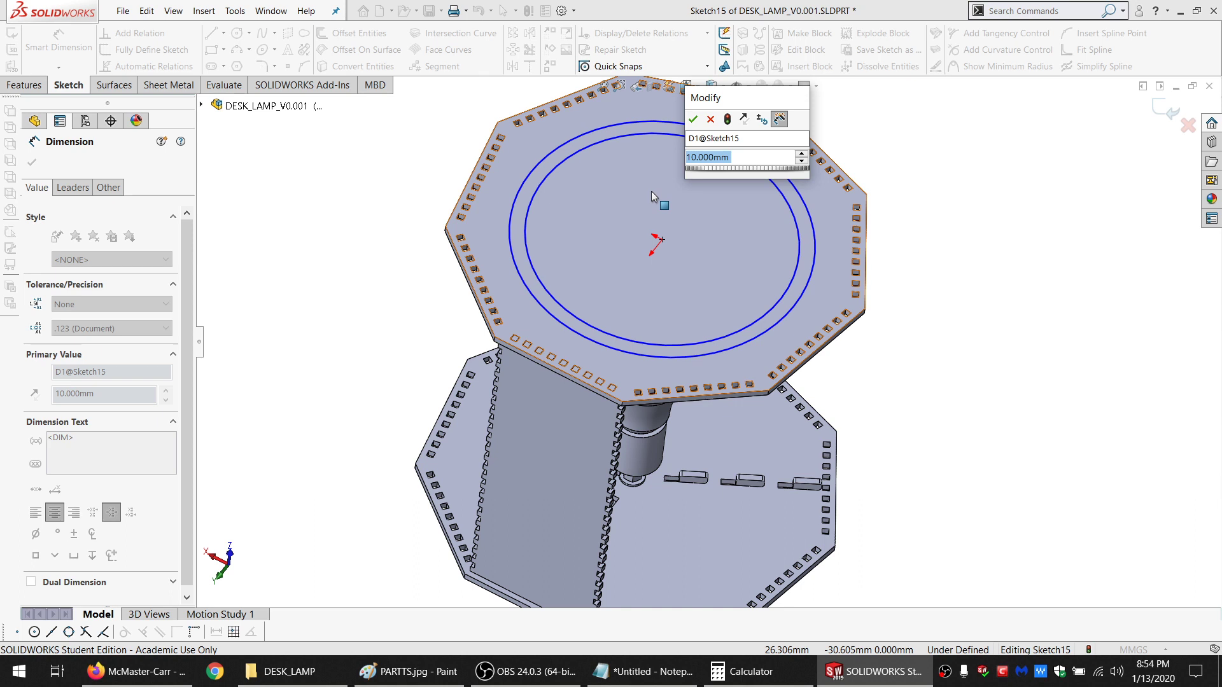
type("=S")
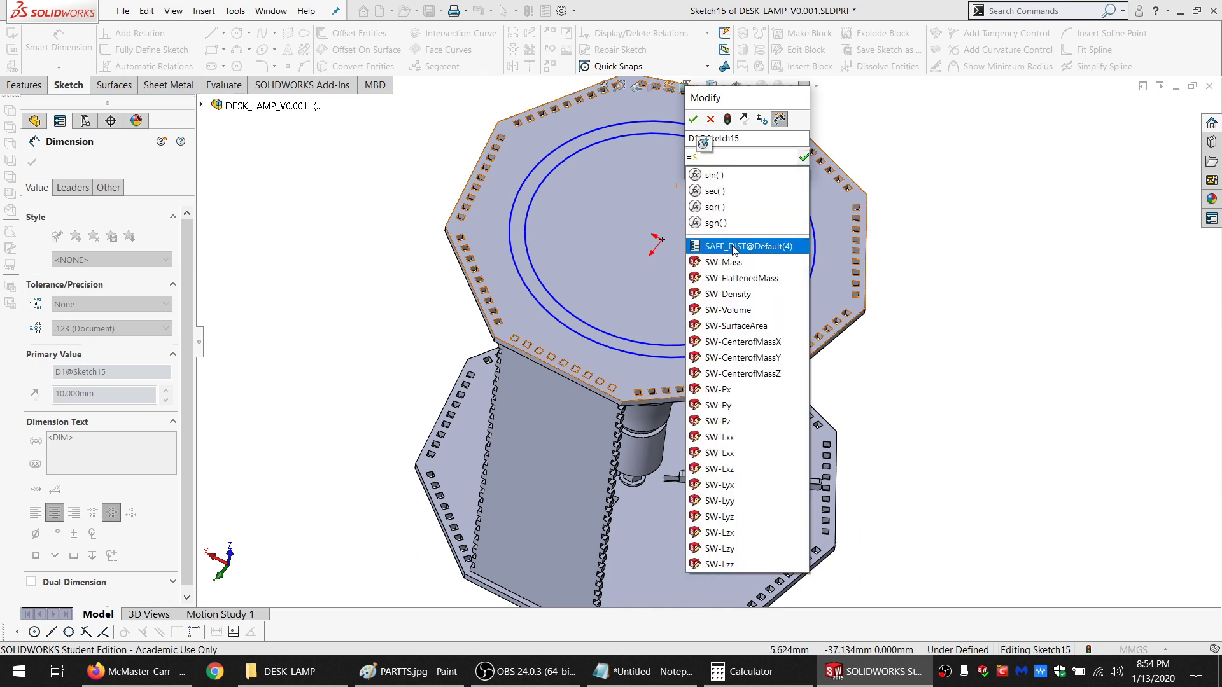
left_click(733, 247)
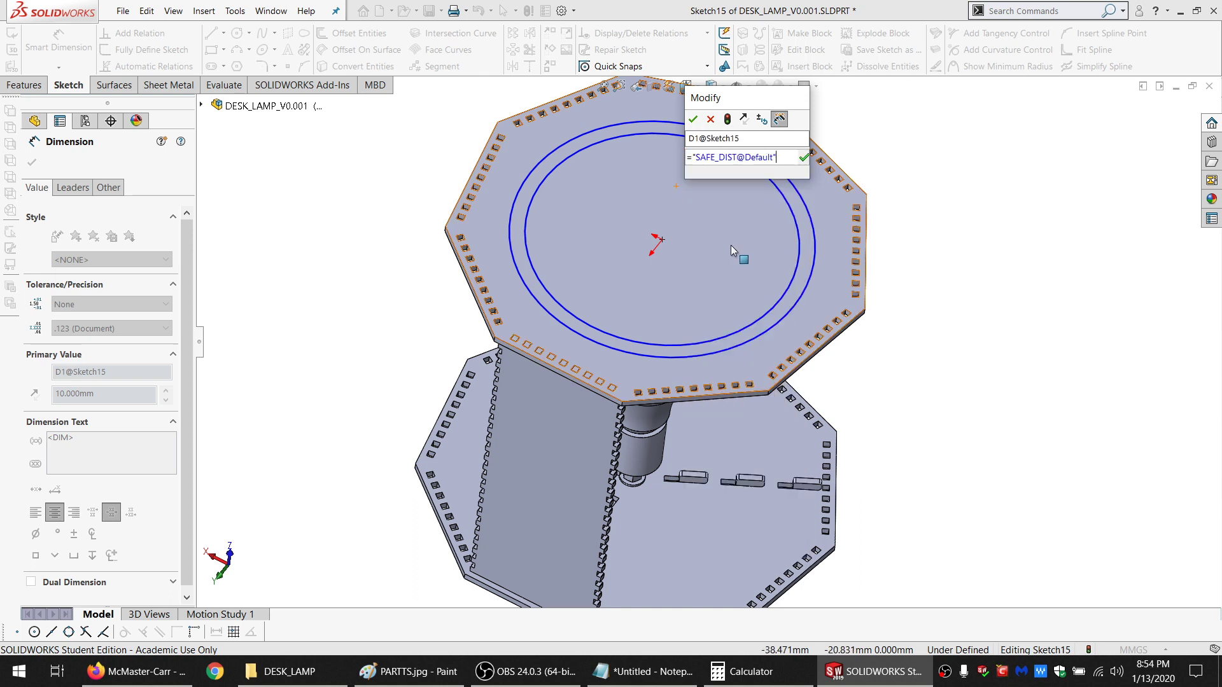
key("Return")
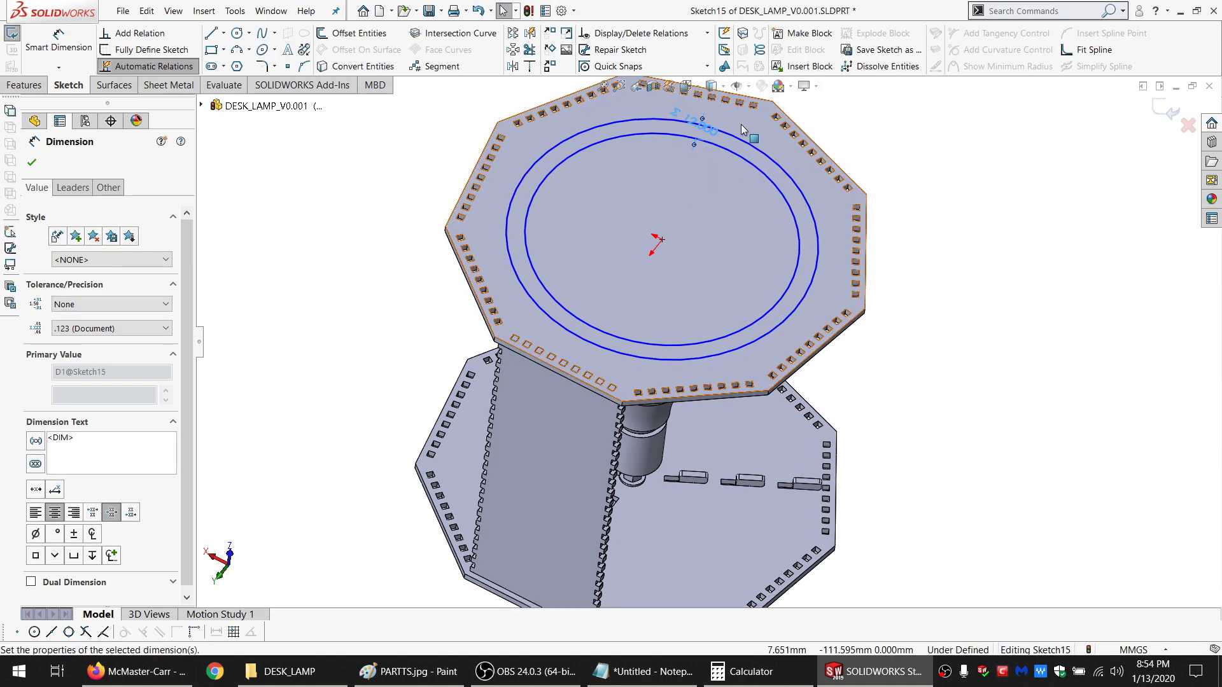
Move the offset dimension clear of the upper plate and set the distance between the two circles to 20 mm
left_click_drag(713, 128, 917, 154)
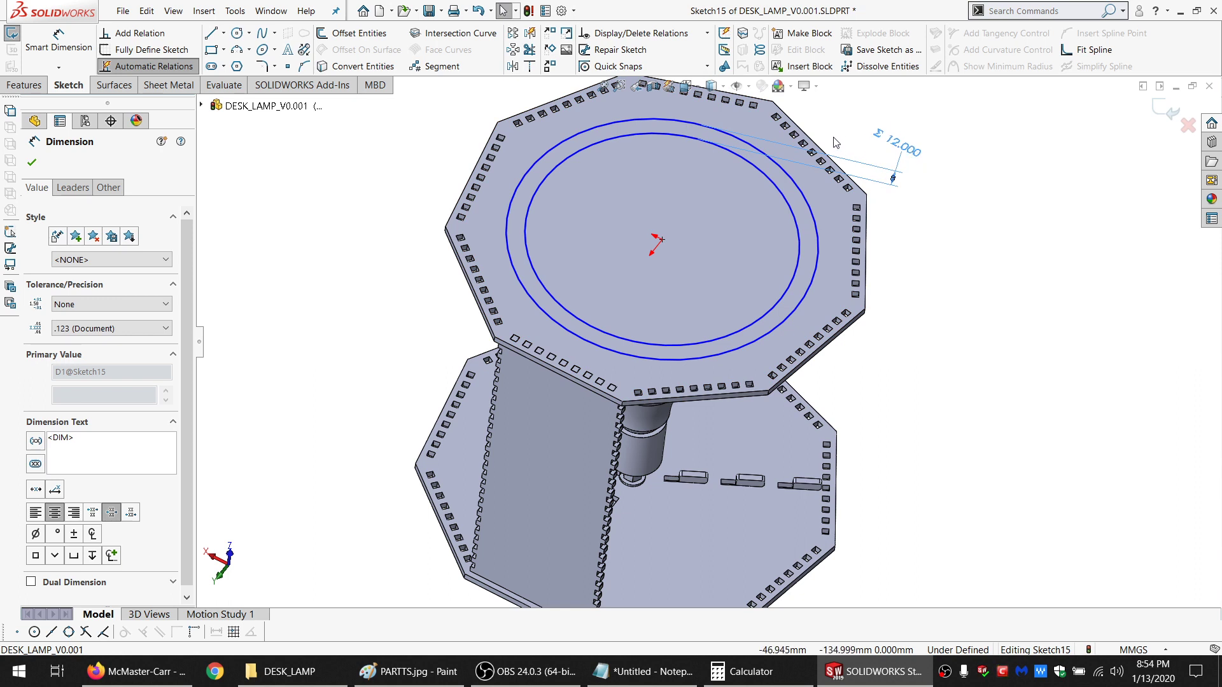
double_click(907, 147)
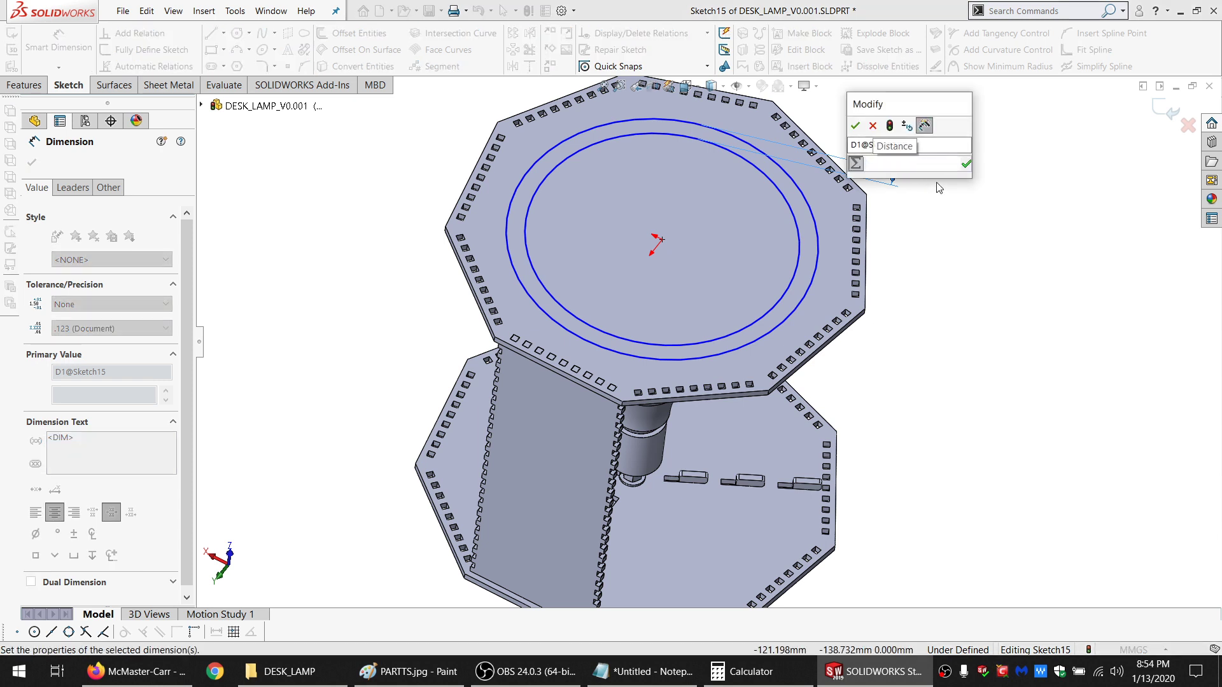
type("20.000mm")
key("Return")
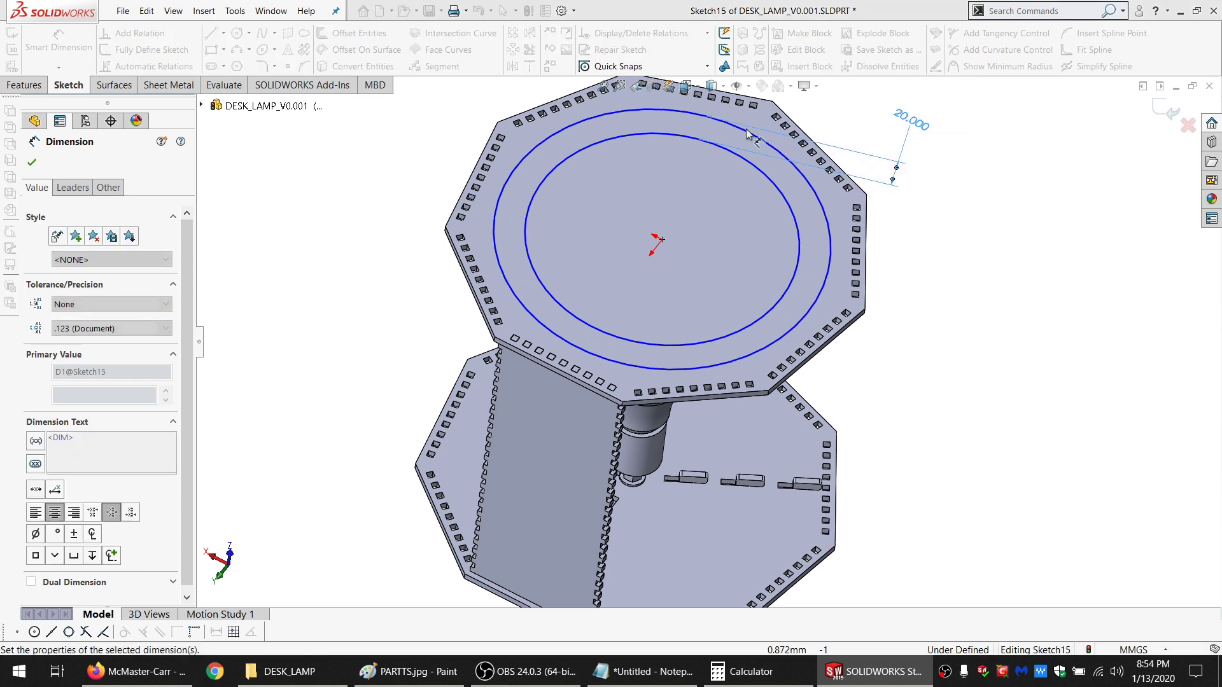
key("Escape")
Make the outer circle tangent to the inner edge of one of the slots along the upper plate's border
scroll(711, 122, "down", 4)
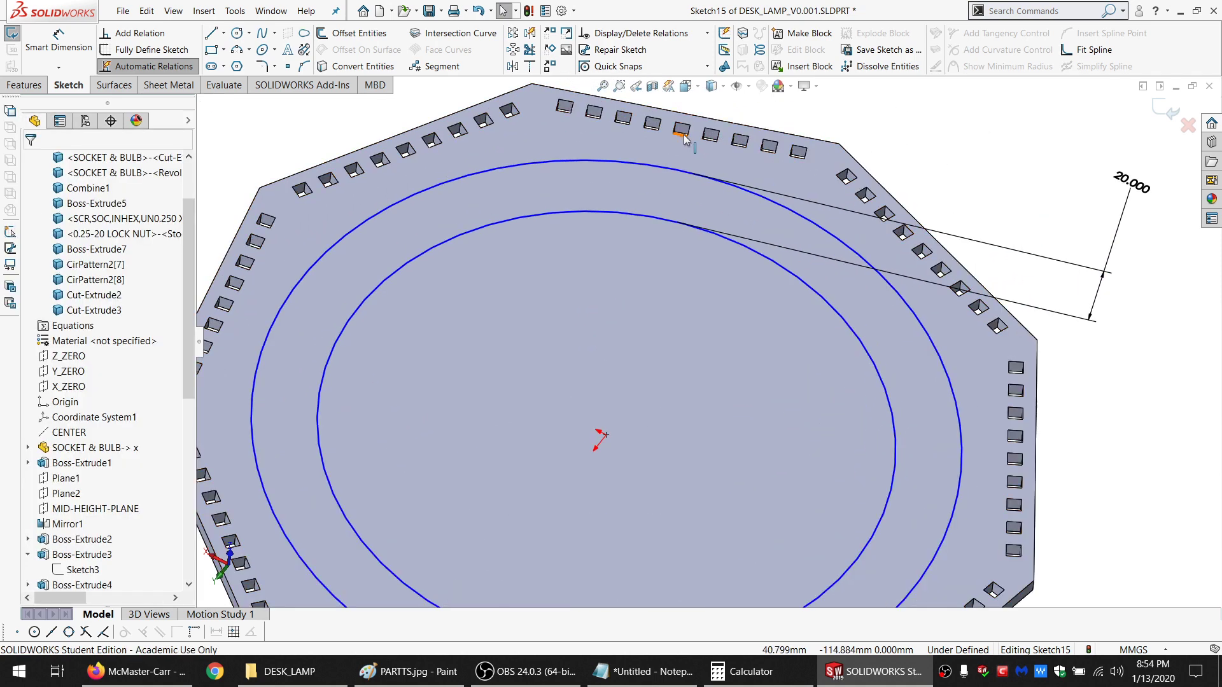
left_click(683, 170)
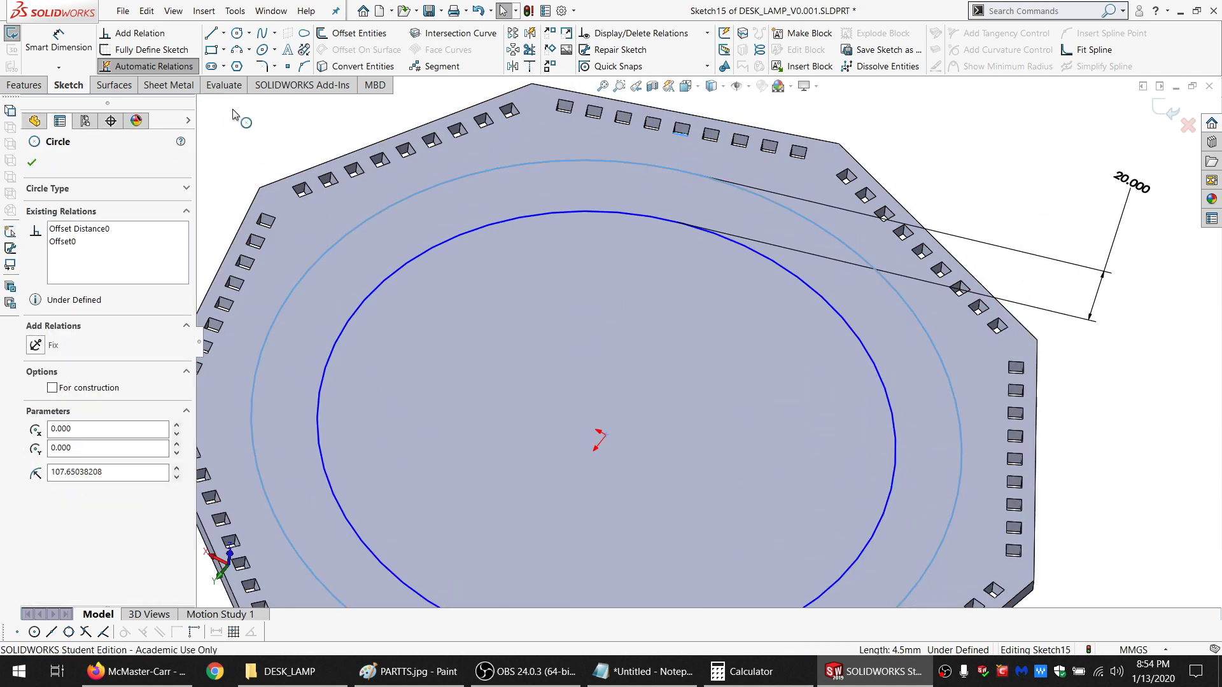
left_click(69, 388)
scroll(556, 224, "up", 3)
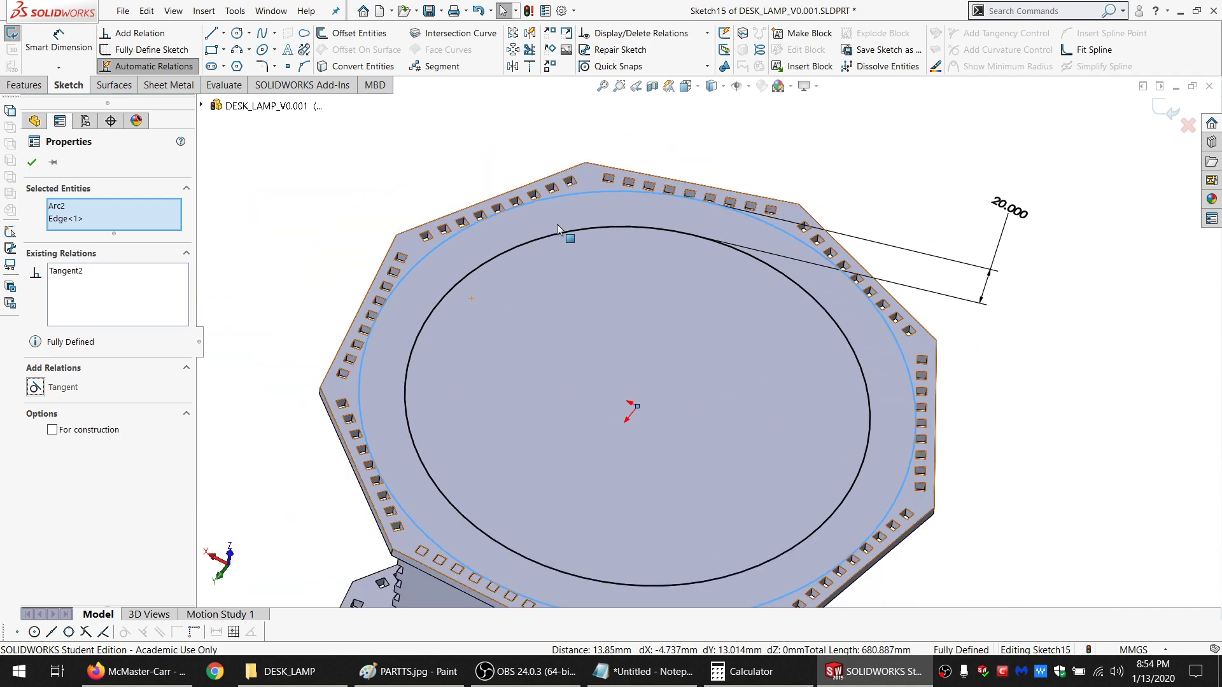
key("Escape")
Convert the outer circle on the upper plate to construction geometry
left_click(601, 198)
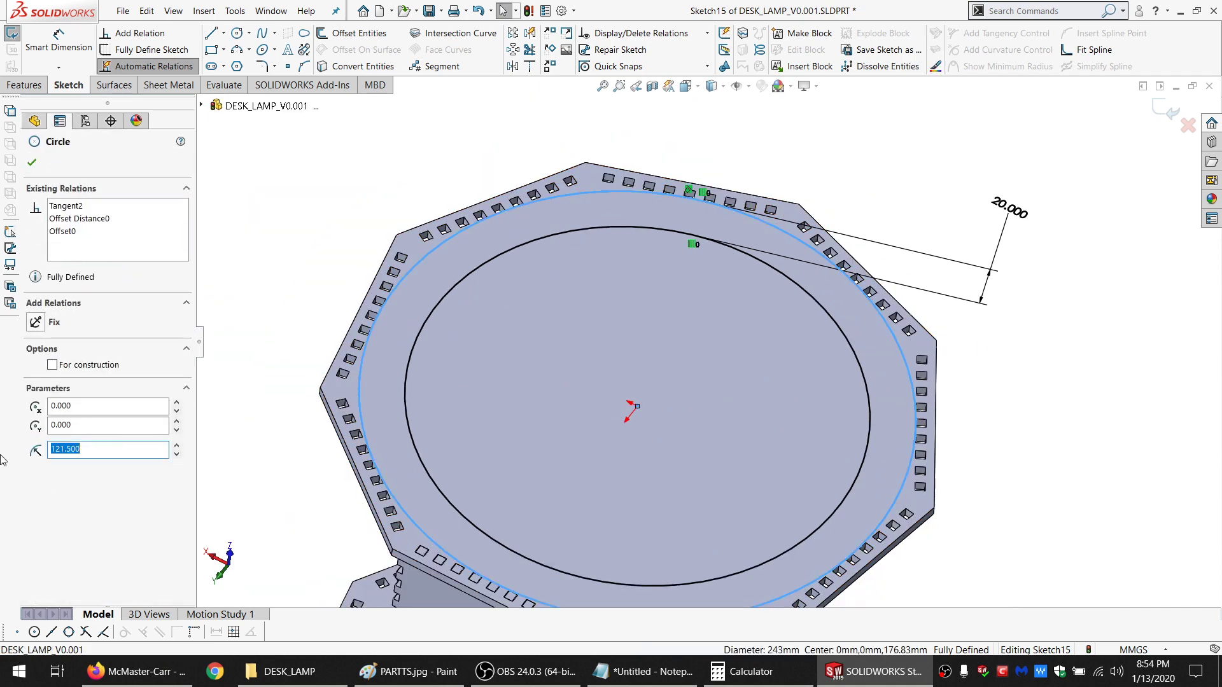
key("Escape")
scroll(684, 304, "up", 3)
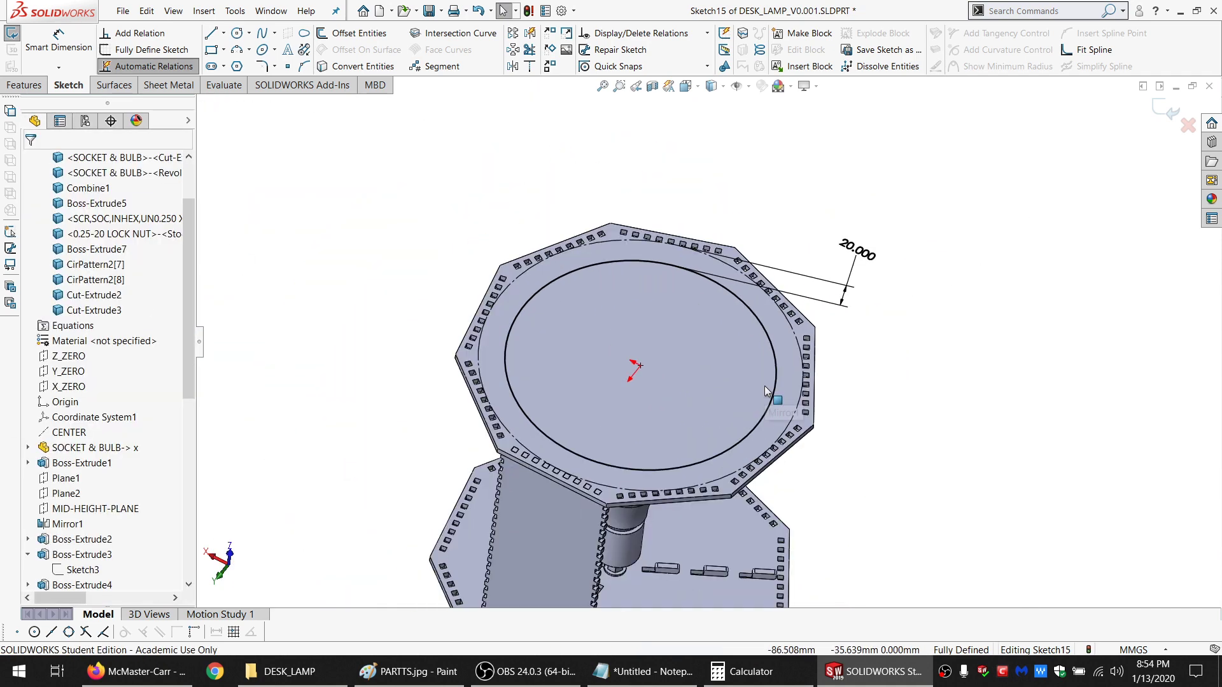
Cut the inner circle with an Extruded Cut set to Through All, limiting the feature scope to the upper plate body
left_click(25, 85)
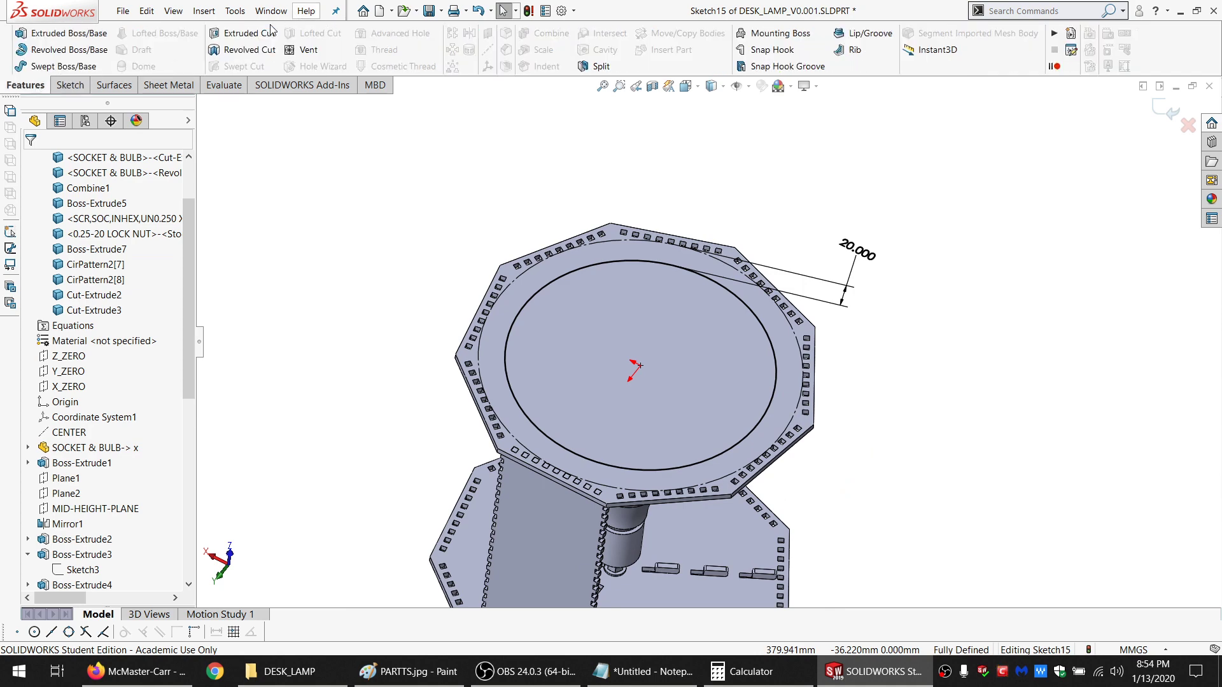
left_click(624, 257)
left_click(624, 261)
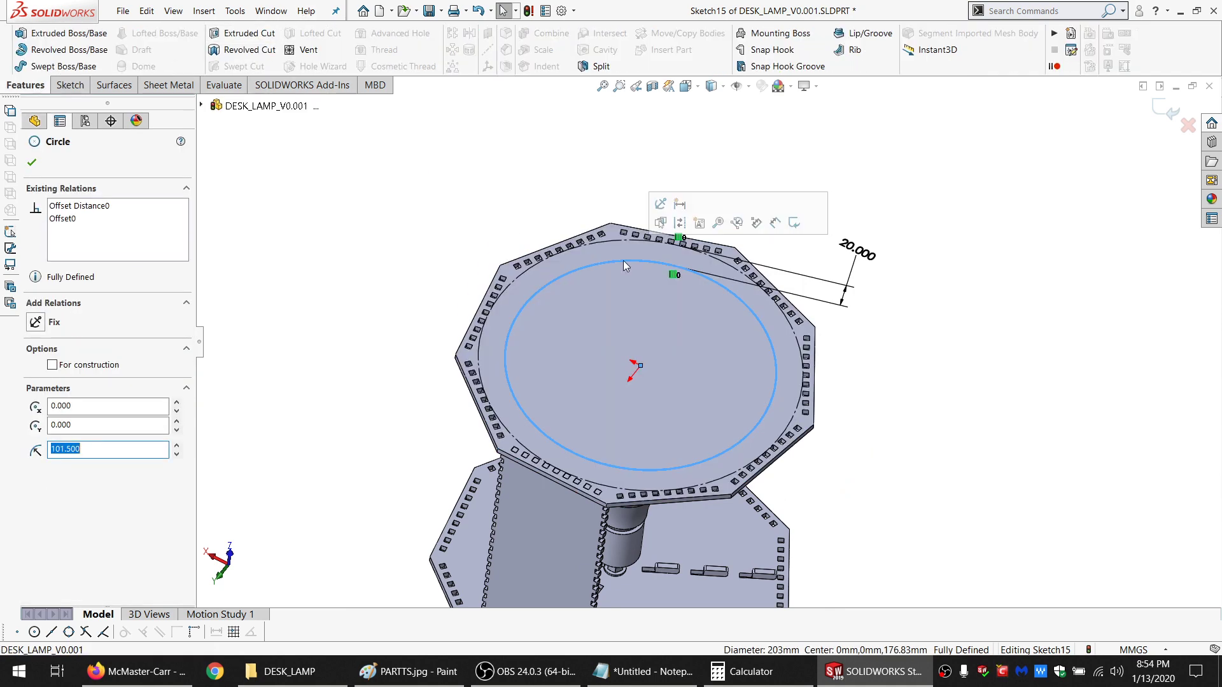
key("Escape")
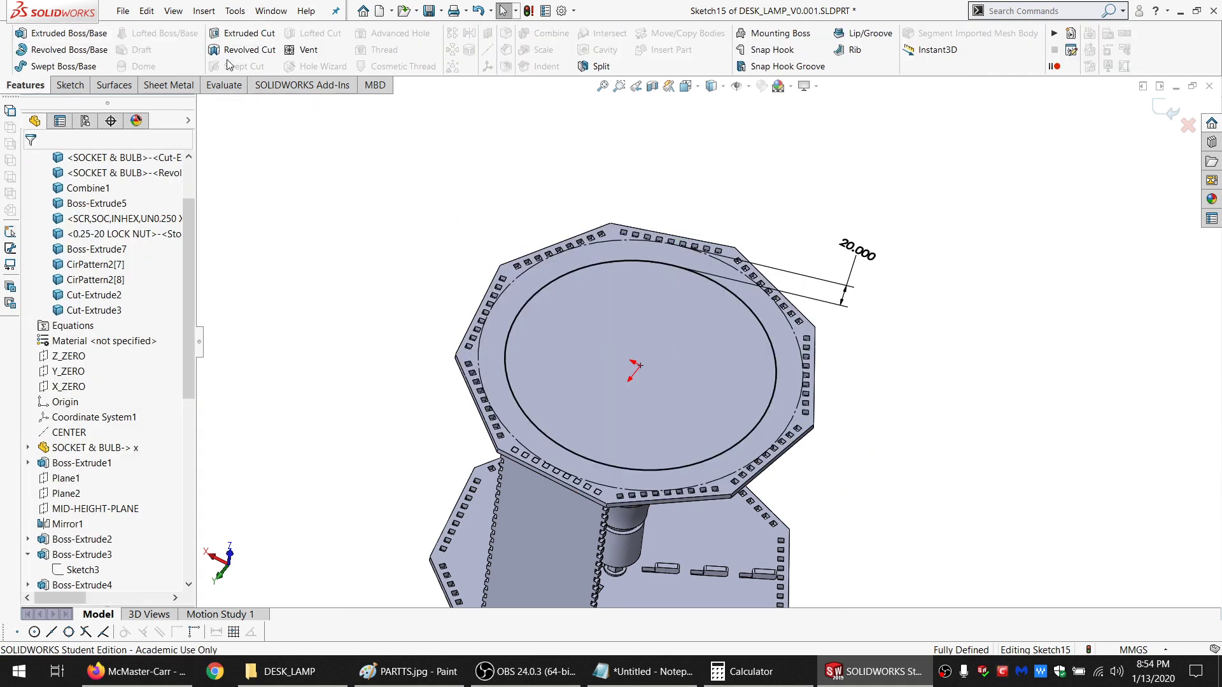
left_click(253, 33)
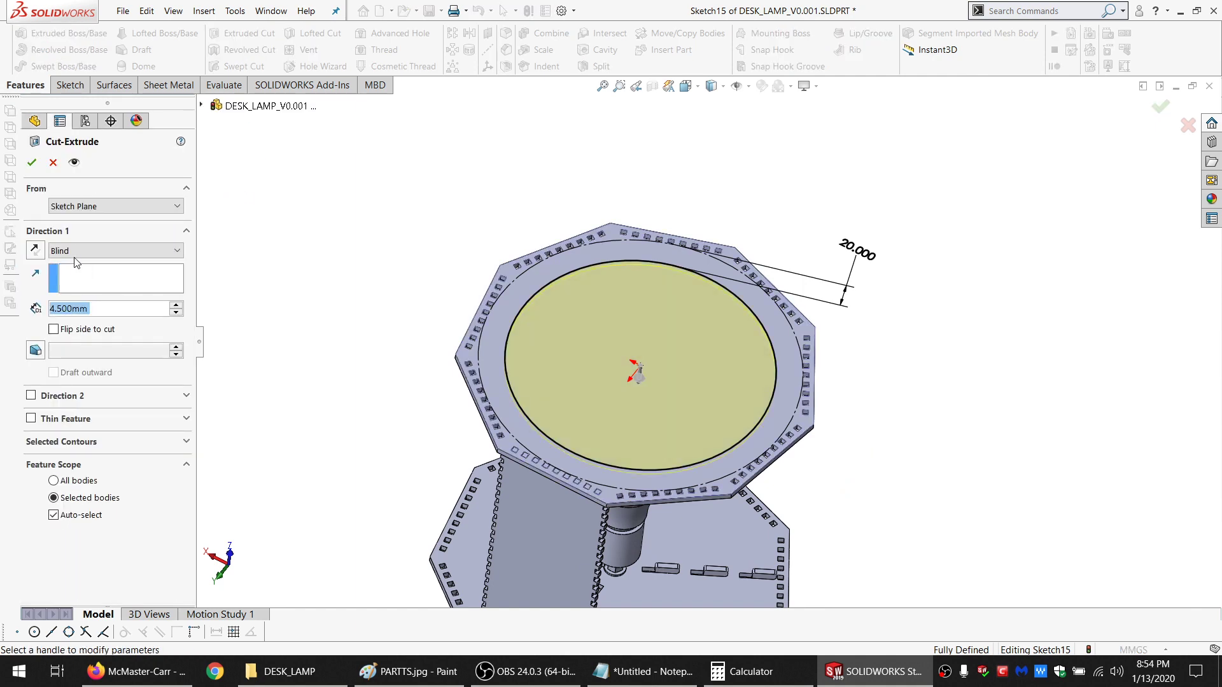
left_click(74, 251)
left_click(72, 275)
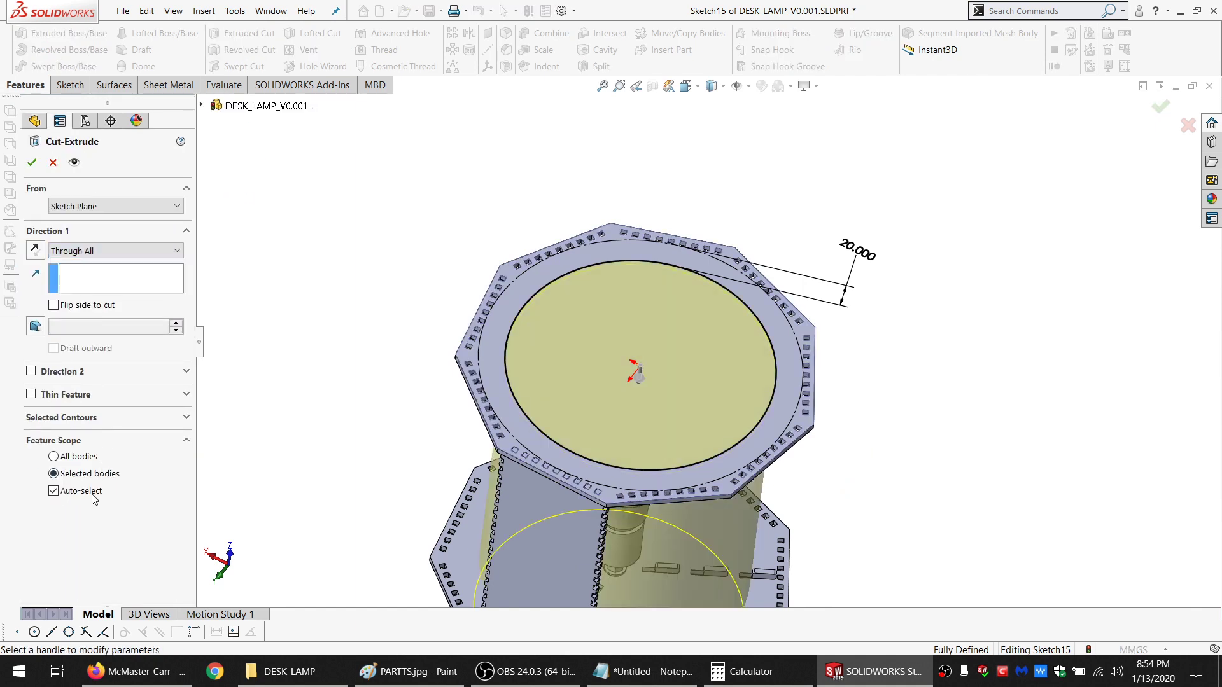
left_click(88, 494)
left_click(498, 385)
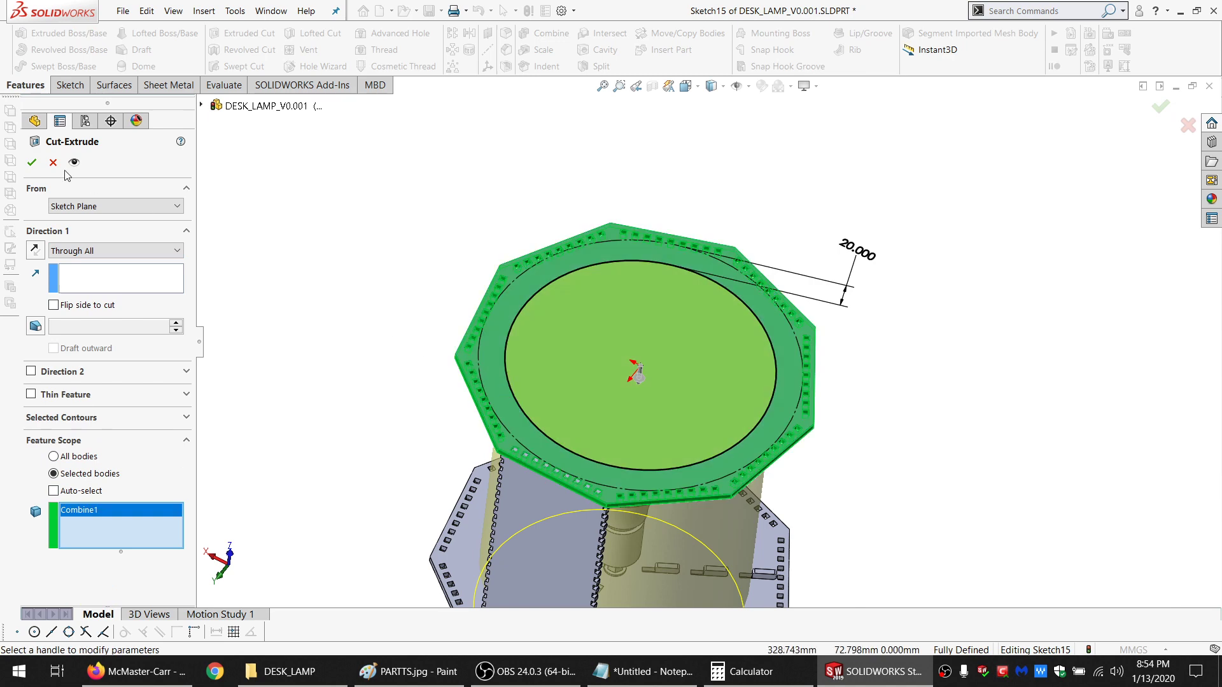
left_click(32, 163)
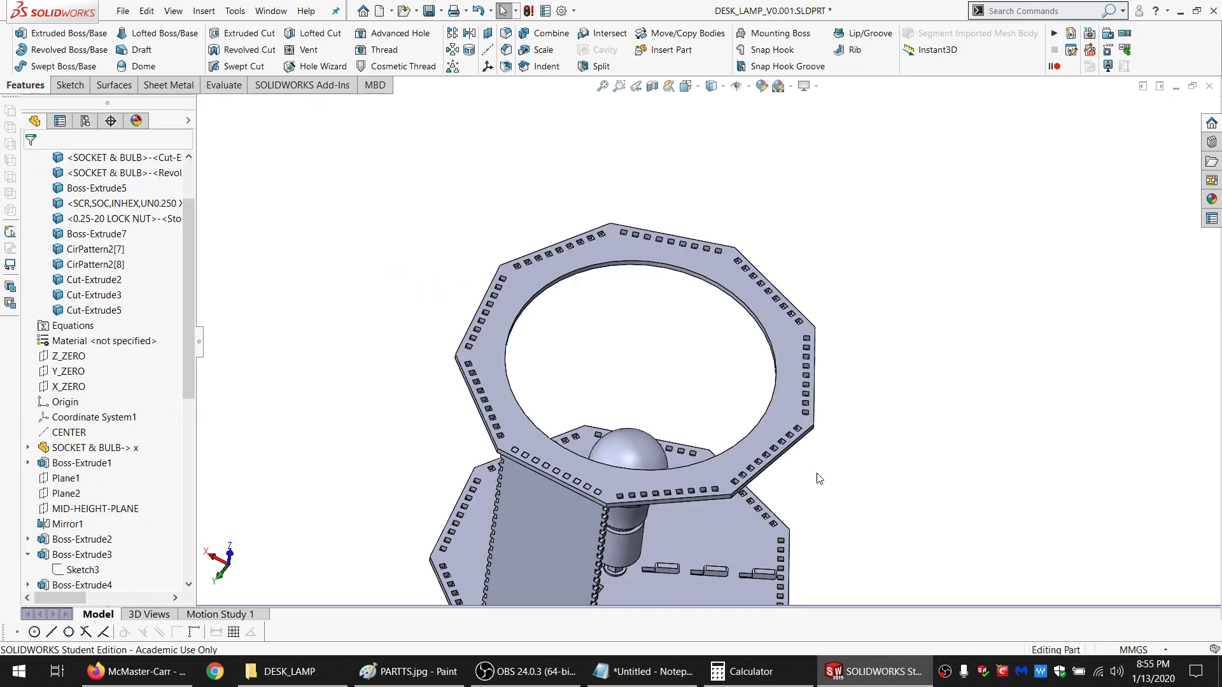
Examine the bulb socket's mounting on the base plate and the slots and tabs around it
scroll(727, 483, "up", 3)
scroll(727, 483, "down", 5)
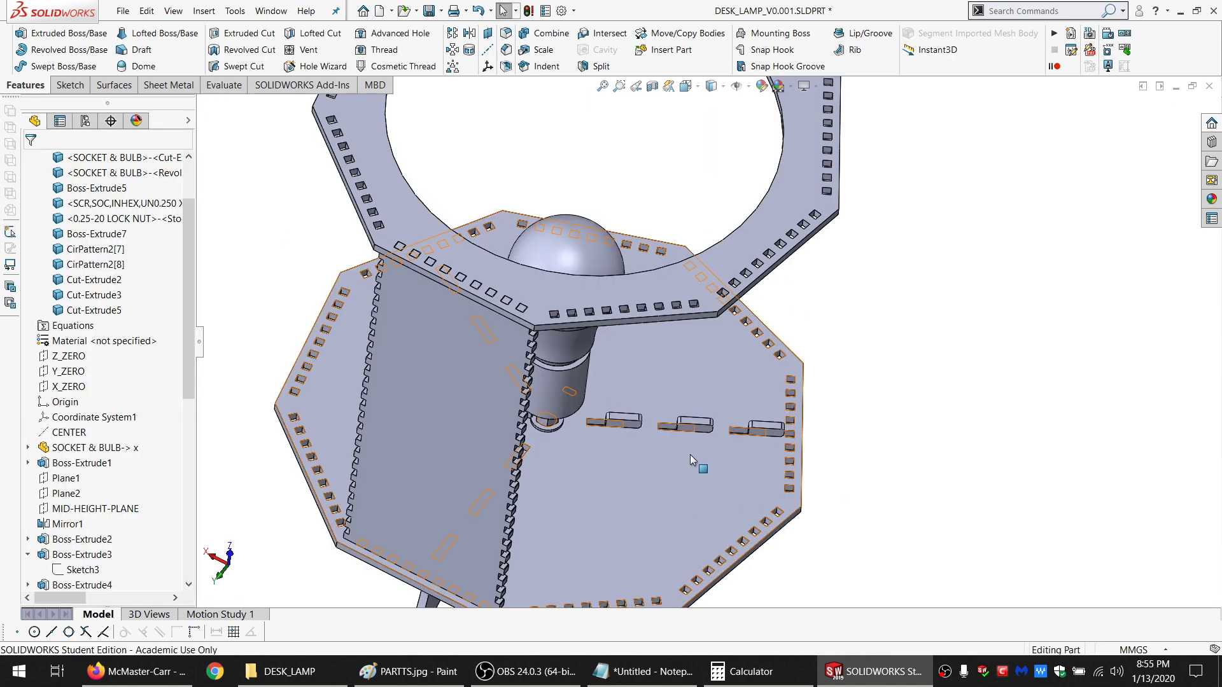
middle_click_drag(690, 454, 665, 435)
scroll(641, 423, "down", 3)
scroll(711, 468, "up", 3)
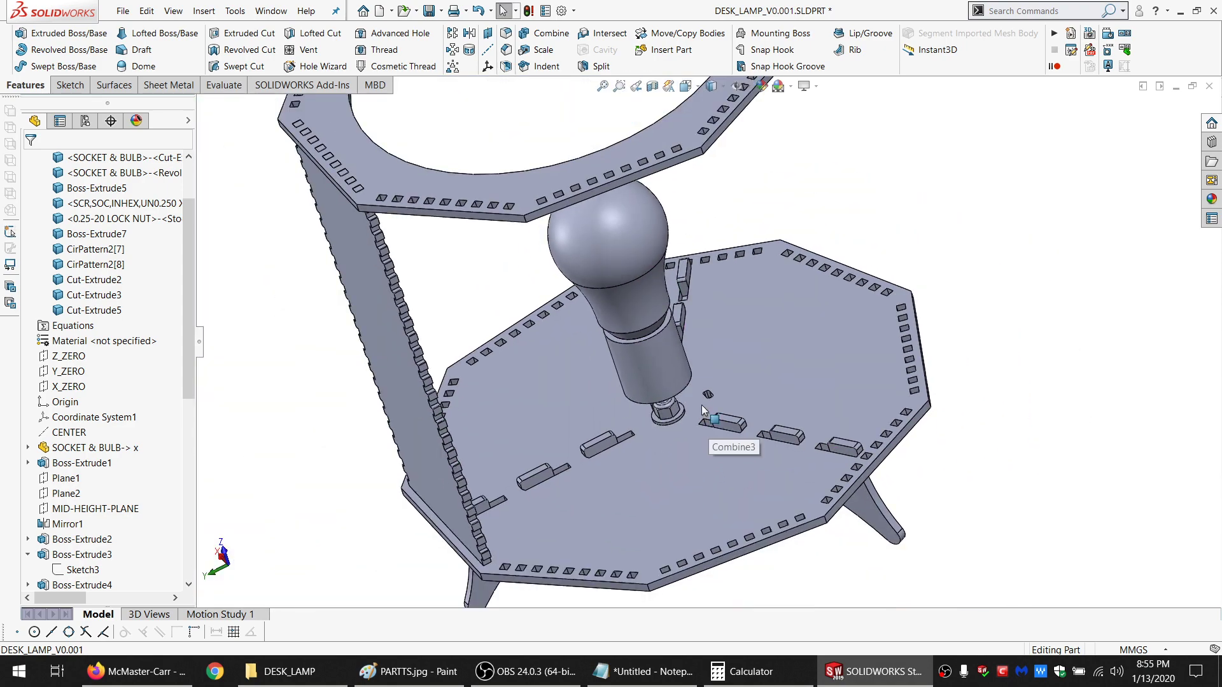
scroll(703, 410, "down", 5)
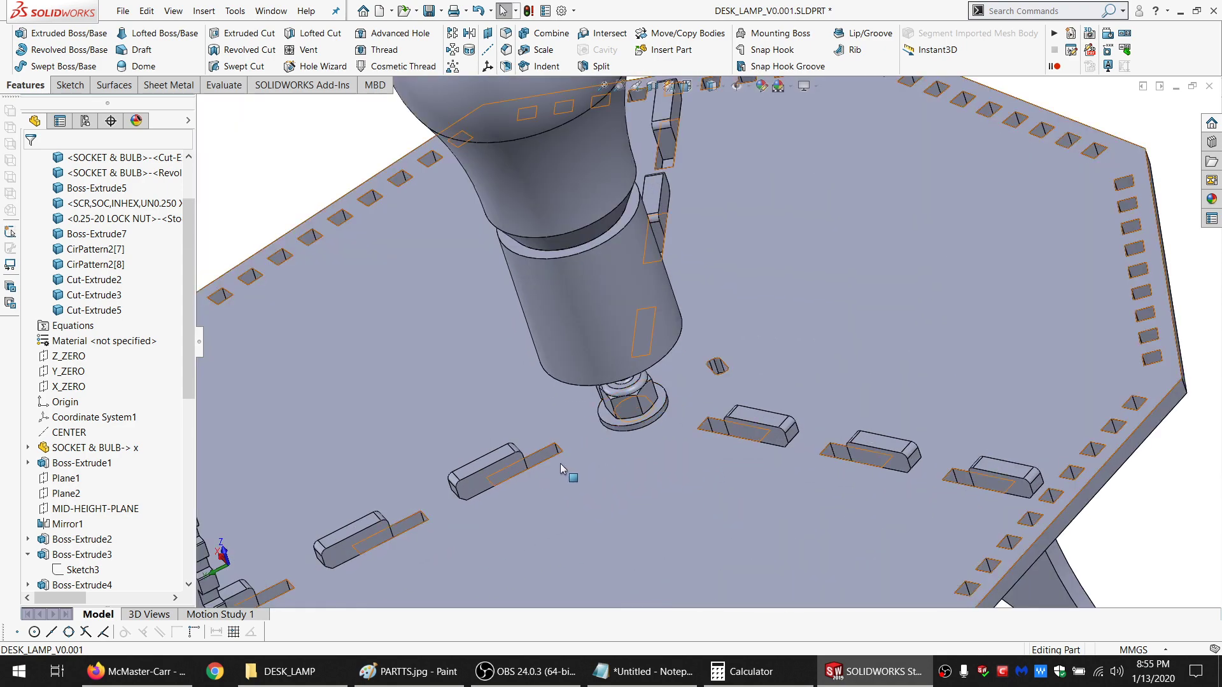
scroll(621, 457, "down", 2)
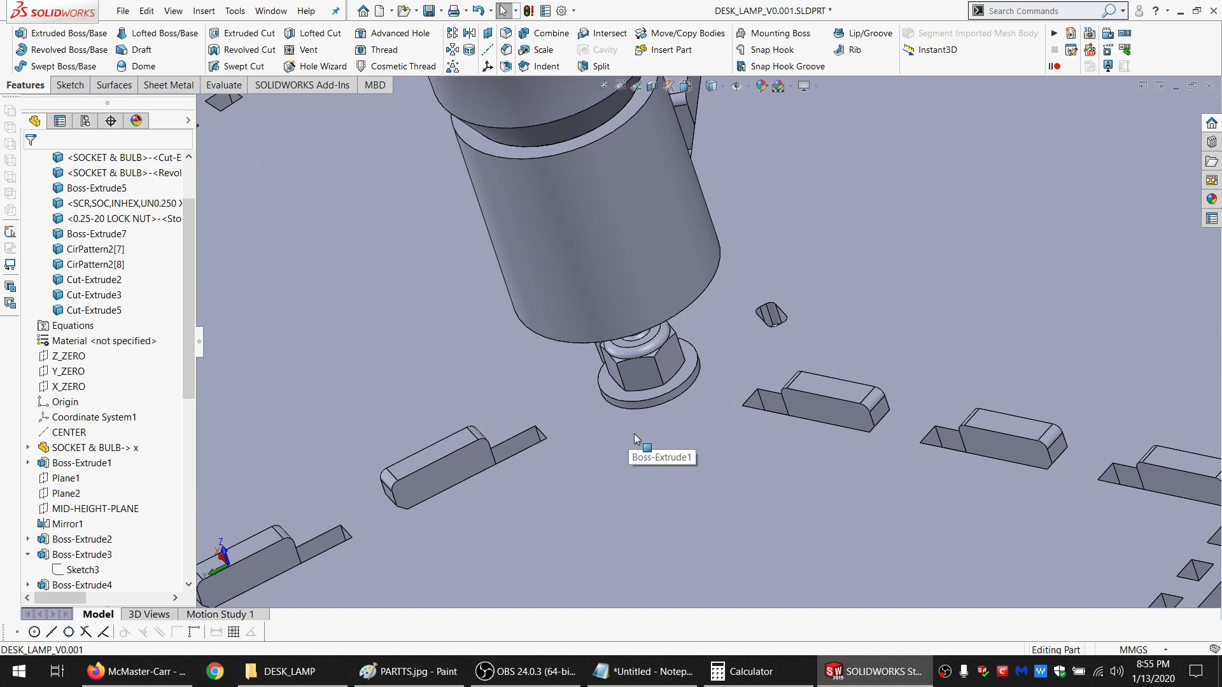
scroll(634, 433, "up", 5)
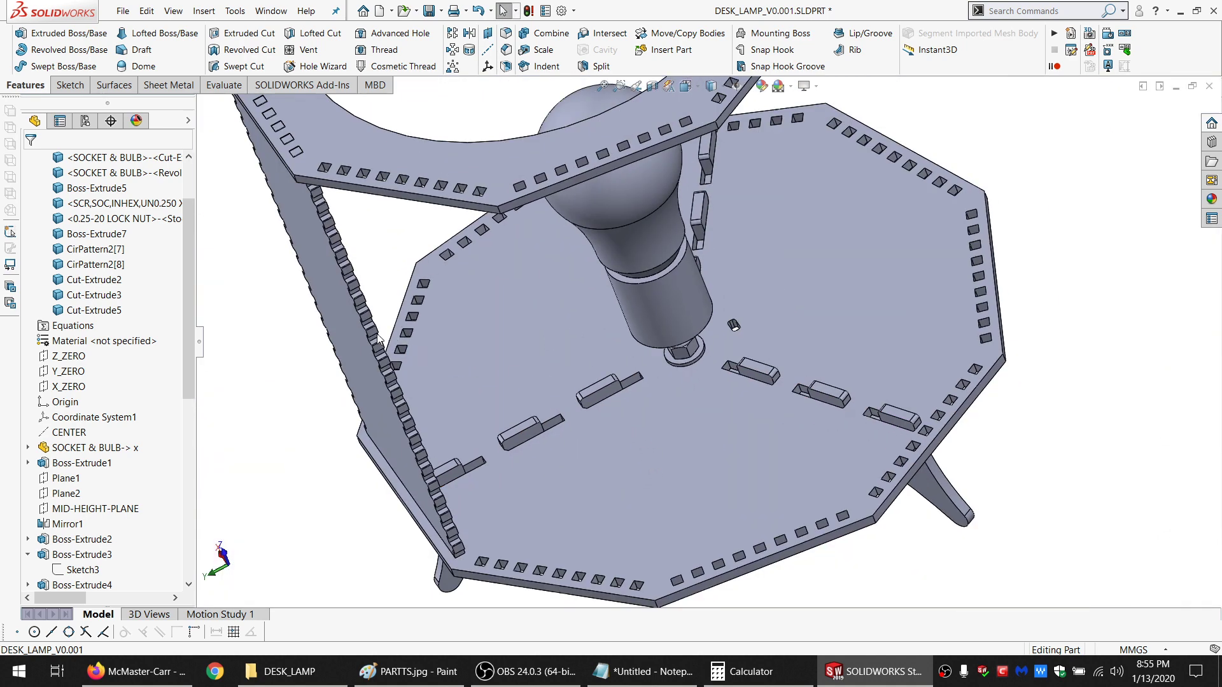
Hide the side panel, the upper ring plate and the light bulb bodies
left_click(346, 326)
left_click(389, 149, "ctrl")
left_click(446, 112)
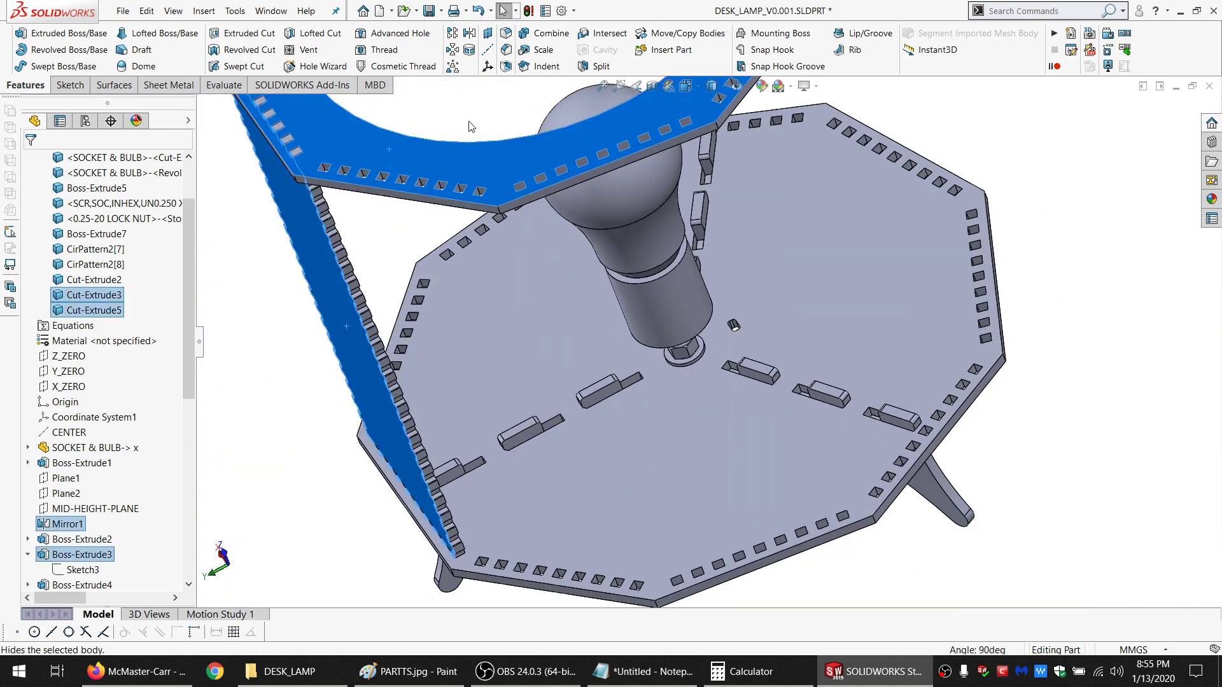
scroll(669, 239, "down", 2)
left_click(653, 246)
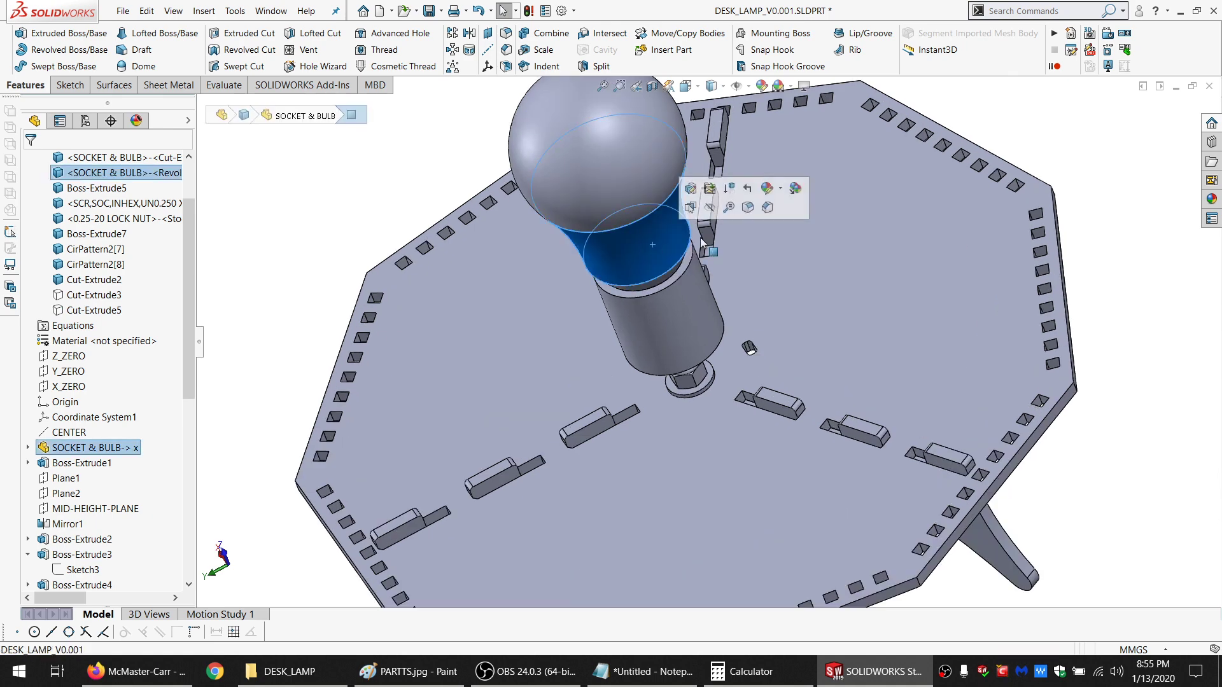
left_click(710, 209)
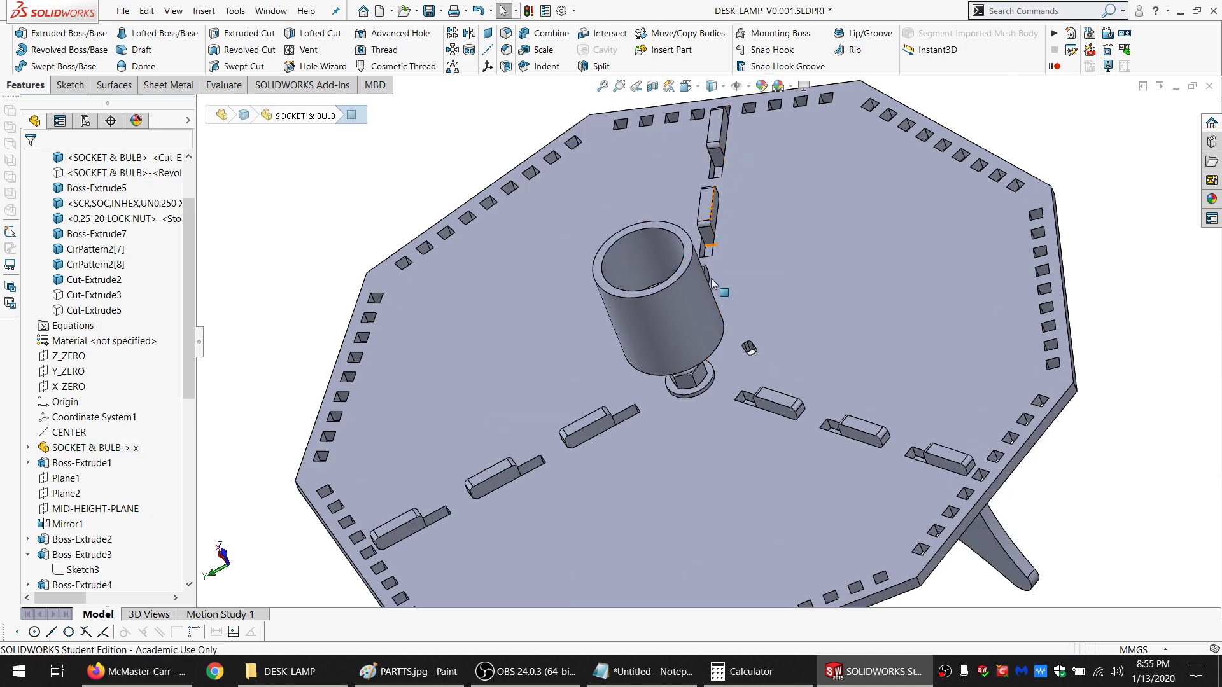
middle_click_drag(719, 287, 674, 353)
scroll(674, 353, "down", 4)
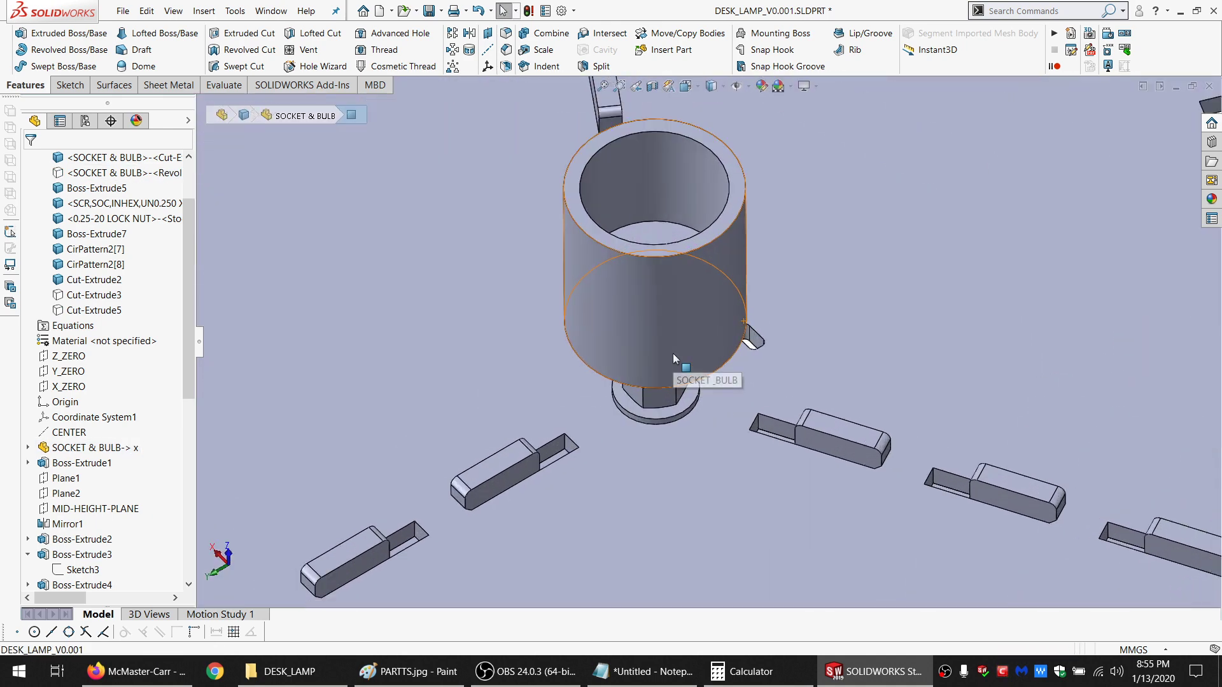
scroll(697, 403, "up", 4)
scroll(681, 408, "down", 4)
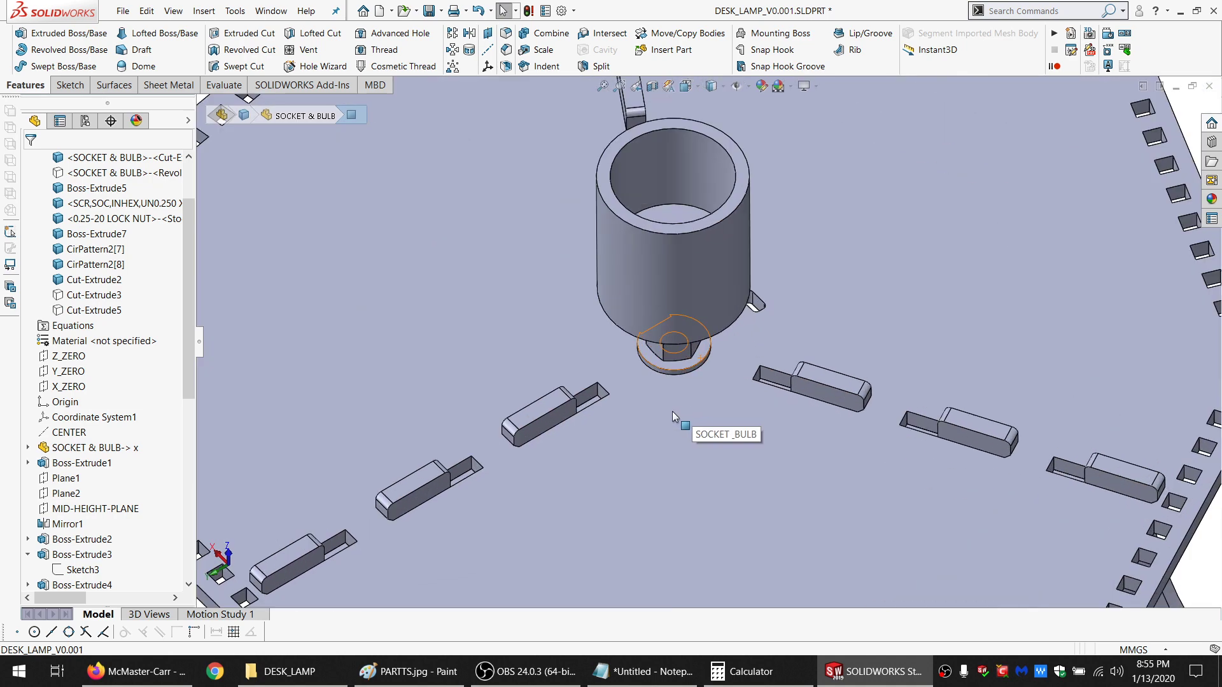
left_click(672, 411)
left_click(79, 91)
left_click(11, 33)
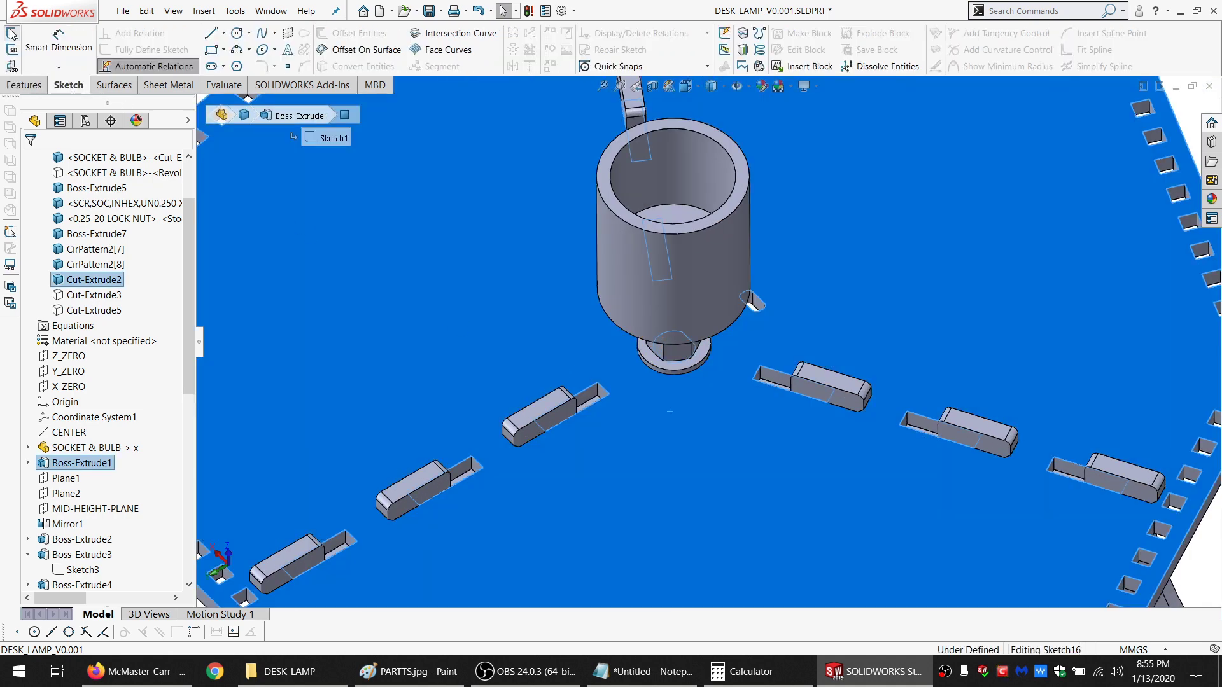
left_click(238, 53)
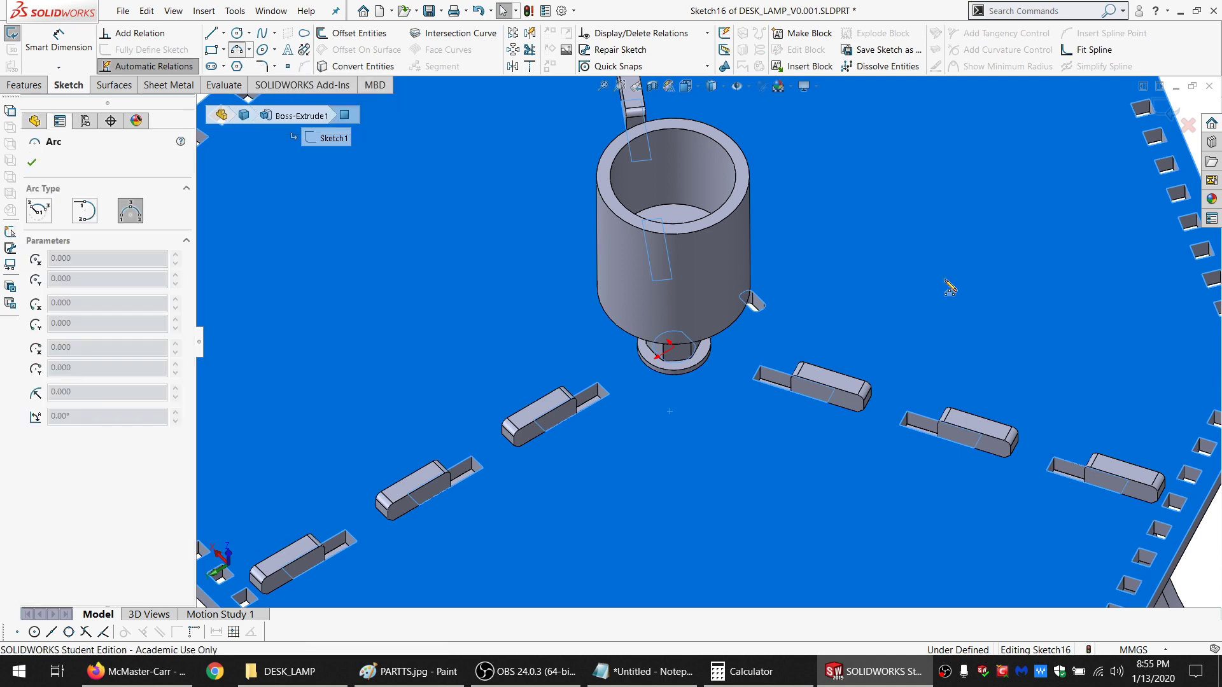
scroll(780, 353, "up", 4)
scroll(780, 354, "down", 5)
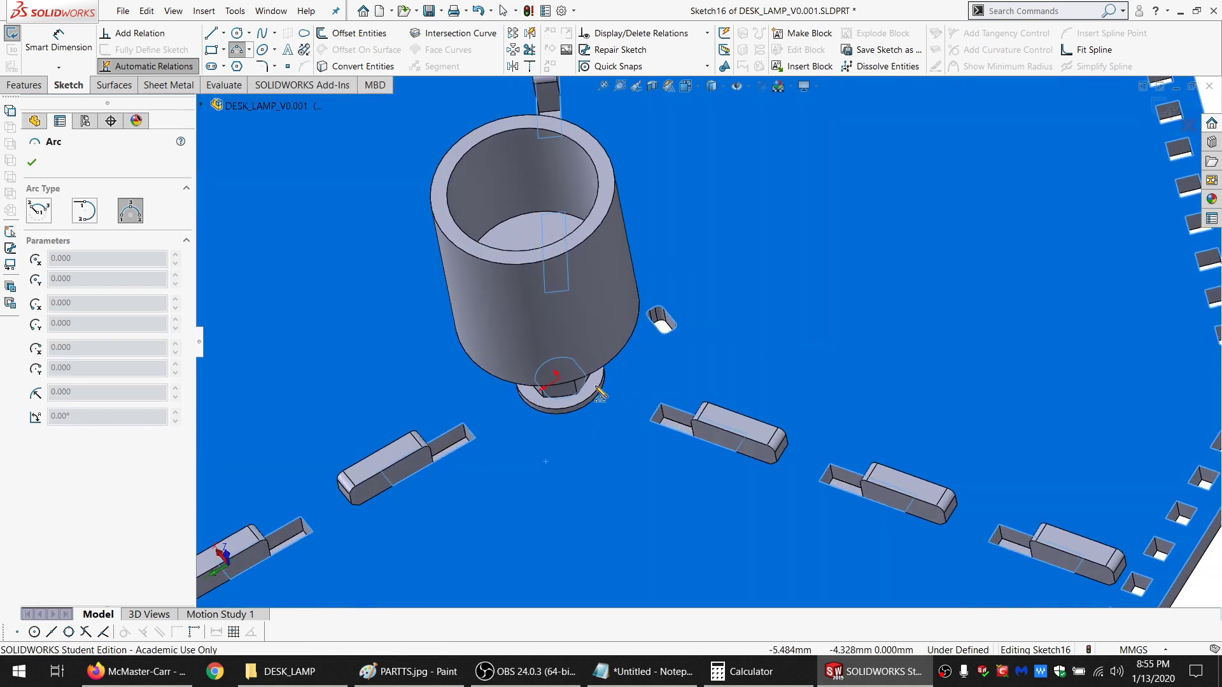
key("Escape")
middle_click_drag(604, 390, 648, 271)
scroll(605, 324, "up", 3)
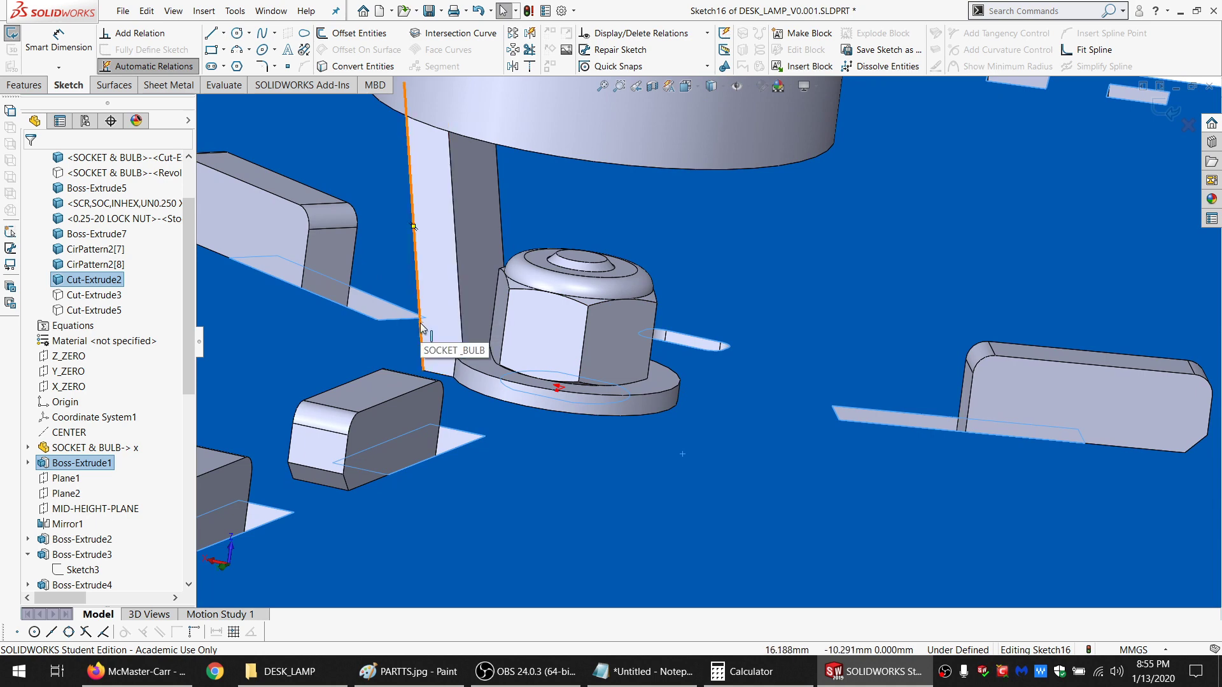
mouse_move(421, 330)
middle_mouse_down()
mouse_move(592, 358)
mouse_move(560, 360)
mouse_move(631, 327)
mouse_move(524, 353)
middle_mouse_up()
left_click(12, 32)
Start a sketch on the outer face of the socket's leg and draw a line about 5.8 mm long upward from its lower outer corner
left_click(517, 346)
left_click(12, 32)
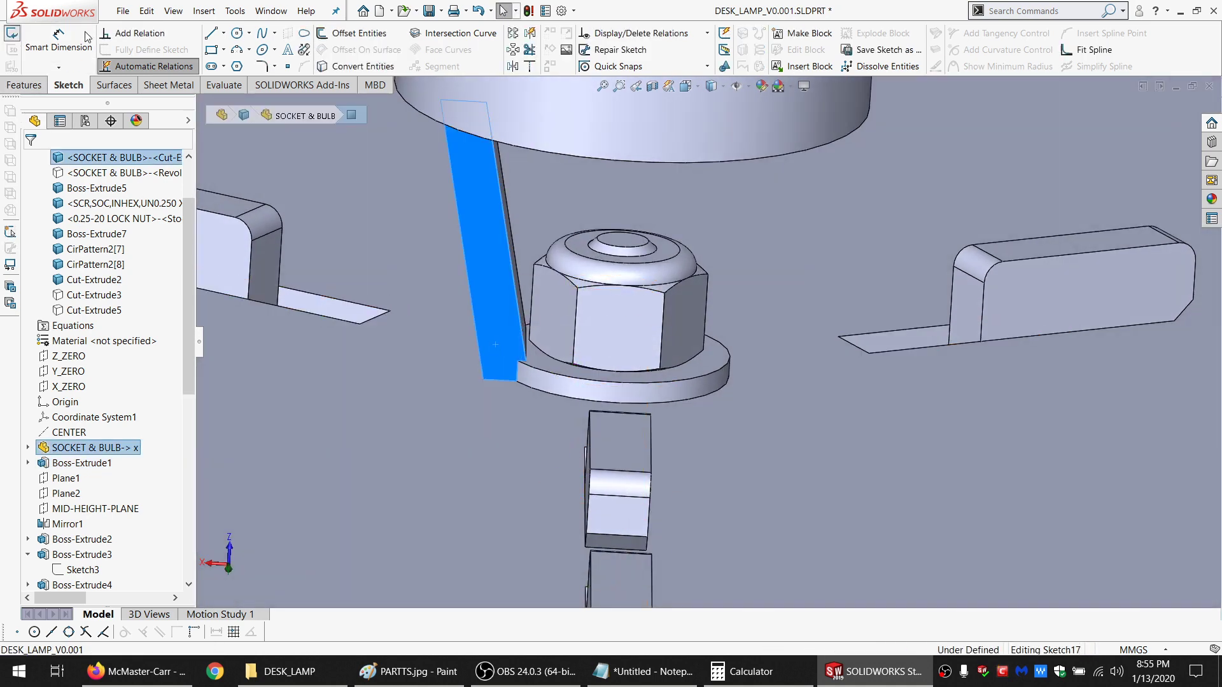
left_click(212, 33)
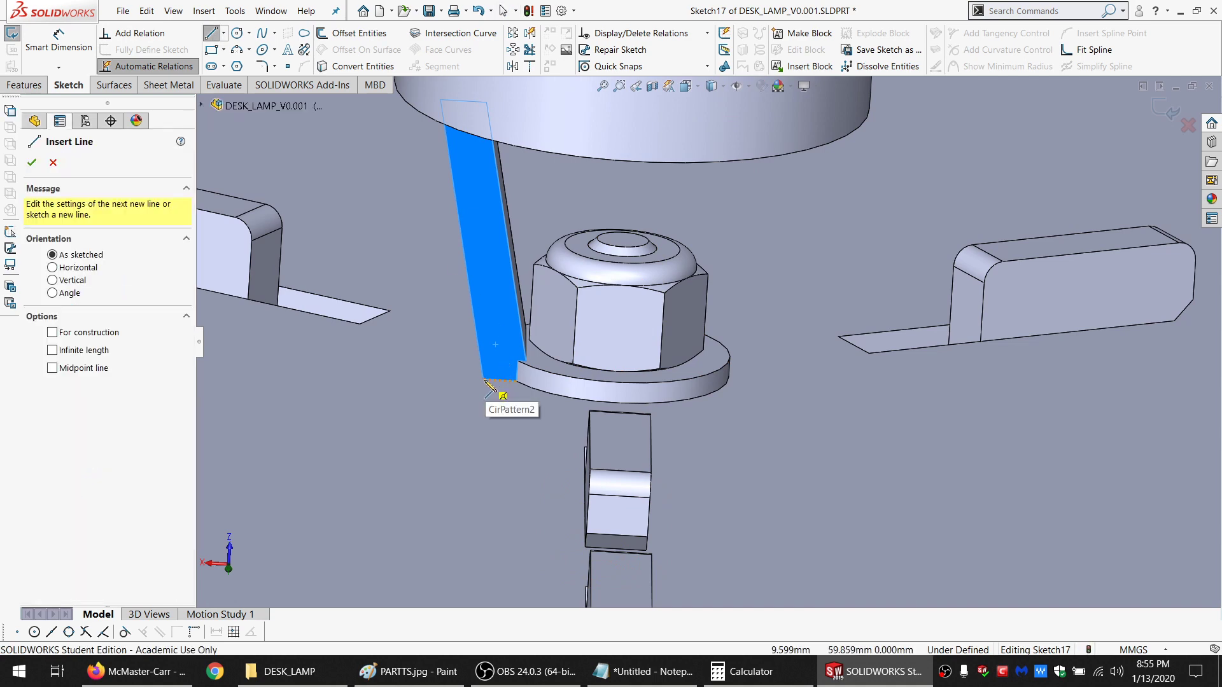
left_click(484, 380)
left_click(490, 304)
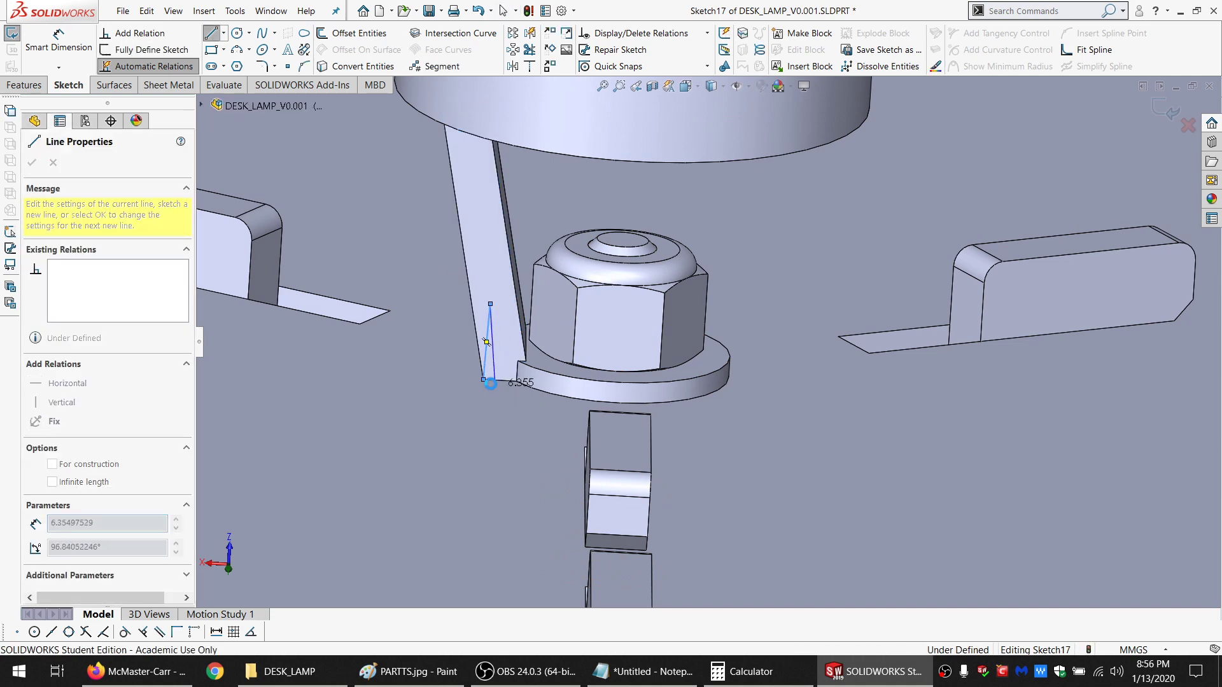
key("Escape")
Constrain the sketched line perpendicular to the bottom edge of the socket's leg
left_click(494, 382)
left_click(487, 335, "ctrl")
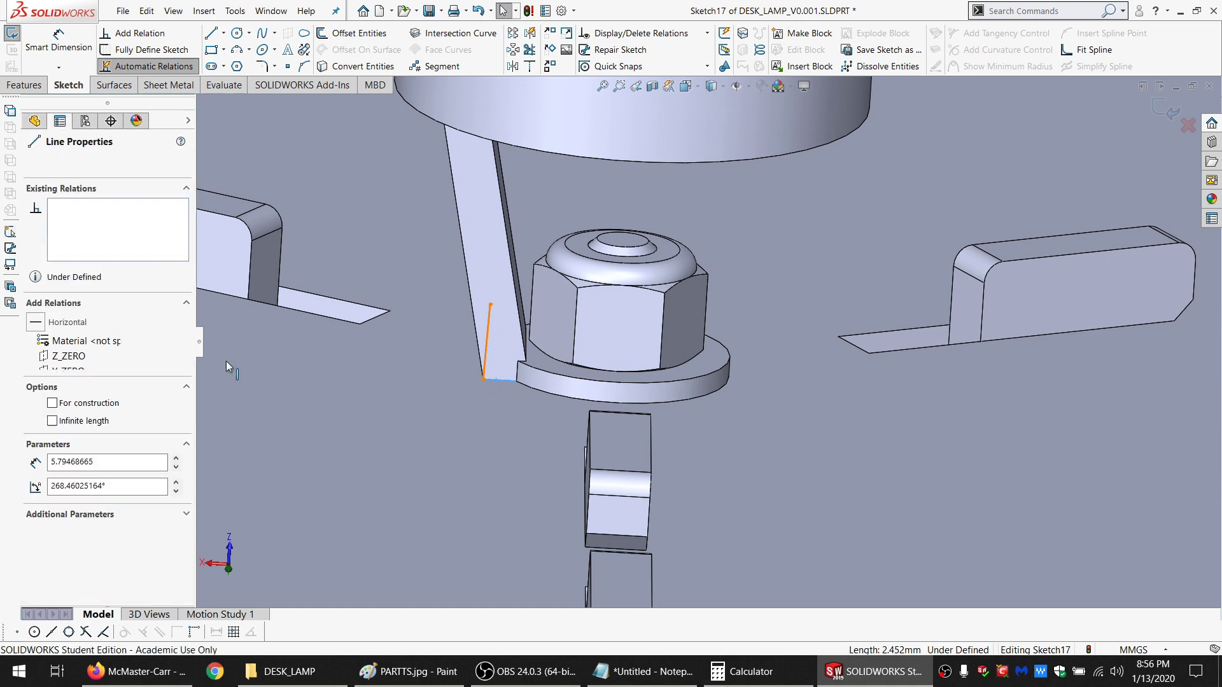
key("Escape")
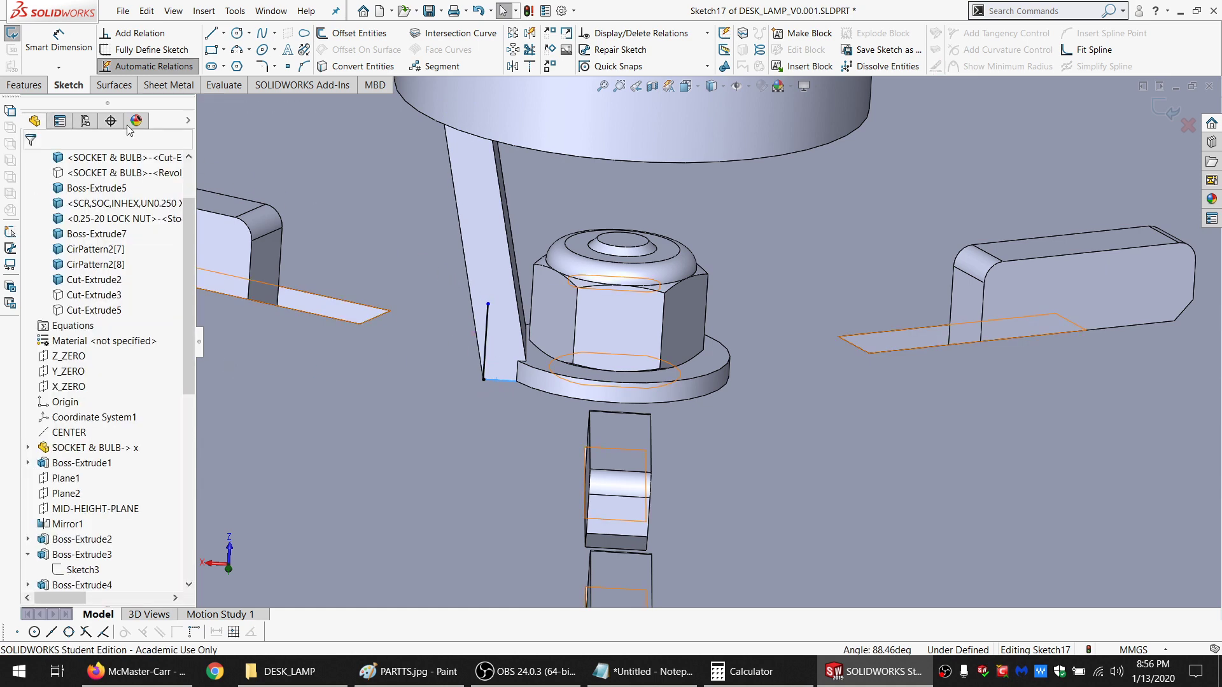
Dimension the sketched line's upper endpoint from the bottom edge of the socket's leg and link the distance to the WOOD_THK property
left_click(53, 49)
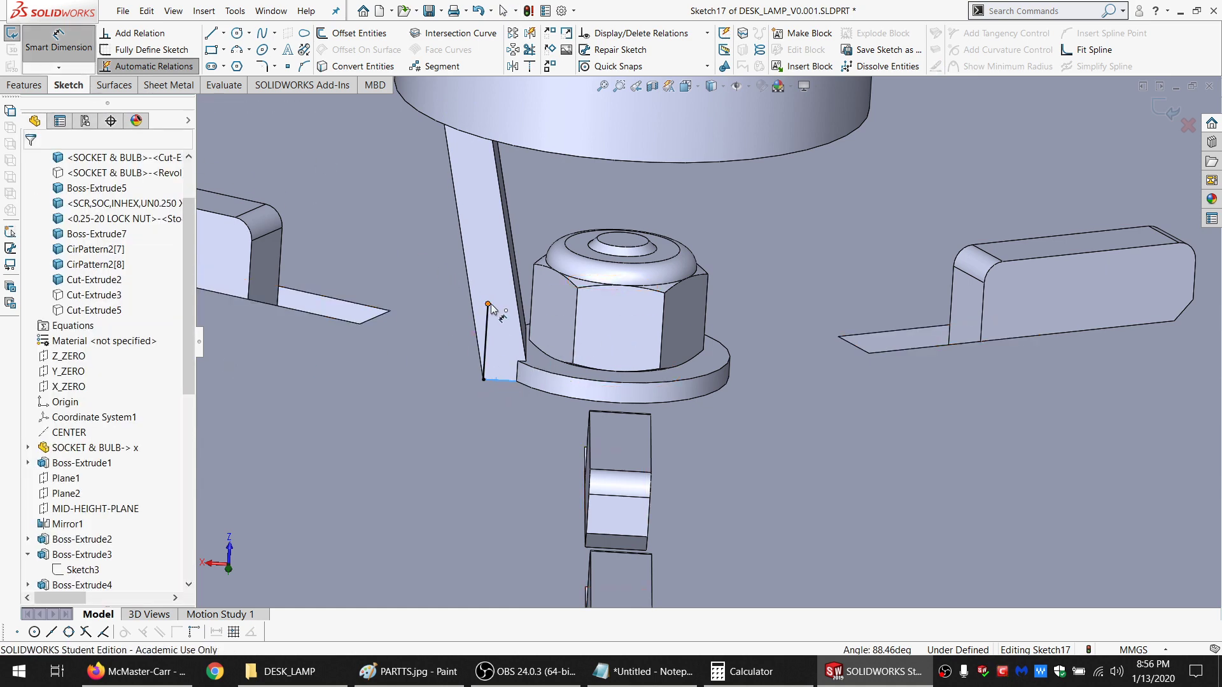
left_click(489, 305)
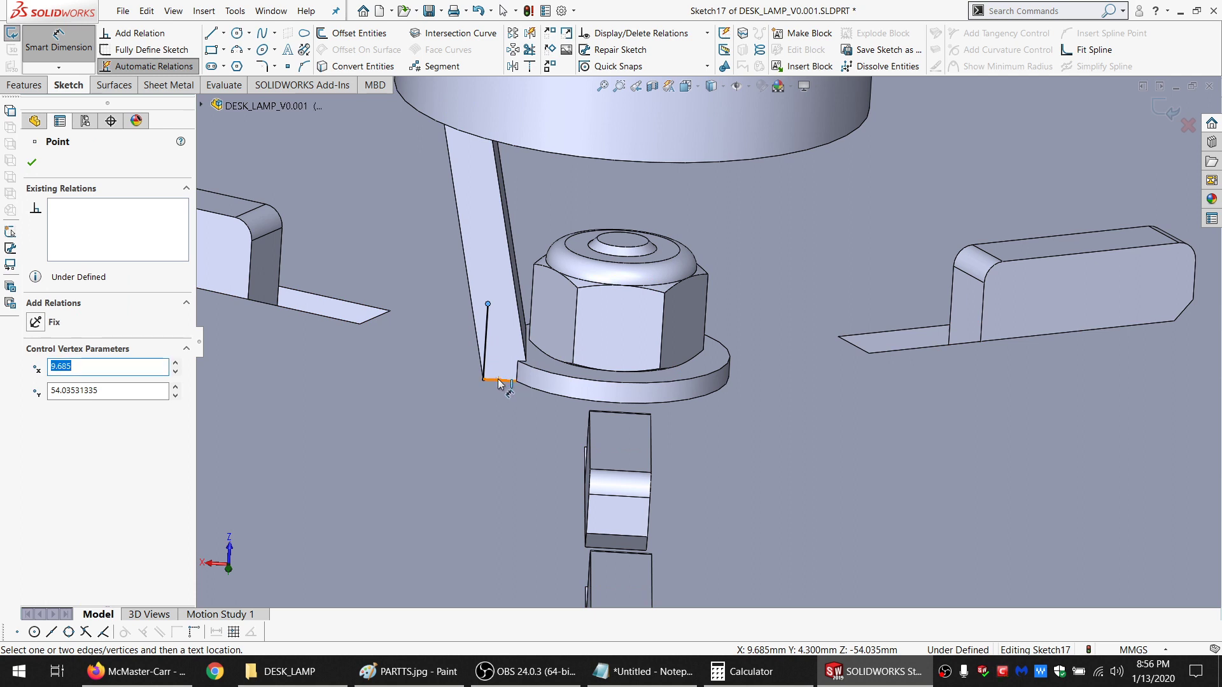
left_click(499, 381)
left_click(406, 352)
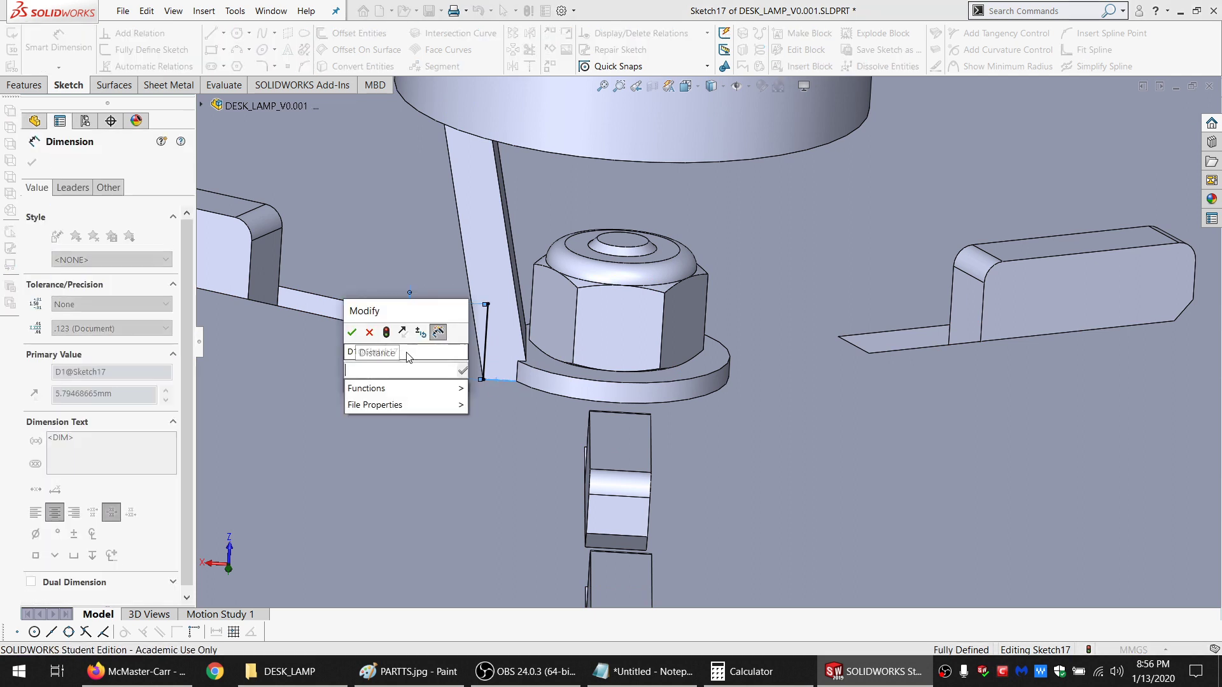
type("=w")
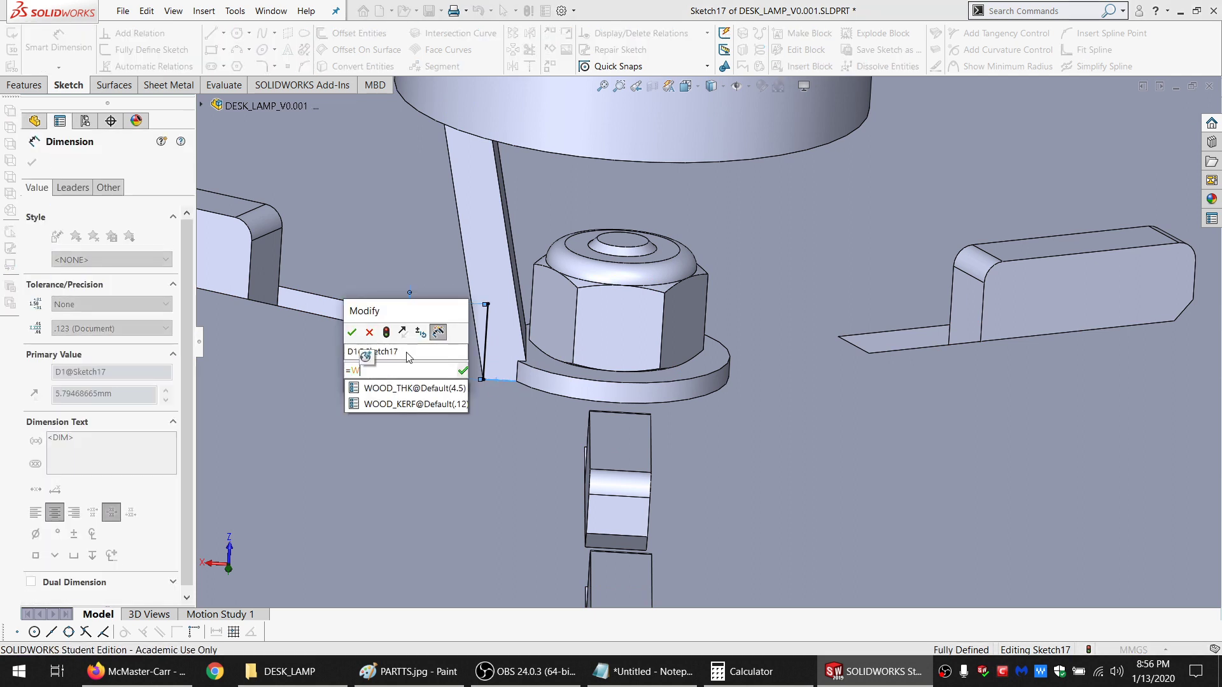
left_click(409, 389)
left_click(352, 333)
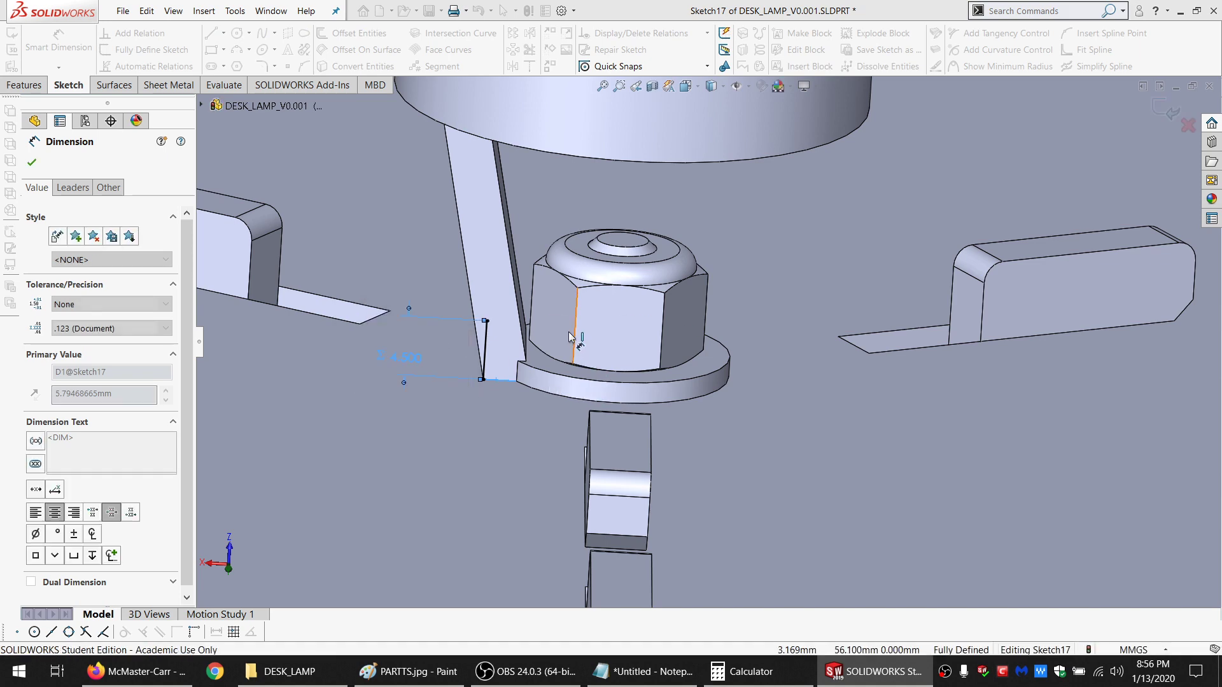
key("Escape")
middle_click_drag(572, 322, 632, 296)
scroll(632, 296, "down", 2)
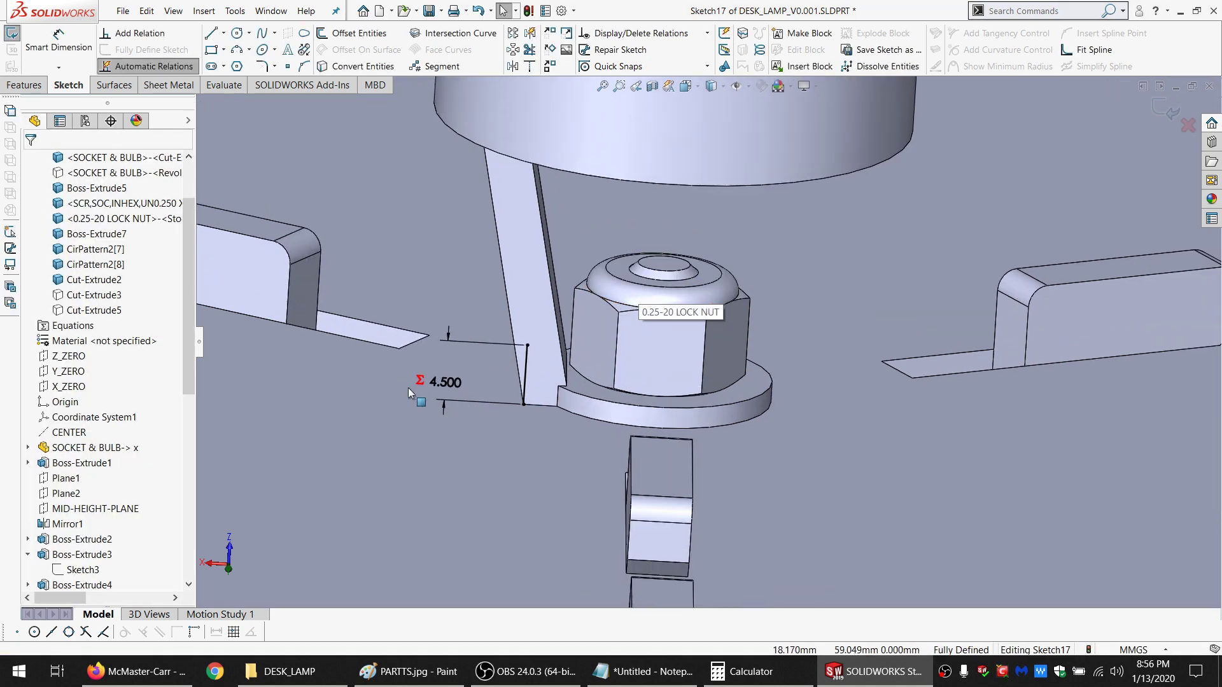
Add .1 to the line's WOOD_THK height equation and close the sketch
double_click(442, 381)
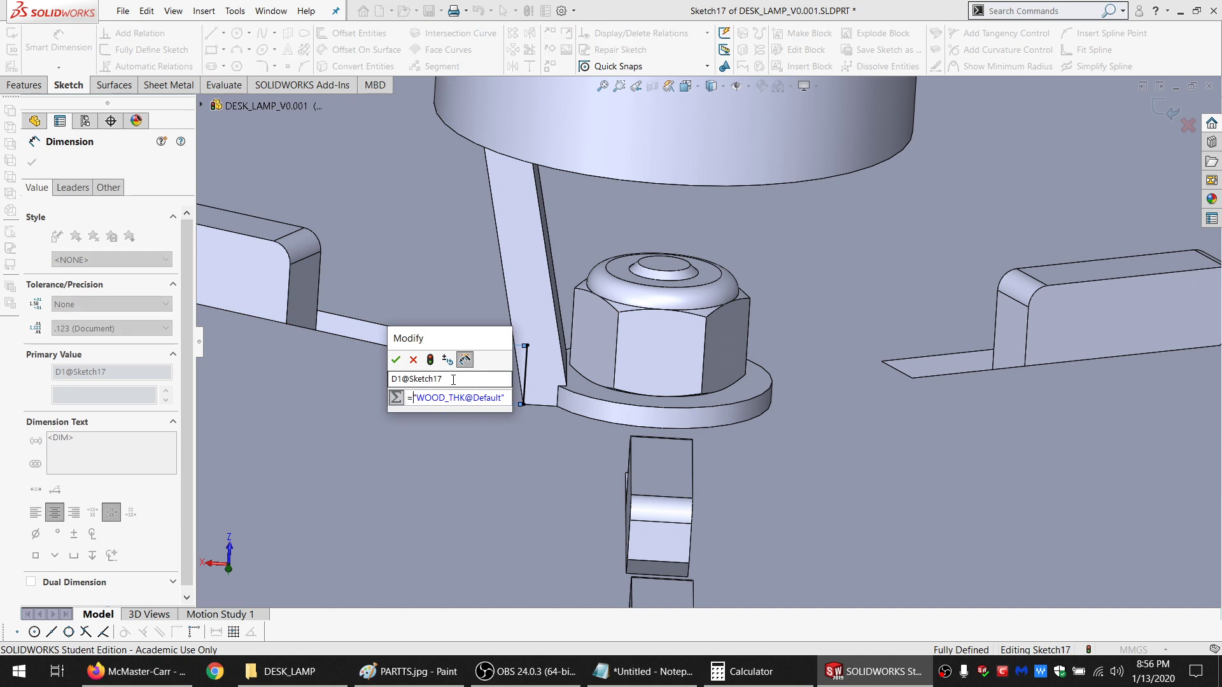
type("+ .1")
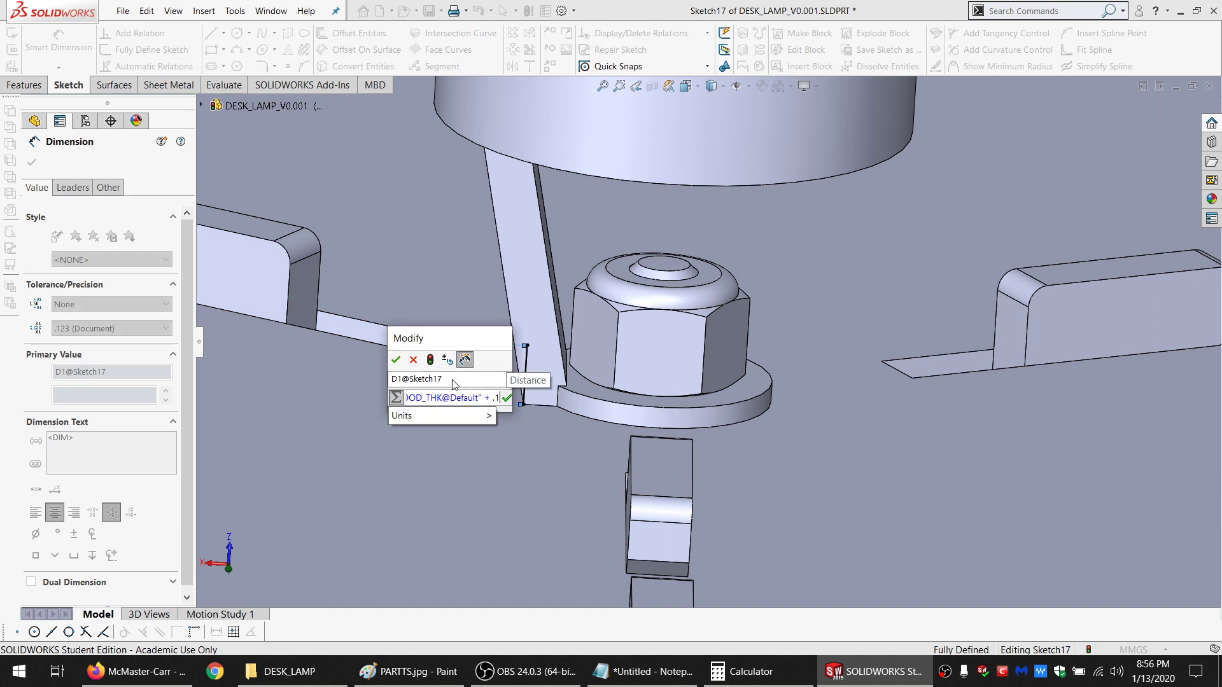
key("Return")
key("Return")
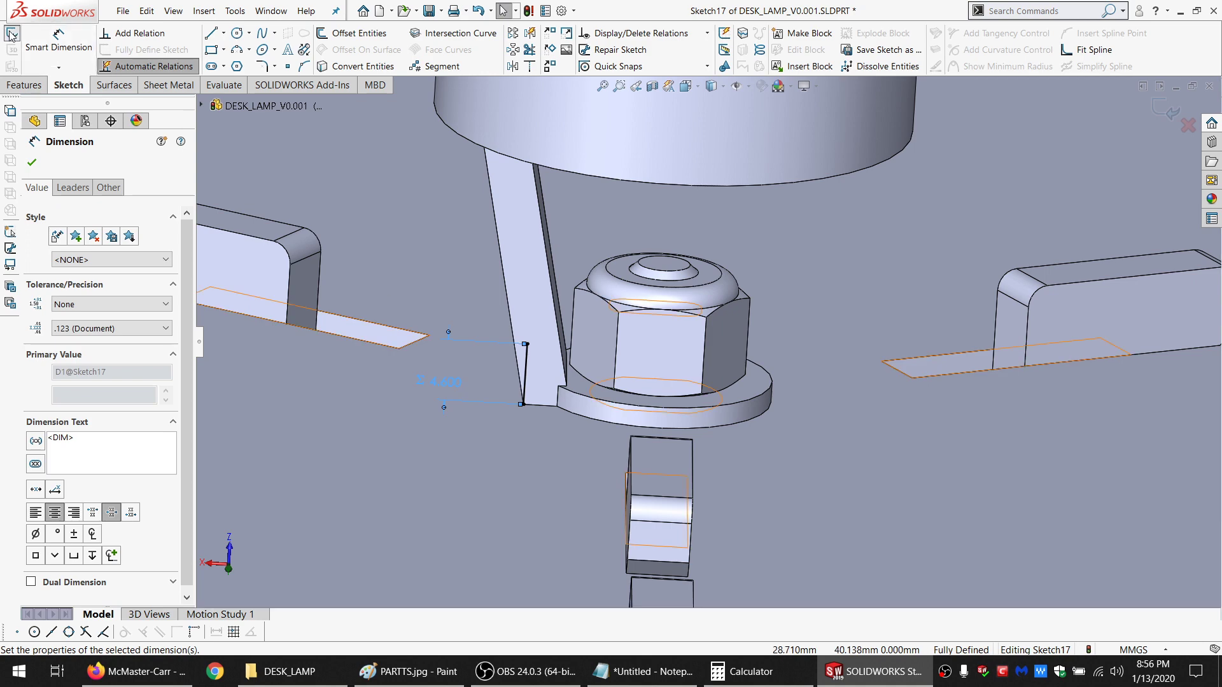
left_click(12, 33)
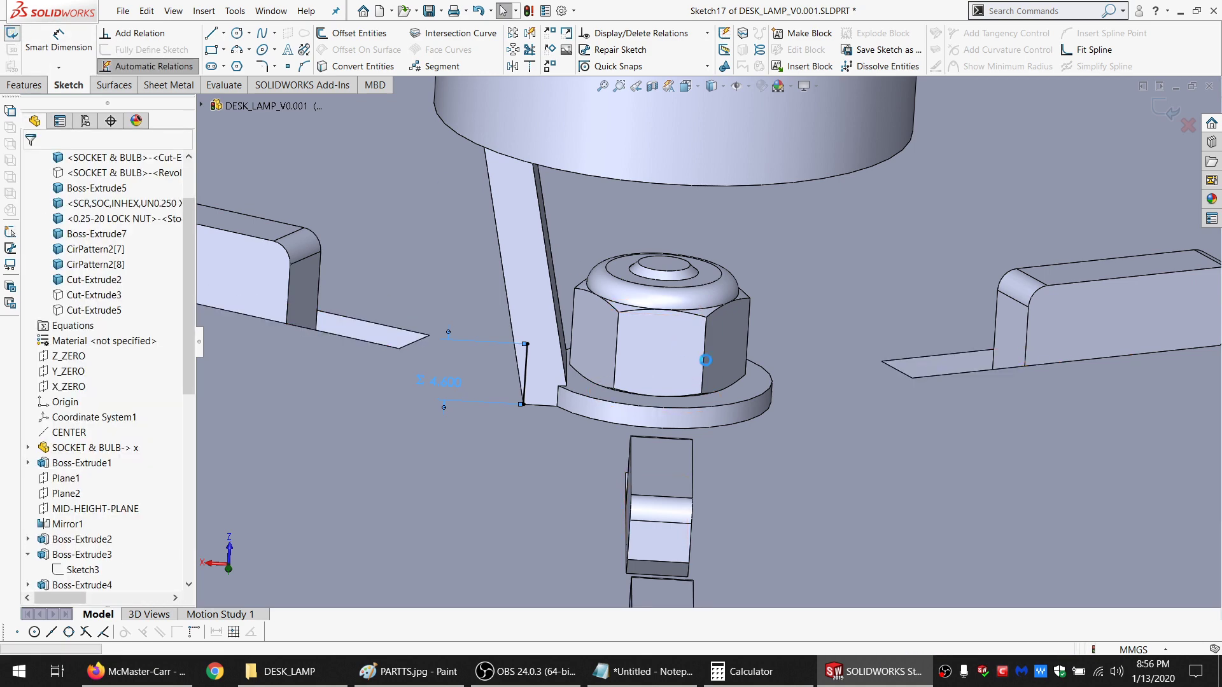
Start a sketch on the base plate's face and draw a circle beside the socket's round foot
left_click(538, 446)
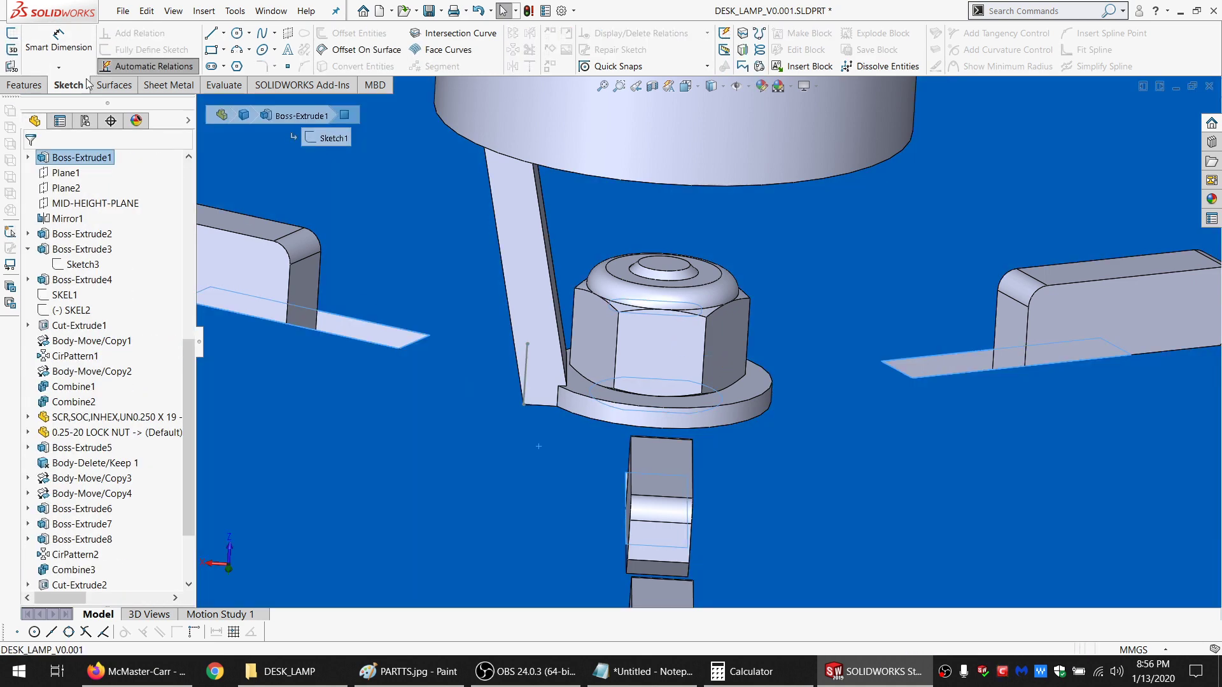
left_click(12, 35)
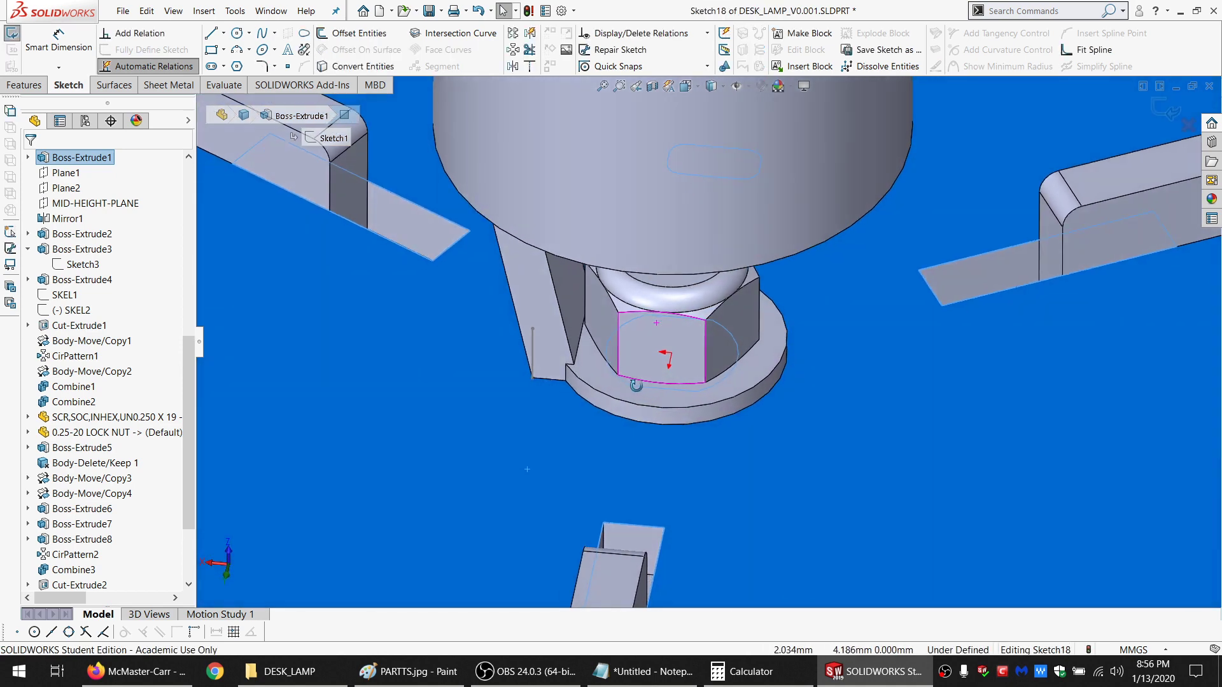
middle_click_drag(457, 313, 627, 376)
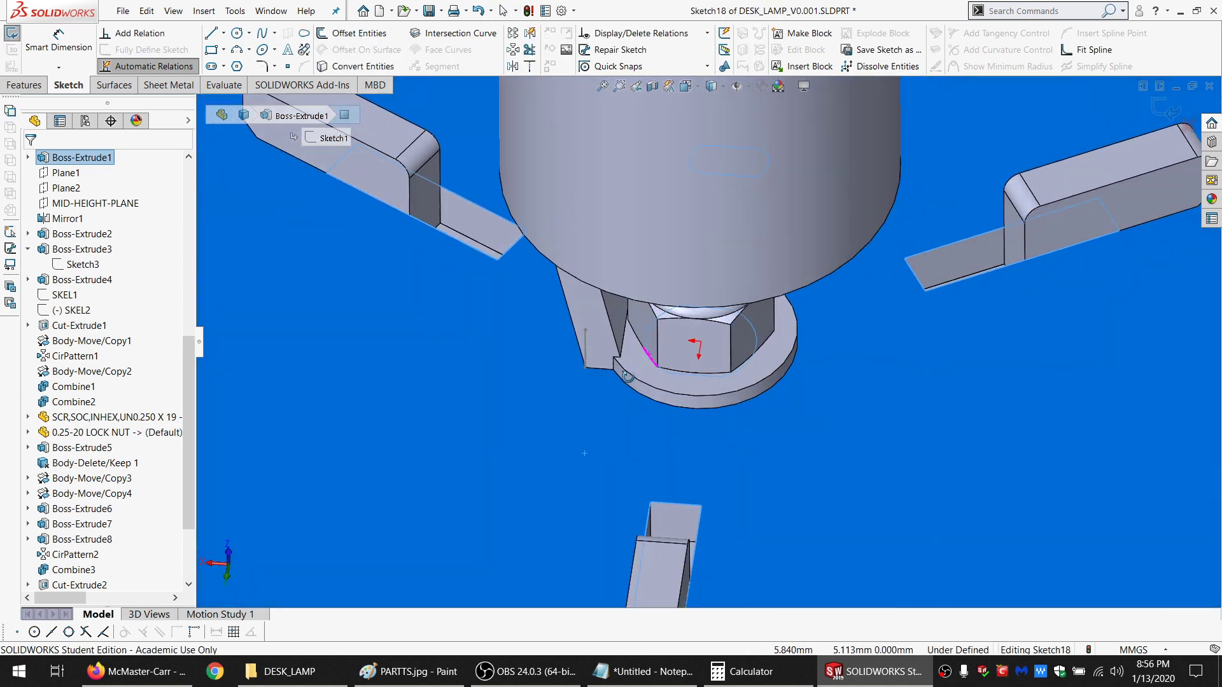
left_click(240, 38)
left_click_drag(836, 377, 830, 426)
key("Escape")
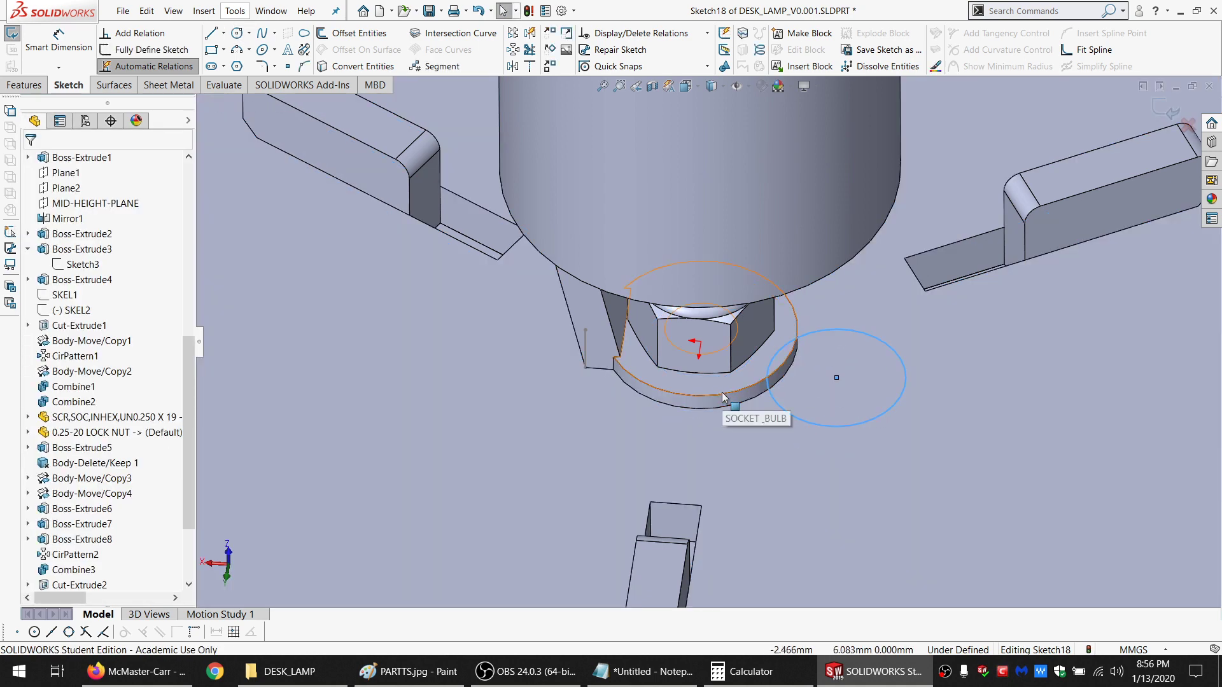
Make the sketched circle coradial with the outer edge of the socket's round foot
left_click(723, 400, "ctrl")
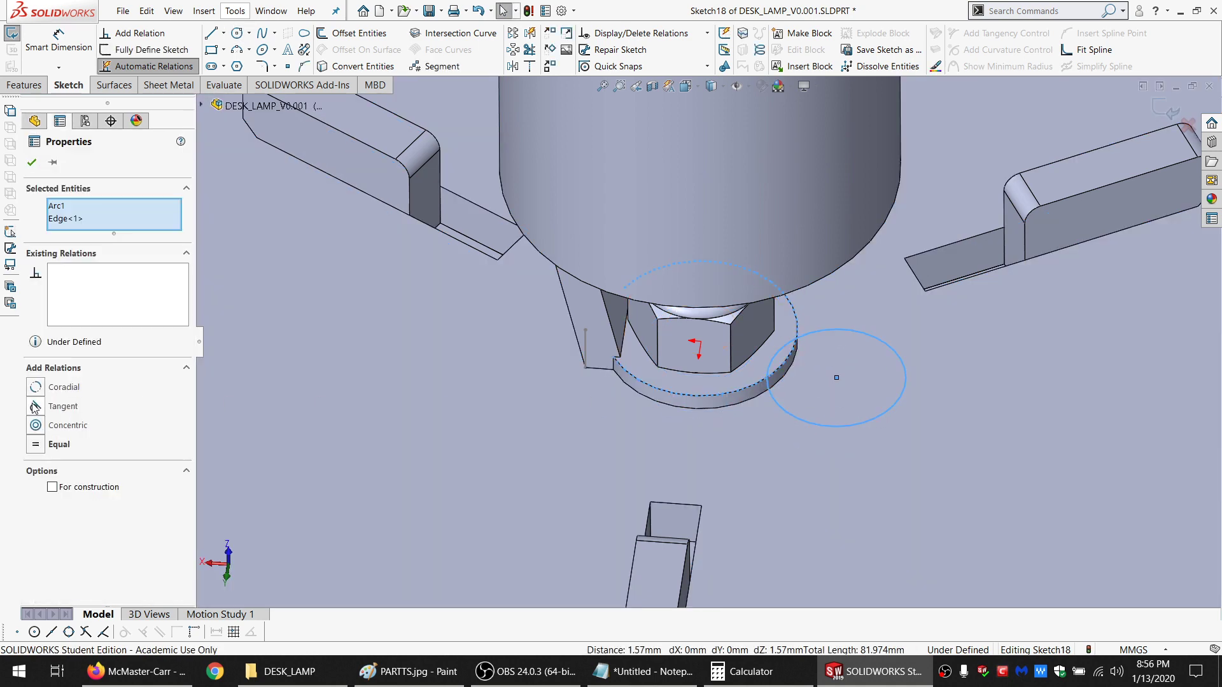
left_click(61, 387)
key("Escape")
scroll(636, 372, "down", 2)
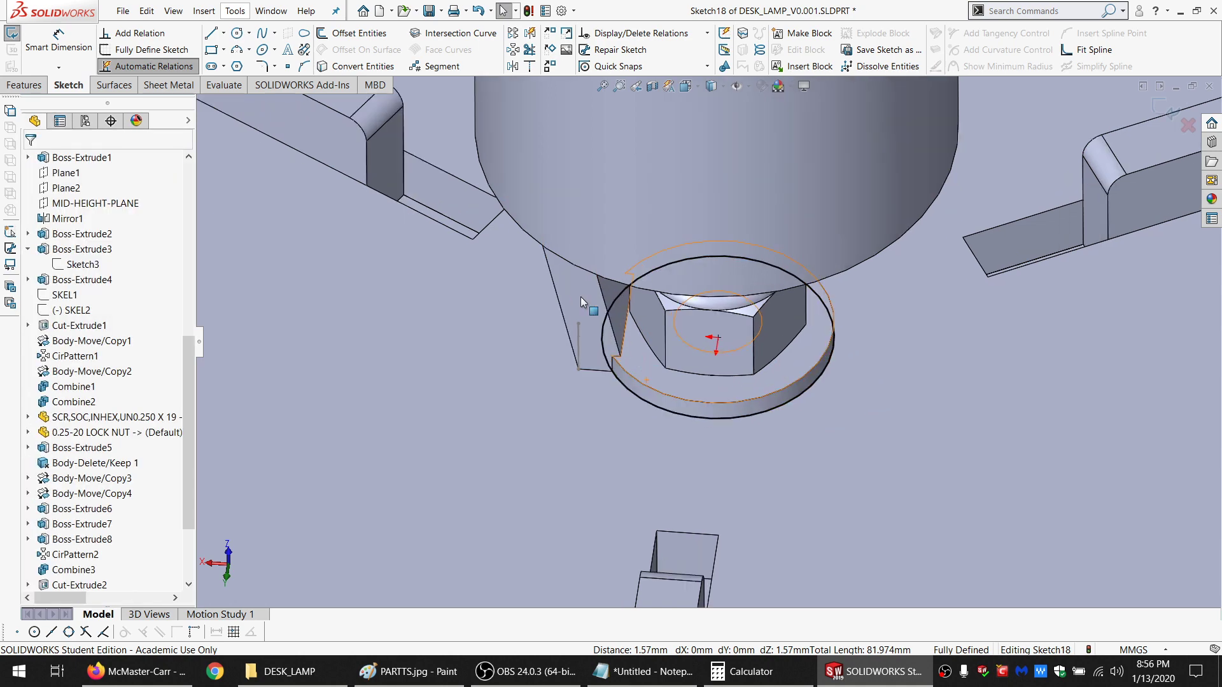
Draw three connected lines from the circle around the socket's leg and back to the circle, the outer one about 9.8 mm long
middle_click_drag(614, 360, 624, 374)
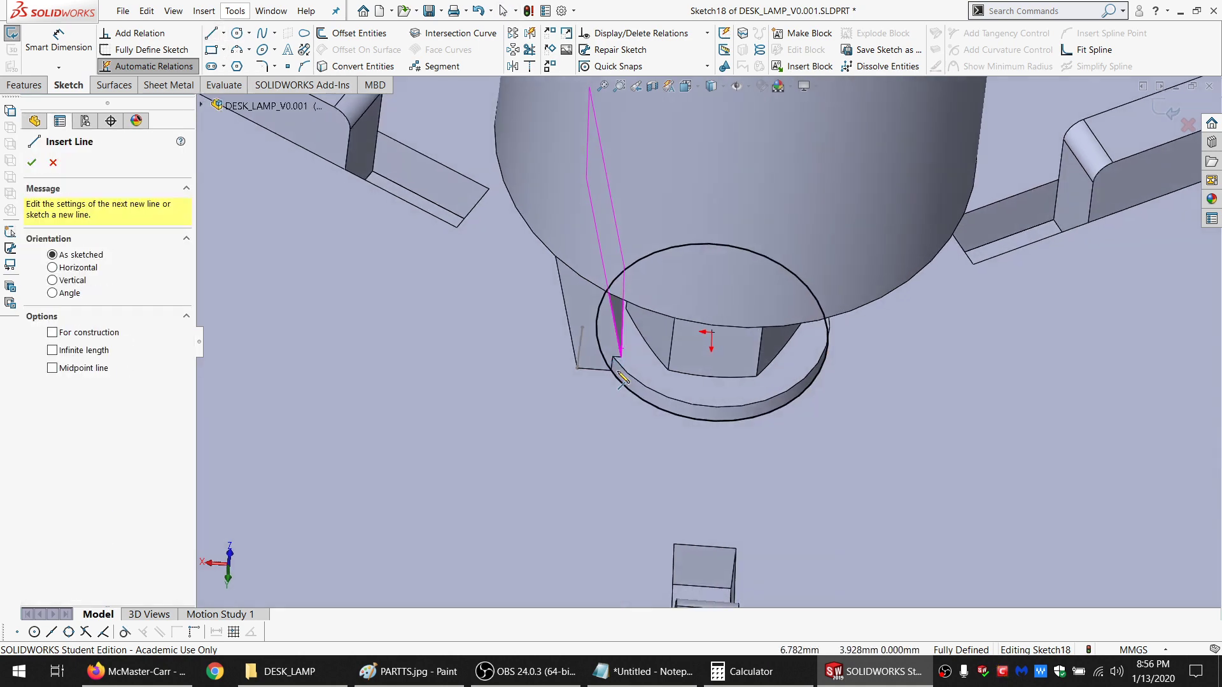
left_click(627, 387)
left_click(525, 373)
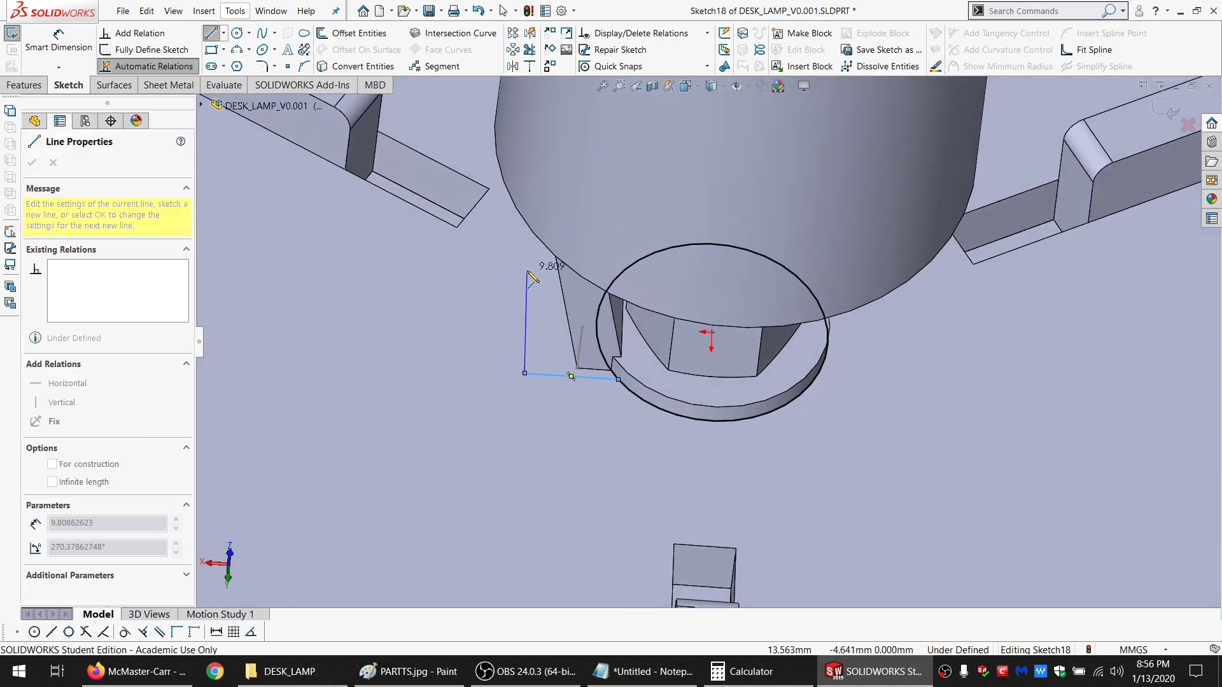
left_click(527, 270)
left_click(607, 293)
key("Escape")
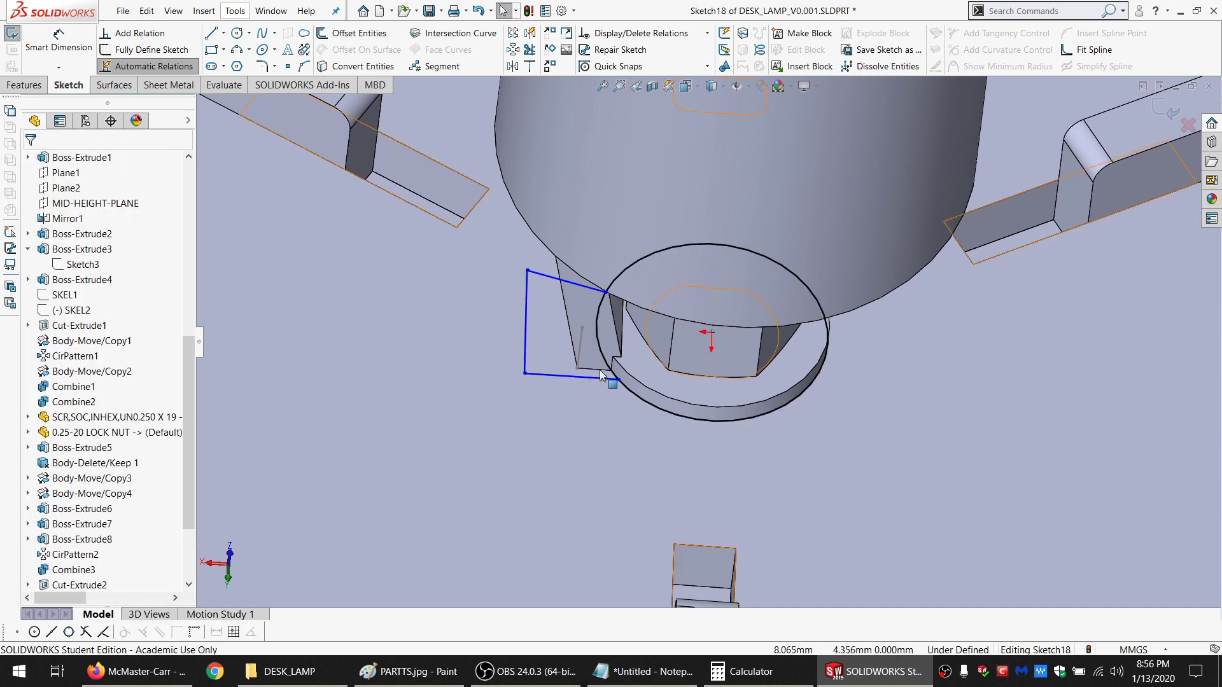
Make the lower sketched line collinear with the bottom edge of the socket's leg
left_click(597, 381)
left_click(566, 319, "ctrl")
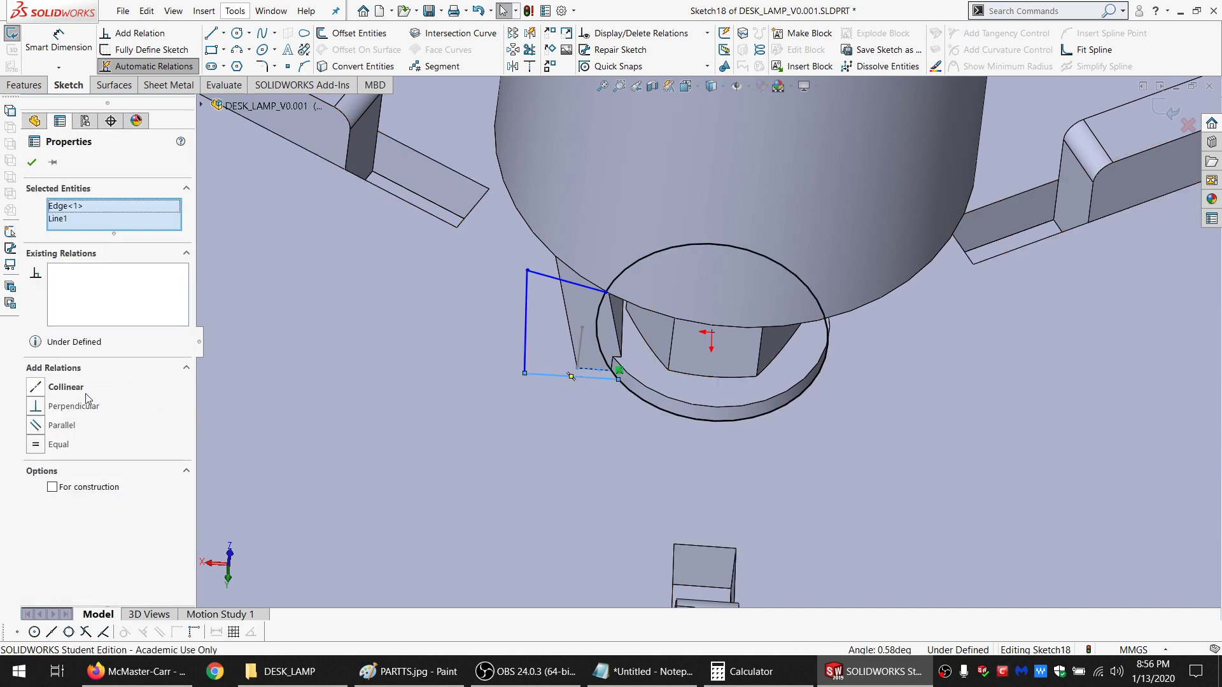
left_click(64, 390)
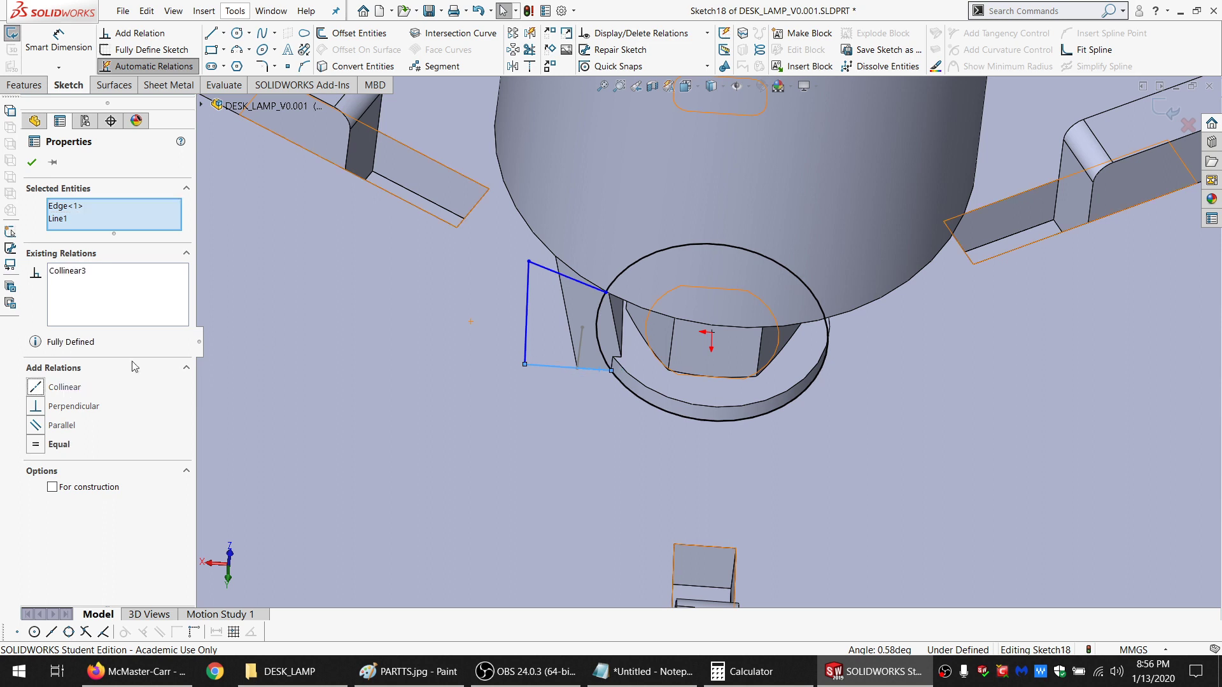
Make the two side lines joining the circle parallel and equal in length, and close the sketch
left_click(553, 273)
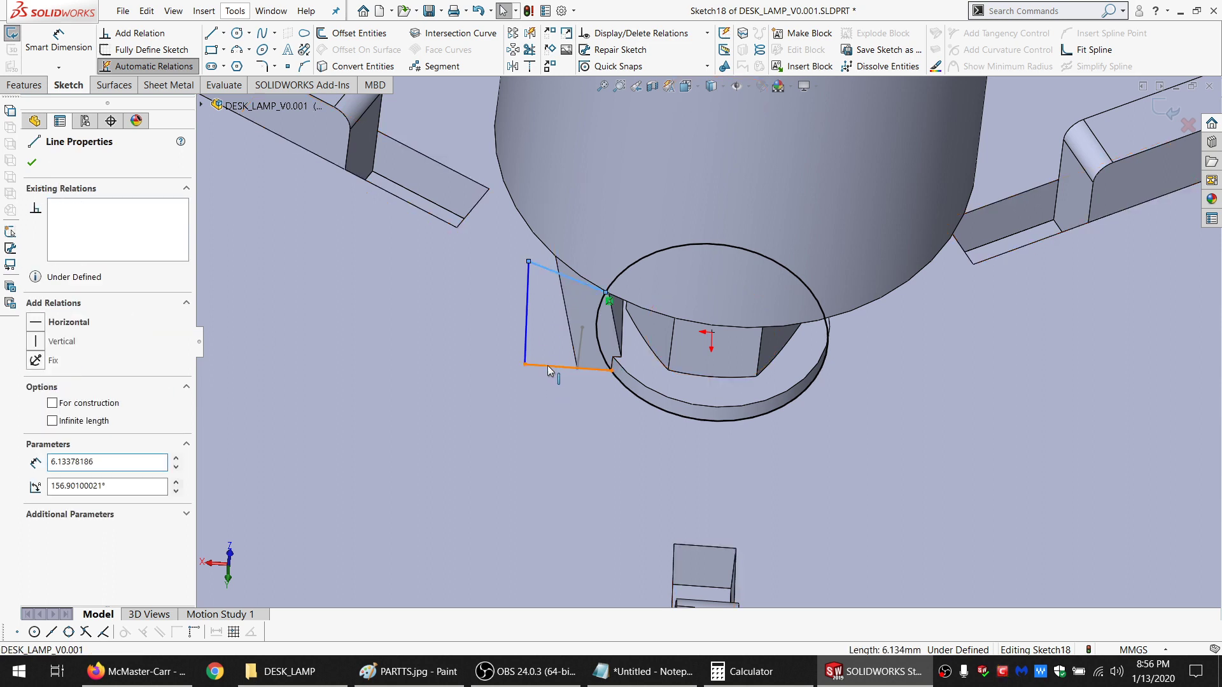
left_click(547, 365, "ctrl")
left_click(57, 463)
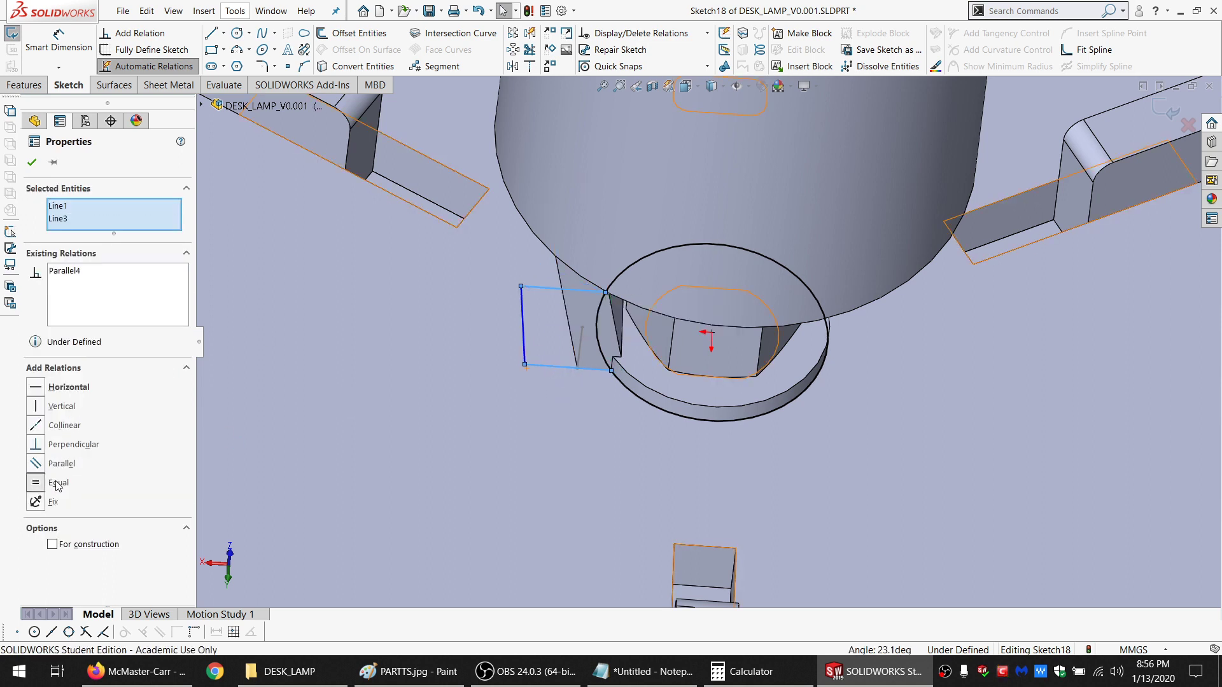
left_click(57, 483)
mouse_move(604, 305)
middle_mouse_down()
mouse_move(623, 294)
mouse_move(581, 274)
mouse_move(589, 244)
middle_mouse_up()
scroll(594, 323, "down", 2)
middle_click_drag(601, 348, 549, 291)
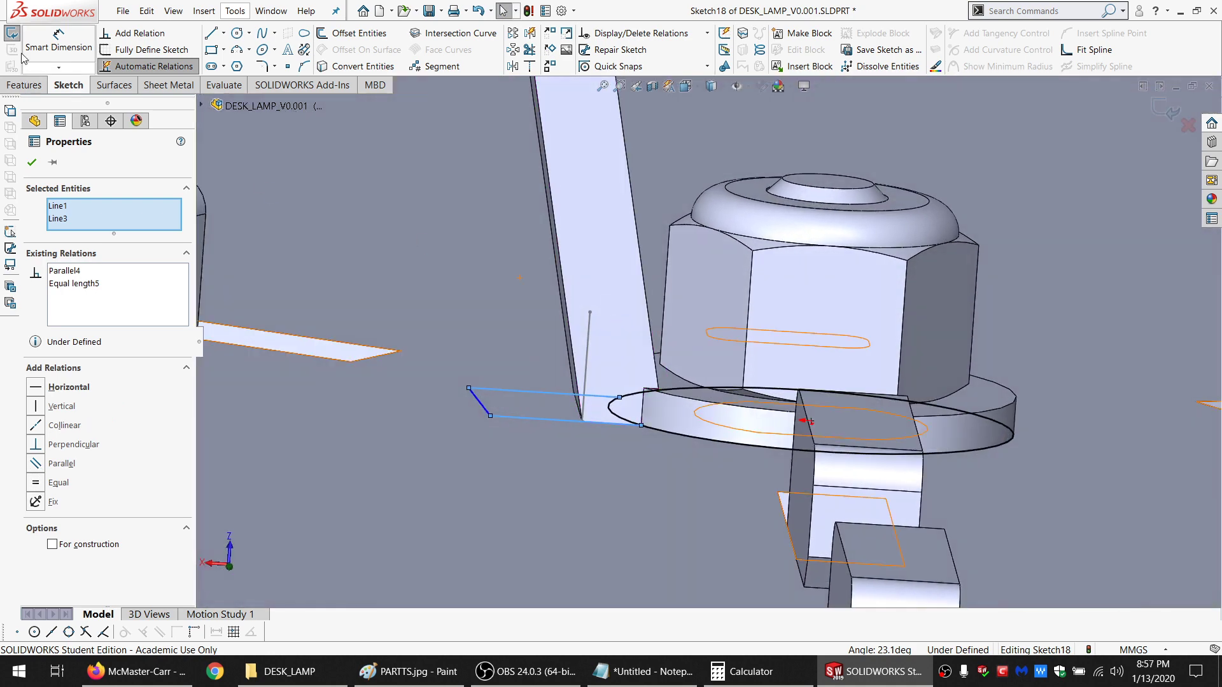
left_click(13, 34)
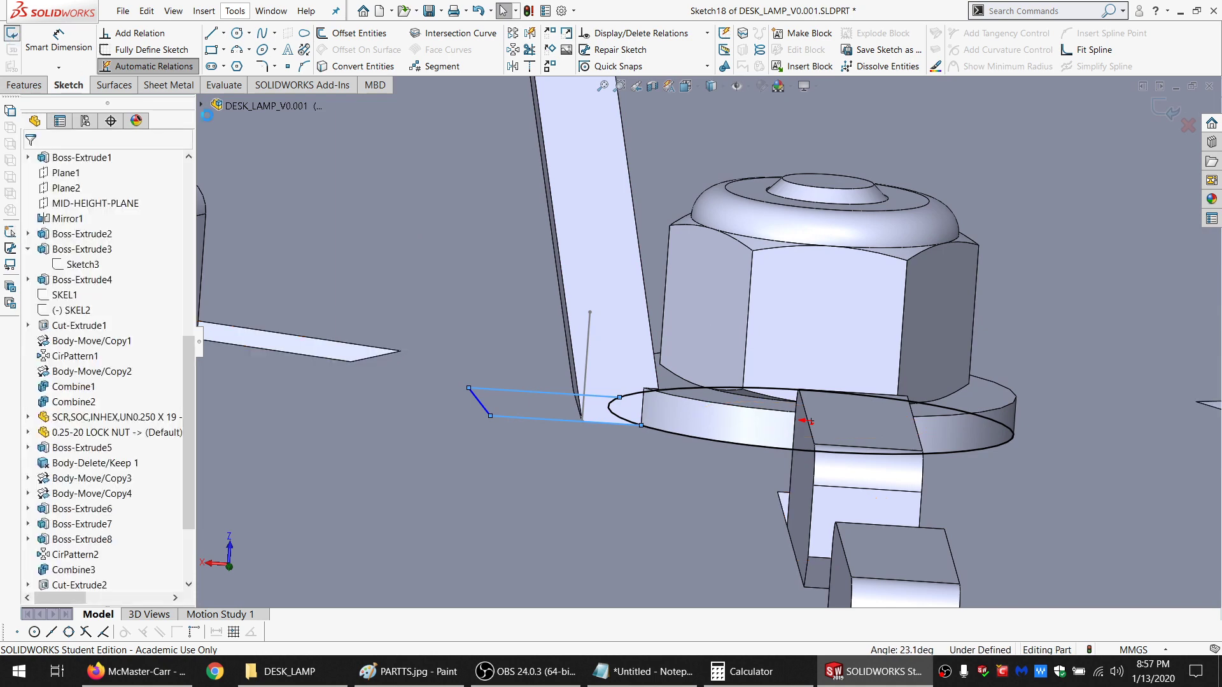
Reopen the sketch on the leg's face and draw a short line from the vertical line's upper endpoint to the leg's slanted outer edge
left_click(589, 335)
left_click(626, 280)
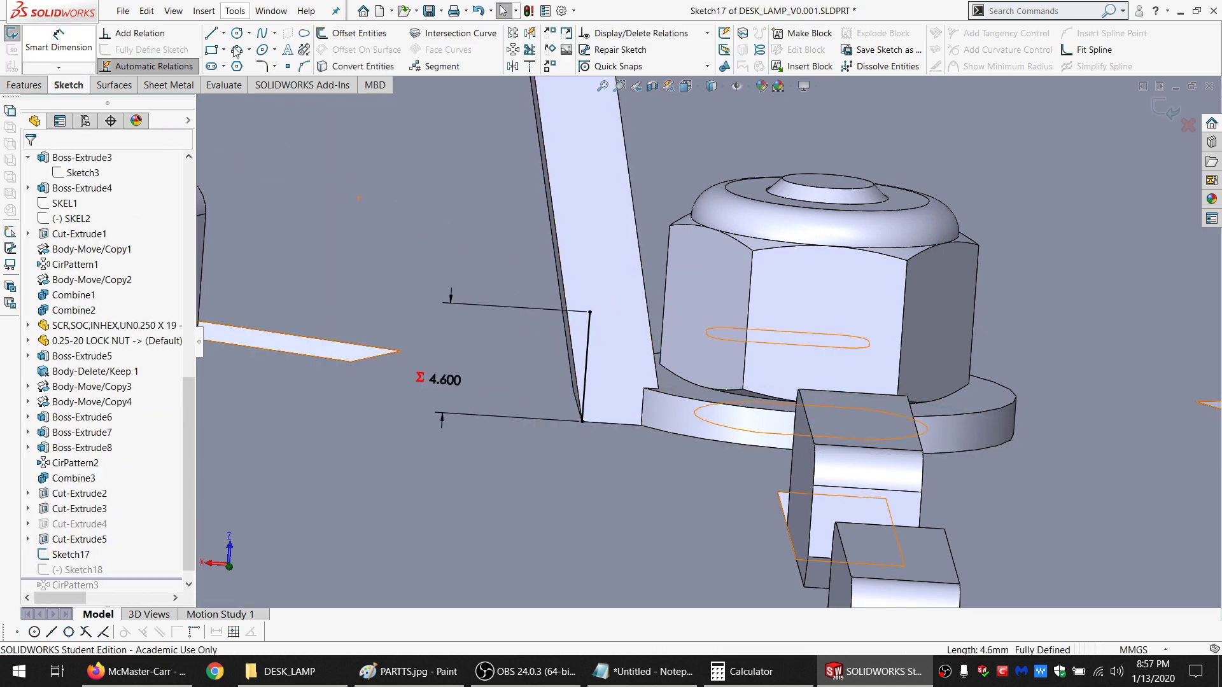
key("l")
left_click(589, 312)
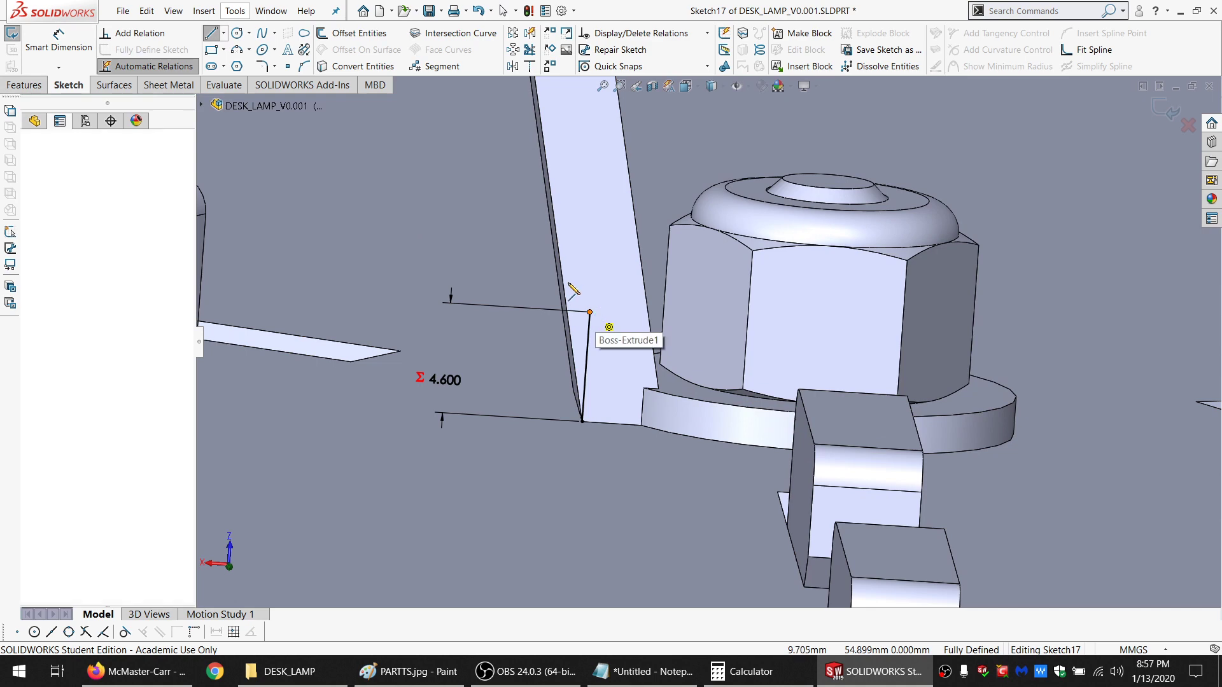
left_click(565, 291)
key("Escape")
key("Escape")
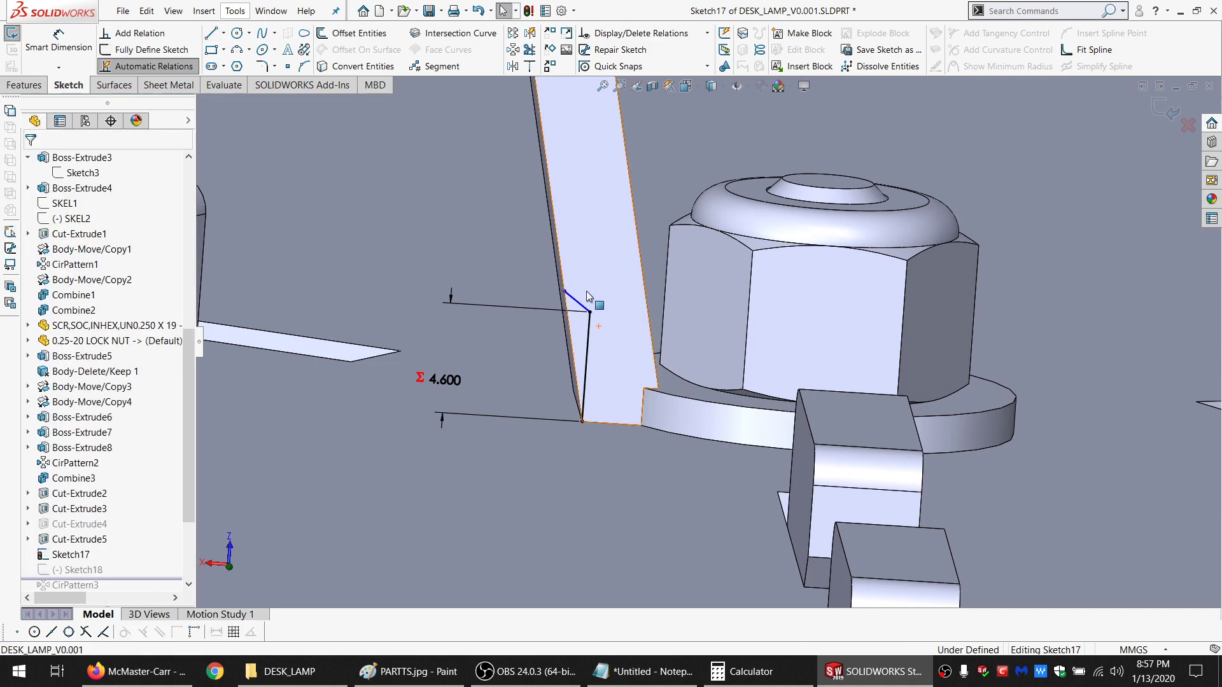
Make the short line perpendicular to the vertical line on the leg and close the sketch
left_click_drag(611, 299, 574, 329)
key("Escape")
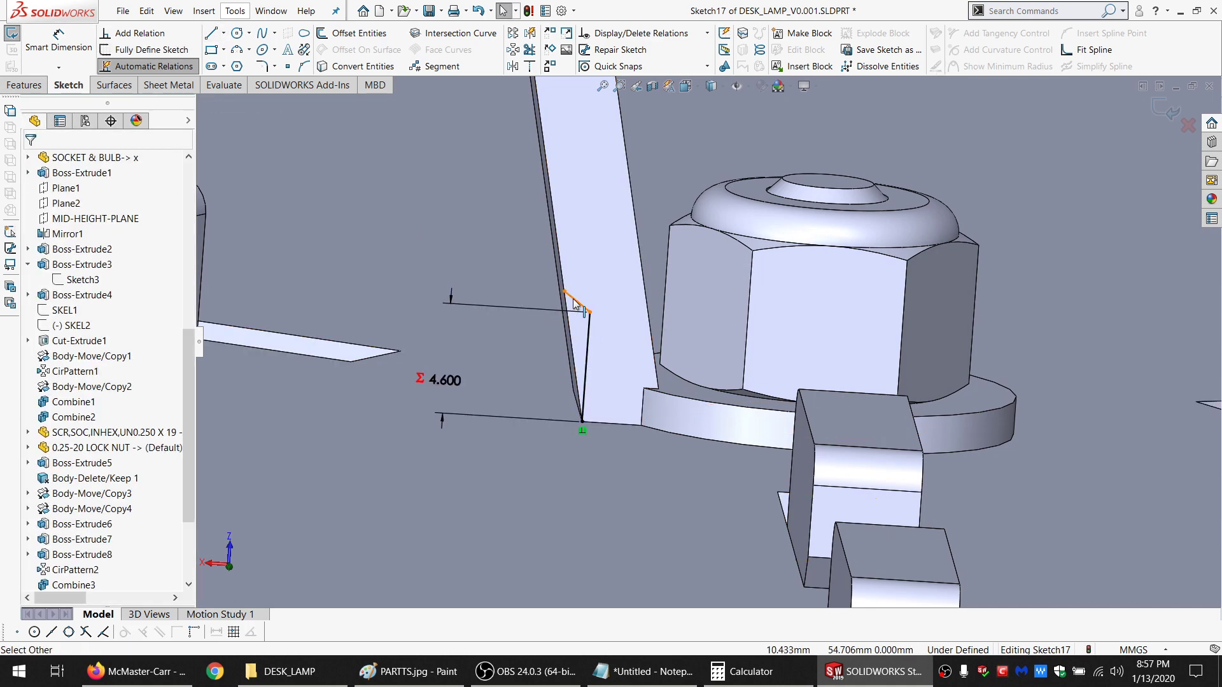
left_click(577, 301)
left_click(587, 335)
left_click(40, 447)
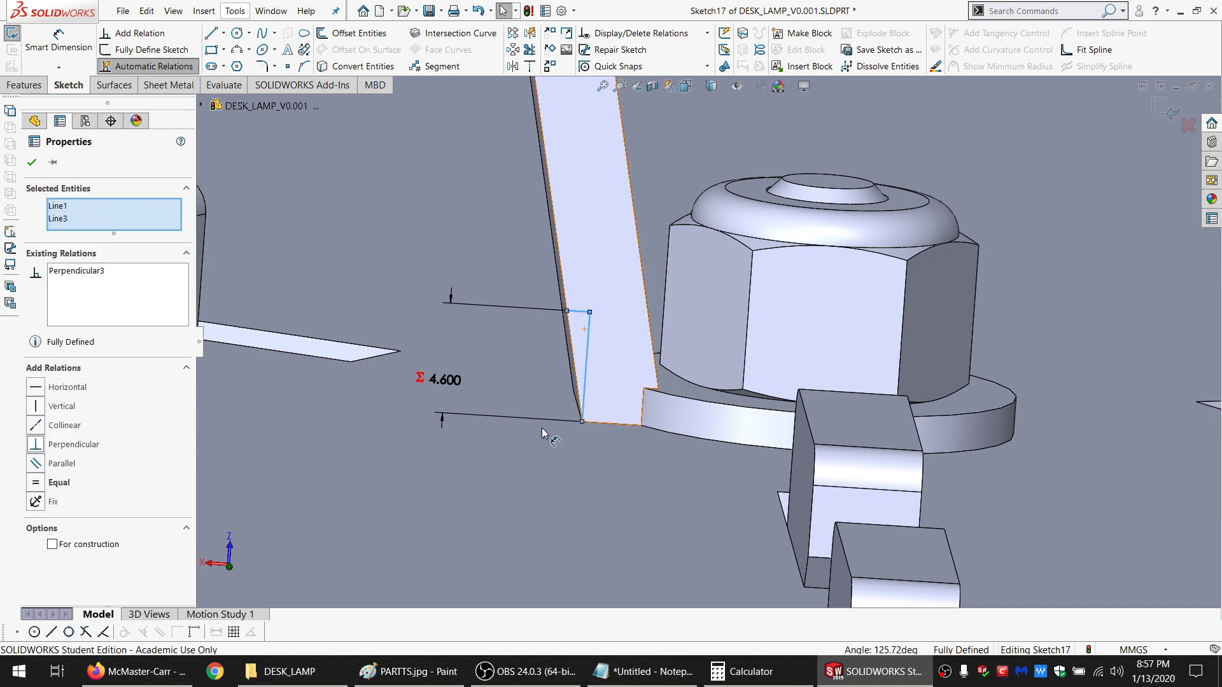
left_click(541, 428)
left_click(22, 38)
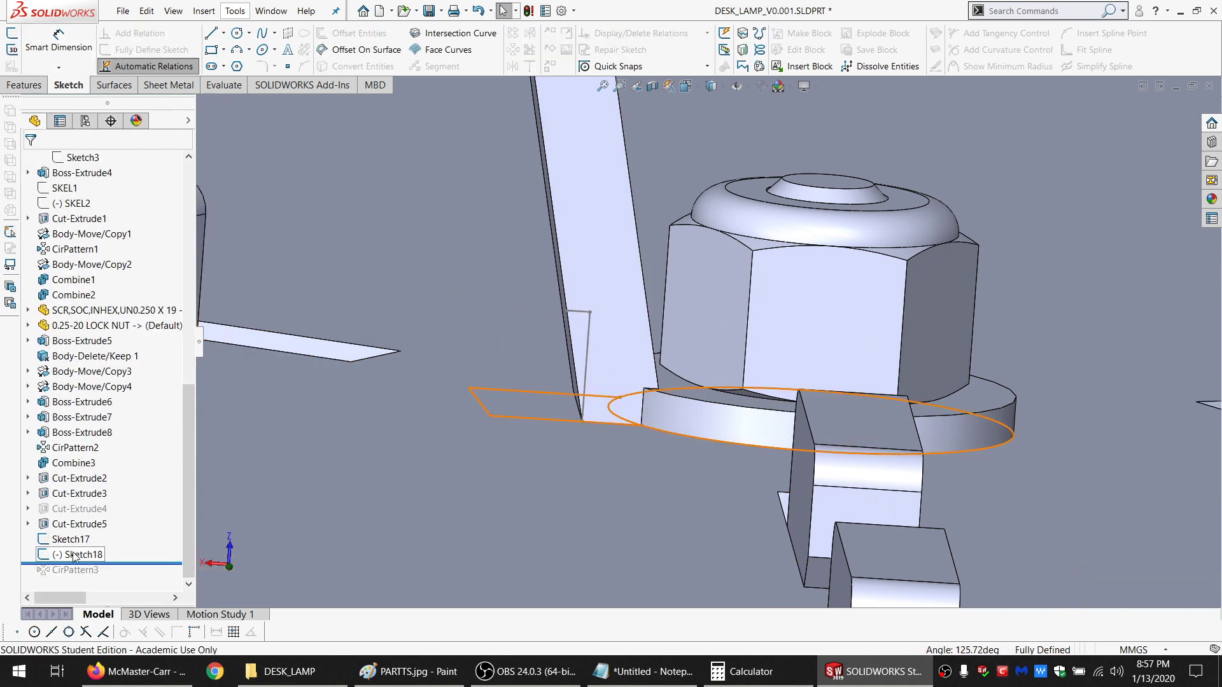
Reopen Sketch18 and make its outer line coincident with the short line's endpoint on the leg's slanted edge
left_click(73, 555)
left_click(87, 513)
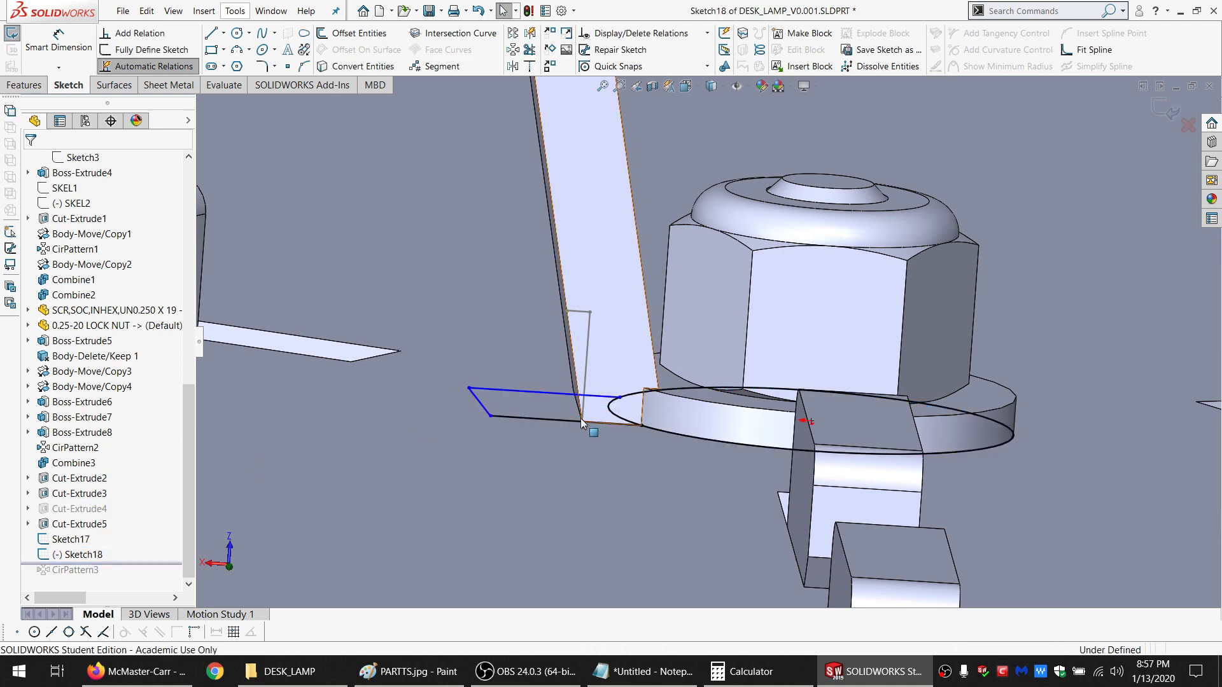
middle_click_drag(582, 424, 557, 448)
left_click(585, 308)
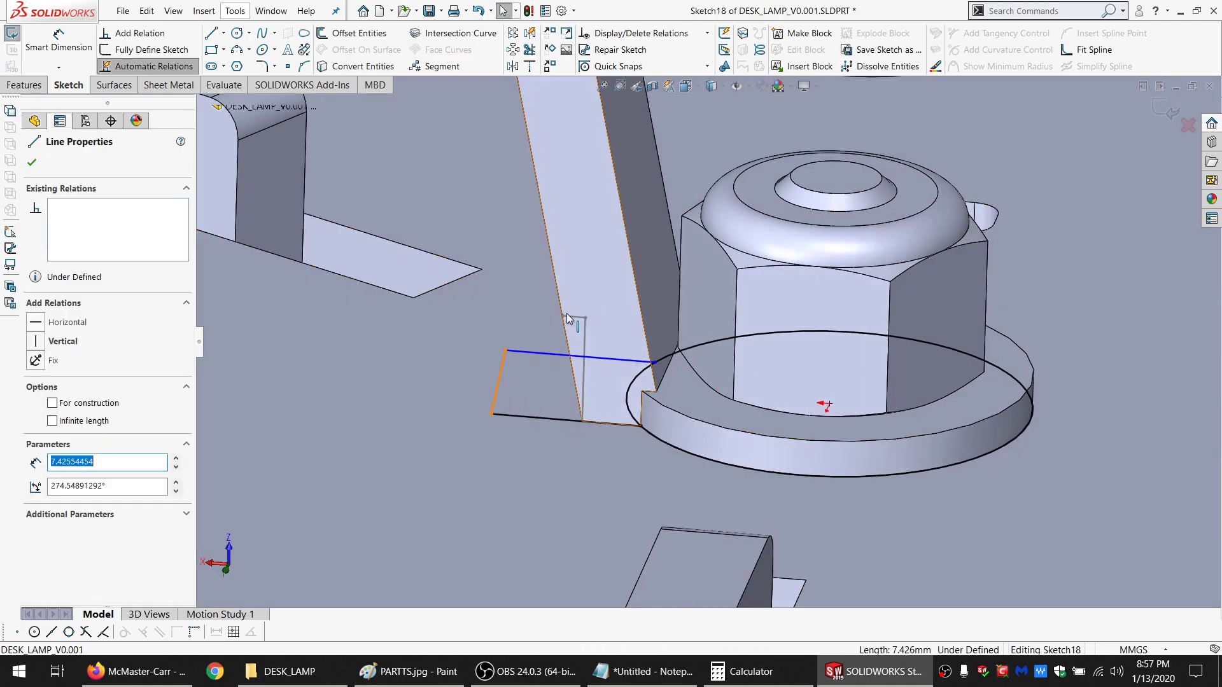
left_click(563, 317, "ctrl")
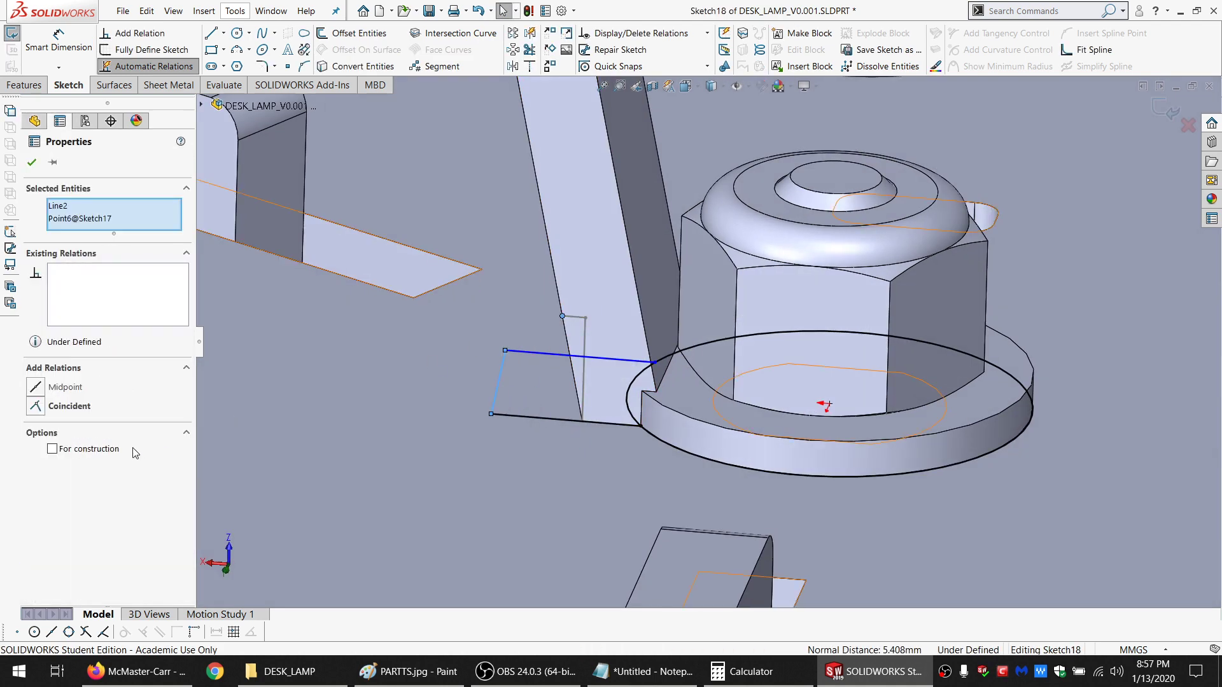
left_click(404, 396)
scroll(608, 376, "up", 3)
scroll(699, 359, "down", 1)
middle_click(699, 359)
middle_click_drag(699, 358, 772, 419)
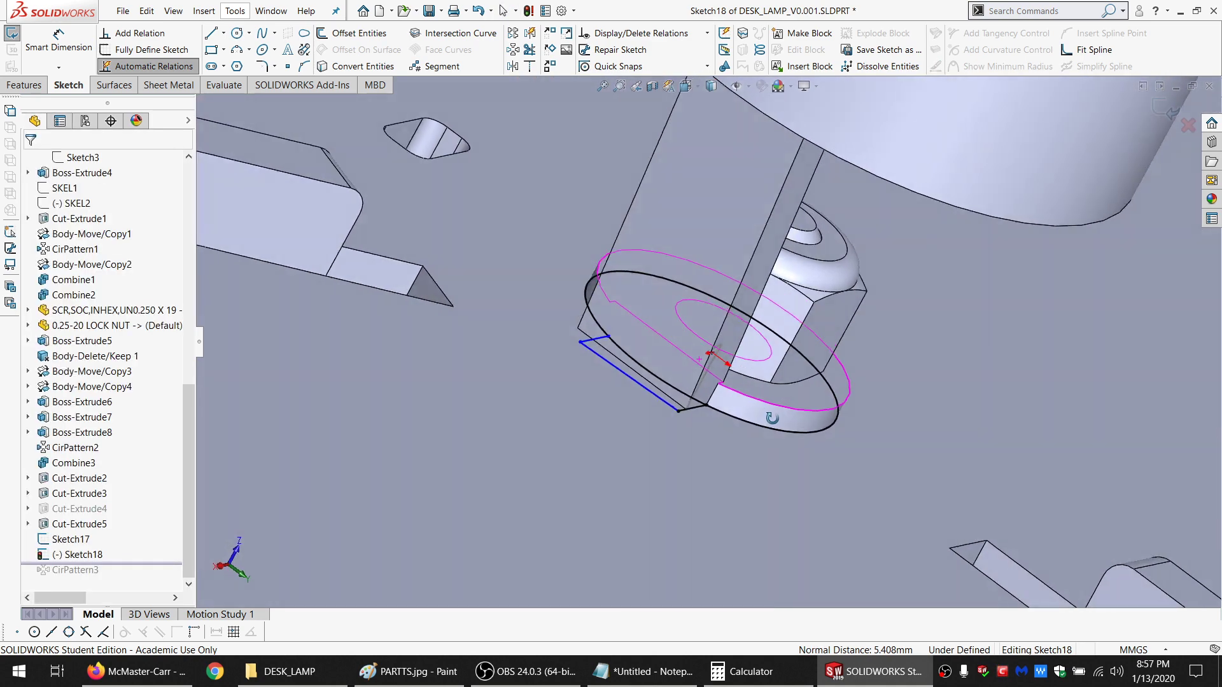
Make the short side line of Sketch18 coincident with the corner vertex at the bottom of the slanted leg
left_click(587, 343, "ctrl")
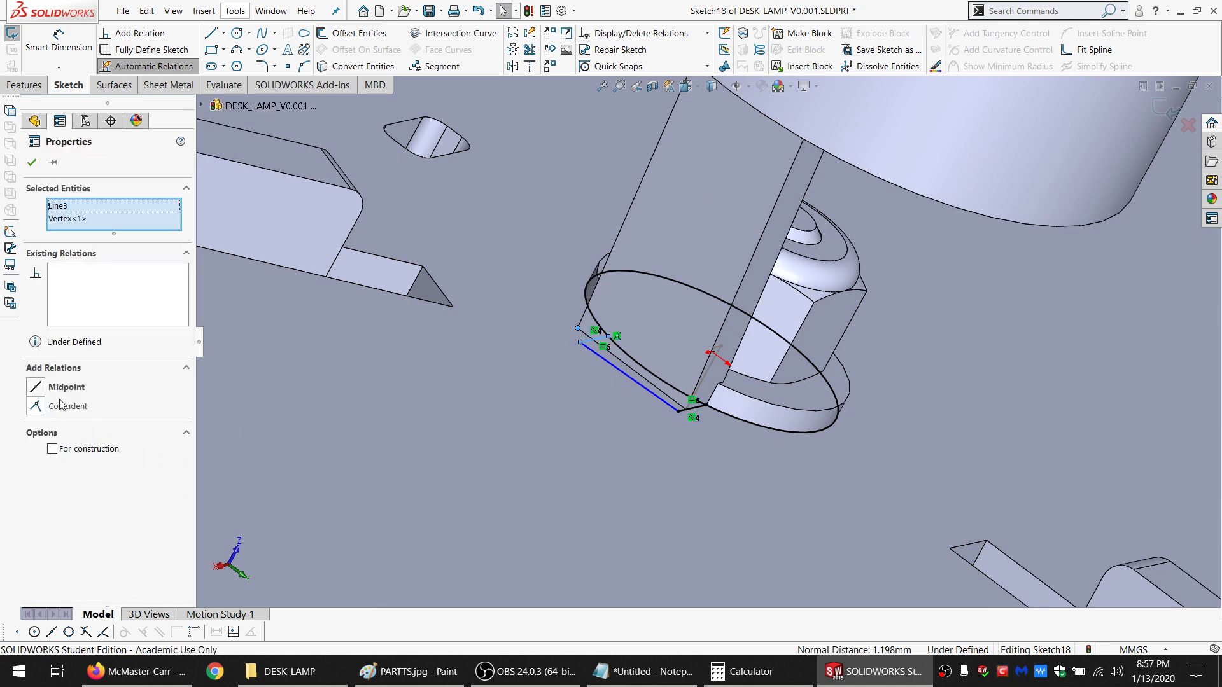
key("Escape")
middle_click(755, 391)
middle_click_drag(756, 390, 666, 363)
Trim away the circle's arc that lies inside the leg's rectangular outline, using Trim to closest
left_click(529, 49)
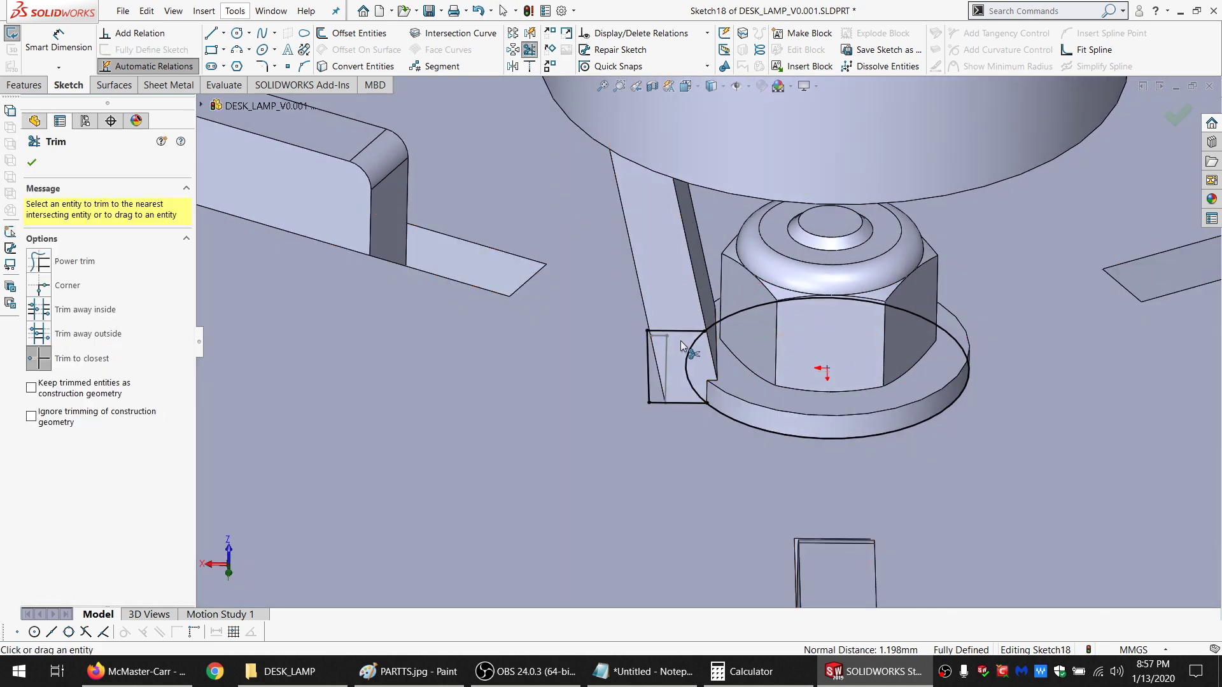
left_click(685, 361)
key("Escape")
Convert the small rounded hole's outer straight edge and its two adjoining corner arcs into entities of Sketch18
scroll(817, 381, "up", 6)
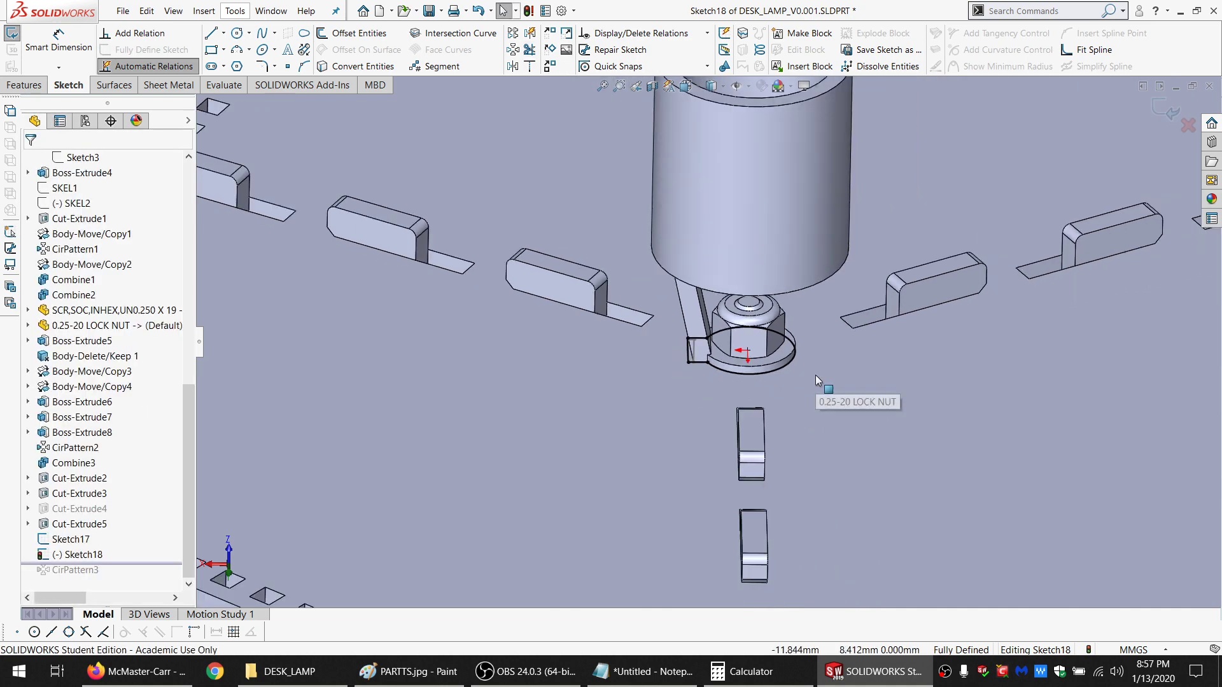
scroll(772, 364, "down", 1)
scroll(771, 364, "up", 6)
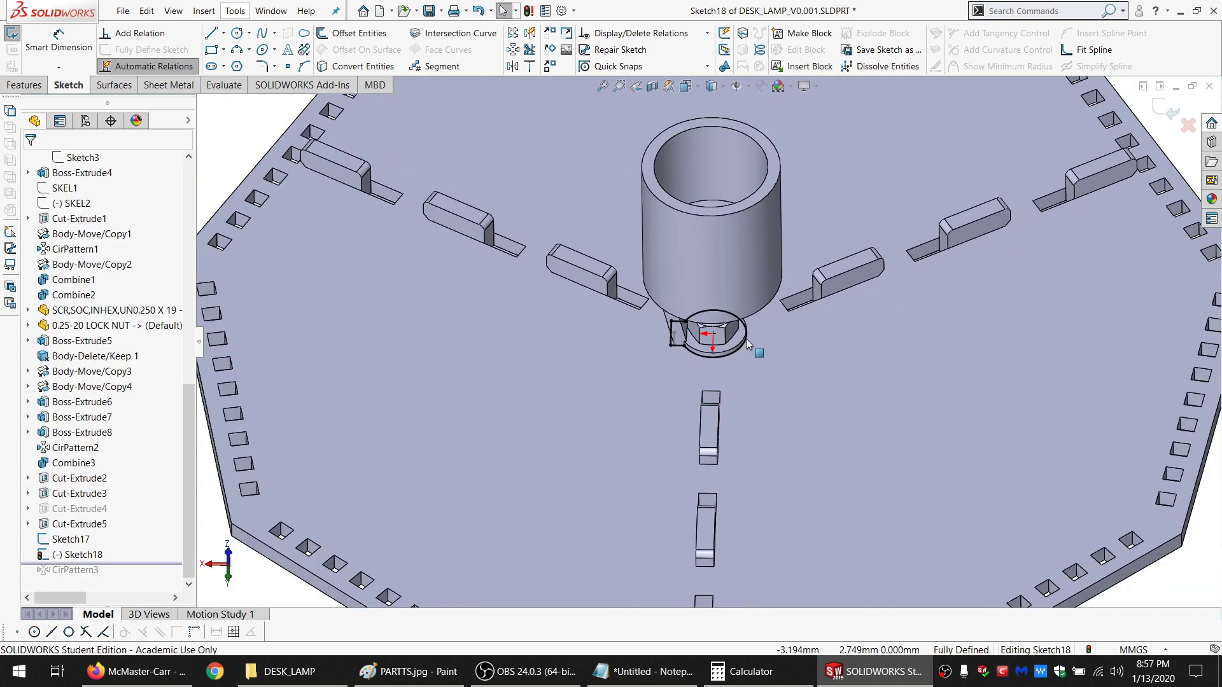
scroll(731, 340, "down", 8)
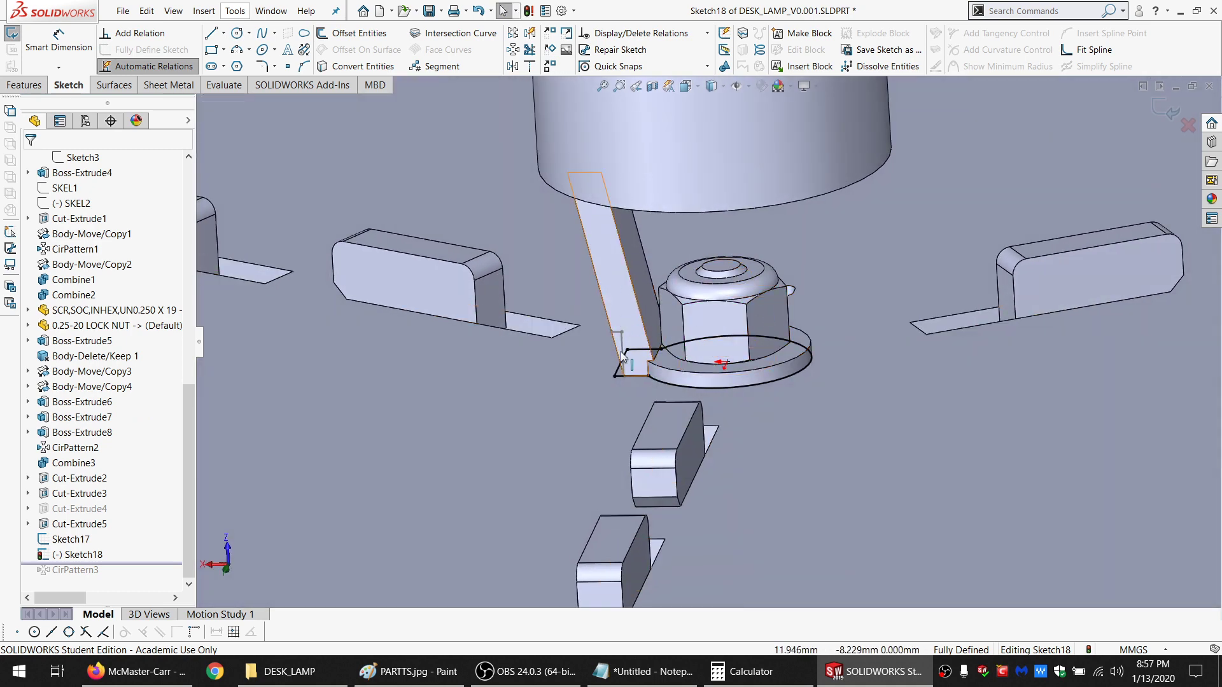
scroll(784, 306, "up", 6)
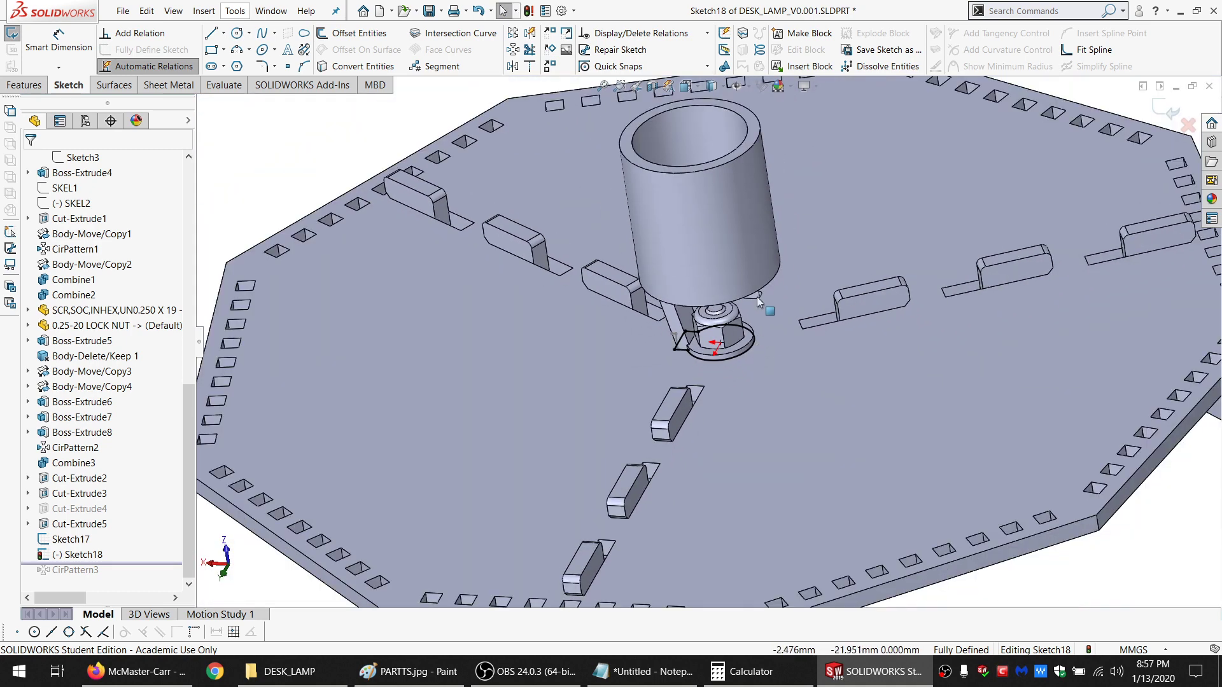
middle_click_drag(758, 302, 861, 338)
scroll(685, 328, "down", 5)
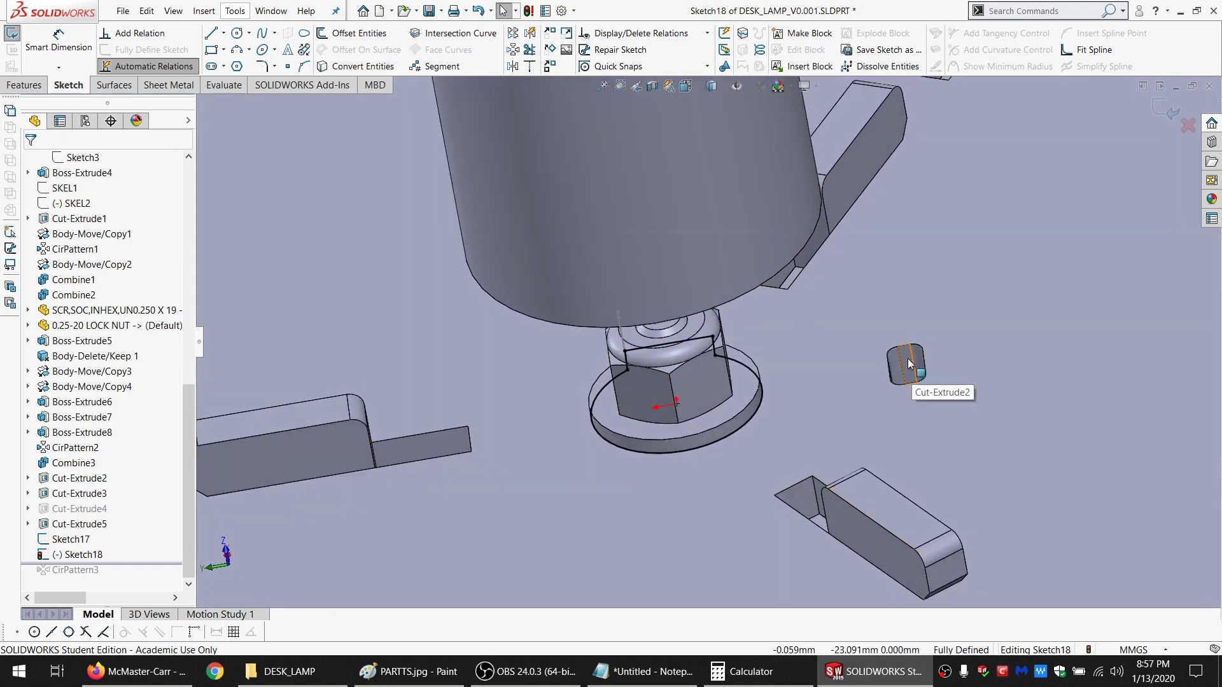
middle_click_drag(700, 296, 747, 363)
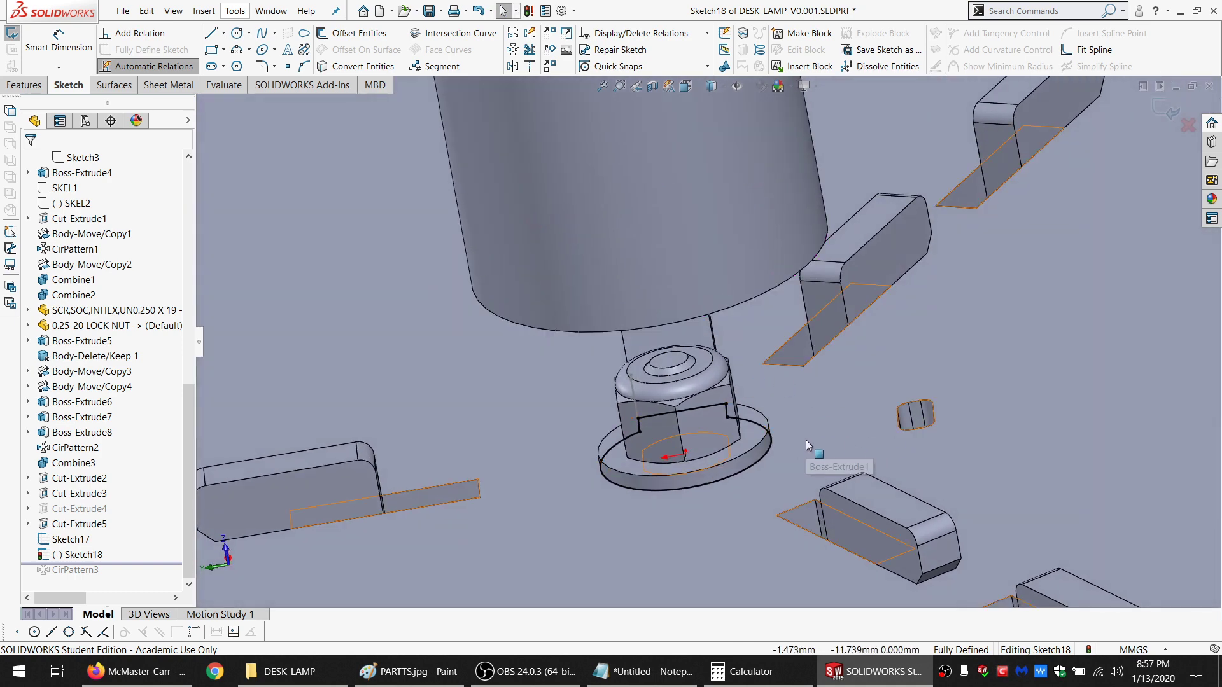
middle_click_drag(878, 408, 759, 407)
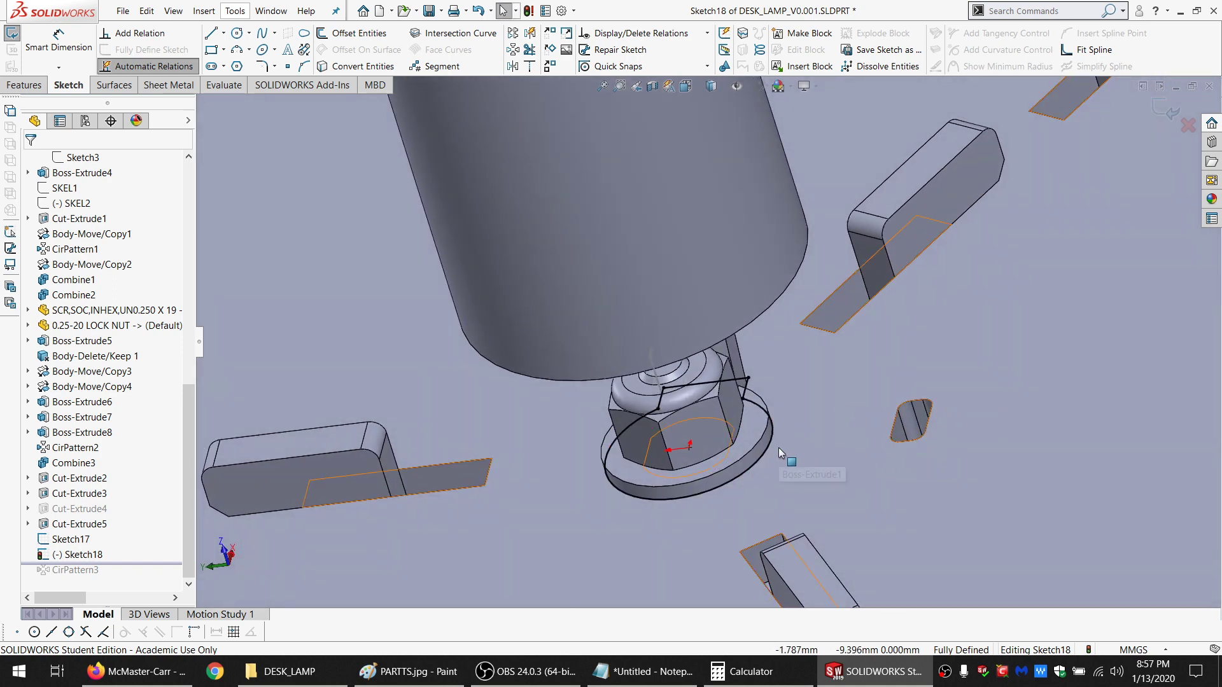
middle_click_drag(904, 416, 936, 425)
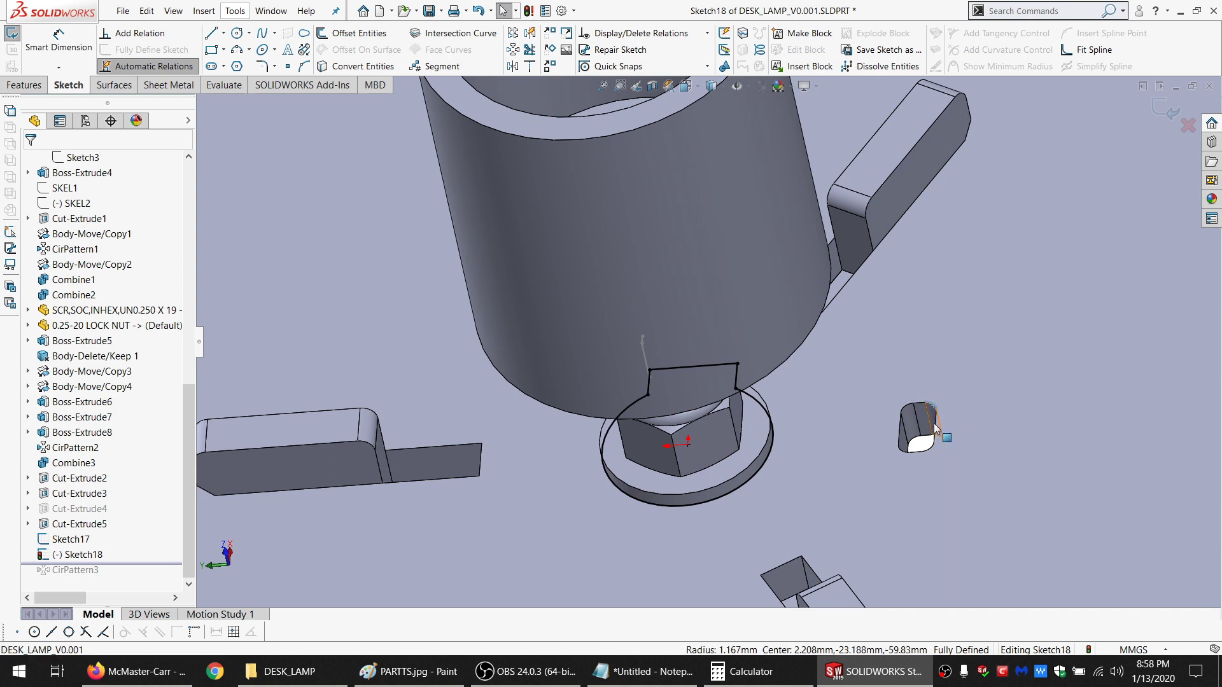
left_click(935, 433)
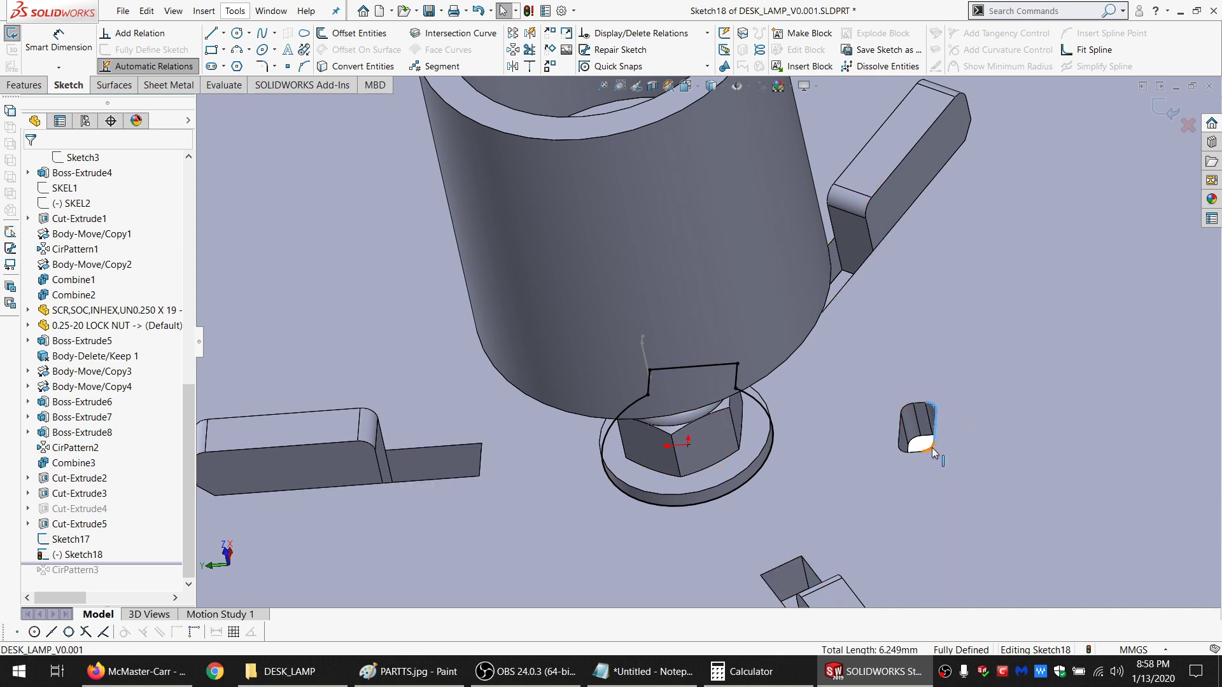
left_click(367, 67)
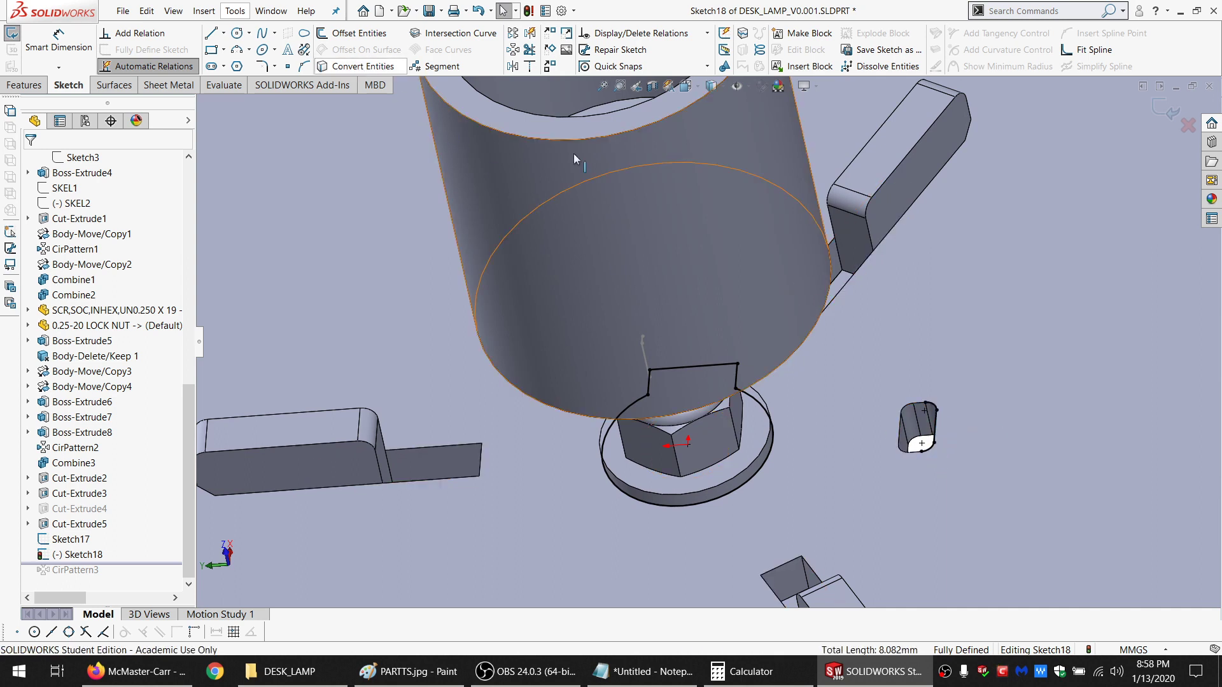
Draw two lines from the ends of the small hole's converted corner arcs to the foot's circle and make them parallel
middle_click_drag(870, 438, 883, 442)
left_click(211, 32)
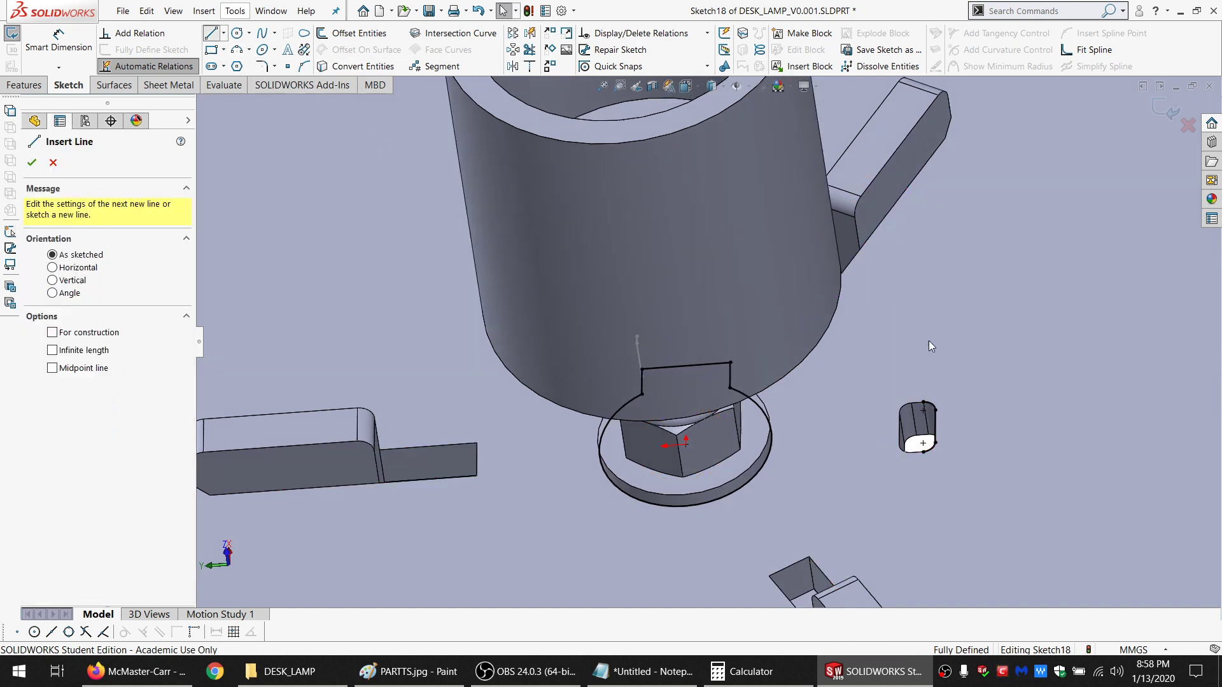
left_click_drag(923, 403, 754, 402)
left_click_drag(924, 453, 759, 470)
key("Escape")
mouse_move(877, 490)
left_mouse_down()
mouse_move(797, 369)
mouse_move(788, 377)
left_mouse_up()
left_click(62, 463)
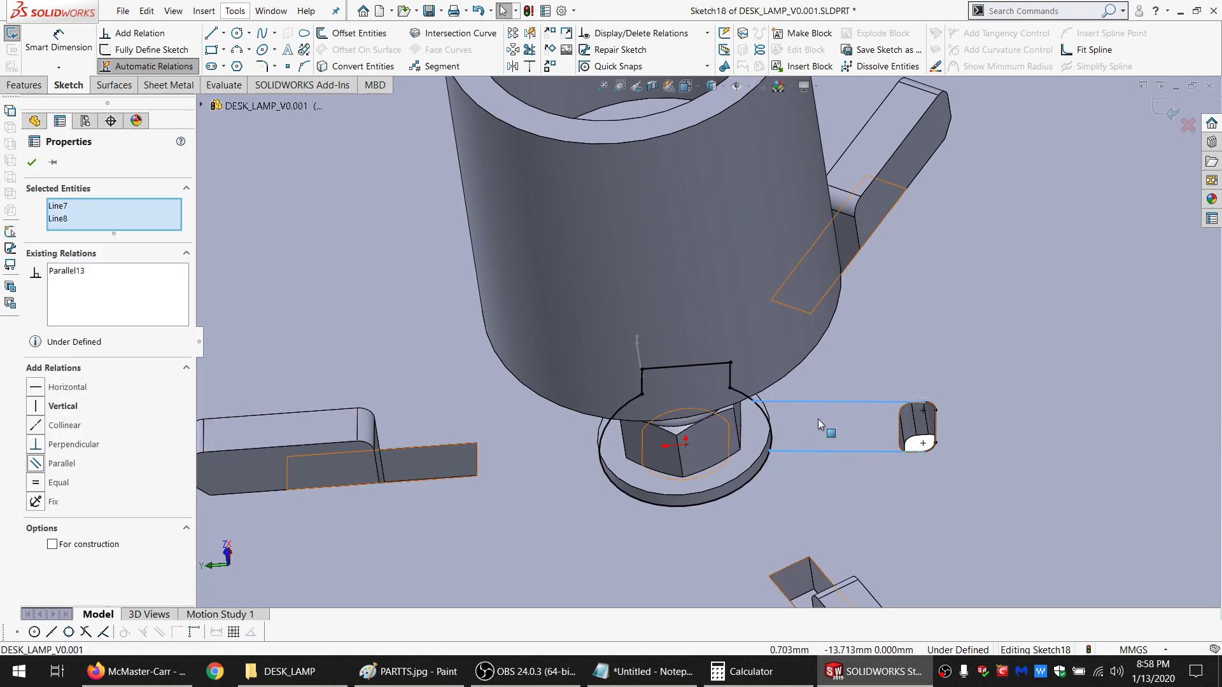
Make the upper connecting line parallel to the small hole's short straight edge
scroll(901, 413, "down", 5)
key("Escape")
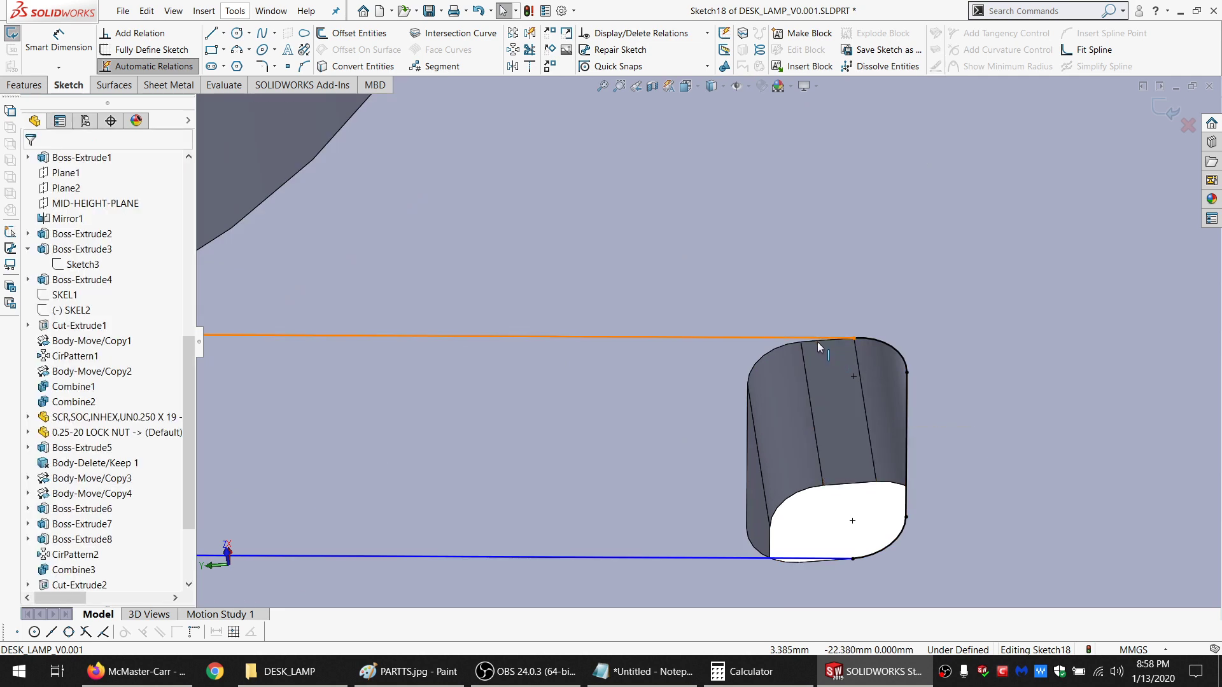
left_click(817, 341)
left_click(476, 336, "ctrl")
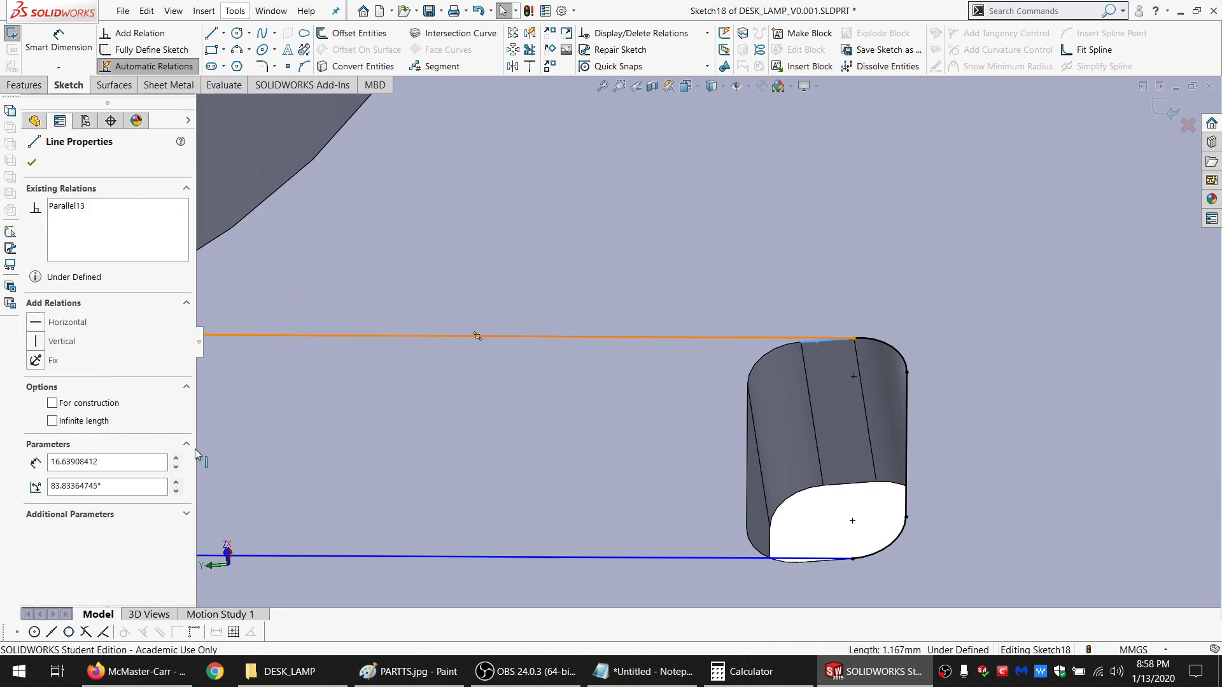
left_click(62, 430)
scroll(706, 339, "up", 5)
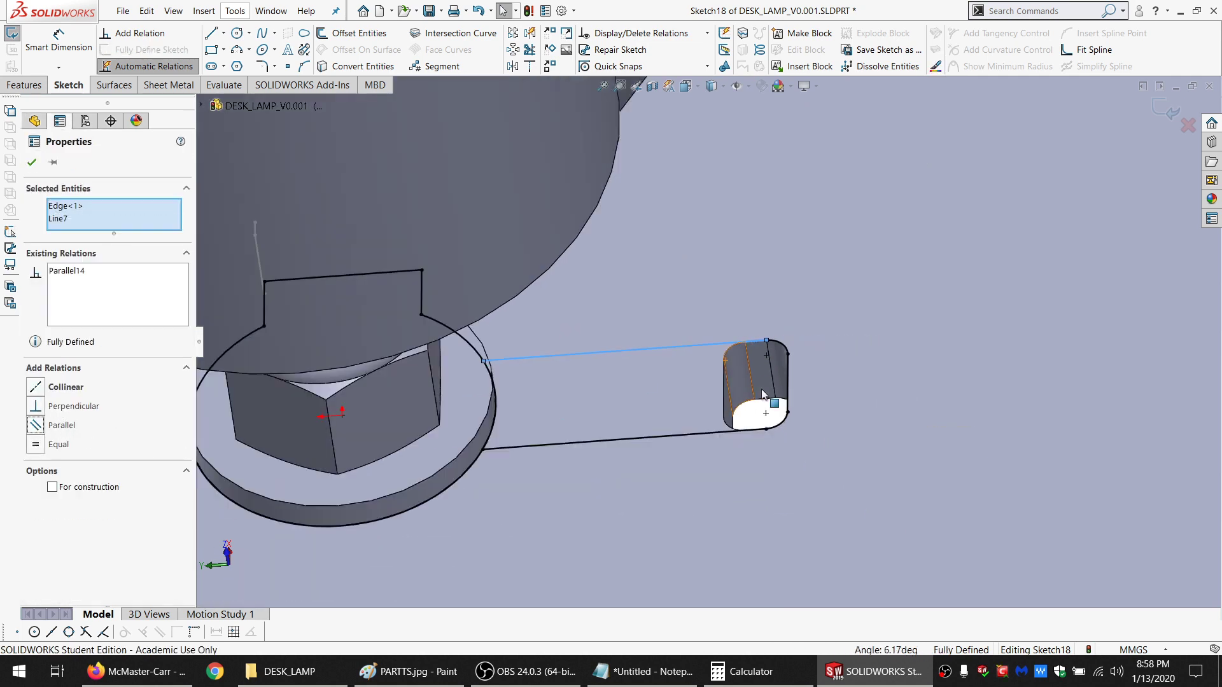
key("Escape")
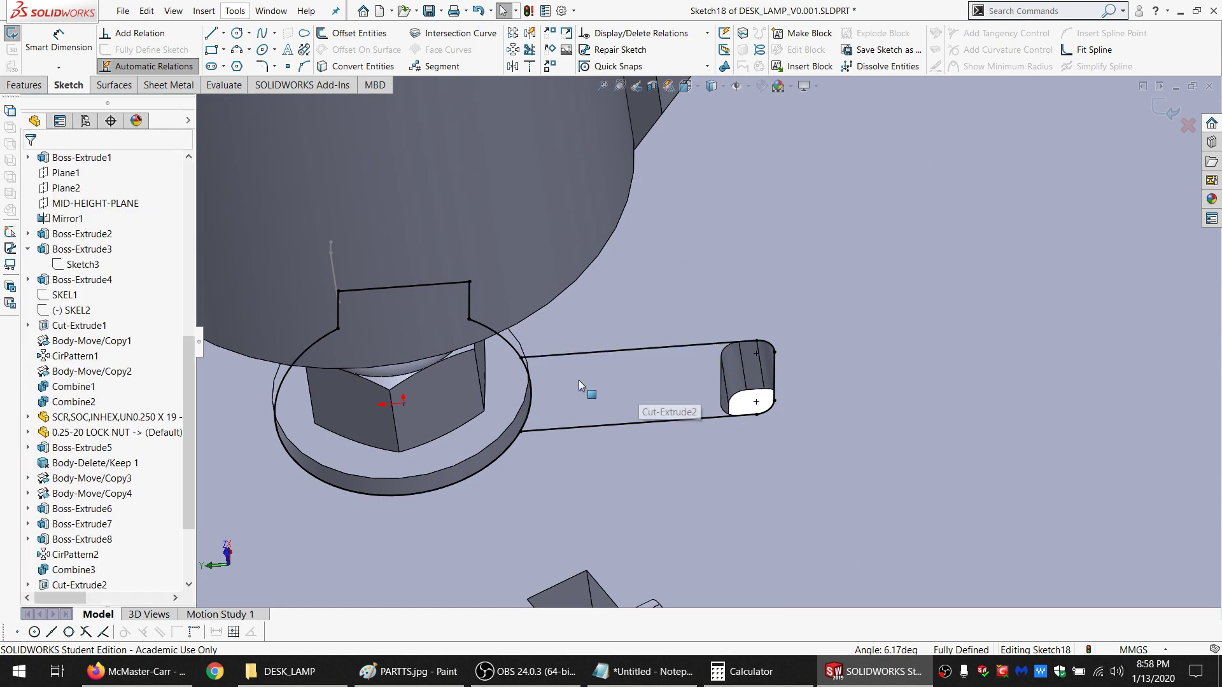
Examine how the sketched profile between the round foot and the small hole sits on the plate
left_click(530, 49)
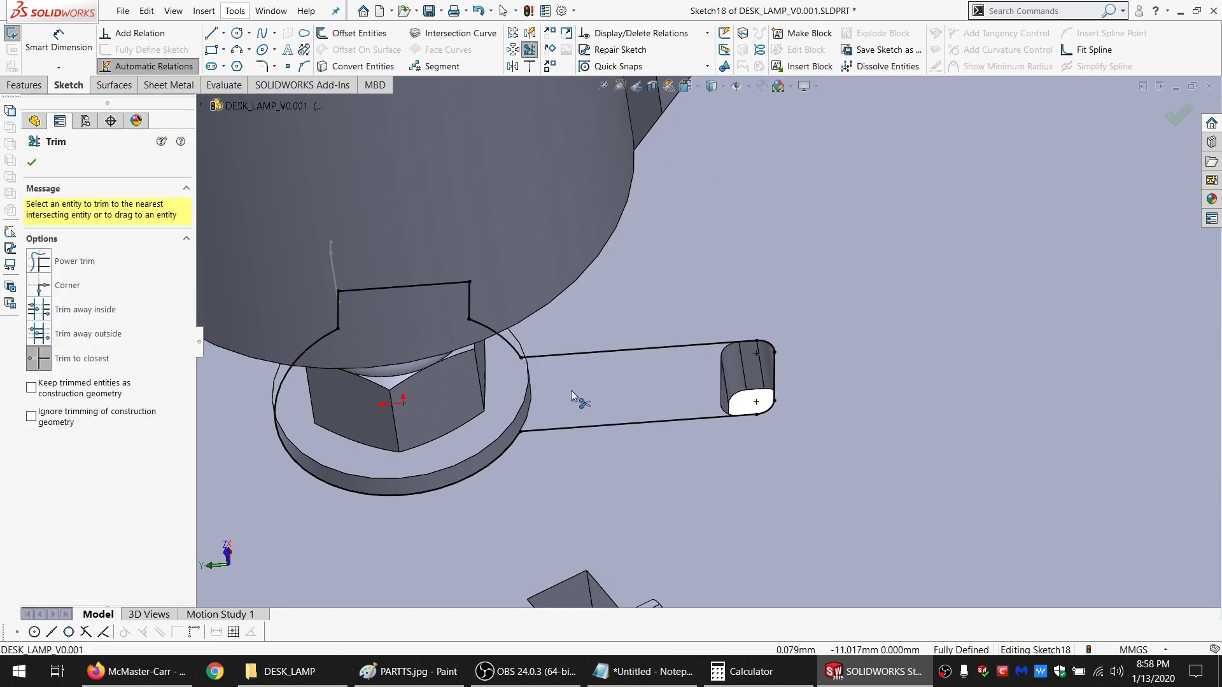
key("Escape")
scroll(571, 391, "up", 5)
scroll(646, 358, "down", 3)
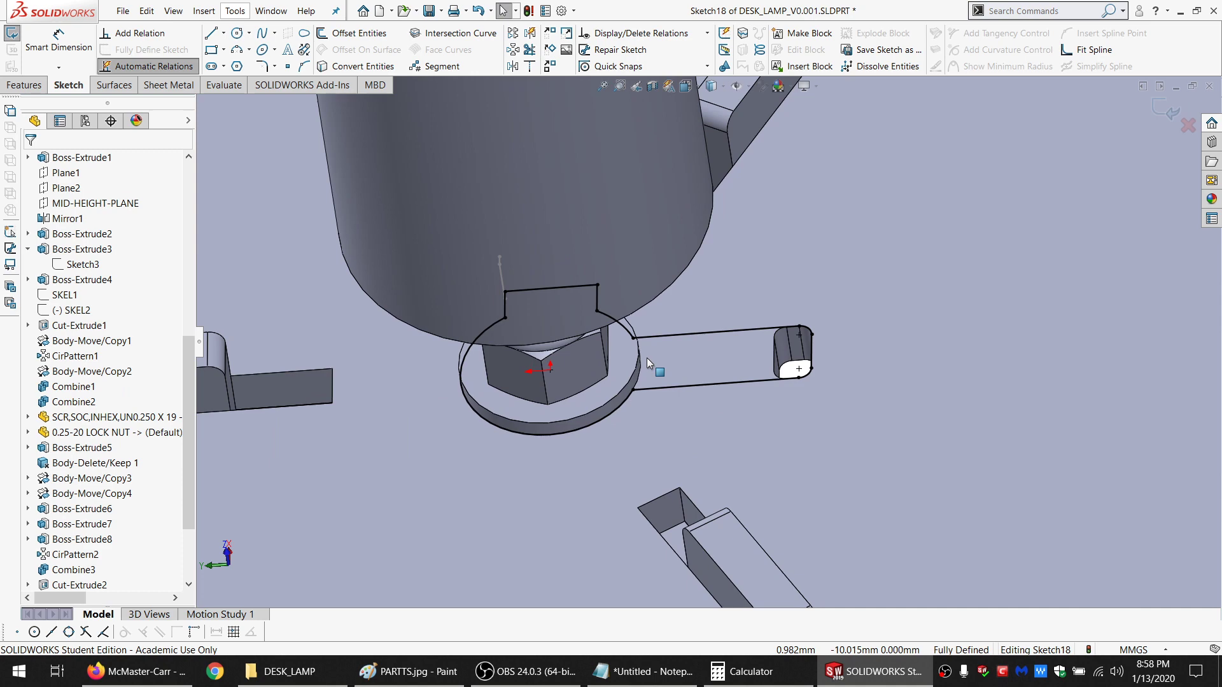
scroll(646, 357, "up", 9)
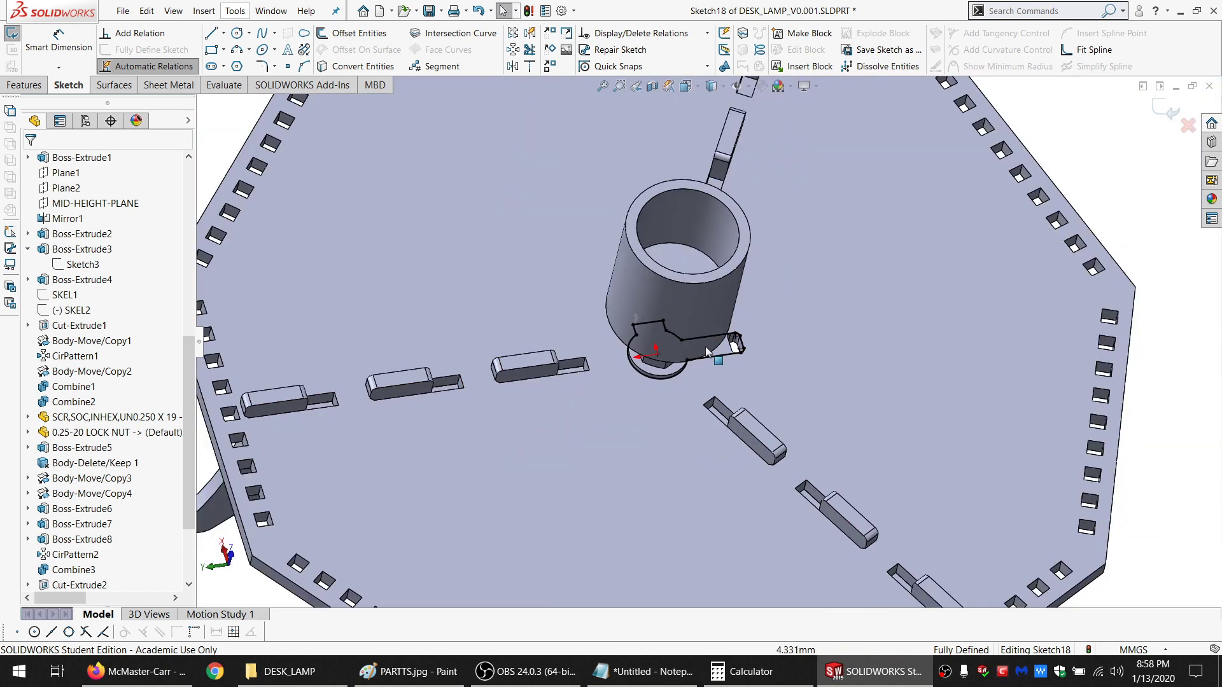
scroll(705, 348, "down", 3)
middle_click_drag(688, 358, 726, 350)
scroll(762, 375, "up", 5)
scroll(761, 374, "down", 5)
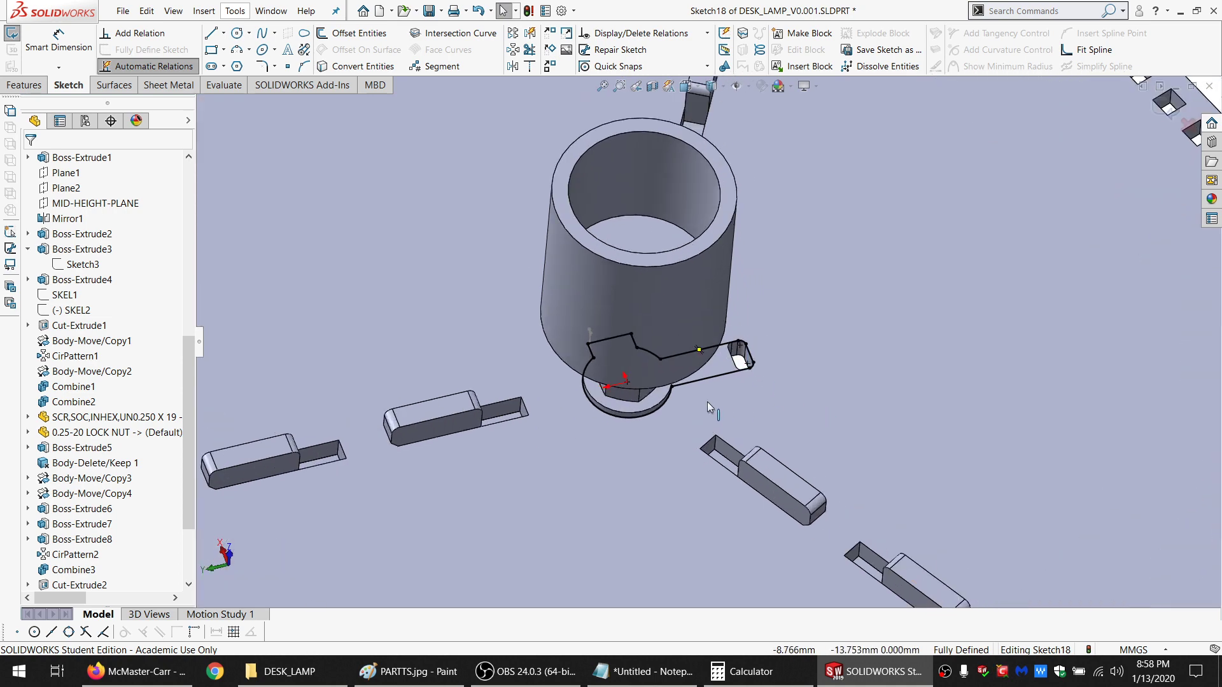
middle_click_drag(708, 404, 707, 390)
Draw a circle centred on the sketch origin that extends past the small hole's outer edge
left_click(240, 35)
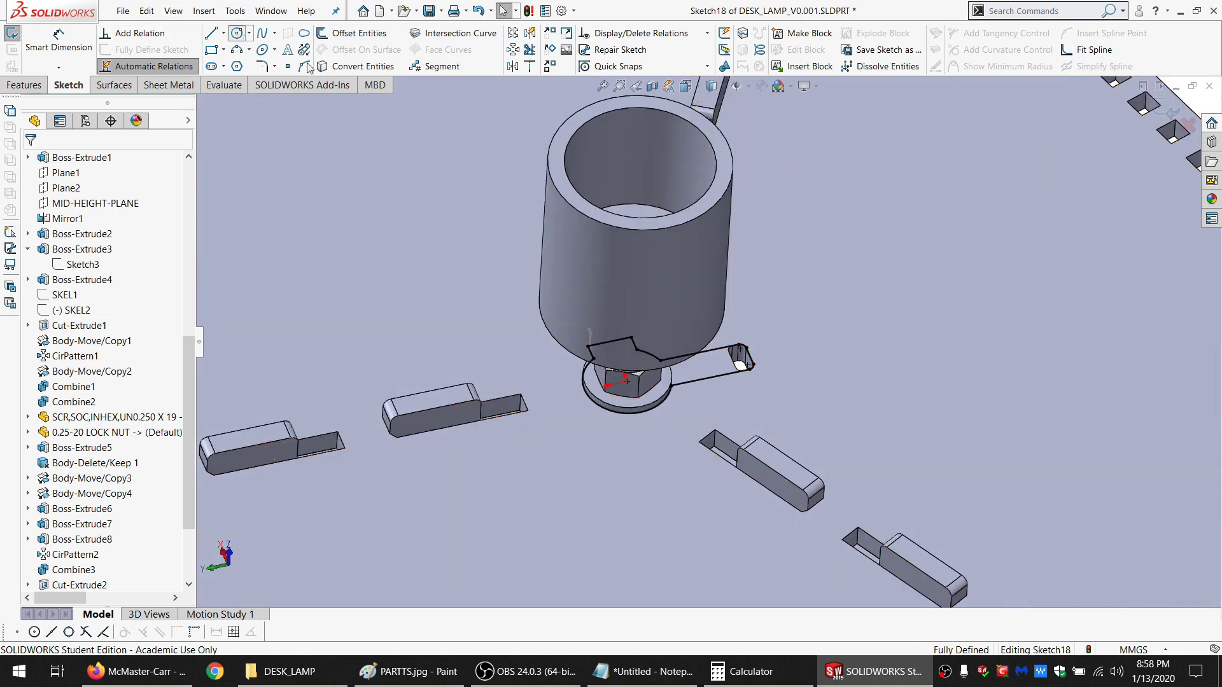
left_click(627, 381)
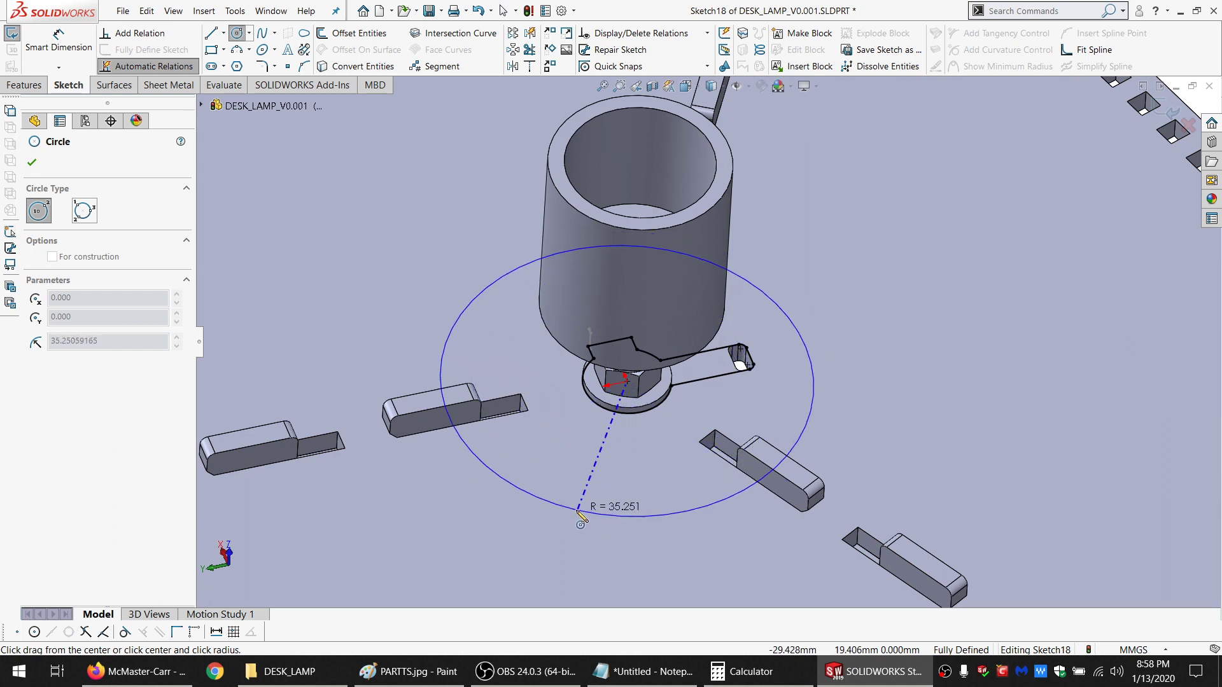
left_click(790, 368)
key("Escape")
Try to make the large circle tangent to the small hole's upper corner arc, and undo the relation
scroll(731, 362, "down", 3)
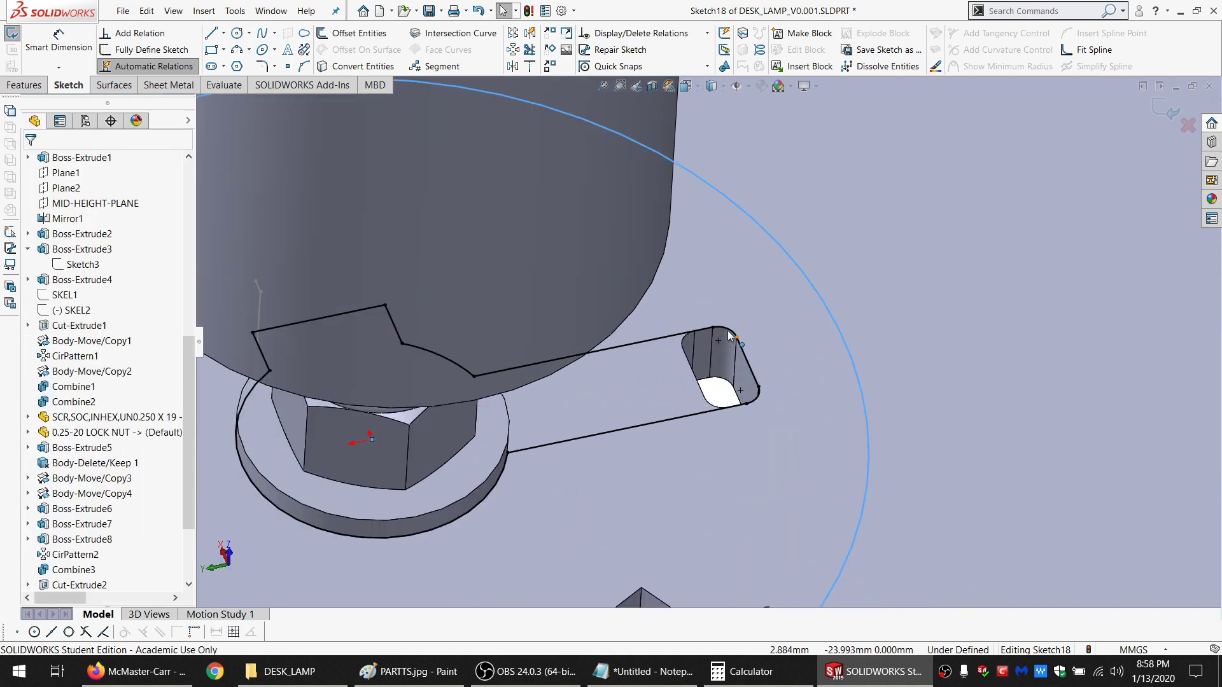
left_click(731, 333)
left_click(593, 352, "ctrl")
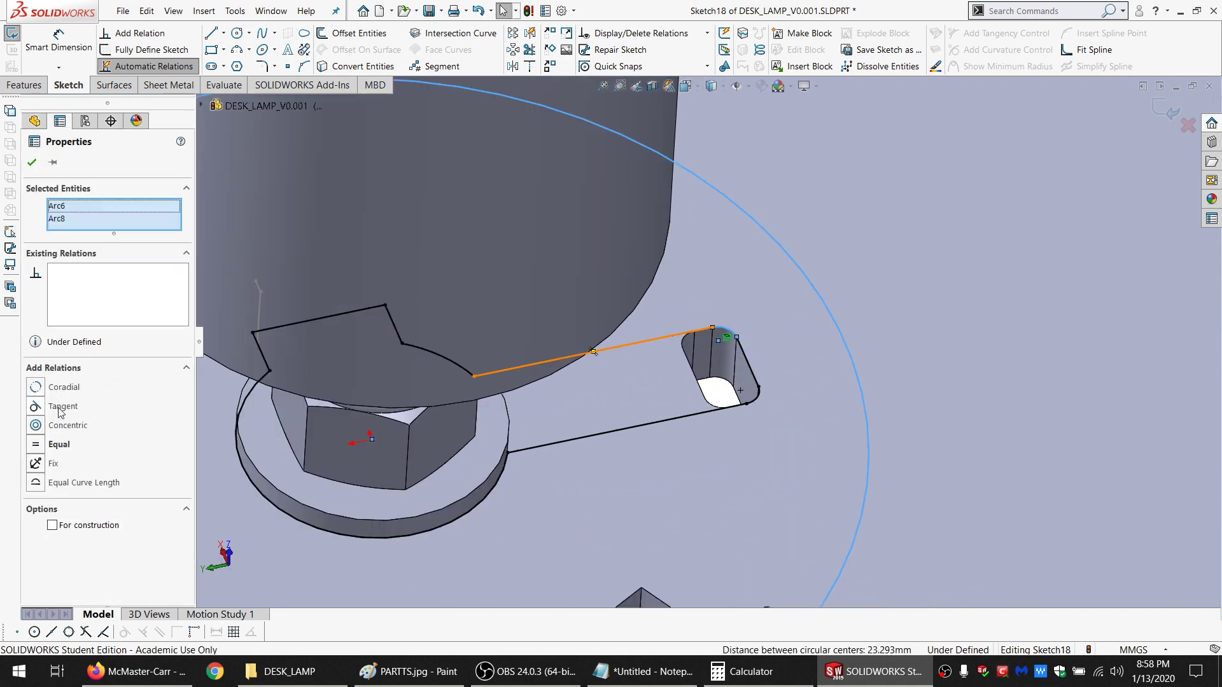
left_click(58, 407)
key("Escape")
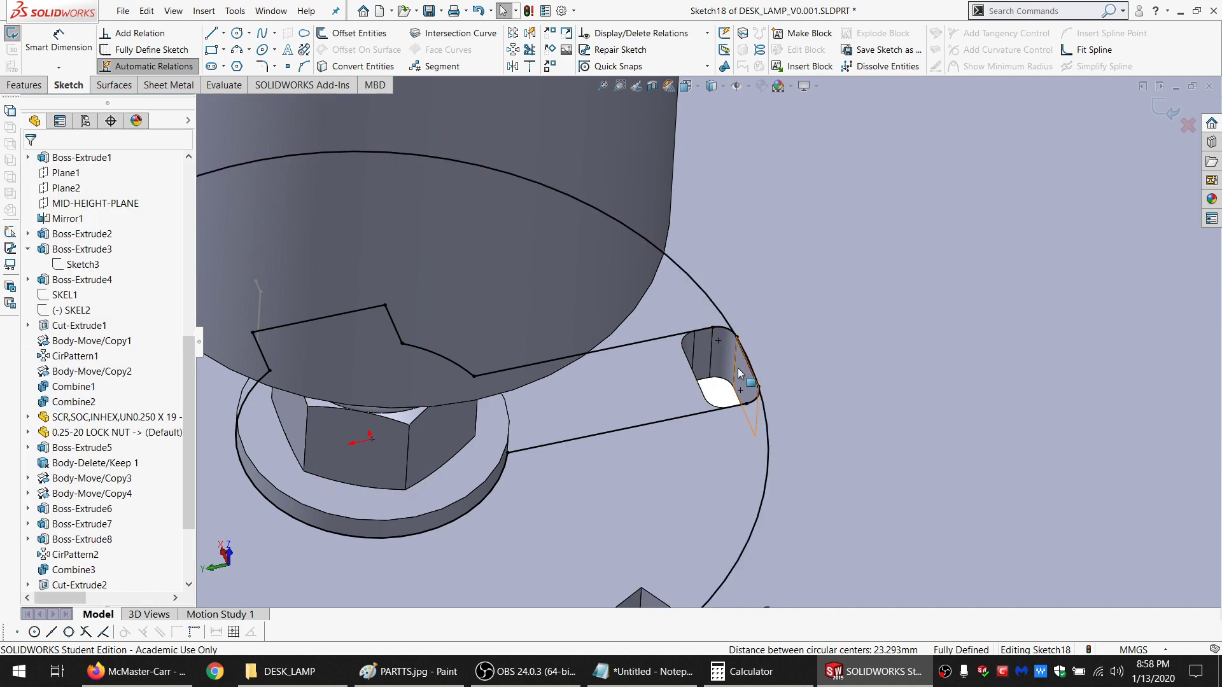
scroll(738, 369, "down", 5)
key("ctrl+z")
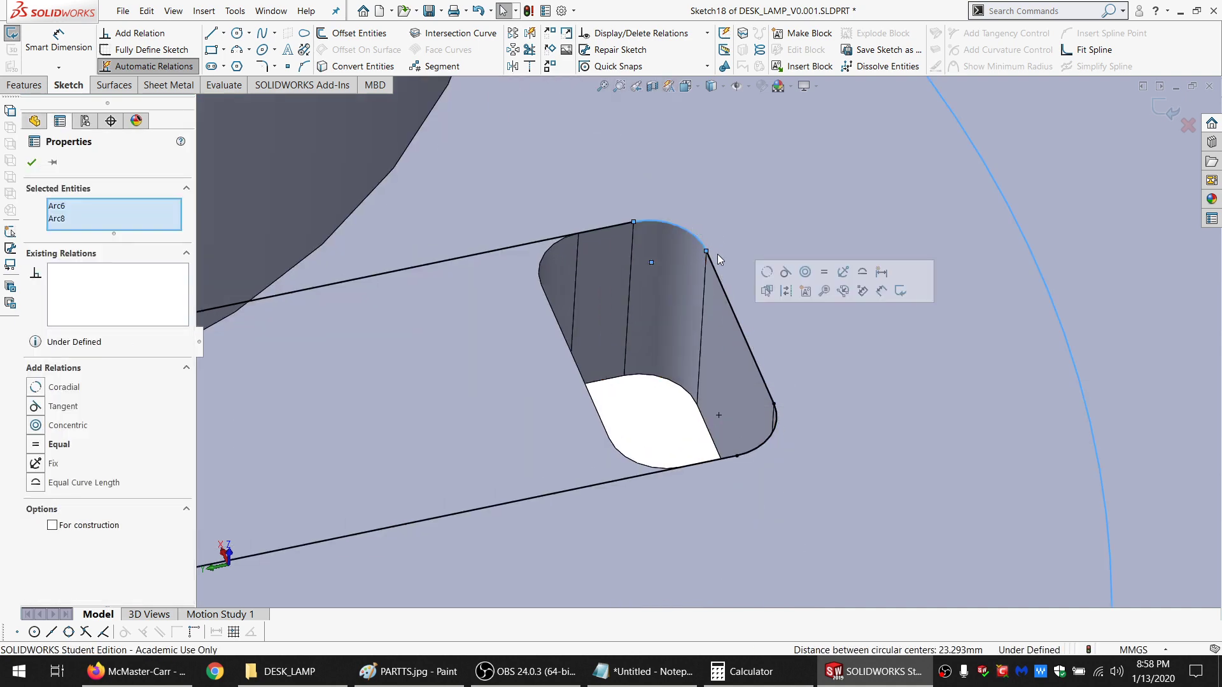
Make the large circle coincident with the endpoint where the small hole's upper corner arc meets its outer straight edge
left_click(707, 252)
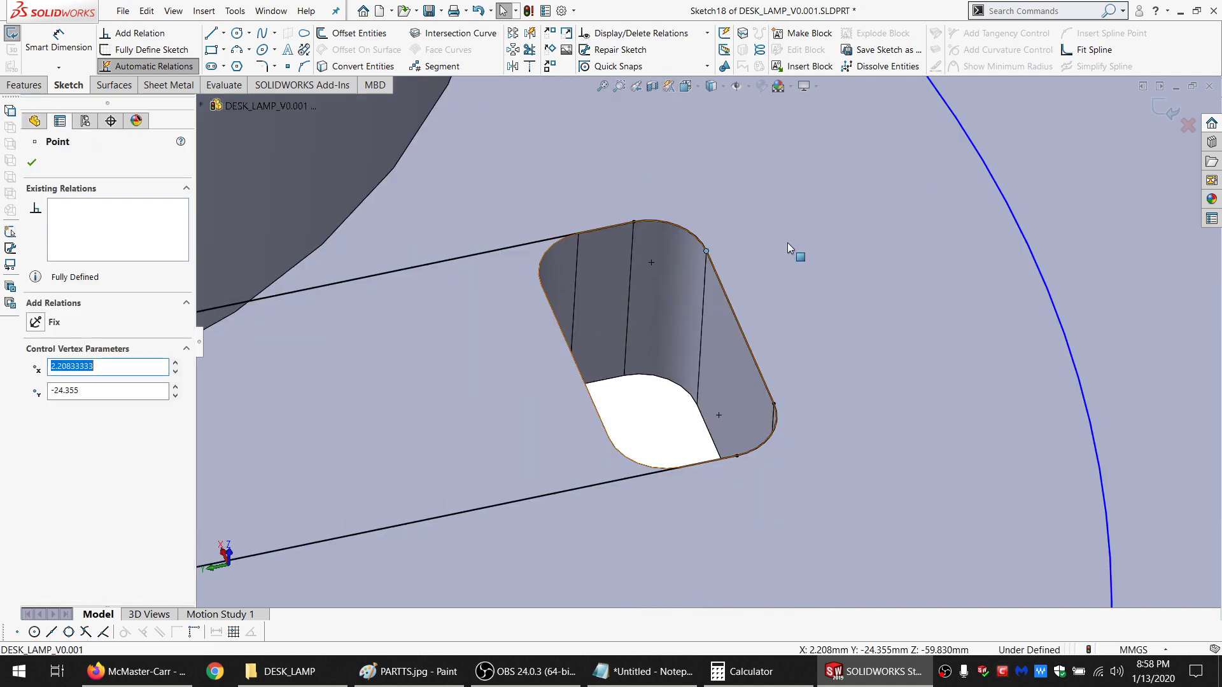
scroll(788, 242, "up", 2)
left_click(856, 233, "ctrl")
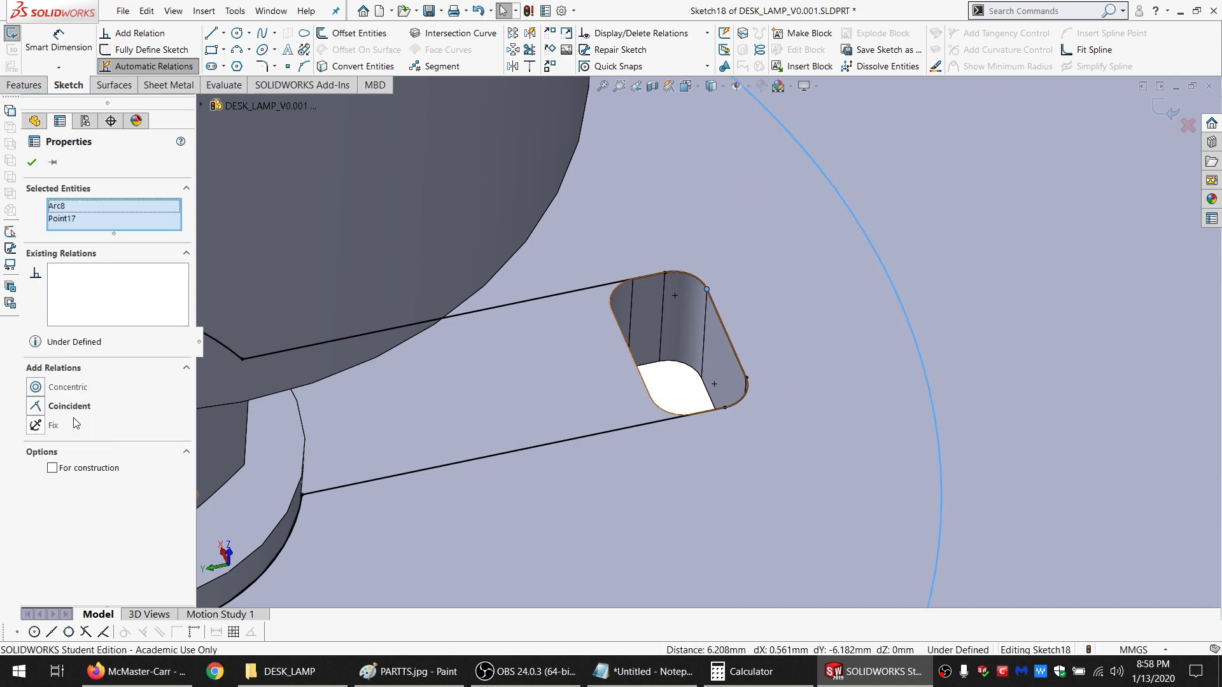
left_click(70, 406)
scroll(571, 372, "up", 3)
key("Escape")
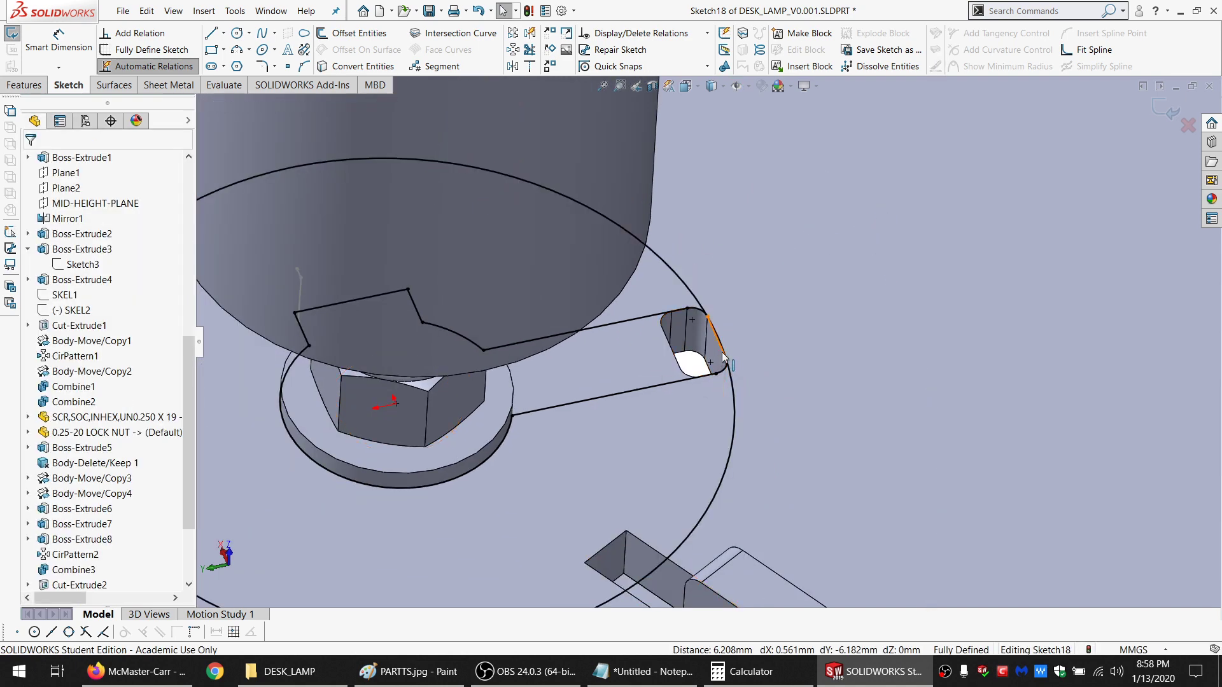
Convert the large circle through the small hole's outer corner to construction geometry
scroll(723, 357, "down", 2)
scroll(704, 377, "up", 2)
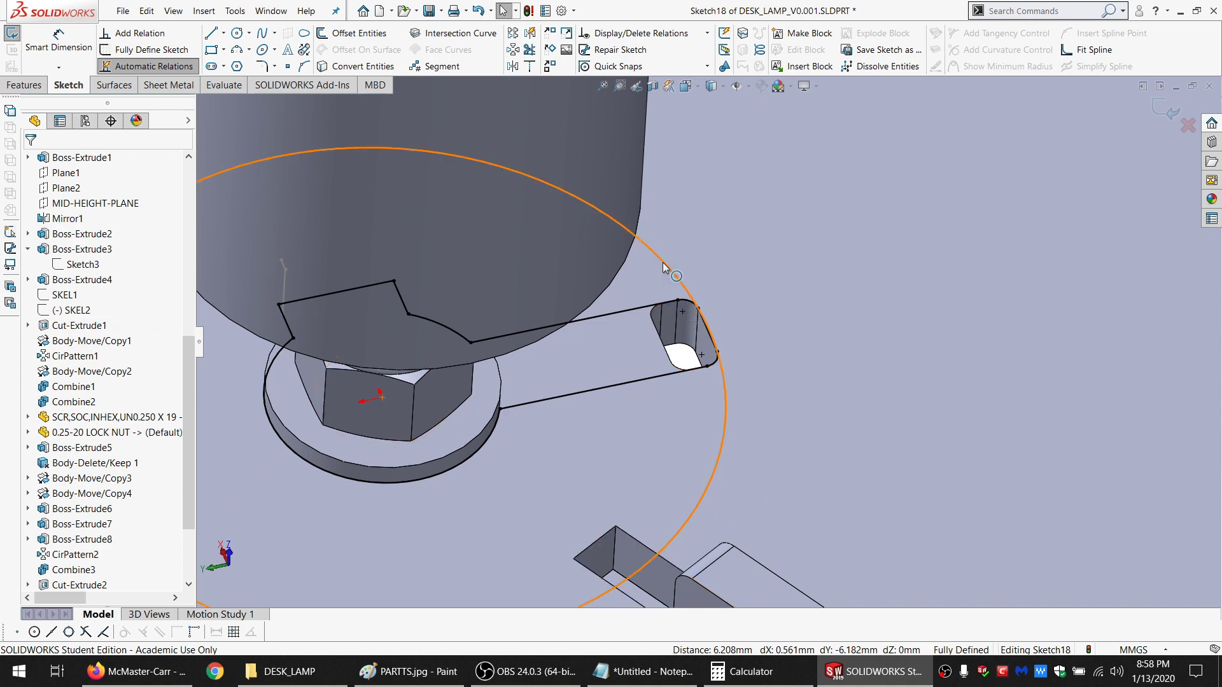
left_click(663, 268)
scroll(659, 404, "up", 5)
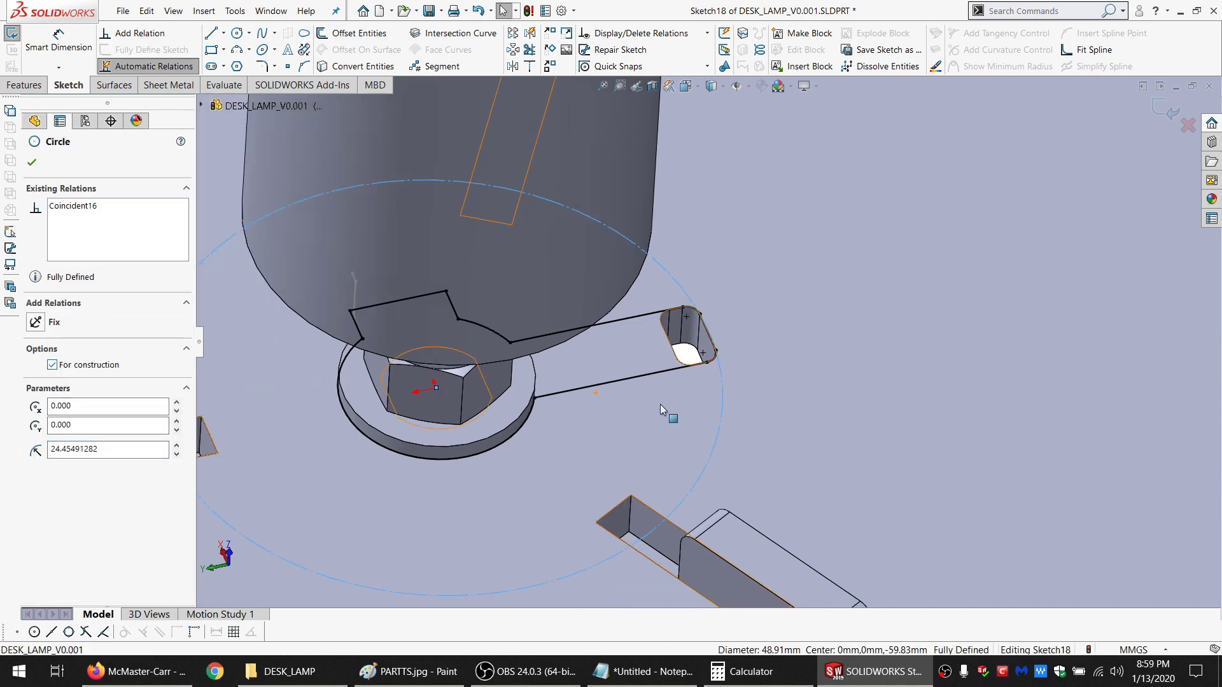
key("Escape")
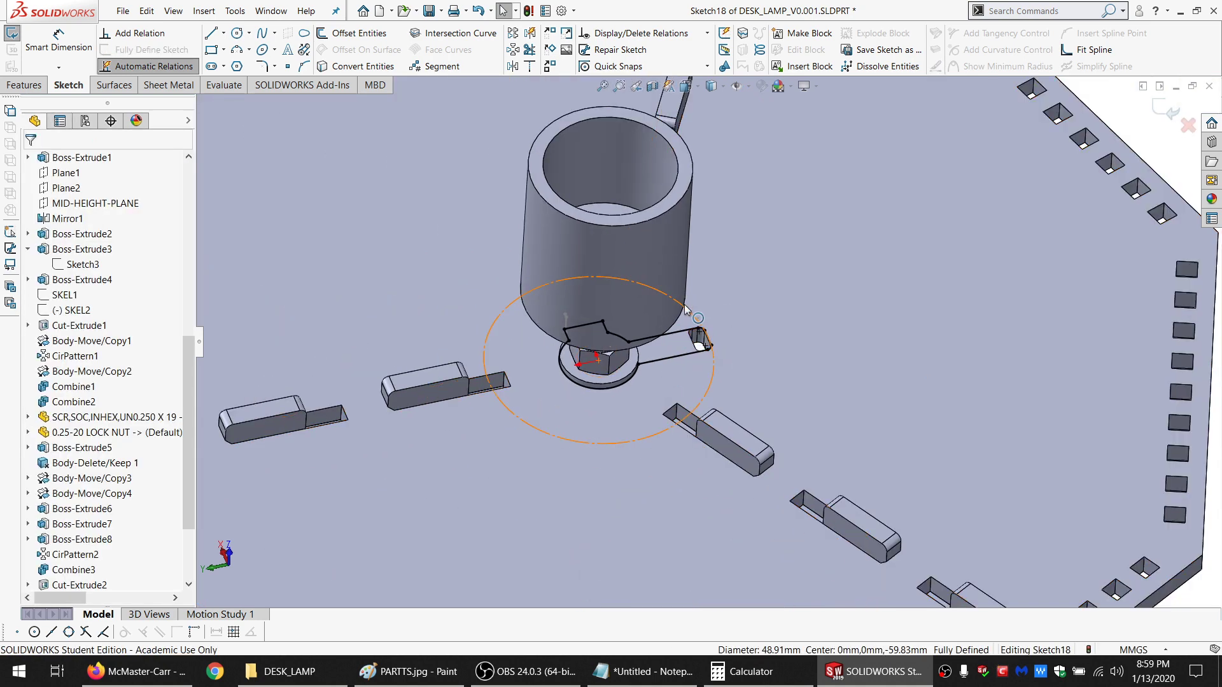
Offset the construction circle through the small hole's outer corner outward by 10 mm
left_click(685, 310)
left_click(338, 35)
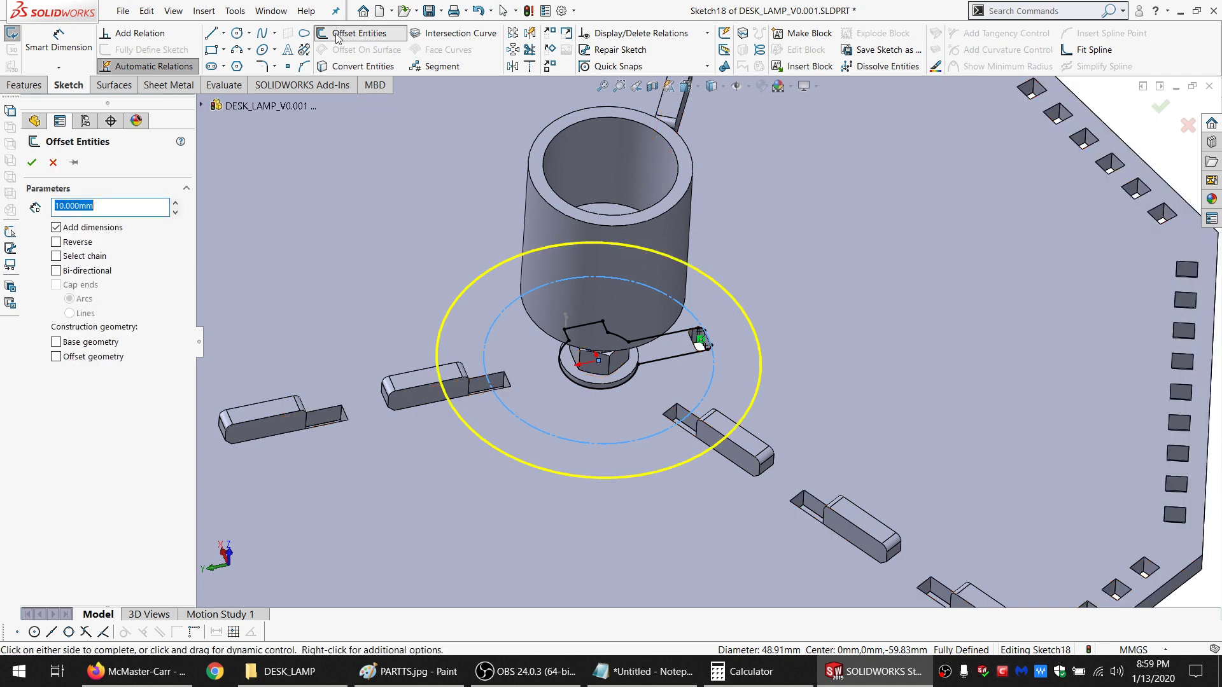
left_click(32, 165)
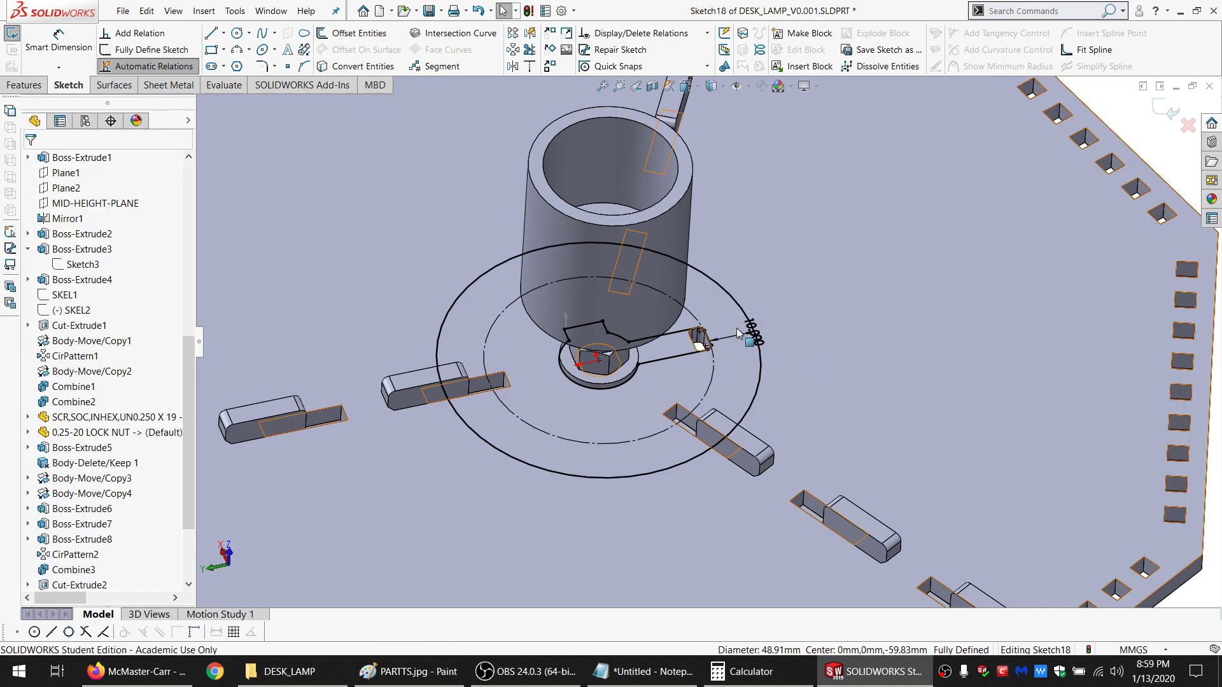
Link the circle's offset distance to the SAFE_DIST variable
left_click(753, 330)
double_click(753, 332)
type("=SA")
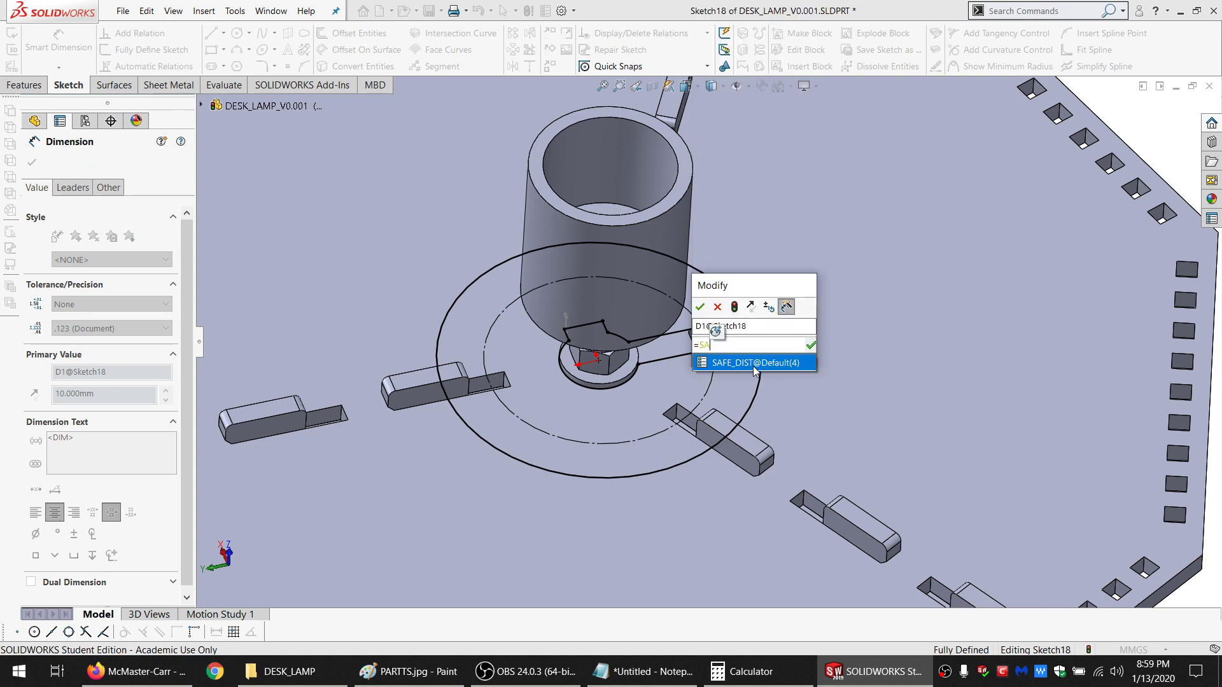
left_click(755, 363)
key("Return")
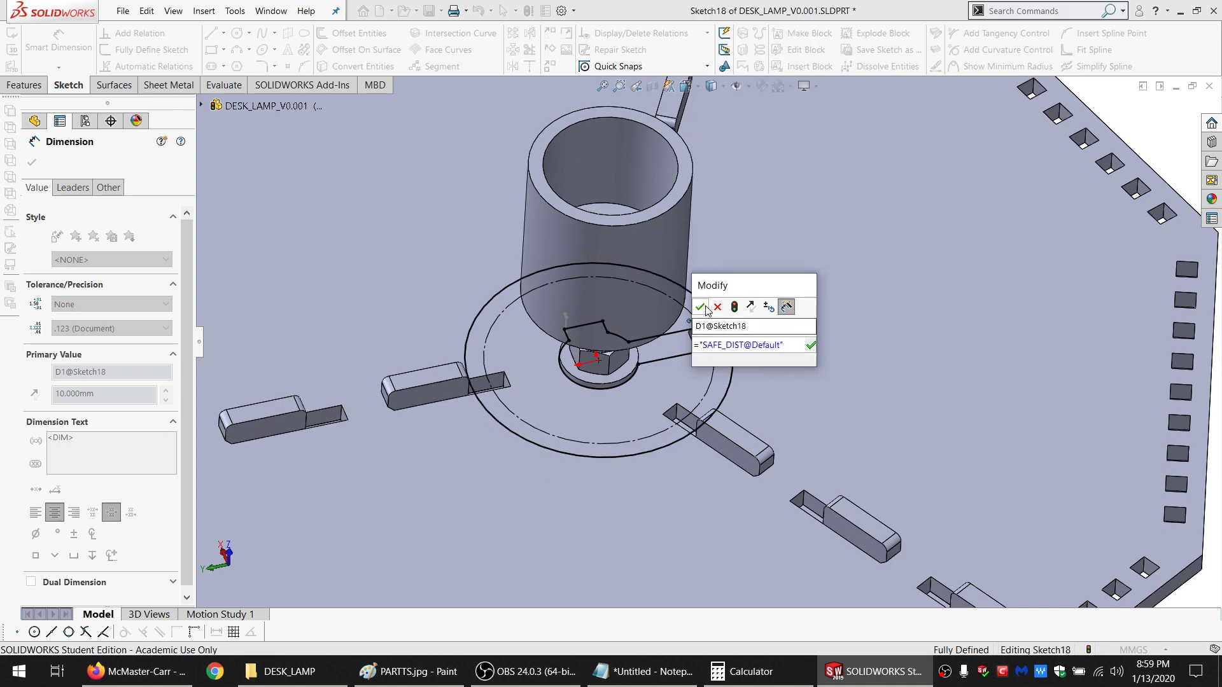
key("Escape")
Convert the outer offset circle to construction geometry
scroll(660, 325, "down", 3)
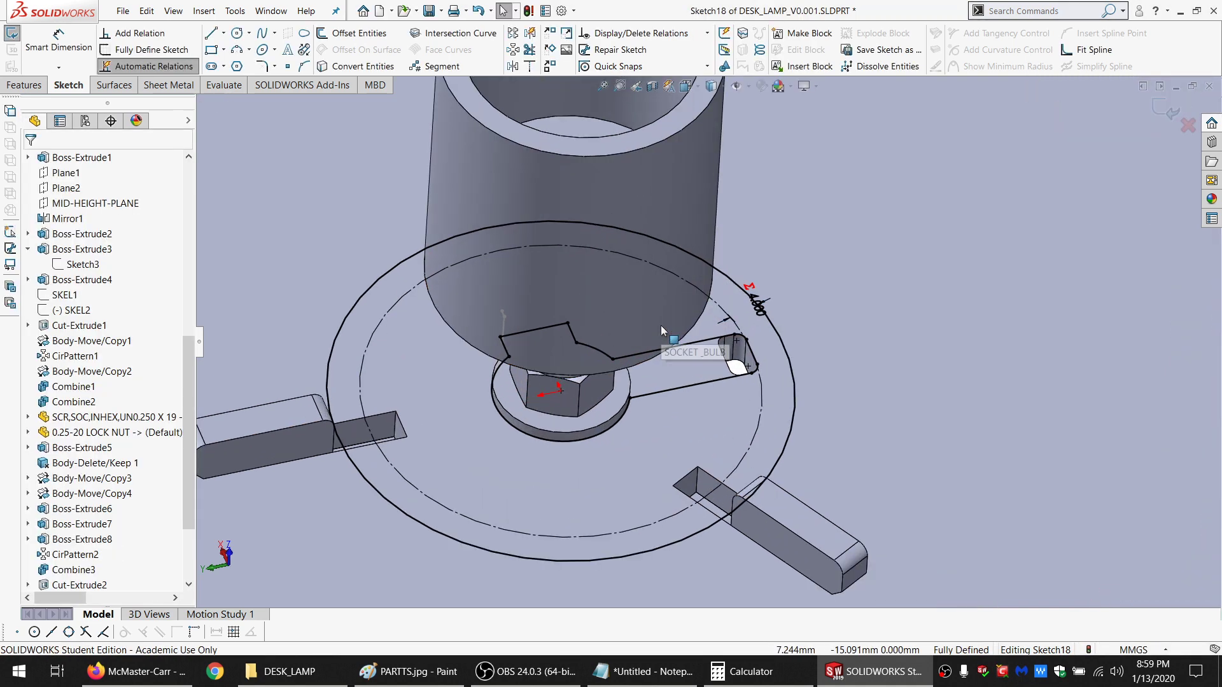
scroll(744, 514, "down", 2)
mouse_move(756, 544)
middle_mouse_down()
mouse_move(763, 456)
mouse_move(616, 472)
middle_mouse_up()
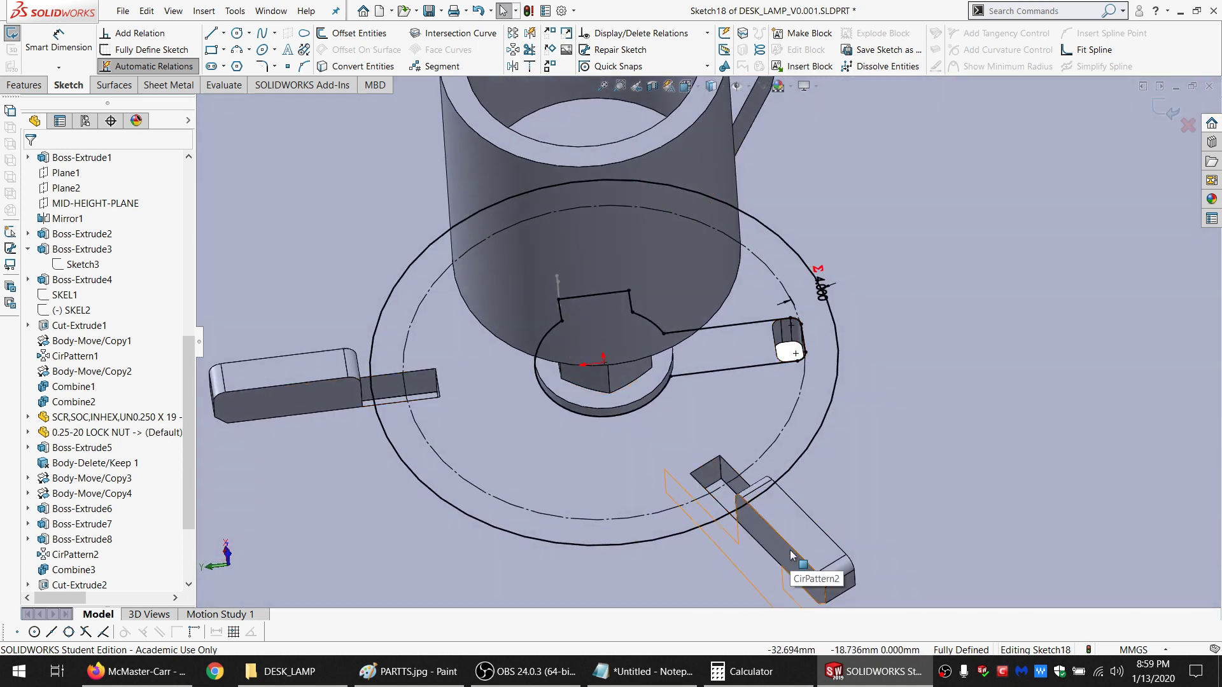
mouse_move(793, 556)
middle_mouse_down()
mouse_move(777, 477)
mouse_move(756, 450)
mouse_move(761, 414)
mouse_move(803, 420)
middle_mouse_up()
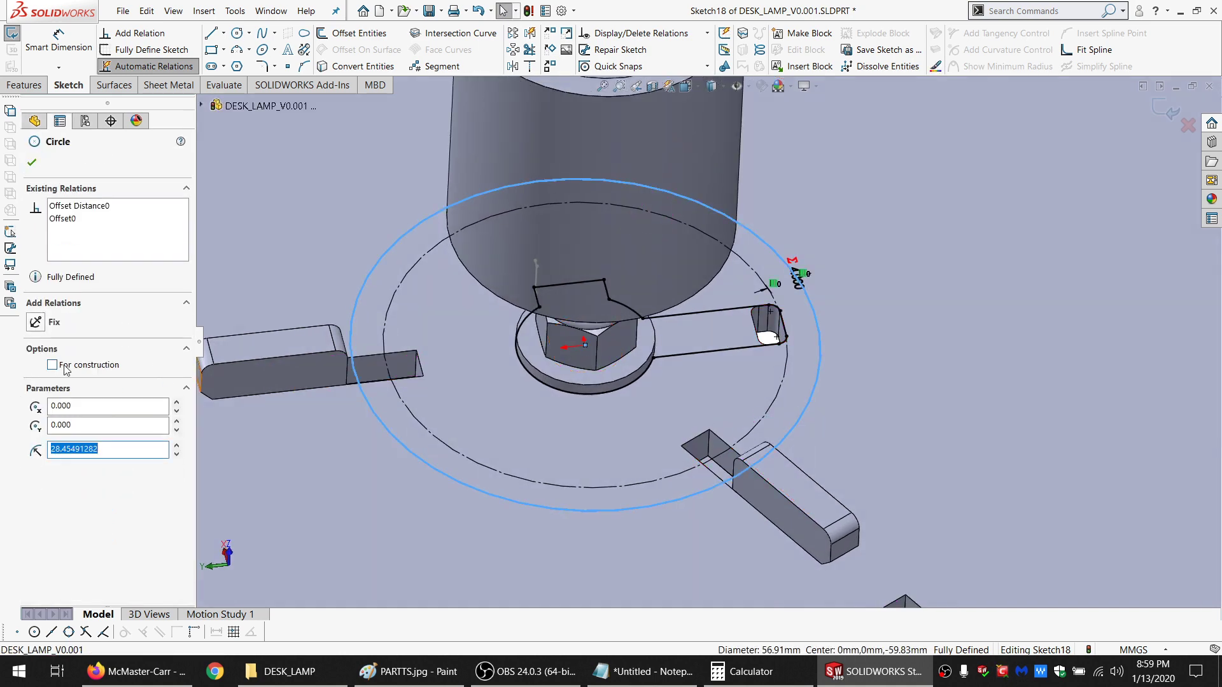
left_click(52, 365)
middle_click_drag(637, 229, 718, 401)
key("Escape")
Draw a three-point arc of about 18 mm radius beyond the small hole, with both ends on the outer construction circle
scroll(744, 331, "down", 2)
mouse_move(744, 343)
middle_mouse_down()
mouse_move(749, 314)
mouse_move(749, 344)
middle_mouse_up()
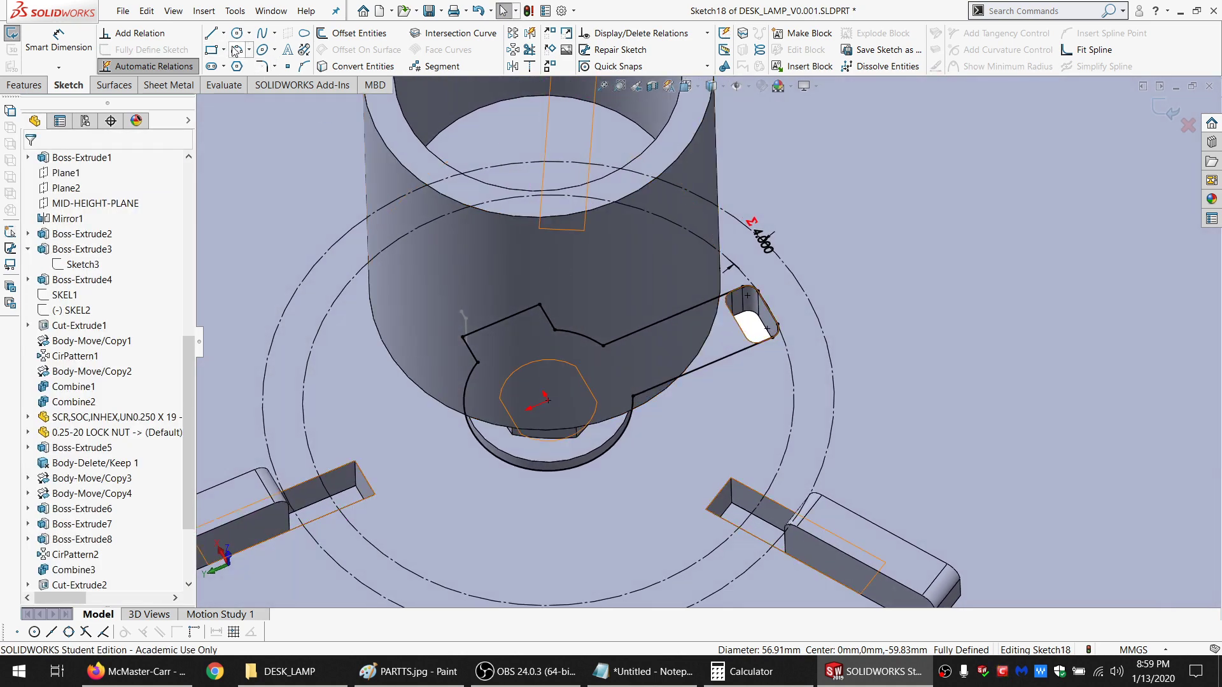
left_click(237, 51)
left_click(719, 207)
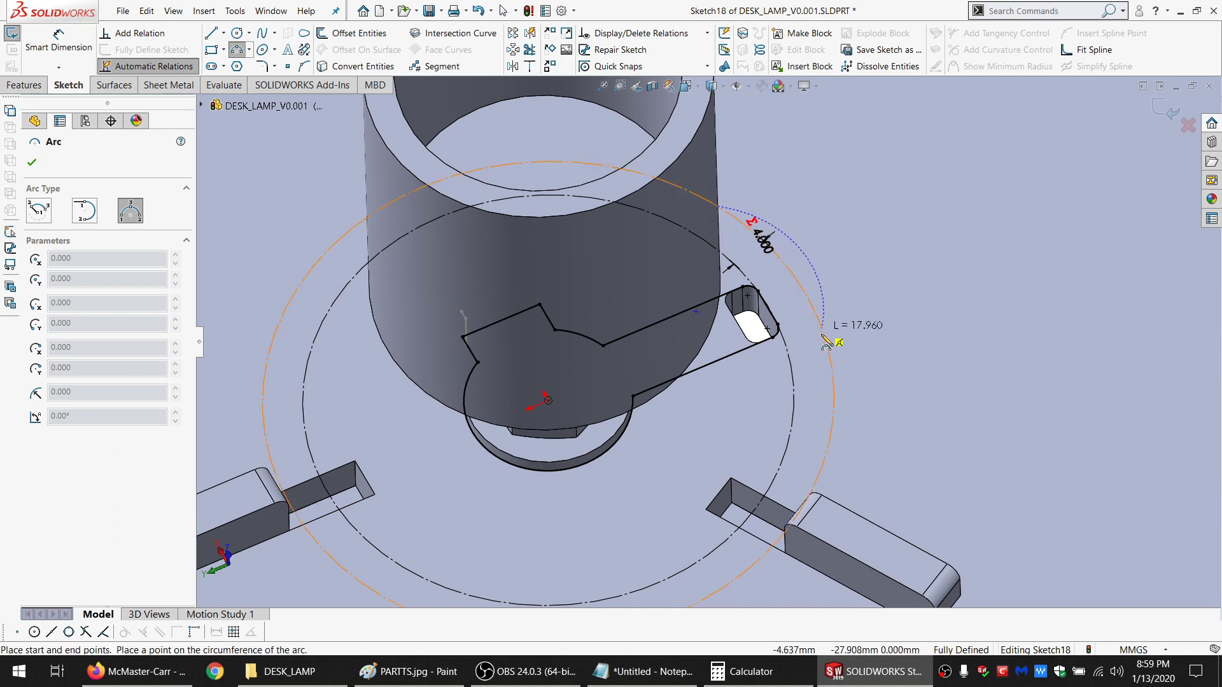
left_click(828, 349)
left_click(819, 307)
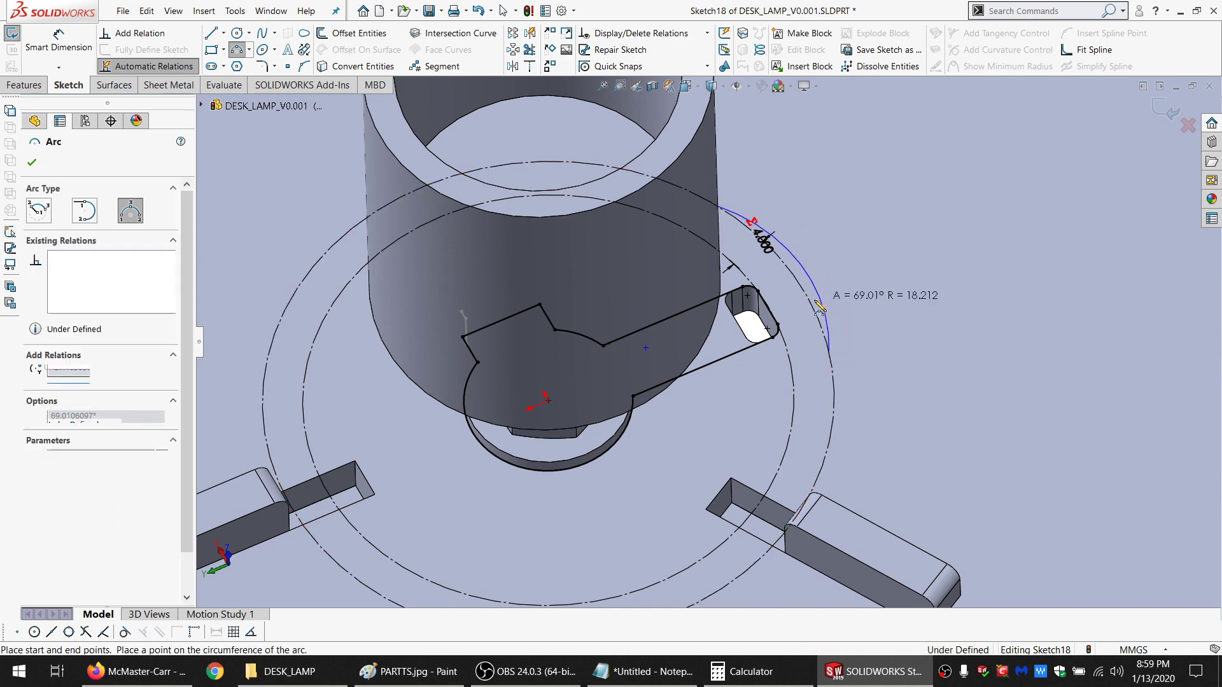
key("Escape")
Make the new arc concentric with the outer construction circle, undoing the mistaken equal-radius relation first
left_click(811, 303)
left_click(823, 300, "ctrl")
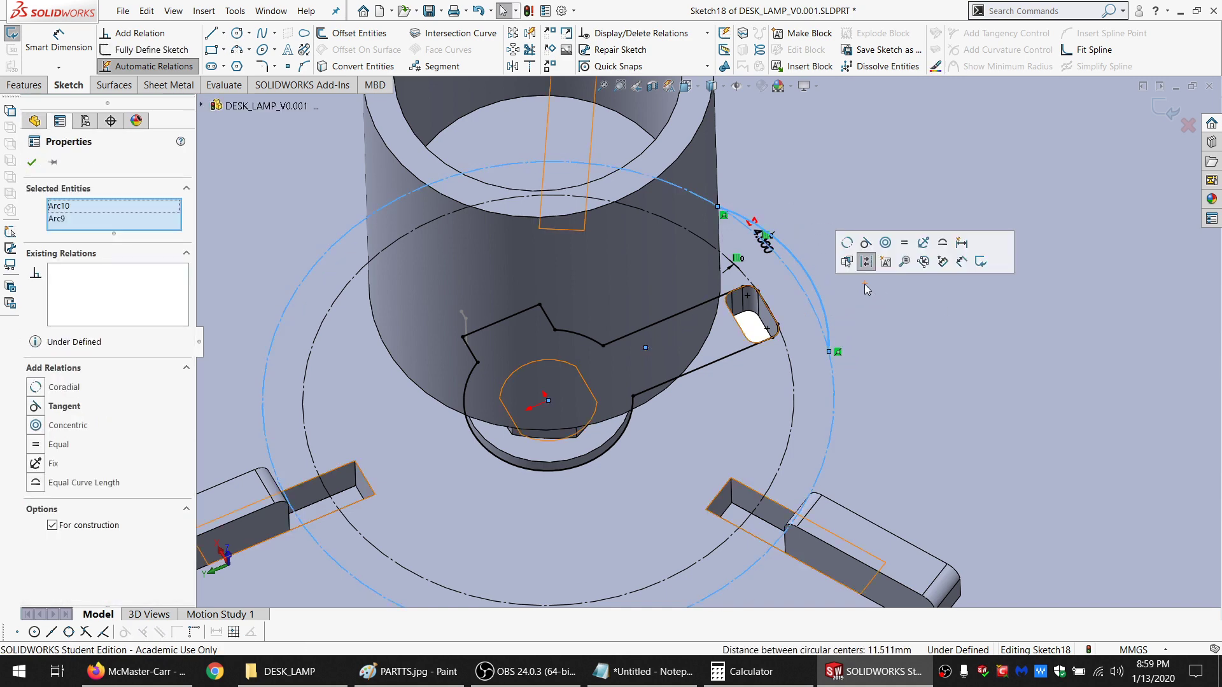
left_click(885, 244)
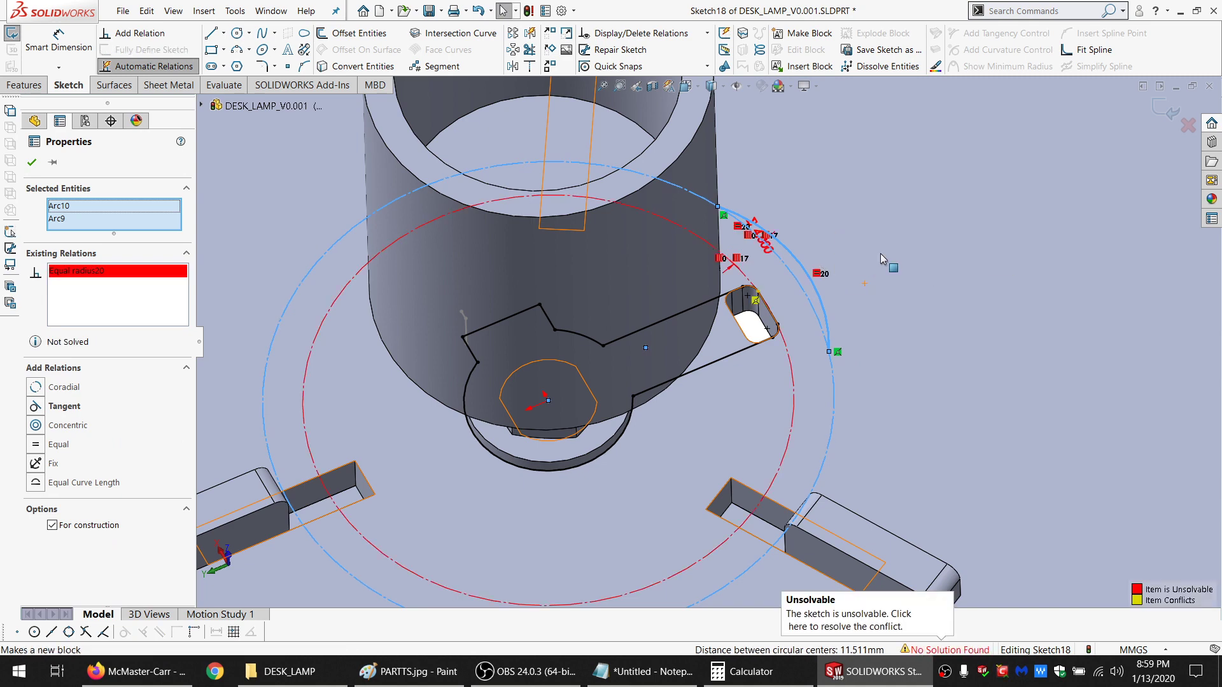
key("ctrl+z")
left_click(880, 245)
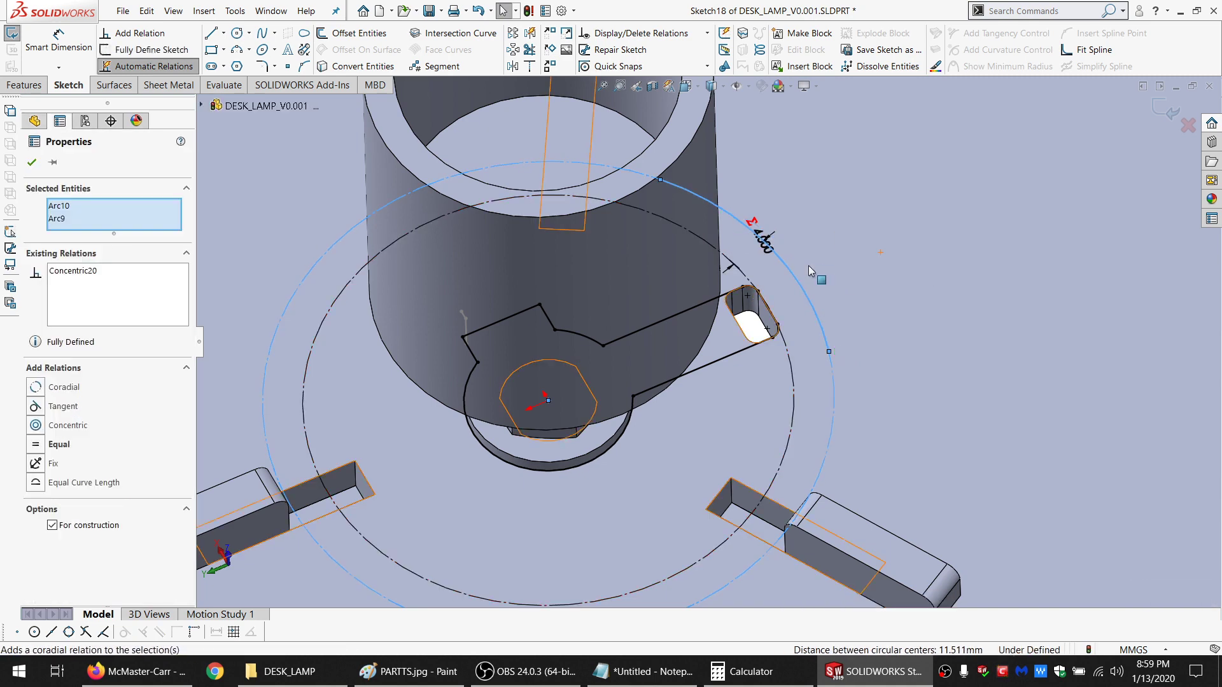
left_click(792, 325)
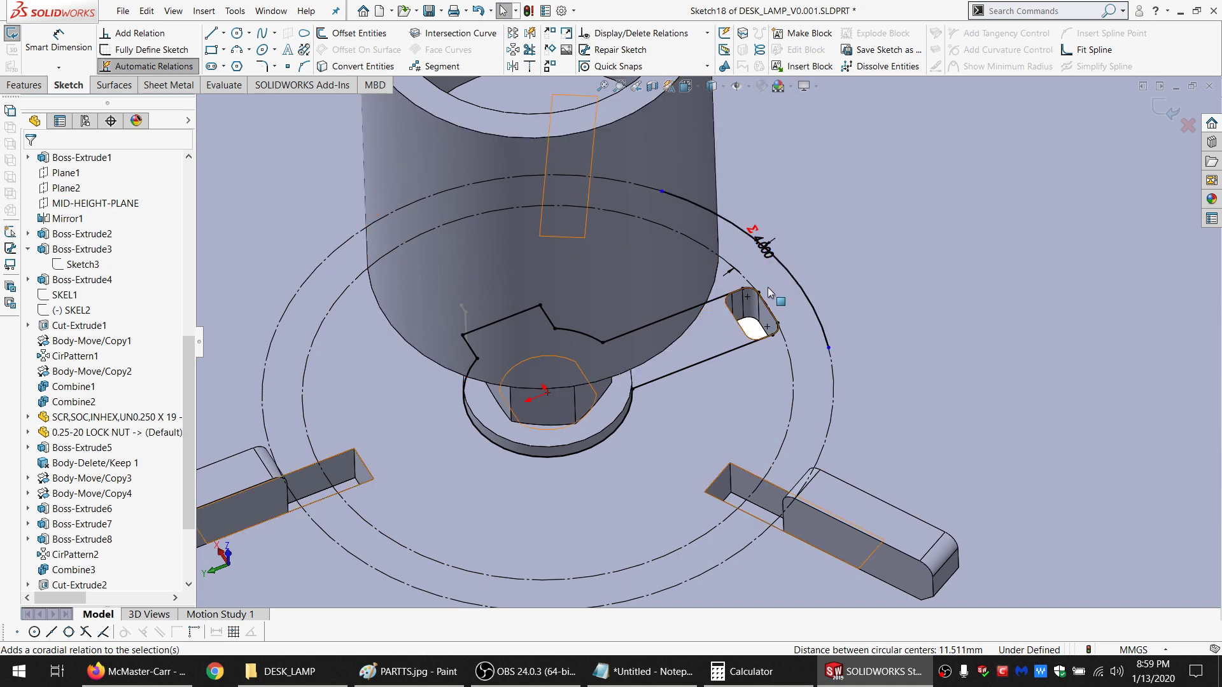
Draw two connected three-point arcs from the outer arc's lower end, about 12 mm and 8 mm in radius, curving around the round foot
scroll(766, 297, "down", 2)
middle_click_drag(766, 296, 680, 408)
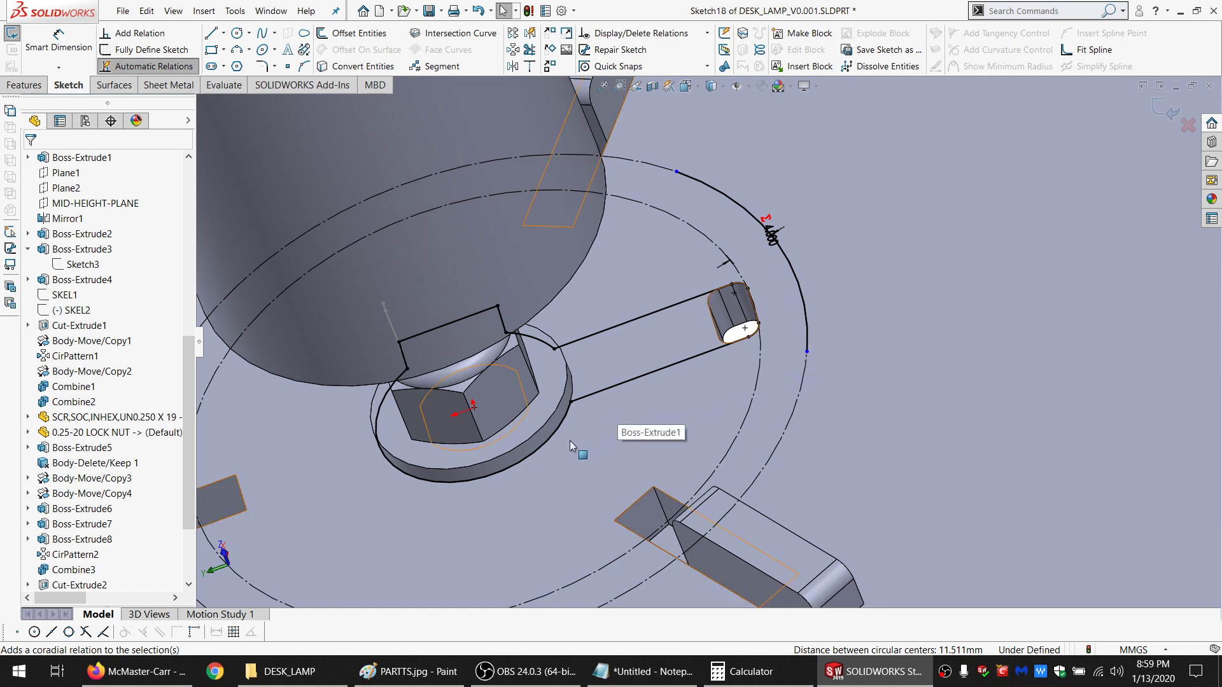
scroll(579, 589, "up", 1)
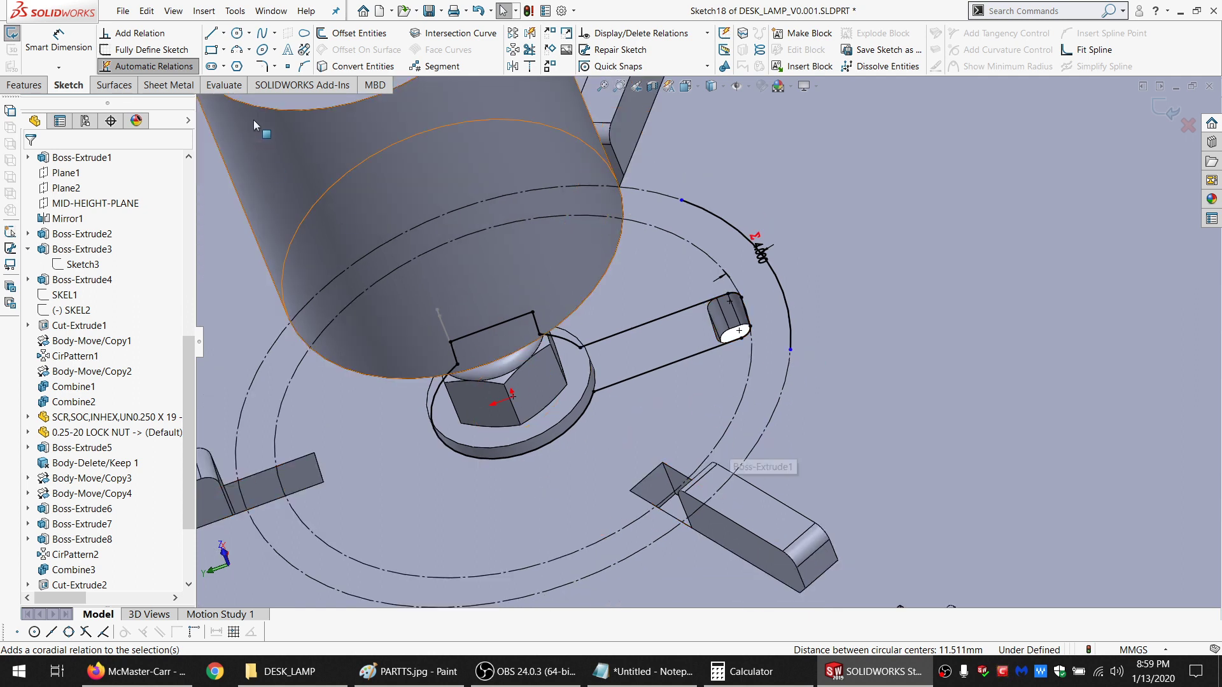
left_click(237, 50)
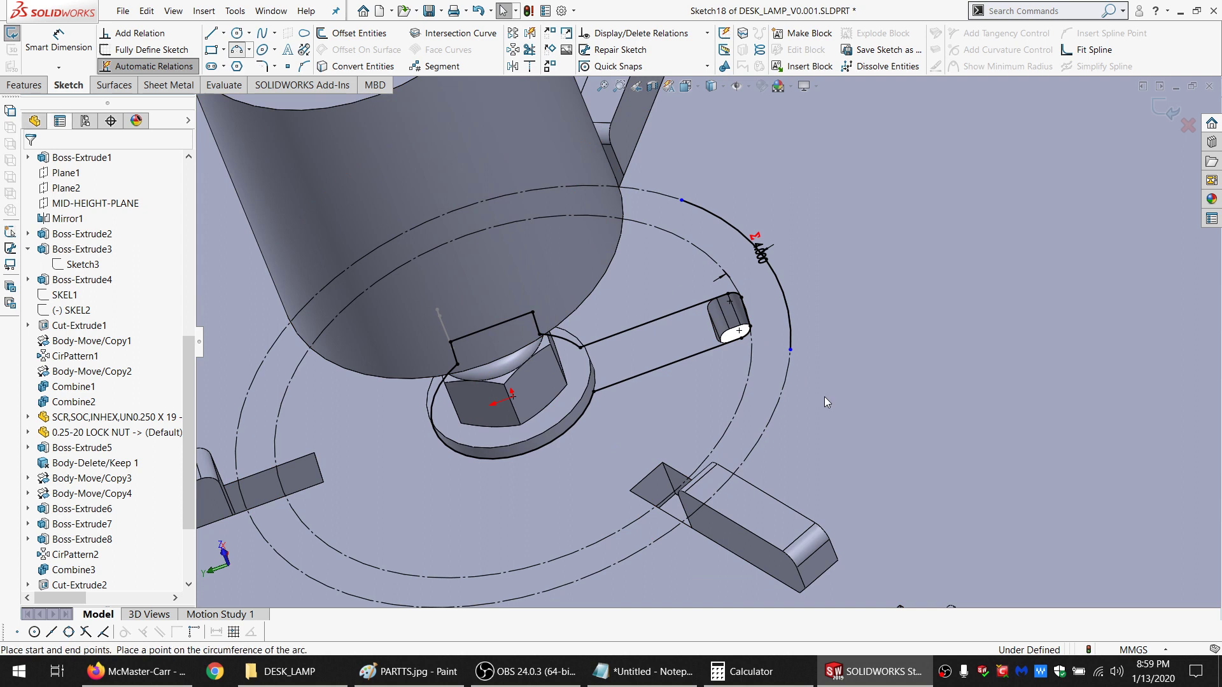
left_click(790, 350)
left_click(659, 406)
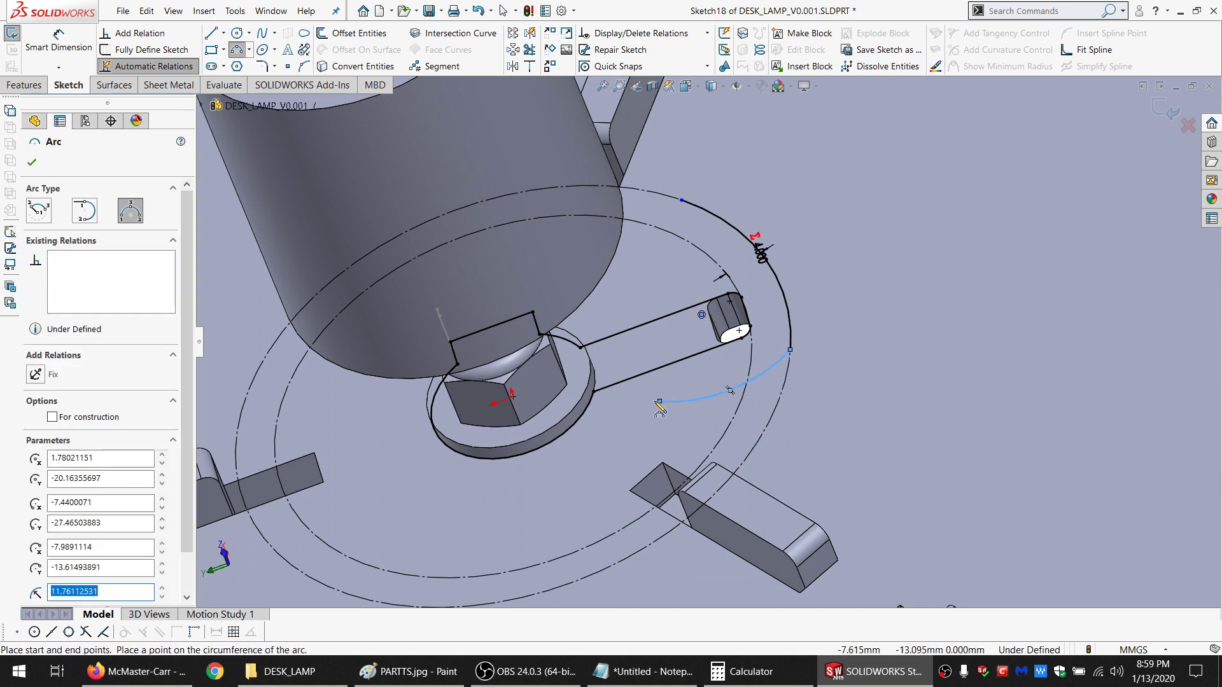
left_click(660, 402)
left_click(579, 485)
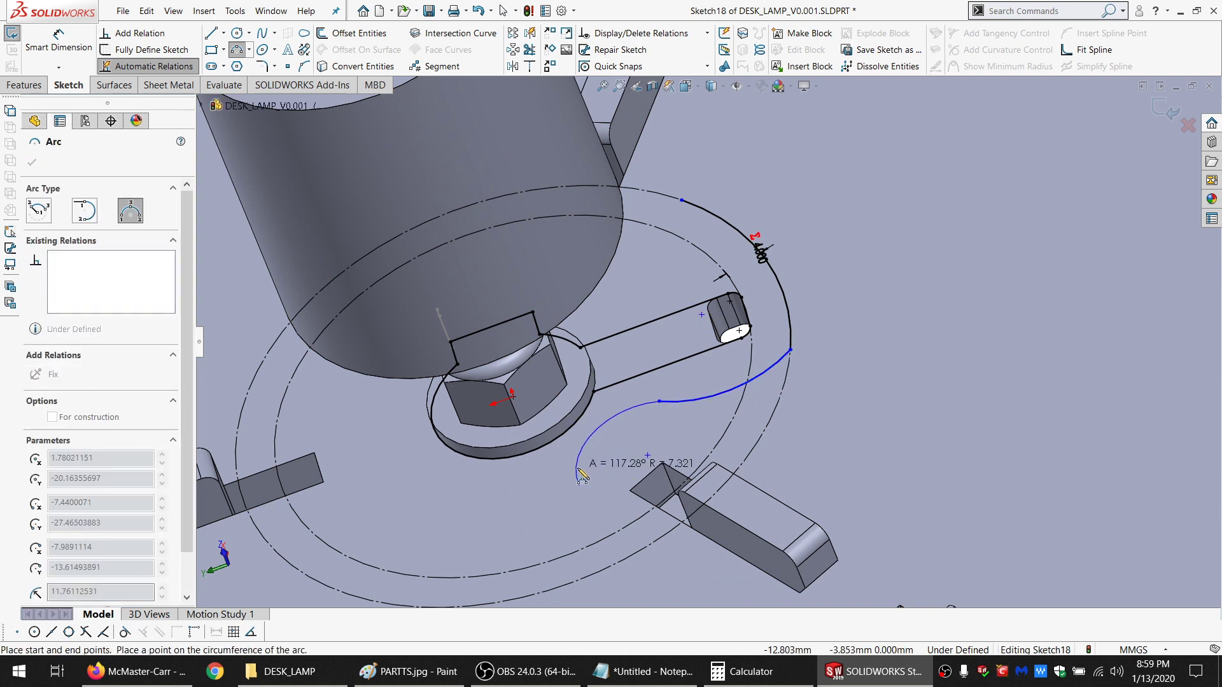
left_click(586, 500)
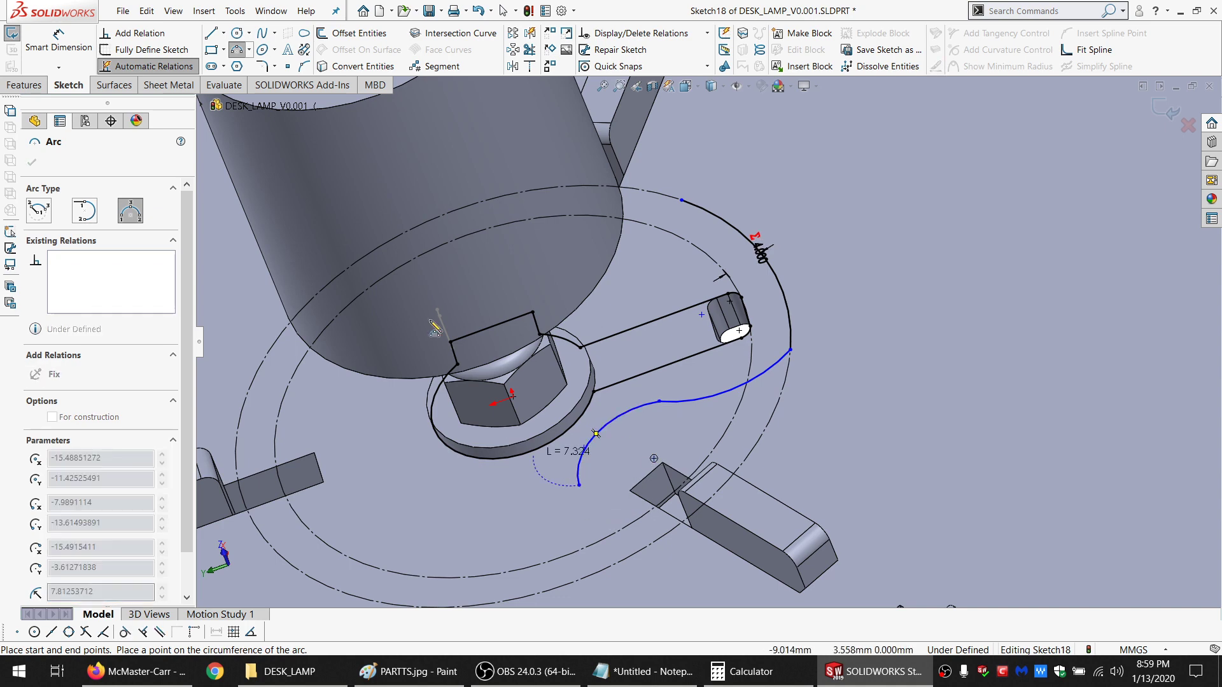
key("Escape")
Draw a third three-point arc from the end of the arc chain to the outer construction circle
left_click(240, 52)
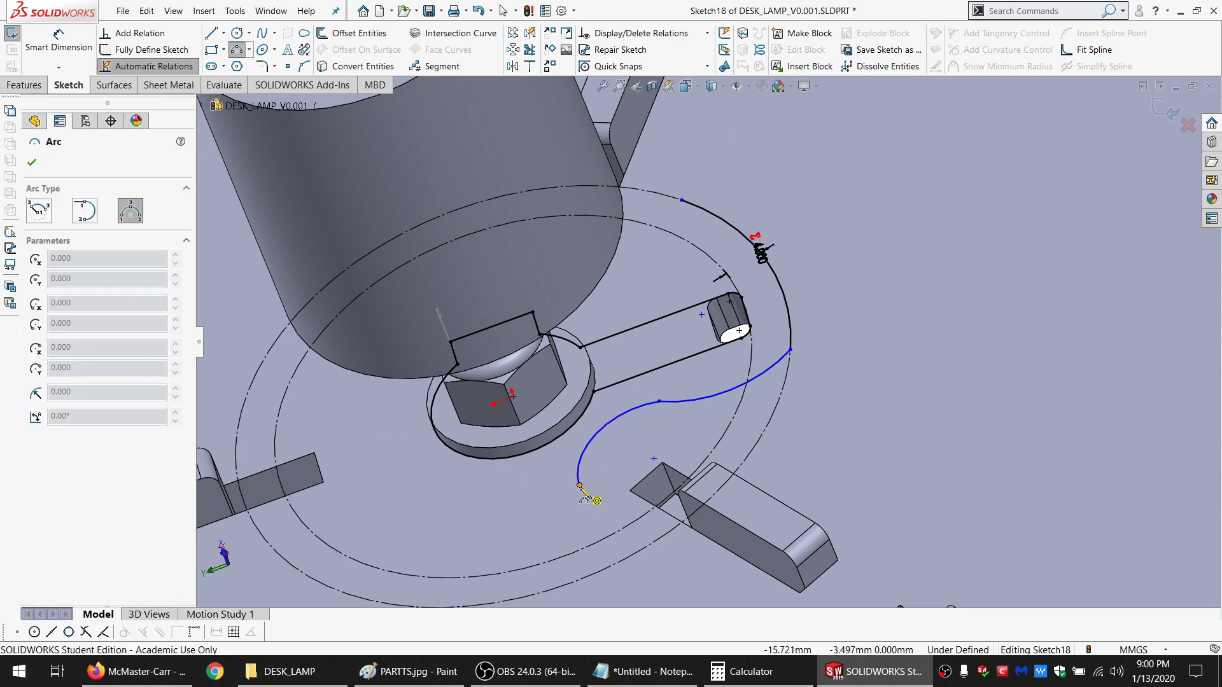
left_click(579, 485)
scroll(578, 499, "up", 1)
left_click(558, 553)
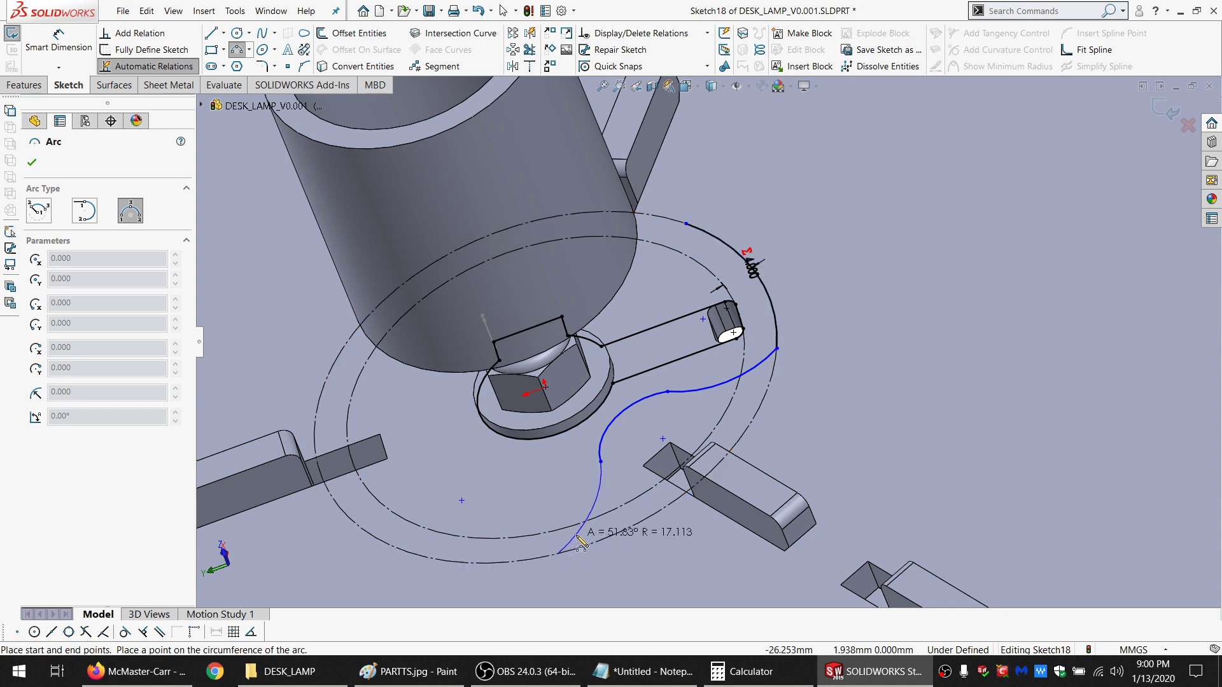
left_click(612, 502)
key("Escape")
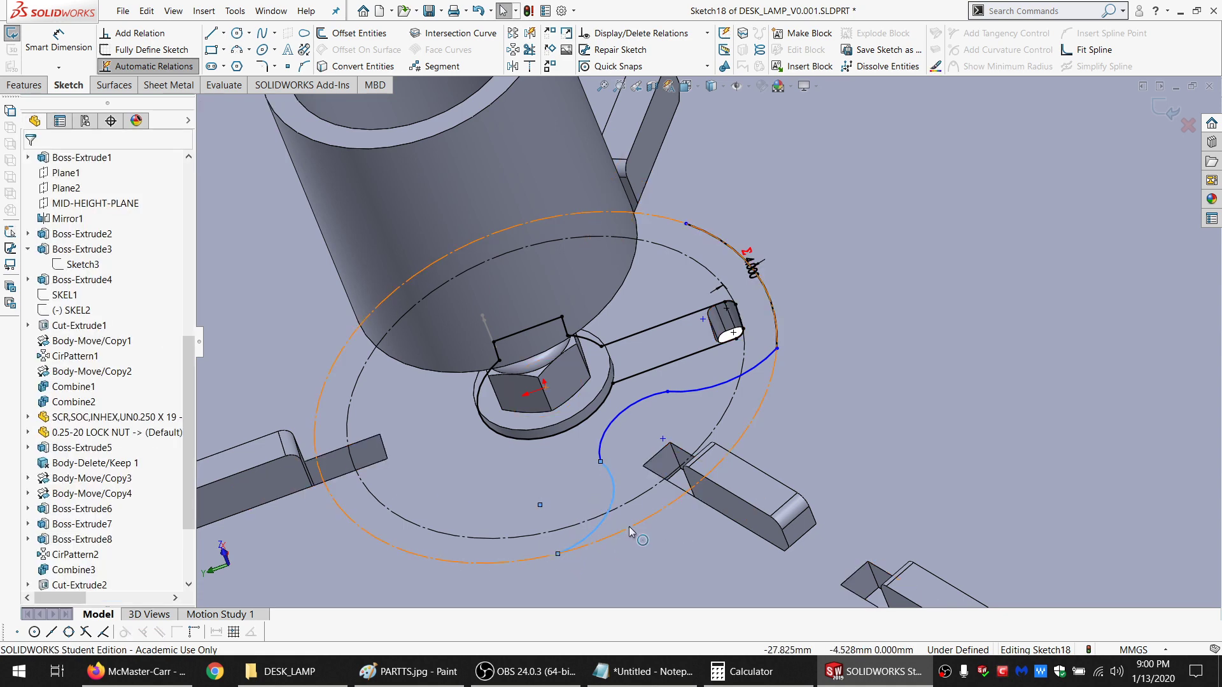
Make the last arc of the chain tangent to the outer construction circle and to the neighbouring middle arc
left_click(629, 526)
left_click(612, 486, "ctrl")
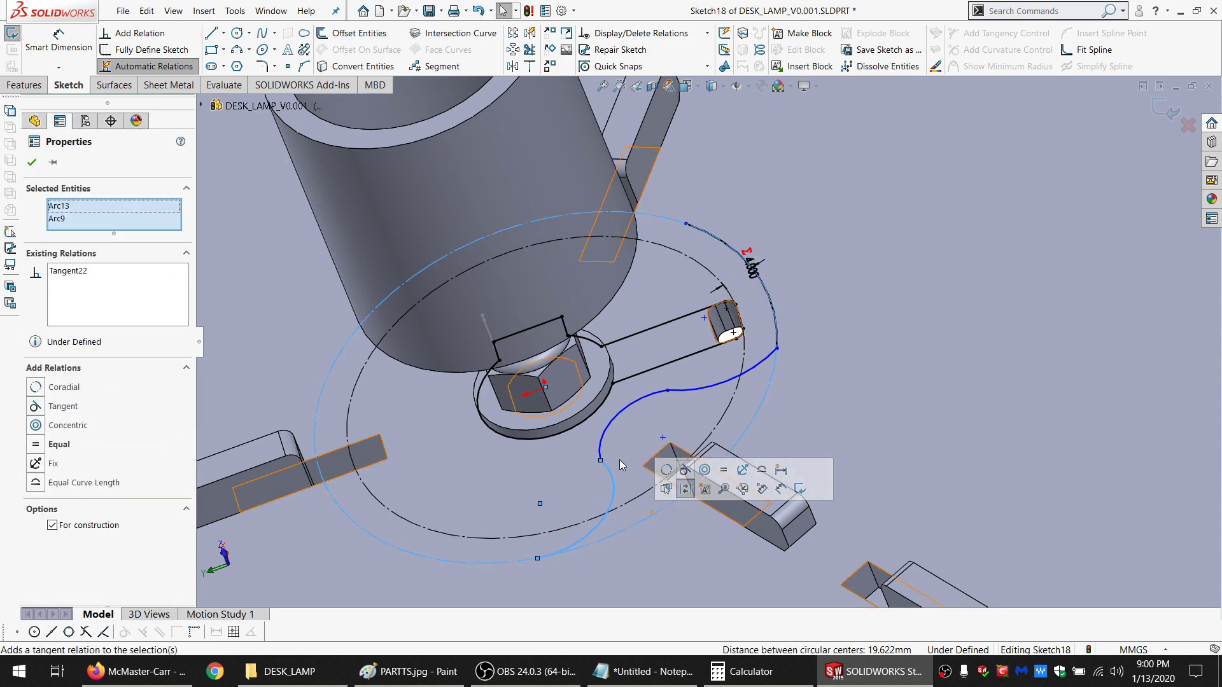
left_click(606, 453)
left_click(602, 453)
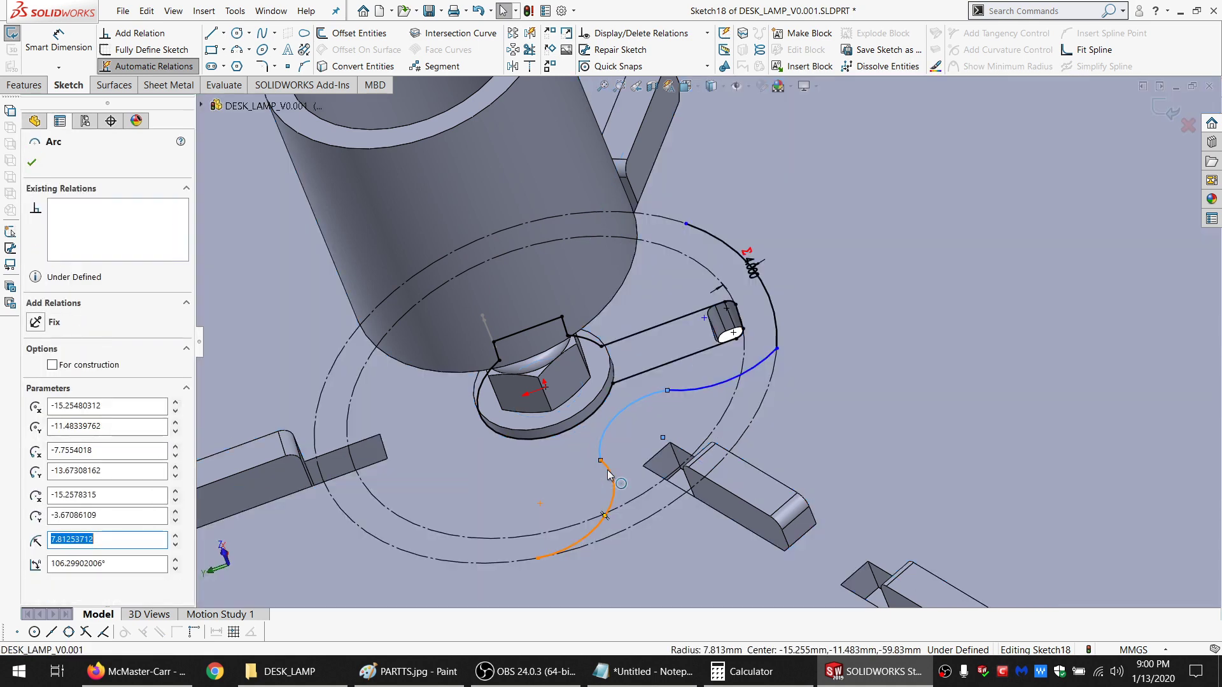
left_click(609, 474, "ctrl")
left_click(663, 413)
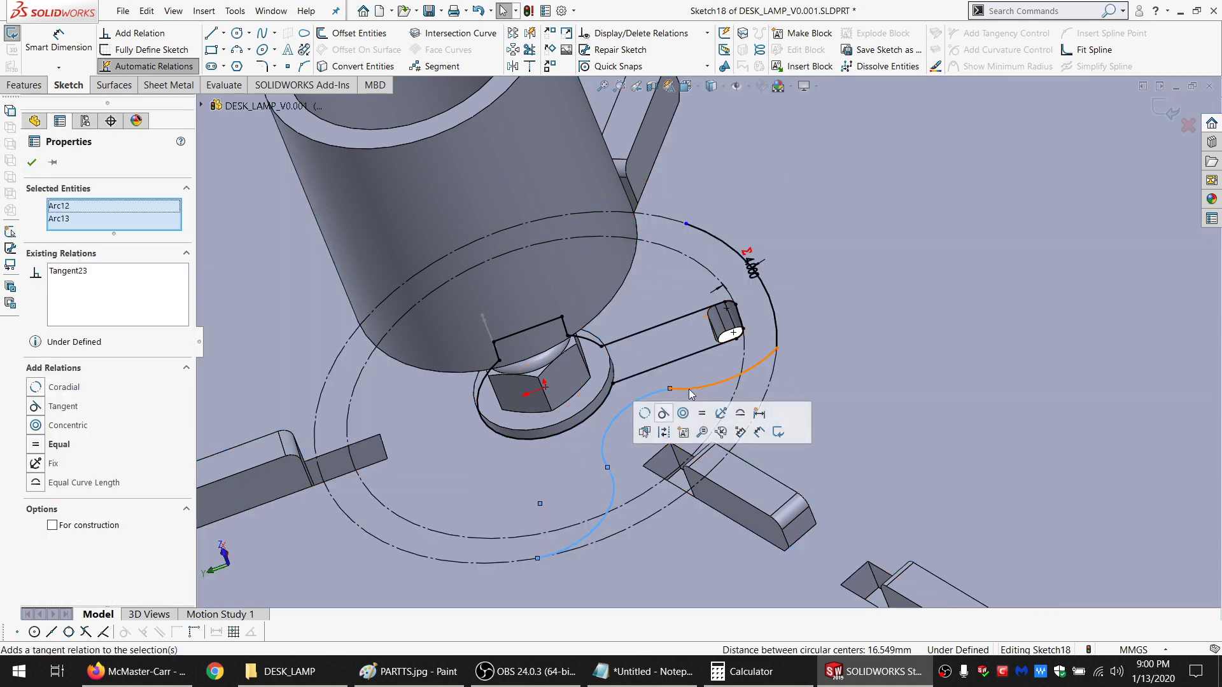
Make the chain's first arc tangent to the middle arc and to the outer arc beyond the small hole
left_click(692, 394)
left_click(650, 396, "ctrl")
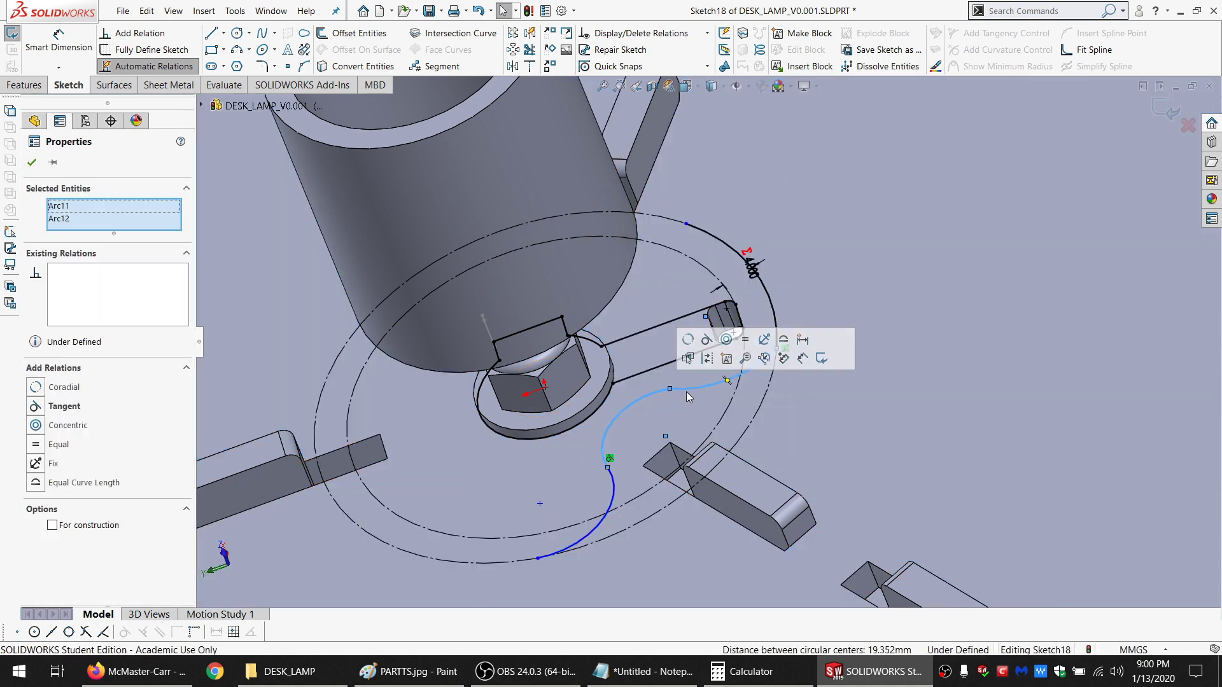
left_click(707, 340)
left_click(771, 307)
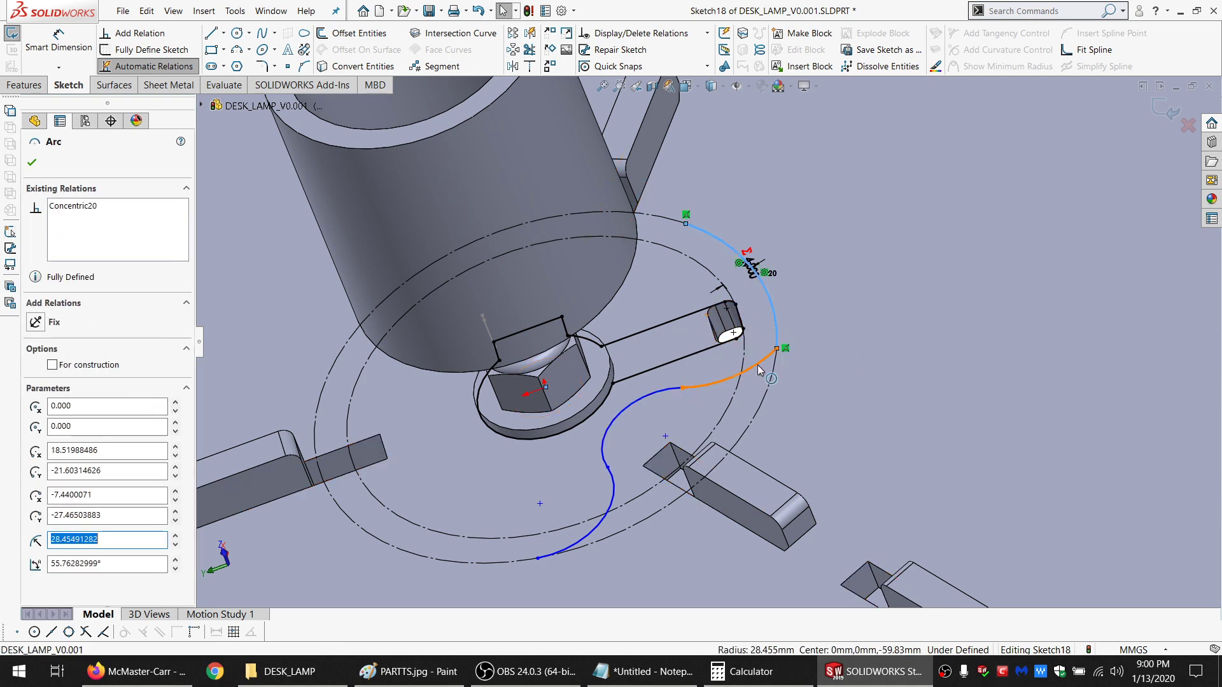
left_click(758, 371, "ctrl")
left_click(65, 406)
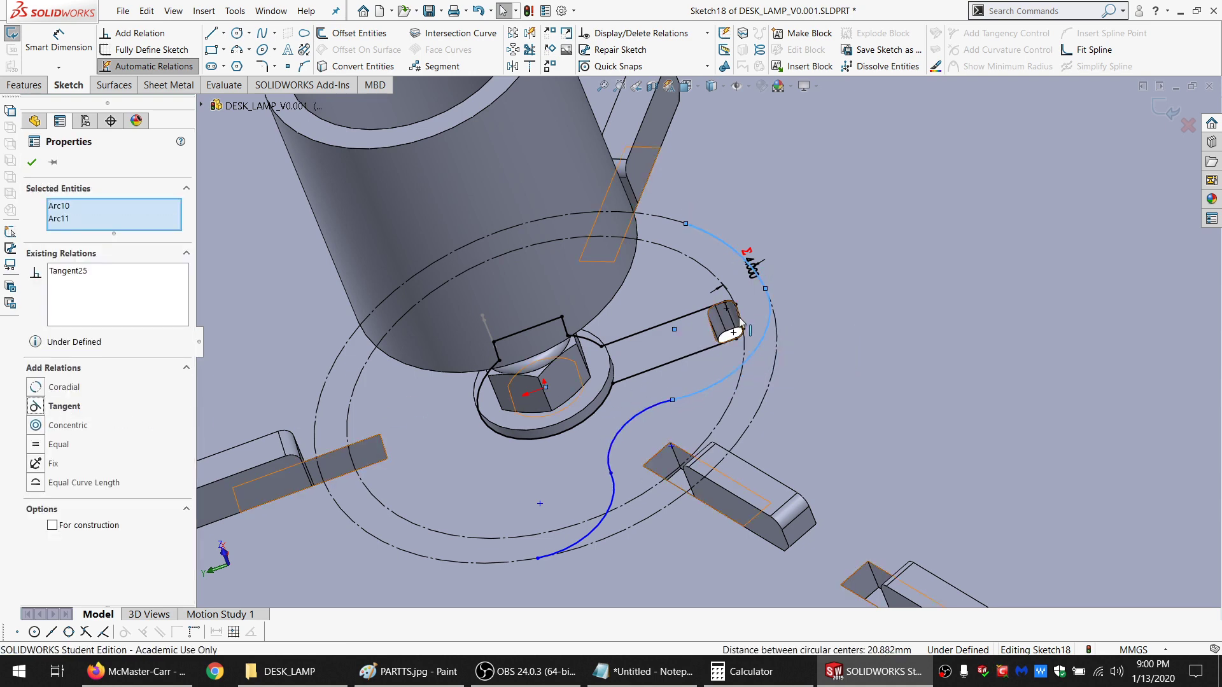
key("Escape")
Draw a line from the middle of the small hole's outer straight edge to just short of the outer arc
scroll(761, 304, "down", 3)
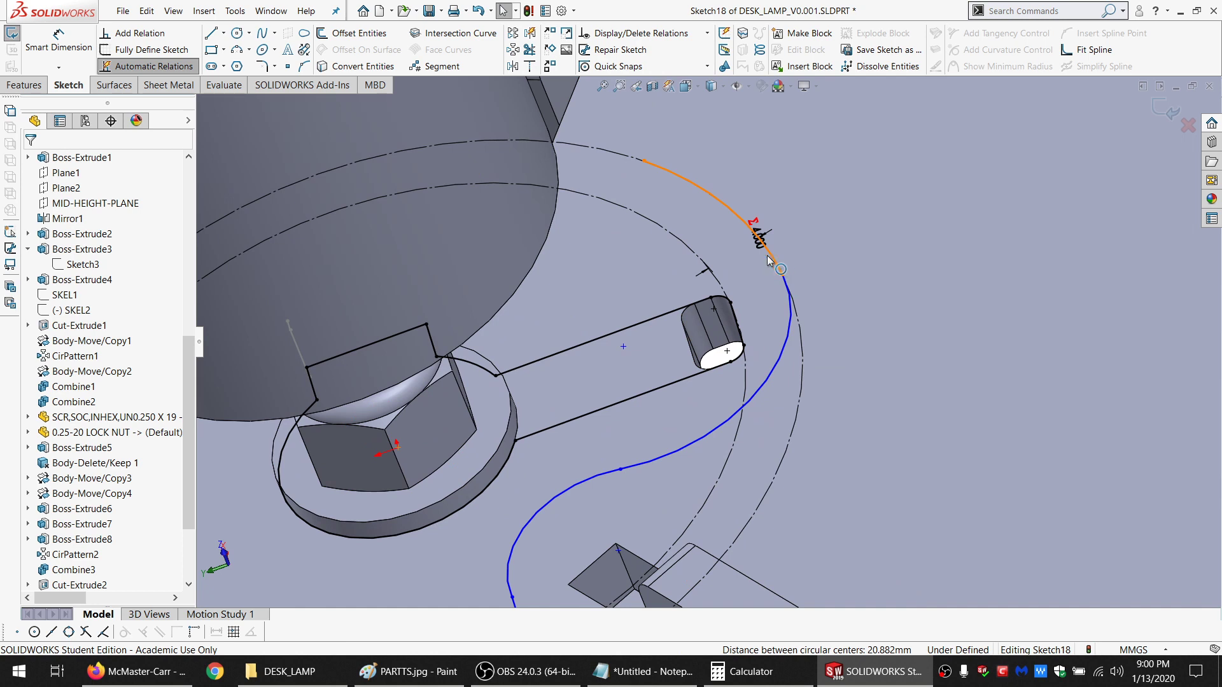
left_click(768, 257)
left_click(211, 34)
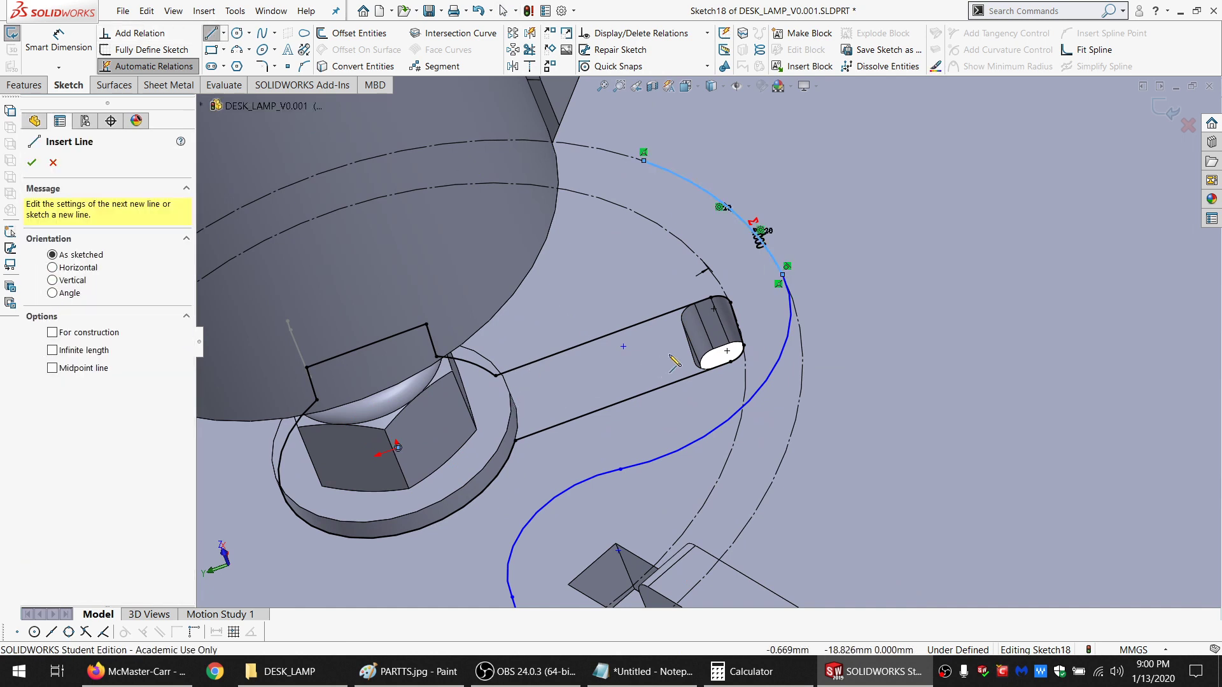
left_click(737, 323)
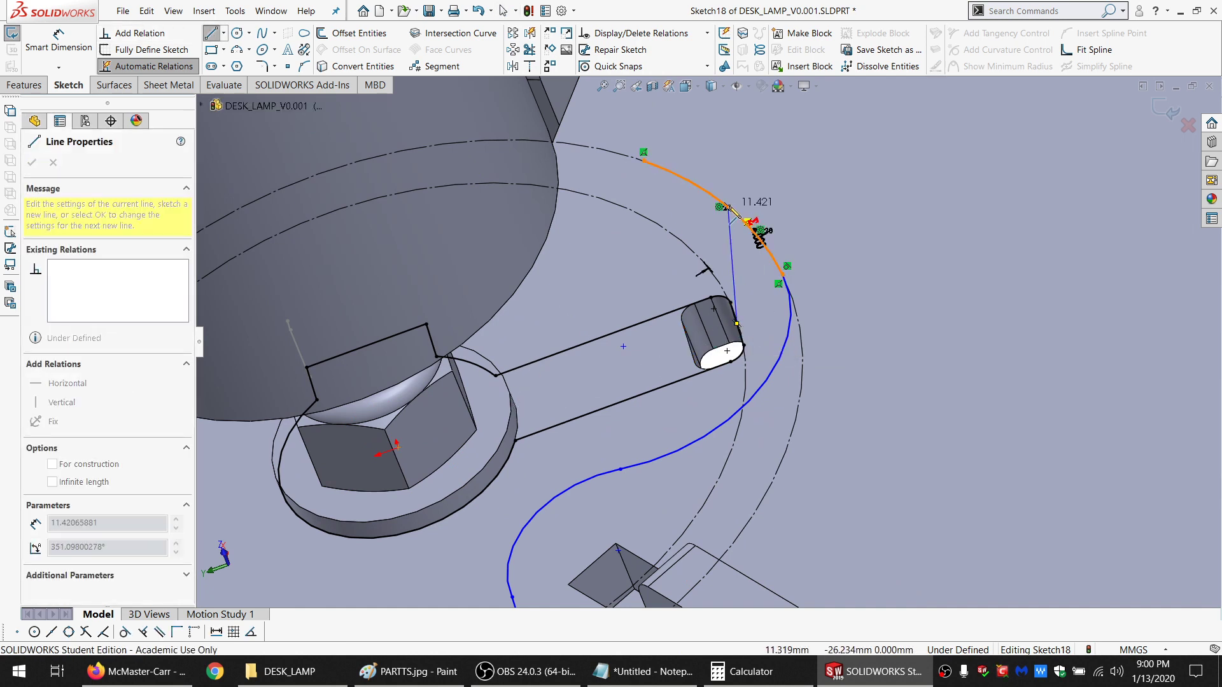
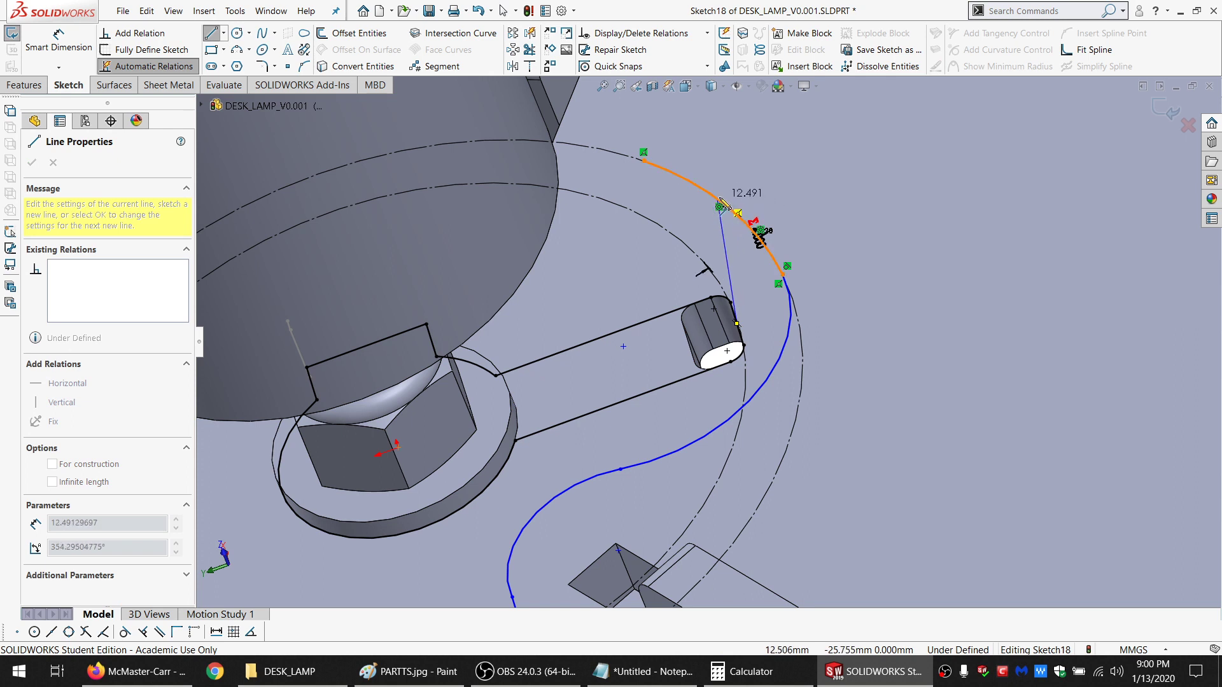
left_click(728, 235)
key("Escape")
Finish the line from the small hole's outer edge, make its end coincident with the outer arc and convert it to construction
left_click(728, 207)
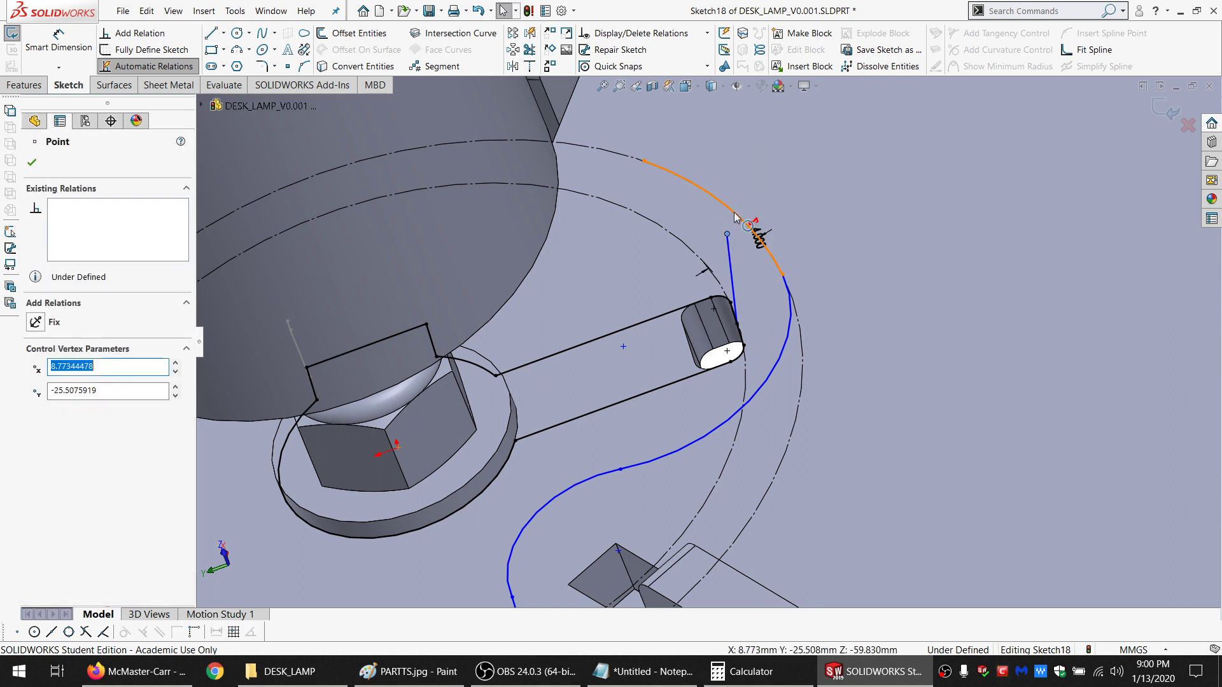
left_click(694, 186, "ctrl")
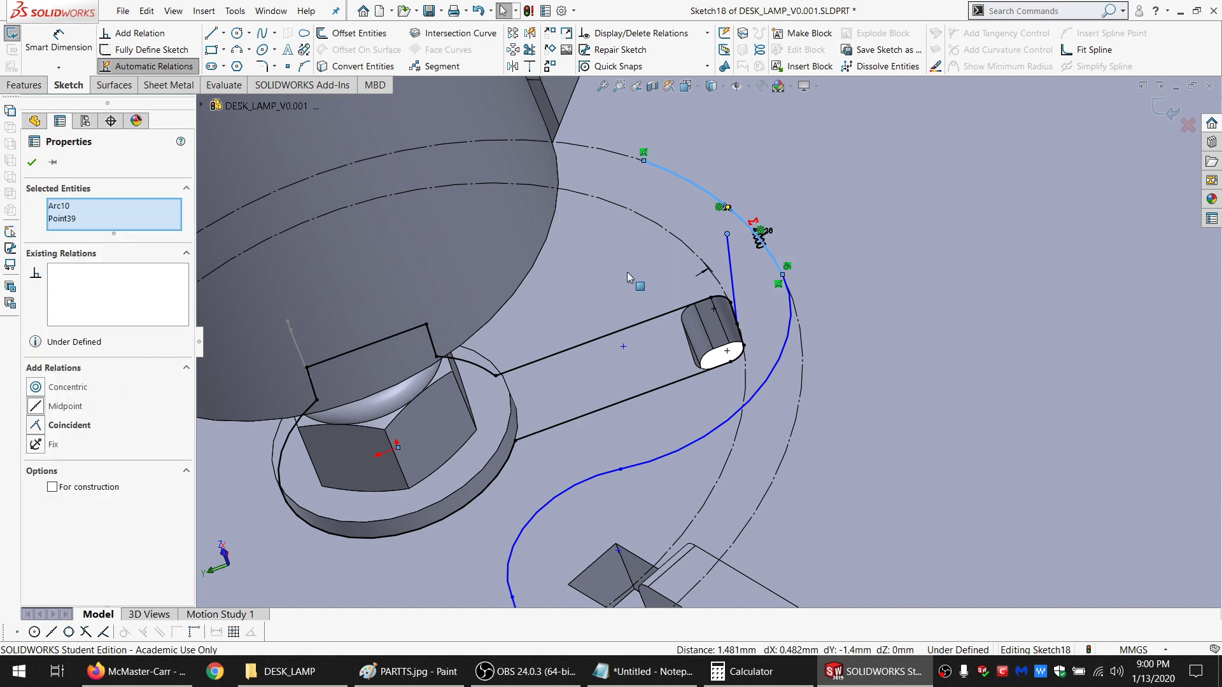
left_click(730, 246)
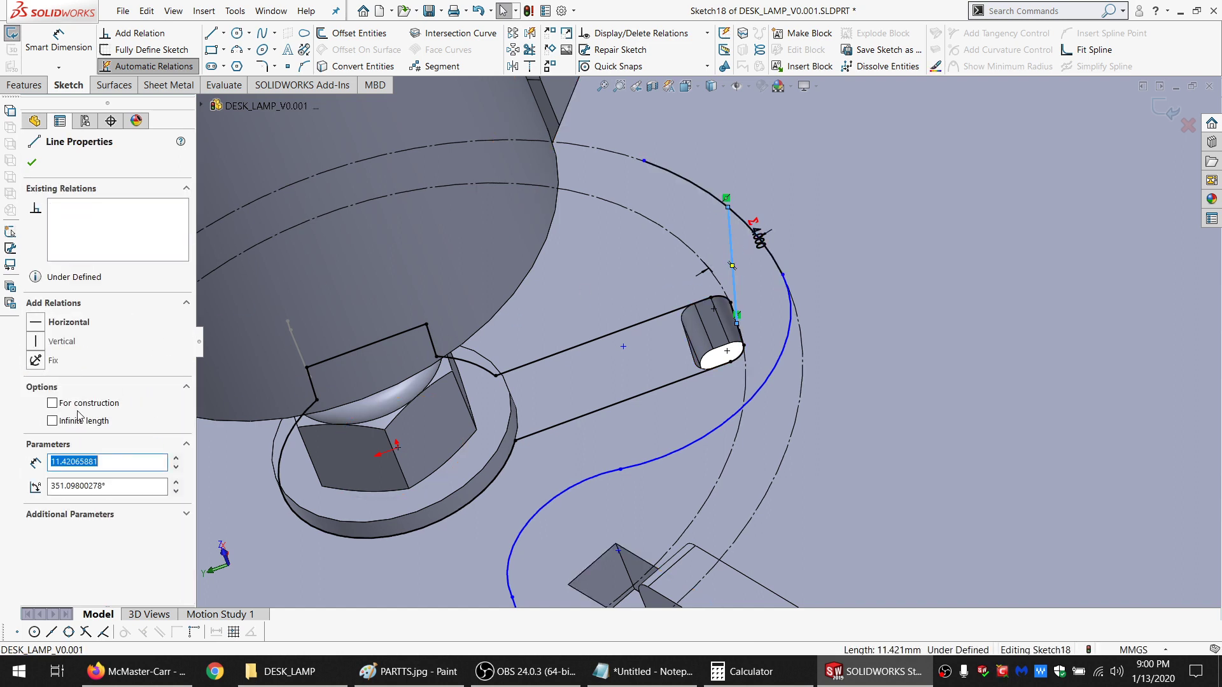
Try to make the construction line at the small hole parallel to the opening's upper straight line, and undo it
left_click(548, 356, "ctrl")
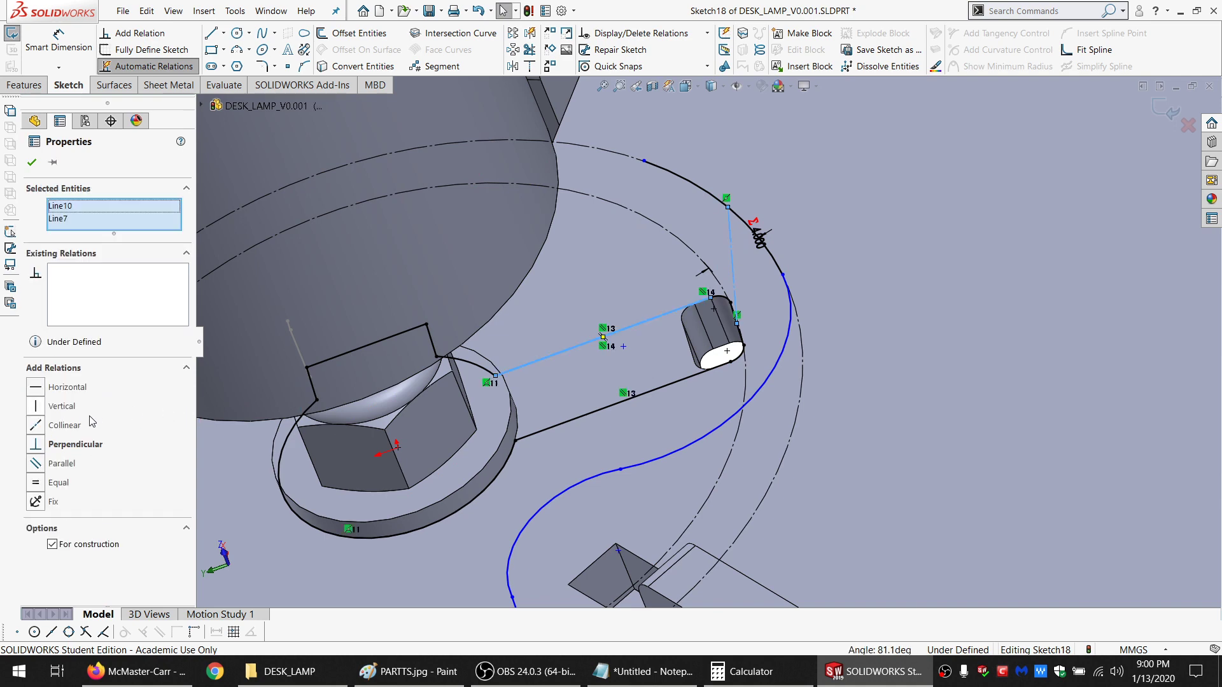
left_click(56, 465)
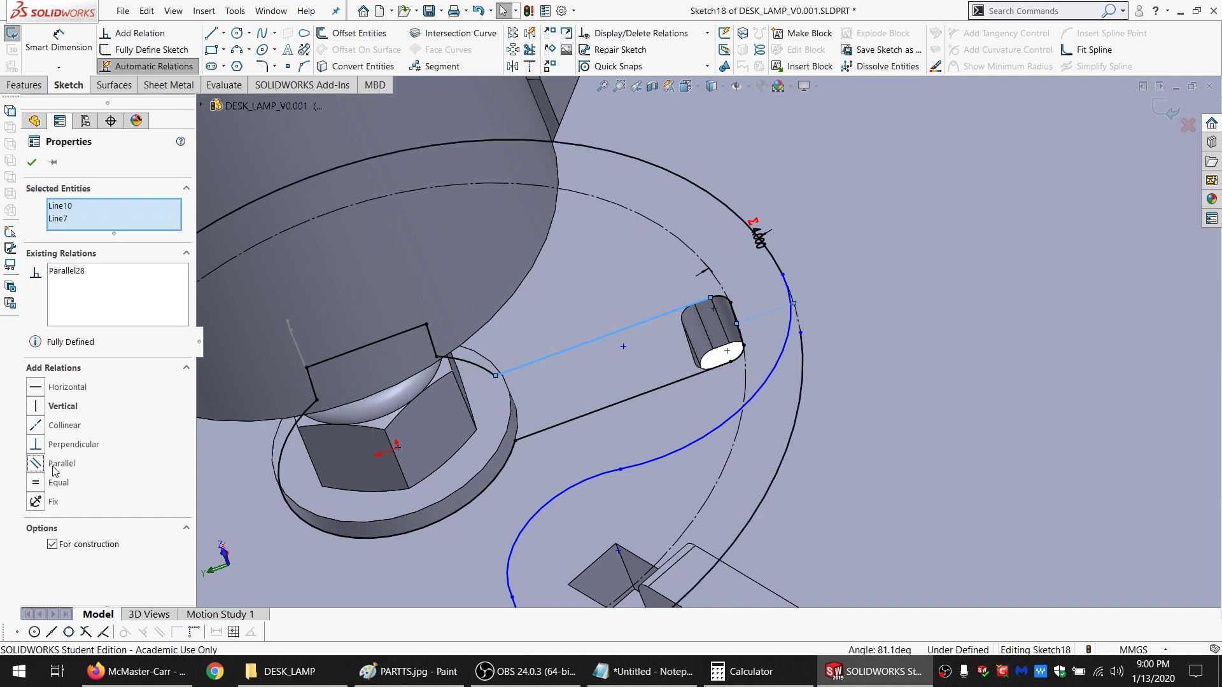
left_click(578, 380)
middle_click_drag(779, 355, 747, 336)
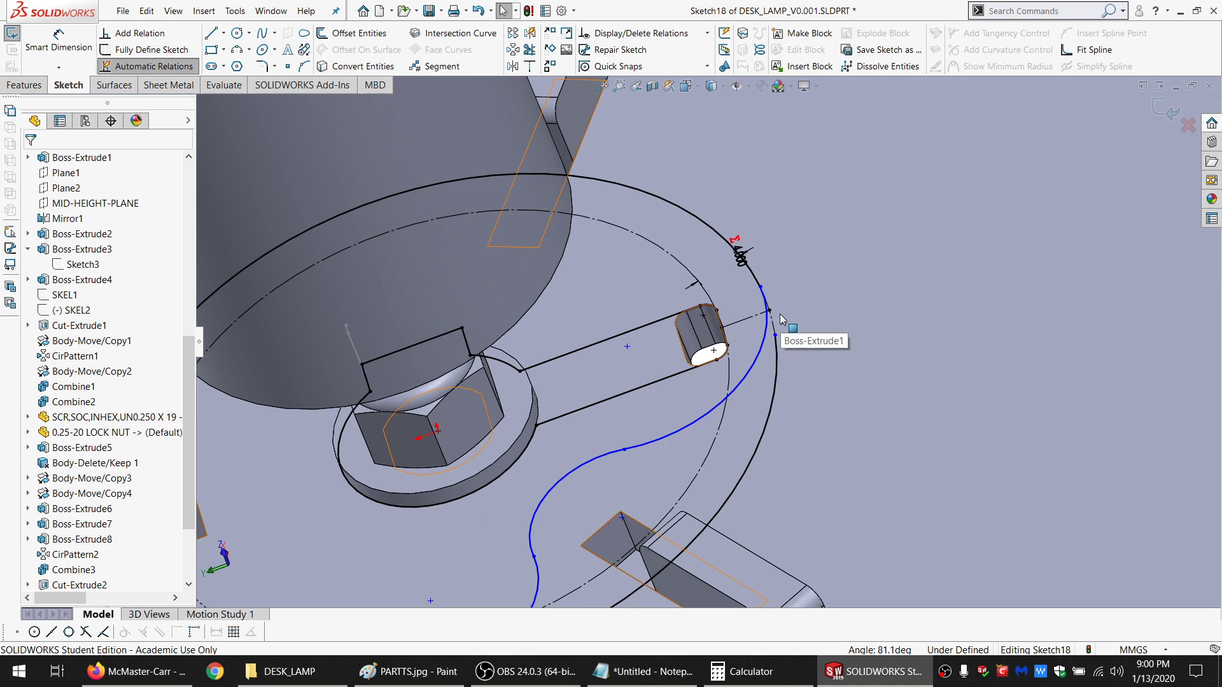
key("ctrl+z")
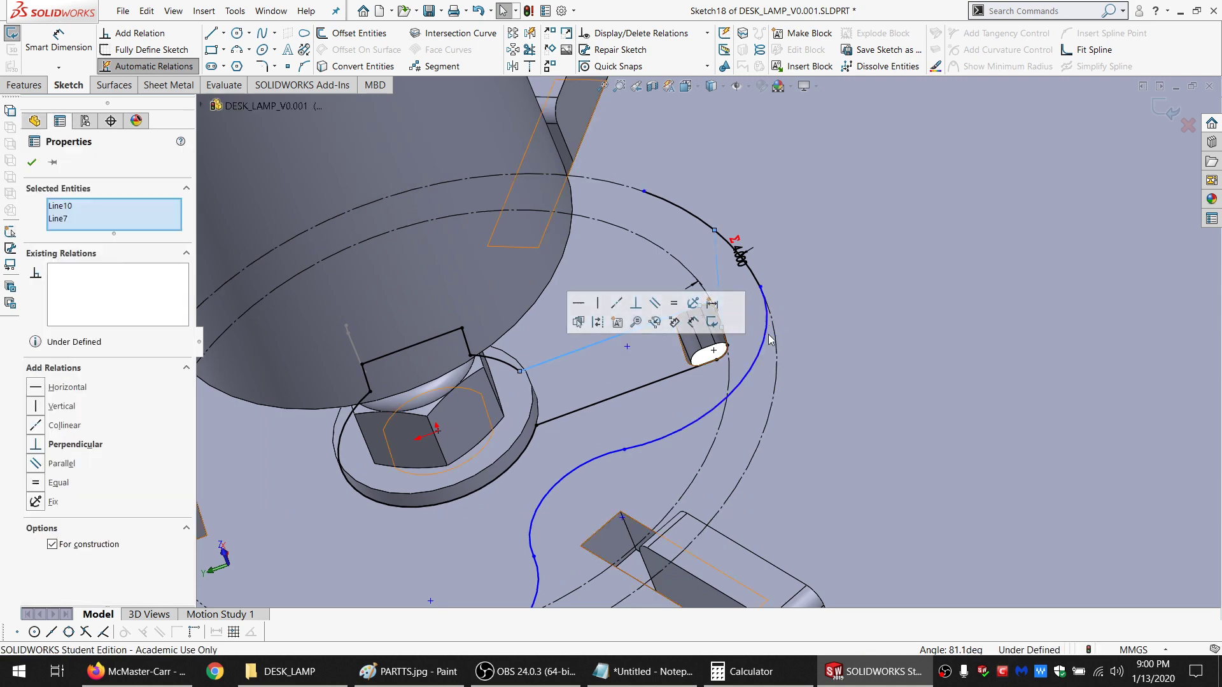
Move the joint between the outer arc and the chain's first arc along the outer construction circle to below the small hole
left_click(850, 351)
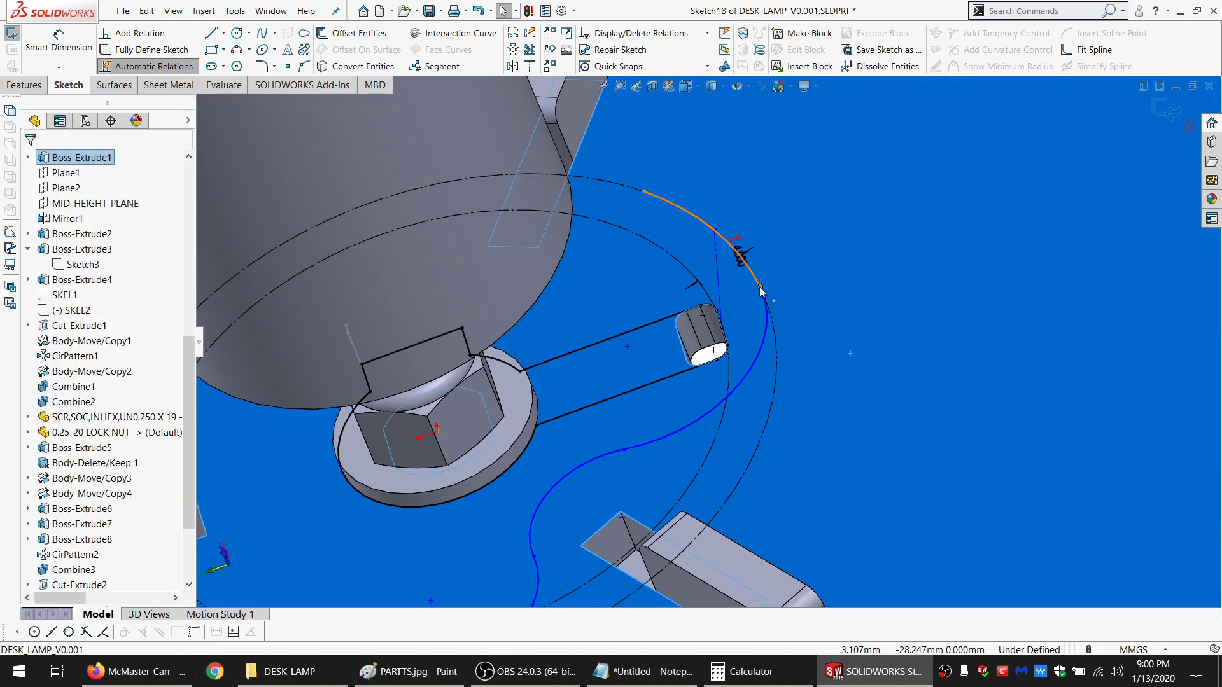
left_click_drag(761, 291, 772, 386)
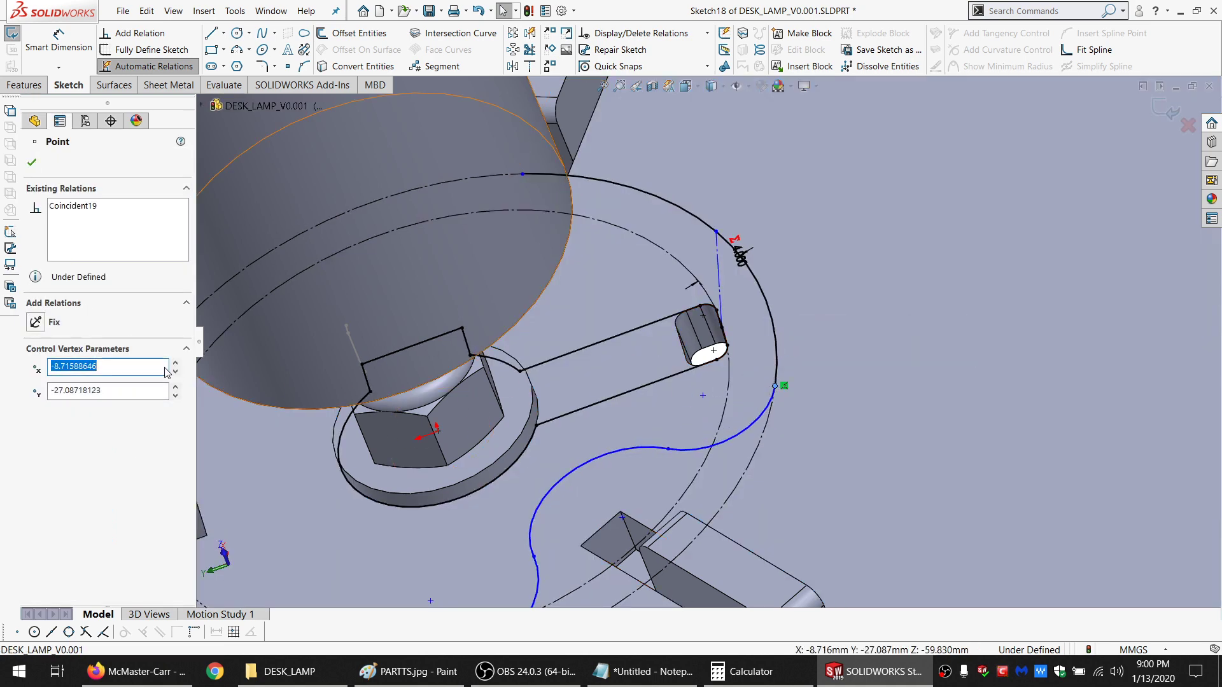
Try to fix the arc joint below the small hole in place, and remove its Fixed relation
left_click(36, 322)
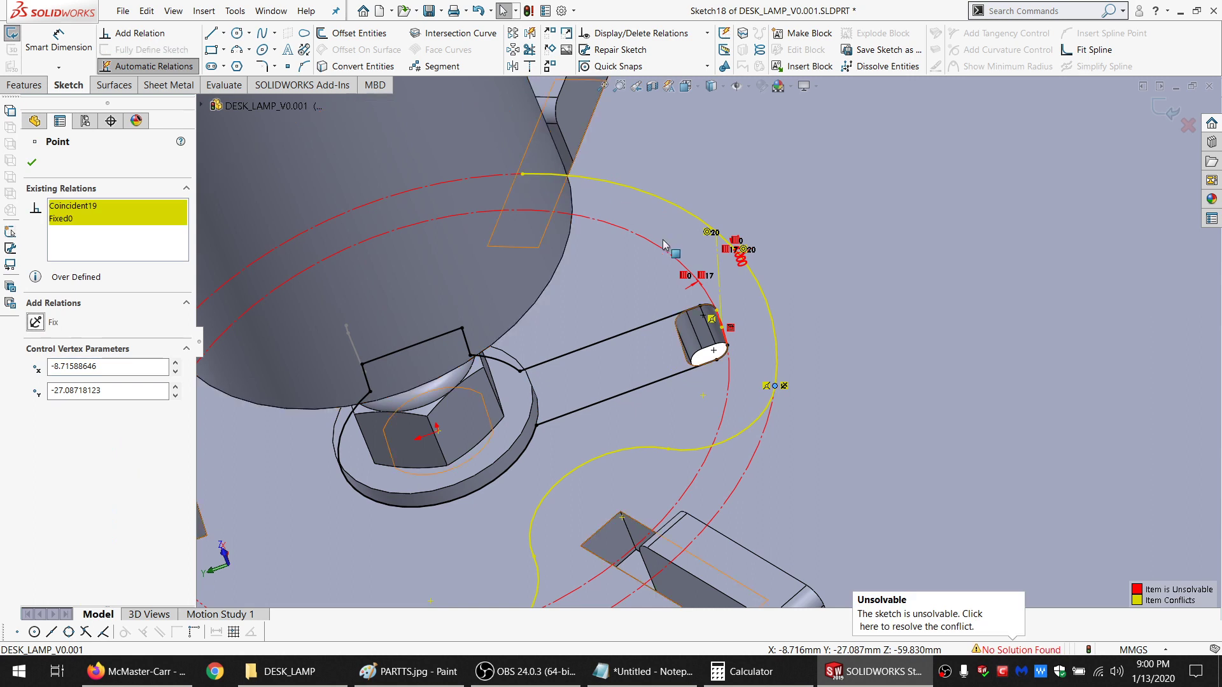
left_click(718, 260)
key("Delete")
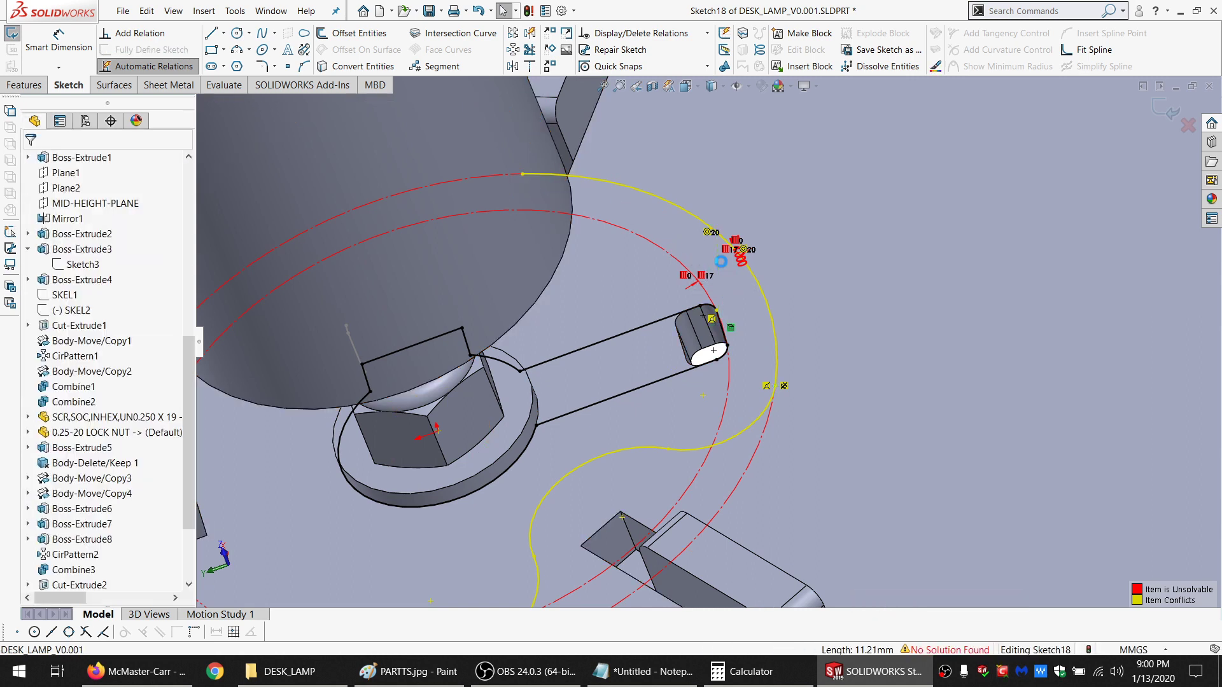
key("ctrl+z")
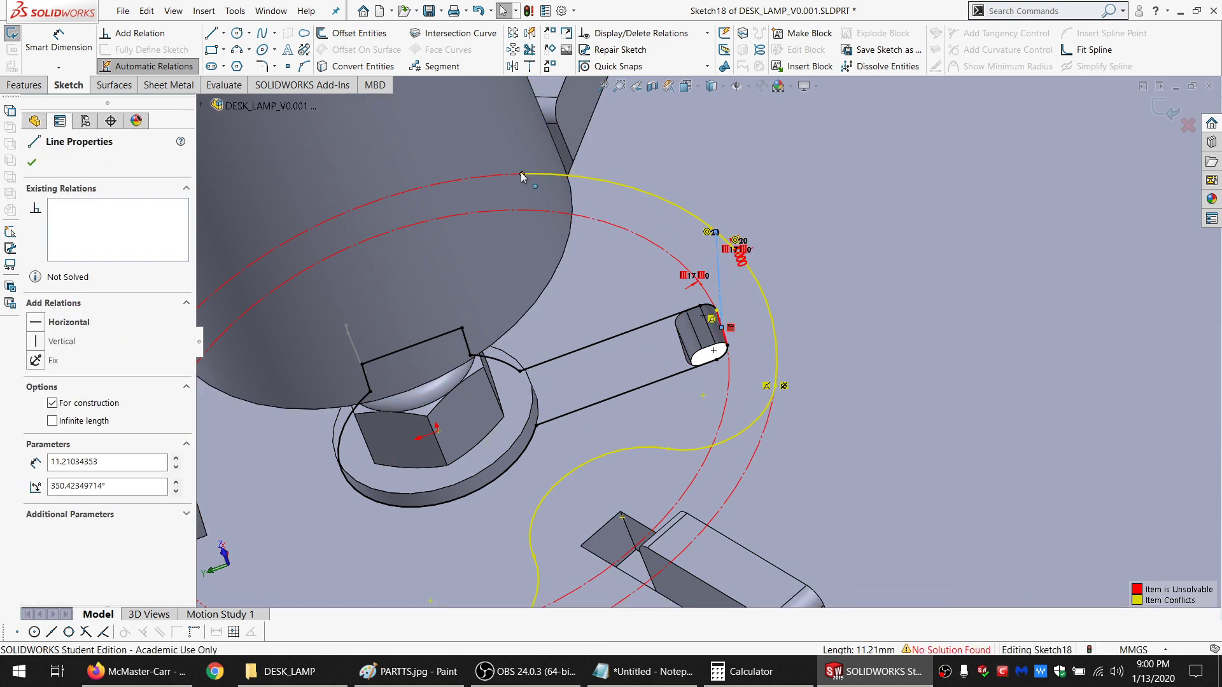
left_click_drag(522, 173, 627, 180)
left_click_drag(694, 198, 698, 199)
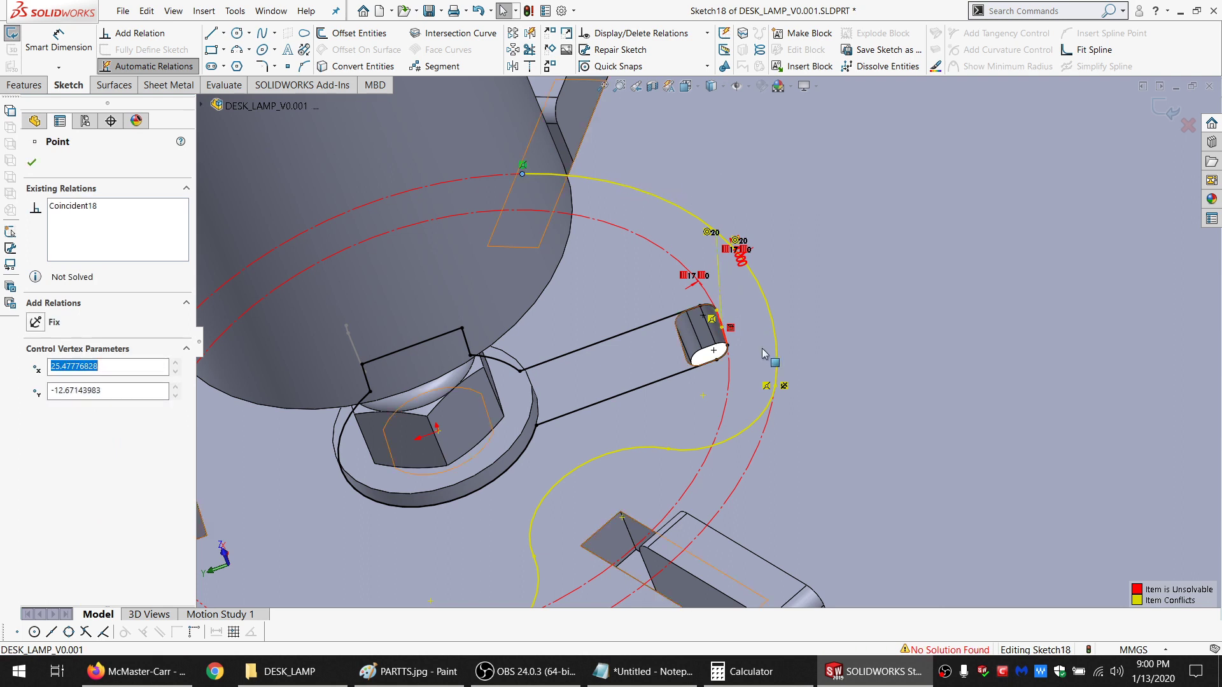
left_click(776, 386)
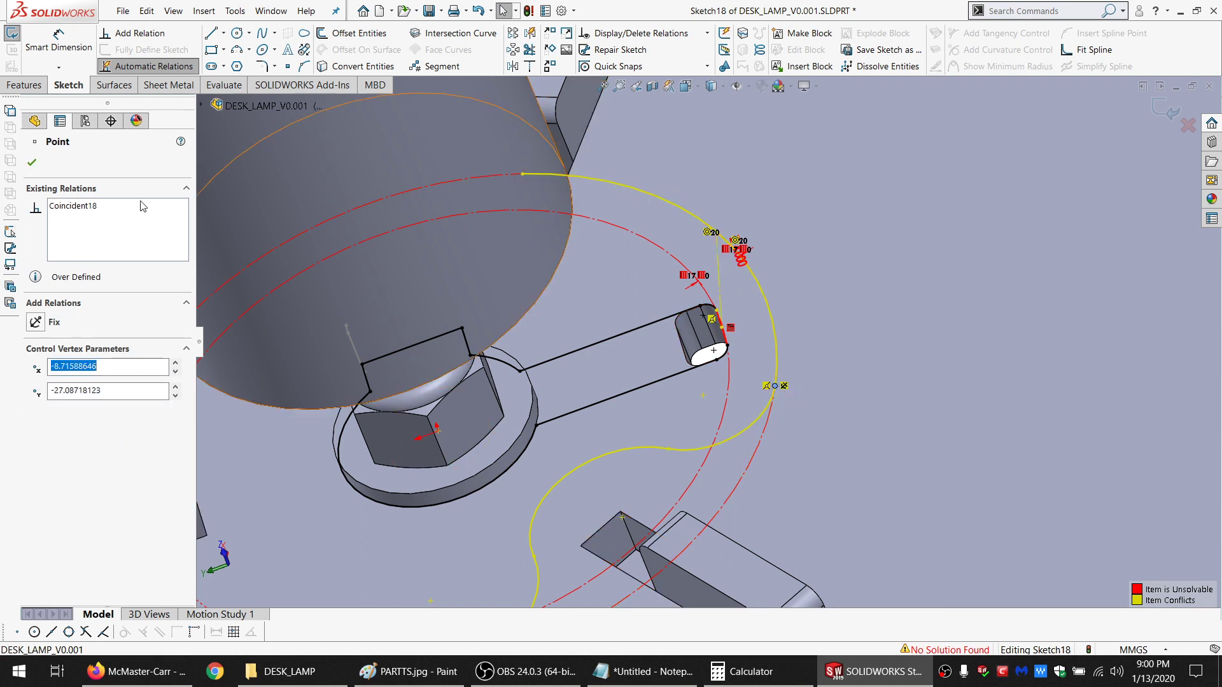
left_click(63, 219)
key("Delete")
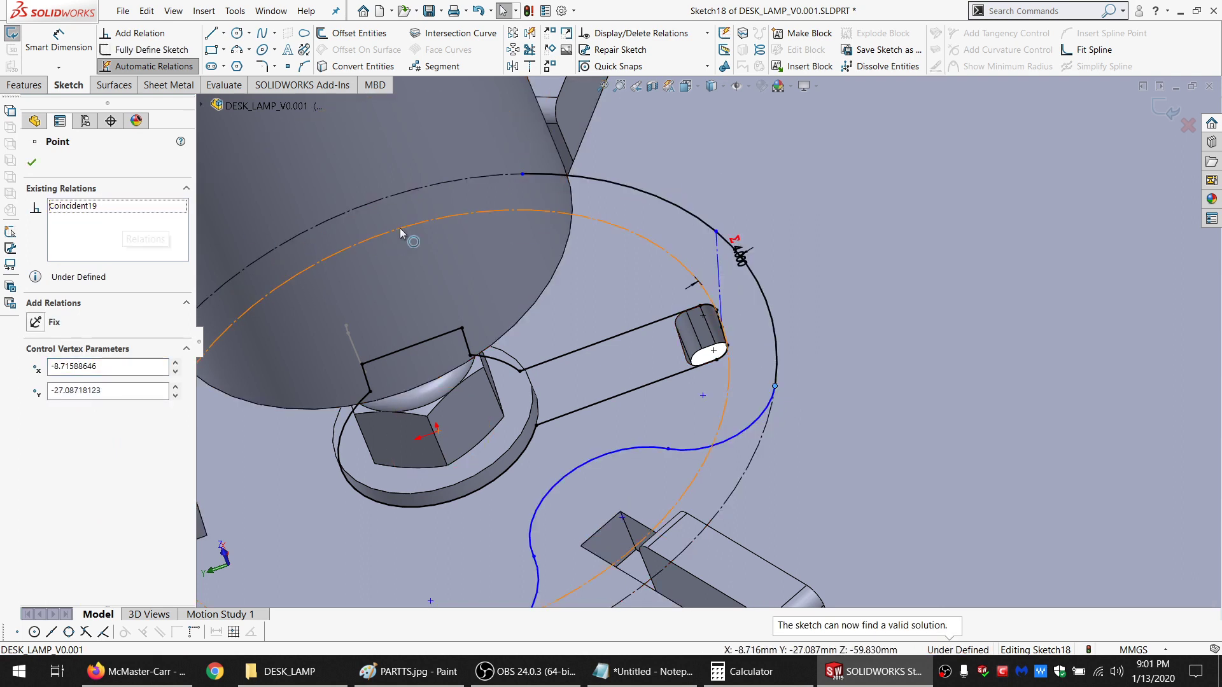
Dimension the distance from the arc joint to the opening's lower straight line, accepting the measured value
left_click(39, 37)
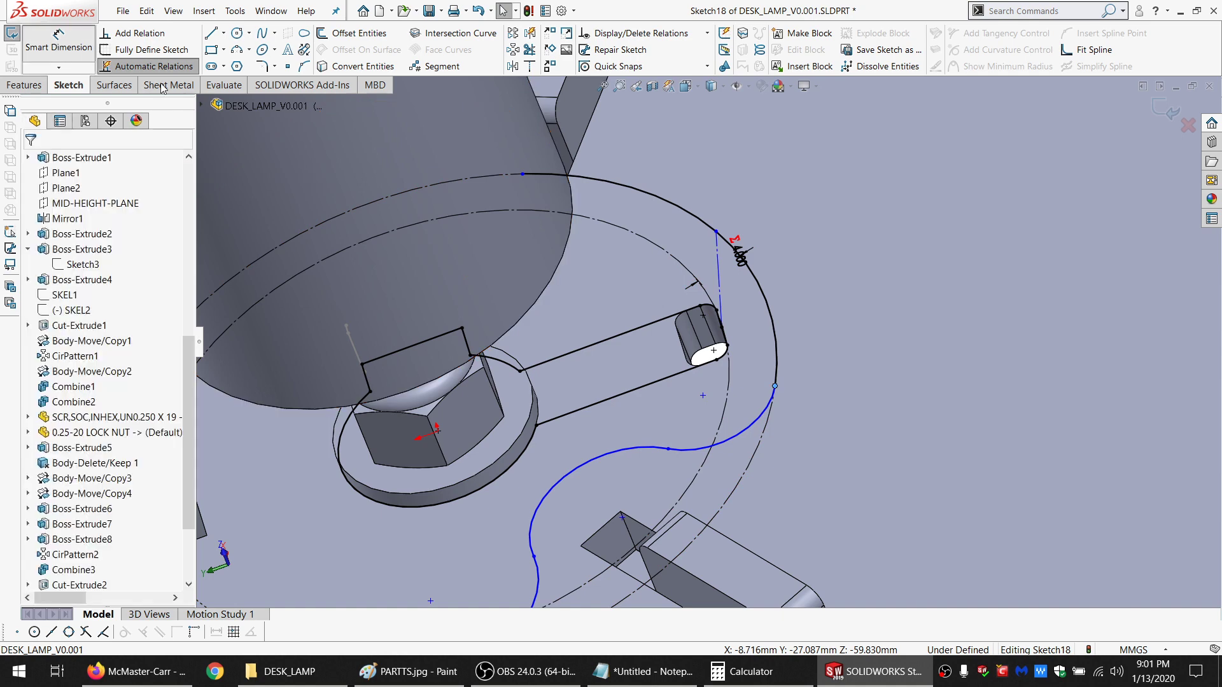
left_click(775, 387)
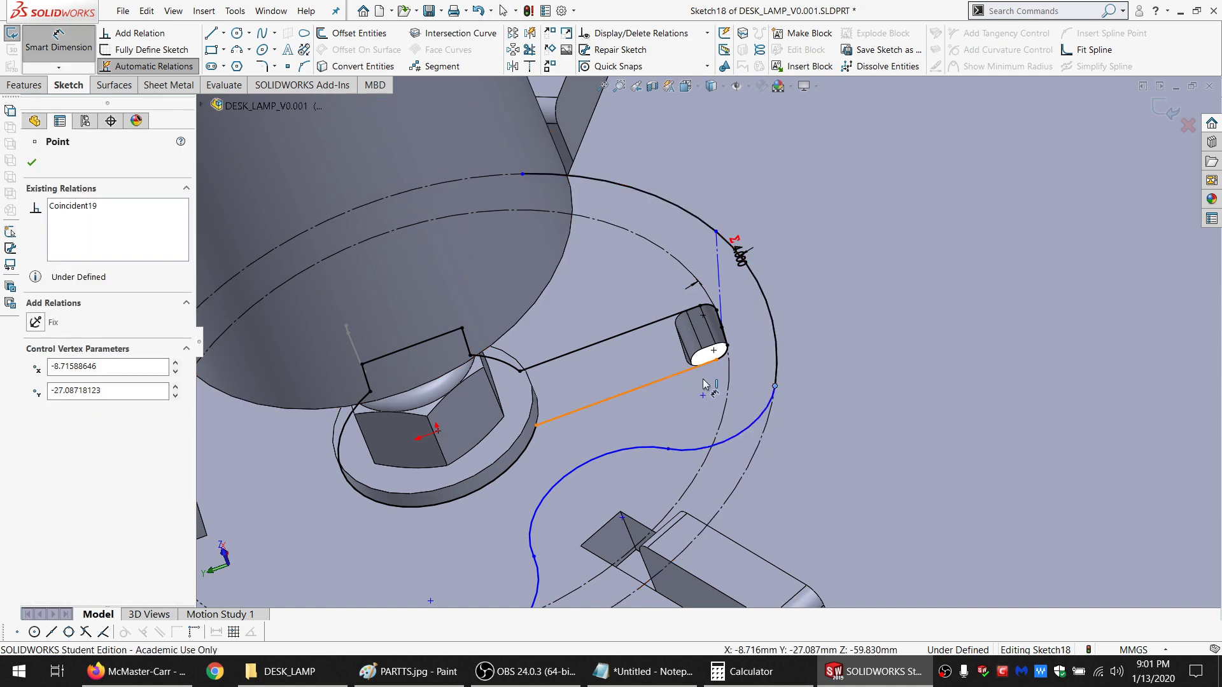
left_click(671, 376)
left_click(865, 337)
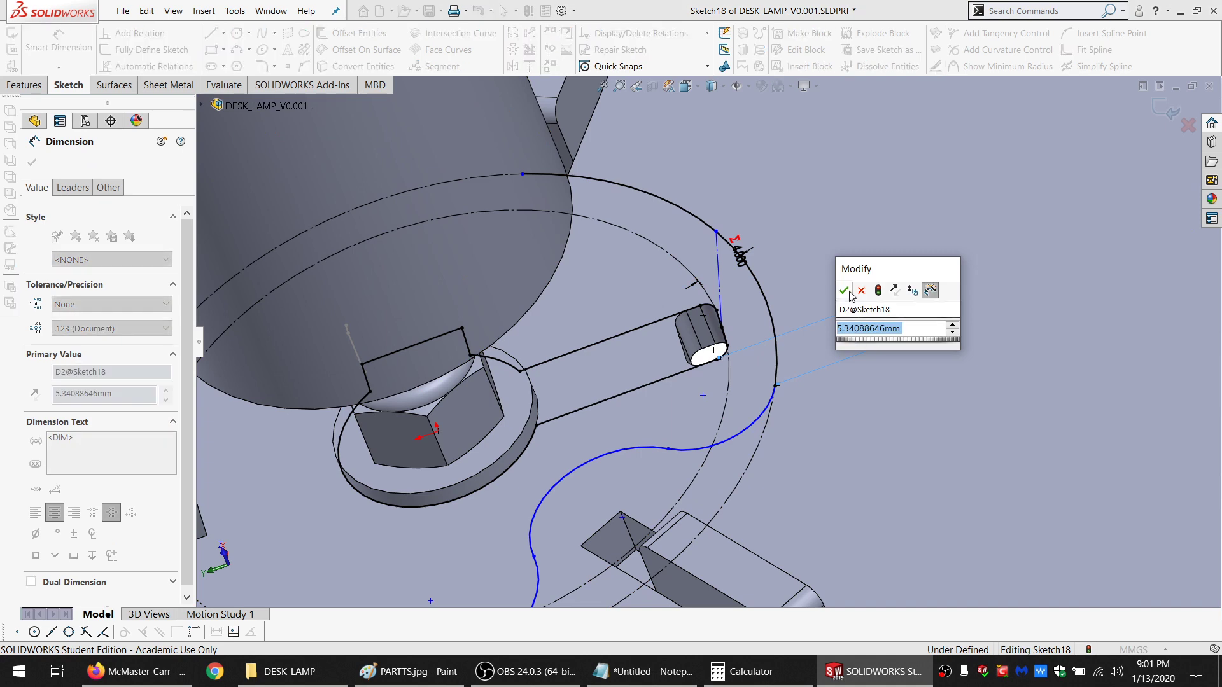
key("Return")
key("Escape")
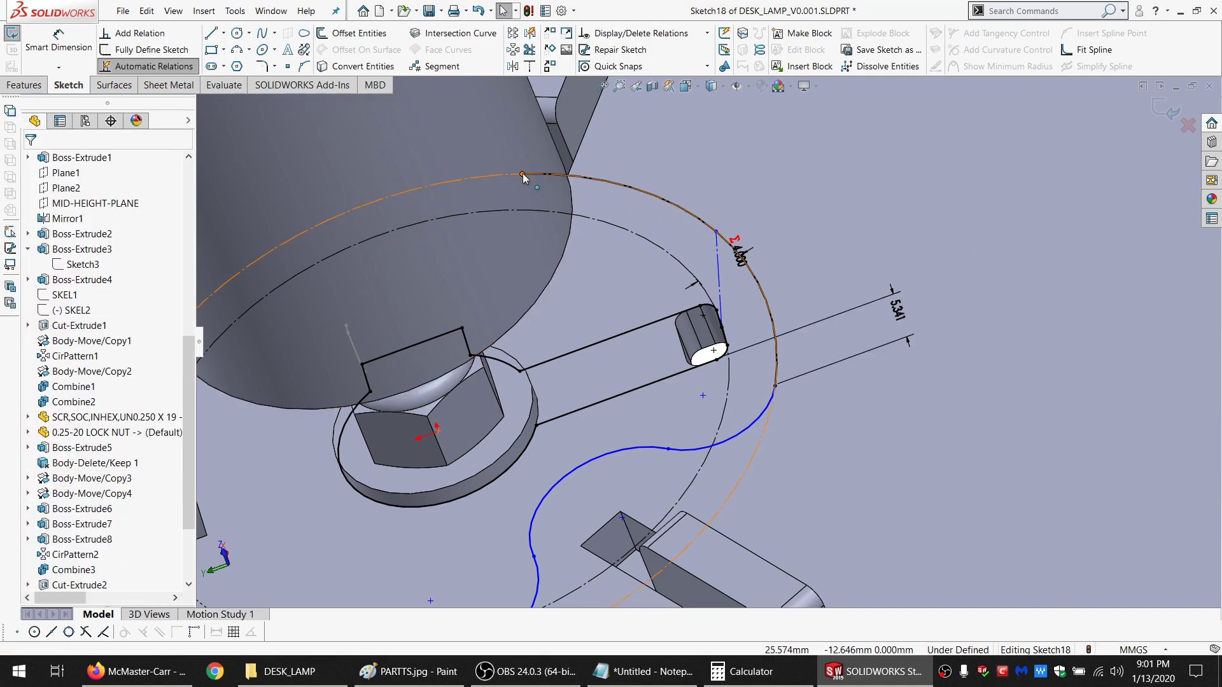
Shorten the outer arc by moving its free end along the construction circle to just above the small hole
left_click_drag(523, 175, 641, 190)
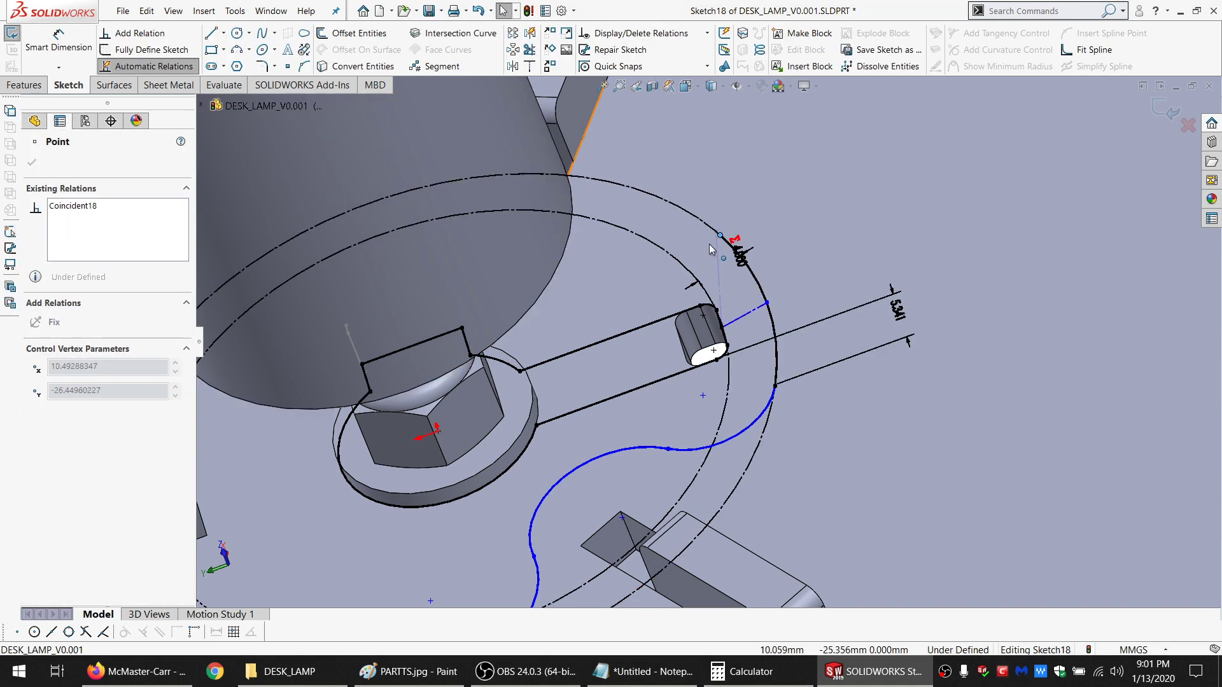
left_click_drag(709, 245, 716, 252)
Make the construction line parallel to the opening's upper straight line and delete the dimension between the arc joint and the lower straight line
left_click(752, 314)
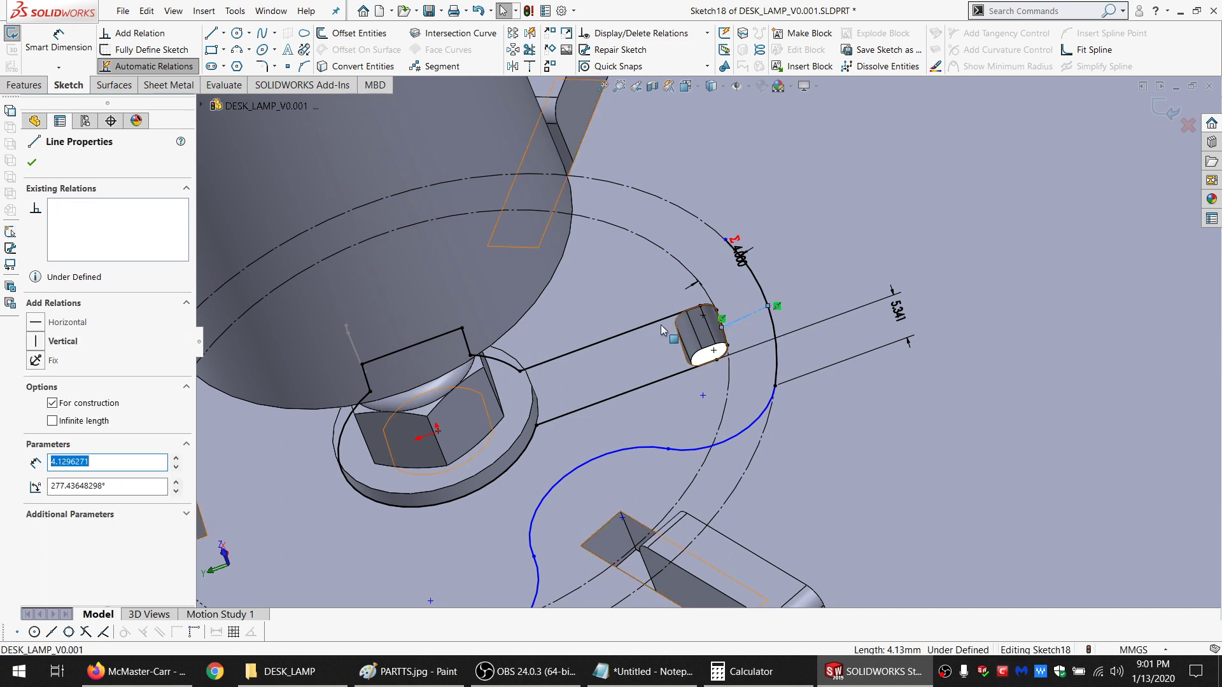
left_click(660, 320, "ctrl")
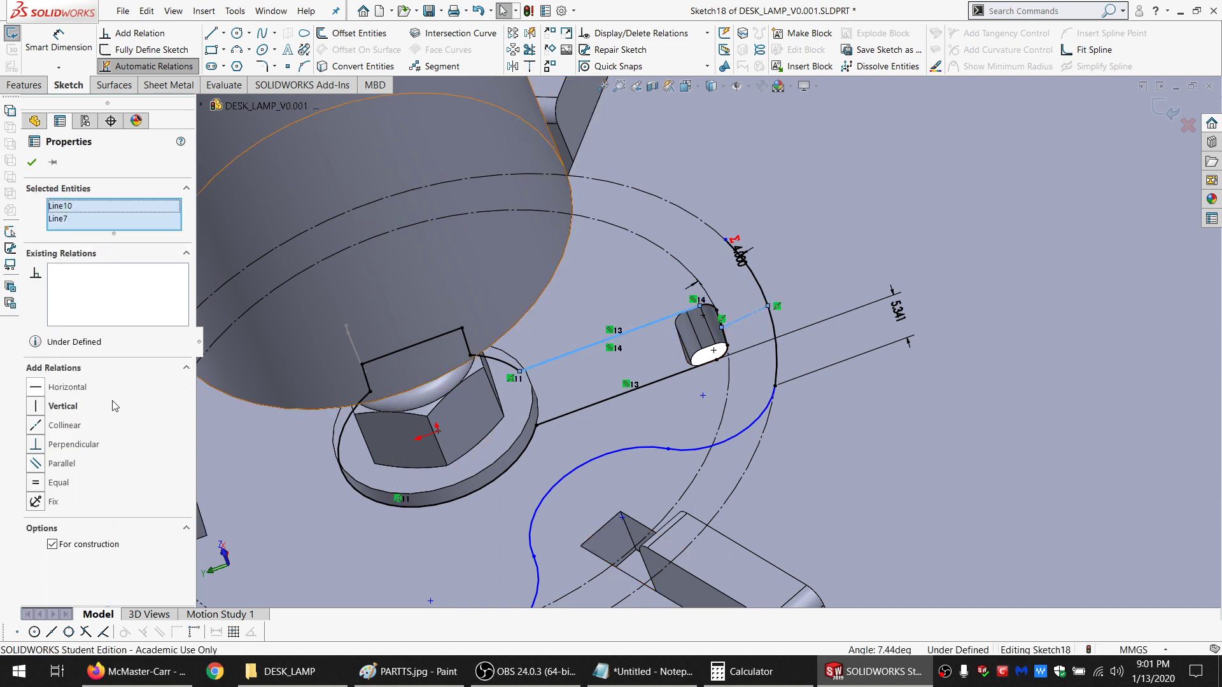
left_click(52, 466)
left_click(901, 302)
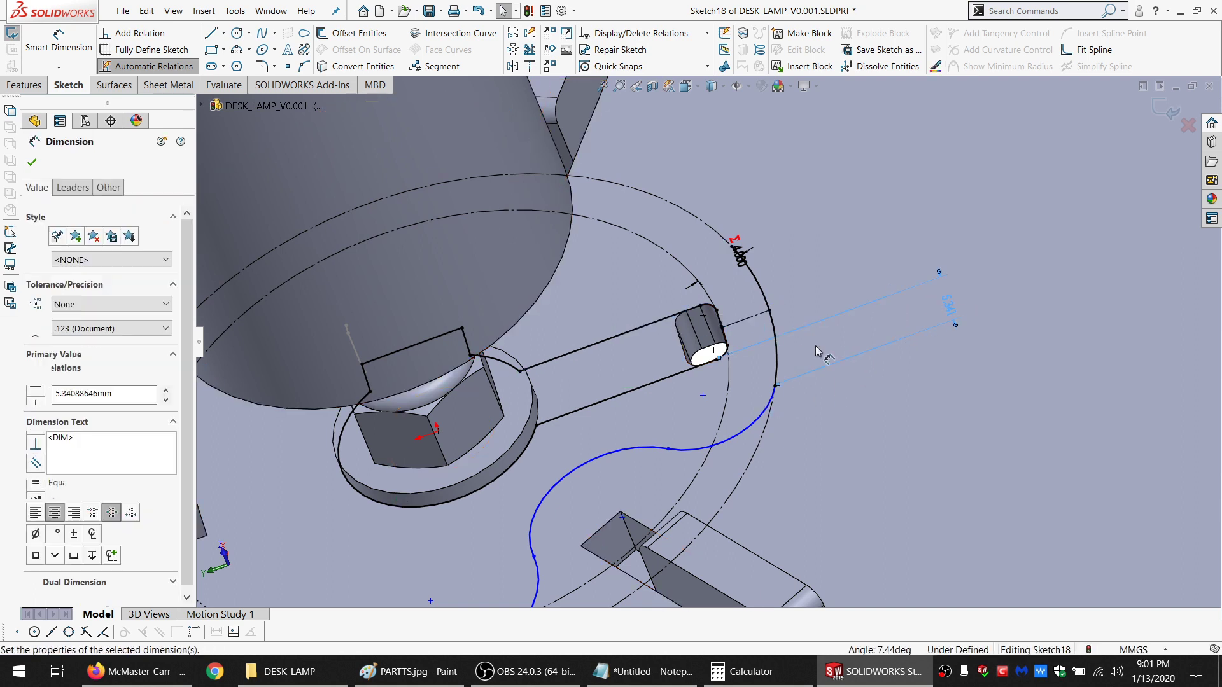
key("Delete")
Draw a line from the midpoint of the nearby socket leg's inner edge towards the middle arc and make its end coincident with that arc
scroll(624, 372, "up", 3)
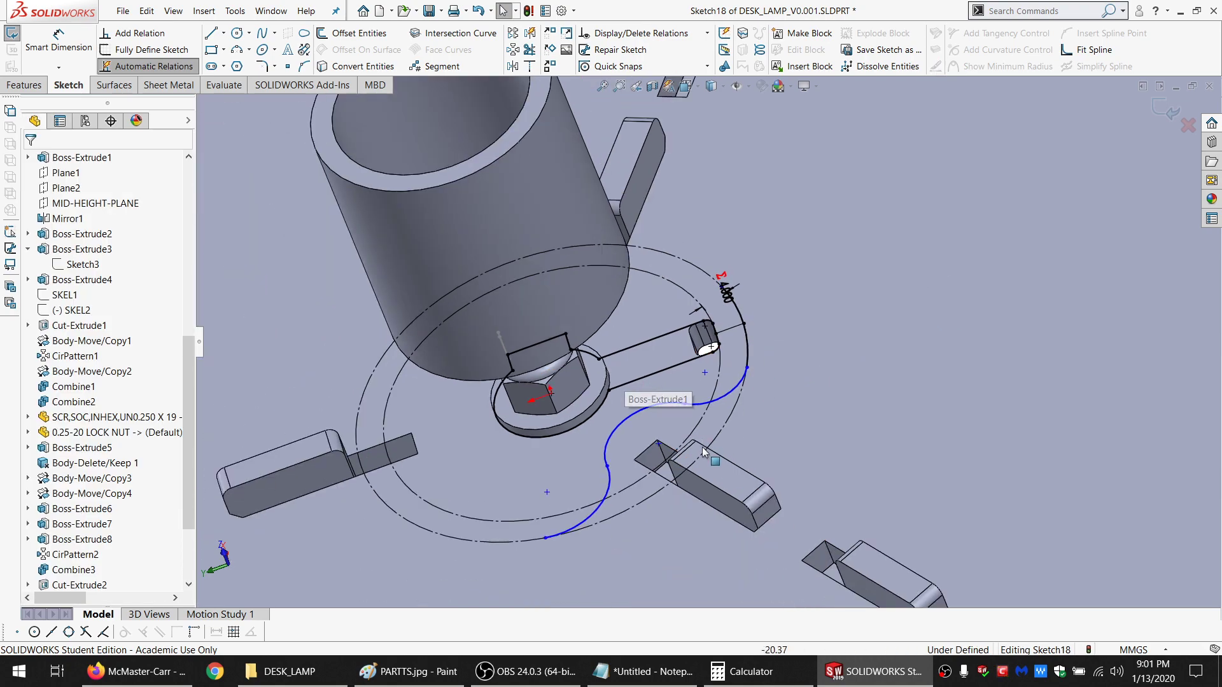
scroll(703, 453, "down", 1)
mouse_move(725, 418)
middle_mouse_down()
mouse_move(655, 388)
mouse_move(700, 477)
middle_mouse_up()
scroll(628, 413, "up", 2)
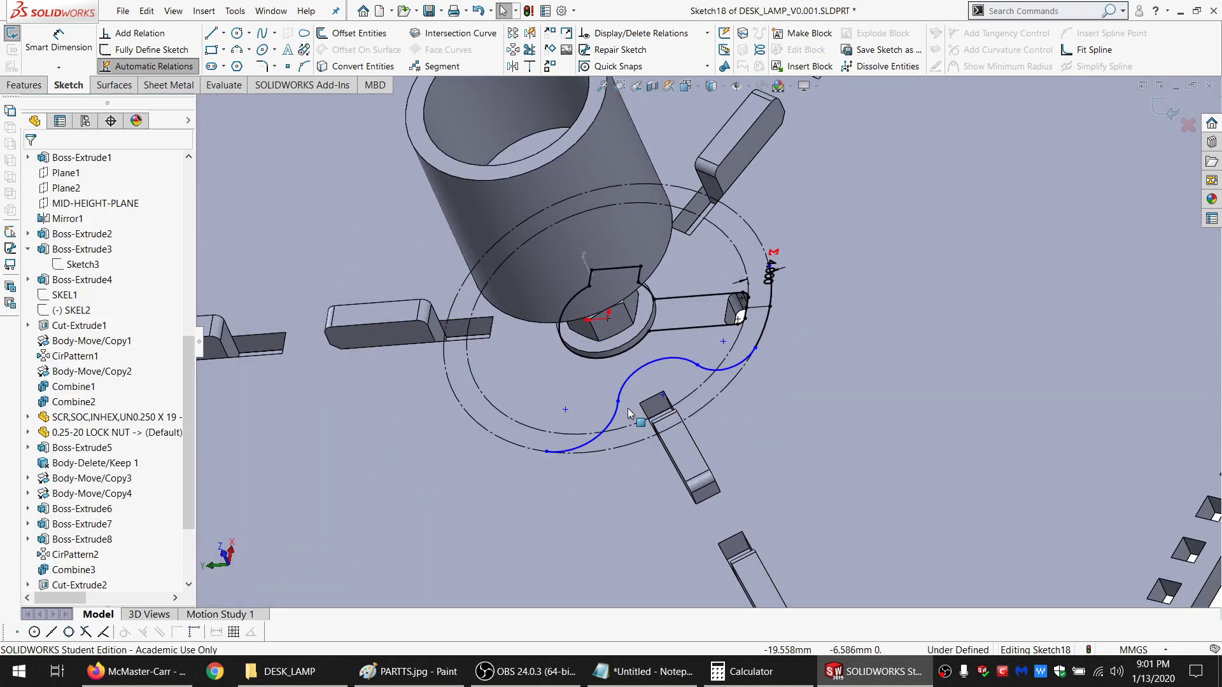
scroll(629, 414, "down", 3)
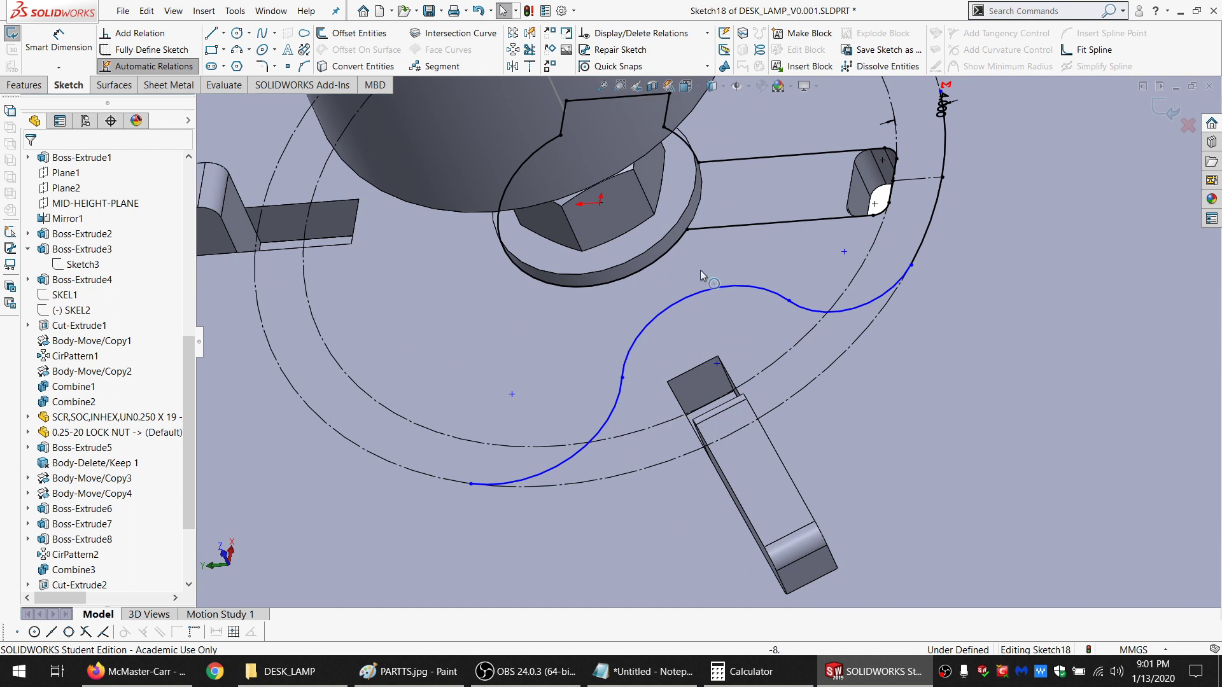
left_click(210, 35)
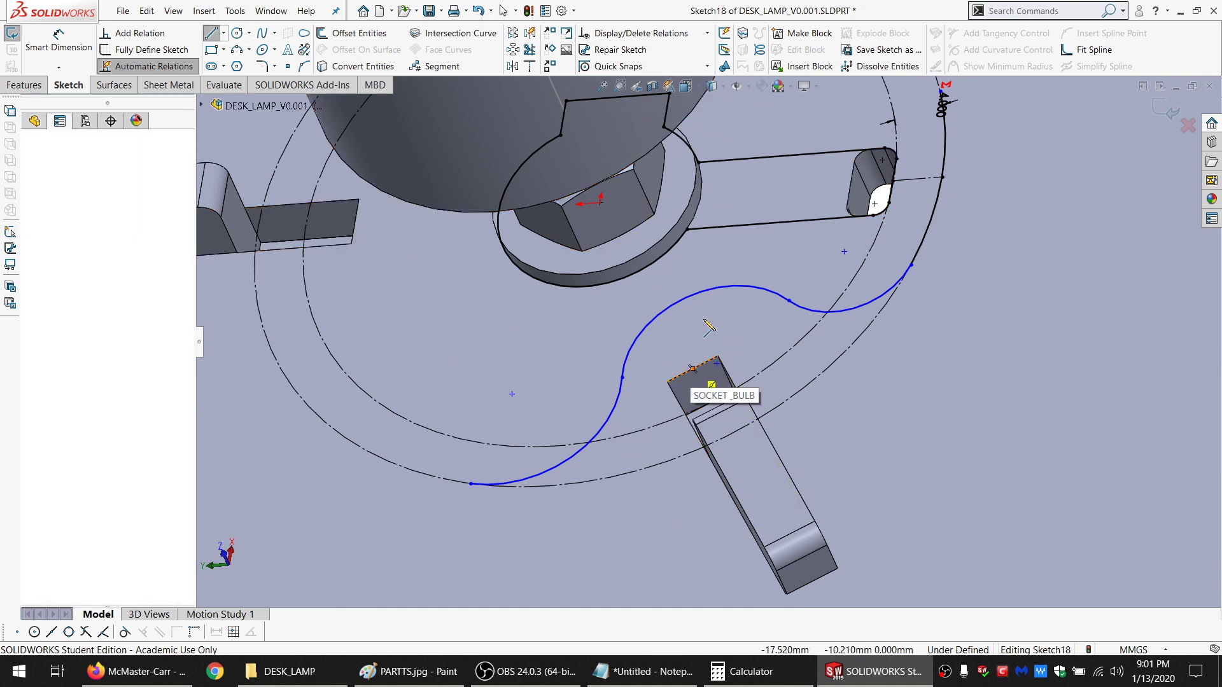
left_click(693, 368)
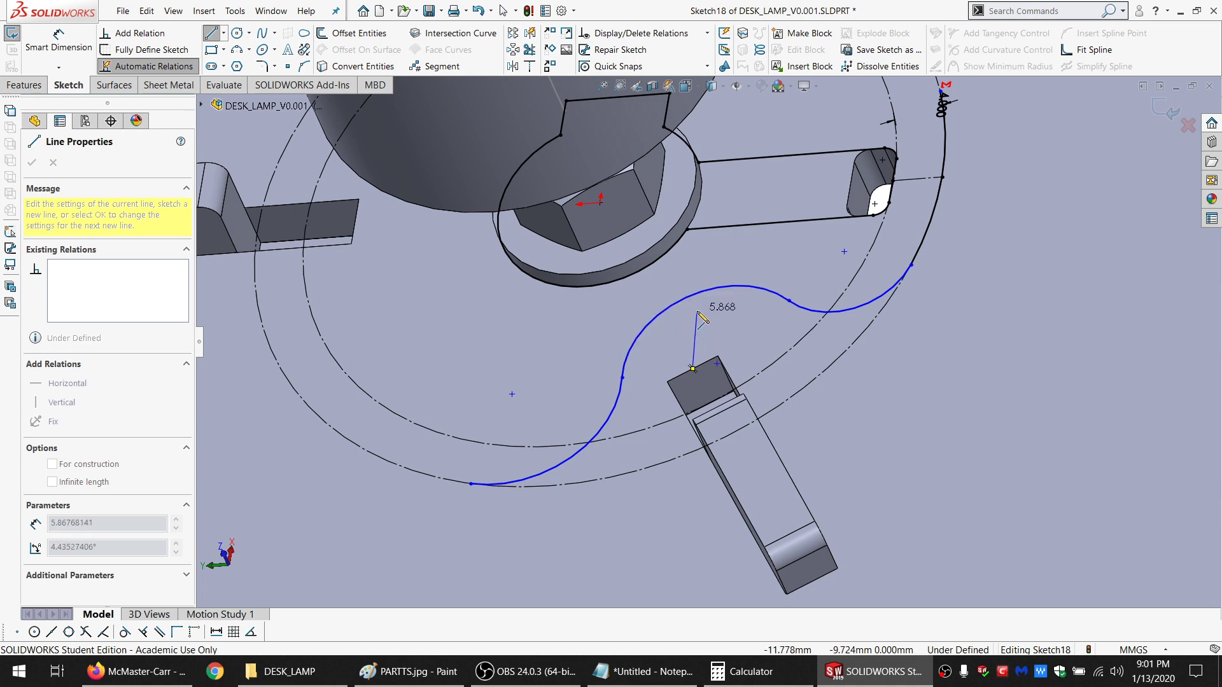
left_click(698, 305)
key("Escape")
left_click(698, 305)
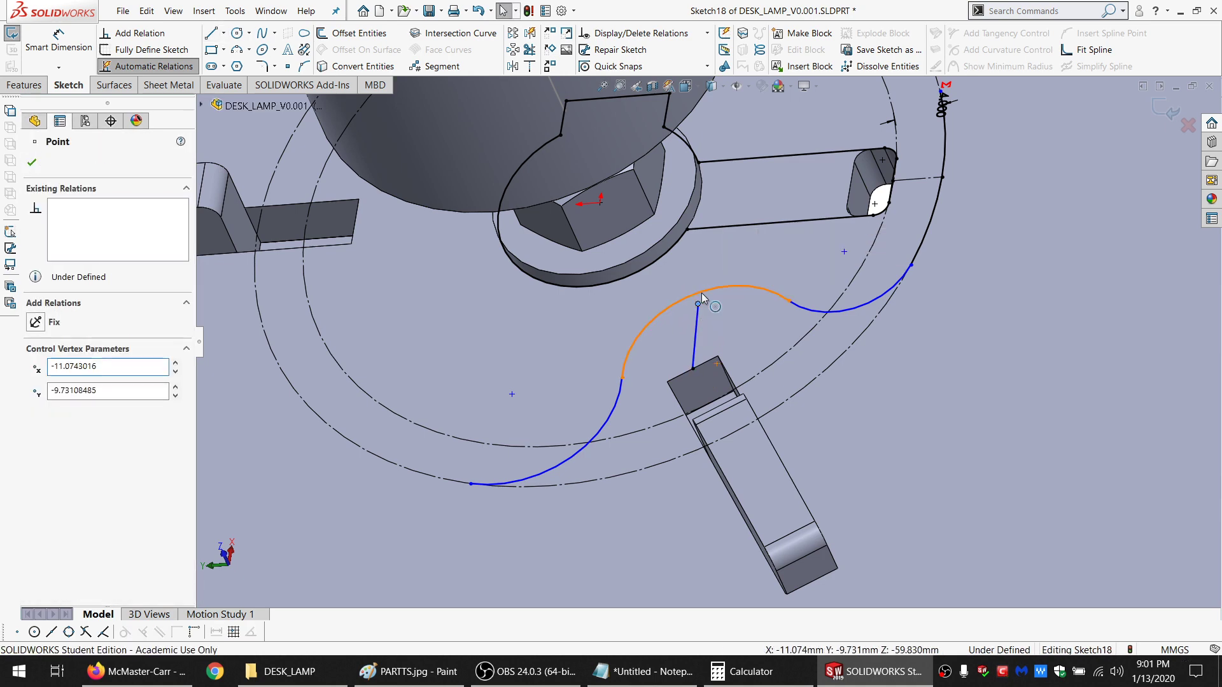
left_click(702, 293, "ctrl")
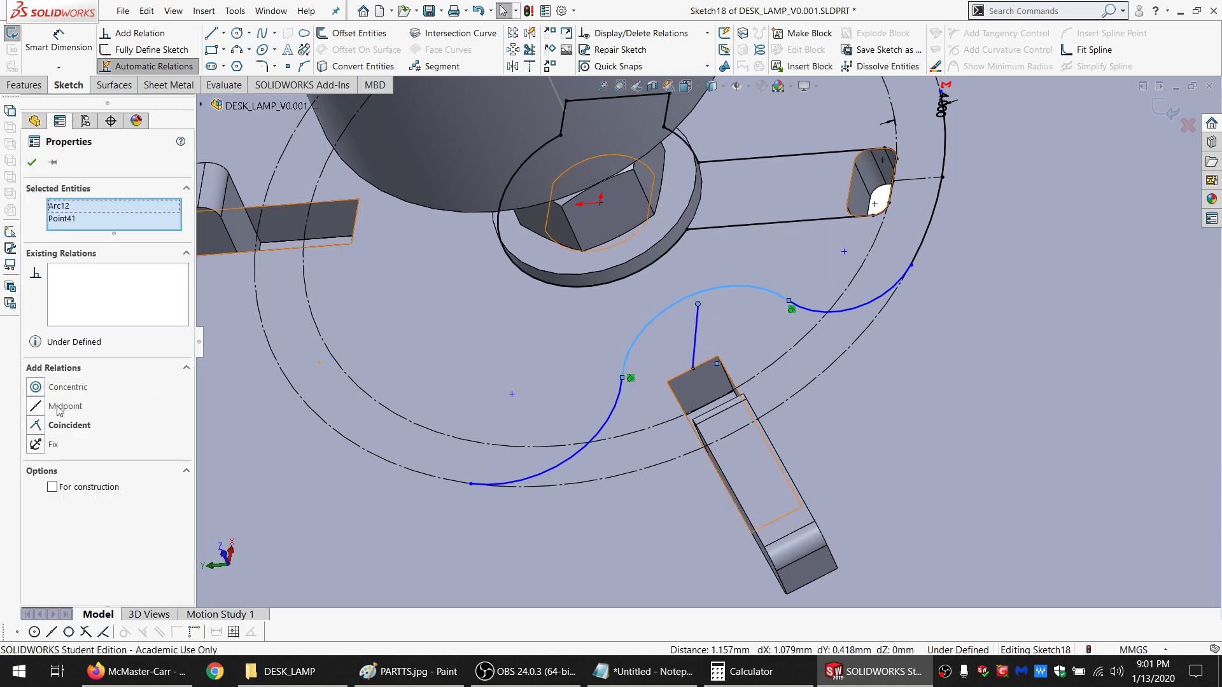
Try to make the new line a construction line perpendicular to the socket leg's inner edge, and undo it
left_click(711, 366)
left_click(689, 334, "ctrl")
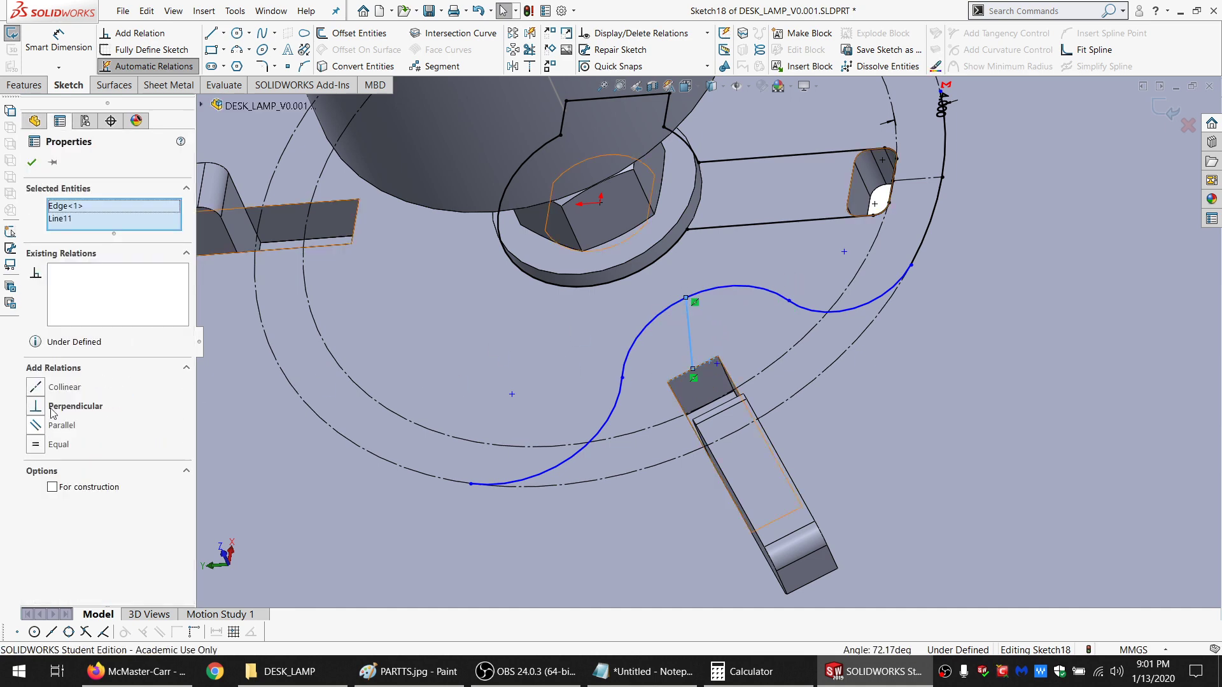
left_click(53, 407)
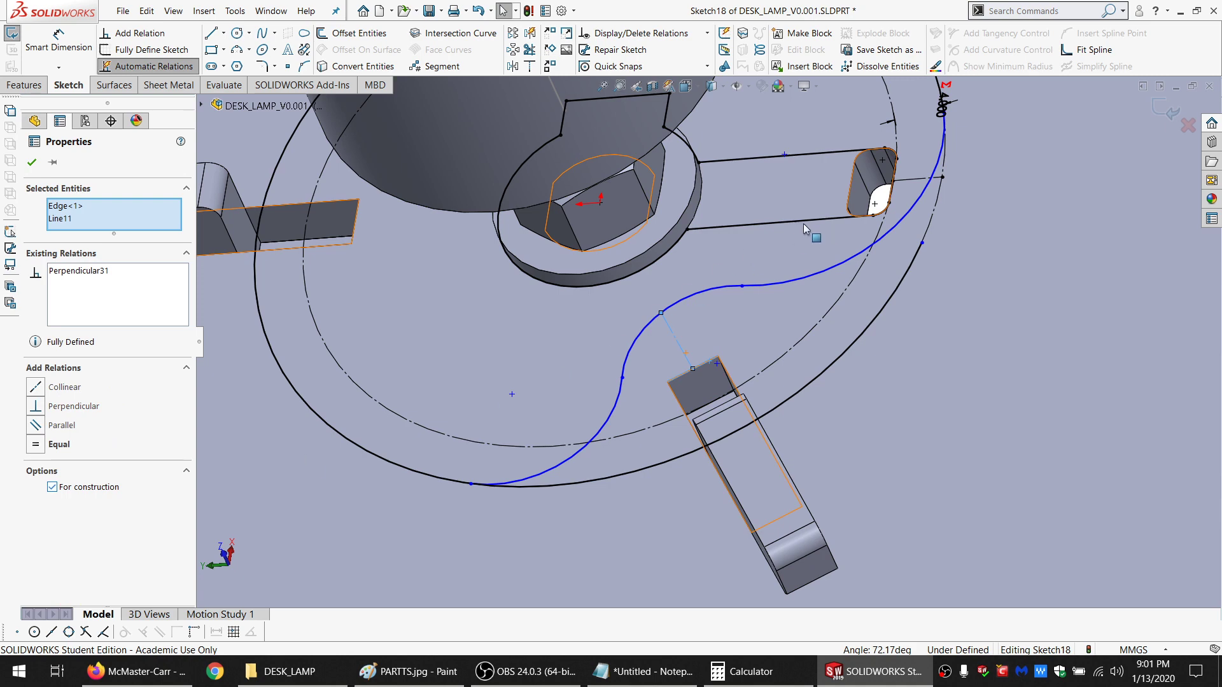
scroll(857, 242, "up", 2)
scroll(783, 228, "down", 1)
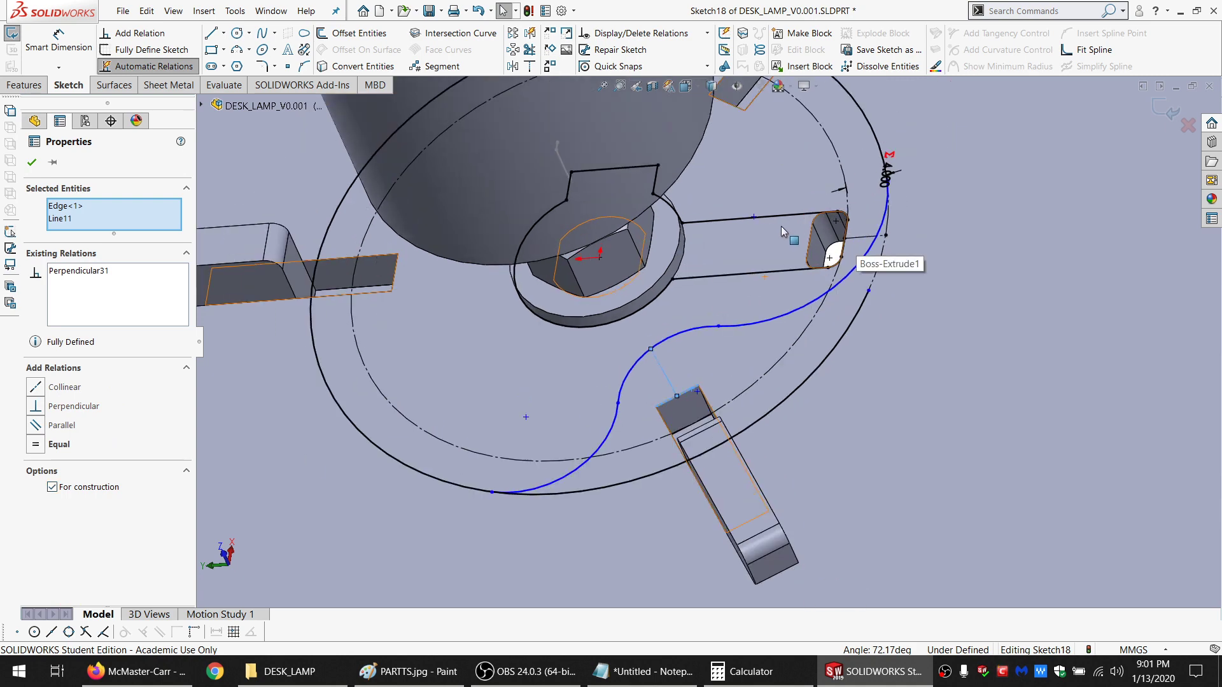
key("Escape")
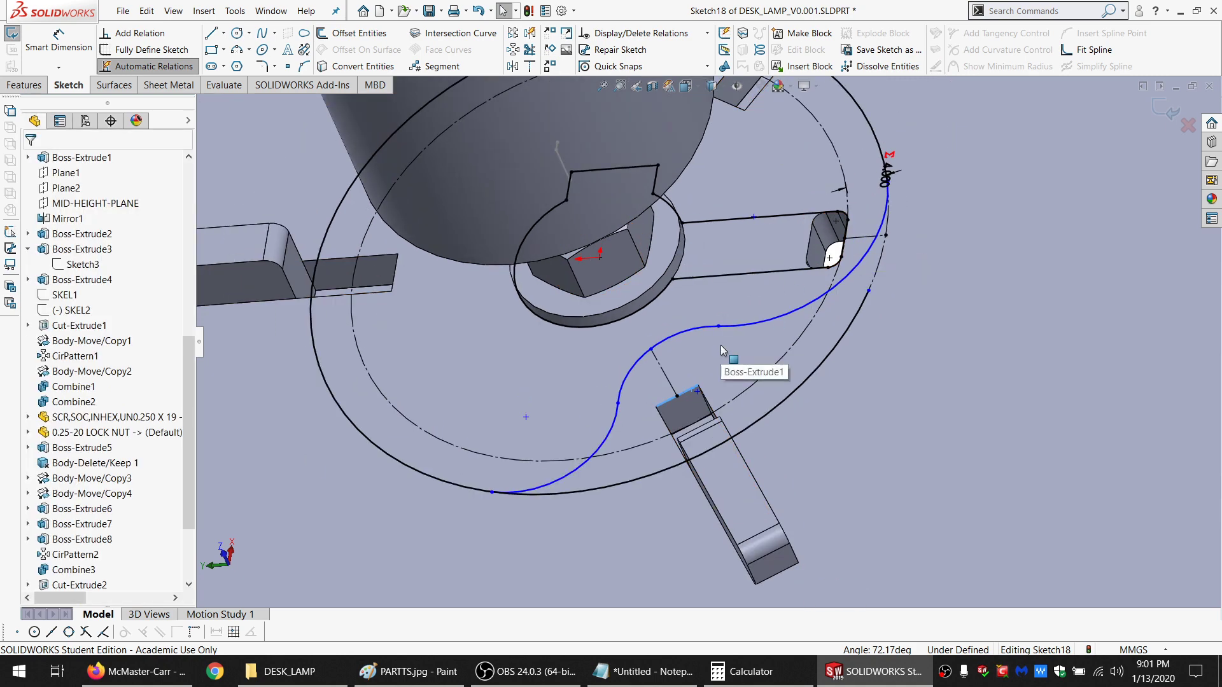
key("ctrl+z")
left_click(721, 347)
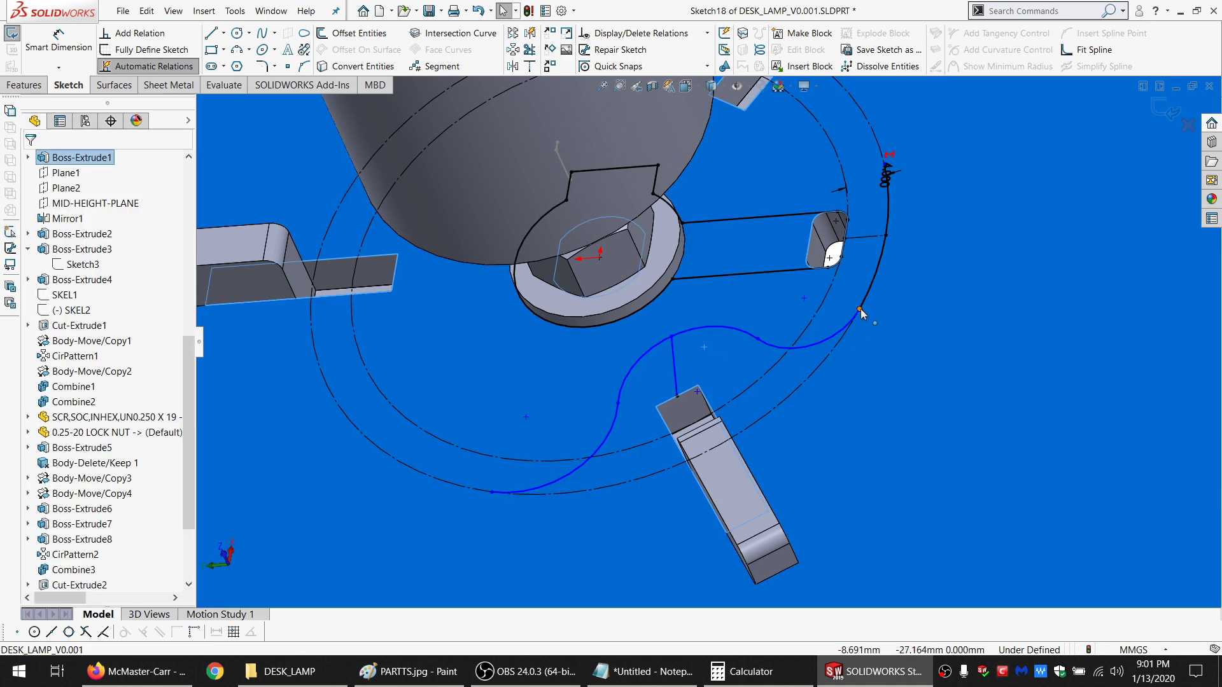
Try to fix in place the joint where the curved outline meets the outer arc, and undo it
left_click(860, 310)
left_click(46, 320)
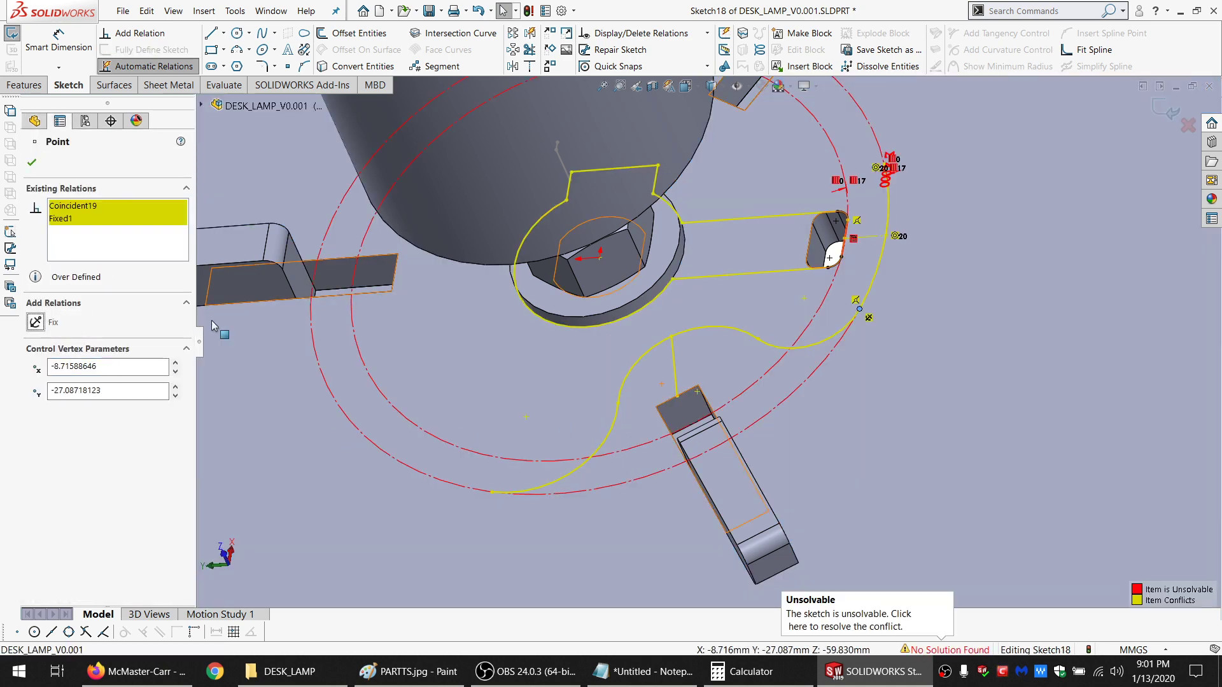
key("ctrl+z")
Dimension the distance between the opening's lower straight line and the joint of the curved outline with the outer arc
left_click(87, 47)
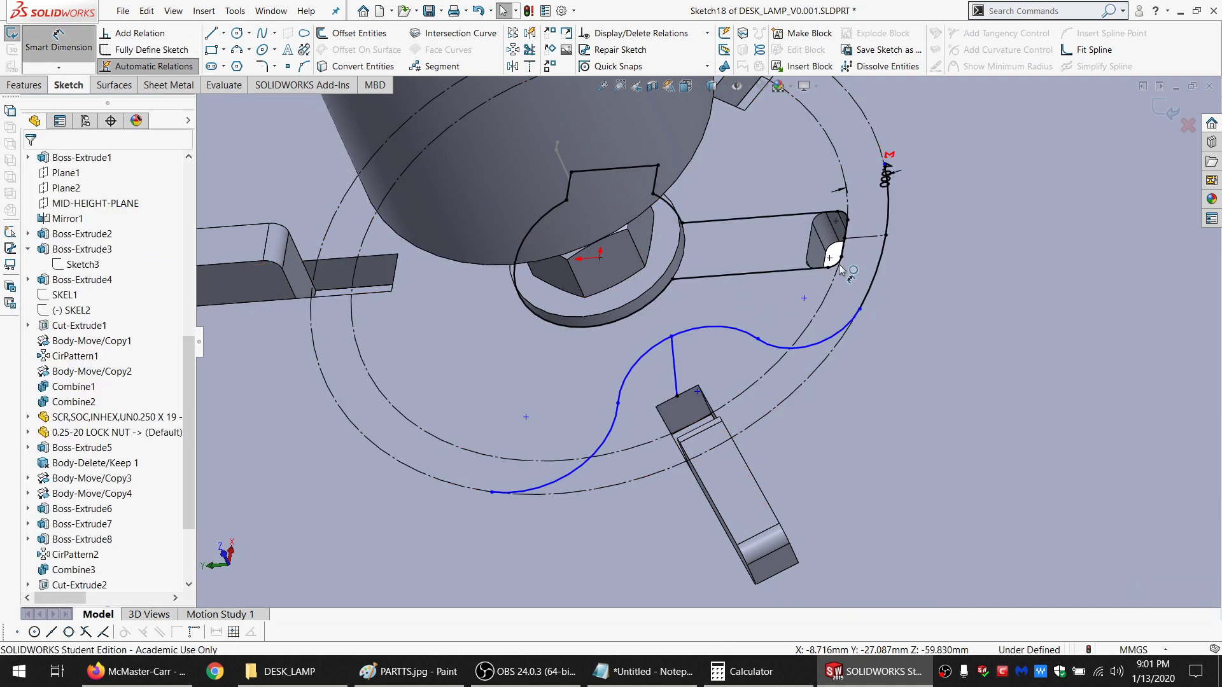
left_click(787, 274)
left_click(860, 310)
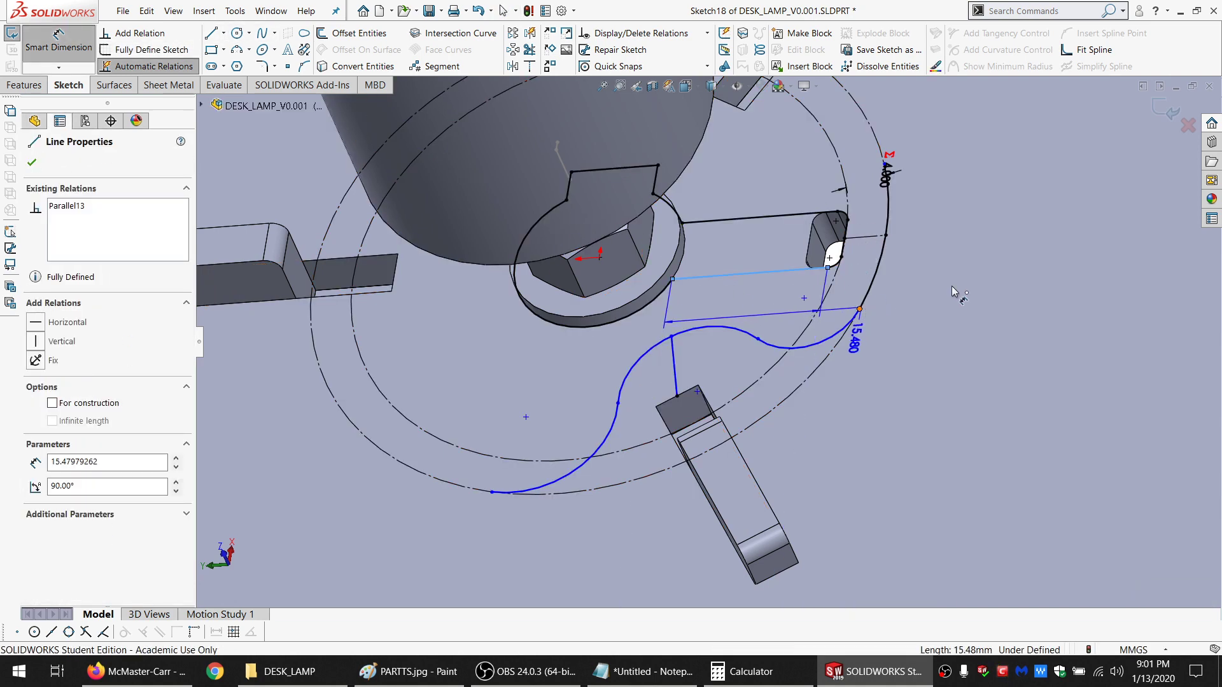
left_click(968, 293)
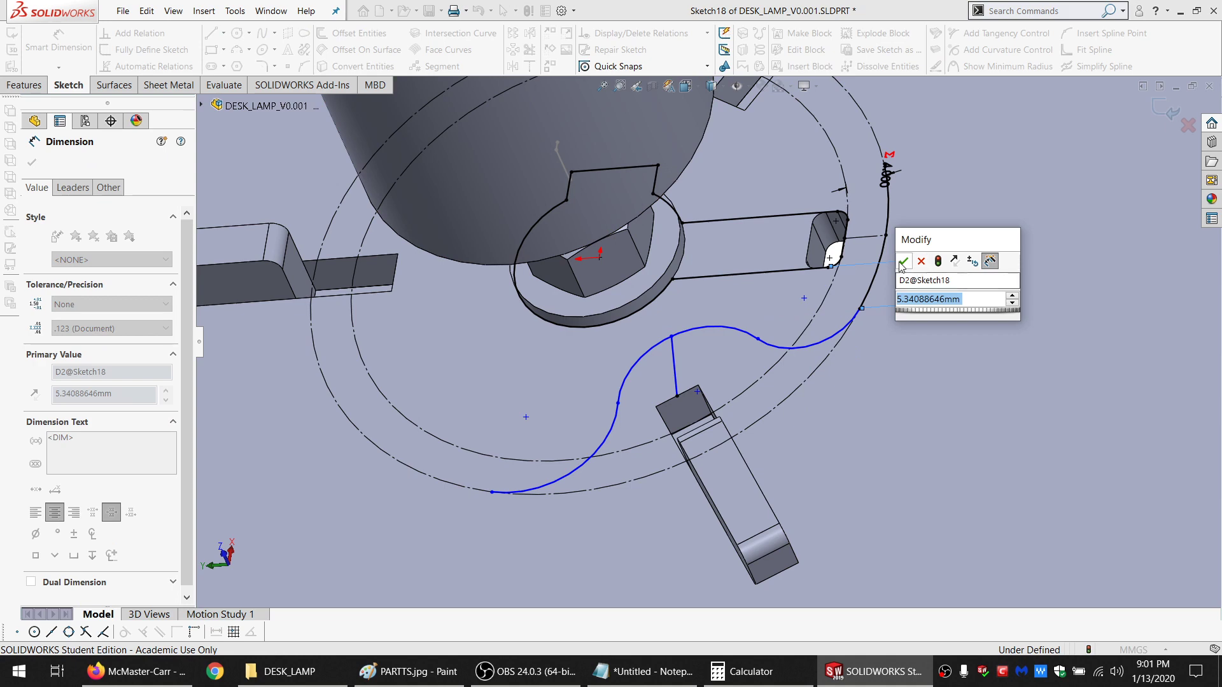
left_click(903, 262)
key("Escape")
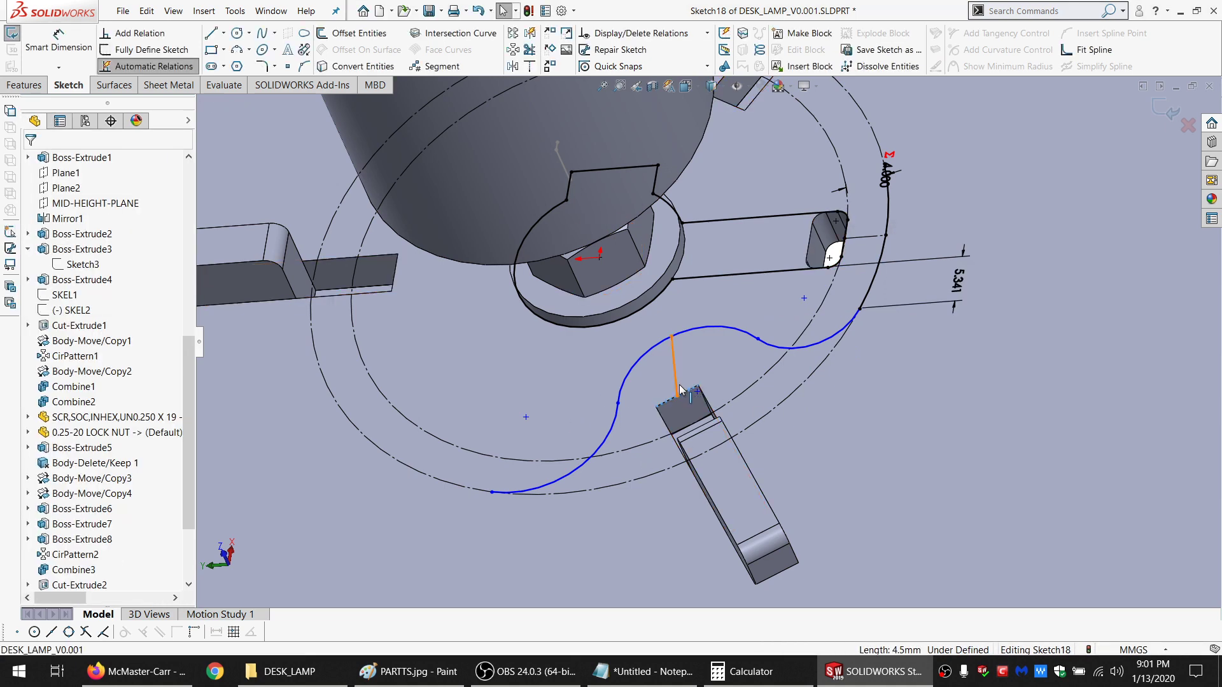
Make the short line at the socket leg a construction line perpendicular to the leg's inner edge
left_click(678, 386, "ctrl")
left_click(54, 407)
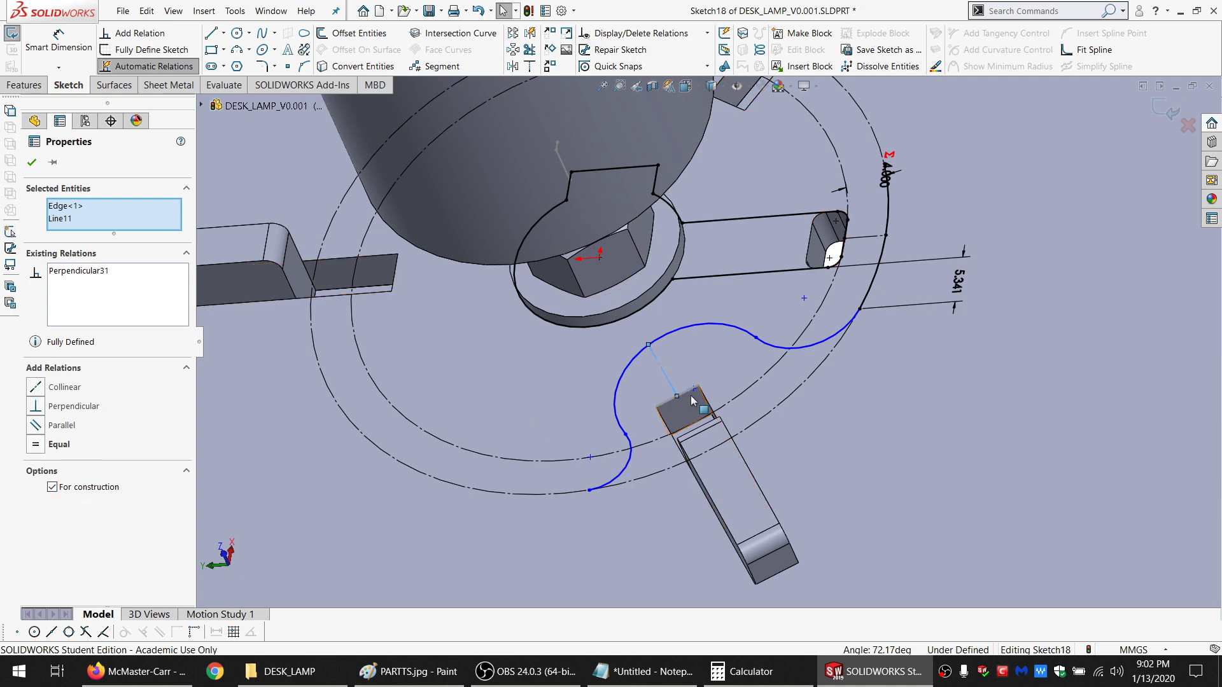
left_click(646, 425)
Draw a construction line connecting the two ends of the middle arc
scroll(718, 380, "up", 1)
scroll(649, 400, "down", 1)
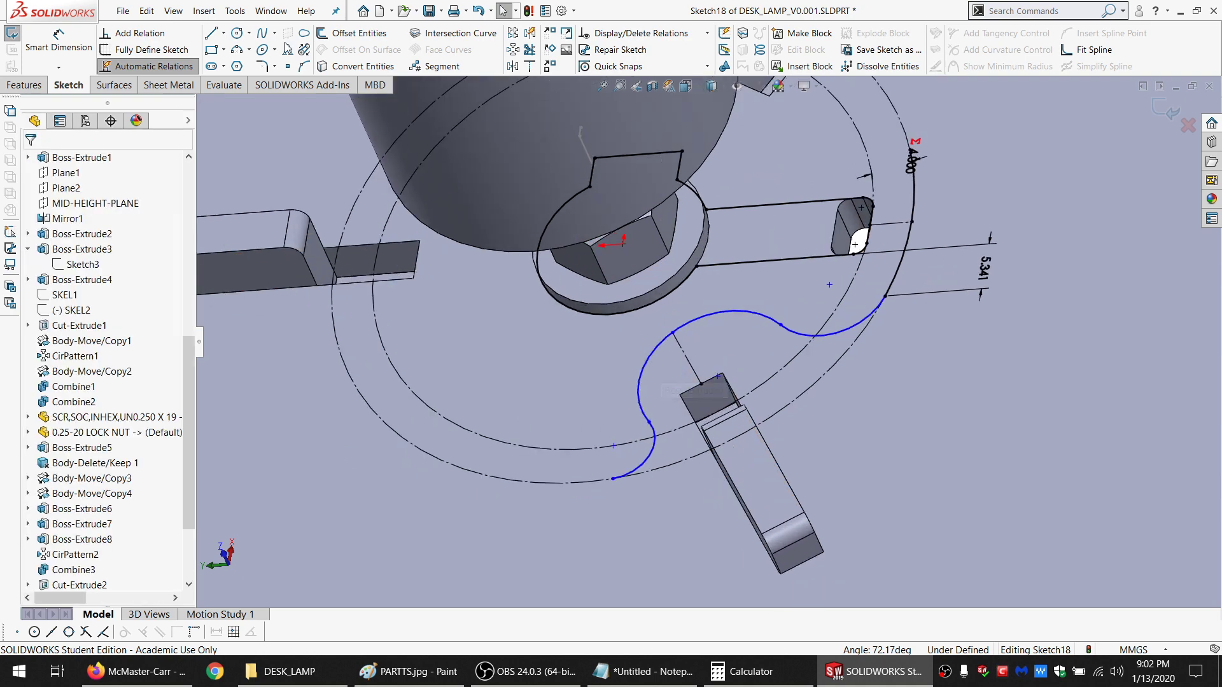
left_click(216, 33)
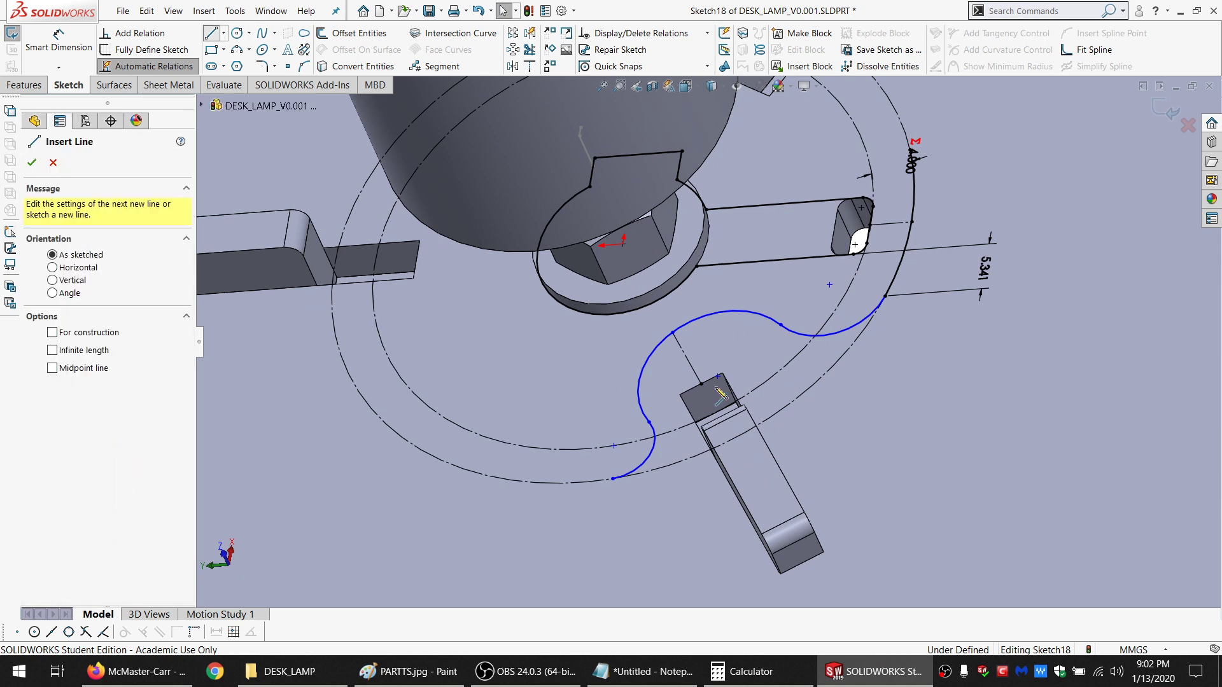
left_click(649, 422)
left_click(781, 325)
key("Escape")
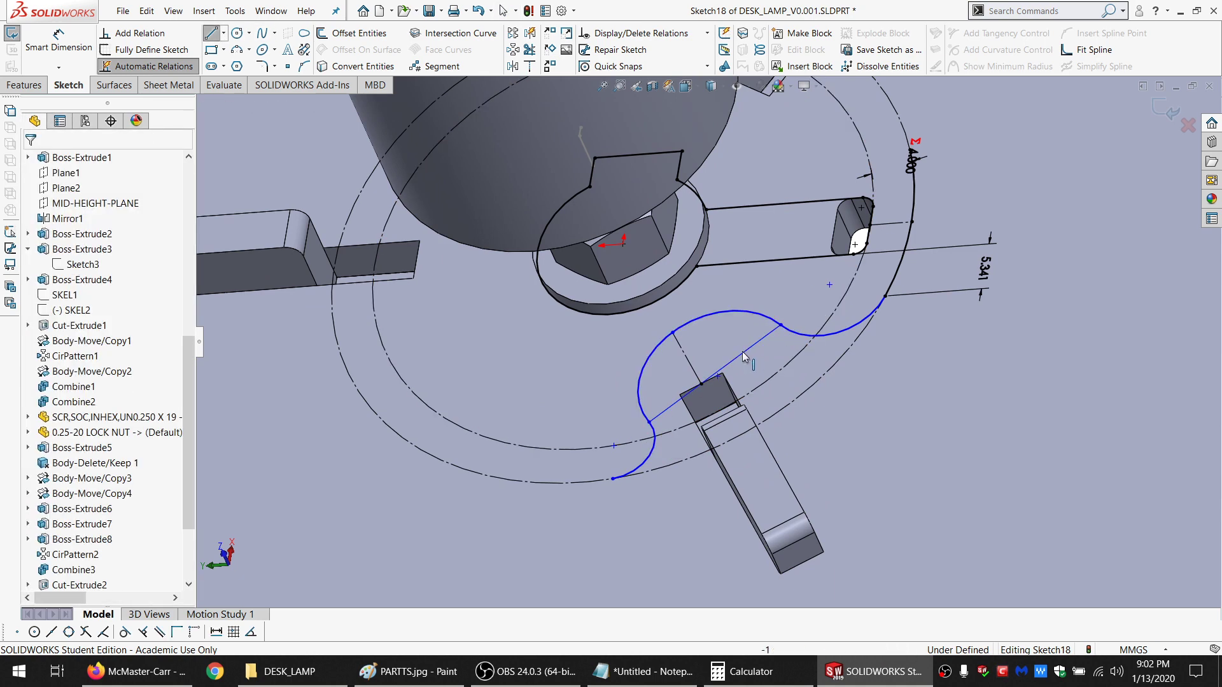
left_click(743, 354)
left_click(52, 403)
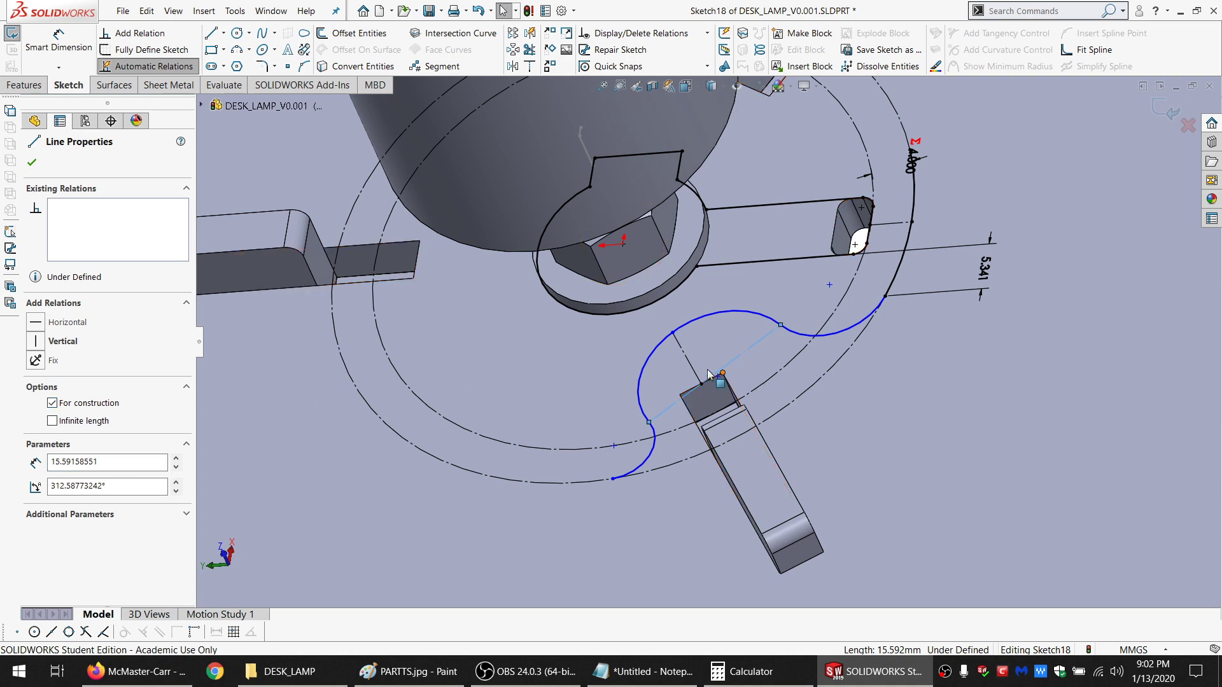
Make the middle arc's chord line perpendicular to the short construction line from the socket leg
left_click(692, 373, "ctrl")
left_click(74, 445)
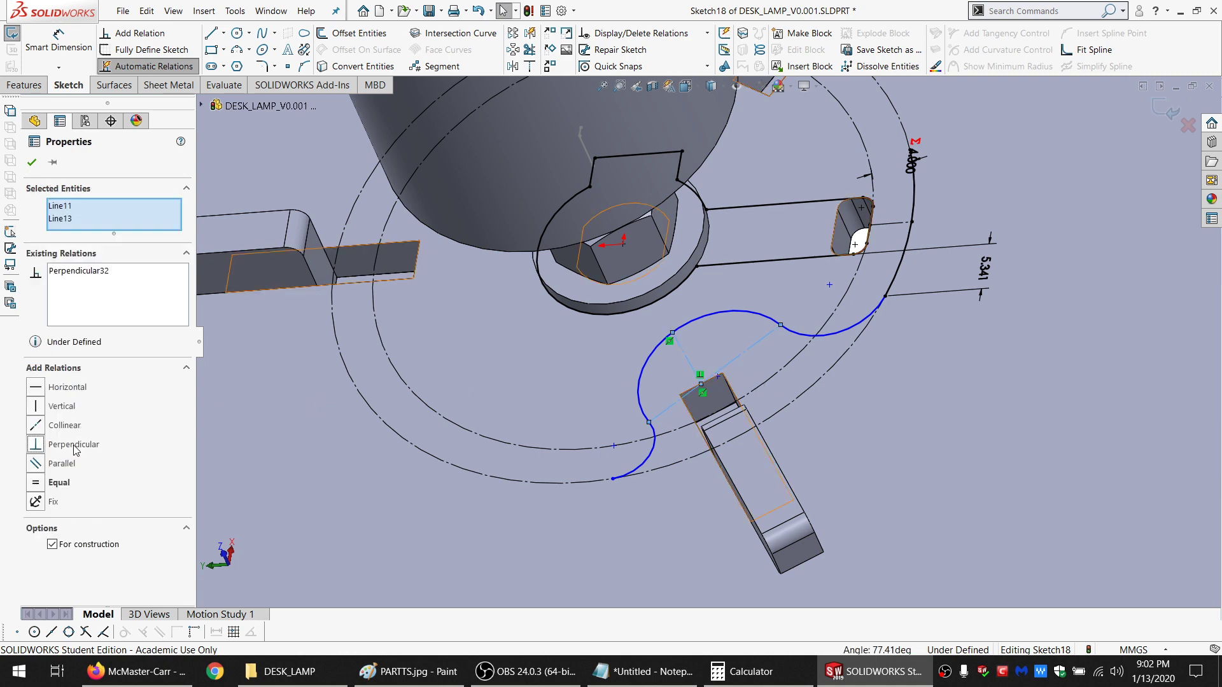
left_click(788, 347)
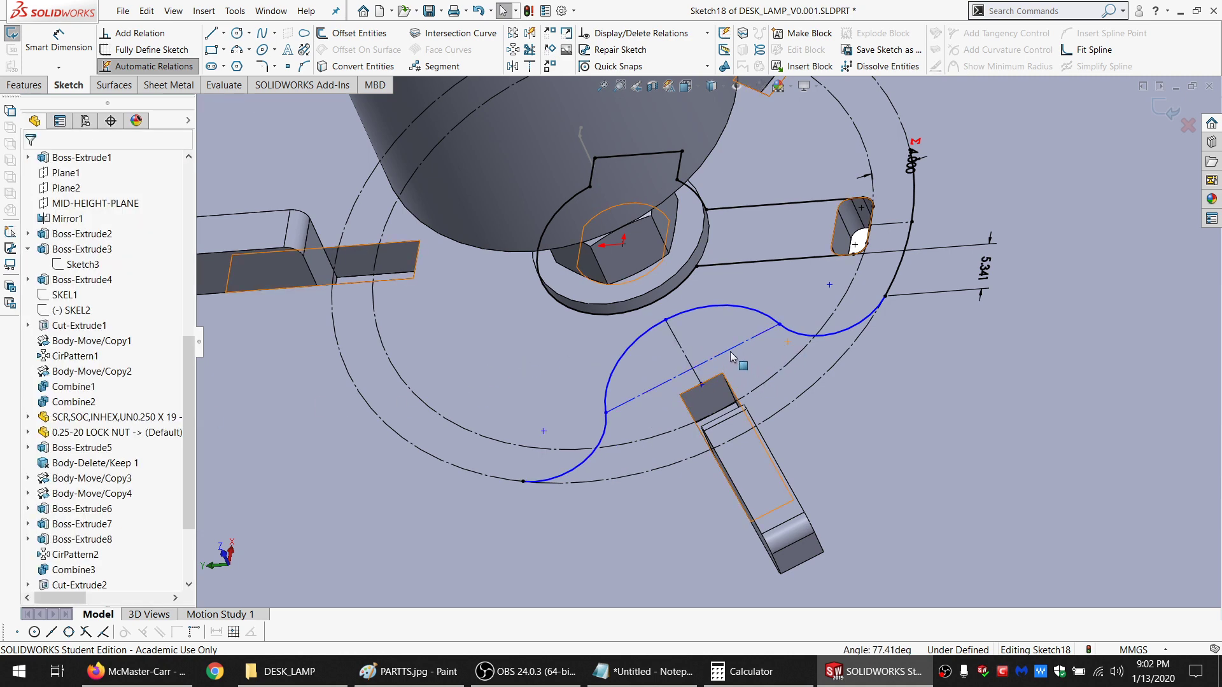
Offset the middle arc by 10 mm towards the socket opening
middle_click_drag(730, 357, 697, 321)
left_click(697, 319)
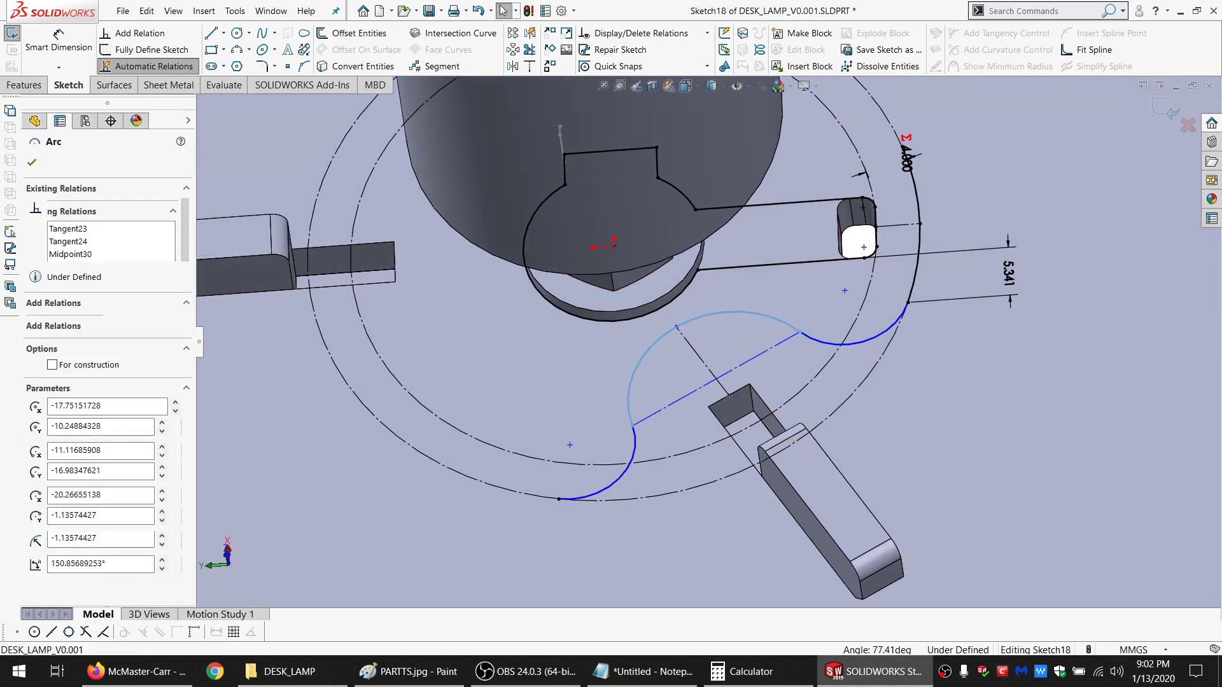
left_click(360, 33)
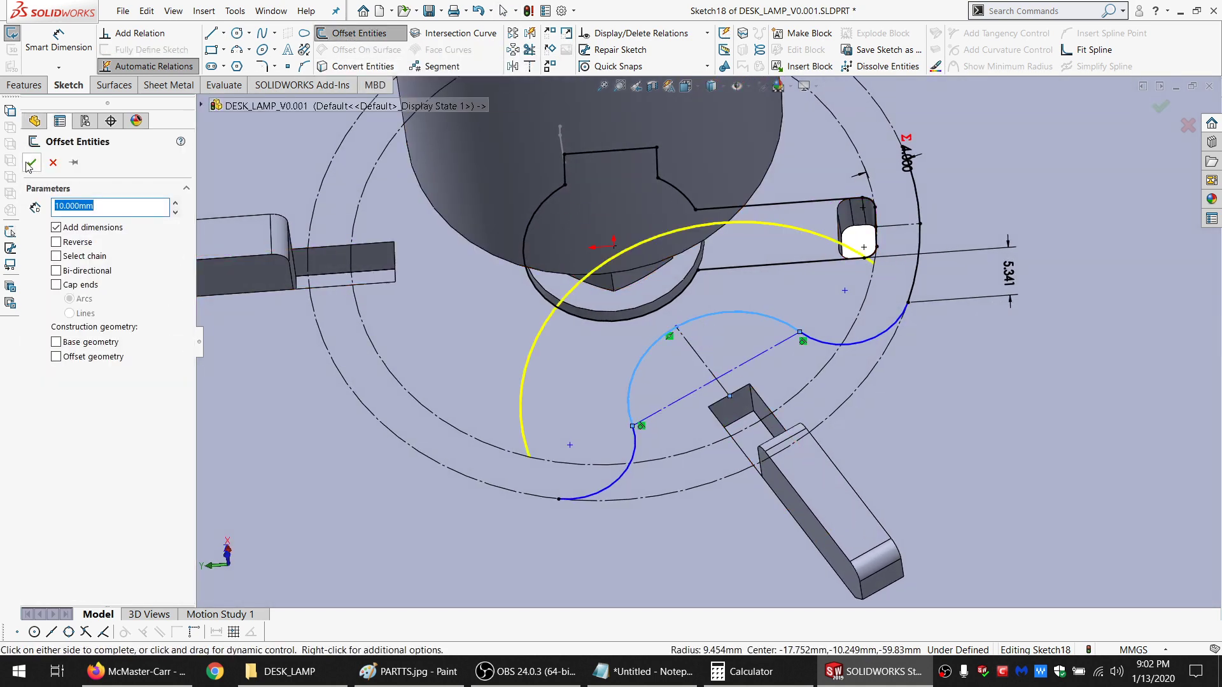
left_click(30, 164)
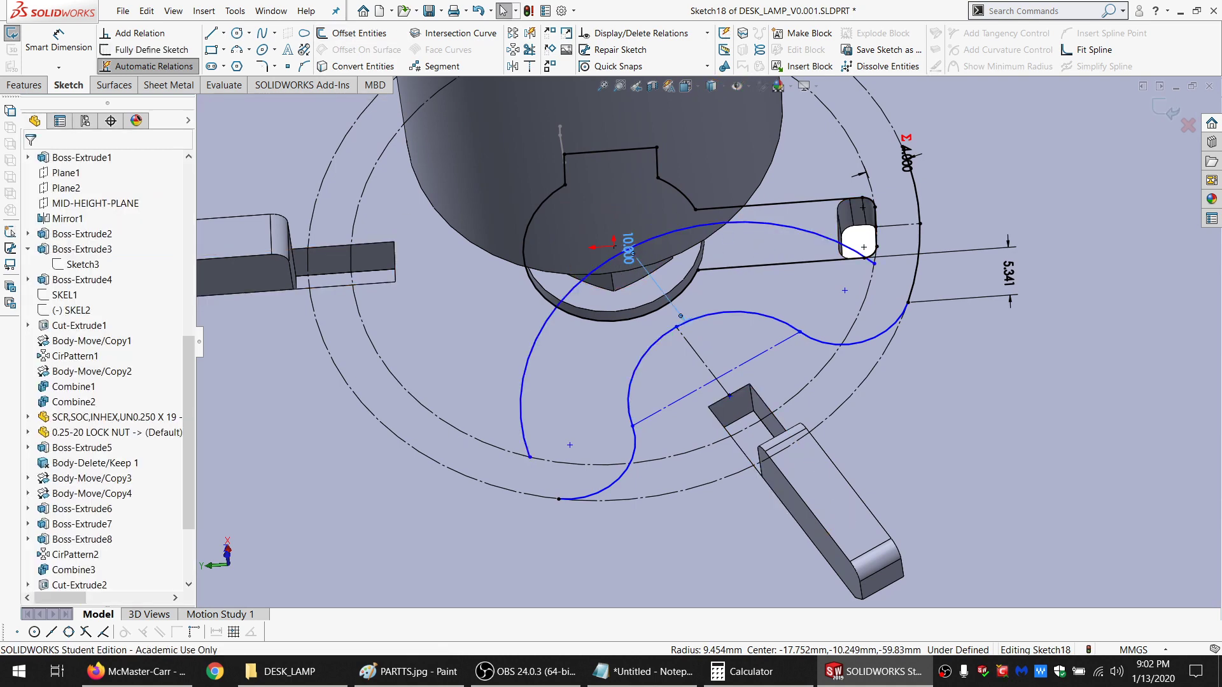
Set the arc's offset distance to an equation adding 5 to the SAFE_DIST property
double_click(629, 250)
type("=")
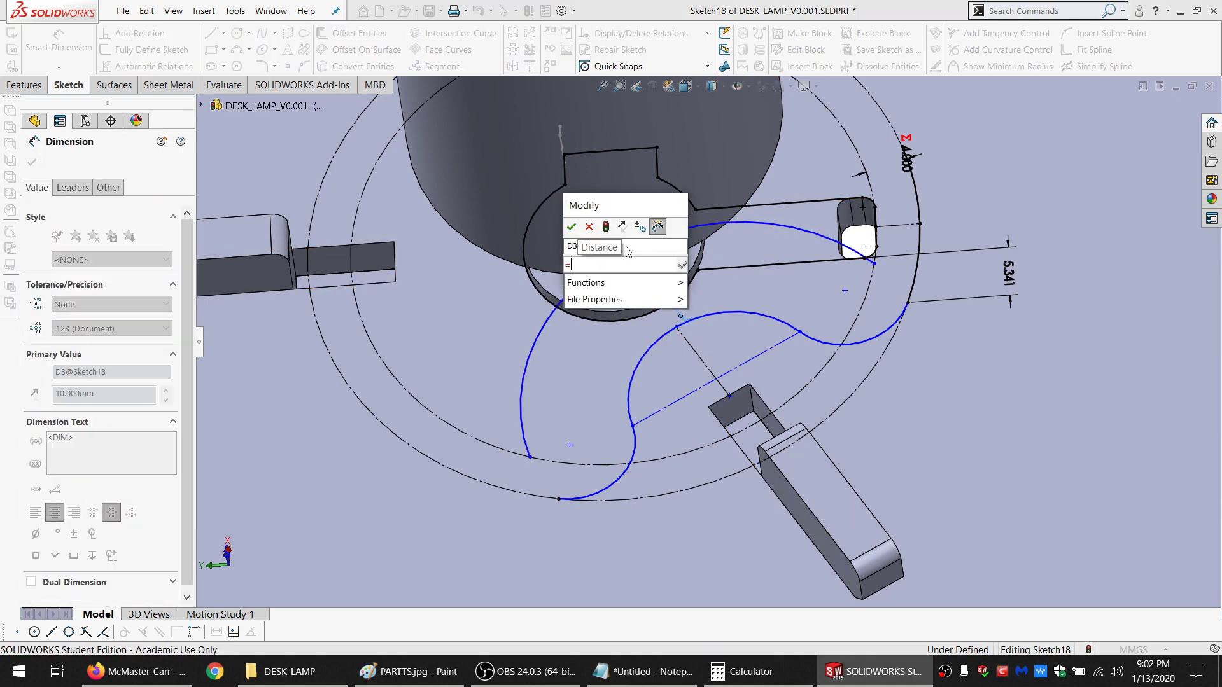
type("S")
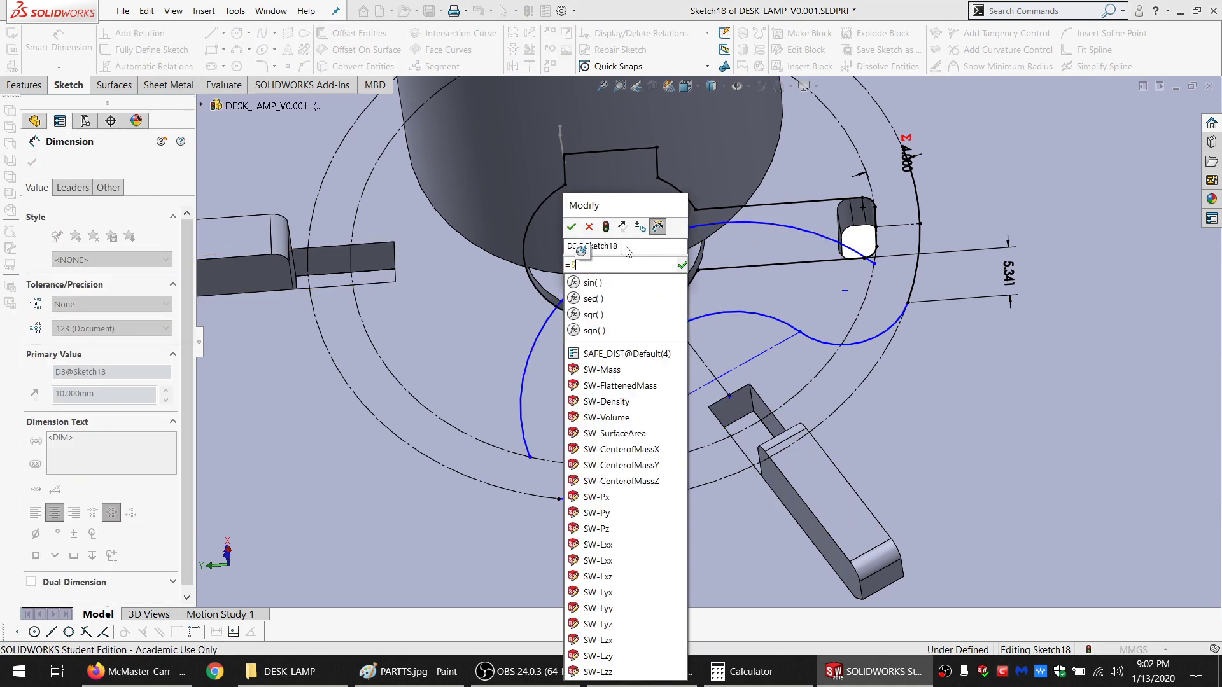
left_click(620, 354)
type("+ 5")
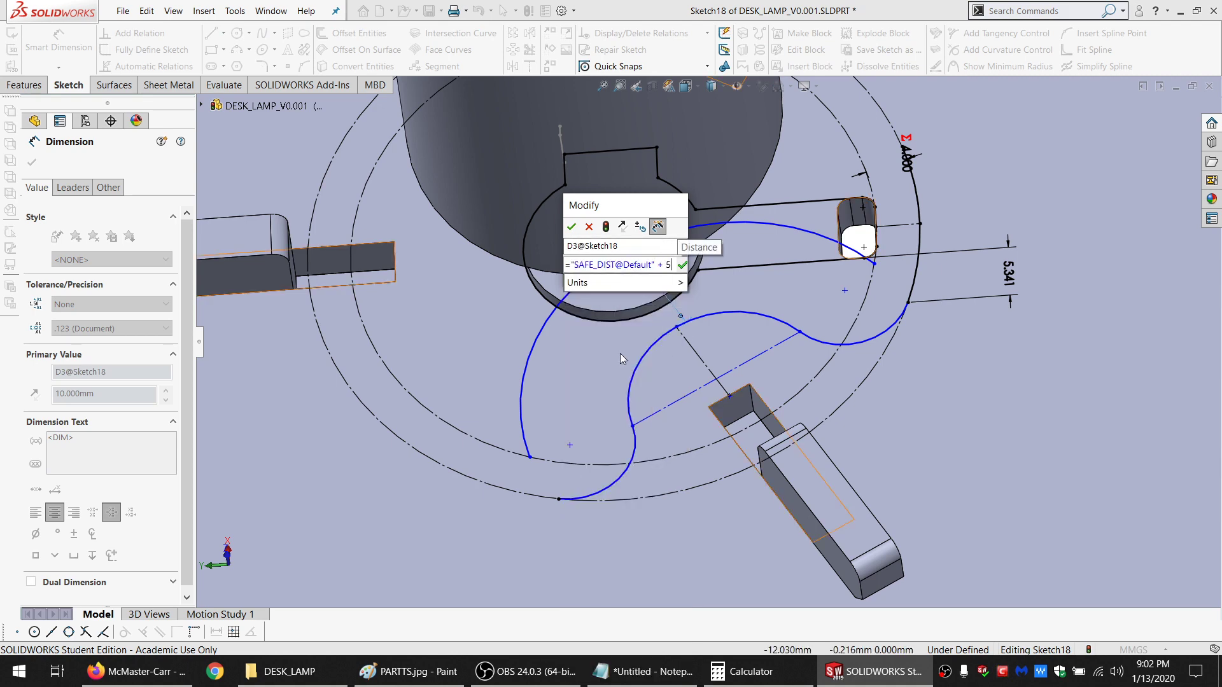
type("4")
key("Return")
left_click(620, 353)
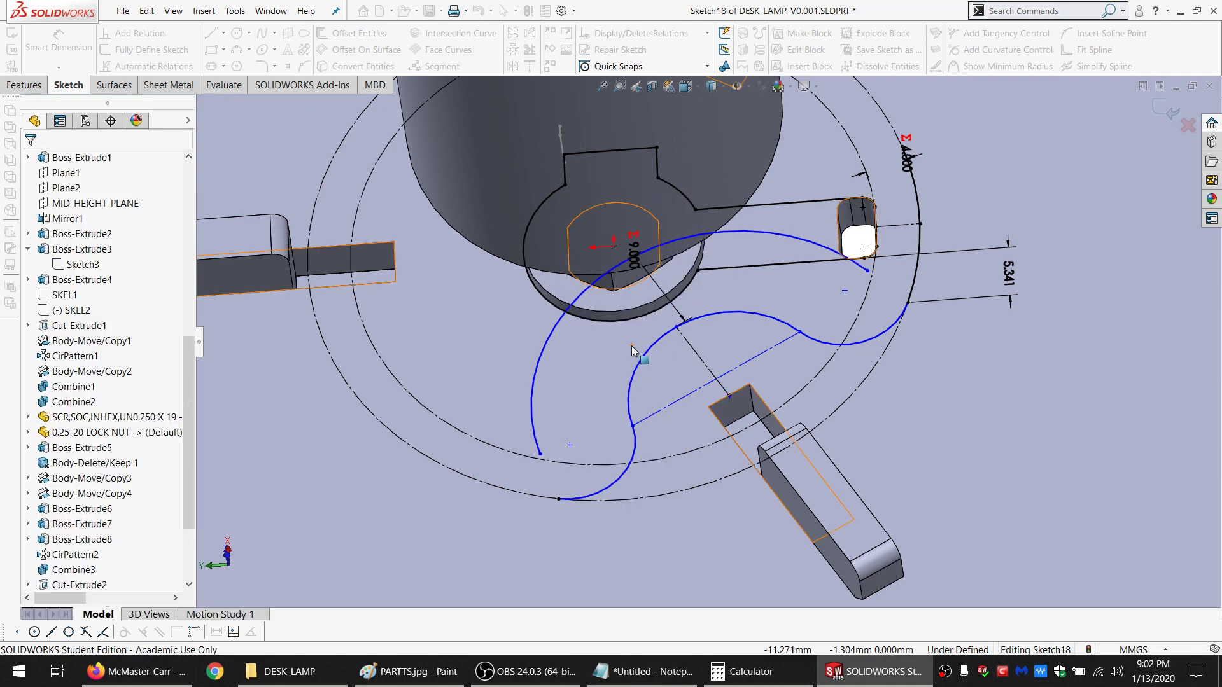
Make the offset arc tangent to the round edge of the socket opening
left_click(595, 281)
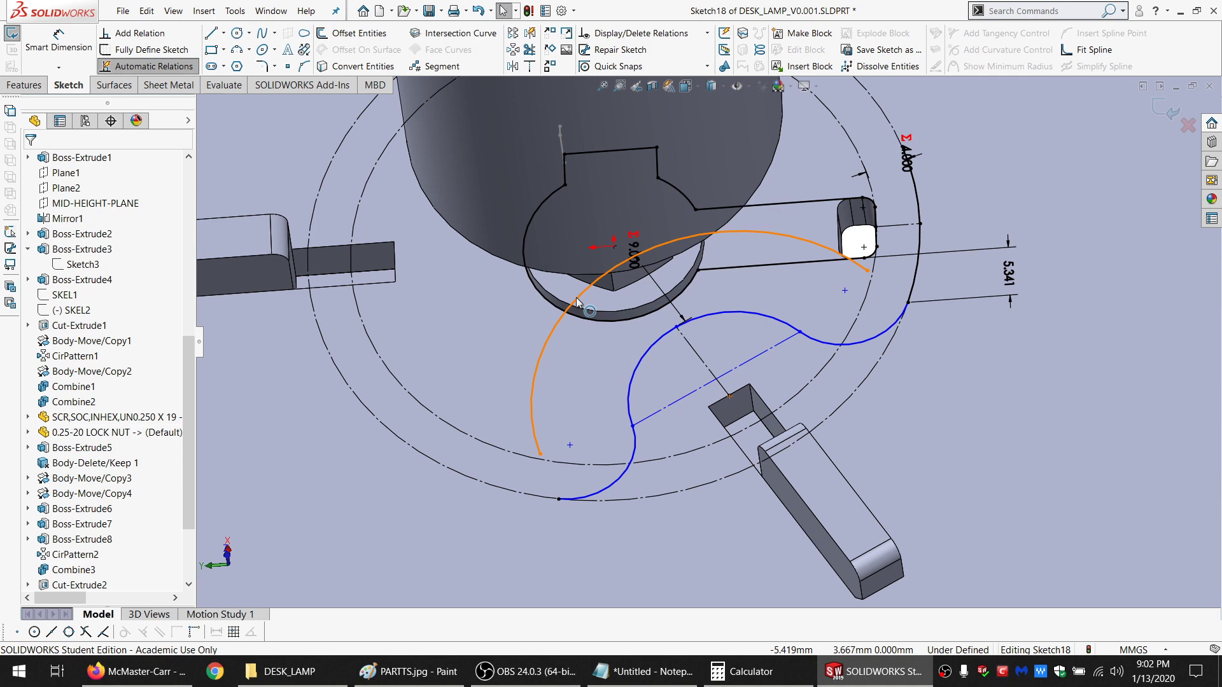
left_click(615, 320, "ctrl")
left_click(56, 408)
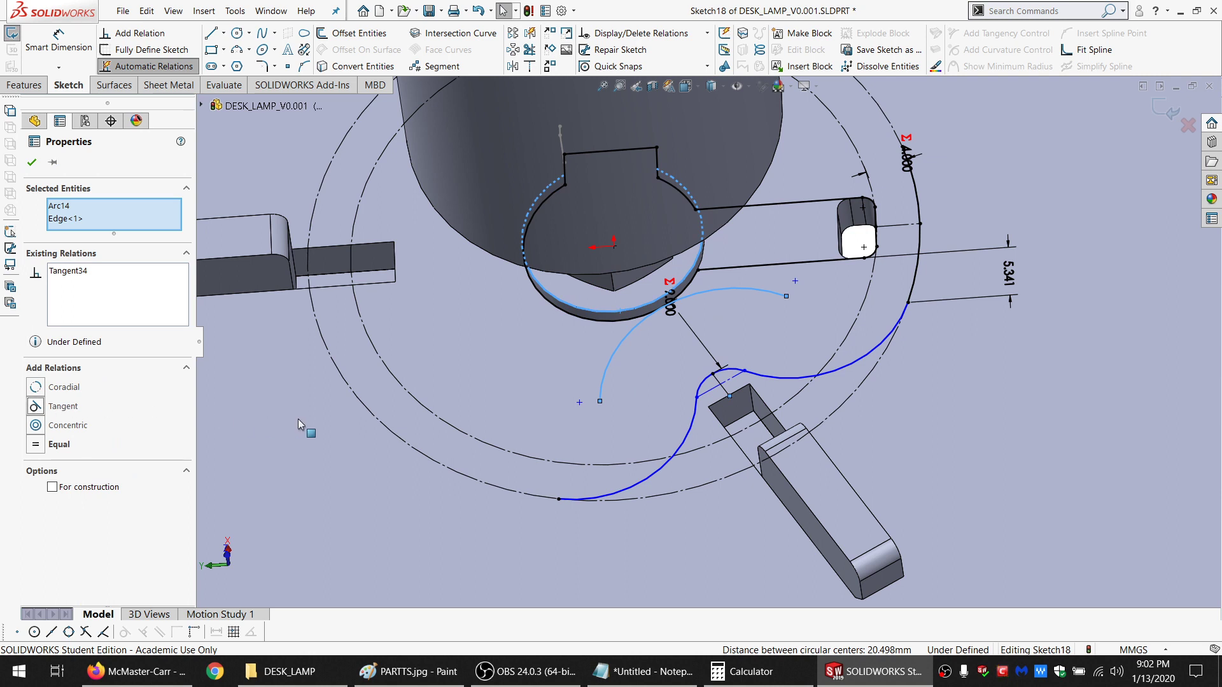
Set the arc's offset distance to 8 mm and delete the offset arc
double_click(668, 318)
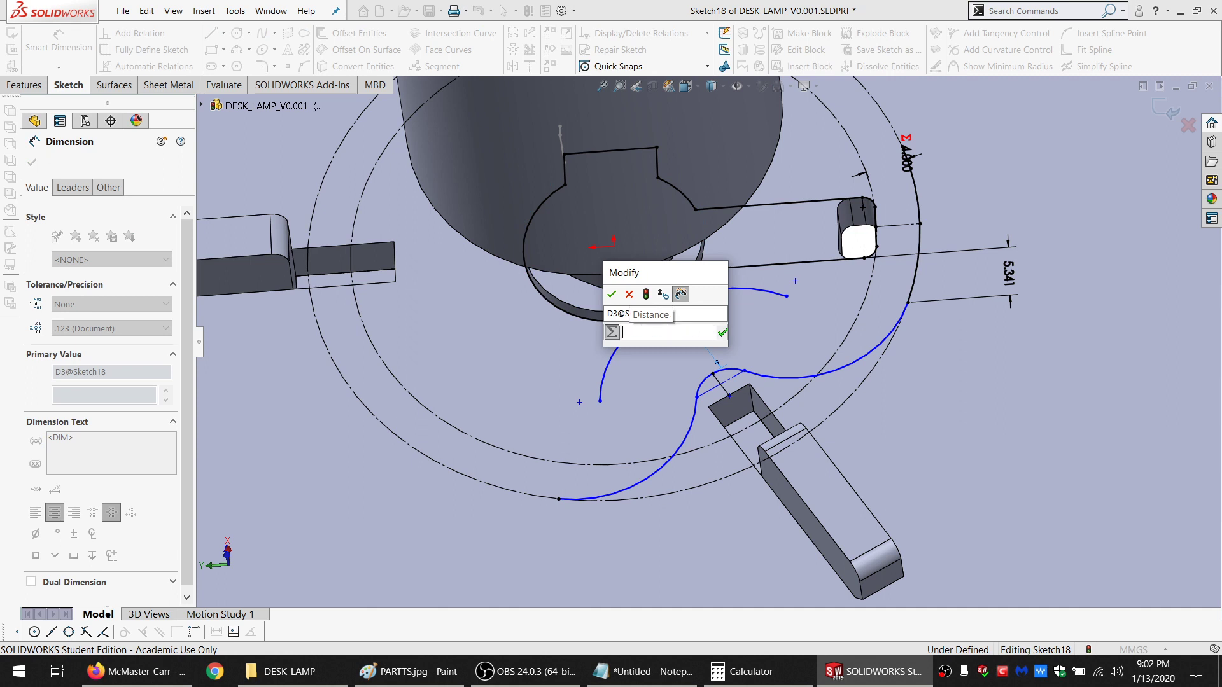
type("8")
key("Return")
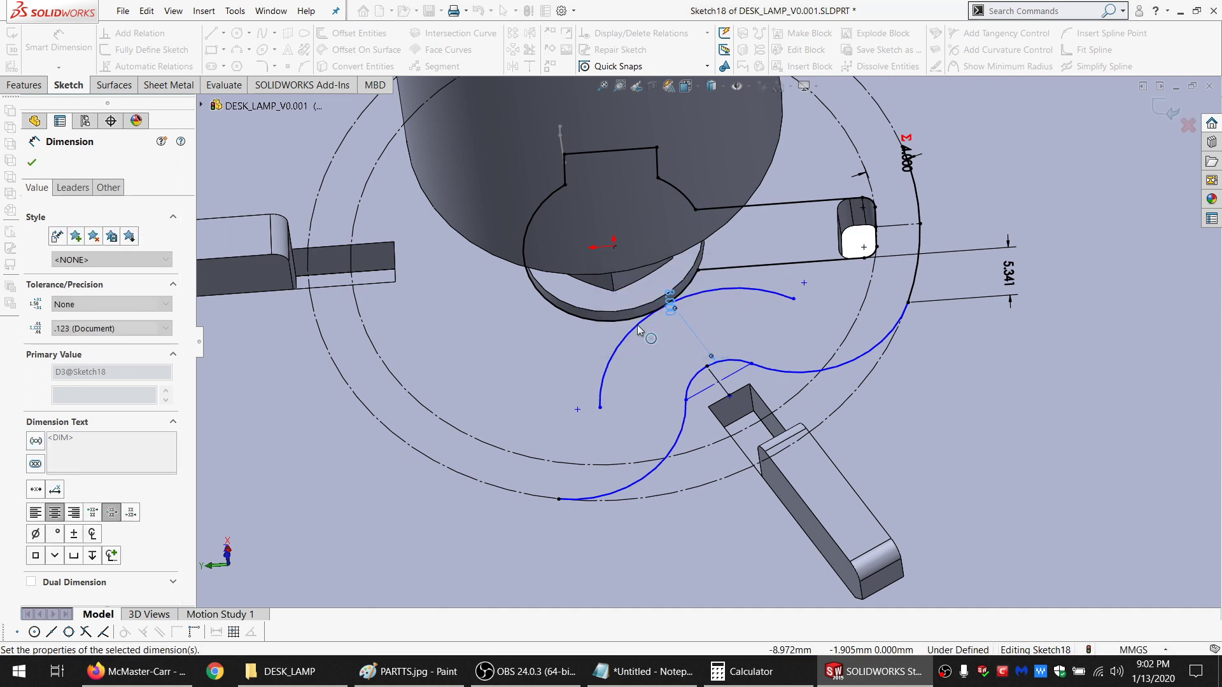
left_click(637, 325)
key("Delete")
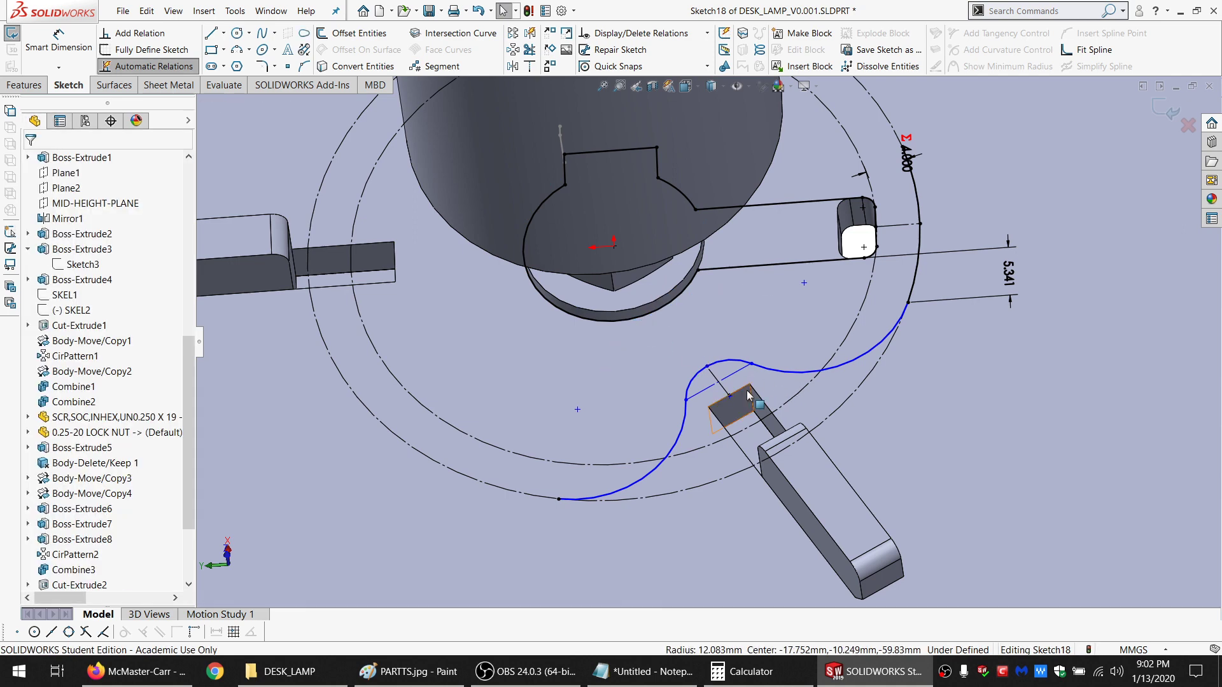
Convert the socket leg's inner edge and two side edges into sketch lines and make them construction lines
scroll(741, 408, "down", 2)
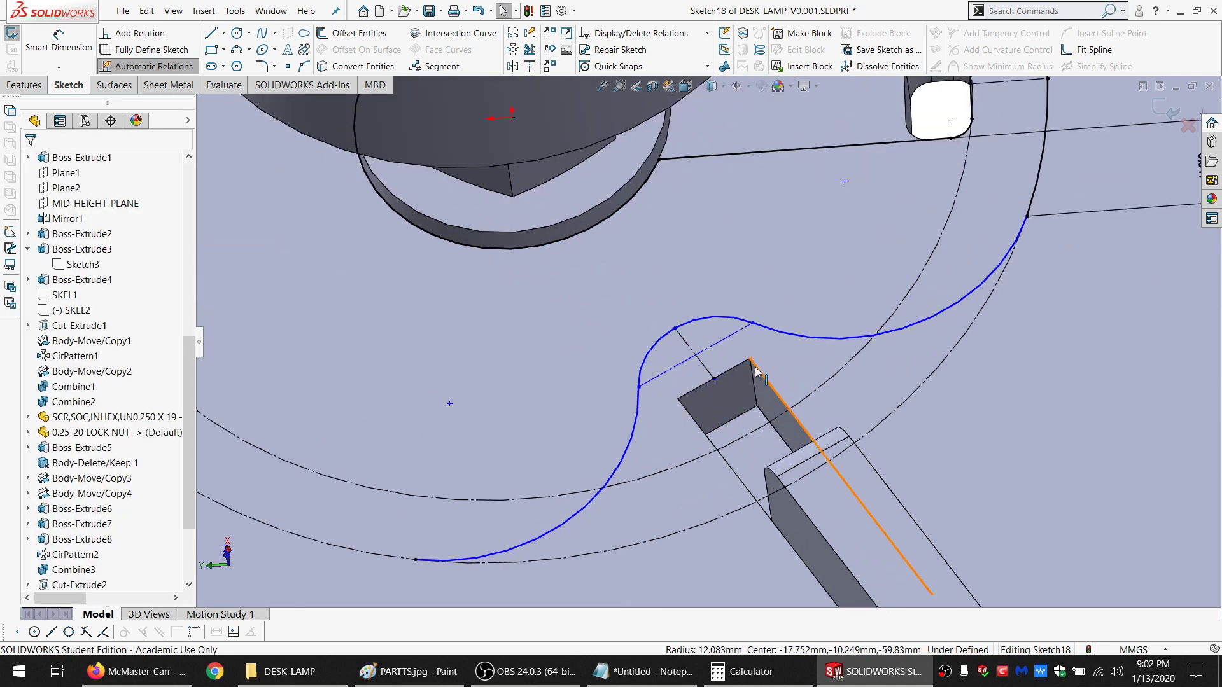
left_click(755, 369)
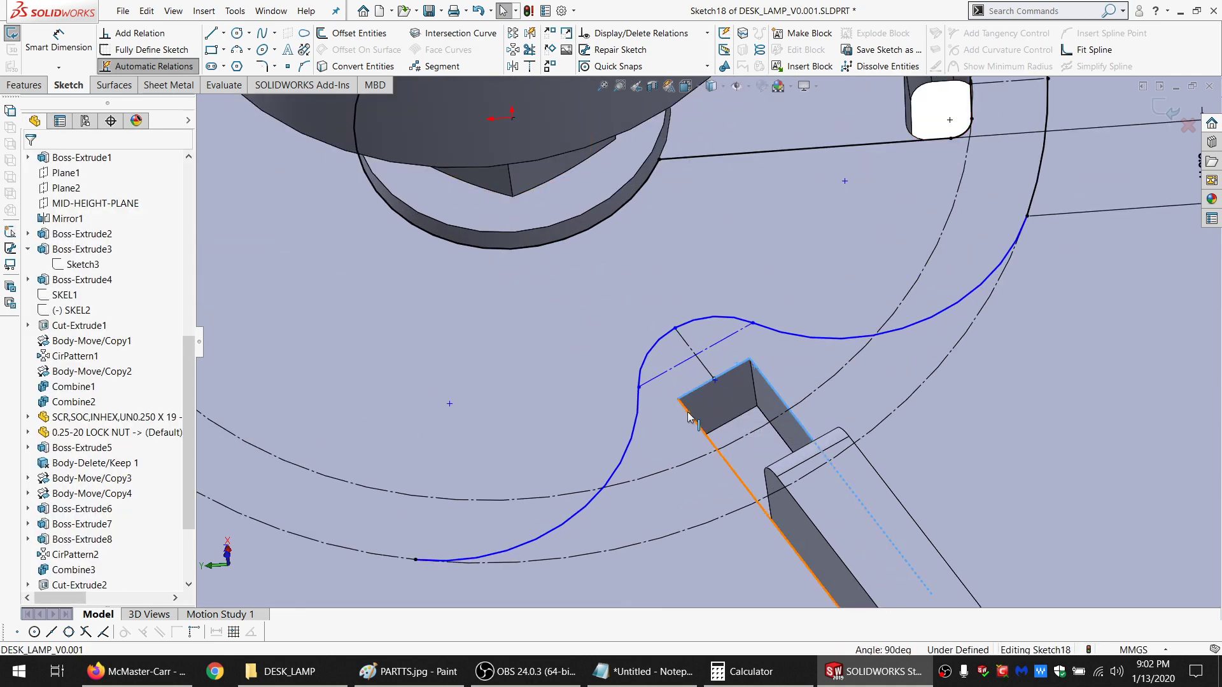
left_click(356, 66)
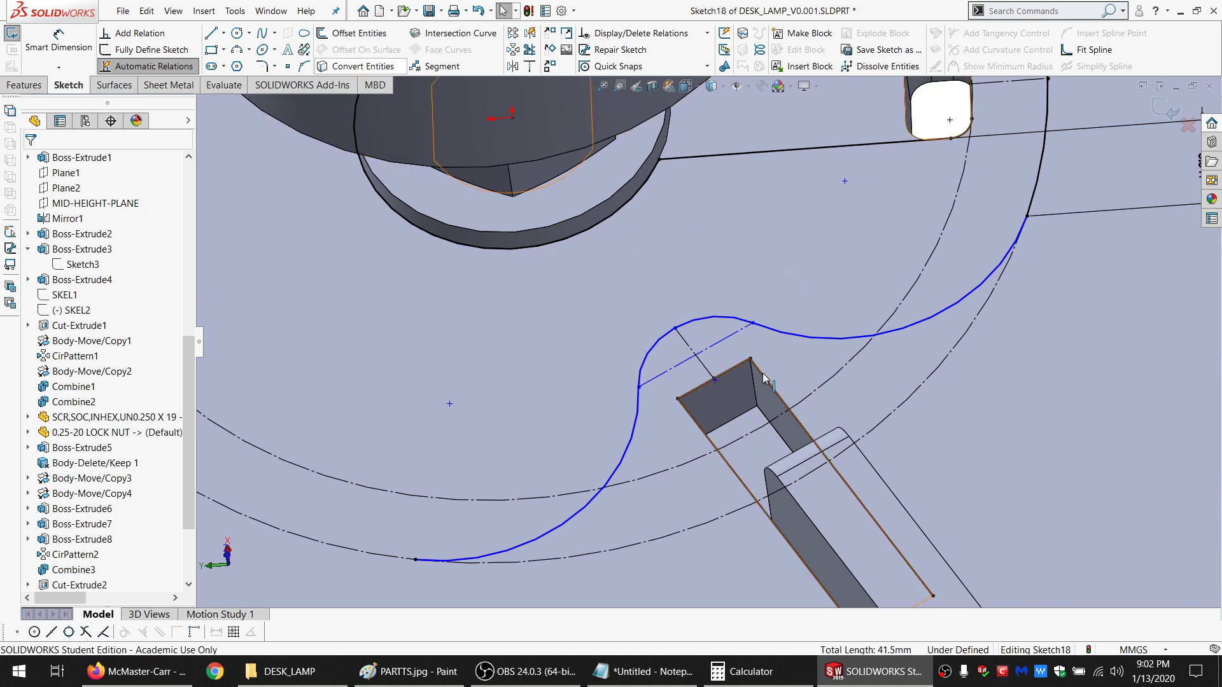
right_click(764, 380)
left_click(803, 384)
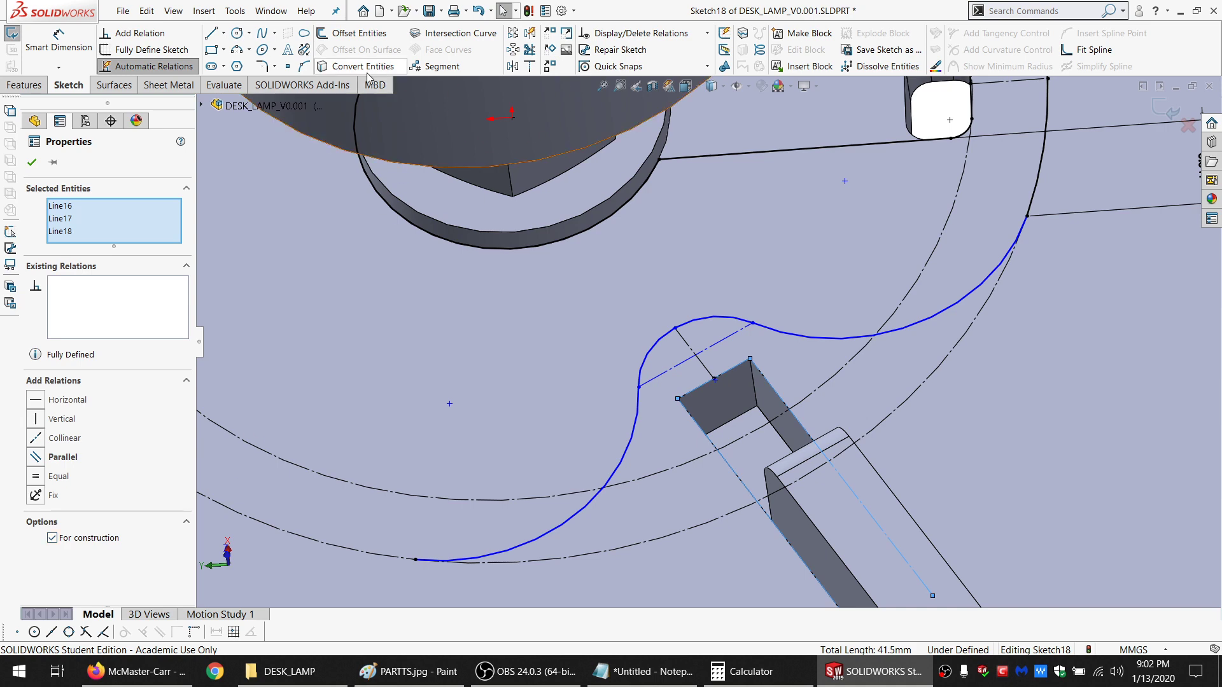
Offset the three converted leg lines outward and set the offset distance equal to the SAFE_DIST property
left_click(351, 35)
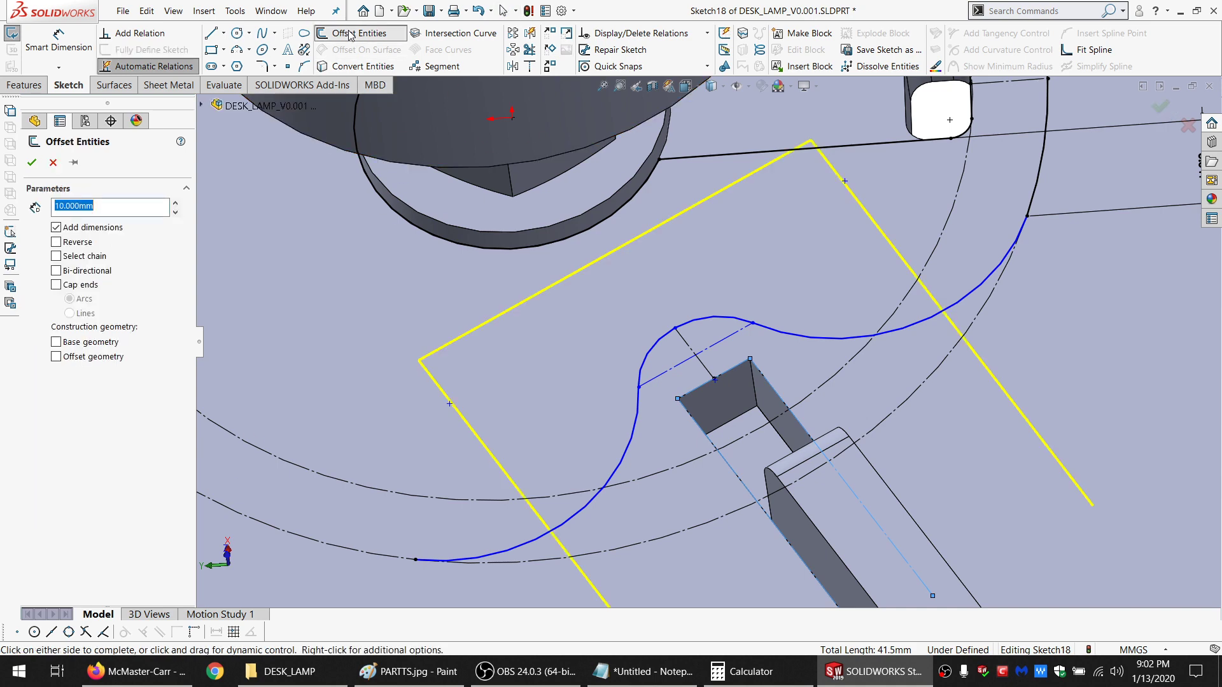
left_click(31, 163)
scroll(958, 335, "up", 2)
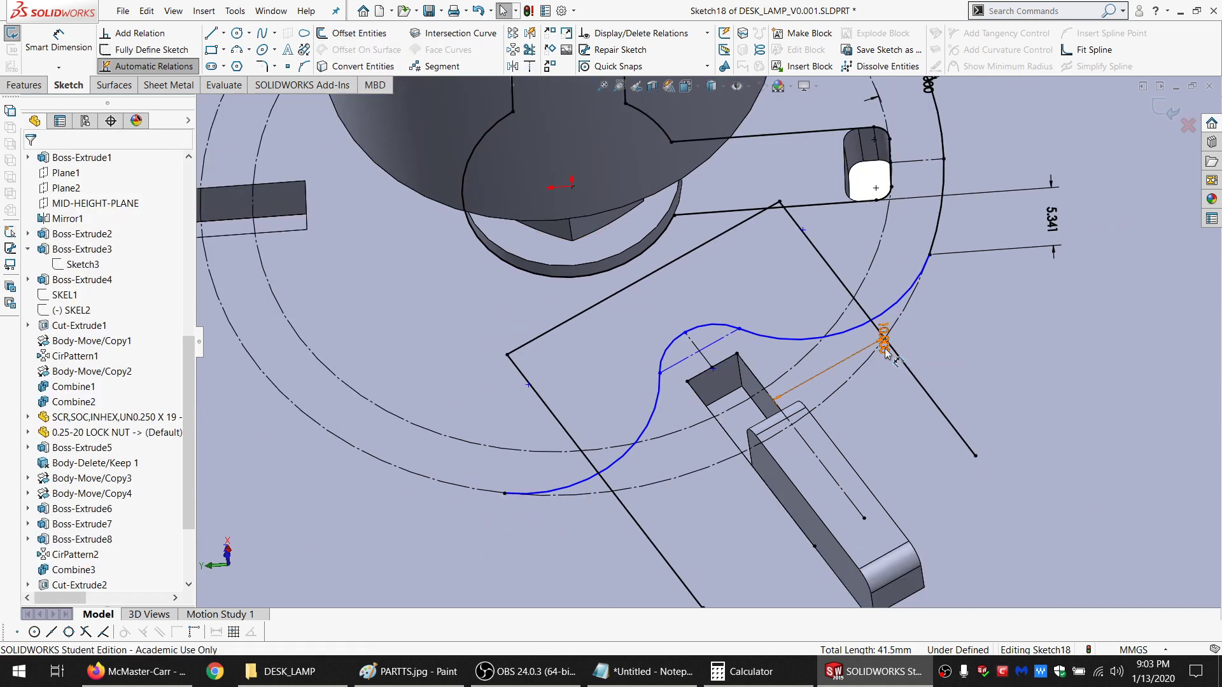
double_click(883, 336)
type("=SA")
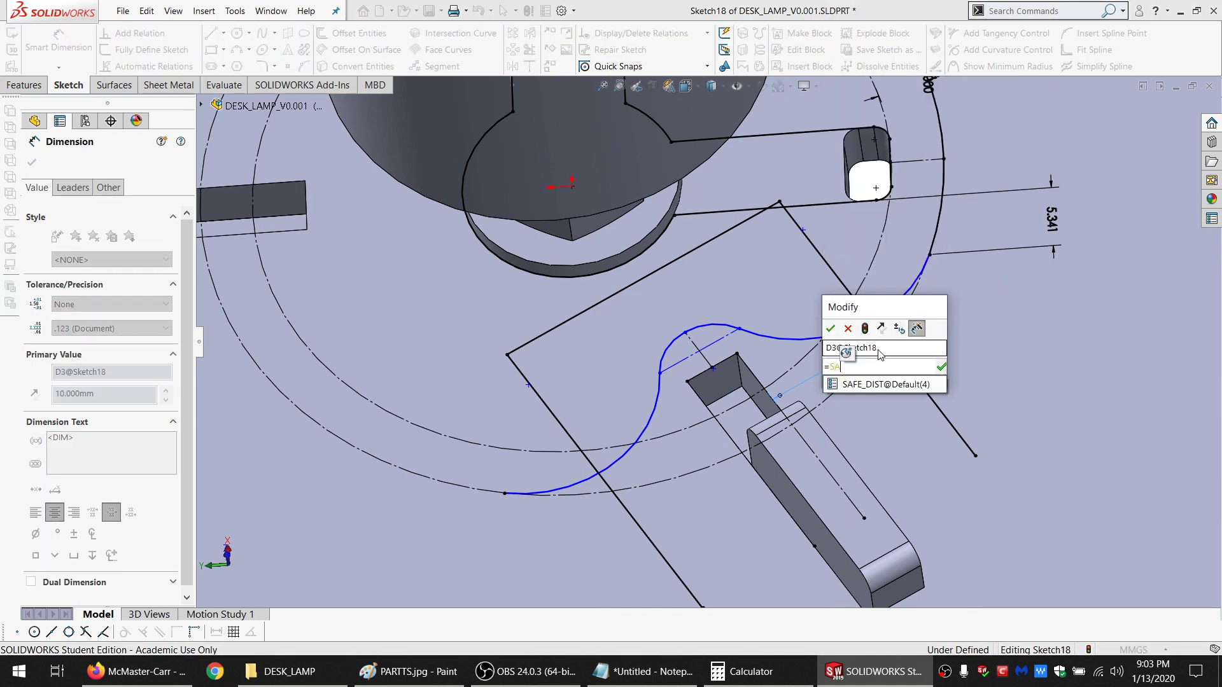
left_click(885, 385)
key("Return")
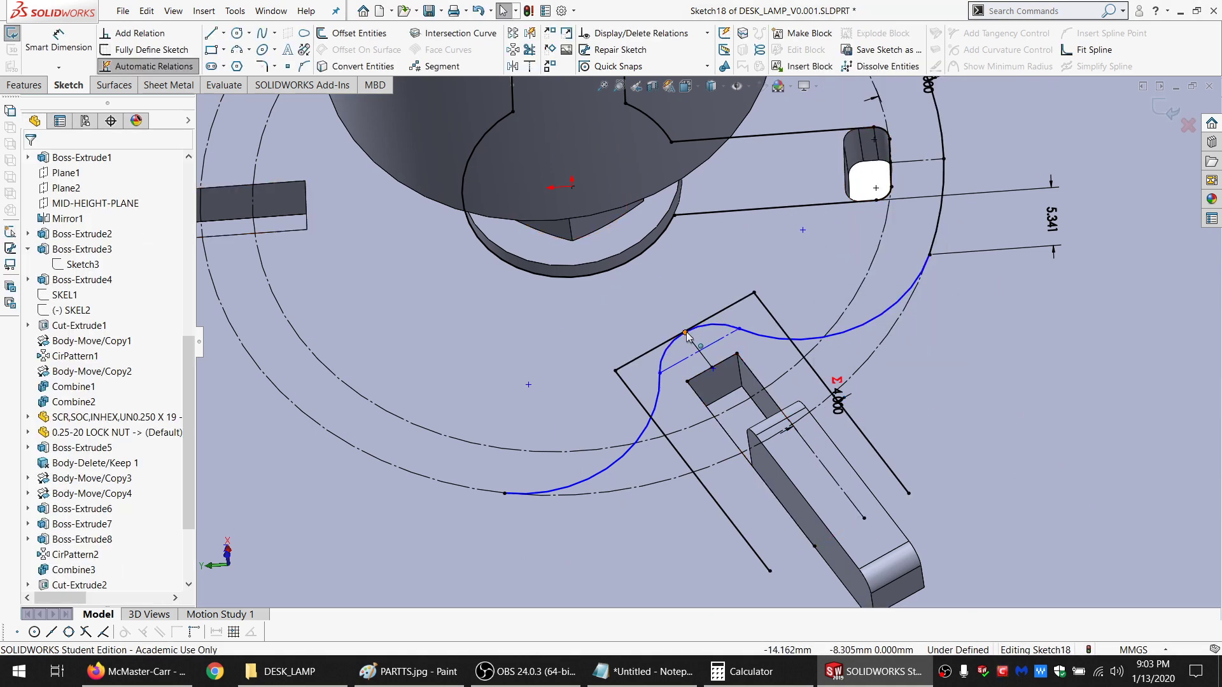
Pull the middle arc's midpoint inward over the offset leg lines and make that arc equal in radius to the adjoining arc beside the socket leg slot
left_click_drag(686, 336, 674, 285)
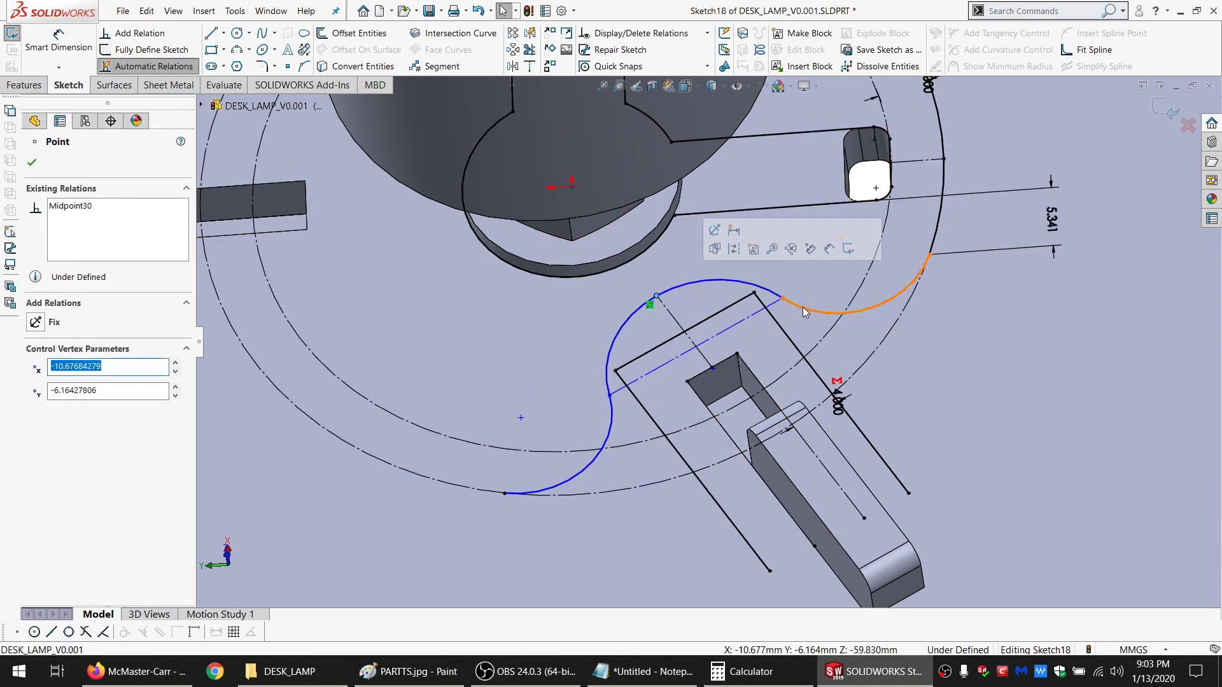
left_click(804, 307)
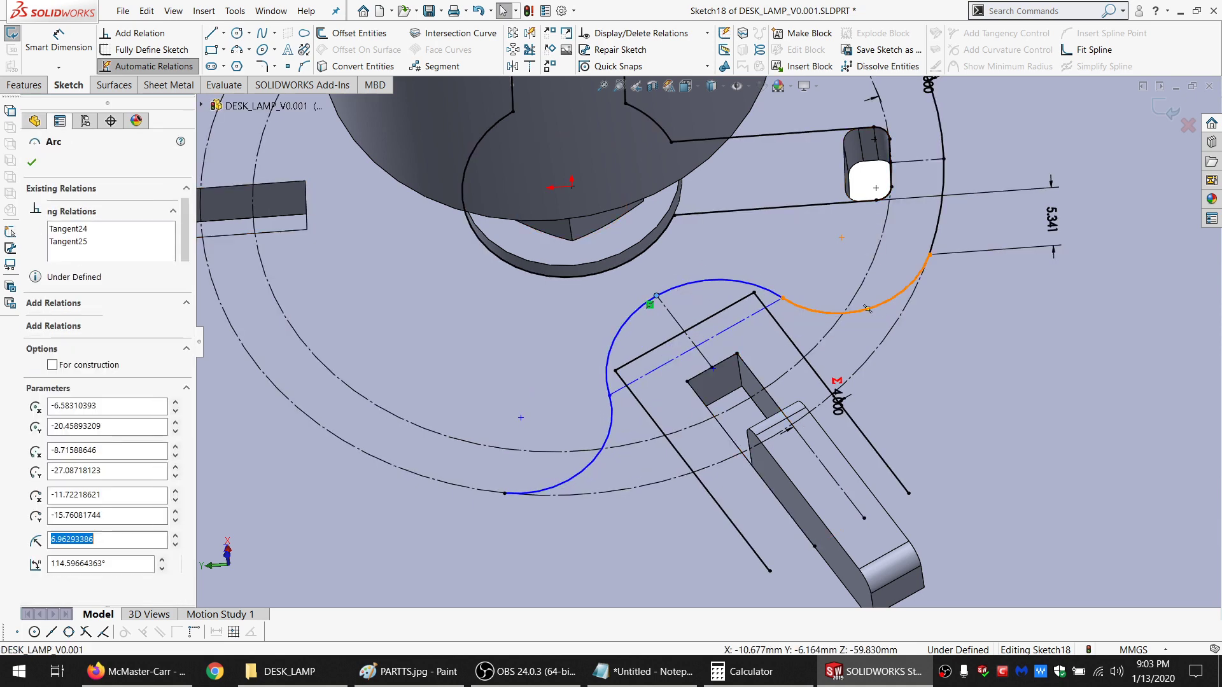
left_click(768, 294, "ctrl")
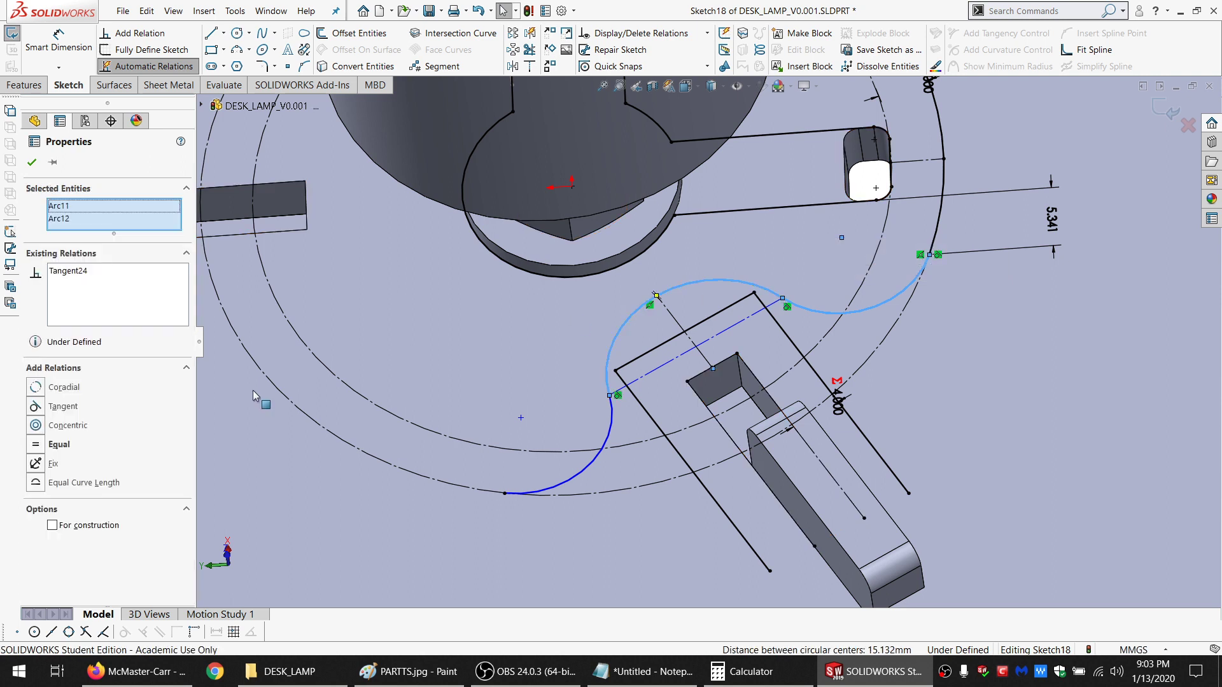
left_click(53, 445)
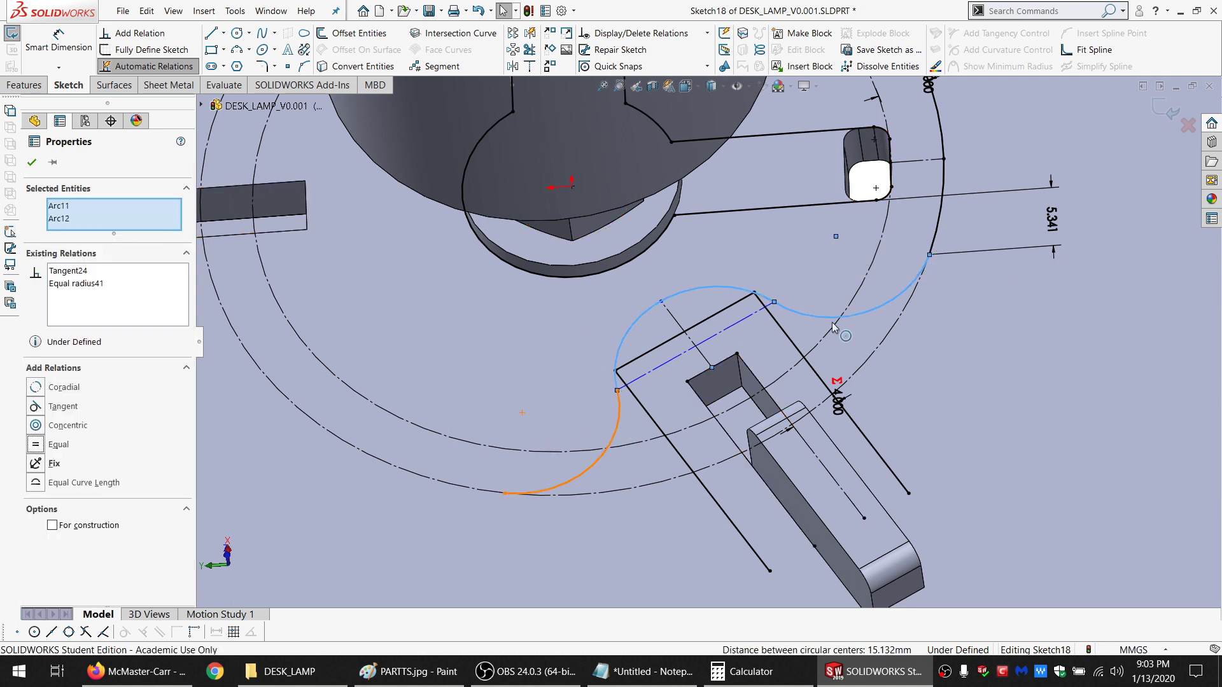
left_click(812, 319, "ctrl")
left_click(808, 312, "ctrl")
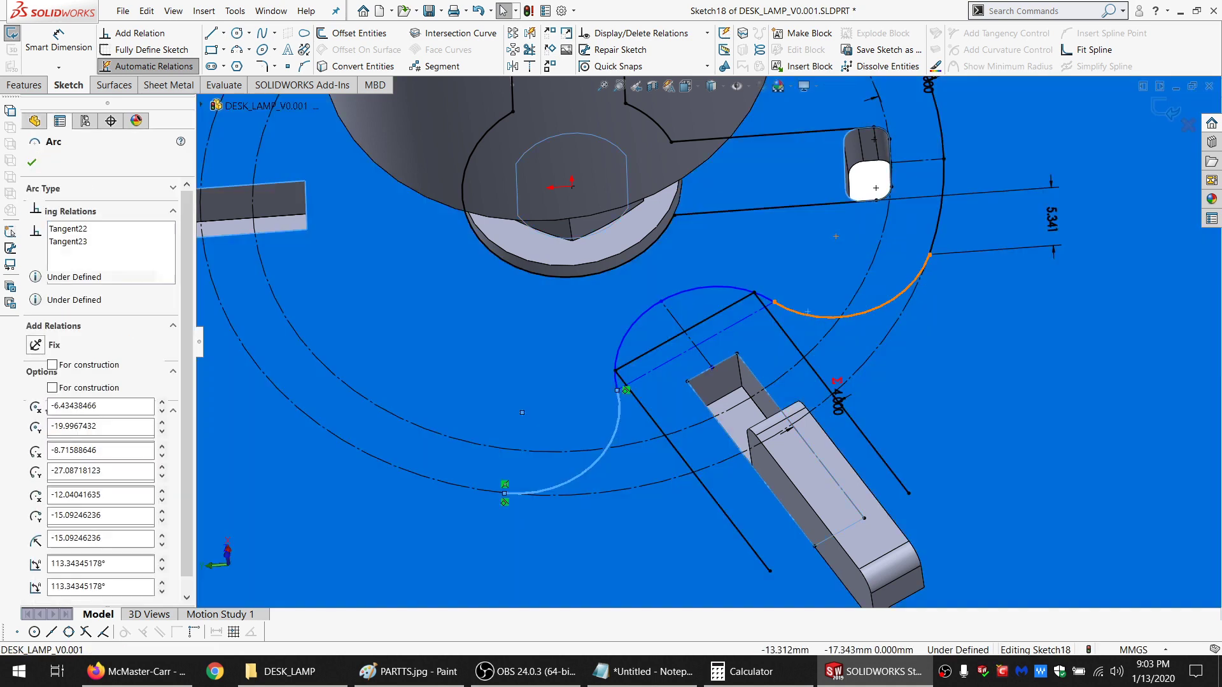
left_click(618, 417, "ctrl")
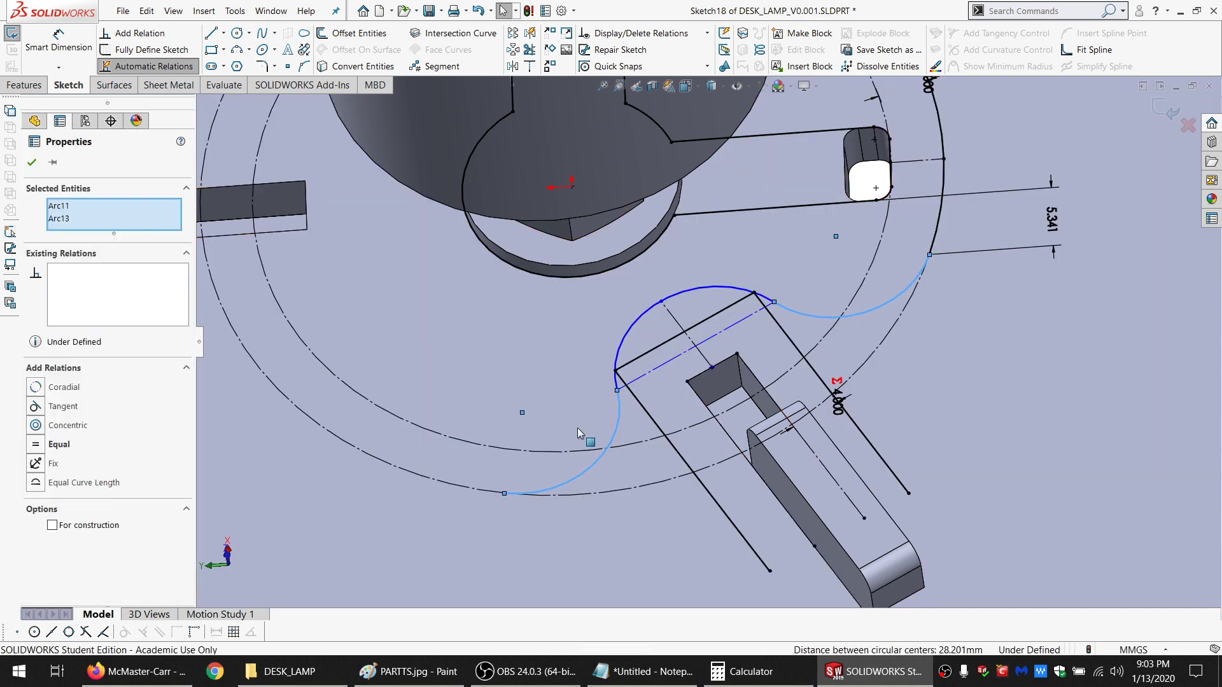
left_click(612, 414)
left_click(621, 414)
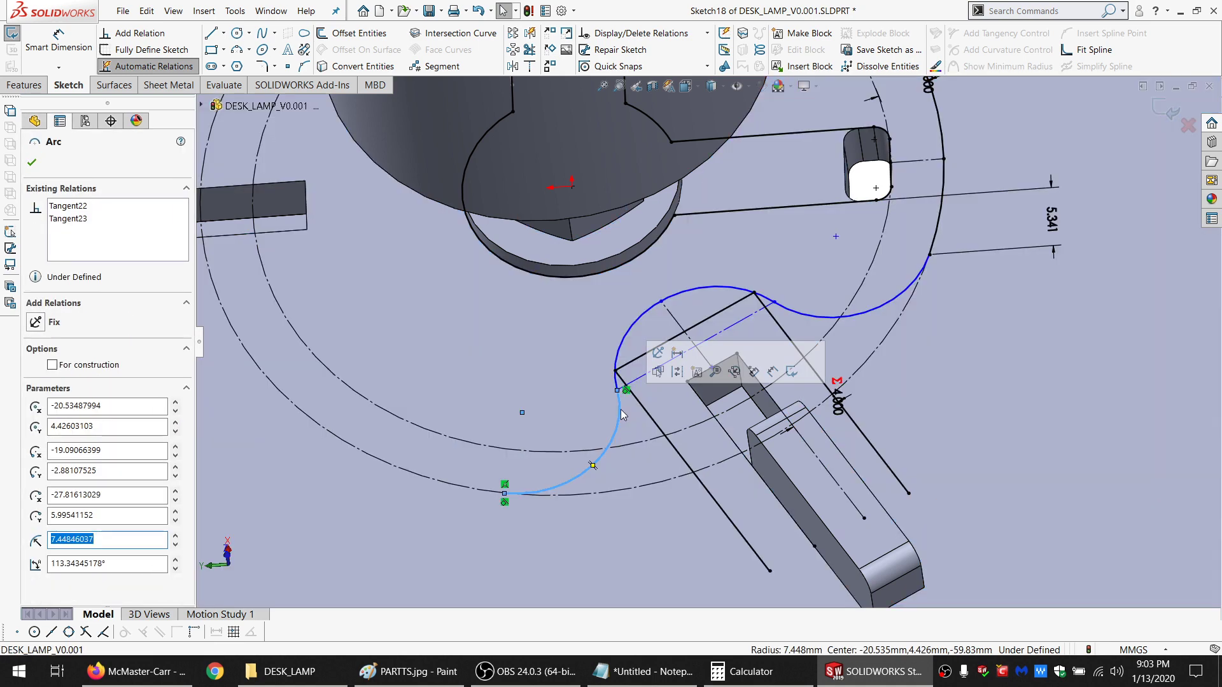
left_click(792, 310)
left_click(747, 257)
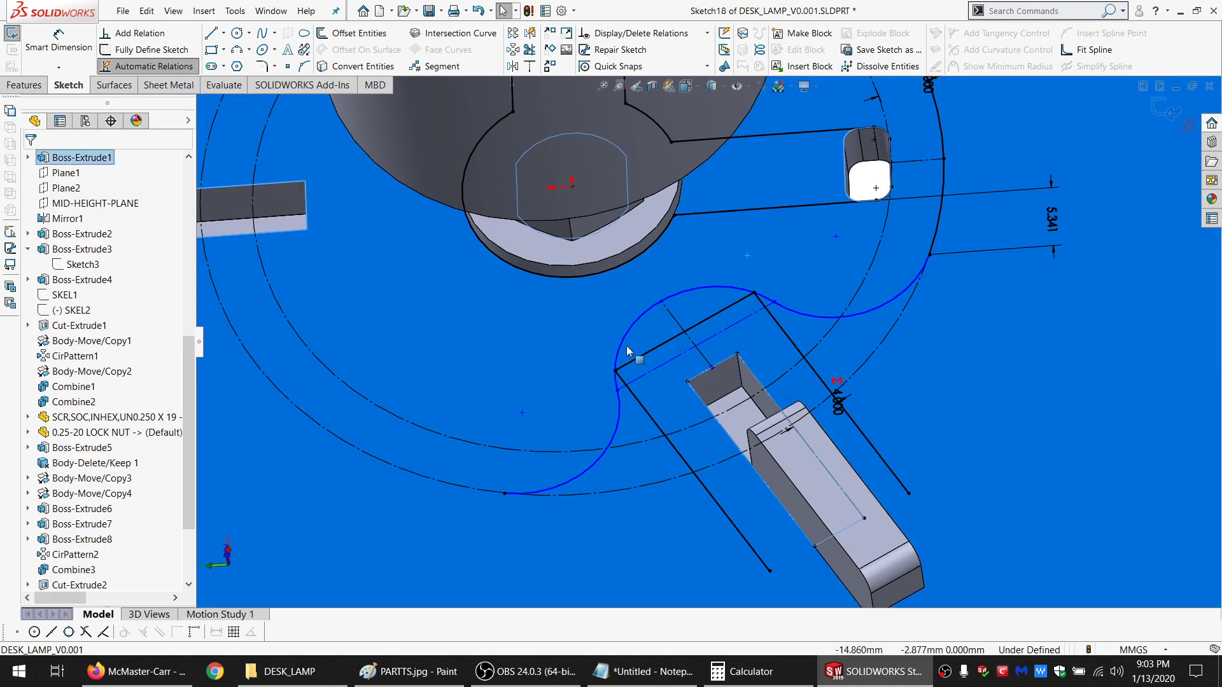
key("Escape")
left_click(752, 313)
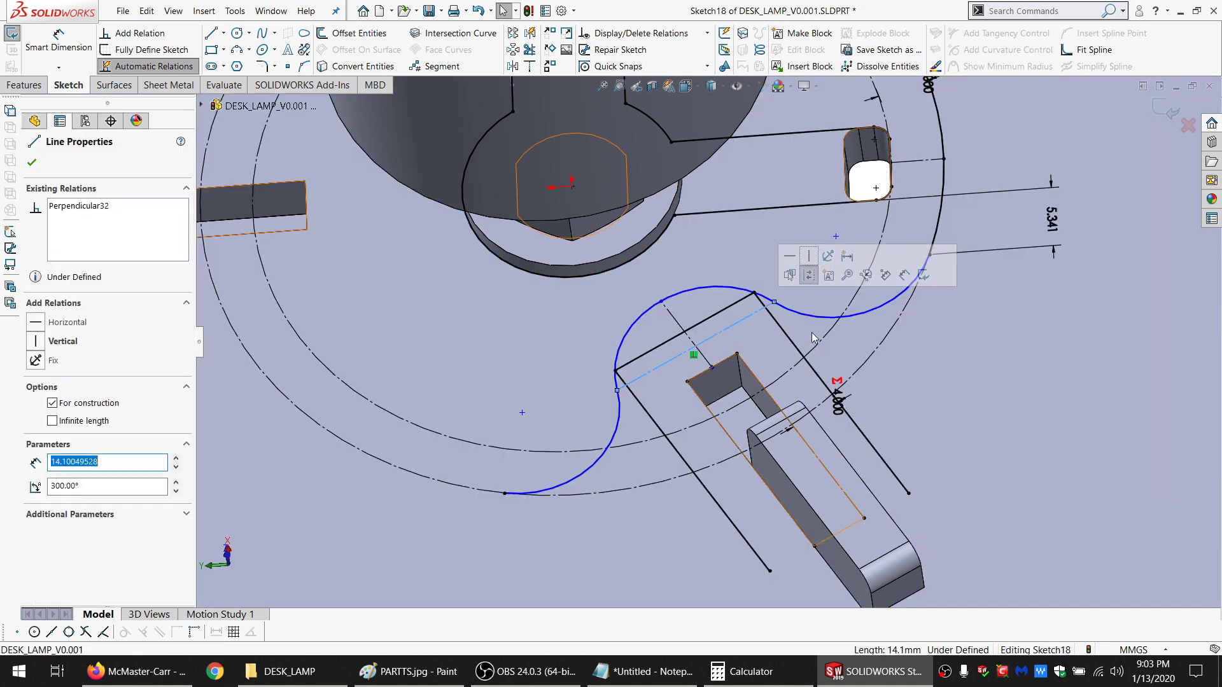
key("Escape")
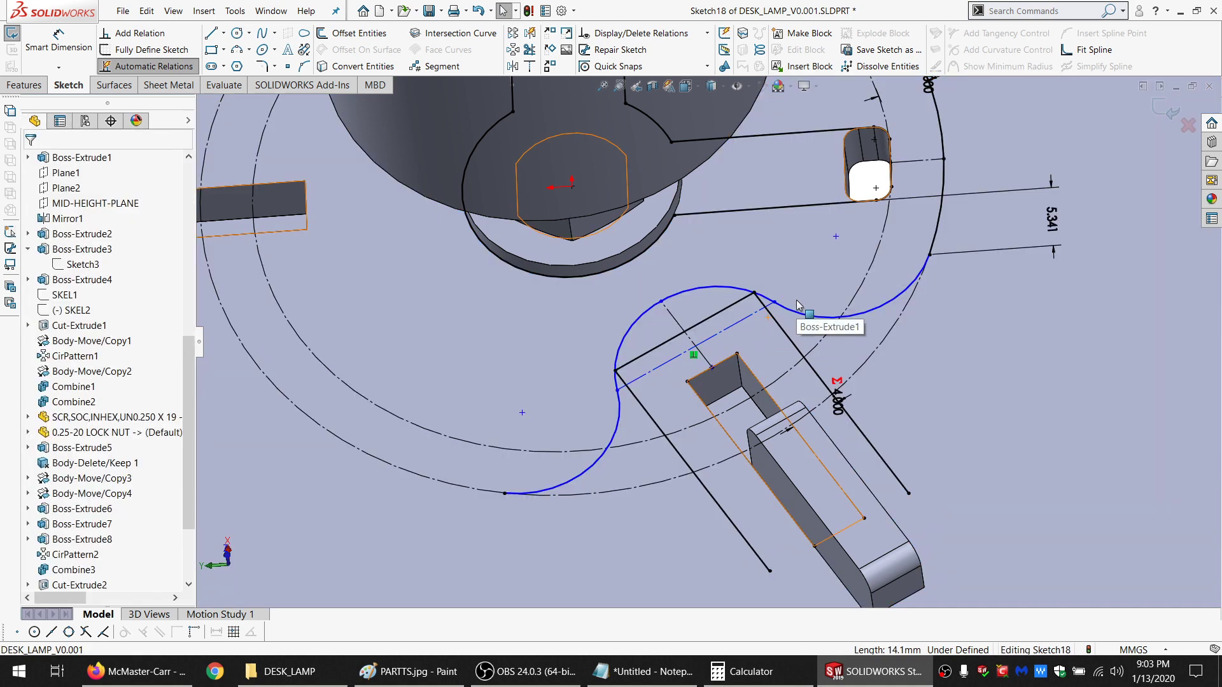
Make the corner of the offset leg lines coincident with the middle arc
left_click(754, 296)
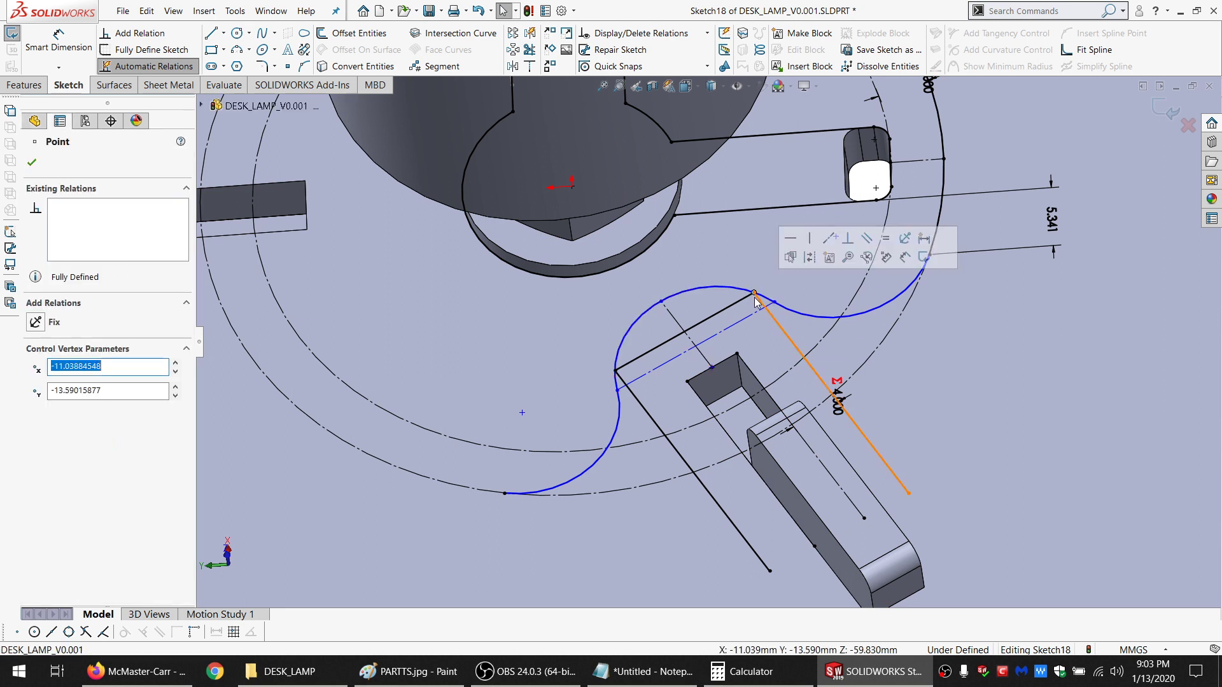
left_click(700, 288, "ctrl")
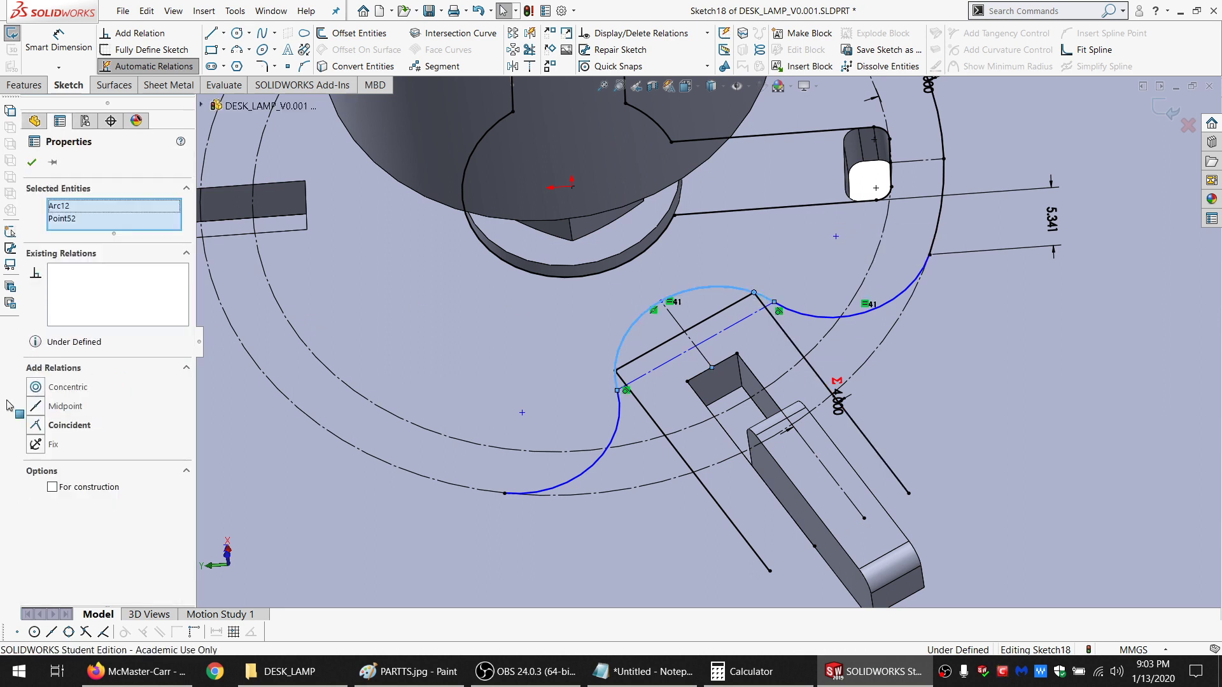
left_click(68, 431)
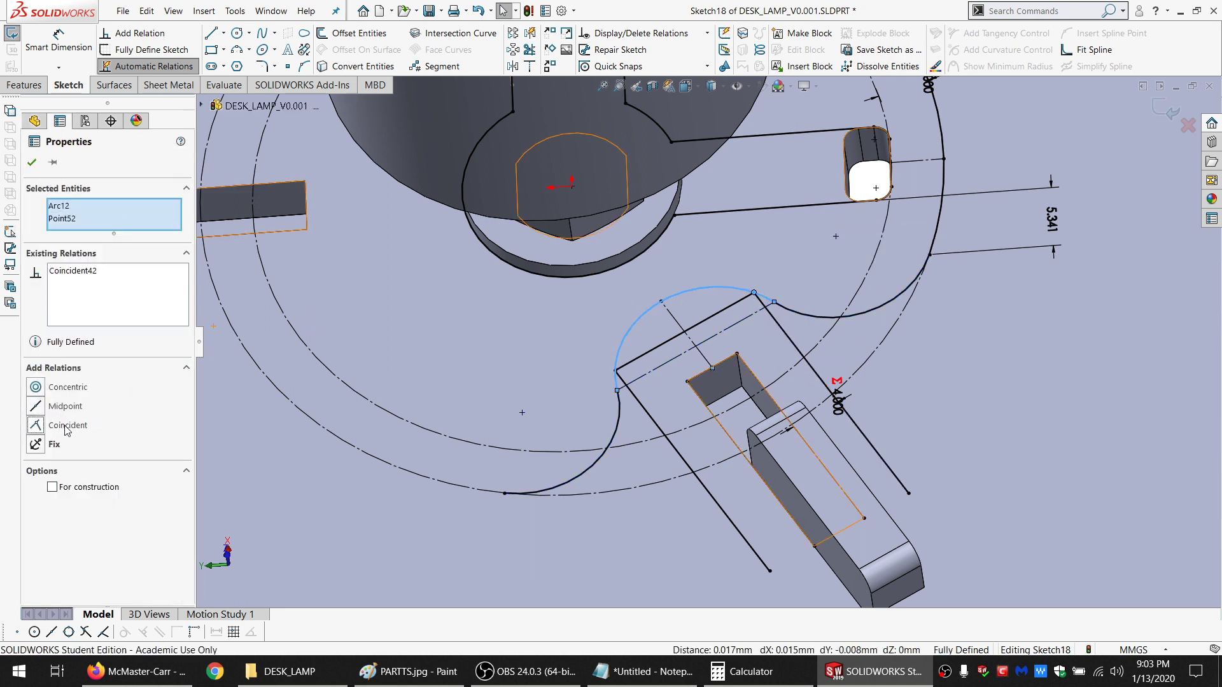
Turn the three offset leg lines into construction geometry
right_click(789, 336)
left_click(834, 341)
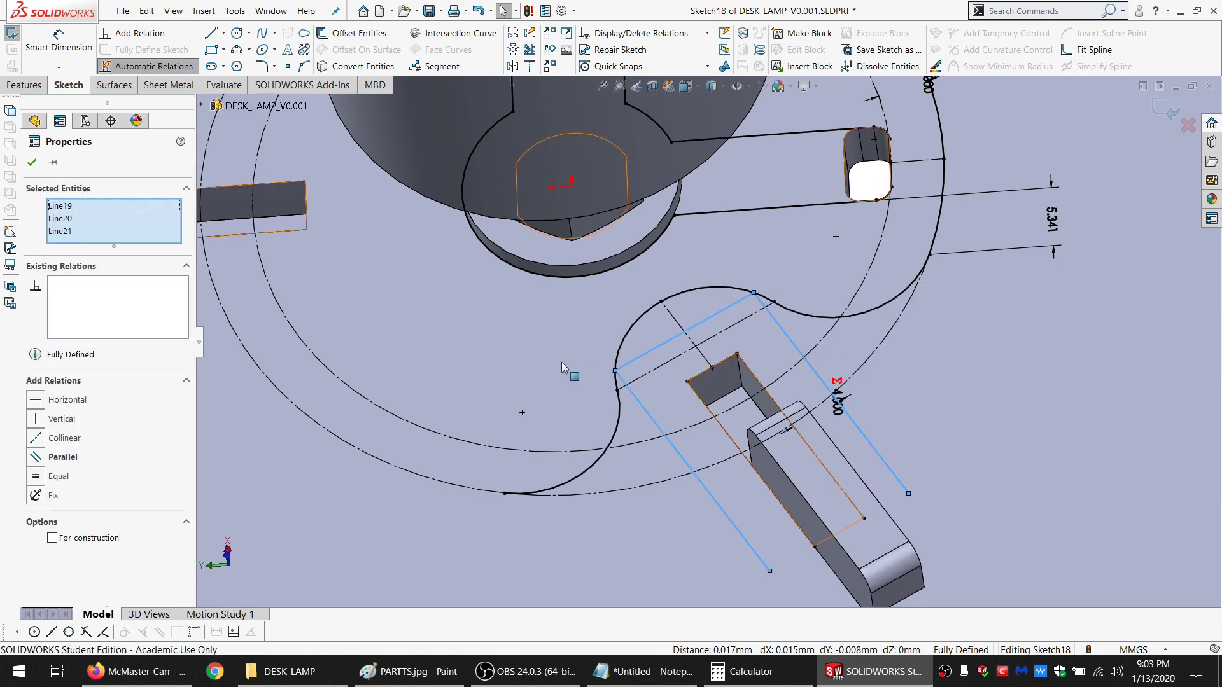
left_click(87, 541)
key("Escape")
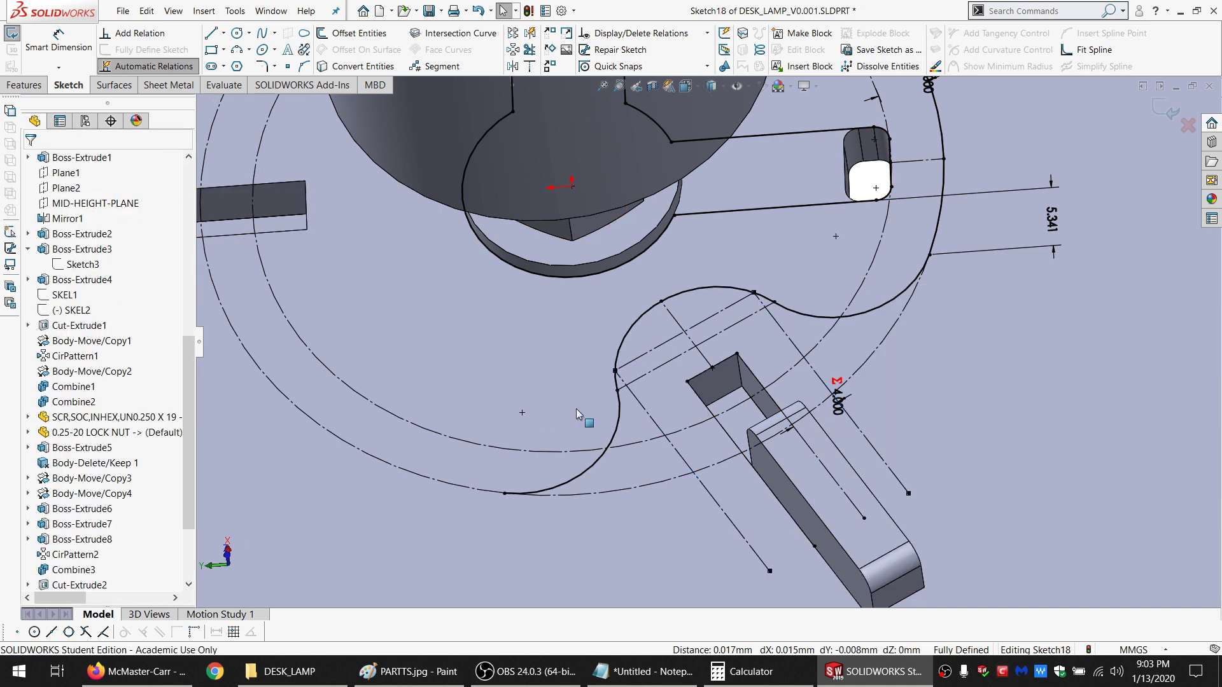
Delete the 5.341 dimension at the outer arc's end and move that endpoint slightly along the outer circle toward the slot
scroll(700, 347, "up", 4)
scroll(702, 273, "down", 3)
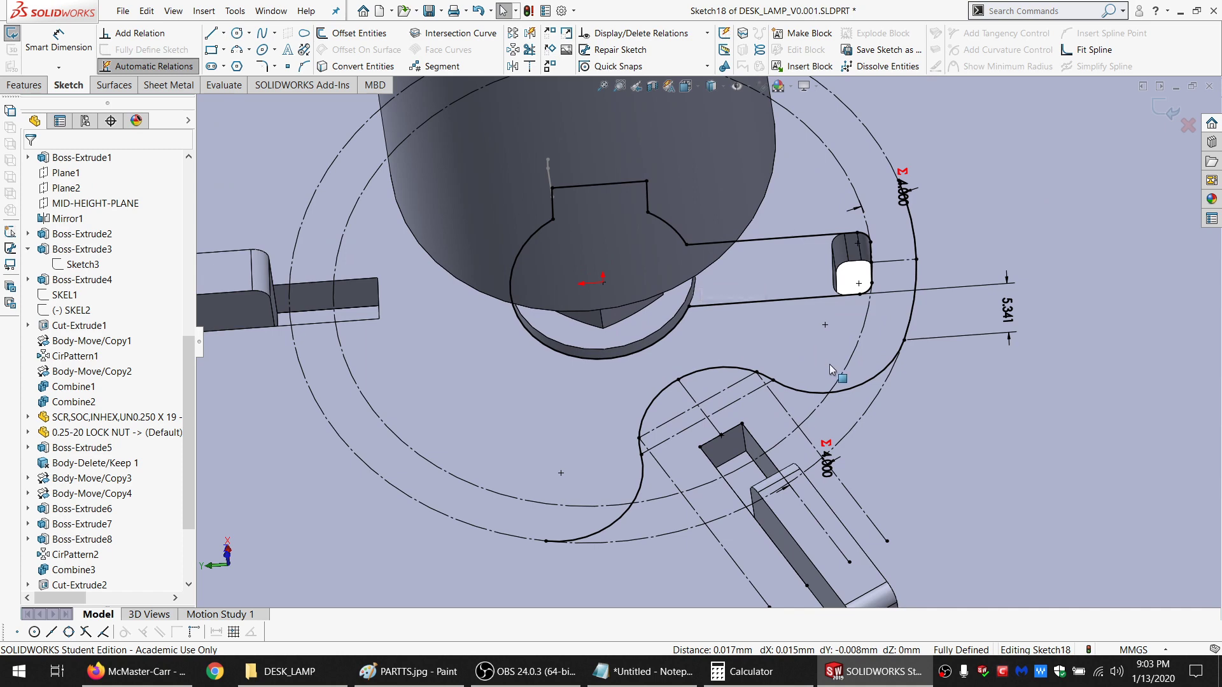
left_click(1007, 311)
key("Delete")
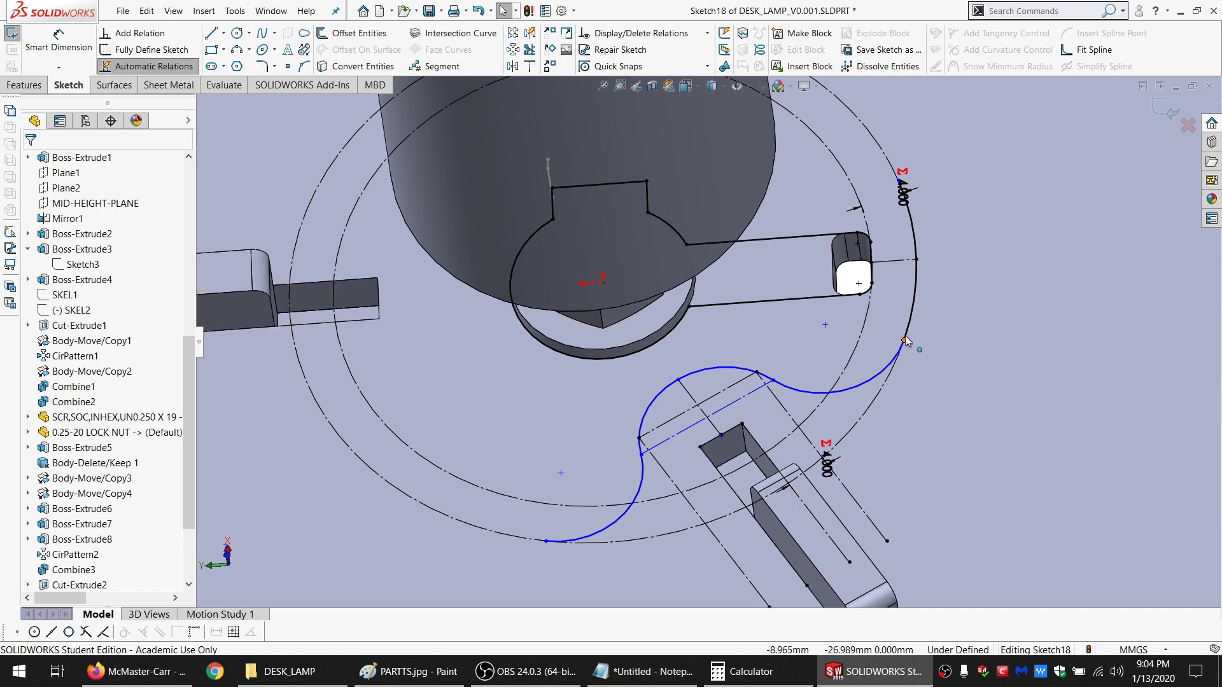
mouse_move(903, 343)
left_mouse_down()
mouse_move(912, 295)
mouse_move(846, 395)
mouse_move(891, 327)
mouse_move(864, 367)
mouse_move(876, 360)
mouse_move(905, 278)
mouse_move(869, 360)
mouse_move(885, 334)
mouse_move(908, 327)
left_mouse_up()
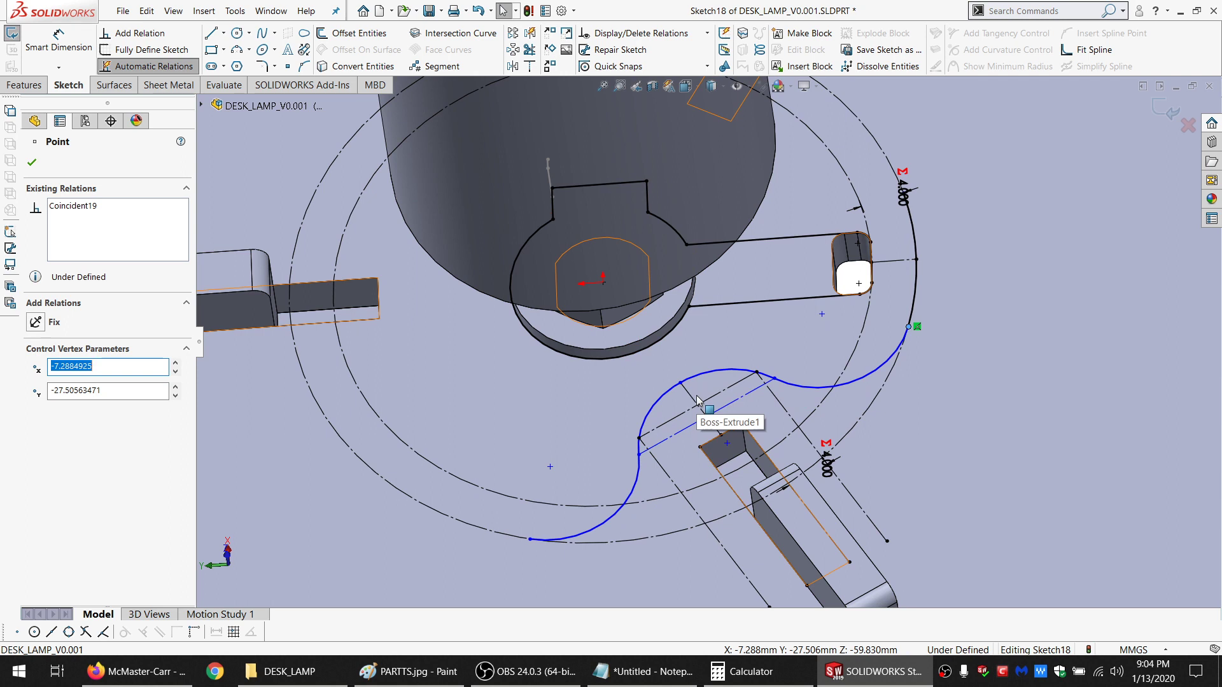
Offset the round arc of the socket opening outward by 10 mm
left_click(212, 35)
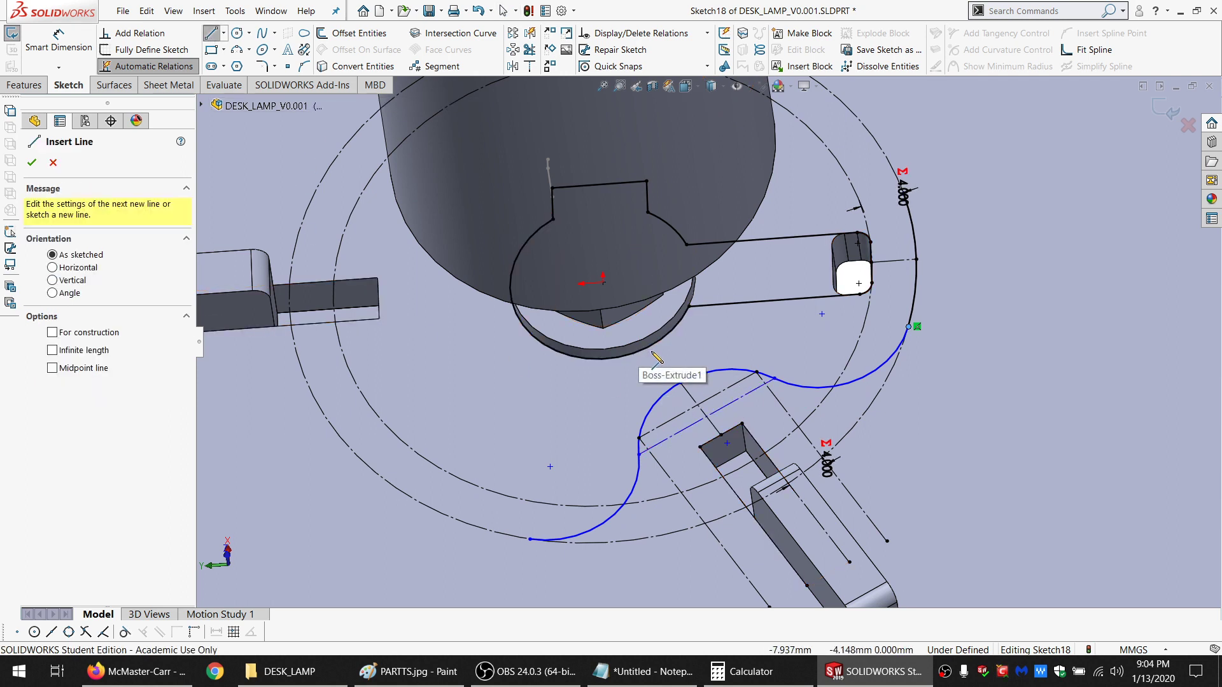
key("Escape")
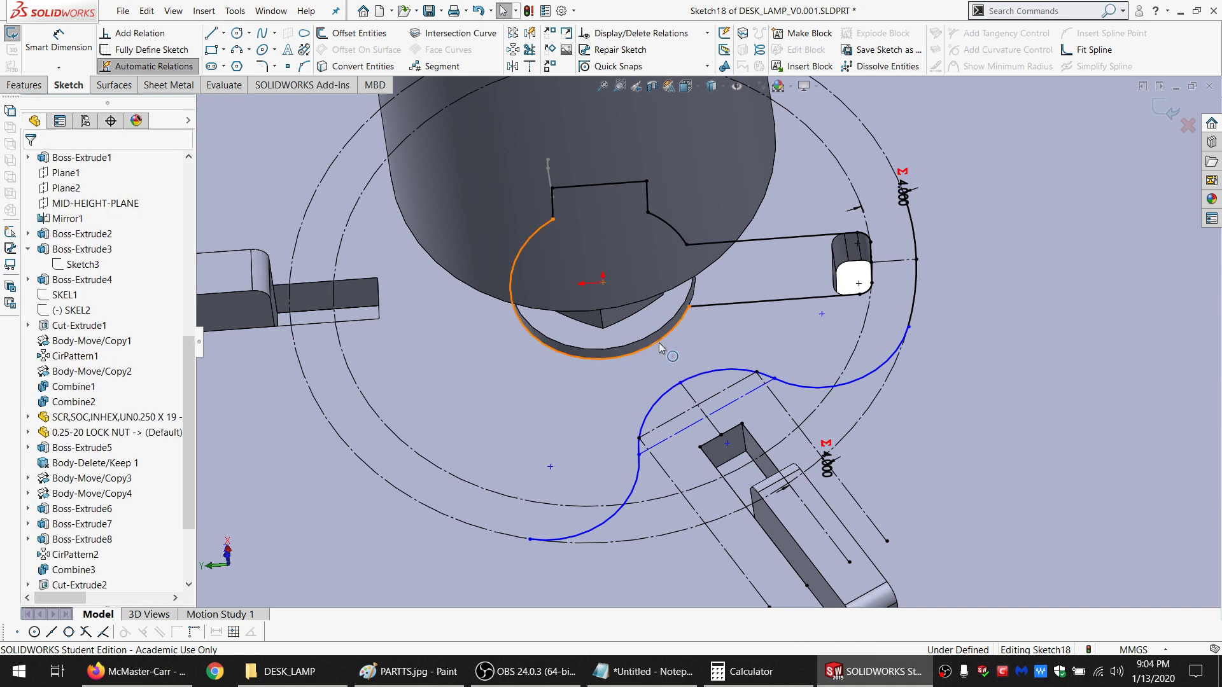
left_click(659, 342)
left_click(353, 33)
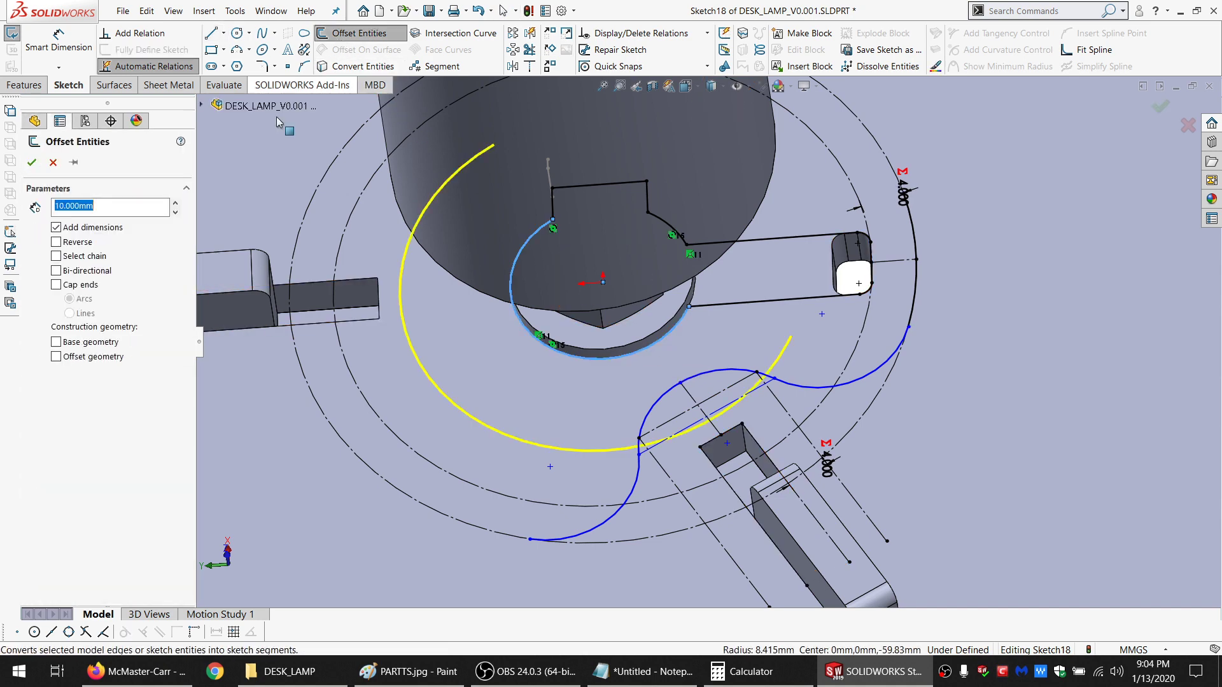
left_click(38, 165)
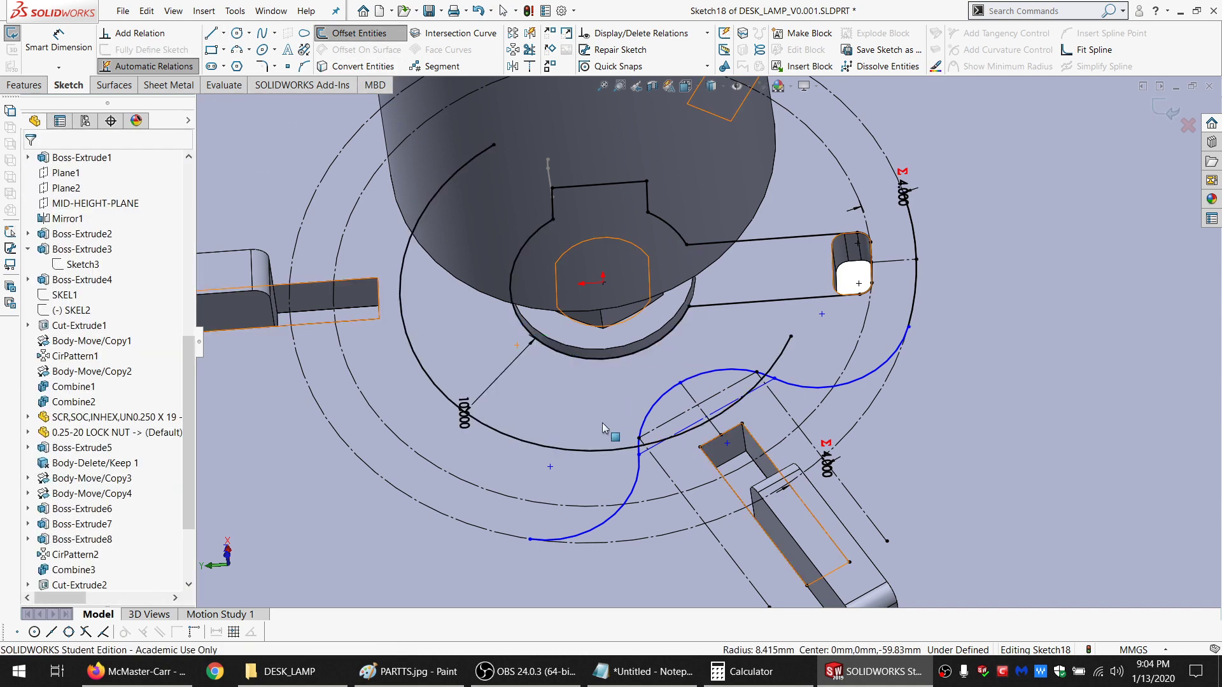
Set the new arc's offset distance to the equation "SAFE_DIST@Default" * 1.5
left_click(465, 423)
double_click(466, 429)
type("=\"")
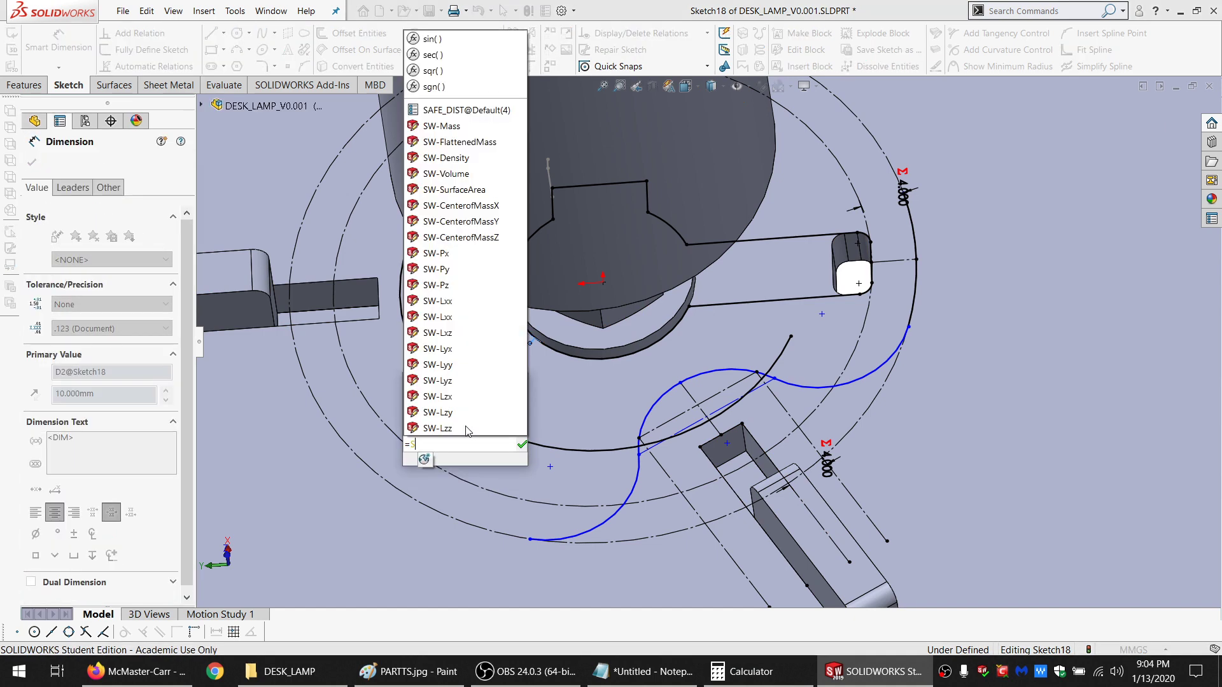
type("SA")
left_click(468, 458)
type("* 1.5")
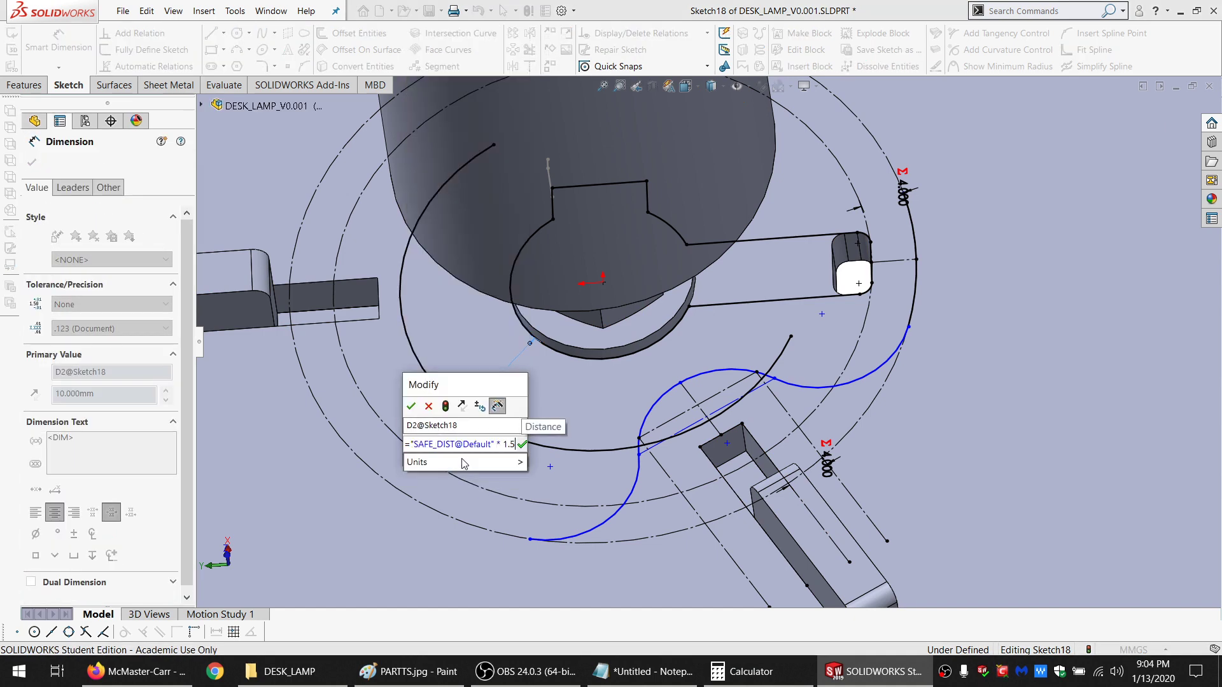
key("Return")
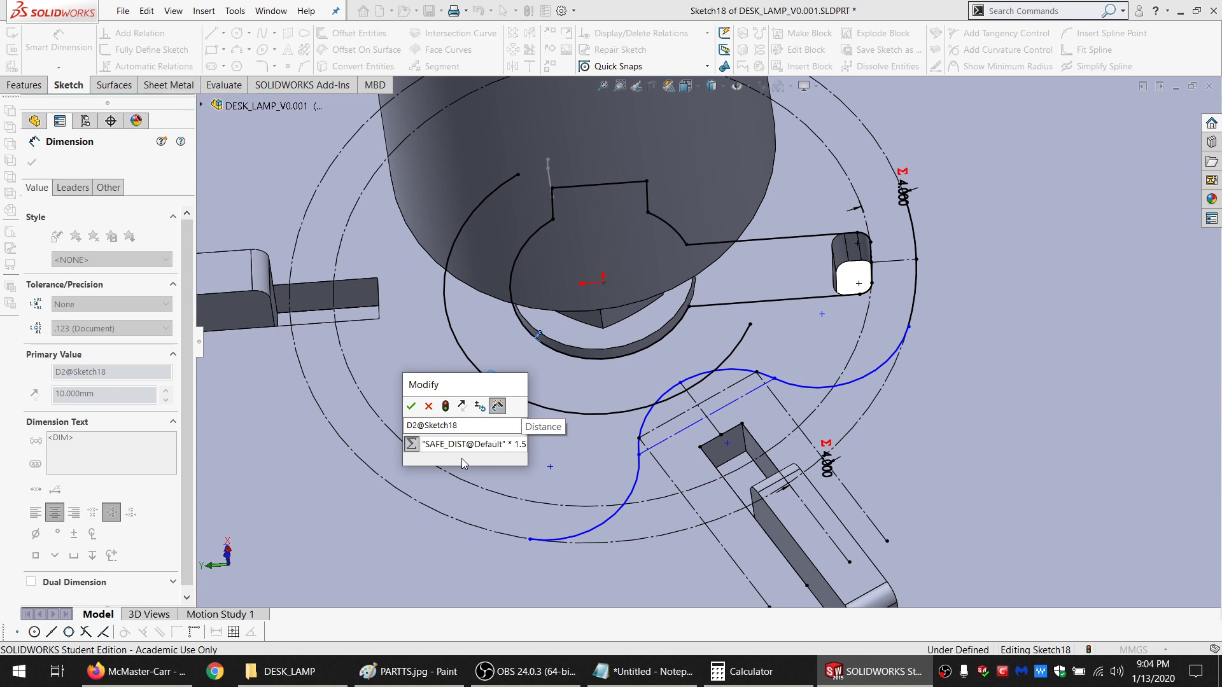
Remove the 1.5 multiplier so the arc's offset distance equals "SAFE_DIST@Default"
key("BackSpace")
key("BackSpace")
key("BackSpace")
key("BackSpace")
key("BackSpace")
key("BackSpace")
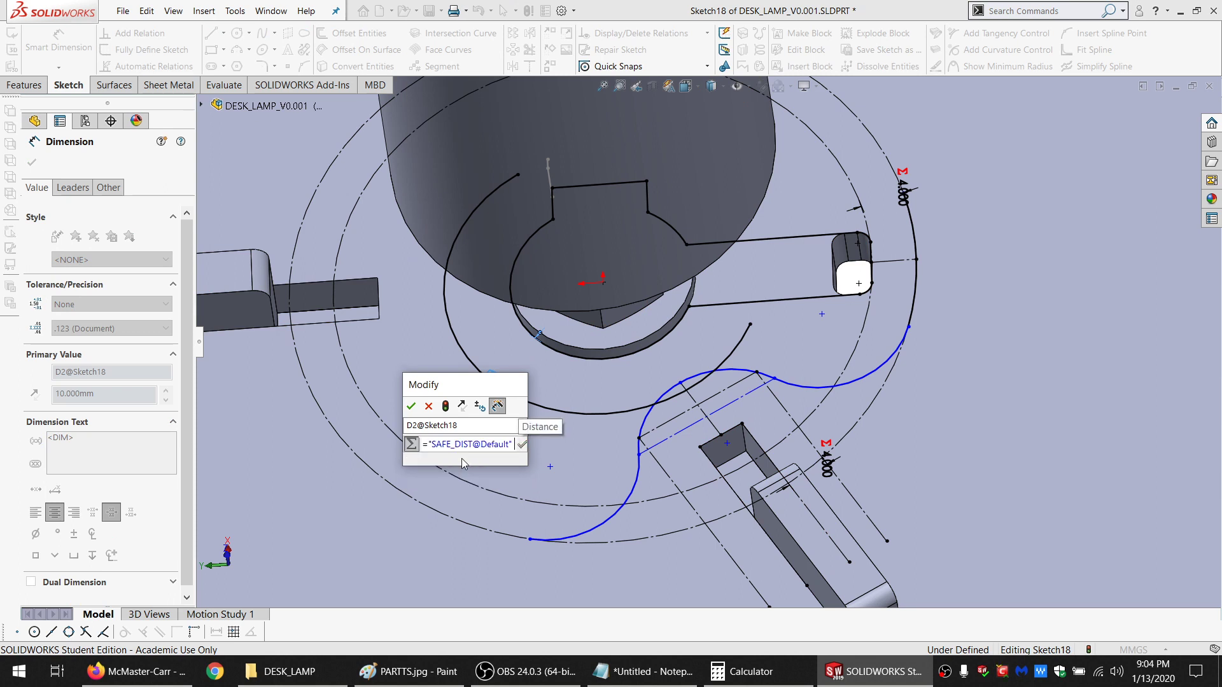
key("Return")
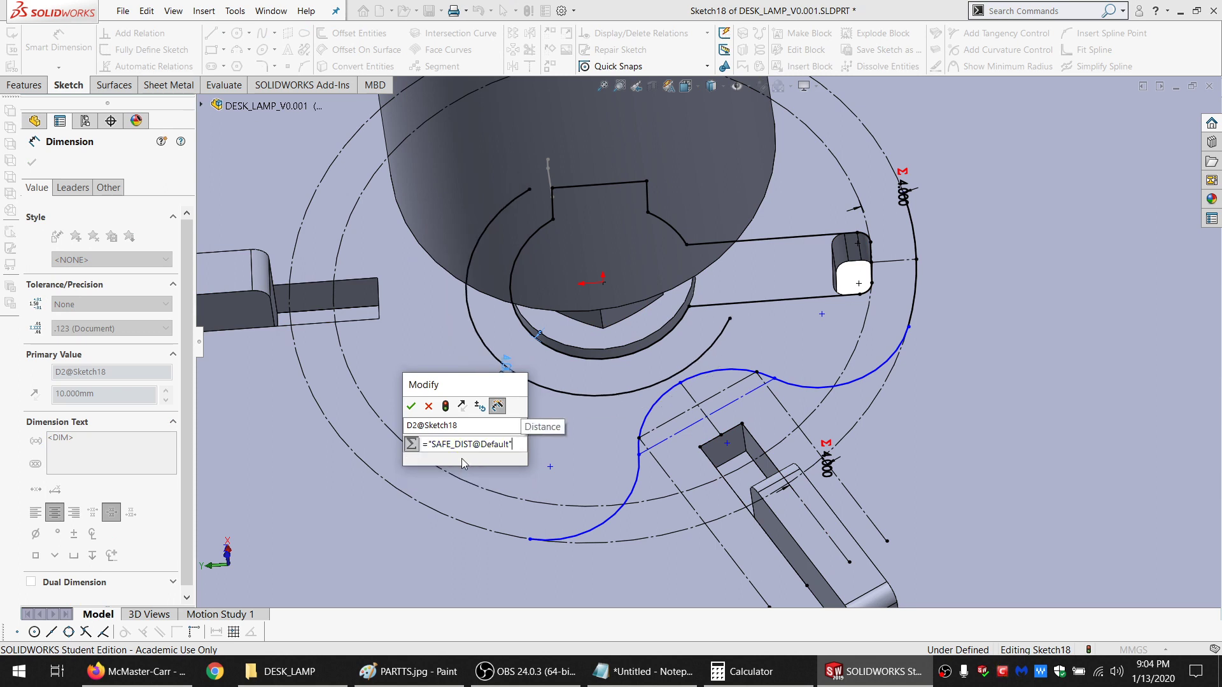
key("Return")
left_click(588, 434)
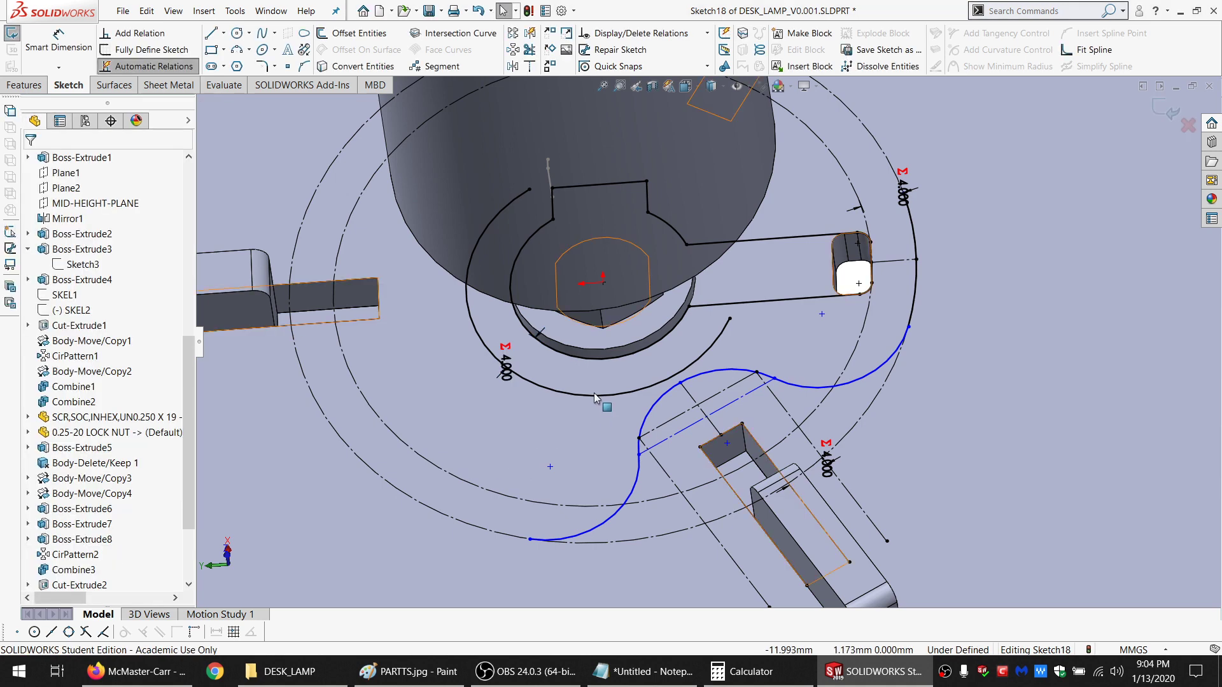
Make the offset arc construction geometry and make the middle arc's midpoint coincident with it
left_click(593, 394)
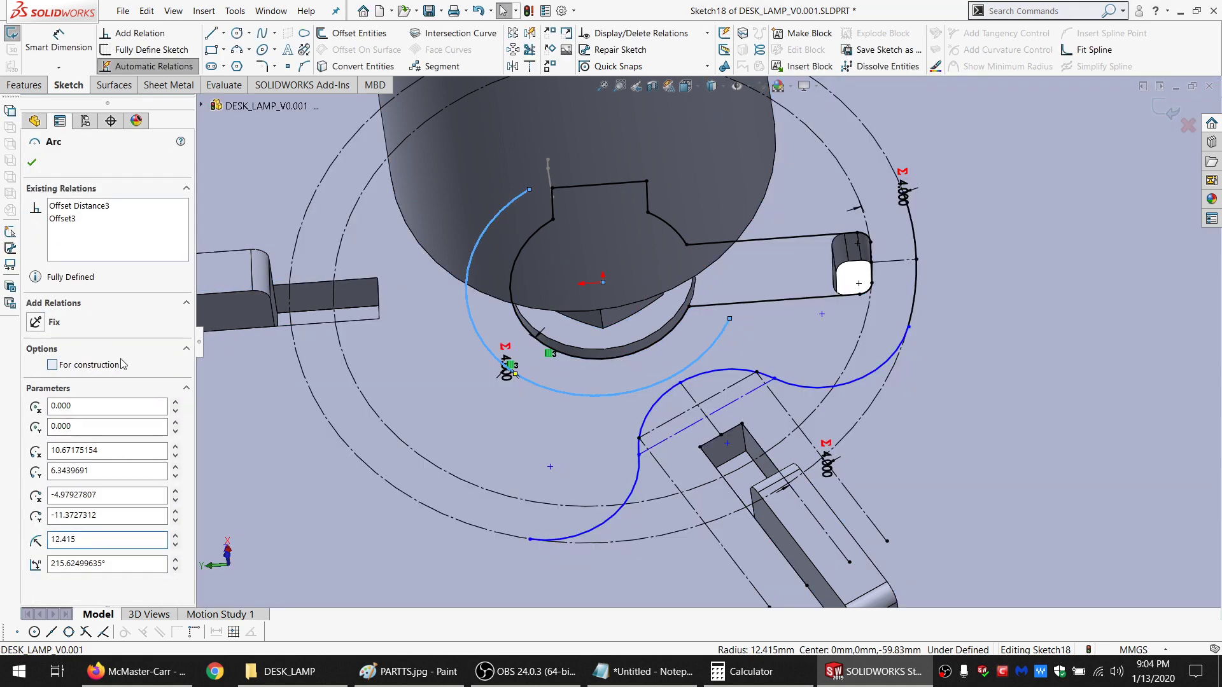
left_click(121, 364)
left_click(680, 383)
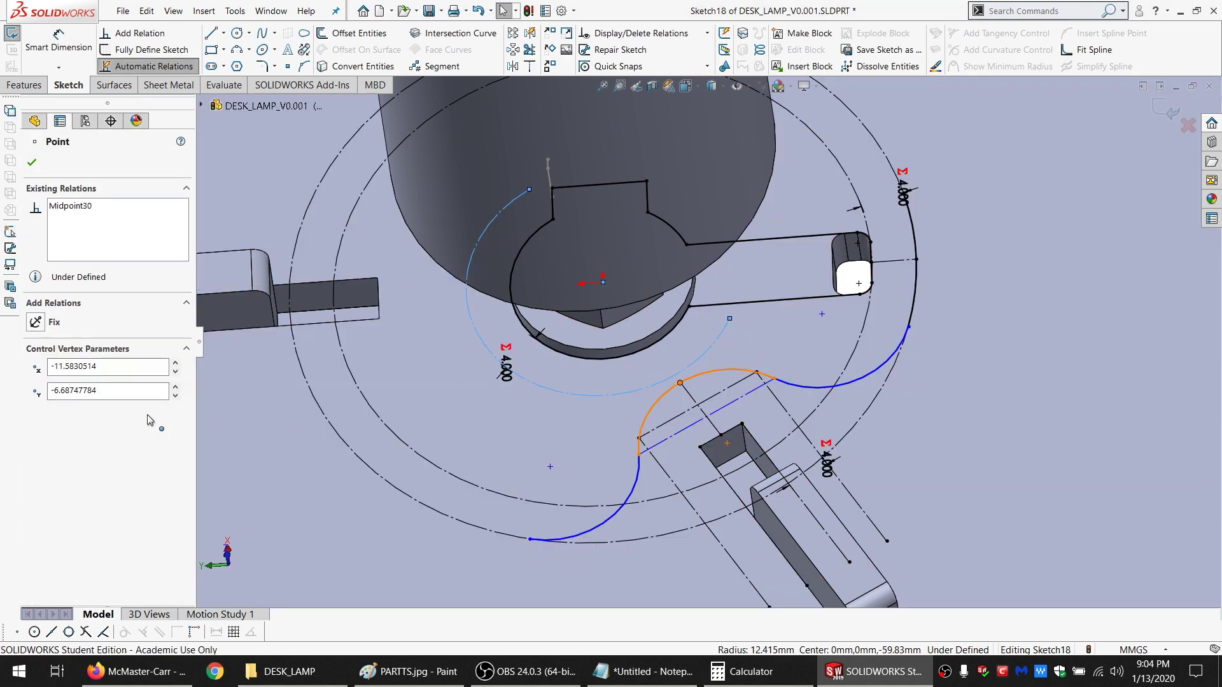
left_click(69, 425)
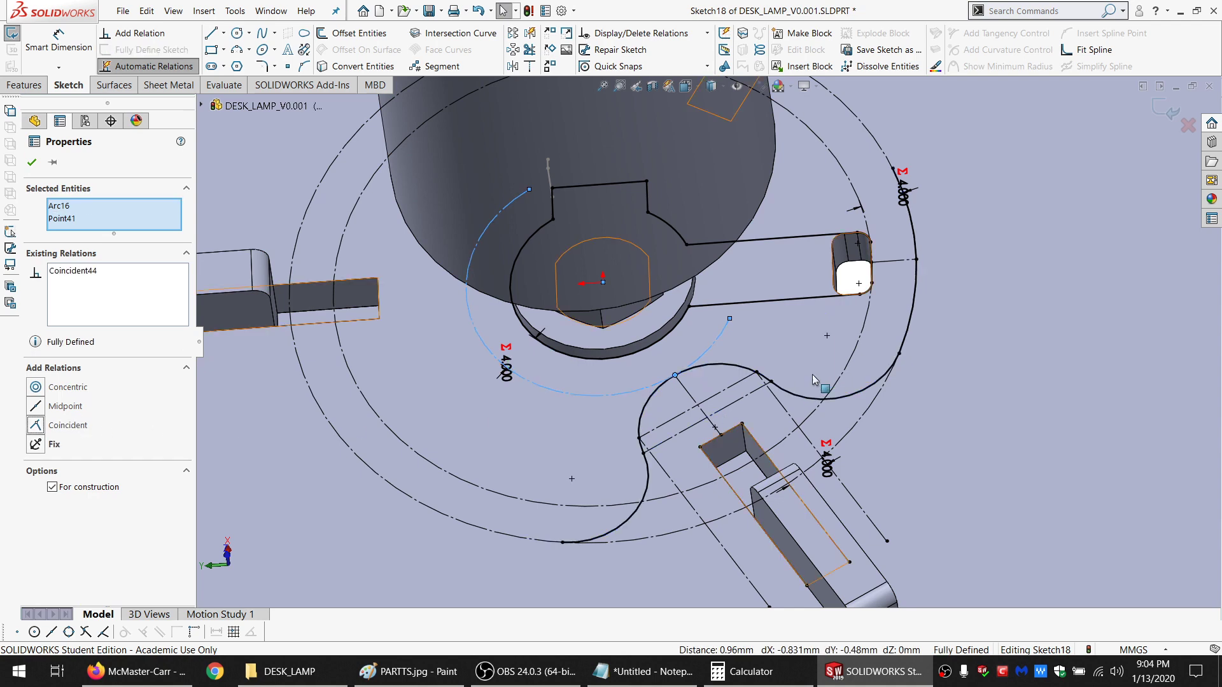
key("Escape")
Circular-pattern the four tangent outline arcs about the origin with 3 equally spaced instances over 360 degrees
scroll(859, 388, "up", 4)
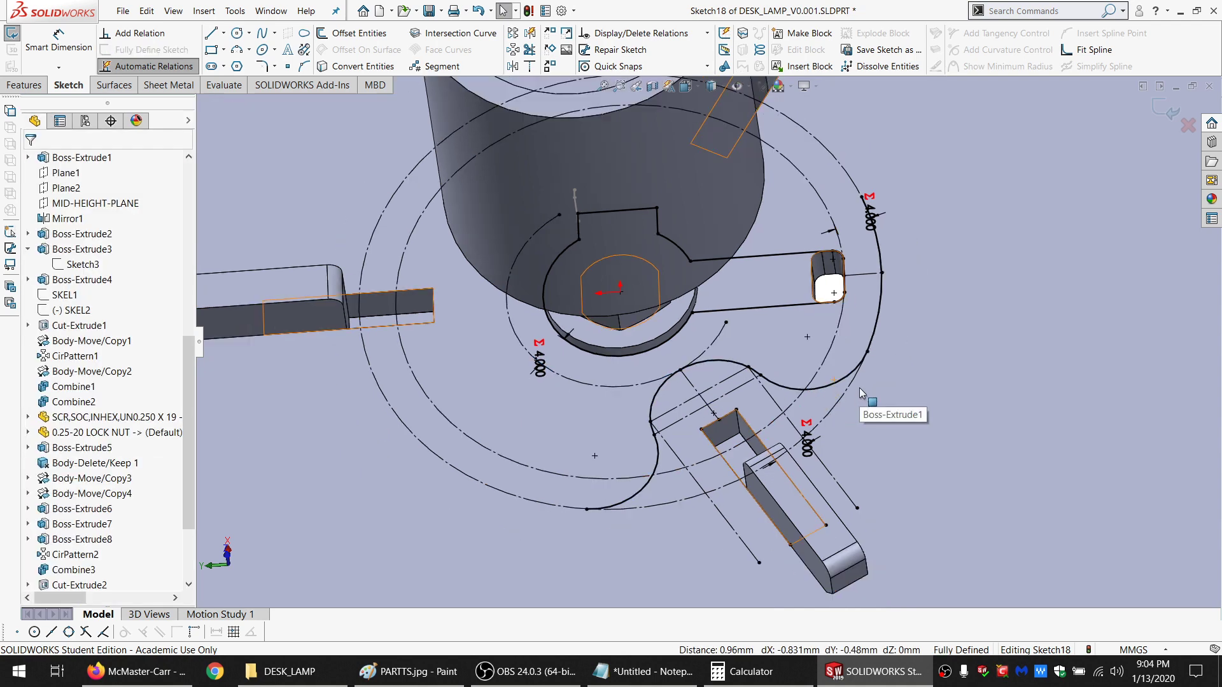
scroll(720, 311, "down", 3)
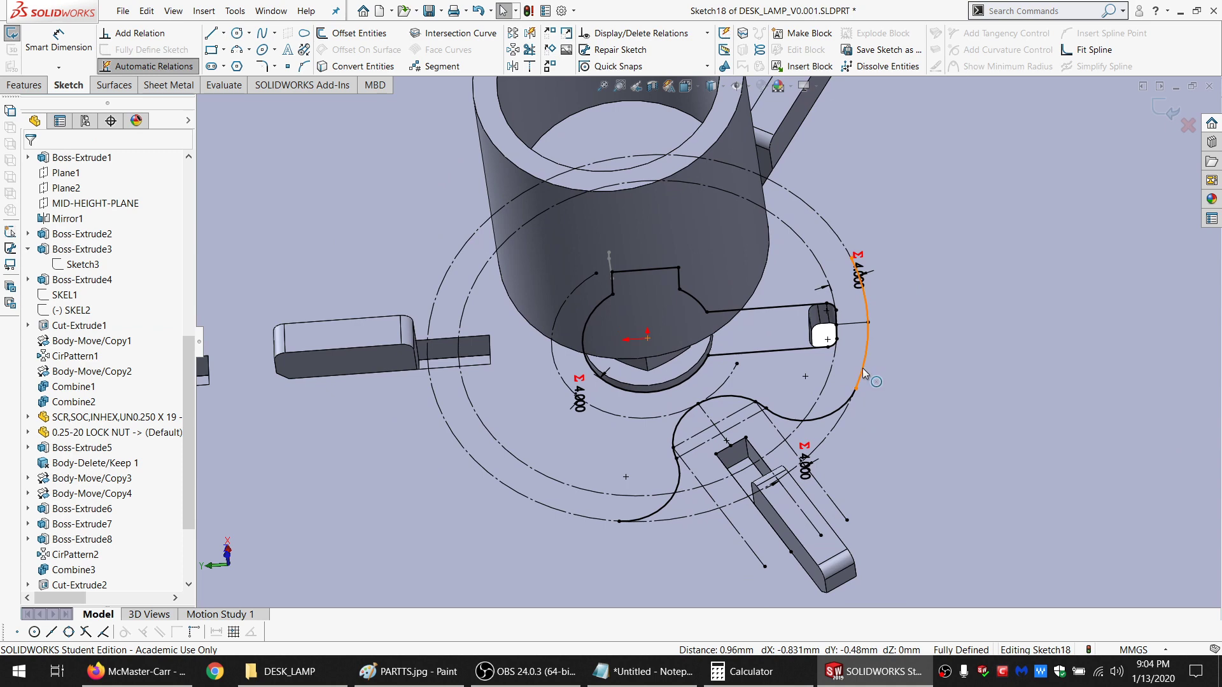
left_click(844, 406)
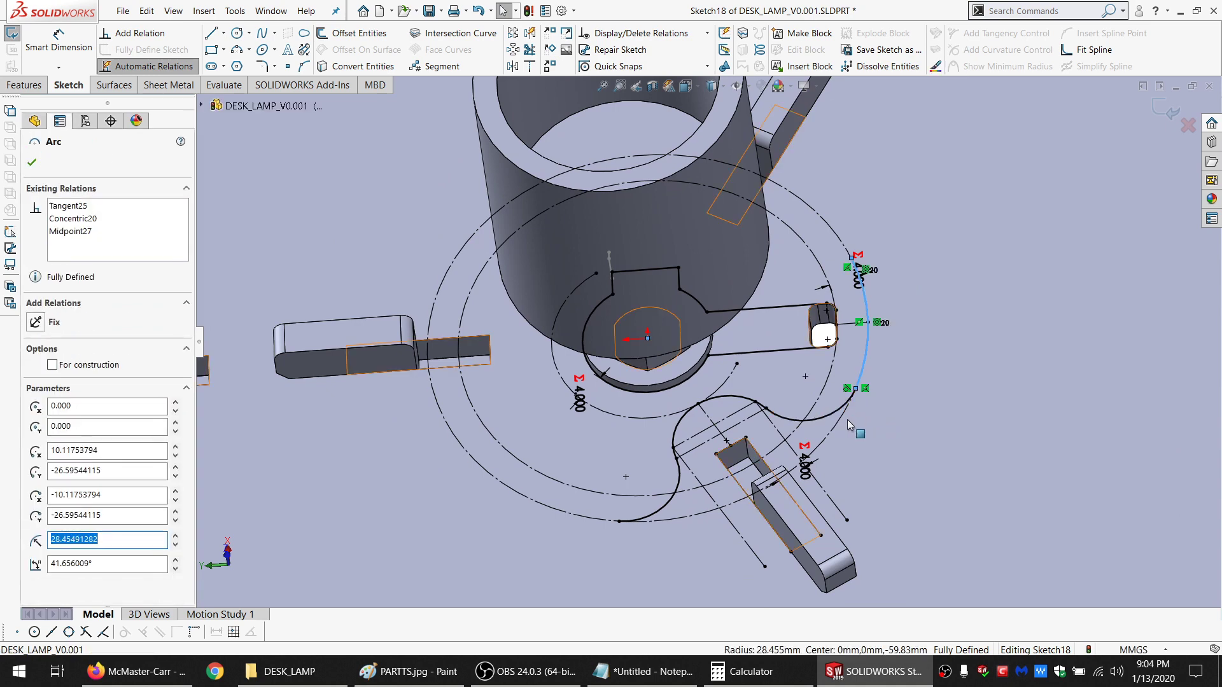
left_click(819, 416, "ctrl")
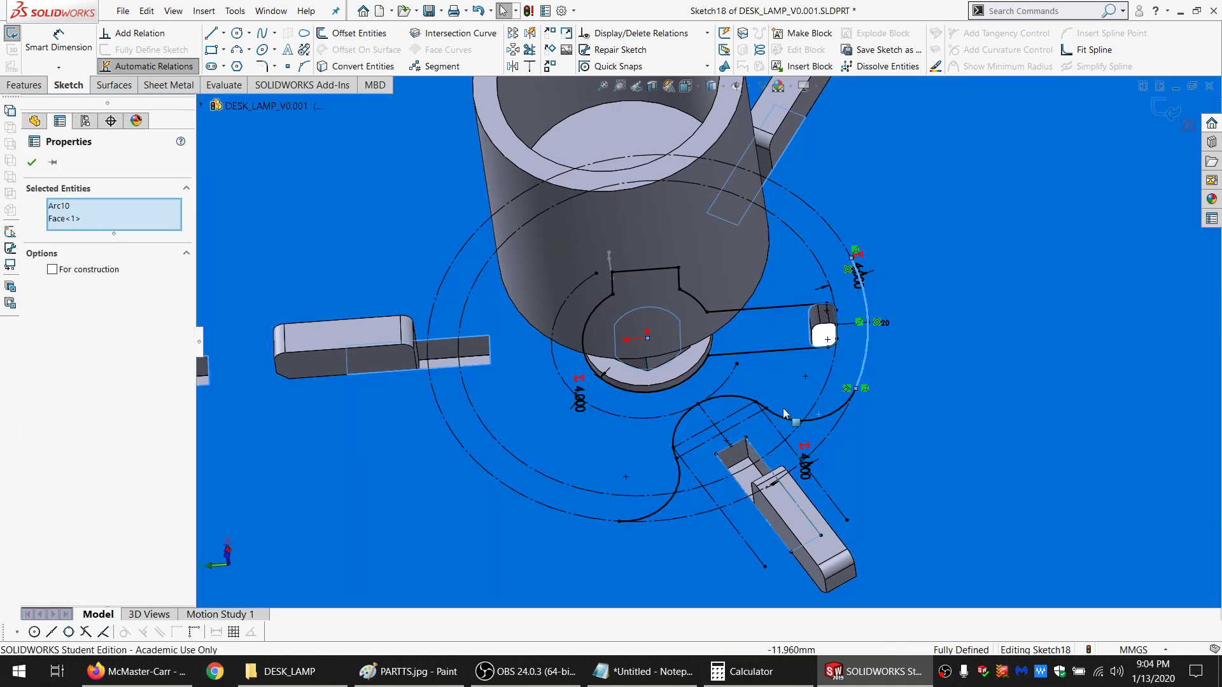
left_click(780, 403, "ctrl")
left_click(752, 394, "ctrl")
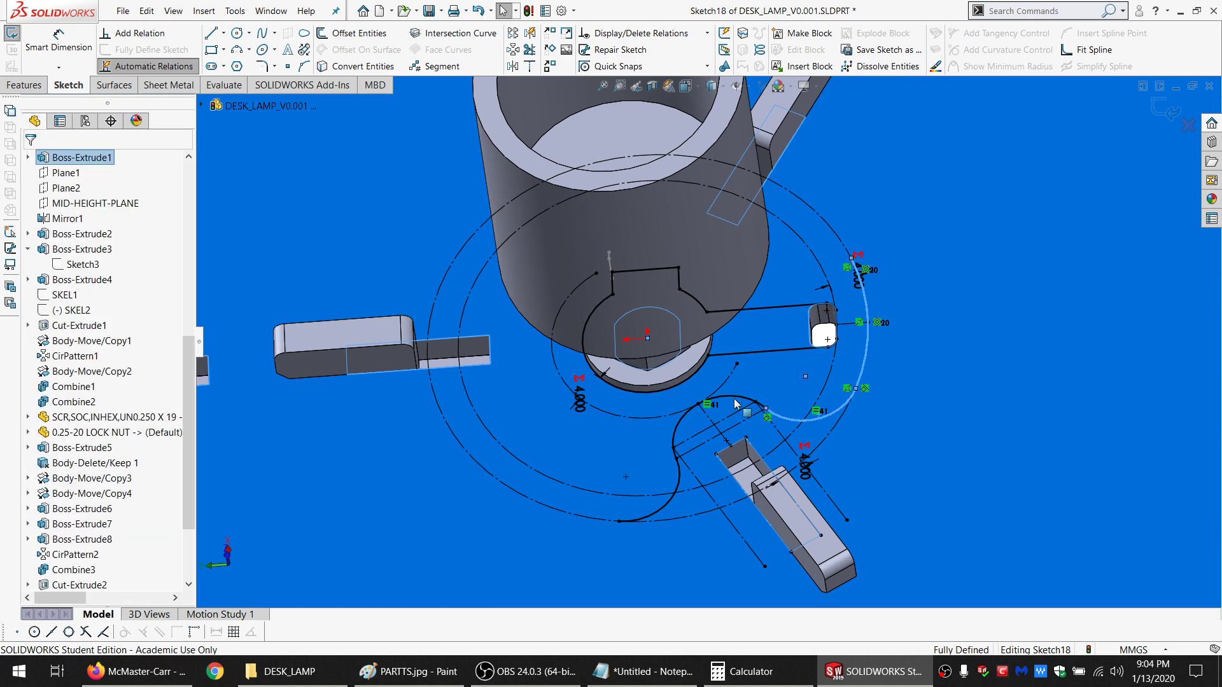
left_click(674, 444, "ctrl")
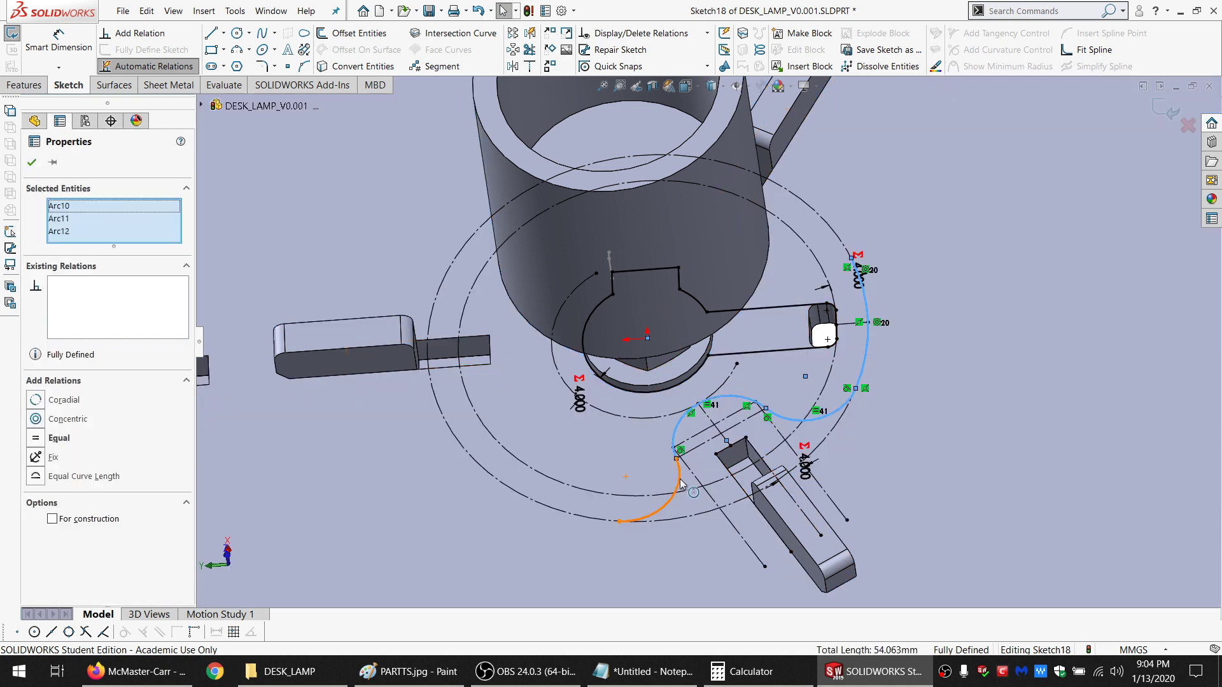
left_click(659, 507, "ctrl")
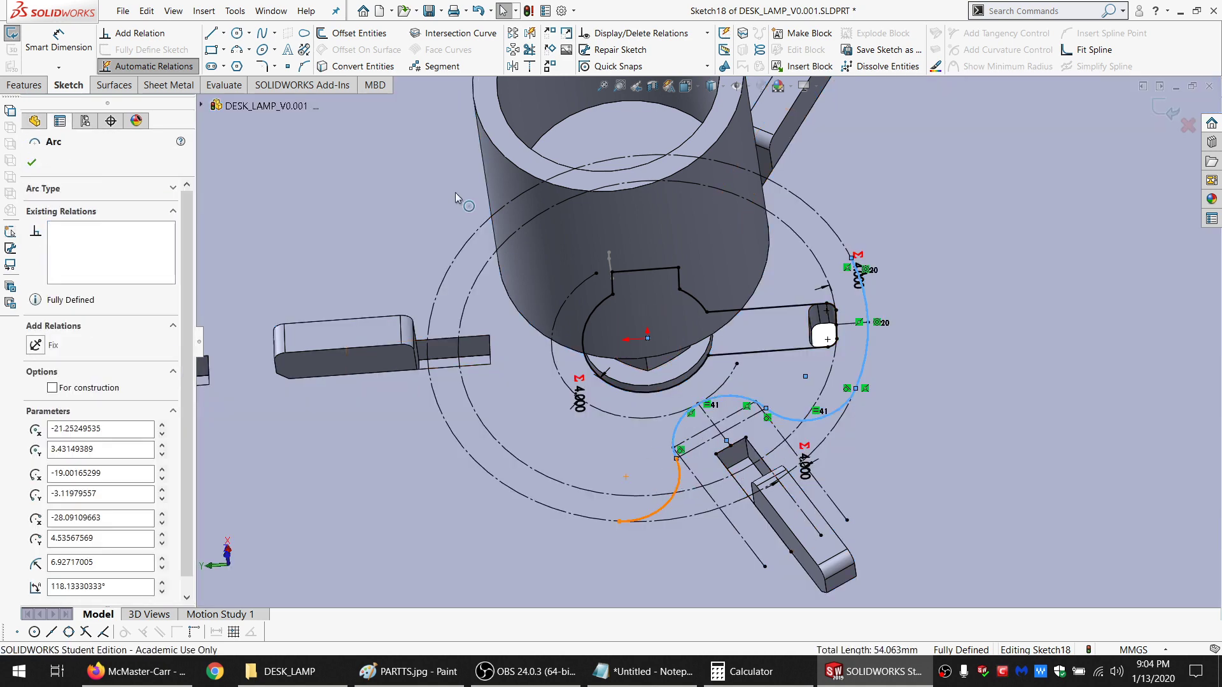
left_click(512, 49)
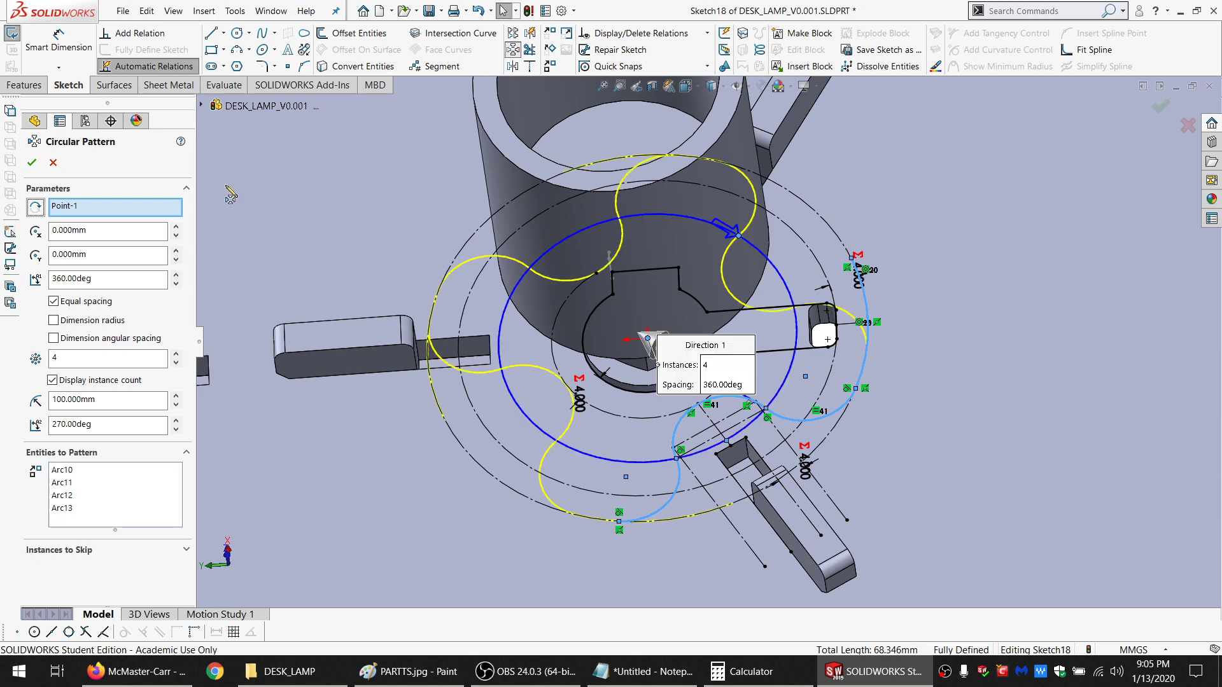
left_click(75, 355)
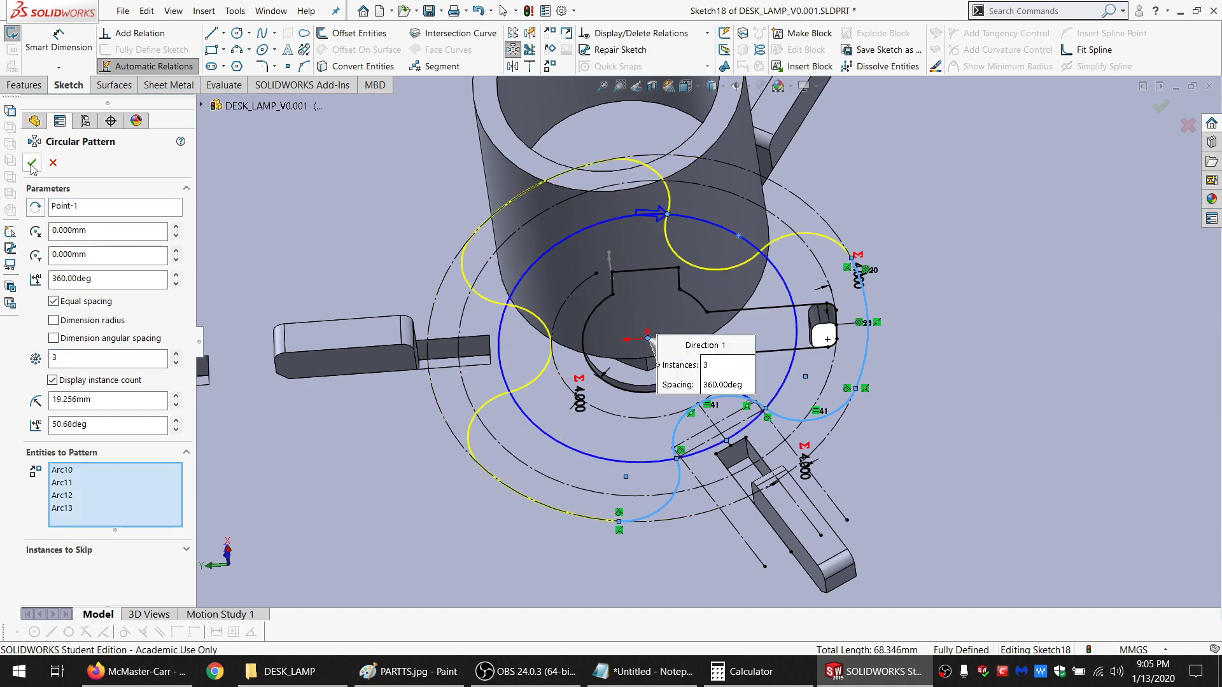
key("Return")
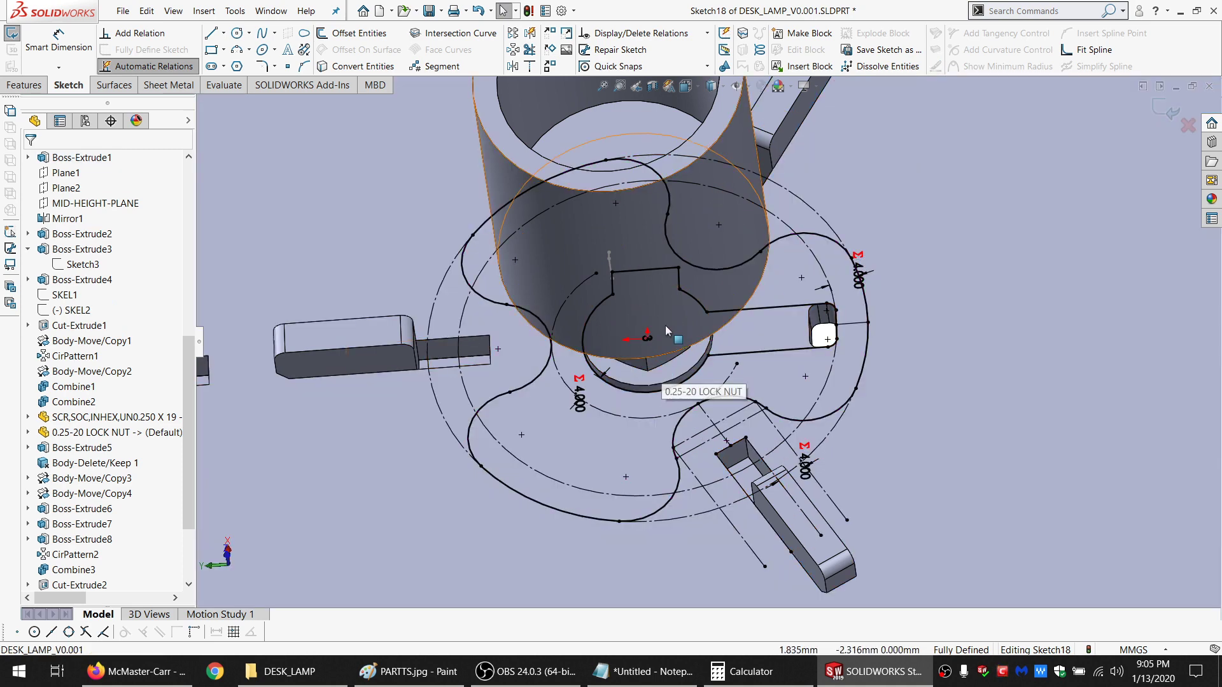
Extrude the closed lobed outline as a separate, unmerged body with the blind depth set to the equation "WOOD_THK@Default"
scroll(751, 318, "up", 3)
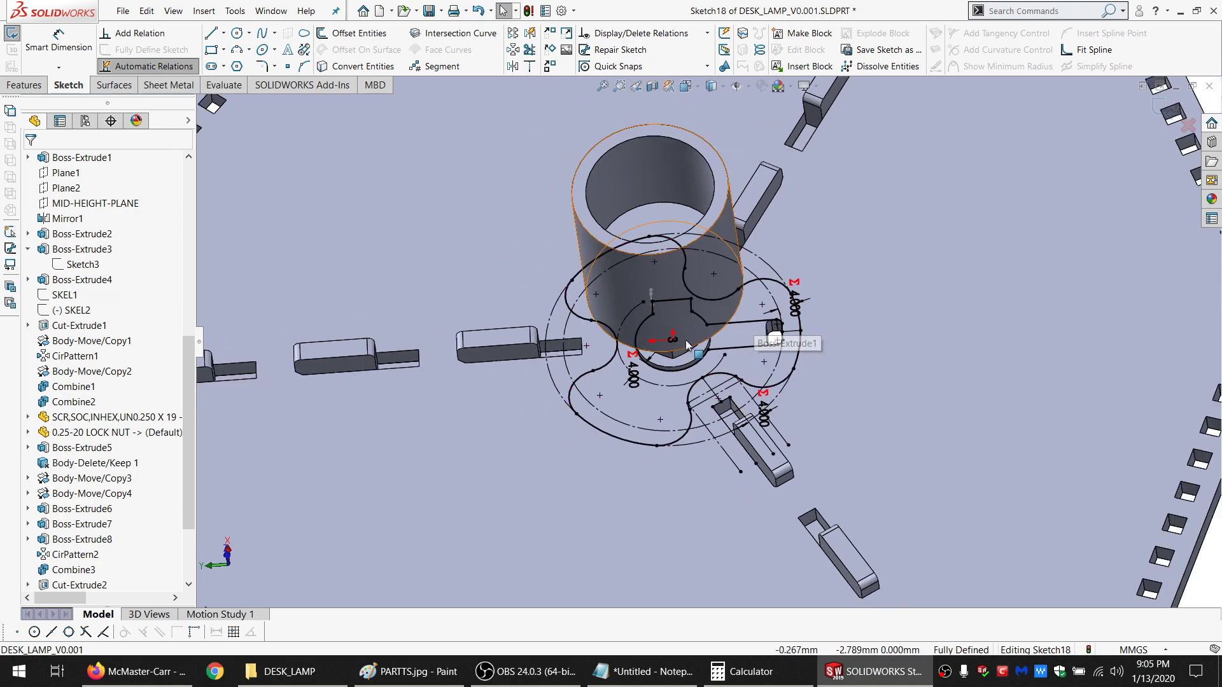
scroll(680, 344, "down", 3)
mouse_move(680, 344)
middle_mouse_down()
mouse_move(679, 385)
mouse_move(676, 289)
mouse_move(650, 265)
mouse_move(679, 259)
middle_mouse_up()
left_click(14, 86)
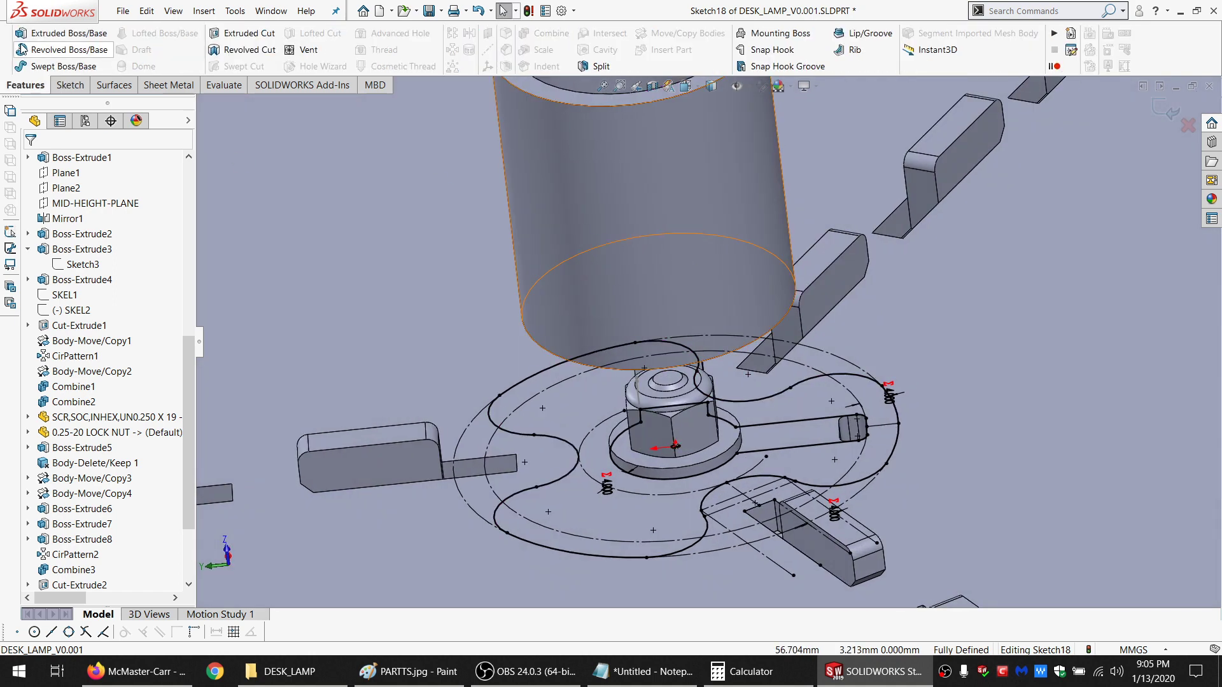
left_click(23, 36)
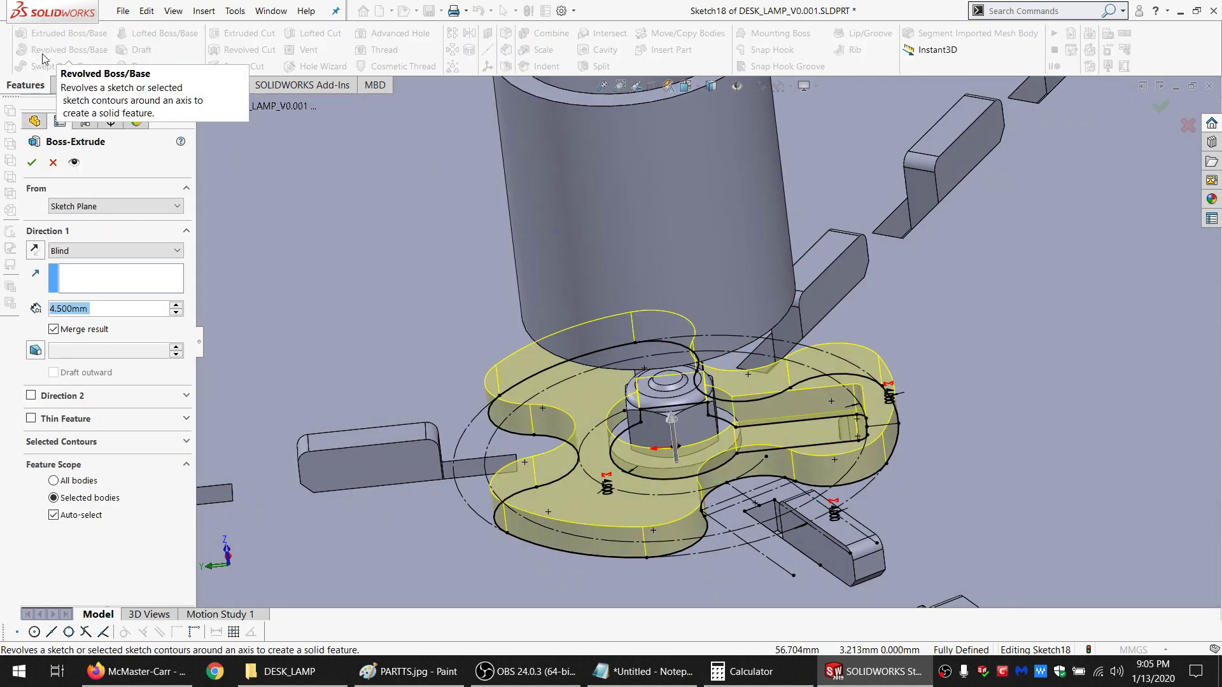
type("=w")
left_click(98, 326)
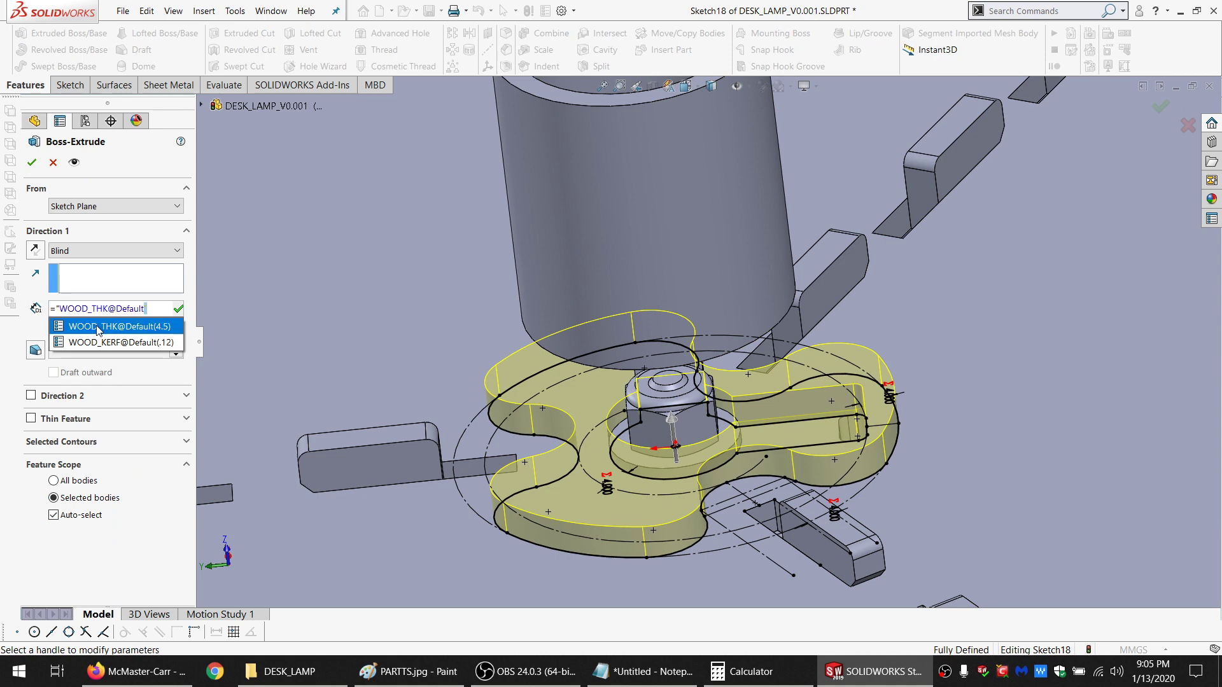
left_click(78, 331)
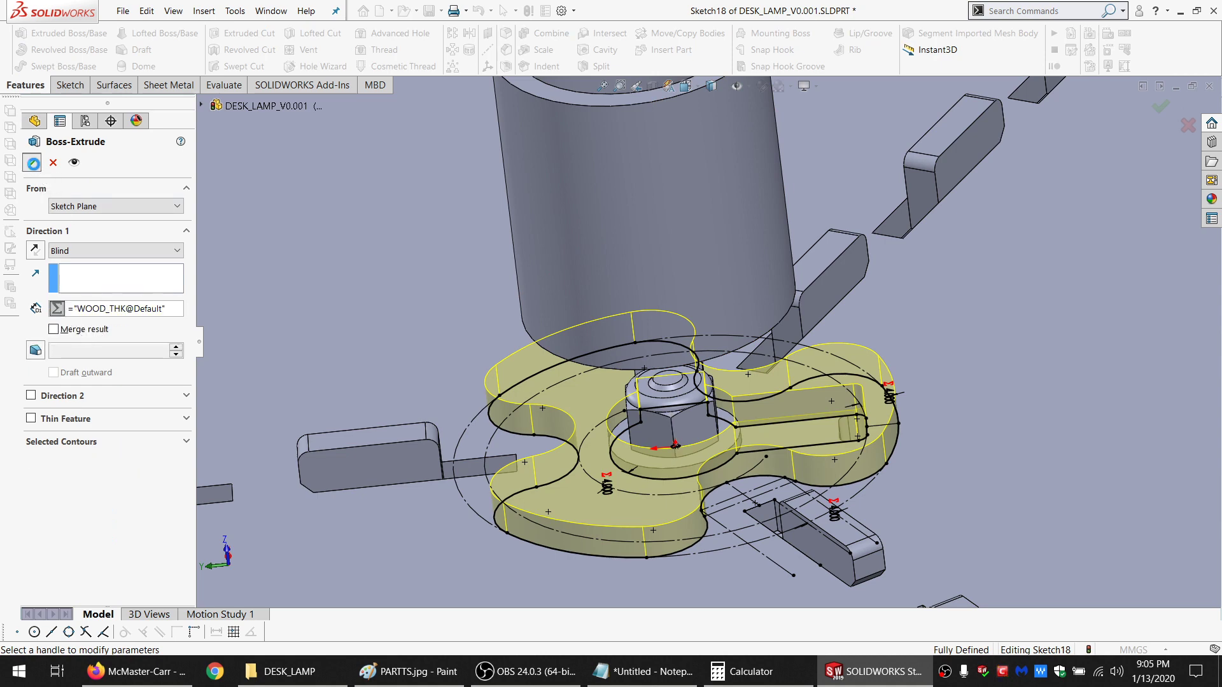
left_click(33, 163)
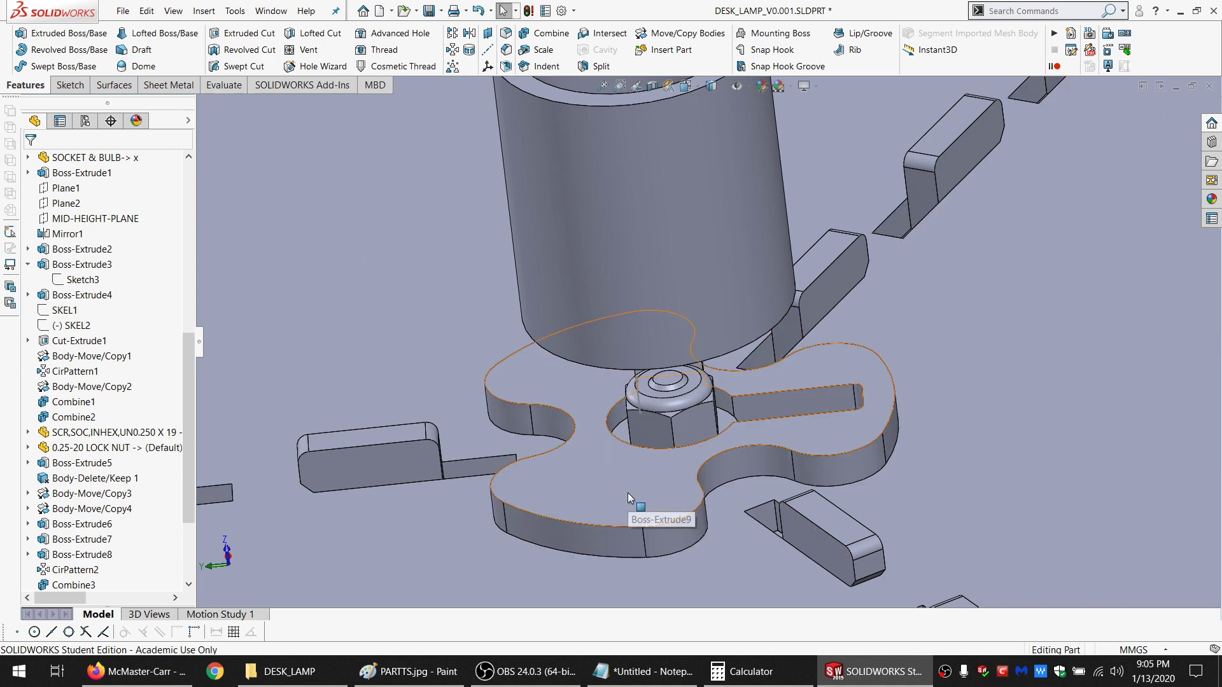
Hide the lobed plate body around the lock nut and undo the hiding
left_click(629, 483)
left_click(709, 445)
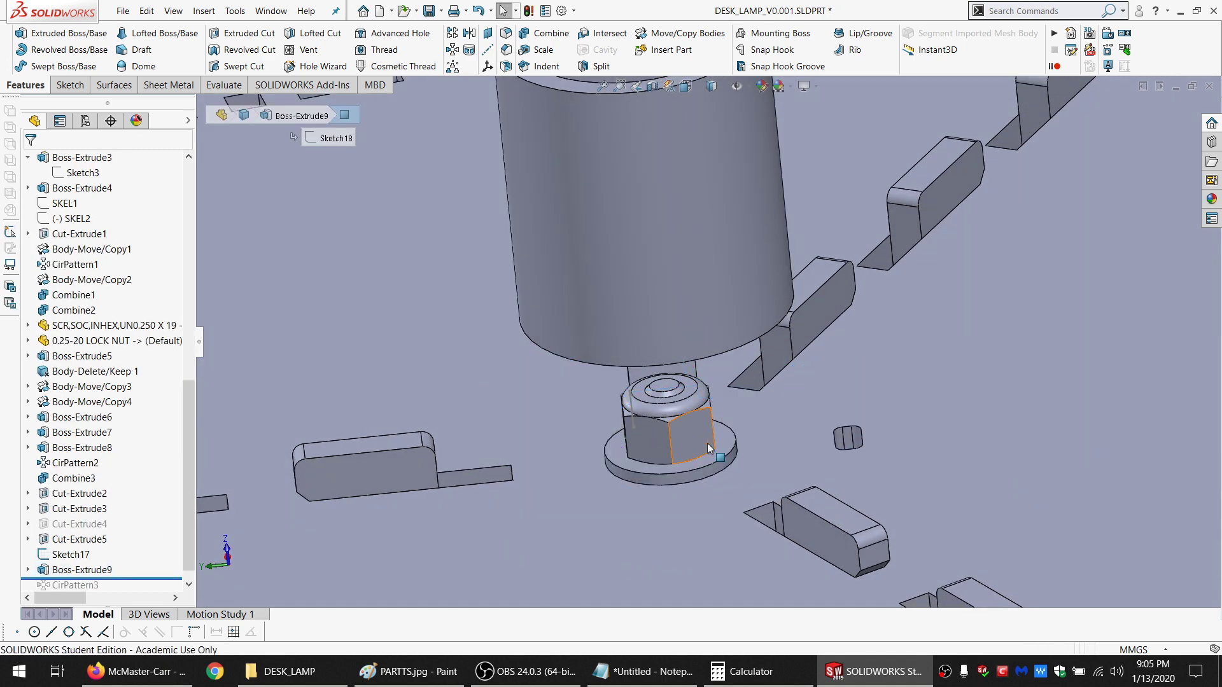
key("ctrl+z")
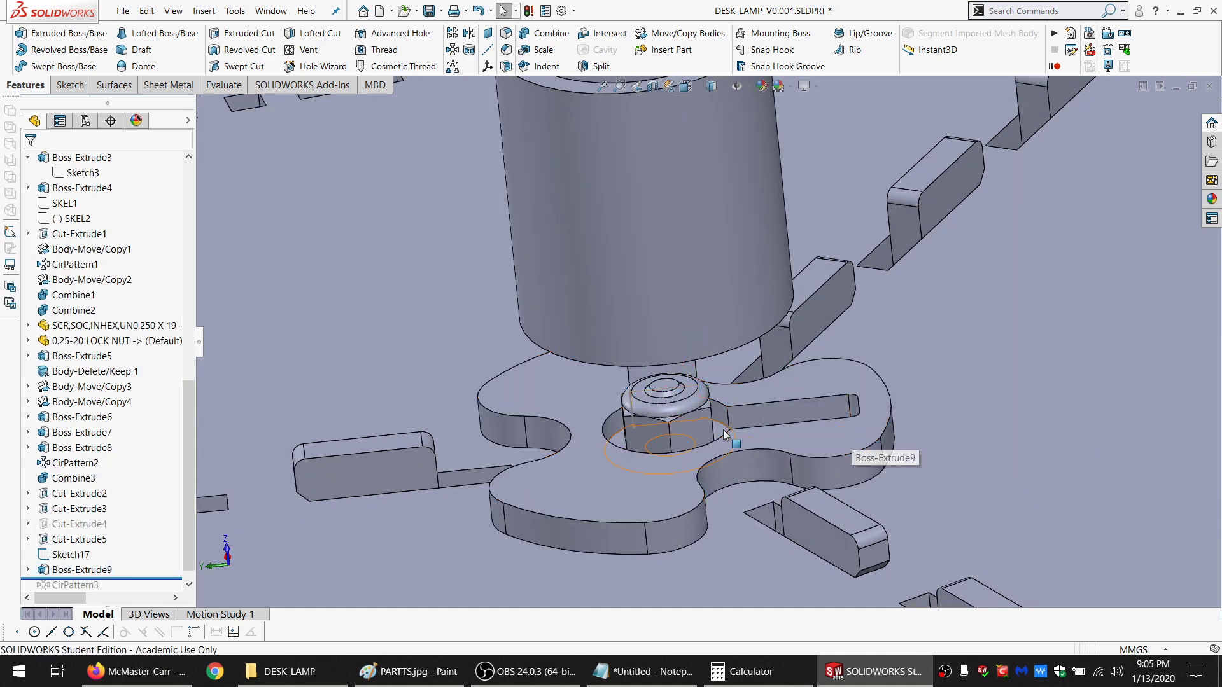
Identify the feature behind the leg tabs and roll the model back to just before CirPattern2
middle_click_drag(776, 453, 764, 381)
left_click(781, 491)
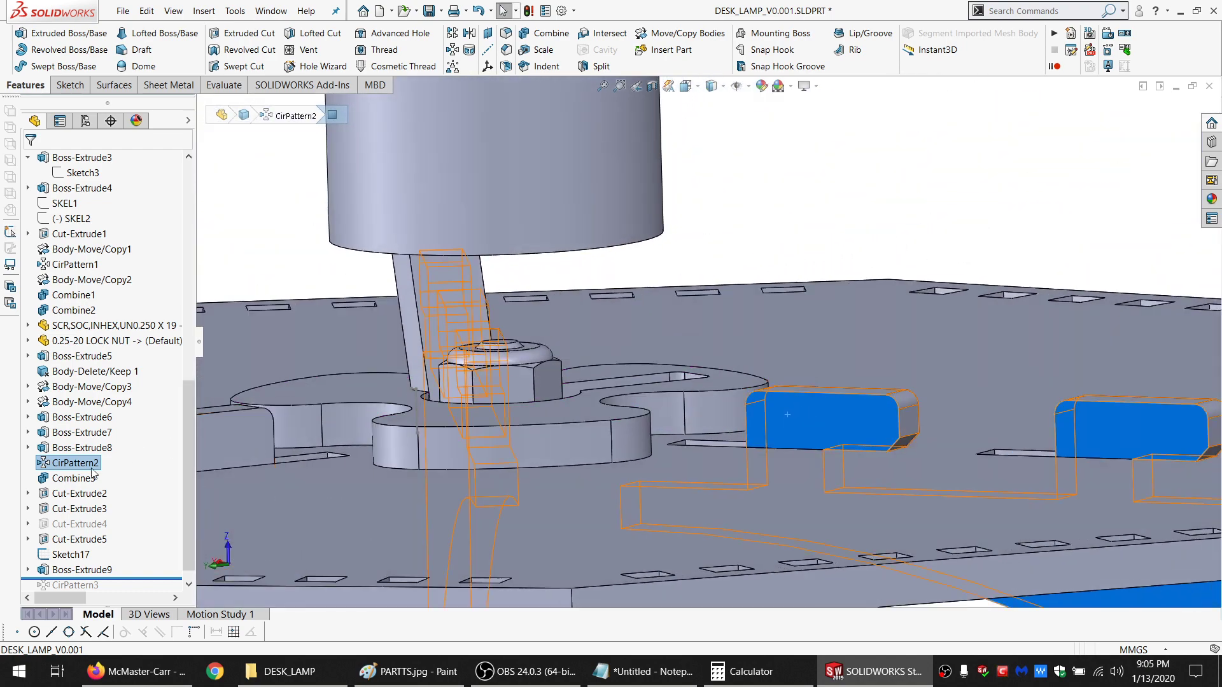
left_click_drag(145, 579, 146, 592)
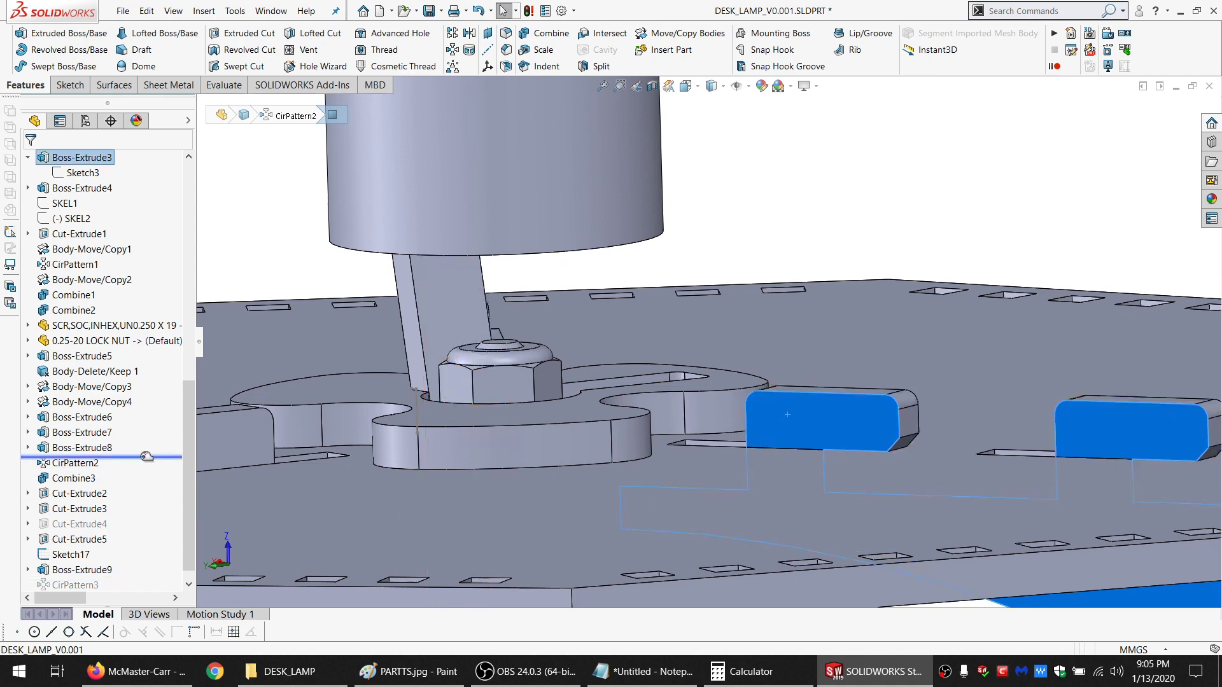
left_click_drag(146, 457, 146, 456)
scroll(815, 436, "up", 5)
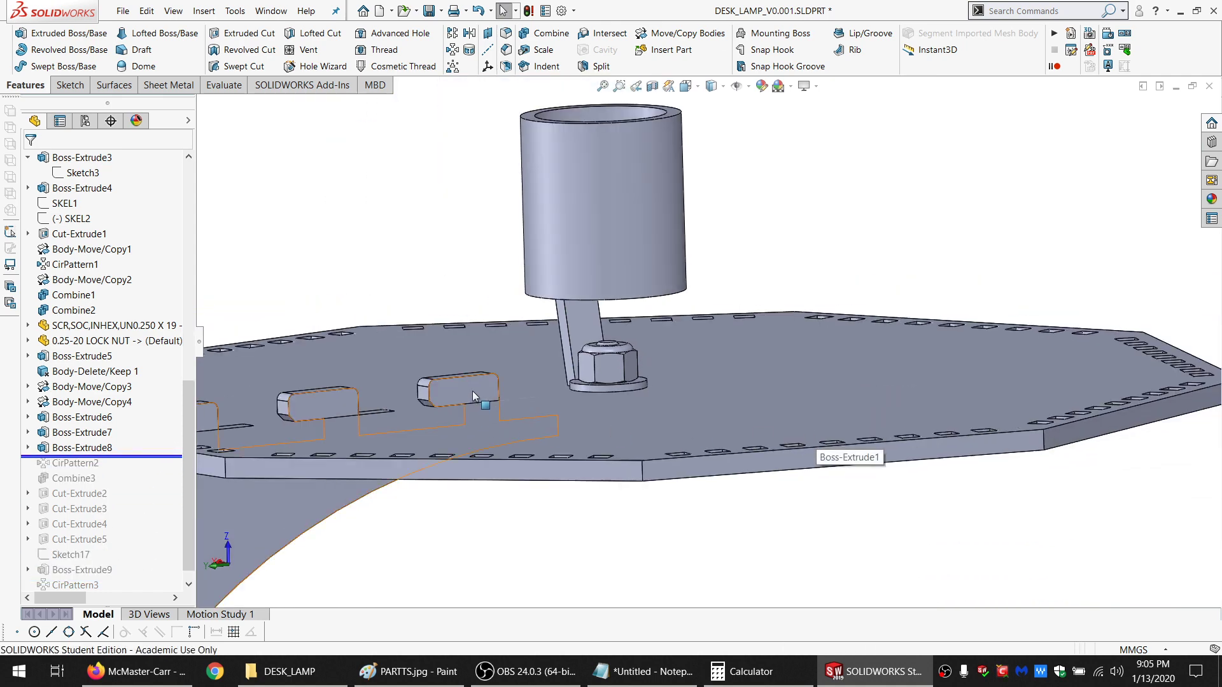
Open Sketch10, the tab profile sketch of Boss-Extrude7, for editing
left_click(96, 417)
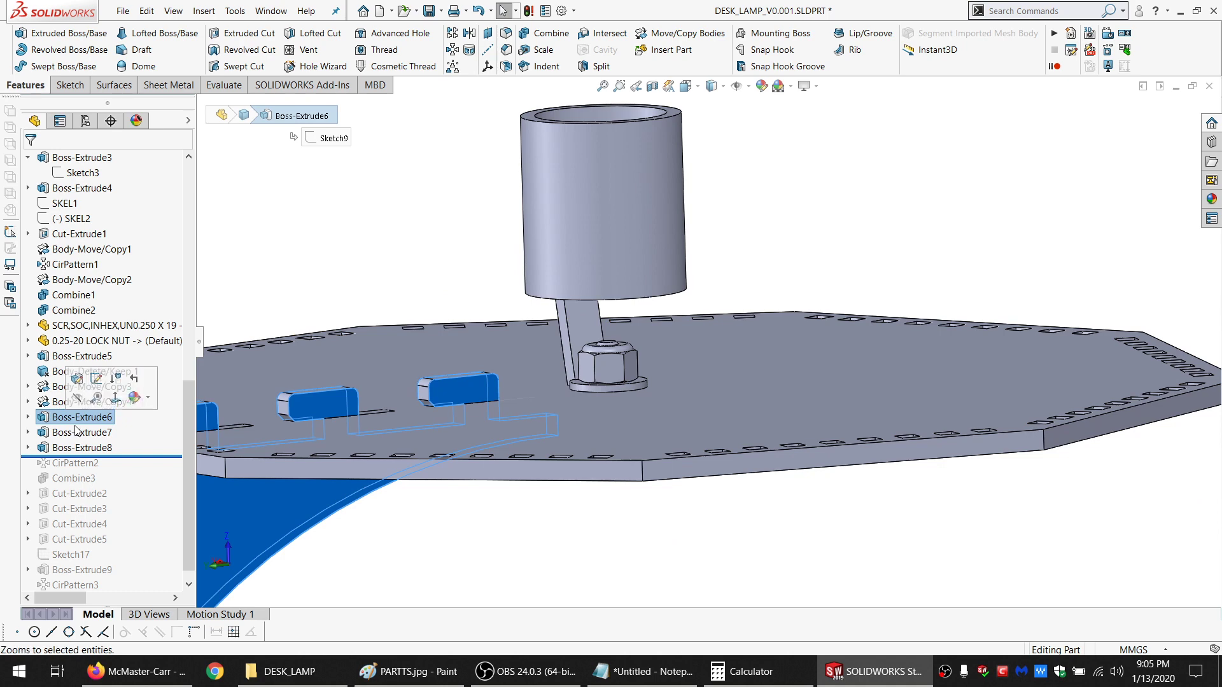
left_click(28, 432)
left_click(81, 449)
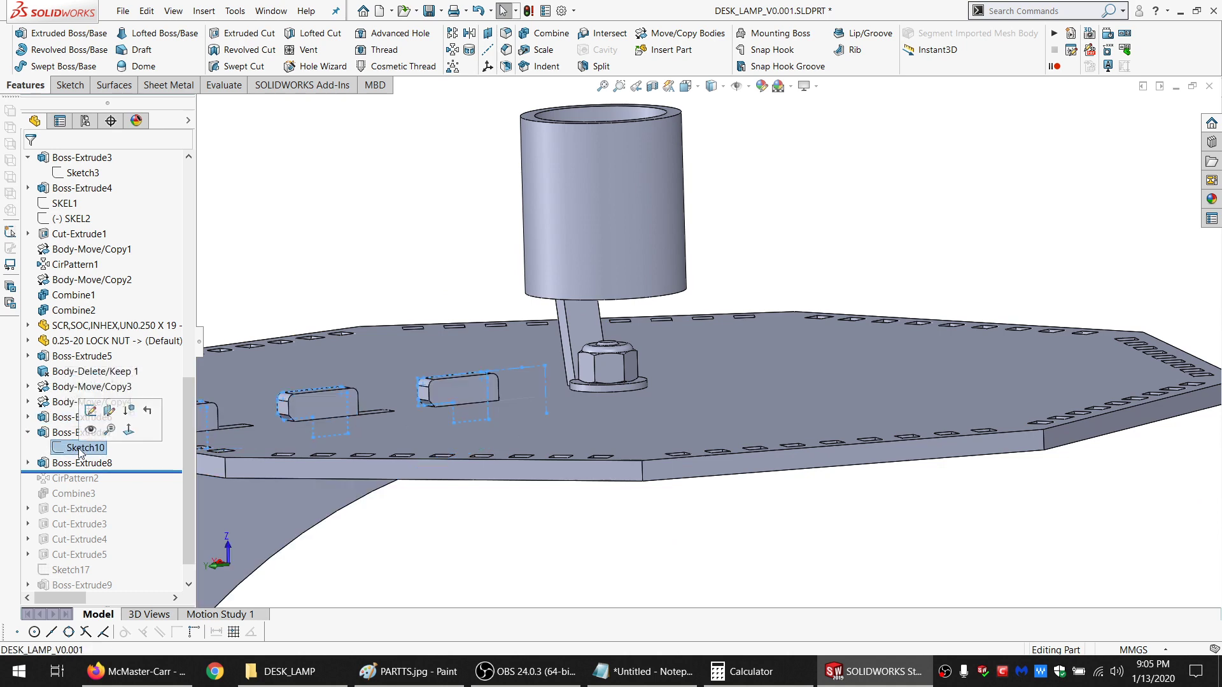
left_click(90, 410)
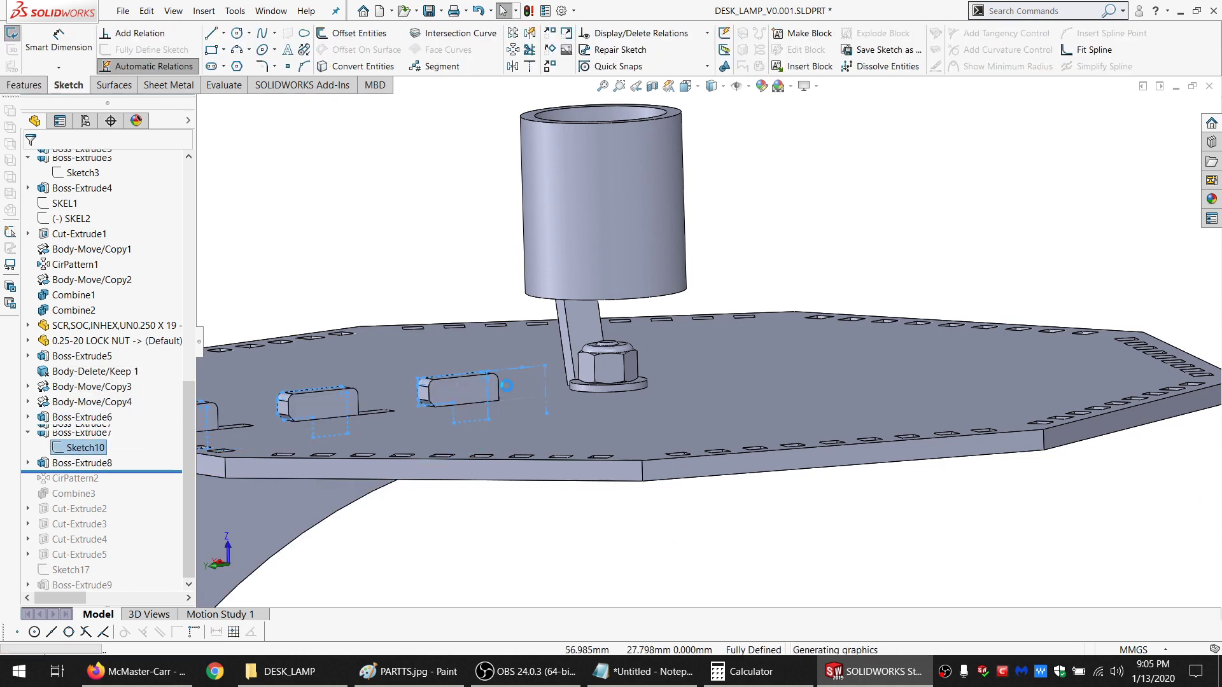
scroll(511, 391, "down", 2)
mouse_move(511, 391)
middle_mouse_down()
mouse_move(504, 409)
mouse_move(463, 341)
mouse_move(483, 371)
middle_mouse_up()
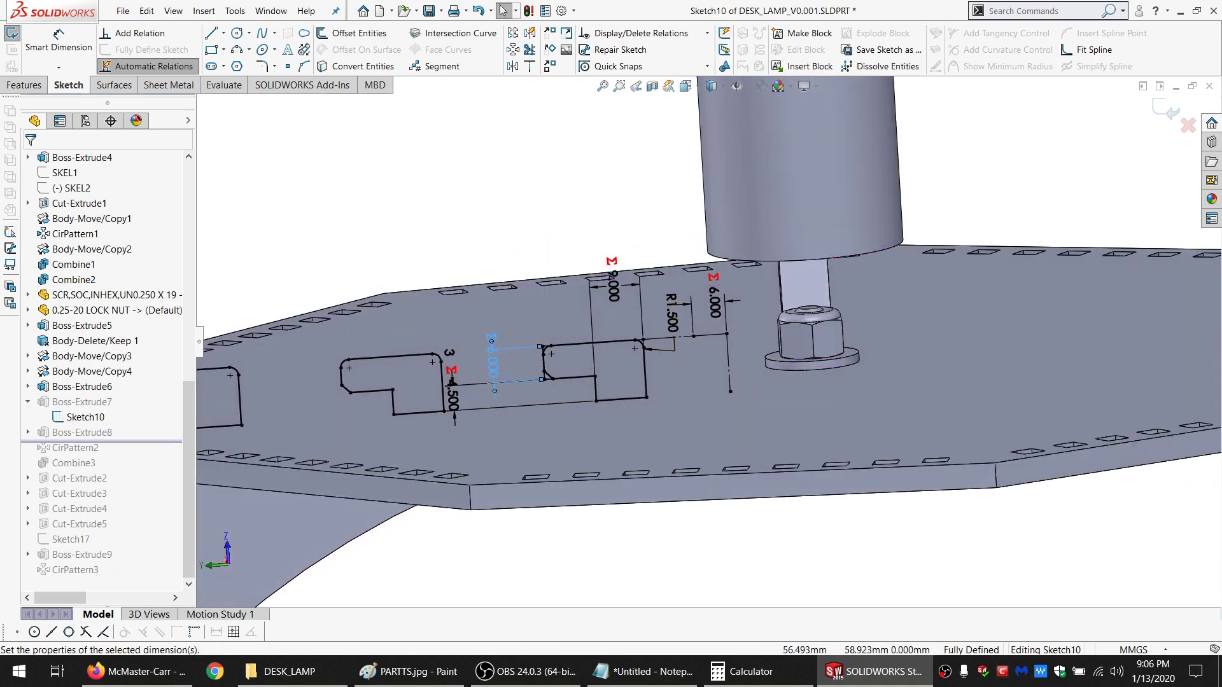
Check the equation driving the tab's height dimension and exit the sketch, discarding changes
double_click(493, 364)
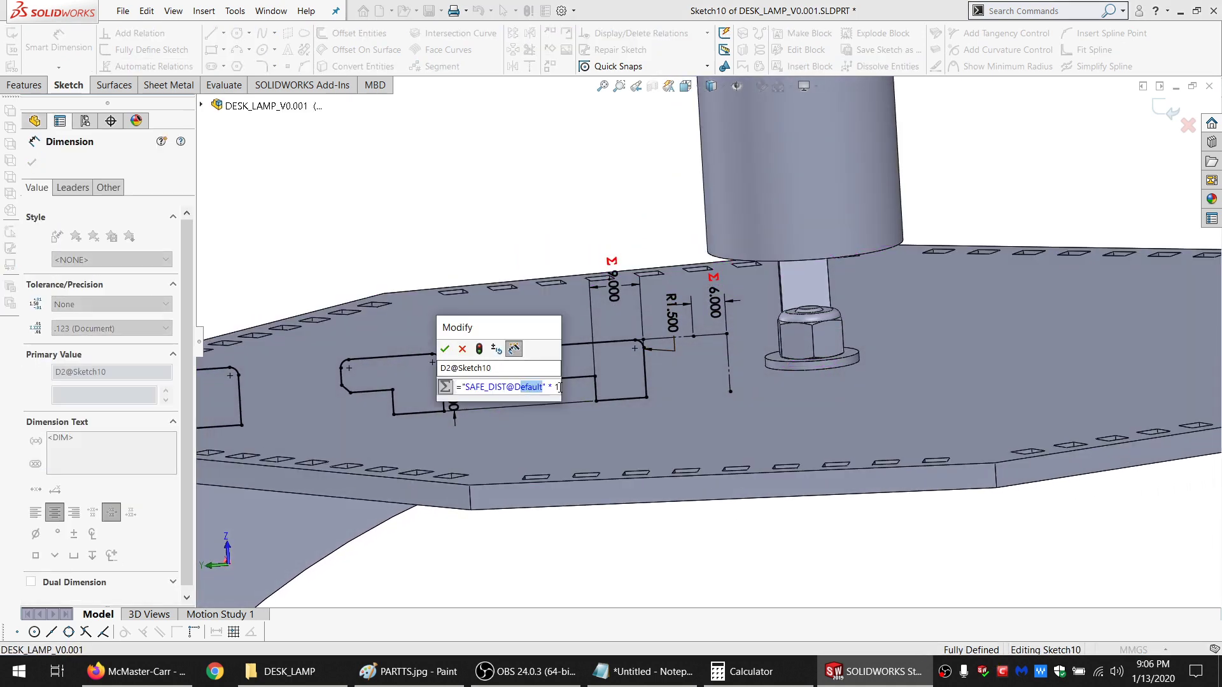
key("Return")
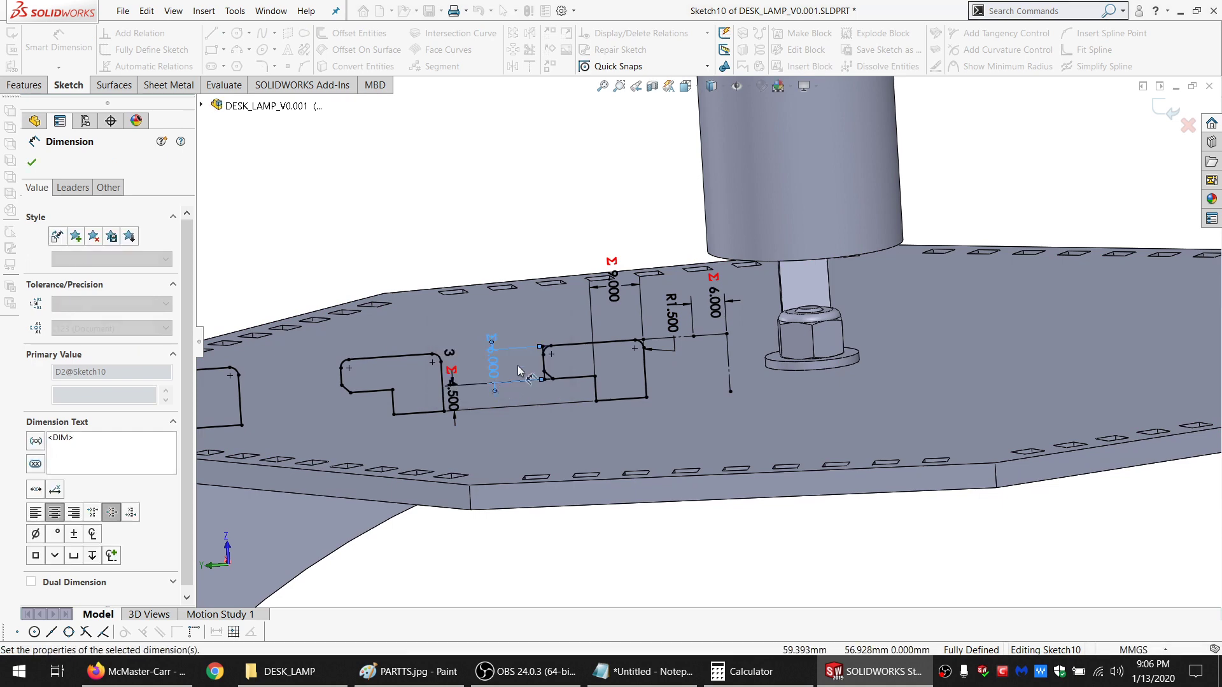
left_click(1187, 125)
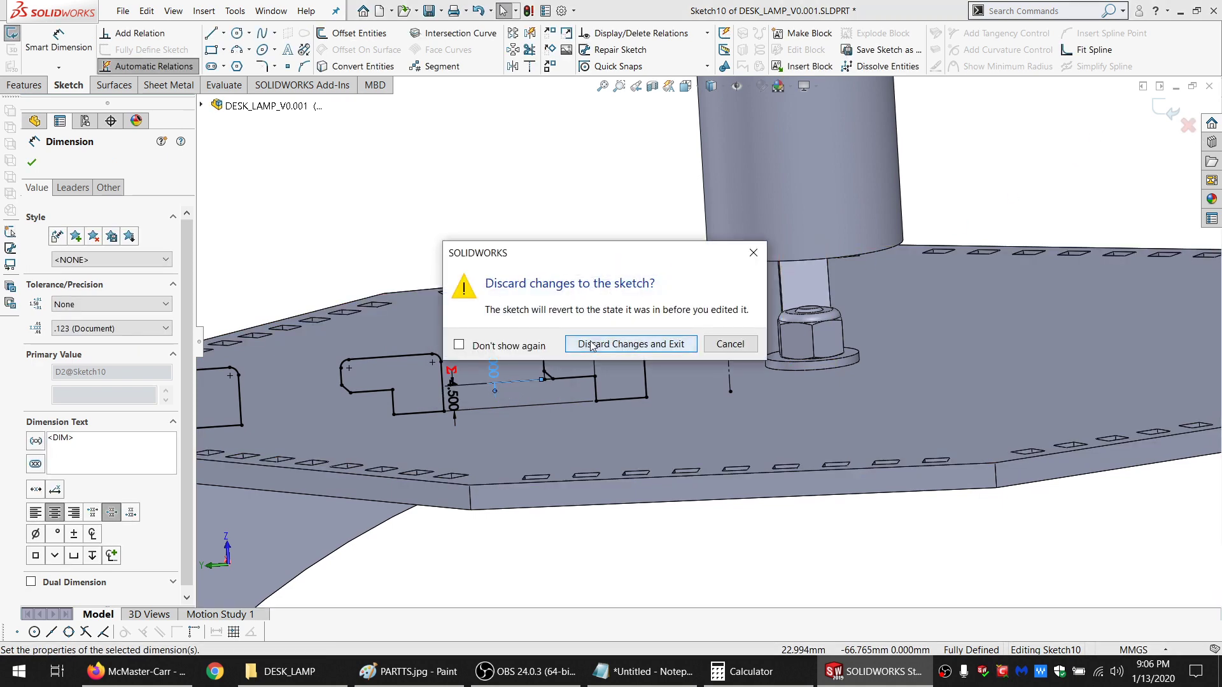
left_click(623, 494)
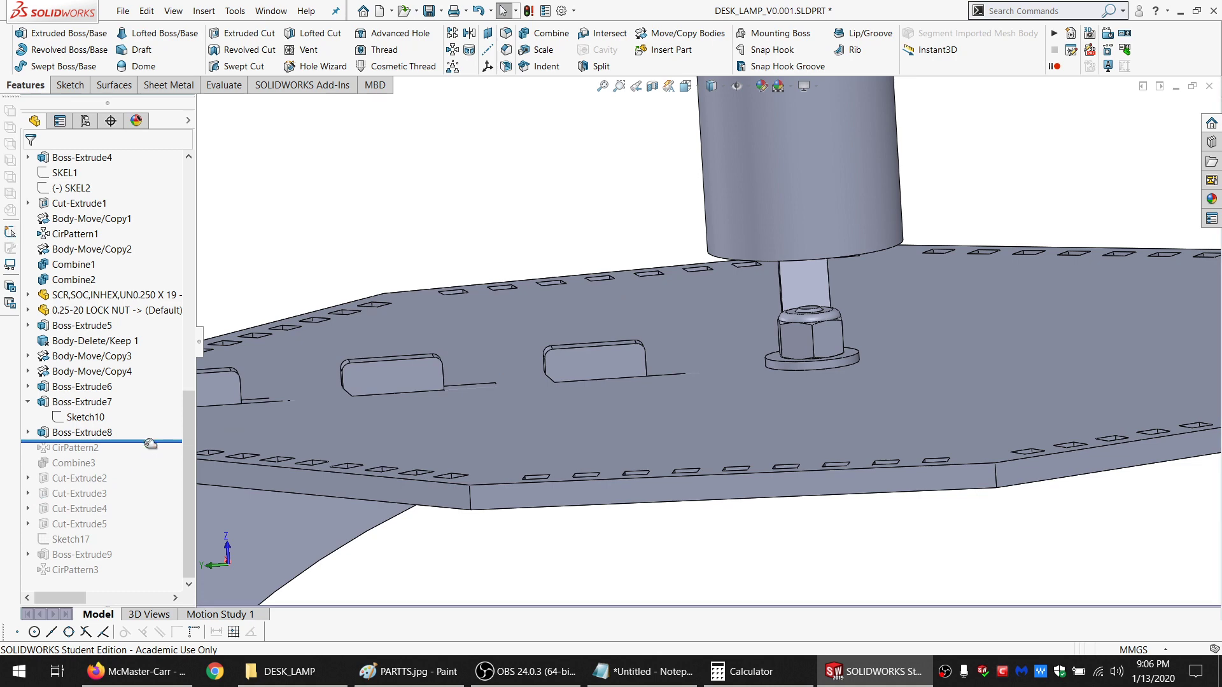
Roll the model forward through Boss-Excrude9 and CirPattern3, and return the rollback point to just after Boss-Extrude9
left_click_drag(148, 551, 148, 561)
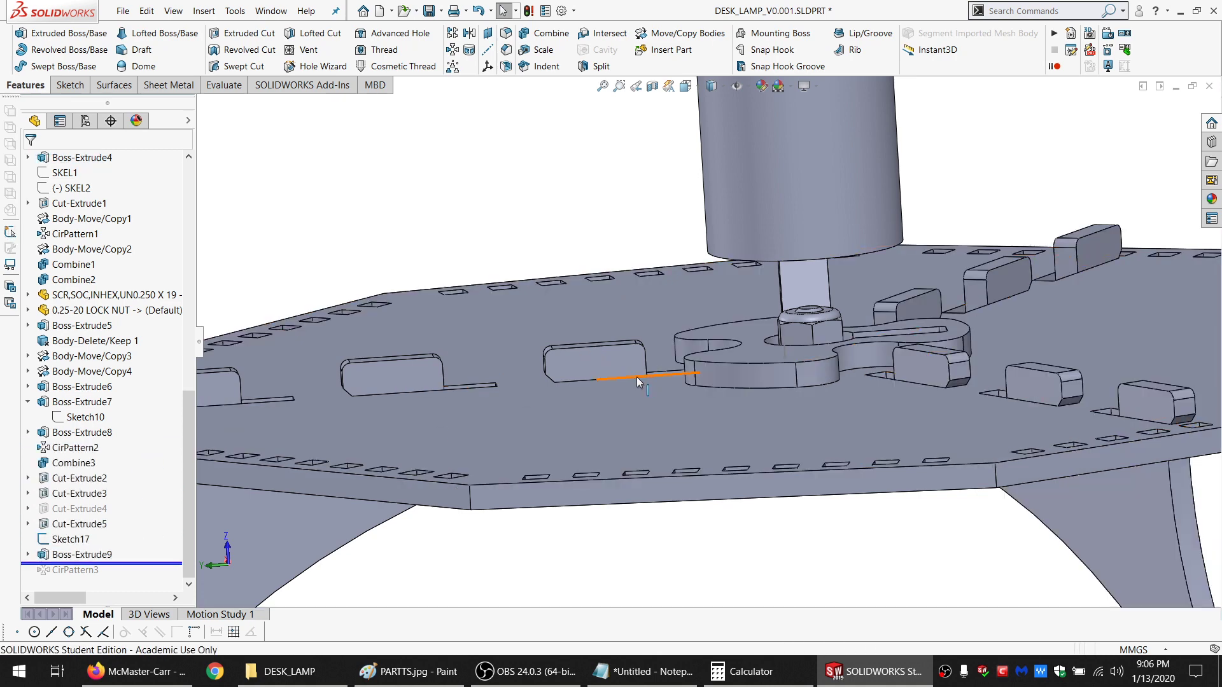
middle_click_drag(636, 377, 636, 395)
scroll(490, 434, "up", 4)
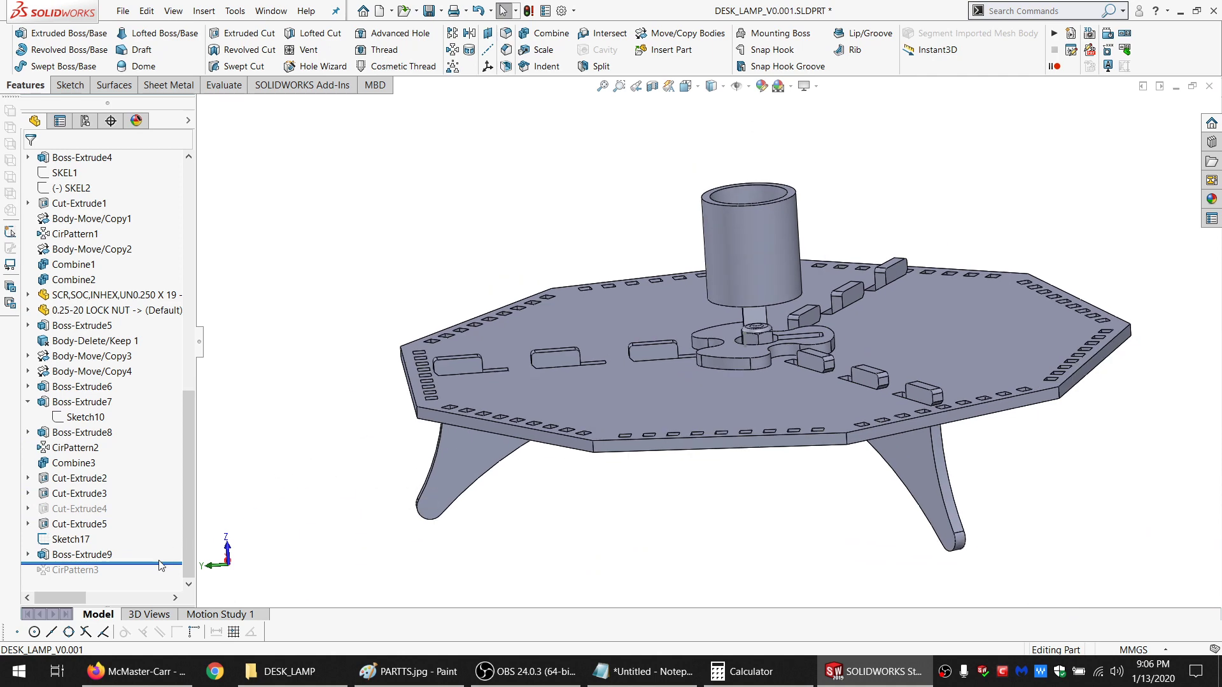
left_click_drag(165, 562, 164, 577)
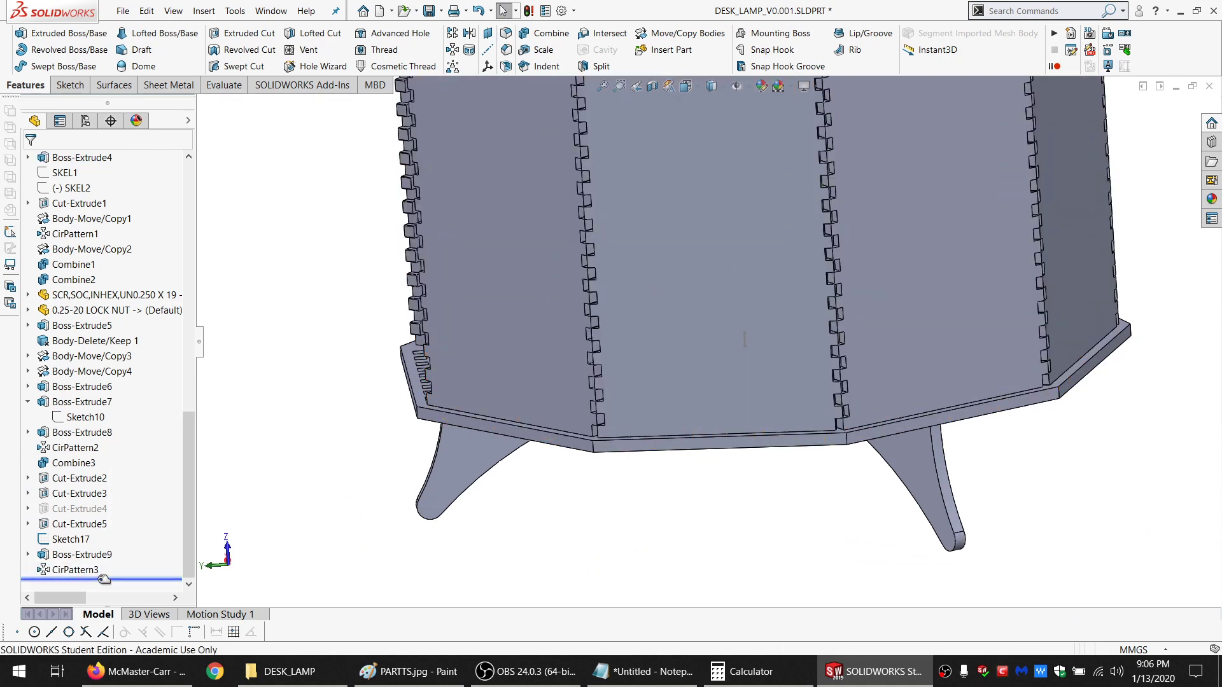
left_click_drag(105, 579, 107, 564)
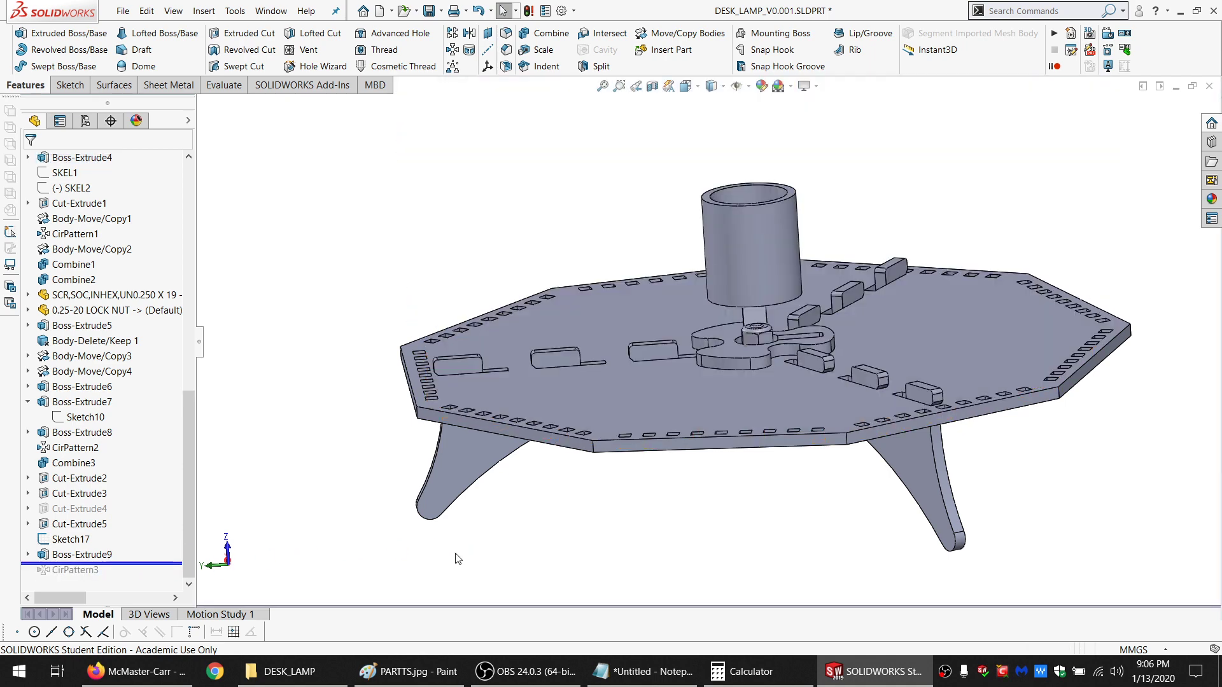
Show Sketch17, the height sketch beside the nut, in the model
scroll(748, 342, "down", 5)
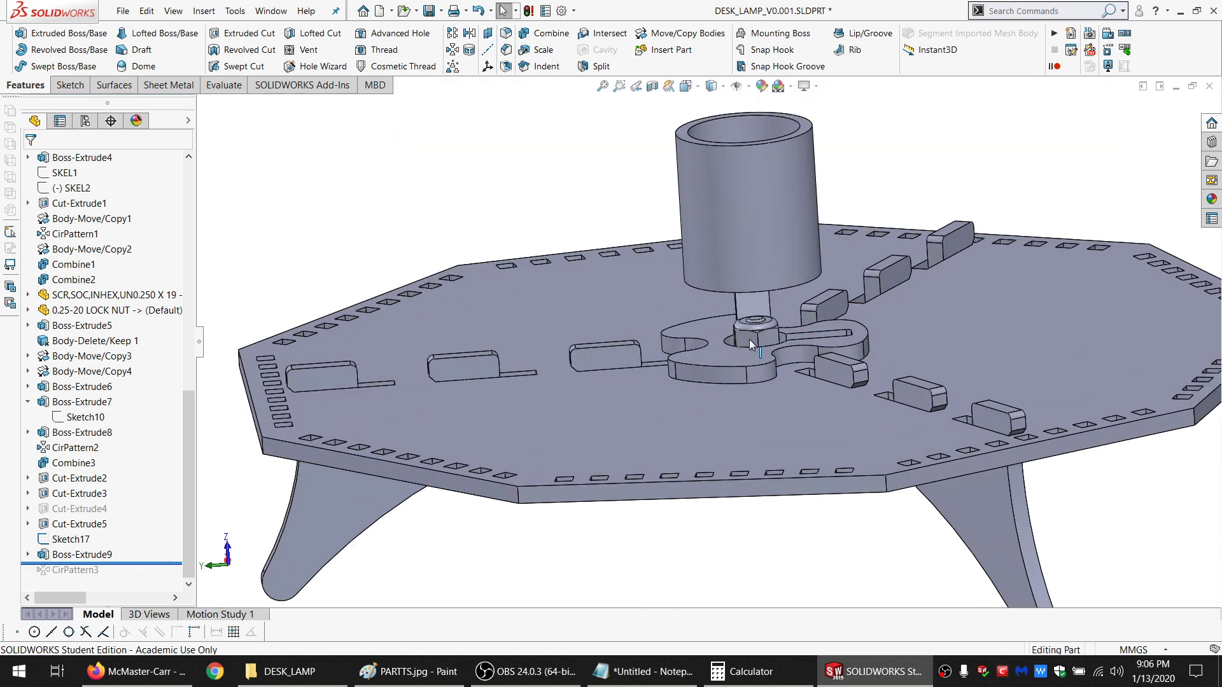
left_click(53, 542)
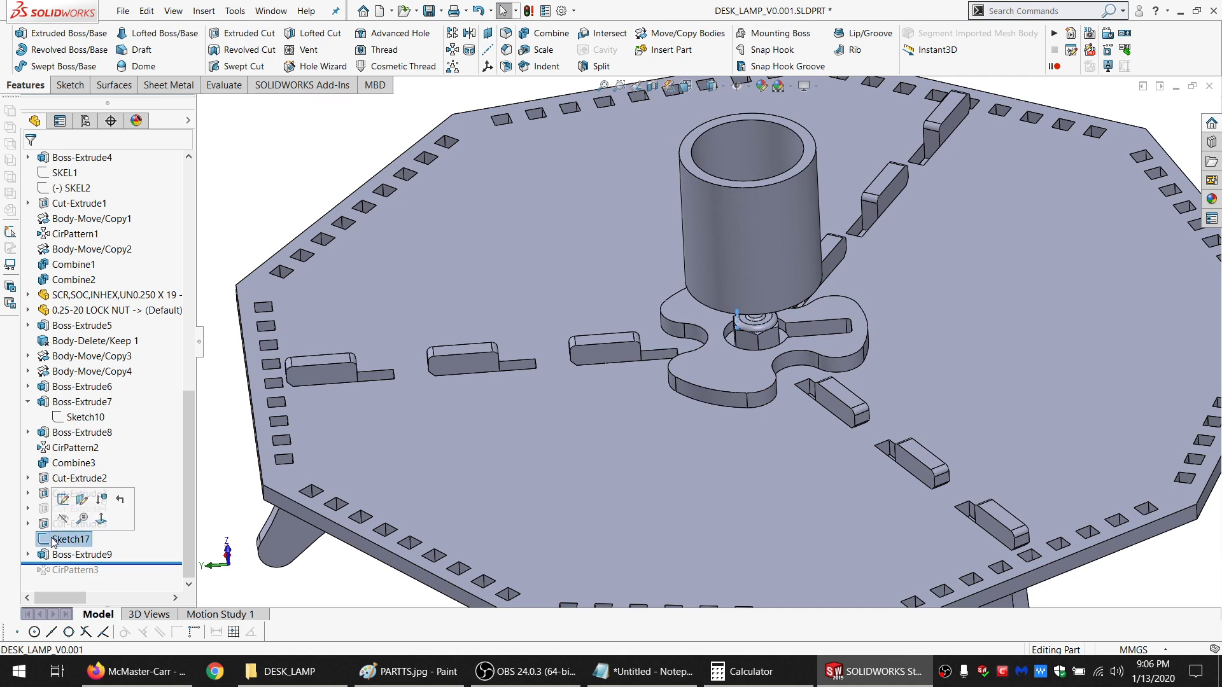
left_click(63, 519)
left_click(234, 229)
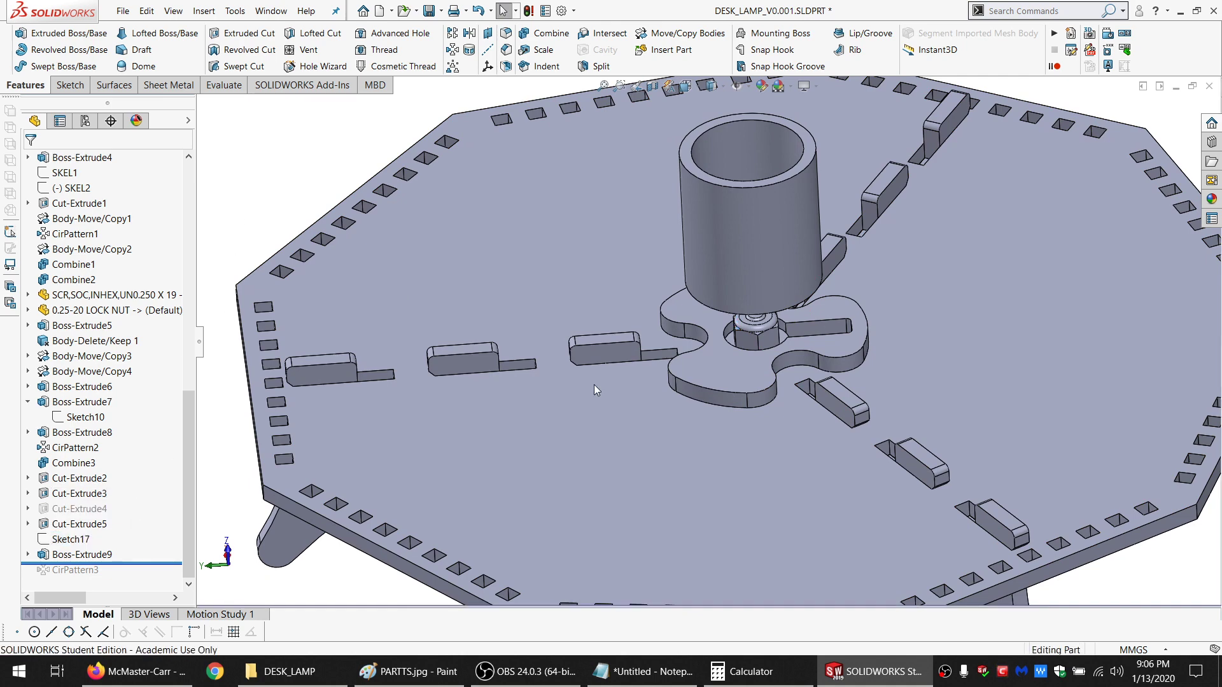
Examine how the three-lobed plate fits around the nut and the socket's sloped arm from several angles
middle_click_drag(736, 426, 788, 301)
scroll(754, 327, "down", 6)
left_click(762, 326)
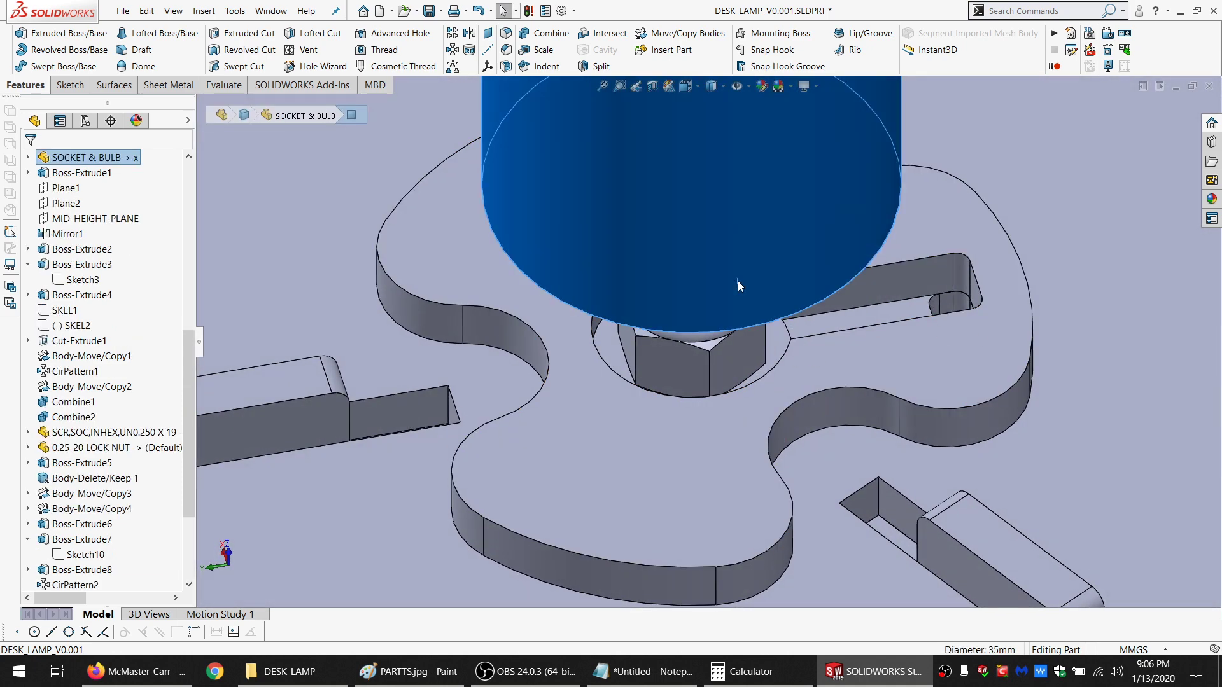
scroll(796, 353, "up", 4)
scroll(783, 358, "down", 4)
middle_click_drag(783, 357, 757, 346)
scroll(720, 374, "up", 3)
scroll(651, 376, "down", 3)
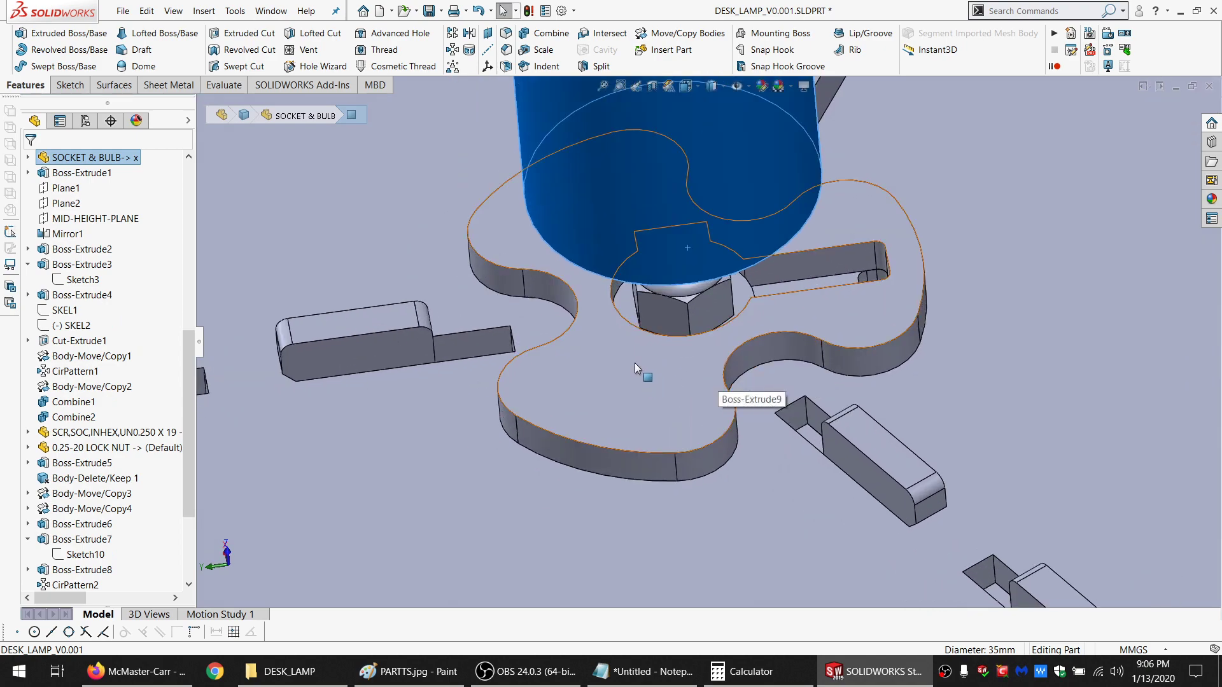
middle_click_drag(641, 371, 429, 364)
scroll(492, 354, "down", 3)
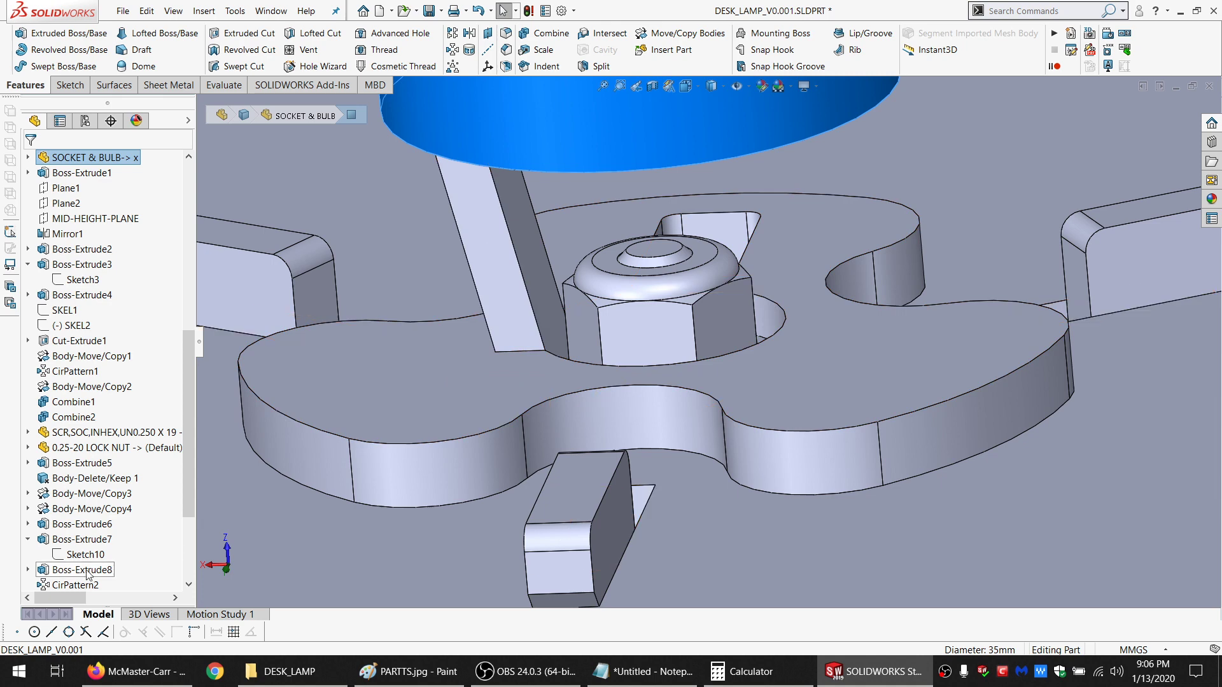
scroll(81, 573, "down", 3)
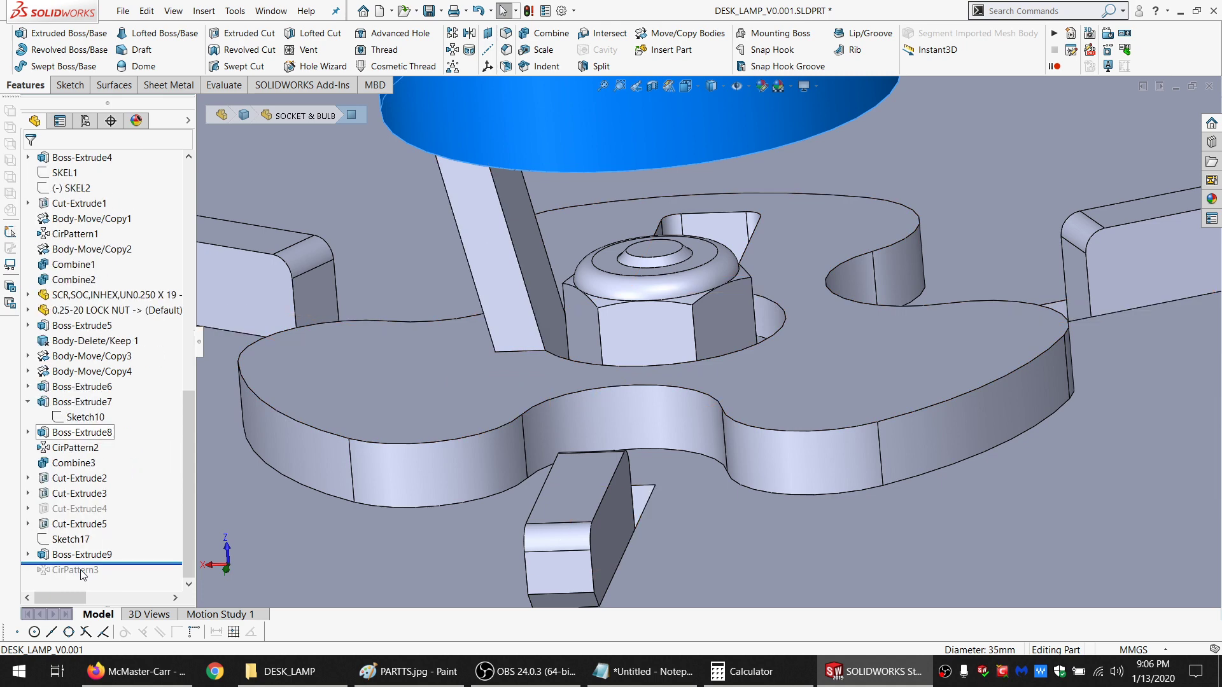
Edit Sketch17 and draw three connected lines running upward from the top end of the 4.600 mm height line
right_click(65, 540)
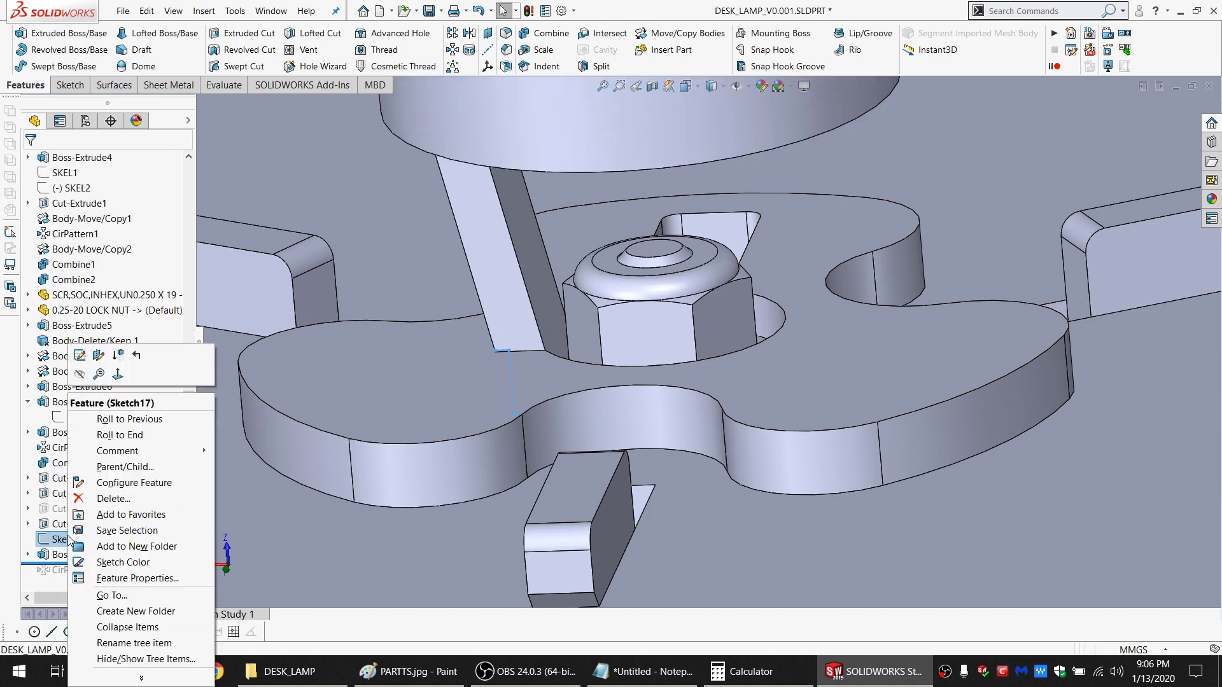
left_click(81, 355)
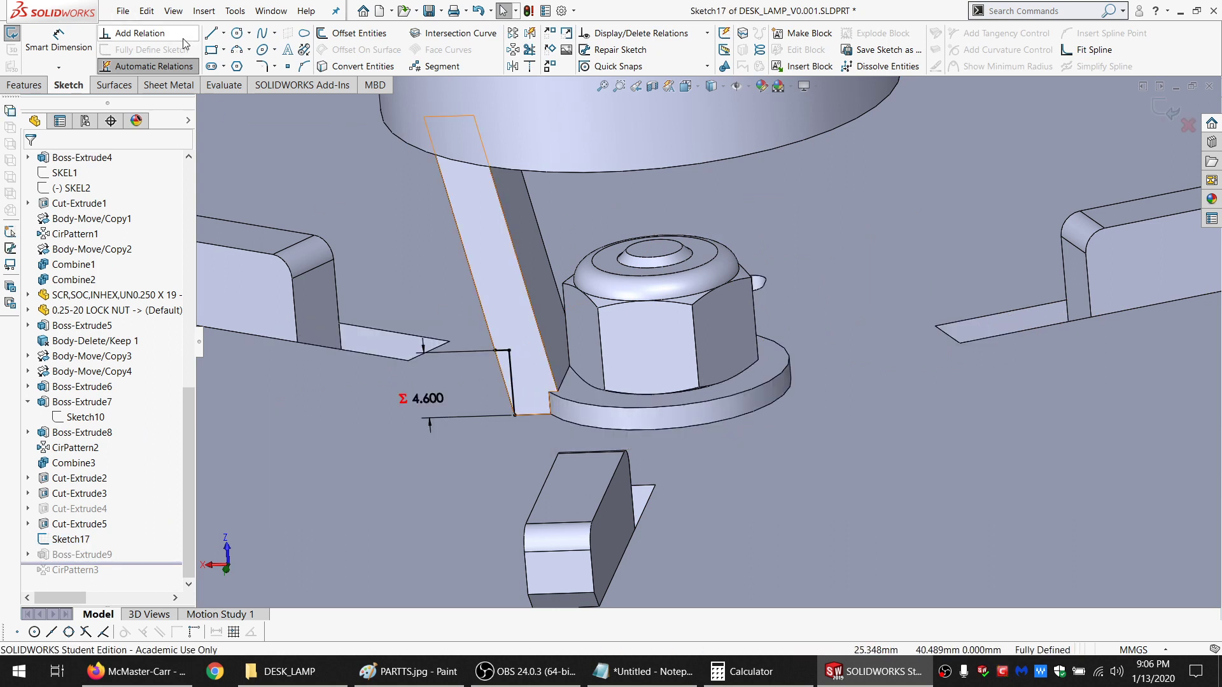
left_click(210, 33)
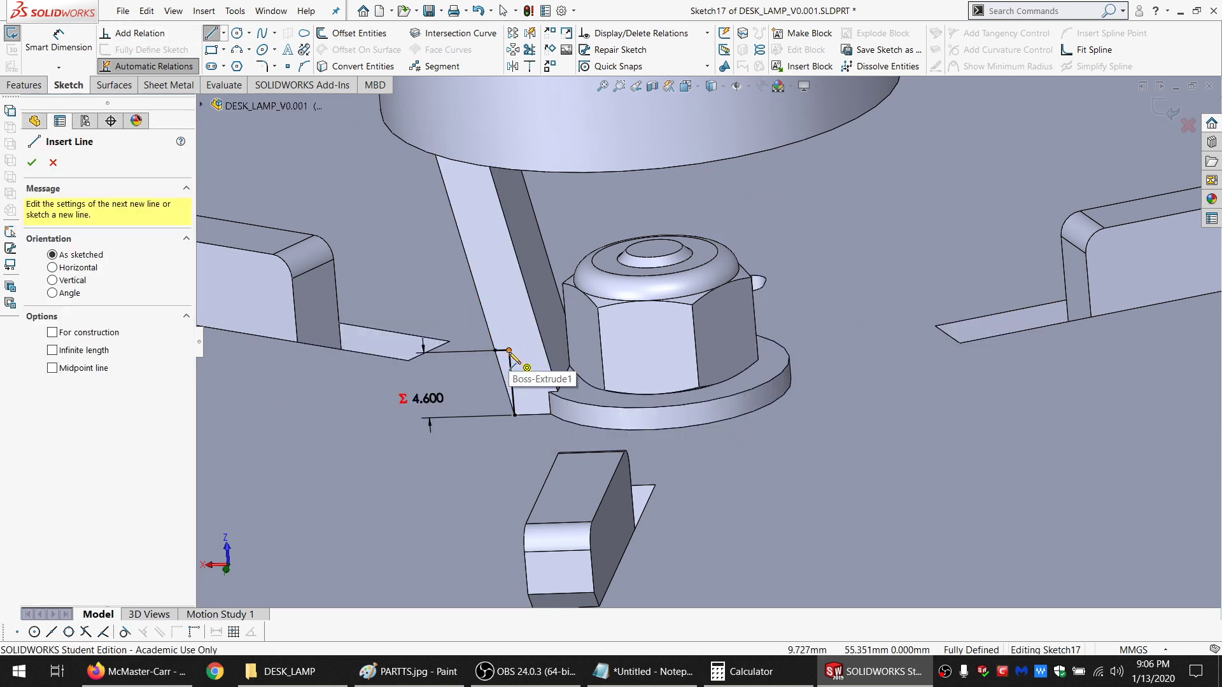
left_click(509, 350)
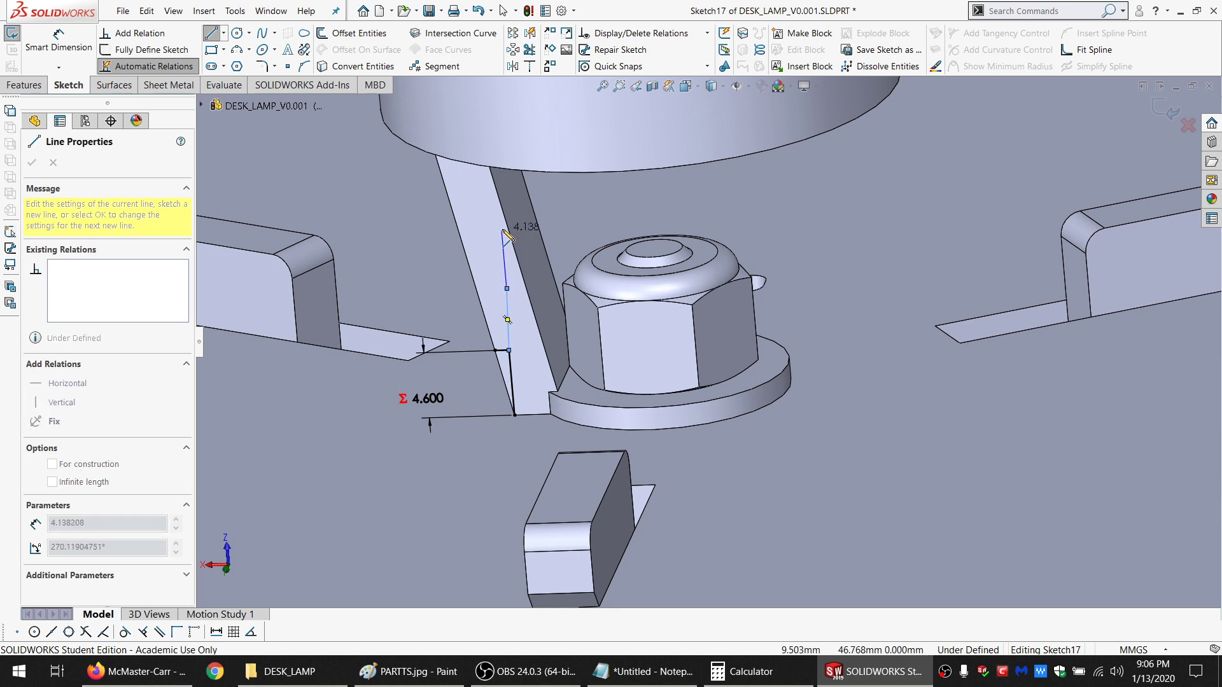
left_click(509, 211)
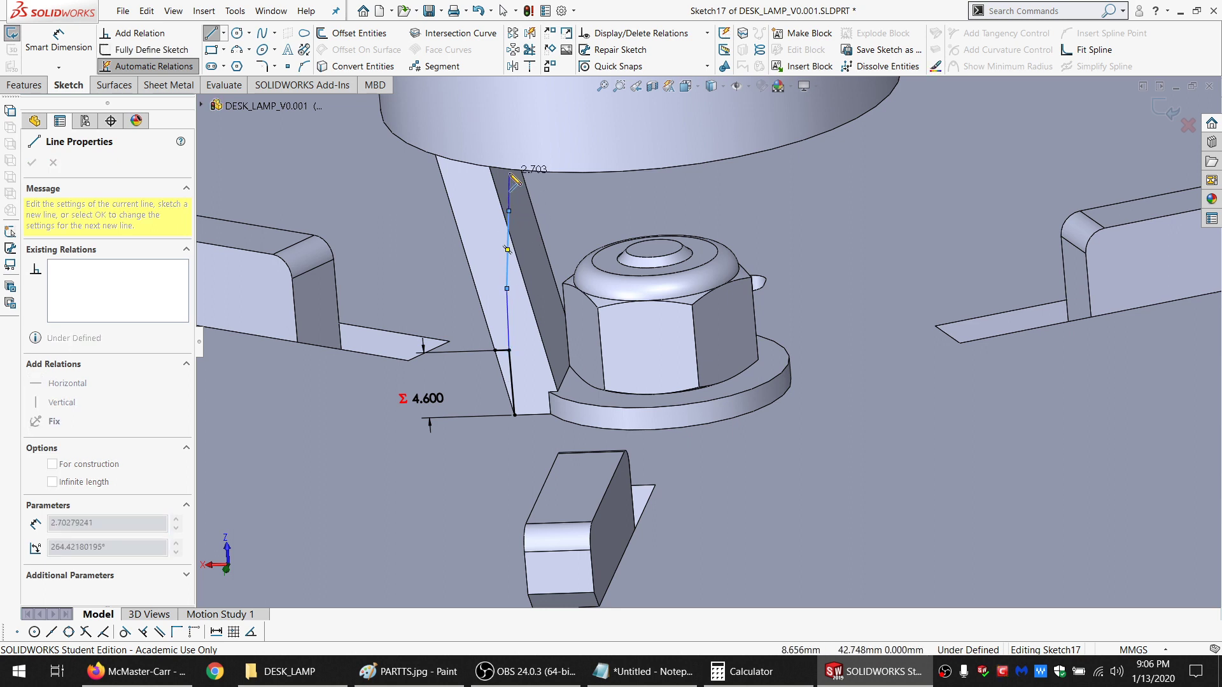
left_click(511, 125)
key("Escape")
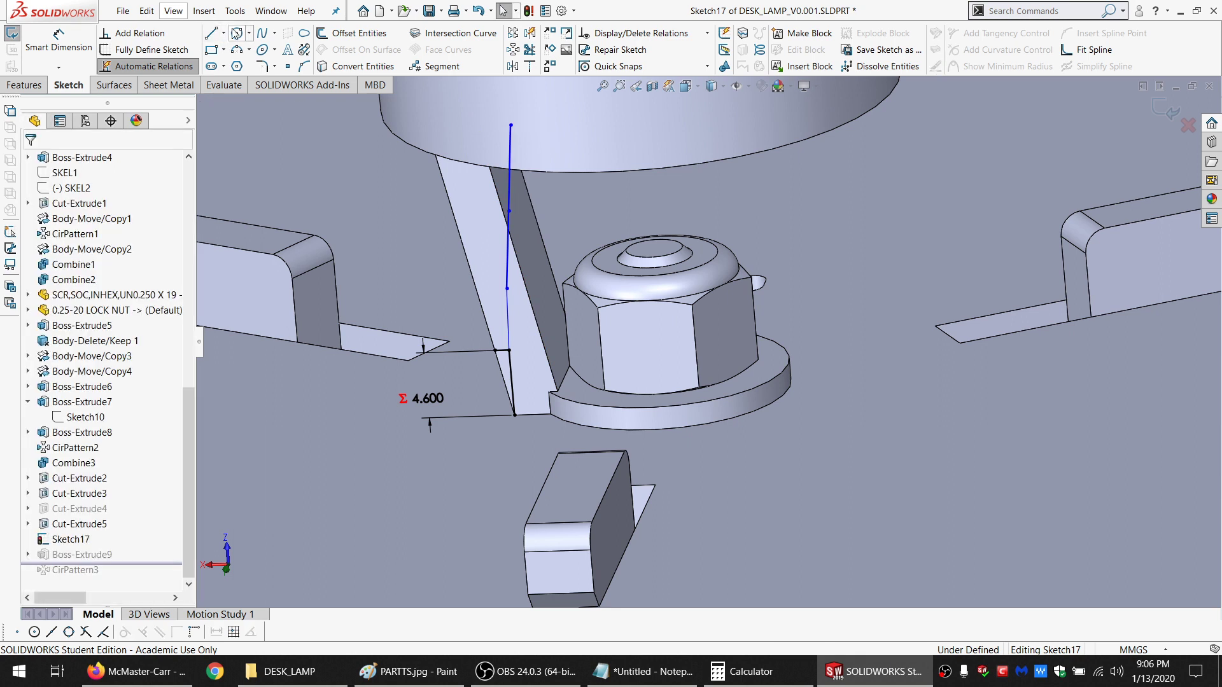
Draw two short cross lines from the joints of the upward lines towards the outer edge of the socket's arm
left_click(212, 33)
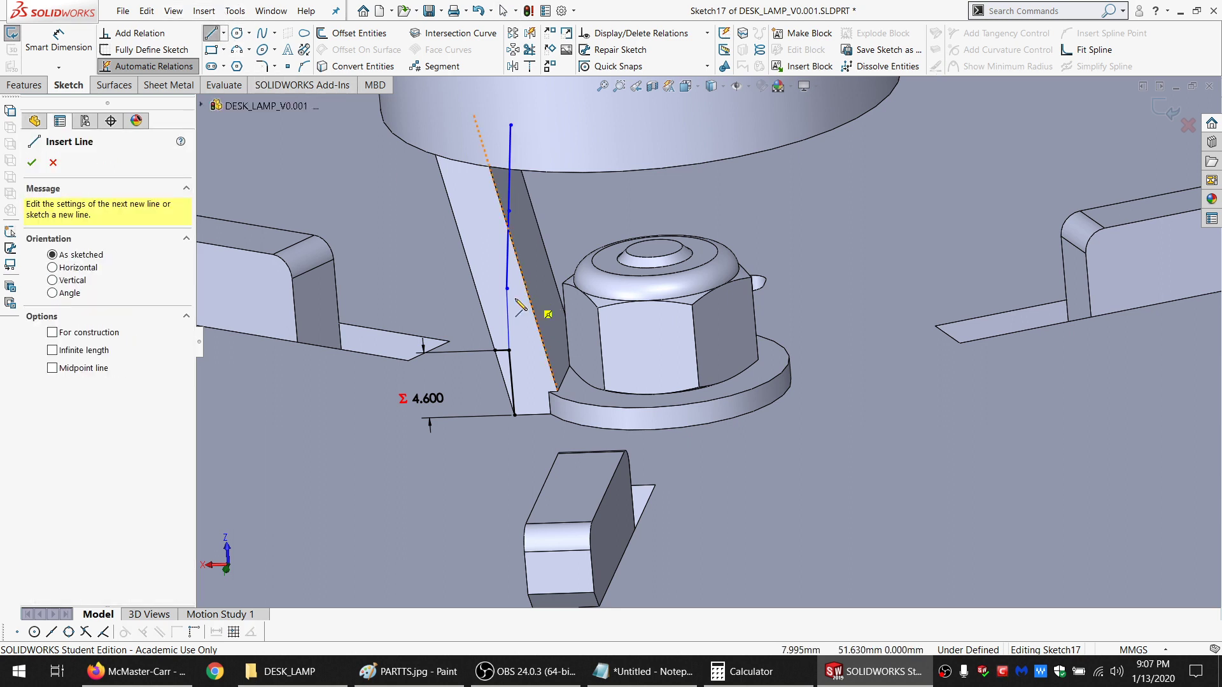
left_click_drag(507, 289, 420, 285)
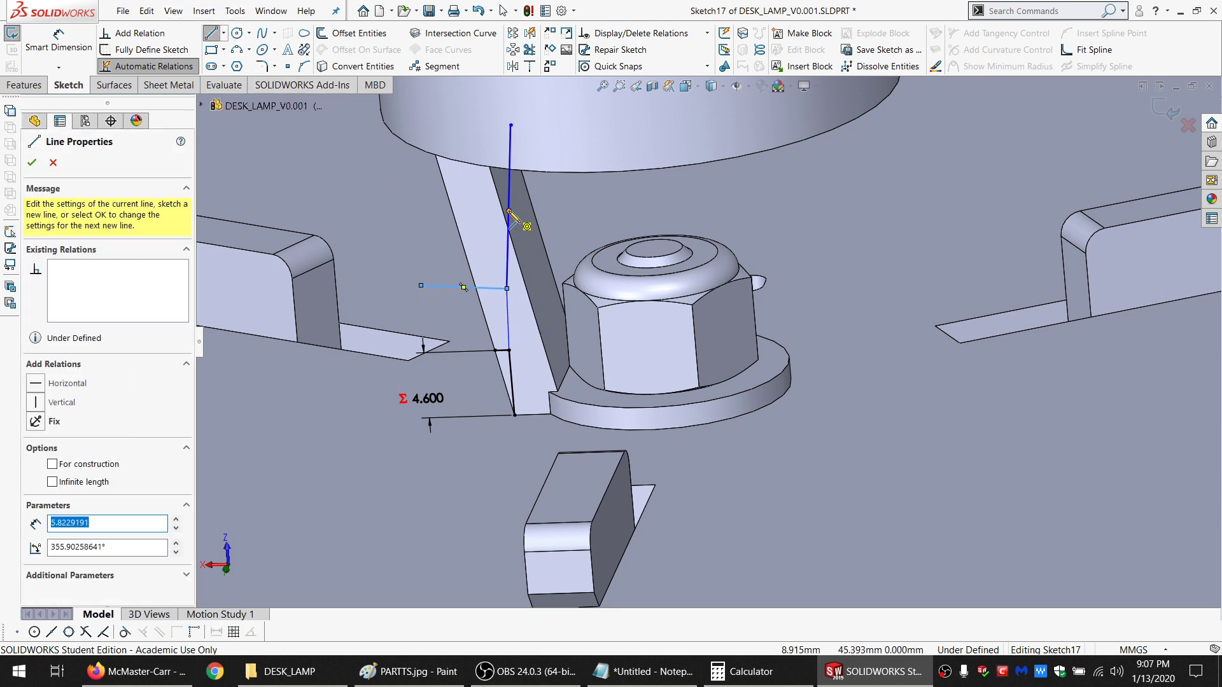
left_click_drag(509, 210, 454, 210)
key("Escape")
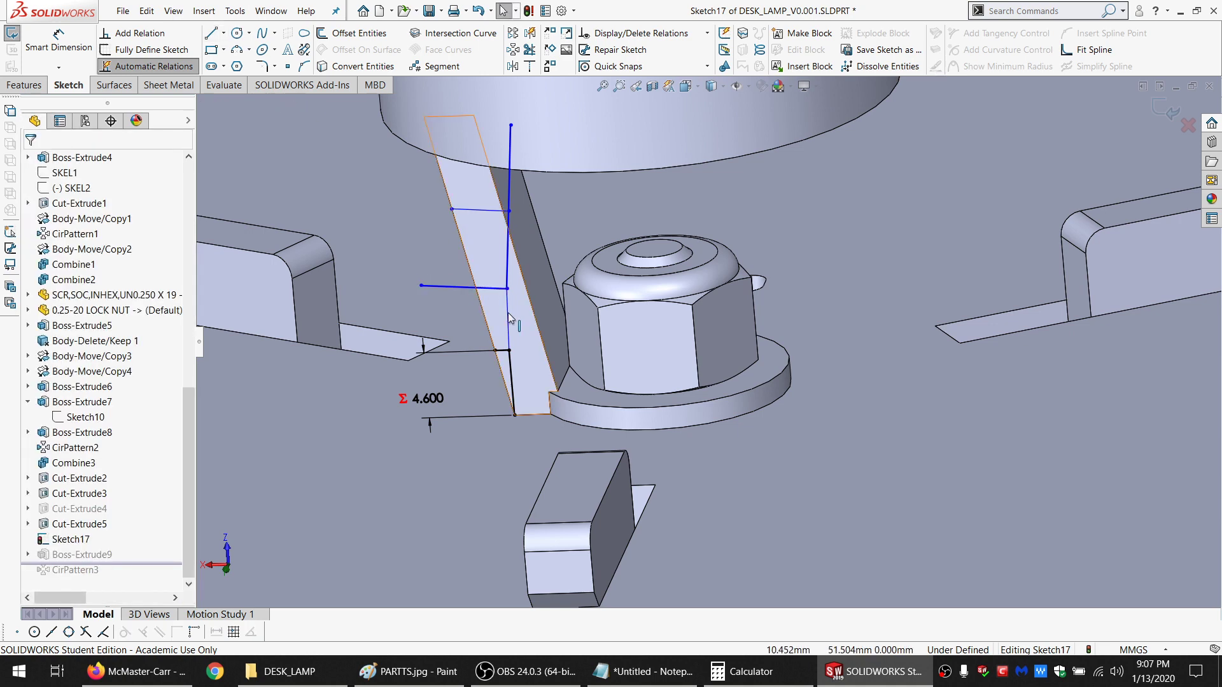
Make the three new upward lines collinear with and equal in length to the 4.600 mm height line
left_click(508, 267)
left_click(509, 186, "ctrl")
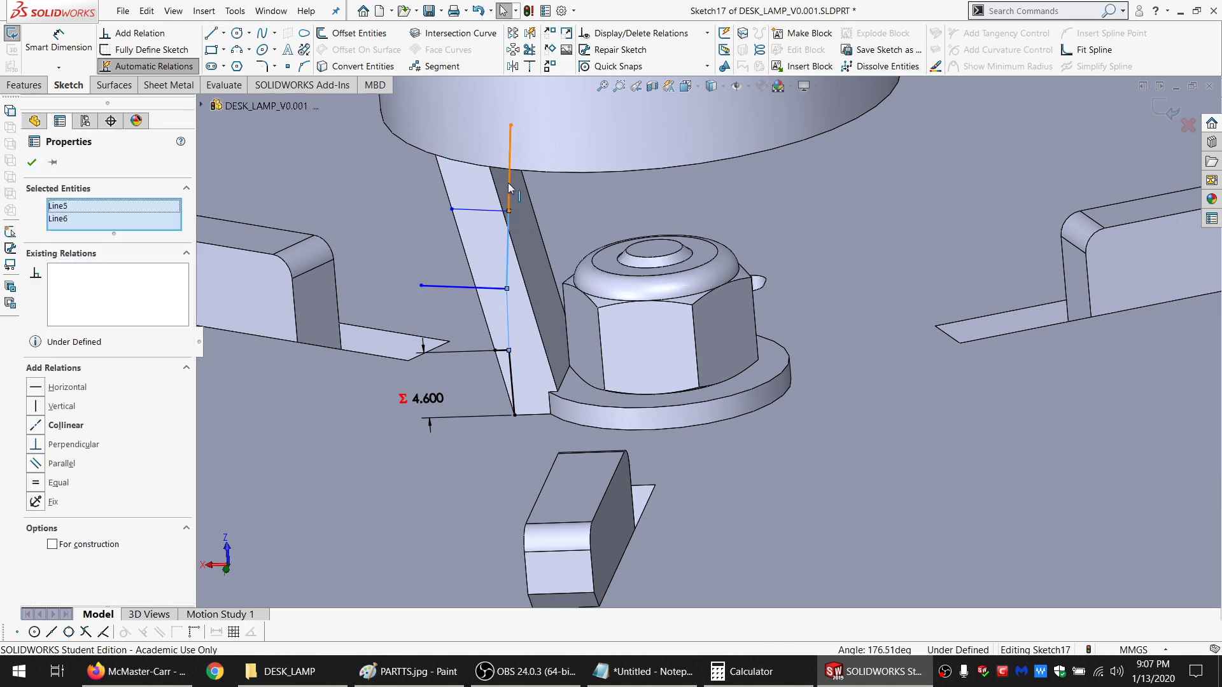
left_click(507, 301, "ctrl")
left_click(511, 360, "ctrl")
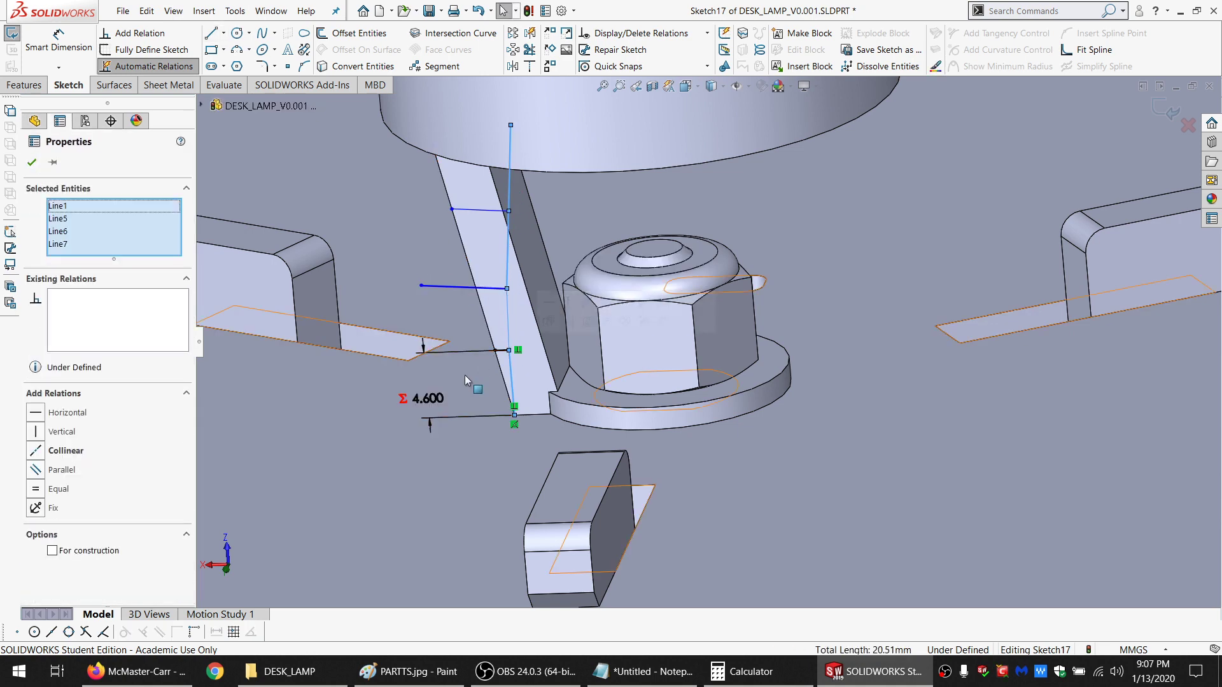
left_click(63, 491)
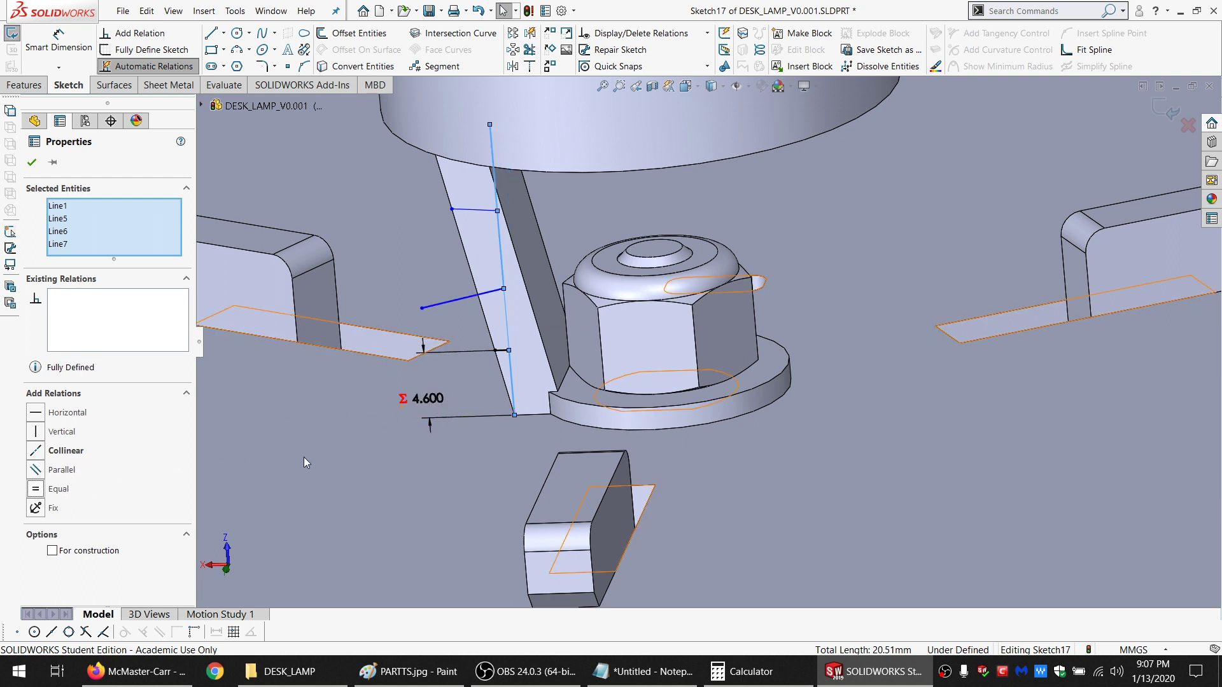
left_click(413, 379)
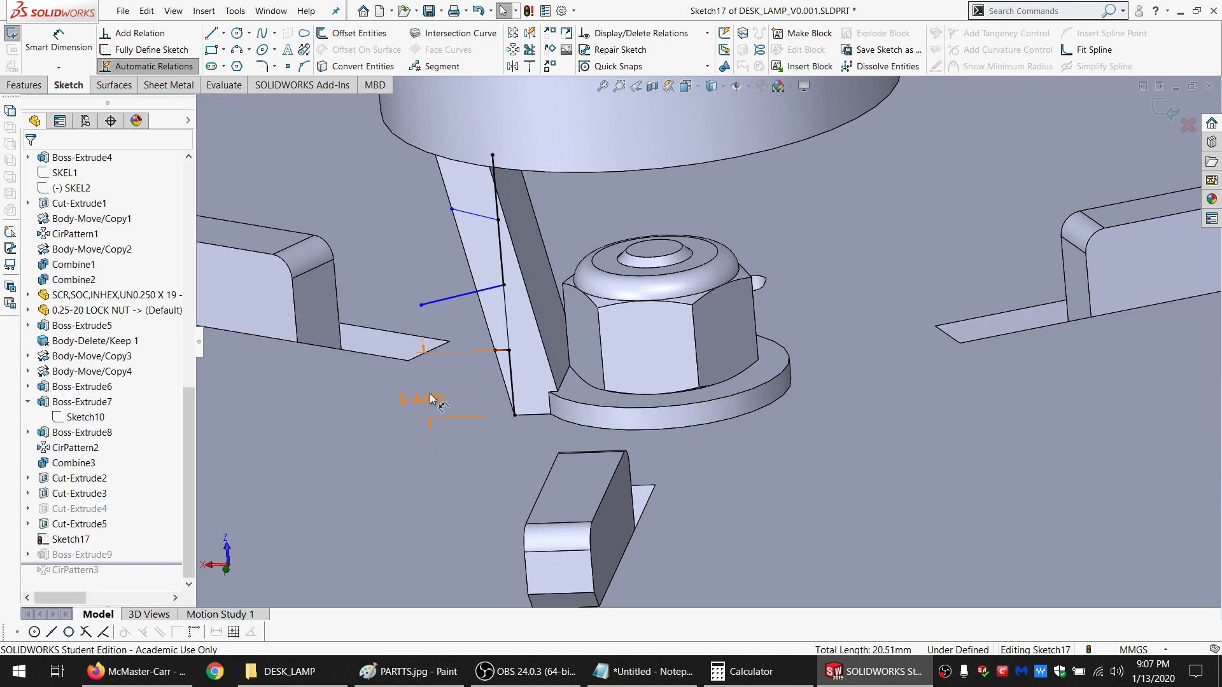
Make both cross lines parallel to the existing short cross line and the lower one's free endpoint coincident with the arm's sloped edge
left_click(497, 292)
left_click(485, 218, "ctrl")
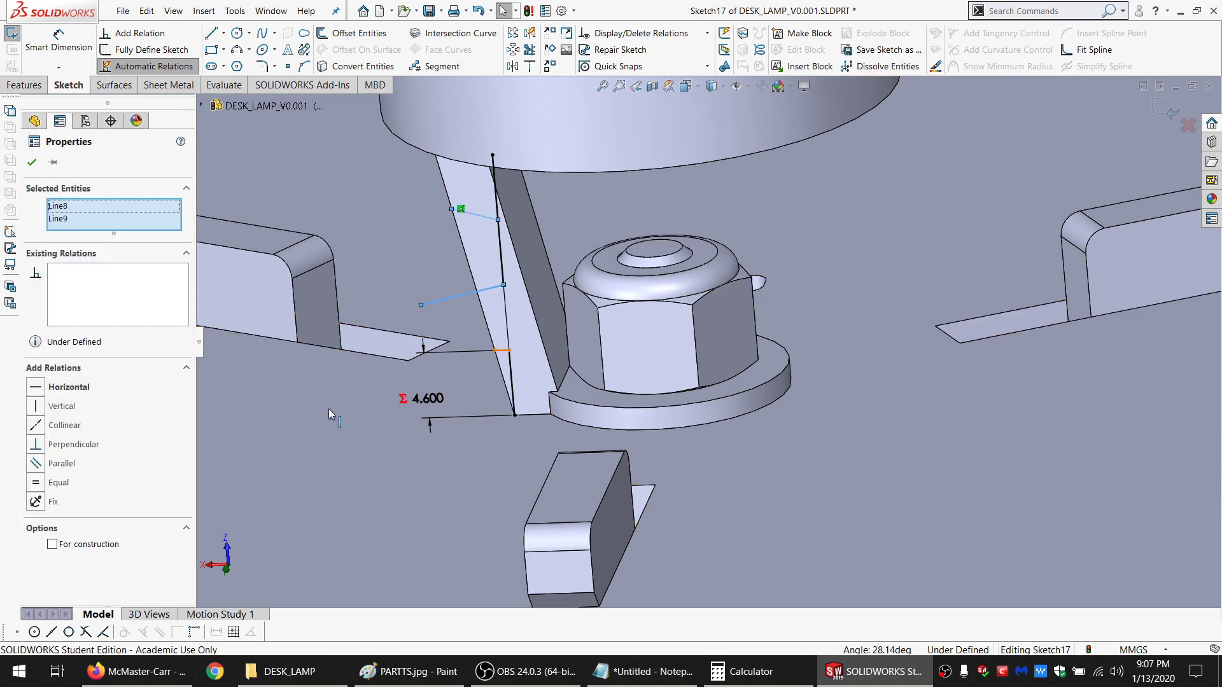
left_click(438, 254)
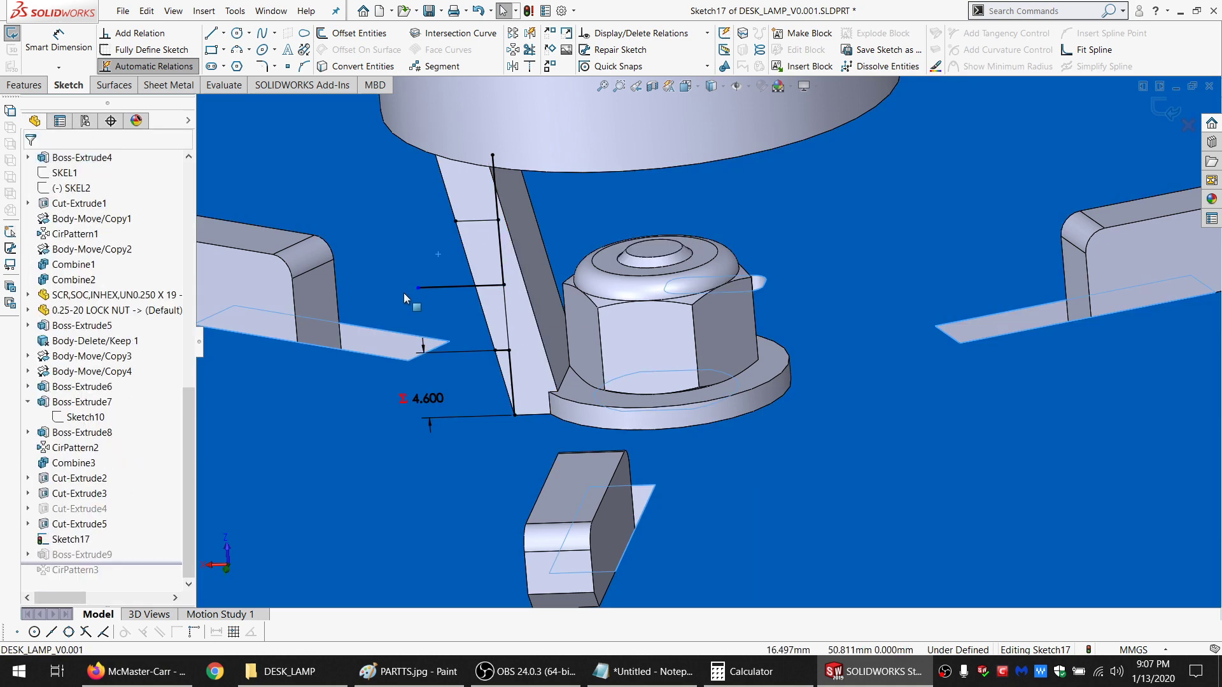
left_click(418, 289)
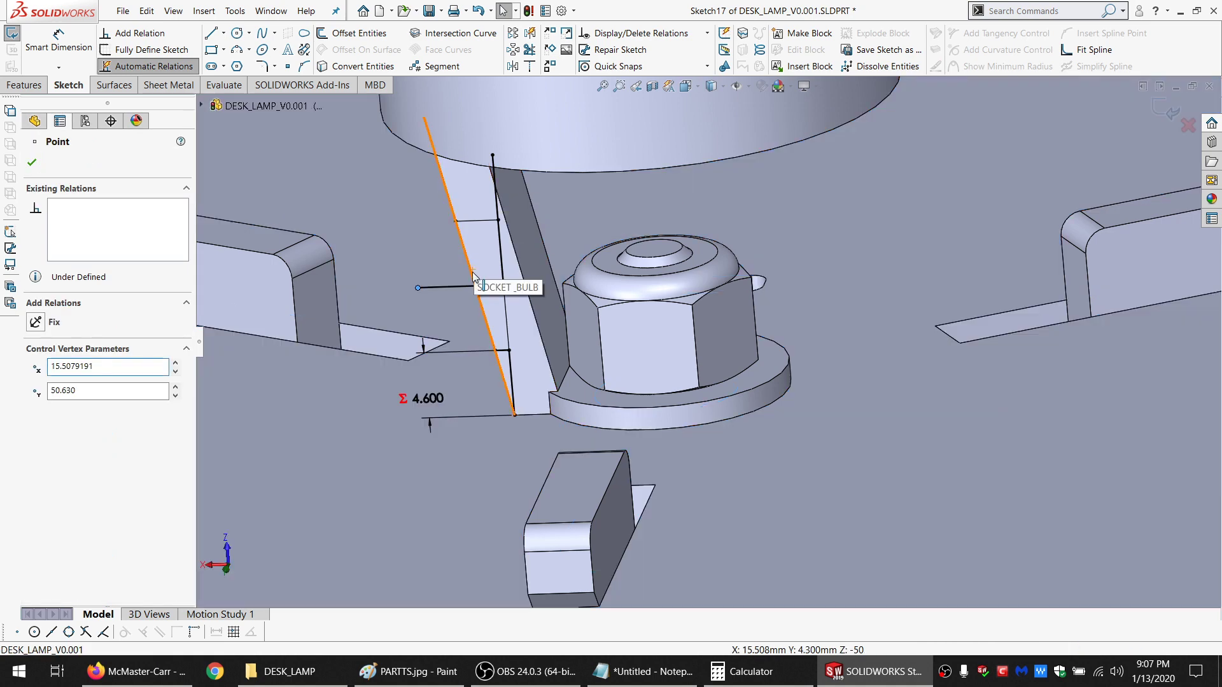
left_click(474, 270, "ctrl")
left_click(67, 410)
Draw another cross line from the top end of the stacked lines to the outer edge of the socket's arm
scroll(498, 198, "up", 1)
scroll(503, 193, "down", 2)
mouse_move(506, 192)
middle_mouse_down()
mouse_move(506, 145)
mouse_move(501, 170)
middle_mouse_up()
left_click(378, 198)
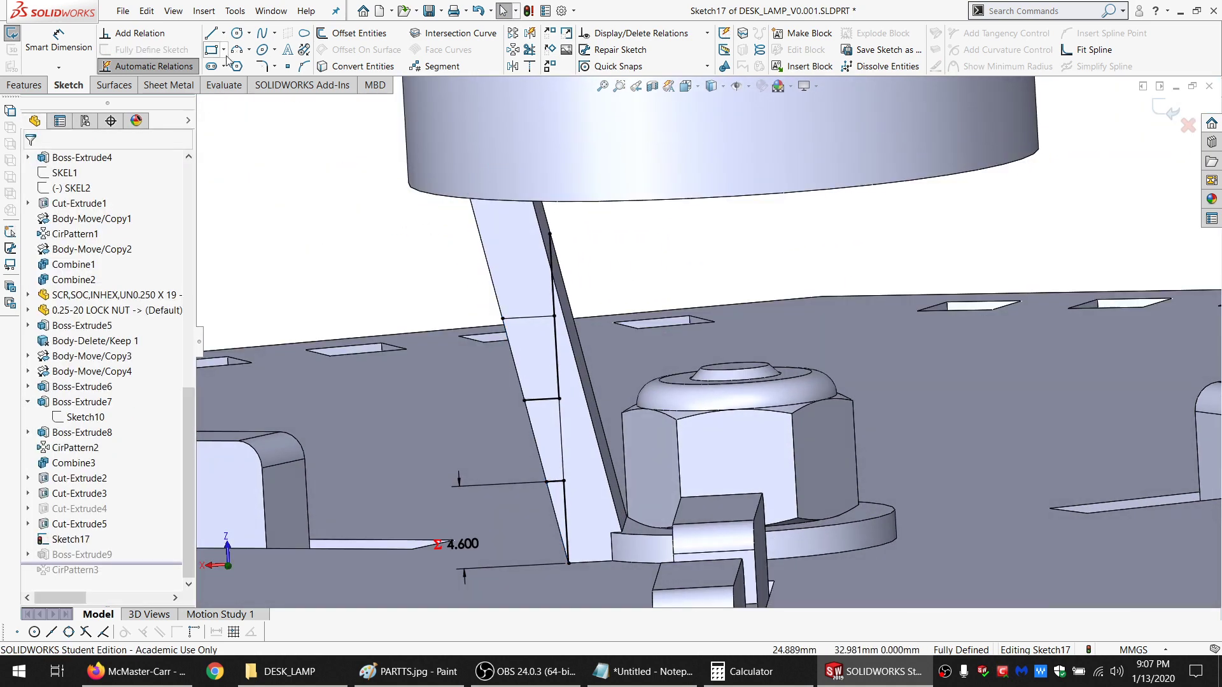
left_click(215, 36)
left_click(550, 234)
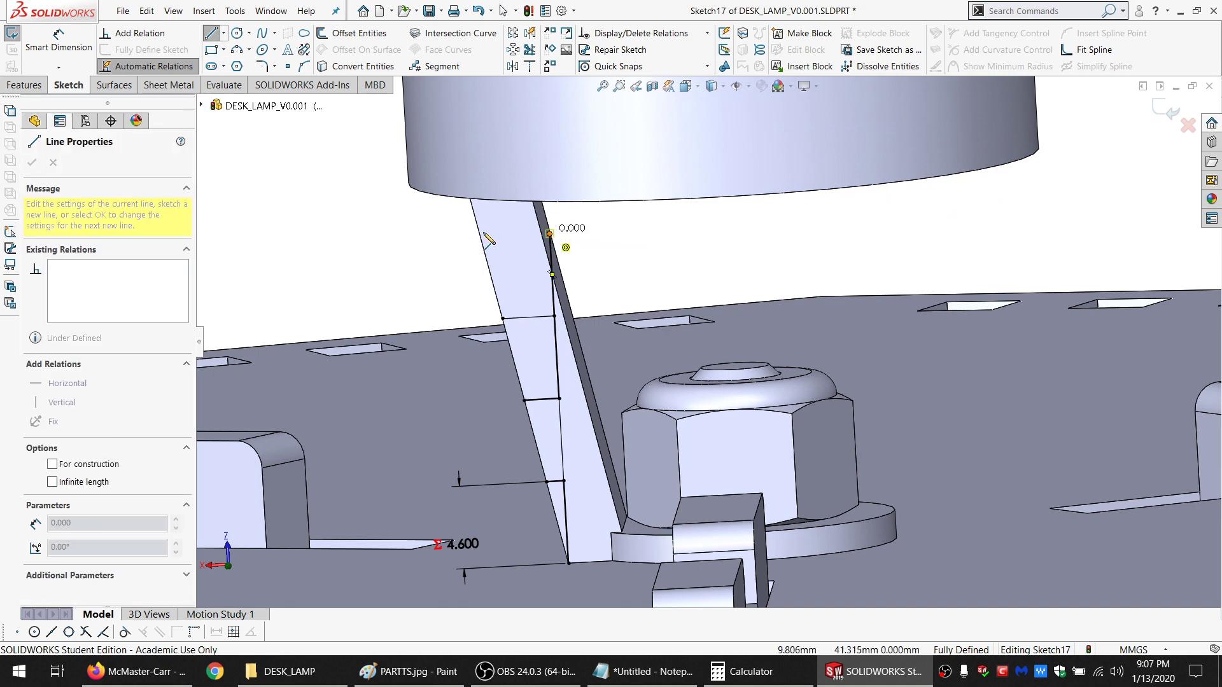
left_click(478, 231)
key("Escape")
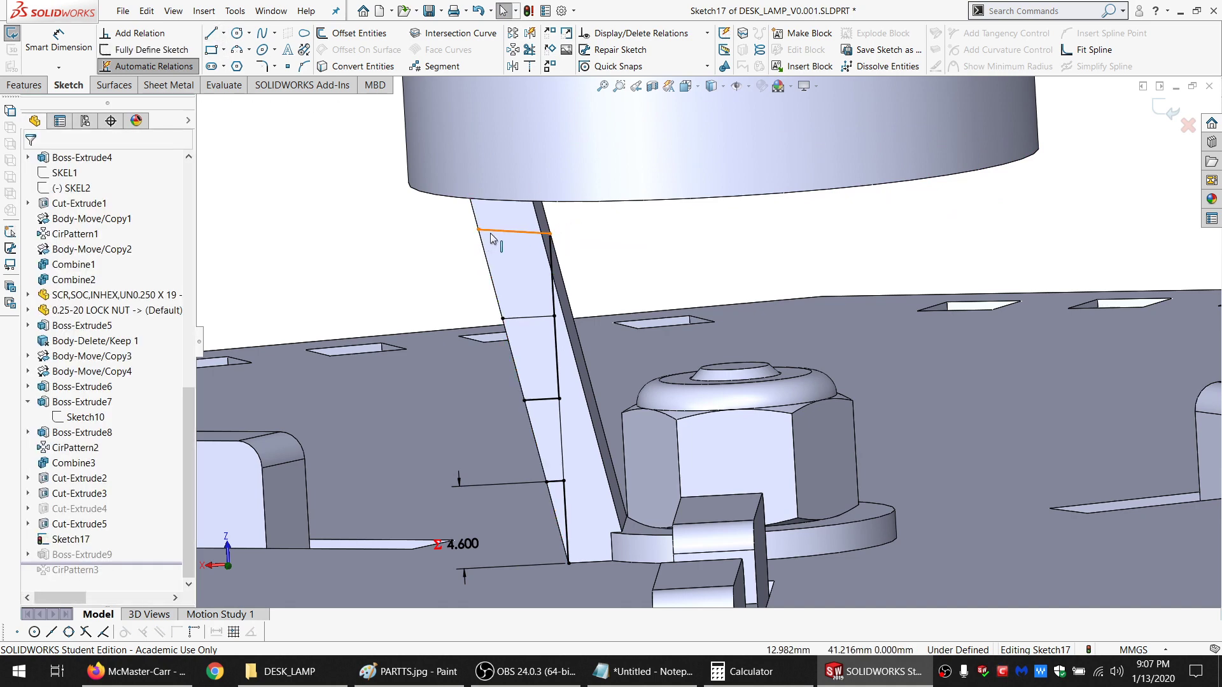
Make the topmost cross line parallel to the cross line below it and exit Sketch17
left_click(494, 231)
left_click(514, 318, "ctrl")
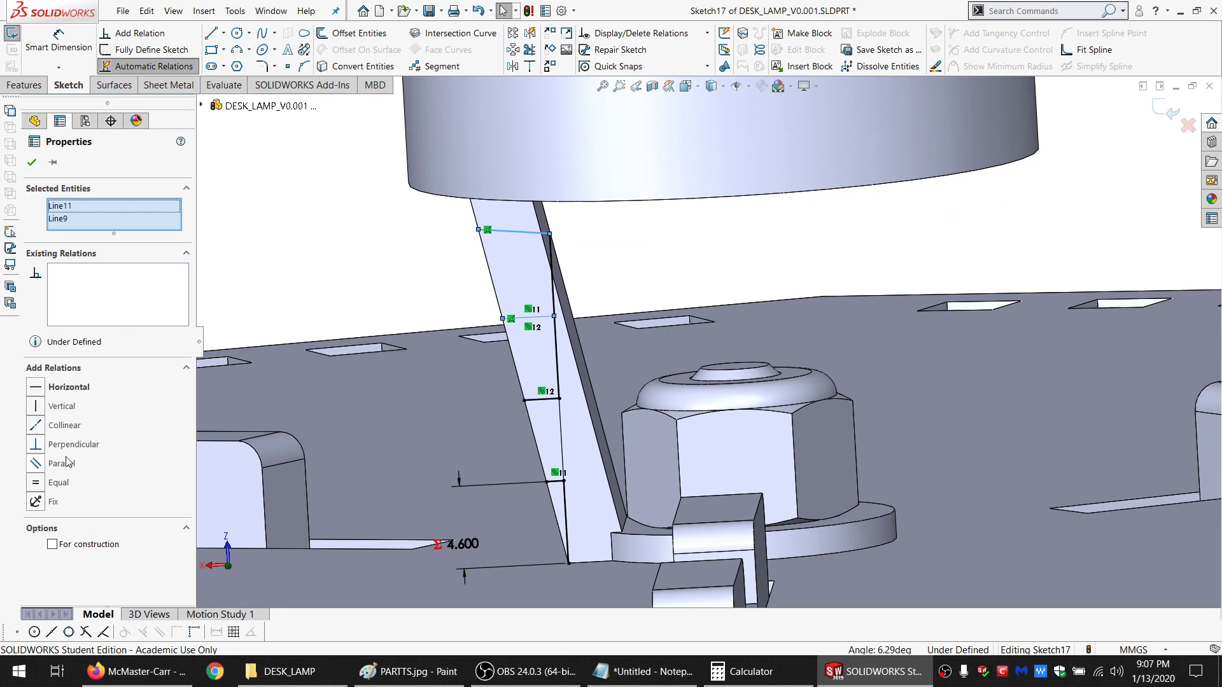
left_click(63, 464)
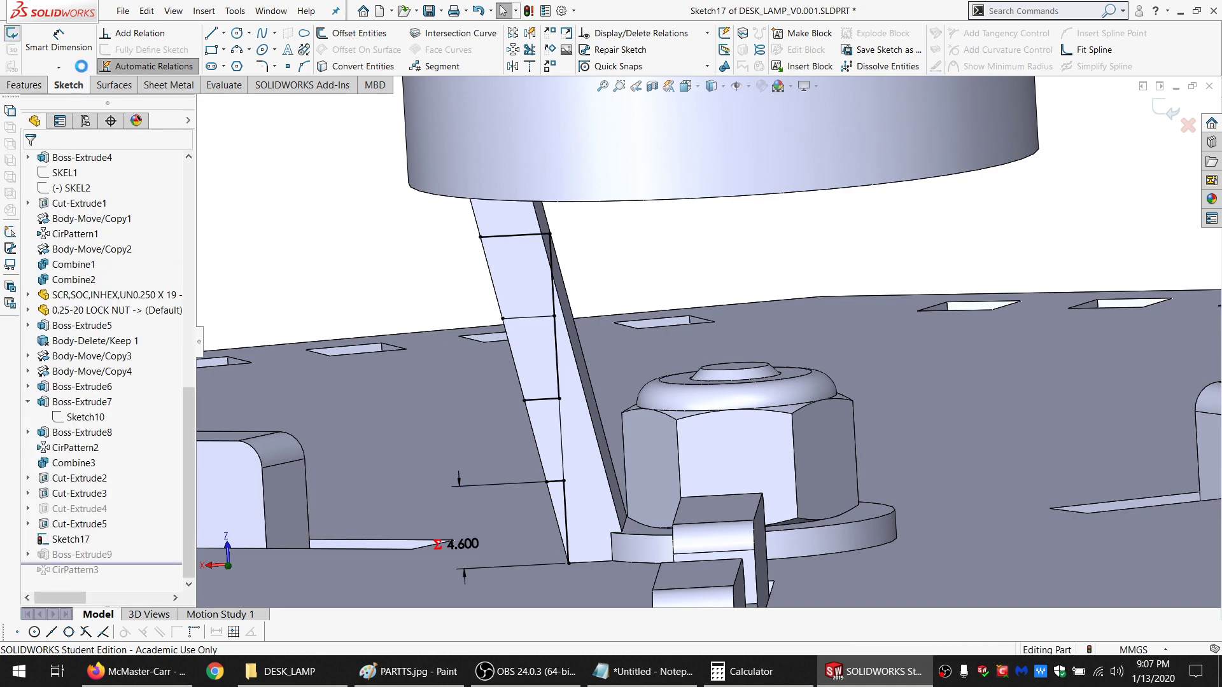
mouse_move(689, 379)
middle_mouse_down()
mouse_move(674, 400)
mouse_move(695, 469)
middle_mouse_up()
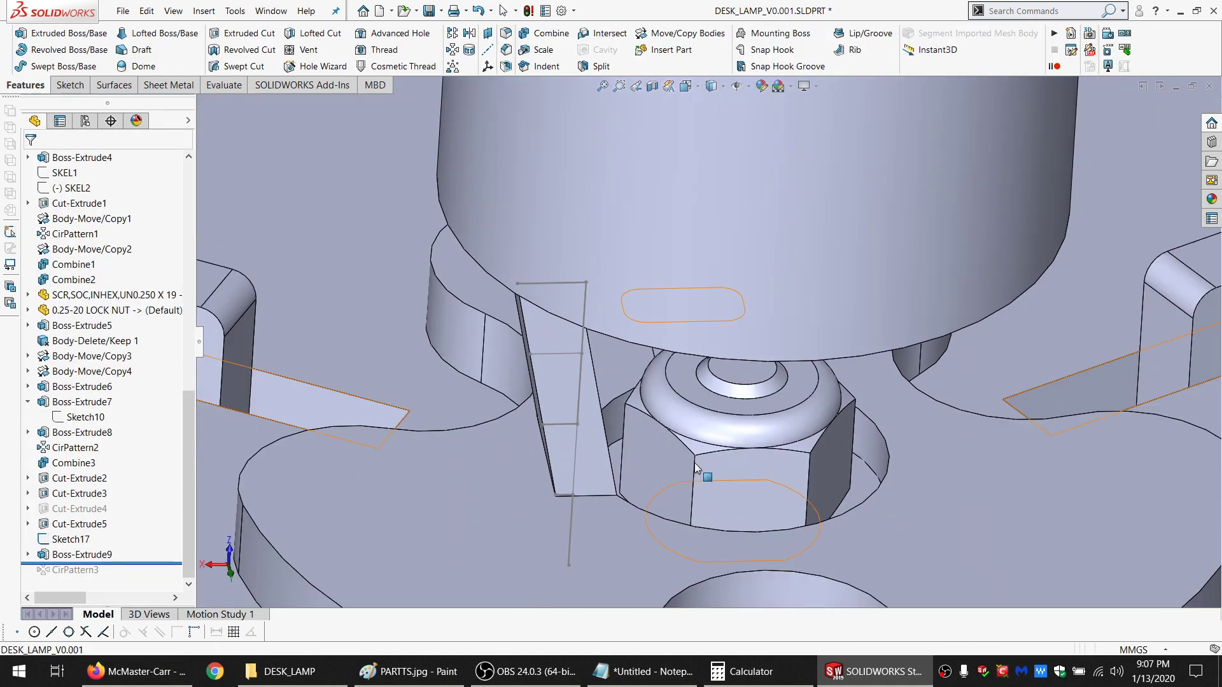
scroll(696, 469, "up", 5)
scroll(798, 425, "down", 2)
middle_click_drag(794, 428, 769, 425)
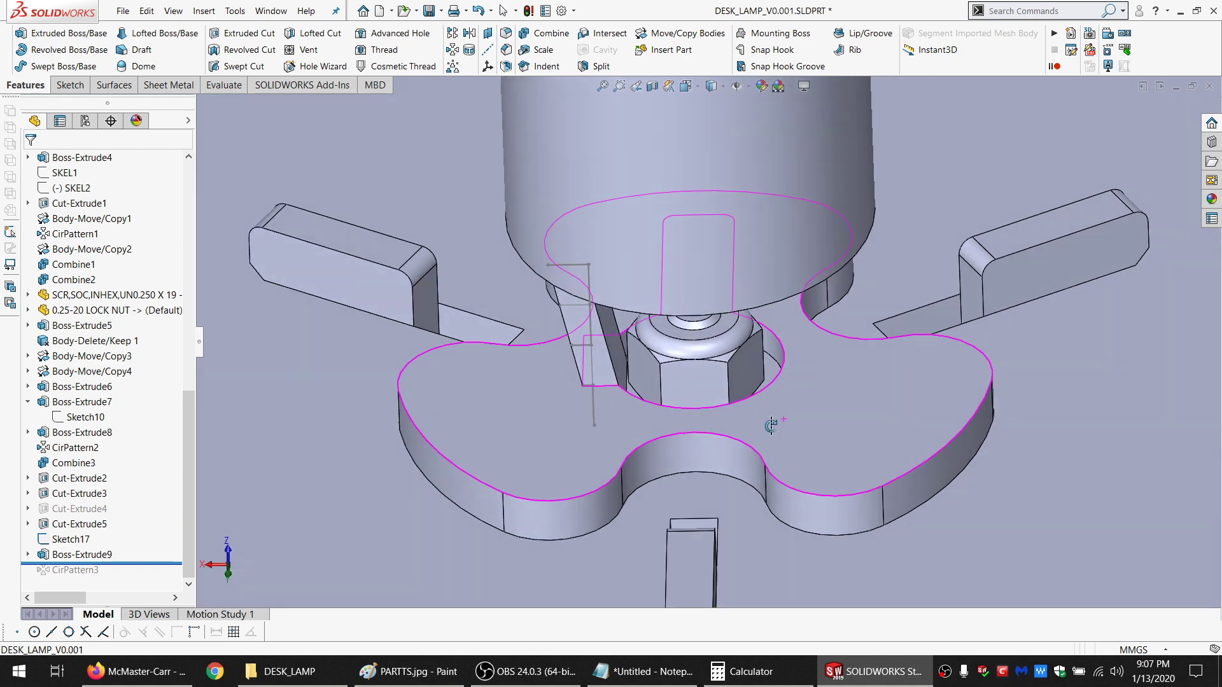
Start a new sketch on the upper face of the lobed plate surrounding the lock nut
left_click(813, 427)
left_click(67, 85)
left_click(13, 34)
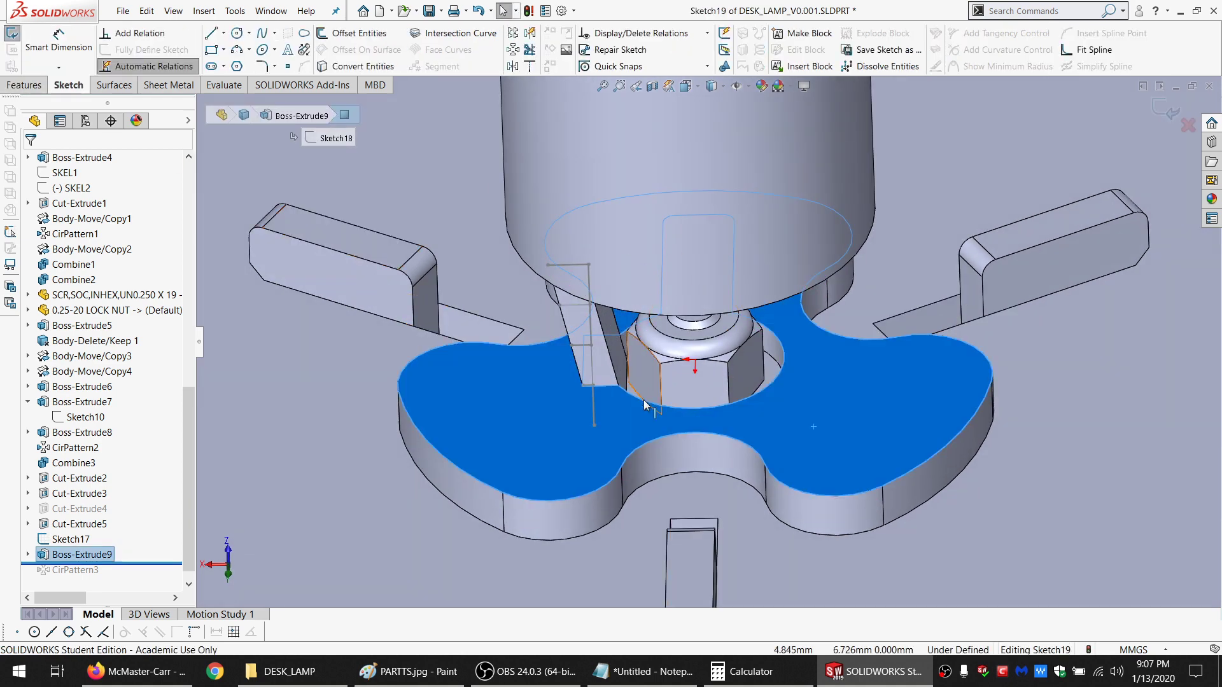
scroll(644, 405, "down", 1)
mouse_move(644, 405)
middle_mouse_down()
mouse_move(746, 418)
mouse_move(747, 382)
mouse_move(712, 387)
mouse_move(763, 378)
middle_mouse_up()
scroll(736, 395, "down", 3)
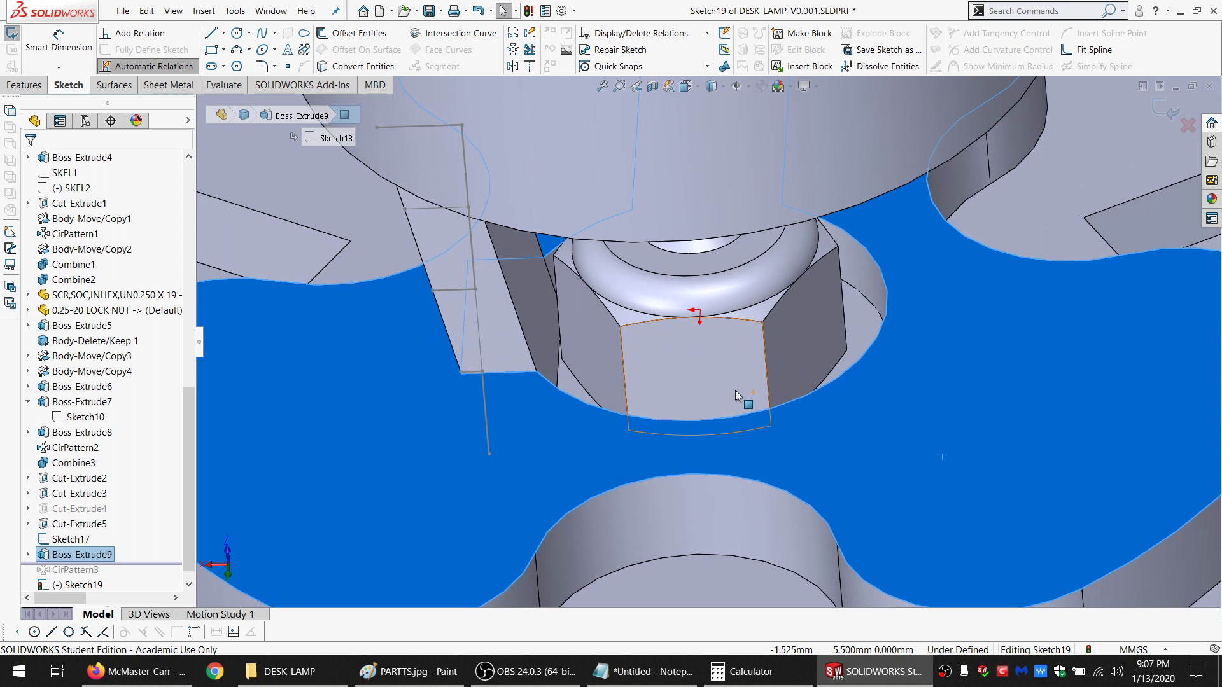
scroll(701, 321, "up", 3)
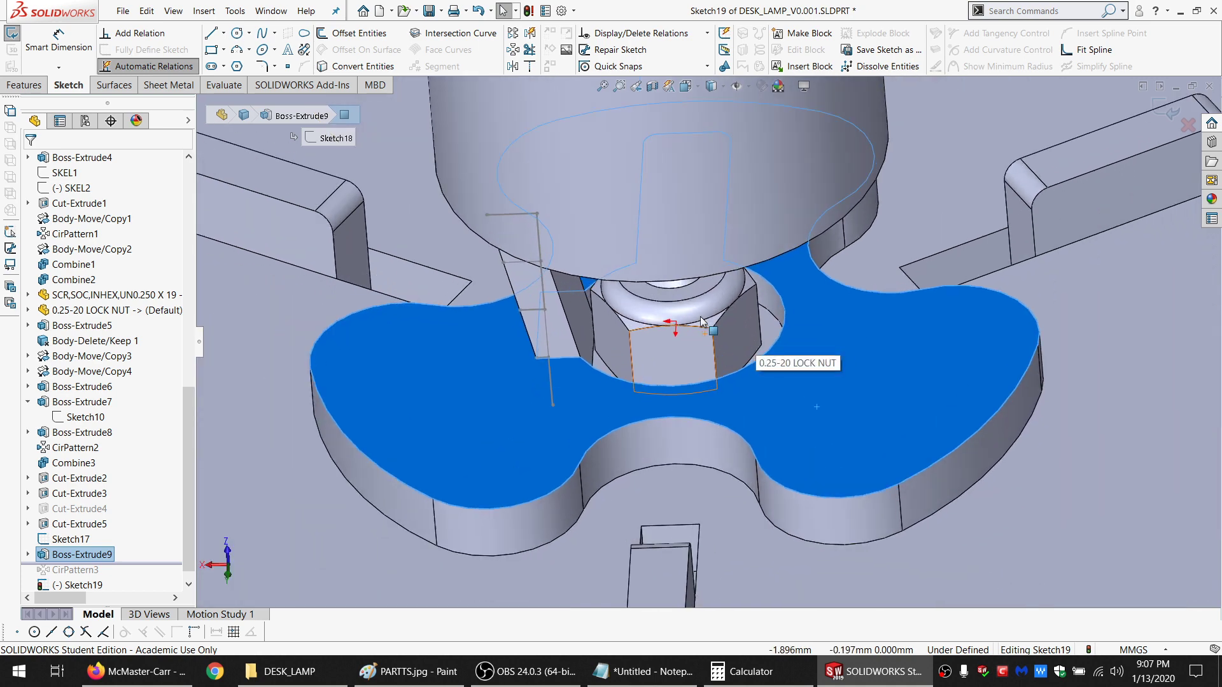
middle_click_drag(606, 325, 676, 347)
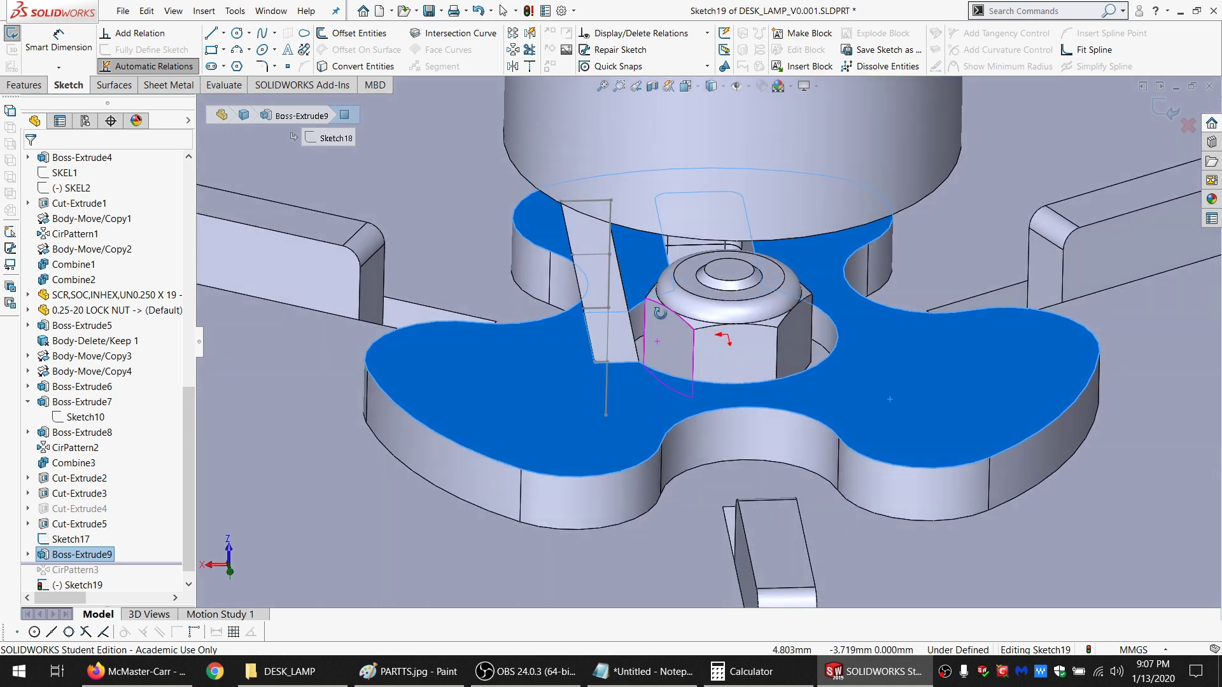
Sketch a six-sided inscribed-circle polygon on the plate face beside the lock nut
left_click(687, 337)
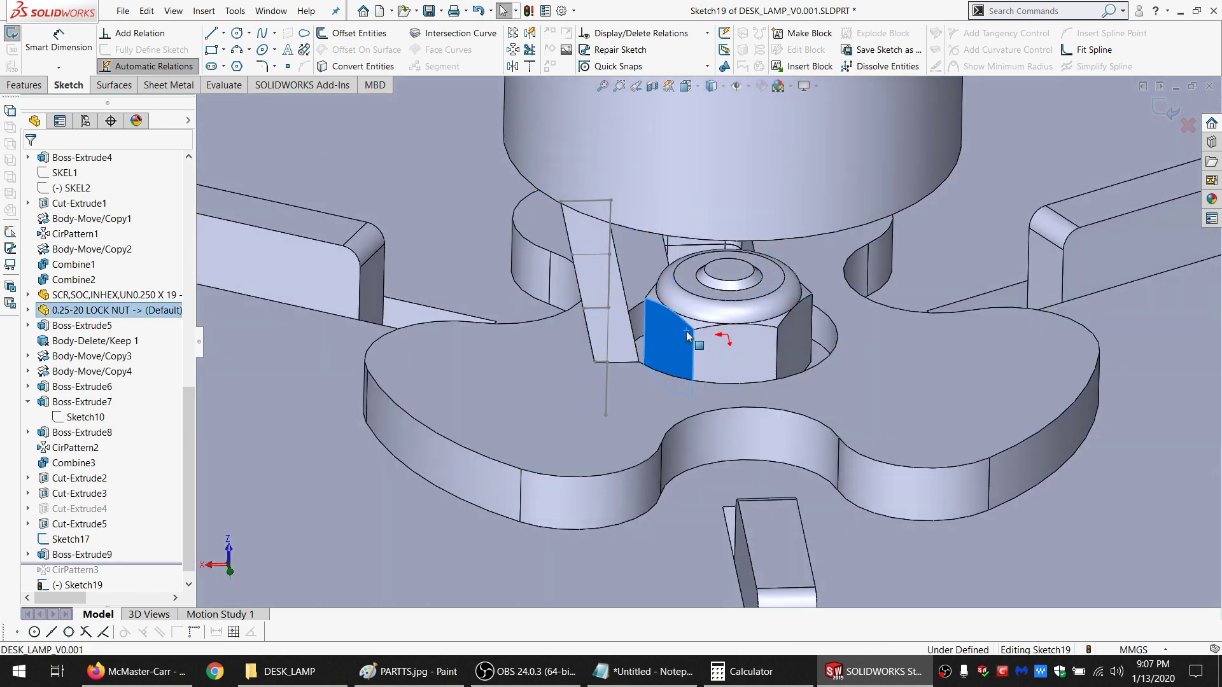
middle_click_drag(686, 337, 674, 369)
scroll(806, 335, "up", 2)
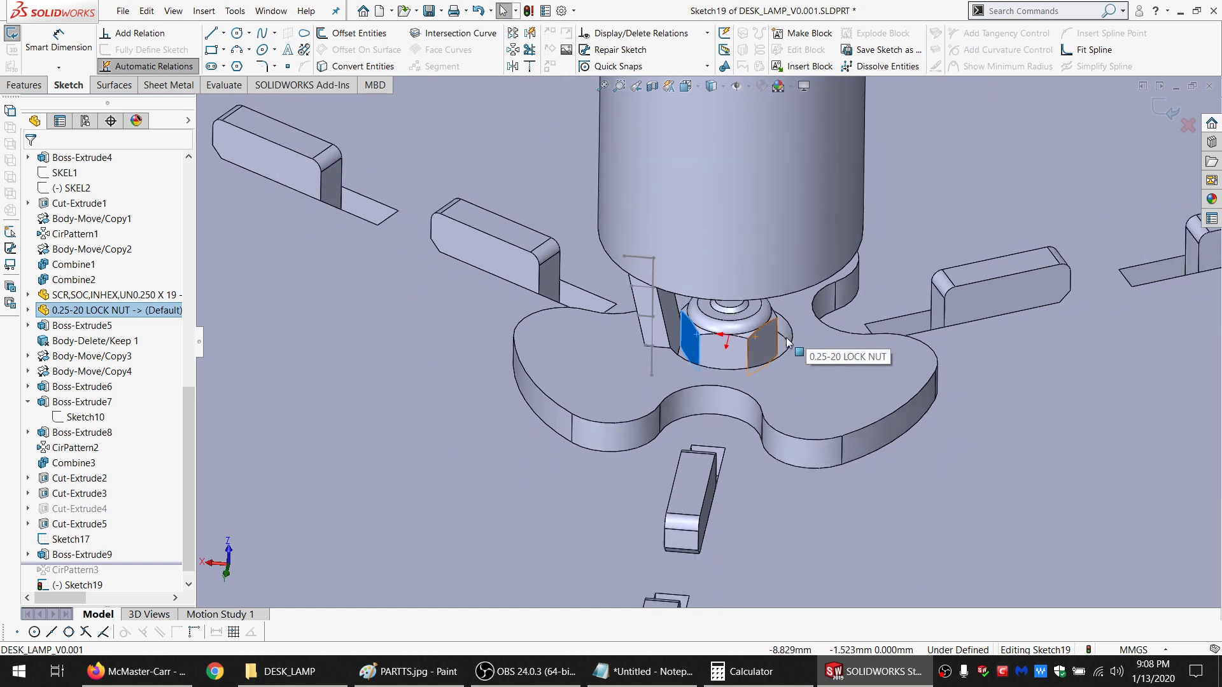
scroll(807, 335, "down", 1)
middle_click_drag(806, 334, 720, 377)
scroll(703, 318, "up", 2)
scroll(702, 312, "down", 2)
middle_click_drag(704, 312, 705, 347)
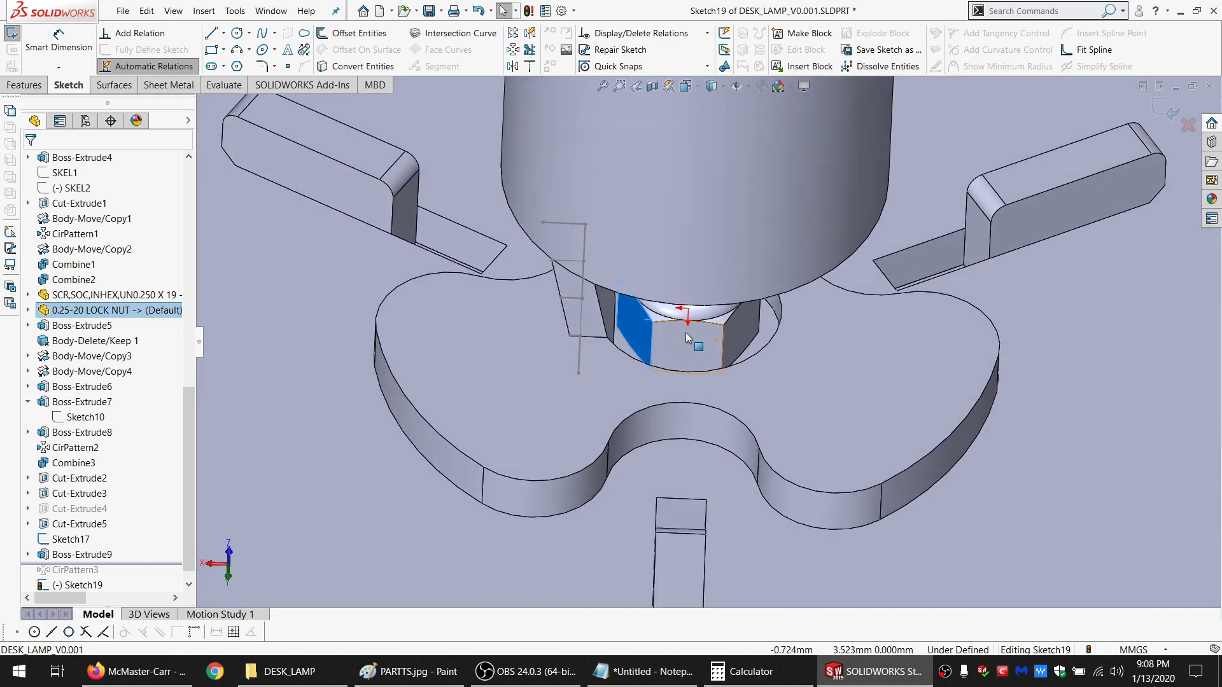
left_click(236, 66)
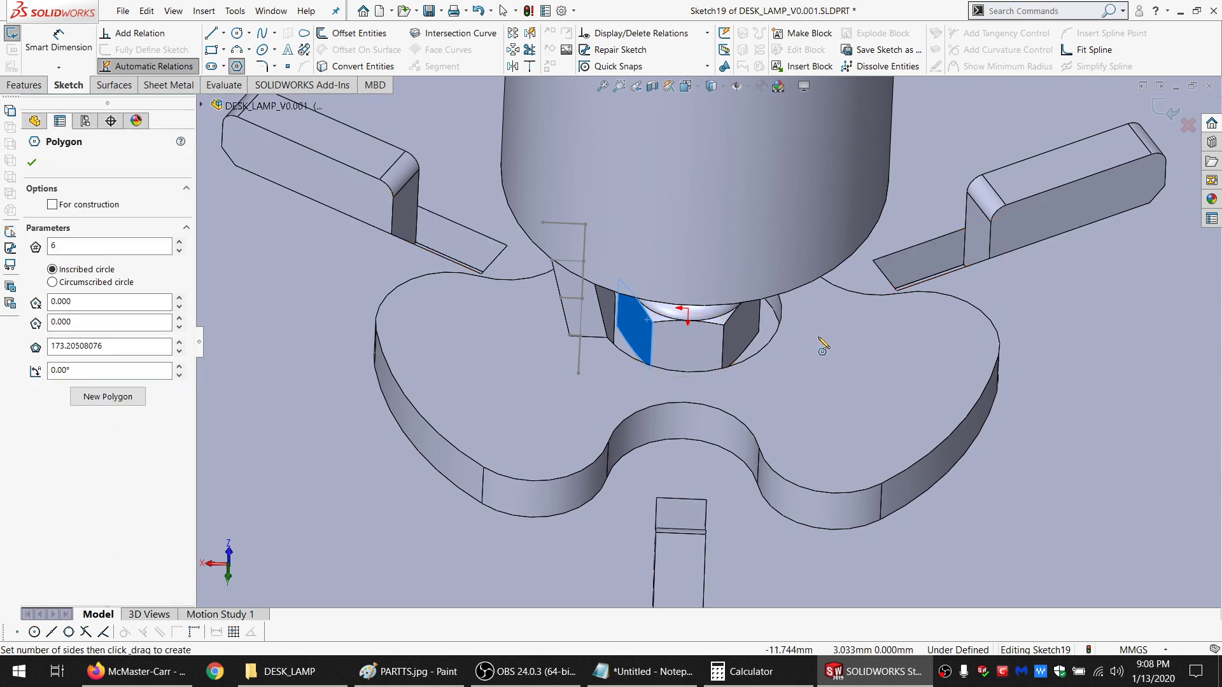
left_click_drag(818, 337, 808, 409)
key("Escape")
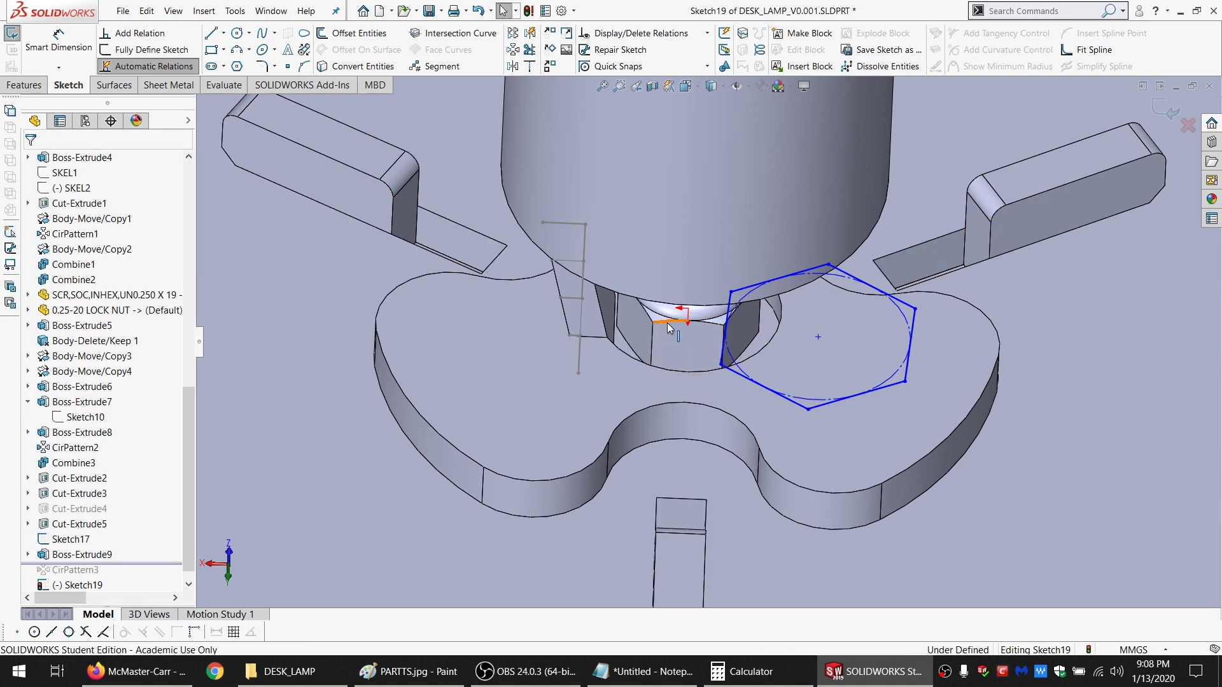
Make two adjacent sides of the hexagon collinear with the corresponding edges of the lock nut
left_click(669, 324)
left_click(742, 375, "ctrl")
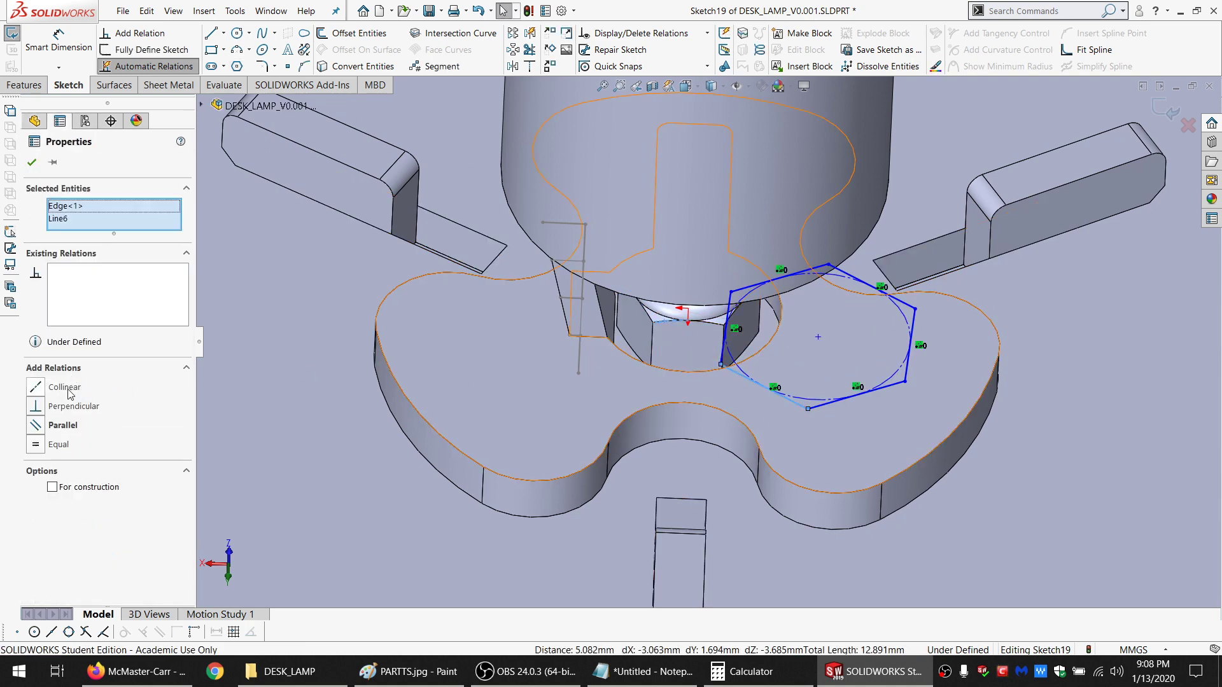
left_click(65, 387)
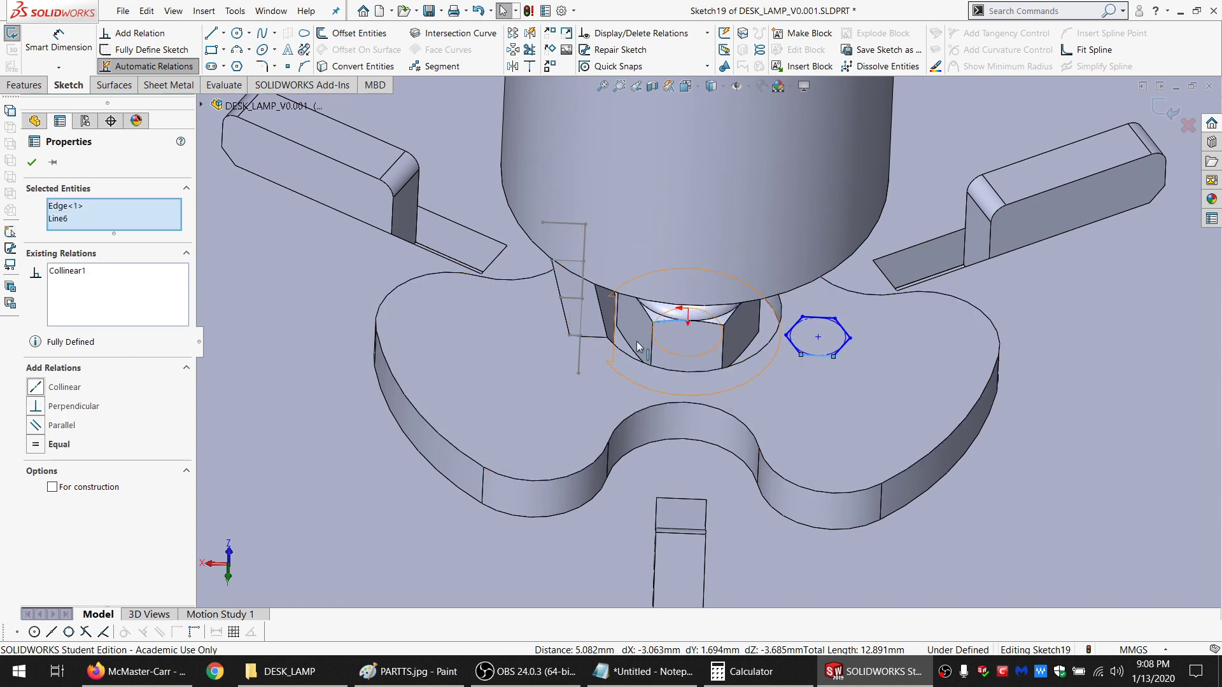
left_click(731, 317)
left_click(840, 356, "ctrl")
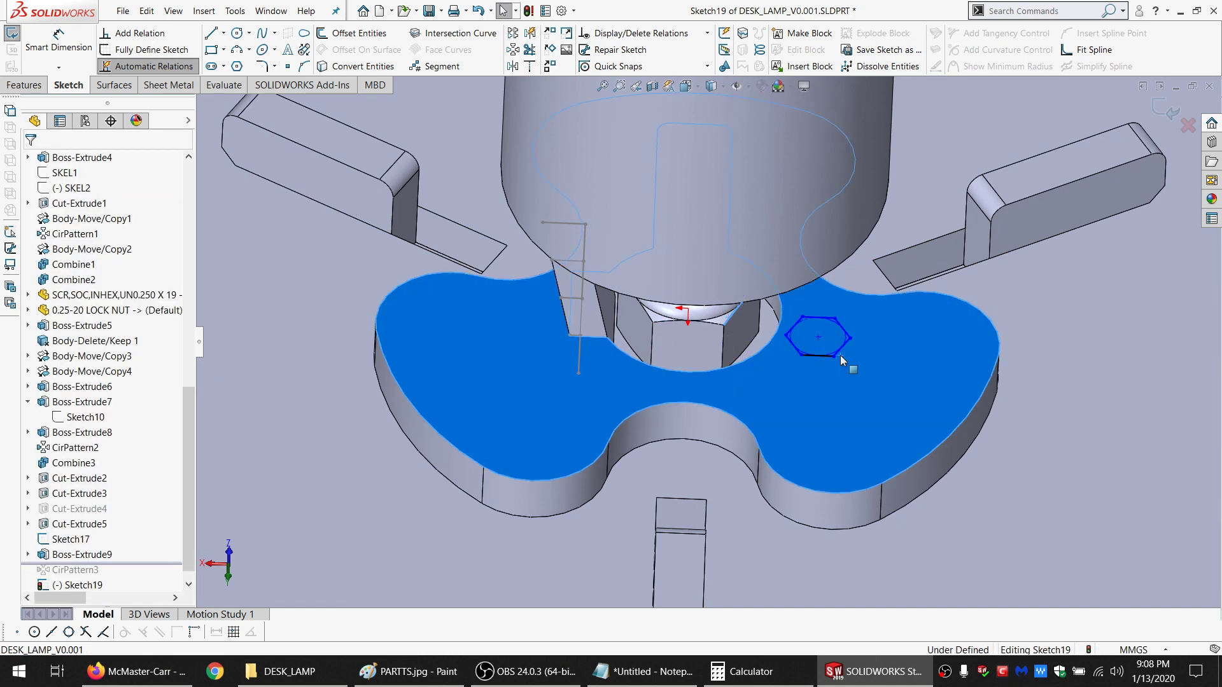
left_click(835, 360, "ctrl")
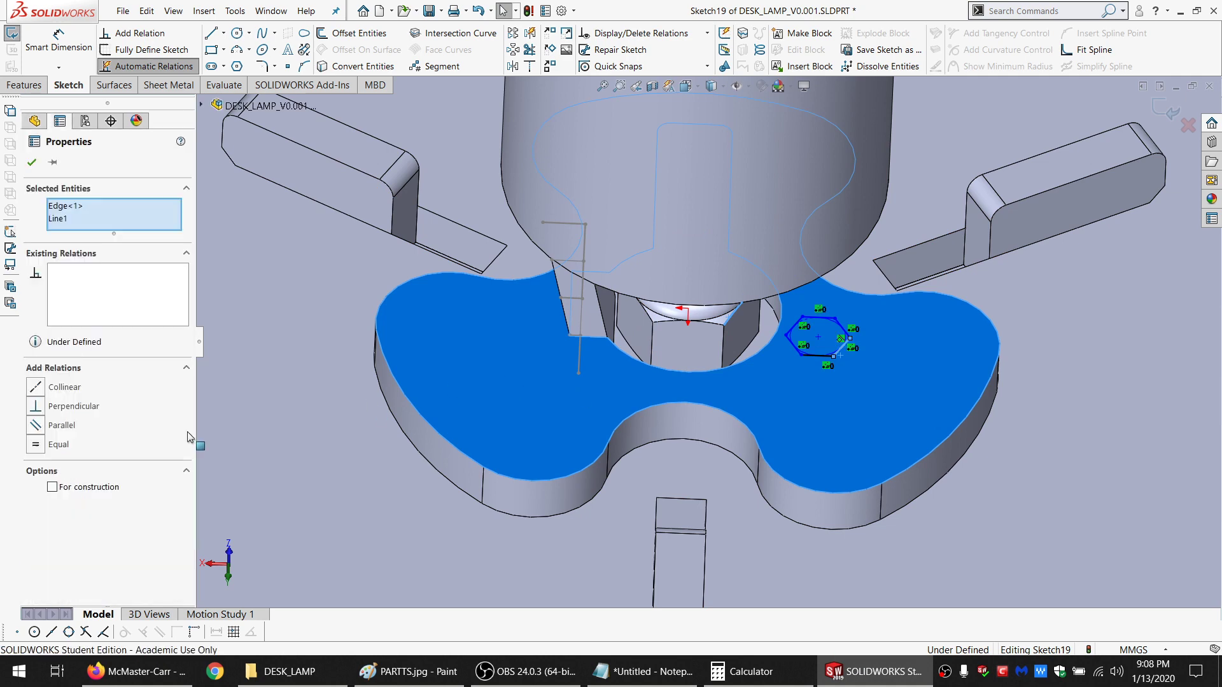
left_click(64, 386)
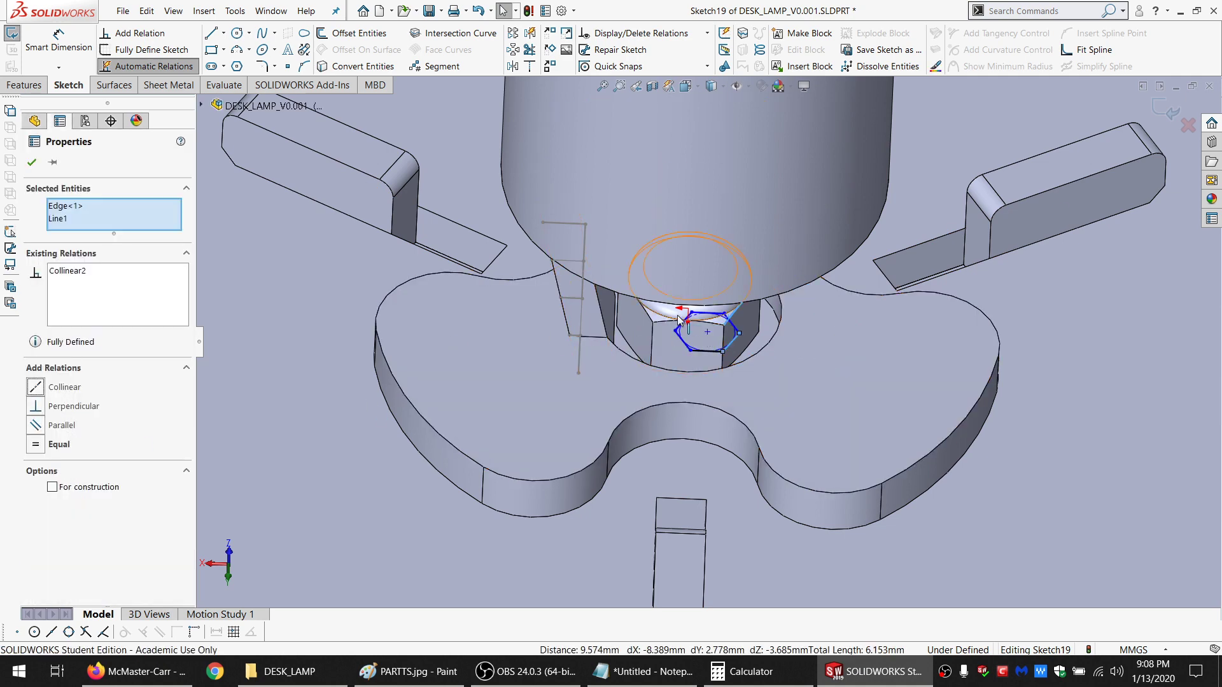
Make a third hexagon side collinear with its matching lock nut edge to fully define the hexagon
scroll(634, 327, "down", 3)
key("Escape")
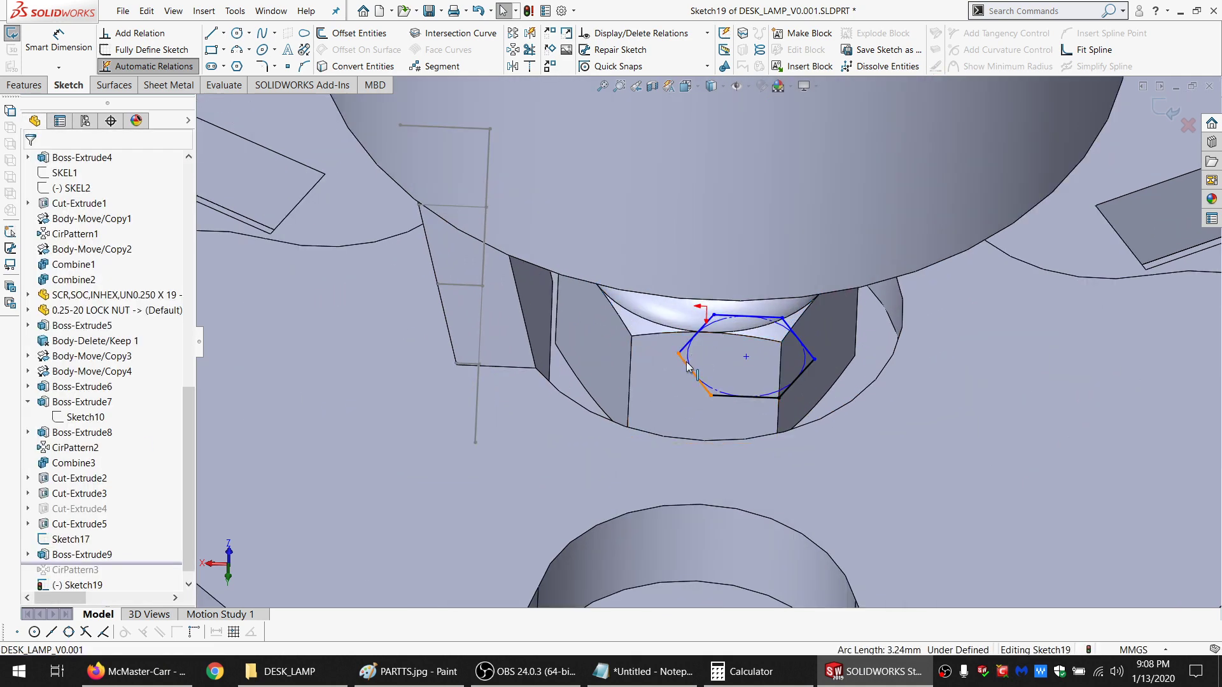
left_click(688, 367)
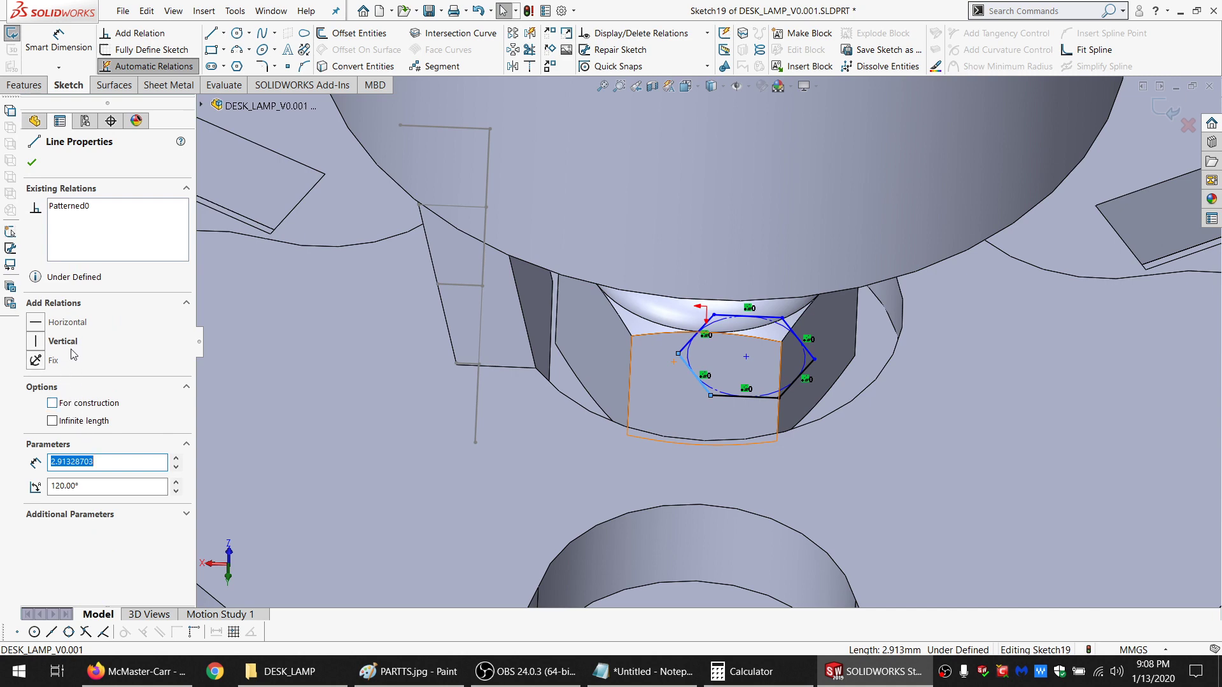
left_click(254, 406)
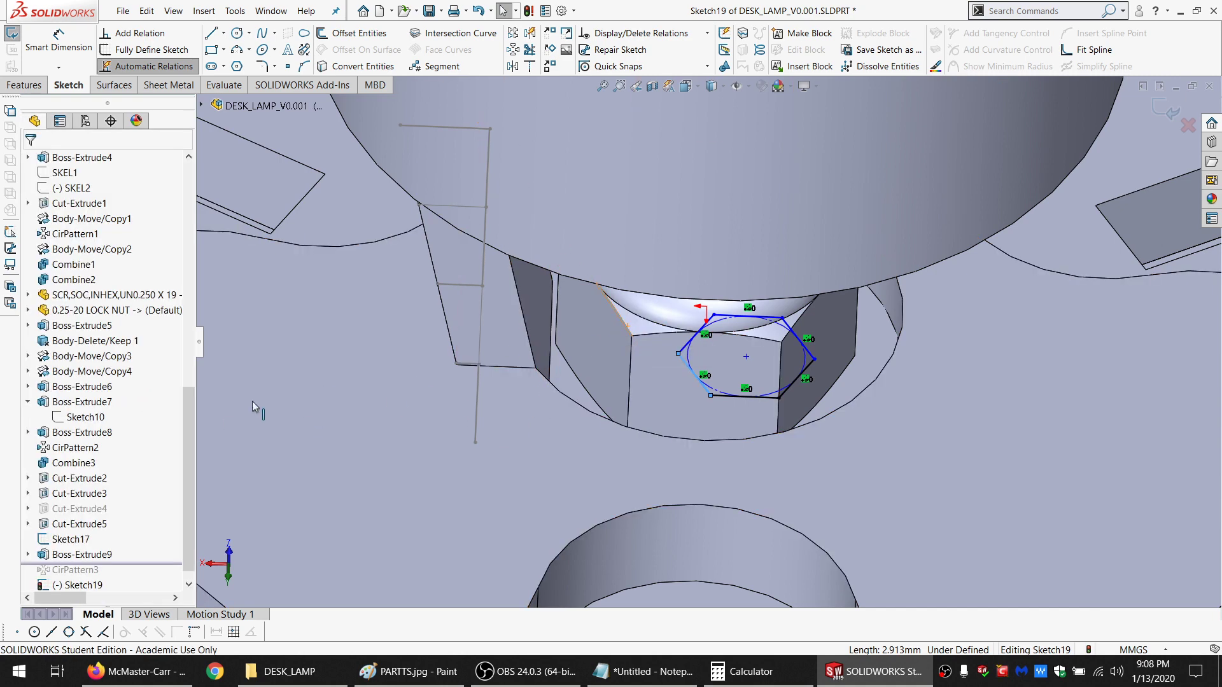
left_click(59, 388)
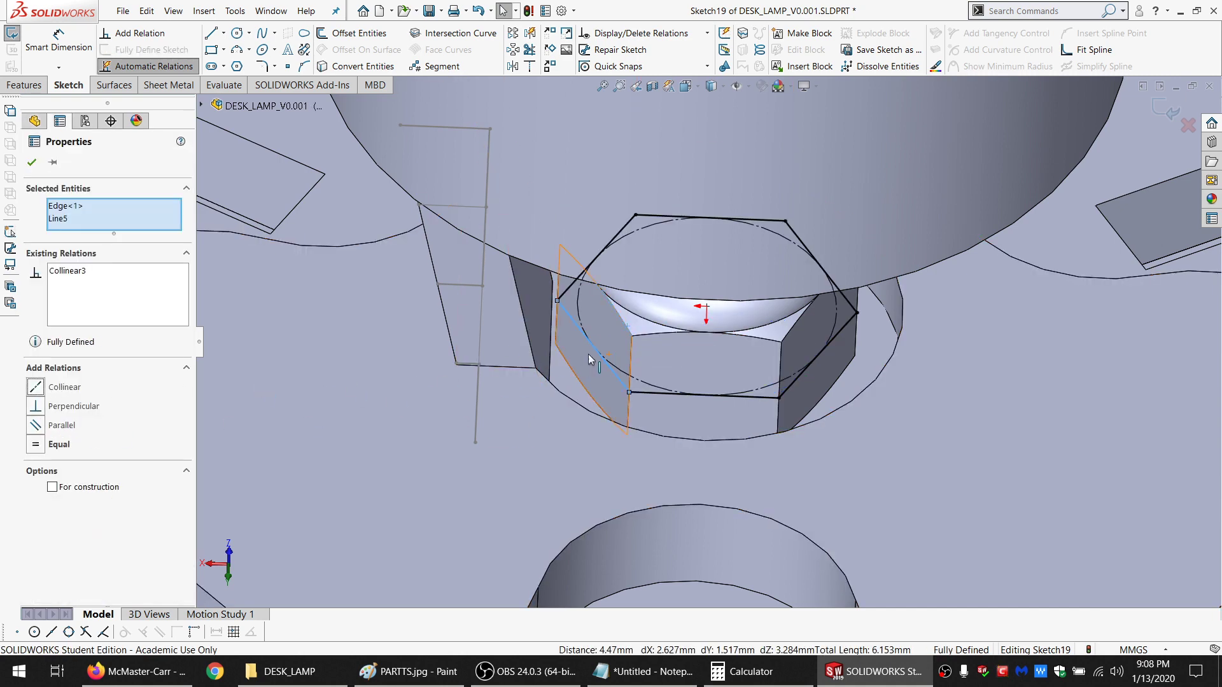
key("Escape")
Sketch an open three-line profile from the hexagon out past the slanted leg and back, with a return line about 8.4 mm long
scroll(710, 344, "up", 3)
scroll(710, 342, "down", 2)
mouse_move(700, 291)
middle_mouse_down()
mouse_move(662, 243)
mouse_move(691, 280)
middle_mouse_up()
scroll(604, 376, "down", 3)
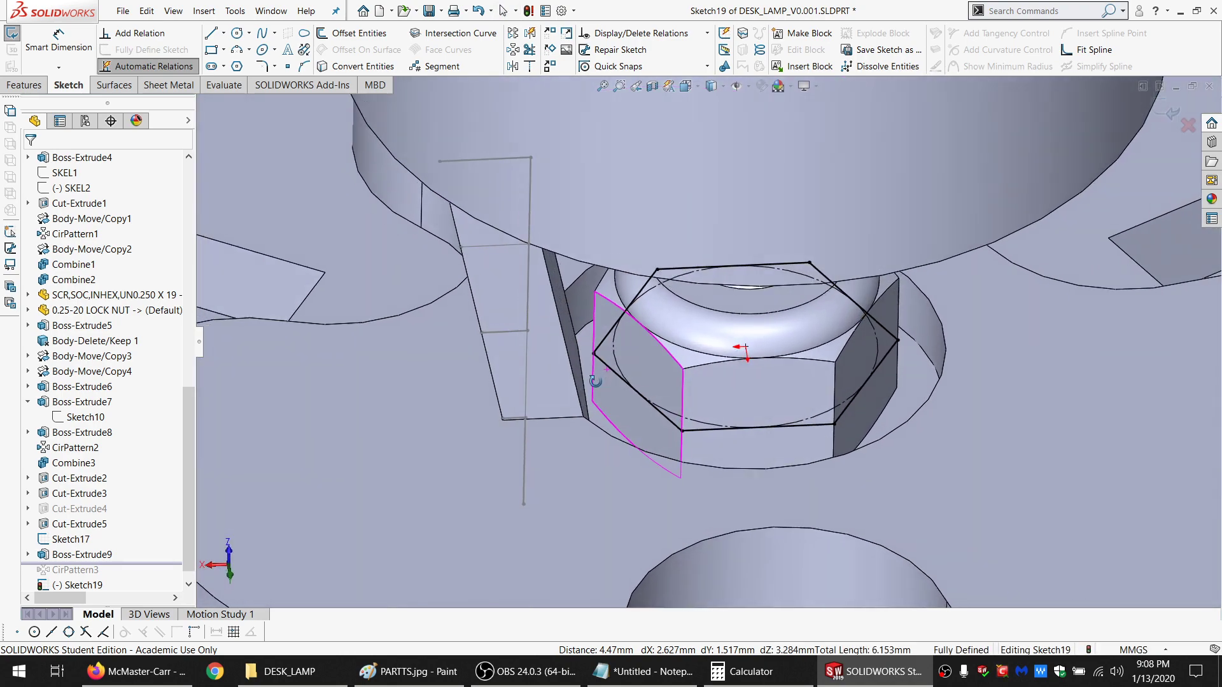
left_click(213, 33)
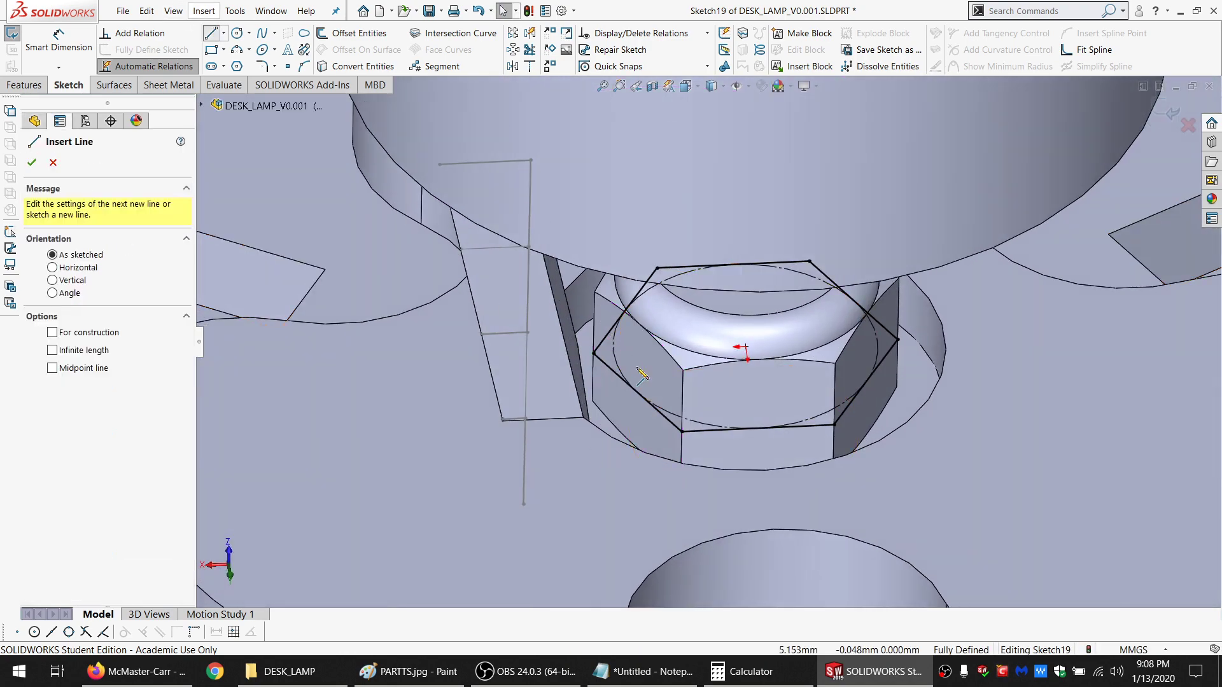
left_click(659, 411)
left_click(441, 407)
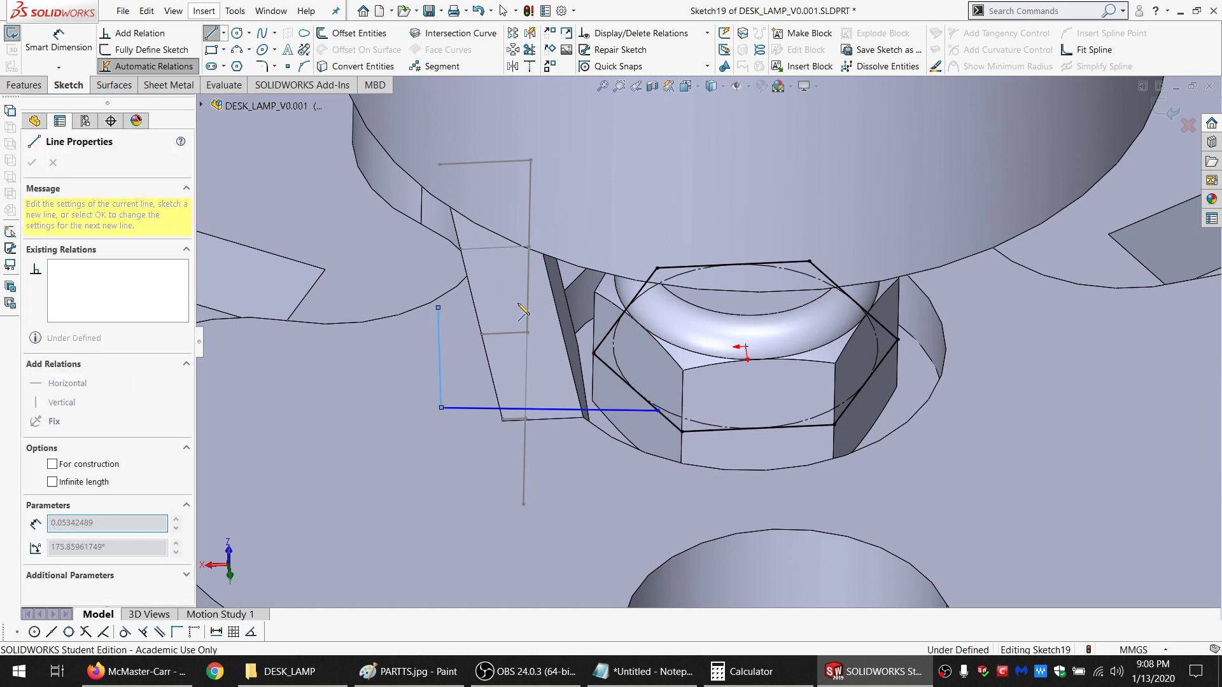
left_click(437, 308)
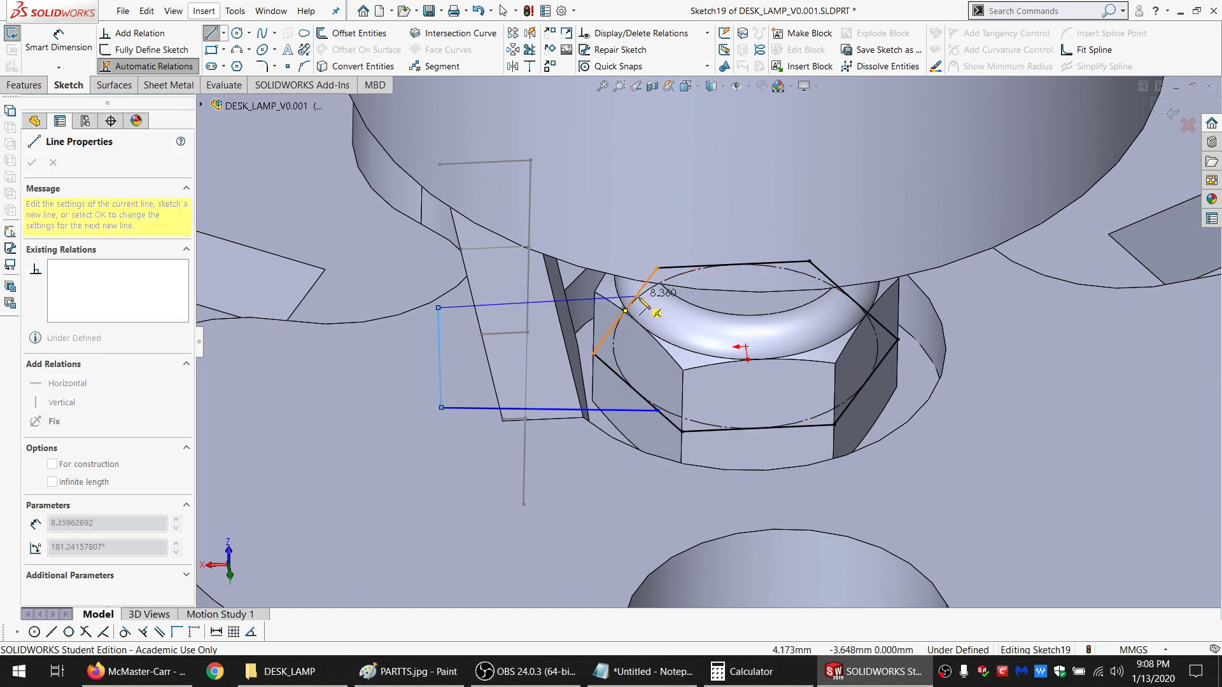
left_click(636, 297)
key("Escape")
Place a sketch point on the profile's return line and add a Pierce relation to the slanted leg's far outer edge
middle_click_drag(545, 336, 502, 348)
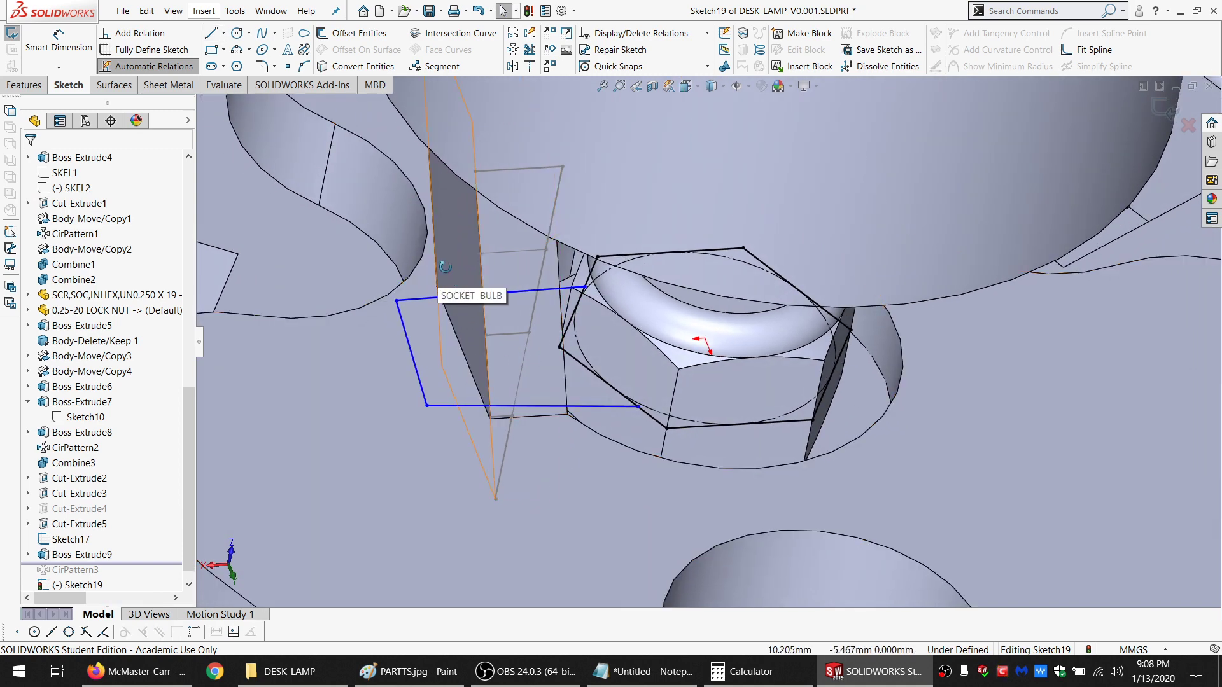
middle_click_drag(445, 266, 420, 293)
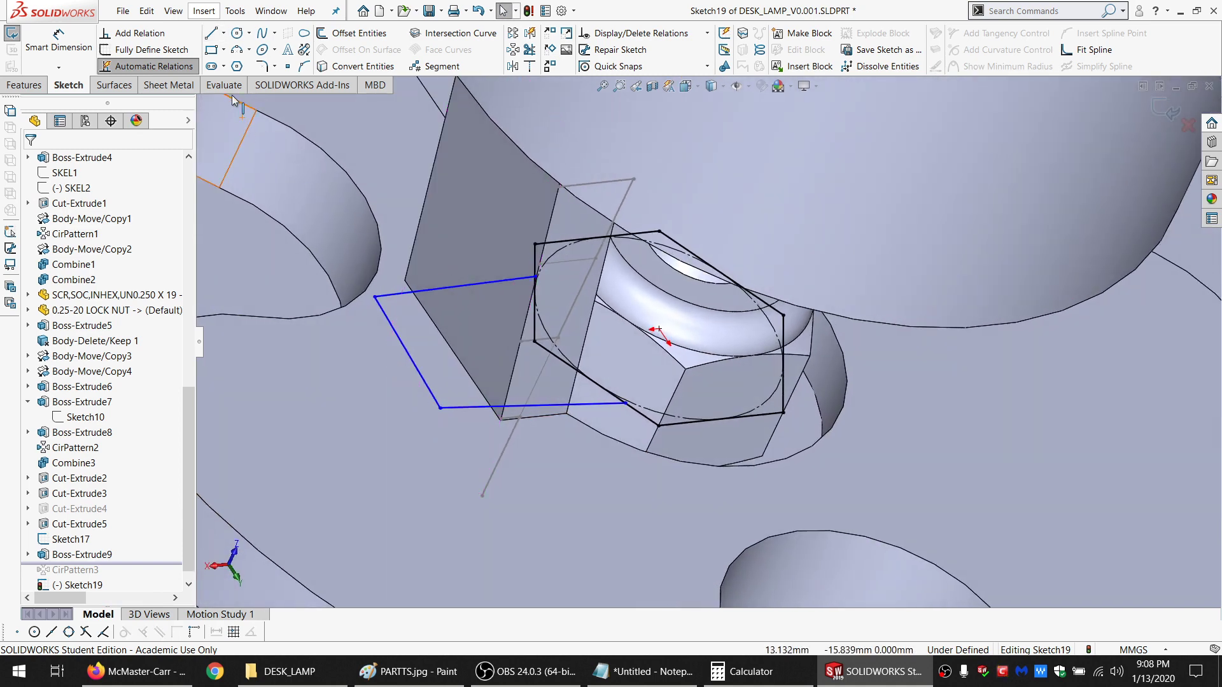
left_click(409, 294)
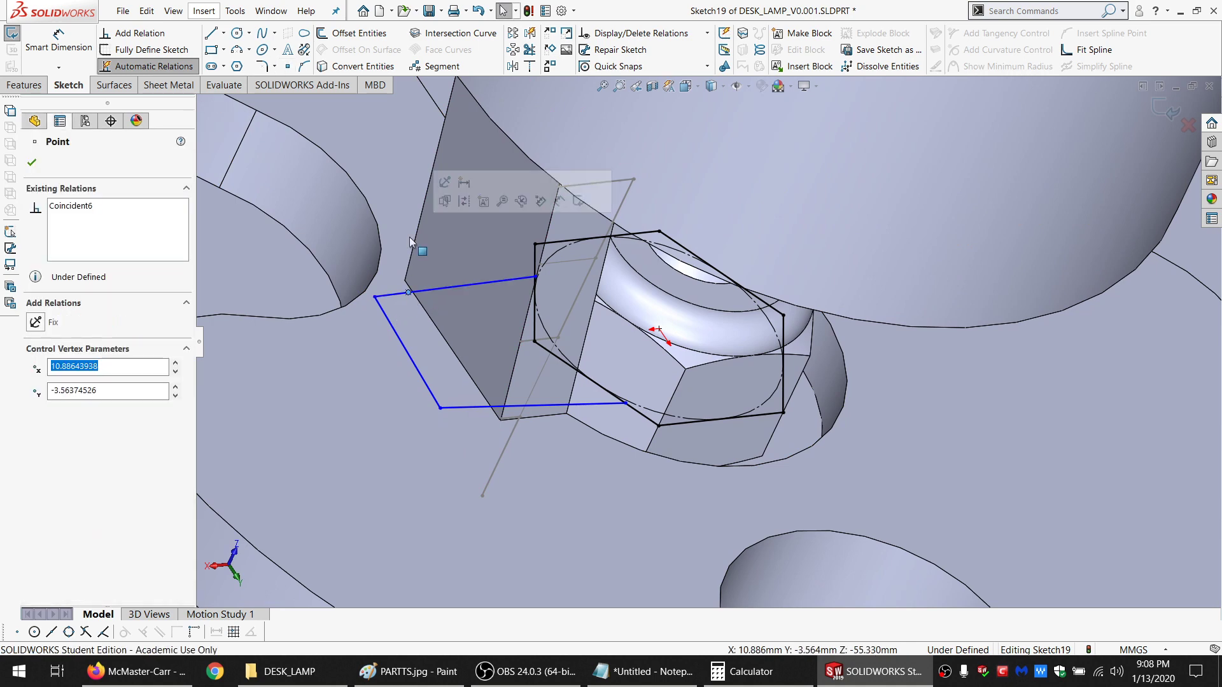
left_click(416, 238, "ctrl")
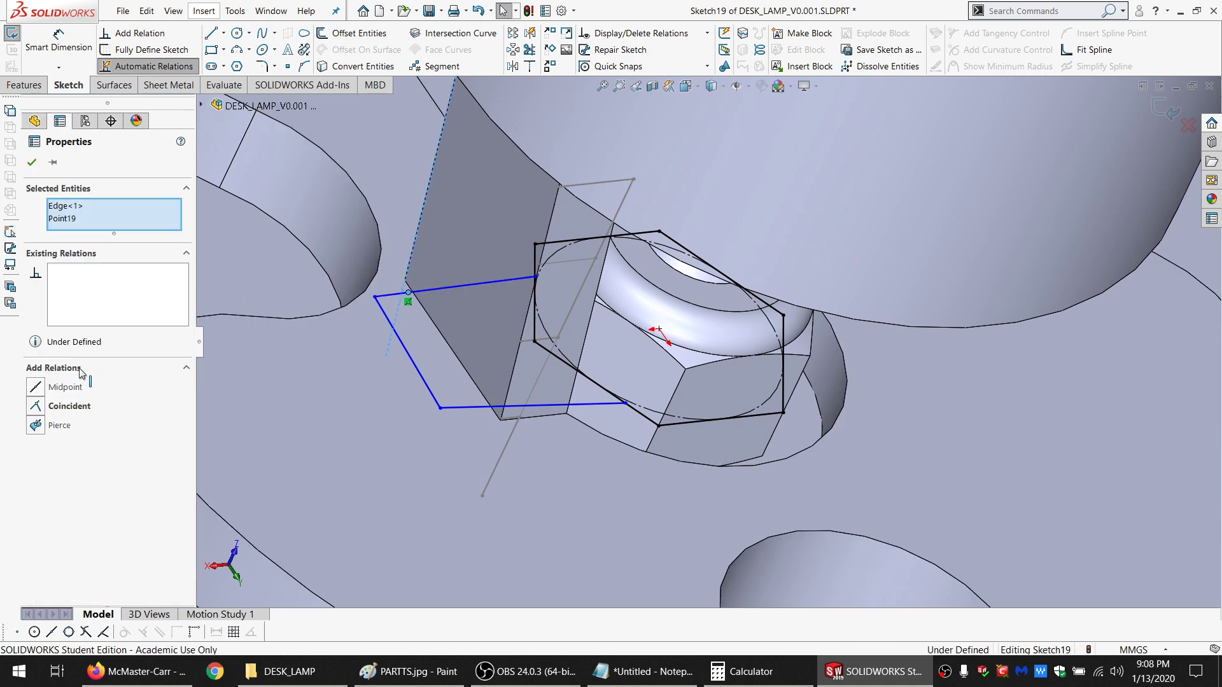
left_click(59, 425)
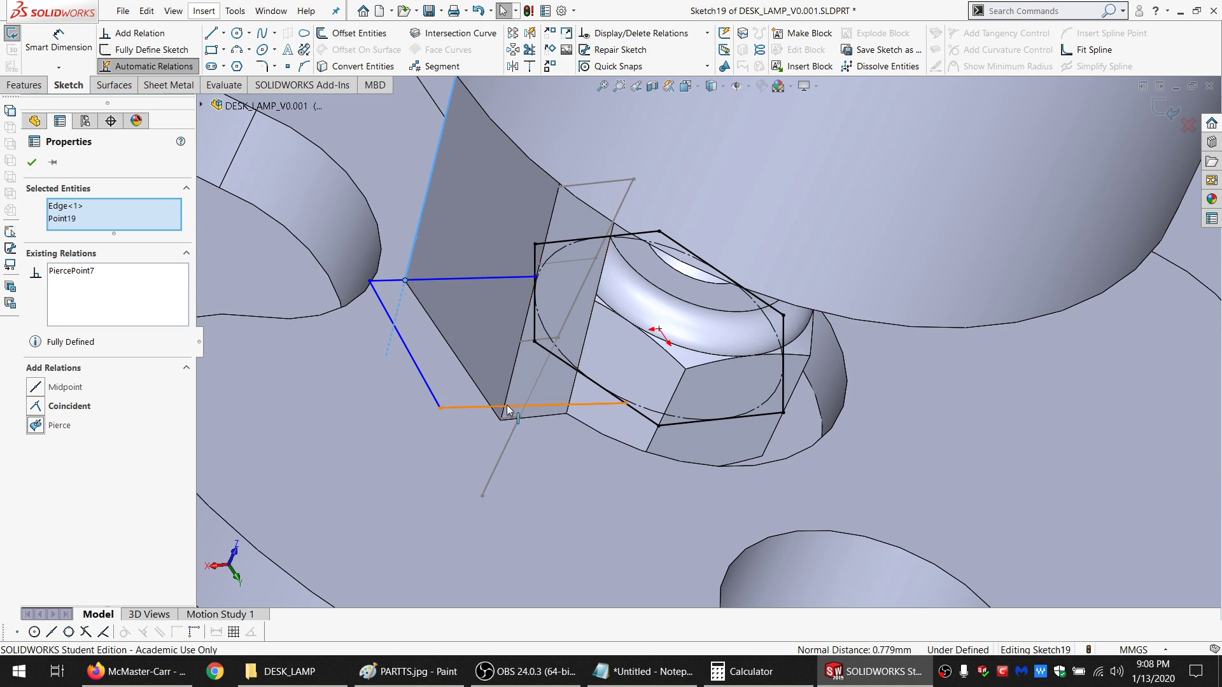
Place a sketch point on the profile's first line and add a Pierce relation to the slanted leg's near outer edge
middle_click_drag(508, 410, 448, 409)
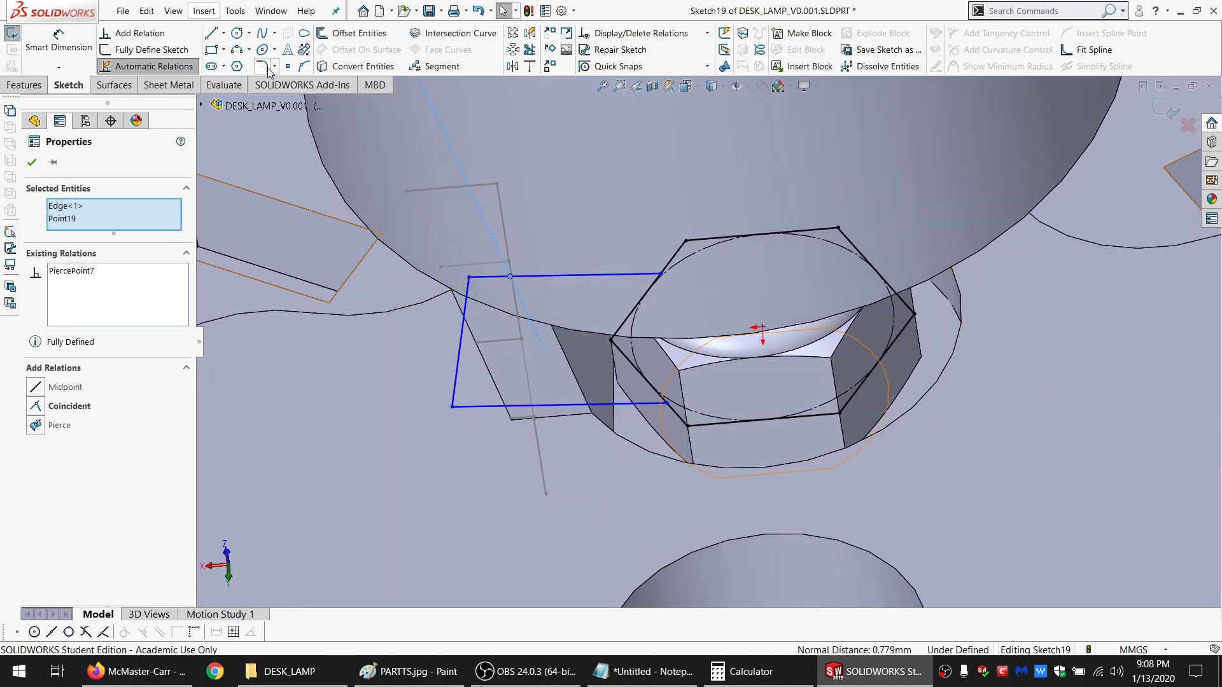
left_click(288, 67)
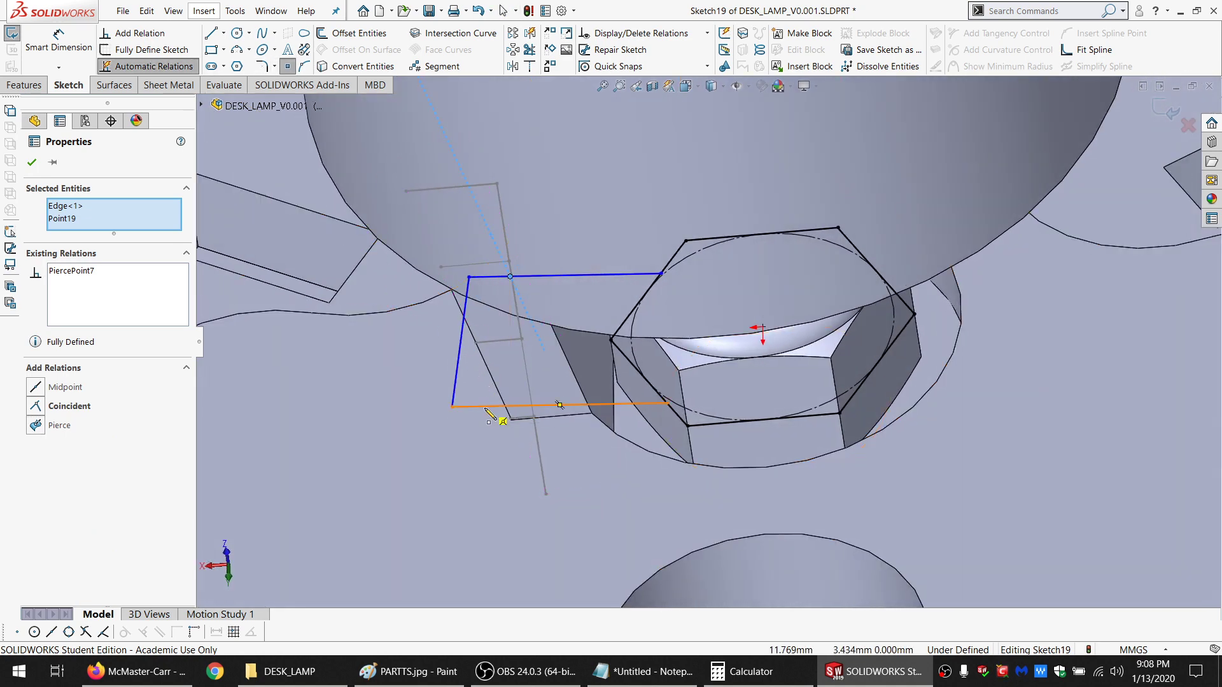
left_click(485, 406)
key("Escape")
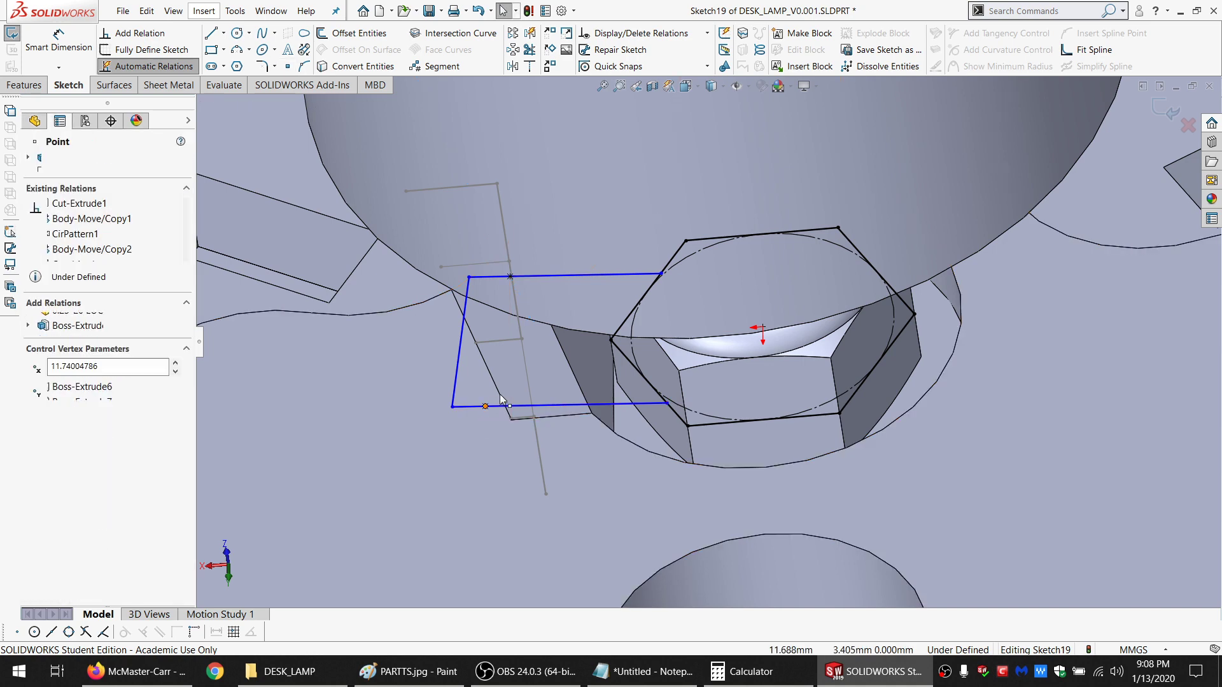
left_click(501, 394, "ctrl")
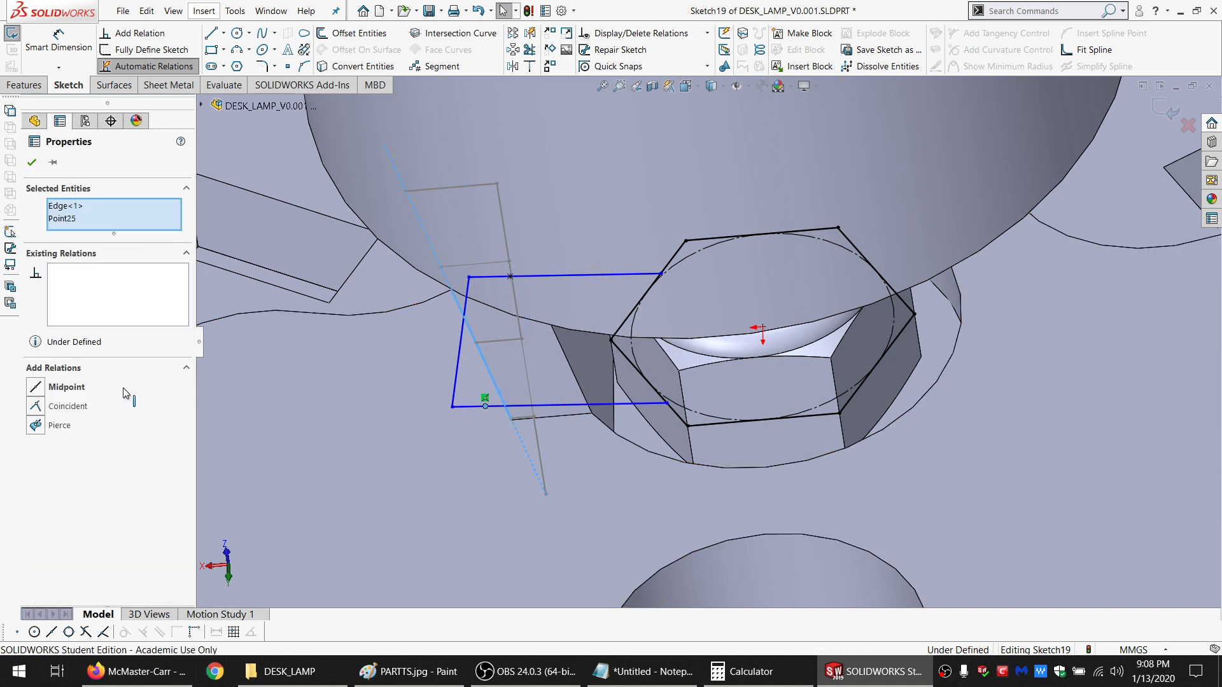
left_click(64, 425)
Make the two long lines of the open profile parallel and equal in length
left_click(616, 409)
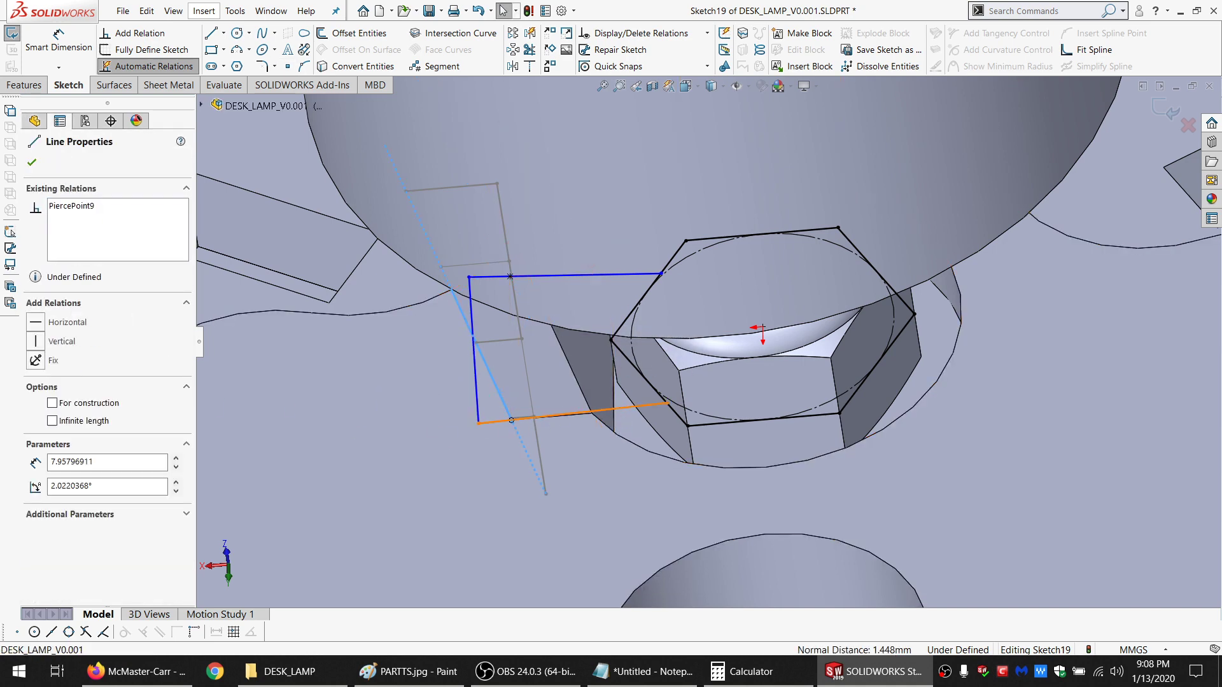
left_click(615, 275, "ctrl")
left_click(48, 466)
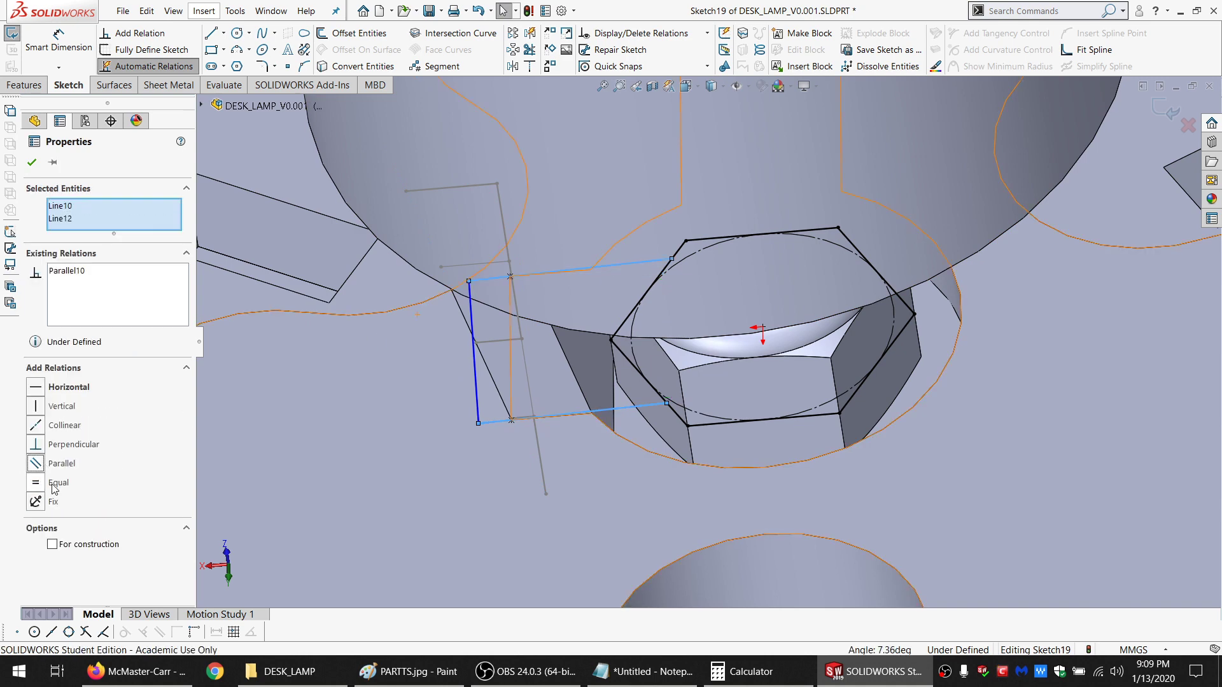
middle_click_drag(517, 415, 530, 382)
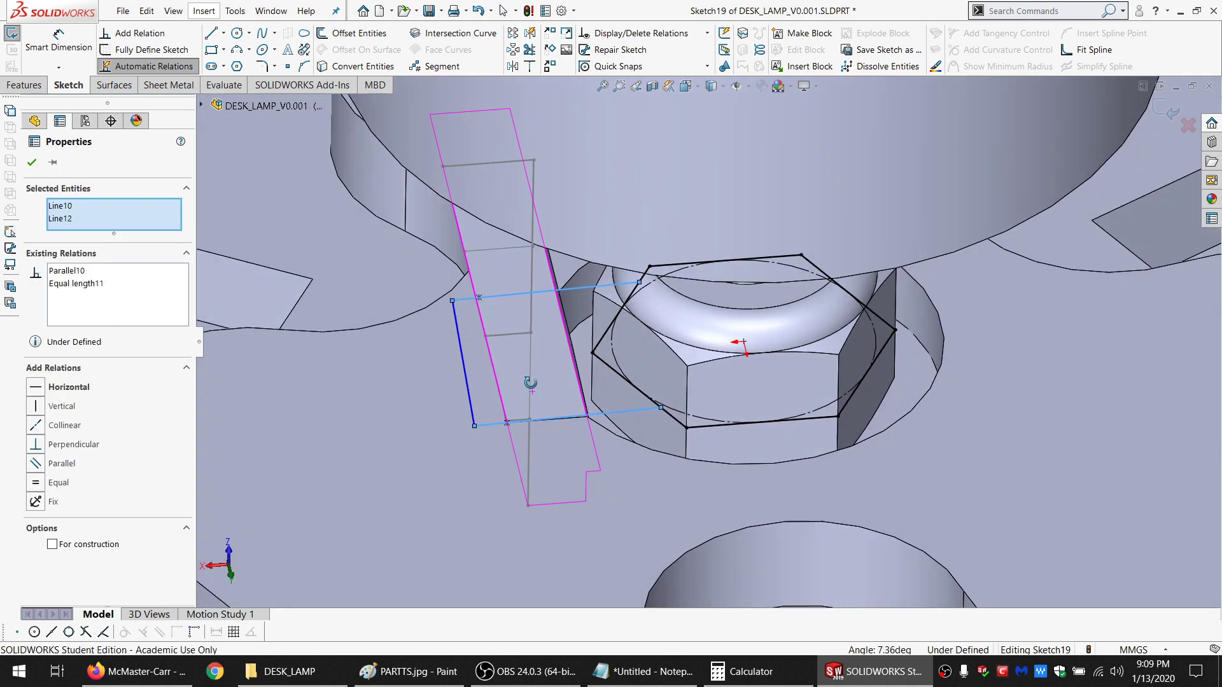
key("Escape")
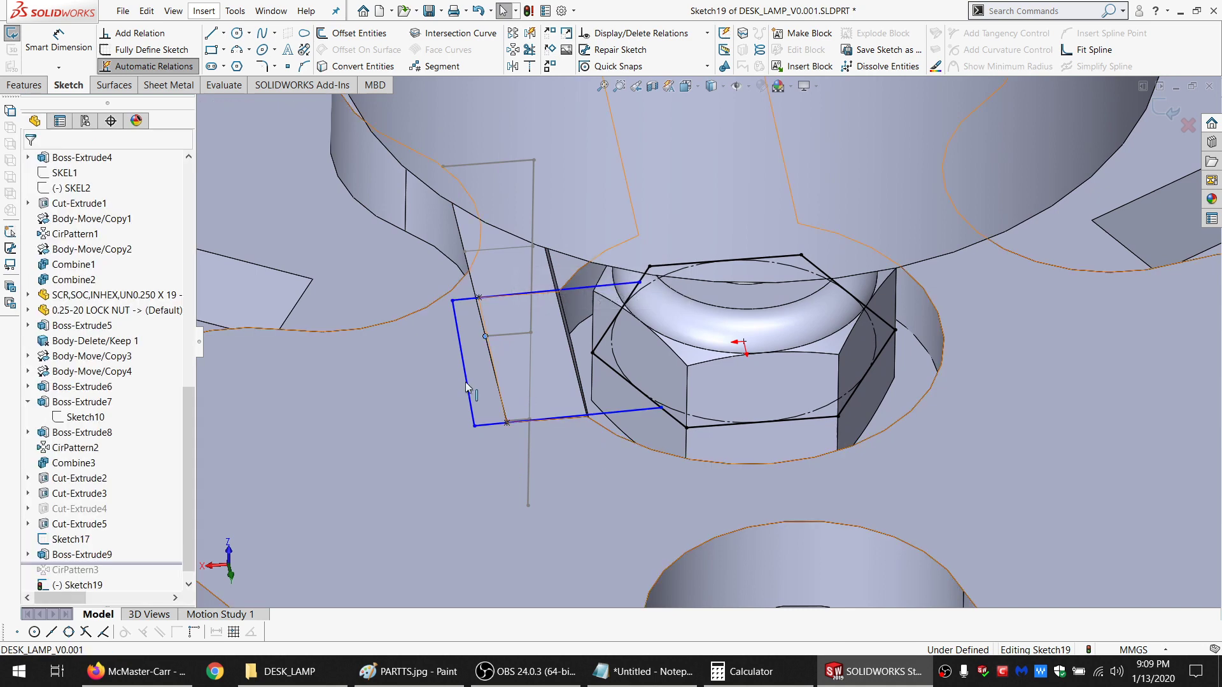
Make the open profile's short outer line coincident with the reference sketch point on the slanted leg
left_click(465, 386)
left_click(485, 336, "ctrl")
left_click(61, 408)
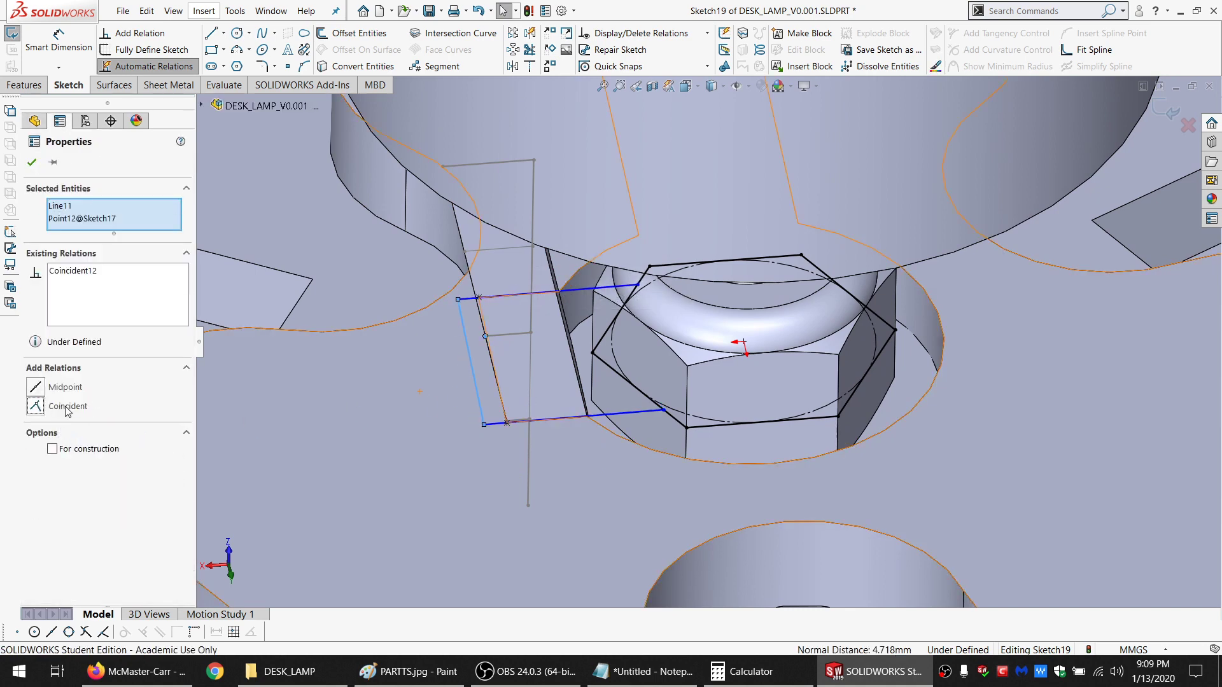
Make the profile's near long line perpendicular to the slanted leg's short lower end edge beside the nut
left_click(601, 418)
middle_click_drag(553, 399, 582, 398)
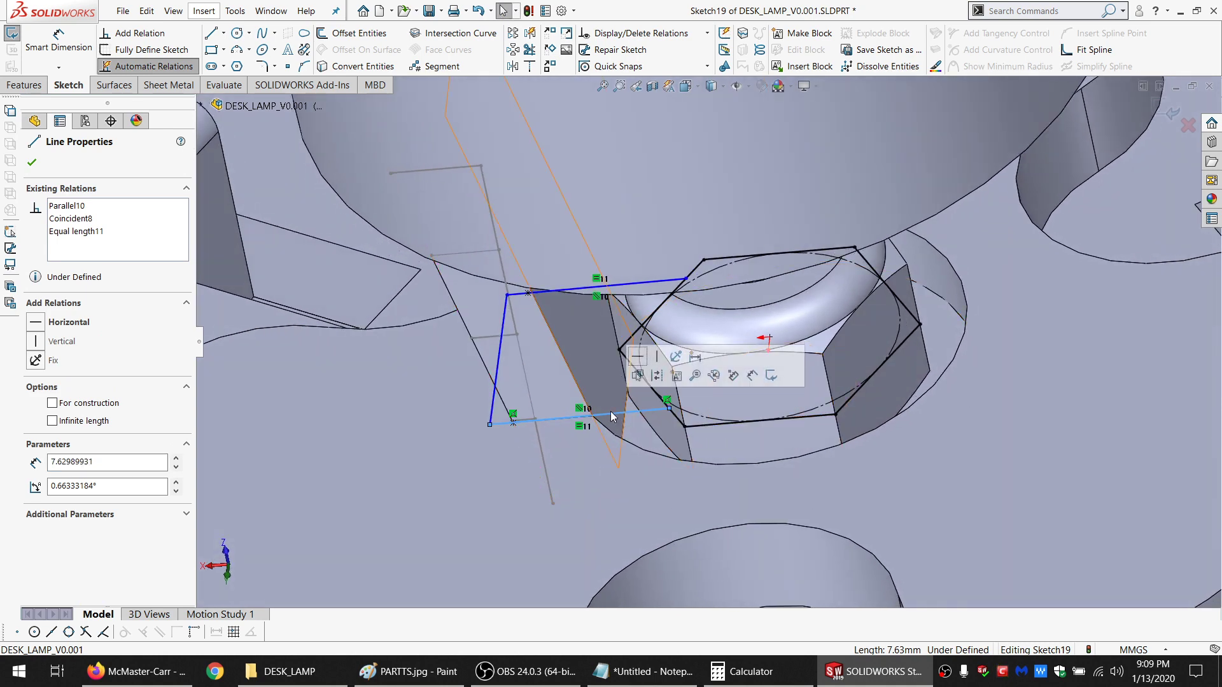
left_click(624, 433, "ctrl")
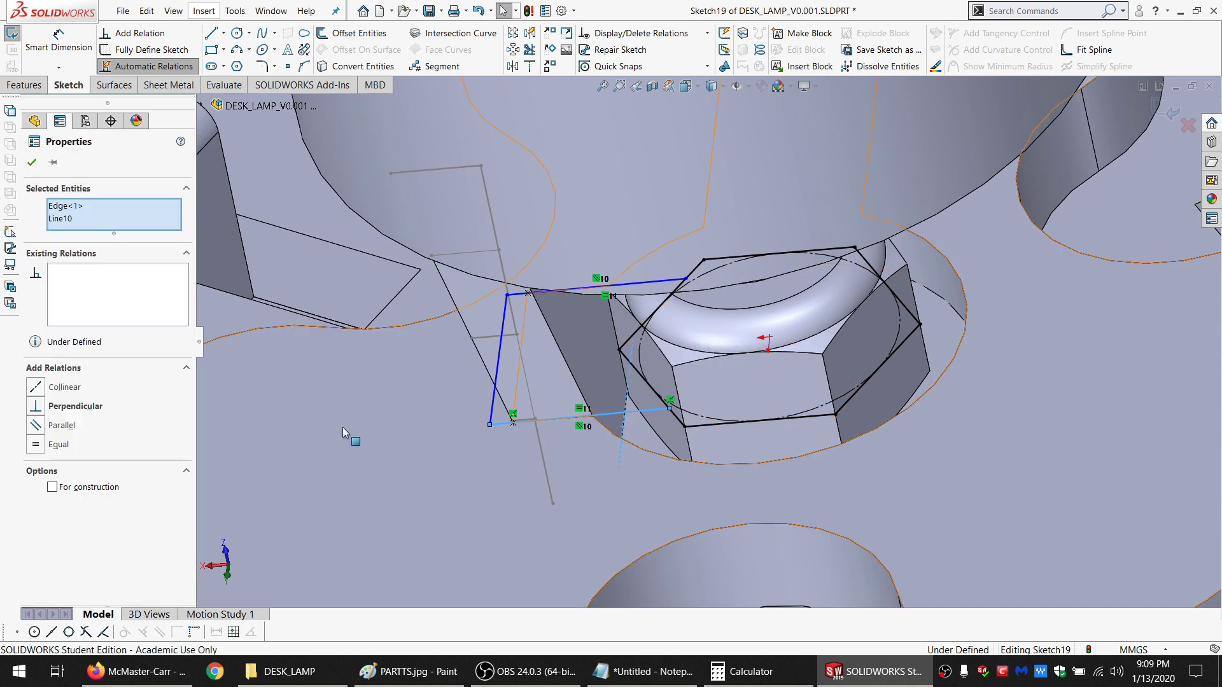
left_click(58, 407)
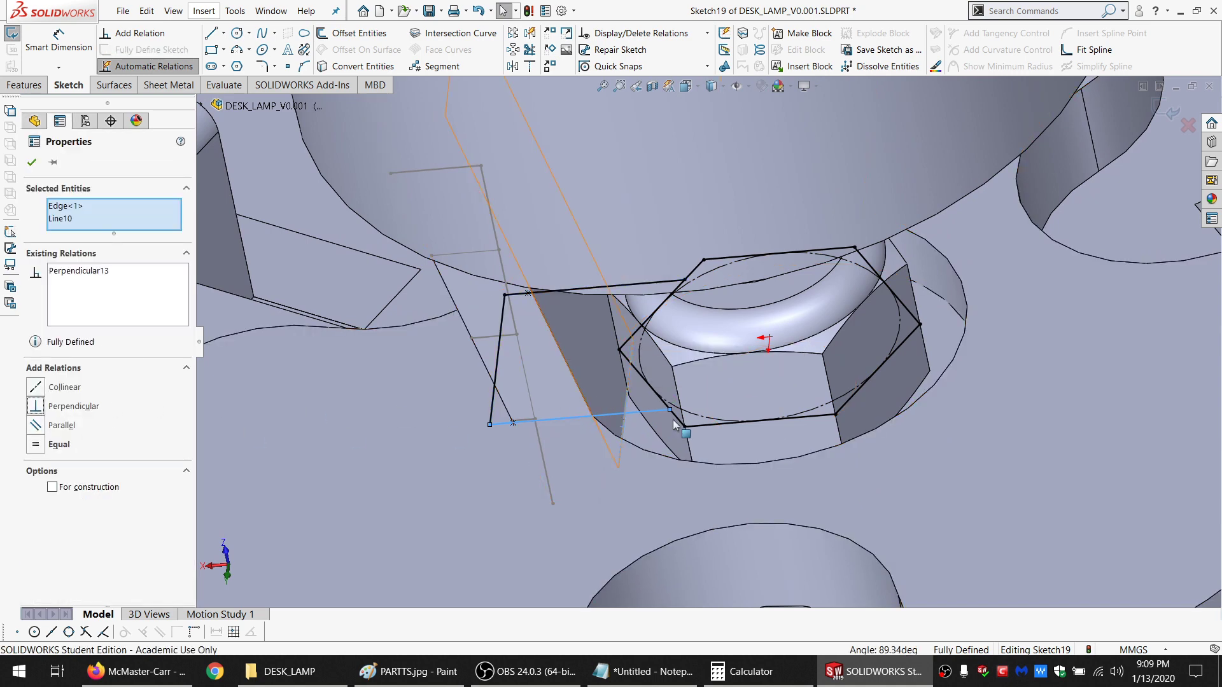
key("Escape")
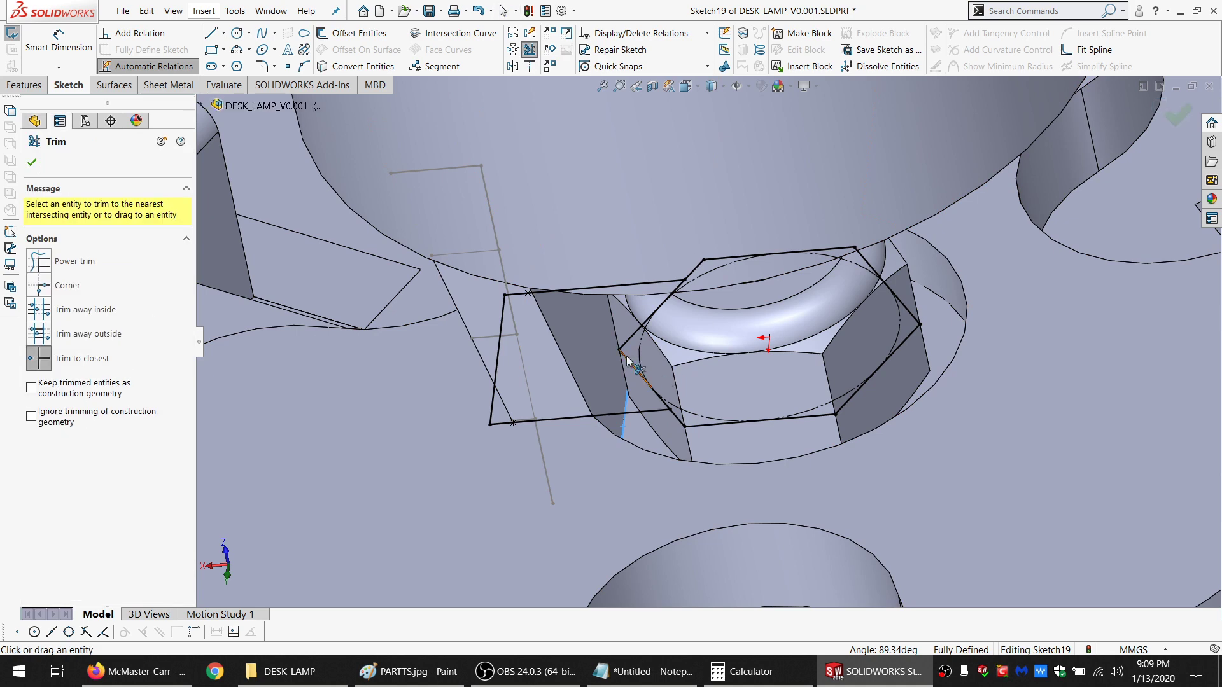
Turn the two hexagon sides crossed by the open profile into construction geometry
scroll(627, 360, "down", 3)
key("Escape")
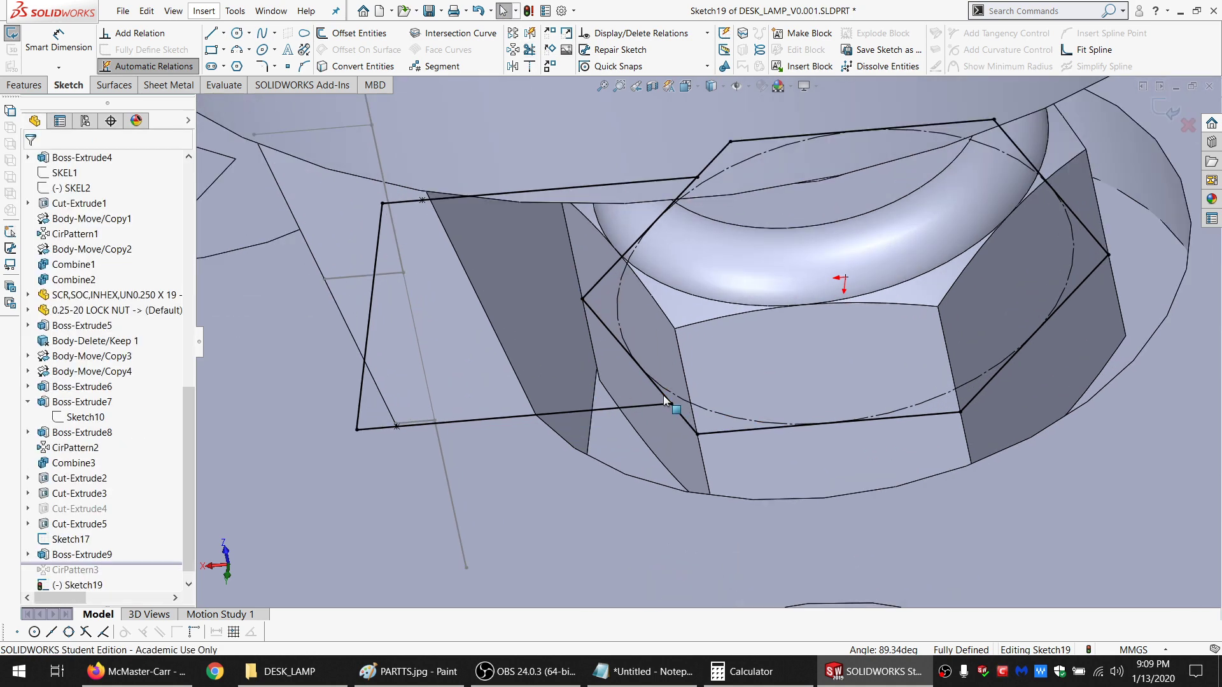
left_click(658, 399)
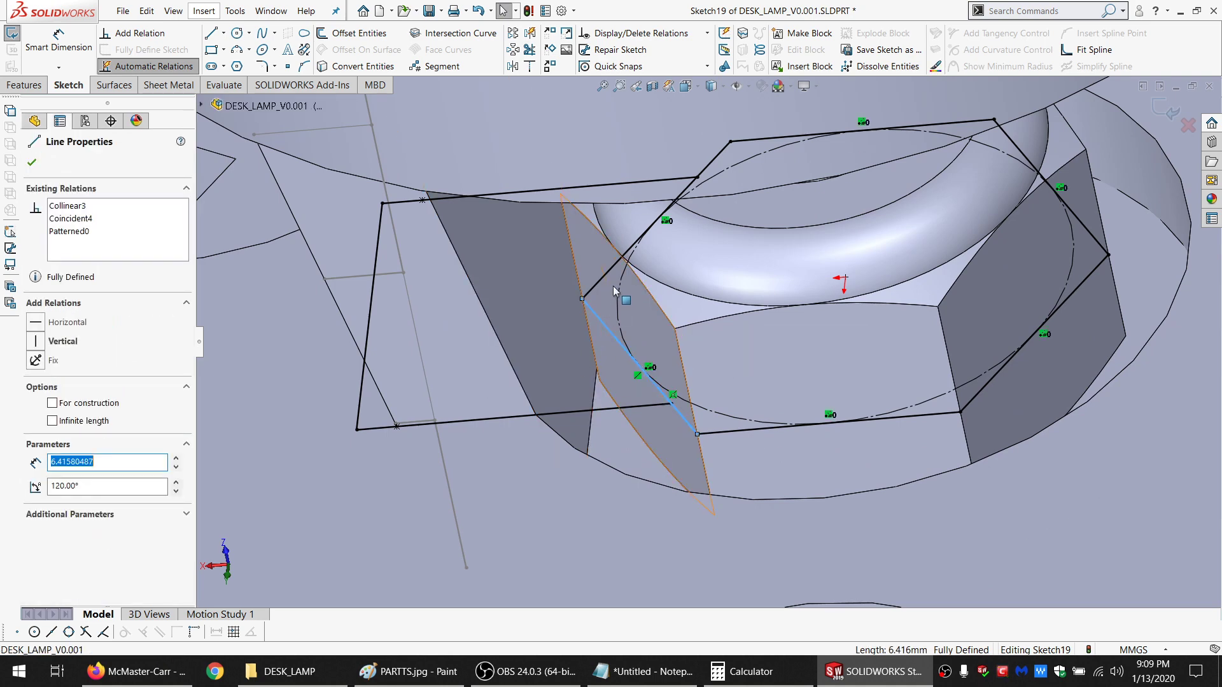
left_click(627, 251, "ctrl")
left_click(74, 546)
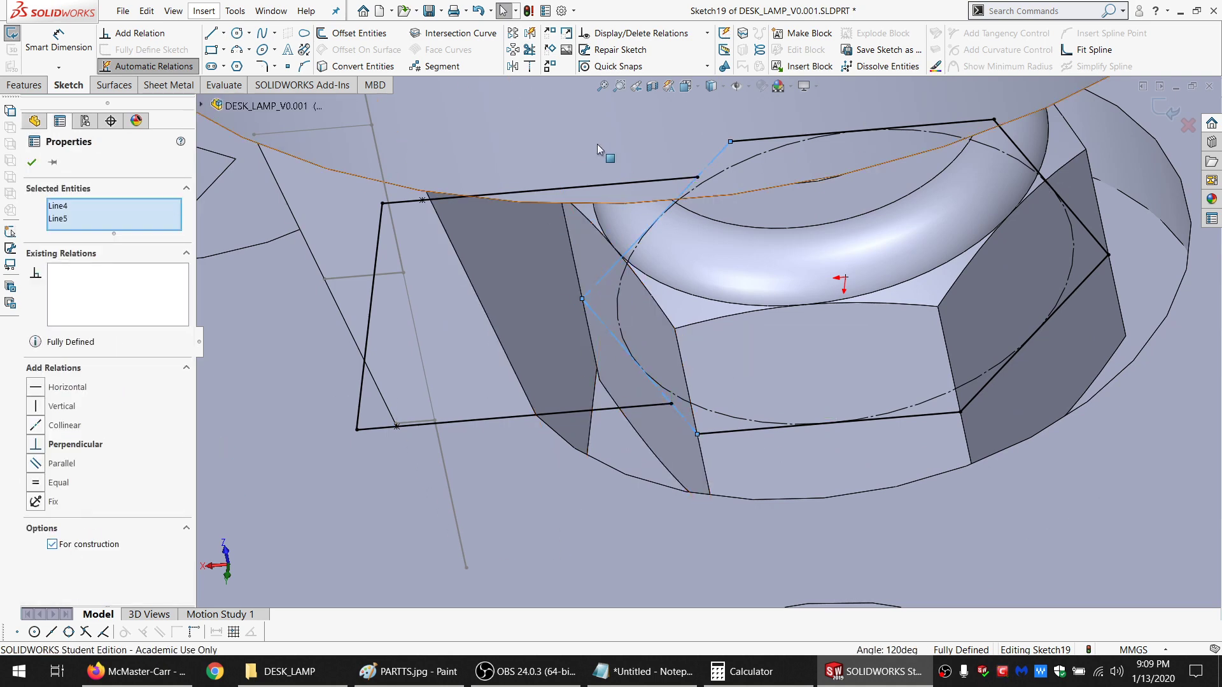
key("Escape")
Draw two short lines, about 1.45 mm long, joining the open profile's ends to the adjacent hexagon corners
left_click(209, 35)
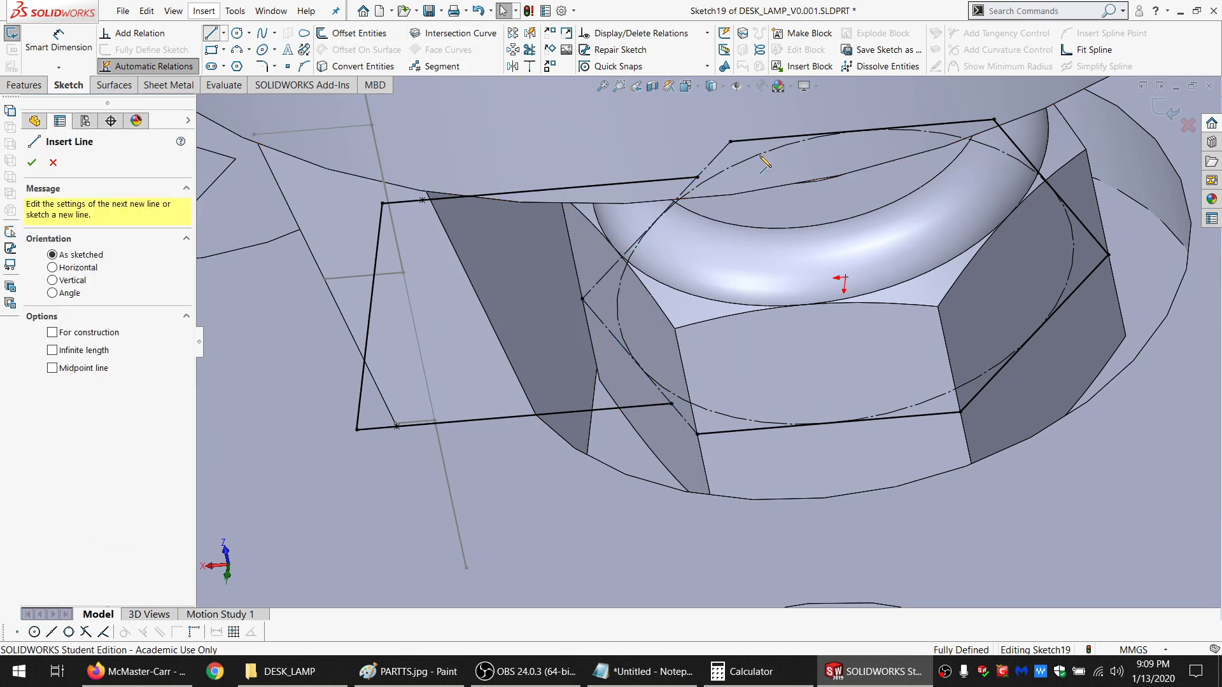
left_click_drag(698, 178, 730, 142)
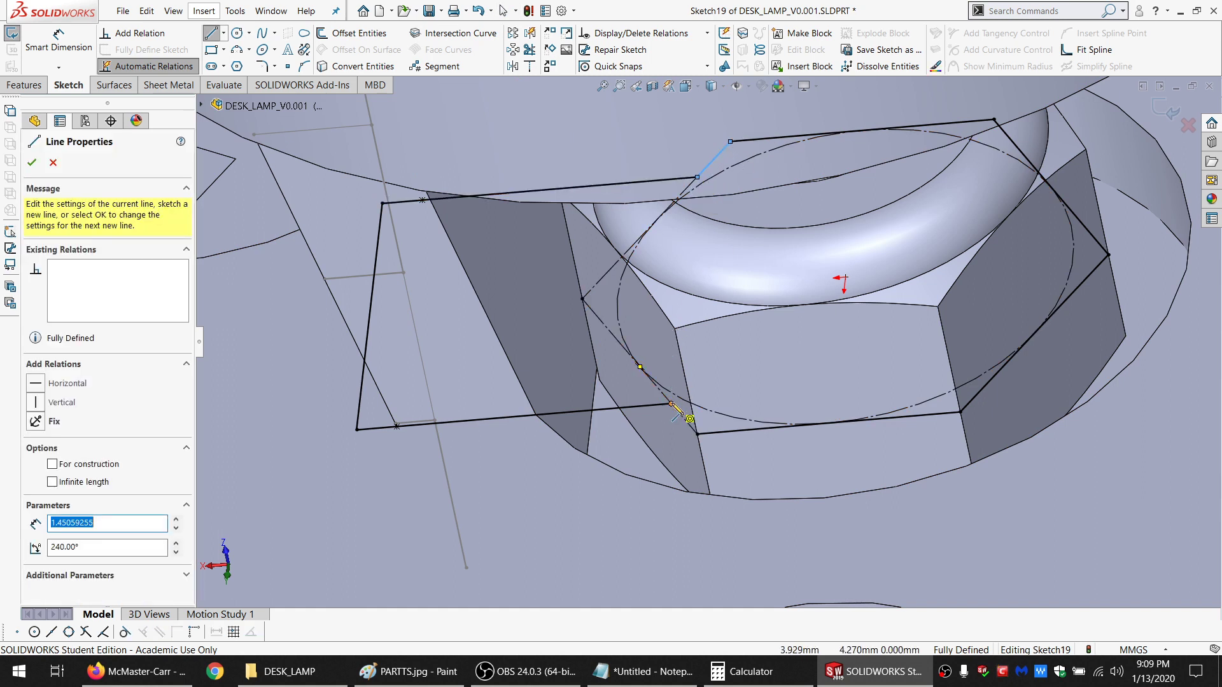
left_click_drag(672, 404, 698, 434)
key("Escape")
key("Escape")
Examine how the finished nut and leg outline sits relative to the plate's opening and long slot
scroll(868, 289, "up", 6)
mouse_move(868, 289)
middle_mouse_down()
mouse_move(879, 199)
mouse_move(778, 178)
middle_mouse_up()
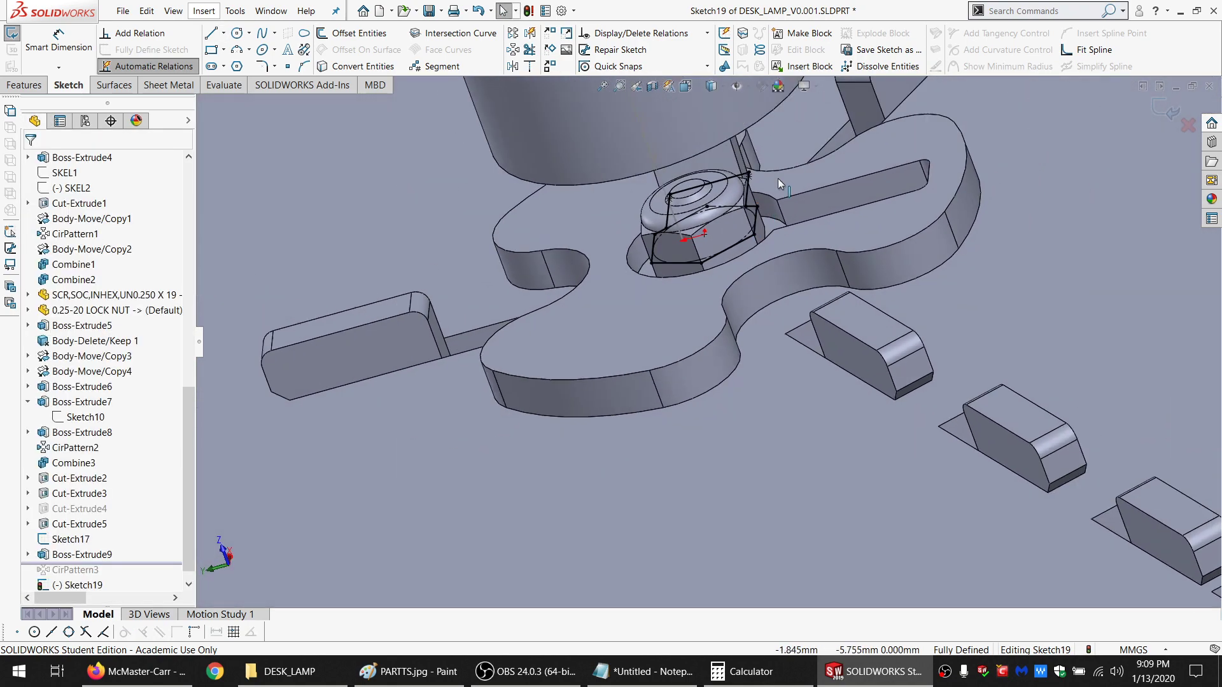
scroll(778, 178, "up", 3)
scroll(743, 258, "down", 4)
mouse_move(743, 258)
middle_mouse_down()
mouse_move(856, 293)
mouse_move(812, 327)
mouse_move(732, 244)
middle_mouse_up()
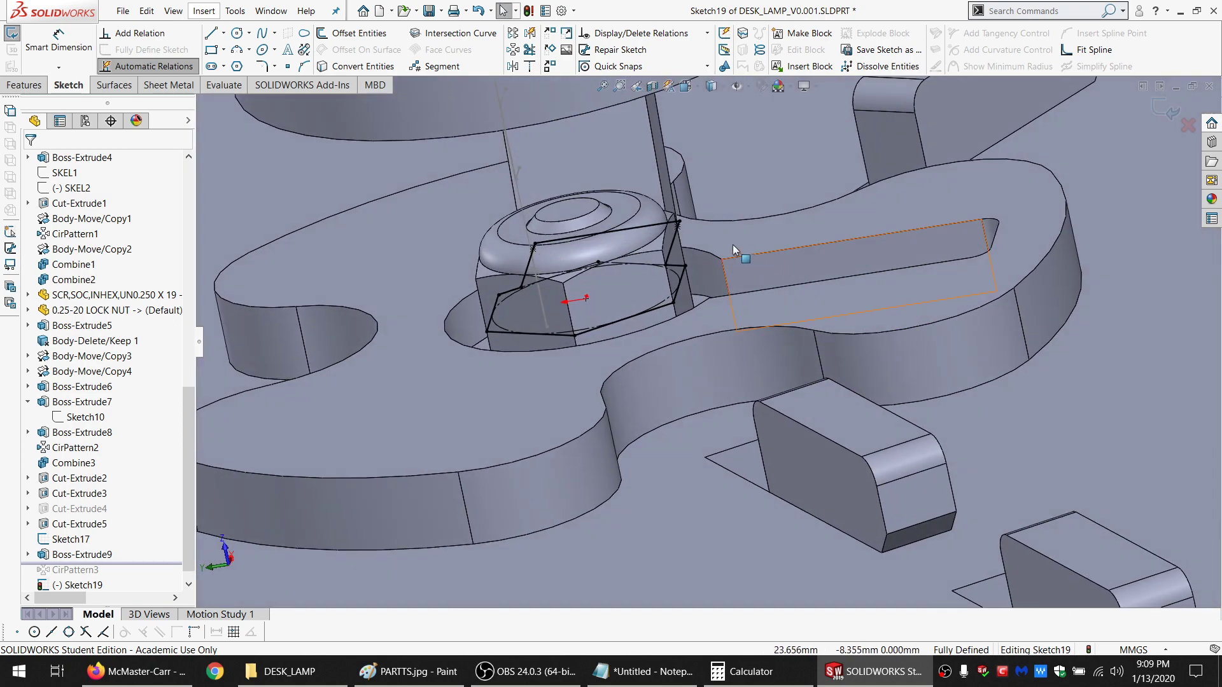
scroll(651, 262, "up", 5)
scroll(657, 300, "down", 8)
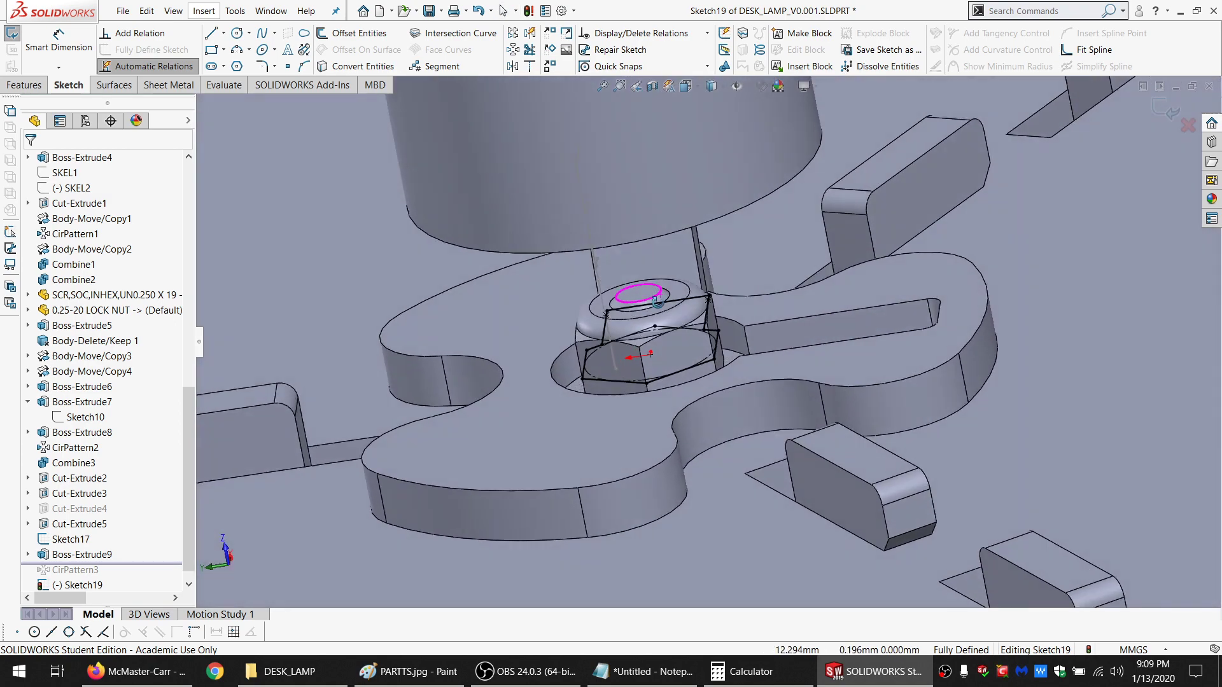
mouse_move(801, 345)
middle_mouse_down()
mouse_move(799, 420)
mouse_move(833, 361)
middle_mouse_up()
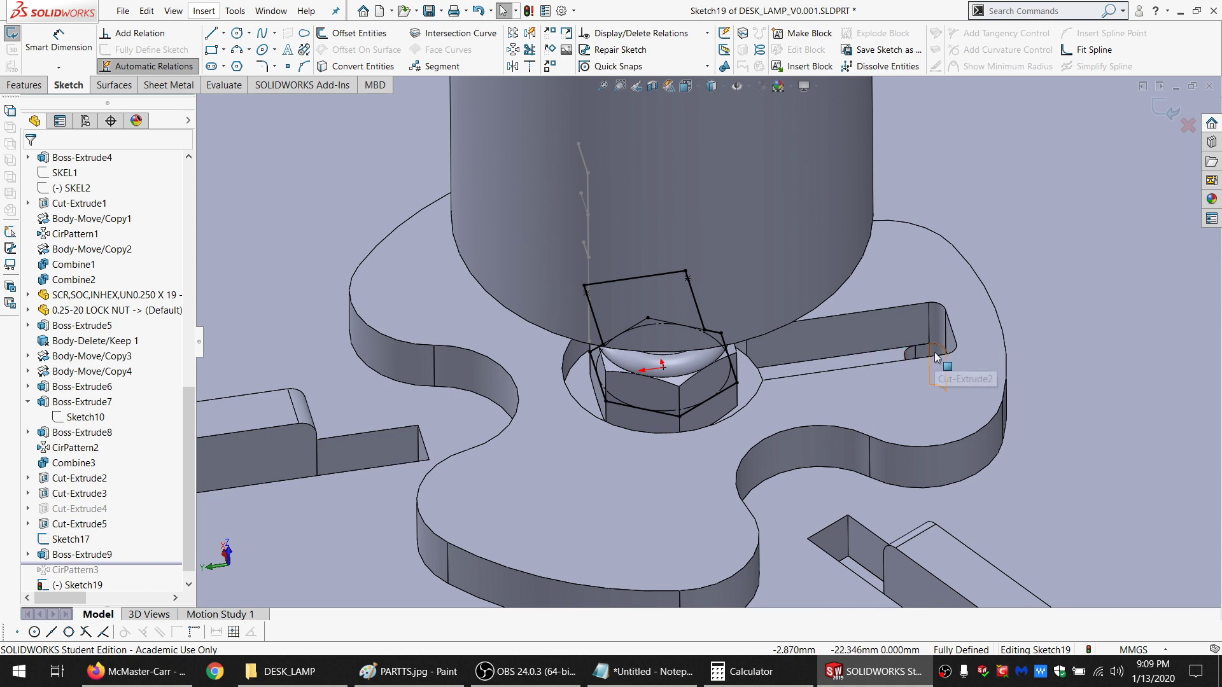
middle_click_drag(789, 359, 811, 286)
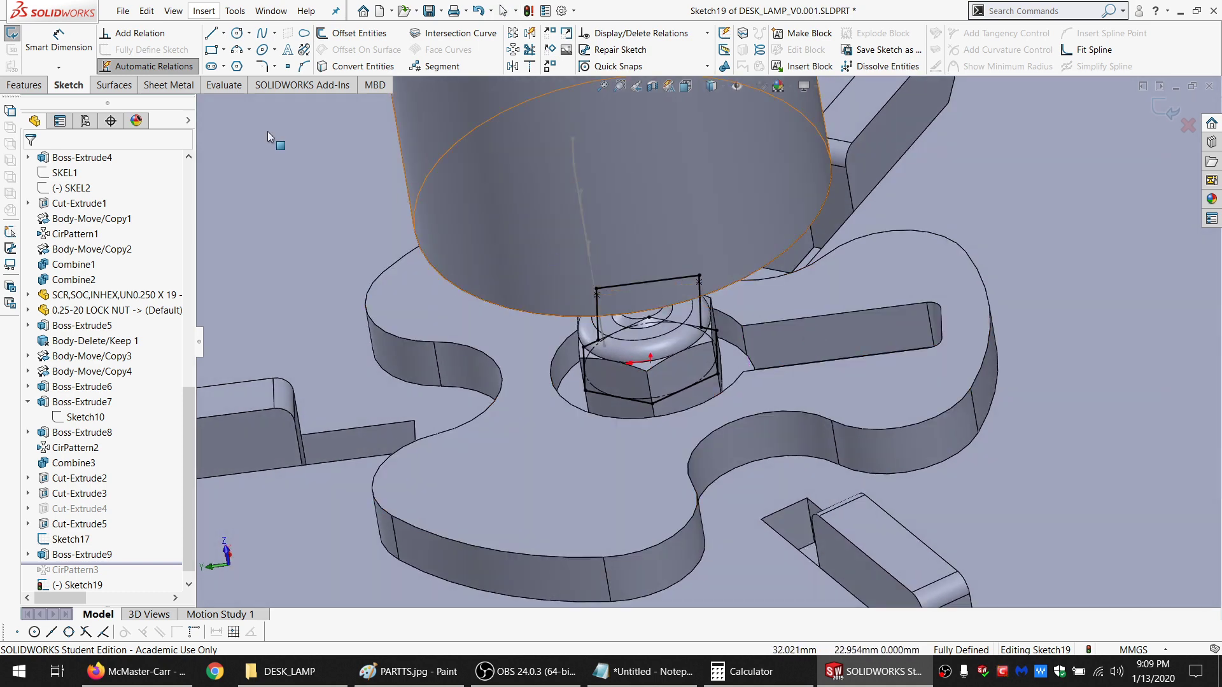
scroll(751, 351, "down", 2)
mouse_move(751, 351)
middle_mouse_down()
mouse_move(759, 371)
mouse_move(756, 293)
mouse_move(767, 295)
middle_mouse_up()
Close the nut outline sketch and open the lobed plate extrusion's sketch for editing
left_click(10, 37)
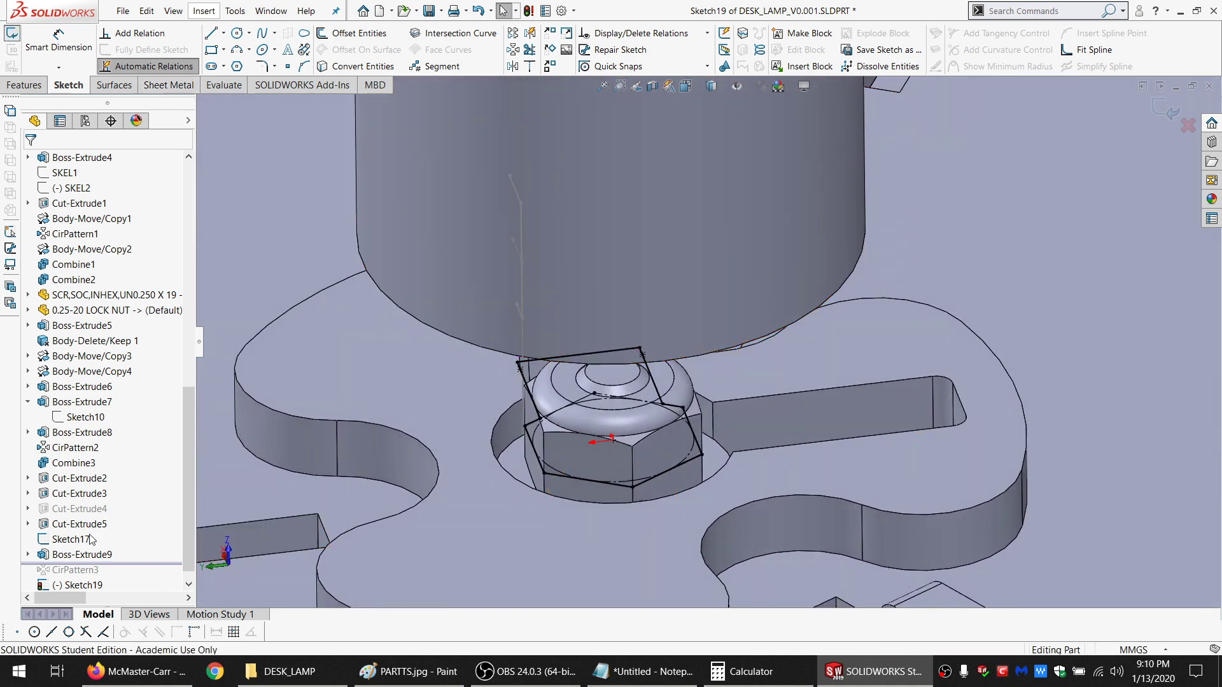
left_click(82, 554)
left_click(145, 521)
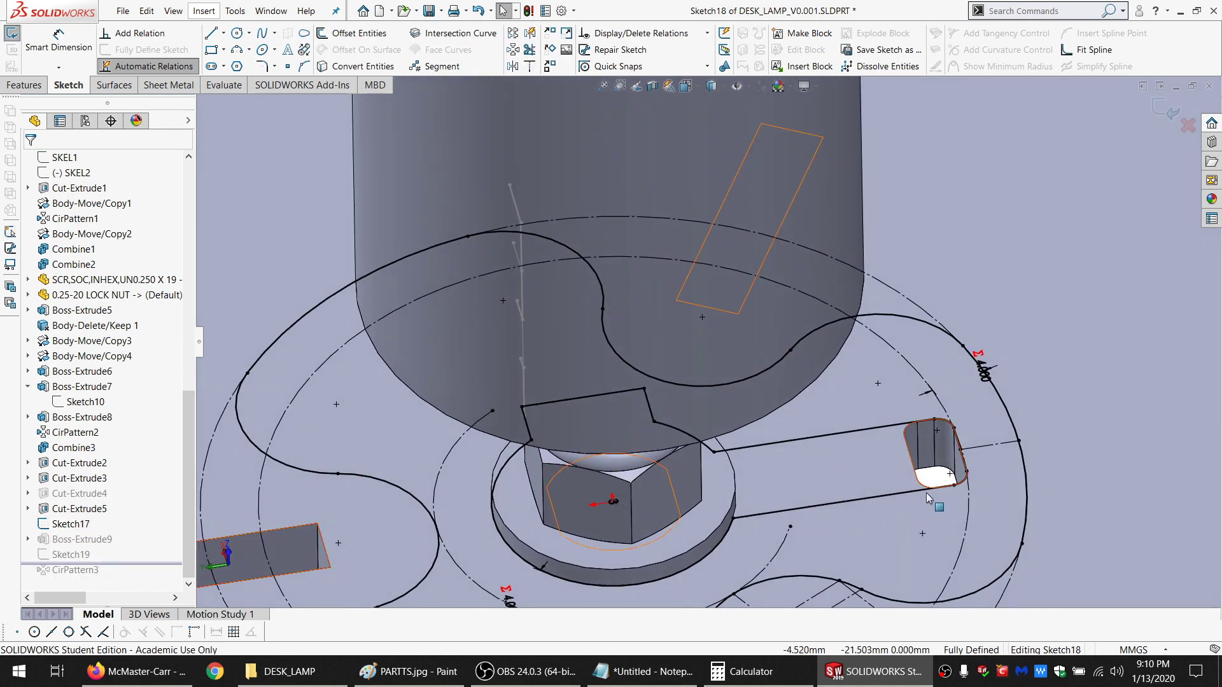
Convert the missing inner edges of the slot's end pocket into sketch entities and make the slot's two long lines construction geometry
scroll(926, 493, "down", 2)
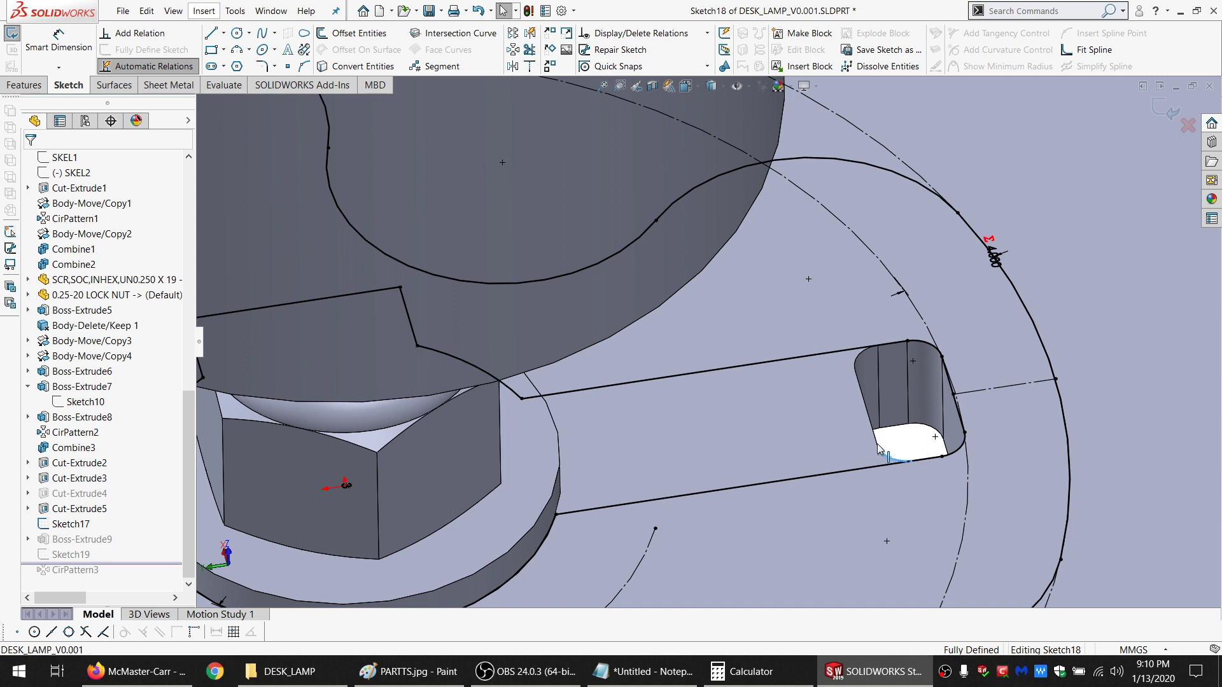
left_click(857, 366, "ctrl")
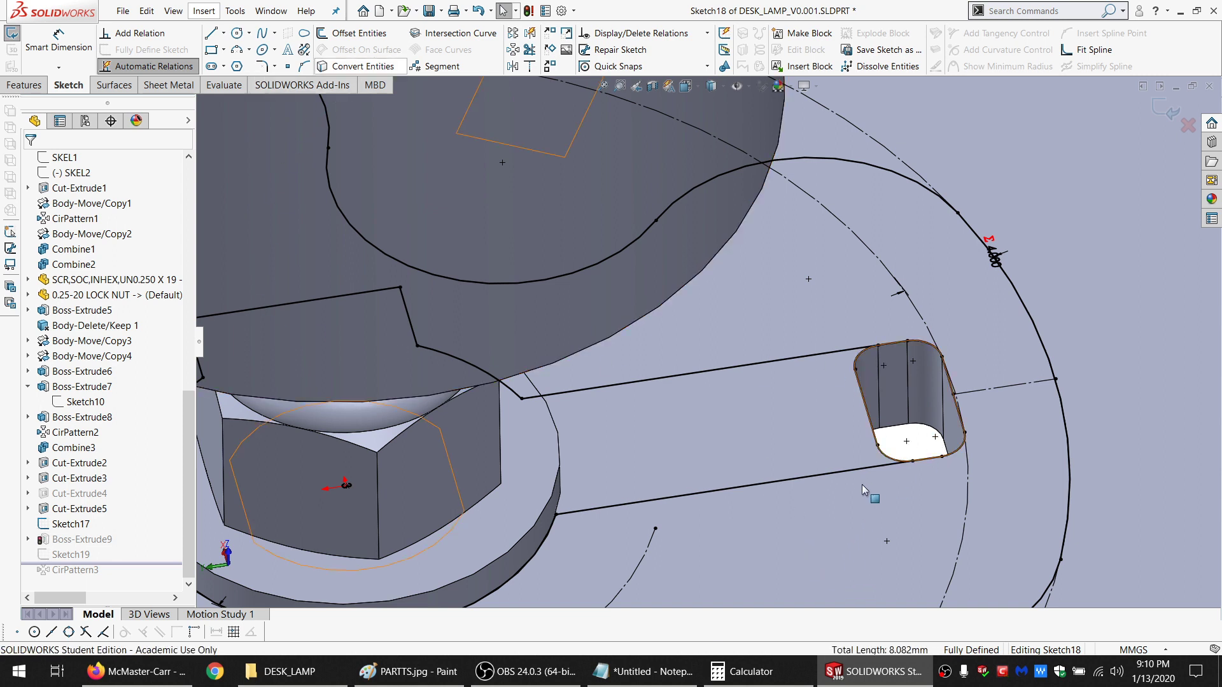
mouse_move(846, 492)
left_mouse_down()
mouse_move(786, 322)
mouse_move(739, 330)
left_mouse_up()
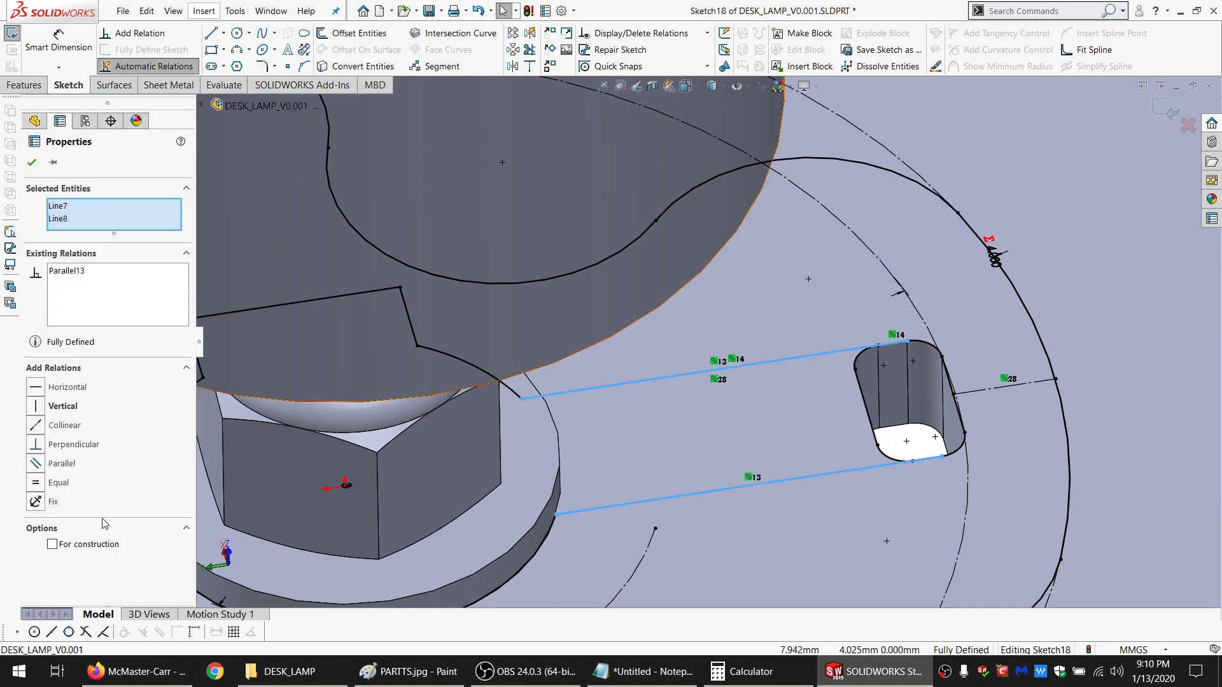
key("Escape")
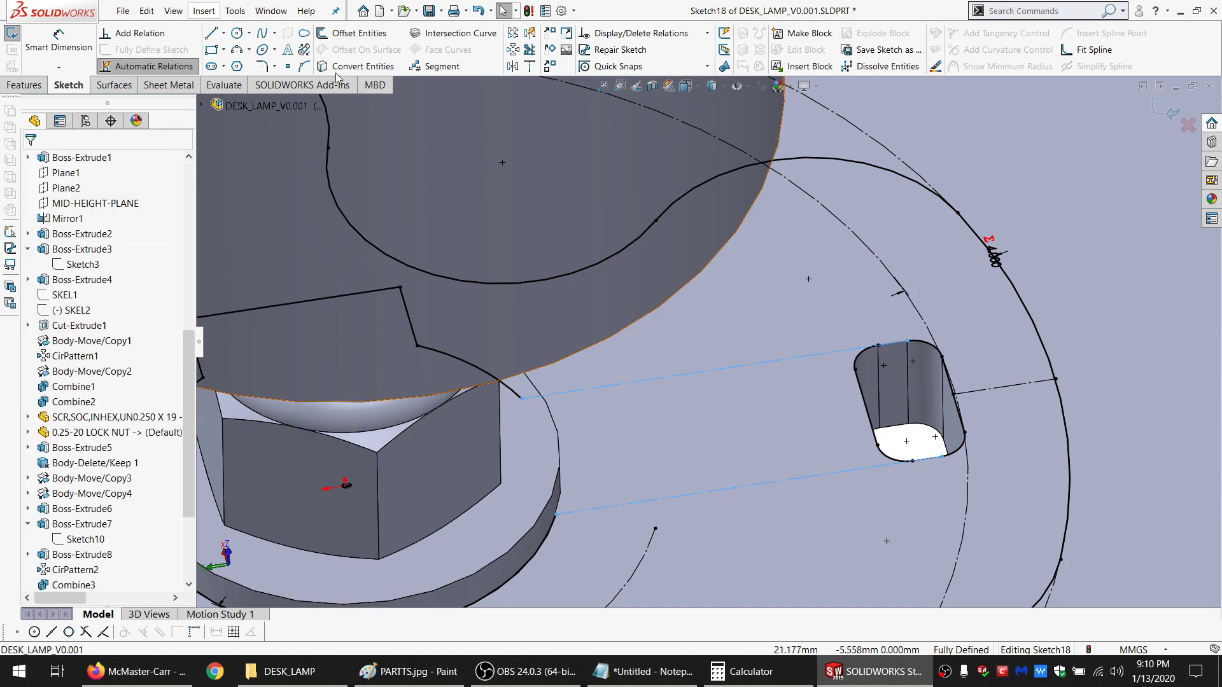
Draw a three-point arc of about 7.74 mm radius across the slot mouth, closing the round opening around the nut
left_click(239, 51)
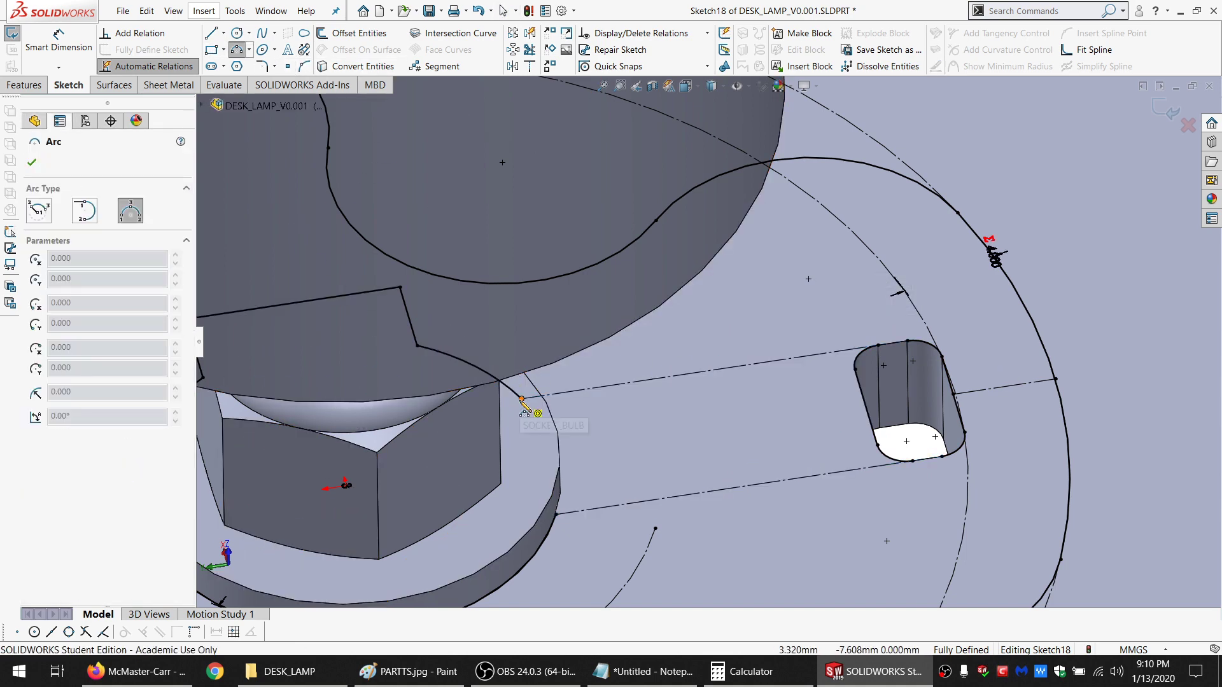
left_click(522, 399)
left_click(557, 513)
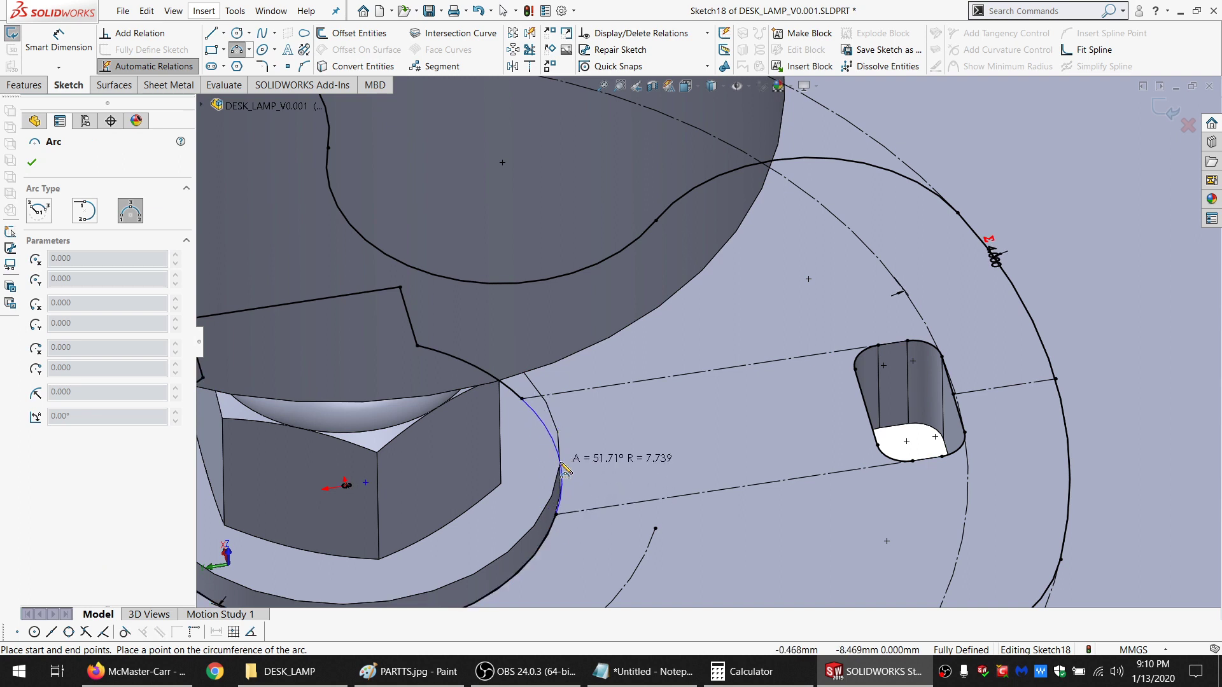
left_click(561, 466)
left_click(521, 399)
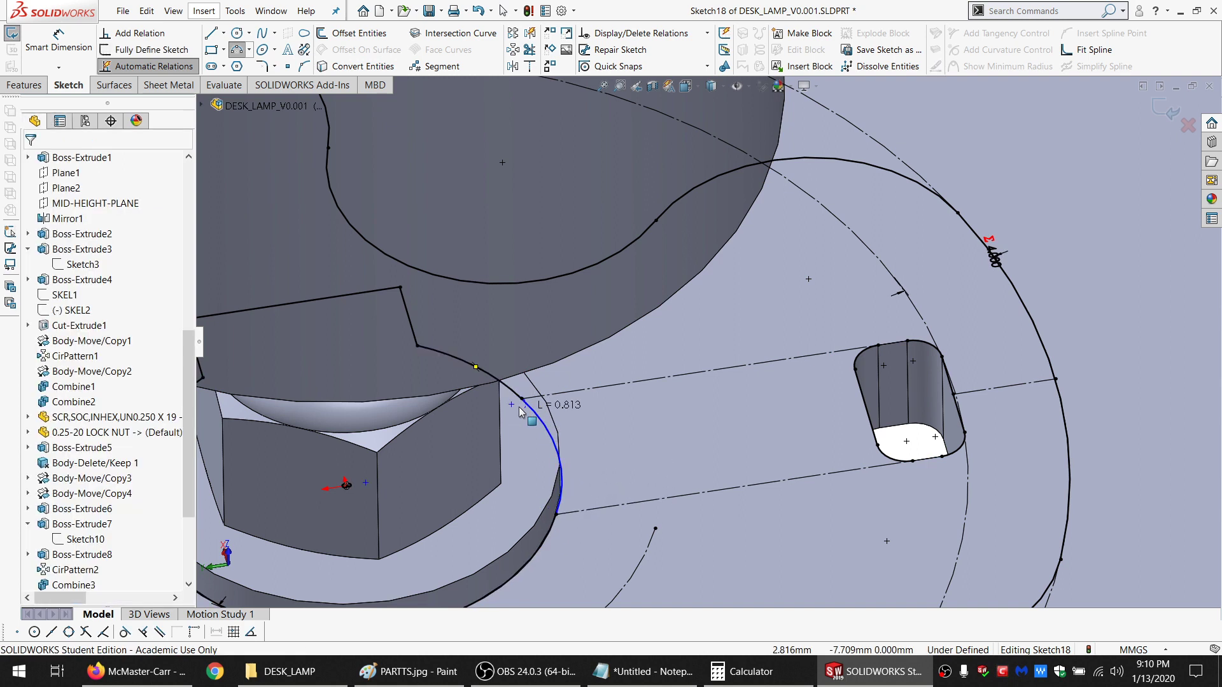
key("Escape")
Make the new arc concentric with the adjoining arc of the round opening
left_click(533, 411)
left_click(510, 390, "ctrl")
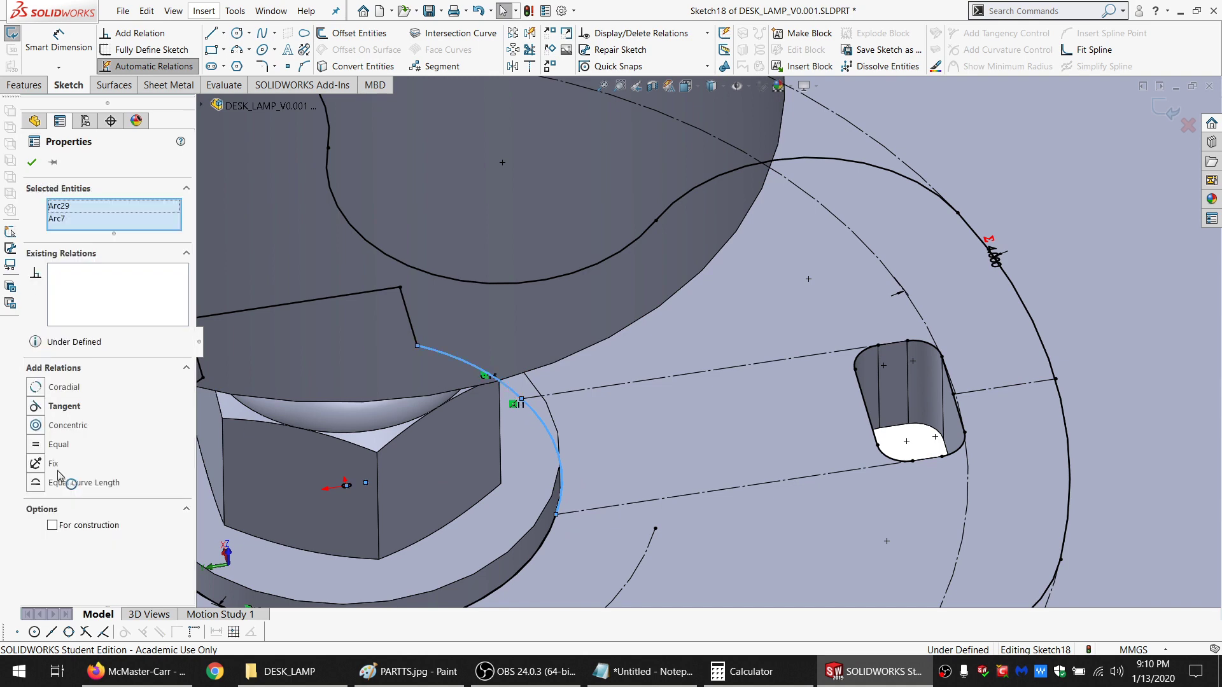
left_click(54, 428)
key("Escape")
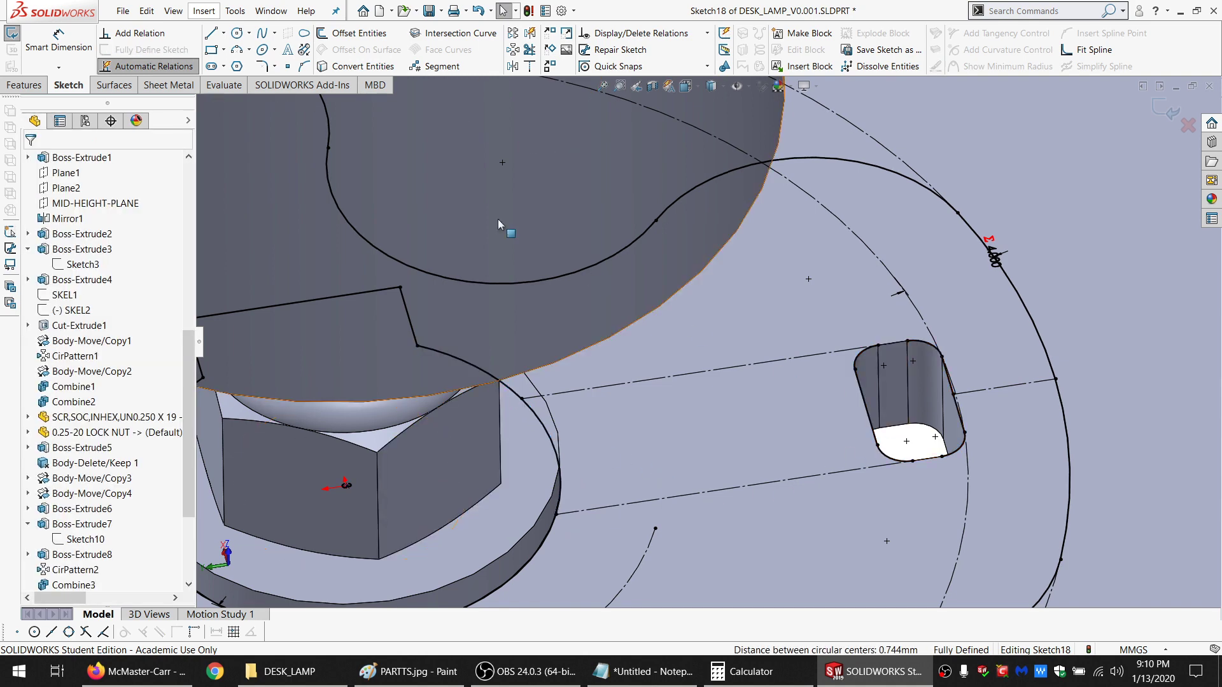
Close the end pocket's outline with two short lines, each about 1.17 mm long, and exit the plate sketch
left_click(212, 35)
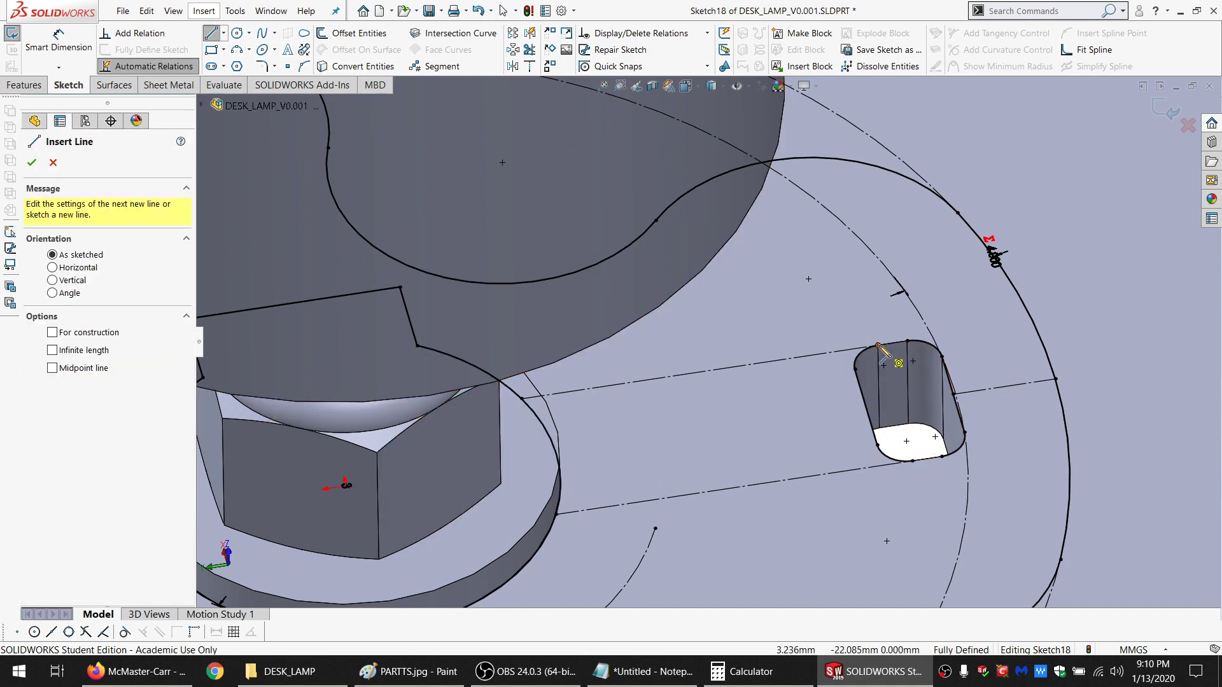
left_click(879, 344)
left_click(907, 341)
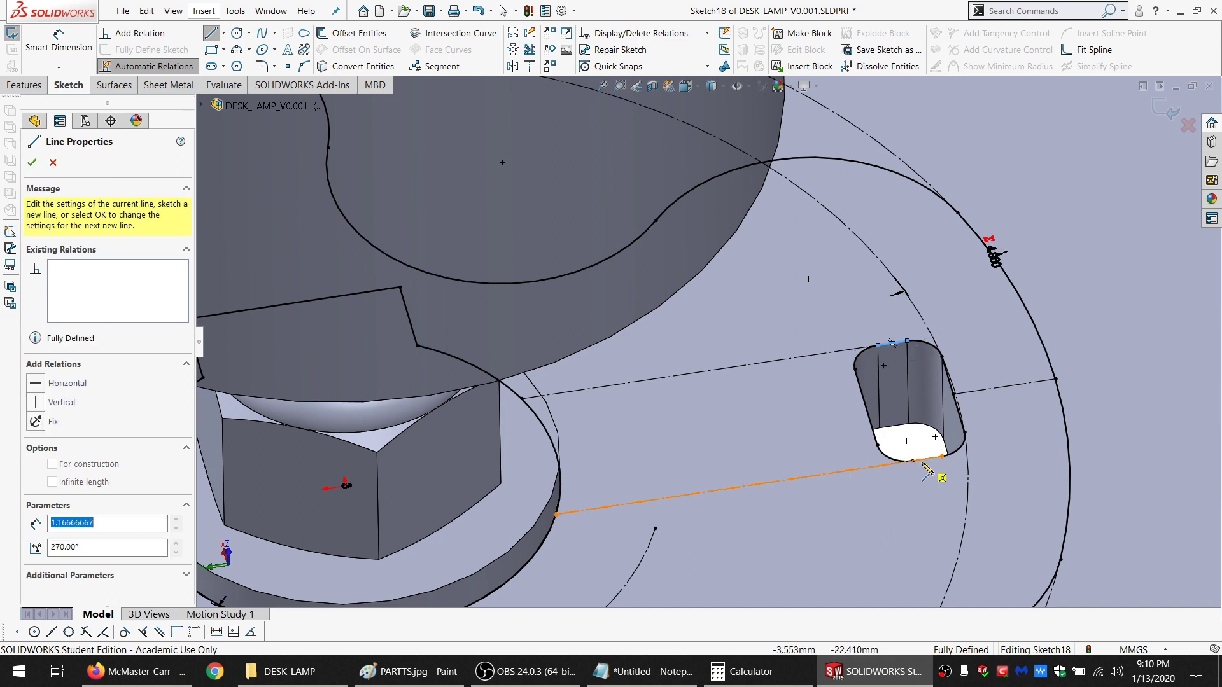
left_click(942, 456)
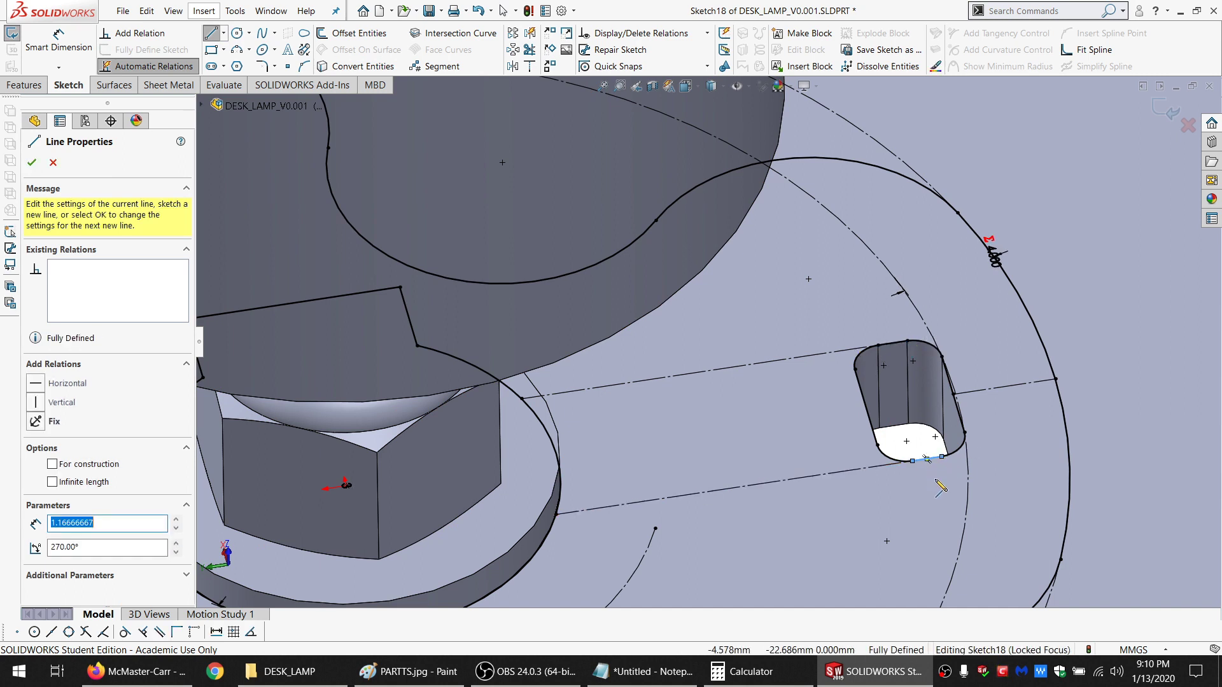
key("Escape")
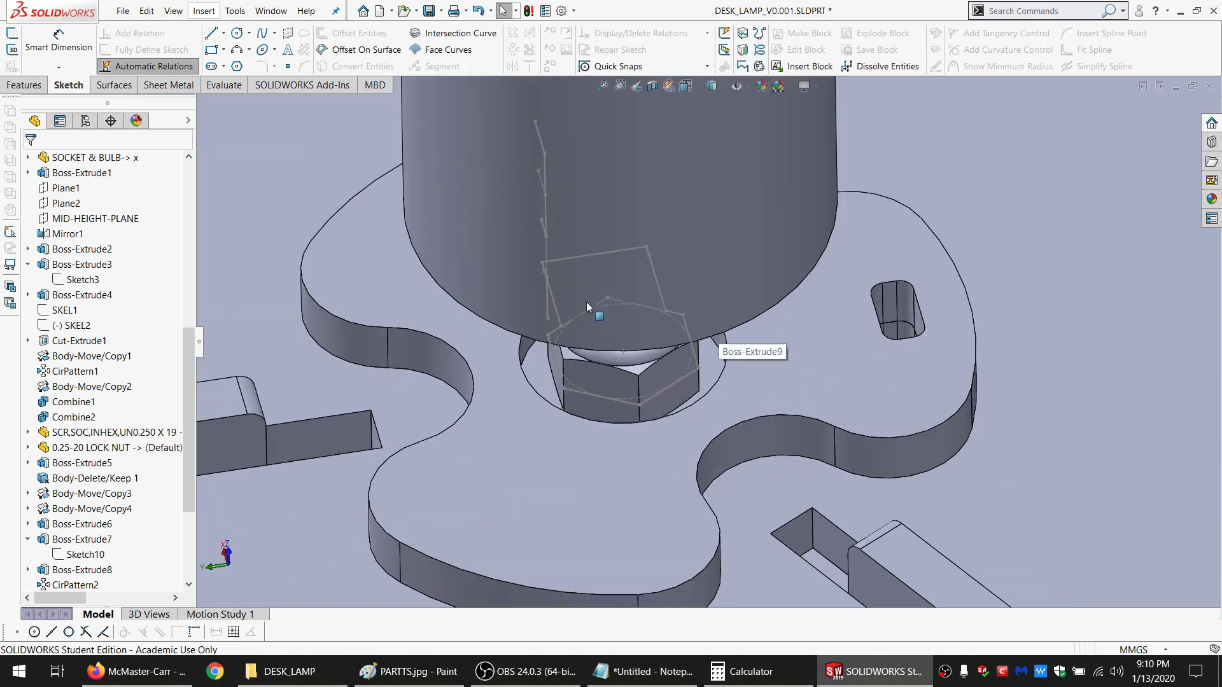
Reopen the lock nut hexagon sketch for editing and convert the plate's small rounded slot loop into sketch entities
middle_click_drag(586, 302, 595, 292)
left_click(590, 281)
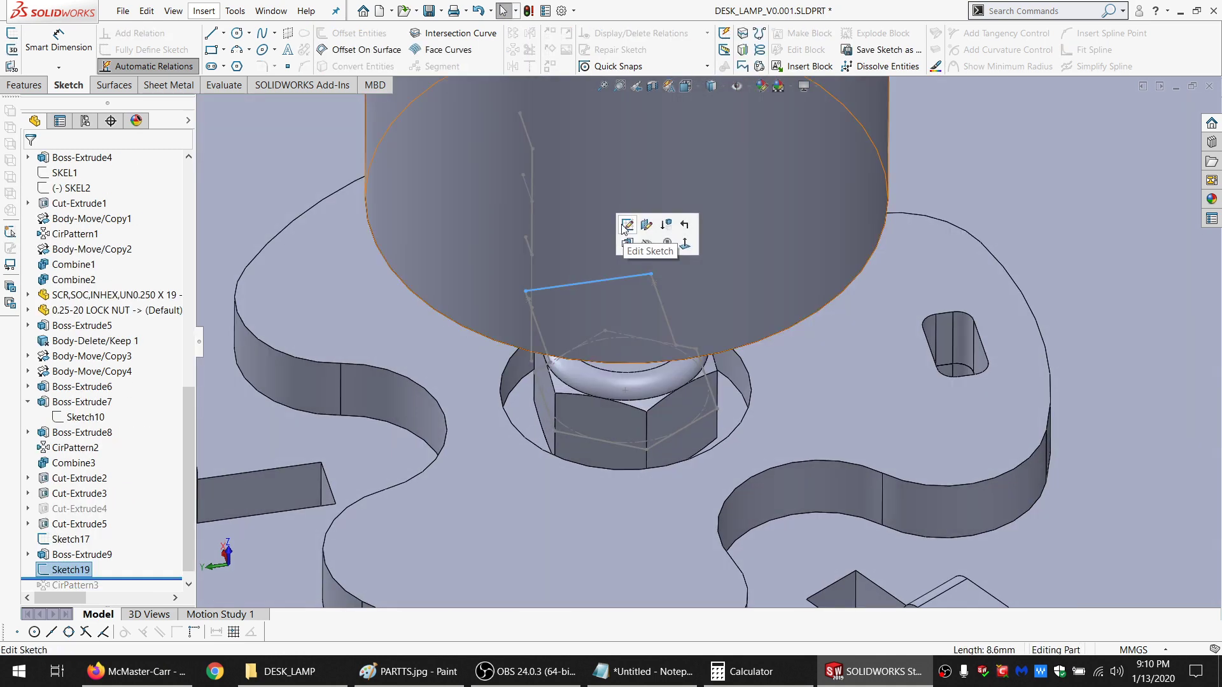
left_click(671, 251)
scroll(945, 377, "up", 4)
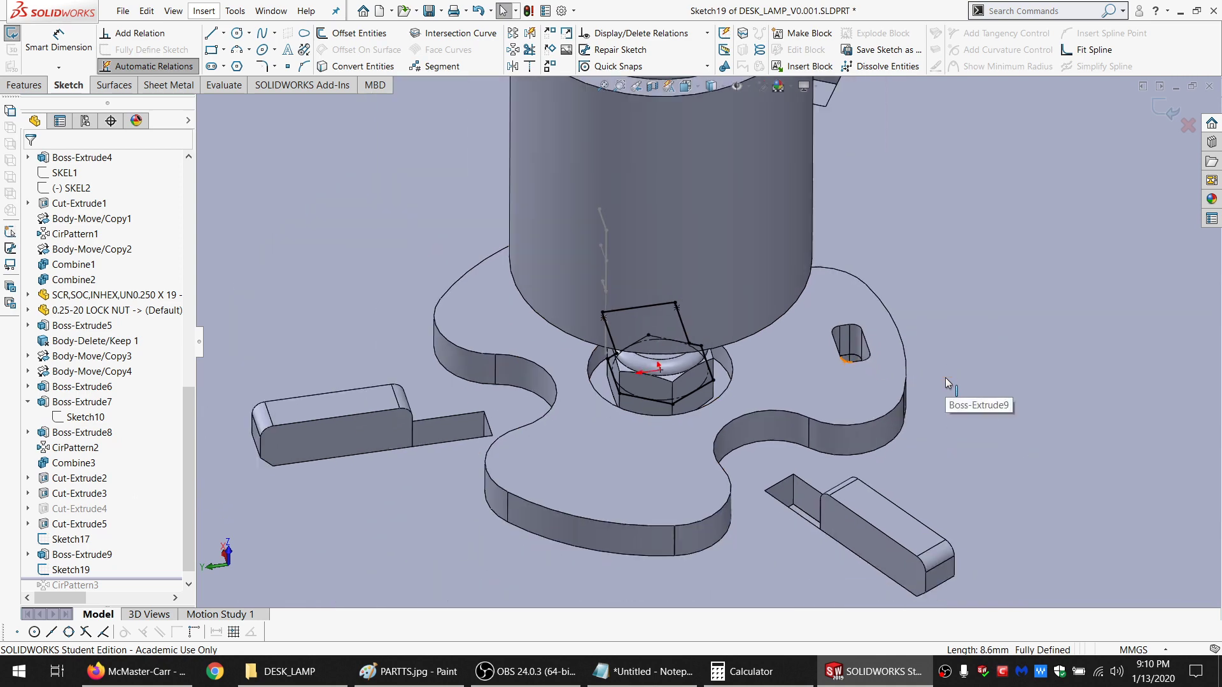
scroll(945, 376, "down", 2)
mouse_move(733, 364)
middle_mouse_down()
mouse_move(716, 329)
mouse_move(732, 343)
mouse_move(789, 313)
middle_mouse_up()
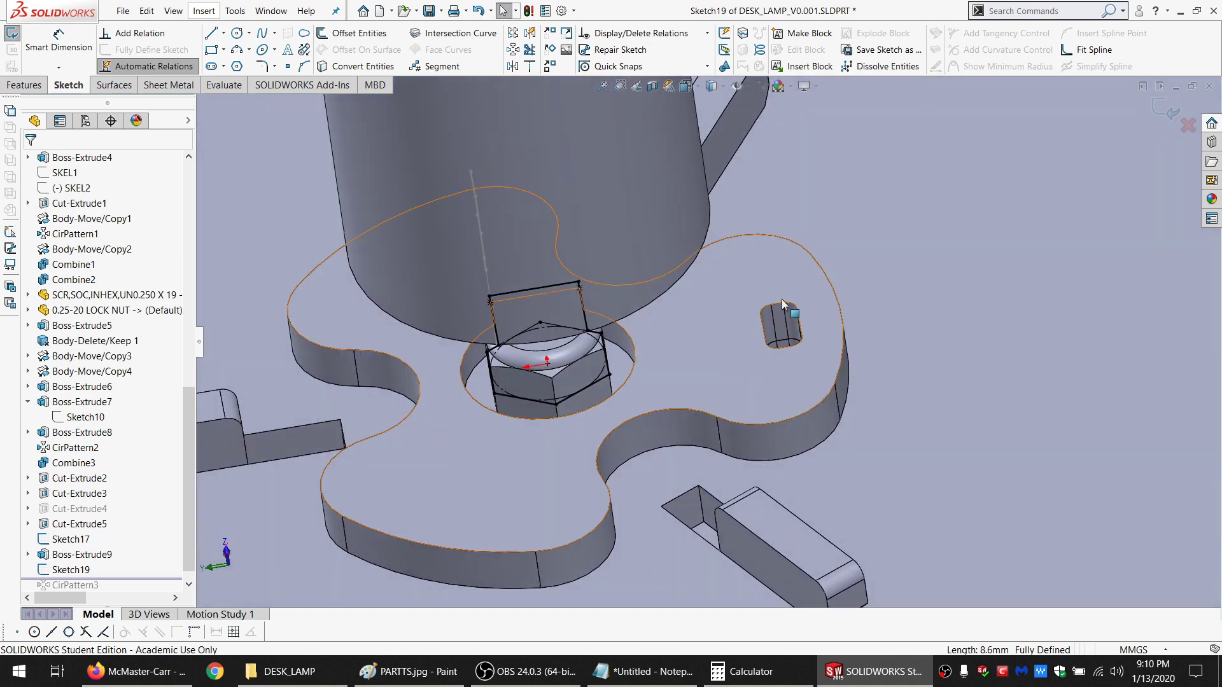
left_click(356, 67)
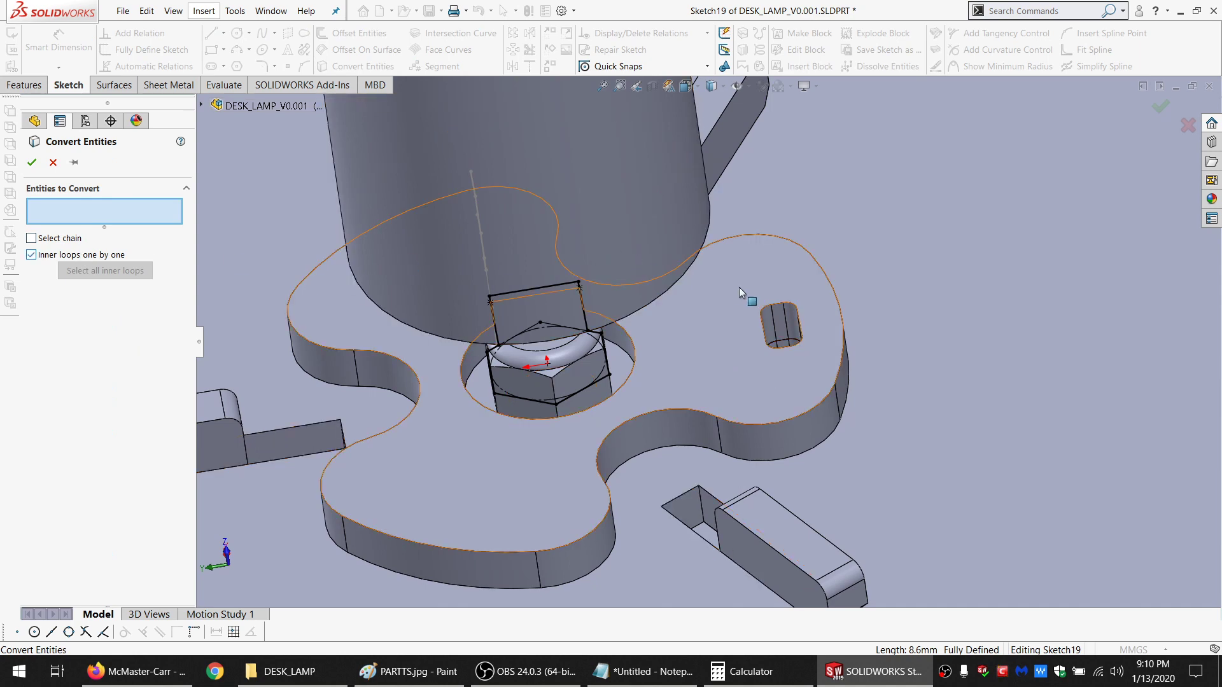
left_click(788, 307)
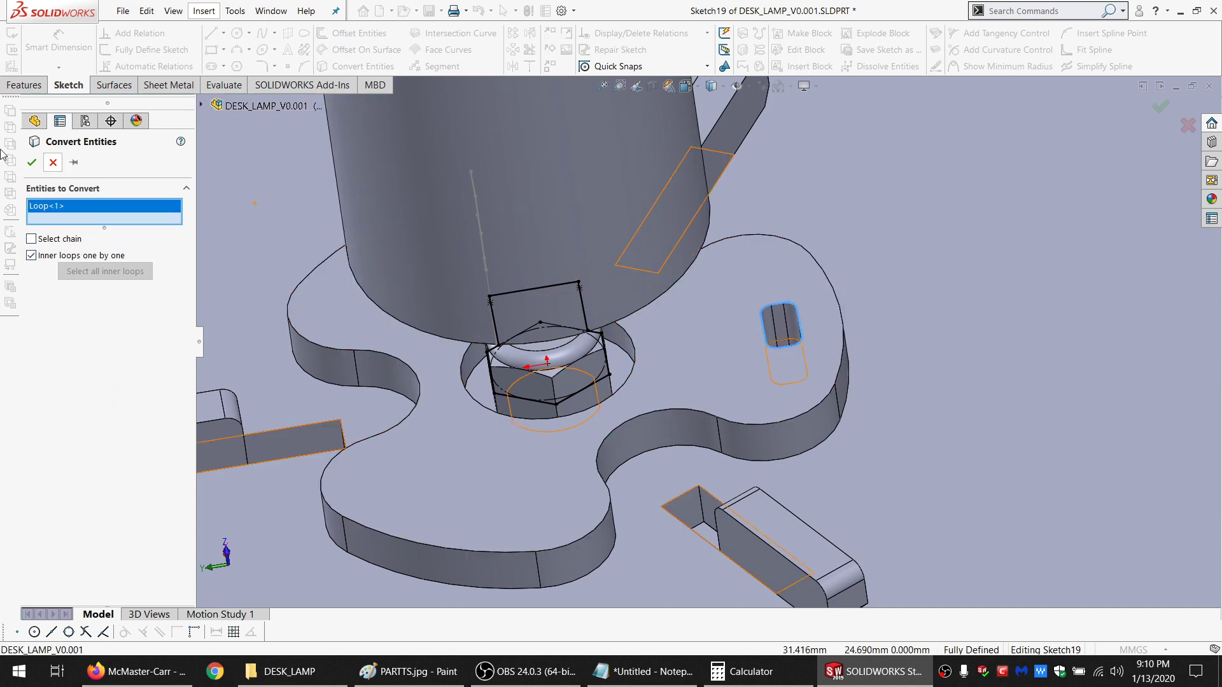
left_click(32, 162)
Delete the converted slot side facing the nut together with its two corner arcs
scroll(756, 344, "down", 5)
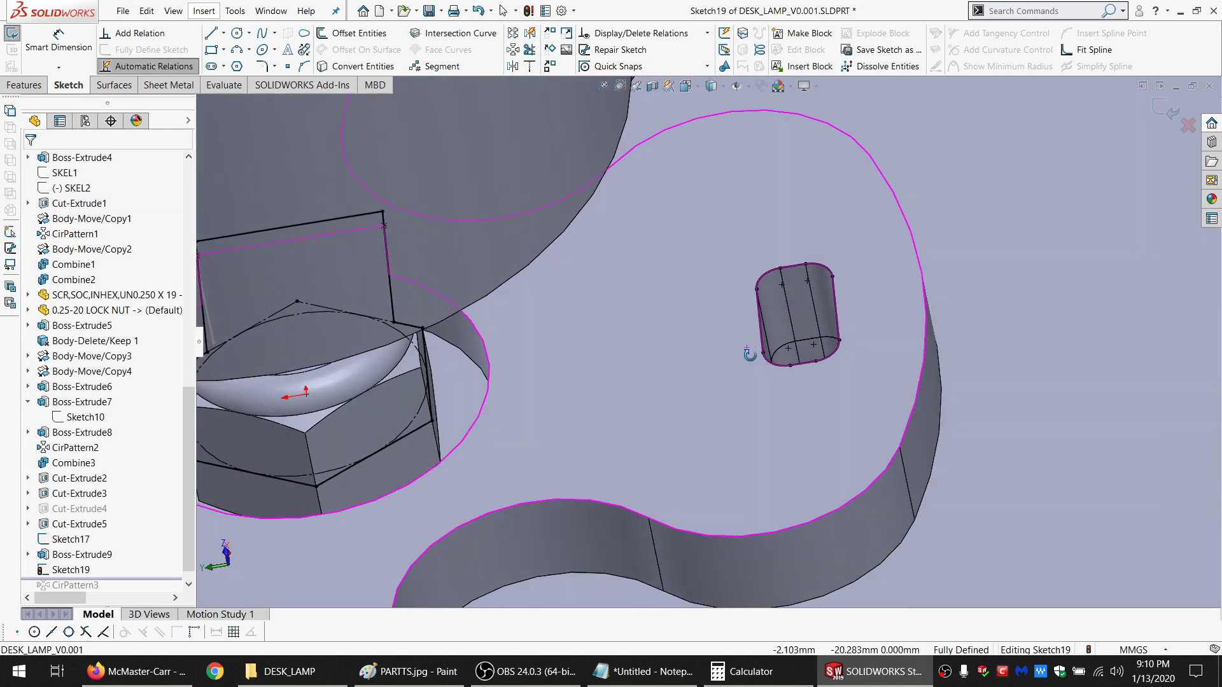
scroll(795, 386, "down", 1)
middle_click_drag(795, 386, 741, 354)
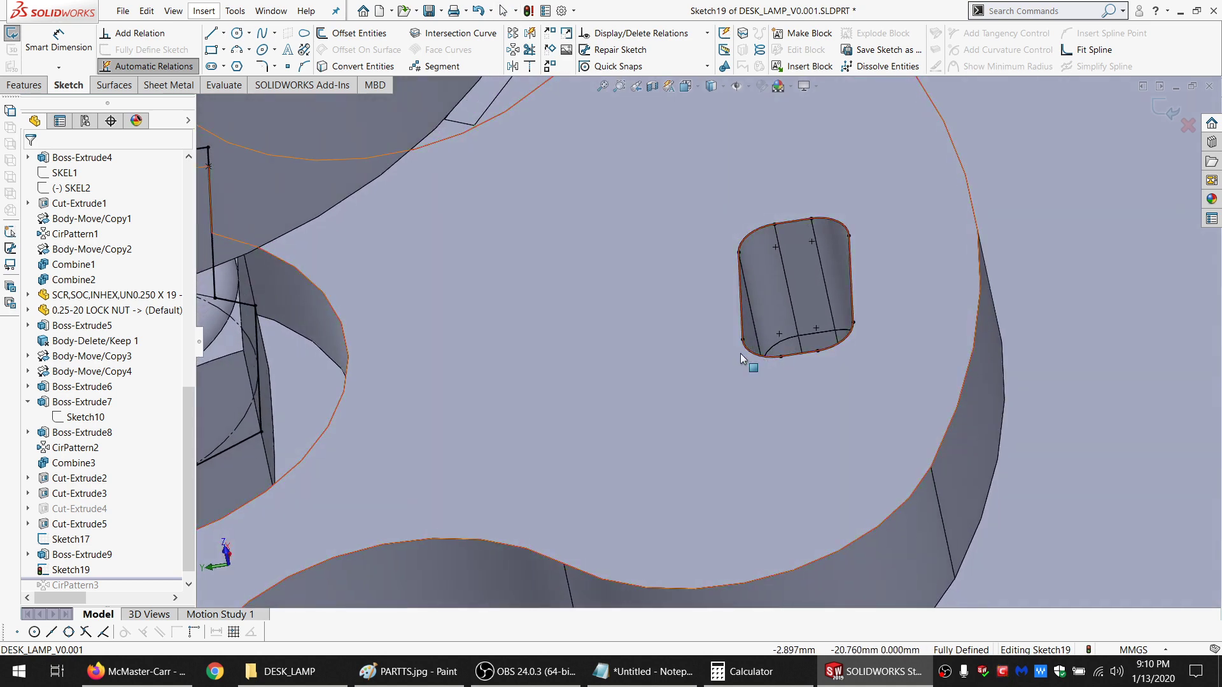
scroll(701, 352, "up", 5)
scroll(607, 352, "down", 3)
middle_click_drag(666, 352, 808, 341)
scroll(864, 341, "down", 4)
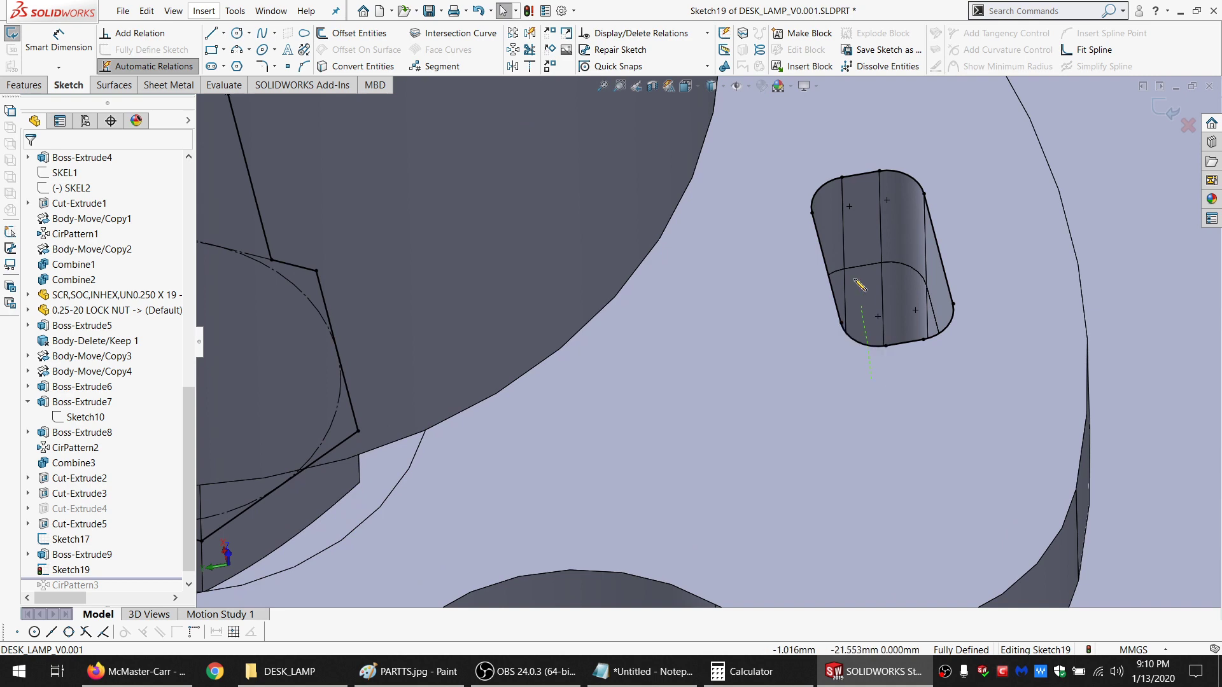
left_click_drag(856, 321, 762, 172)
left_click(667, 266)
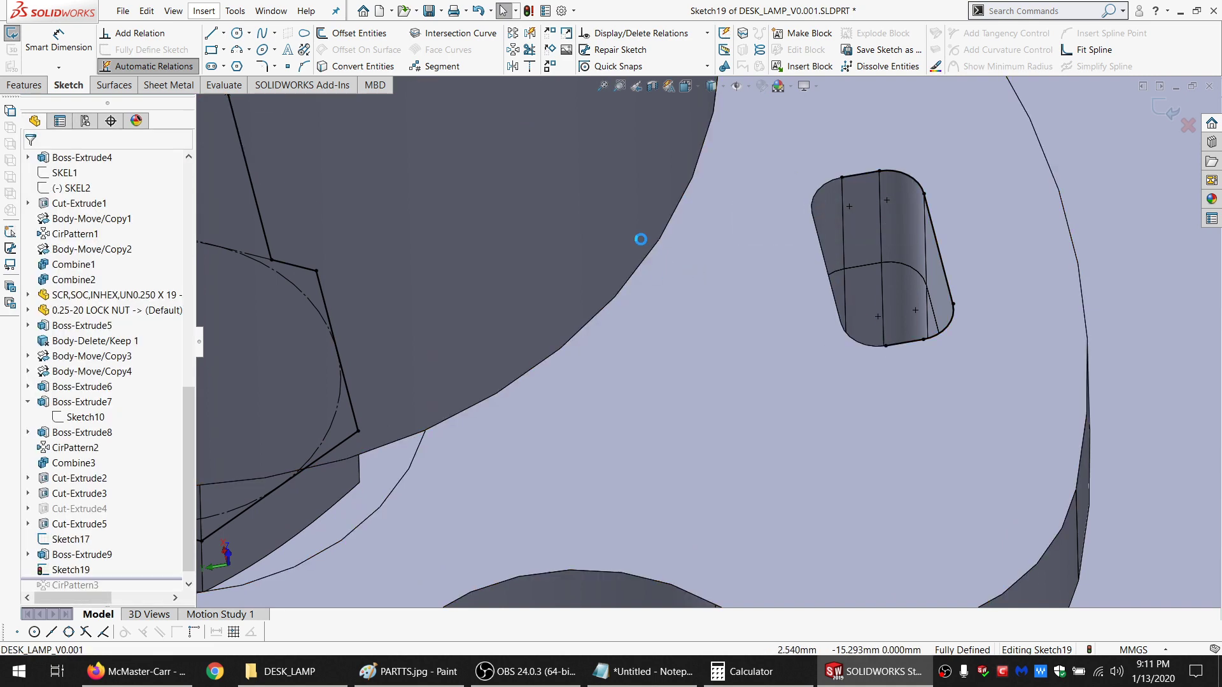
Draw two lines extending the slot's short sides from their open ends toward the nut
left_click(213, 35)
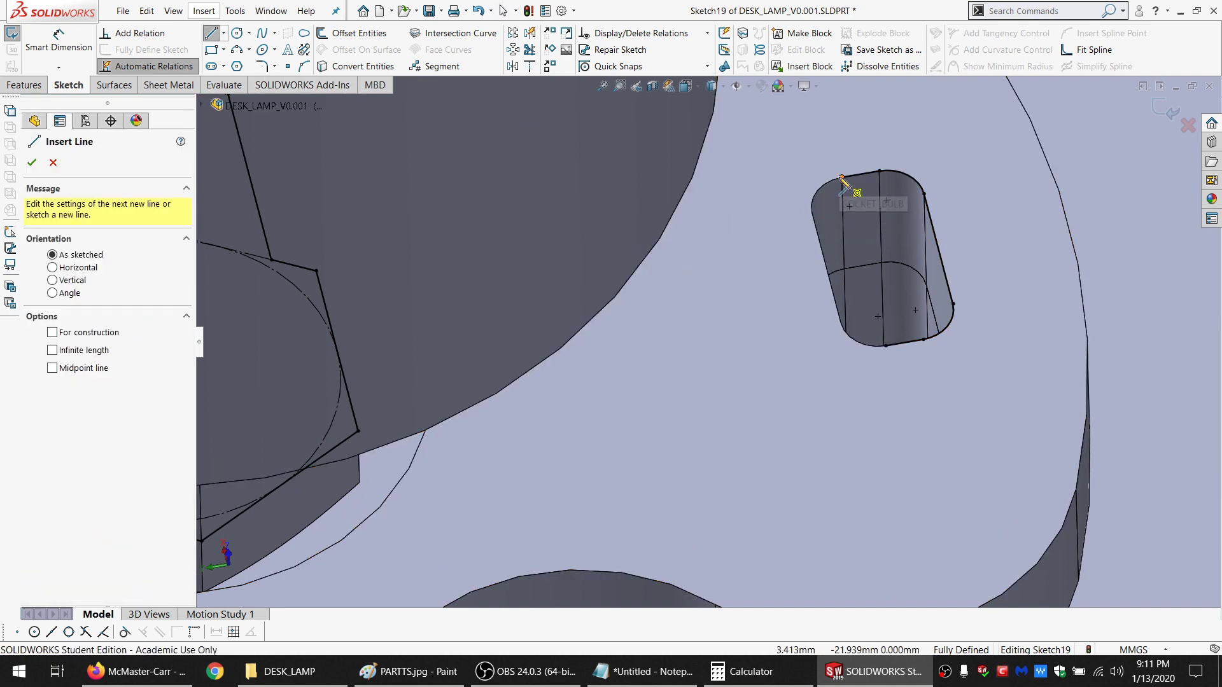
left_click_drag(841, 178, 734, 191)
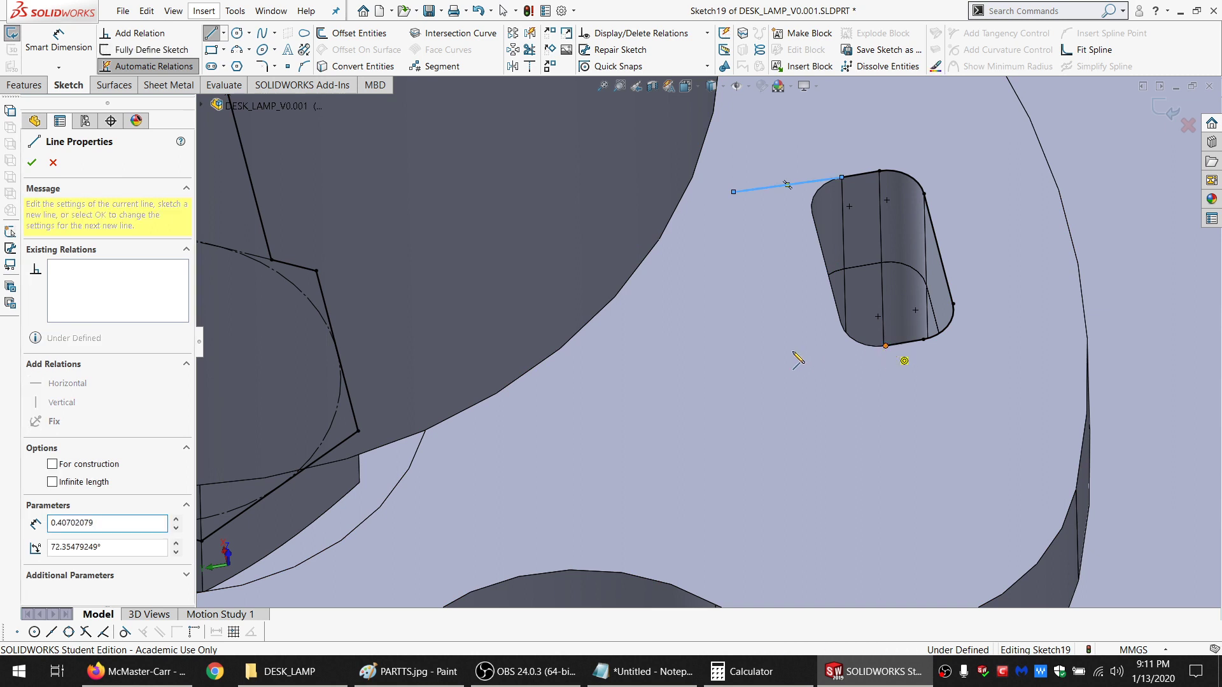
left_click_drag(885, 346, 729, 374)
key("Escape")
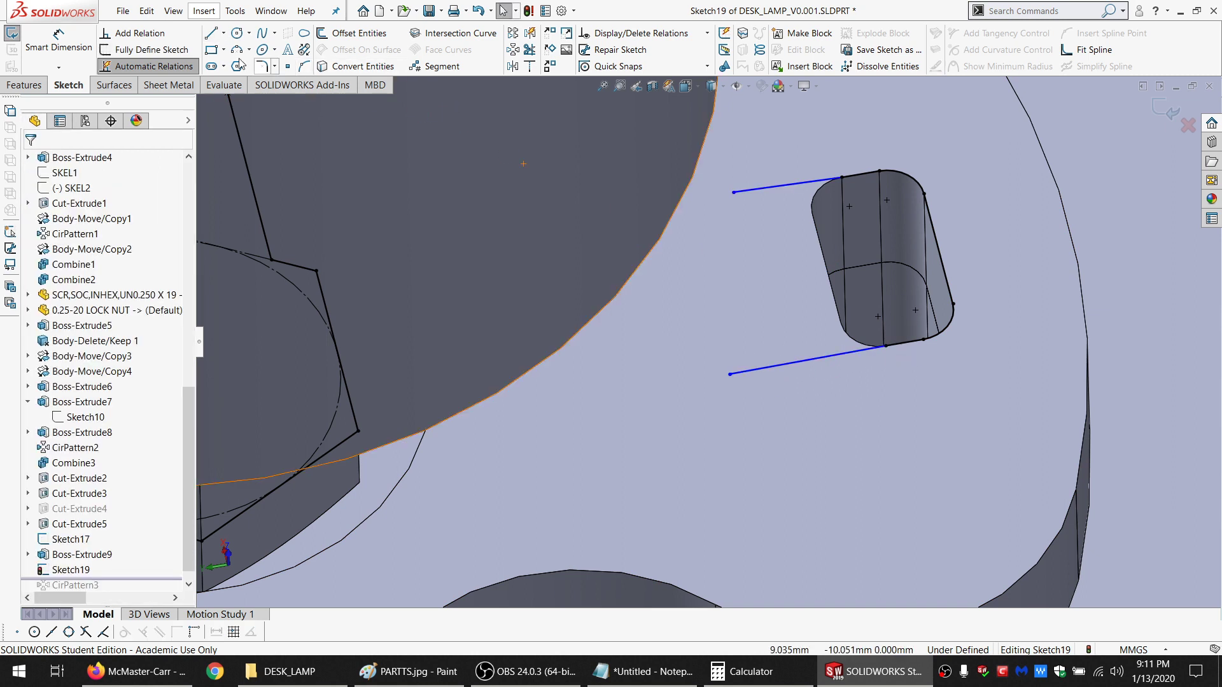
Draw a line about 3.5 mm long from the midpoint of the slot's nut-side edge to one extension line's midpoint, and make it parallel to that edge
left_click(210, 33)
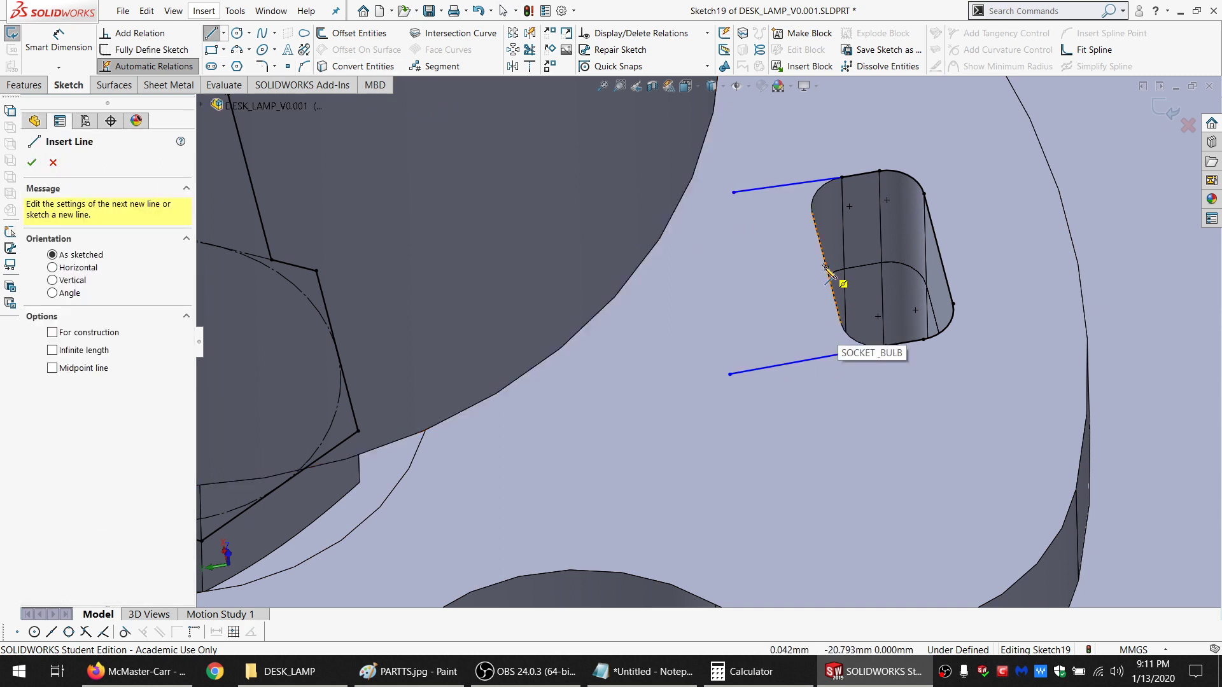
left_click_drag(826, 268, 788, 186)
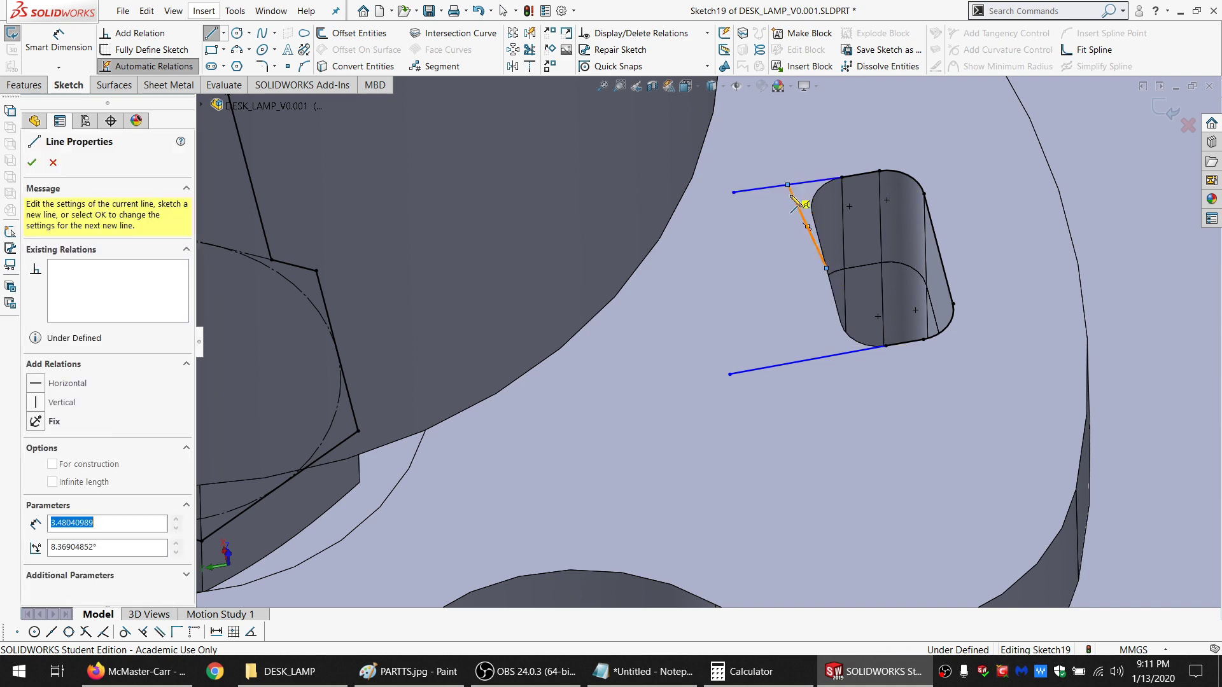
key("Escape")
left_click(795, 201)
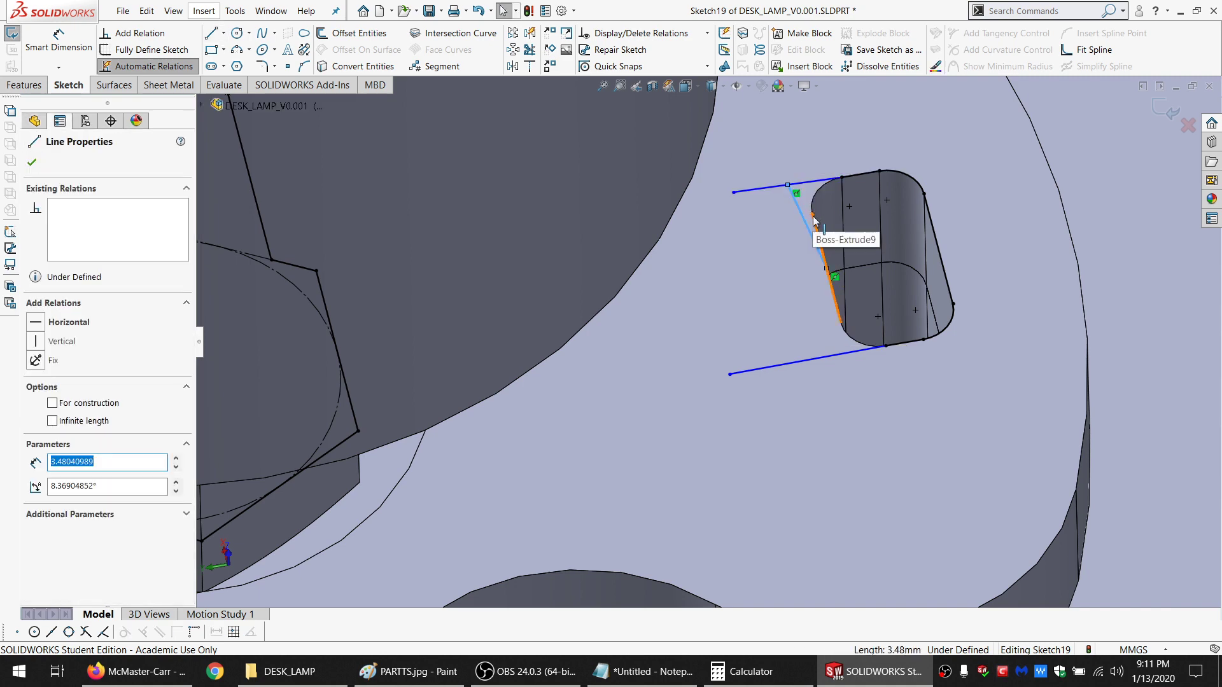
left_click(814, 221, "ctrl")
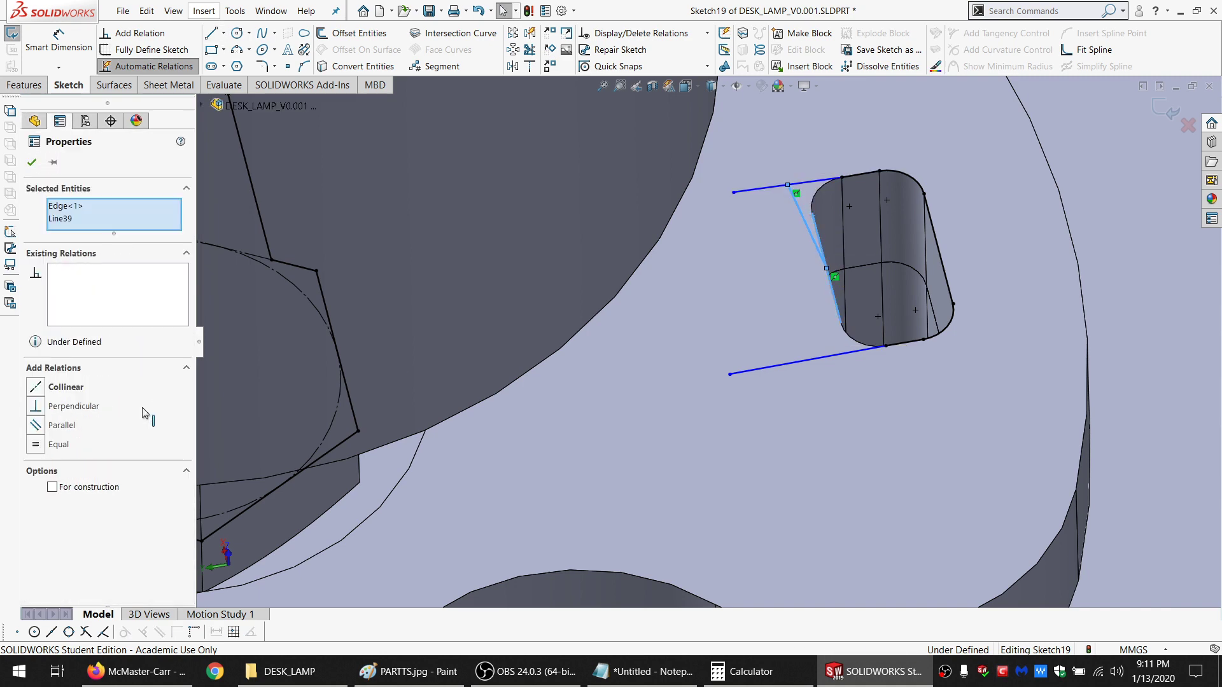
Make both extension lines parallel to the slot's converted short side
left_click(777, 183)
left_click(822, 358)
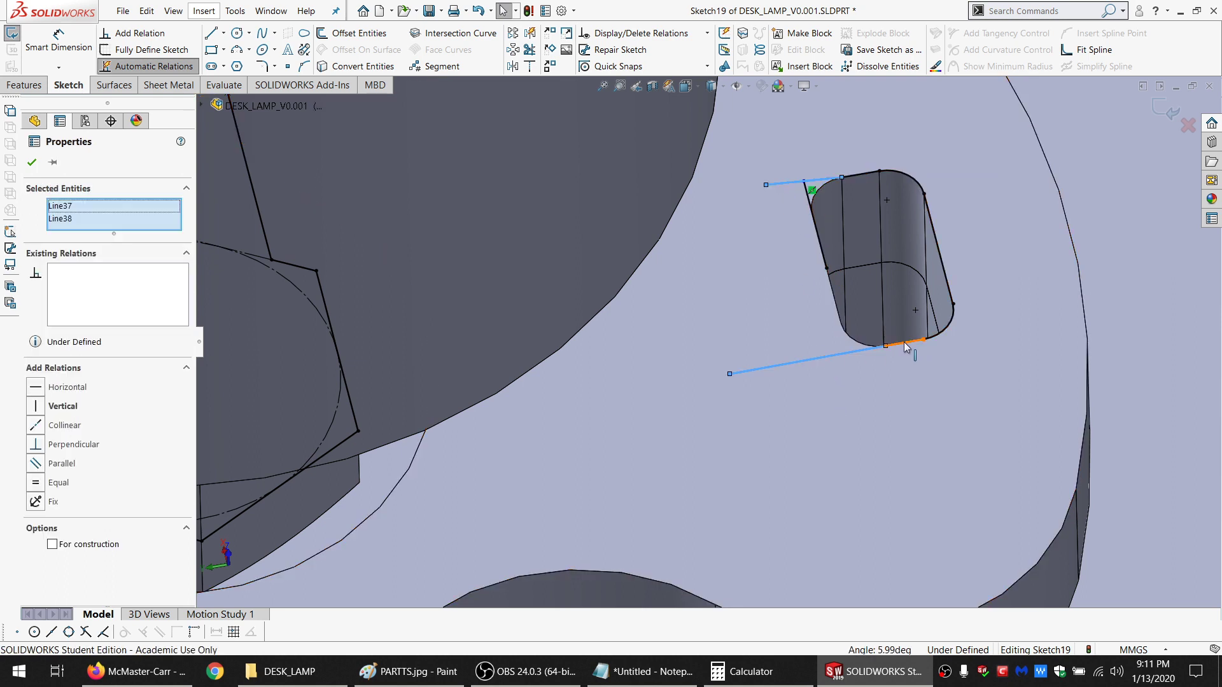
left_click(907, 342, "ctrl")
left_click(61, 458)
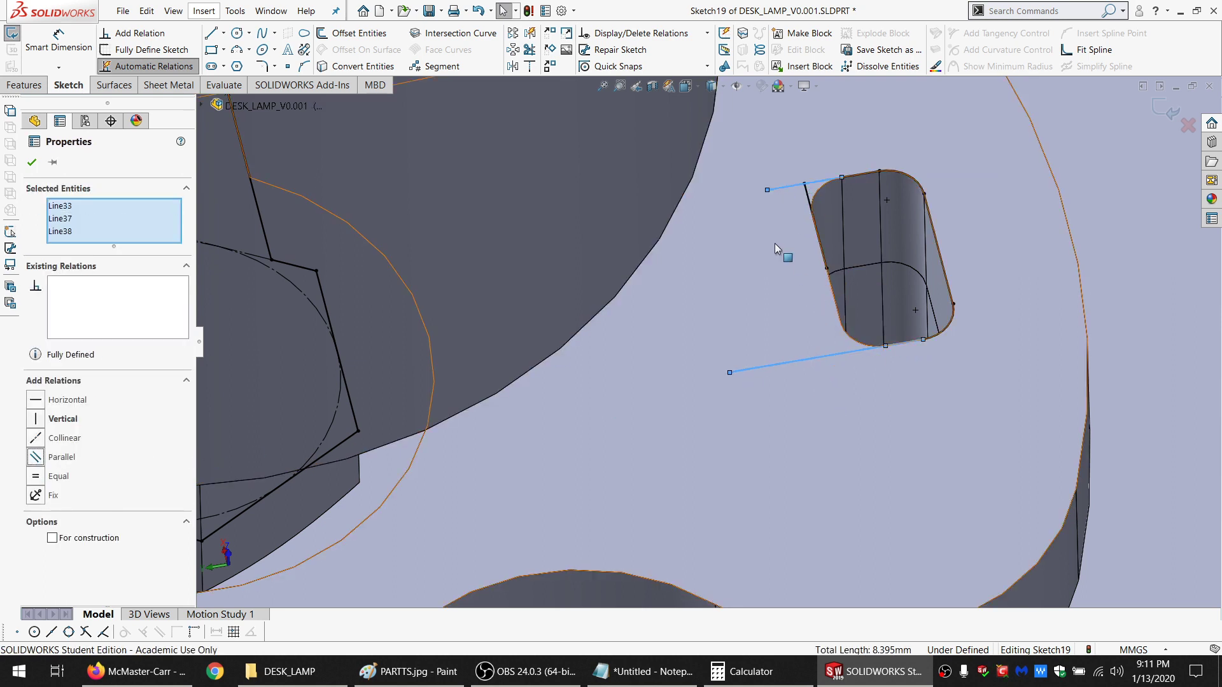
Make the two extension lines equal in length and turn the line along the slot's nut-side edge into construction geometry
left_click(784, 194)
left_click(784, 191)
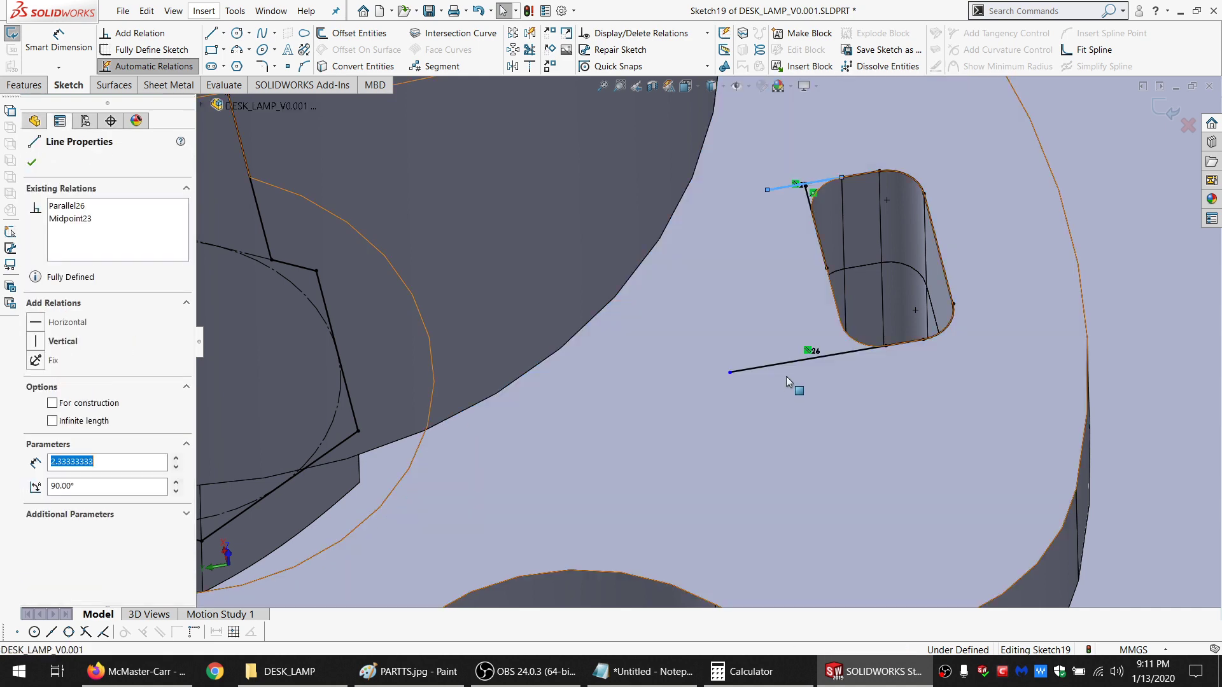
left_click(789, 362, "ctrl")
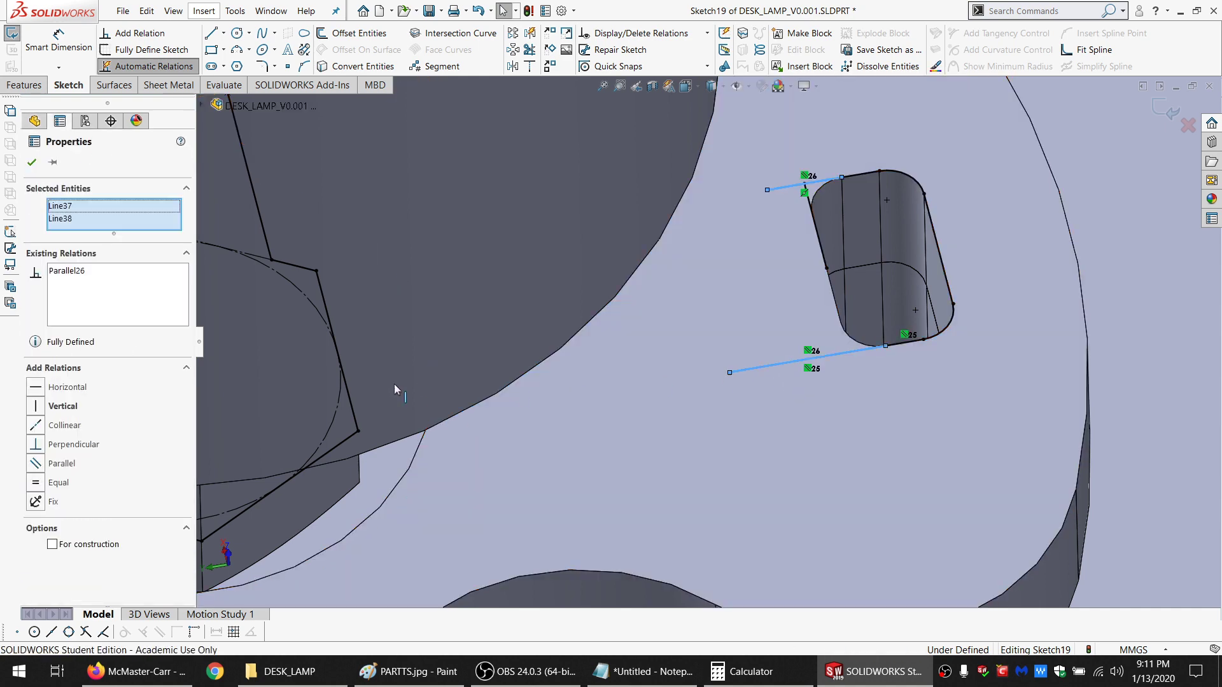
left_click(58, 484)
left_click(810, 198)
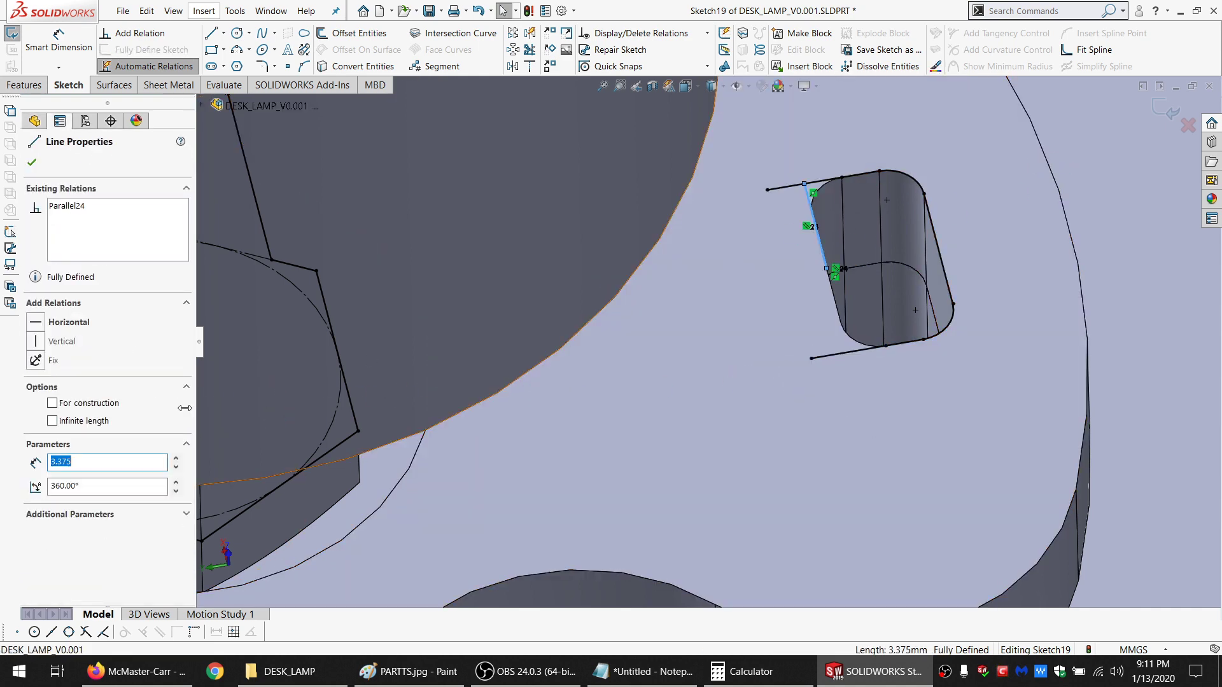
key("Escape")
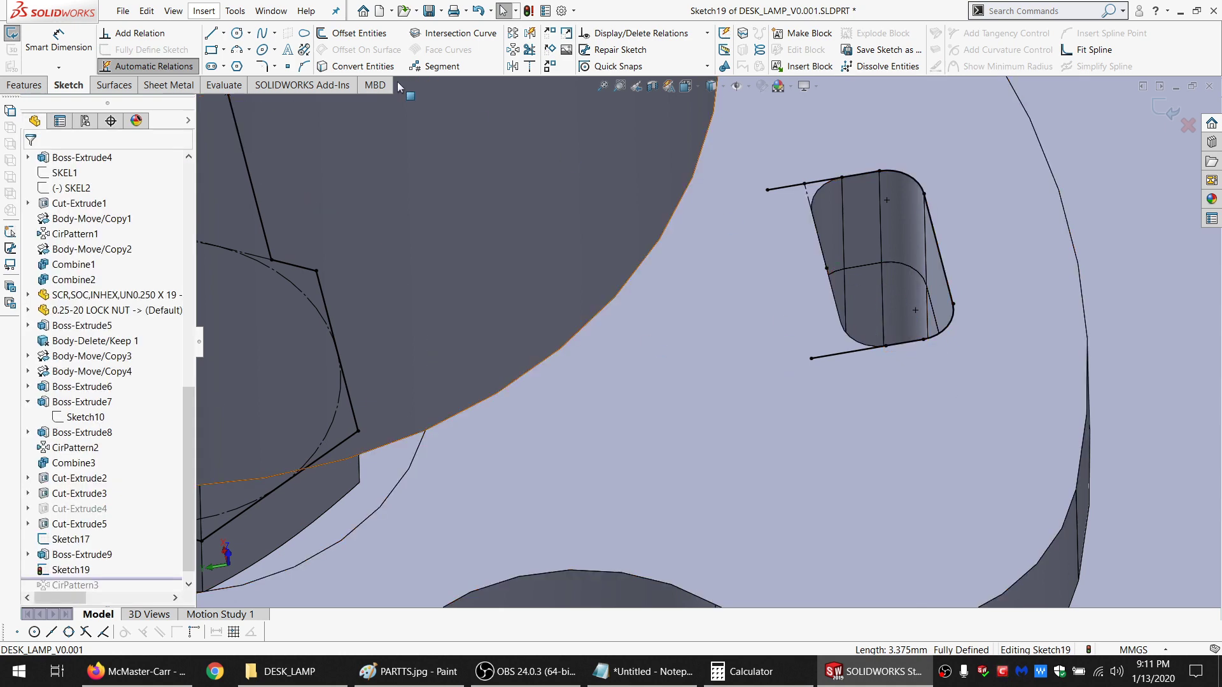
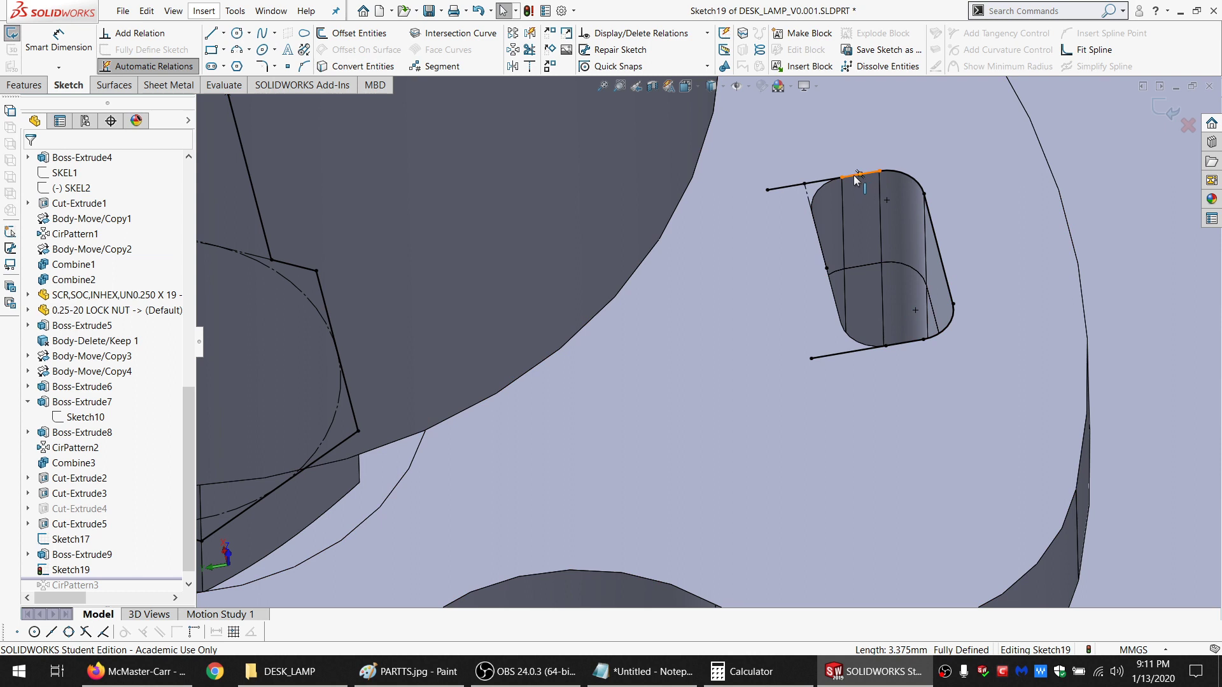
Draw a diagonal about 7.6 mm long from one extension's free end to the opposite short side's outer end, and a line from its midpoint to the other extension
middle_click_drag(844, 186, 913, 202)
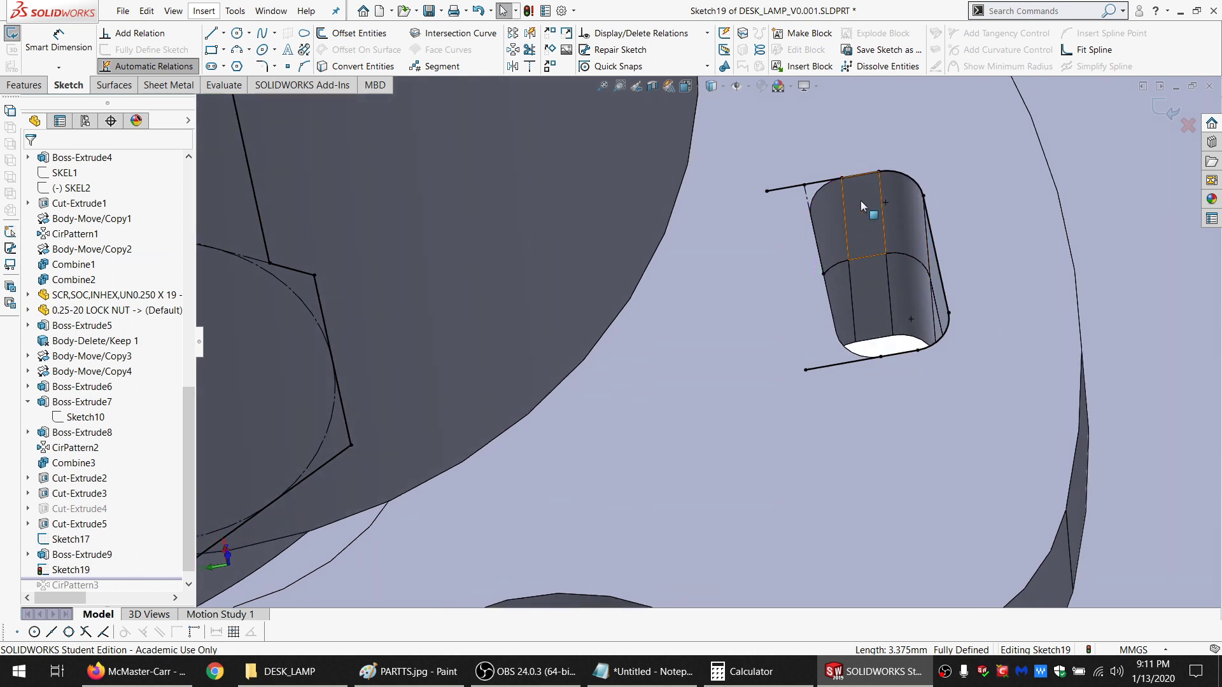
scroll(854, 204, "down", 1)
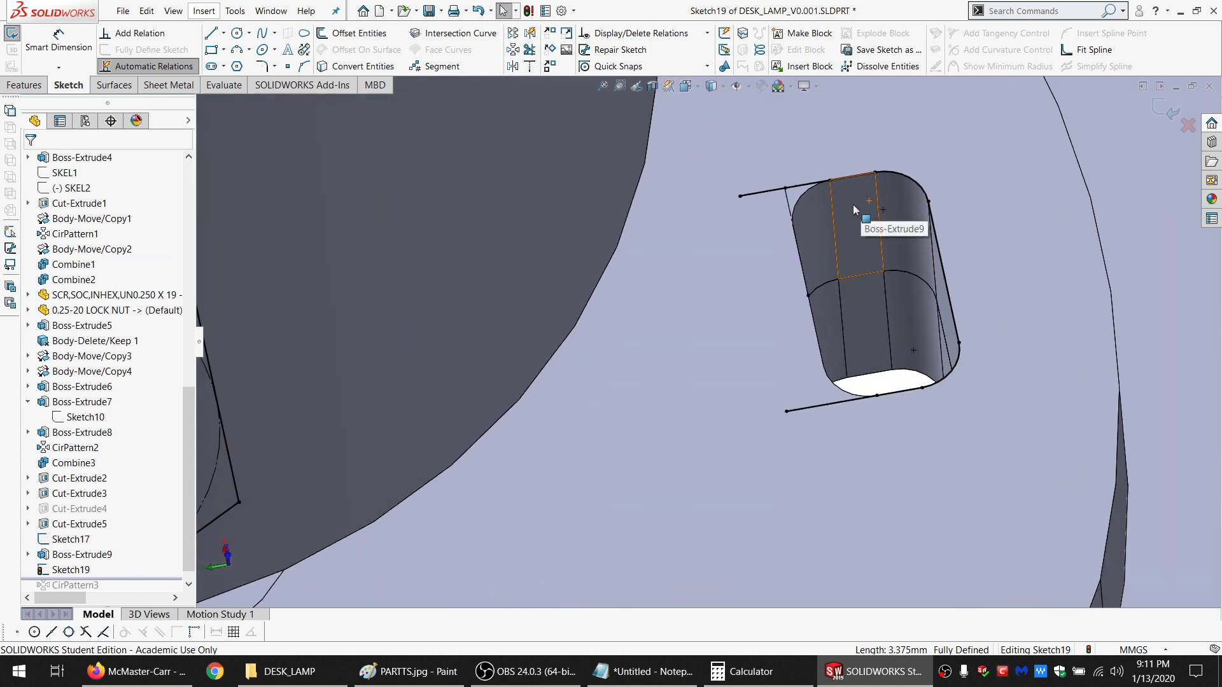
left_click(211, 34)
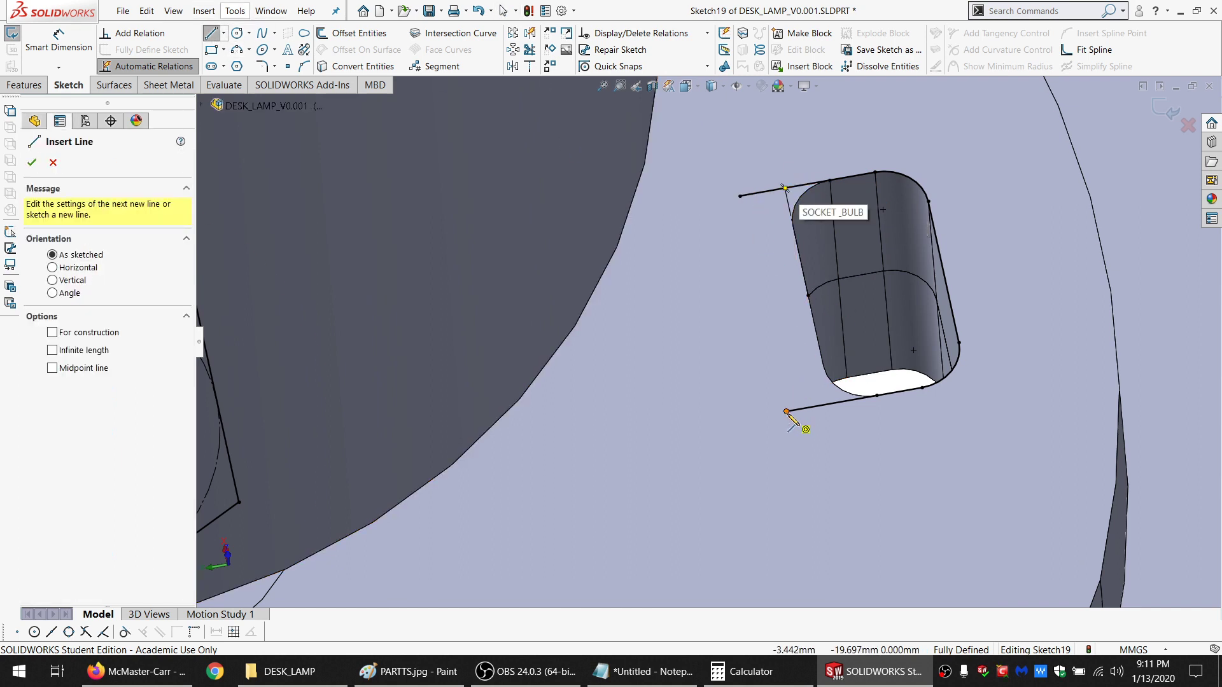
left_click_drag(787, 412, 875, 172)
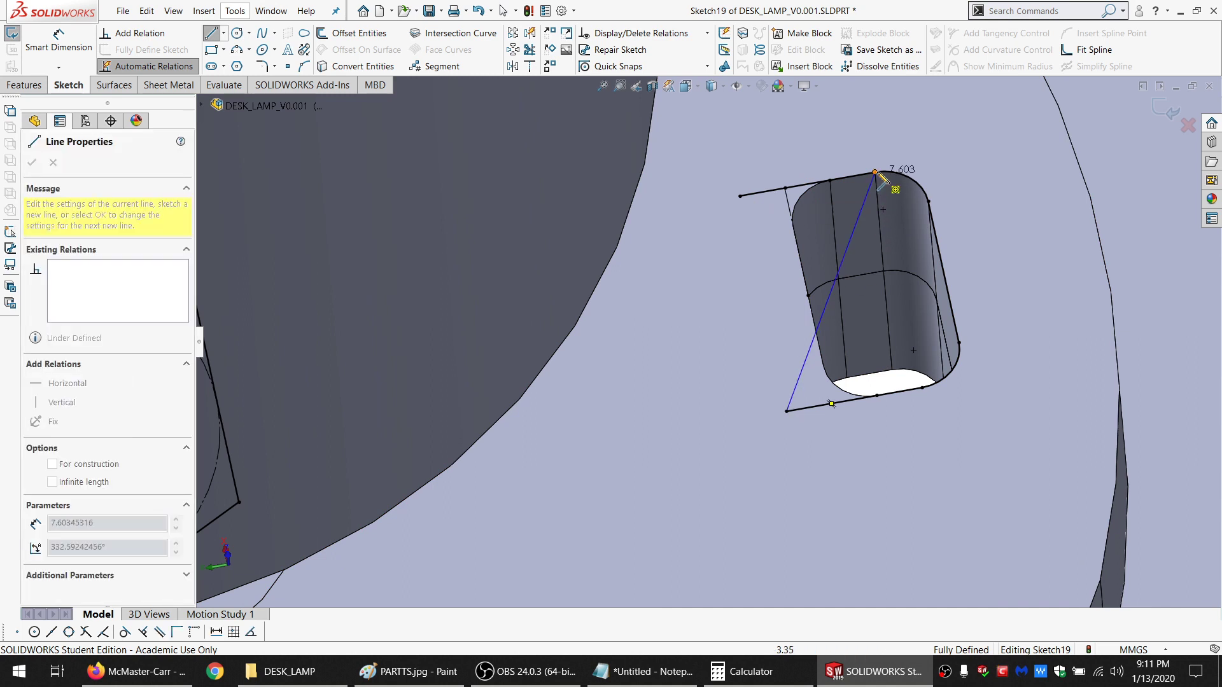
left_click(831, 291)
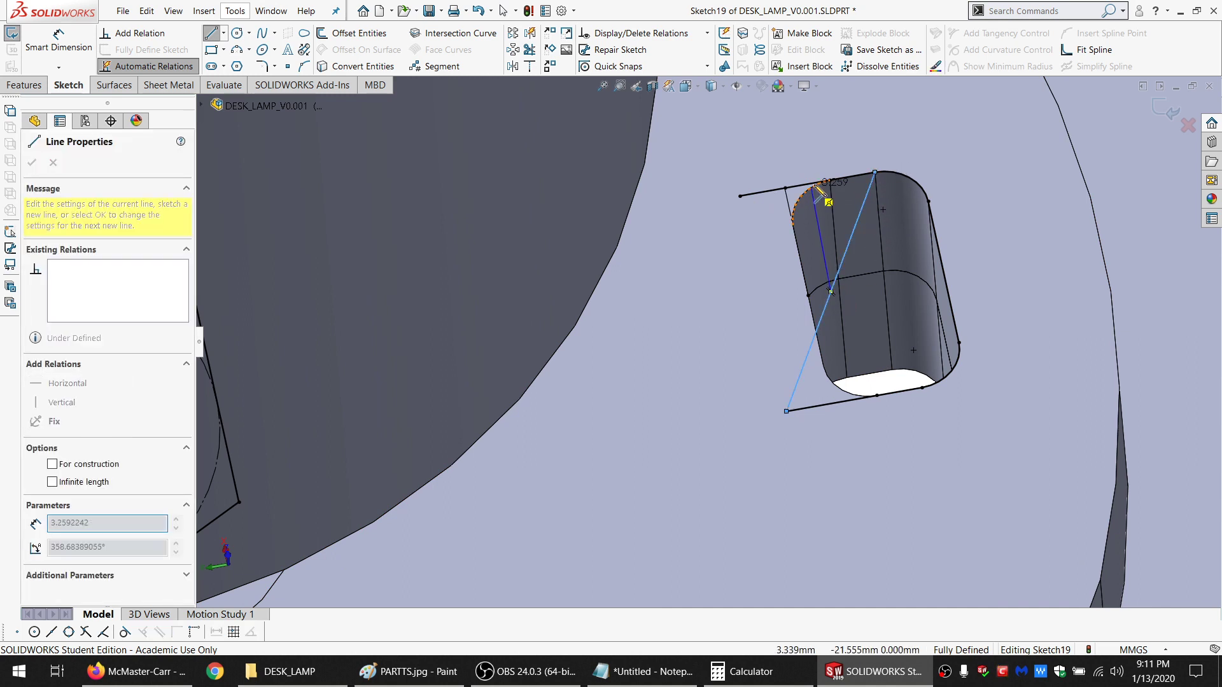
left_click(767, 192)
key("Escape")
key("Escape")
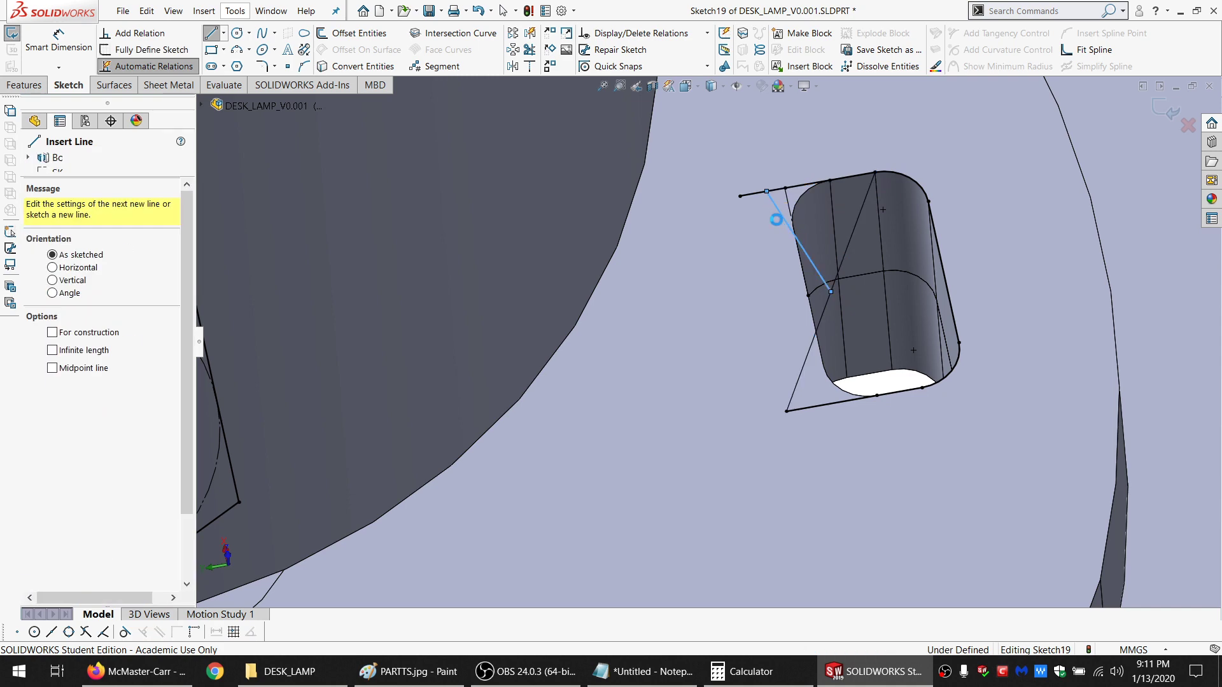
Make the line from the diagonal's midpoint perpendicular to the extension line, and turn it and the diagonal into construction geometry
left_click(775, 206)
left_click(757, 193, "ctrl")
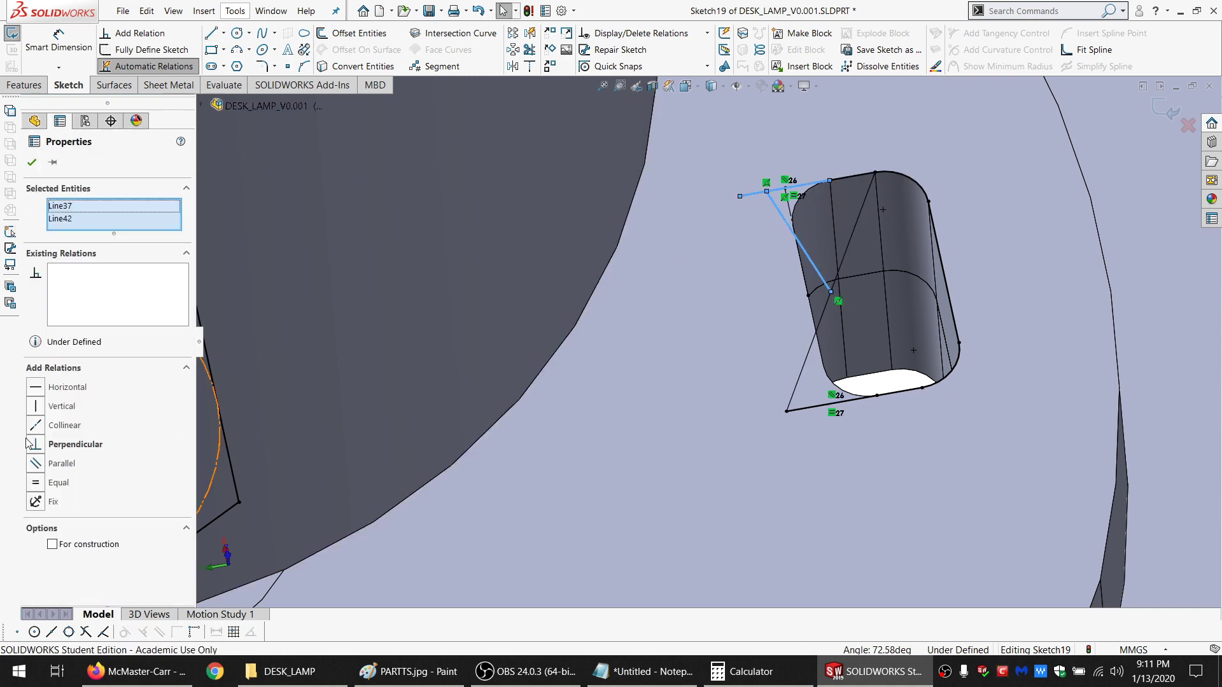
left_click(64, 444)
left_click(825, 306)
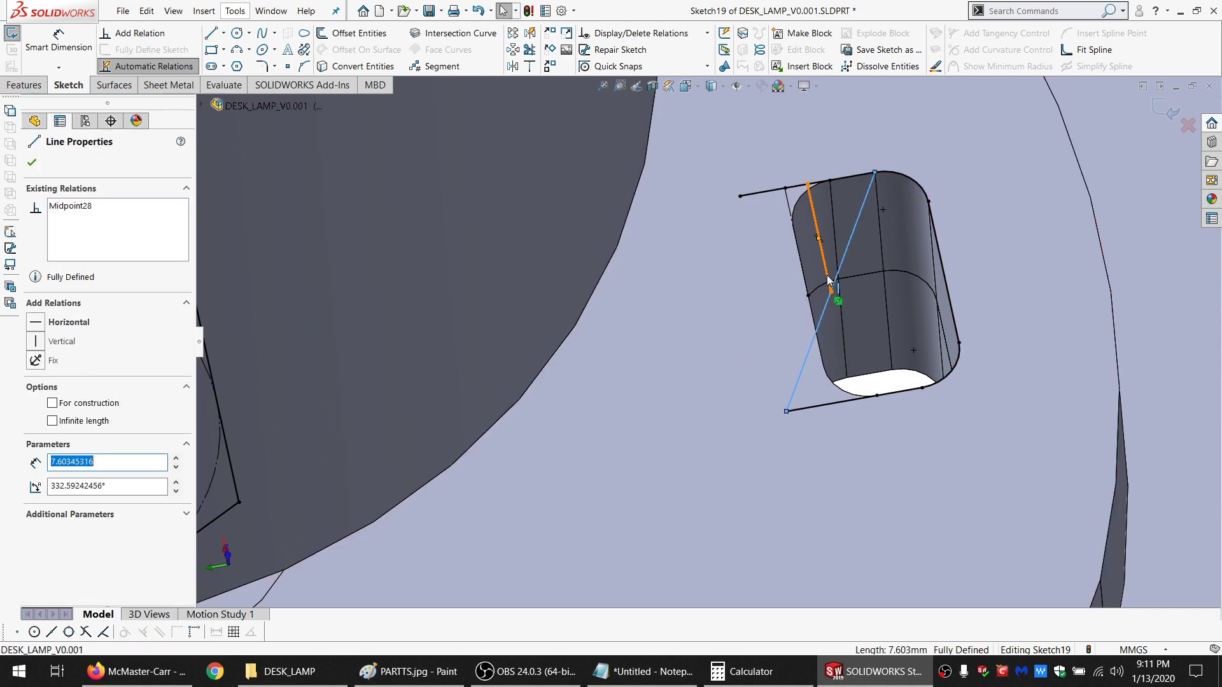
left_click(827, 280, "ctrl")
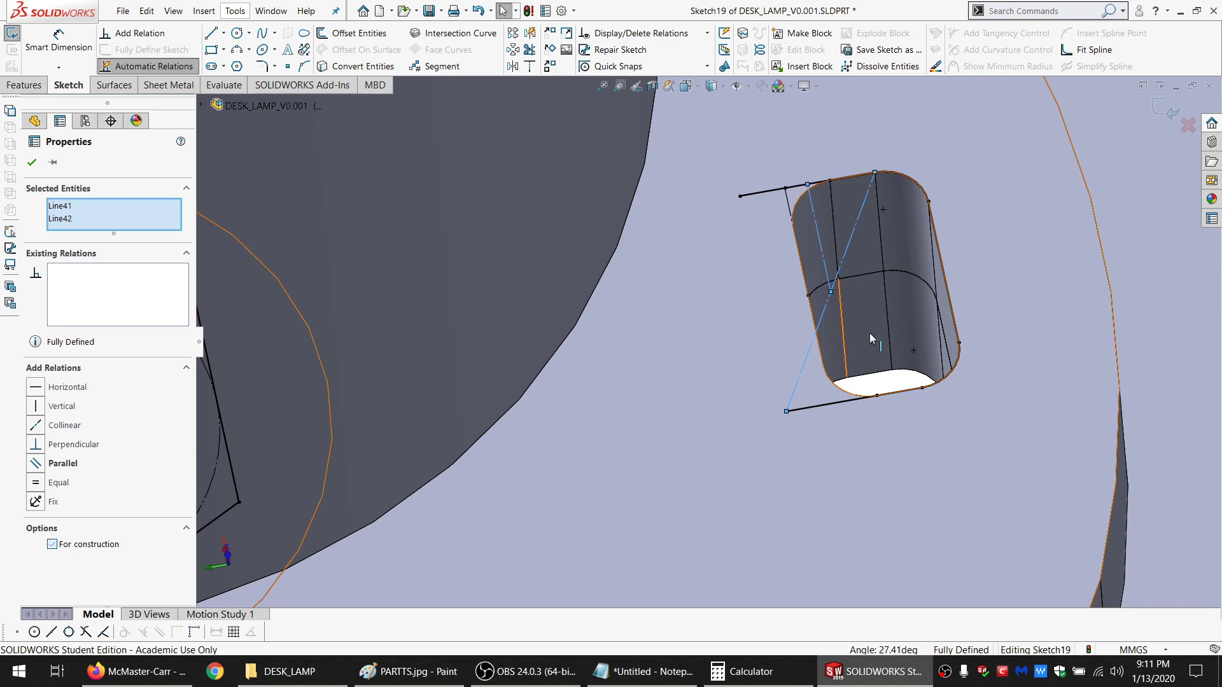
key("Escape")
Mirror the slot's two outer corner arcs about its outer long side
left_click(952, 368)
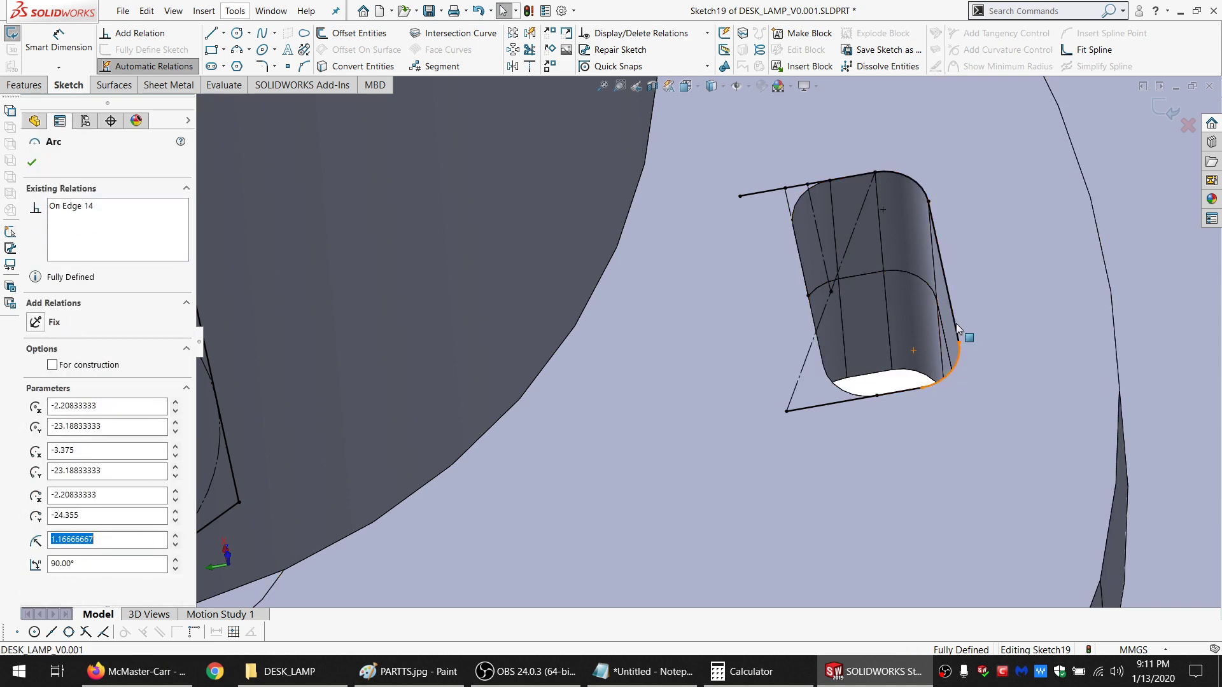
left_click(938, 238, "ctrl")
left_click(925, 191, "ctrl")
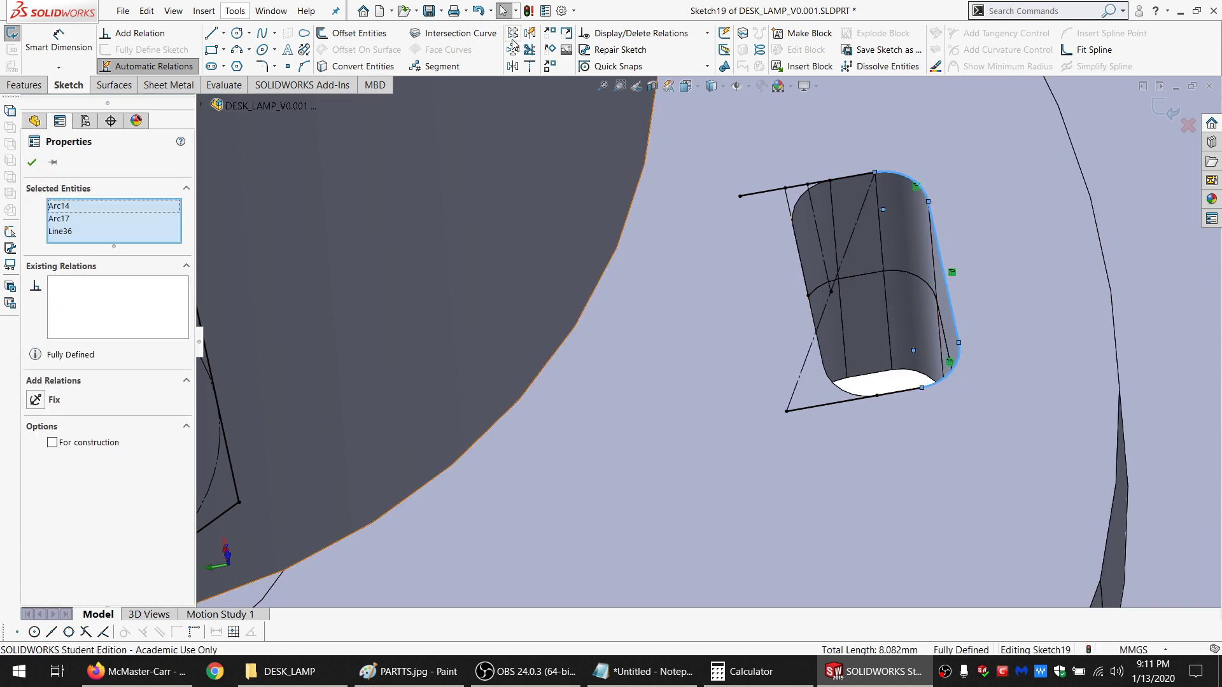
left_click(513, 66)
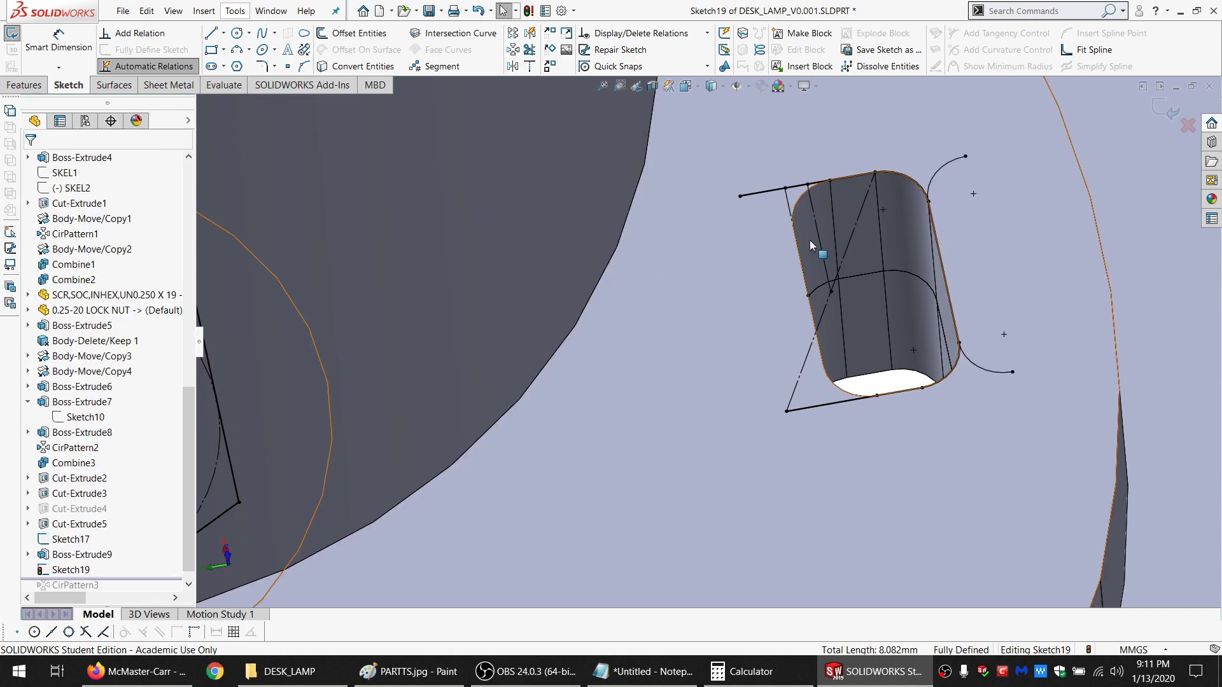
Undo the last mirror and mirror the slot's outer long side with its two corner arcs about the perpendicular construction line
key("ctrl+z")
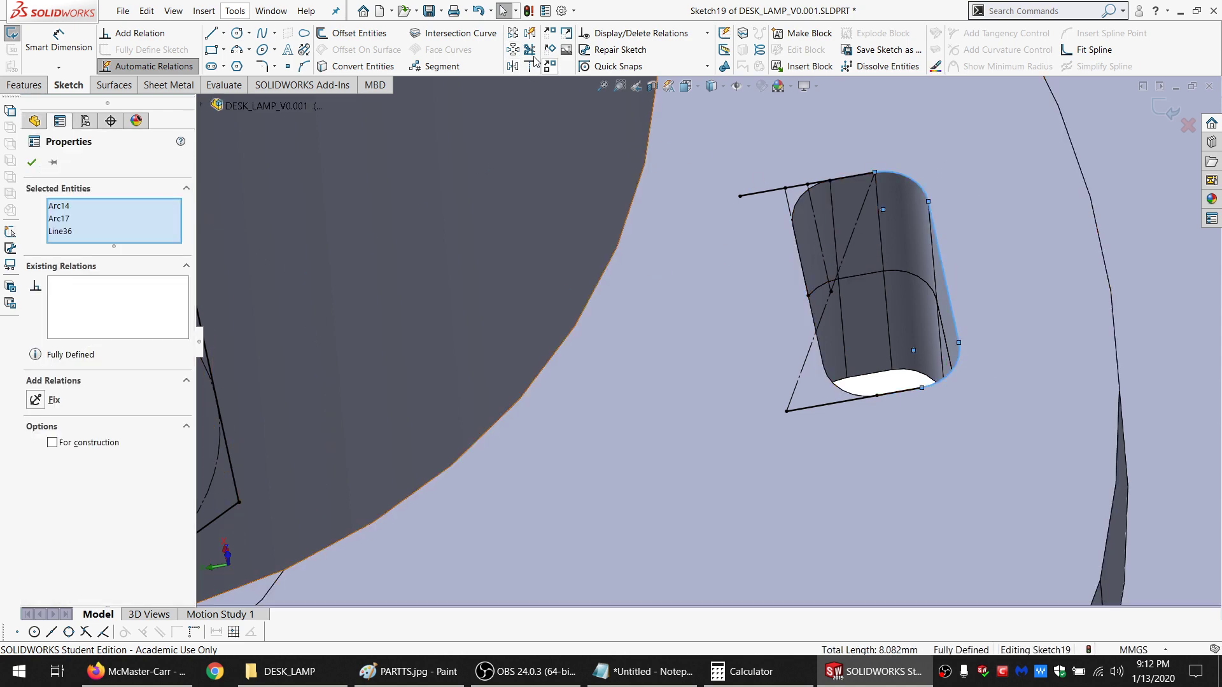
key("Escape")
left_click(512, 67)
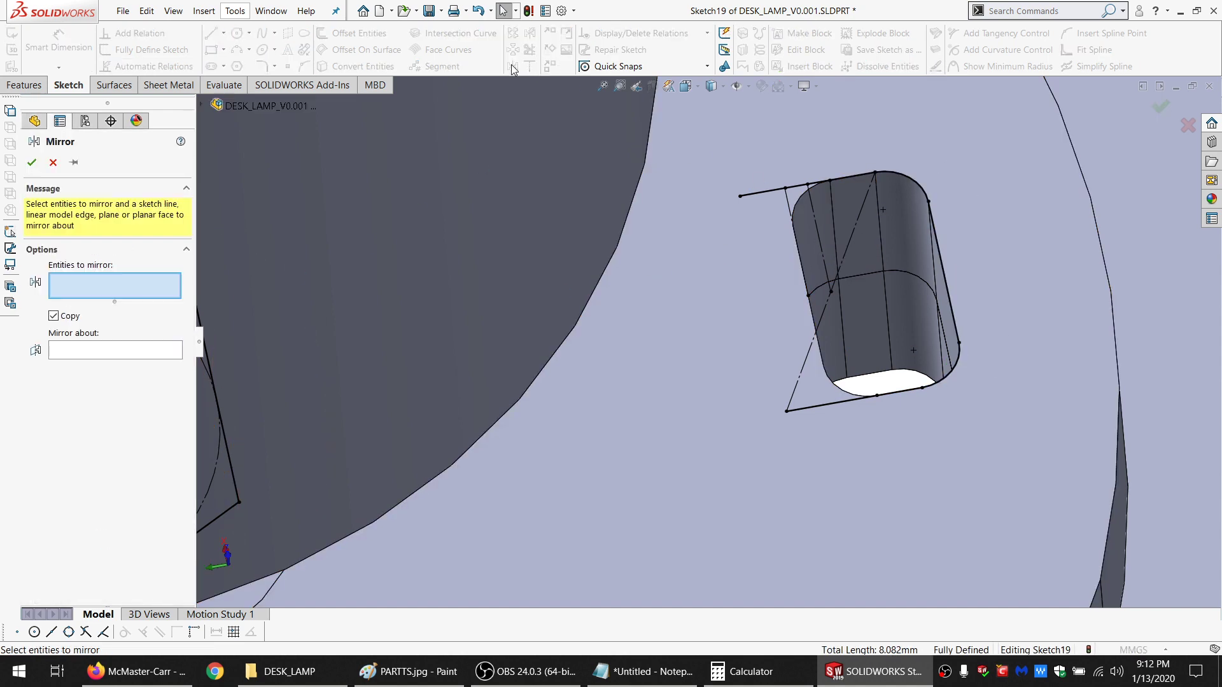
left_click(911, 185)
left_click(937, 235)
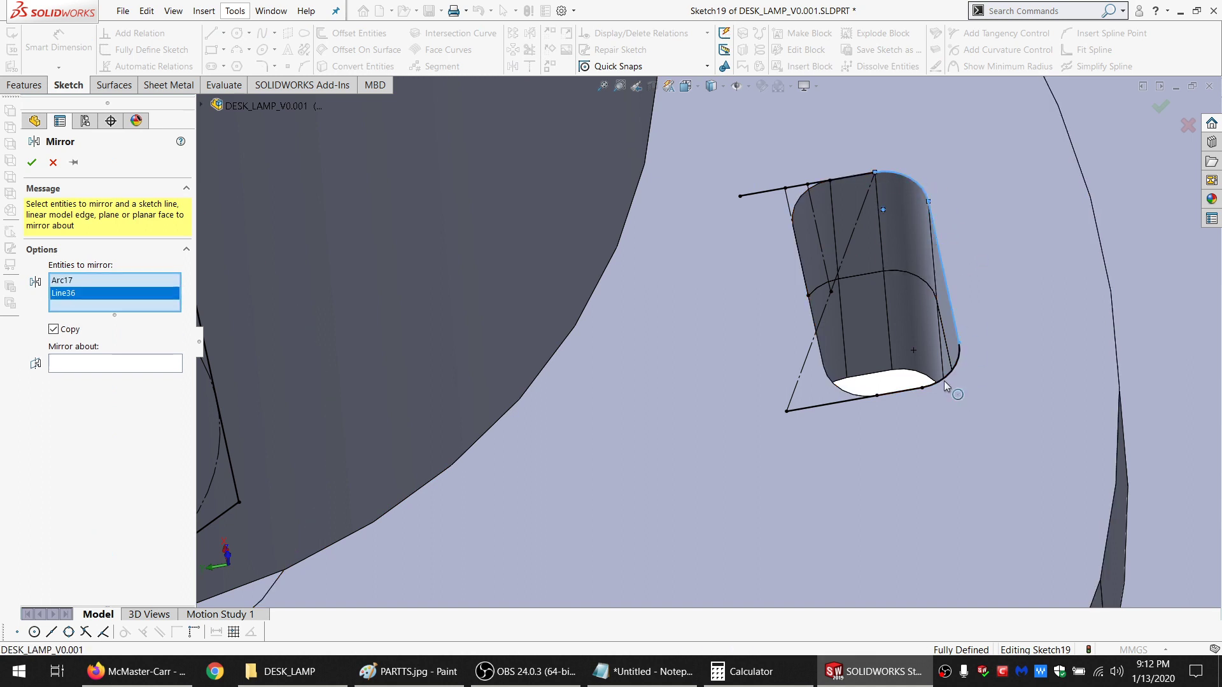
left_click(948, 374)
left_click(83, 377)
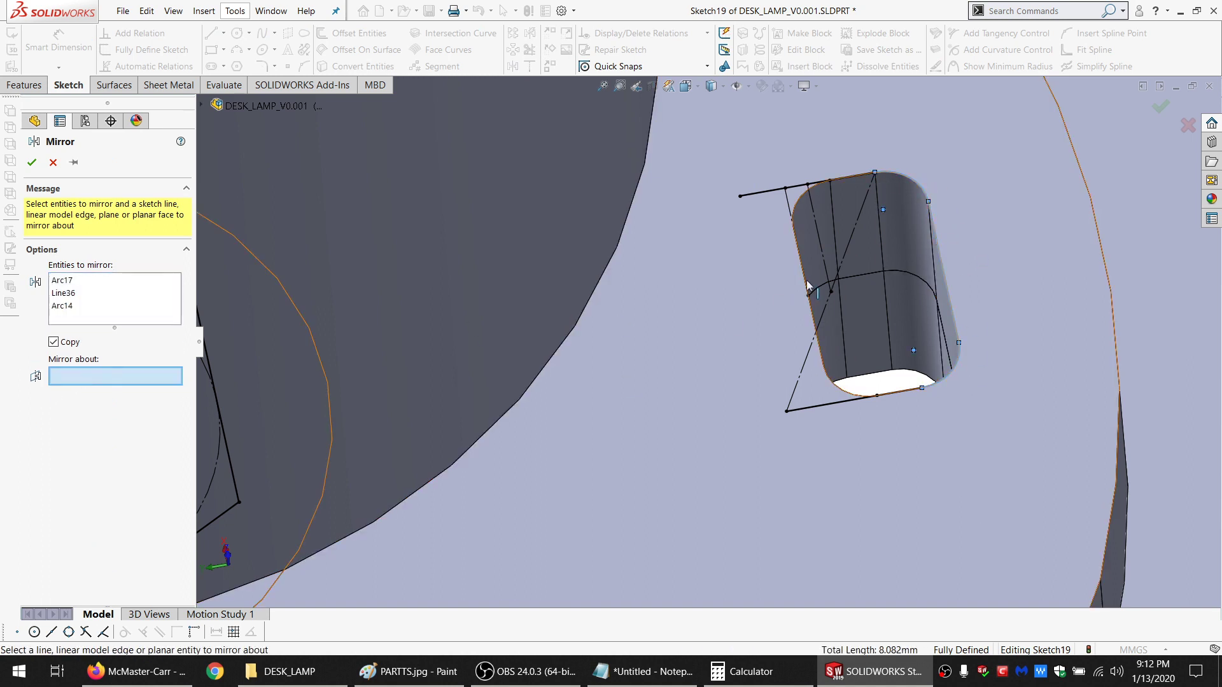
left_click(828, 268)
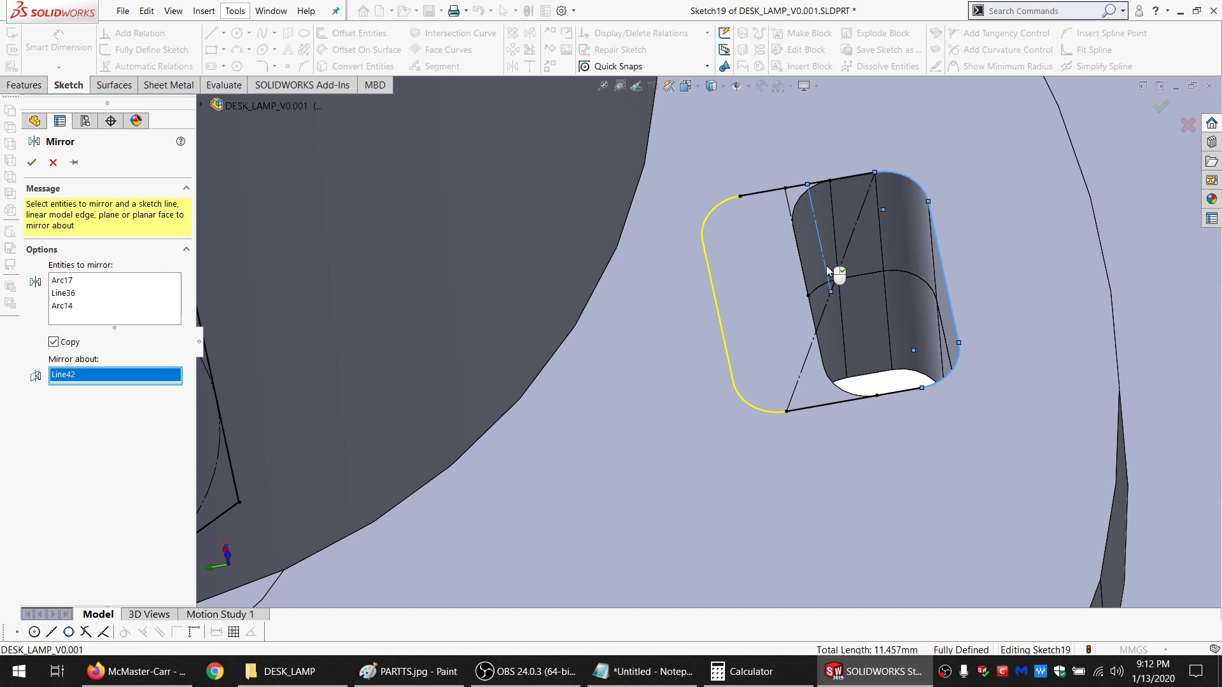
left_click(32, 163)
Examine the closed slot outline and the lock nut clearance sketch on the lobed plate from several angles
scroll(654, 298, "up", 3)
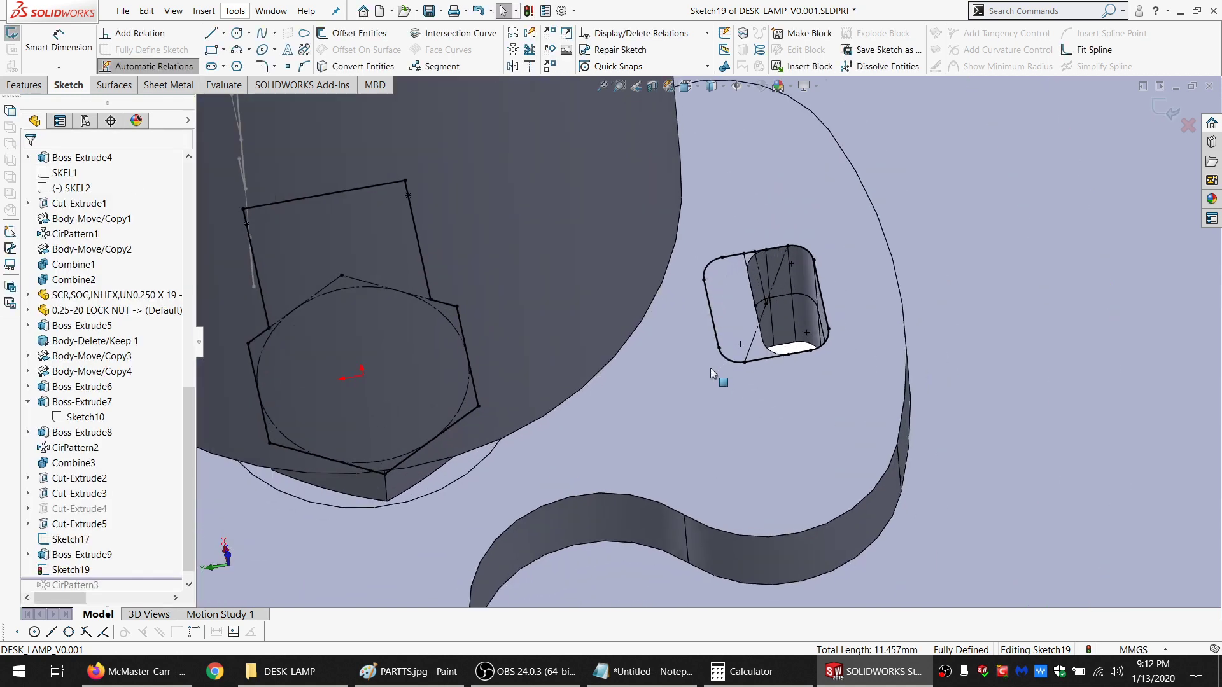
middle_click_drag(710, 368, 722, 318)
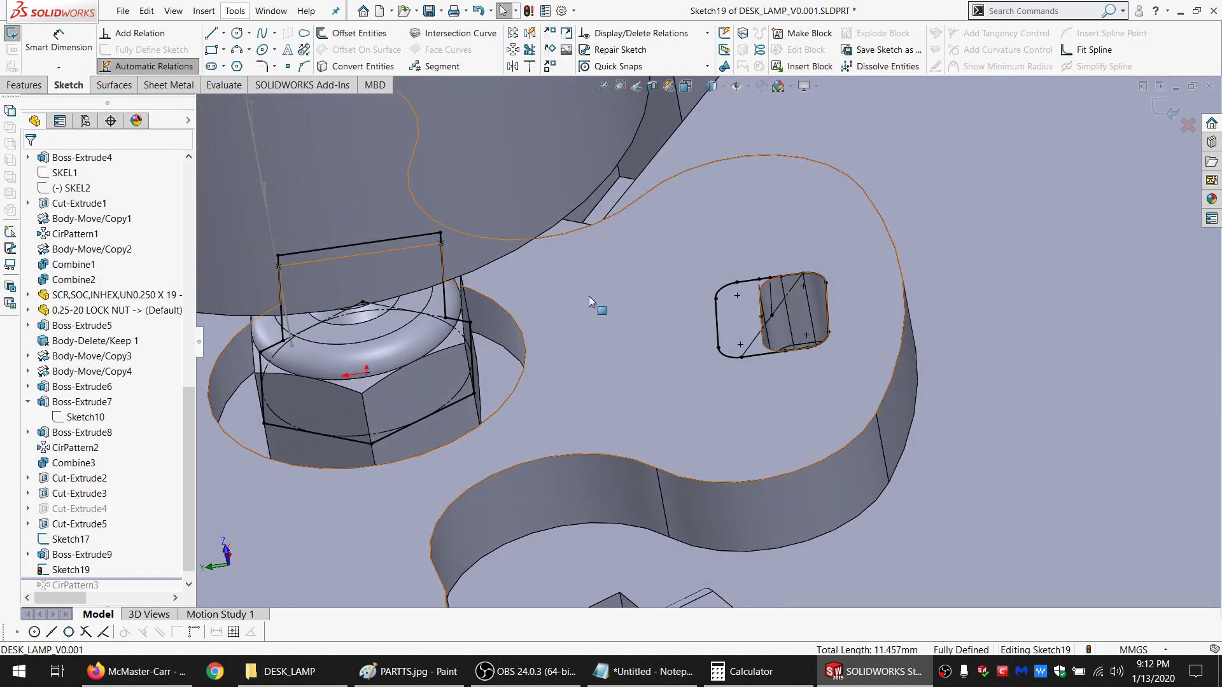
middle_click_drag(621, 368, 681, 341)
scroll(640, 349, "up", 3)
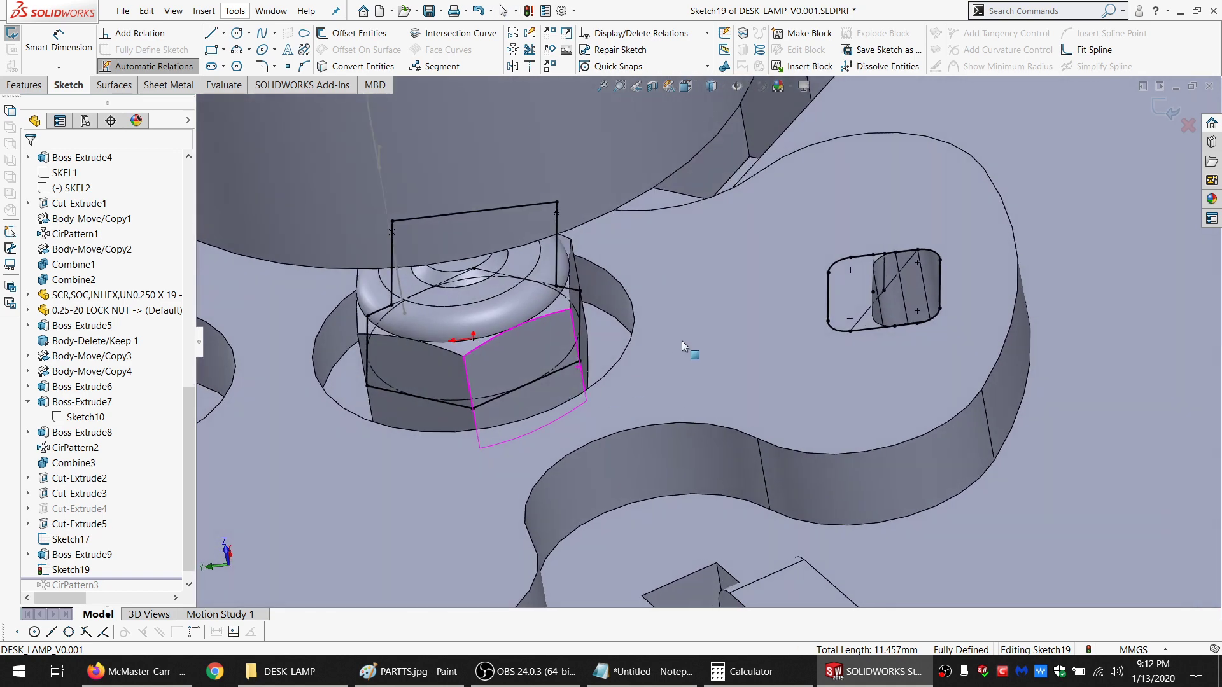
scroll(730, 299, "up", 3)
scroll(641, 360, "down", 2)
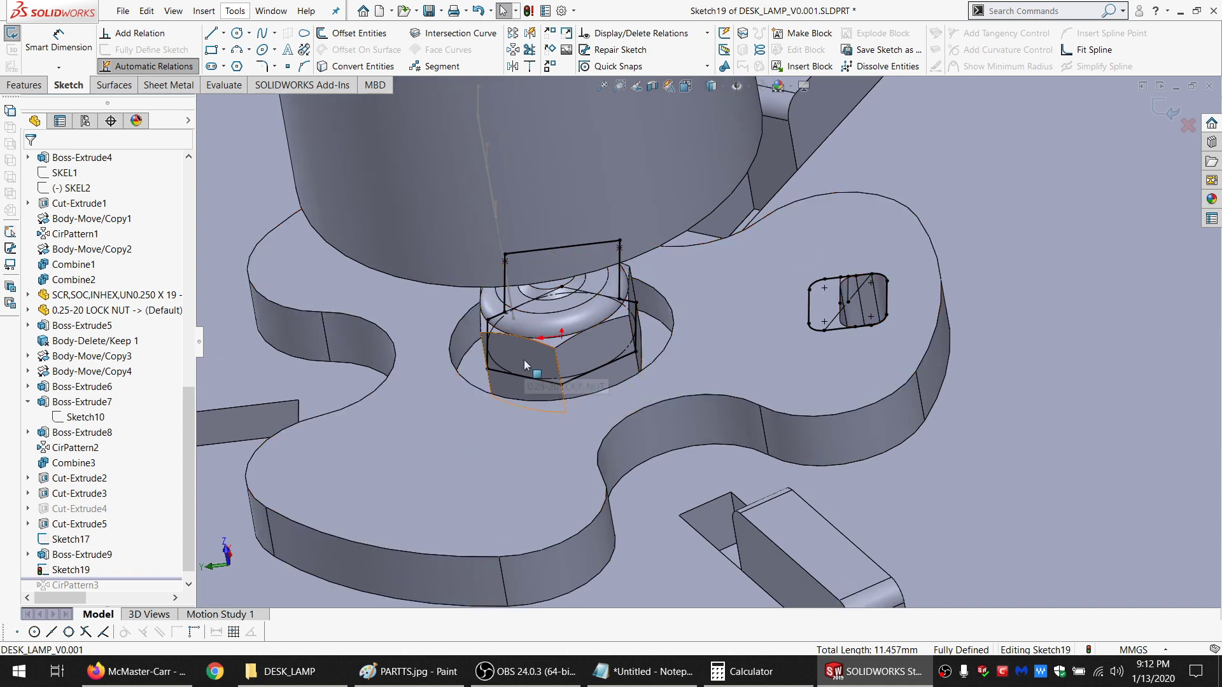
middle_click_drag(525, 365, 606, 378)
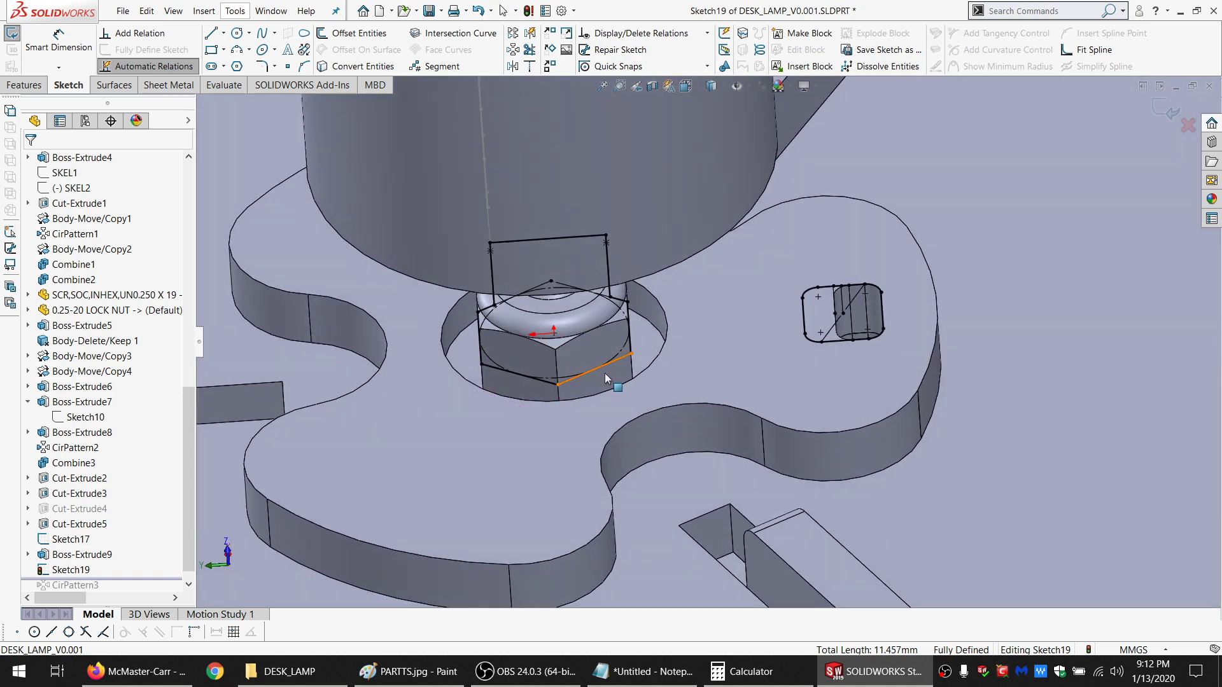
scroll(606, 378, "up", 3)
scroll(641, 392, "down", 2)
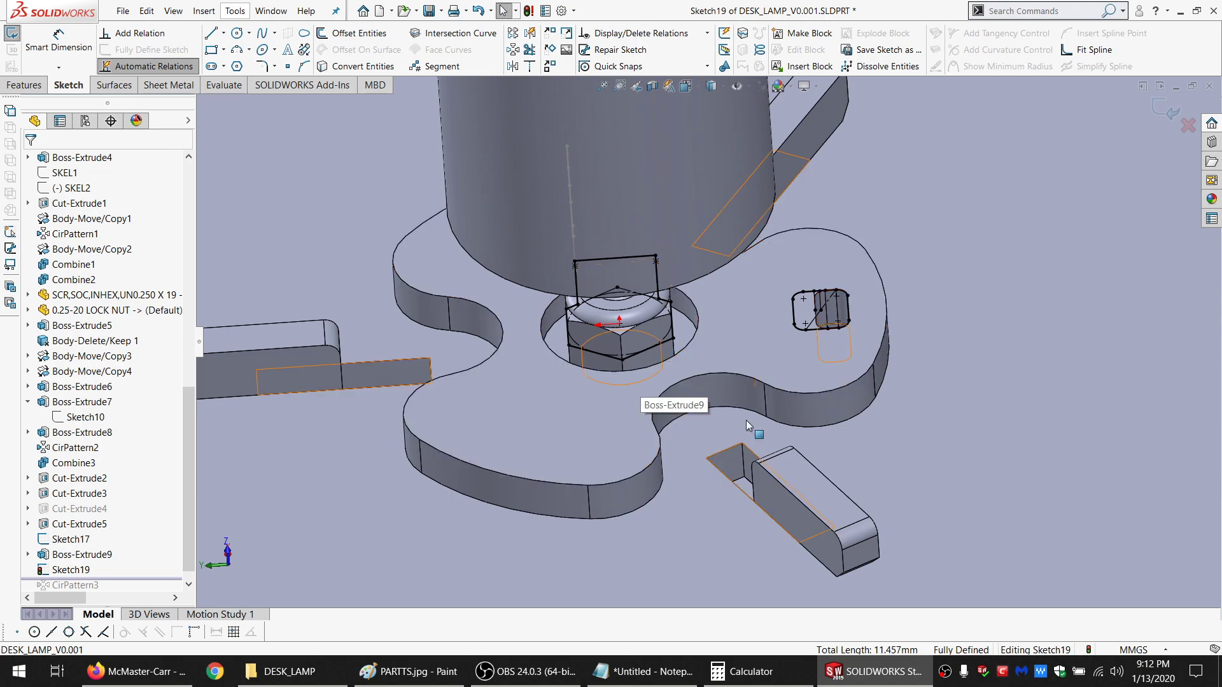
mouse_move(754, 433)
middle_mouse_down()
mouse_move(820, 367)
mouse_move(906, 448)
middle_mouse_up()
middle_click_drag(831, 415, 714, 433)
Convert the edges of the lobed plate's top face into entities of the current sketch
scroll(714, 434, "down", 2)
scroll(629, 356, "down", 5)
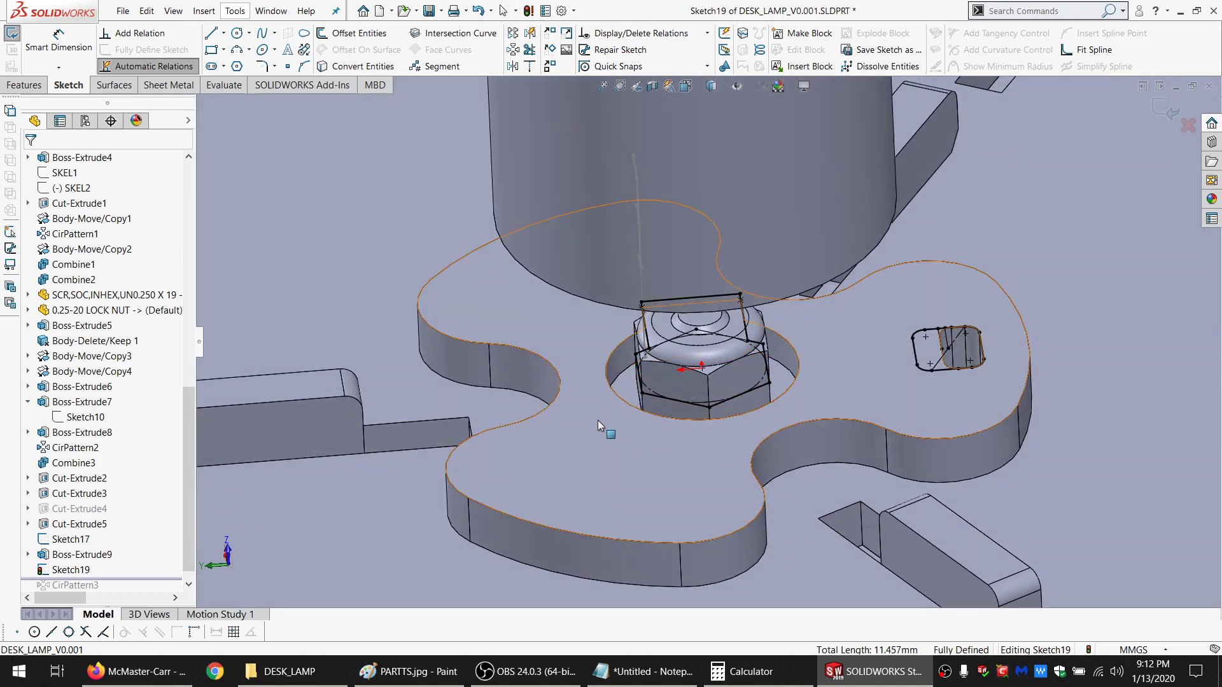
left_click(582, 429)
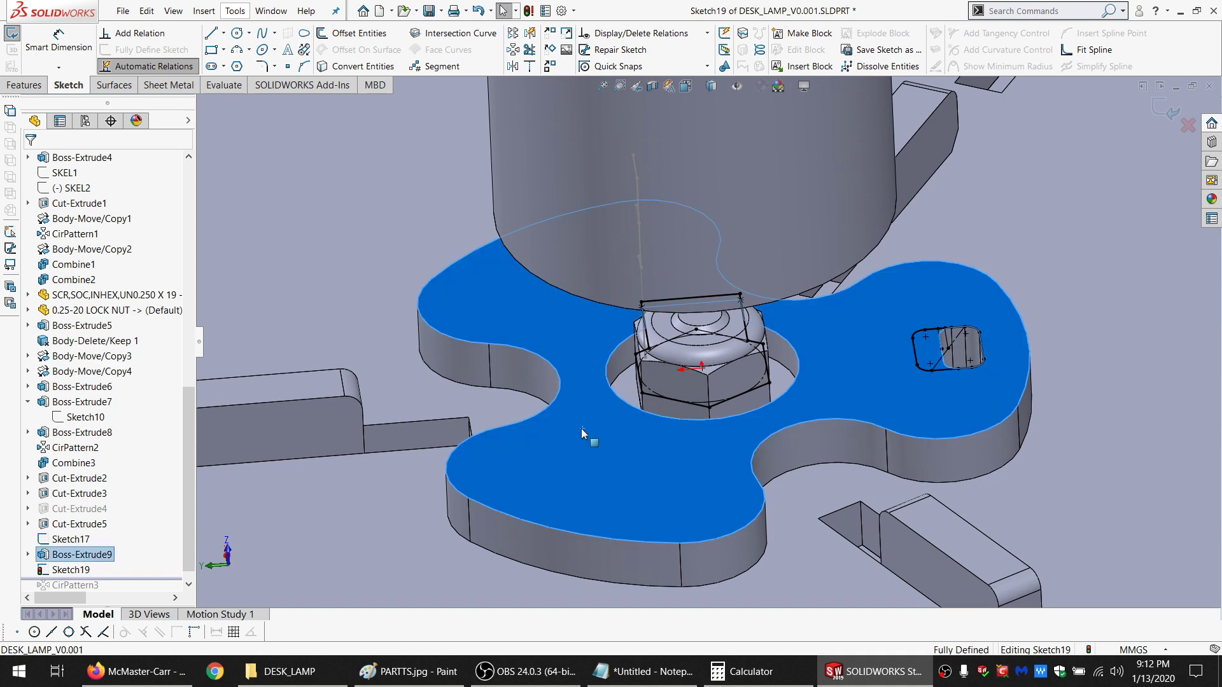
left_click(344, 68)
scroll(686, 342, "up", 3)
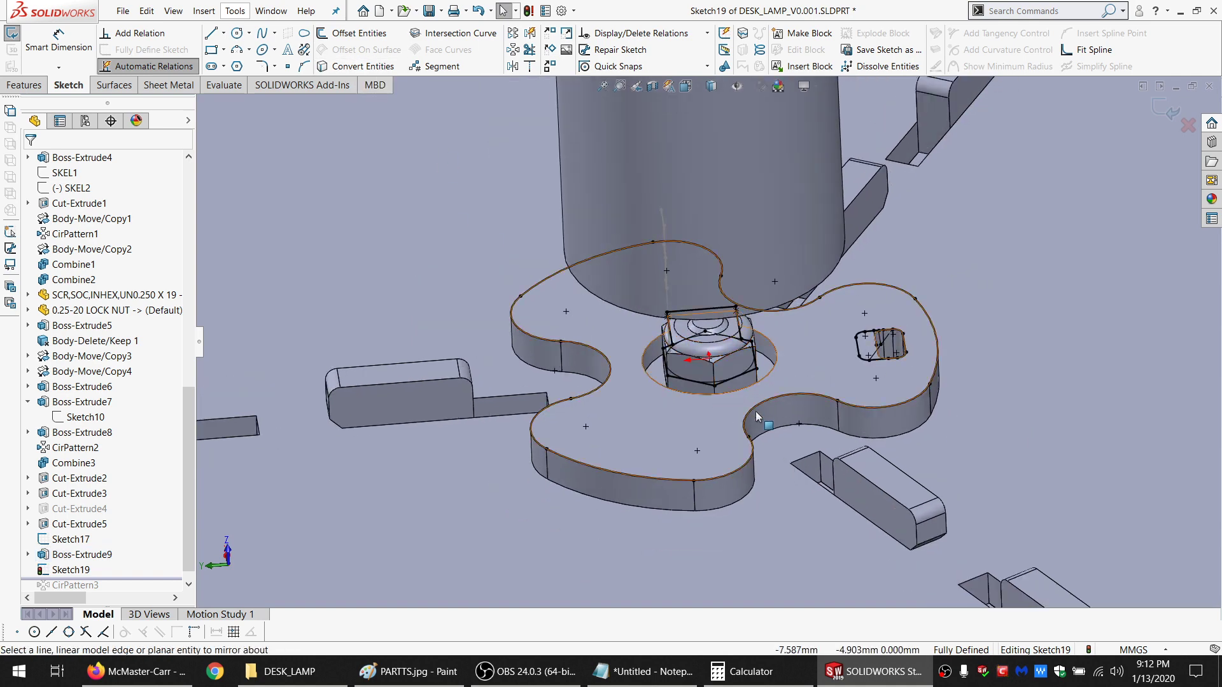
scroll(755, 348, "down", 5)
middle_click_drag(755, 347, 751, 369)
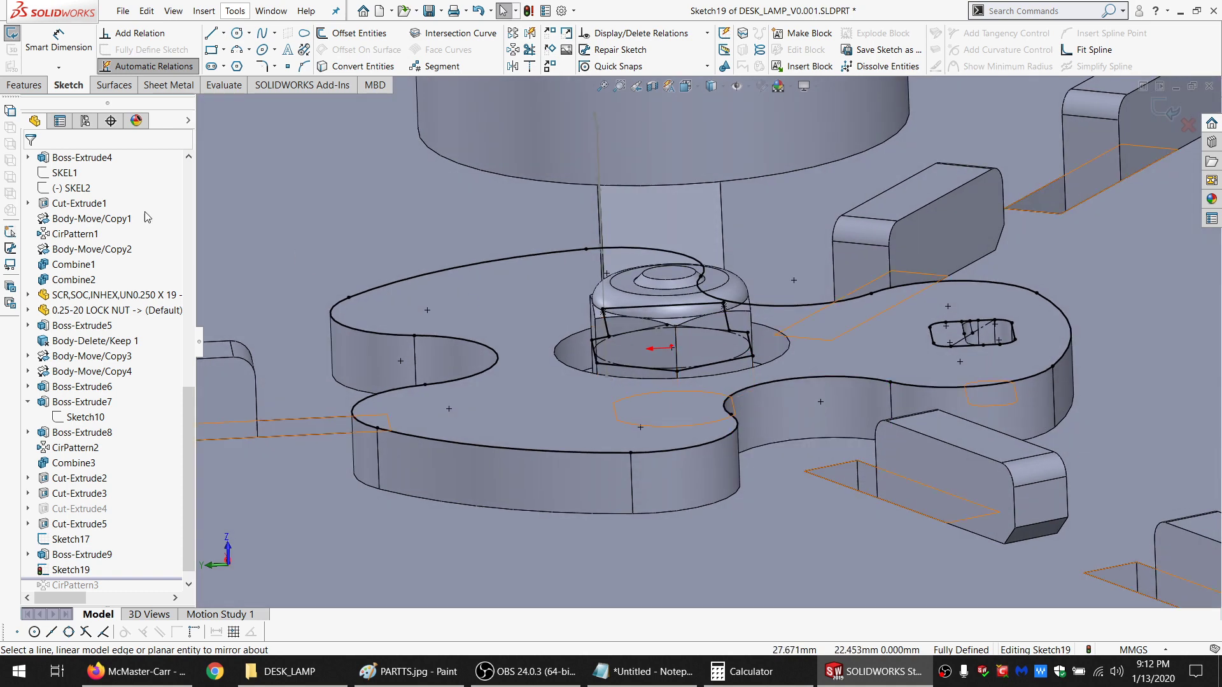
Extrude the sketch upward by the file property WOOD_THK with Merge result turned off
left_click(24, 84)
left_click(21, 32)
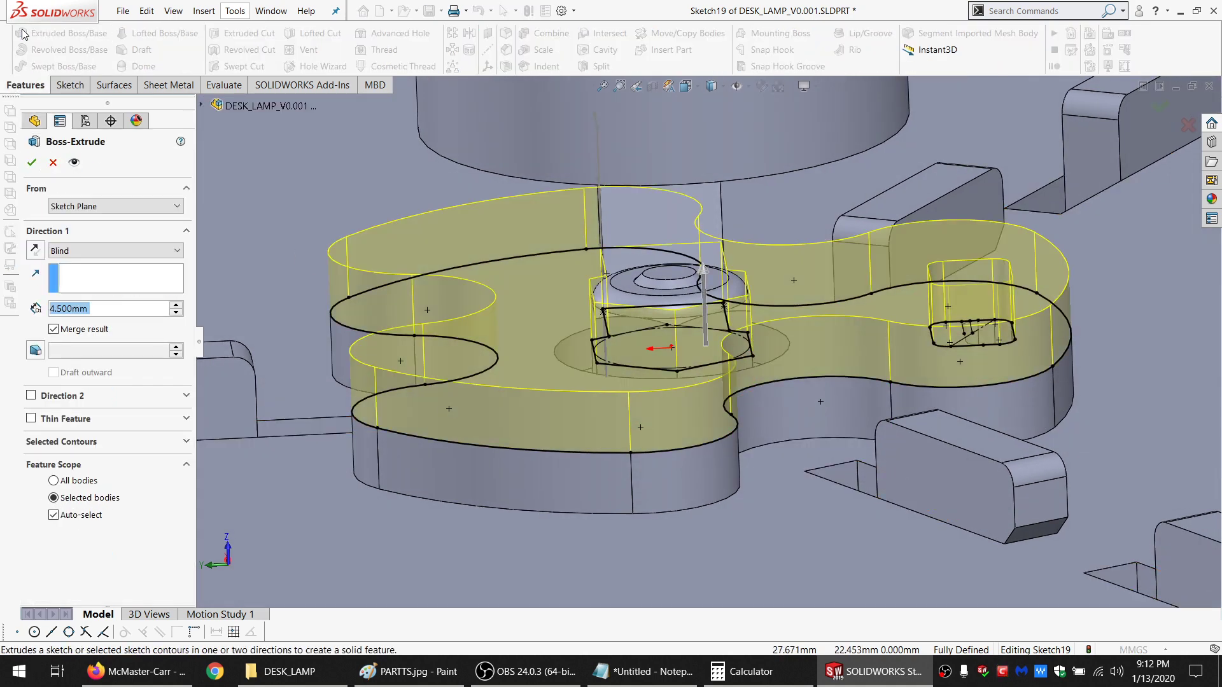
type("=")
mouse_move(127, 342)
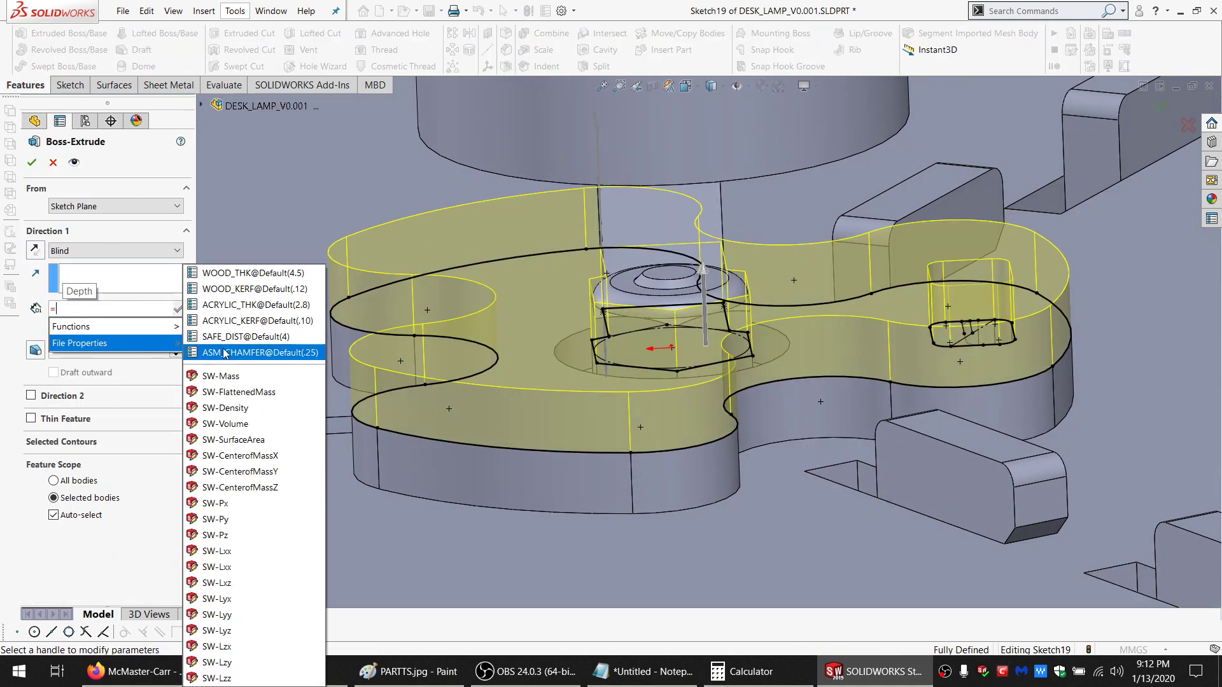
left_click(229, 273)
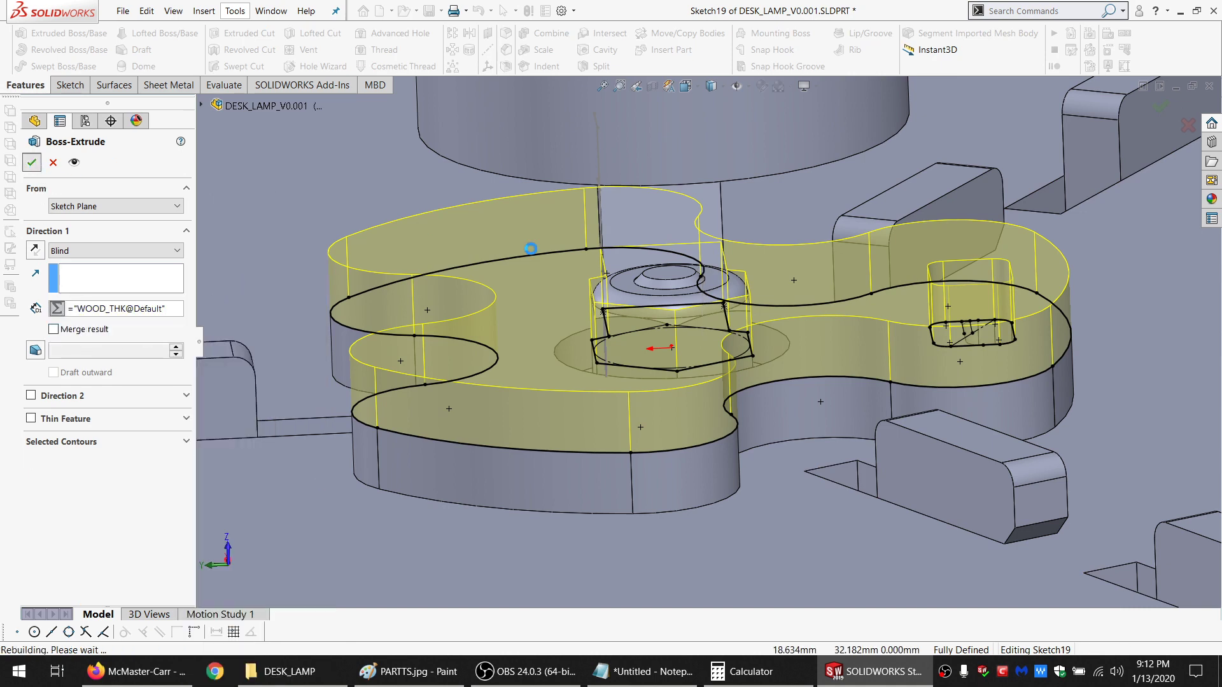
key("Return")
Examine how the lock nut and leg clearance fit within the new upper plate's hexagonal cutout
middle_click_drag(716, 294, 696, 278)
scroll(685, 304, "down", 5)
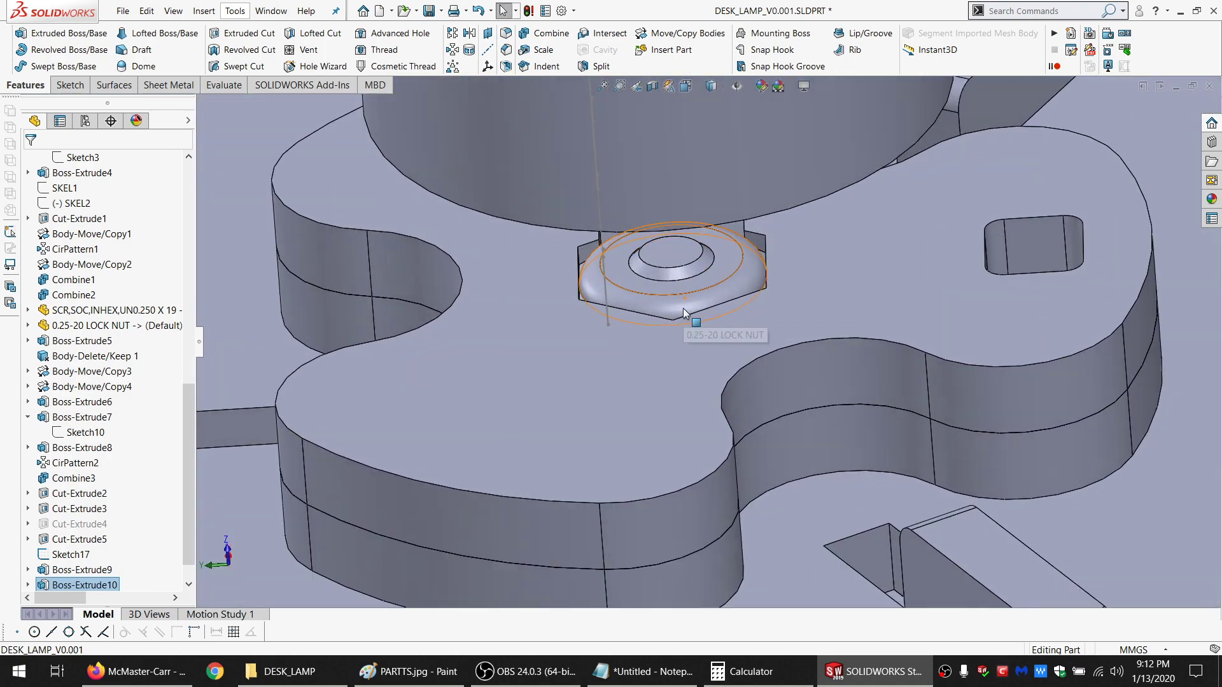
middle_click_drag(692, 322, 662, 253)
scroll(815, 334, "up", 3)
scroll(814, 349, "down", 1)
middle_click_drag(814, 349, 835, 368)
scroll(654, 289, "up", 4)
scroll(669, 279, "down", 3)
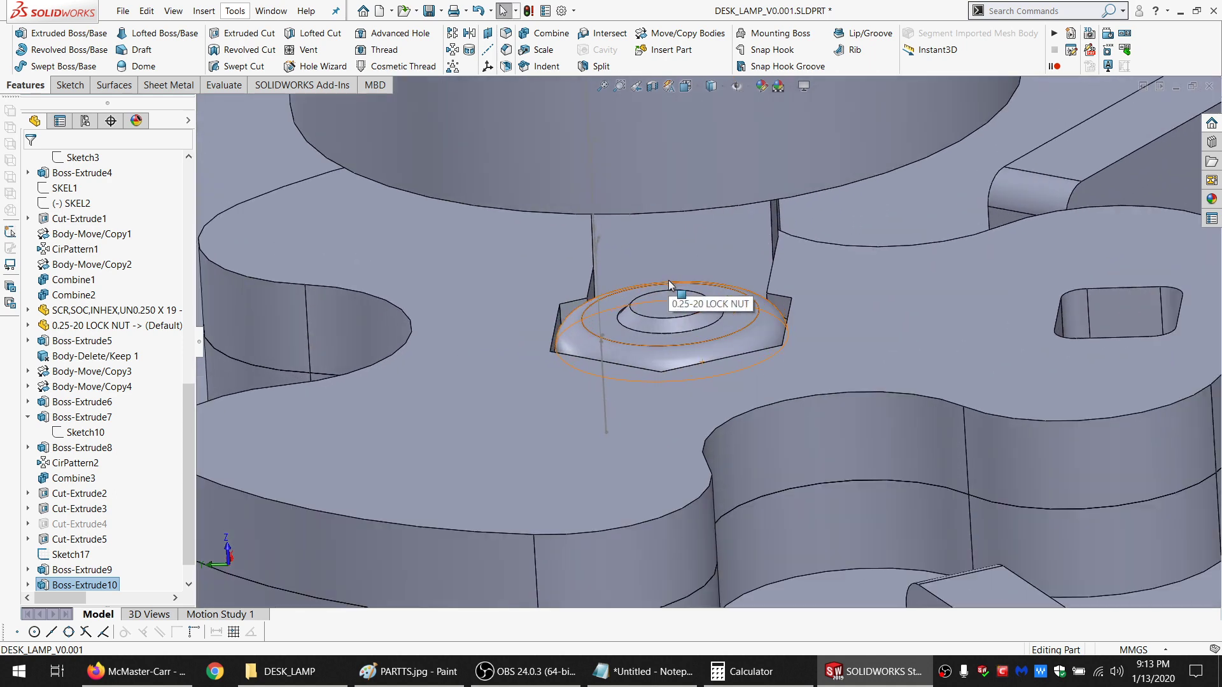
middle_click_drag(672, 283, 640, 294)
scroll(815, 337, "up", 6)
scroll(662, 362, "down", 4)
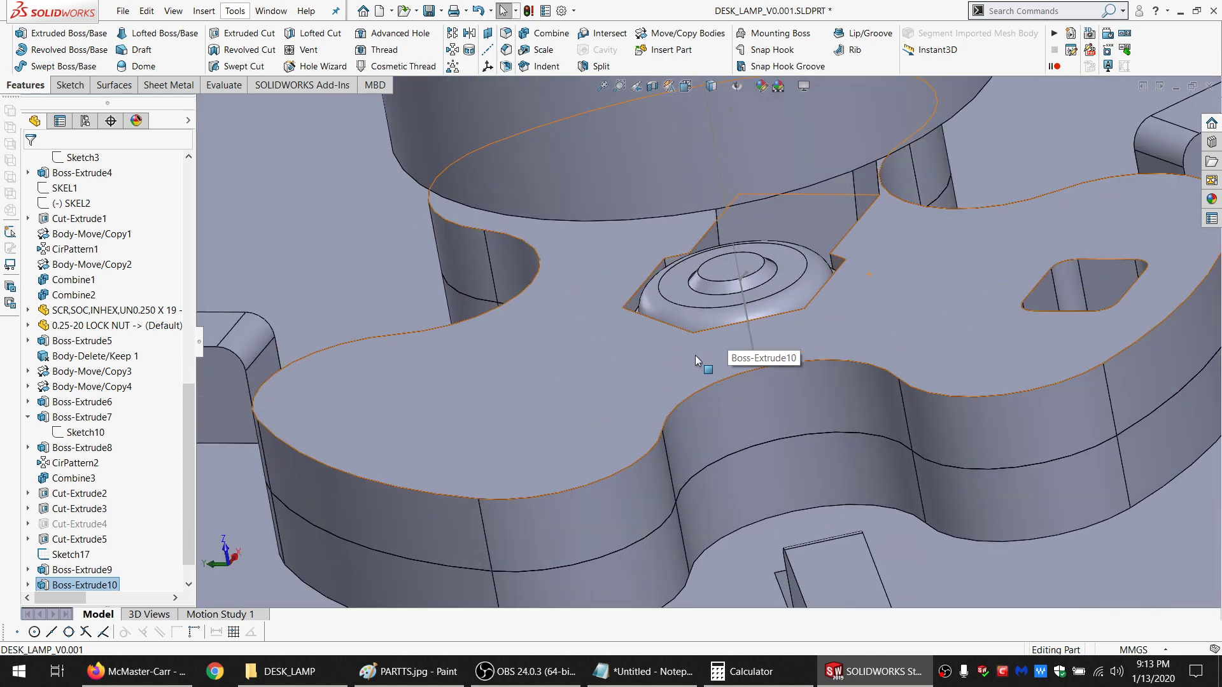
middle_click_drag(695, 355, 701, 319)
scroll(731, 353, "up", 3)
scroll(693, 366, "down", 2)
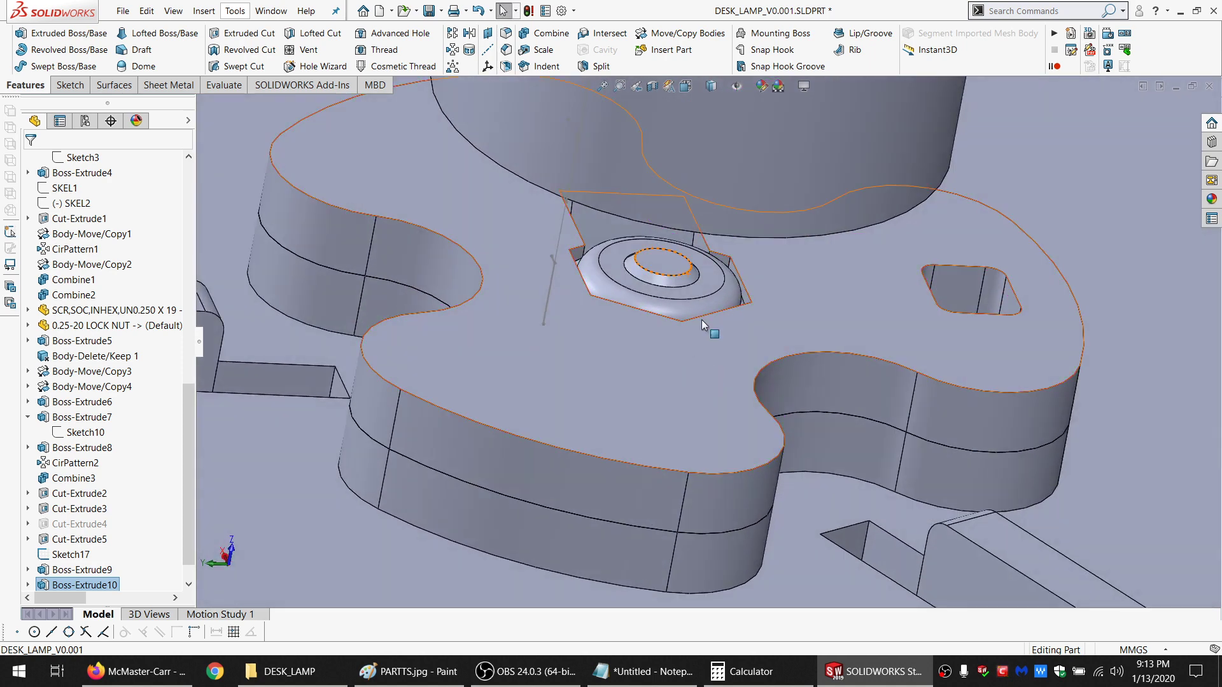
scroll(701, 320, "up", 3)
scroll(725, 310, "down", 3)
left_click(749, 329)
scroll(716, 331, "down", 6)
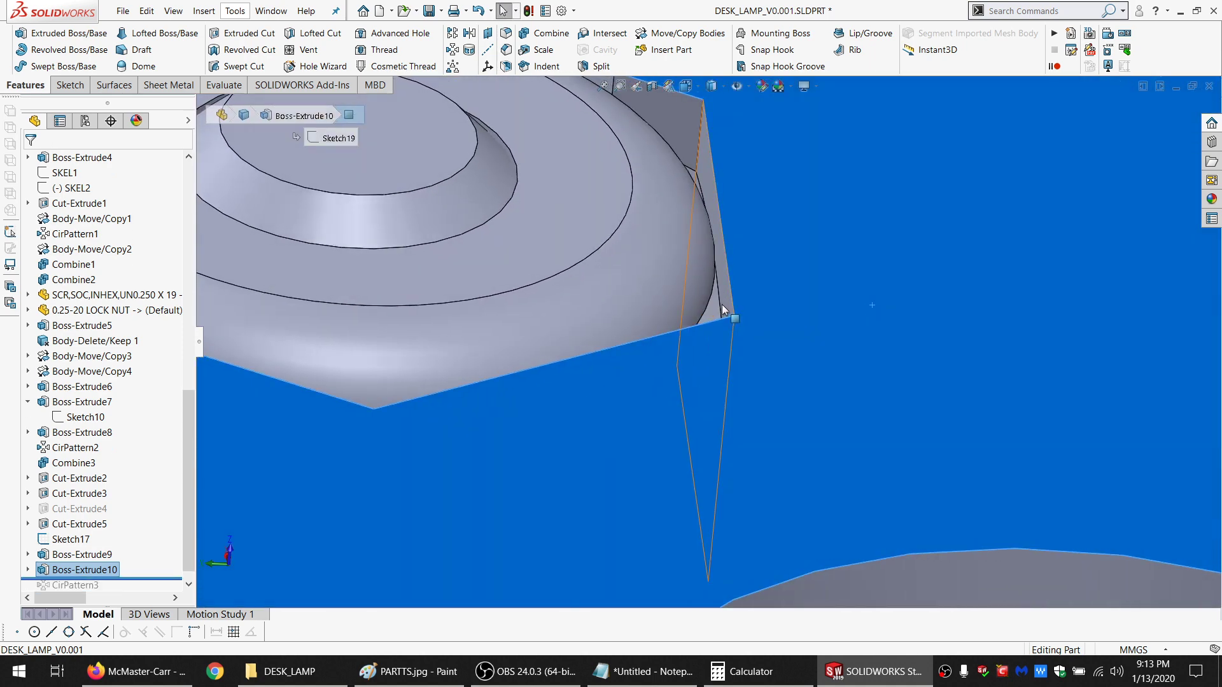
scroll(718, 245, "up", 8)
scroll(731, 313, "down", 3)
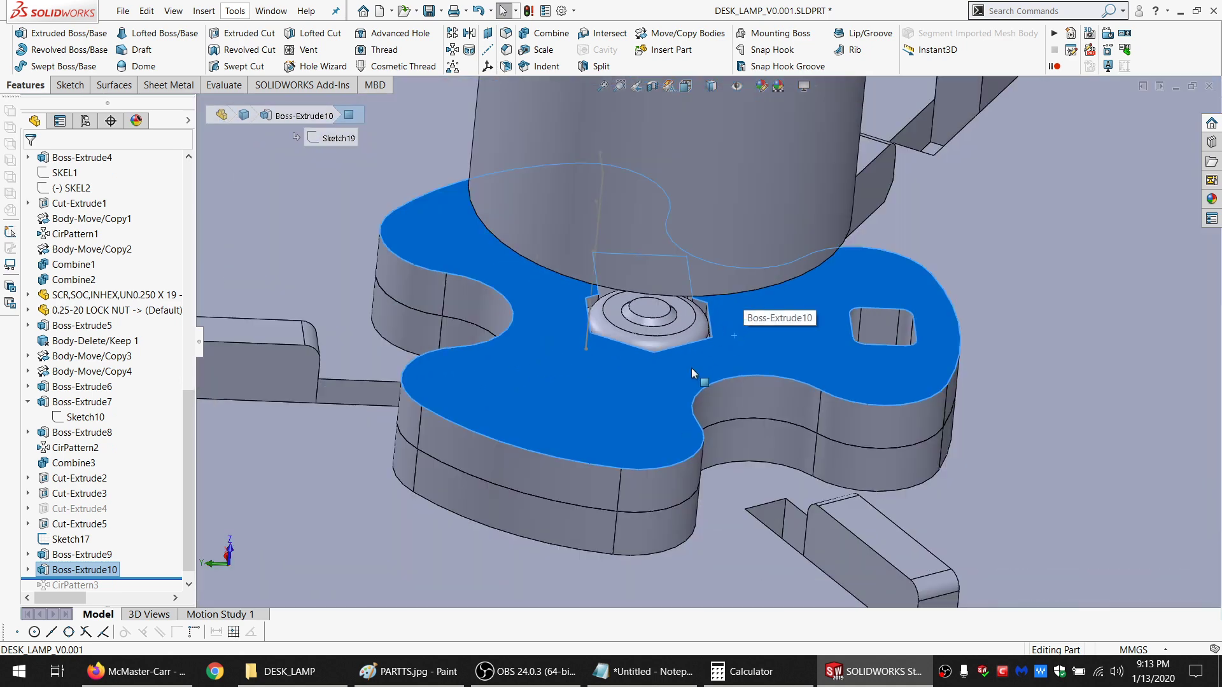
scroll(687, 347, "up", 5)
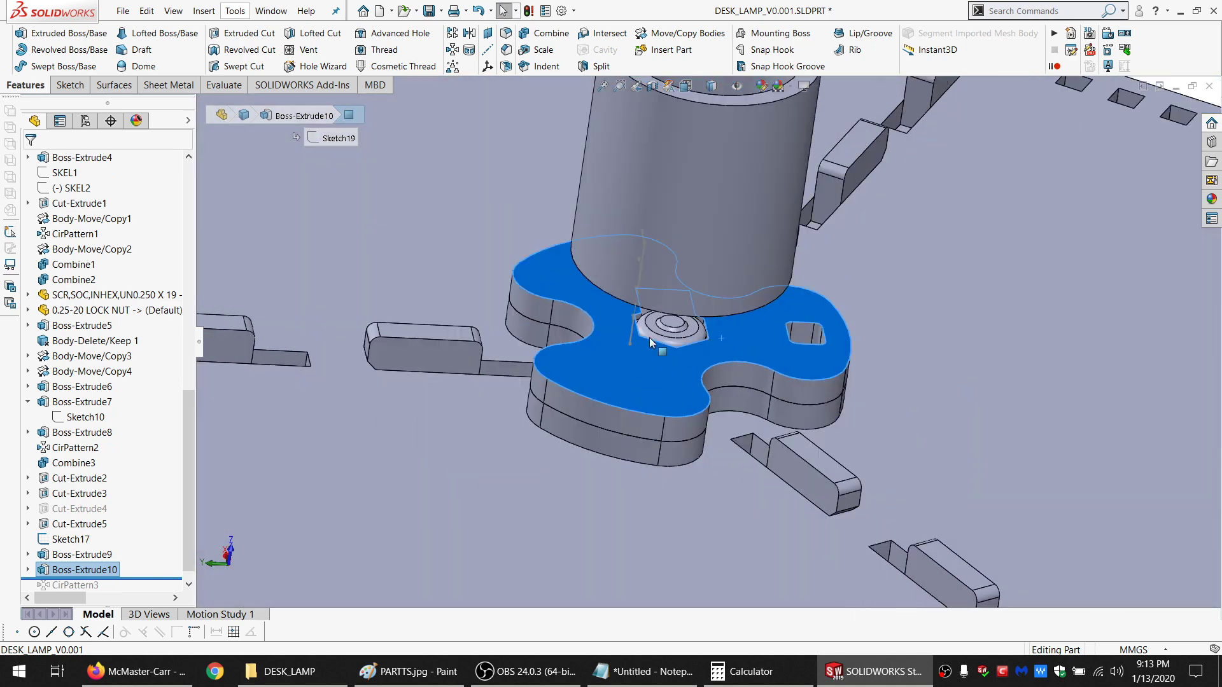
scroll(649, 338, "down", 5)
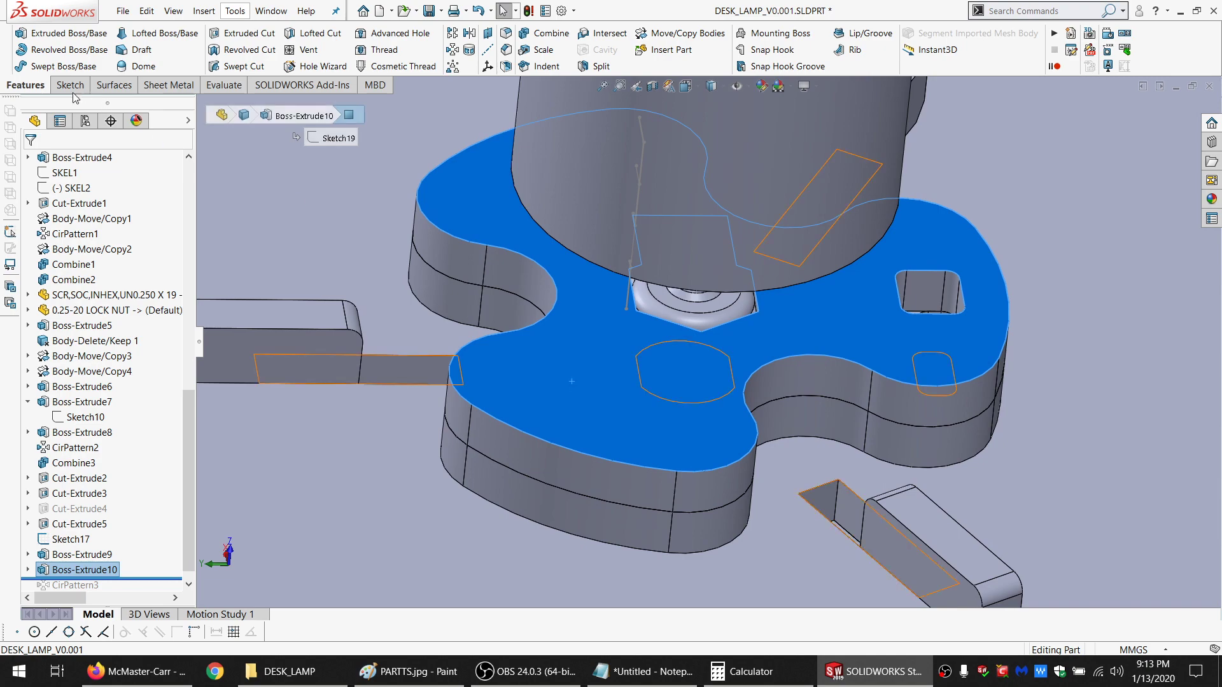
left_click(70, 85)
left_click(10, 30)
scroll(673, 223, "up", 5)
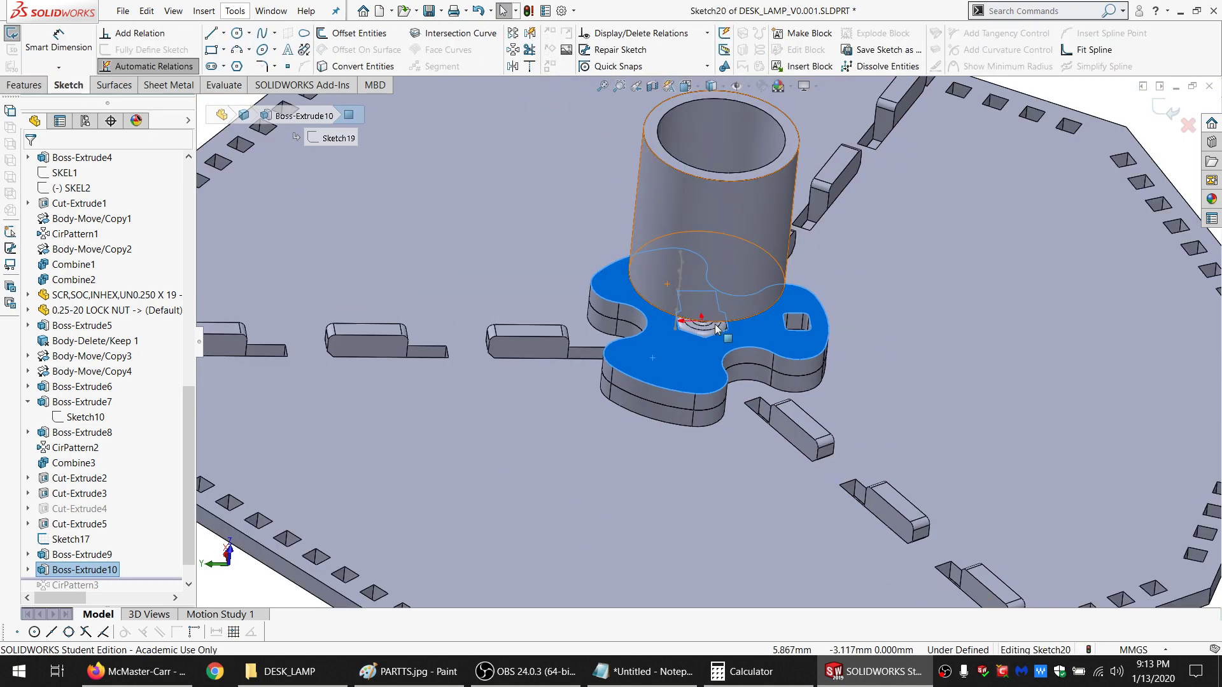
scroll(679, 302, "down", 5)
mouse_move(709, 338)
middle_mouse_down()
mouse_move(687, 233)
mouse_move(834, 337)
middle_mouse_up()
scroll(840, 346, "down", 3)
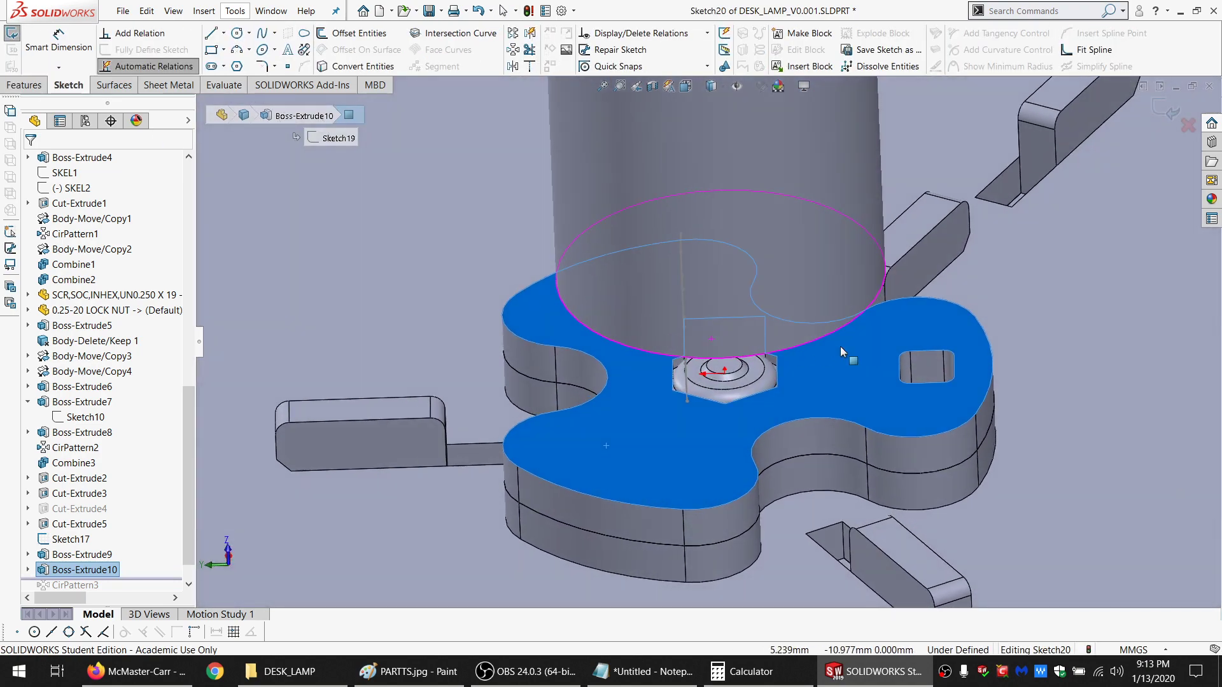
scroll(851, 380, "down", 3)
scroll(968, 390, "down", 2)
scroll(858, 385, "up", 1)
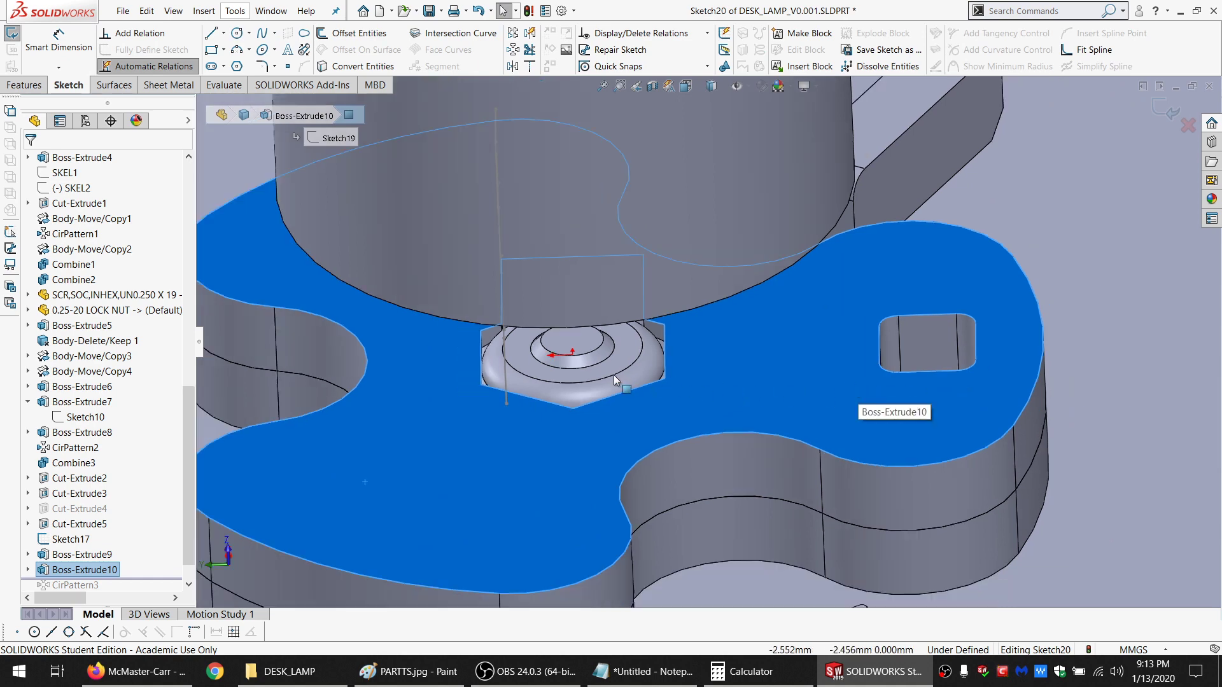
middle_click_drag(749, 354, 902, 351)
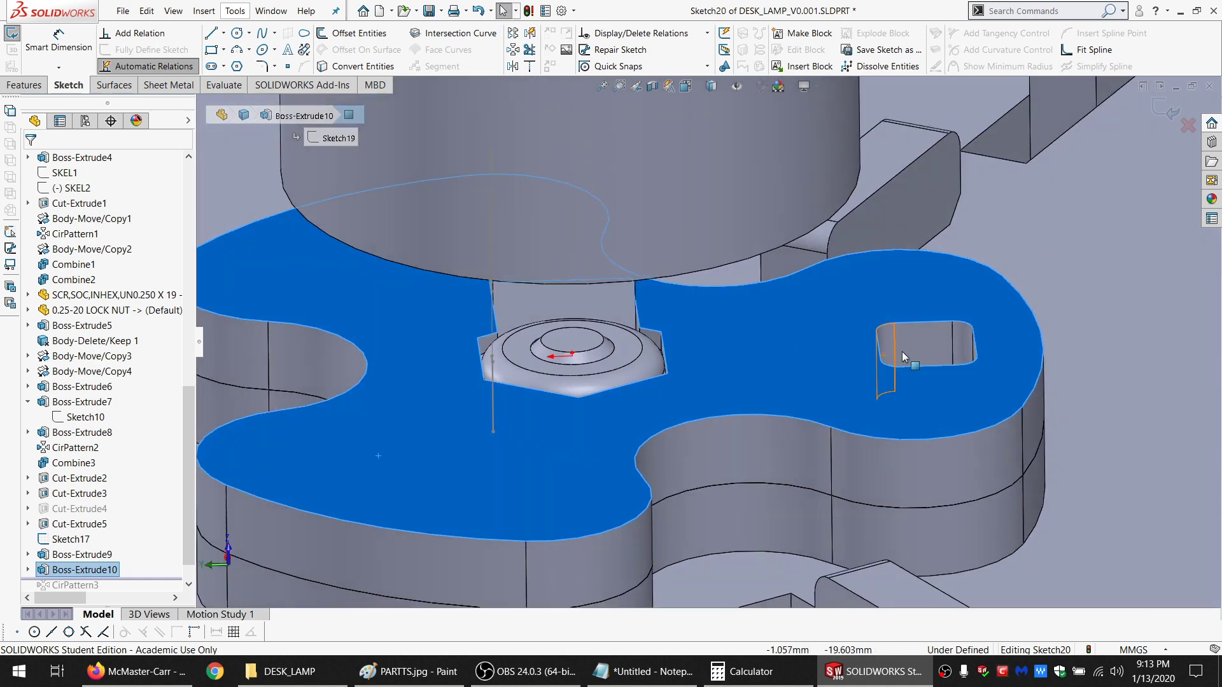
scroll(804, 368, "up", 3)
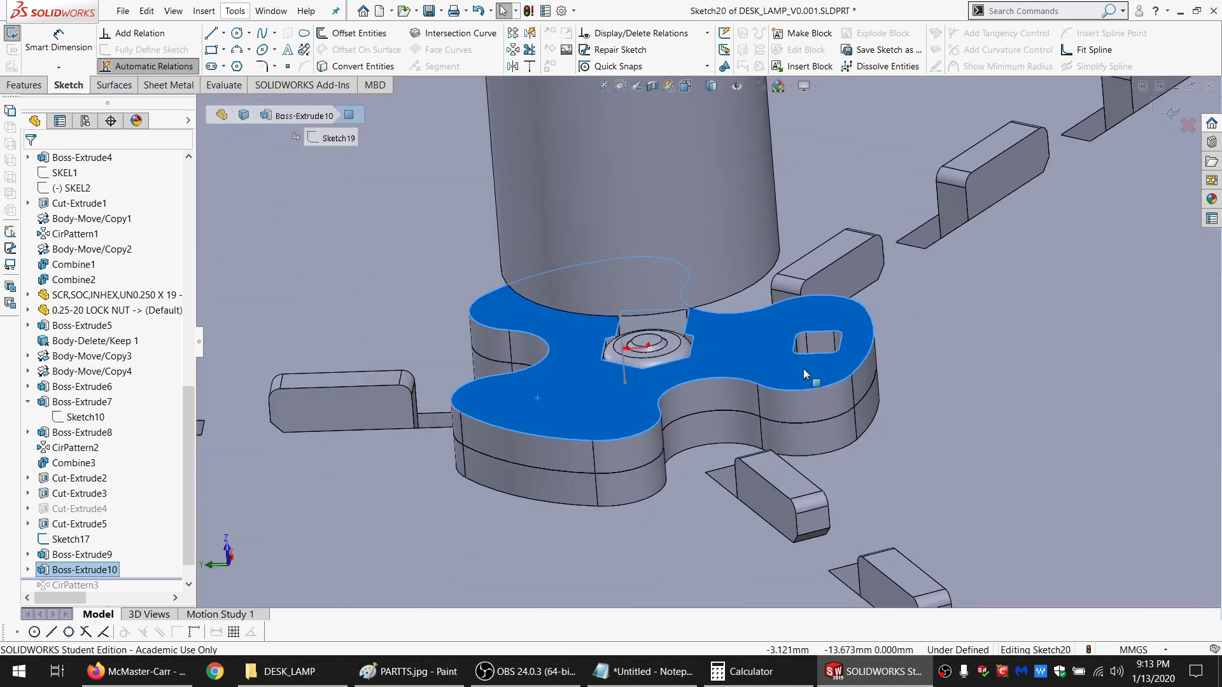
middle_click_drag(803, 368, 660, 274)
scroll(697, 328, "down", 4)
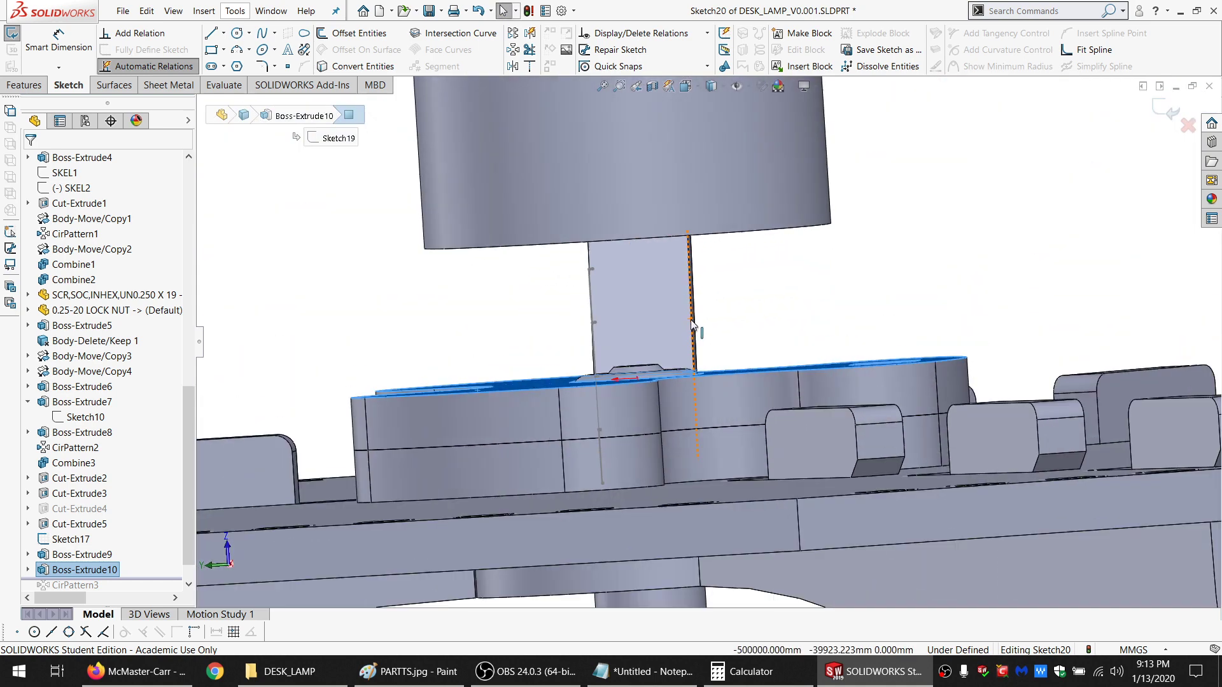
middle_click_drag(697, 327, 694, 375)
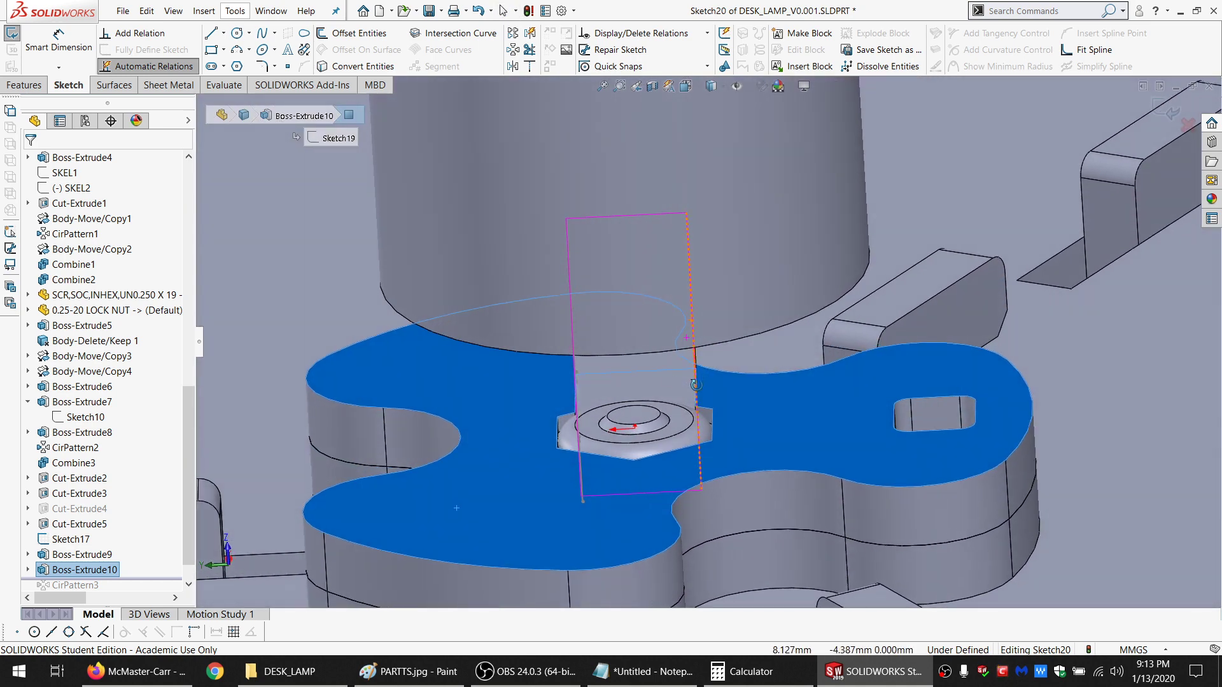
left_click(13, 36)
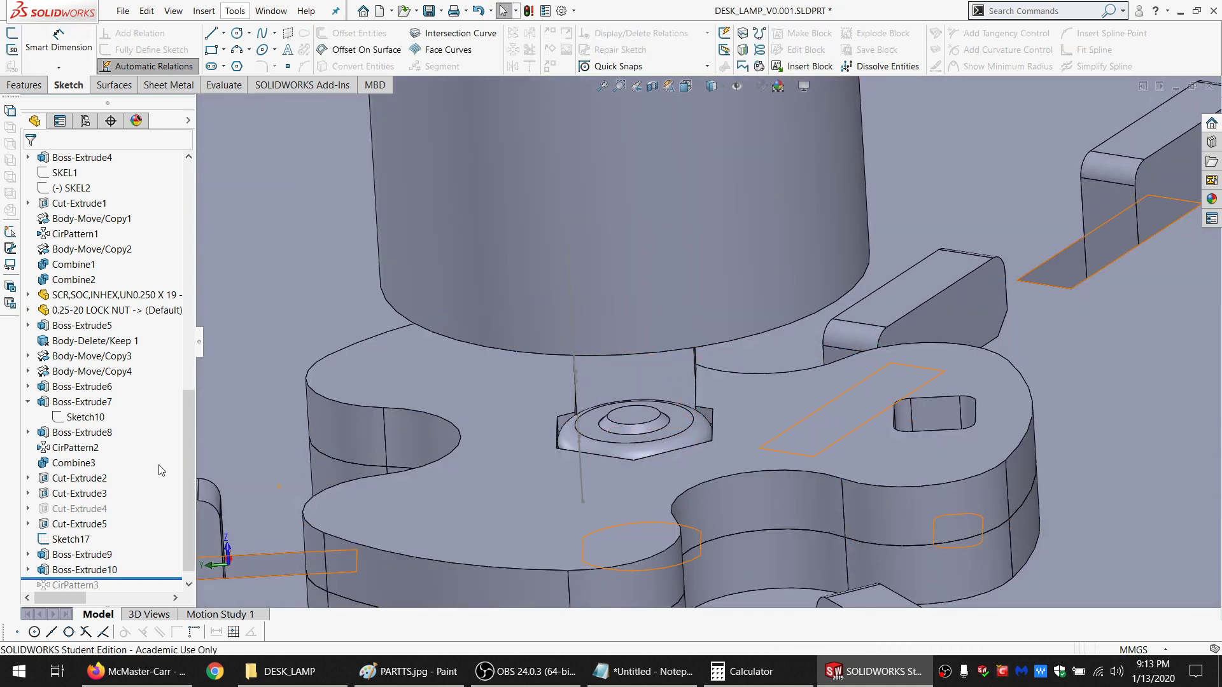
Edit the upper lobed plate's sketch, deleting the short construction line at the slot and stretching the slot's inner end toward the lock nut
left_click(89, 570)
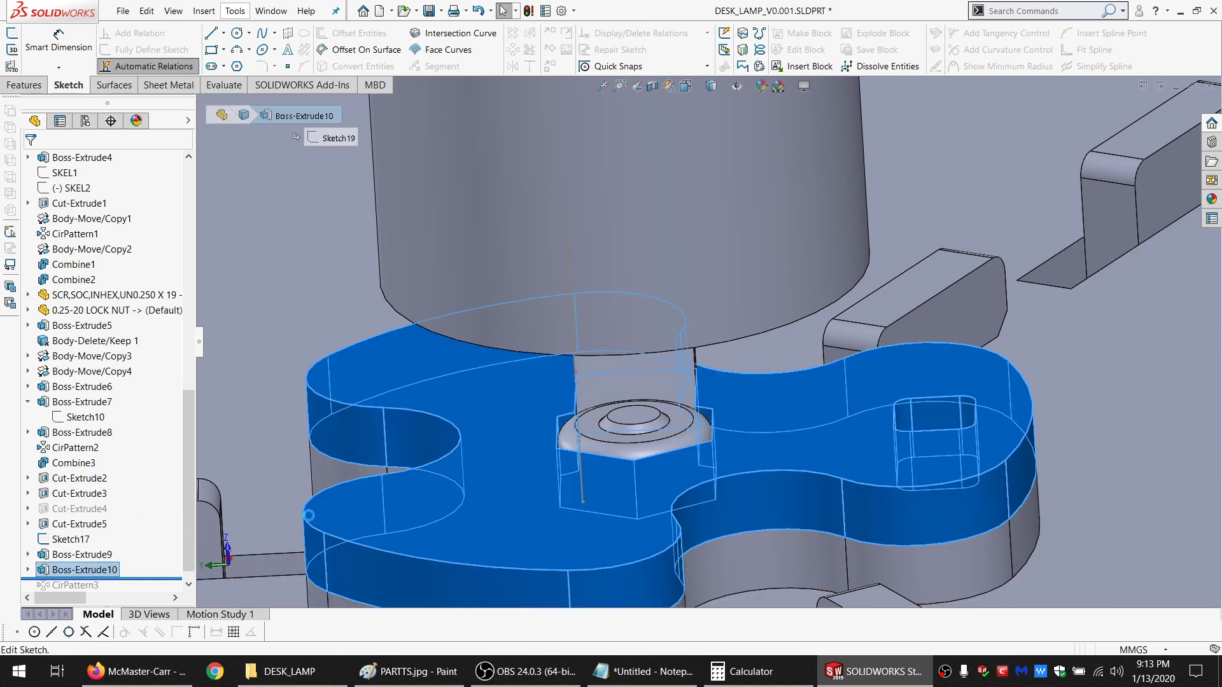
scroll(904, 470, "down", 4)
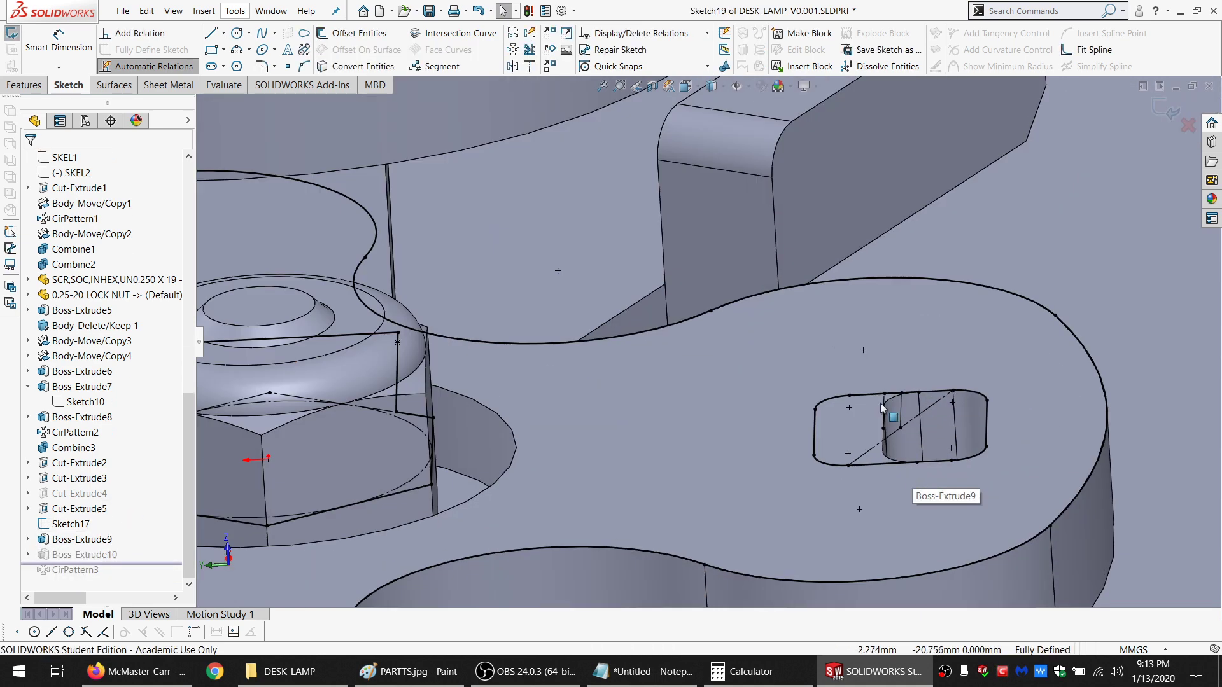
left_click(884, 402)
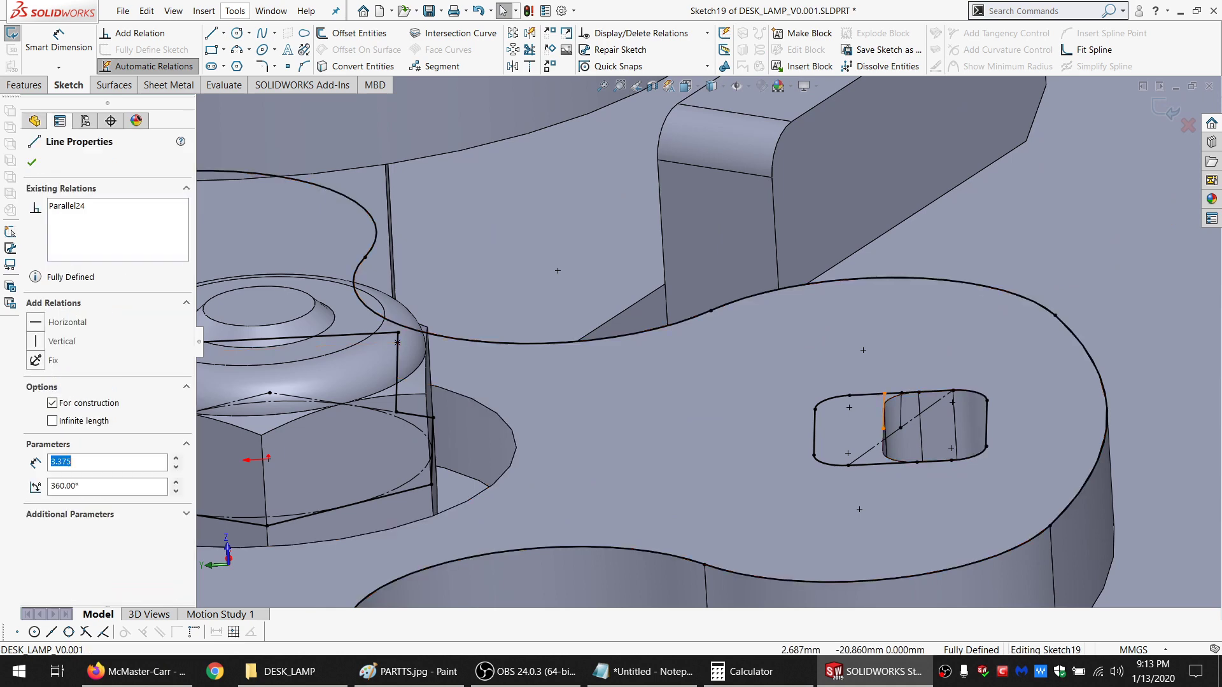
key("Delete")
scroll(892, 448, "down", 1)
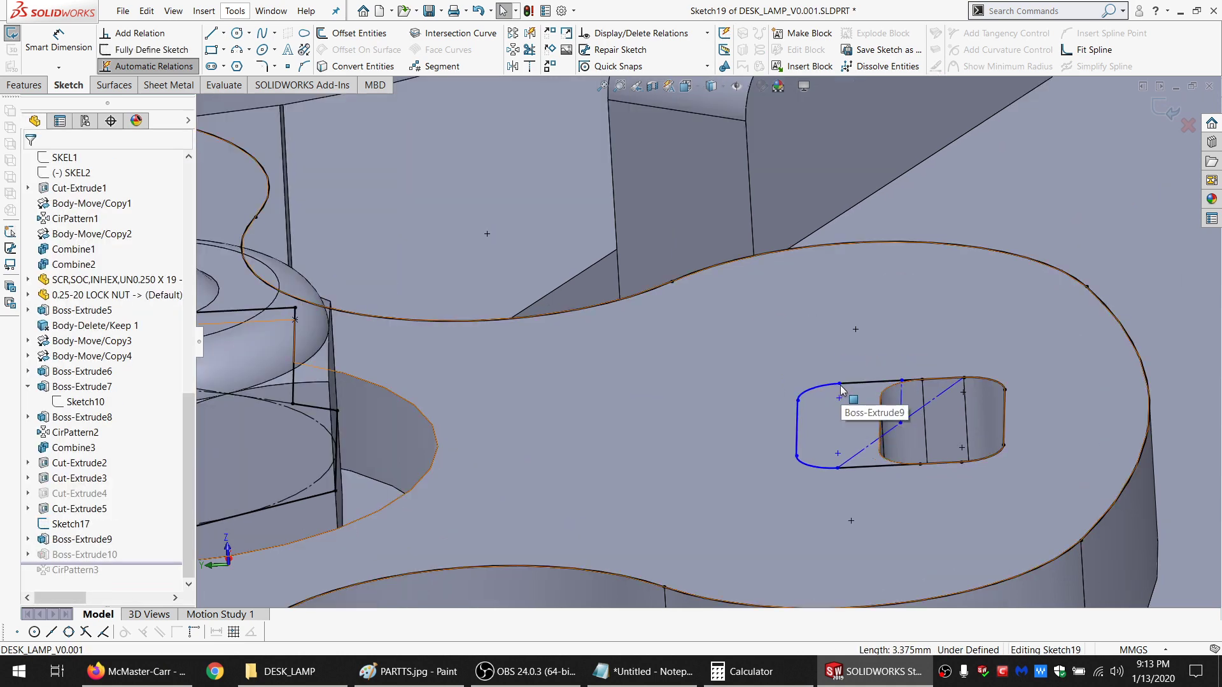
left_click_drag(839, 383, 623, 392)
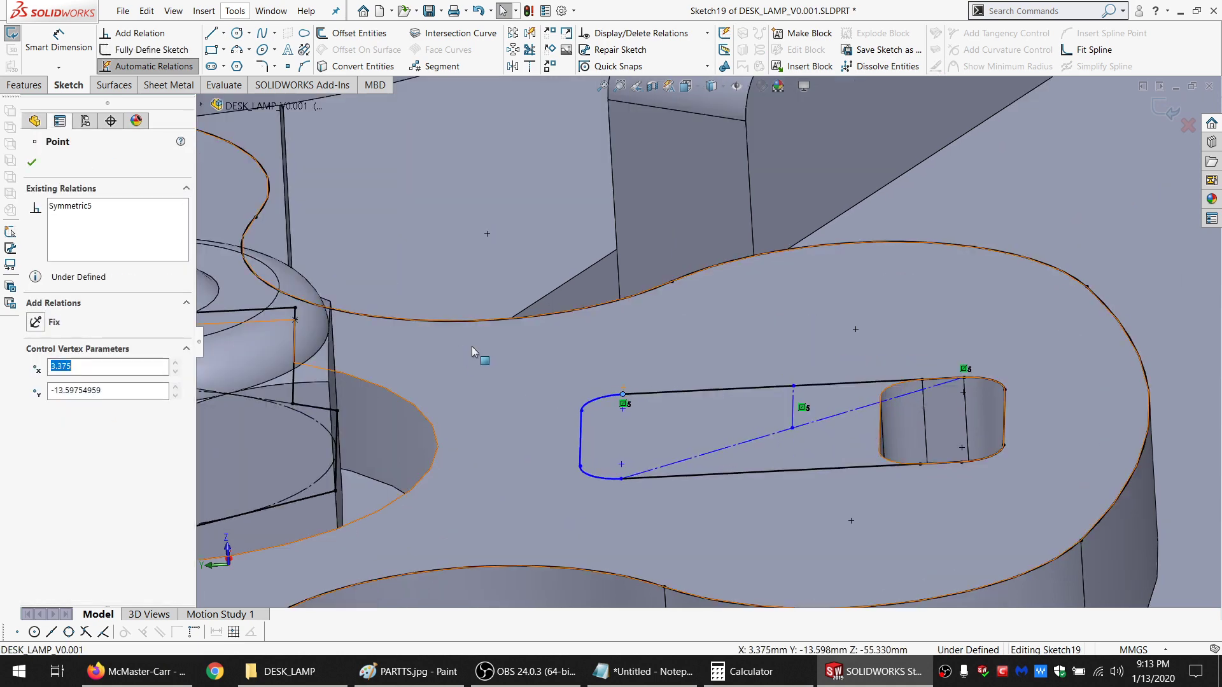
Dimension the slot's overall length as 10 mm and exit the sketch to rebuild the upper plate
left_click(58, 46)
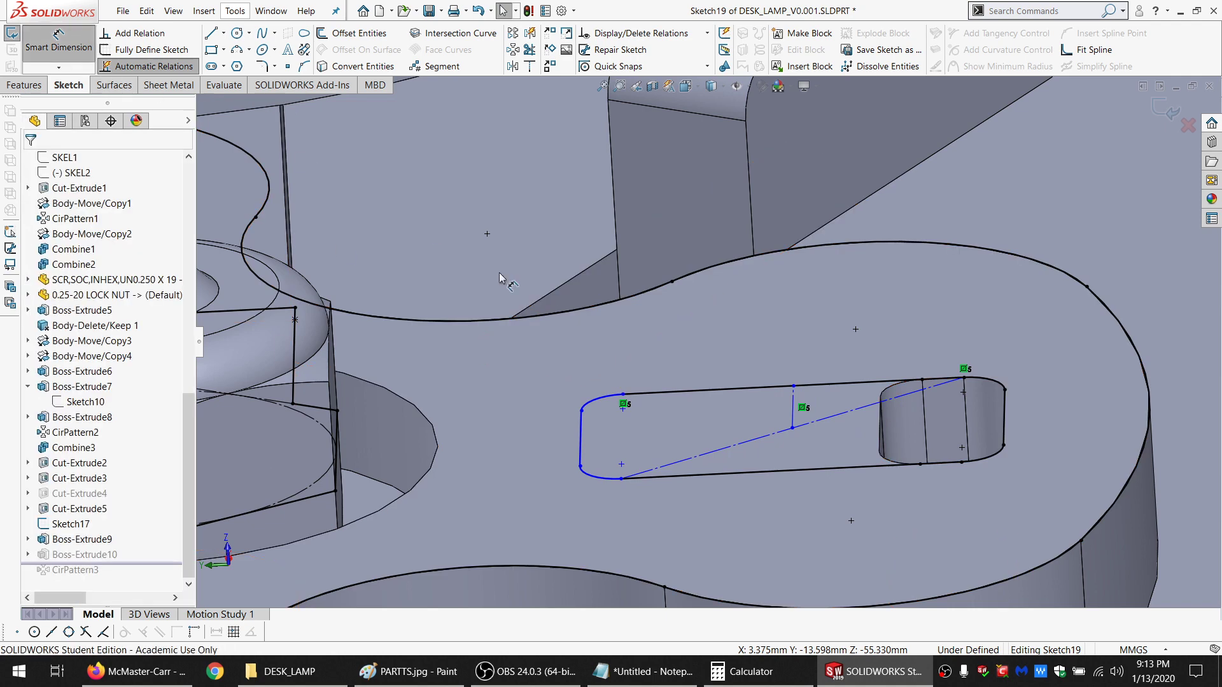
left_click(581, 419)
left_click(1004, 389)
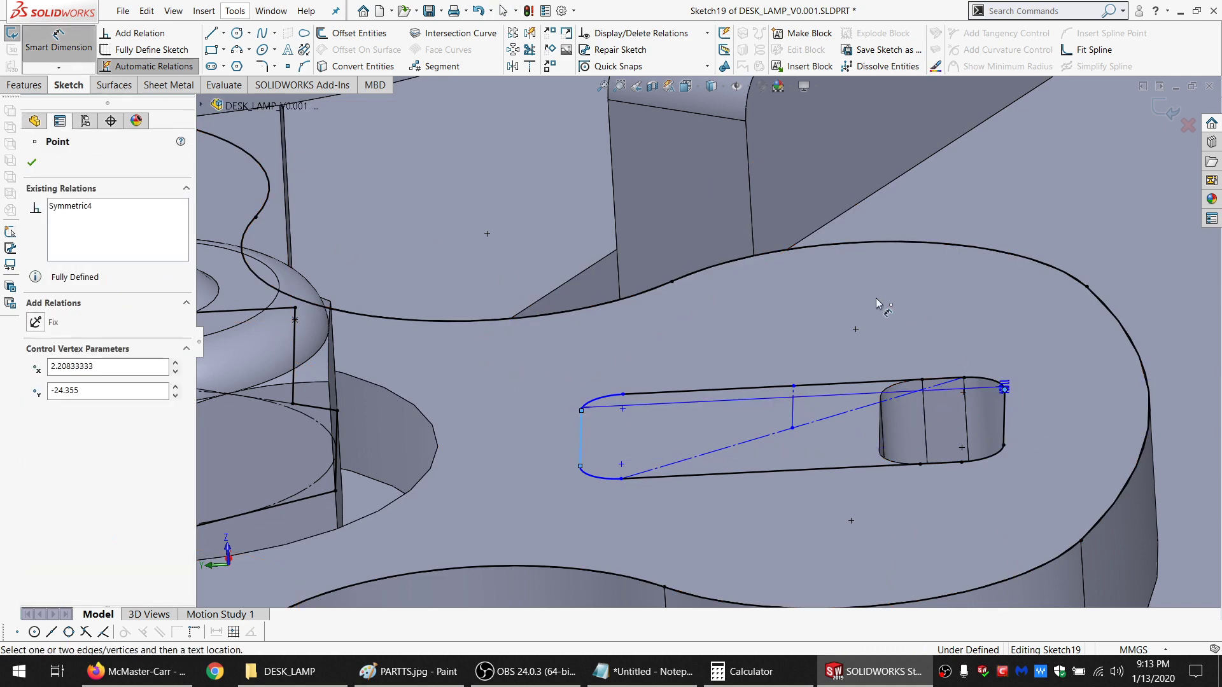
left_click(858, 317)
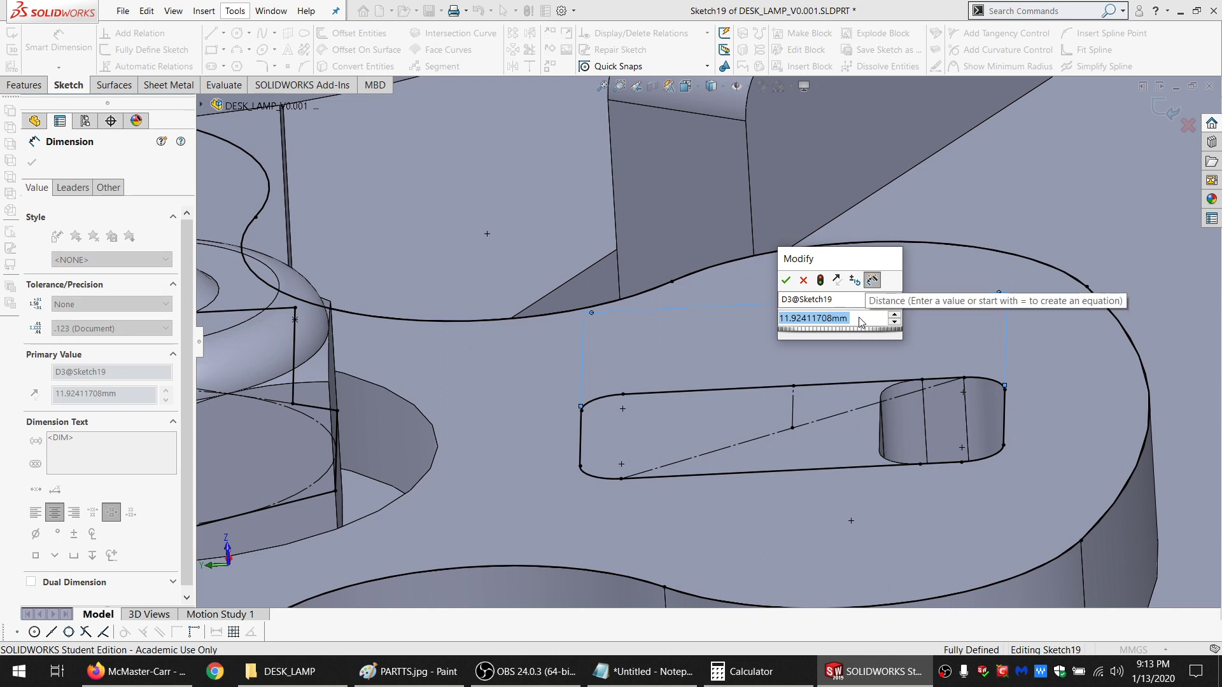
type("10")
key("Return")
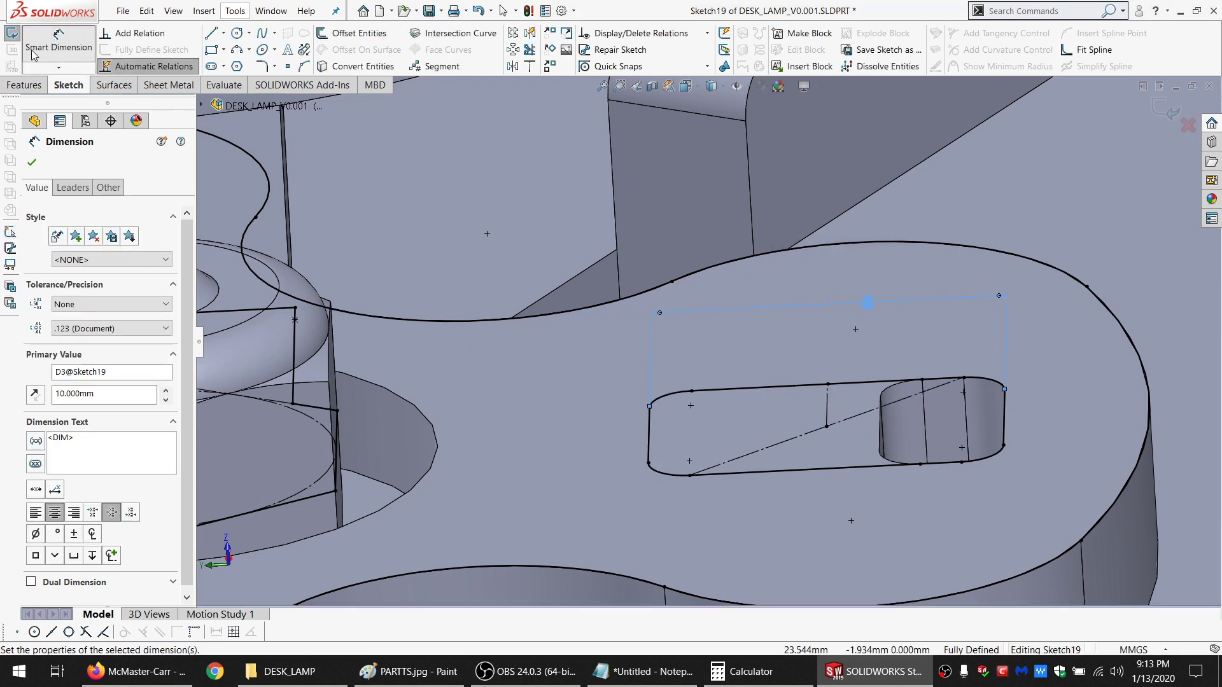
left_click(18, 40)
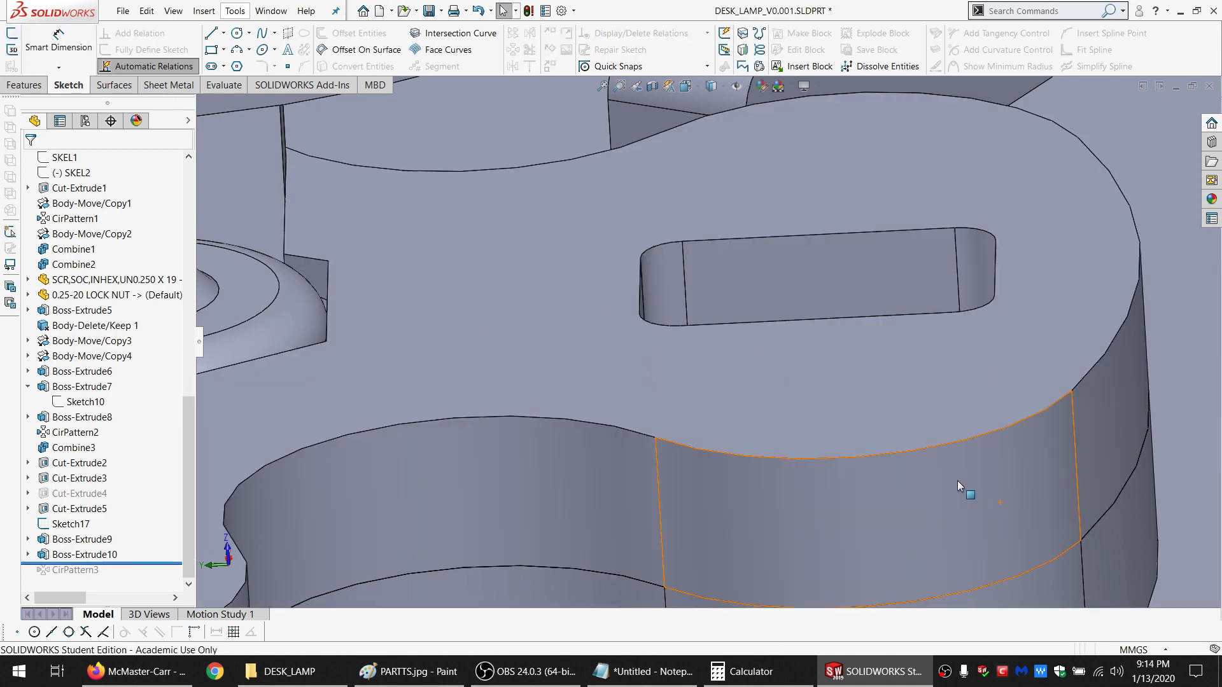
Start a sketch on the upper lobed plate's top face and convert the tube's upper rim face into a sketch circle
scroll(796, 335, "up", 10)
scroll(635, 340, "down", 5)
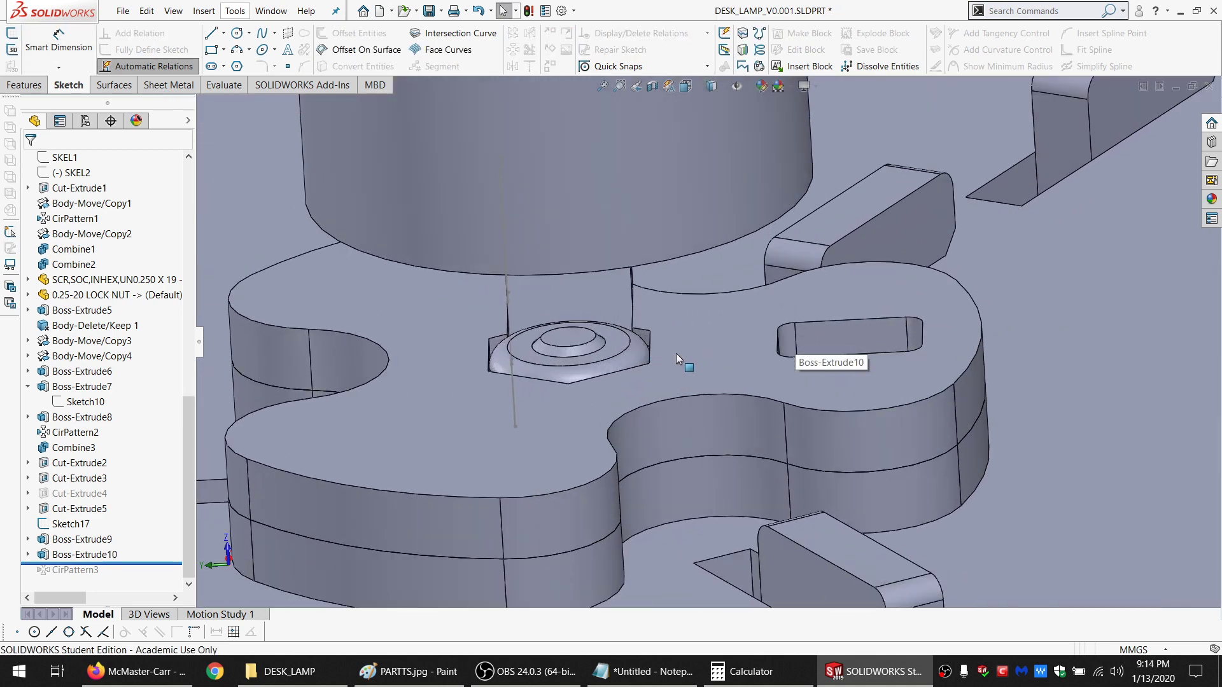
middle_click_drag(676, 353, 604, 393)
scroll(564, 377, "up", 3)
scroll(564, 377, "down", 3)
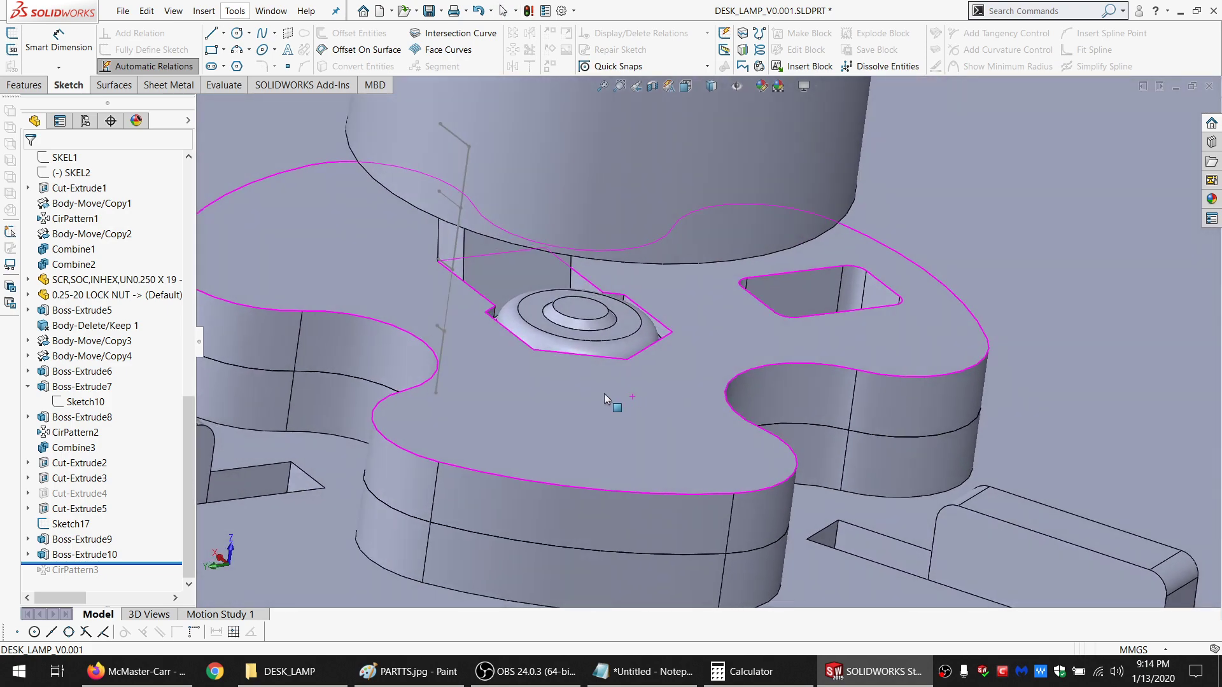
left_click(605, 395)
left_click(14, 33)
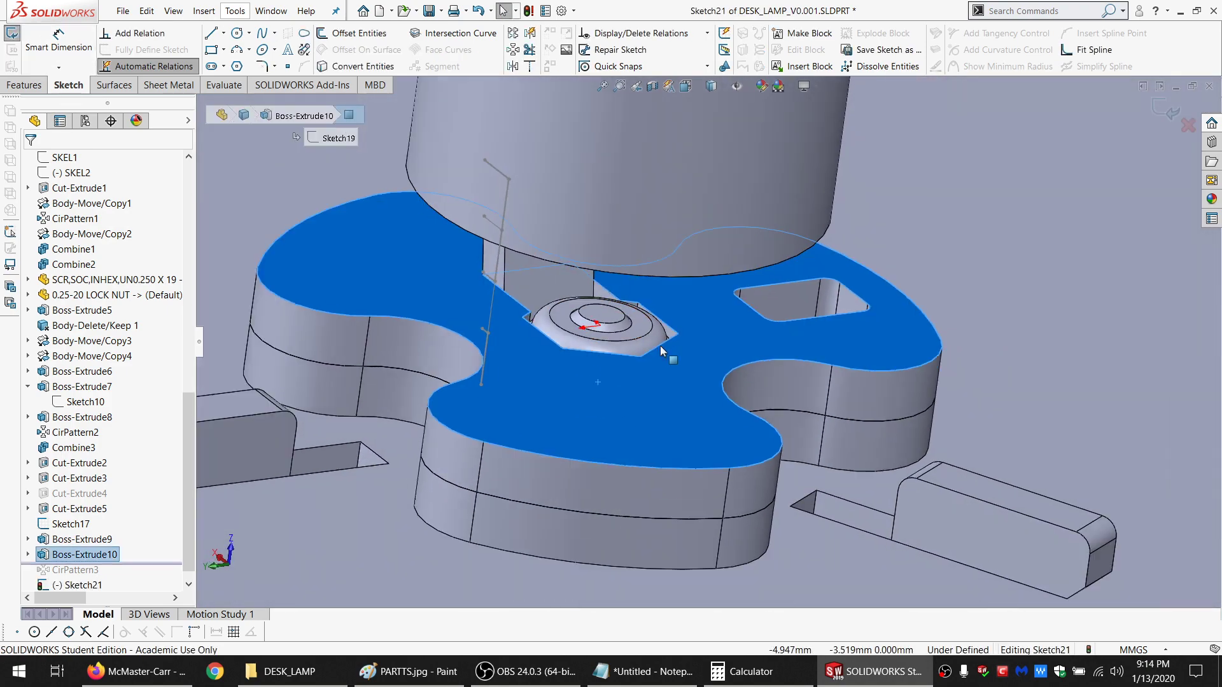
mouse_move(659, 346)
middle_mouse_down()
mouse_move(633, 199)
mouse_move(611, 251)
mouse_move(576, 193)
mouse_move(606, 235)
mouse_move(592, 273)
mouse_move(559, 267)
mouse_move(567, 302)
mouse_move(575, 208)
mouse_move(465, 145)
middle_mouse_up()
left_click(437, 121)
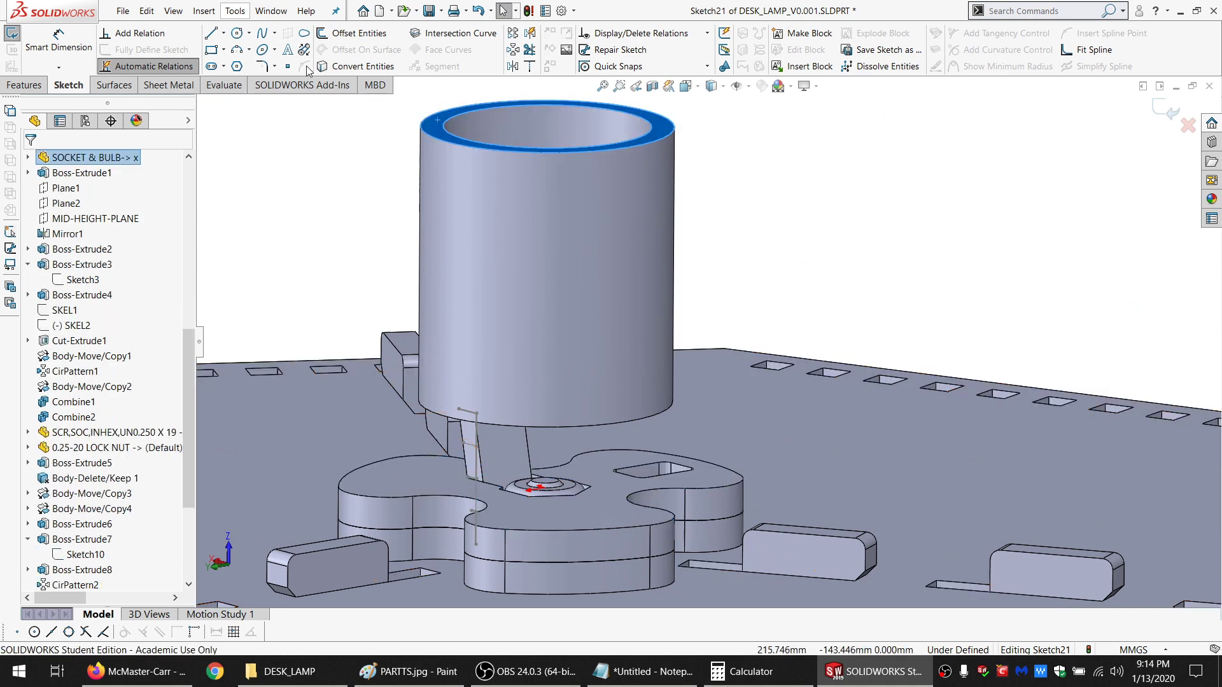
left_click(362, 66)
Sketch a circle beside the plate and make it coradial with the outer arc edge of the front lobe
middle_click_drag(617, 502, 581, 538)
scroll(589, 504, "down", 3)
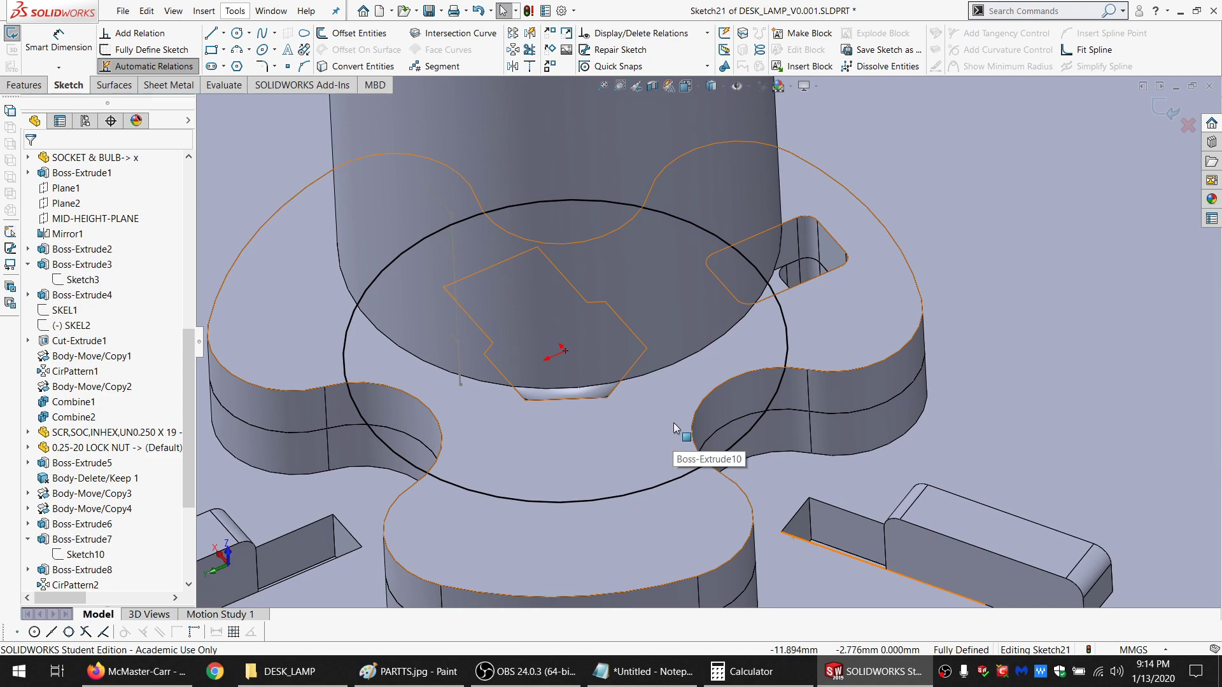
mouse_move(667, 409)
middle_mouse_down()
mouse_move(643, 377)
mouse_move(612, 384)
mouse_move(680, 359)
mouse_move(674, 407)
middle_mouse_up()
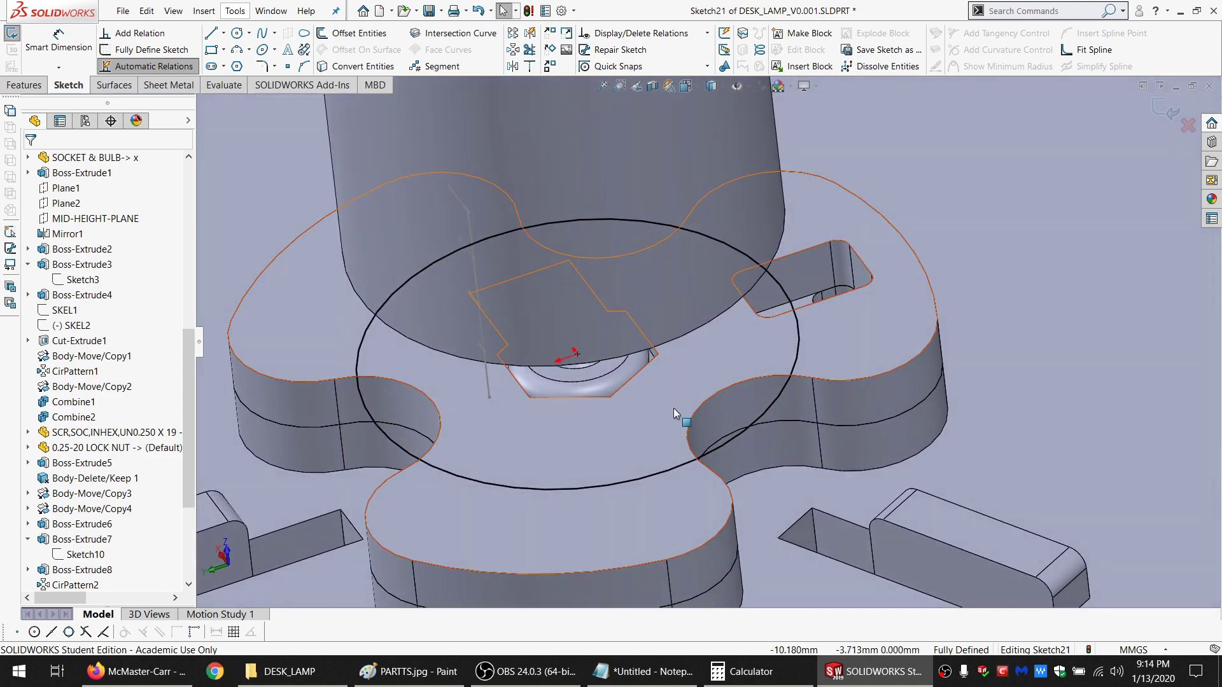
scroll(674, 407, "up", 3)
scroll(676, 406, "down", 1)
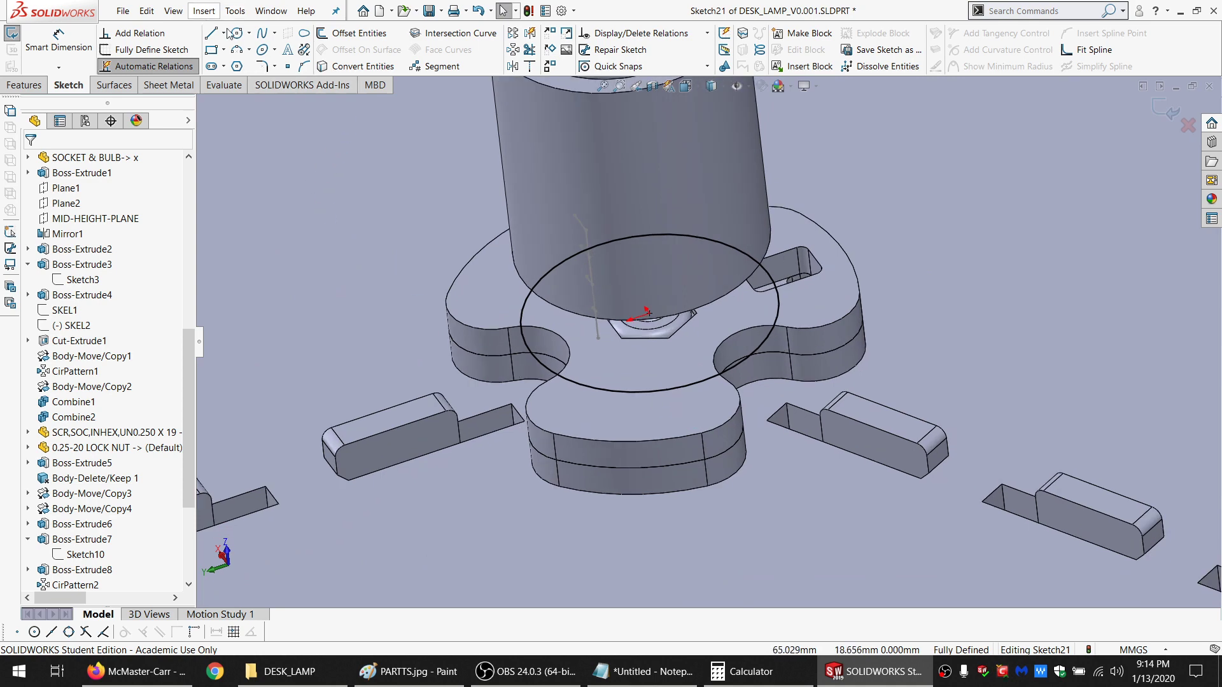
left_click_drag(1005, 275, 968, 338)
key("Escape")
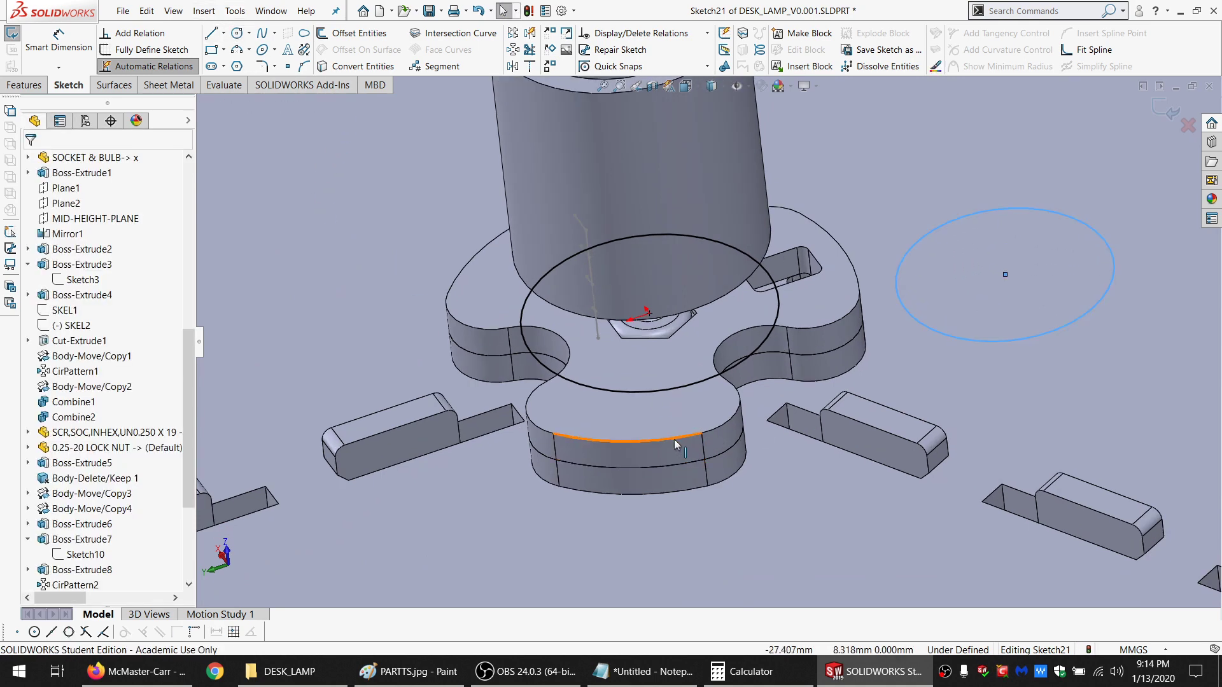
left_click(675, 437, "ctrl")
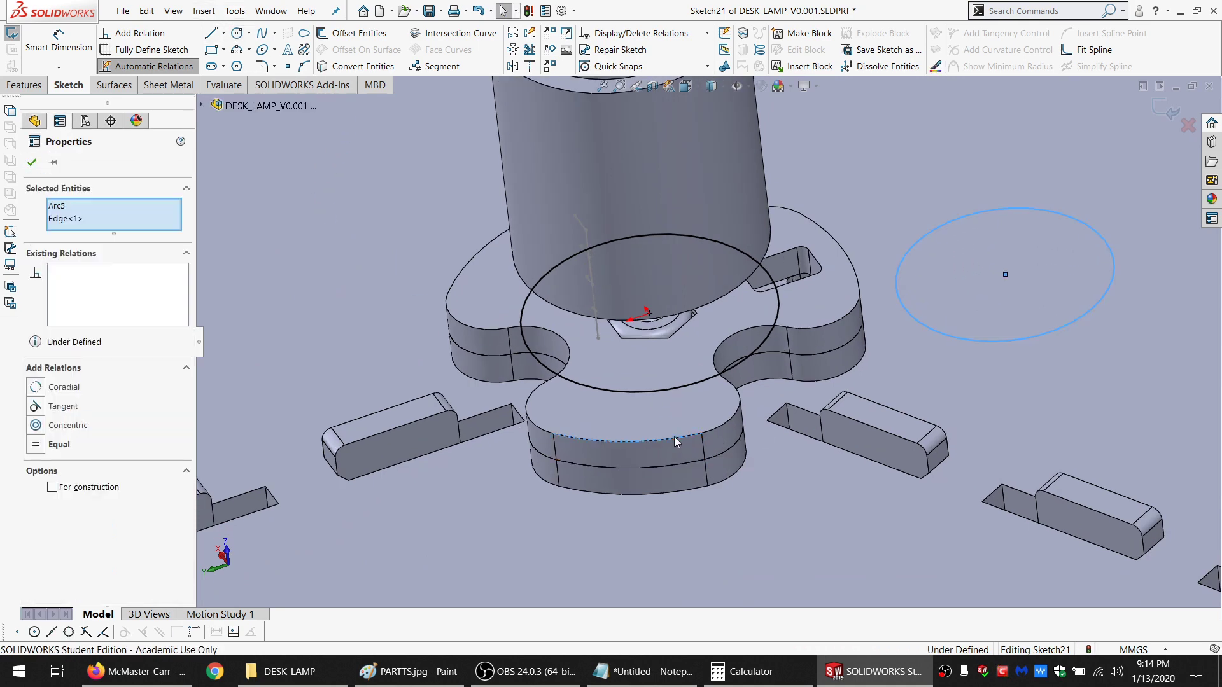
left_click(36, 386)
key("Escape")
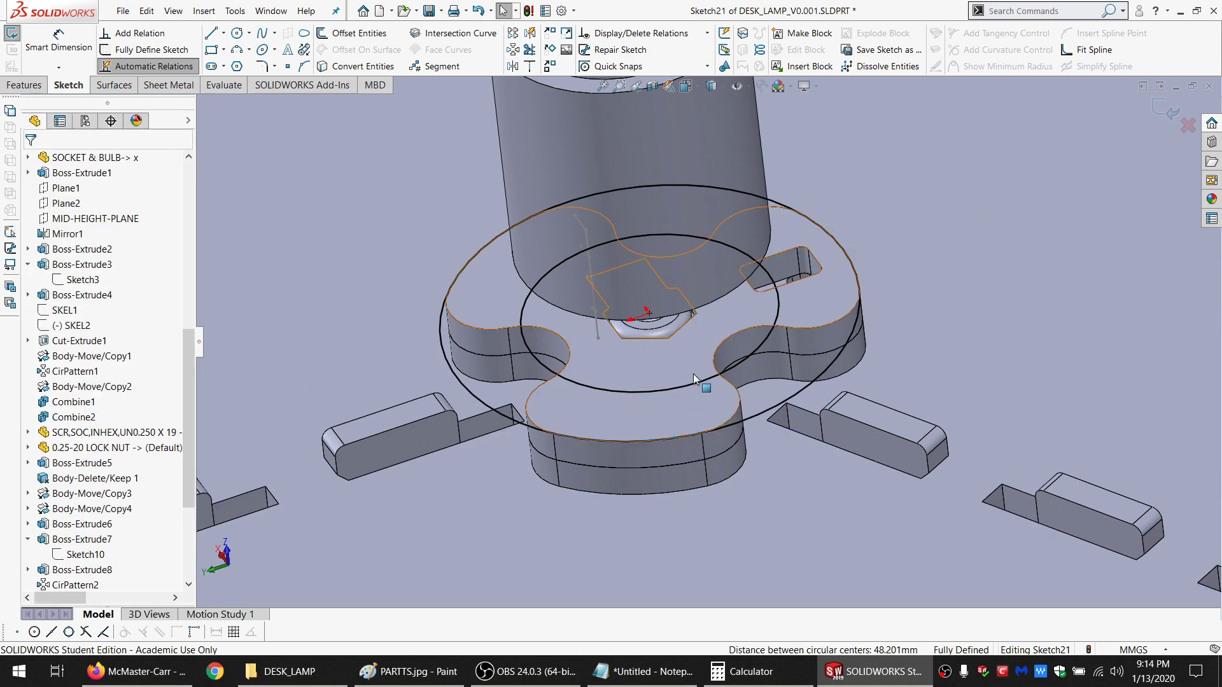
Change the circle converted from the tube's rim into construction geometry
scroll(695, 379, "up", 5)
scroll(701, 358, "down", 6)
mouse_move(709, 401)
middle_mouse_down()
mouse_move(710, 381)
mouse_move(679, 346)
mouse_move(675, 364)
mouse_move(703, 362)
mouse_move(715, 389)
mouse_move(712, 366)
mouse_move(681, 403)
mouse_move(706, 405)
middle_mouse_up()
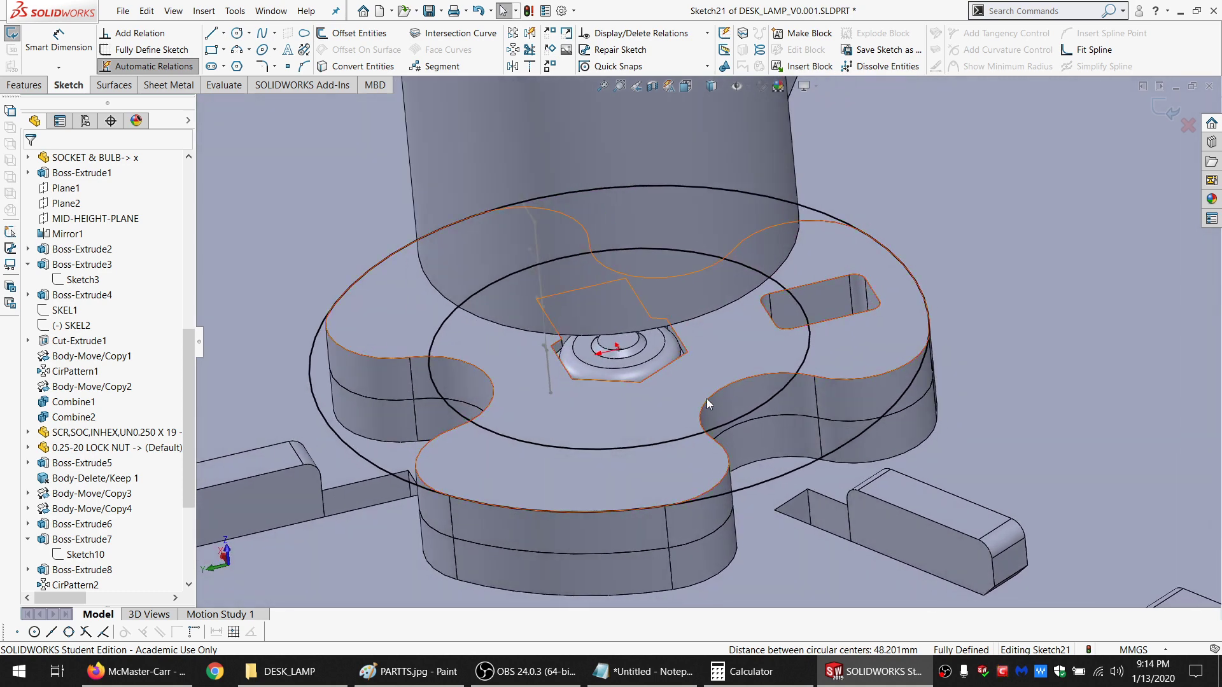
left_click(801, 311)
middle_click_drag(712, 377, 682, 513)
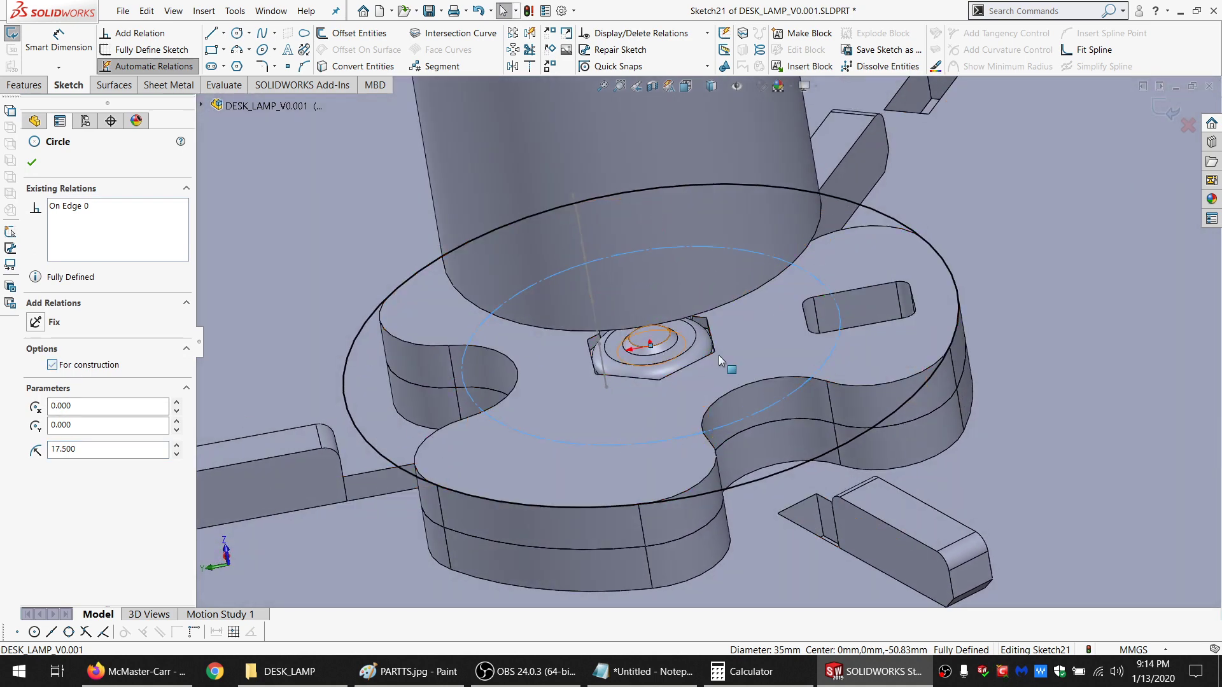
Sketch a circle centred on the origin and make it coincident with the outer corner vertex of the rounded slot
left_click(237, 33)
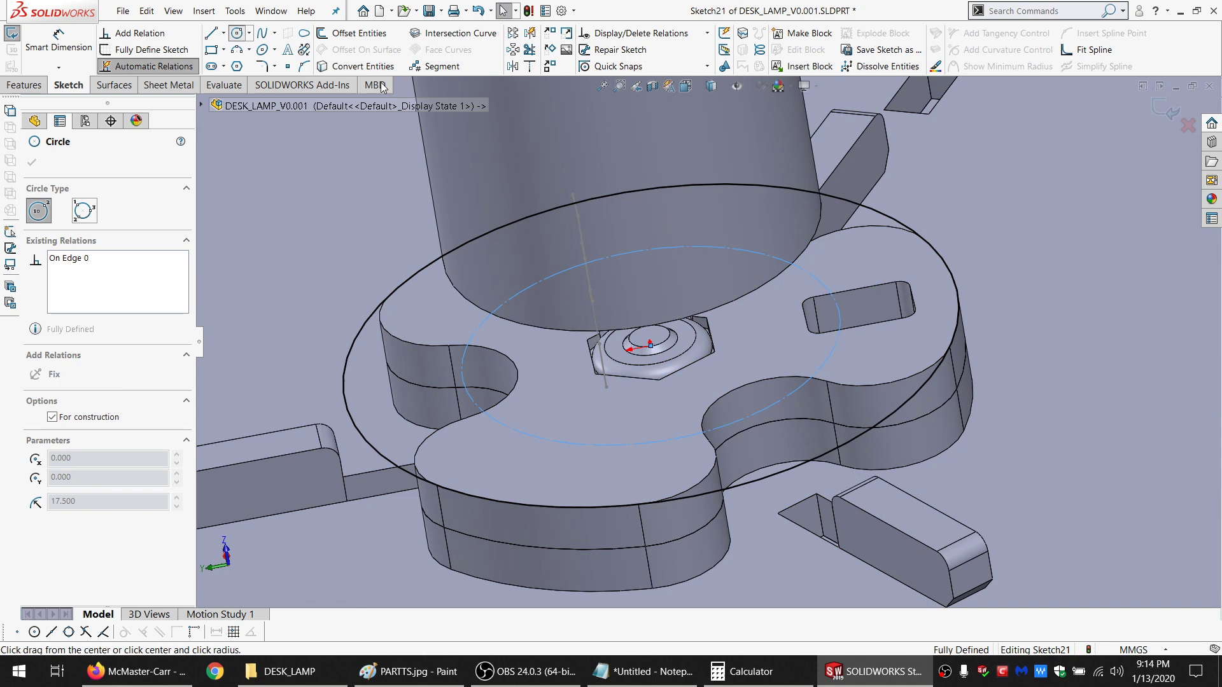
left_click(650, 347)
left_click(913, 289)
key("Escape")
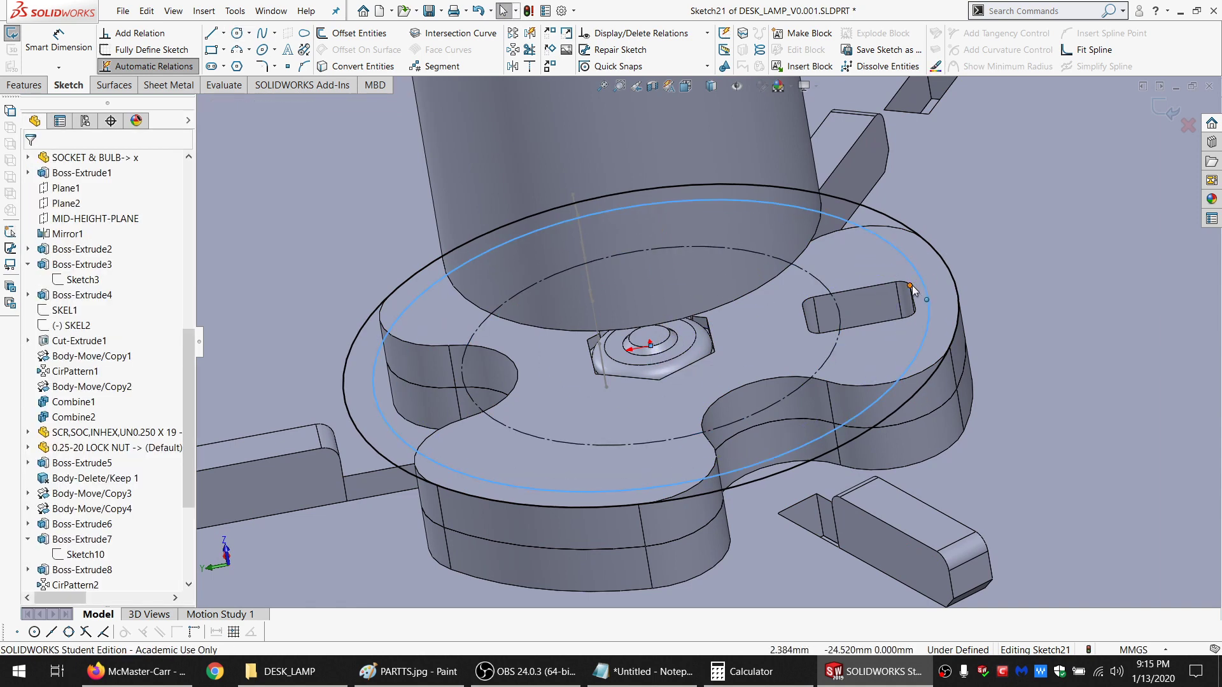
left_click(911, 287, "ctrl")
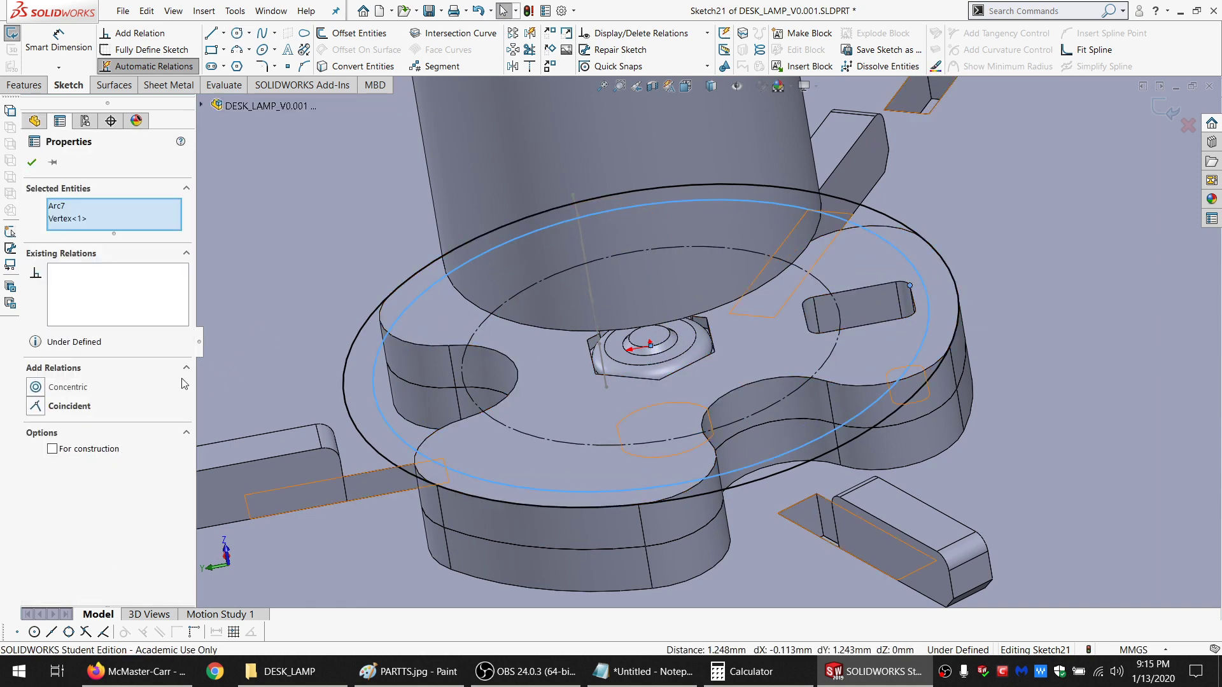
left_click(63, 405)
key("Escape")
Extrude the ring between the two solid circles upward by the file property WOOD_THK with Merge result turned off
scroll(904, 305, "down", 3)
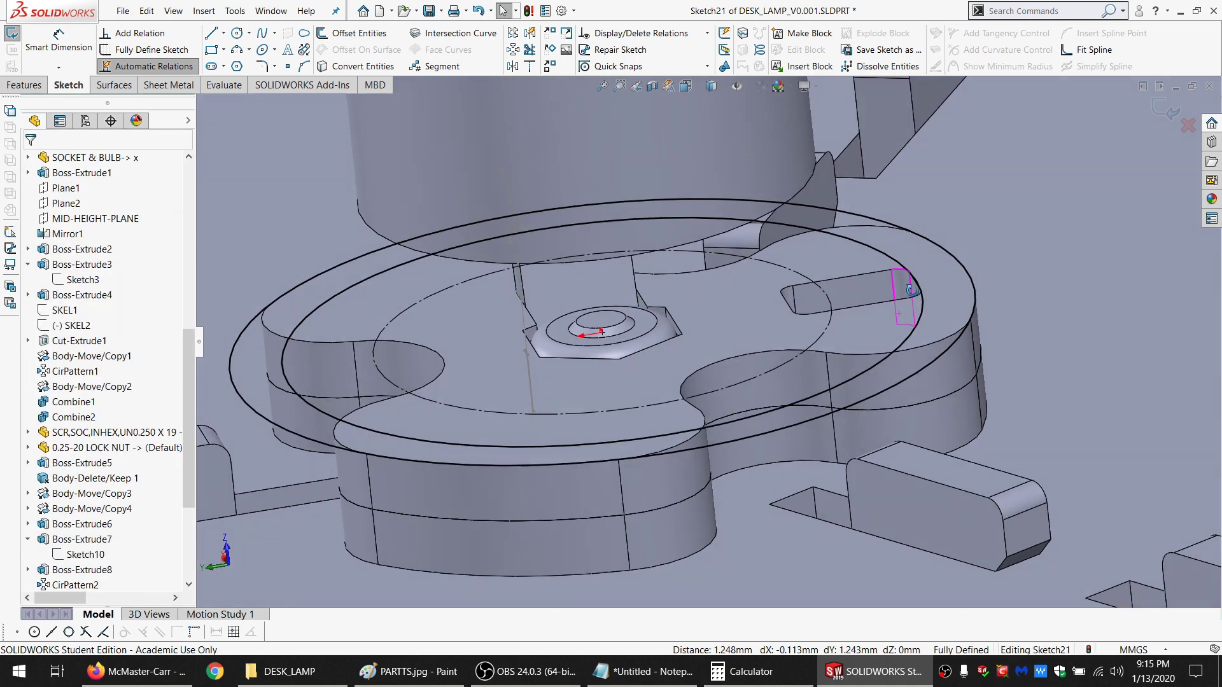
middle_click_drag(911, 288, 813, 455)
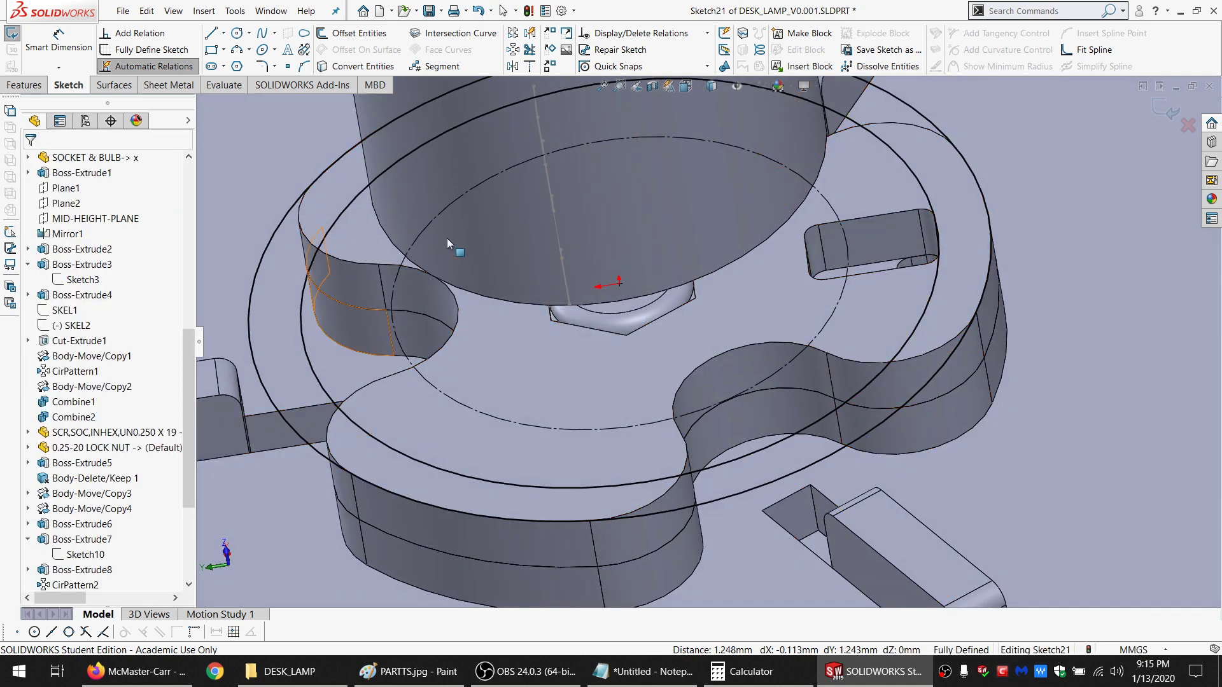
scroll(708, 335, "up", 3)
scroll(702, 338, "down", 2)
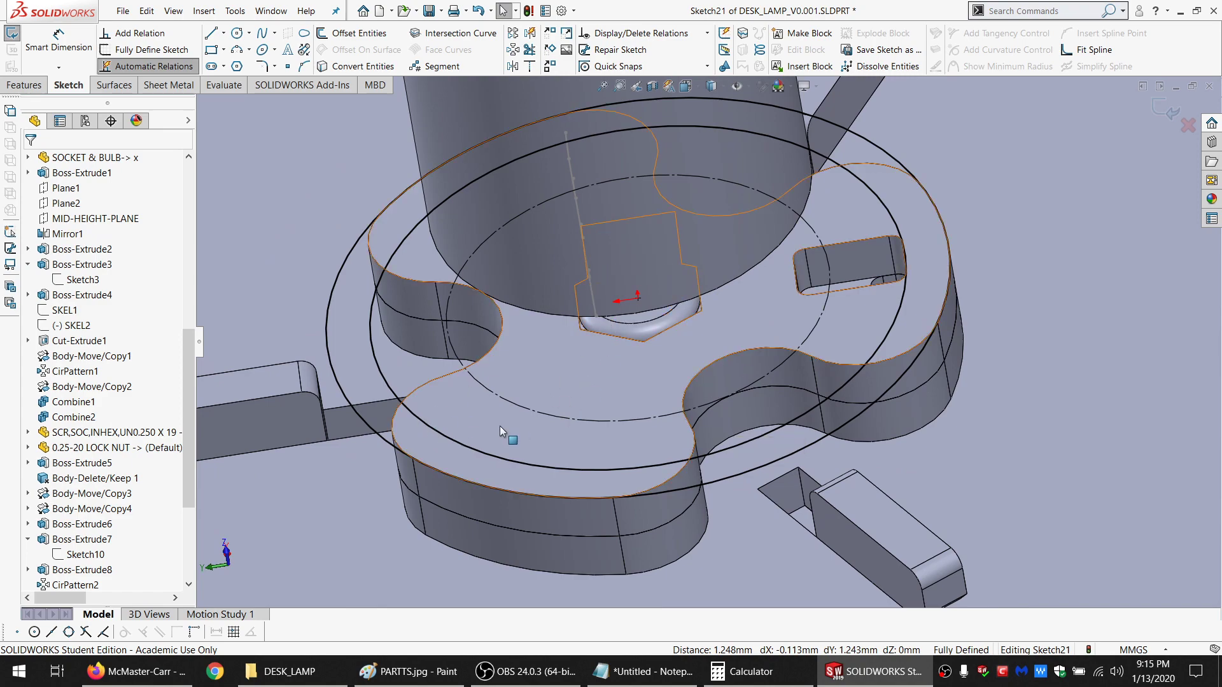
middle_click_drag(499, 425, 509, 388)
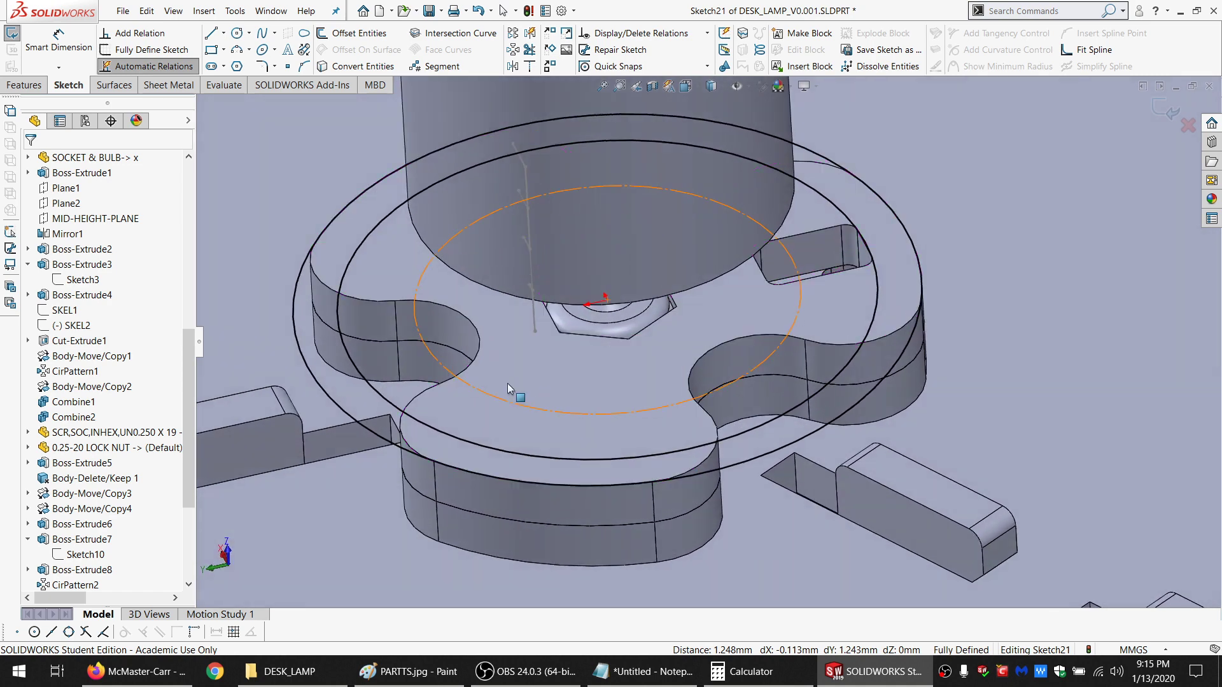
left_click(23, 86)
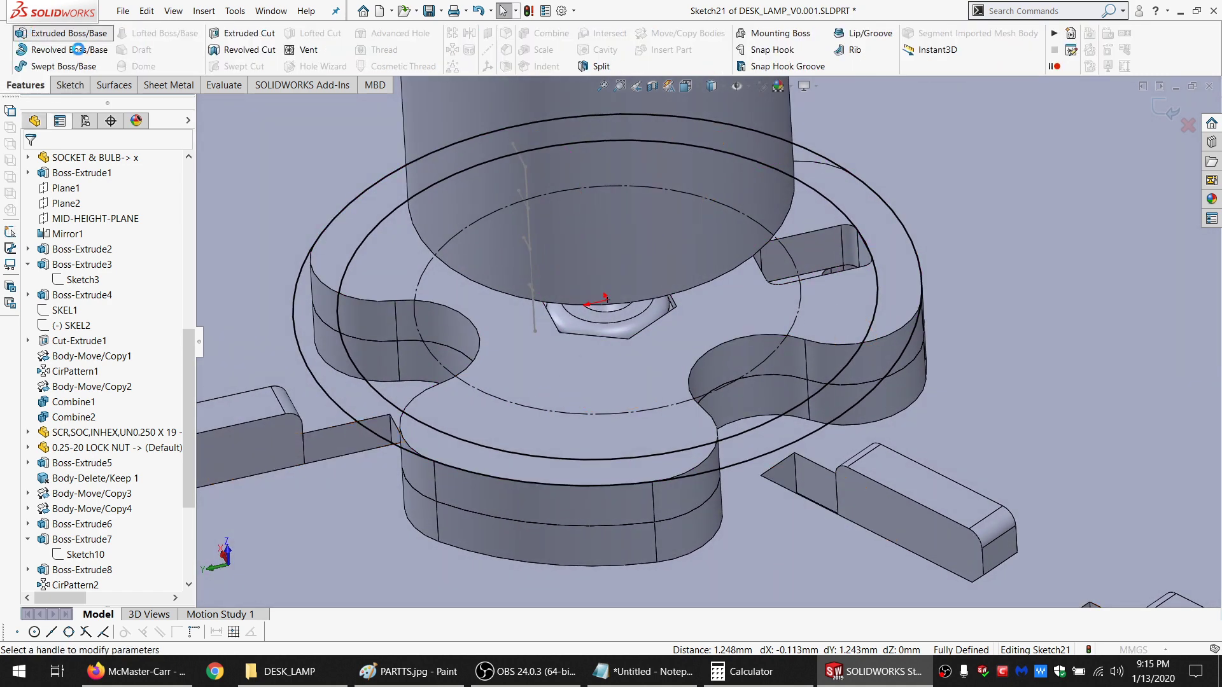
type("=W")
left_click(115, 326)
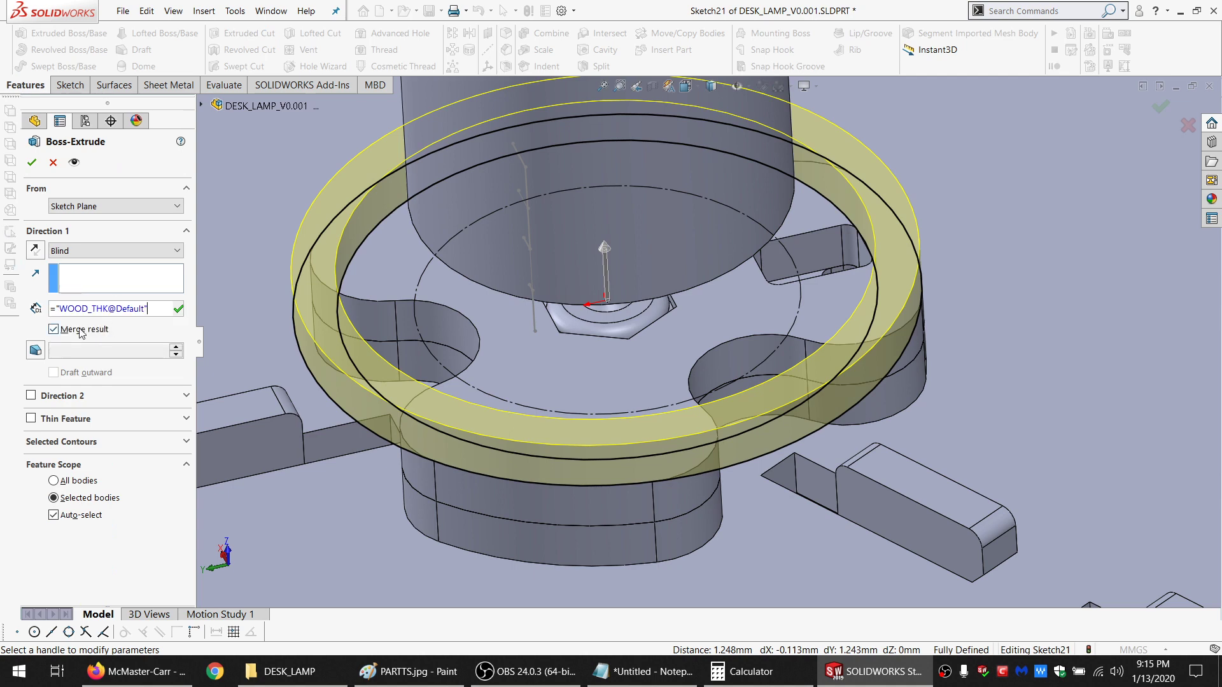
left_click(31, 163)
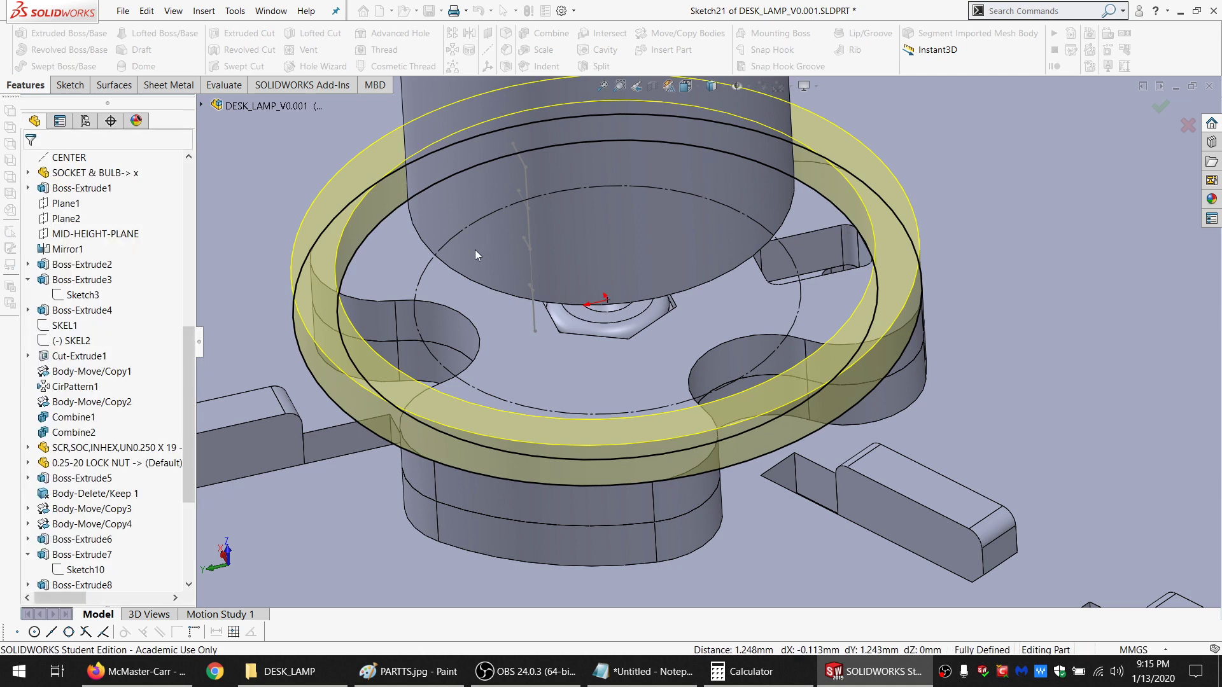
Start a sketch on the upper lobed plate's top face inside the ring and convert the face's outer outline into sketch entities
scroll(614, 316, "up", 2)
scroll(613, 315, "down", 2)
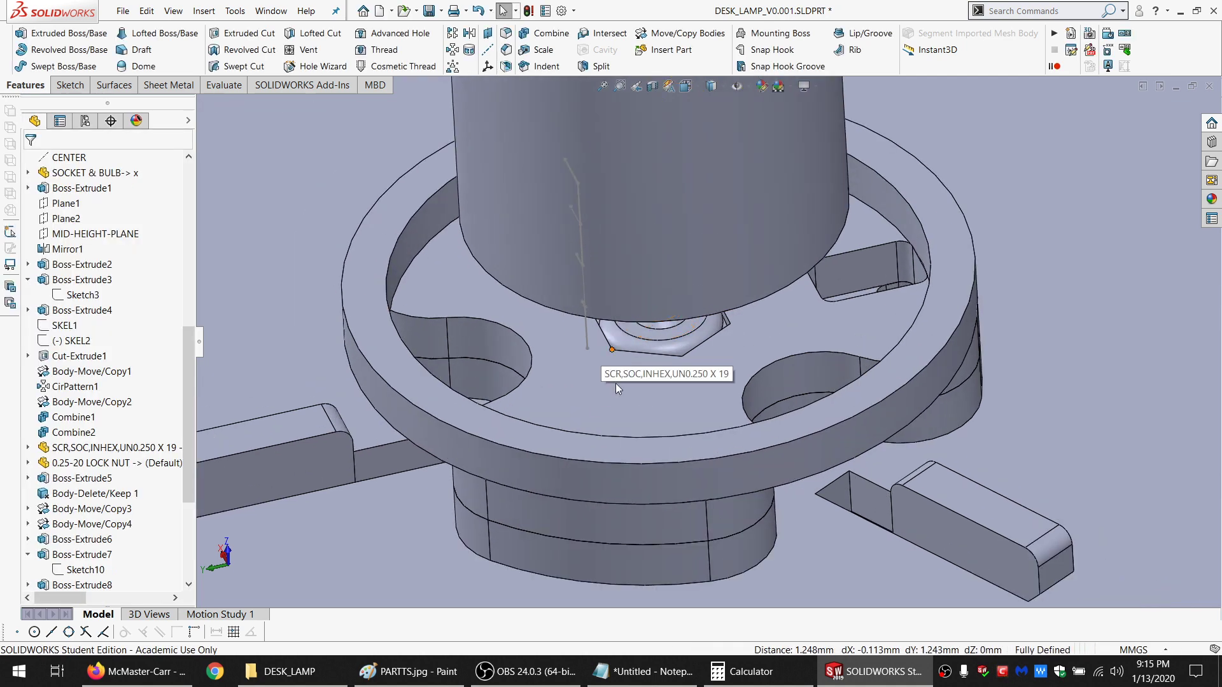
left_click(583, 398)
left_click(70, 85)
left_click(12, 34)
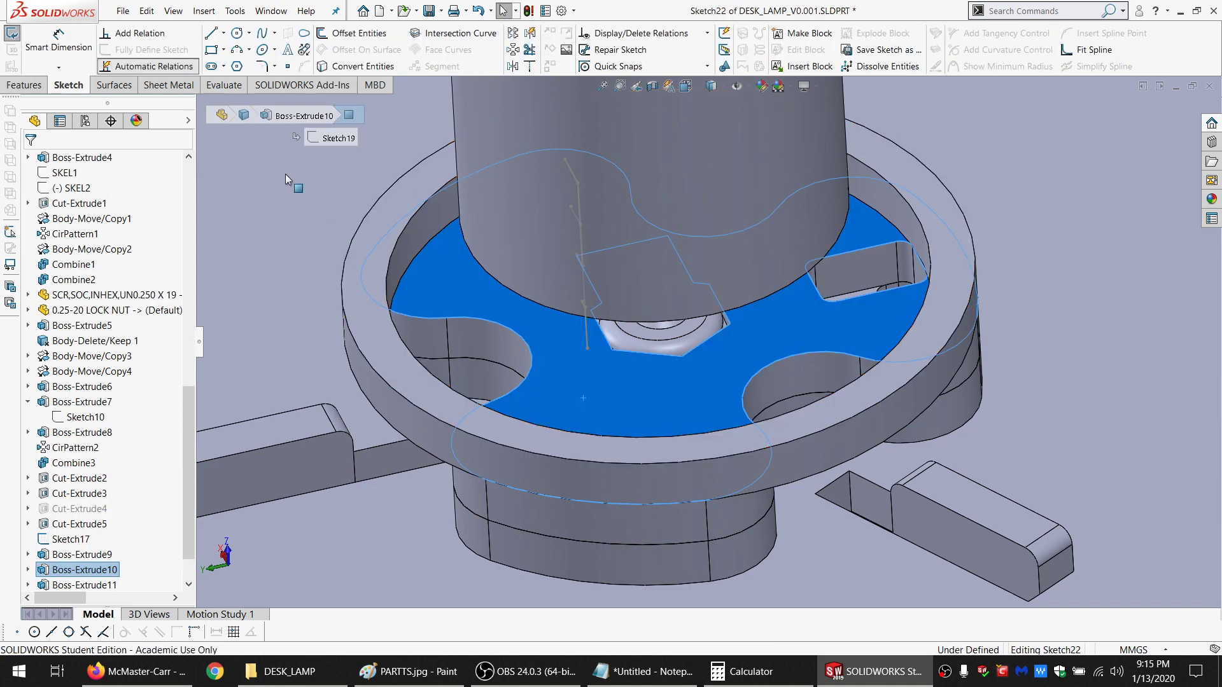
left_click(361, 67)
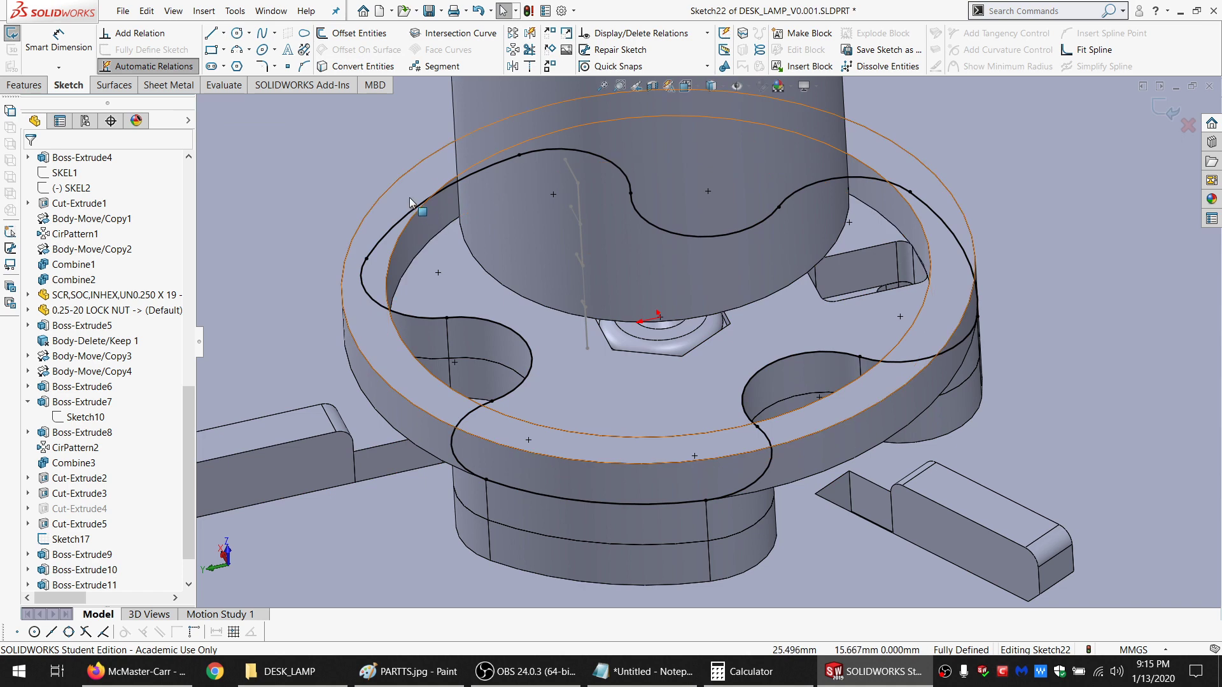
Delete the entire lobed outline that was converted into the current sketch
mouse_move(532, 267)
middle_mouse_down()
mouse_move(544, 371)
mouse_move(490, 391)
middle_mouse_up()
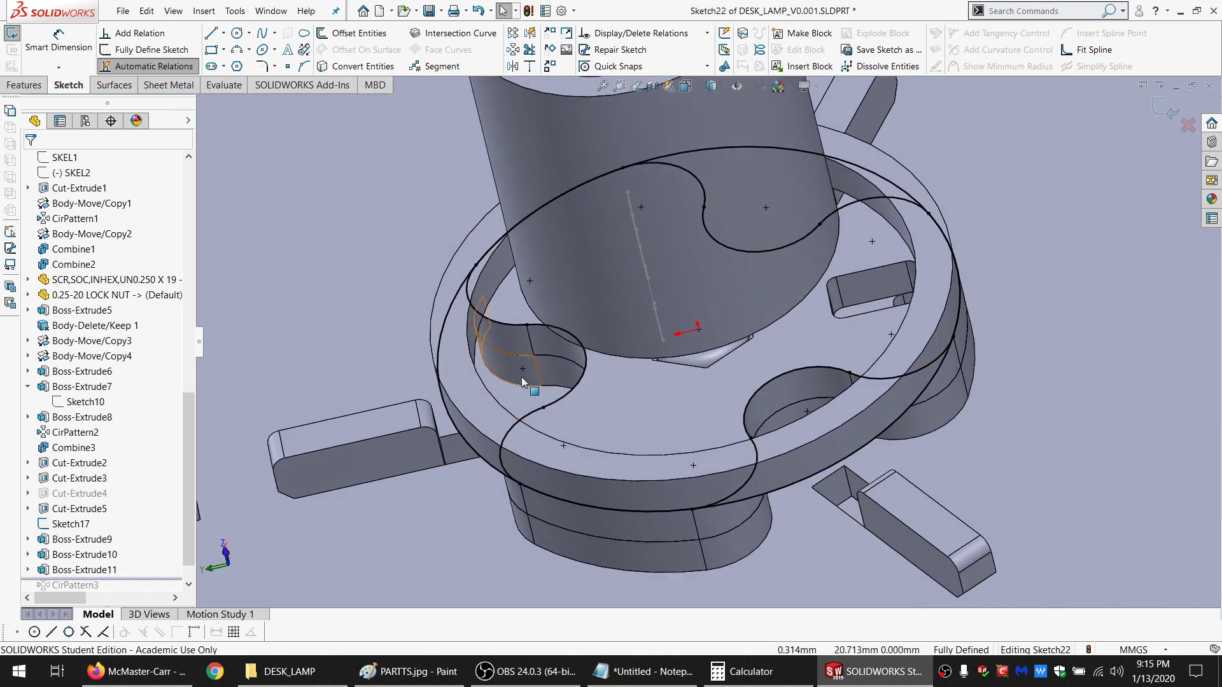
middle_click_drag(849, 261, 846, 228)
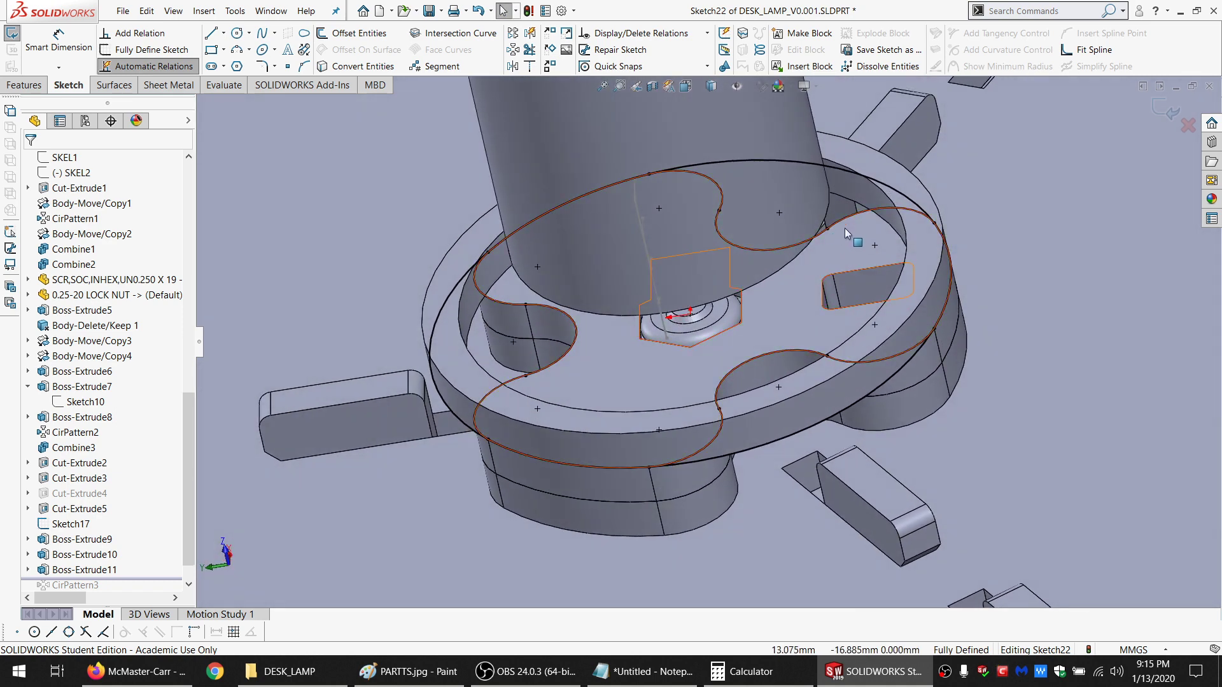
left_click(815, 242)
scroll(785, 235, "up", 2)
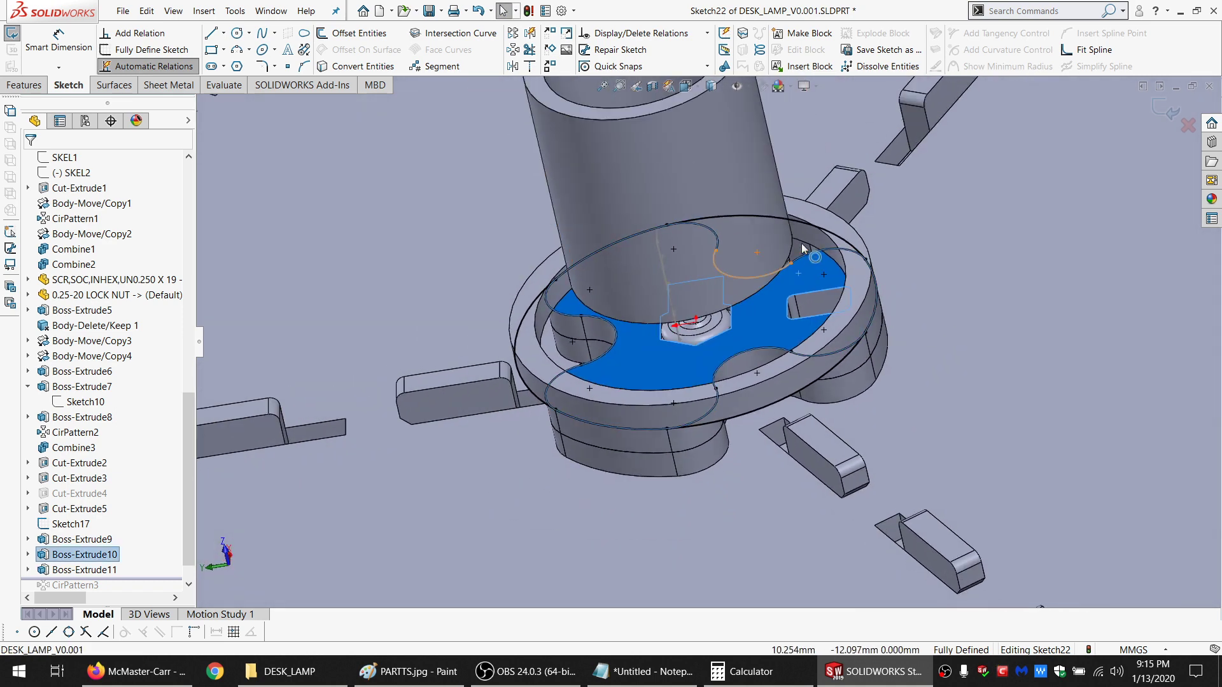
left_click(979, 242)
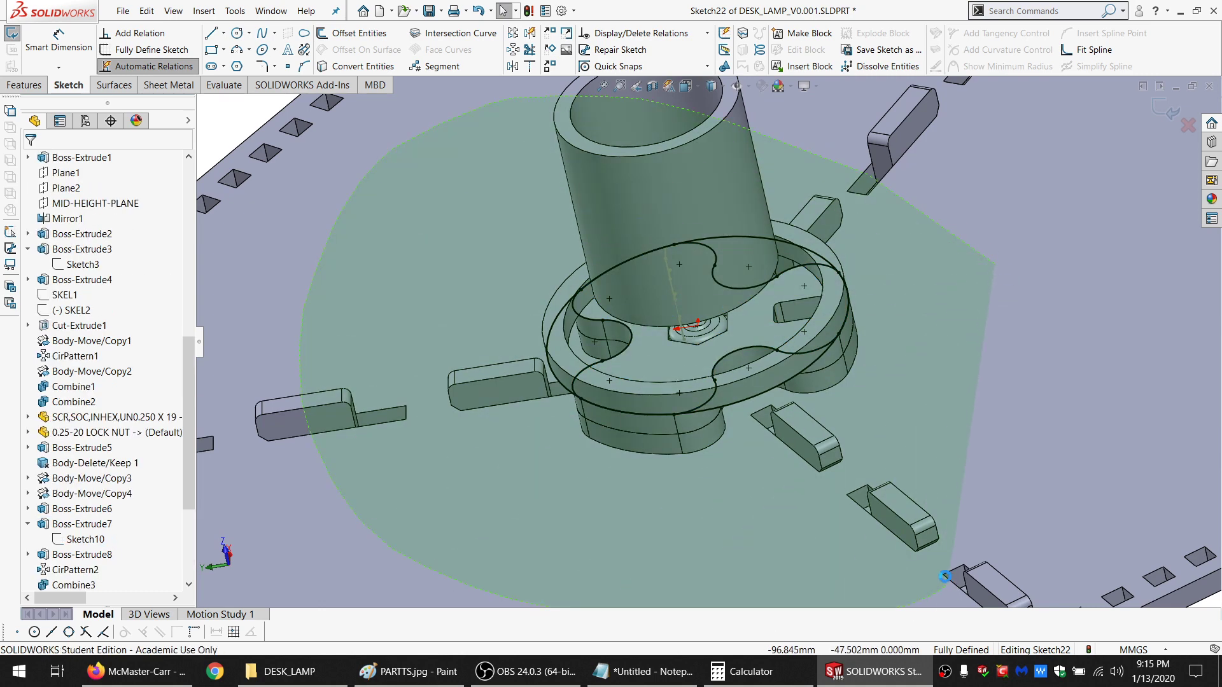
Convert the ring's inner circular edge into sketch entities
scroll(582, 323, "down", 3)
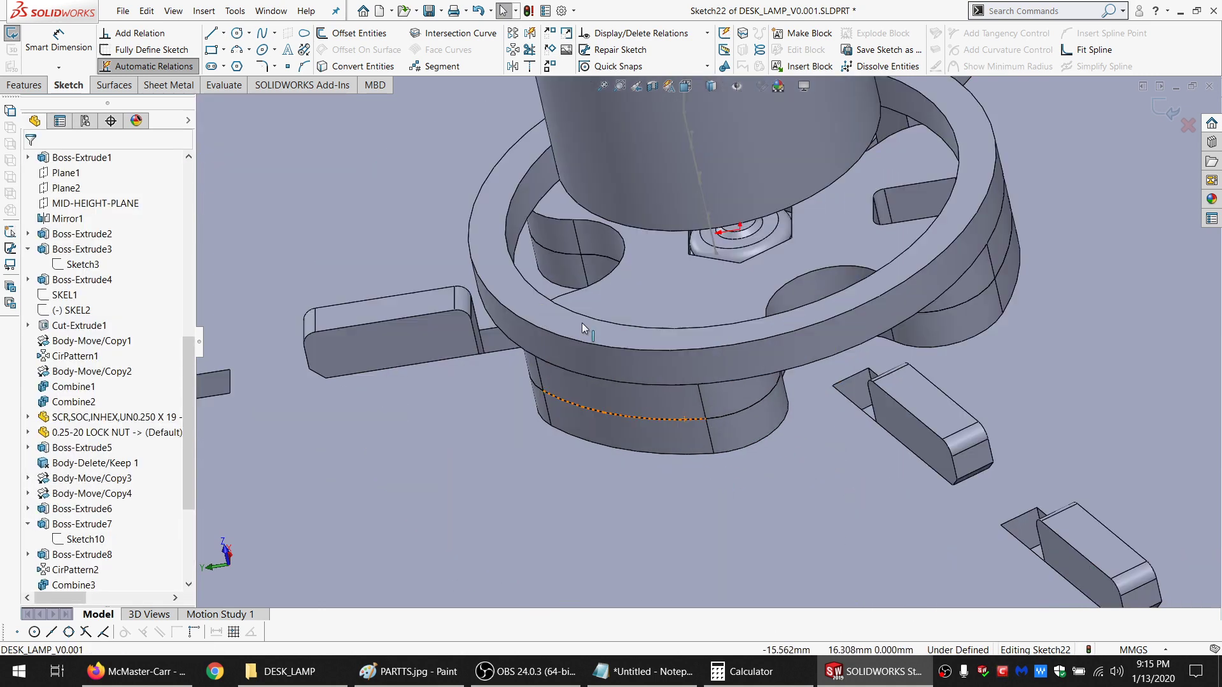
left_click(512, 191)
left_click(356, 66)
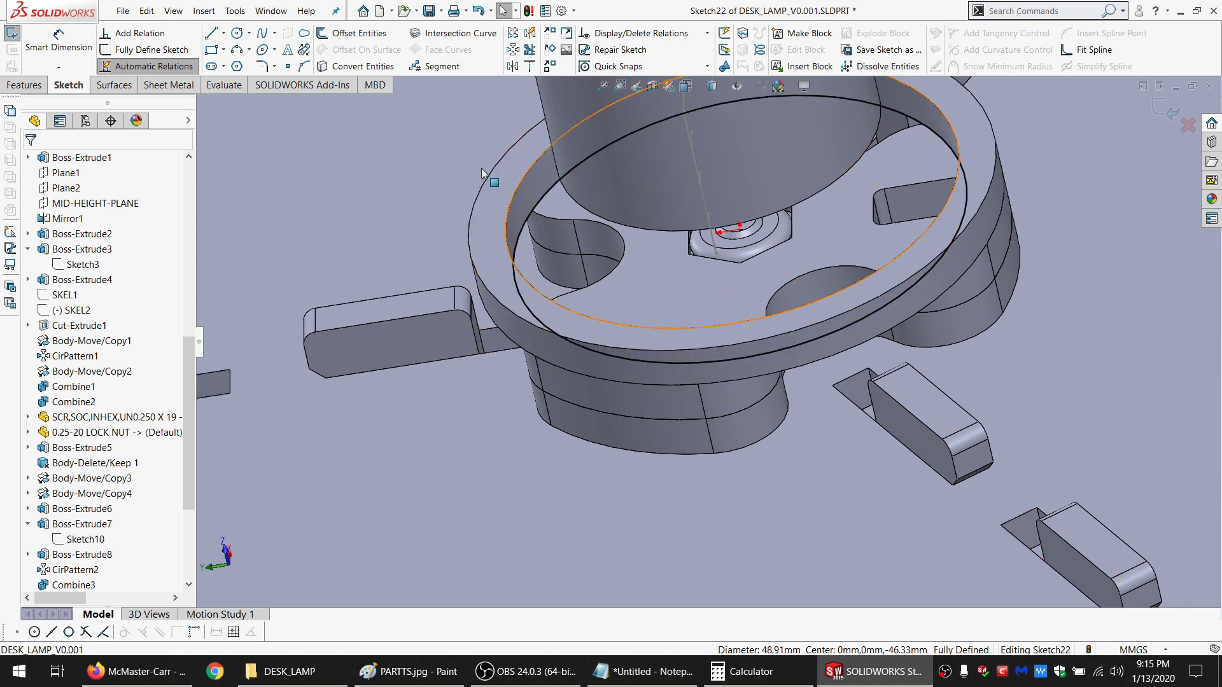
Offset the upper lobed plate's face outline inward by 3 mm with Reverse and Add dimensions turned on
left_click(359, 33)
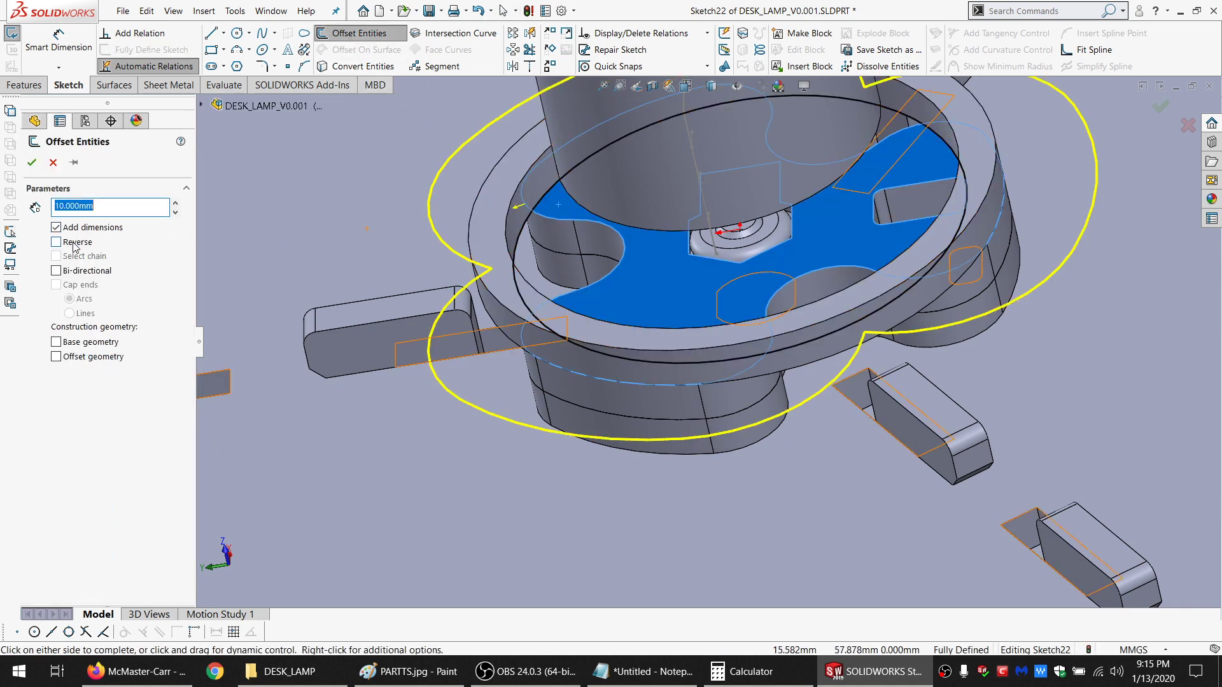
type("1")
key("Return")
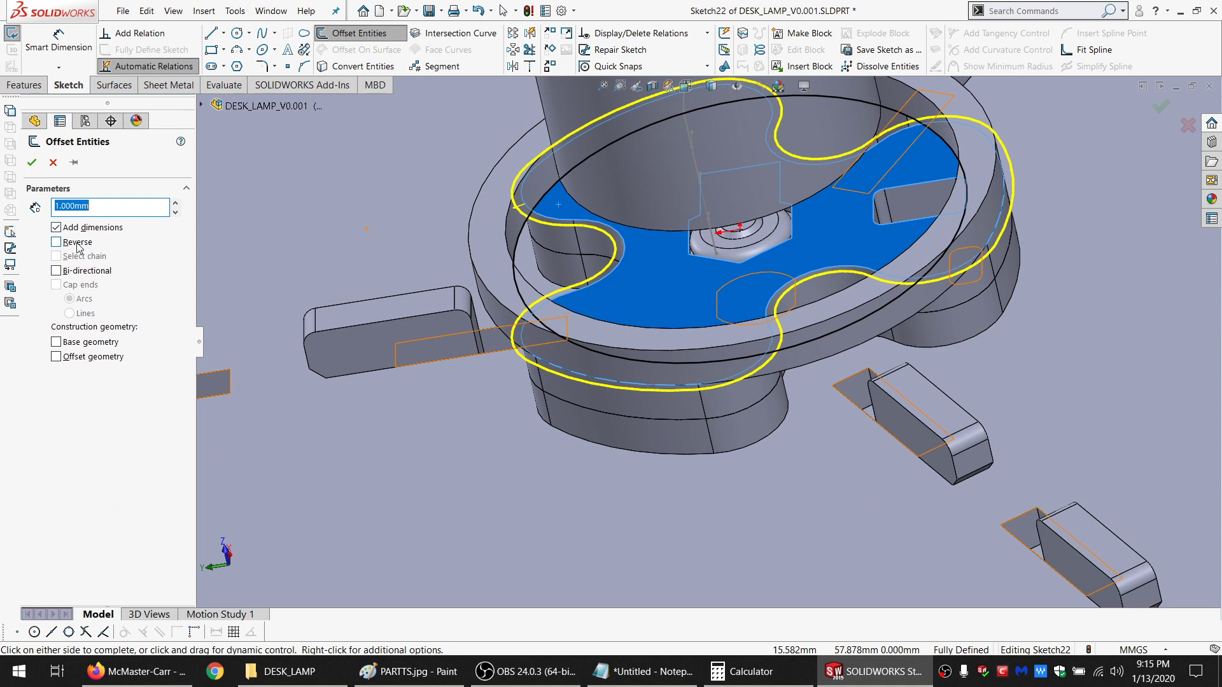
left_click(56, 242)
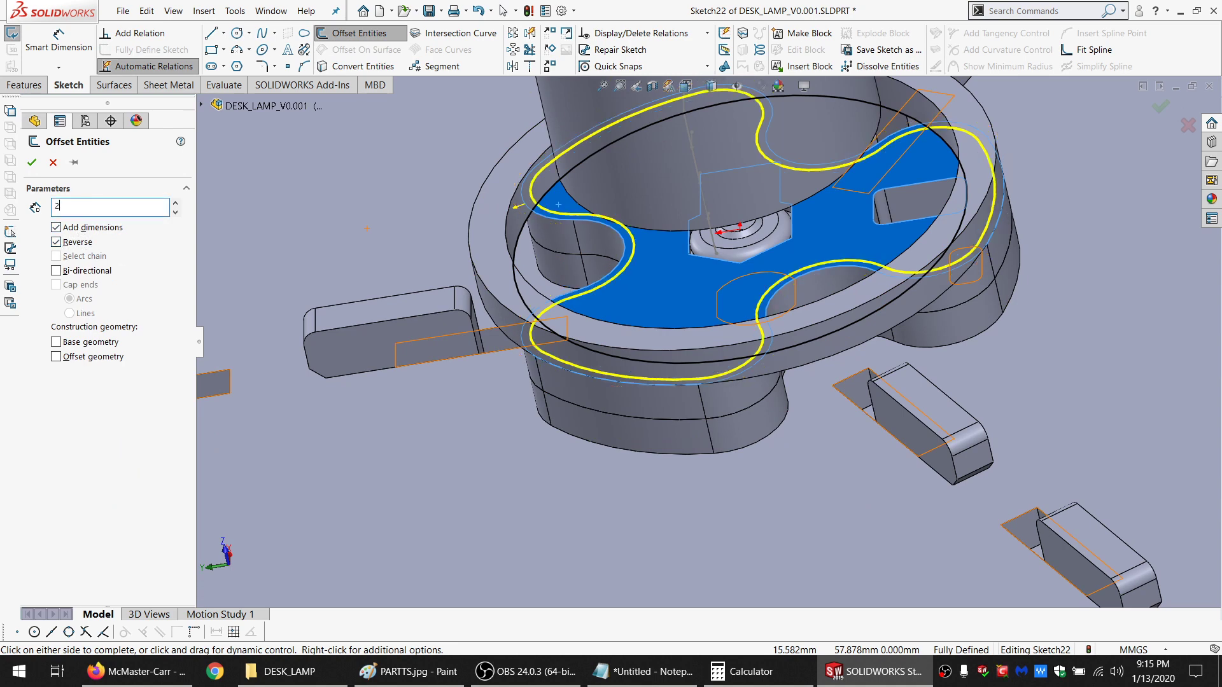
type("2")
key("Return")
middle_click_drag(497, 284, 761, 255)
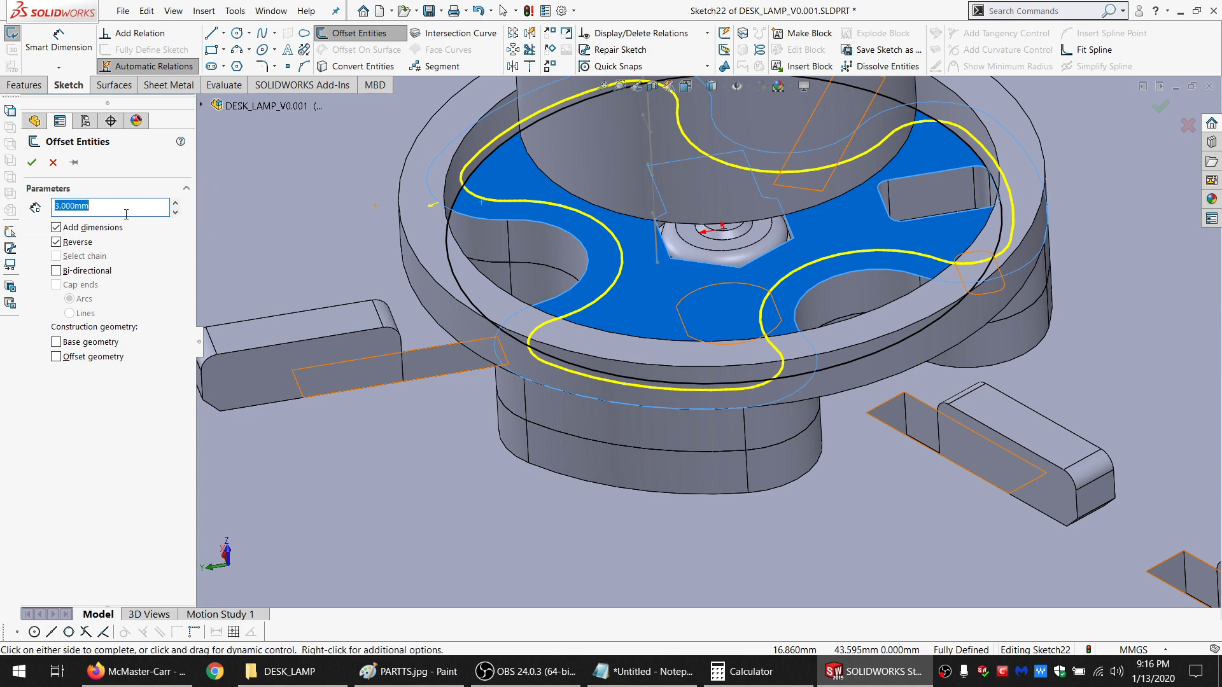
left_click(32, 167)
Start an extruded boss from the sketch and select the six lobe-recess regions inside the ring as contours
scroll(644, 263, "down", 2)
middle_click_drag(643, 262, 618, 282)
left_click(23, 85)
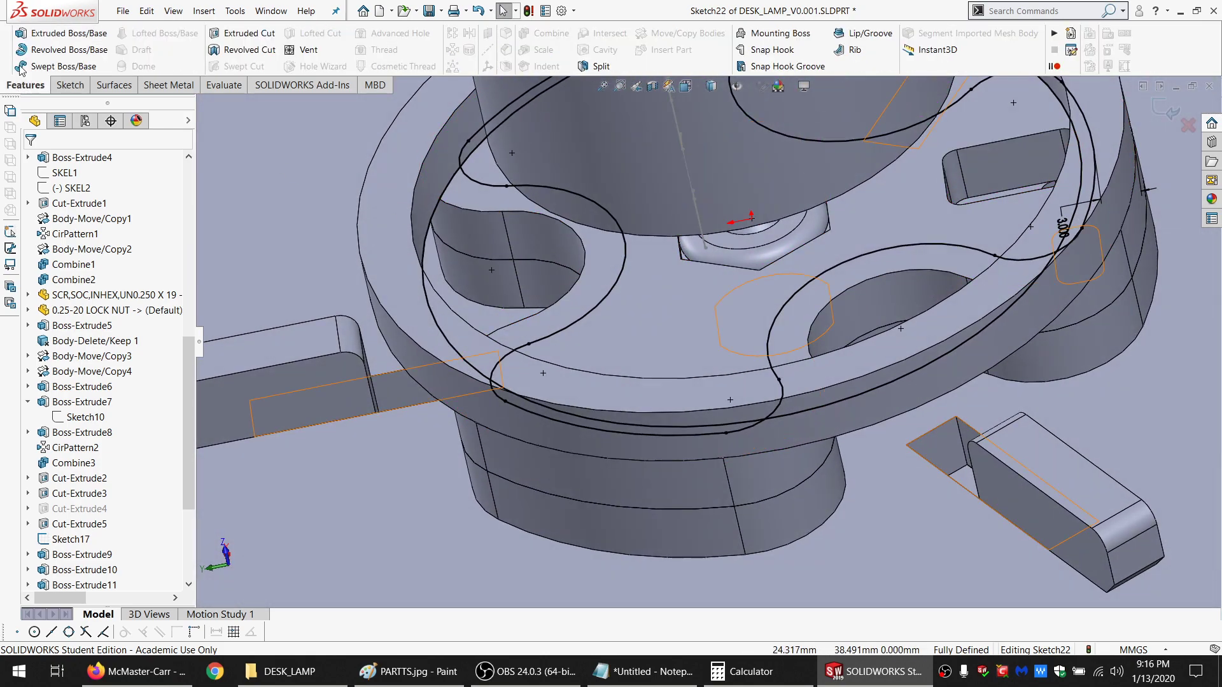
left_click(608, 251)
left_click(555, 255)
left_click(836, 288)
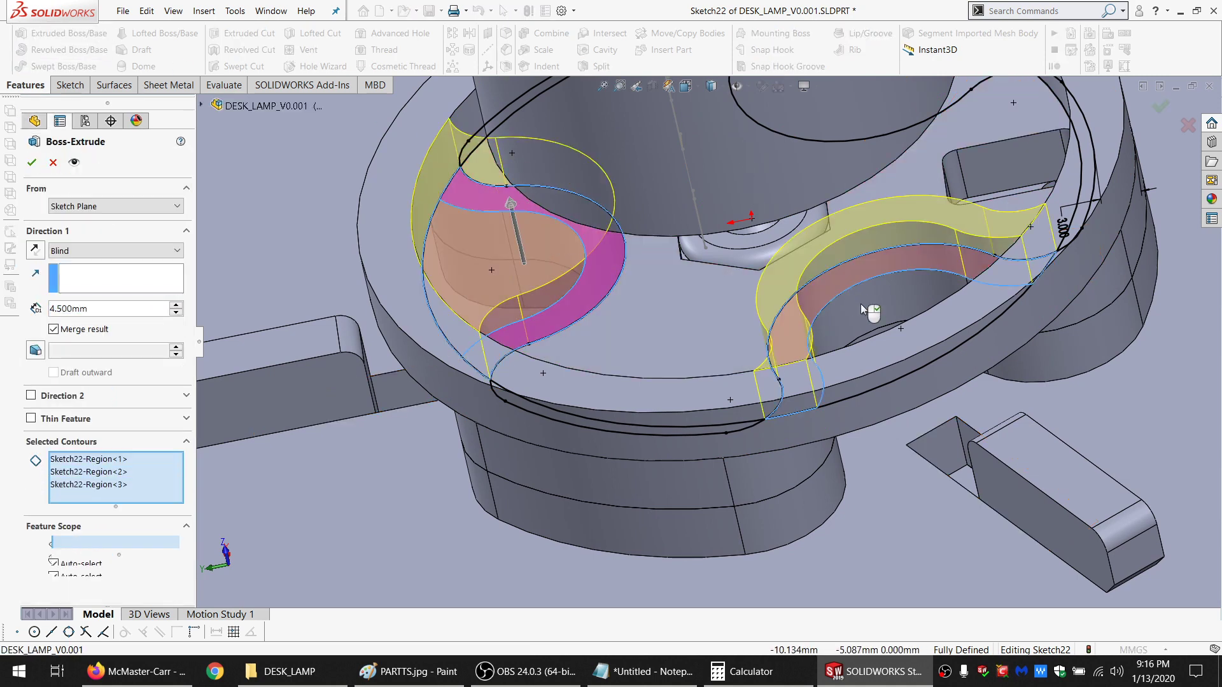
left_click(864, 305)
scroll(961, 167, "up", 1)
scroll(952, 140, "up", 2)
left_click(954, 114)
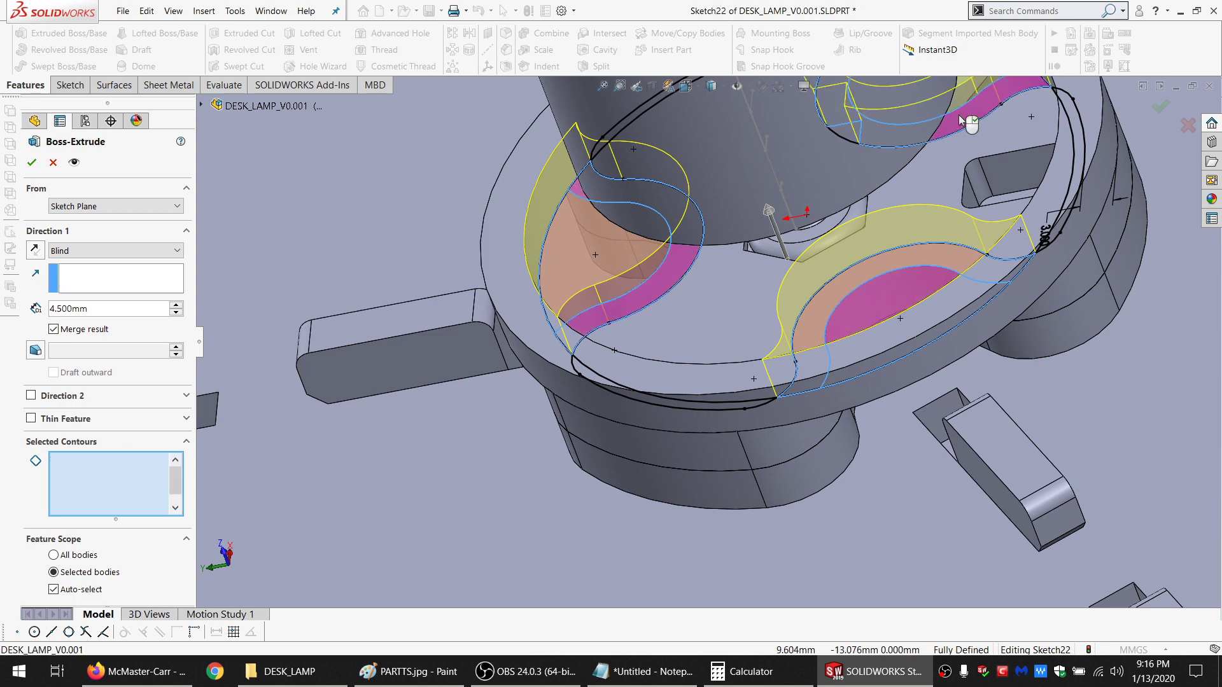
left_click(966, 94)
scroll(948, 123, "up", 1)
scroll(947, 125, "up", 2)
Turn off Auto-select in the feature scope, merge the 4.5 mm blind extrusion only with the ring body and complete it
middle_click_drag(861, 202, 872, 186)
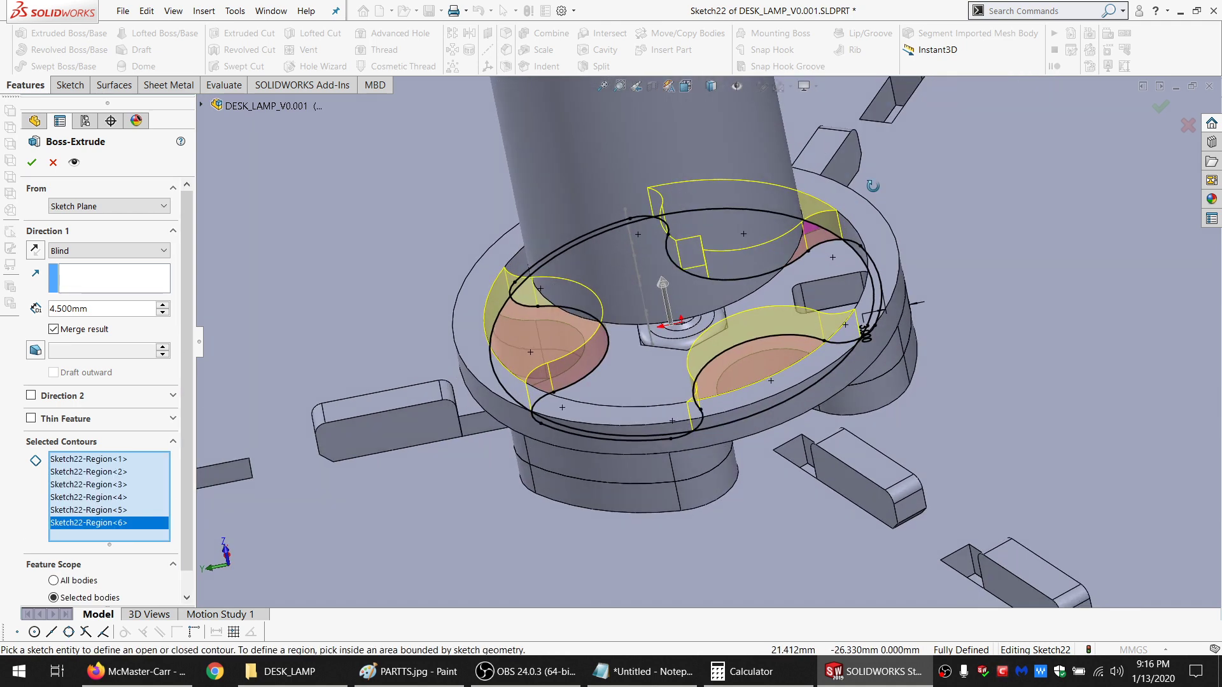
scroll(810, 239, "down", 2)
middle_click_drag(810, 239, 805, 250)
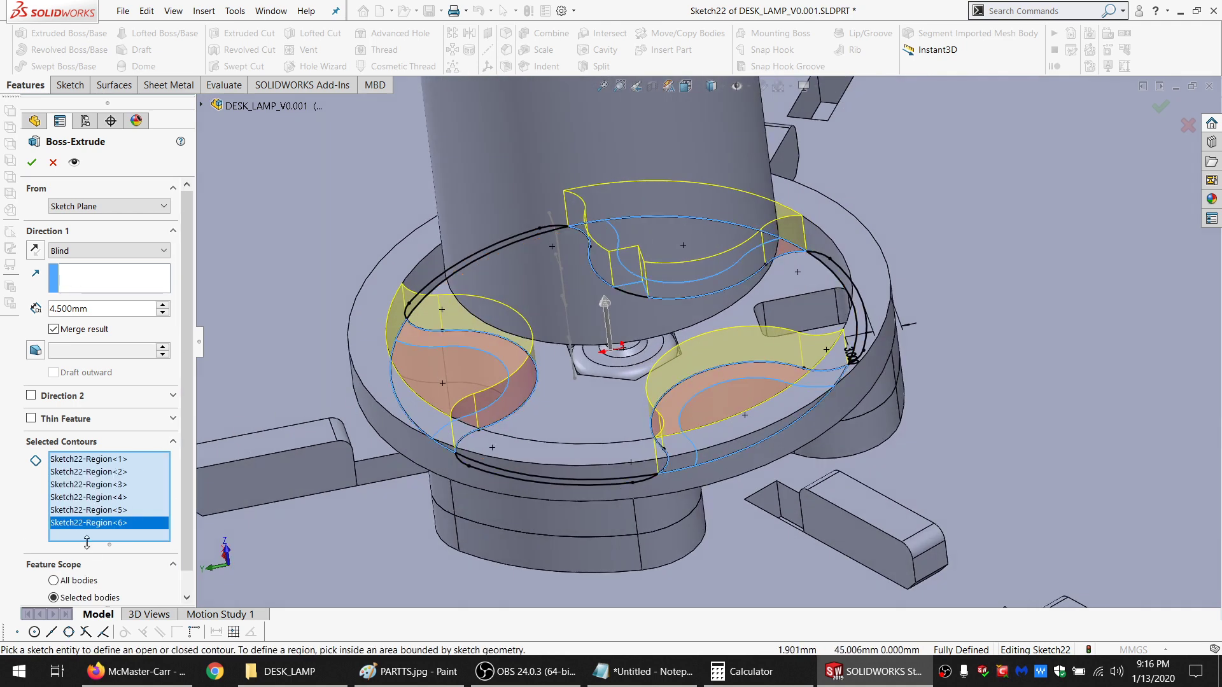
scroll(82, 566, "down", 1)
left_click(54, 592)
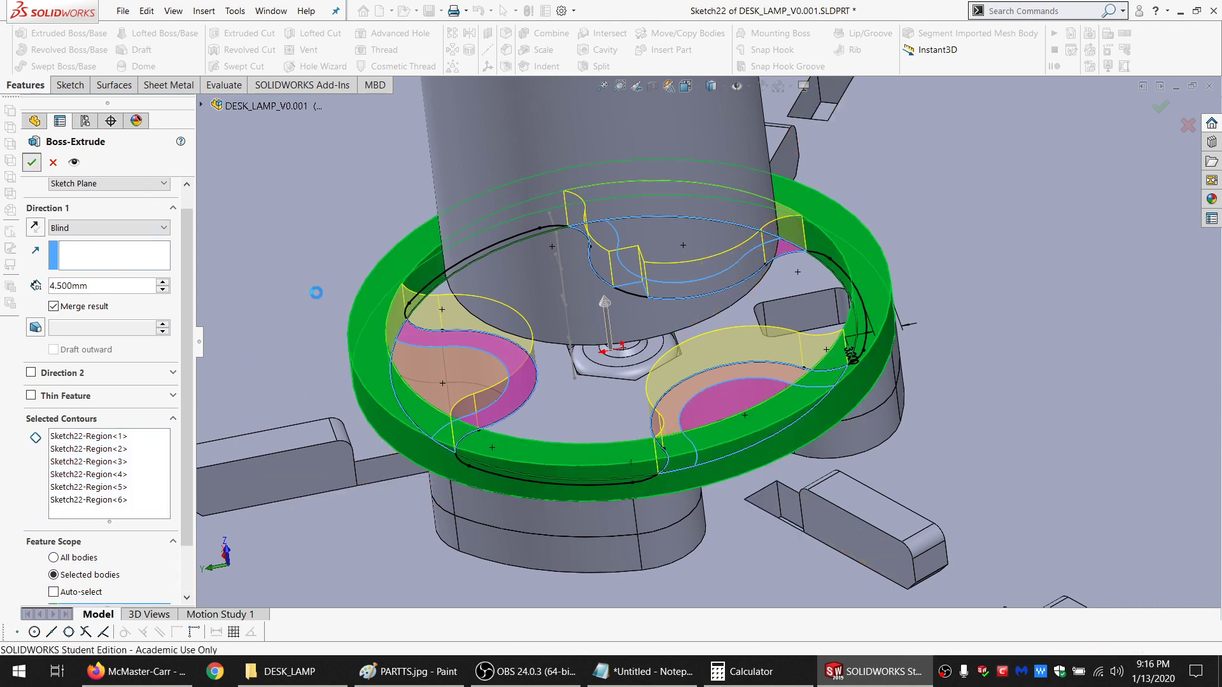
Inspect the extended ring and the space around the lock nut and tube from several angles
mouse_move(636, 405)
middle_mouse_down()
mouse_move(641, 383)
mouse_move(619, 392)
middle_mouse_up()
scroll(783, 333, "down", 3)
middle_click_drag(781, 333, 726, 294)
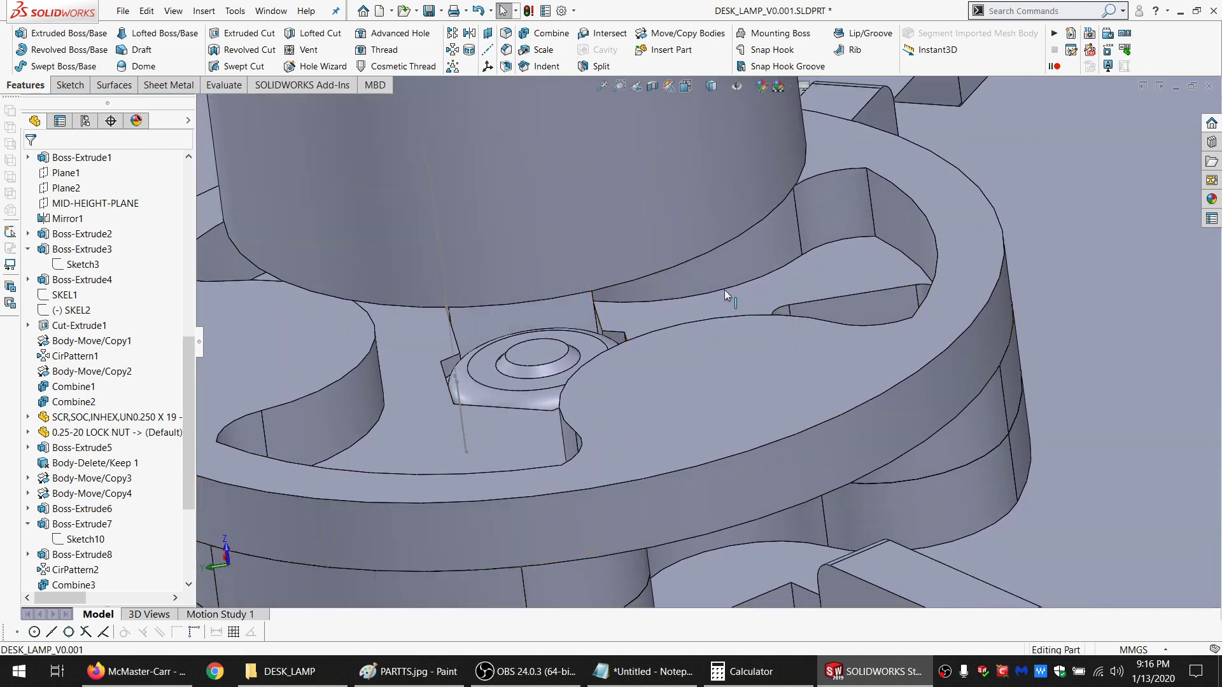
mouse_move(548, 384)
middle_mouse_down()
mouse_move(551, 327)
mouse_move(548, 386)
middle_mouse_up()
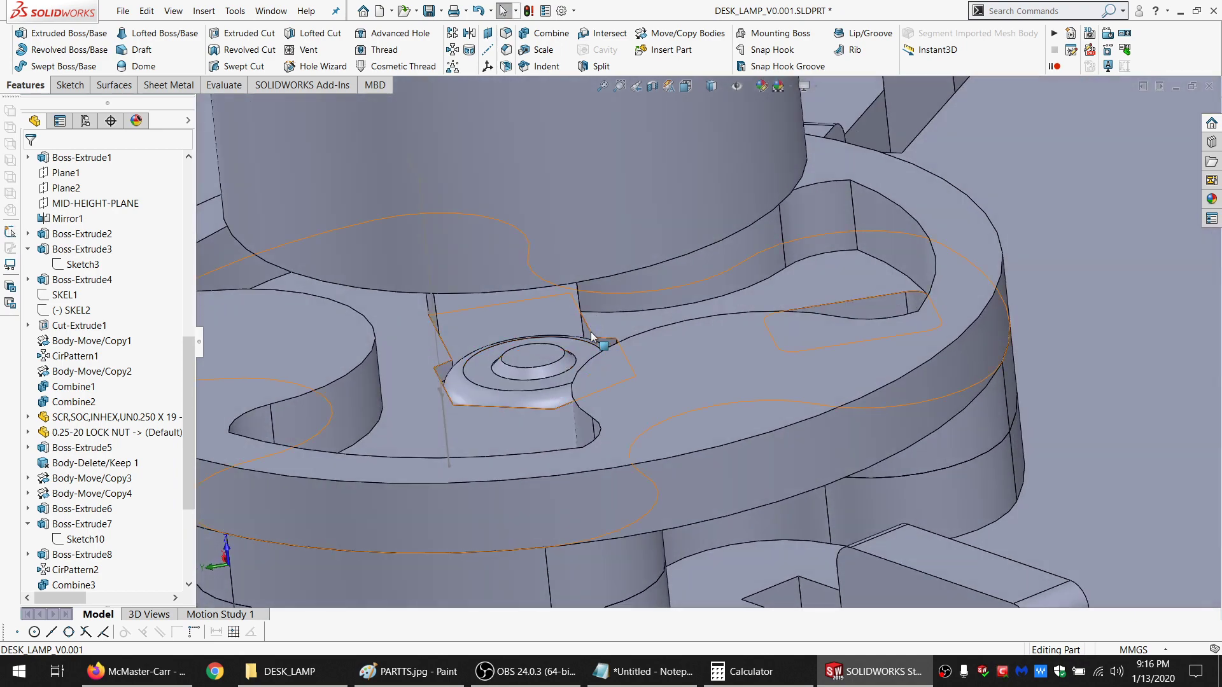
scroll(534, 376, "up", 2)
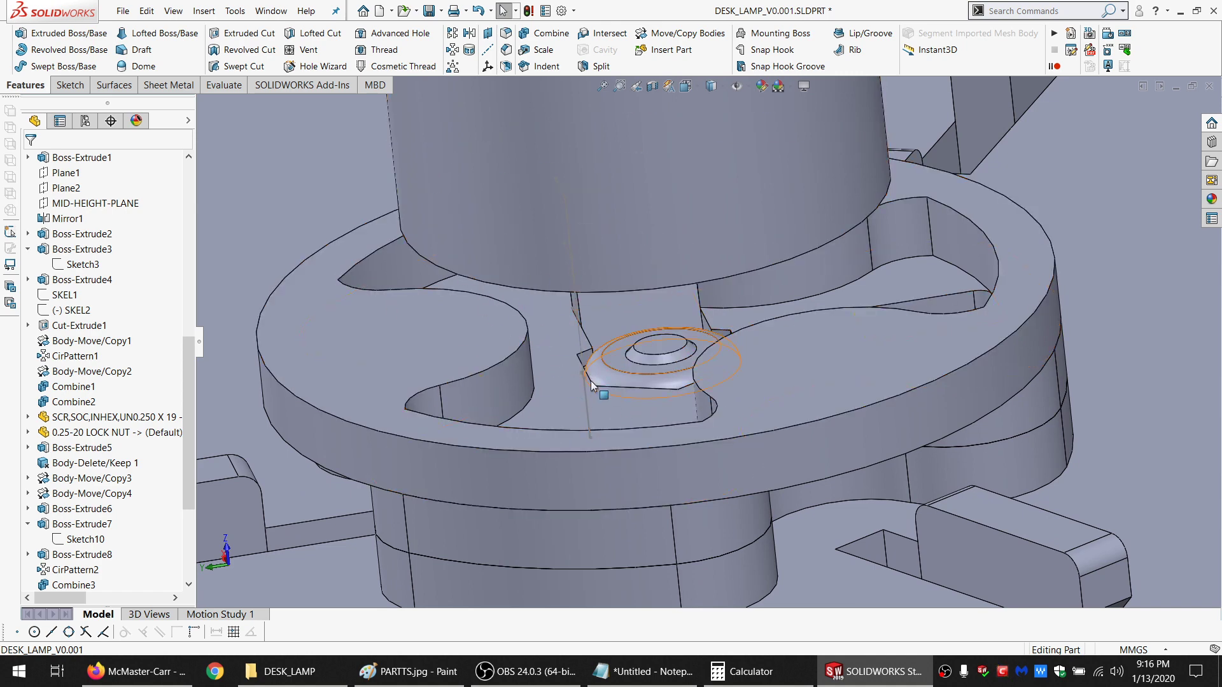
middle_click_drag(586, 402, 595, 370)
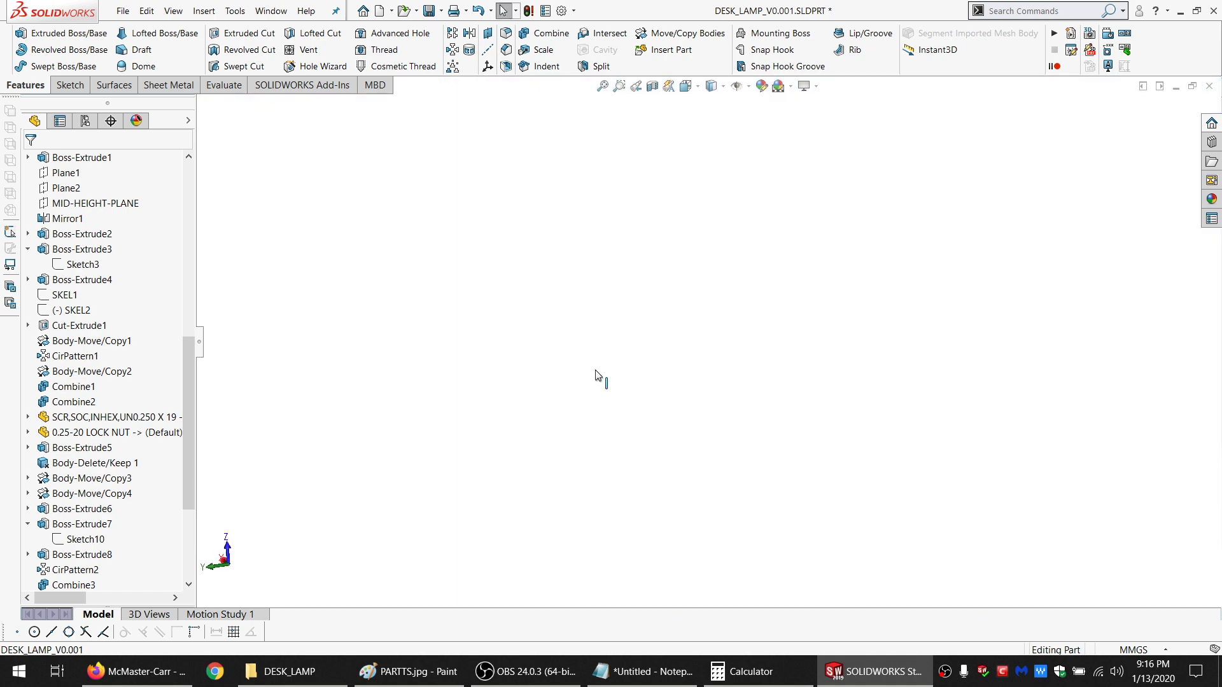
scroll(618, 367, "down", 10)
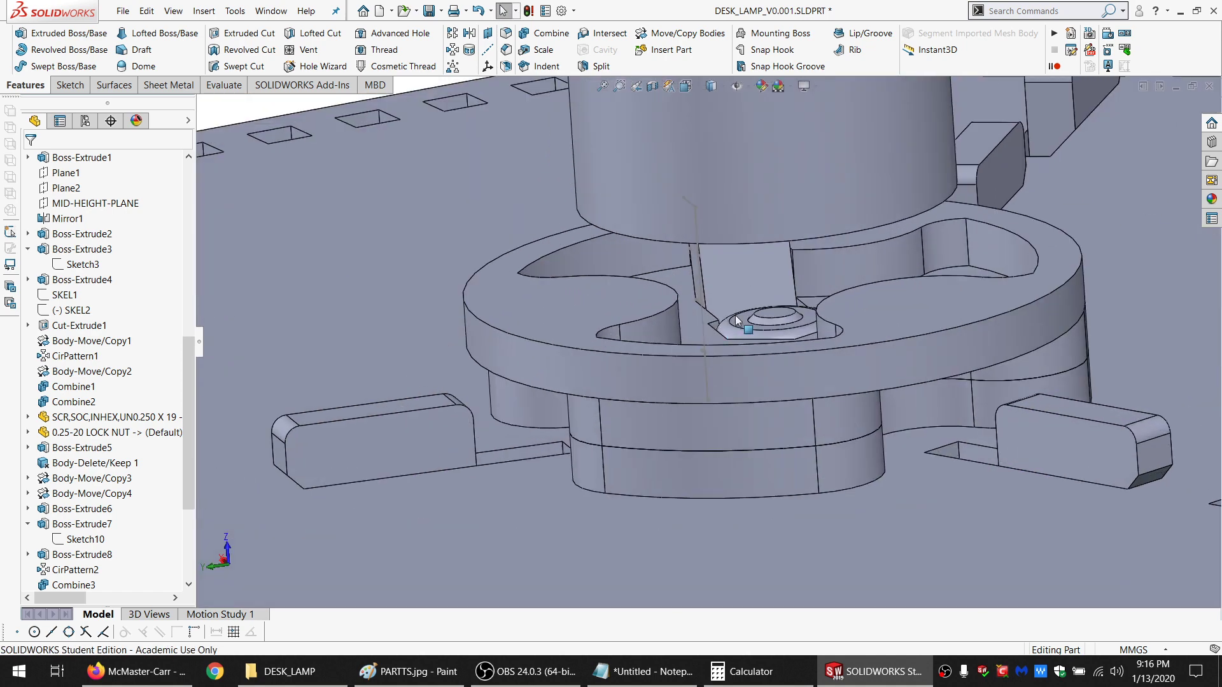
middle_click_drag(752, 295, 752, 304)
scroll(814, 379, "up", 8)
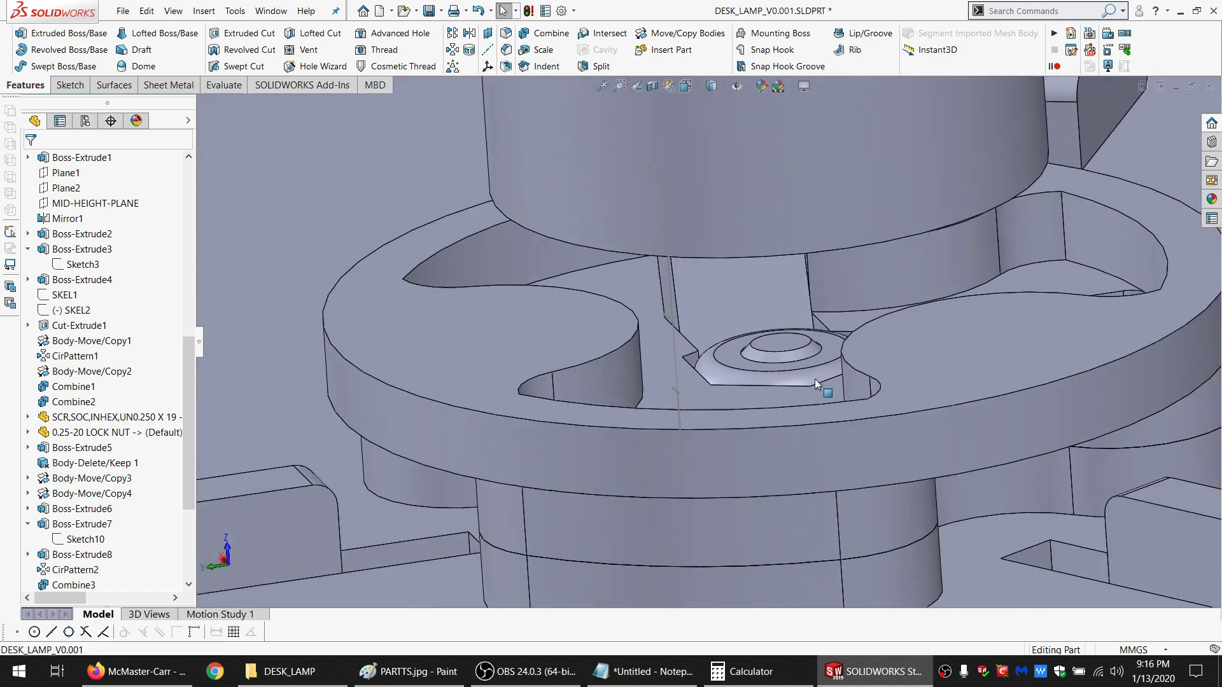
scroll(792, 375, "down", 2)
middle_click_drag(791, 377, 863, 364)
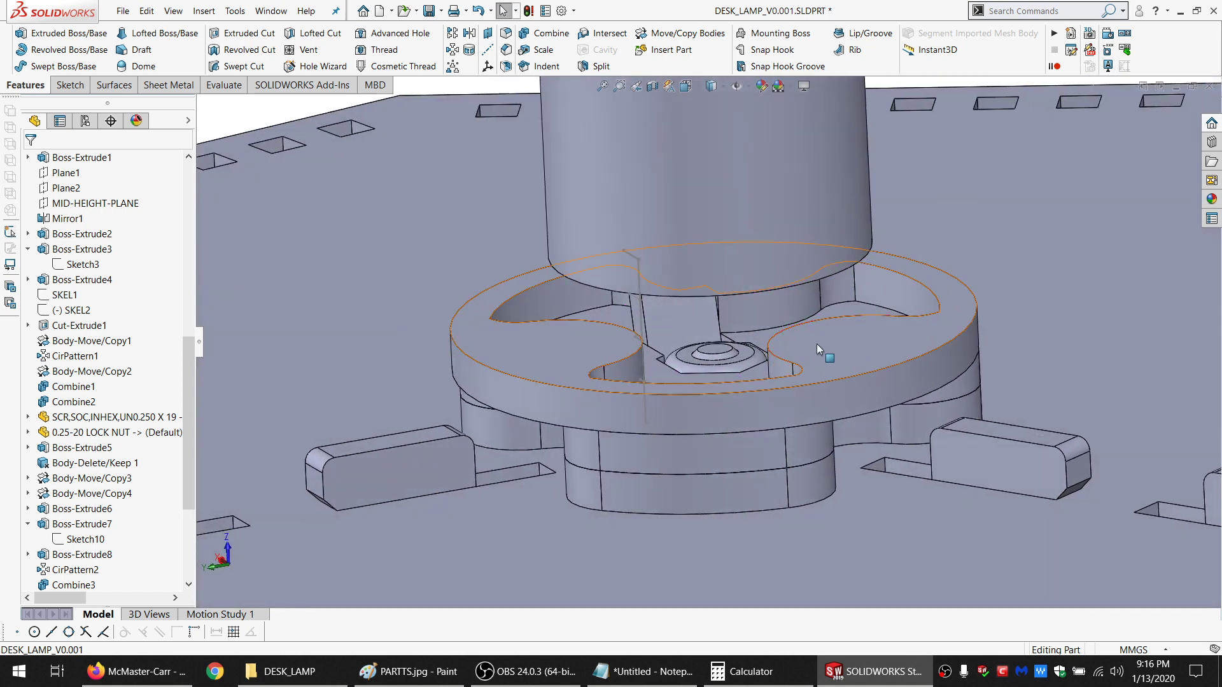
scroll(817, 347, "up", 3)
scroll(809, 348, "down", 2)
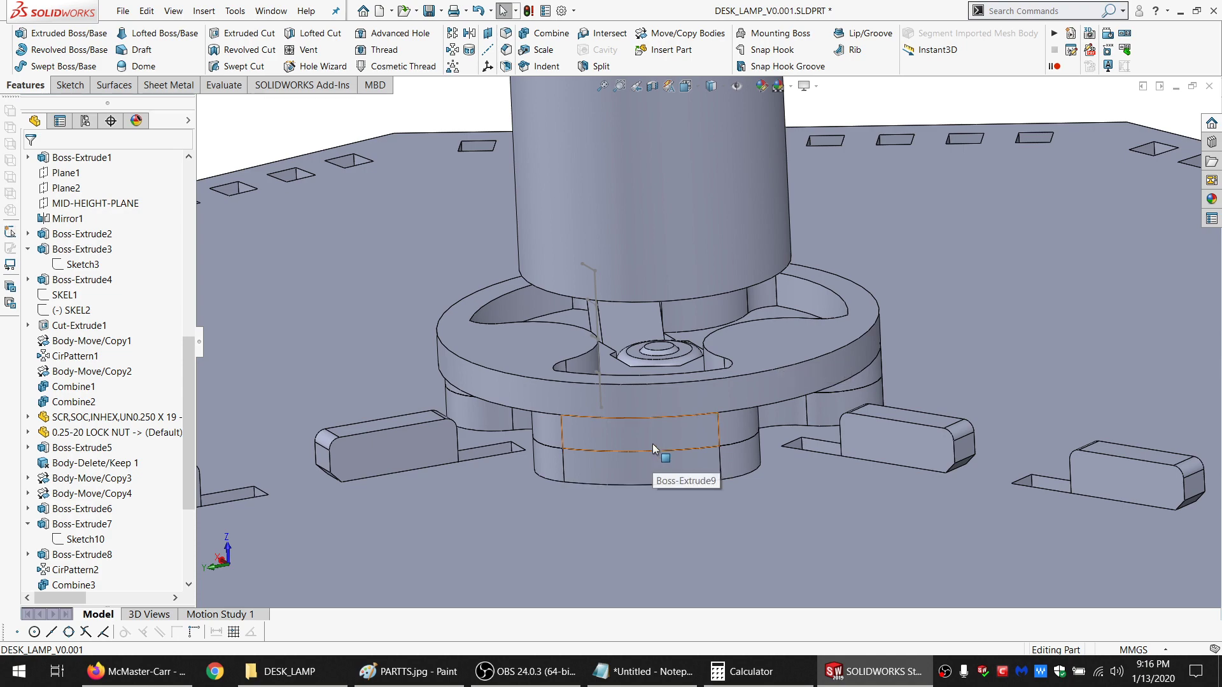
middle_click_drag(641, 399, 644, 373)
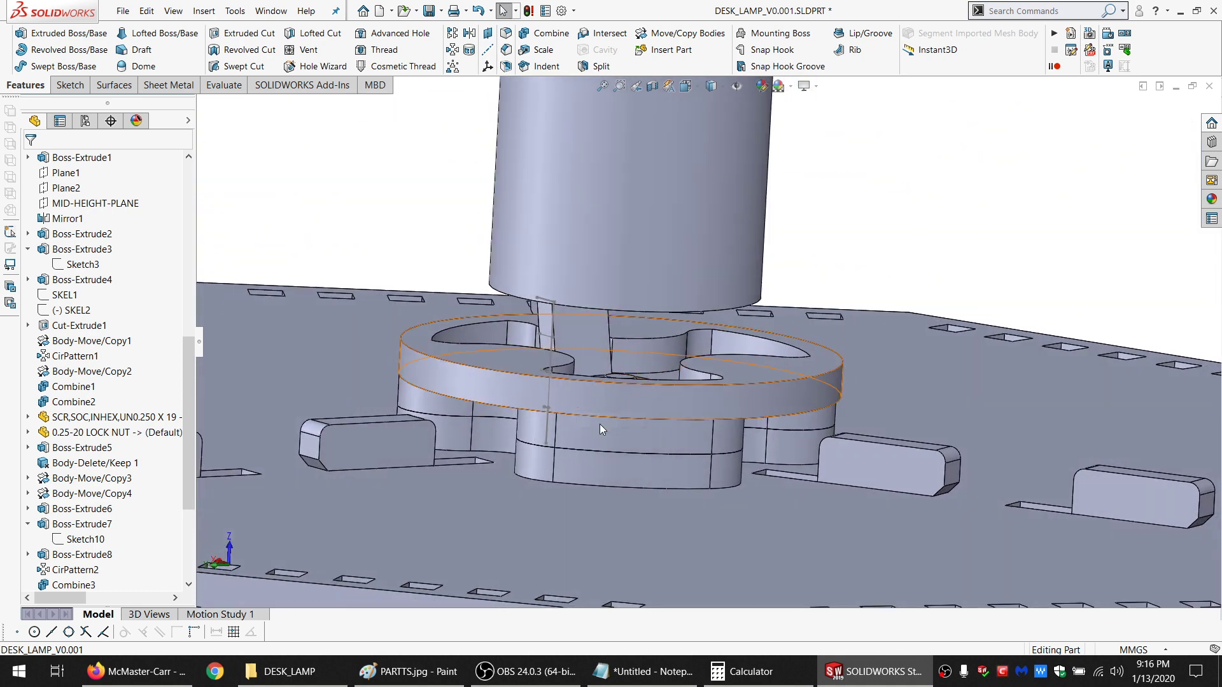
Hide the base plate, the leg with the round hub, the adjacent leg, the socket screw and the lower lobed plate
left_click(549, 504)
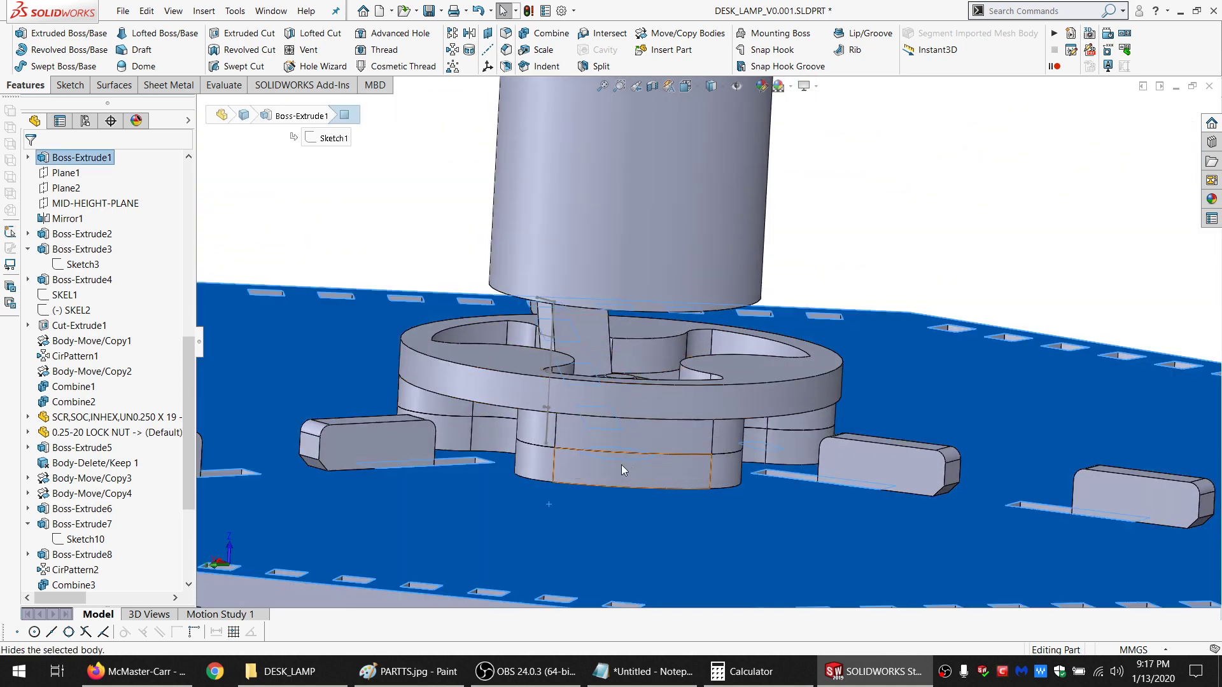
key("Escape")
middle_click_drag(563, 471, 669, 303)
left_click(409, 351)
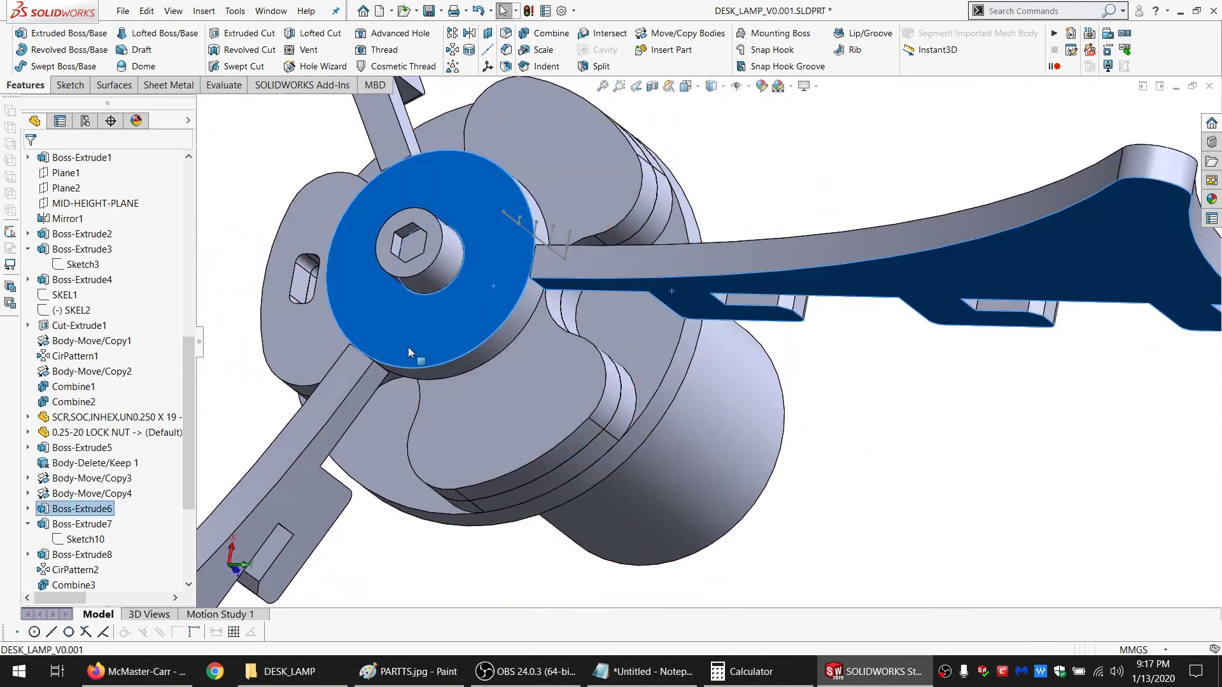
left_click(359, 402, "ctrl")
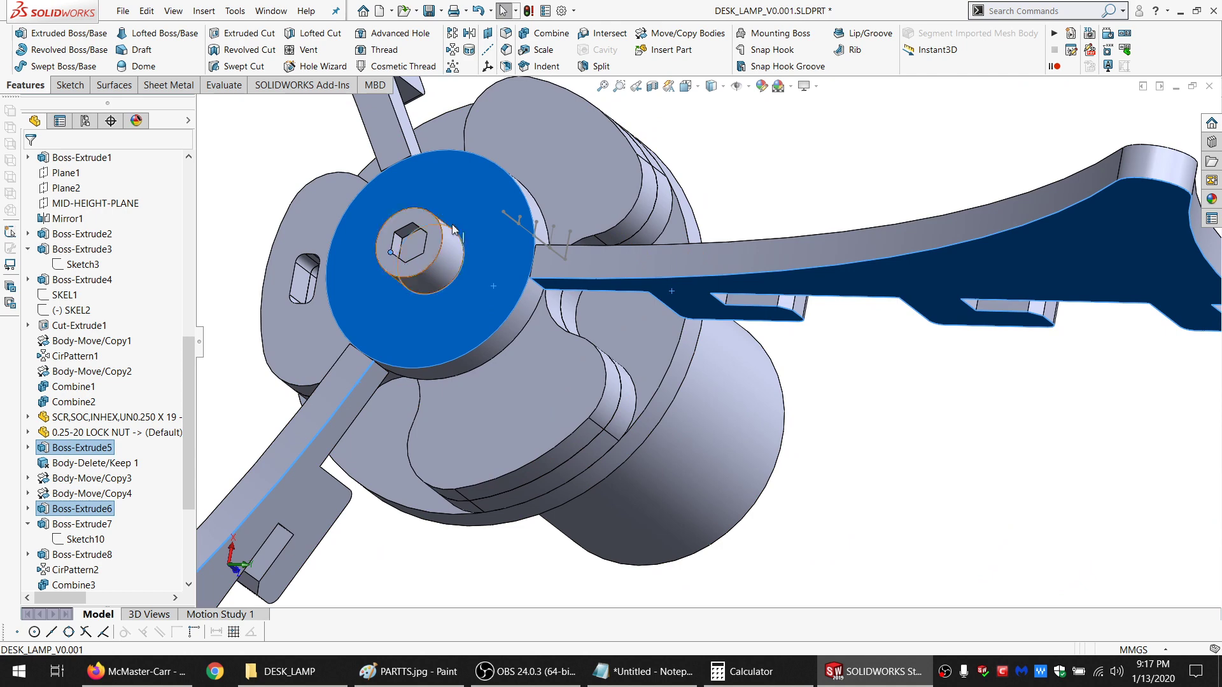
left_click(419, 251, "ctrl")
left_click(471, 213)
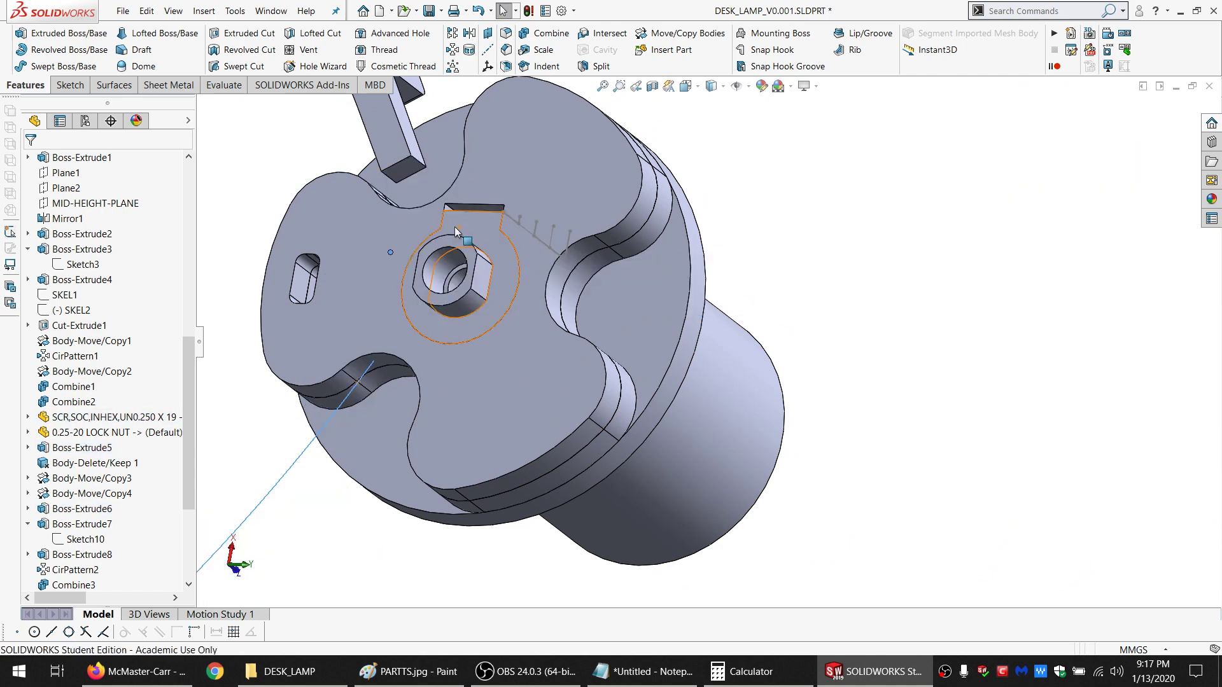
middle_click_drag(500, 311, 545, 232)
left_click(527, 382)
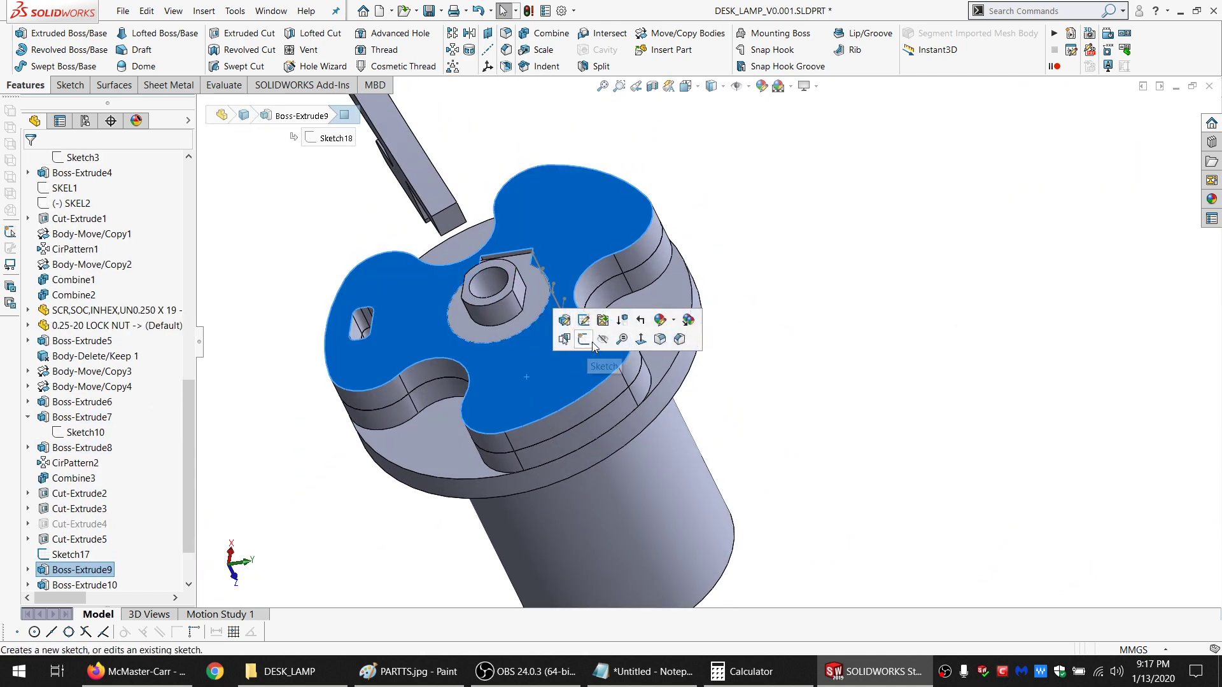
middle_click_drag(572, 351, 586, 367)
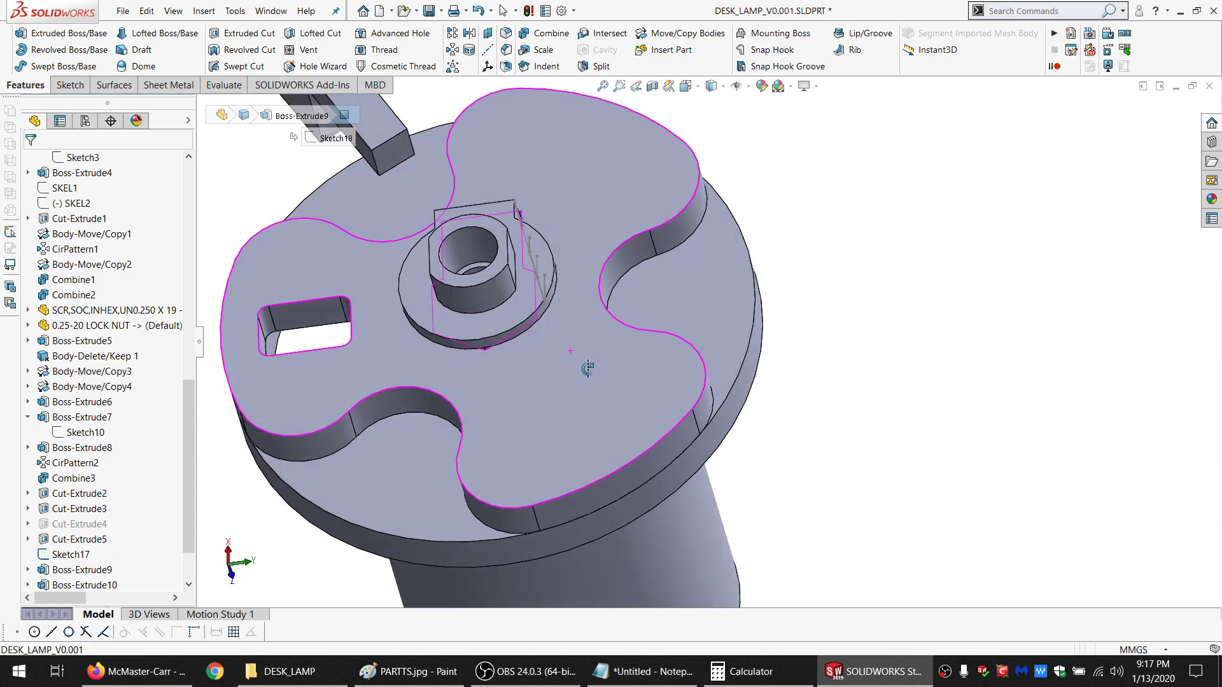
Start a sketch on the ring's underside and convert the upper lobed plate's outer outline into sketch entities
left_click(390, 450)
left_click(59, 87)
left_click(12, 33)
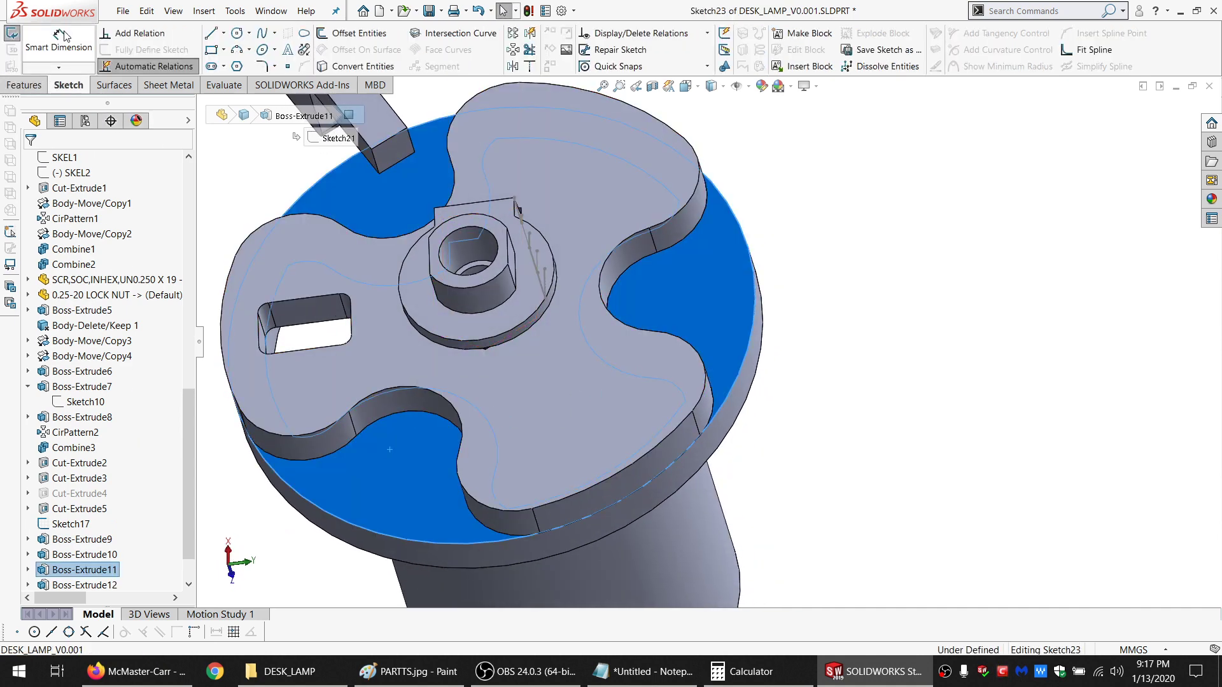
left_click(543, 338)
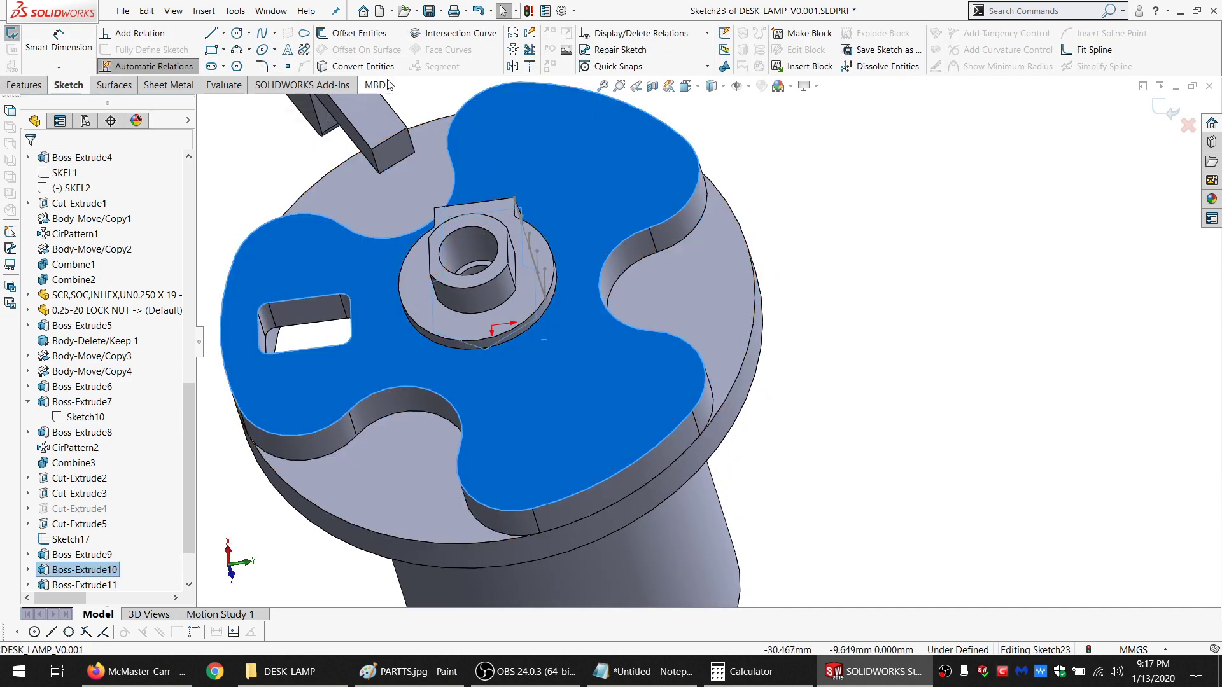
left_click(380, 71)
Cut the converted outline 0.25 mm deep into the ring body only, and hide the upper lobed plate
left_click(25, 86)
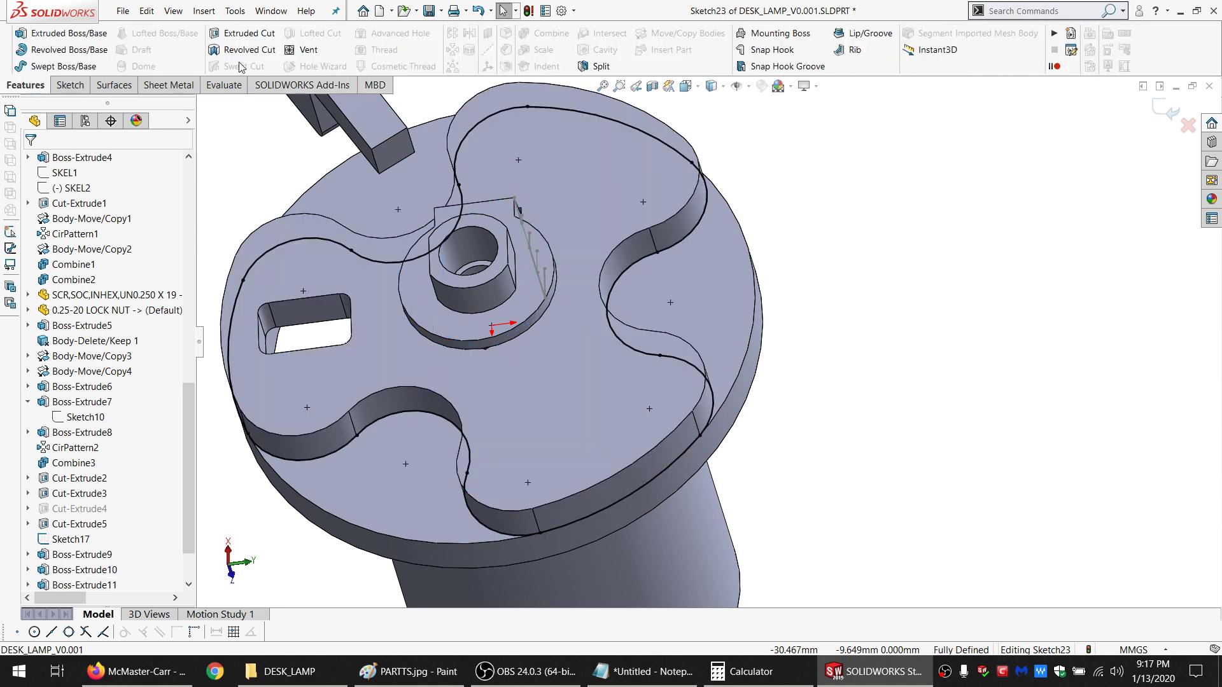
left_click(241, 32)
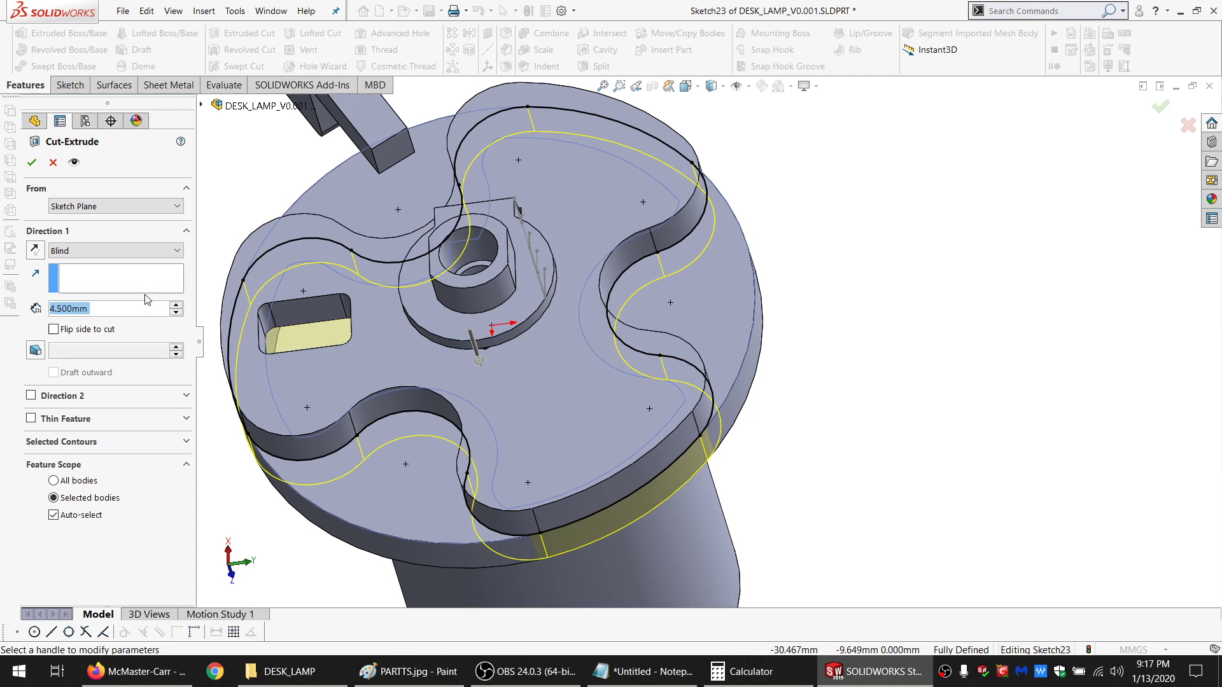
type(".25")
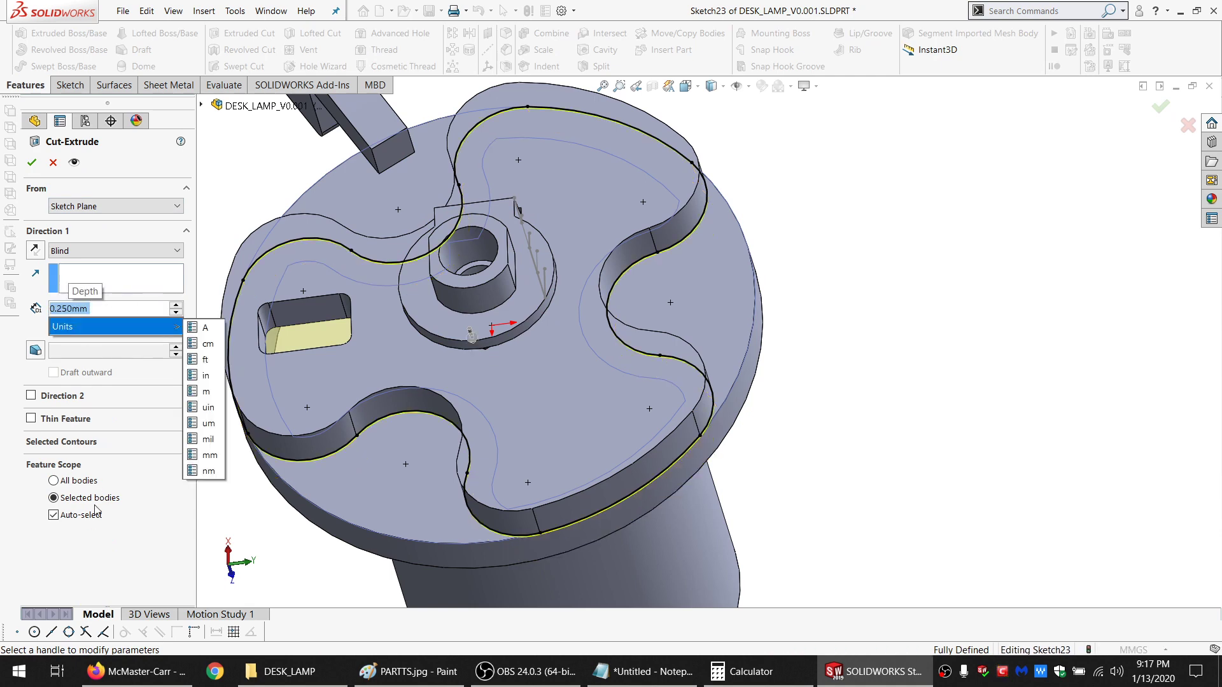
key("Return")
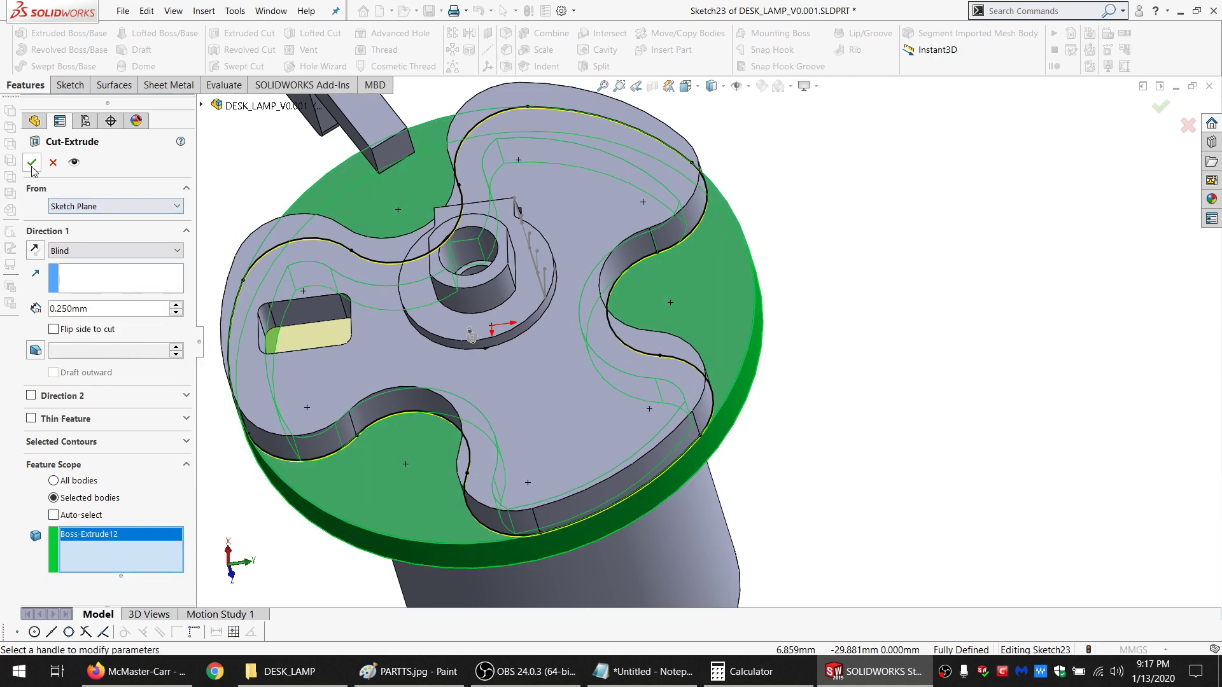
key("Return")
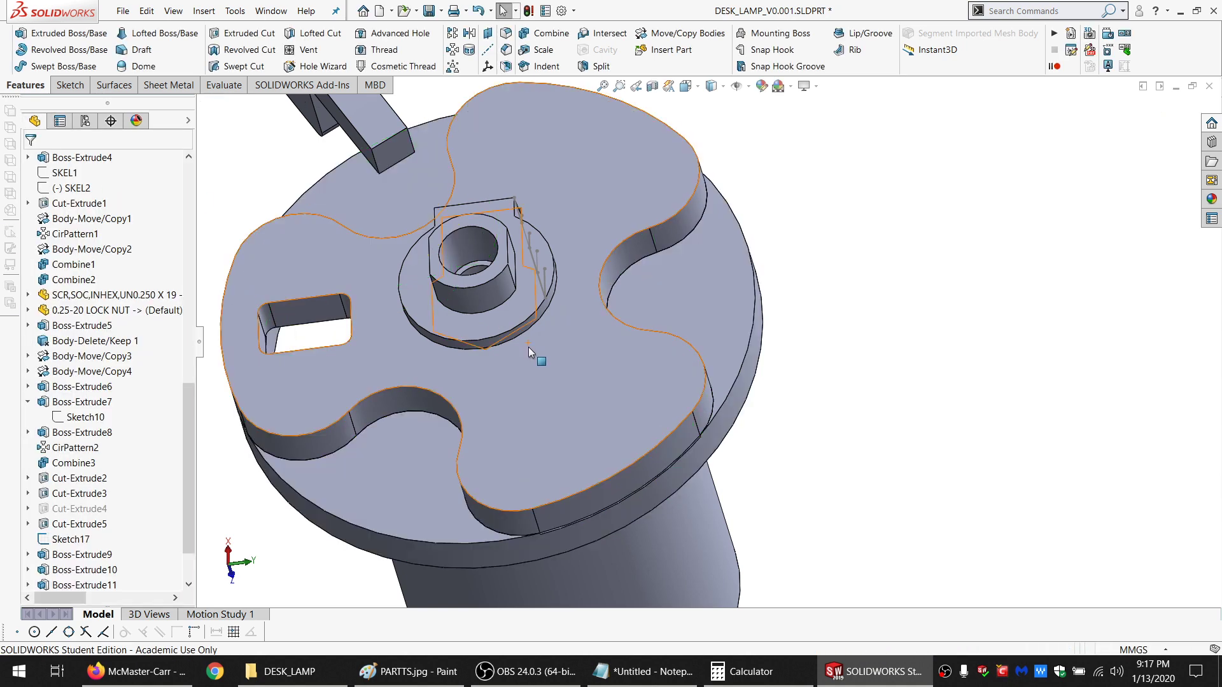
left_click(528, 346)
left_click(602, 314)
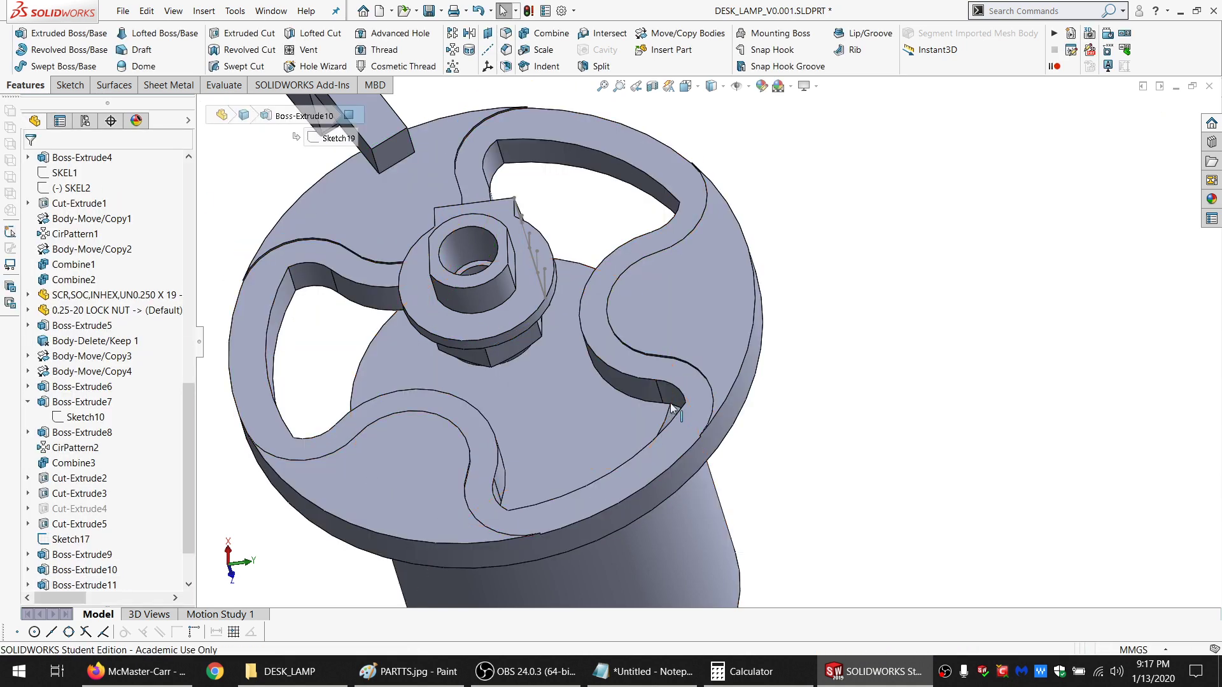
Examine the ring's shallow recess and the spaces around the leg end, lock nut and tube from several angles
mouse_move(611, 318)
middle_mouse_down()
mouse_move(761, 387)
mouse_move(728, 355)
mouse_move(598, 324)
middle_mouse_up()
scroll(758, 387, "down", 5)
scroll(593, 323, "up", 6)
scroll(620, 255, "down", 1)
middle_click_drag(622, 257, 627, 322)
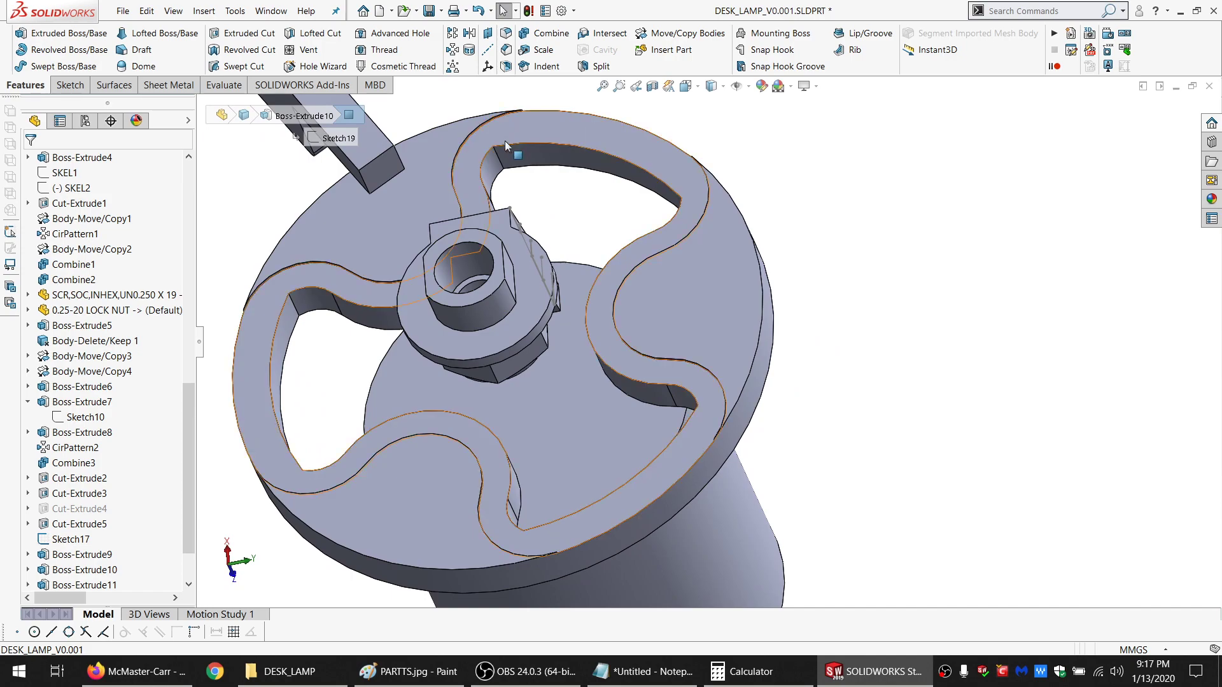
middle_click_drag(506, 140, 456, 261)
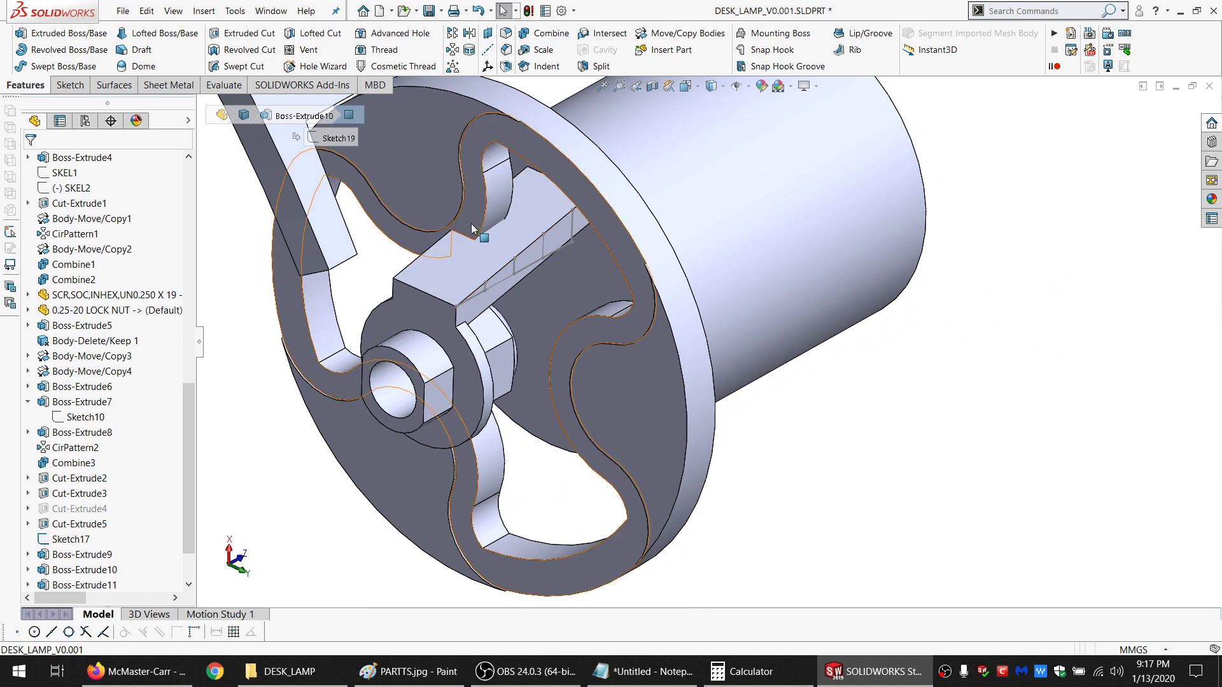
scroll(461, 245, "up", 4)
scroll(565, 278, "down", 2)
middle_click_drag(567, 277, 740, 321)
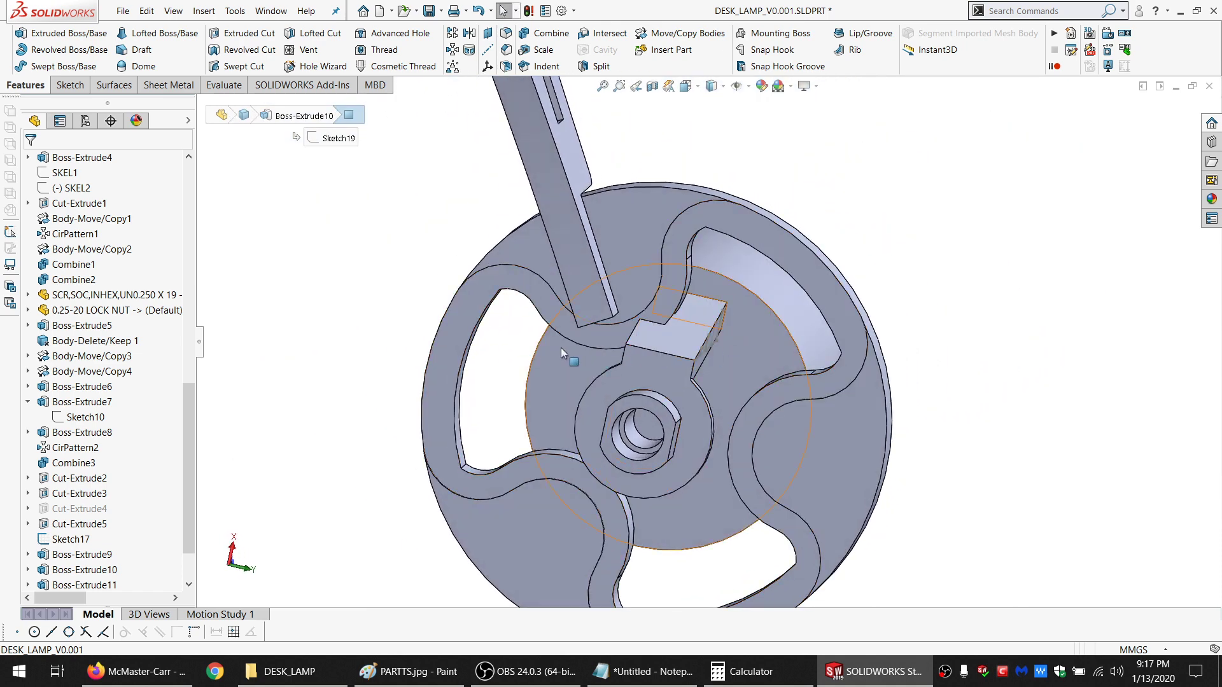
scroll(745, 419, "up", 2)
middle_click(745, 419)
mouse_move(745, 418)
middle_mouse_down()
mouse_move(739, 358)
mouse_move(680, 424)
mouse_move(616, 426)
mouse_move(548, 387)
mouse_move(503, 293)
mouse_move(554, 131)
mouse_move(563, 224)
mouse_move(636, 289)
mouse_move(746, 357)
mouse_move(682, 502)
mouse_move(656, 363)
mouse_move(731, 410)
middle_mouse_up()
scroll(677, 317, "down", 4)
middle_click(677, 303)
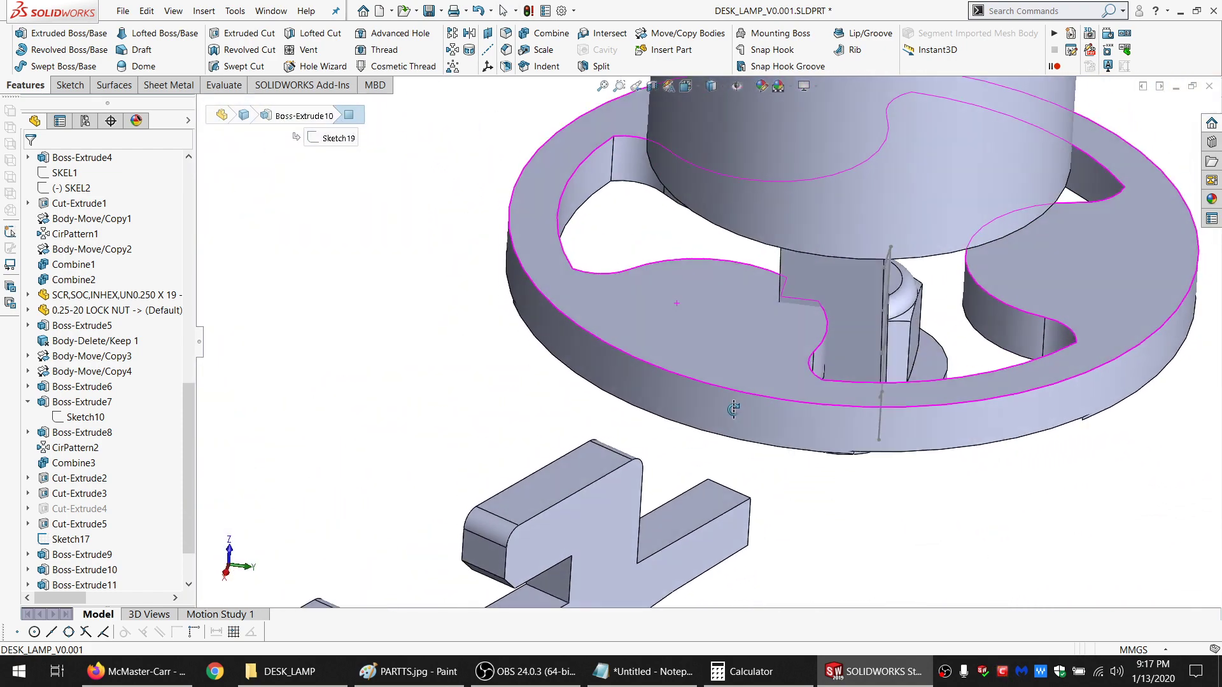
scroll(755, 366, "up", 2)
scroll(857, 321, "down", 4)
middle_click_drag(681, 353, 595, 311)
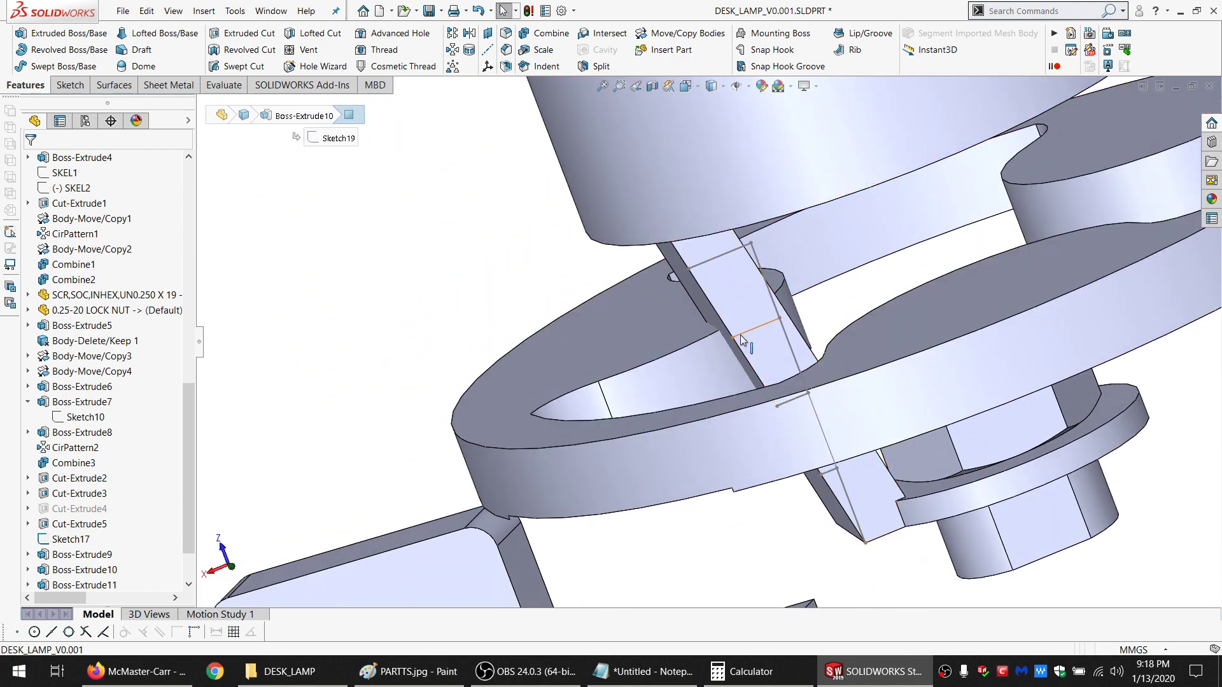
left_click(740, 335)
mouse_move(722, 331)
middle_mouse_down()
mouse_move(716, 311)
mouse_move(733, 347)
mouse_move(587, 327)
middle_mouse_up()
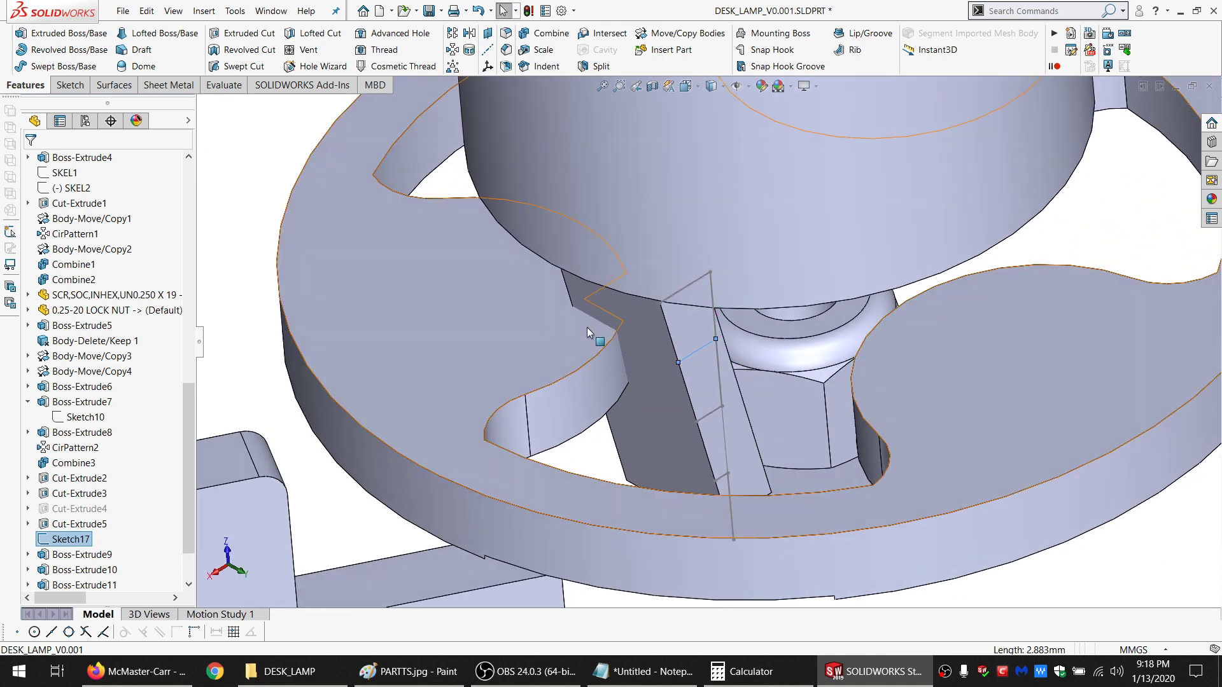
Start a sketch on the ring's top face and draw a 3-point corner rectangle over the leg end near the lock nut
left_click(585, 327)
left_click(68, 85)
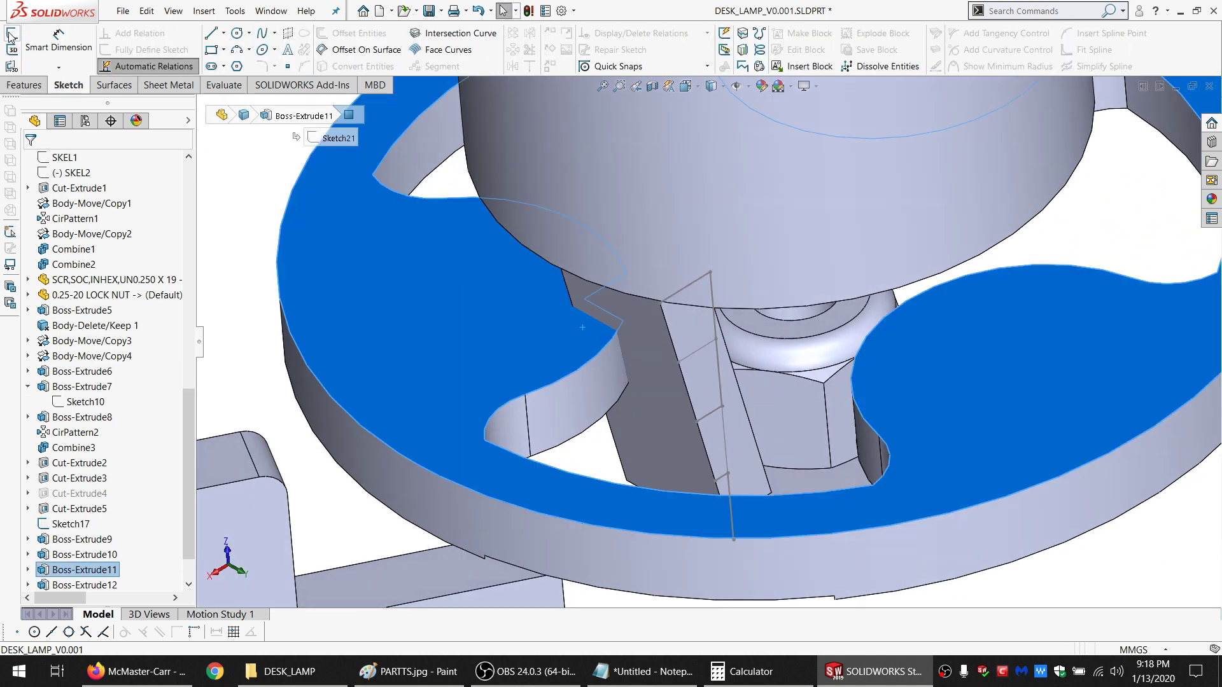
left_click(12, 37)
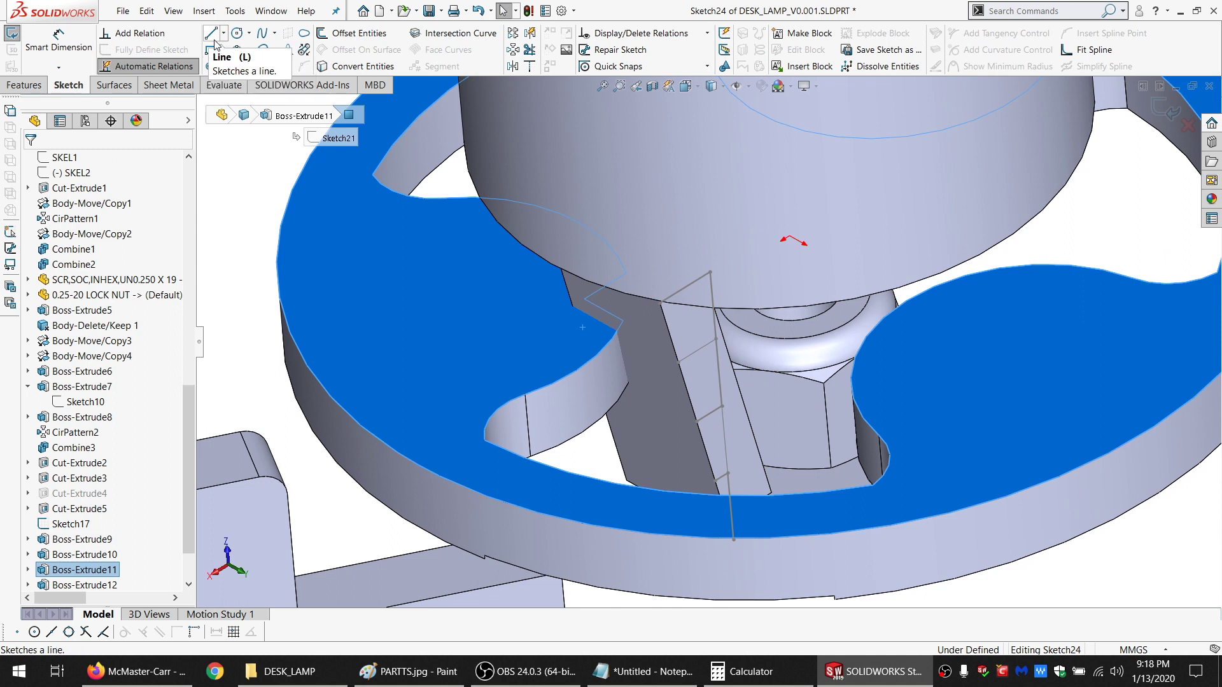
left_click(213, 51)
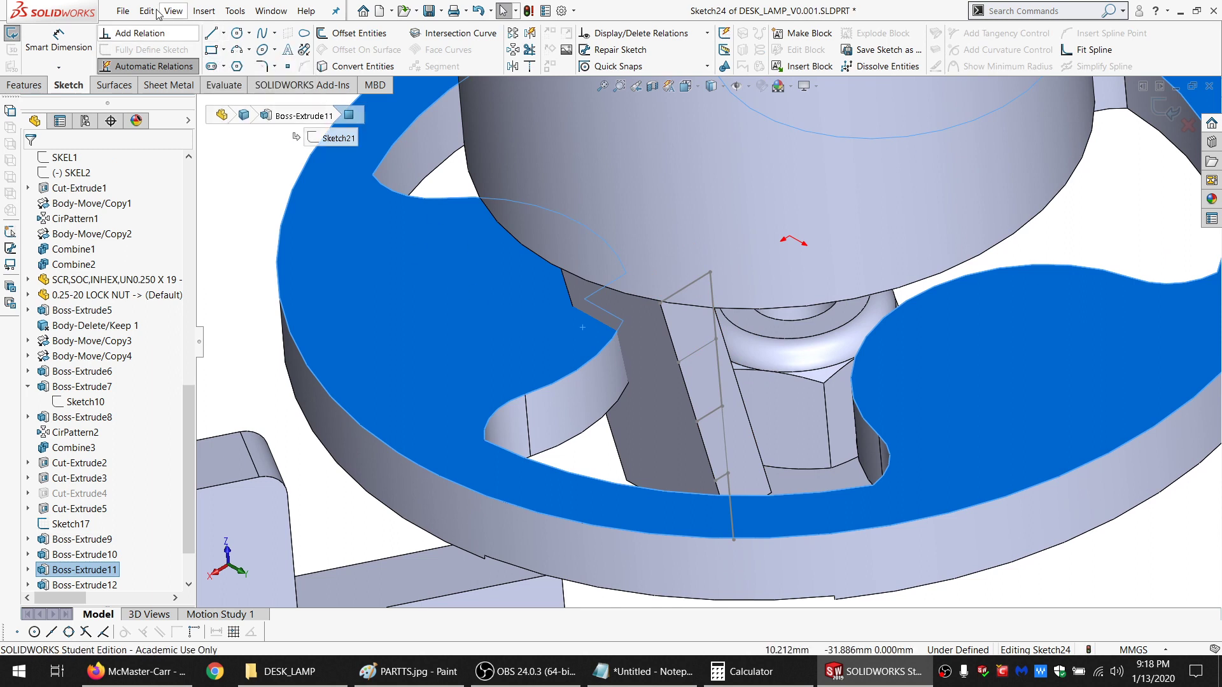
key("l")
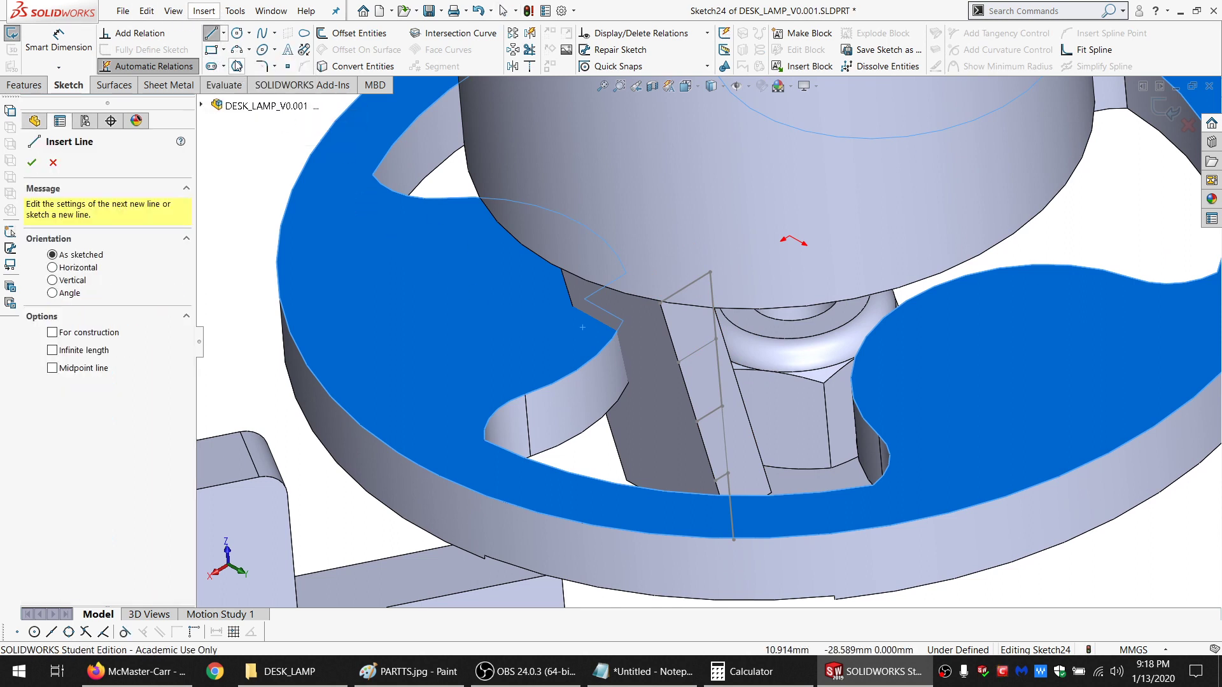
left_click(224, 50)
left_click(236, 99)
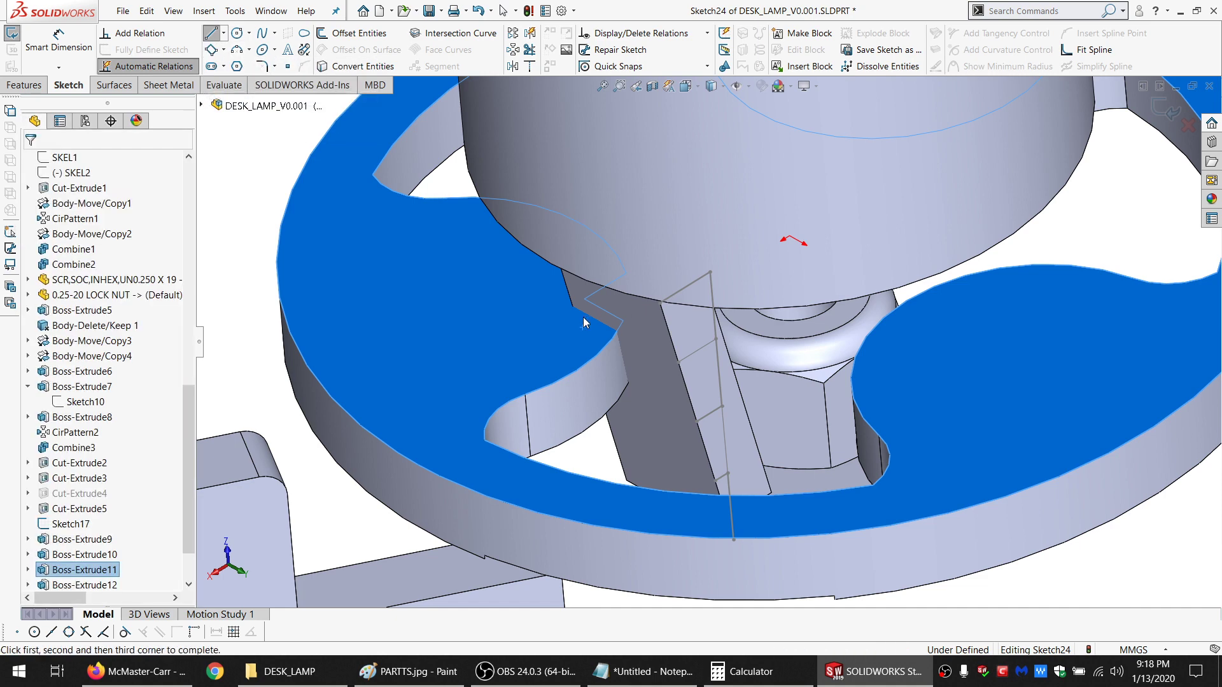
left_click(501, 314)
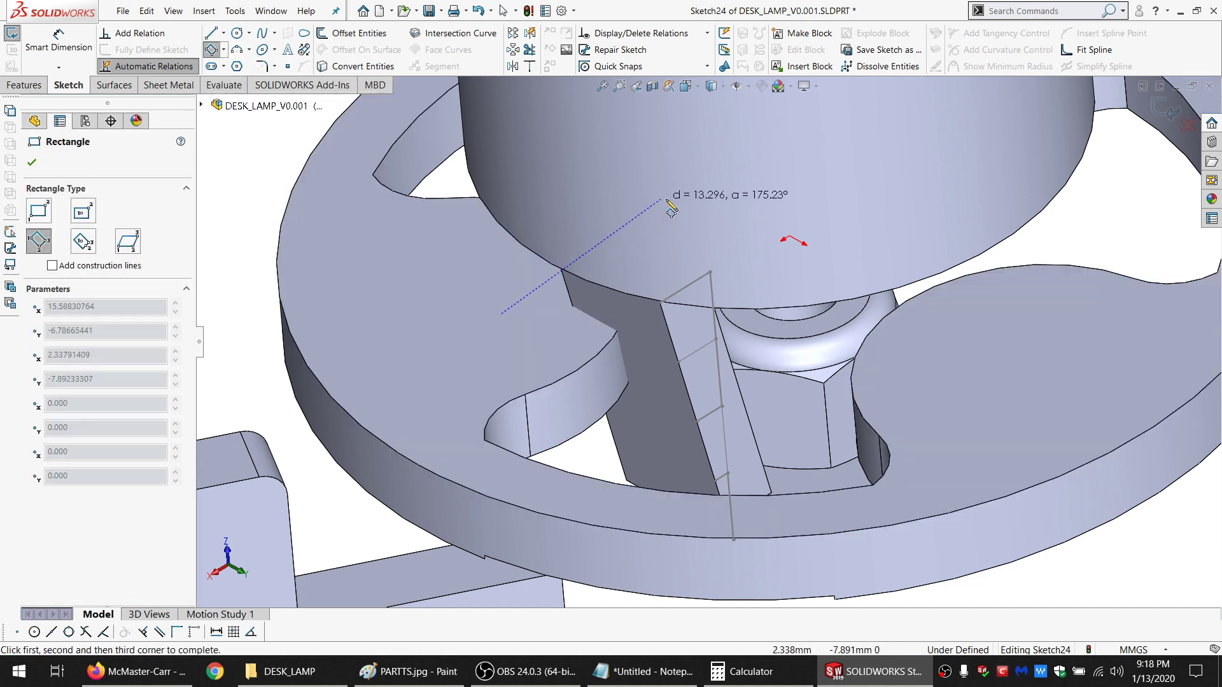
left_click(789, 326)
key("Escape")
Make the rectangle's outer short side parallel and equal in length to the lower thickness edge of the leg end
middle_click_drag(708, 451, 702, 485)
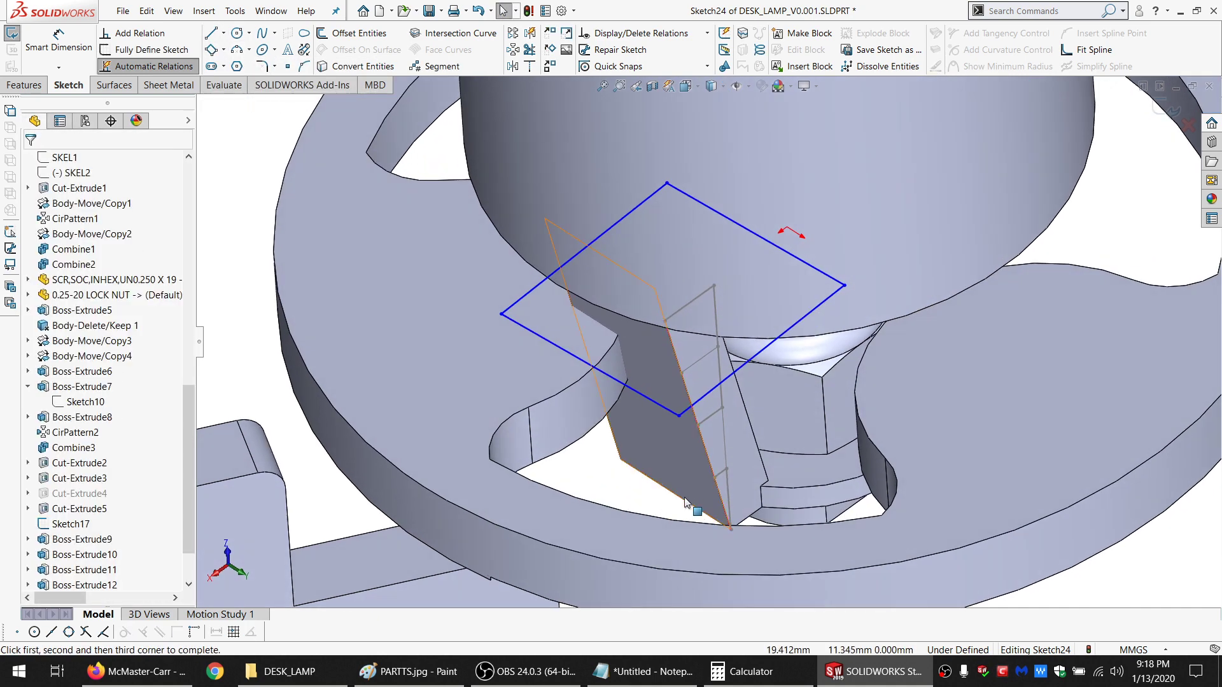
left_click(630, 387)
left_click(435, 370, "ctrl")
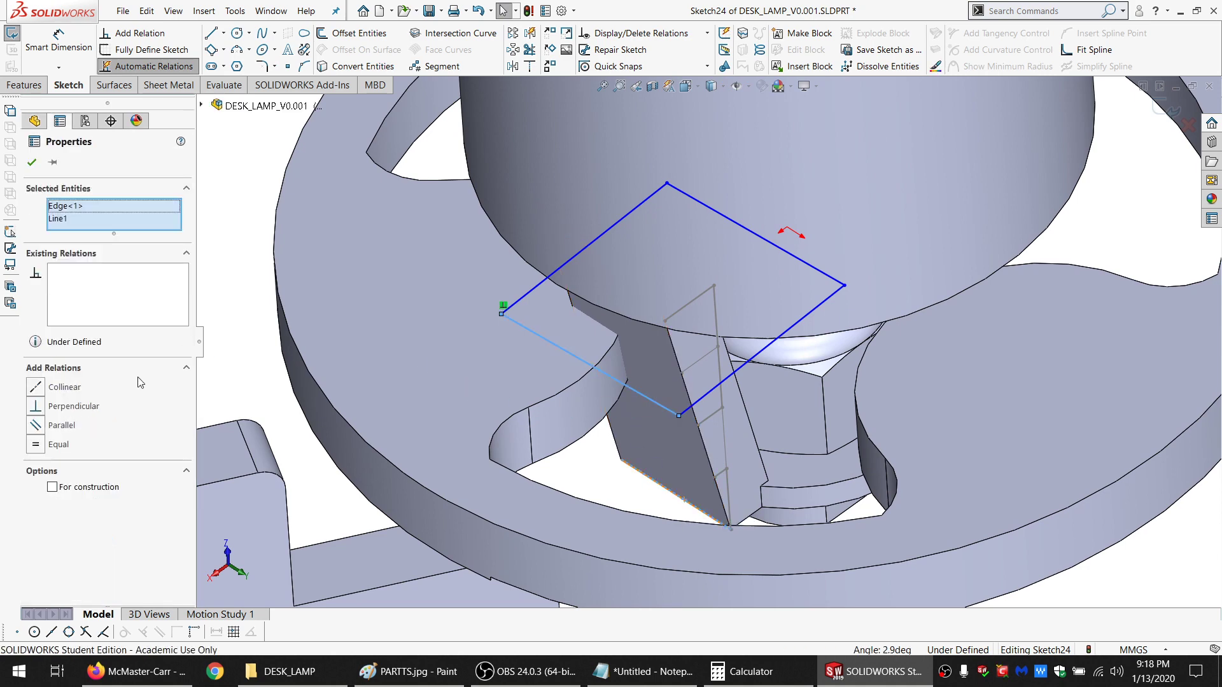
left_click(57, 425)
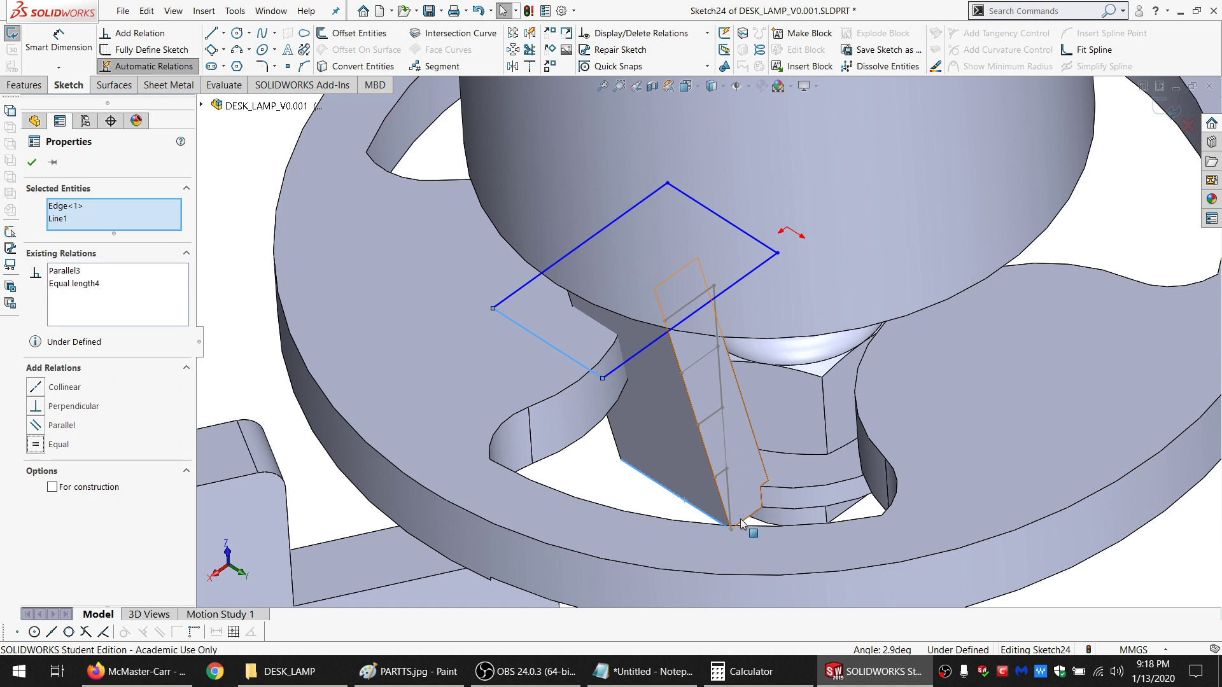
Make the rectangle's outer corner coincident with the adjoining lower edge of the leg end
key("Escape")
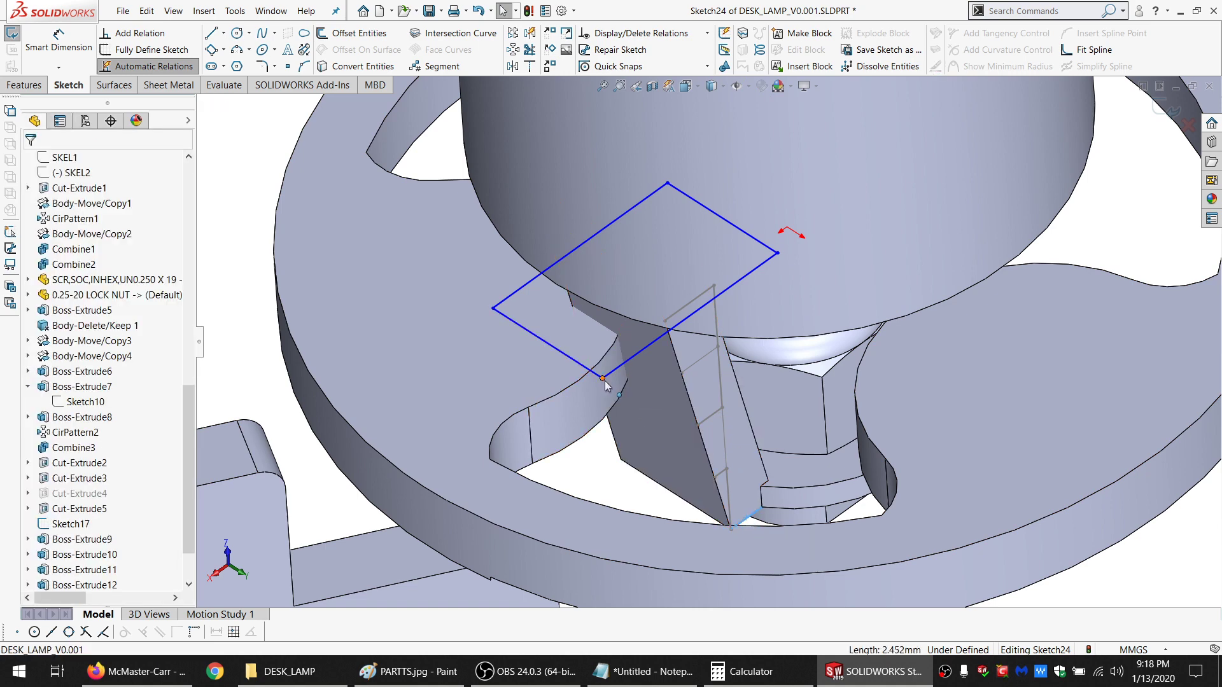
left_click(604, 380, "ctrl")
left_click(74, 406)
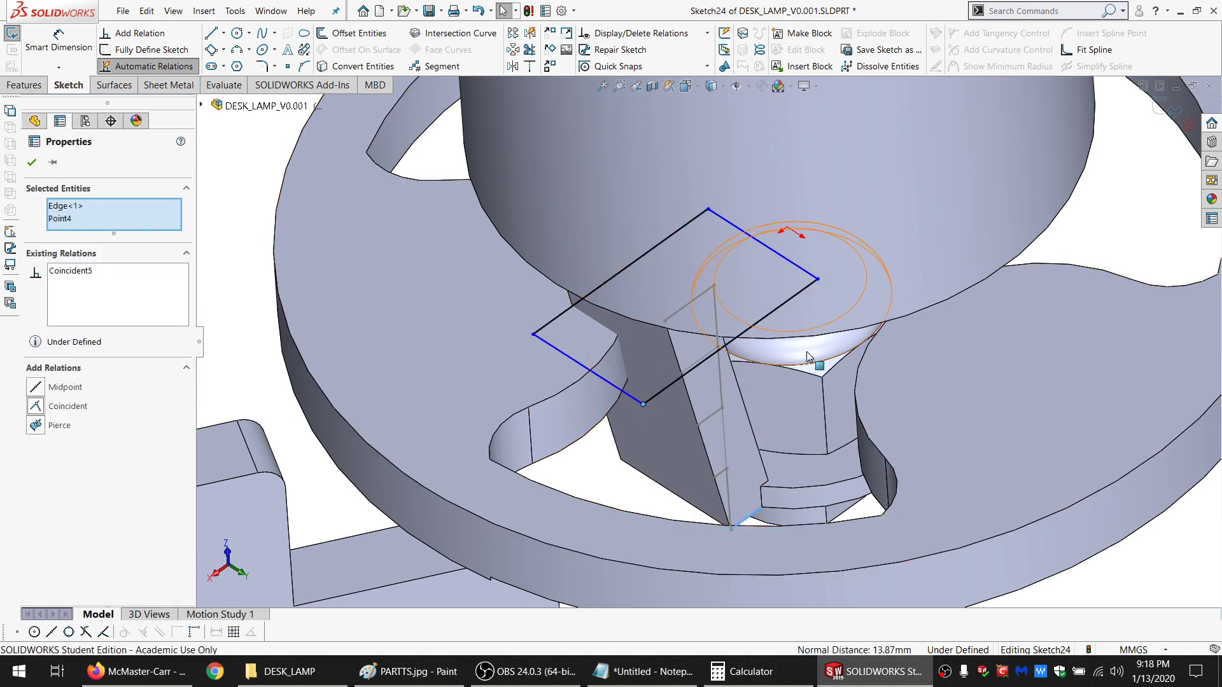
middle_click_drag(798, 380, 757, 264)
key("Escape")
Make the rectangle's inner short side coincident with the origin and its outer short side coincident with the existing leg sketch's point
scroll(58, 317, "up", 8)
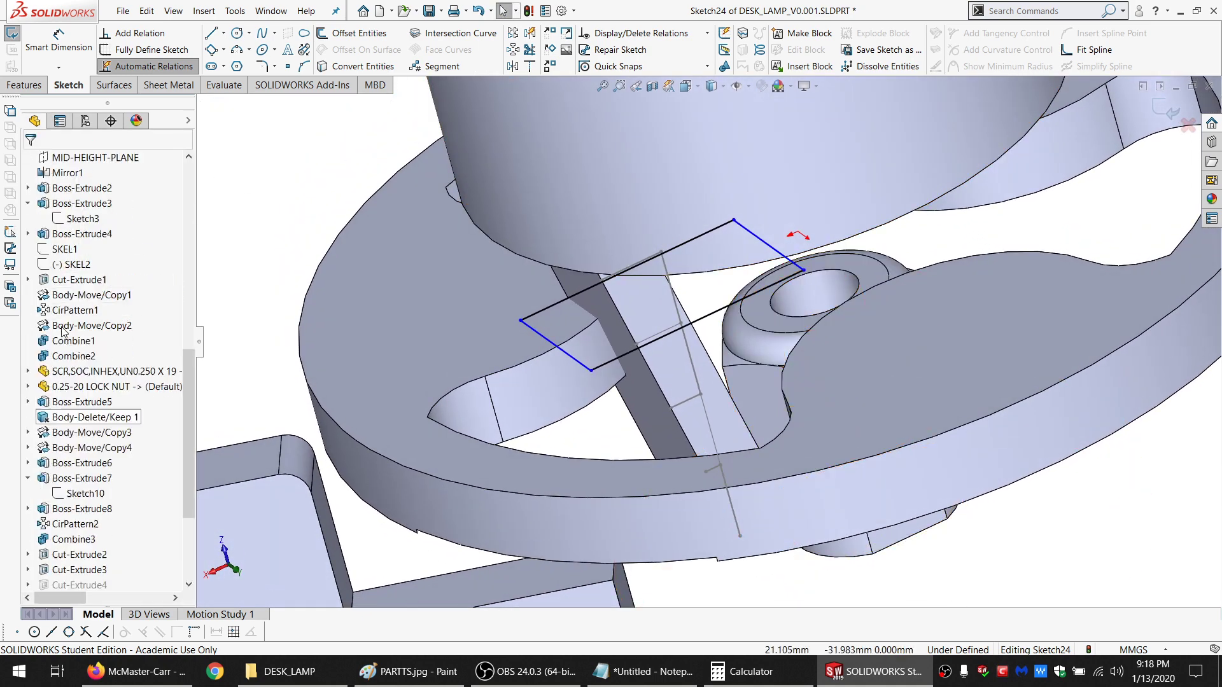
left_click(59, 326)
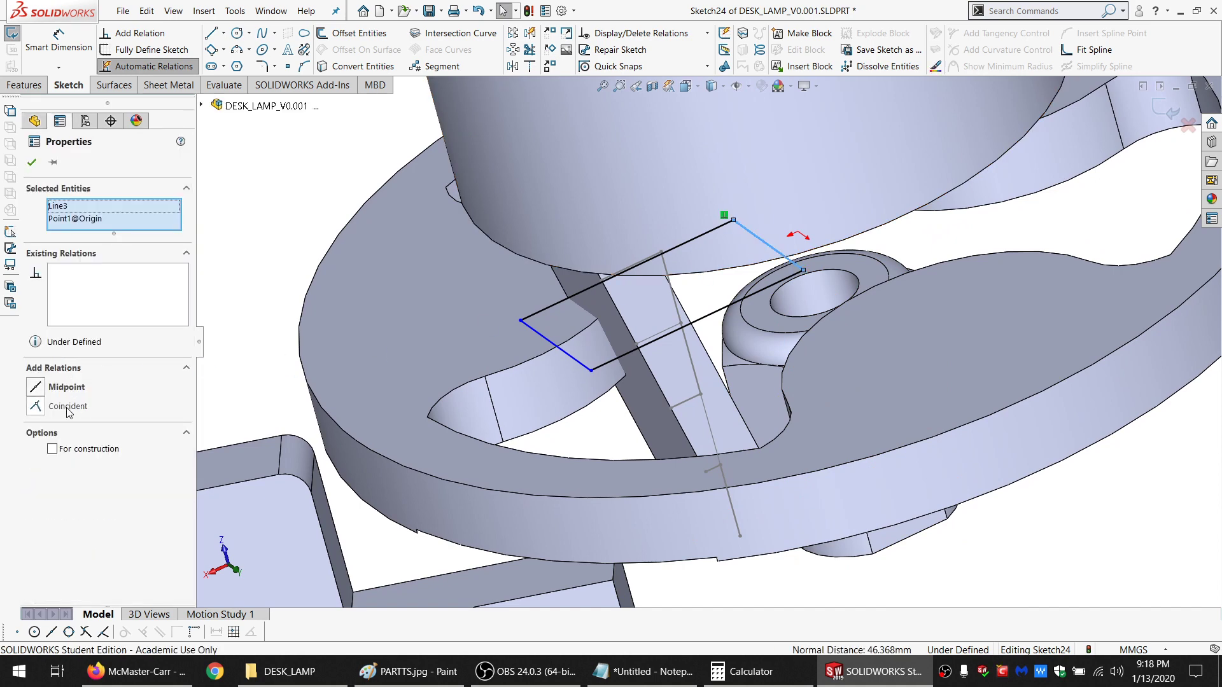
left_click(289, 204)
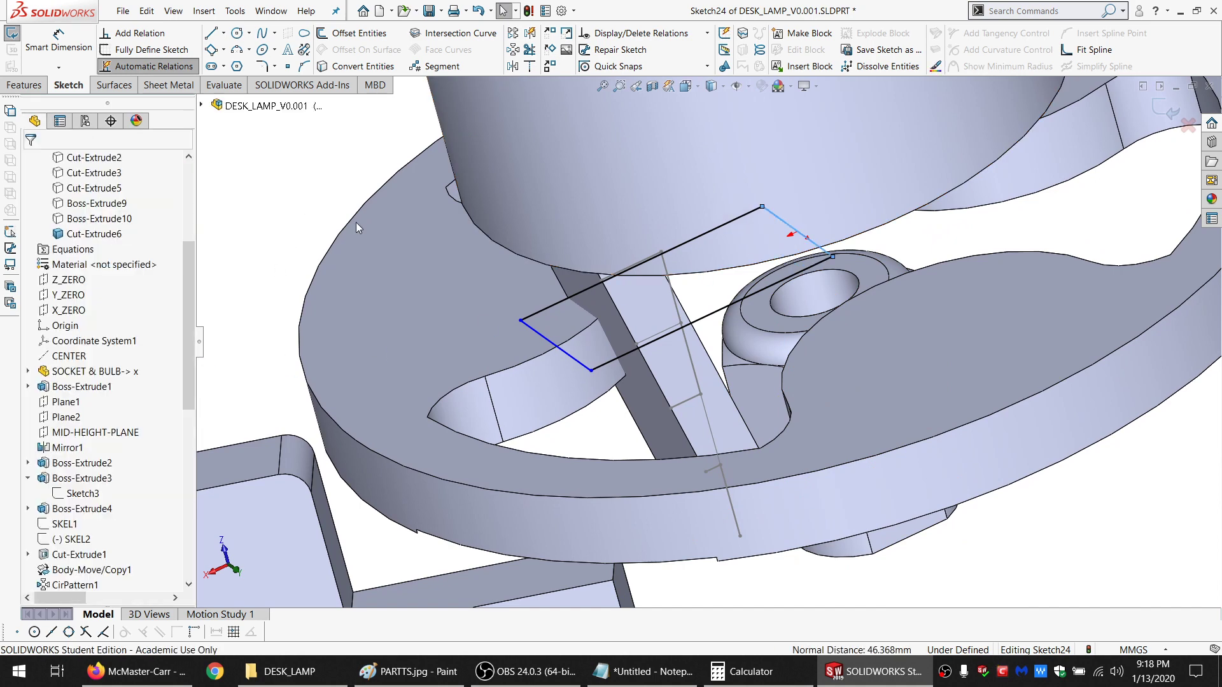
left_click(636, 344)
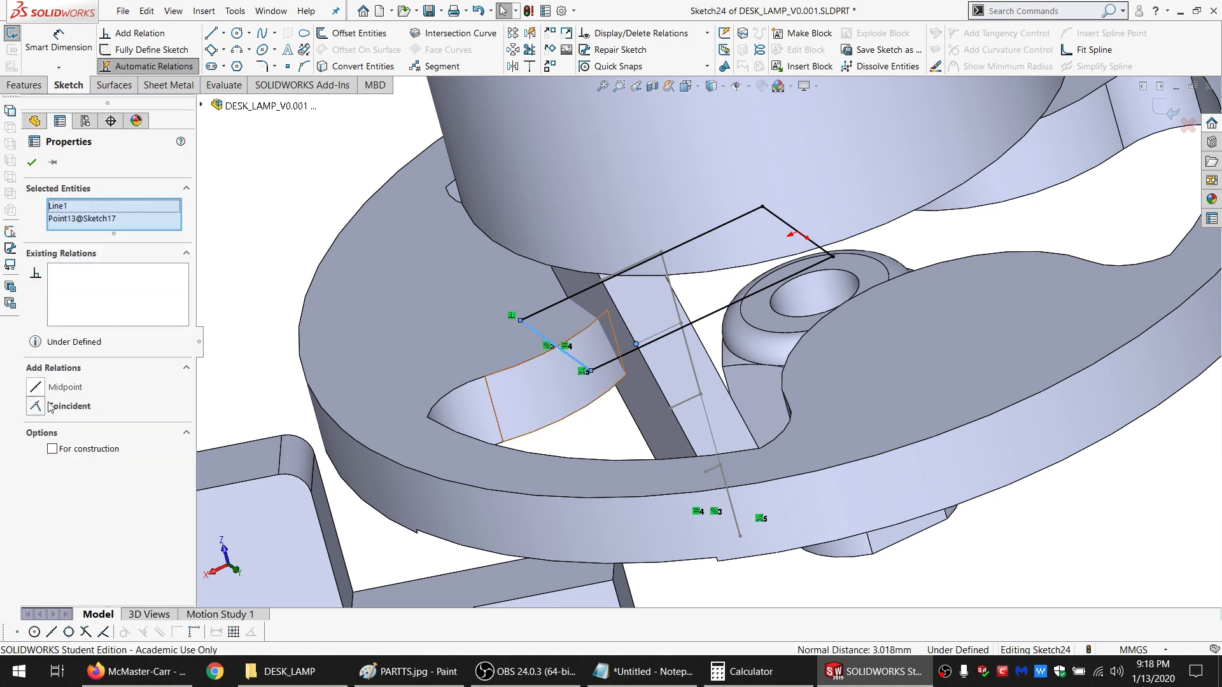
left_click(75, 400)
left_click(291, 210)
Cut the rectangle Through All with Auto-select turned off, limiting the feature scope to the ring body
left_click(27, 85)
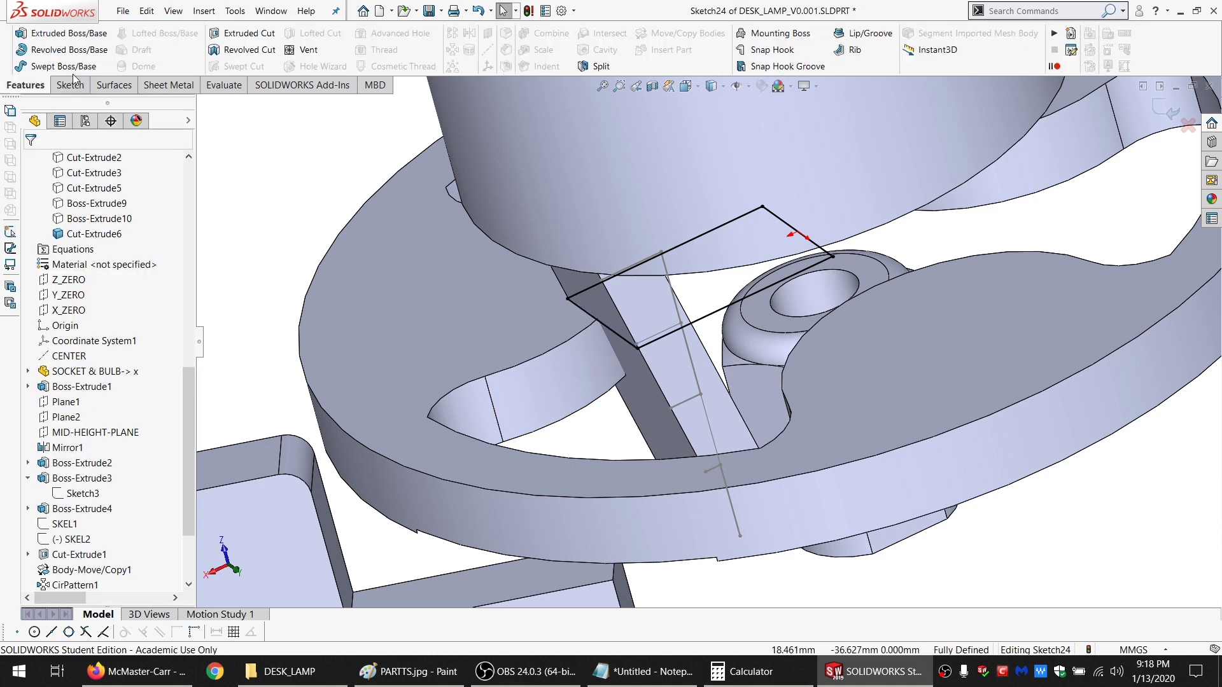
left_click(70, 250)
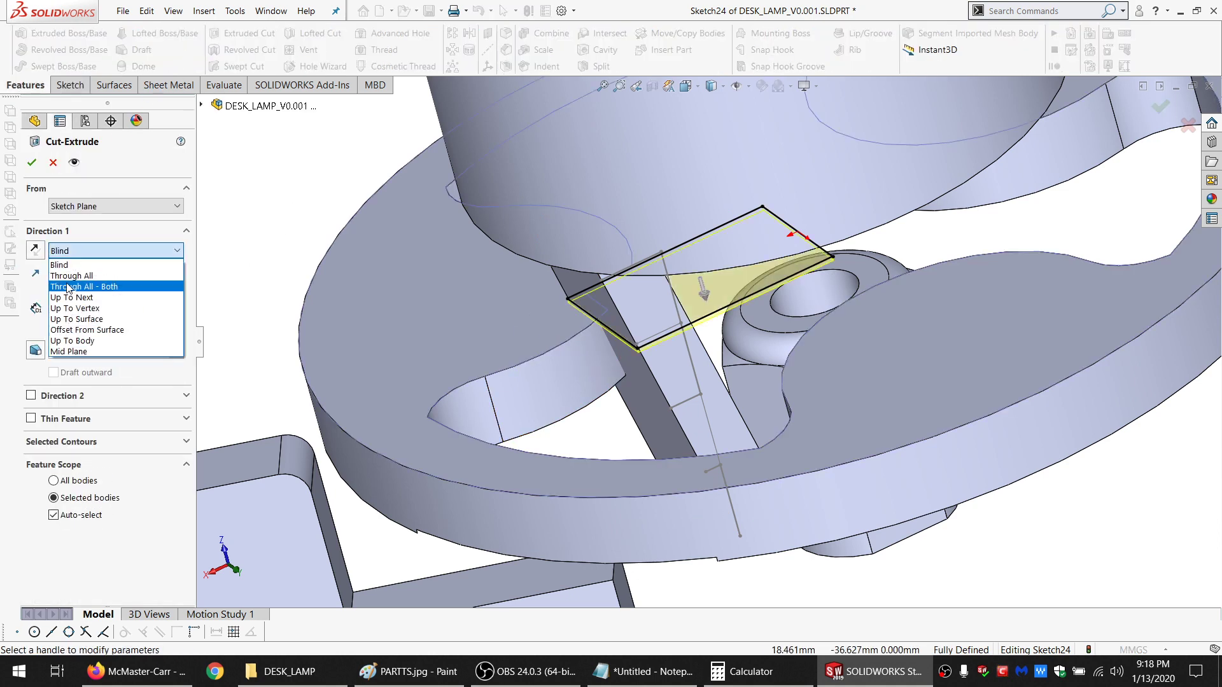
left_click(70, 275)
left_click(94, 496)
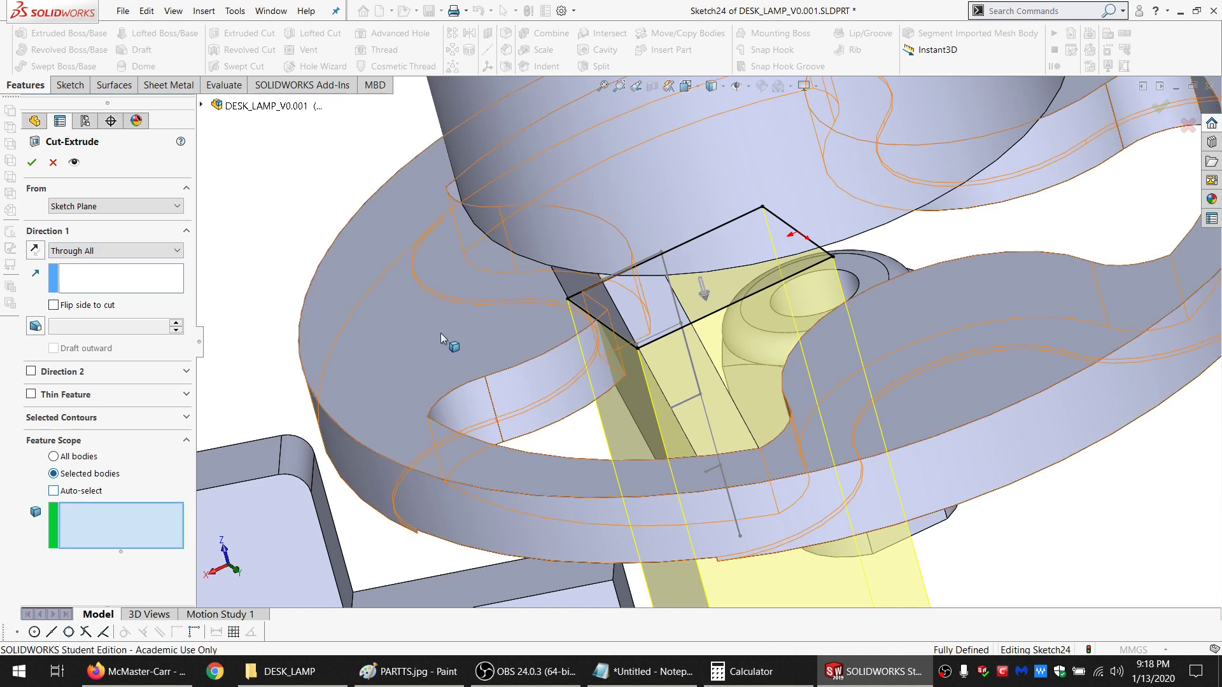
key("Return")
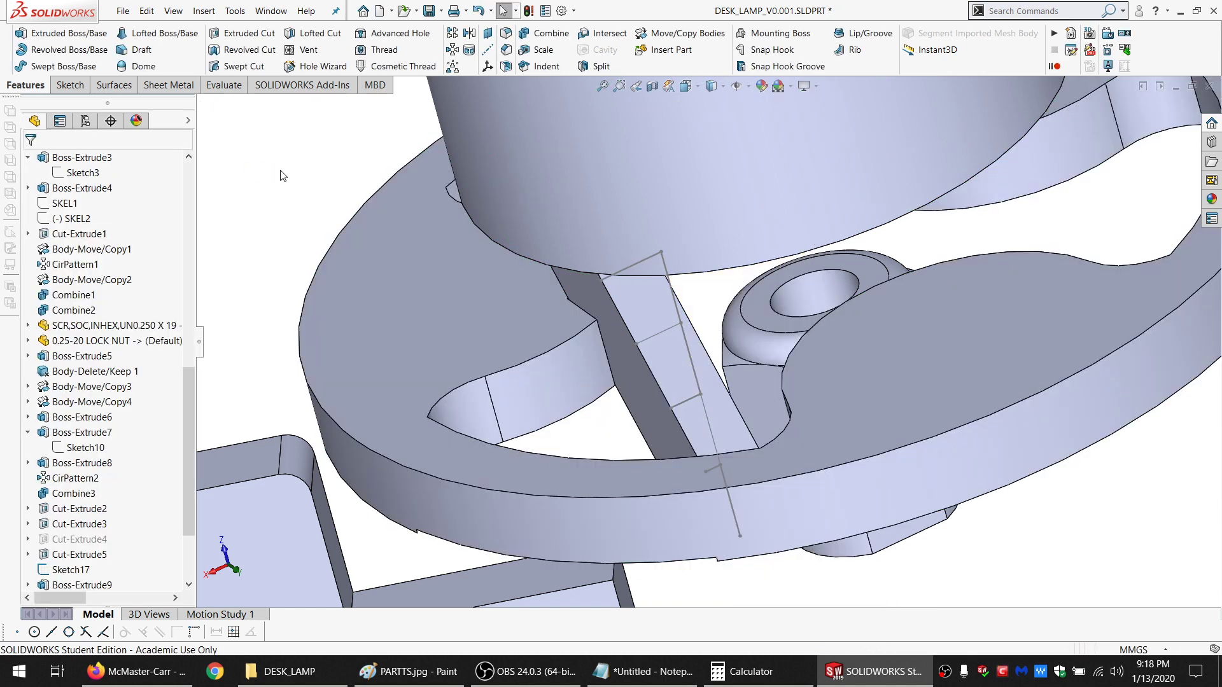
Hide the socket tube above the ring and examine the new notch beside the leg end
middle_click_drag(617, 322, 730, 278)
scroll(647, 402, "down", 5)
scroll(745, 349, "down", 5)
left_click(765, 307)
key("Tab")
right_click(719, 363)
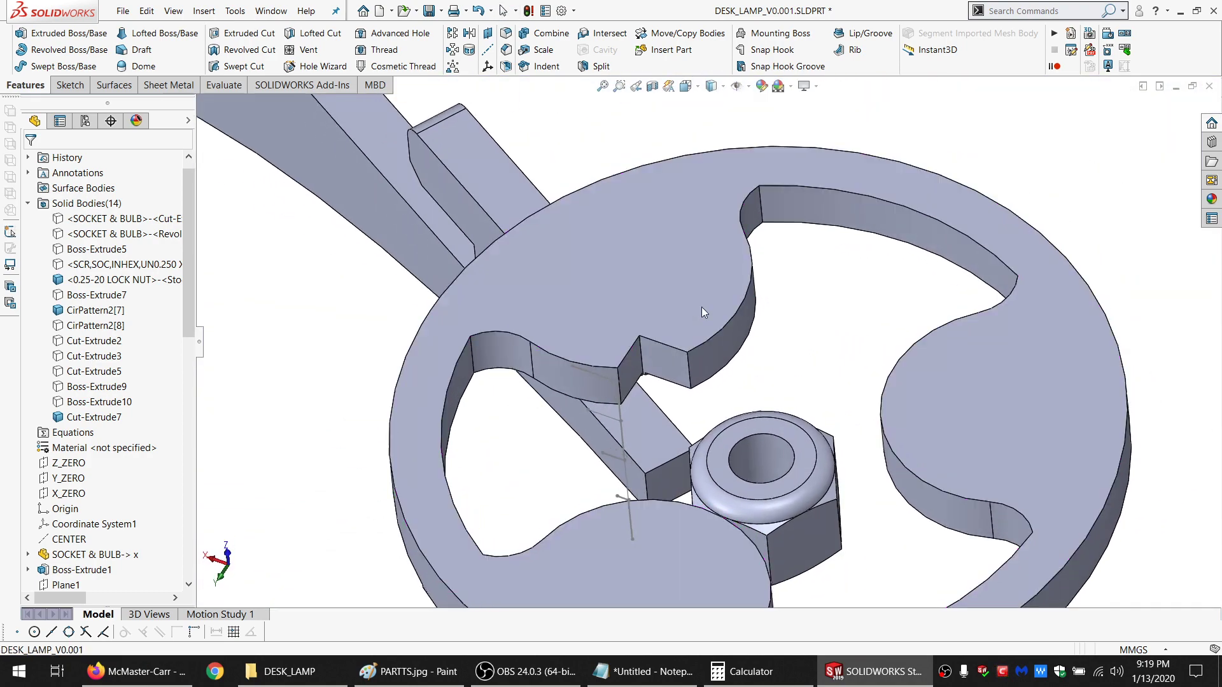
Show all solid bodies again and fit the whole lamp in the view
scroll(701, 306, "up", 5)
scroll(690, 352, "down", 5)
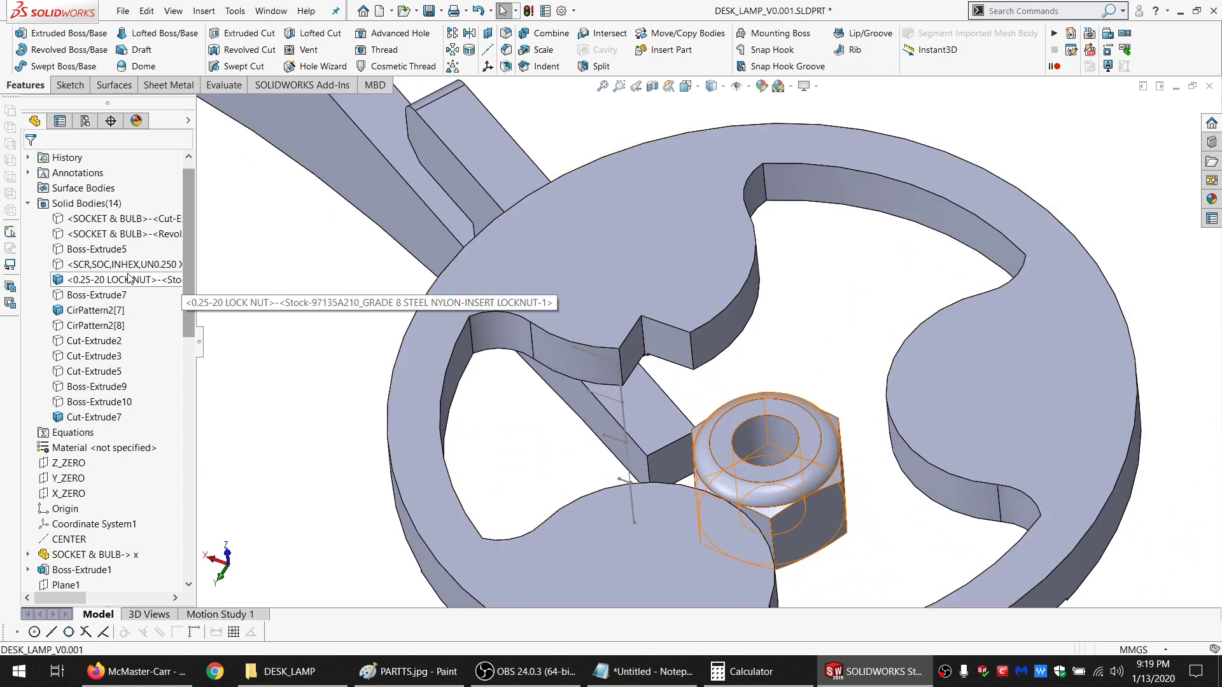
left_click(83, 204)
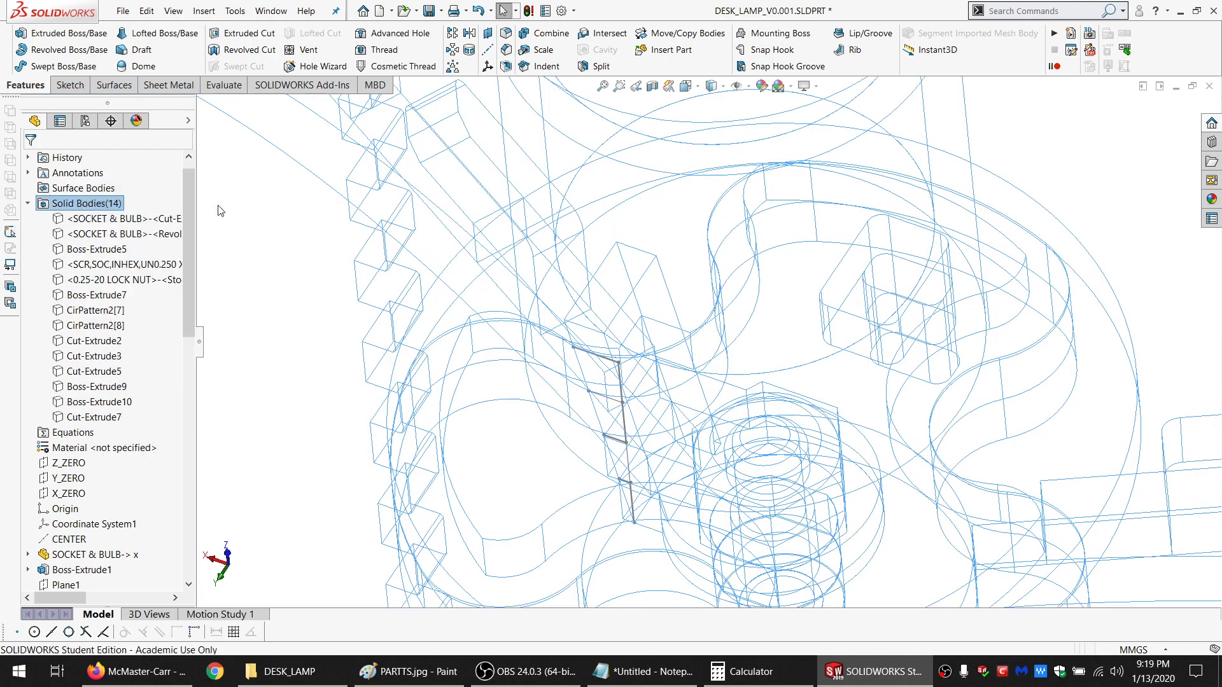
left_click(522, 228)
key("f")
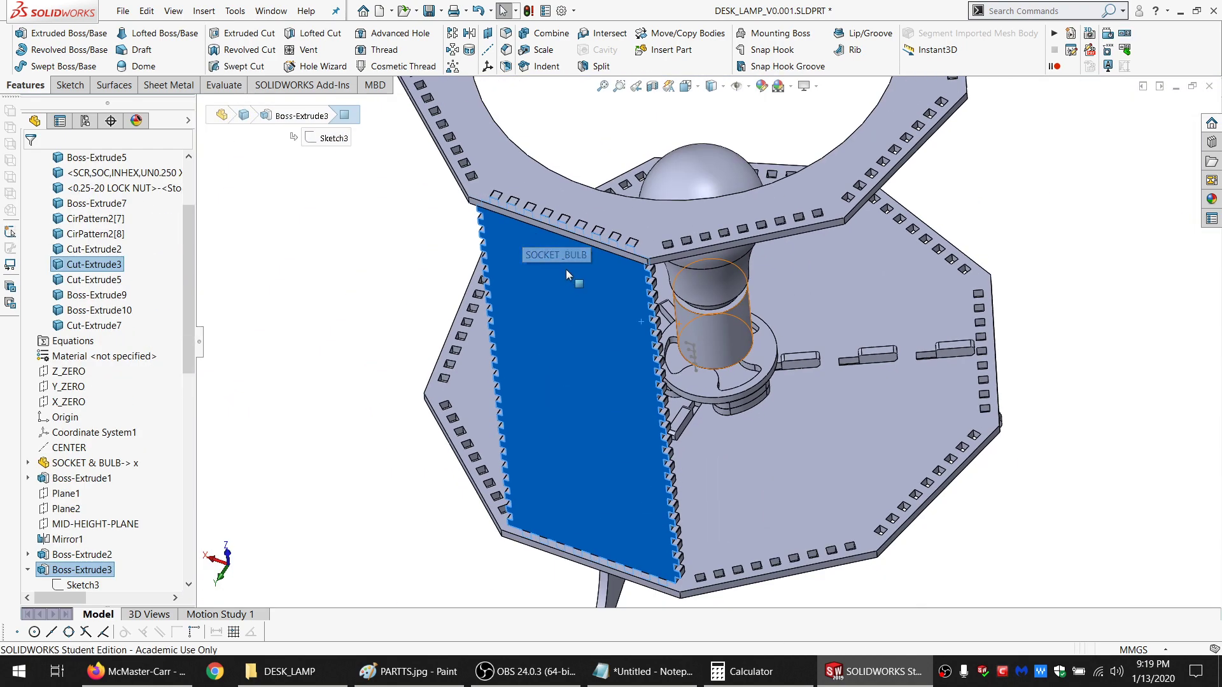
Hide the slotted side panel, the upper octagonal frame and the bulb to expose the ring and socket tube
left_click(581, 278)
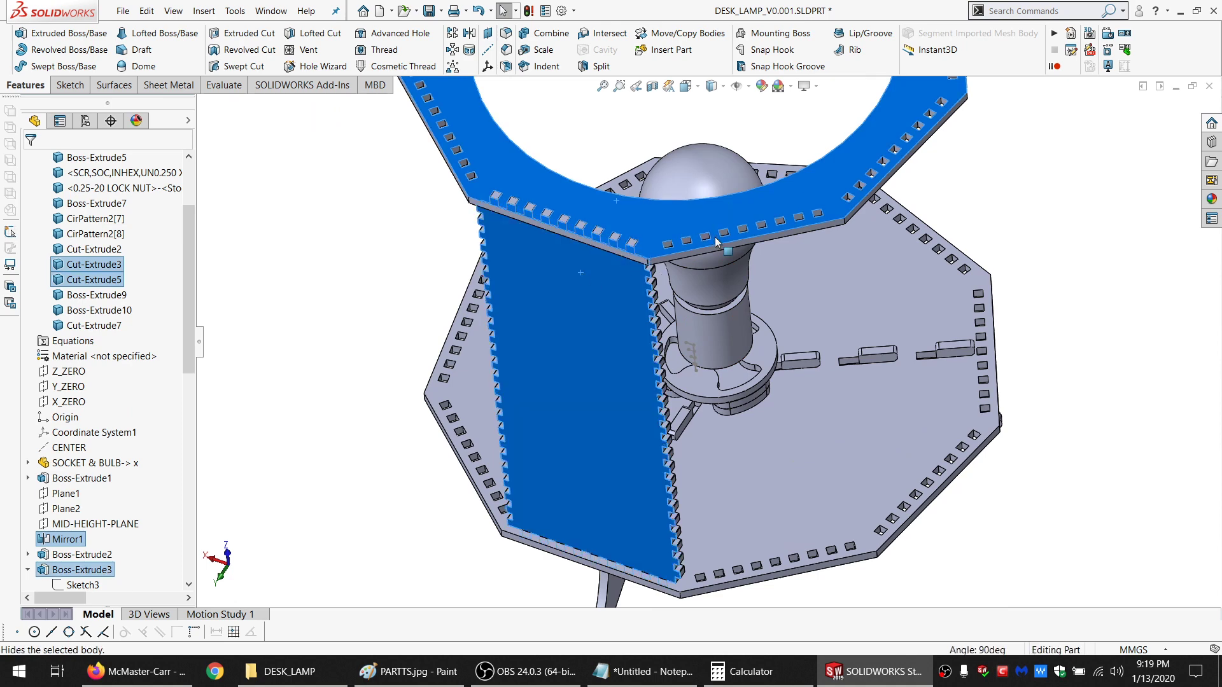
left_click(635, 233)
left_click(697, 202)
scroll(725, 387, "down", 6)
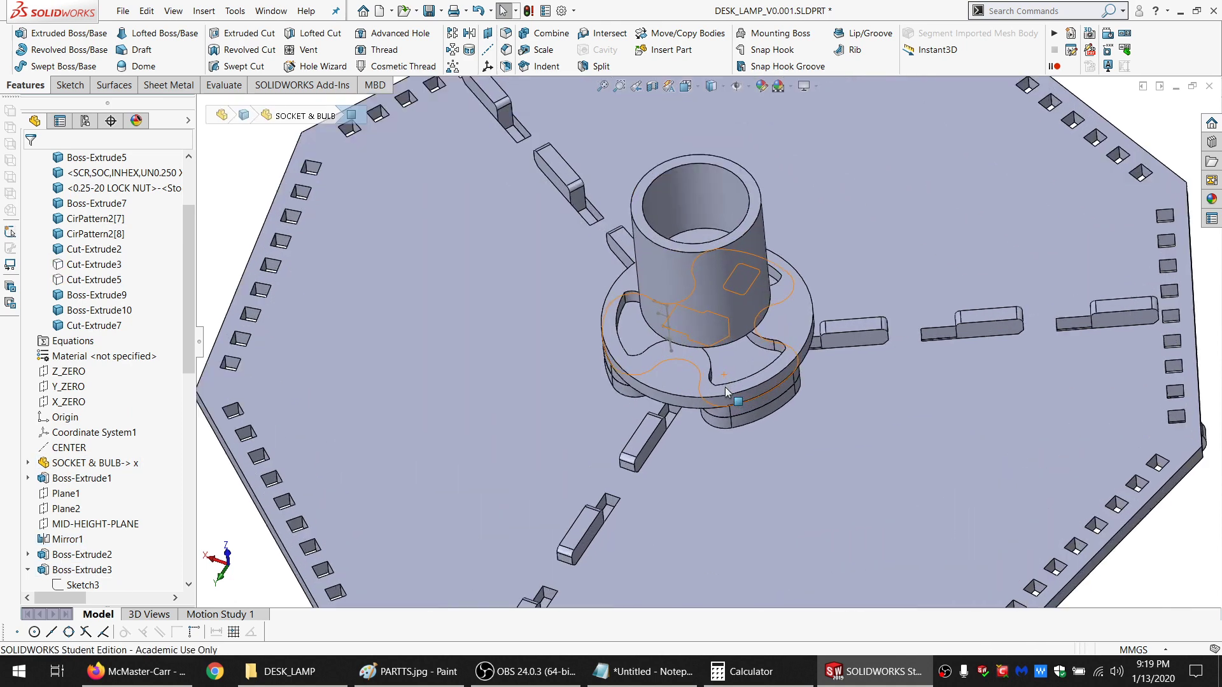
middle_click_drag(725, 387, 718, 270)
scroll(707, 336, "down", 4)
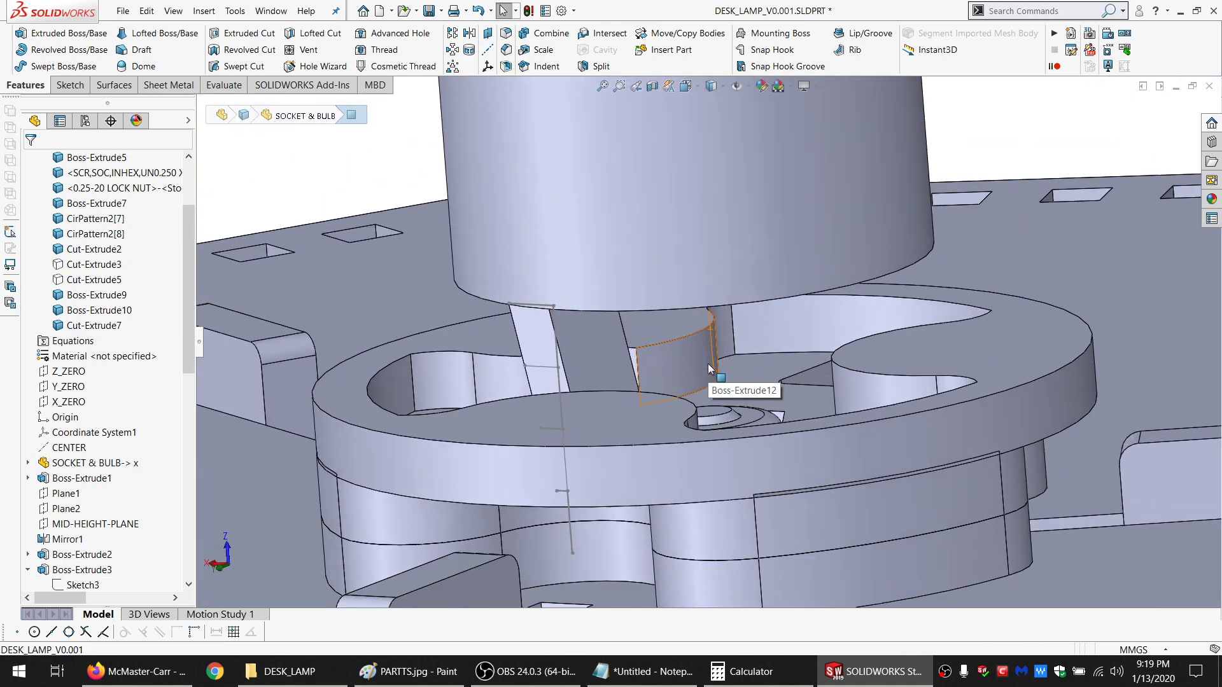
middle_click_drag(708, 363, 671, 469)
scroll(703, 436, "up", 3)
scroll(655, 449, "down", 2)
Start a sketch on the ring's top face and convert its outer circle and the socket tube's lower circular edge
left_click(668, 468)
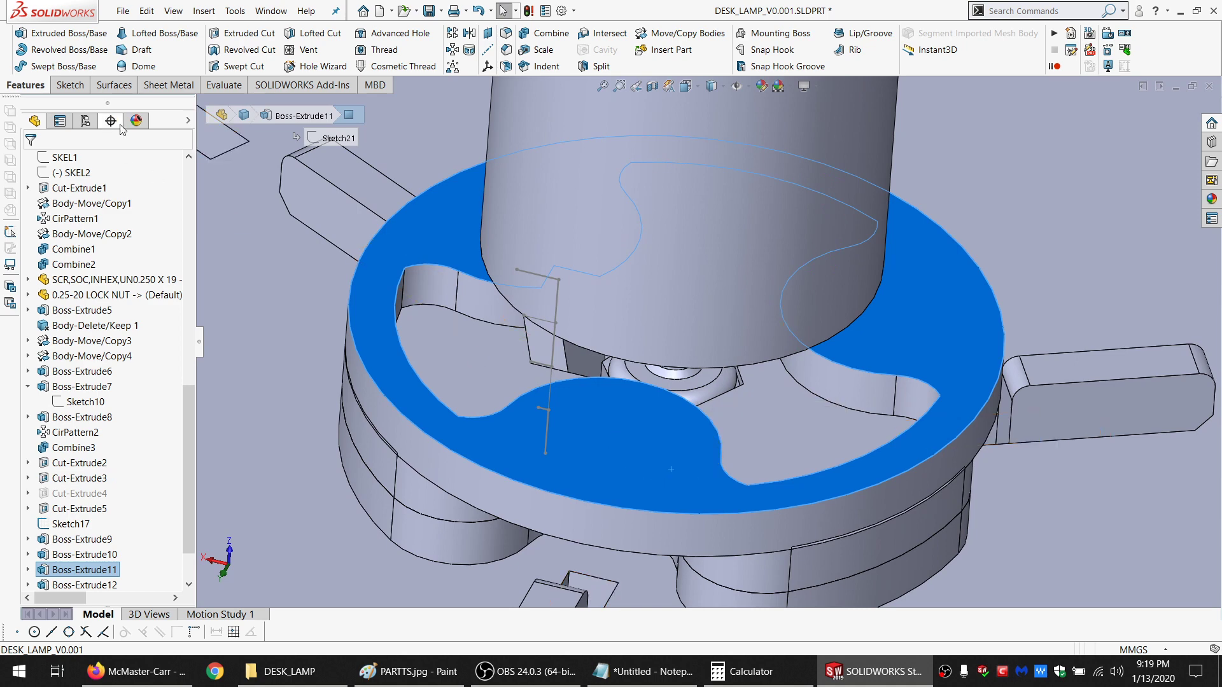
left_click(67, 88)
left_click(12, 37)
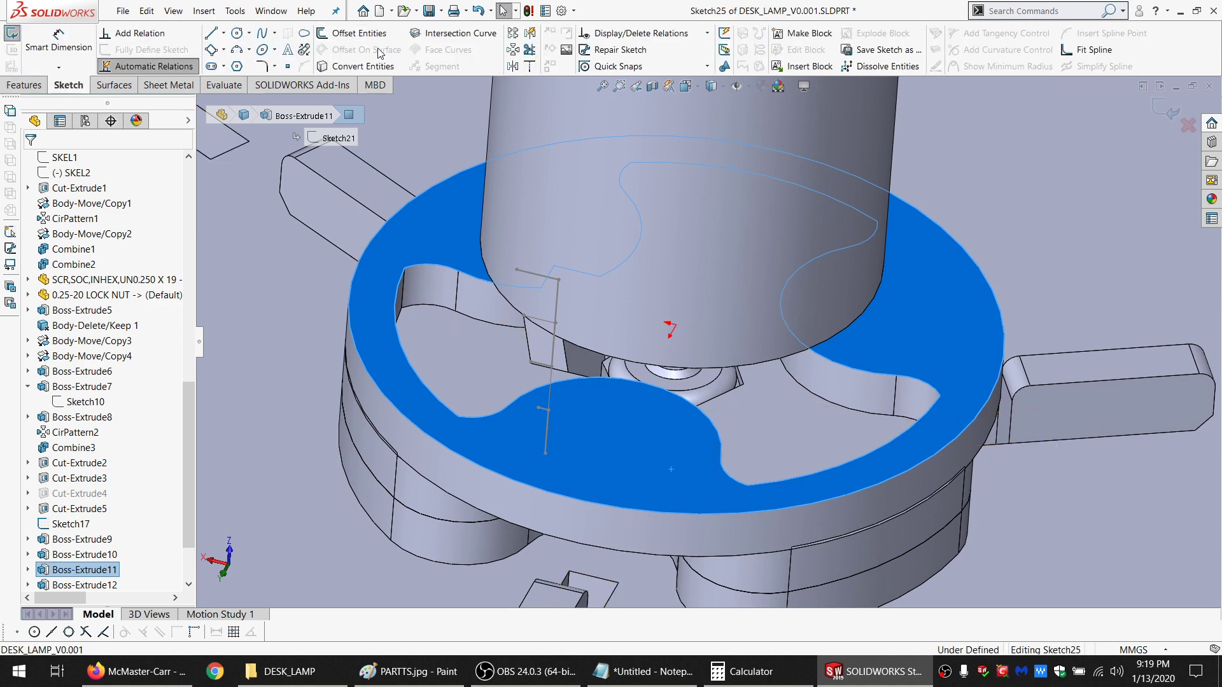
left_click(362, 66)
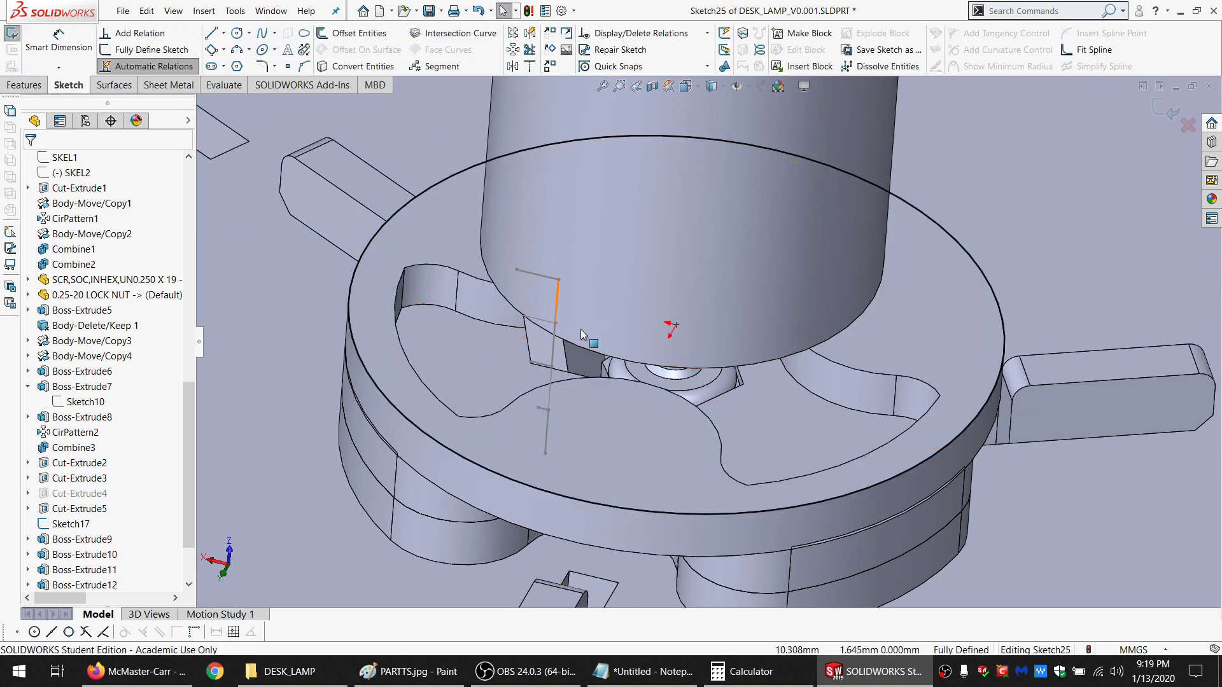
left_click(639, 365)
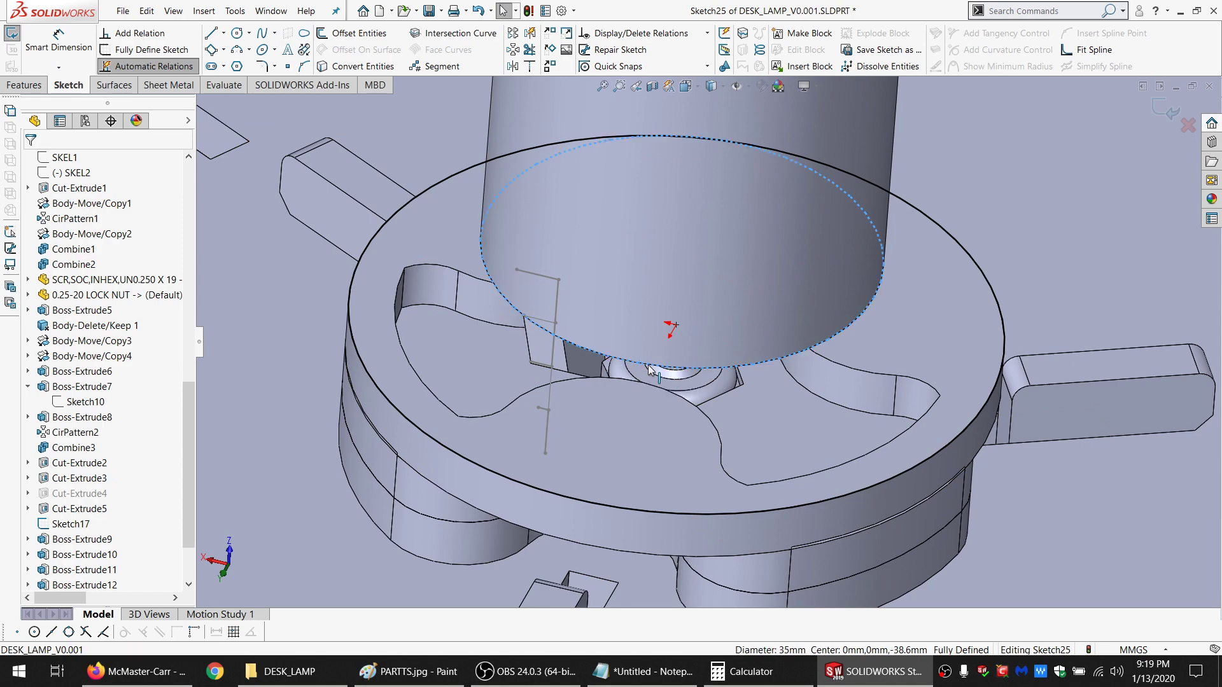
middle_click_drag(639, 364, 667, 339)
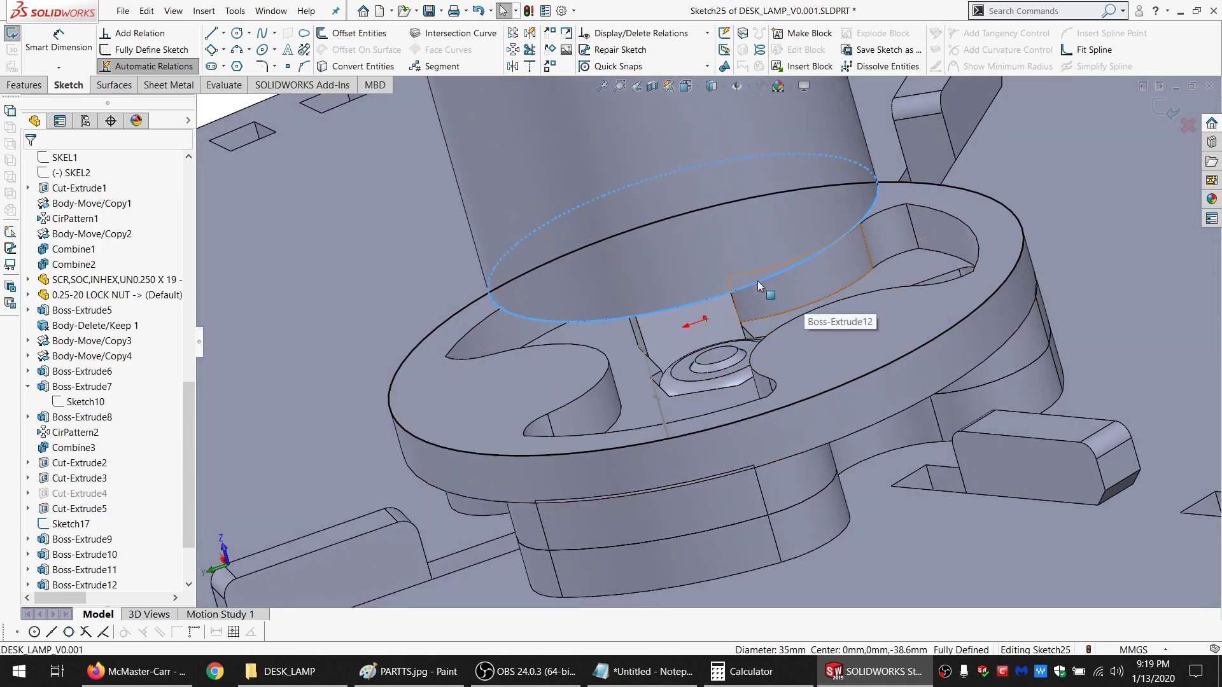
left_click(362, 67)
Extrude the two-circle profile upward by the WOOD_THK variable as a separate body with Merge result turned off
scroll(655, 210, "up", 8)
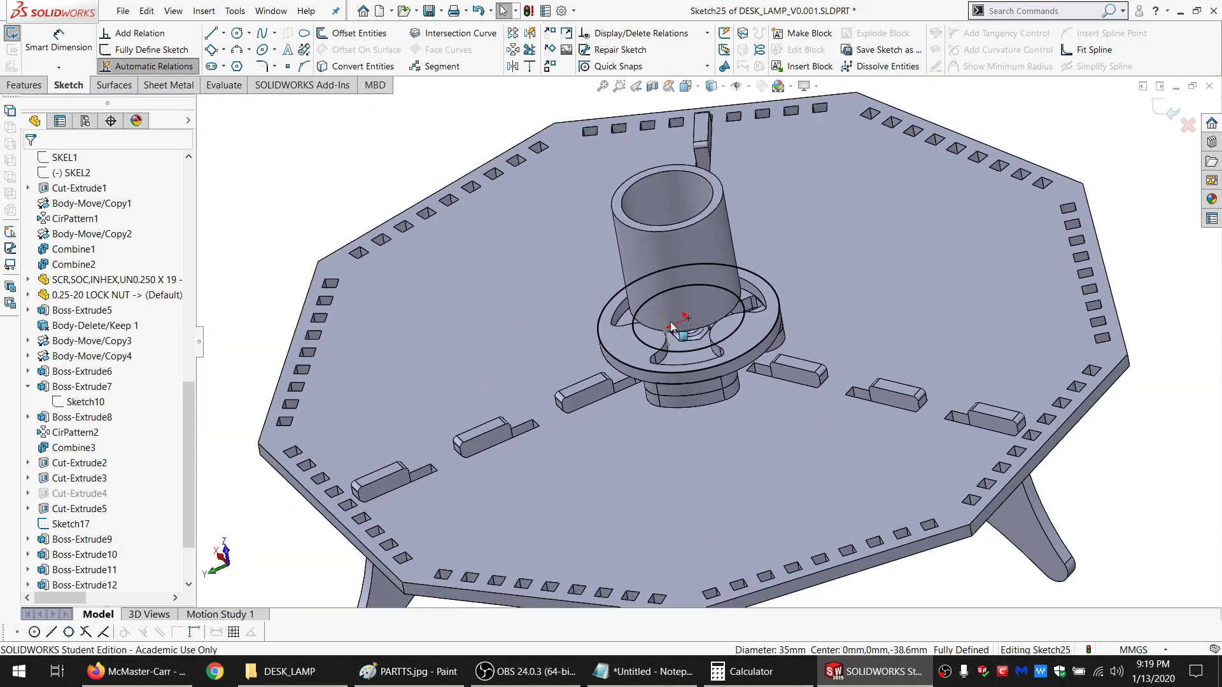
scroll(671, 325, "down", 6)
middle_click_drag(679, 344, 699, 296)
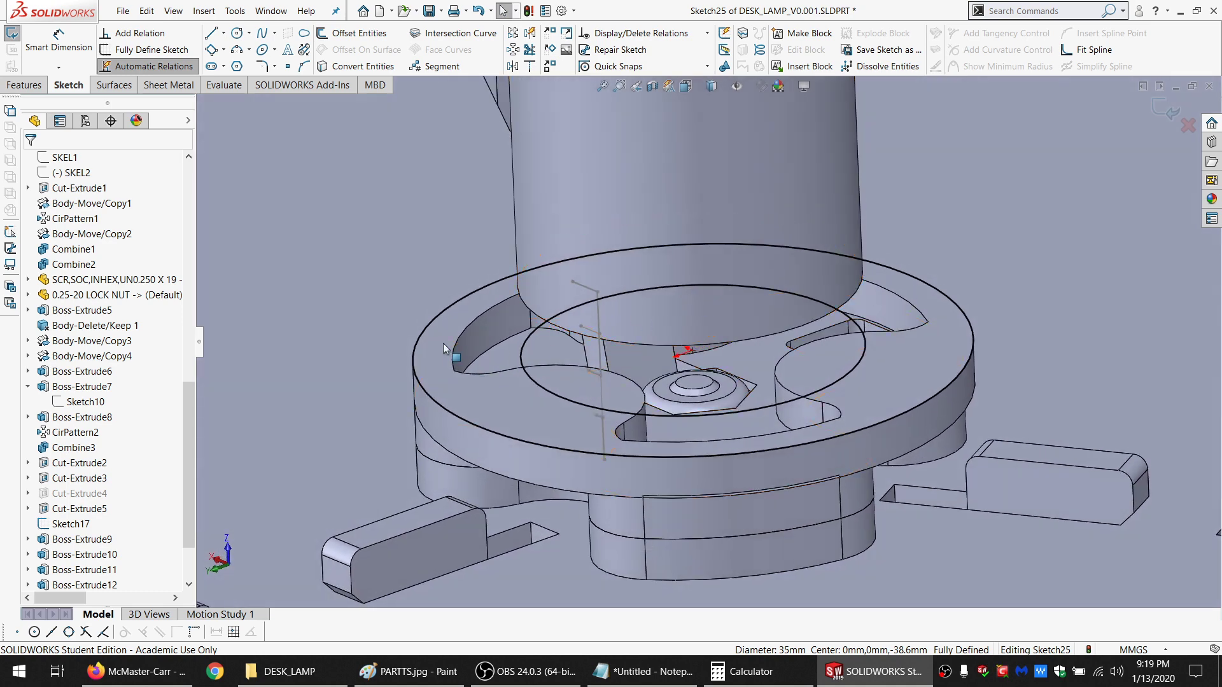
left_click(24, 85)
left_click(38, 35)
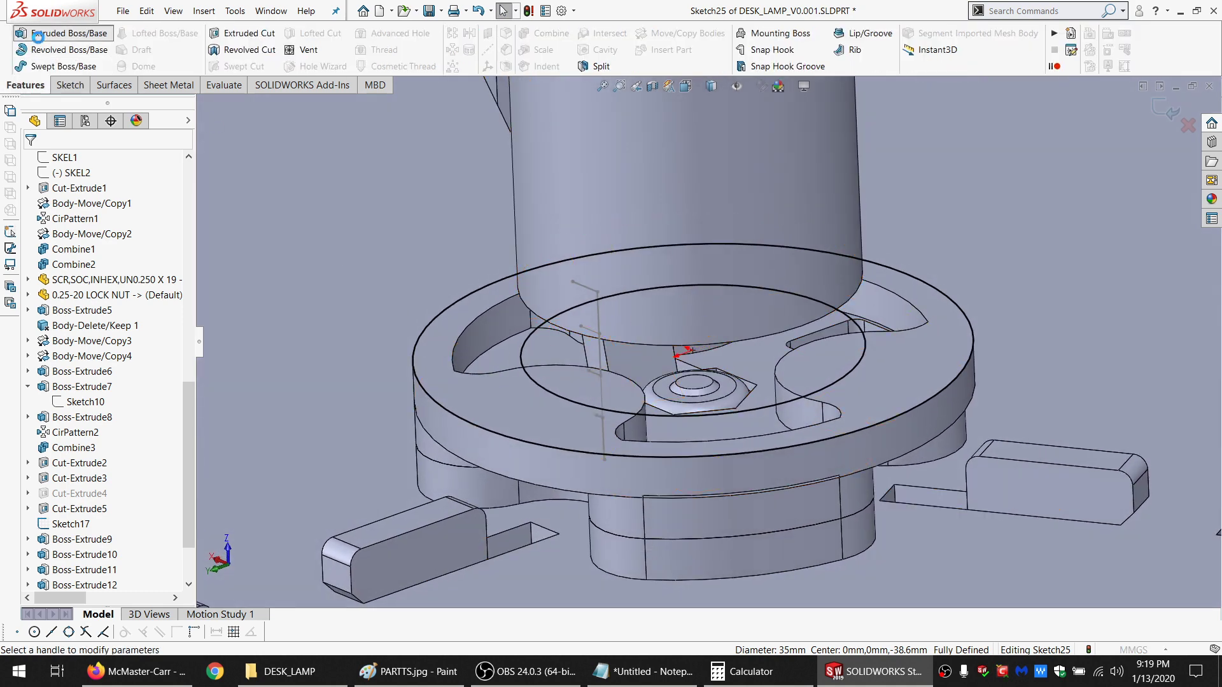
type("=W")
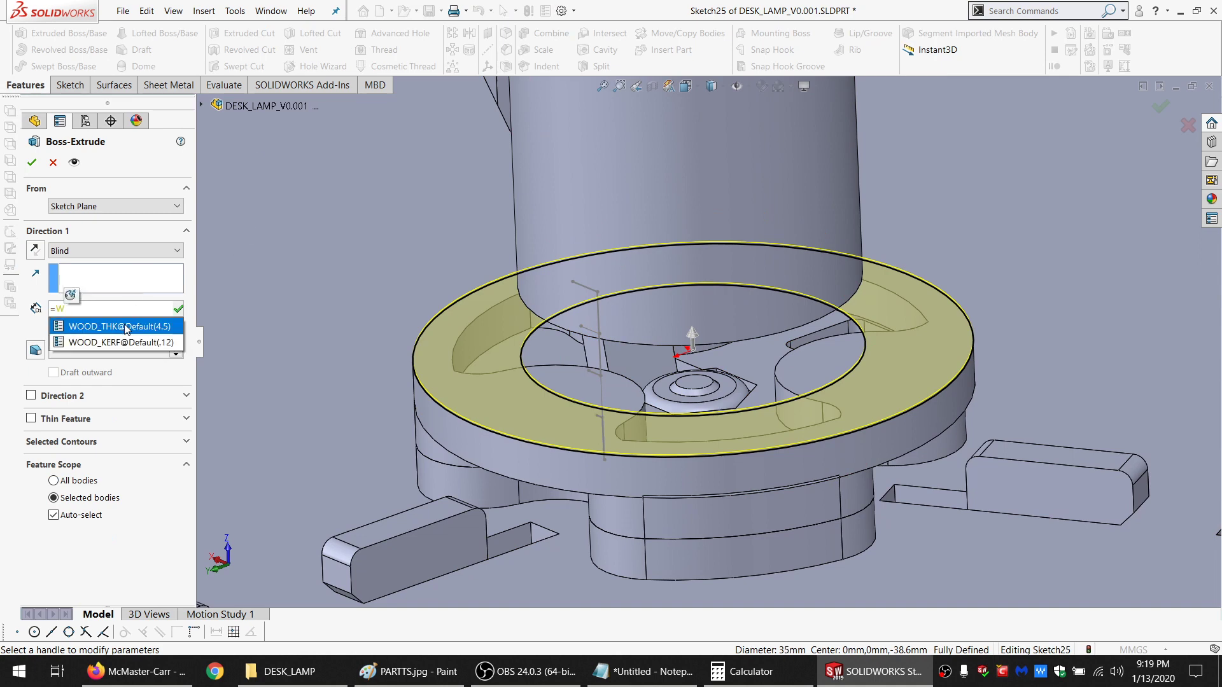
left_click(126, 326)
key("Return")
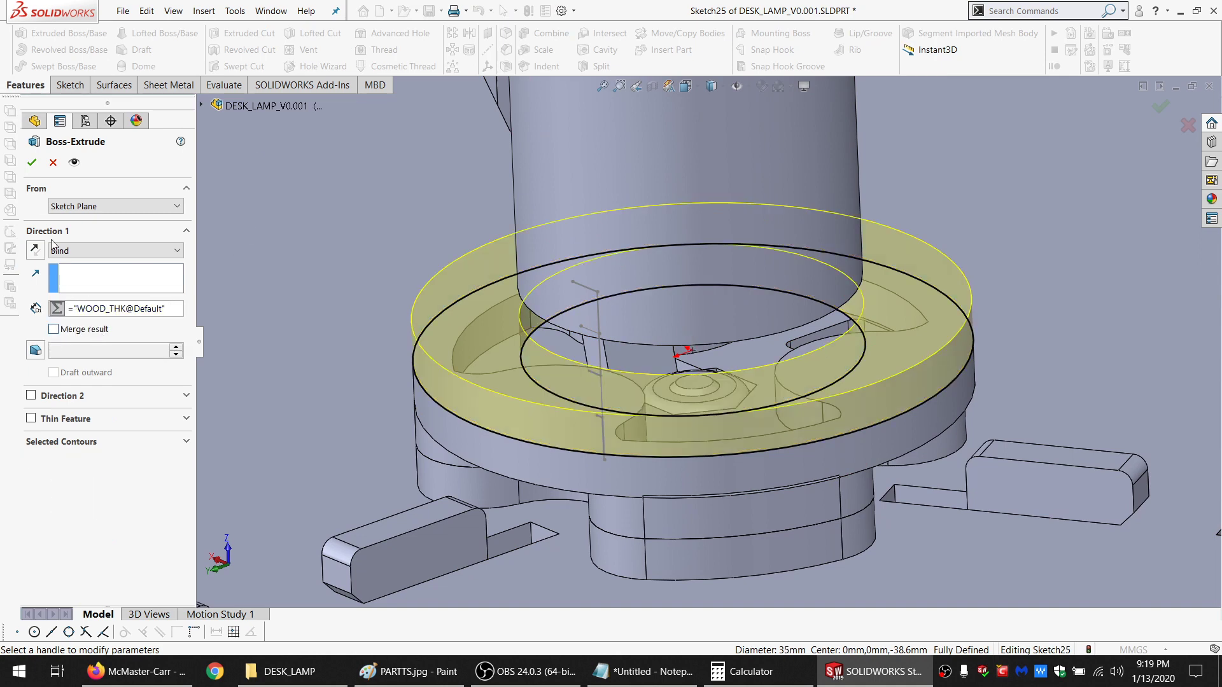
left_click(31, 163)
Mirror the new plain ring body about its own top face, keeping the solids unmerged
middle_click_drag(700, 366, 540, 339)
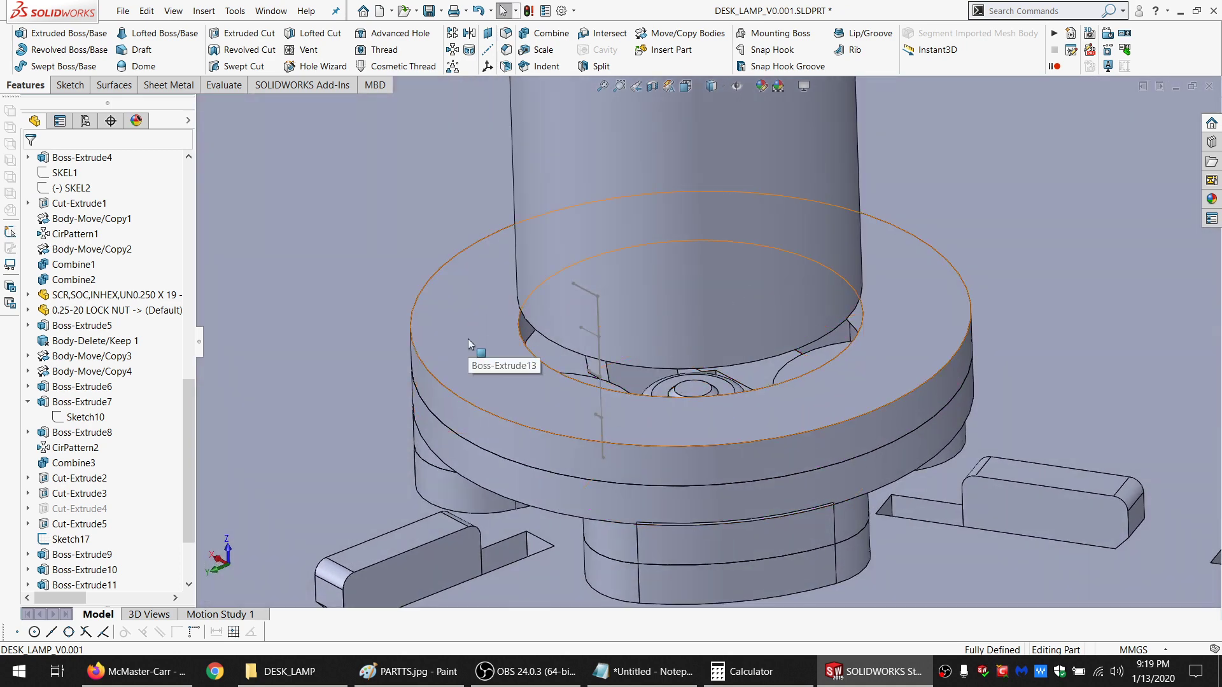
left_click(469, 343)
left_click(471, 35)
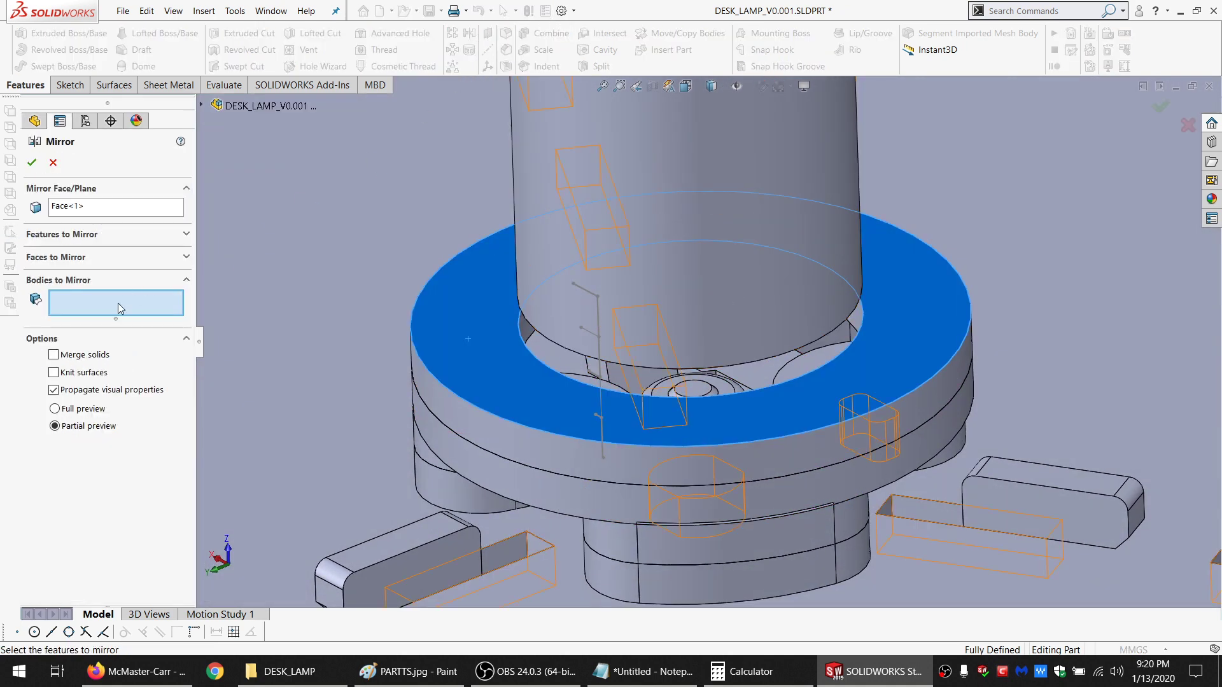
left_click(482, 372)
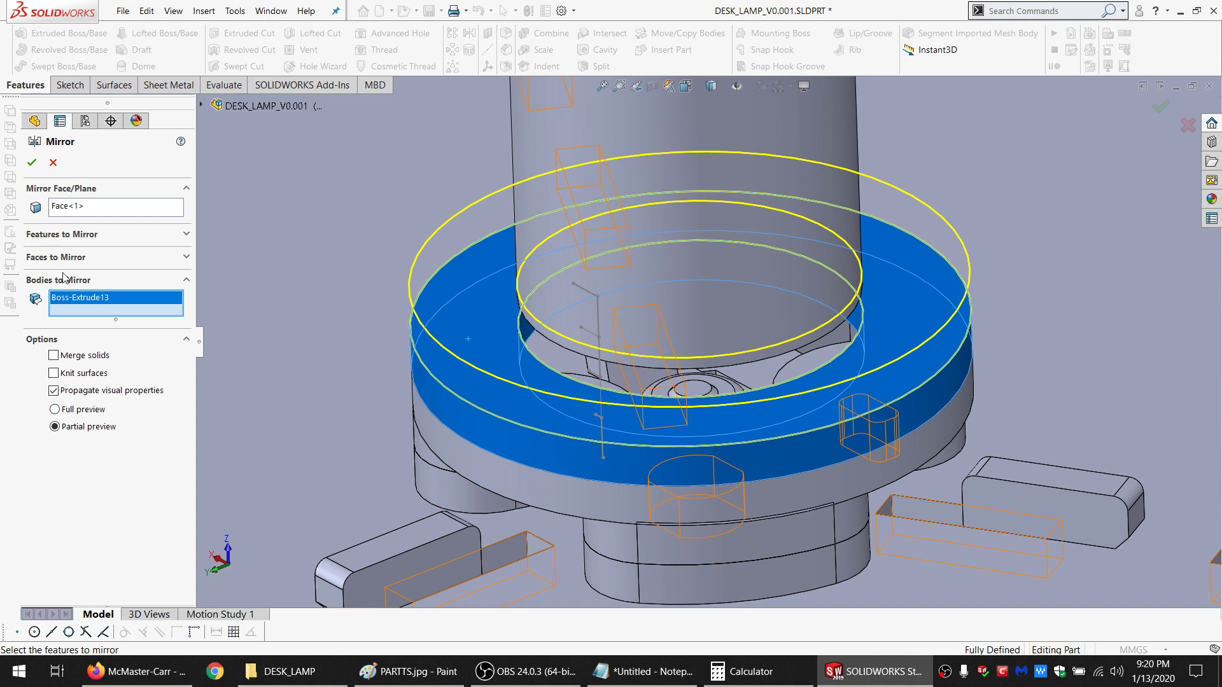
left_click(33, 162)
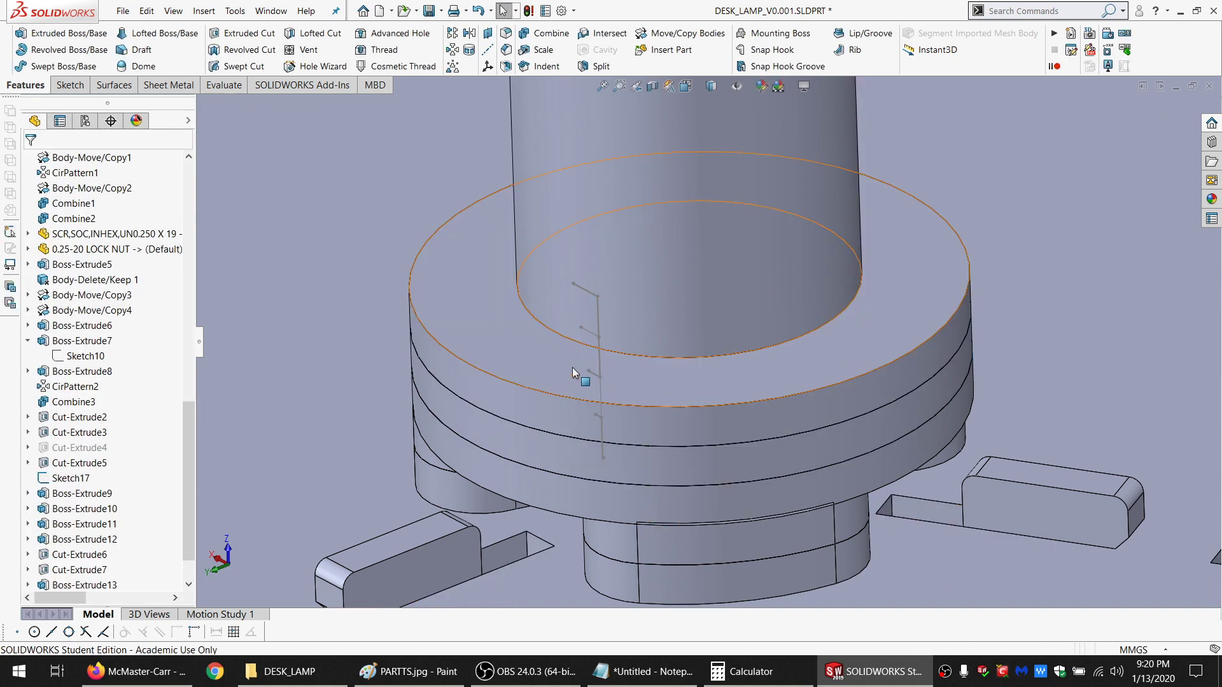
Hide the first plain ring and the lobed-cutout ring beneath it, leaving the mirrored ring visible
left_click(581, 313)
middle_click_drag(554, 360, 573, 334)
left_click(619, 447)
left_click(676, 407)
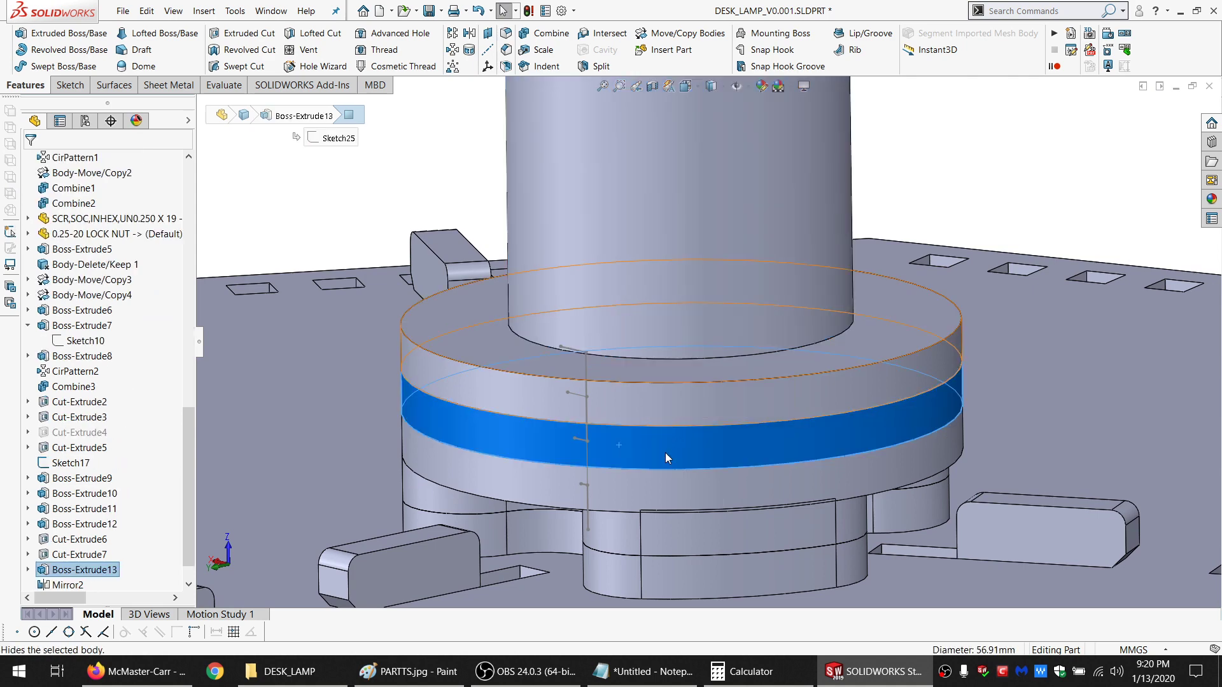
left_click(670, 486)
left_click(723, 445)
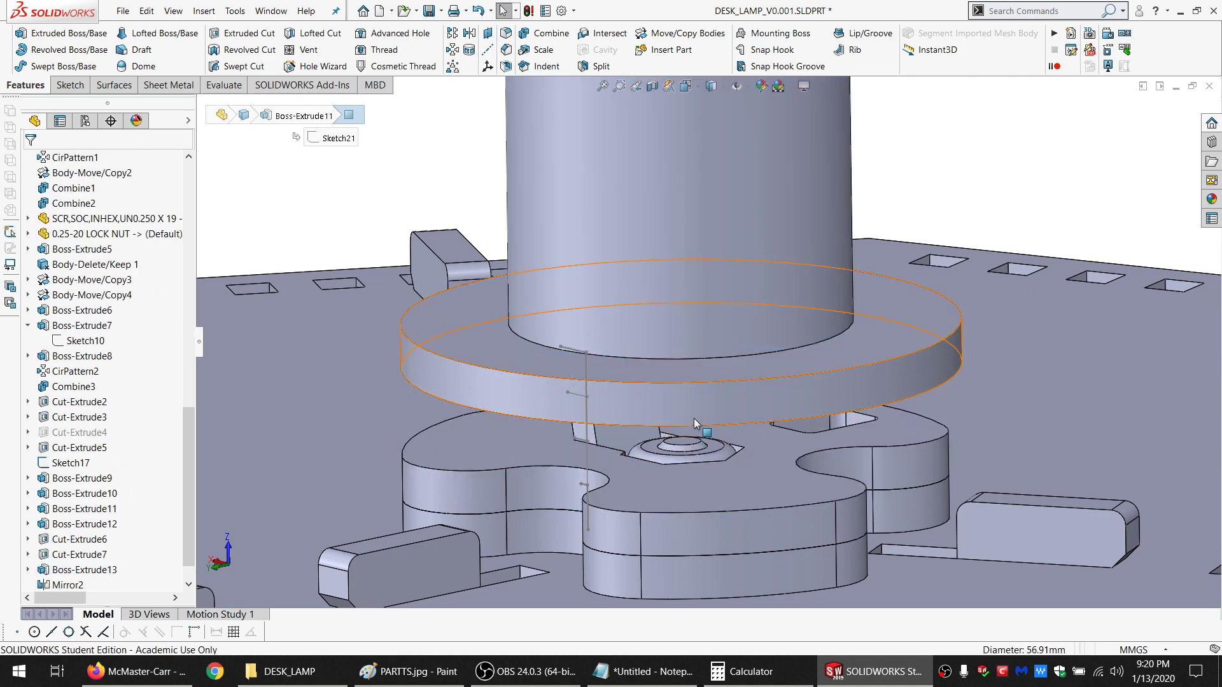
Measure the distance from the socket tube's underside to the mirrored ring's top face and examine the fit around the tube
middle_click_drag(703, 427, 674, 442)
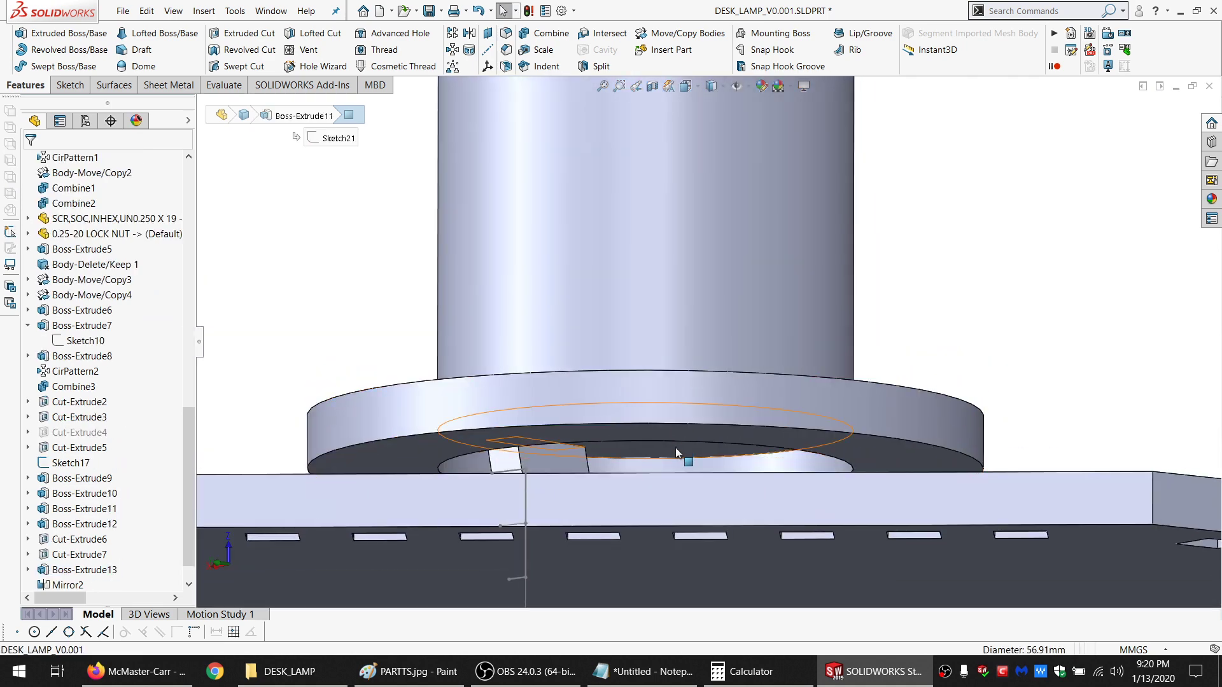
left_click(686, 438)
middle_click_drag(676, 382, 668, 459)
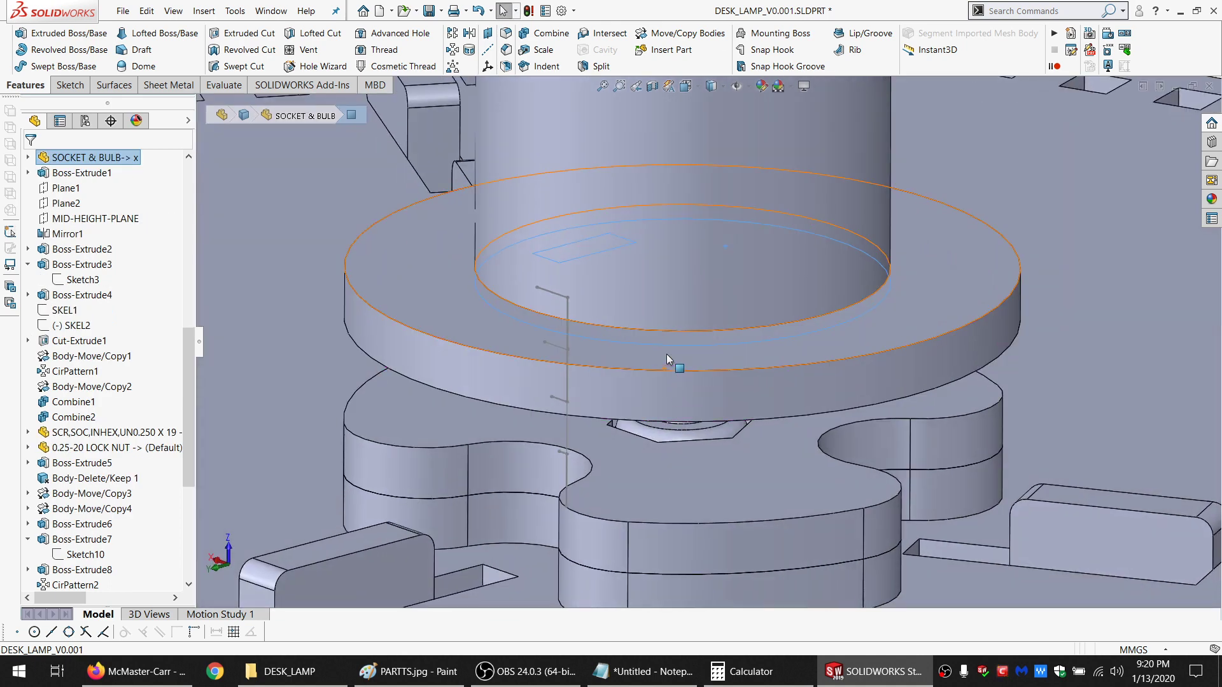
left_click(666, 354)
scroll(665, 354, "up", 5)
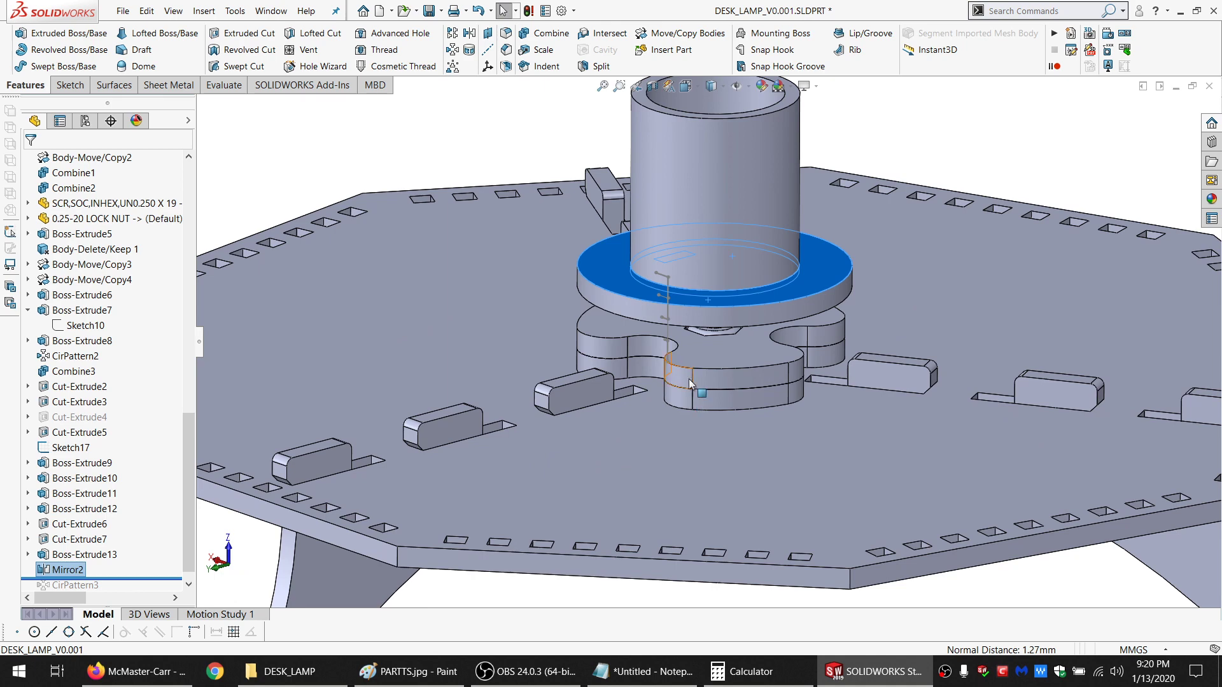
middle_click_drag(690, 382, 700, 308)
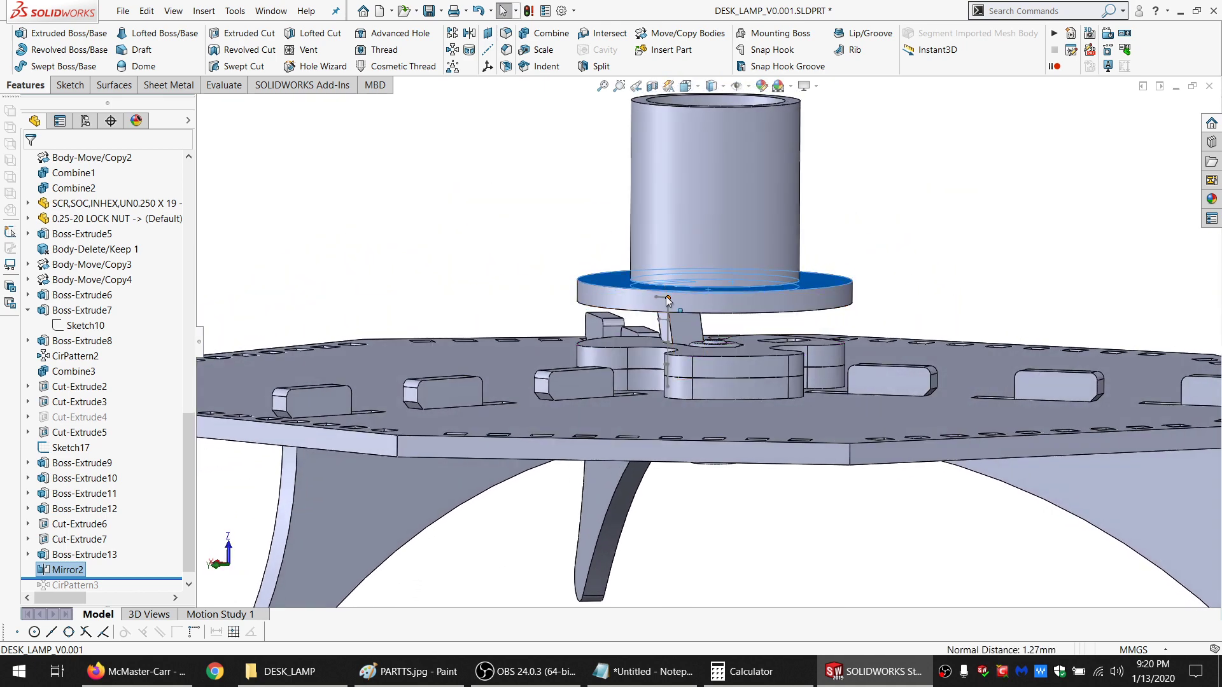
scroll(665, 296, "up", 2)
scroll(707, 292, "down", 2)
middle_click_drag(706, 293, 685, 360)
scroll(767, 299, "up", 3)
scroll(773, 296, "down", 4)
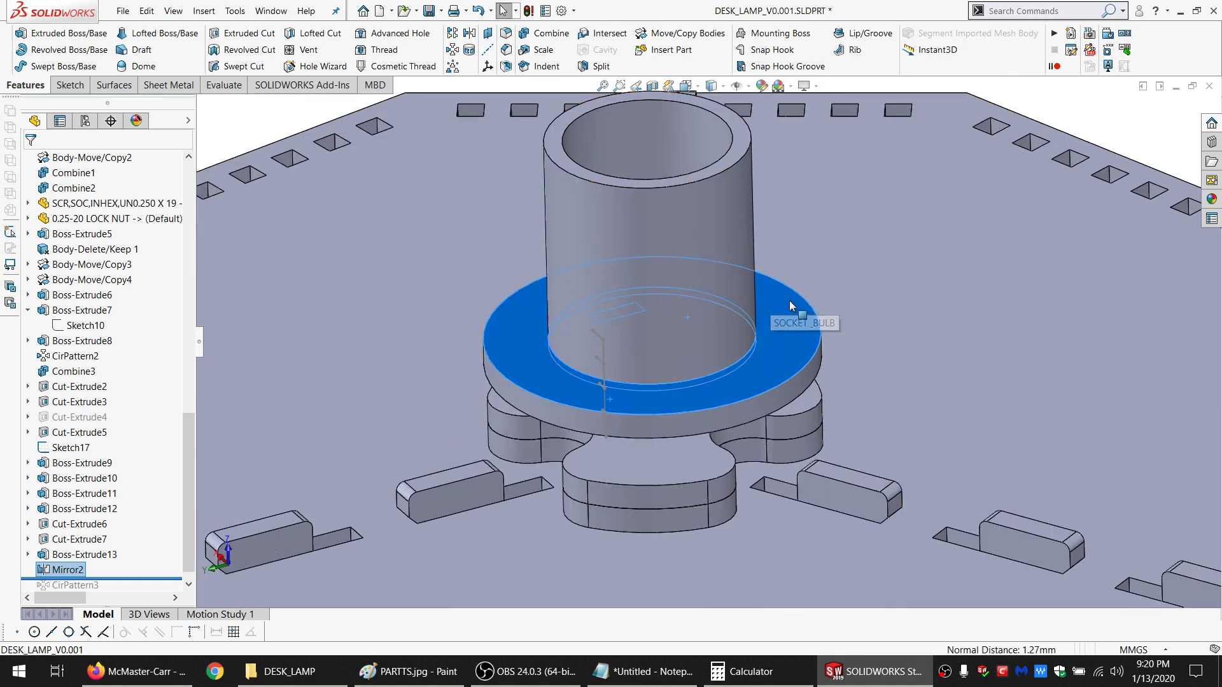
scroll(616, 223, "up", 3)
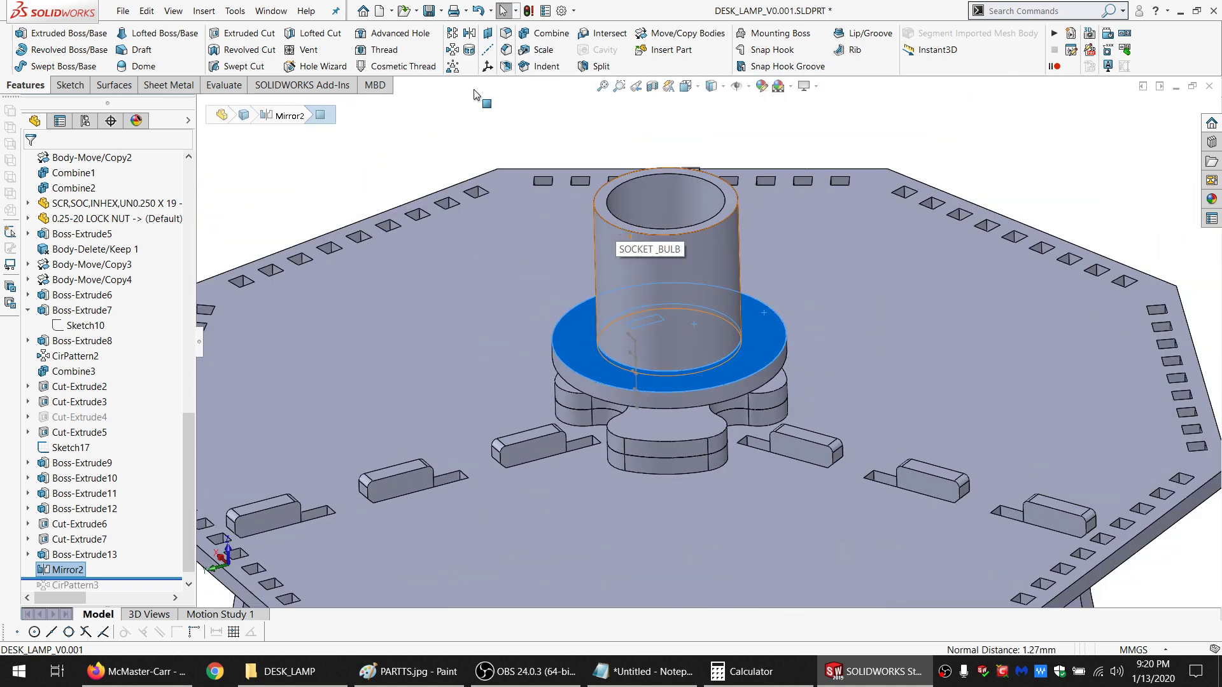
left_click(469, 35)
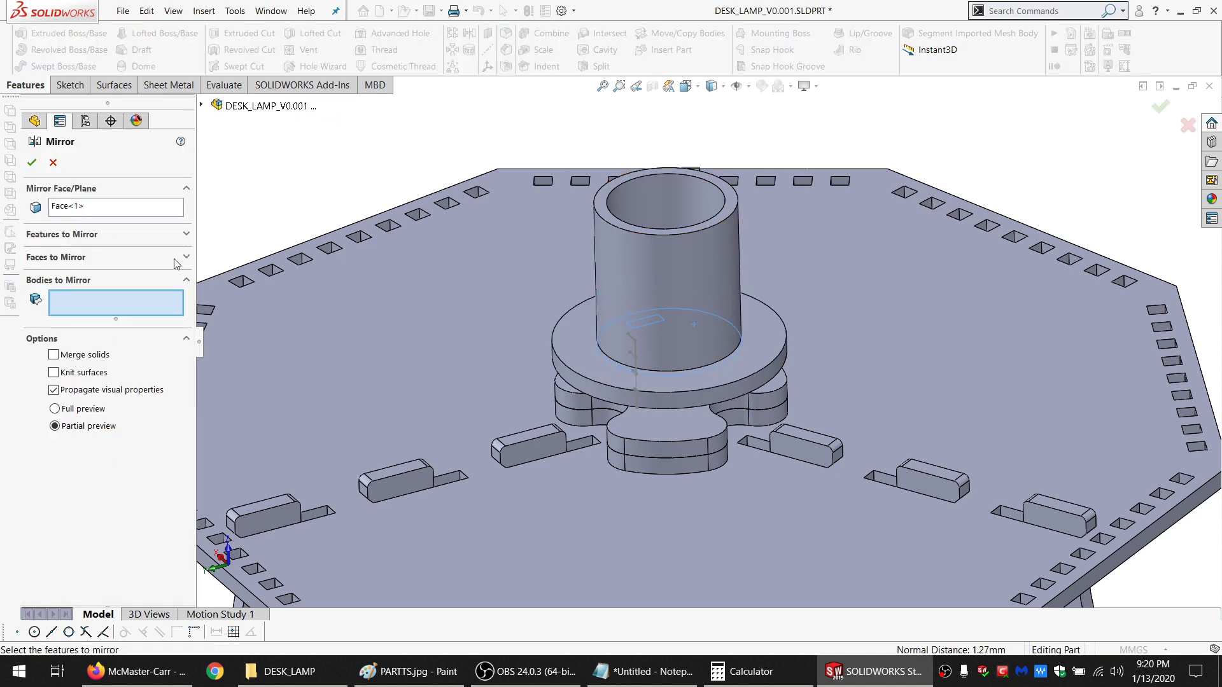
left_click(579, 358)
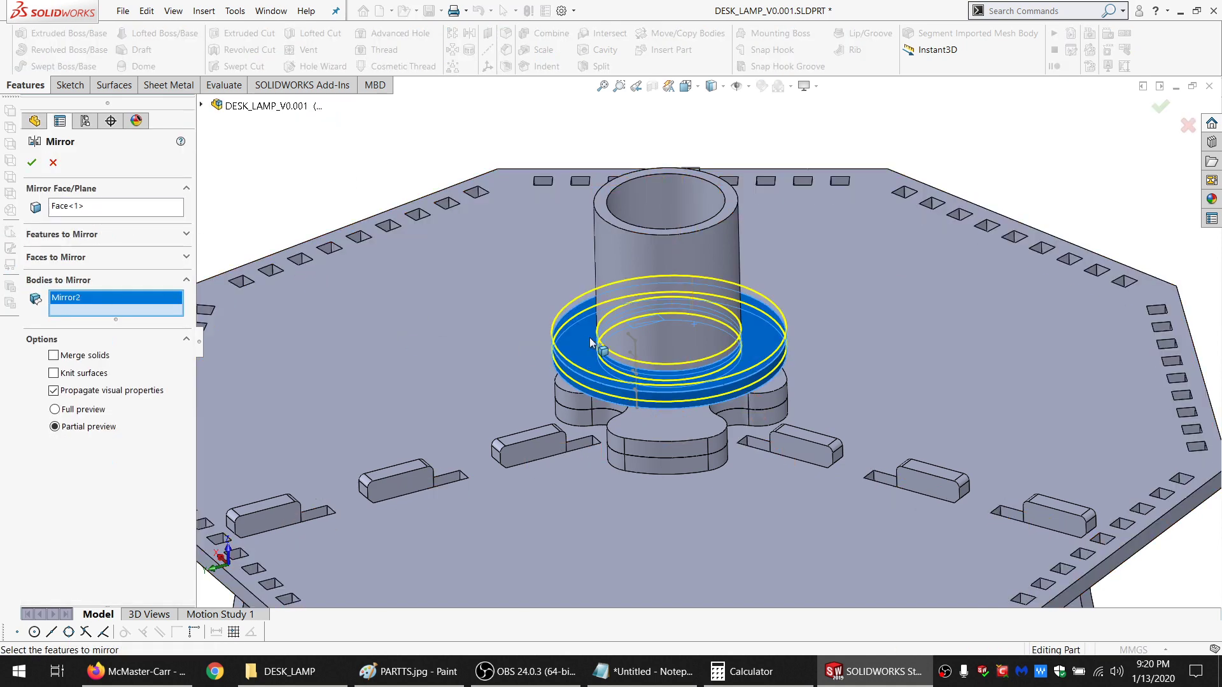
scroll(644, 347, "down", 3)
middle_click_drag(644, 347, 645, 311)
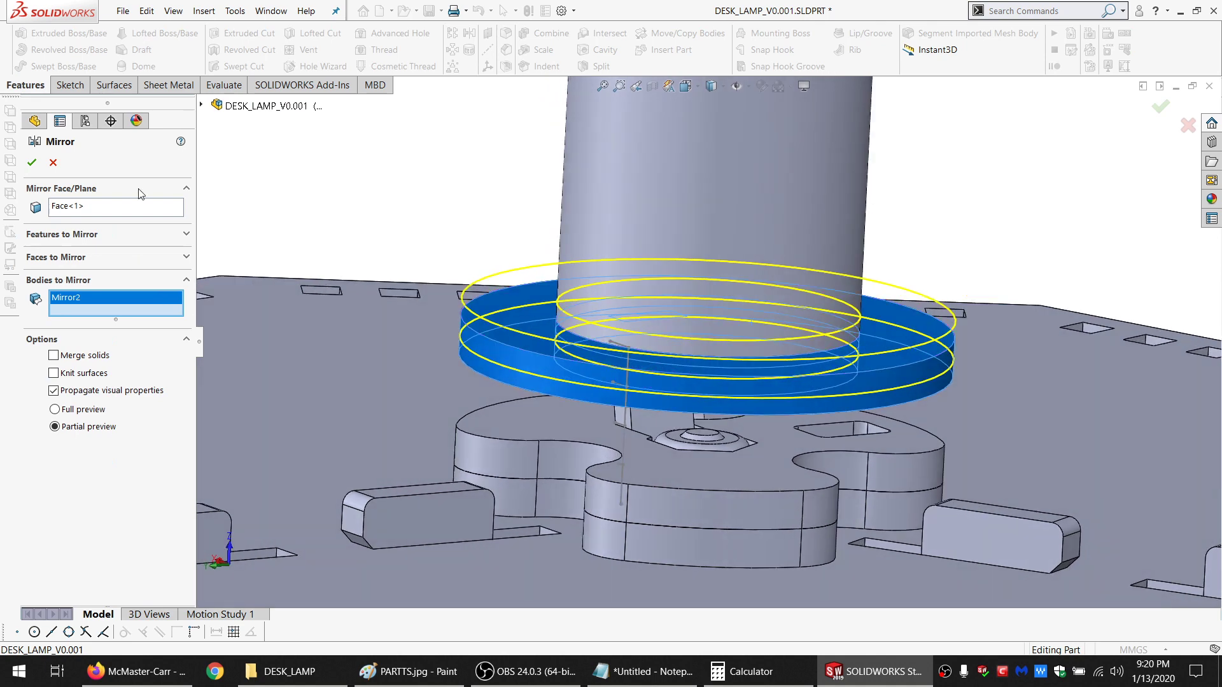
left_click(54, 164)
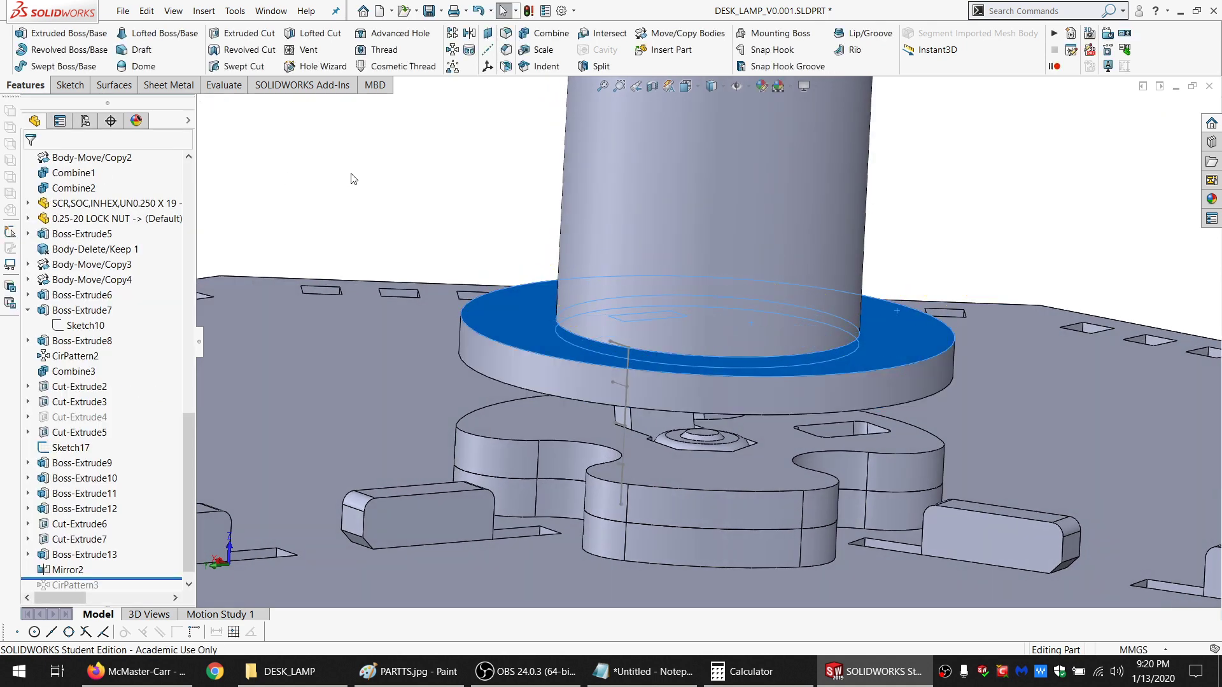
Mirror the visible ring about its top face to stack a third plain ring around the socket tube
left_click(469, 33)
left_click(498, 300)
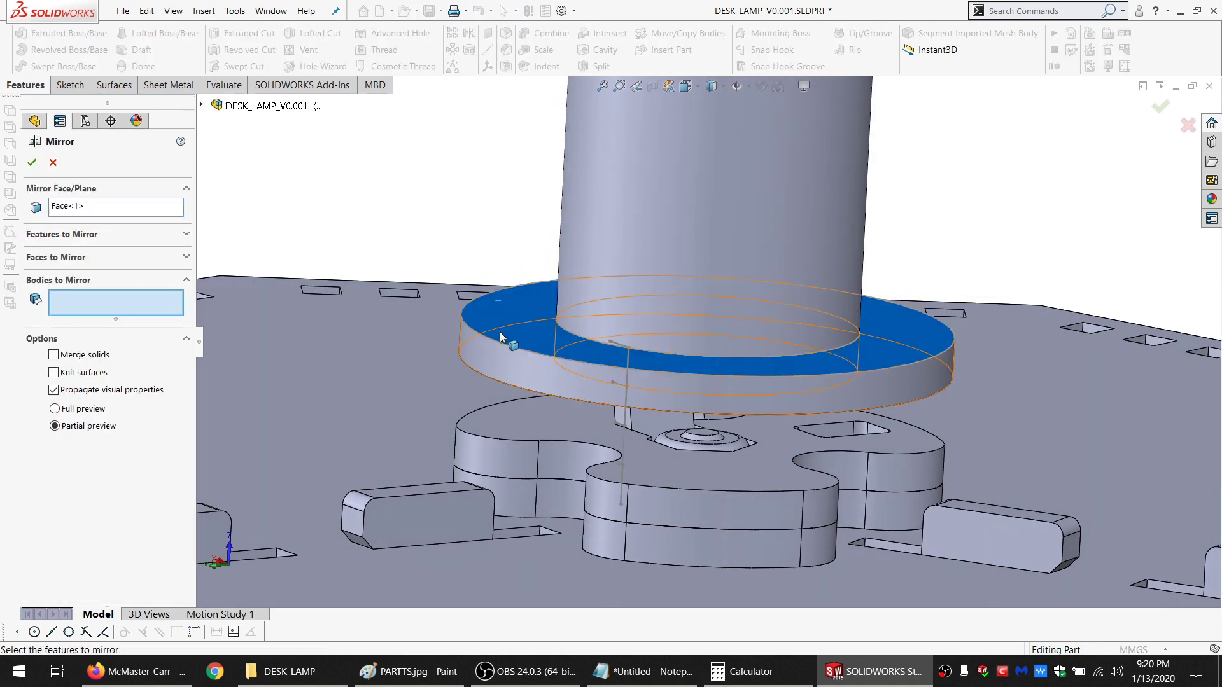
left_click(500, 363)
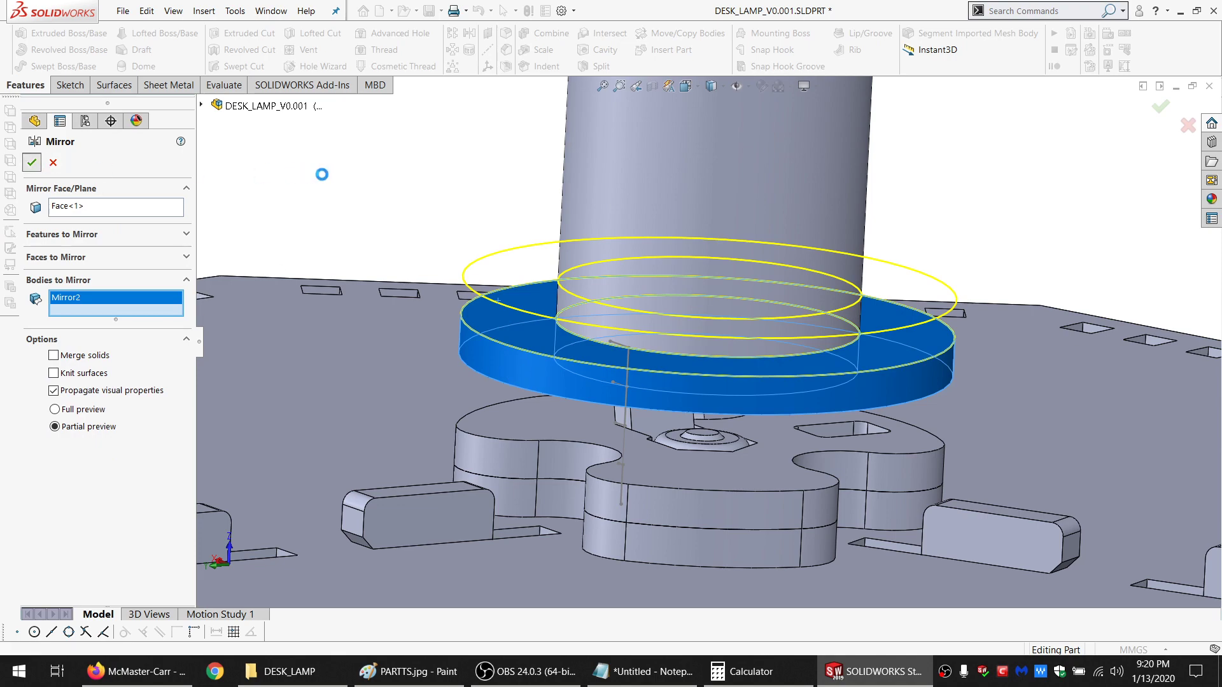
scroll(663, 348, "up", 4)
middle_click_drag(718, 336, 665, 349)
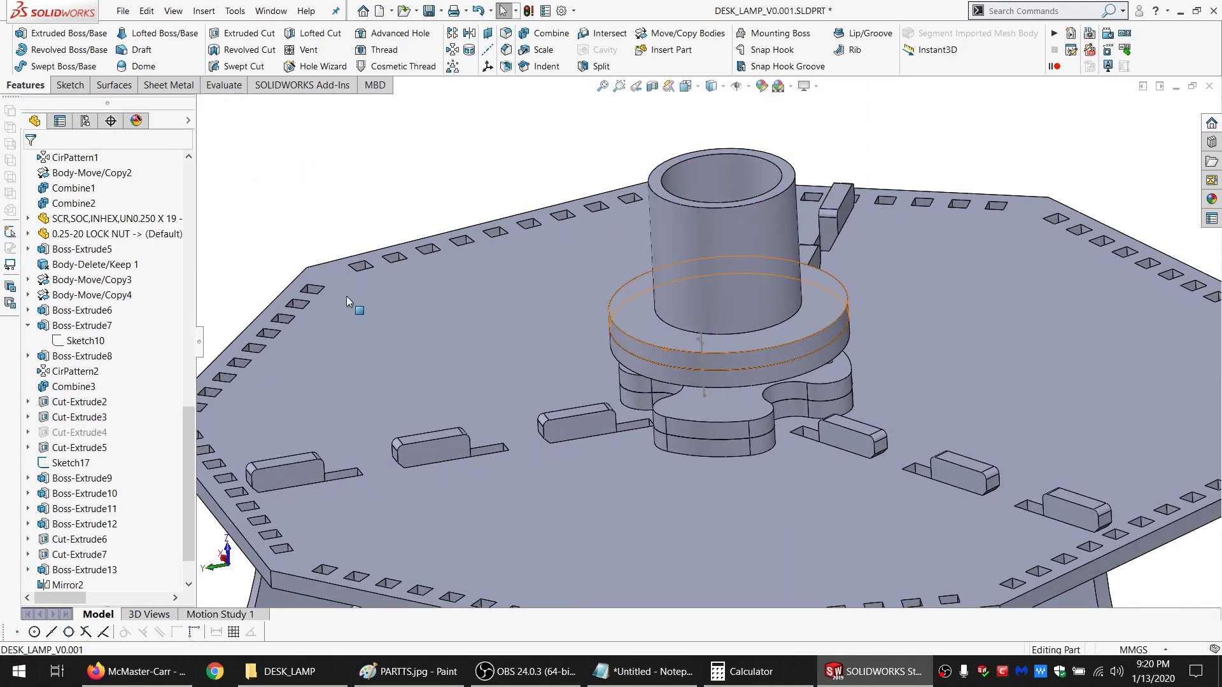
Show the two hidden ring bodies, Cut-Extrude7 and Boss-Extrude13, and examine the full stack
scroll(128, 255, "up", 10)
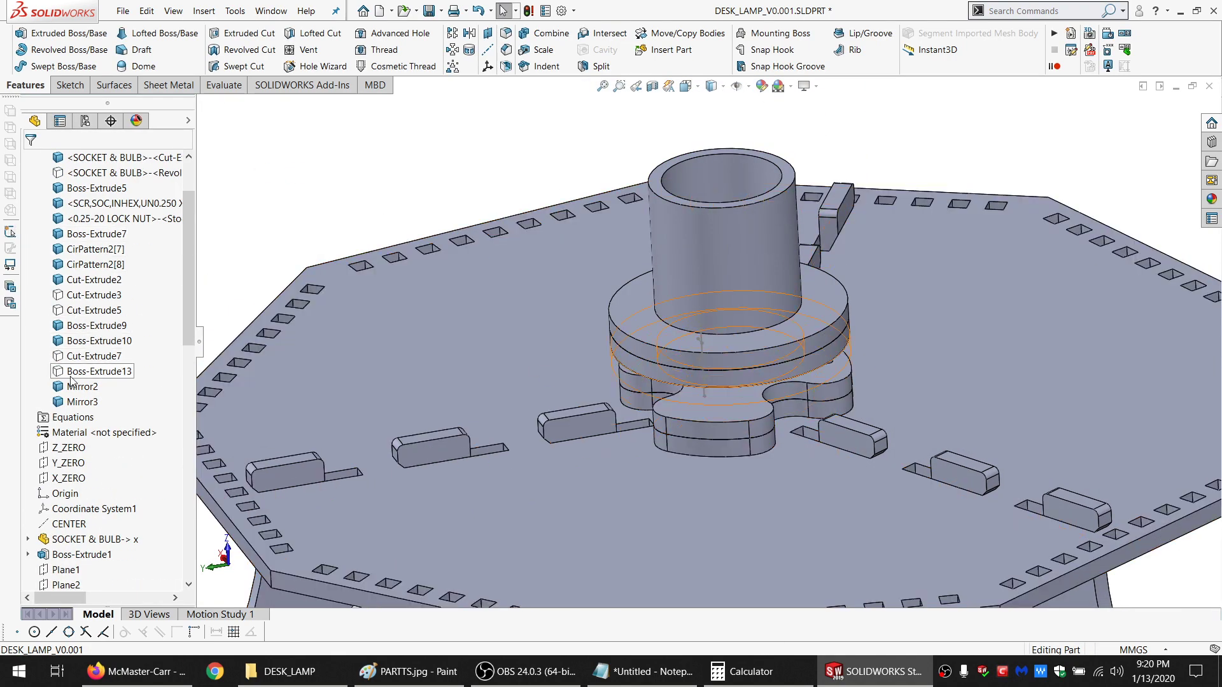
left_click(90, 372)
left_click(94, 356, "ctrl")
left_click(380, 208)
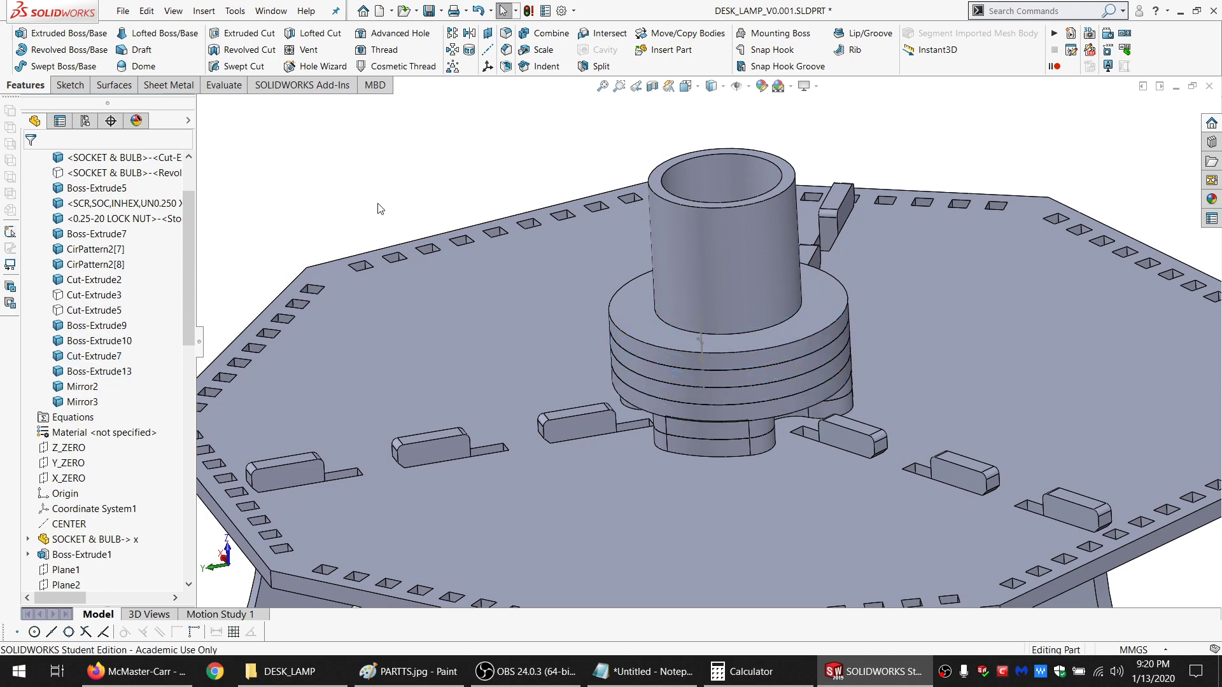
scroll(729, 446, "down", 5)
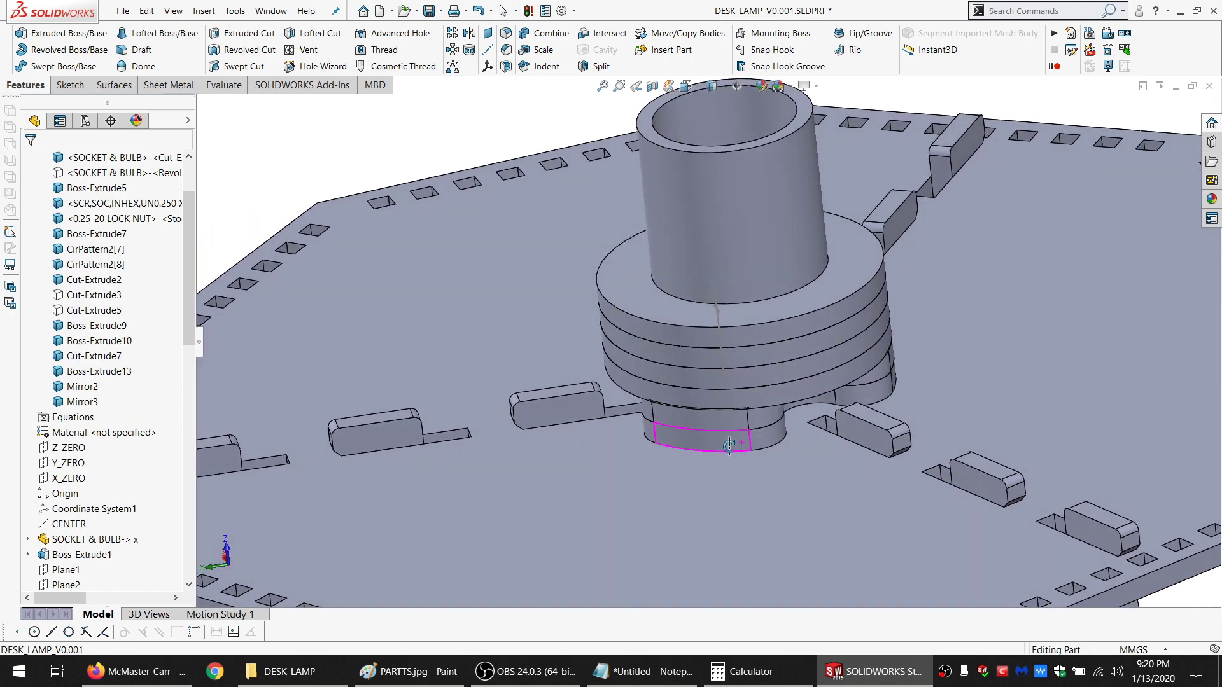
Inspect the ring stack on the base and show the hidden bulb body of the SOCKET & BULB part
middle_click_drag(729, 446, 730, 375)
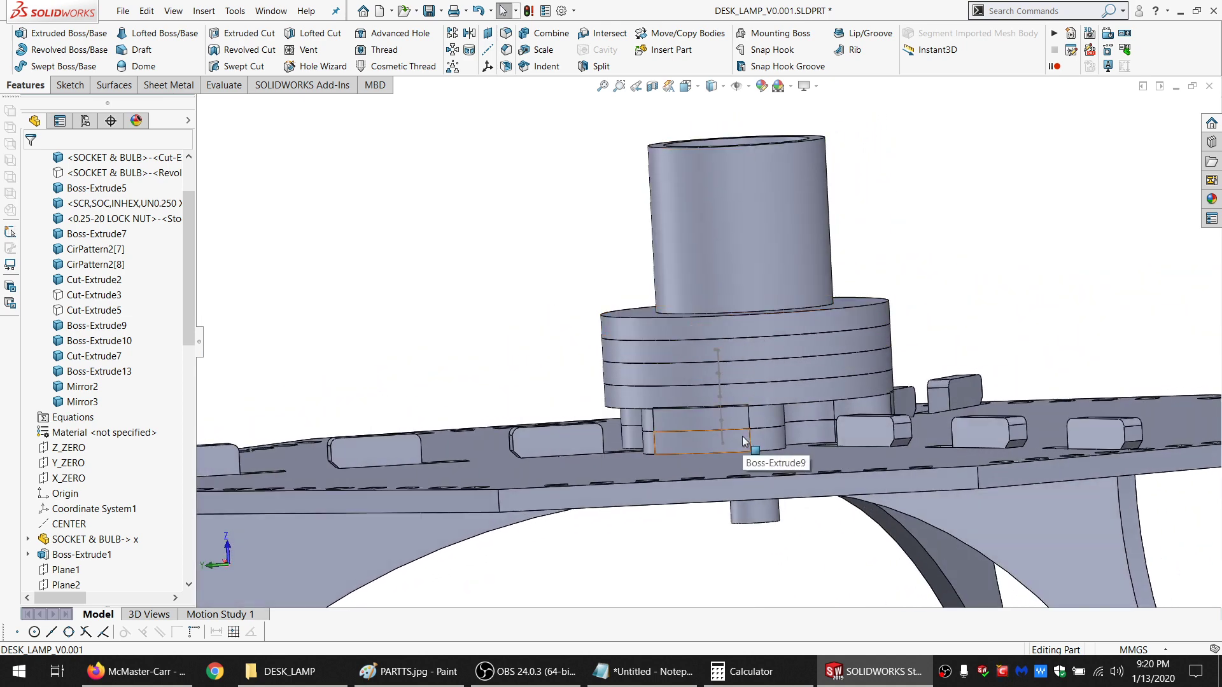
middle_click_drag(779, 455, 736, 560)
scroll(747, 407, "up", 5)
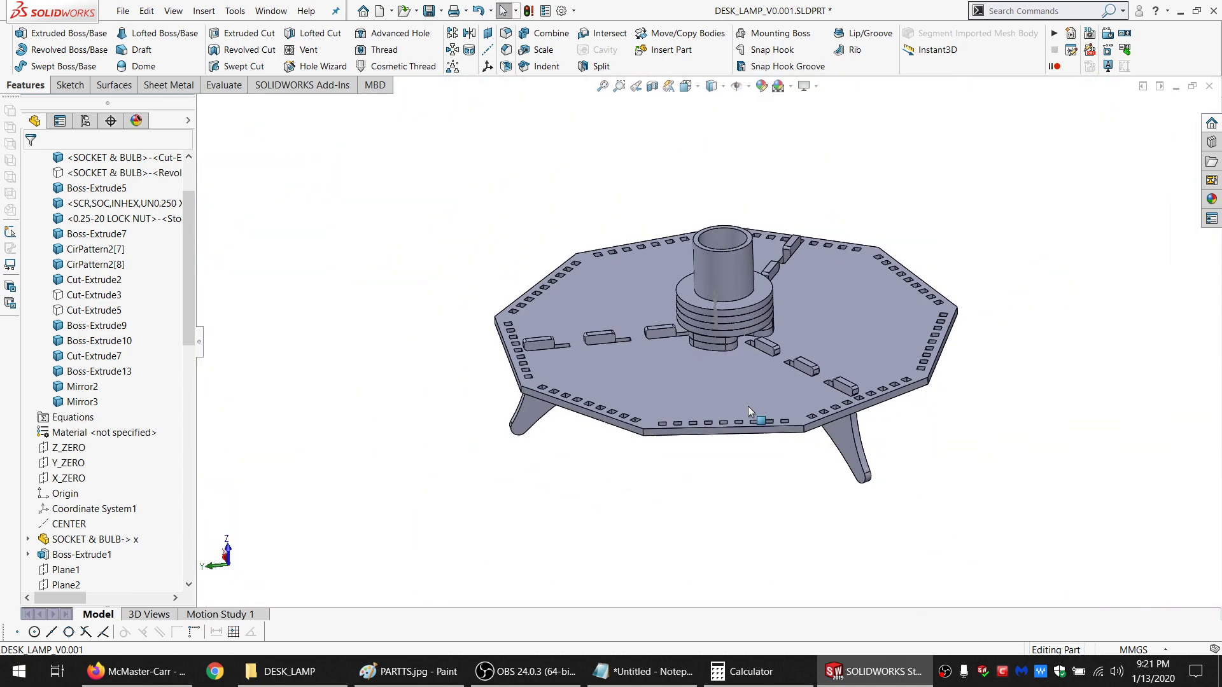
scroll(705, 257, "down", 1)
scroll(704, 252, "down", 4)
middle_click_drag(750, 332, 742, 479)
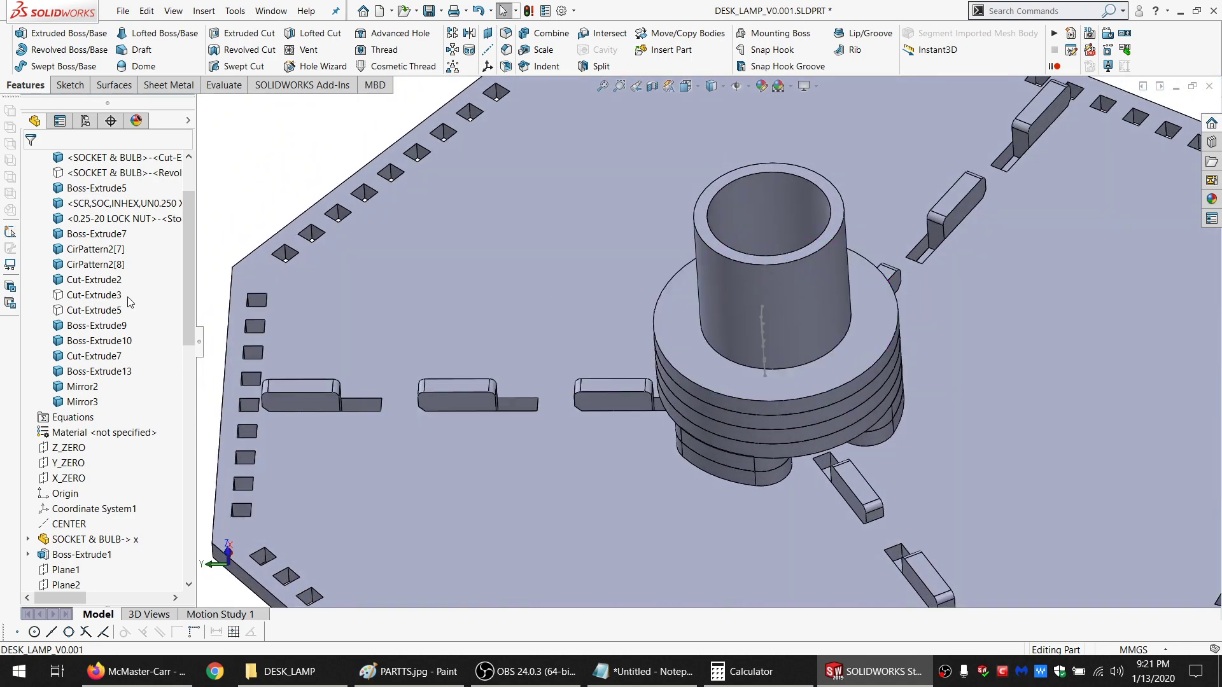
left_click(94, 311)
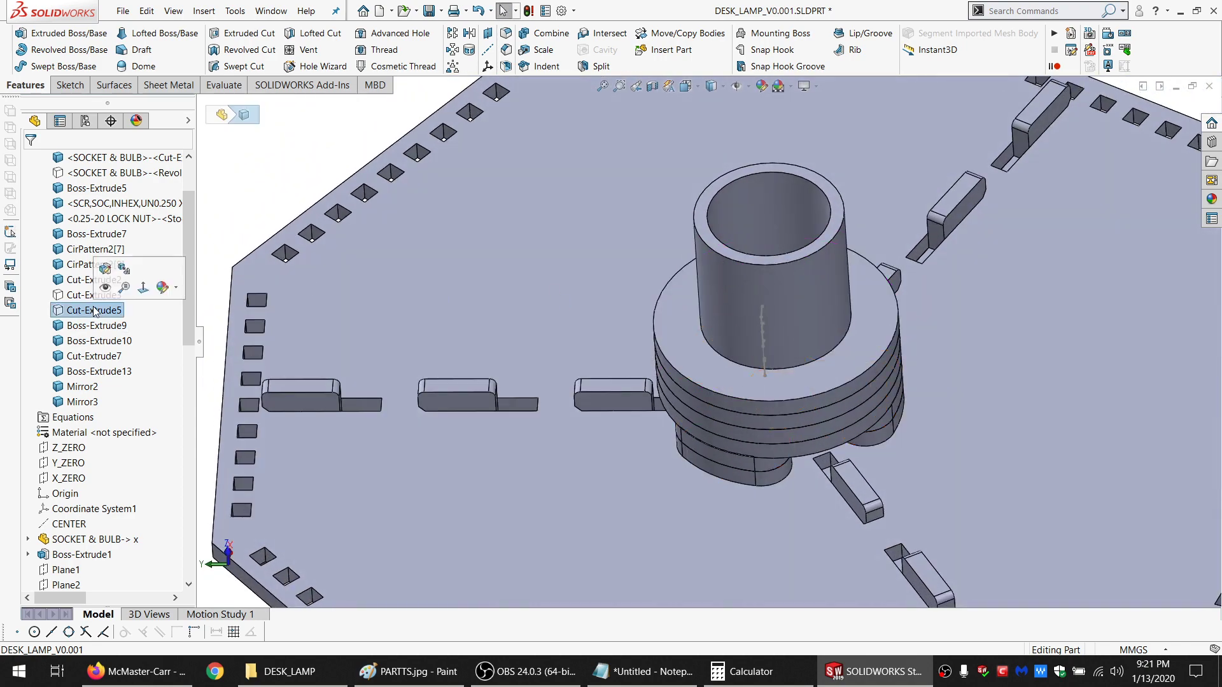
scroll(654, 437, "up", 6)
scroll(655, 437, "down", 1)
left_click(112, 175)
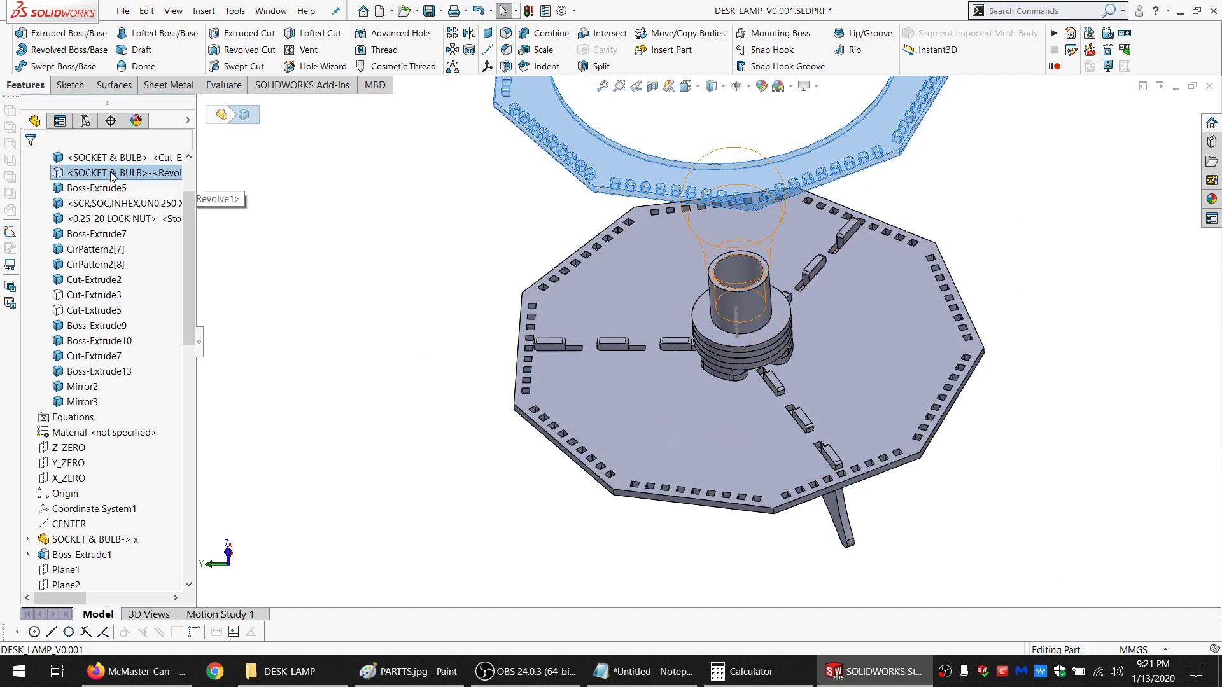
left_click(117, 138)
Hide Sketch17, the vertical line sketch showing through the ring stack
scroll(760, 355, "down", 3)
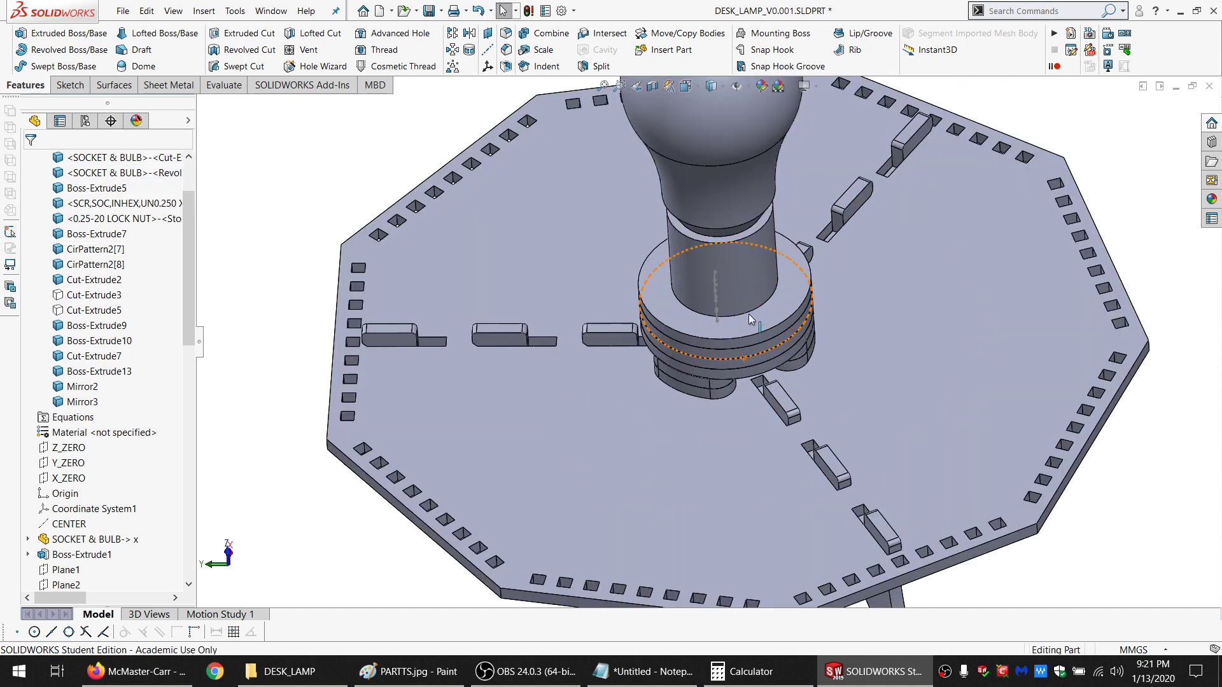
scroll(738, 315, "down", 5)
left_click(703, 334)
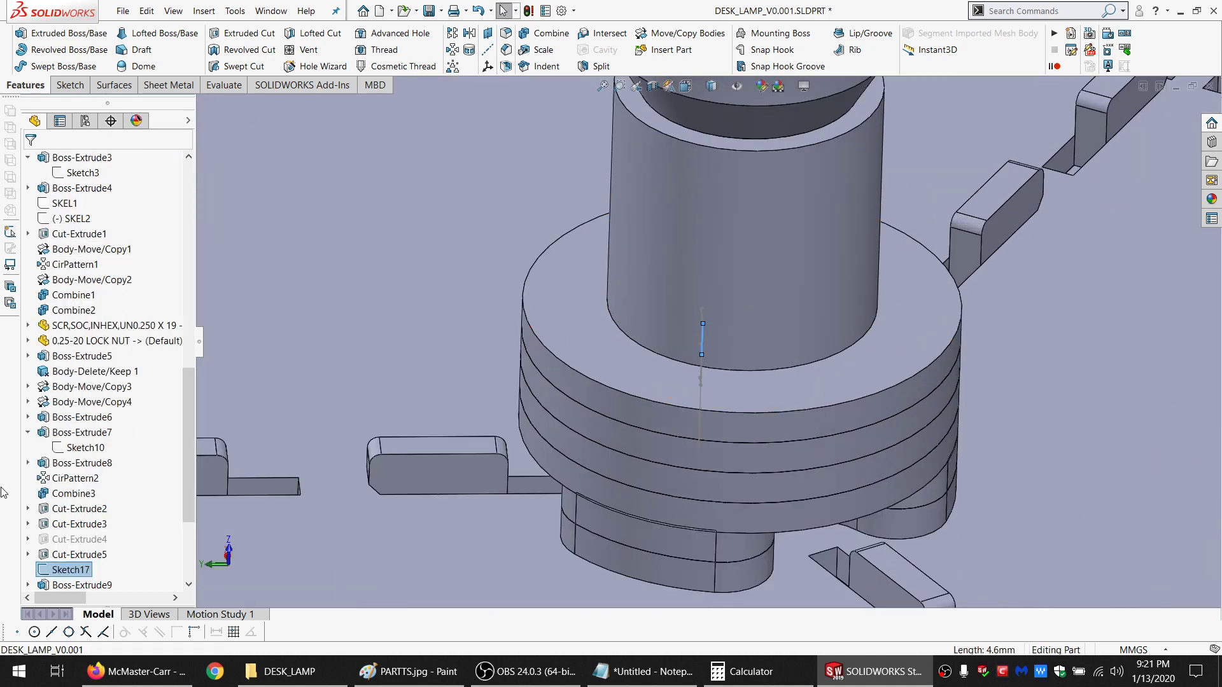
right_click(73, 566)
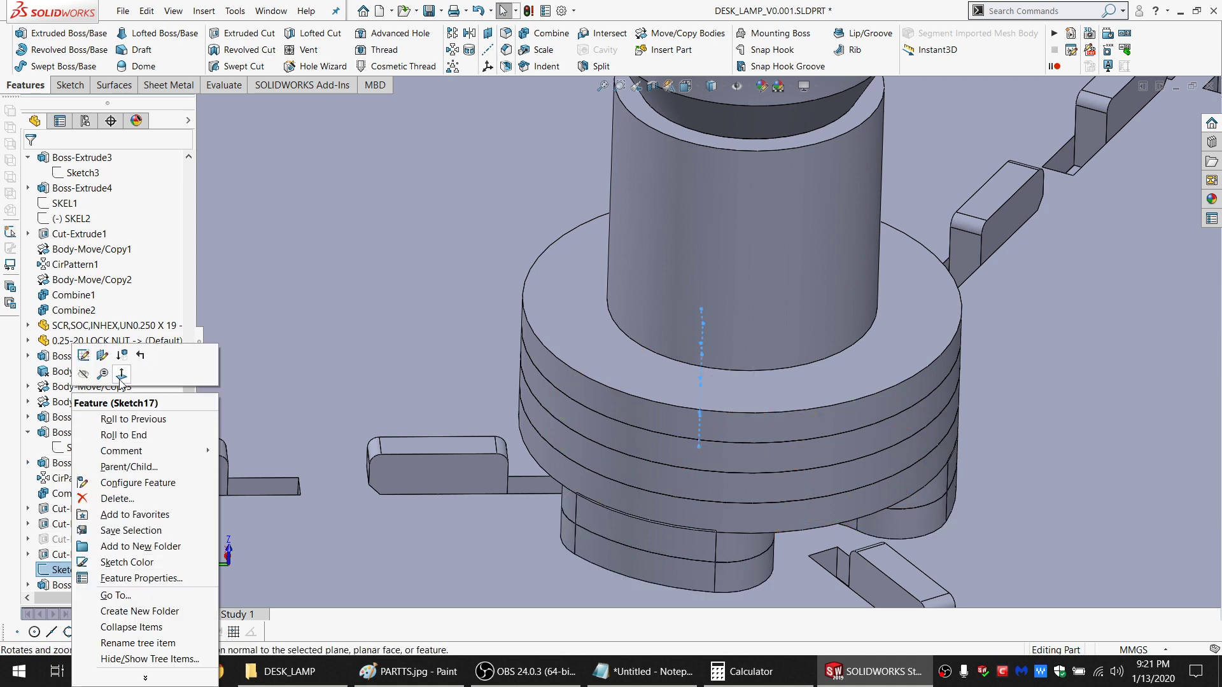
left_click(84, 376)
scroll(734, 441, "up", 5)
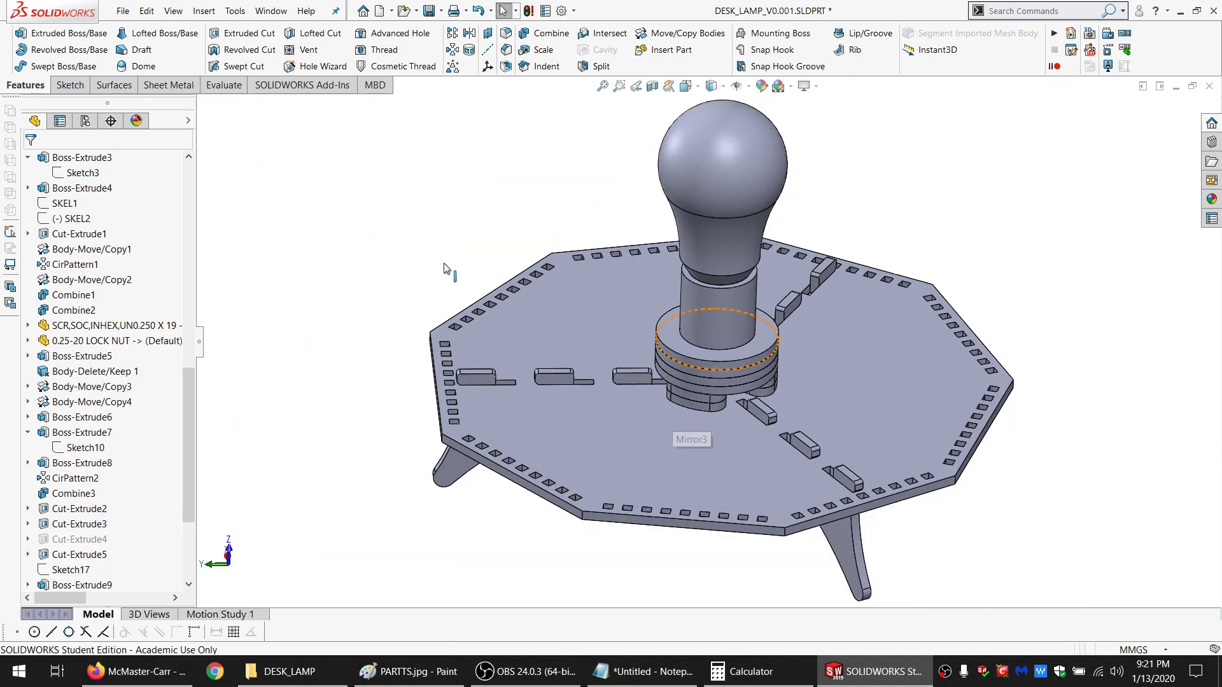
Show all solid bodies of the lamp, including the side panel and the octagonal top frame
mouse_move(894, 360)
middle_mouse_down()
mouse_move(828, 402)
mouse_move(779, 409)
middle_mouse_up()
scroll(72, 196, "up", 10)
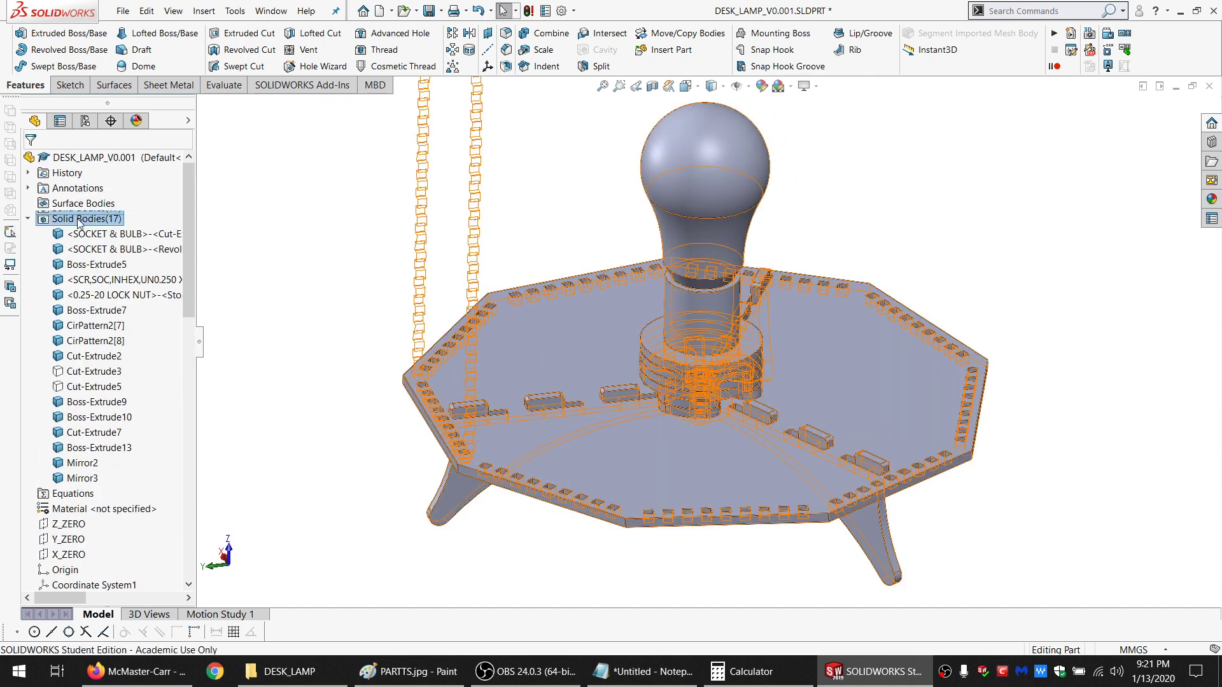
right_click(78, 224)
left_click(90, 199)
left_click(297, 218)
Examine the full lamp with its side panel, top frame and bulb mount, and save the part
scroll(703, 284, "up", 1)
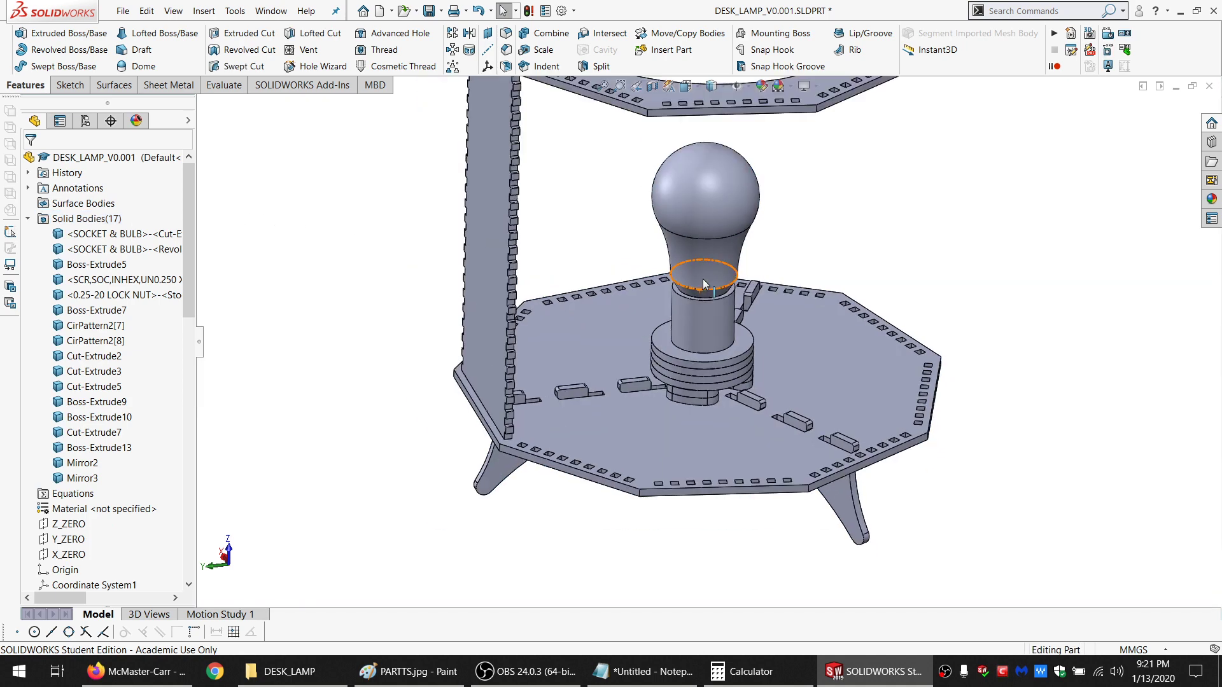
scroll(703, 284, "up", 2)
middle_click_drag(710, 269, 728, 280)
scroll(698, 320, "down", 2)
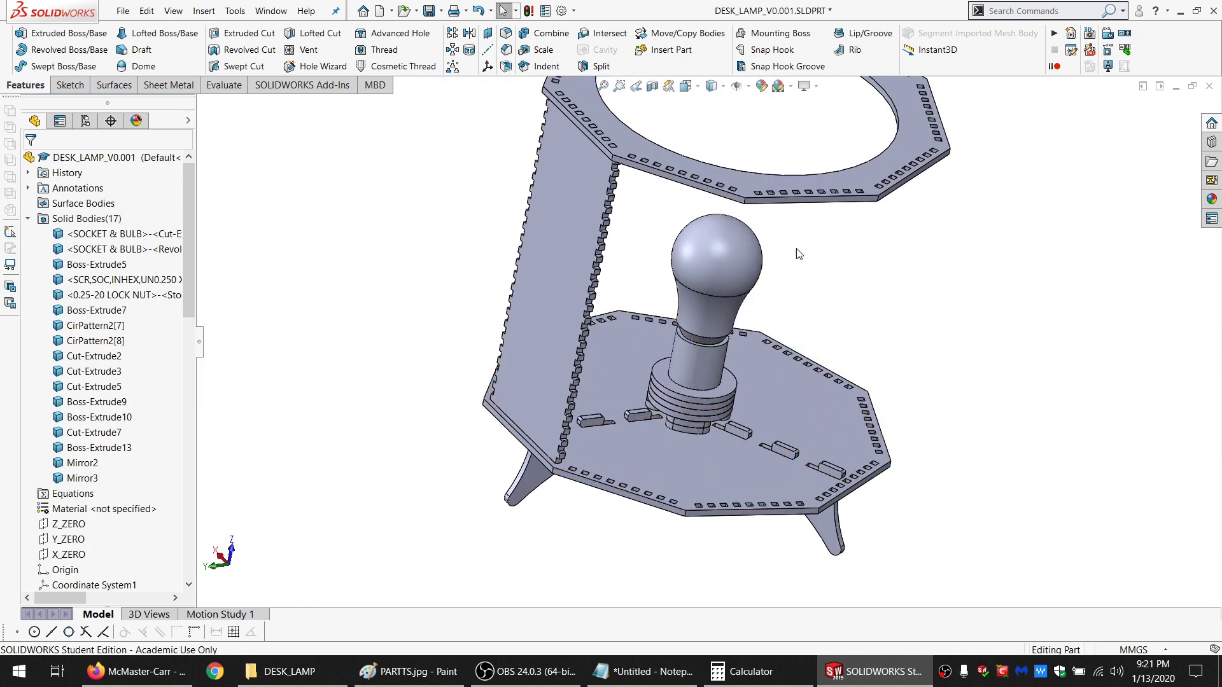
scroll(87, 529, "down", 10)
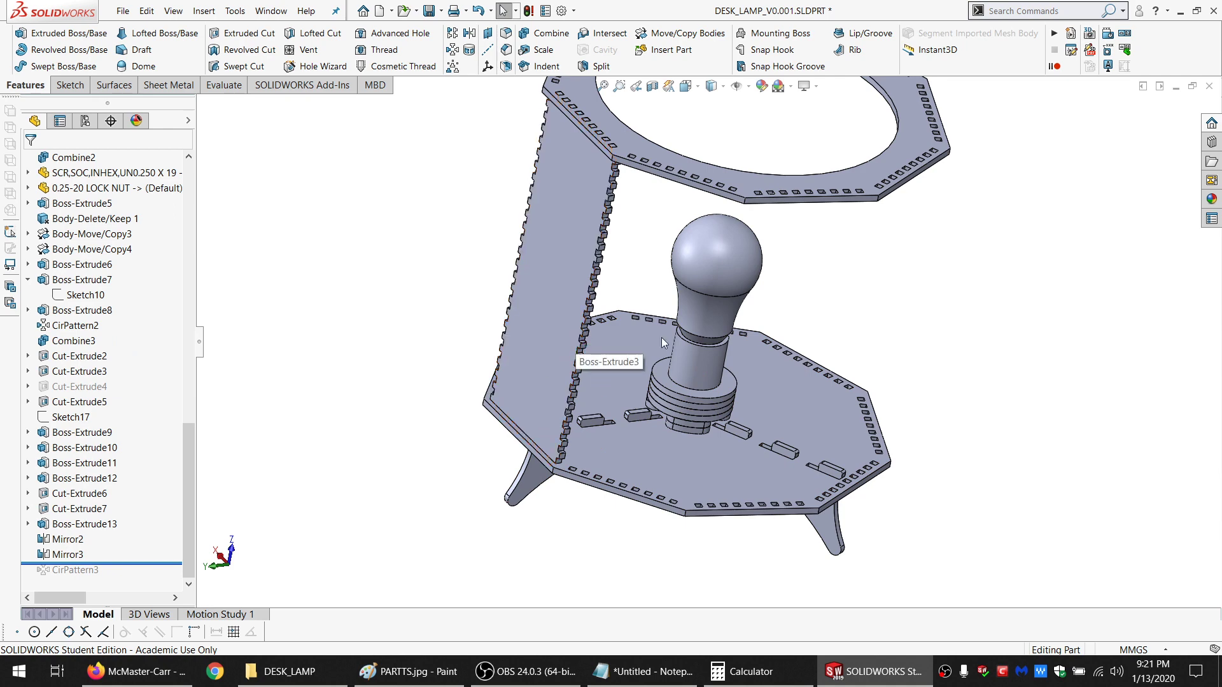
scroll(811, 227, "up", 2)
middle_click_drag(725, 240, 656, 312)
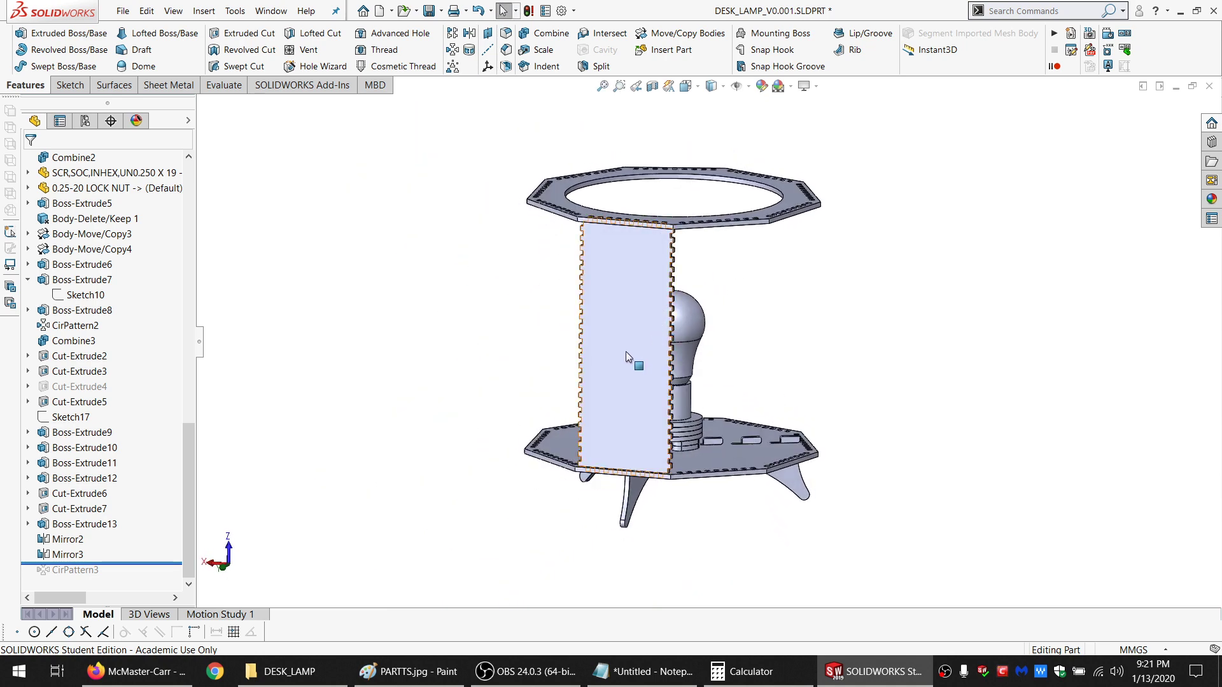
middle_click_drag(625, 351, 652, 368)
scroll(662, 347, "down", 2)
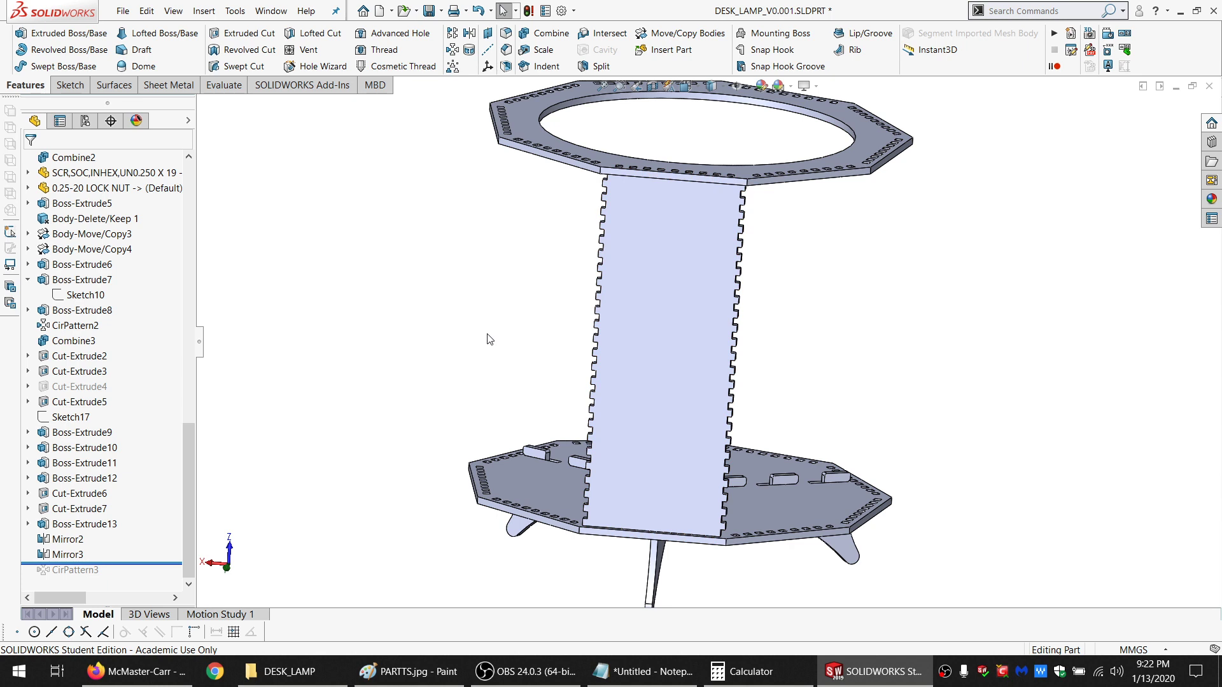
key("ctrl+s")
Examine the bulb's position relative to the finger-jointed side panel from several angles
middle_click_drag(701, 343, 652, 359)
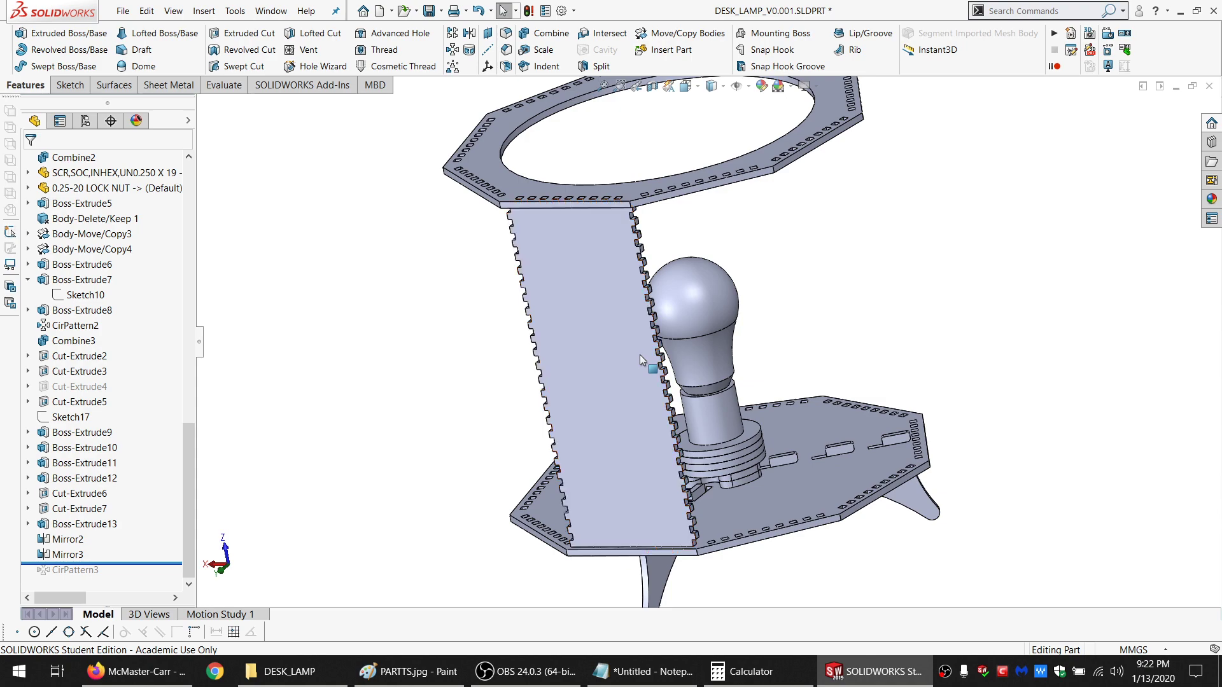
mouse_move(640, 354)
middle_mouse_down()
mouse_move(655, 331)
mouse_move(643, 382)
mouse_move(655, 335)
mouse_move(624, 342)
mouse_move(611, 357)
mouse_move(626, 364)
middle_mouse_up()
scroll(647, 379, "down", 3)
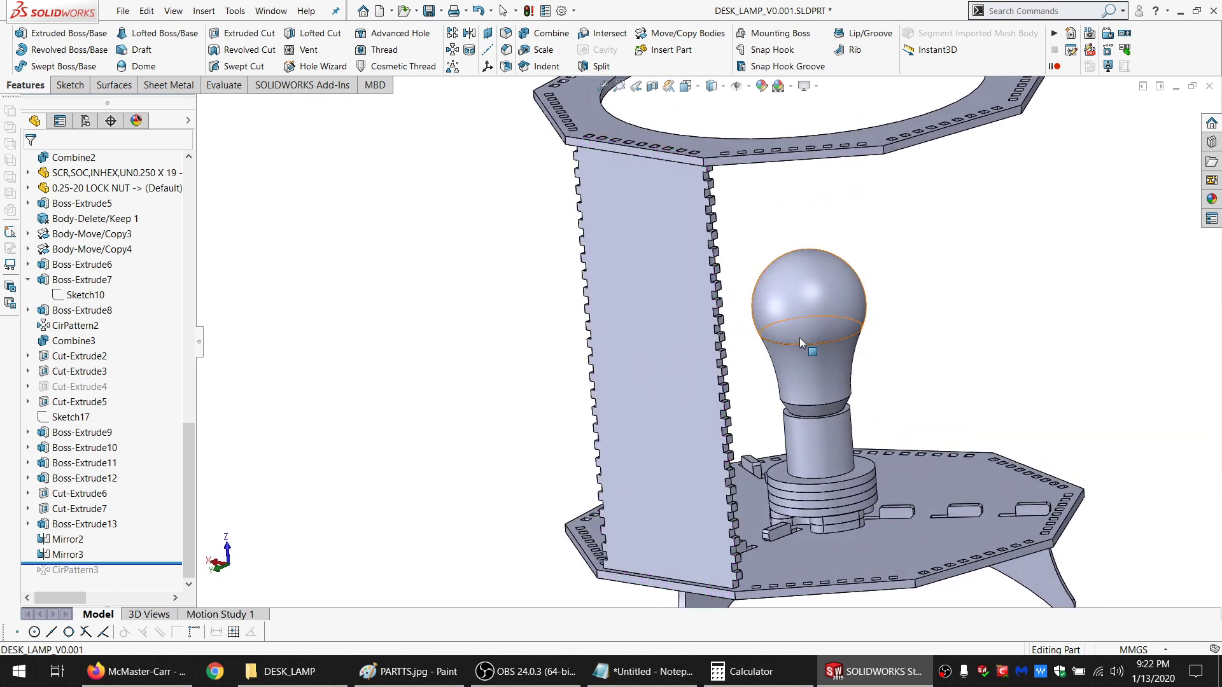
middle_click_drag(791, 388, 819, 301)
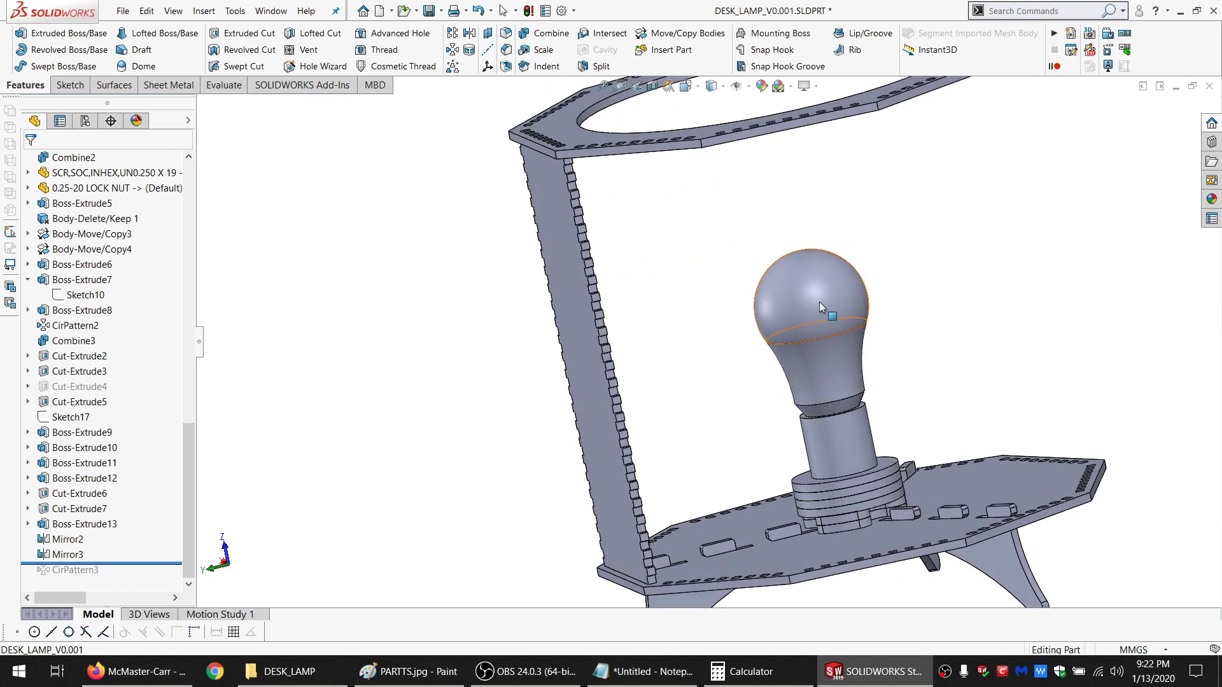
left_click(819, 301)
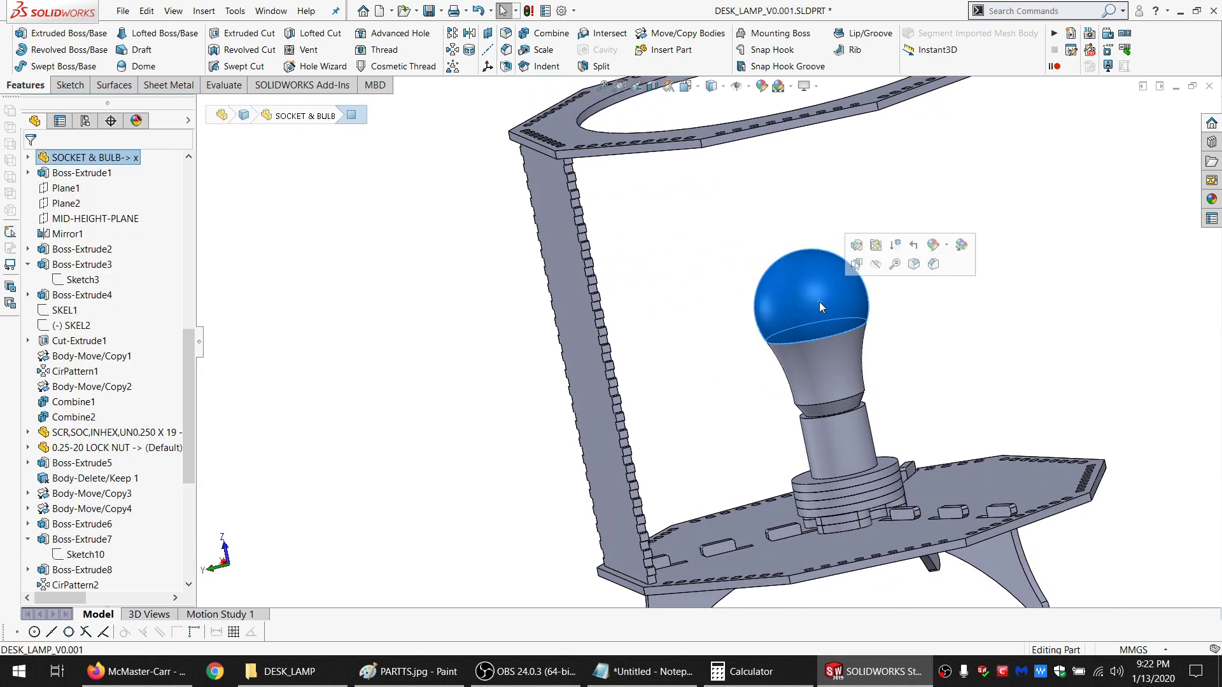
middle_click_drag(812, 303, 632, 299)
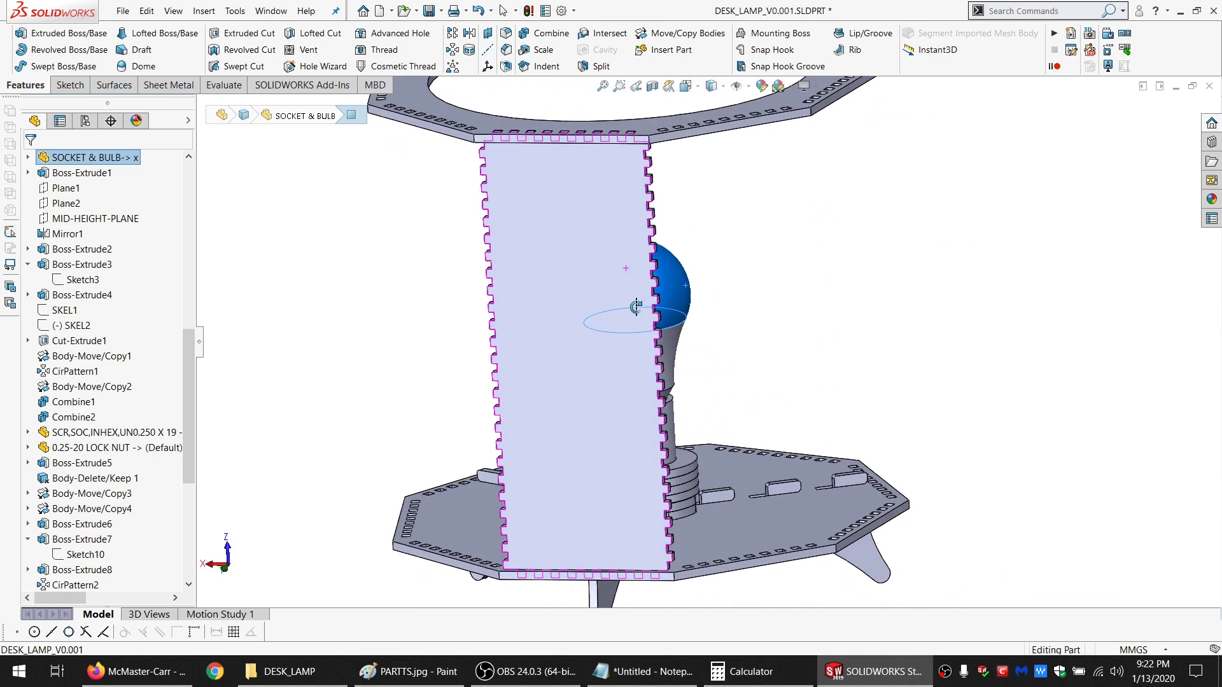
left_click(753, 298)
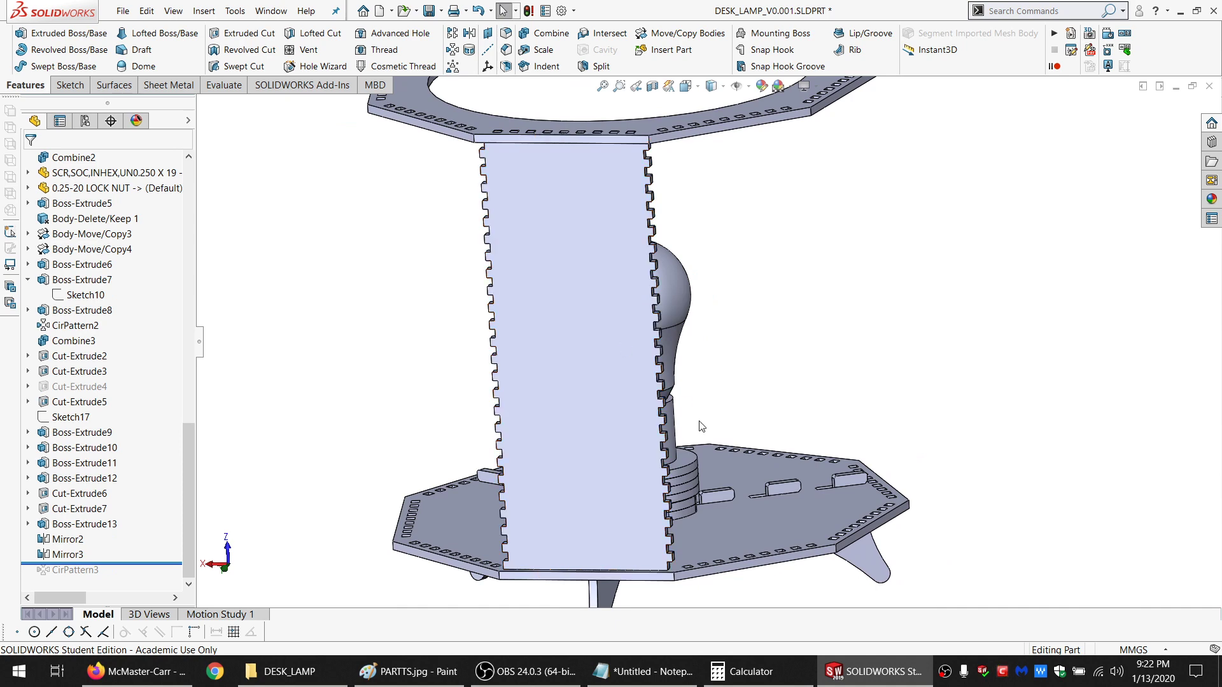
middle_click_drag(670, 422, 606, 399)
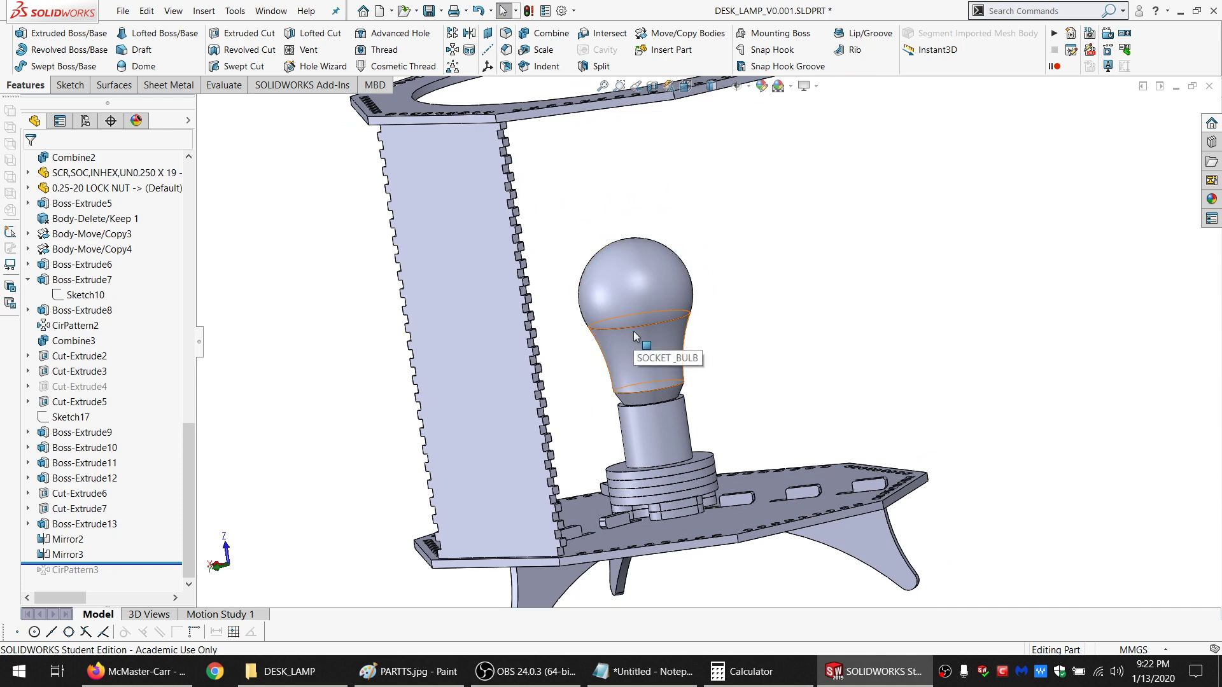
middle_click_drag(507, 362, 555, 320)
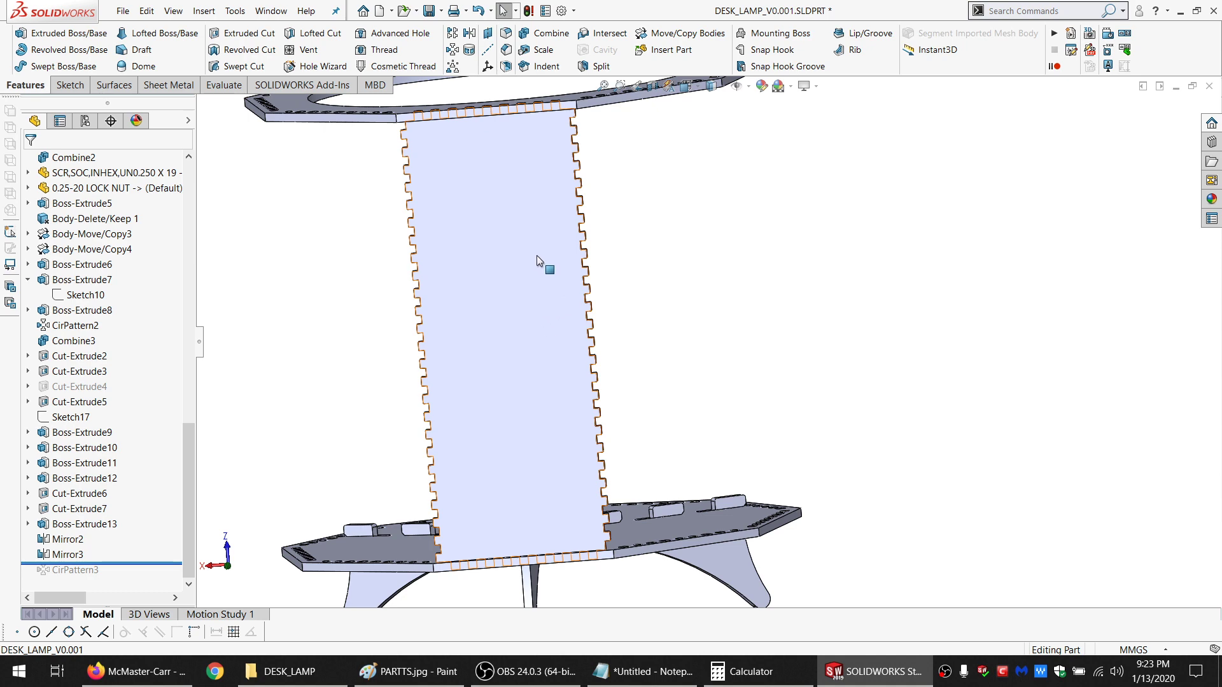
scroll(531, 229, "up", 3)
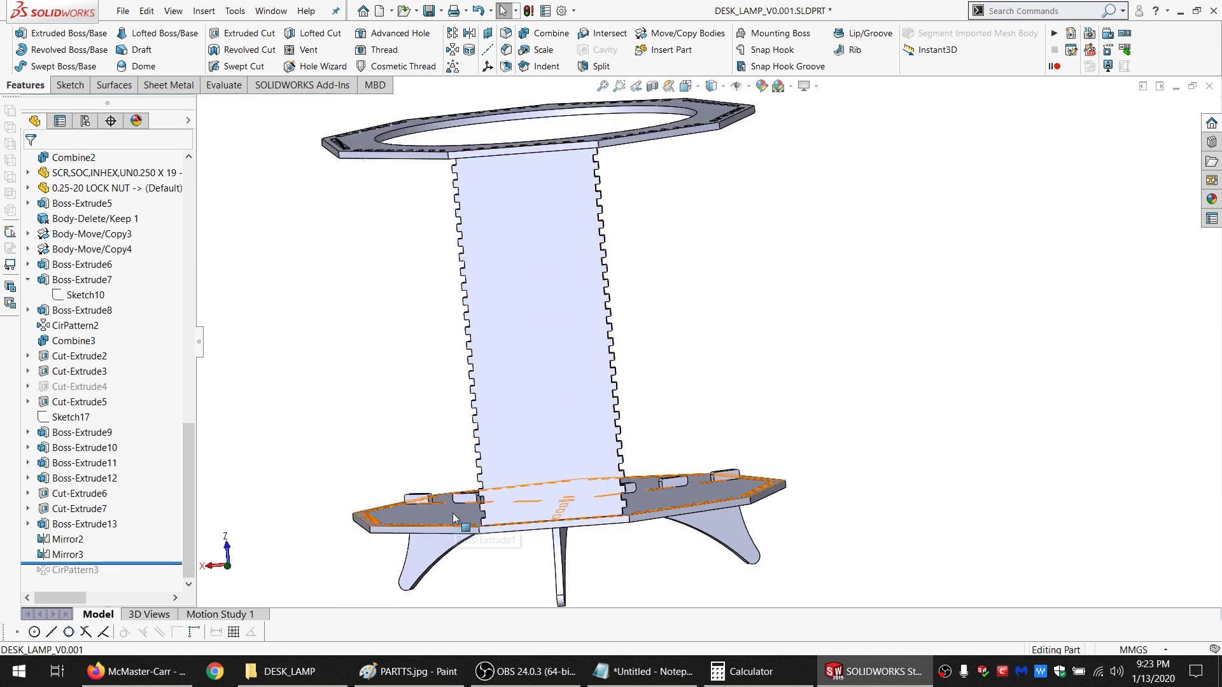
Hide every solid body except the finger-jointed side panel Cut-Extrude3, and save the part
left_click(552, 418)
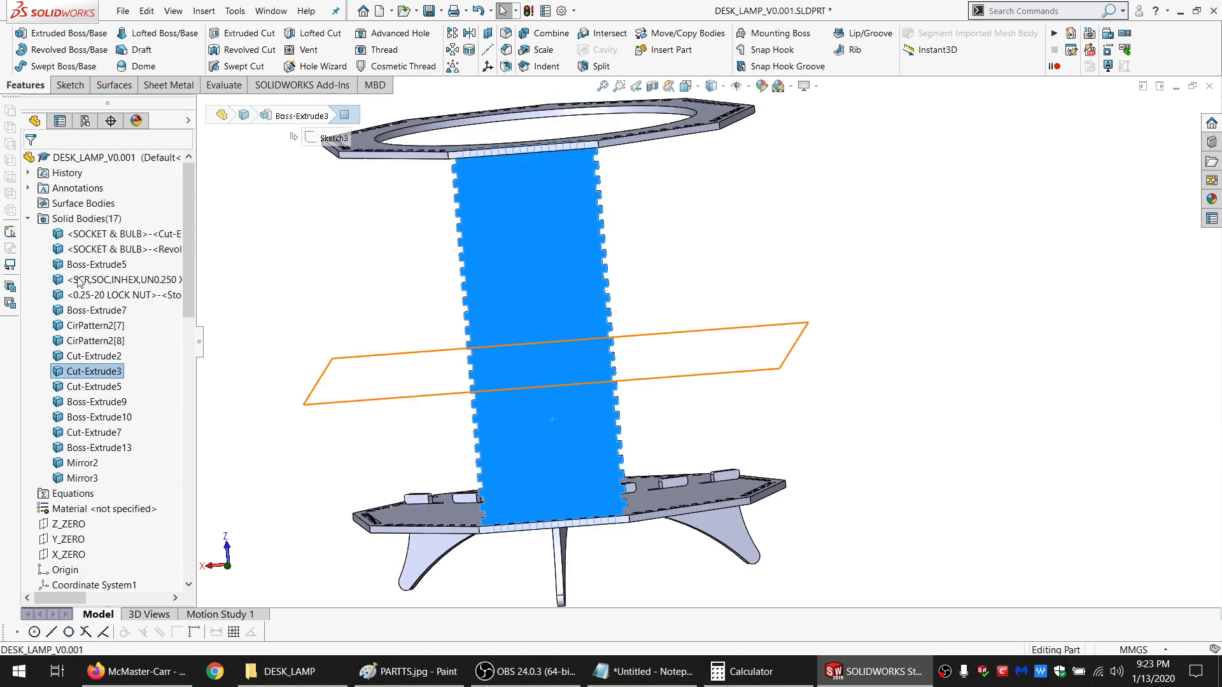
left_click(93, 358)
left_click(91, 236, "shift")
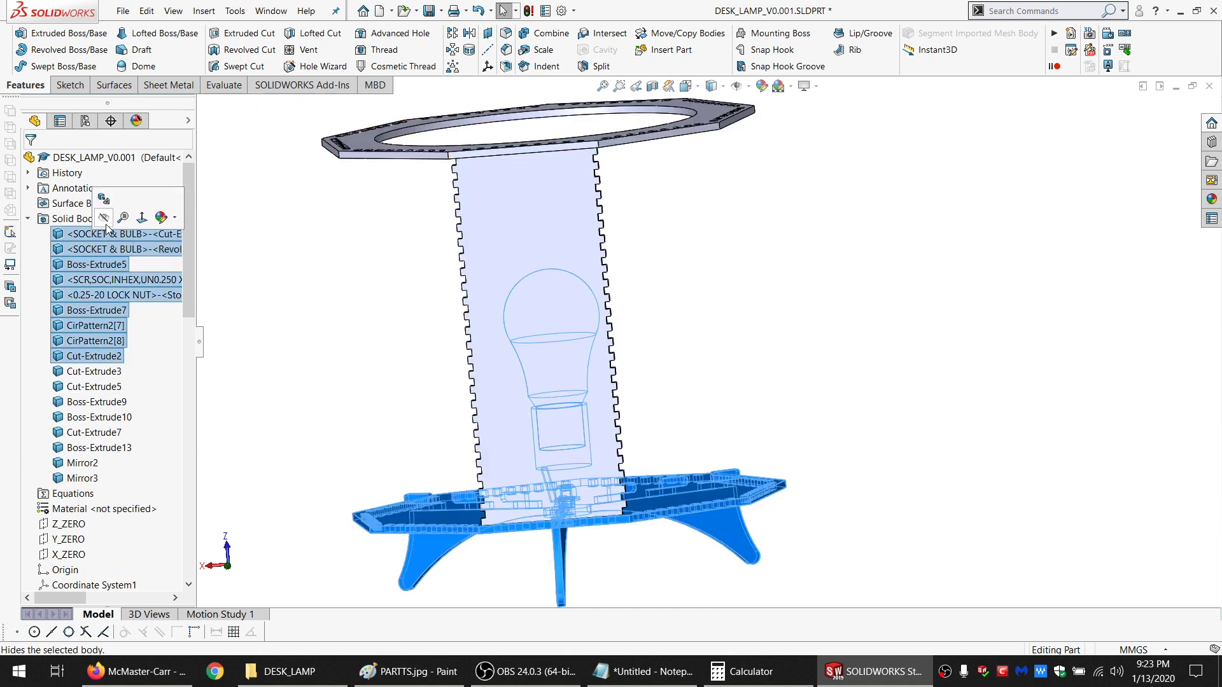
left_click(104, 218)
left_click(94, 386)
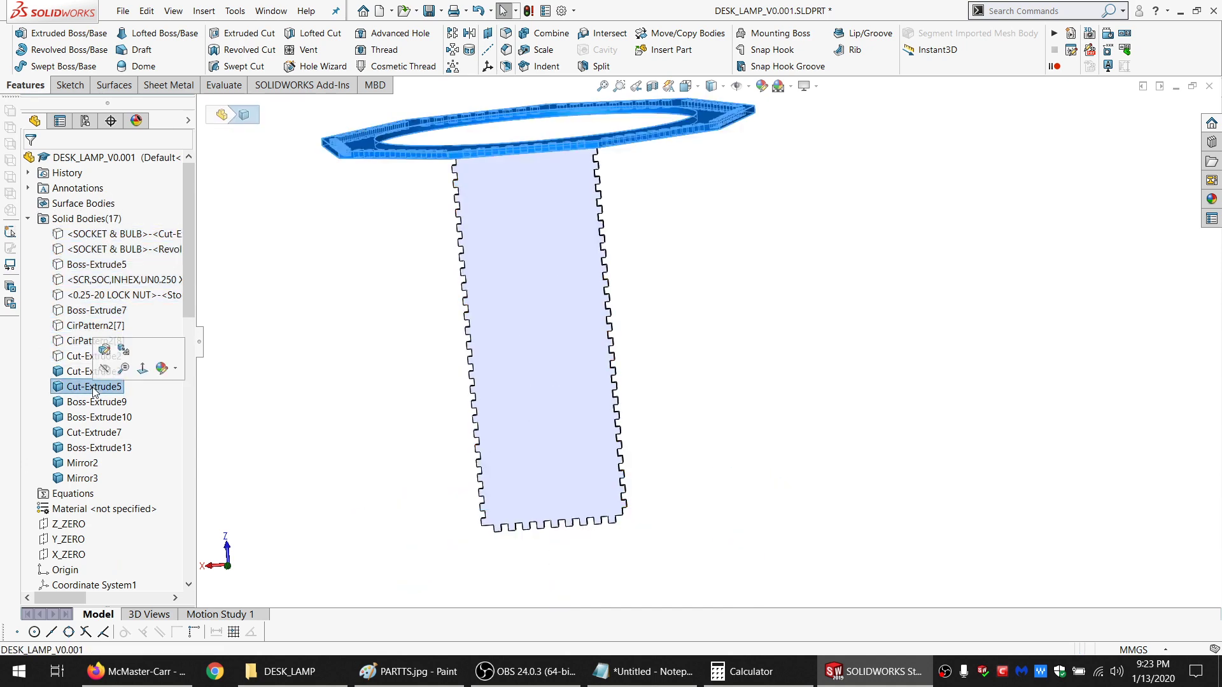
left_click(83, 478, "shift")
left_click(105, 466)
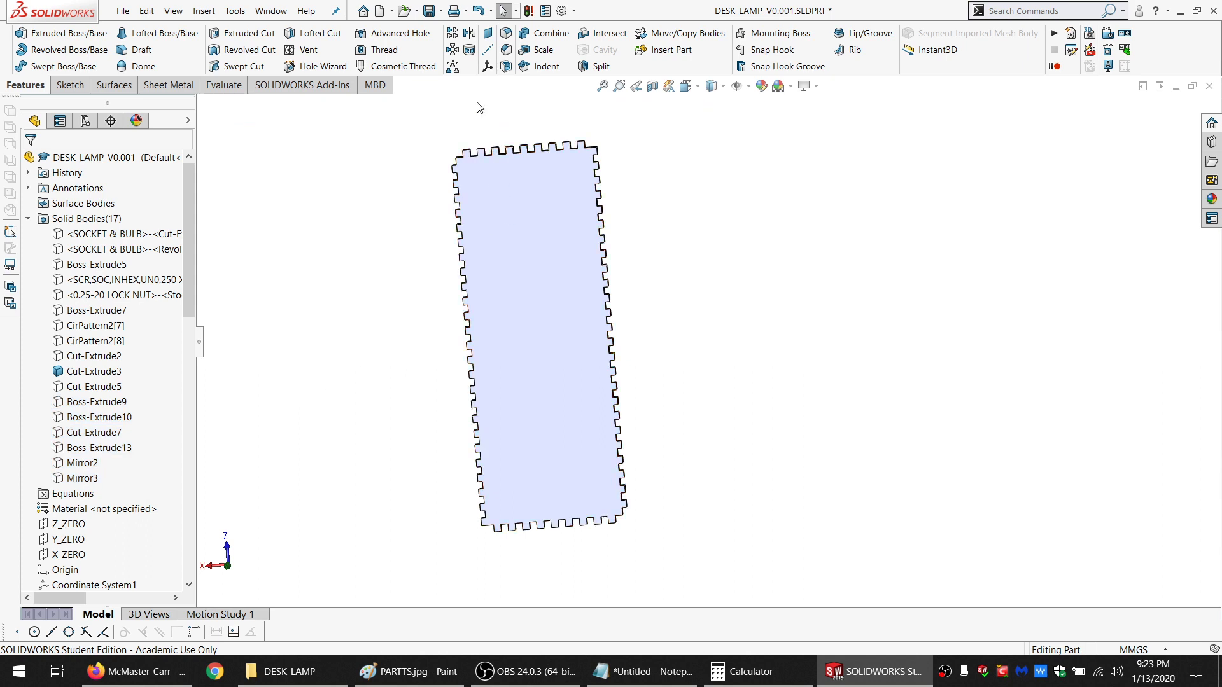
left_click(428, 11)
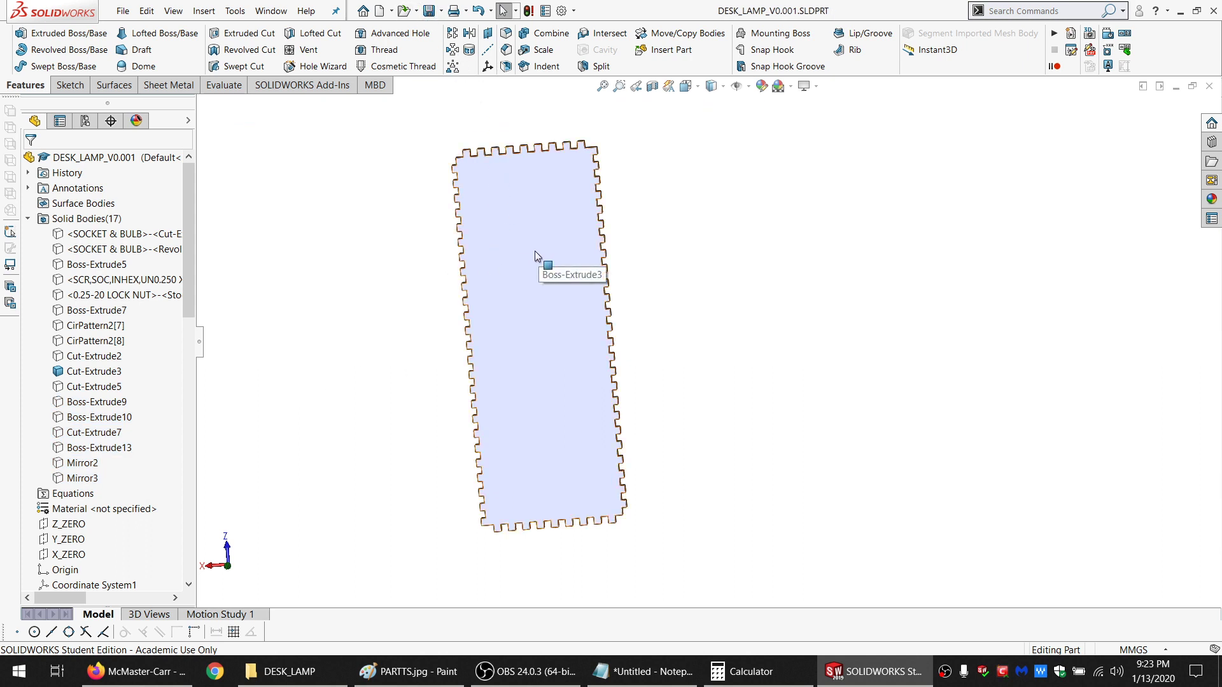
Start a sketch on the side panel's outer face and draw a straight slot about 66 mm long and 11 mm wide near its upper end
scroll(535, 251, "down", 1)
scroll(533, 276, "up", 1)
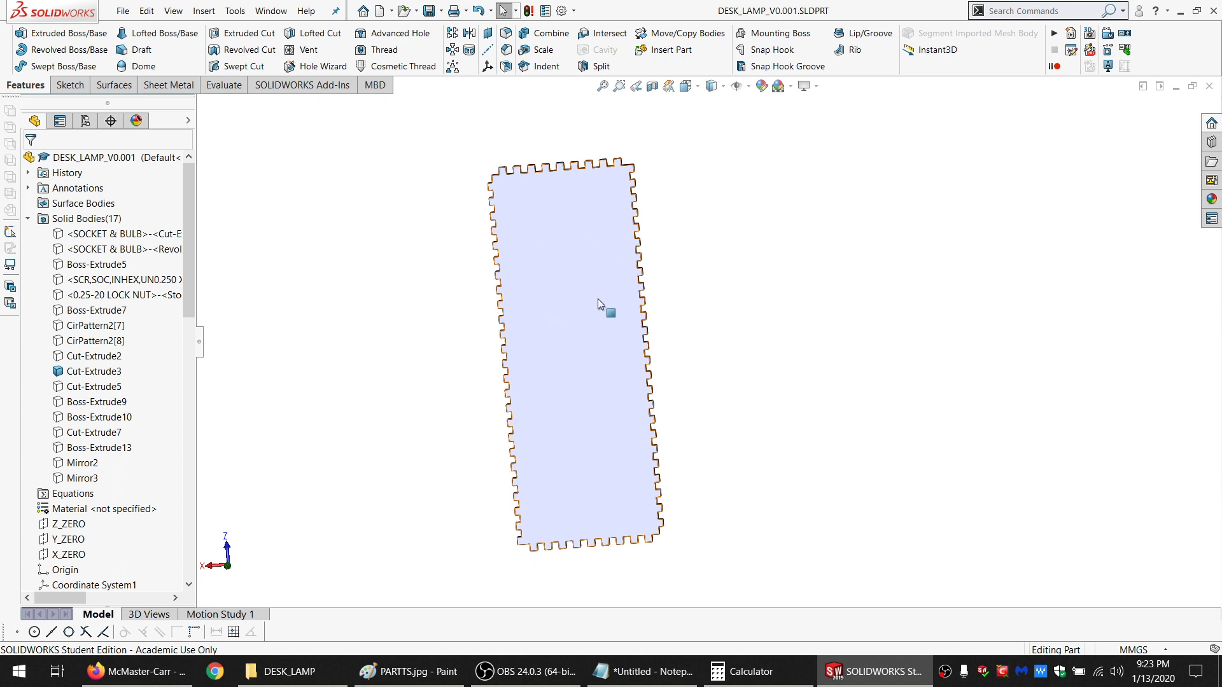
left_click(527, 220)
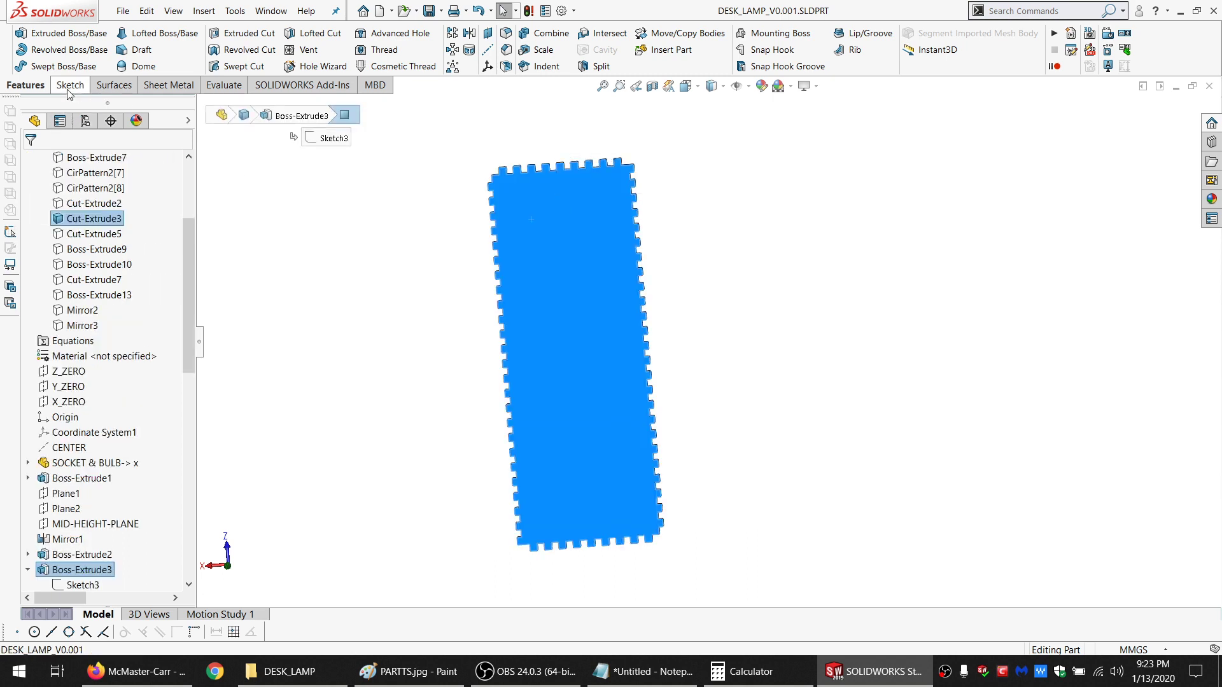
left_click(70, 85)
left_click(13, 33)
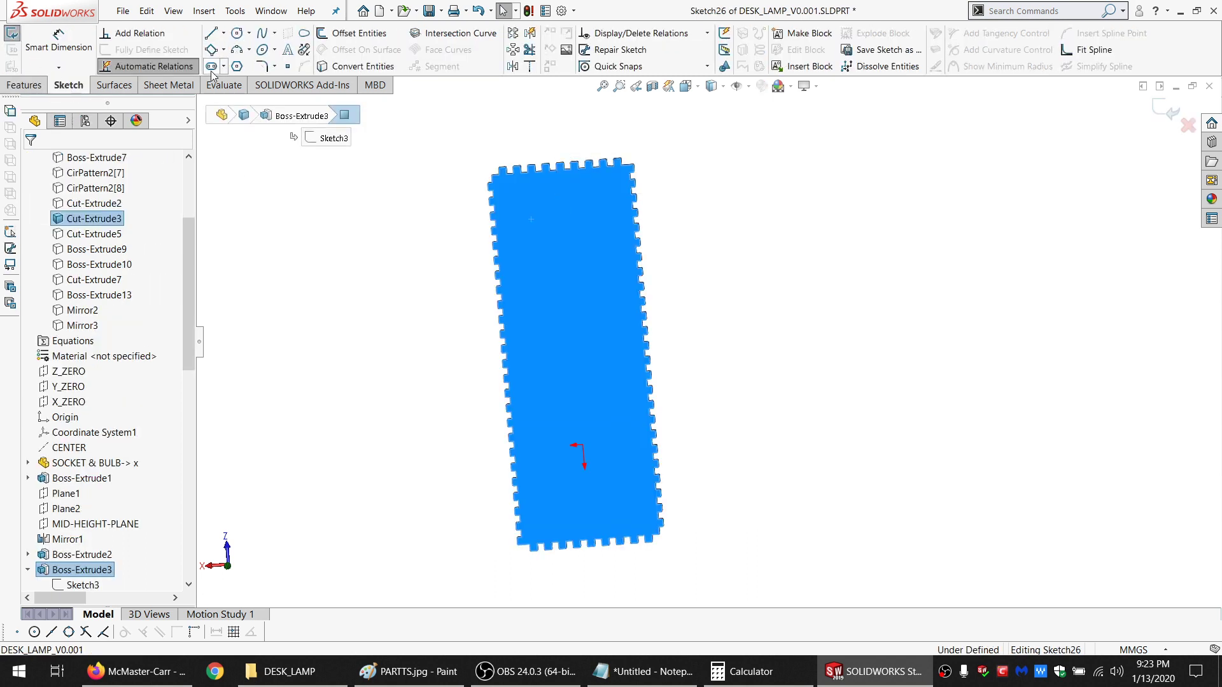
left_click(211, 66)
scroll(560, 203, "down", 2)
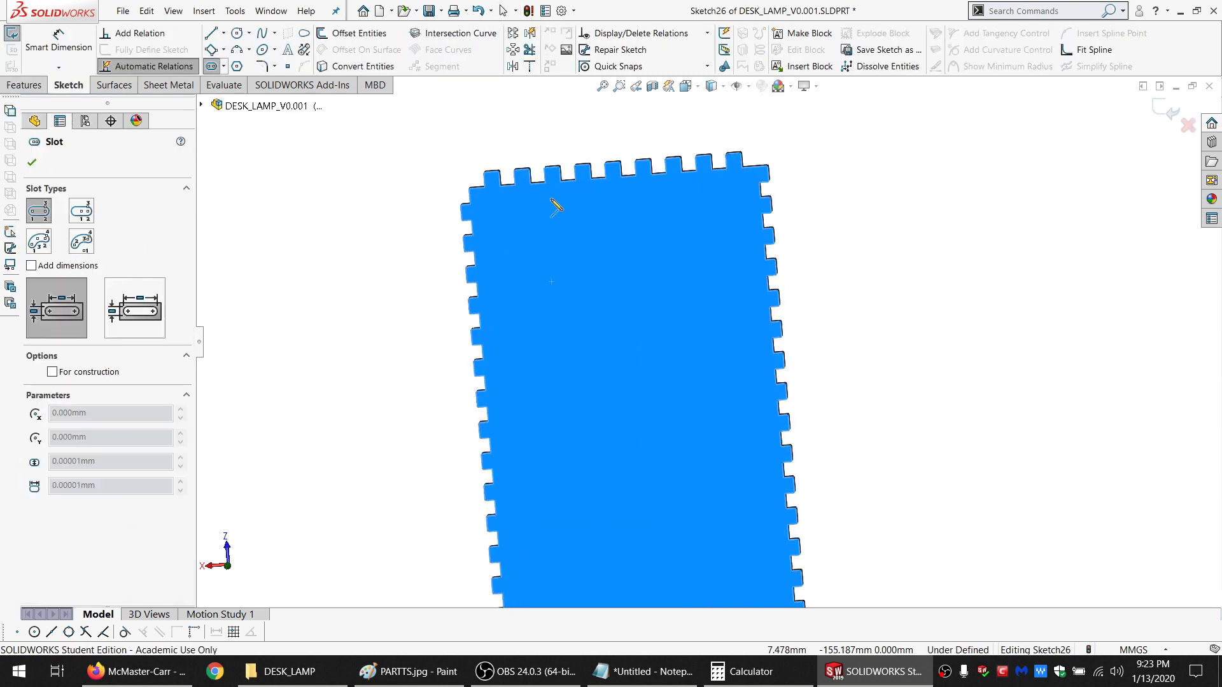
left_click(501, 234)
left_click(722, 217)
left_click(723, 236)
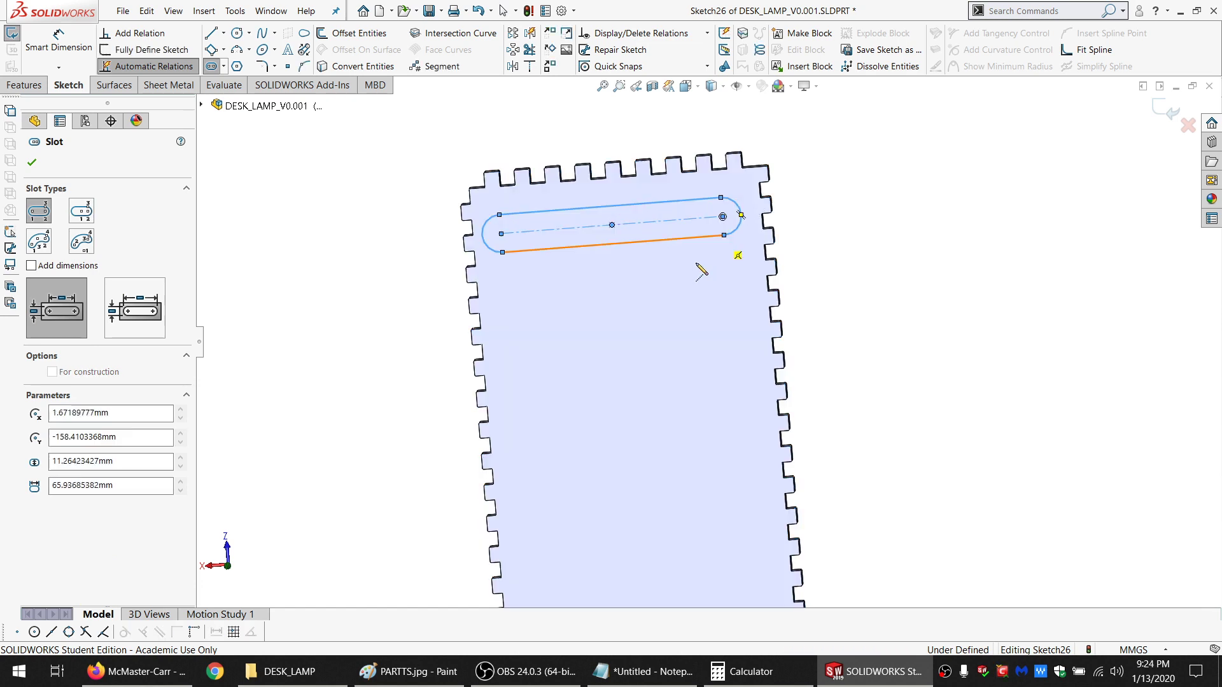
Draw an upward-bulging three-point arc slot of about 46 mm radius and 16 mm width across the middle of the side panel
scroll(706, 330, "up", 3)
left_click(224, 66)
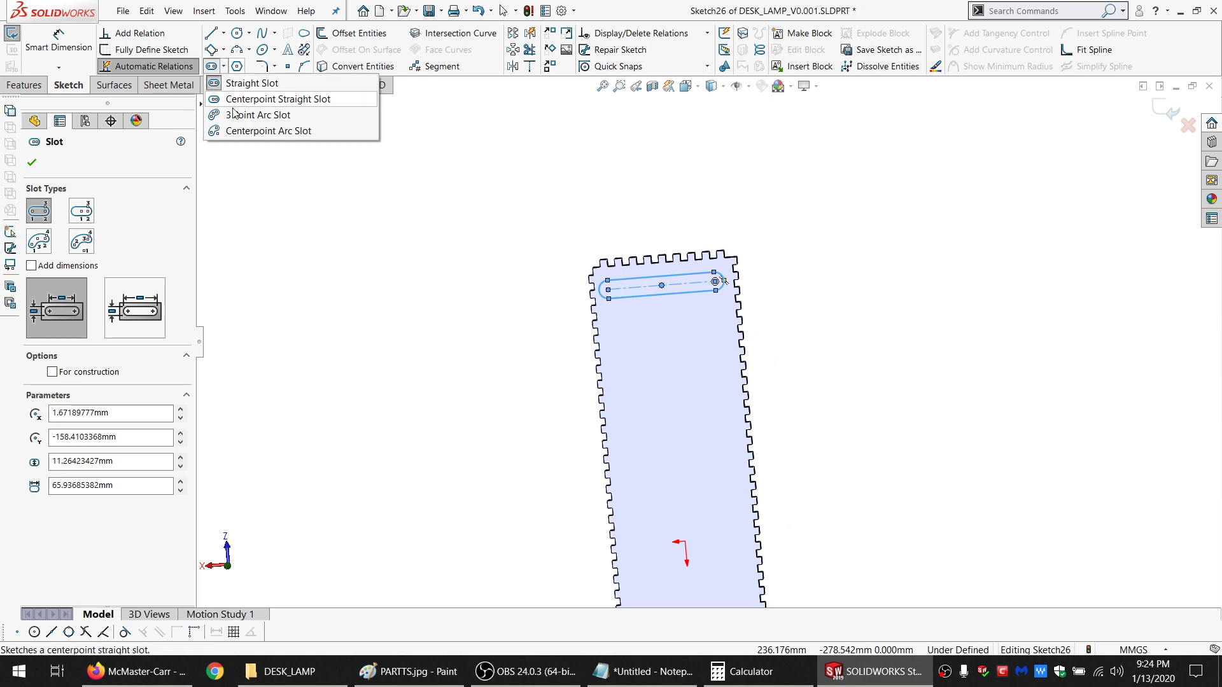
left_click(258, 114)
left_click(642, 441)
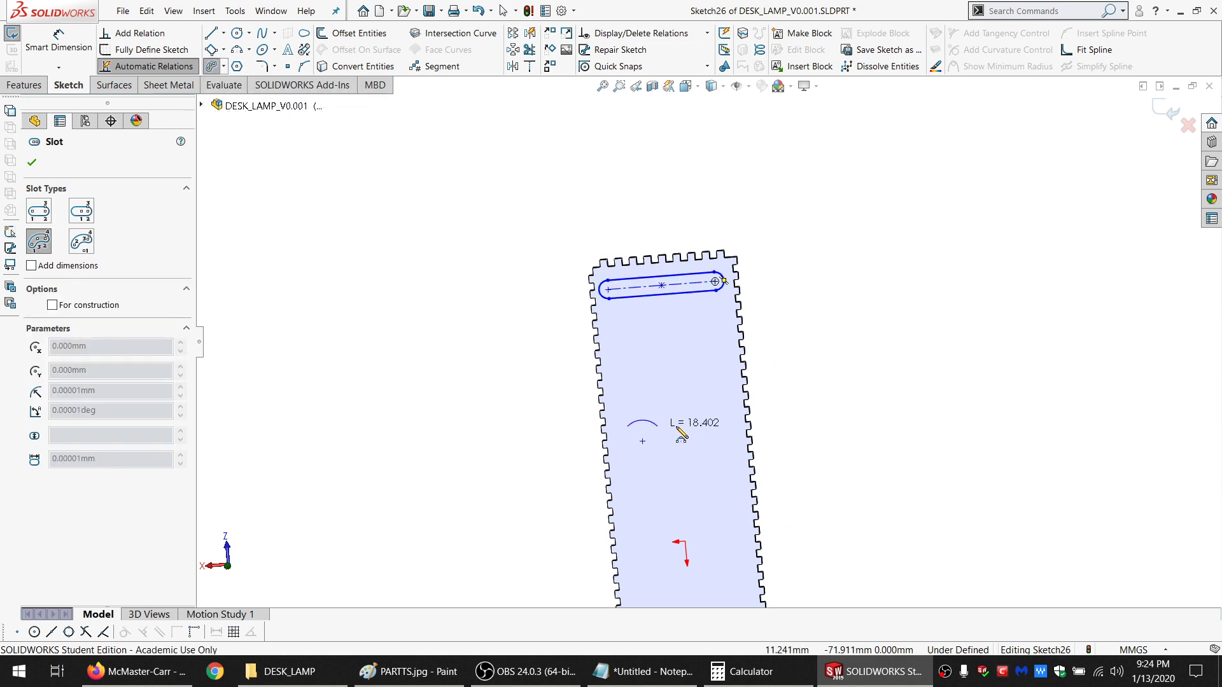
left_click(724, 423)
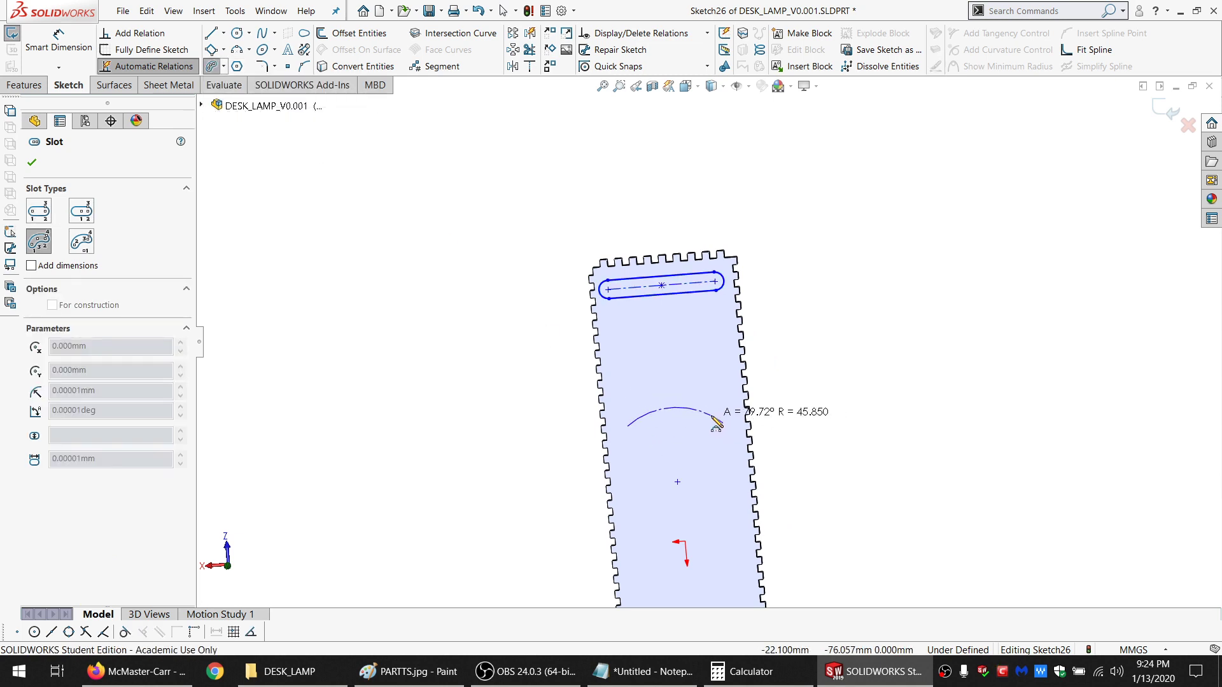
left_click(717, 426)
left_click(719, 427)
Draw a downward-bulging three-point arc slot of about 40 mm radius and 20 mm width near the side panel's lower end
scroll(720, 434, "up", 3)
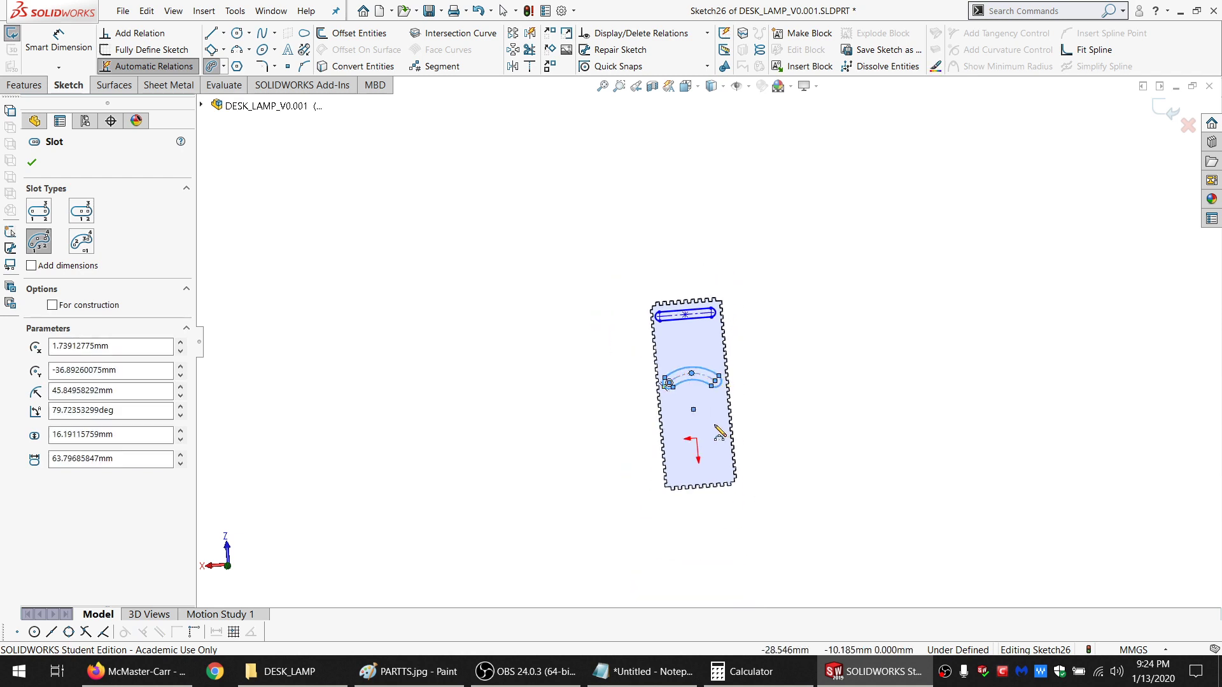
scroll(703, 423, "down", 4)
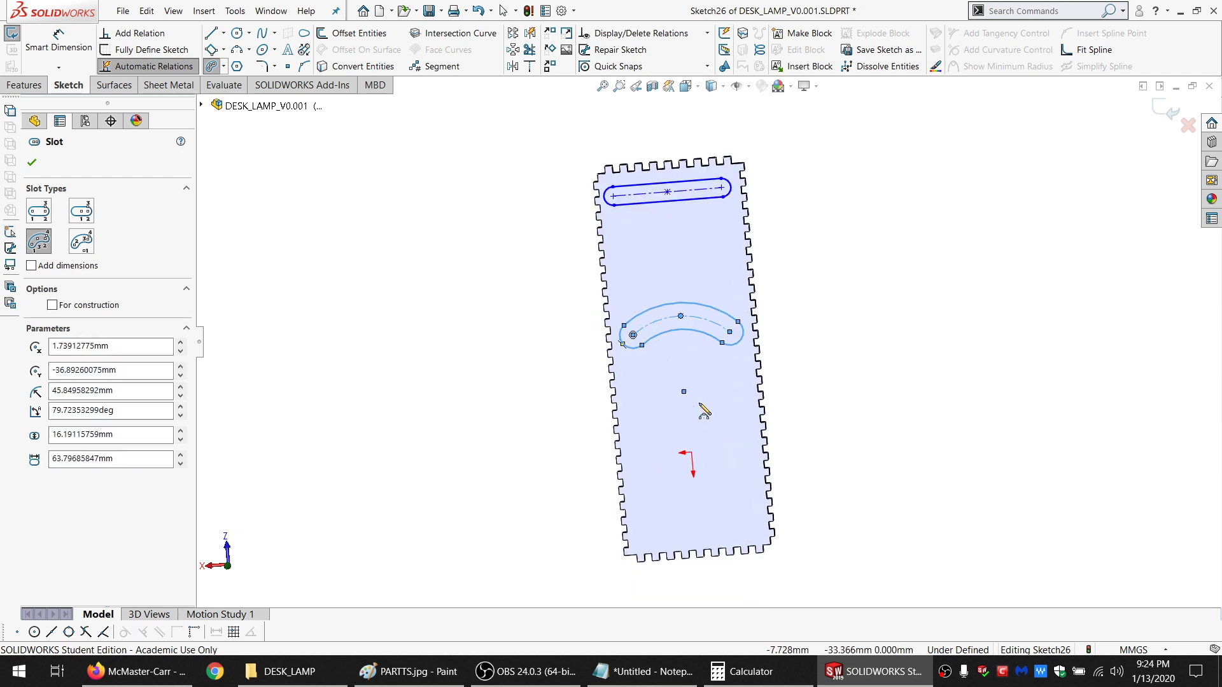
scroll(700, 404, "up", 1)
scroll(700, 406, "down", 1)
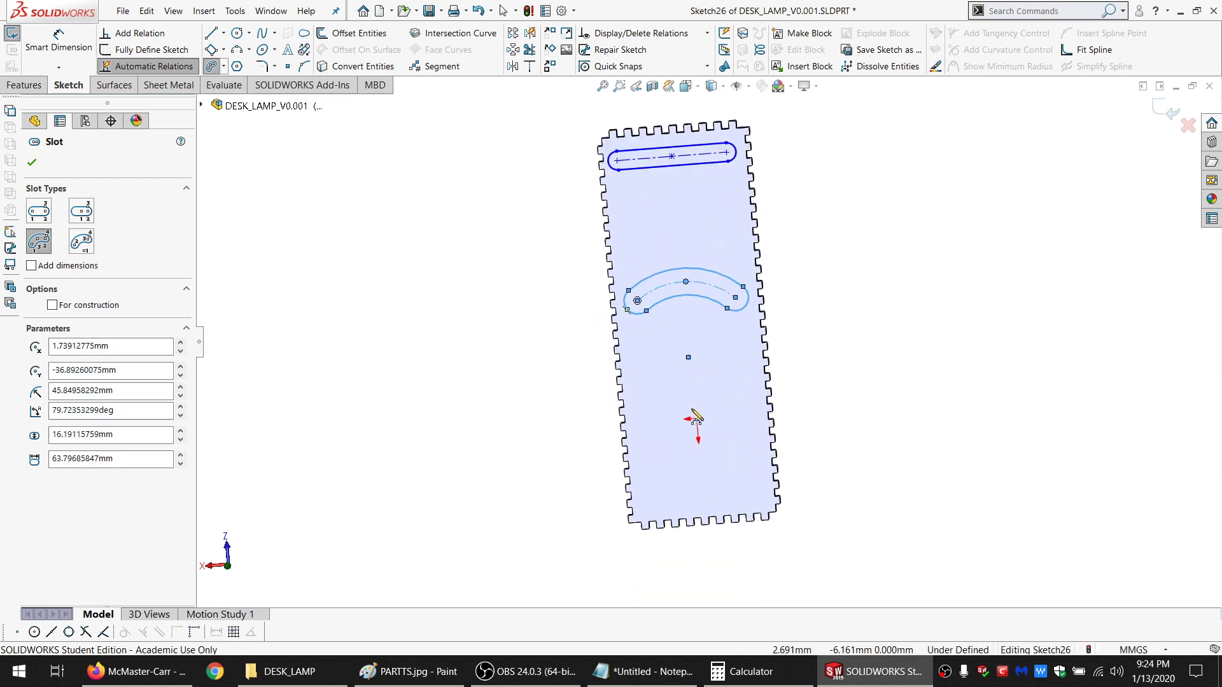
left_click(660, 446)
left_click(742, 446)
left_click(712, 462)
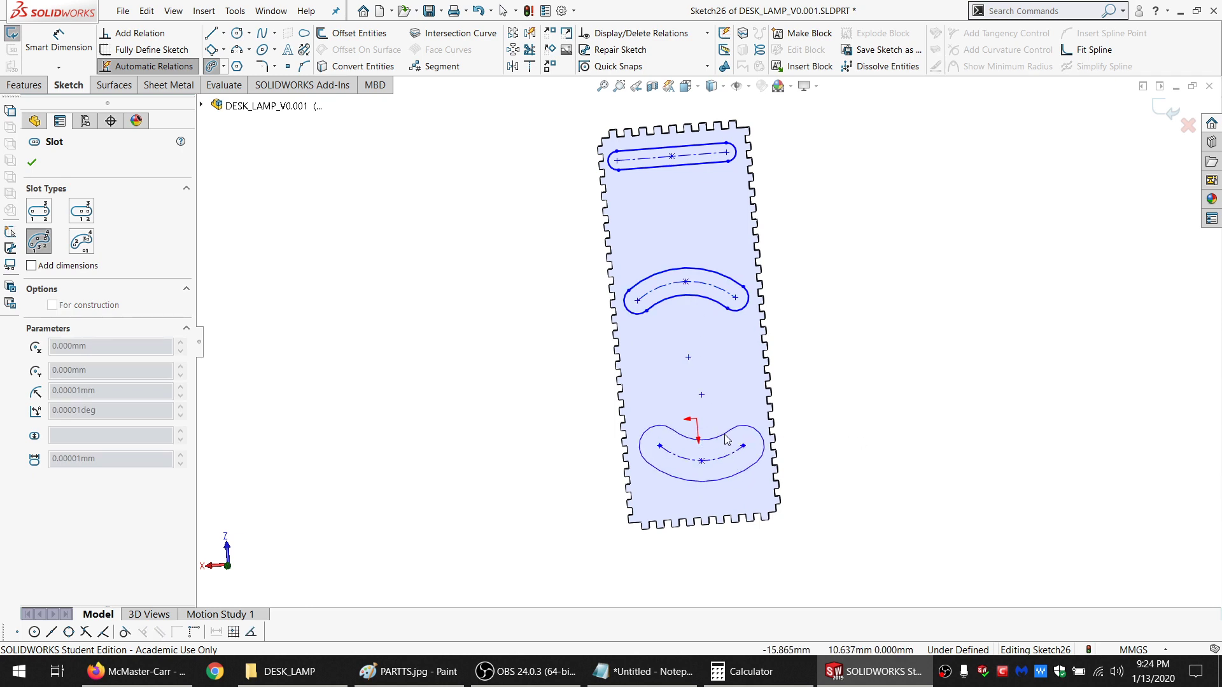
left_click(725, 444)
Delete both arc slots from the sketch, keeping only the straight slot near the panel's upper end
scroll(729, 438, "up", 1)
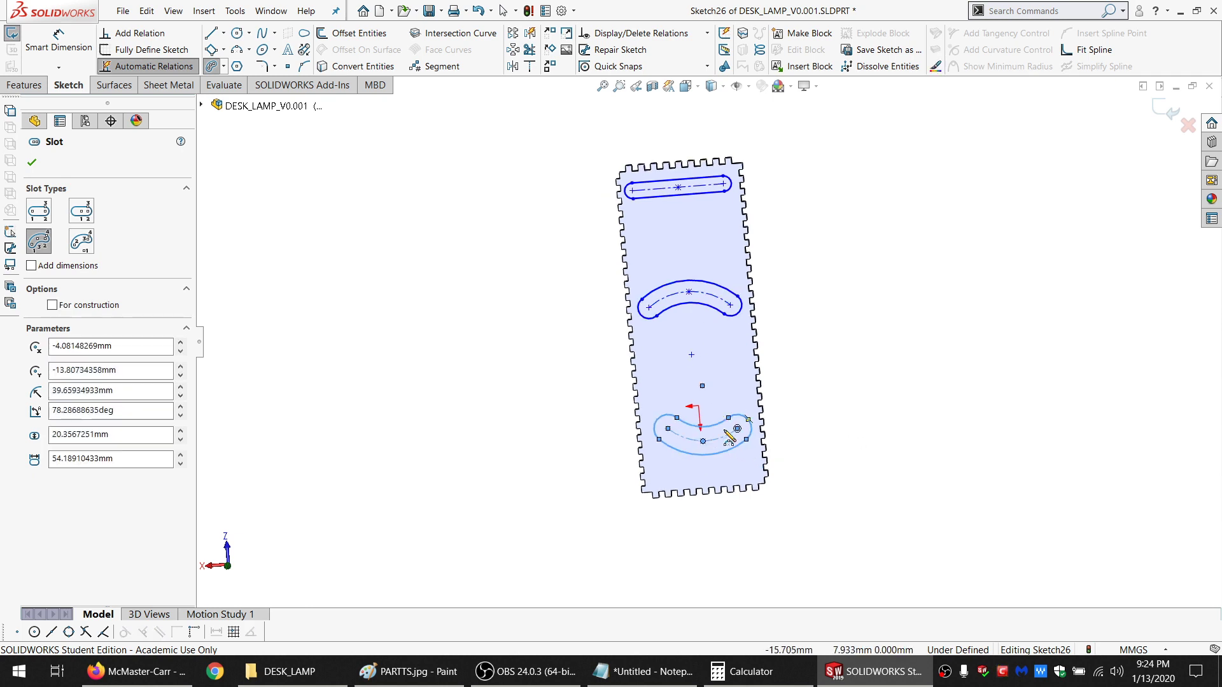
scroll(728, 438, "down", 1)
left_click(216, 67)
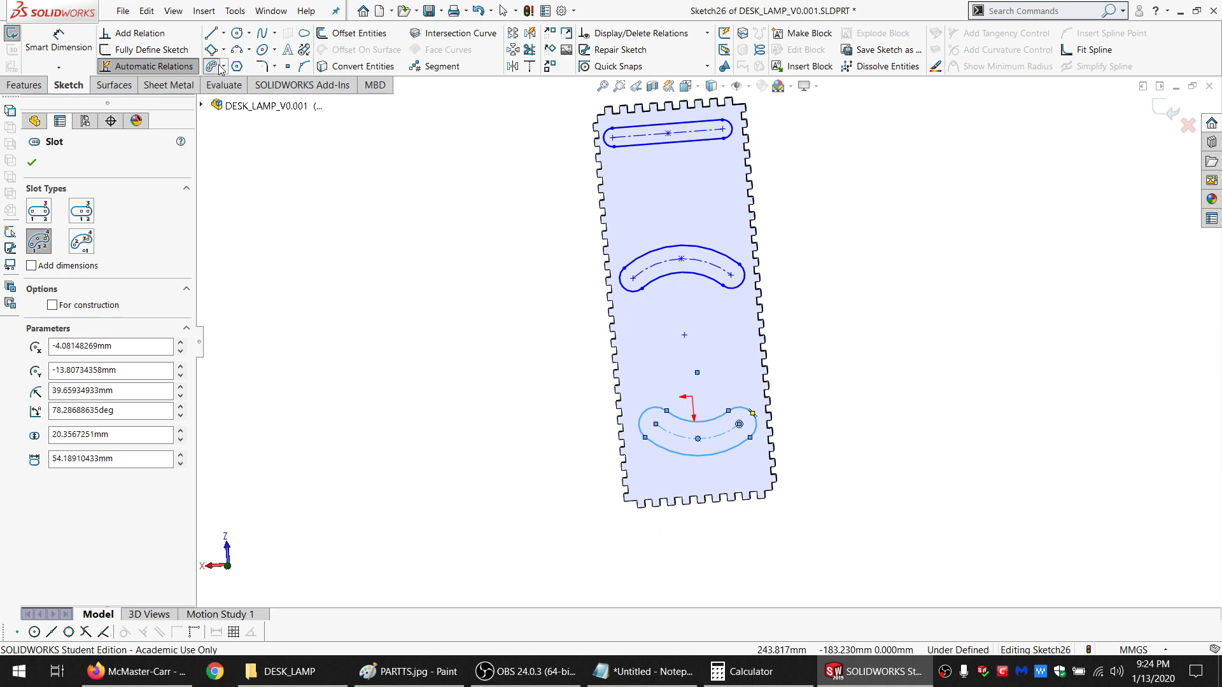
left_click(378, 223)
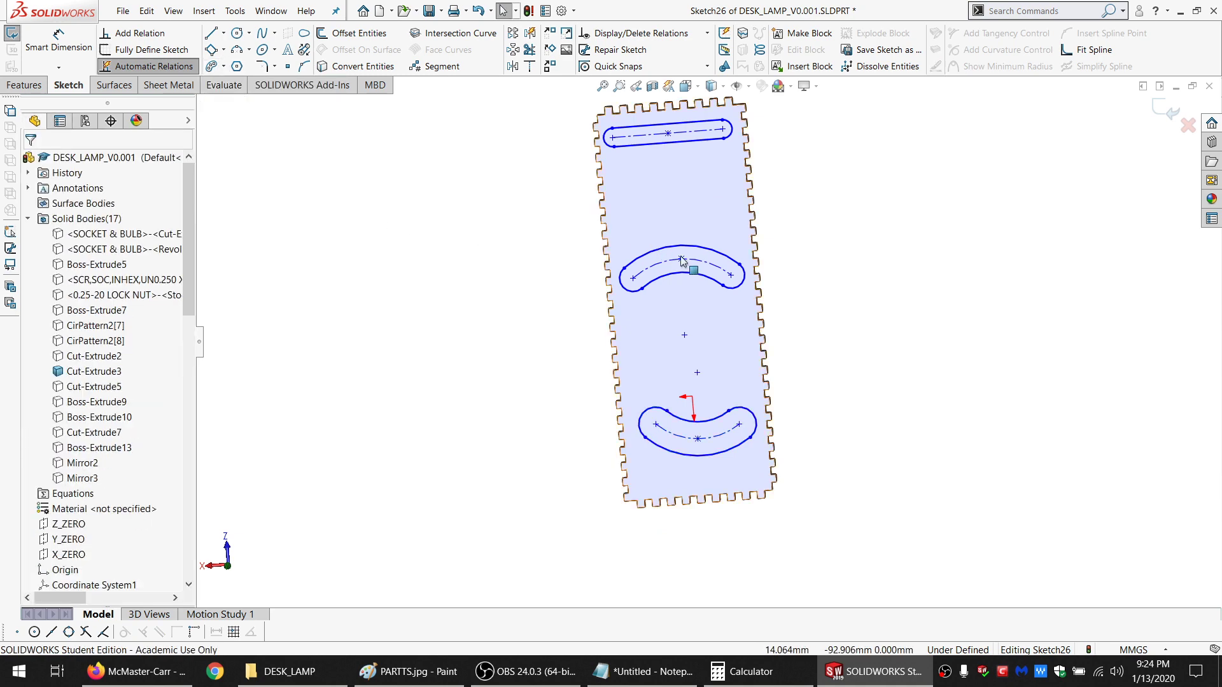
scroll(673, 249, "down", 3)
key("f")
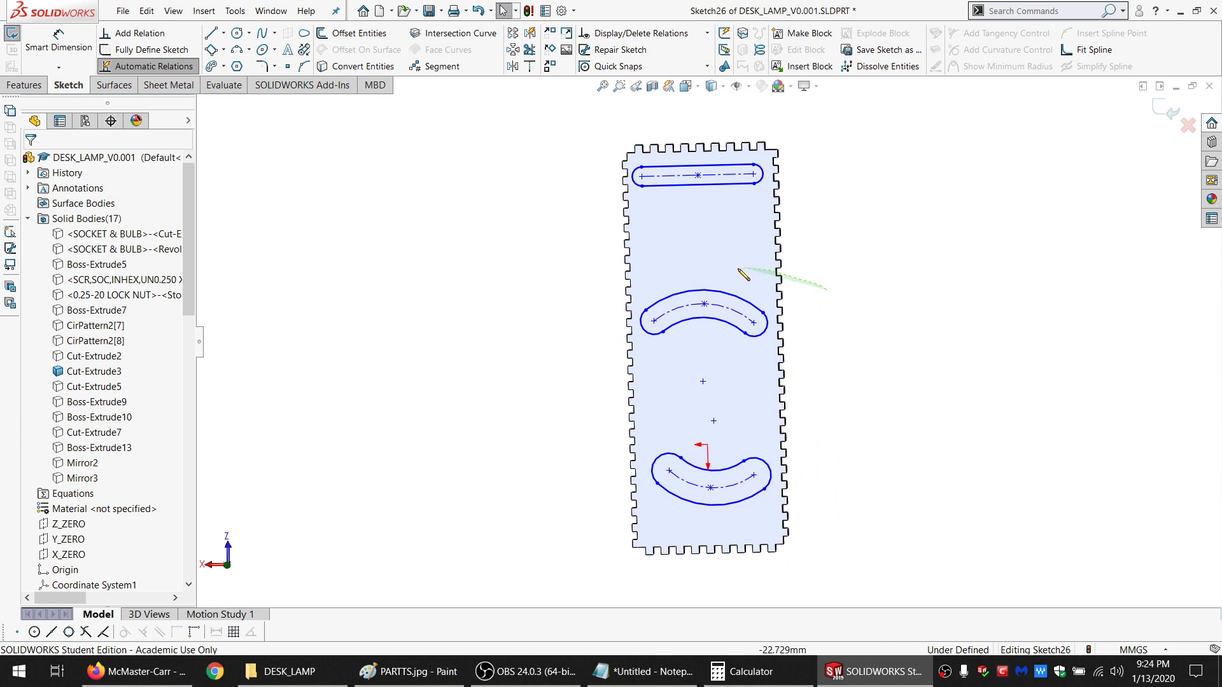
mouse_move(827, 290)
left_mouse_down()
mouse_move(604, 287)
mouse_move(563, 397)
mouse_move(607, 509)
mouse_move(837, 565)
left_mouse_up()
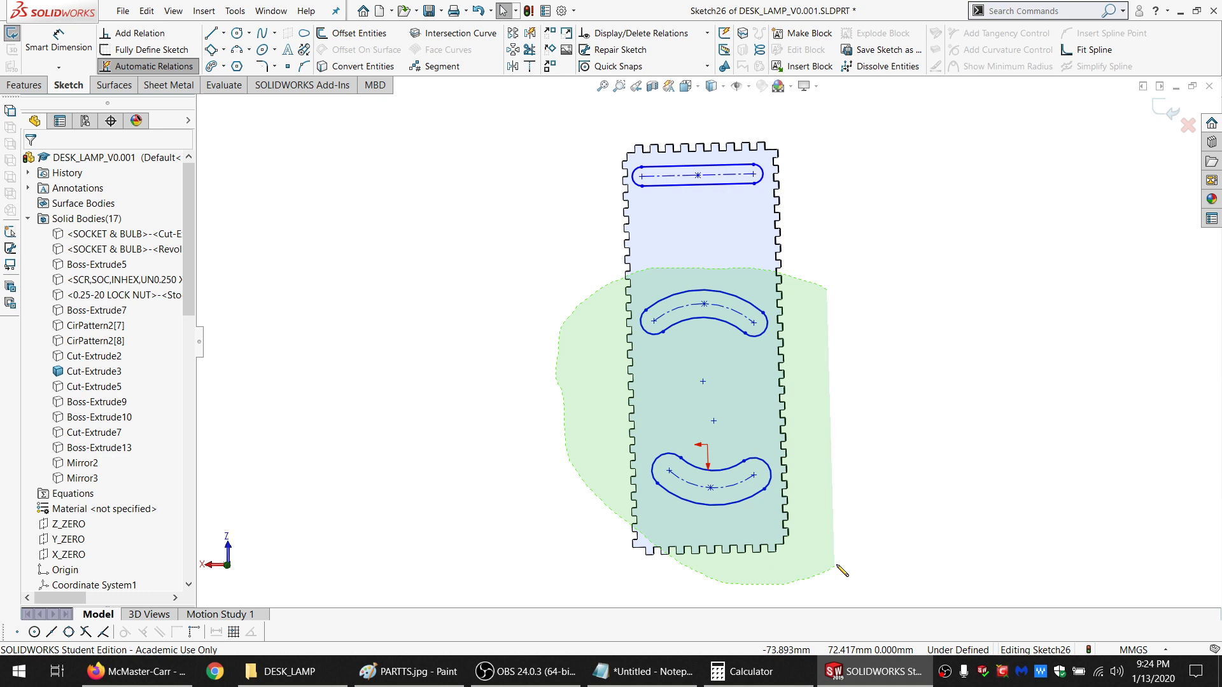
left_click_drag(842, 570, 840, 571)
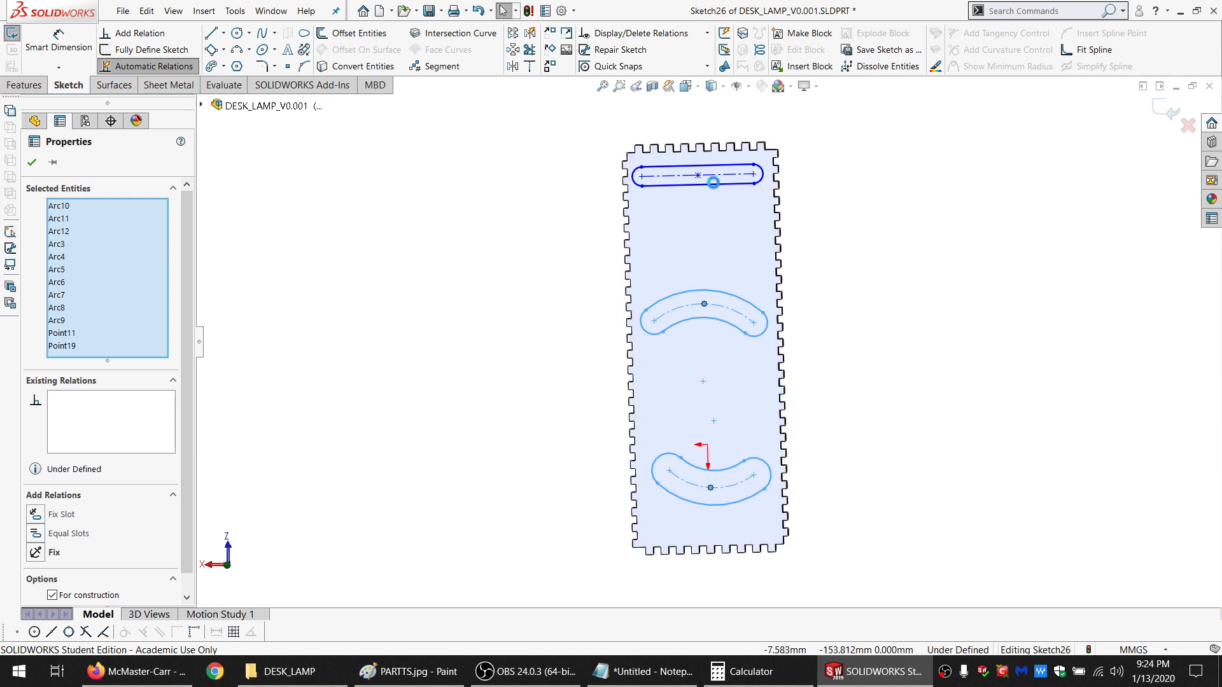
key("Escape")
Make both rounded ends of the straight slot tangent to the inner finger-joint edges along the panel's long sides
scroll(717, 191, "down", 2)
scroll(800, 220, "down", 3)
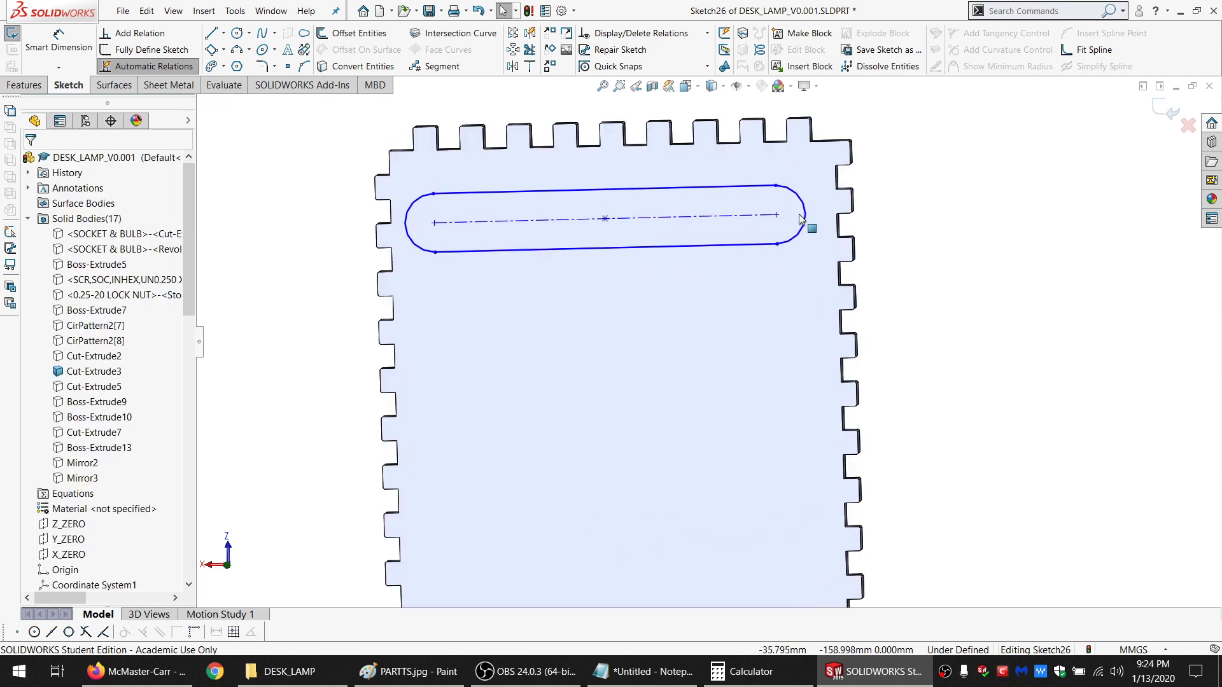
left_click(806, 219)
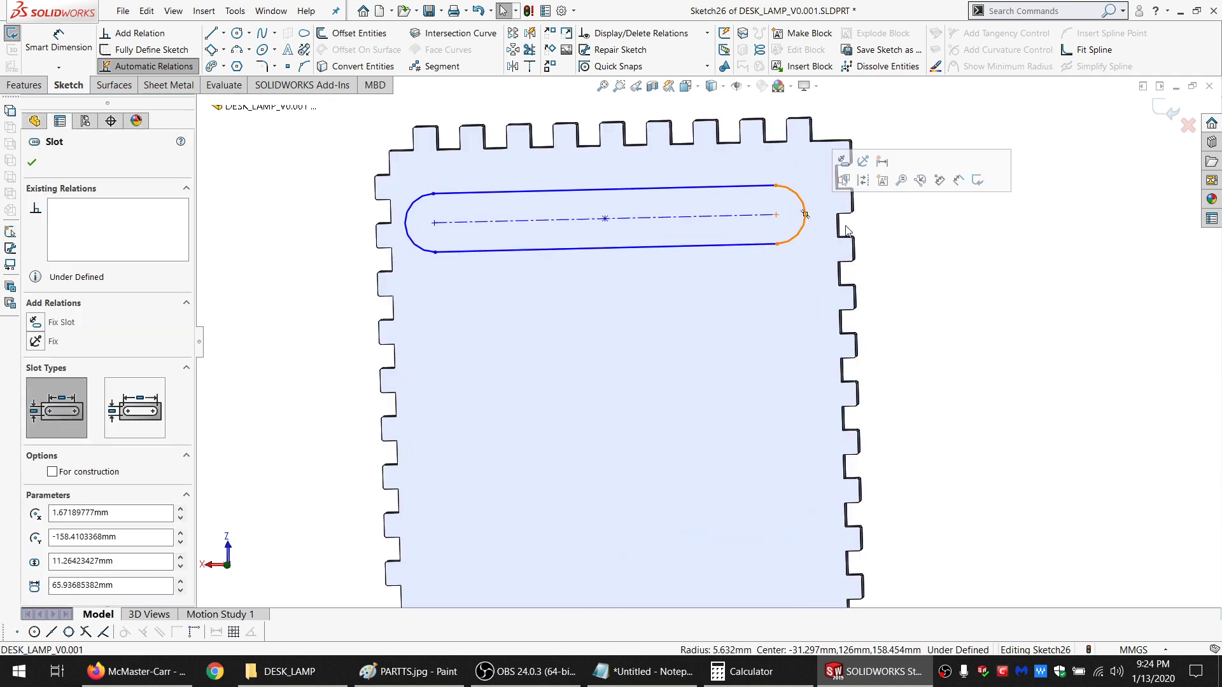
left_click(833, 233, "ctrl")
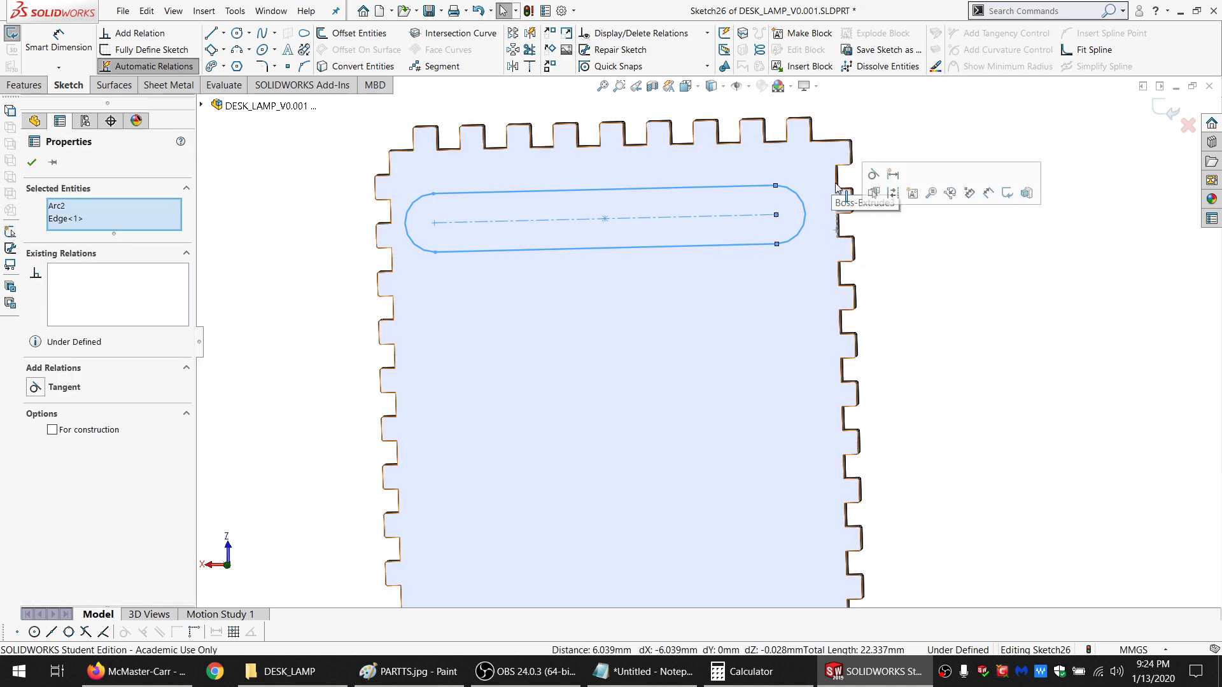
left_click(835, 182)
left_click(806, 217, "ctrl")
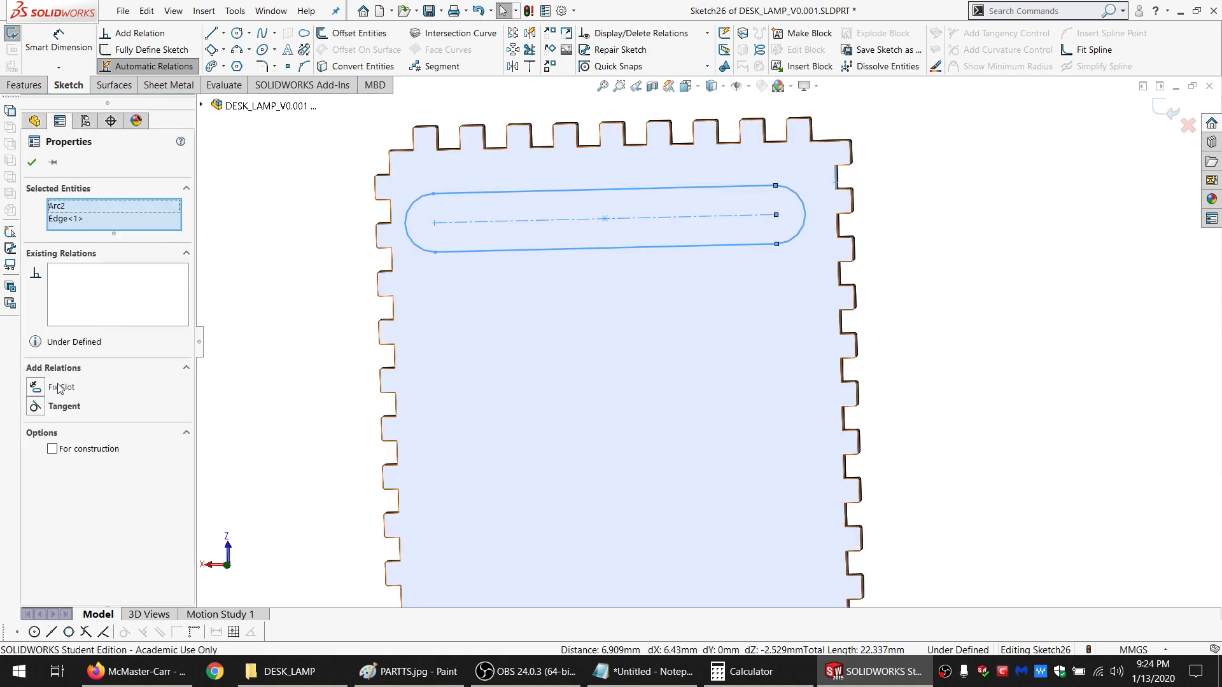
left_click(61, 407)
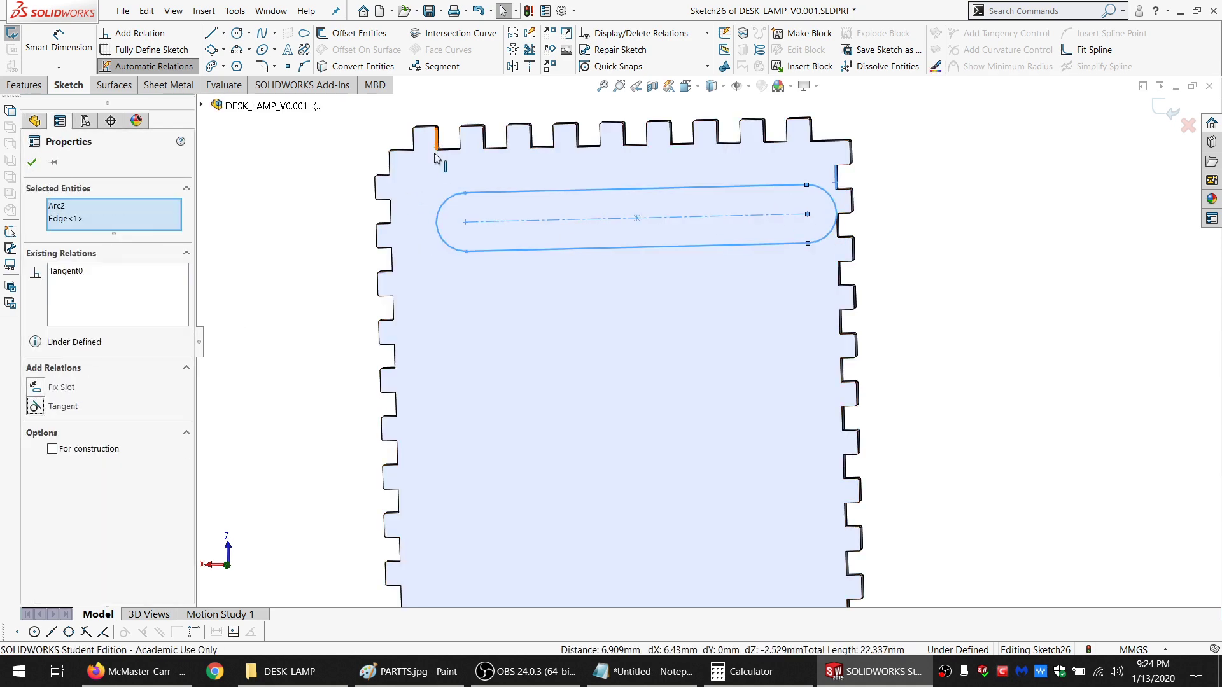
left_click(390, 165)
left_click(438, 221, "ctrl")
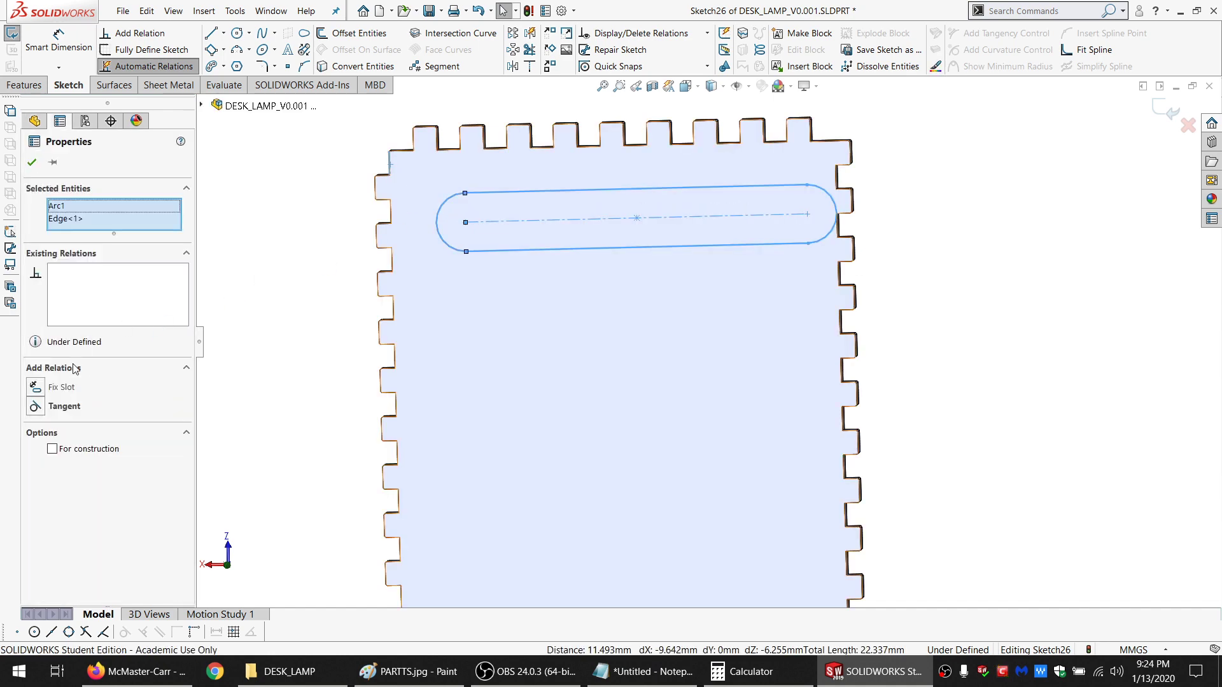
left_click(64, 407)
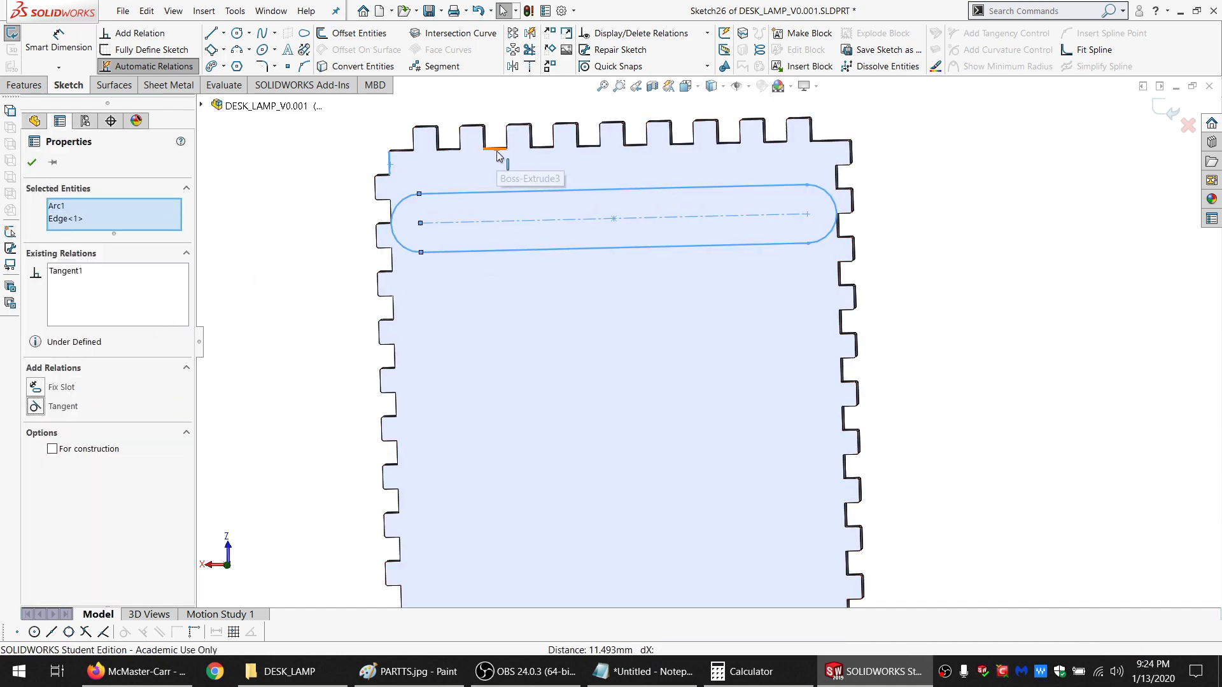
Make the slot's upper straight side collinear with the inner finger-joint edge at the panel's upper end
left_click(500, 153)
left_click(495, 191, "ctrl")
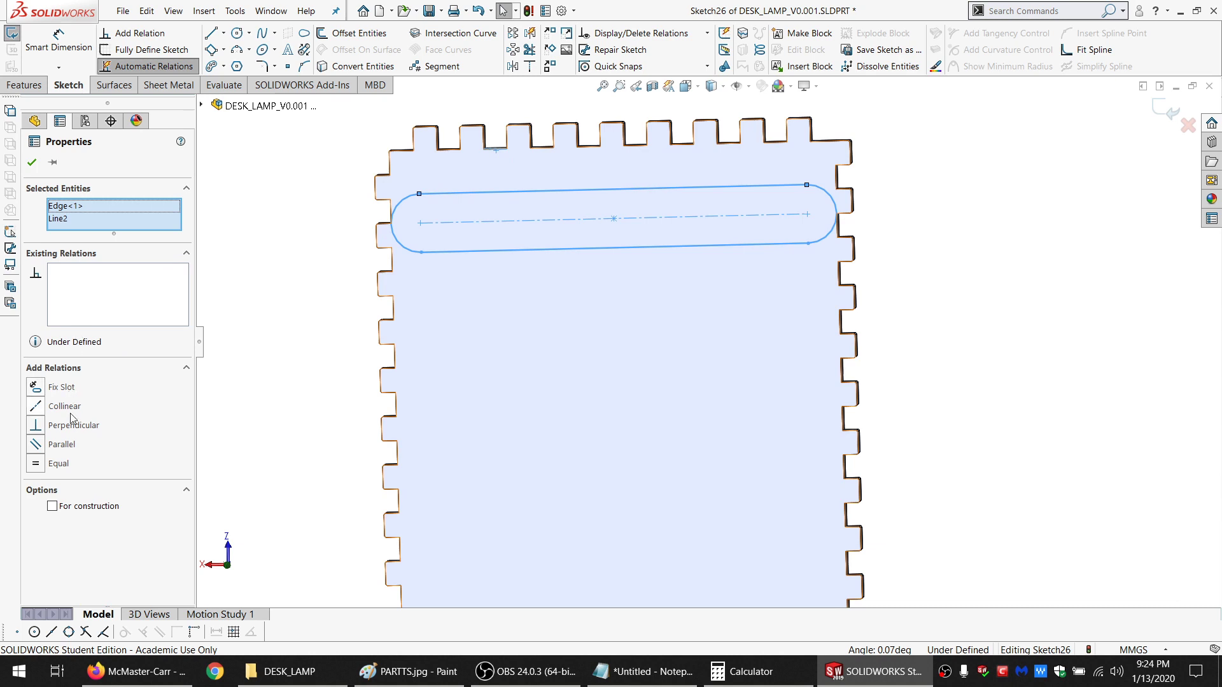
left_click(64, 407)
left_click(235, 235)
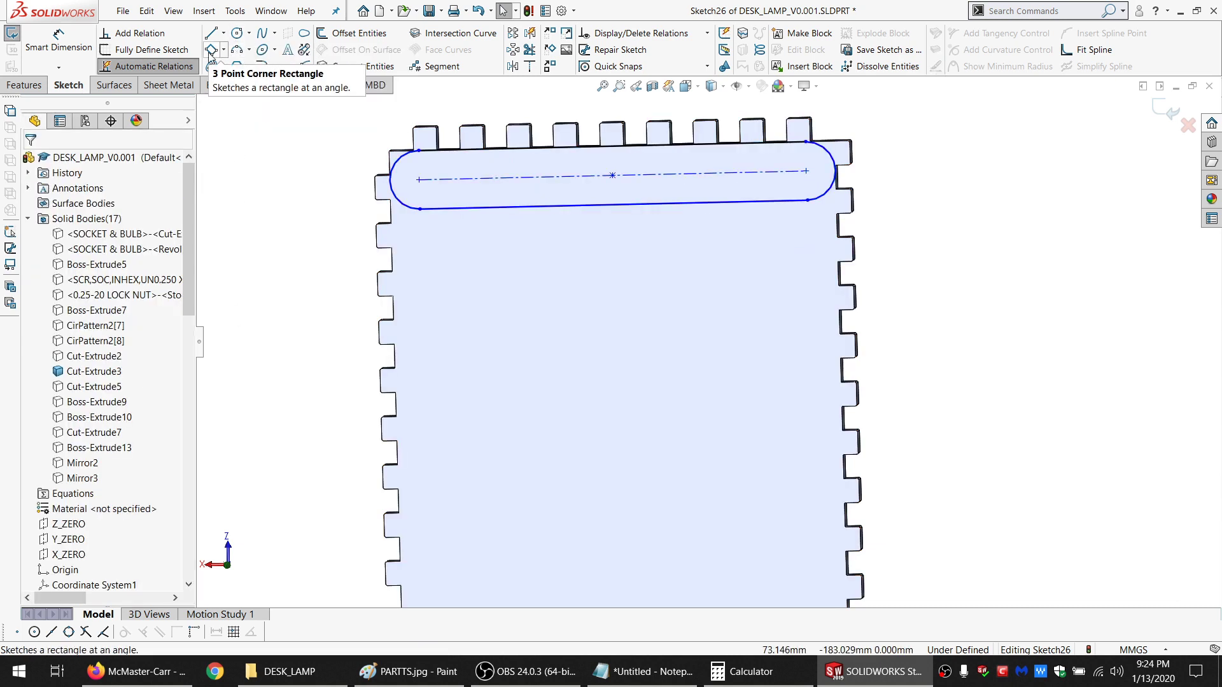
Convert the whole straight slot to construction geometry
mouse_move(940, 143)
left_mouse_down()
mouse_move(170, 179)
mouse_move(681, 431)
left_mouse_up()
left_click(99, 517)
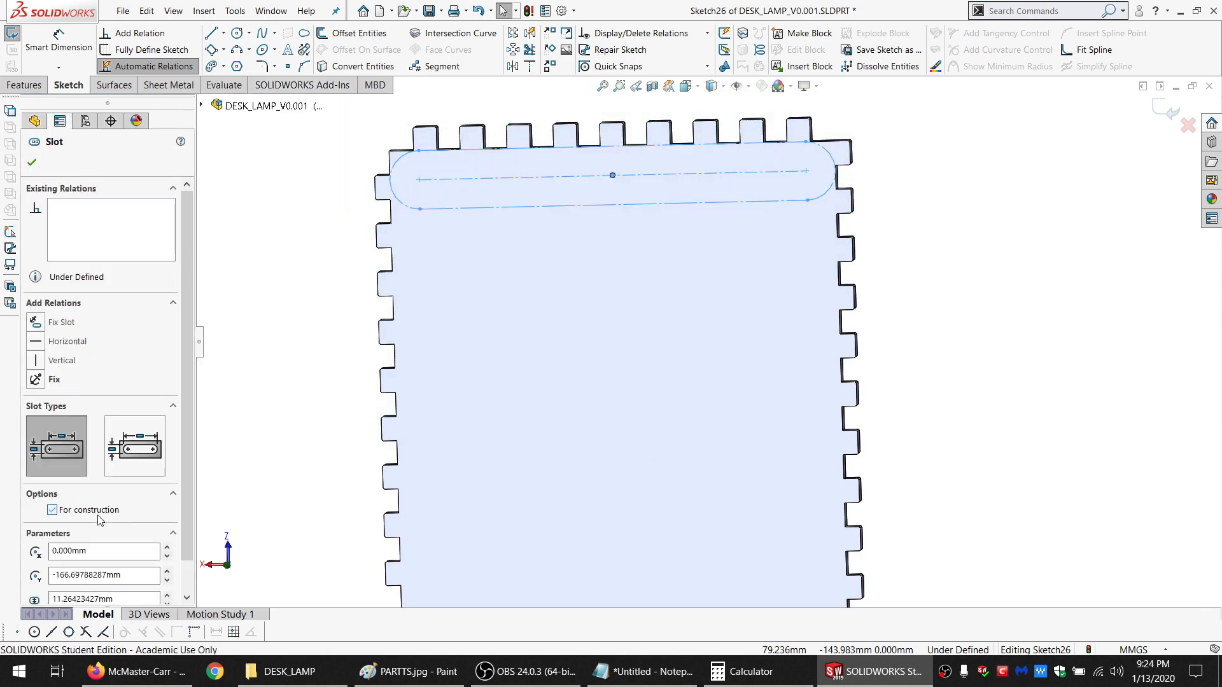
left_click(270, 267)
Draw a second straight slot about 75 mm long and 4.6 mm wide between the construction slot's end centres
left_click(223, 66)
left_click(231, 84)
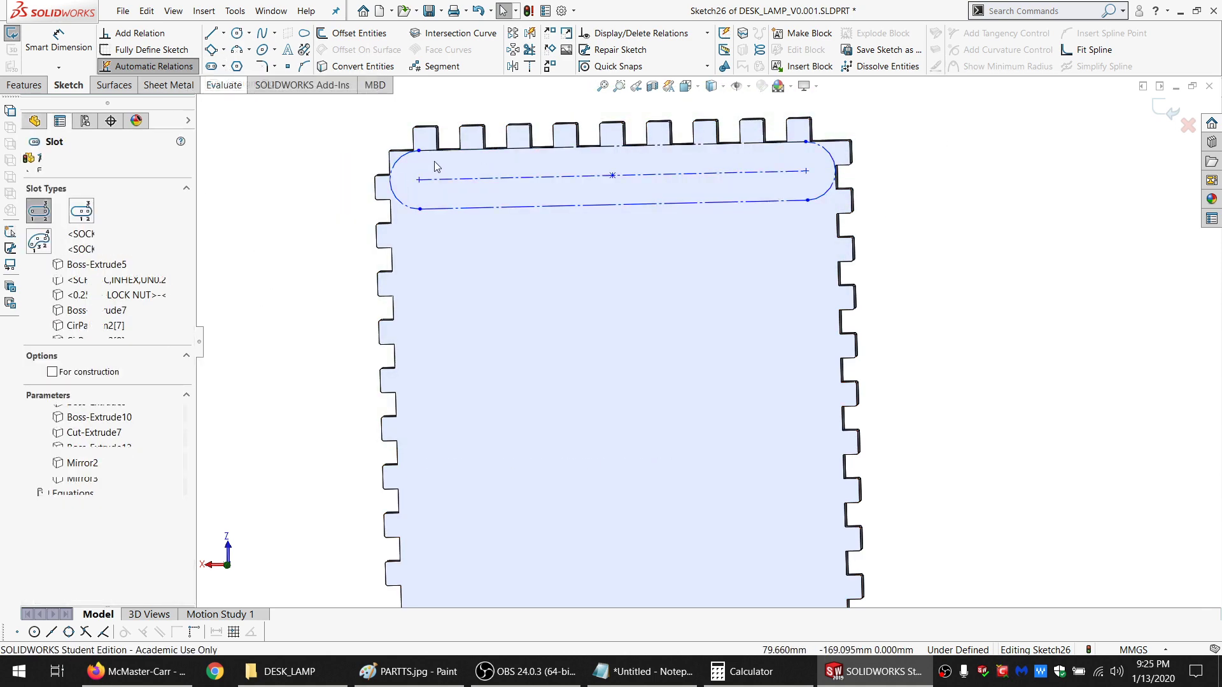
left_click(418, 180)
left_click(807, 170)
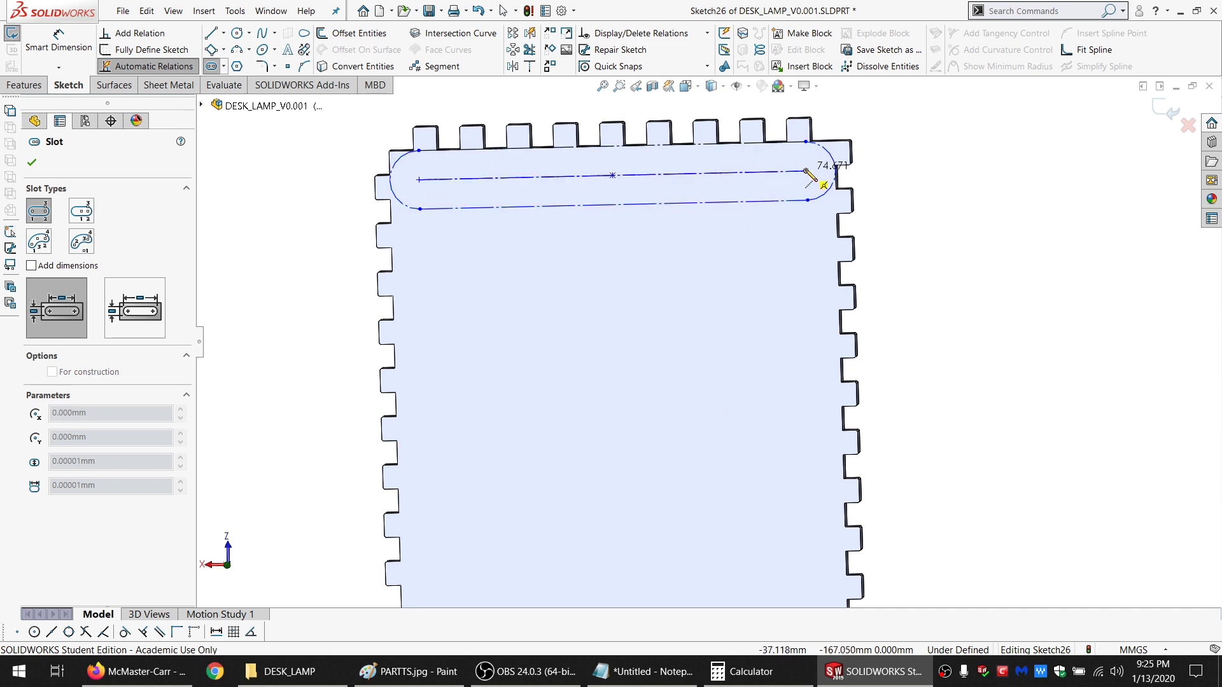
left_click(819, 170)
Dimension the inner slot's width and set it to 3 mm
left_click(59, 45)
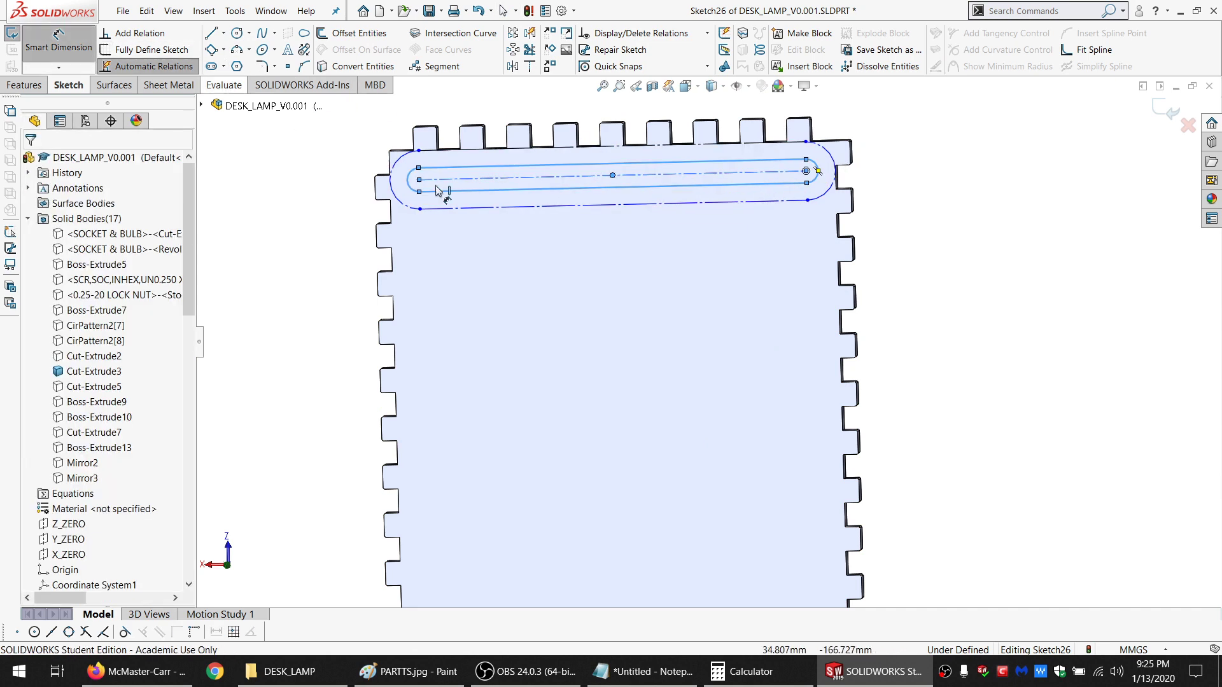
left_click(423, 179)
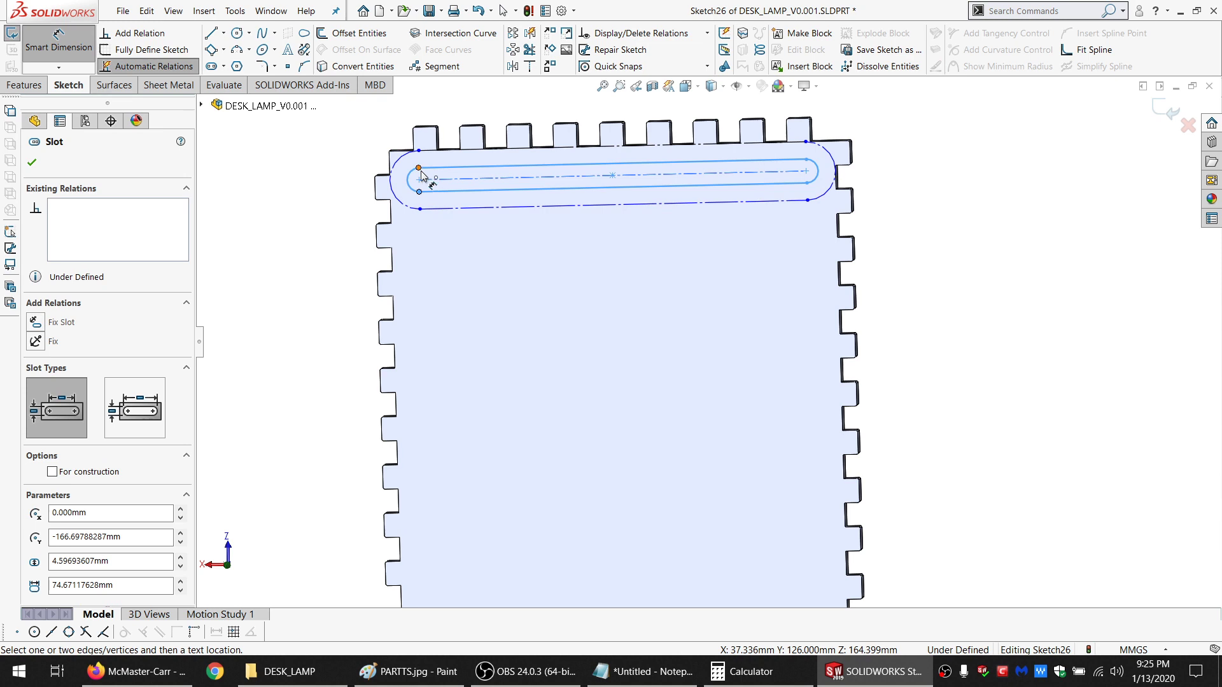
left_click(419, 191)
left_click(249, 185)
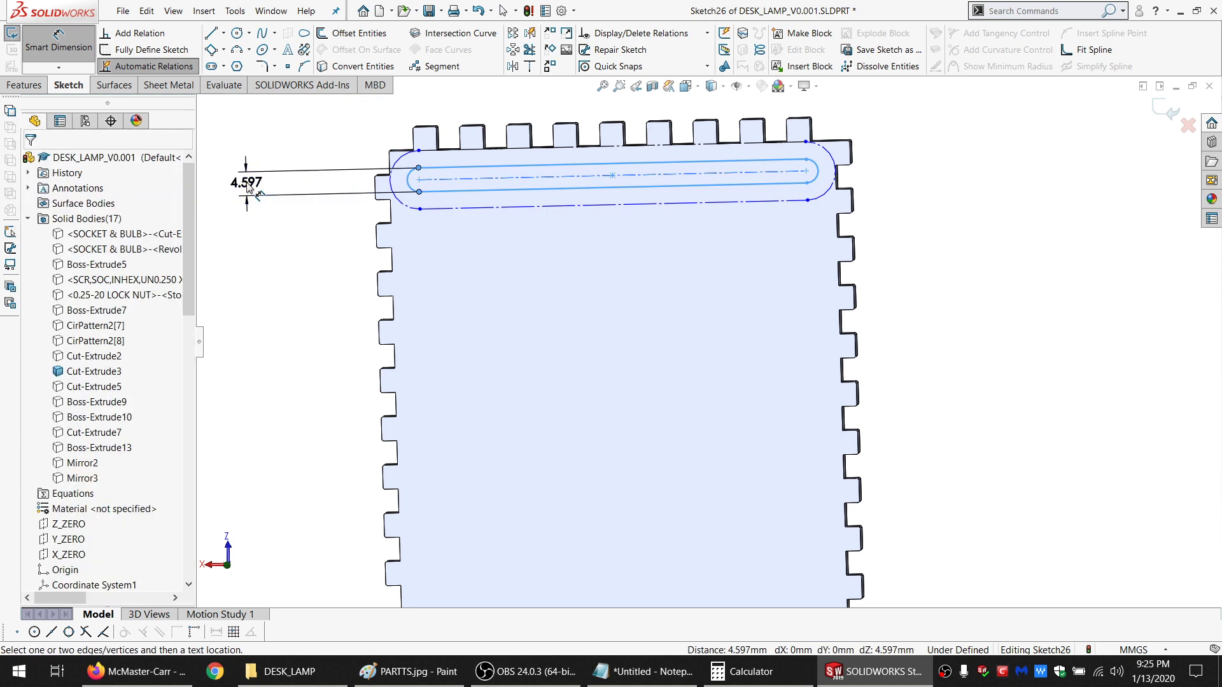
left_click(248, 184)
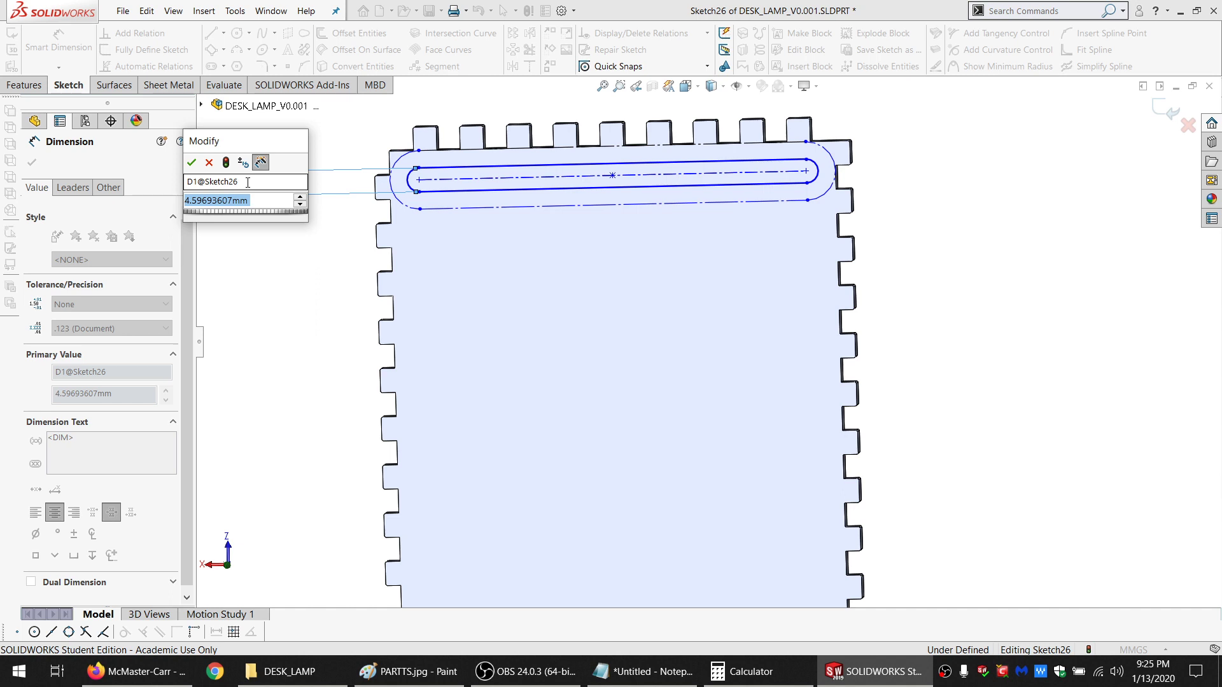
type("3")
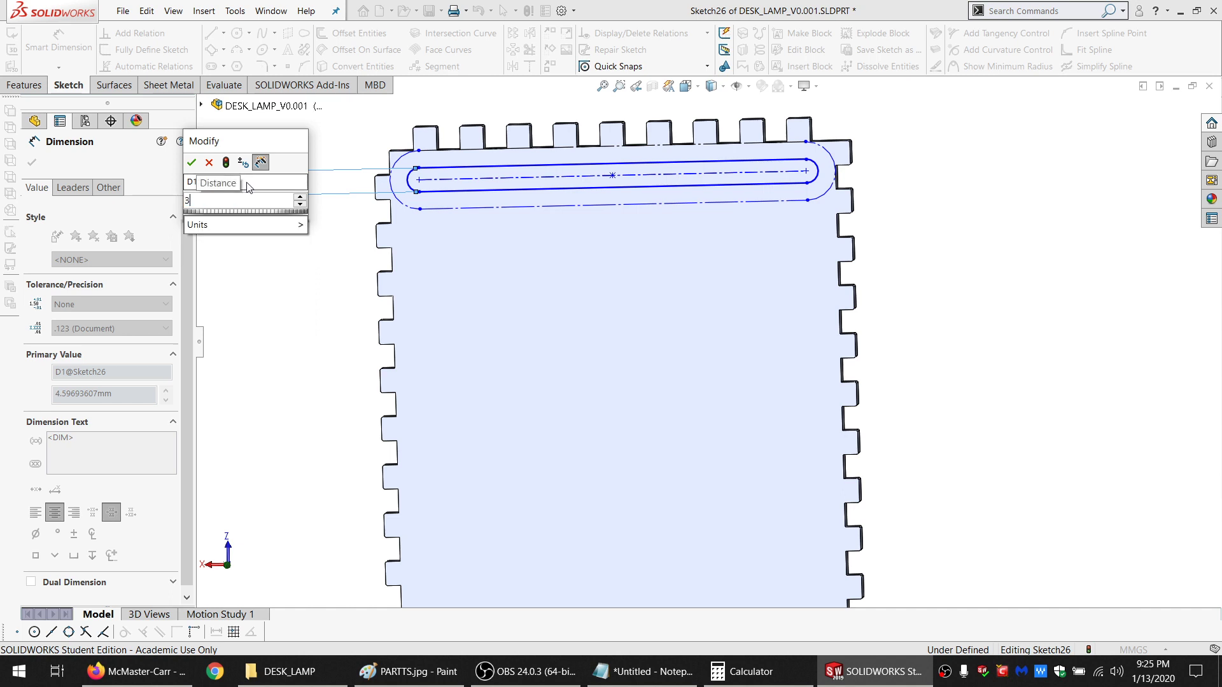
key("Return")
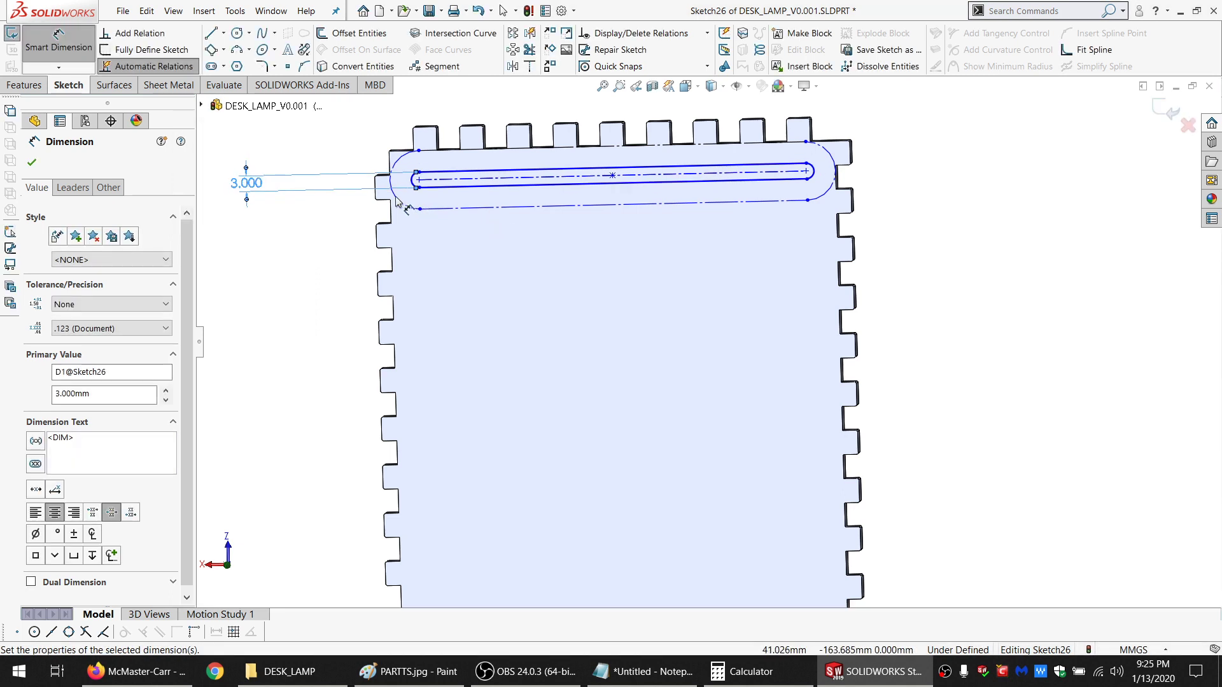
key("Escape")
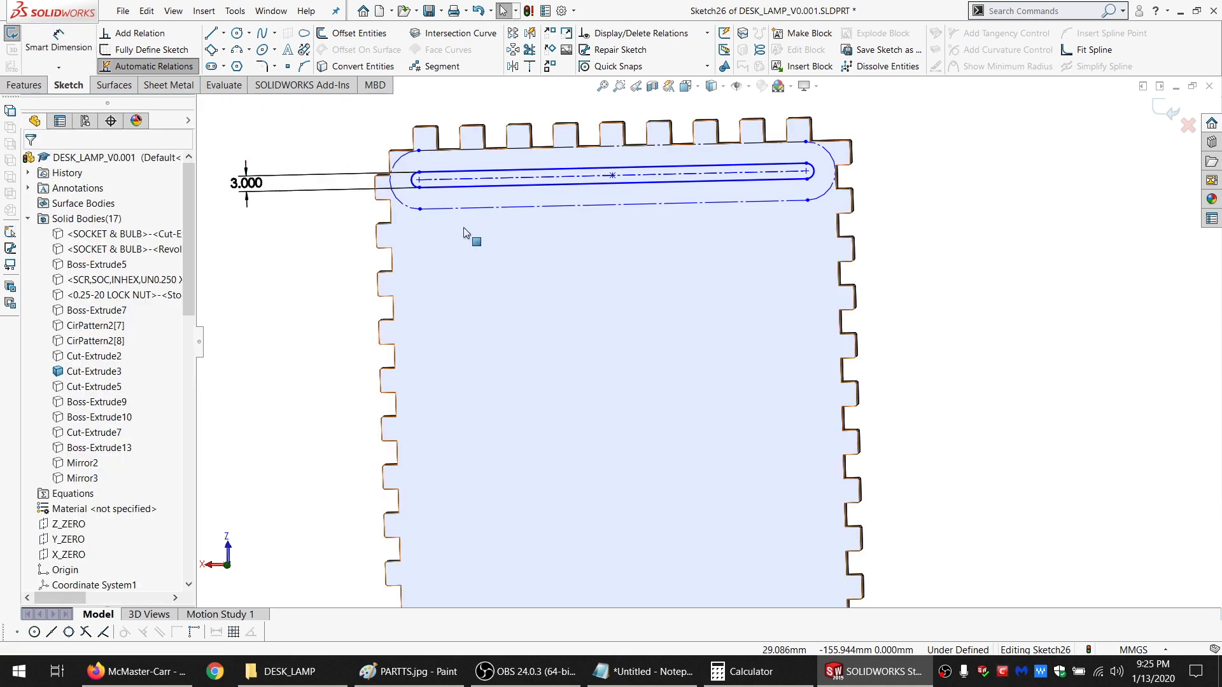
Dimension the offset between the upper sides of the construction slot and inner slot, and link it to the global variable SAFE_DIST
scroll(463, 227, "down", 3)
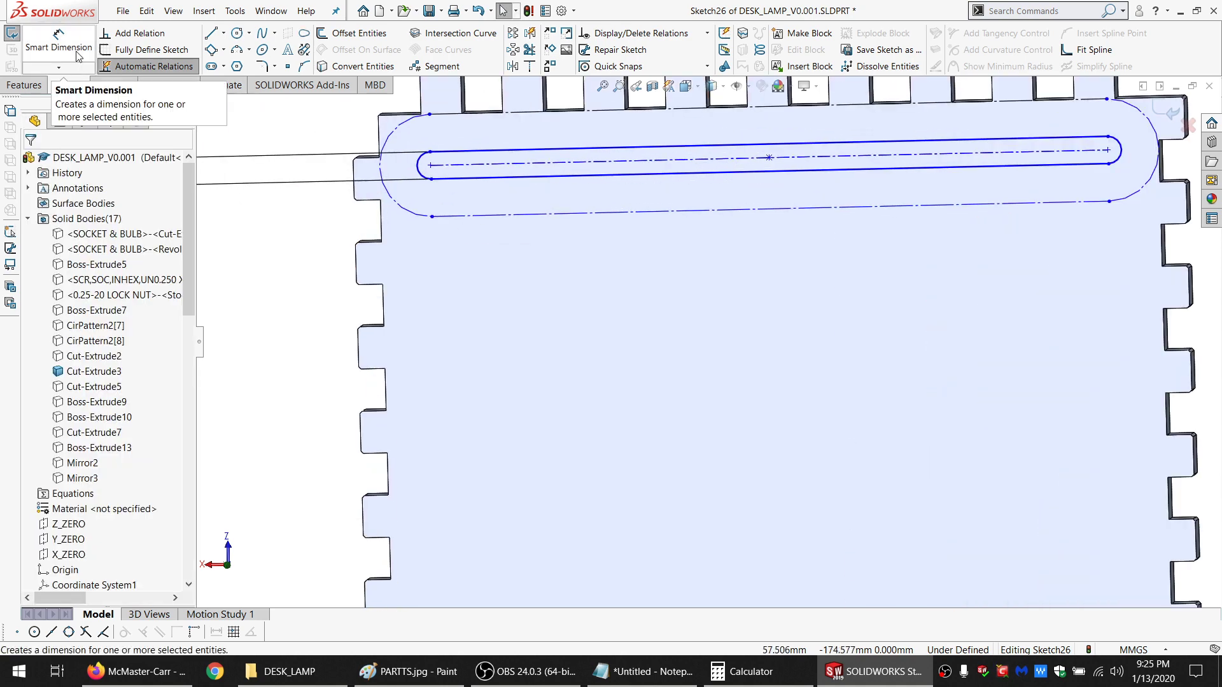
scroll(471, 186, "up", 3)
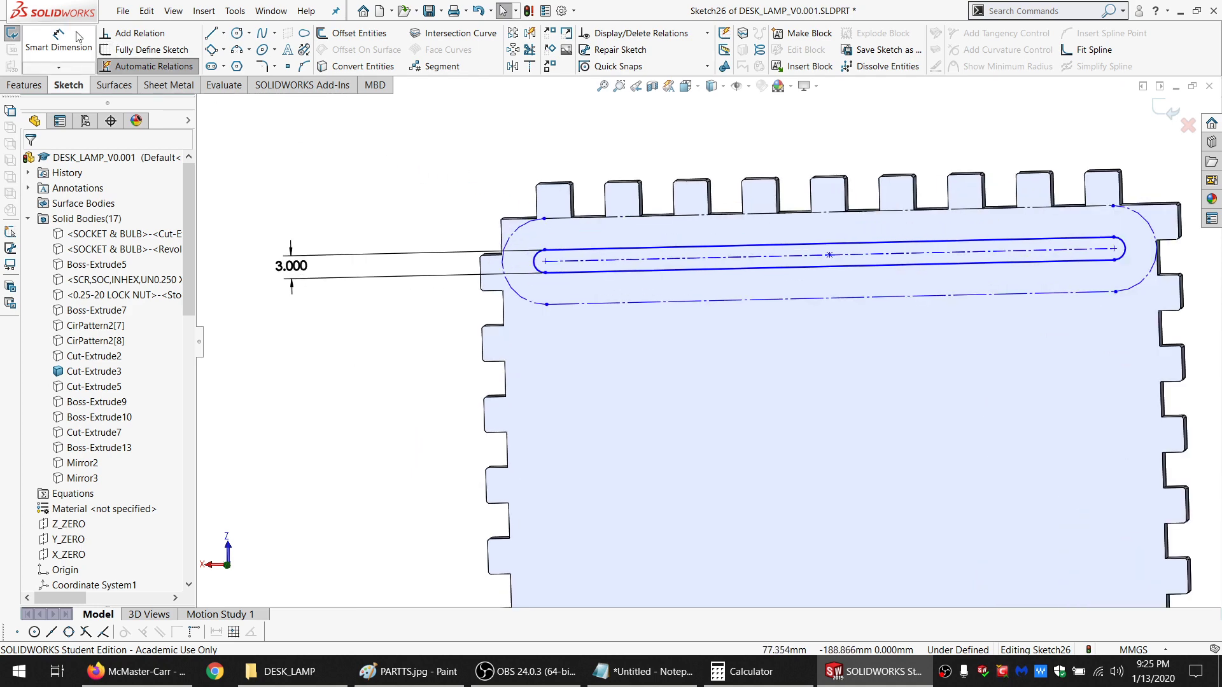
left_click(58, 39)
left_click(546, 219)
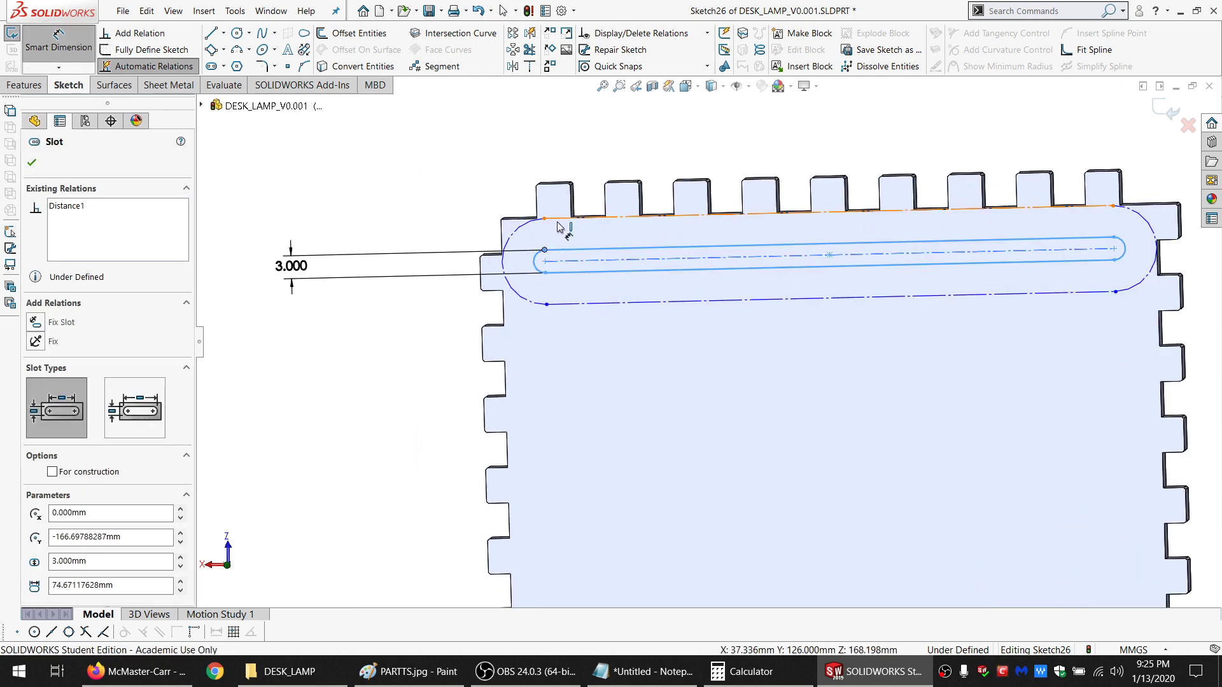
left_click(544, 250)
left_click(347, 146)
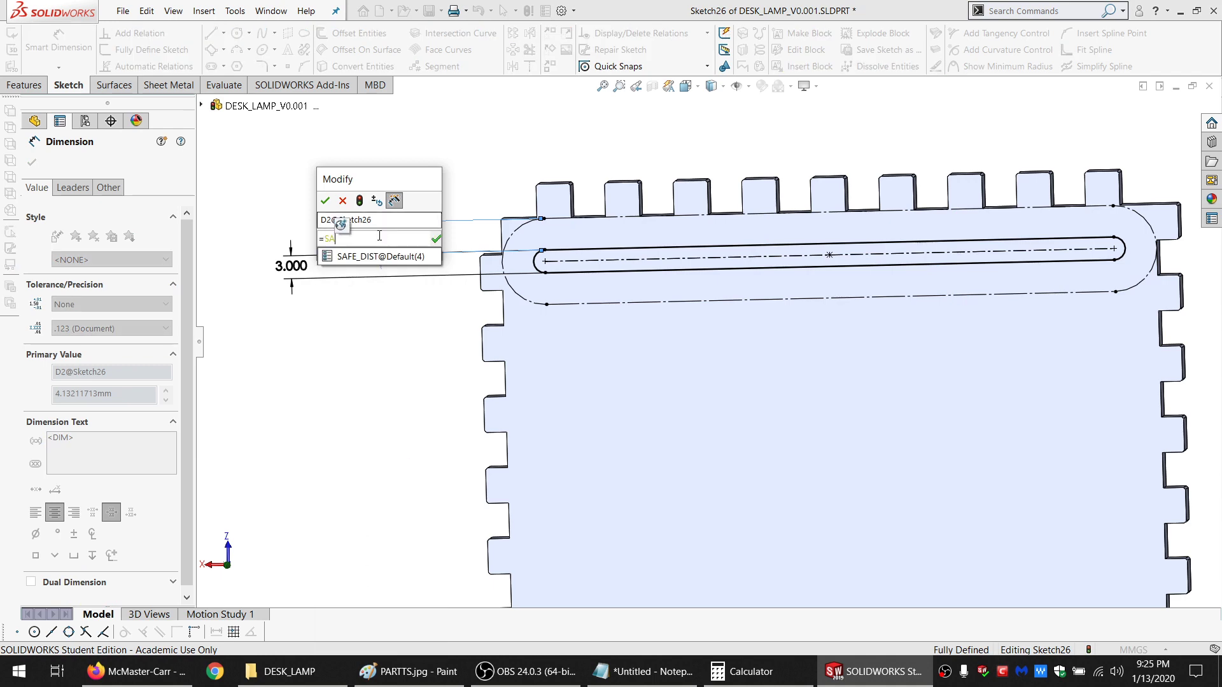
left_click(377, 258)
key("Return")
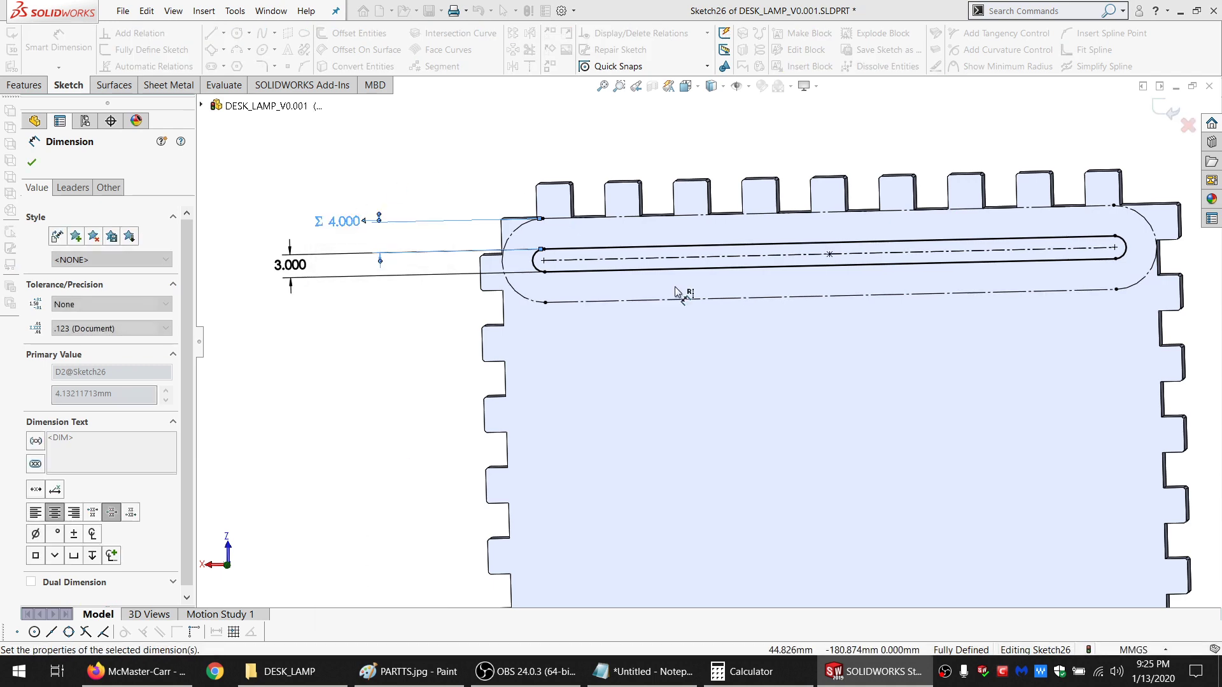
left_click(914, 341)
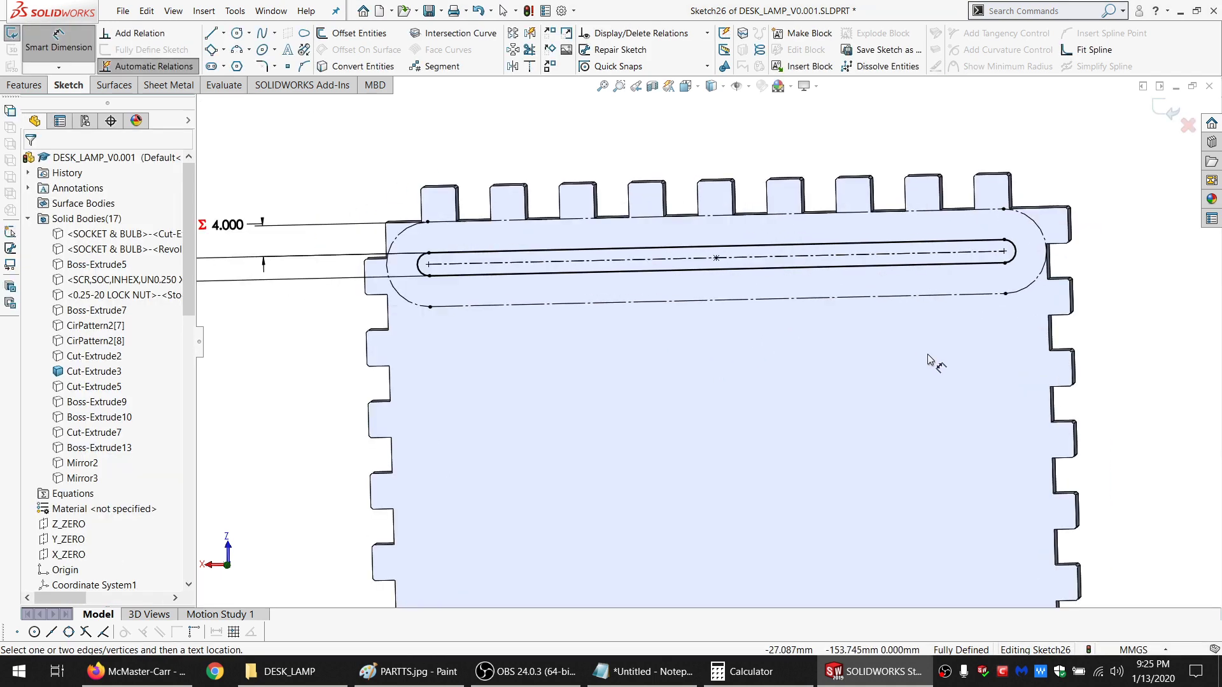
scroll(929, 354, "up", 3)
scroll(824, 355, "down", 1)
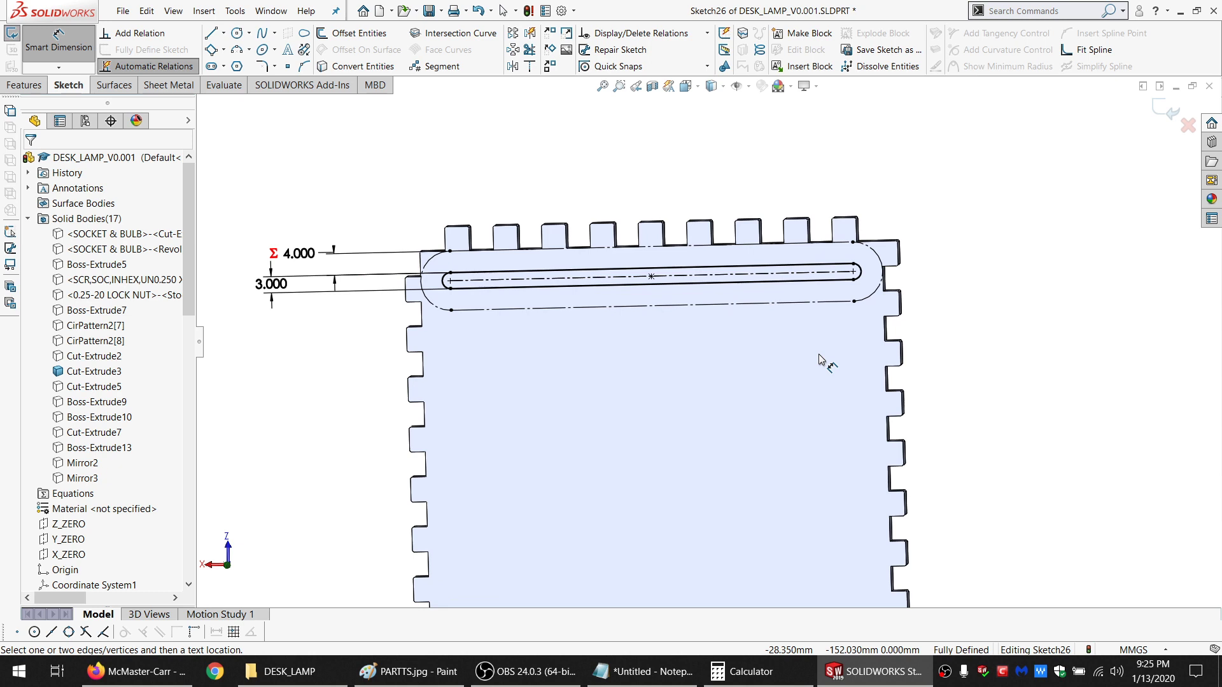
right_click(826, 288)
key("Escape")
key("Escape")
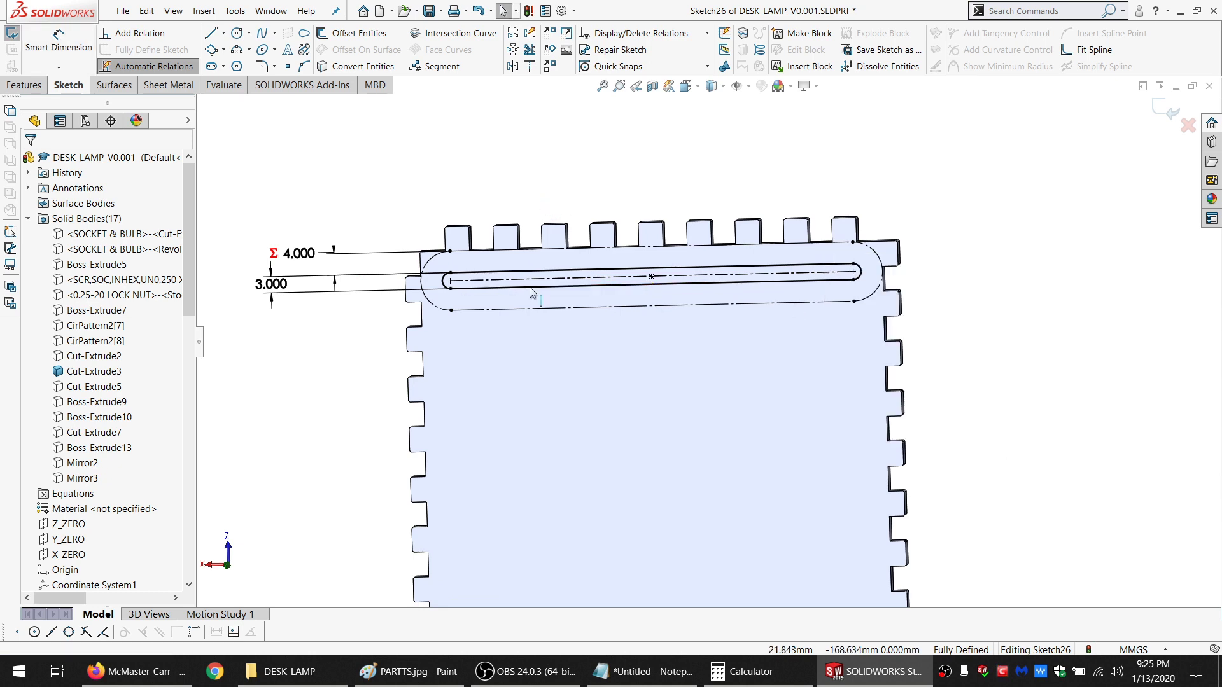
Start a linear sketch pattern of the inner slot along a lengthwise panel edge, reversed to run down the panel
right_click(529, 288)
left_click(560, 298)
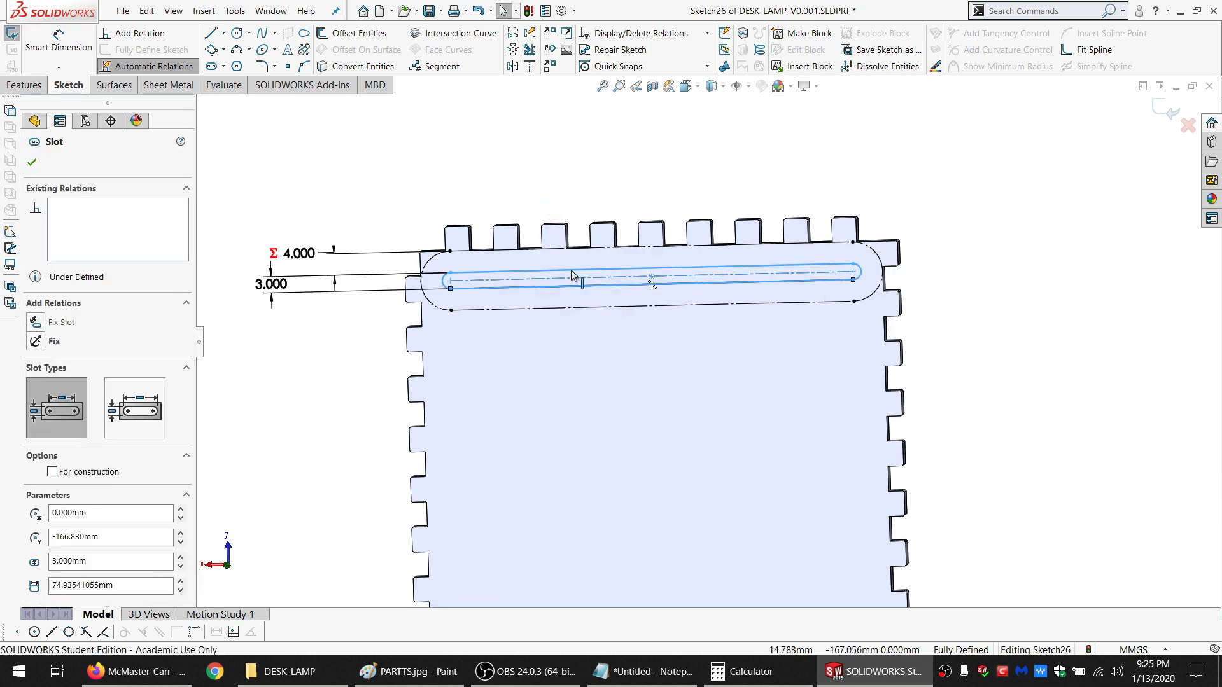
scroll(708, 337, "up", 3)
left_click(513, 34)
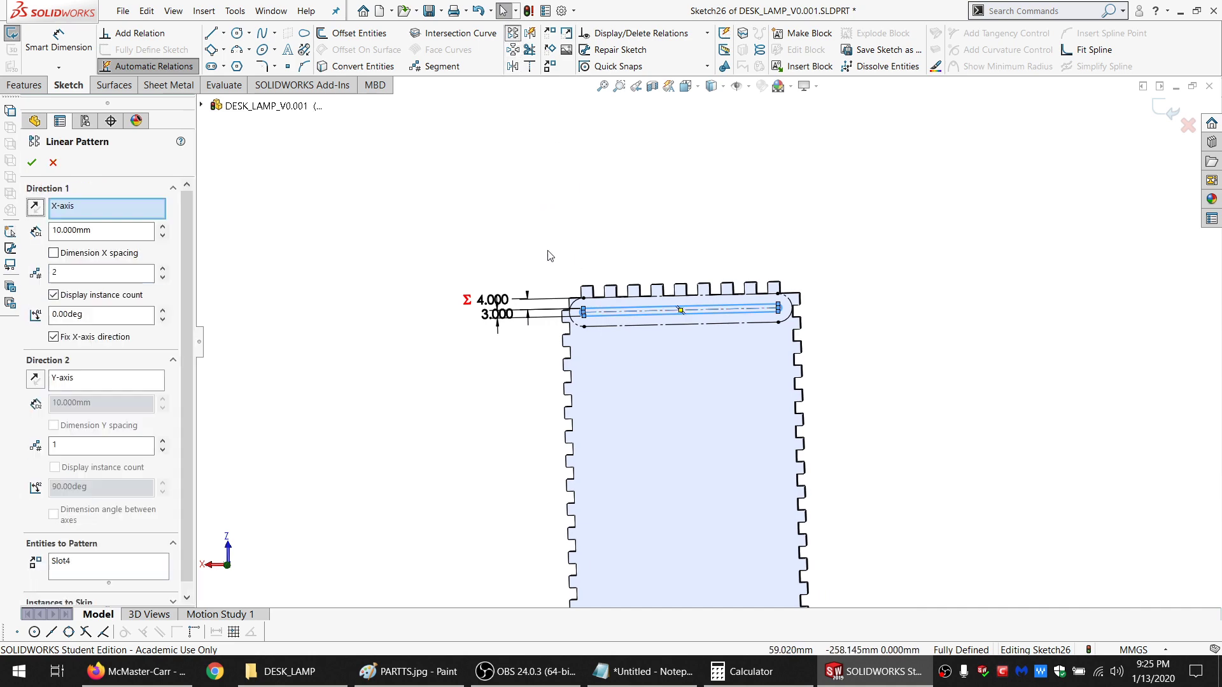
scroll(588, 297, "up", 5)
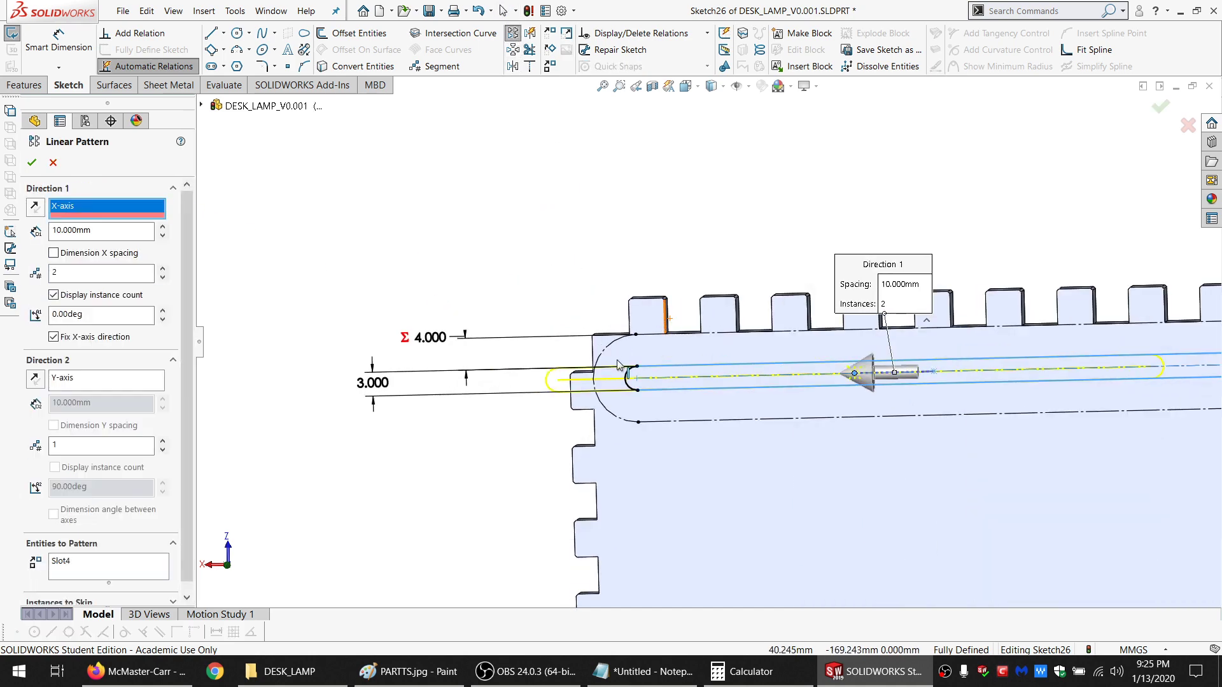
left_click(857, 385)
scroll(857, 385, "up", 5)
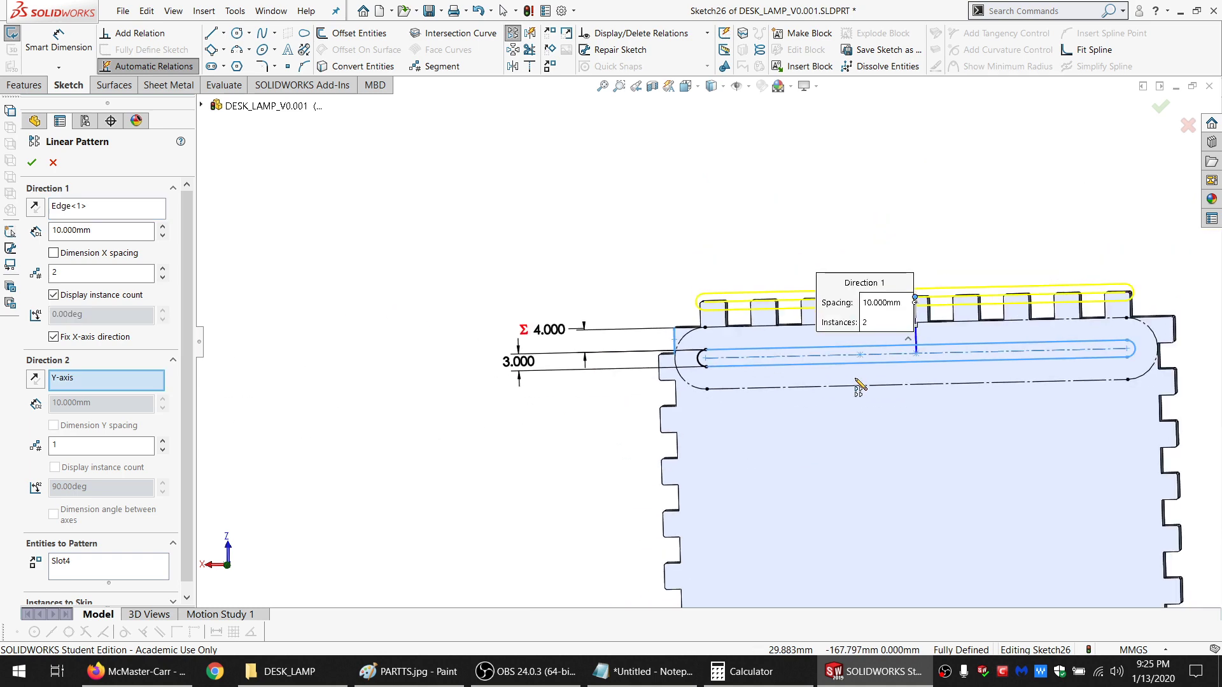
left_click(35, 207)
scroll(804, 423, "down", 4)
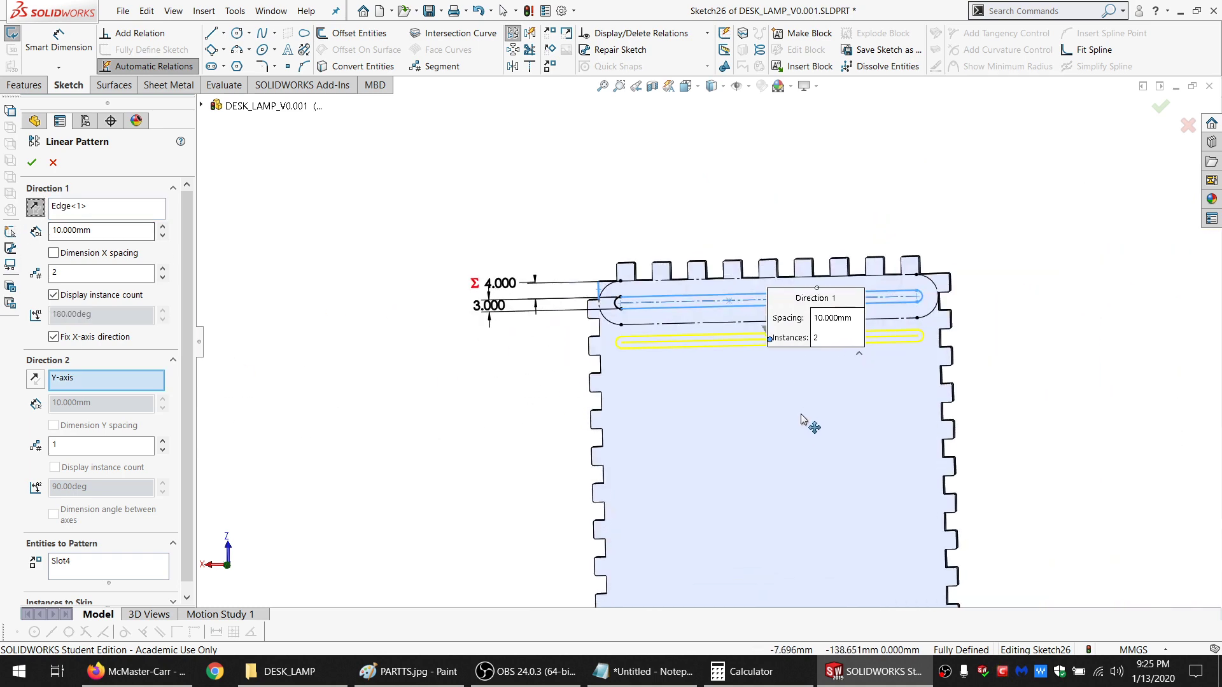
Set the slot pattern to 40 instances and apply it
scroll(888, 460, "up", 3)
scroll(888, 460, "down", 1)
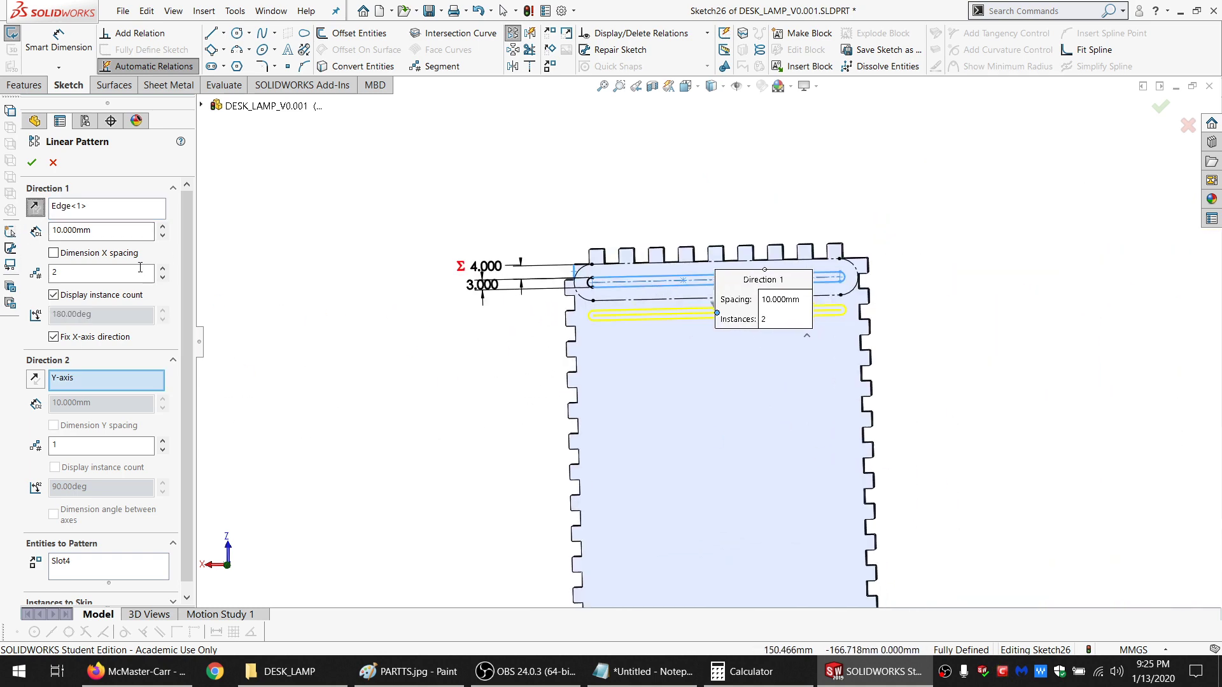
double_click(61, 273)
type("40")
scroll(431, 326, "up", 6)
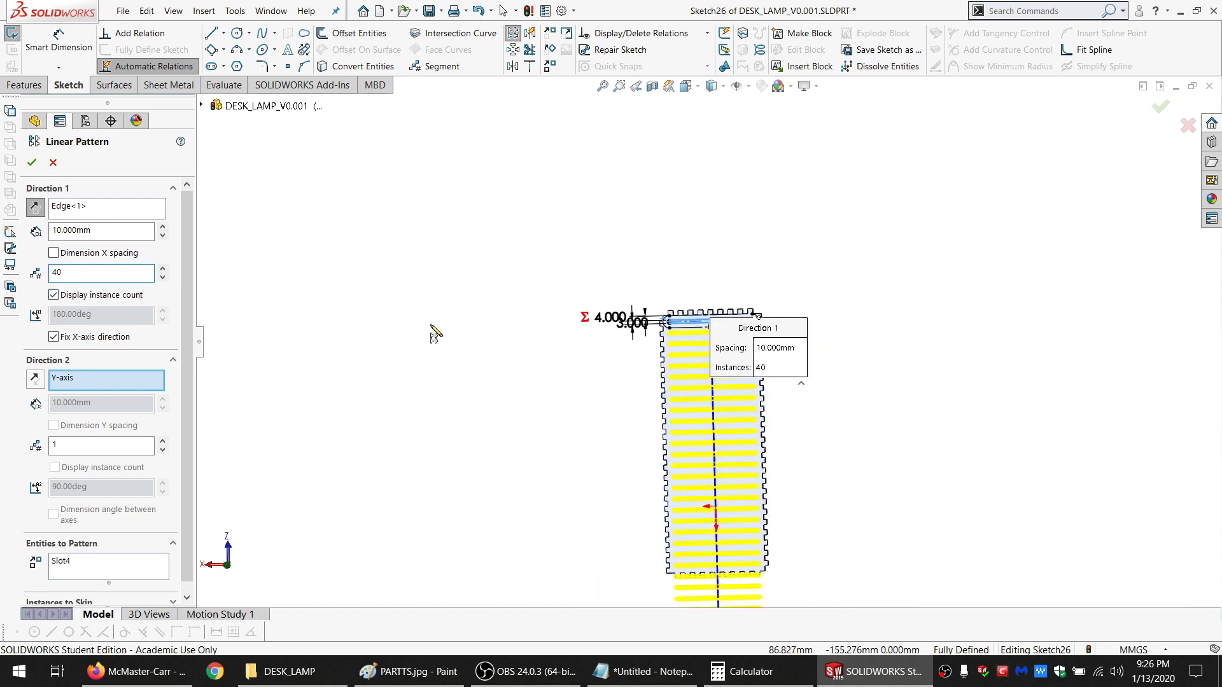
scroll(705, 359, "down", 4)
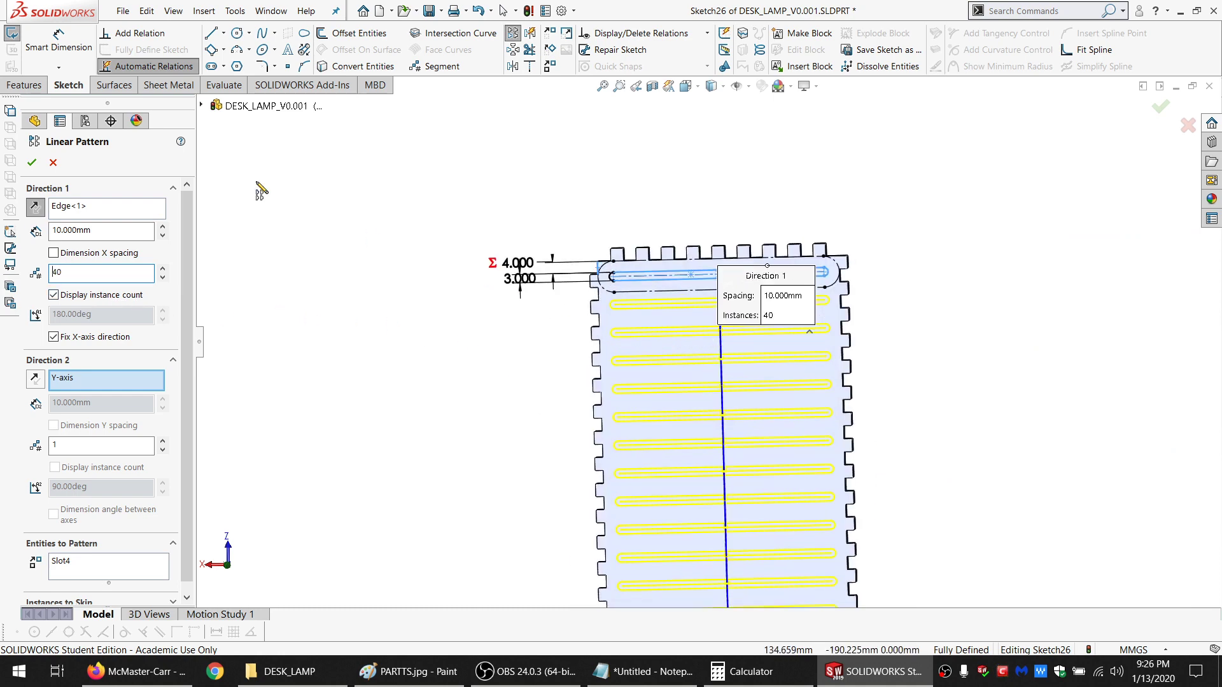
left_click(32, 162)
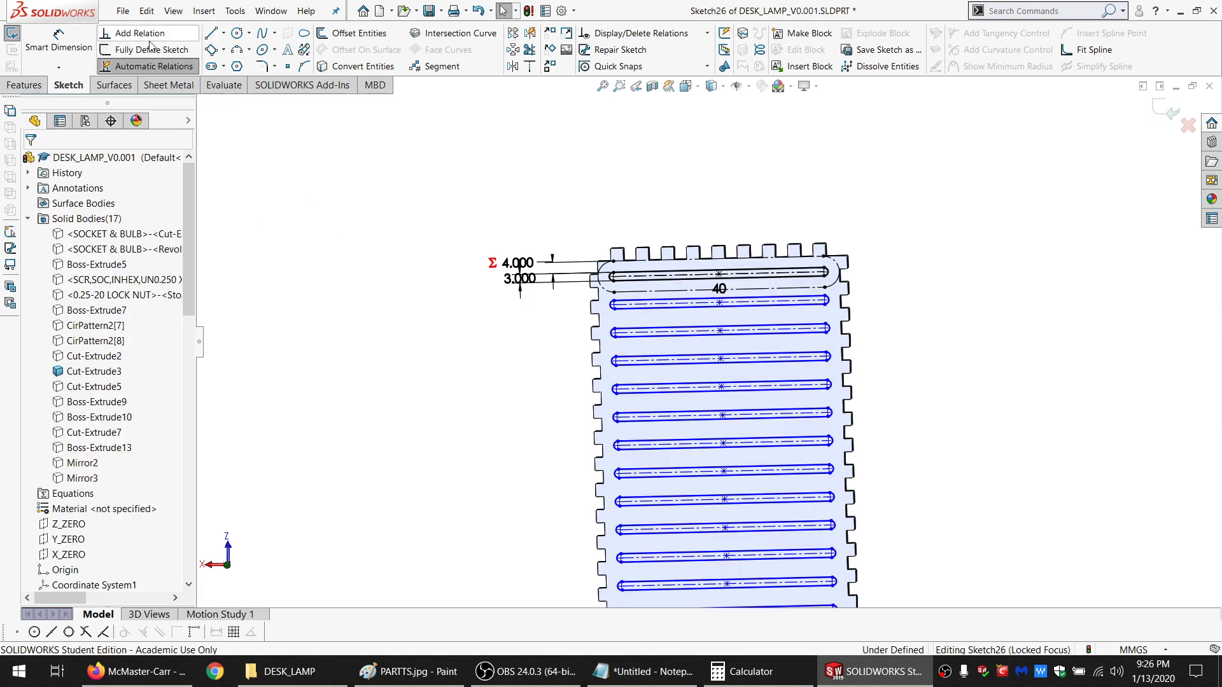
Dimension the gap between the first slot's lower side and the second slot's upper side, and set it to 3 mm
left_click(58, 44)
scroll(635, 310, "down", 4)
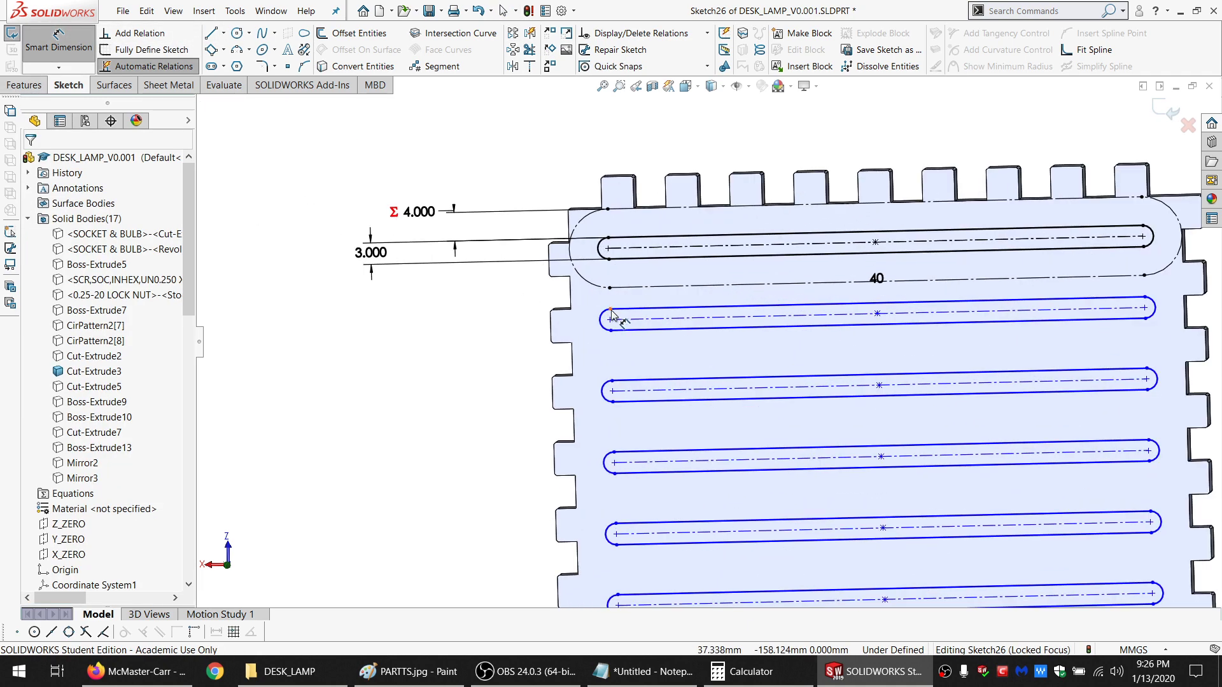
left_click(611, 309)
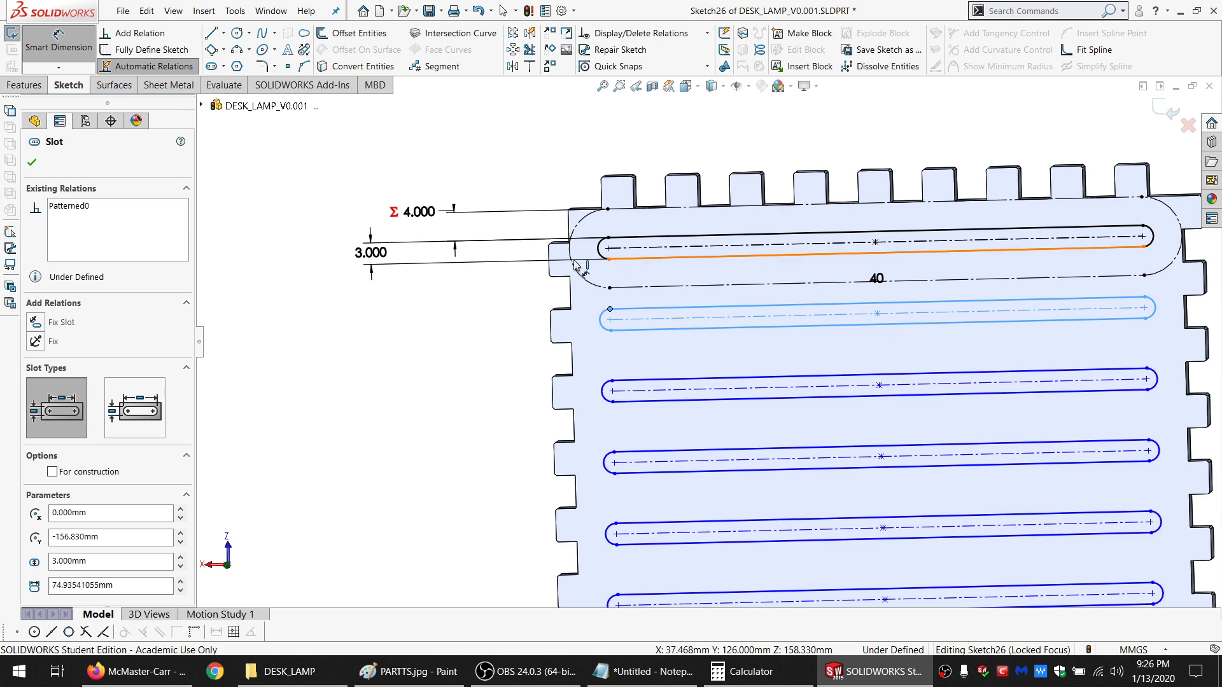
left_click(610, 259)
left_click(451, 291)
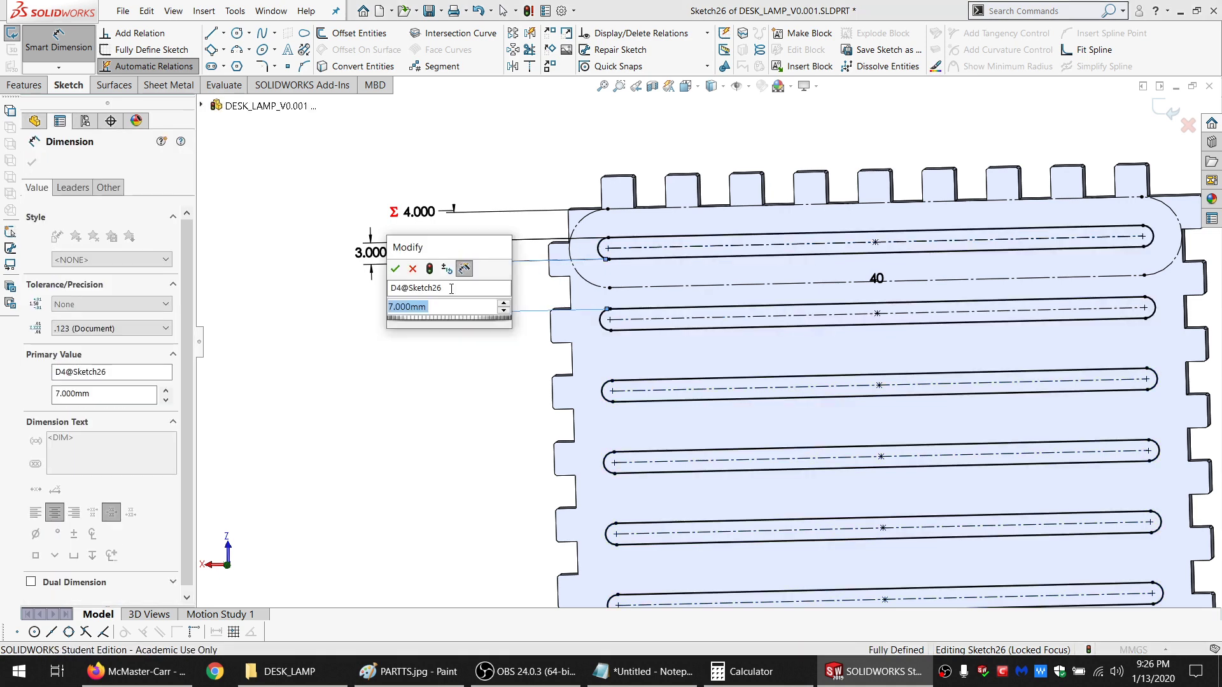
key("Return")
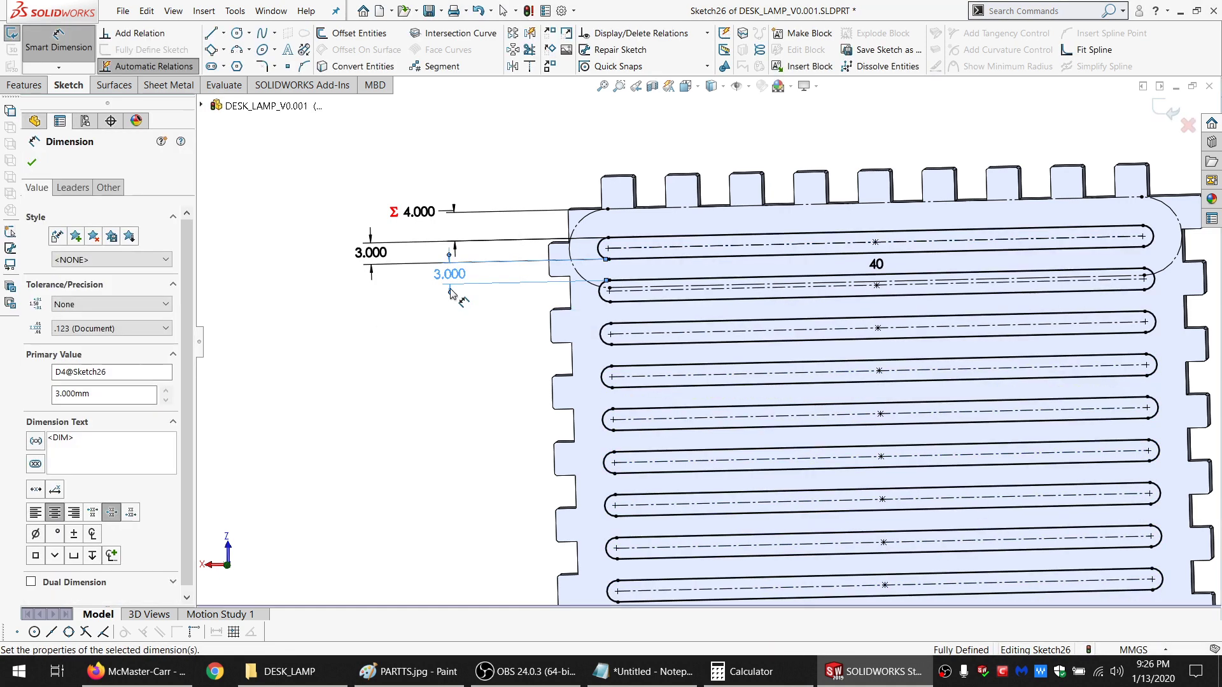
Move the pattern's instance count dimension off the slots into the open space beside the panel
scroll(662, 358, "up", 4)
scroll(662, 358, "up", 2)
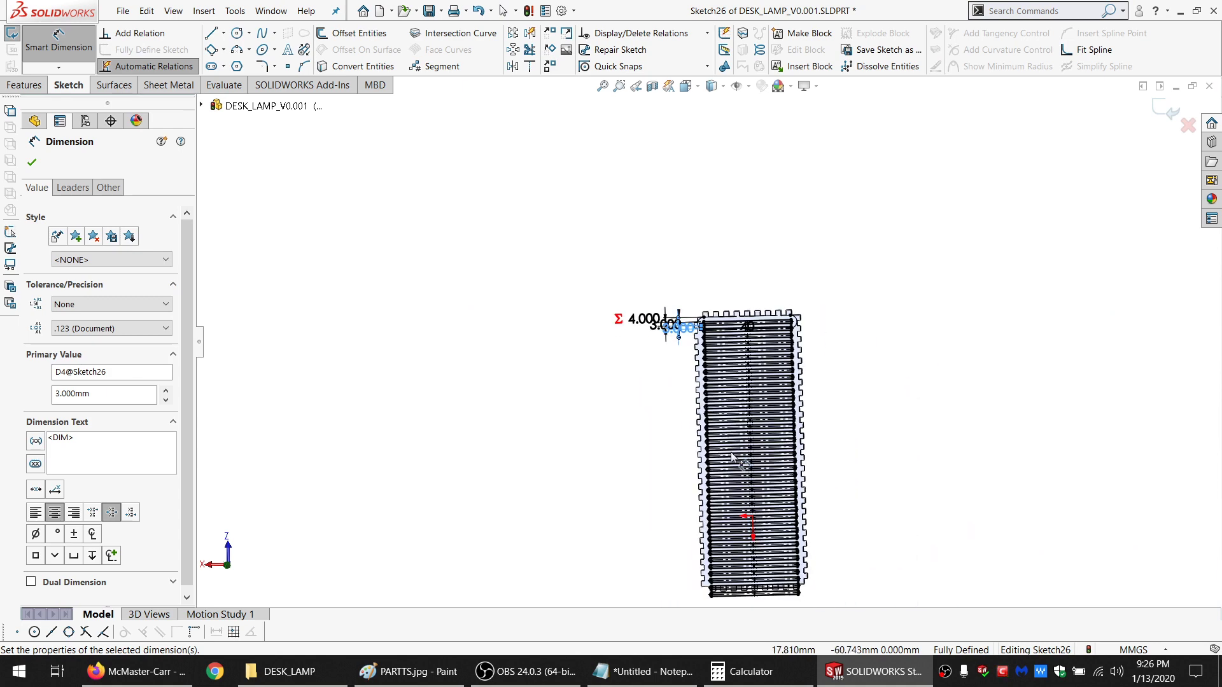
scroll(748, 559, "down", 3)
scroll(732, 528, "up", 1)
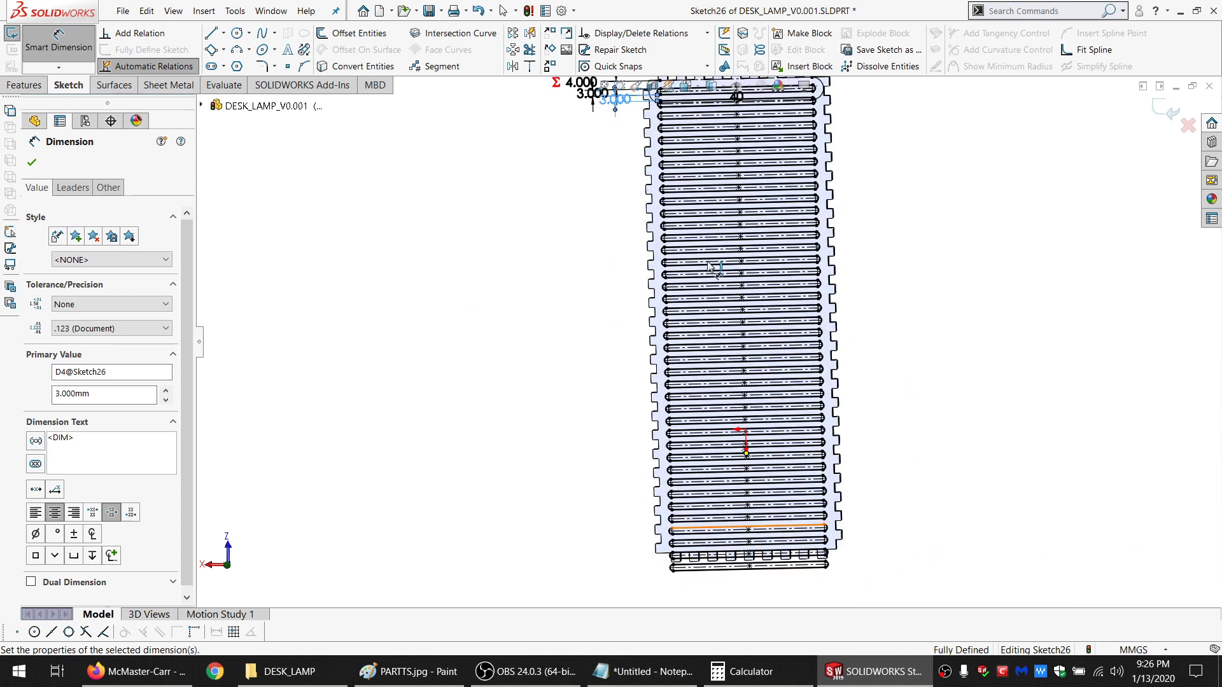
scroll(710, 268, "up", 2)
key("Escape")
left_click_drag(731, 170, 620, 274)
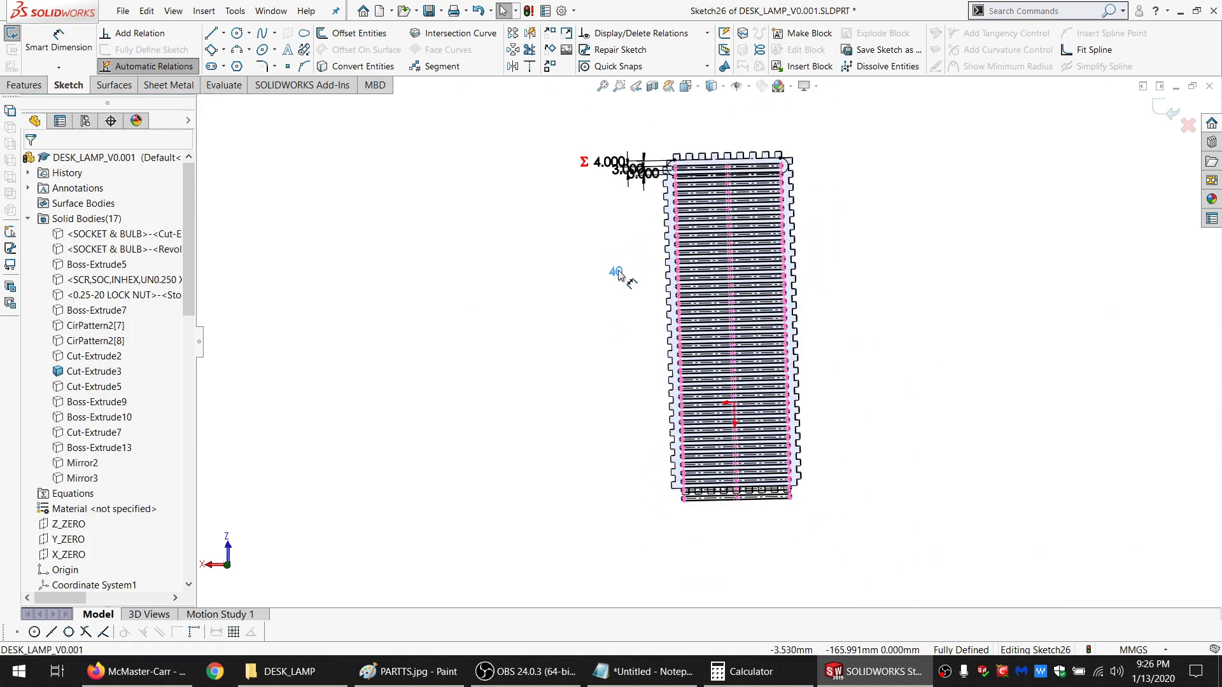
left_click(615, 274)
Shift the instance count dimension down alongside the panel's lower half and set the count to 38
scroll(662, 362, "down", 3)
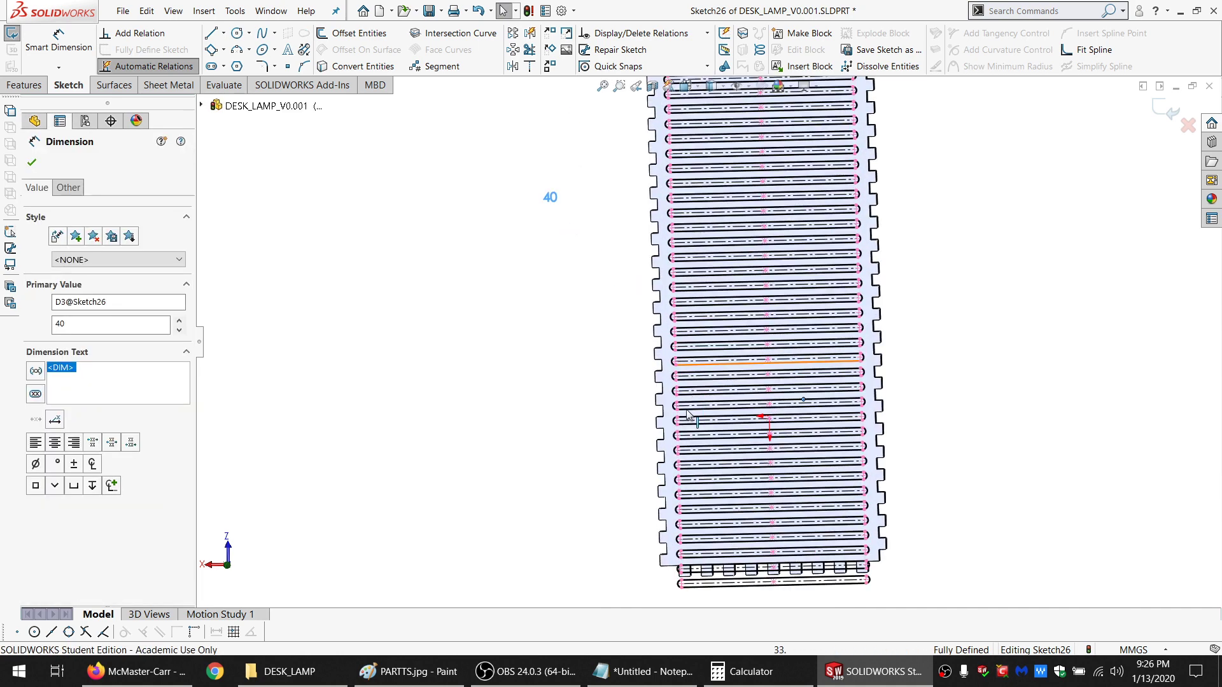
left_click_drag(555, 203, 610, 435)
scroll(659, 562, "down", 2)
middle_click_drag(662, 491, 663, 504)
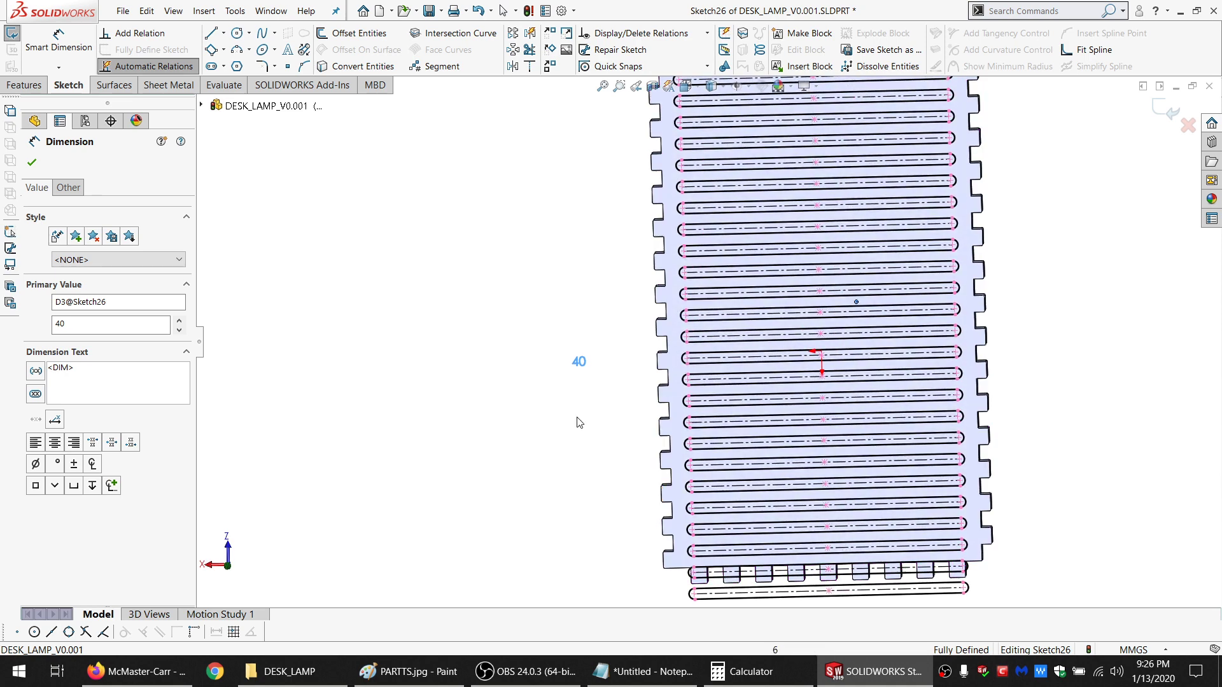
double_click(582, 365)
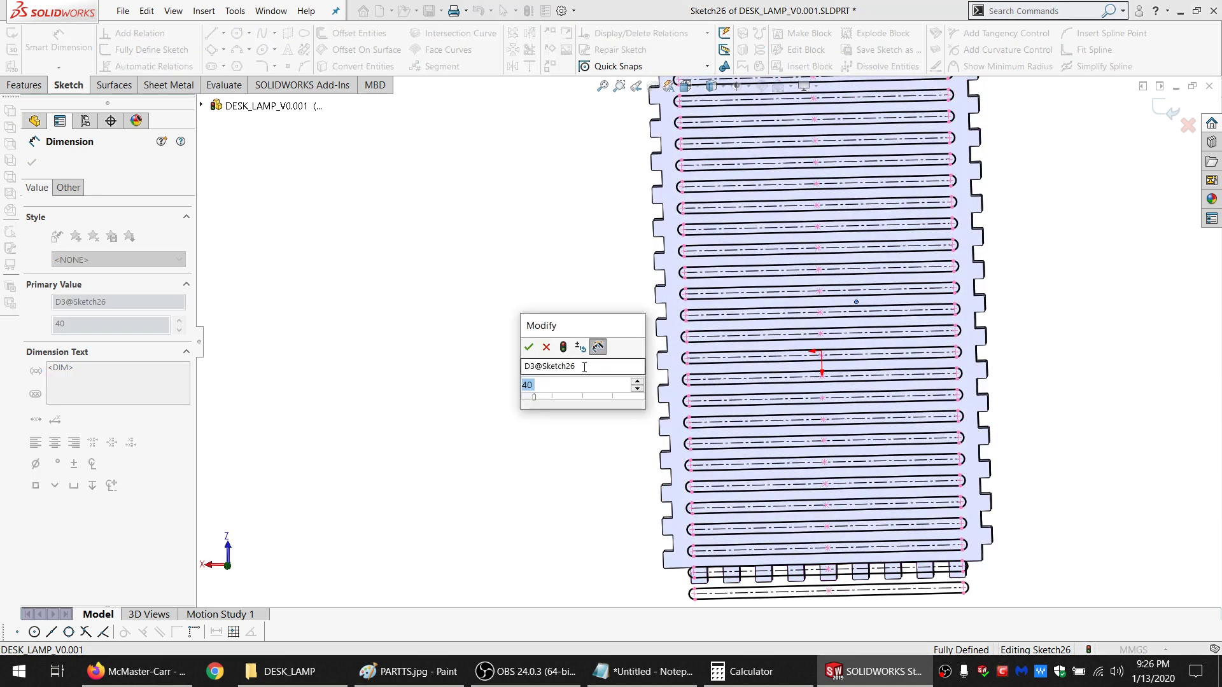
key("Return")
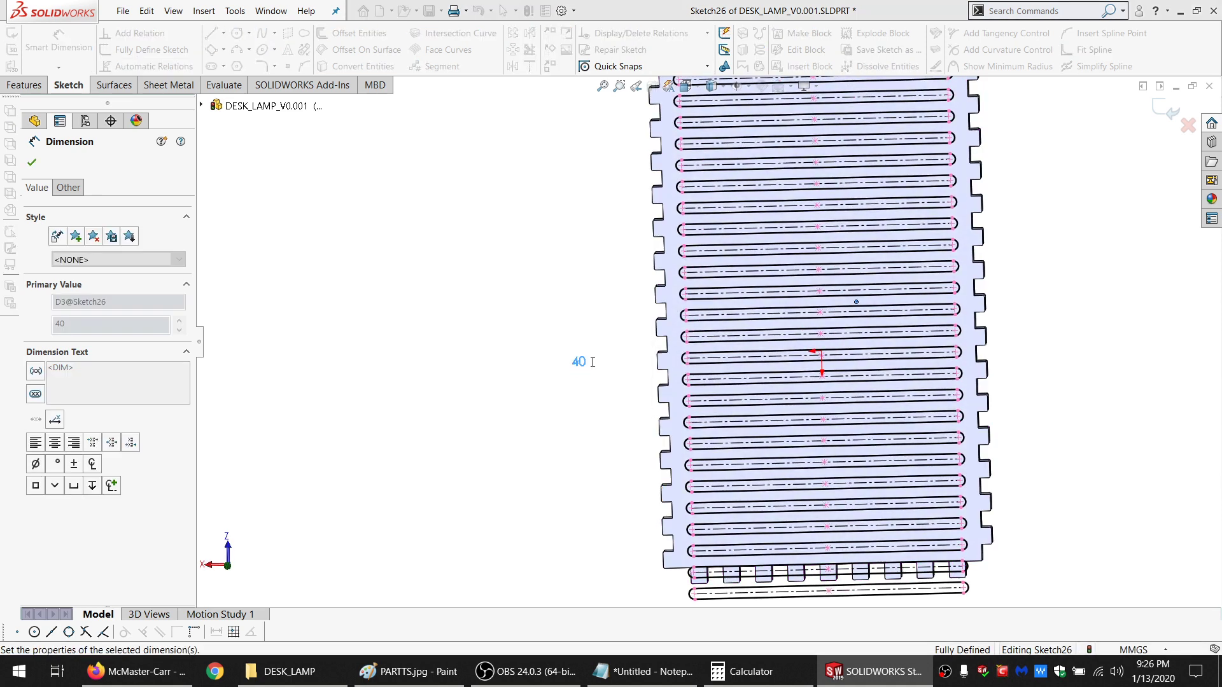
Switch to the Calculator
left_click(726, 662)
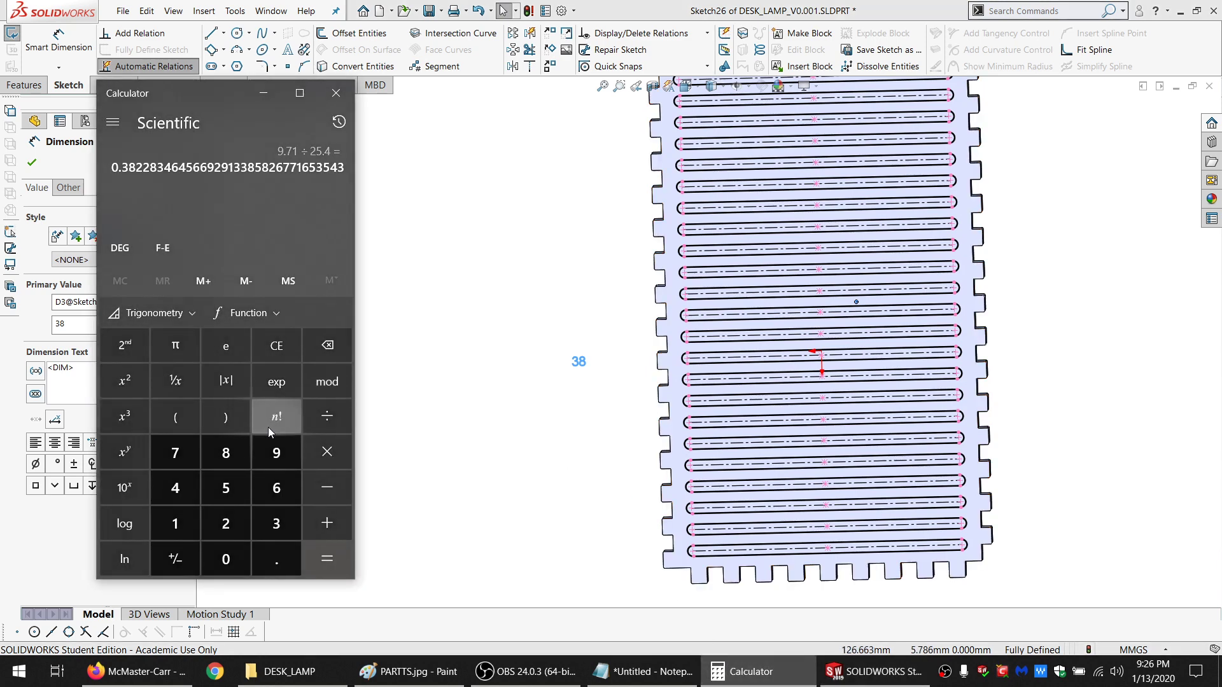
Calculate 40 ÷ 9 and 4 × 9 in Calculator to find a suitable slot count
left_click(278, 354)
type("40/9")
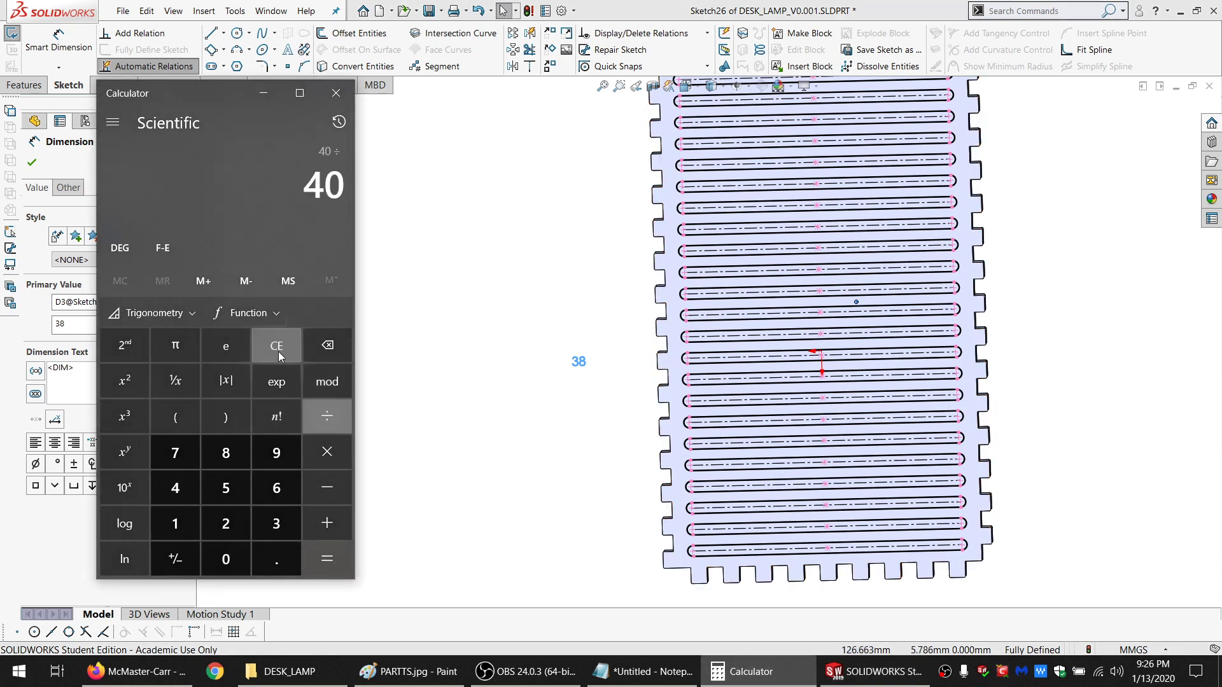
key("Return")
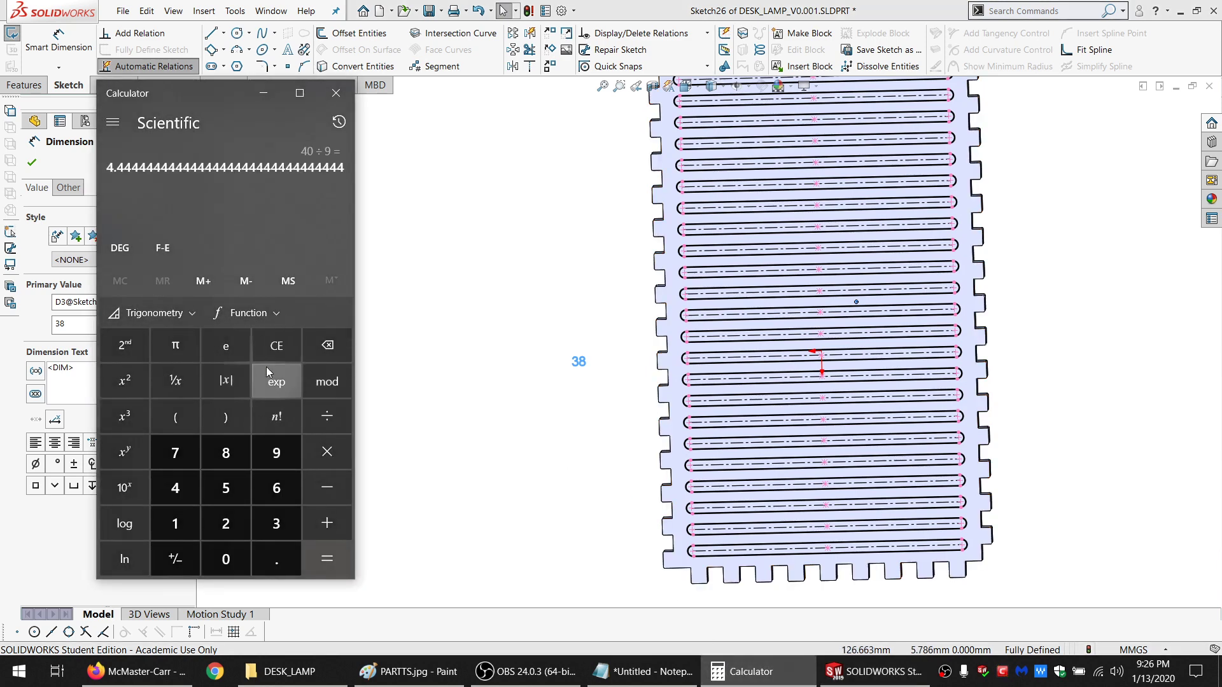
left_click(280, 349)
type("4*9")
key("Return")
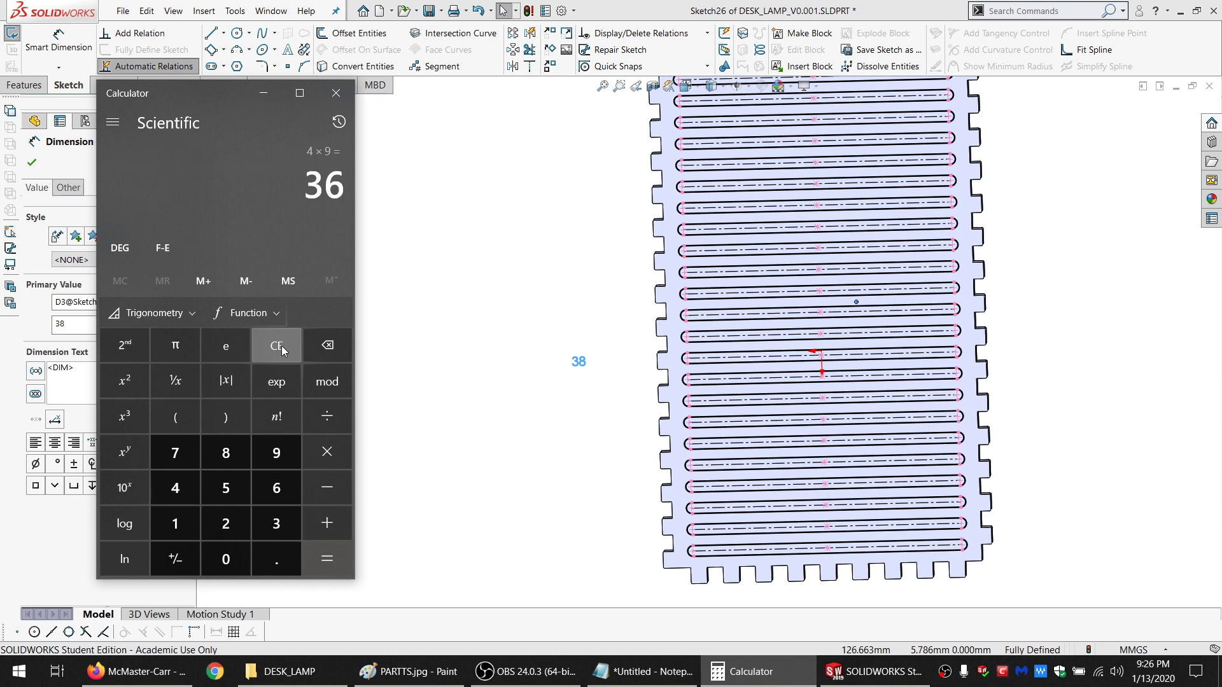
Return to SOLIDWORKS and set the slot pattern's instance count to 36
left_click(443, 360)
double_click(580, 364)
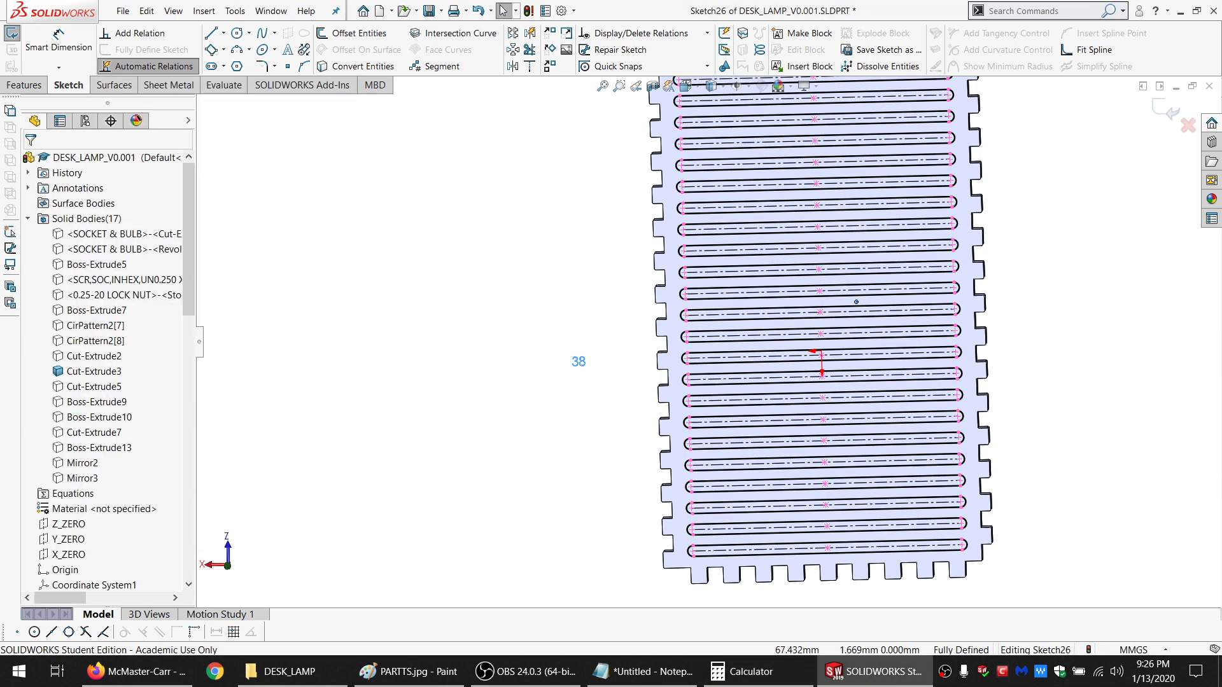
key("Return")
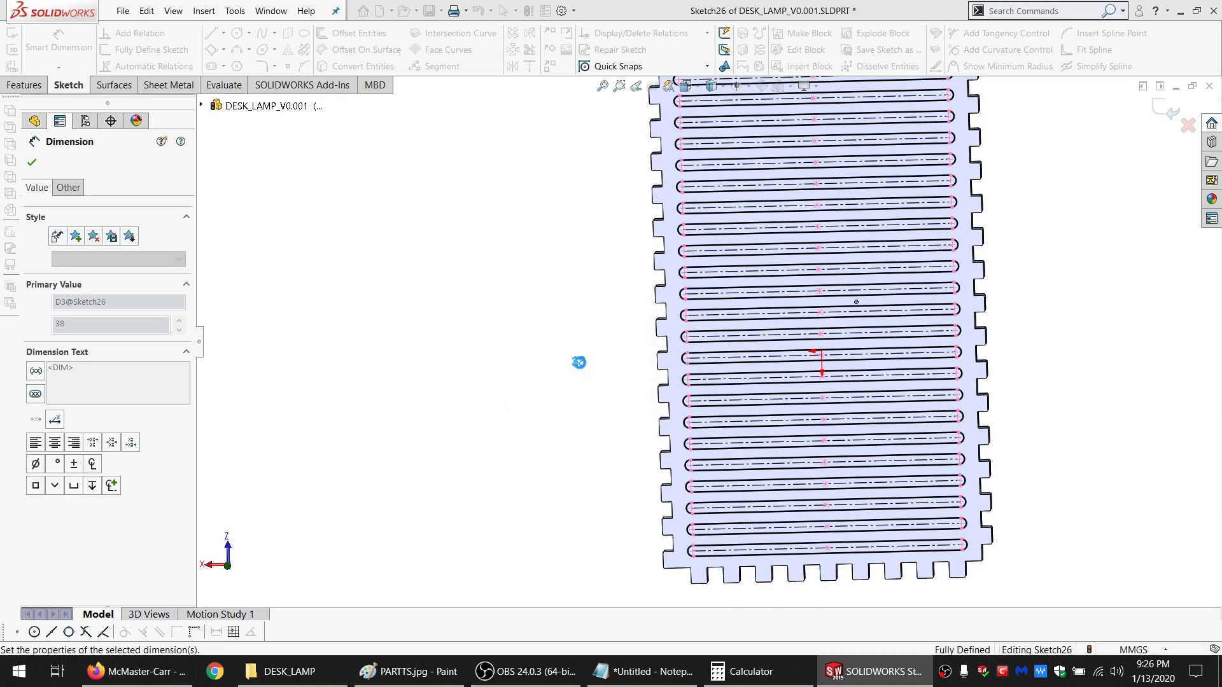
Delete the 3 mm spacing dimension between the first two slots at the panel's upper end
scroll(636, 255, "down", 5)
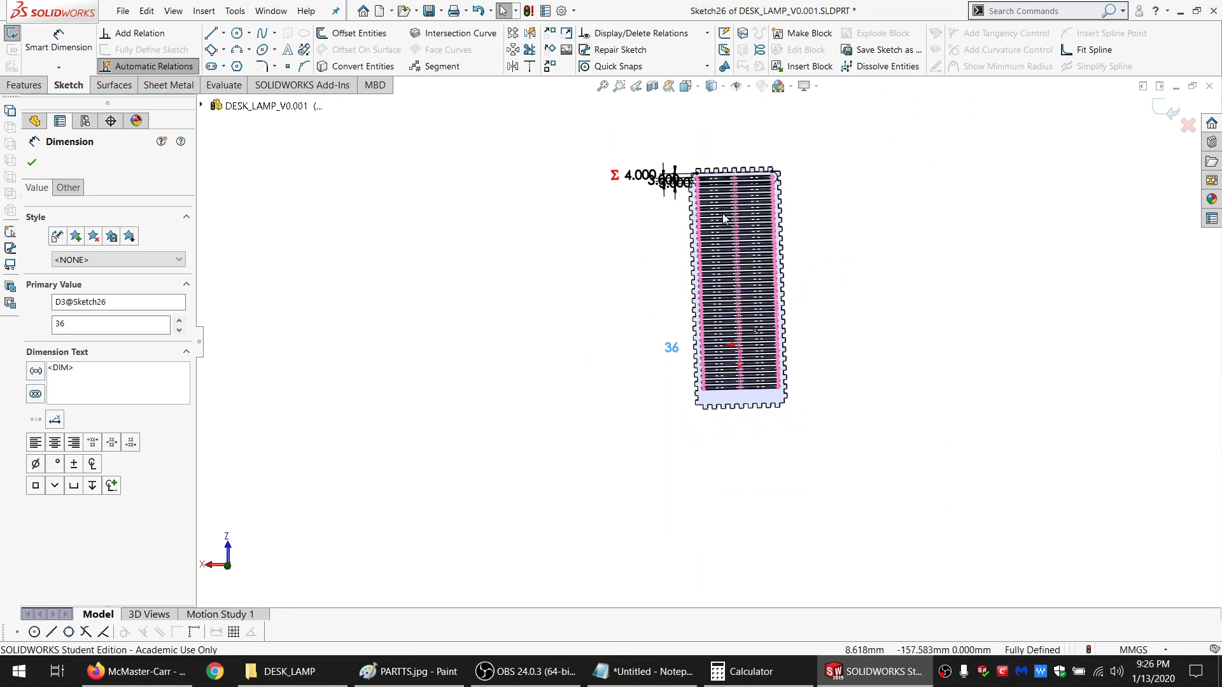
left_click_drag(674, 250, 677, 266)
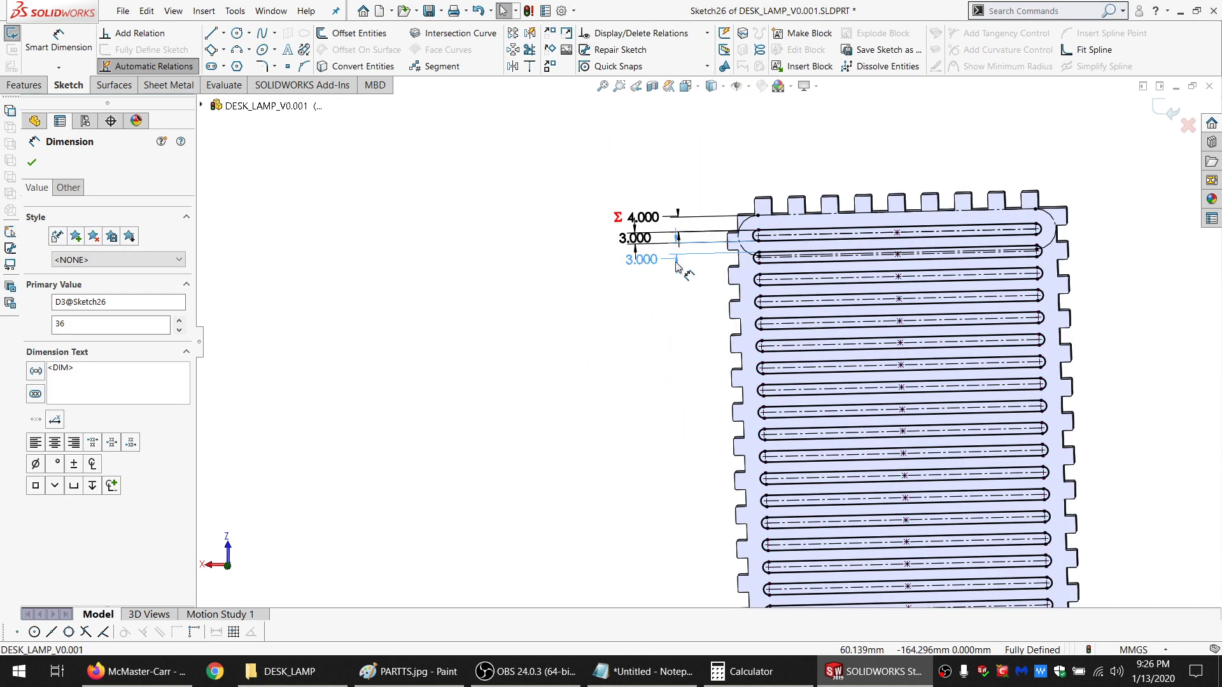
key("Delete")
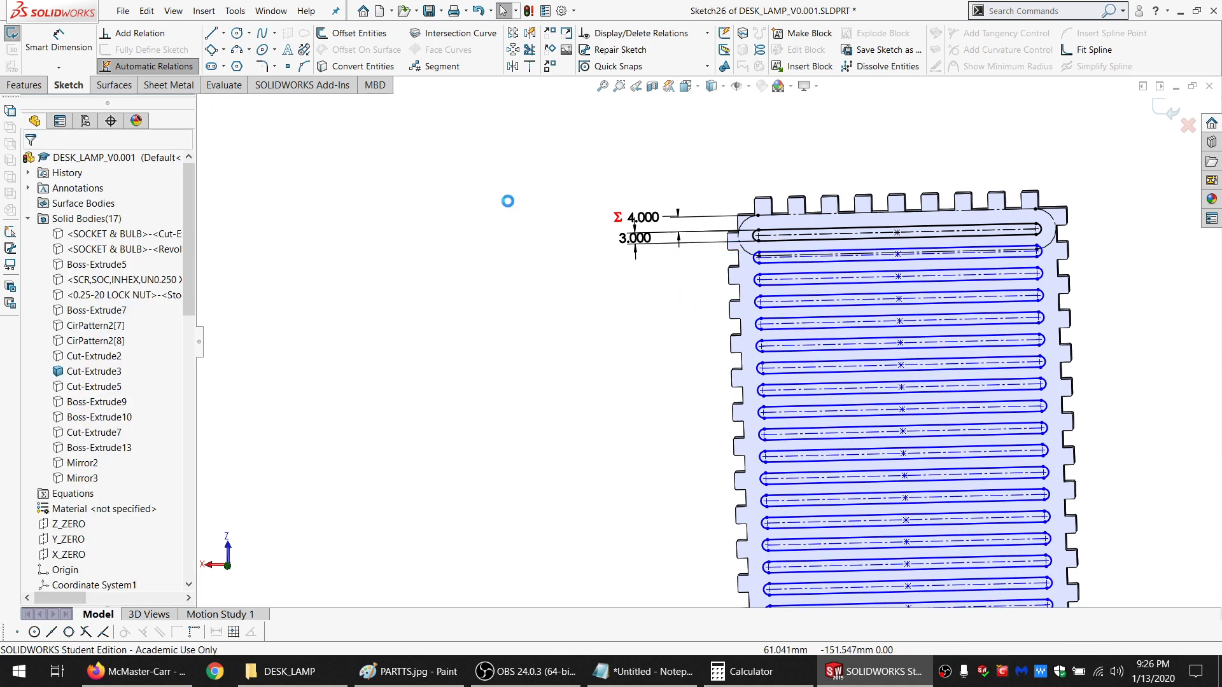
Sketch a larger straight slot around the last patterned slot, using that slot's two end centres, about 75 mm apart
left_click(211, 66)
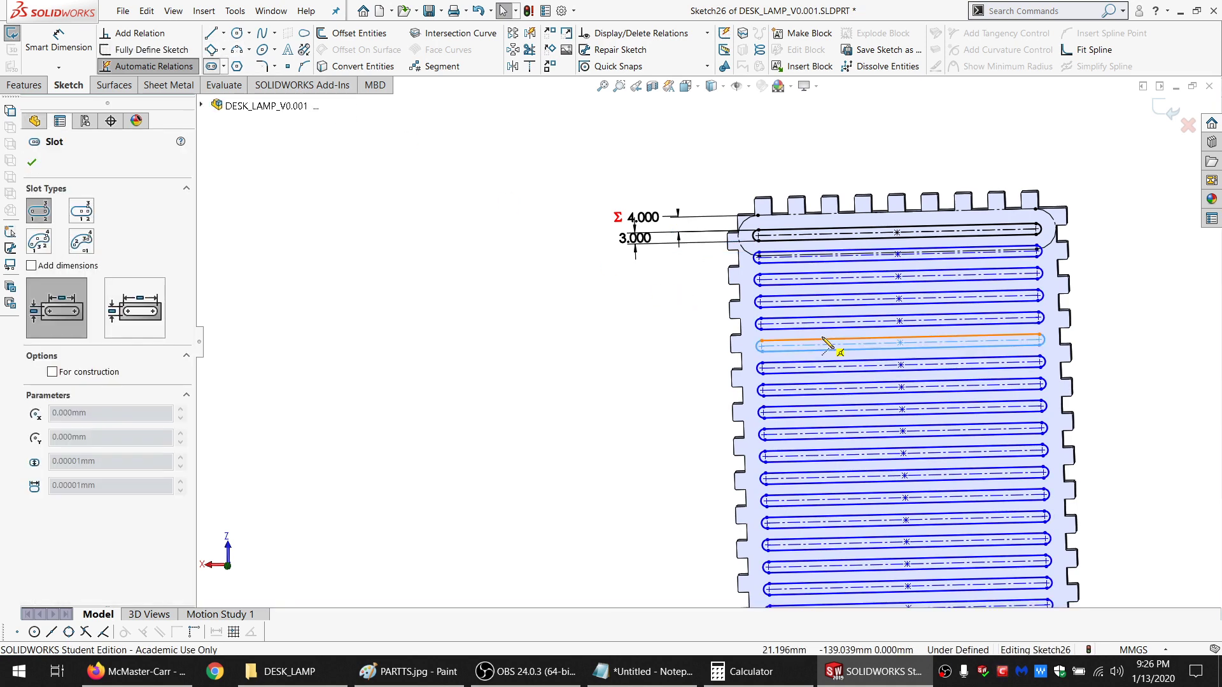
scroll(821, 375, "up", 5)
scroll(700, 376, "down", 3)
scroll(658, 341, "down", 4)
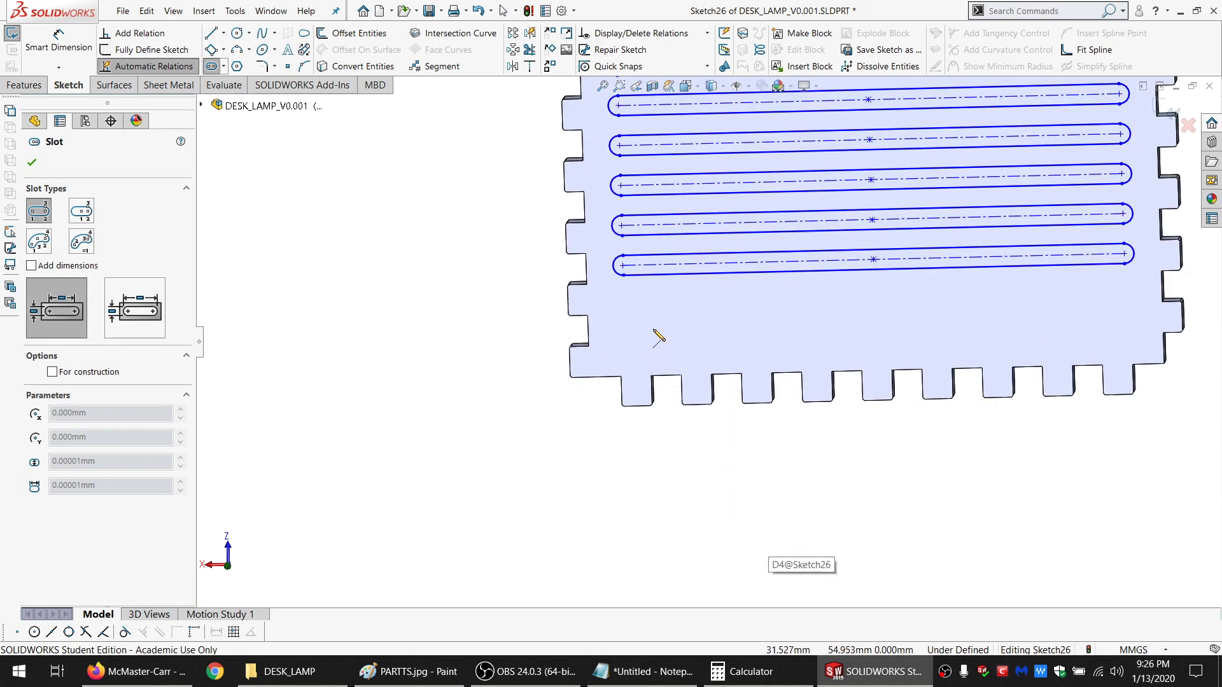
left_click(623, 266)
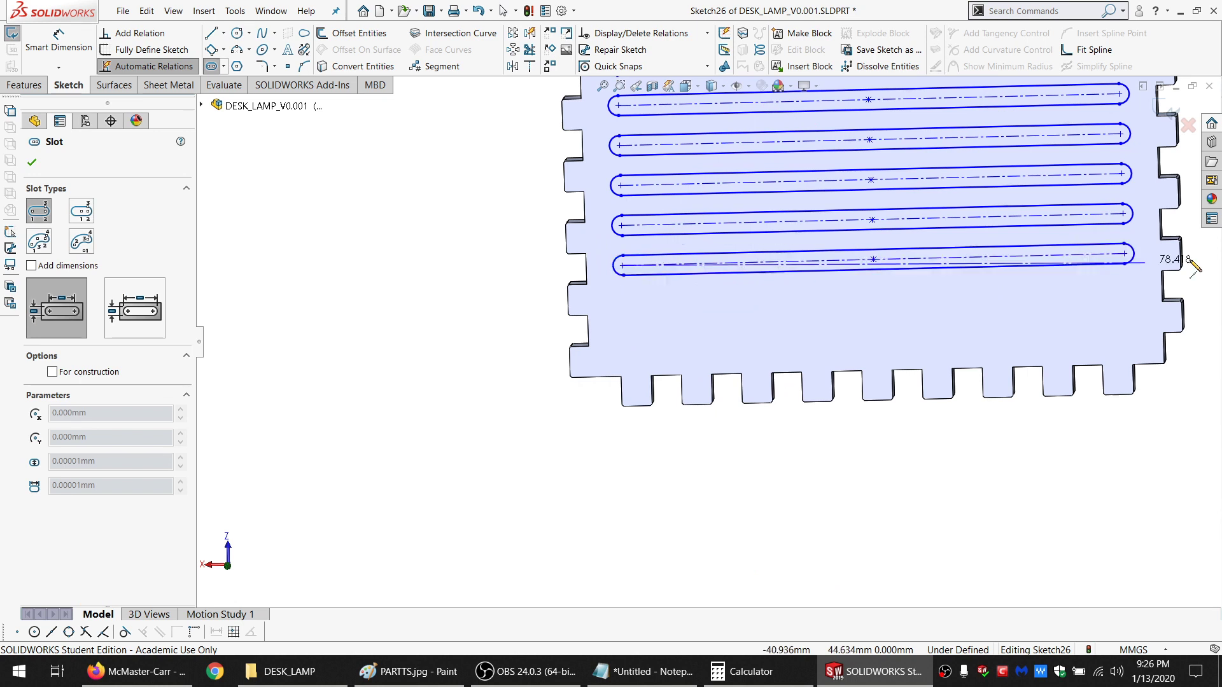
left_click(1124, 254)
left_click(1126, 294)
key("Escape")
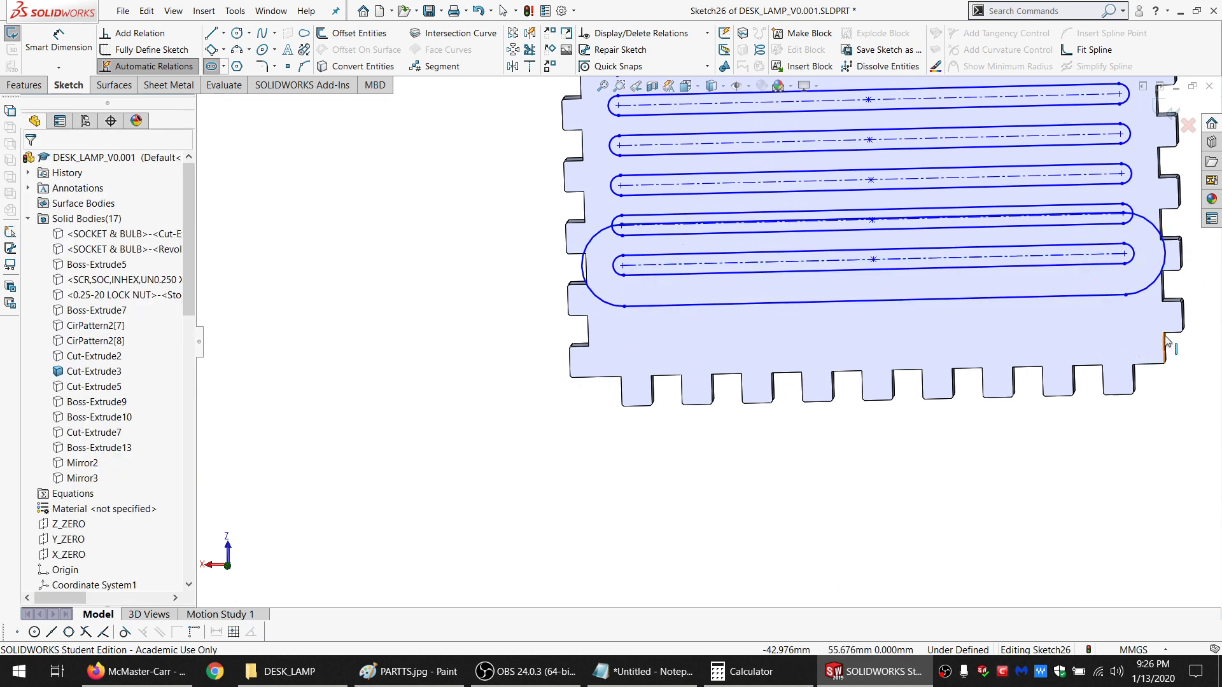
Make the large slot's lower line collinear with the panel's lower notched edge and convert the slot to construction geometry
left_click(660, 306)
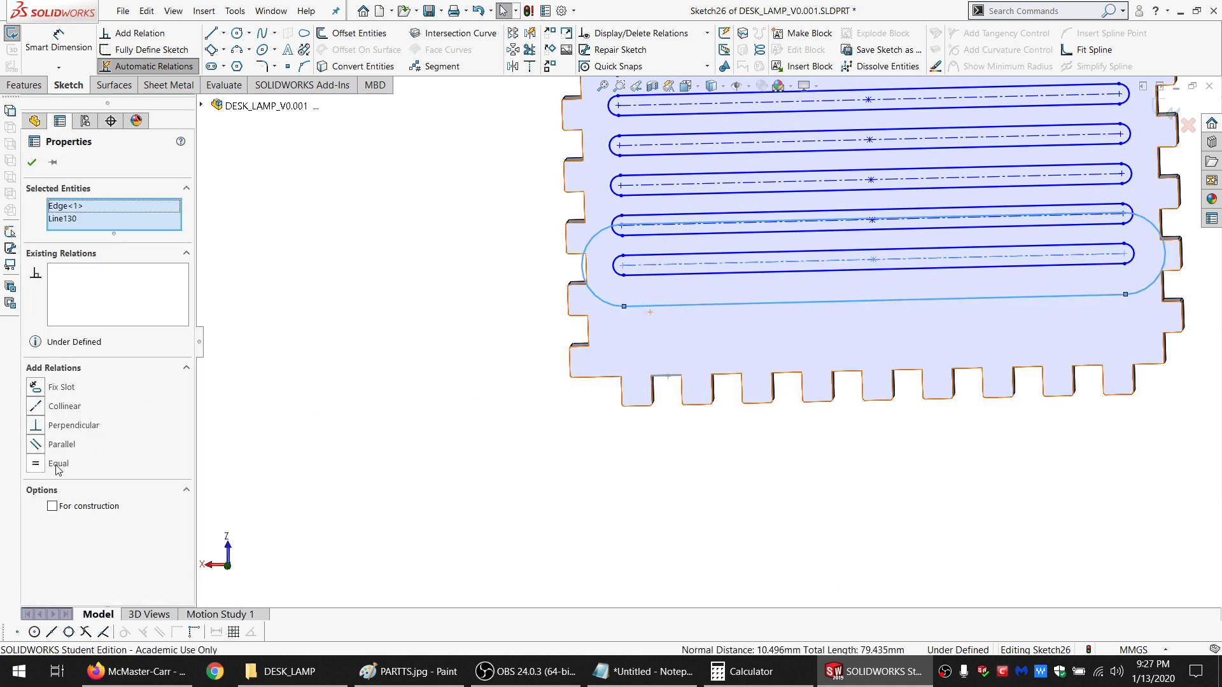
left_click(58, 409)
left_click(353, 402)
left_click(539, 339)
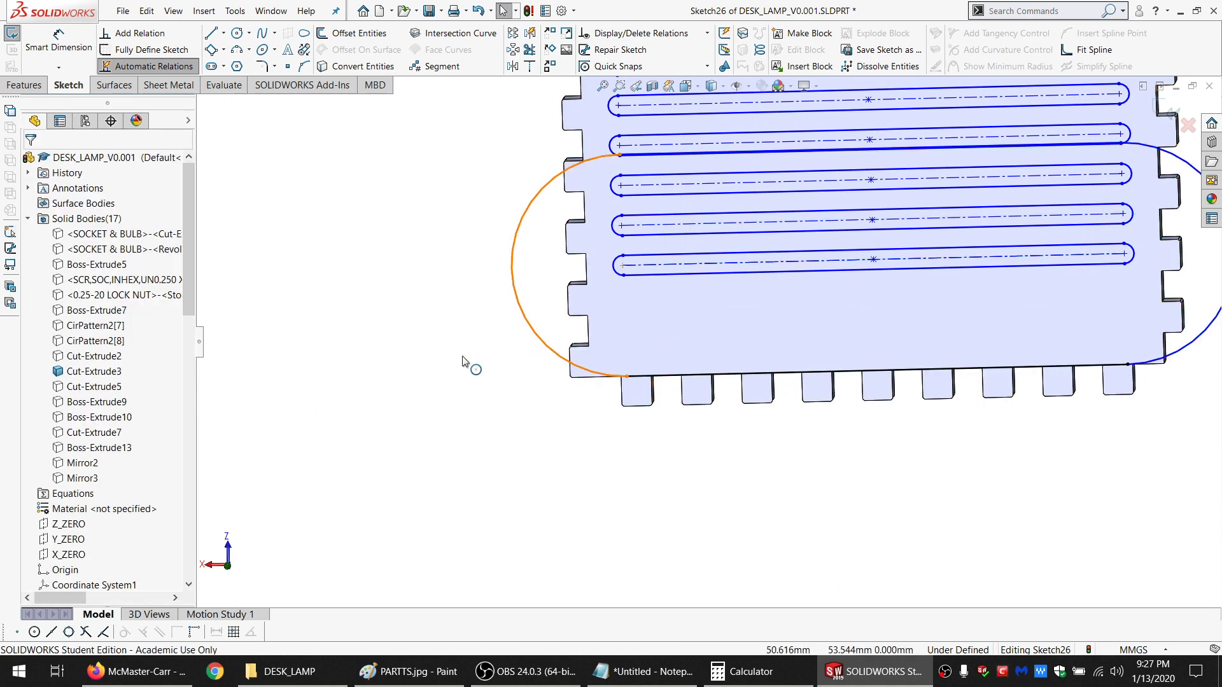
left_click(83, 473)
left_click(509, 273)
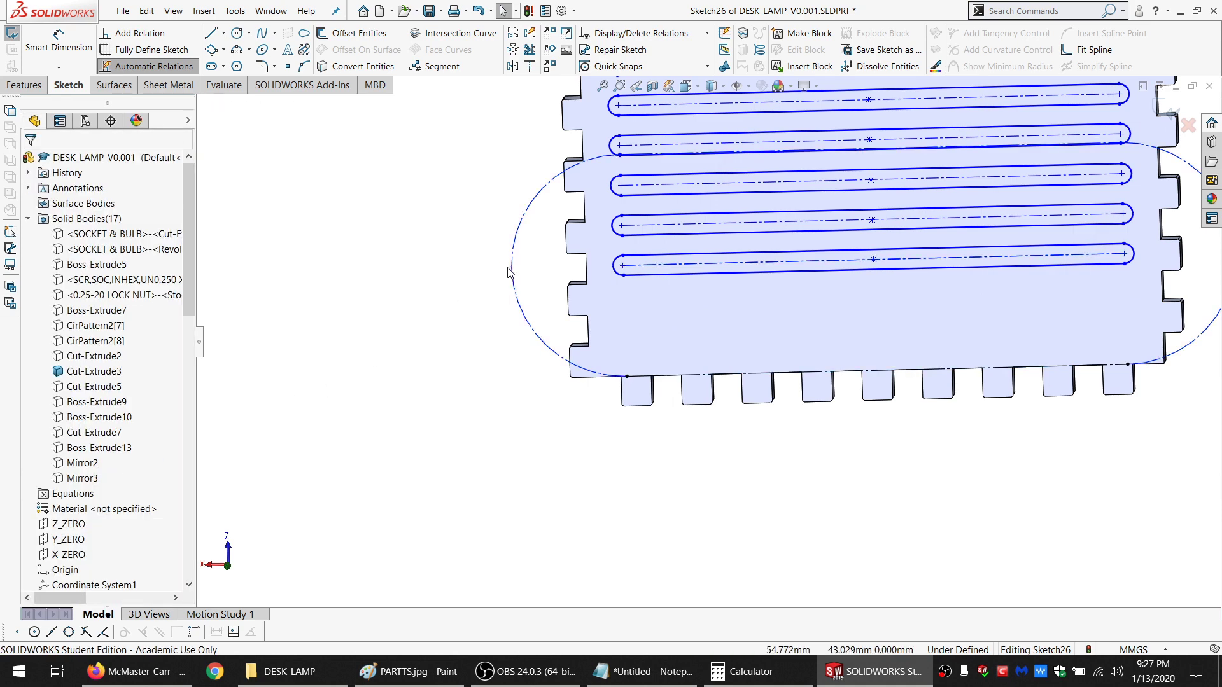
Add an Equal relation between the end arcs of the construction slots at the panel's lower and upper ends
left_click(511, 277)
scroll(523, 210, "up", 8)
scroll(689, 143, "down", 9)
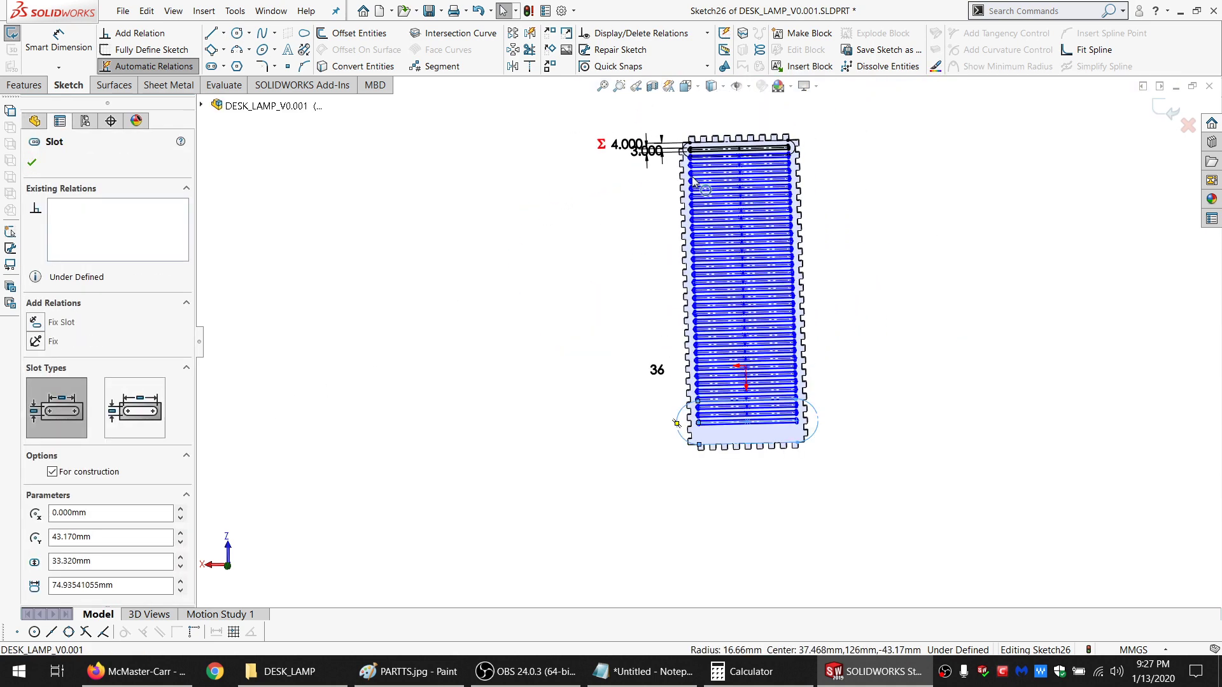
scroll(685, 188, "down", 2)
left_click(673, 204, "ctrl")
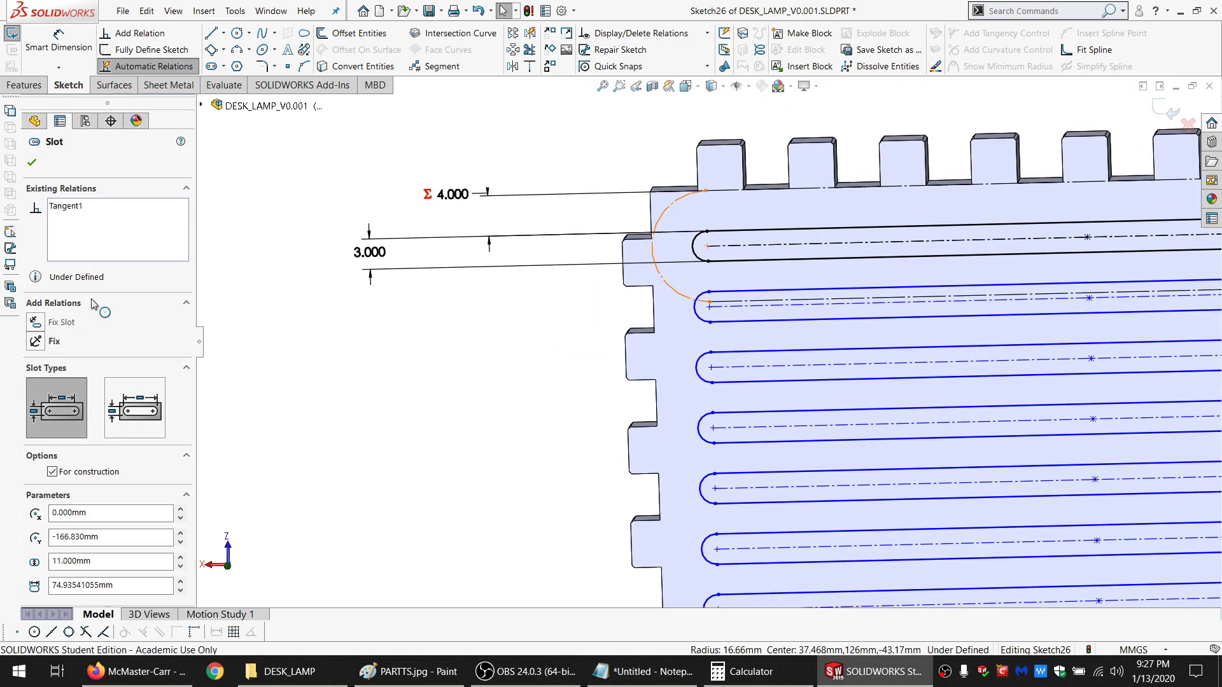
left_click(56, 484)
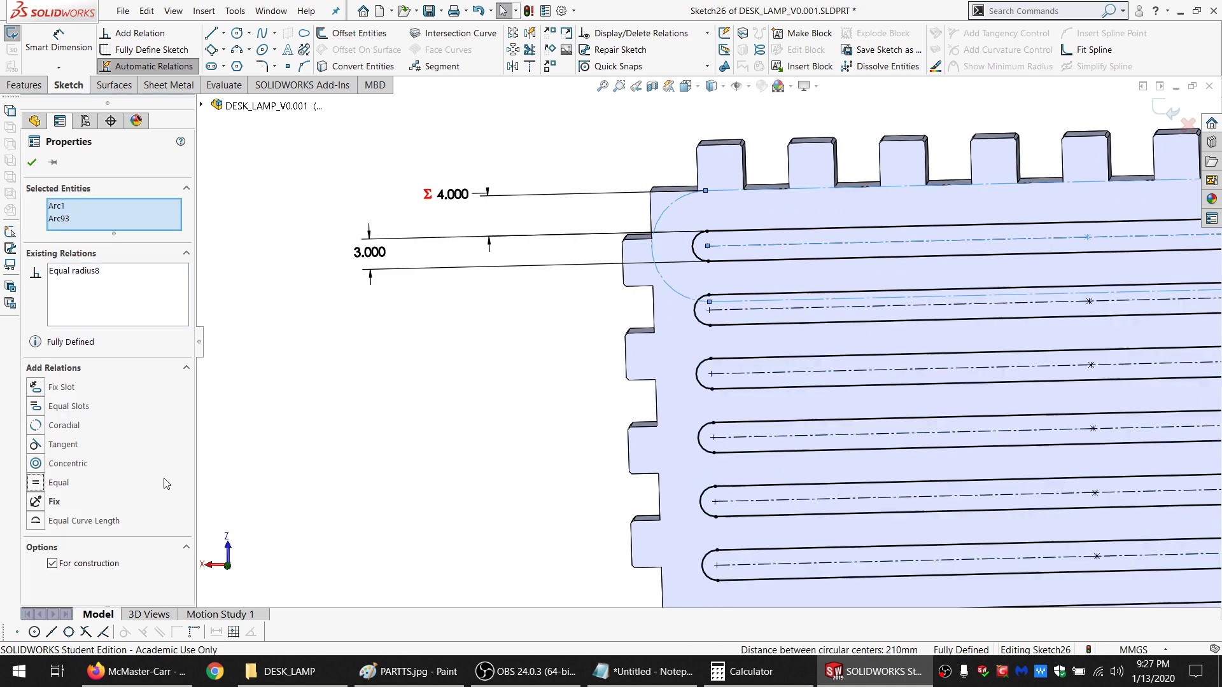
left_click(344, 452)
Examine the slot pattern's spacing over the full length of the panel and near both ends
scroll(535, 420, "up", 6)
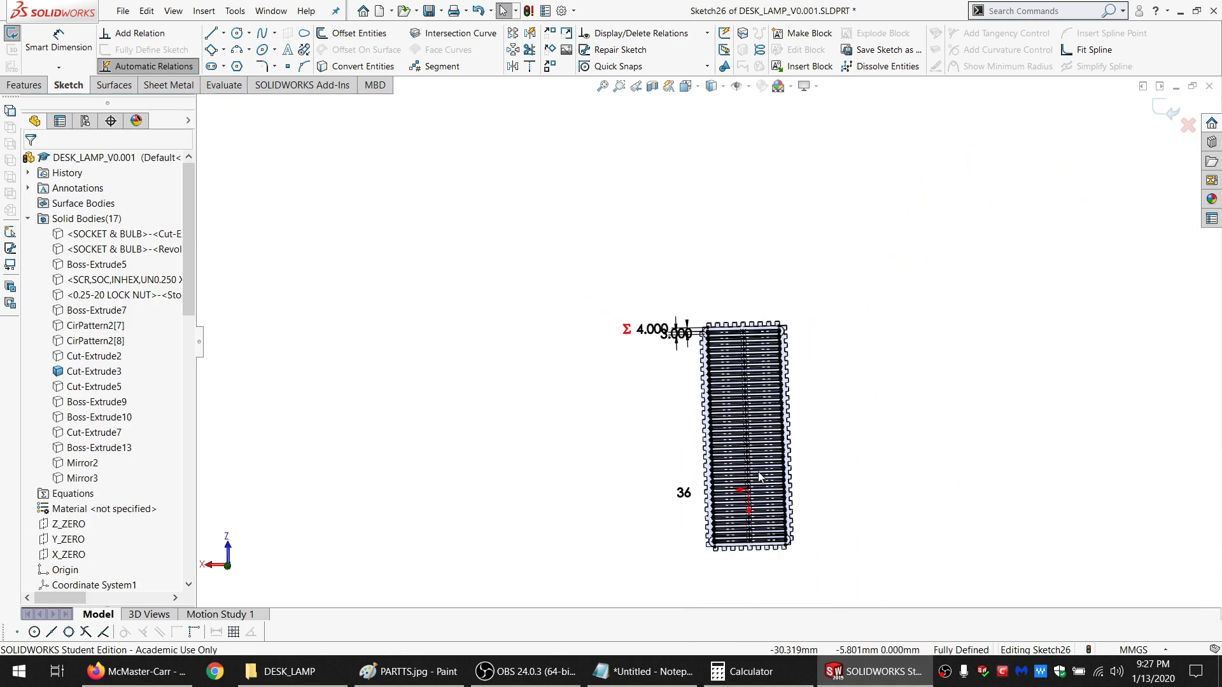
scroll(759, 477, "down", 3)
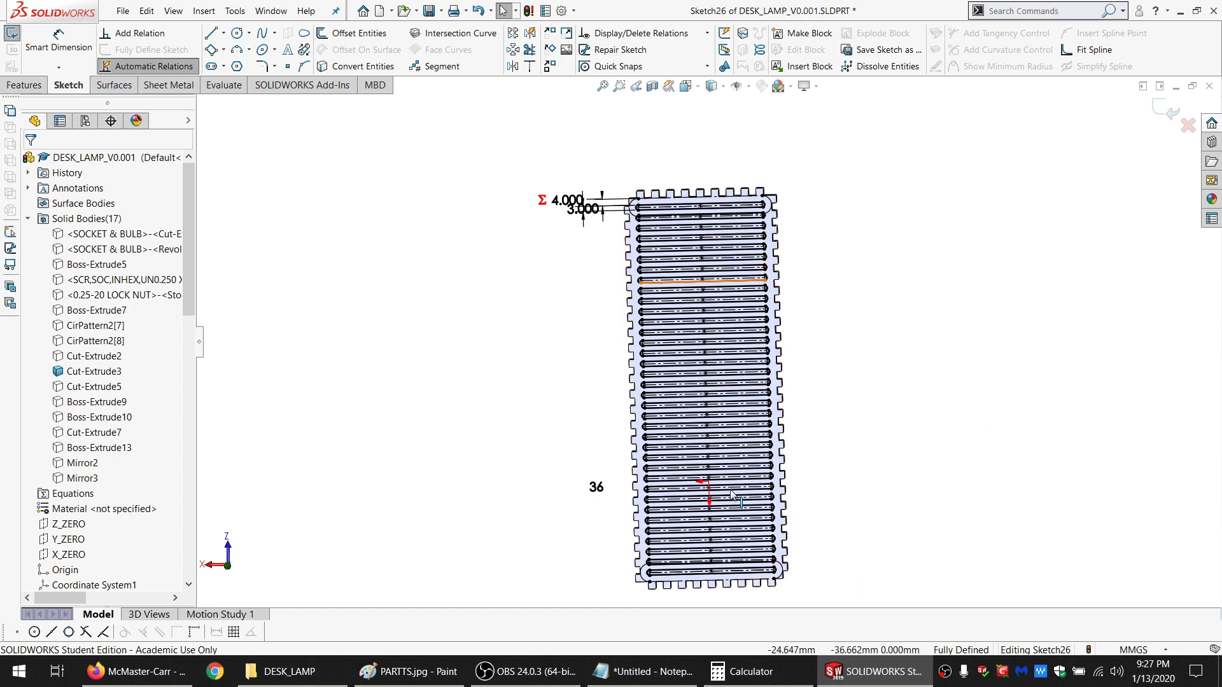
scroll(729, 494, "down", 4)
scroll(706, 507, "up", 4)
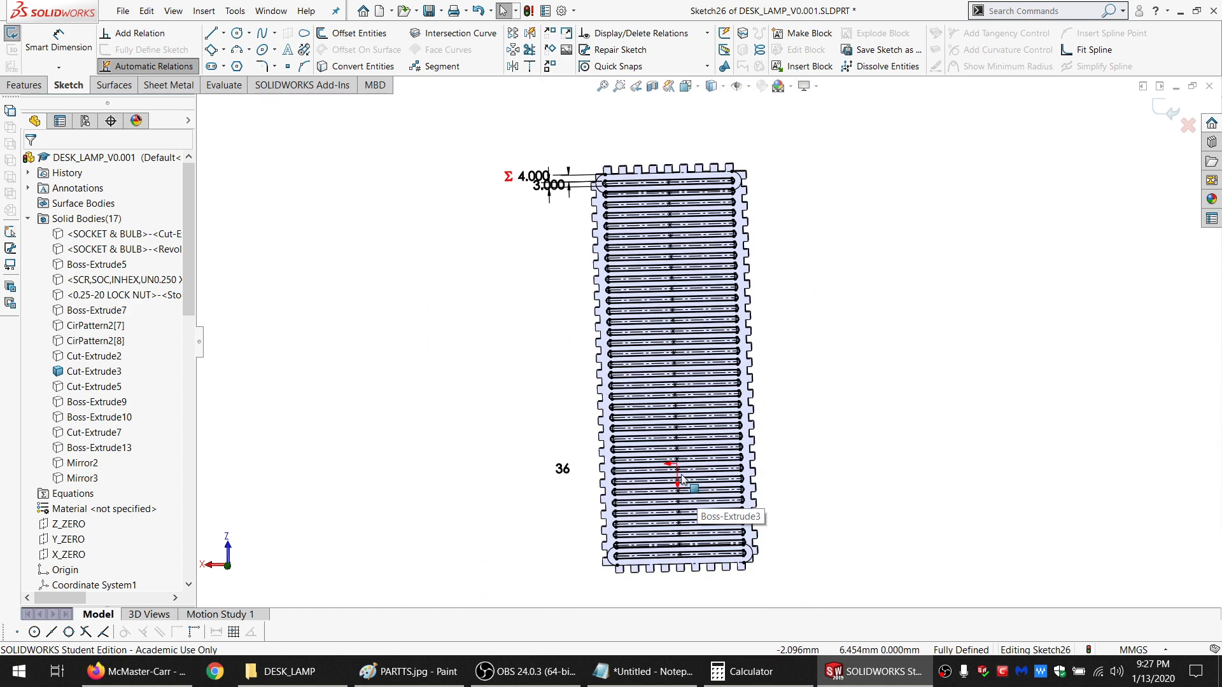
scroll(681, 478, "down", 2)
scroll(684, 343, "up", 1)
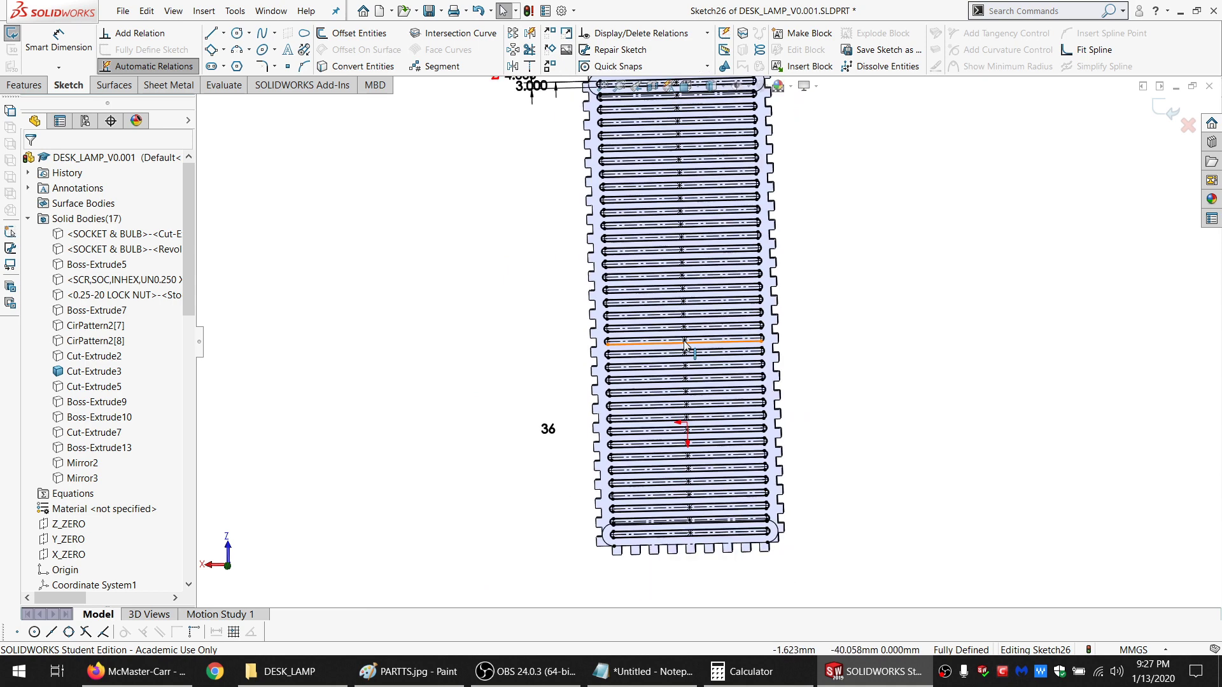
scroll(684, 344, "up", 1)
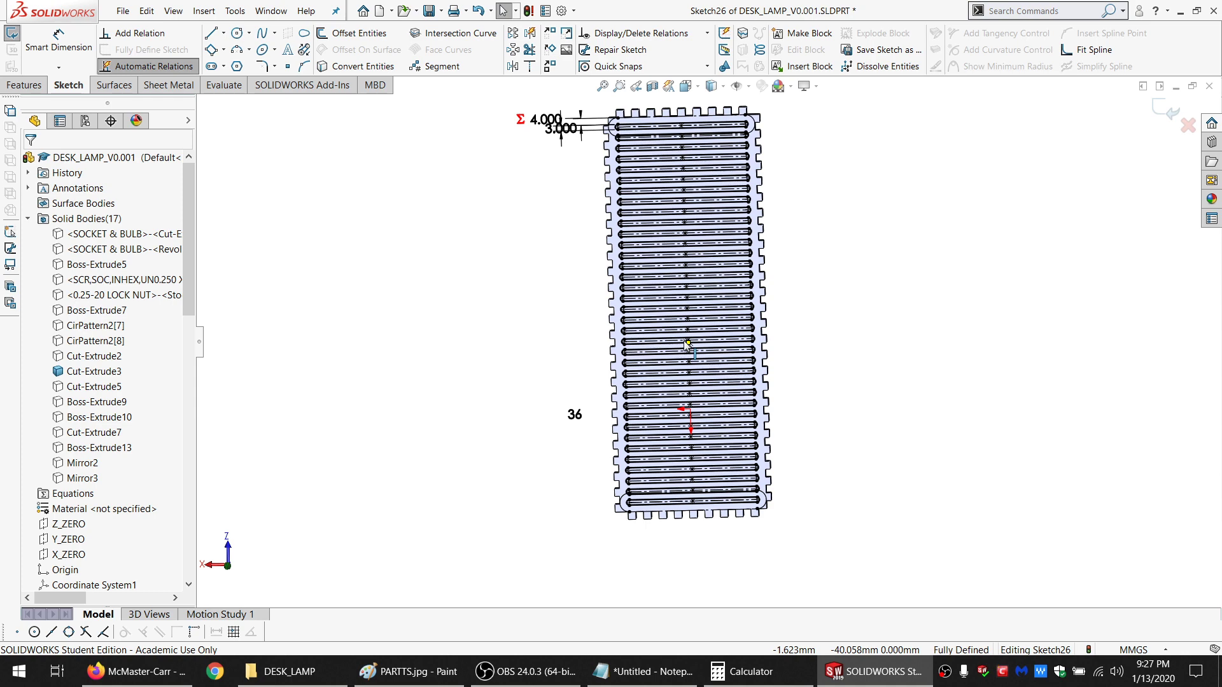
scroll(690, 168, "down", 3)
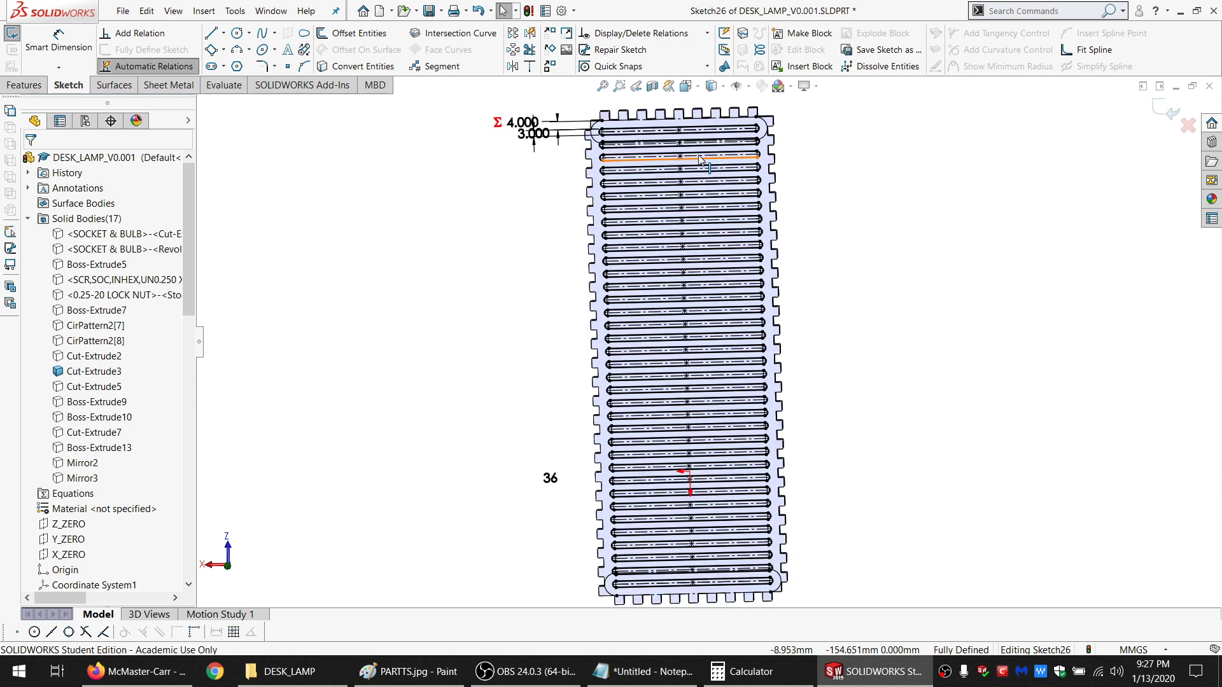
scroll(691, 167, "down", 2)
scroll(682, 174, "up", 5)
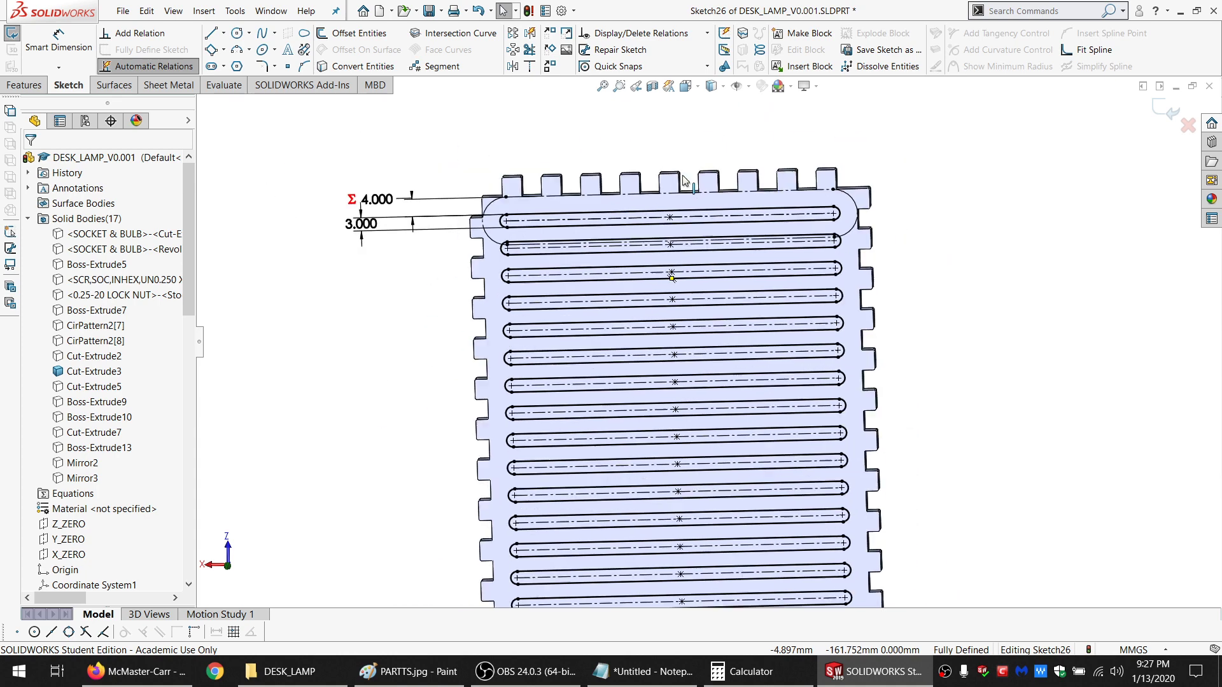
scroll(713, 357, "up", 3)
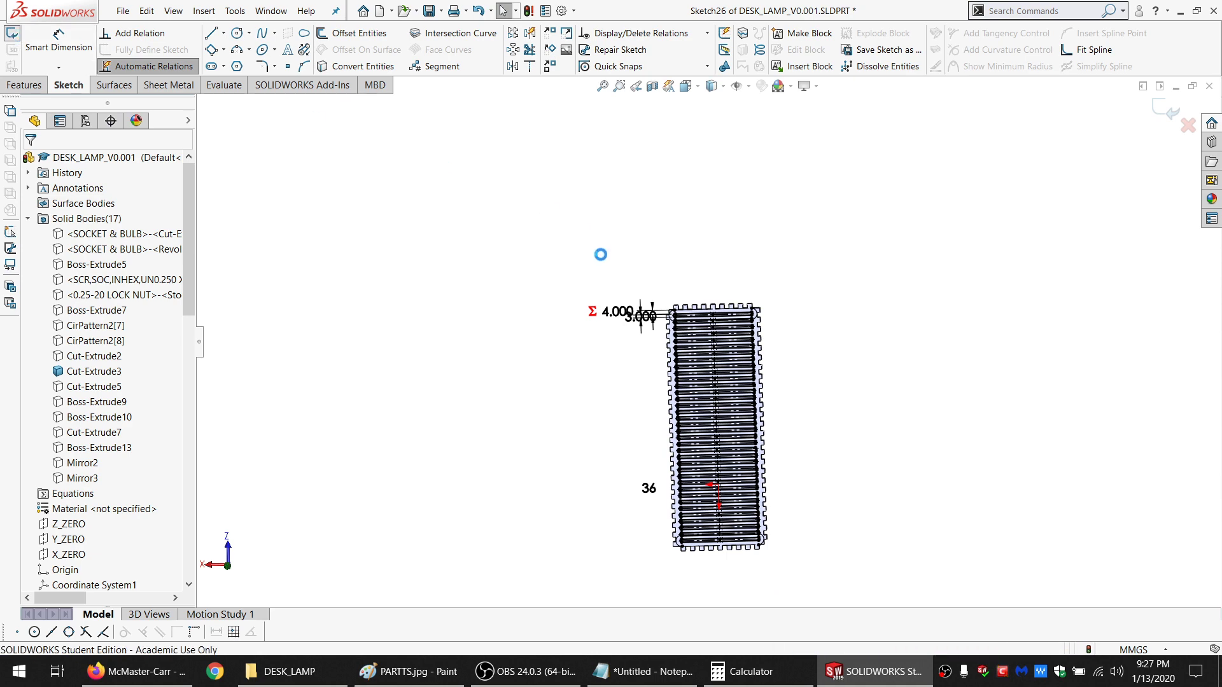
Start a new sketch on the panel face and draw a straight slot about 24 mm between centres from the first slot's left end centre
scroll(716, 319, "down", 6)
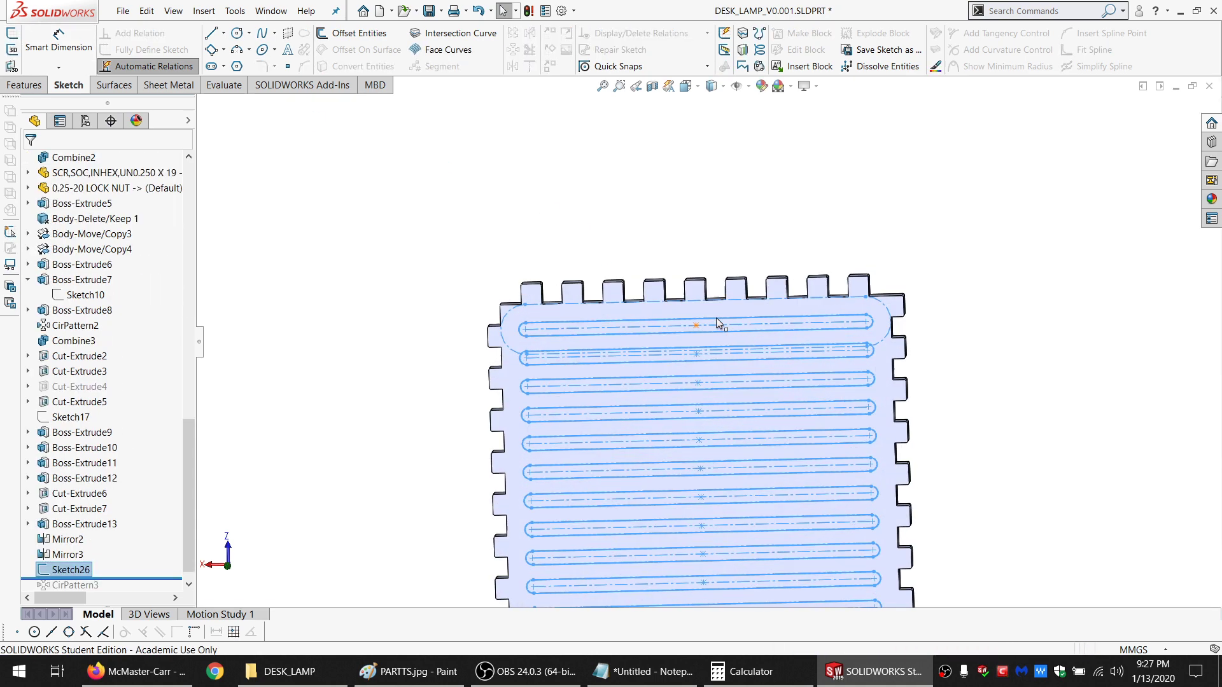
left_click(613, 312)
left_click(12, 33)
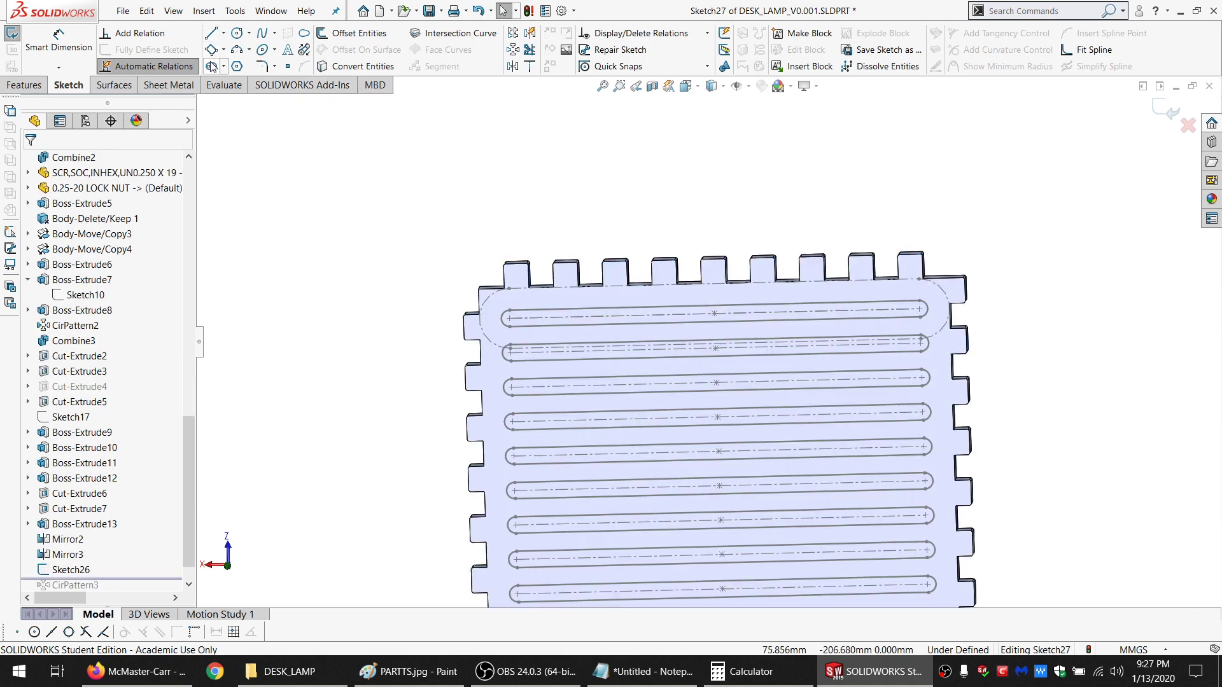
scroll(587, 347, "down", 3)
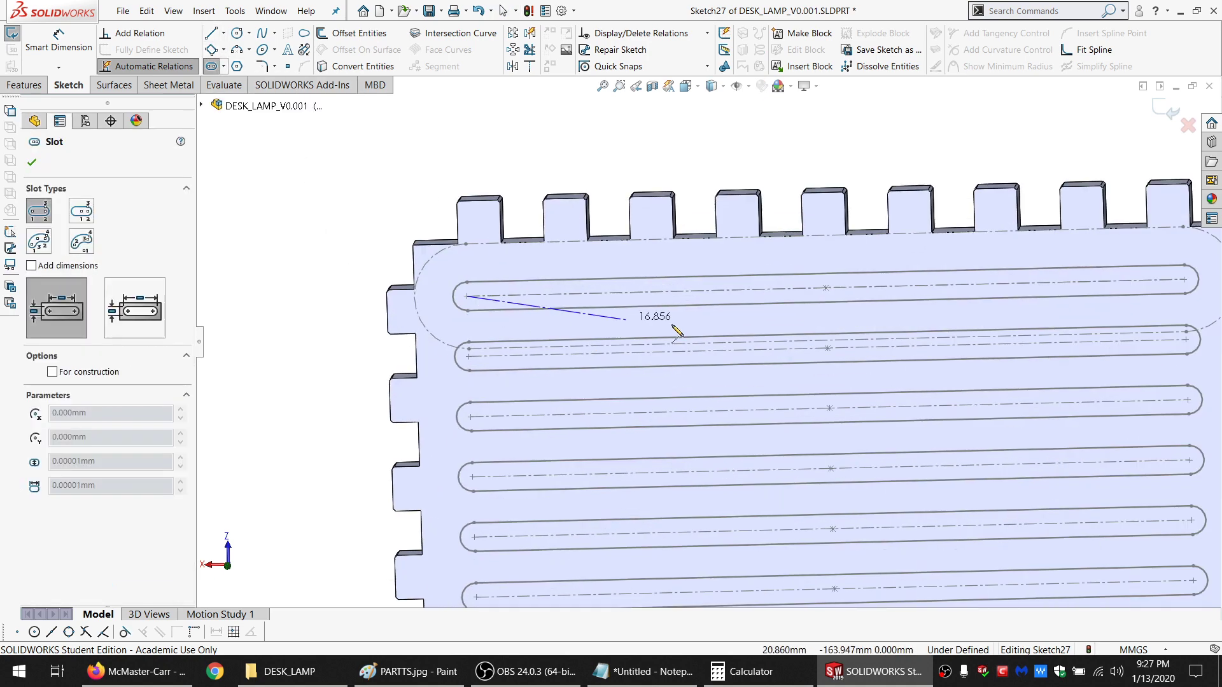
left_click(700, 293)
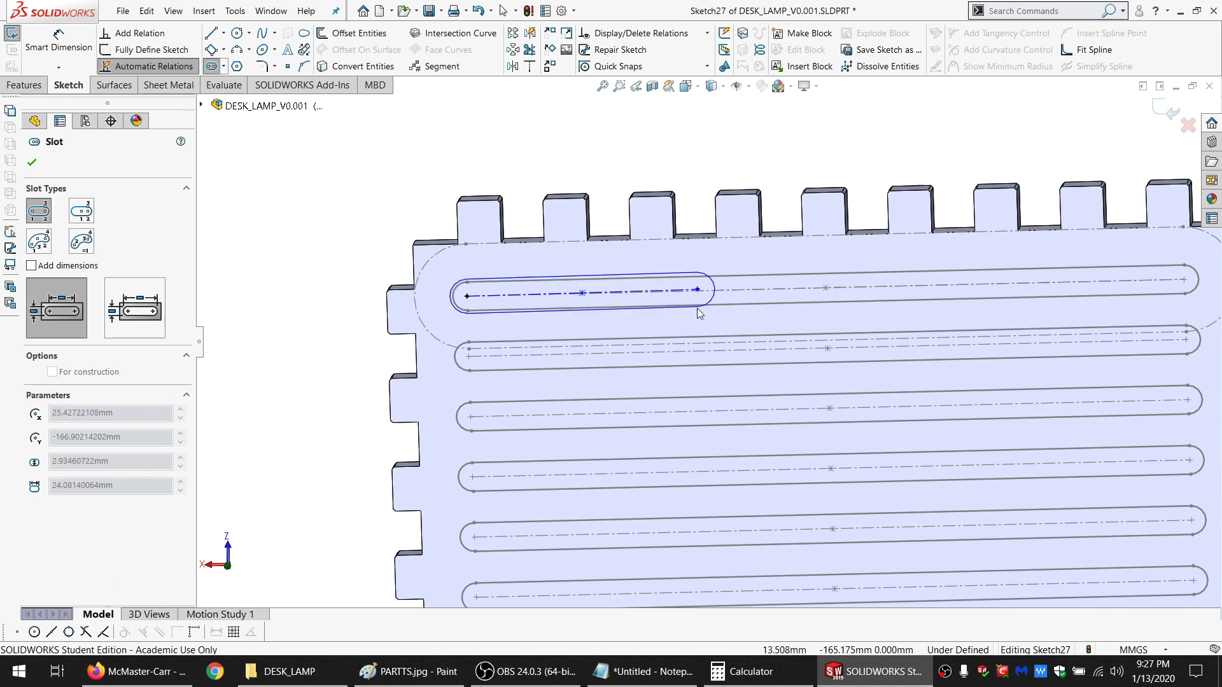
left_click(701, 320)
key("Escape")
Make the short slot's free end centre coincident with the reference slot's centreline, and its upper line coincident with the reference slot's upper-left arc endpoint
left_click(700, 291)
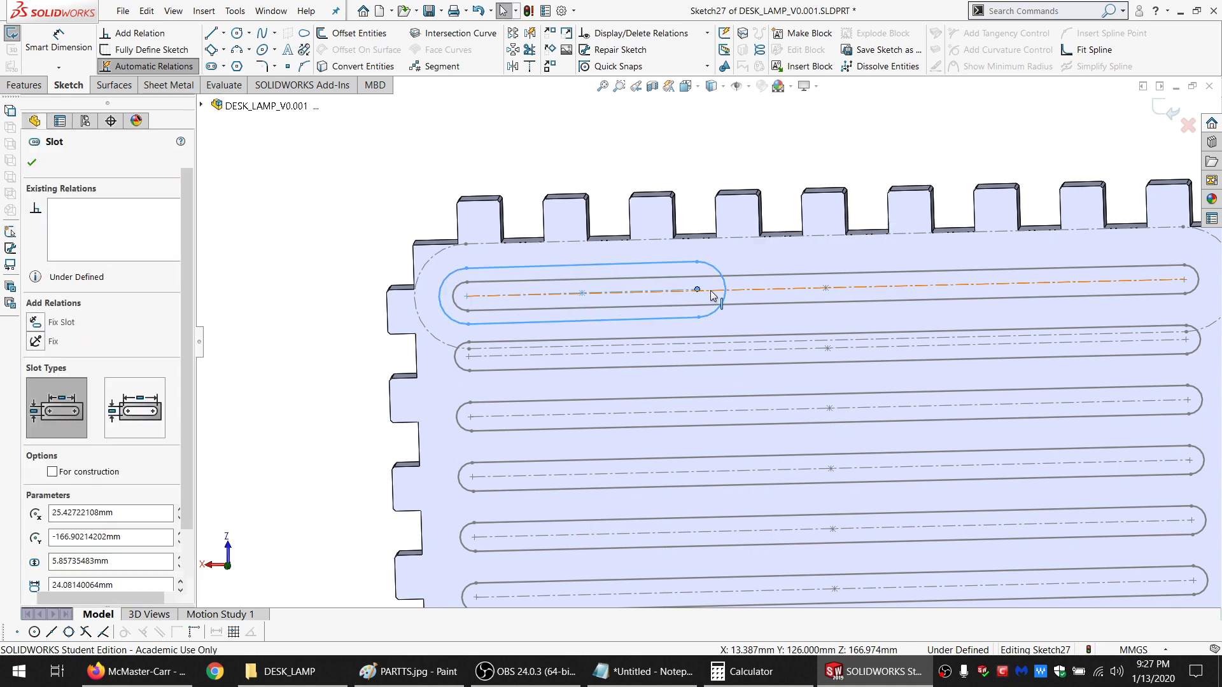
left_click(714, 291, "ctrl")
left_click(56, 412)
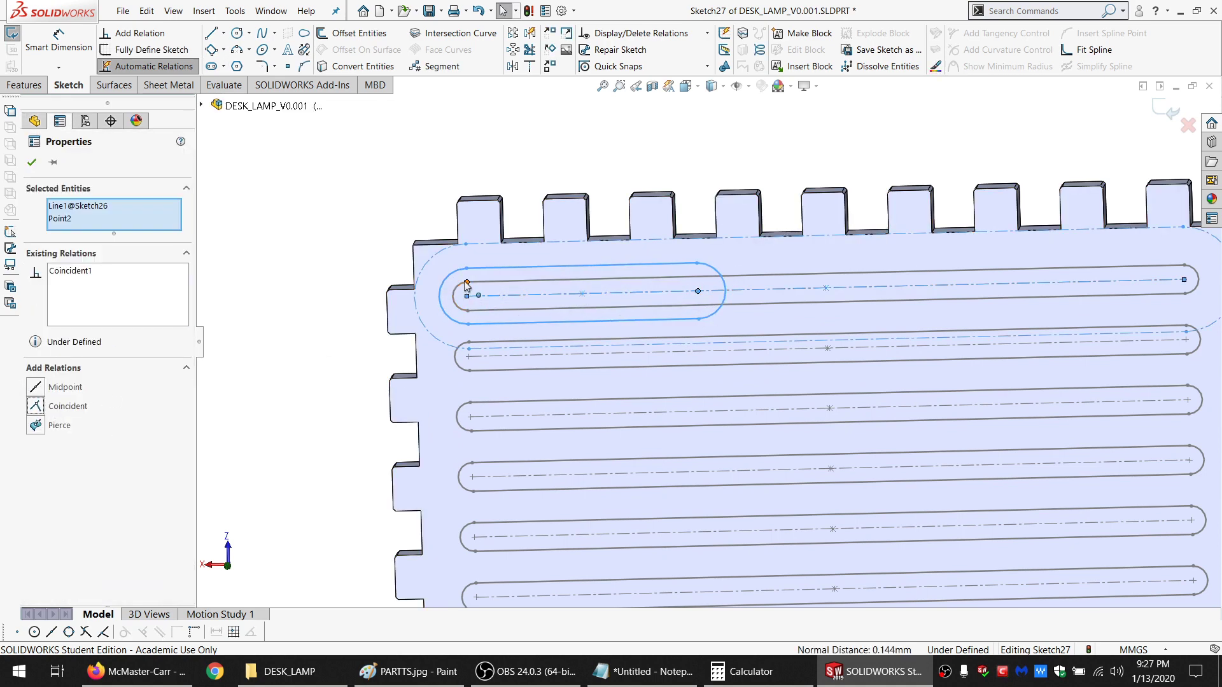
key("Escape")
left_click(482, 275, "ctrl")
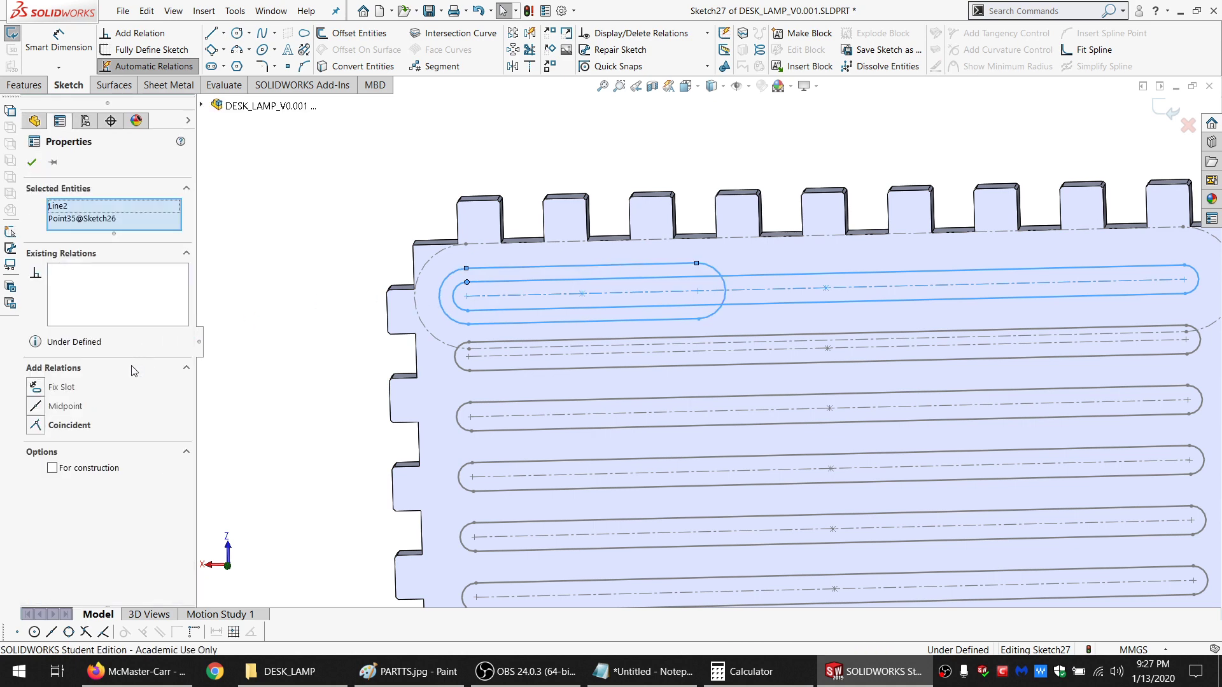
left_click(58, 427)
key("Escape")
Draw a straight slot about 19.4 mm between centres, starting from the right end centre of the first reference slot along its centreline
left_click(210, 68)
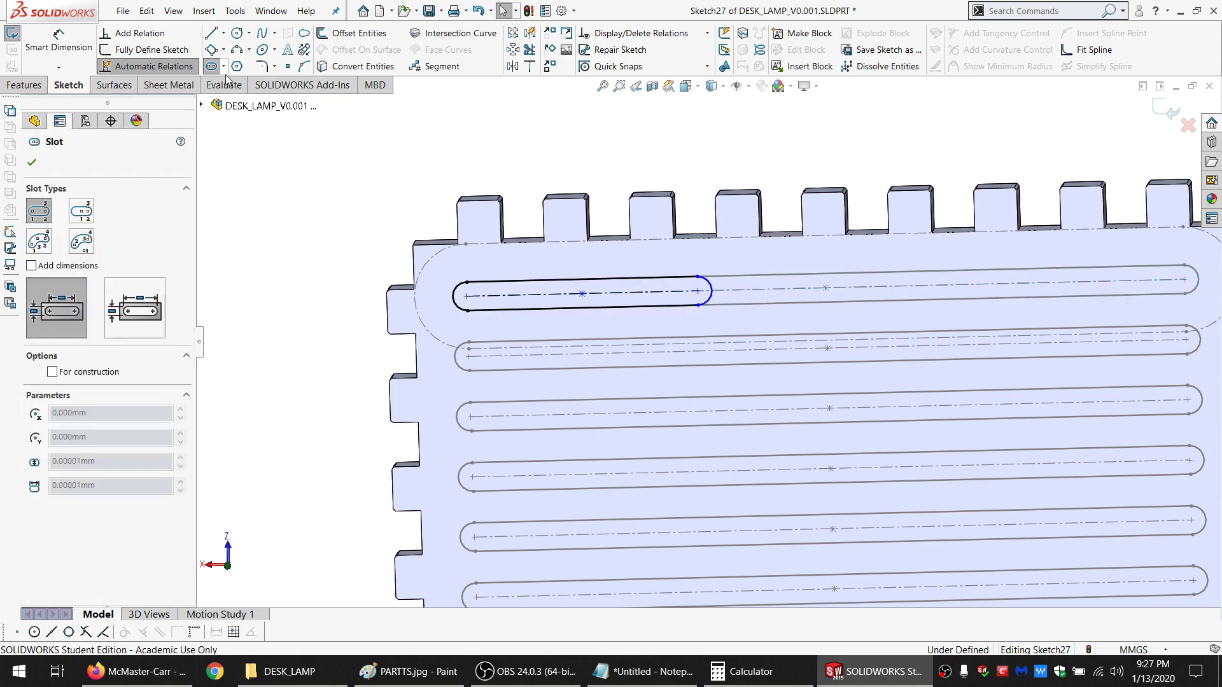
scroll(1088, 363, "up", 2)
scroll(1092, 322, "down", 2)
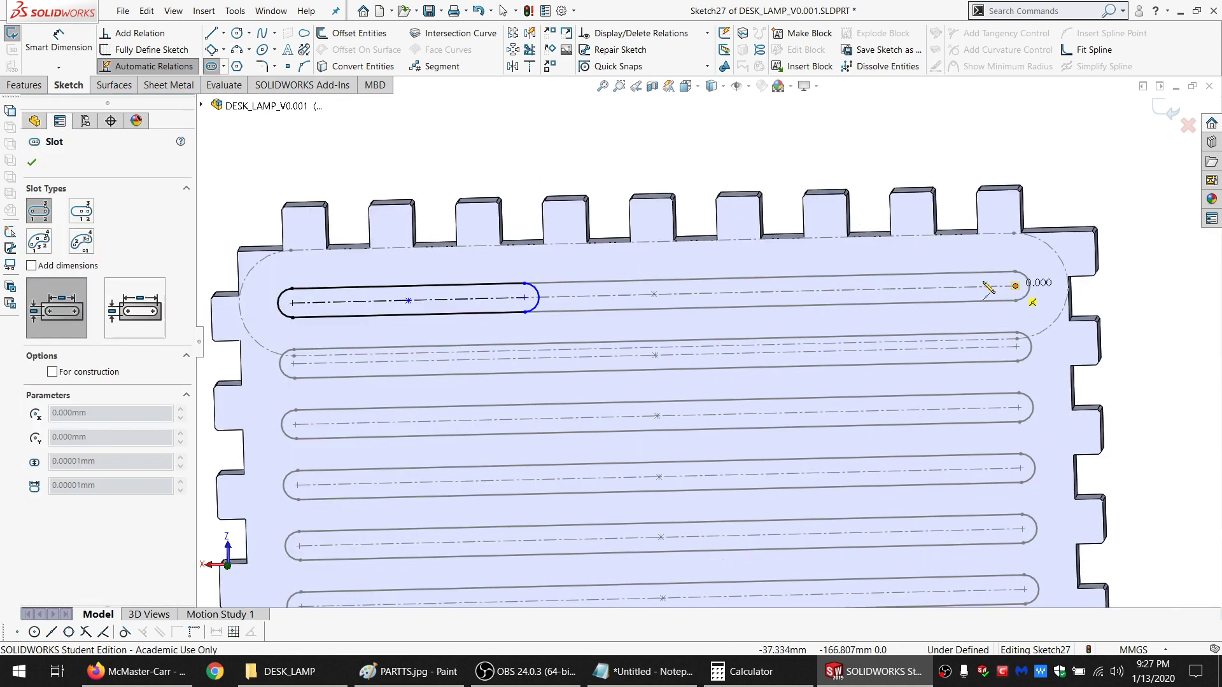
left_click(1015, 286)
left_click(828, 291)
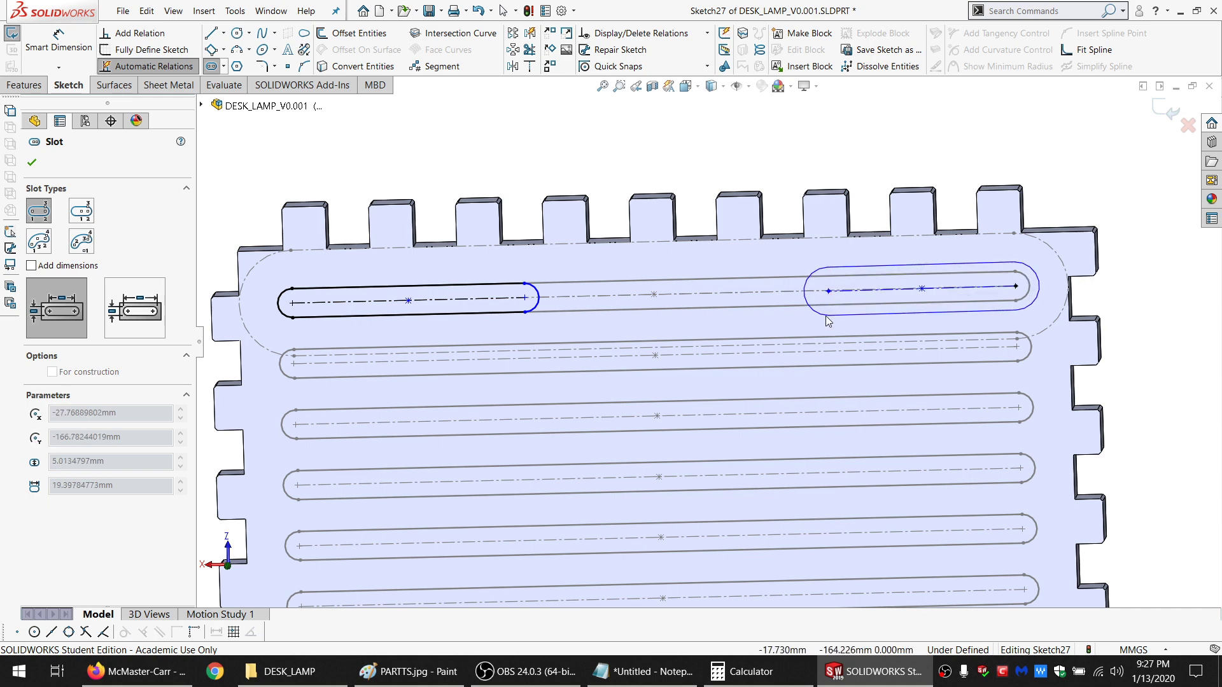
left_click(828, 315)
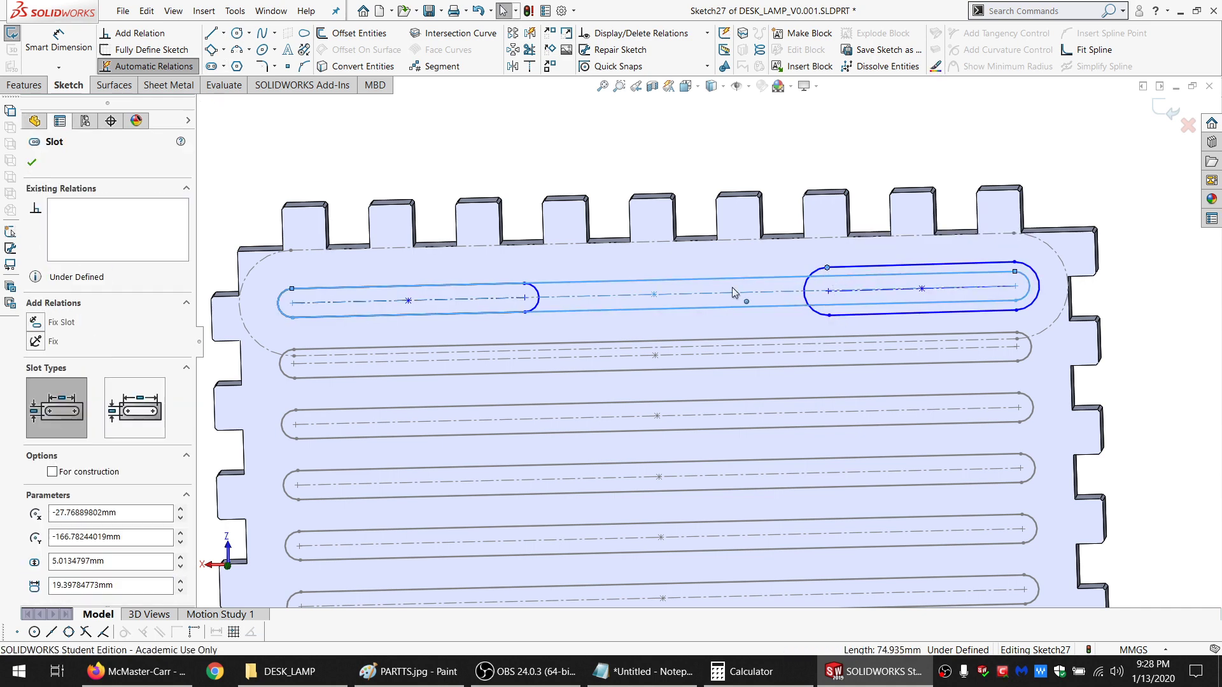
Make the right slot's upper-left arc endpoint coincident with the reference slot's upper line, and set the two short slots' upper lines equal
left_click(827, 267, "ctrl")
left_click(56, 426)
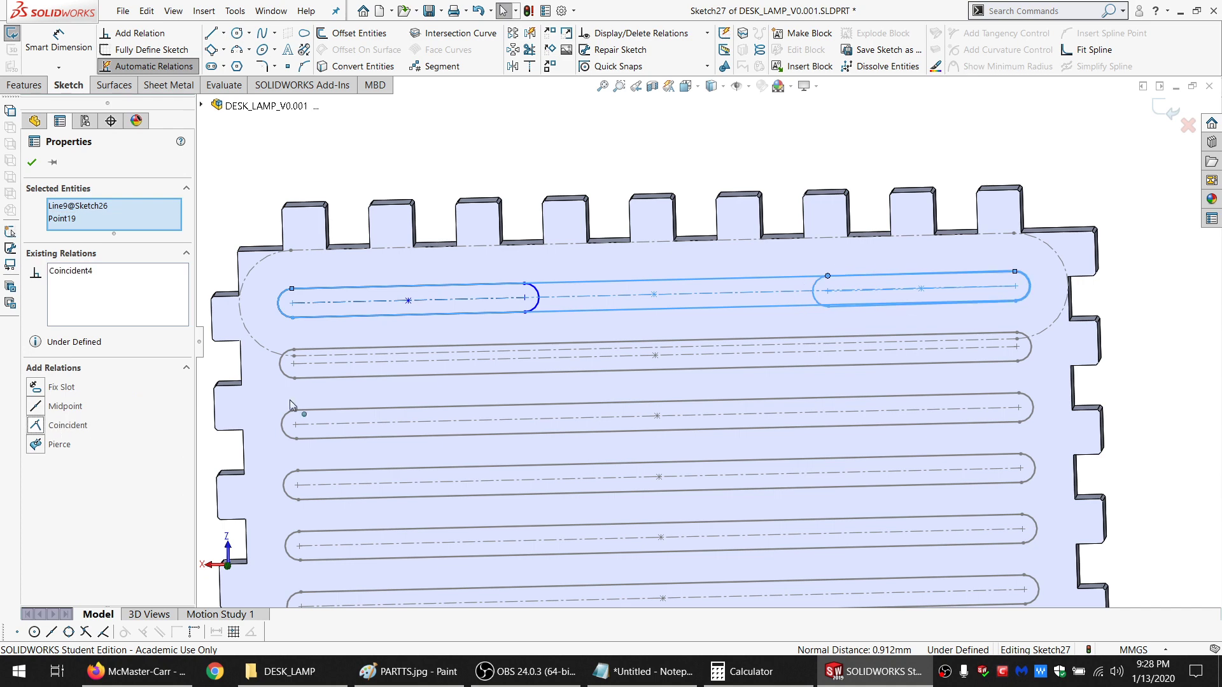
left_click(850, 263)
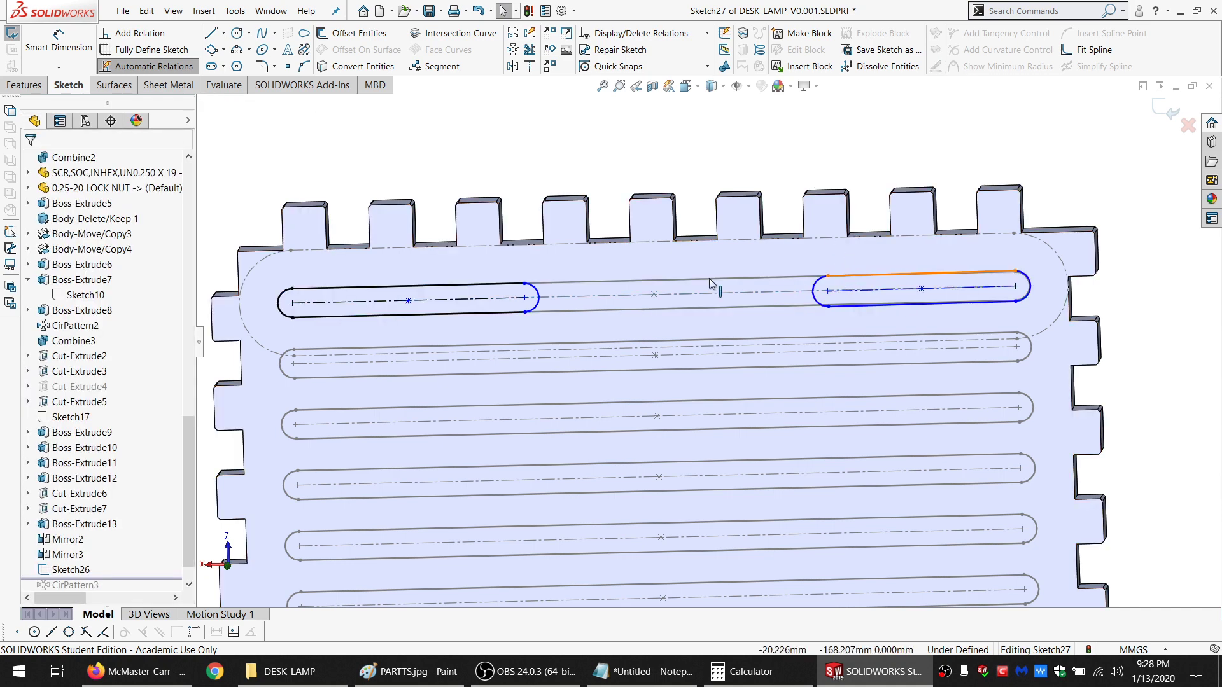
left_click(492, 286, "ctrl")
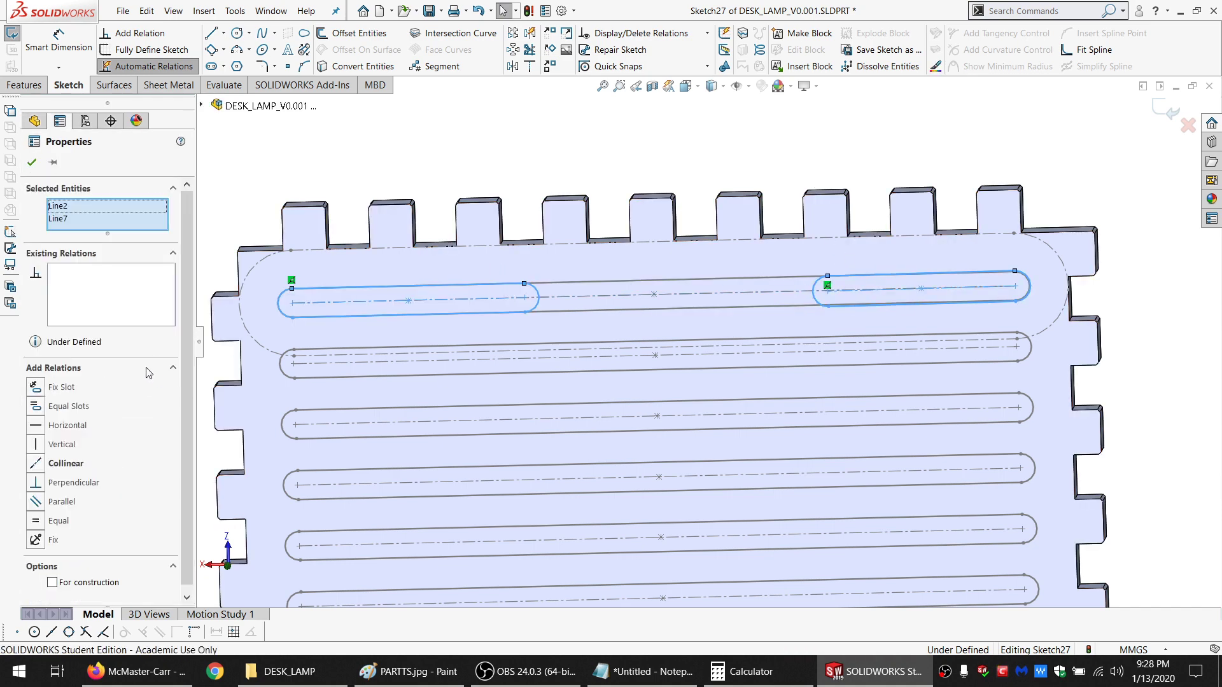
left_click(55, 502)
left_click(527, 195)
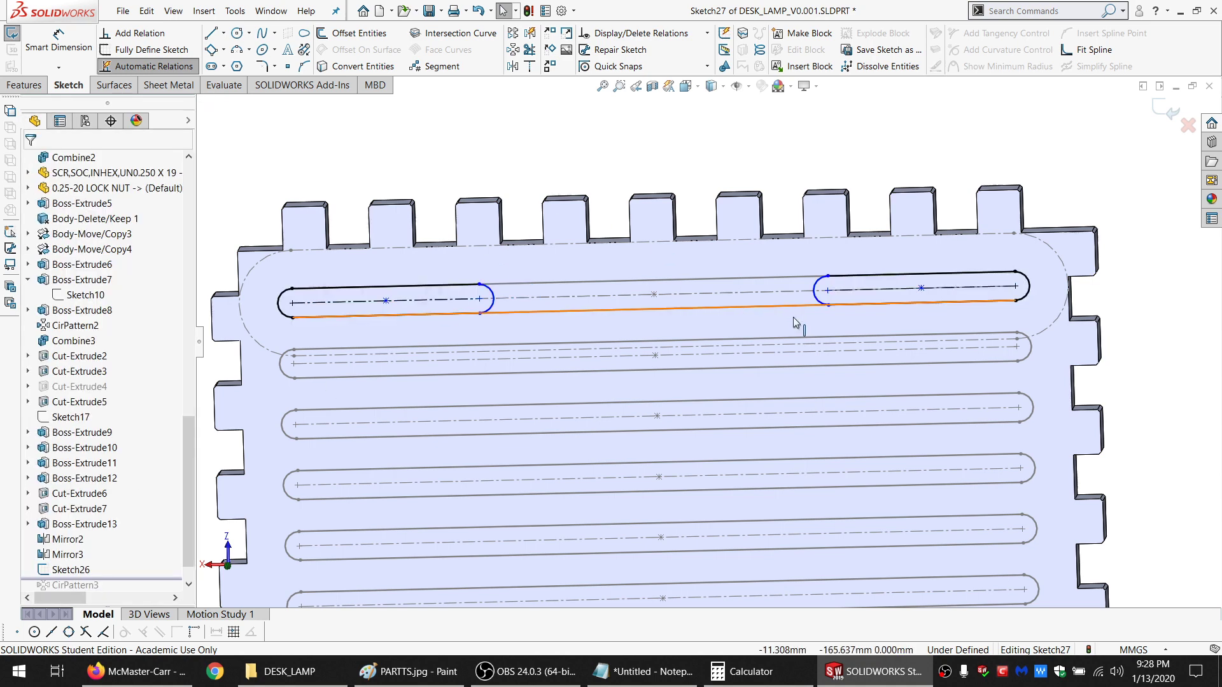
Draw a straight slot near the middle of the second reference row
scroll(719, 312, "up", 3)
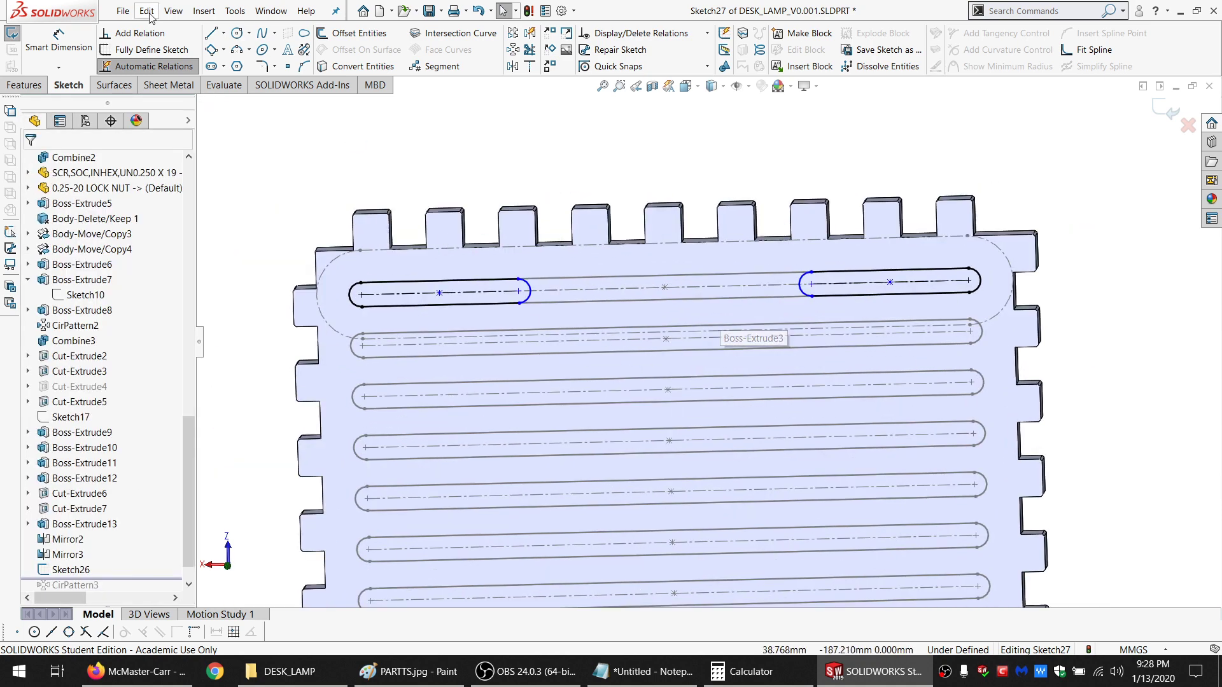
left_click(212, 67)
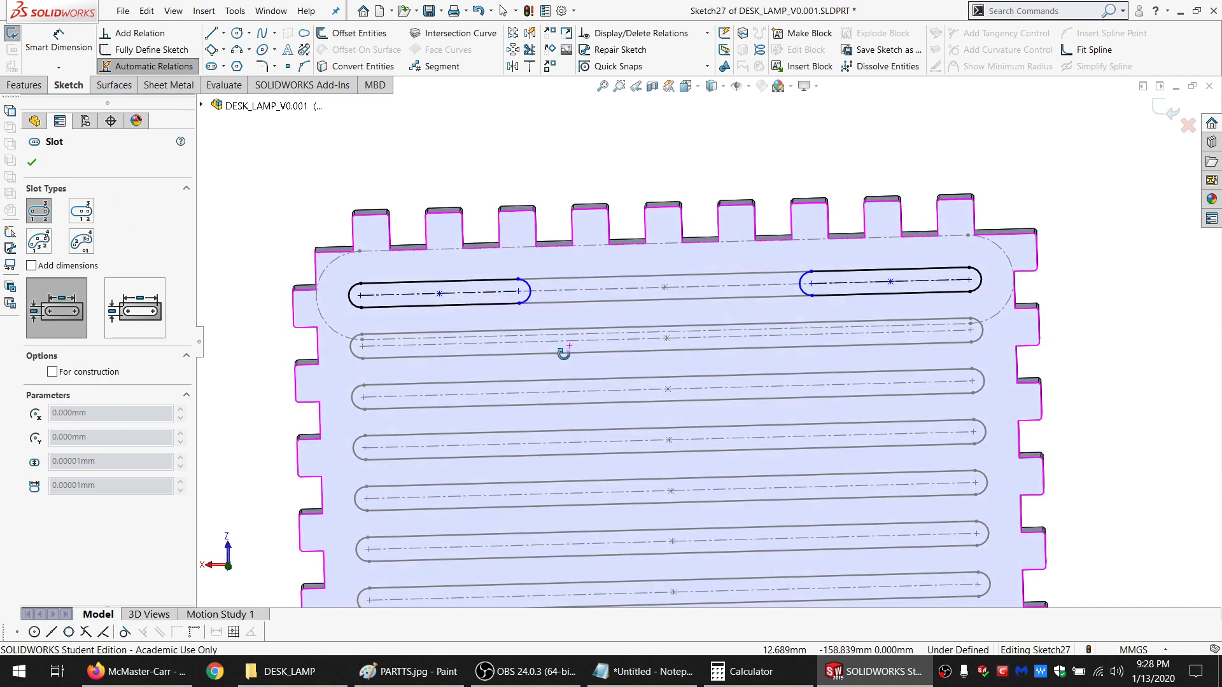
scroll(579, 348, "down", 2)
left_click(577, 341)
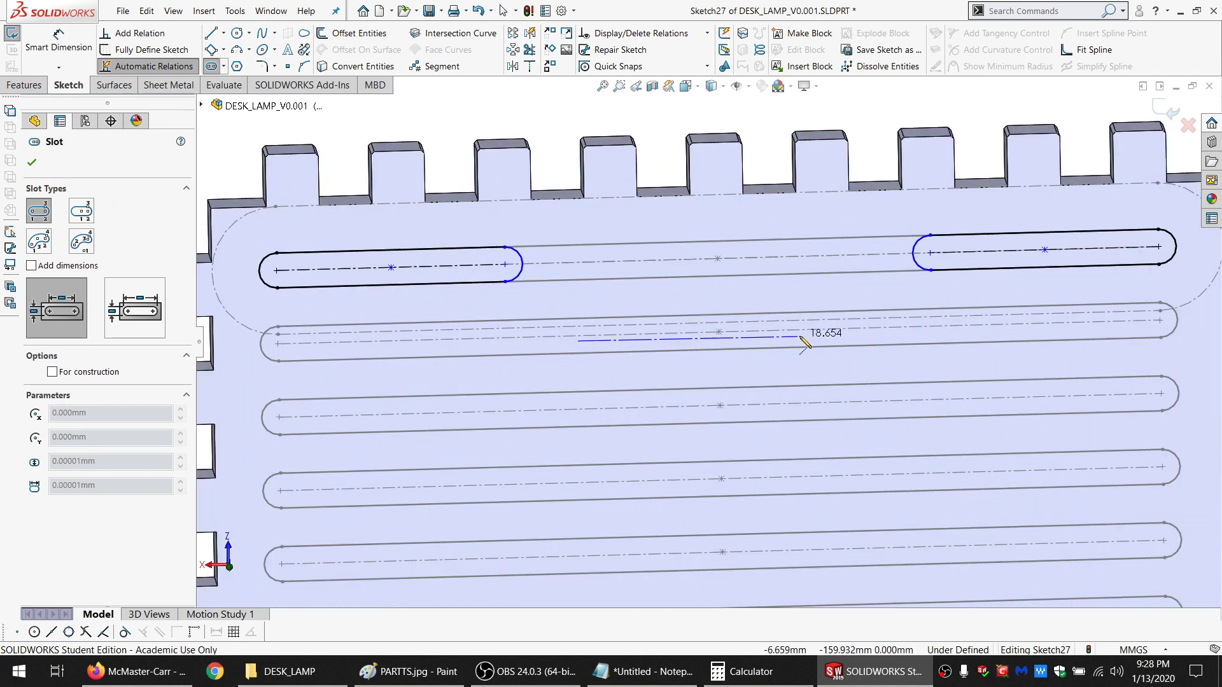
left_click(833, 334)
left_click(833, 366)
key("Escape")
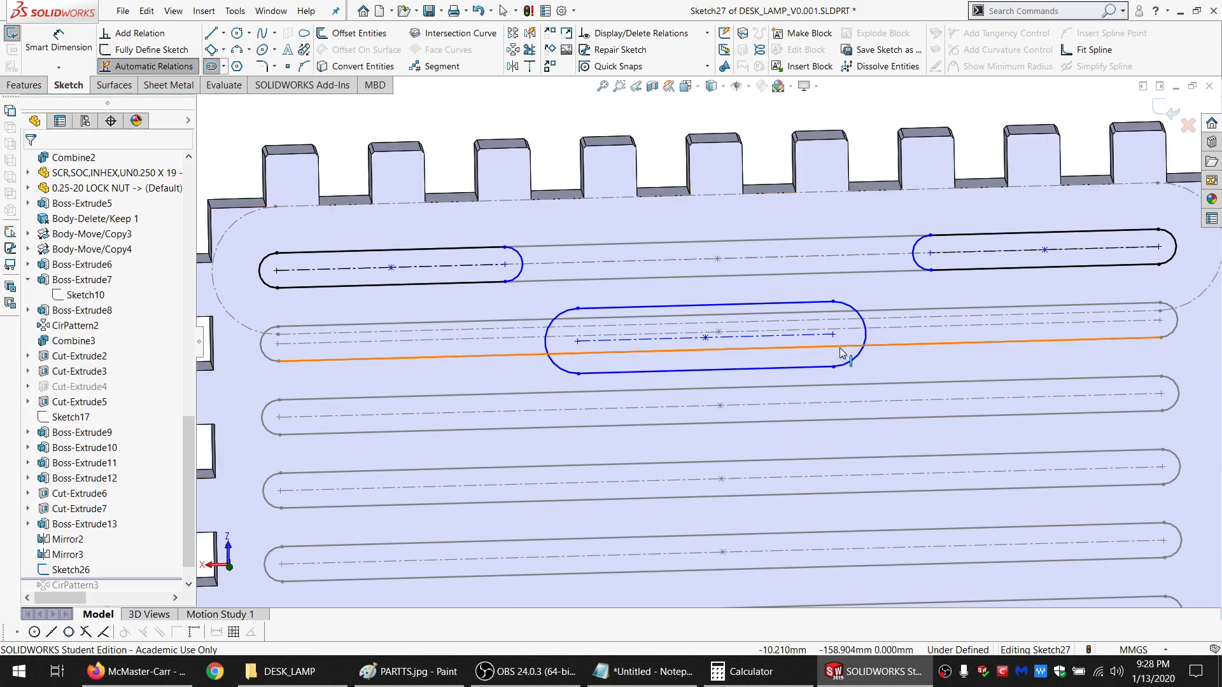
Make the middle slot's lower line collinear with the second reference slot's lower line, and its upper-left arc endpoint coincident with the reference's upper line
left_click(705, 369, "ctrl")
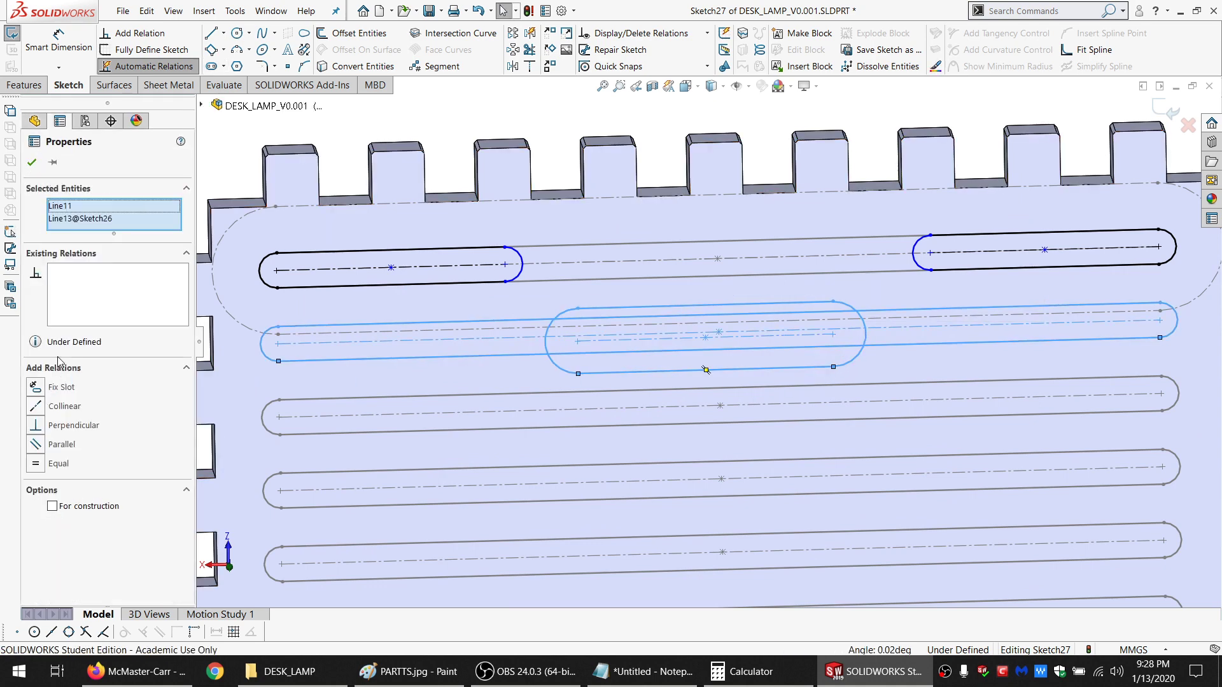
left_click(60, 408)
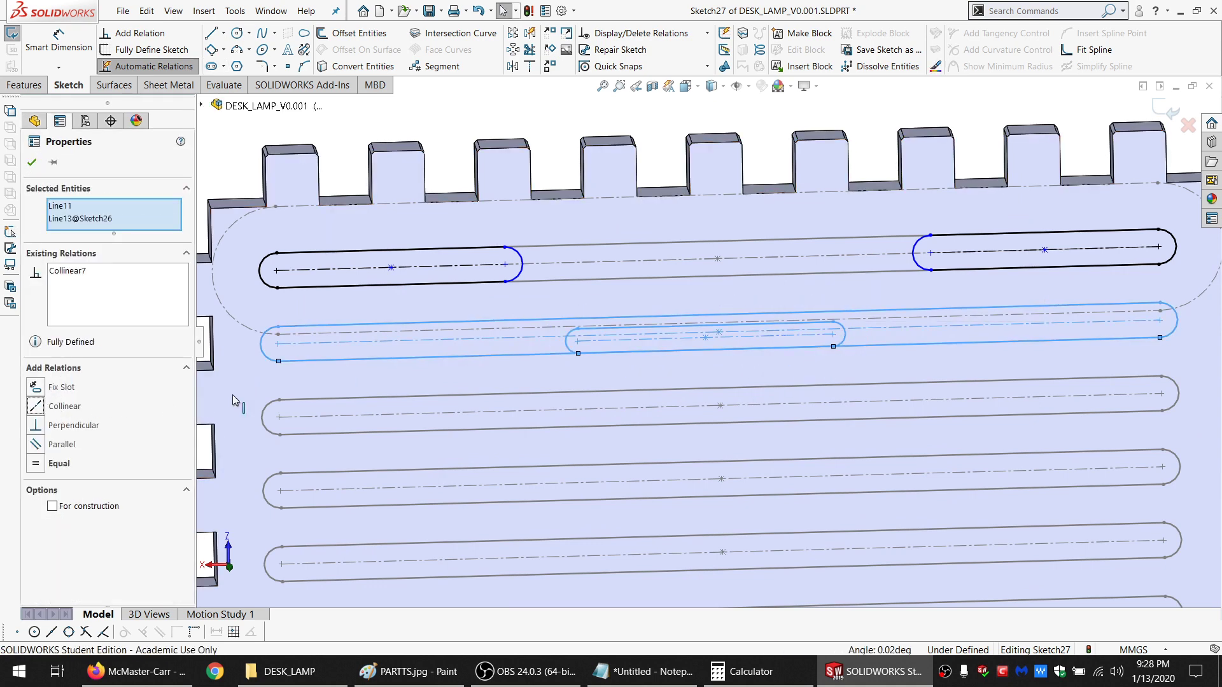
left_click(578, 327)
left_click(582, 319, "ctrl")
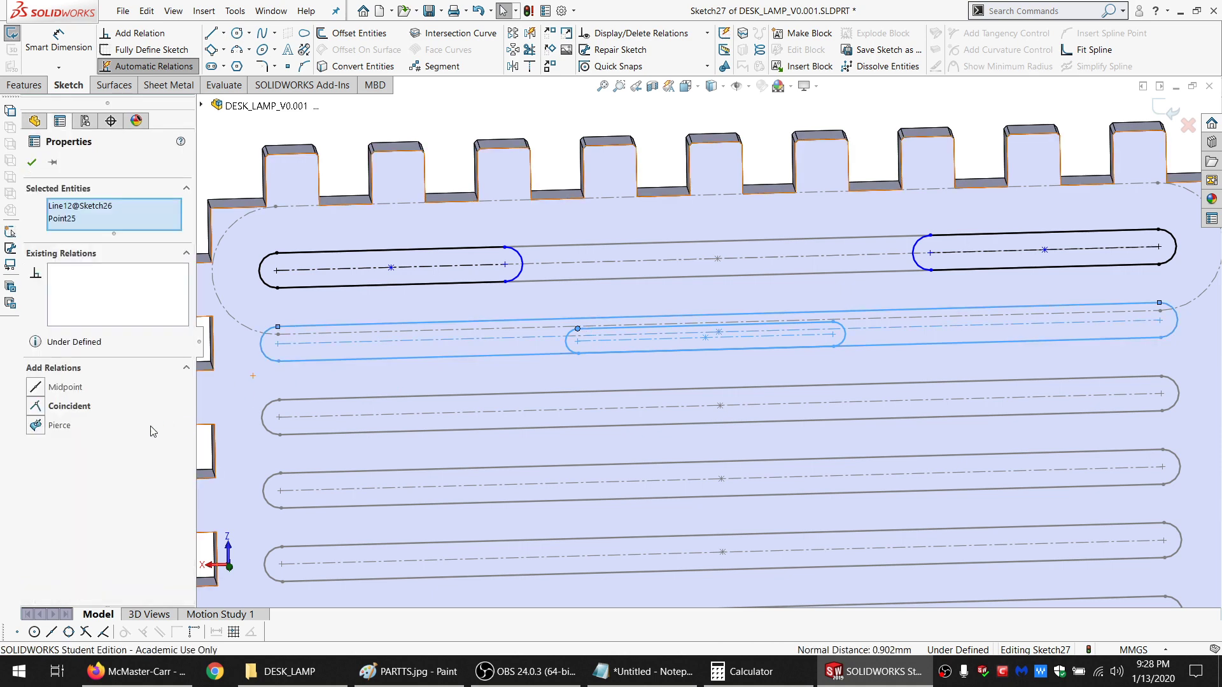
left_click(80, 413)
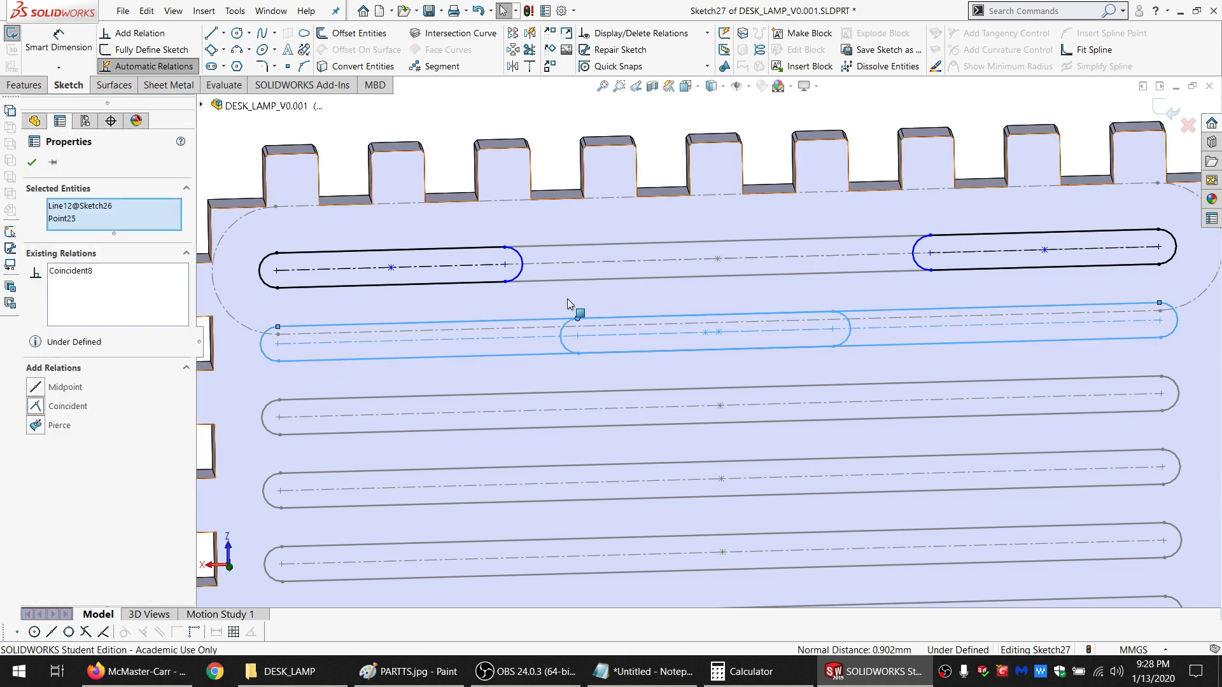
left_click(563, 121)
Lengthen the two equal first-row slots towards the middle until their facing ends are about 4.4 mm apart
scroll(588, 288, "up", 2)
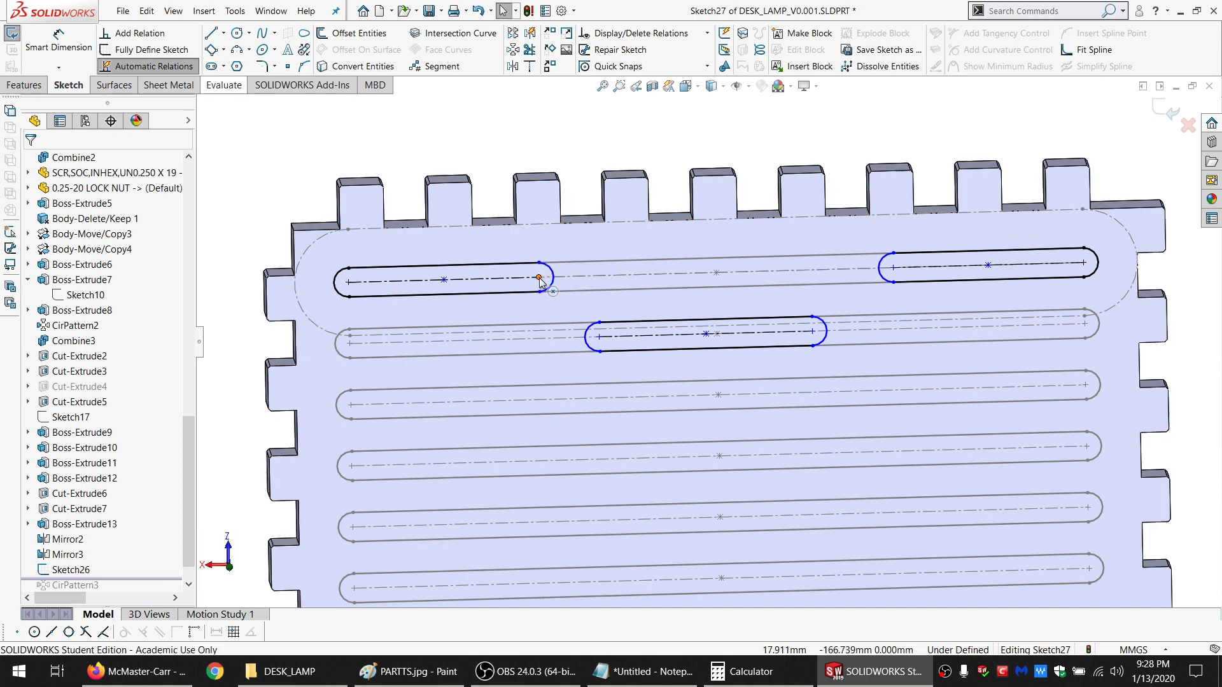
left_click_drag(615, 281, 680, 281)
left_click(498, 140)
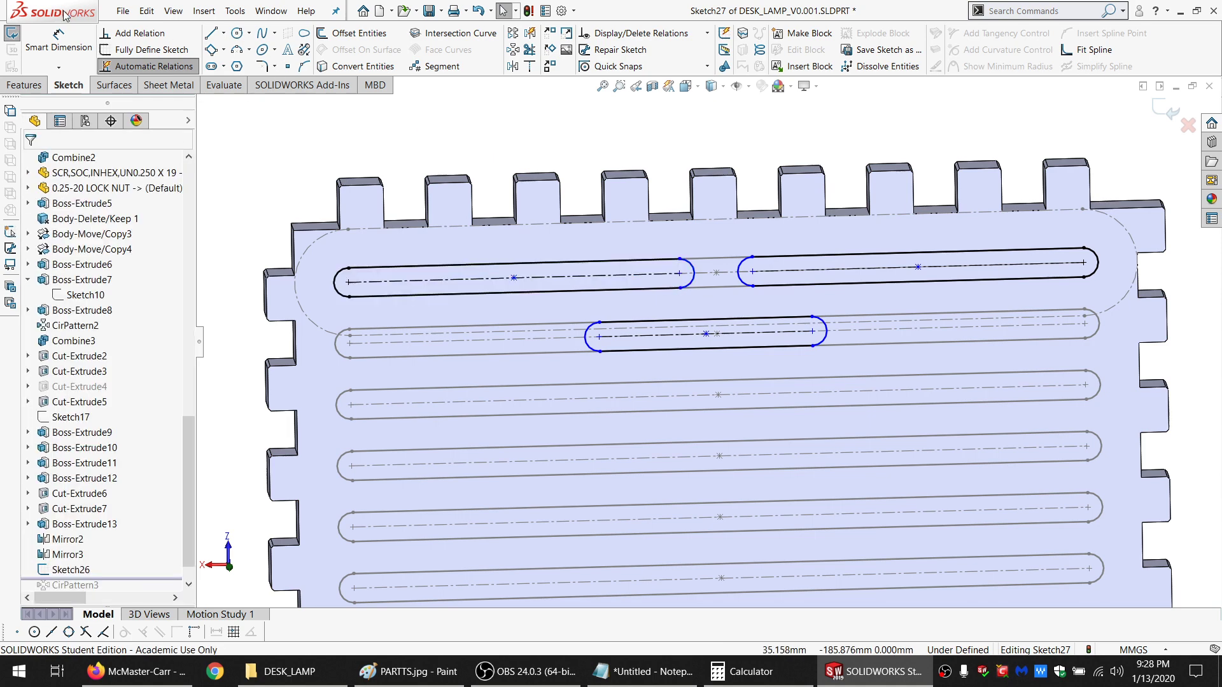
Draw a line across the gap between the facing end arcs of the two first-row slots
left_click(213, 33)
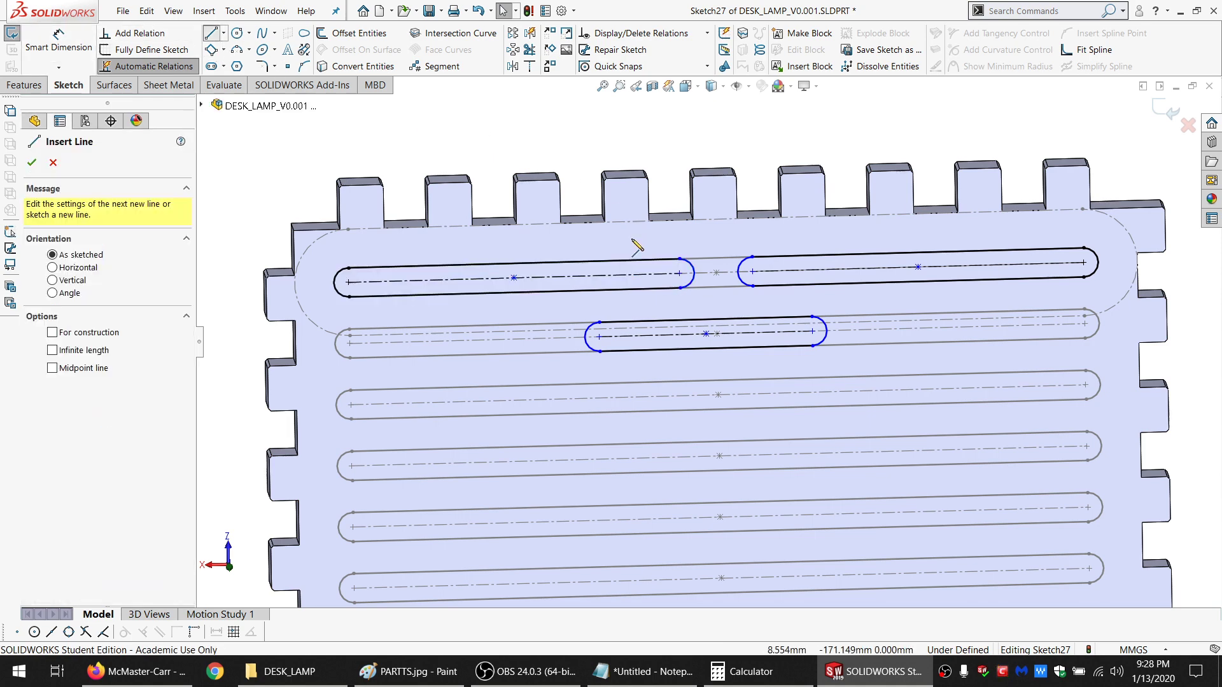
left_click(693, 273)
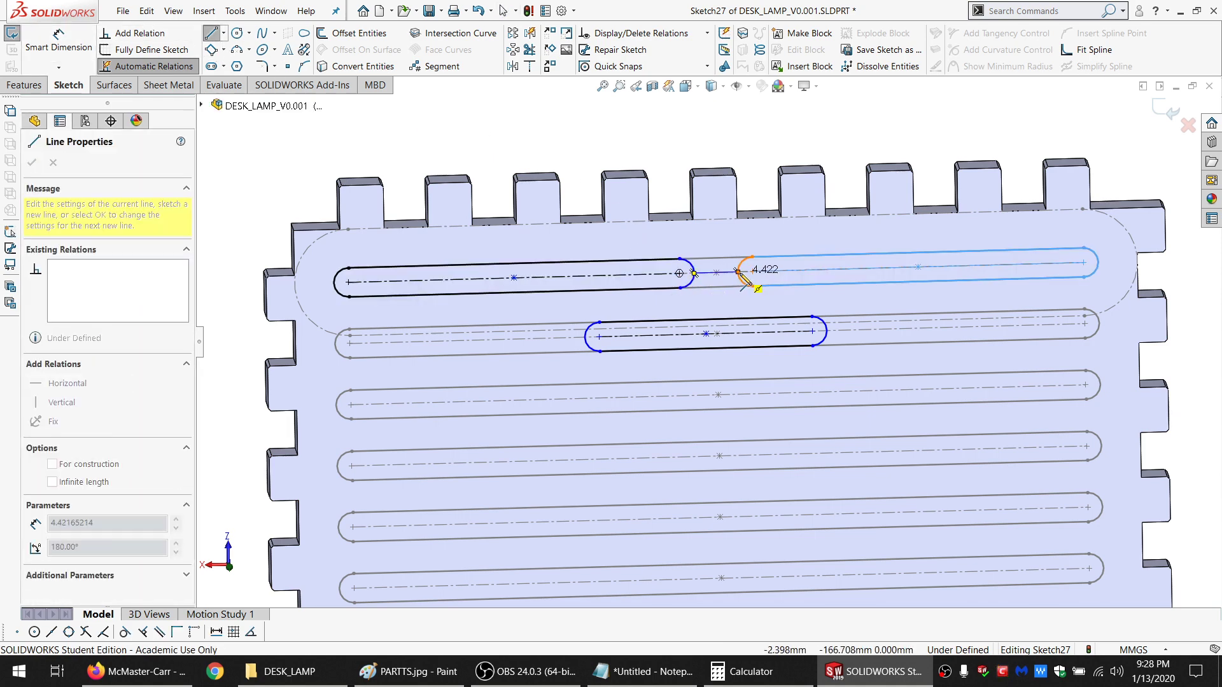
left_click(739, 272)
Dimension the first-row gap line to 4 mm through an equation, and convert the line to construction geometry
left_click(62, 44)
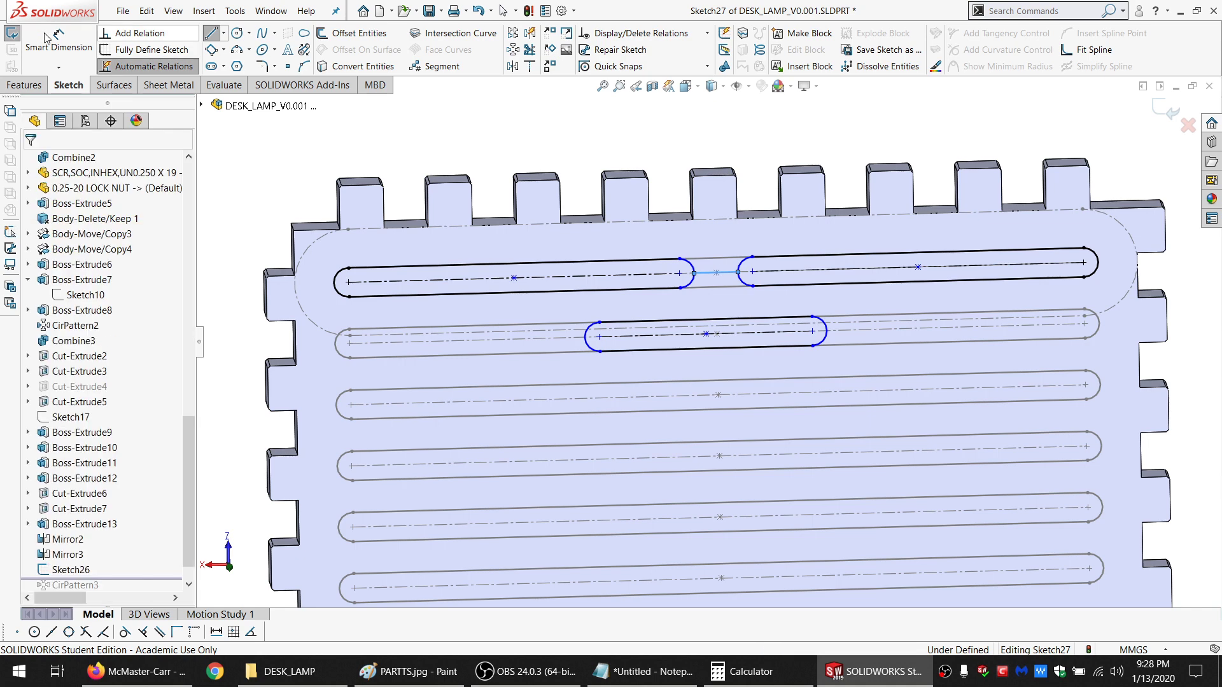
left_click(716, 272)
left_click(703, 127)
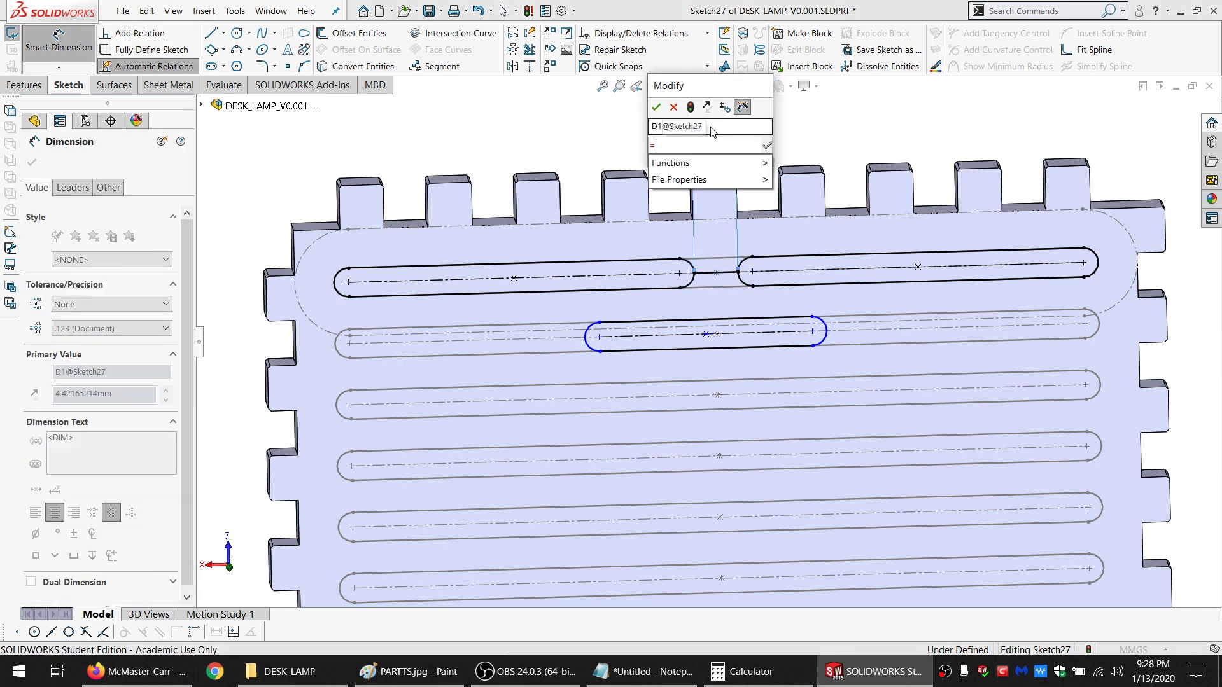
type("=SA")
left_click(700, 162)
key("Return")
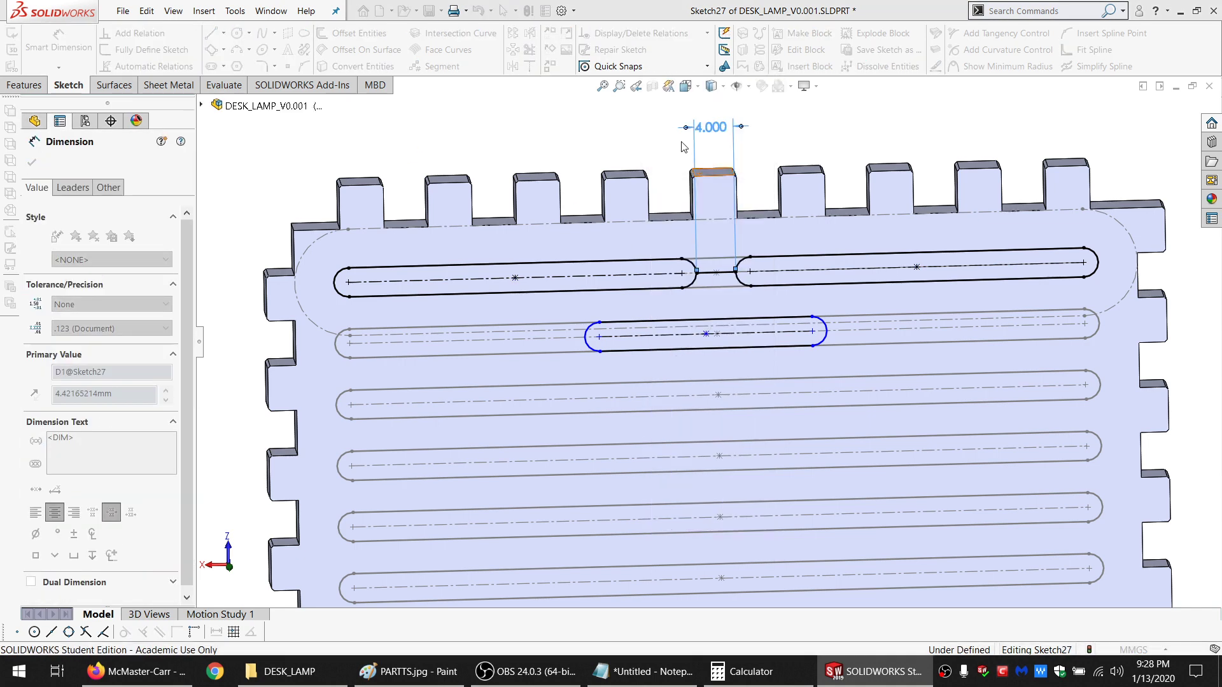
key("Escape")
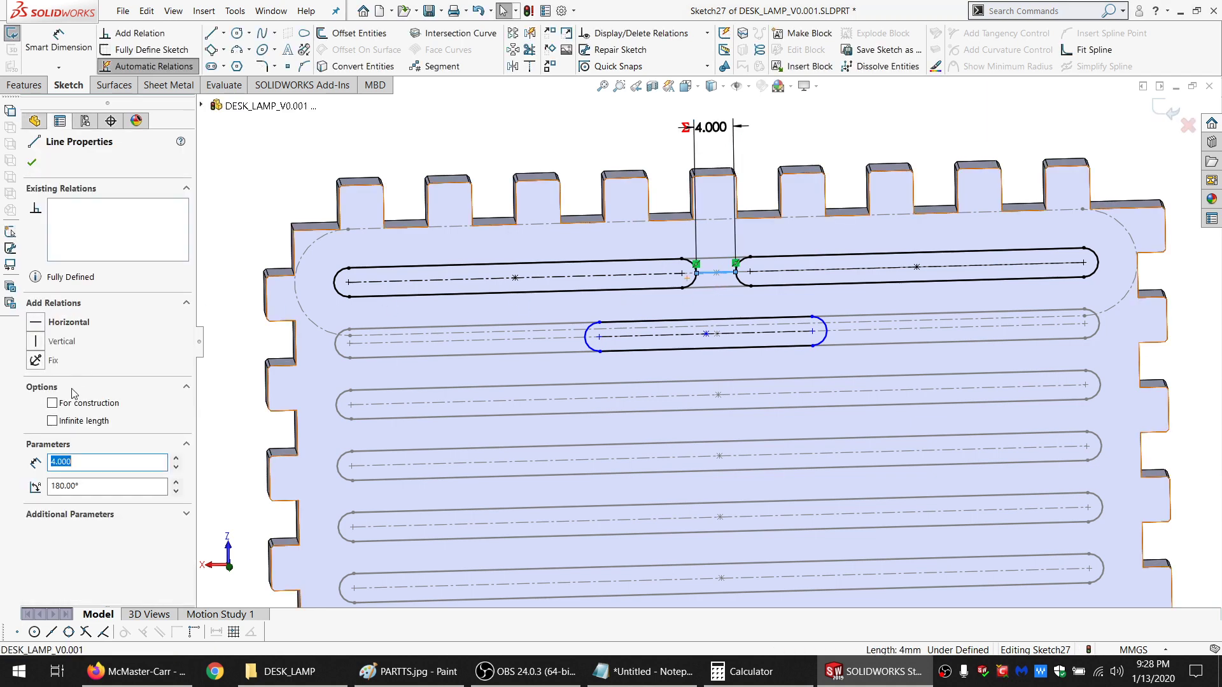
left_click(80, 401)
left_click(243, 167)
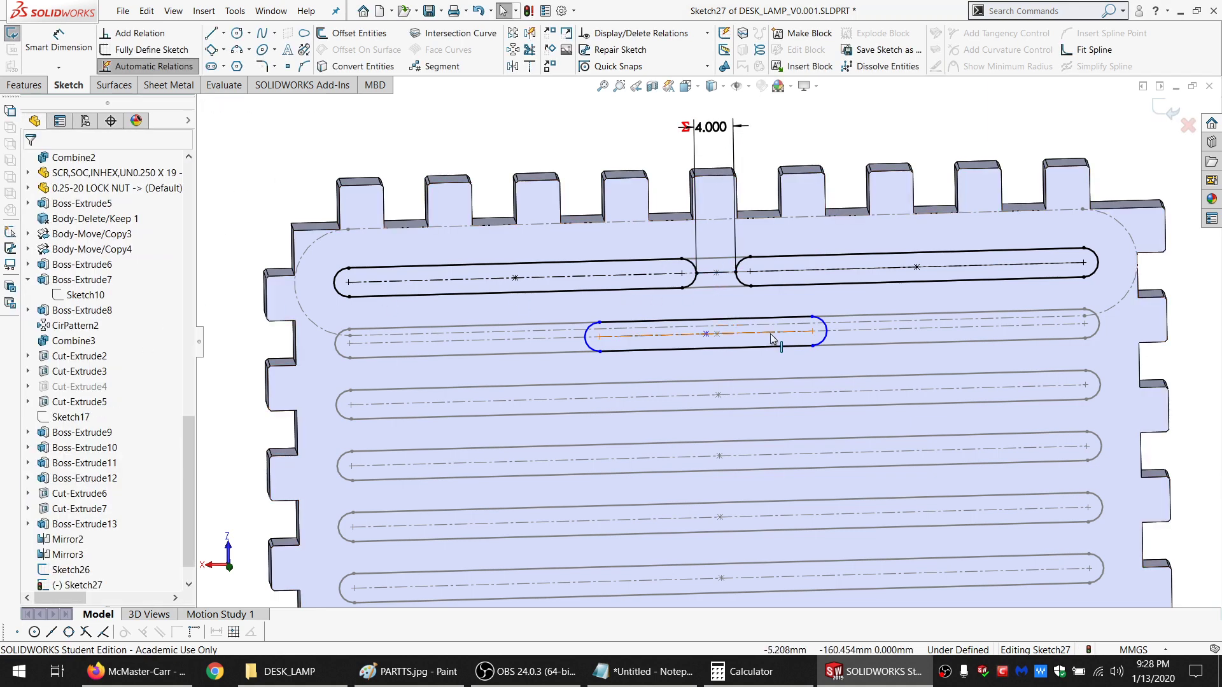
Draw two straight slots about 15.8 mm between centres, inward from the left and right end centres of the second reference slot
scroll(757, 332, "up", 3)
scroll(752, 336, "down", 2)
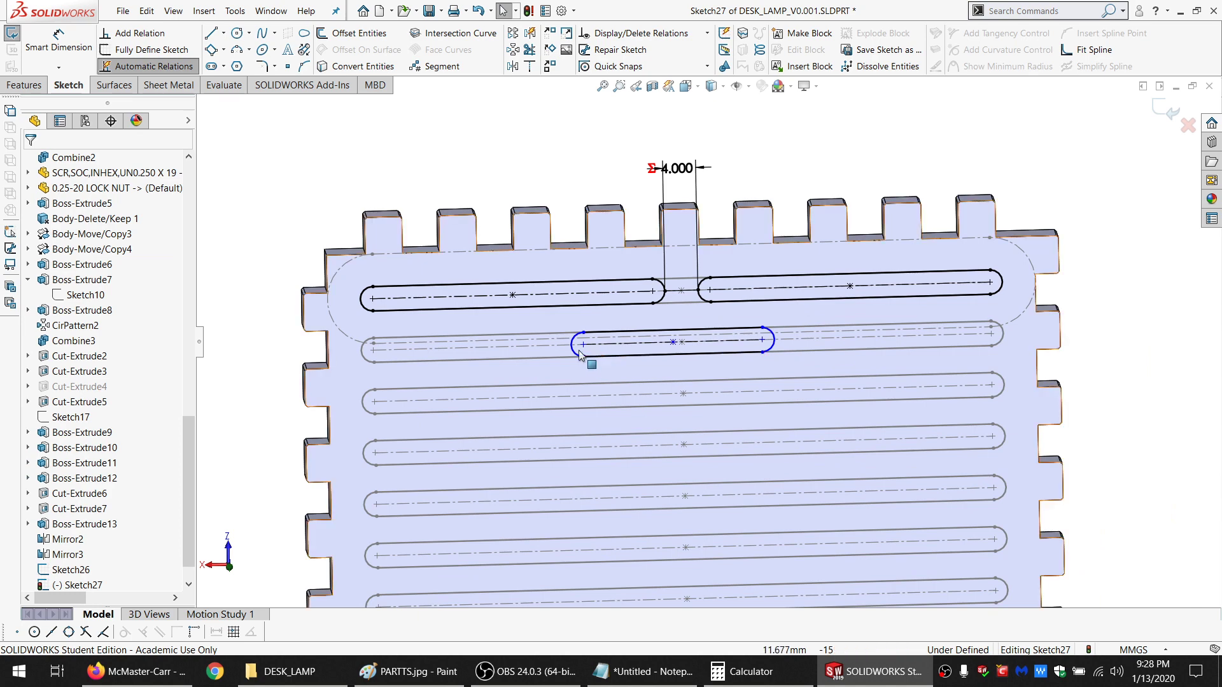
left_click(159, 71)
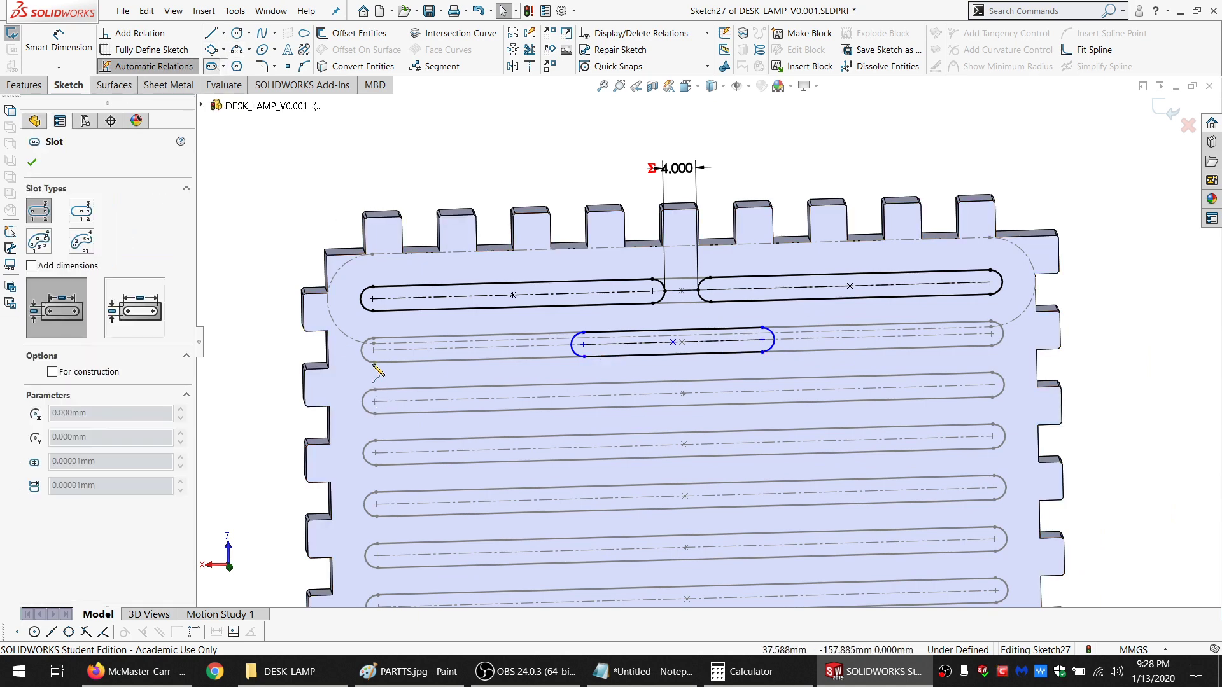
left_click(506, 366)
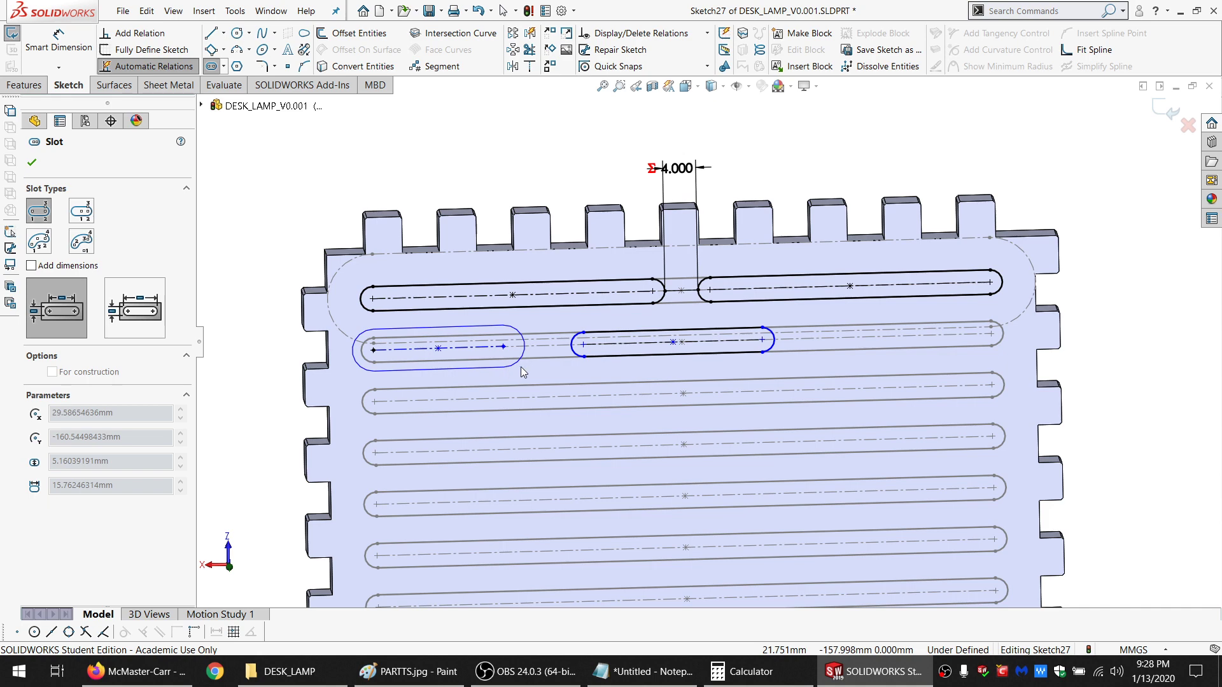
left_click(990, 333)
left_click(863, 335)
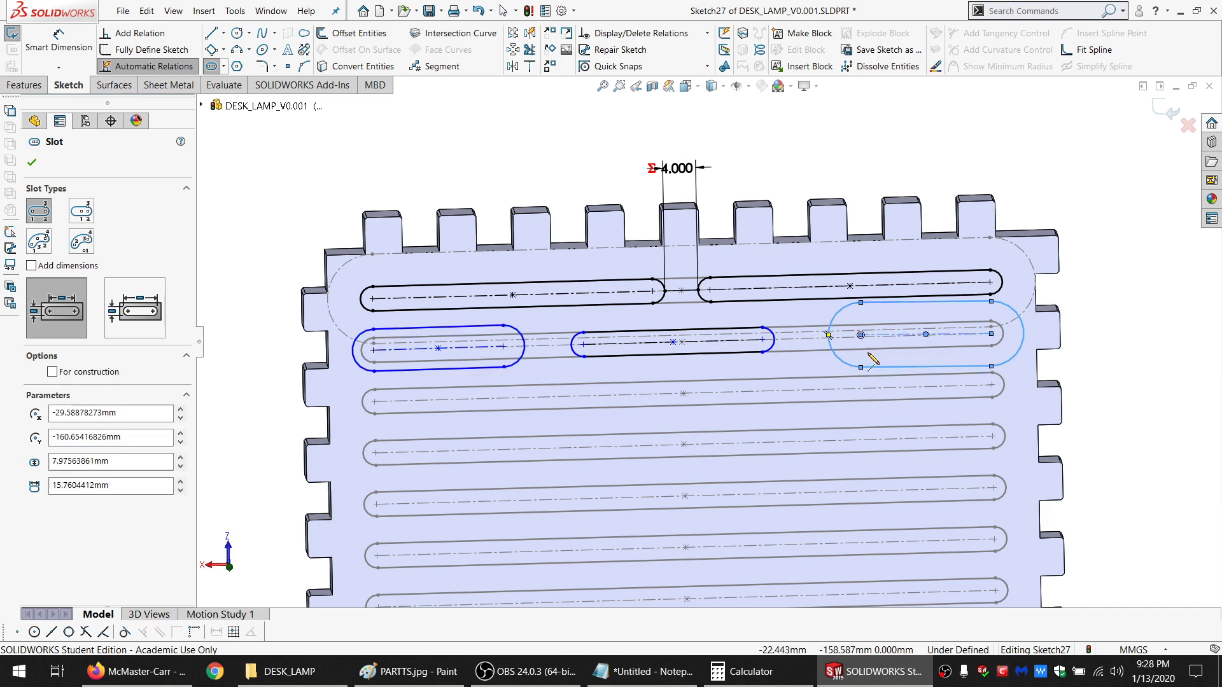
Make the second row's outer slots' lower lines collinear and equal to each other, and collinear with the reference slot's lower line
left_click(880, 370)
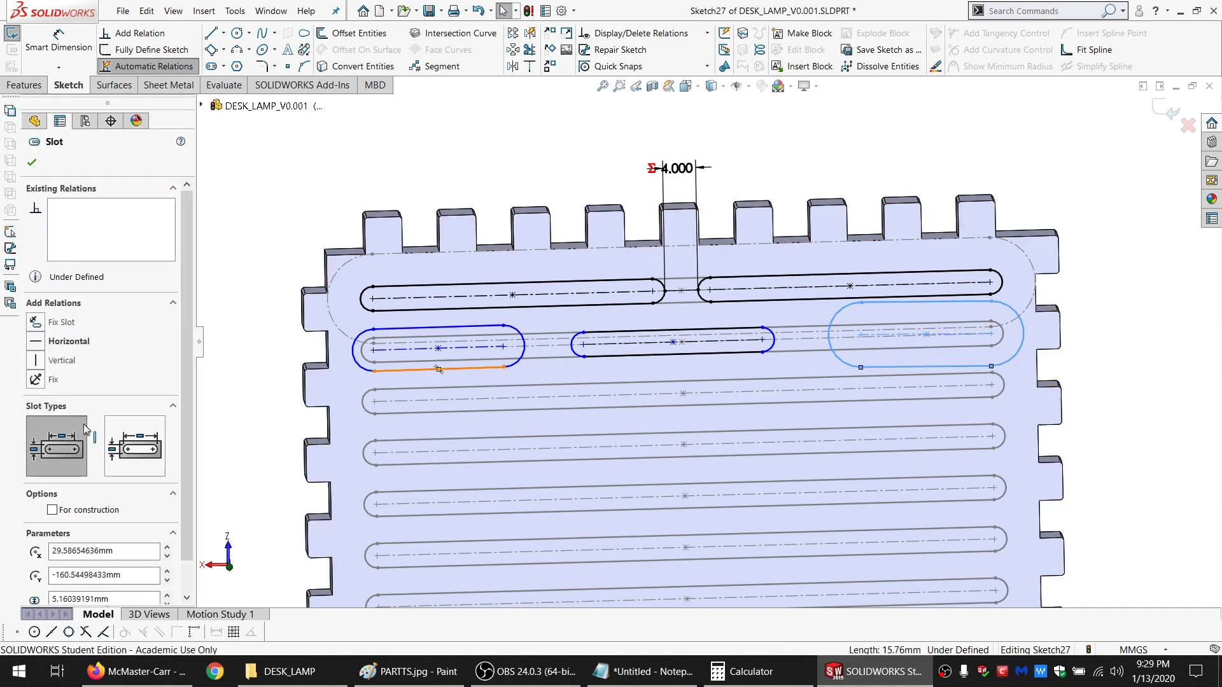
left_click(499, 367, "ctrl")
left_click(58, 469)
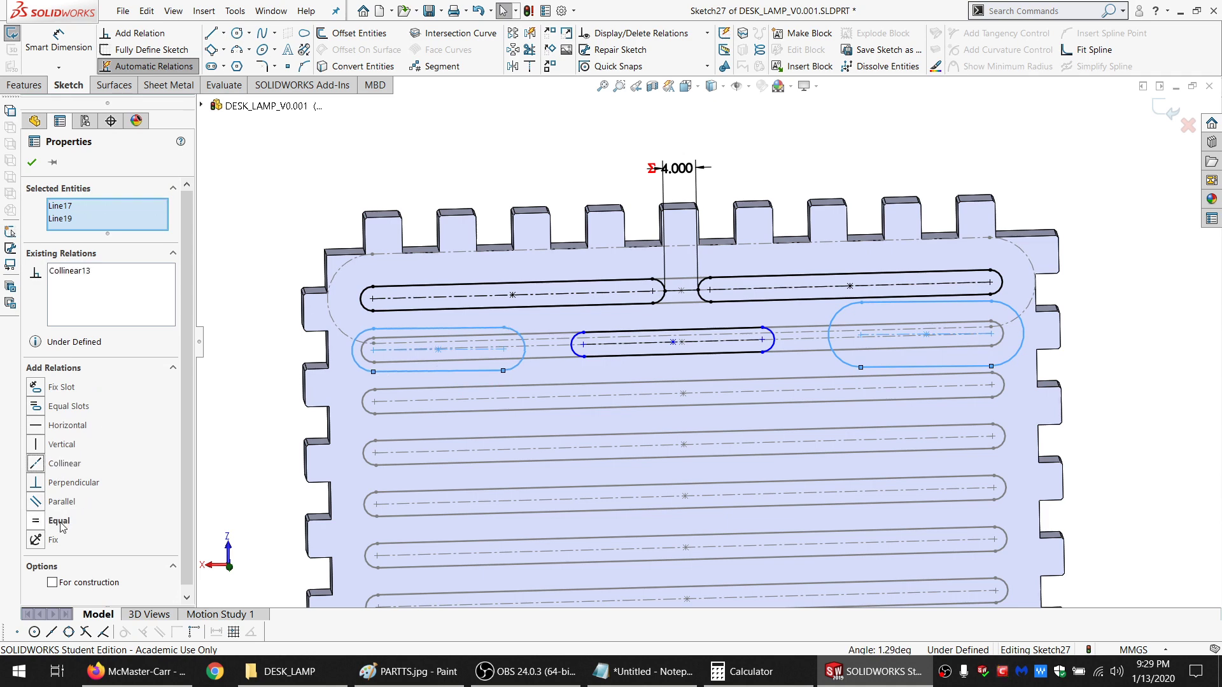
left_click(545, 350)
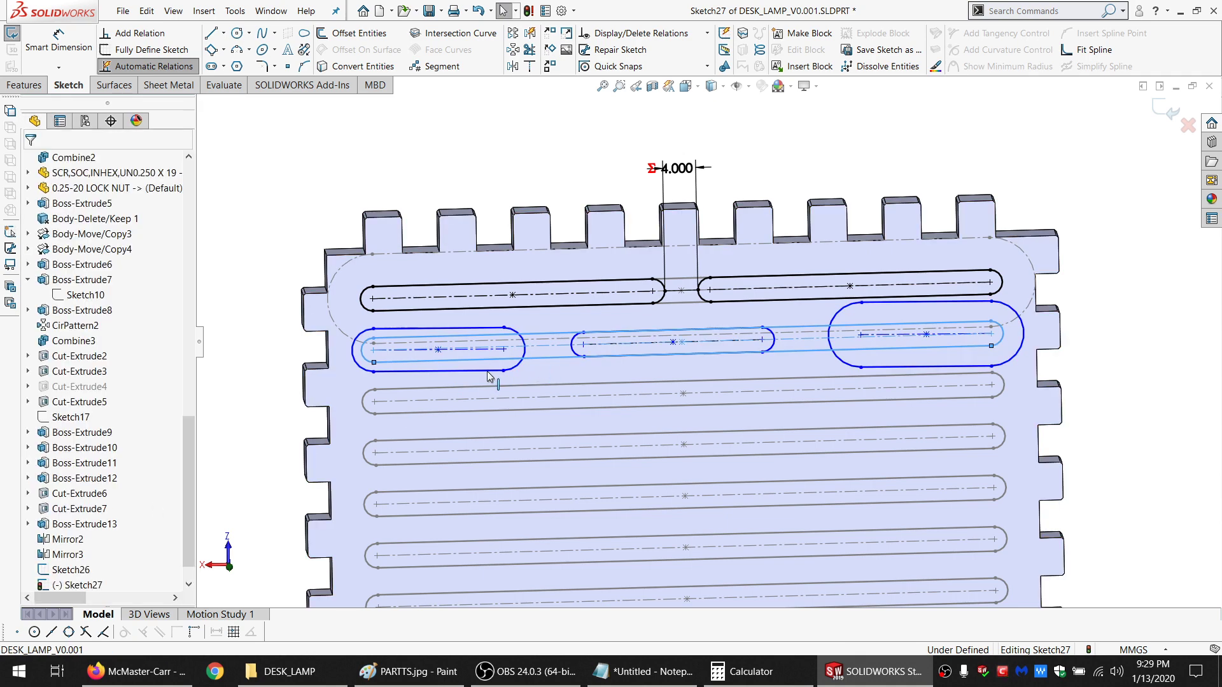
left_click(493, 371, "ctrl")
left_click(65, 406)
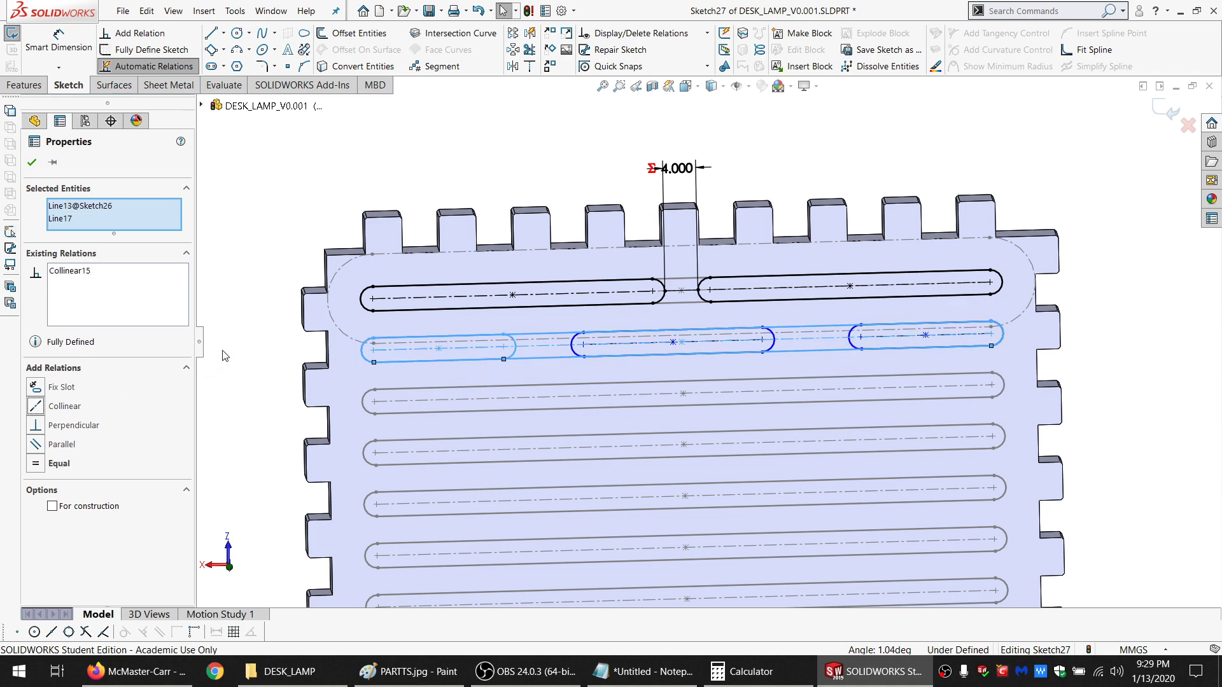
left_click(230, 289)
Draw lines across the second row's two gaps between facing slot end arcs, about 6.7 mm and 9 mm long
scroll(677, 368, "down", 2)
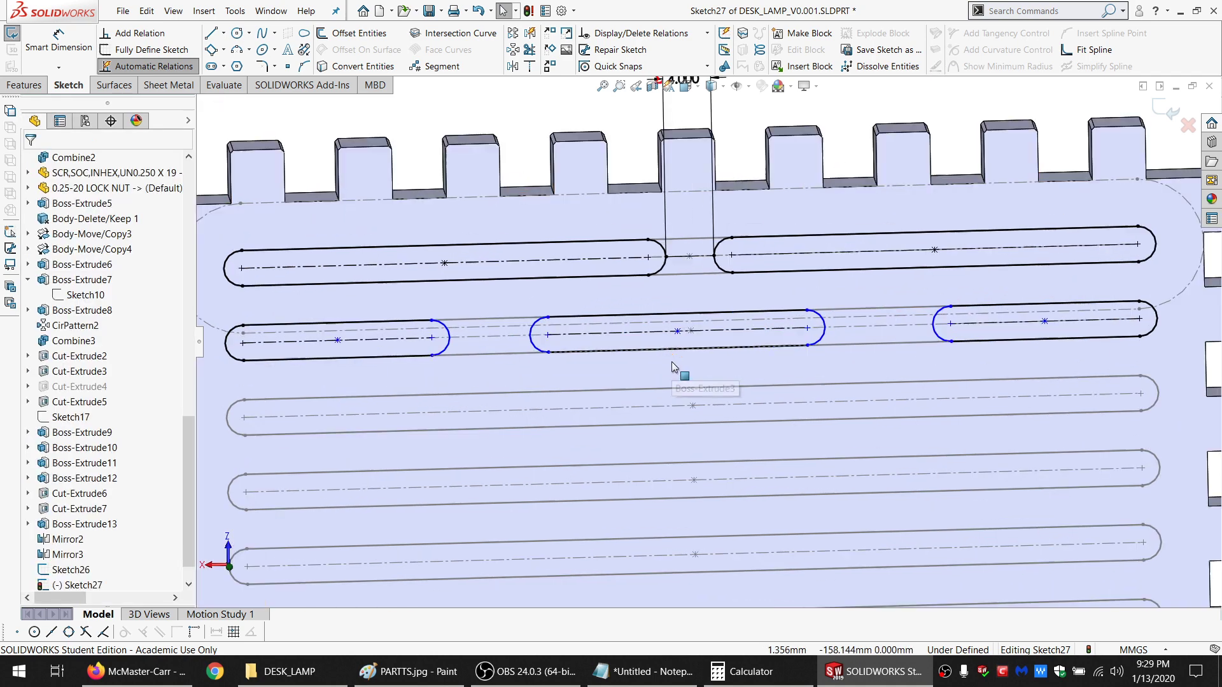
left_click(449, 337)
left_click(529, 335)
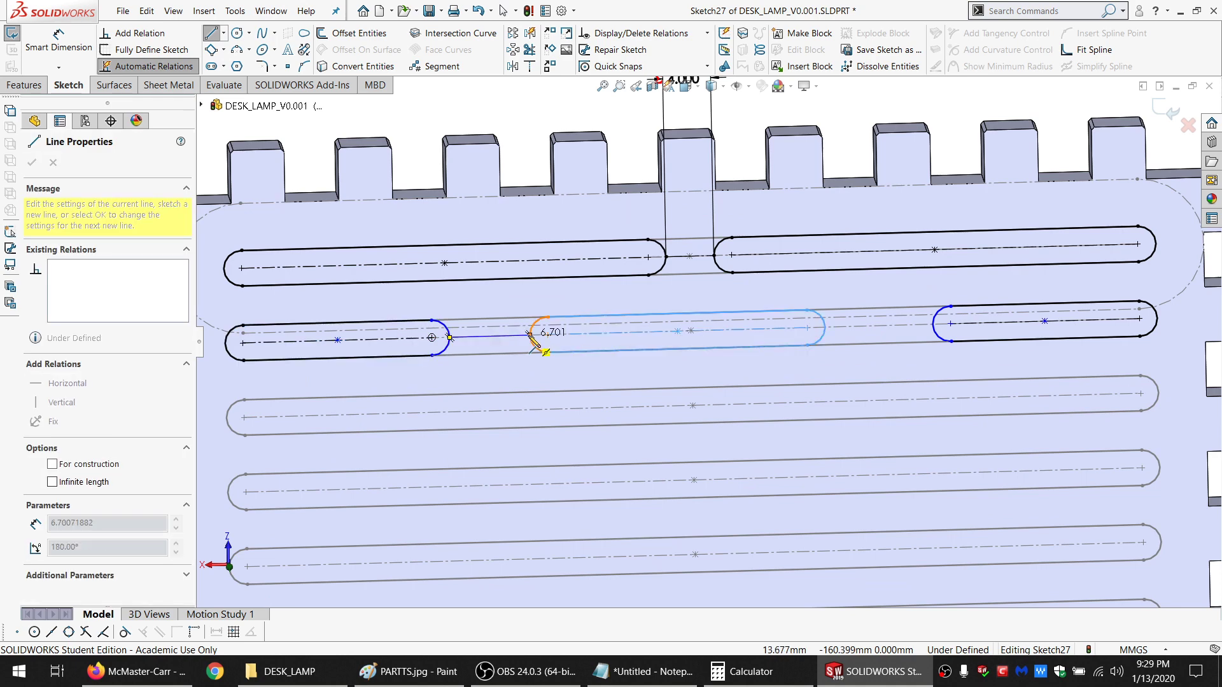
left_click(825, 327)
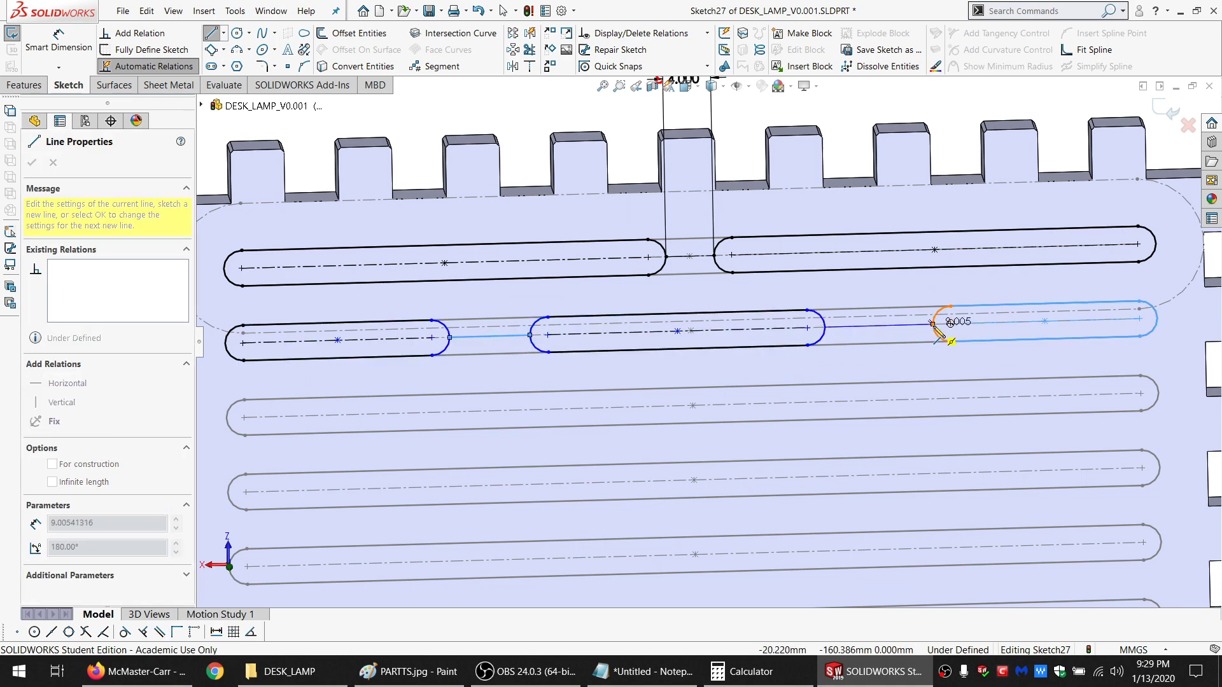
left_click(933, 324)
key("Escape")
Make both second-row gap lines equal to the first row's 4 mm gap line and convert them to construction geometry
left_click(879, 326)
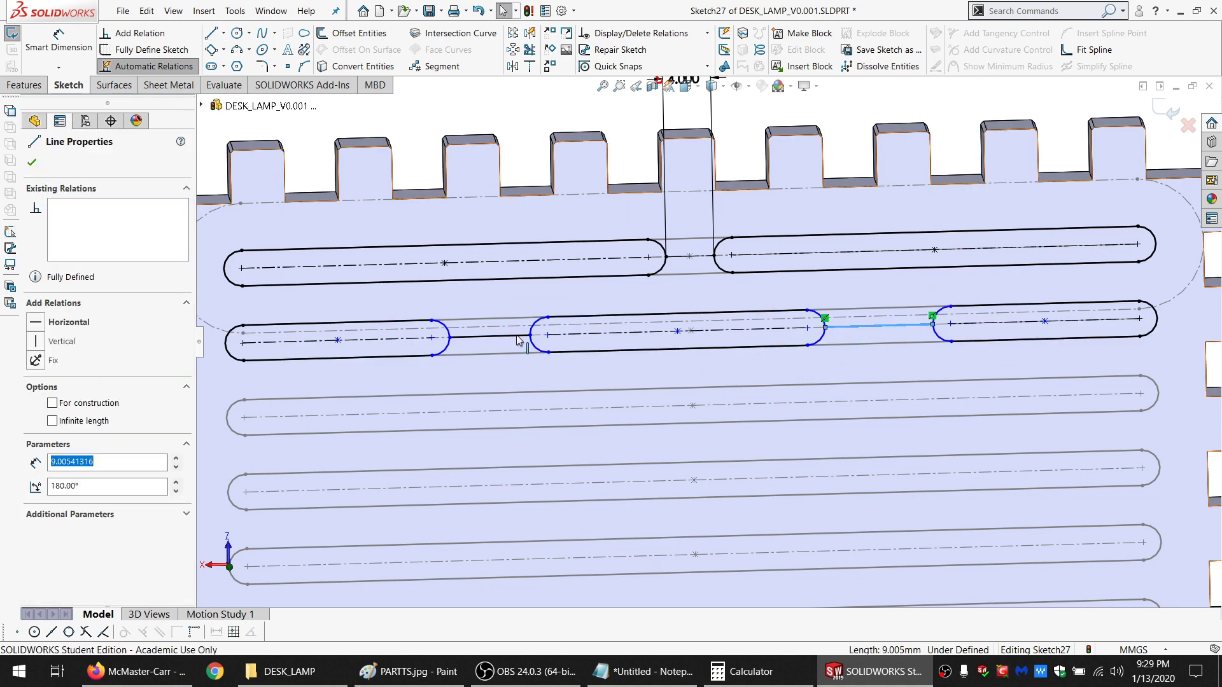
left_click(490, 335, "ctrl")
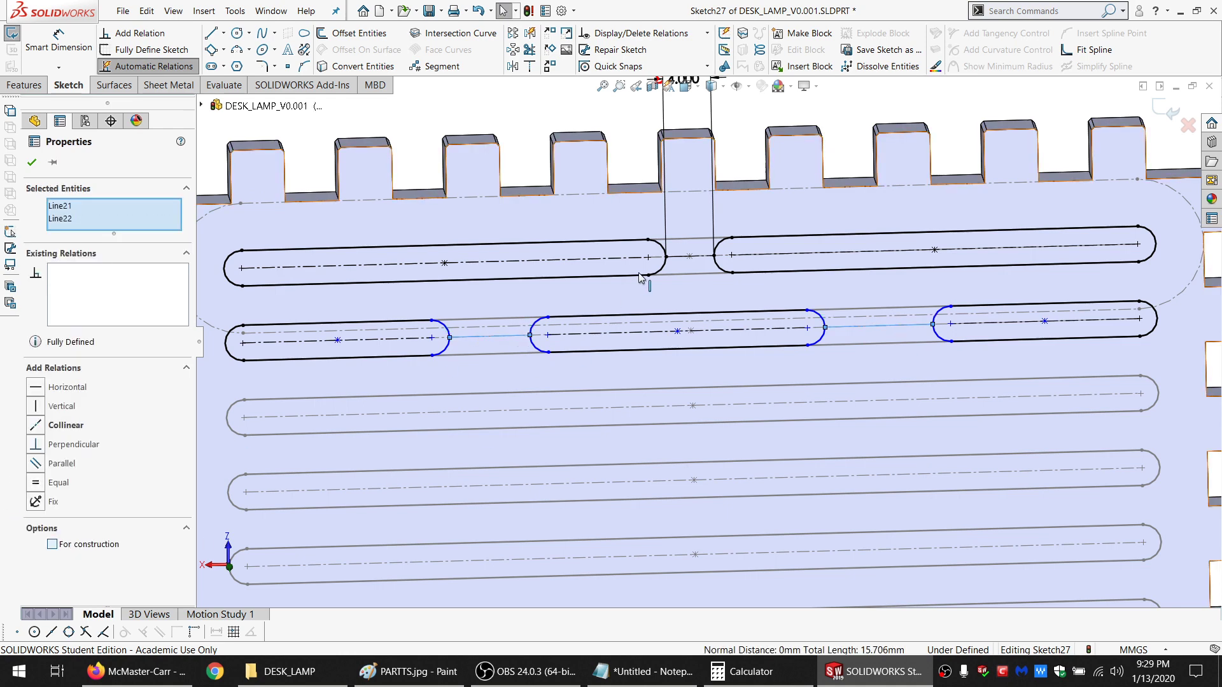
left_click(679, 258, "ctrl")
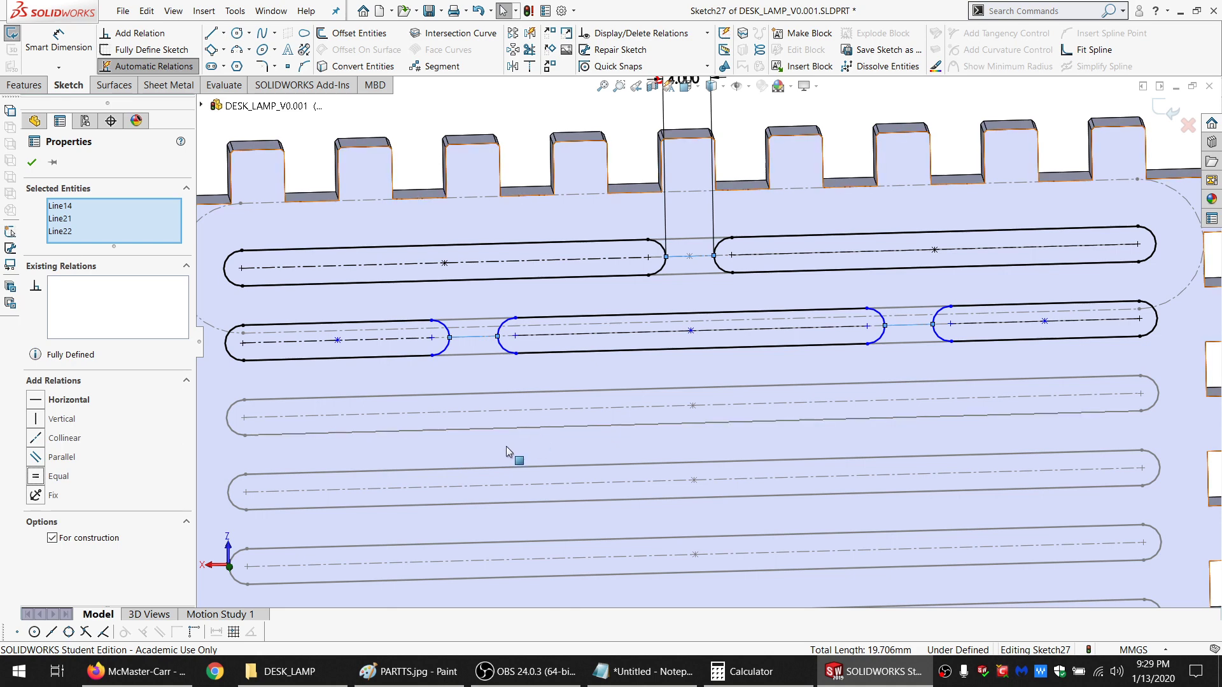
key("Escape")
scroll(620, 352, "up", 3)
scroll(627, 346, "down", 2)
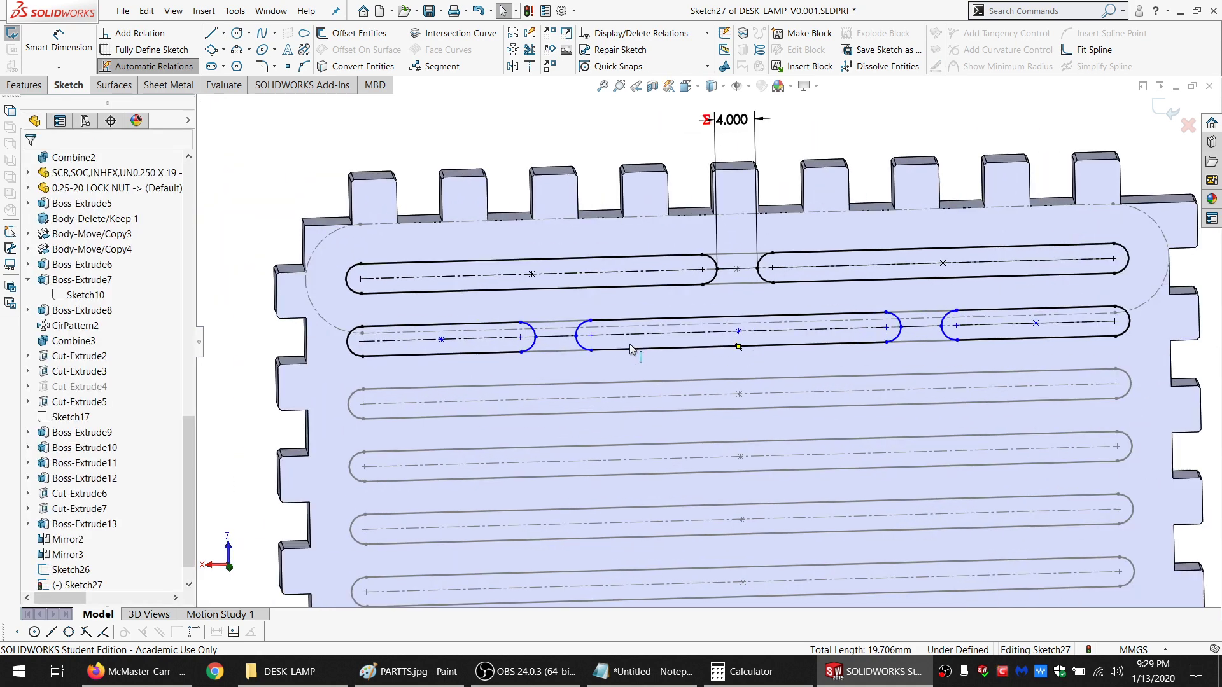
Try to make the first-row left slot's lower line equal to the second-row middle slot's upper line, and undo the relation
left_click(680, 287)
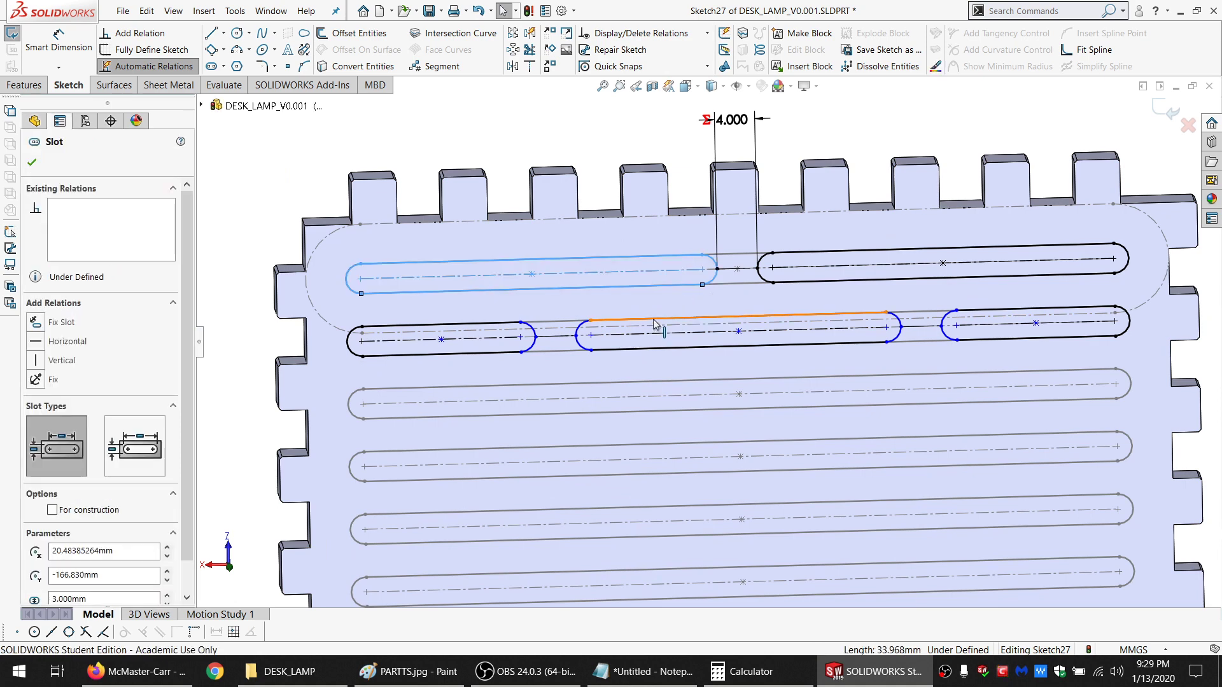
left_click(643, 319, "ctrl")
left_click(58, 522)
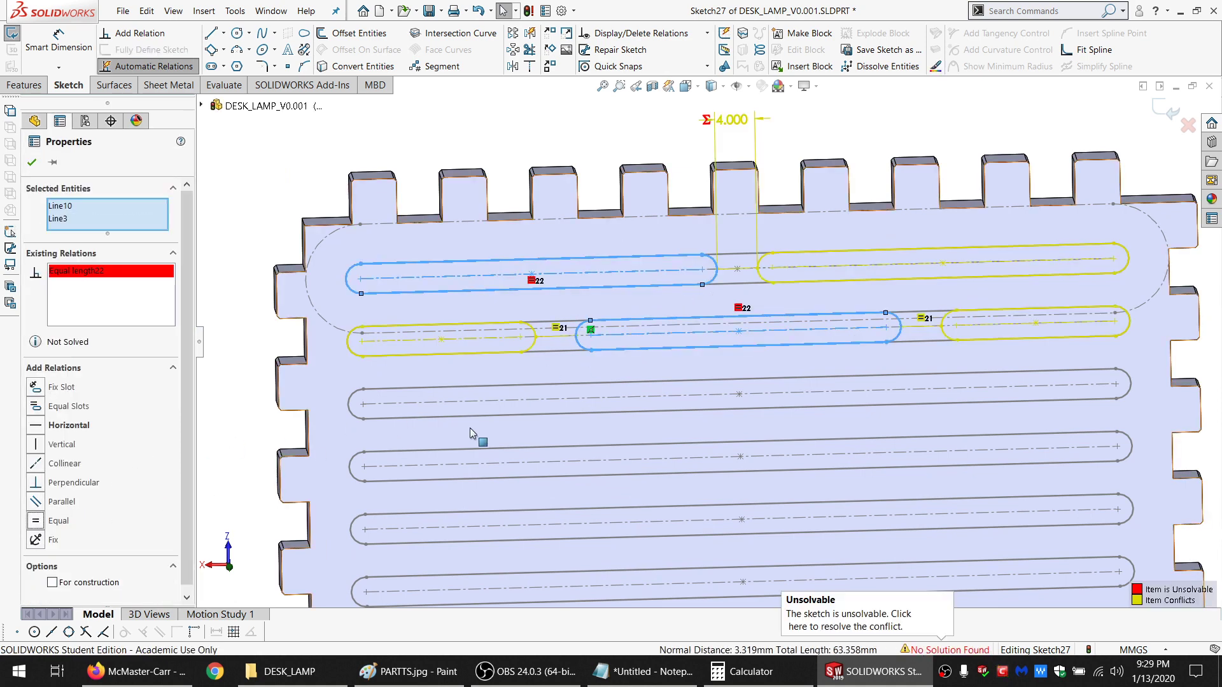
key("ctrl+z")
left_click(619, 297)
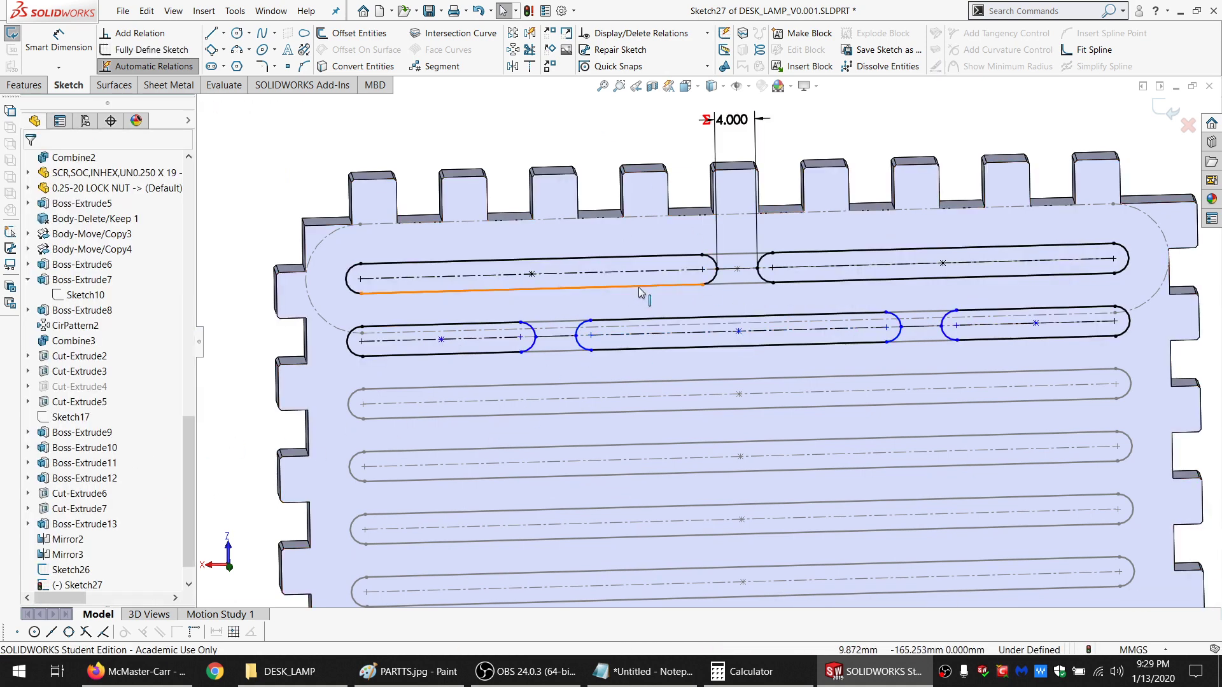
Try an equal relation between the centrelines of the first-row left slot and second-row middle slot, and undo it
left_click(655, 271)
left_click(690, 336, "ctrl")
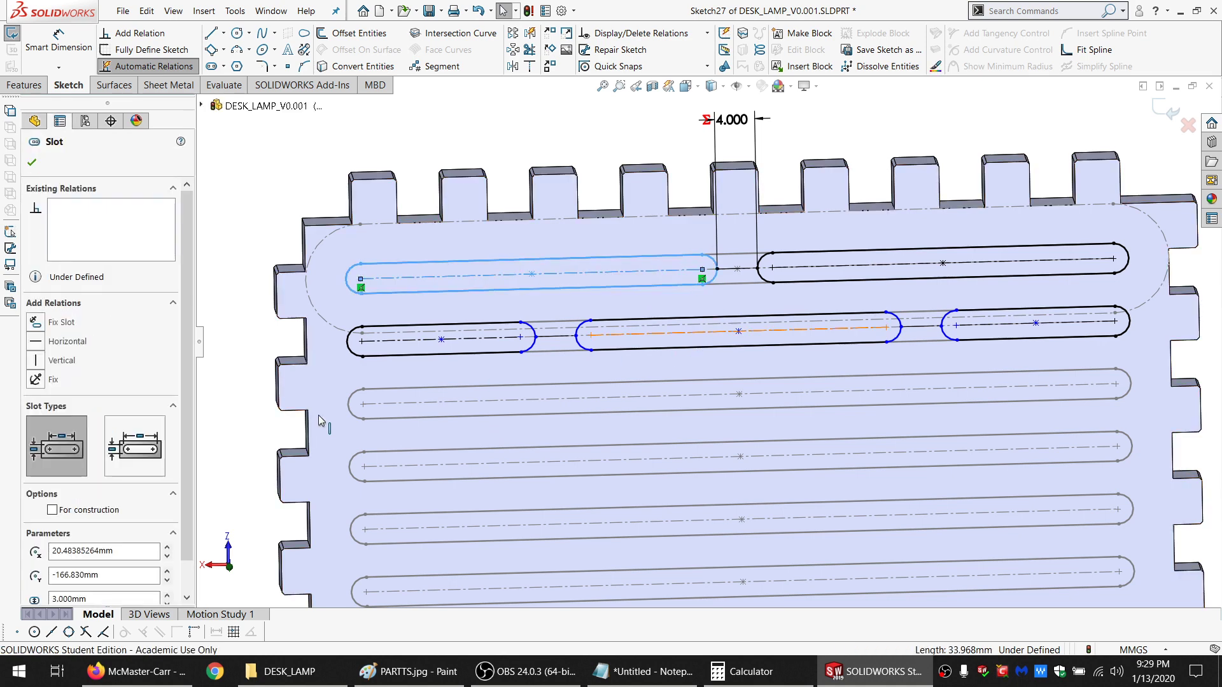
left_click(58, 522)
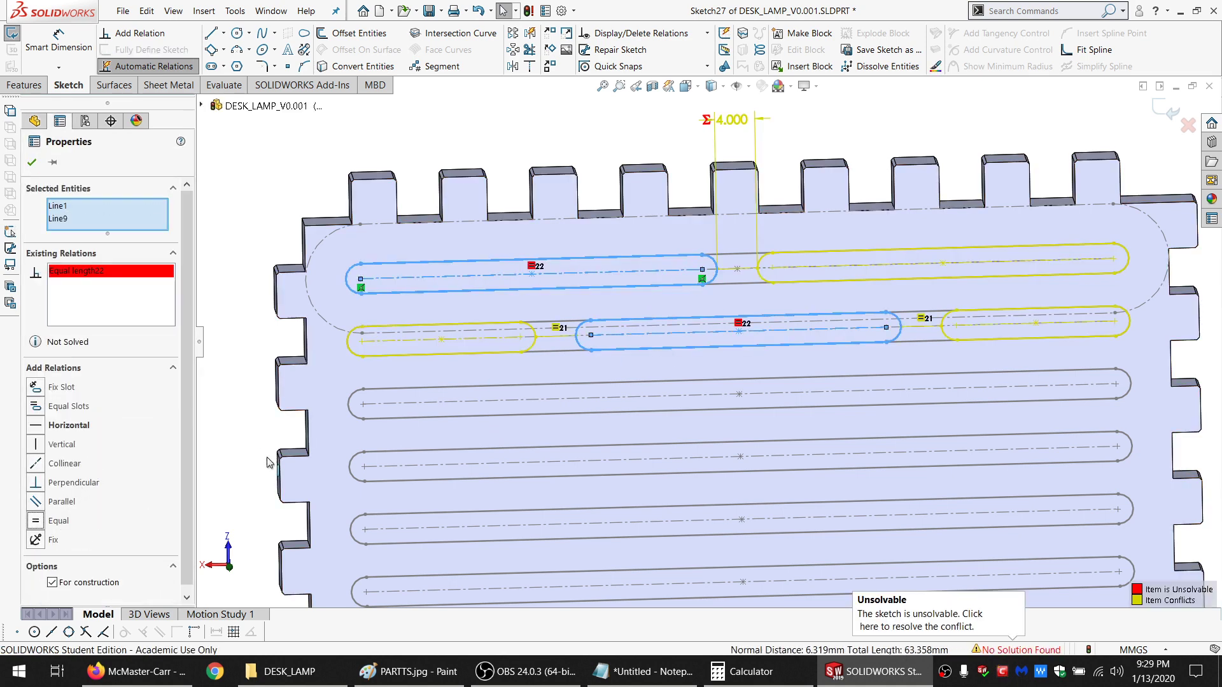
key("ctrl+z")
key("Escape")
Draw a line about 6.7 mm long from the first-row left slot's midpoint to the midpoint of the second-row left gap line
scroll(718, 328, "down", 2)
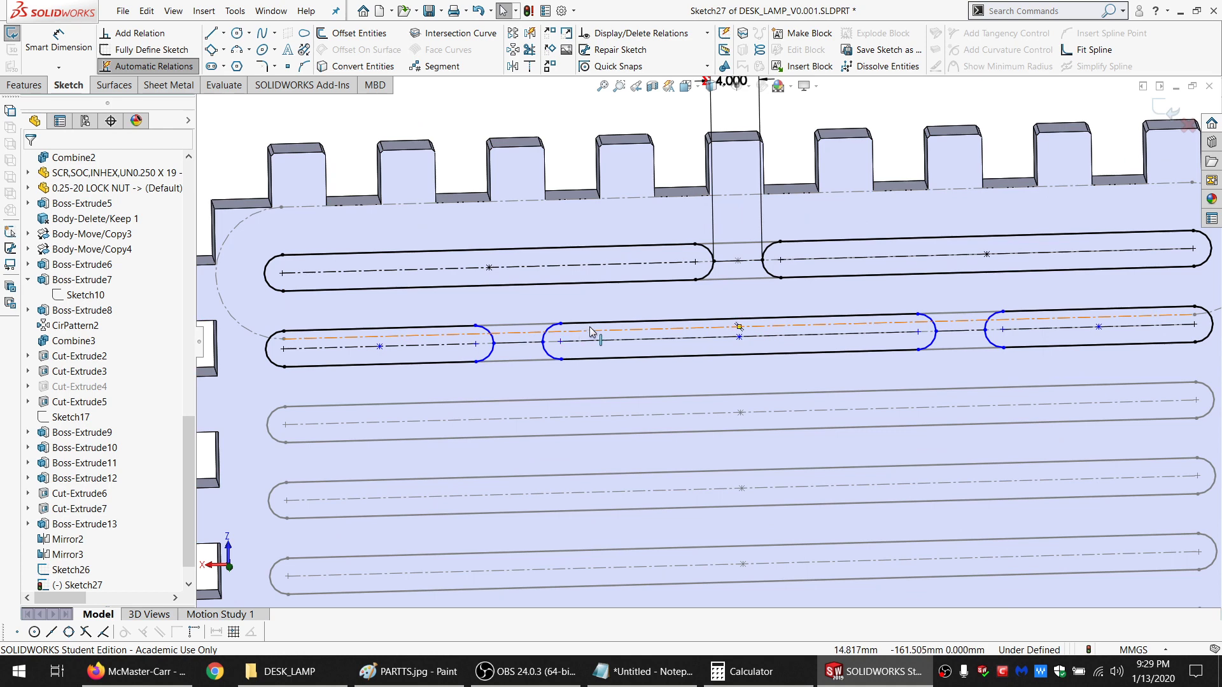
left_click(210, 34)
left_click(489, 268)
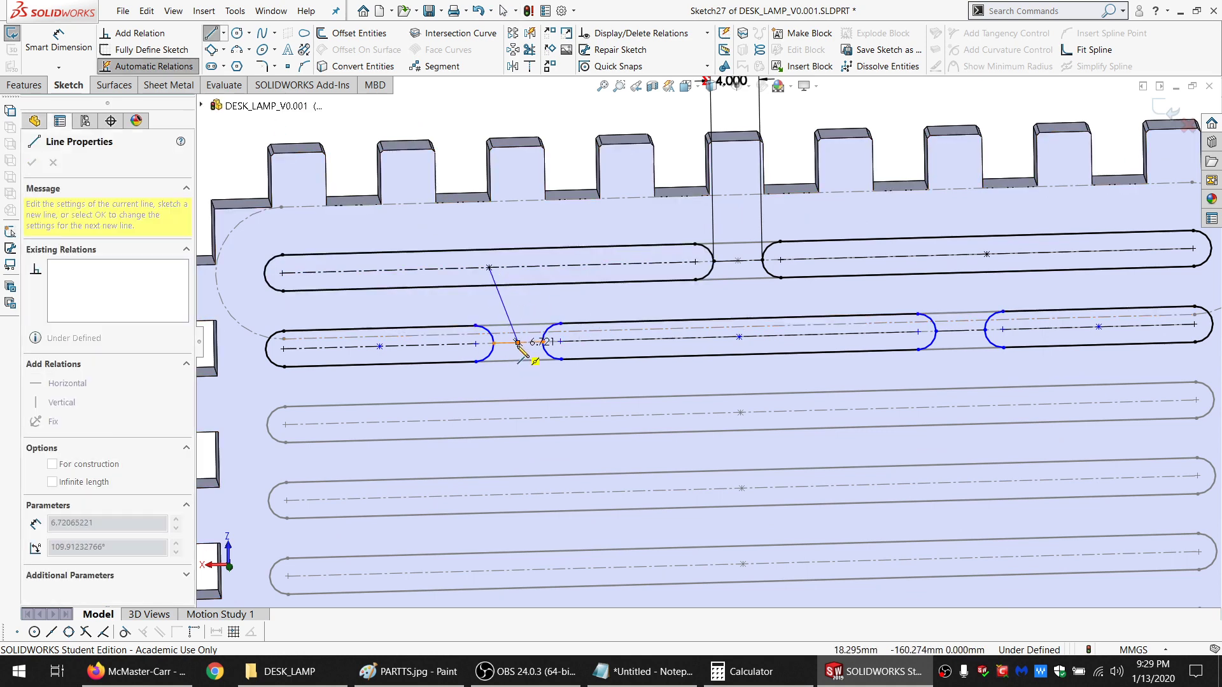
left_click(517, 343)
key("Escape")
Convert the slanted connecting line to construction geometry, try making it perpendicular to the left gap line, and undo that relation
left_click(514, 335)
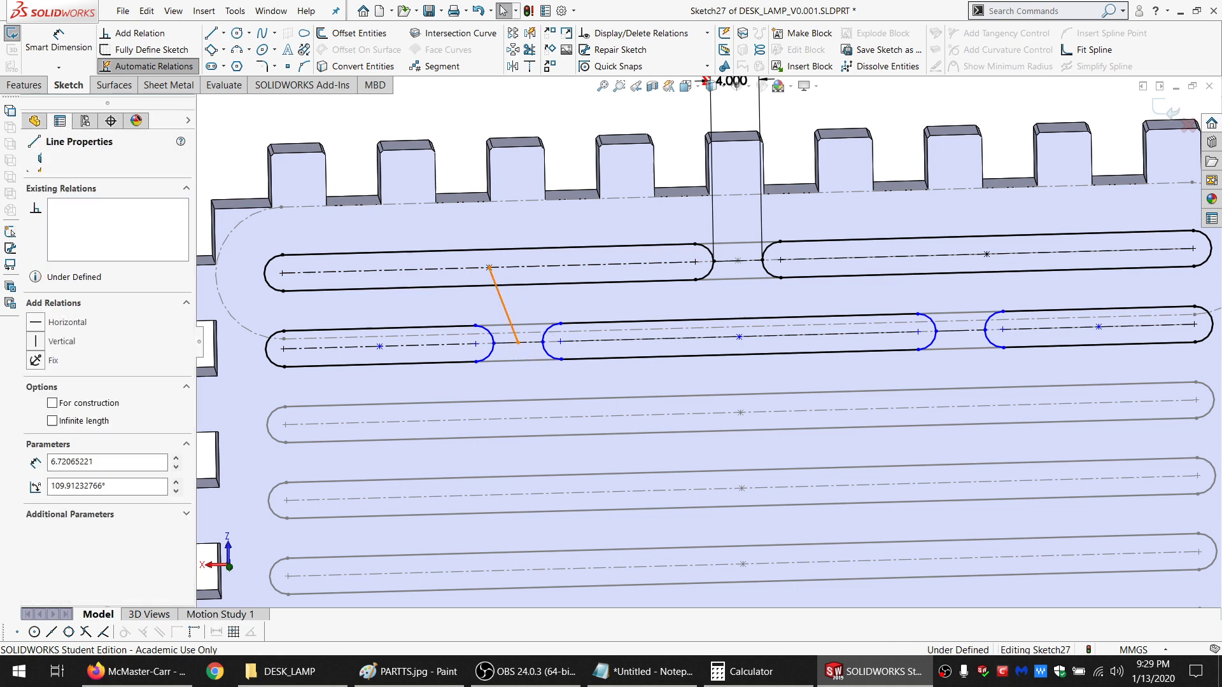
left_click(507, 345, "ctrl")
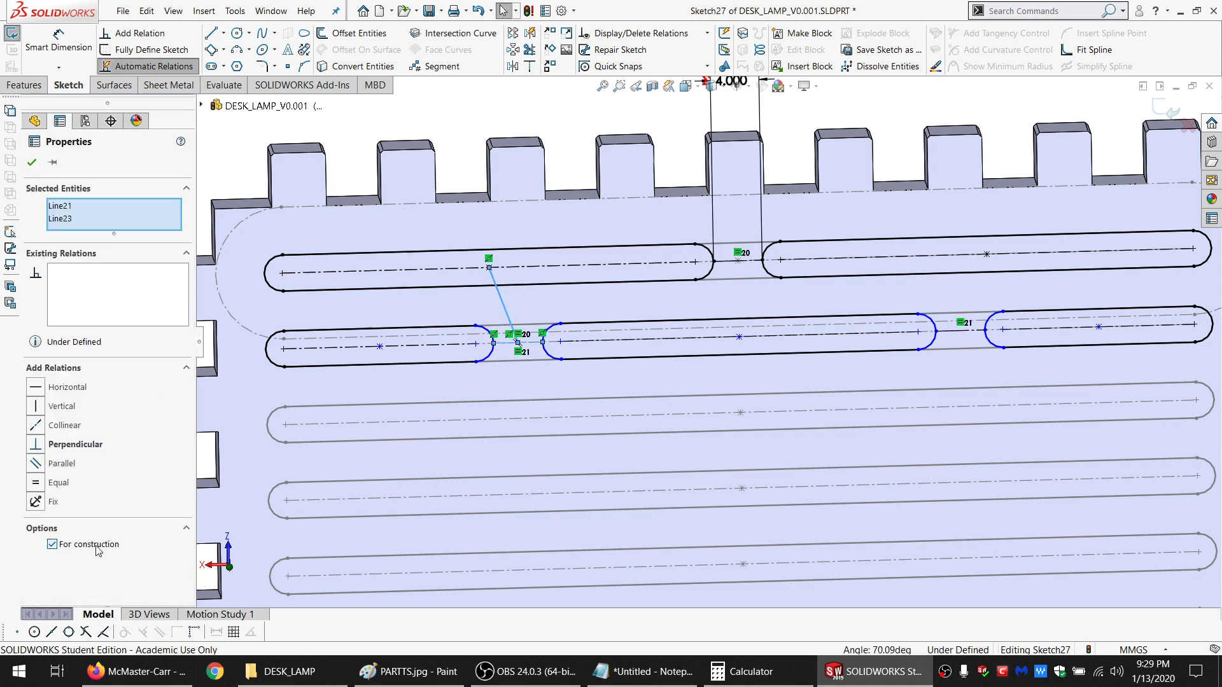
left_click(62, 446)
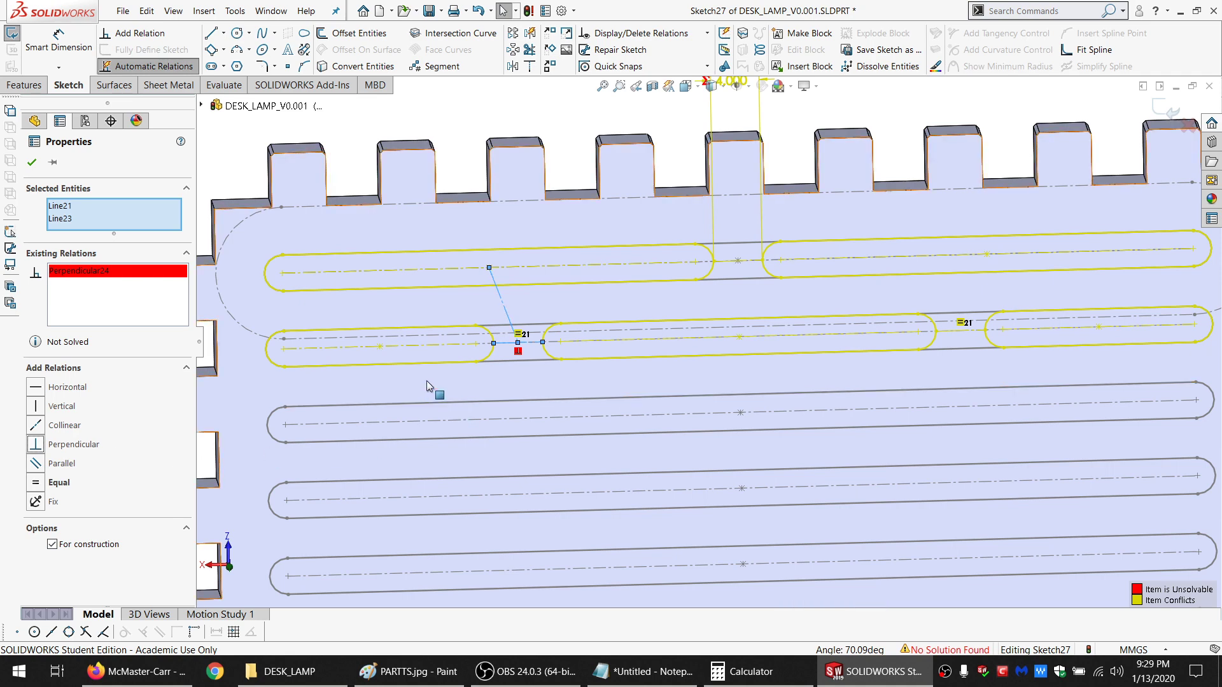
left_click(337, 162)
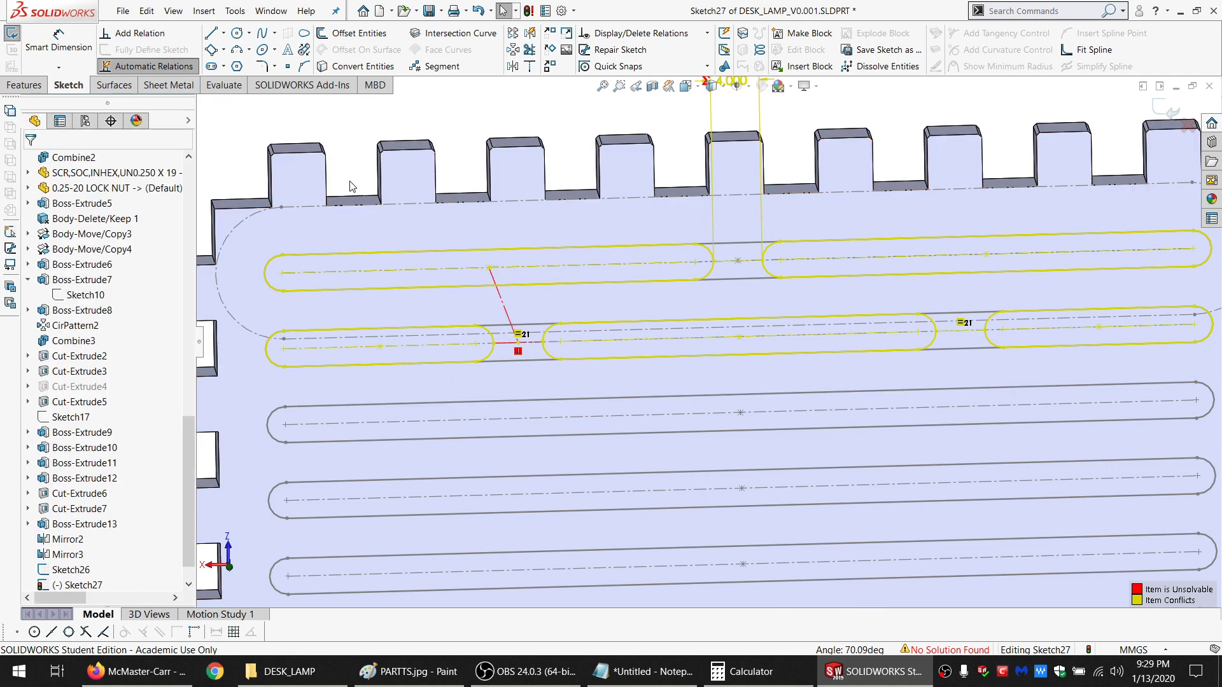
key("ctrl+z")
Delete the slanted connecting line and both gap lines from the second row
left_click(469, 348)
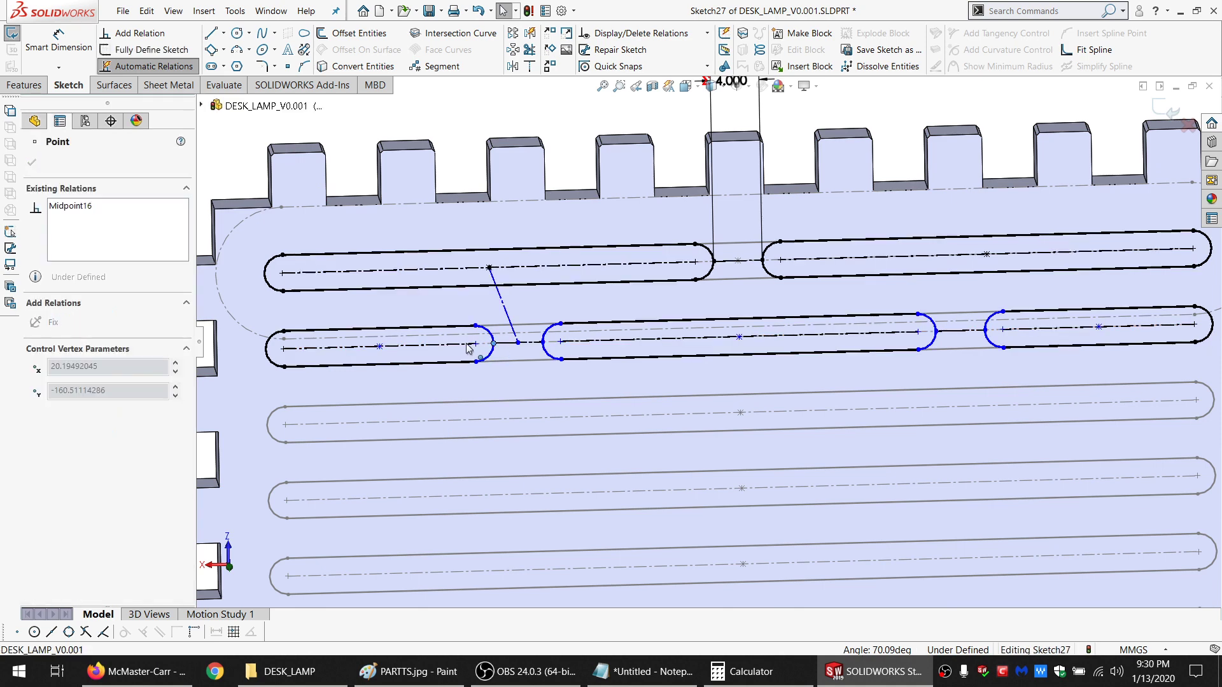
left_click(422, 346)
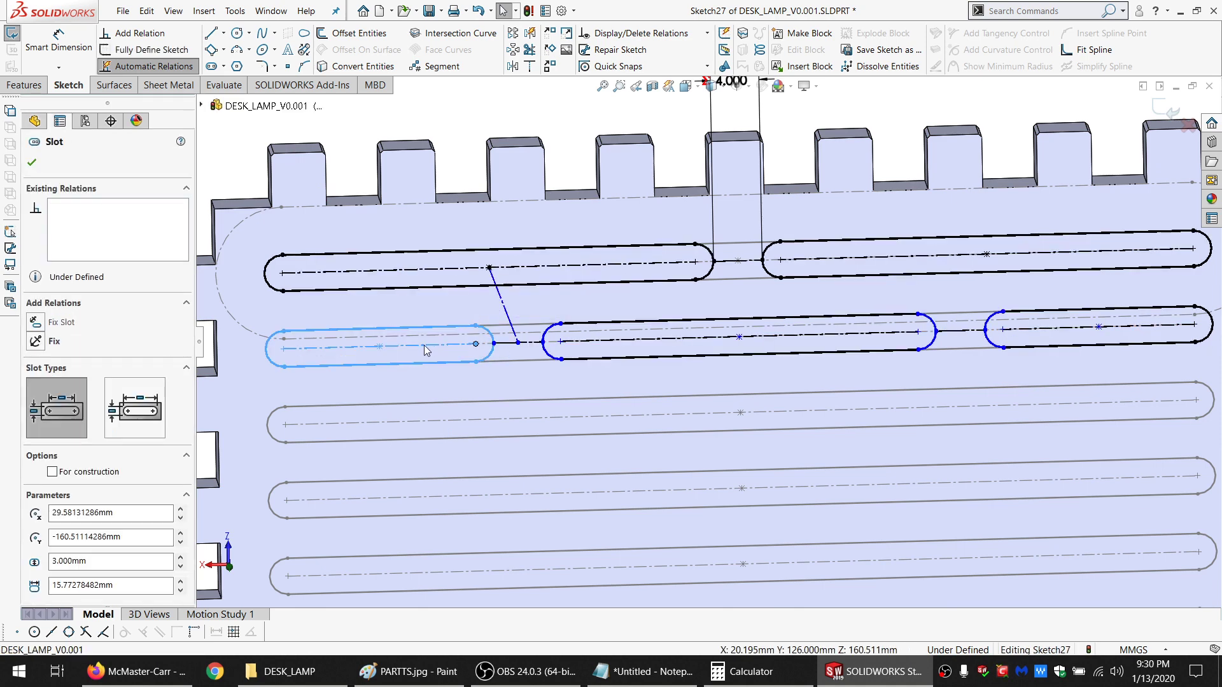
left_click(546, 328)
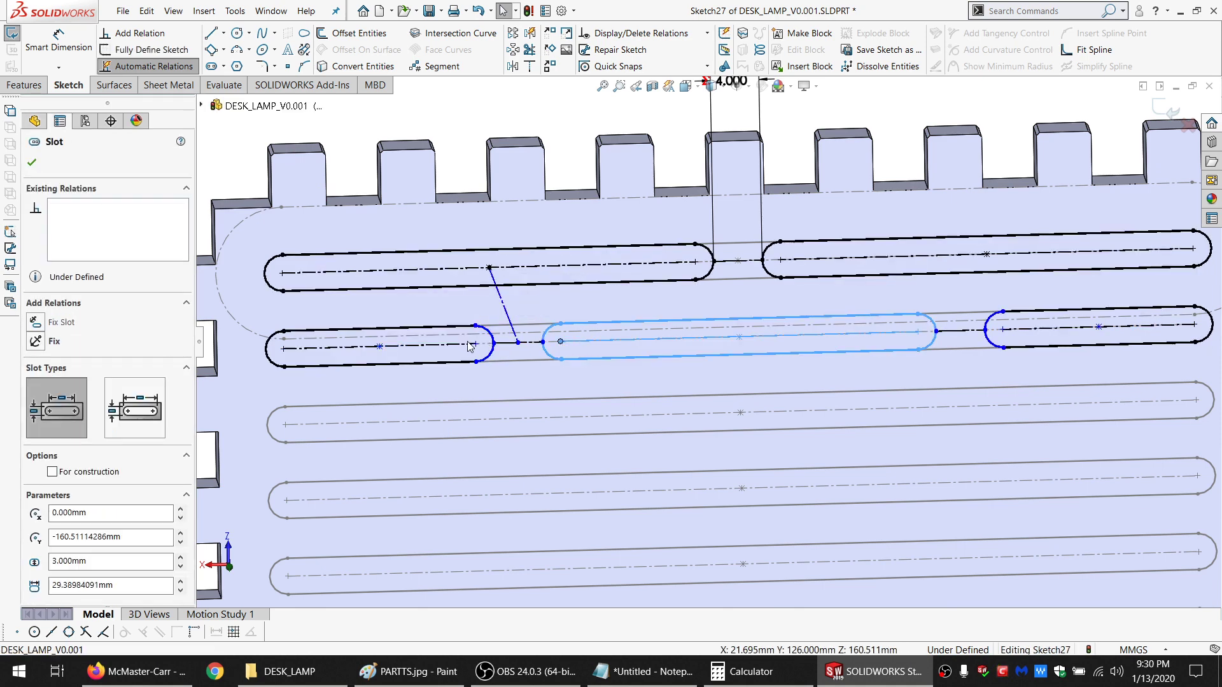
left_click(509, 319)
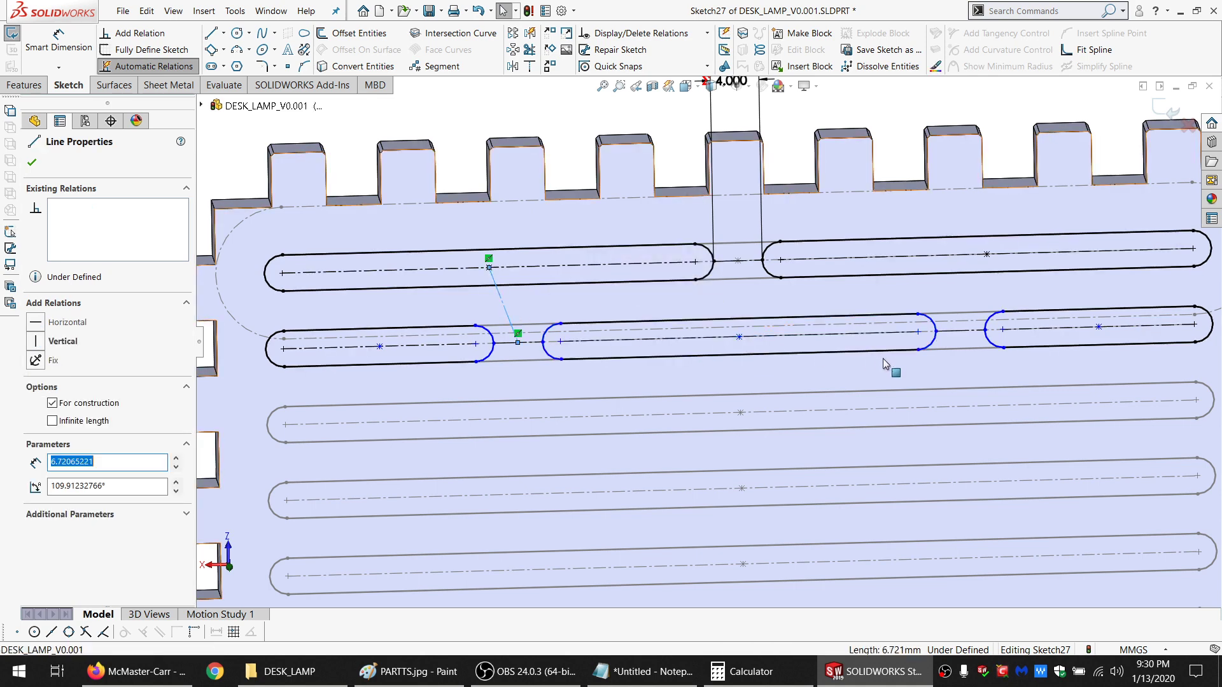
key("Delete")
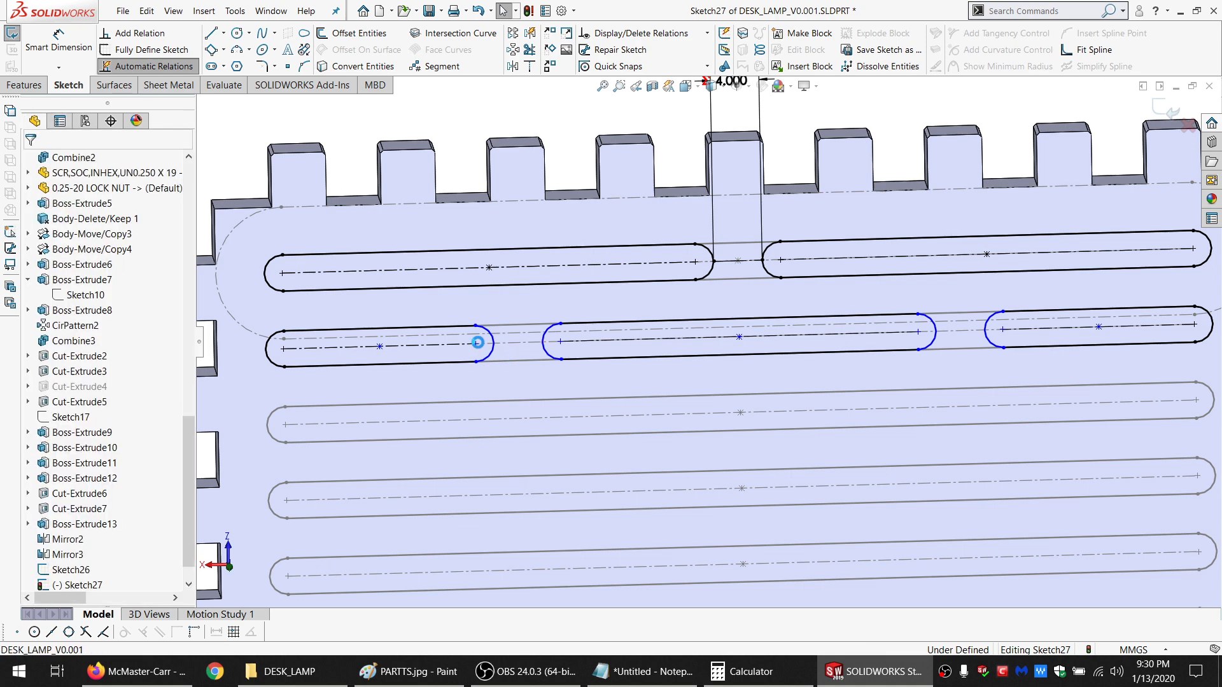
Shorten the second row's left slot, stretch the middle slot, and fix the middle slot's centre at the reference centreline's midpoint
left_click_drag(477, 347, 446, 344)
mouse_move(561, 343)
left_mouse_down()
mouse_move(480, 347)
mouse_move(528, 353)
left_mouse_up()
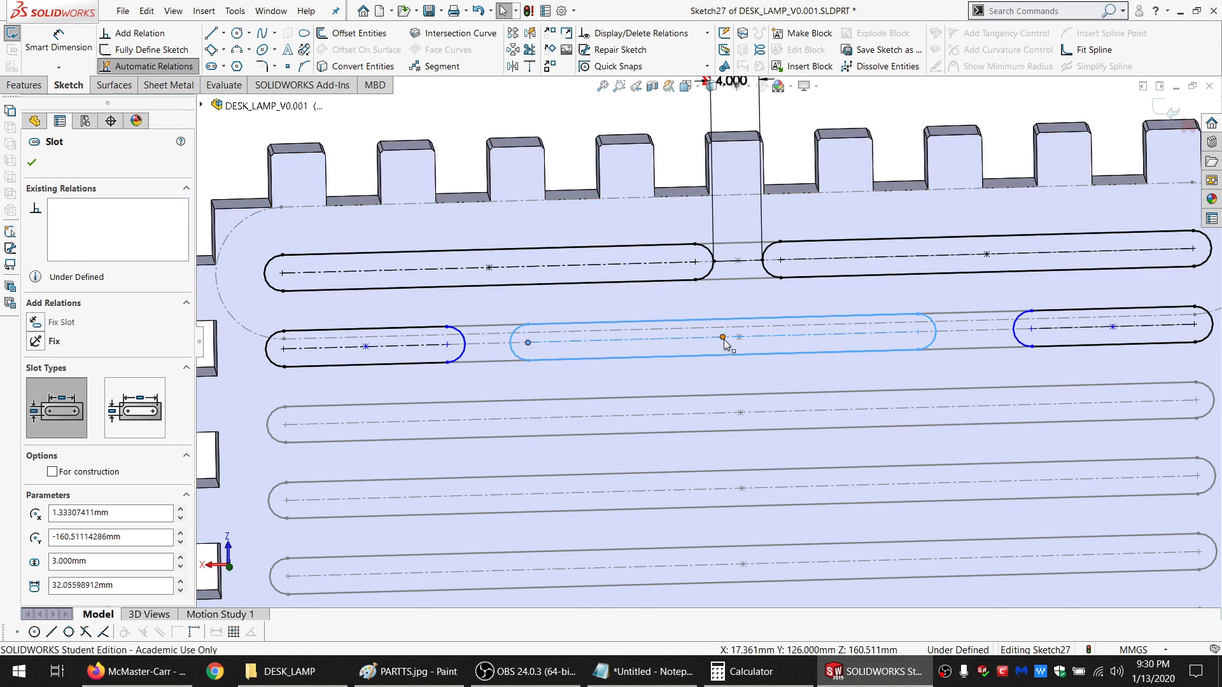
scroll(725, 341, "up", 2)
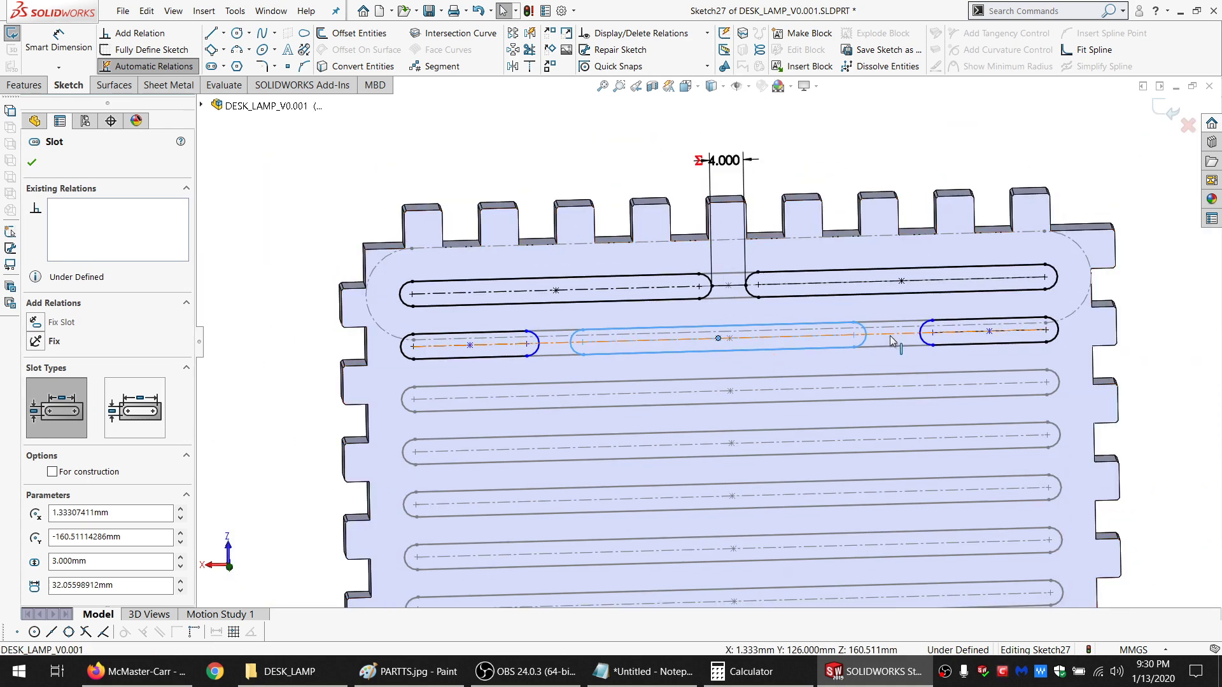
left_click(891, 338, "ctrl")
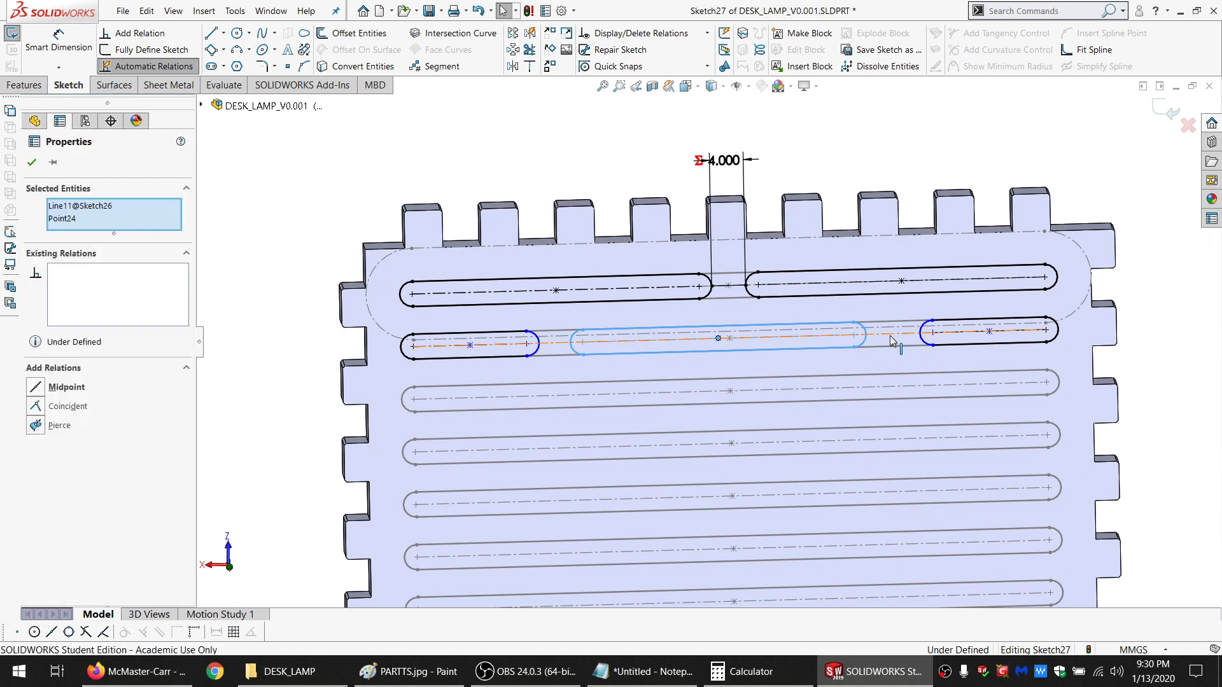
left_click(67, 388)
left_click(439, 166)
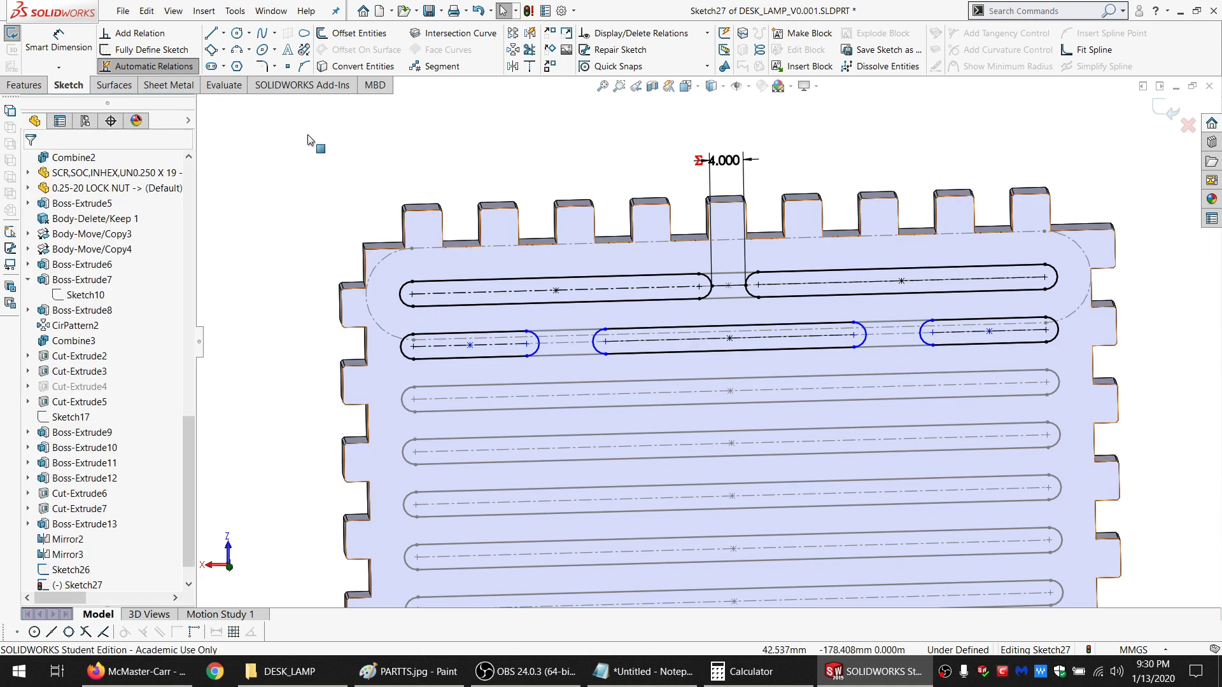
Draw a line joining the facing end centres of the second row's left and middle slots
scroll(468, 308, "down", 2)
left_click(211, 33)
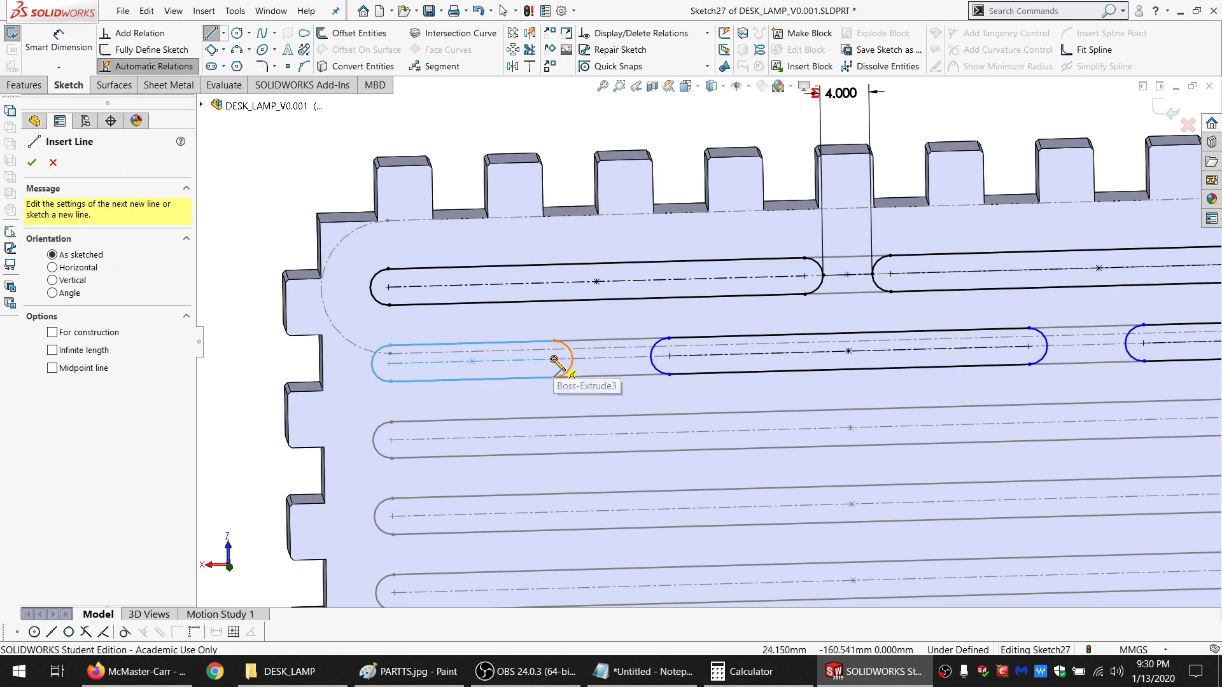
left_click(555, 361)
left_click(632, 358)
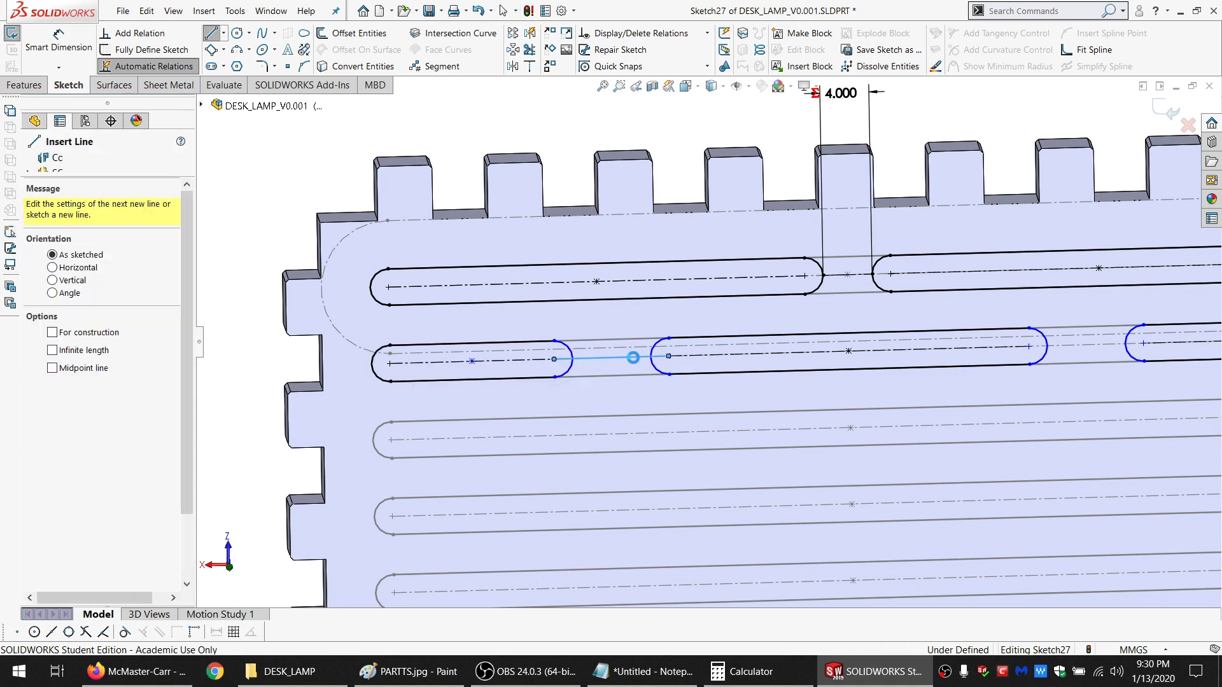
key("Escape")
Draw a line from the left centre-to-centre line's midpoint up to the midpoint of the first-row left slot
left_click(211, 33)
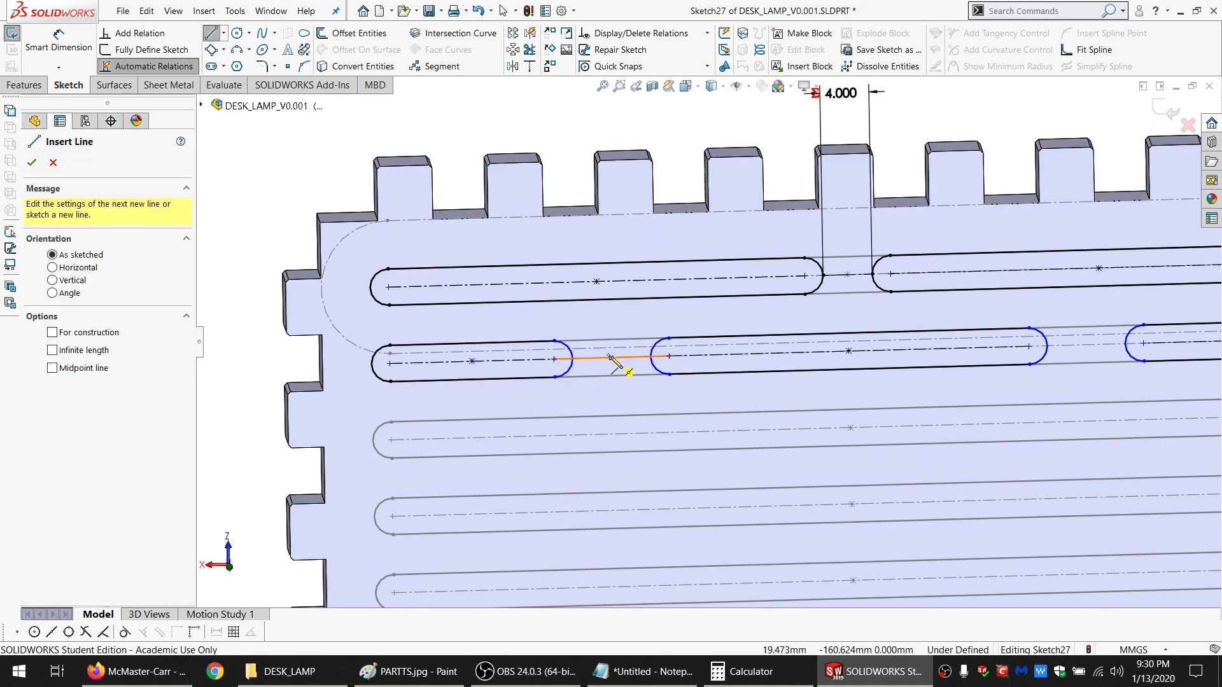
left_click(611, 359)
left_click(596, 281)
key("Escape")
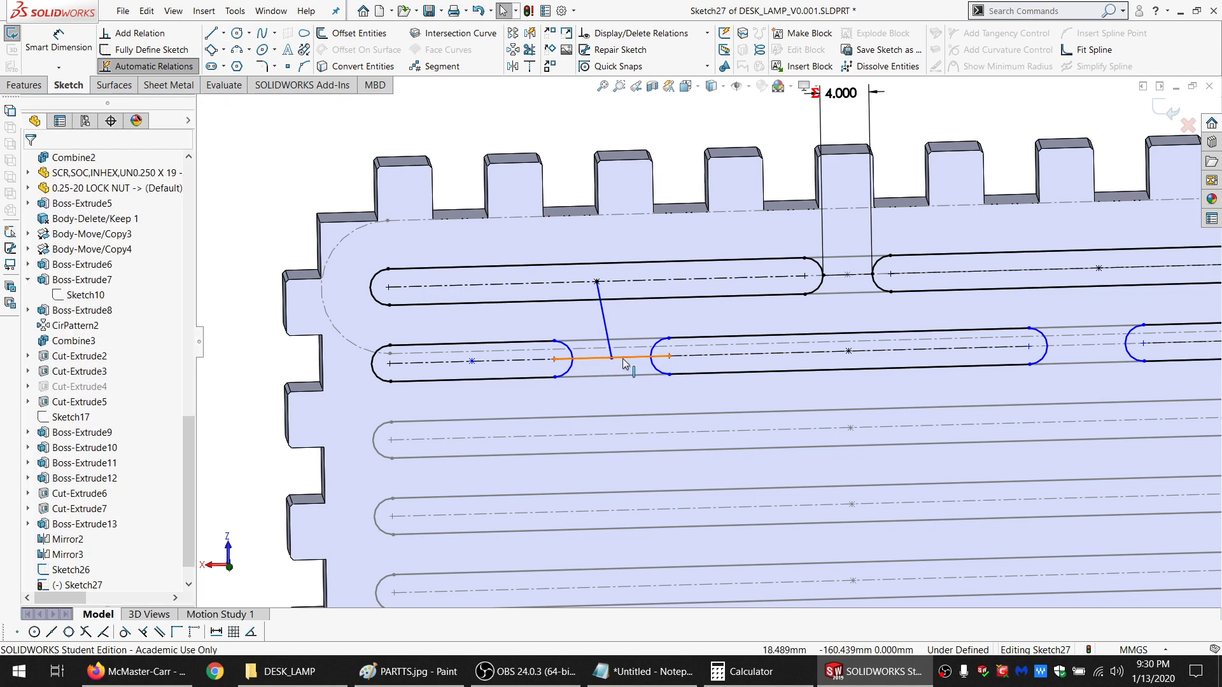
Make the connecting line perpendicular to the left centre-to-centre line and convert both lines to construction geometry
left_click(621, 358)
left_click(605, 334, "ctrl")
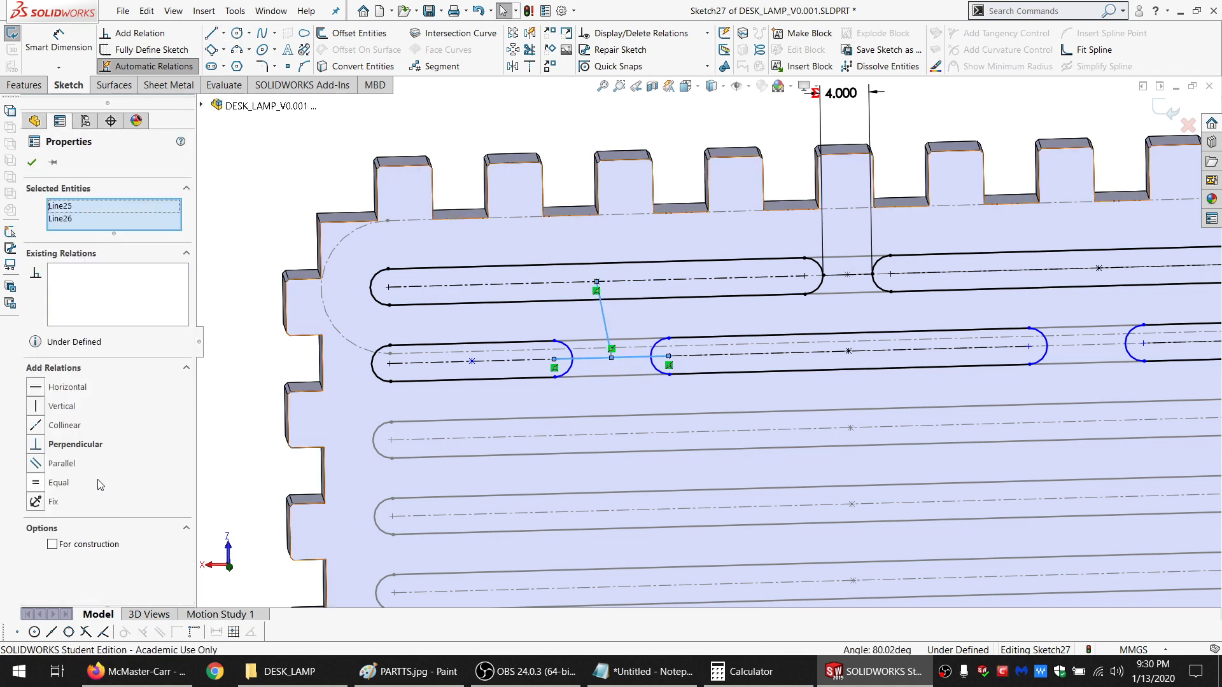
left_click(60, 445)
left_click(76, 547)
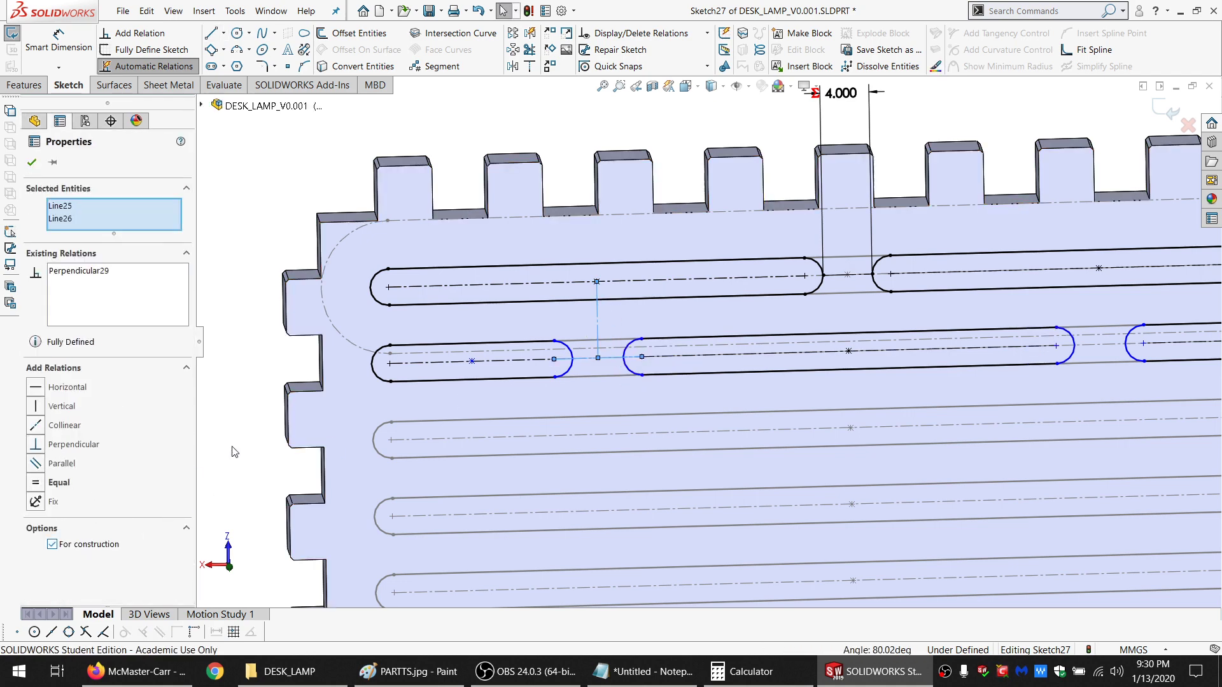
left_click(240, 424)
Draw a line across the second row's right gap, joining the facing arc ends of the middle and right slots
scroll(910, 376, "up", 2)
scroll(1015, 361, "down", 2)
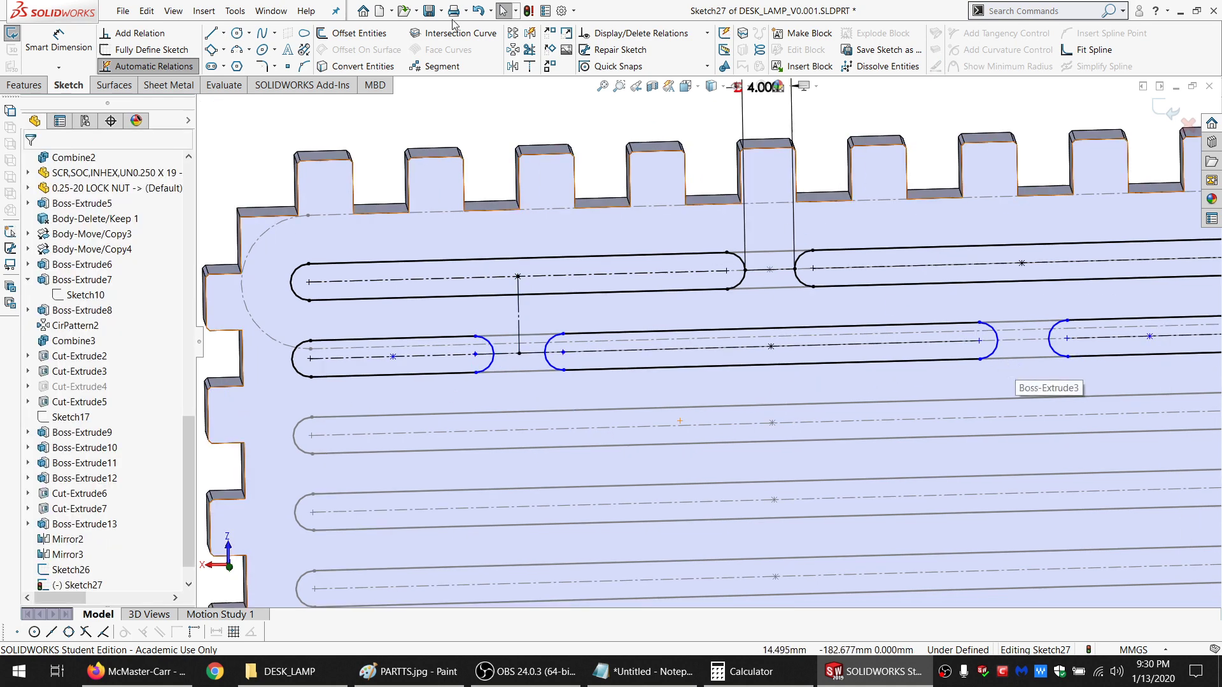
left_click(214, 33)
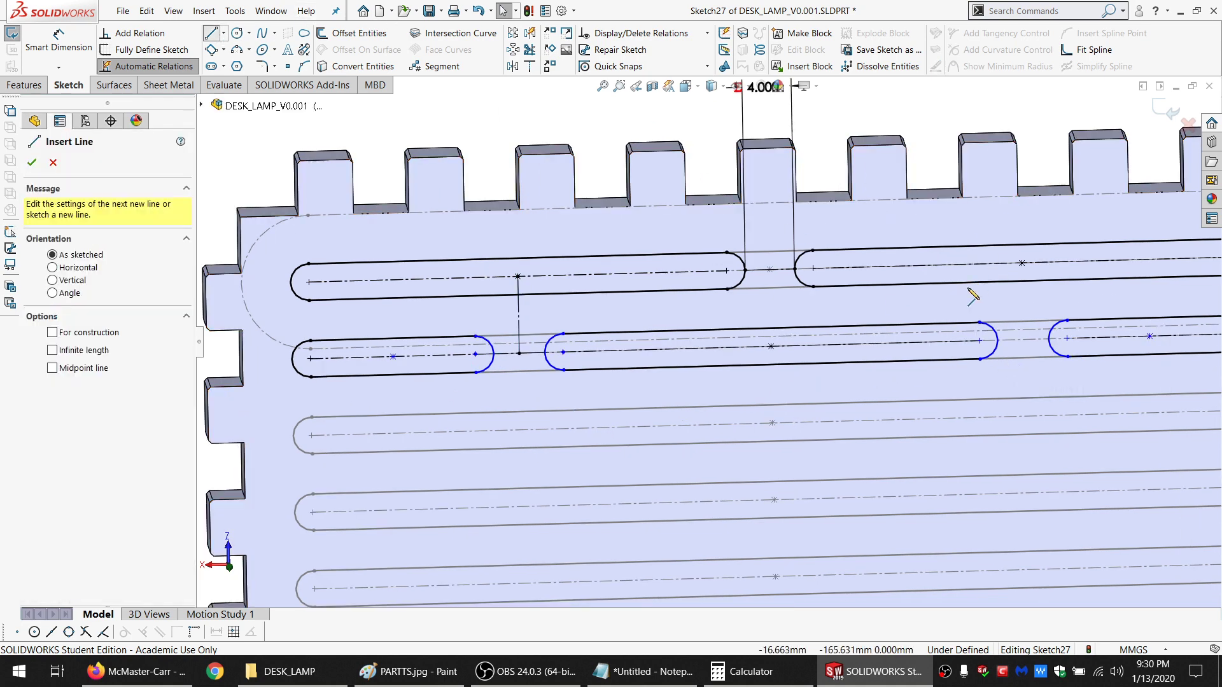
left_click(997, 340)
key("Escape")
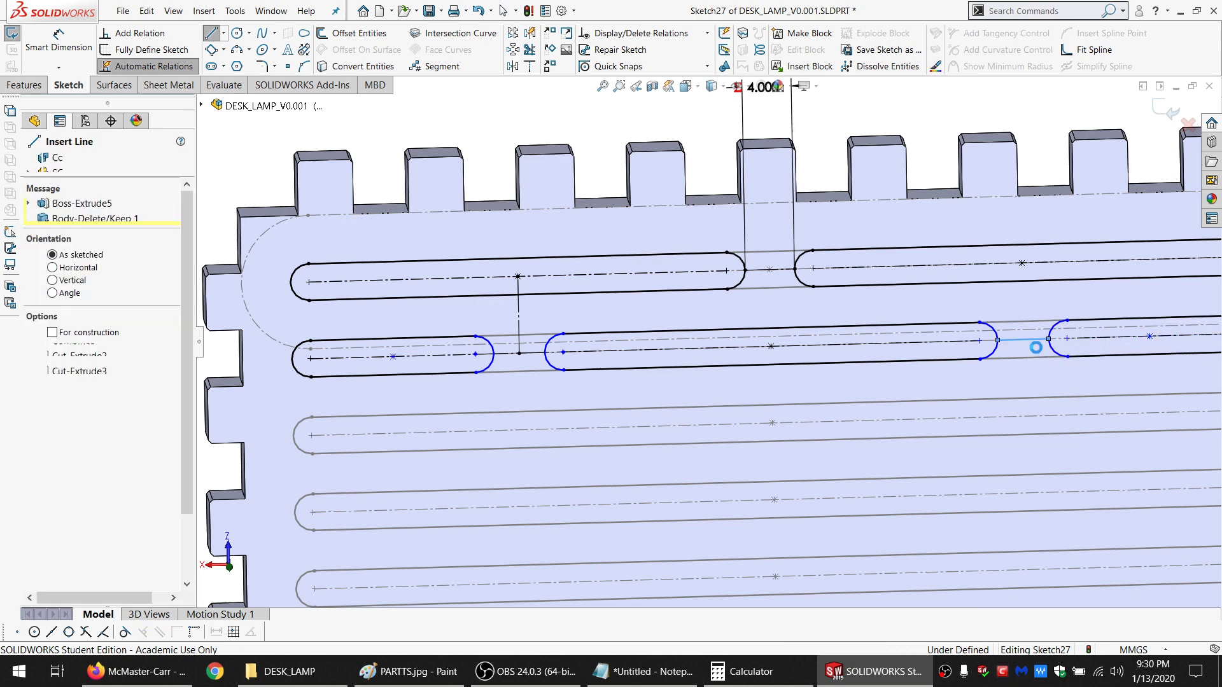
Make the right gap's bridging line equal in length to the line spanning the 4 mm gap in the first row
left_click(1036, 340)
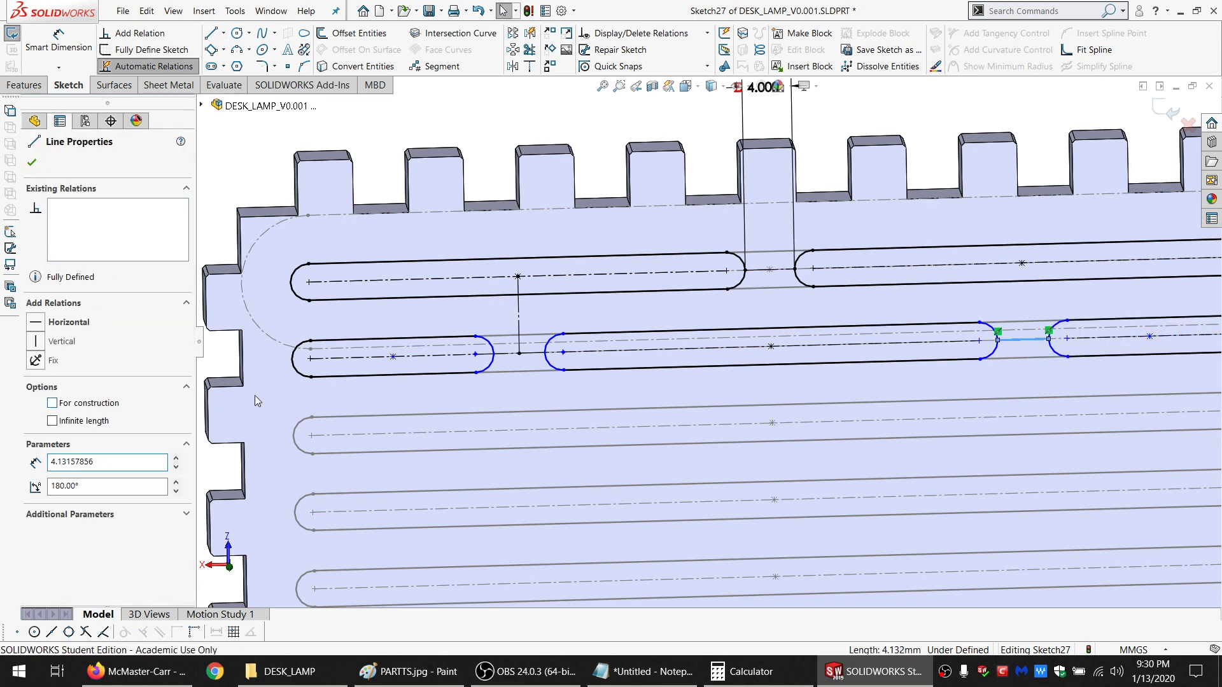
left_click(755, 270, "ctrl")
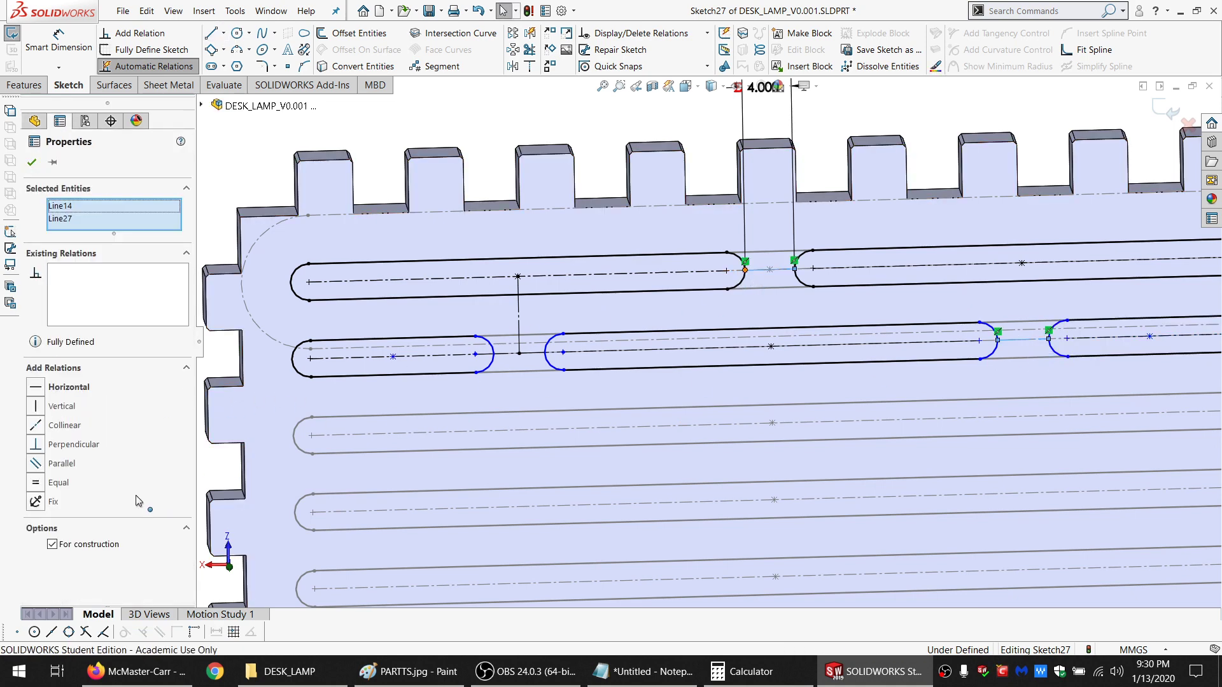
left_click(76, 485)
scroll(385, 484, "down", 3)
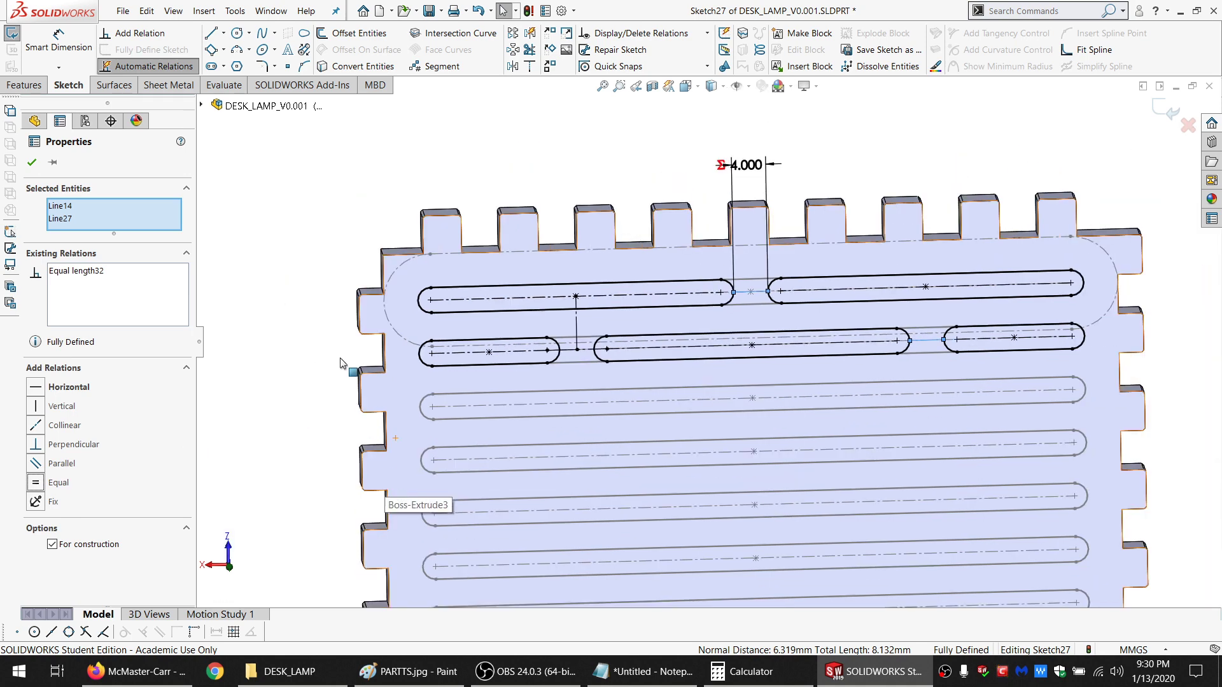
key("Escape")
Select the complete outlines of all five slots in the first two rows and start a linear sketch pattern with them
scroll(900, 468, "down", 2)
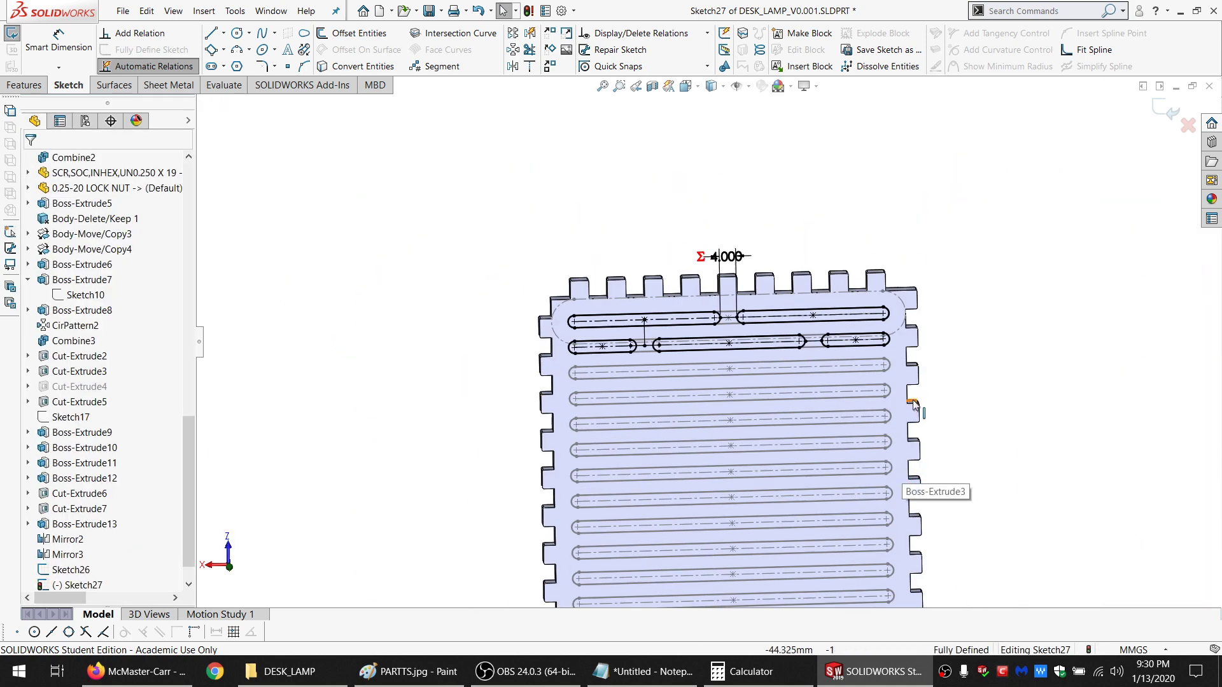
scroll(913, 426, "up", 2)
right_click(787, 298)
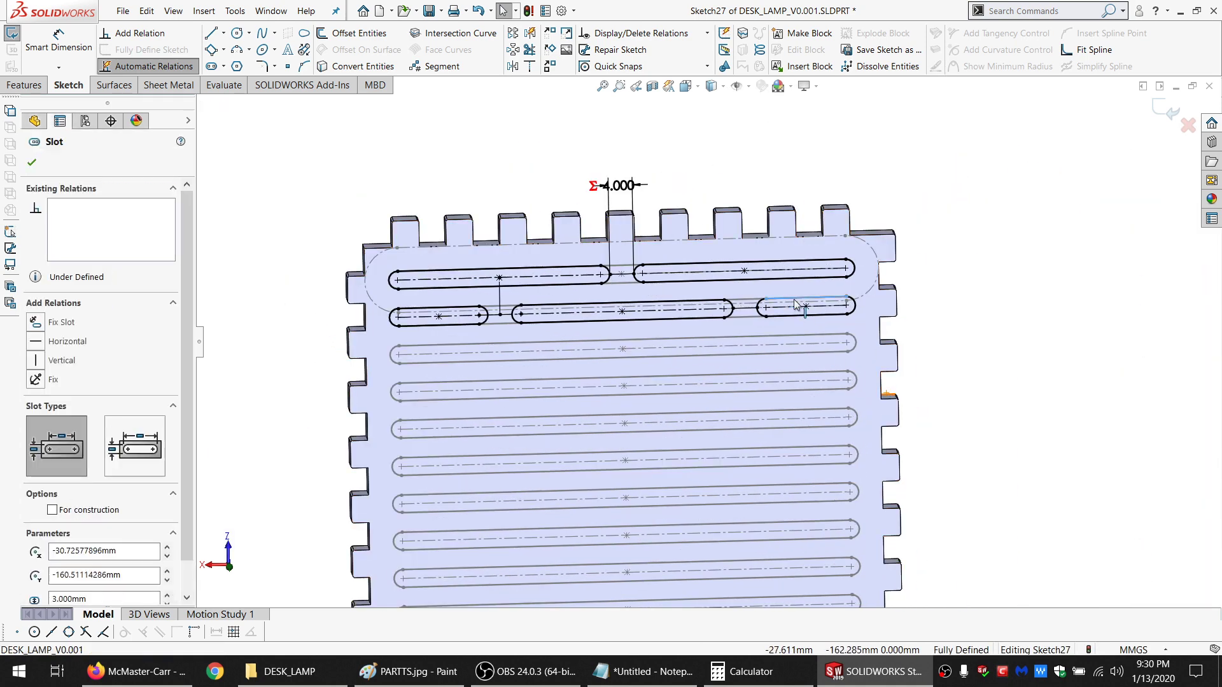
left_click(800, 306)
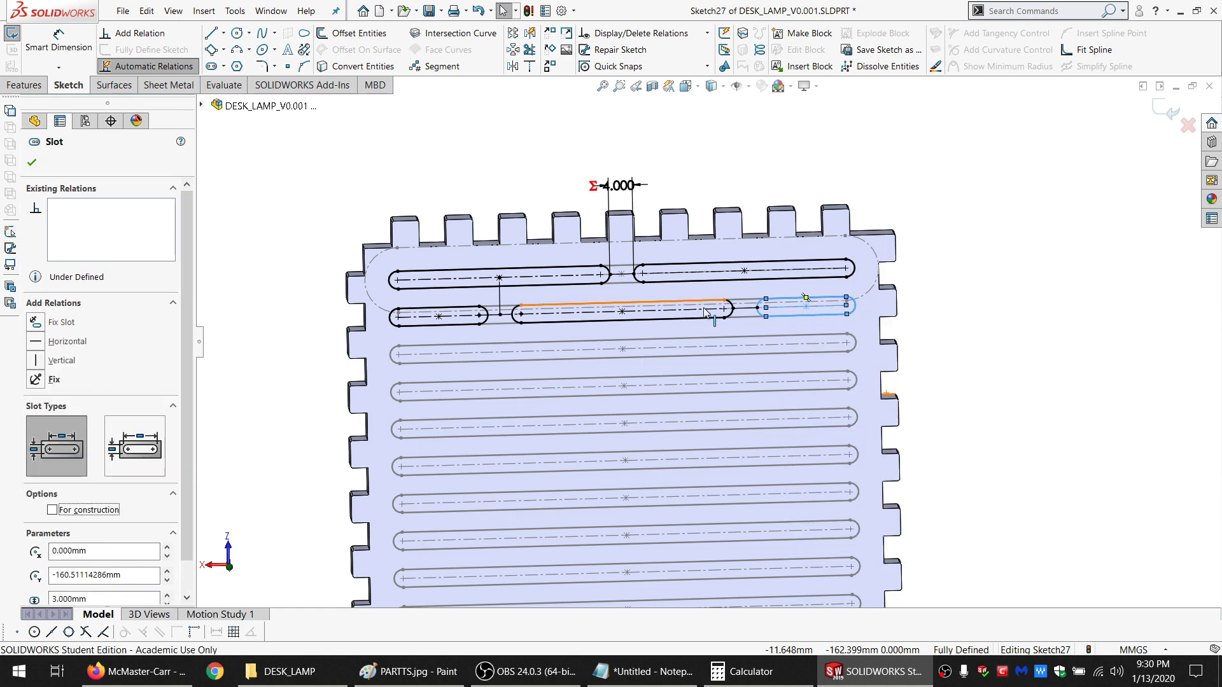
right_click(693, 303)
left_click(705, 312)
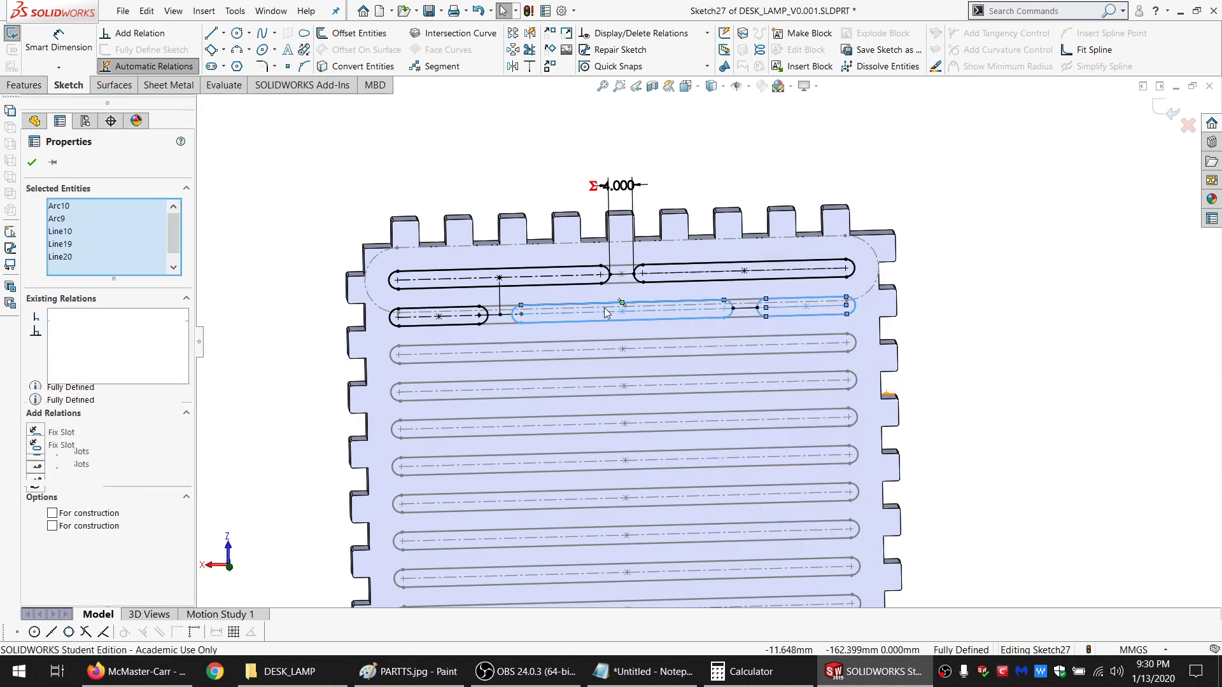
right_click(442, 308)
left_click(482, 316)
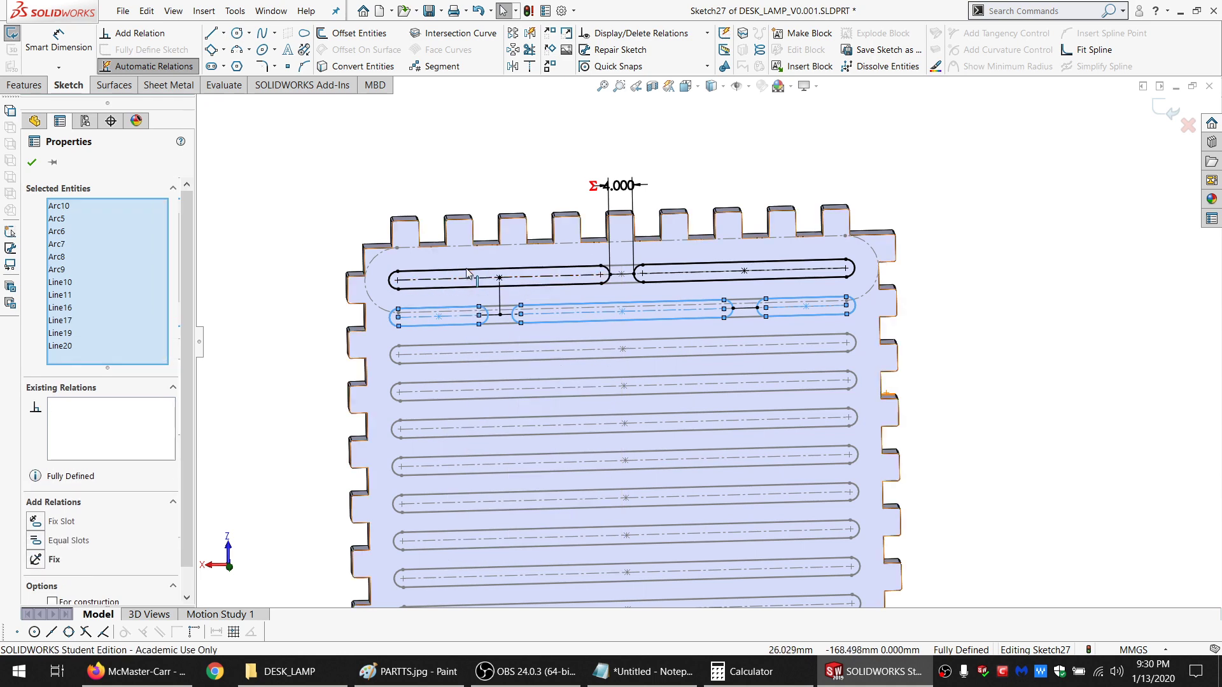
right_click(467, 271)
left_click(503, 278)
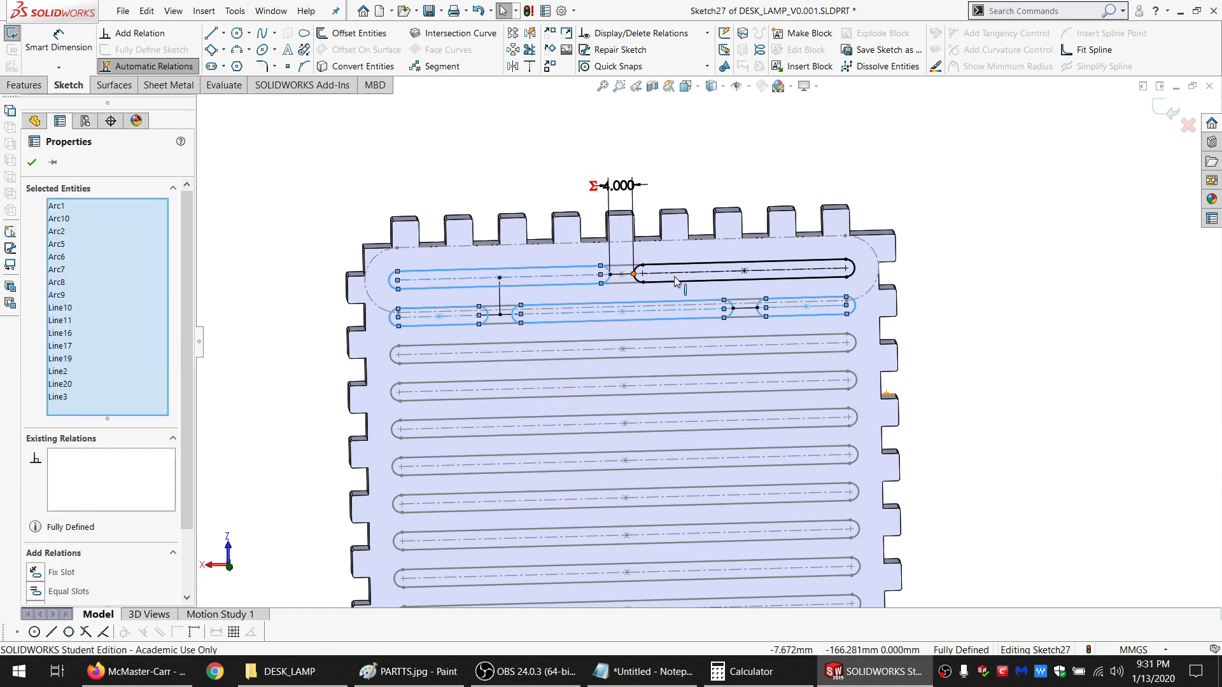
right_click(685, 267)
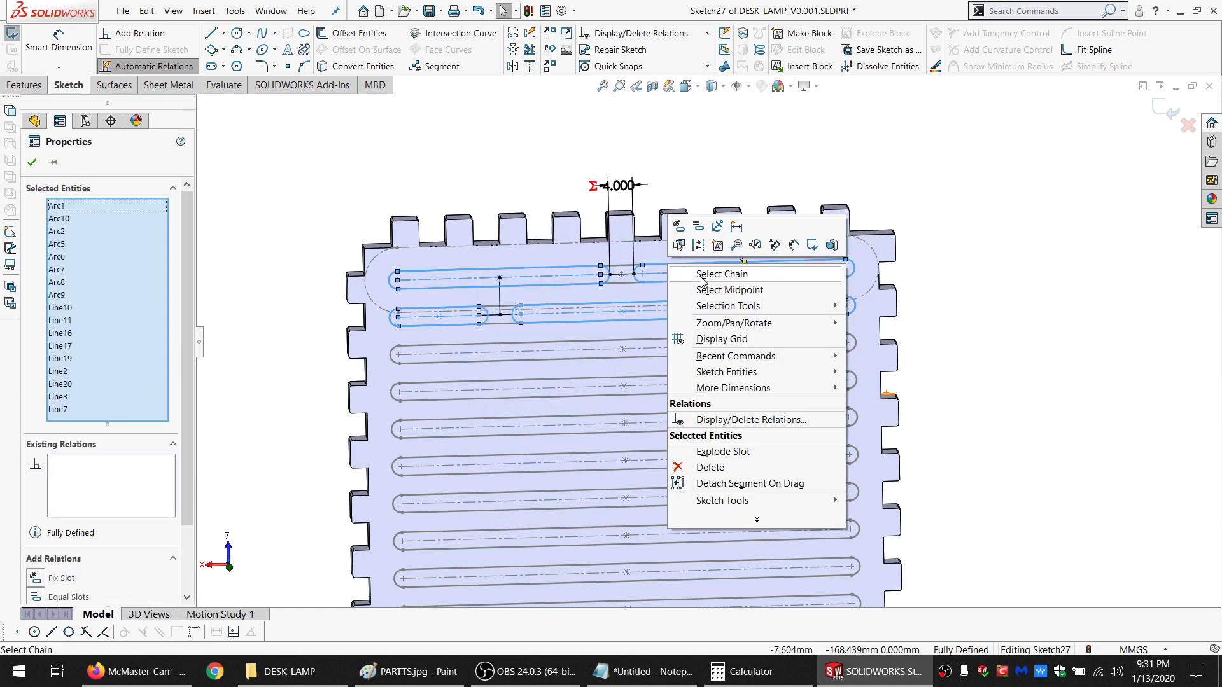
left_click(700, 274)
left_click(512, 33)
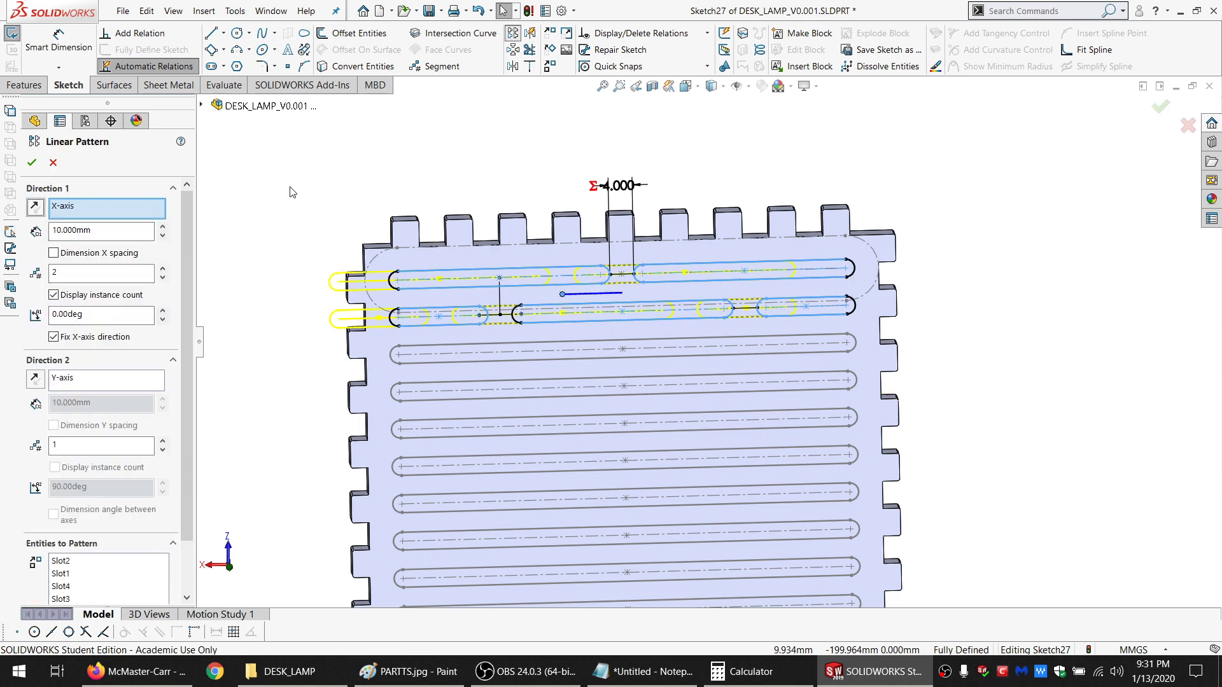
Pattern the slots down the panel along its vertical side edge, with 18 instances at 20 mm spacing
left_click(87, 210)
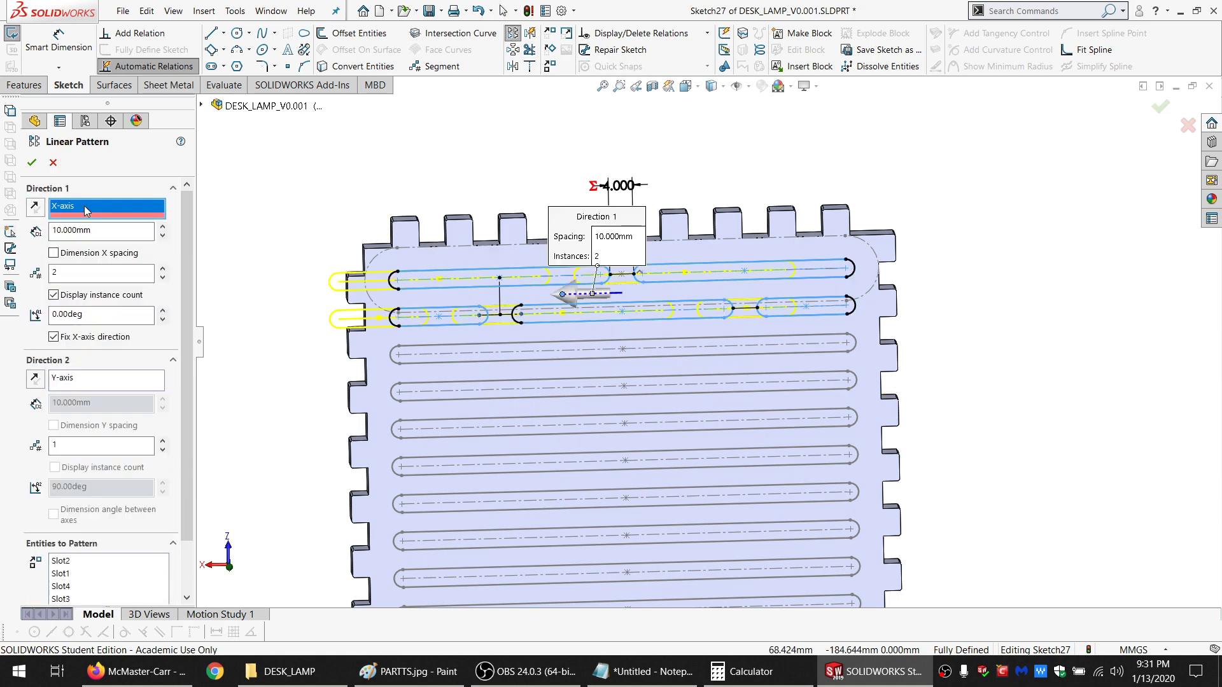
left_click(365, 259)
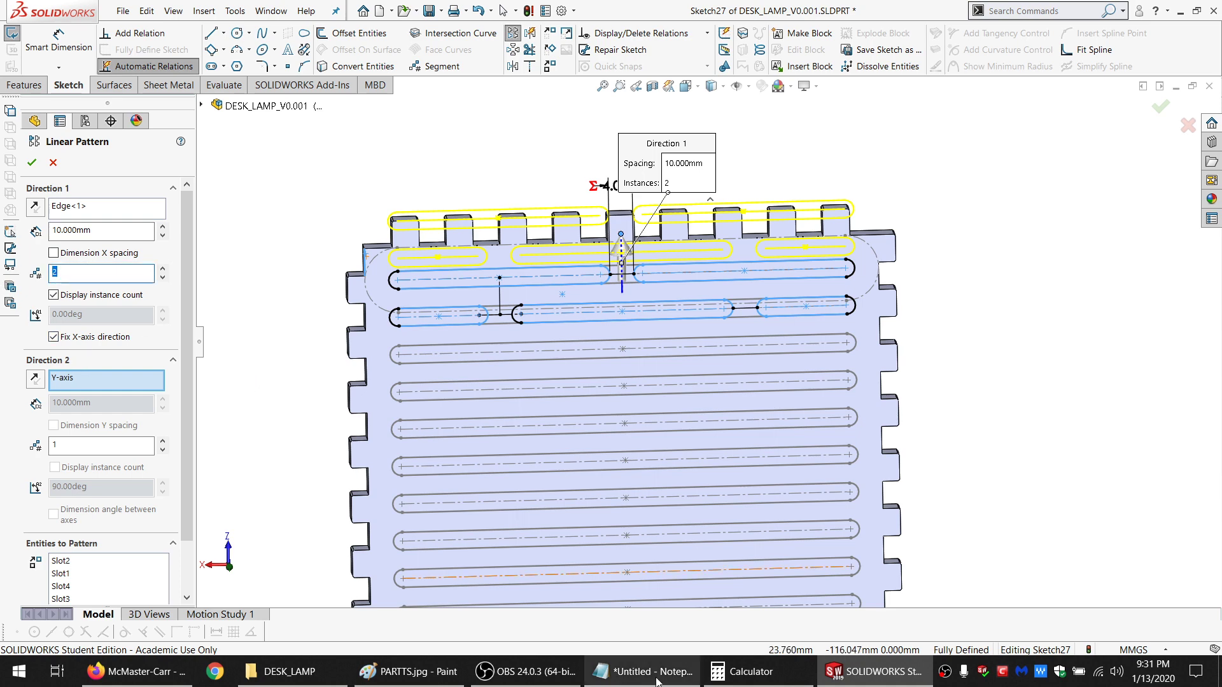
left_click(751, 674)
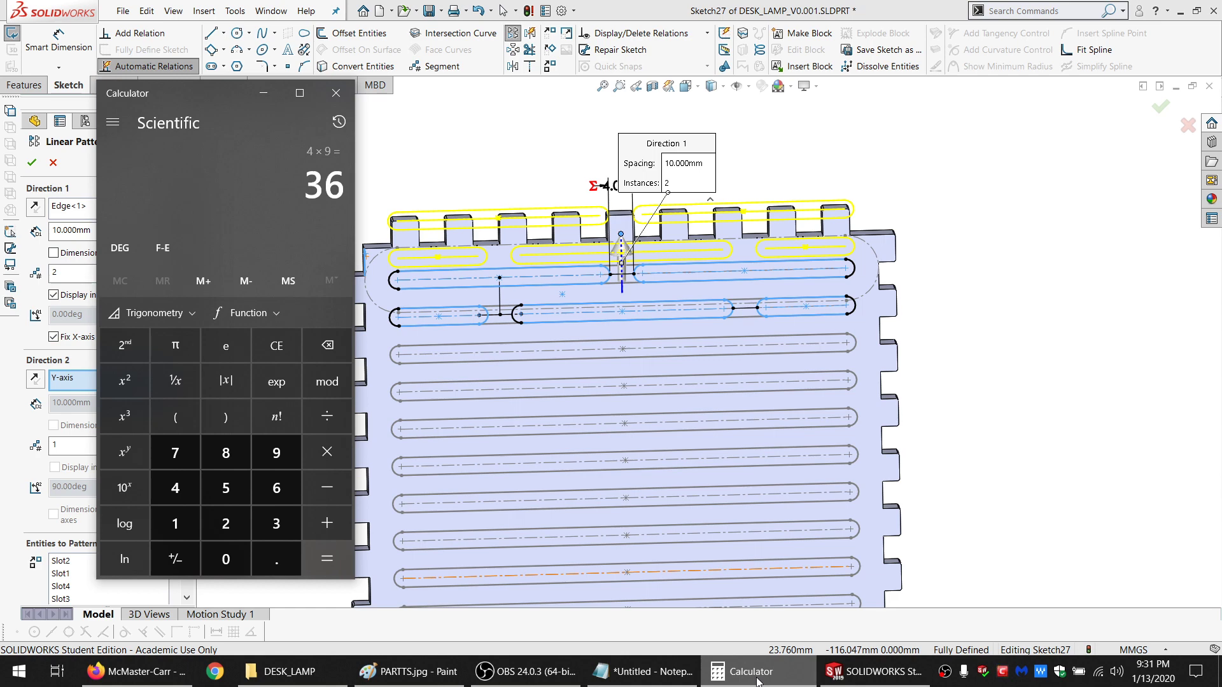
left_click(670, 15)
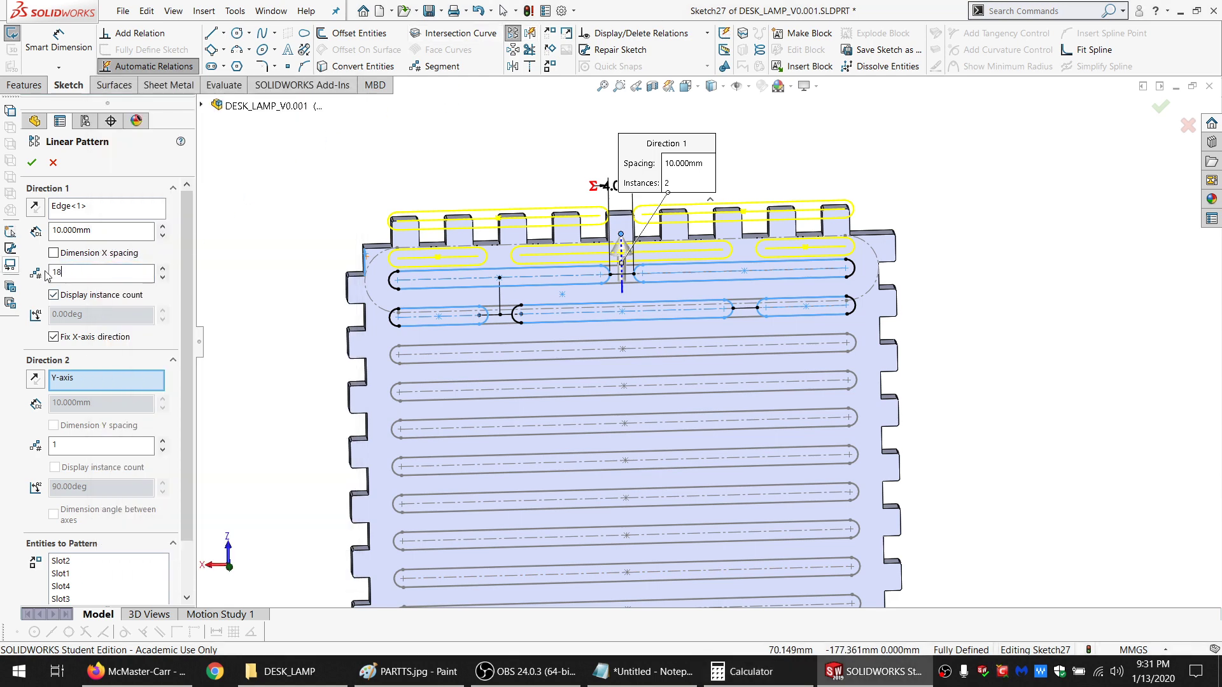
type("18")
left_click(99, 209)
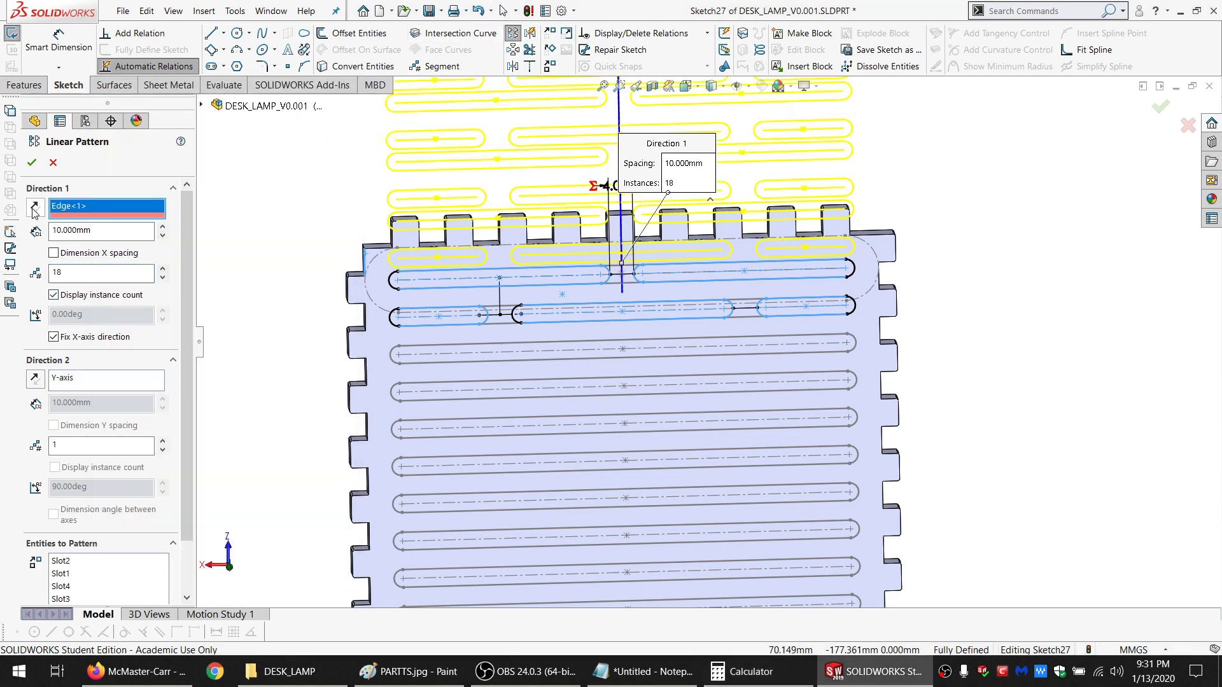
left_click(34, 210)
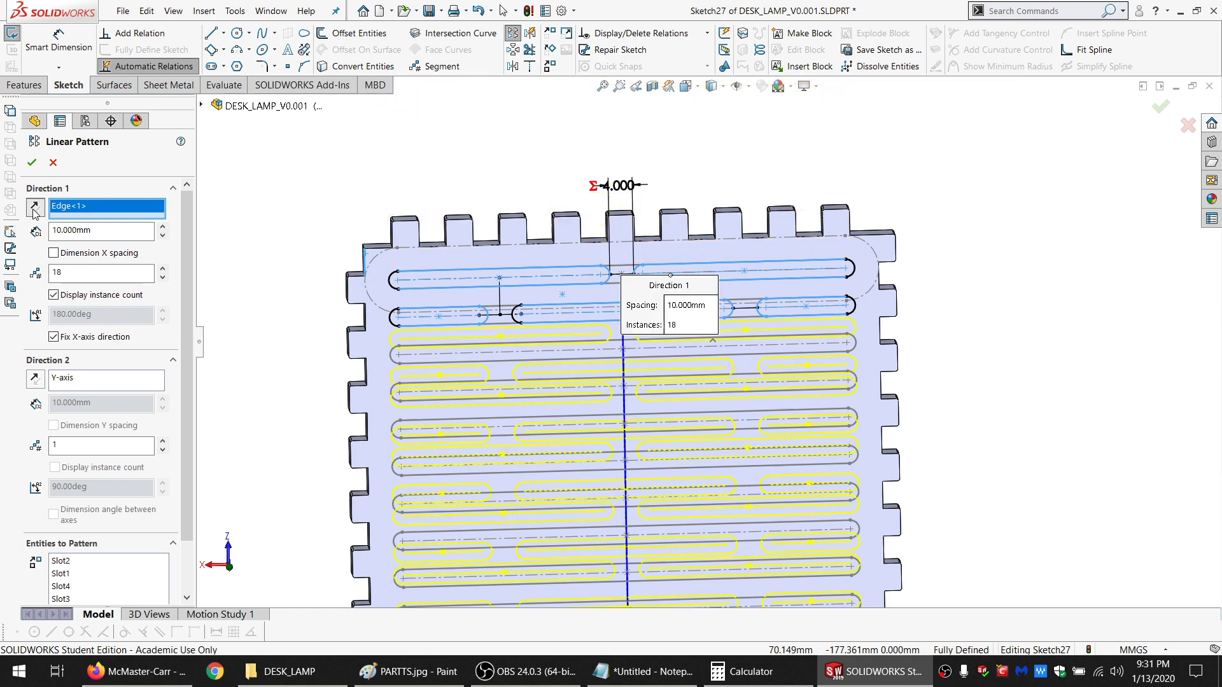
double_click(117, 230)
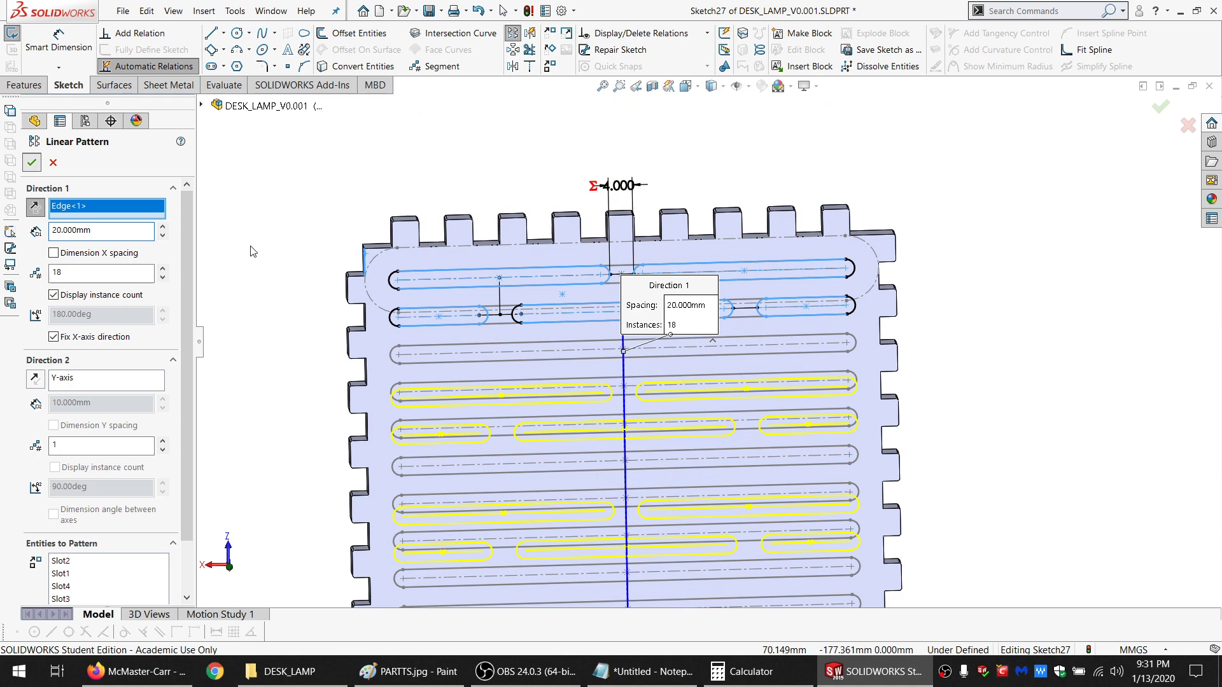
key("Return")
Make the upper left end point of the first patterned slot coincident with the upper line of the third reference slot
left_click(399, 389)
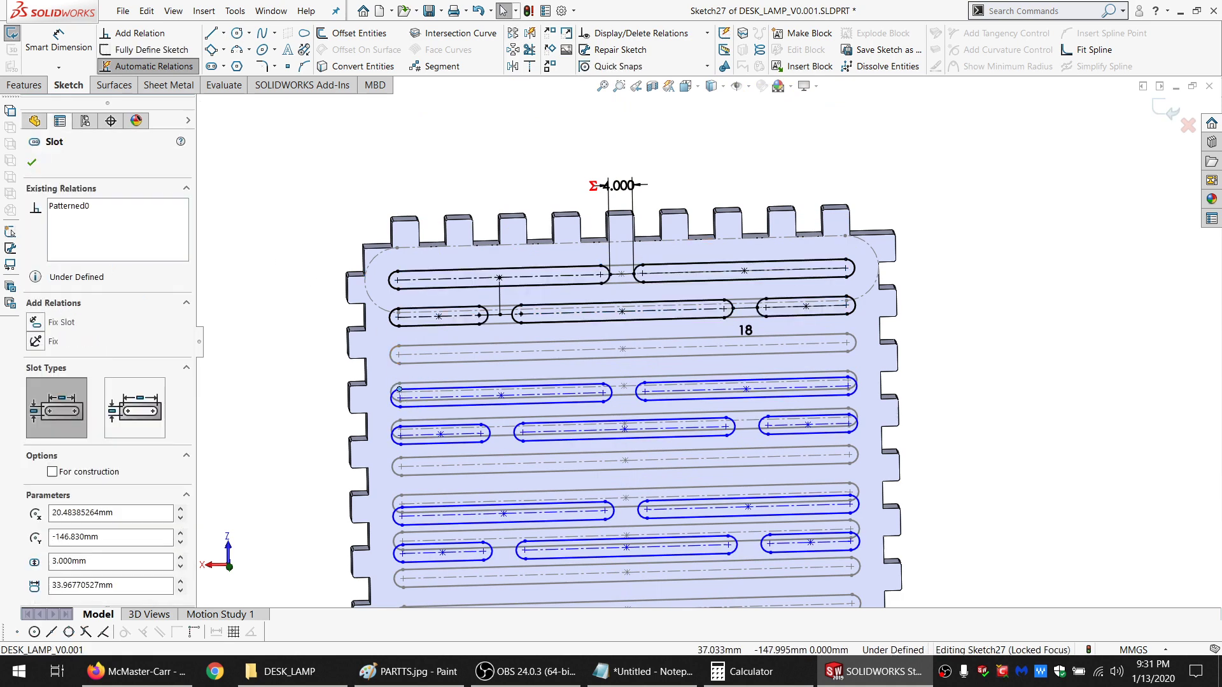
left_click(409, 349, "ctrl")
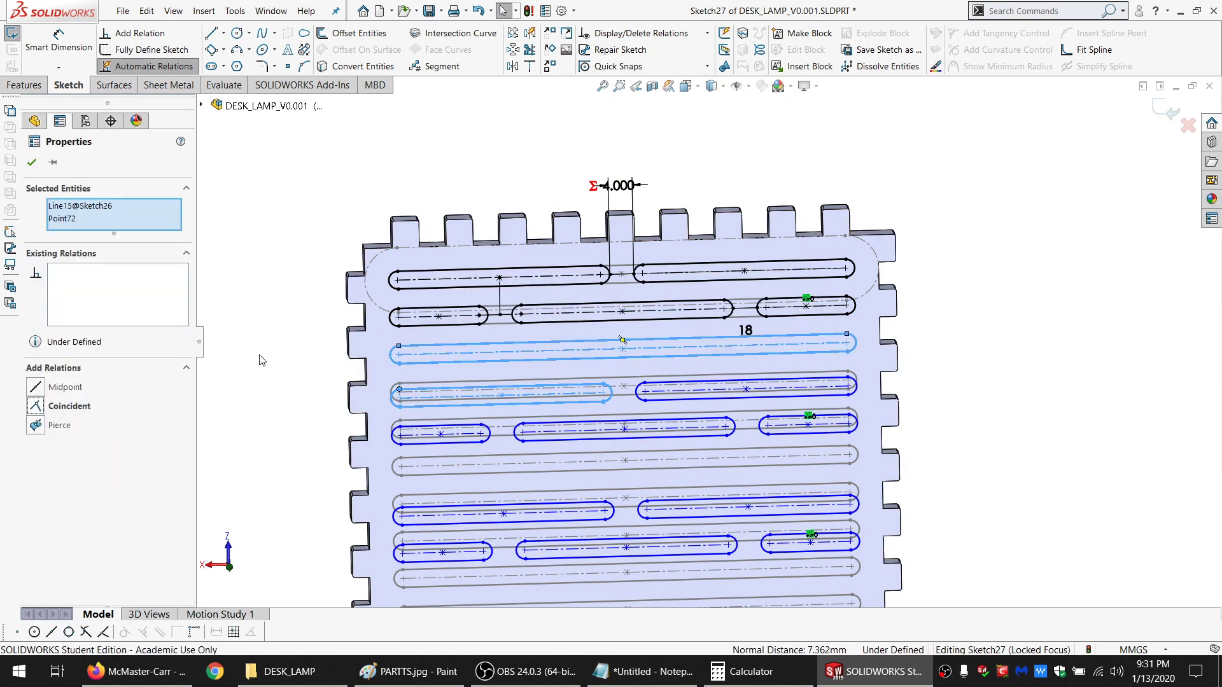
left_click(277, 353)
scroll(769, 480, "up", 8)
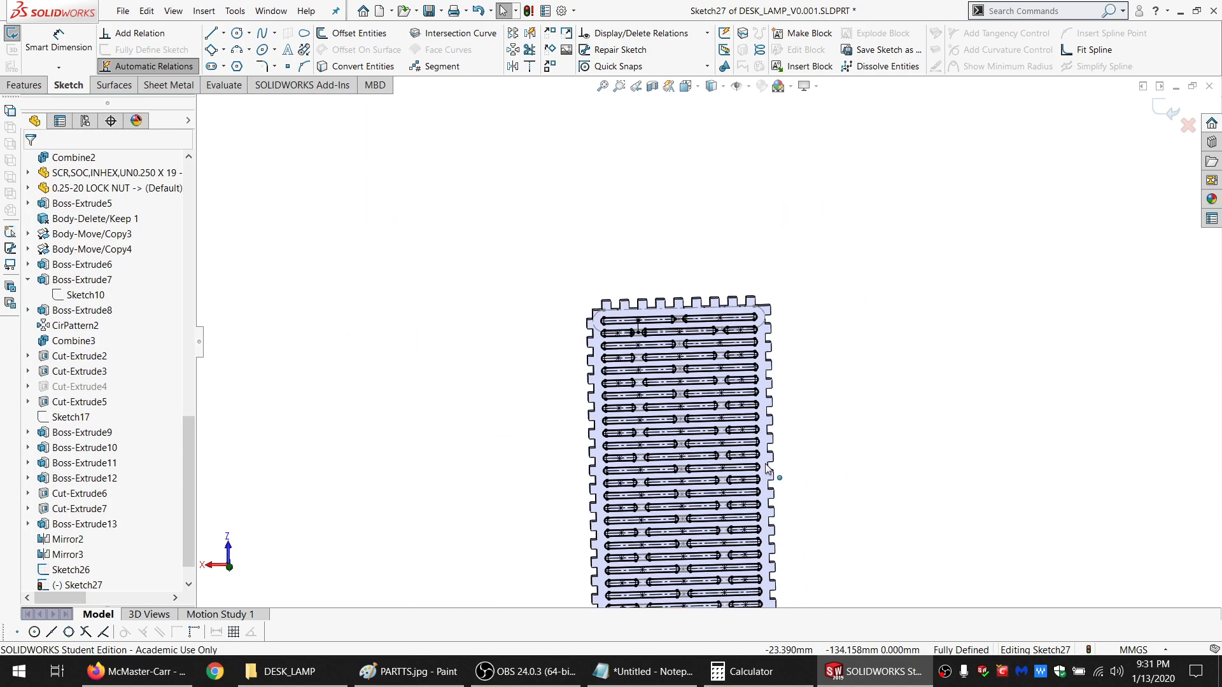
Cut the patterned slots using Extruded Cut with the Through All end condition, limiting the feature scope to the side panel body
scroll(734, 507, "down", 6)
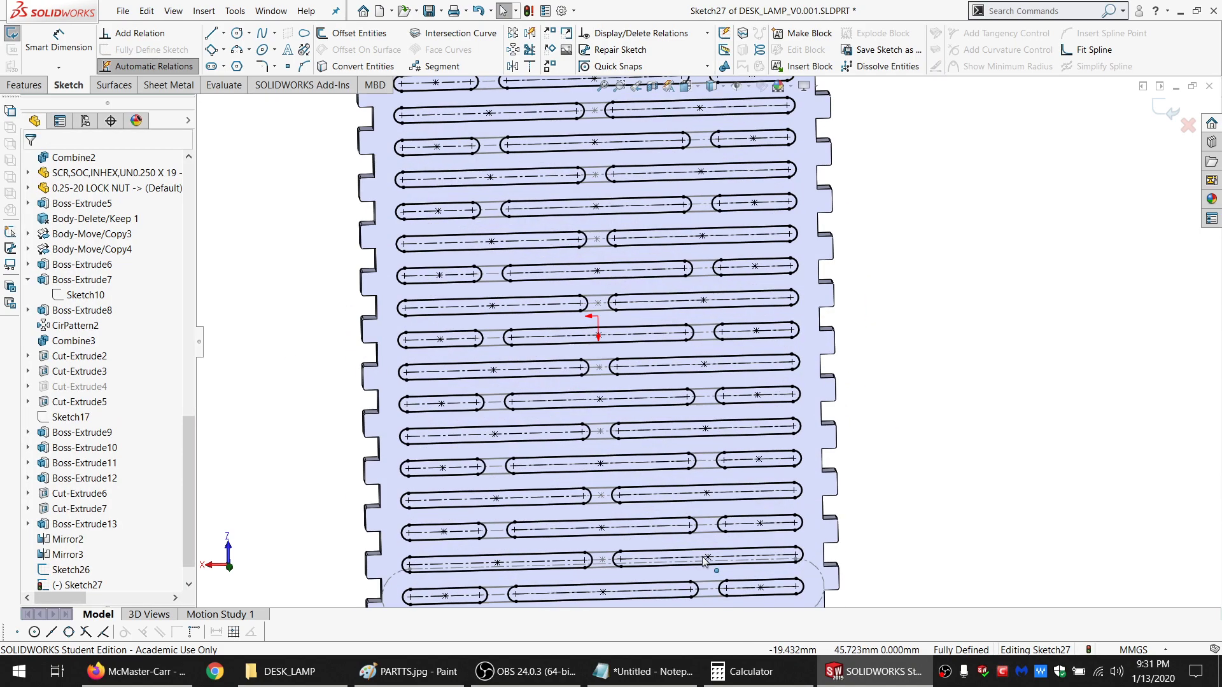
scroll(703, 490, "up", 3)
scroll(673, 374, "down", 3)
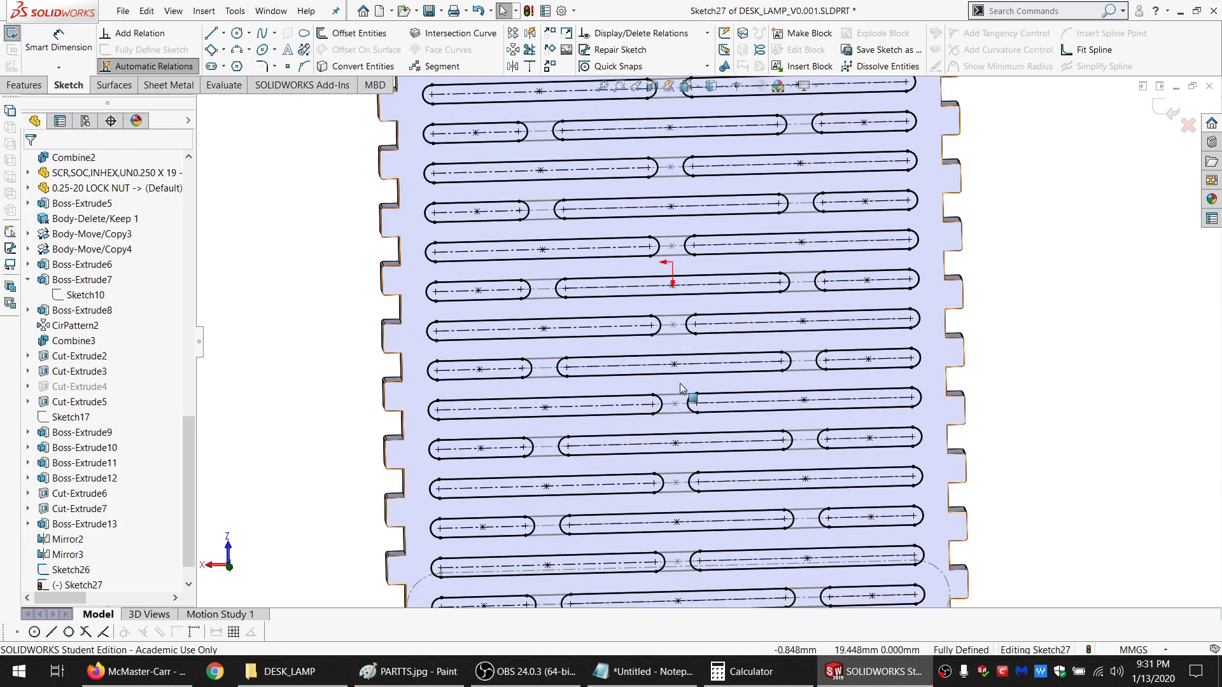
scroll(687, 401, "up", 5)
scroll(703, 250, "down", 8)
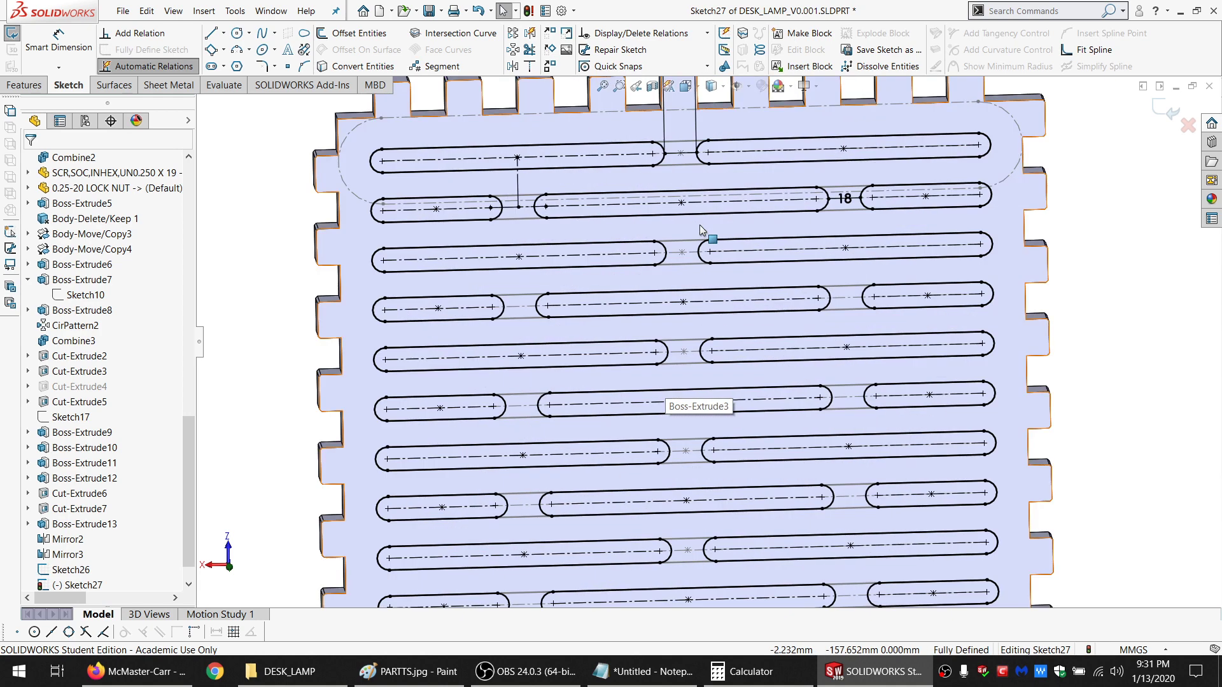
middle_click_drag(701, 230, 751, 245)
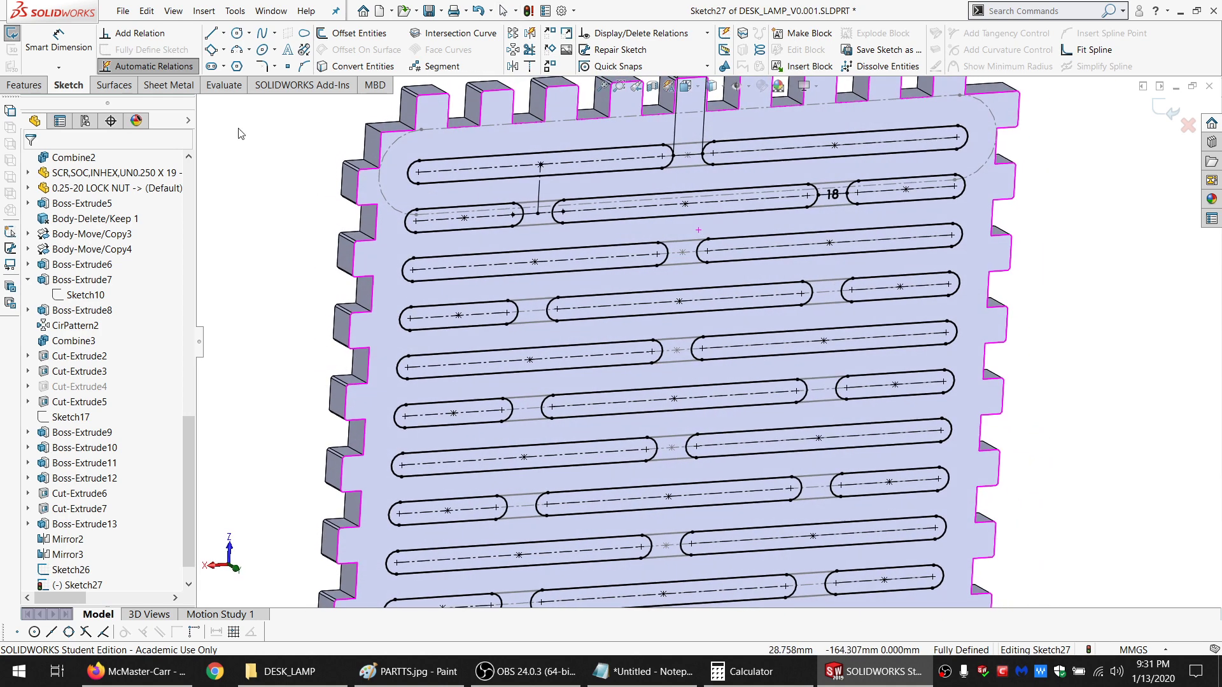
left_click(25, 85)
left_click(242, 33)
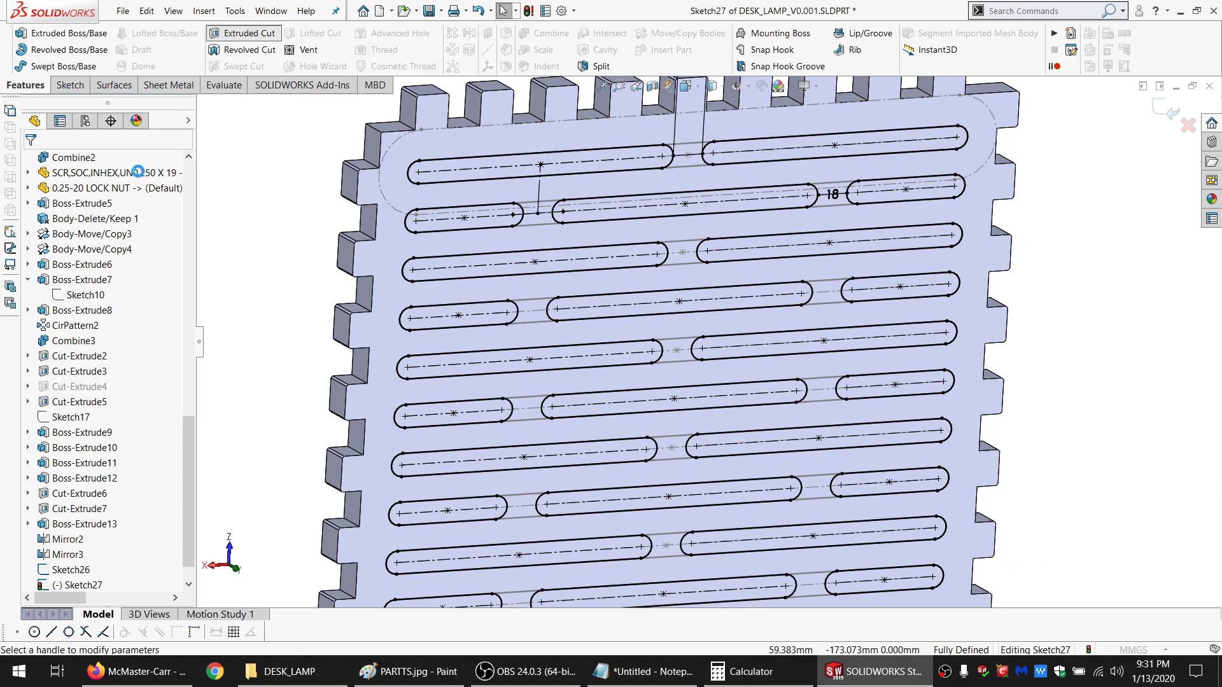
left_click(83, 251)
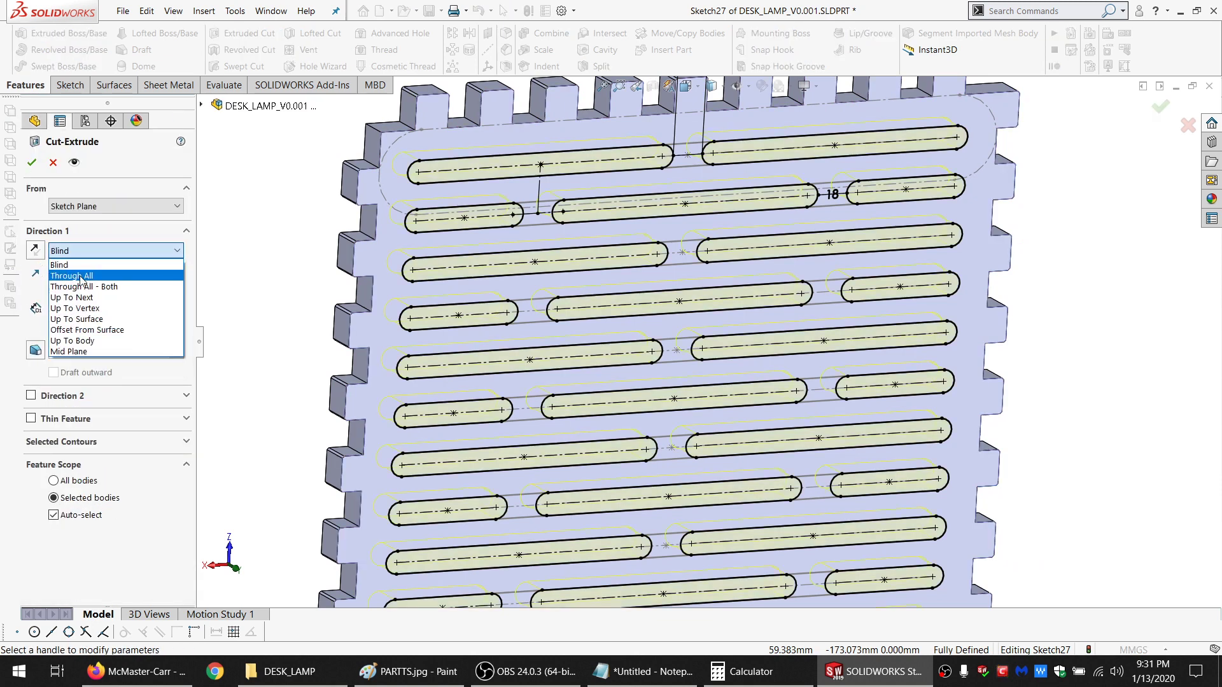
left_click(81, 278)
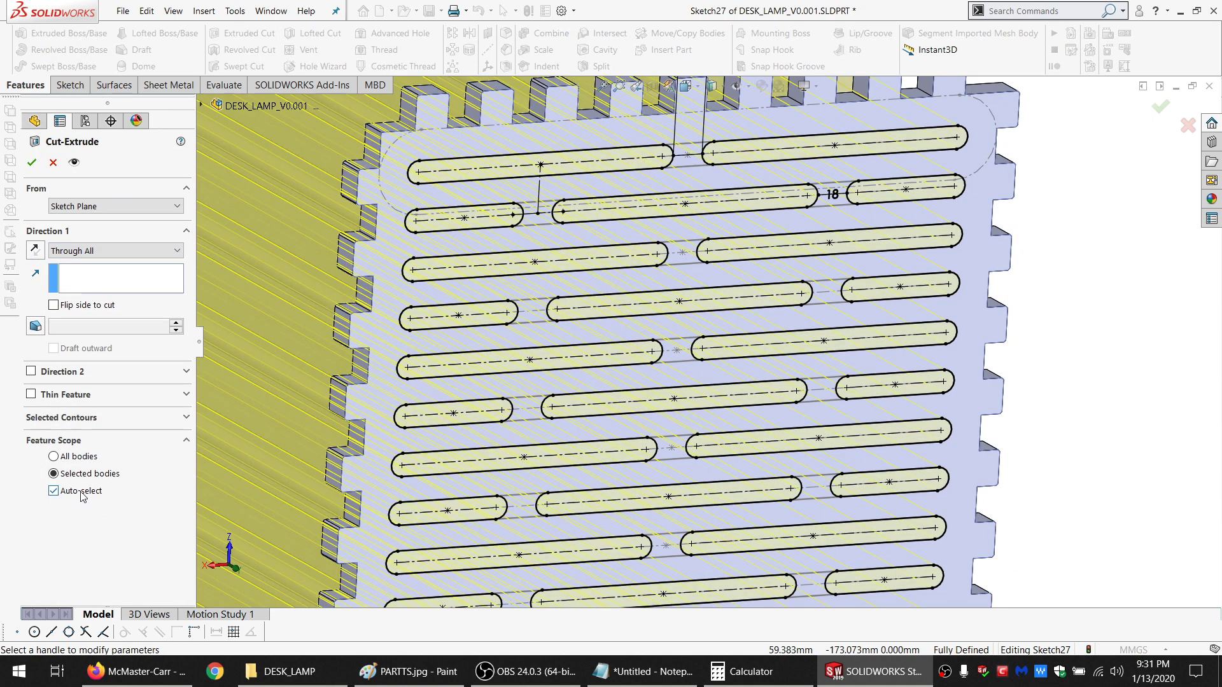
left_click(376, 319)
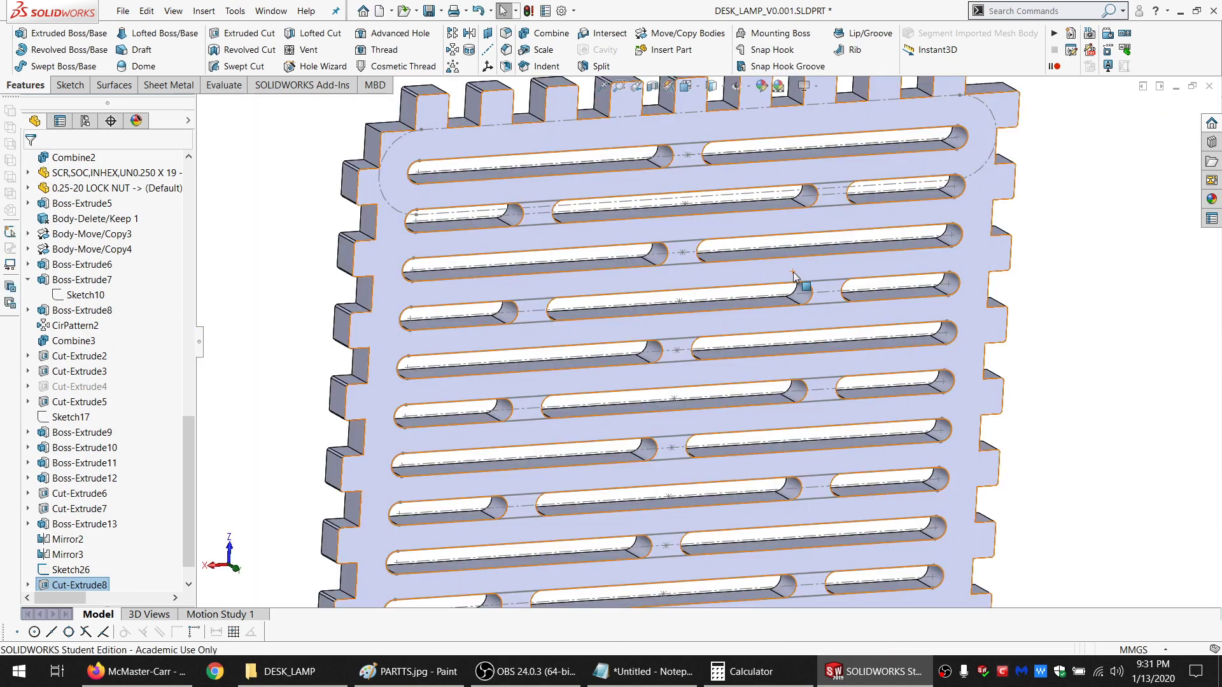
Hide the reference slot sketch Sketch26 on the finished side panel
key("f")
middle_click_drag(693, 361, 681, 484)
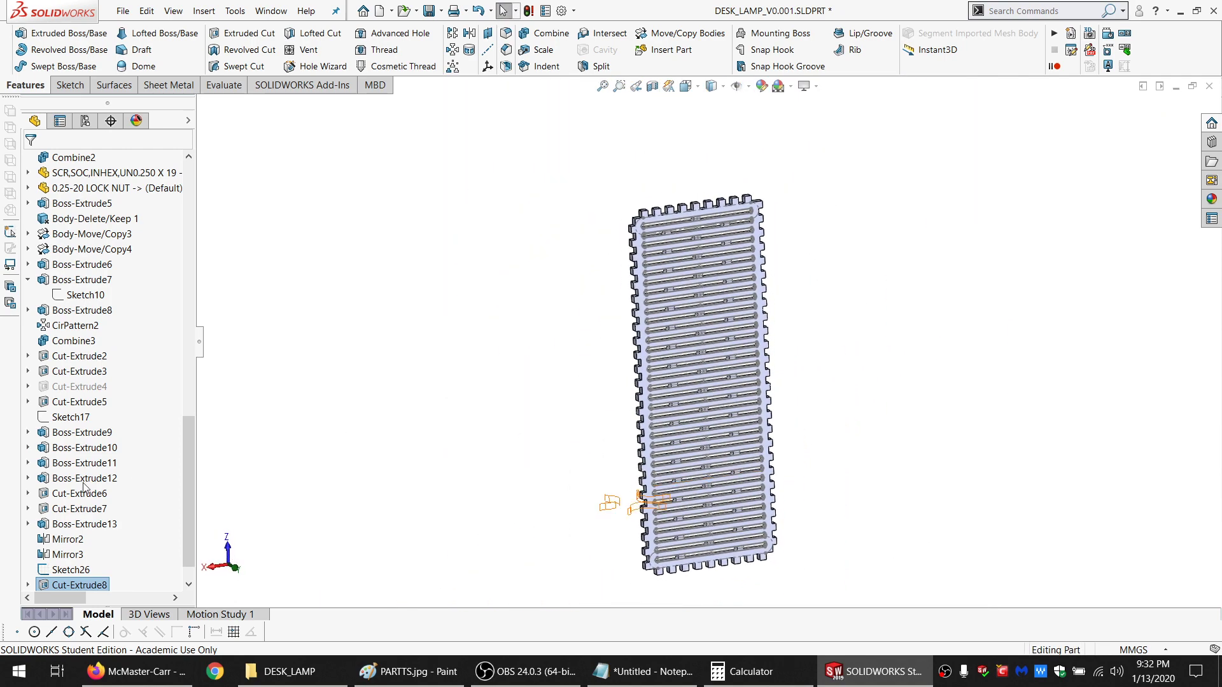
left_click(94, 581)
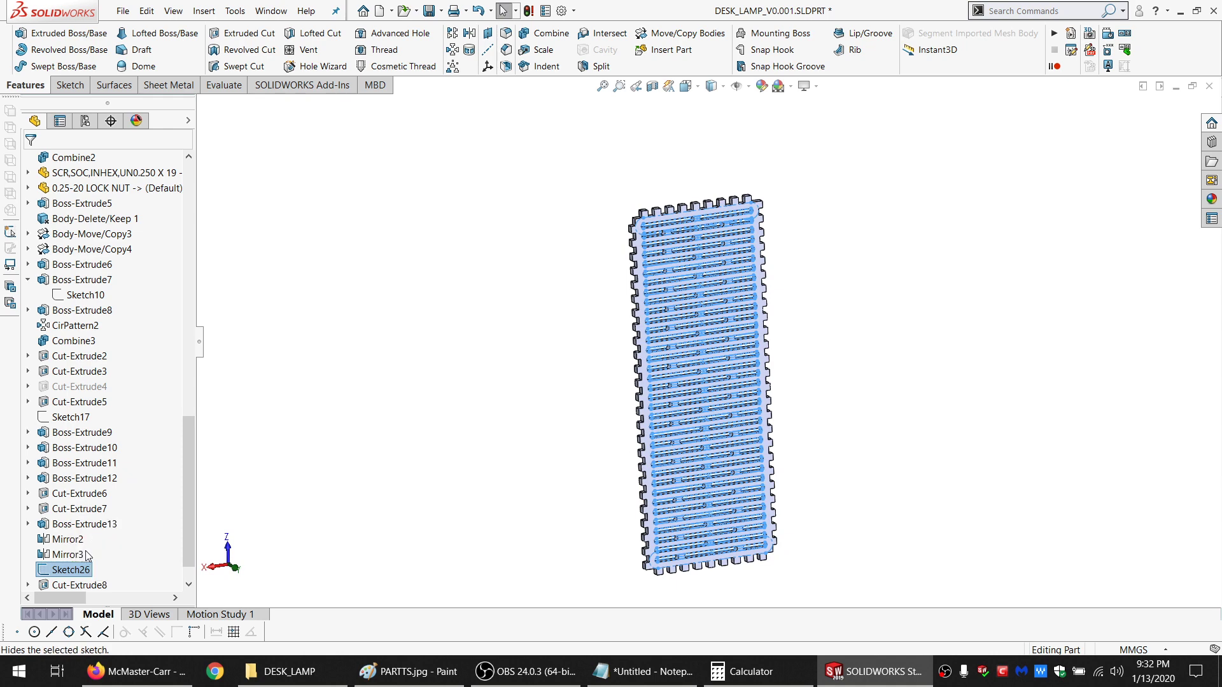
left_click(439, 441)
Show all of the lamp's solid bodies again around the slotted side panel
middle_click_drag(698, 439, 502, 390)
scroll(113, 290, "up", 3)
scroll(113, 291, "up", 10)
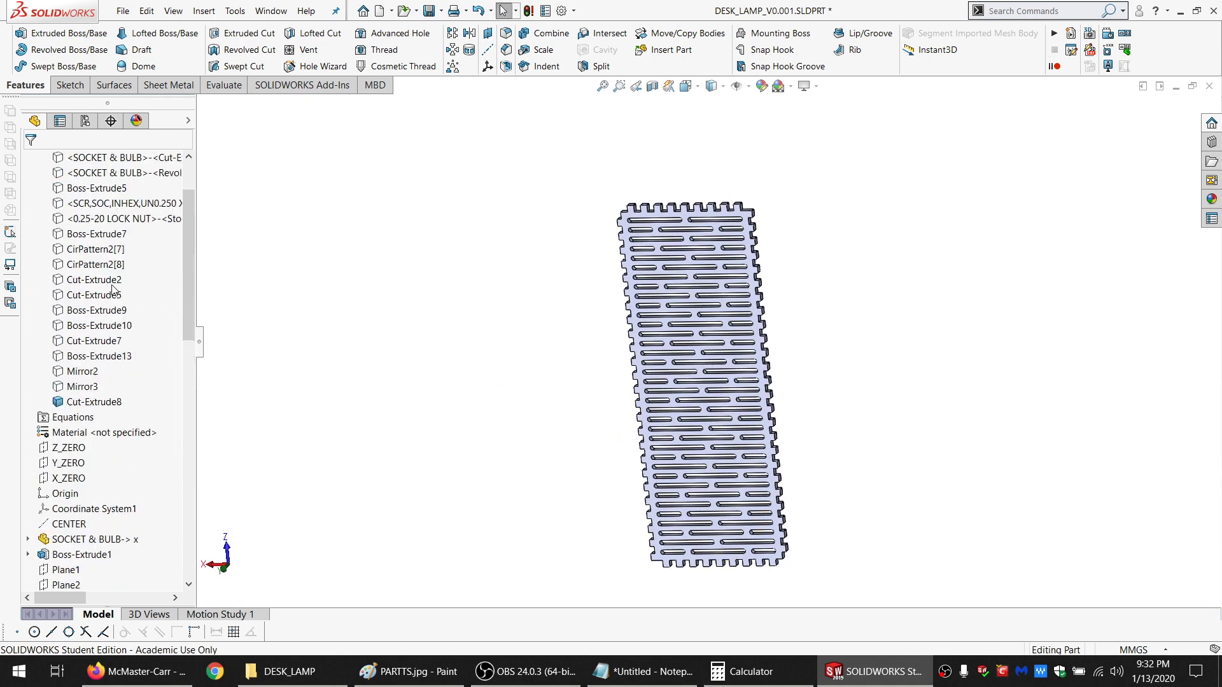
left_click(88, 219)
left_click(82, 200)
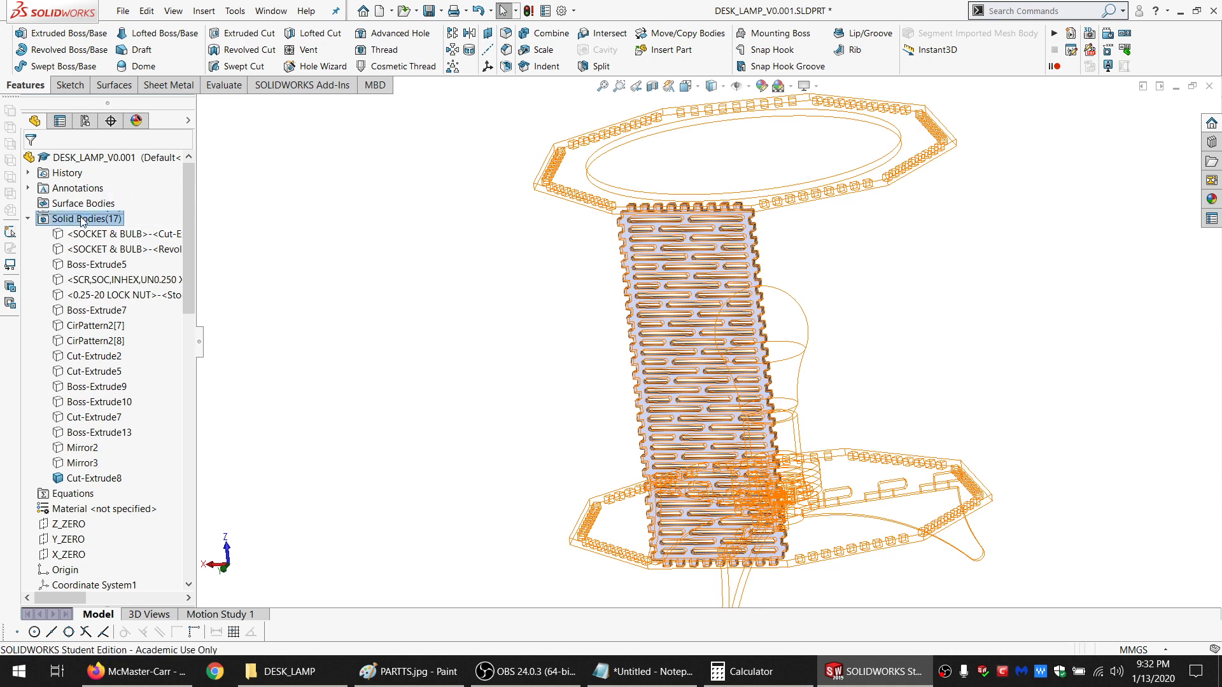
right_click(82, 220)
left_click(91, 200)
scroll(96, 491, "down", 15)
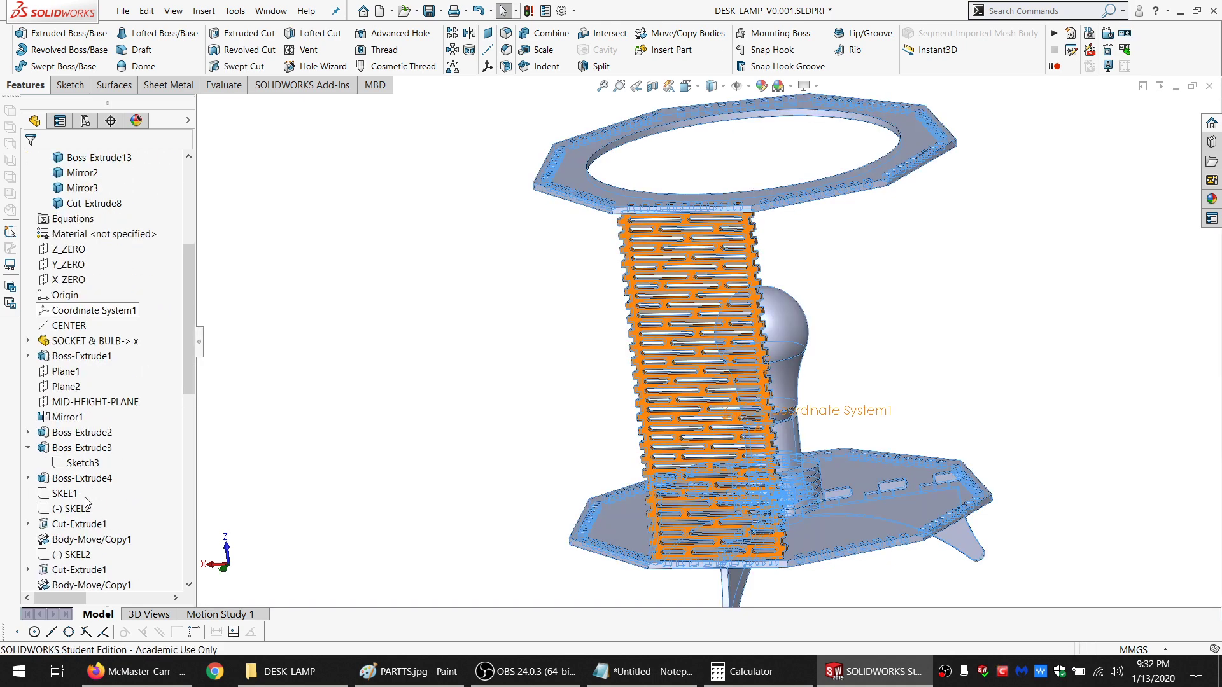
Roll the model forward past CirPattern3 and examine the slotted panels all around the lamp
left_click_drag(148, 564, 146, 577)
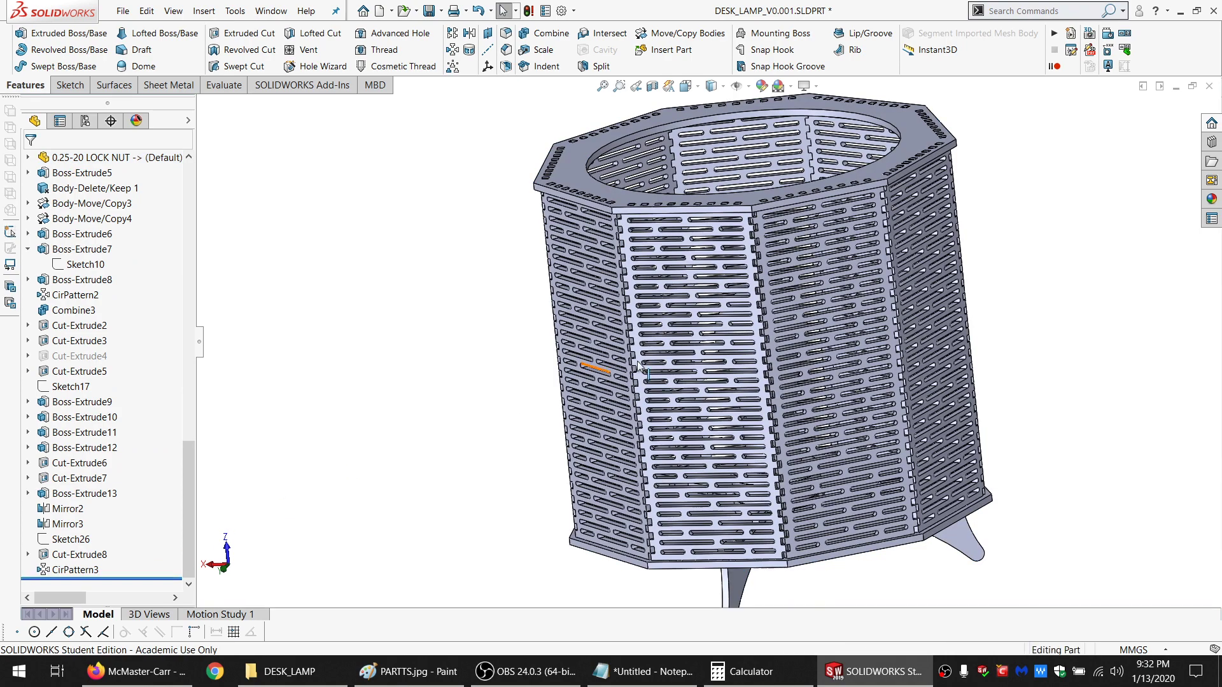
middle_click_drag(713, 340, 687, 412)
scroll(710, 345, "down", 6)
scroll(709, 346, "up", 6)
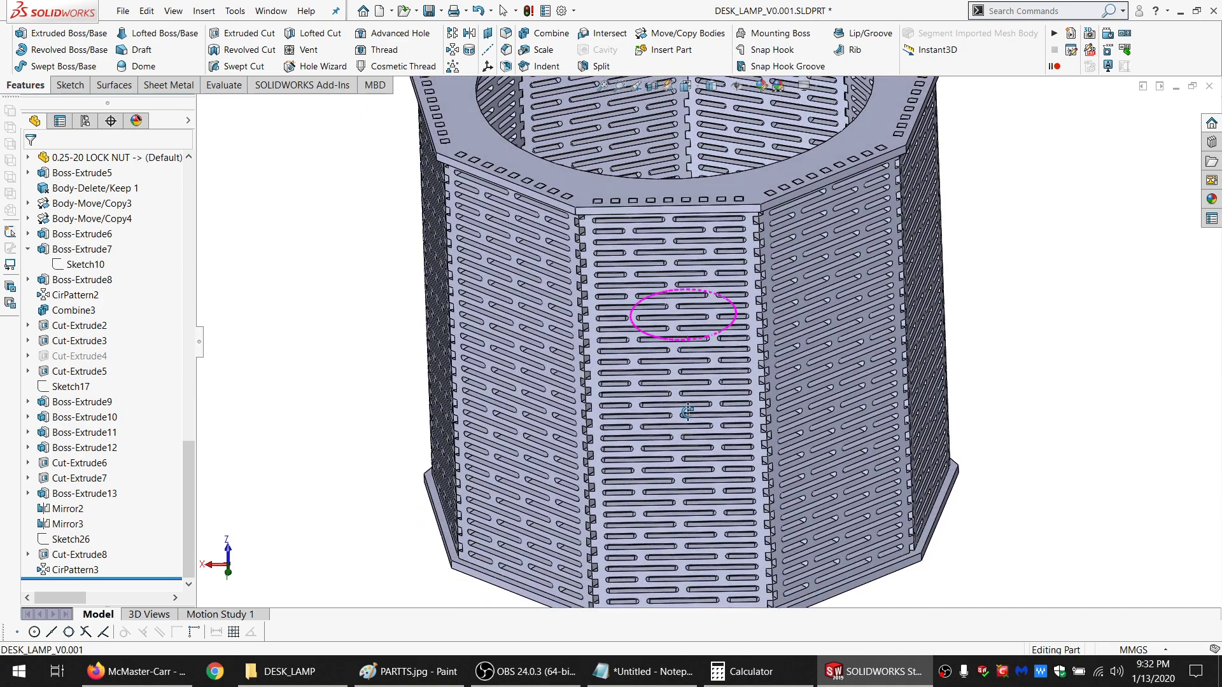
scroll(689, 414, "up", 5)
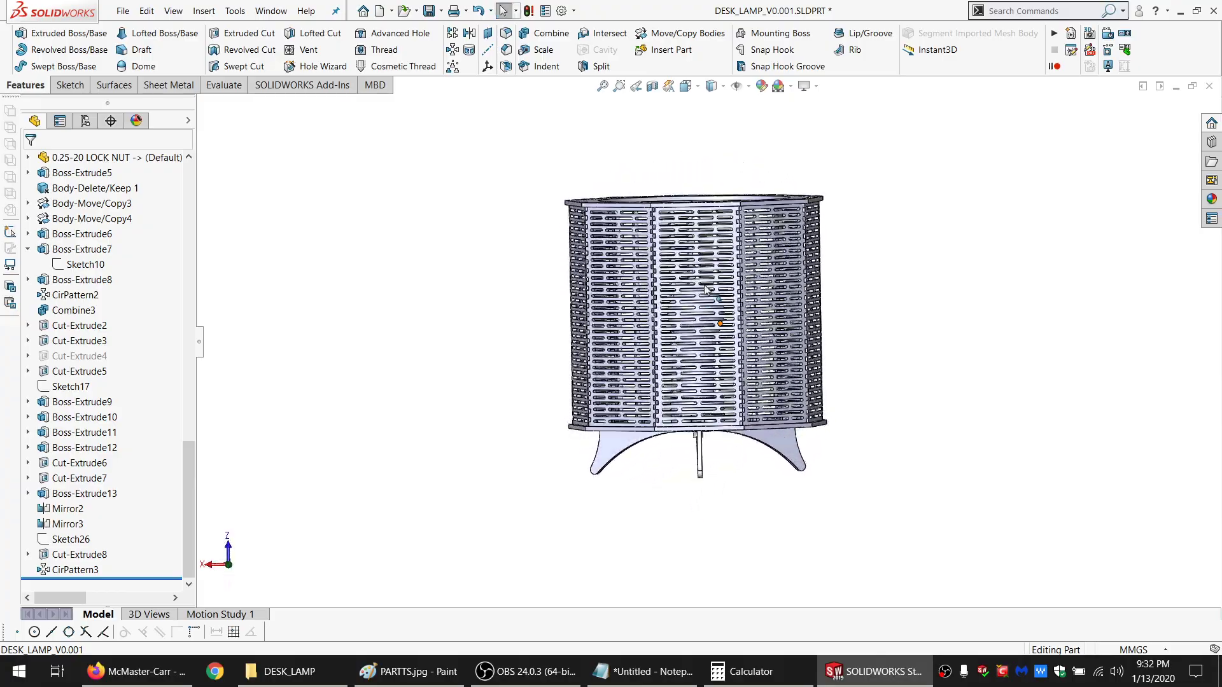
scroll(696, 255, "down", 4)
scroll(685, 252, "up", 6)
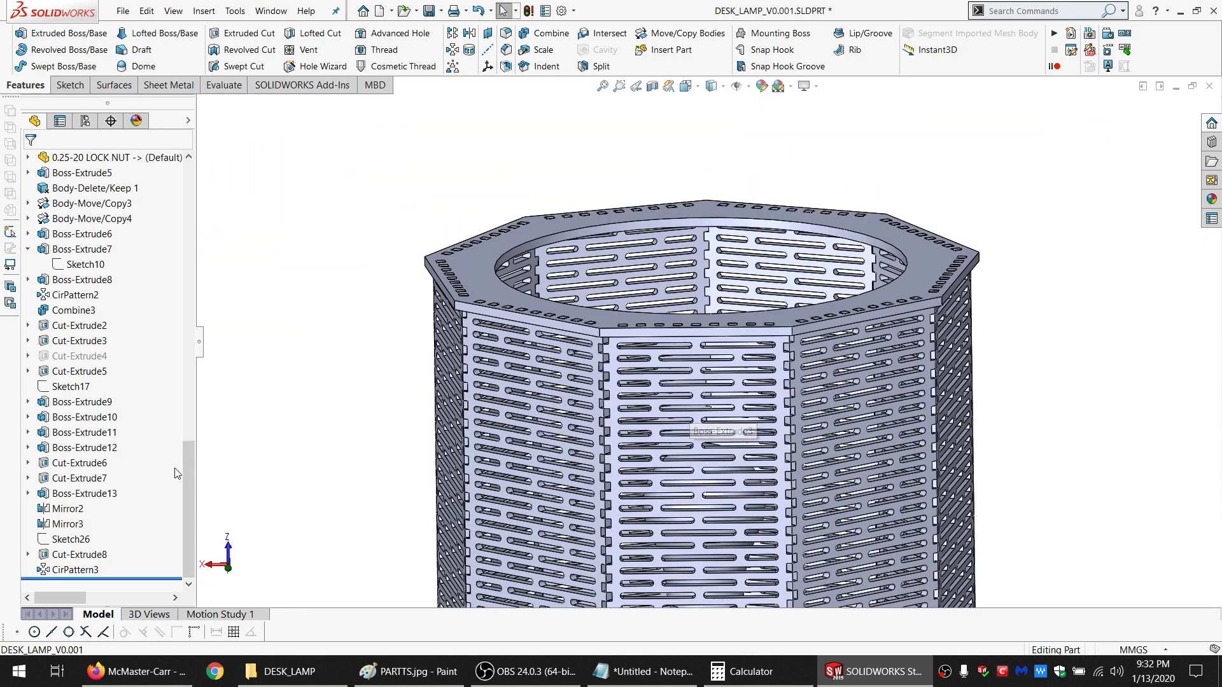
Roll the model back to just before CirPattern3 and open the slot sketch Sketch26 for editing
left_click_drag(169, 580, 167, 567)
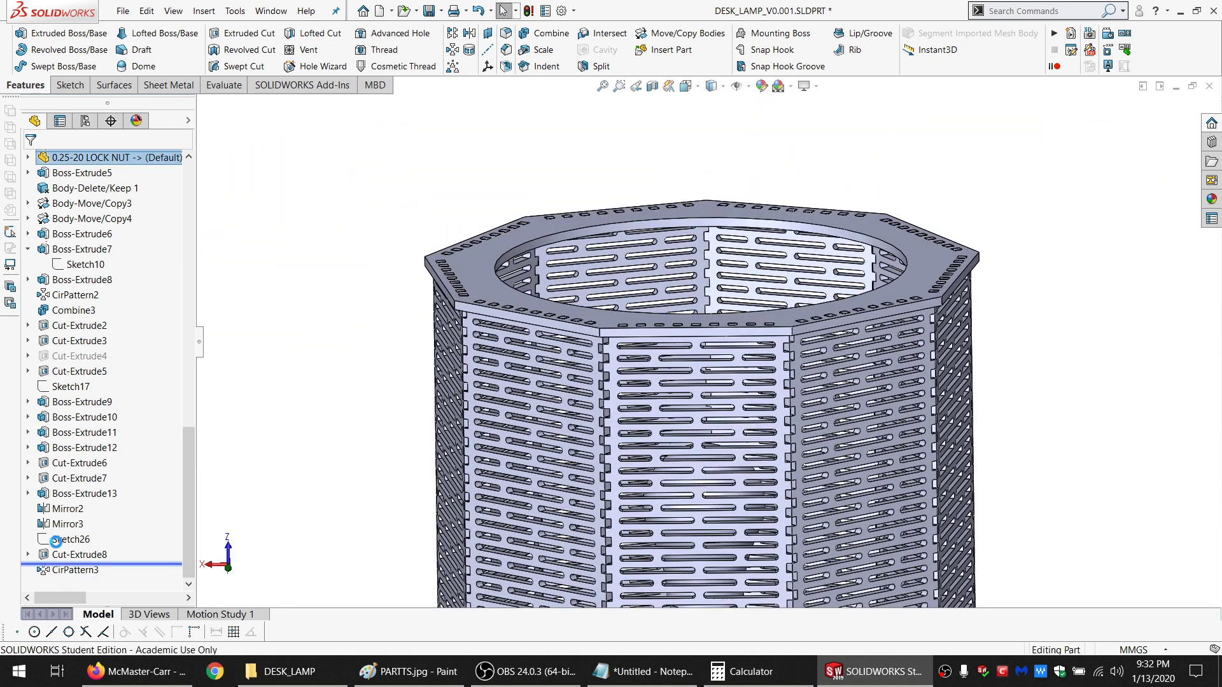
left_click(75, 540)
left_click(89, 502)
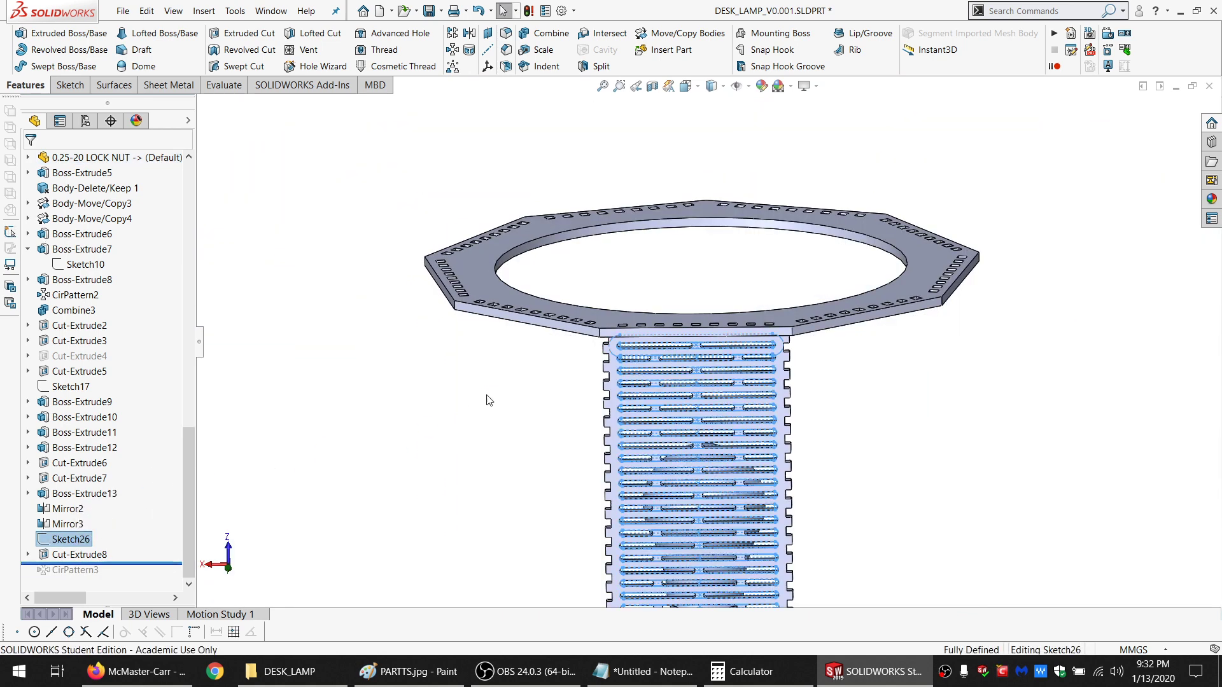
scroll(671, 399, "up", 2)
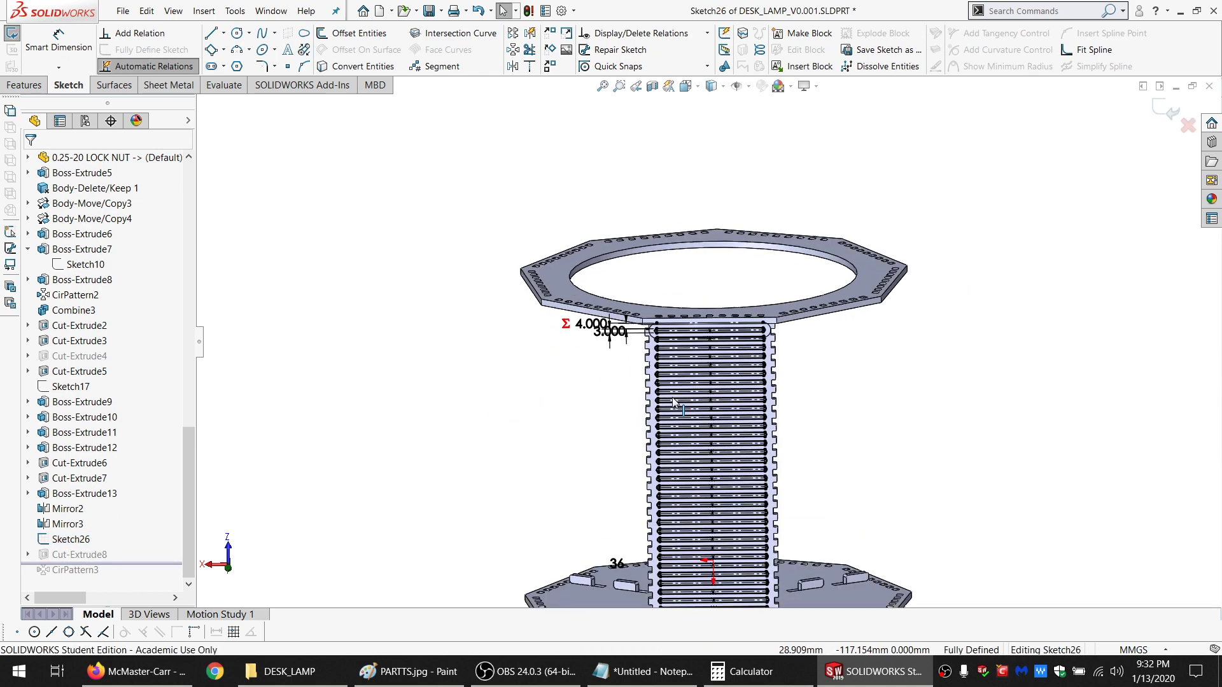
scroll(673, 402, "down", 2)
scroll(659, 308, "down", 3)
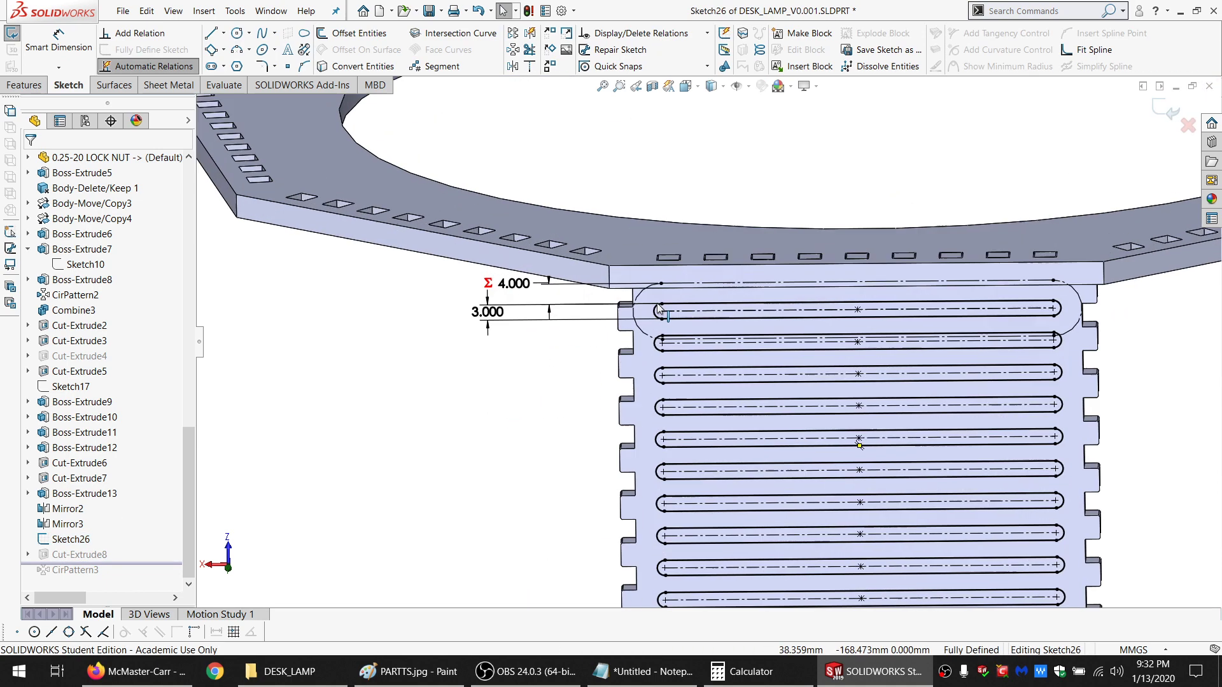
double_click(523, 284)
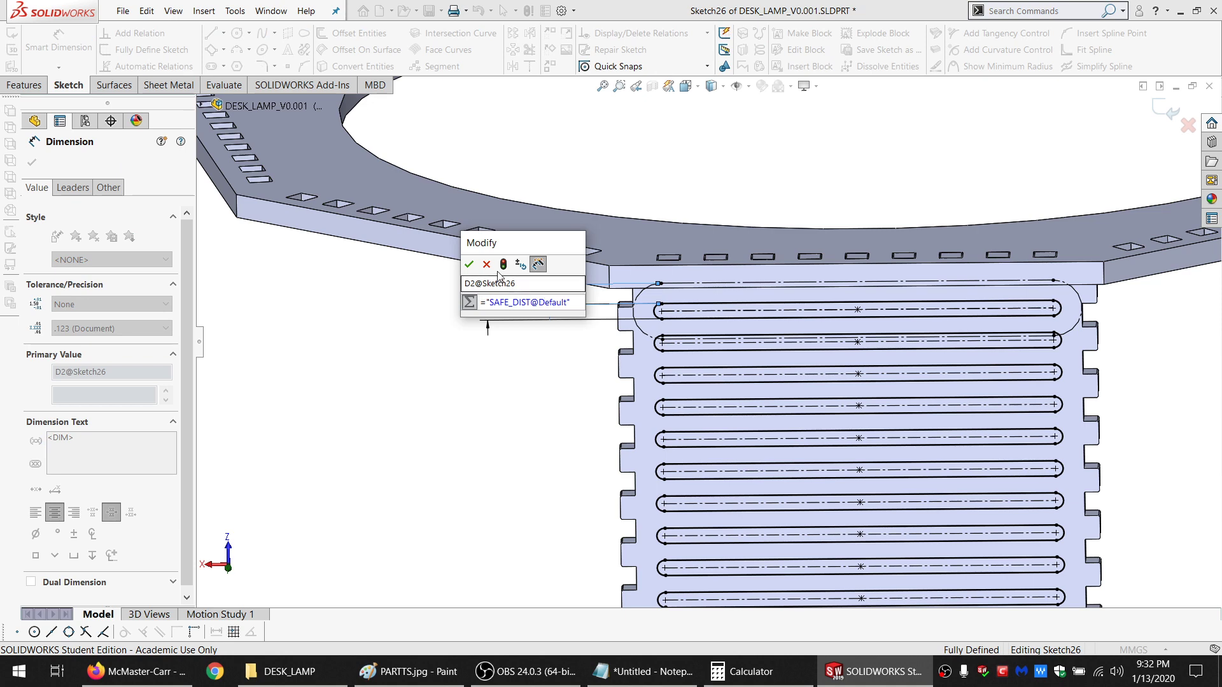
left_click(486, 264)
left_click(581, 365)
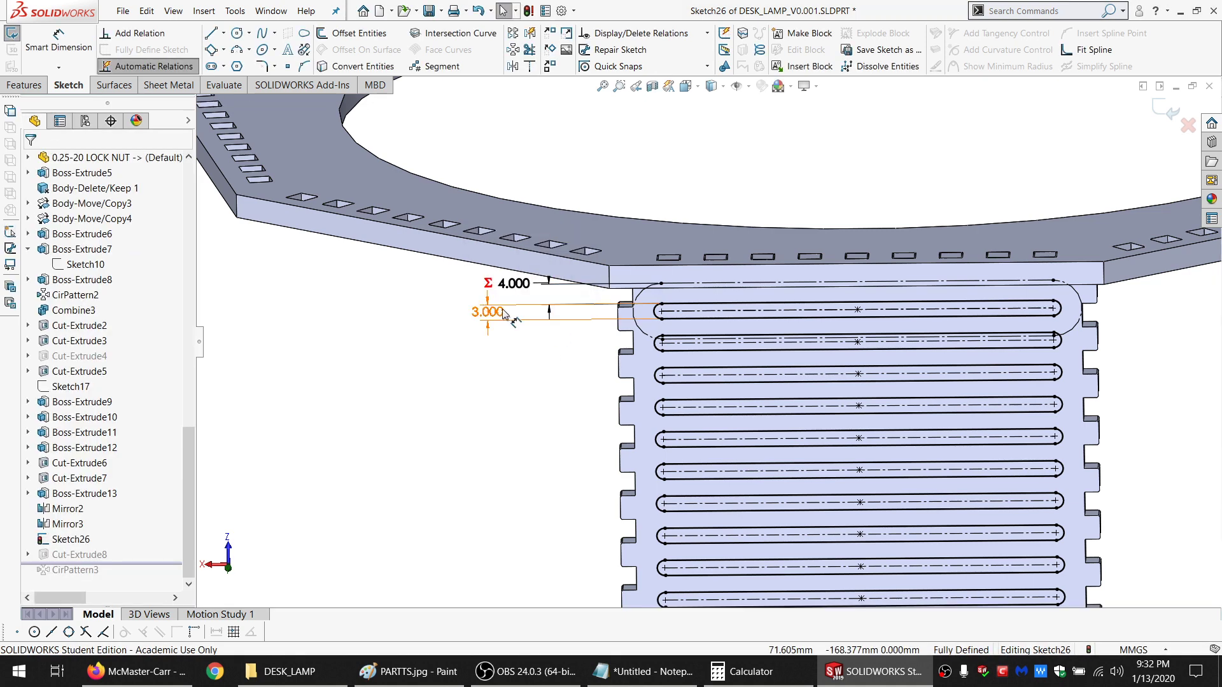
scroll(679, 327, "down", 2)
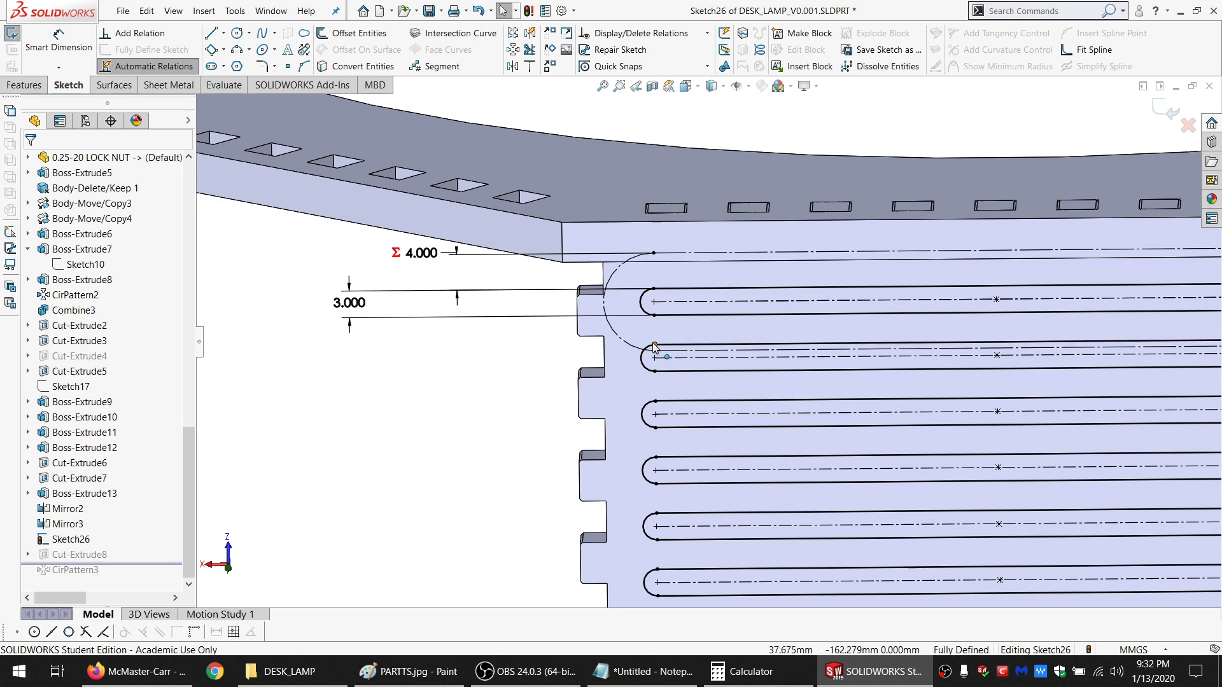
left_click(663, 323)
left_click(650, 323, "ctrl")
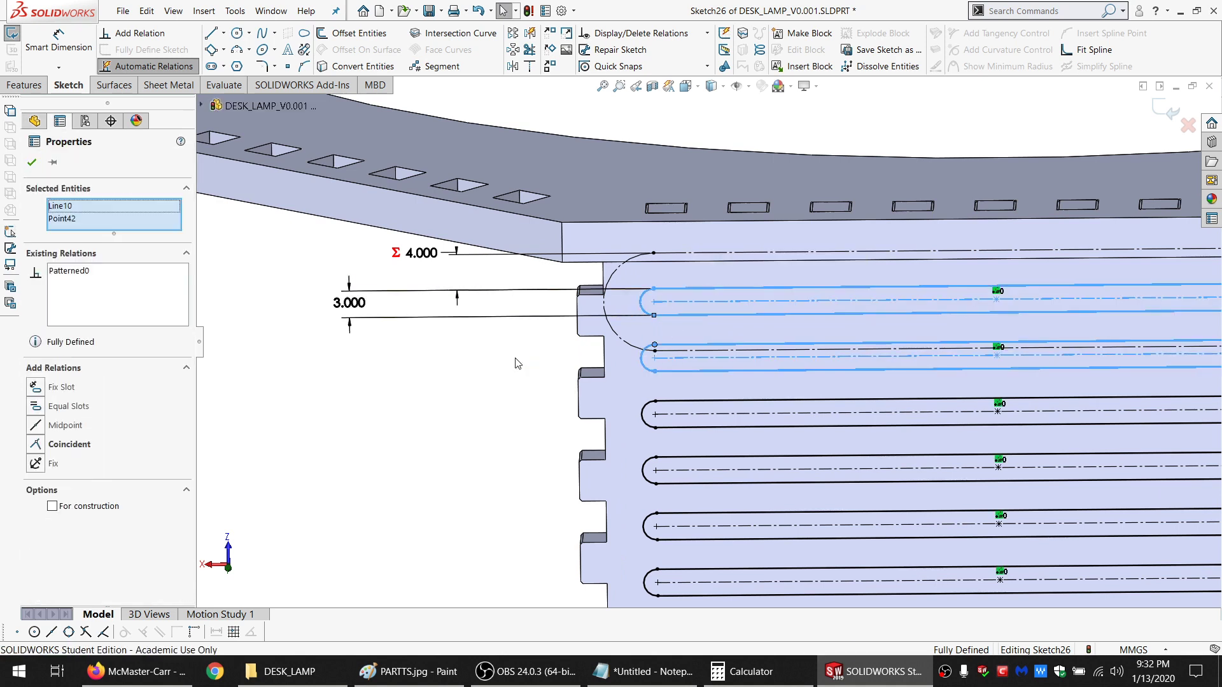
left_click(430, 382)
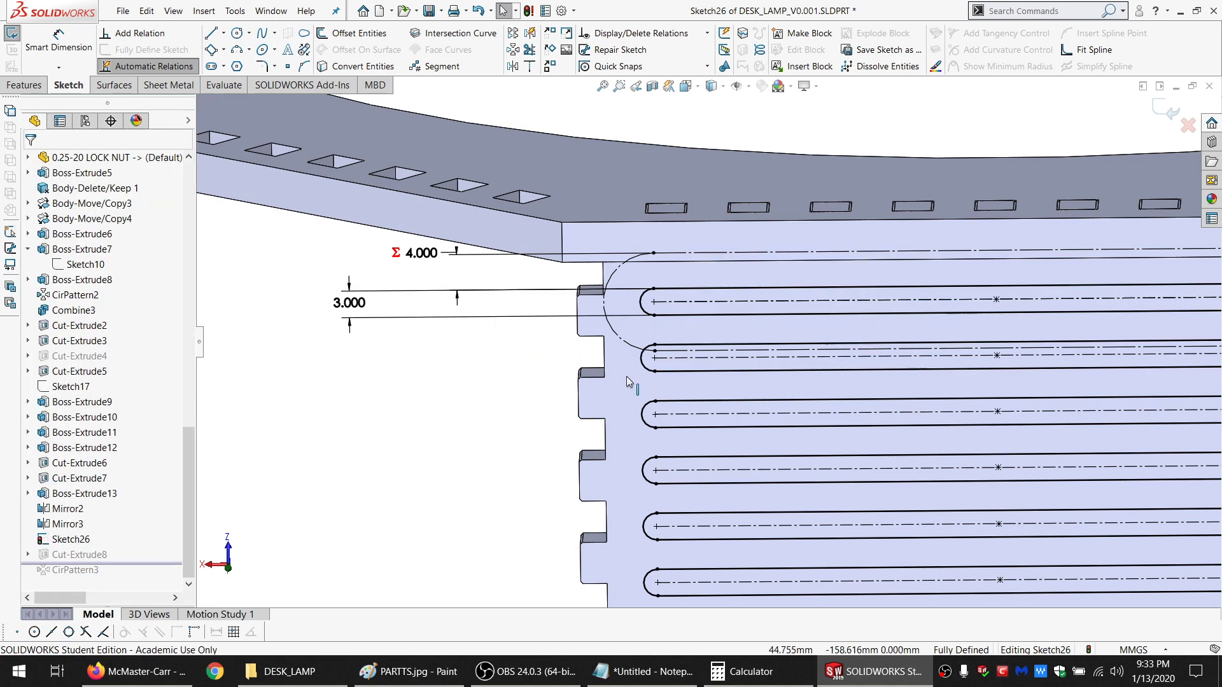
Set the width of the first slot in Sketch26 to 2.5 mm and exit the sketch
scroll(662, 344, "up", 4)
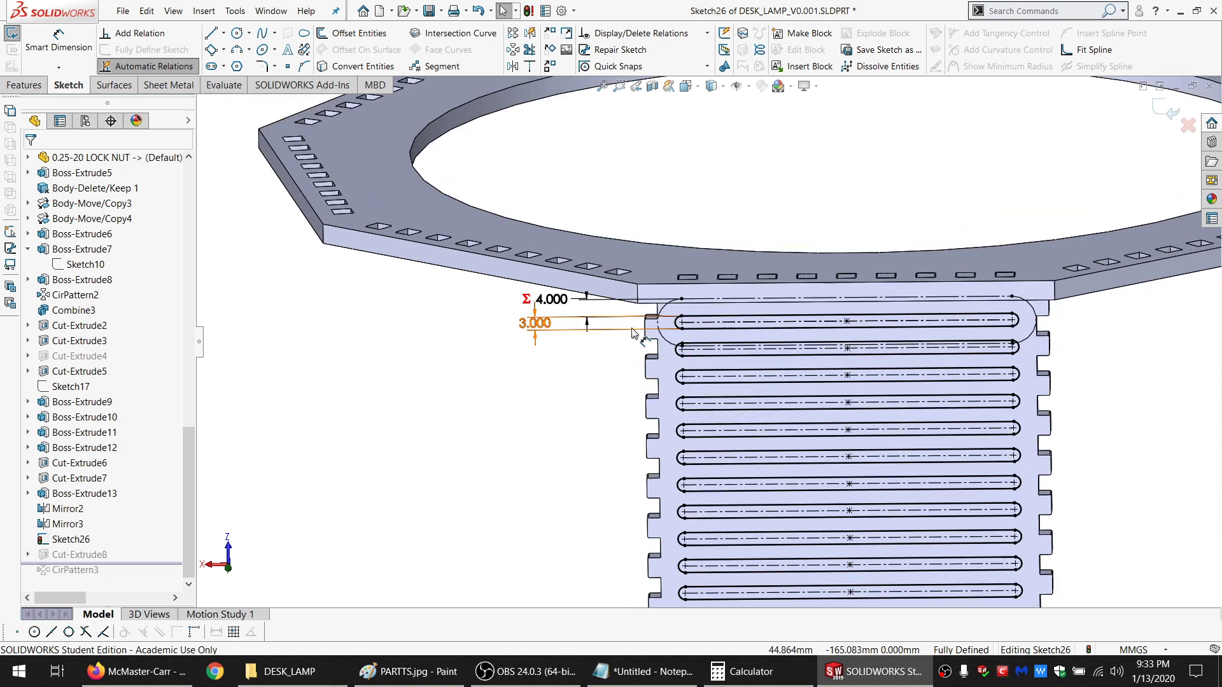
double_click(541, 323)
type("2.5")
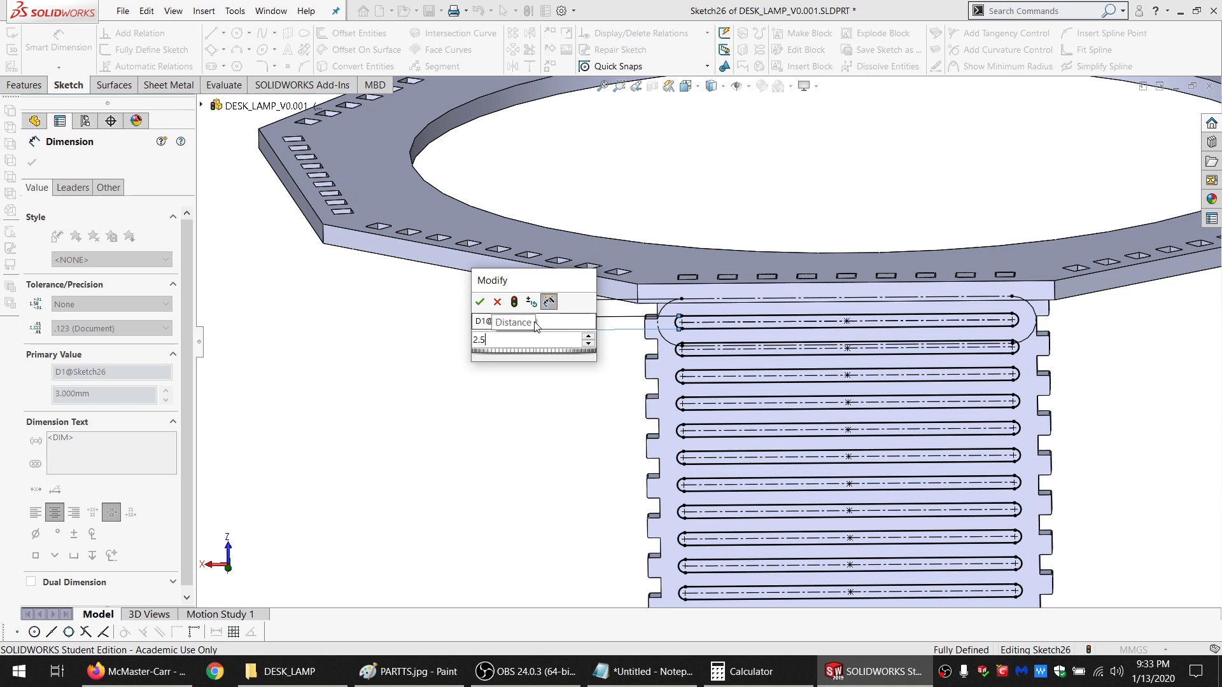
key("Return")
left_click(543, 411)
scroll(705, 347, "up", 1)
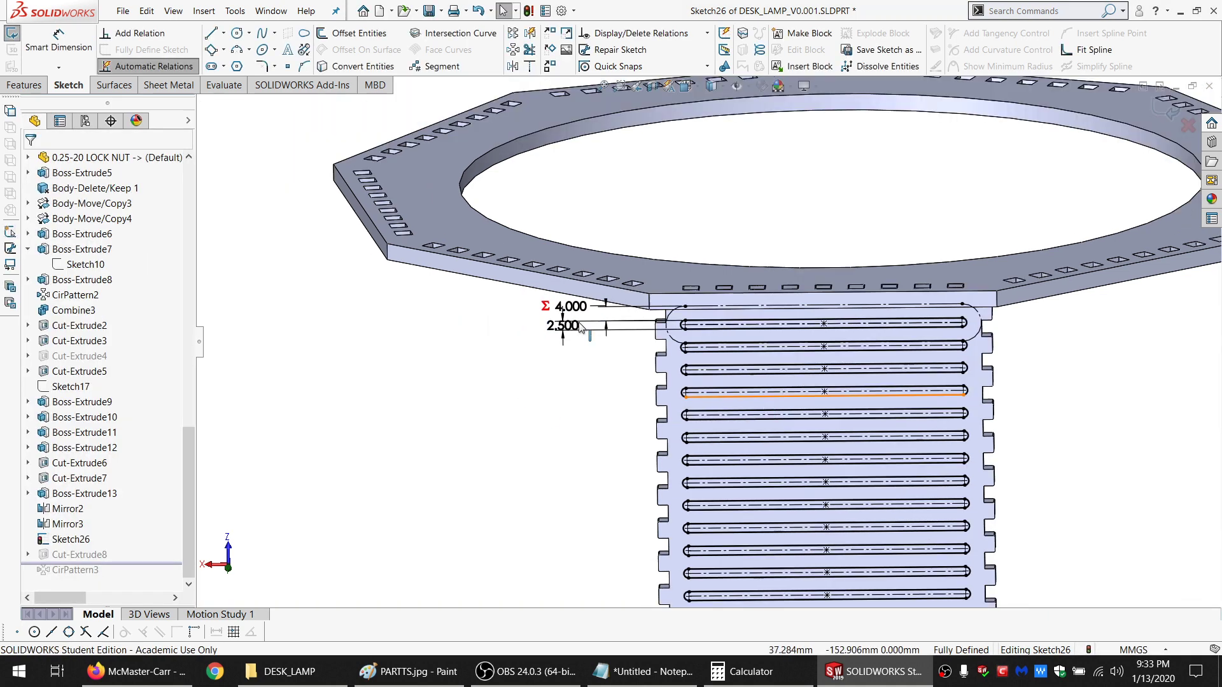
left_click(13, 35)
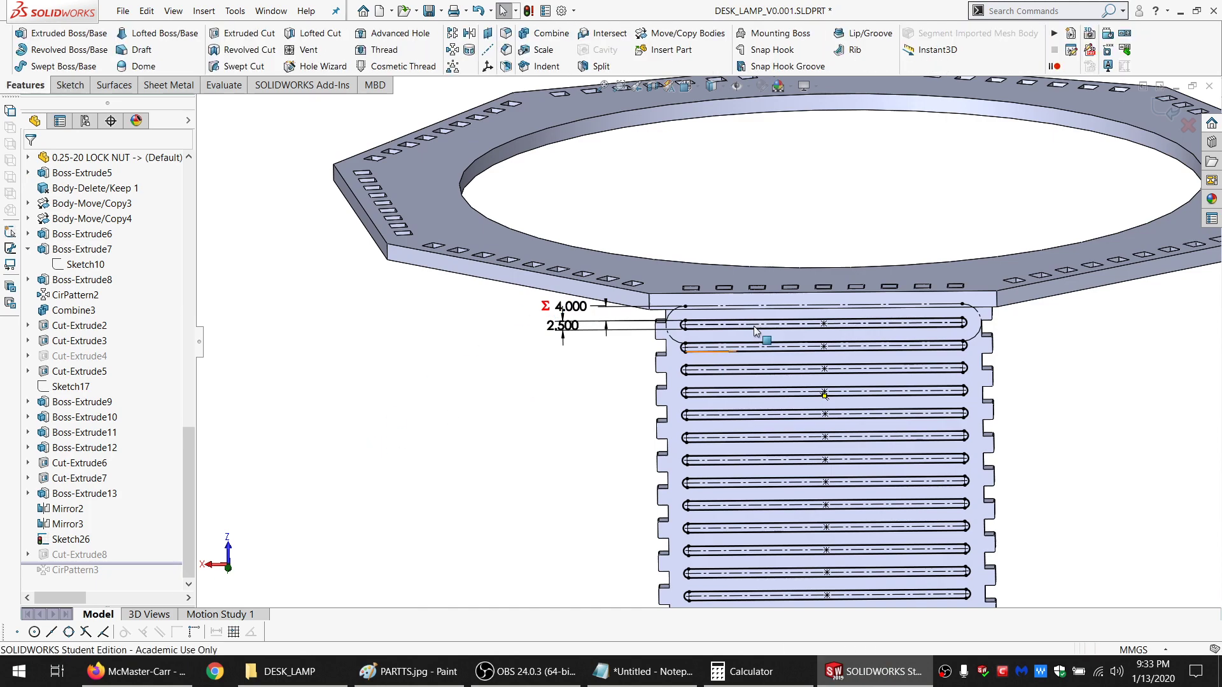
Examine the side panel's slot pattern together with the lamp's top ring and base from several angles
scroll(772, 348, "up", 5)
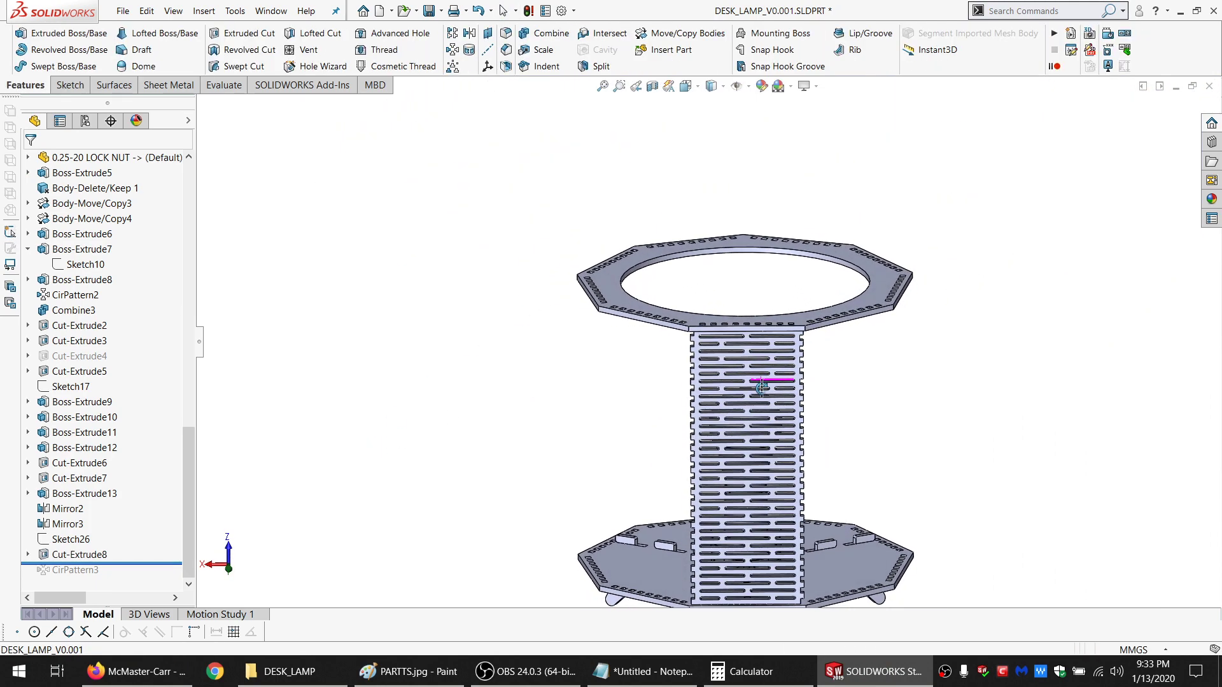
scroll(760, 381, "down", 6)
scroll(729, 354, "up", 6)
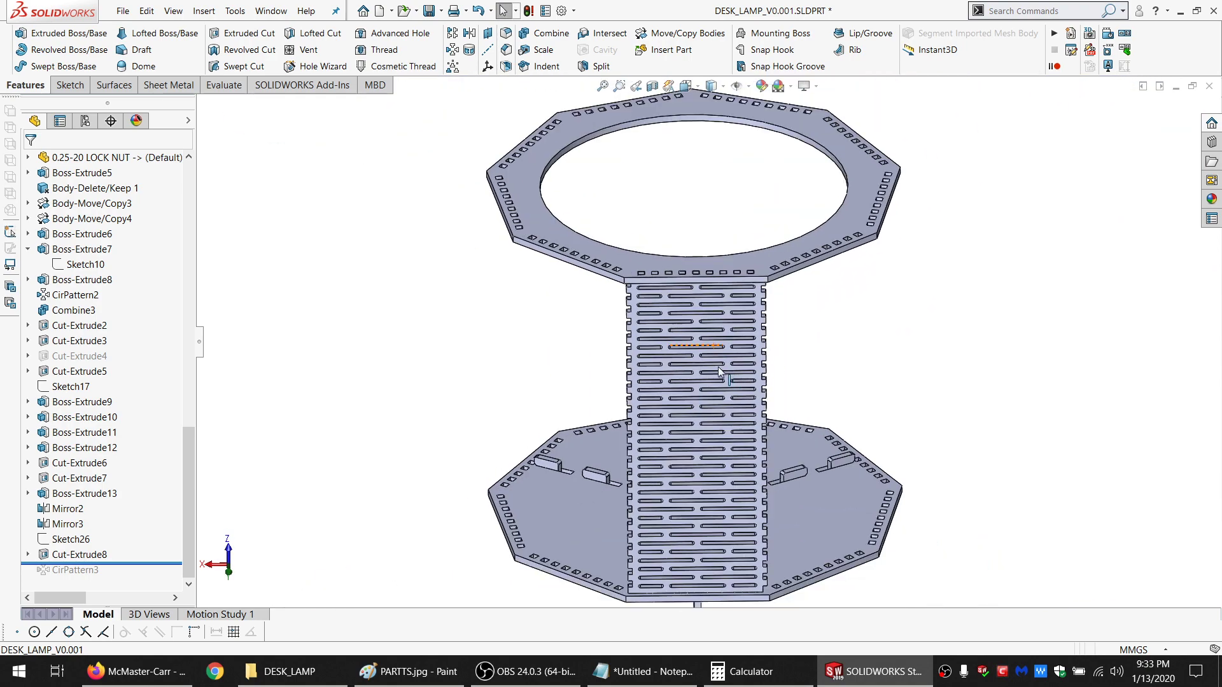
scroll(719, 369, "down", 2)
mouse_move(714, 362)
middle_mouse_down()
mouse_move(796, 350)
mouse_move(819, 367)
mouse_move(717, 341)
middle_mouse_up()
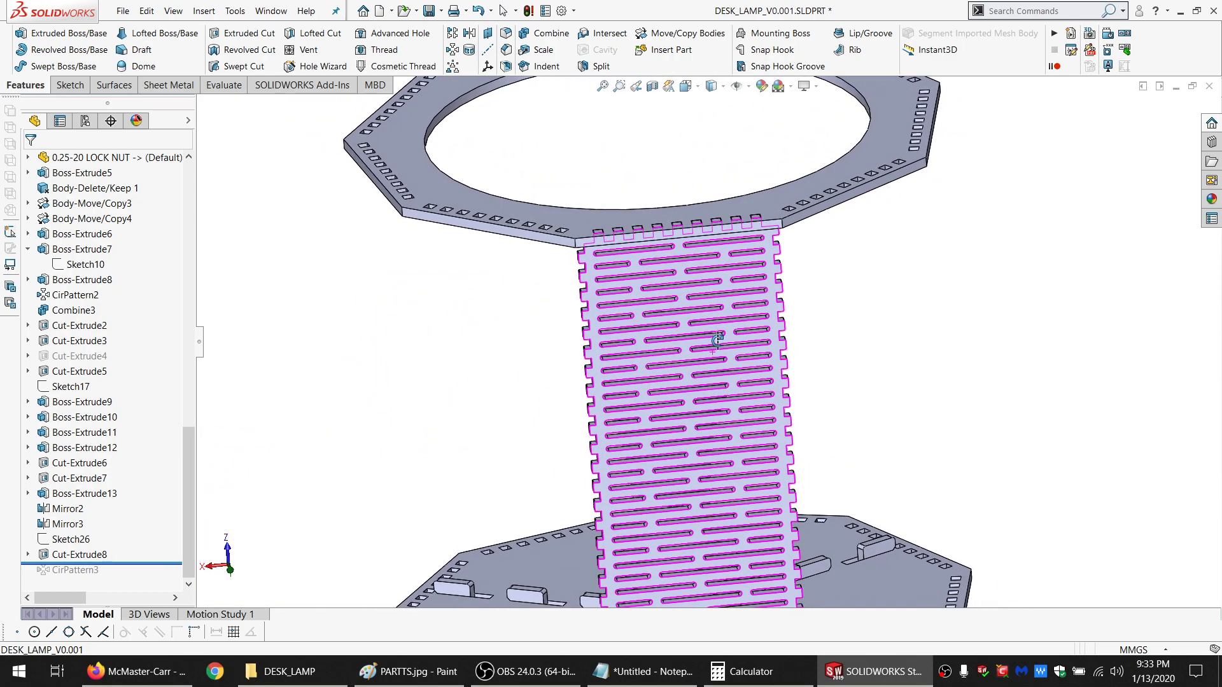
scroll(684, 341, "down", 3)
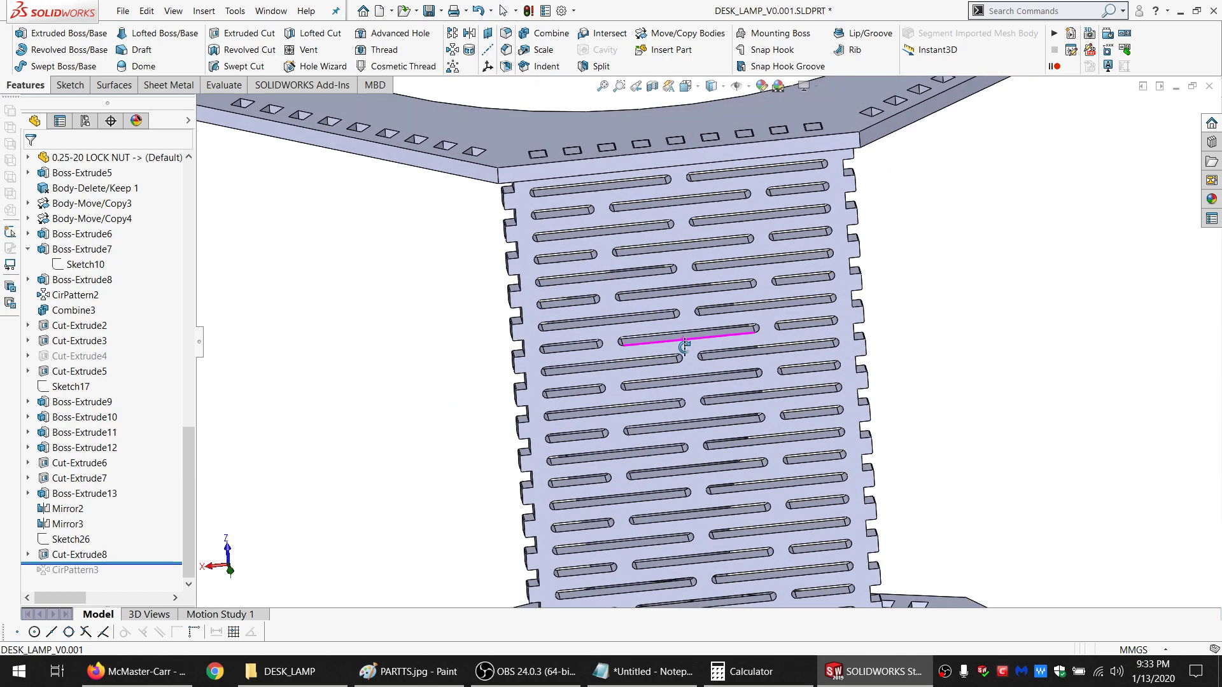
scroll(704, 403, "up", 5)
scroll(706, 405, "down", 5)
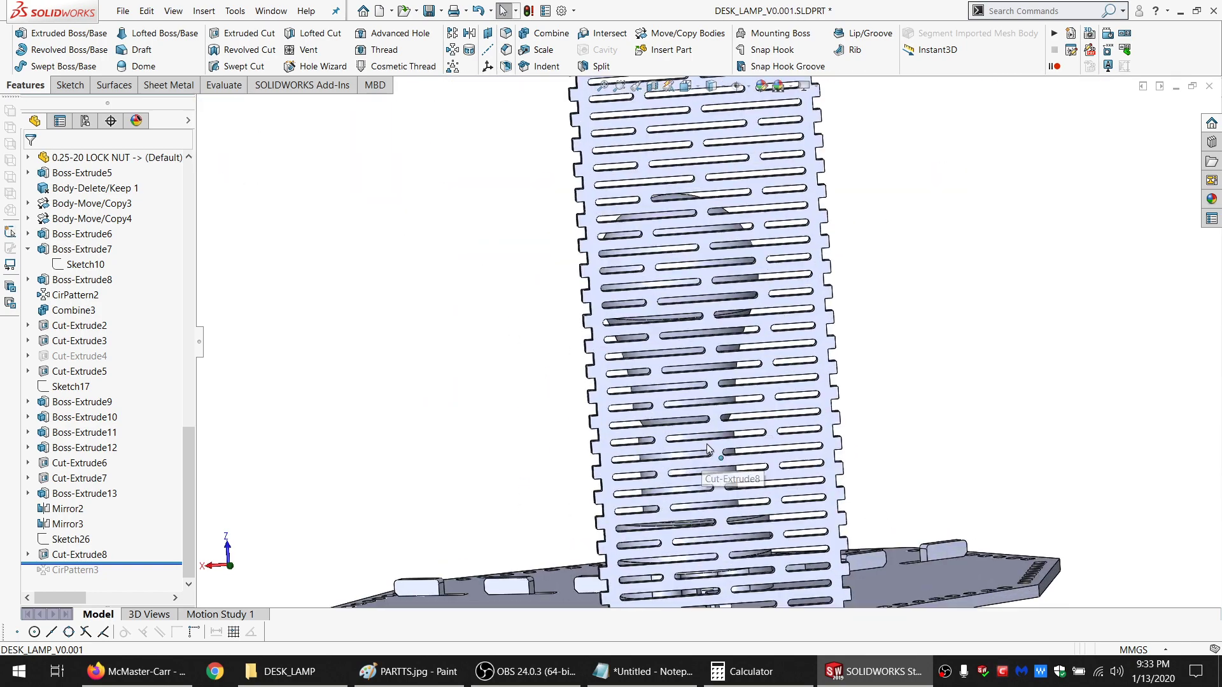
middle_click_drag(705, 404, 704, 504)
scroll(717, 380, "up", 6)
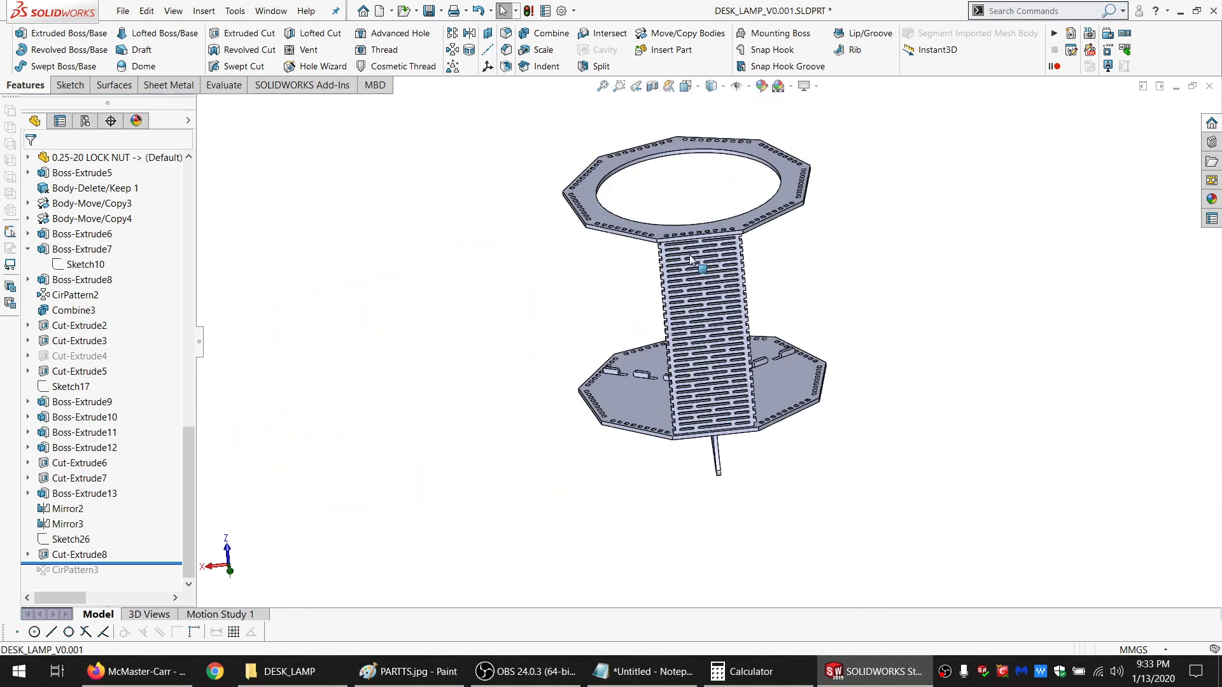
scroll(691, 267, "down", 4)
middle_click_drag(689, 287, 703, 289)
Reopen Sketch26, set the first slot's width to 2 mm and exit the sketch
left_click(78, 556)
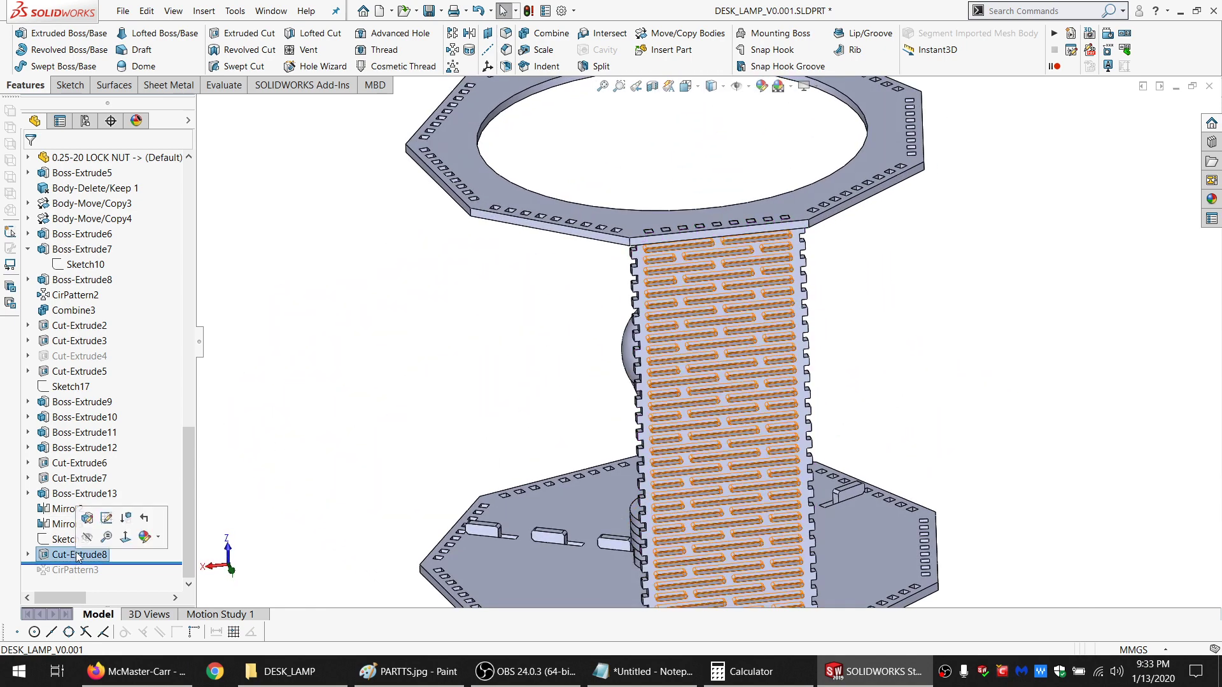
left_click(71, 539)
left_click(78, 497)
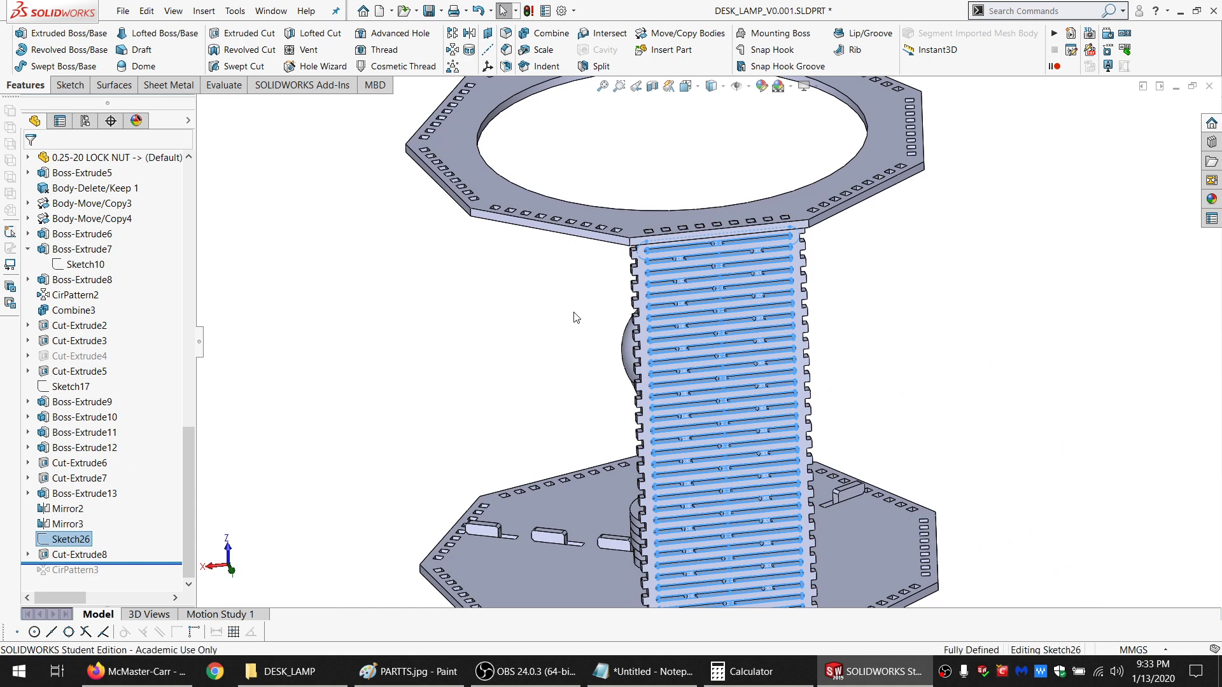
scroll(624, 290, "down", 5)
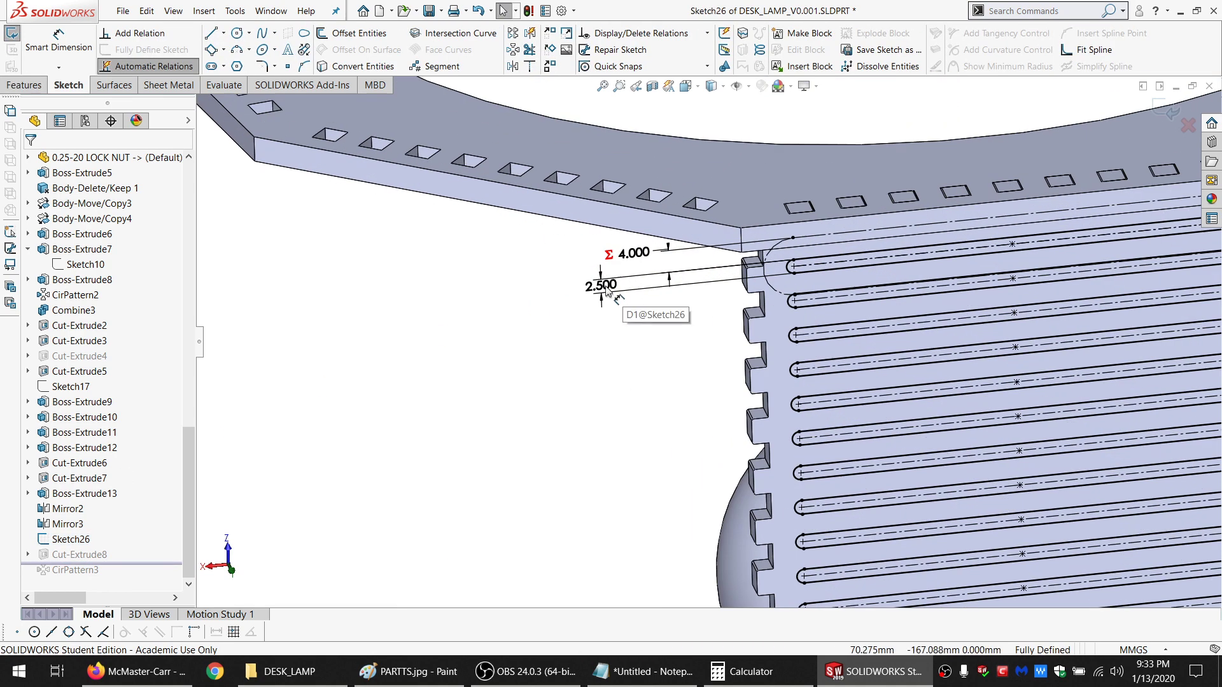
left_click(606, 290)
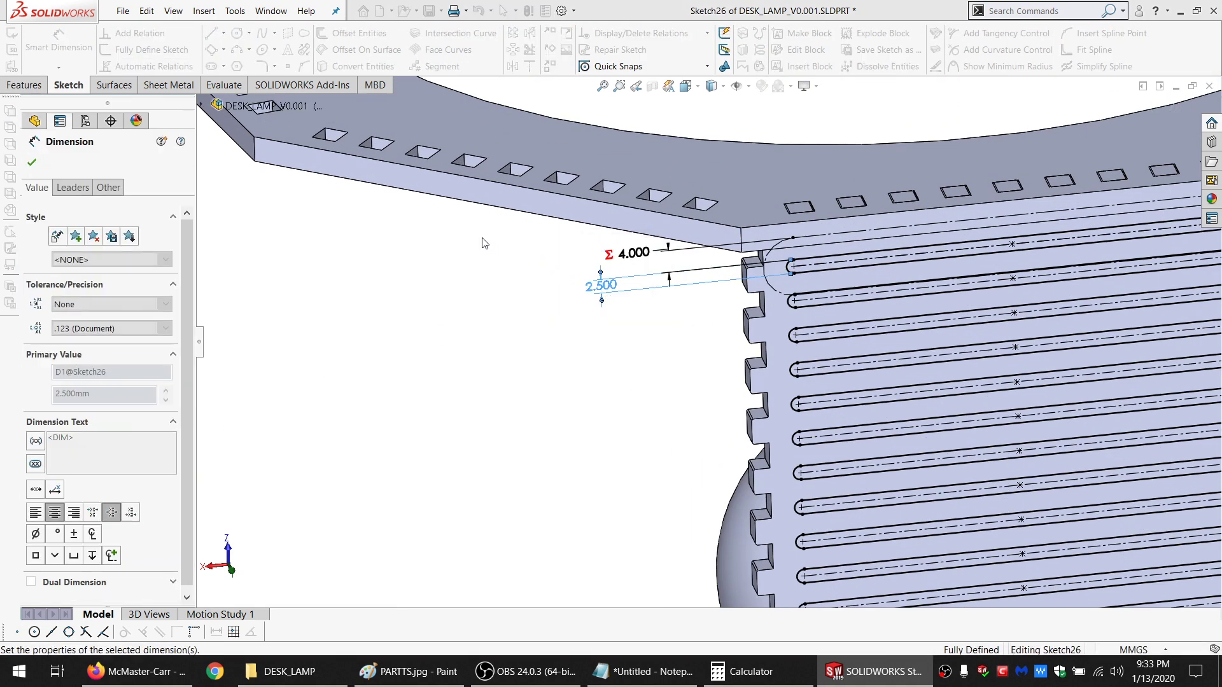
left_click(12, 34)
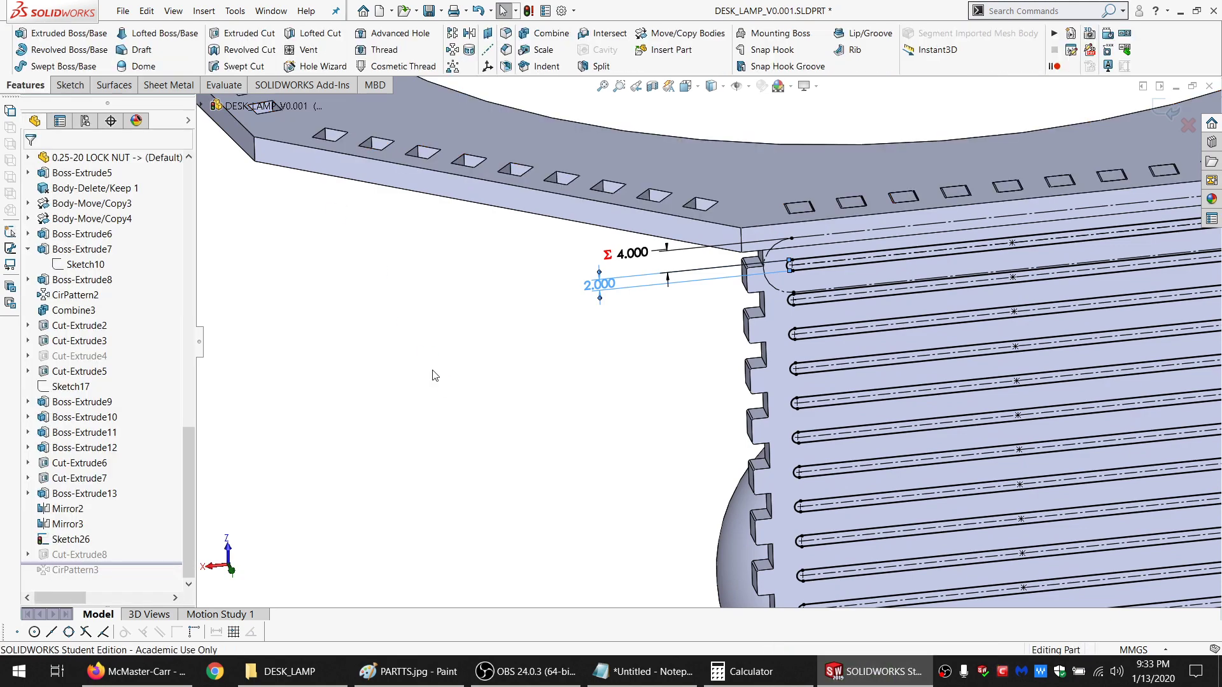
Examine the narrowed slots on the side panel, close up and with the whole lamp in view
scroll(1090, 415, "up", 6)
scroll(807, 464, "down", 3)
mouse_move(827, 430)
middle_mouse_down()
mouse_move(827, 390)
mouse_move(805, 381)
mouse_move(810, 434)
mouse_move(813, 403)
mouse_move(813, 422)
middle_mouse_up()
key("f")
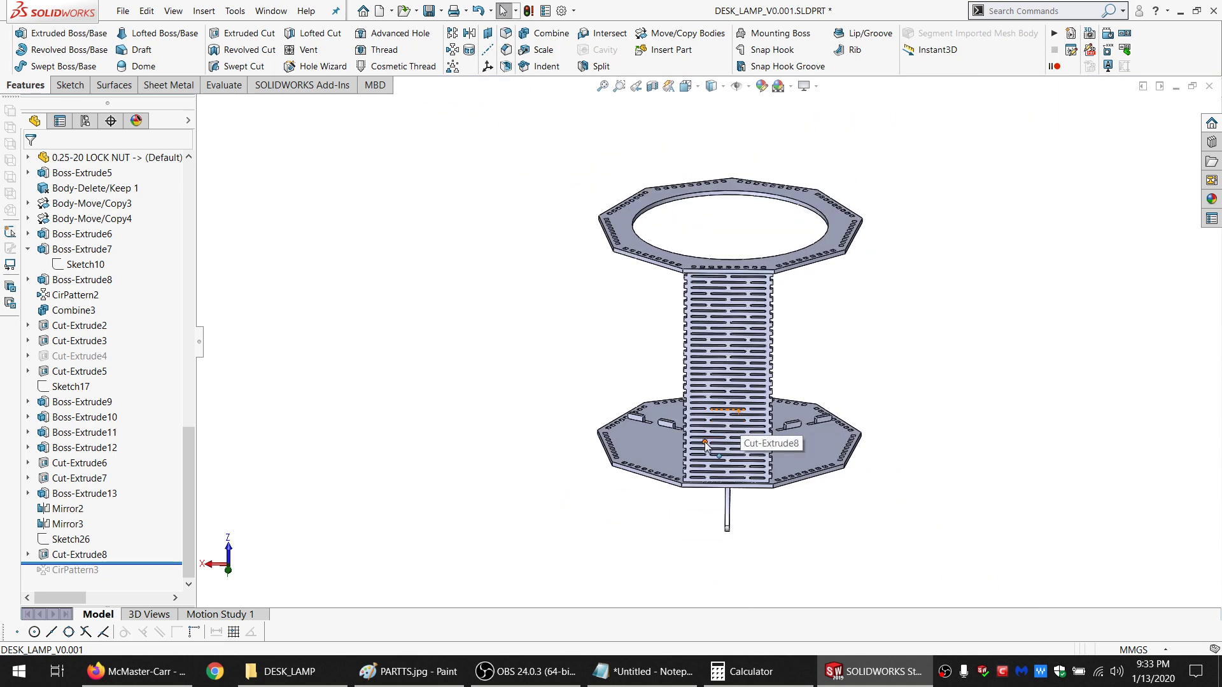
scroll(705, 445, "down", 2)
mouse_move(704, 445)
middle_mouse_down()
mouse_move(698, 385)
mouse_move(718, 371)
mouse_move(731, 376)
mouse_move(721, 435)
middle_mouse_up()
scroll(772, 348, "down", 3)
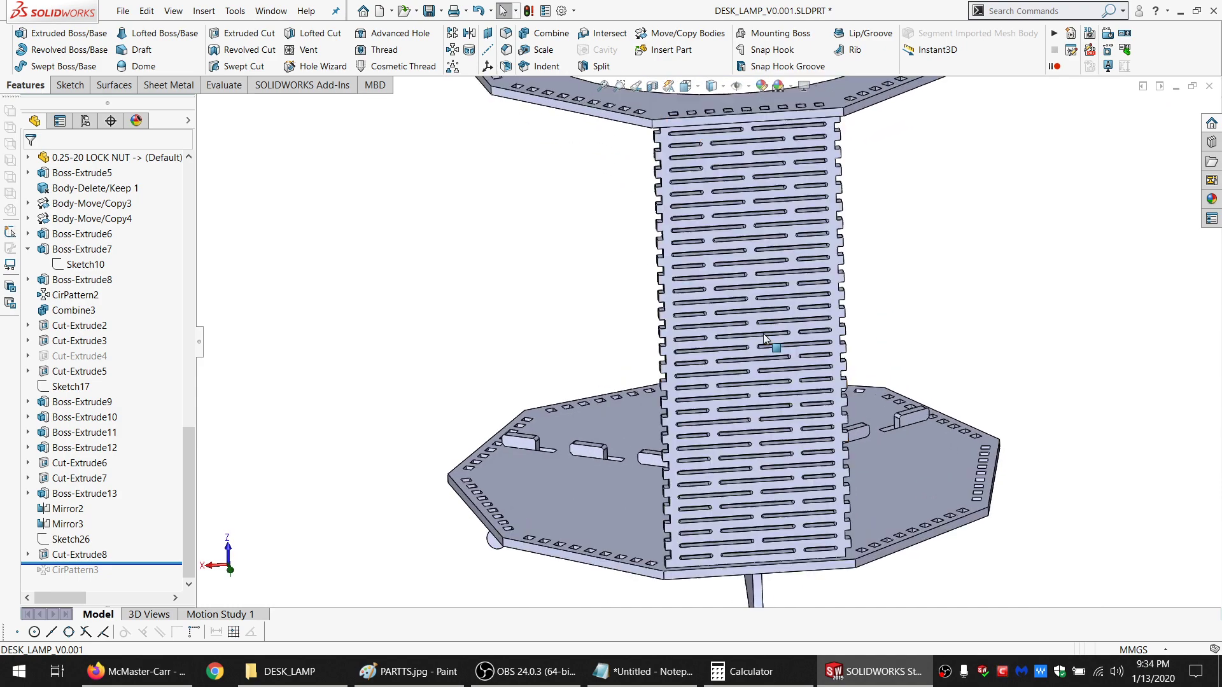
middle_click_drag(772, 344, 841, 334)
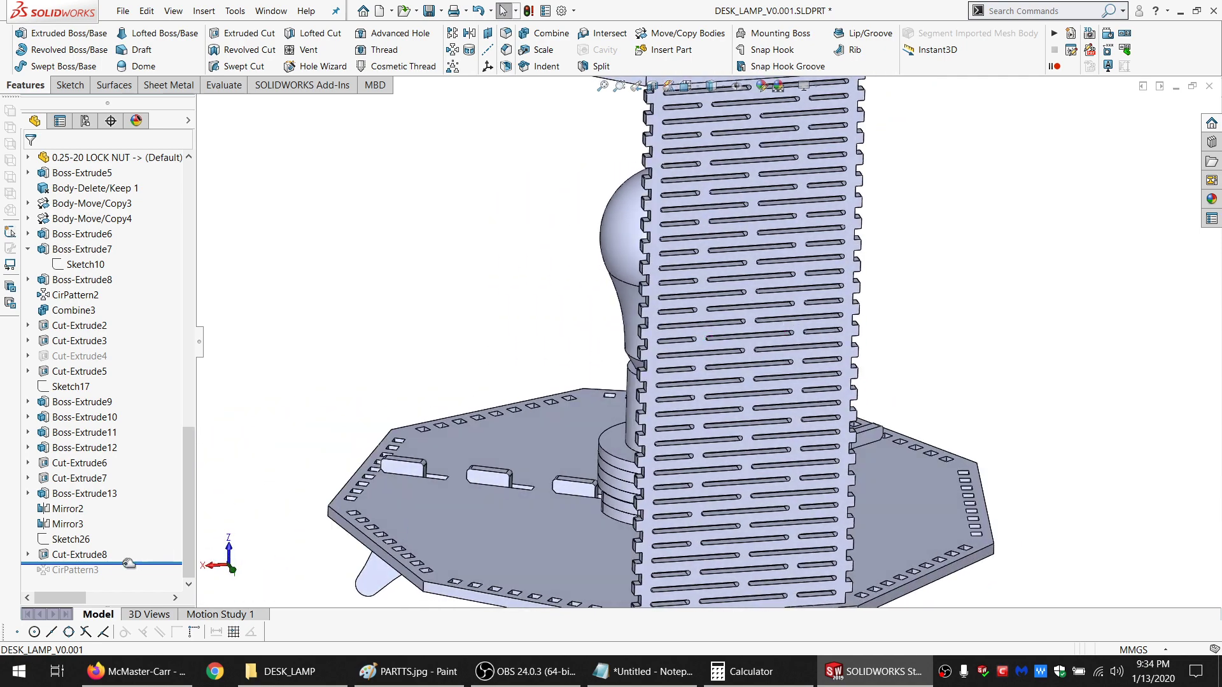
Reopen Sketch26 for editing and measure the gap between the first and second slots of the pattern
left_click(76, 538)
left_click(81, 505)
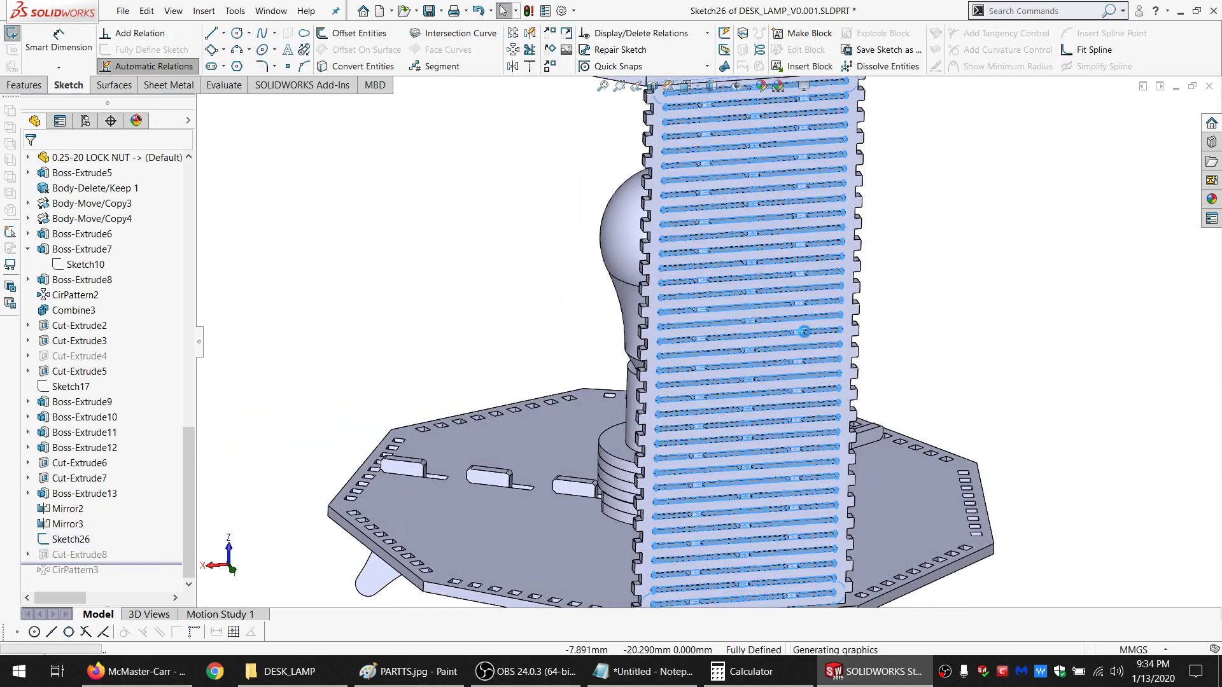
scroll(753, 296, "up", 3)
scroll(656, 242, "down", 10)
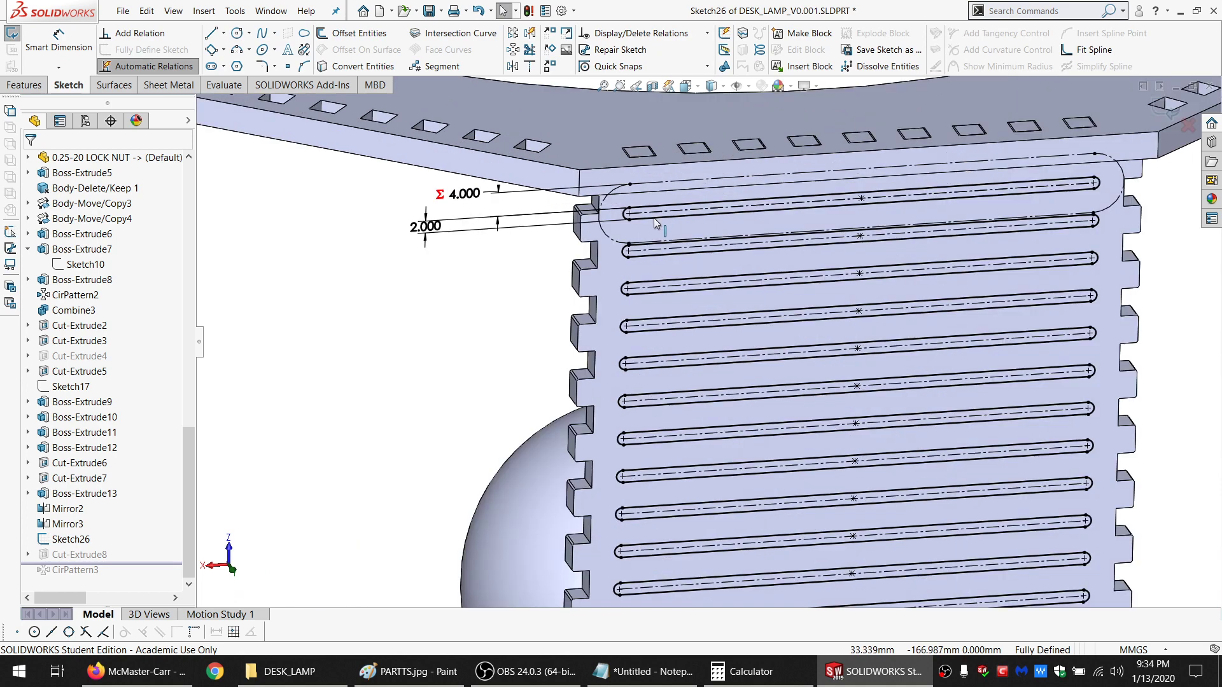
left_click(635, 278)
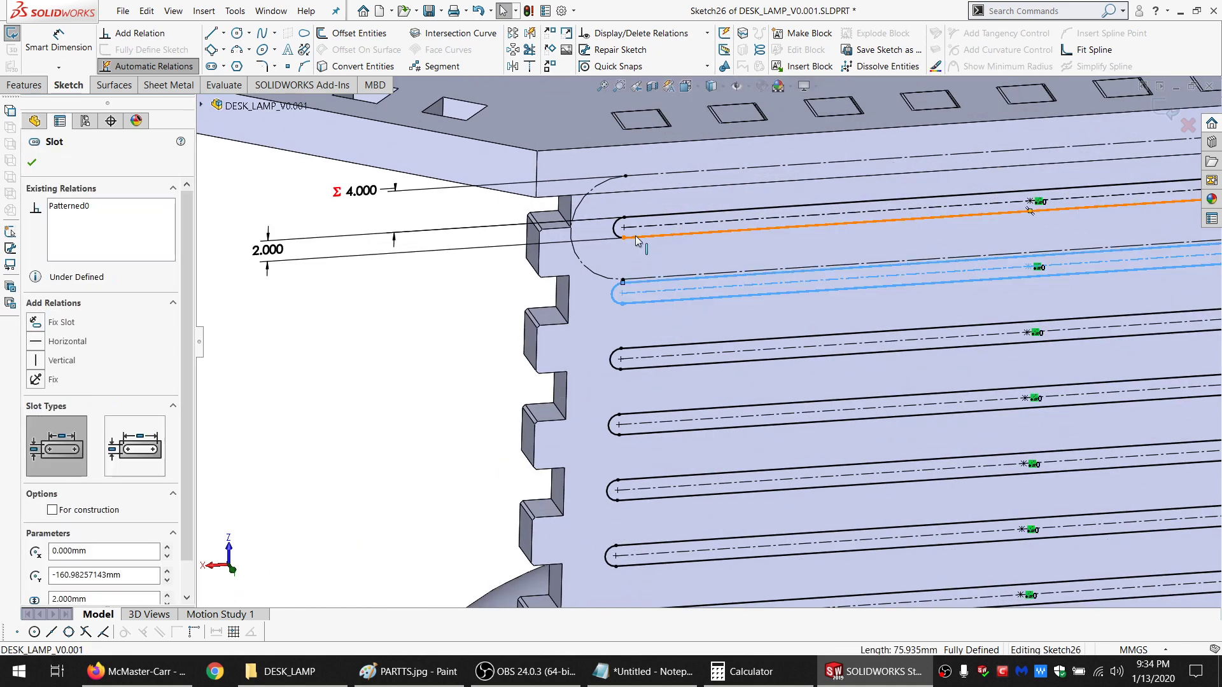
left_click(636, 236, "ctrl")
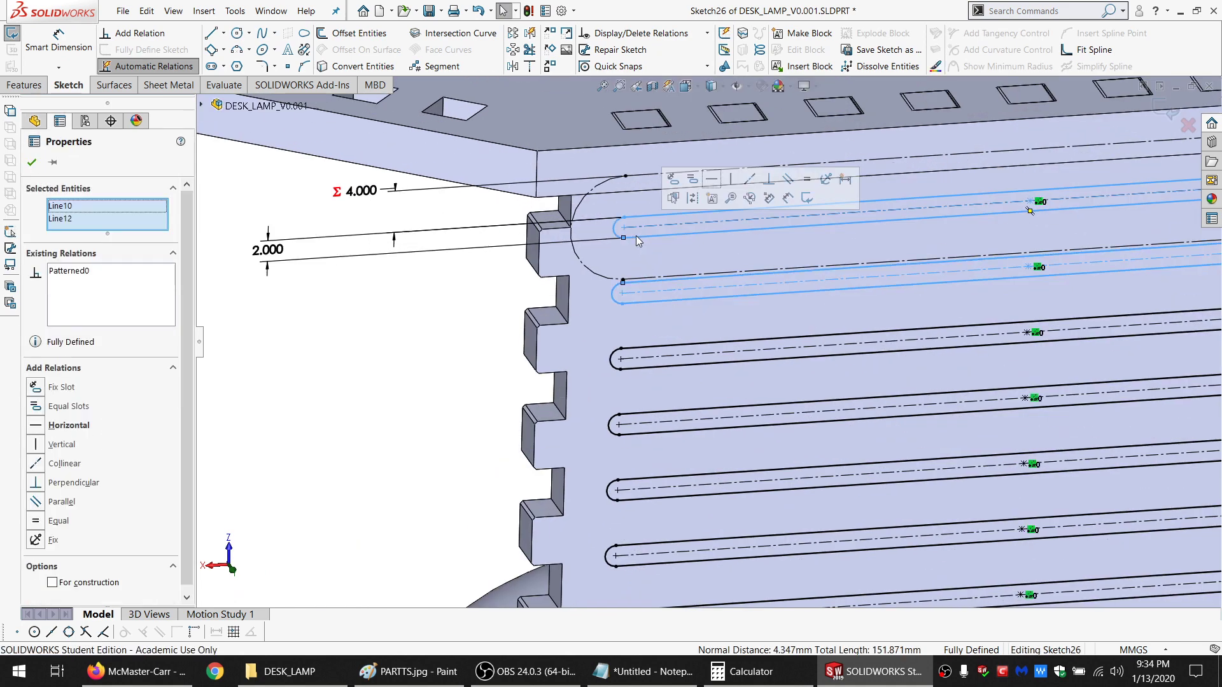
left_click(402, 360)
Delete the construction slot surrounding the lowest slot near the panel's lower edge
scroll(649, 363, "up", 10)
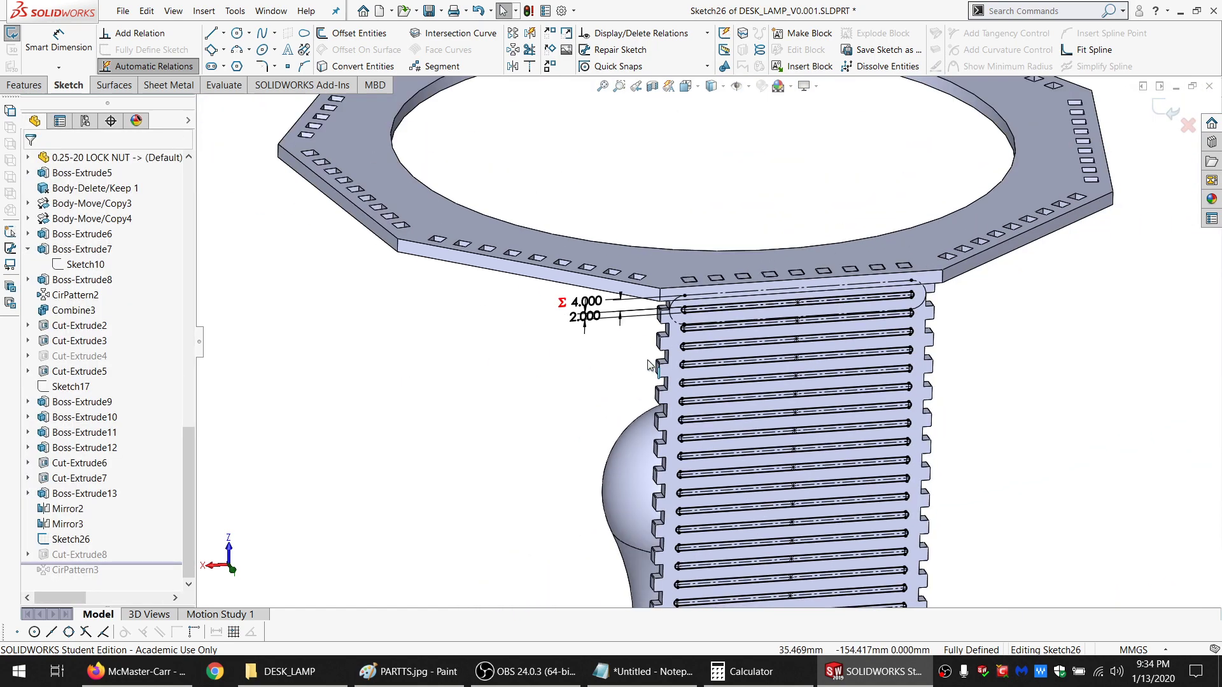
scroll(747, 542, "down", 10)
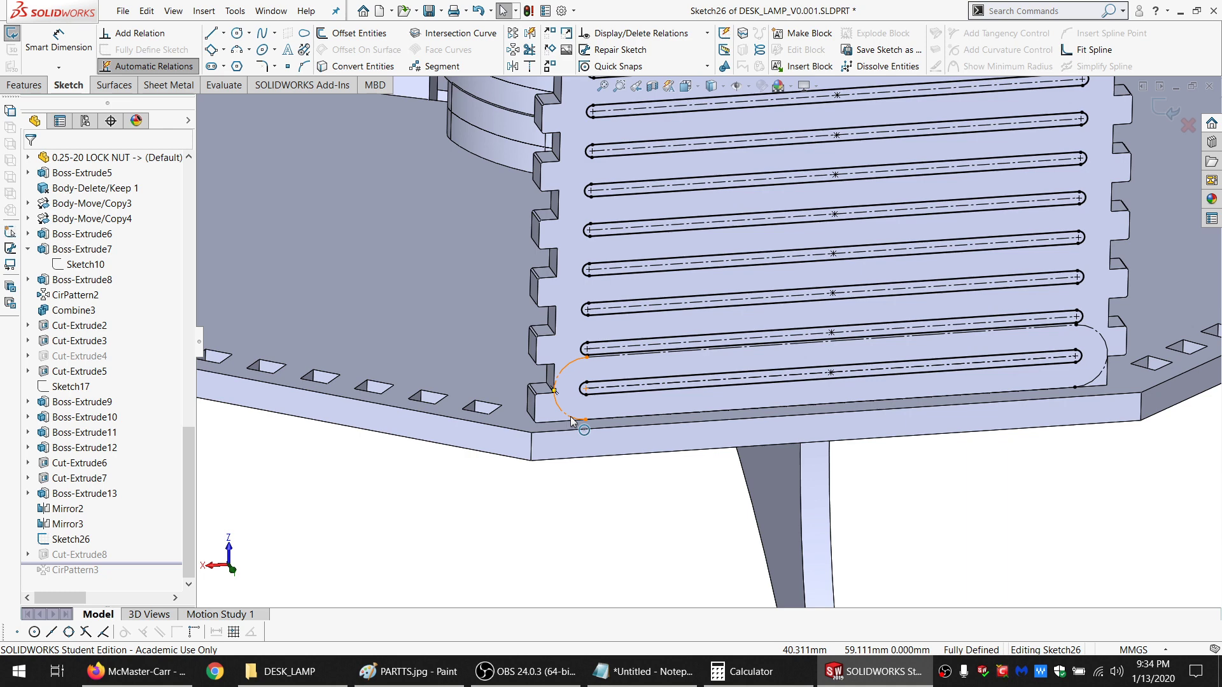
left_click(571, 417)
right_click(570, 417)
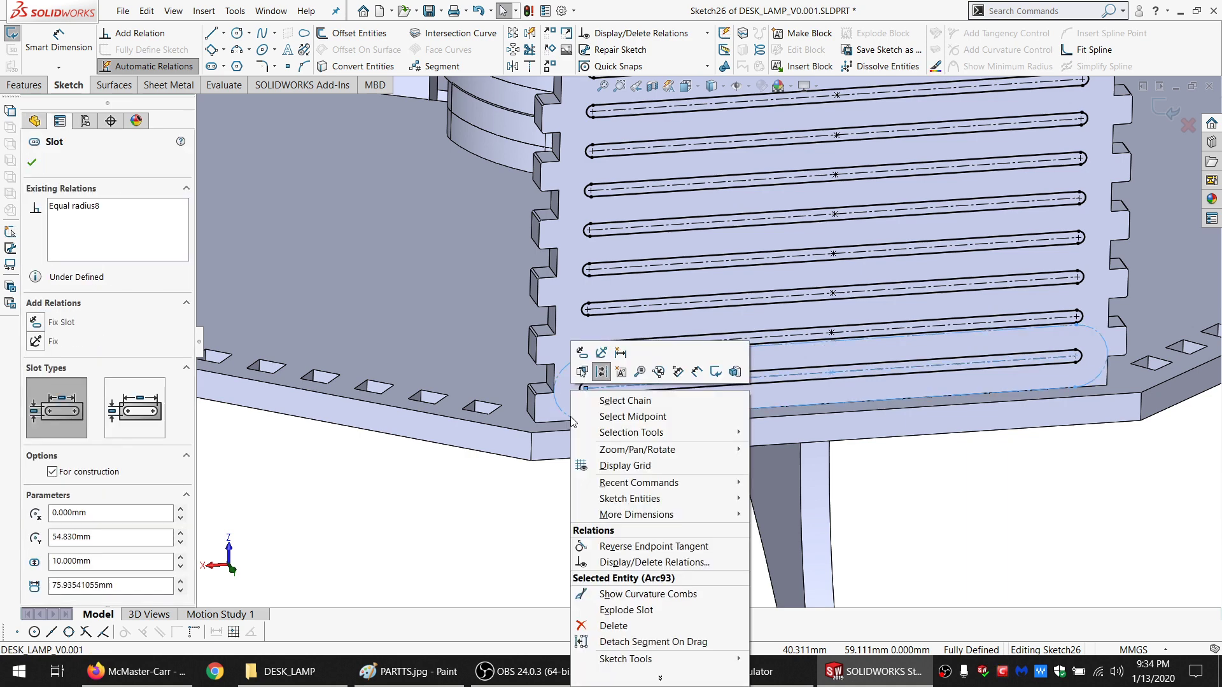
left_click(632, 417)
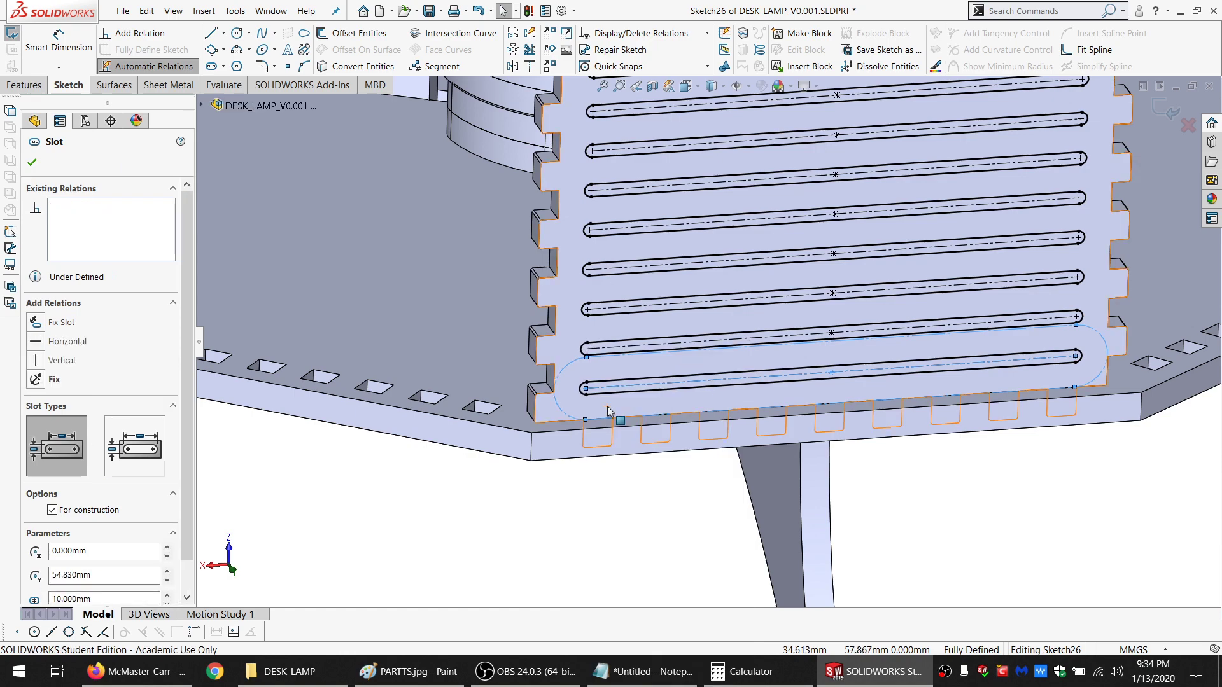
key("Escape")
Dimension the gap between the first and second slots and set it to 4 mm through an equation
scroll(736, 405, "up", 8)
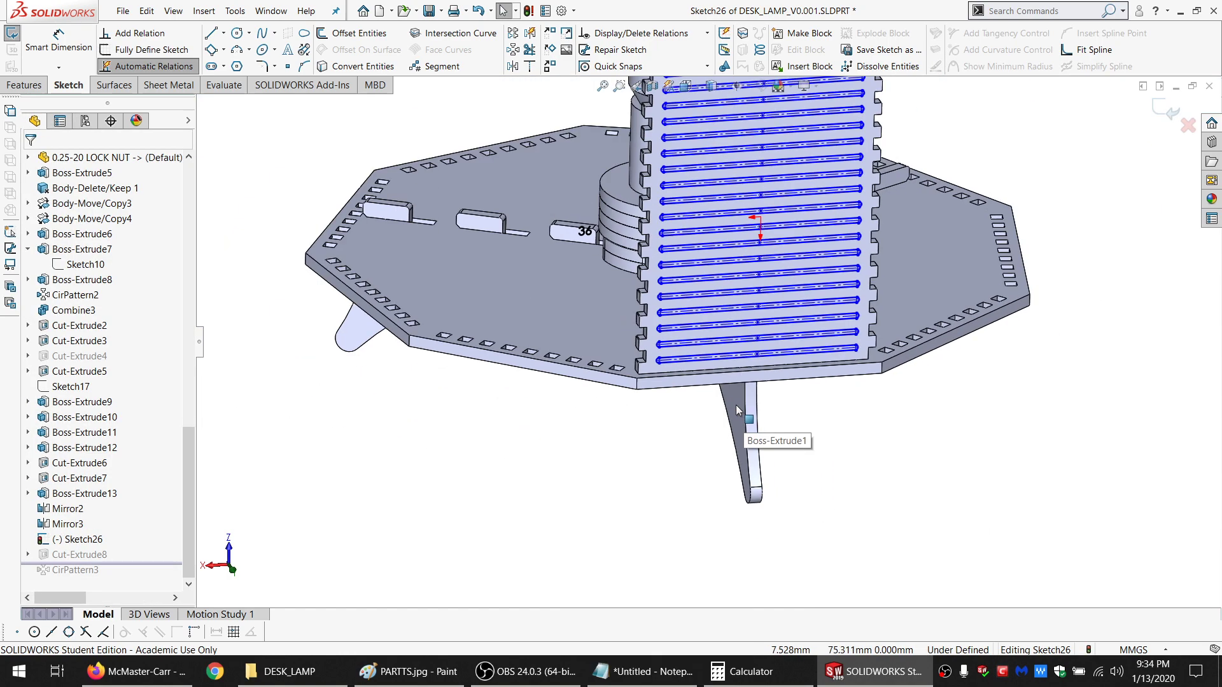
scroll(728, 215, "down", 10)
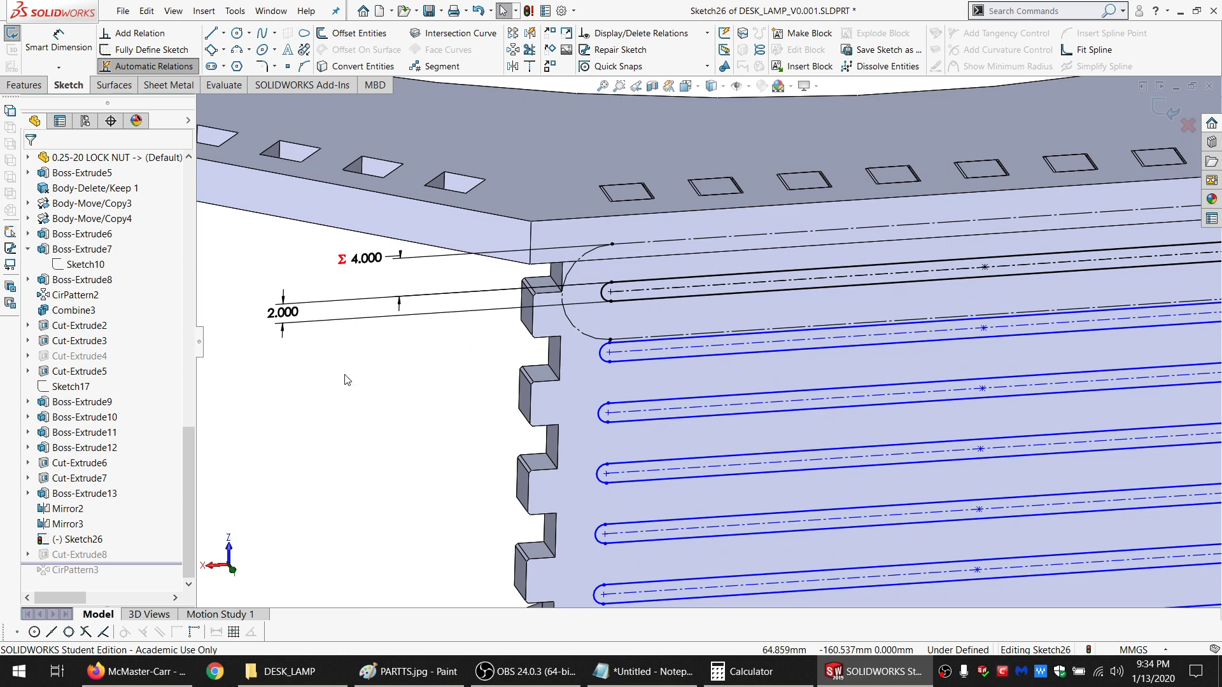
left_click(82, 43)
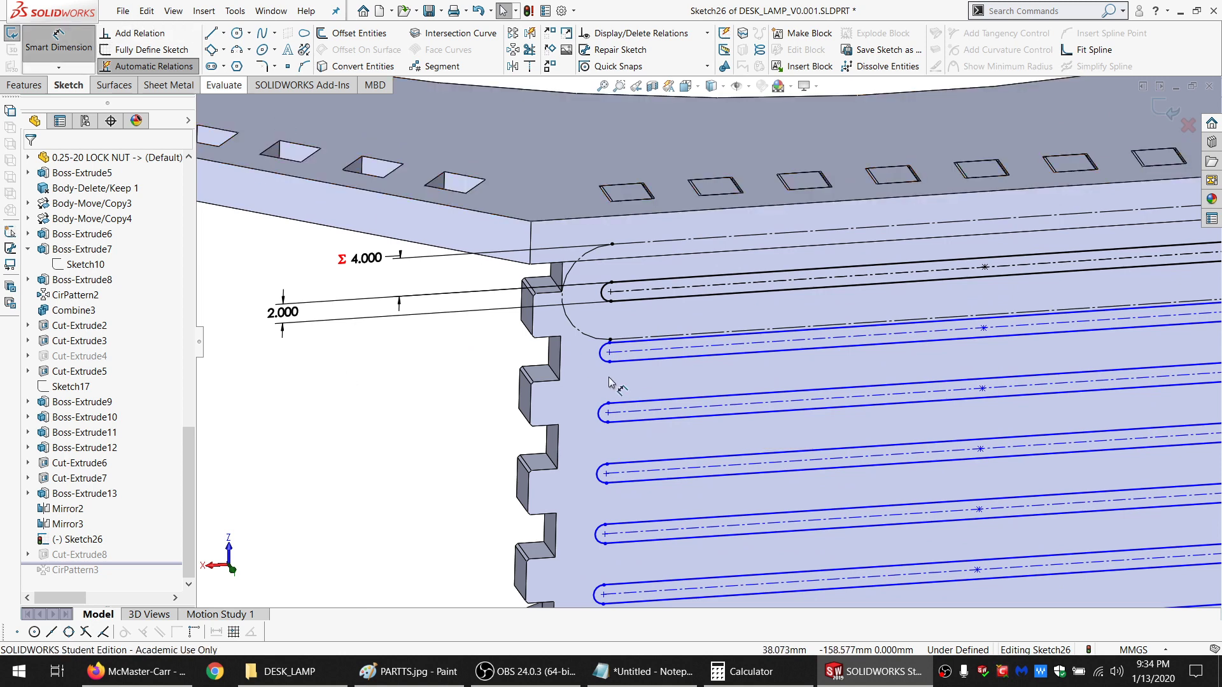
left_click(613, 354)
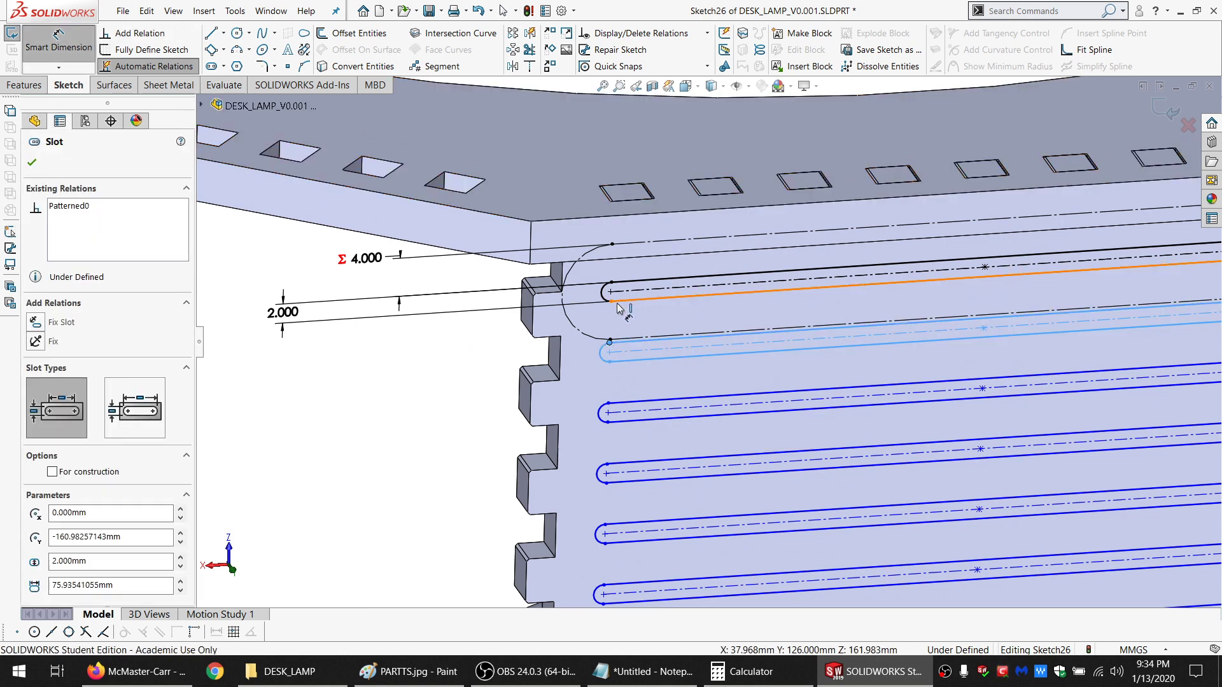
left_click(611, 299)
left_click(374, 354)
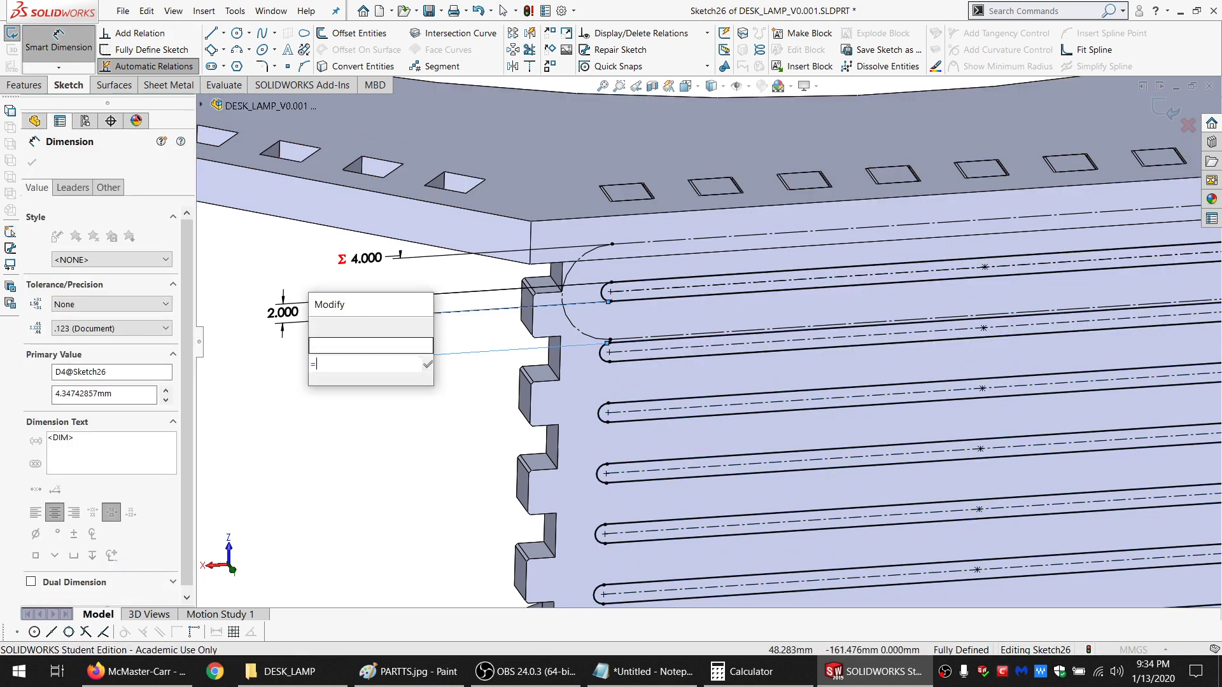
type("=")
left_click(380, 380)
left_click(318, 327)
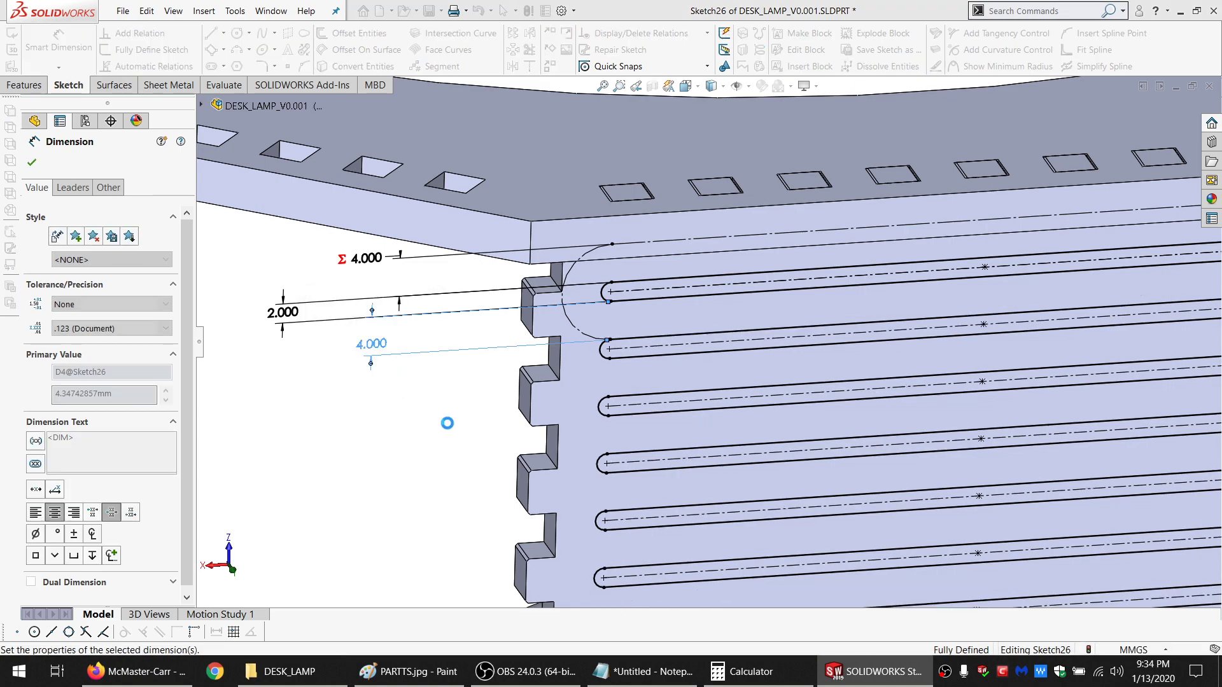
key("Escape")
Edit the linear pattern of the slots to have 39 instances
scroll(522, 426, "up", 10)
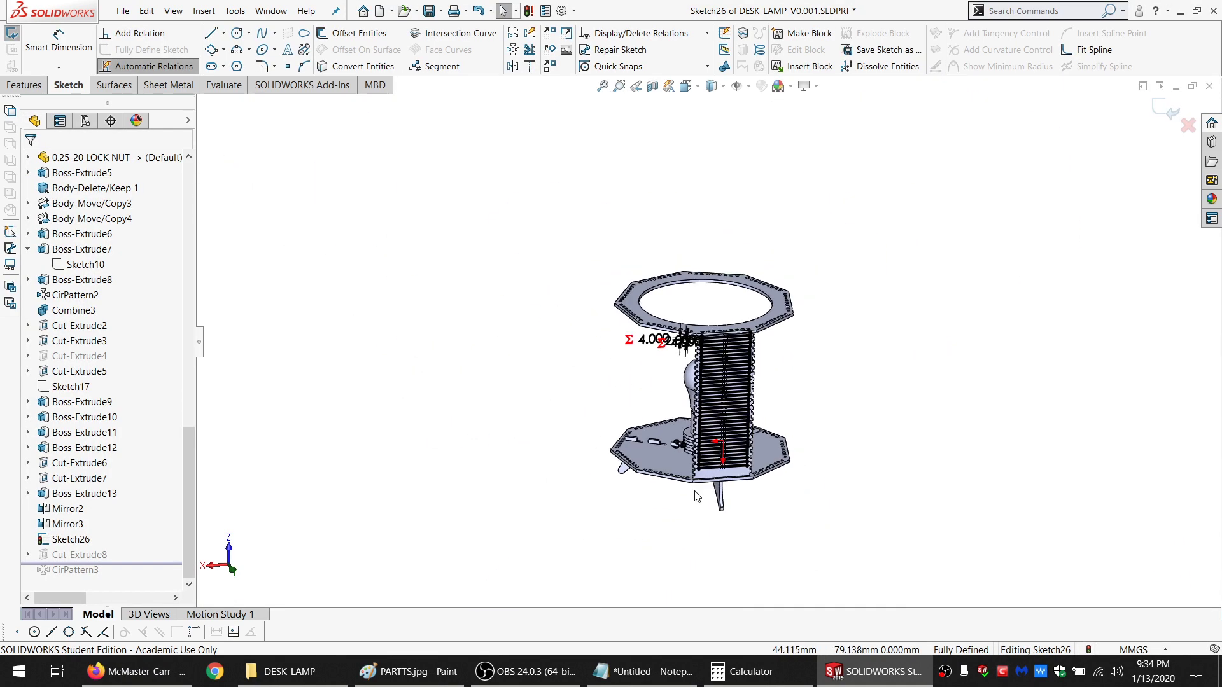
scroll(721, 553, "down", 4)
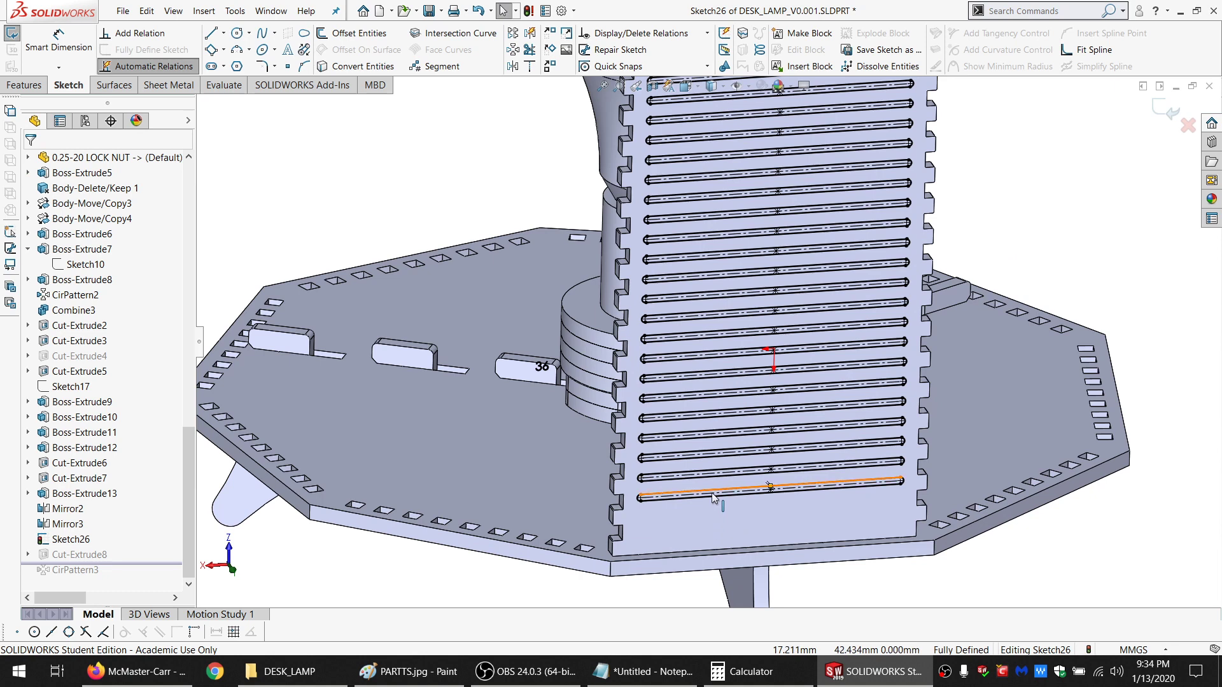
left_click(711, 493)
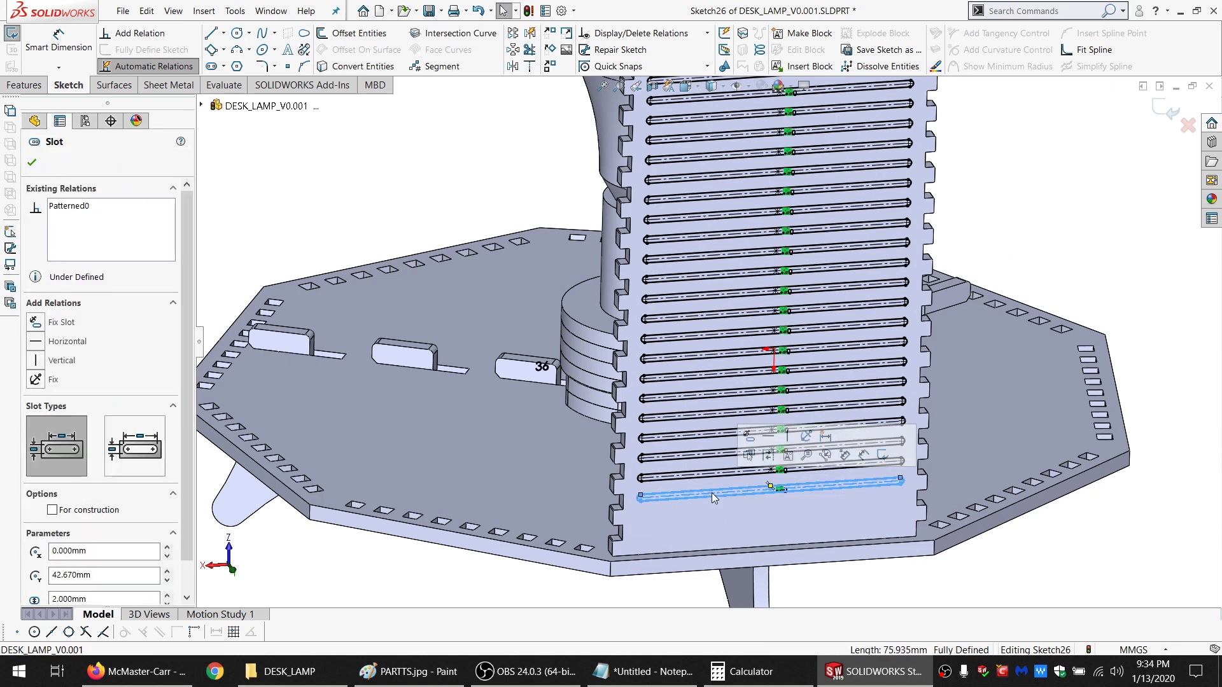
right_click(712, 492)
left_click(758, 597)
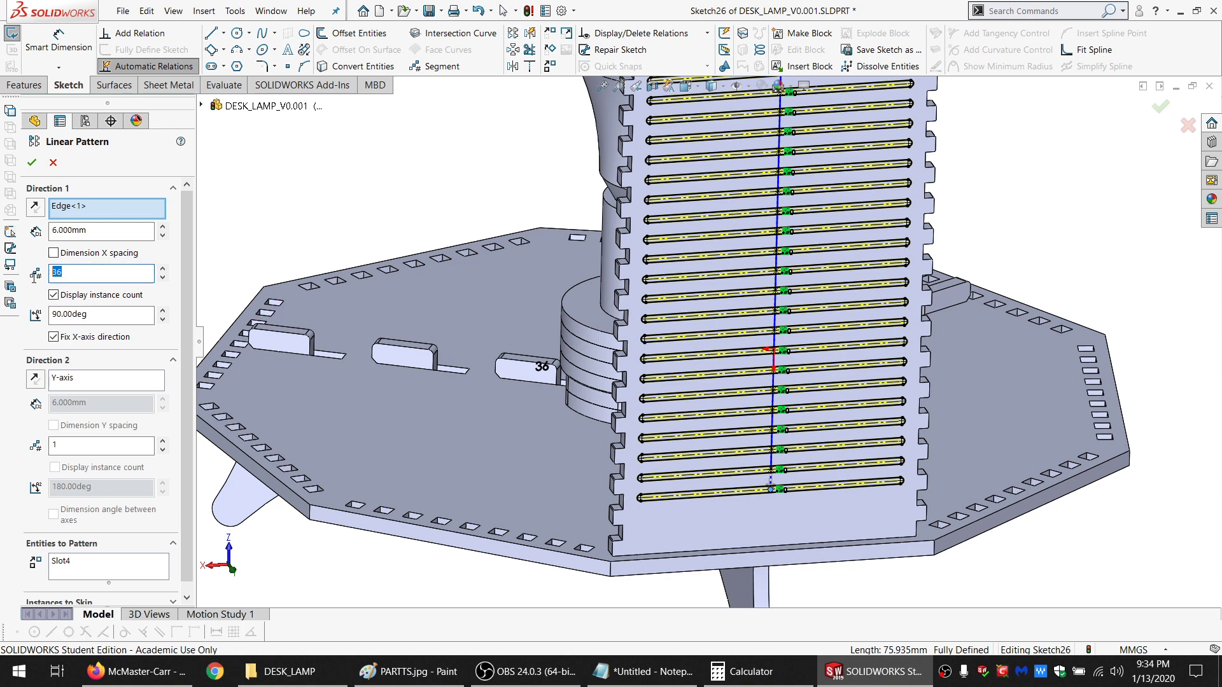
key("Tab")
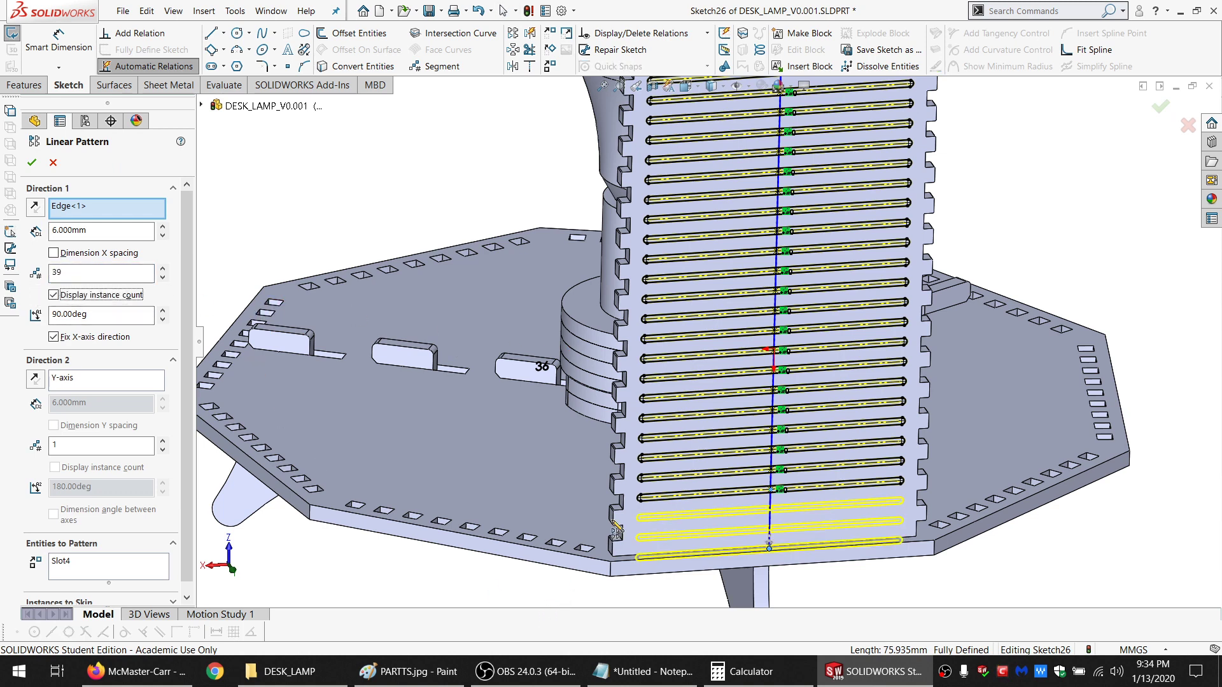
left_click(32, 163)
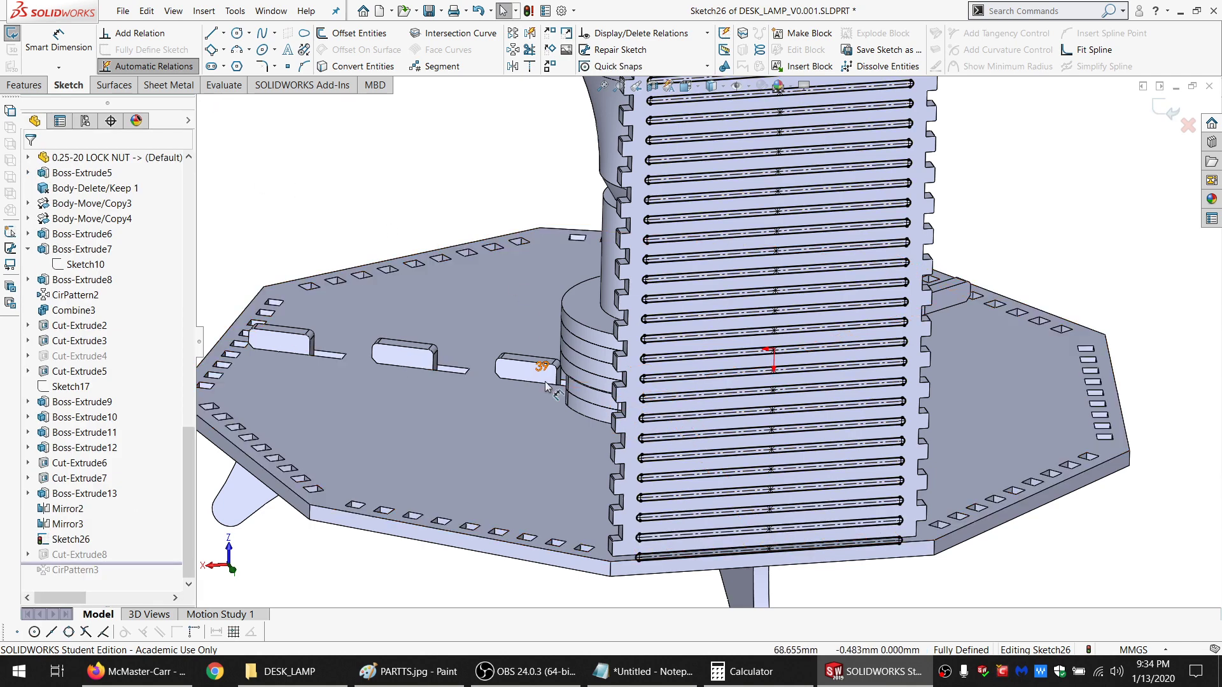
Examine how the extended slot pattern fits at the panel's lower edge and along its full height
scroll(724, 551, "down", 3)
scroll(683, 471, "up", 5)
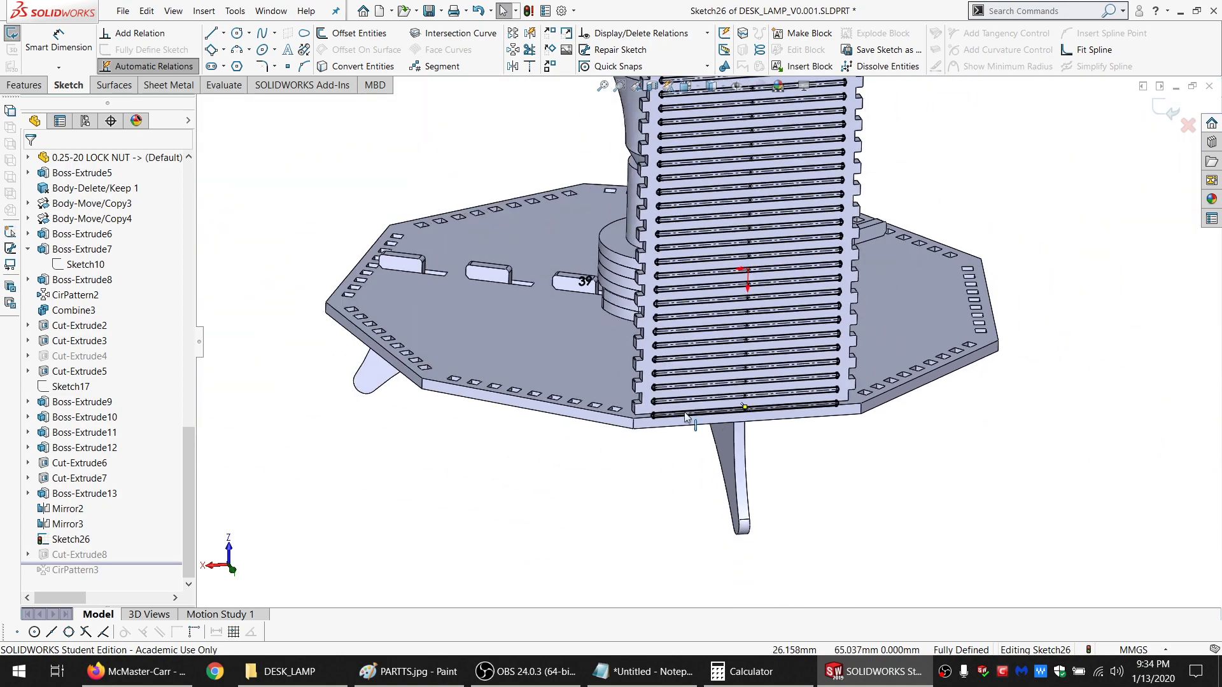
scroll(711, 395, "down", 1)
scroll(721, 376, "down", 3)
scroll(608, 416, "up", 4)
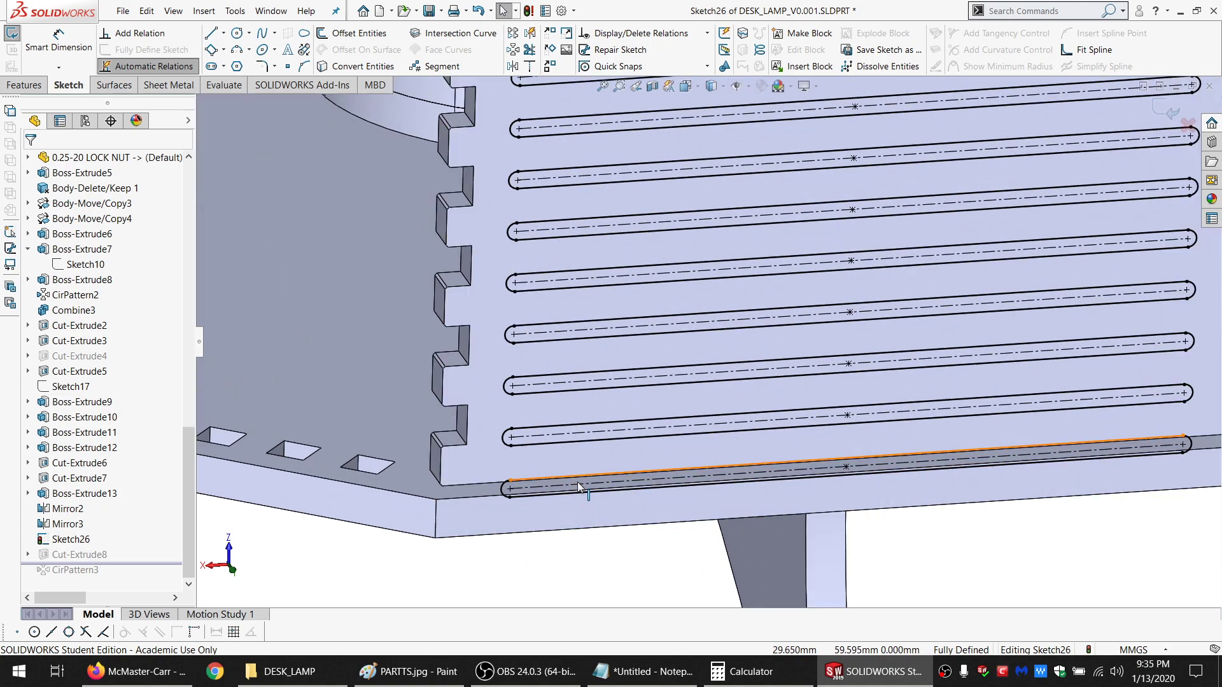
scroll(610, 417, "up", 5)
scroll(662, 167, "down", 4)
scroll(675, 165, "up", 3)
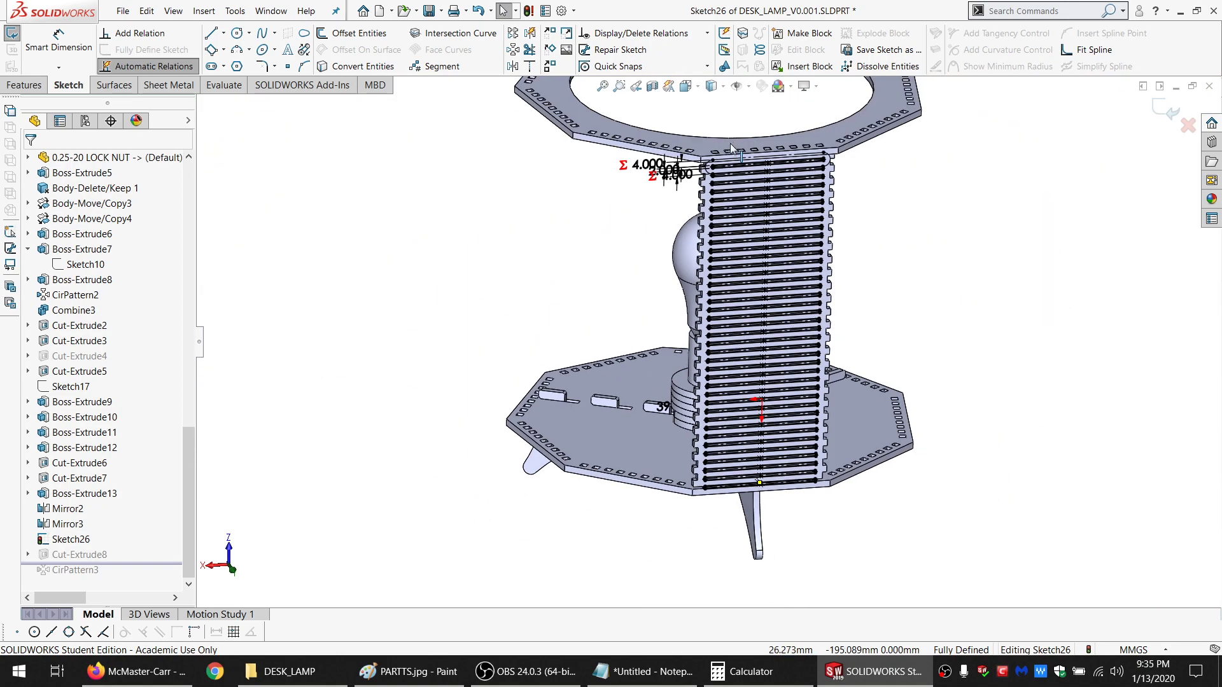
Replace the equation of the gap dimension between the first two slots with a plain 4 mm and delete that dimension
scroll(730, 145, "down", 5)
scroll(674, 279, "down", 2)
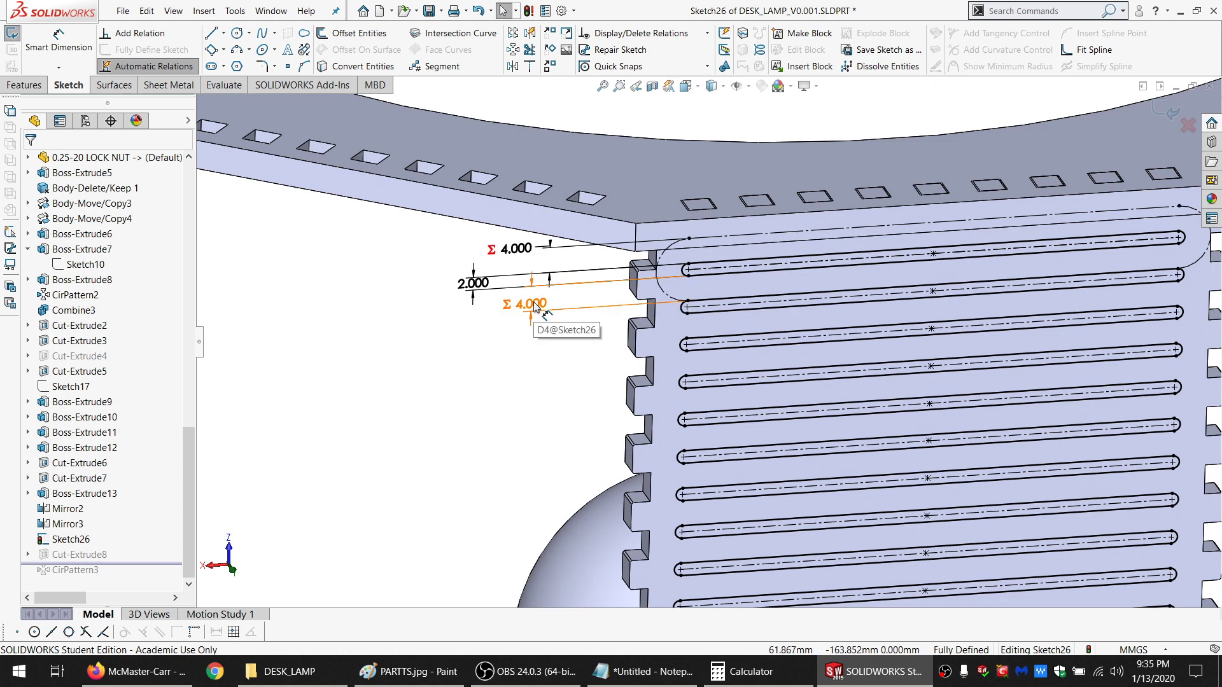
left_click_drag(534, 306, 525, 319)
double_click(471, 389)
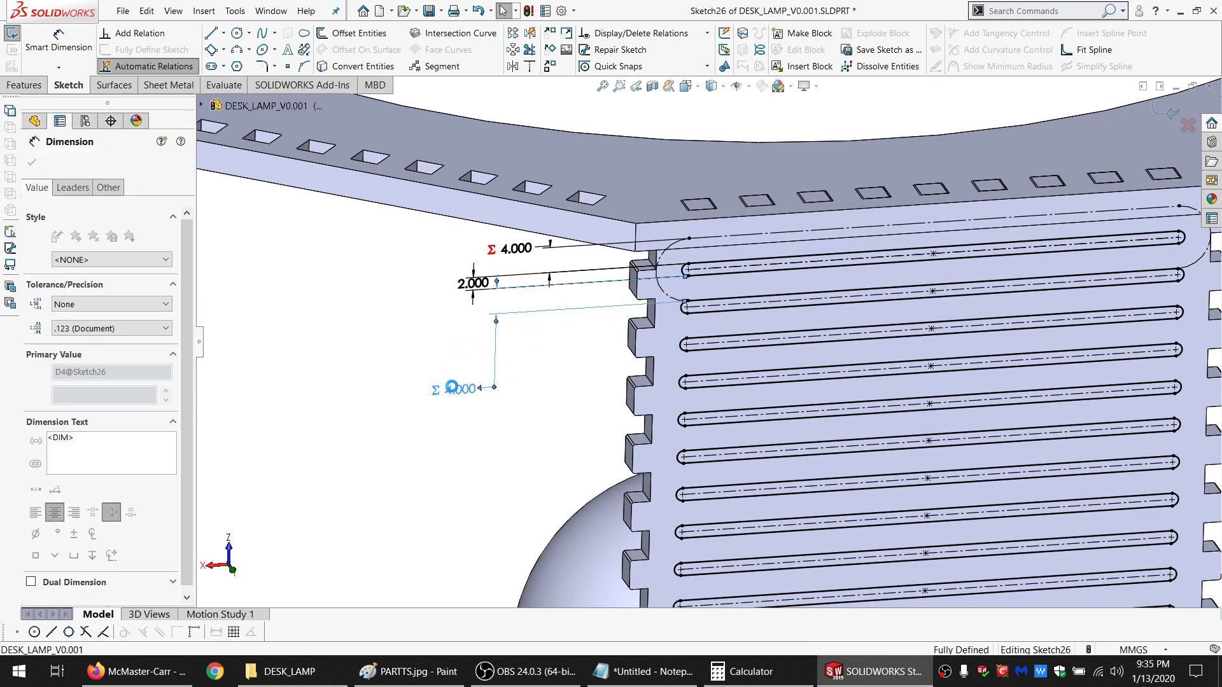
key("BackSpace")
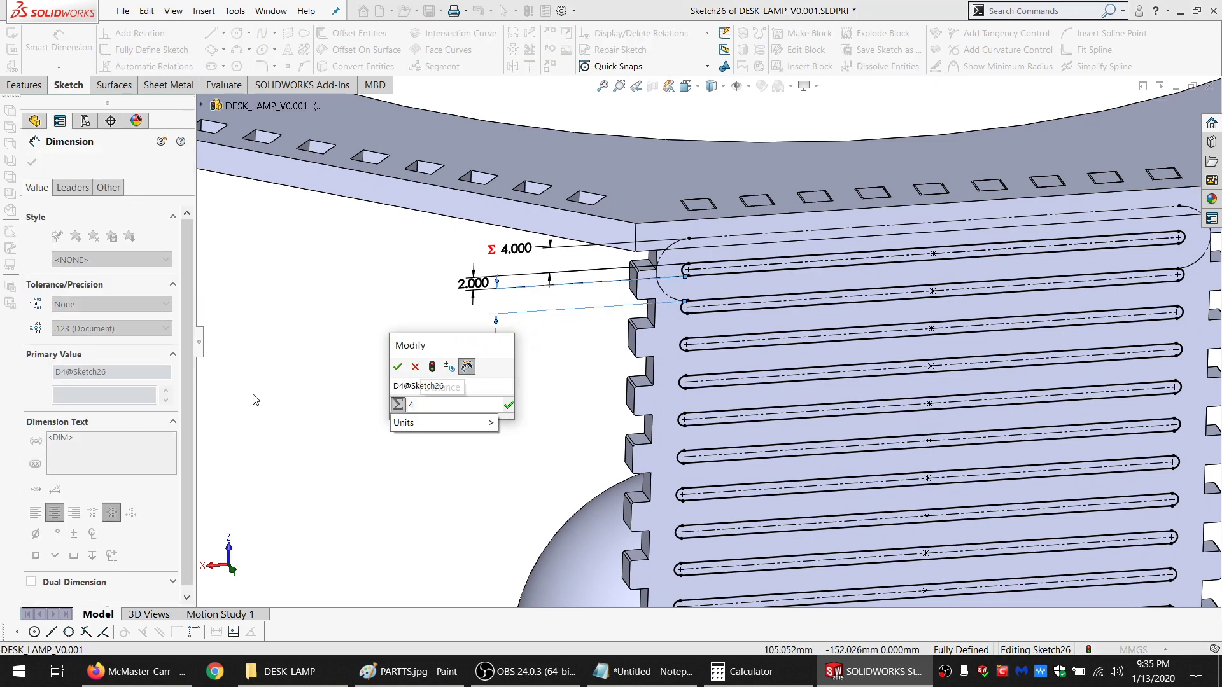
key("Return")
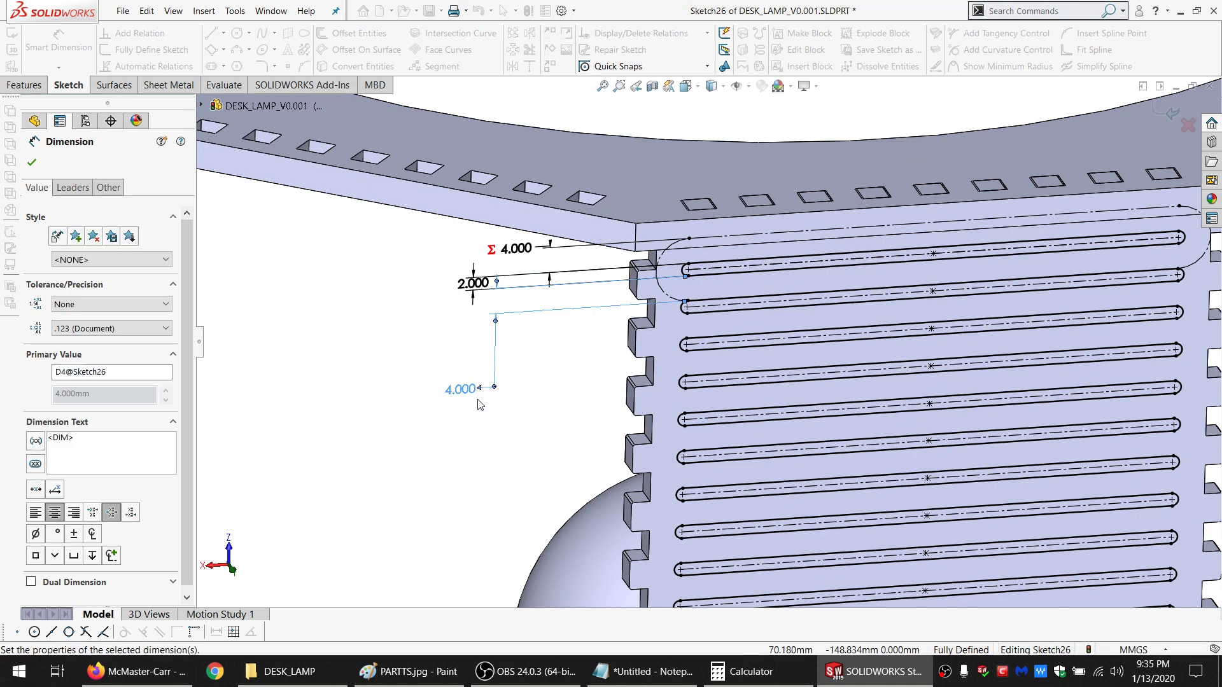
key("Escape")
left_click(468, 393)
key("Delete")
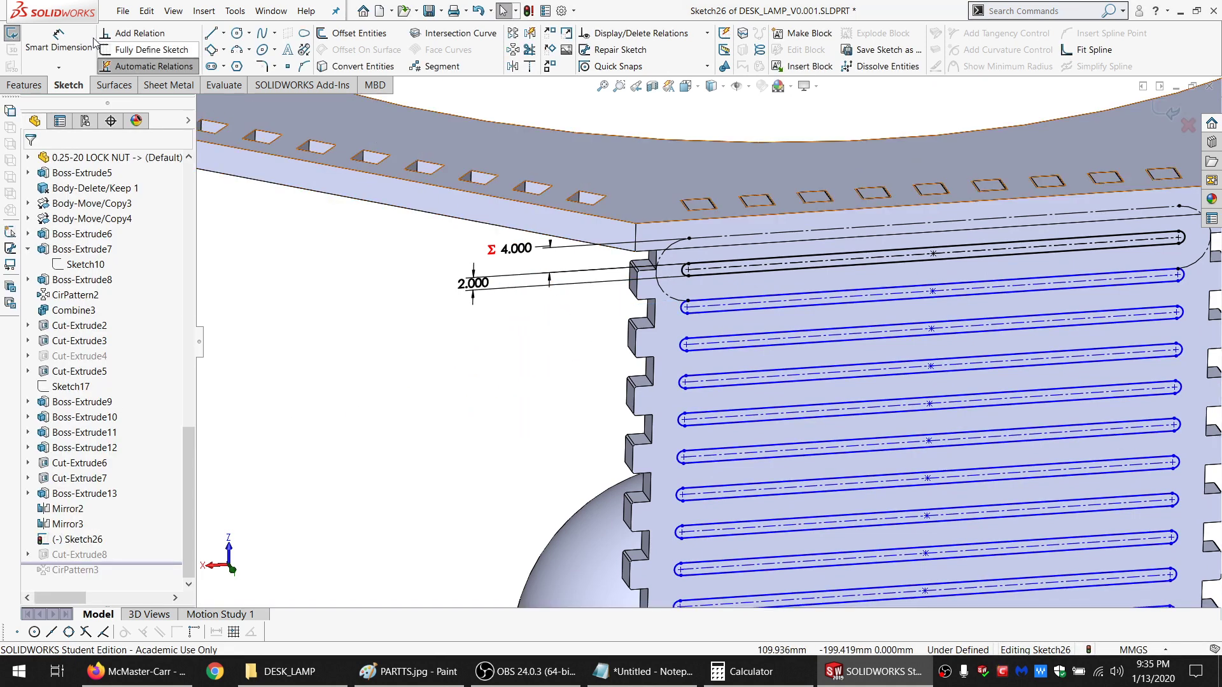
Sketch a construction slot about 76 mm long and 25 mm wide between the end centres of the lowest slot
left_click(211, 66)
scroll(704, 286, "up", 8)
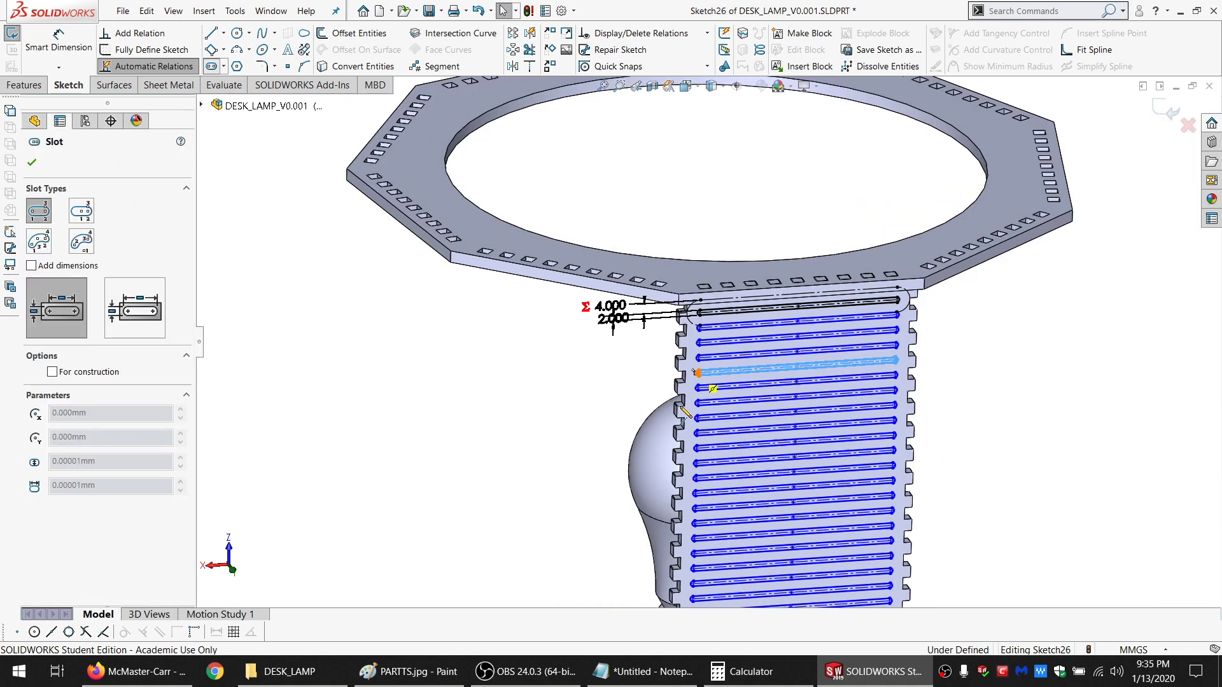
scroll(703, 538, "down", 8)
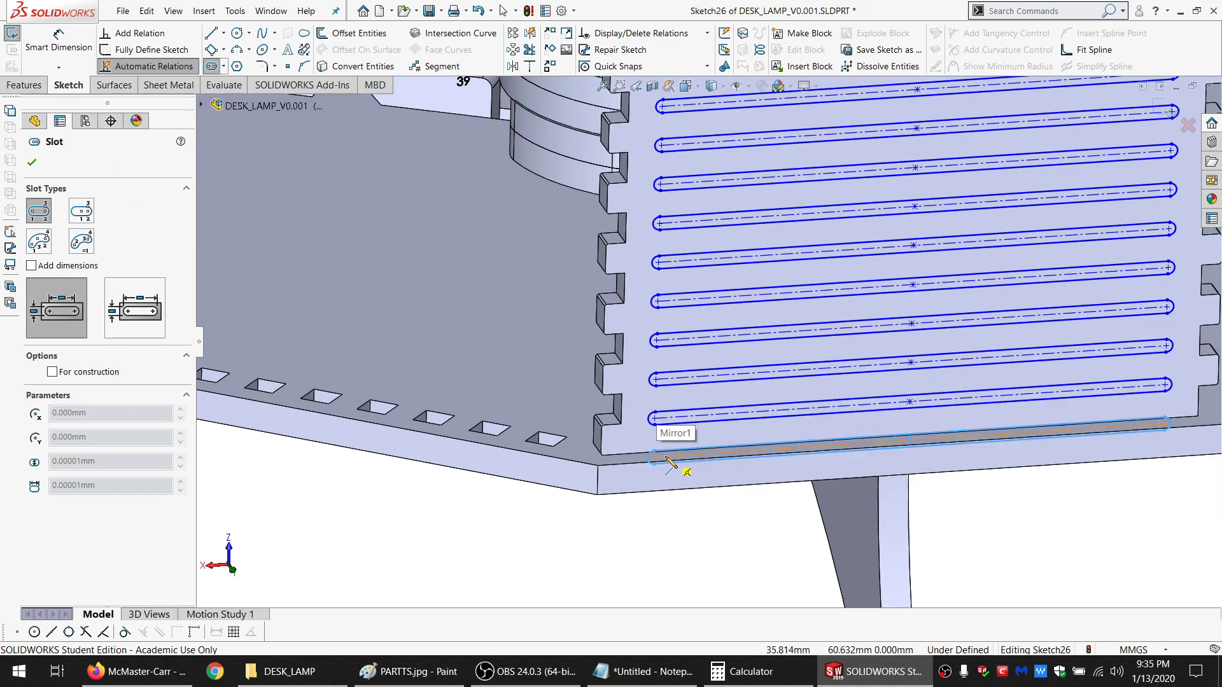
left_click(1164, 424)
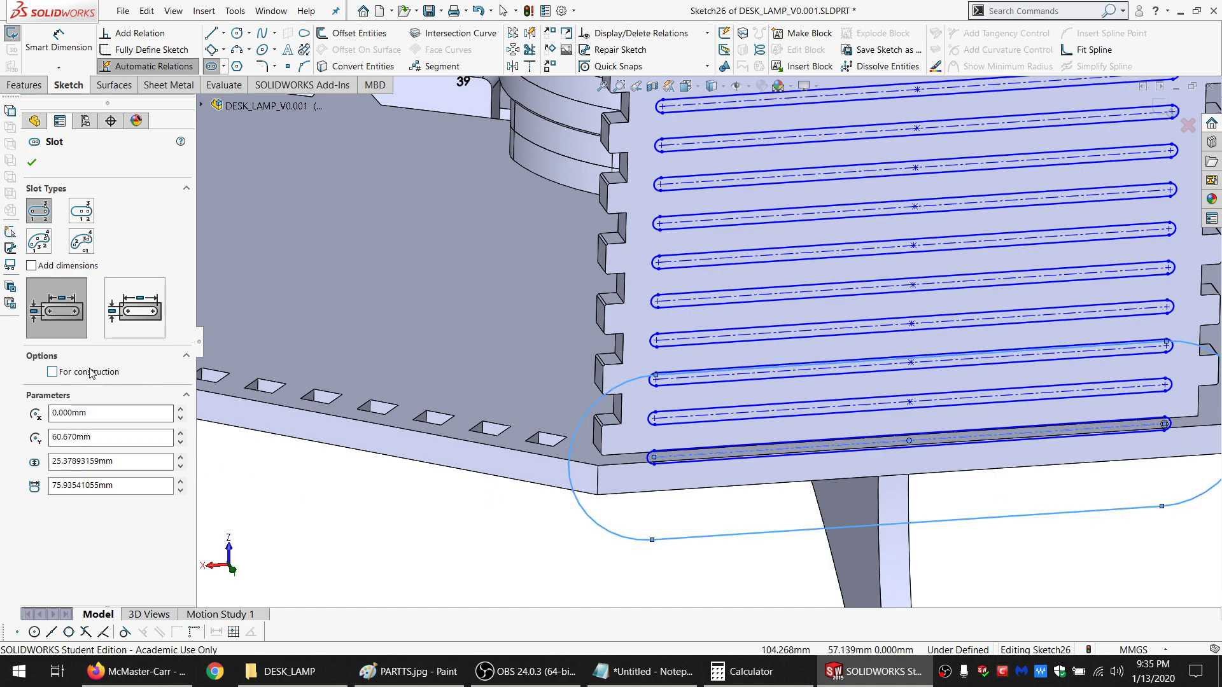
left_click(90, 369)
key("Escape")
Make the new lower construction slot equal in size to the construction slot around the first slot
left_click(632, 541)
scroll(632, 542, "up", 5)
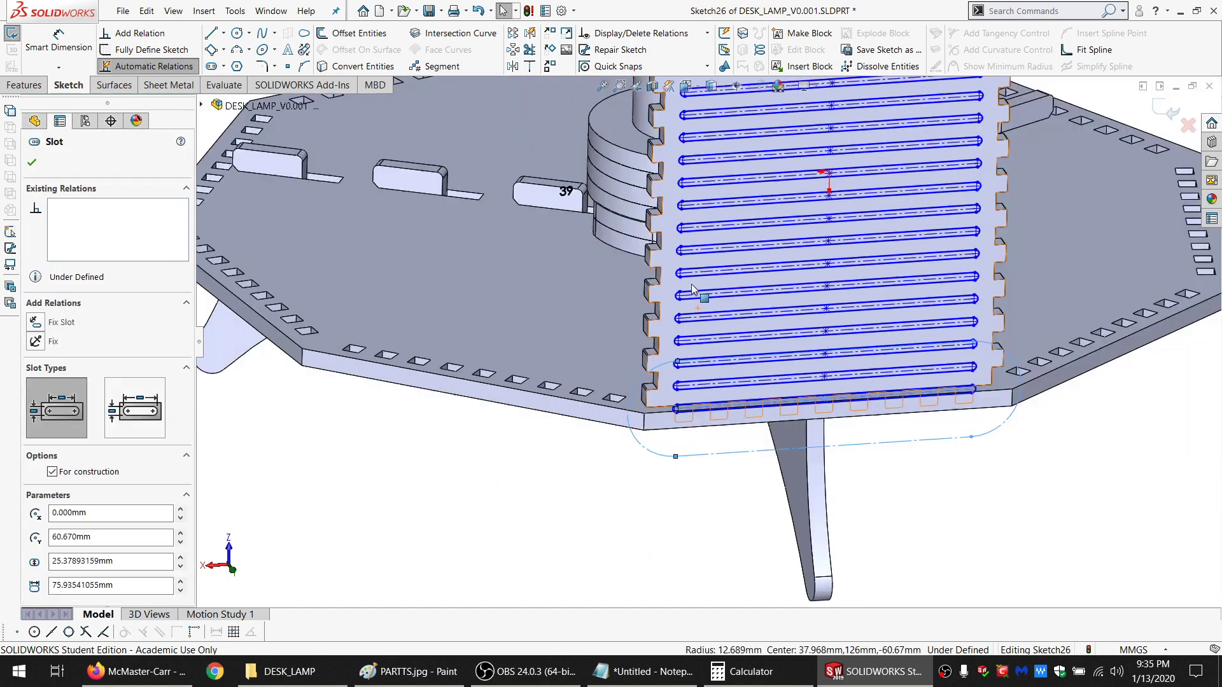
scroll(659, 263, "down", 6)
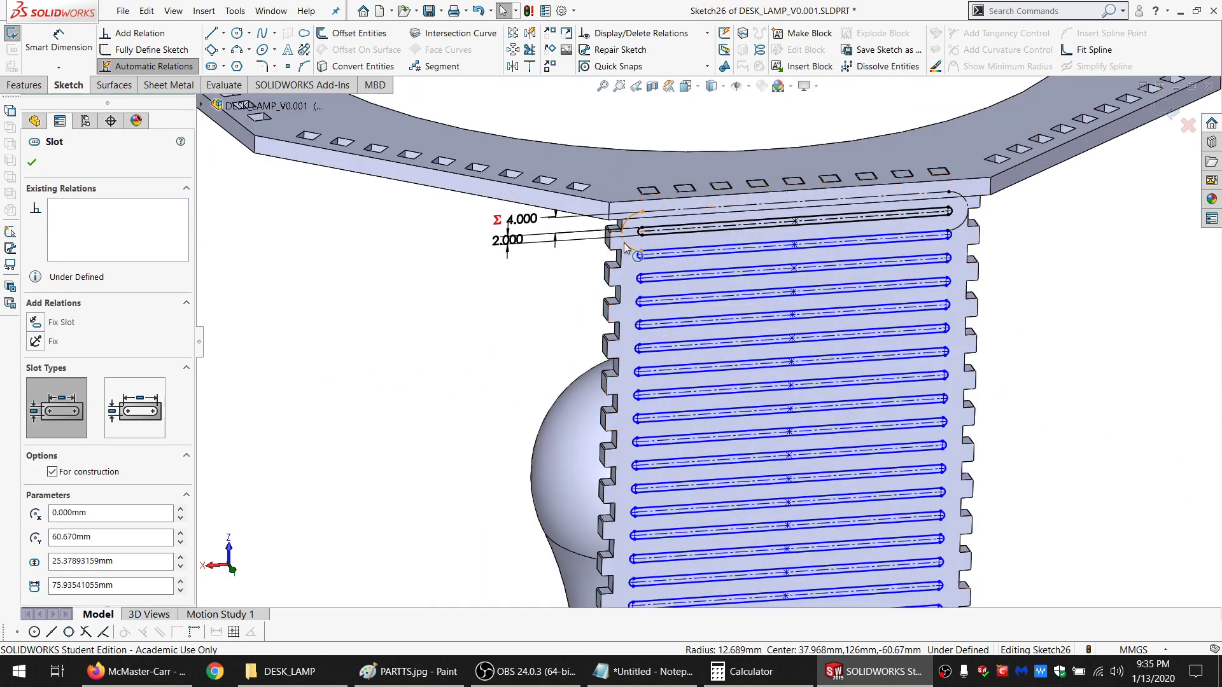
left_click(302, 490)
scroll(573, 518, "up", 6)
scroll(702, 580, "down", 7)
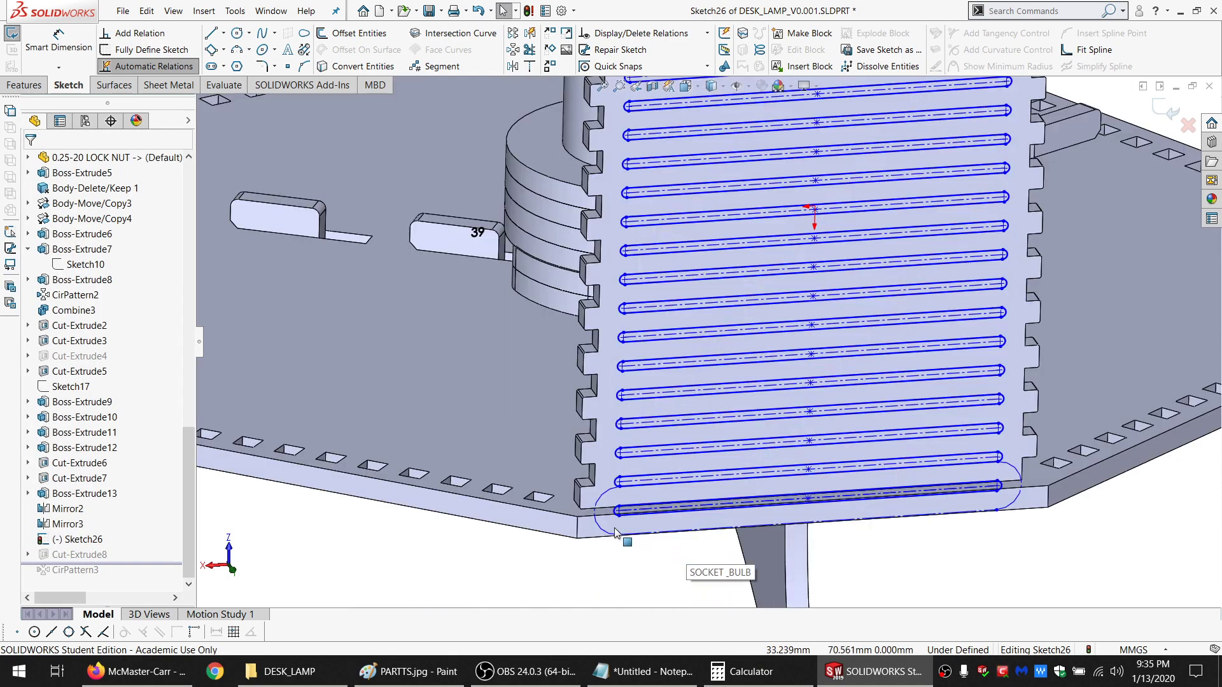
Make the lower construction slot's bottom point coincident with the panel's bottom edge and finish the sketch
scroll(616, 532, "down", 3)
left_click(574, 490)
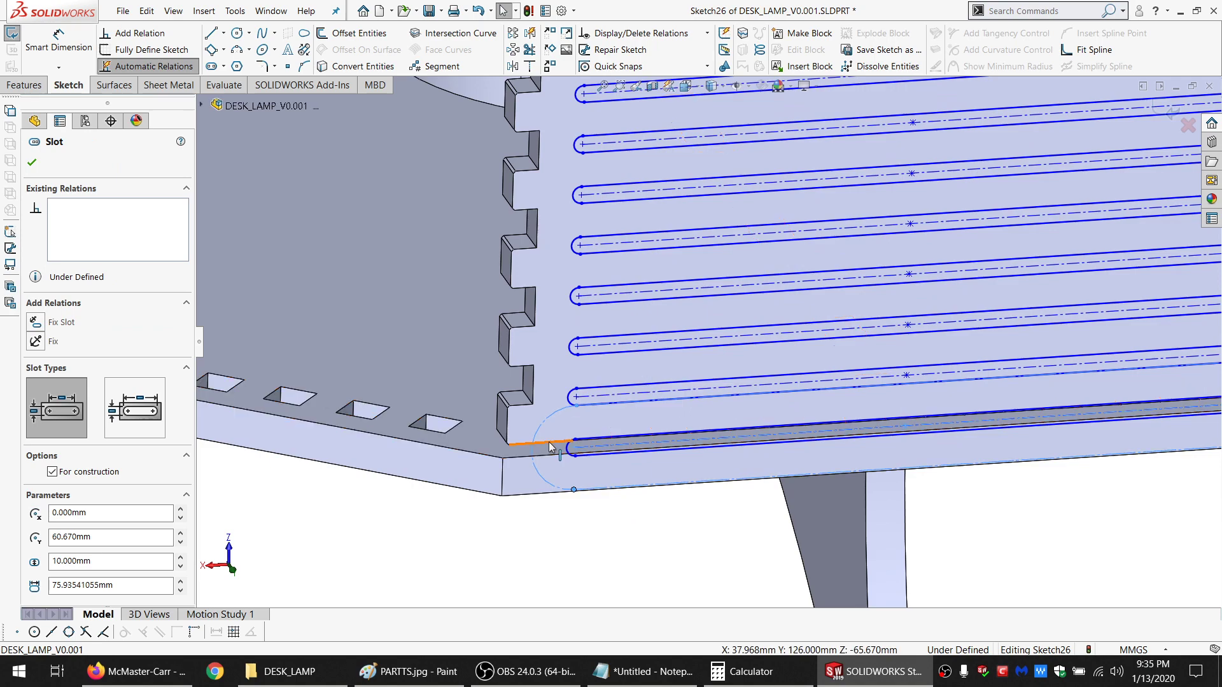
left_click(552, 443, "ctrl")
left_click(66, 407)
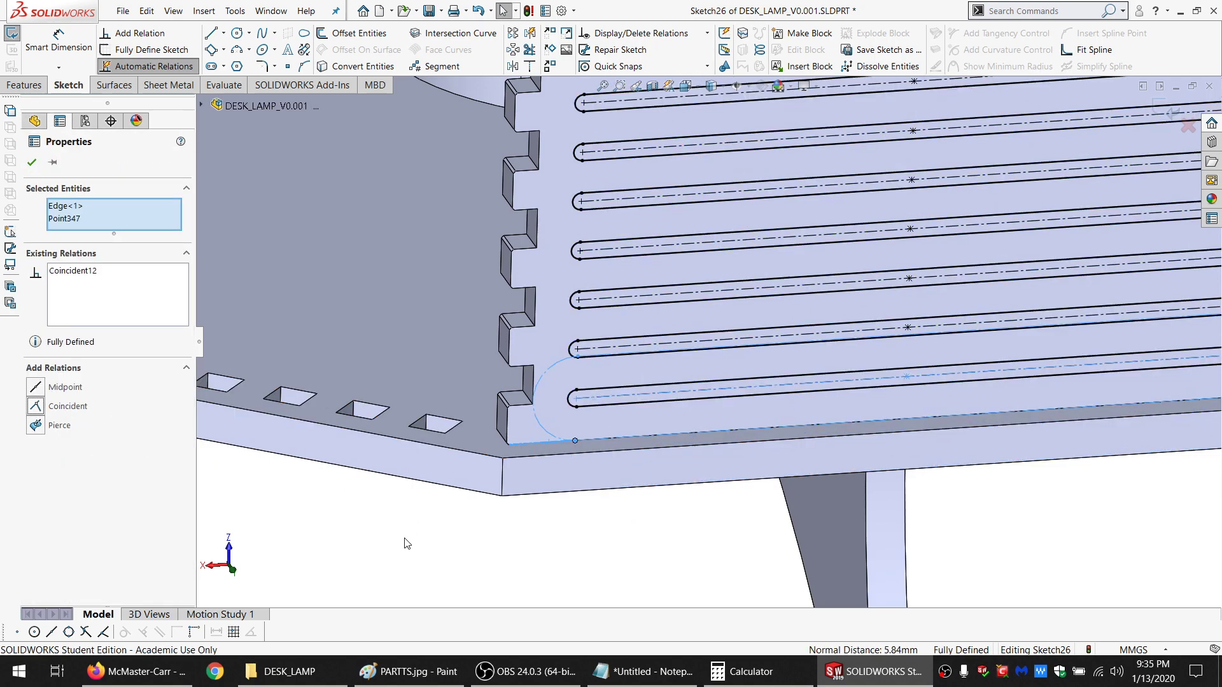
left_click(660, 604)
scroll(605, 513, "up", 6)
scroll(672, 328, "up", 3)
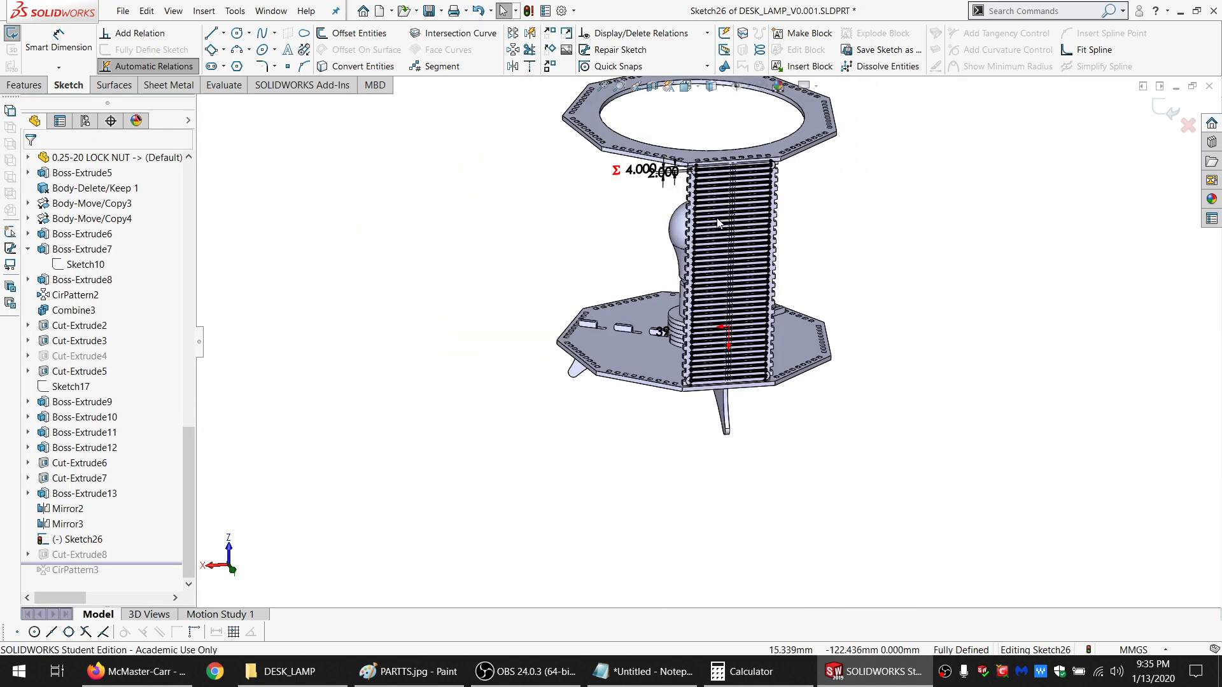
scroll(464, 198, "down", 1)
left_click(11, 35)
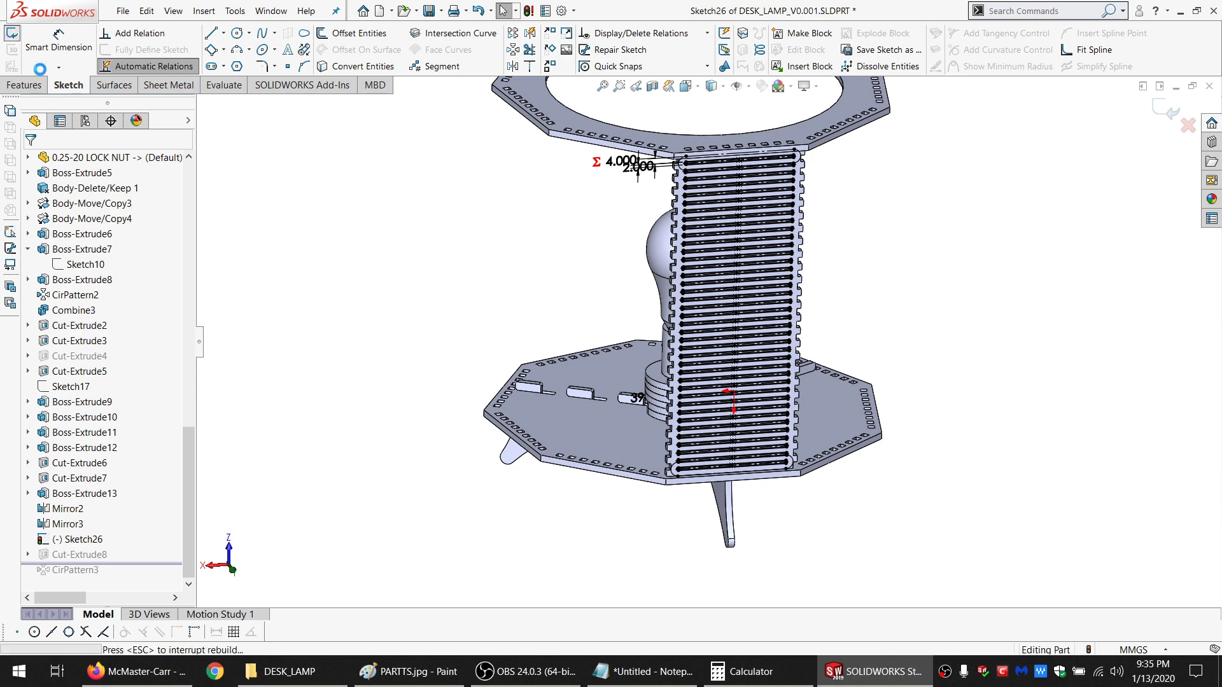
Edit the staggered slot sketch of the last cut and set its pattern instance count to 19
left_click(100, 553)
left_click(125, 516)
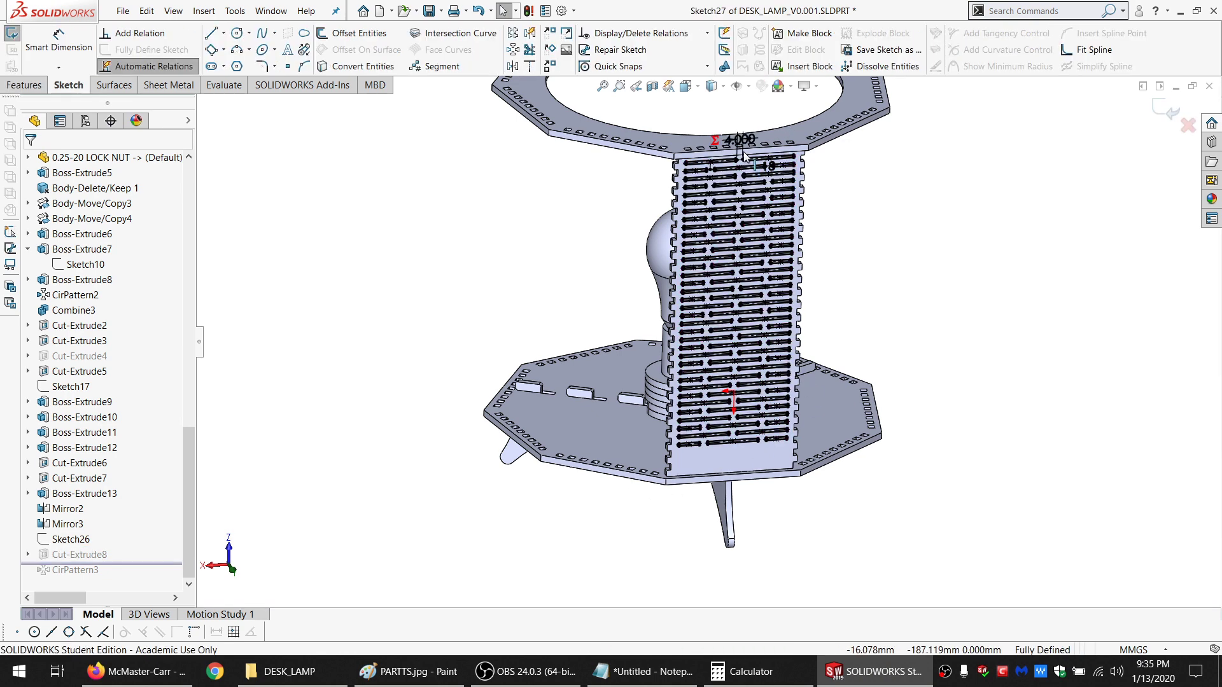
scroll(782, 187, "down", 5)
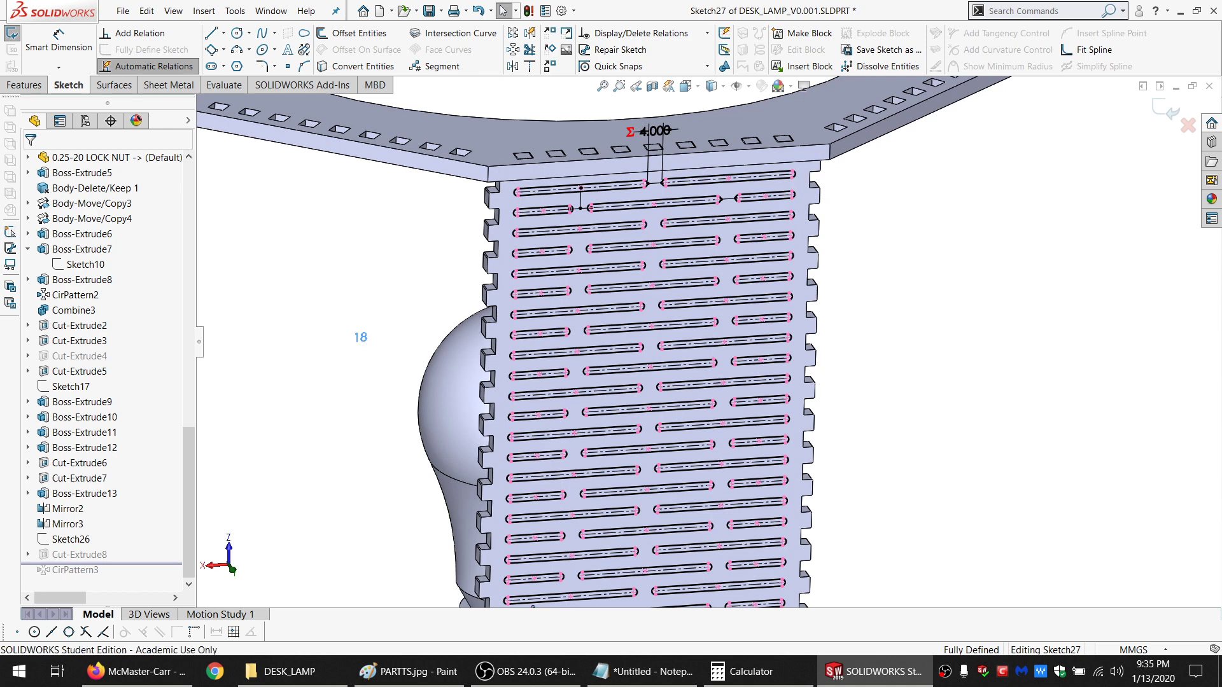
left_click(362, 338)
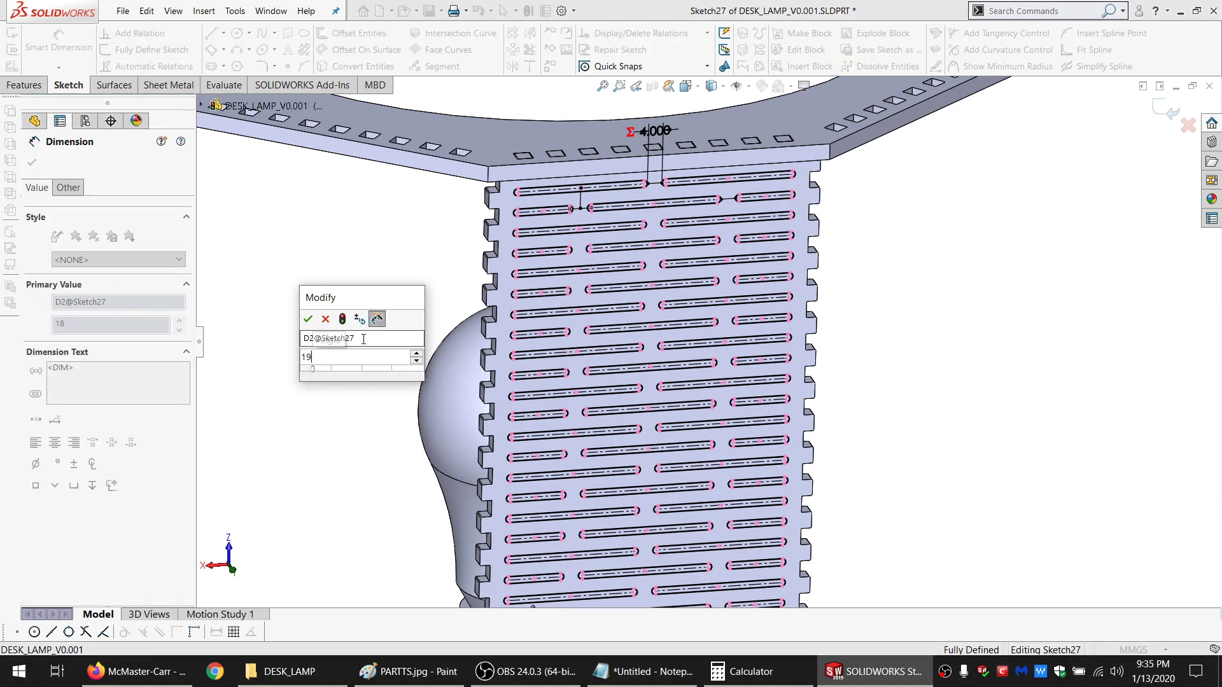
key("Return")
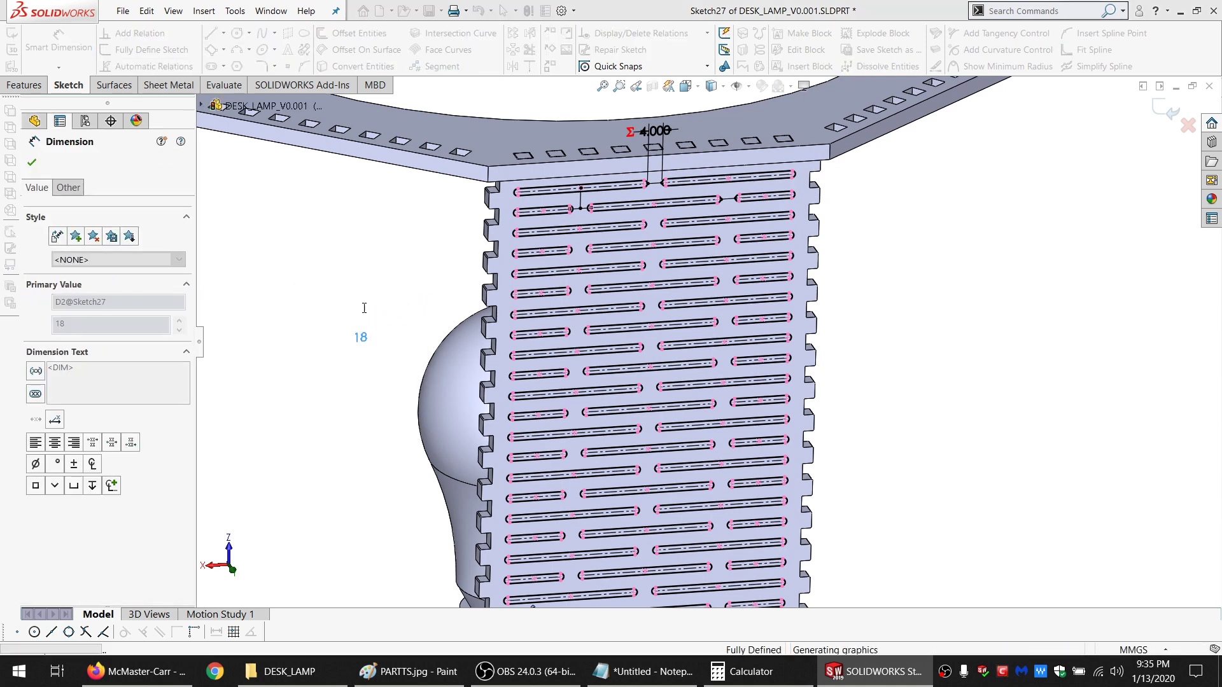
key("Escape")
scroll(477, 331, "up", 5)
scroll(689, 488, "down", 6)
scroll(689, 487, "down", 4)
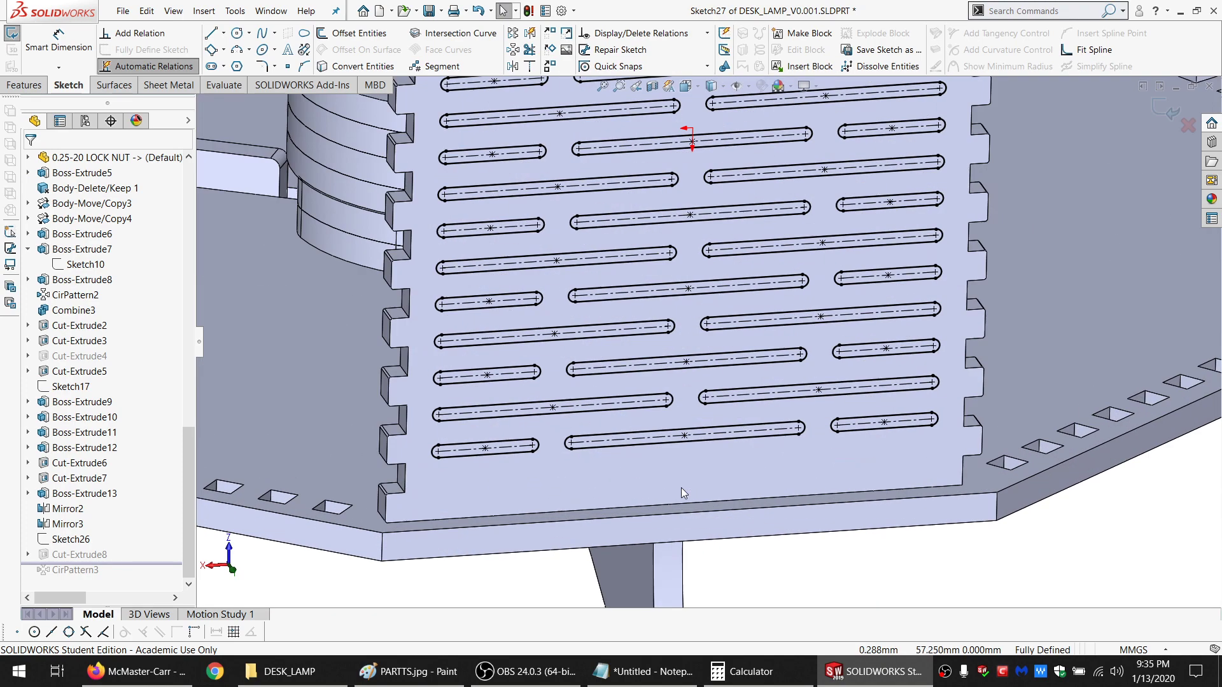
Show the full-width reference slot sketch, Sketch26, over the staggered slots
left_click(72, 540)
left_click(431, 581)
scroll(623, 333, "up", 6)
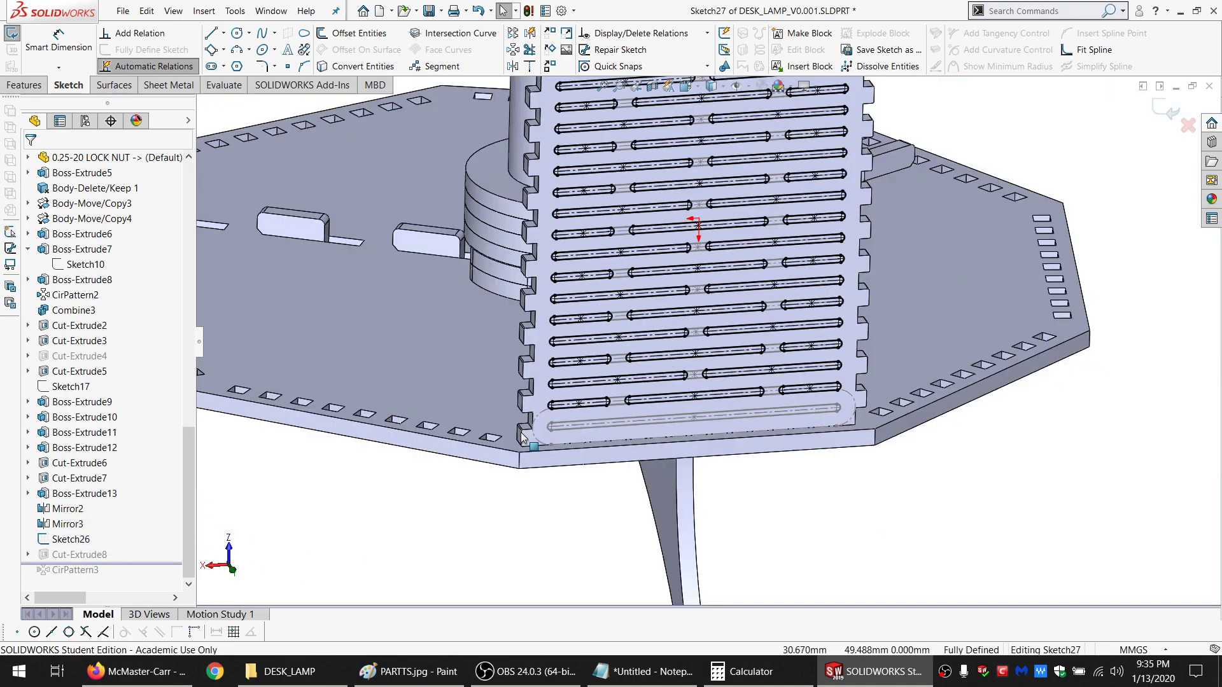
scroll(717, 175, "down", 5)
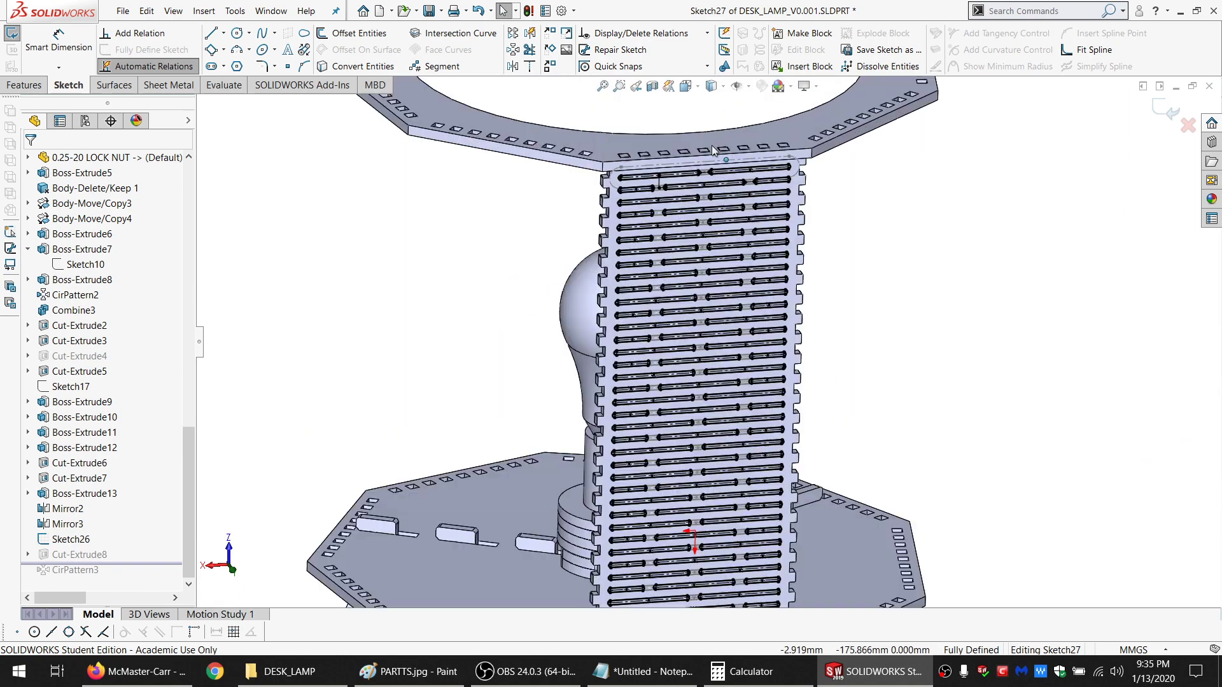
Linearly pattern the two uppermost slots downward along the panel's side edge, with 10 mm spacing and 2 instances
left_click(726, 232)
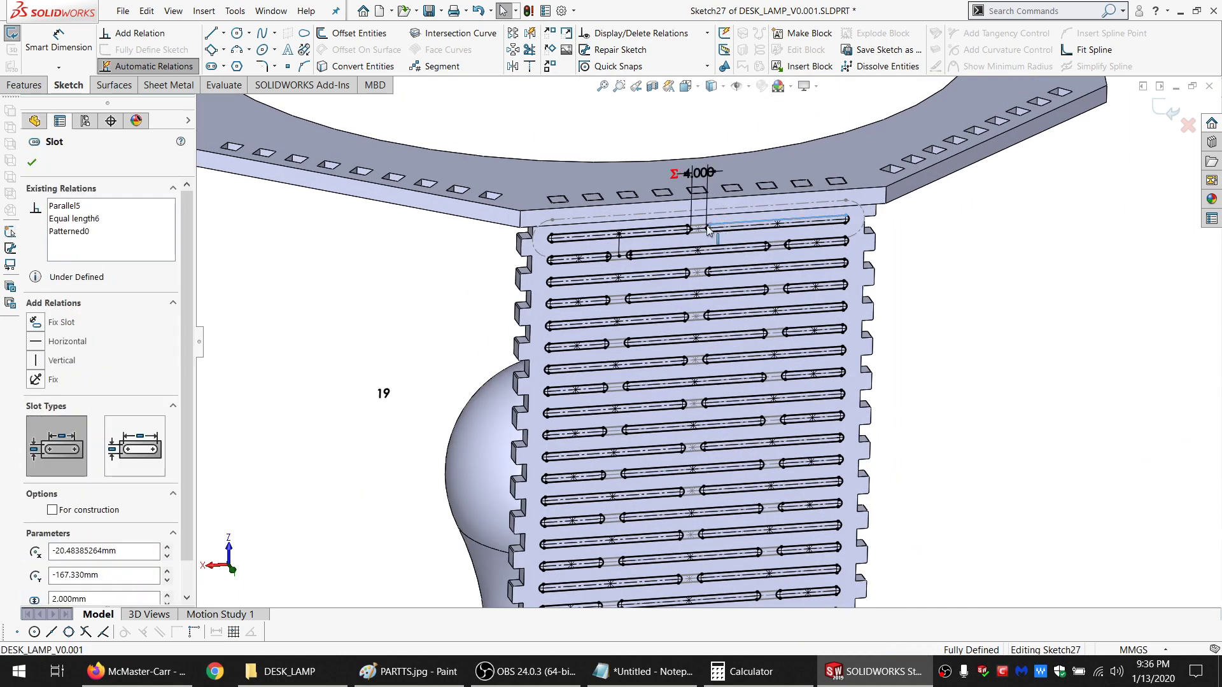
scroll(723, 217, "down", 3)
left_click(506, 266, "ctrl")
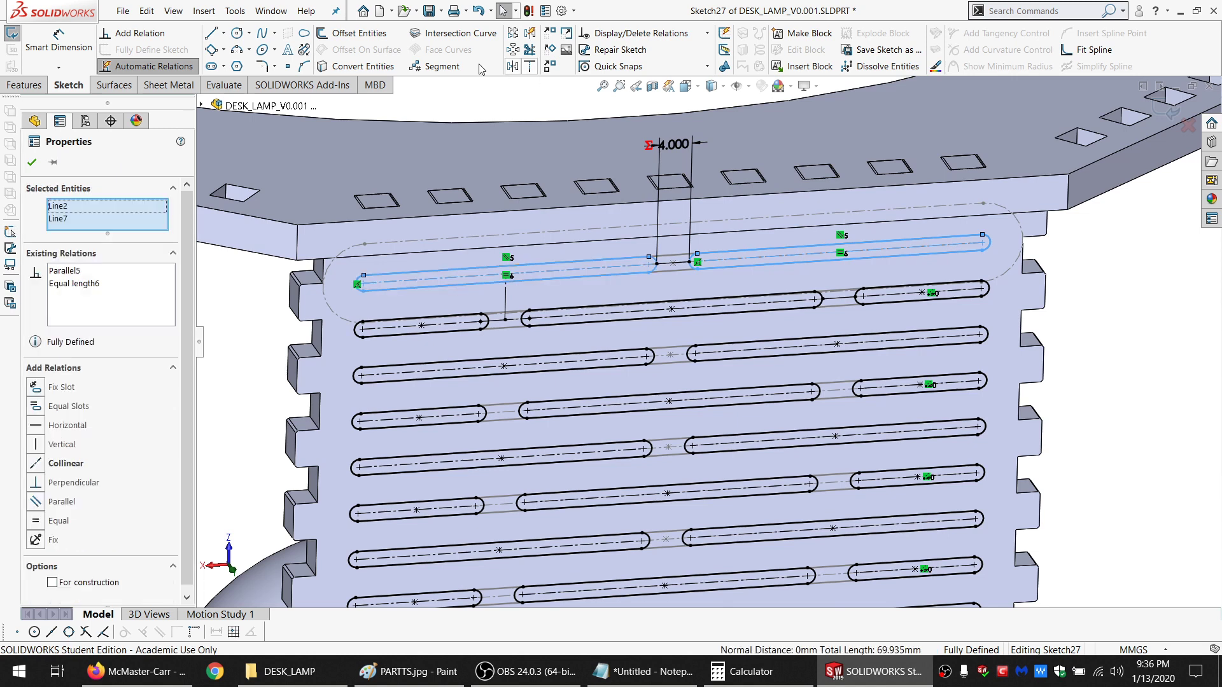
left_click(513, 34)
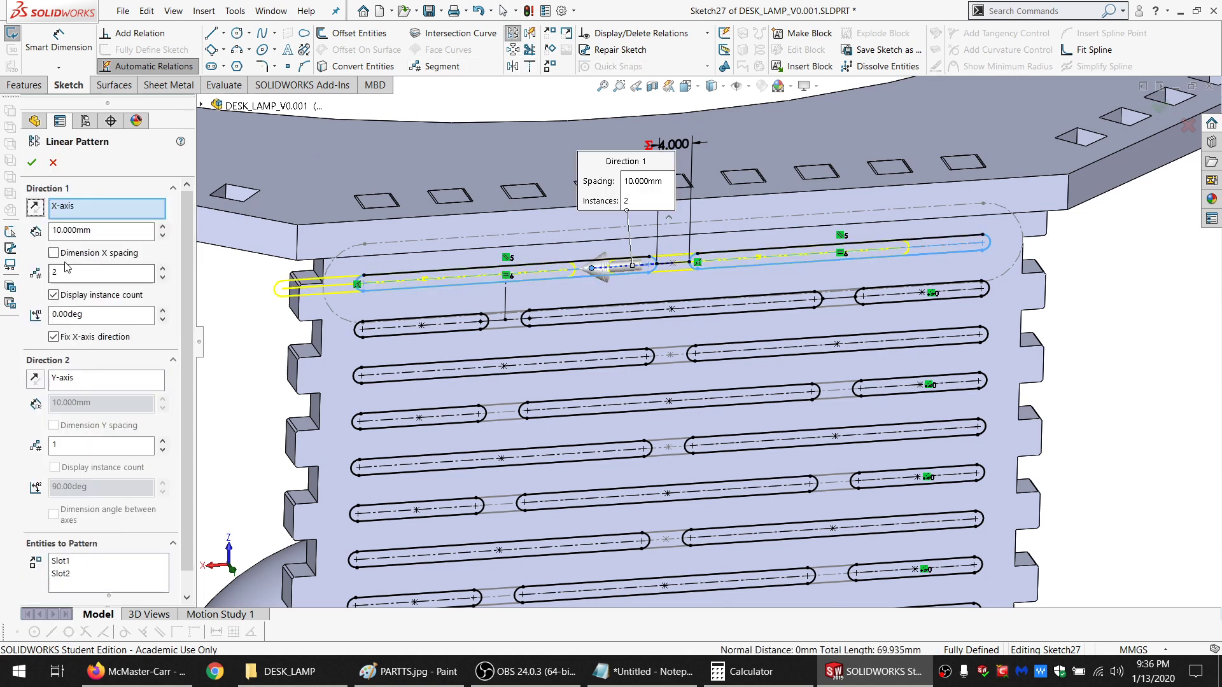
left_click(70, 206)
left_click(323, 267)
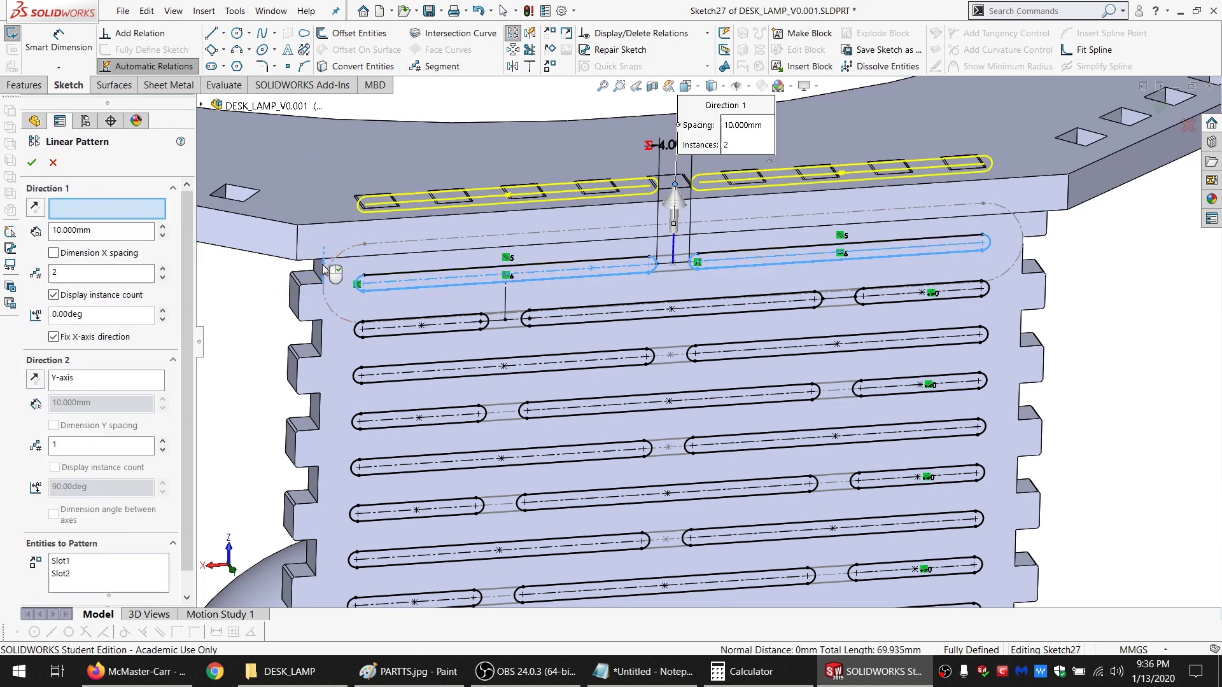
left_click(35, 207)
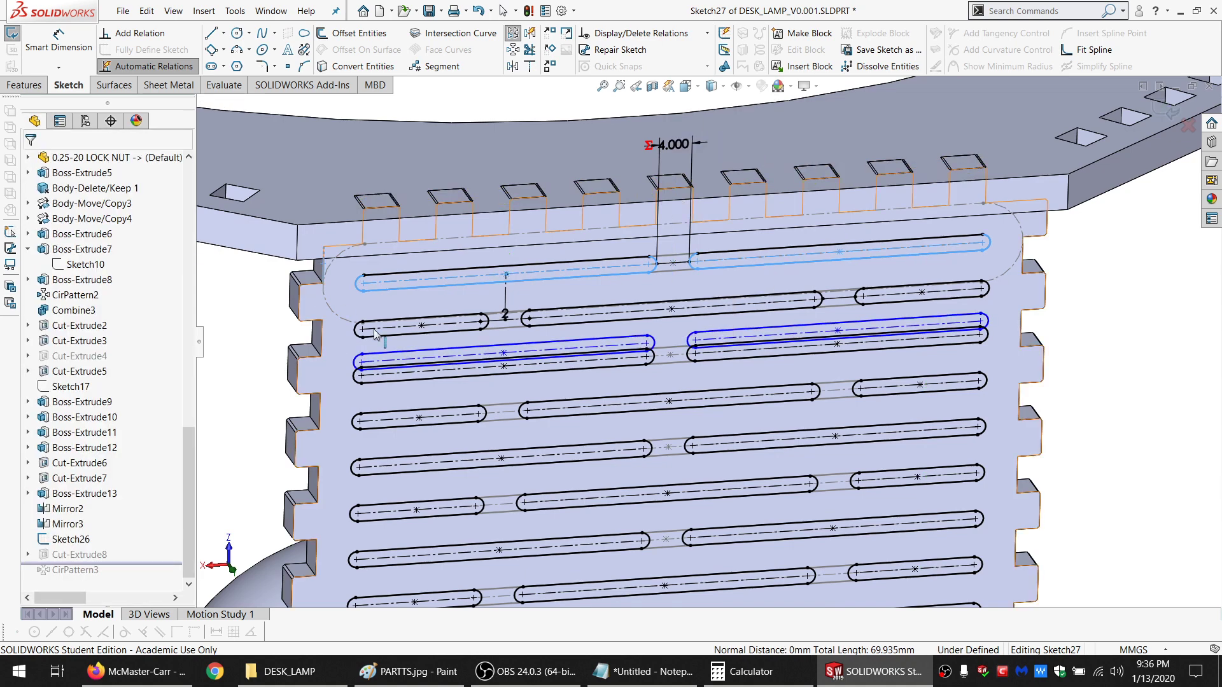
Make the patterned slot pair's end point coincident with the lowest reference slot of Sketch26 and finish the sketch
left_click_drag(361, 355, 444, 413)
scroll(446, 418, "up", 11)
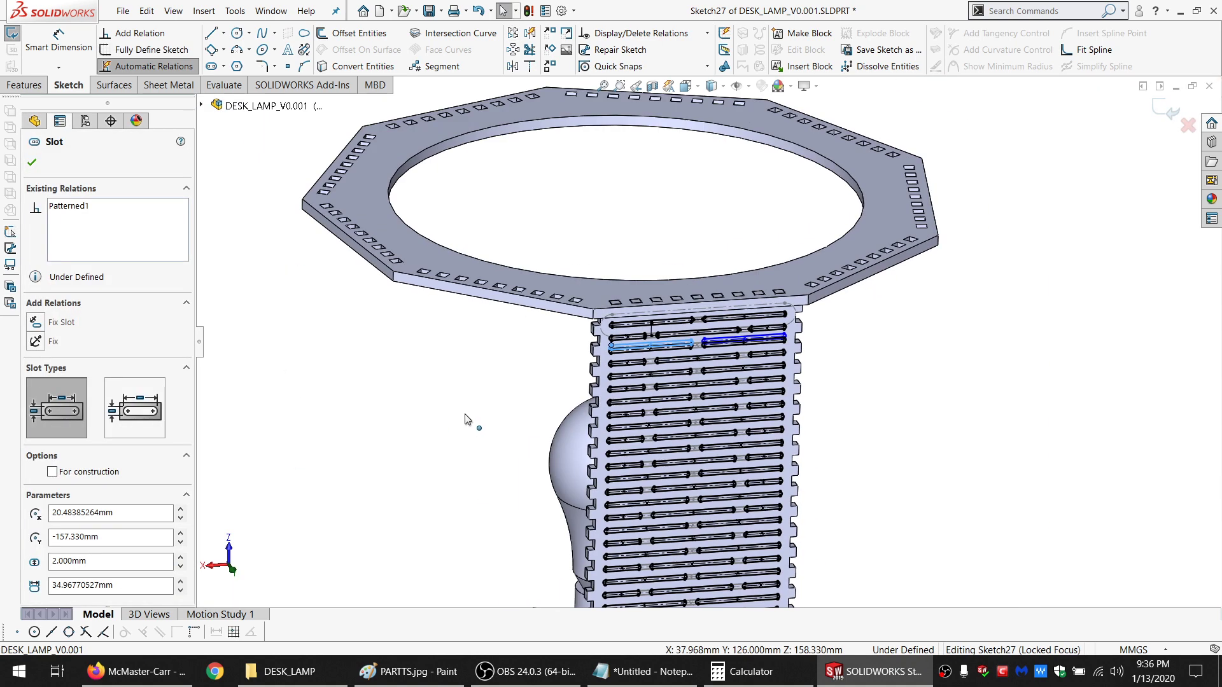
scroll(658, 500, "down", 6)
scroll(709, 417, "down", 5)
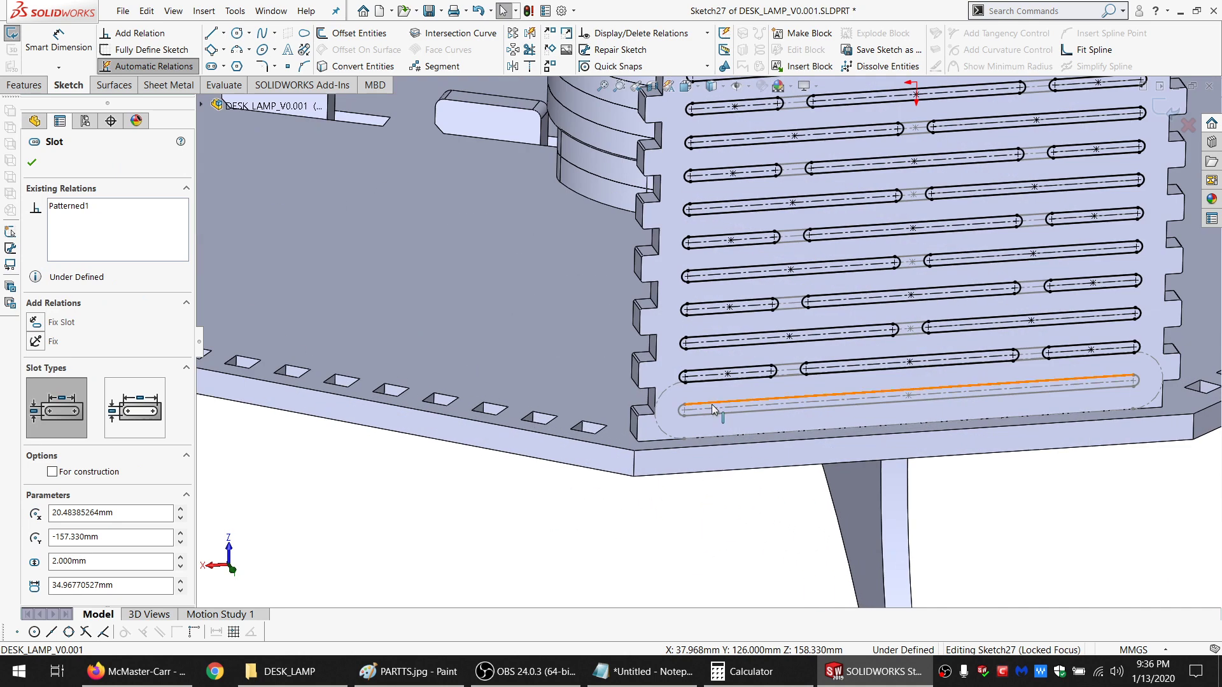
left_click(711, 404, "ctrl")
left_click(75, 409)
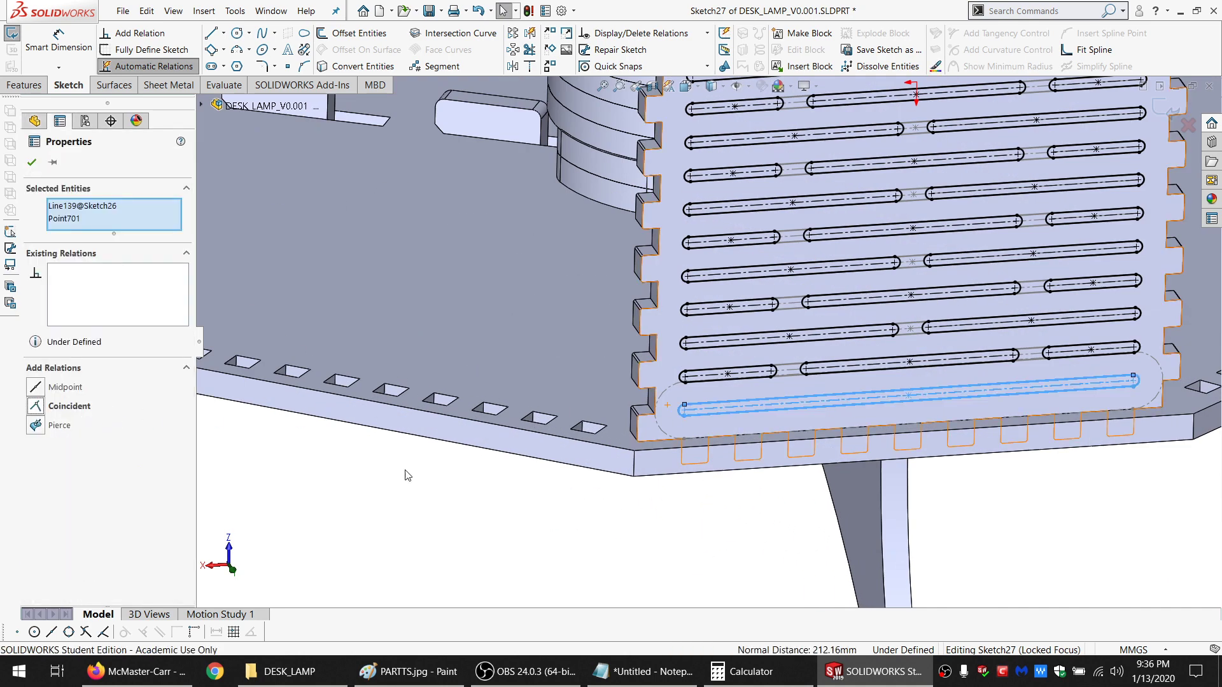
left_click(550, 530)
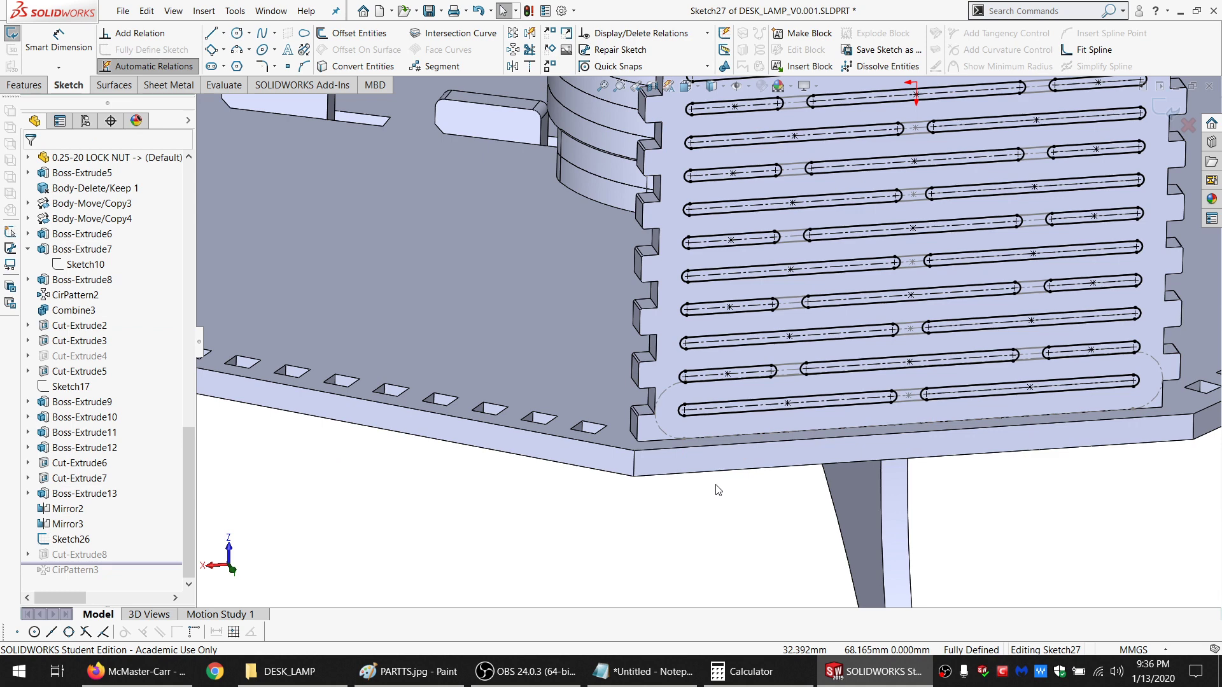
left_click(12, 33)
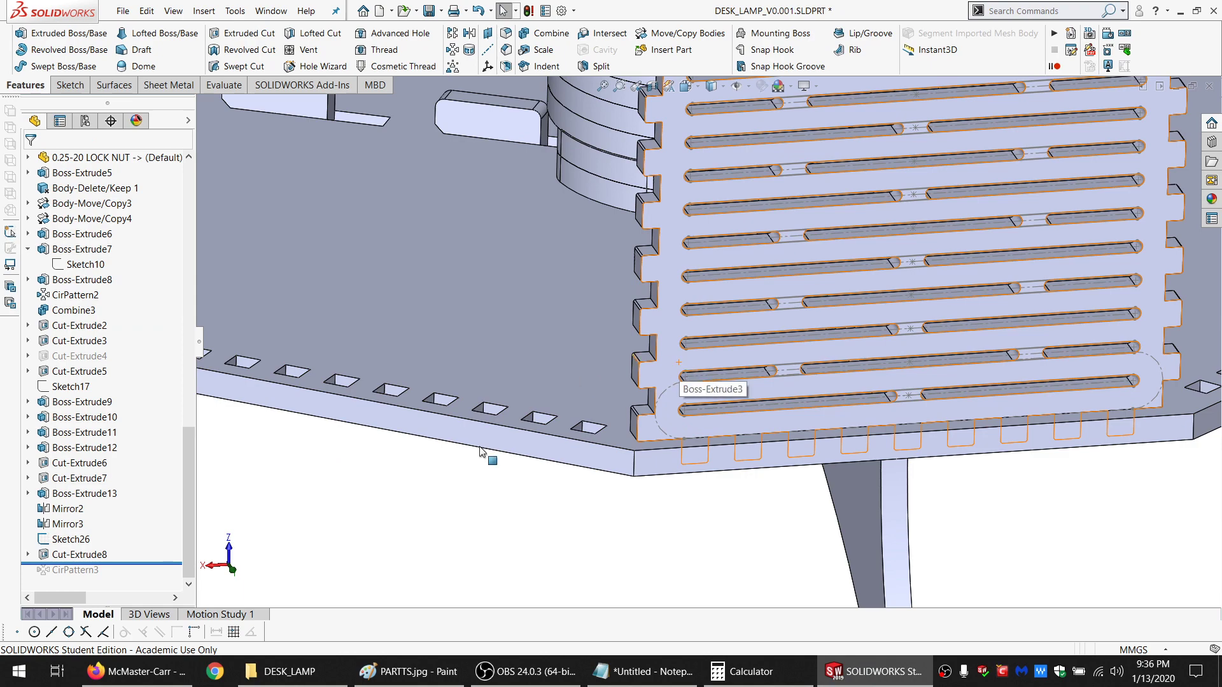
Hide the reference slot sketch, Sketch26, on the side panel
left_click(70, 539)
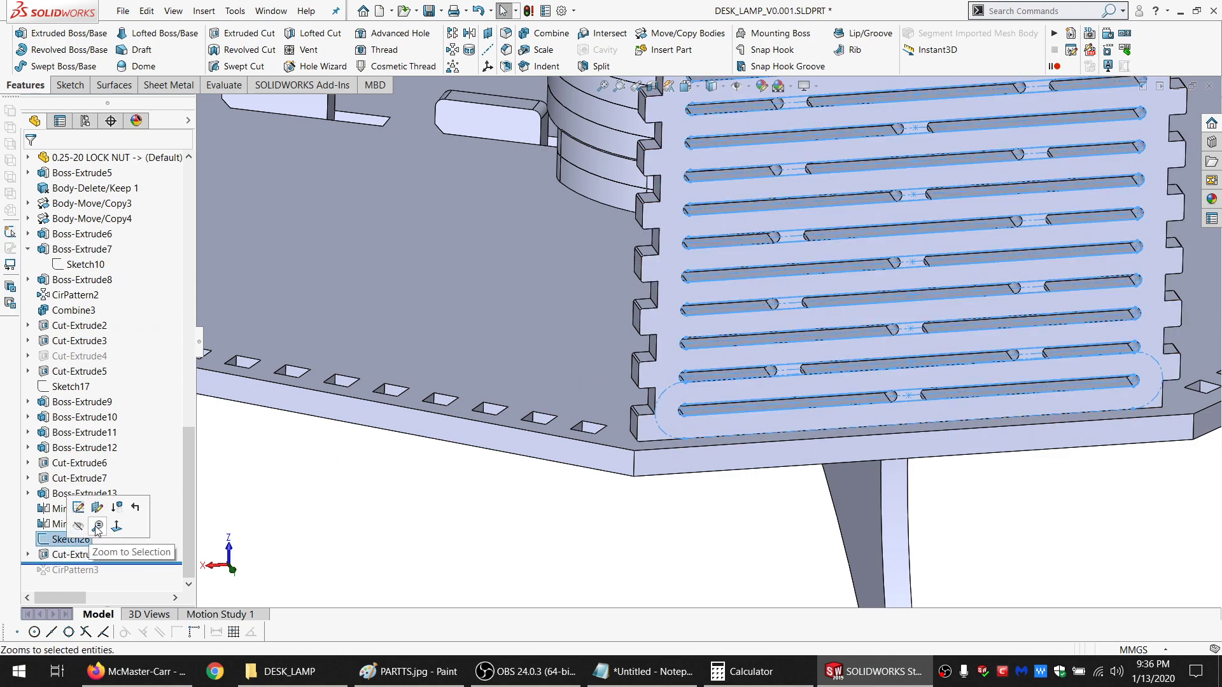
left_click(282, 517)
scroll(667, 311, "up", 6)
scroll(735, 233, "up", 4)
scroll(735, 235, "down", 3)
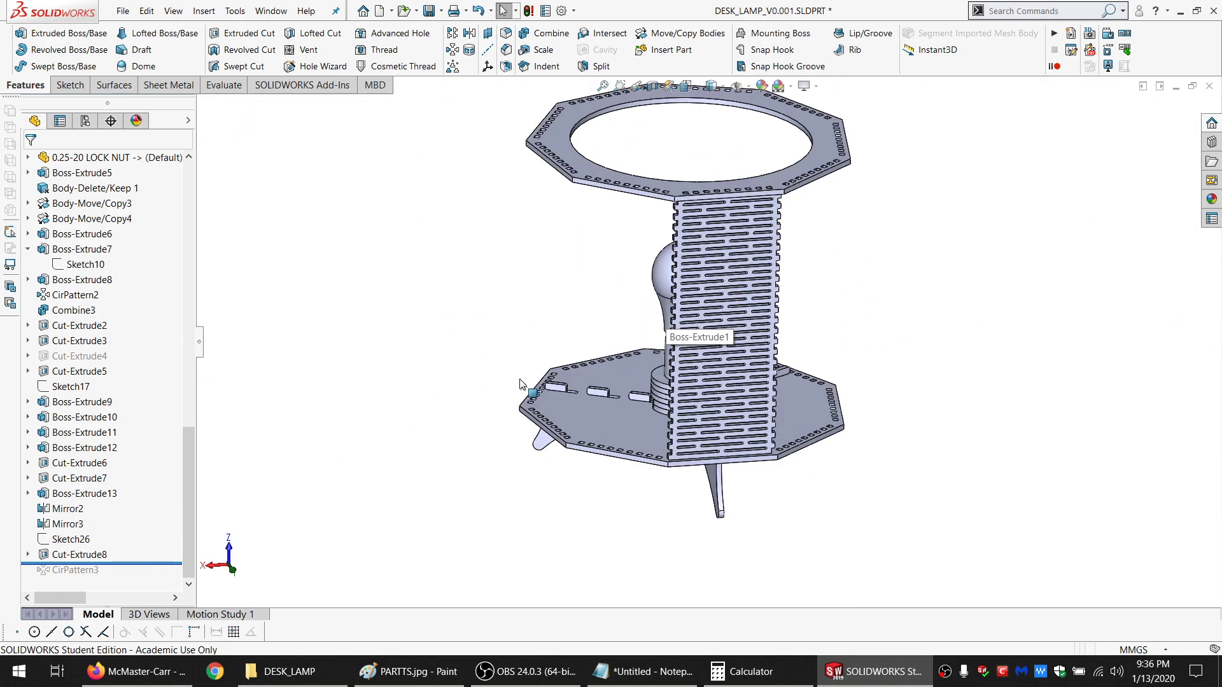
scroll(757, 362, "down", 3)
mouse_move(733, 338)
middle_mouse_down()
mouse_move(711, 335)
mouse_move(710, 311)
mouse_move(717, 328)
middle_mouse_up()
scroll(710, 334, "down", 1)
Roll the model history forward past CirPattern3 to repeat the slotted panel around the lamp
left_click_drag(155, 563, 155, 577)
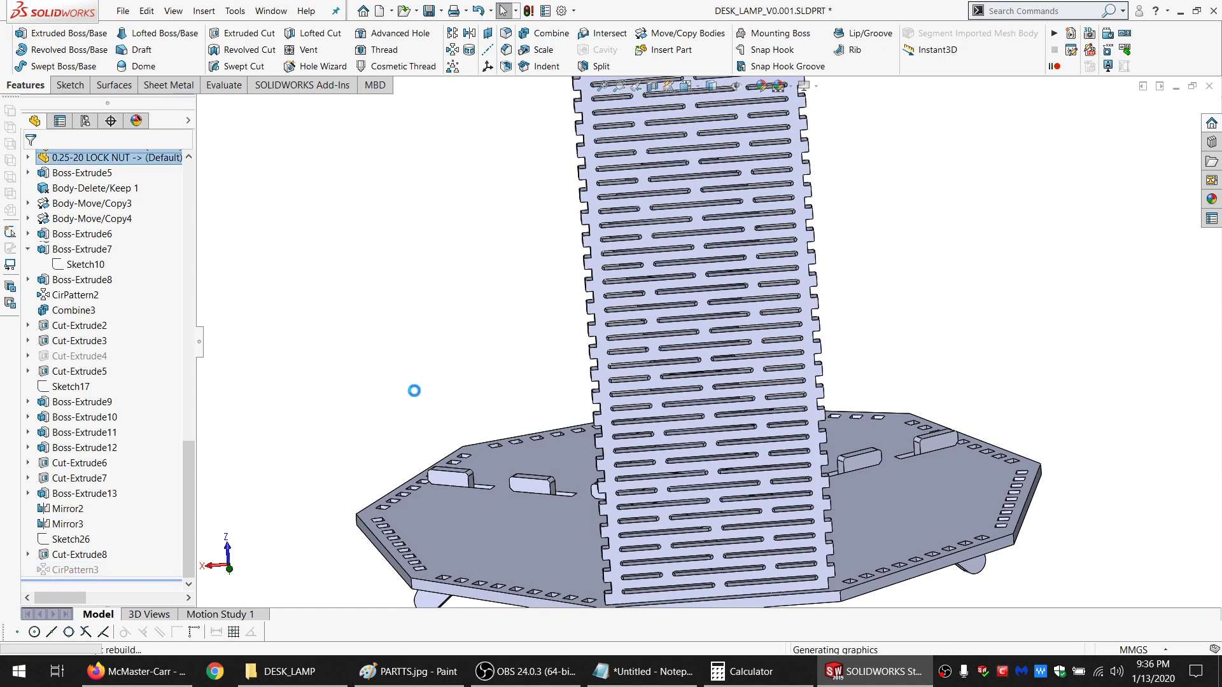
scroll(415, 391, "up", 7)
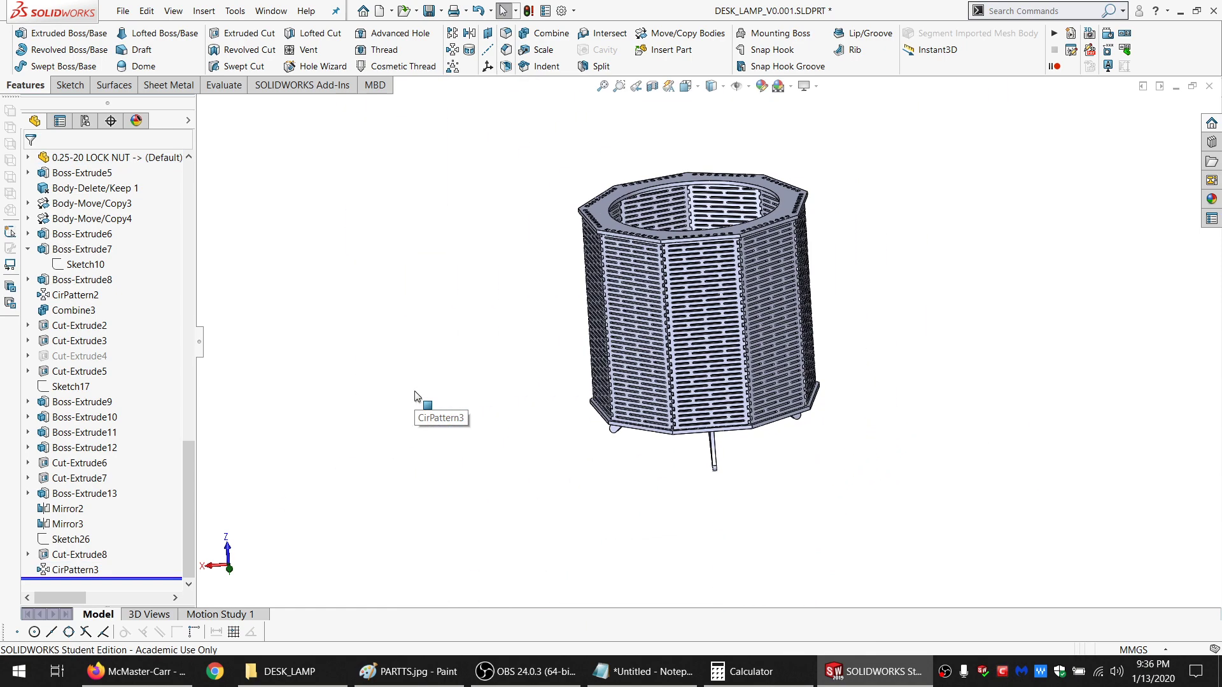
scroll(726, 315, "down", 4)
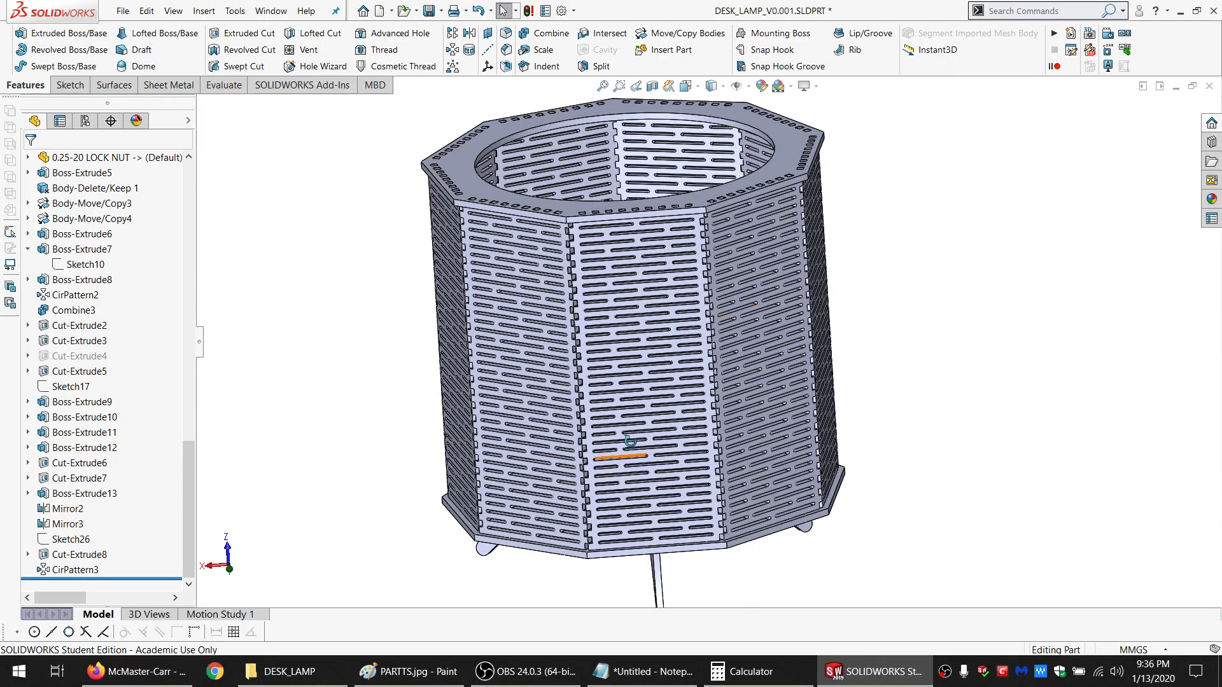
Examine the assembled lamp's underside and legs, and the bulb and socket inside the upper ring
middle_click_drag(634, 414, 644, 477)
scroll(644, 480, "up", 3)
scroll(646, 481, "down", 2)
middle_click_drag(693, 431, 800, 337)
scroll(799, 460, "down", 5)
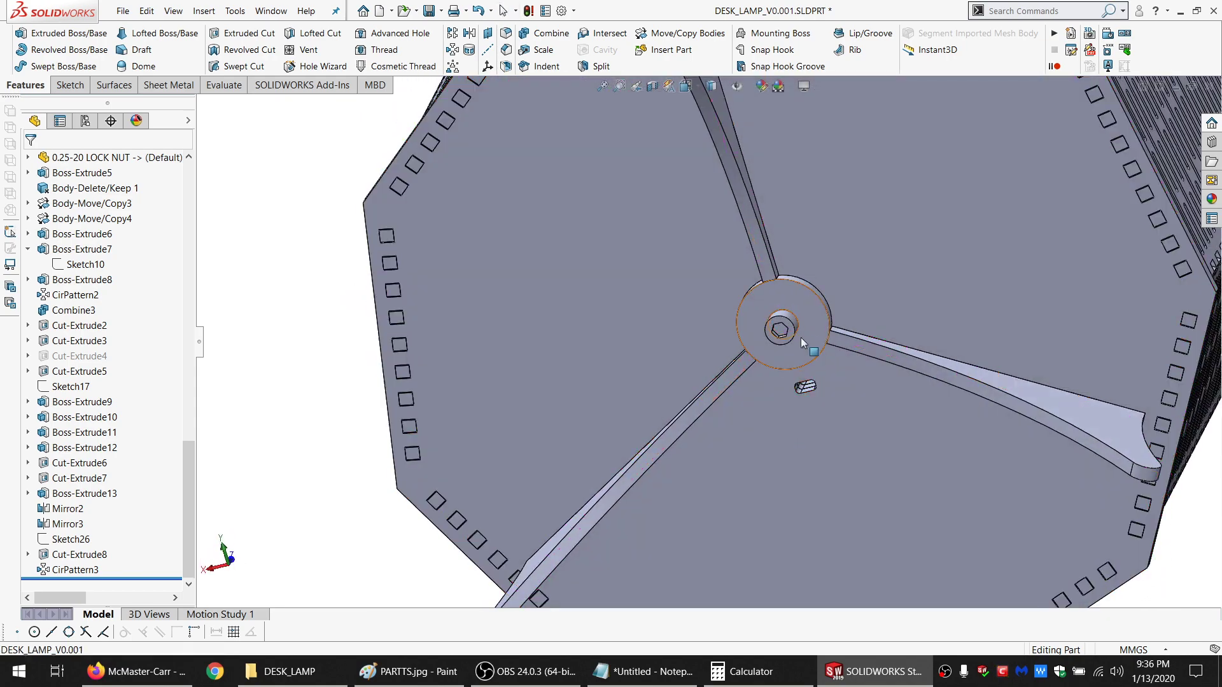
middle_click_drag(801, 385, 691, 308)
scroll(690, 308, "down", 6)
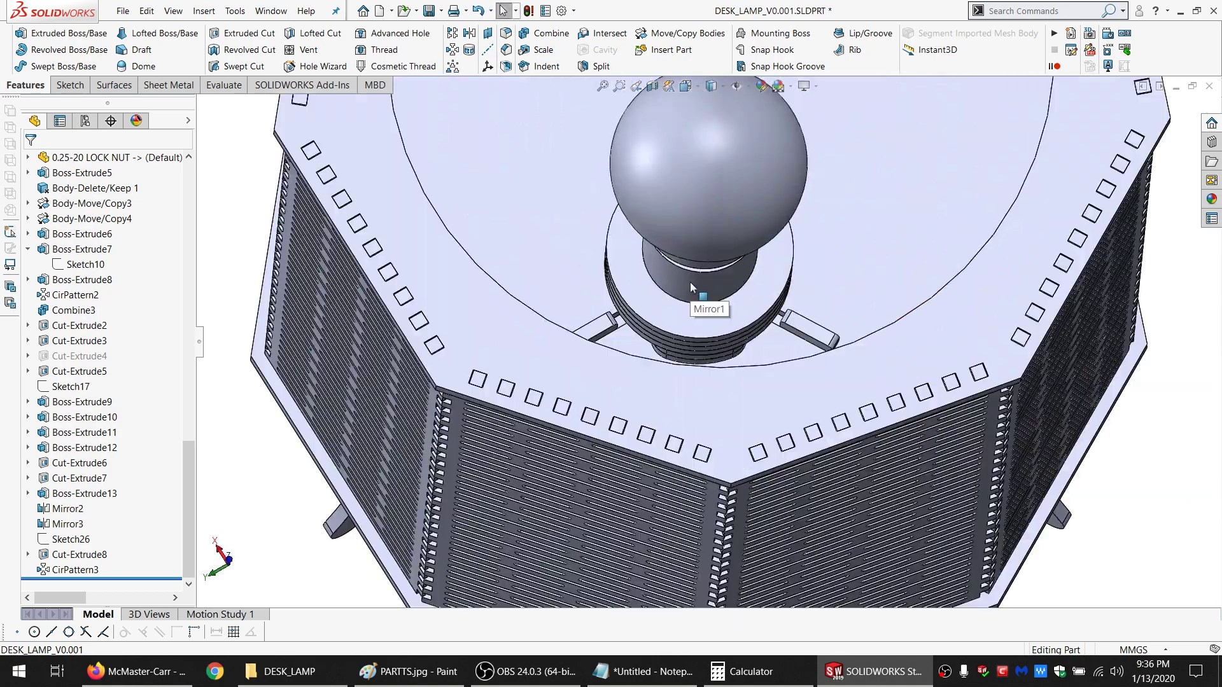
scroll(689, 308, "up", 2)
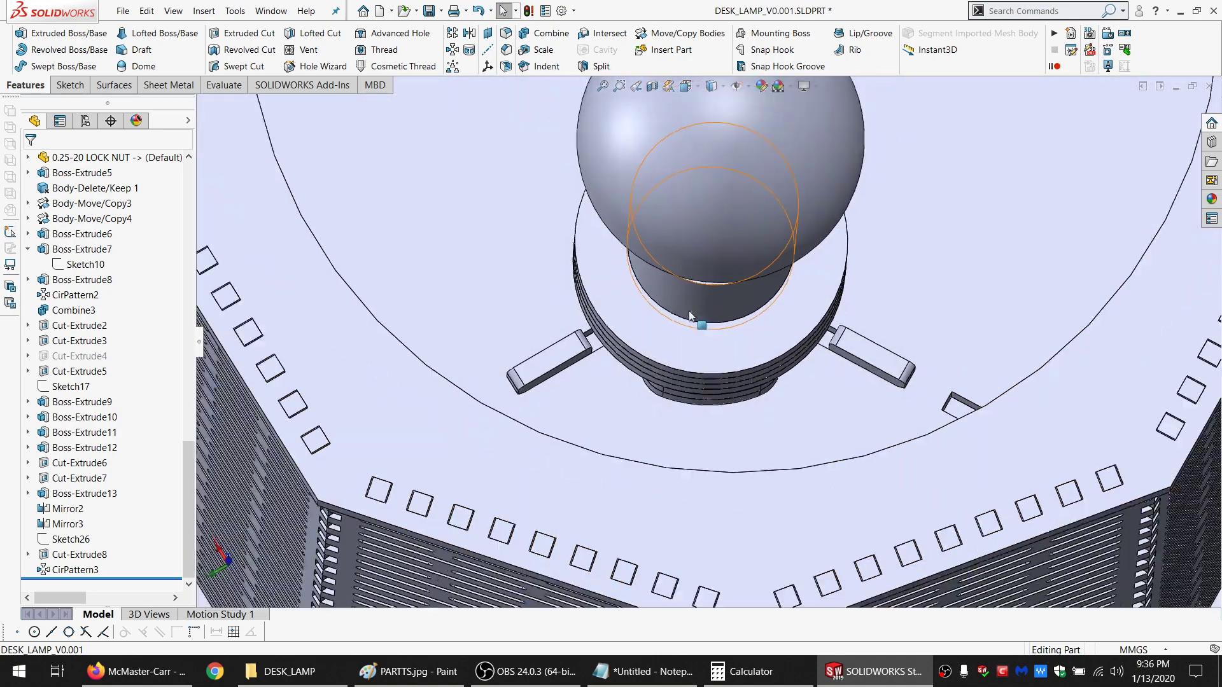
scroll(689, 315, "up", 5)
middle_click_drag(693, 324, 814, 347)
scroll(653, 325, "up", 3)
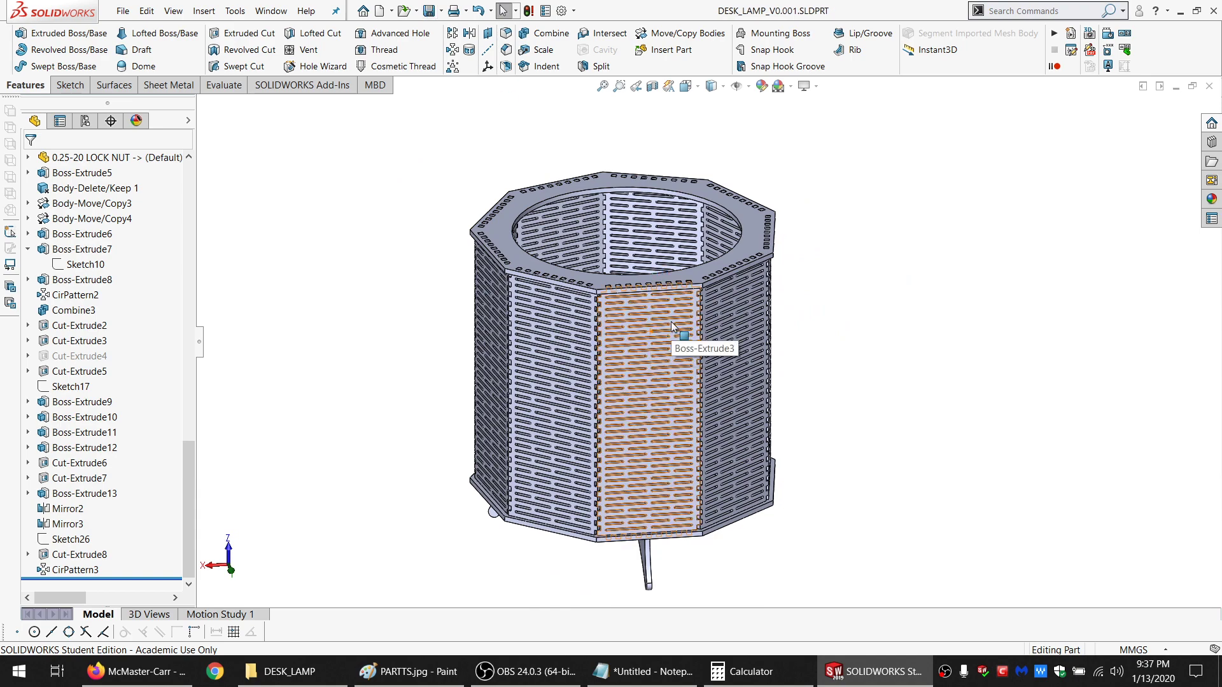
Examine the slotted side panels up close and the open upper ring and interior from above
scroll(671, 322, "down", 6)
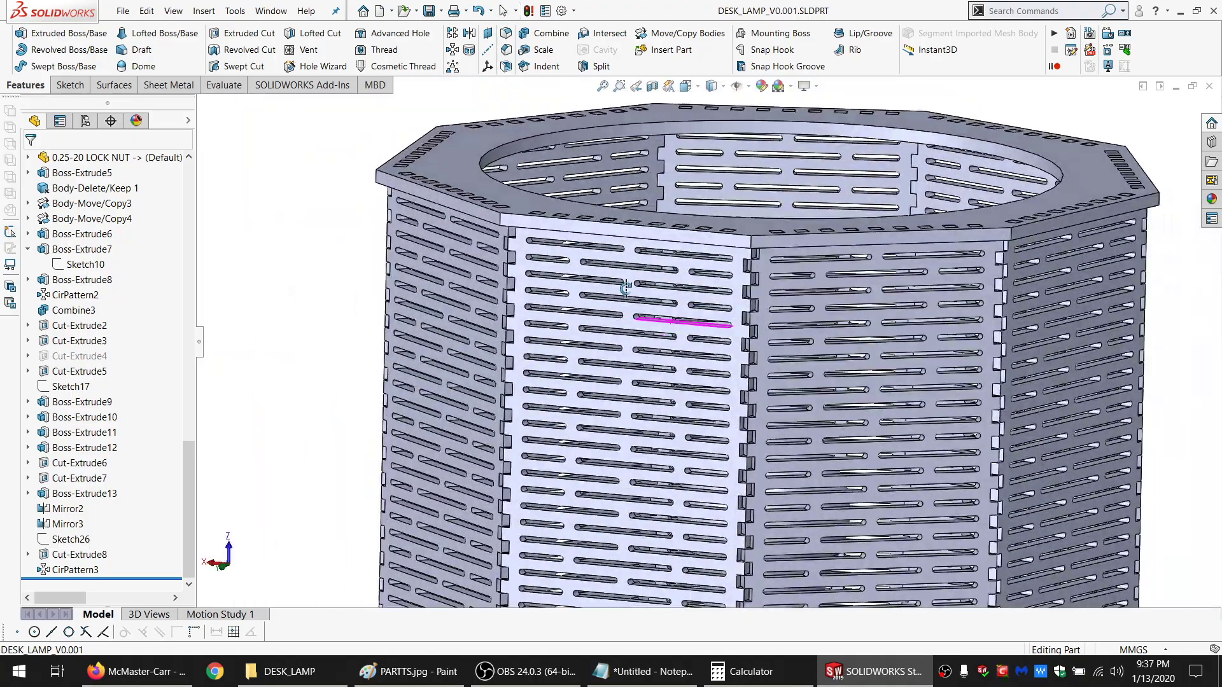
middle_click_drag(626, 288, 667, 348)
scroll(778, 263, "up", 5)
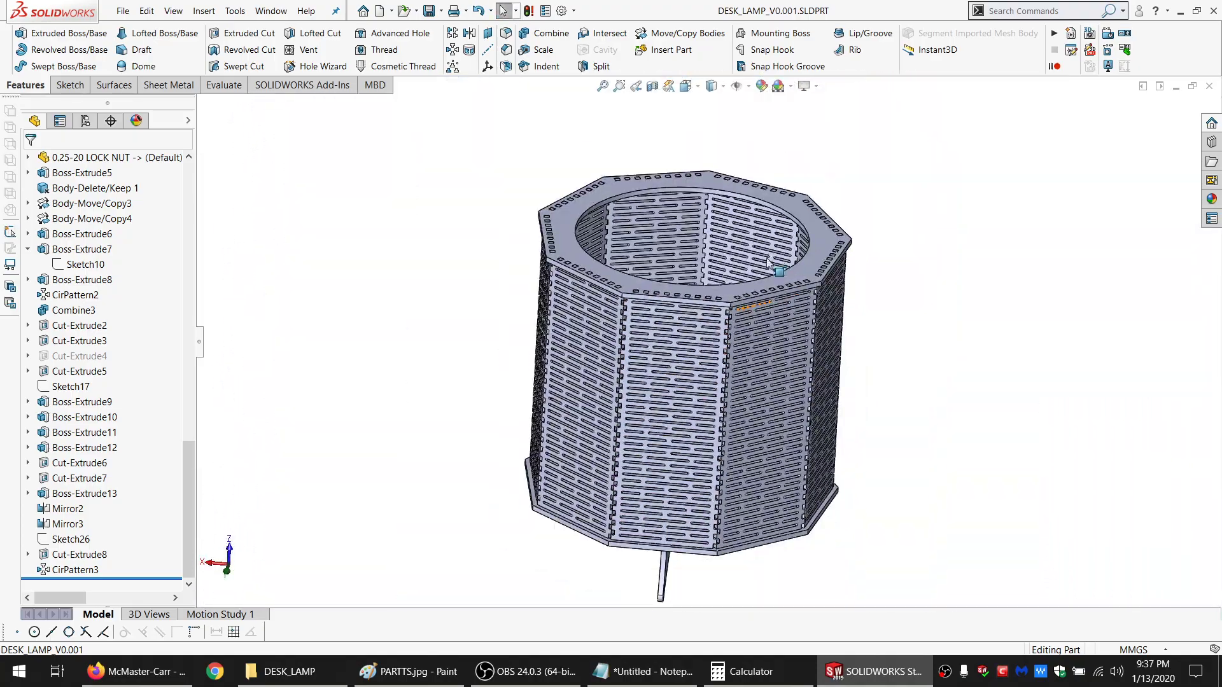
scroll(801, 301, "down", 5)
middle_click_drag(779, 296, 772, 369)
scroll(751, 328, "up", 5)
scroll(639, 187, "down", 5)
scroll(660, 260, "up", 3)
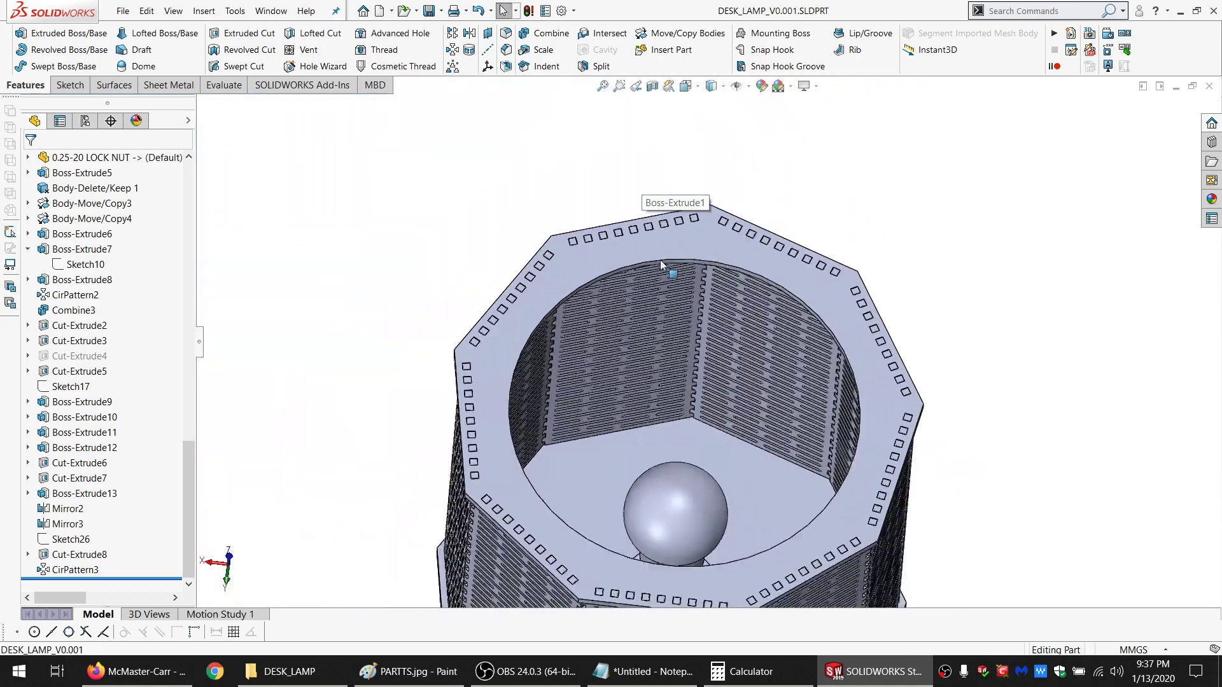
scroll(685, 411, "down", 1)
scroll(686, 412, "up", 2)
scroll(709, 446, "down", 1)
scroll(709, 446, "down", 1)
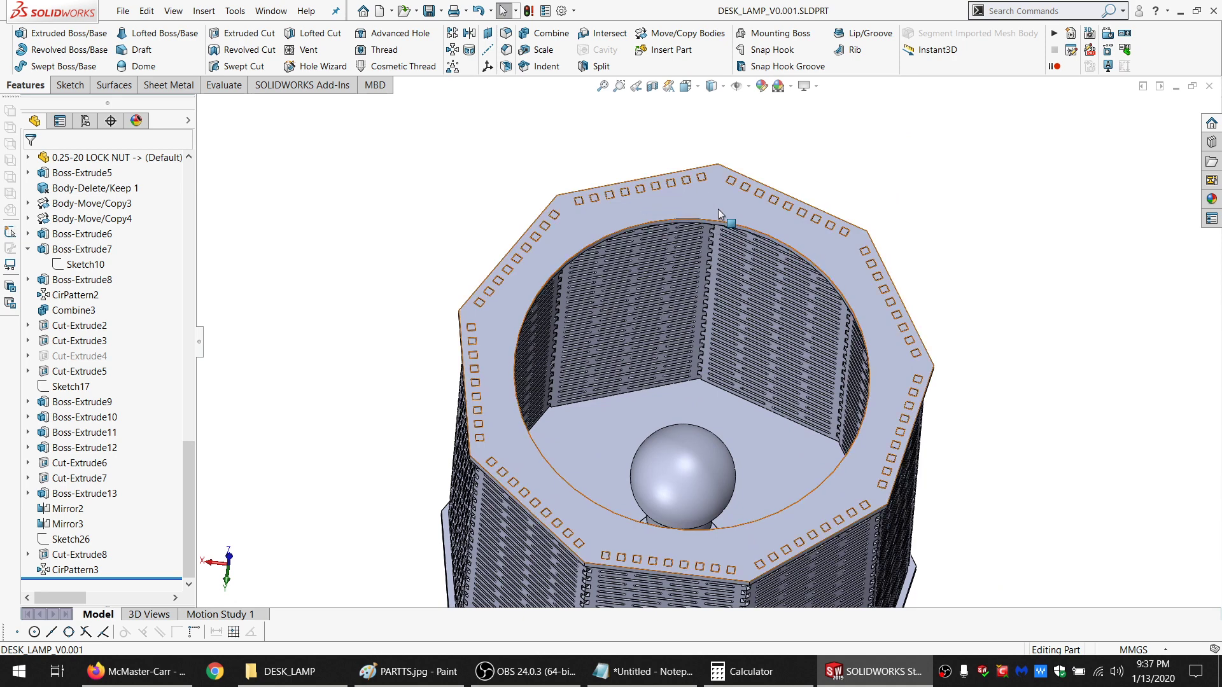
Start a sketch on the upper ring's top face and convert the face with all its inner loops into sketch entities
left_click(717, 209)
left_click(69, 87)
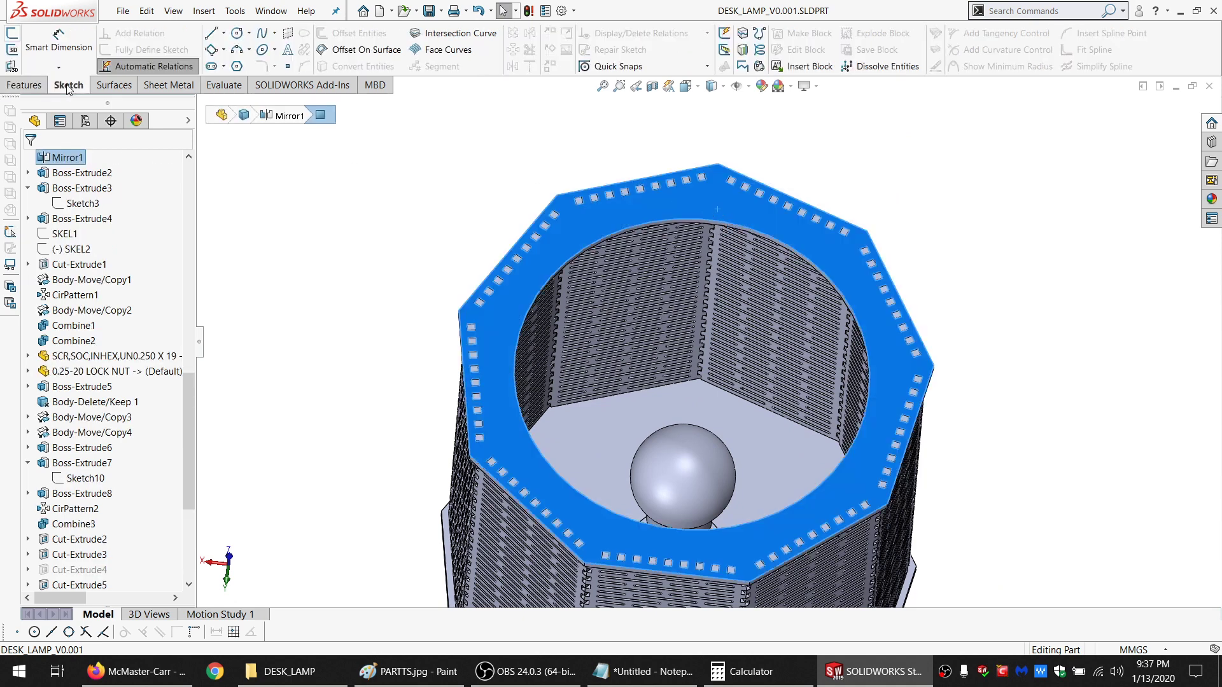
left_click(12, 35)
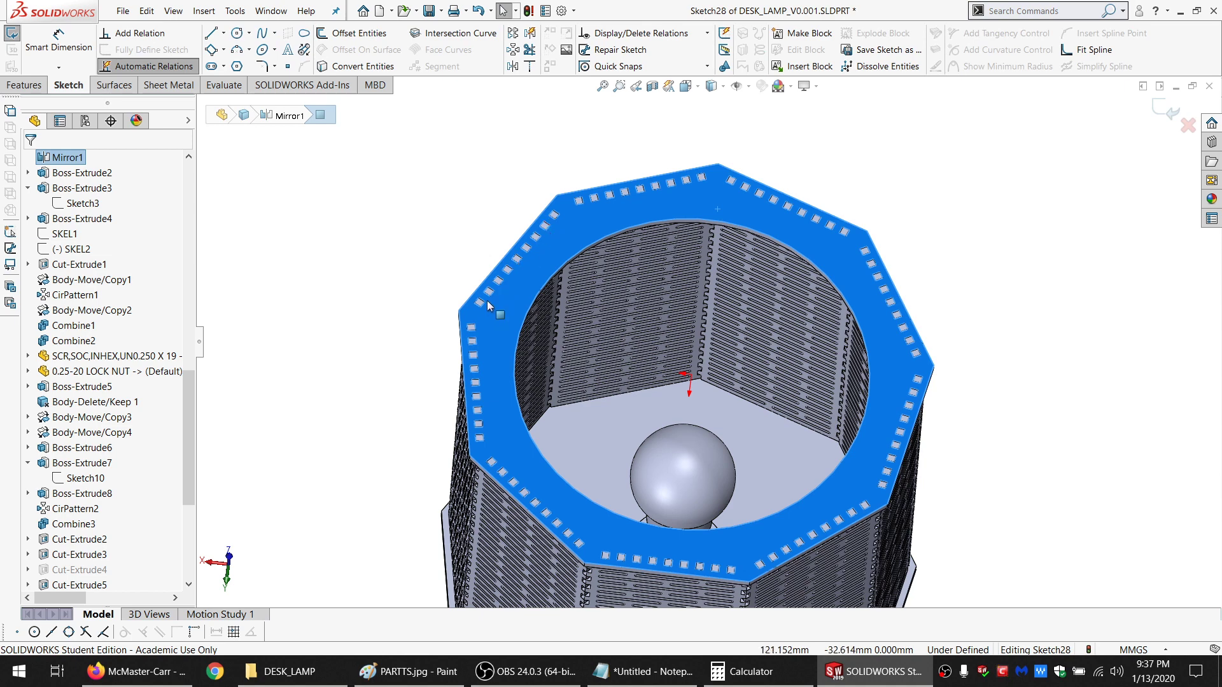
left_click(346, 177)
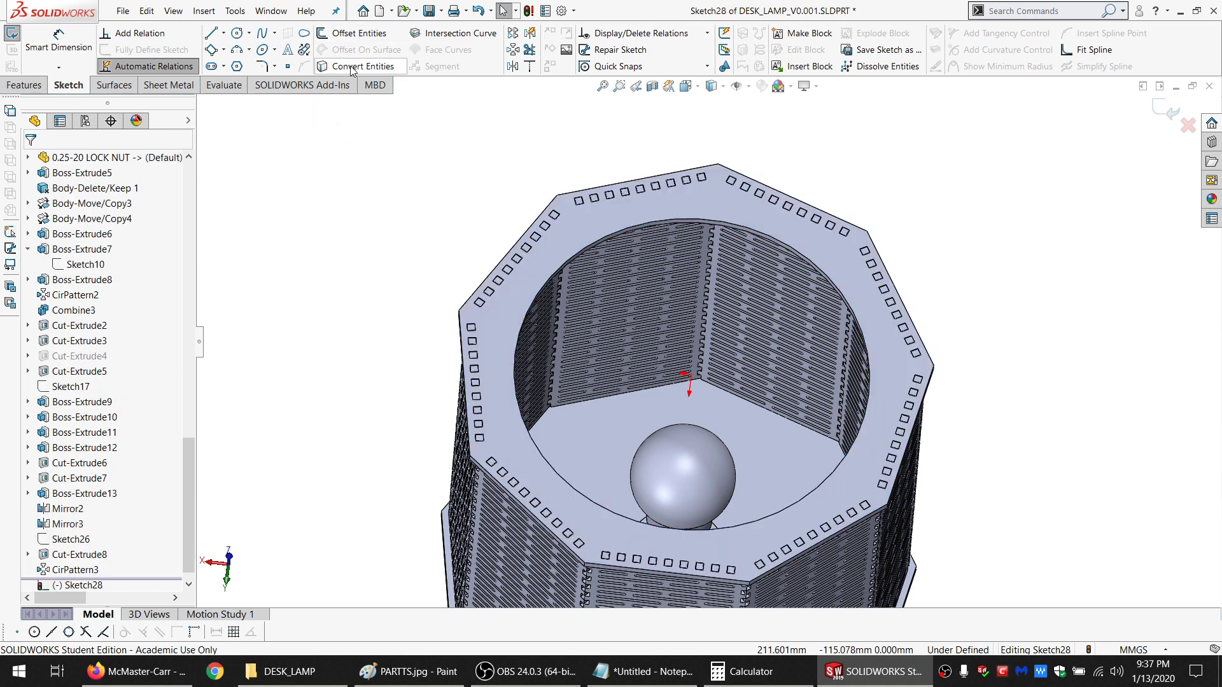
left_click(352, 68)
left_click(586, 218)
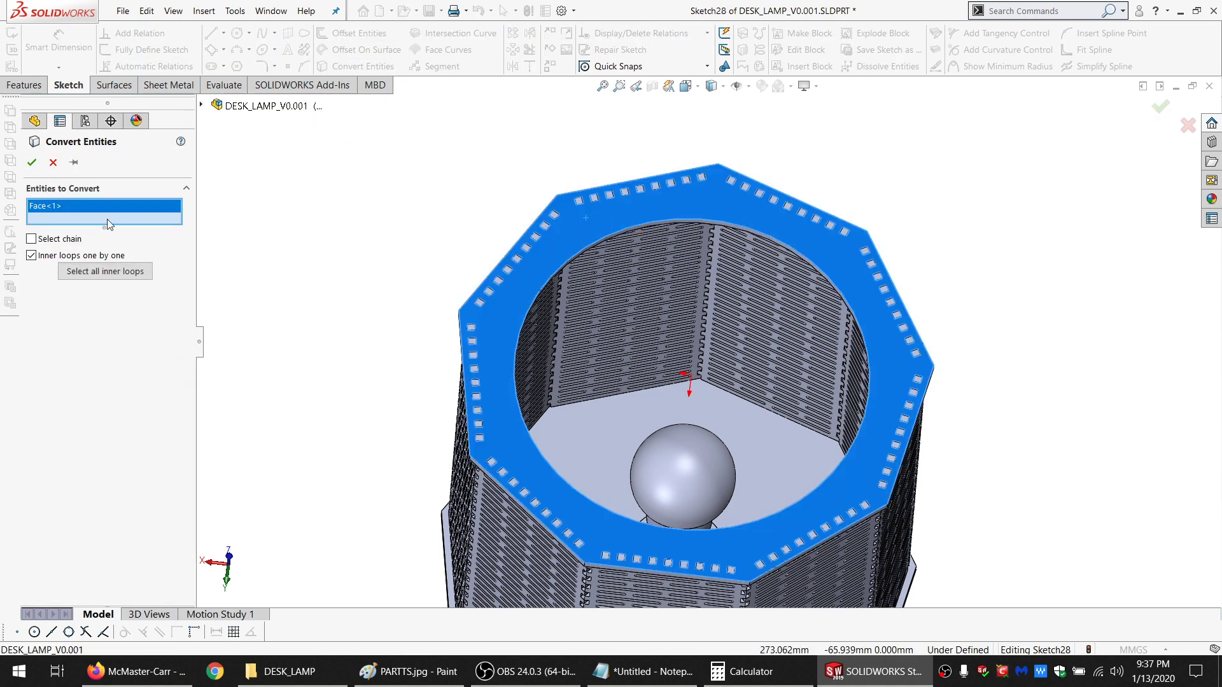
left_click(89, 272)
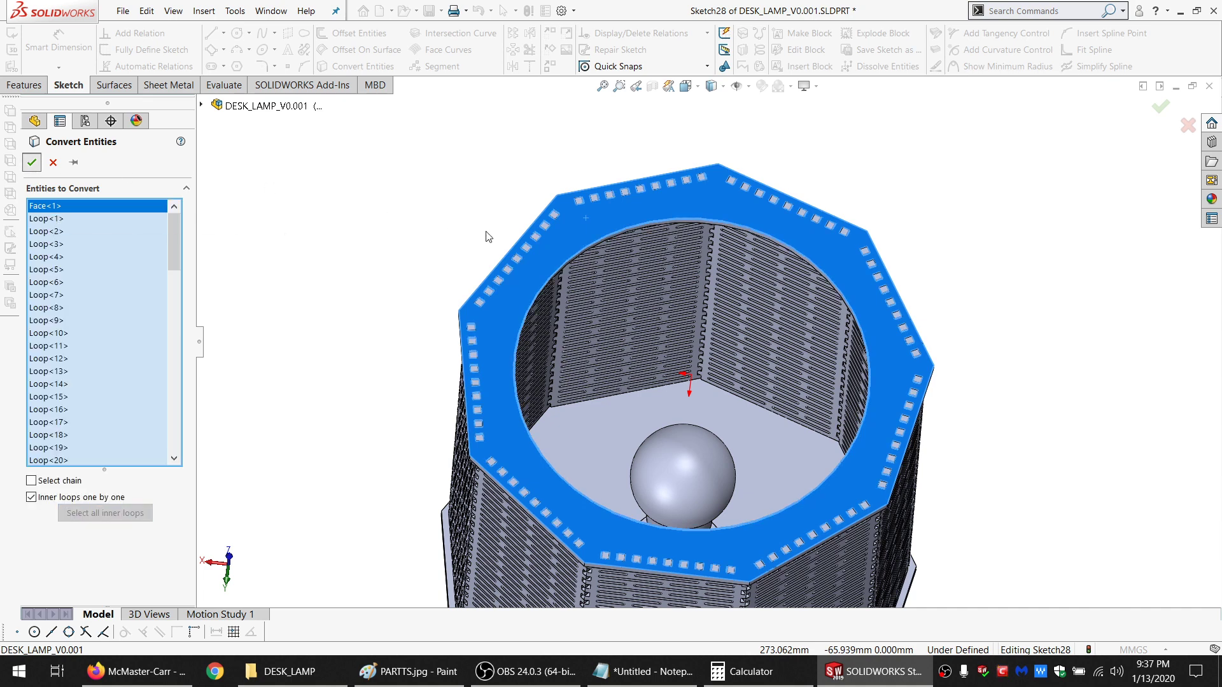
Offset all the converted inner loops on the upper ring by 0.1 mm in the reversed direction, with dimensions added
scroll(817, 247, "up", 2)
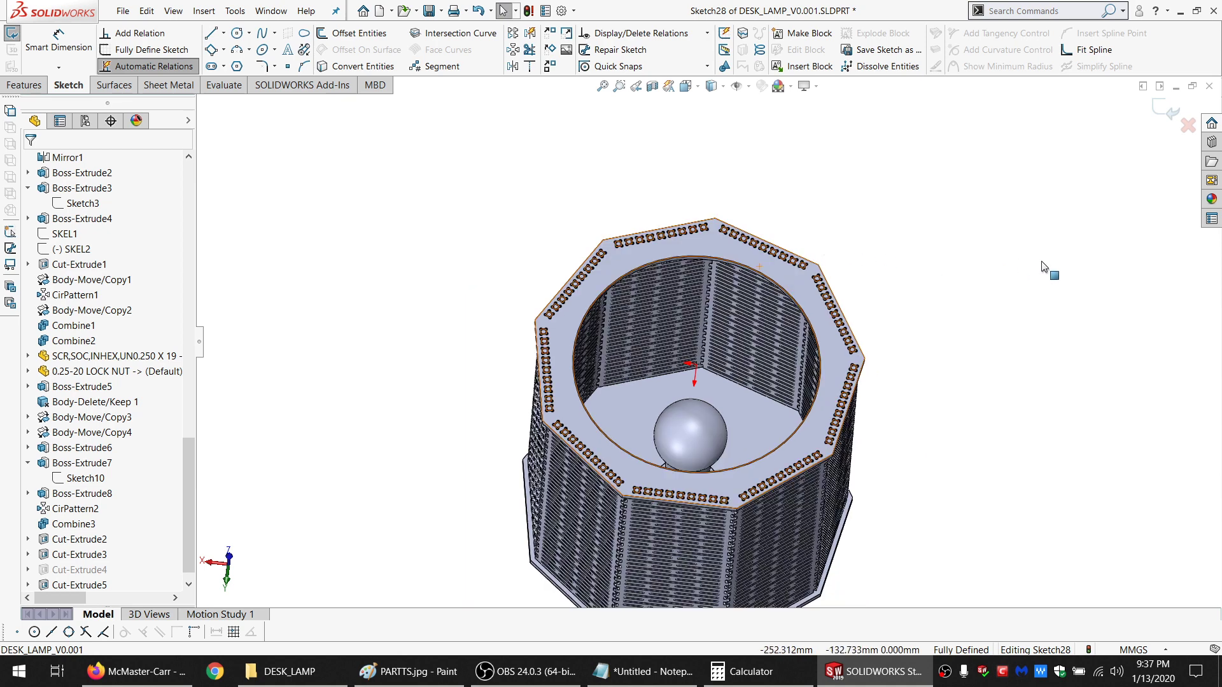
mouse_move(1042, 266)
left_mouse_down()
mouse_move(834, 114)
mouse_move(349, 382)
mouse_move(731, 582)
mouse_move(1018, 511)
left_mouse_up()
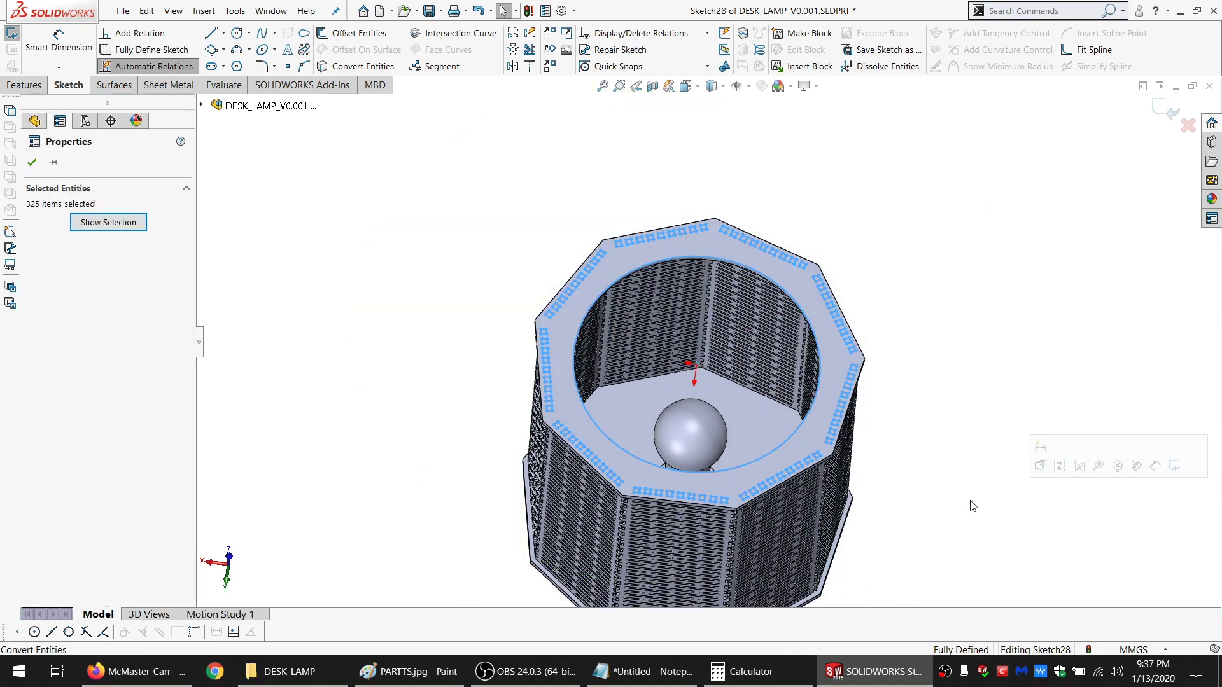
left_click(364, 38)
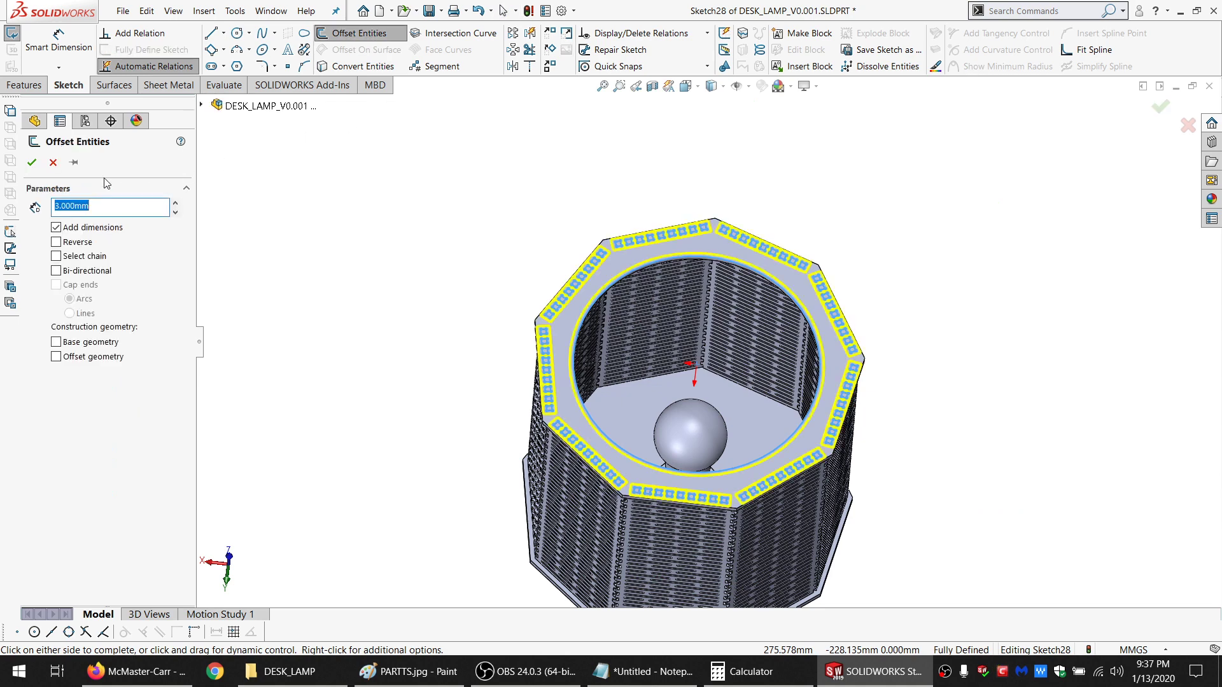
type(".1")
key("Return")
left_click(60, 243)
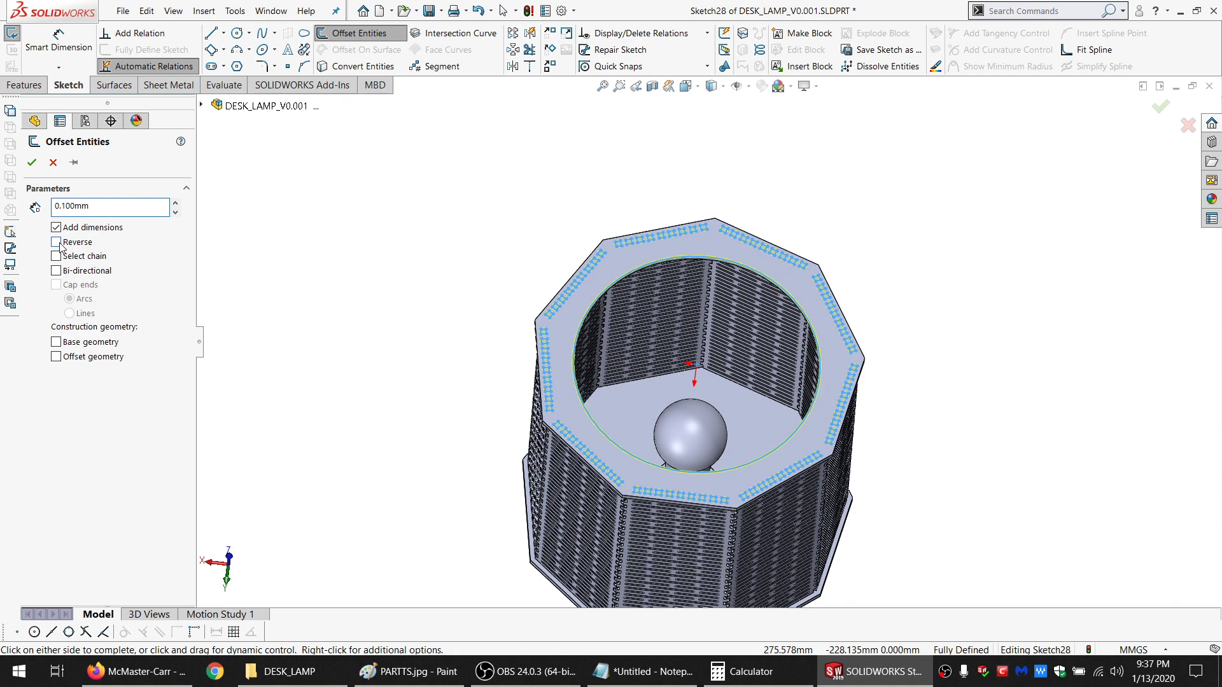
left_click(57, 243)
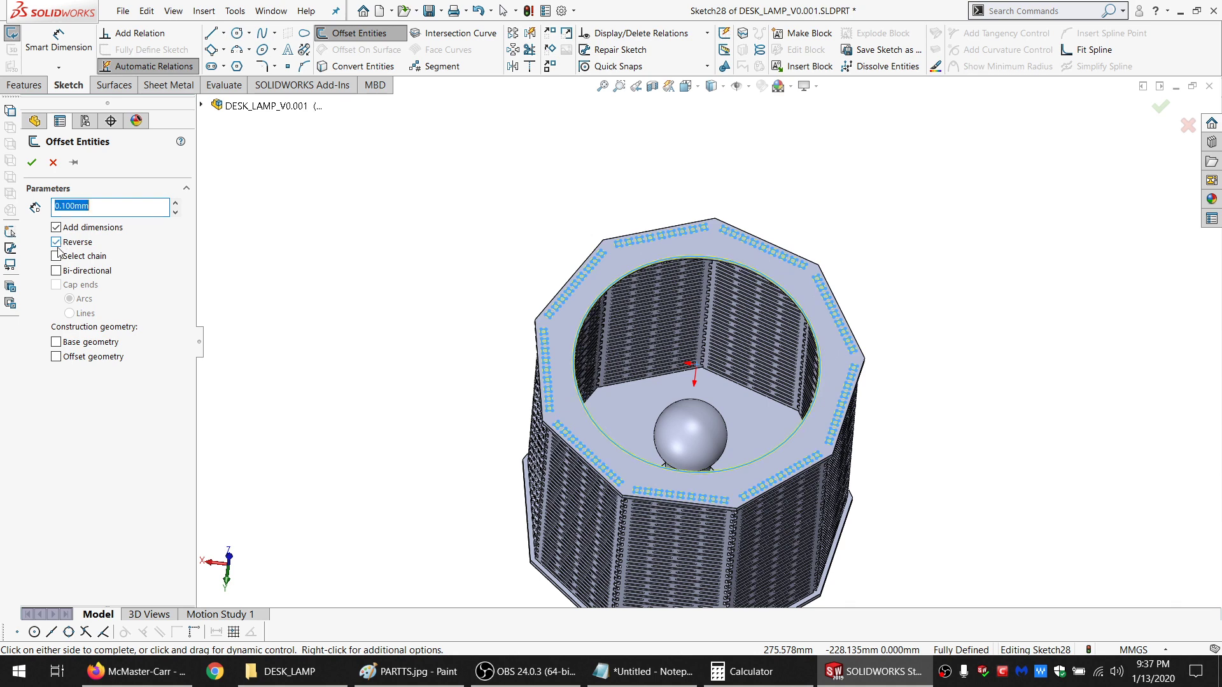
left_click(40, 165)
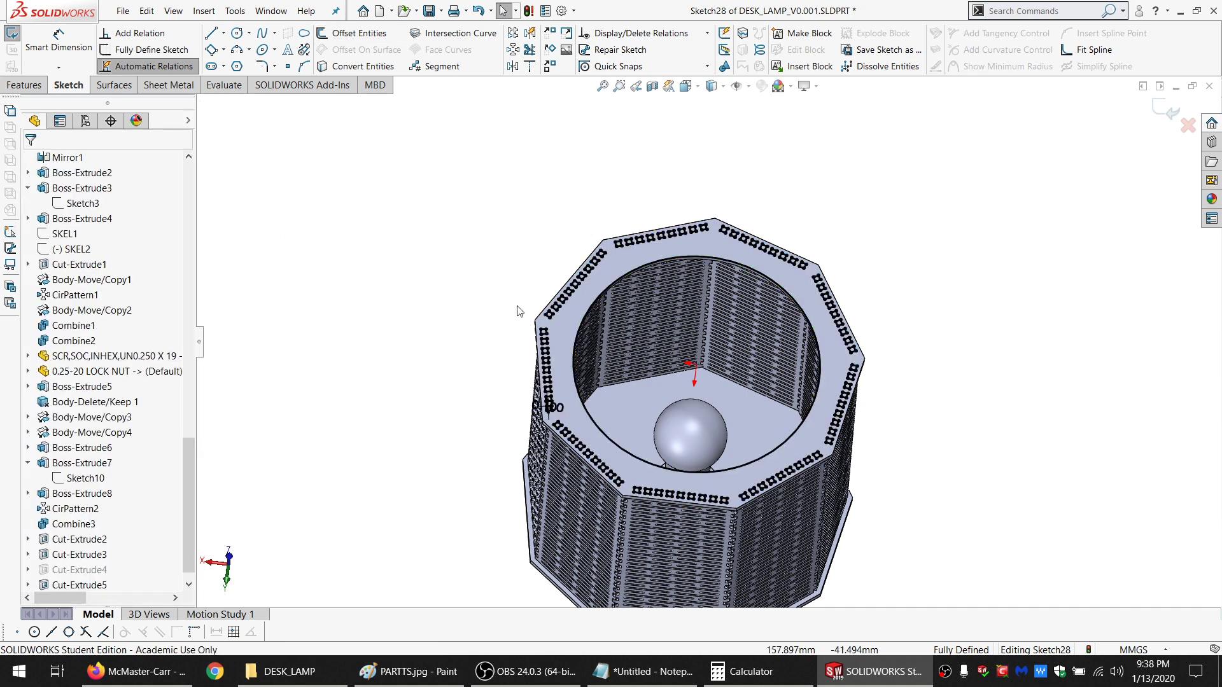
Move the offset dimension clear of the ring and set it to the equation "WOOD_KERF@Default" / 2
left_click_drag(568, 415, 372, 371)
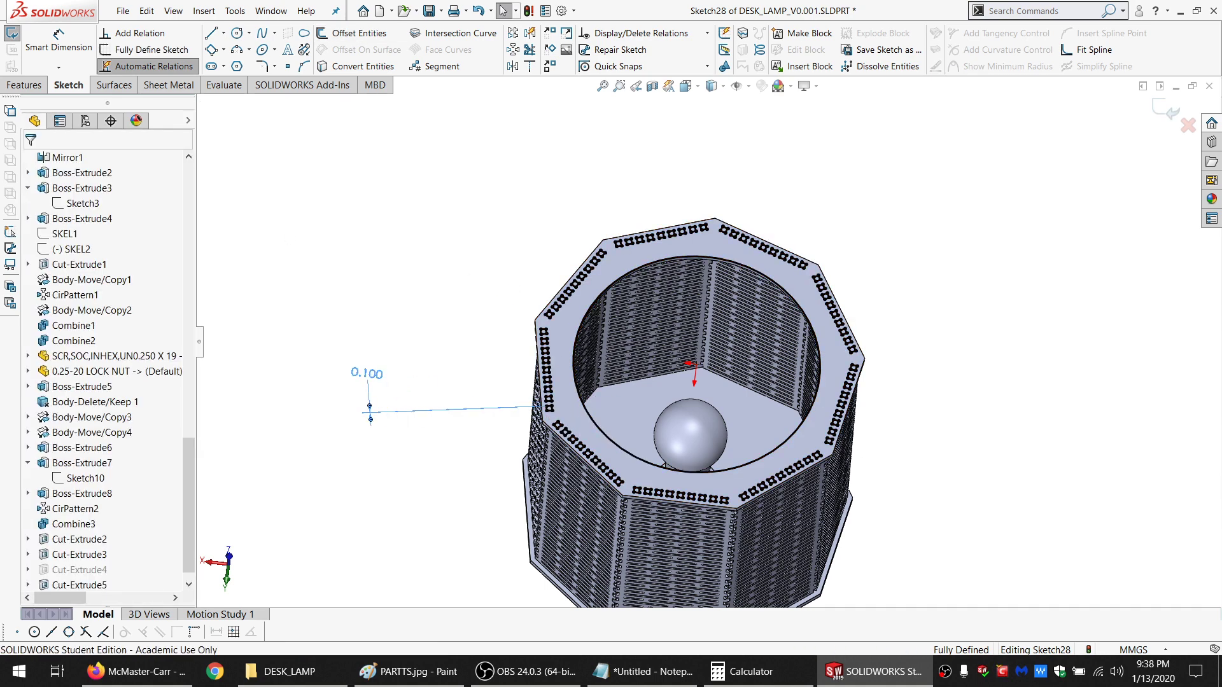
double_click(372, 372)
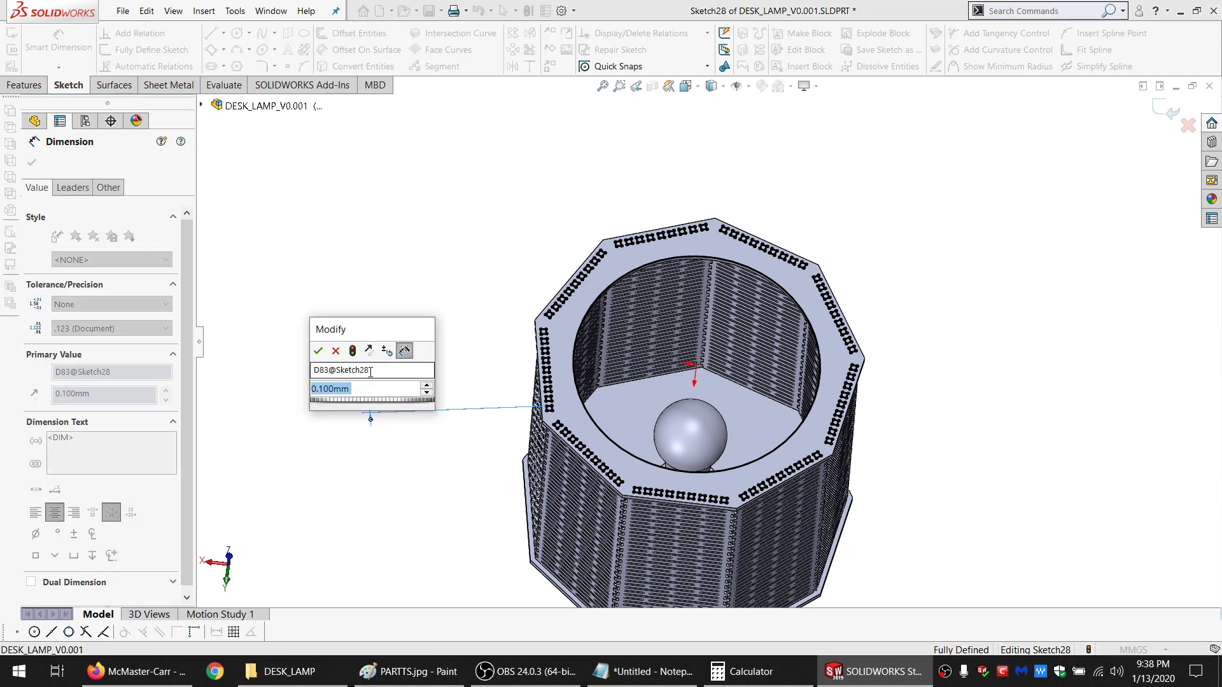
type("=")
mouse_move(382, 423)
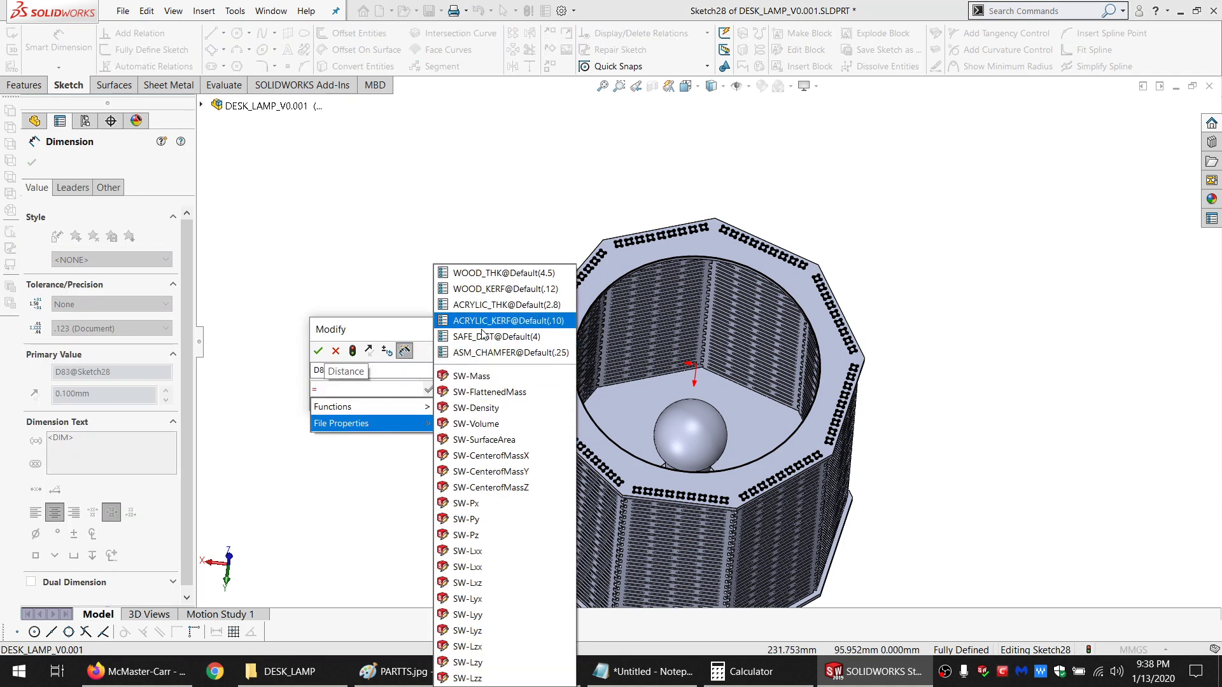
left_click(493, 294)
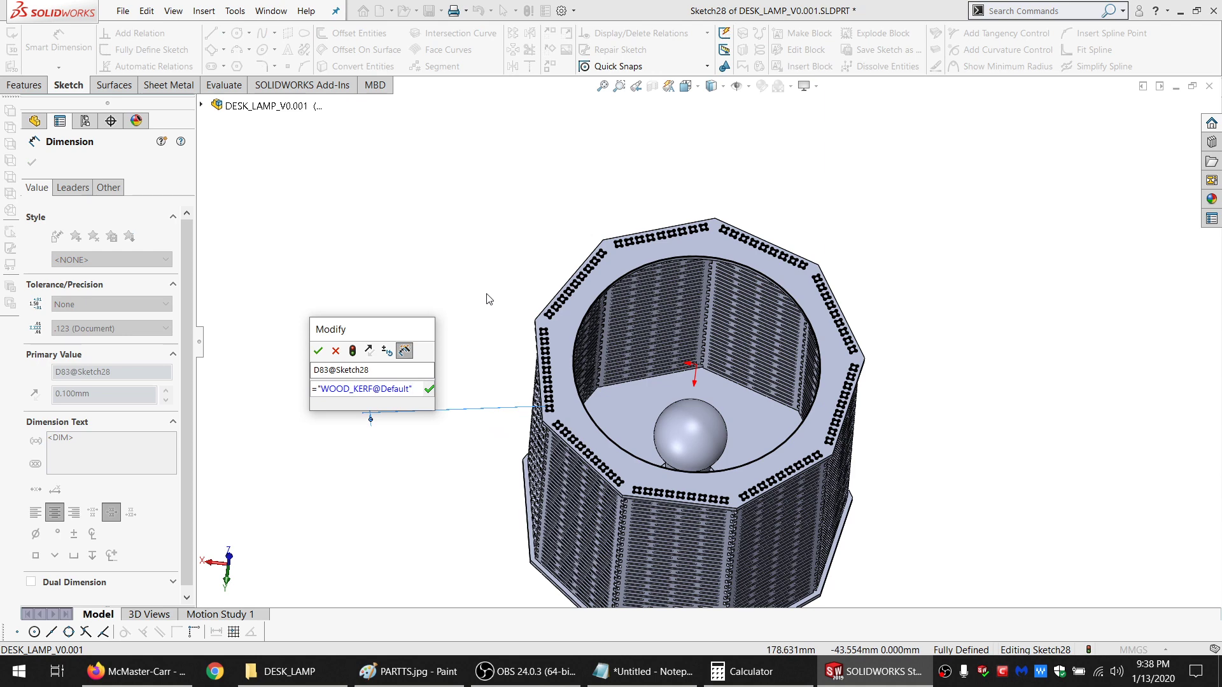
type("/ 2")
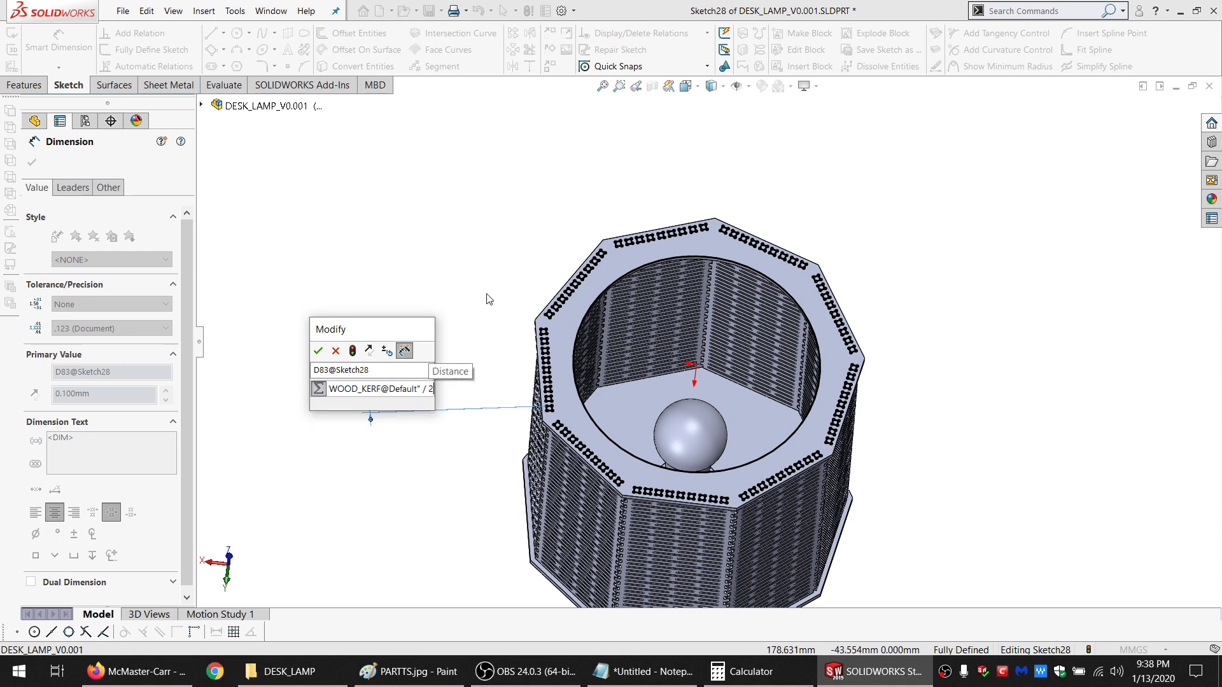
left_click(323, 349)
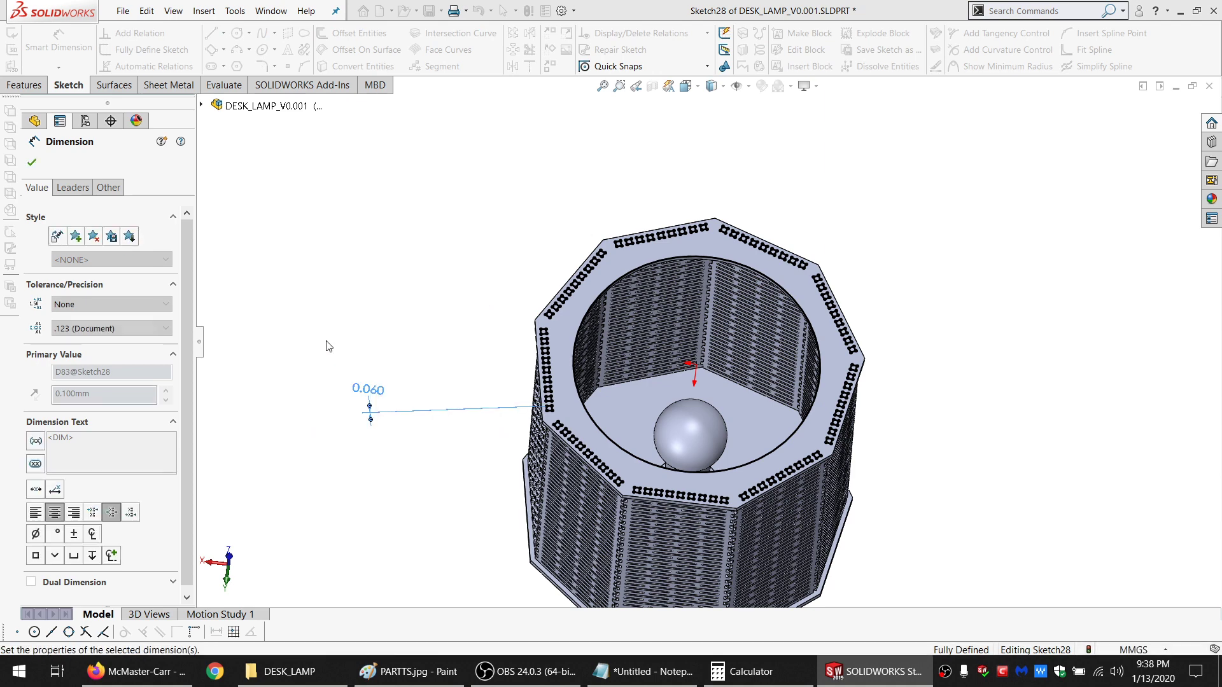
left_click(369, 301)
Extrude the sketch as a boss up to the upper ring's underside, merging it only with the Cut-Extrude5 ring body
middle_click_drag(581, 361, 709, 196)
scroll(709, 259, "down", 8)
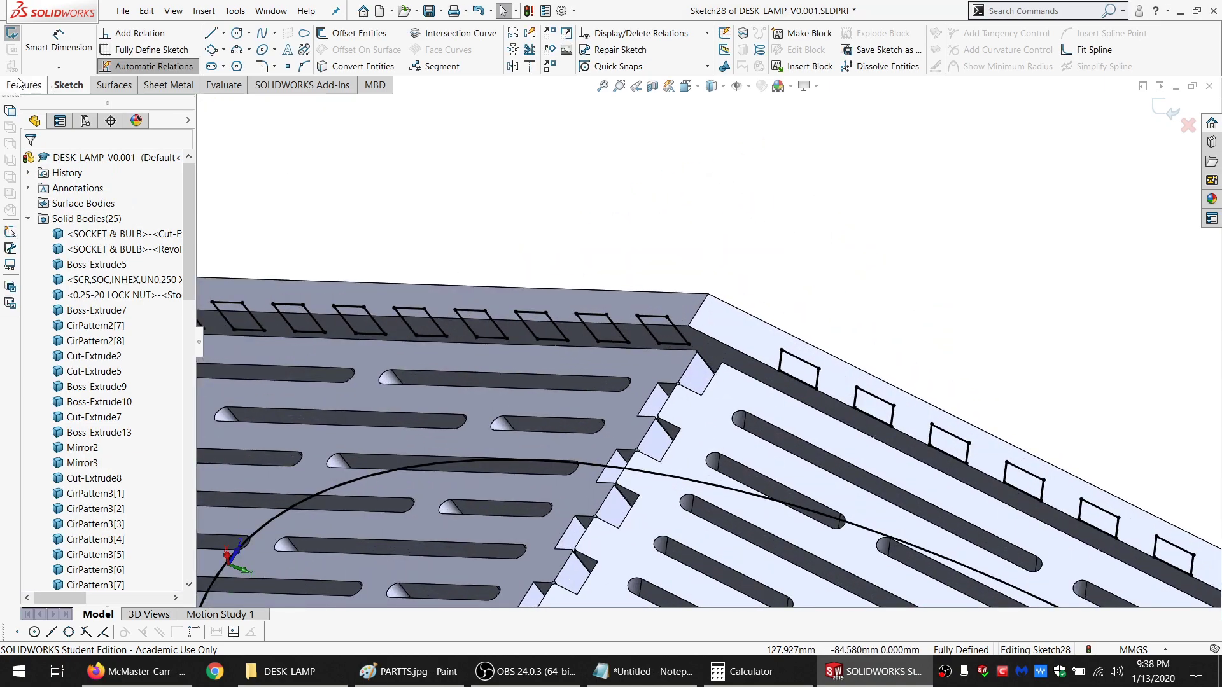
left_click(19, 84)
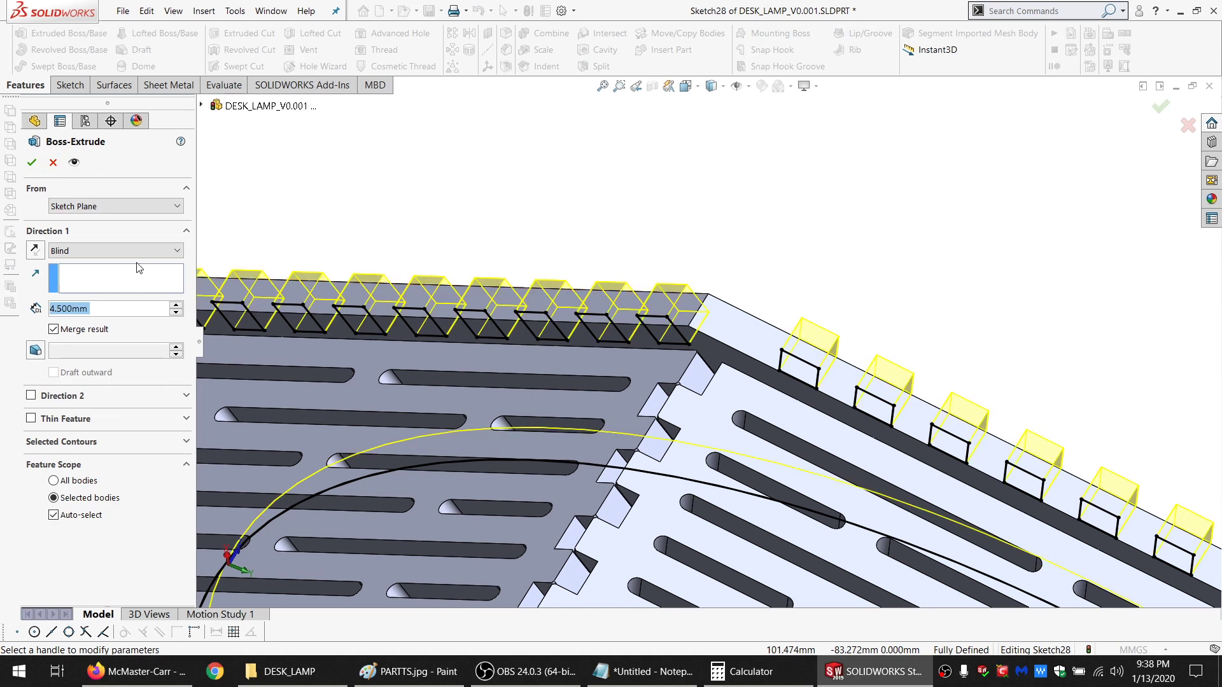
left_click(105, 250)
left_click(73, 302)
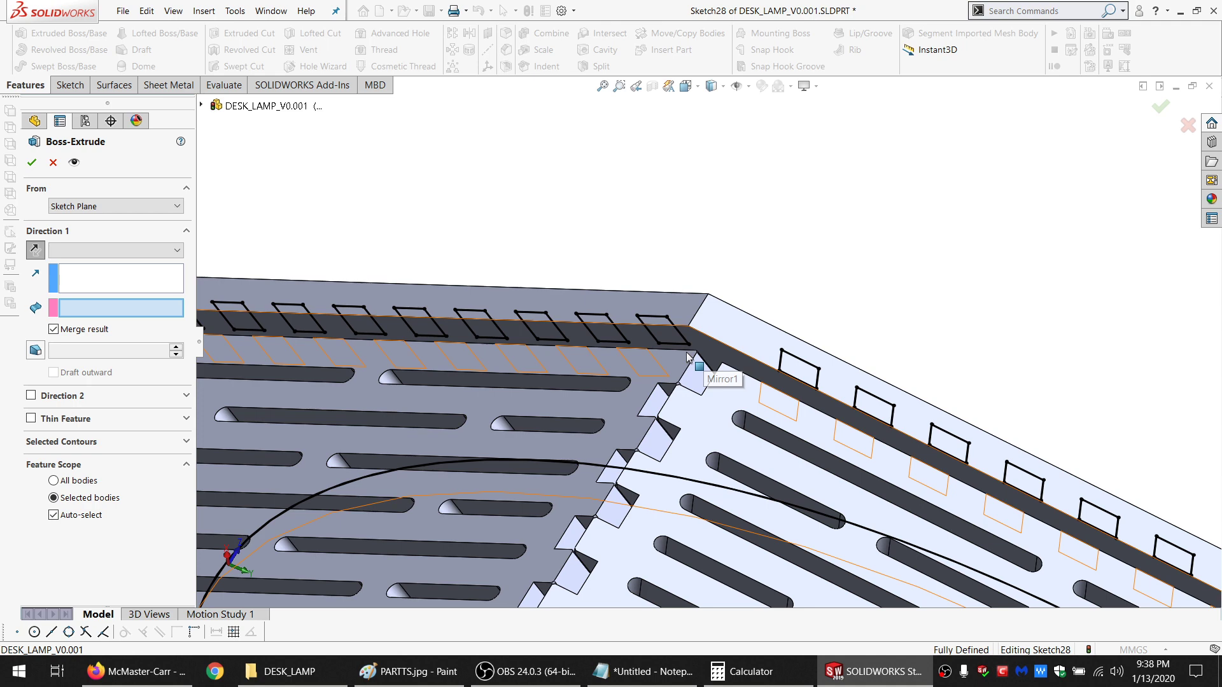
left_click(688, 357)
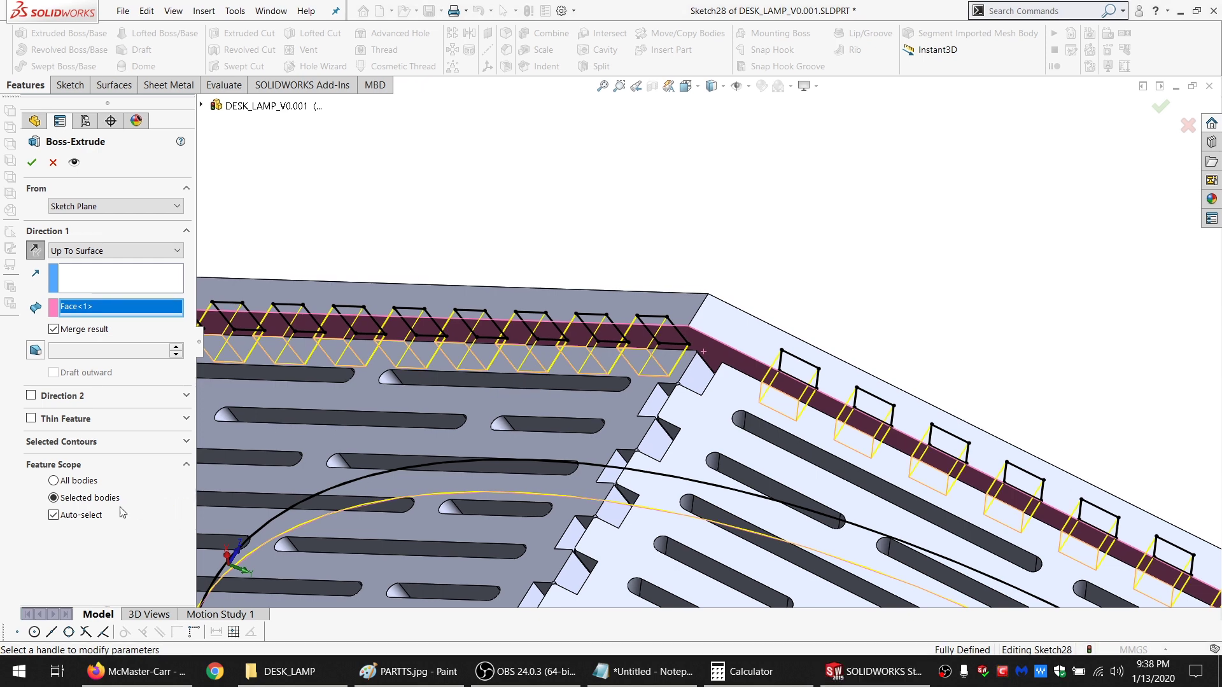
left_click(93, 514)
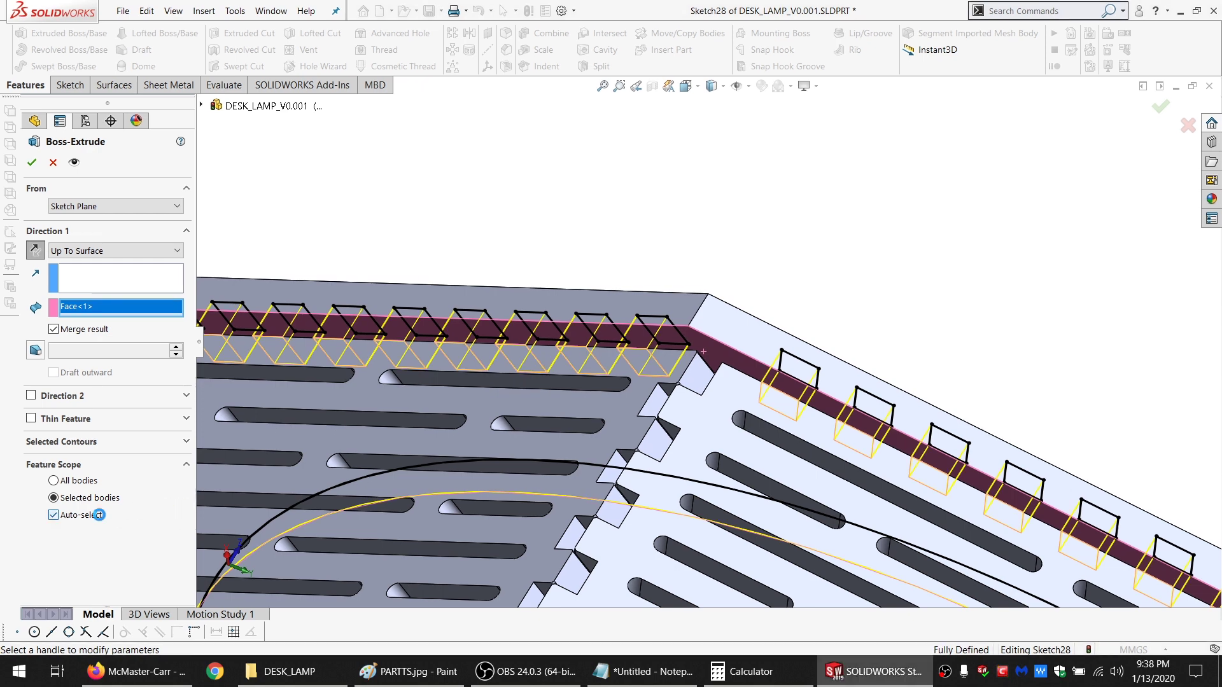
left_click(708, 319)
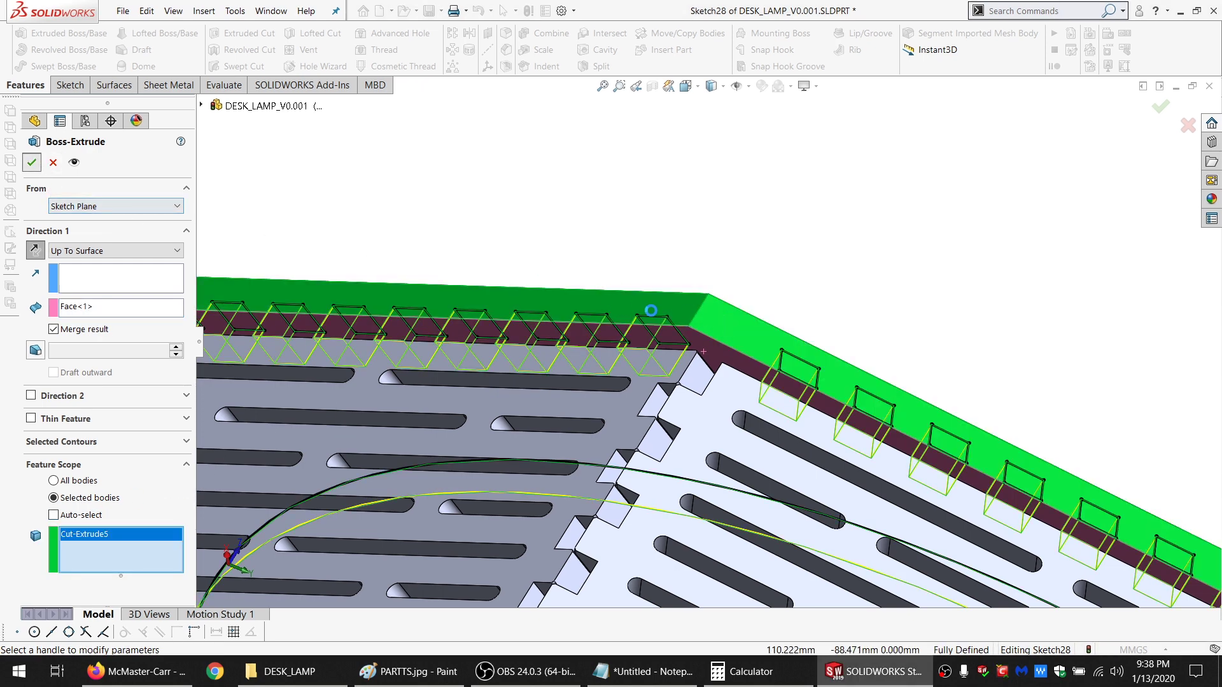
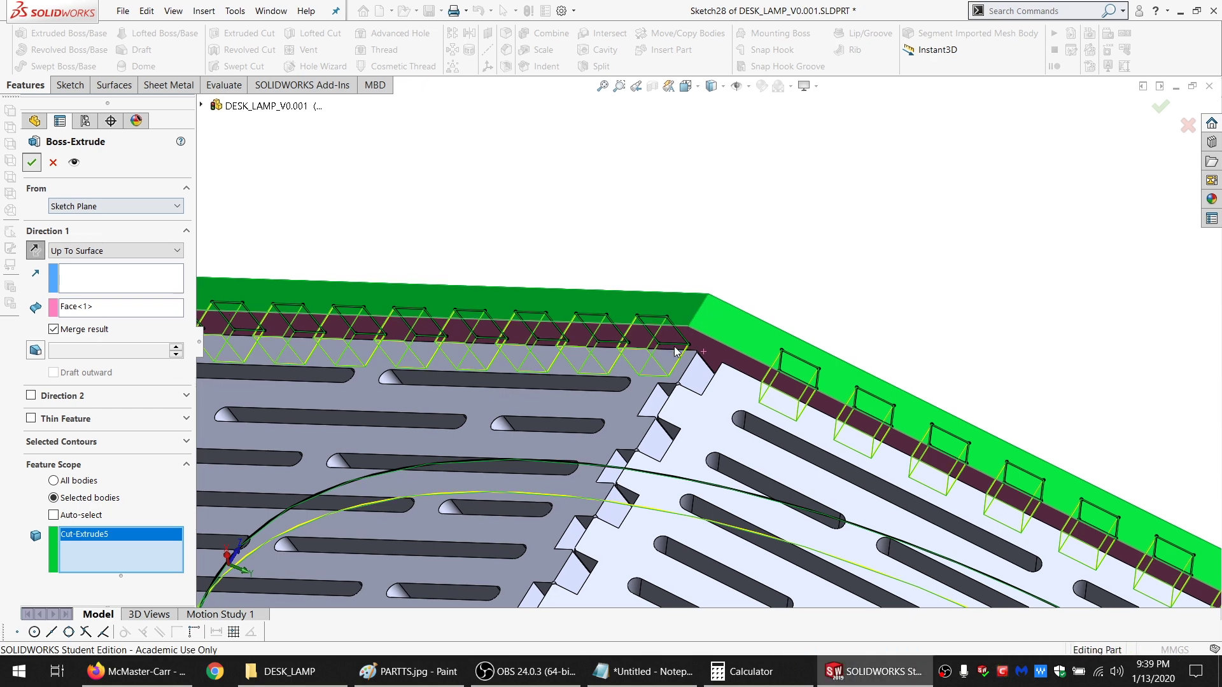
Start a fillet on three adjacent short vertical edges at the upper ring's outer corners
middle_click_drag(708, 317, 681, 342)
scroll(681, 342, "up", 10)
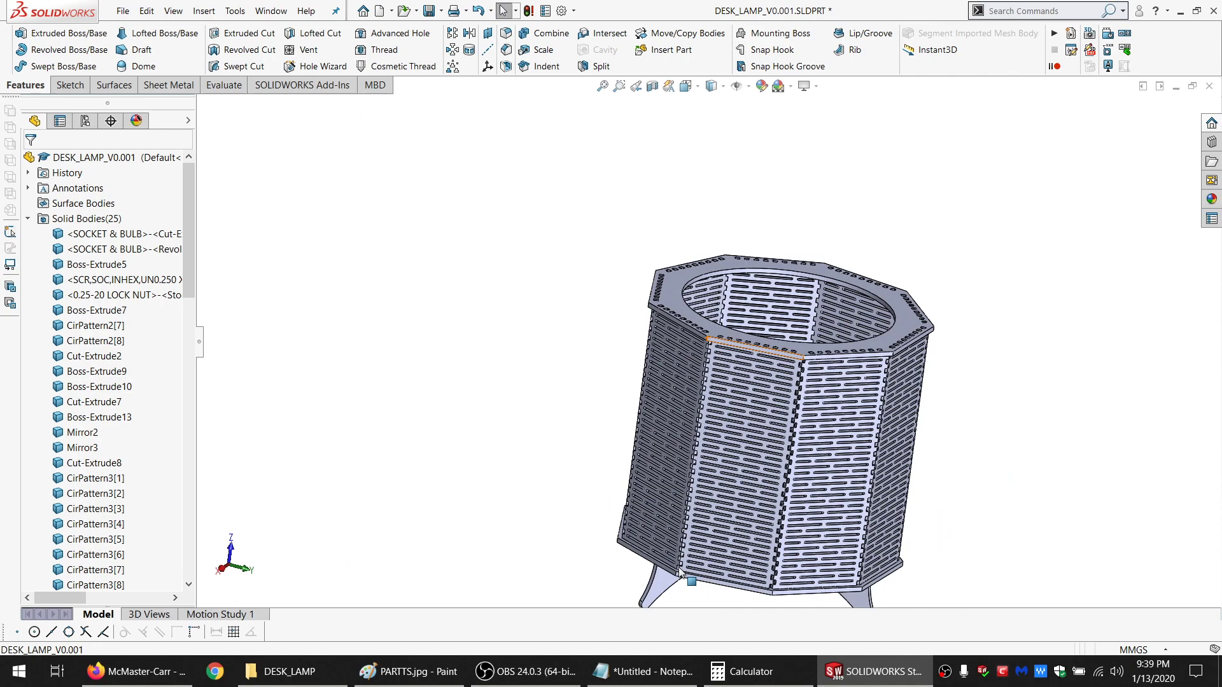
scroll(679, 571, "down", 10)
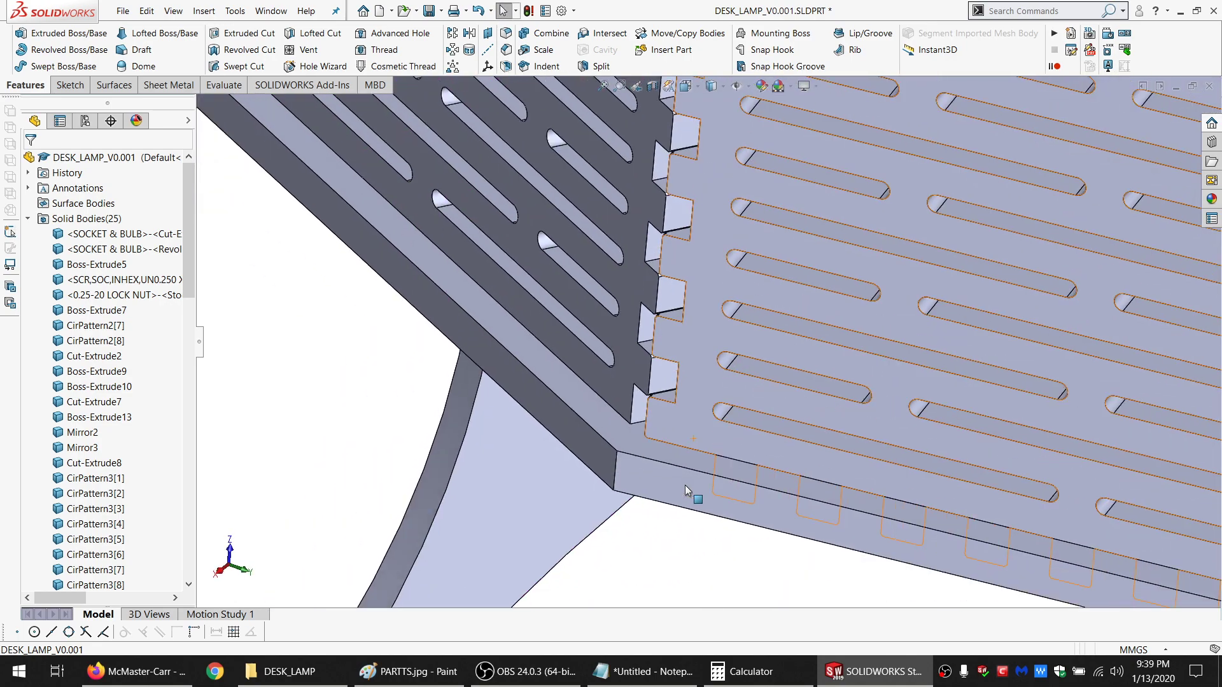
scroll(685, 485, "up", 2)
scroll(551, 175, "up", 6)
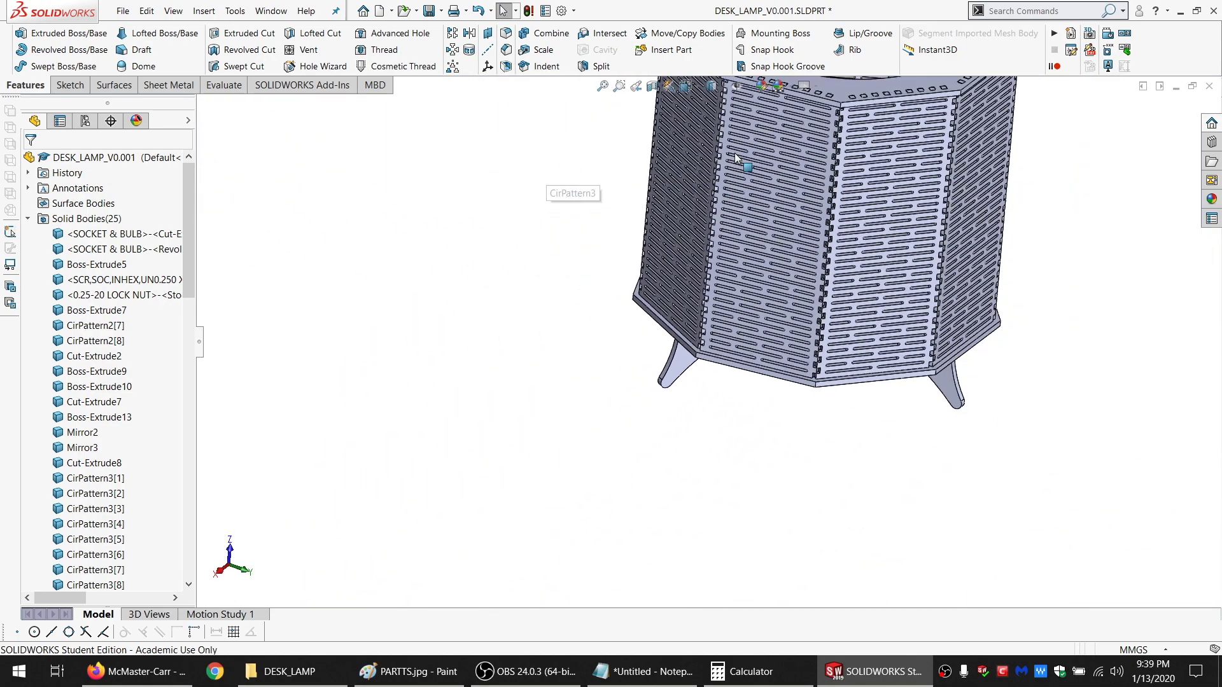
scroll(692, 131, "down", 6)
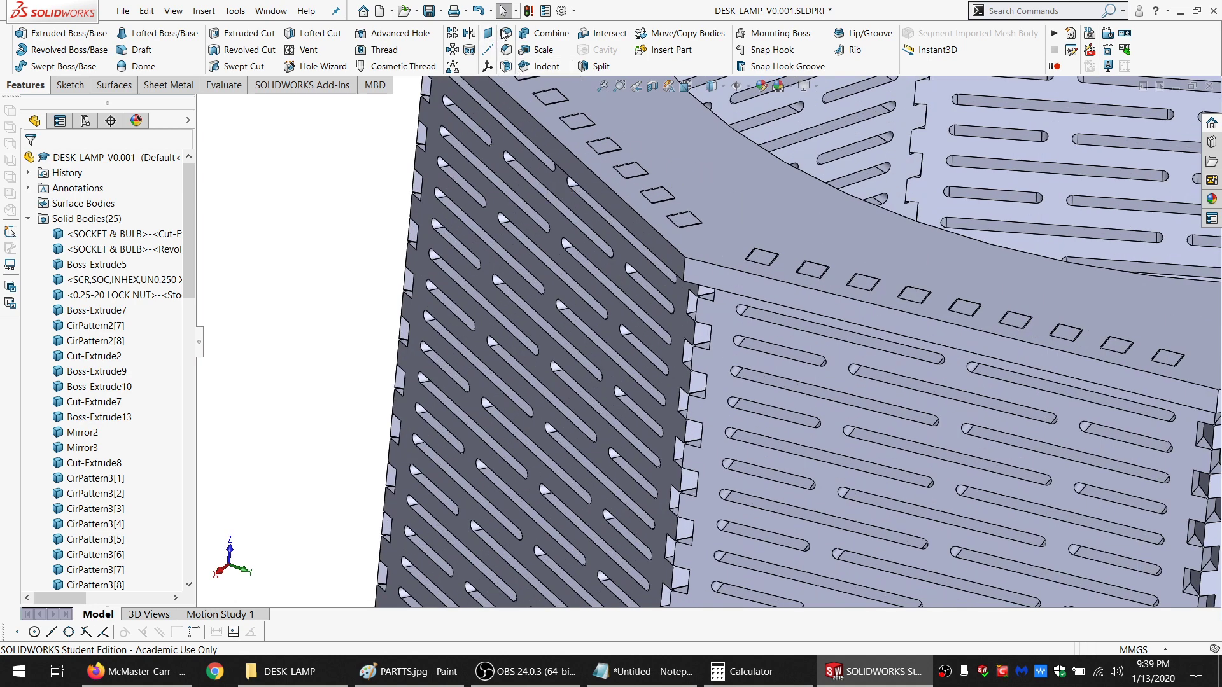
left_click(504, 67)
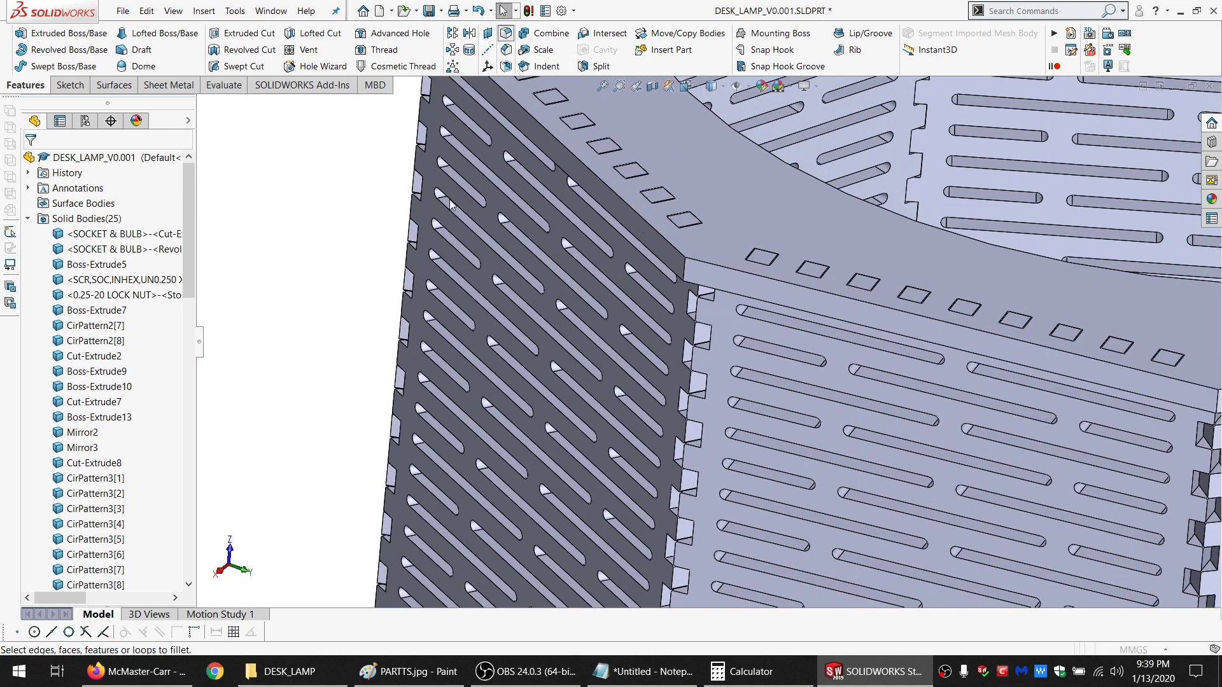
left_click(686, 272)
middle_click_drag(686, 273, 1093, 526)
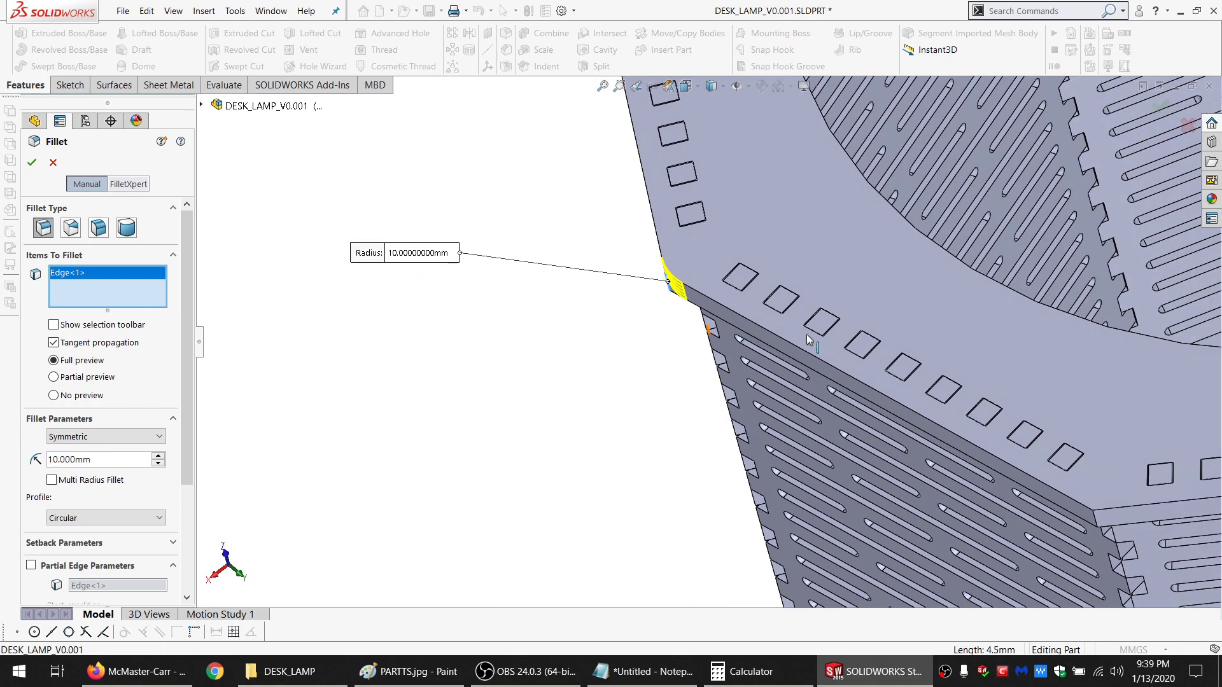
left_click(1095, 527)
middle_click_drag(1095, 470, 1131, 378)
left_click(1132, 380)
Add the next three short vertical corner edges around the upper ring to the fillet selection
scroll(1062, 266, "up", 5)
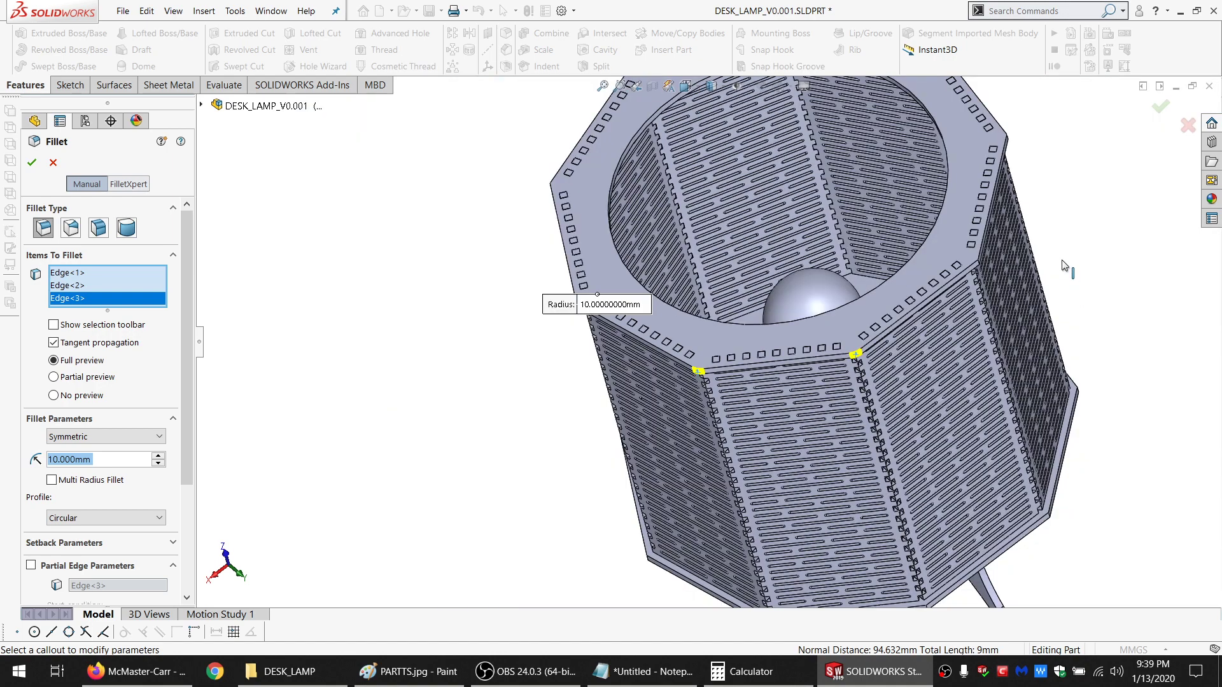
scroll(965, 256, "down", 5)
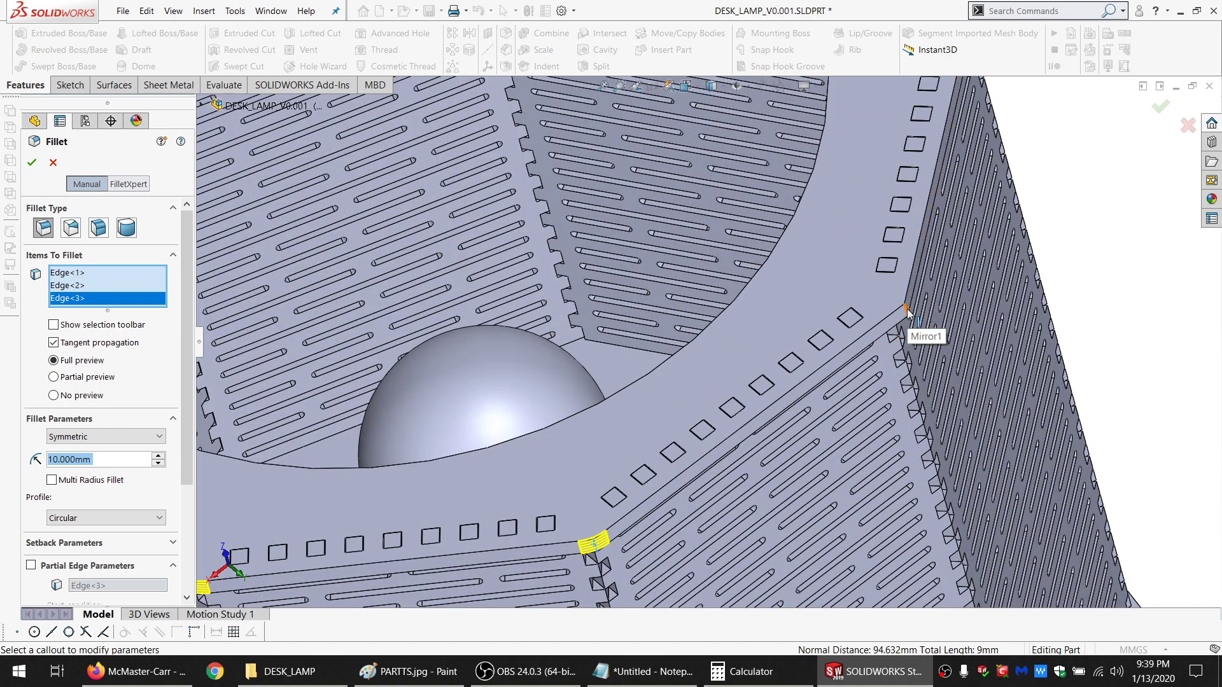
left_click(878, 286)
scroll(862, 257, "up", 5)
scroll(750, 286, "down", 7)
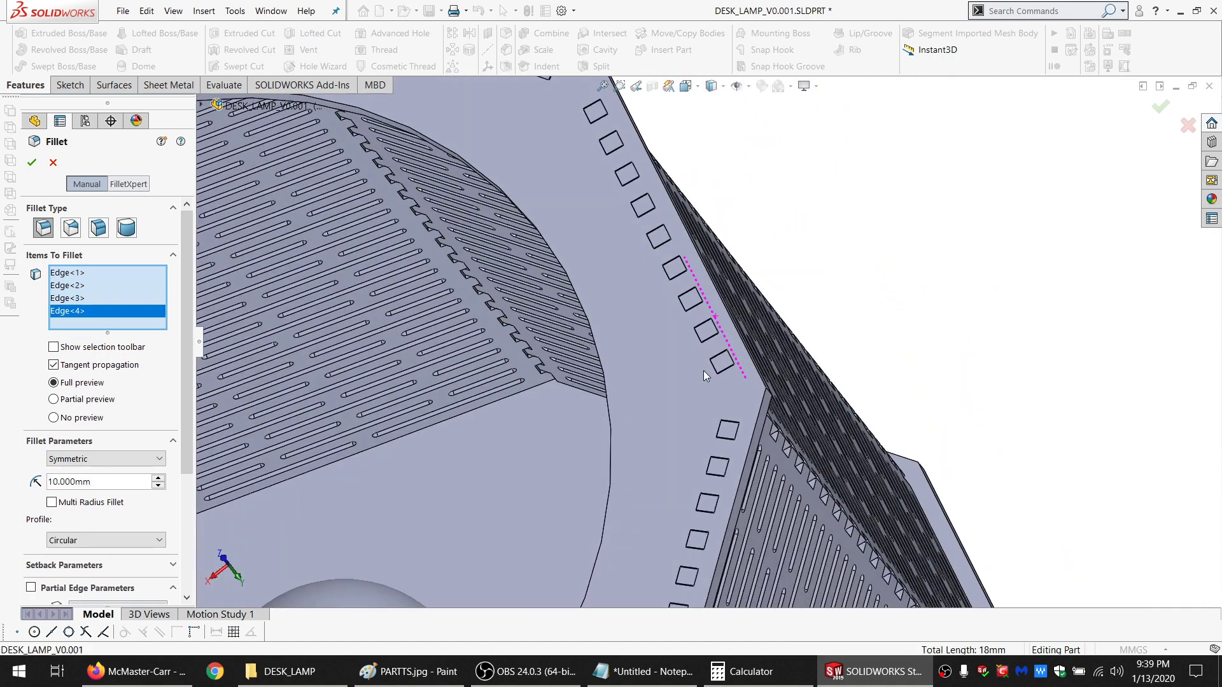
middle_click_drag(766, 401, 741, 400)
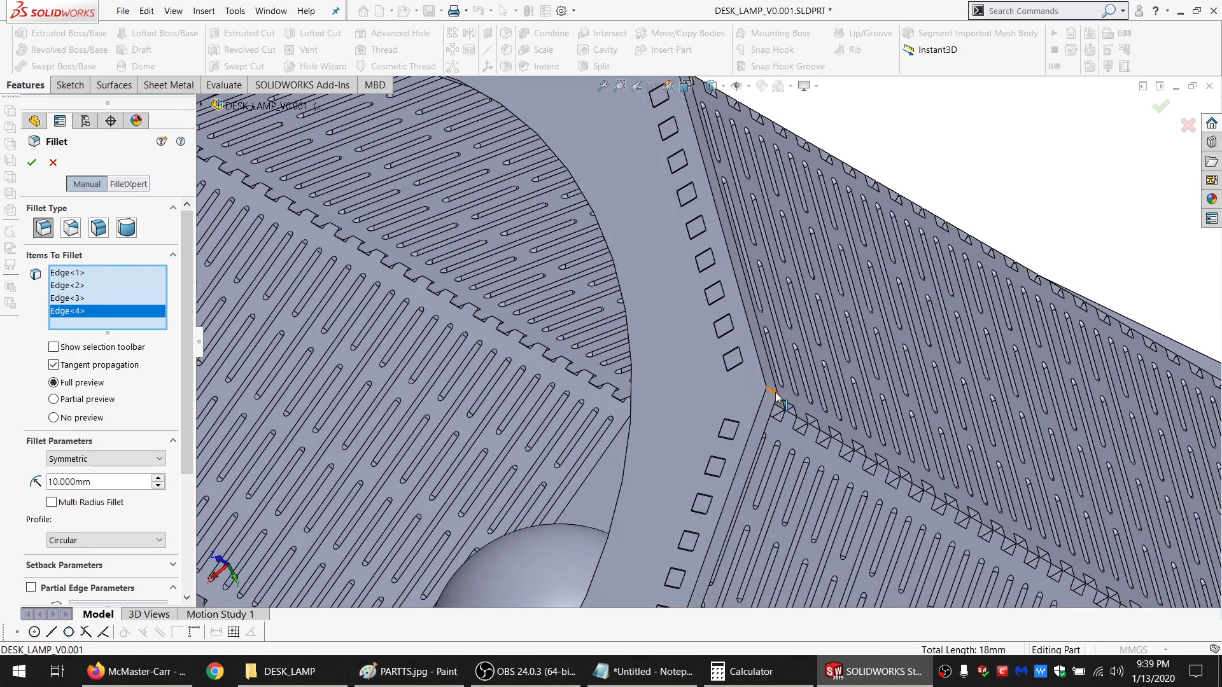
left_click(773, 390)
scroll(704, 290, "up", 1)
middle_click_drag(704, 288, 773, 324)
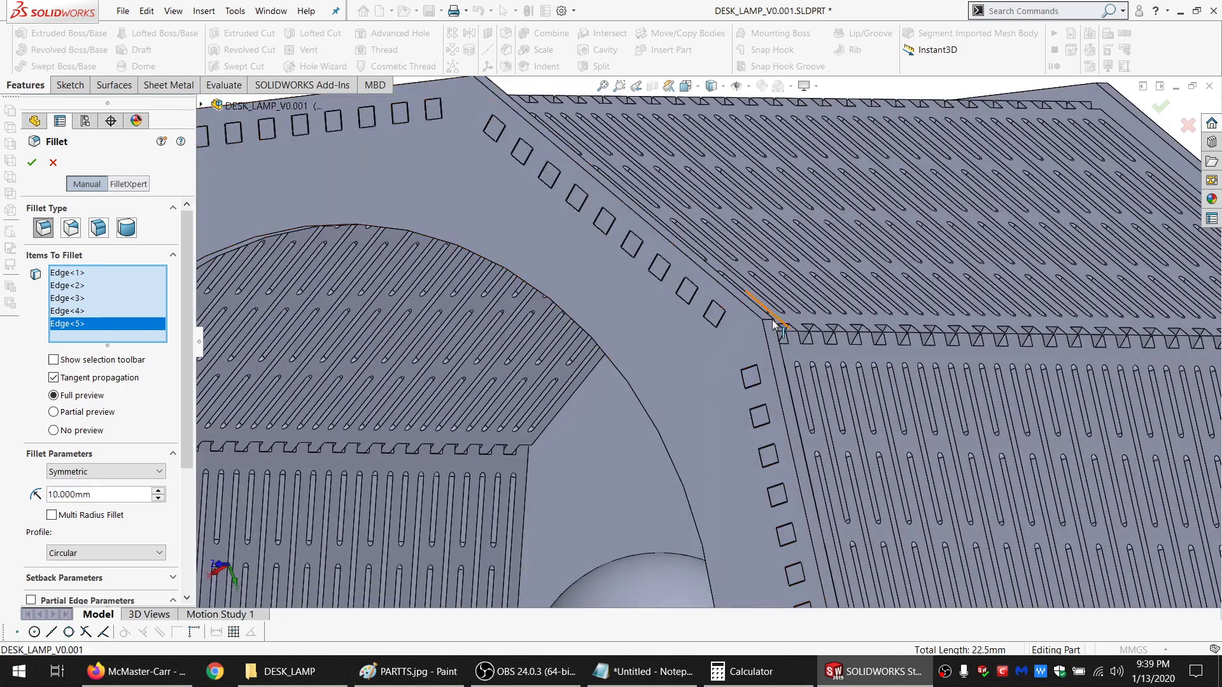
left_click(769, 321)
Add the last three outer corner edges of the upper ring so the fillet covers all nine corners
scroll(769, 326, "up", 5)
scroll(640, 238, "down", 6)
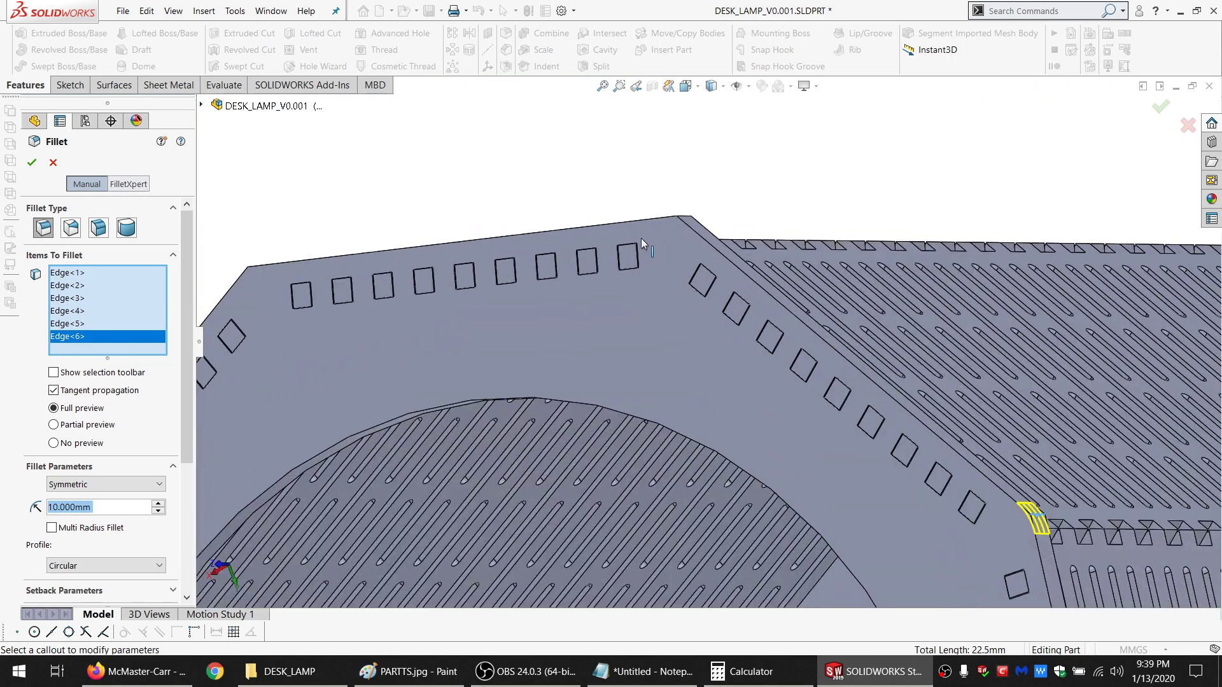
middle_click_drag(640, 238, 686, 228)
left_click(686, 225)
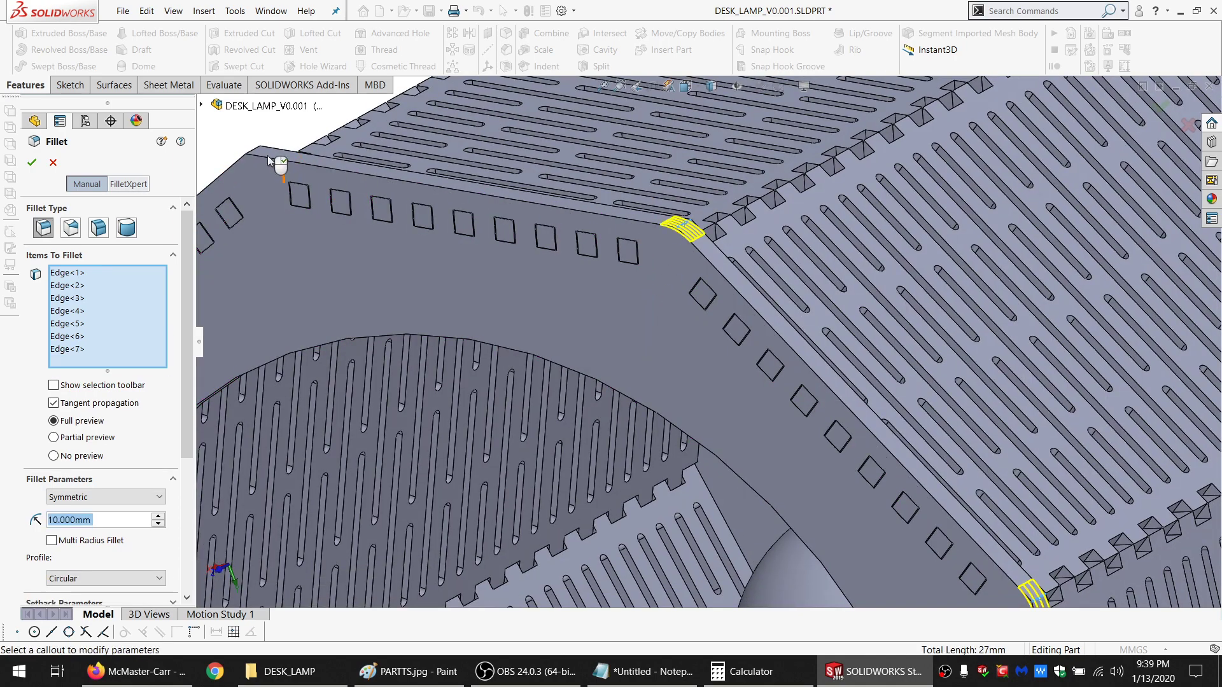
left_click(256, 151)
scroll(338, 210, "up", 3)
middle_click_drag(338, 210, 497, 382)
scroll(498, 382, "down", 3)
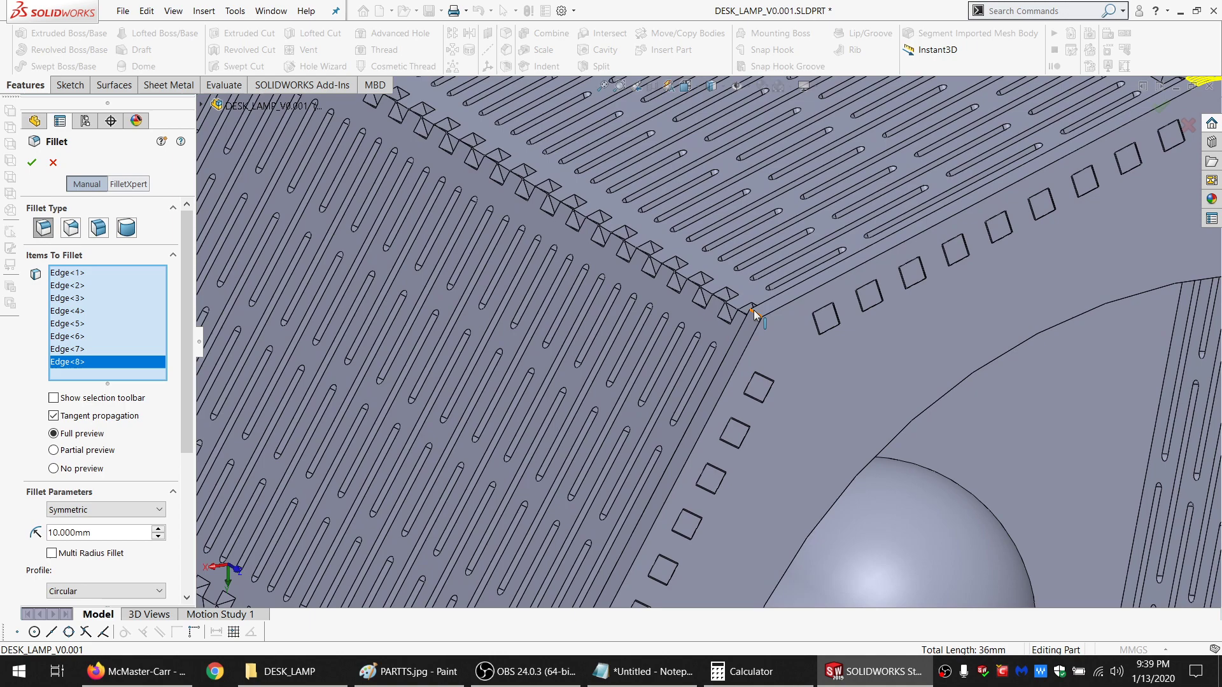
left_click(759, 322)
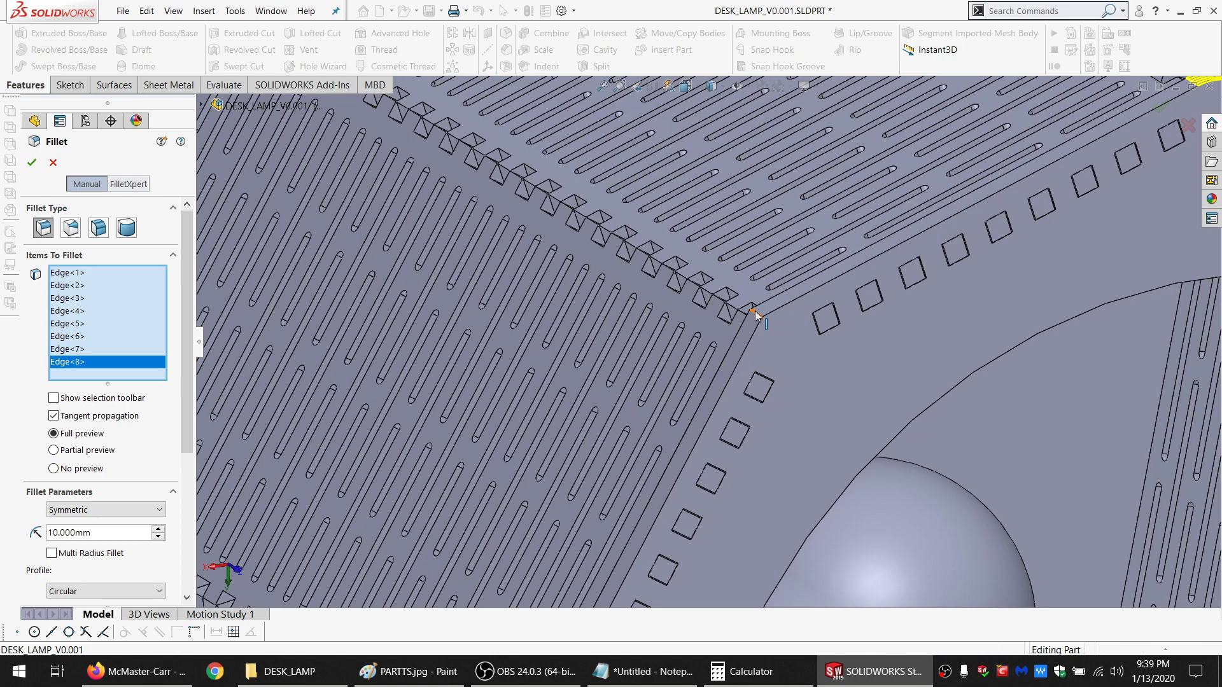
Compare radii of 20, 30 and 40 mm on the upper ring's corners and apply the fillet at 30 mm
scroll(758, 322, "up", 3)
middle_click_drag(758, 322, 731, 253)
scroll(811, 360, "up", 3)
middle_click_drag(728, 348, 706, 334)
left_click(81, 544)
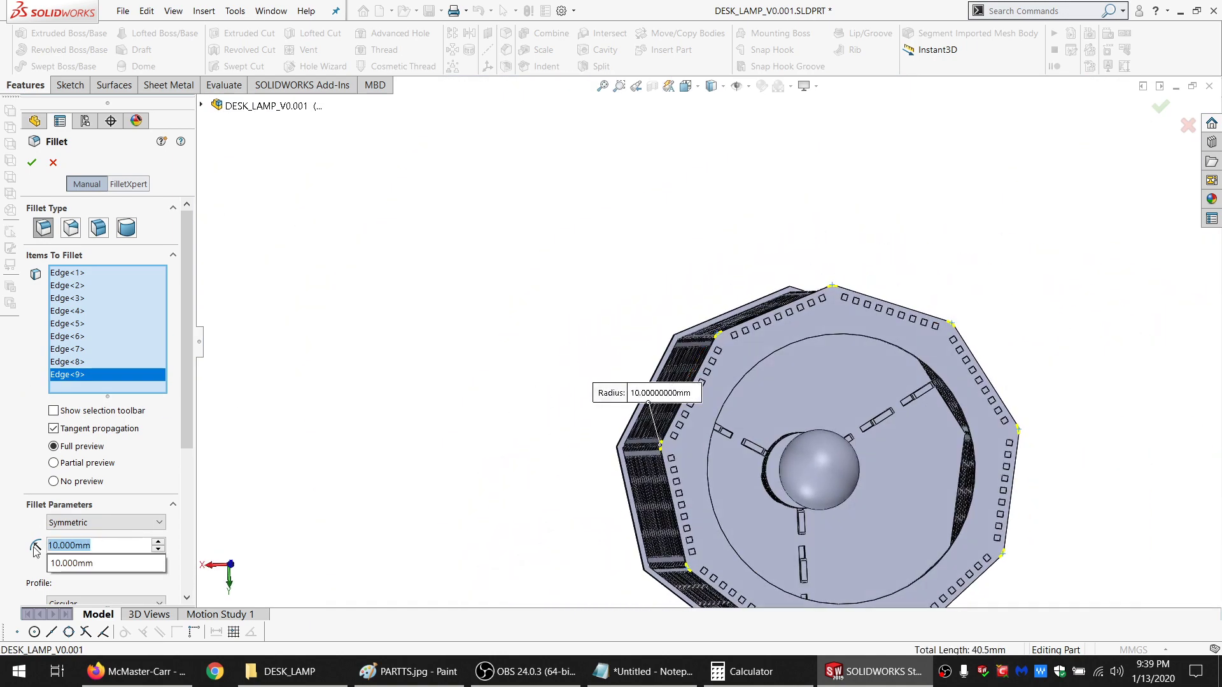
type("20")
key("Return")
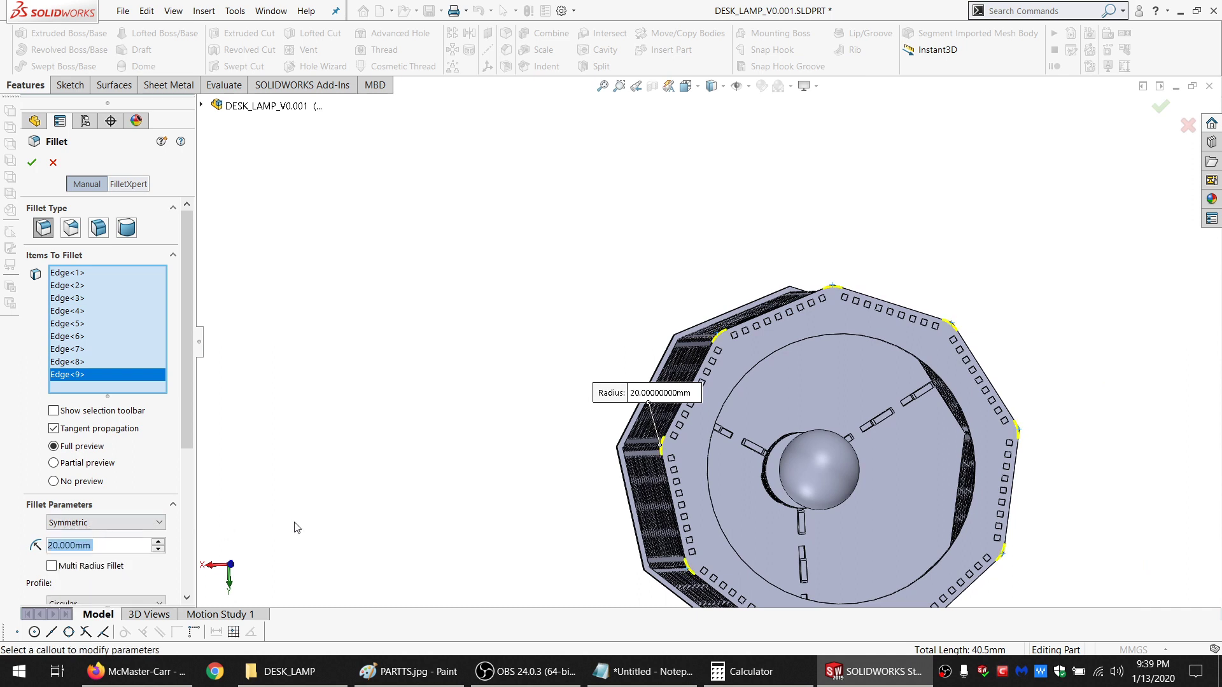
type("30")
key("Return")
type("40")
key("Return")
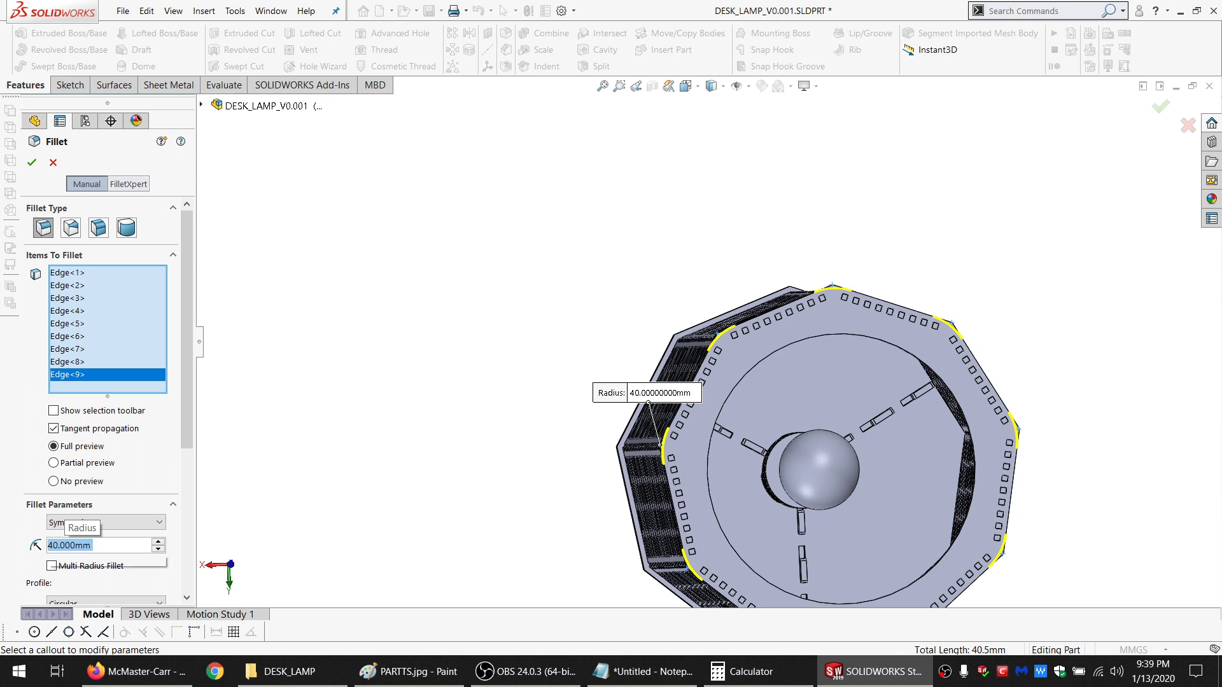
type("30")
key("Return")
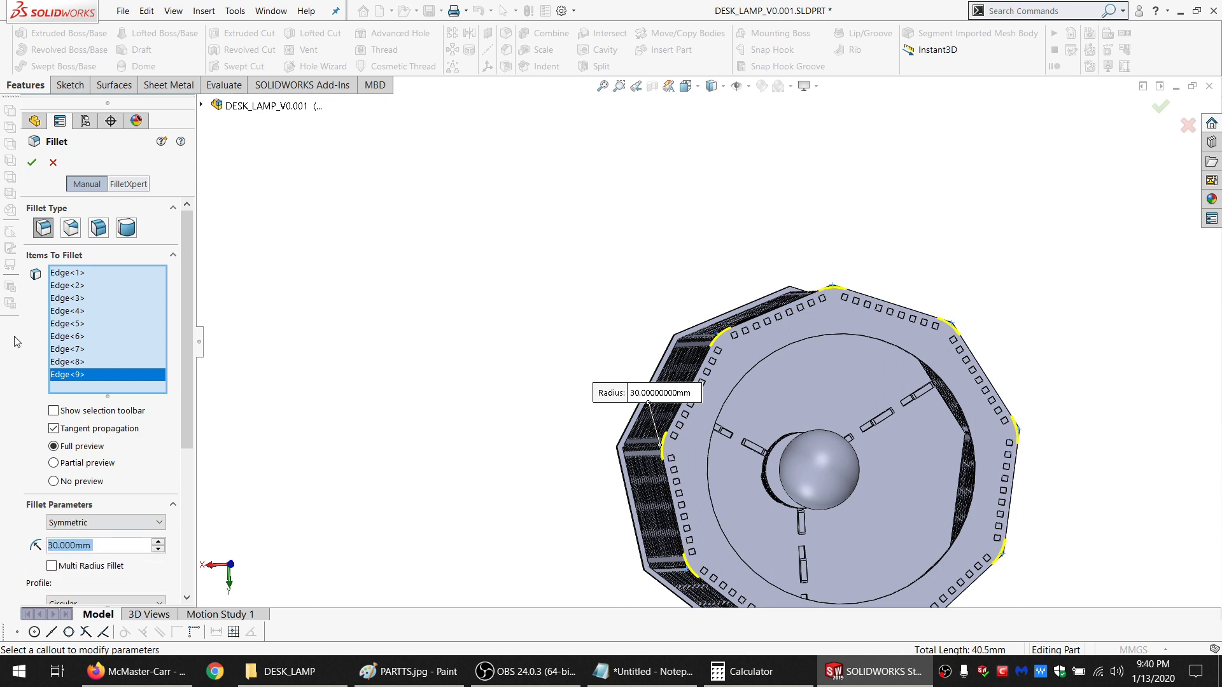
left_click(30, 163)
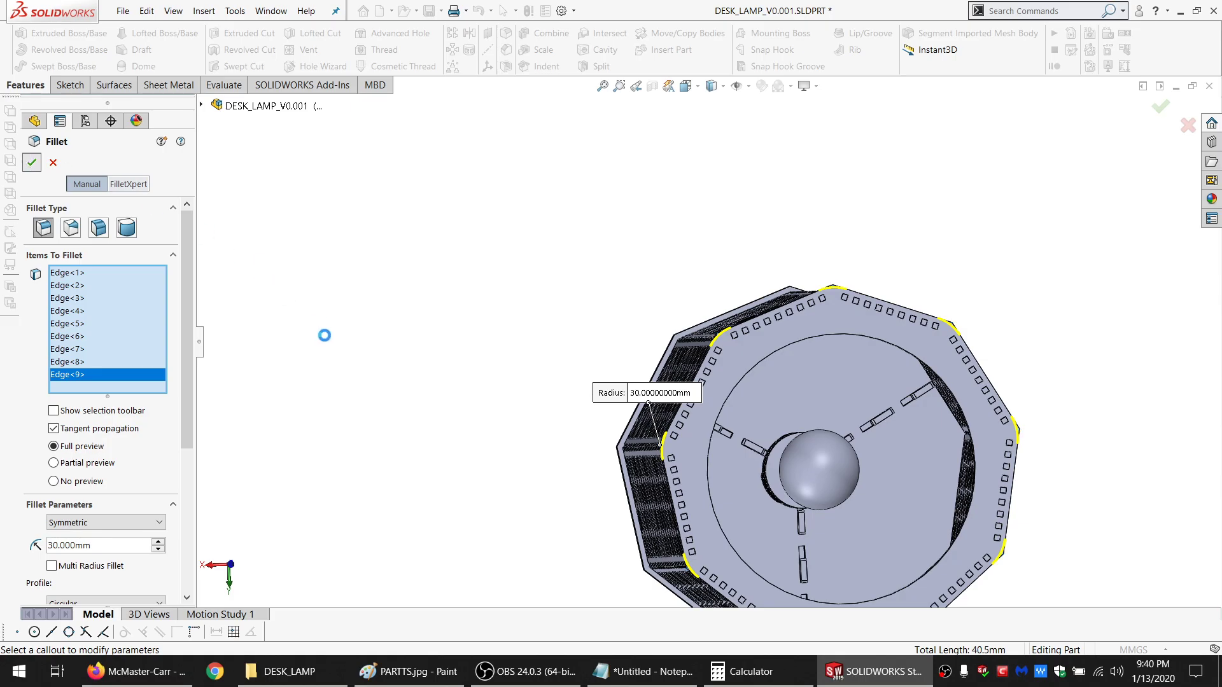
Start a 30 mm fillet on four adjacent short vertical corner edges of the lamp's bottom plate
scroll(700, 547, "down", 3)
mouse_move(683, 487)
middle_mouse_down()
mouse_move(671, 428)
mouse_move(903, 431)
mouse_move(843, 439)
mouse_move(710, 286)
mouse_move(773, 463)
mouse_move(704, 485)
mouse_move(672, 476)
middle_mouse_up()
scroll(751, 510, "up", 3)
scroll(793, 531, "down", 2)
scroll(674, 489, "down", 5)
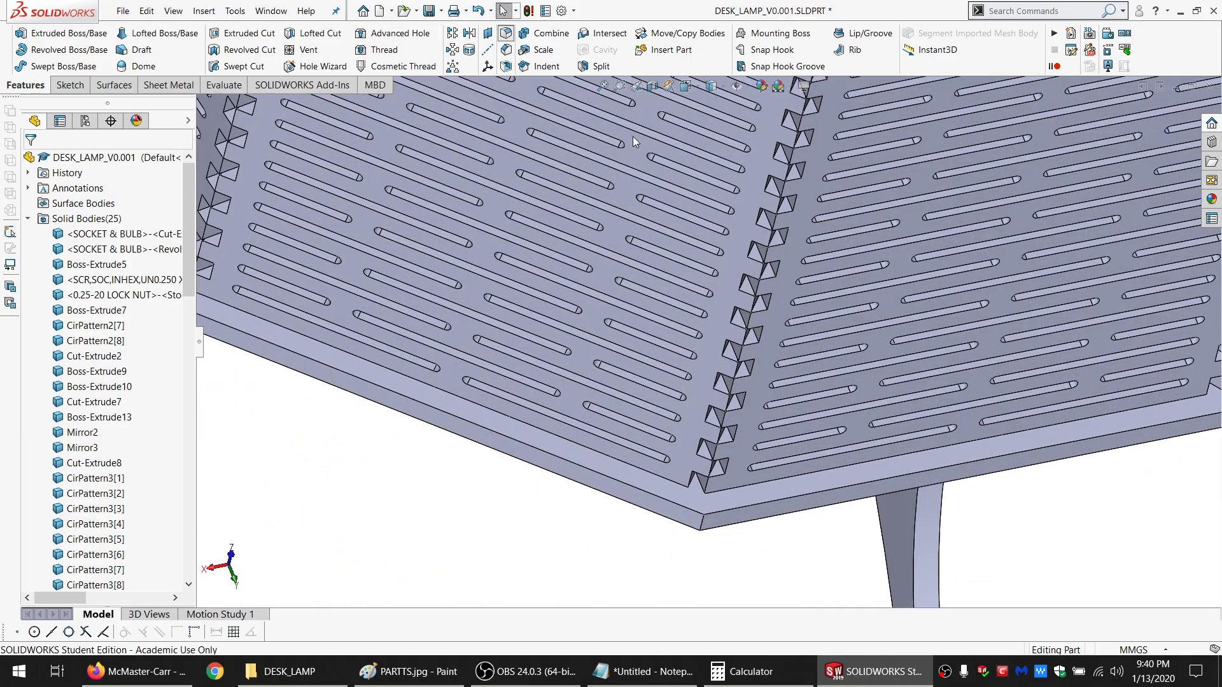
left_click(703, 522)
scroll(573, 463, "up", 3)
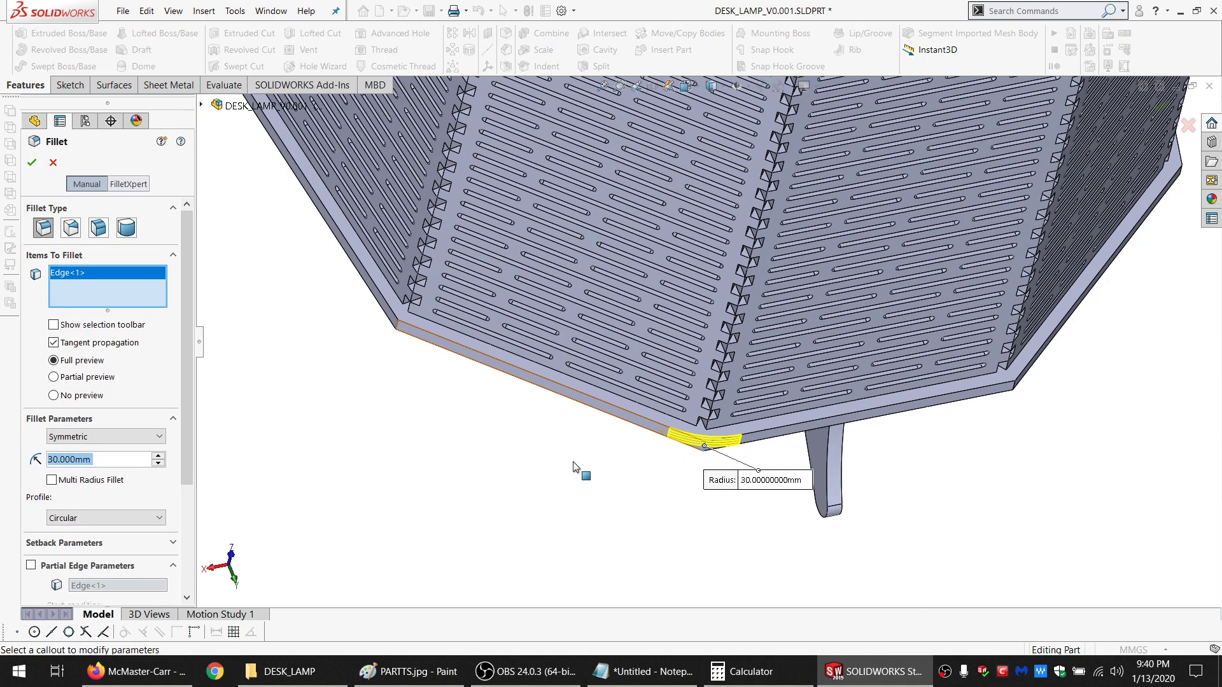
scroll(573, 466, "up", 2)
left_click(499, 334)
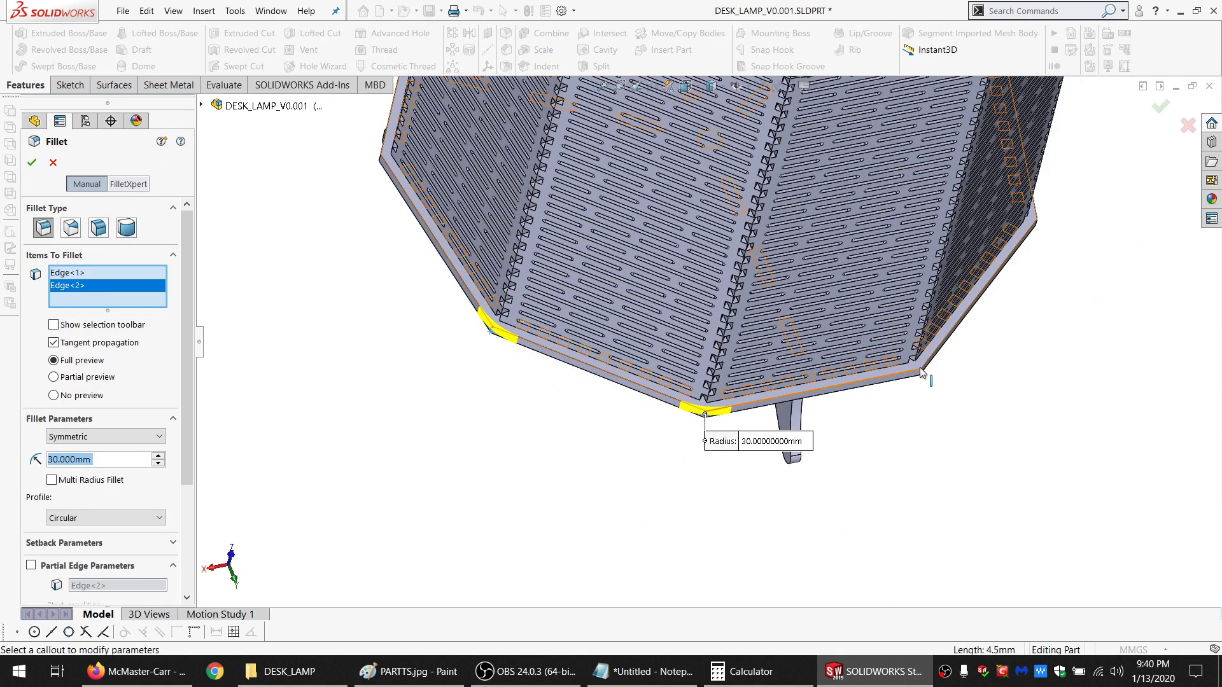
middle_click_drag(927, 382, 807, 491)
left_click(1047, 422)
scroll(1057, 425, "down", 5)
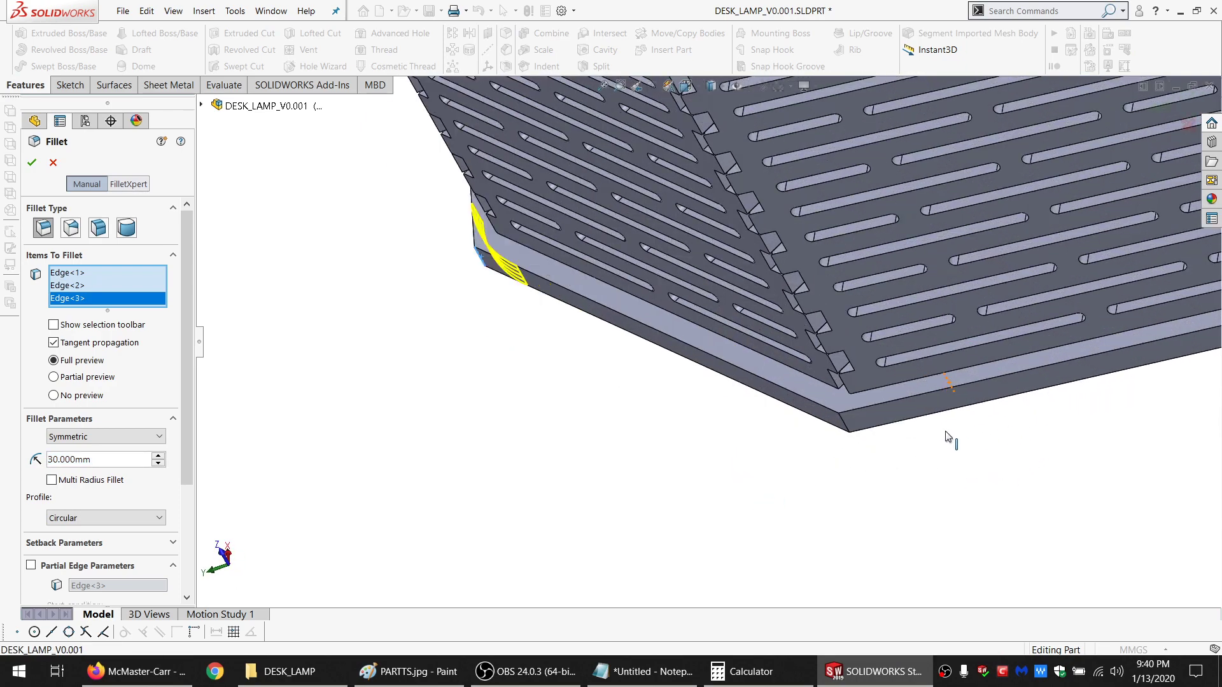
left_click(847, 428)
Add the remaining five corner edges of the bottom plate and apply the 30 mm fillet
scroll(992, 382, "up", 6)
scroll(927, 336, "down", 4)
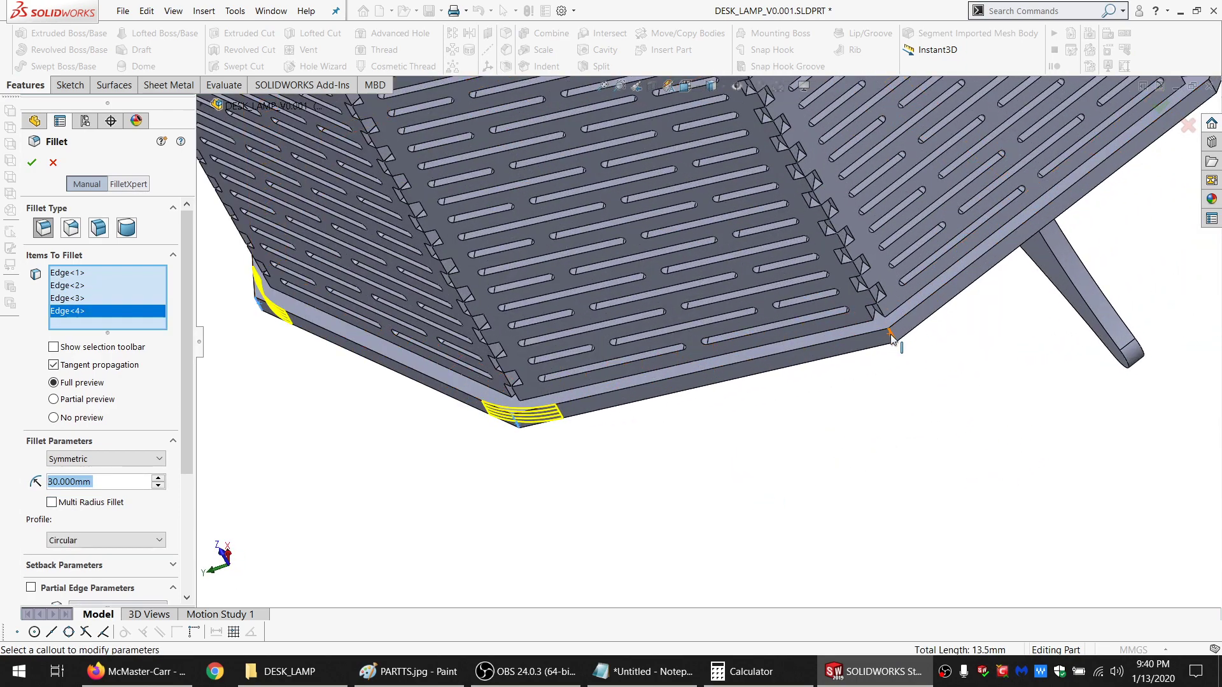
left_click(890, 335)
scroll(903, 300, "up", 6)
scroll(840, 252, "down", 6)
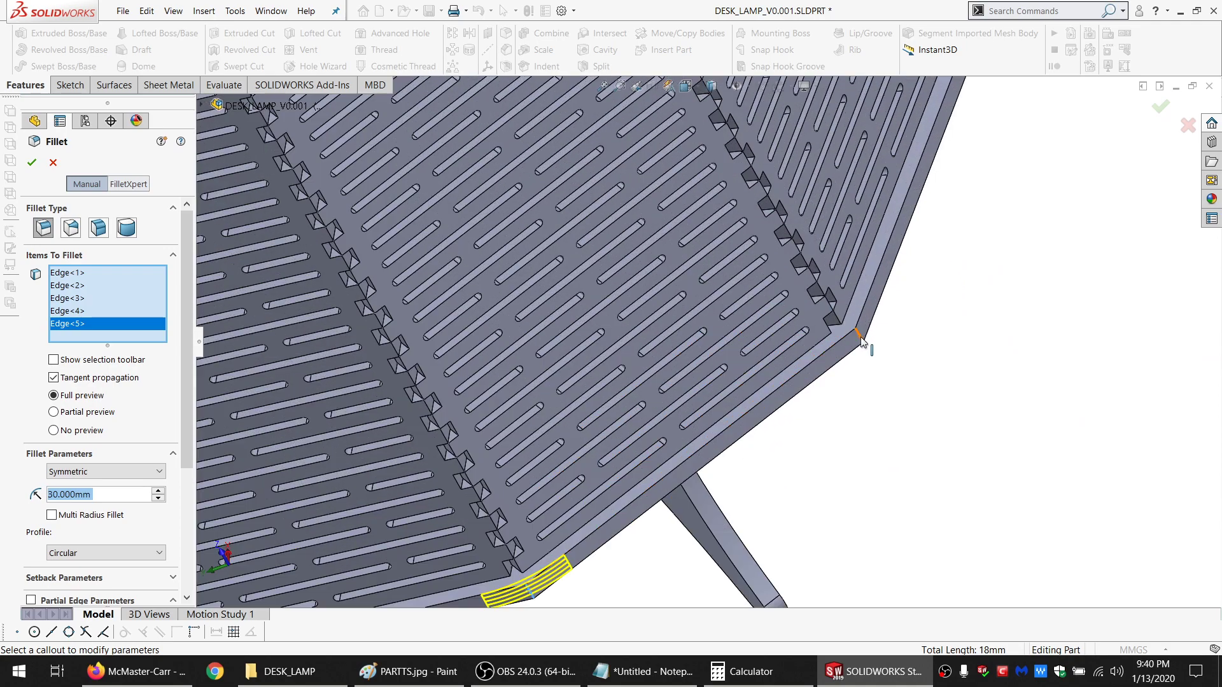
left_click(861, 342)
scroll(922, 254, "up", 8)
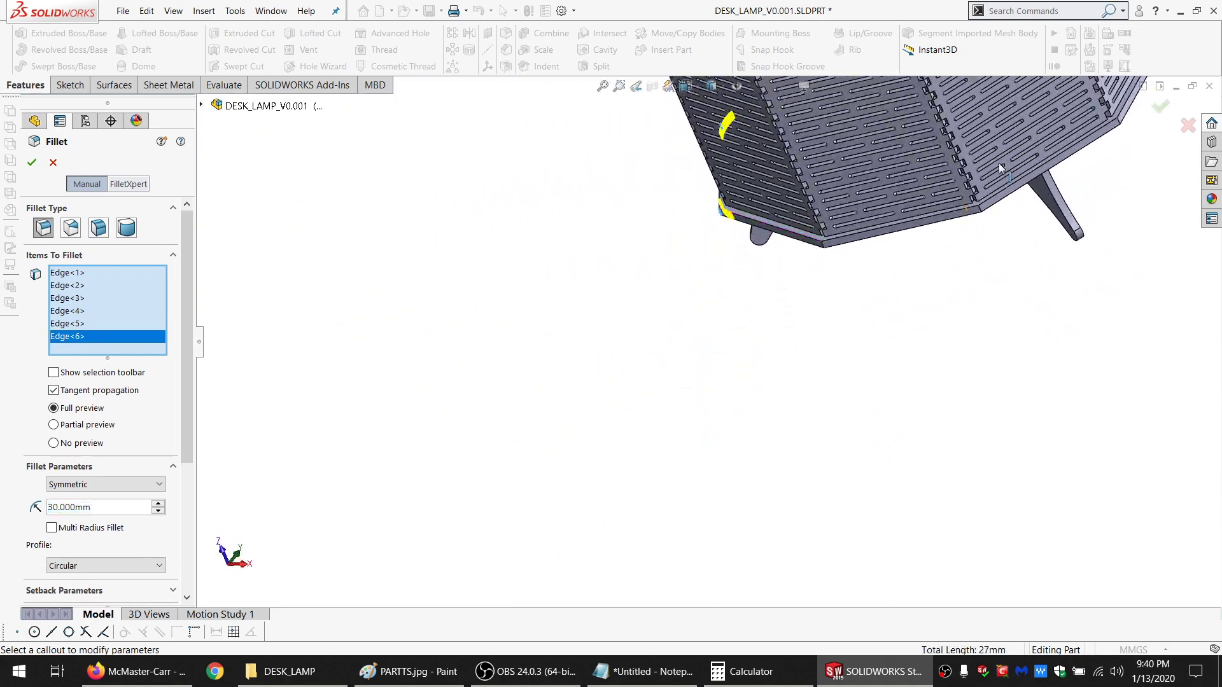
scroll(998, 163, "down", 5)
left_click(1096, 183)
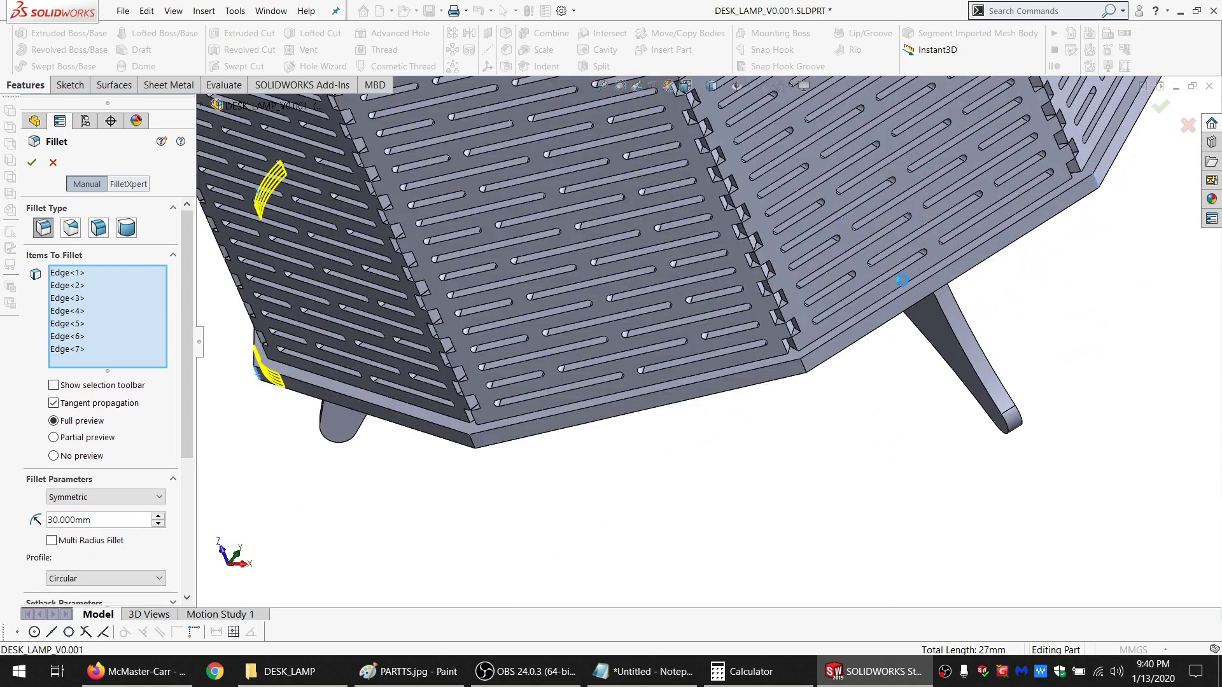
left_click(804, 369)
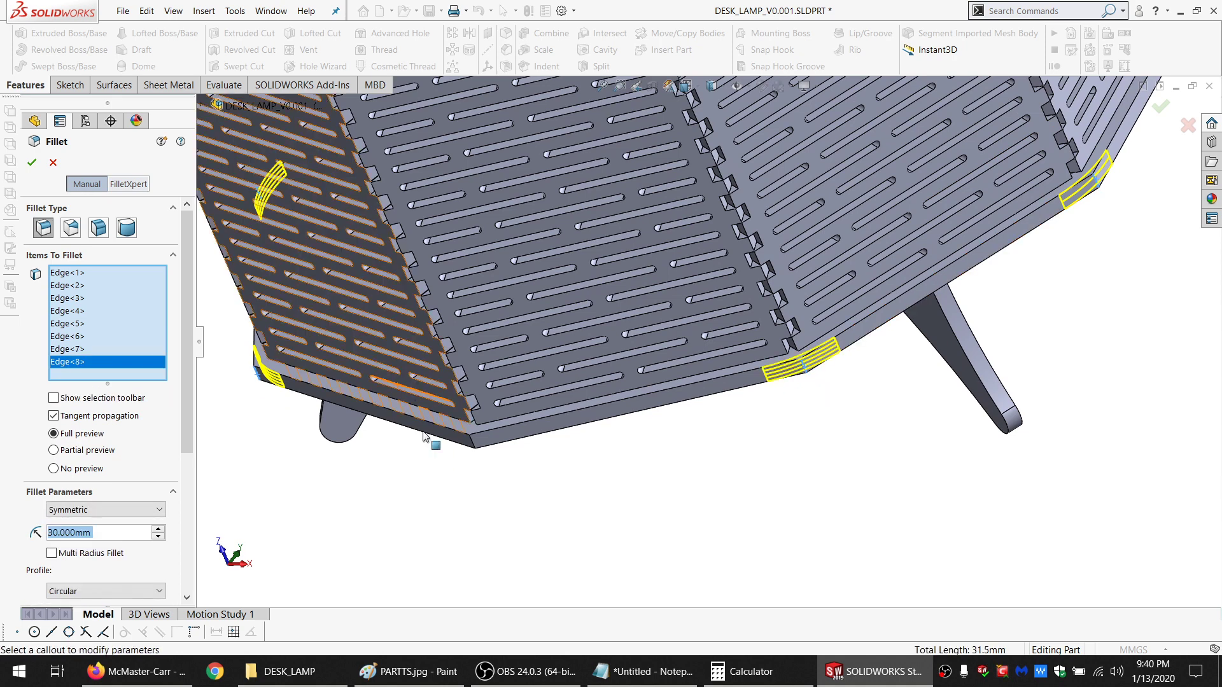
left_click(478, 443)
left_click(32, 163)
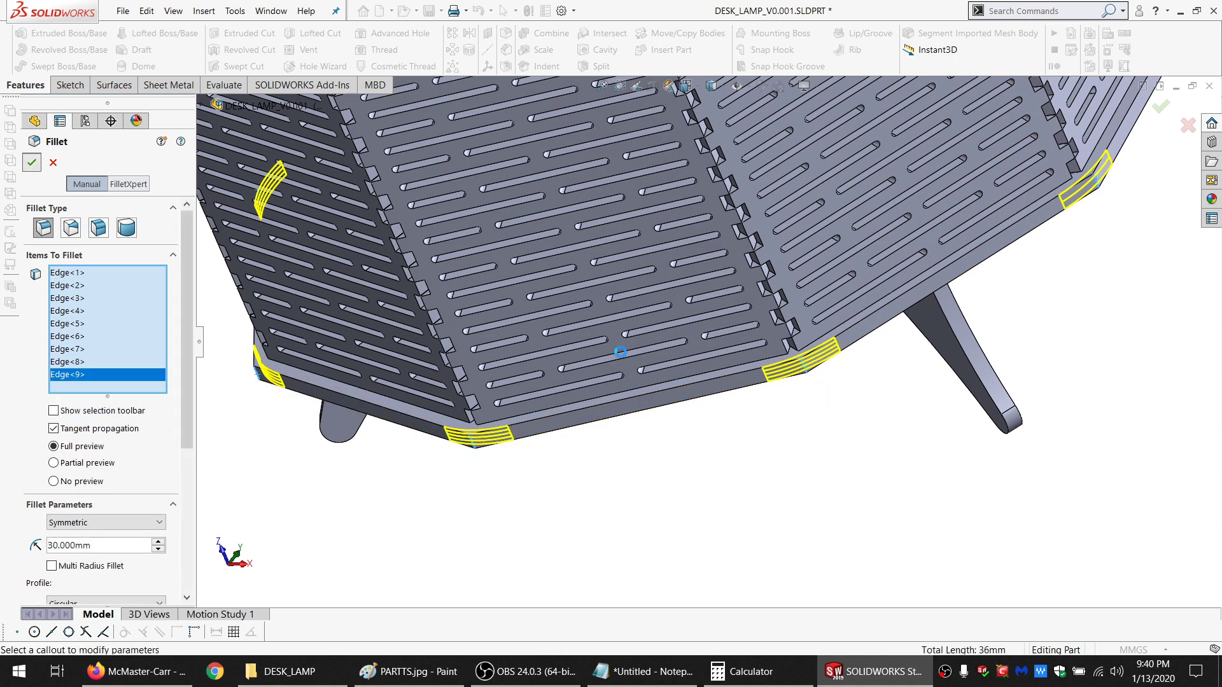
Move Boss-Extrude14 below Fillet2 in the feature order and group all features between CENTER and Boss-Extrude14 in a new folder
scroll(85, 382, "down", 12)
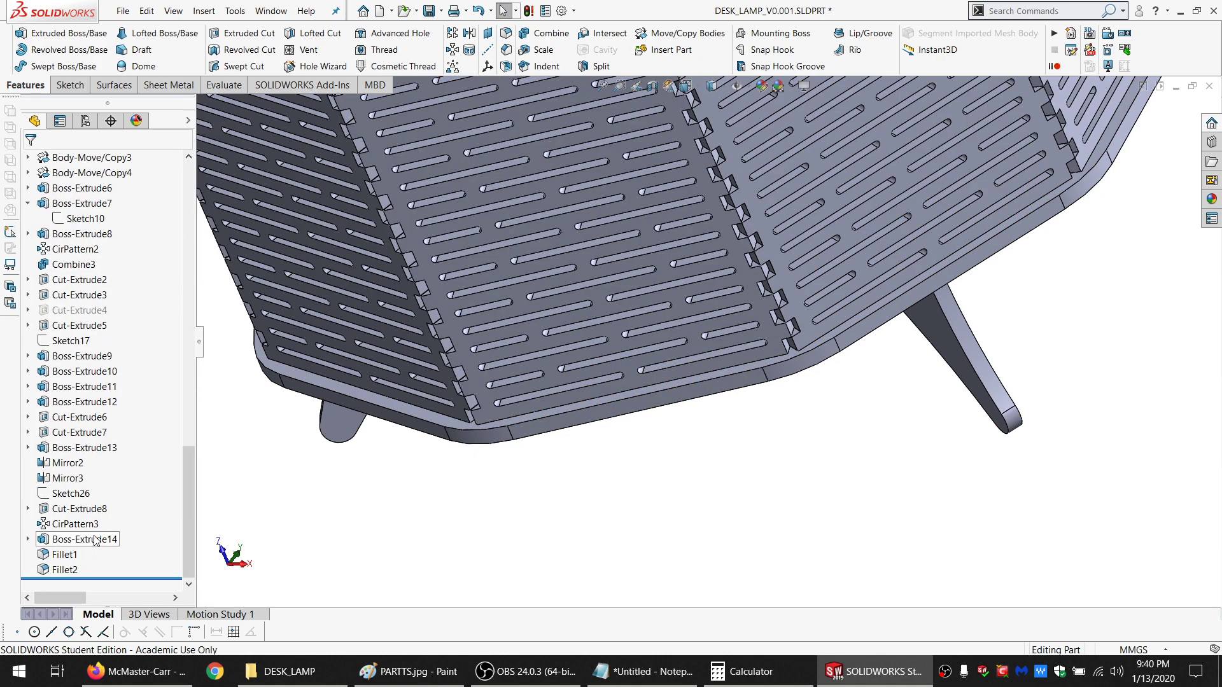
left_click_drag(96, 539, 43, 570)
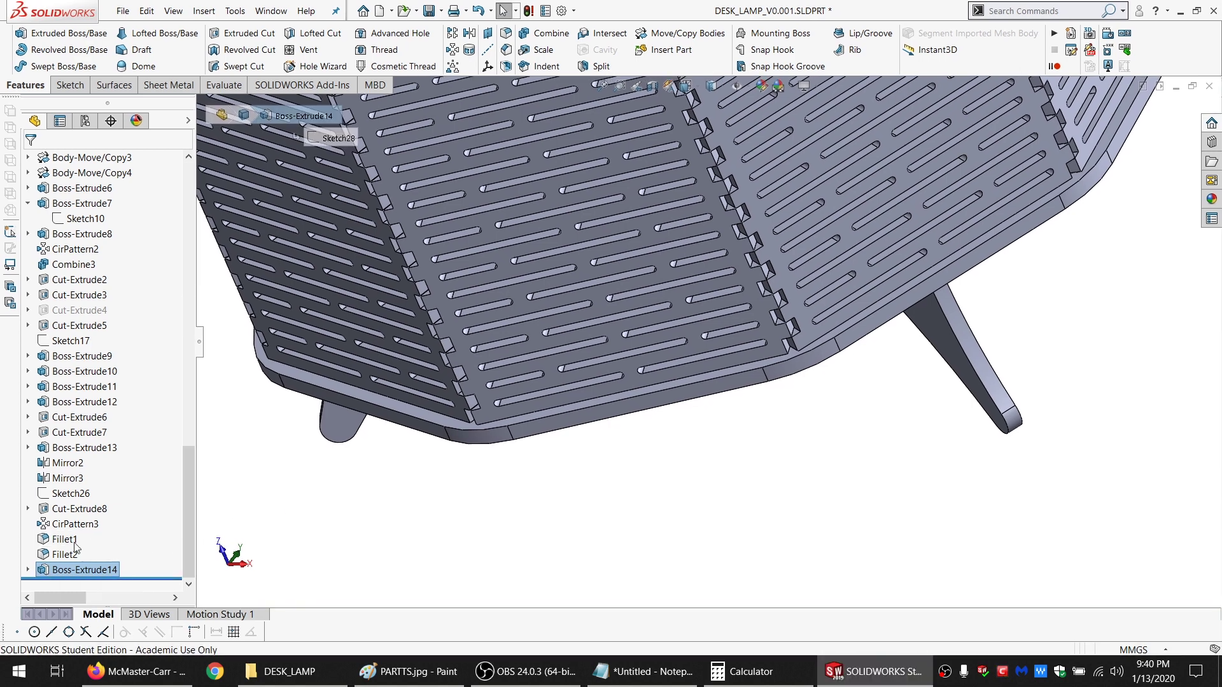
left_click(71, 553)
scroll(115, 318, "up", 5)
scroll(115, 319, "up", 6)
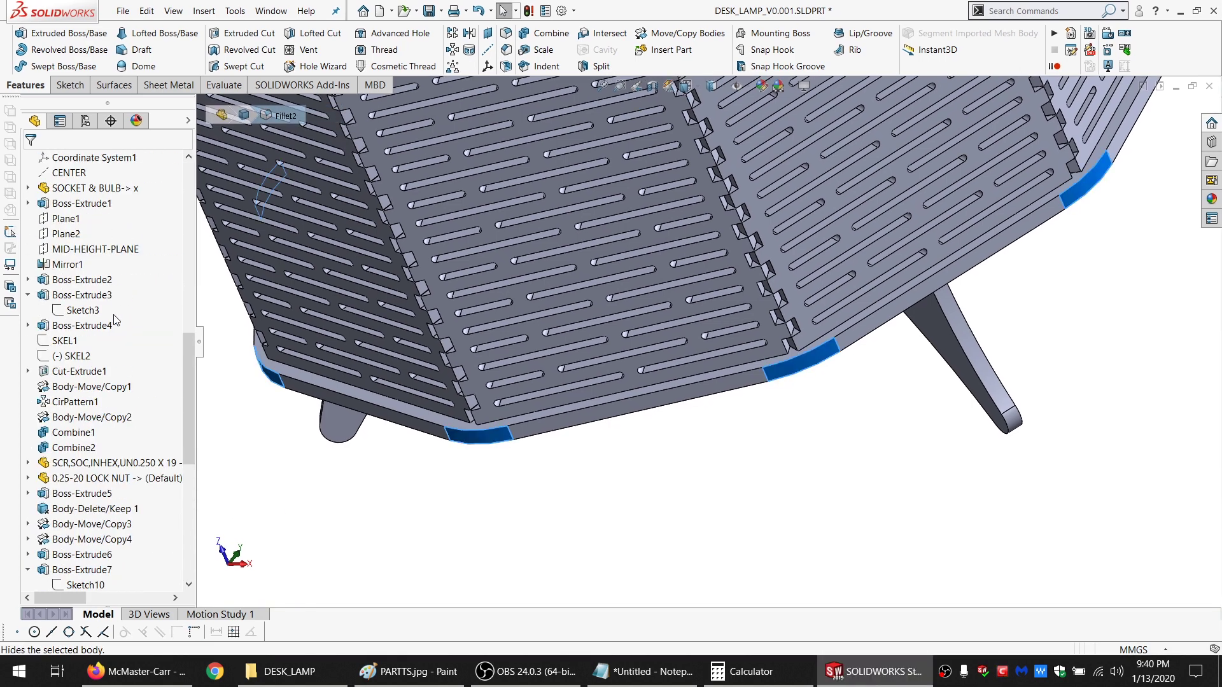
left_click(69, 329, "shift")
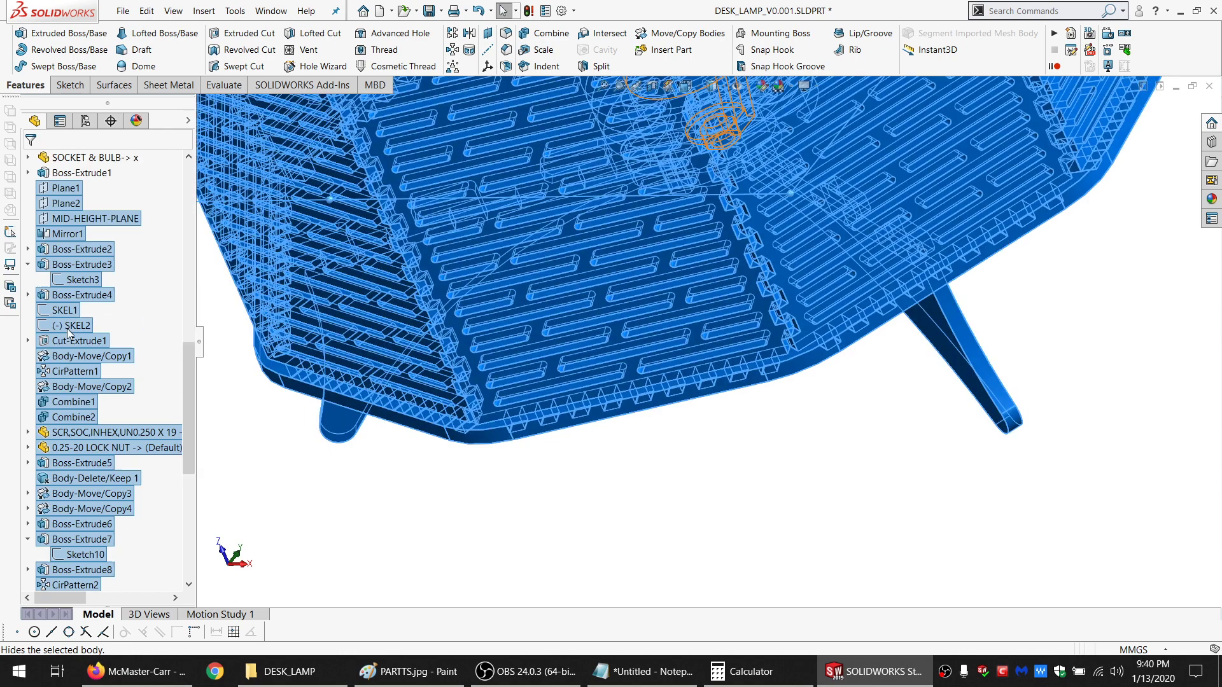
right_click(116, 450)
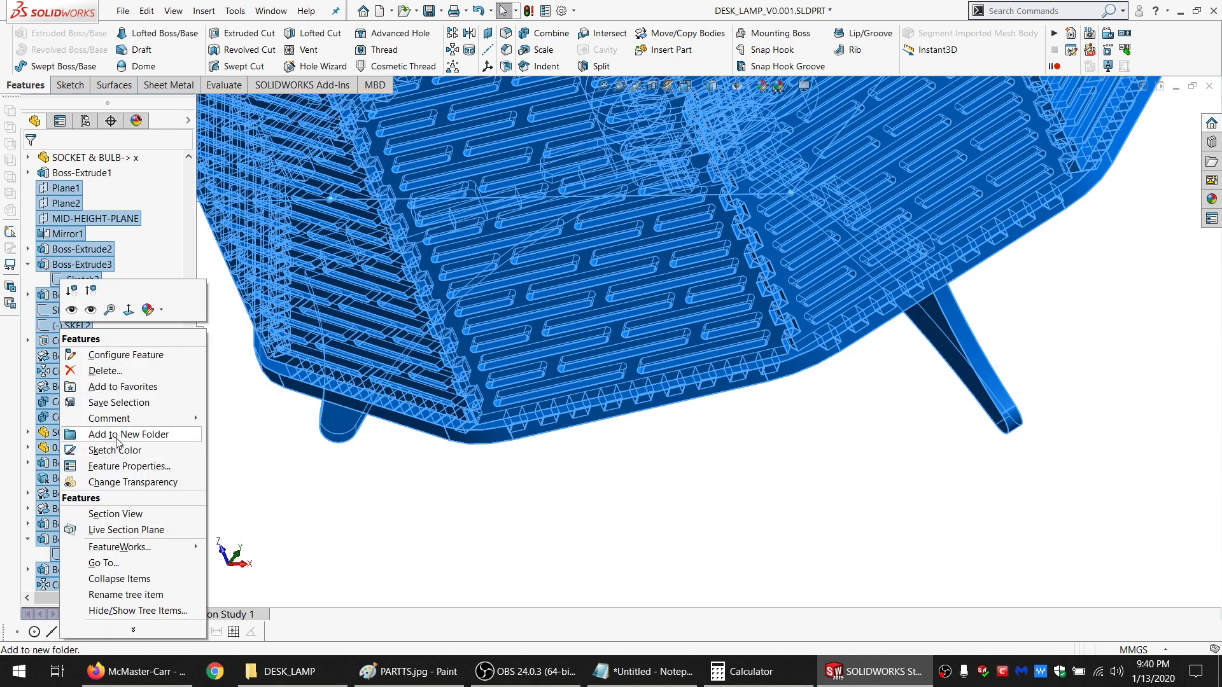
left_click(118, 437)
key("Return")
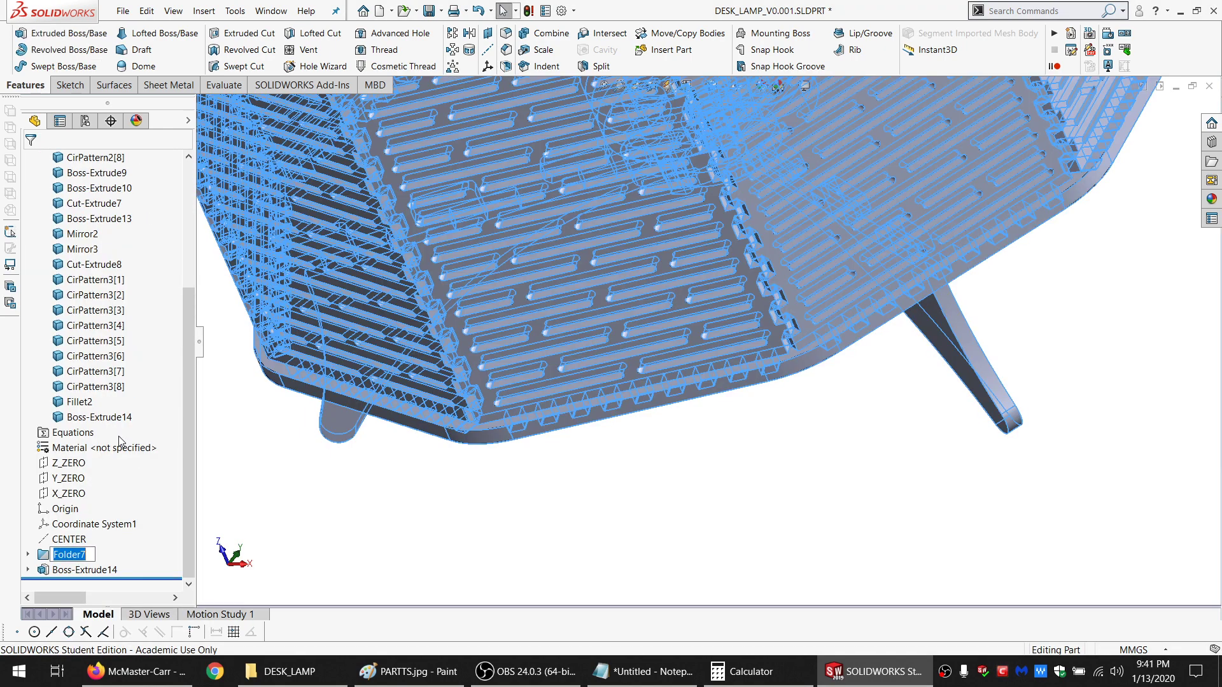
Name the new feature folder MODEL and save the part
type("MODEL")
key("Return")
left_click(236, 436)
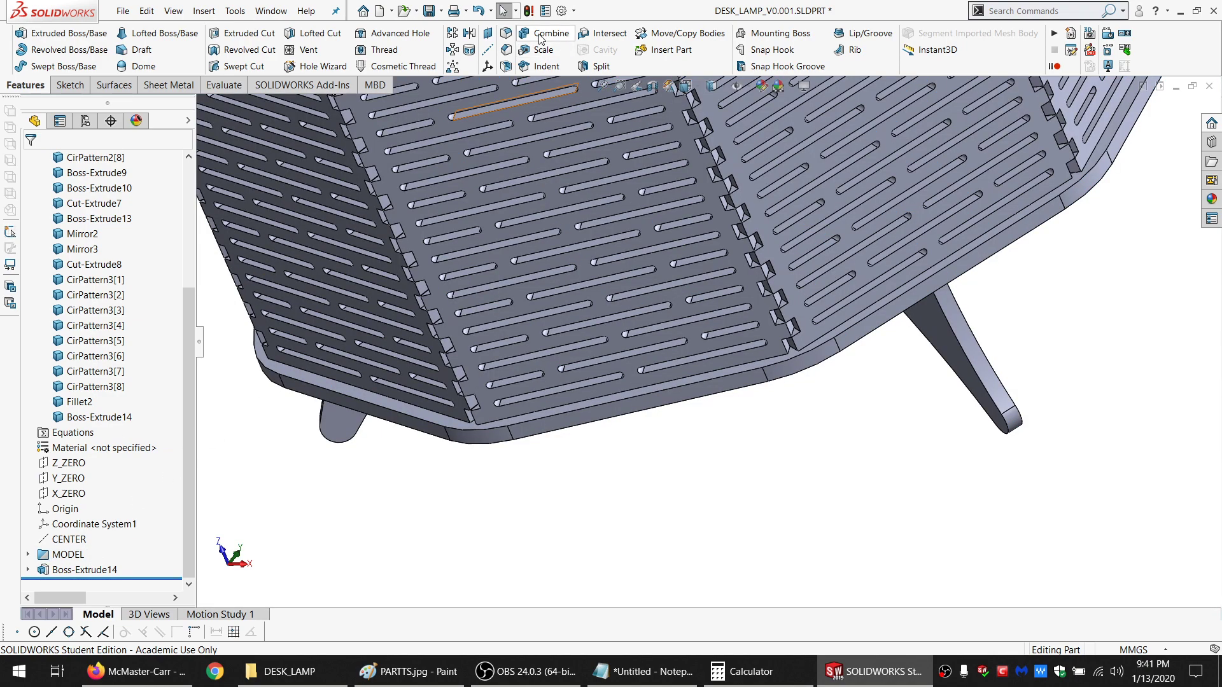
left_click(427, 11)
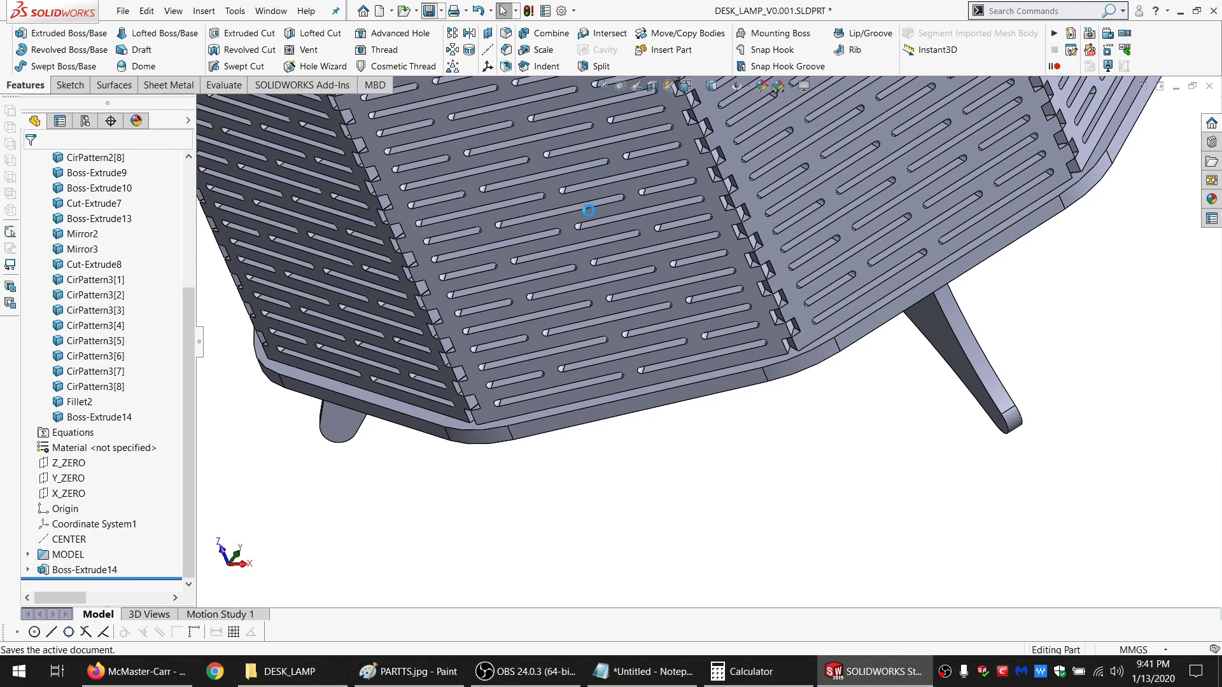
Start a sketch on the upper ring's top face, convert the face's edges and offset its outer outline by 0.1 mm
scroll(701, 255, "up", 6)
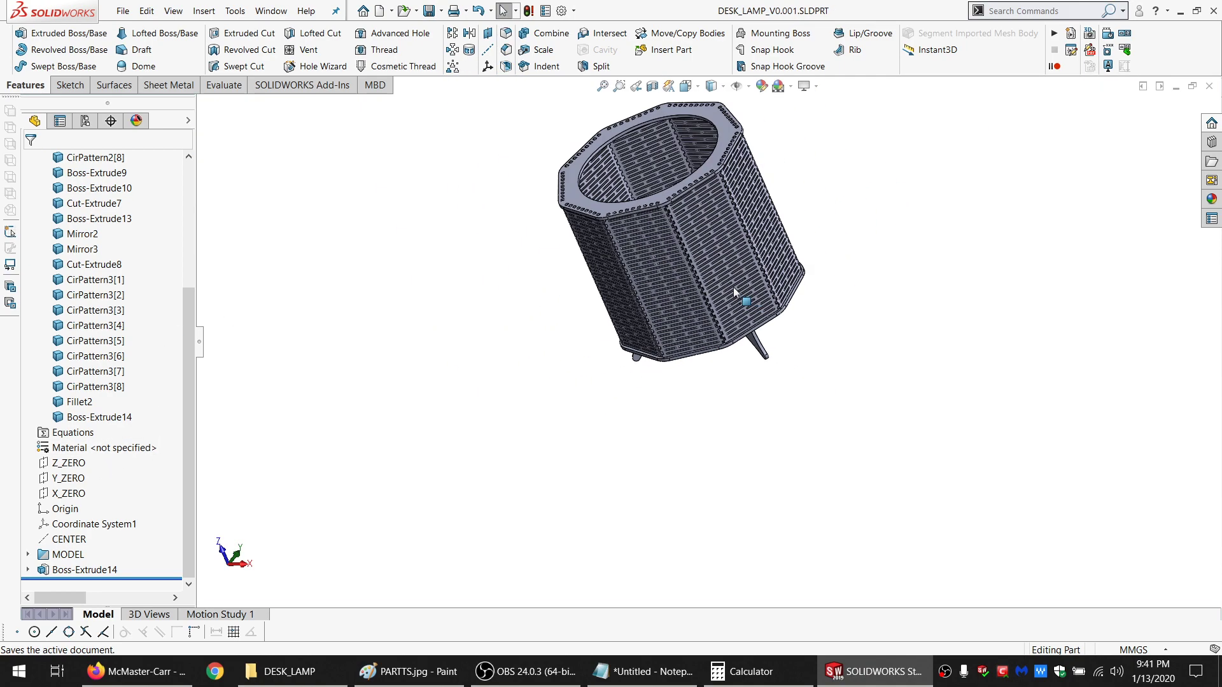
scroll(666, 226, "down", 3)
left_click(446, 186)
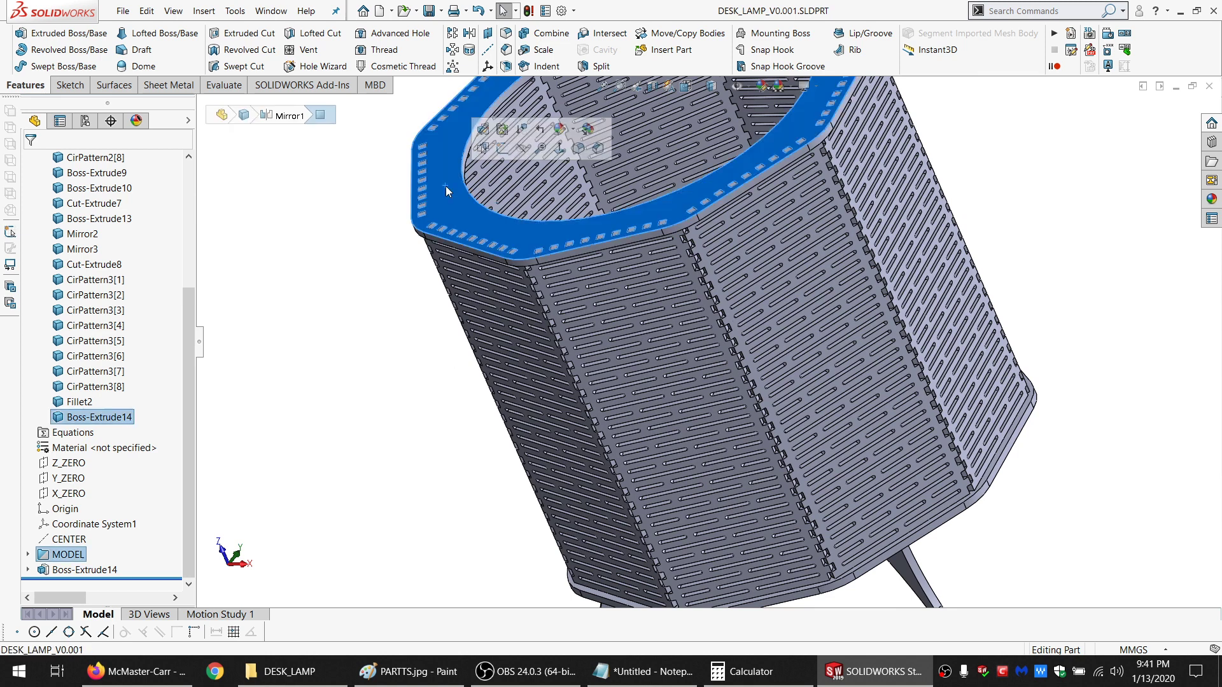
left_click(68, 85)
left_click(12, 34)
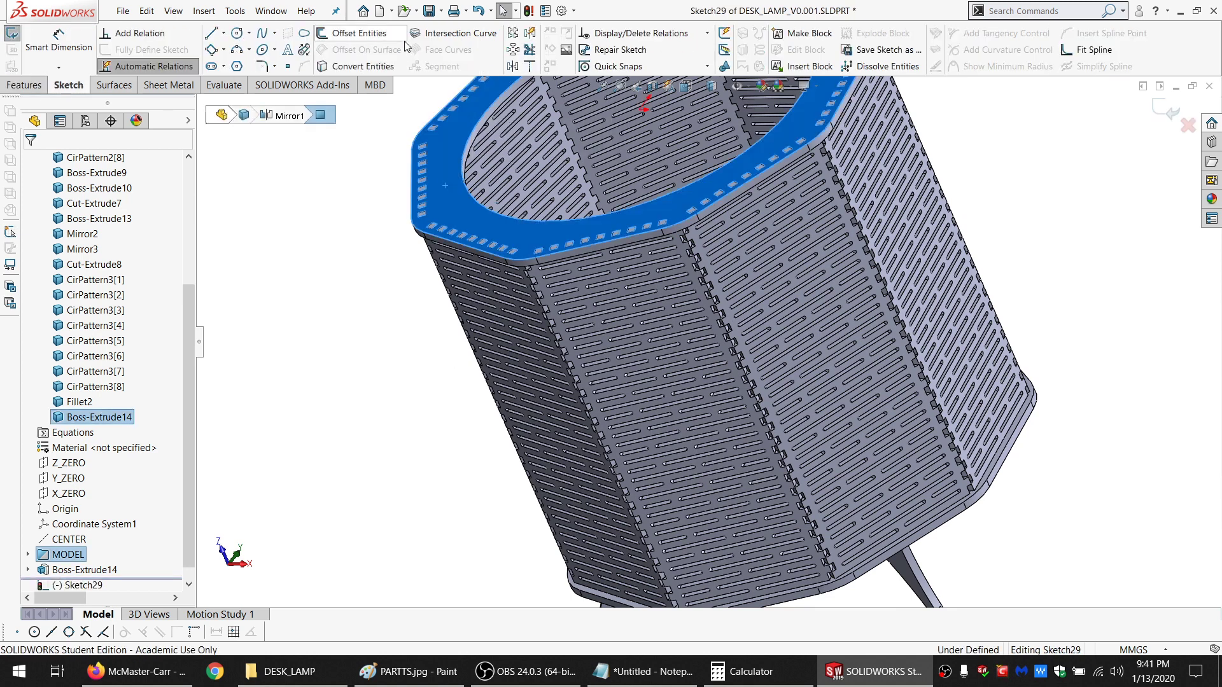
left_click(372, 64)
left_click(358, 33)
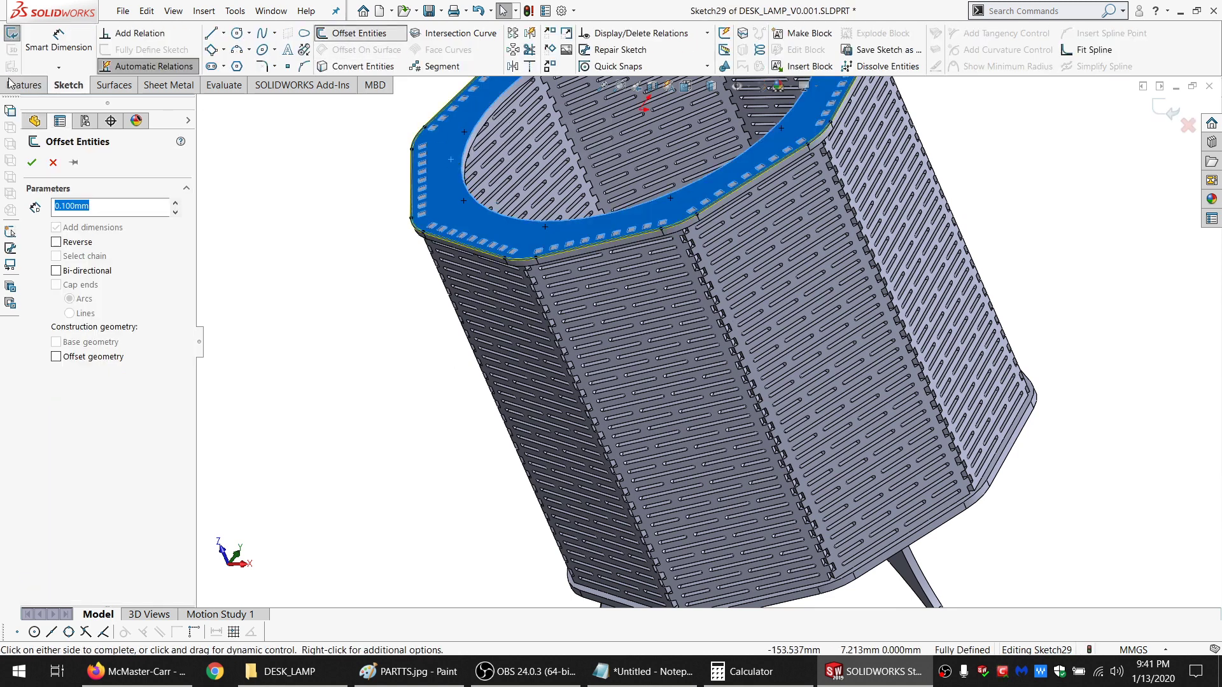
left_click(33, 162)
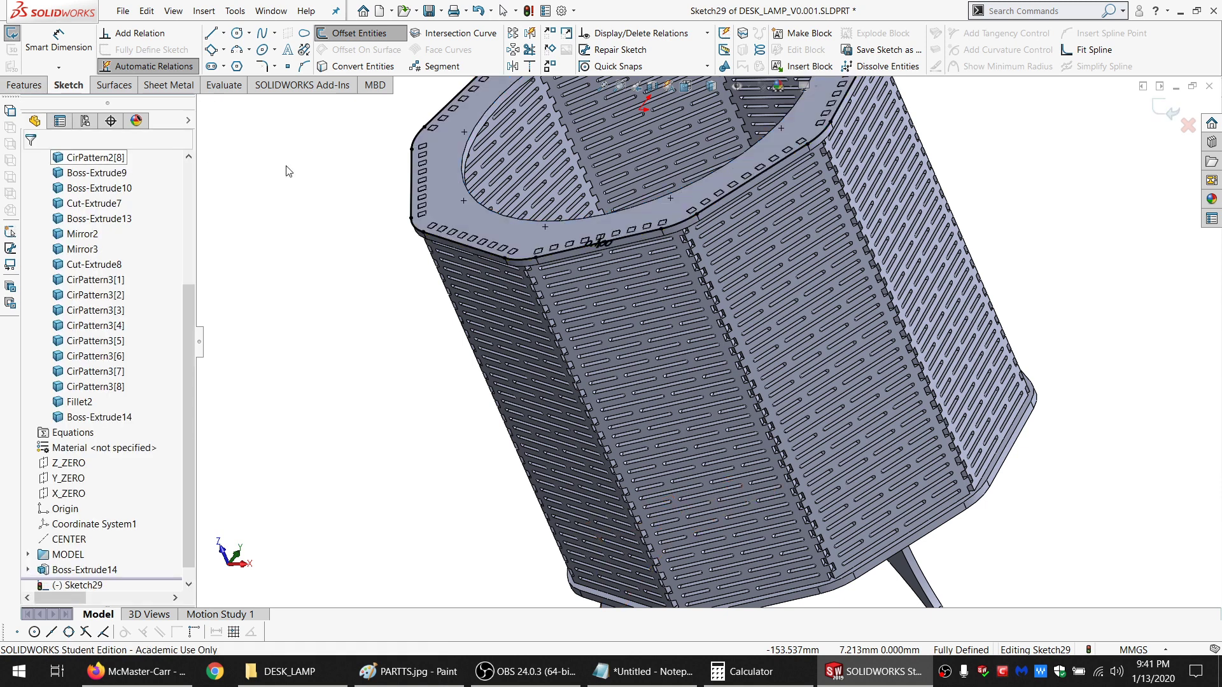
Set the ring outline's offset dimension to the equation "WOOD_KERF@Default" / 2
double_click(600, 243)
type("=K")
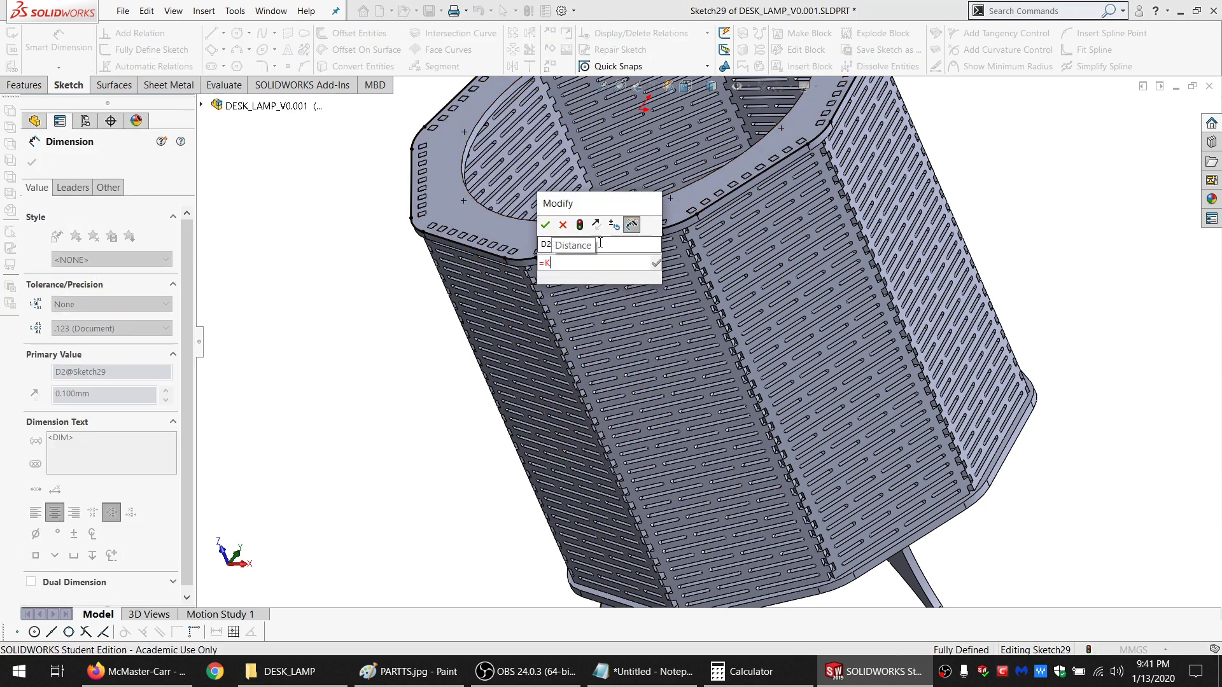
key("BackSpace")
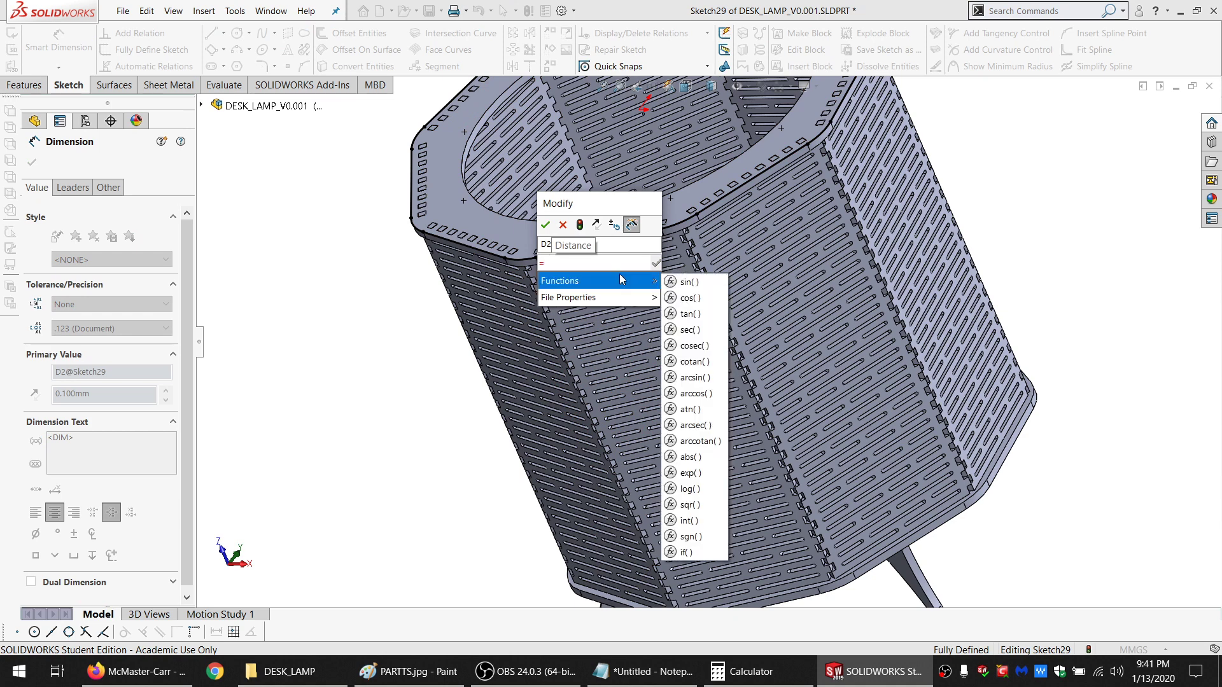
type("W")
left_click(608, 297)
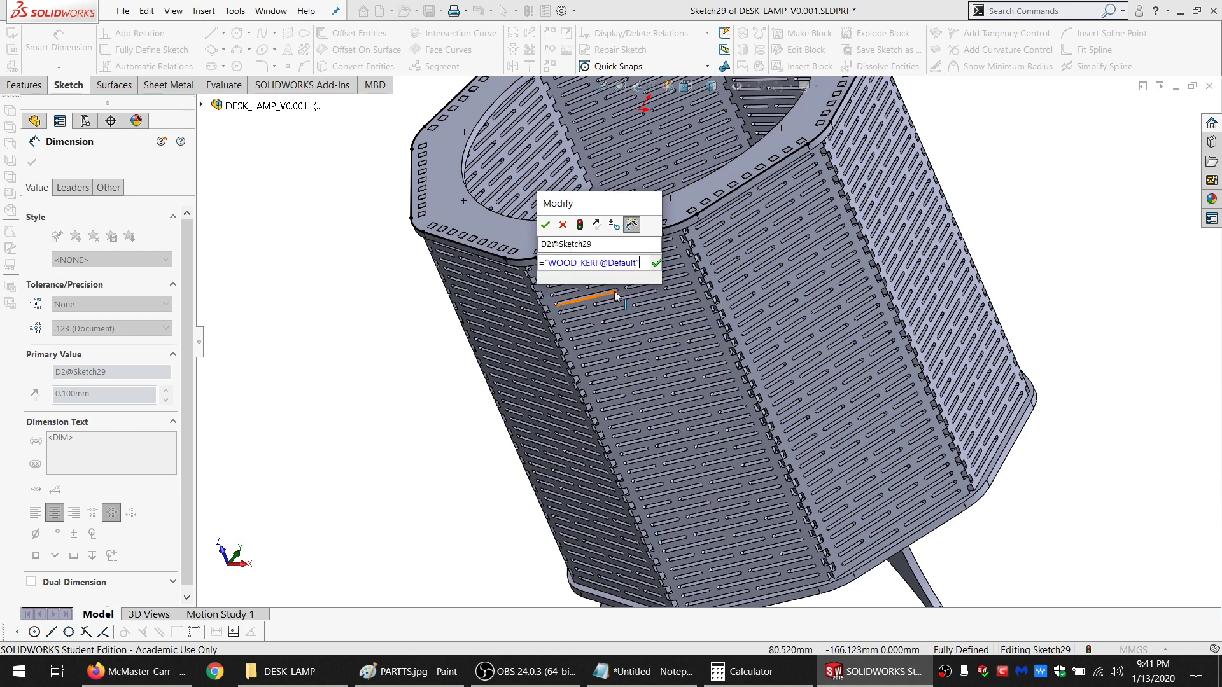
type("/ 2")
key("Return")
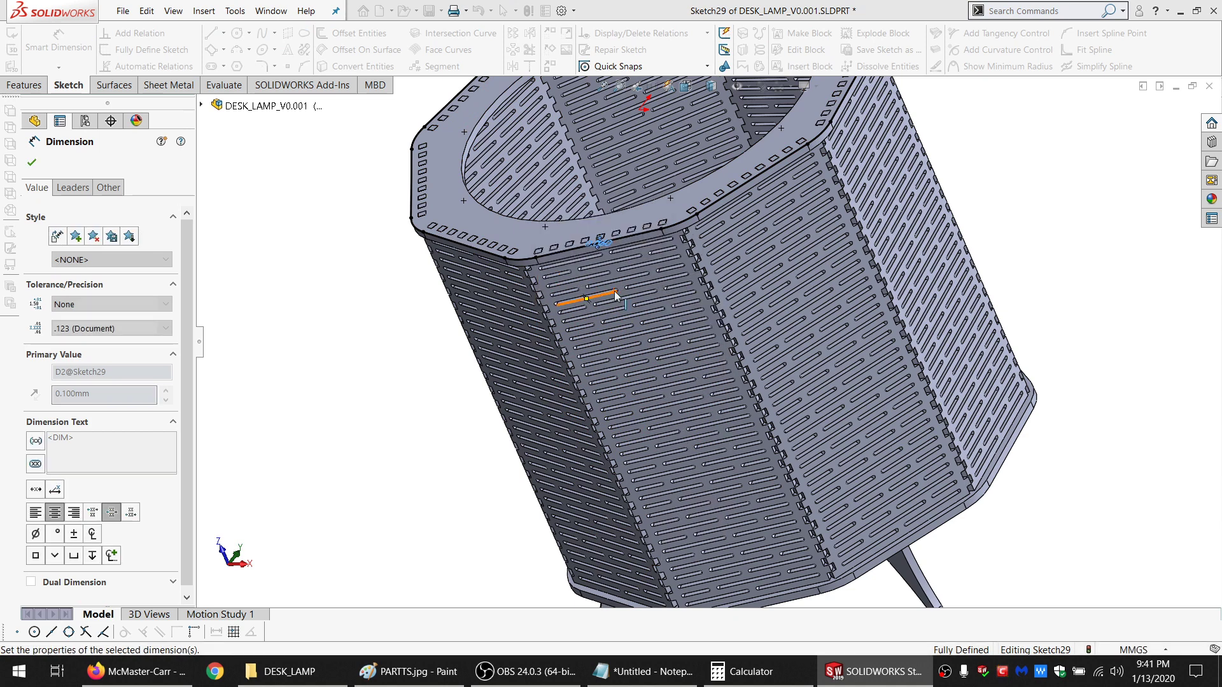
Extrude the ring sketch up to the surface of the ring's underside, merging it only with the upper ring body
left_click(24, 85)
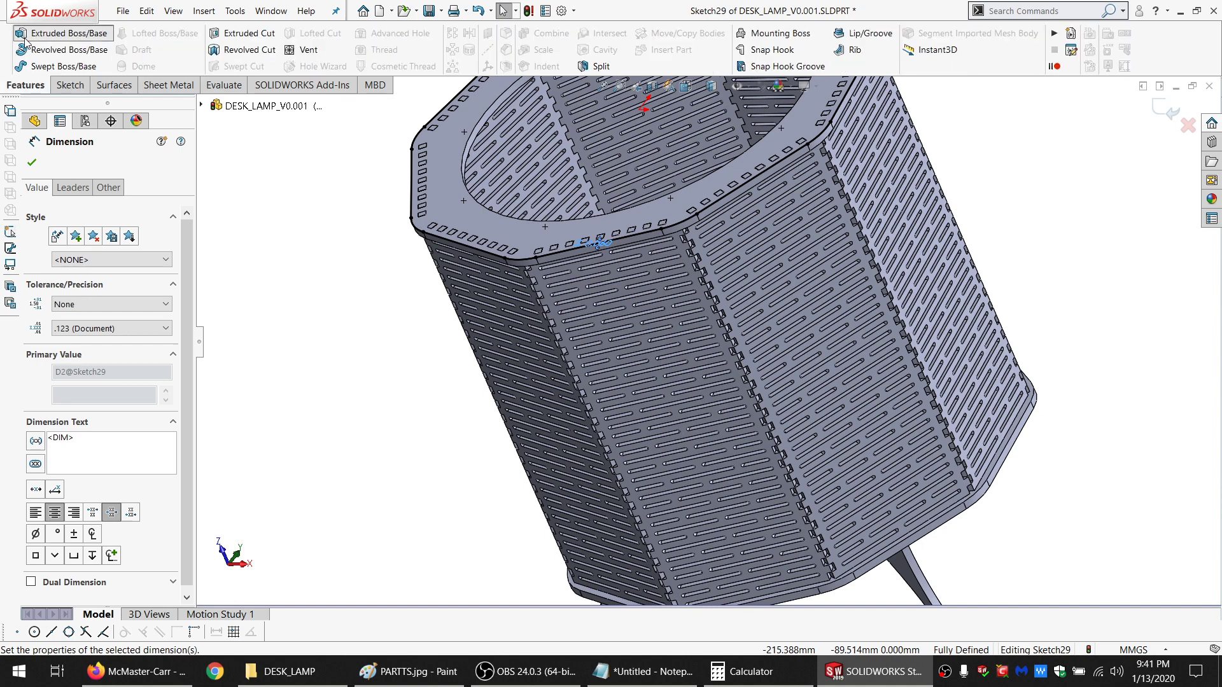
left_click(98, 249)
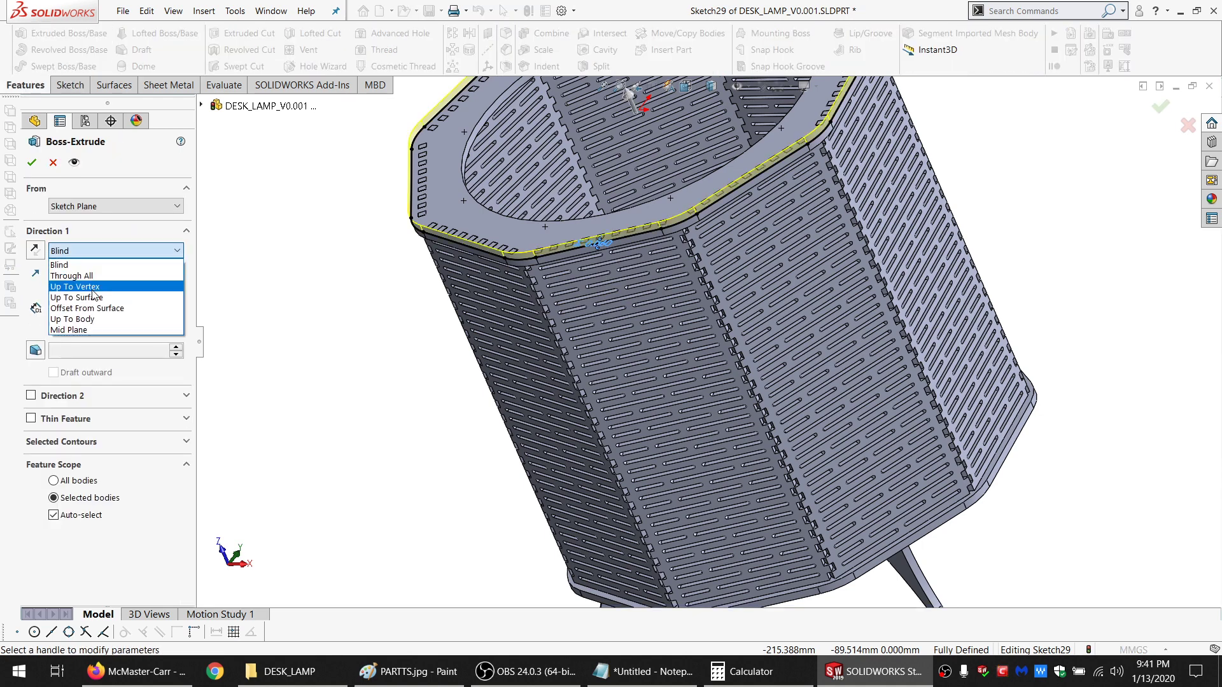
left_click(94, 289)
left_click(93, 249)
left_click(92, 276)
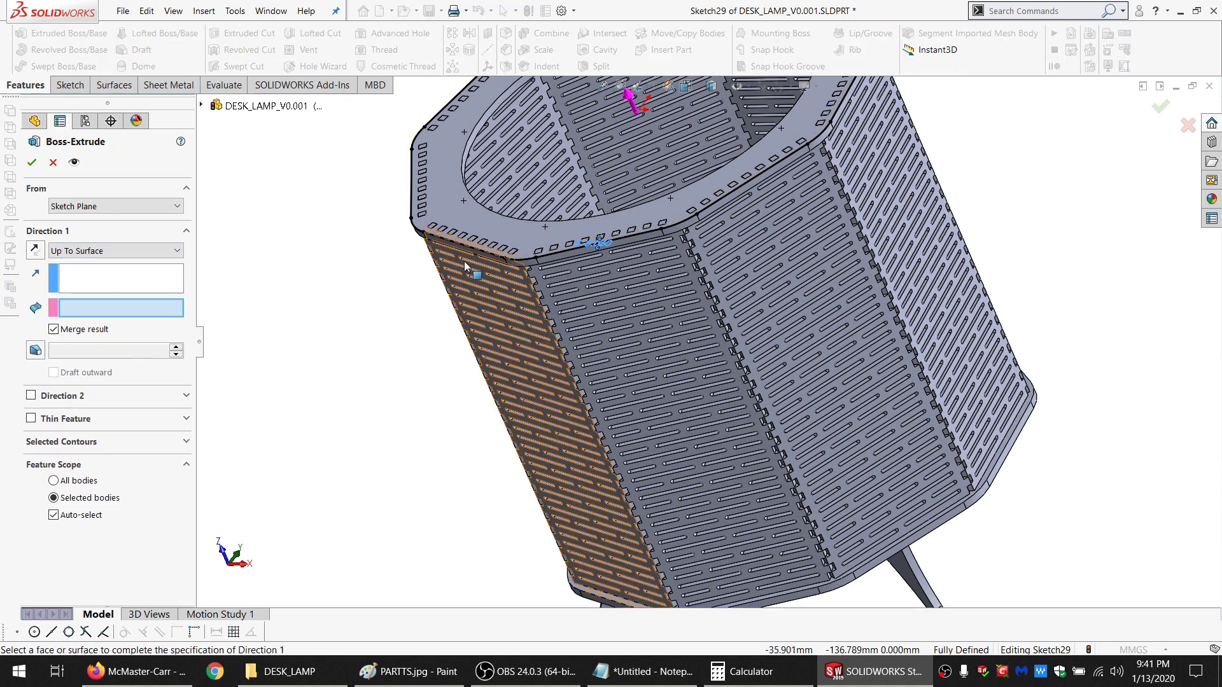
scroll(457, 250, "down", 5)
scroll(457, 249, "down", 2)
left_click(471, 299)
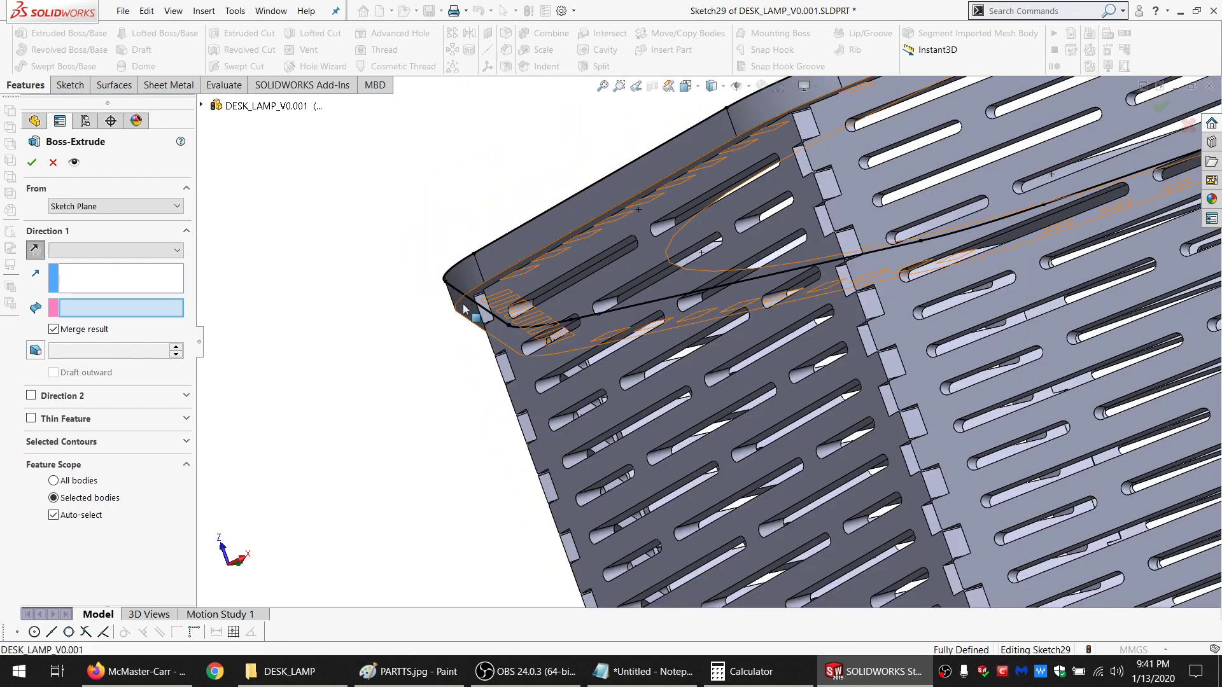
left_click(75, 516)
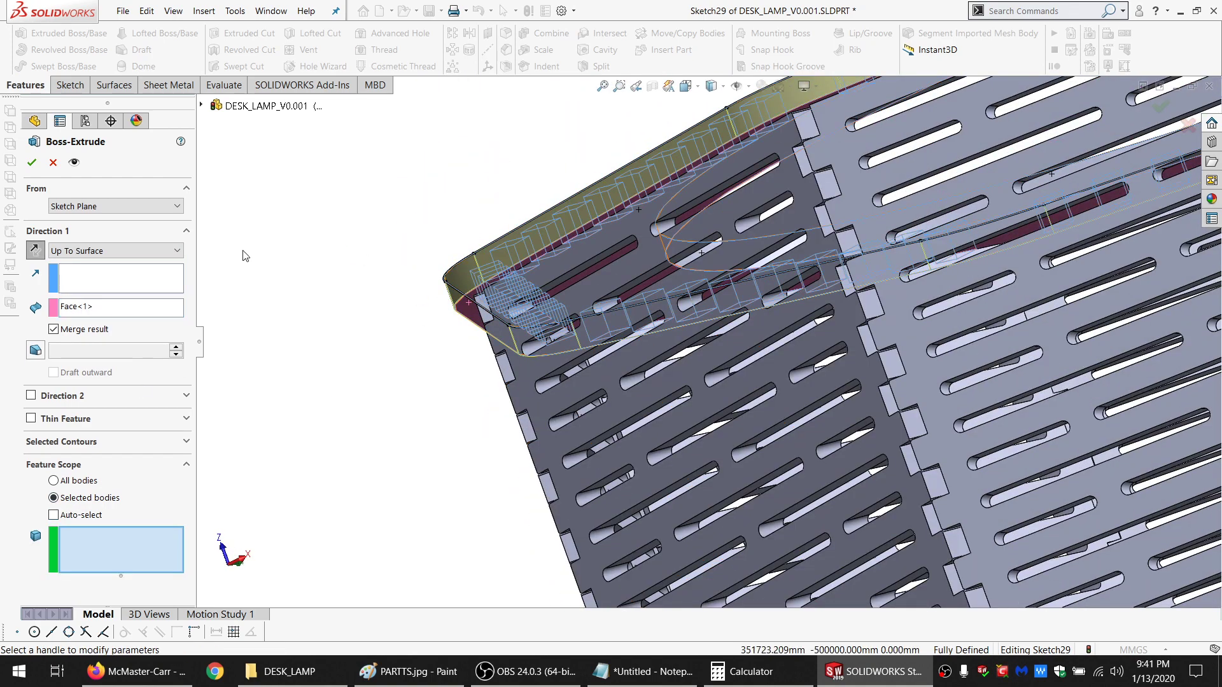
left_click(479, 277)
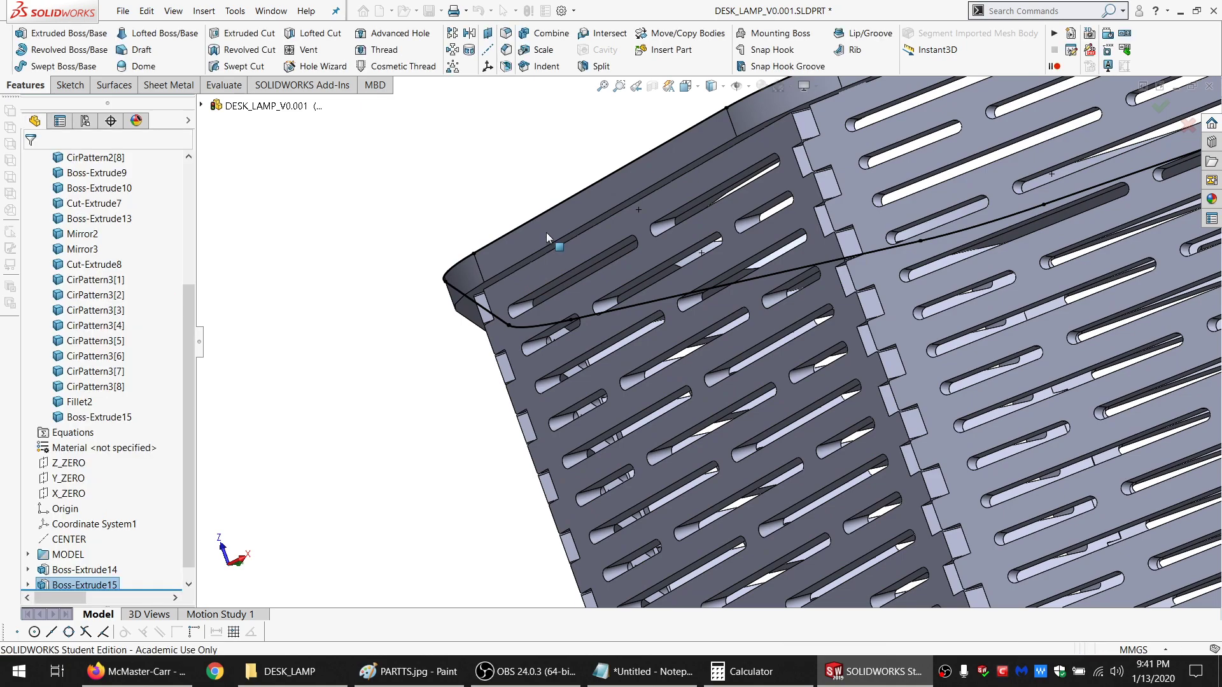
Hide the upper ring and the bulb inside the lamp
middle_click_drag(553, 240, 591, 366)
scroll(590, 365, "up", 3)
scroll(590, 369, "up", 3)
left_click(645, 267)
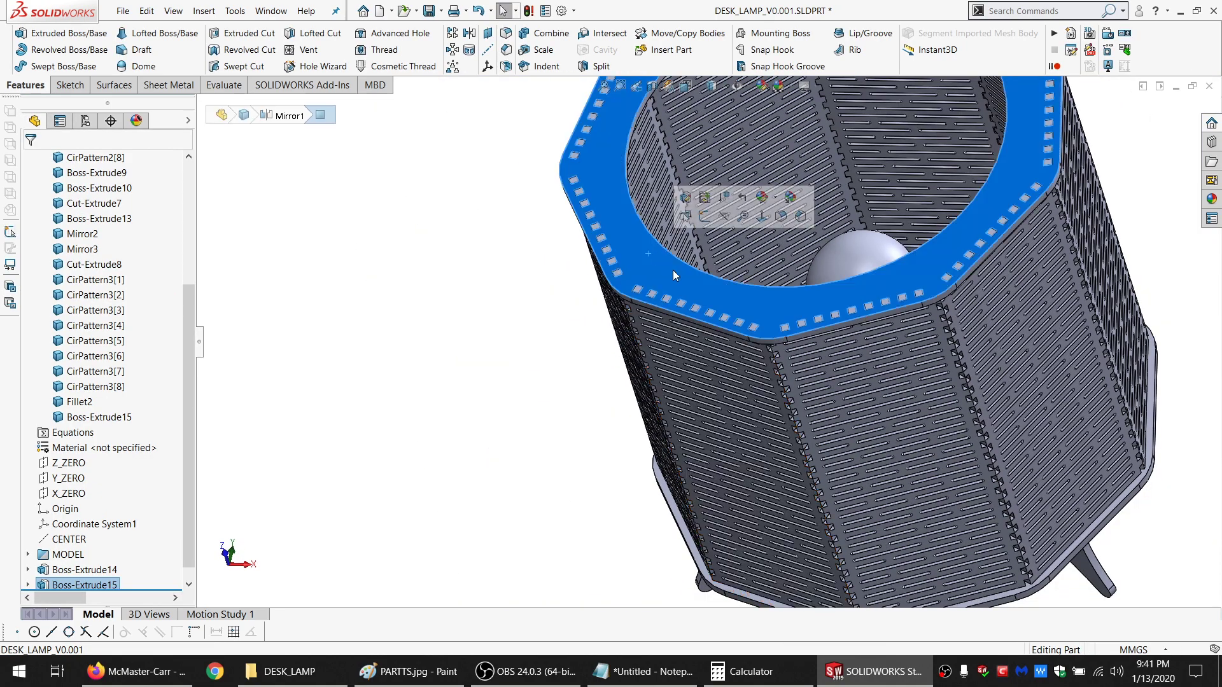
left_click(840, 284)
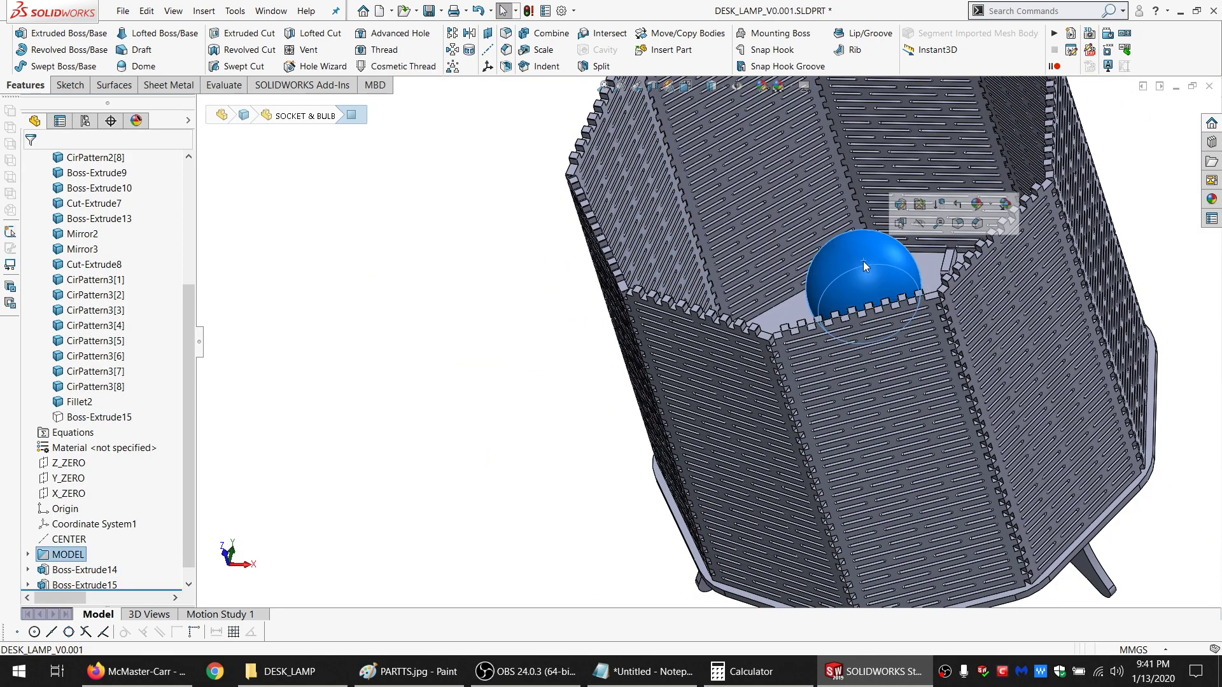
middle_click_drag(892, 278, 878, 415)
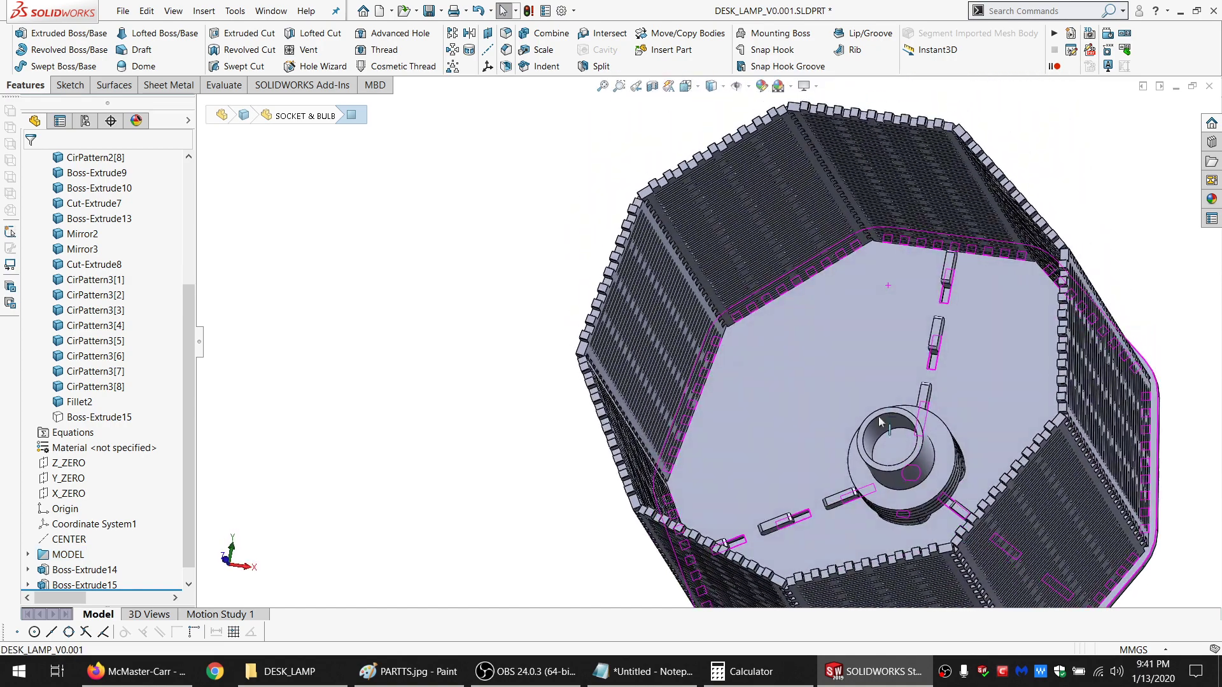
left_click(881, 429)
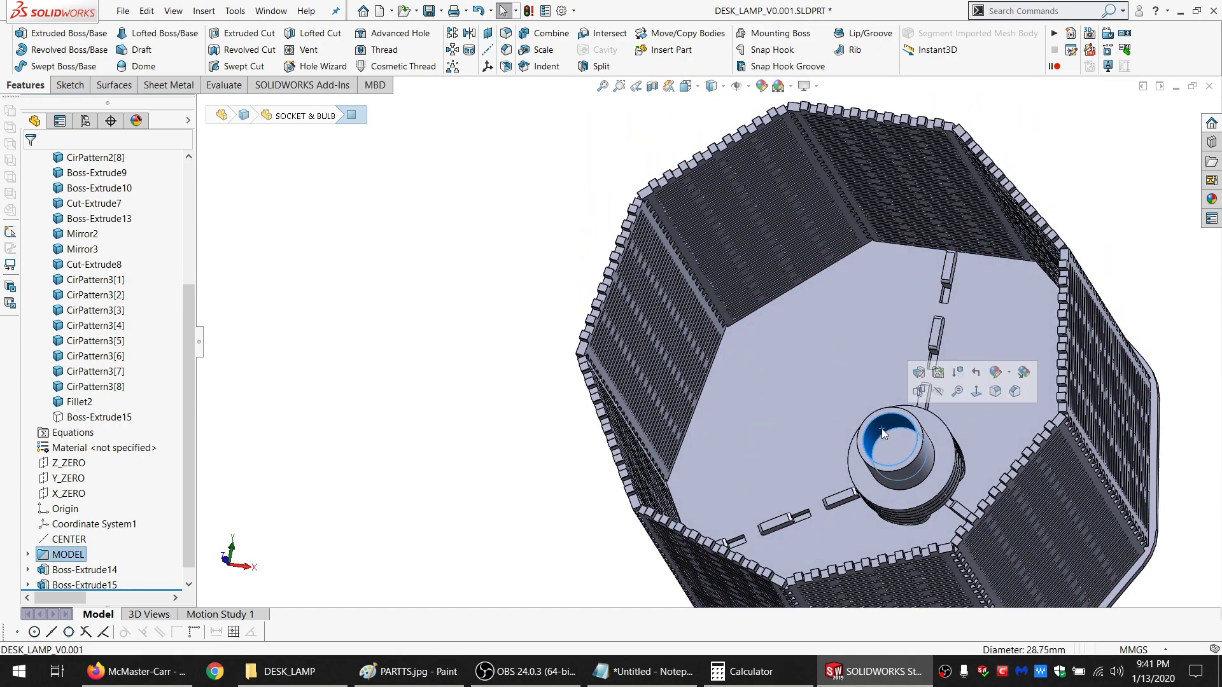
left_click(938, 391)
Start a sketch on the bottom plate's underside and convert all inner loops of that face
middle_click_drag(941, 392, 666, 360)
left_click(666, 360)
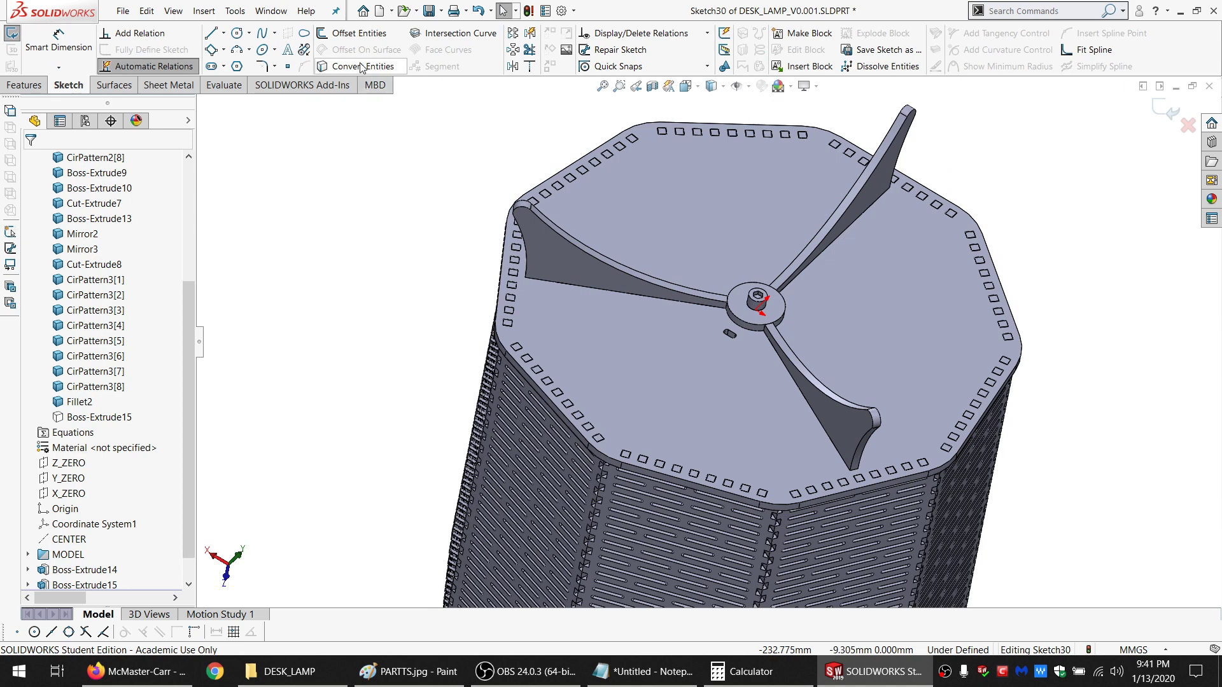
left_click(358, 66)
left_click(112, 274)
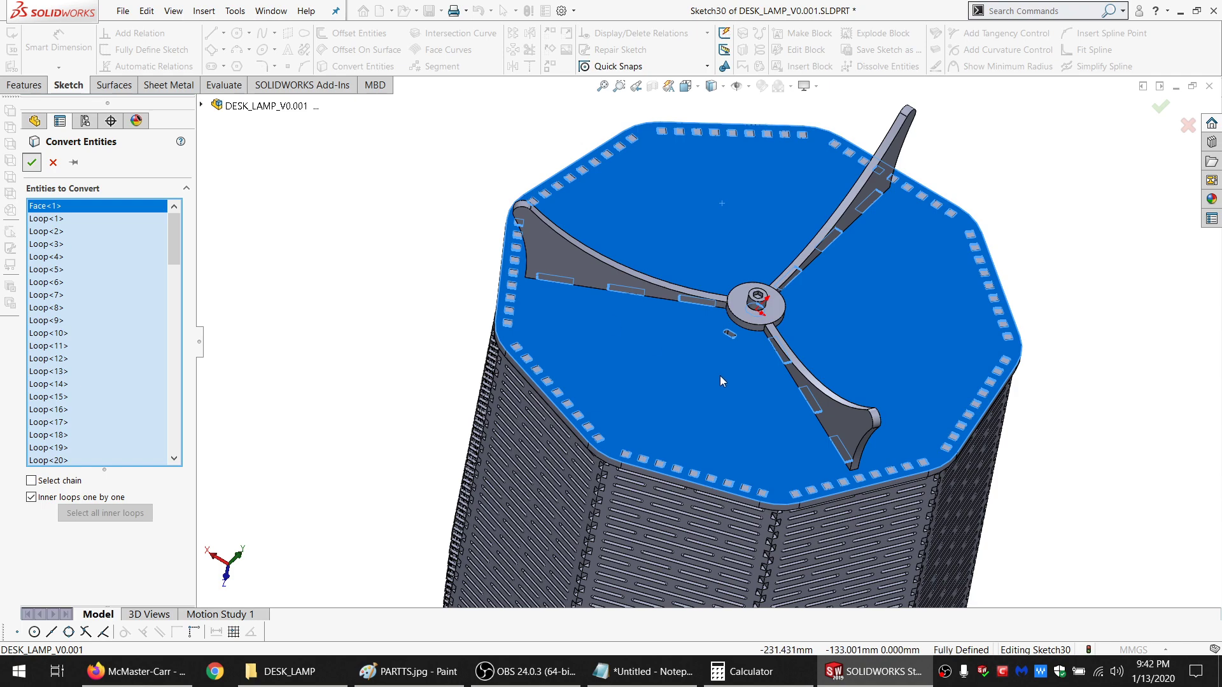
key("Return")
Make all converted slot and hole outlines construction geometry and offset them by 0.1 mm in the reversed direction
scroll(720, 379, "up", 3)
middle_click_drag(805, 402, 783, 309)
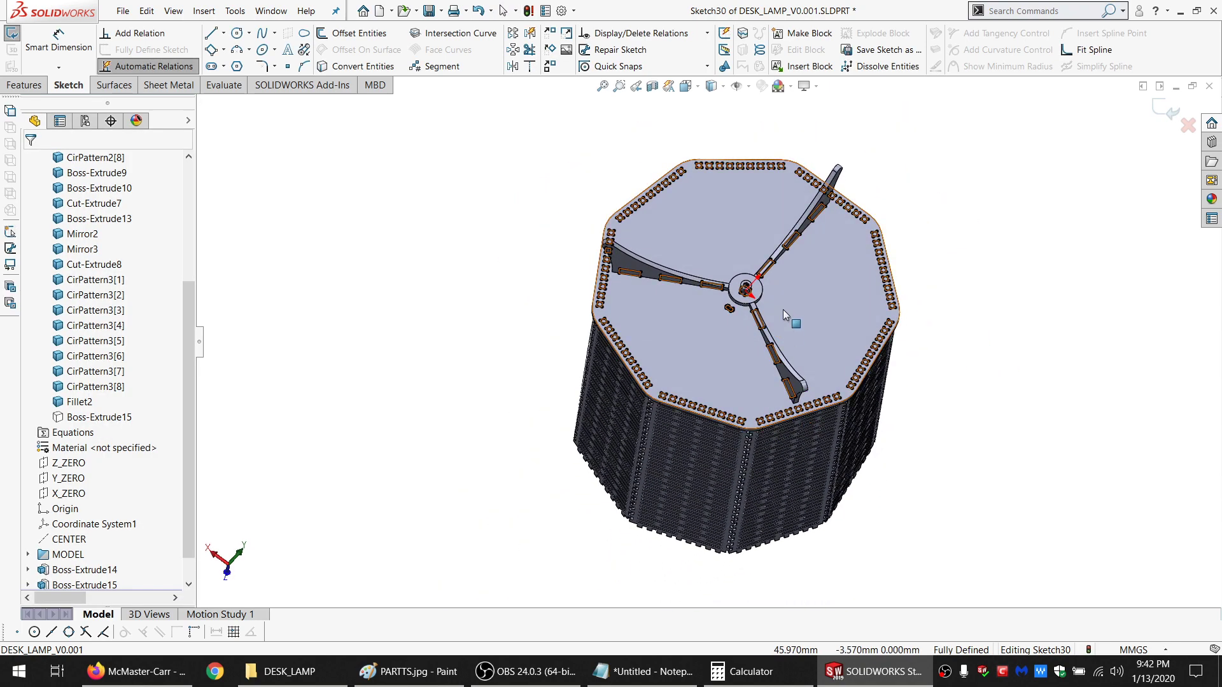
scroll(732, 271, "up", 2)
scroll(852, 307, "down", 4)
scroll(758, 359, "up", 1)
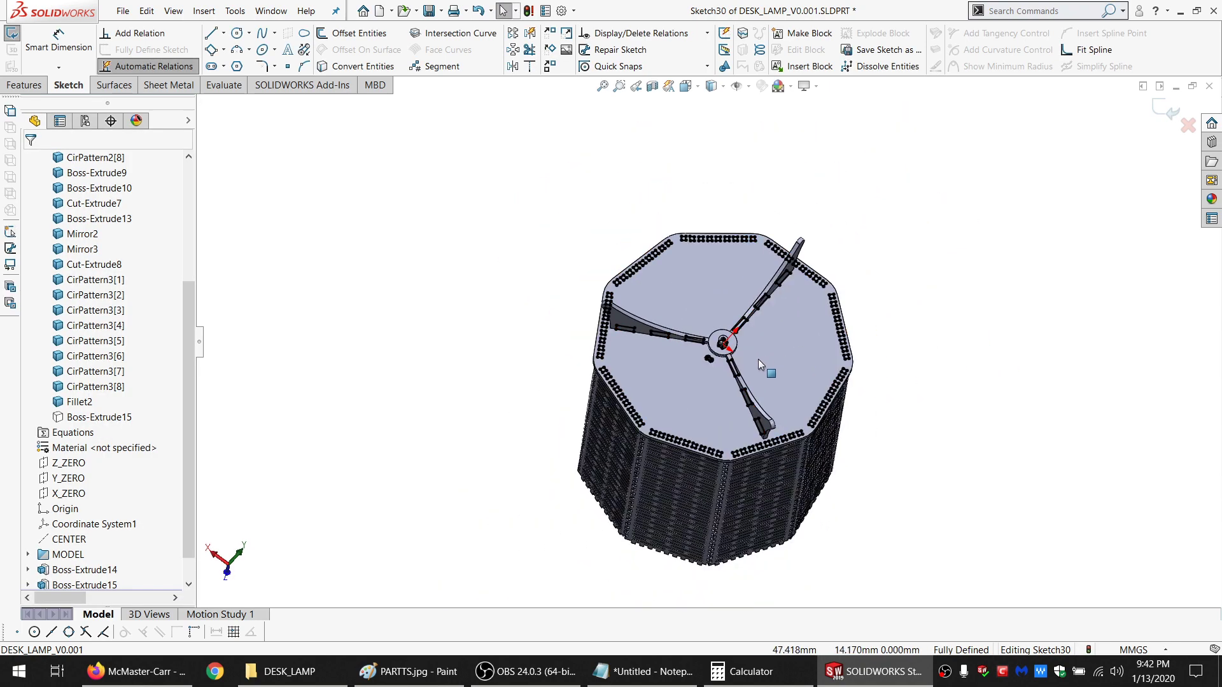
scroll(700, 388, "down", 1)
scroll(172, 525, "down", 1)
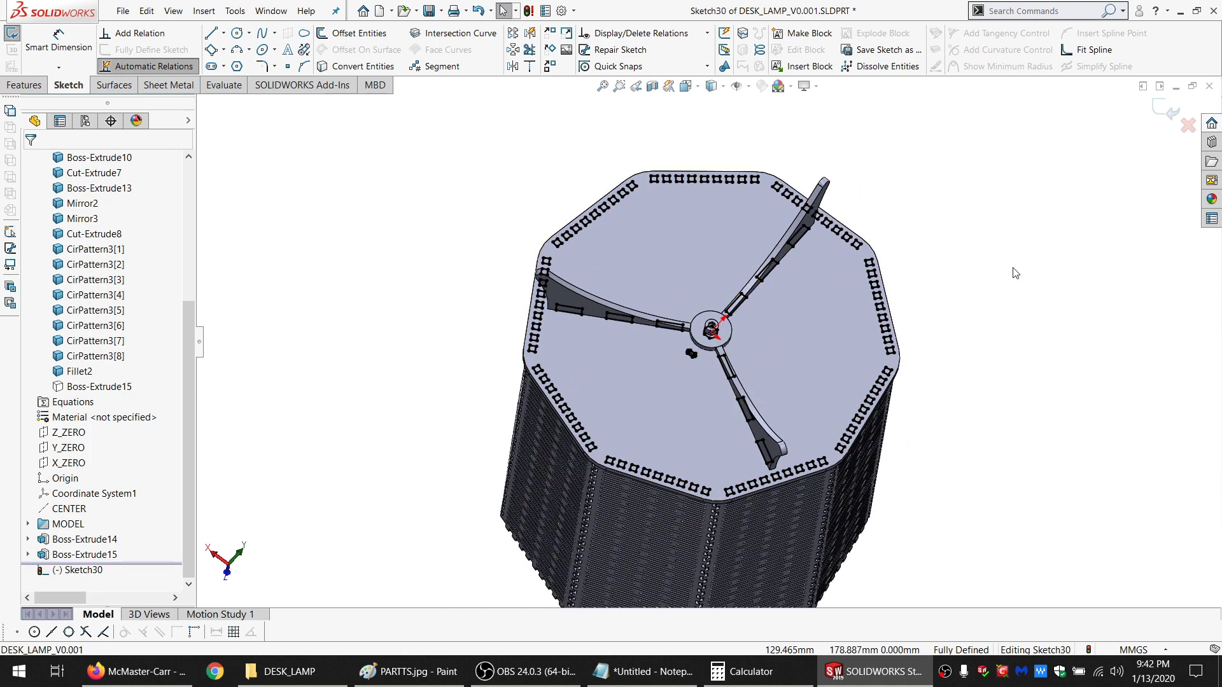
mouse_move(981, 187)
left_mouse_down()
mouse_move(800, 131)
mouse_move(471, 191)
mouse_move(404, 450)
mouse_move(696, 559)
mouse_move(922, 560)
mouse_move(925, 548)
left_mouse_up()
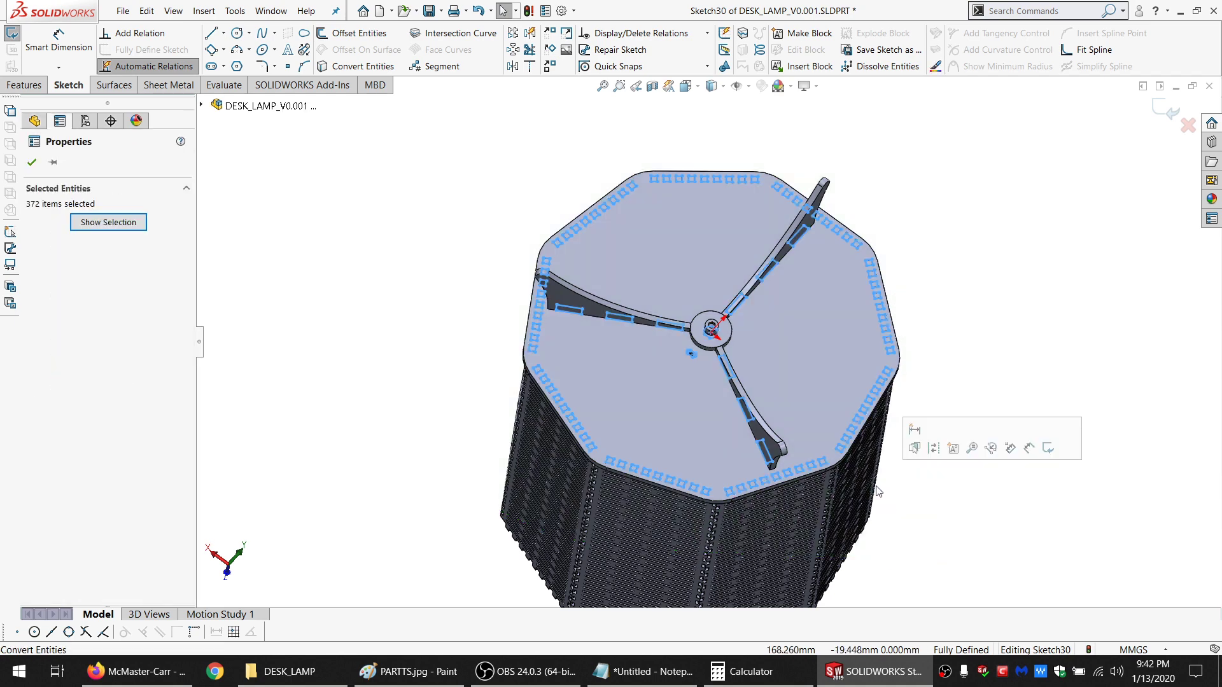
left_click(115, 222)
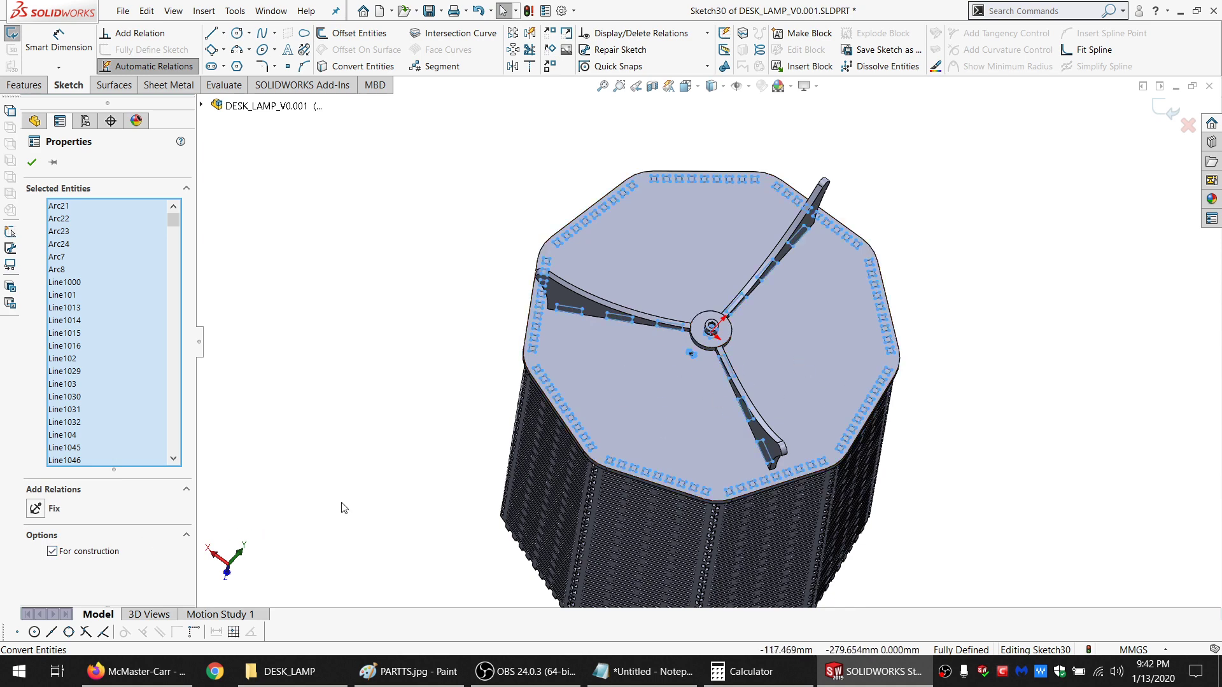
left_click(357, 40)
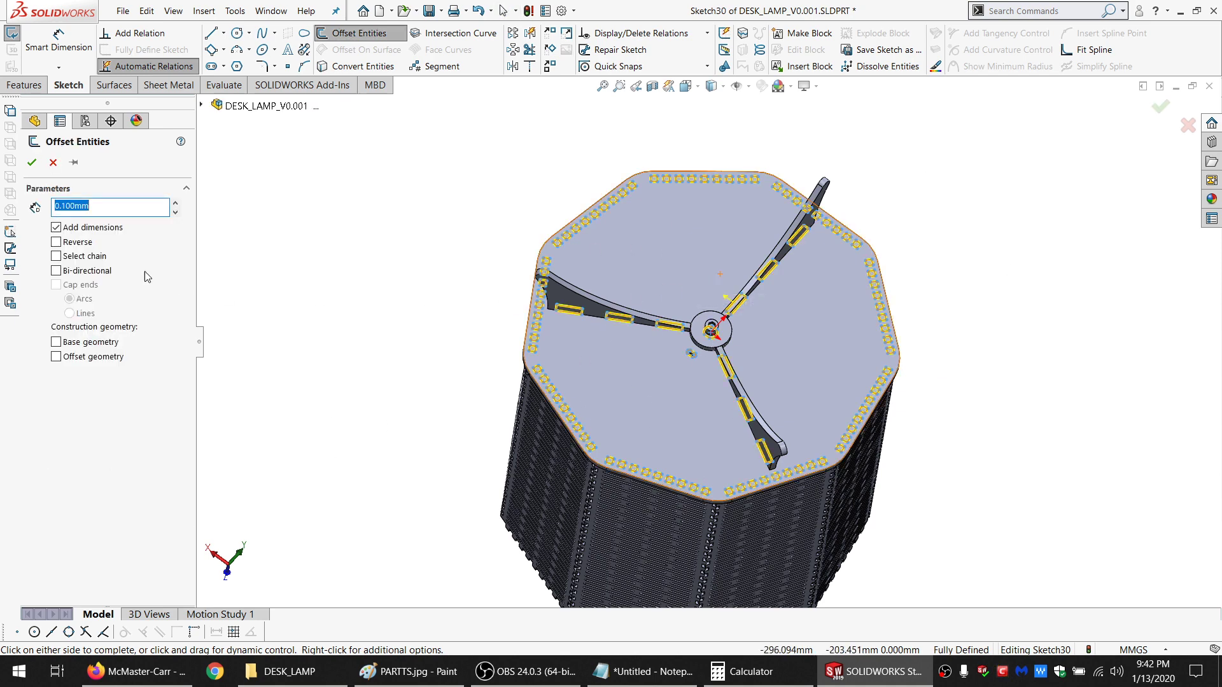
left_click(33, 165)
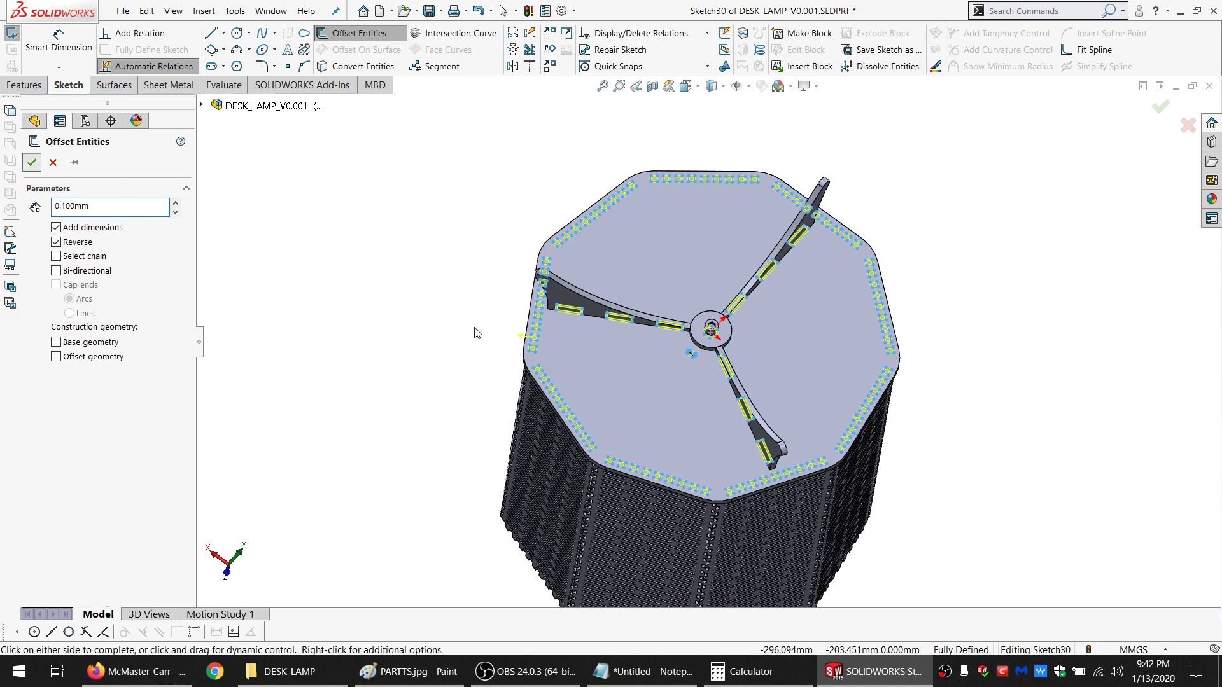
left_click(372, 300)
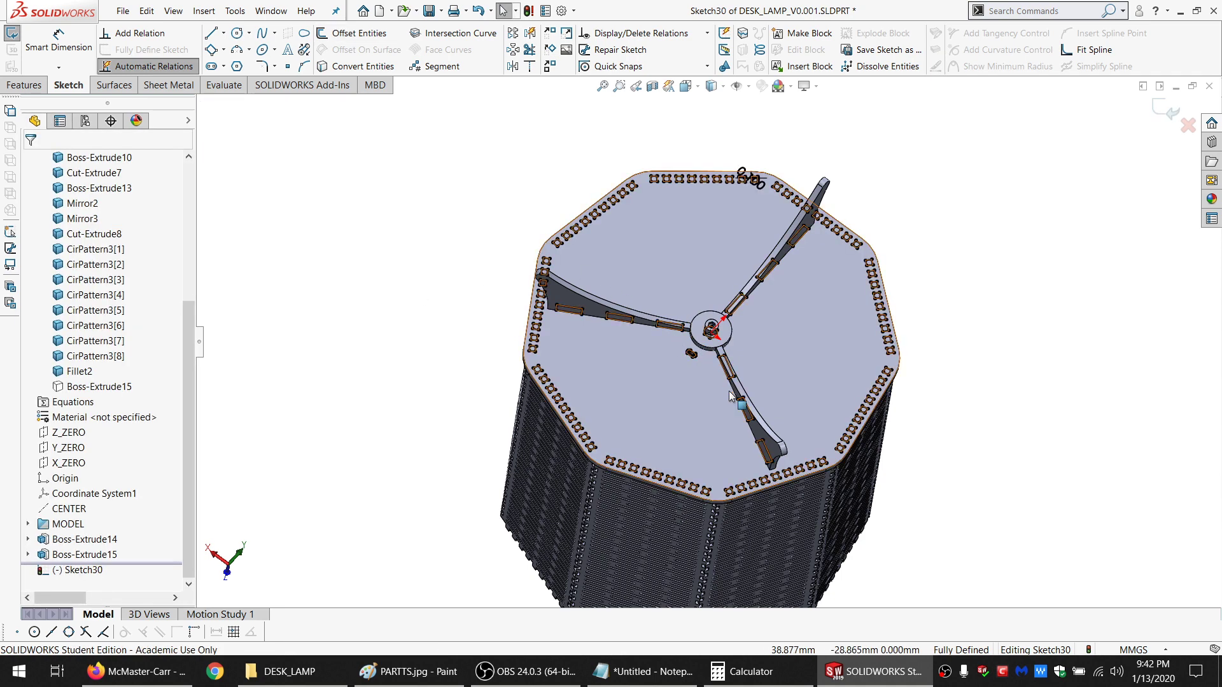
Move the slot offset dimension clear of the plate and set it to the equation "WOOD_KERF@Default" / 2
scroll(730, 392, "down", 5)
scroll(728, 302, "up", 4)
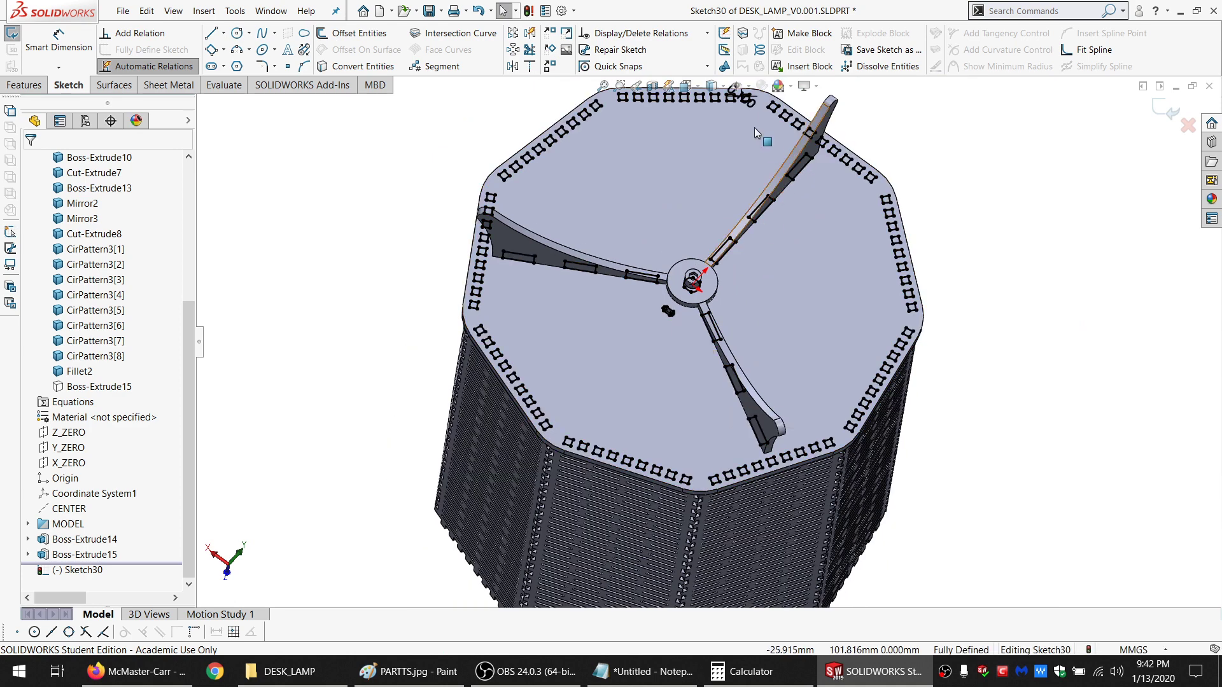
left_click_drag(745, 100, 1074, 227)
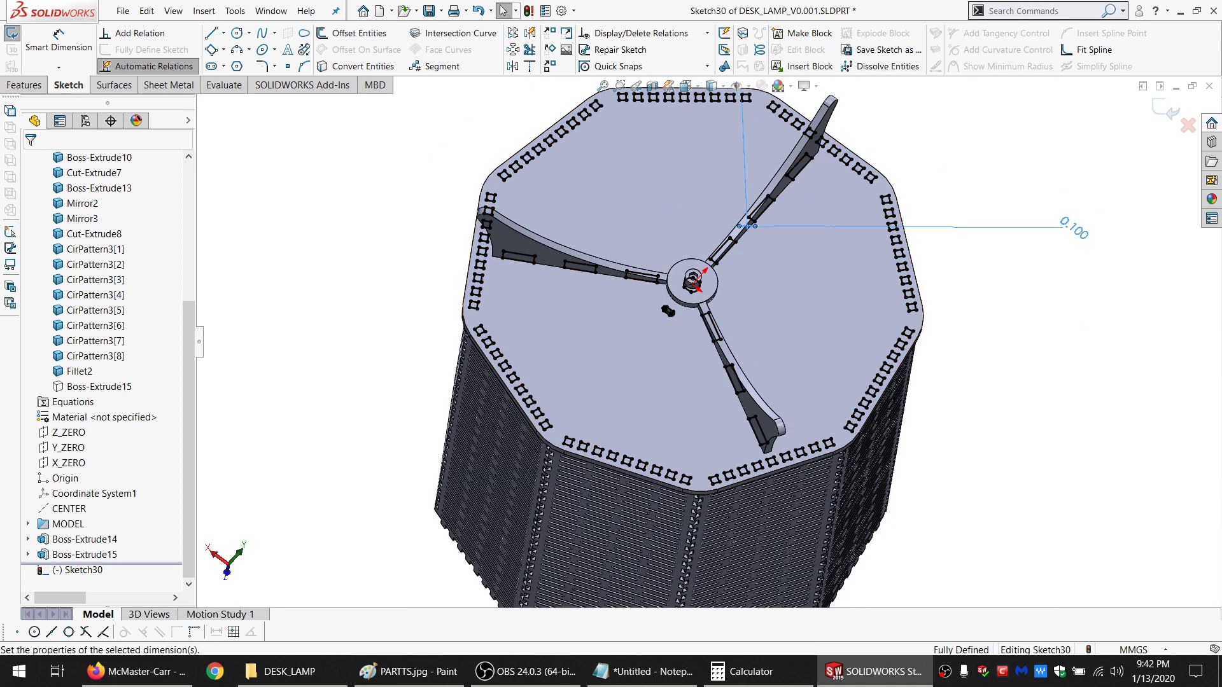
double_click(1082, 233)
type("=W")
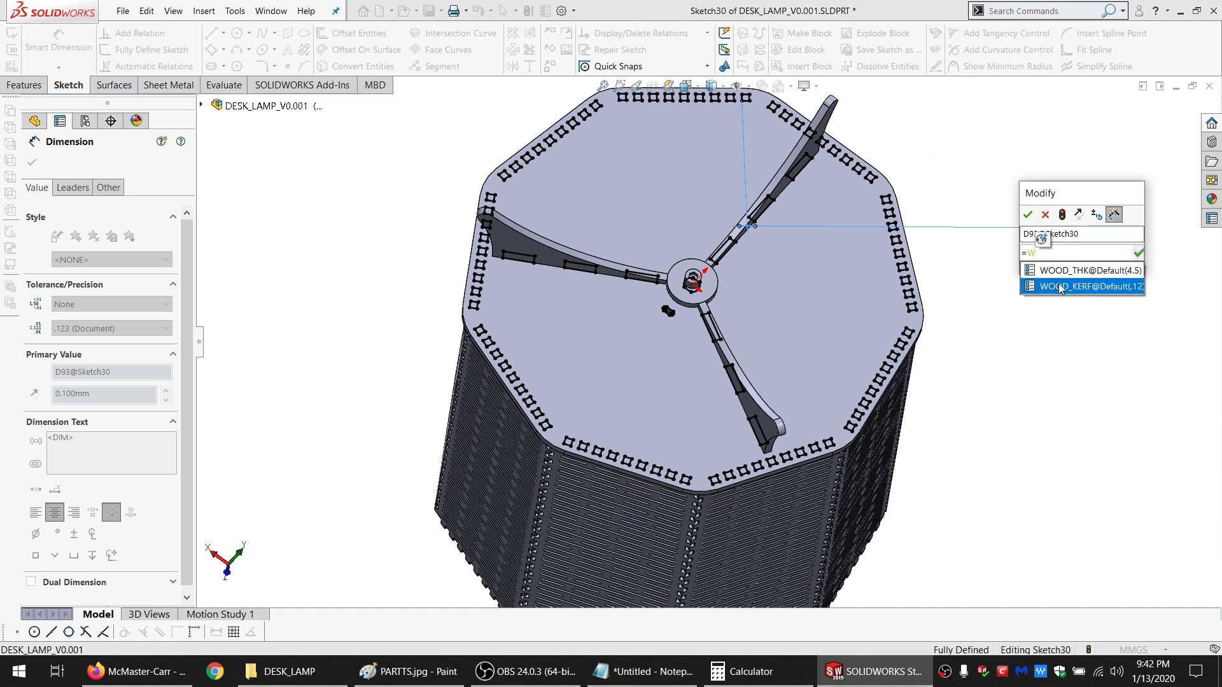
left_click(1059, 288)
type("/ 2")
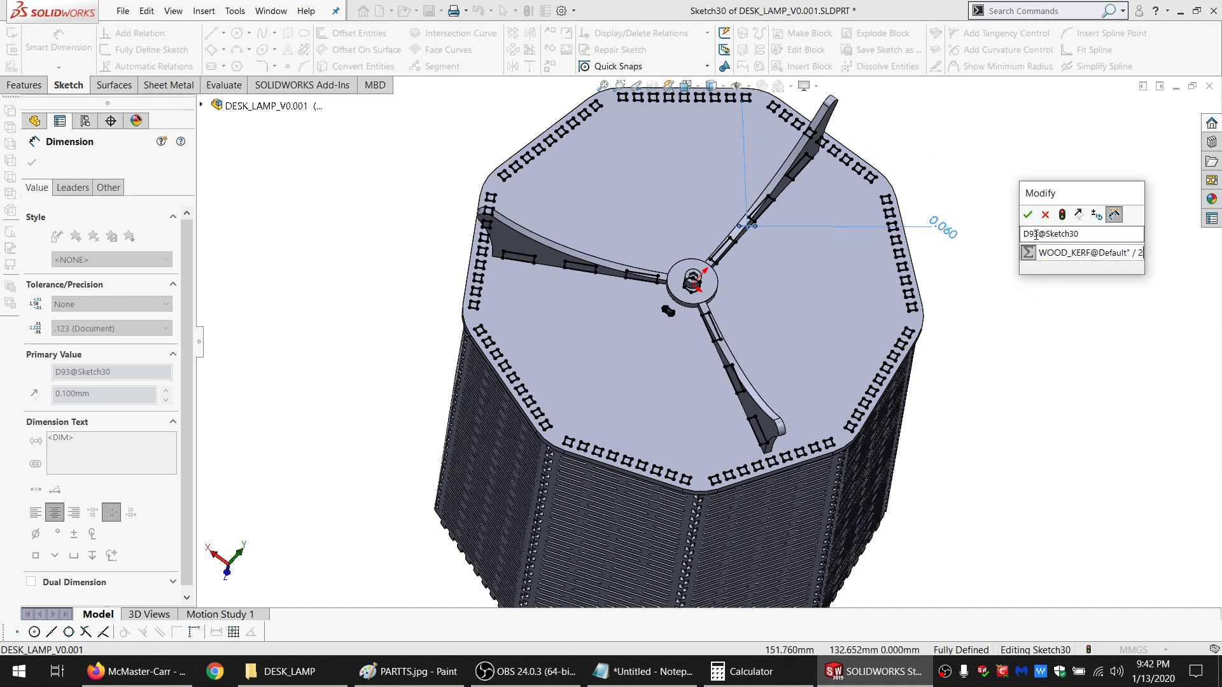
left_click(1027, 214)
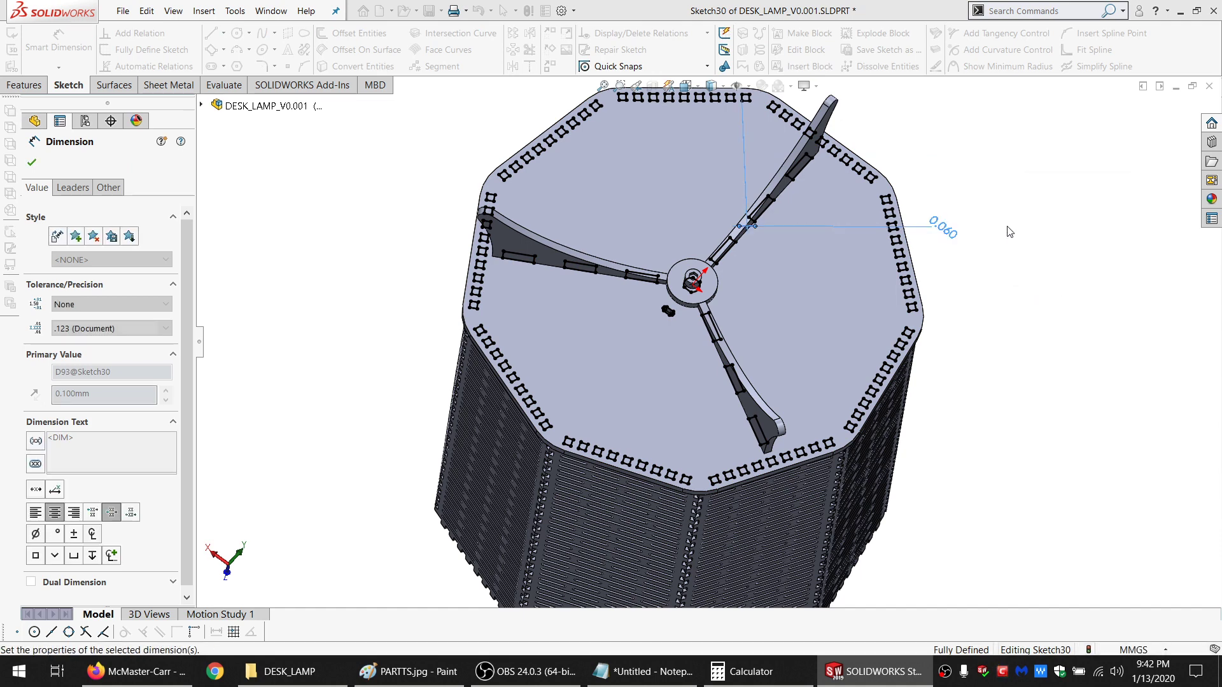
Offset the outer edge of the bottom plate's underside outward by 0.1 mm and move the offset dimension clear of the plate
left_click(821, 292)
left_click(364, 39)
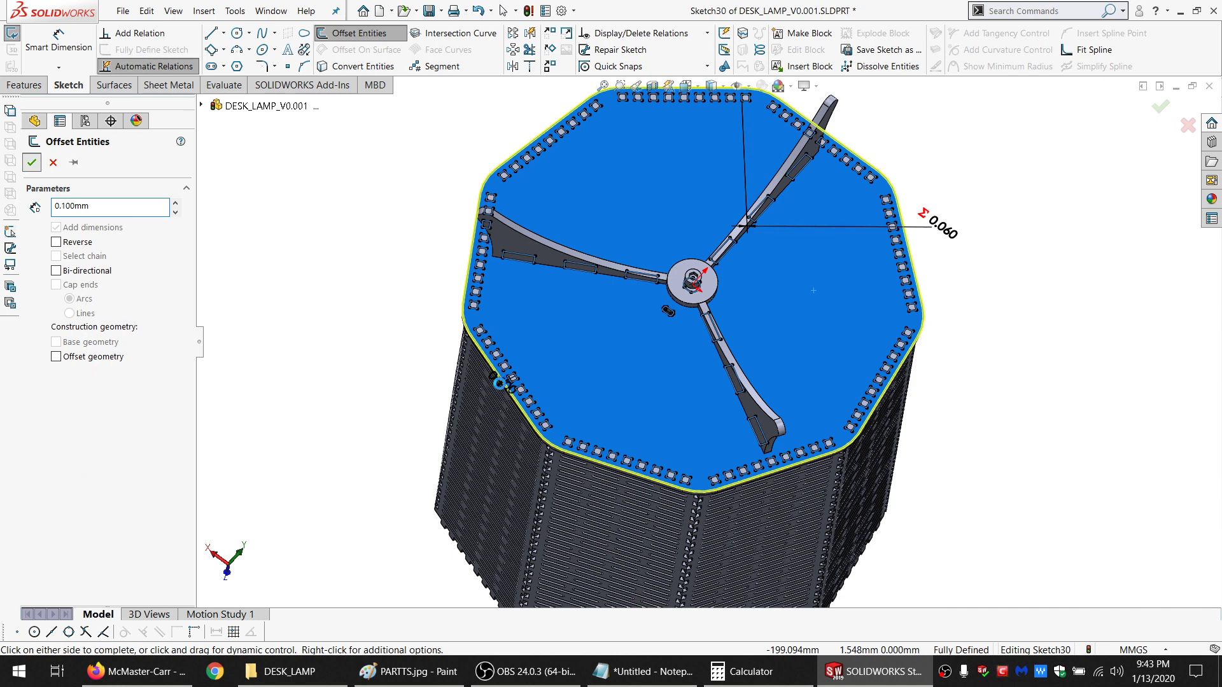
left_click(499, 383)
left_click_drag(500, 382, 388, 348)
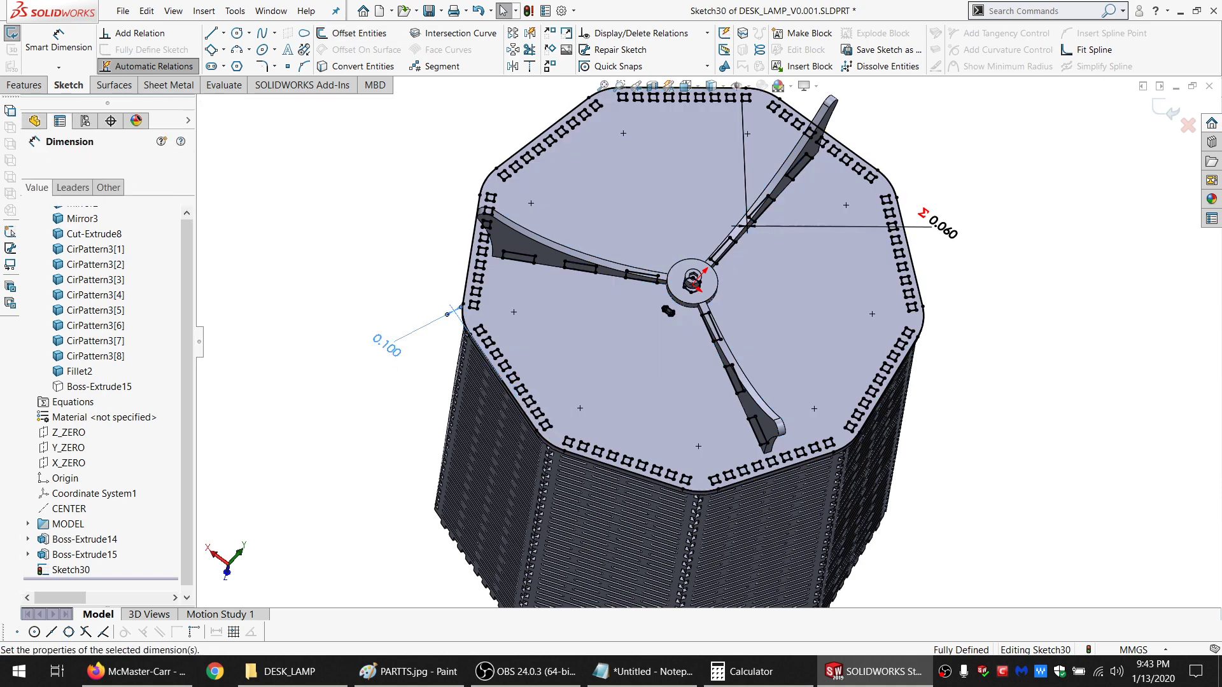
Set the outer edge's offset dimension to the equation "WOOD_KERF@Default" / 2
double_click(383, 346)
type("=W")
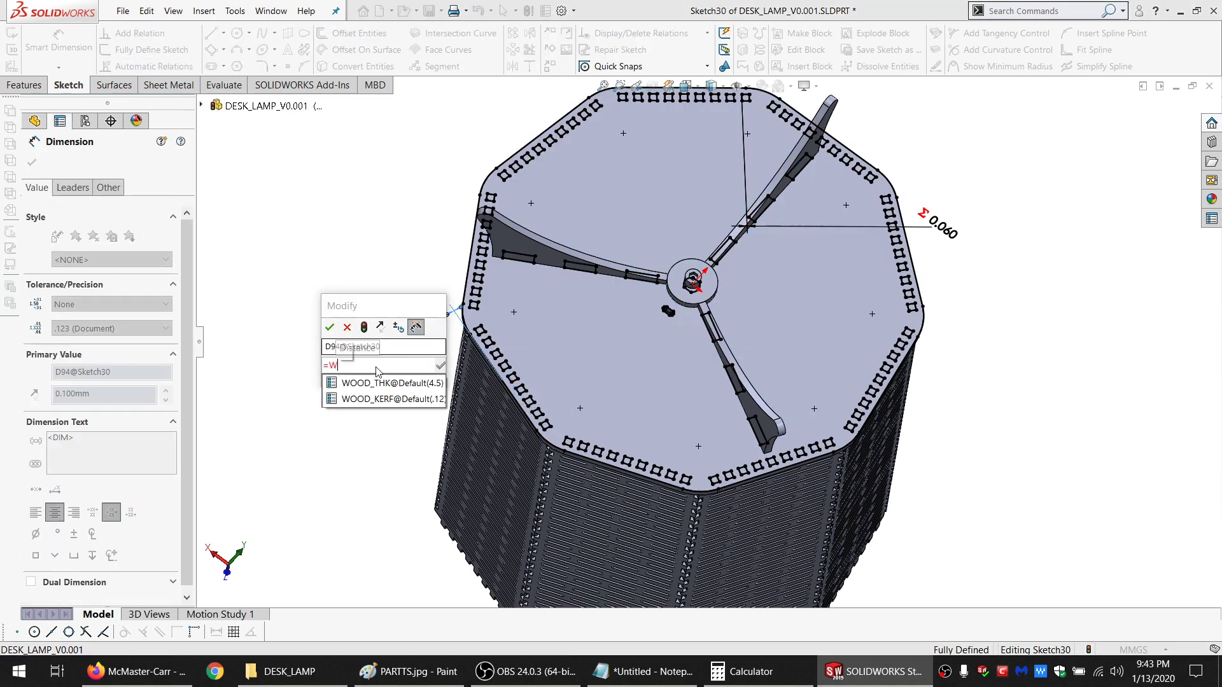
left_click(379, 405)
type("/ 2")
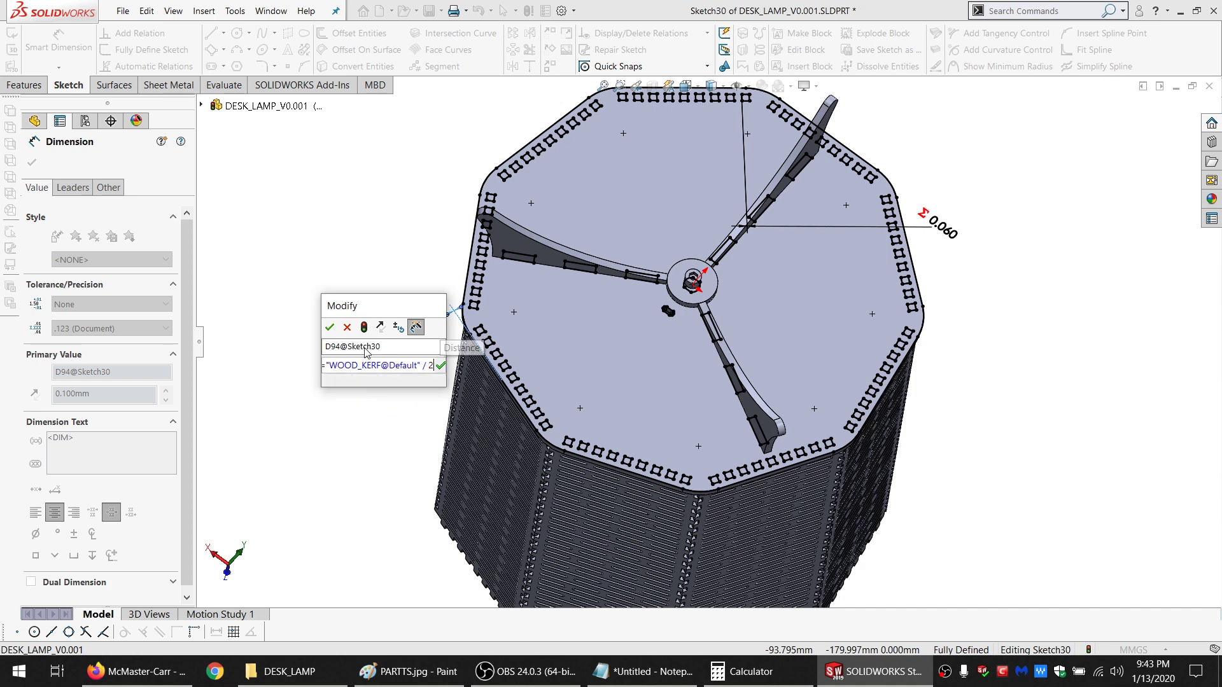
left_click(330, 329)
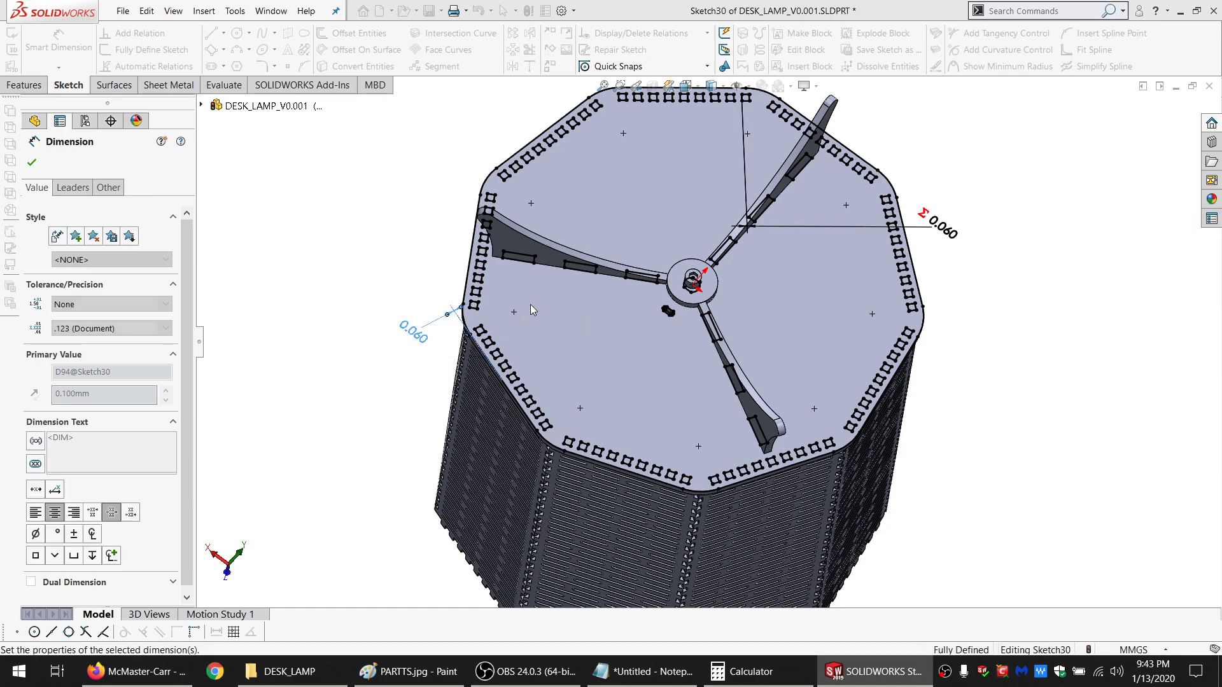
Extrude the kerf sketch up to the bottom plate's upper face, with auto-select off and only the bottom plate body in the feature scope
scroll(530, 305, "down", 4)
middle_click_drag(530, 305, 641, 539)
scroll(552, 409, "down", 3)
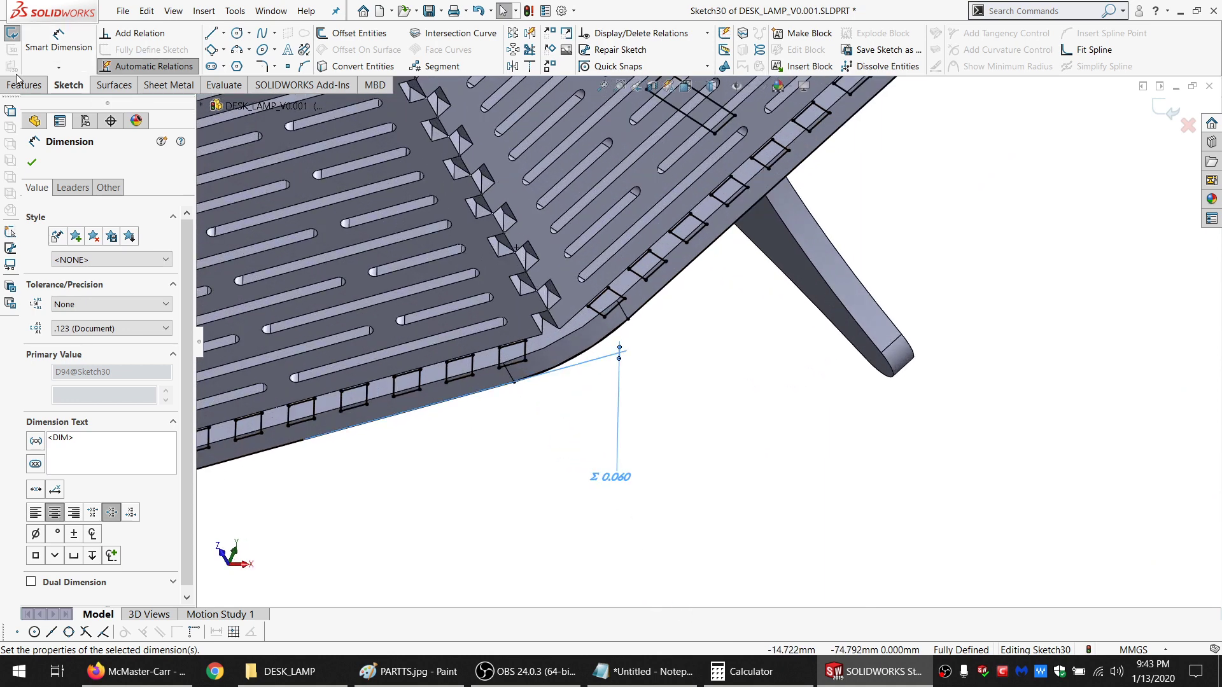
left_click(19, 82)
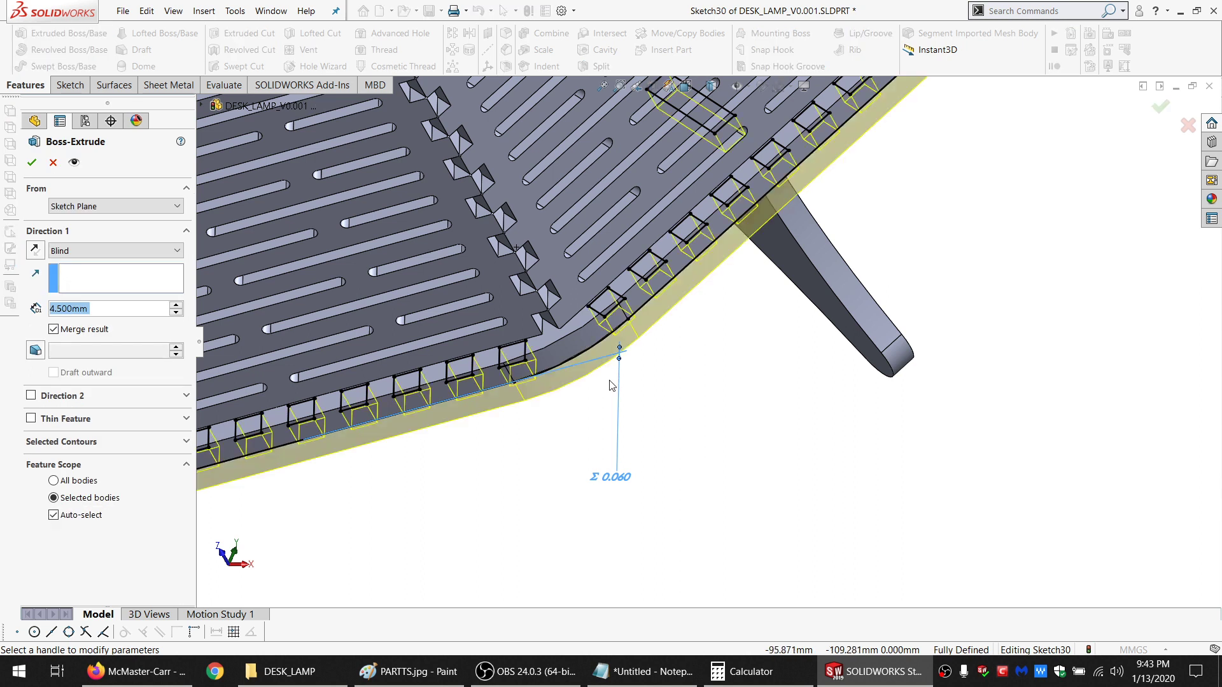
left_click(111, 250)
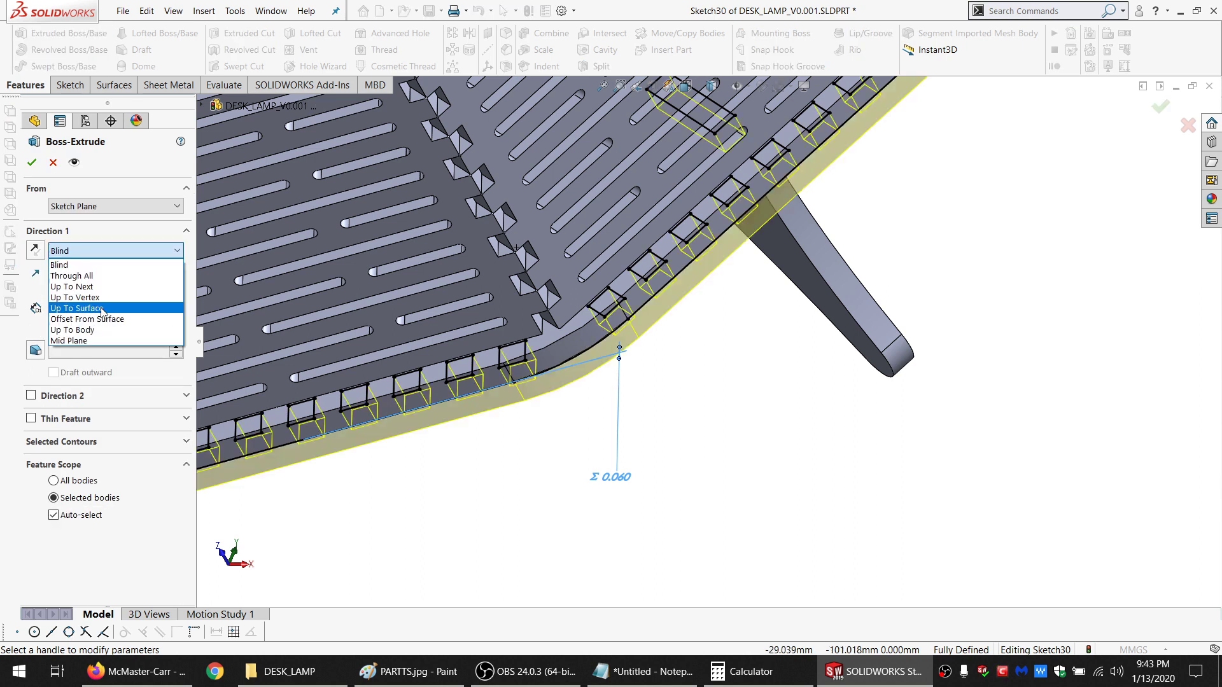
left_click(102, 309)
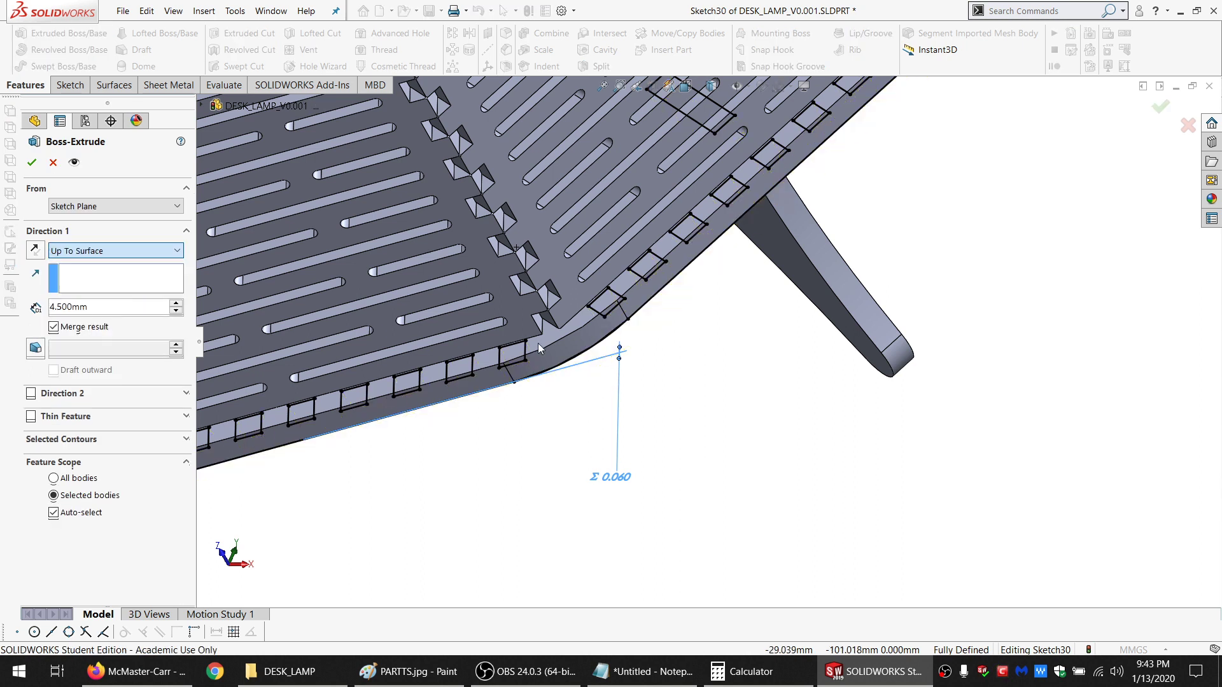
left_click(506, 352)
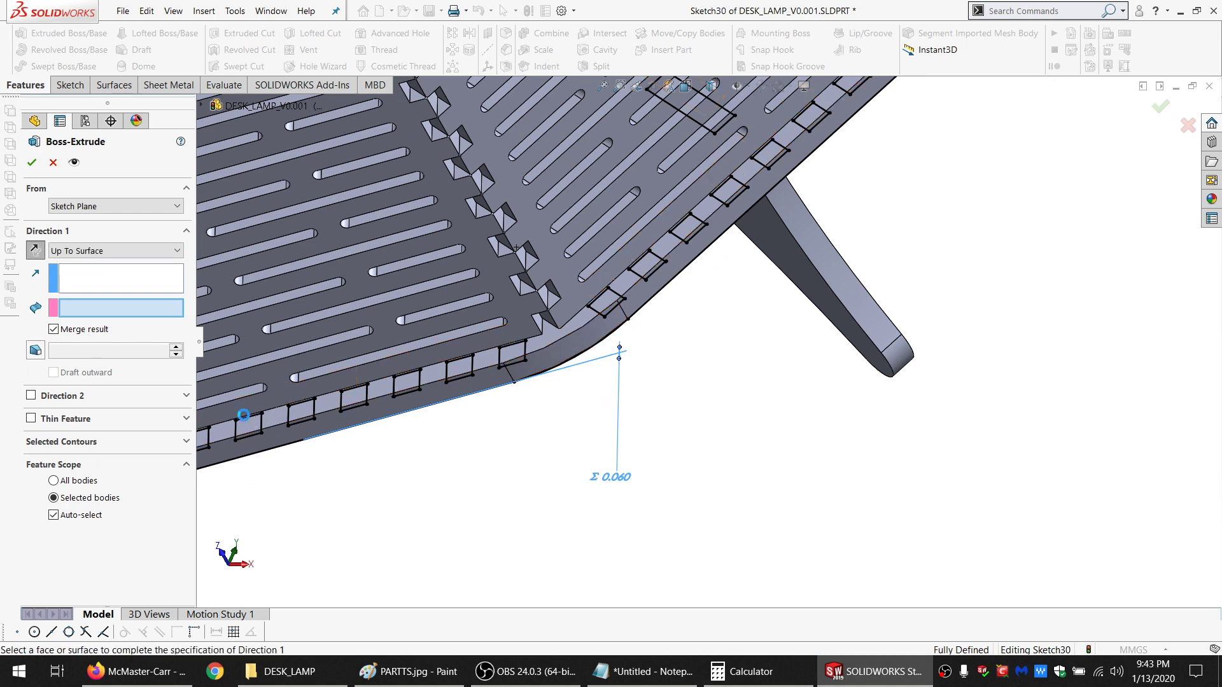
left_click(96, 515)
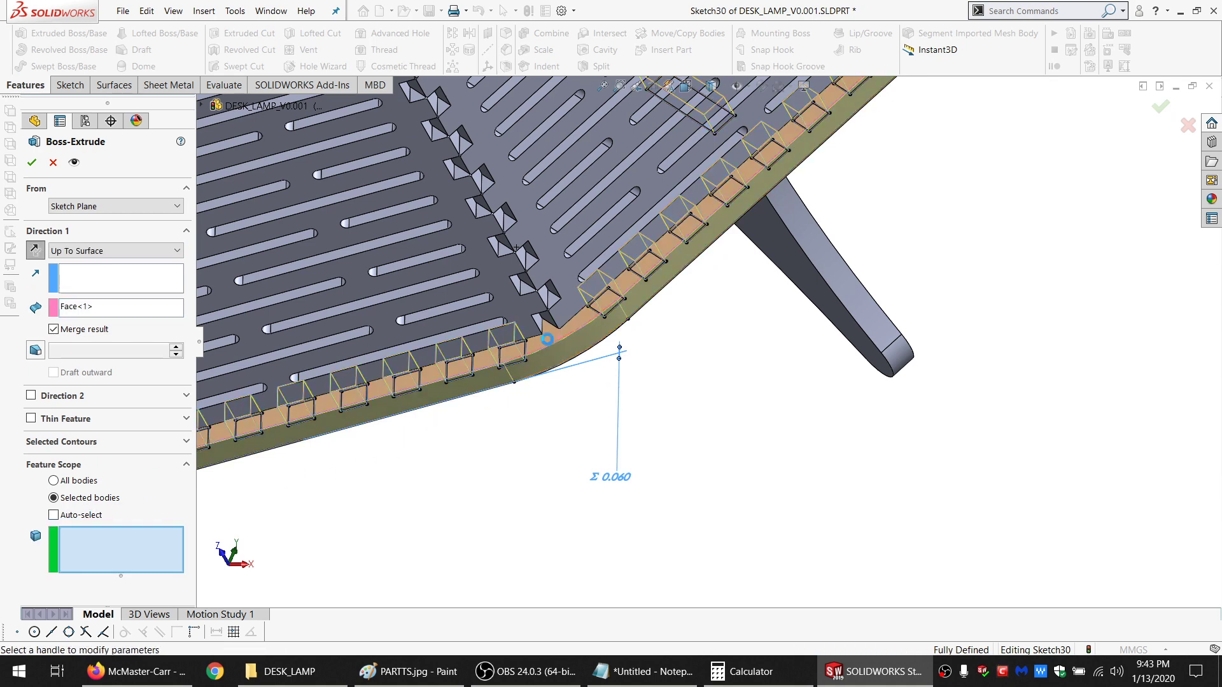
left_click(546, 339)
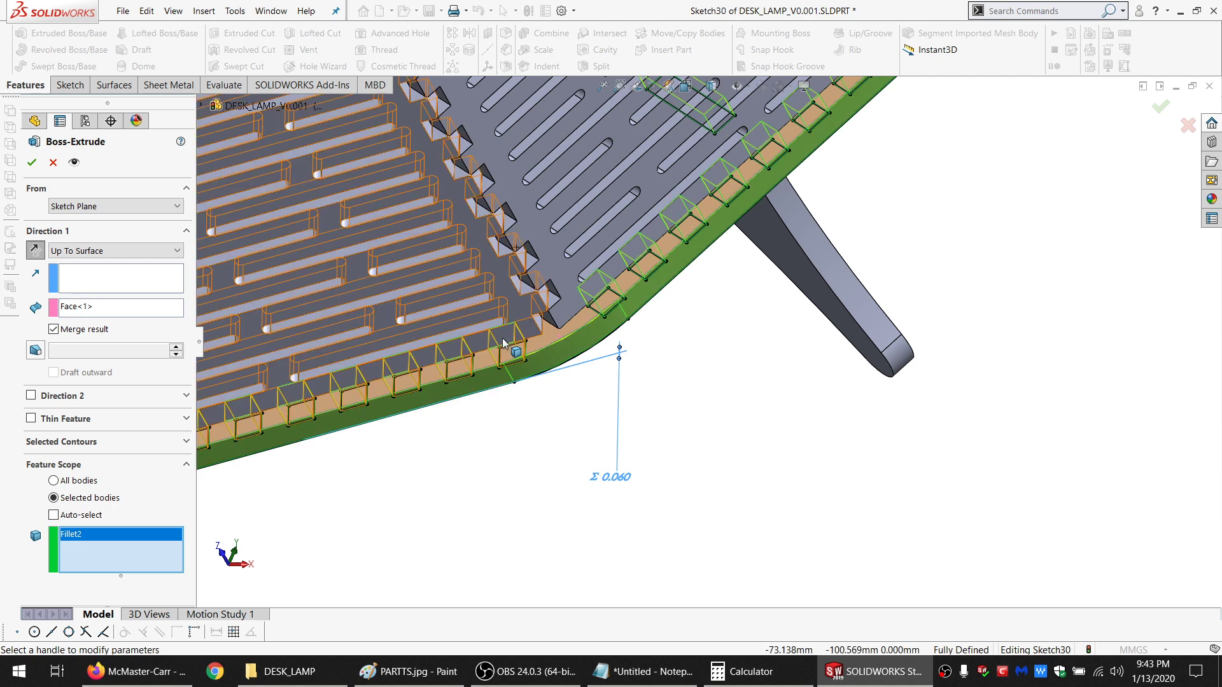
left_click(33, 163)
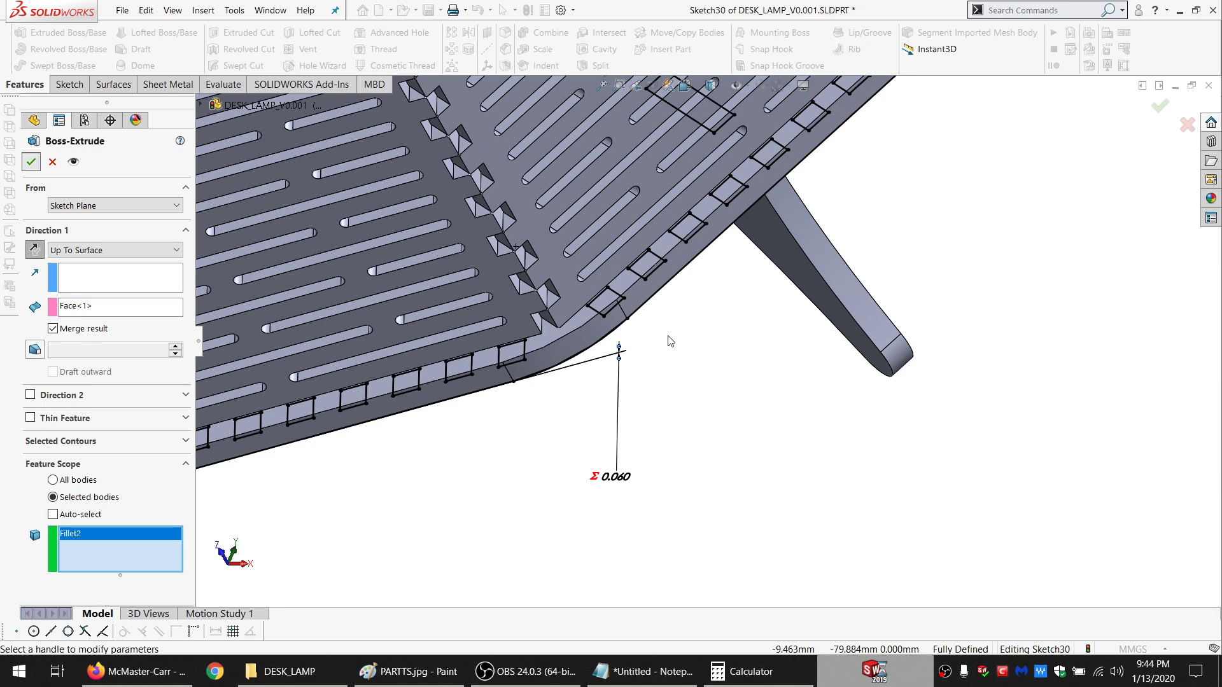
key("Return")
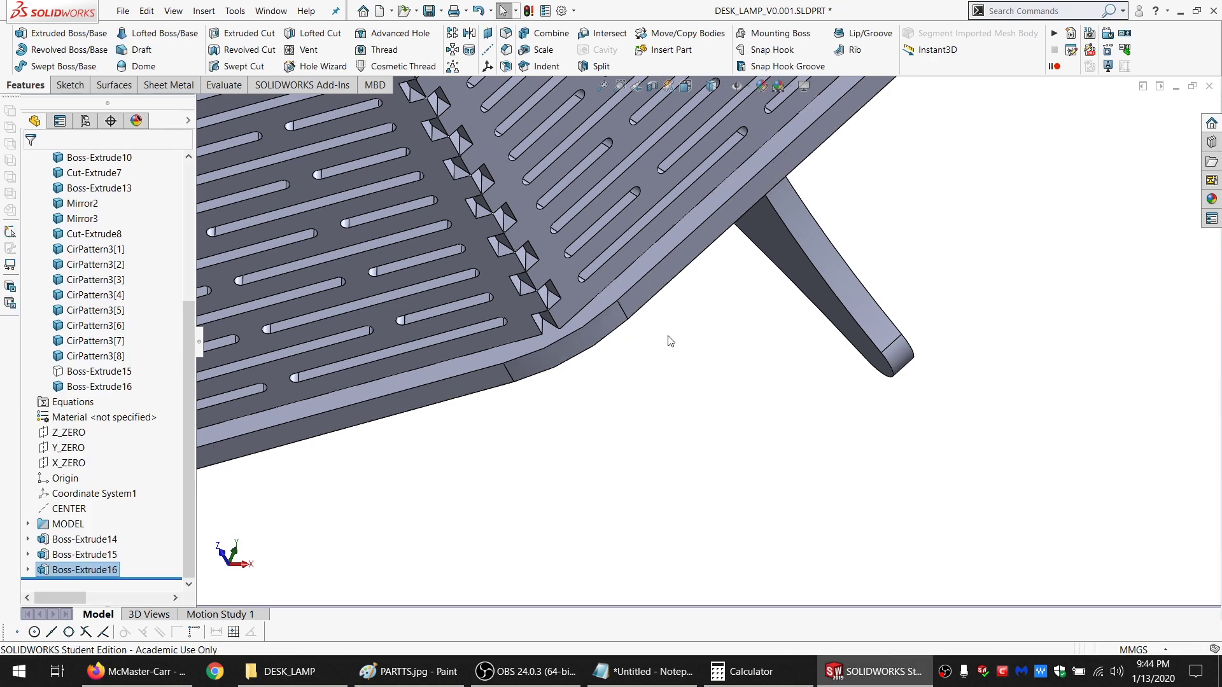
Hide the kerf-compensated bottom plate body
scroll(598, 325, "up", 5)
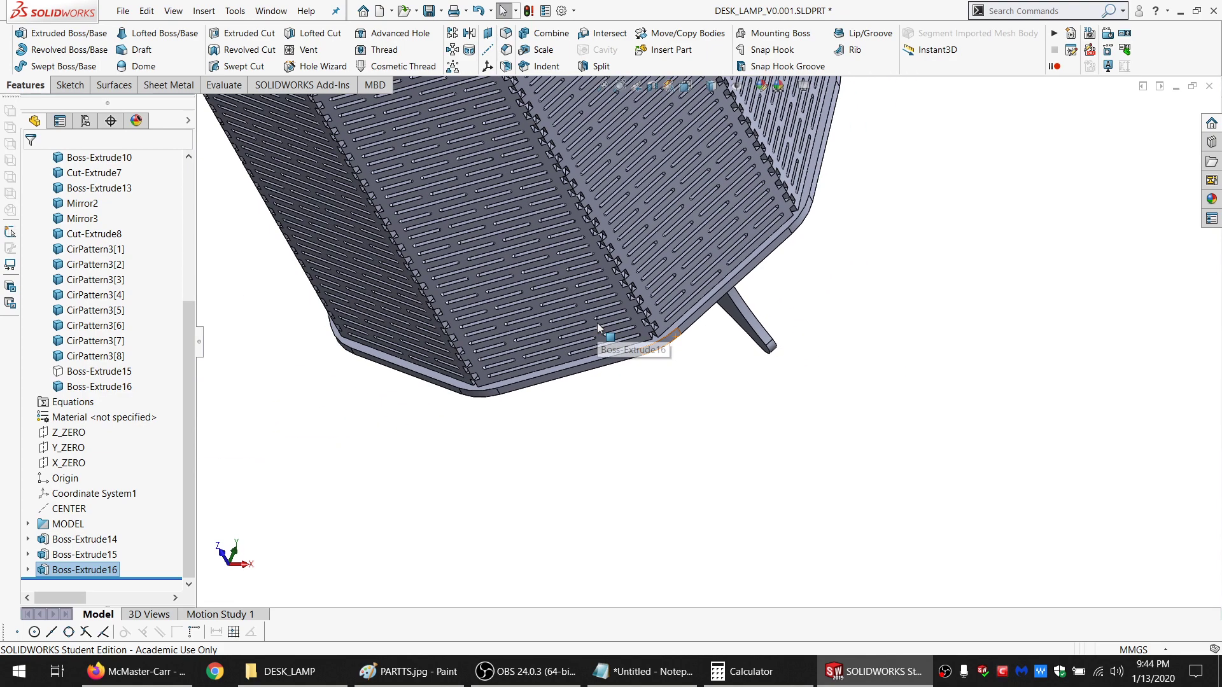
left_click(613, 363)
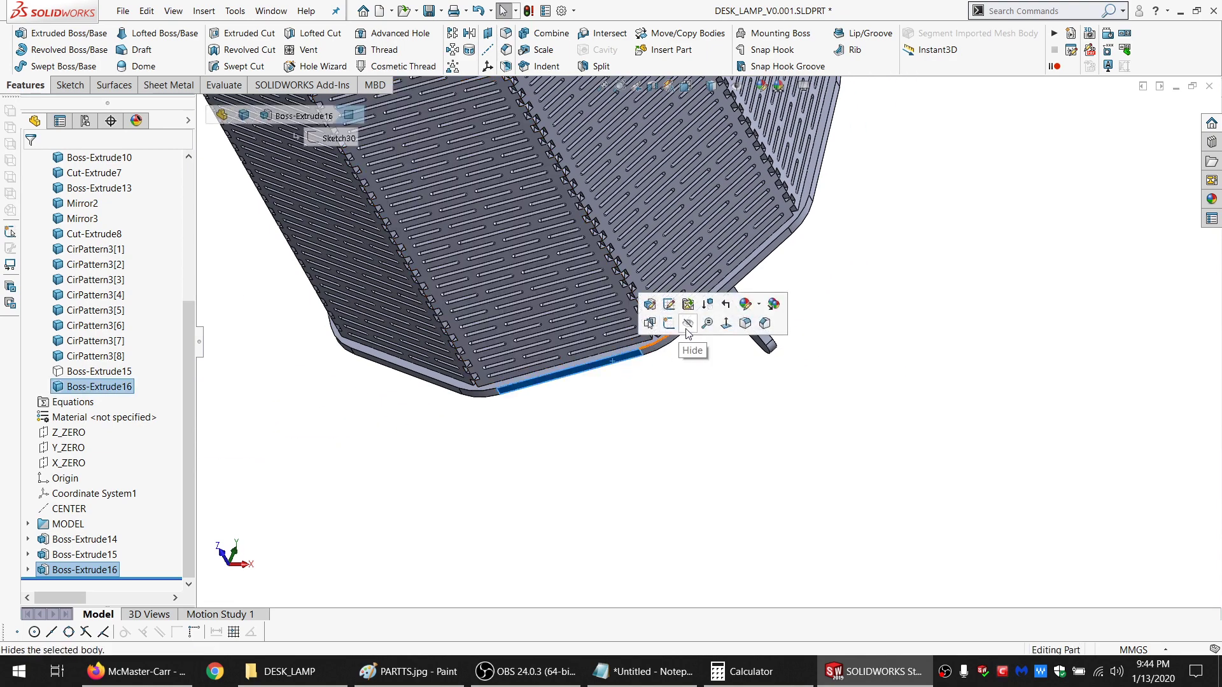
left_click(680, 334)
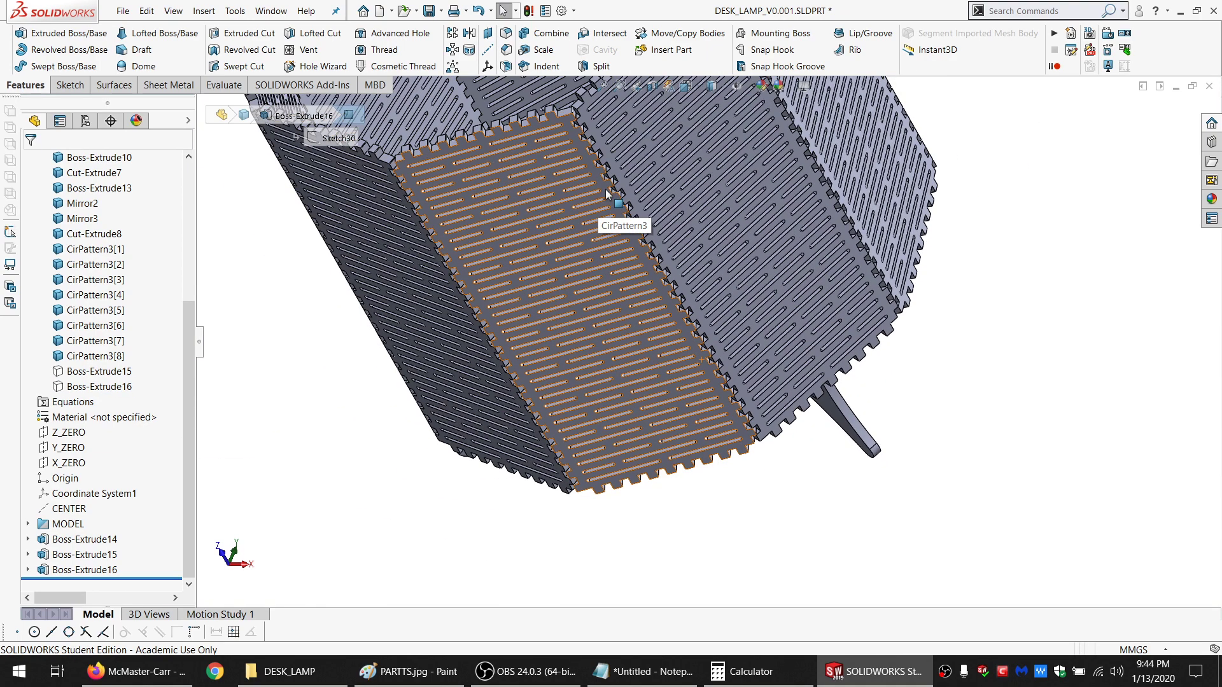
Examine the remaining side panels and legs from several angles, and highlight Boss-Extrude14 on the model
left_click(600, 223)
middle_click_drag(606, 194, 735, 306)
scroll(735, 307, "down", 2)
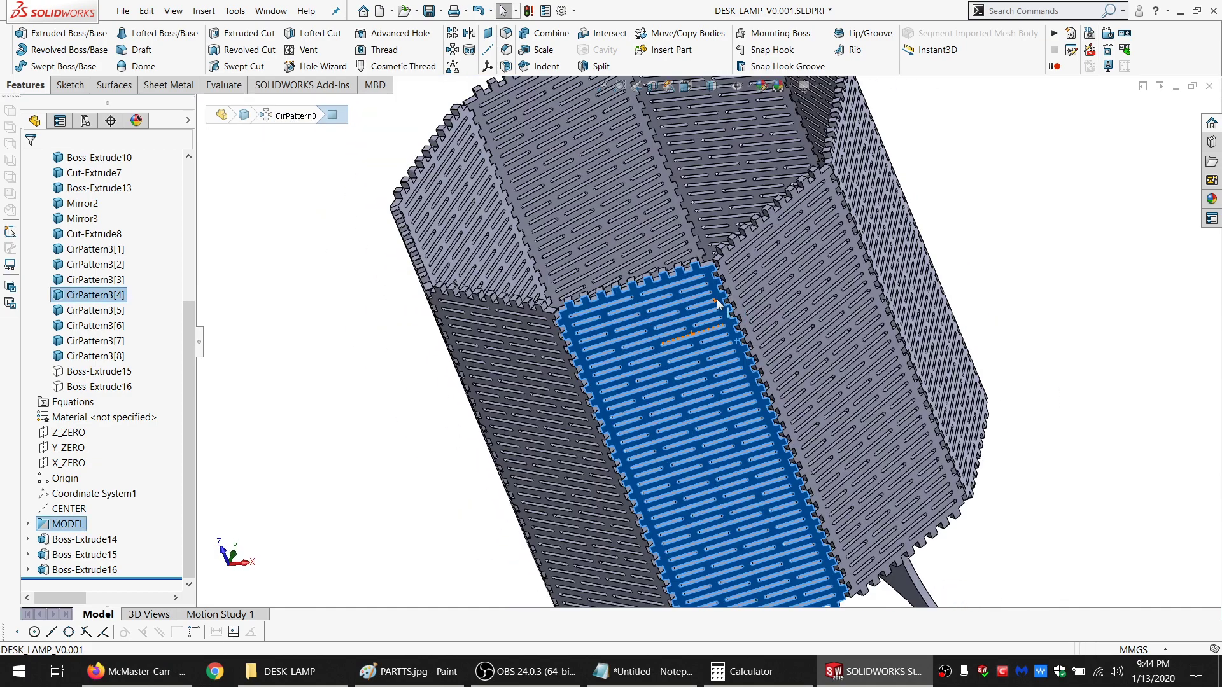
scroll(732, 311, "up", 4)
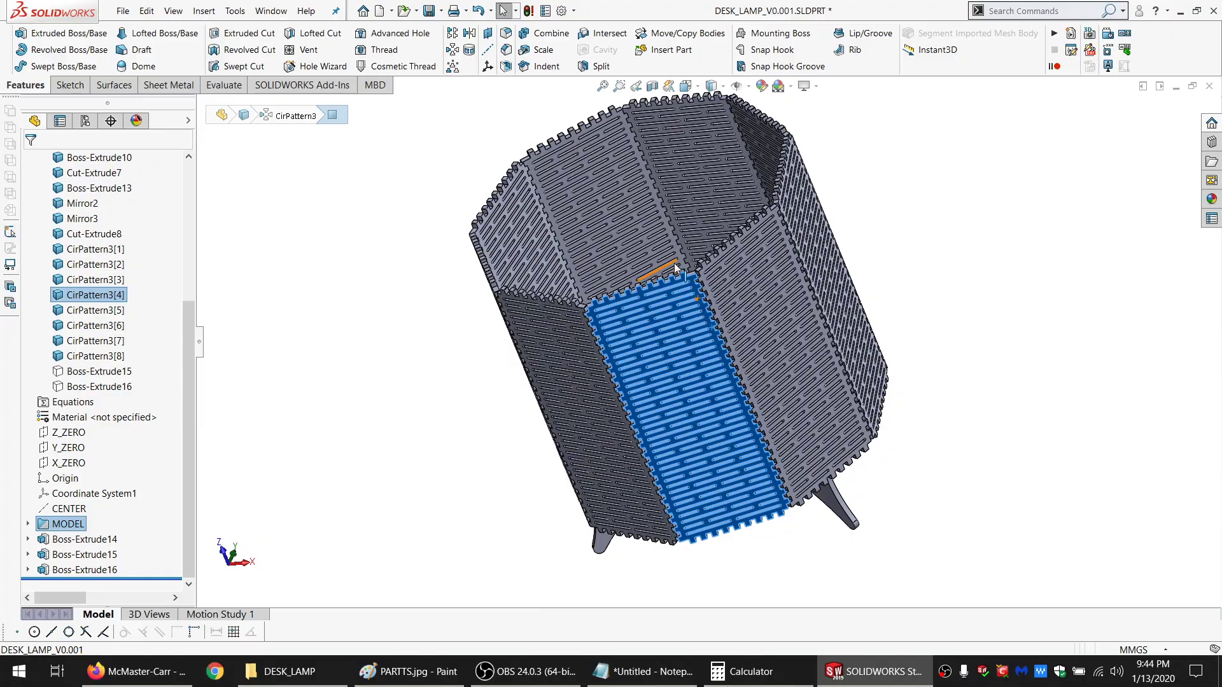
scroll(692, 306, "down", 3)
mouse_move(692, 306)
middle_mouse_down()
mouse_move(698, 395)
mouse_move(691, 328)
middle_mouse_up()
scroll(701, 381, "up", 3)
scroll(701, 376, "down", 2)
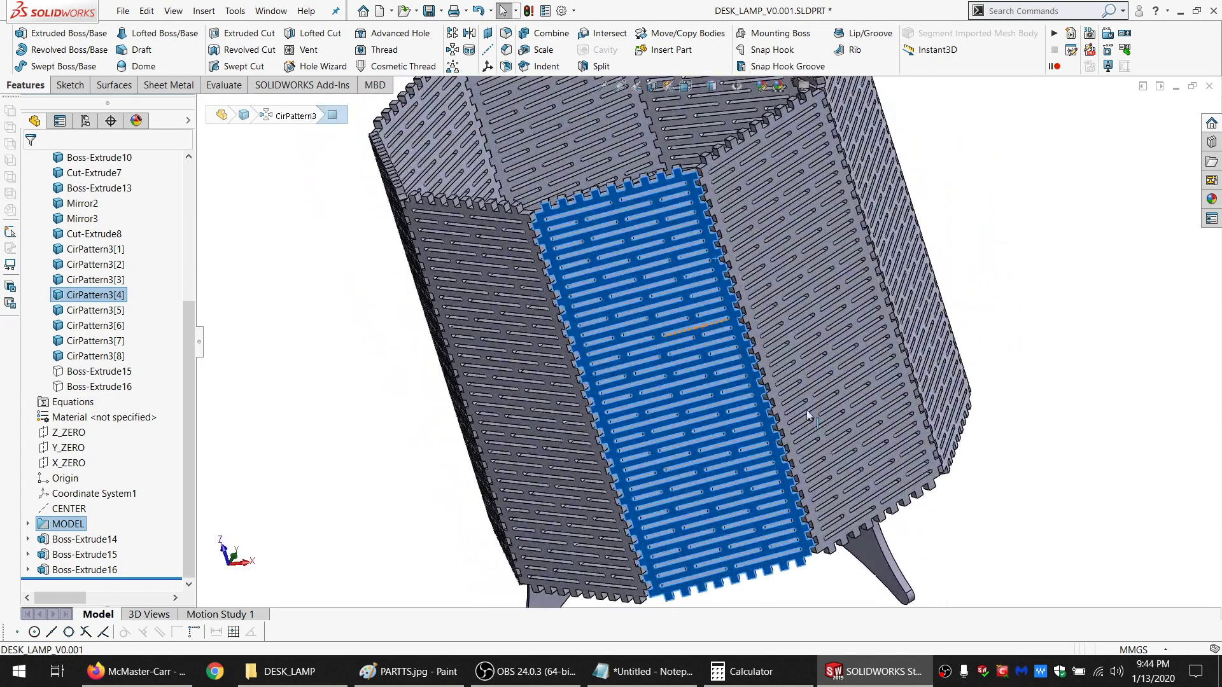
scroll(691, 328, "up", 2)
scroll(828, 475, "down", 3)
middle_click_drag(806, 443, 832, 335)
scroll(769, 467, "up", 2)
left_click(769, 490)
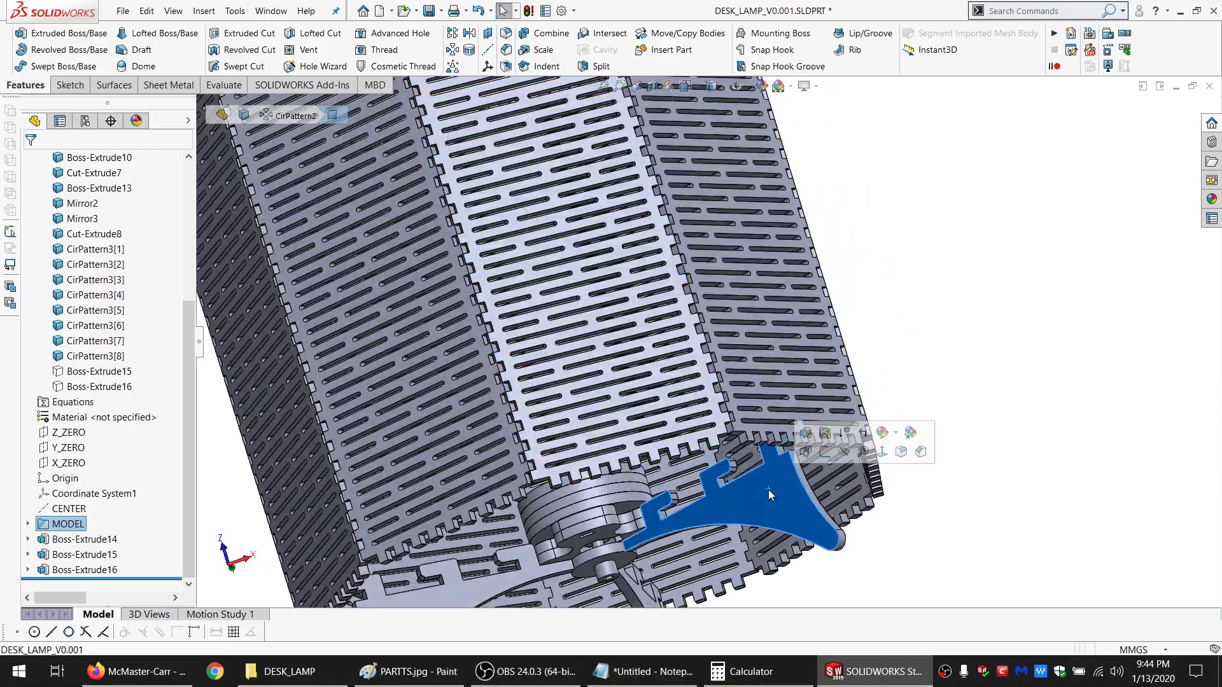
scroll(769, 490, "up", 2)
scroll(666, 494, "down", 2)
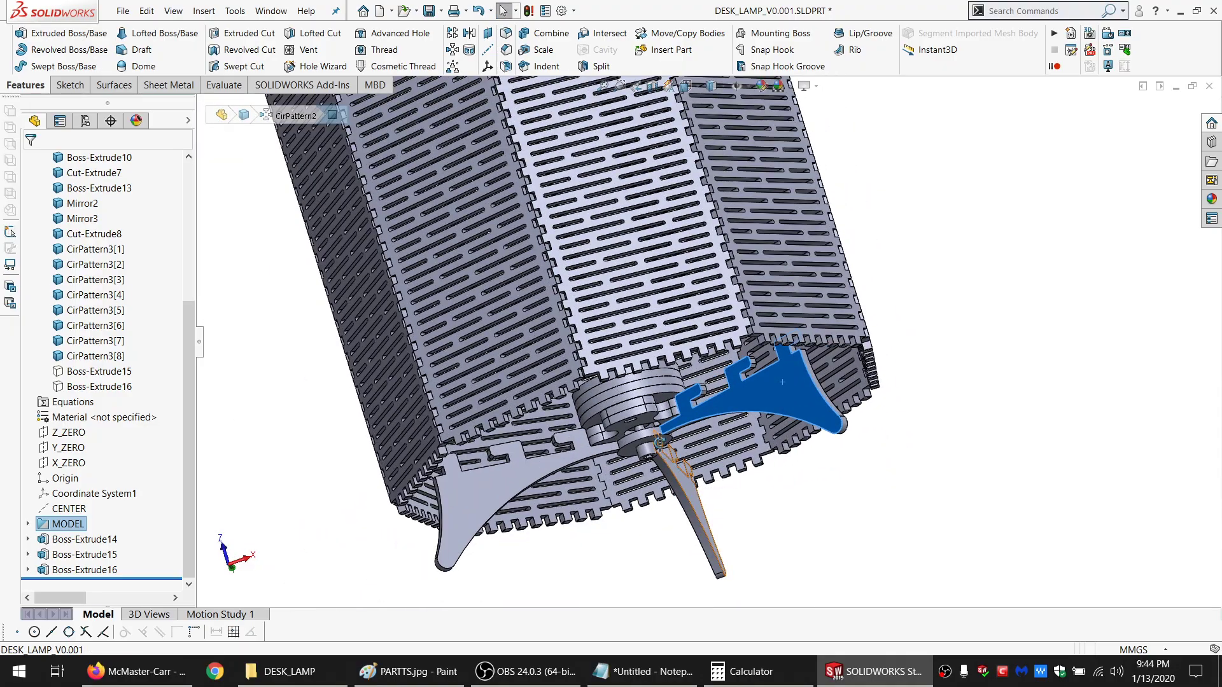
middle_click_drag(666, 494, 688, 571)
scroll(700, 345, "up", 2)
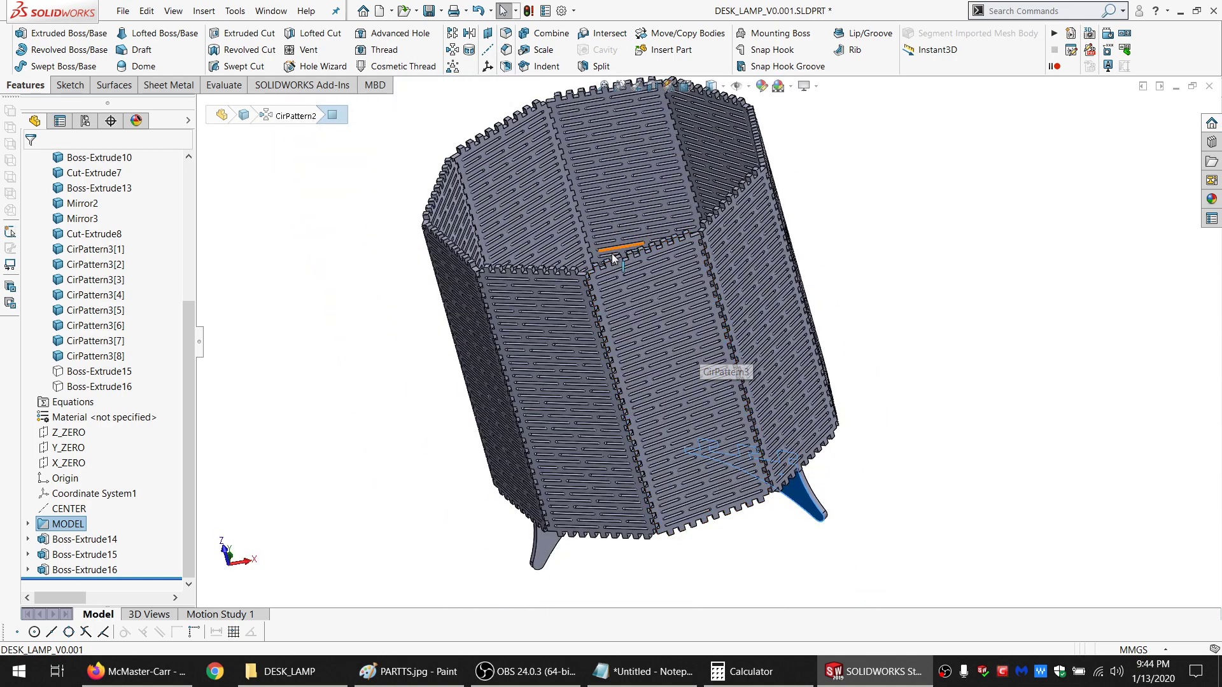
middle_click_drag(612, 254, 629, 309)
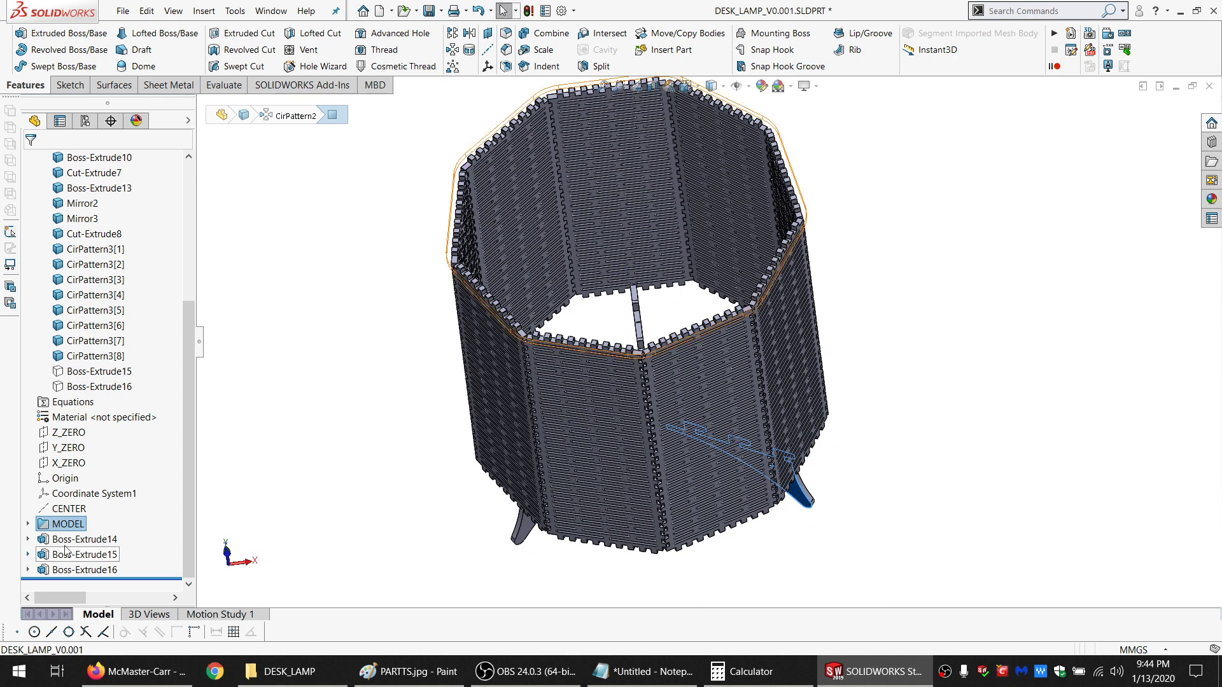
left_click(84, 539)
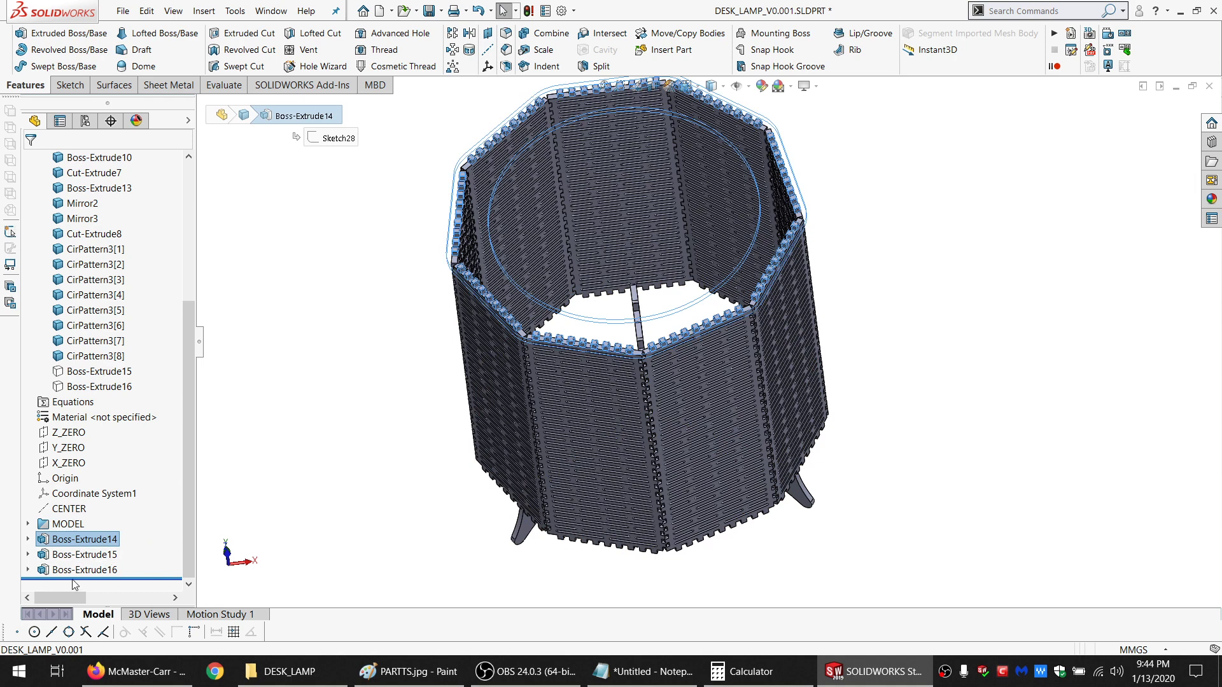
left_click(356, 454)
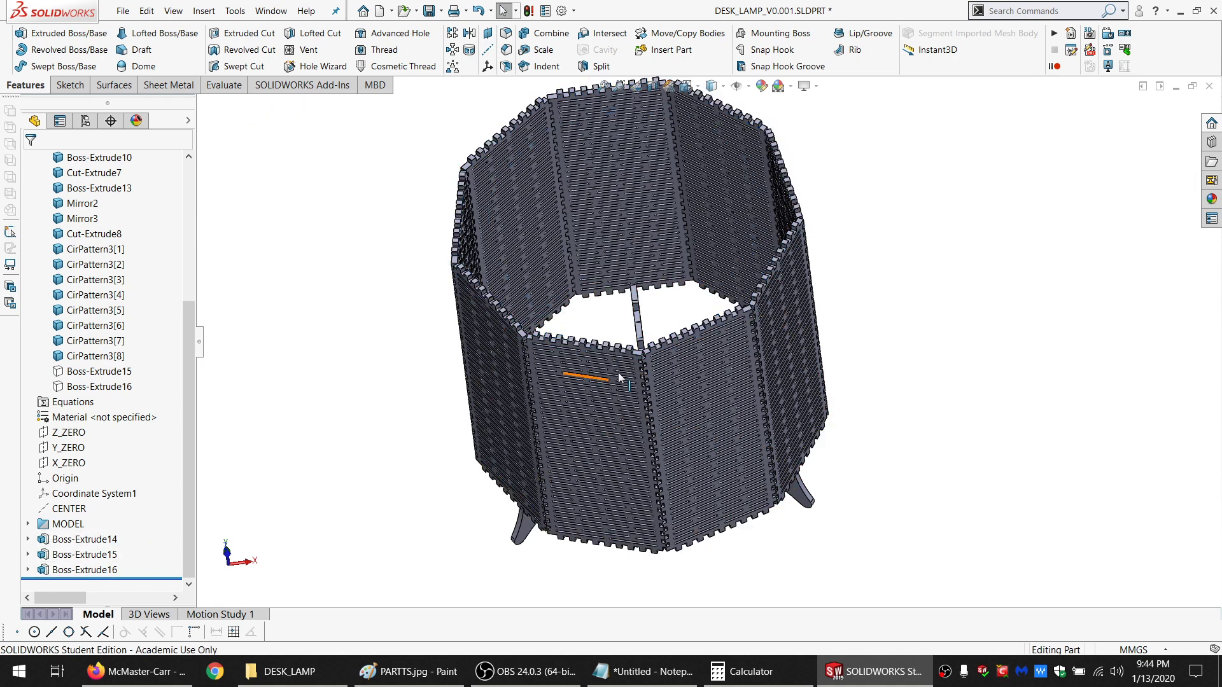
middle_click_drag(608, 448, 624, 392)
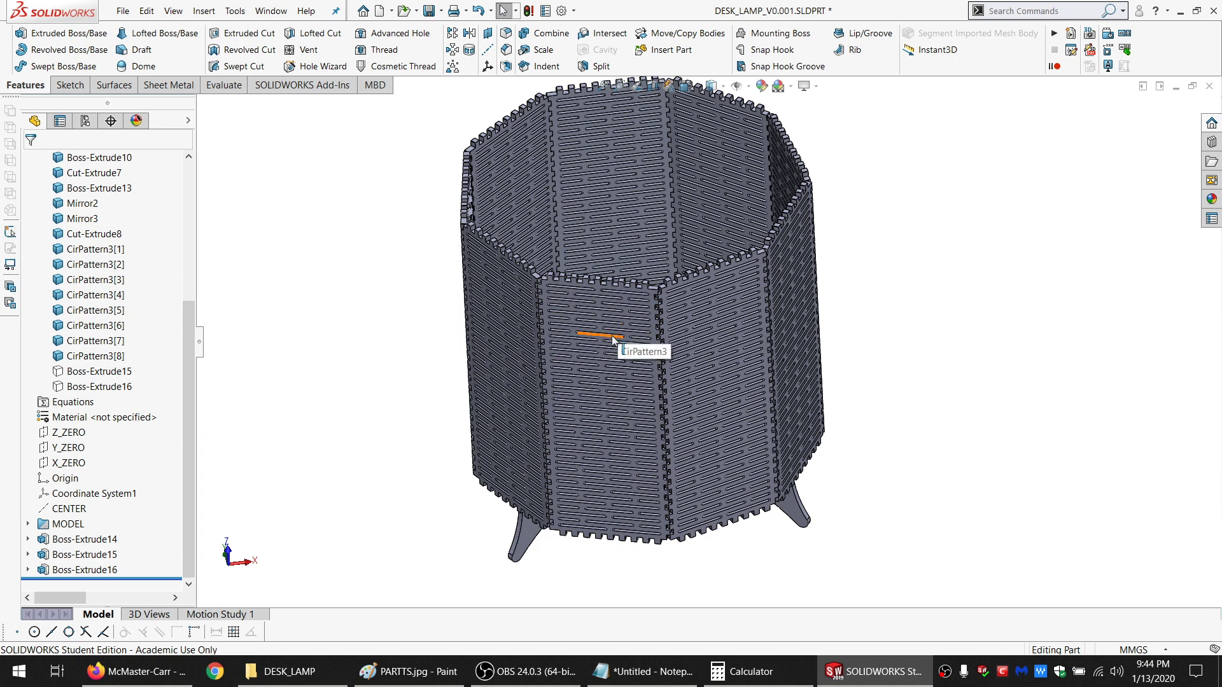
Delete the configuration-specific properties ACRYLIC_THK and ACRYLIC_KERF from the part
left_click(545, 10)
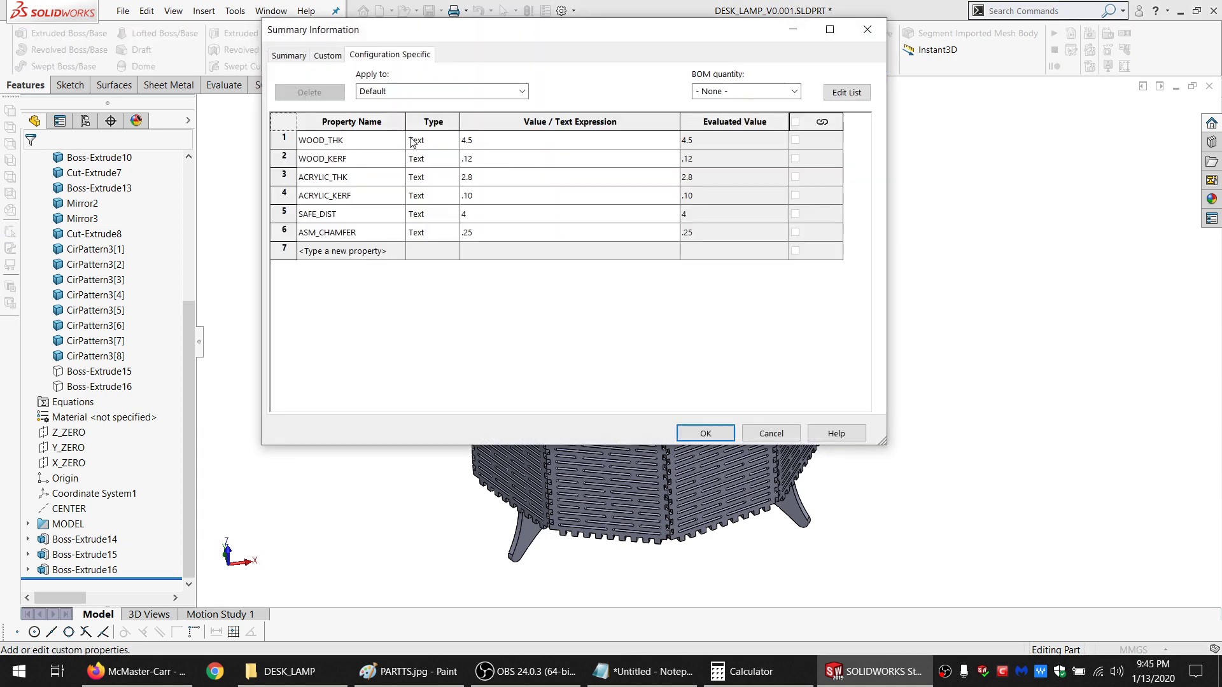
left_click(285, 178)
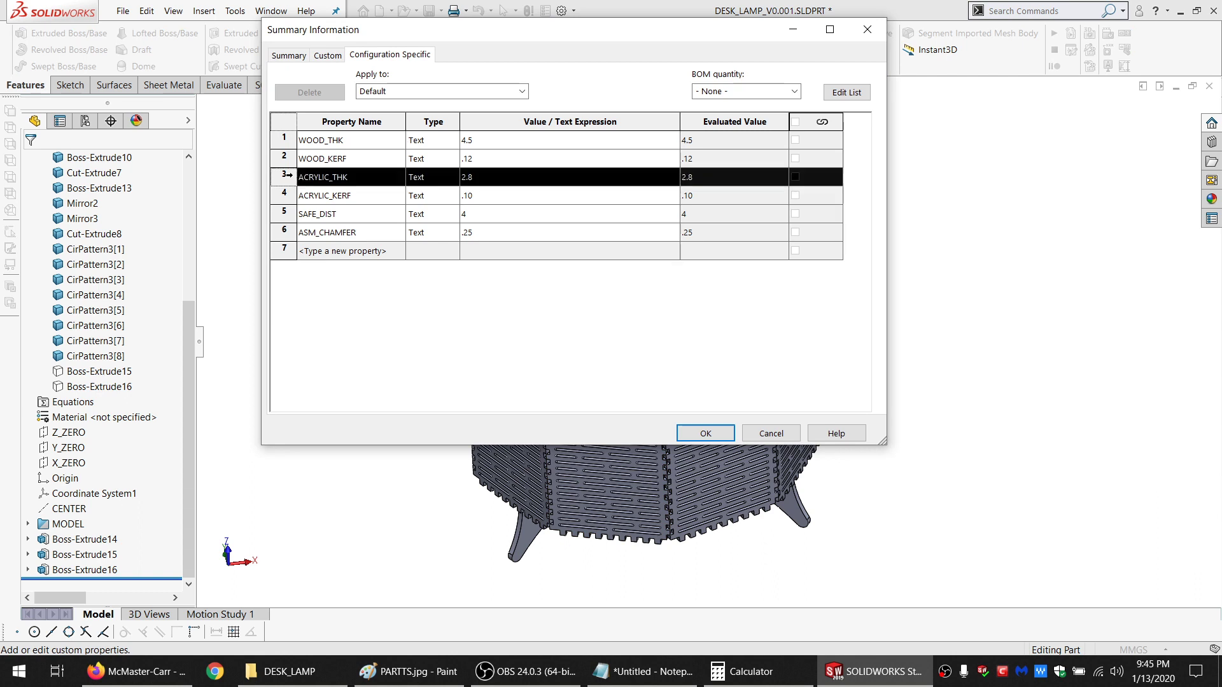
key("Delete")
left_click(285, 178)
key("Delete")
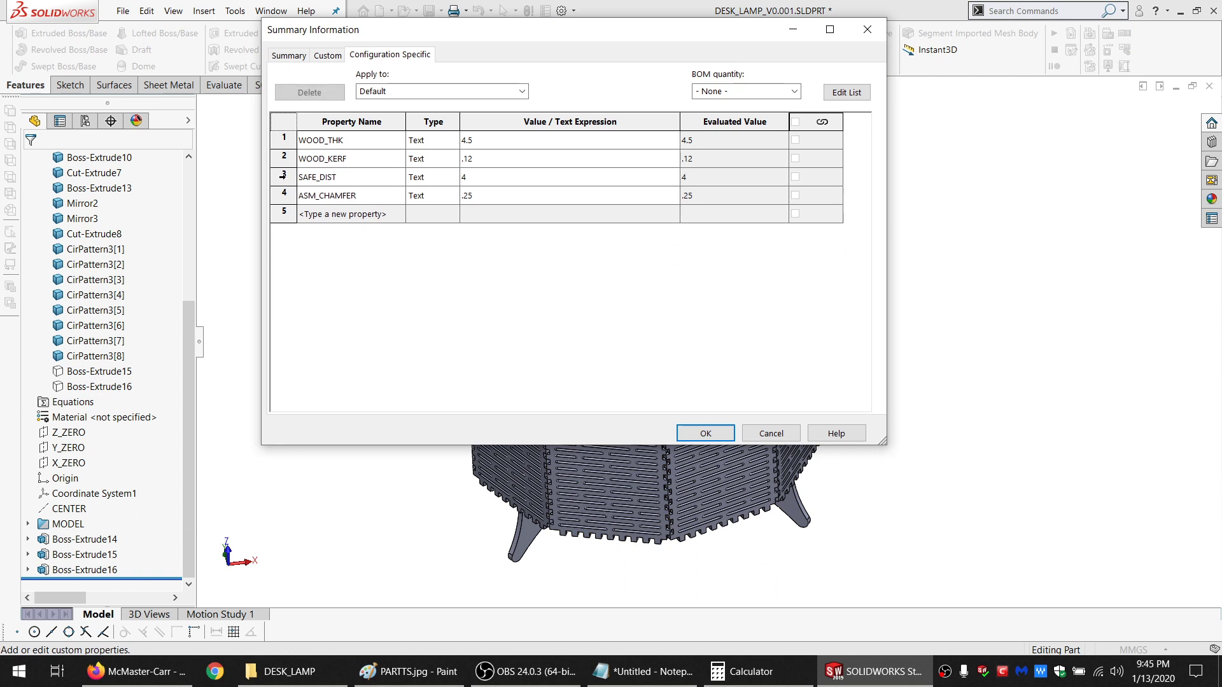
left_click(704, 433)
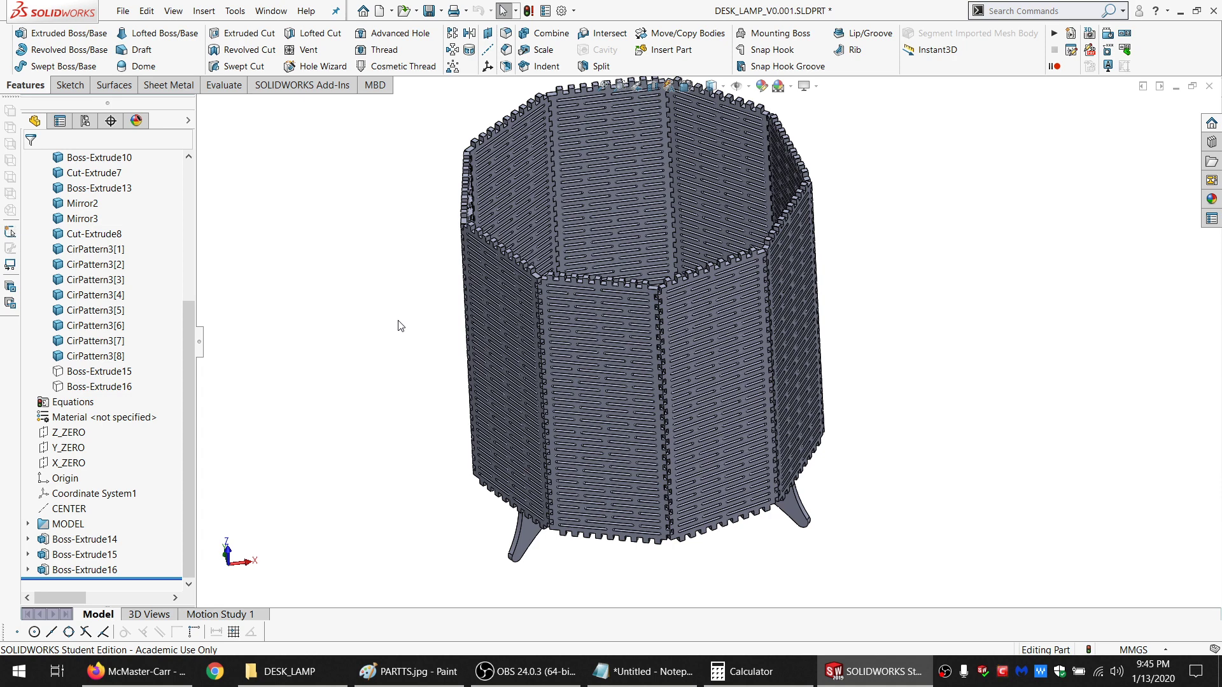
Inspect the slotted lamp body from above and the hub and legs from below
scroll(547, 322, "up", 2)
scroll(650, 284, "down", 4)
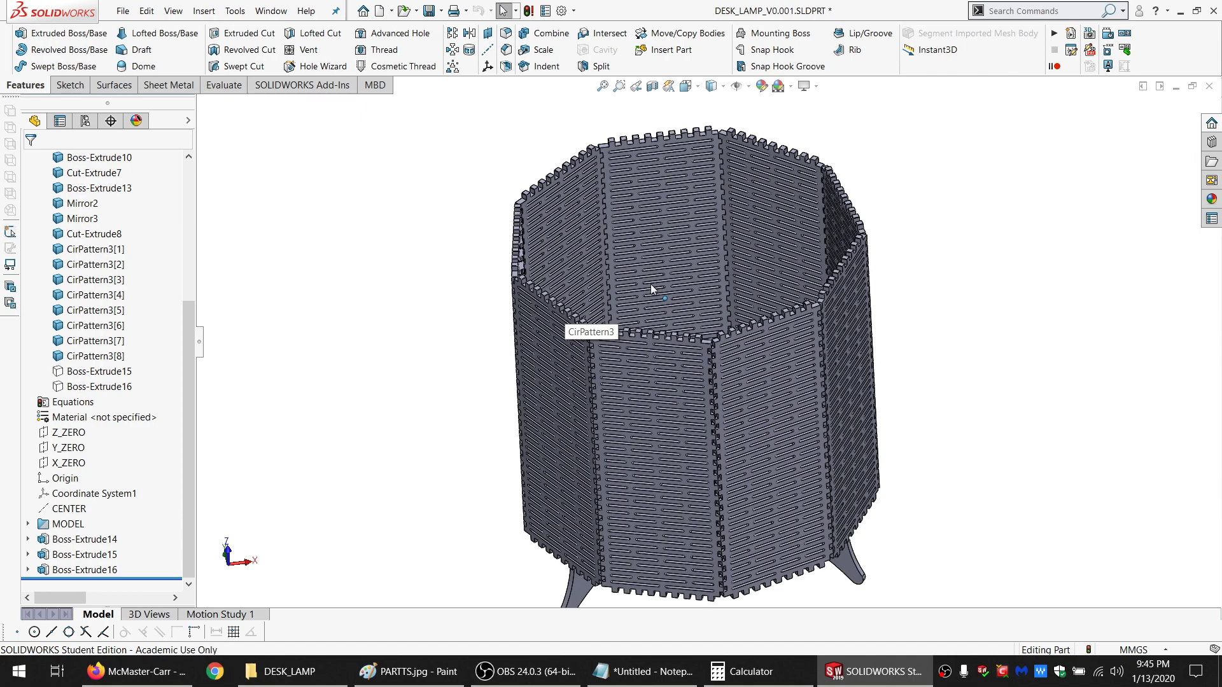
scroll(652, 277, "down", 3)
scroll(650, 268, "up", 5)
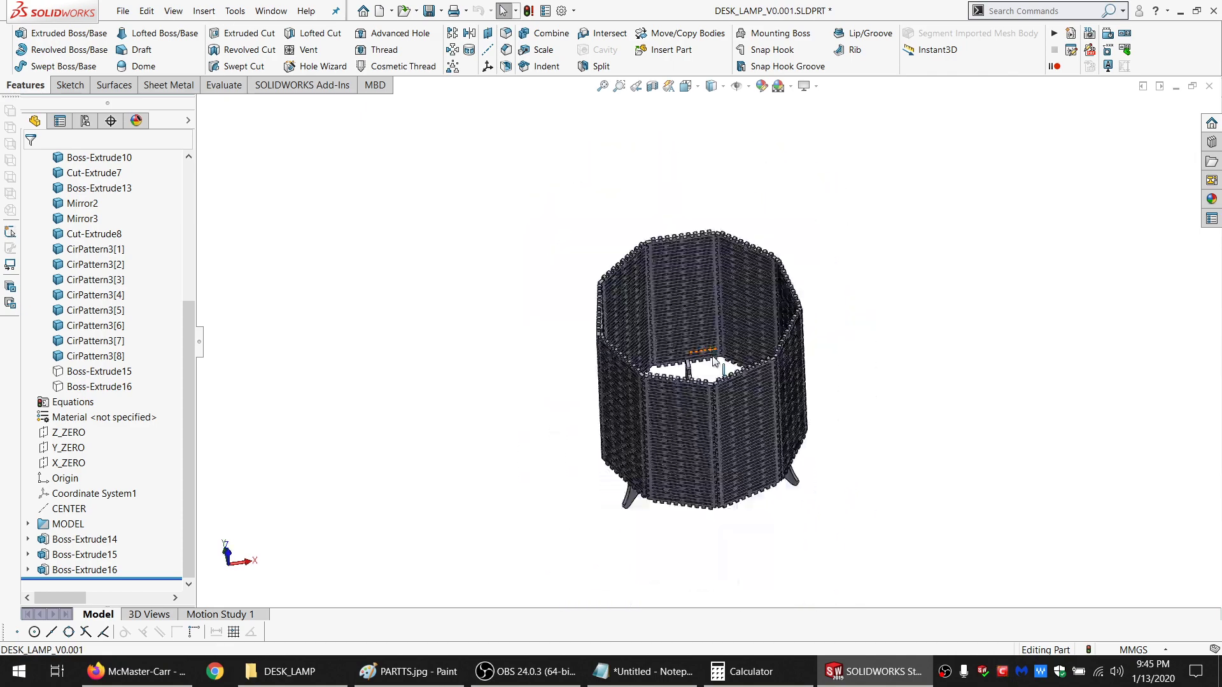
scroll(706, 382, "down", 2)
middle_click_drag(703, 385, 701, 316)
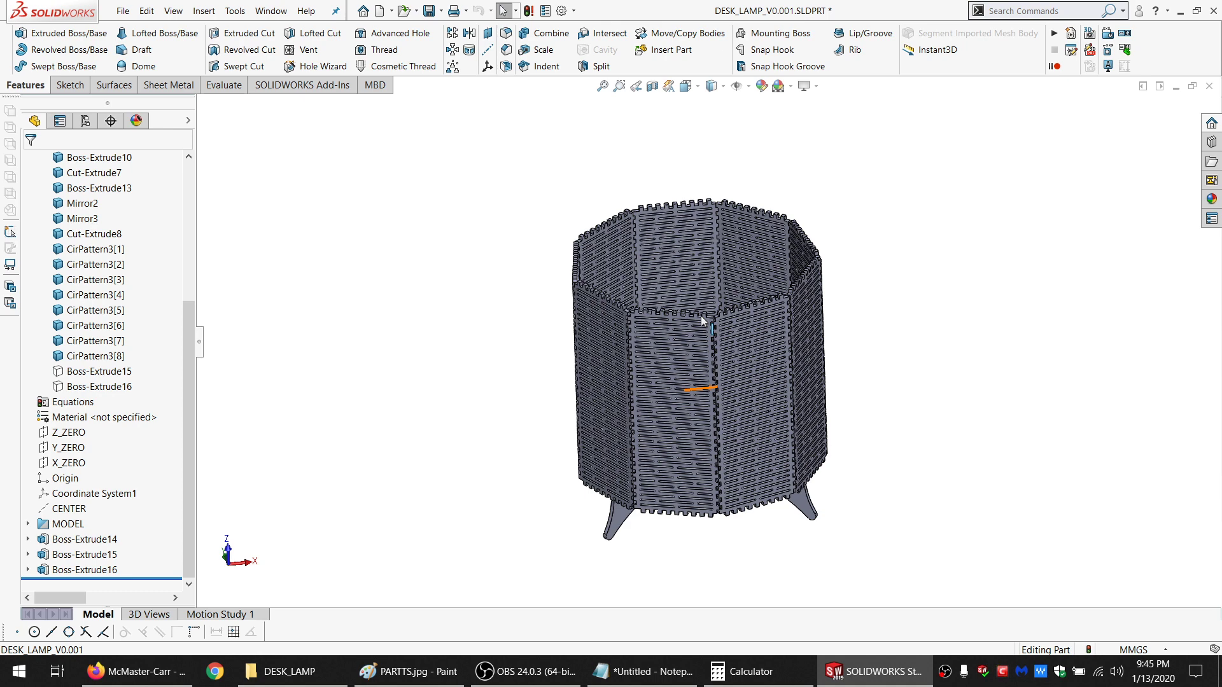
scroll(735, 426, "down", 5)
scroll(735, 426, "up", 5)
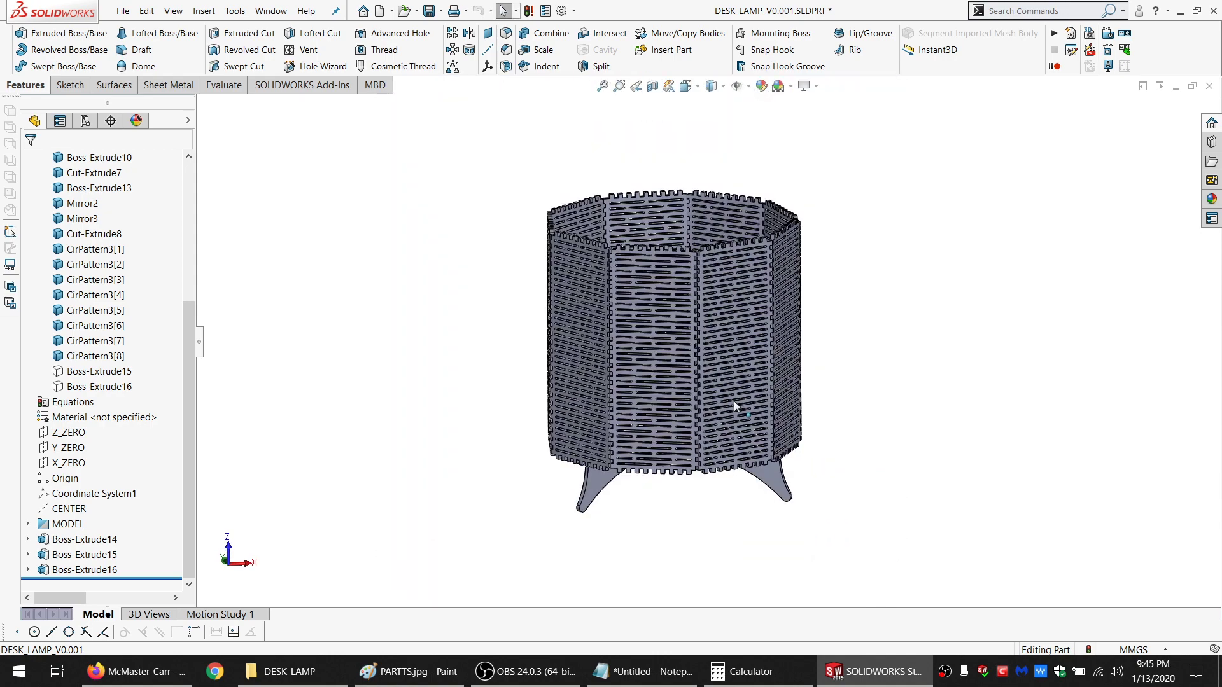
scroll(735, 401, "down", 4)
middle_click_drag(729, 412, 716, 473)
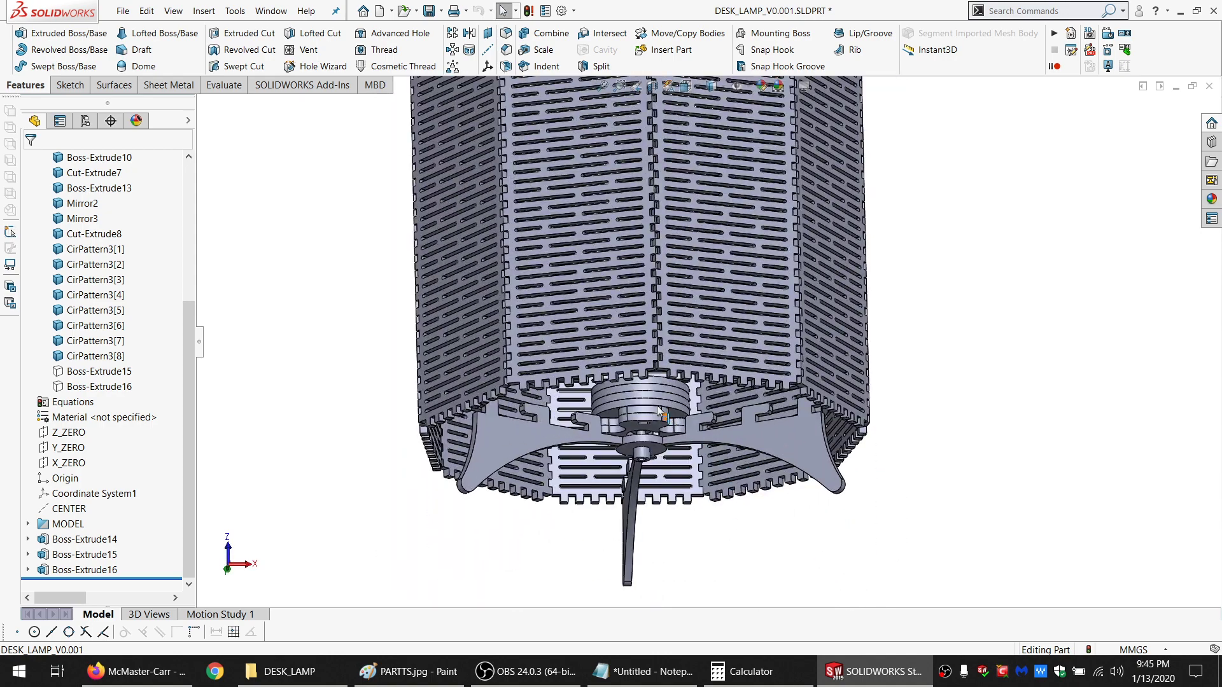